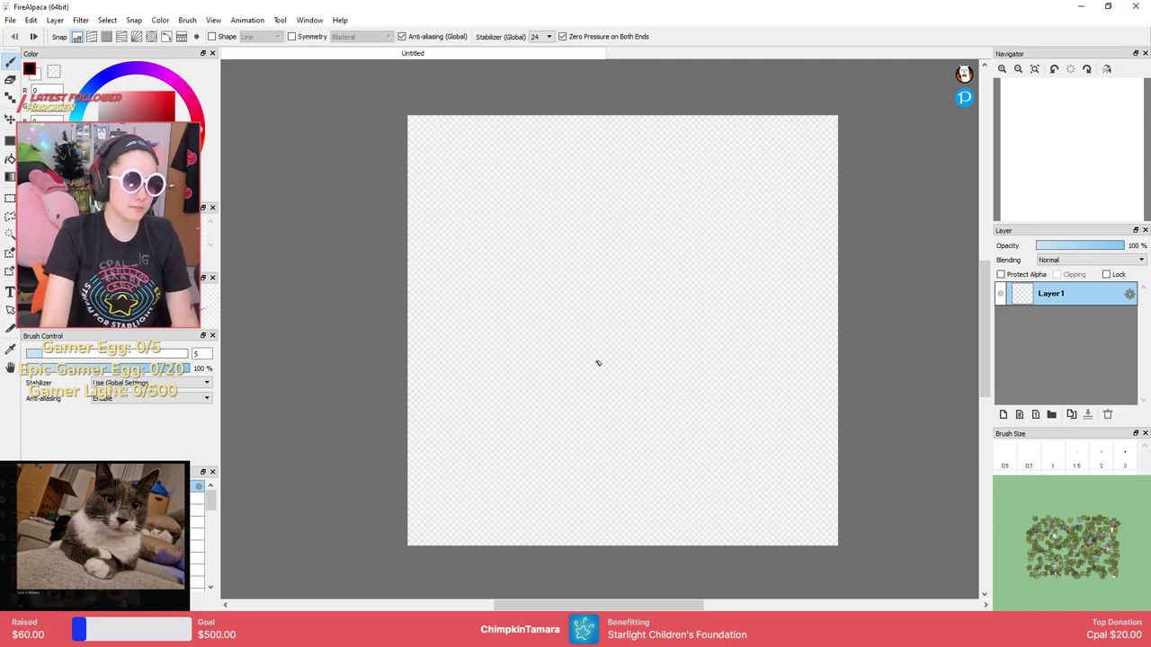
key(space)
drag(674, 324, 665, 324)
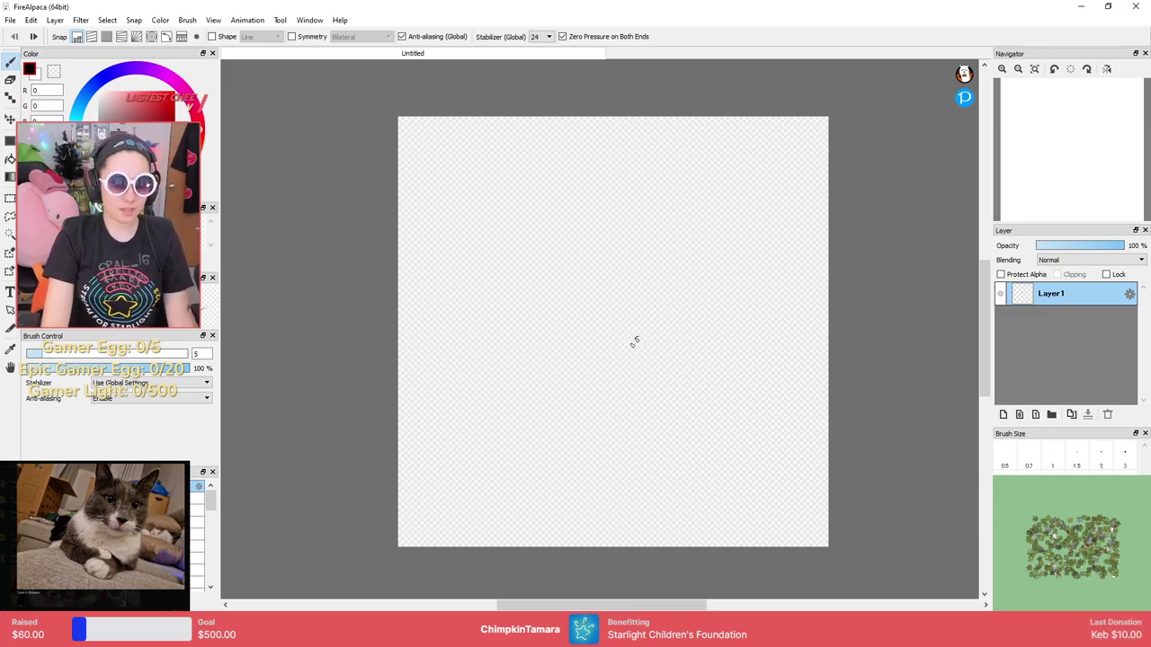
scroll(643, 357, up, 3)
scroll(642, 347, down, 3)
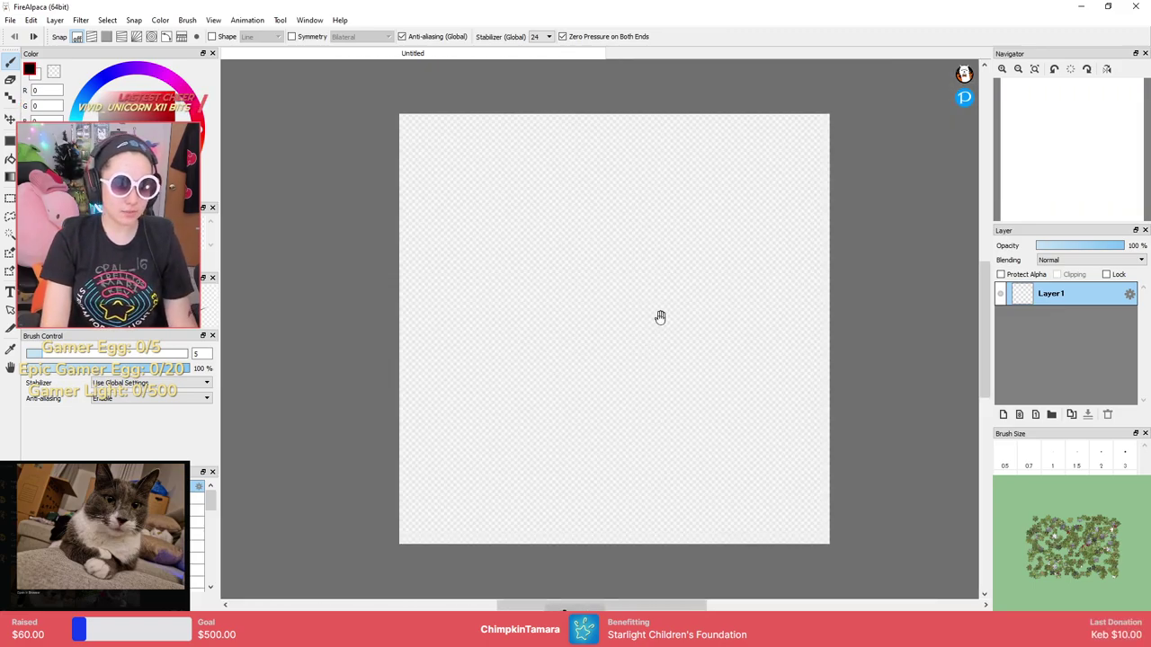
scroll(645, 339, down, 1)
scroll(644, 336, up, 2)
scroll(639, 329, down, 2)
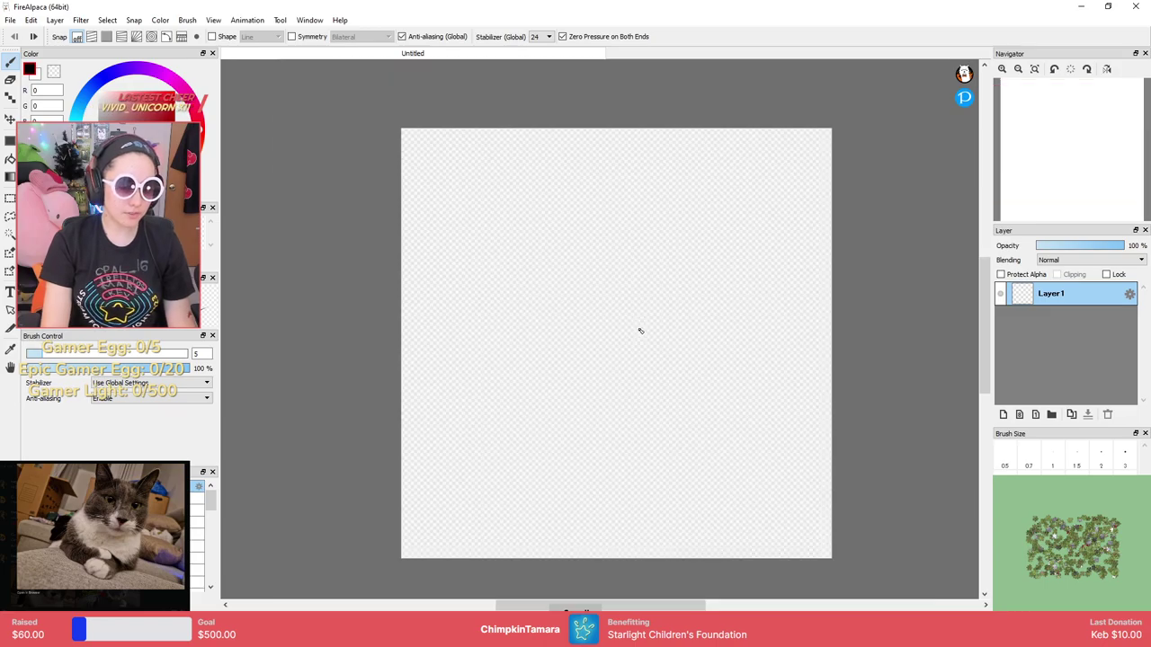
scroll(621, 306, up, 3)
scroll(622, 267, down, 3)
Draw a curved head top with a cat ear on each end, freehand in black, in the upper half of the canvas.
mouse_move(625, 285)
mouse_down()
mouse_move(638, 274)
mouse_move(617, 296)
mouse_move(614, 258)
mouse_move(610, 268)
mouse_up()
scroll(639, 264, up, 2)
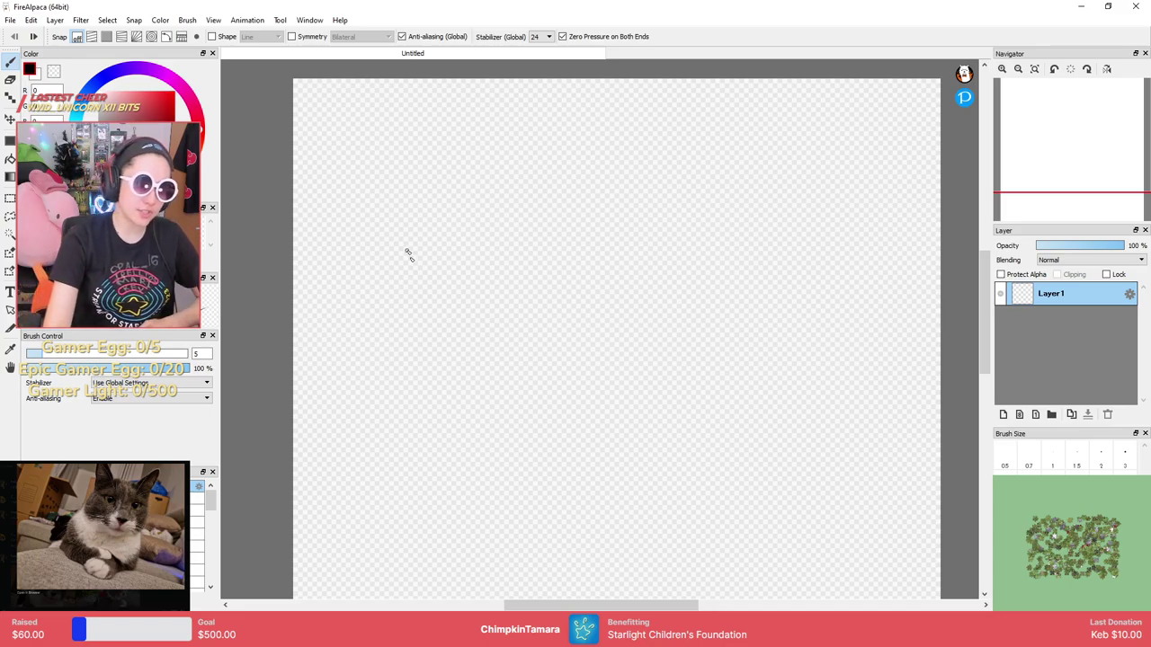
drag(483, 306, 668, 292)
drag(617, 251, 673, 273)
drag(488, 257, 550, 248)
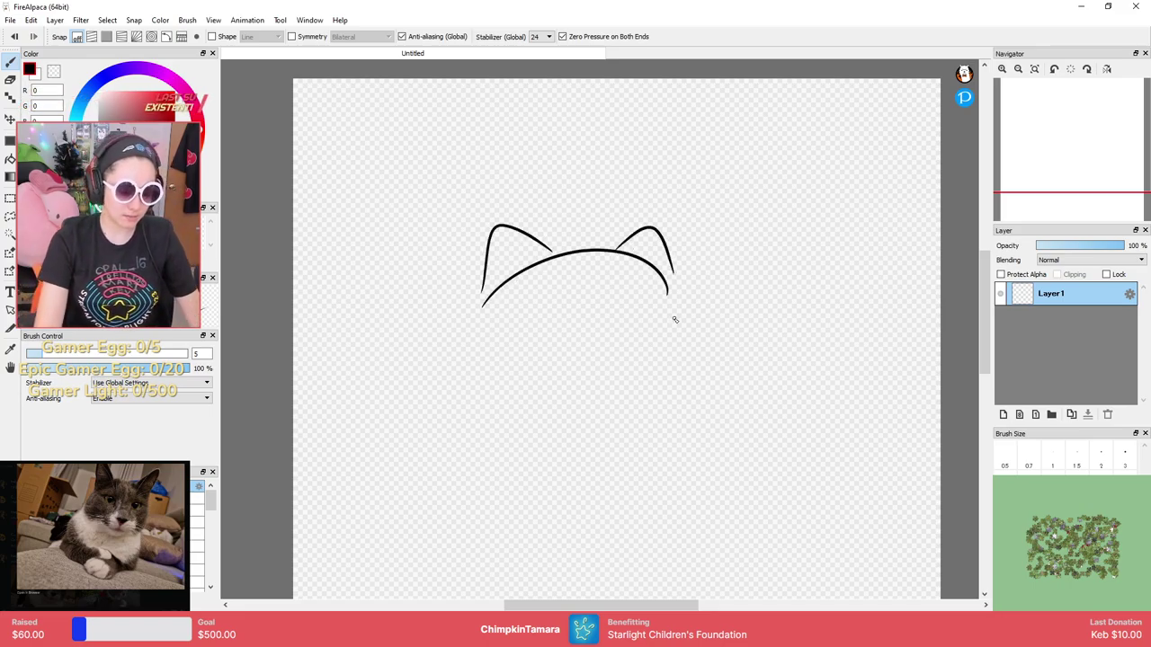
ctrl+drag(688, 321, 679, 265)
scroll(670, 332, up, 8)
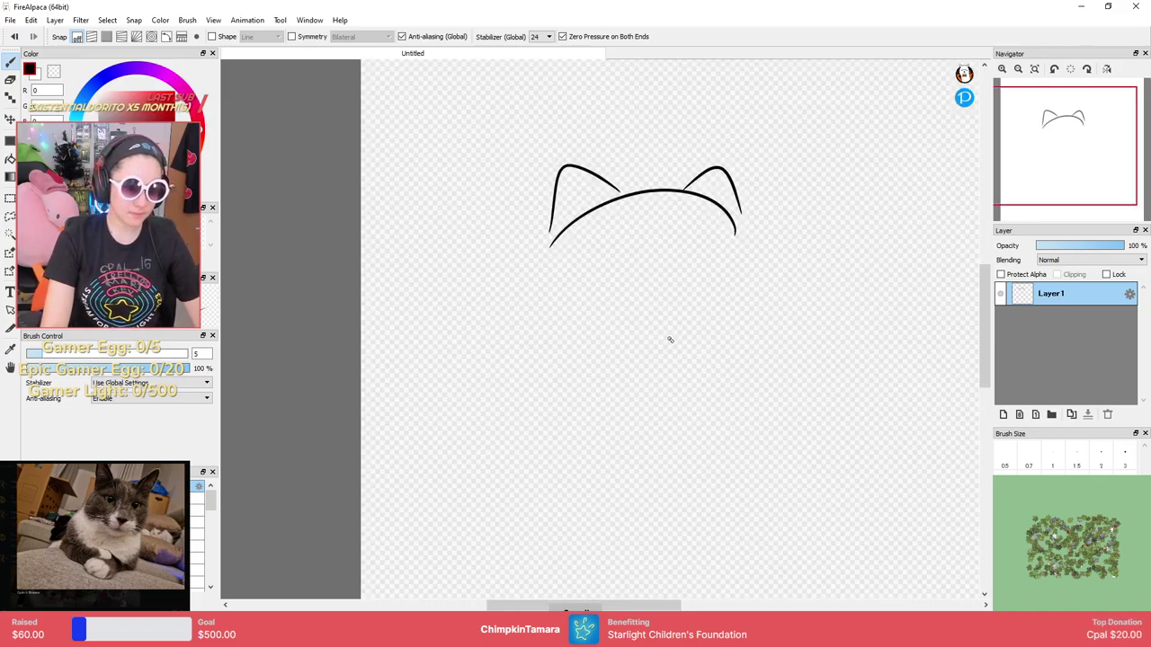
scroll(715, 300, down, 3)
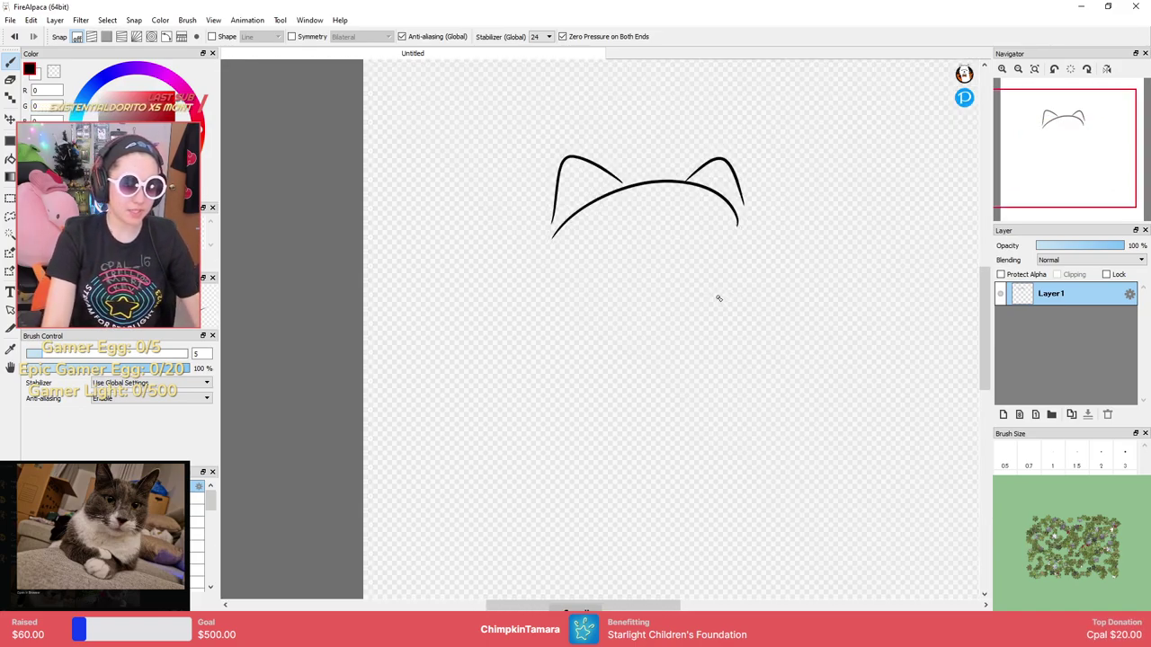
scroll(733, 288, down, 1)
scroll(736, 304, up, 1)
scroll(732, 293, up, 3)
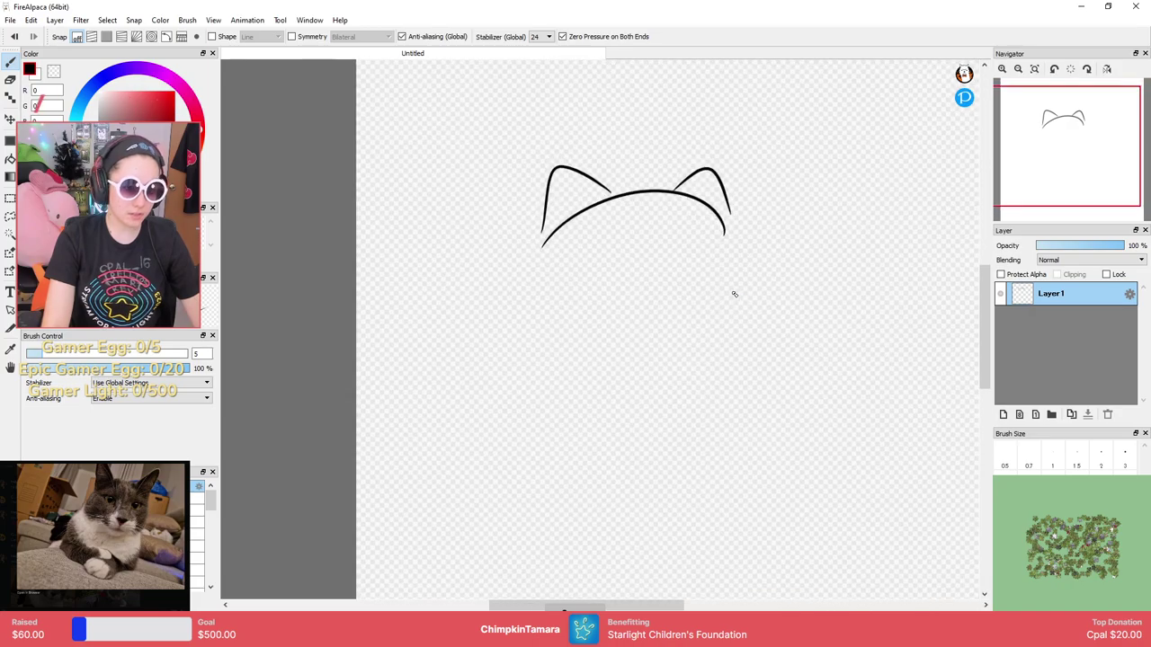
scroll(717, 313, down, 2)
scroll(737, 290, up, 1)
key(ctrl+t)
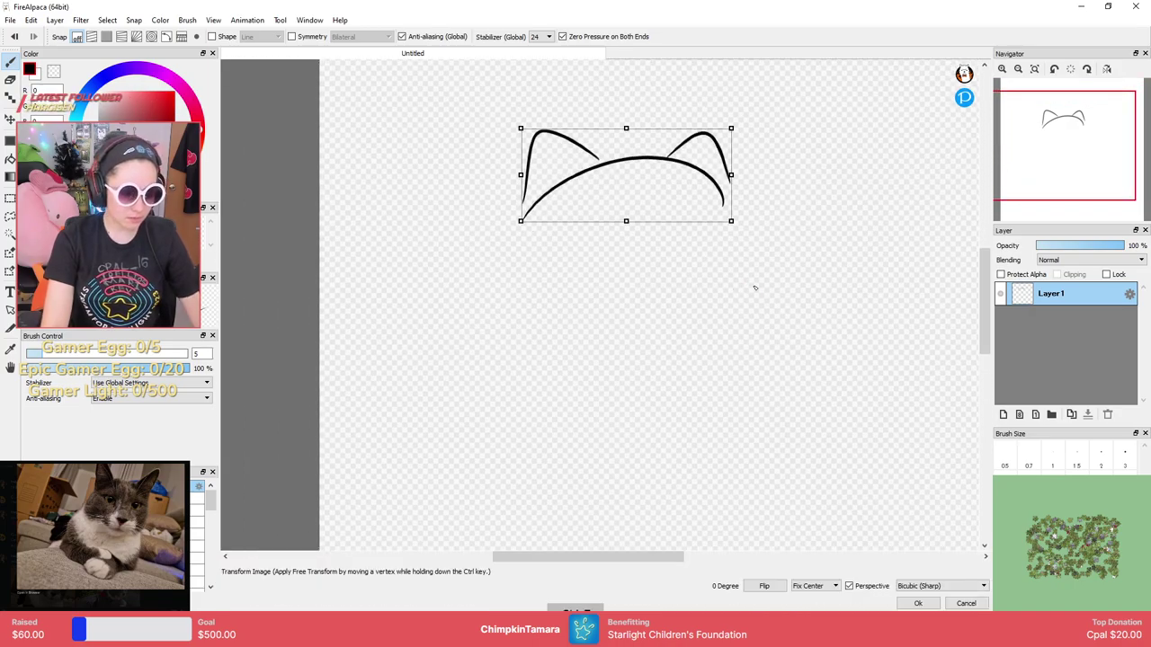
key(Return)
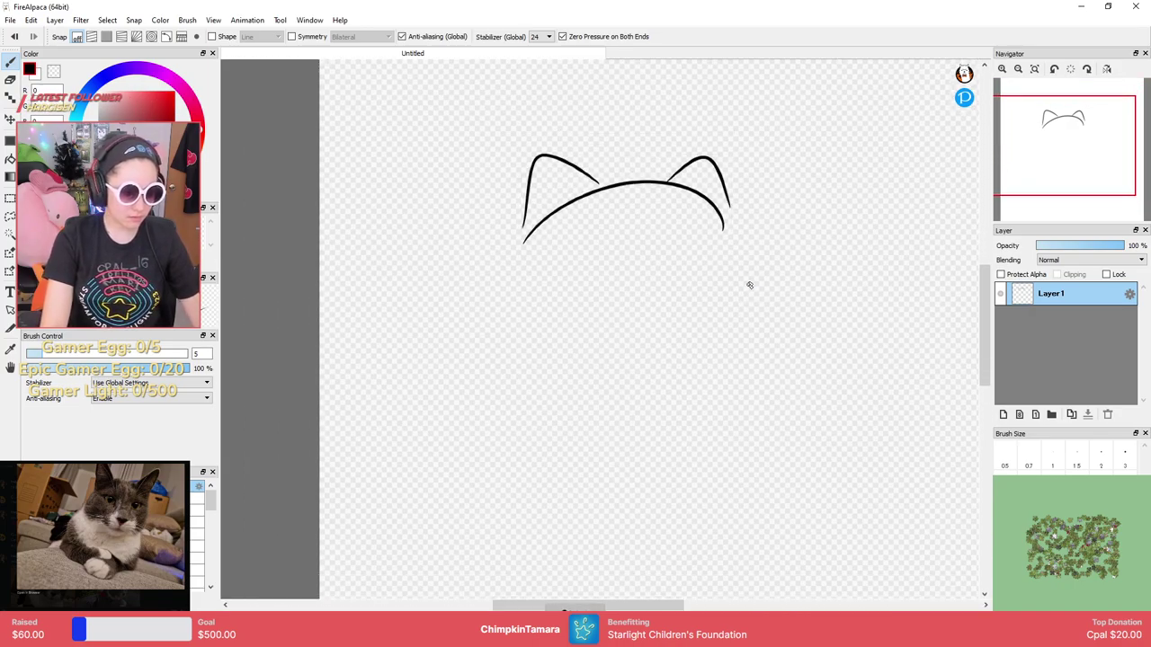
scroll(714, 313, up, 2)
scroll(737, 285, down, 2)
scroll(727, 283, up, 1)
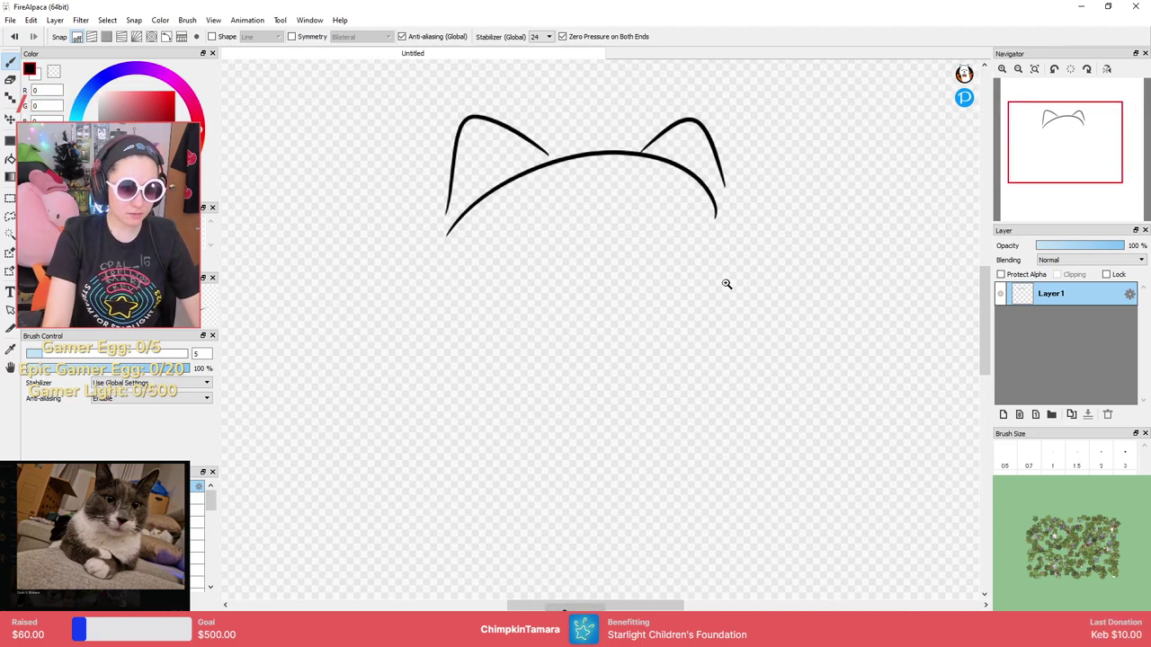
scroll(737, 274, down, 1)
mouse_move(752, 297)
mouse_down()
mouse_move(711, 355)
mouse_move(715, 346)
mouse_up()
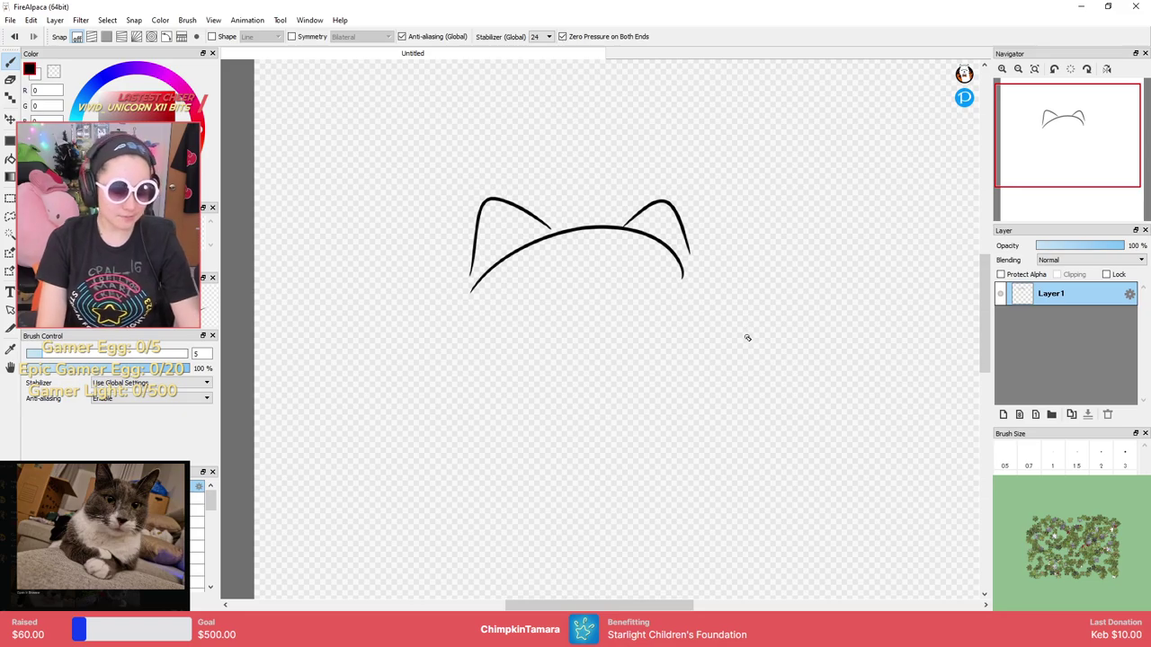
Undo both ear strokes and the curved head top, leaving the layer empty.
key(ctrl+z)
key(ctrl+z)
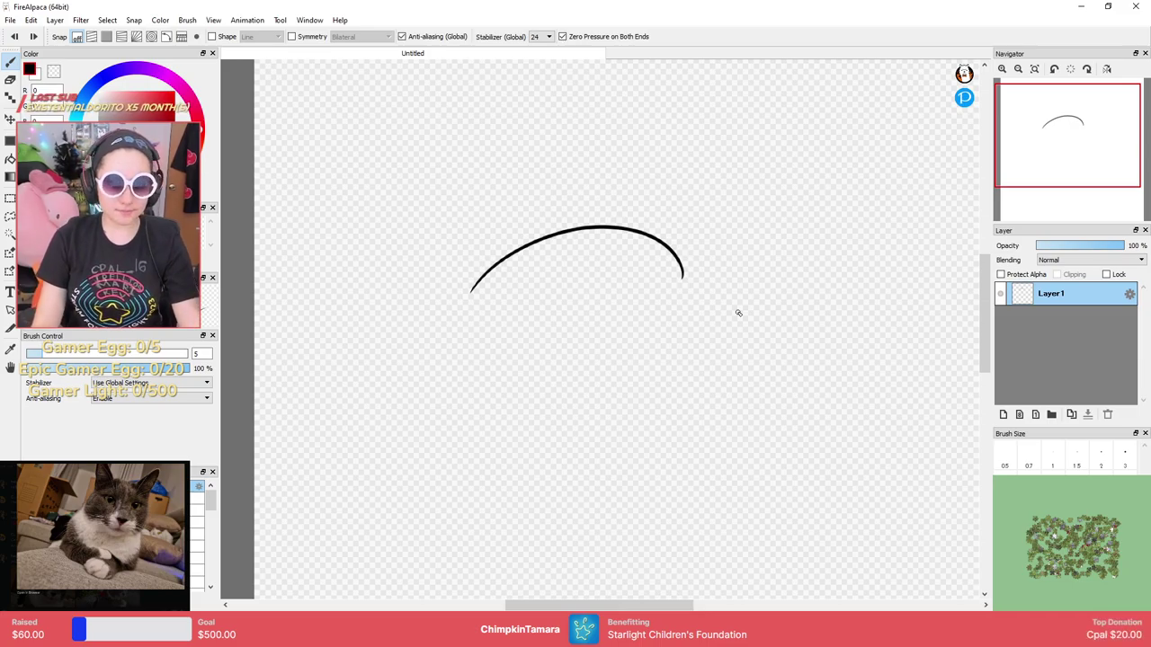
key(ctrl+z)
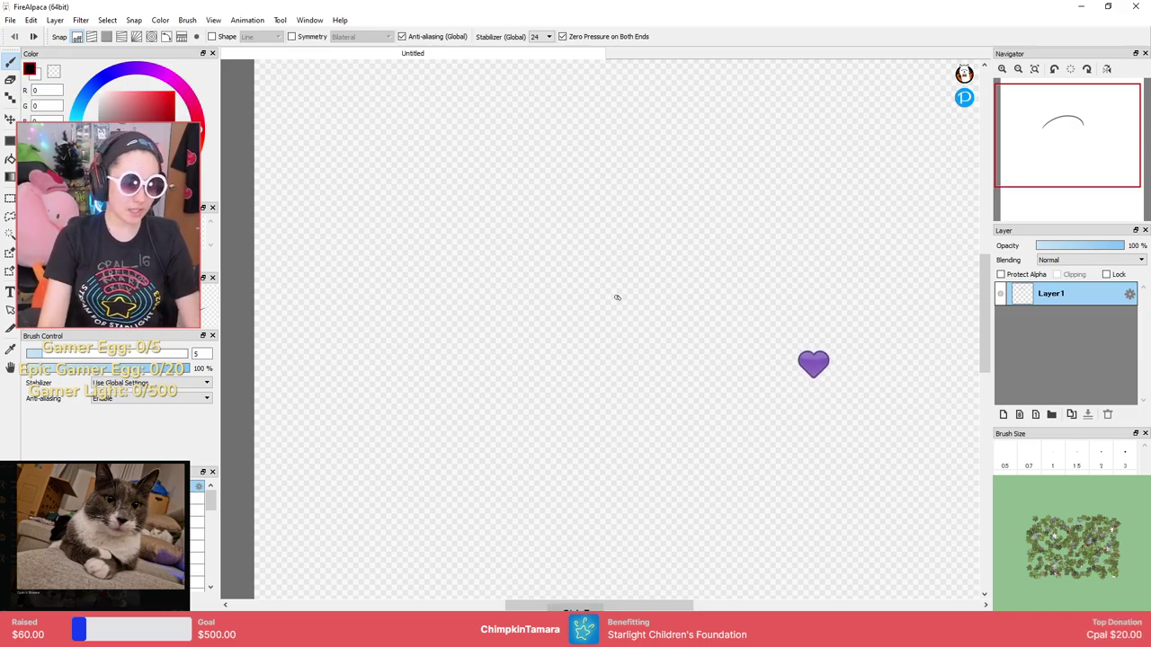
Try to sketch a rounded freehand outline around the middle of the canvas and undo its strokes.
scroll(675, 338, down, 3)
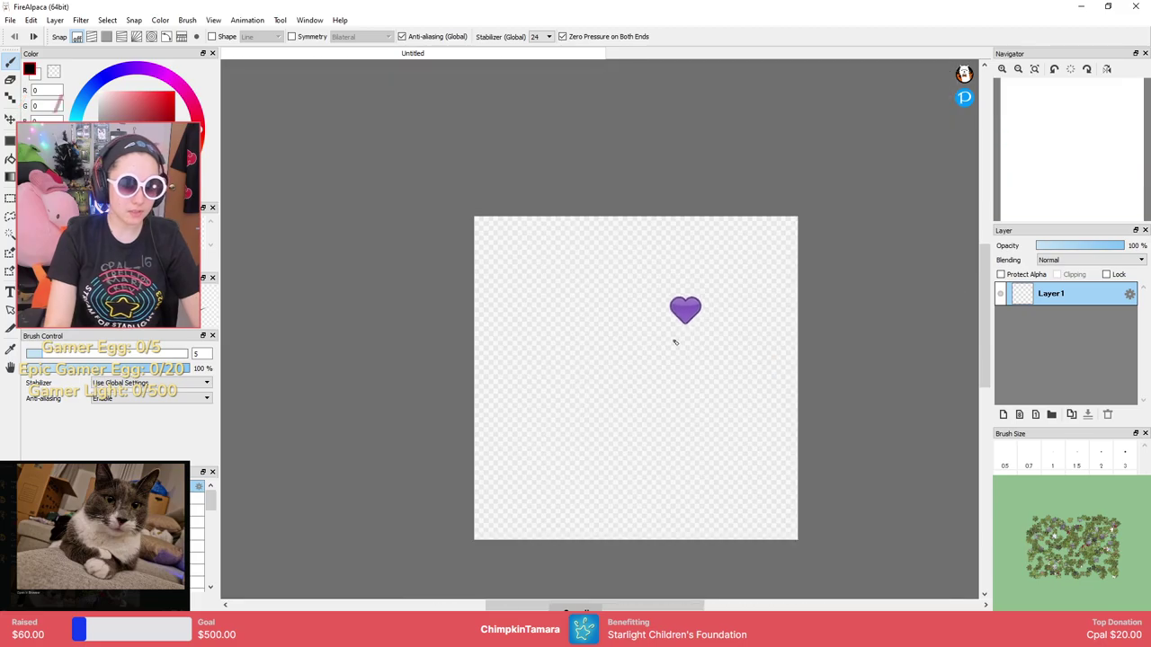
scroll(675, 342, up, 3)
scroll(673, 339, down, 2)
drag(619, 396, 634, 340)
scroll(635, 338, down, 2)
scroll(636, 332, up, 2)
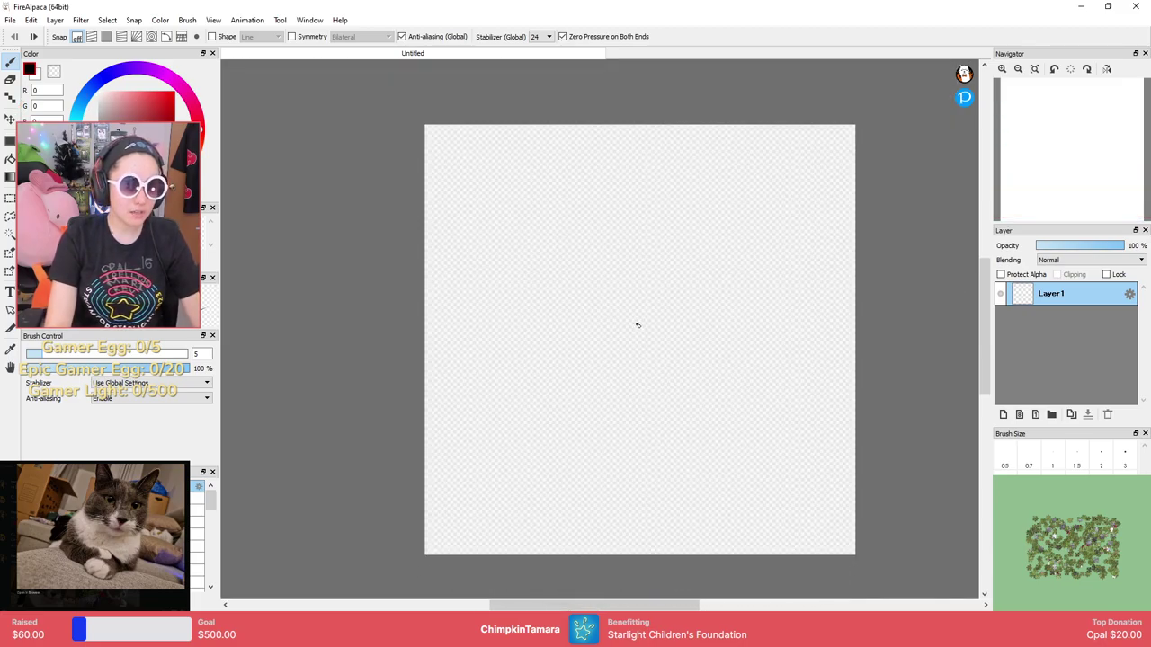
scroll(635, 320, up, 2)
scroll(588, 296, down, 2)
drag(600, 234, 630, 260)
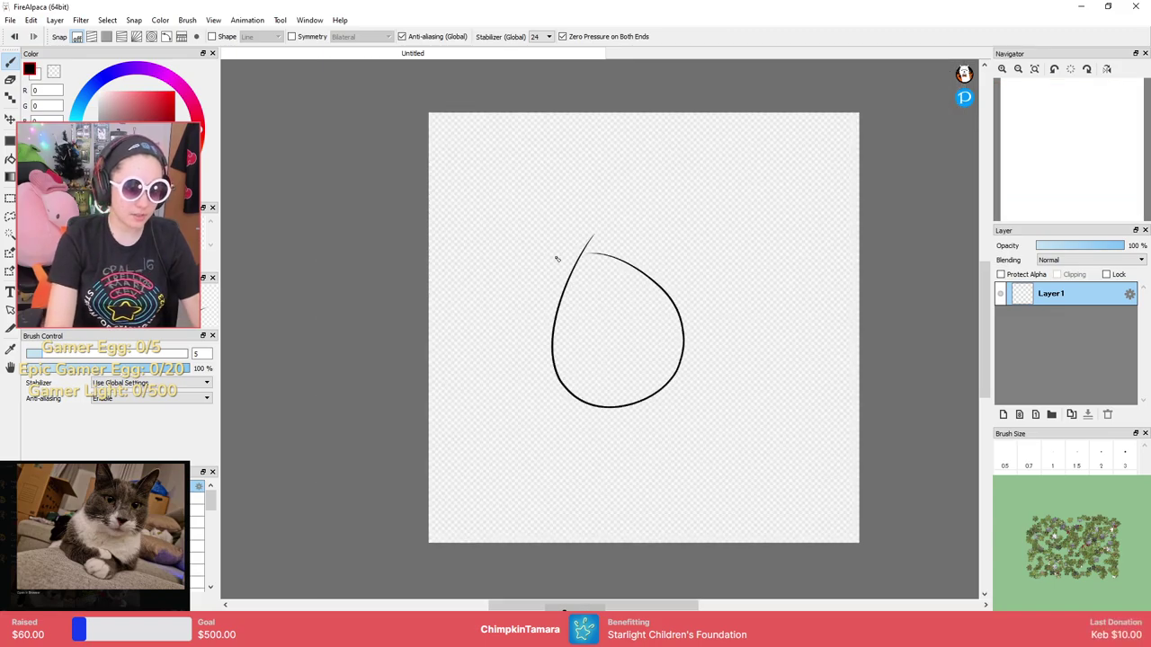
mouse_move(561, 286)
mouse_down()
mouse_move(606, 257)
mouse_move(667, 295)
mouse_up()
scroll(660, 288, down, 1)
scroll(661, 288, up, 1)
key(ctrl+z)
key(ctrl+z)
key(ctrl+z)
Switch to the mirroring brush at size 5 and set its base point on the canvas's vertical centreline, slightly above the middle.
drag(660, 259, 642, 293)
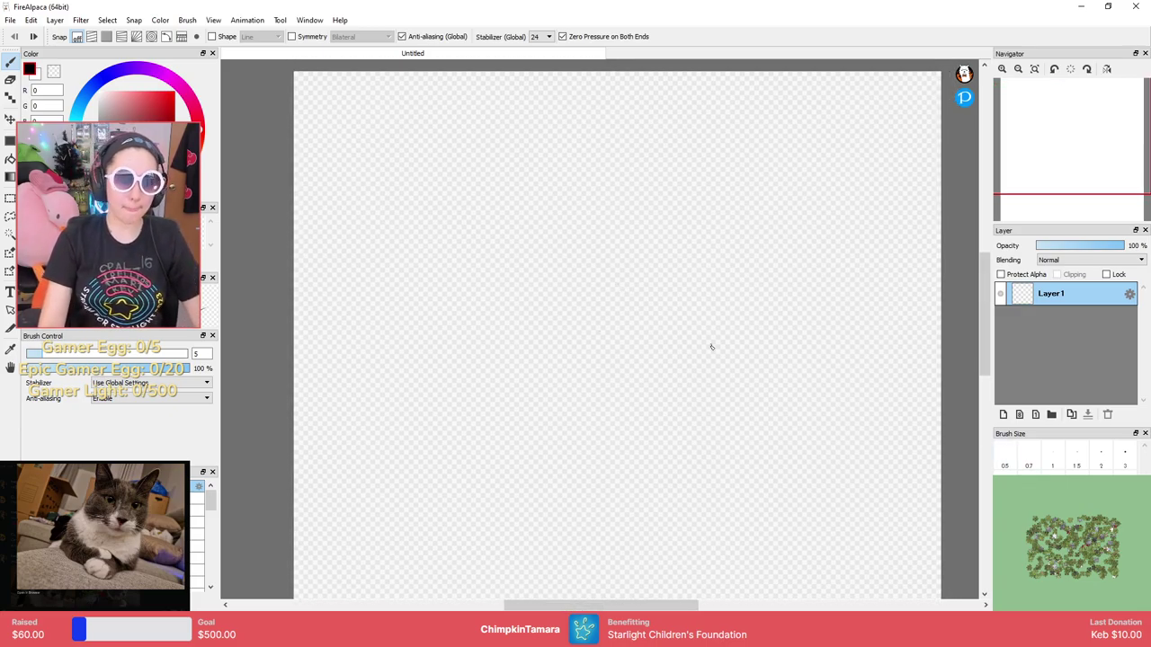
click(108, 510)
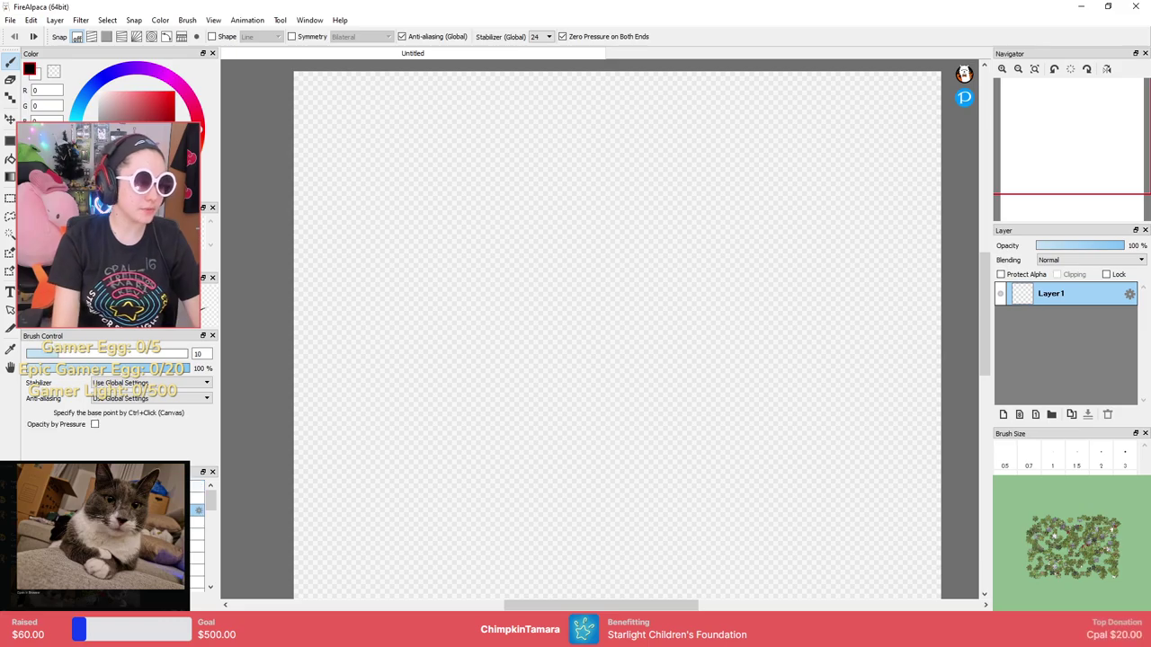
ctrl+click(622, 314)
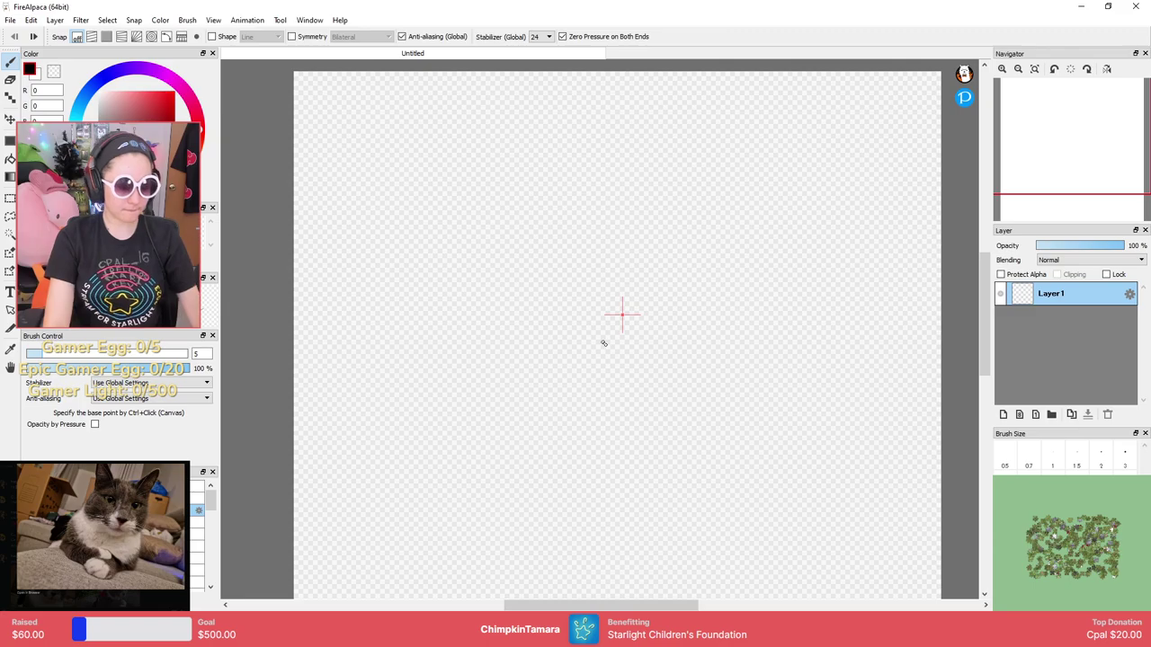
Draw mirrored cat ears with sloping inner edges, joined by a shallow curved head top above the base point.
scroll(616, 337, up, 2)
scroll(617, 324, down, 3)
scroll(589, 306, up, 4)
mouse_move(513, 352)
mouse_down()
mouse_move(555, 242)
mouse_move(622, 272)
mouse_move(693, 268)
mouse_up()
key(ctrl+z)
scroll(653, 267, down, 3)
scroll(653, 266, up, 4)
drag(605, 257, 681, 257)
drag(589, 369, 580, 275)
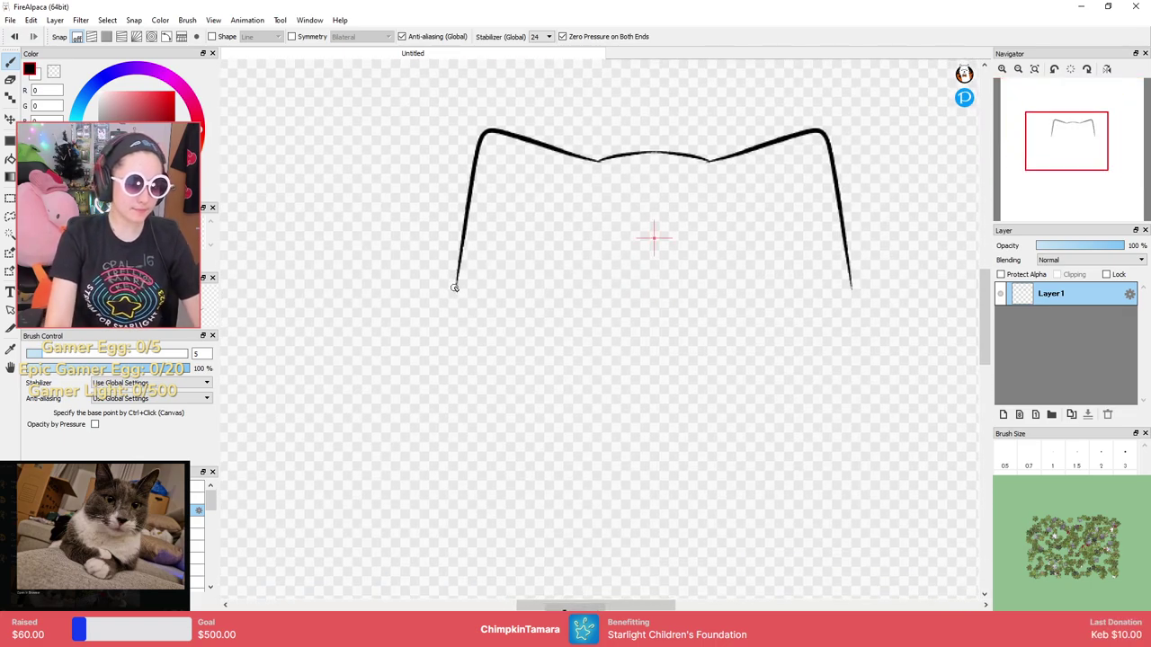
Try mirrored face curves running from the outer ear ends down to a narrow chin.
drag(455, 284, 733, 568)
key(ctrl+z)
mouse_move(455, 286)
mouse_down()
mouse_move(453, 348)
mouse_move(747, 583)
mouse_up()
key(ctrl+z)
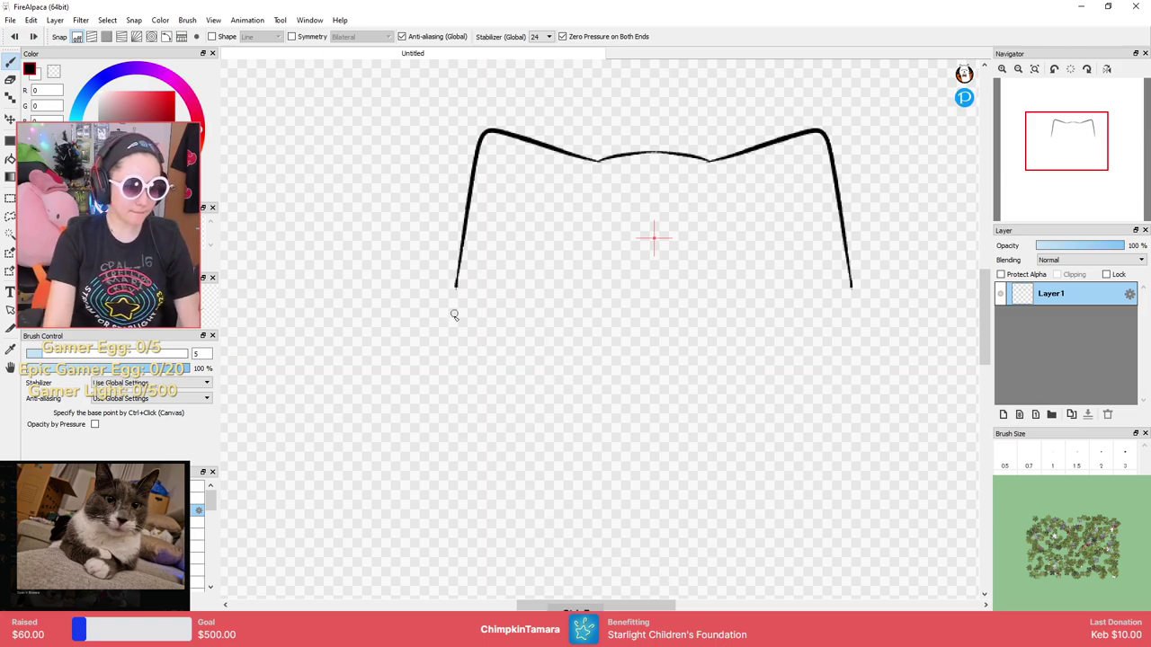
drag(455, 286, 593, 596)
drag(650, 342, 628, 275)
key(ctrl+z)
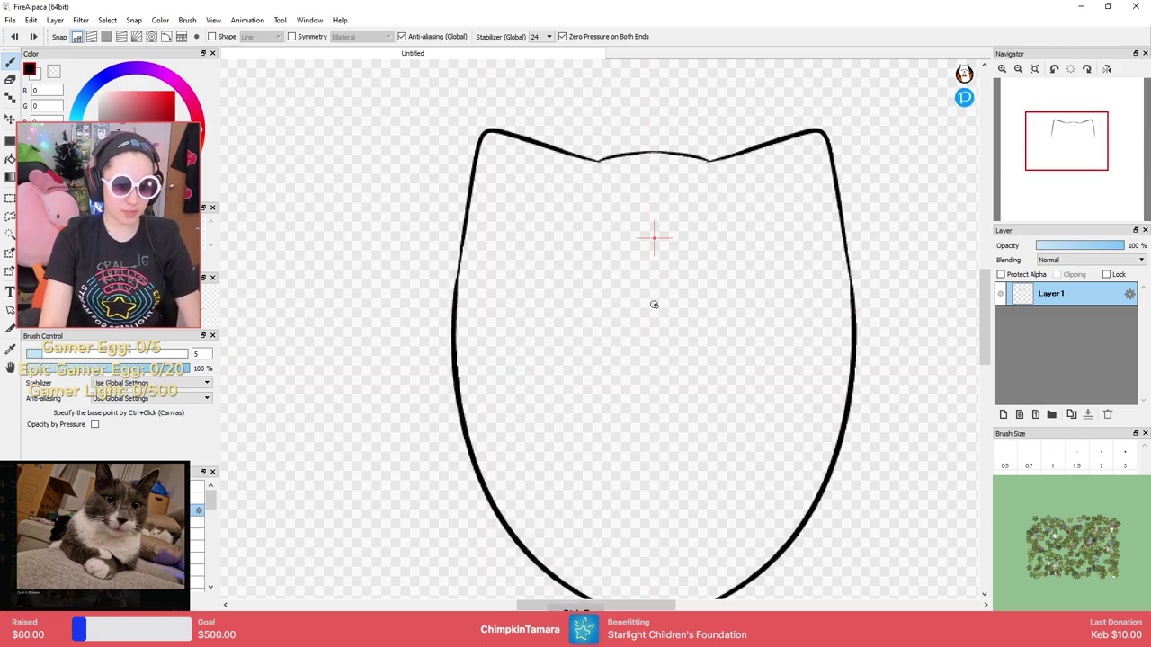
Undo the long face curves that meet in a narrow chin.
scroll(663, 292, up, 2)
scroll(666, 290, down, 3)
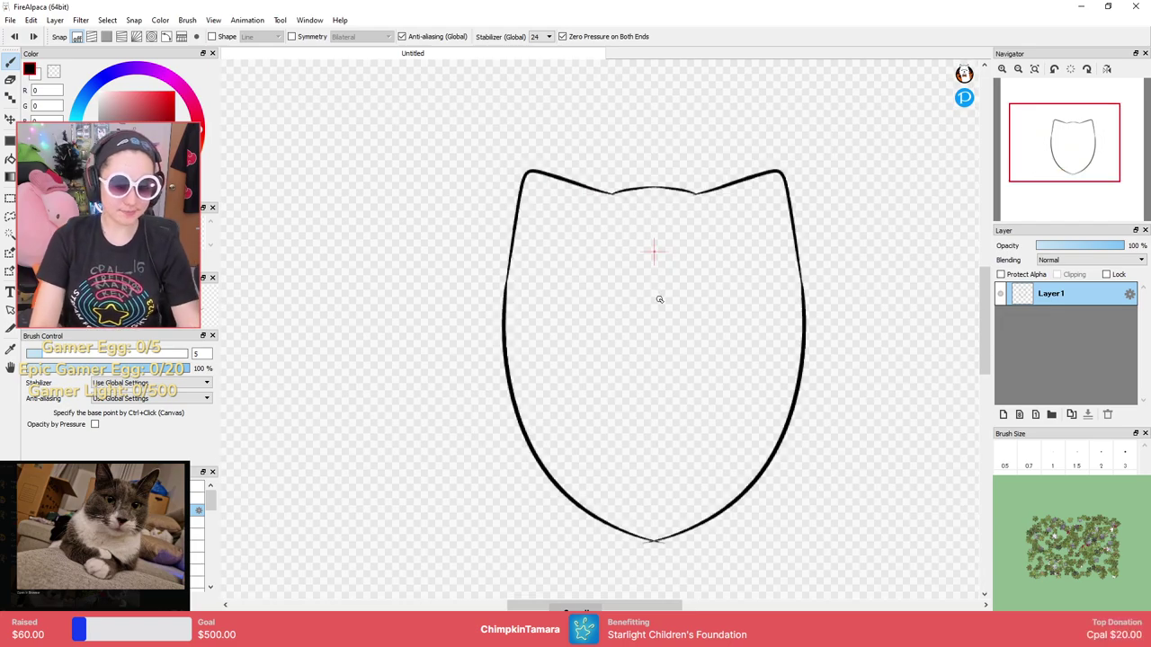
drag(686, 365, 668, 358)
key(ctrl+z)
Draw mirrored cheeks flaring out from the ear ends and continue them into a wide, round lower face crossing at the chin.
mouse_move(489, 272)
mouse_down()
mouse_move(482, 325)
mouse_move(740, 509)
mouse_up()
key(ctrl+z)
drag(491, 266, 473, 319)
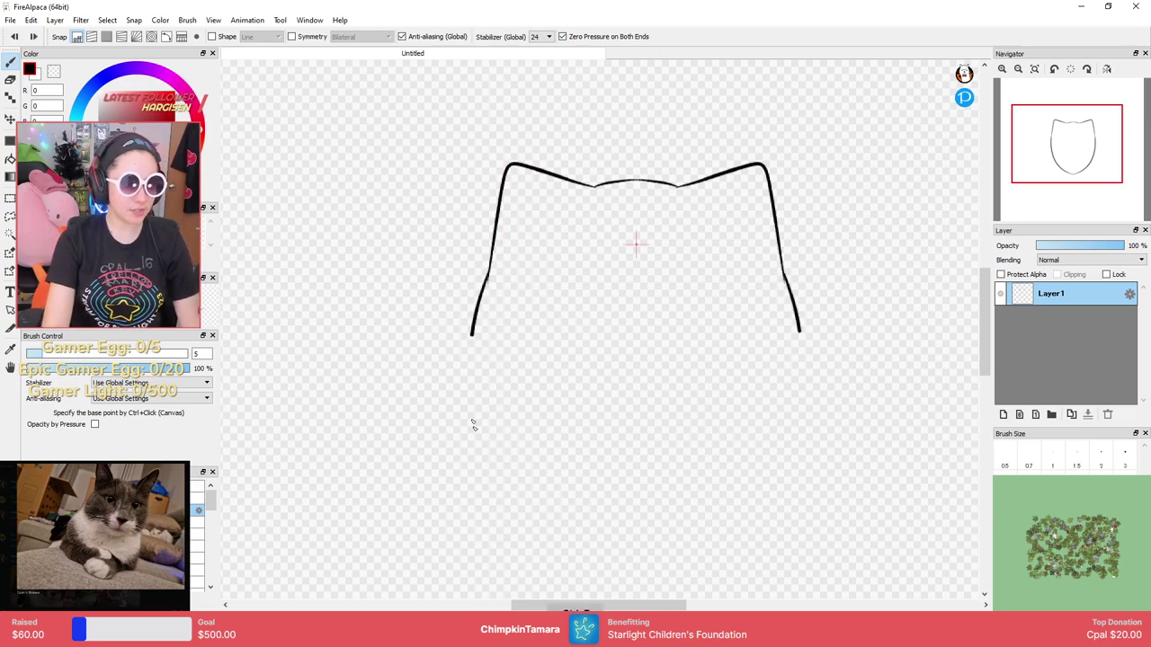
drag(467, 393, 719, 523)
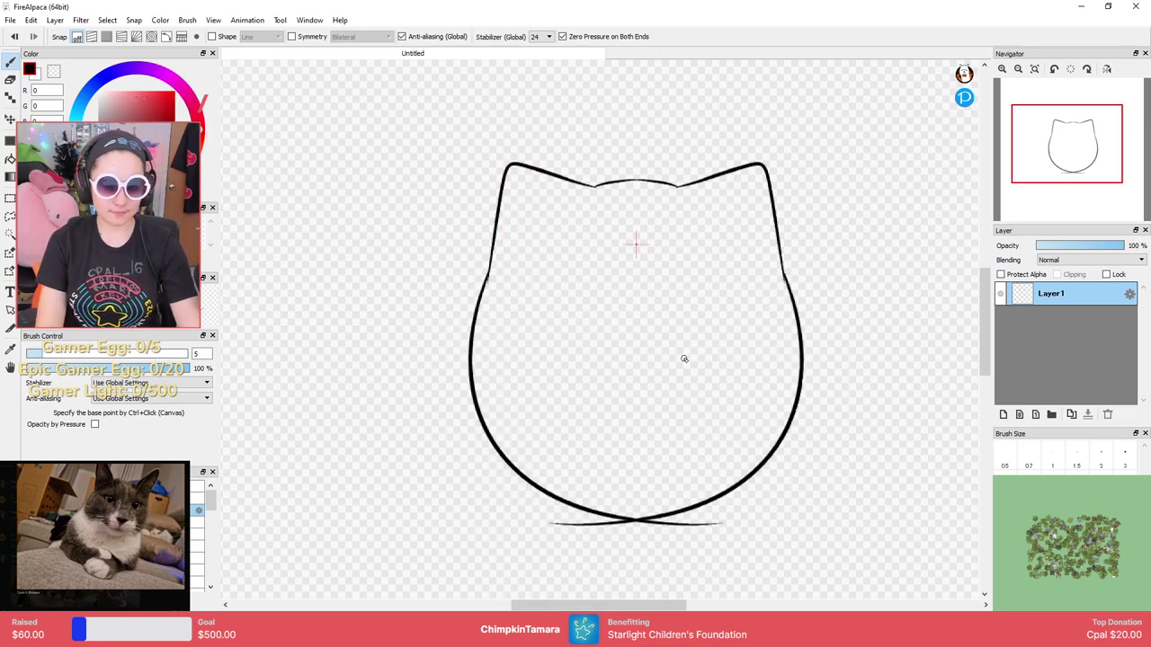
Erase the overshooting line below the chin's left side and around the crossing point, using the eraser at size 8.5.
drag(723, 401, 707, 293)
scroll(664, 367, down, 3)
scroll(665, 380, up, 7)
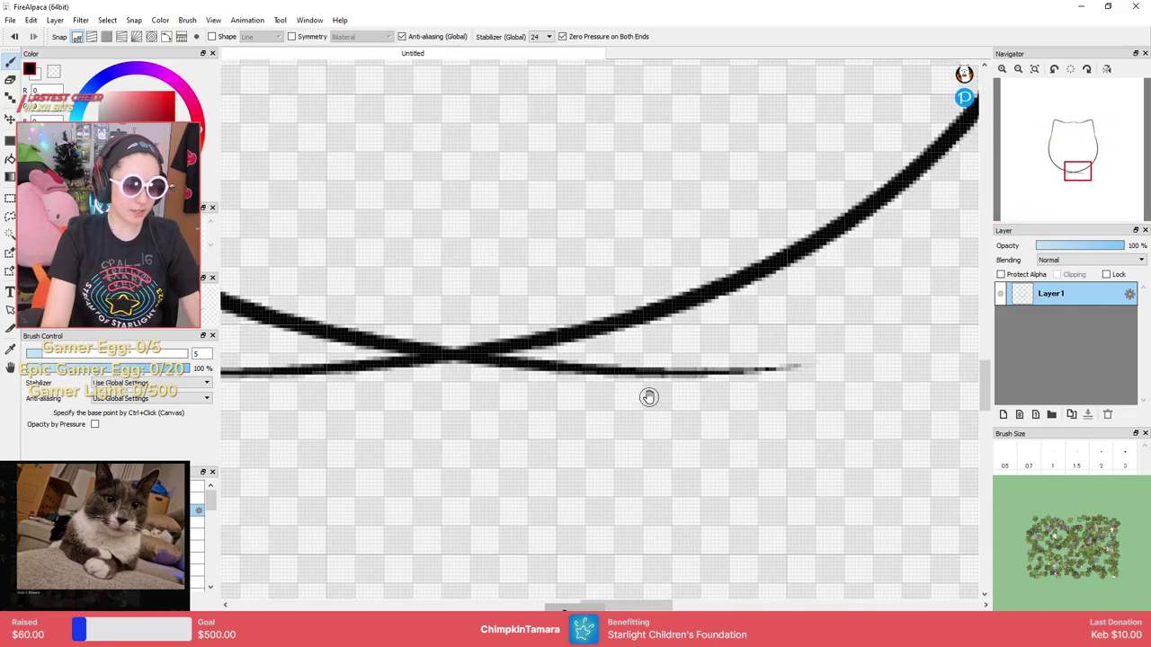
drag(653, 395, 798, 342)
scroll(798, 341, down, 2)
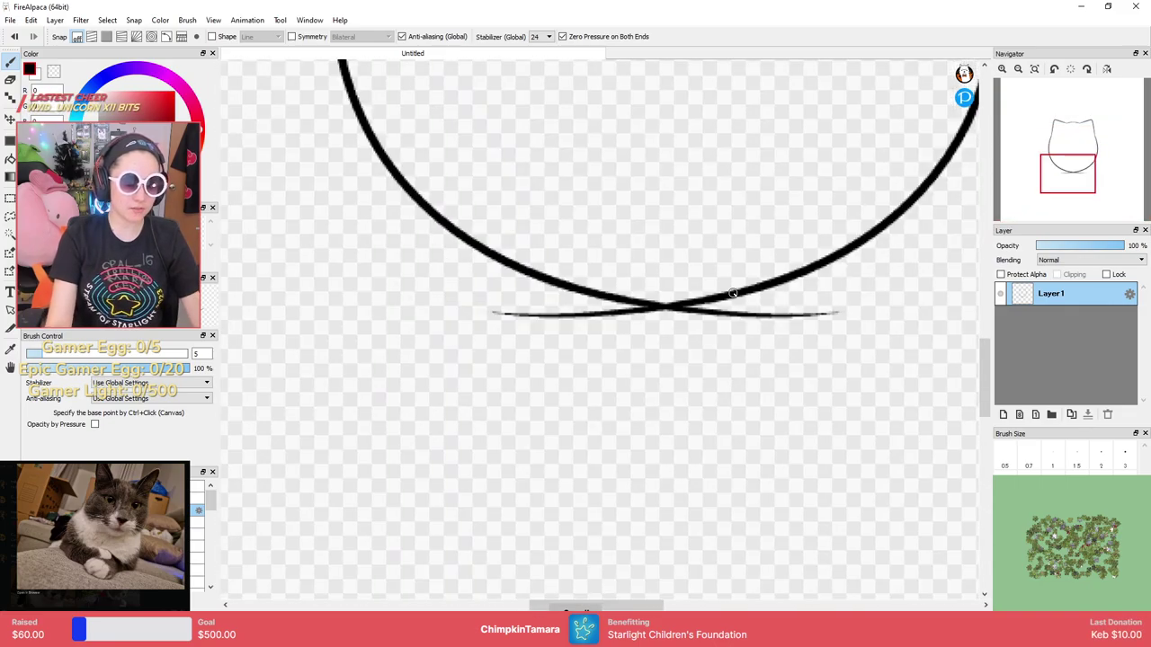
key(e)
drag(486, 312, 754, 315)
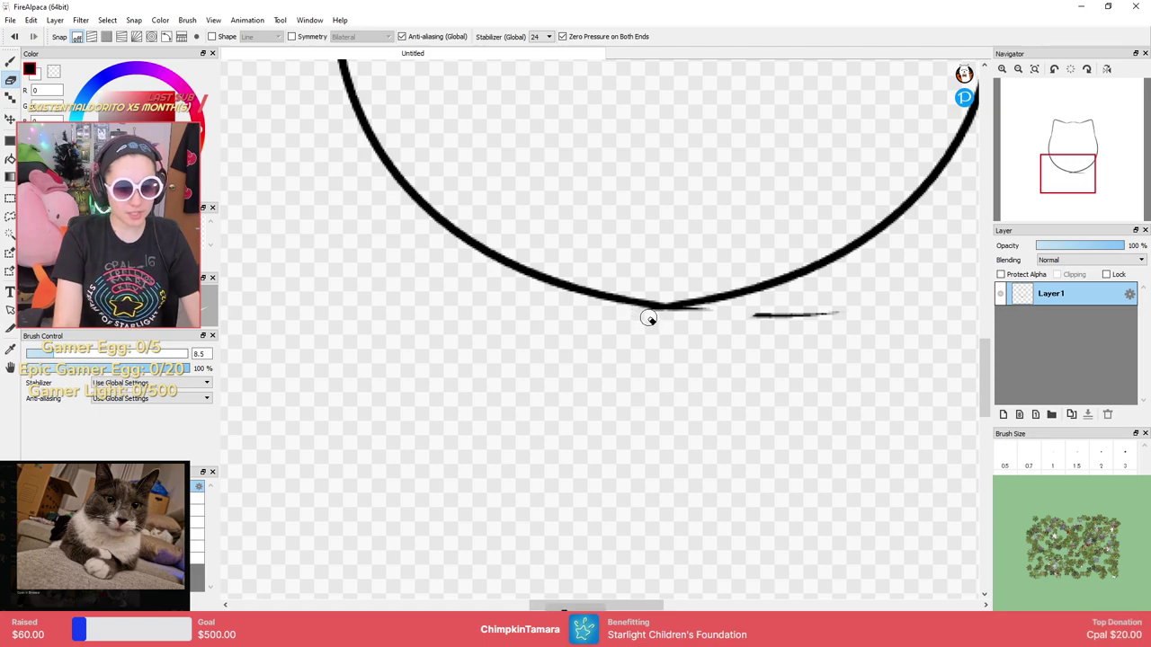
drag(645, 317, 714, 311)
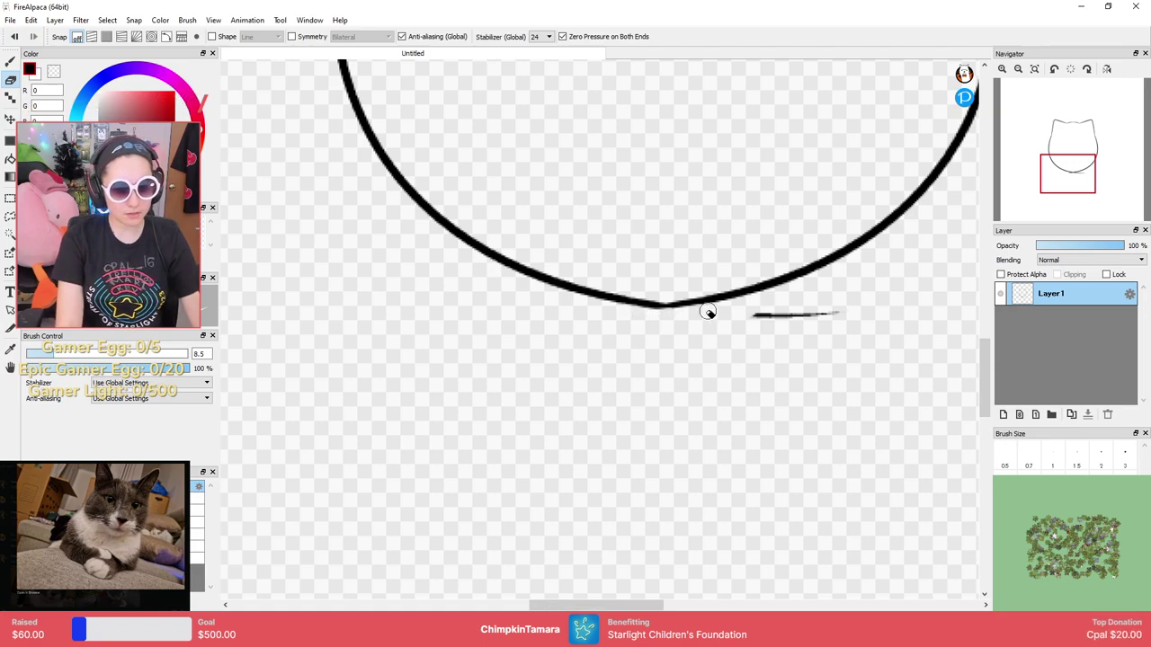
Touch up the chin where the two face curves meet, smoothing the joint with small brush and eraser strokes.
key(b)
drag(629, 301, 704, 300)
key(e)
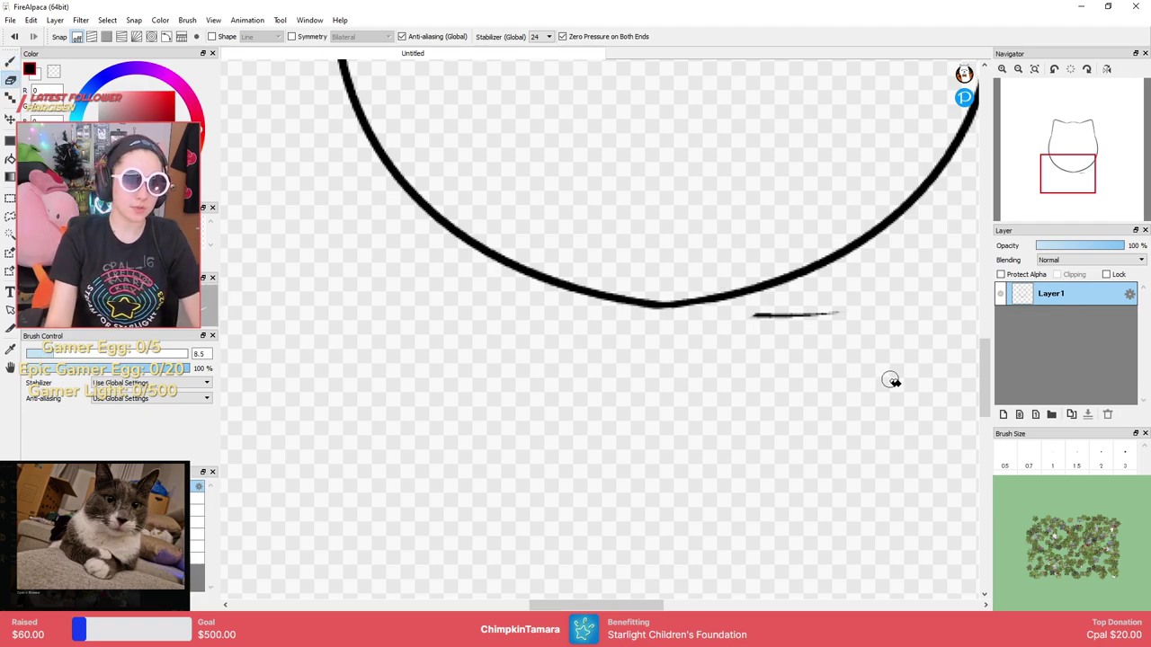
key(b)
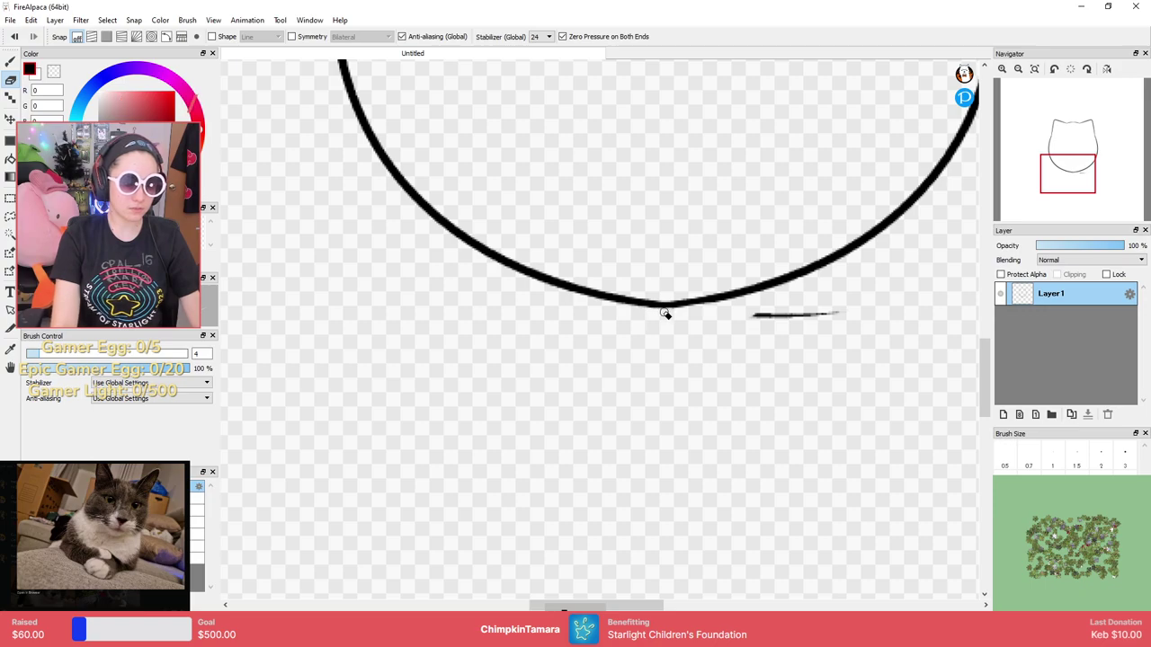
key(b)
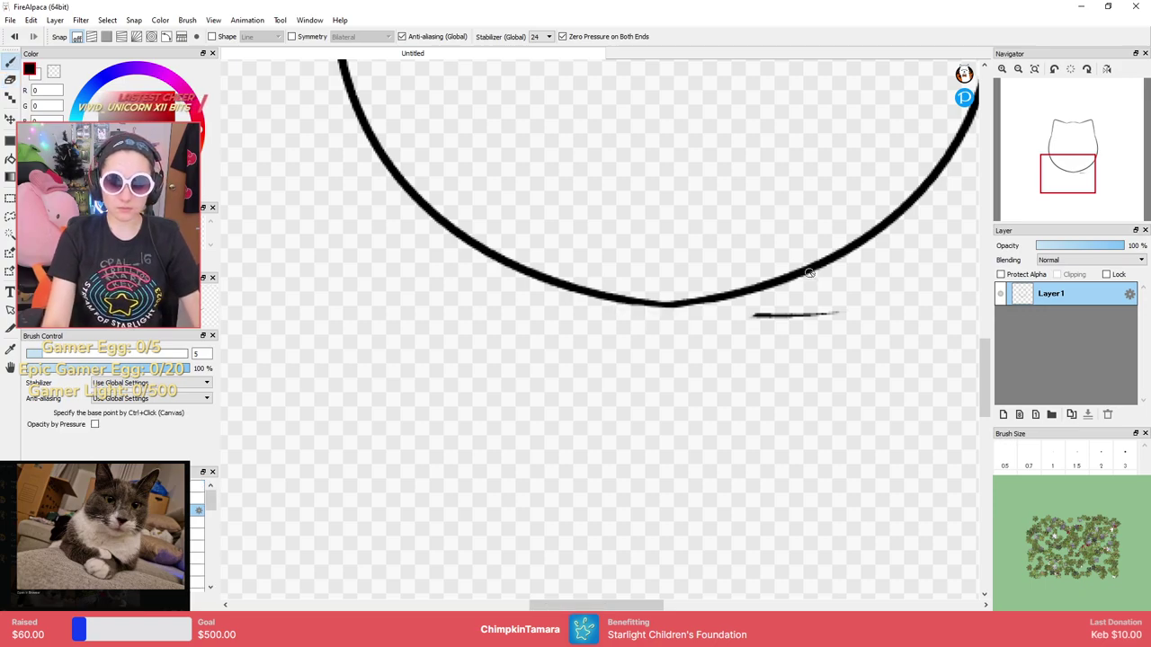
Erase the stray horizontal stroke below the right side of the chin, using the eraser at size 10.
key(e)
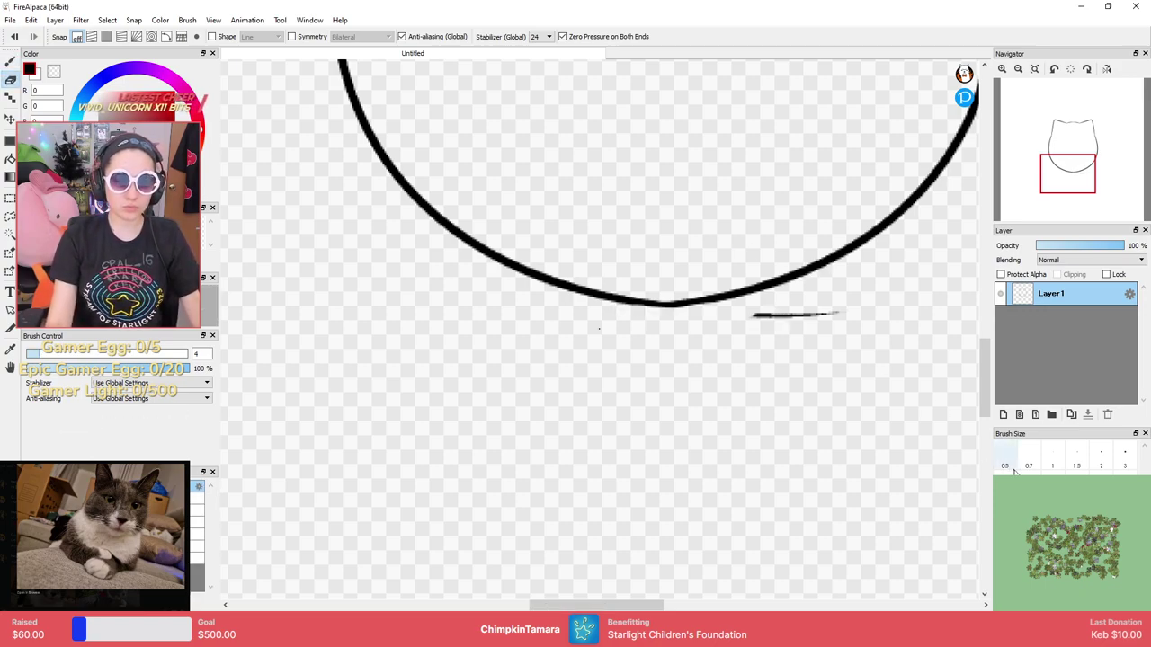
drag(758, 321, 853, 308)
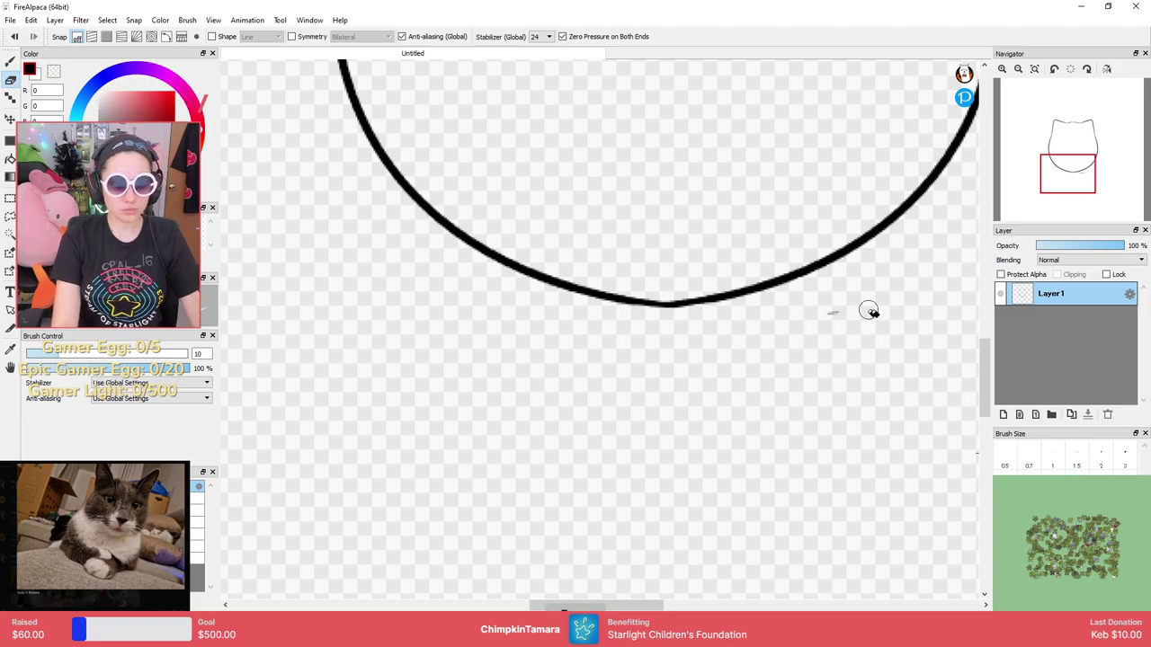
key(b)
scroll(779, 310, up, 3)
scroll(780, 309, down, 5)
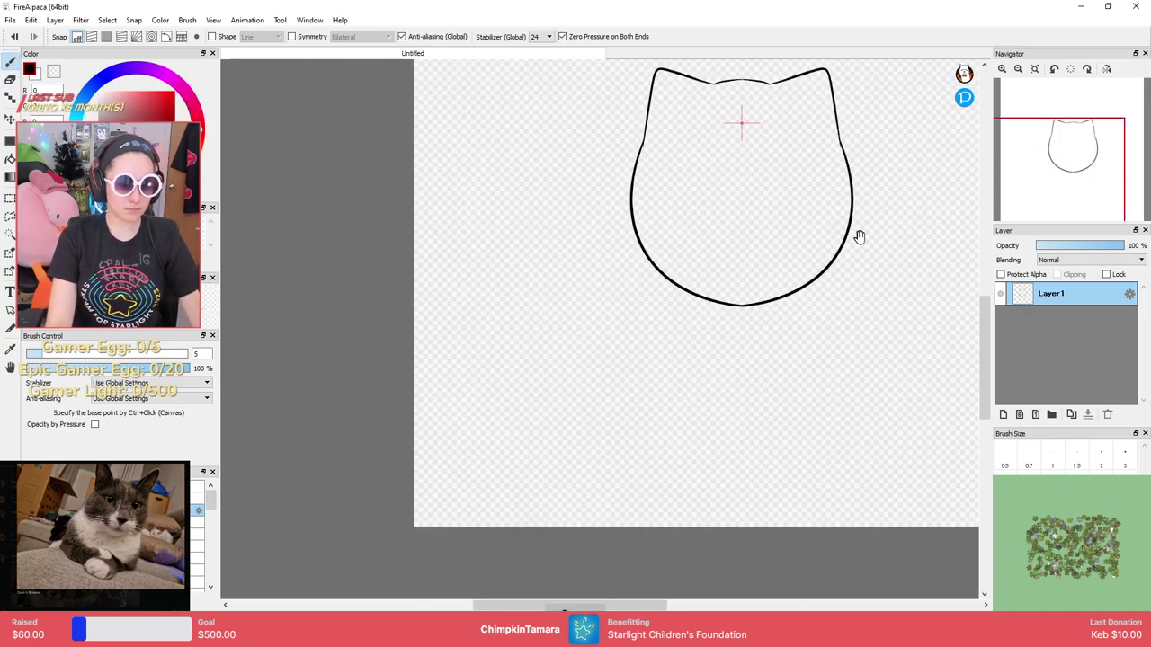
Erase the rough line ends where the ears meet the cheeks on both sides, using the eraser at size 4.
scroll(855, 235, down, 3)
scroll(777, 249, up, 6)
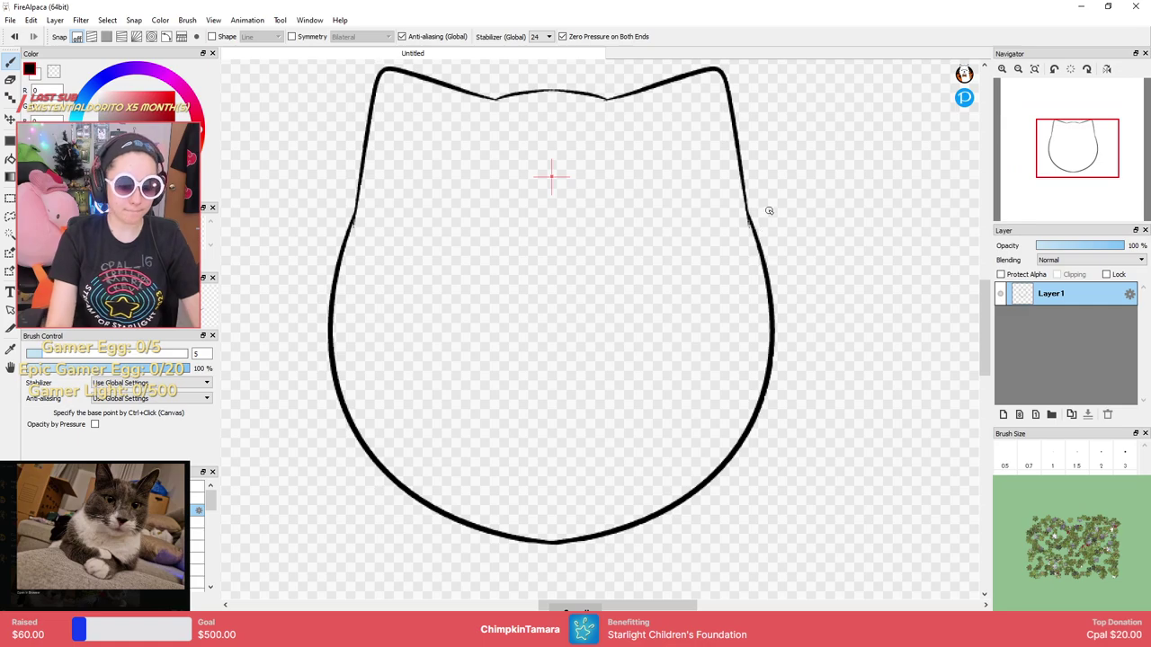
scroll(778, 275, down, 2)
scroll(792, 297, up, 4)
key(e)
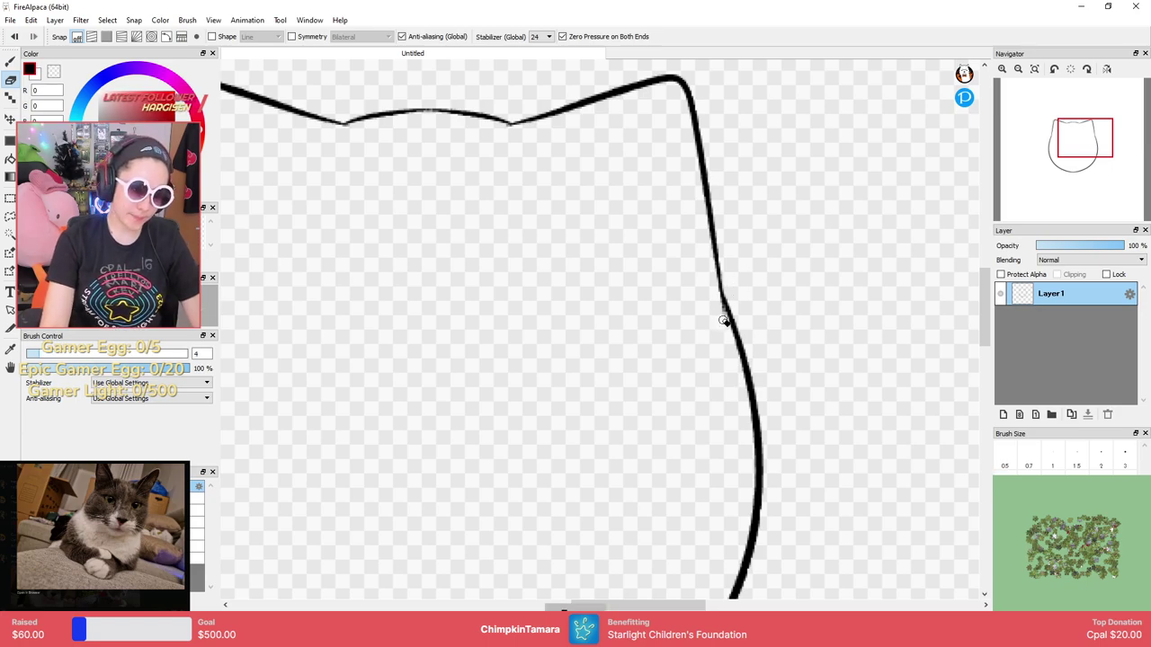
drag(596, 295, 887, 275)
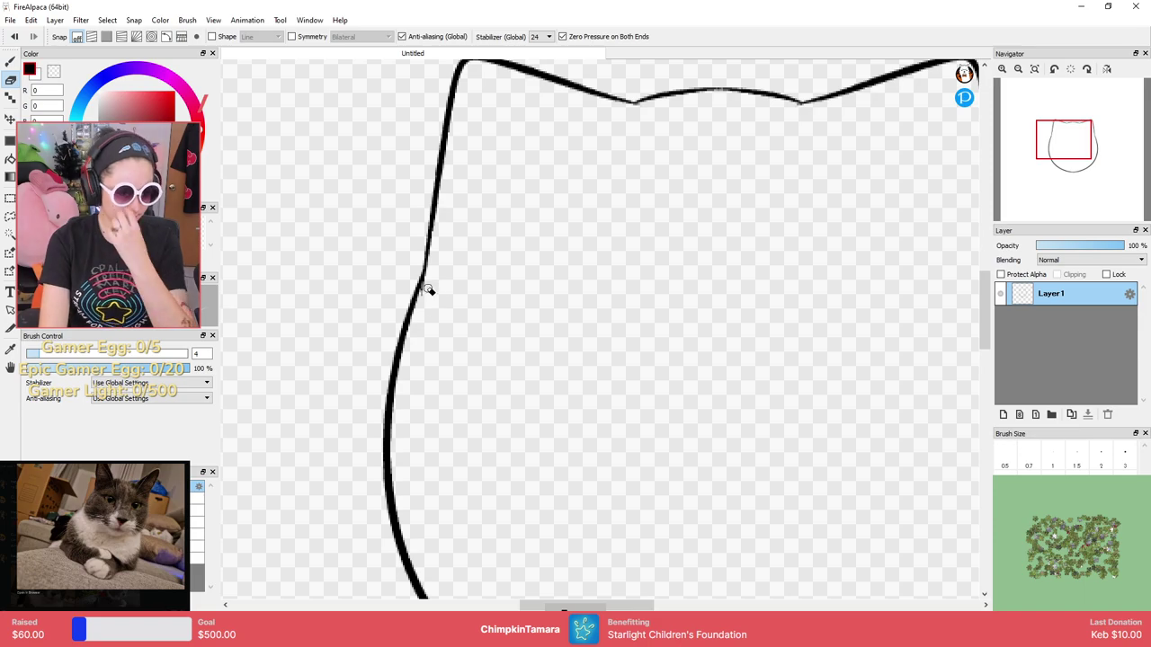
key(b)
drag(726, 200, 678, 284)
scroll(666, 221, up, 1)
scroll(680, 236, down, 6)
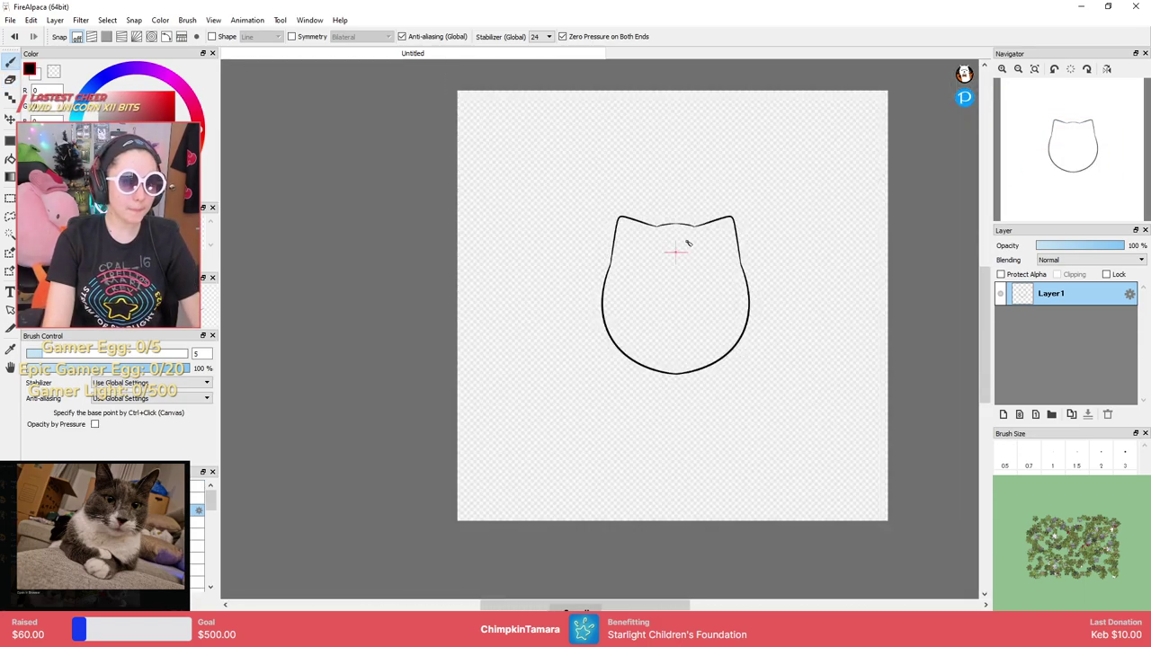
Add a new layer above the cat head outline.
scroll(693, 245, up, 3)
click(1020, 416)
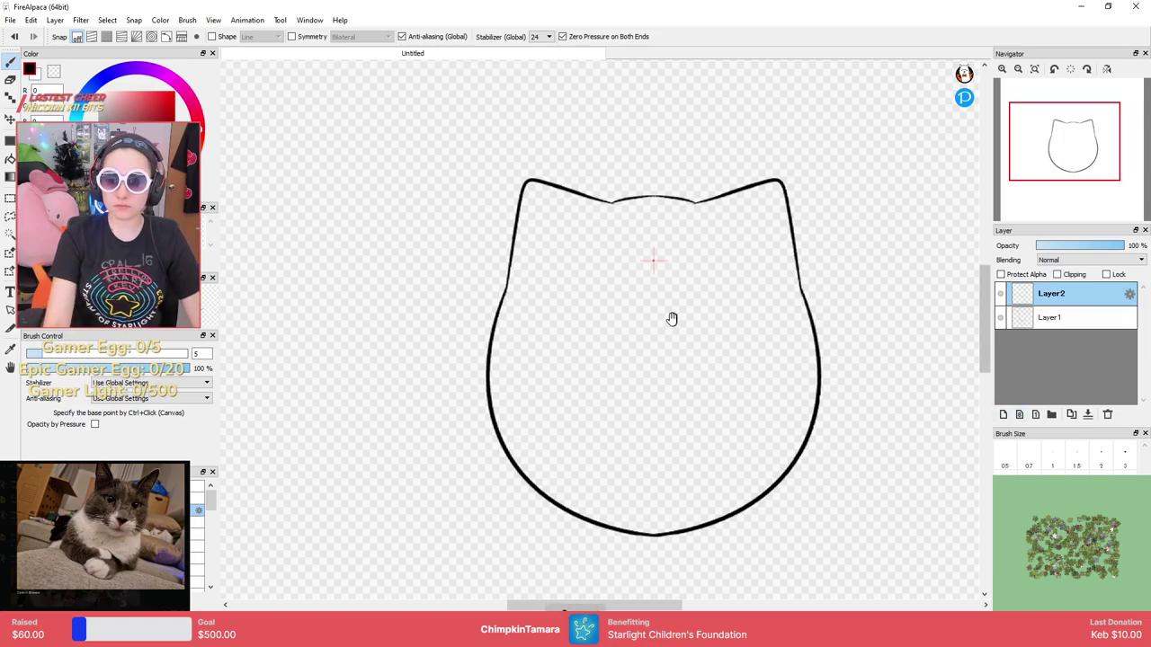
drag(671, 318, 660, 332)
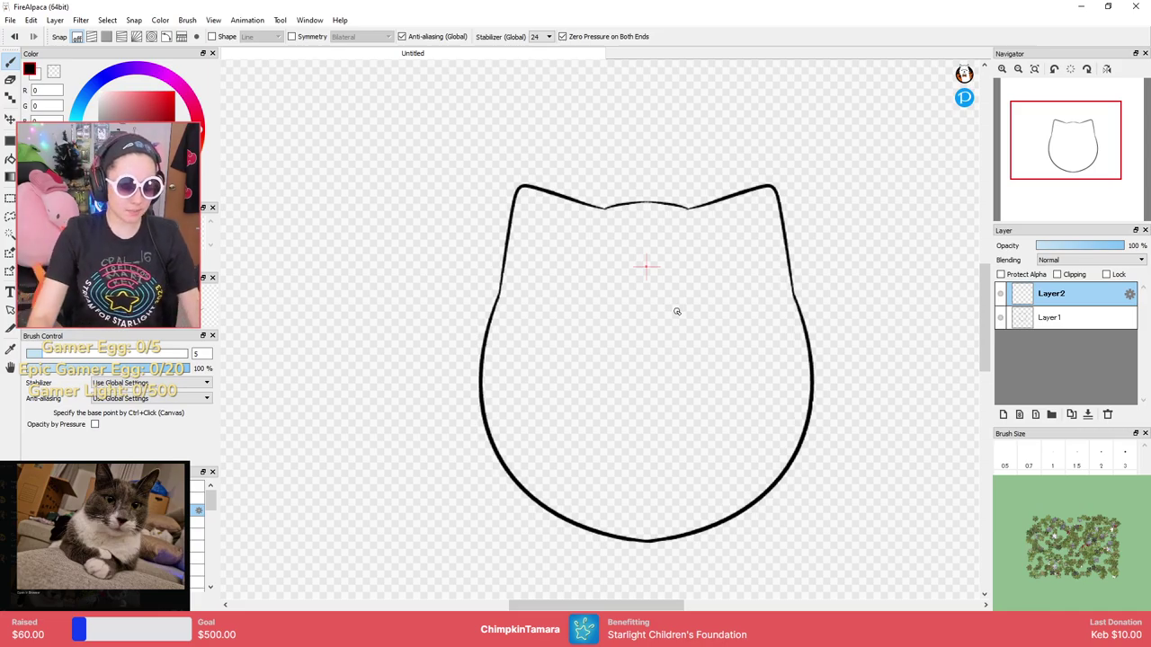
scroll(677, 311, down, 3)
scroll(687, 259, up, 1)
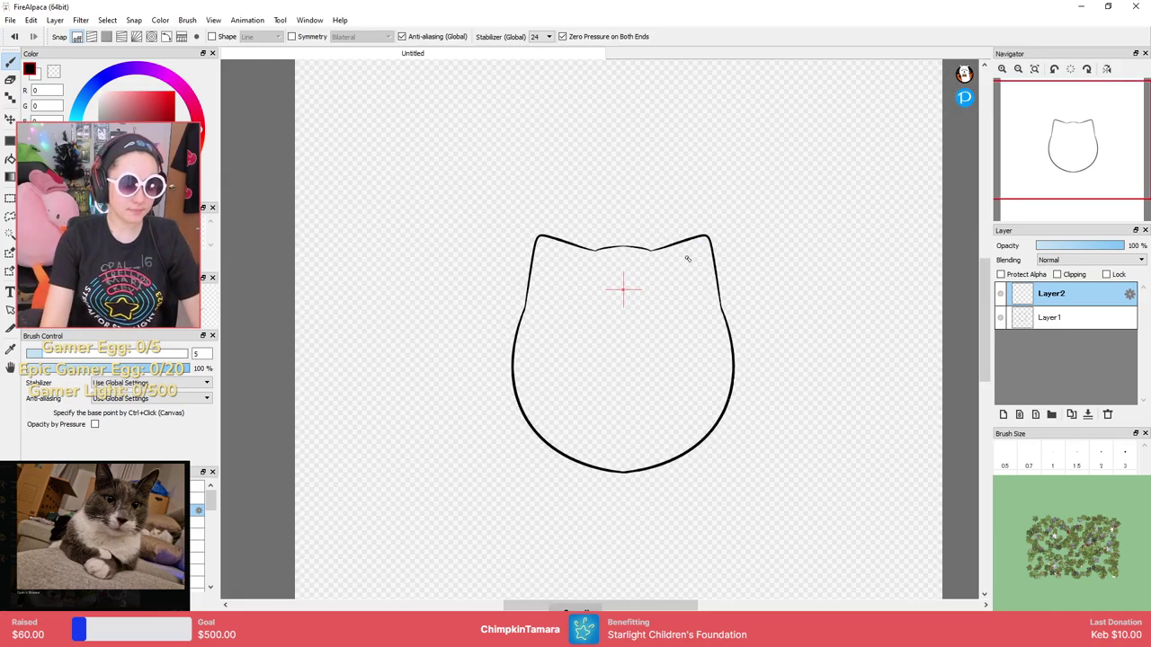
Transform the outline on Layer1, scaling the cat head up until it nearly fills the canvas.
click(1060, 319)
key(ctrl+t)
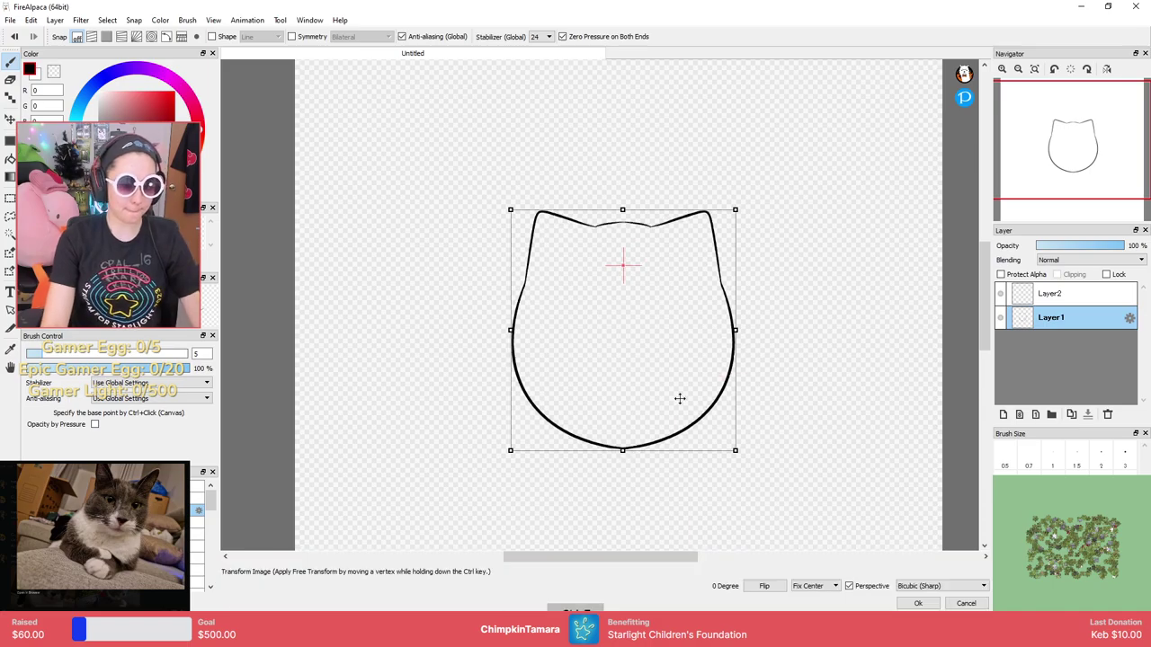
scroll(681, 398, down, 2)
scroll(692, 402, up, 1)
scroll(729, 351, down, 1)
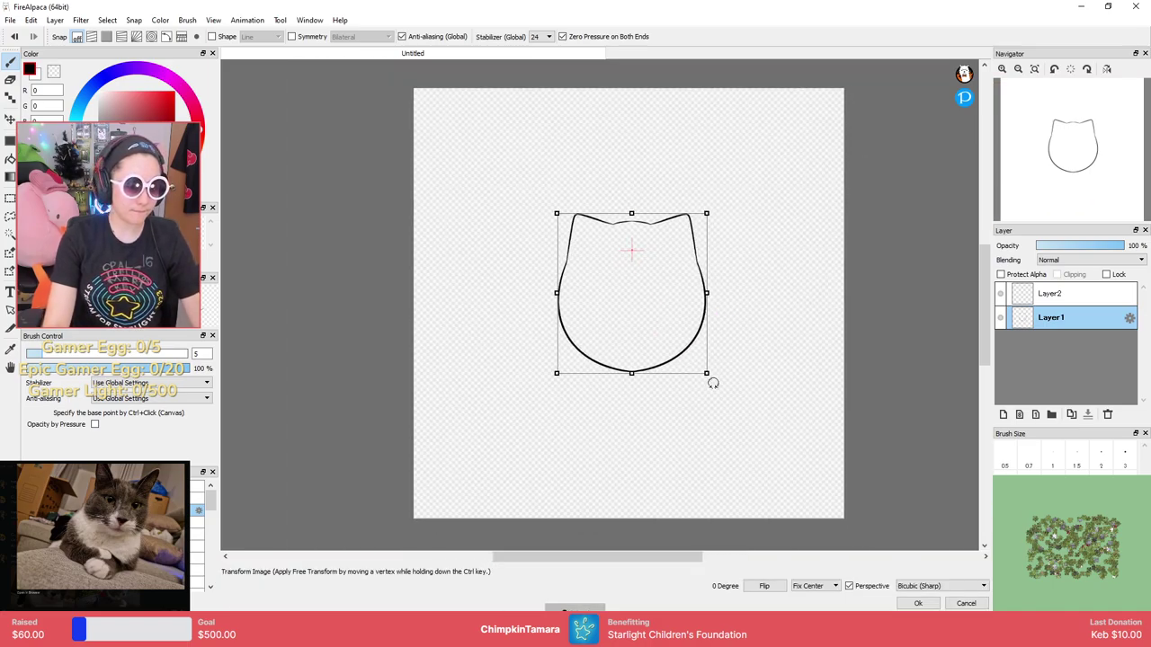
drag(716, 376, 727, 407)
drag(809, 503, 820, 516)
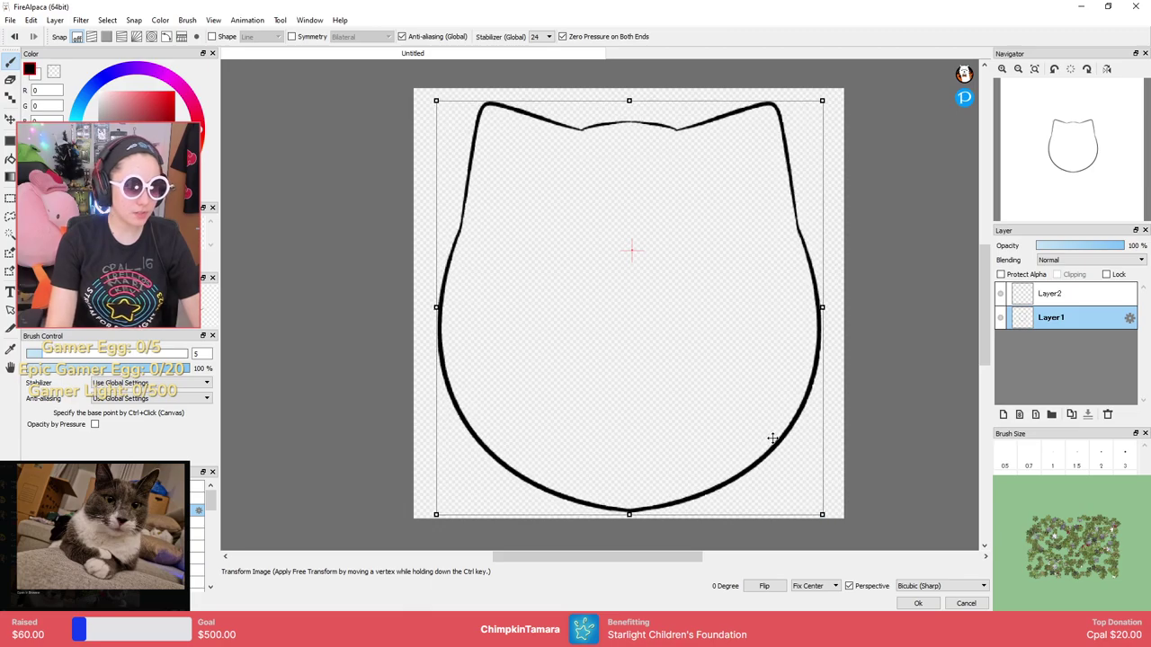
key(Return)
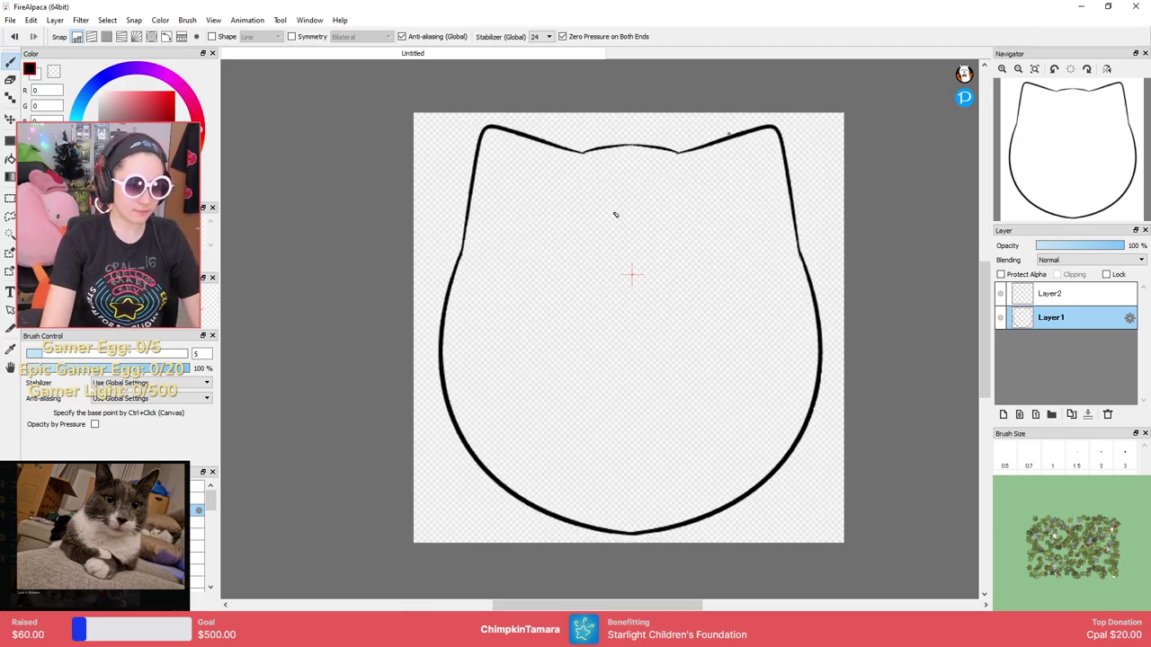
Try erasing around the inner ear corners of the enlarged outline, and undo these strokes together with the enlargement.
scroll(597, 188, up, 5)
drag(606, 174, 638, 332)
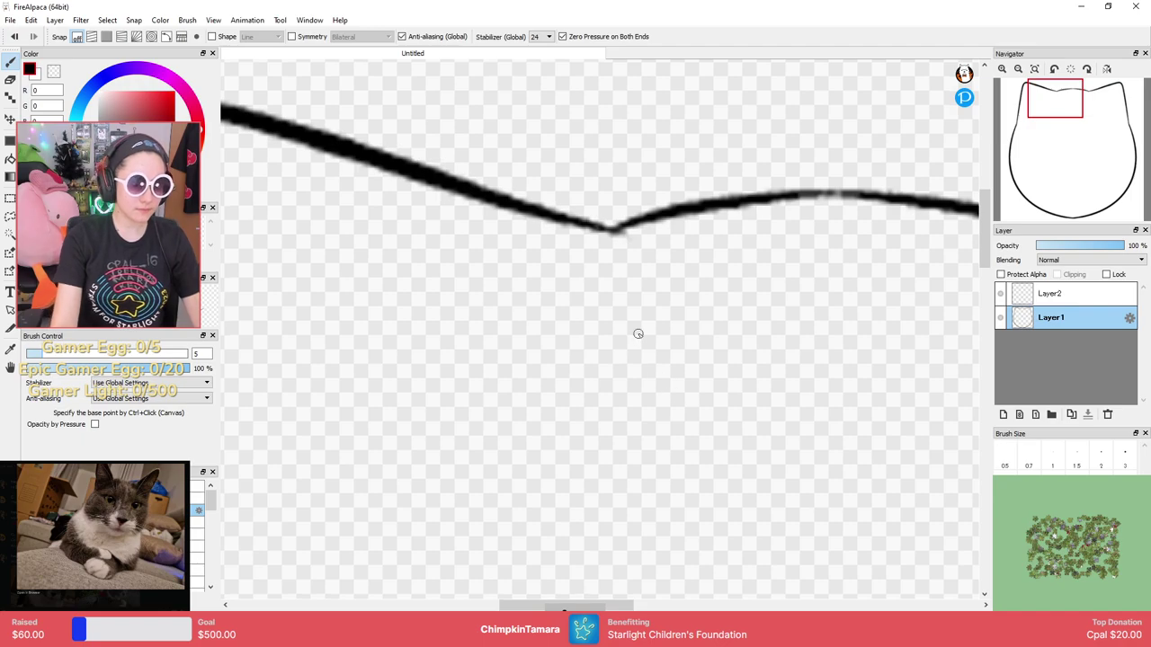
key(e)
drag(744, 260, 468, 246)
drag(758, 219, 780, 225)
key(ctrl+z)
key(ctrl+z)
key(ctrl+z)
Touch up the corners where the ears meet the forehead curve, using the eraser at size 4.
mouse_move(599, 256)
mouse_down()
mouse_move(618, 264)
mouse_move(509, 114)
mouse_up()
drag(641, 263, 561, 200)
key(b)
key(e)
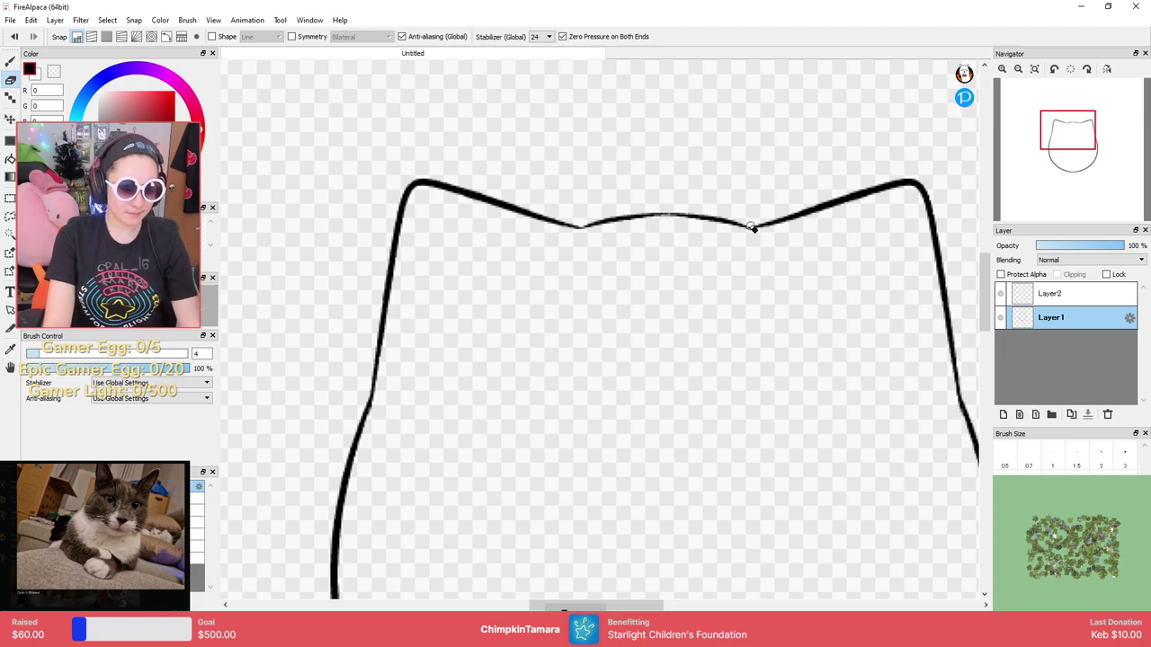
key(b)
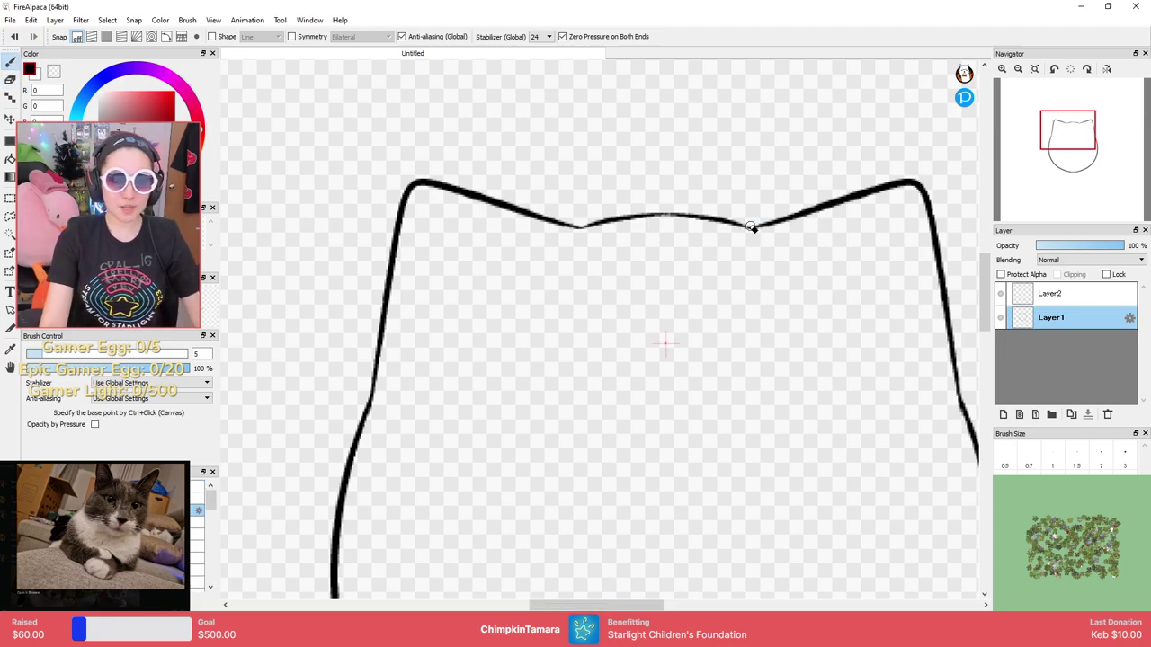
Select Layer2 and set up a non-mirroring brush at size 4 for drawing inside the face.
click(1011, 291)
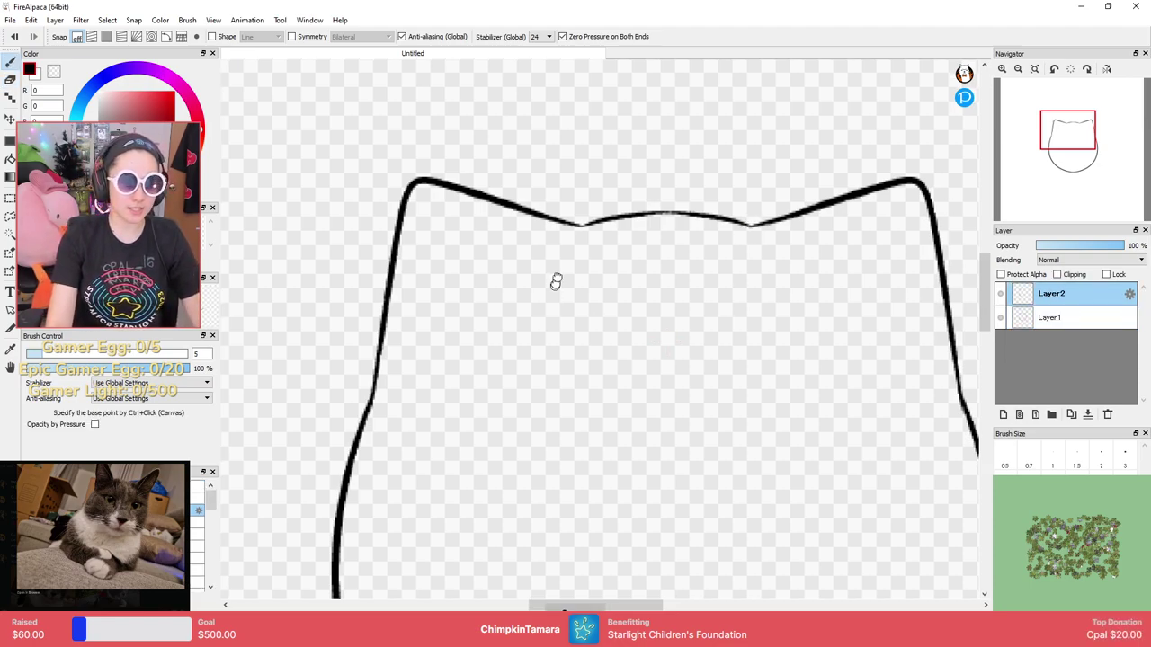
drag(553, 289, 571, 201)
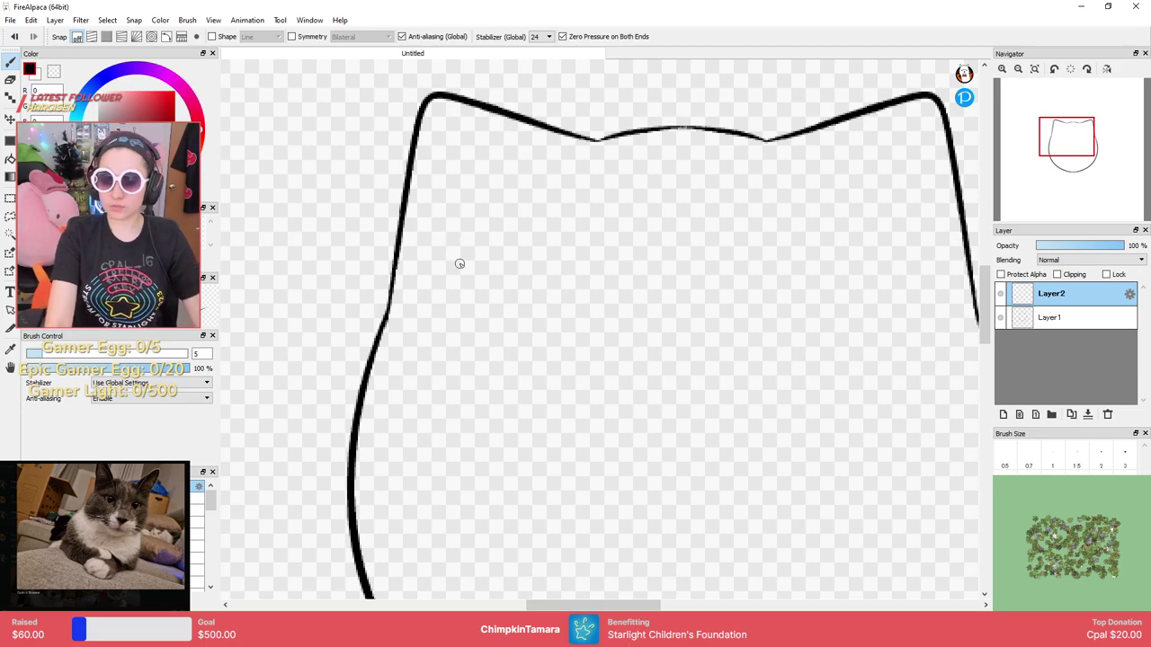
mouse_move(496, 207)
mouse_down()
mouse_move(469, 296)
mouse_move(493, 363)
mouse_move(577, 295)
mouse_move(516, 207)
mouse_move(471, 235)
mouse_move(510, 347)
mouse_move(593, 291)
mouse_move(535, 192)
mouse_move(476, 212)
mouse_up()
key(ctrl+z)
click(1004, 482)
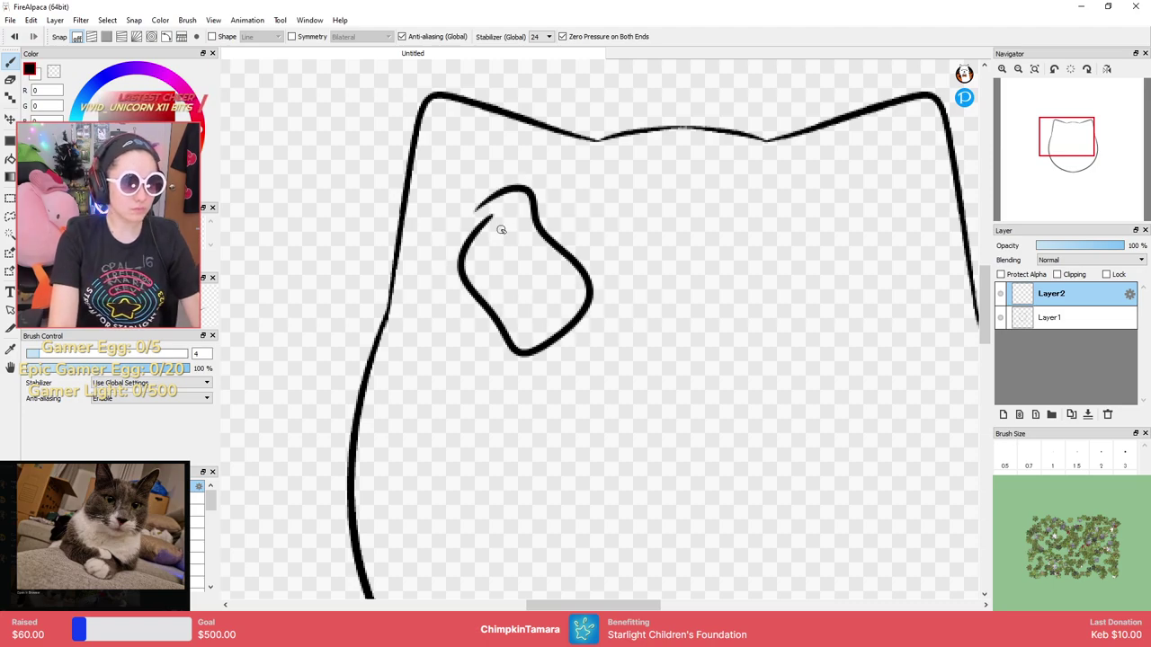
Try a large rounded spot outline on the upper left side of the face and undo it.
key(ctrl+z)
mouse_move(531, 252)
mouse_down()
mouse_move(506, 455)
mouse_move(537, 244)
mouse_up()
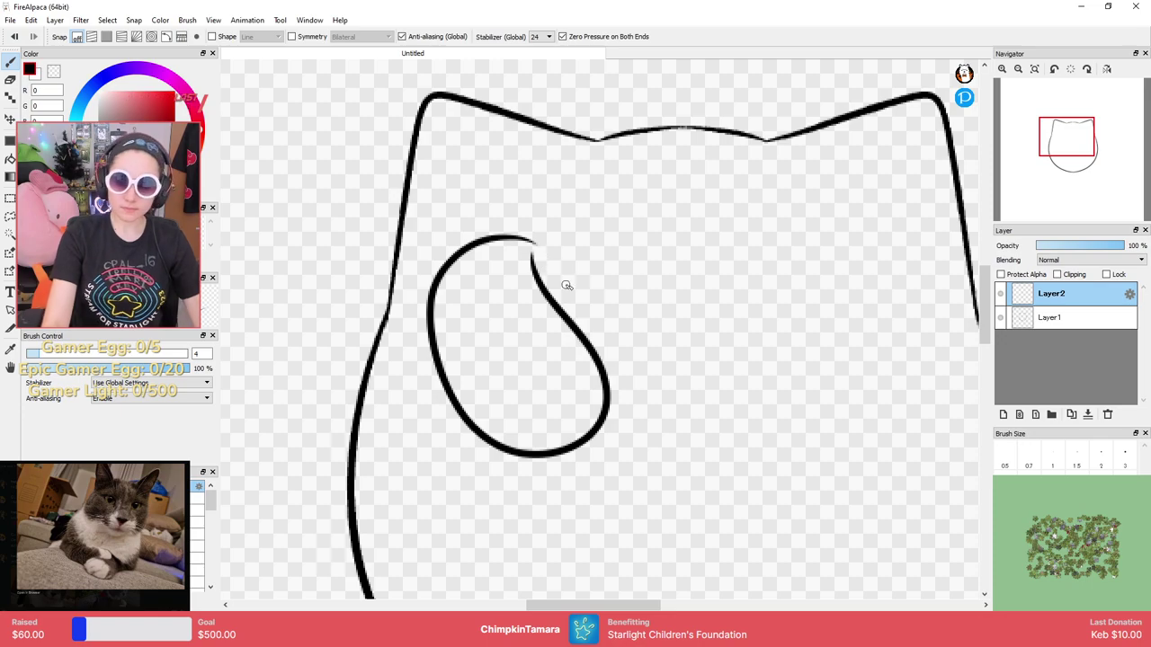
key(ctrl+z)
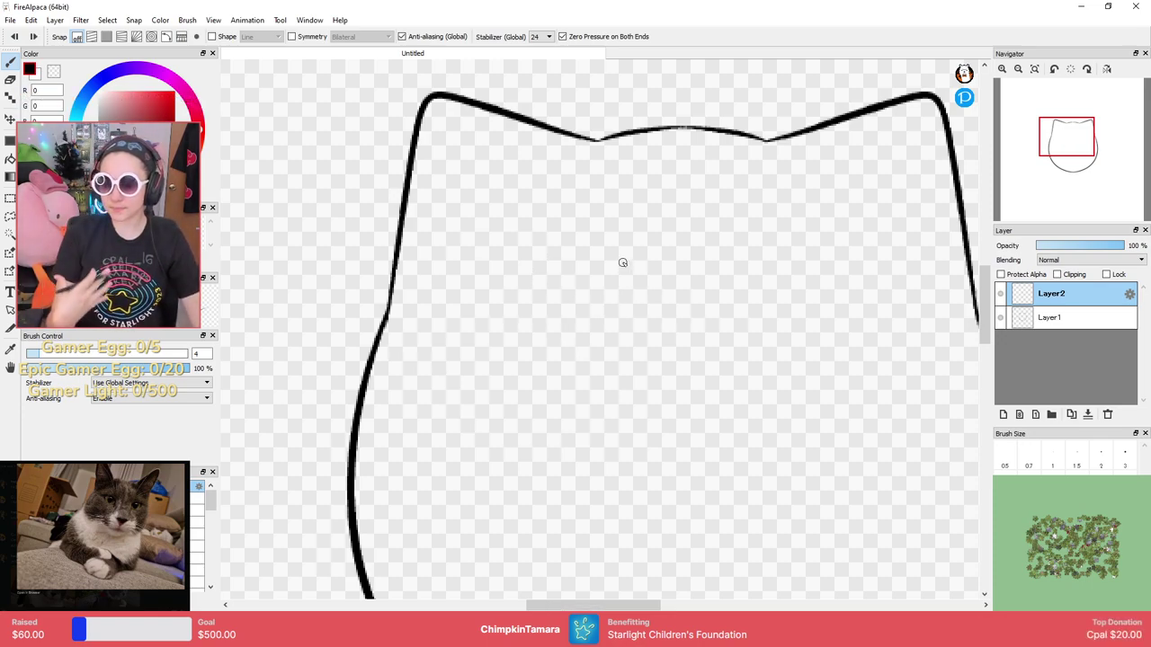
drag(618, 385, 583, 295)
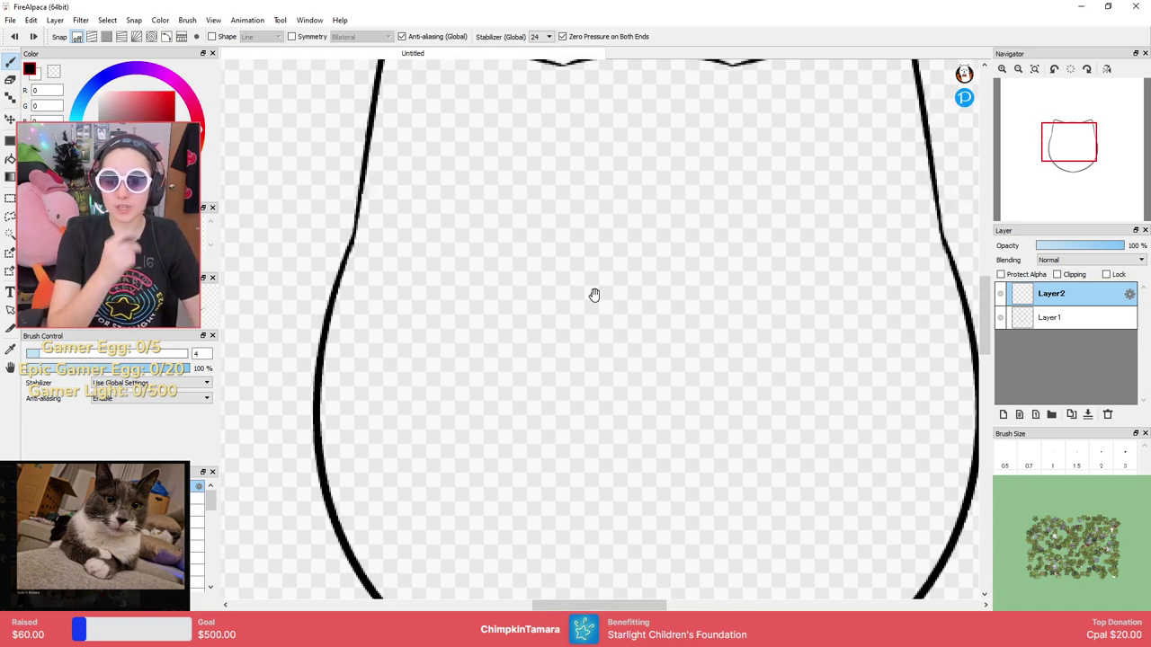
drag(595, 281, 585, 341)
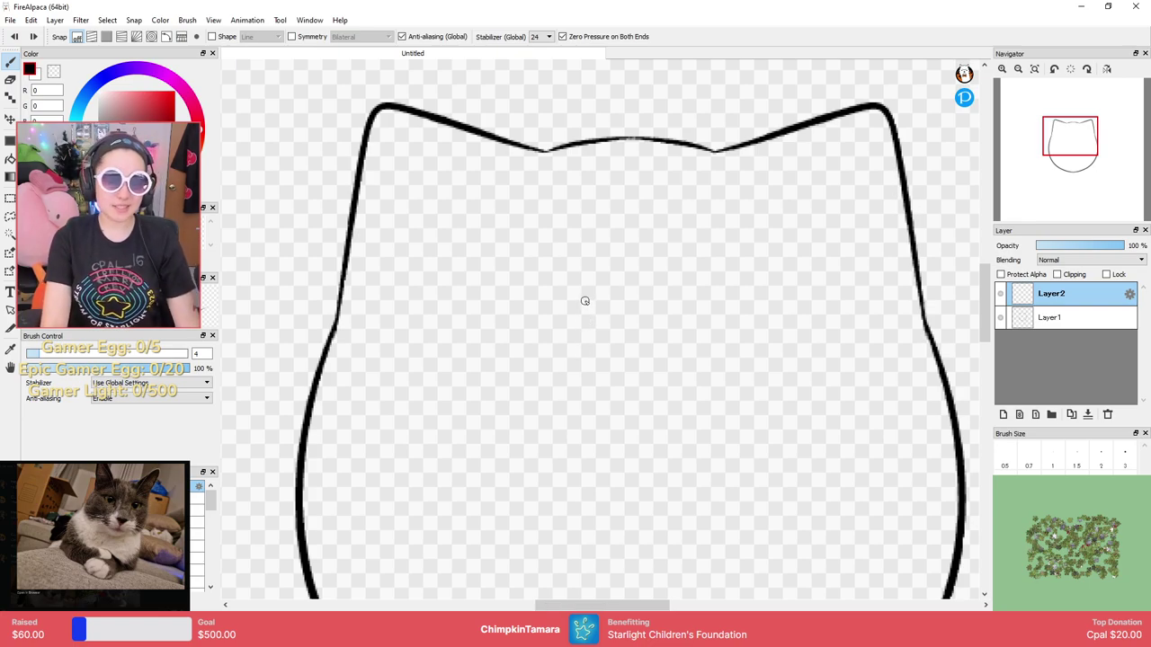
scroll(693, 278, down, 2)
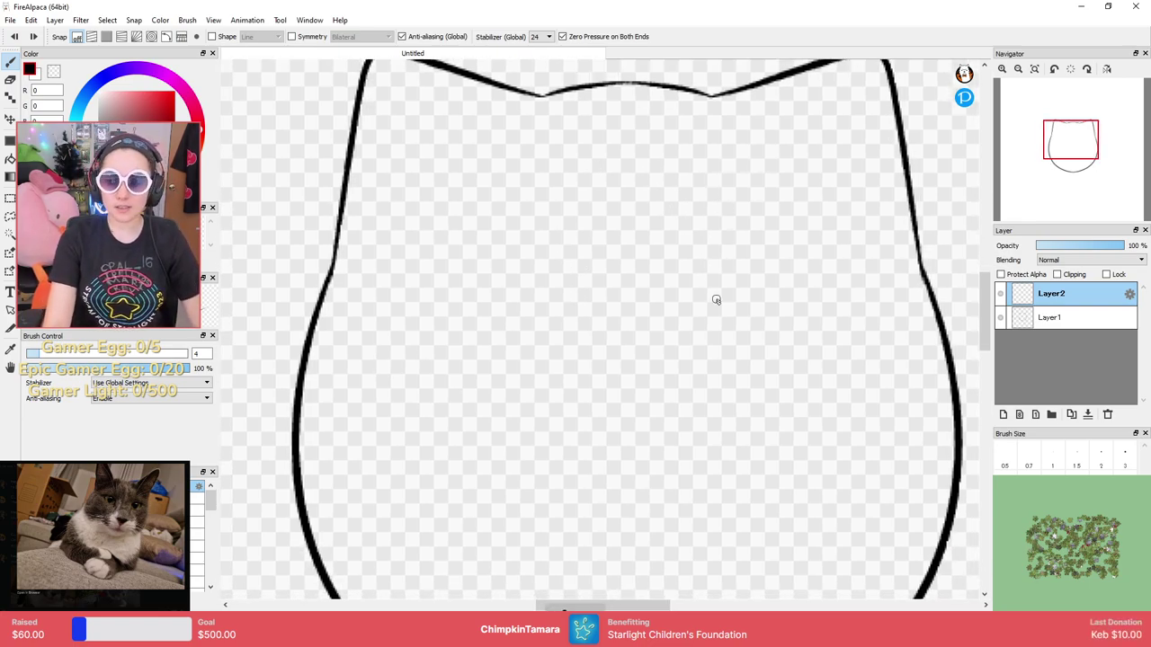
Try several small rounded spot outlines on the right side of the face, undoing each one.
mouse_move(745, 246)
mouse_down()
mouse_move(846, 277)
mouse_move(760, 236)
mouse_up()
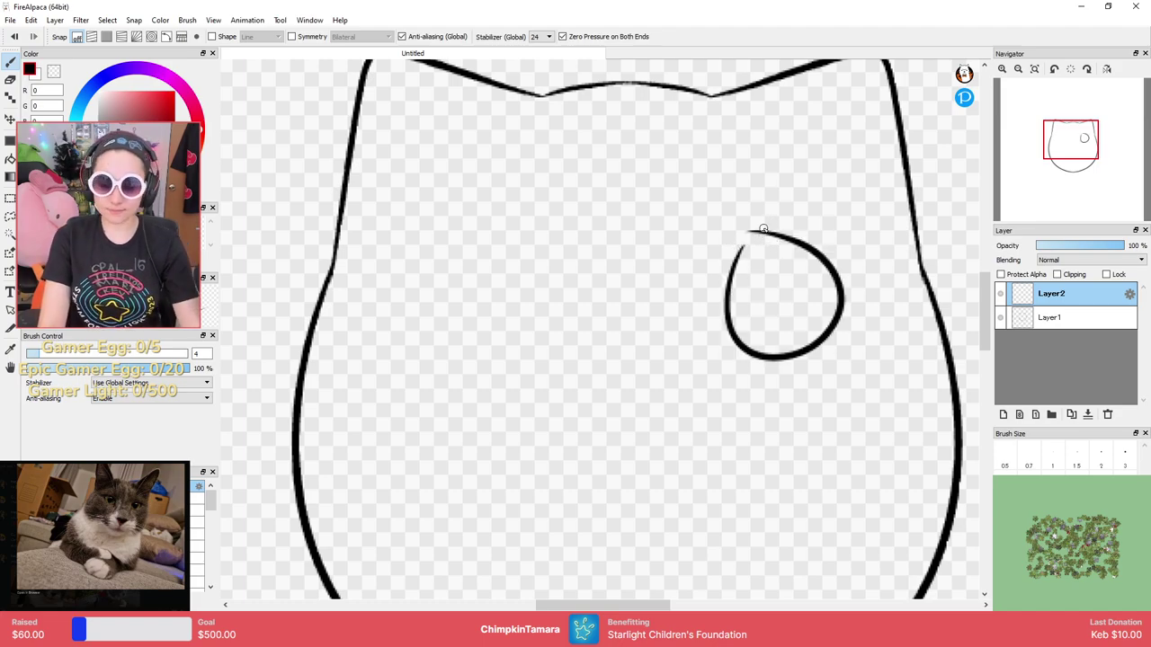
key(ctrl+z)
mouse_move(743, 298)
mouse_down()
mouse_move(727, 324)
mouse_move(784, 390)
mouse_move(782, 282)
mouse_move(726, 373)
mouse_move(801, 380)
mouse_move(778, 281)
mouse_move(752, 351)
mouse_up()
key(ctrl+z)
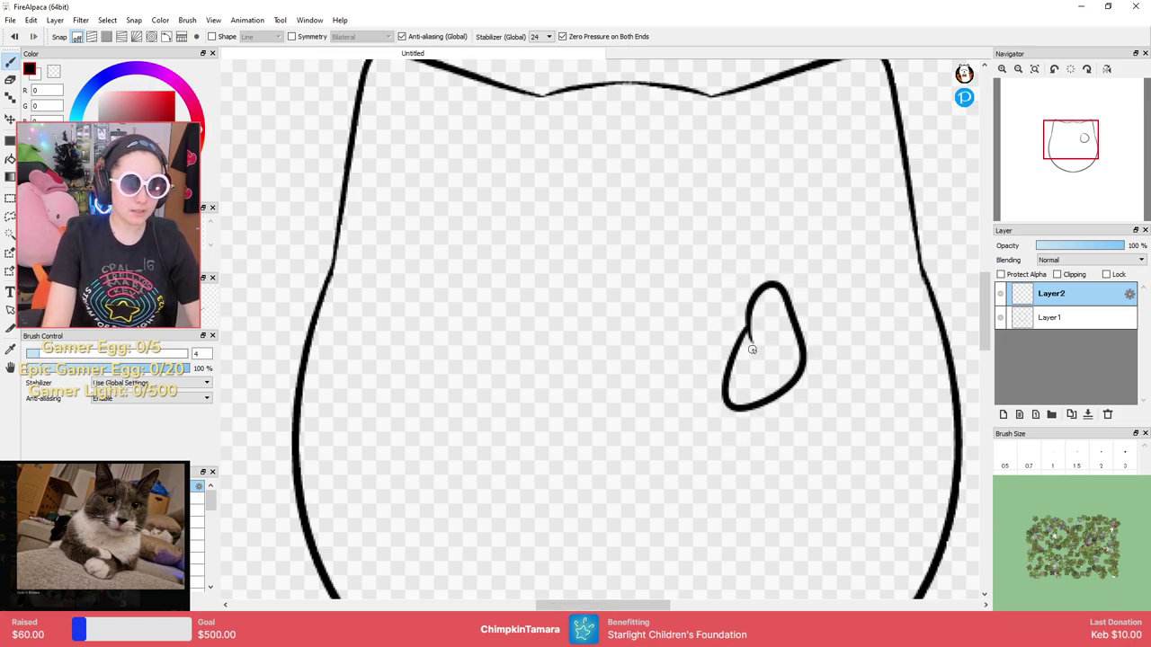
key(ctrl+z)
mouse_move(754, 282)
mouse_down()
mouse_move(735, 309)
mouse_move(772, 425)
mouse_move(799, 322)
mouse_move(751, 281)
mouse_up()
key(ctrl+z)
Draw an irregular bean-shaped spot outline on the right side of the face and another on the lower left cheek.
mouse_move(737, 331)
mouse_down()
mouse_move(872, 373)
mouse_move(799, 440)
mouse_move(715, 380)
mouse_move(726, 331)
mouse_up()
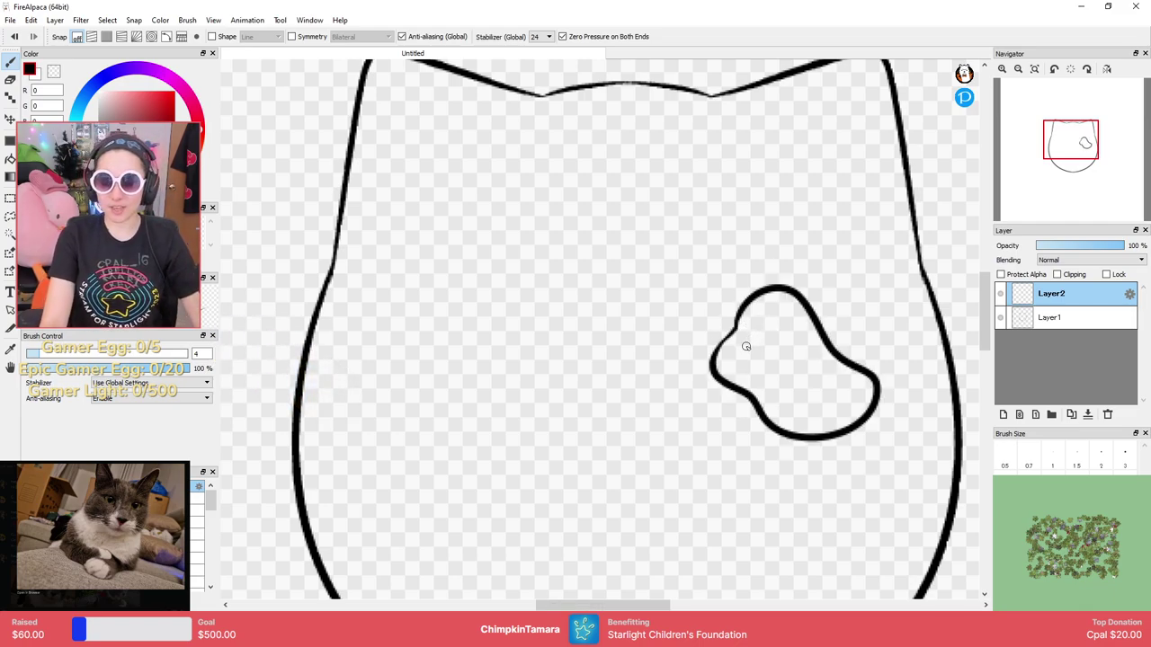
drag(701, 370, 755, 256)
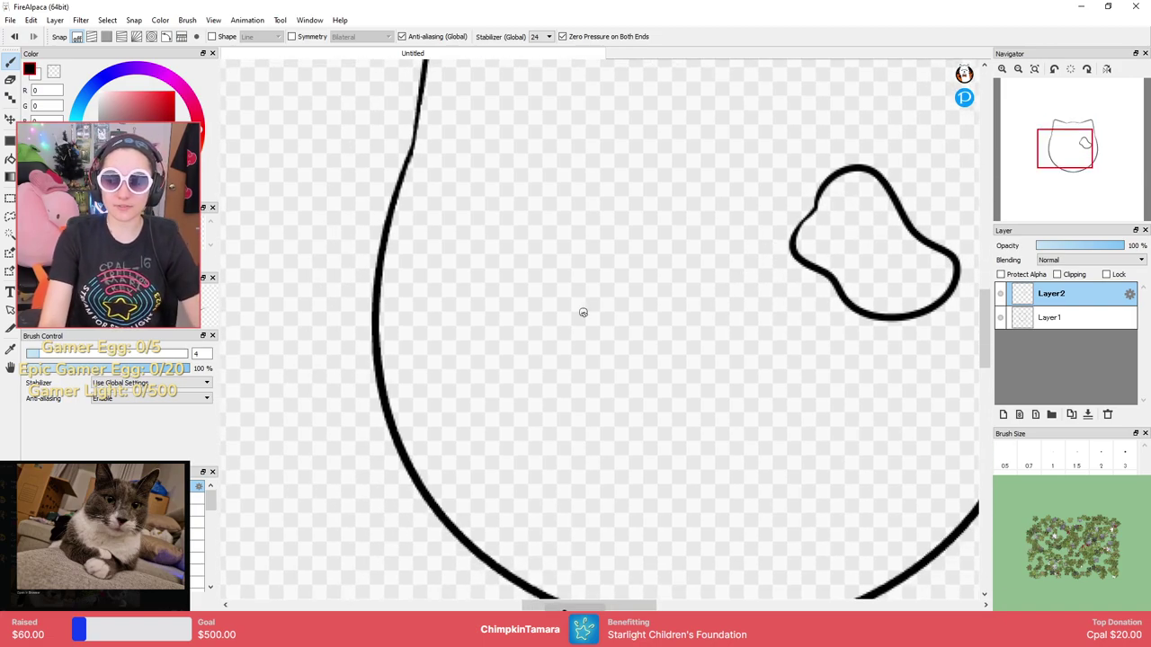
mouse_move(524, 354)
mouse_down()
mouse_move(502, 411)
mouse_move(645, 436)
mouse_move(600, 319)
mouse_move(500, 349)
mouse_up()
key(ctrl+z)
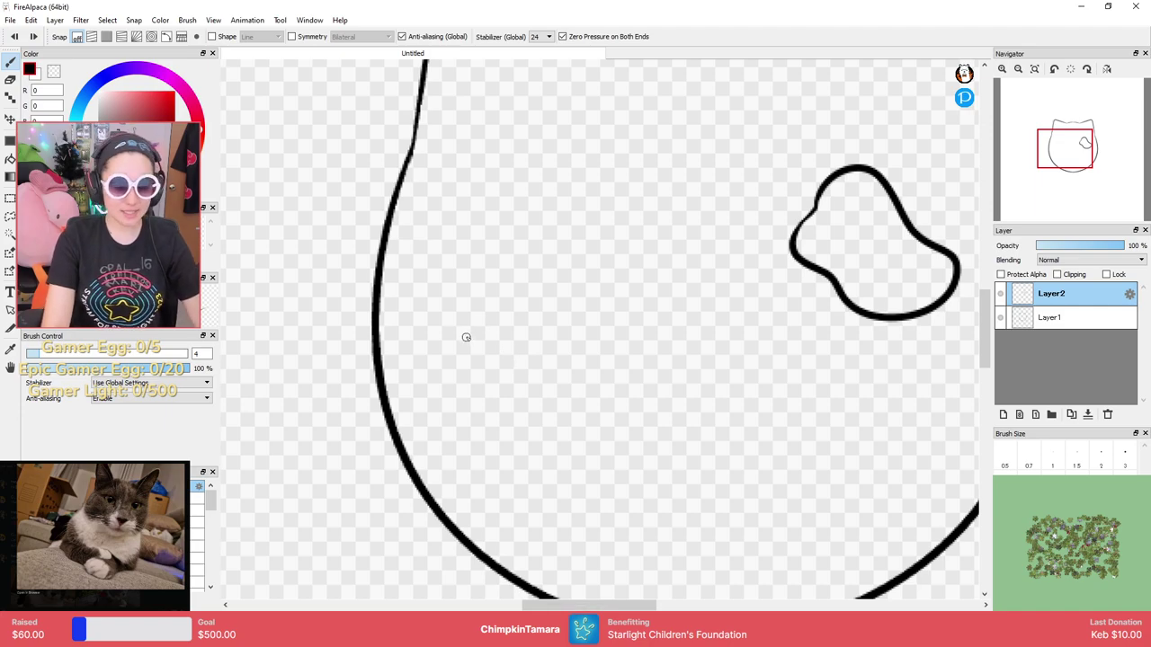
mouse_move(486, 302)
mouse_down()
mouse_move(573, 398)
mouse_move(530, 313)
mouse_move(484, 306)
mouse_up()
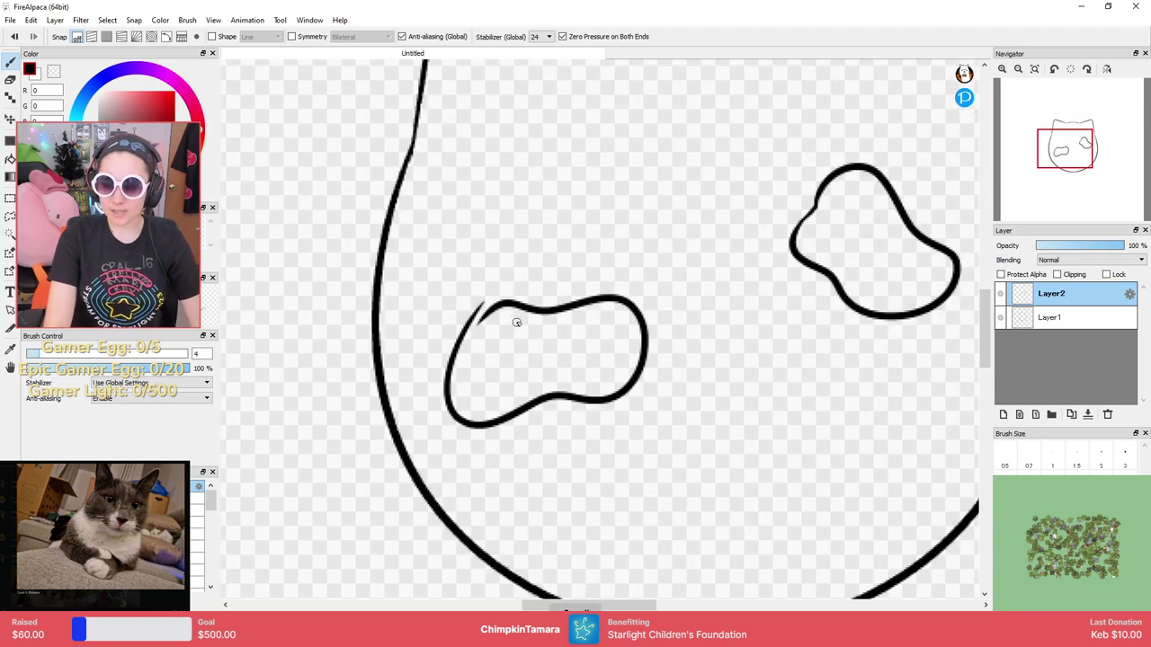
Undo both bean-shaped spot outlines on the face.
scroll(515, 322, down, 2)
key(ctrl+z)
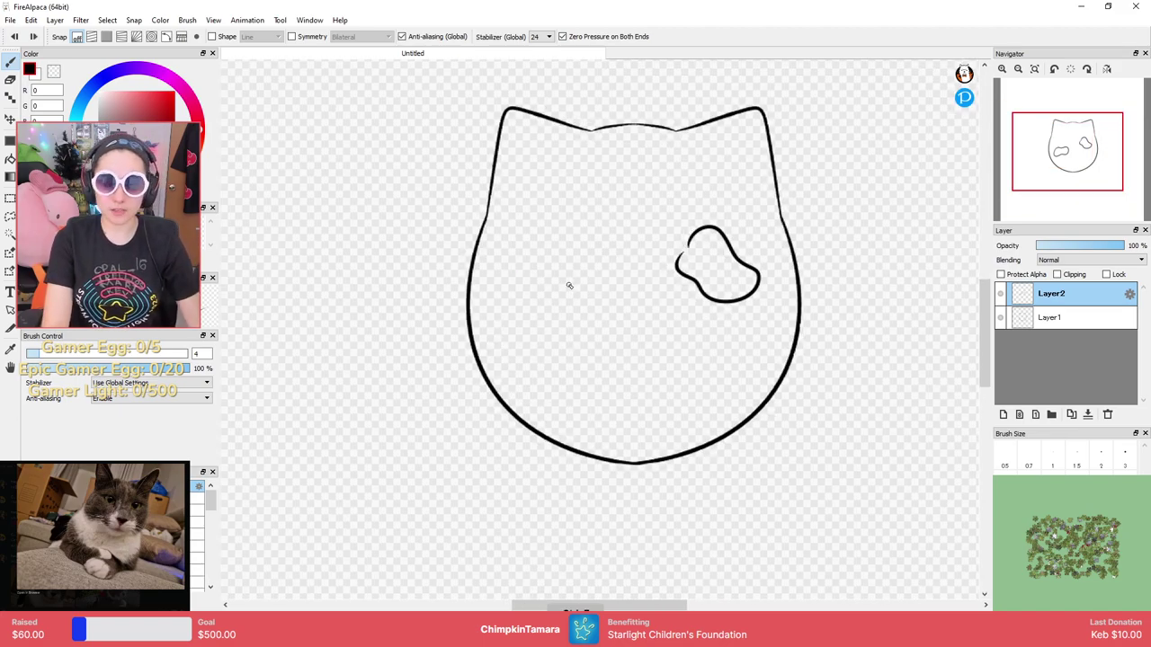
key(ctrl+z)
scroll(585, 280, down, 2)
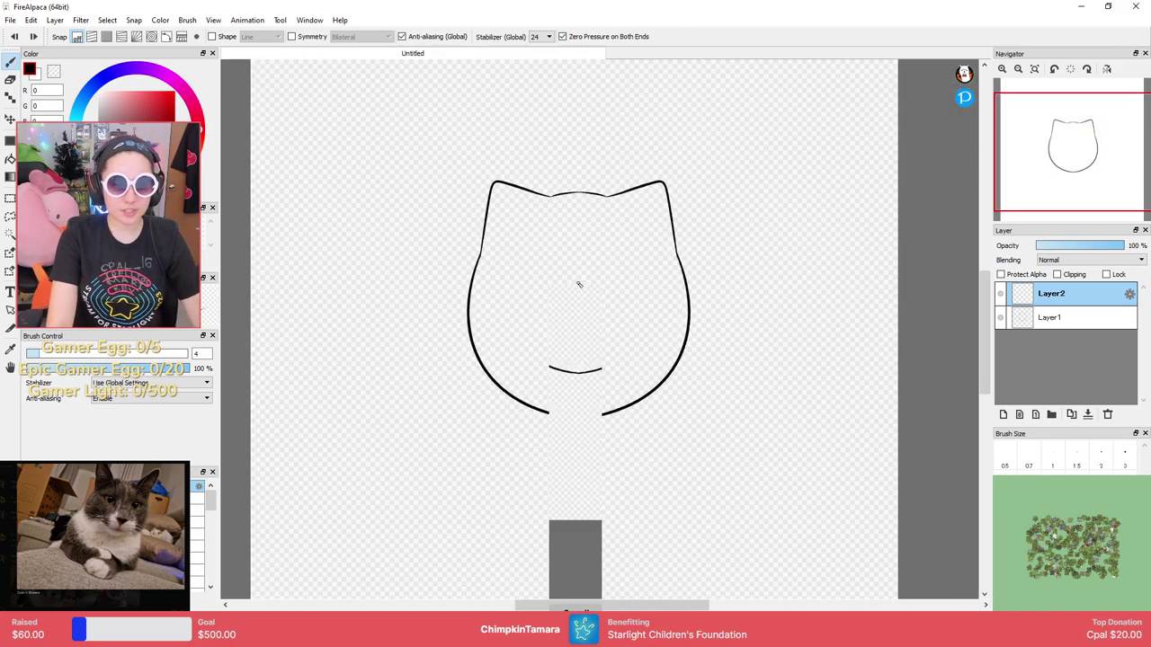
scroll(578, 283, up, 2)
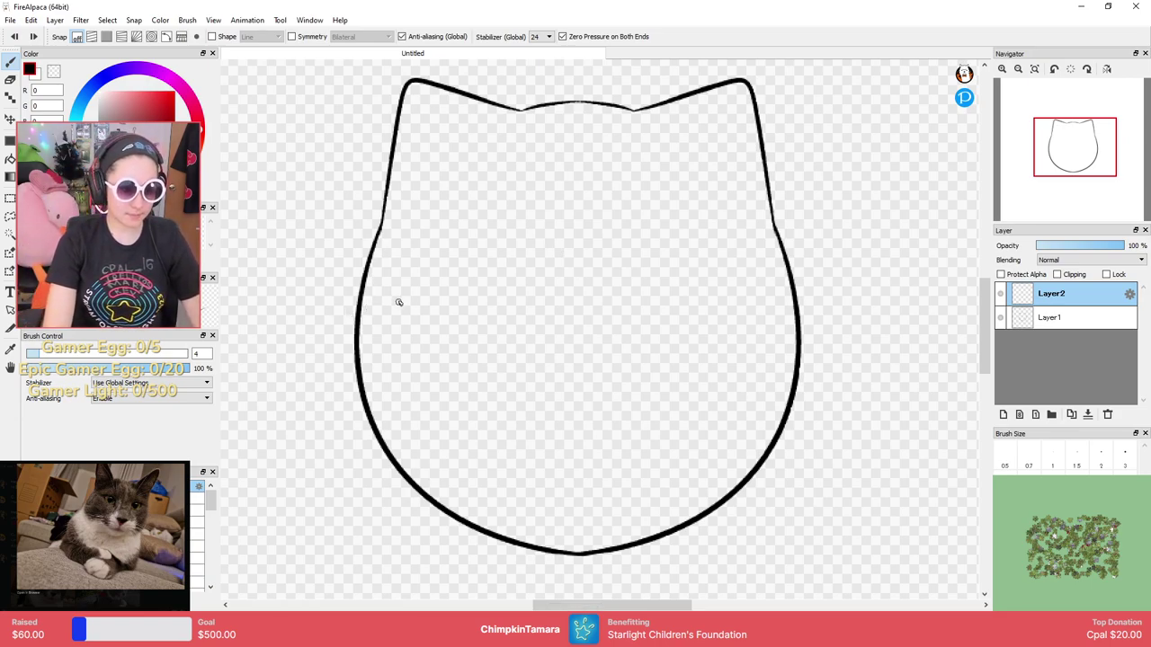
Draw a wavy line across the upper face from the left cheek edge to the right one on Layer2.
mouse_move(366, 277)
mouse_down()
mouse_move(471, 296)
mouse_move(559, 252)
mouse_move(628, 270)
mouse_move(778, 240)
mouse_up()
scroll(728, 257, down, 1)
scroll(752, 249, up, 5)
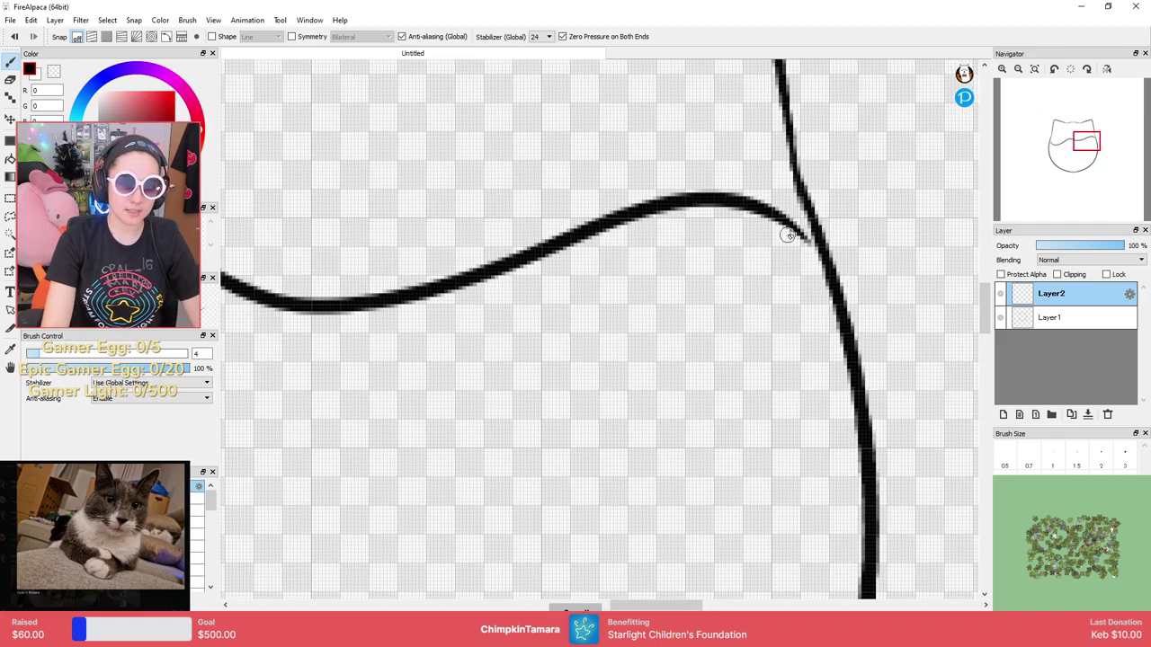
Examine the wavy marking line along its length and where its ends meet the head outline.
key(space)
drag(235, 353, 524, 295)
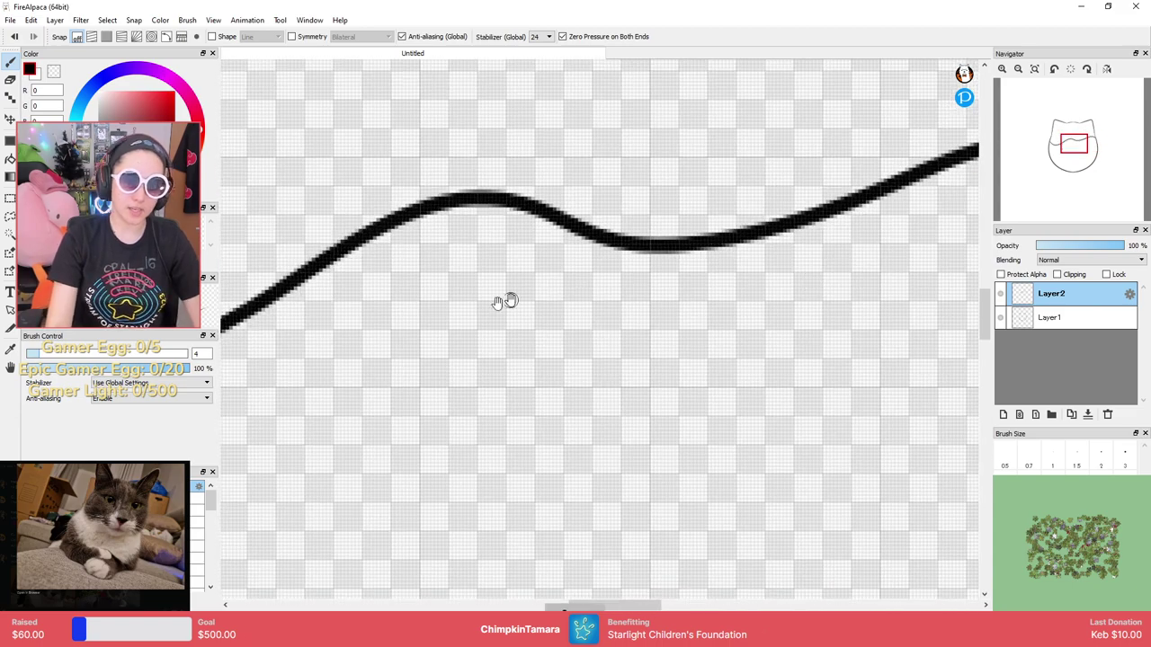
drag(235, 329, 447, 334)
mouse_move(236, 280)
mouse_down()
mouse_move(373, 273)
mouse_move(389, 304)
mouse_up()
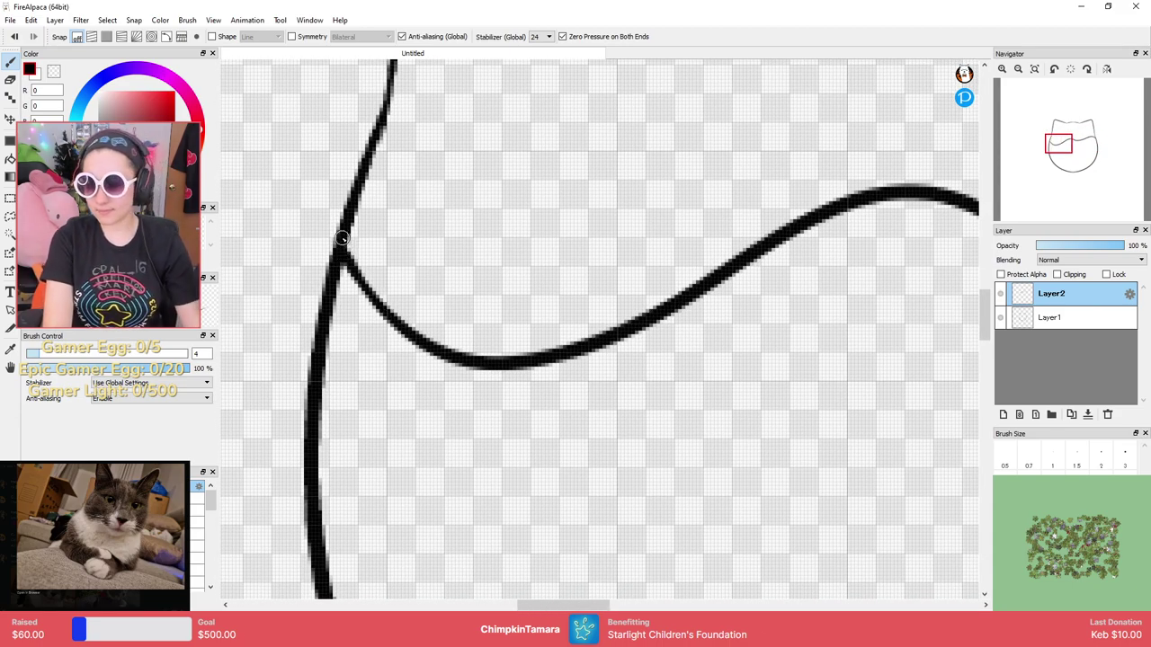
scroll(659, 326, down, 2)
scroll(660, 321, down, 2)
scroll(758, 357, up, 4)
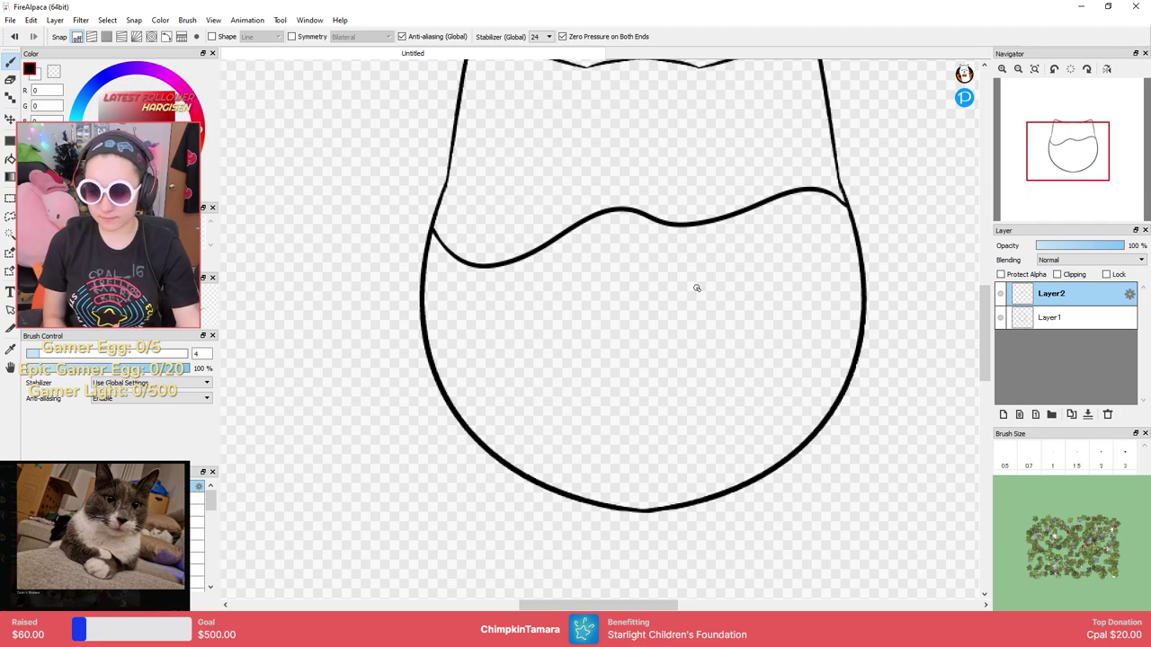
drag(750, 280, 730, 399)
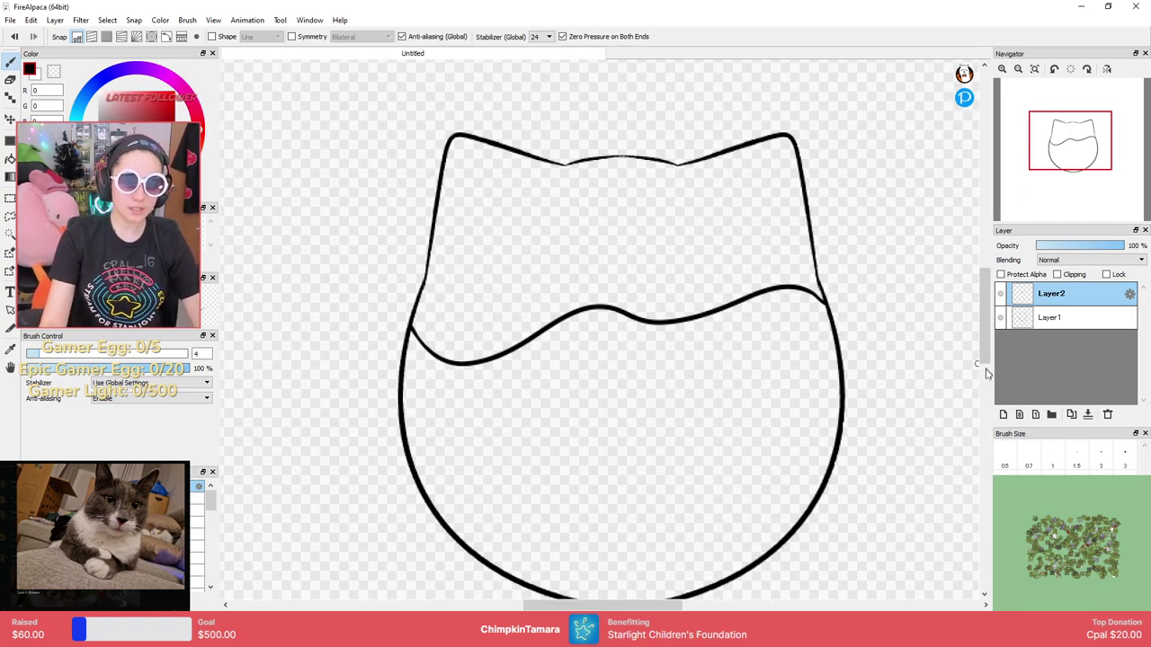
Add a layer folder and name it Outline.
click(1052, 414)
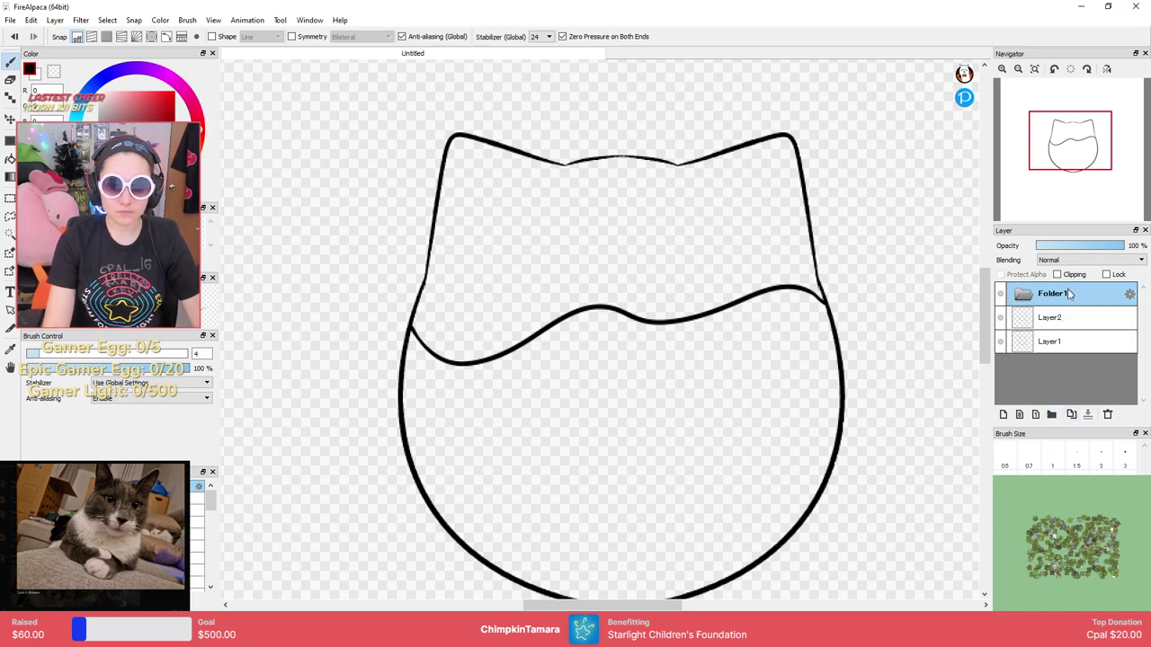
double_click(1070, 295)
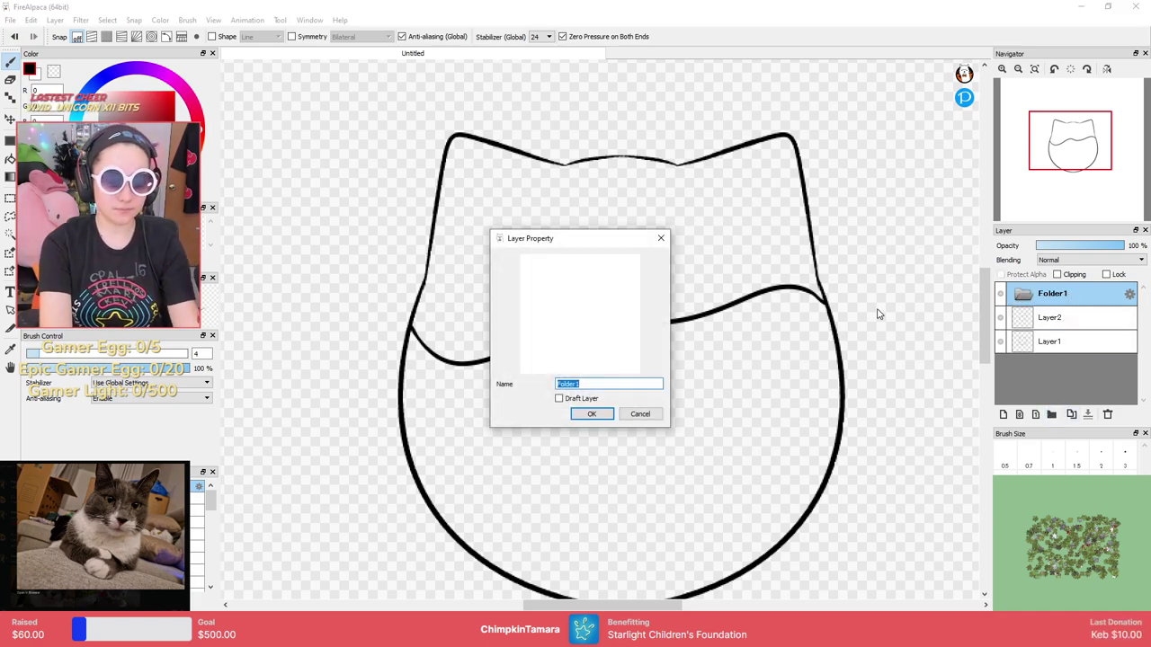
text(Outline)
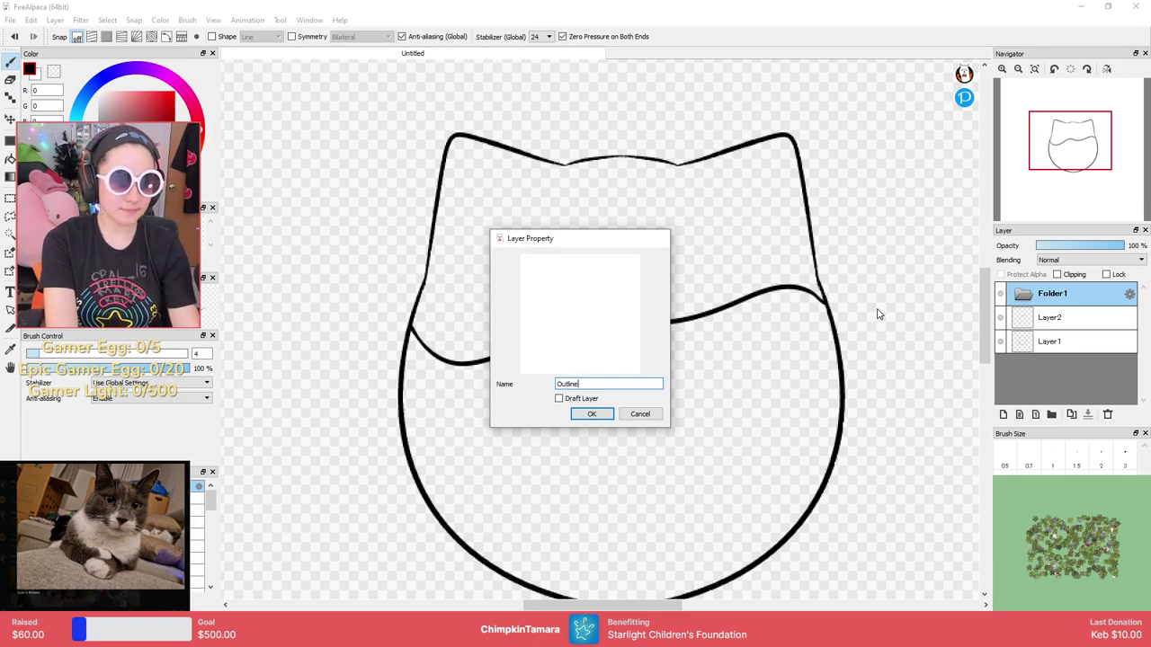
key(Return)
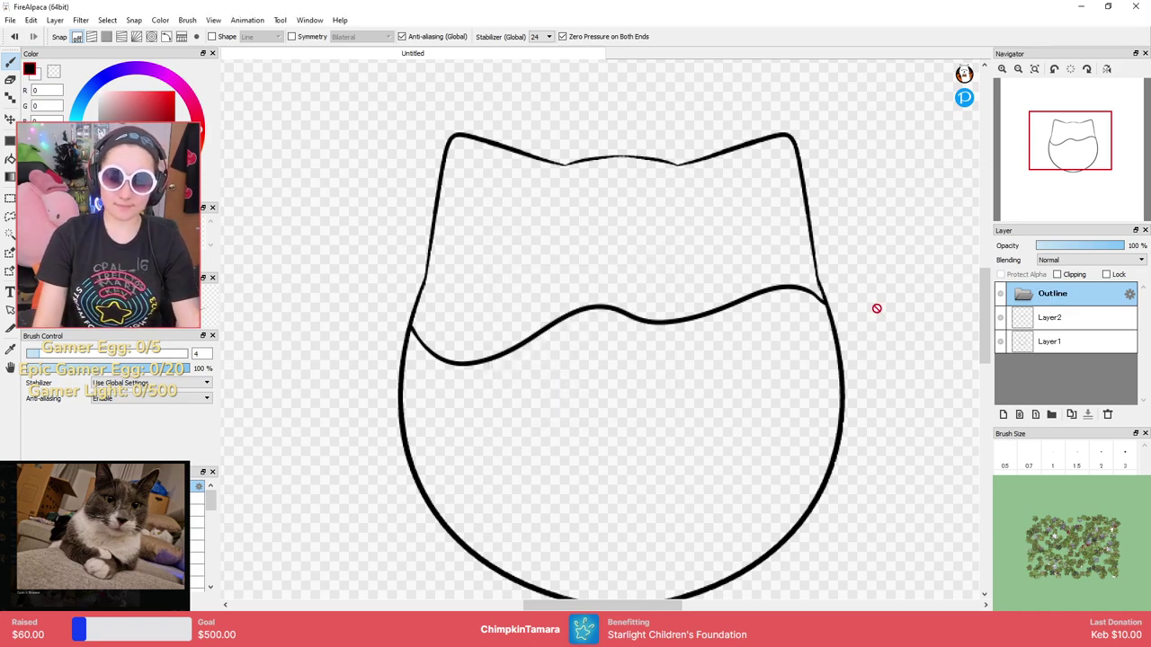
Move Layer1 and Layer2 together into the Outline folder and collapse the folder.
click(1059, 319)
shift+click(1073, 342)
drag(1072, 342, 1062, 296)
click(1022, 294)
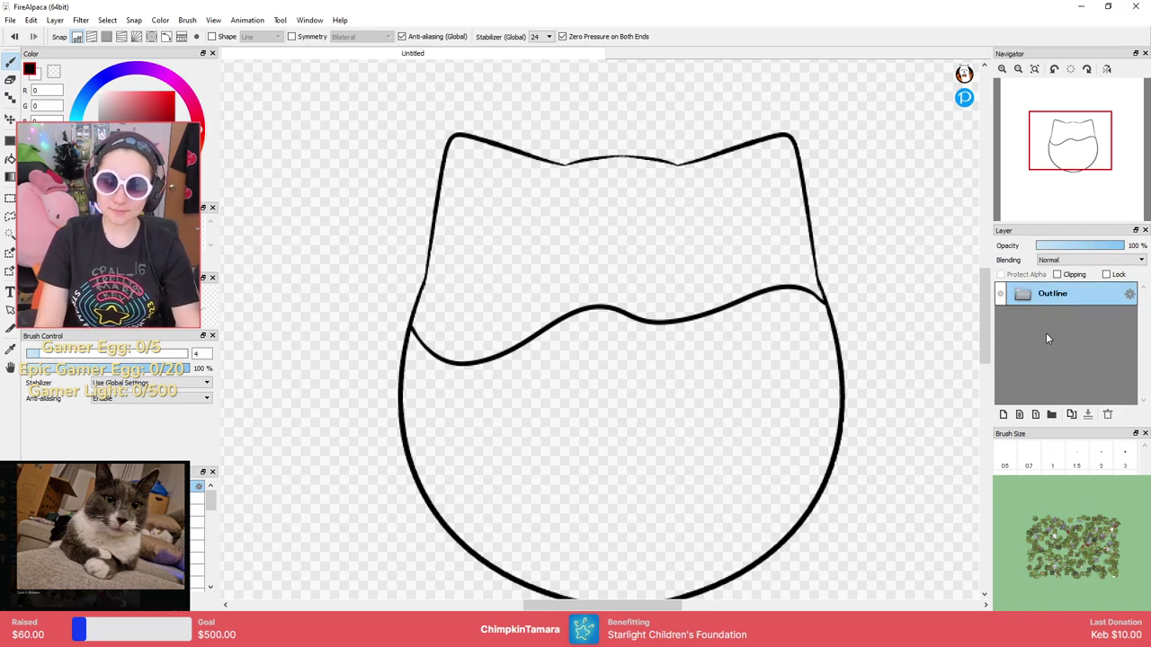
Add a new layer and place it beneath the Outline folder.
click(1004, 415)
drag(1064, 288, 1062, 318)
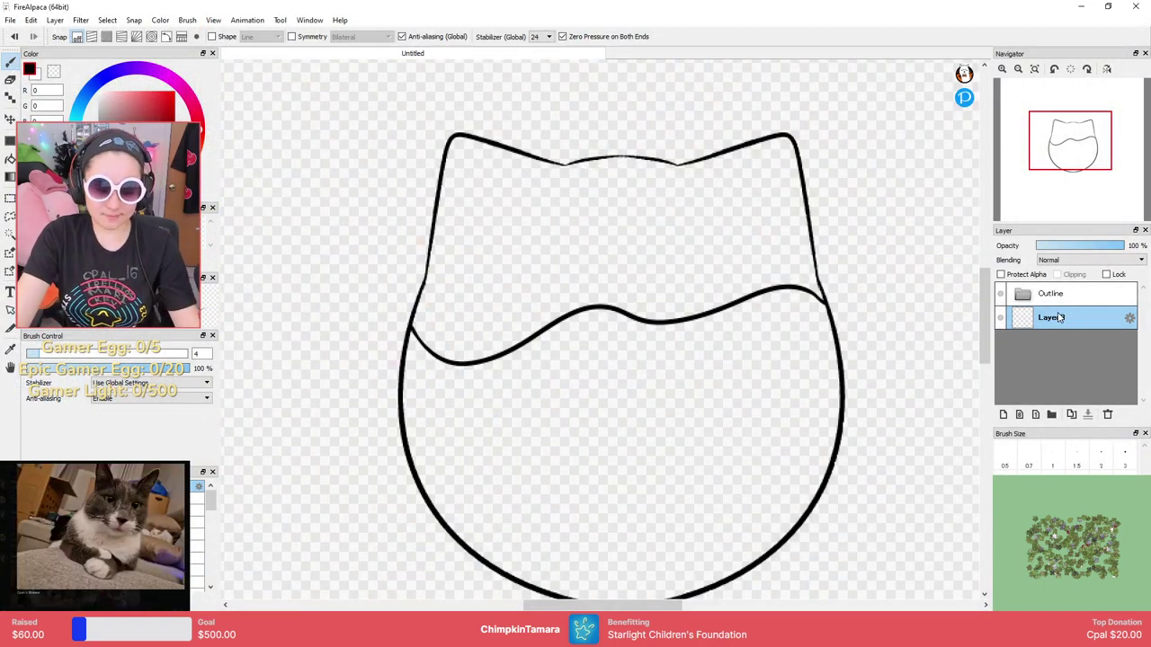
scroll(682, 302, up, 6)
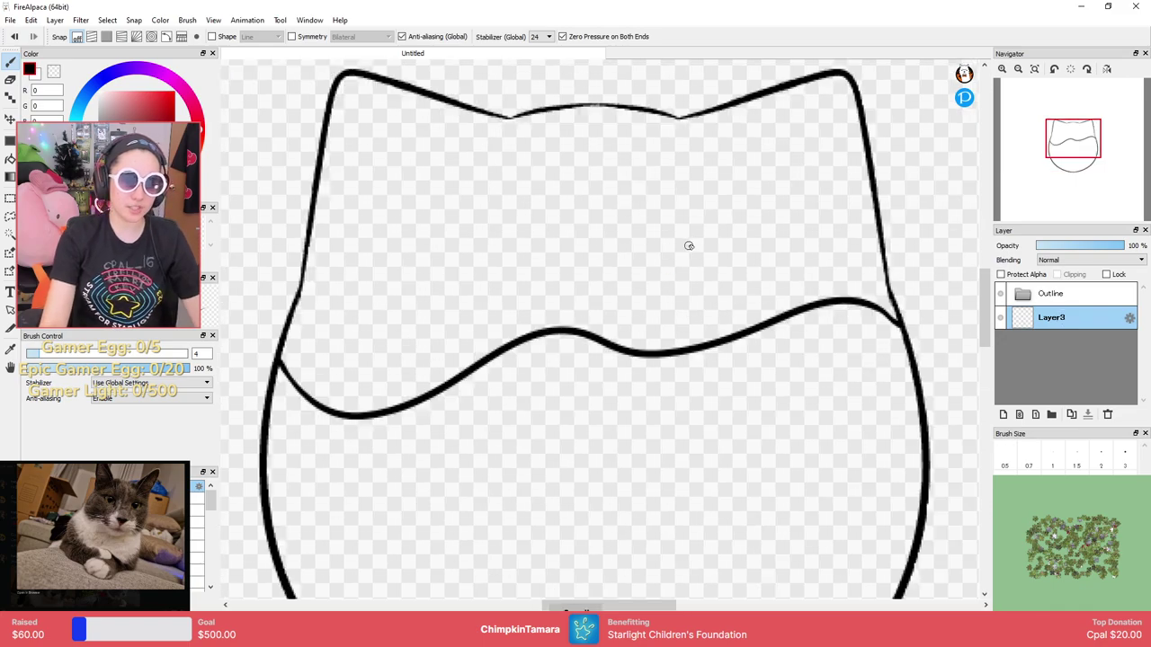
scroll(704, 217, down, 5)
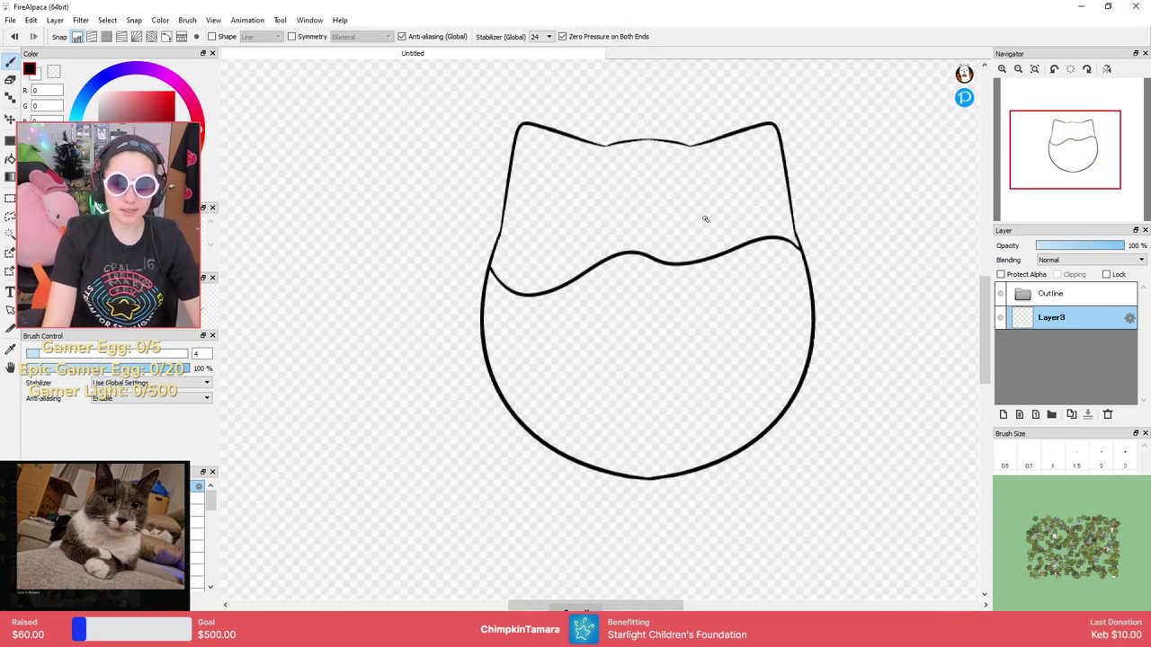
scroll(701, 219, up, 1)
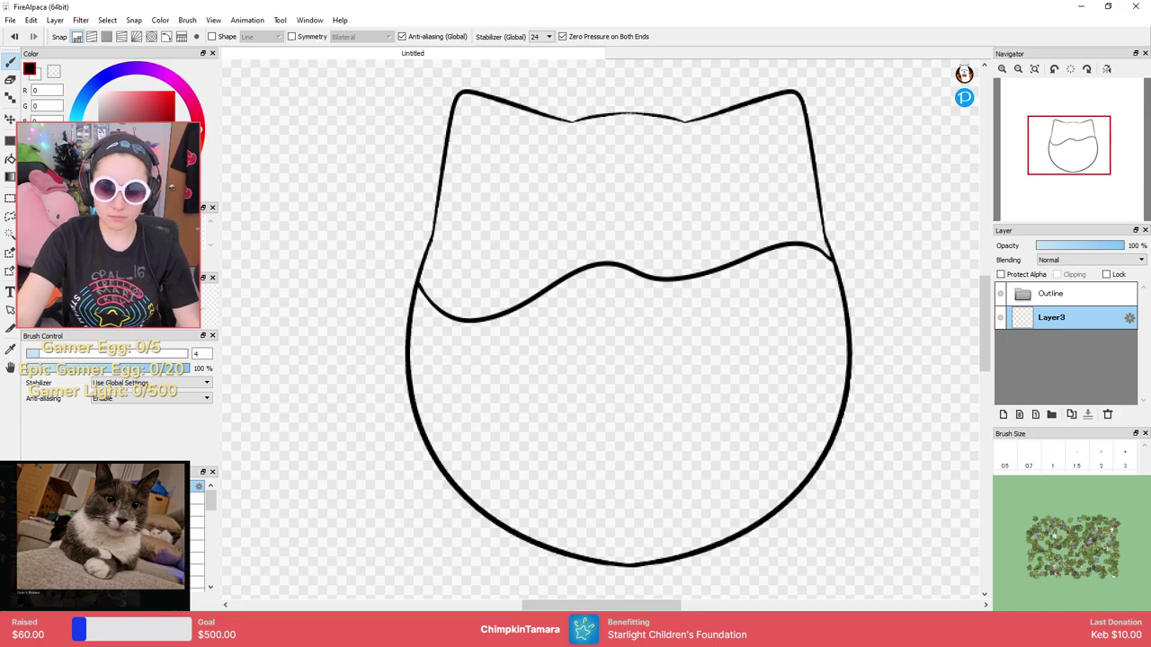
Add another layer above the Outline folder and set the brush size to 20.
drag(741, 285, 617, 427)
click(1002, 413)
drag(1053, 321, 1061, 287)
key(ctrl+z)
drag(860, 219, 650, 475)
click(1011, 514)
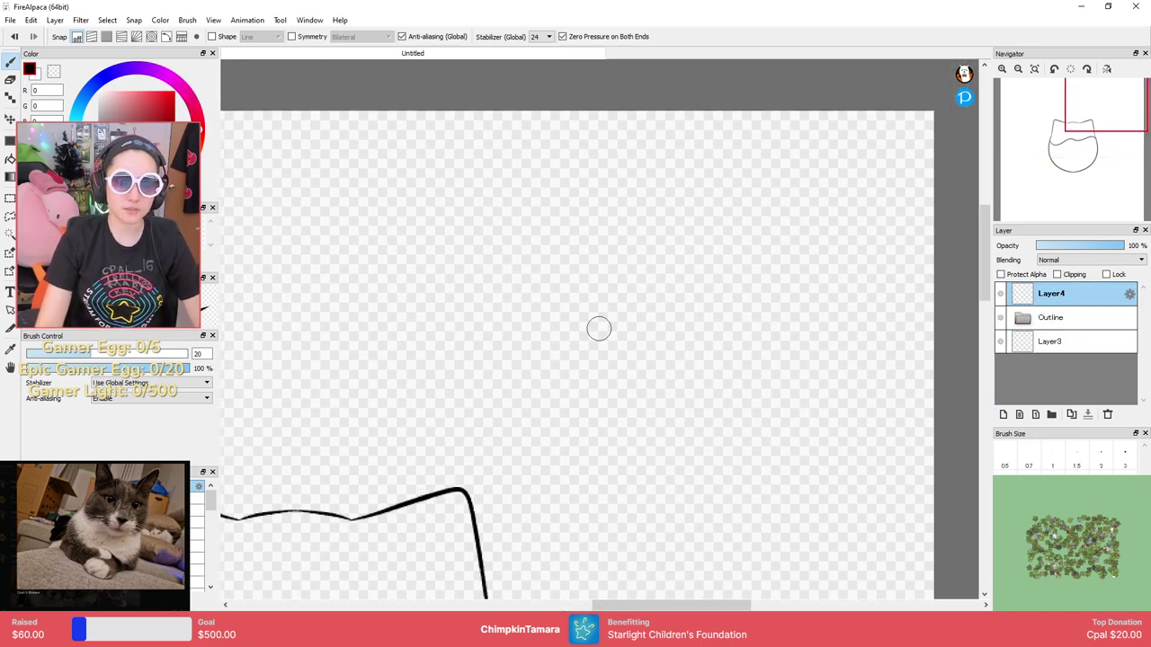
Choose a dark brown with R 42 and G 31 and paint a round swatch near the canvas's upper right corner, undoing the trial dabs.
drag(897, 144, 893, 149)
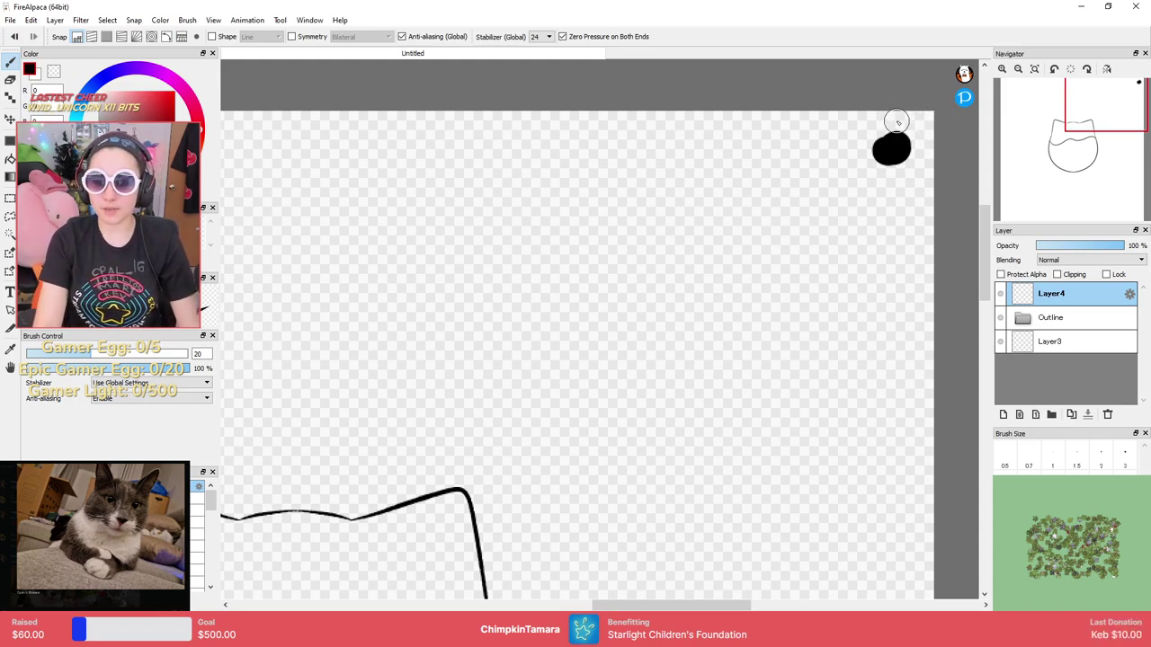
key(ctrl+z)
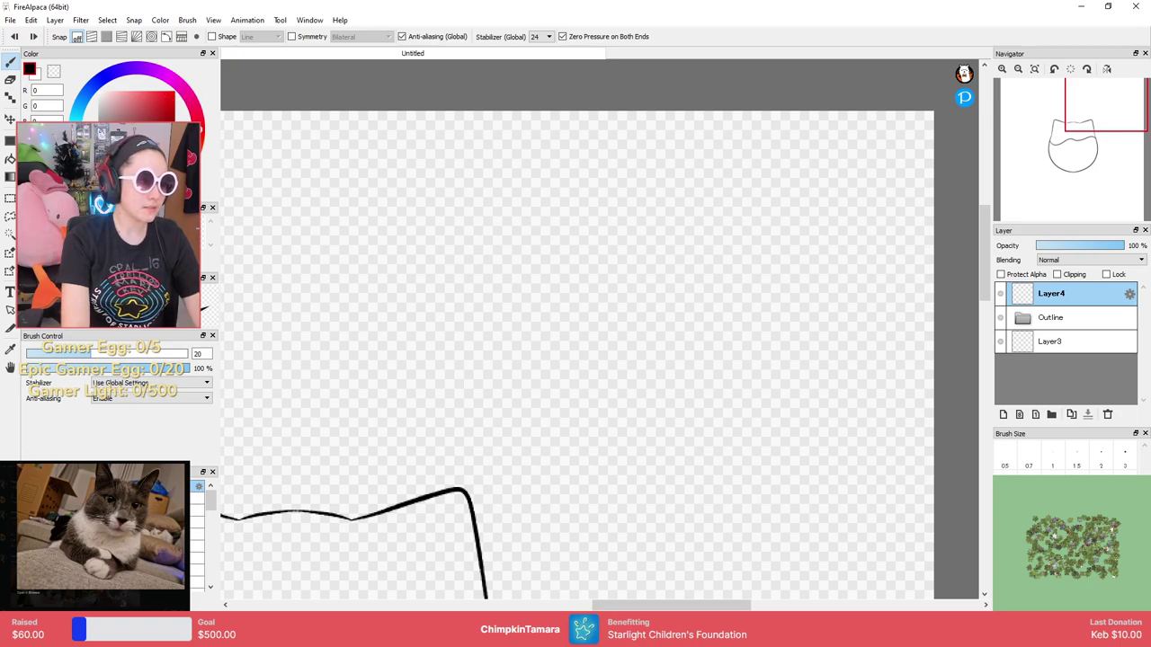
click(197, 229)
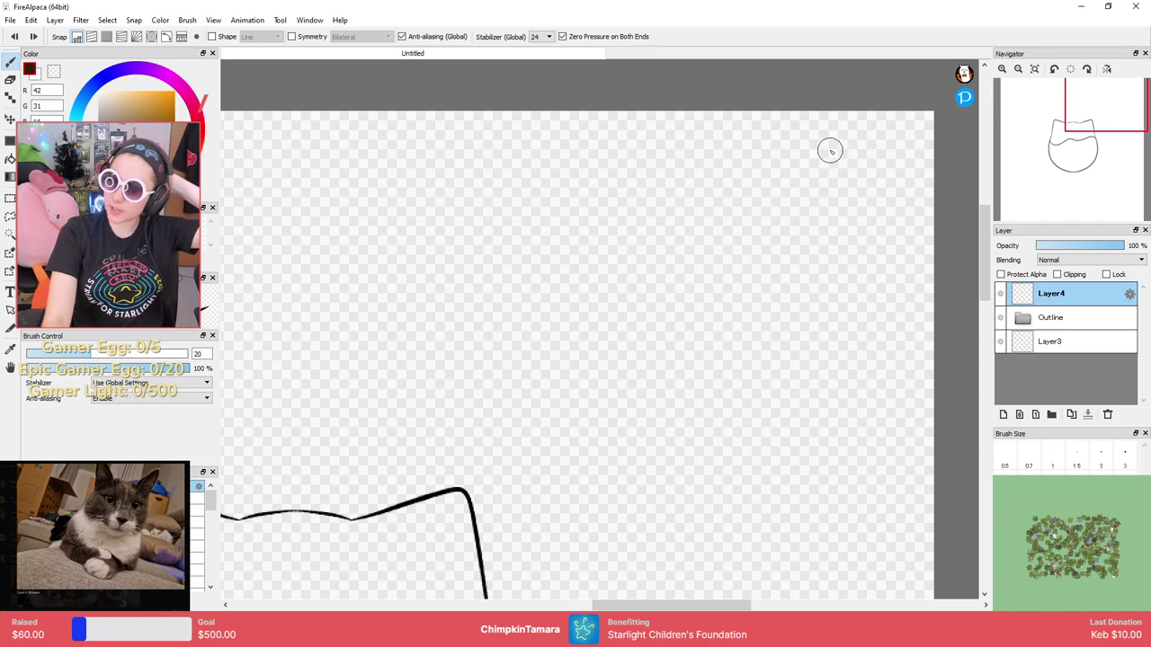
drag(886, 144, 892, 149)
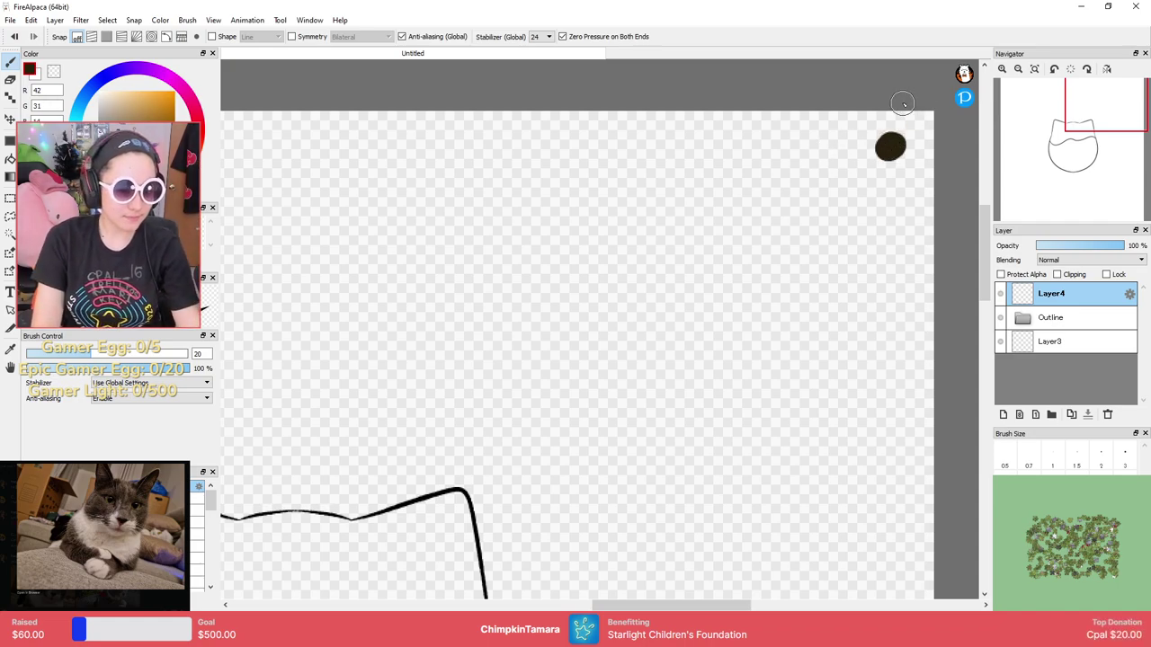
drag(877, 201, 755, 358)
key(ctrl+z)
key(ctrl+z)
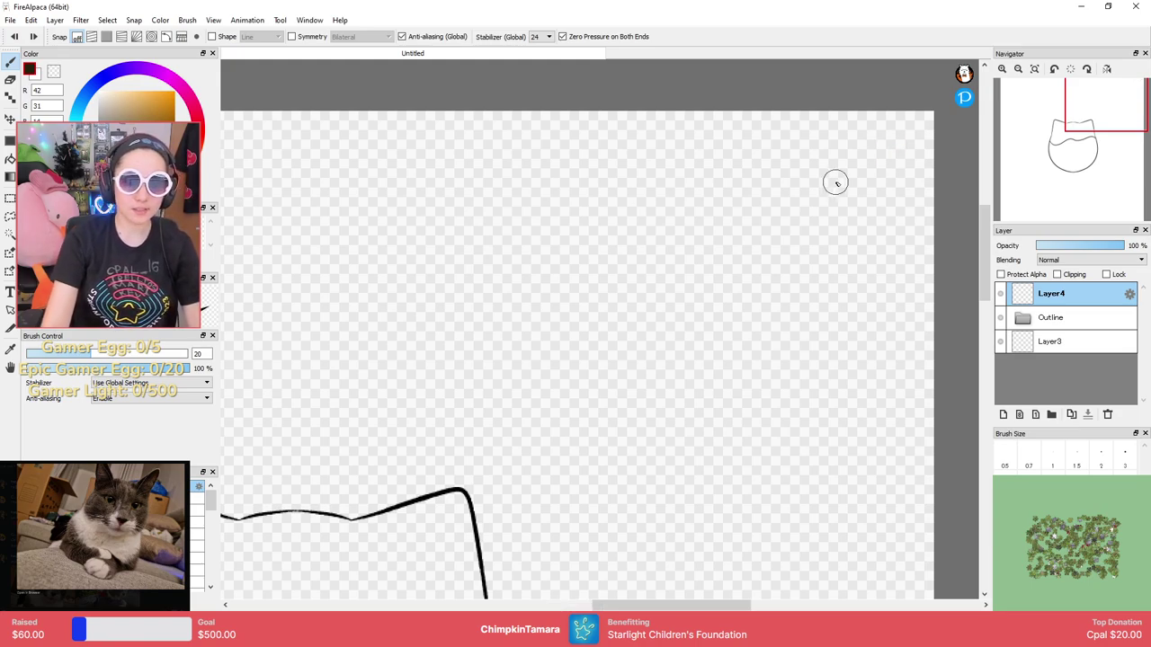
drag(901, 158, 891, 160)
key(ctrl+z)
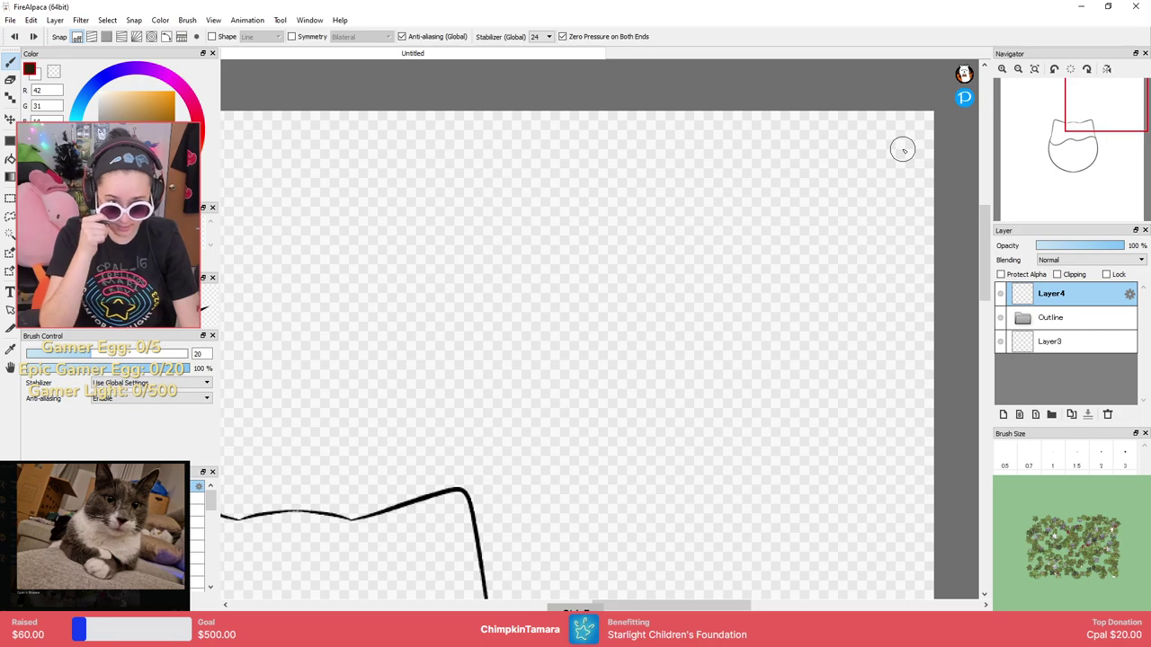
click(891, 145)
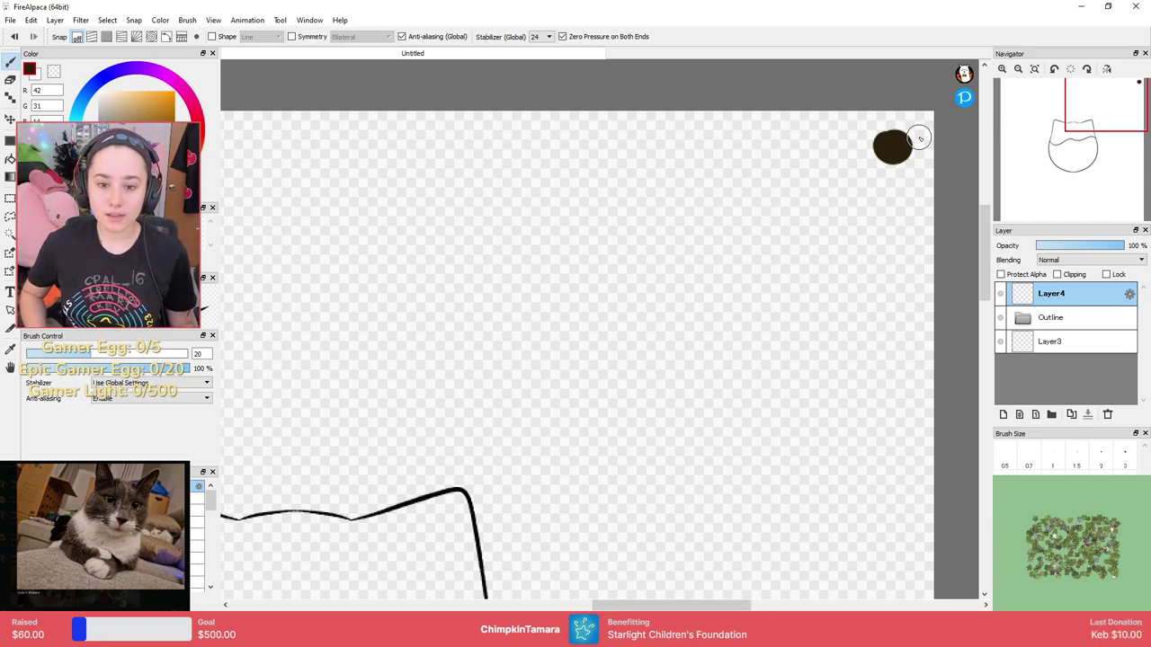
Choose a cream color with R 255 and G 247 and paint a swatch of it just left of the dark brown one.
scroll(872, 239, up, 3)
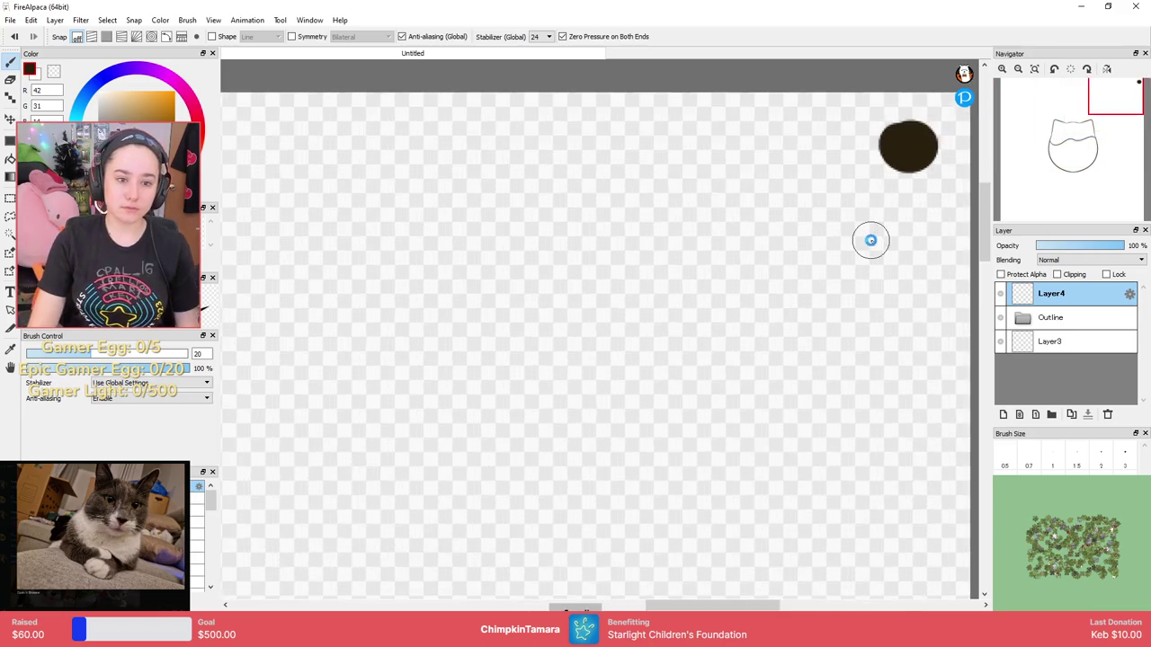
scroll(827, 237, down, 3)
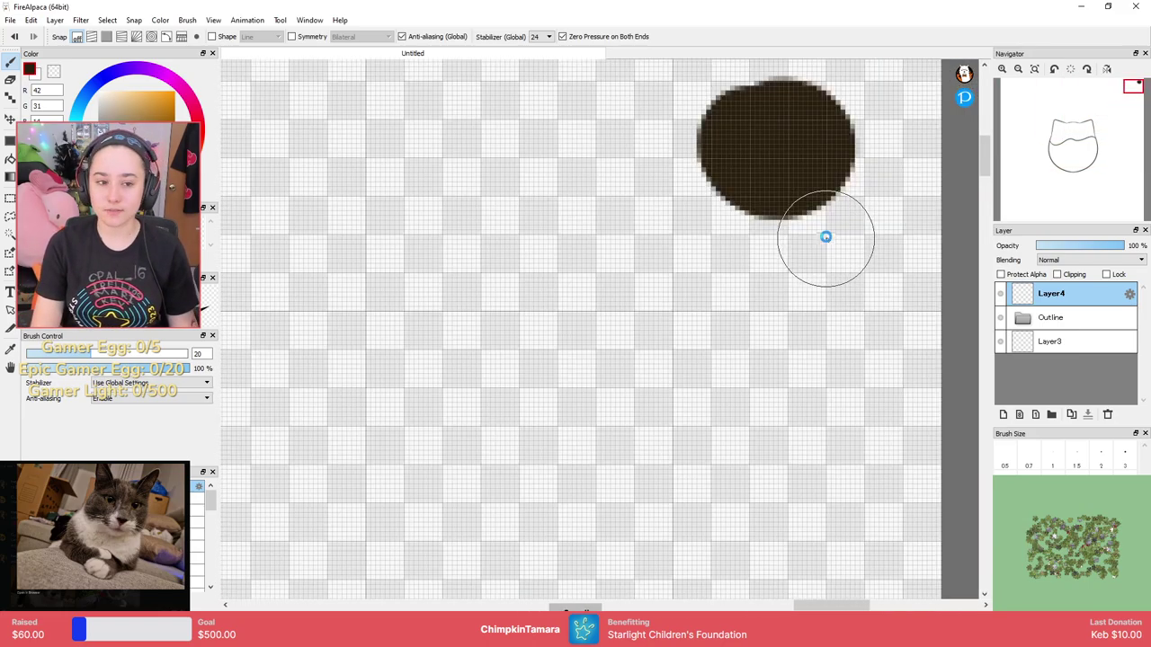
scroll(806, 276, down, 1)
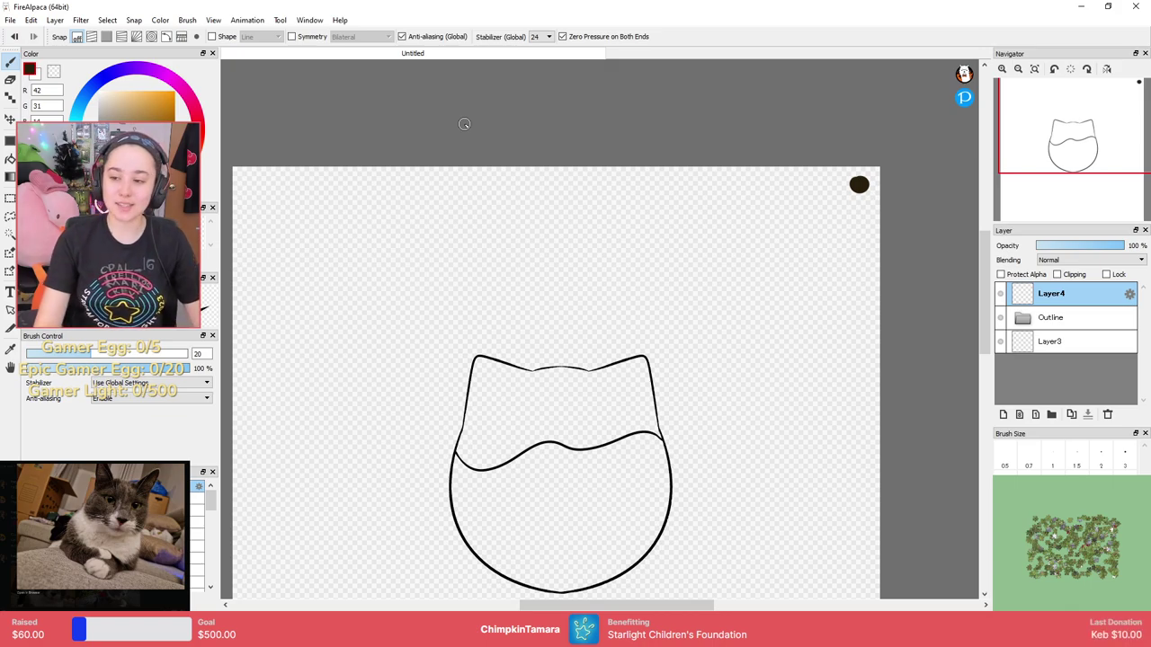
scroll(274, 136, up, 1)
drag(151, 118, 93, 55)
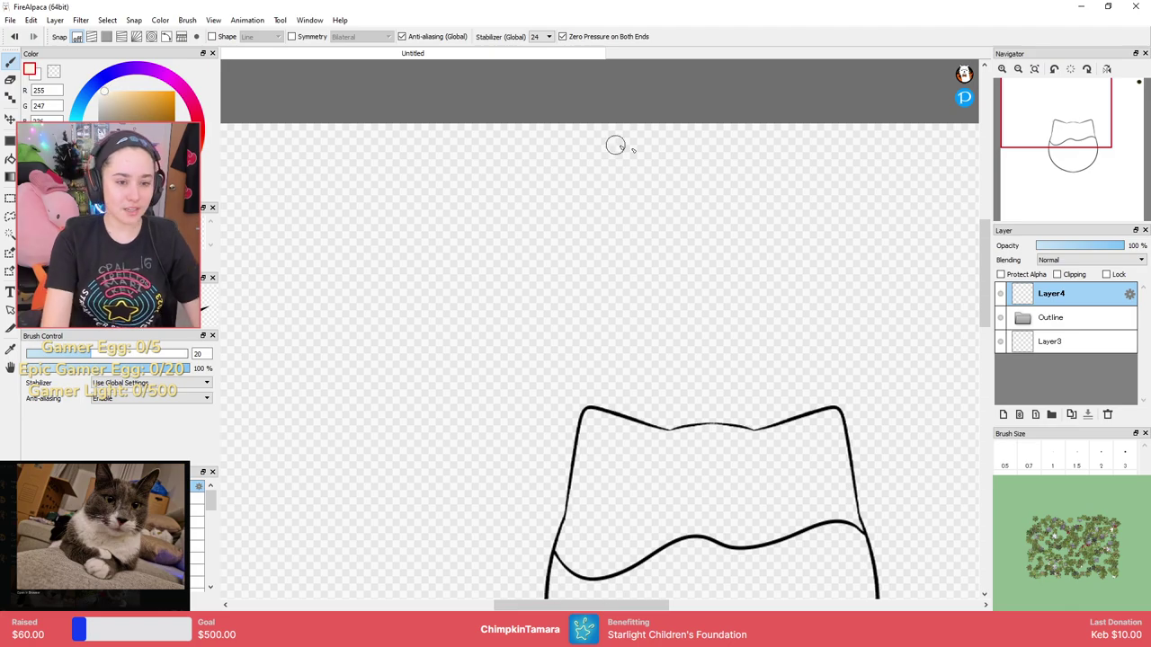
scroll(624, 327, down, 3)
scroll(794, 226, up, 3)
mouse_move(644, 286)
mouse_down()
mouse_move(672, 249)
mouse_move(732, 287)
mouse_up()
drag(677, 356, 724, 278)
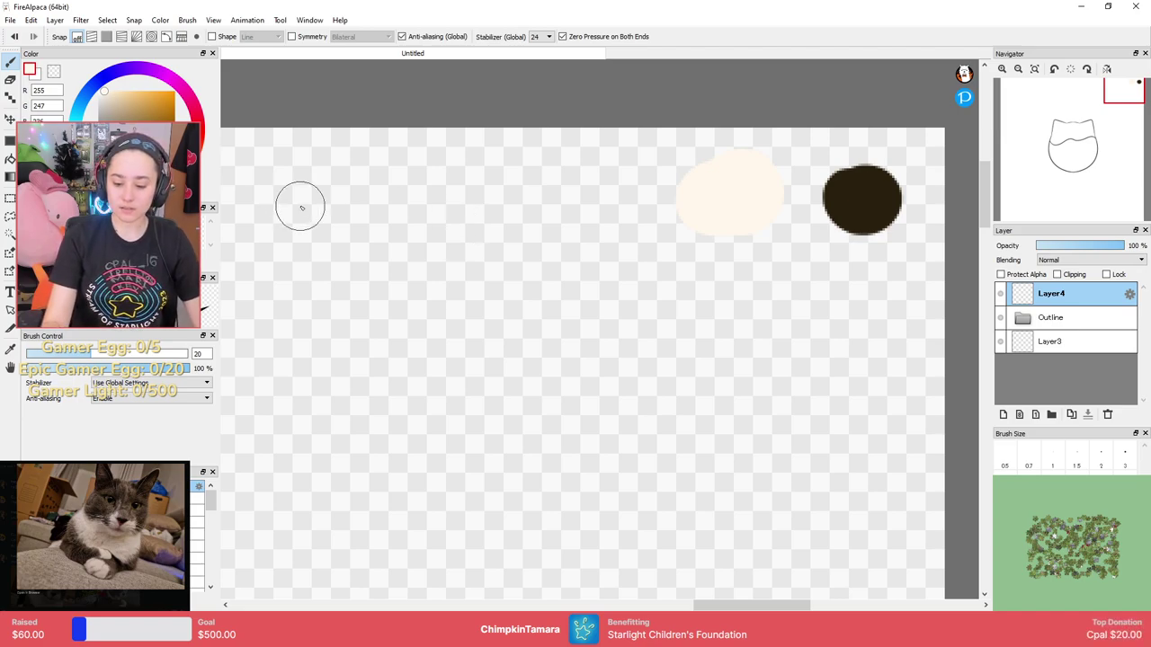
Bucket-fill the head area above the wavy line on Layer3 with a brown of R 63 and G 47.
alt+click(868, 195)
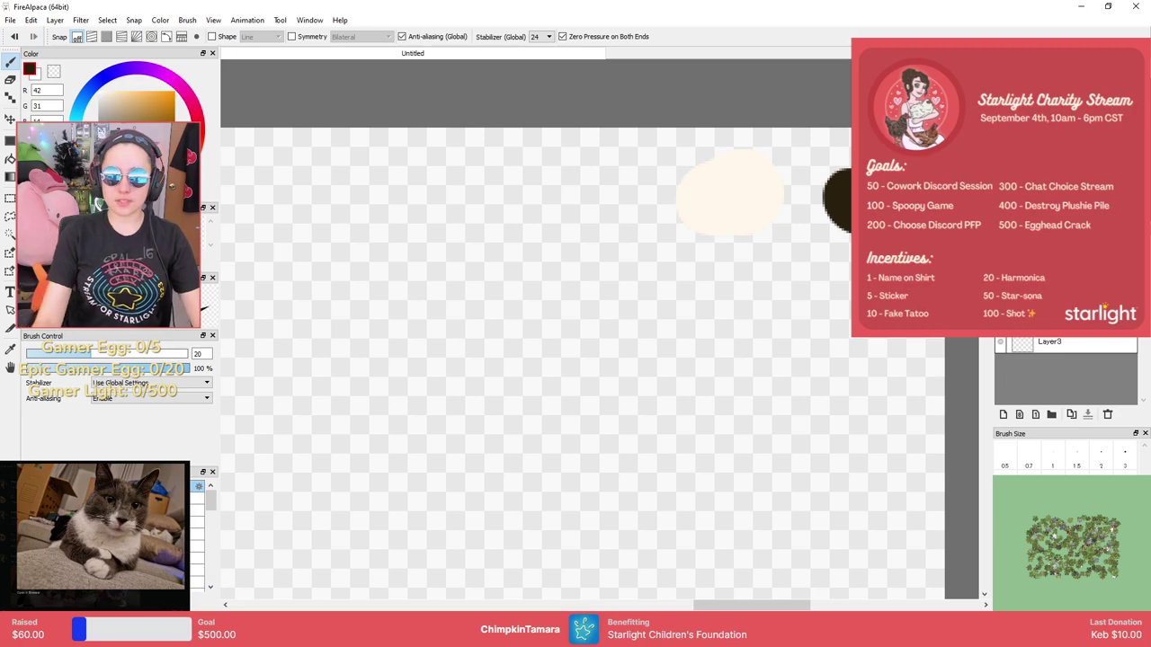
scroll(754, 290, down, 2)
drag(693, 405, 800, 208)
drag(731, 311, 765, 414)
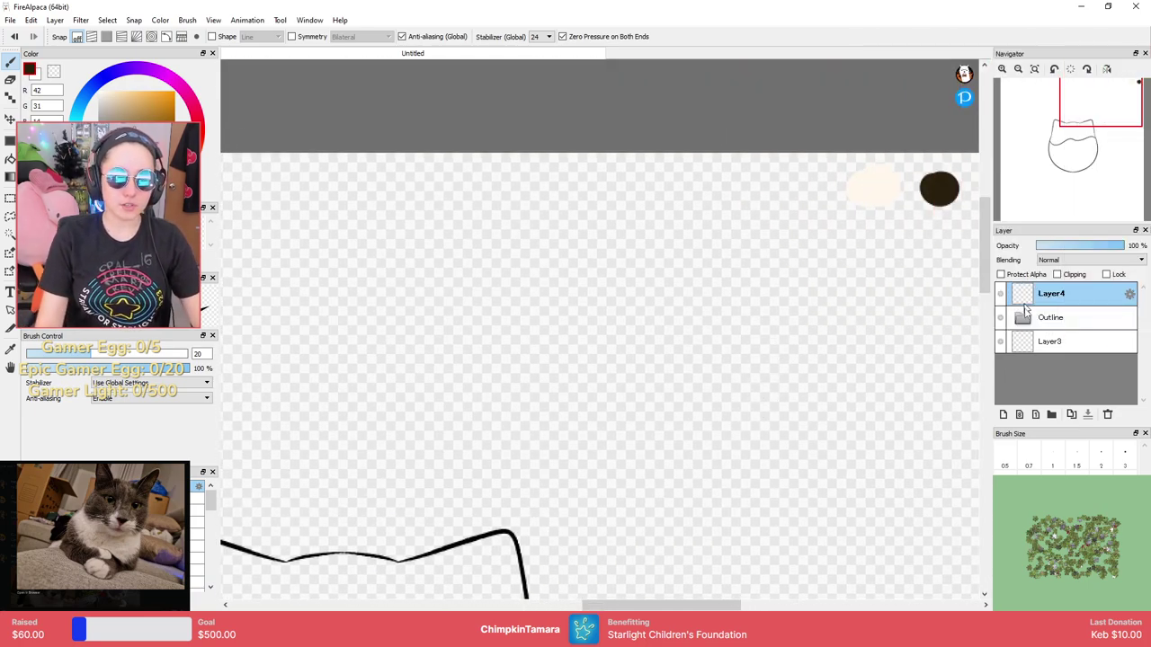
click(1043, 341)
drag(1041, 332, 1034, 321)
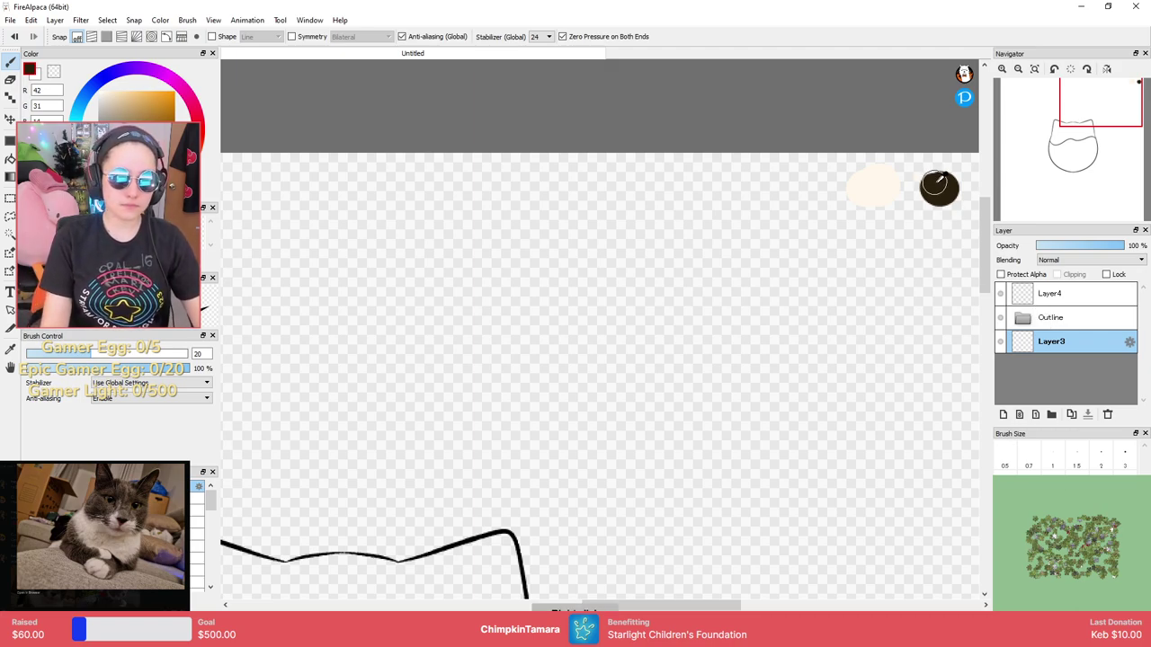
drag(865, 280, 720, 284)
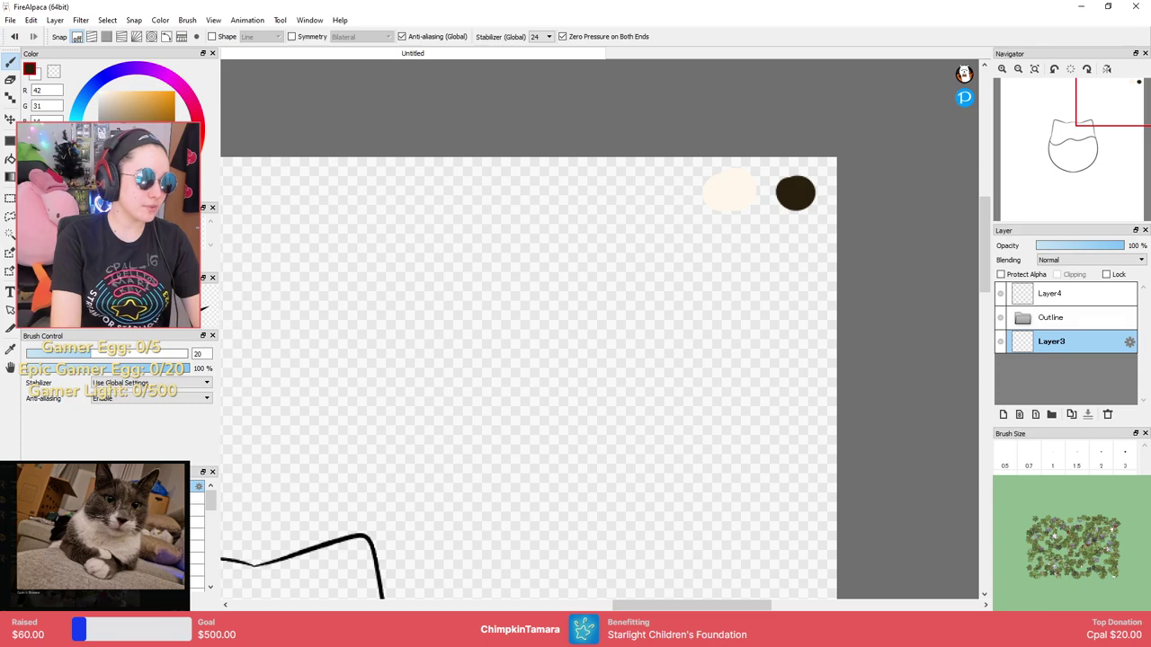
drag(341, 459, 735, 131)
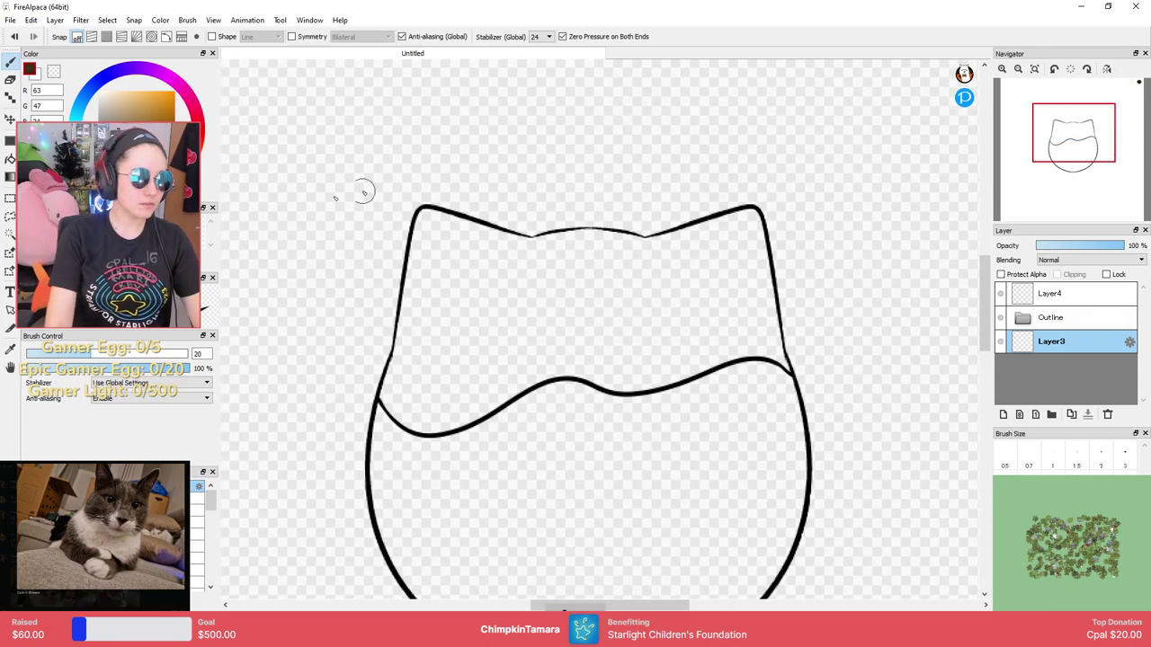
click(10, 159)
click(547, 319)
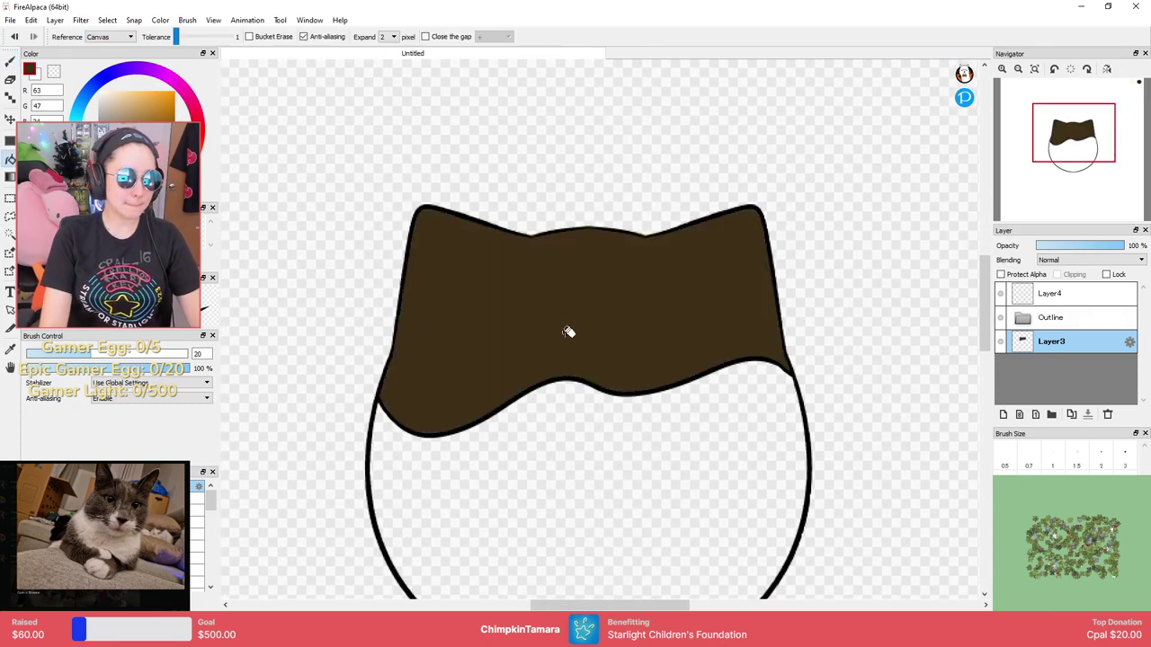
Pick up the cream color from its swatch near the canvas's upper right corner.
drag(561, 409, 560, 300)
drag(767, 222, 471, 529)
right_click(809, 88)
alt+click(806, 65)
Try filling the face area below the wavy line with cream on Layer3, and undo the fill.
drag(549, 410, 799, 103)
click(593, 368)
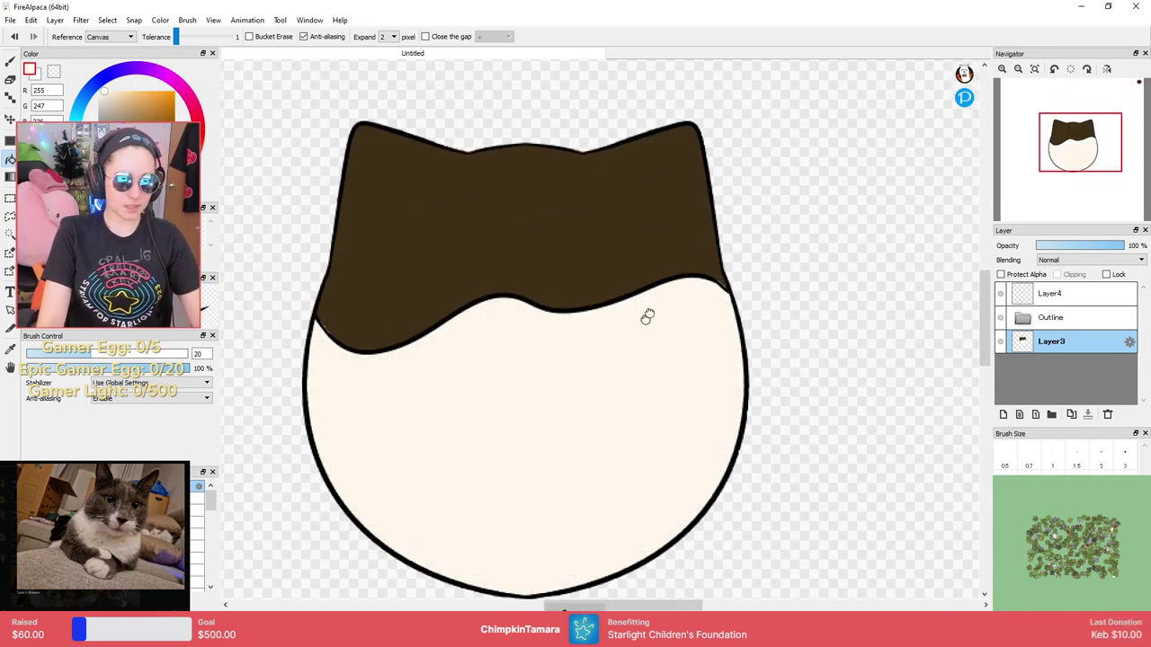
drag(642, 324, 714, 284)
key(b)
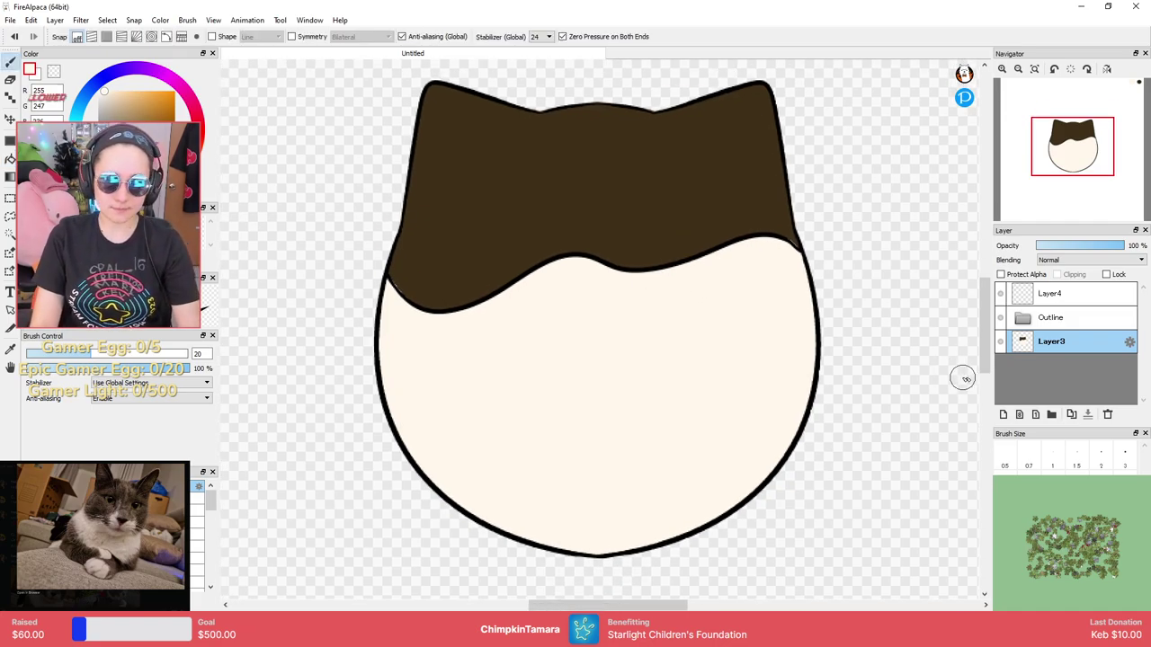
key(ctrl+z)
Add a new layer beneath Layer3 and make it the active layer.
click(1003, 414)
drag(1049, 368, 1061, 334)
click(1054, 364)
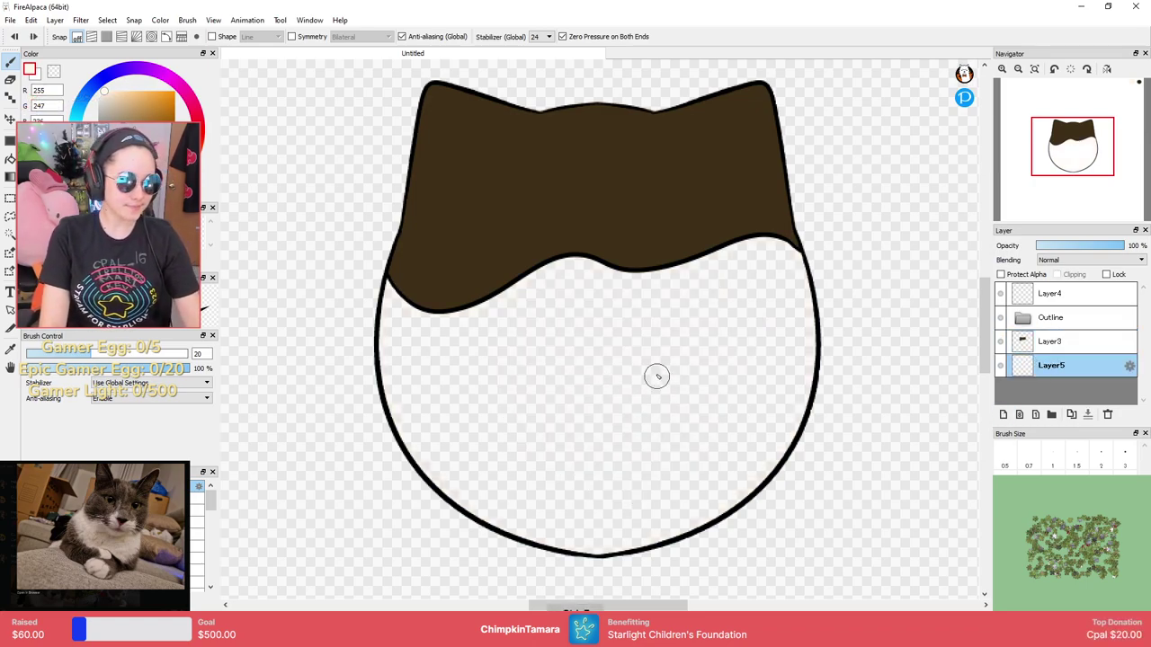
Bucket-fill the face area below the wavy line with cream on Layer5, and add a new layer beneath it.
click(10, 159)
click(558, 329)
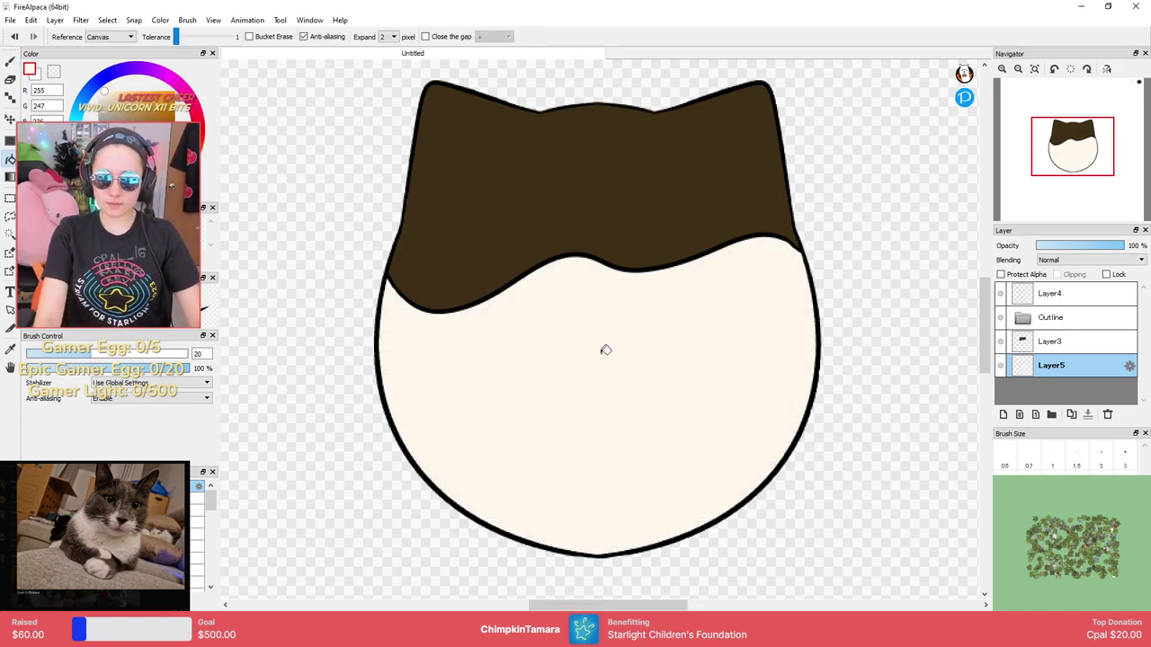
click(1004, 415)
drag(1071, 365, 1070, 405)
Move Layer6 above Layer5 and paint a rough white patch on each side of the face with a size 30 brush.
key(b)
key(bracketleft)
key(bracketleft)
key(bracketleft)
key(bracketleft)
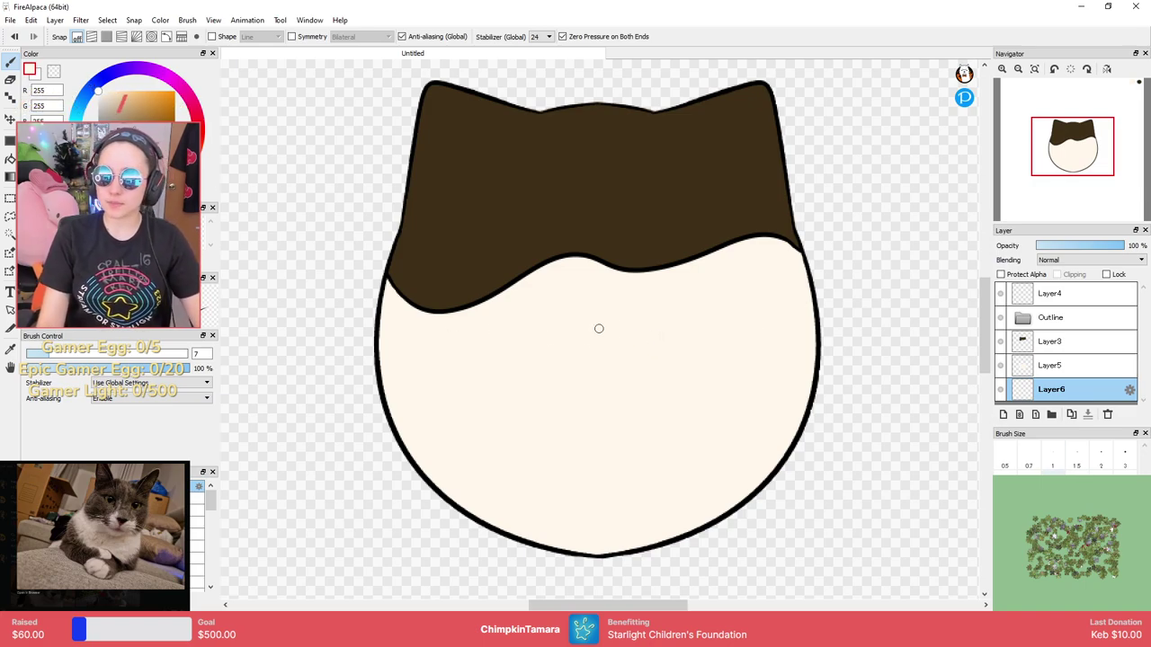
key(bracketright)
key(bracketright)
key(bracketright)
key(bracketright)
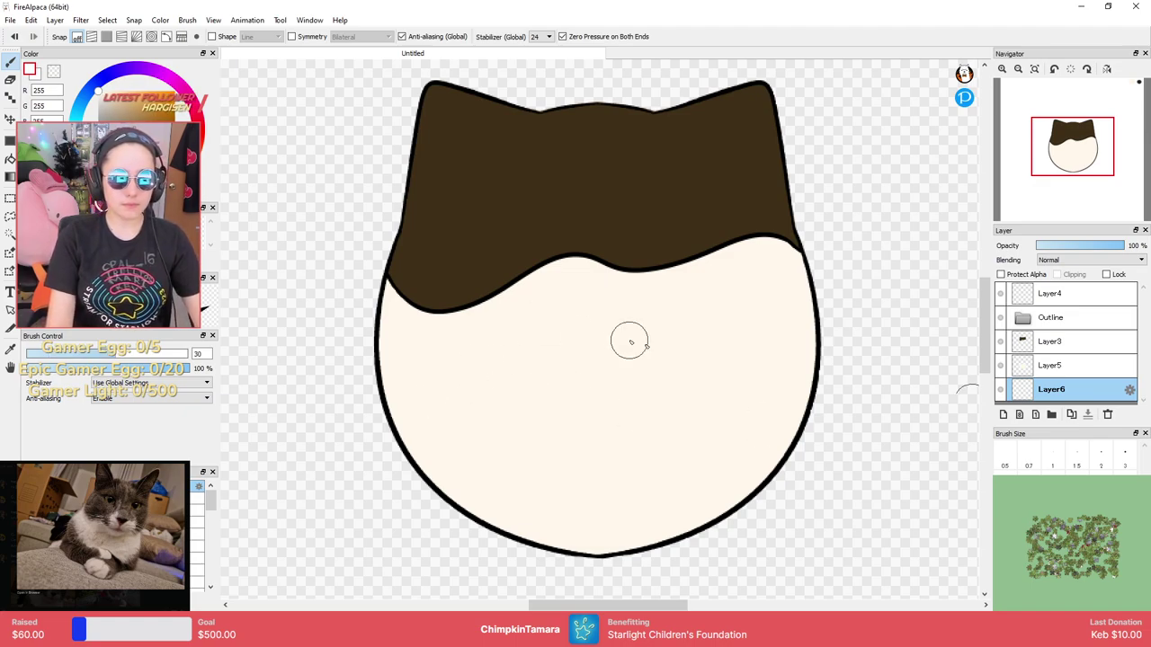
drag(1035, 401, 1034, 363)
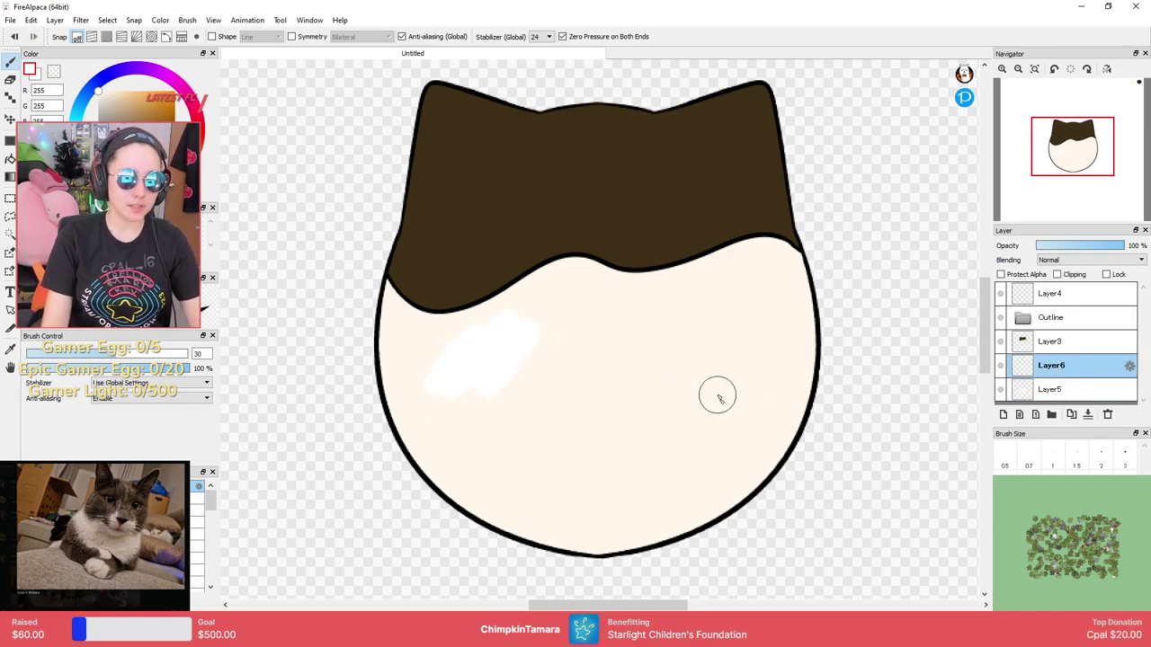
drag(729, 386, 753, 416)
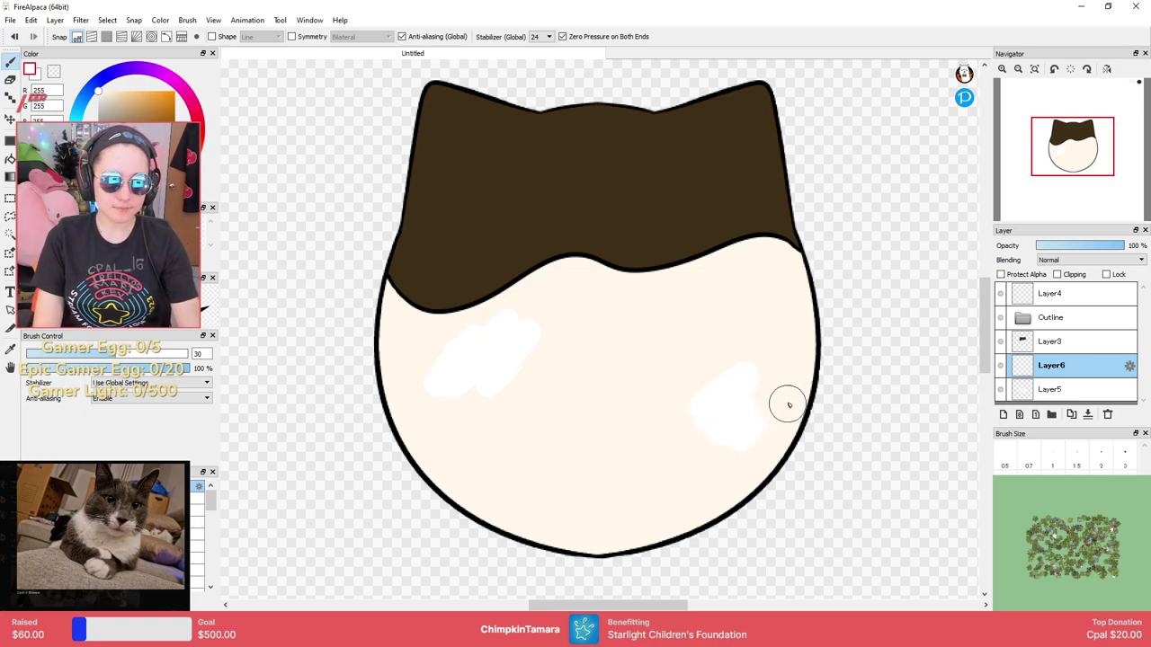
Turn off the transparent background and set the canvas background color to a muted coral red.
click(214, 20)
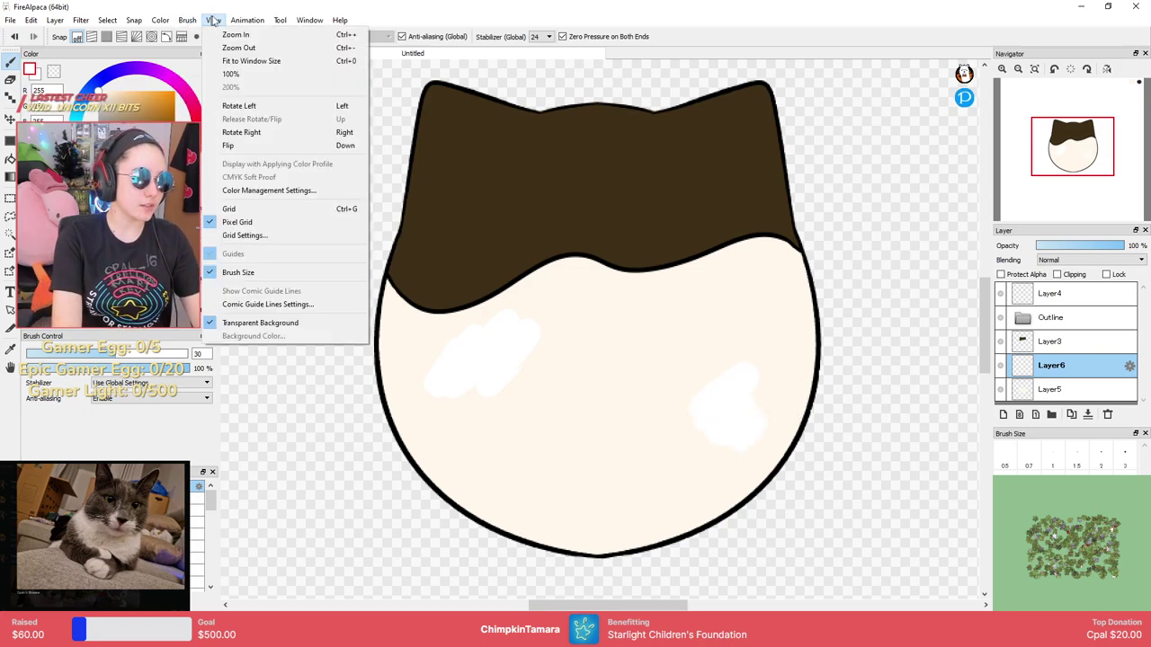
click(252, 360)
click(234, 21)
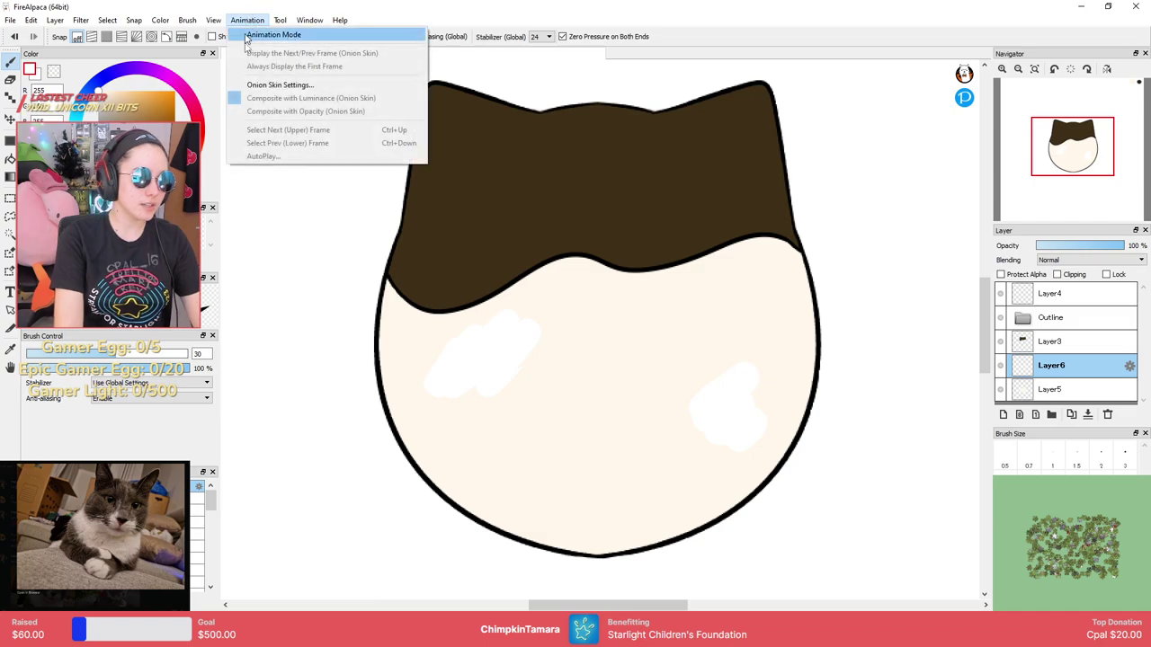
mouse_move(213, 20)
click(250, 337)
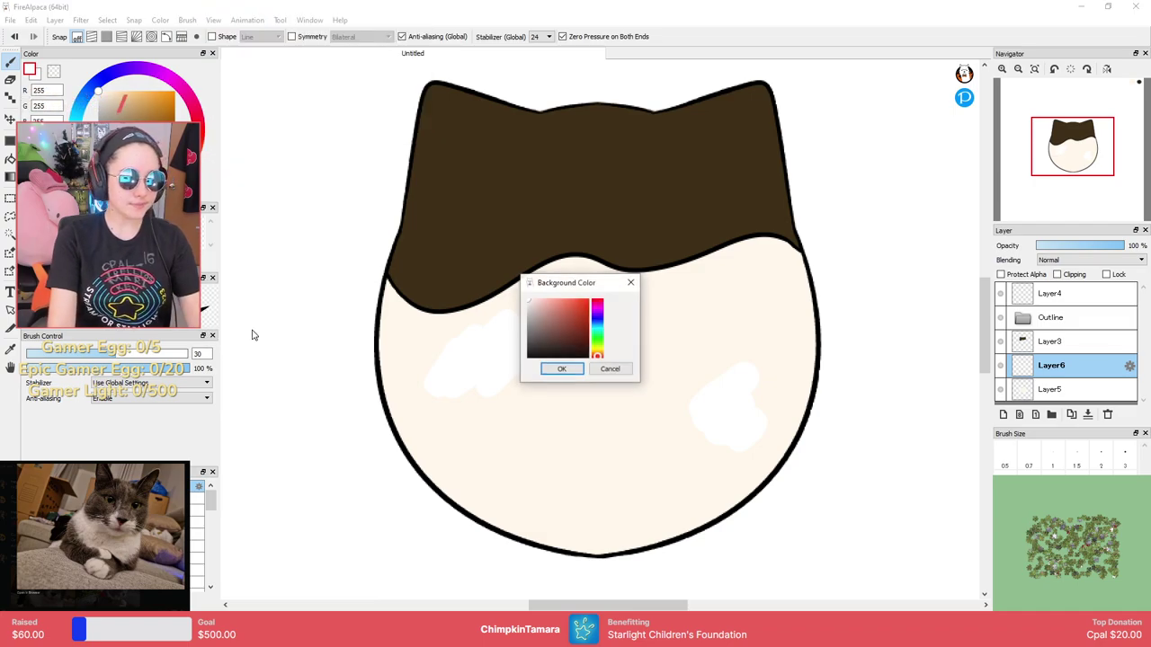
click(562, 306)
click(561, 369)
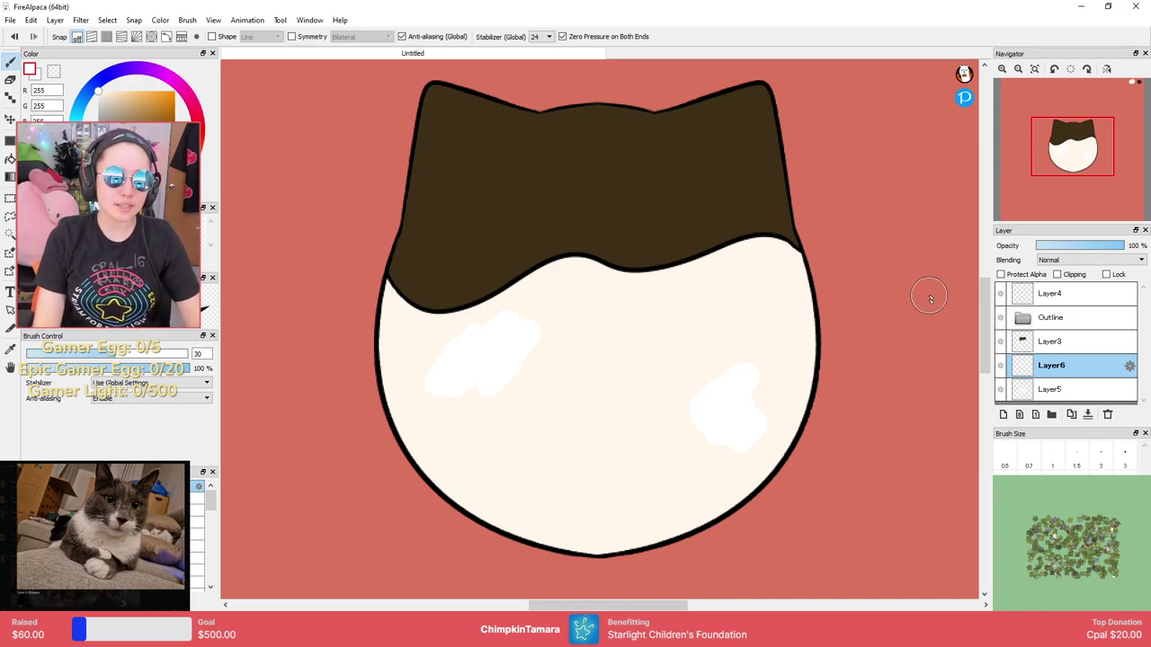
Add a new layer above Layer6 and pick up the dark brown from its swatch near the canvas's upper right corner.
click(1003, 415)
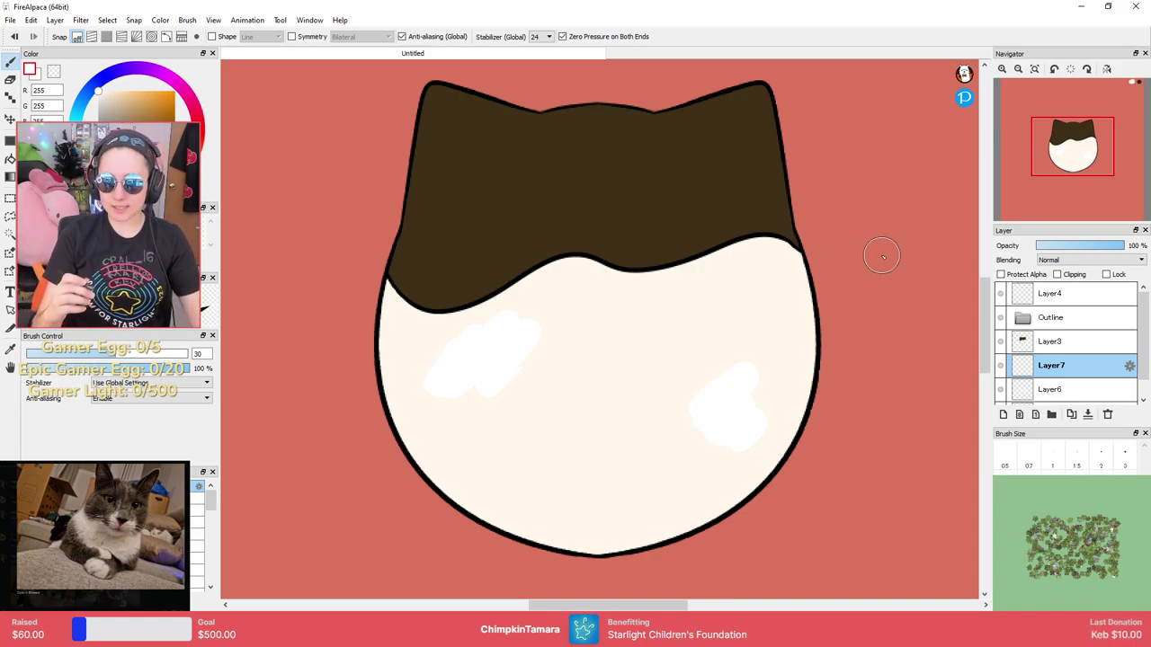
drag(881, 255, 614, 512)
drag(768, 196, 529, 564)
right_click(690, 351)
drag(454, 532, 687, 252)
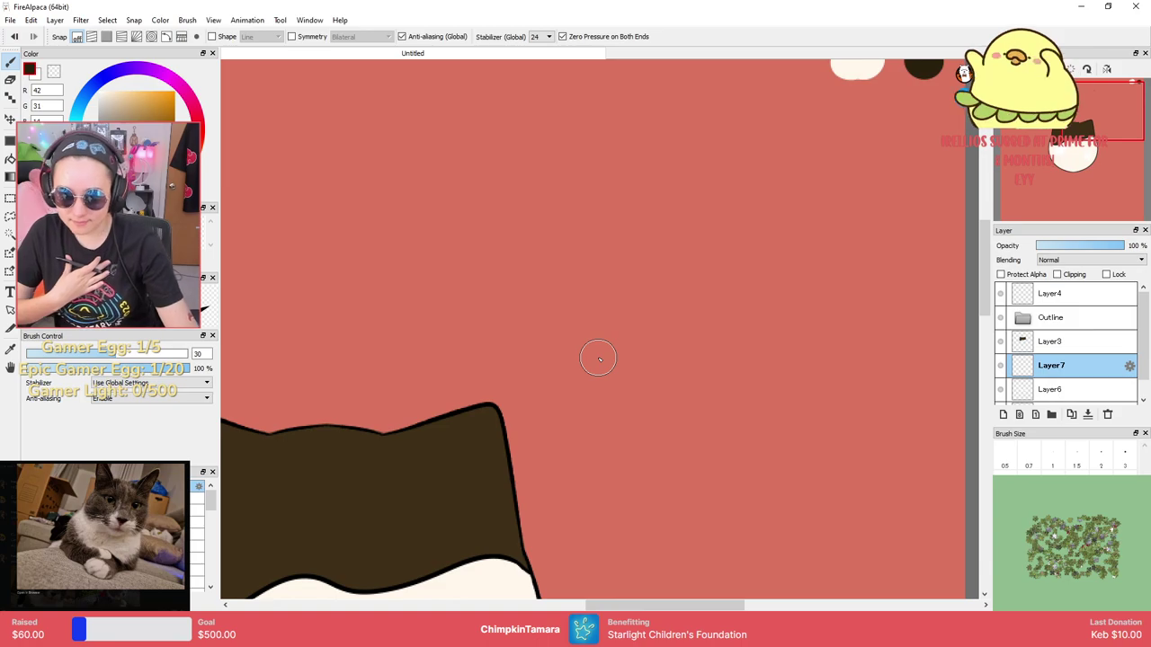
scroll(857, 262, down, 5)
scroll(897, 192, left, 3)
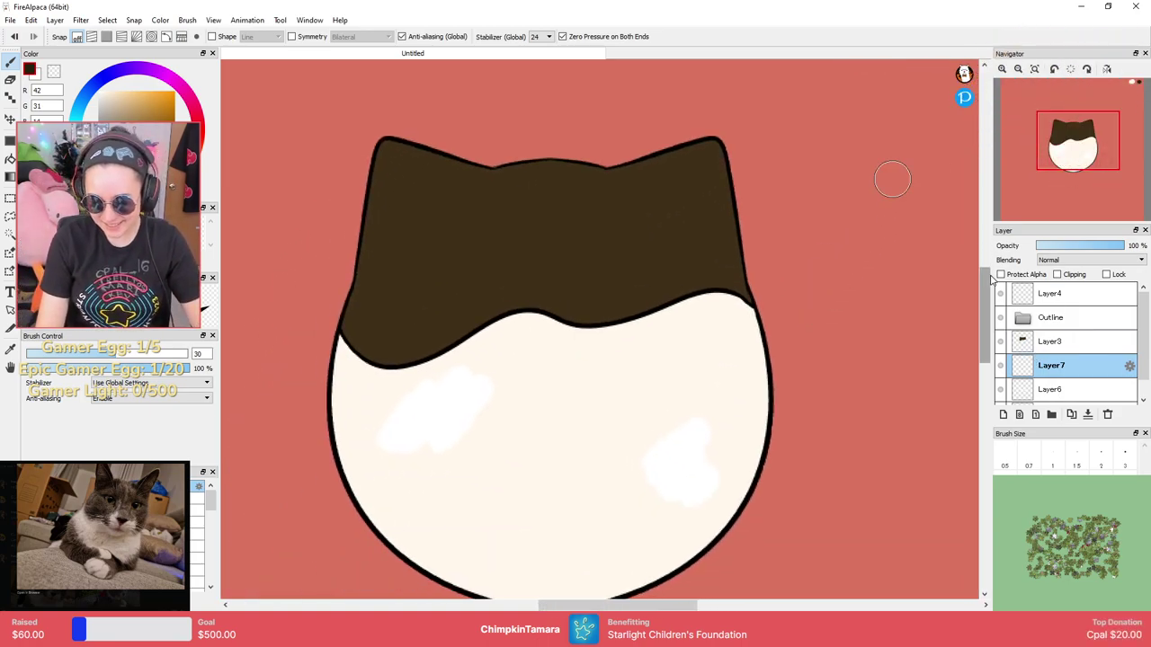
Sample the head's brown and paint it on Layer4 as a swatch directly below the dark brown one.
right_click(595, 223)
click(1066, 295)
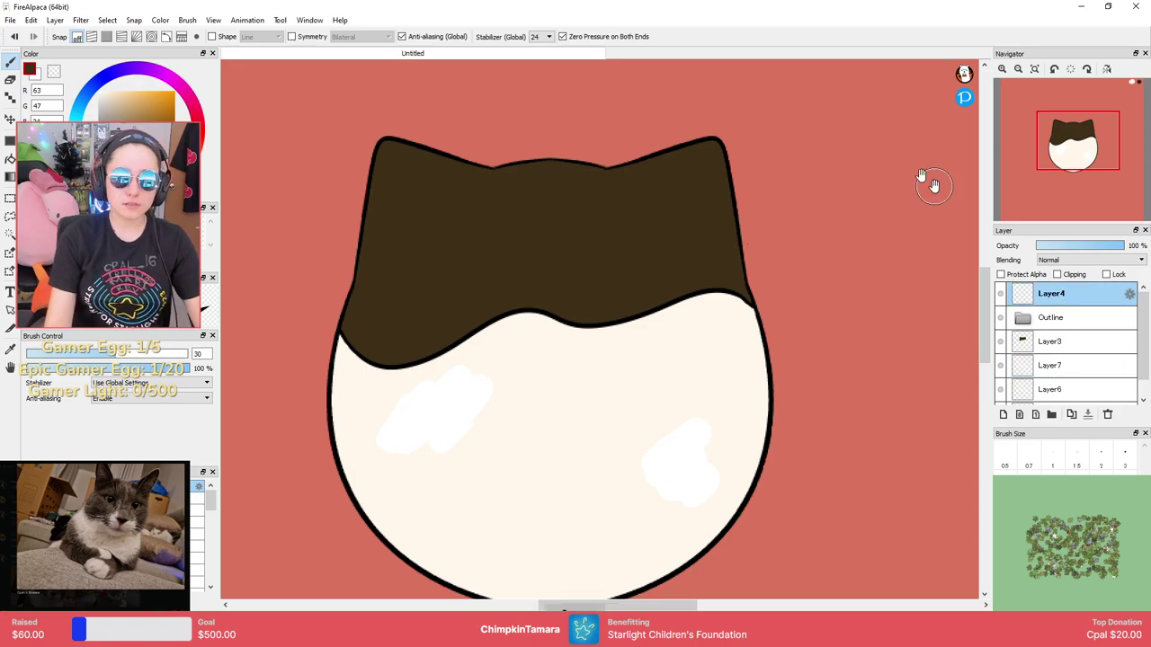
scroll(899, 207, up, 5)
scroll(782, 229, right, 4)
click(761, 253)
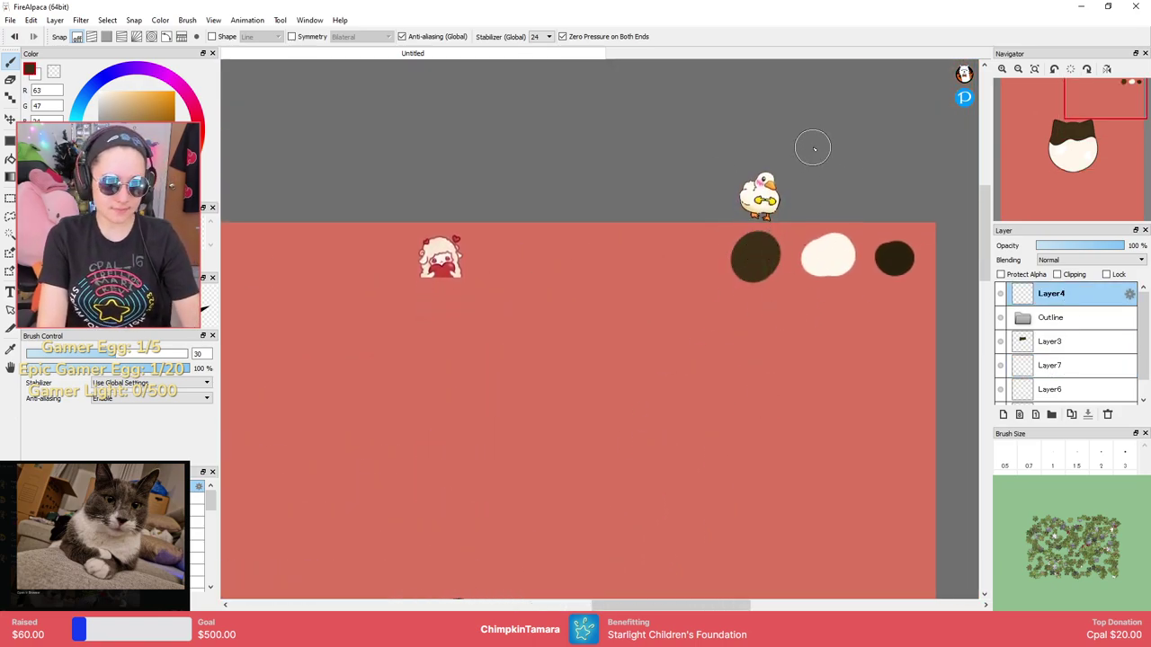
key(ctrl+z)
click(898, 312)
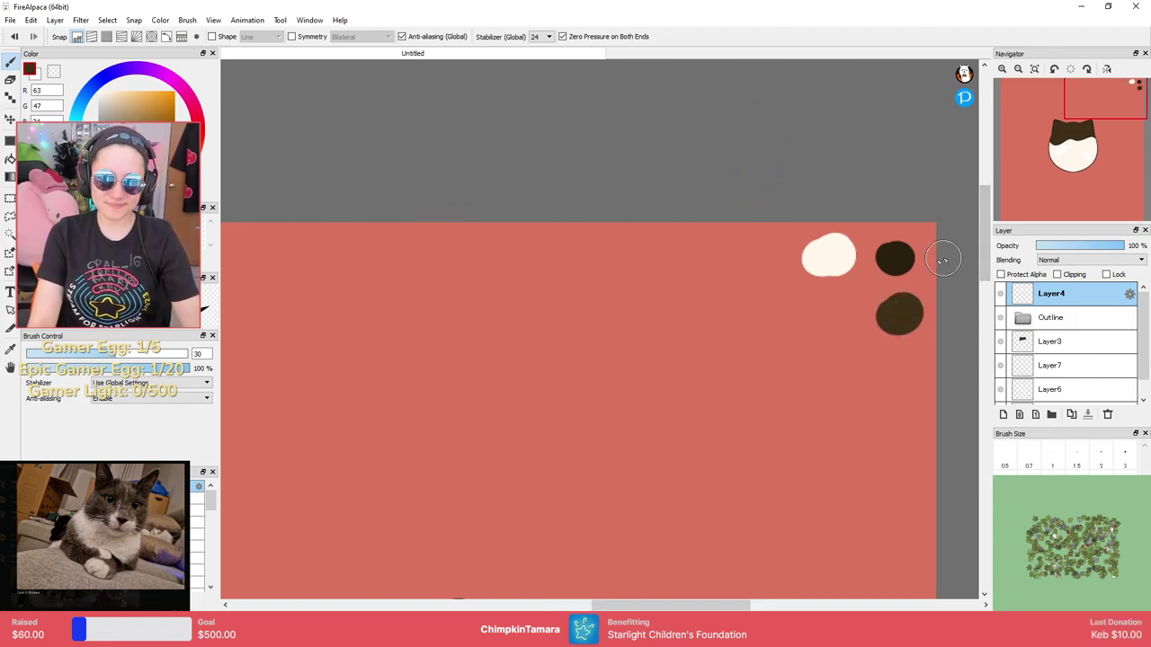
Add a new layer directly above Layer3.
mouse_move(764, 551)
mouse_down()
mouse_move(775, 363)
mouse_move(860, 224)
mouse_move(896, 270)
mouse_move(932, 192)
mouse_move(783, 343)
mouse_up()
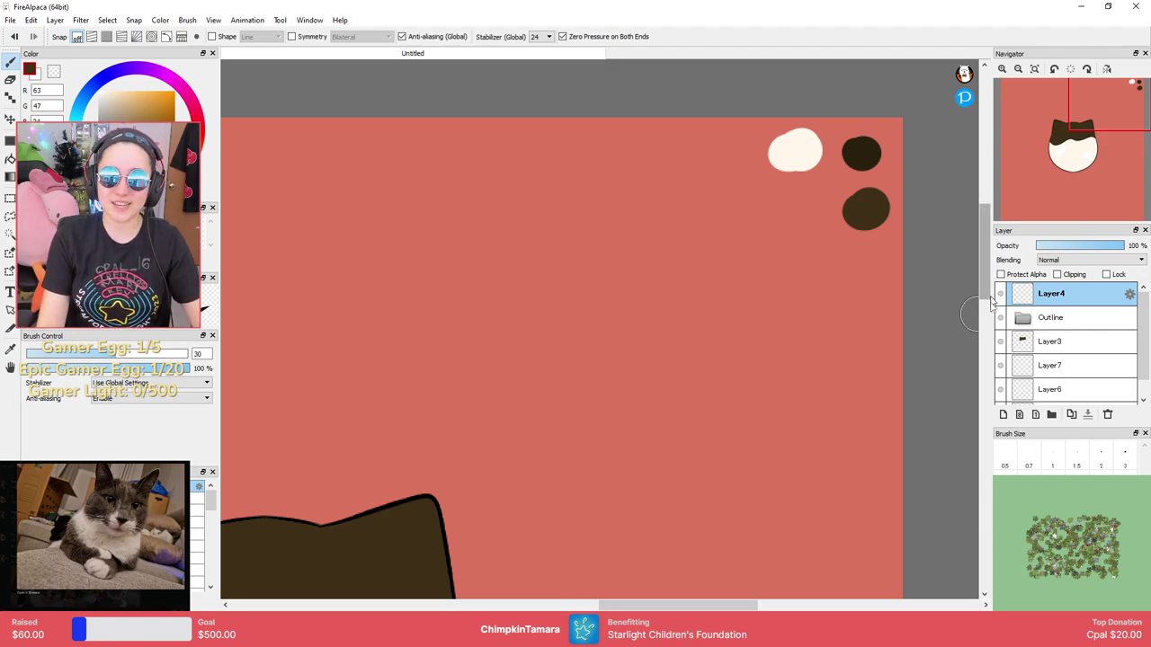
drag(710, 372, 812, 262)
drag(683, 448, 890, 249)
mouse_move(793, 360)
mouse_down()
mouse_move(819, 333)
mouse_move(854, 246)
mouse_move(887, 318)
mouse_move(861, 260)
mouse_up()
click(1045, 340)
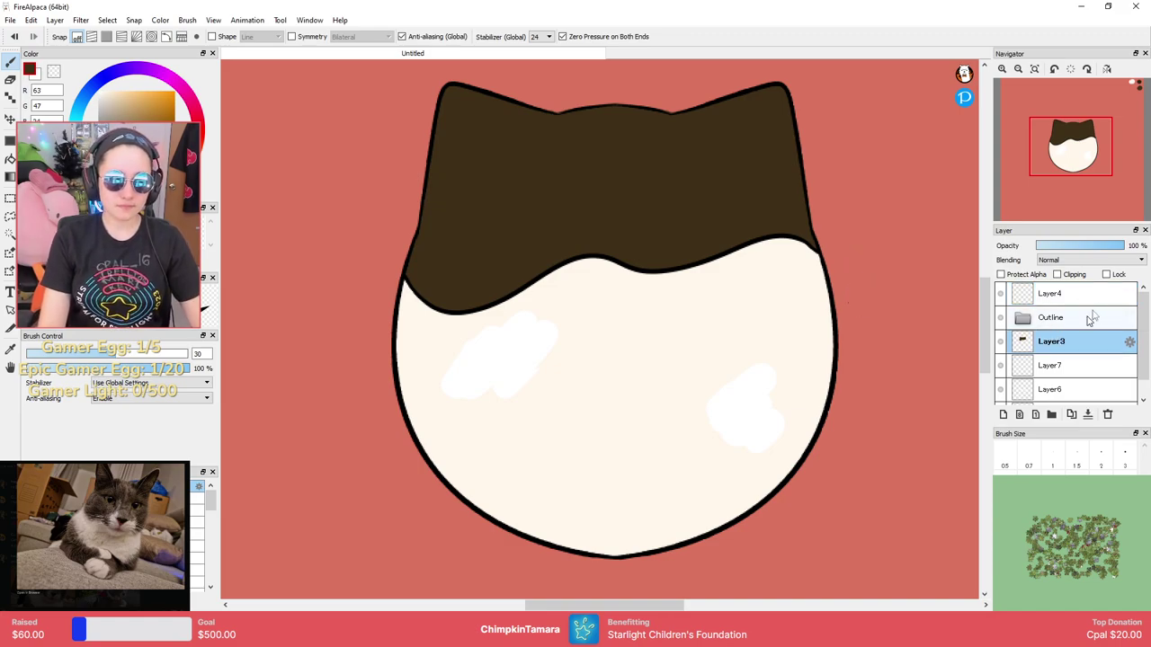
click(1068, 300)
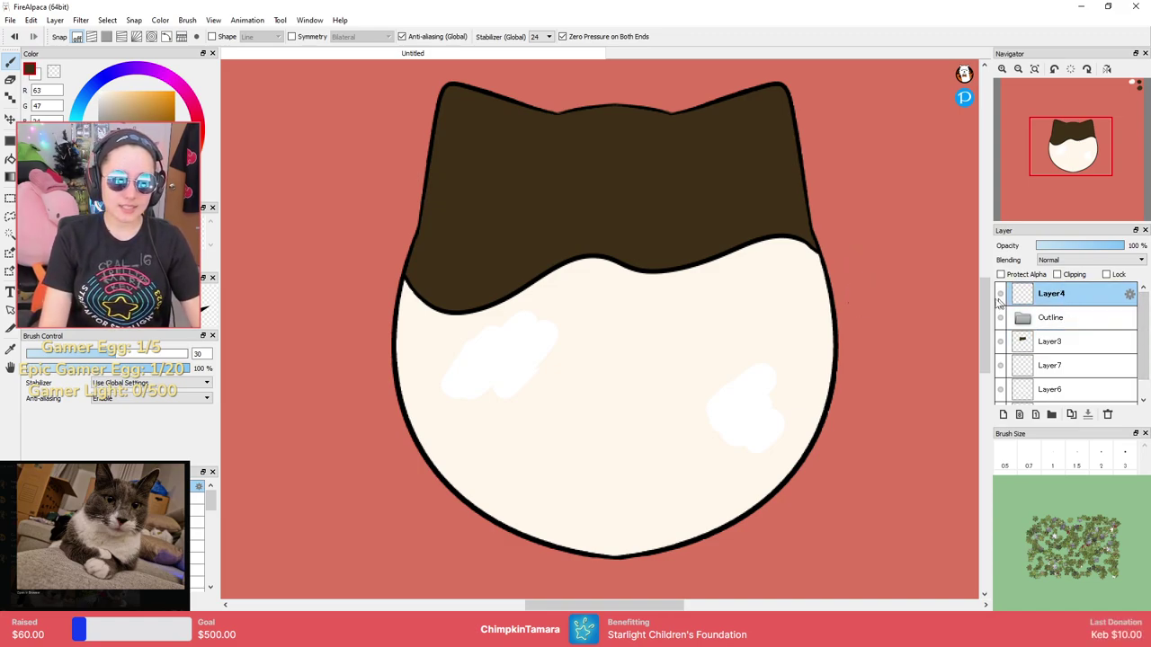
click(1065, 342)
click(1003, 415)
Pick up the dark brown swatch and paint a rough patch below each ear on Layer8.
drag(687, 249, 659, 303)
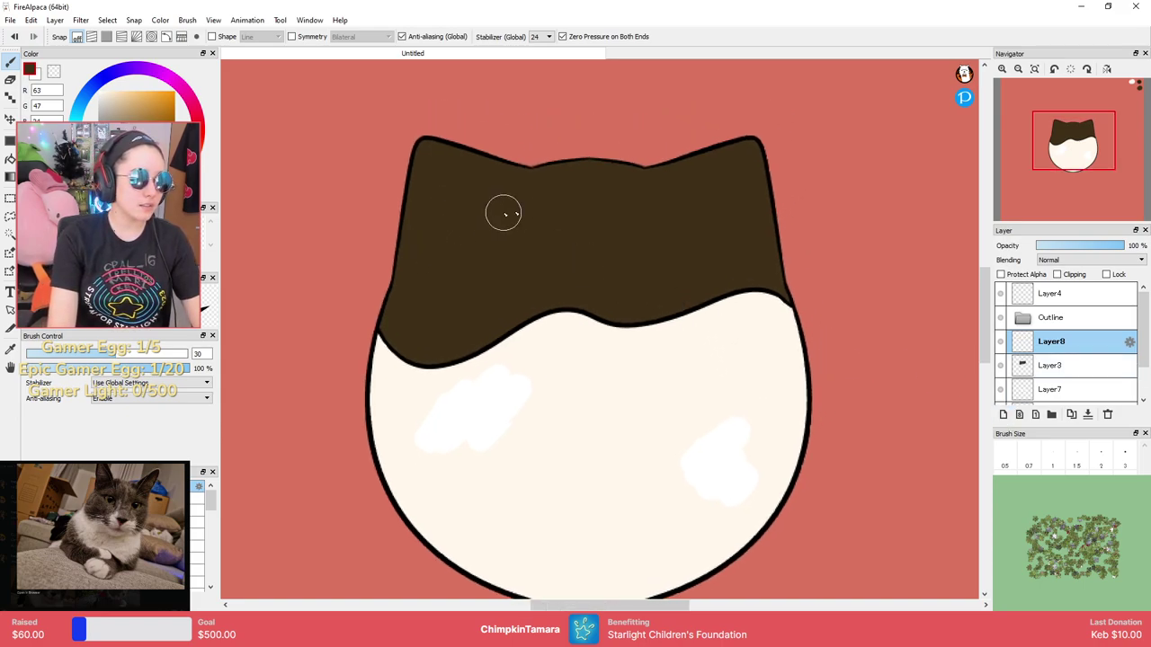
mouse_move(855, 216)
mouse_down()
mouse_move(863, 225)
mouse_move(677, 501)
mouse_up()
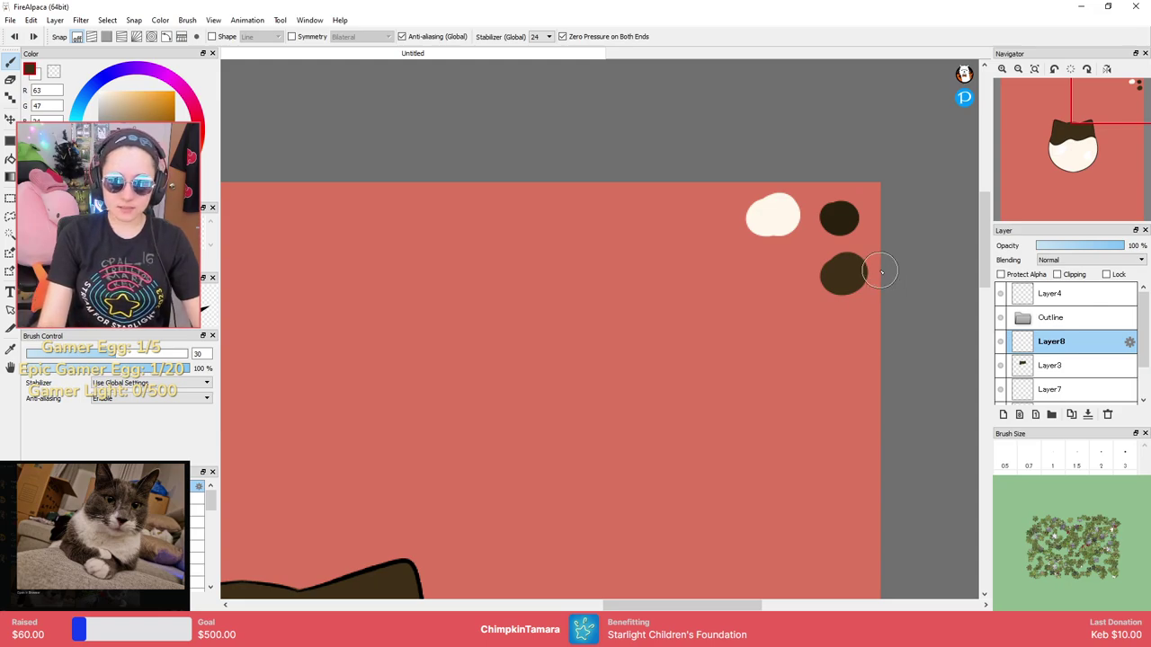
right_click(845, 219)
drag(224, 552, 621, 268)
mouse_move(528, 350)
mouse_down()
mouse_move(508, 373)
mouse_move(539, 382)
mouse_up()
drag(787, 352, 813, 388)
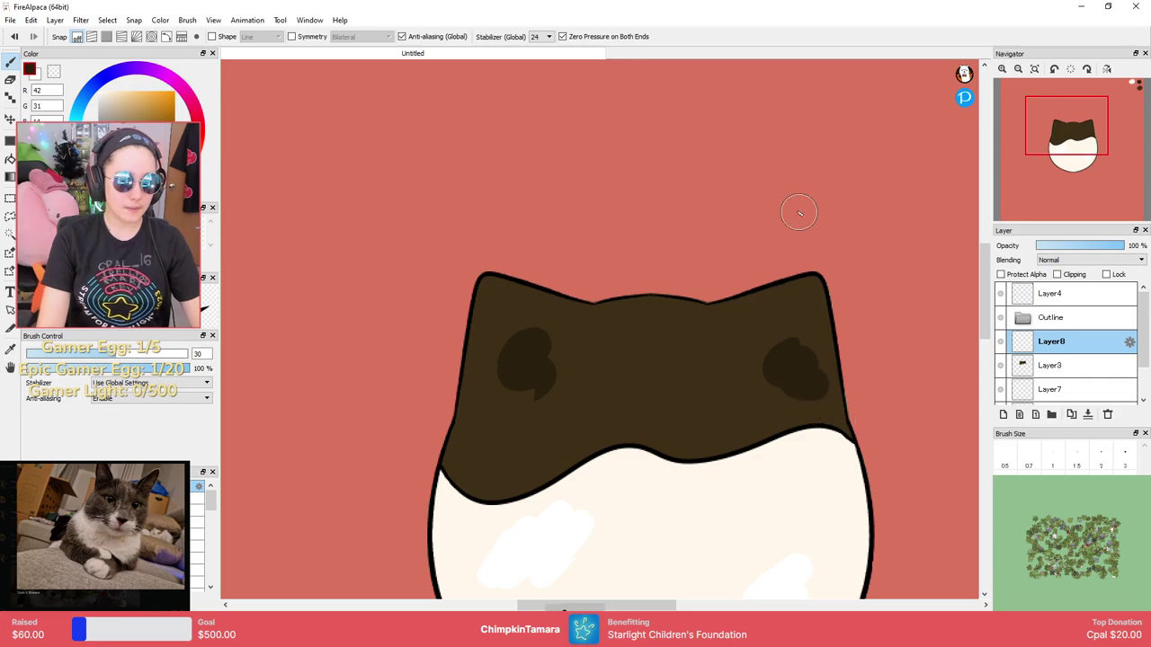
Paint a lighter brown spot beside each dark brown patch on Layer8, using a brown of R 83.
drag(733, 413, 730, 288)
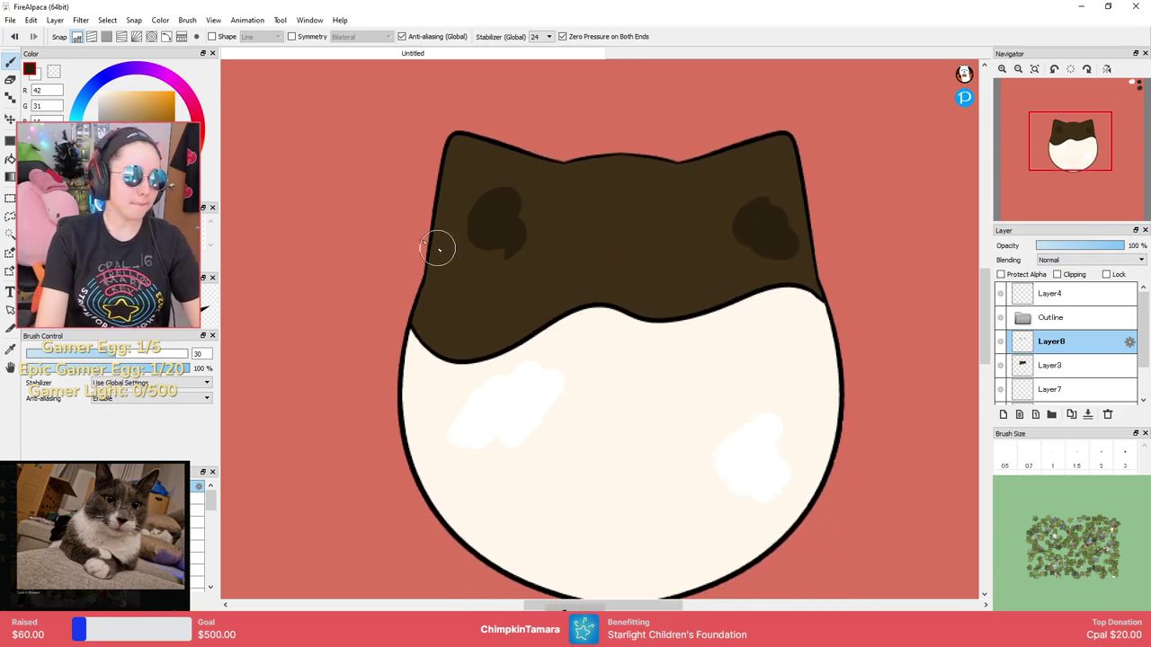
mouse_move(516, 203)
mouse_down()
mouse_move(537, 188)
mouse_move(526, 176)
mouse_up()
drag(733, 238, 725, 248)
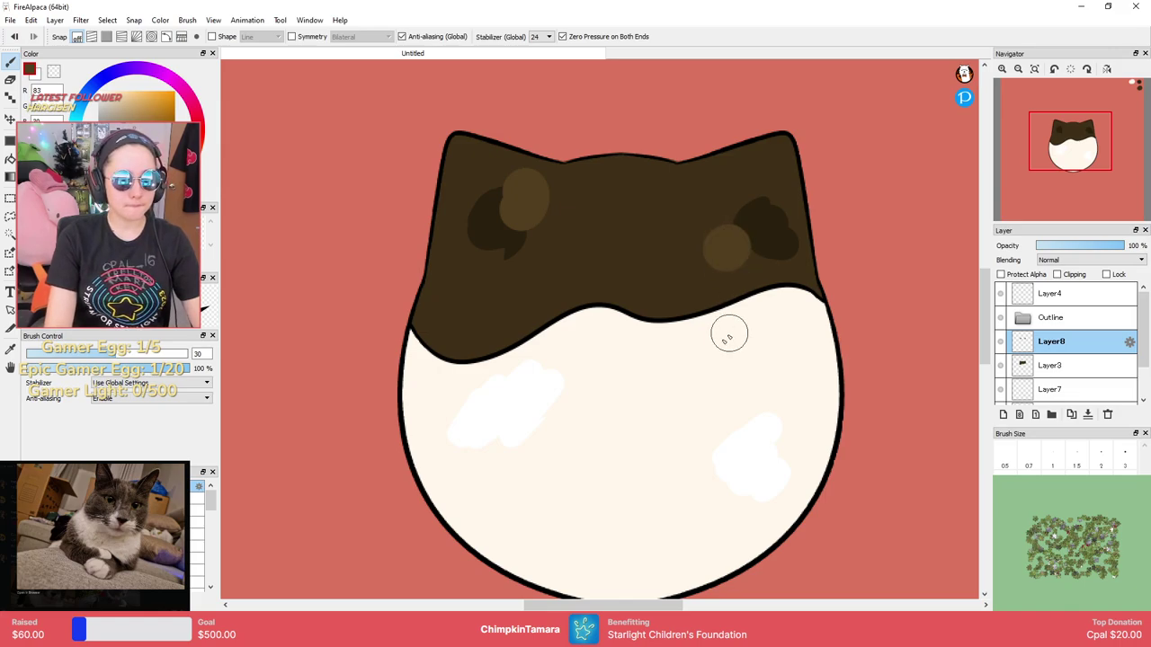
Sample the white of the face patches, delete the empty Layer7, and make Layer6 the active layer.
alt+click(547, 385)
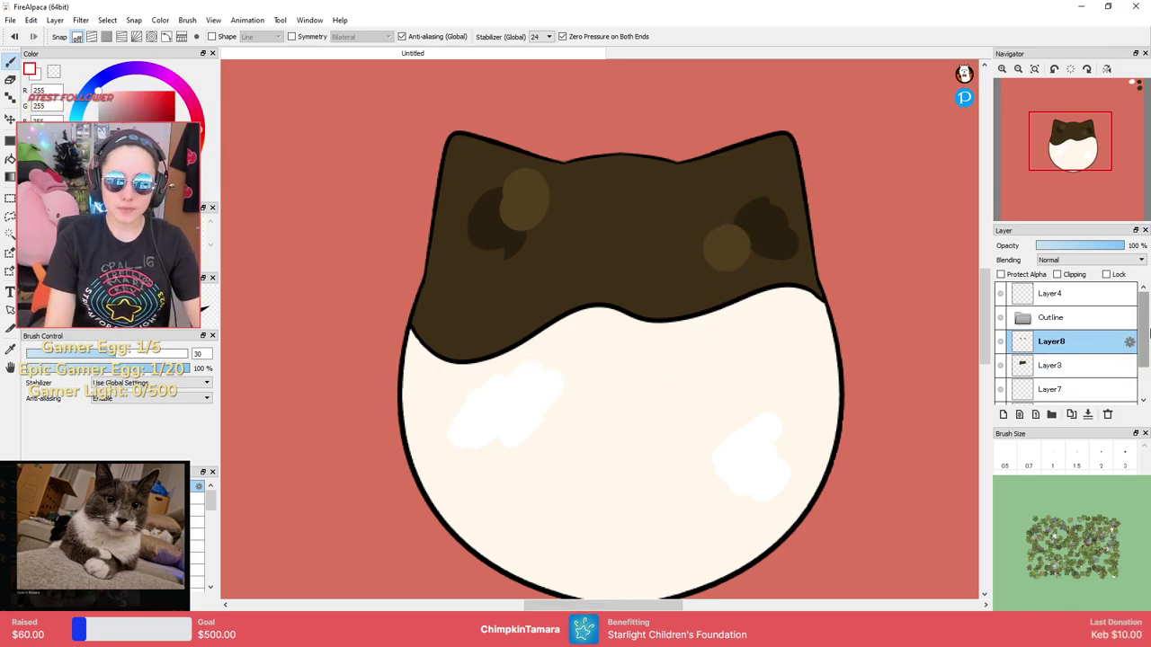
scroll(1061, 359, down, 1)
click(1016, 361)
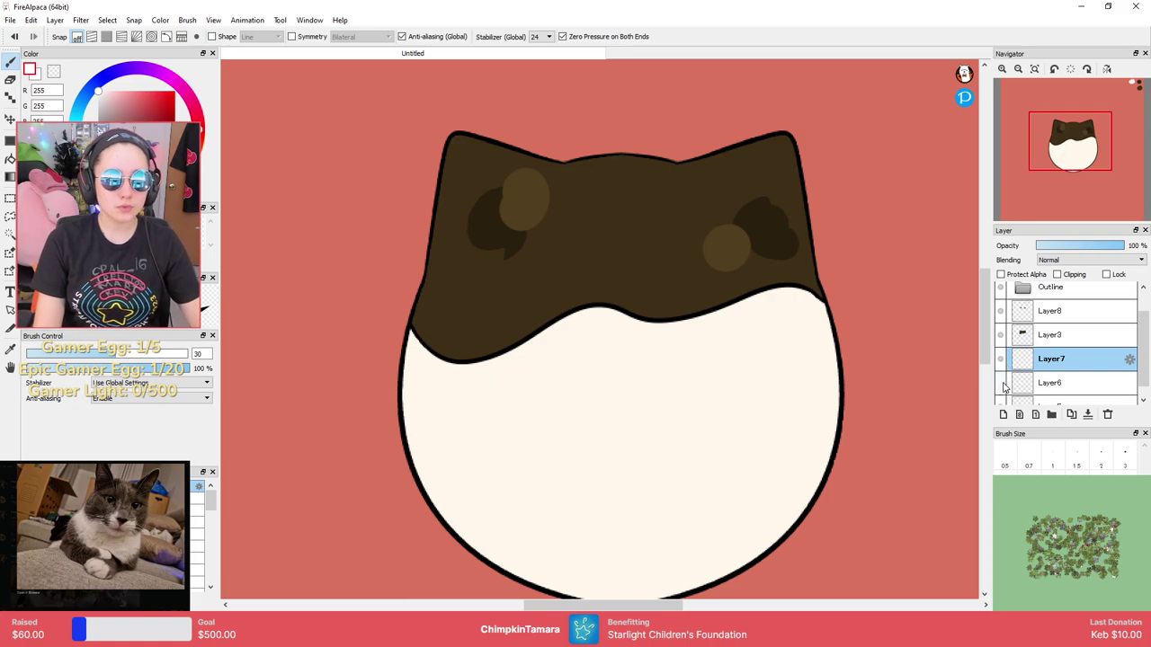
click(1108, 414)
click(1088, 371)
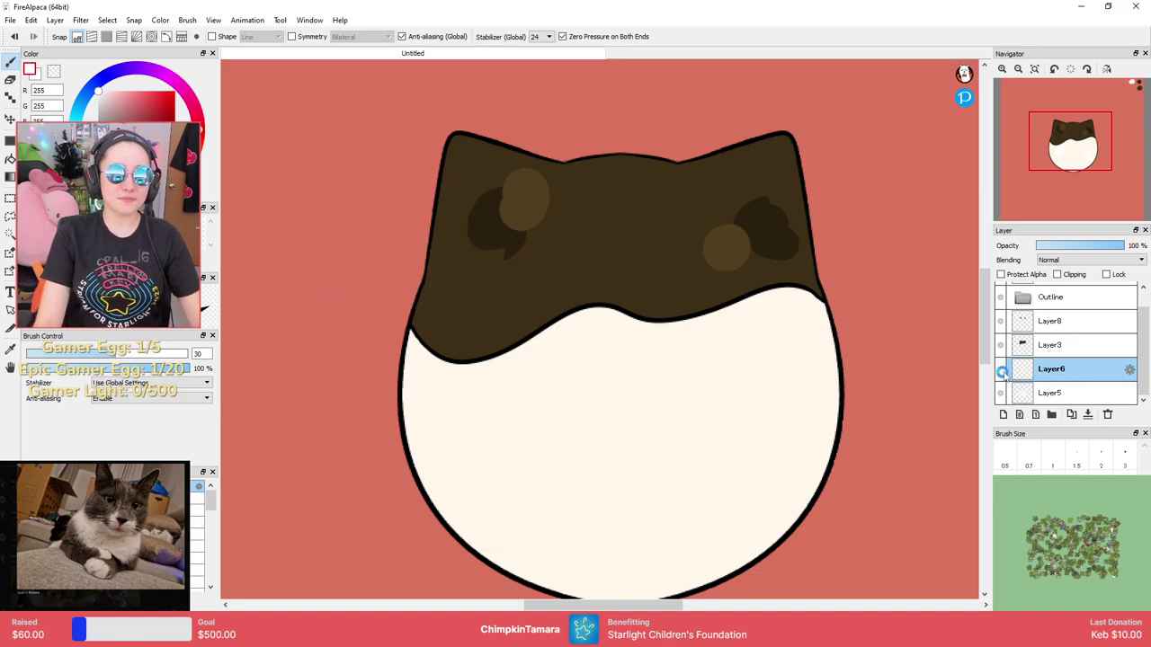
Paint an off-white spot of R 255 and G 251 over the edge of each white face patch on Layer6.
click(106, 93)
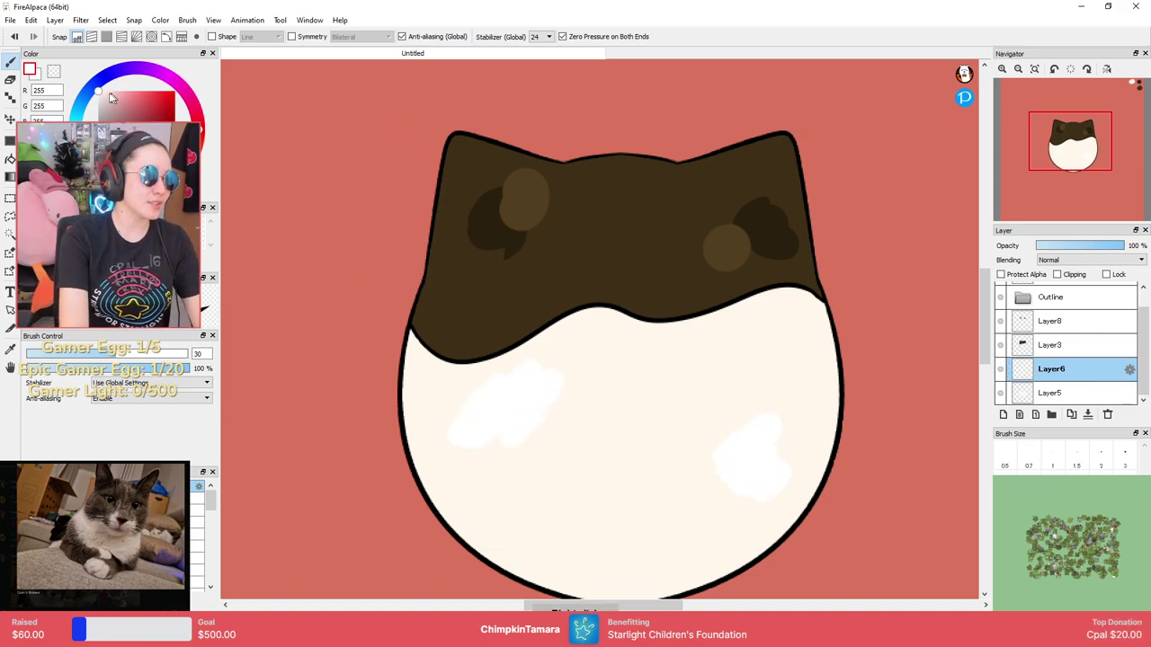
drag(199, 131, 188, 163)
mouse_move(554, 394)
mouse_down()
mouse_move(566, 400)
mouse_move(545, 403)
mouse_up()
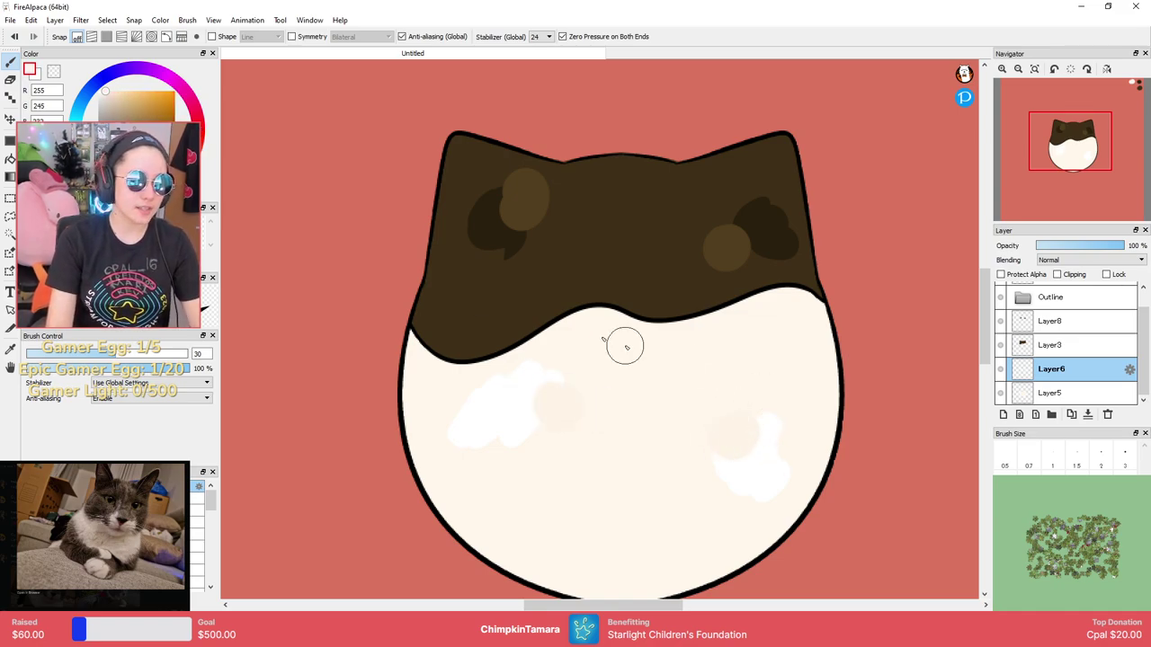
key(ctrl+z)
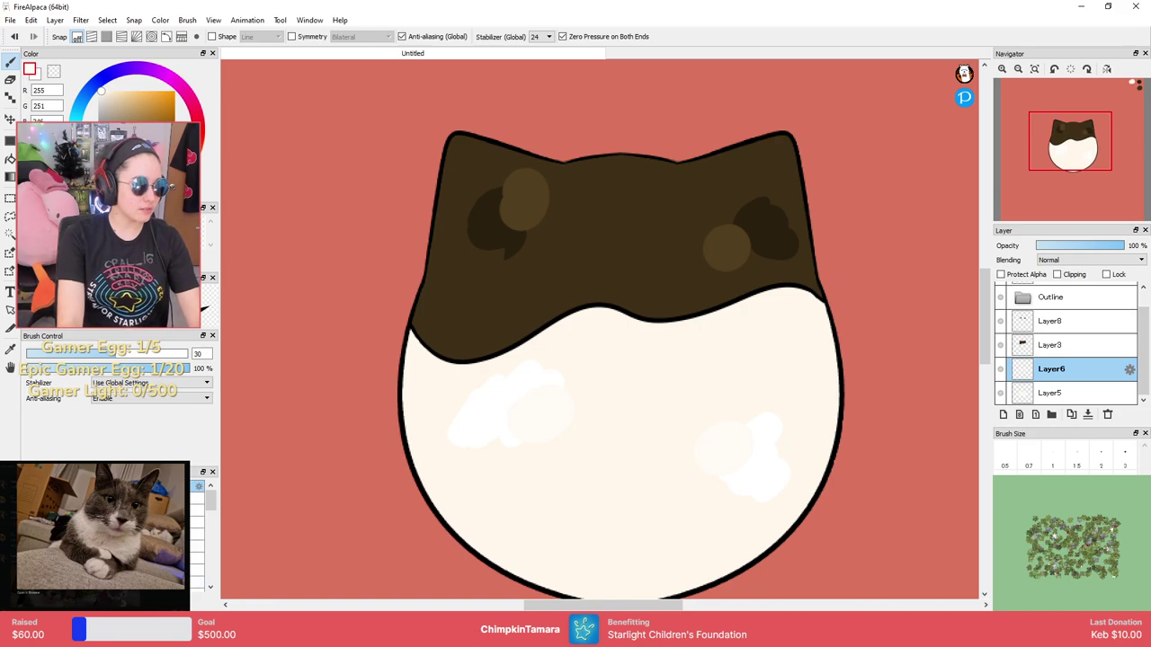
Try blending the off-white face patches on Layer6 with a 30% opacity brush at size 50.
click(197, 558)
drag(210, 500, 210, 510)
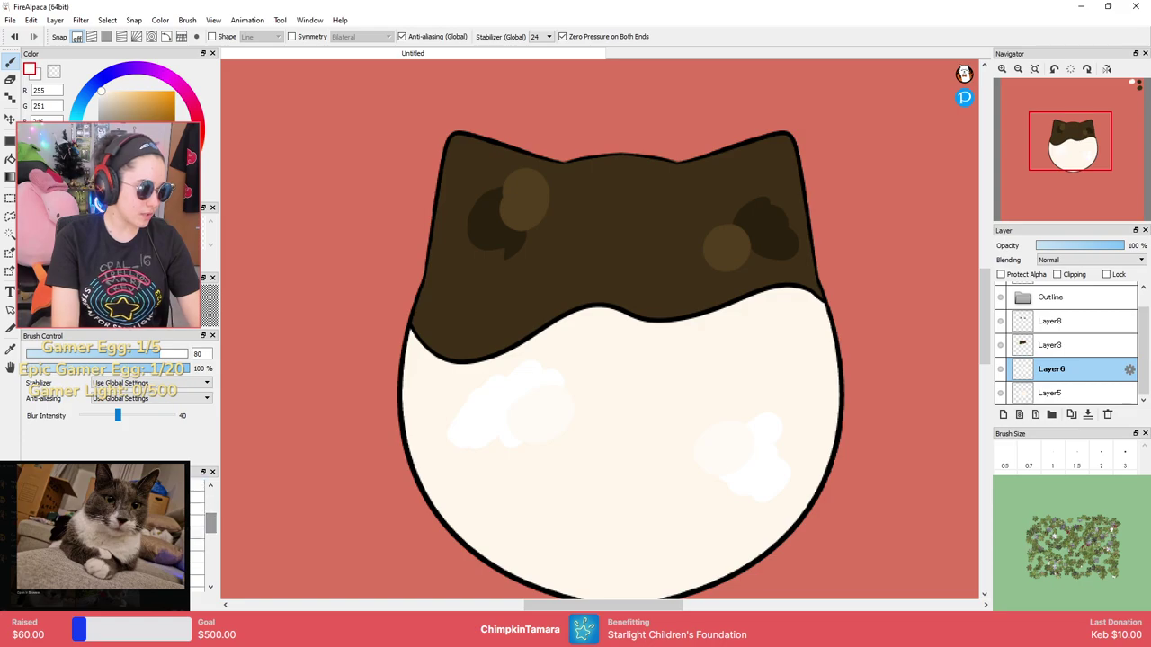
click(197, 509)
scroll(197, 530, up, 2)
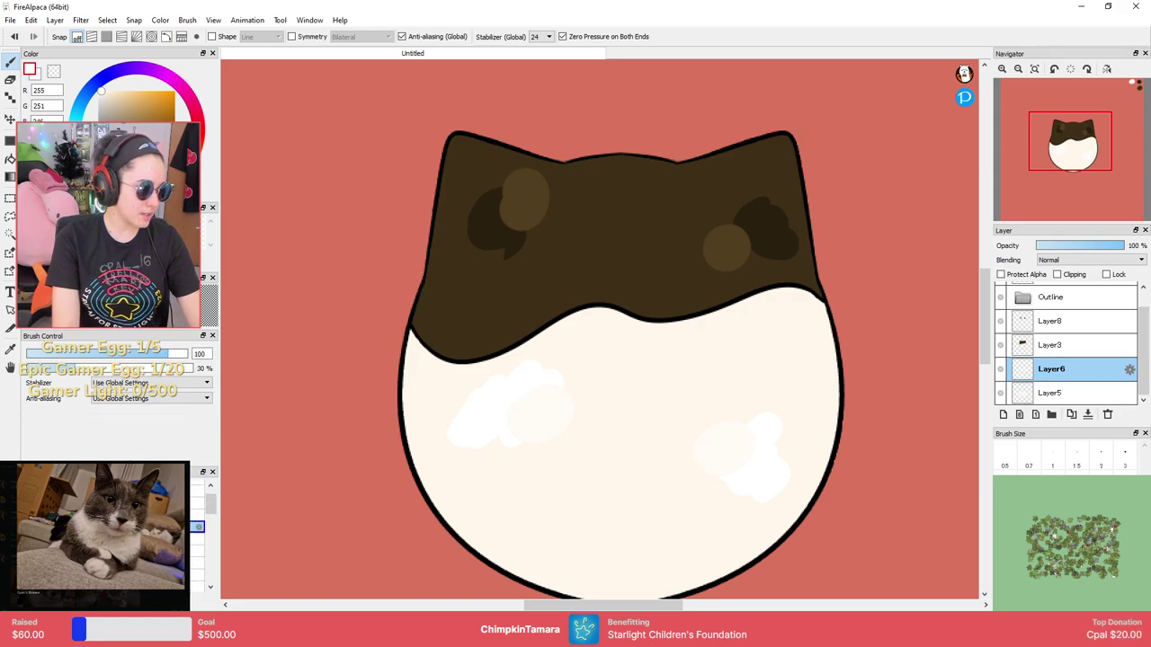
scroll(197, 531, up, 1)
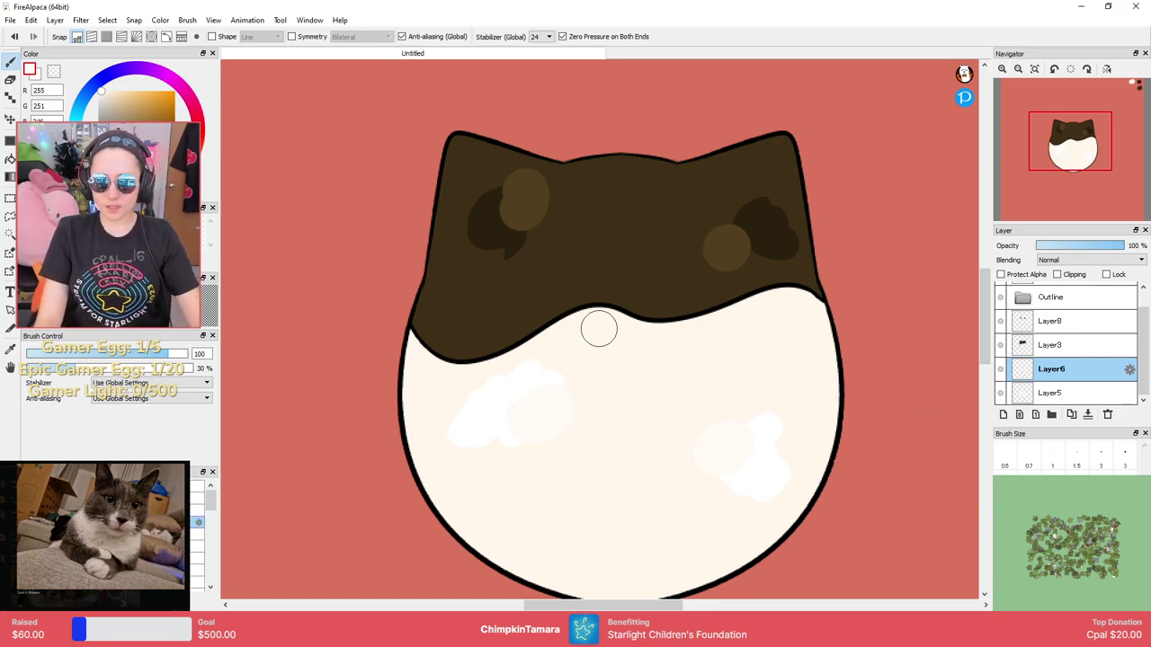
mouse_move(126, 353)
mouse_down()
mouse_move(187, 353)
mouse_move(147, 353)
mouse_up()
drag(718, 455, 728, 427)
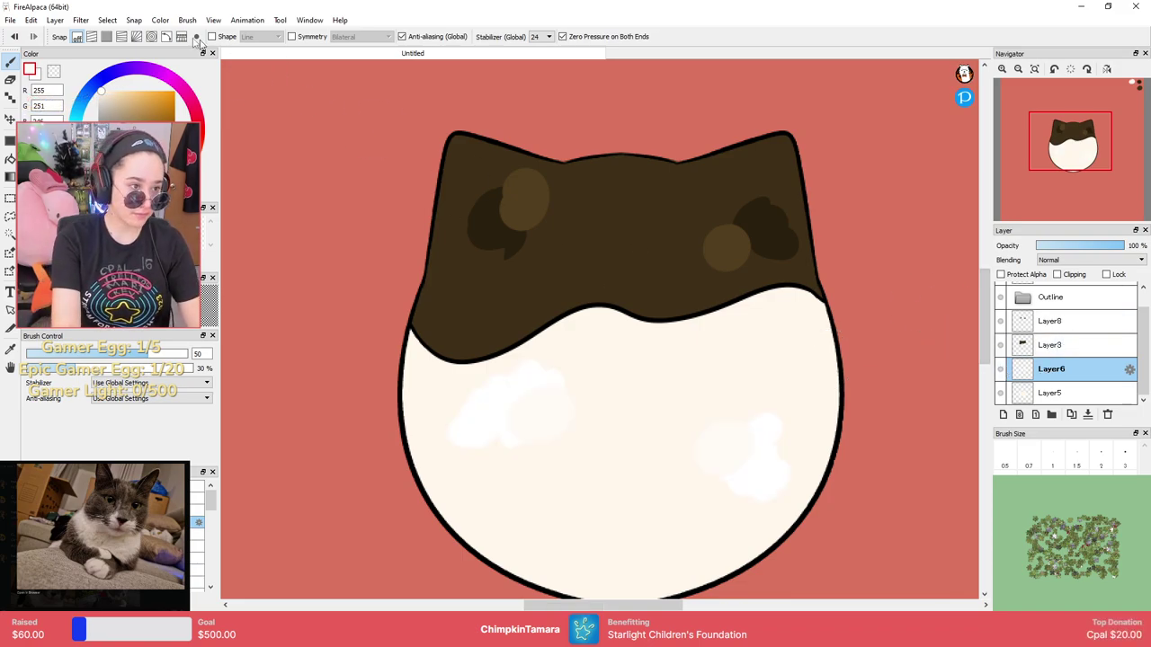
Adjust the white face patches on Layer6 to a saturation of -28 and a brightness of -4.
click(107, 20)
click(104, 43)
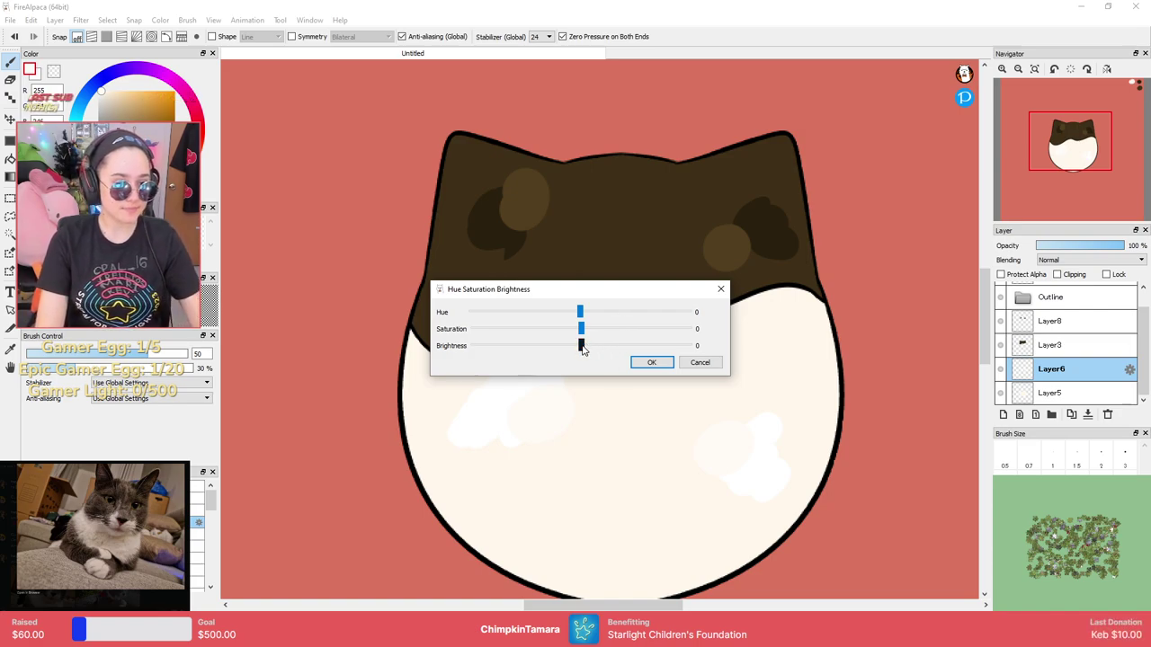
drag(574, 348, 576, 349)
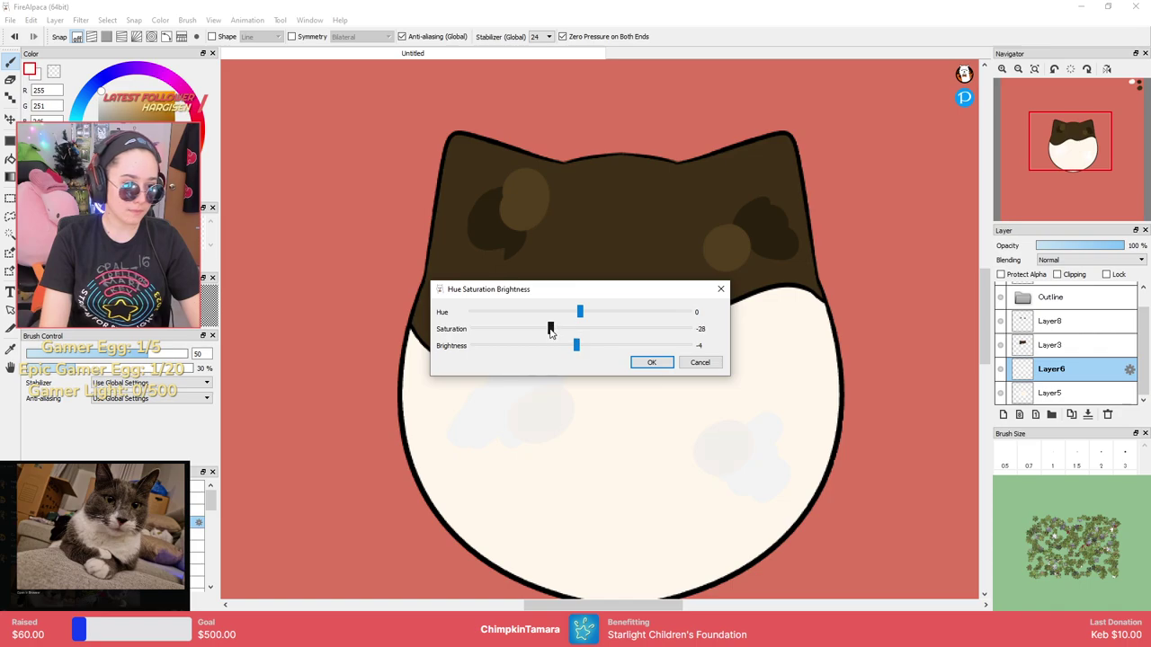
click(651, 362)
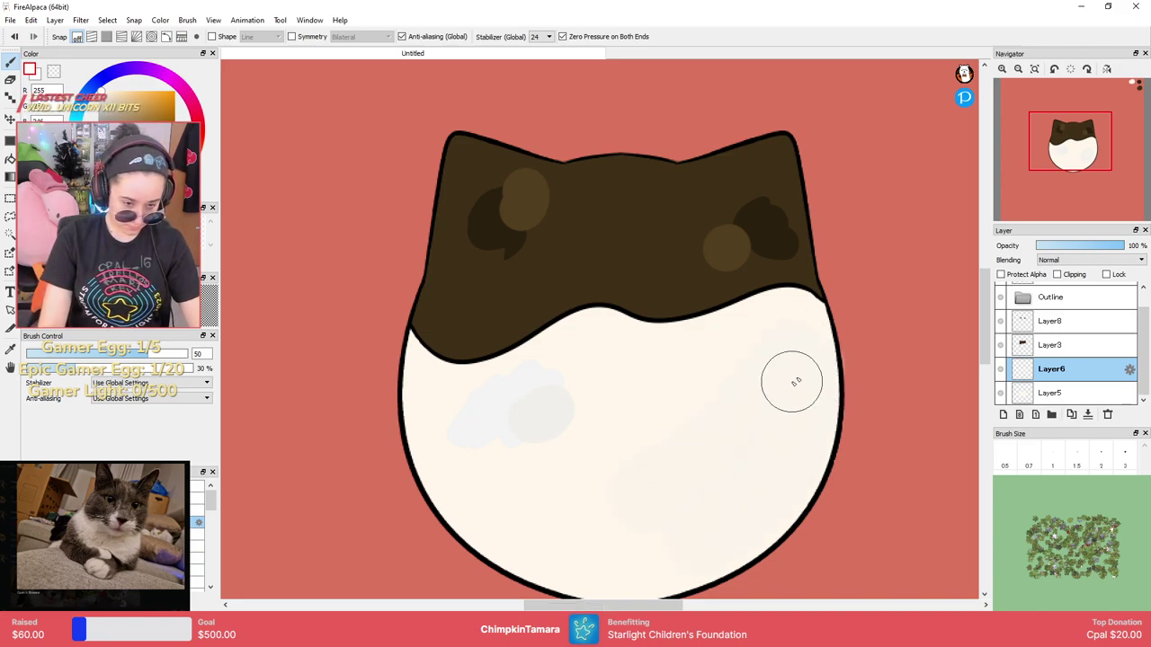
Select the cat head by inverting a background selection, and blend the face patches on Layer6 across the cream area with the 30% opacity brush.
scroll(869, 312, down, 3)
scroll(863, 319, up, 2)
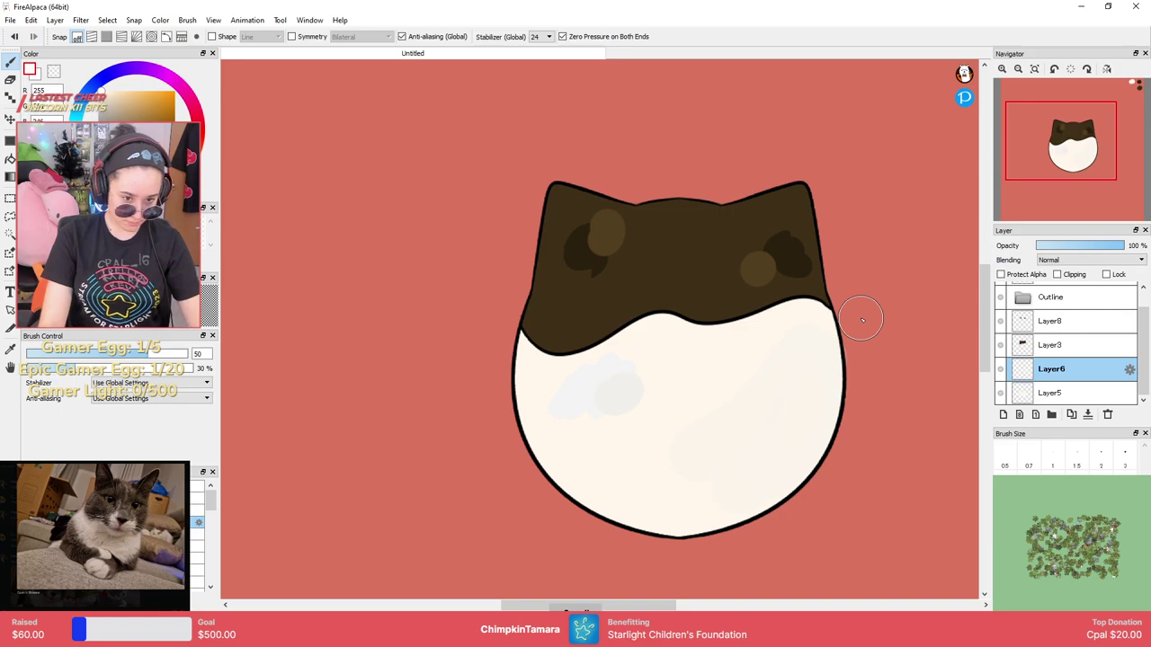
key(w)
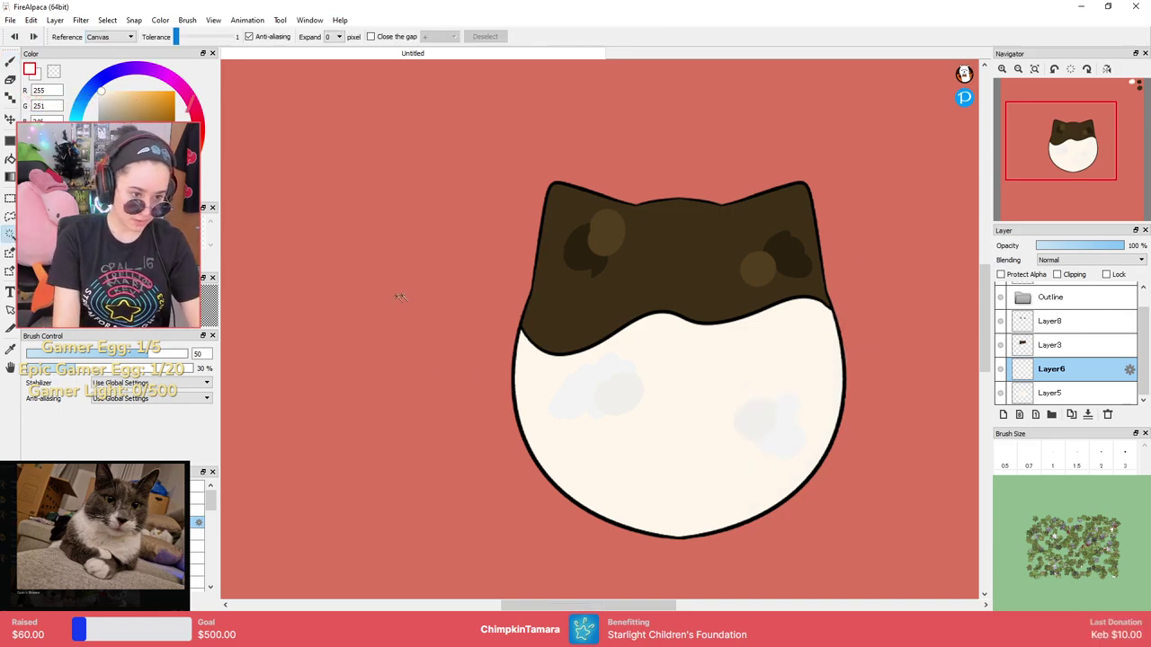
click(400, 297)
click(108, 20)
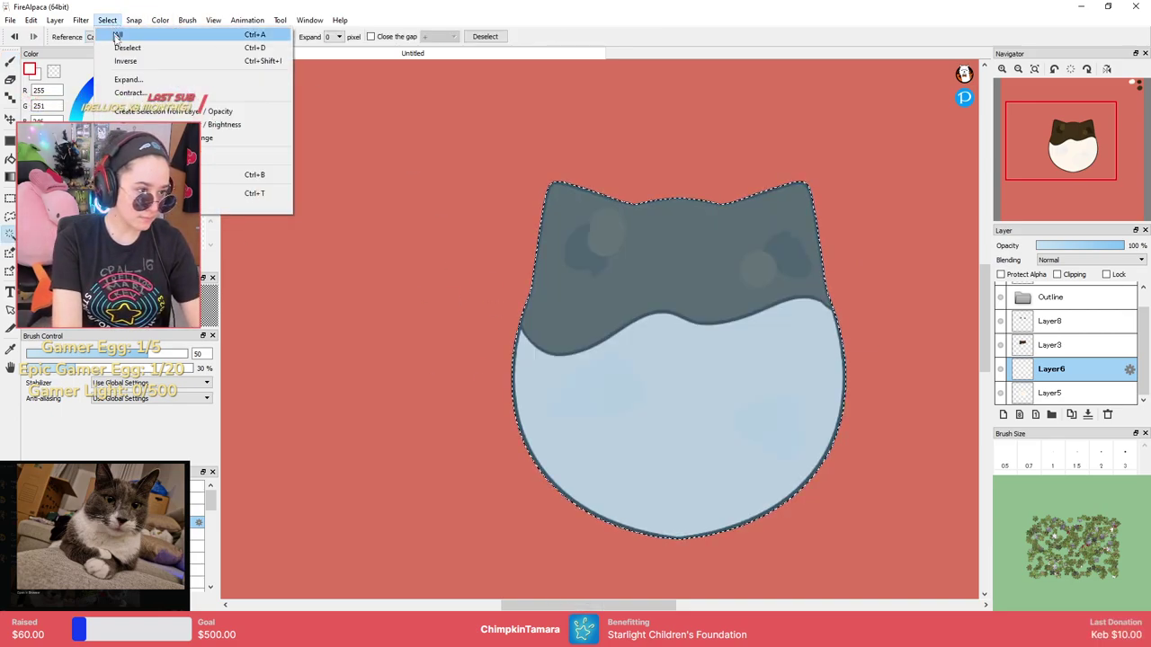
click(125, 60)
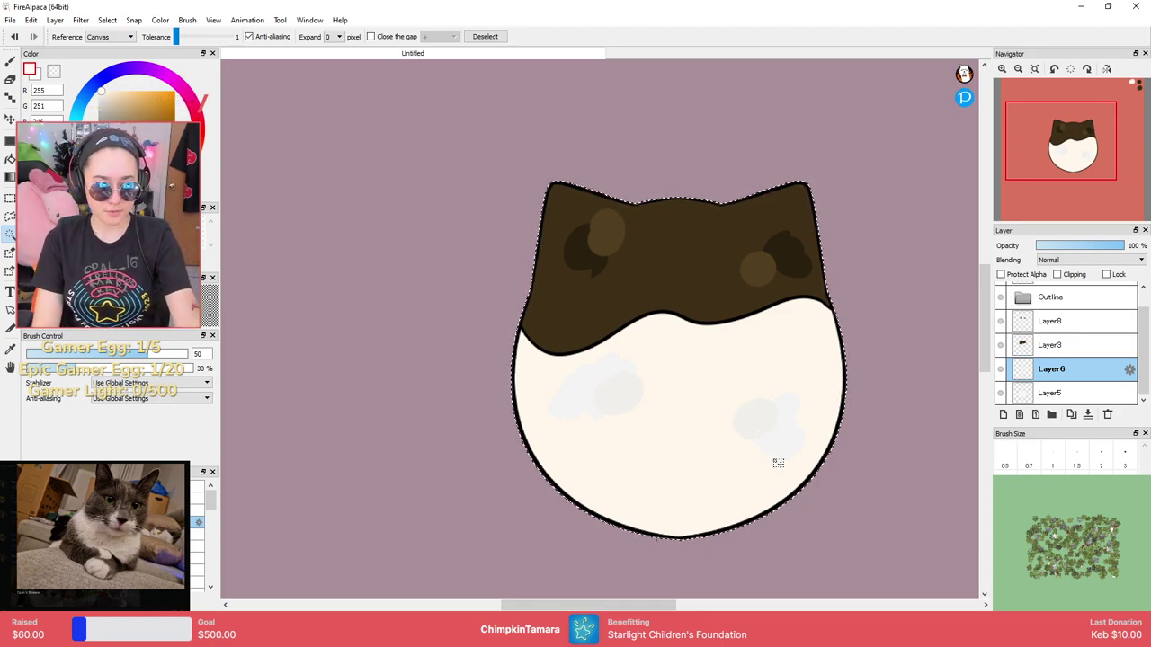
key(b)
mouse_move(756, 432)
mouse_down()
mouse_move(694, 487)
mouse_move(794, 371)
mouse_move(730, 501)
mouse_move(801, 406)
mouse_move(759, 484)
mouse_up()
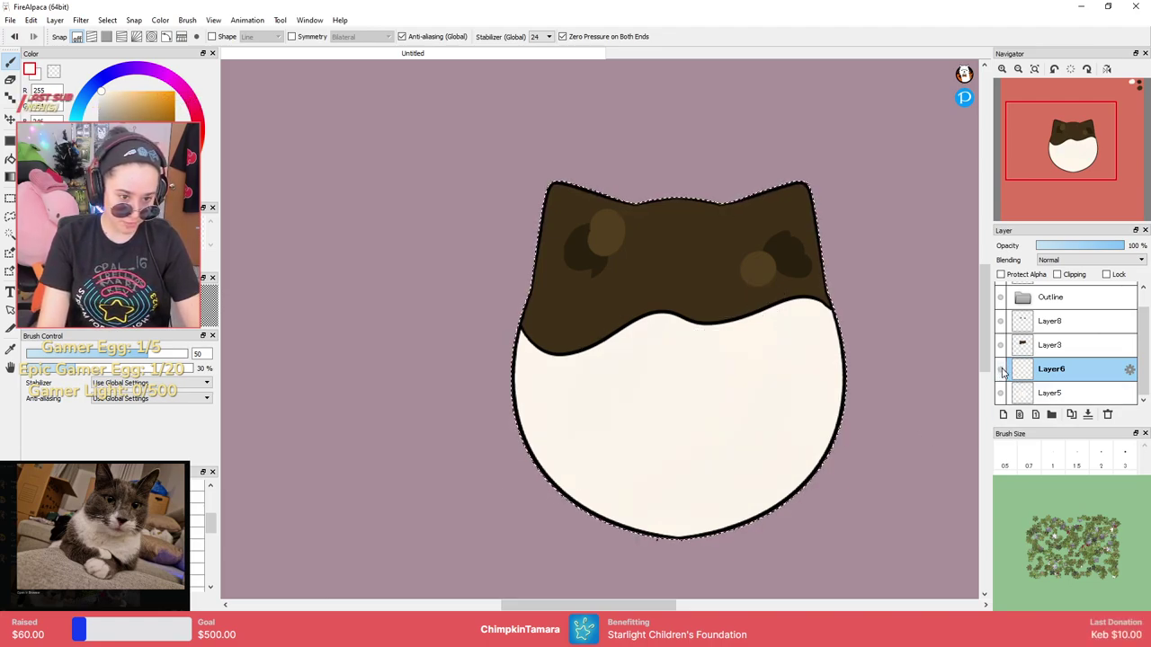
Darken the blended face shading on Layer6 with a brightness of -11.
click(107, 20)
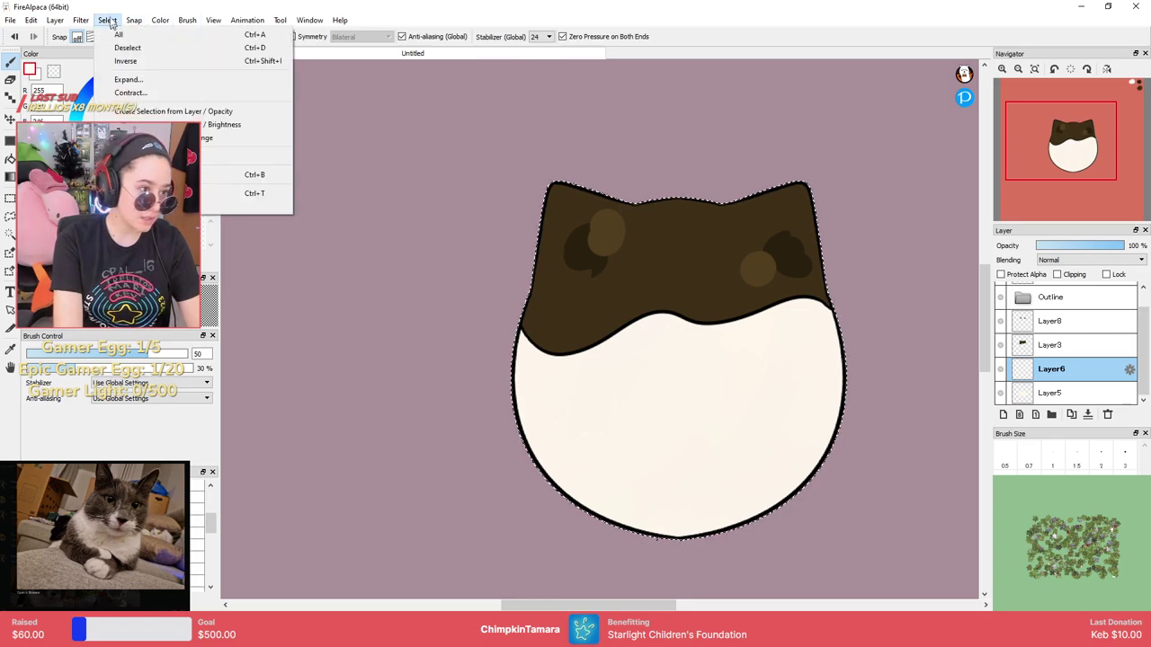
mouse_move(80, 20)
click(112, 47)
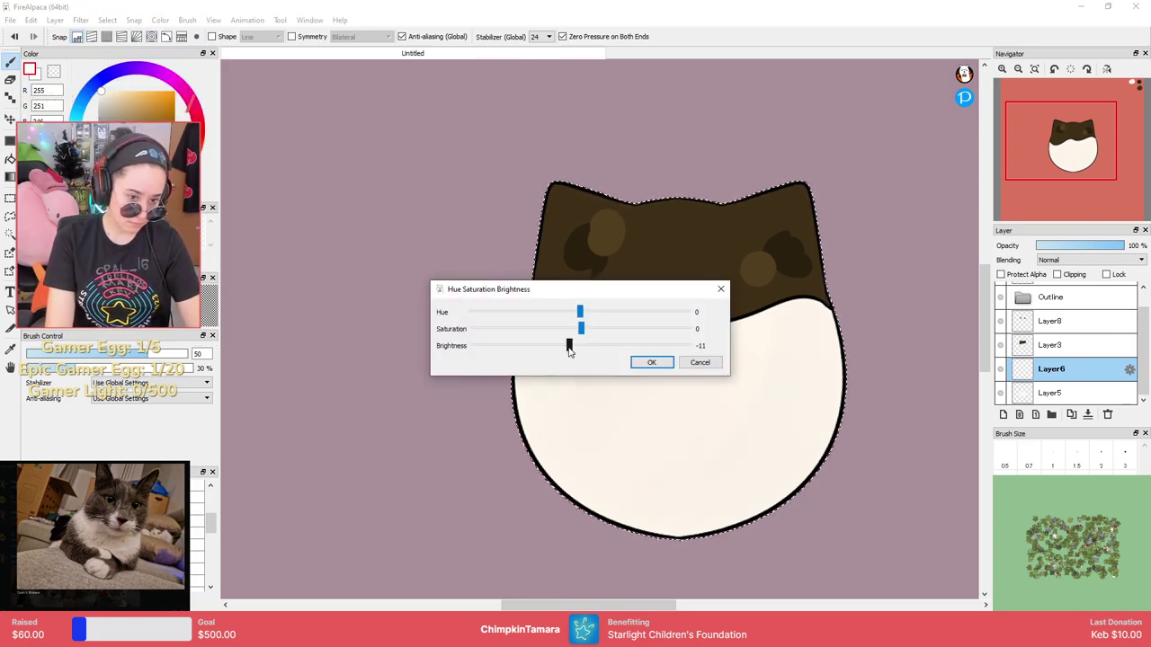
click(649, 361)
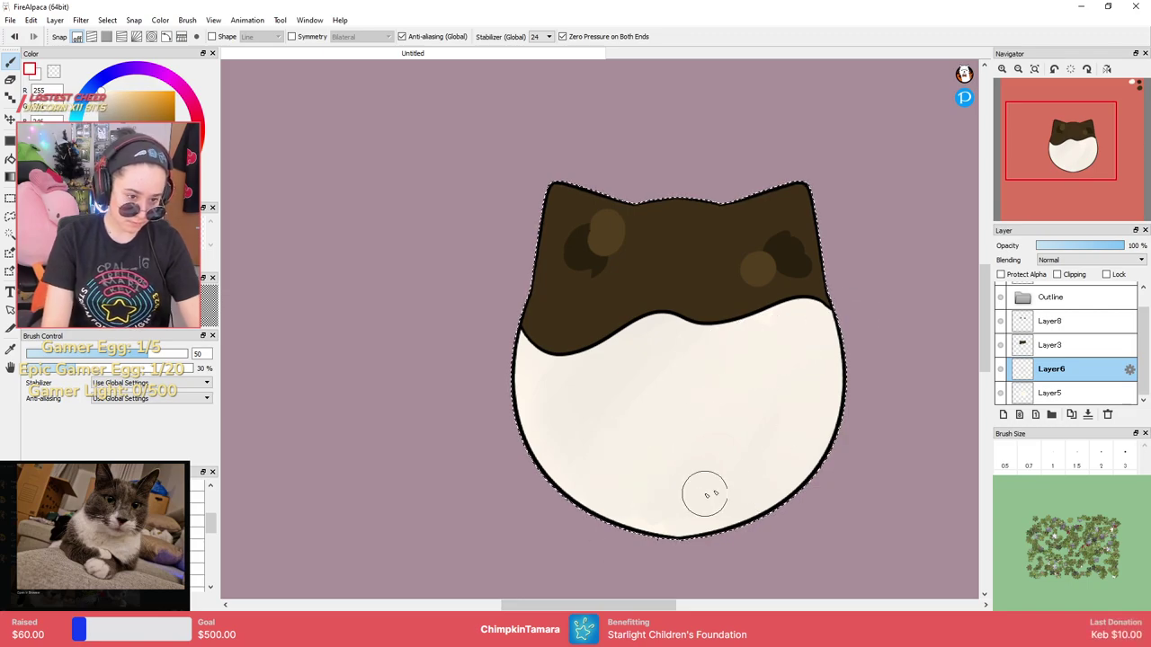
Delete the test layers Layer6 and Layer8 and clear the selection around the cat head.
scroll(824, 399, down, 4)
scroll(823, 399, up, 1)
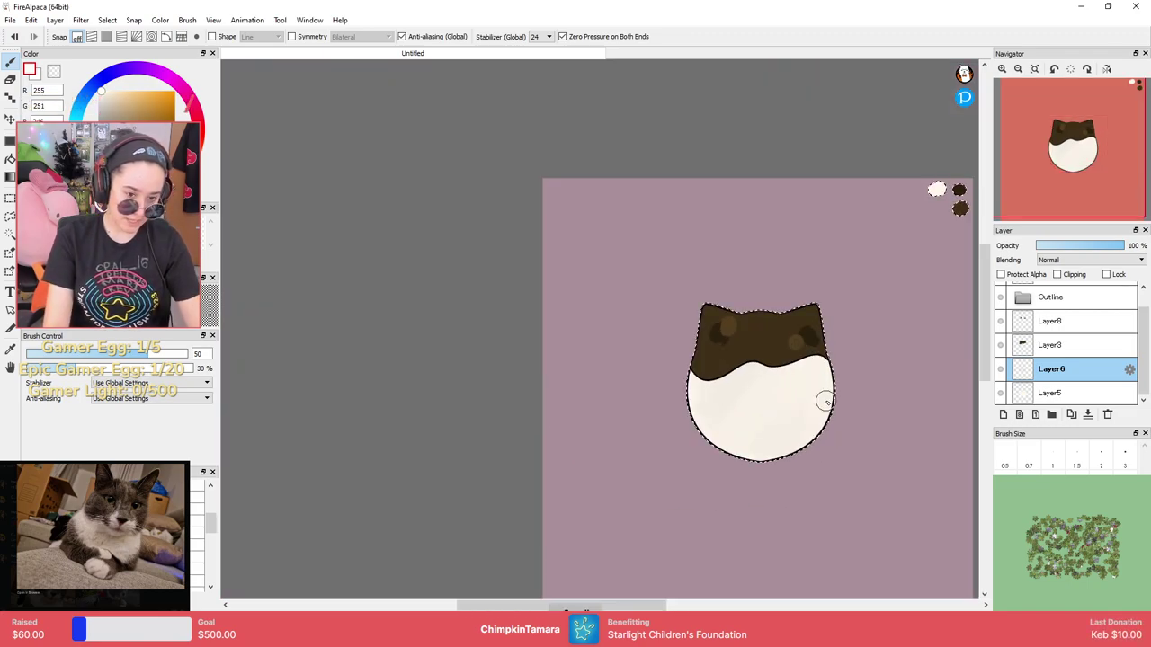
click(1108, 414)
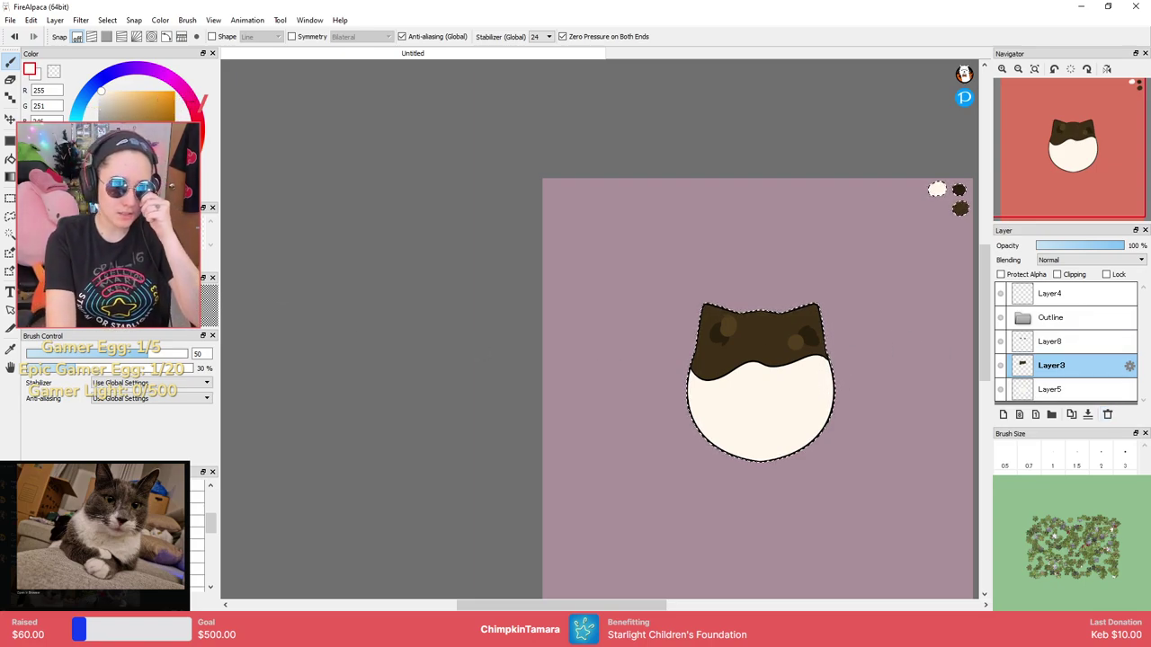
click(10, 217)
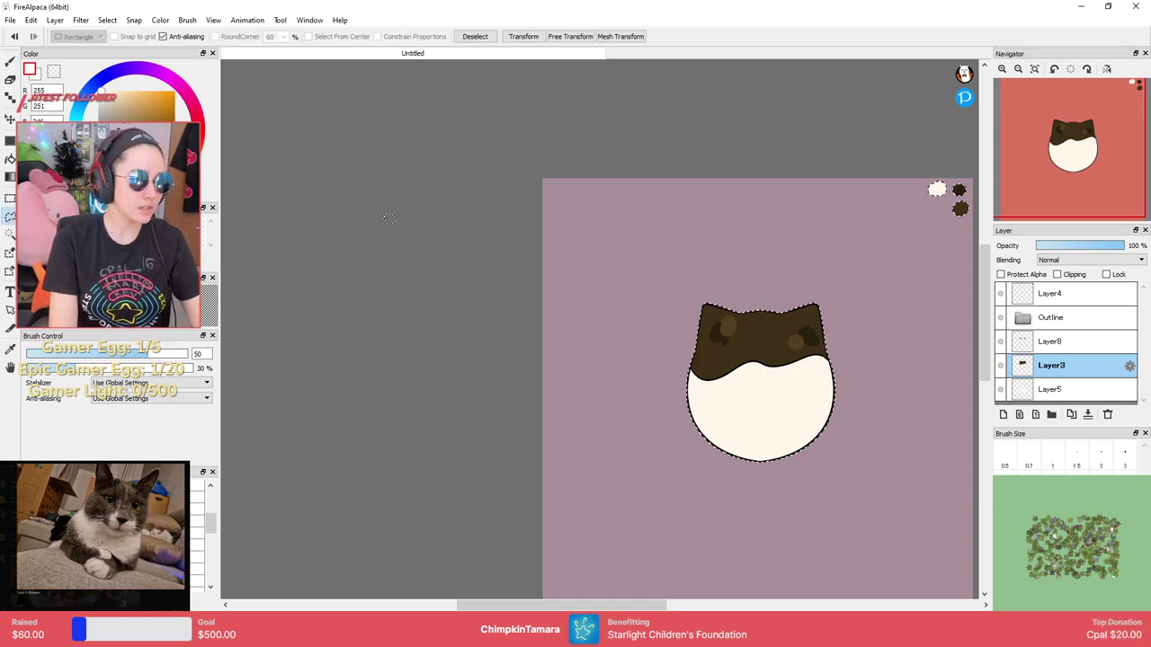
click(385, 206)
drag(823, 329, 700, 291)
scroll(699, 293, up, 4)
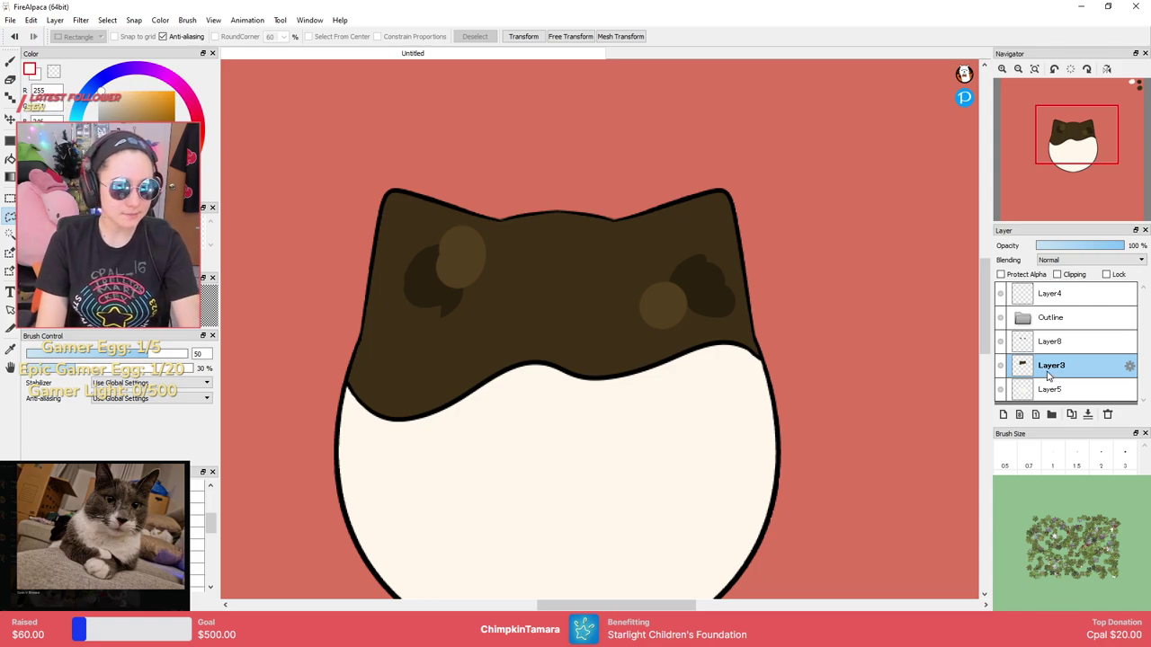
click(1057, 343)
click(1106, 416)
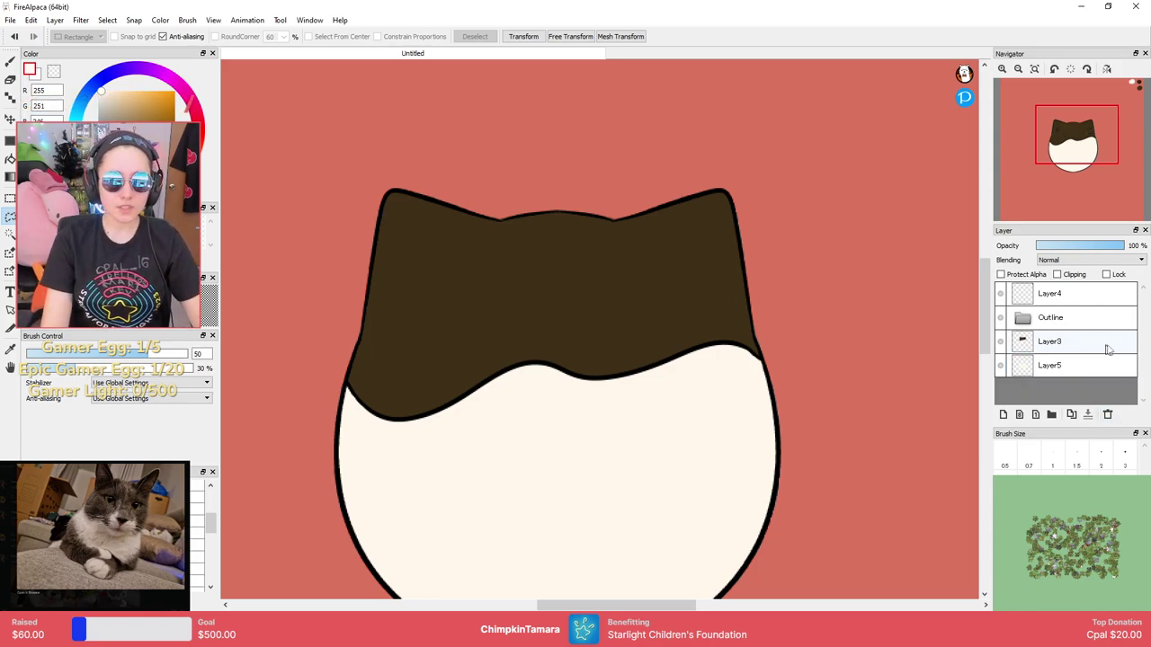
Add a new layer above Layer3 and set up a 100% opacity brush in a lighter brown of R 97 and G 75.
click(1083, 303)
click(1057, 345)
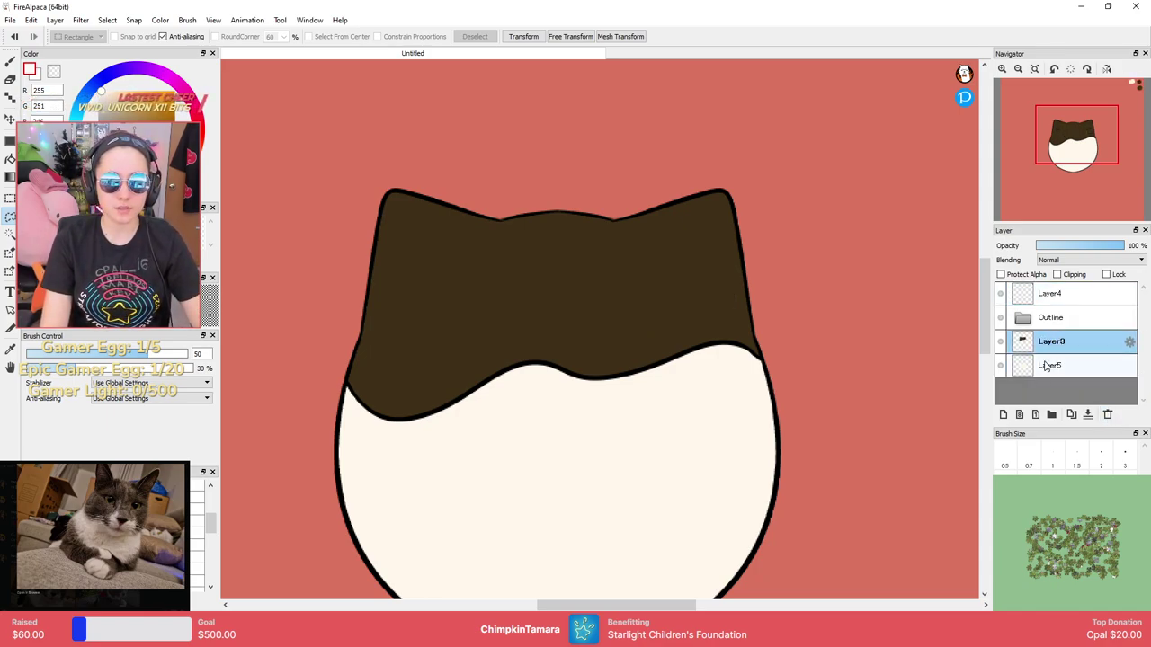
click(1003, 415)
drag(558, 368, 617, 303)
key(b)
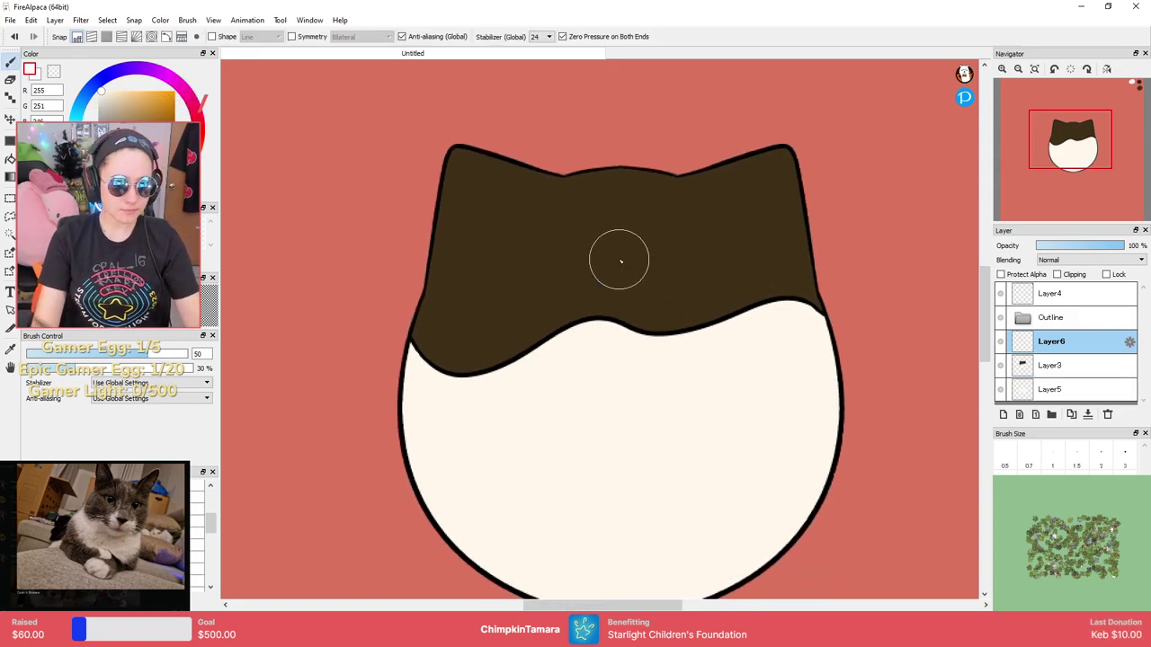
right_click(605, 259)
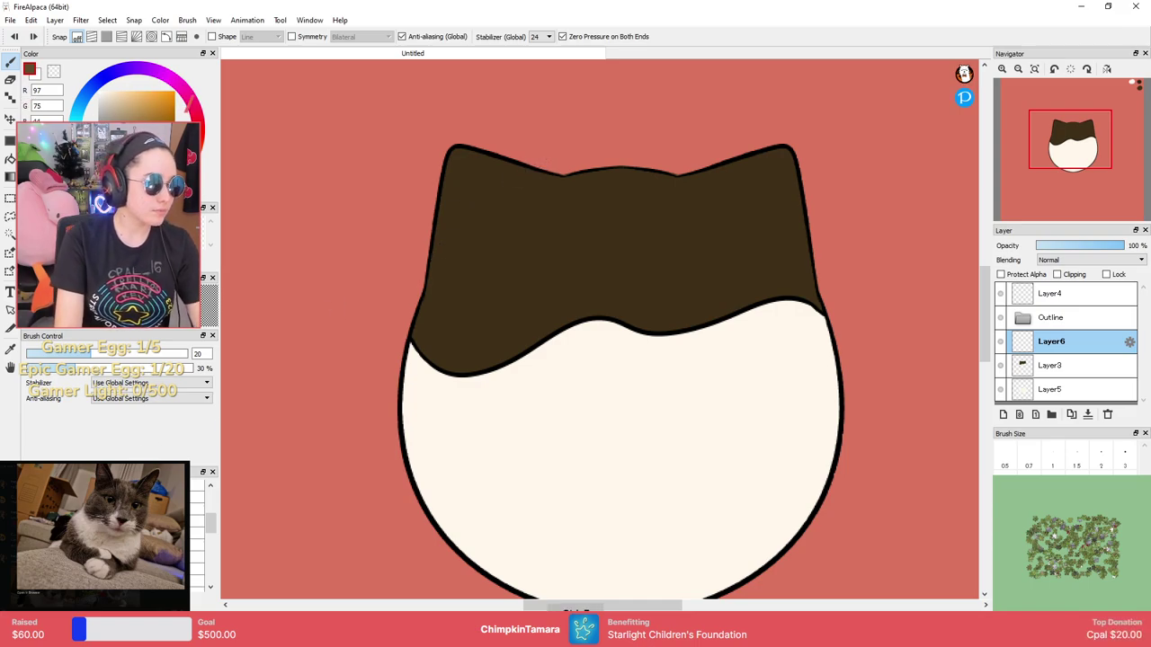
drag(214, 522, 199, 478)
Paint a tall lighter brown highlight along the left ear's outer edge on Layer6 with the brush at size 20.
drag(479, 205, 496, 252)
key(ctrl+z)
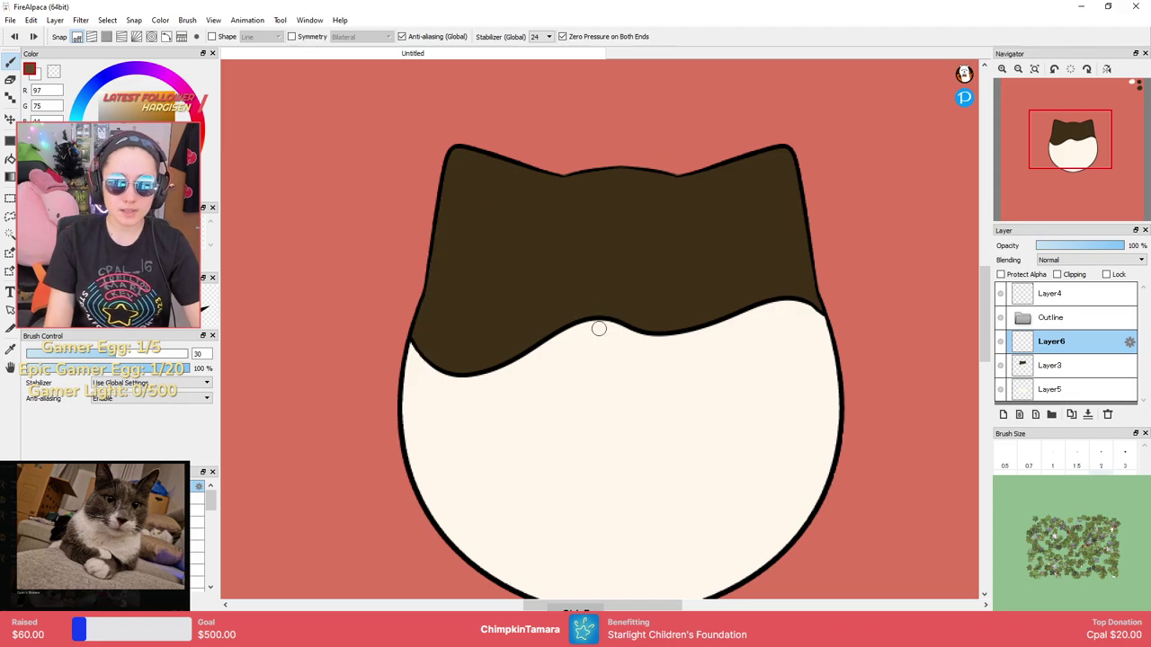
key(ctrl+z)
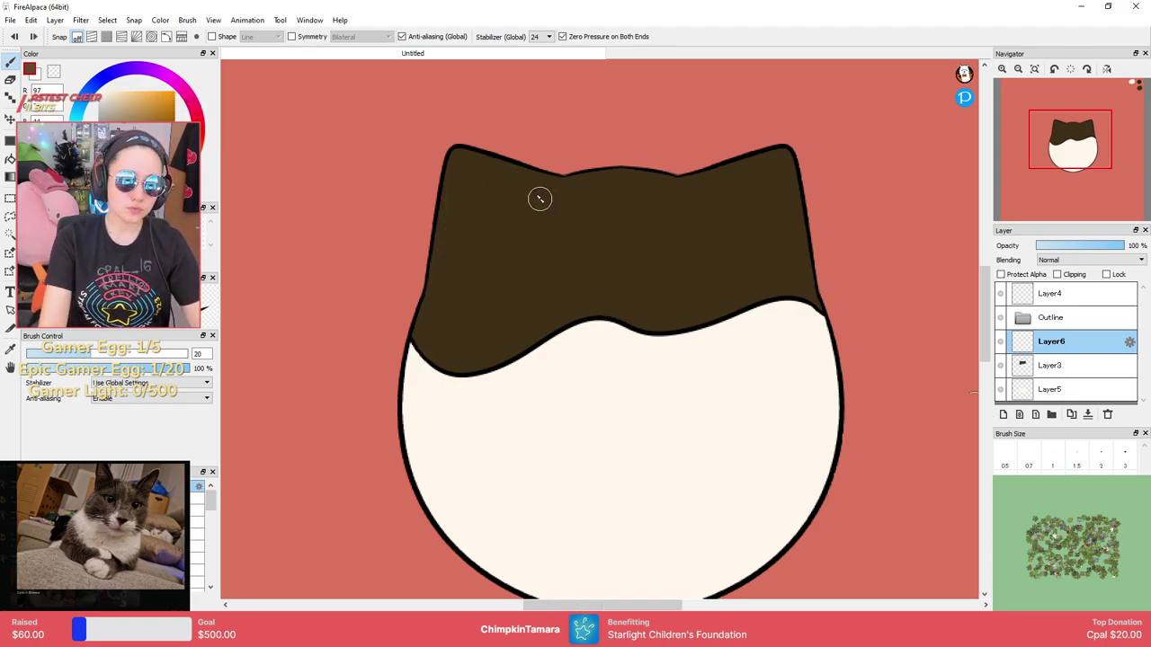
mouse_move(464, 174)
mouse_down()
mouse_move(532, 207)
mouse_move(465, 177)
mouse_move(457, 244)
mouse_up()
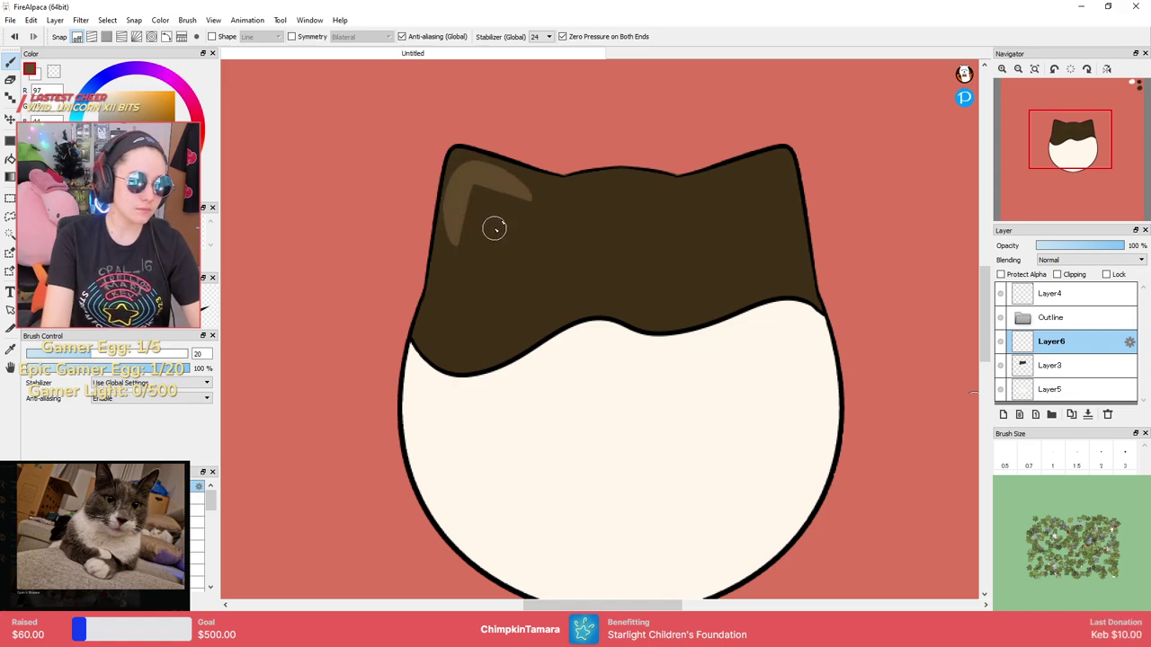
key(ctrl+z)
key(ctrl+z)
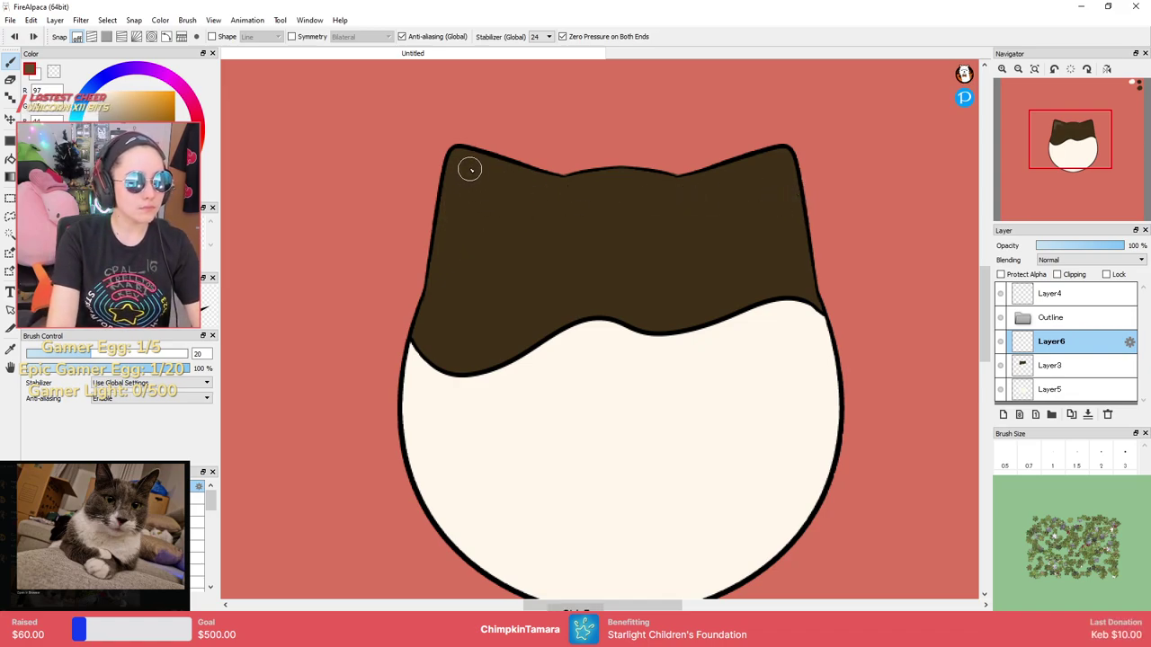
drag(468, 168, 455, 285)
Try painting a continuous highlight band along the top of the brown fur from the left ear to the right ear.
mouse_move(479, 171)
mouse_down()
mouse_move(588, 191)
mouse_move(656, 224)
mouse_up()
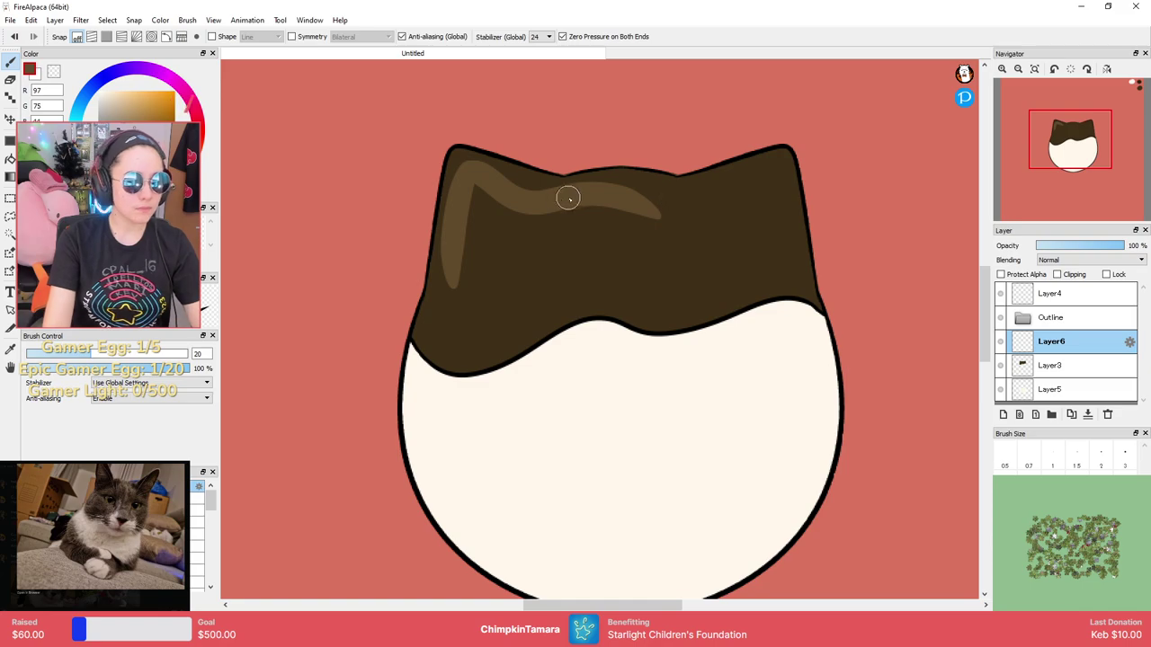
key(ctrl+z)
mouse_move(471, 174)
mouse_down()
mouse_move(573, 189)
mouse_move(624, 218)
mouse_move(666, 200)
mouse_up()
key(ctrl+z)
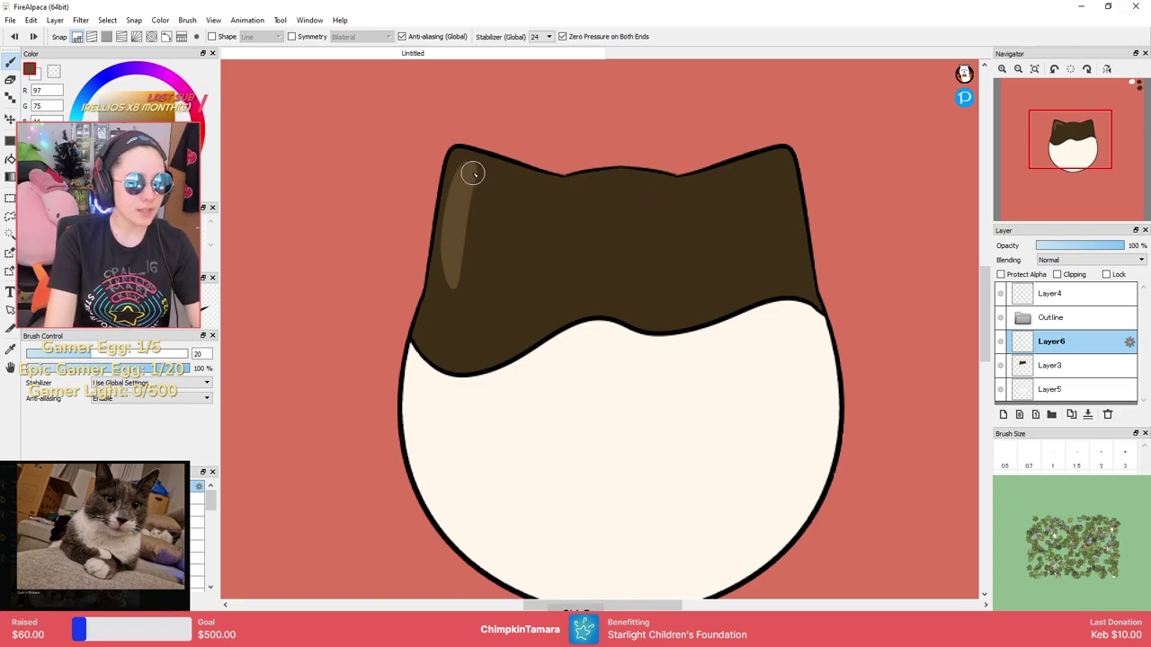
mouse_move(490, 178)
mouse_down()
mouse_move(581, 206)
mouse_move(562, 206)
mouse_move(786, 183)
mouse_up()
scroll(758, 314, down, 5)
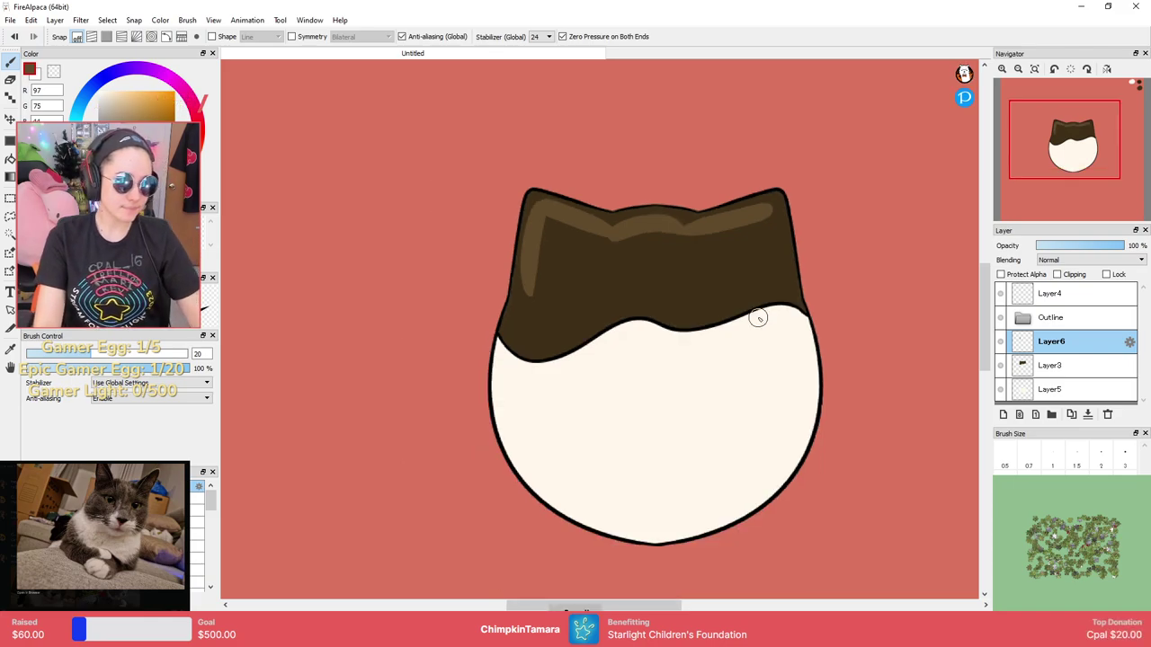
scroll(763, 306, down, 2)
scroll(783, 278, up, 5)
key(ctrl+z)
key(ctrl+z)
key(ctrl+z)
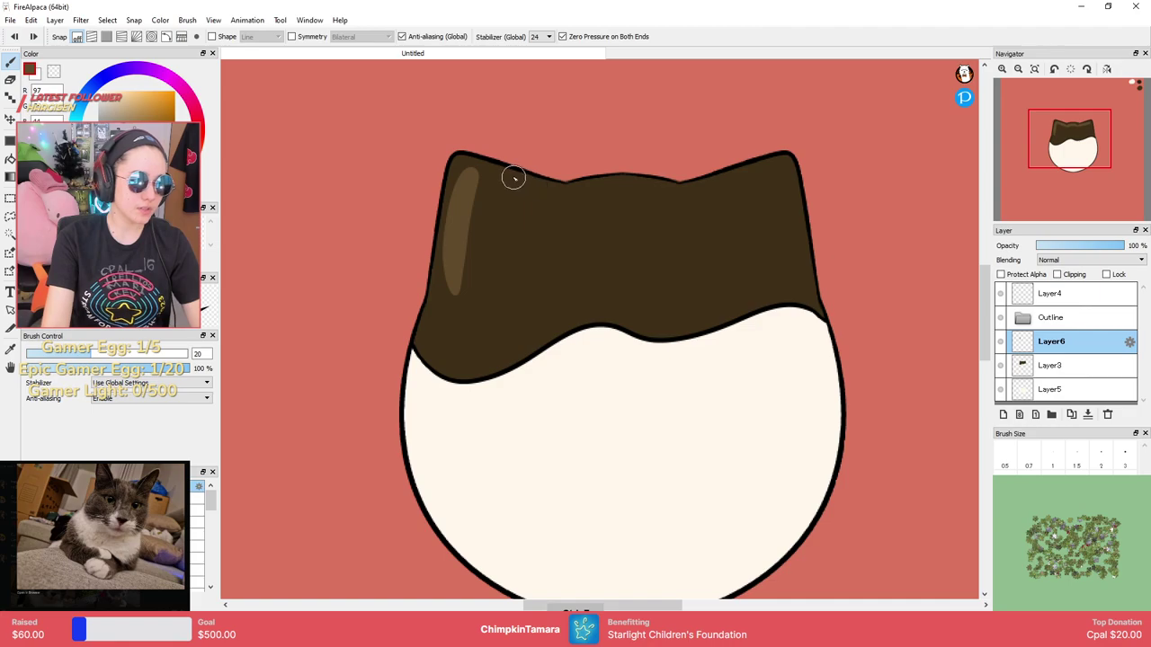
Paint a short tapered highlight on the top of the head between the ears on Layer6.
scroll(761, 279, up, 4)
scroll(602, 275, down, 4)
scroll(561, 272, up, 4)
drag(561, 272, 795, 254)
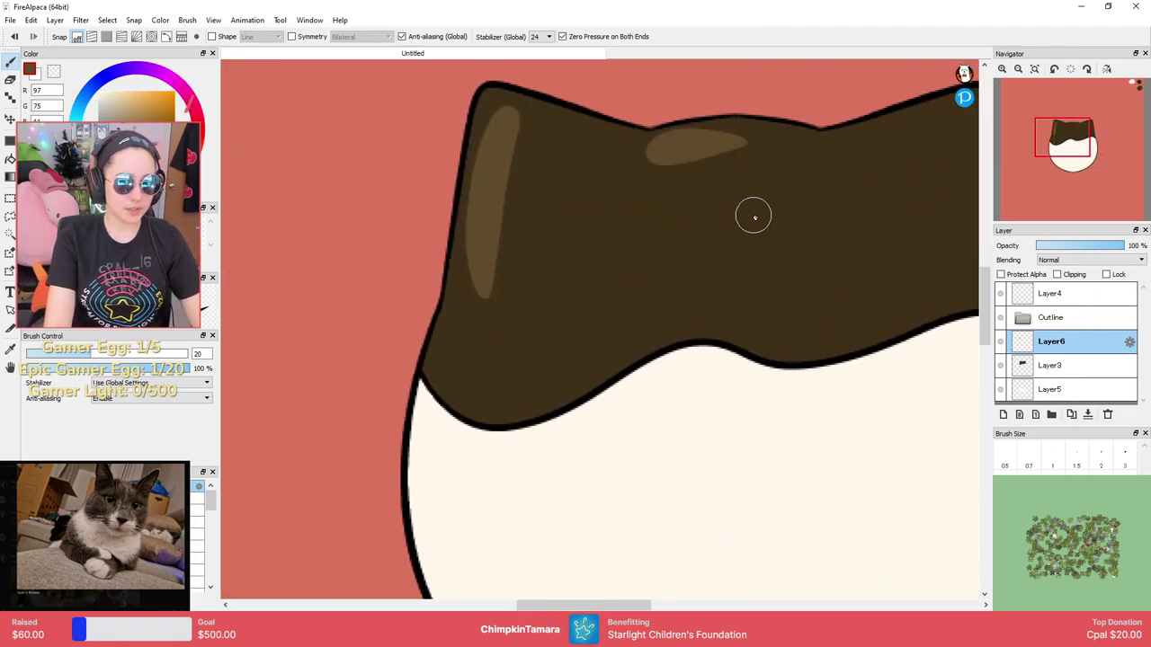
mouse_move(674, 152)
mouse_down()
mouse_move(770, 159)
mouse_move(654, 172)
mouse_move(683, 190)
mouse_move(723, 142)
mouse_move(791, 164)
mouse_up()
key(ctrl+z)
scroll(755, 282, down, 2)
scroll(644, 192, up, 1)
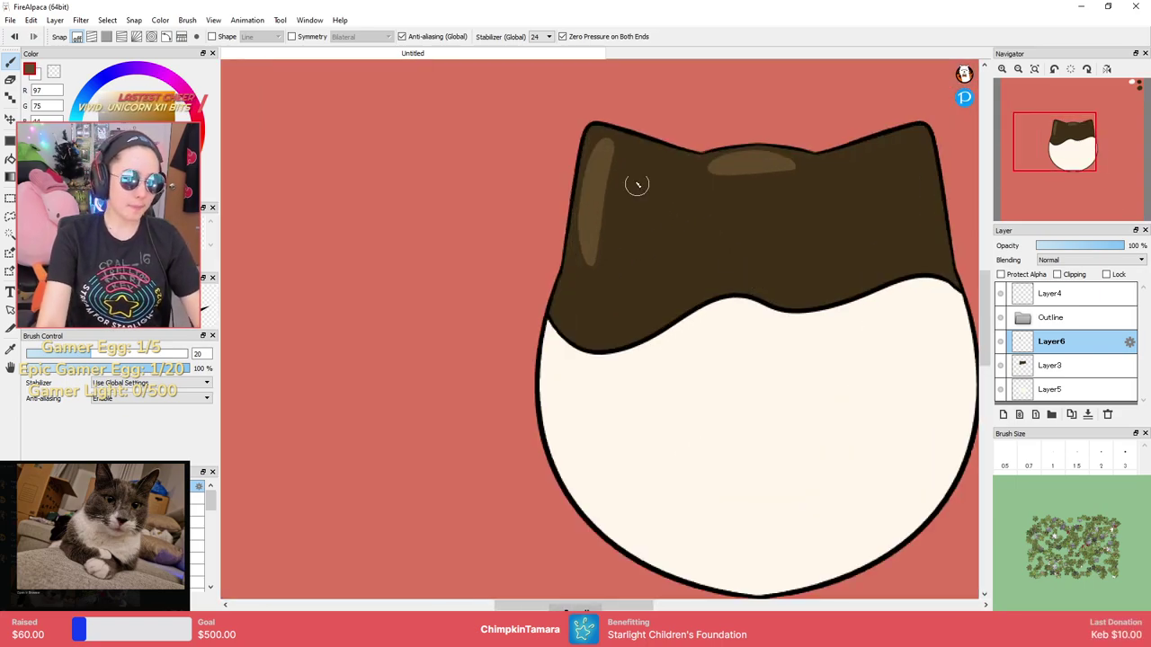
Extend the left ear's highlight with a short stroke along its inner top edge.
mouse_move(611, 144)
mouse_down()
mouse_move(637, 164)
mouse_move(704, 162)
mouse_up()
key(ctrl+z)
drag(608, 146, 681, 154)
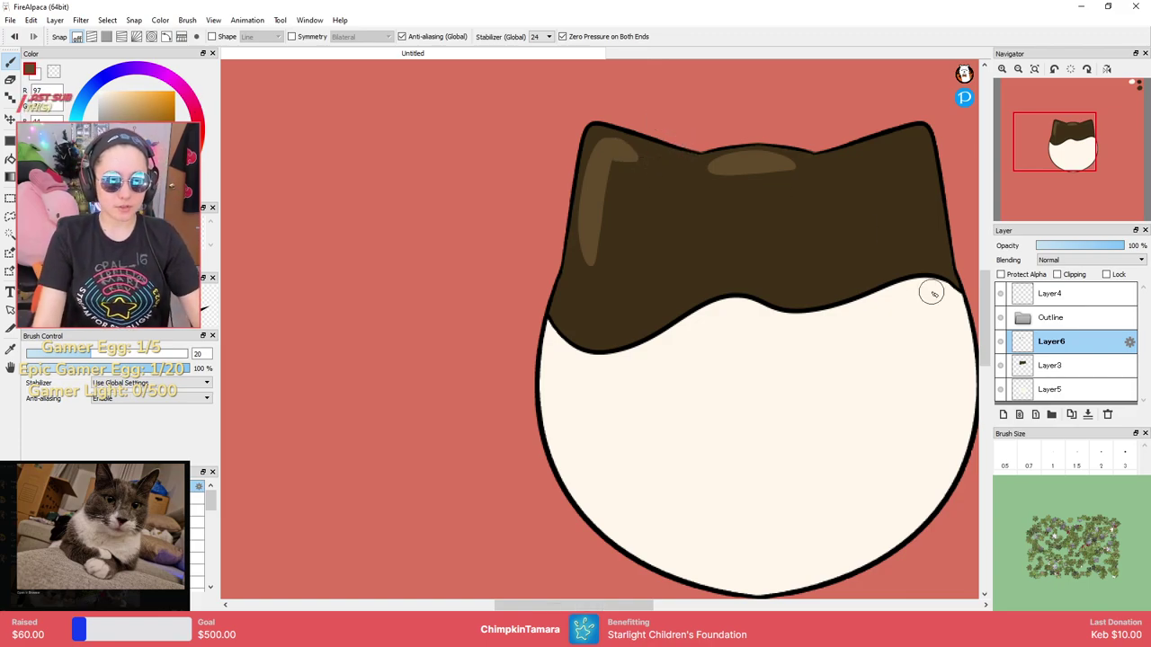
Add a new layer above Layer6, keep it active, and set the brush to a deeper cream of R 255 and G 222.
click(1003, 414)
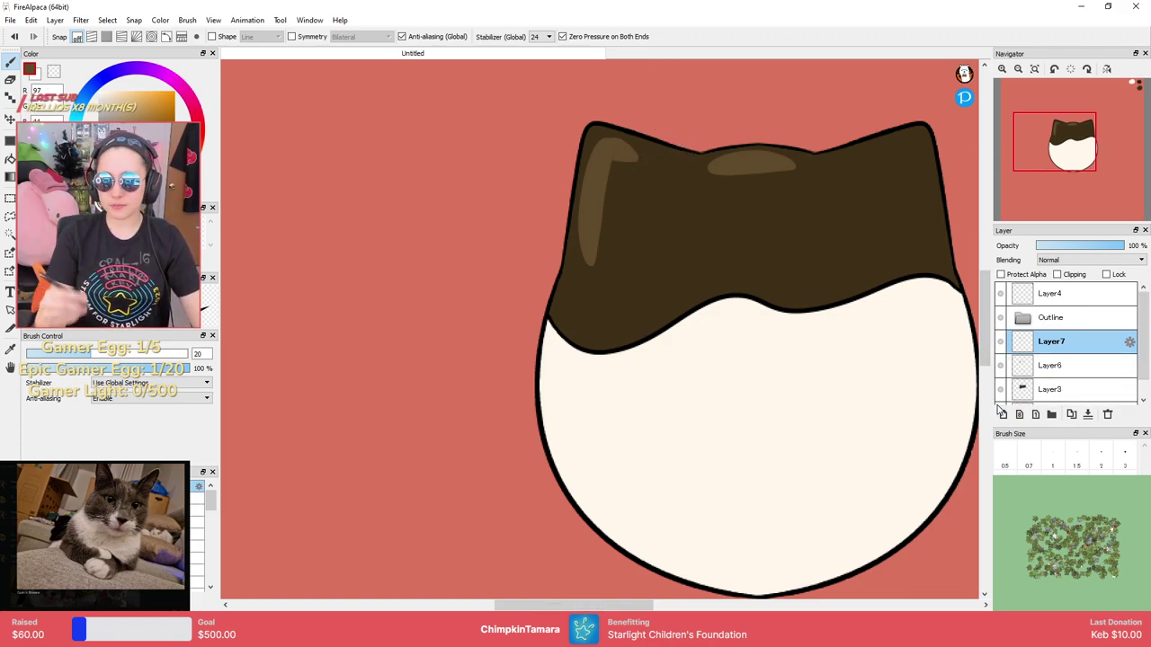
right_click(783, 429)
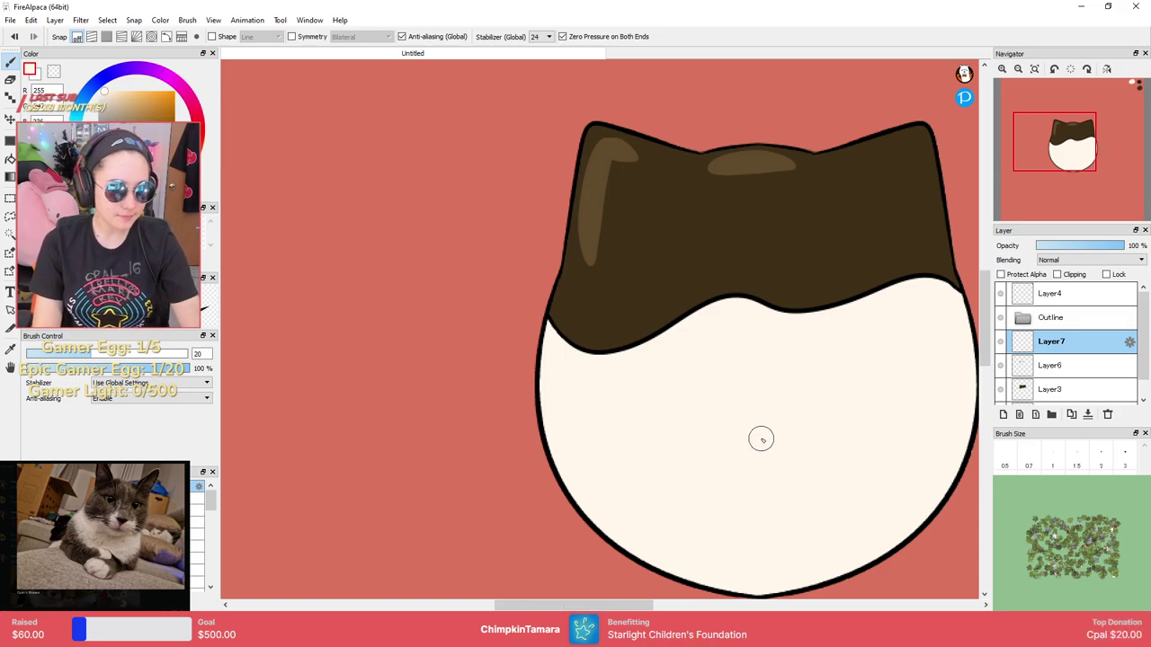
drag(109, 93, 122, 83)
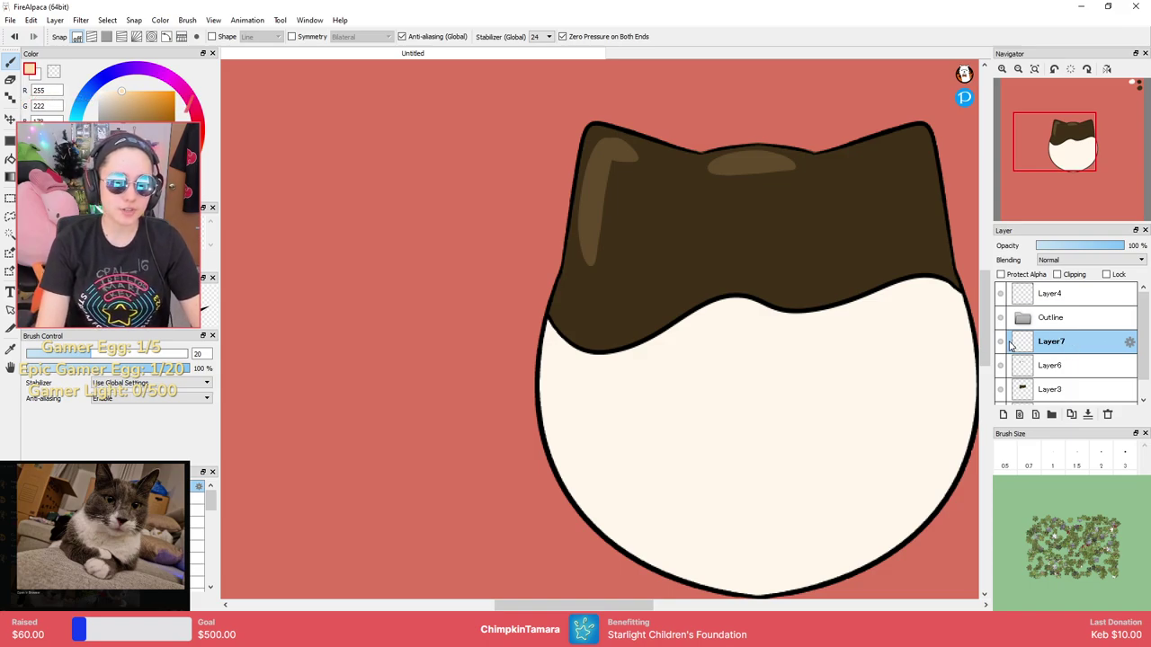
click(1060, 294)
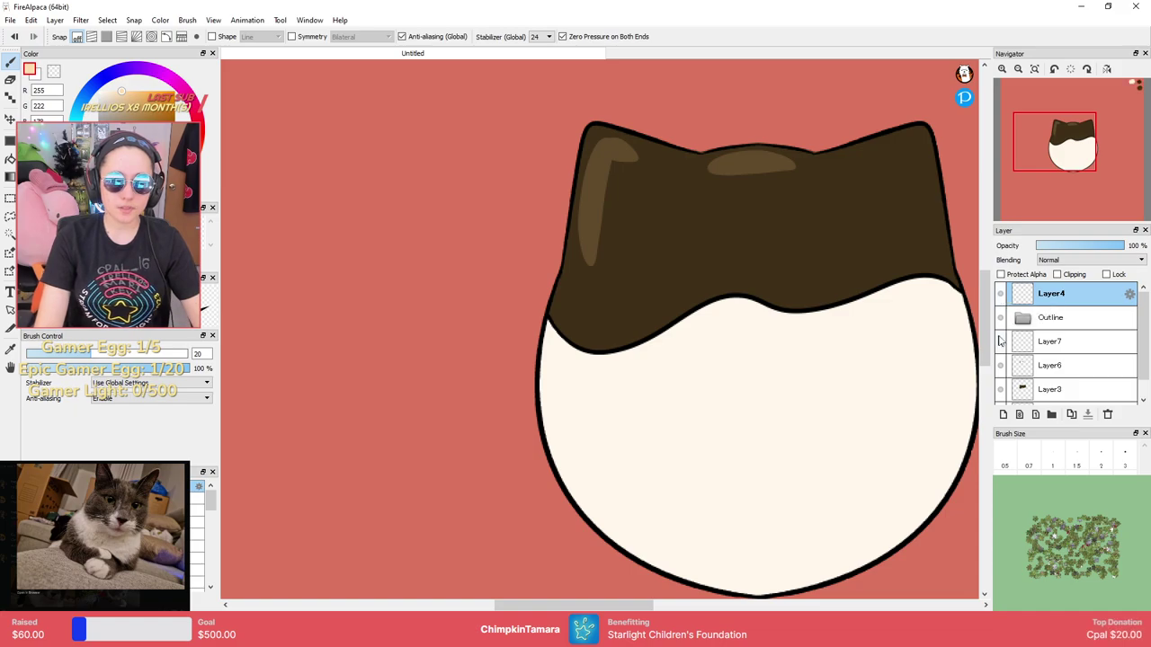
click(1052, 347)
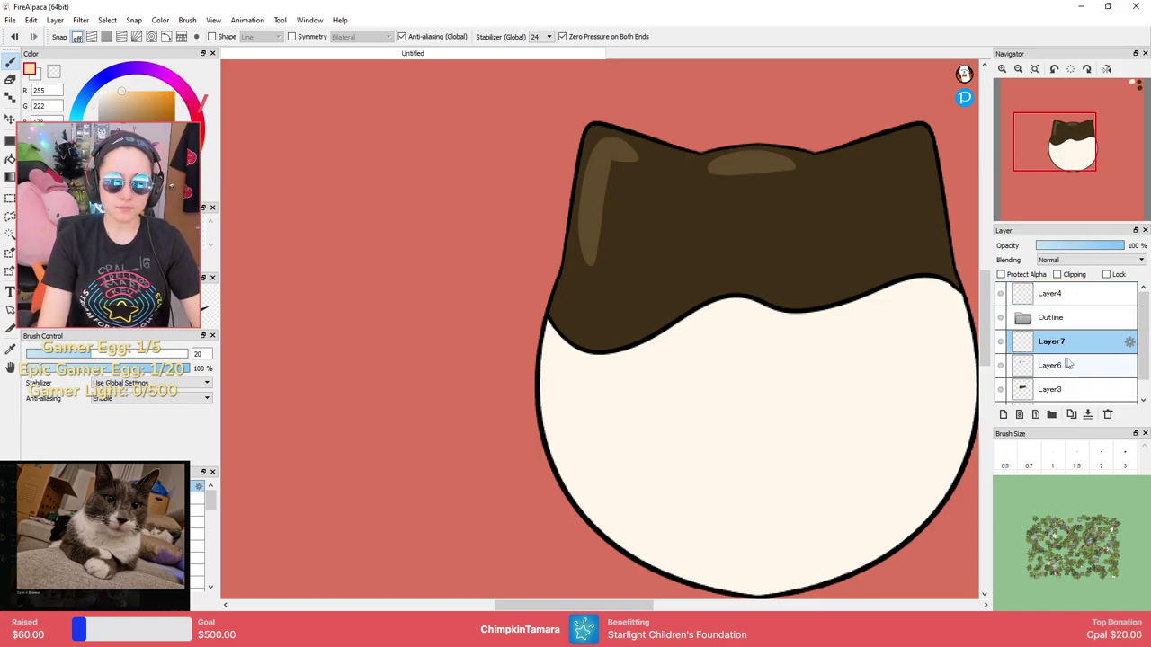
Delete Layer7 and the highlight layer beneath it, and add an empty layer above Layer3.
click(1107, 416)
click(1074, 342)
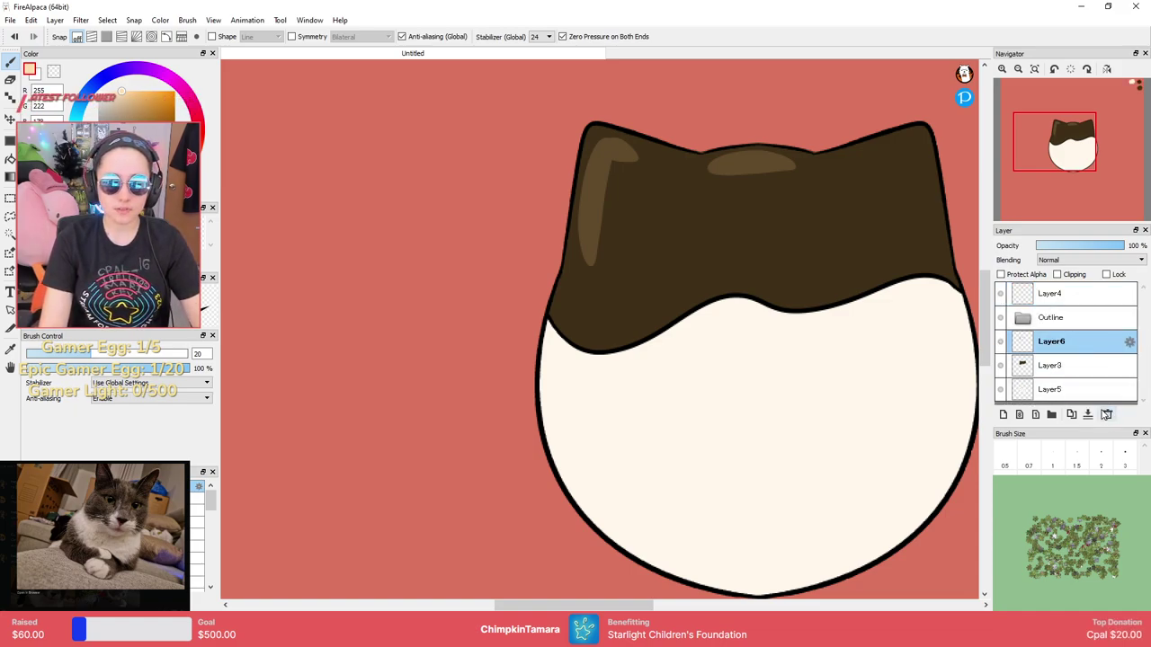
click(1108, 416)
click(1072, 342)
click(1004, 415)
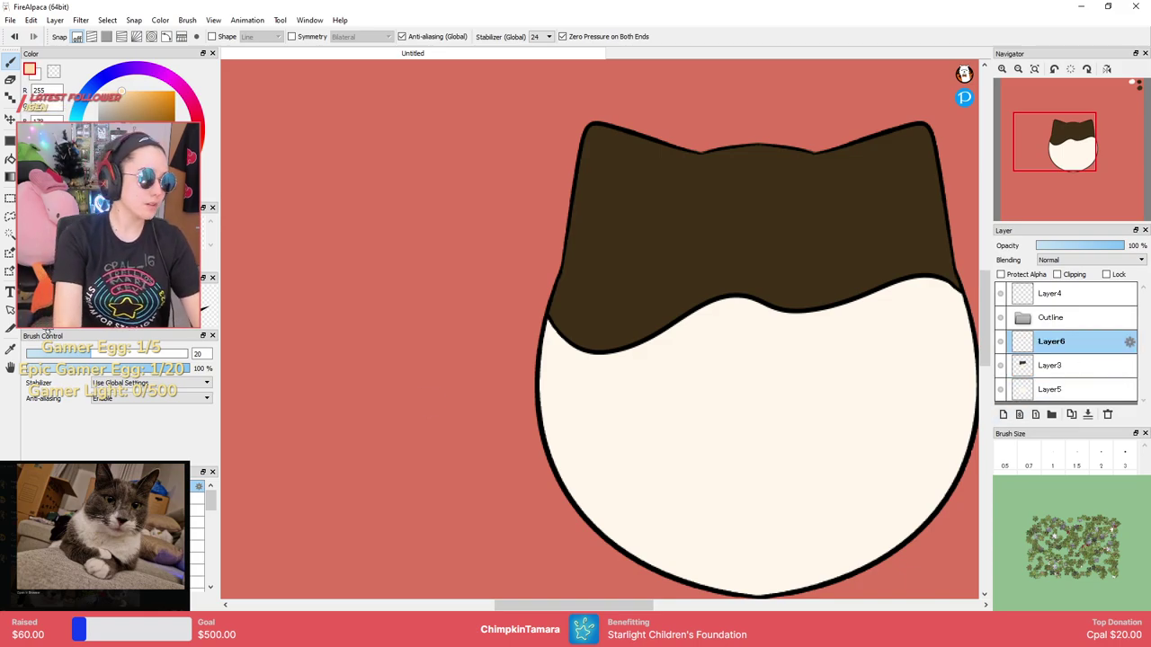
Select the whole brown fur area by color and set the paint color to a lighter brown of R 103 and G 79.
key(w)
click(622, 274)
right_click(644, 230)
click(140, 136)
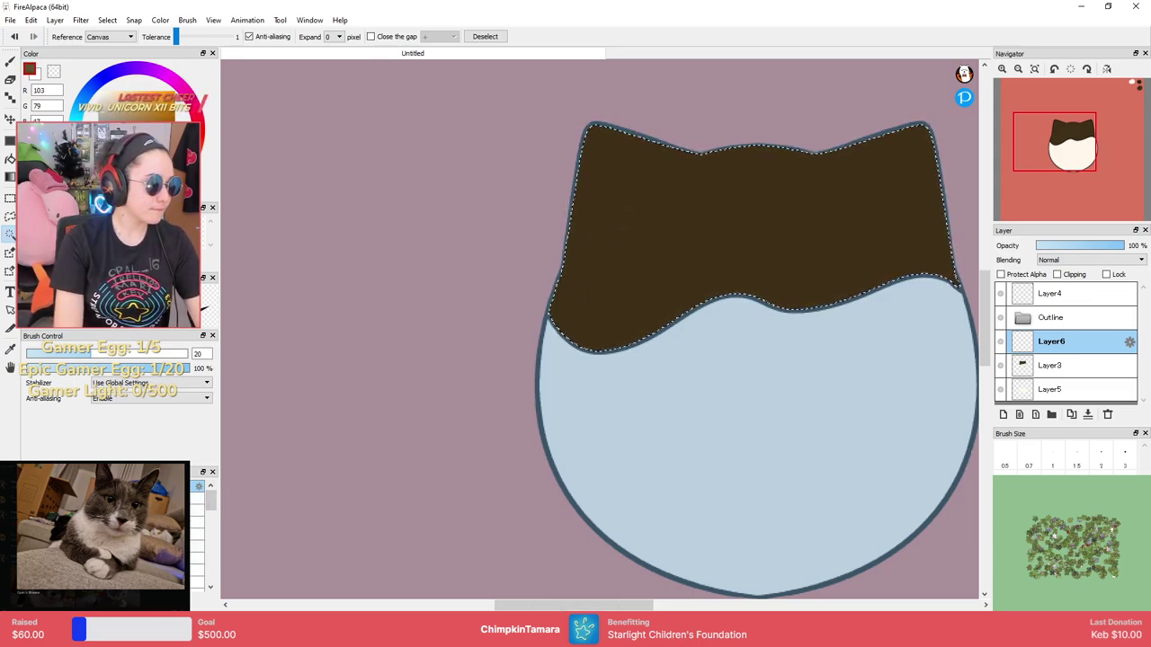
Paint soft highlights along the ears and upper edge of the brown fur with a size 100 brush at 20% opacity, and deselect.
drag(210, 501, 210, 511)
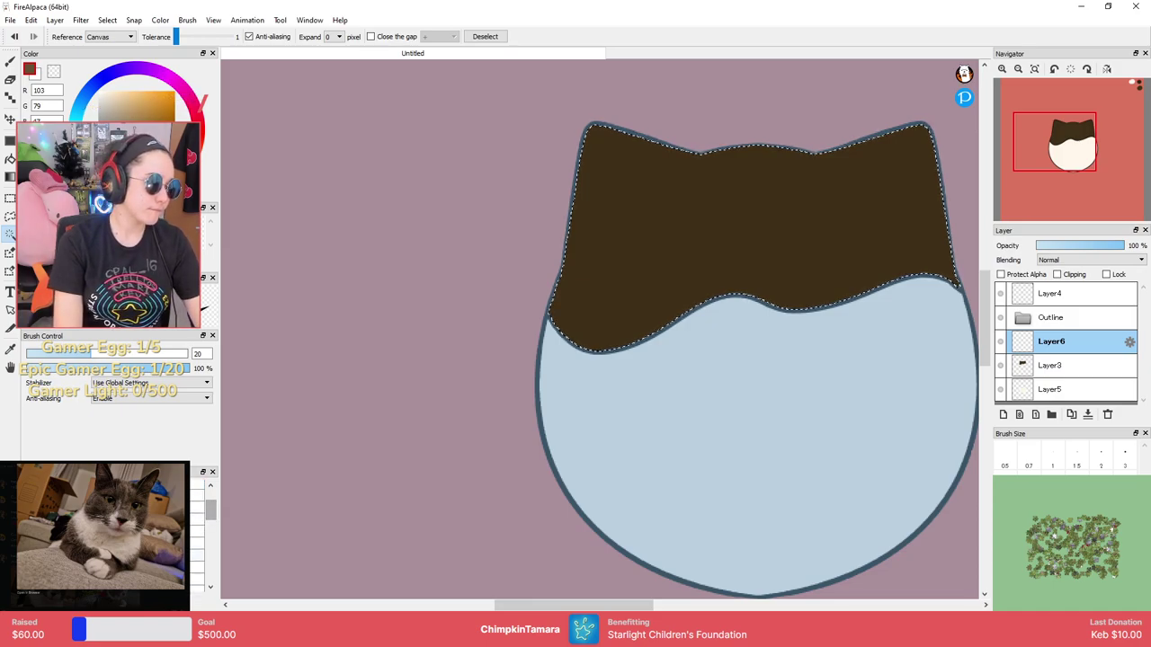
click(171, 555)
key(b)
mouse_move(637, 237)
mouse_down()
mouse_move(528, 333)
mouse_move(591, 251)
mouse_move(623, 180)
mouse_move(933, 163)
mouse_up()
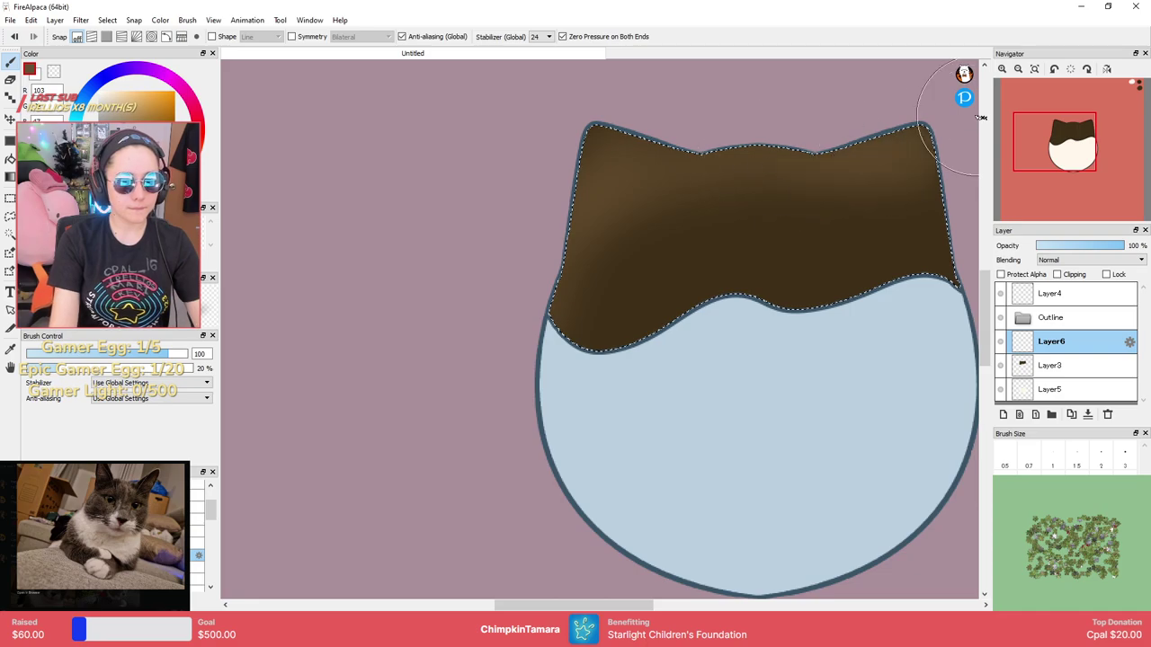
scroll(739, 359, down, 5)
scroll(739, 347, up, 3)
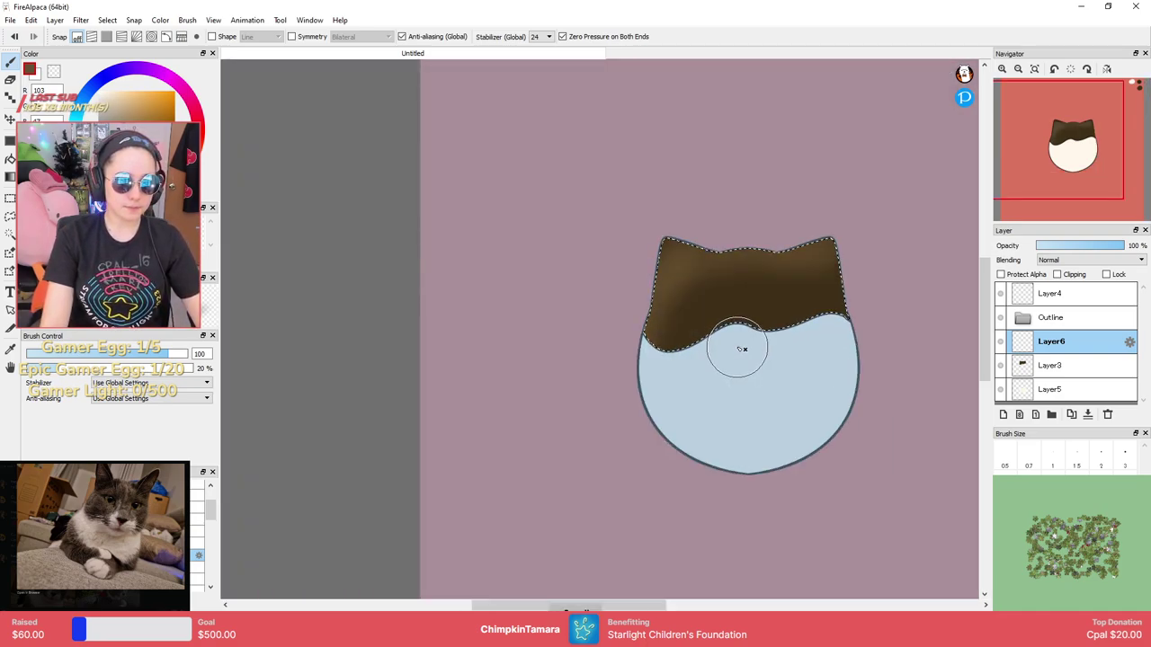
scroll(764, 337, down, 2)
scroll(728, 342, up, 4)
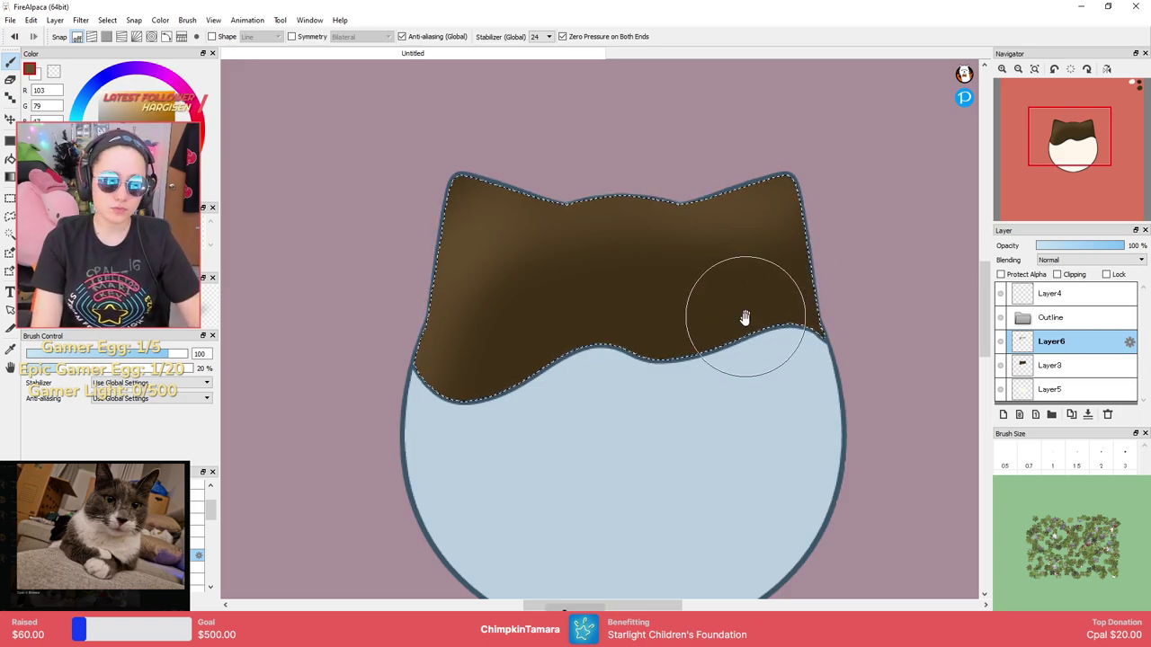
drag(745, 311, 755, 233)
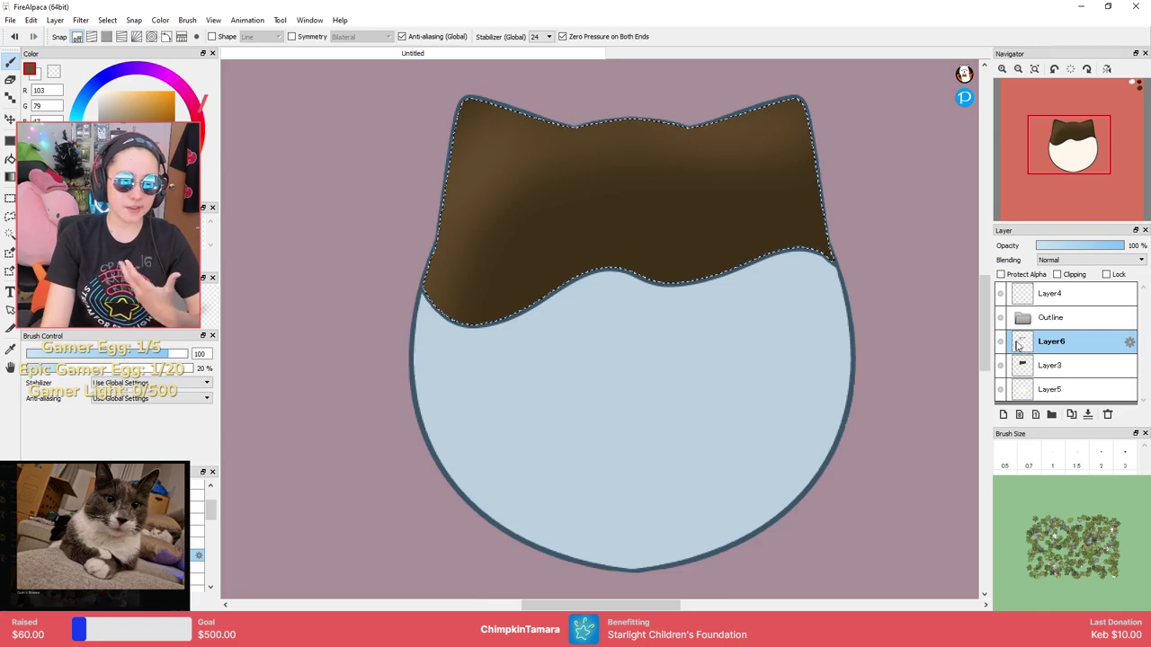
click(10, 216)
scroll(504, 266, down, 3)
scroll(504, 267, up, 1)
key(ctrl+d)
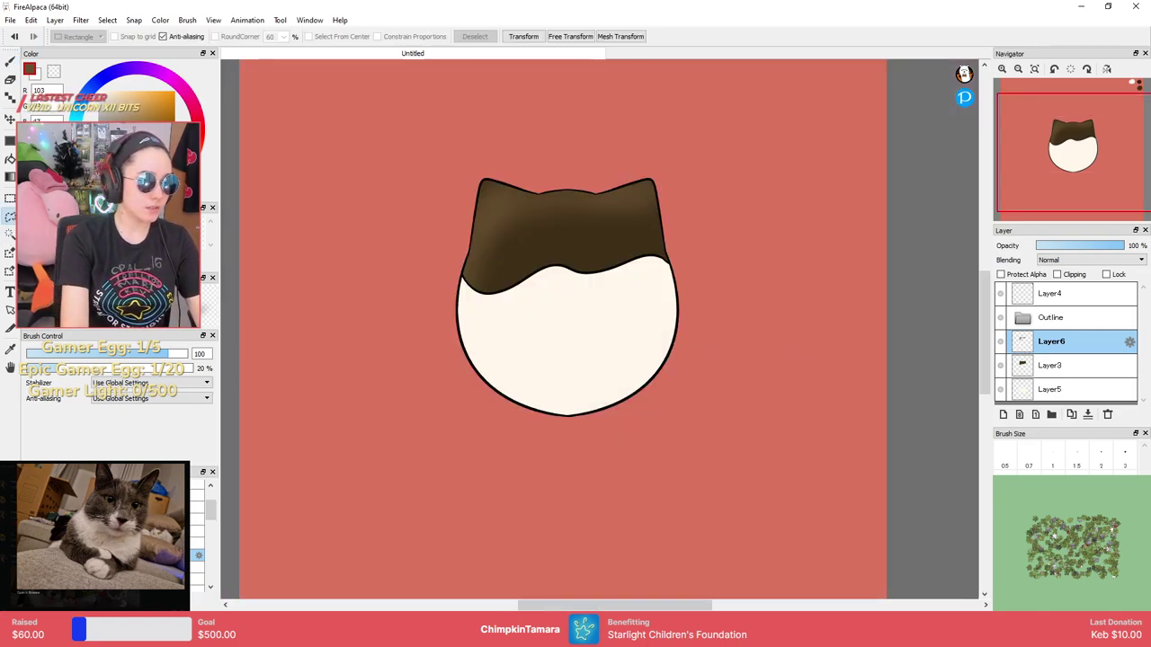
Select the cream fur, softly shade its outer edges with a warm cream of R 255 and G 241, and clear the selection.
key(w)
click(539, 352)
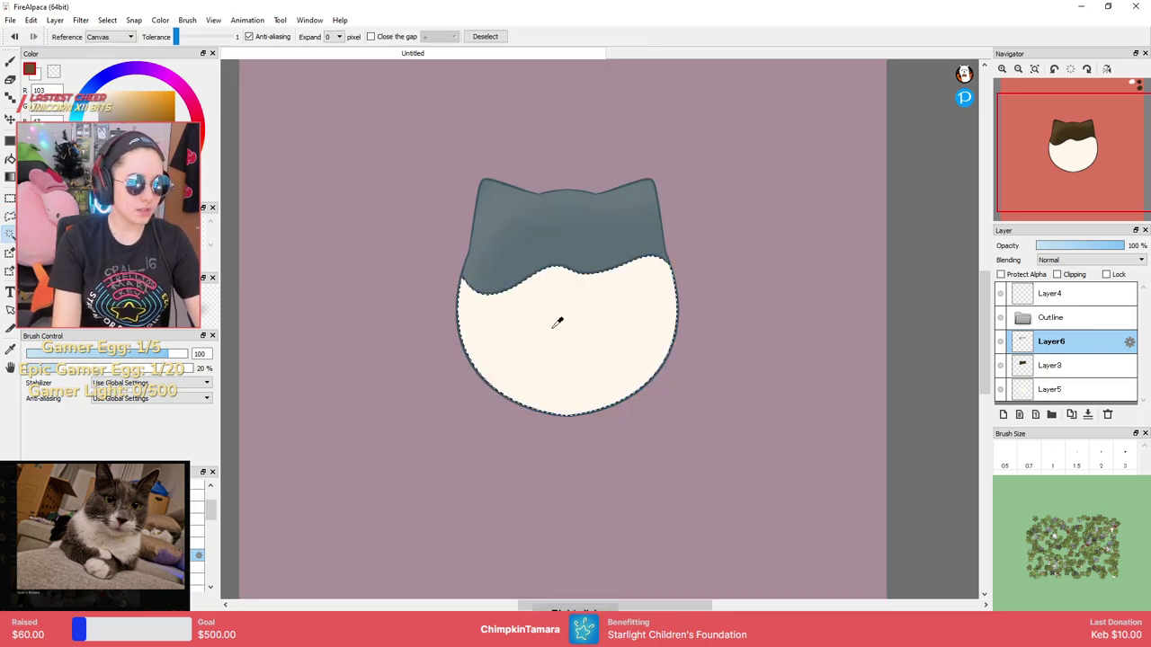
click(107, 92)
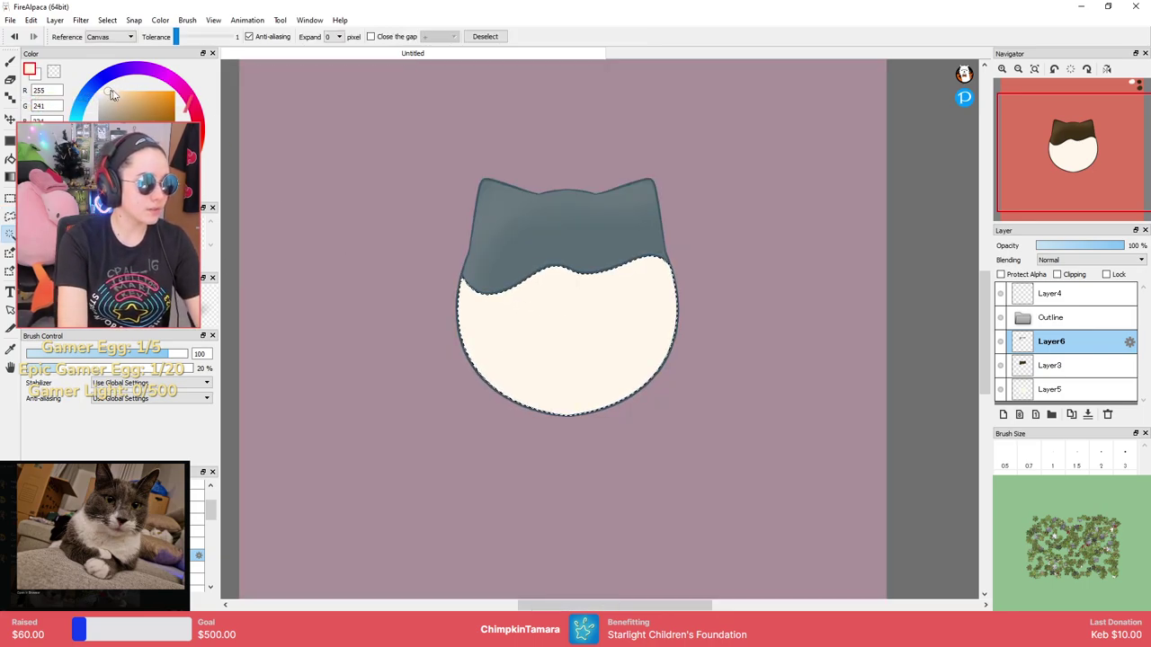
key(b)
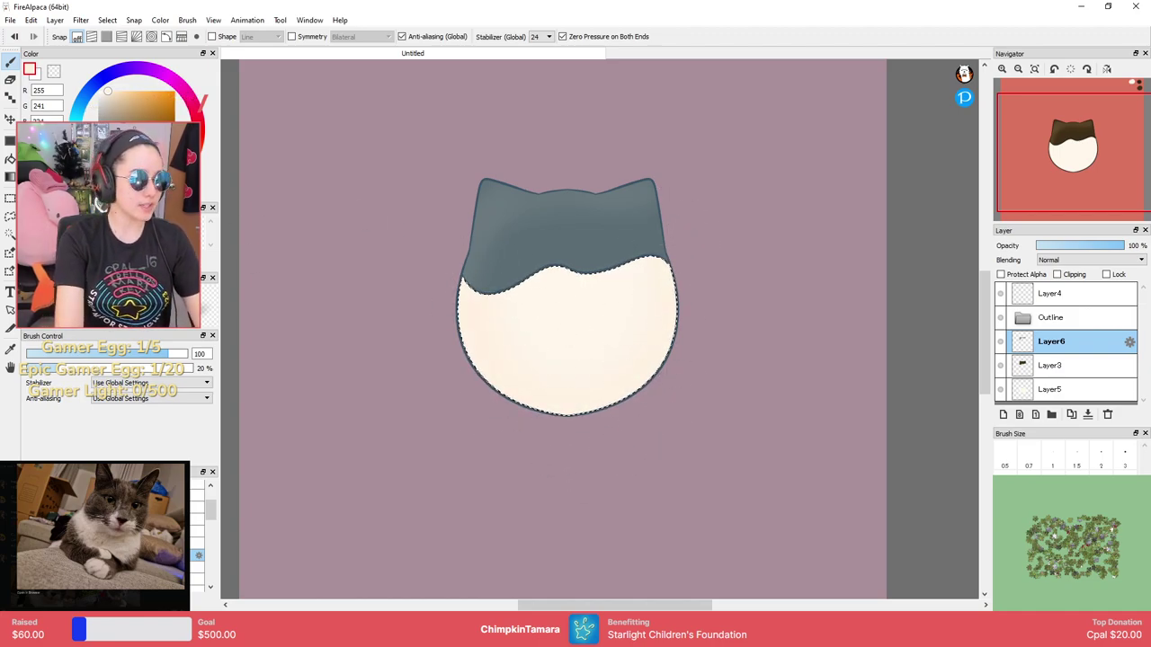
key(m)
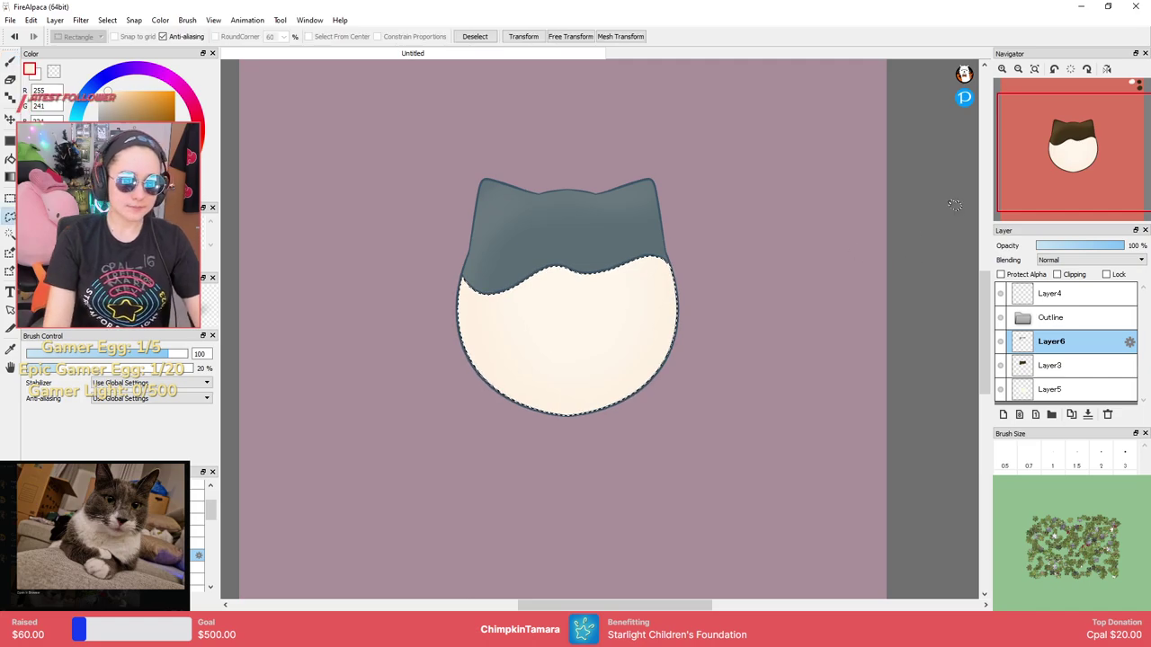
key(ctrl+d)
scroll(855, 320, down, 2)
scroll(855, 320, down, 2)
scroll(850, 329, up, 3)
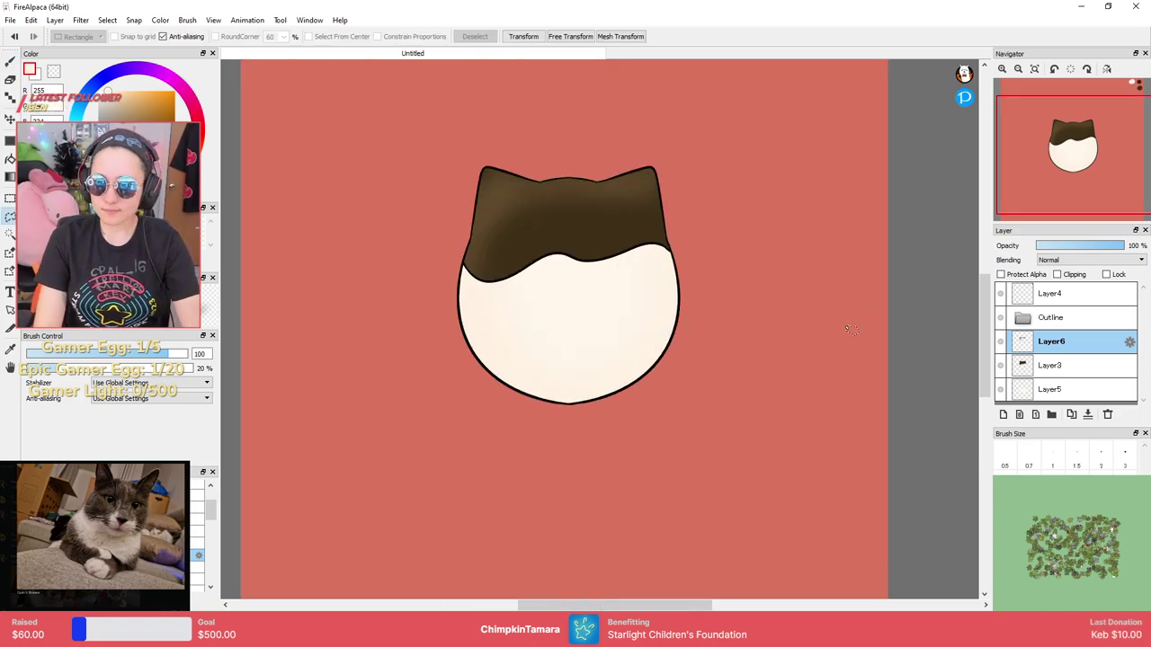
scroll(604, 287, down, 1)
scroll(604, 294, up, 4)
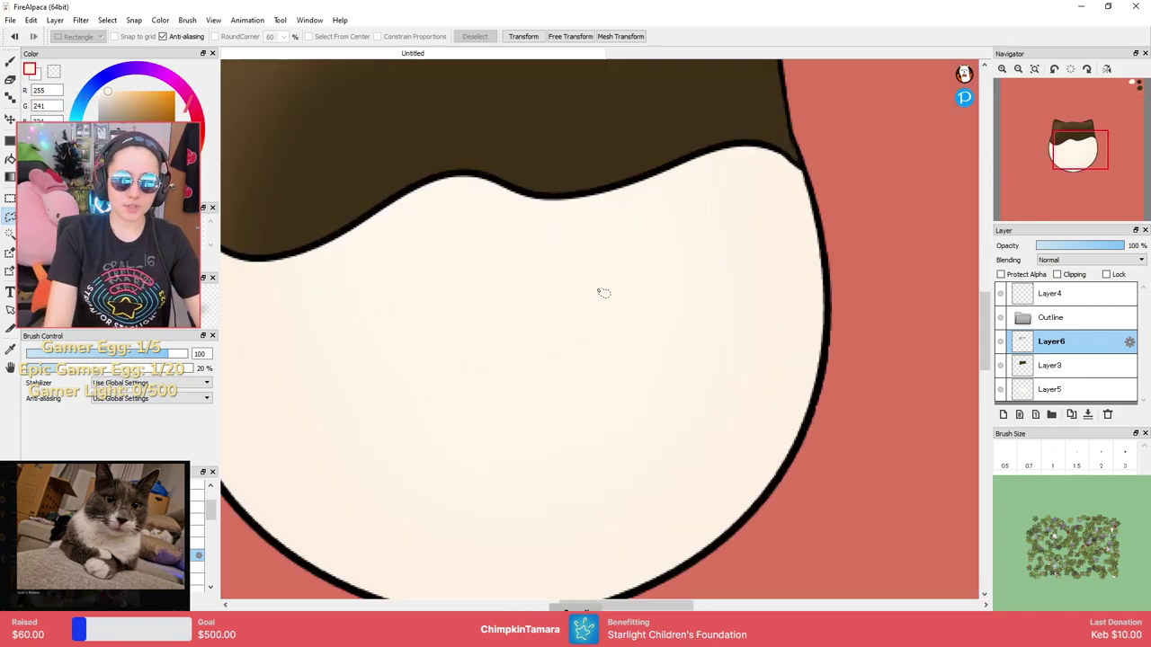
scroll(604, 292, down, 1)
Add a new layer above Layer6 and choose the size 10 brush with interval 36 and num 8.
click(1003, 414)
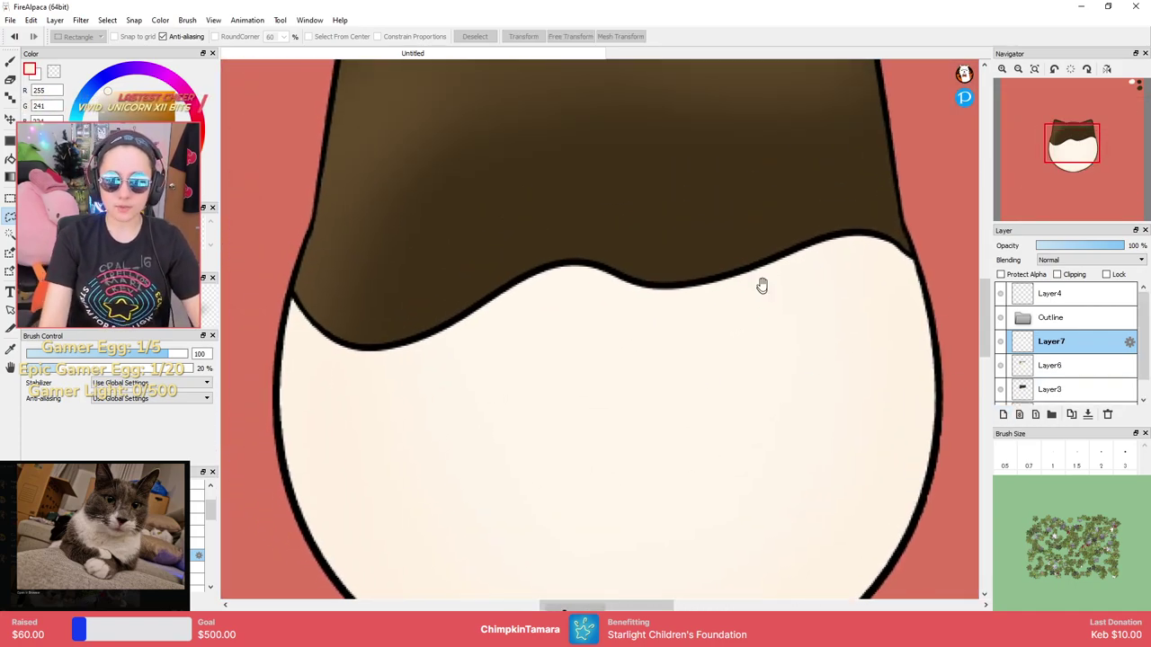
drag(763, 294, 748, 341)
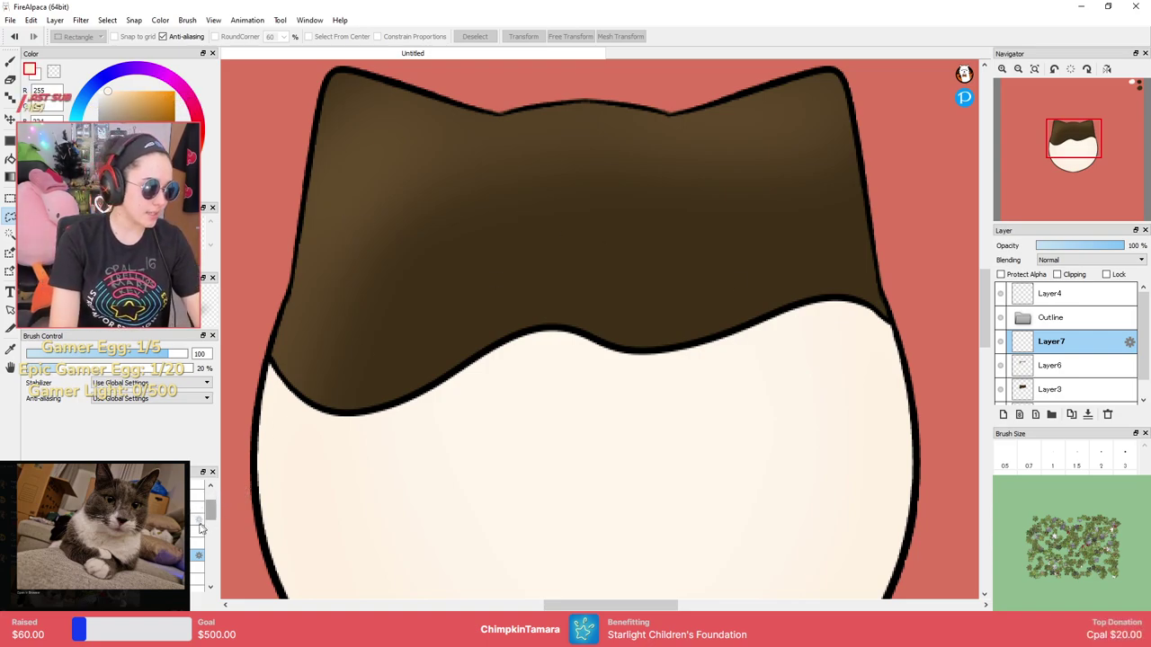
drag(211, 513, 211, 523)
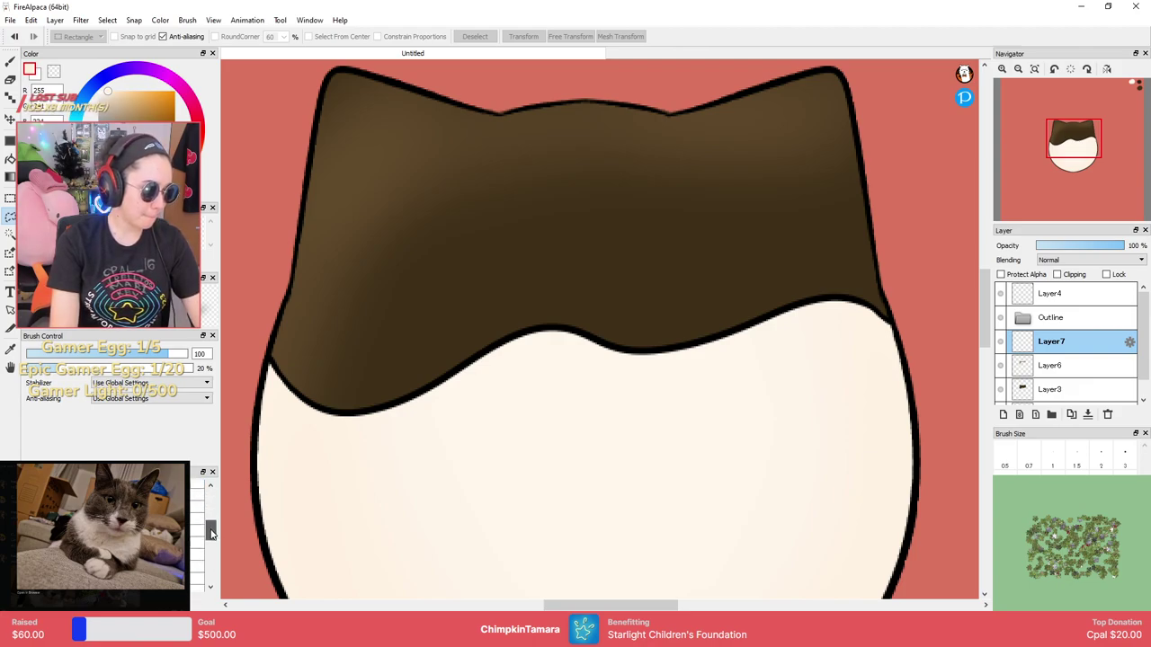
drag(209, 545, 208, 557)
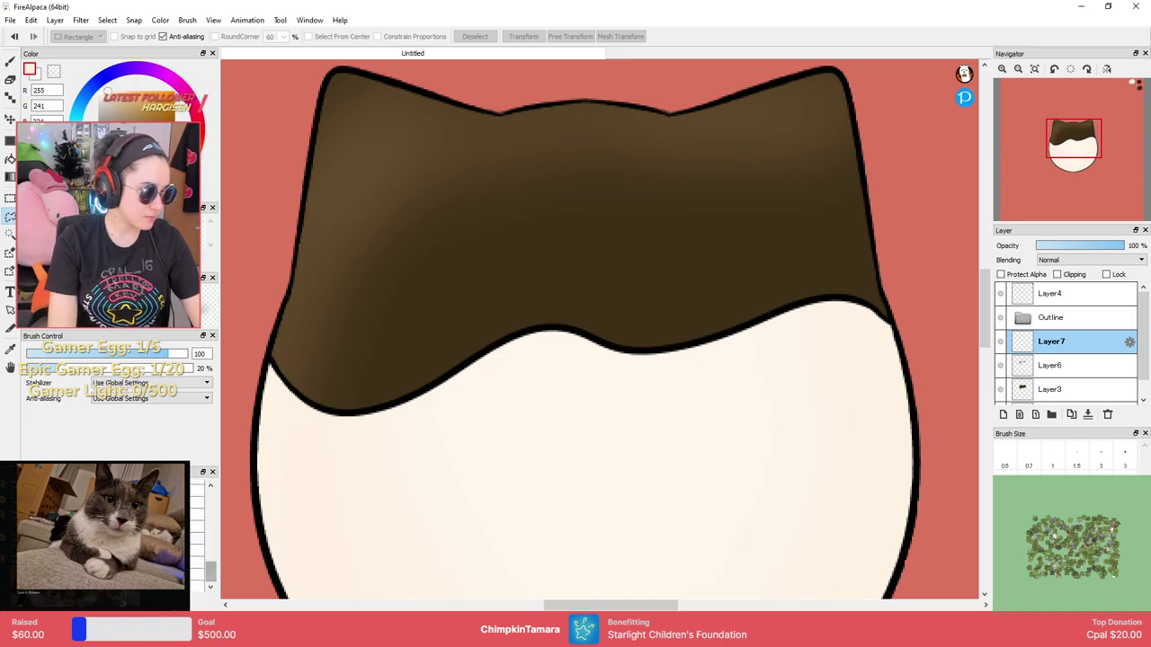
click(194, 537)
Try texturing the cream fur with the size 10 brush, clearing the stray lasso selection first.
mouse_move(462, 480)
mouse_down()
mouse_move(562, 435)
mouse_move(750, 468)
mouse_up()
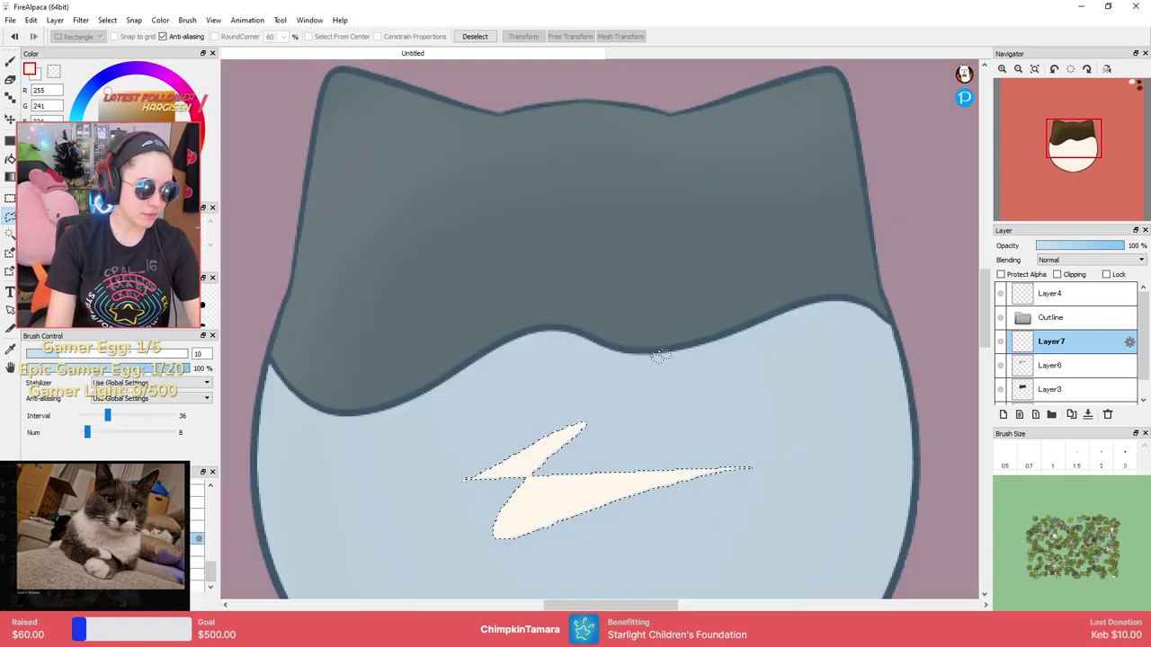
scroll(771, 326, up, 3)
scroll(875, 313, down, 6)
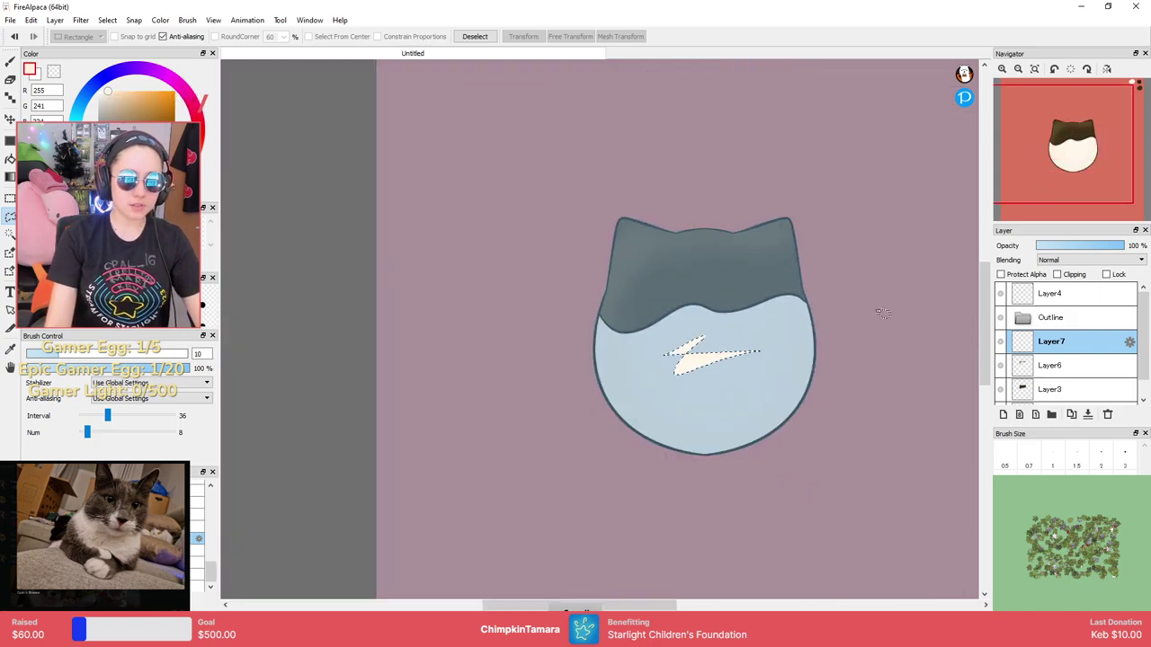
key(ctrl+d)
key(b)
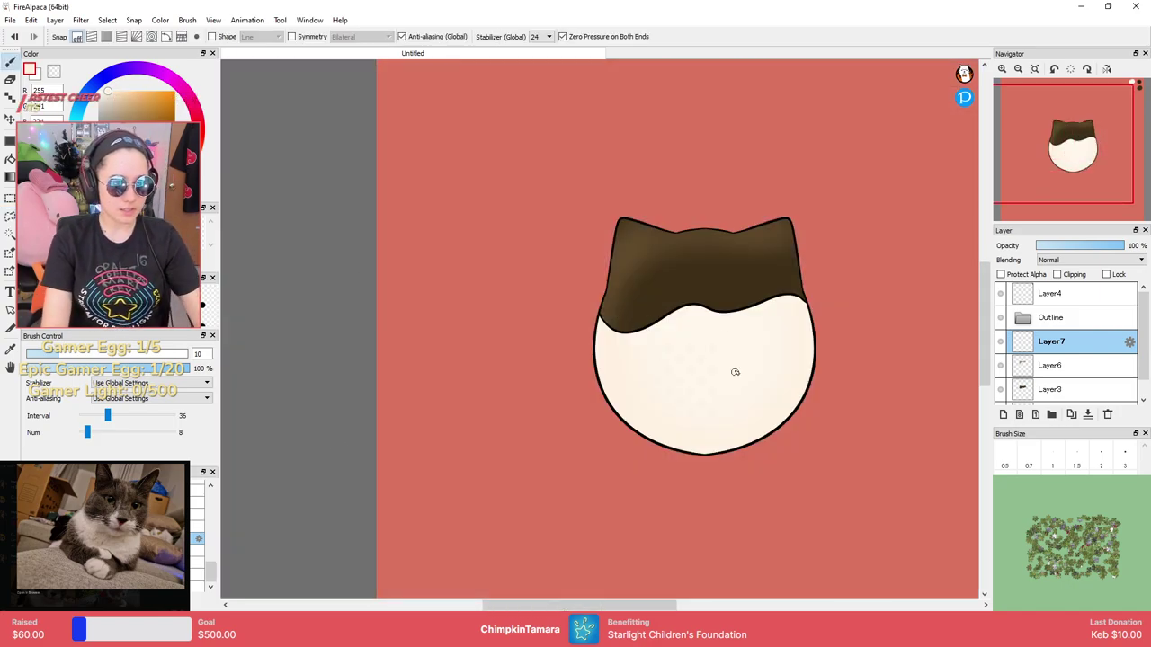
scroll(734, 372, up, 4)
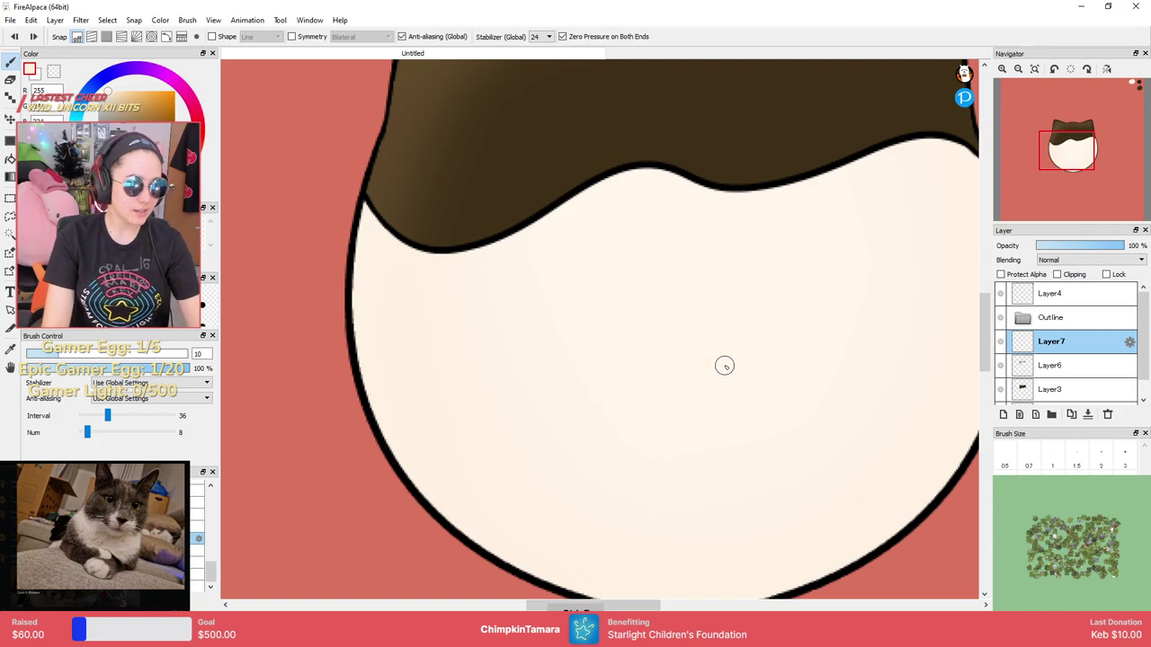
Choose the size 150 scatter brush with scatter strength 20 and particle size 20, and try pale speckles on the cream fur.
drag(207, 571, 209, 555)
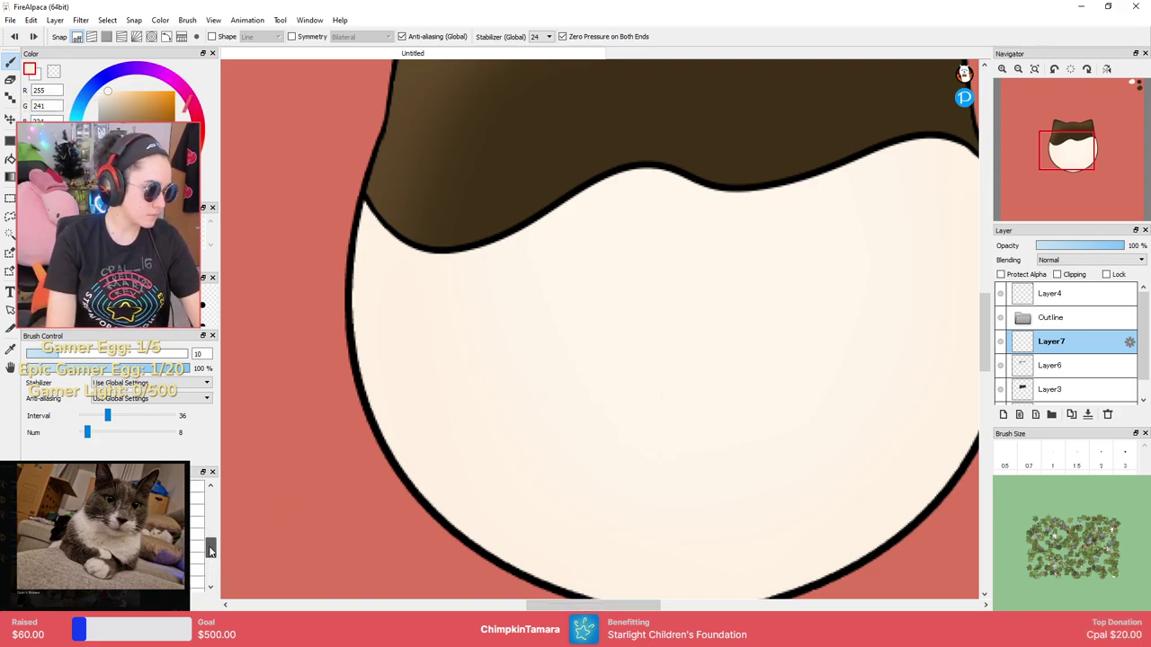
click(193, 523)
mouse_move(650, 372)
mouse_down()
mouse_move(709, 415)
mouse_move(787, 271)
mouse_up()
scroll(817, 226, up, 1)
scroll(816, 227, down, 3)
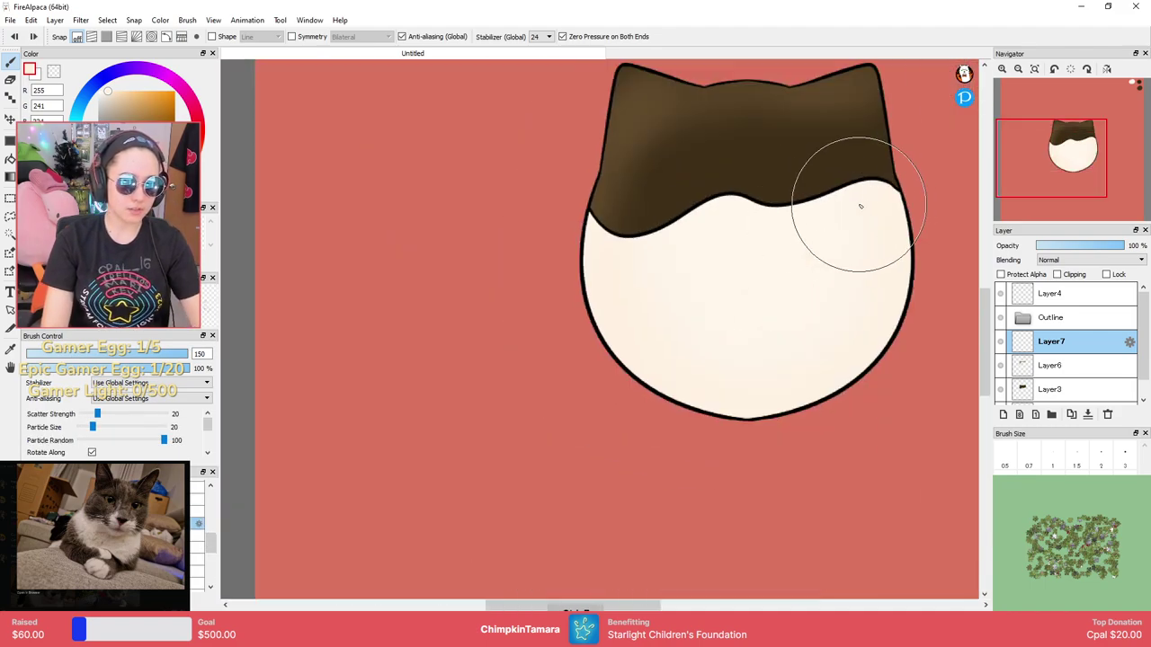
scroll(728, 346, down, 1)
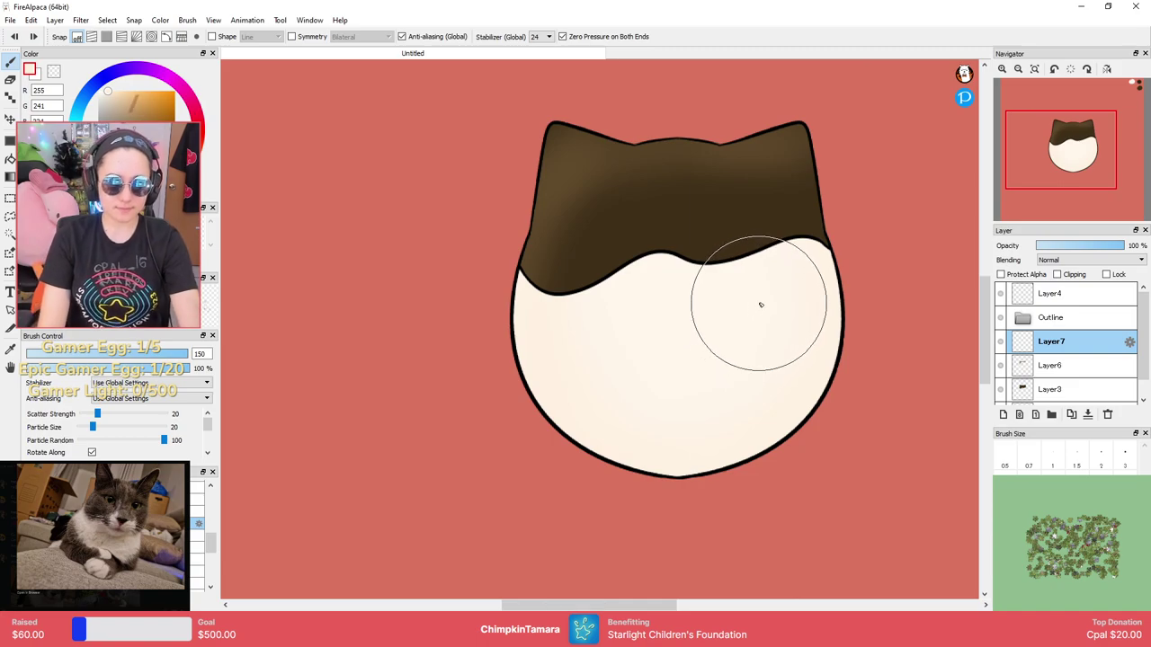
drag(637, 321, 636, 390)
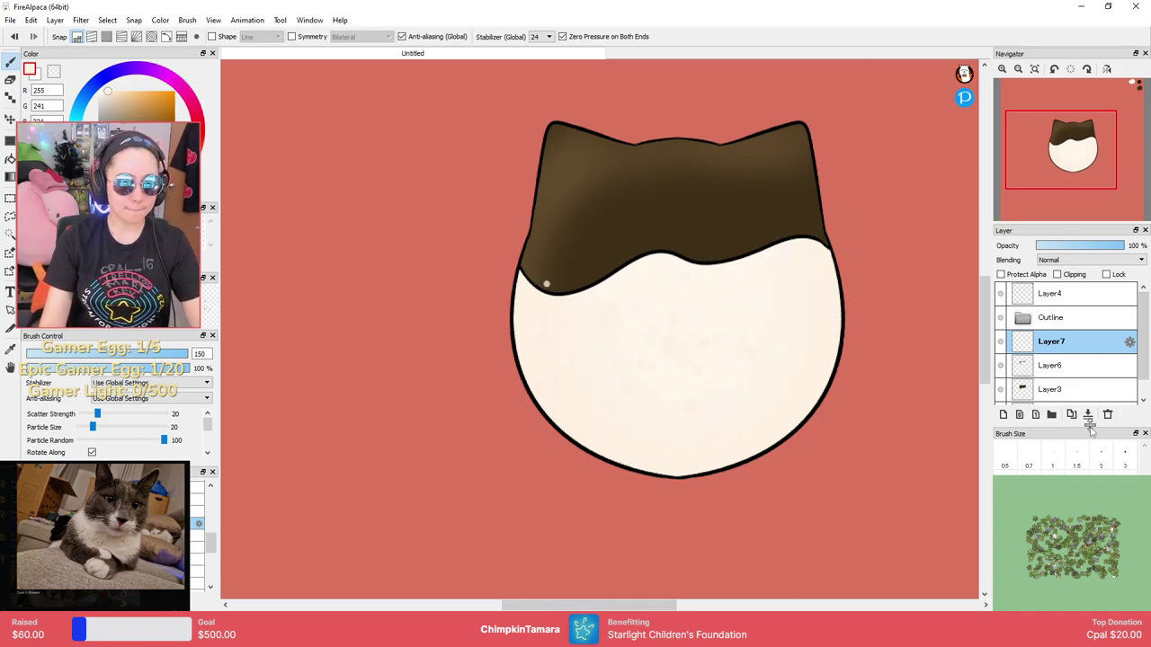
Toggle Layer6's visibility to compare the head with and without its soft shading.
click(1000, 366)
click(1001, 367)
click(1001, 367)
click(1001, 367)
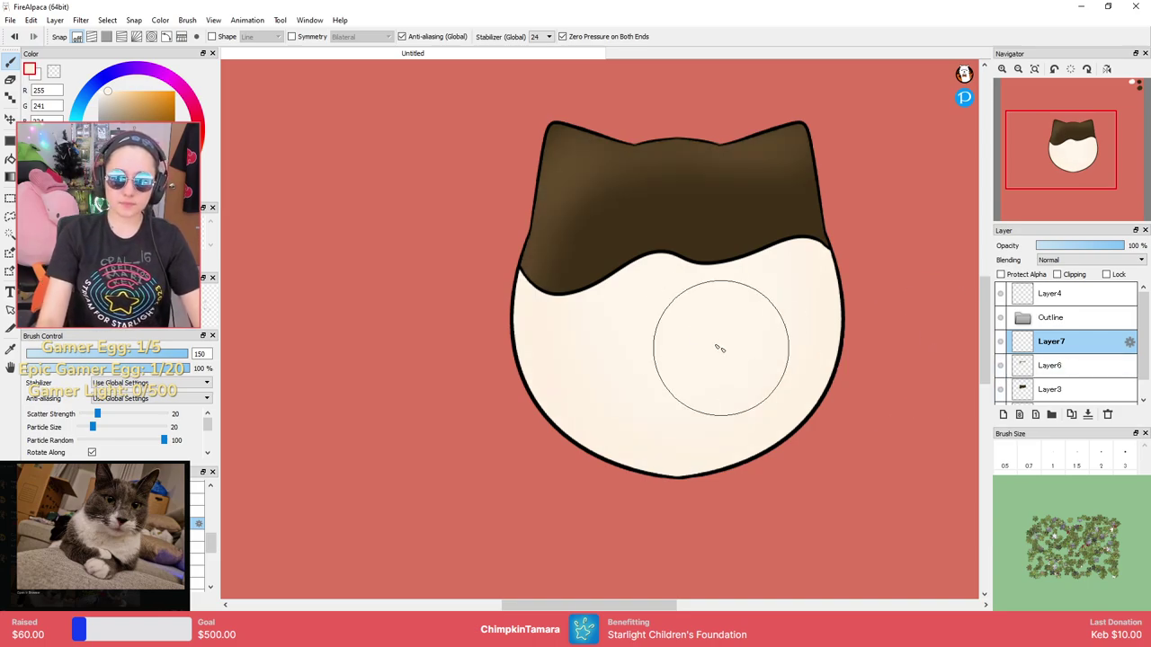
Select the whole cream fur area by color with Layer6 hidden, show Layer6 again, and return to the brush on Layer7.
drag(732, 354, 703, 374)
key(w)
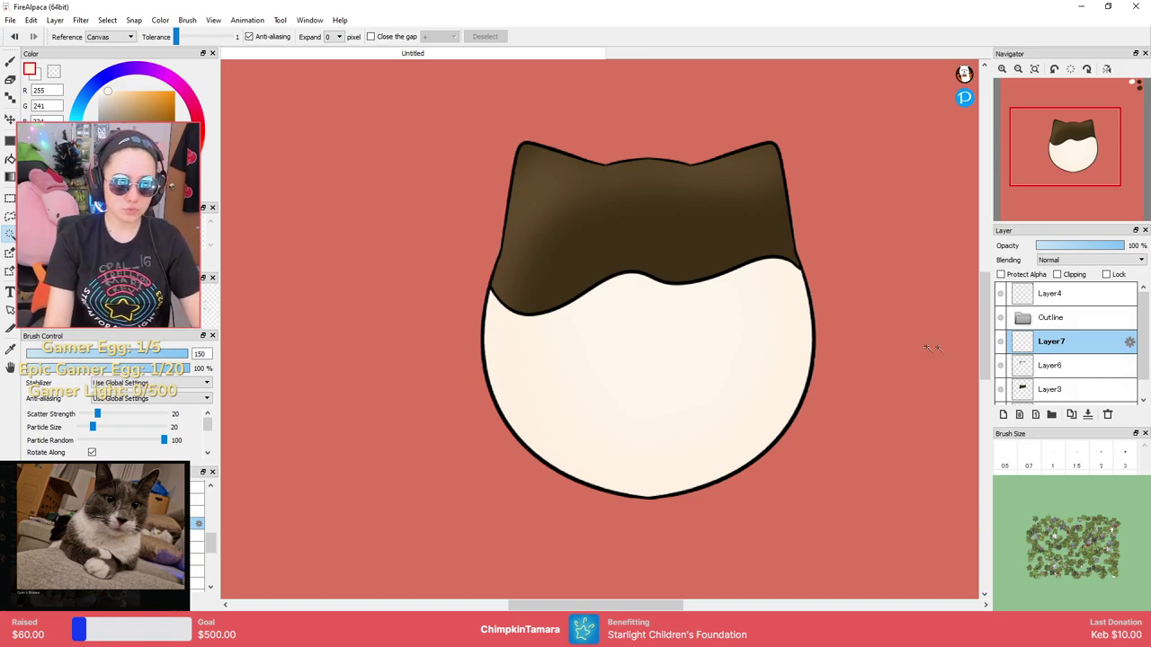
click(999, 365)
click(757, 362)
click(1000, 365)
key(b)
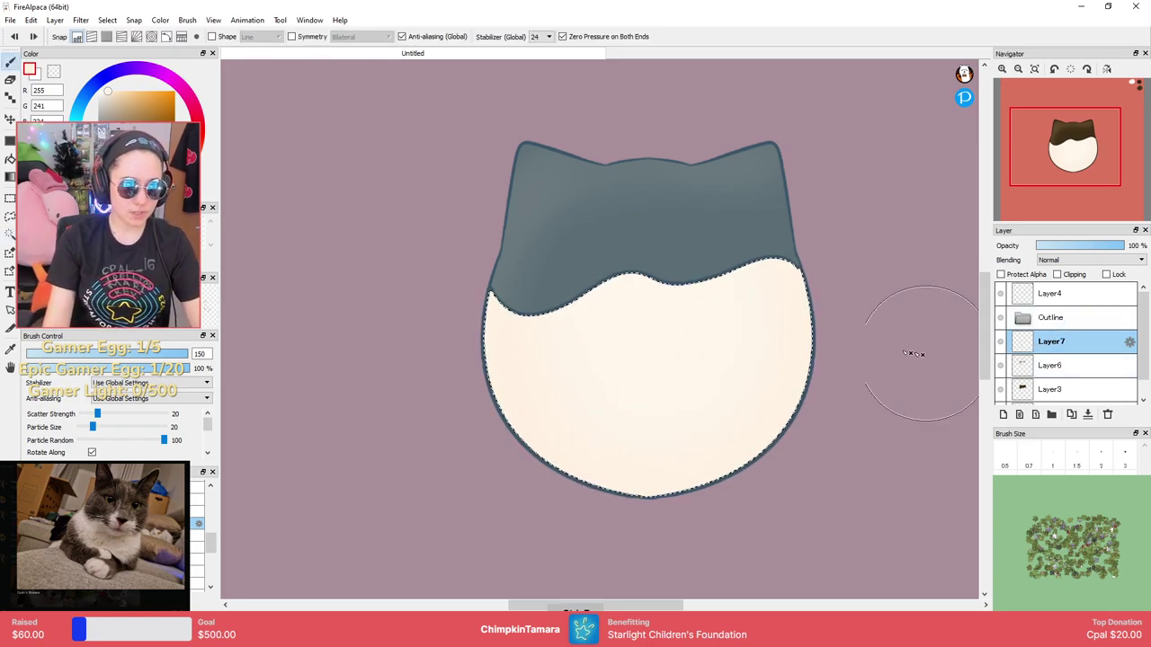
Scatter beige speckles of R 239 and G 220 across the selected cream fur on Layer7.
click(111, 97)
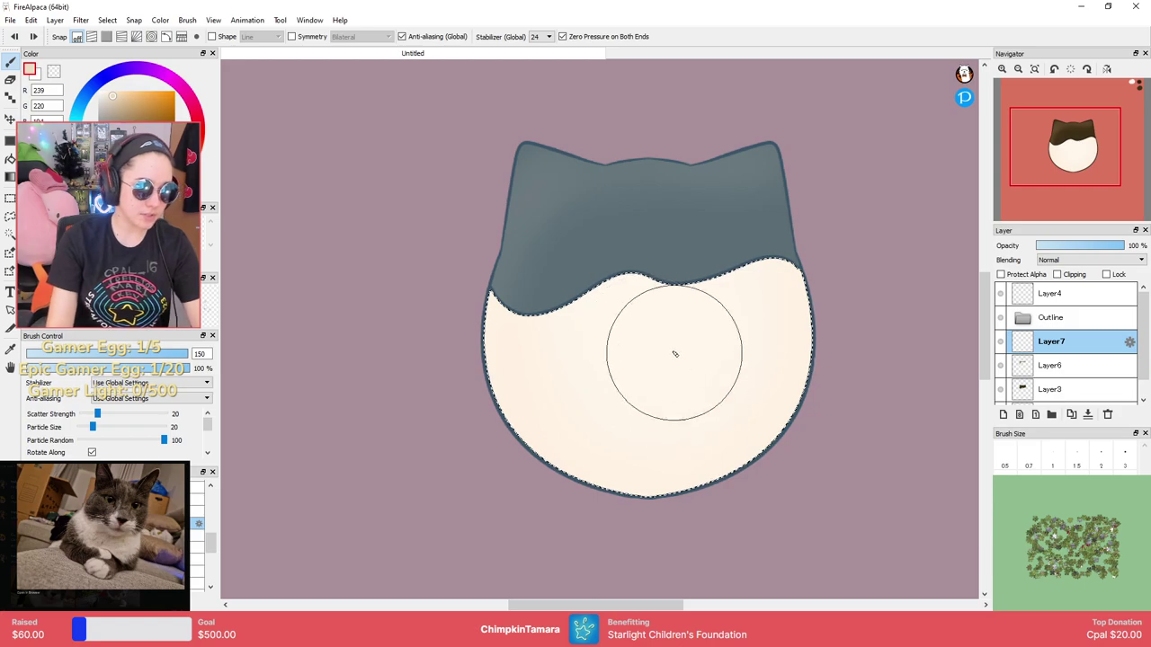
mouse_move(681, 360)
mouse_down()
mouse_move(693, 424)
mouse_move(599, 425)
mouse_up()
mouse_move(535, 305)
mouse_down()
mouse_move(795, 347)
mouse_move(585, 487)
mouse_move(513, 348)
mouse_move(802, 318)
mouse_move(791, 264)
mouse_move(754, 463)
mouse_move(512, 493)
mouse_up()
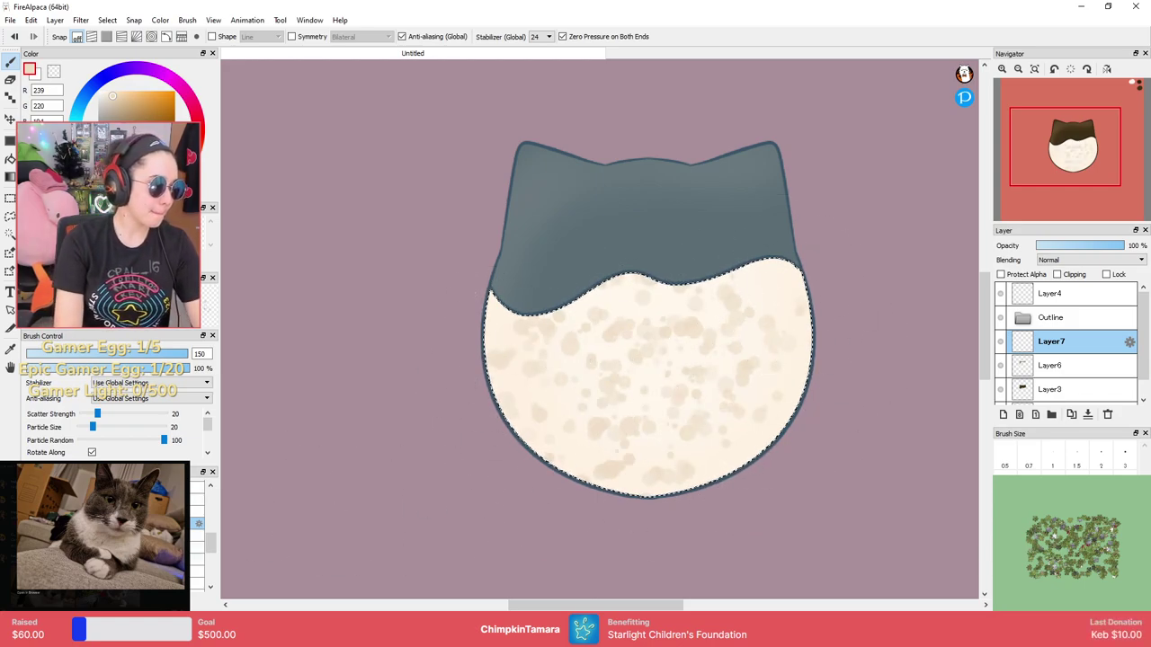
Try smearing the beige speckles on the cream fur with a size 50 brush at softness 50, and undo the strokes.
mouse_move(211, 527)
mouse_down()
mouse_move(210, 501)
mouse_move(210, 540)
mouse_up()
scroll(113, 537, up, 4)
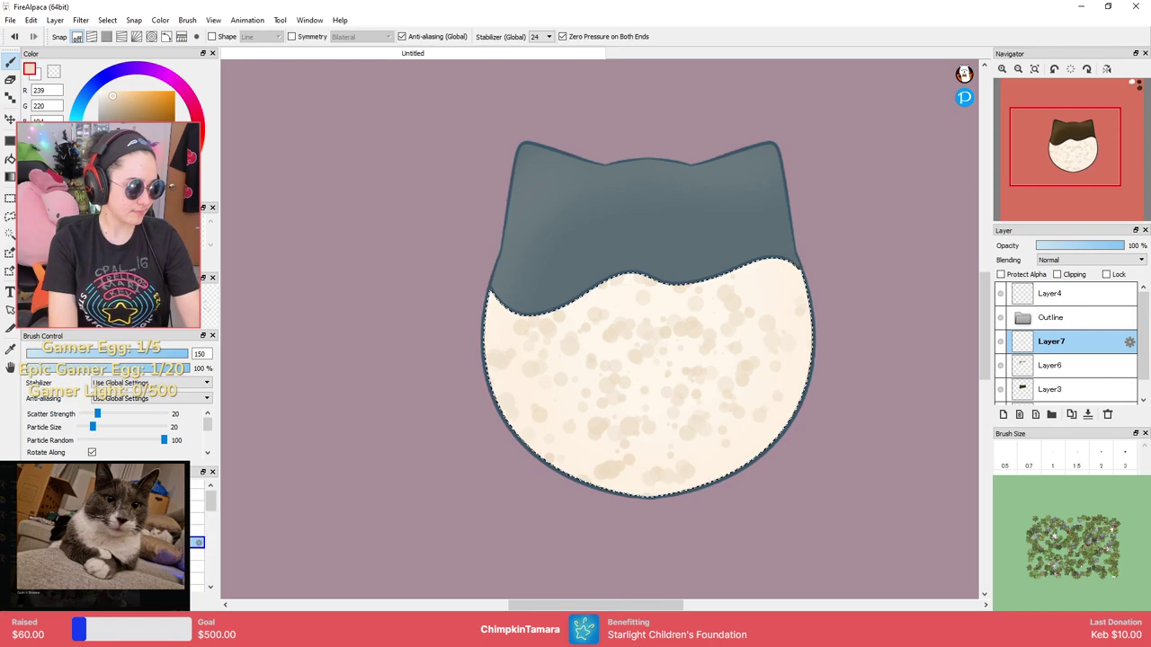
scroll(113, 537, down, 1)
scroll(114, 536, up, 1)
scroll(113, 537, down, 3)
scroll(198, 535, up, 3)
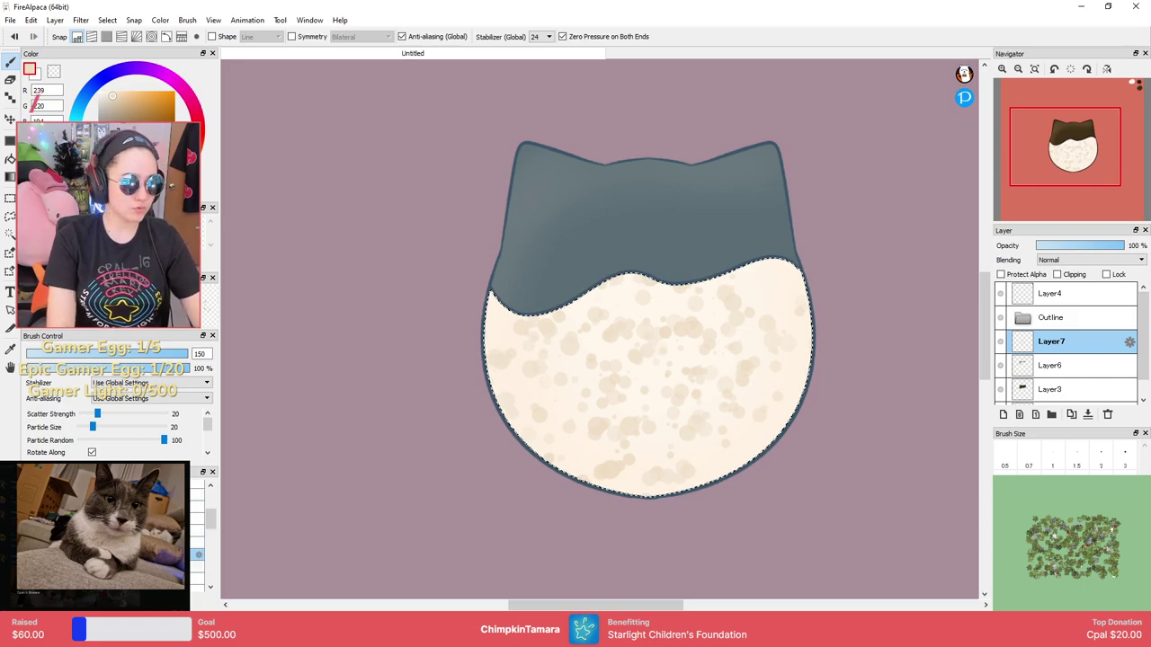
click(198, 566)
key(ctrl+d)
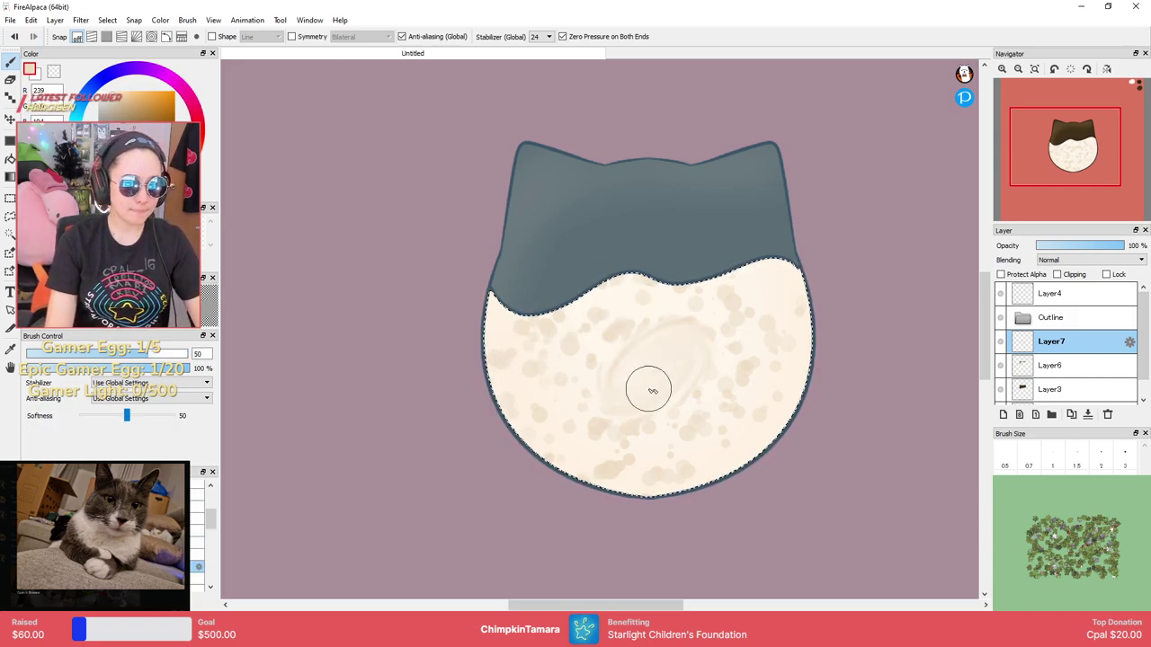
key(ctrl+z)
drag(675, 329, 673, 318)
key(ctrl+z)
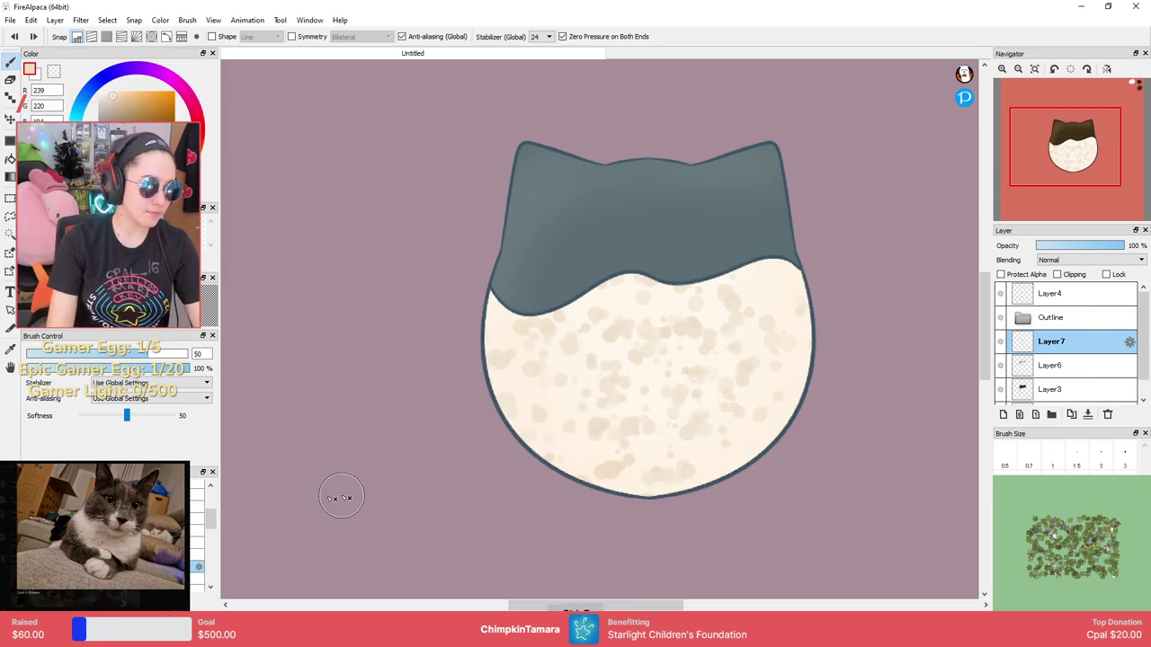
Blur the beige speckles across the whole cream fur with the blur brush at size 100 and blur intensity 40.
mouse_move(135, 555)
mouse_down()
mouse_move(134, 453)
mouse_move(135, 525)
mouse_up()
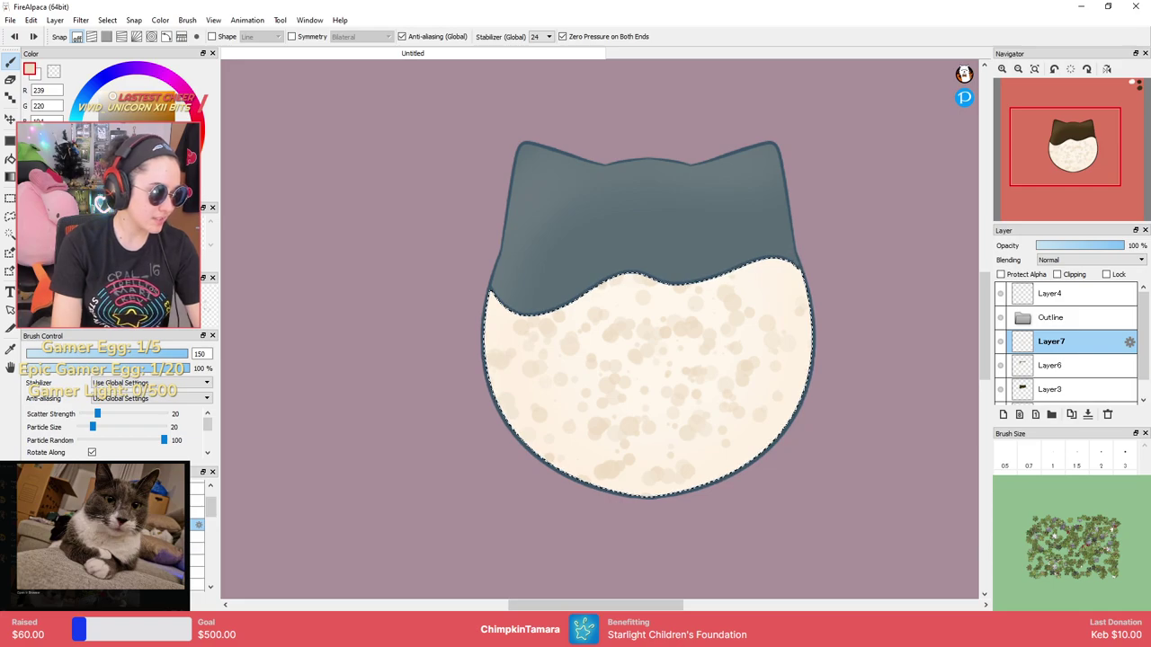
click(196, 537)
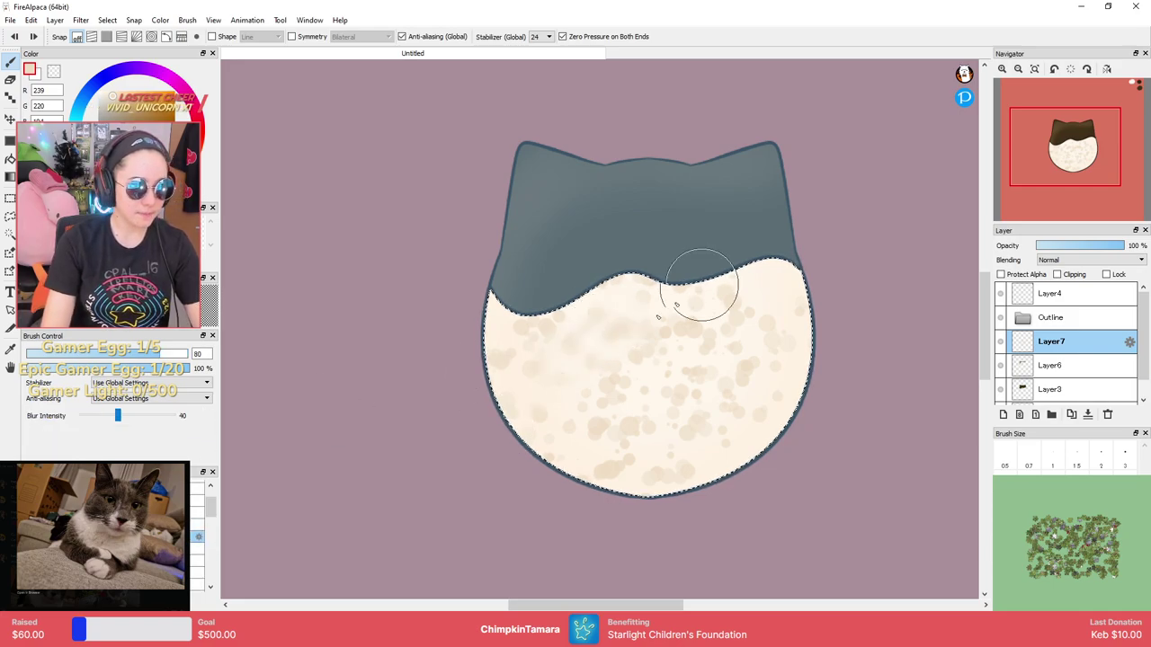
key(ctrl+z)
mouse_move(160, 353)
mouse_down()
mouse_move(180, 353)
mouse_move(168, 354)
mouse_up()
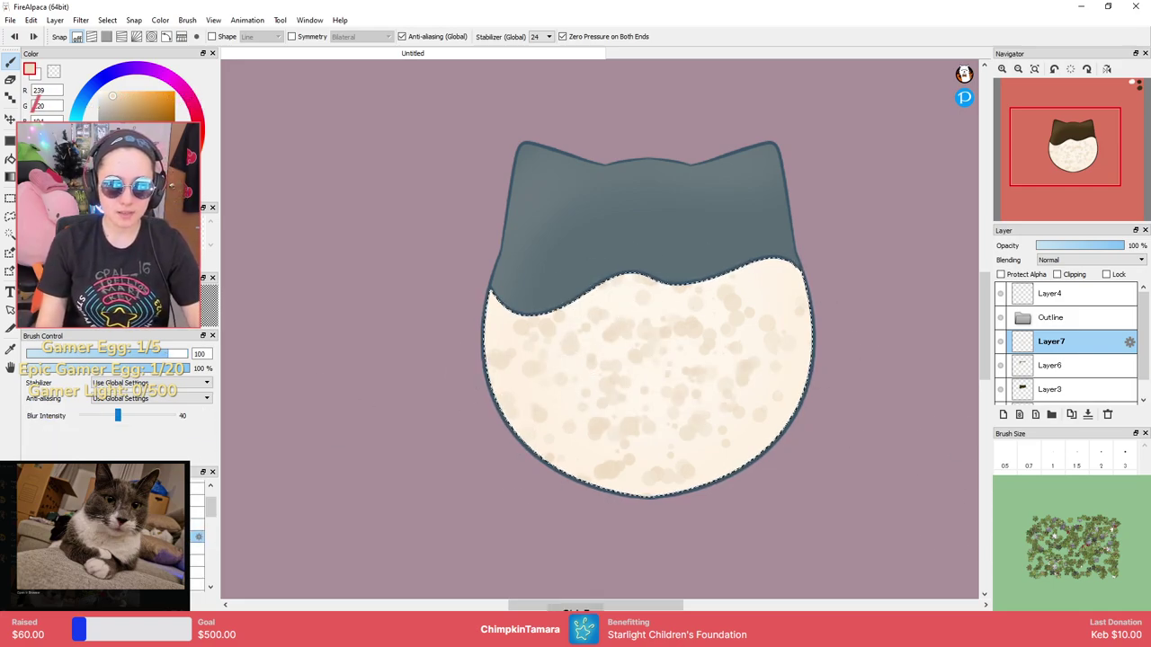
drag(765, 342, 714, 472)
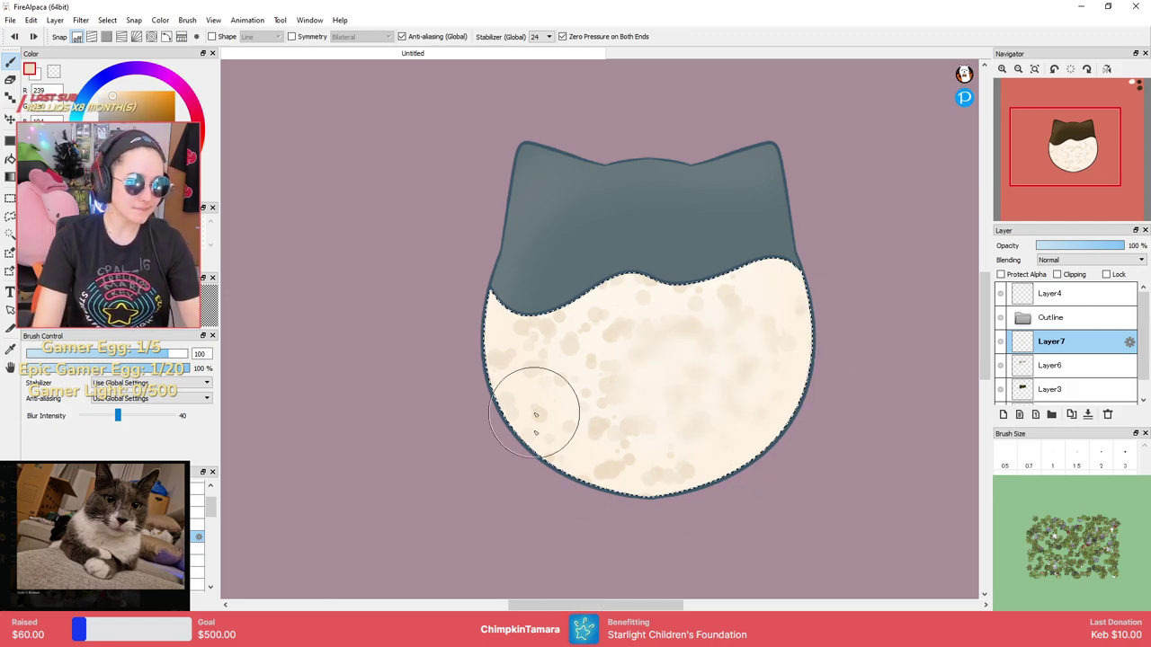
mouse_move(593, 361)
mouse_down()
mouse_move(561, 381)
mouse_move(567, 334)
mouse_move(511, 345)
mouse_up()
mouse_move(557, 377)
mouse_down()
mouse_move(589, 429)
mouse_move(733, 501)
mouse_move(639, 494)
mouse_move(542, 466)
mouse_move(726, 296)
mouse_move(788, 294)
mouse_move(426, 353)
mouse_move(797, 254)
mouse_move(765, 320)
mouse_move(810, 282)
mouse_move(818, 291)
mouse_move(851, 248)
mouse_up()
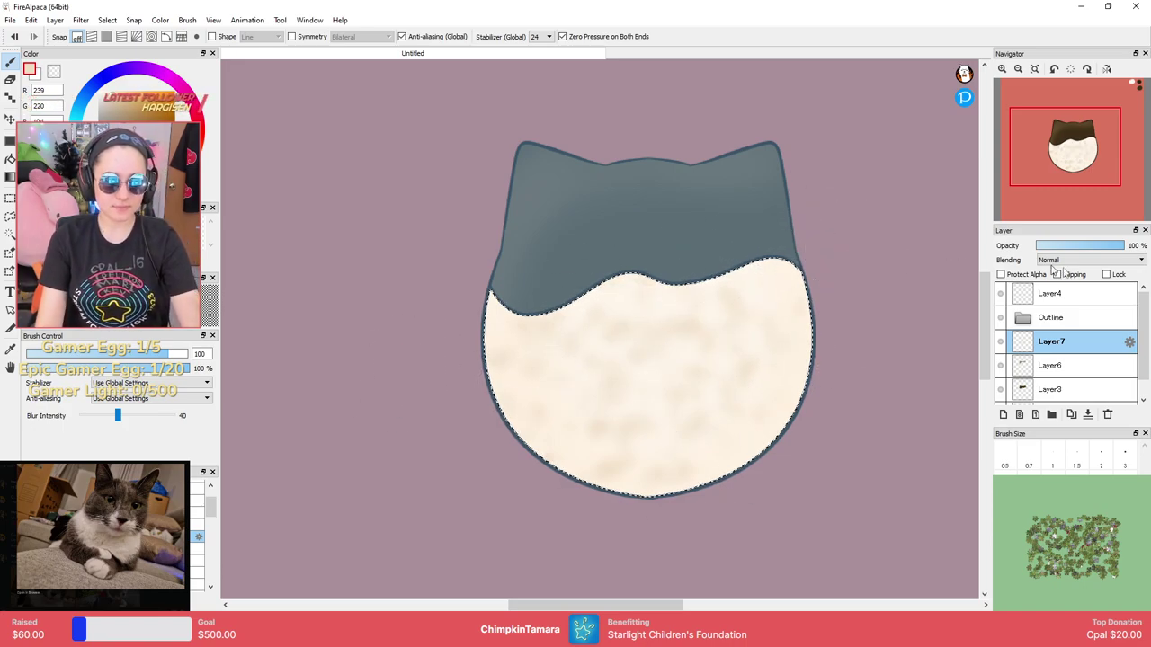
Lower Layer7's opacity to 63 % and clear the selection around the cream fur.
click(1100, 247)
key(ctrl+d)
drag(1104, 247, 1093, 250)
scroll(388, 280, down, 2)
scroll(387, 280, up, 2)
scroll(349, 286, down, 1)
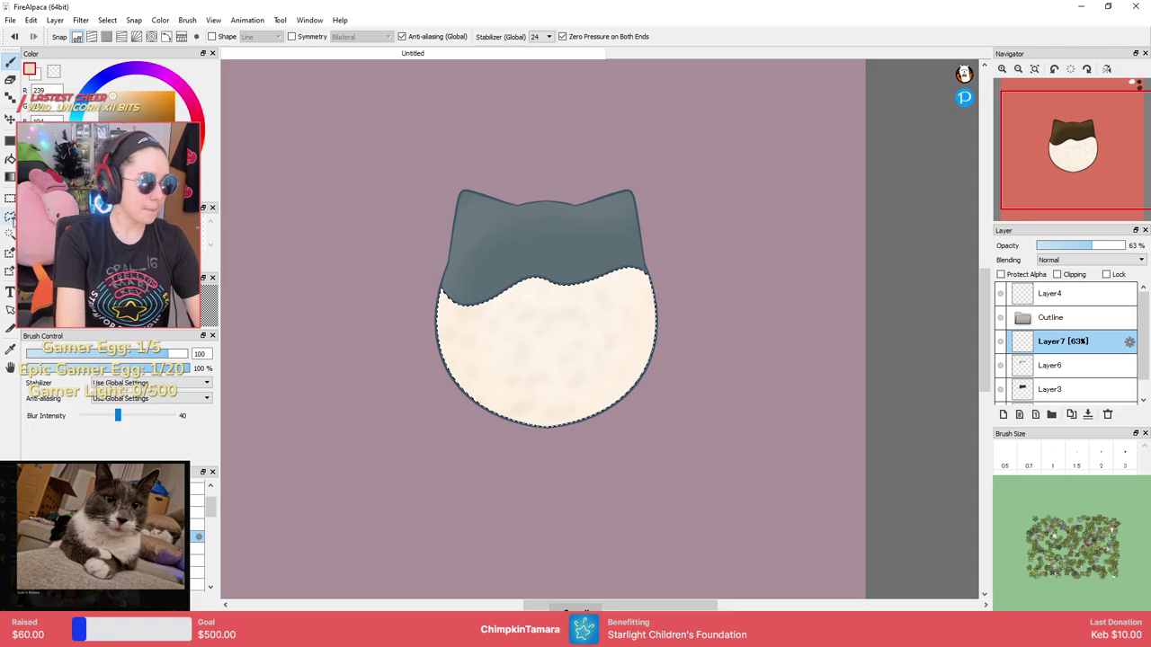
click(10, 216)
key(ctrl+d)
drag(784, 309, 835, 316)
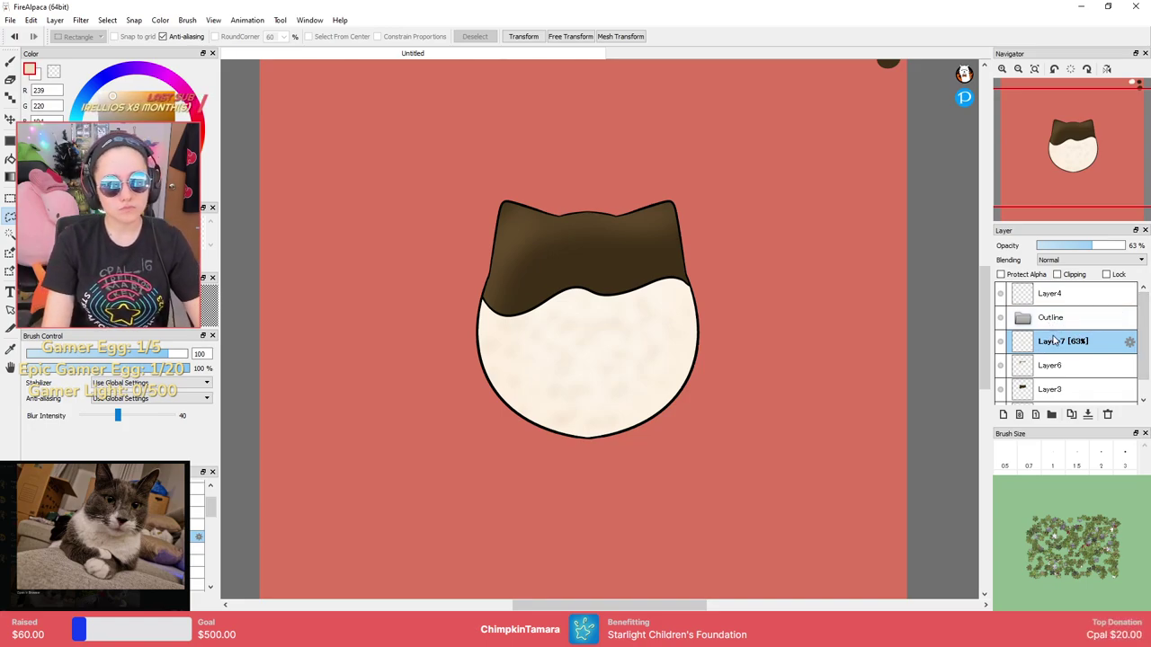
Add a new layer directly above Layer6 and prepare a plain brush with a fur brown of R 75 and G 58.
click(1062, 365)
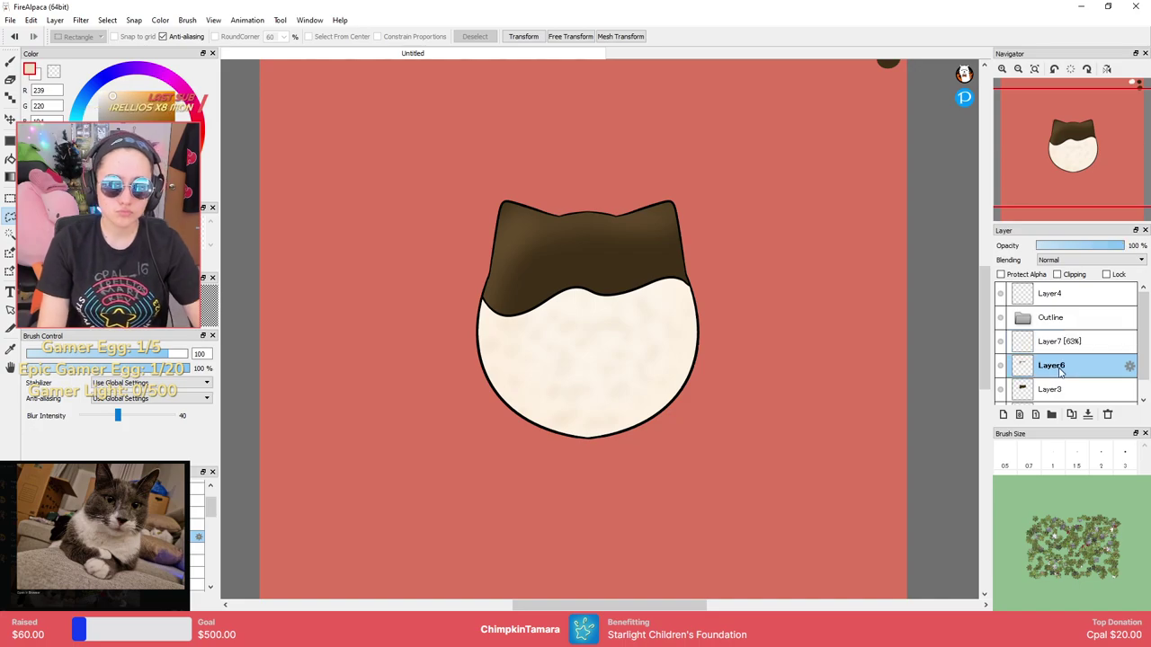
click(1004, 415)
scroll(603, 278, down, 2)
scroll(611, 288, up, 4)
scroll(611, 287, up, 2)
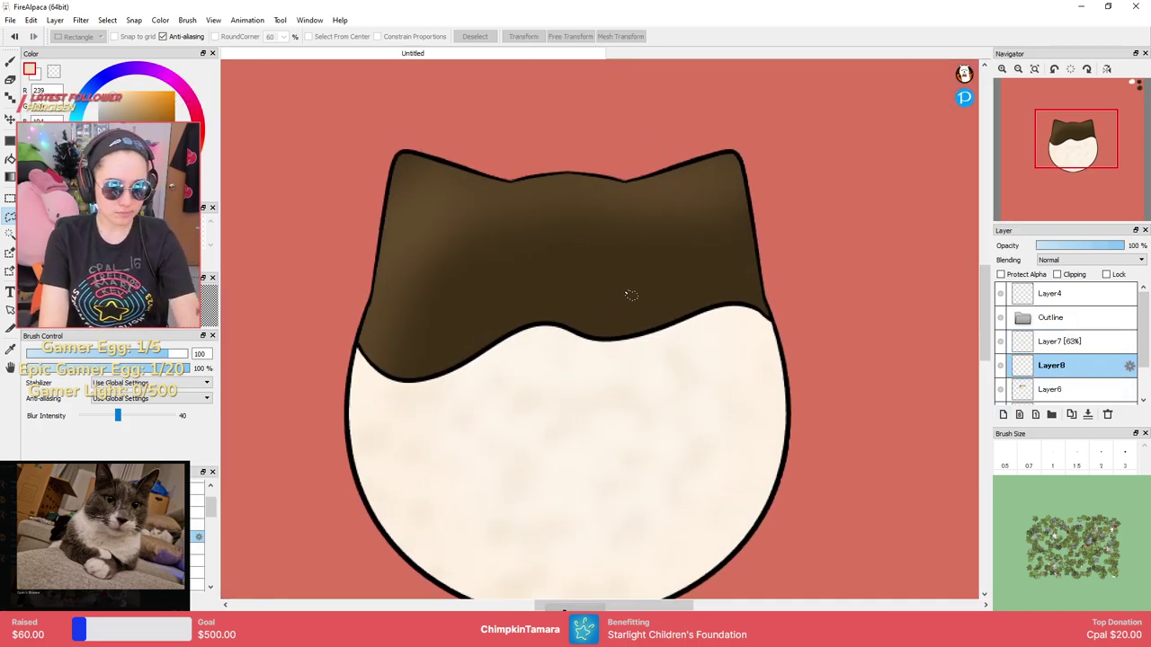
key(b)
click(1054, 466)
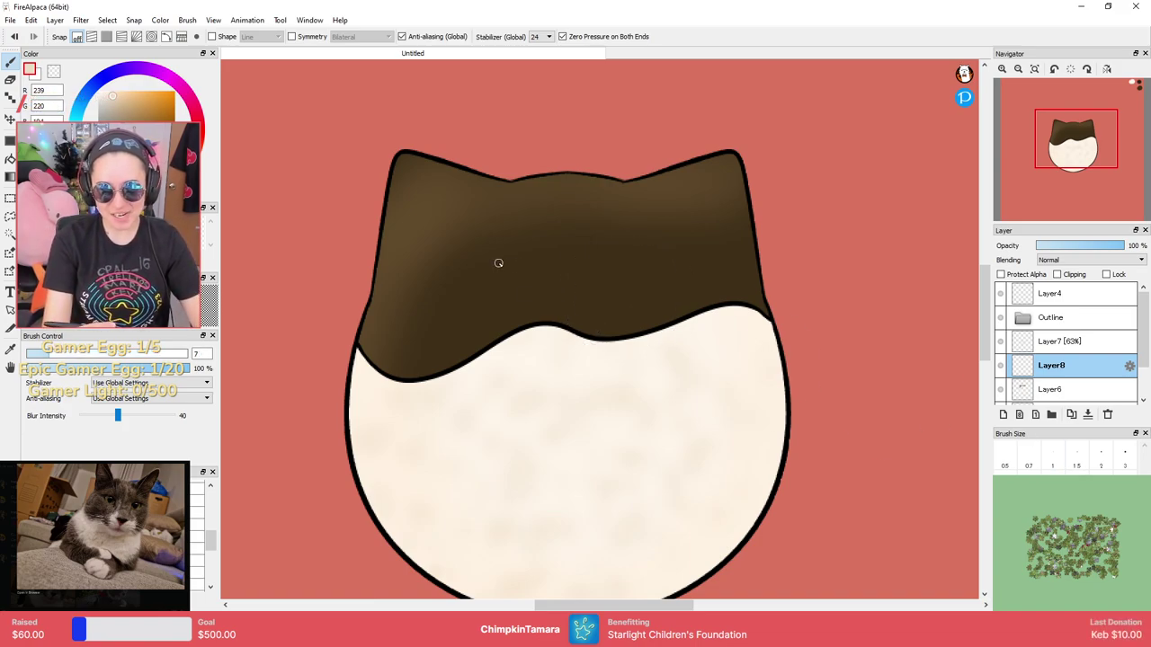
right_click(594, 249)
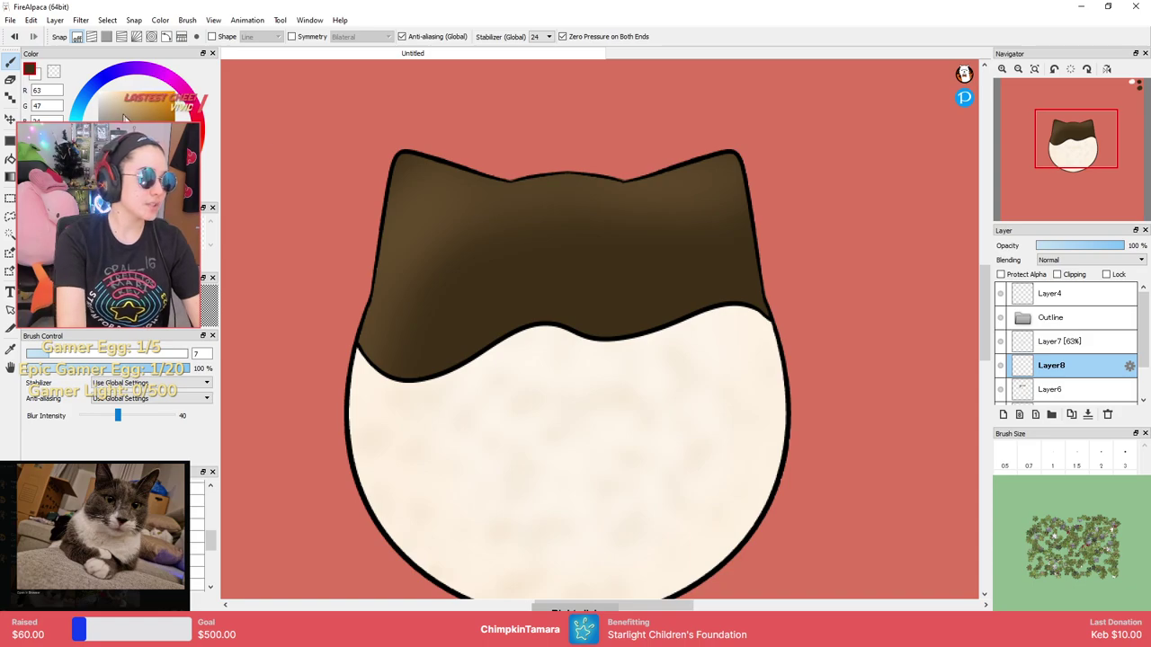
drag(212, 534, 207, 463)
click(196, 487)
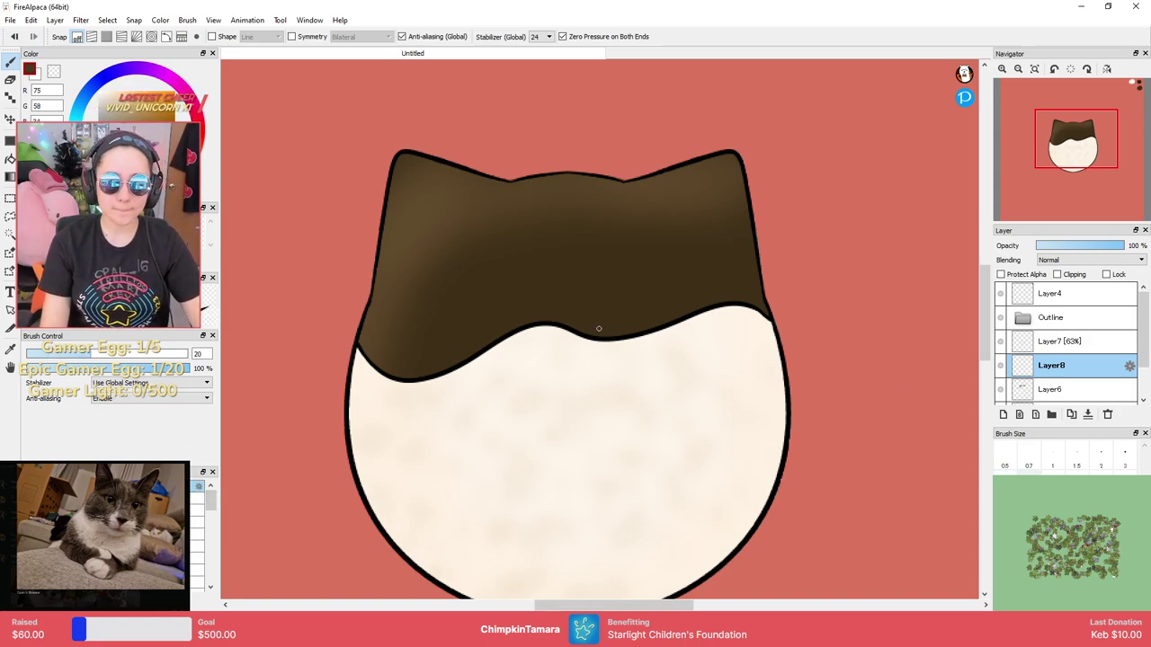
Draw short diagonal hair strokes across the brown fur on Layer8 at brush size 5, and move Layer8 below Layer6.
drag(461, 288, 474, 274)
mouse_move(502, 282)
mouse_down()
mouse_move(530, 311)
mouse_move(566, 266)
mouse_up()
drag(646, 270, 656, 261)
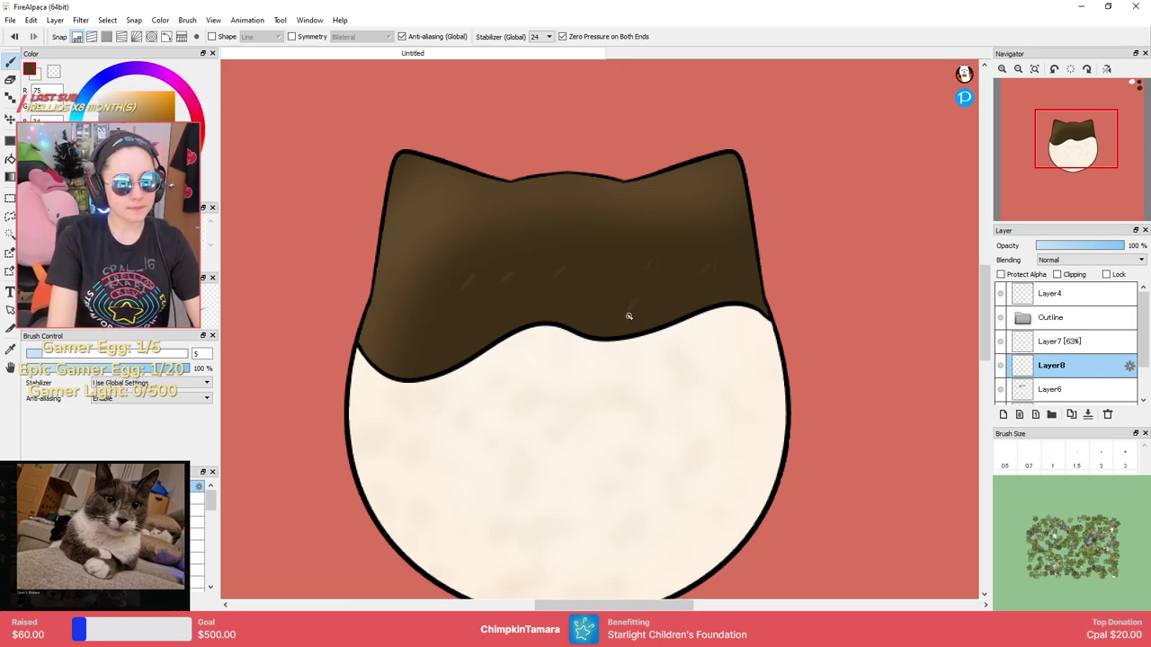
mouse_move(460, 321)
mouse_down()
mouse_move(470, 312)
mouse_move(435, 317)
mouse_up()
drag(415, 223, 435, 208)
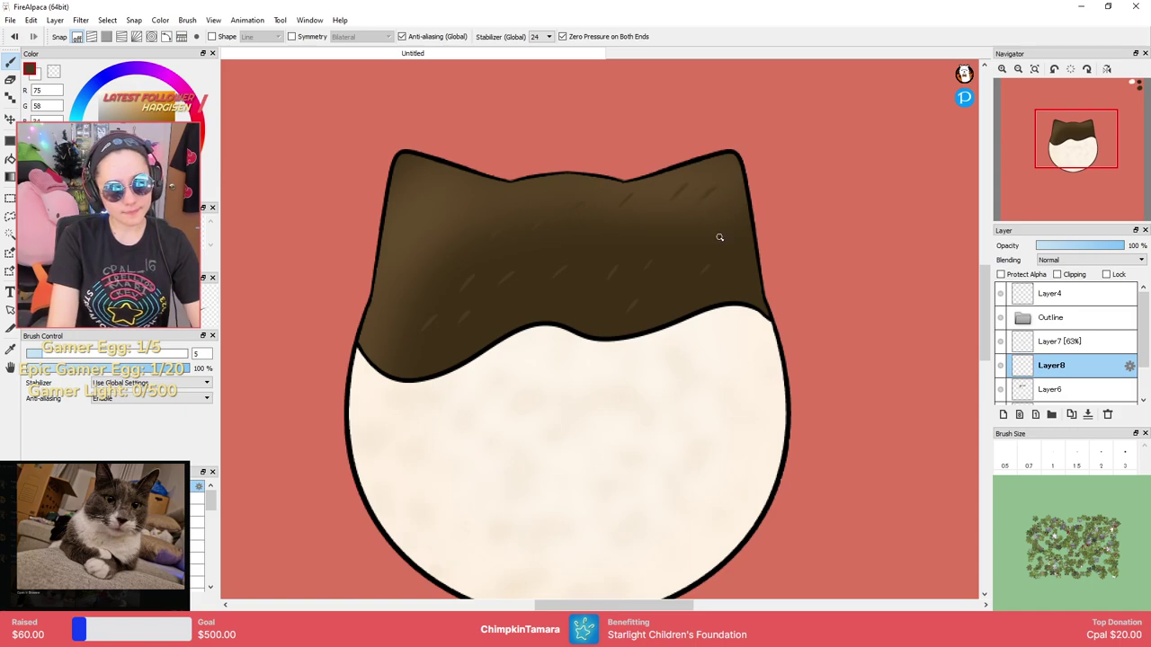
drag(1054, 366, 1057, 396)
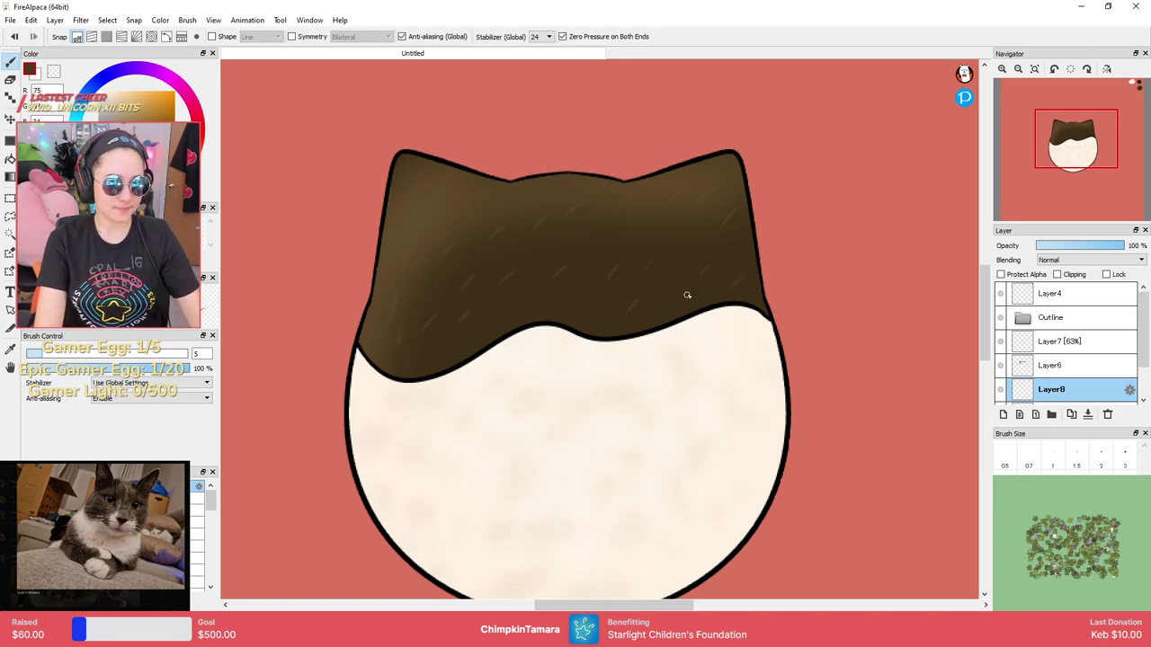
Examine the cat head's fur texture up close and from a distance.
scroll(696, 184, up, 3)
scroll(696, 184, down, 6)
drag(782, 213, 781, 258)
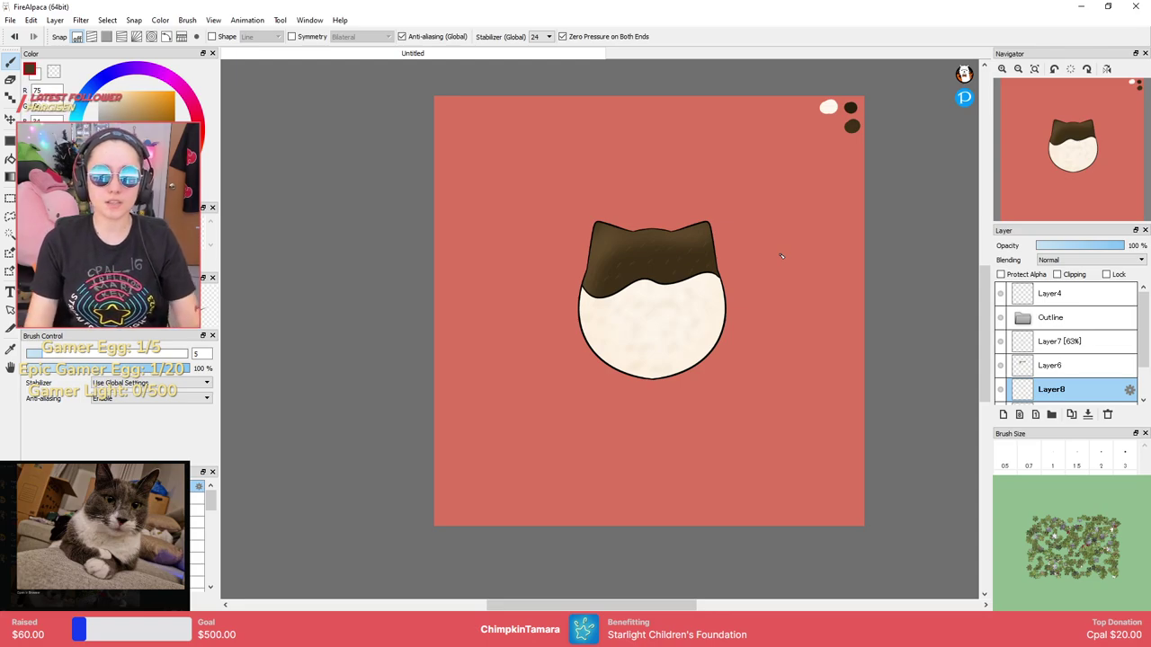
scroll(751, 296, down, 2)
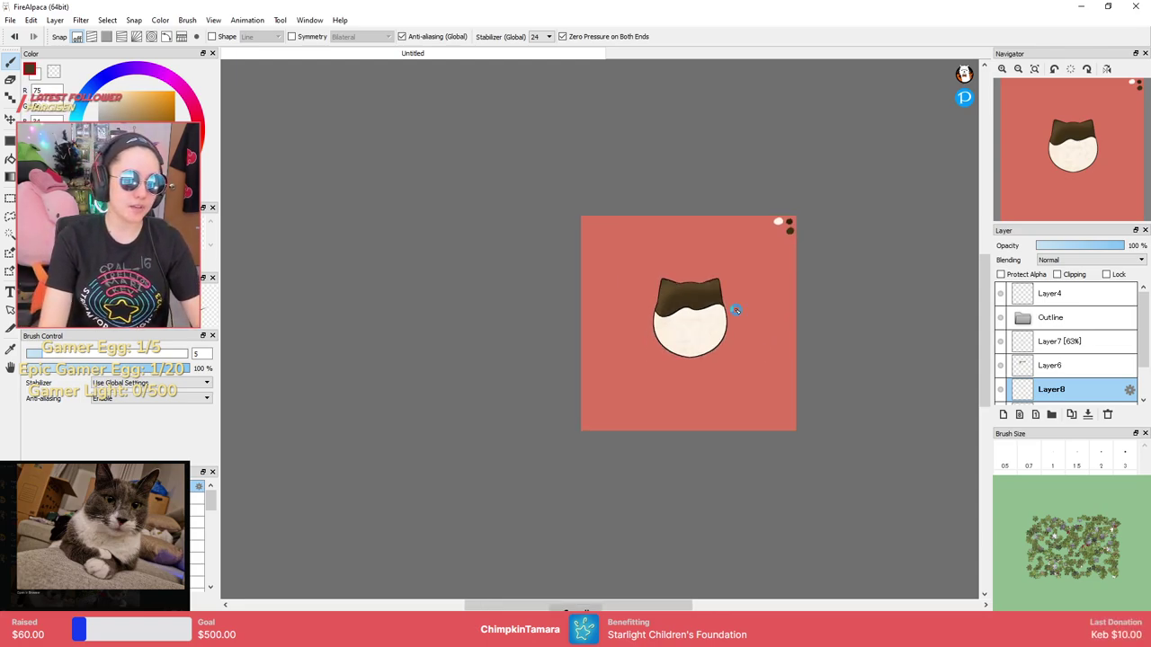
scroll(737, 310, up, 3)
scroll(728, 304, down, 2)
scroll(711, 331, up, 3)
drag(792, 265, 859, 248)
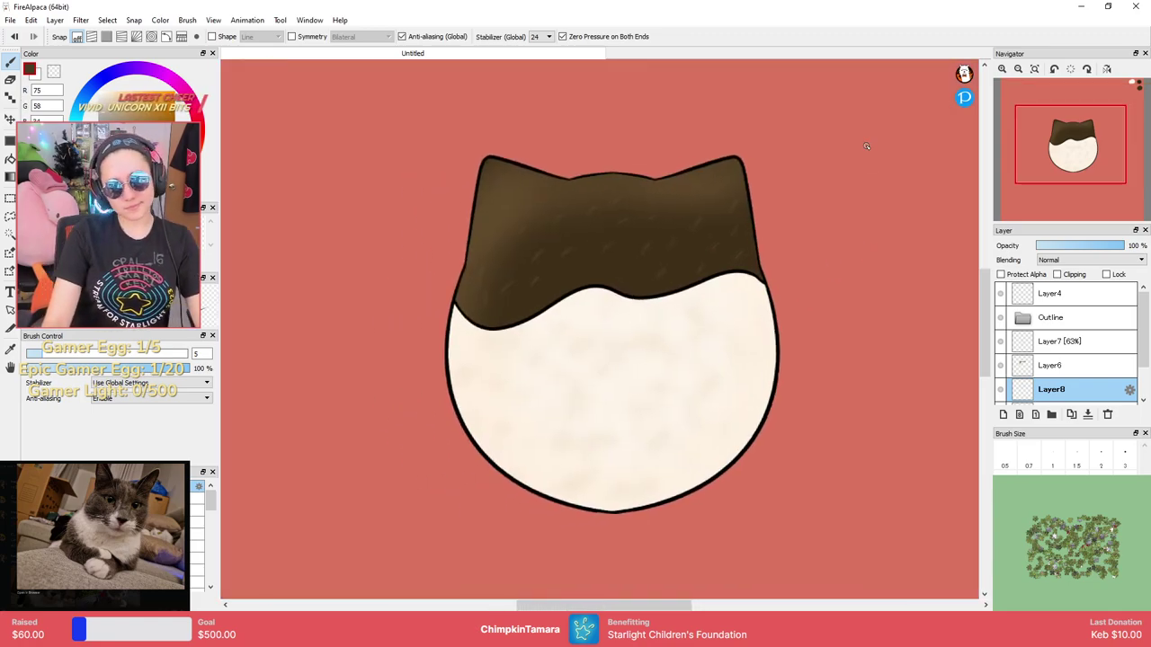
Hide Layer4, which holds the color swatches.
click(1043, 297)
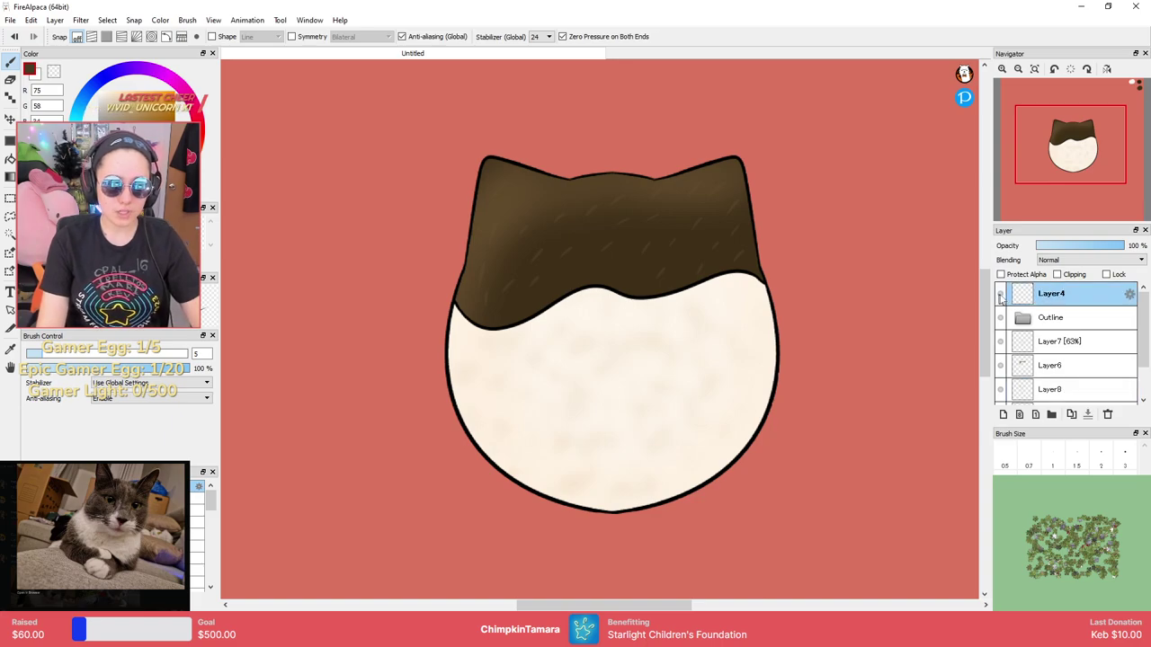
click(1000, 294)
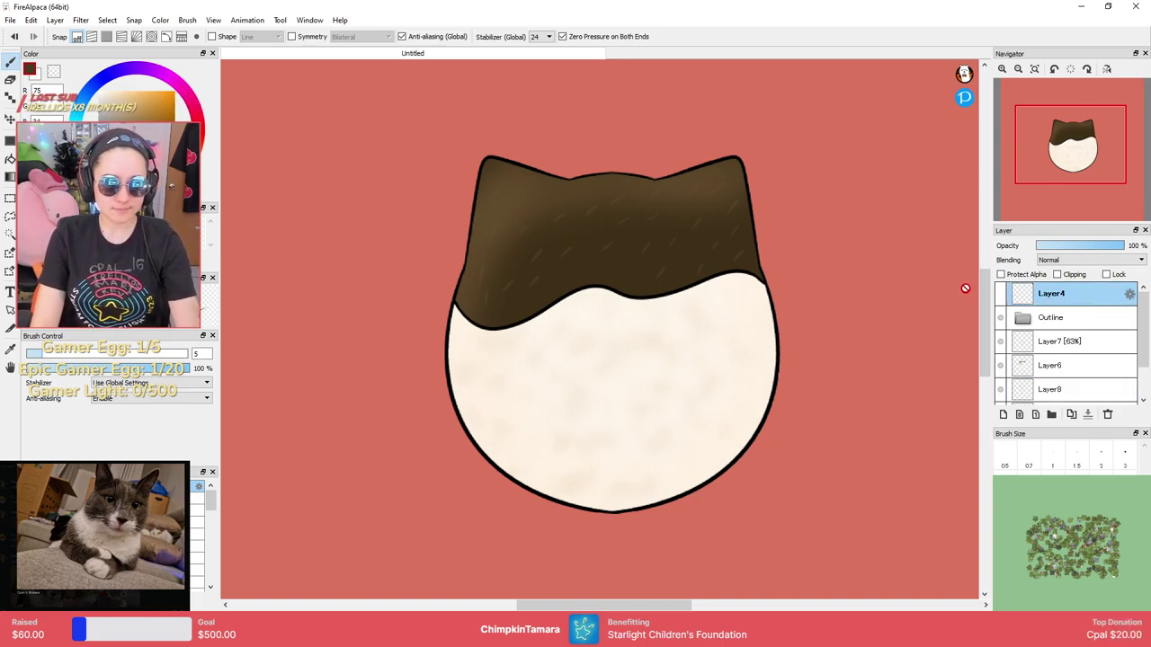
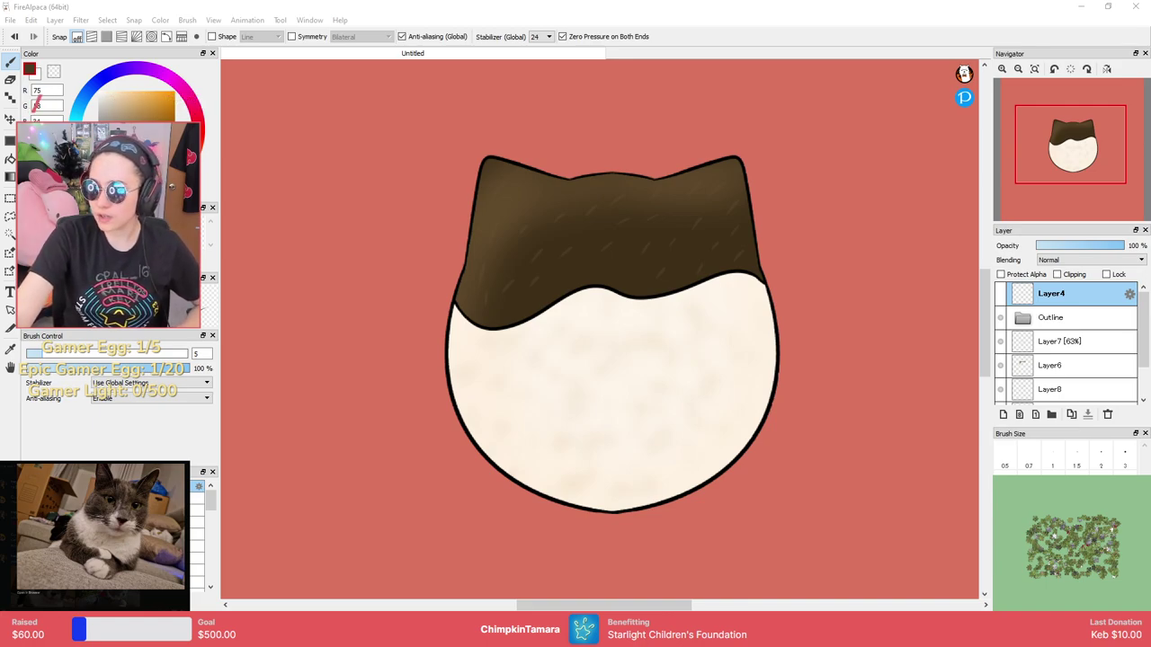
scroll(548, 380, up, 3)
scroll(594, 376, down, 6)
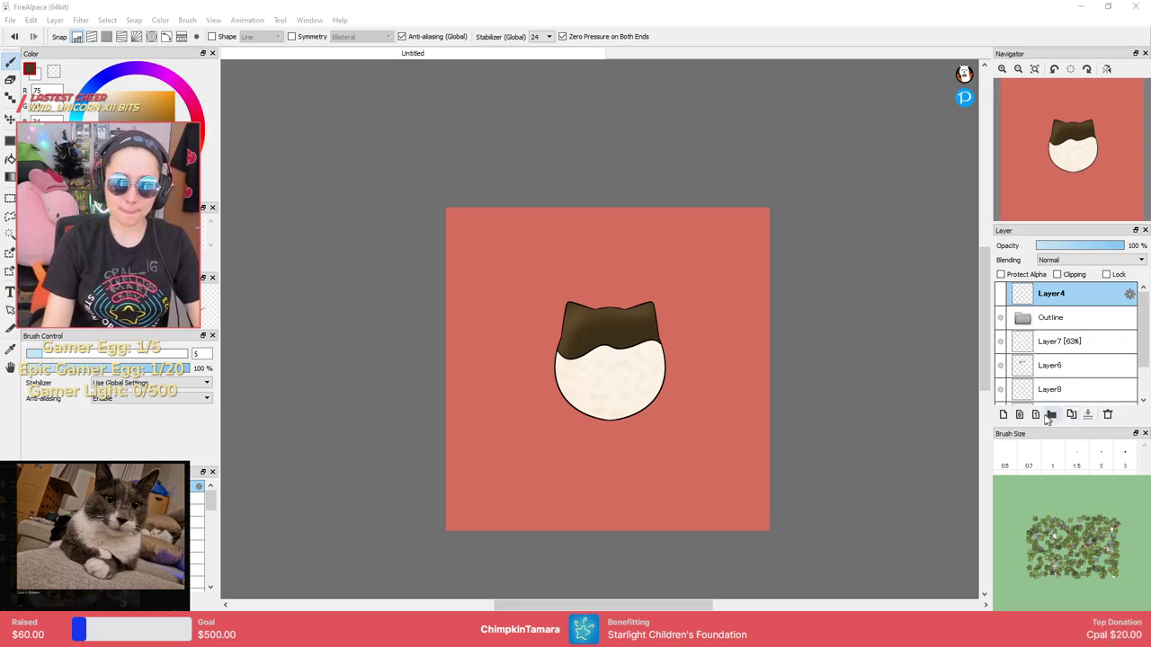
Add a layer folder above Layer4 and name it All.
click(1052, 414)
double_click(1058, 301)
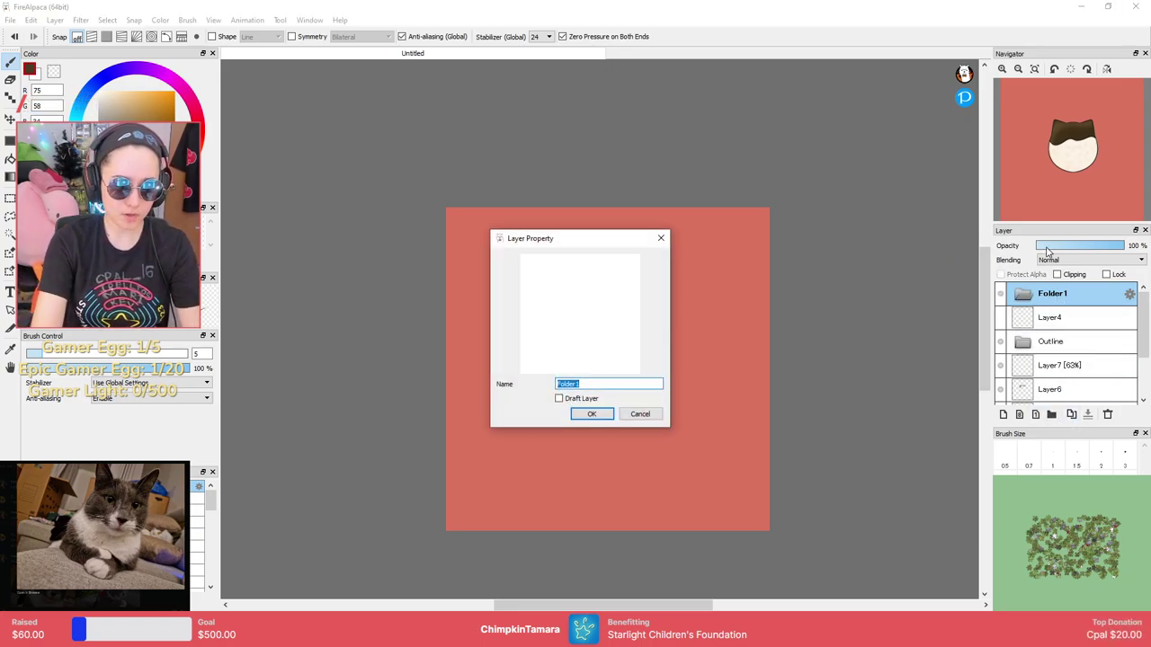
key(Return)
Move the Outline folder and all the fur layers beneath it into the All folder, and collapse that folder.
click(1068, 324)
click(1100, 343)
scroll(1096, 340, down, 1)
scroll(1097, 338, up, 1)
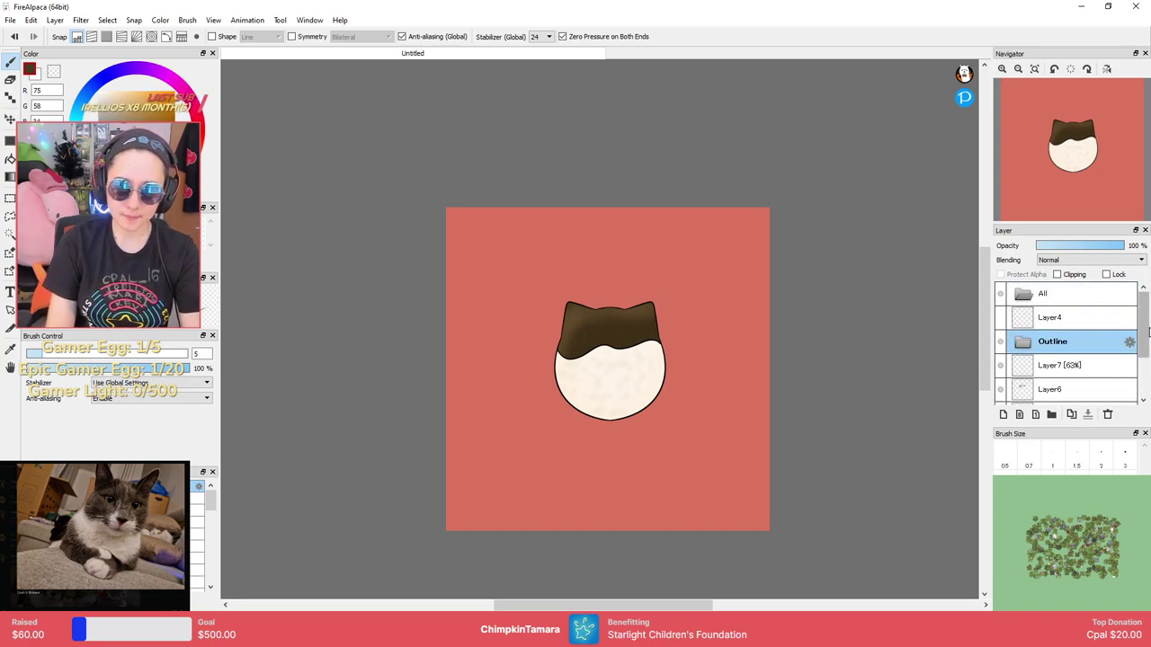
drag(1145, 333, 1123, 401)
shift+click(1083, 385)
drag(1143, 361, 1095, 300)
drag(1061, 342, 1057, 305)
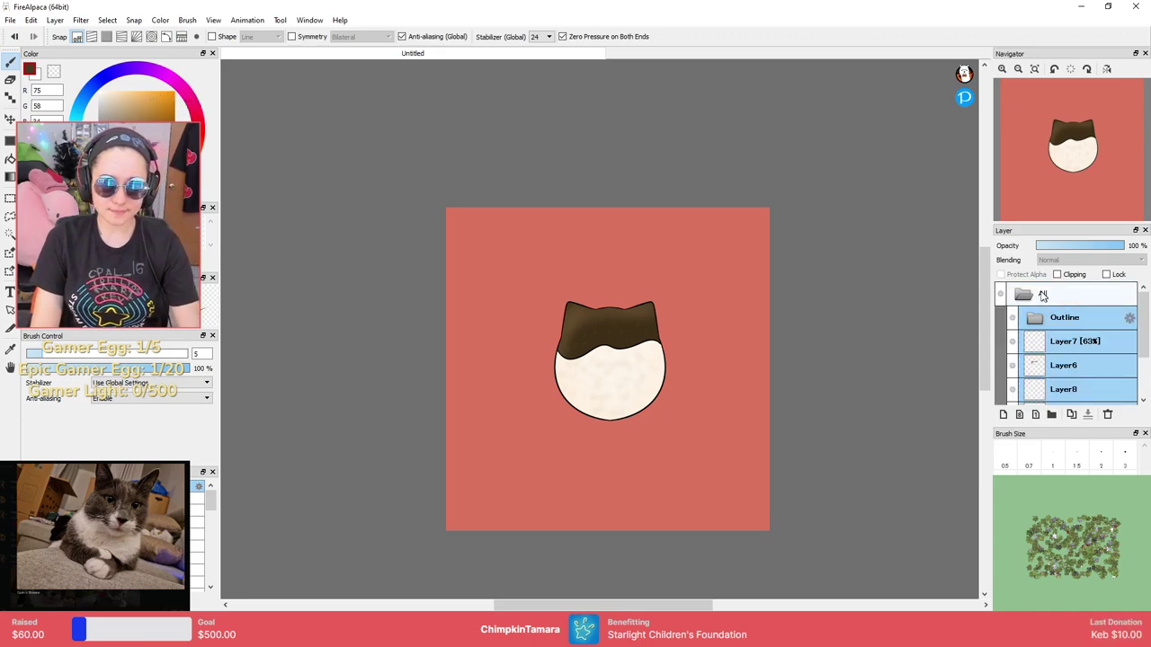
click(1027, 298)
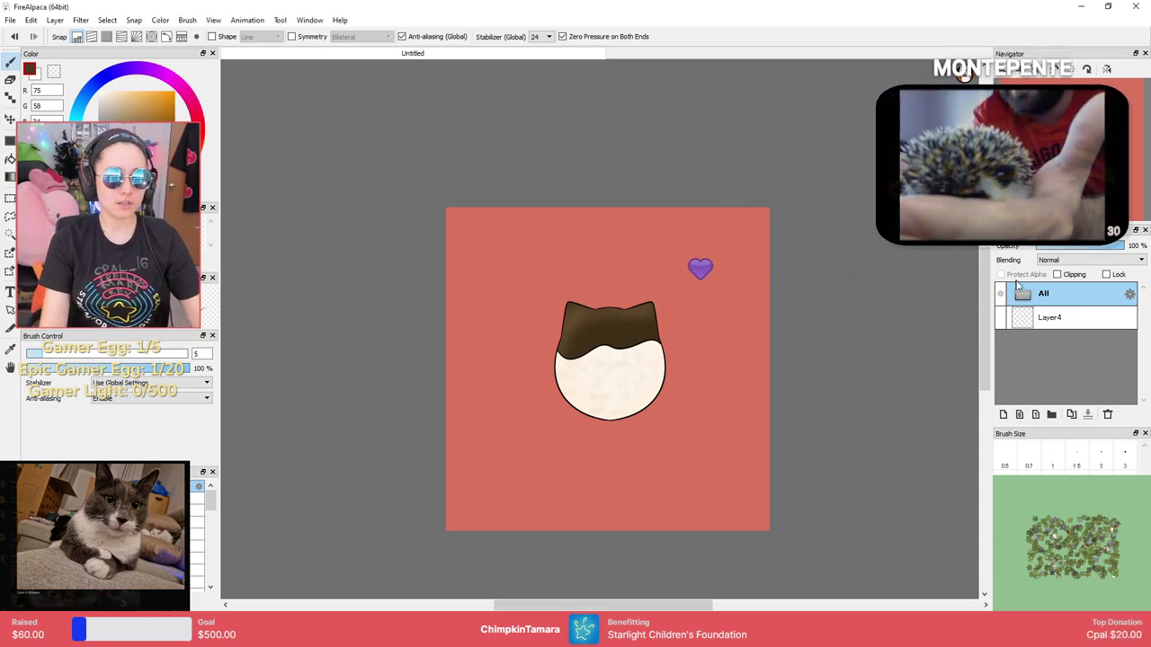
click(1056, 294)
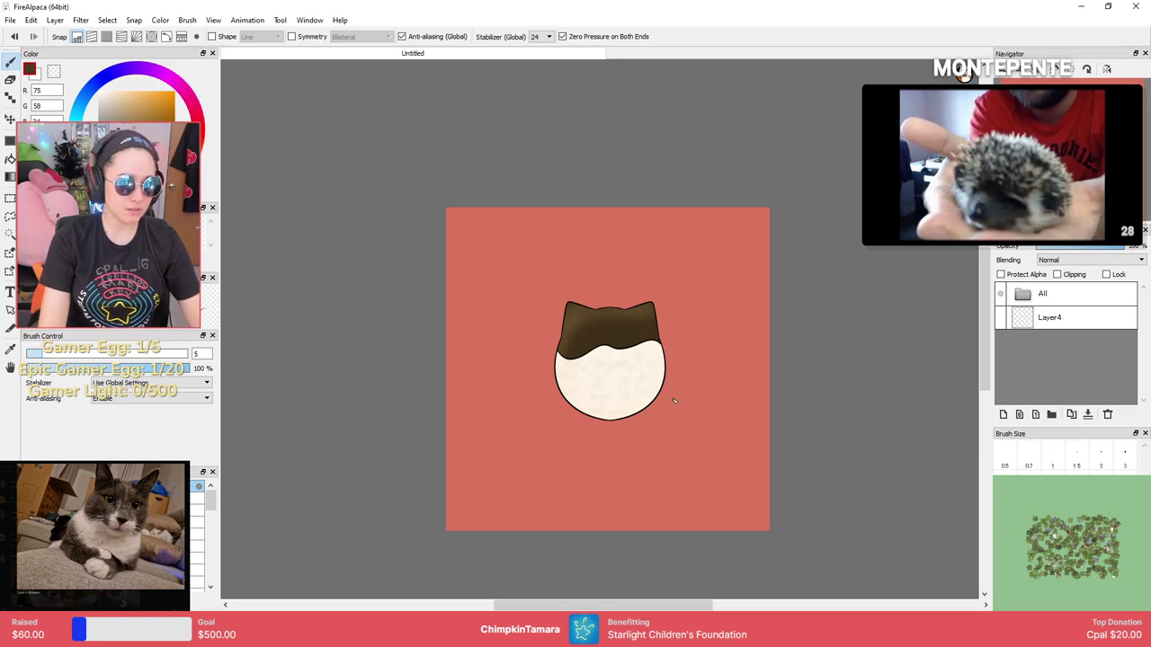
key(ctrl+t)
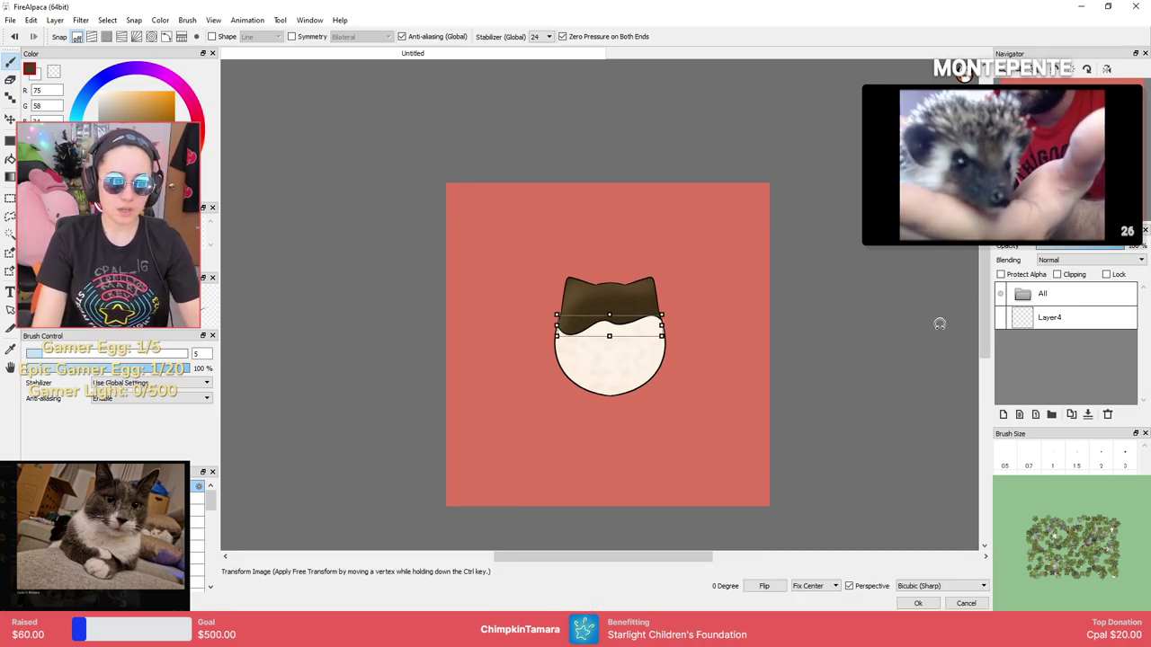
click(1012, 300)
Transform the All folder, enlarging the cat head to fill nearly the whole canvas and keeping it centered.
click(1055, 295)
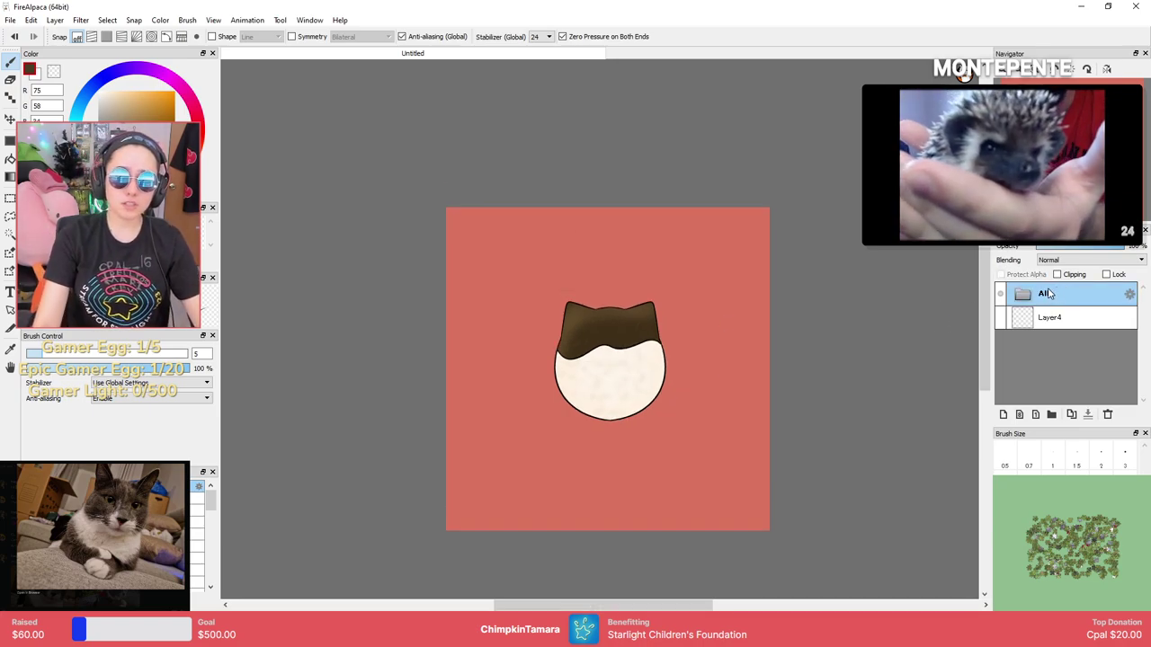
key(ctrl+t)
mouse_move(669, 279)
mouse_down()
mouse_move(727, 218)
mouse_move(737, 189)
mouse_move(729, 194)
mouse_up()
drag(657, 303, 638, 299)
drag(711, 463, 769, 508)
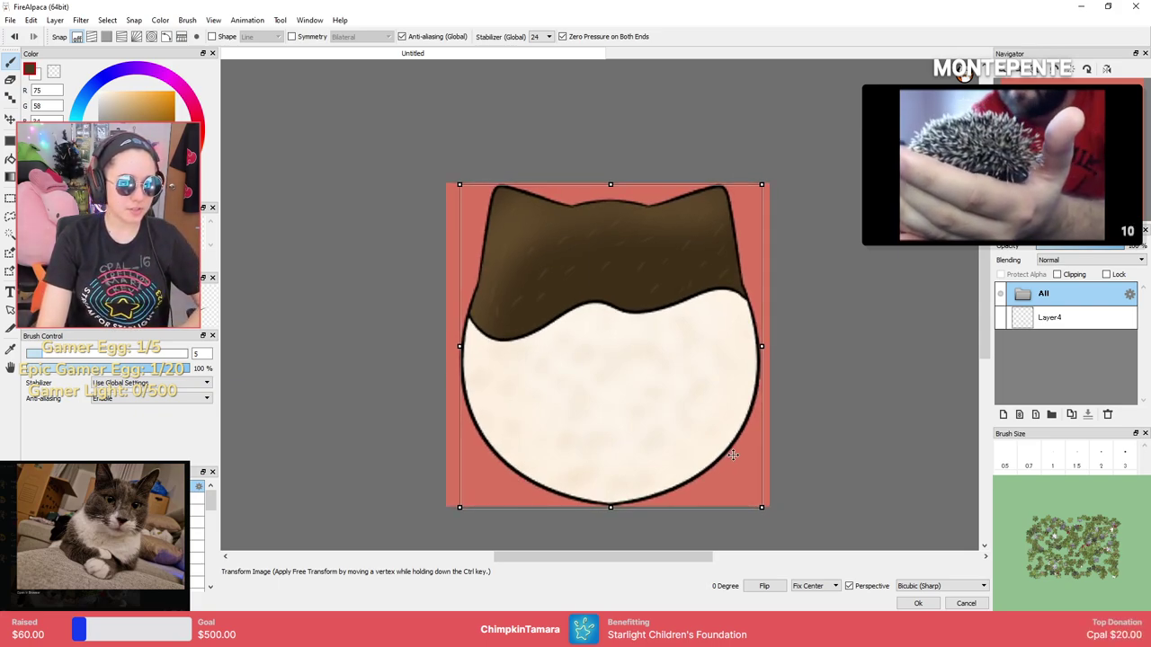
key(Return)
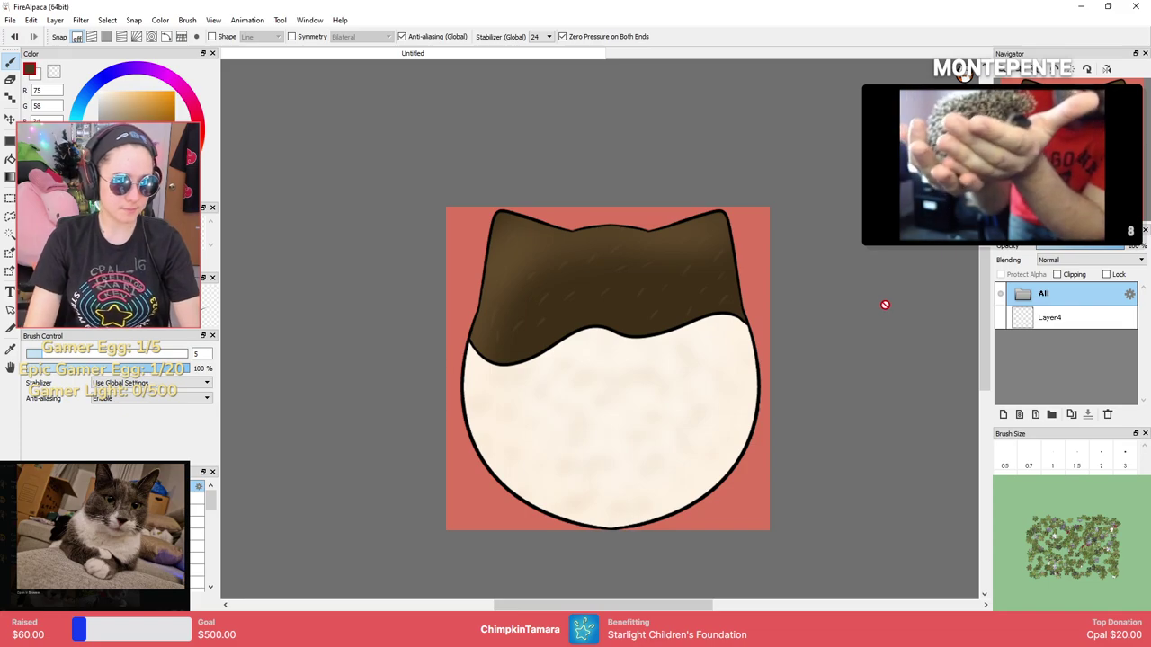
Undo the last enlargement of the All folder and transform it again so the cat head fills nearly the whole canvas.
key(ctrl+t)
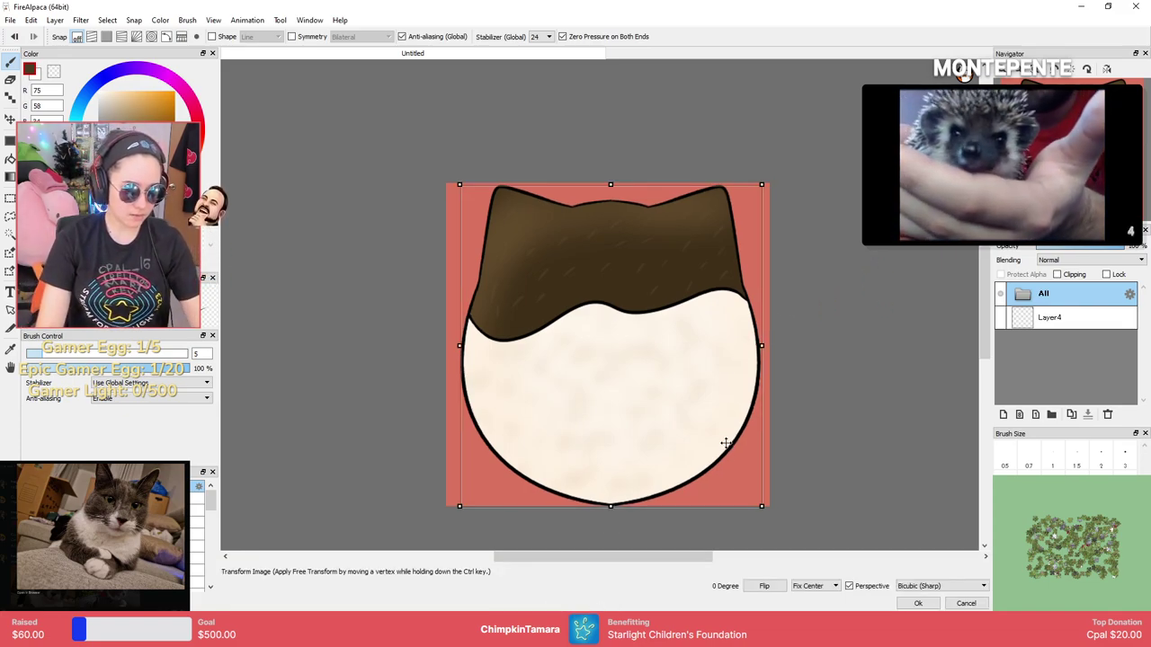
key(Return)
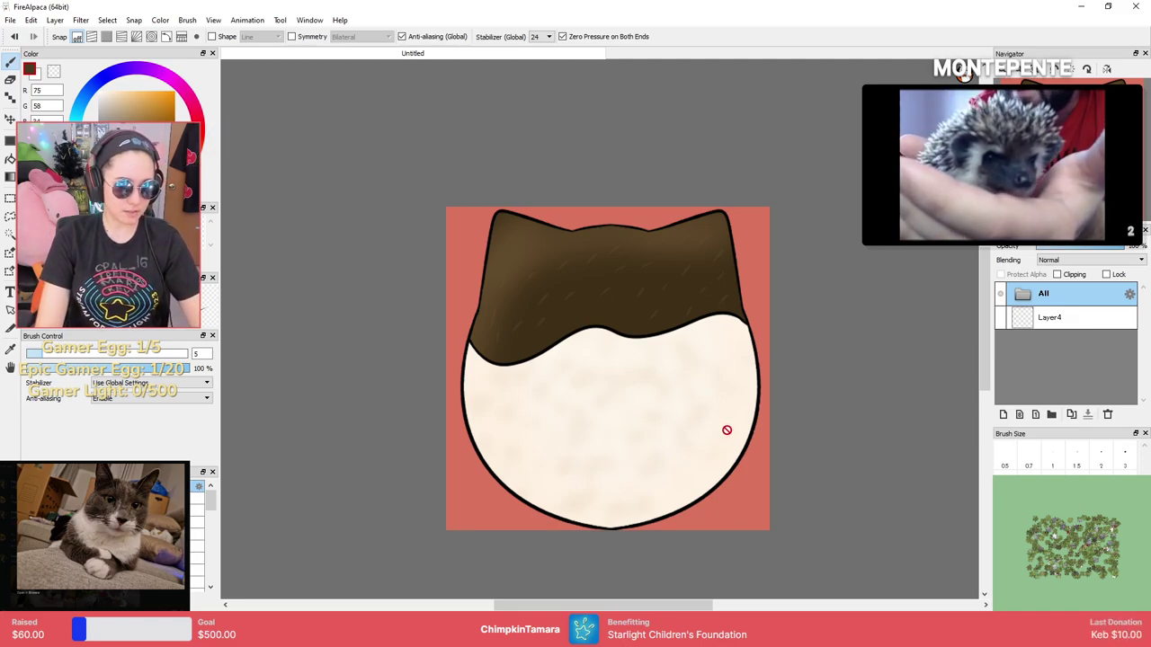
key(ctrl+z)
key(ctrl+t)
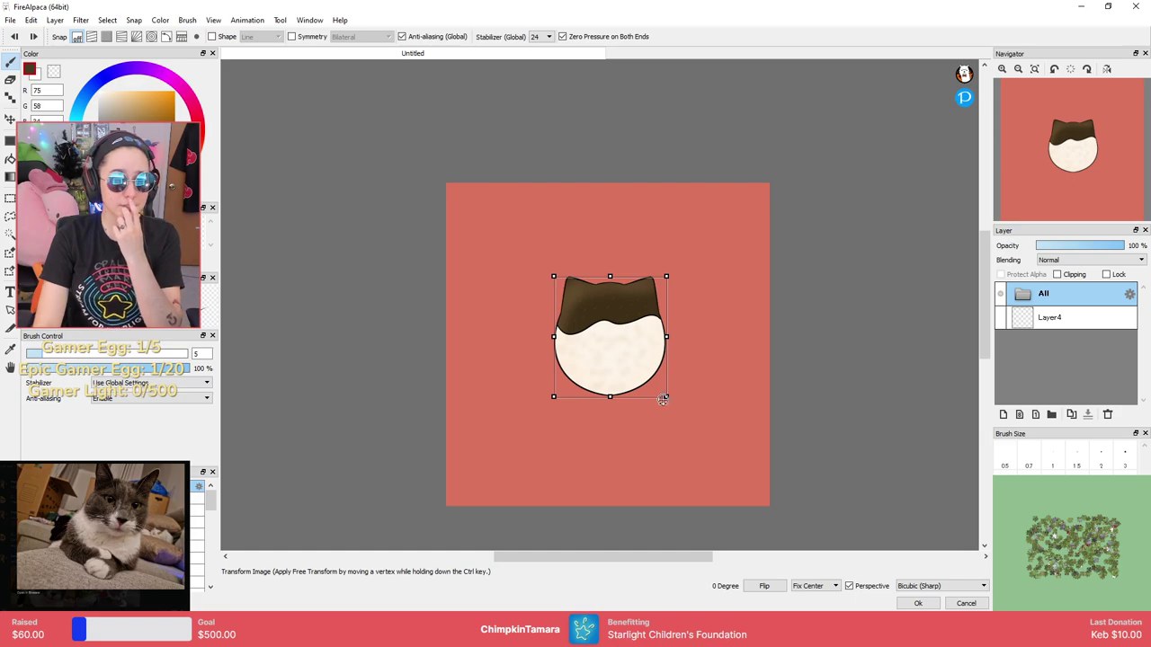
mouse_move(665, 399)
mouse_down()
mouse_move(752, 465)
mouse_move(762, 506)
mouse_up()
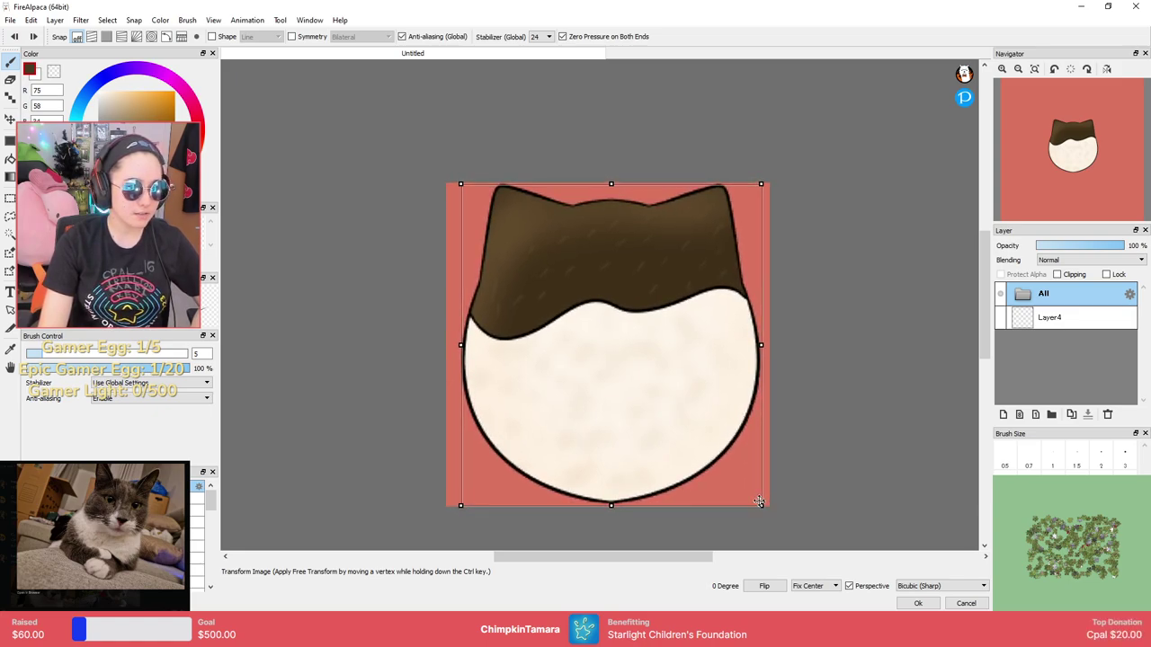
key(Return)
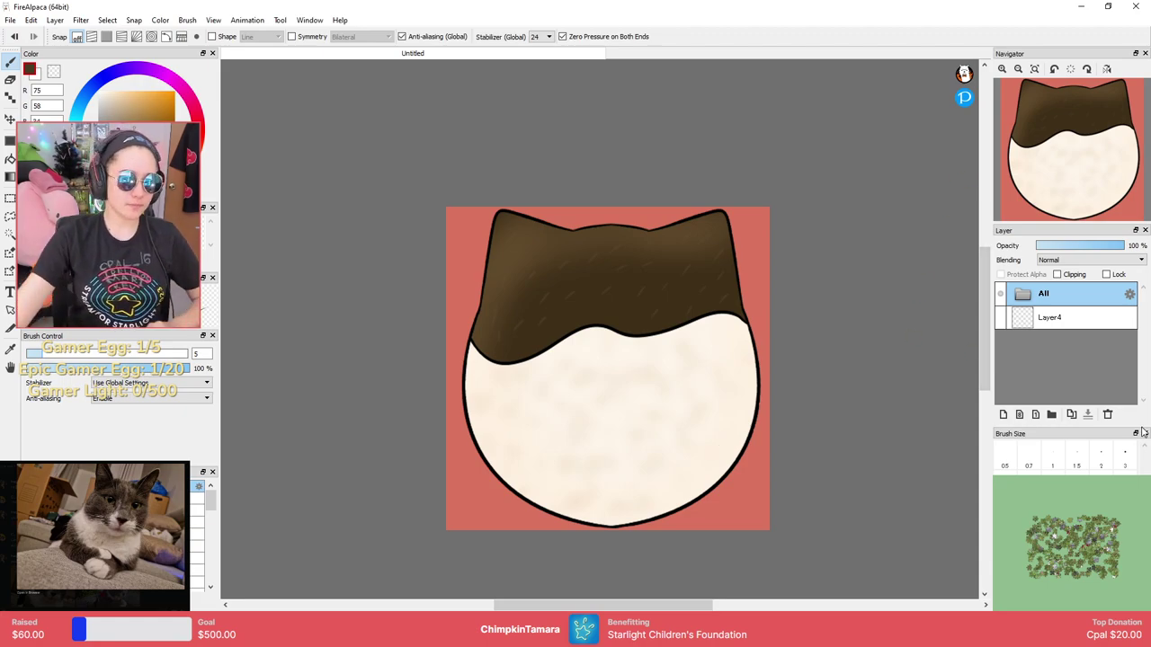
Make the canvas background transparent.
click(214, 20)
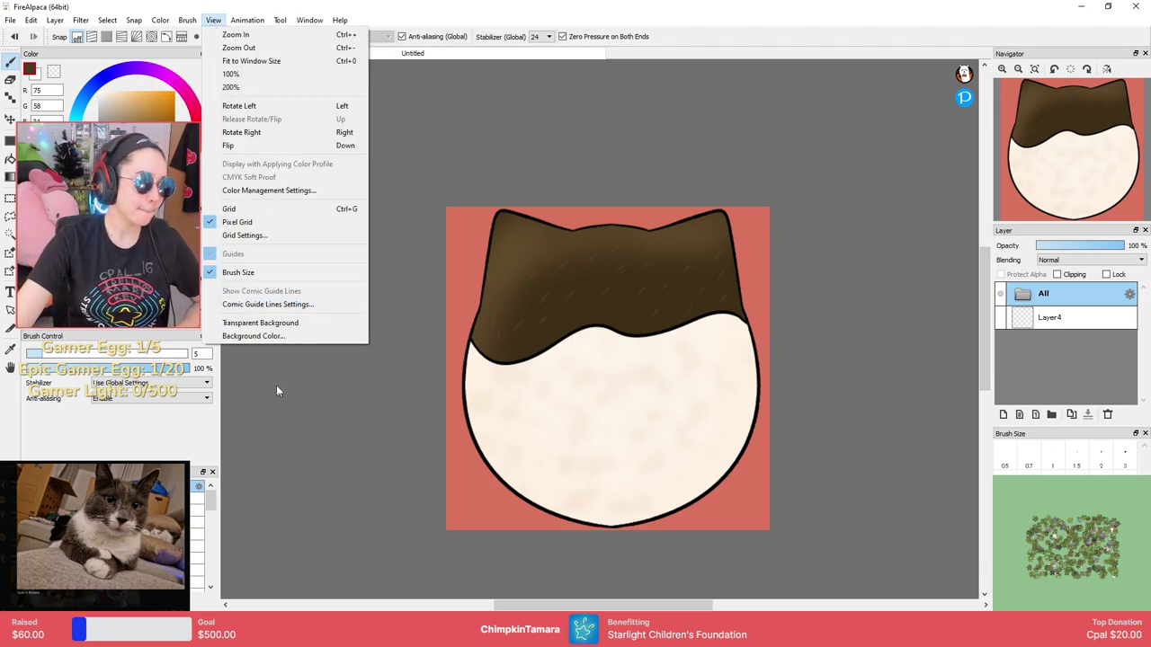
click(296, 322)
click(10, 20)
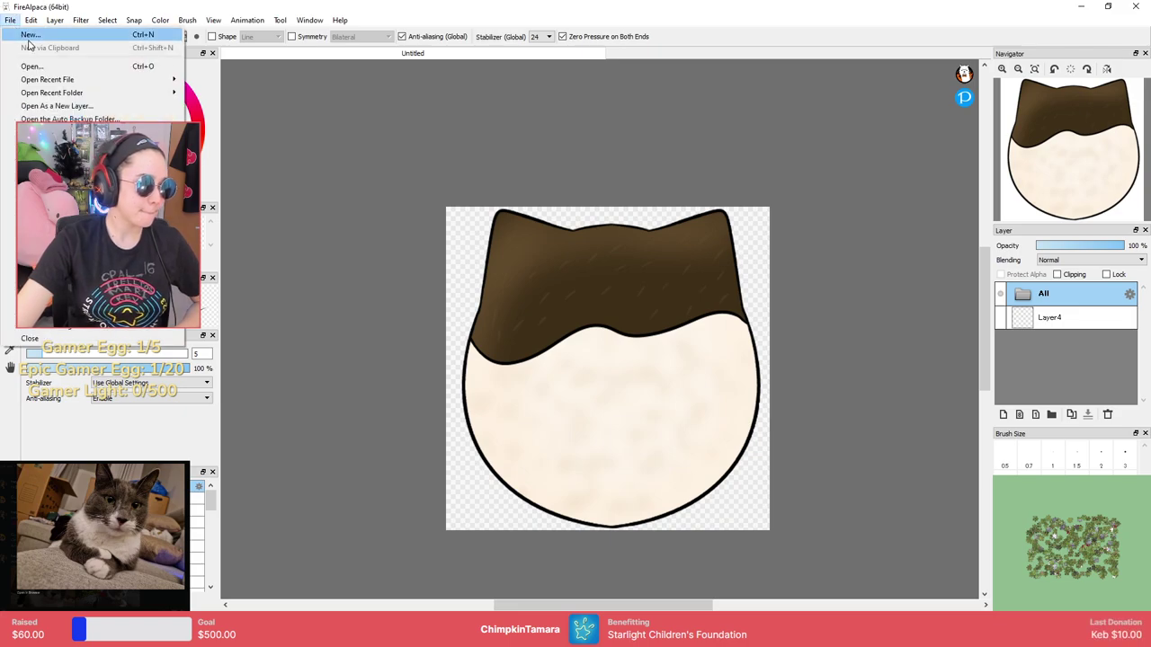
mouse_move(280, 20)
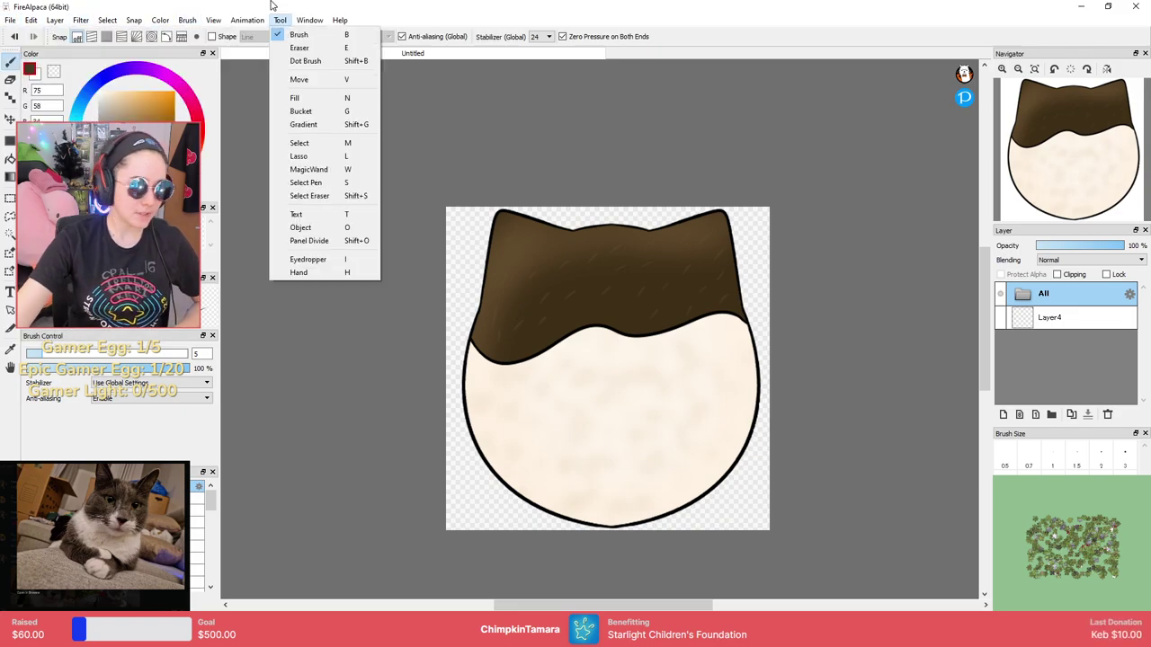
click(465, 207)
click(9, 232)
click(464, 236)
click(9, 216)
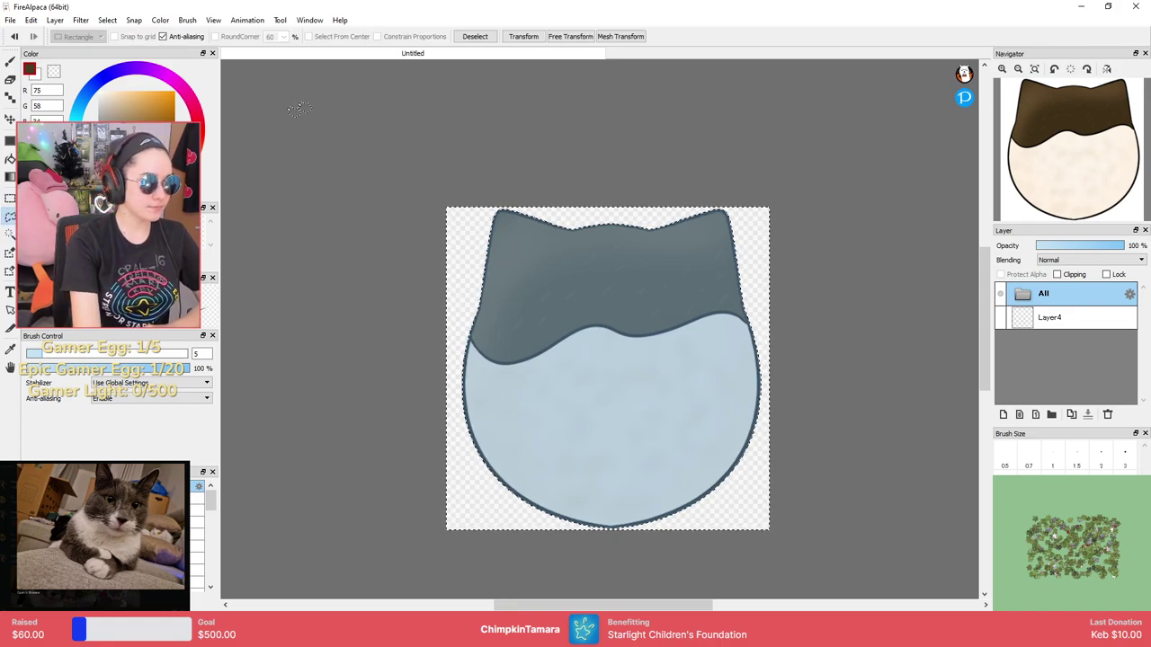
key(ctrl+d)
Start exporting the cat head as a PNG image and accept the export options.
click(9, 20)
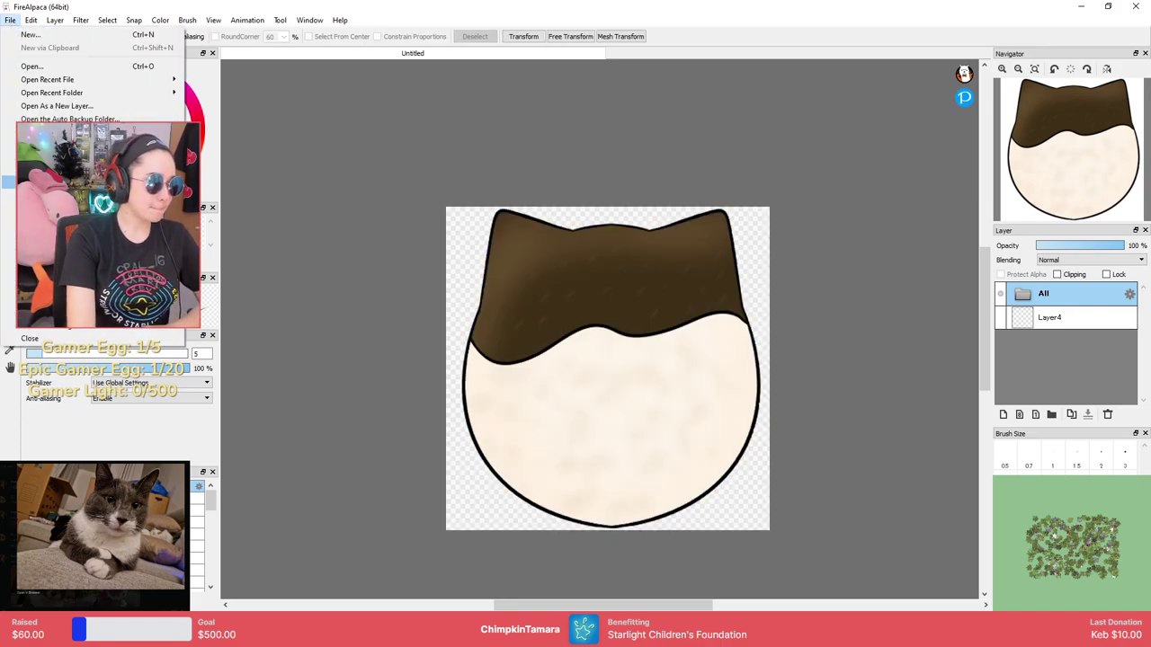
click(36, 180)
click(602, 299)
click(616, 321)
click(578, 375)
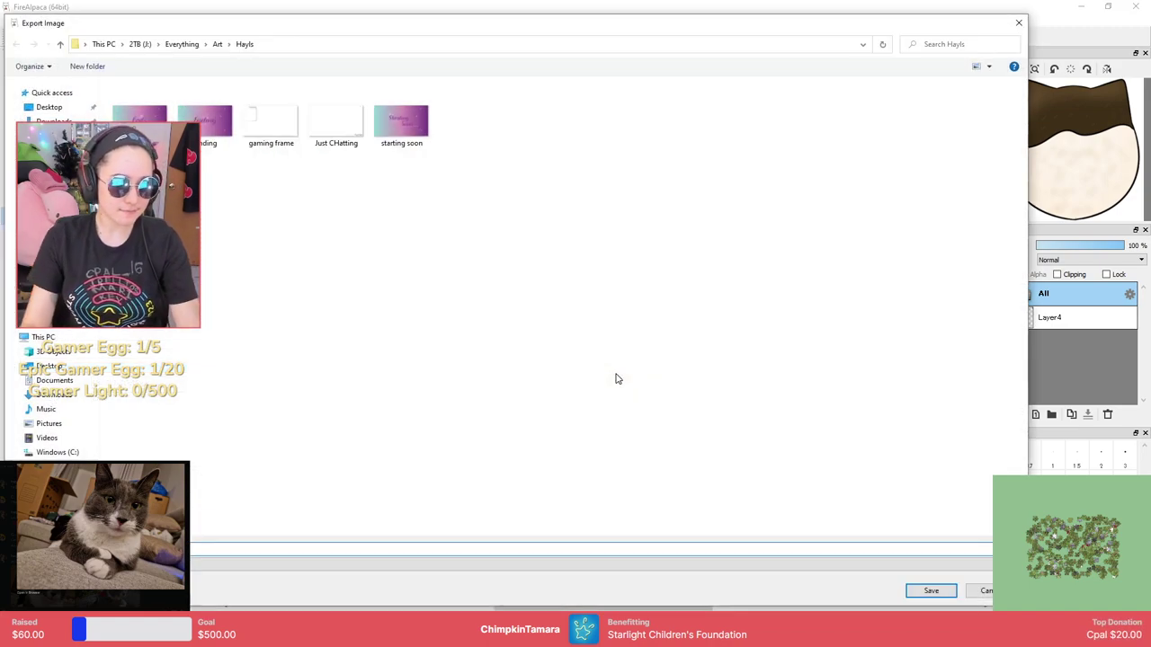
Create a folder named Hagri inside the Art folder and save the exported image there as 1 month Badge.png.
click(220, 44)
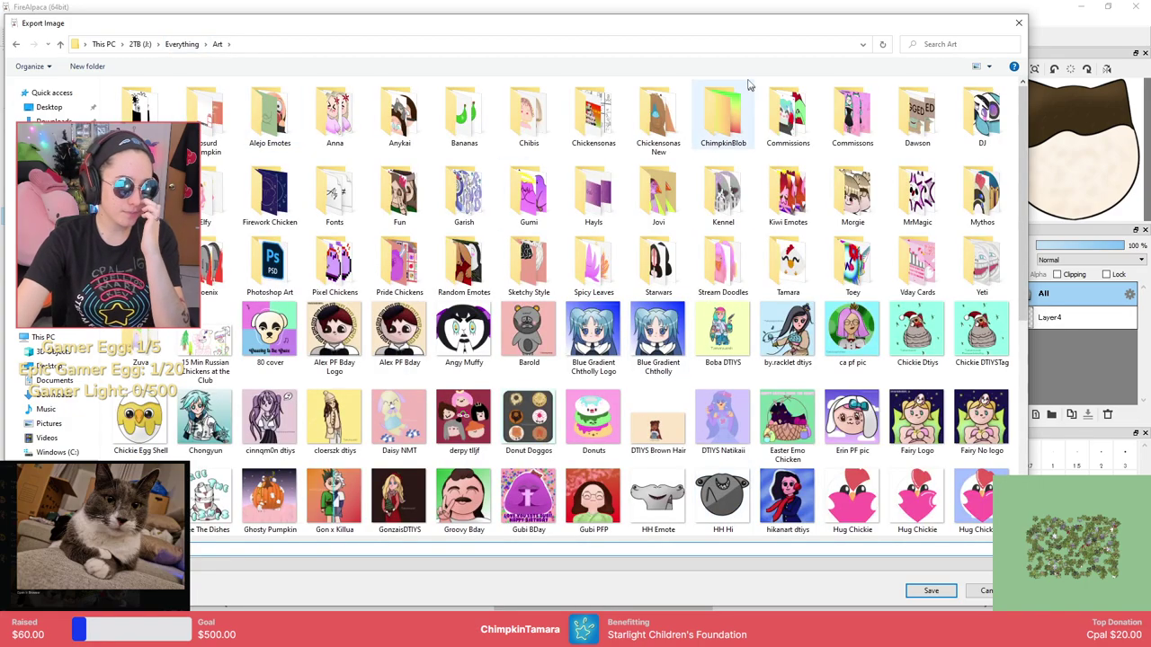
right_click(686, 83)
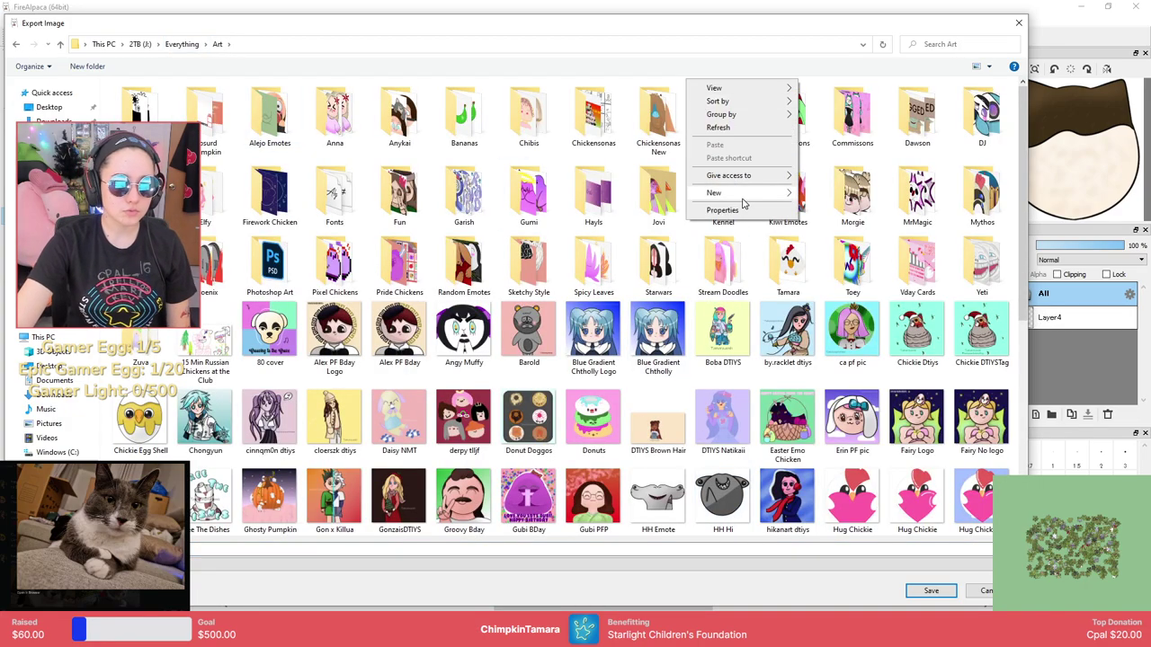
mouse_move(745, 194)
click(846, 193)
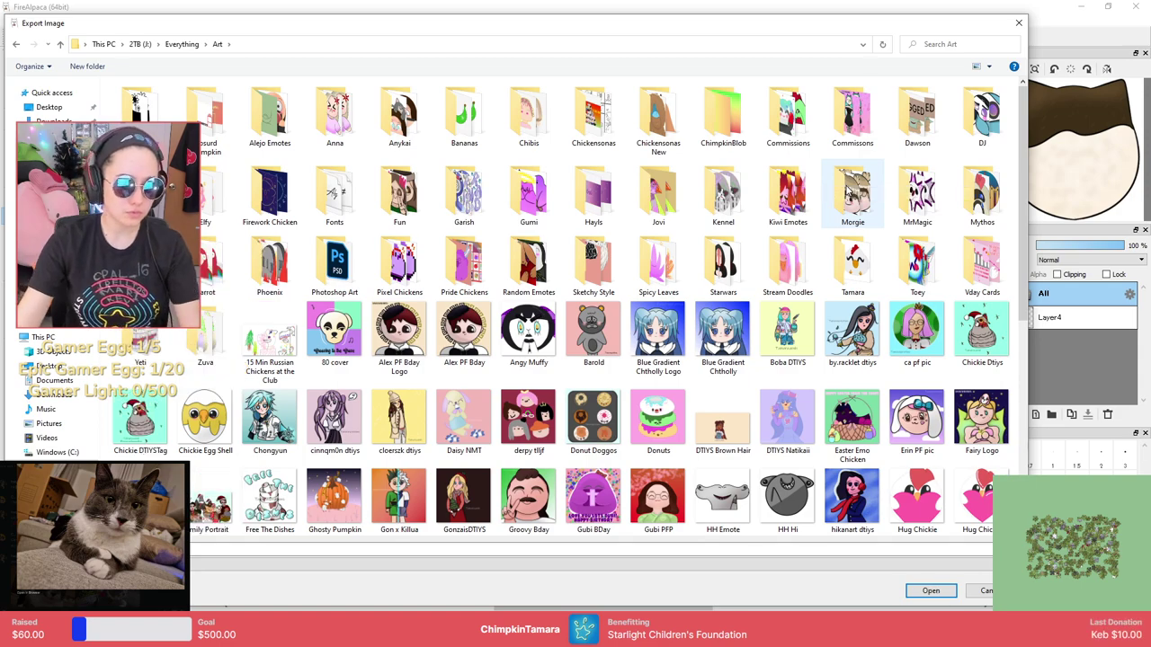
text(Hagri)
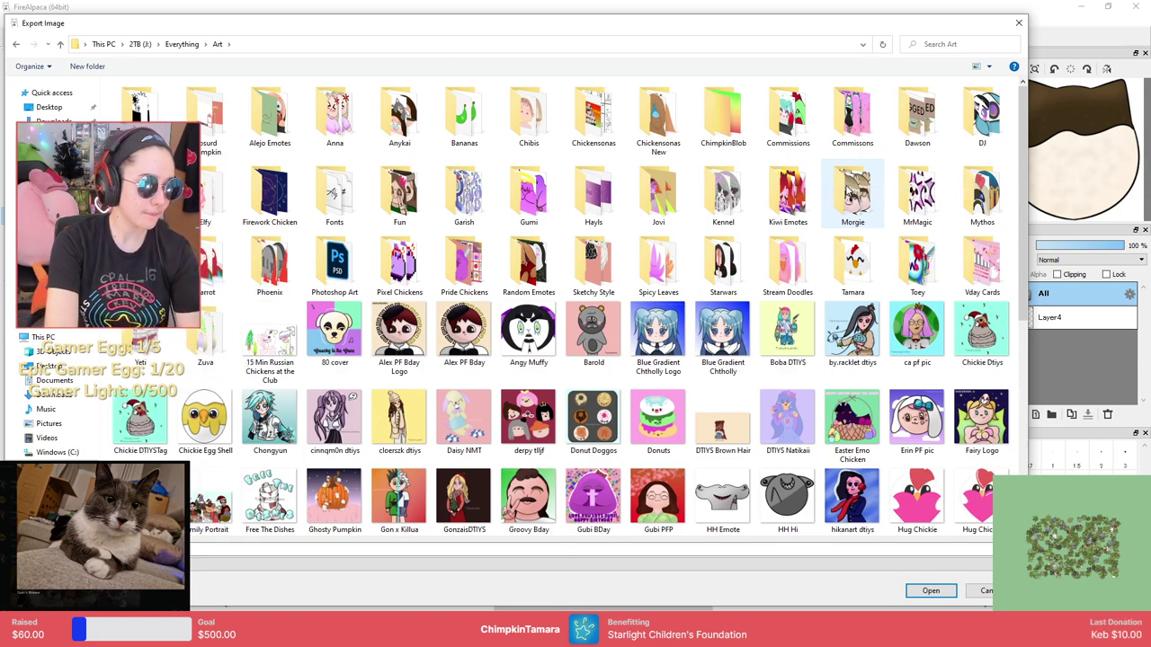
key(Return)
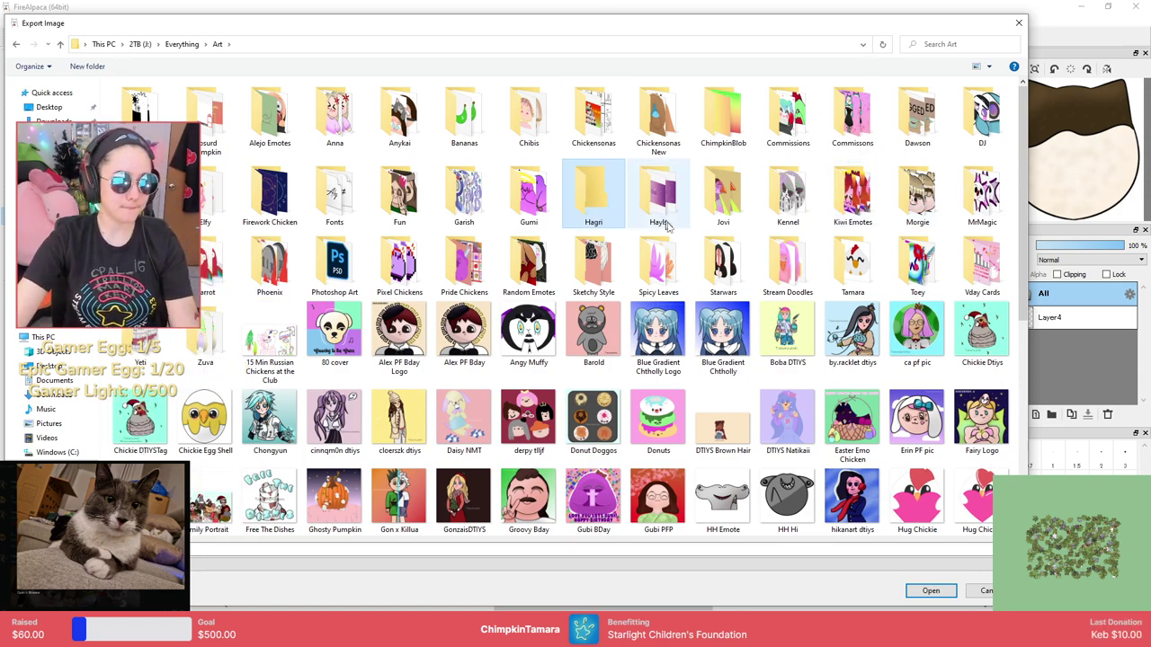
double_click(590, 210)
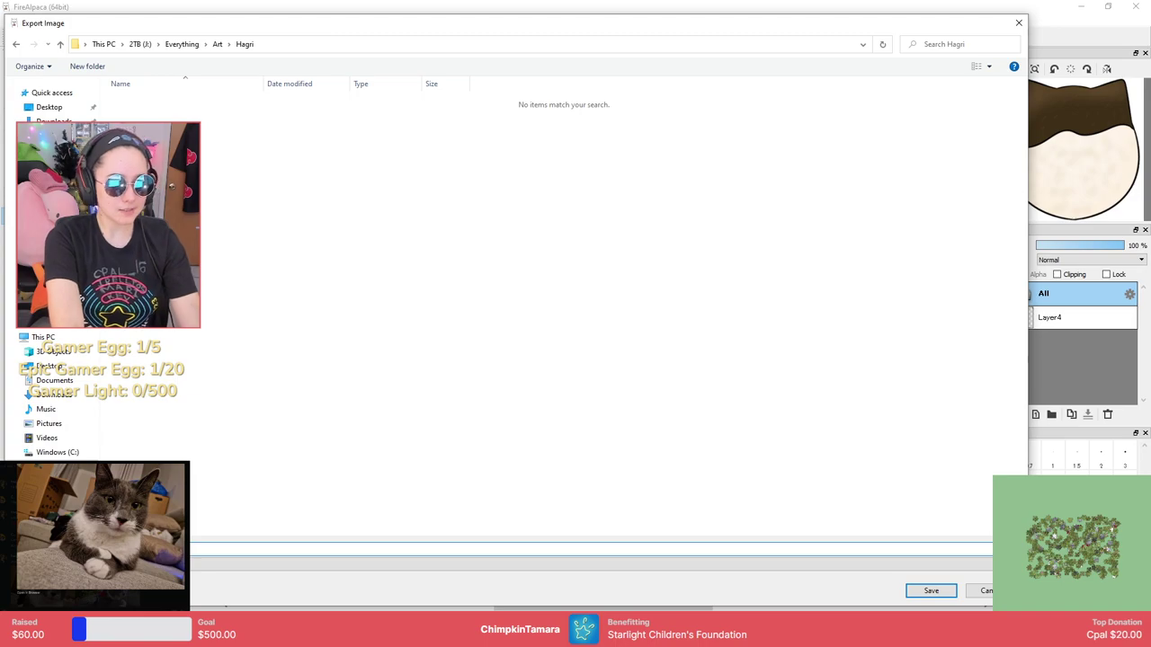
key(Return)
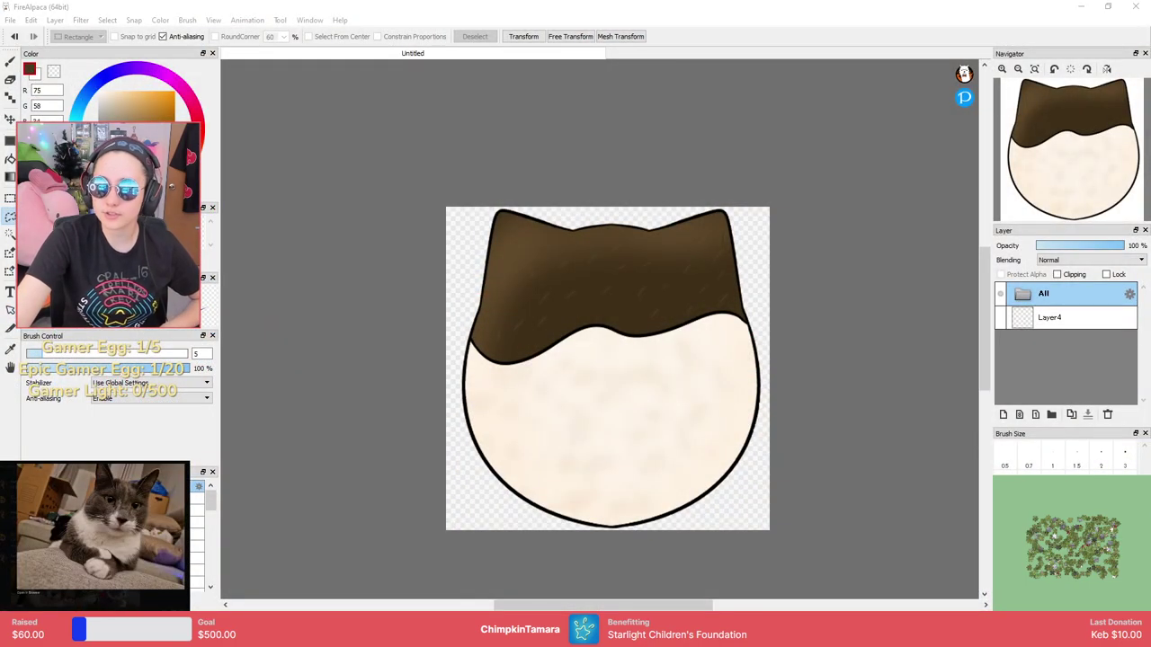
Switch to the Levi506 emote tester in the browser, upload 1 month Badge.png as a custom emote and preview it.
drag(1150, 162, 869, 45)
click(947, 41)
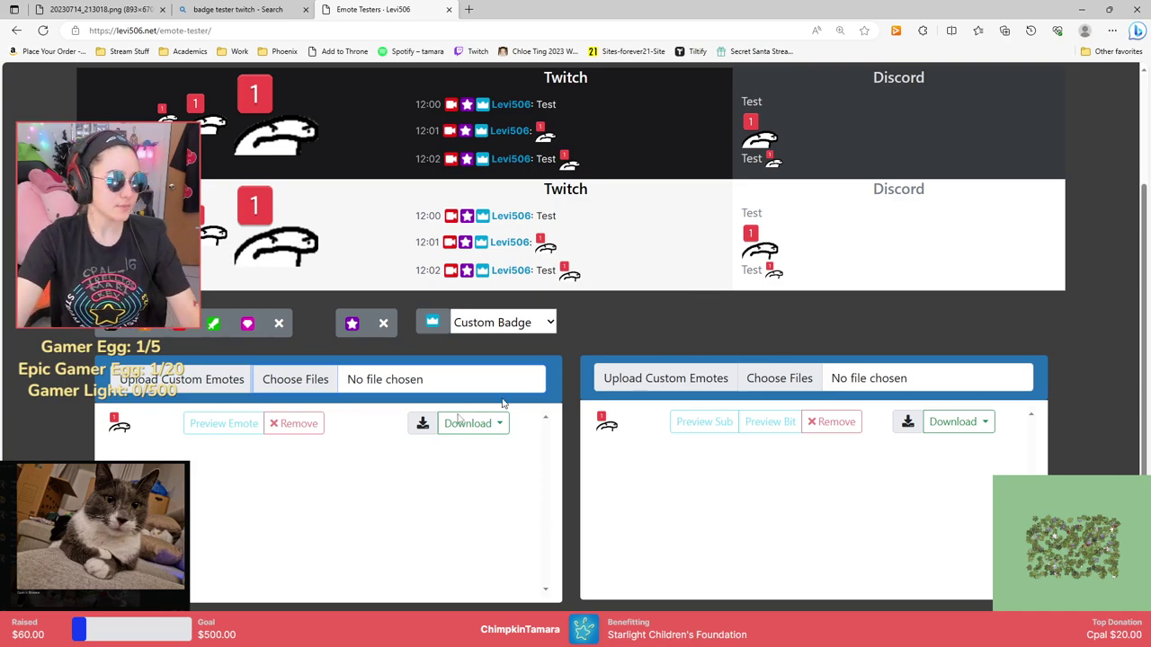
click(289, 378)
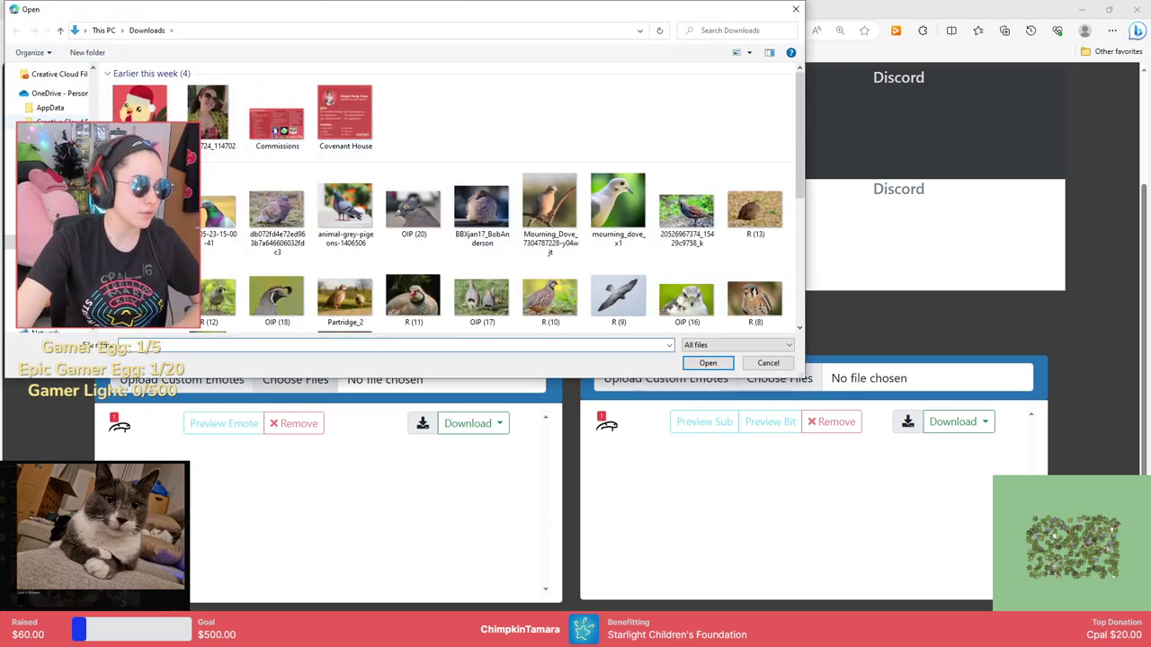
click(52, 78)
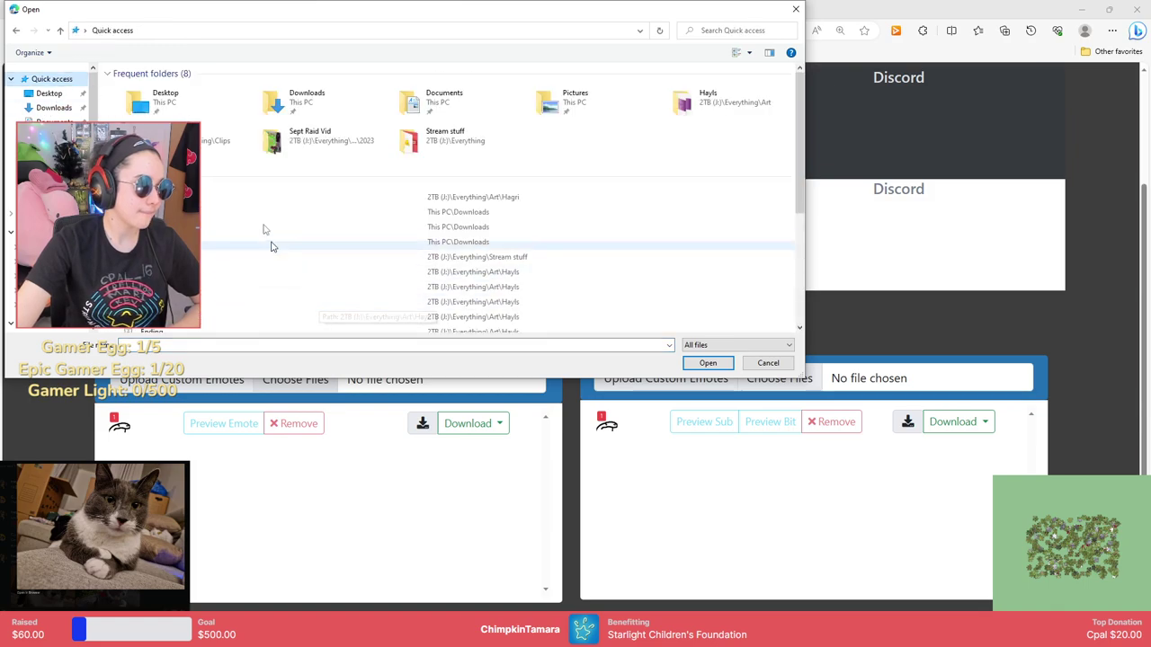
click(211, 197)
click(708, 364)
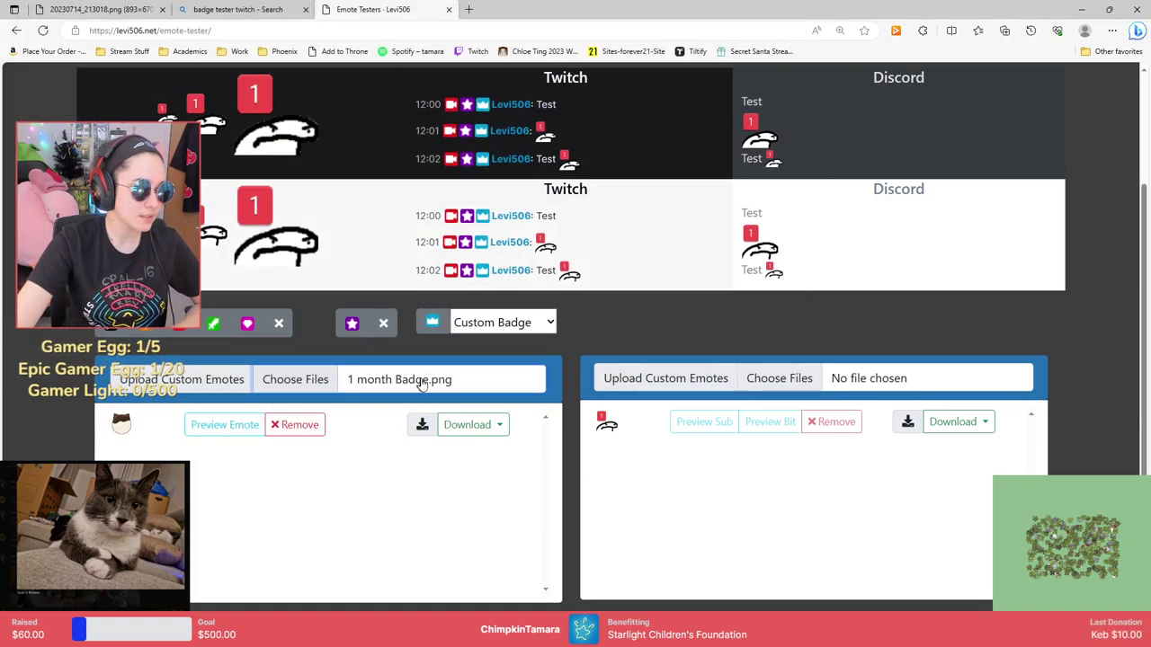
click(199, 429)
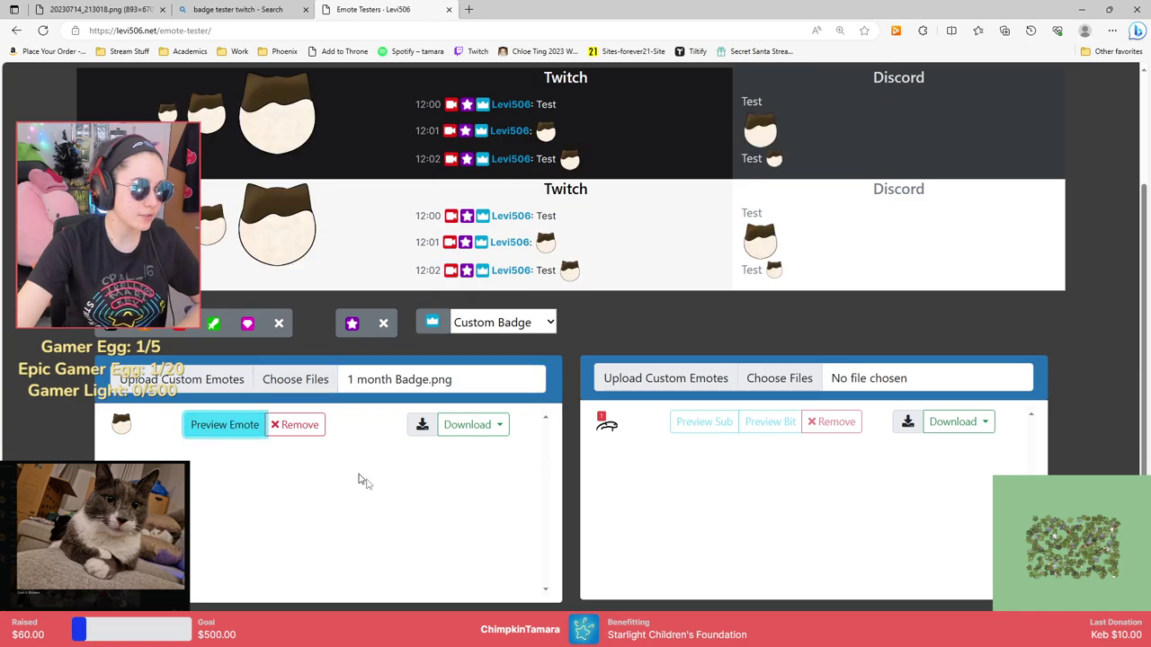
Examine the emote's Twitch and Discord previews and the badge choices, keeping Custom Badge selected.
click(544, 323)
scroll(499, 90, down, 1)
scroll(499, 90, up, 1)
click(493, 25)
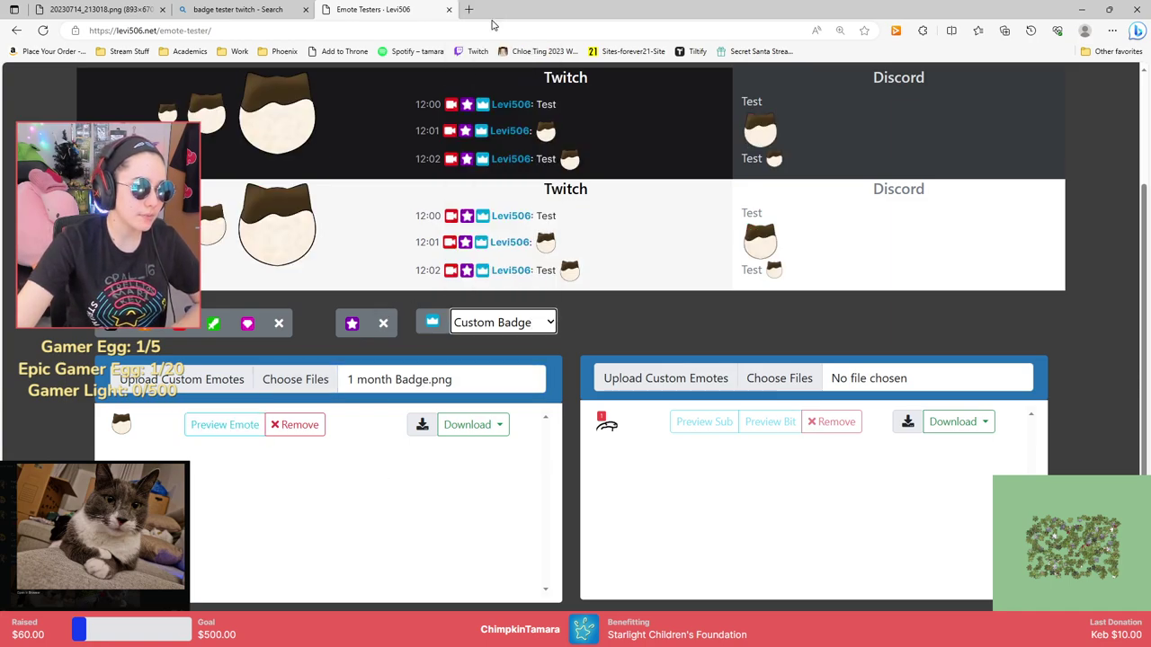
scroll(451, 431, up, 1)
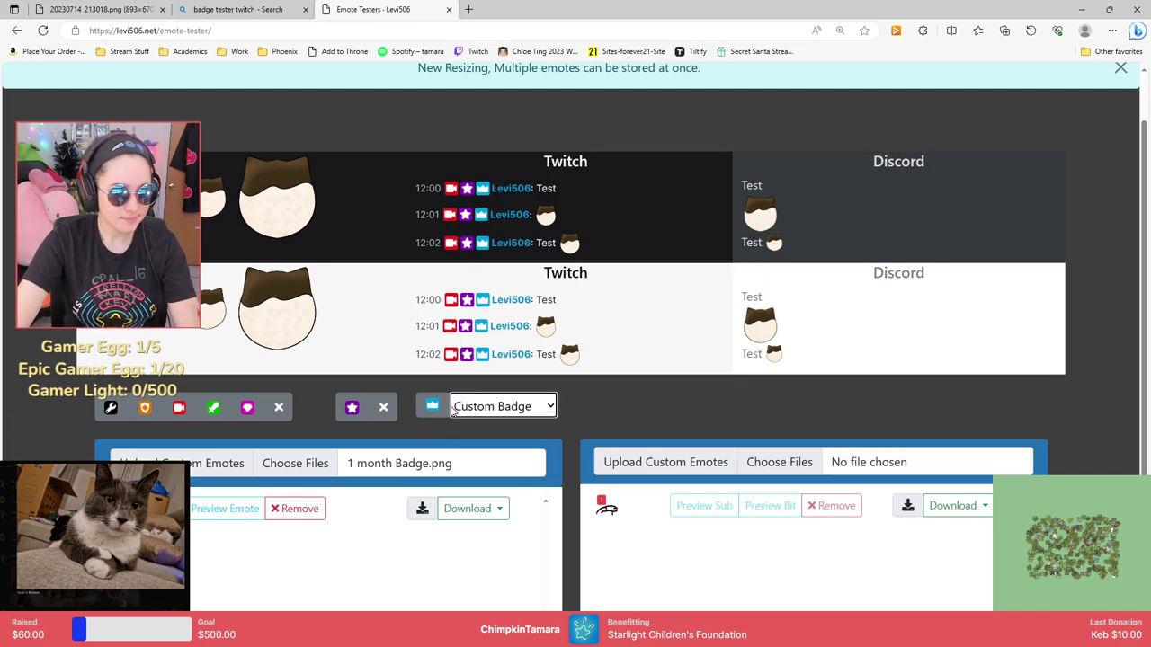
scroll(489, 389, down, 1)
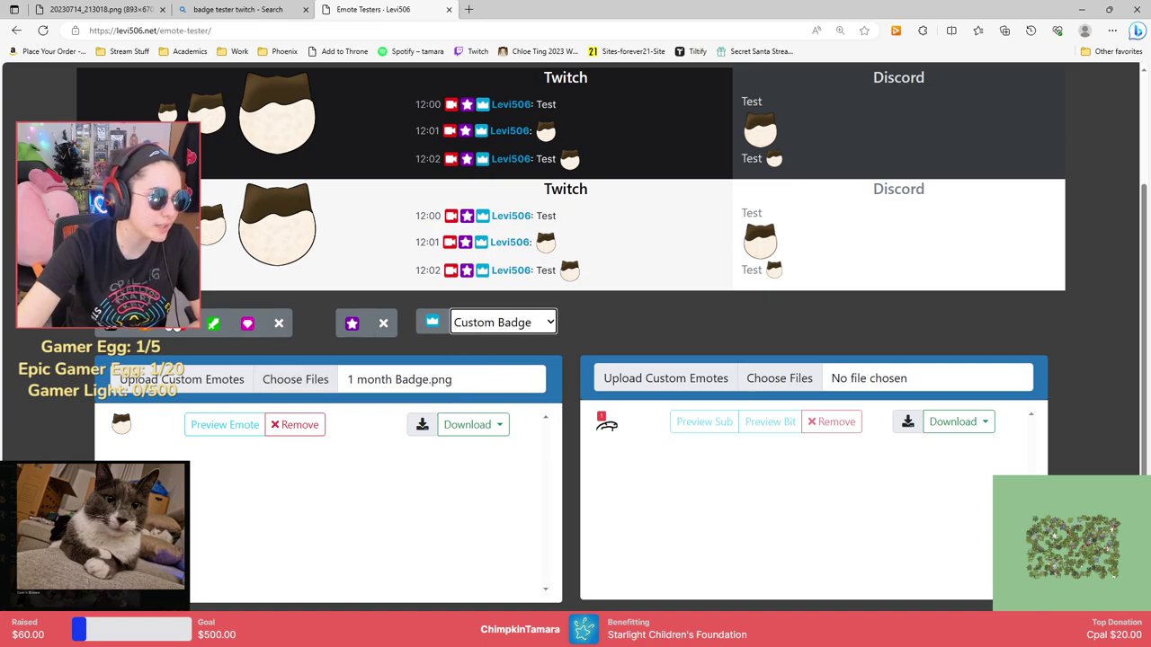
click(352, 323)
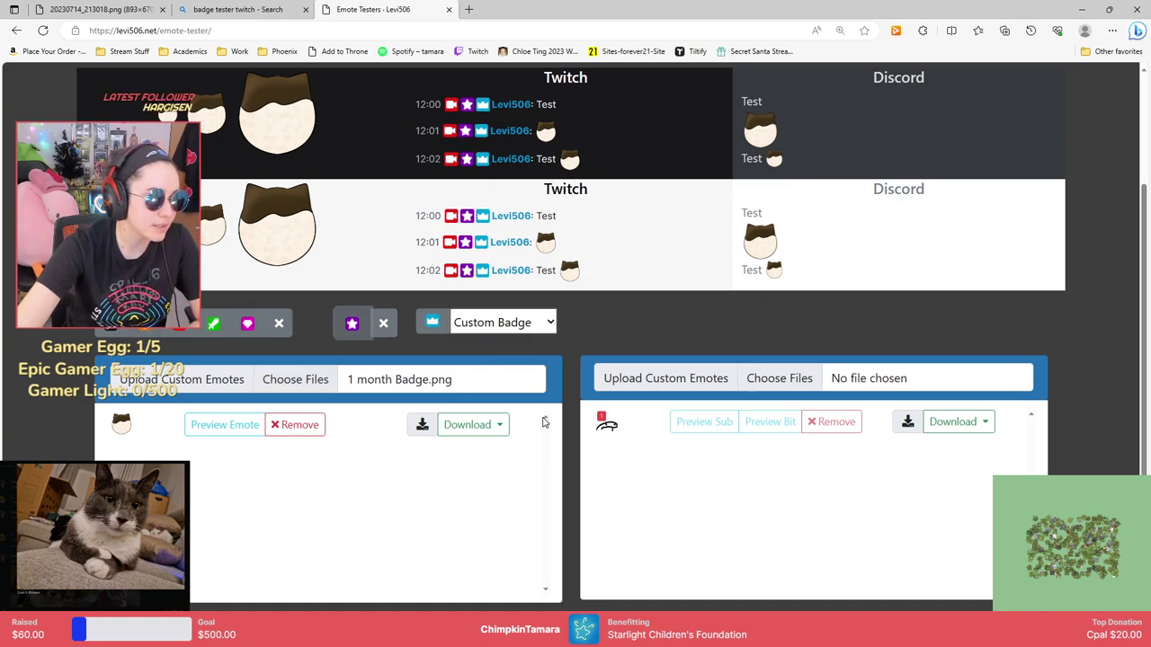
click(509, 332)
scroll(490, 135, down, 1)
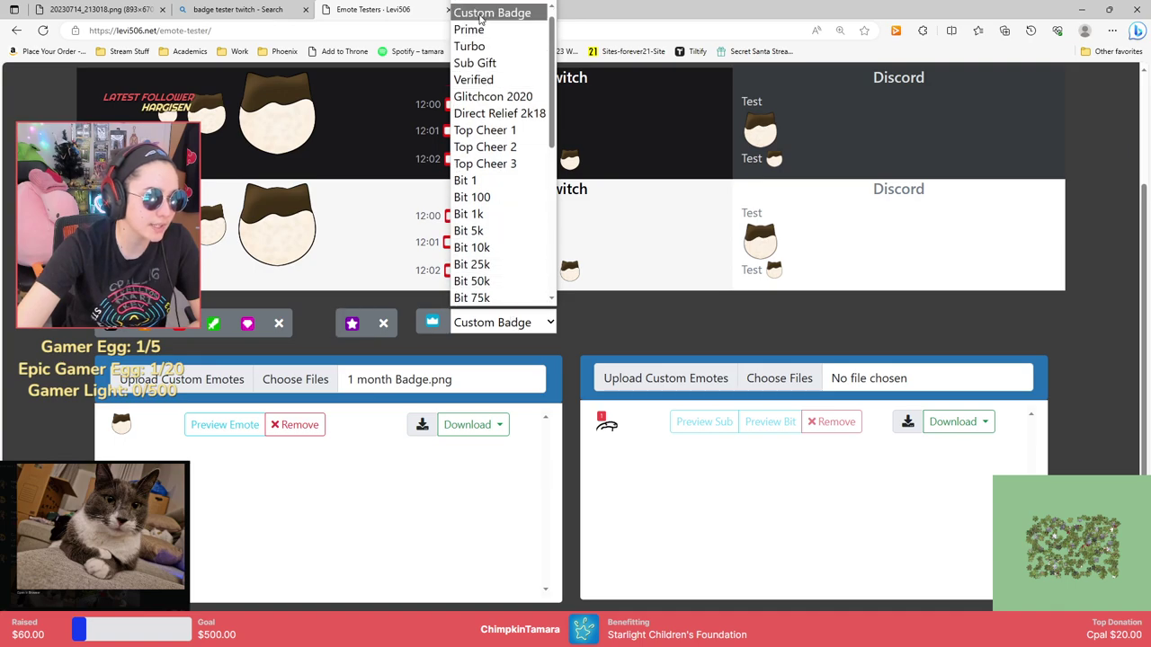
click(490, 11)
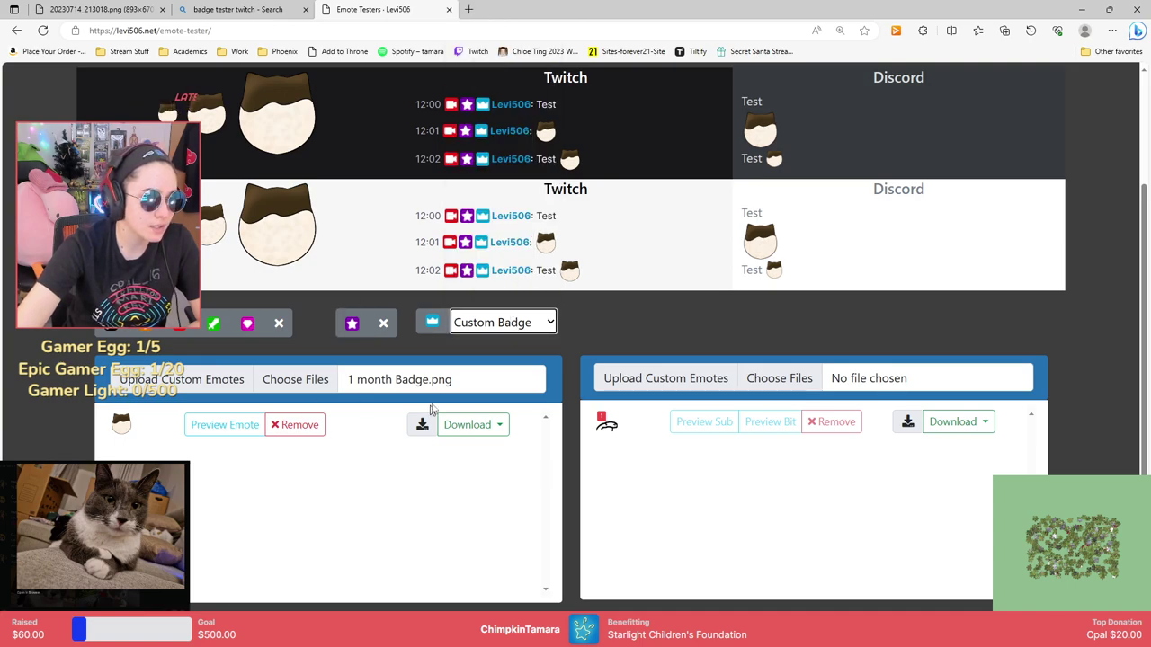
scroll(478, 382, up, 1)
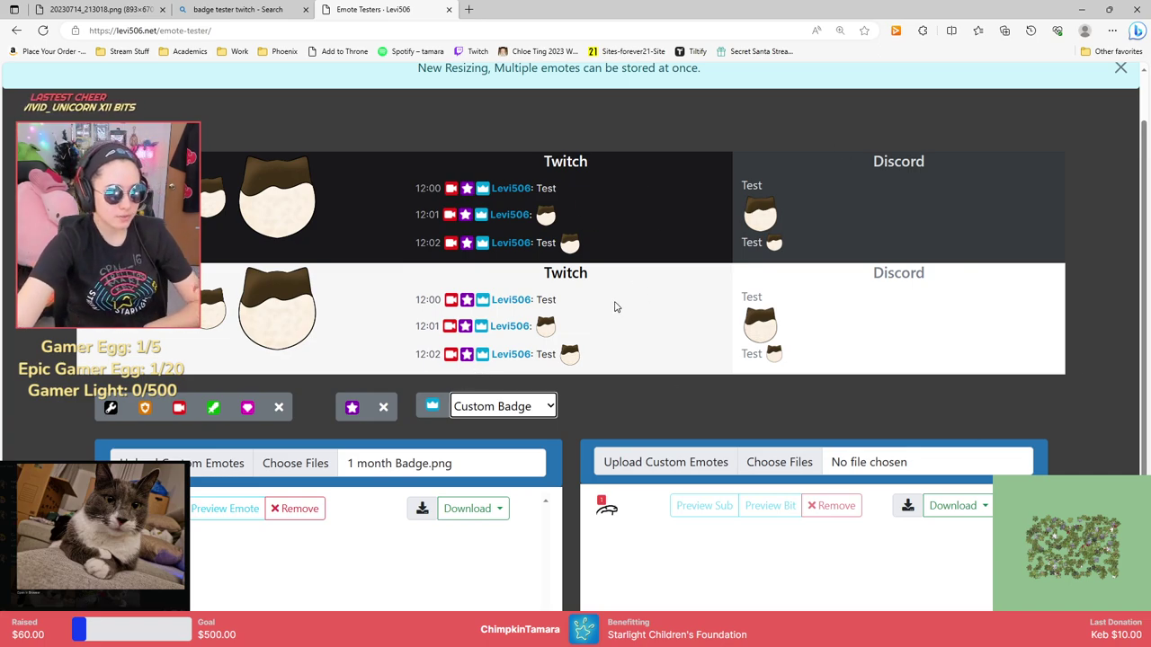
scroll(615, 303, down, 1)
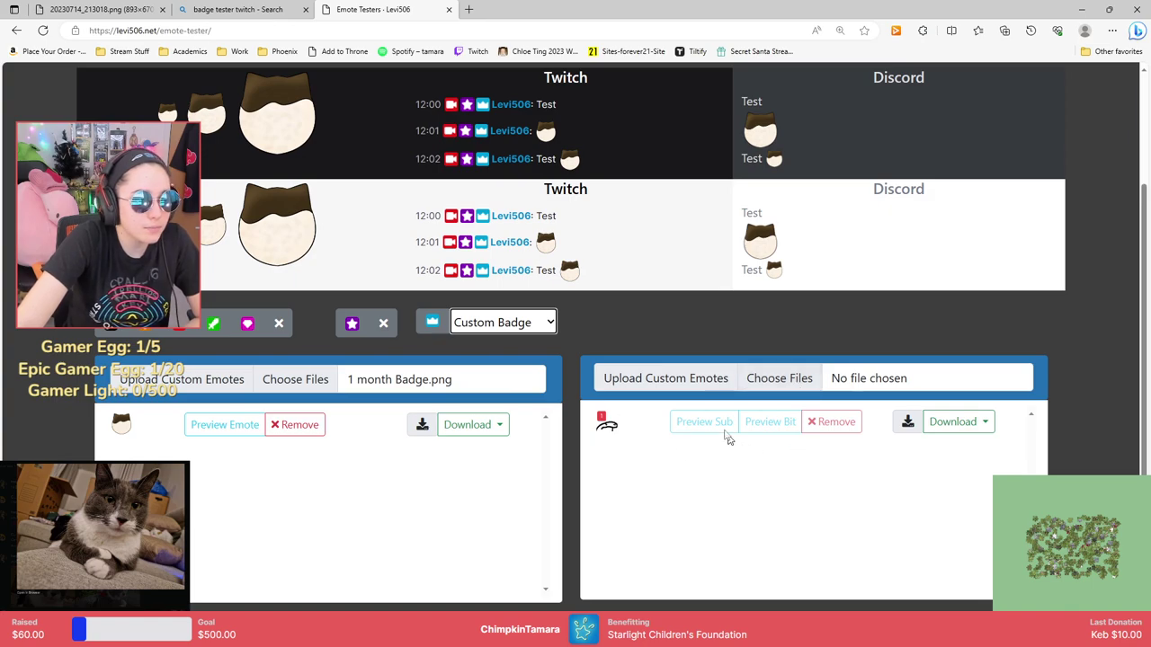
click(772, 426)
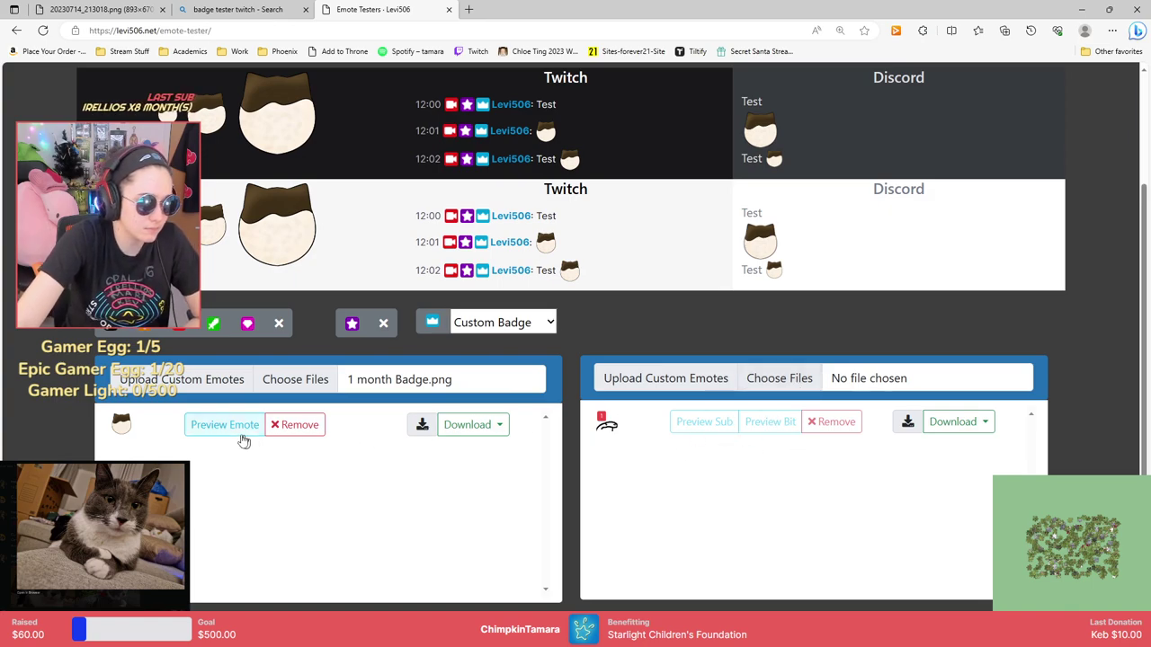
Upload 1 month Badge.png from the Hagri folder to the badge tester and preview it as the bit badge.
click(771, 377)
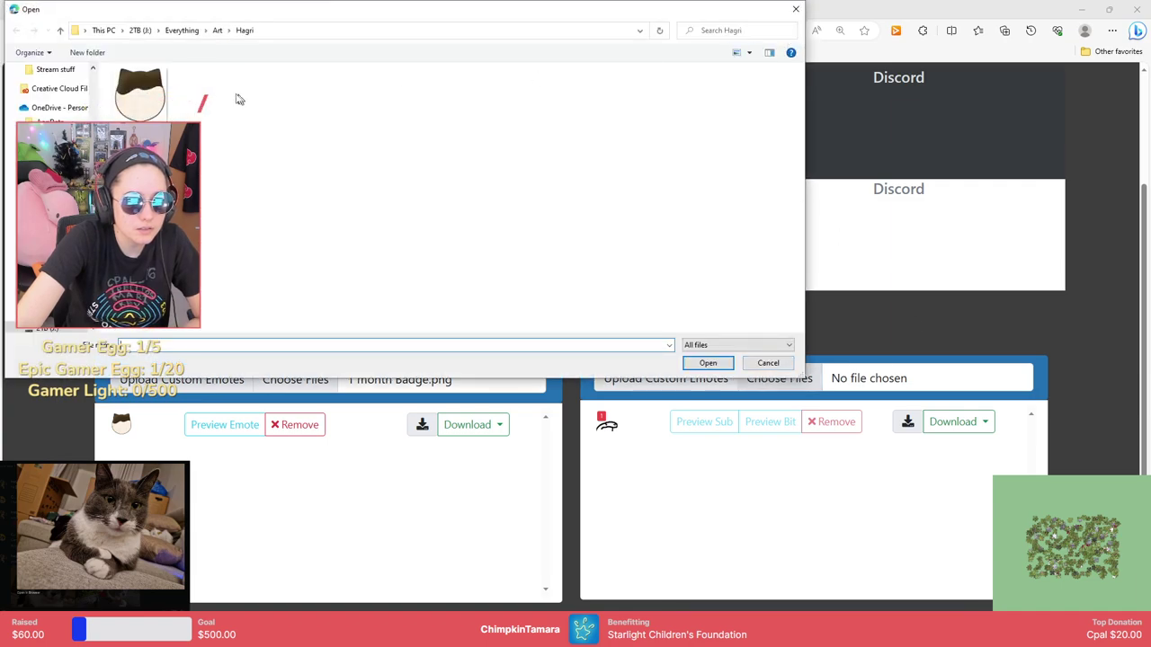
click(708, 363)
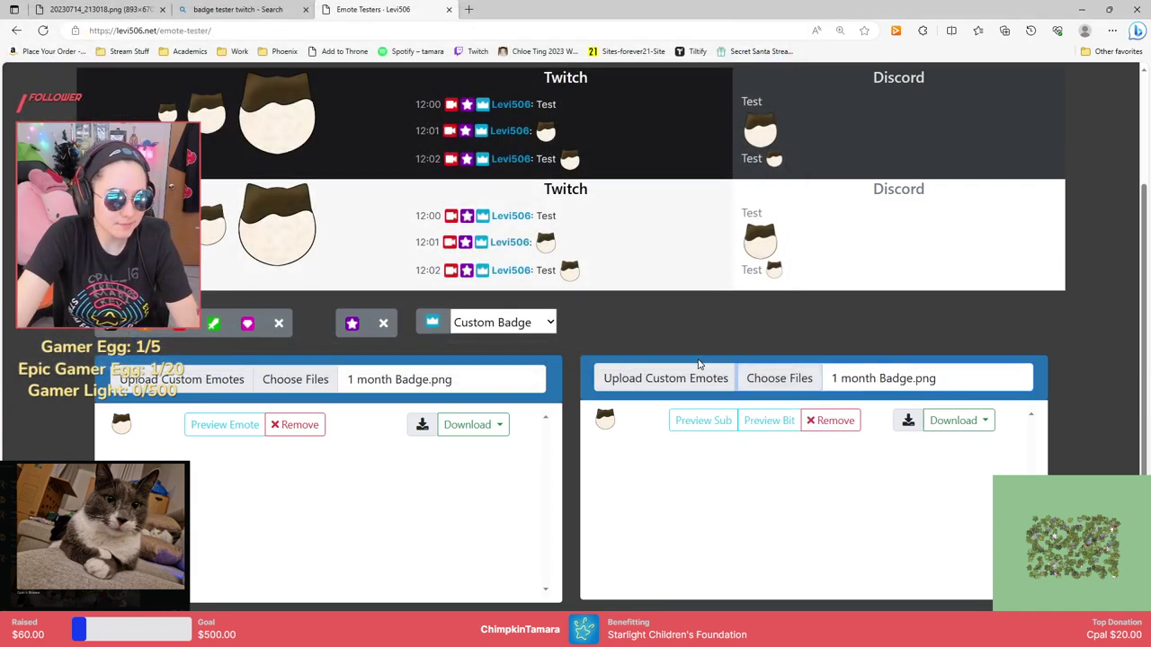
click(769, 420)
scroll(668, 402, up, 2)
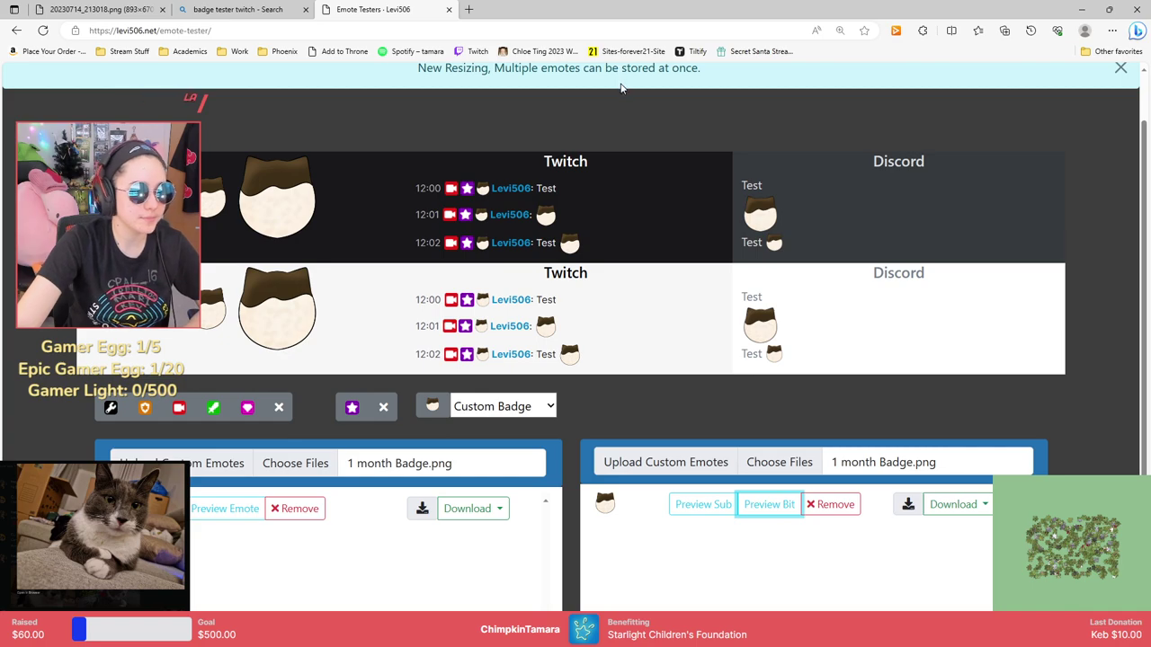
Preview 1 month Badge.png as both the sub badge and the bit badge, and close the emote tester.
click(703, 505)
click(768, 505)
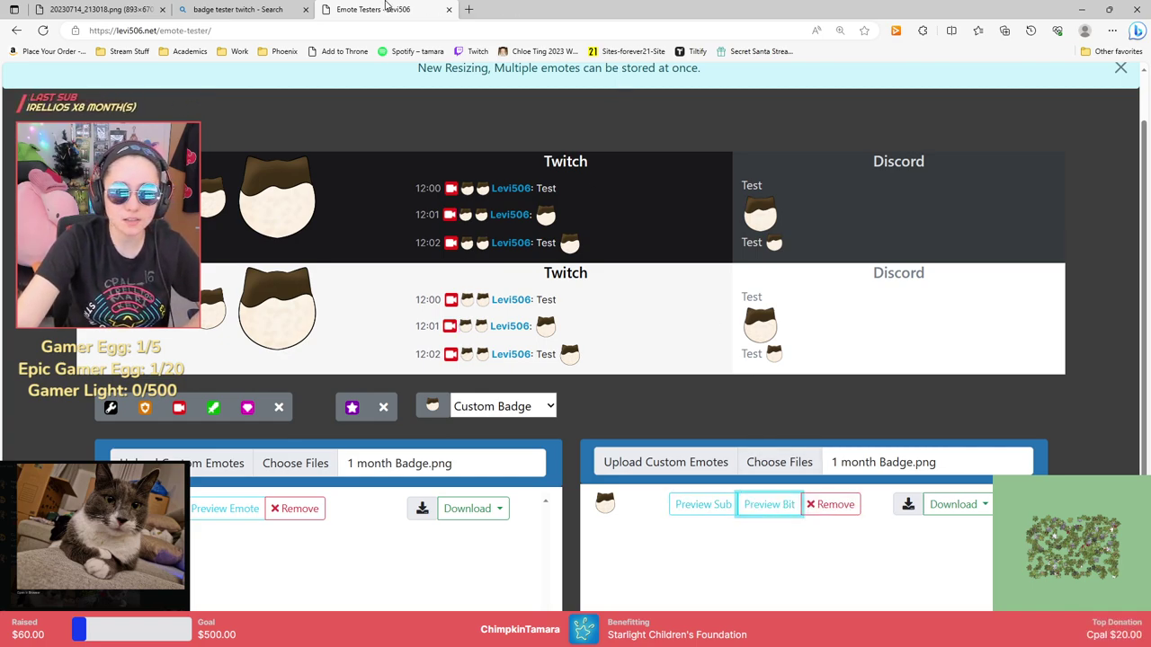
click(449, 9)
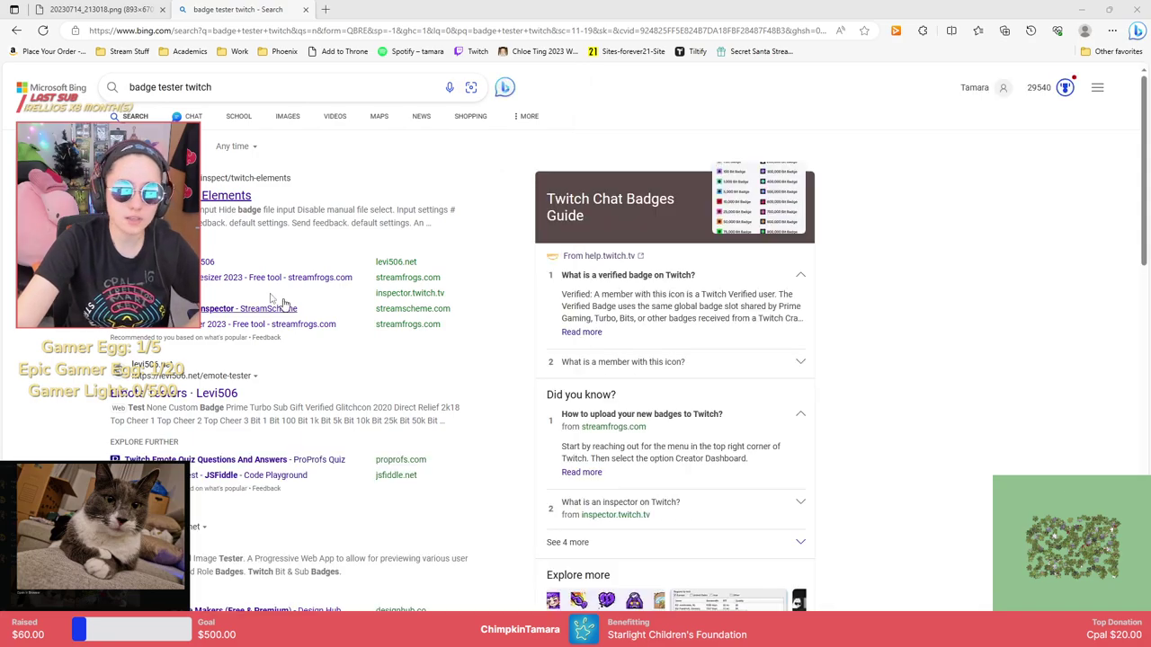
Close the badge tester search results and move the browser window off the FireAlpaca canvas.
double_click(544, 5)
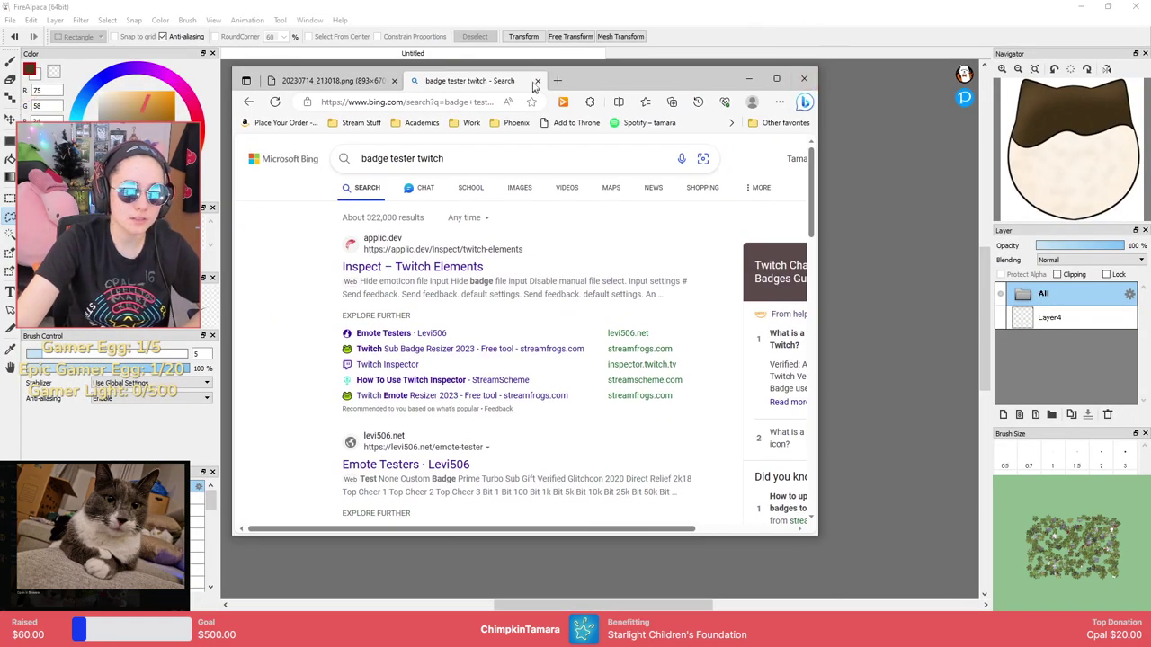
click(537, 82)
drag(372, 82, 1150, 332)
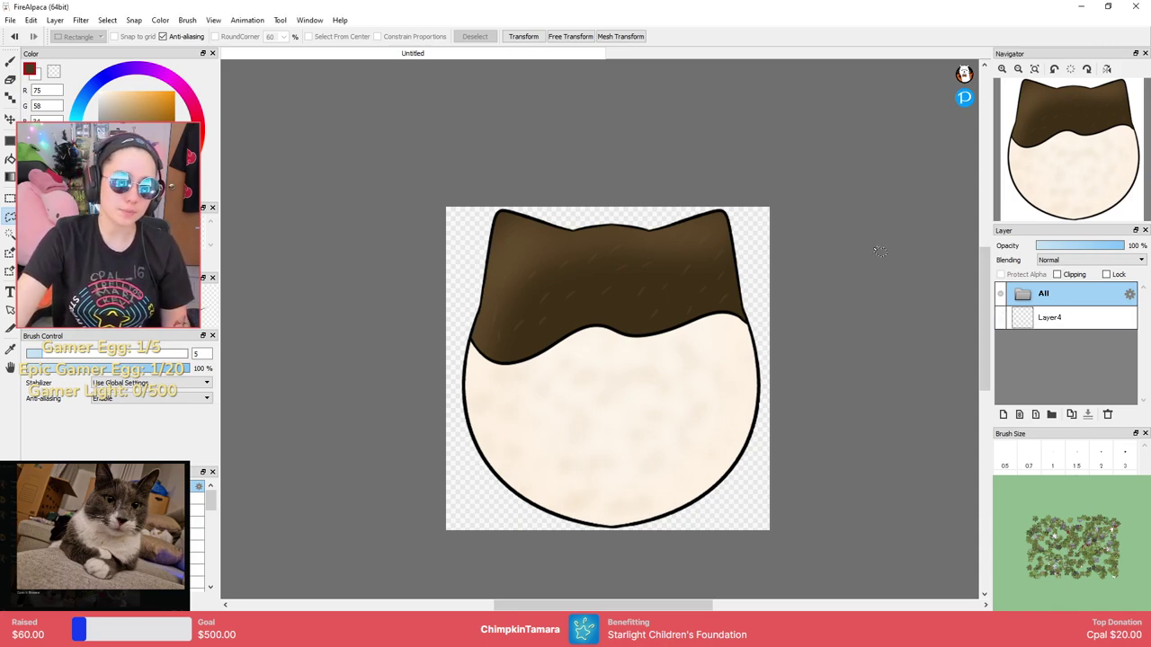
Create a new 1080 × 1080 pixel image at 350 dpi with a transparent background.
key(b)
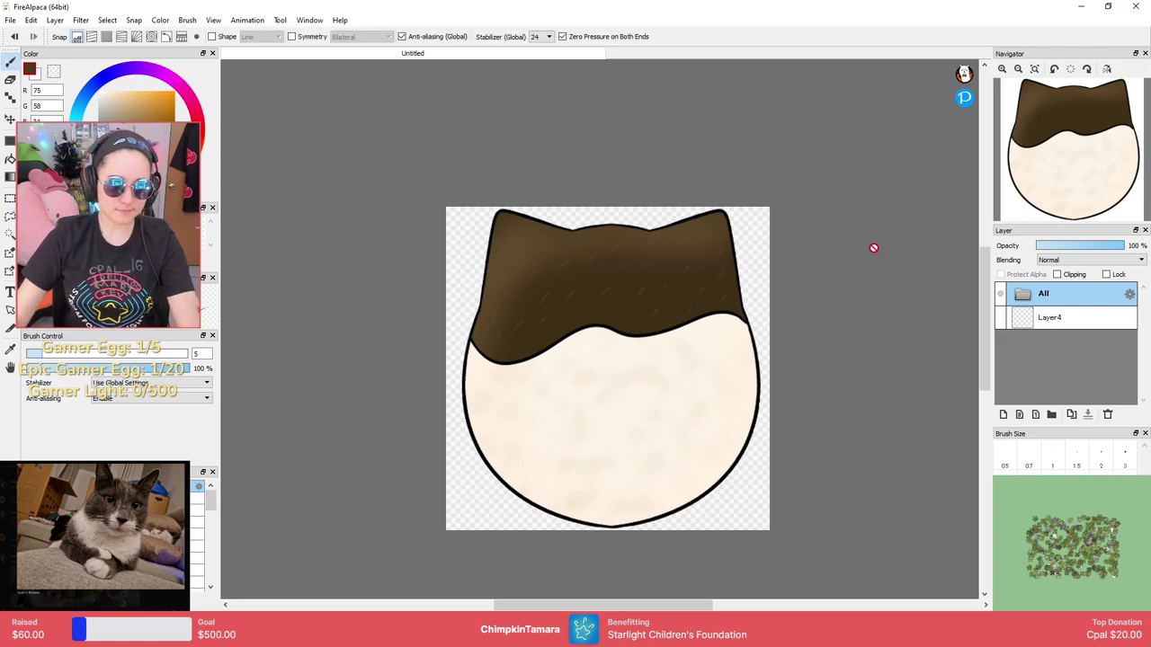
click(1016, 320)
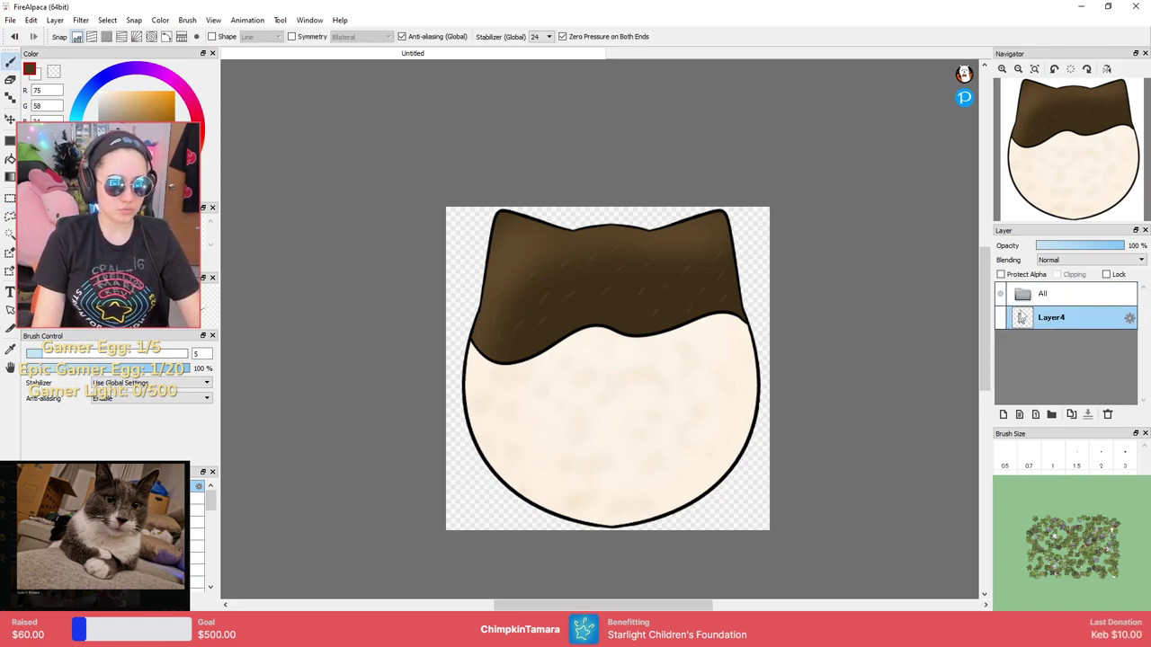
click(9, 20)
click(27, 28)
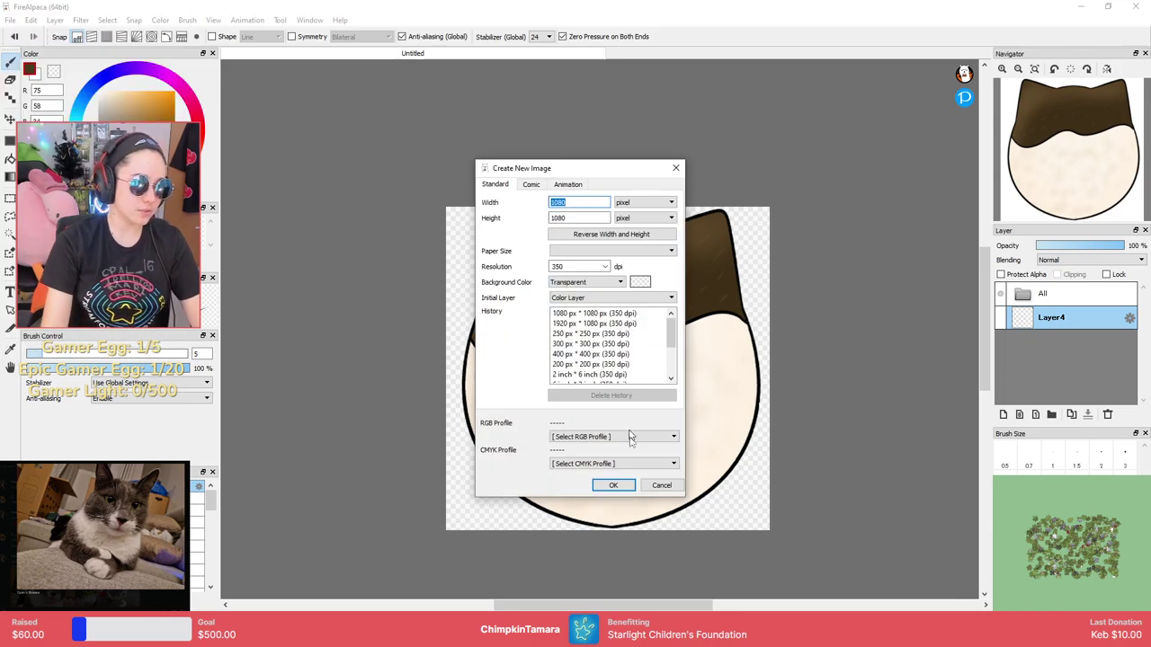
click(615, 485)
Save the finished cat head drawing as 1st Badge.mdp in the Art folder's Hagri subfolder.
click(430, 57)
key(ctrl+s)
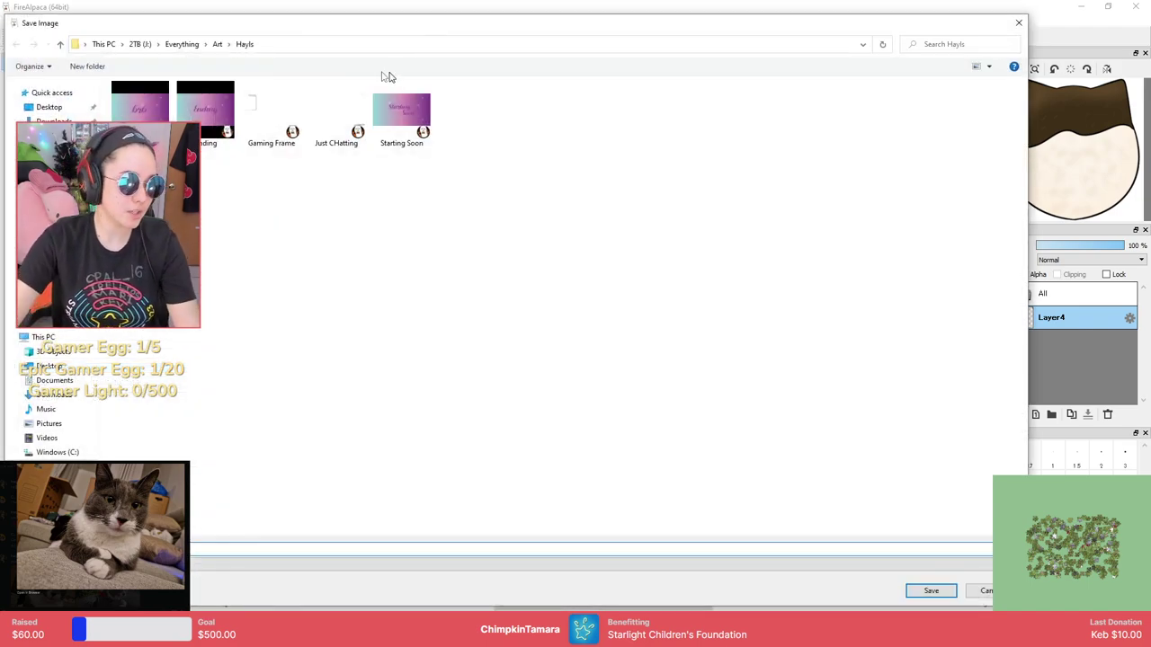
click(217, 43)
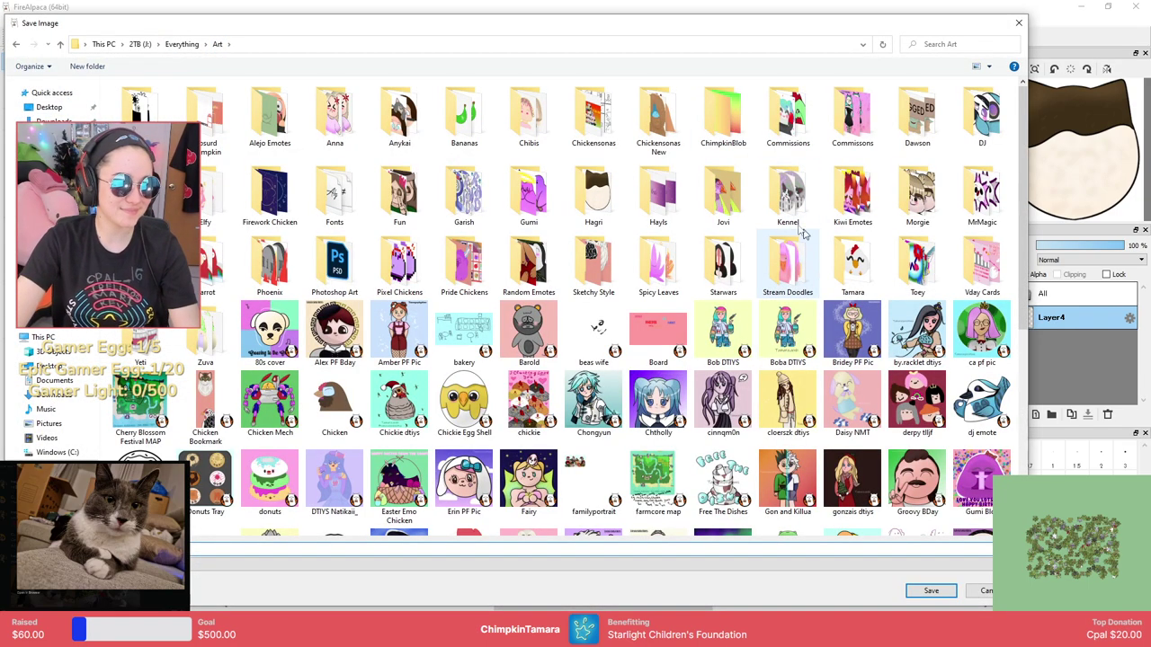
double_click(595, 202)
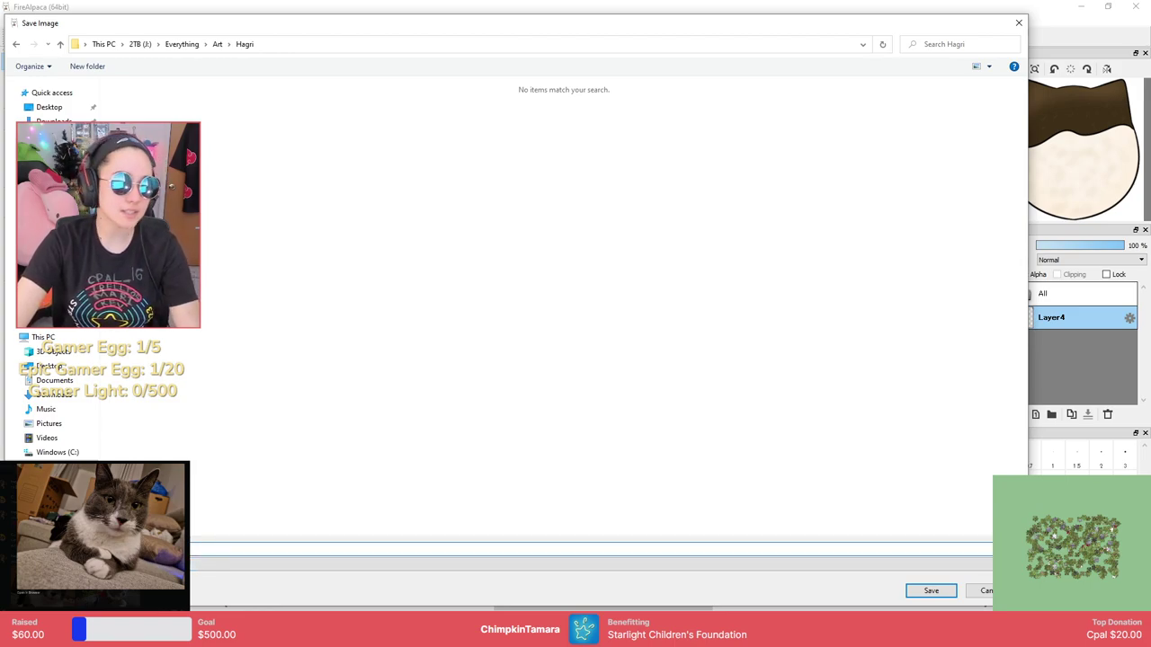
right_click(253, 44)
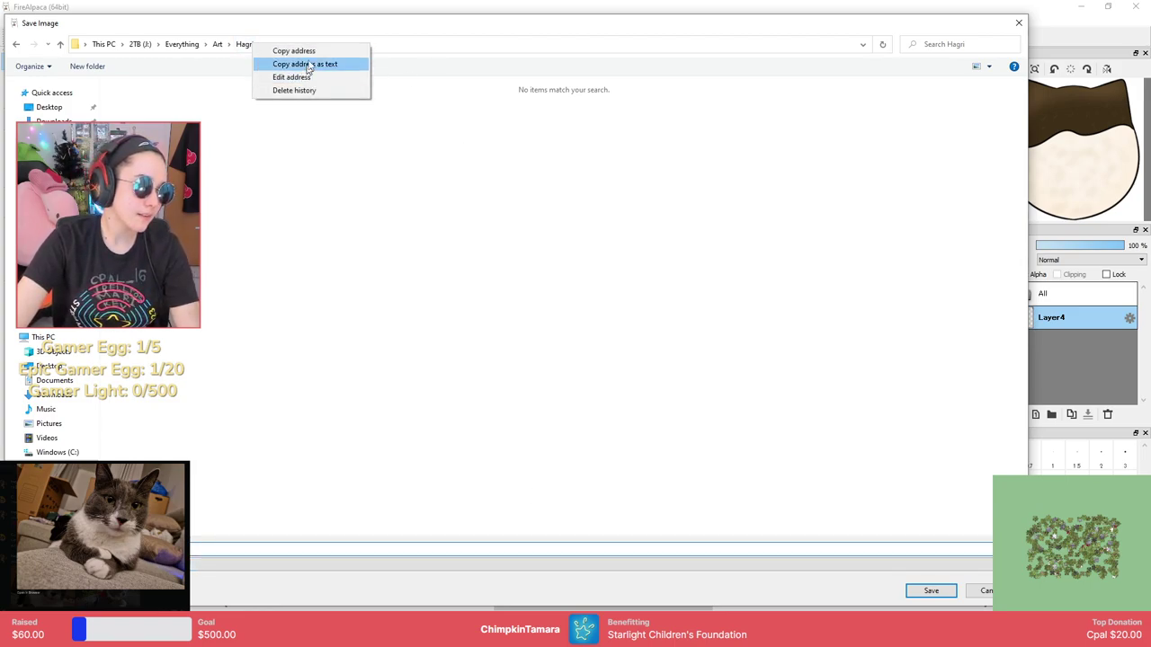
click(246, 45)
right_click(245, 45)
click(252, 544)
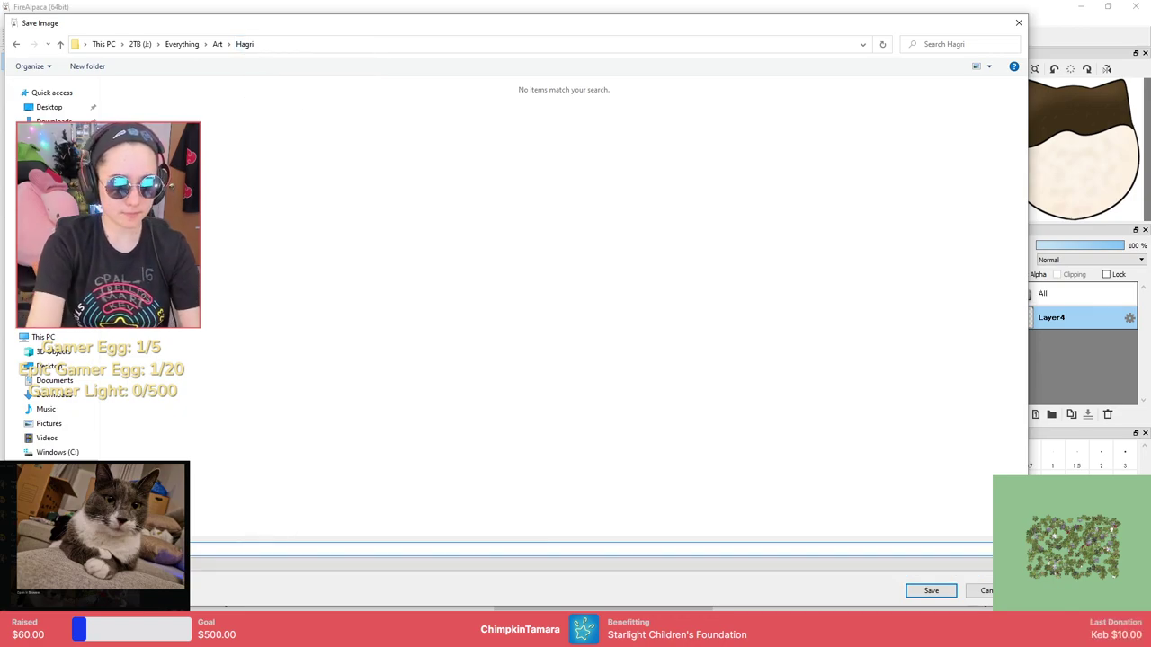
key(Escape)
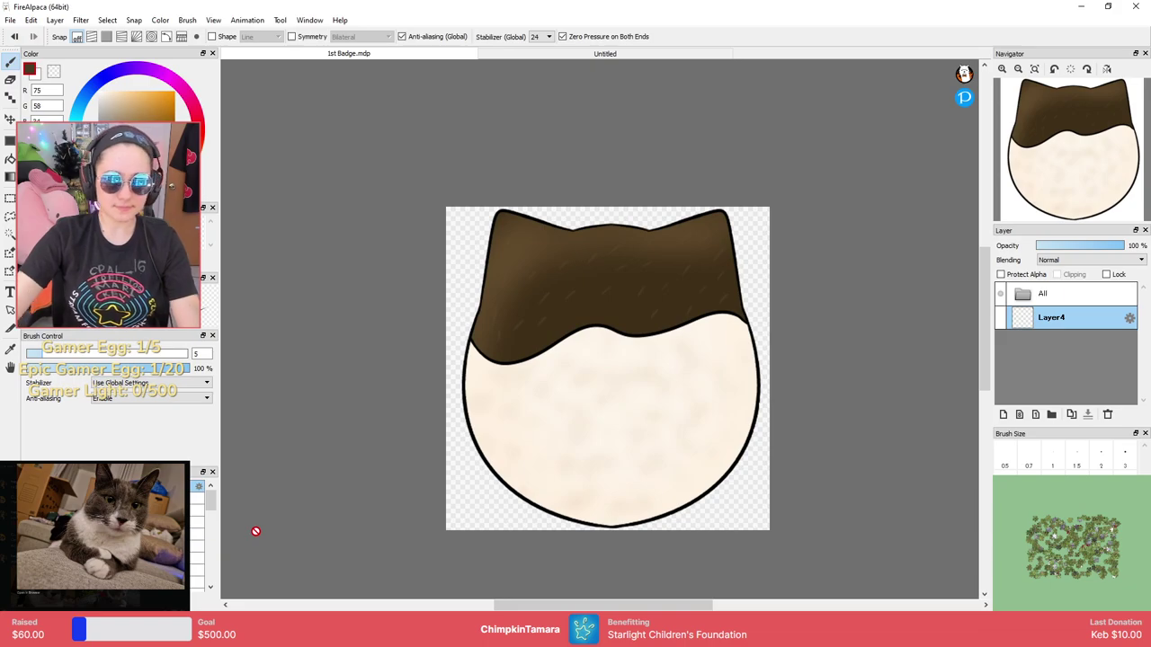
Copy the head outline on Layer1 of 1st Badge.mdp's Outline folder into the new untitled image.
click(604, 53)
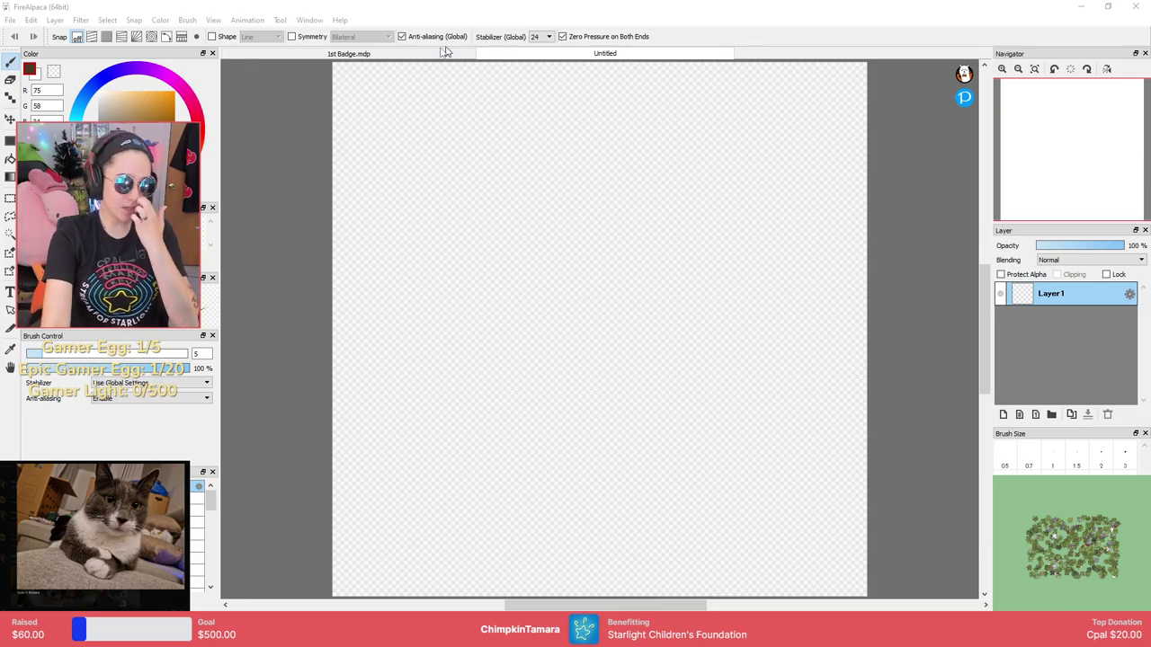
click(349, 53)
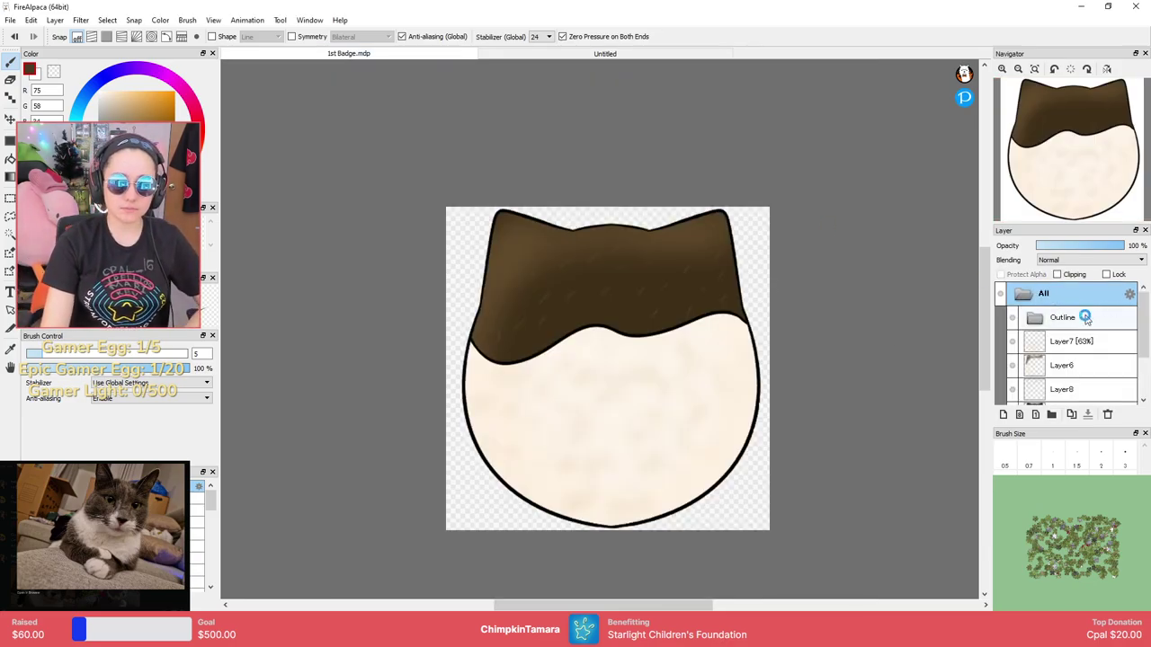
click(1086, 318)
scroll(1090, 334, down, 1)
click(1090, 337)
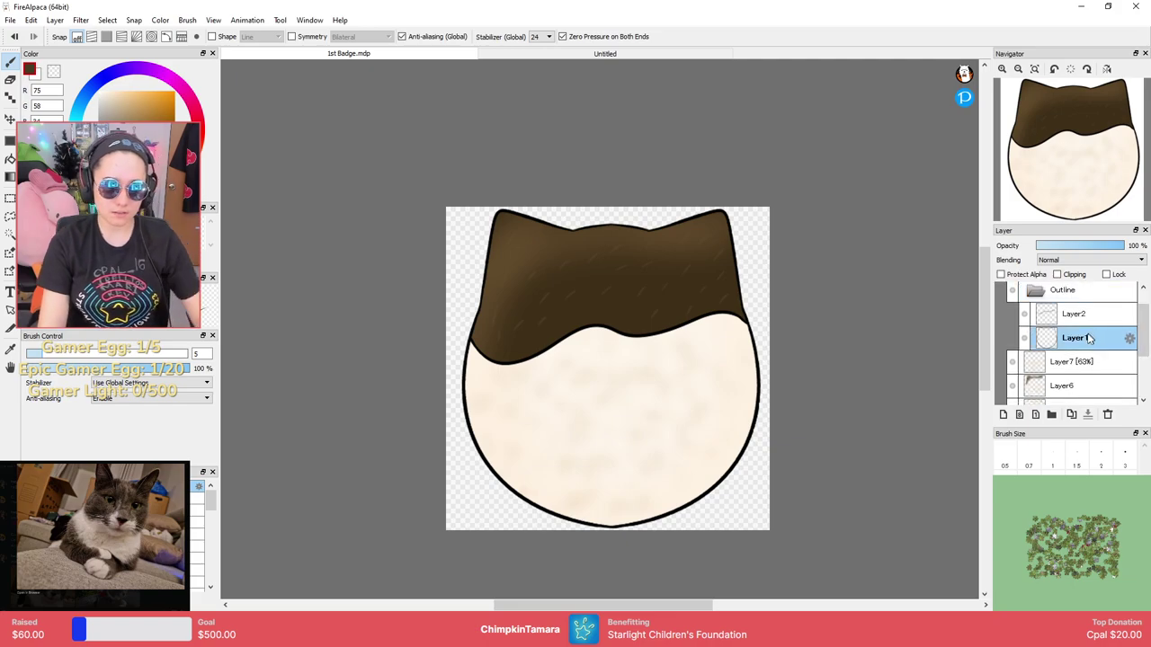
click(648, 53)
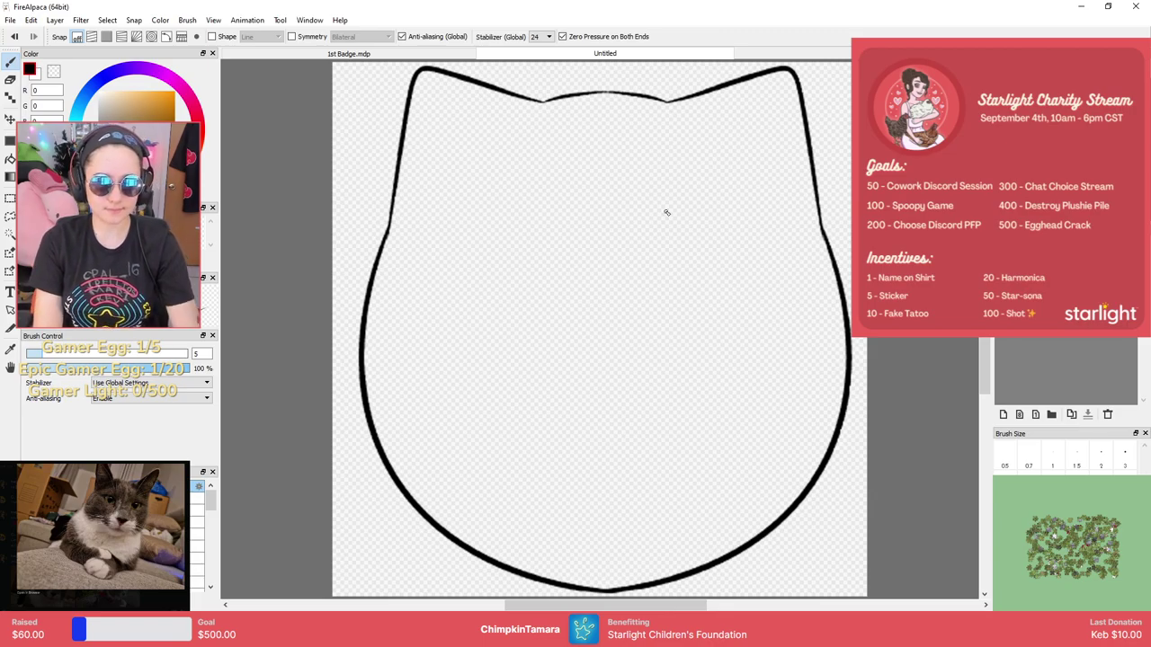
mouse_move(390, 232)
mouse_down()
mouse_move(458, 263)
mouse_move(588, 192)
mouse_up()
key(ctrl+z)
mouse_move(388, 231)
mouse_down()
mouse_move(427, 279)
mouse_move(482, 236)
mouse_move(561, 254)
mouse_move(633, 205)
mouse_move(709, 249)
mouse_move(808, 196)
mouse_move(836, 230)
mouse_up()
key(ctrl+z)
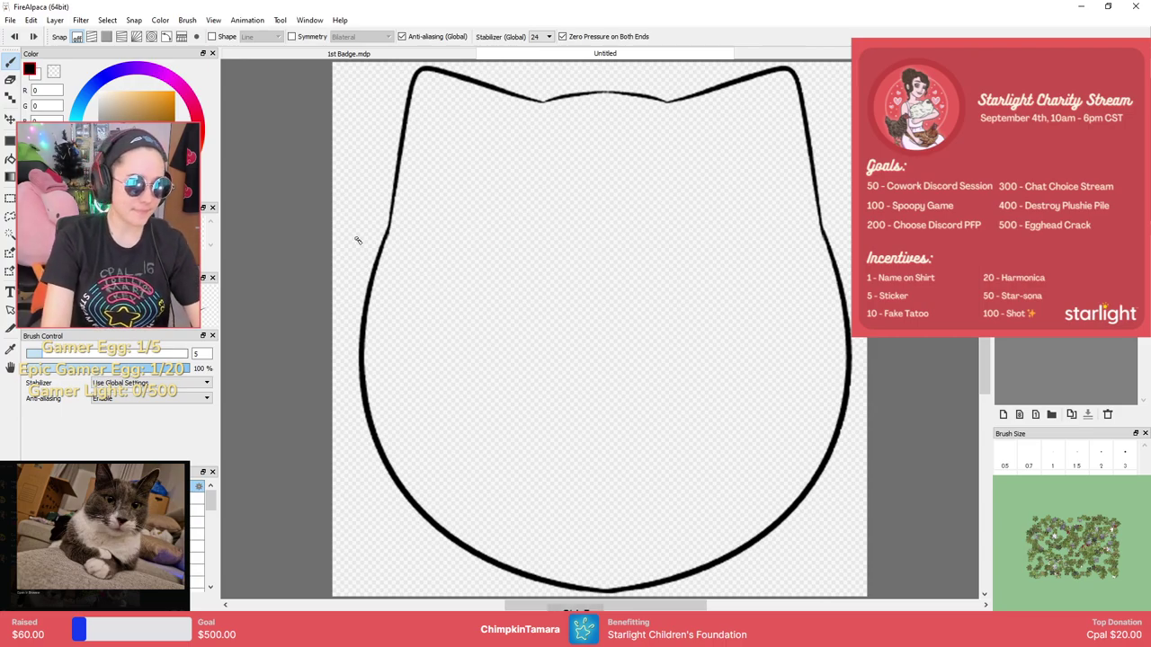
Draw a zigzag fur line across the head on Layer1 and erase its overshoot beyond the right outline.
mouse_move(389, 232)
mouse_down()
mouse_move(459, 267)
mouse_move(443, 271)
mouse_move(431, 267)
mouse_move(588, 203)
mouse_move(615, 210)
mouse_move(585, 206)
mouse_move(622, 230)
mouse_move(682, 242)
mouse_move(658, 252)
mouse_move(634, 234)
mouse_move(730, 212)
mouse_move(775, 213)
mouse_move(742, 211)
mouse_move(832, 238)
mouse_up()
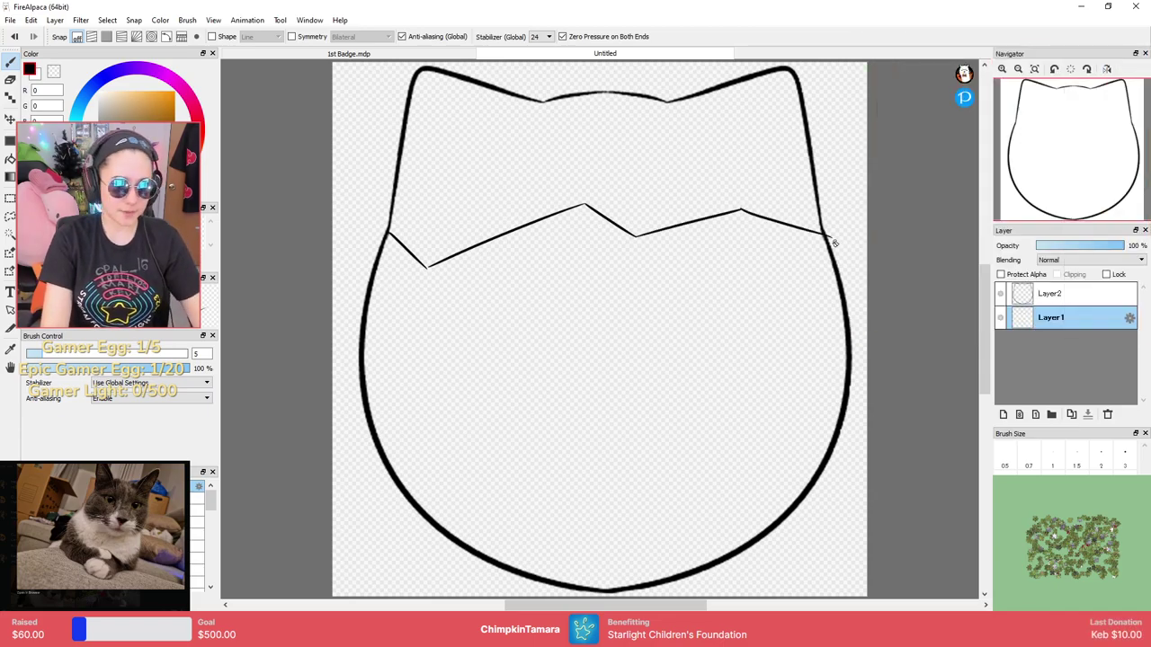
scroll(832, 245, up, 5)
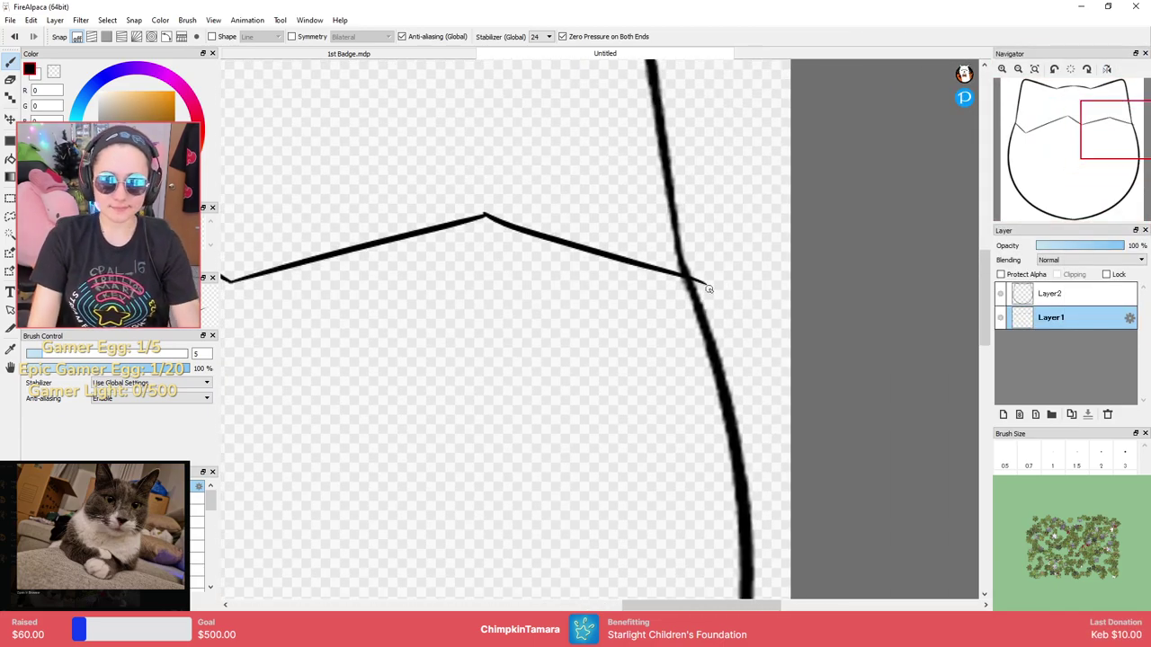
key(e)
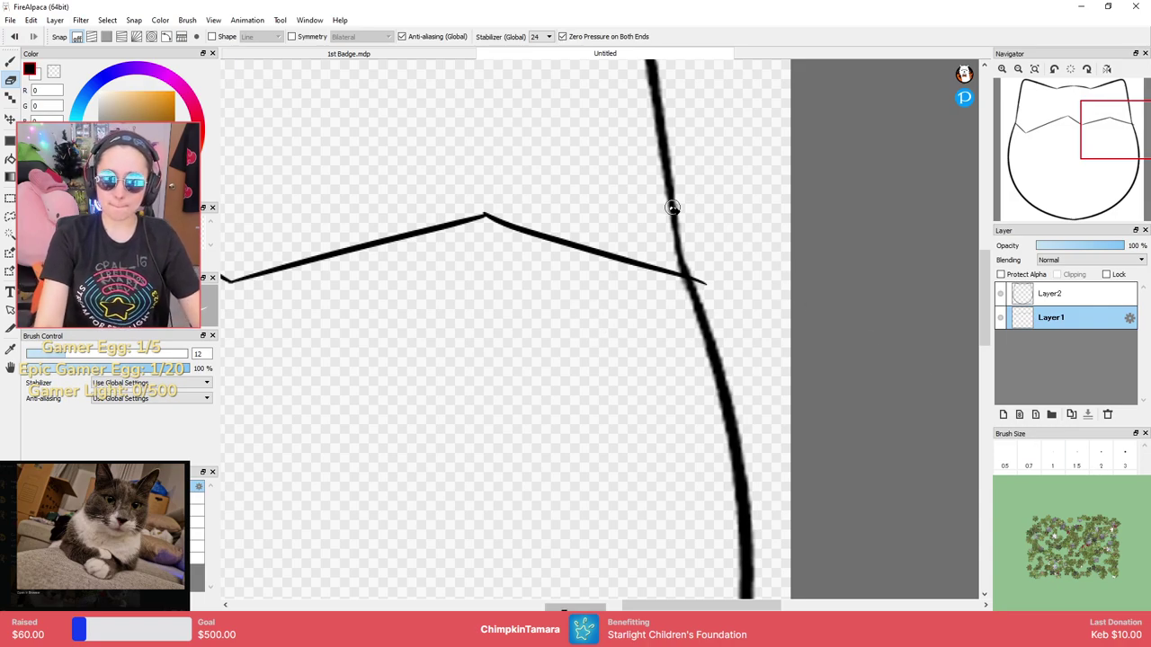
drag(718, 304, 692, 264)
mouse_move(603, 141)
mouse_down()
mouse_move(749, 127)
mouse_move(738, 180)
mouse_up()
Clean up the corners of the zigzag fur line with the eraser at size 5.
scroll(657, 183, down, 2)
scroll(660, 177, up, 4)
click(1029, 470)
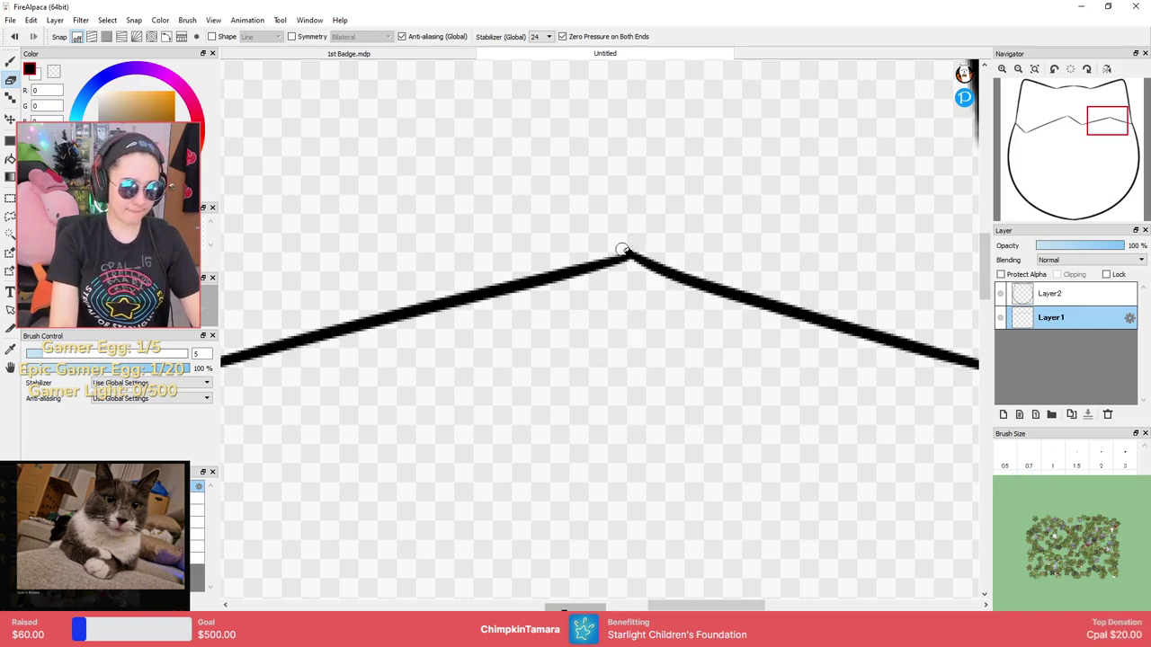
mouse_move(416, 221)
mouse_down()
mouse_move(711, 172)
mouse_move(773, 144)
mouse_up()
drag(557, 204, 755, 202)
drag(644, 188, 713, 297)
mouse_move(533, 229)
mouse_down()
mouse_move(601, 236)
mouse_move(773, 162)
mouse_up()
drag(576, 205, 737, 154)
drag(360, 236, 663, 149)
Join the two strokes at the zigzag's lower-left corner and trim the corner to a clean point.
key(b)
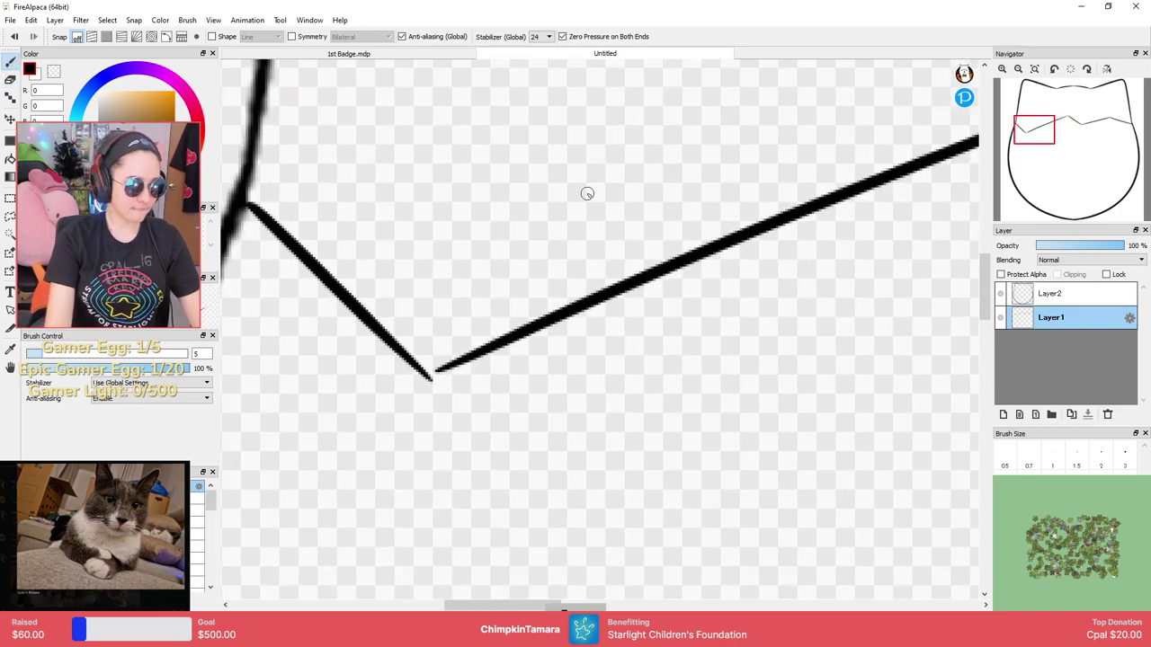
drag(426, 378, 452, 367)
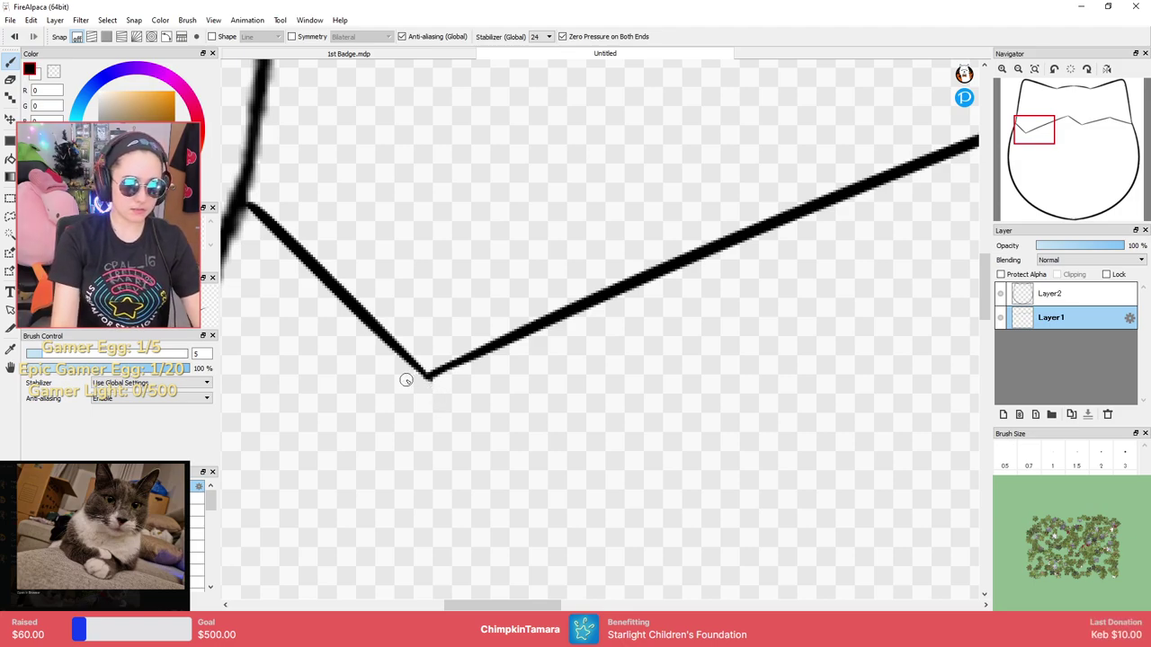
key(e)
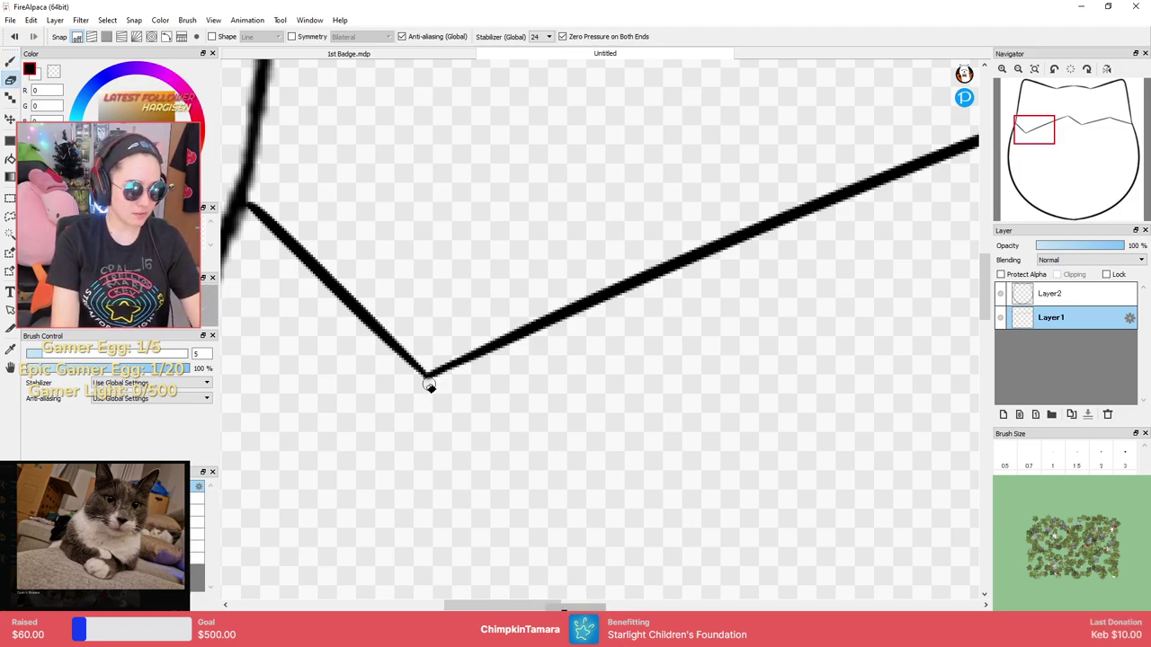
key(b)
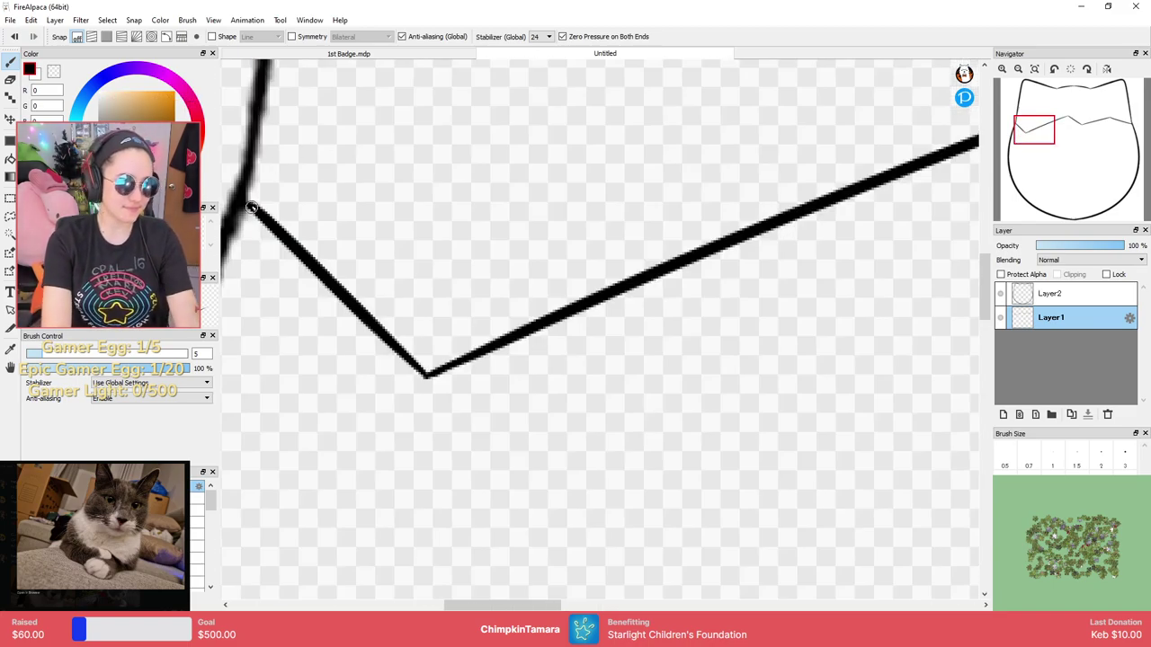
Erase a small piece of the Layer2 head outline where it meets the zigzag's left end.
scroll(279, 219, down, 5)
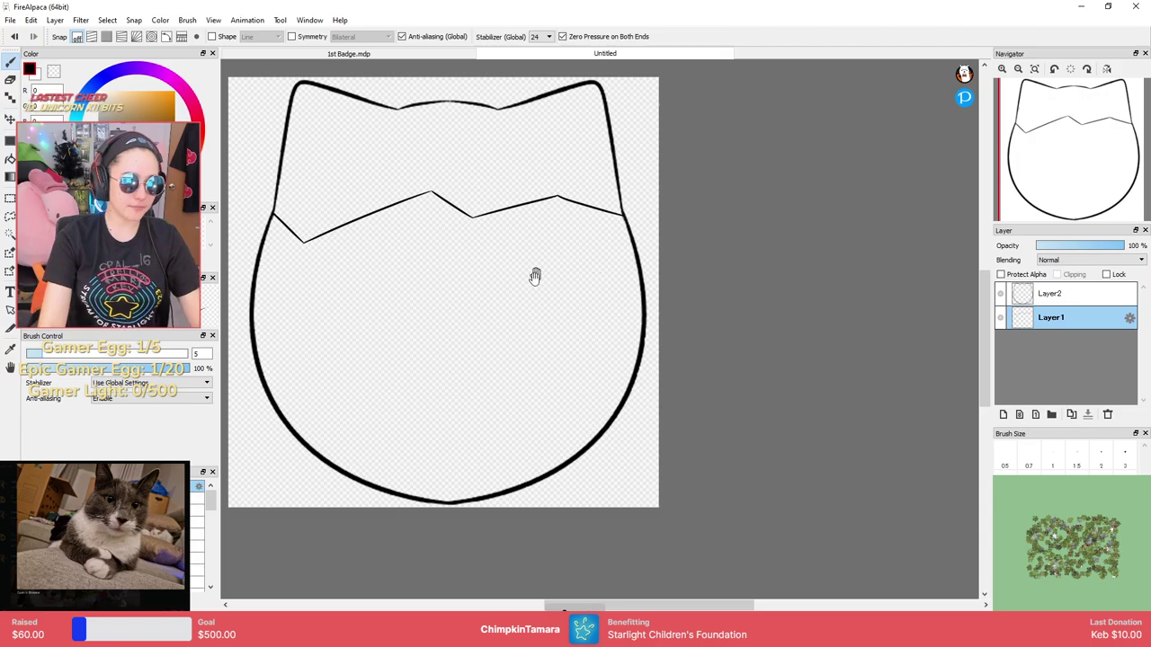
drag(535, 275, 634, 313)
scroll(634, 310, down, 1)
scroll(621, 275, up, 3)
drag(634, 200, 746, 298)
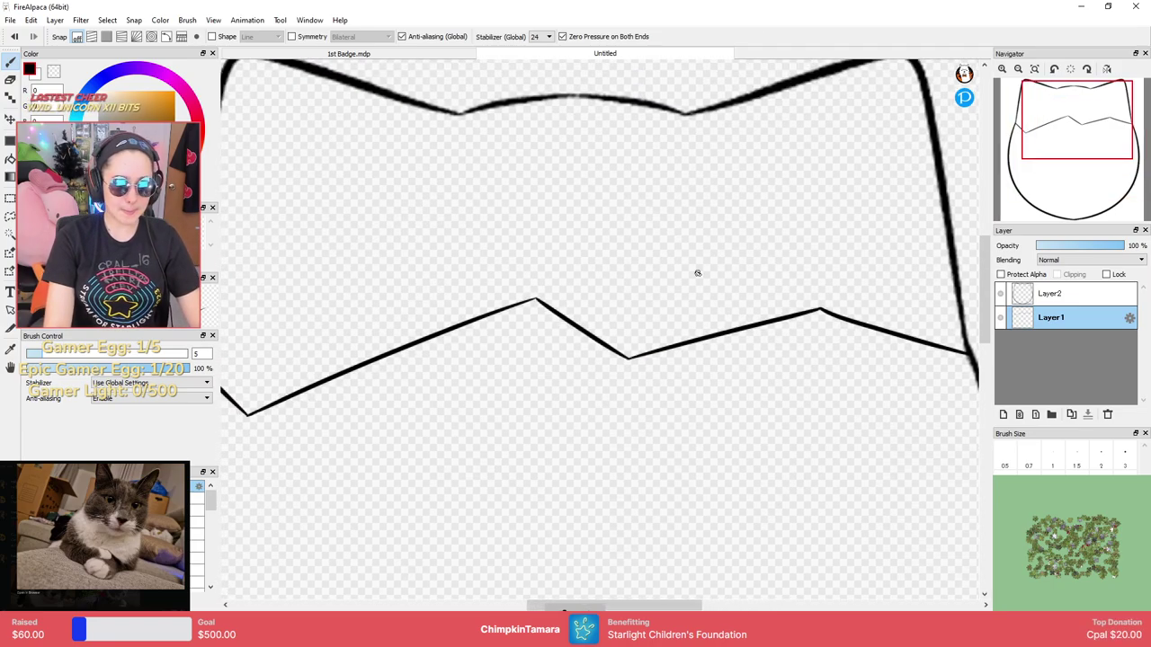
scroll(693, 272, down, 2)
scroll(685, 271, up, 2)
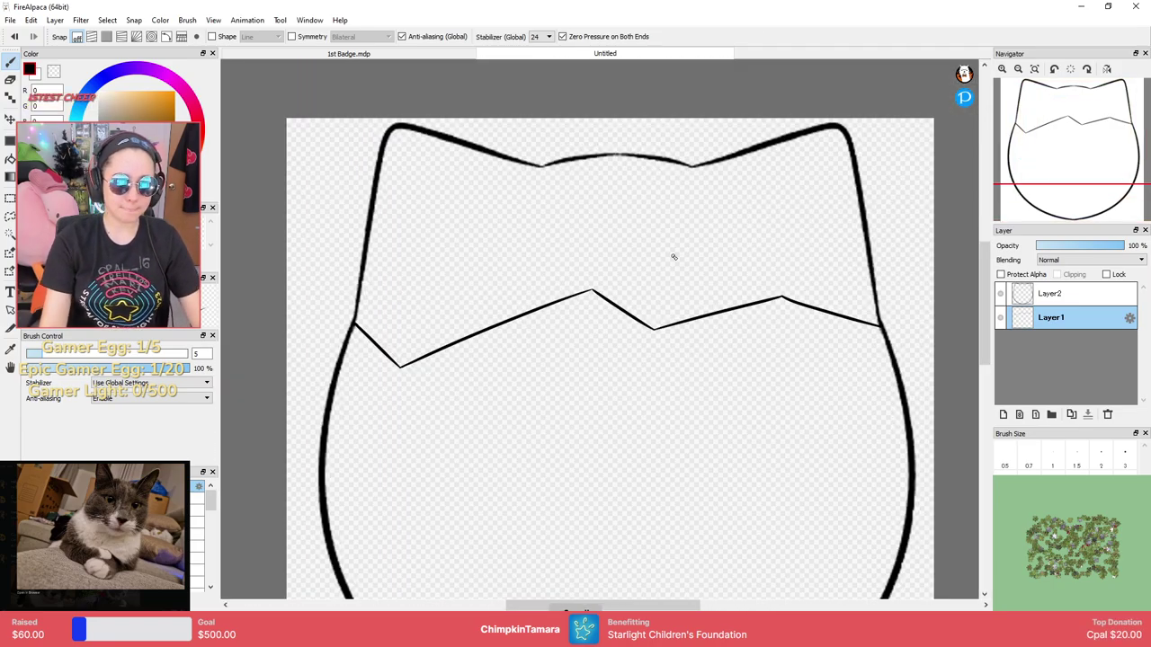
key(e)
click(1047, 296)
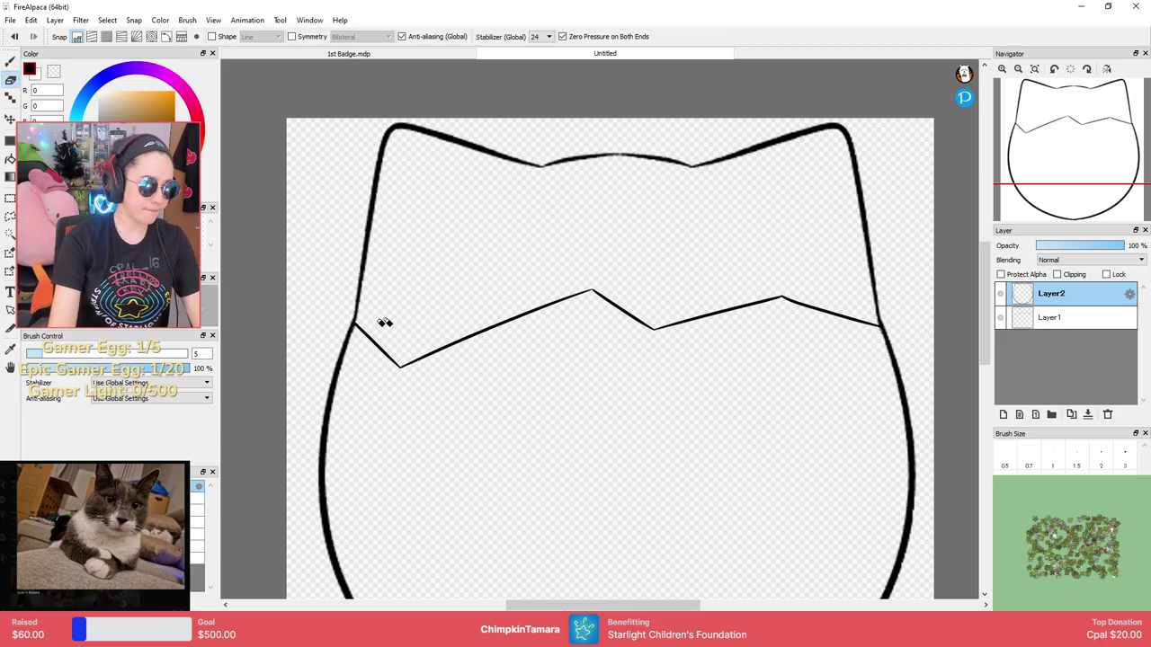
scroll(355, 329, up, 3)
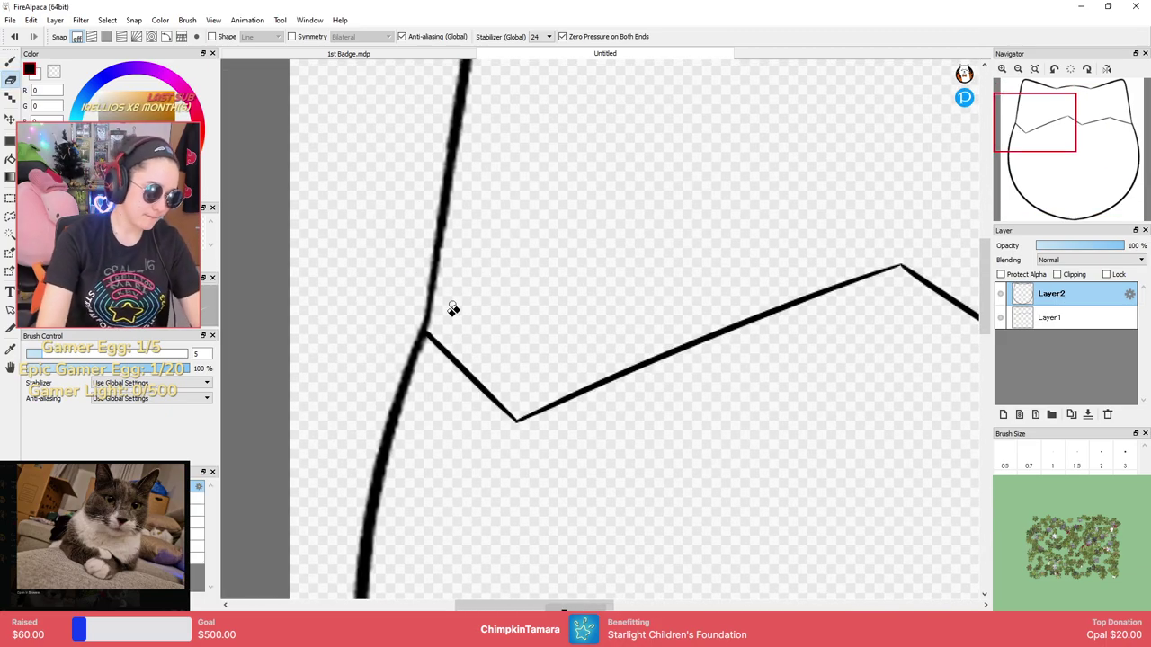
click(421, 324)
drag(422, 318, 444, 338)
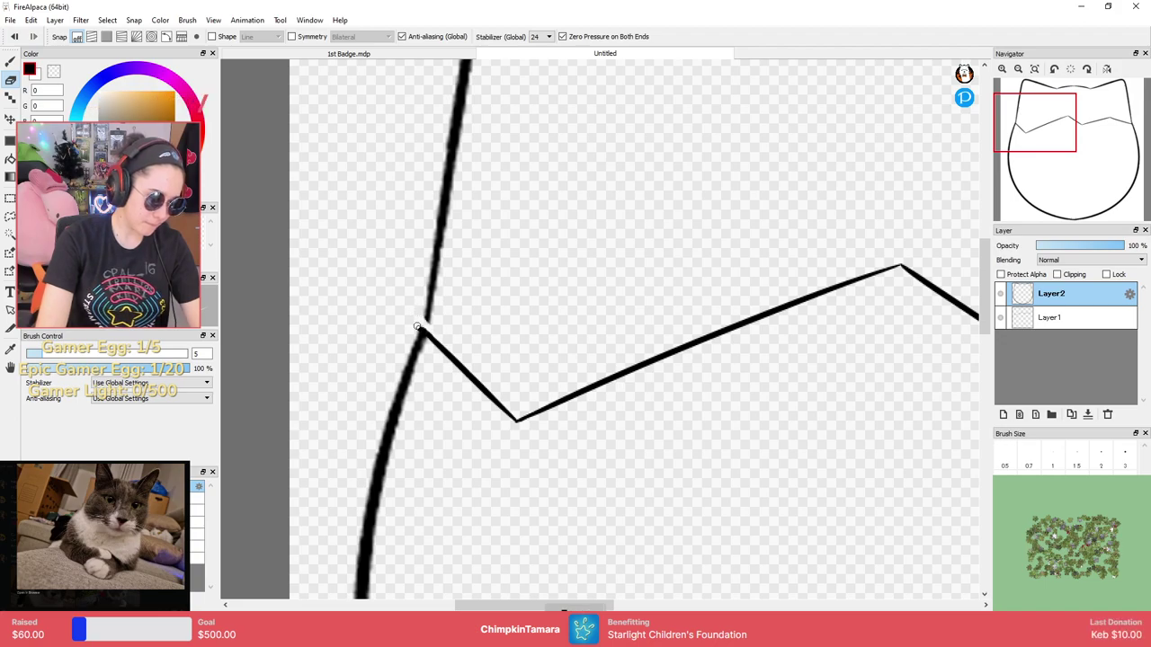
Erase a small gap in the Layer2 head outline where it meets the zigzag's right end.
key(b)
scroll(475, 313, down, 4)
key(e)
scroll(648, 257, up, 4)
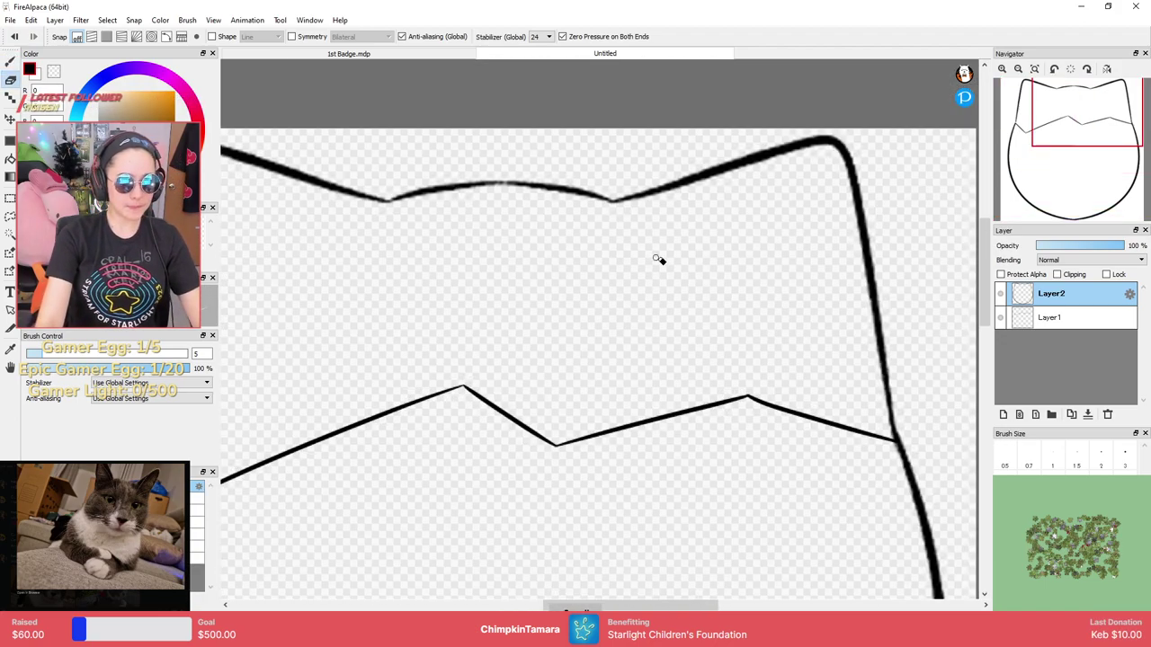
scroll(778, 329, down, 4)
scroll(784, 341, up, 5)
drag(784, 342, 705, 332)
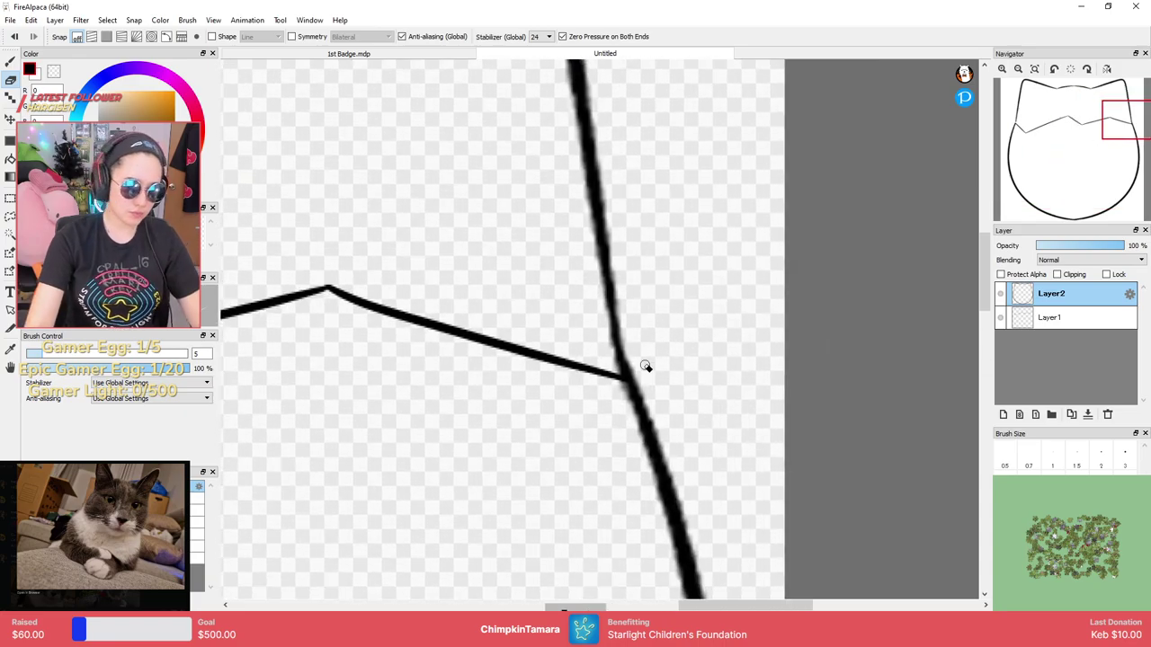
drag(608, 371, 654, 381)
key(ctrl+z)
key(ctrl+z)
key(b)
scroll(653, 378, down, 3)
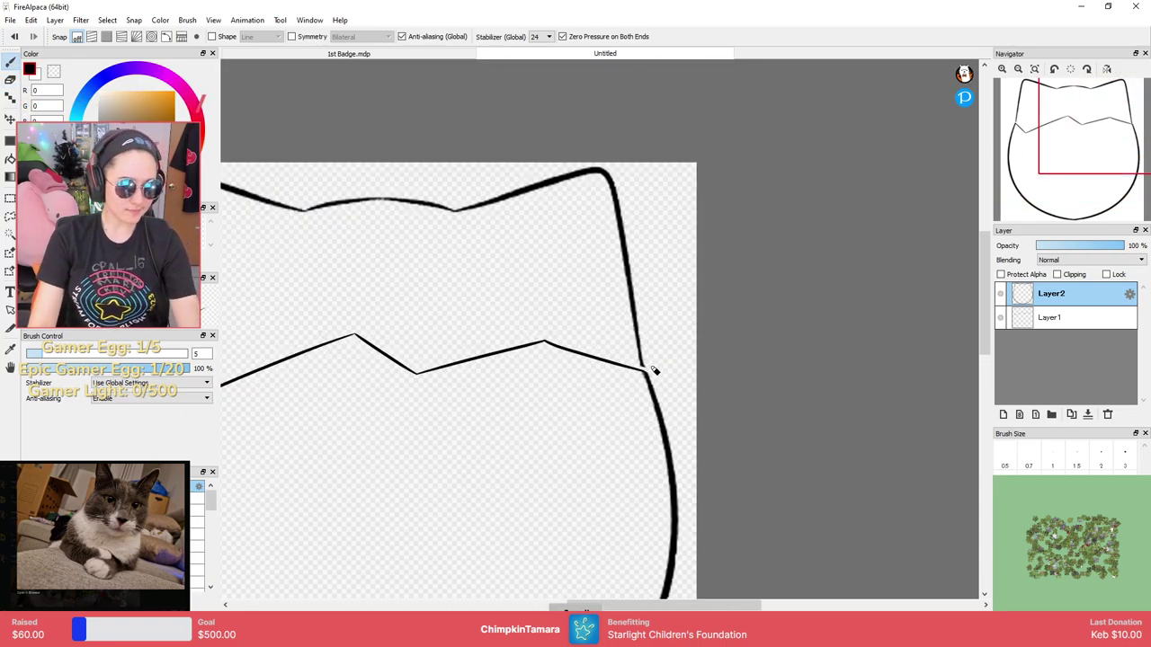
Erase the ears and the rest of the Layer2 head outline above the zigzag with the eraser at size 30.
key(e)
drag(454, 276, 677, 270)
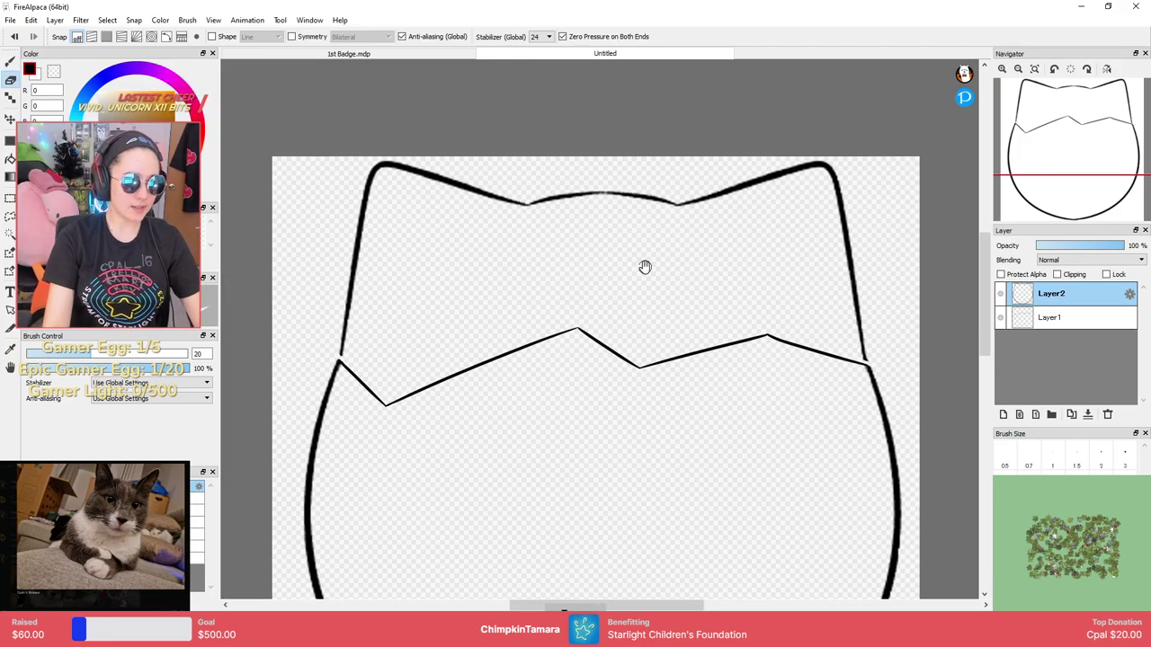
mouse_move(367, 347)
mouse_down()
mouse_move(347, 360)
mouse_move(341, 349)
mouse_up()
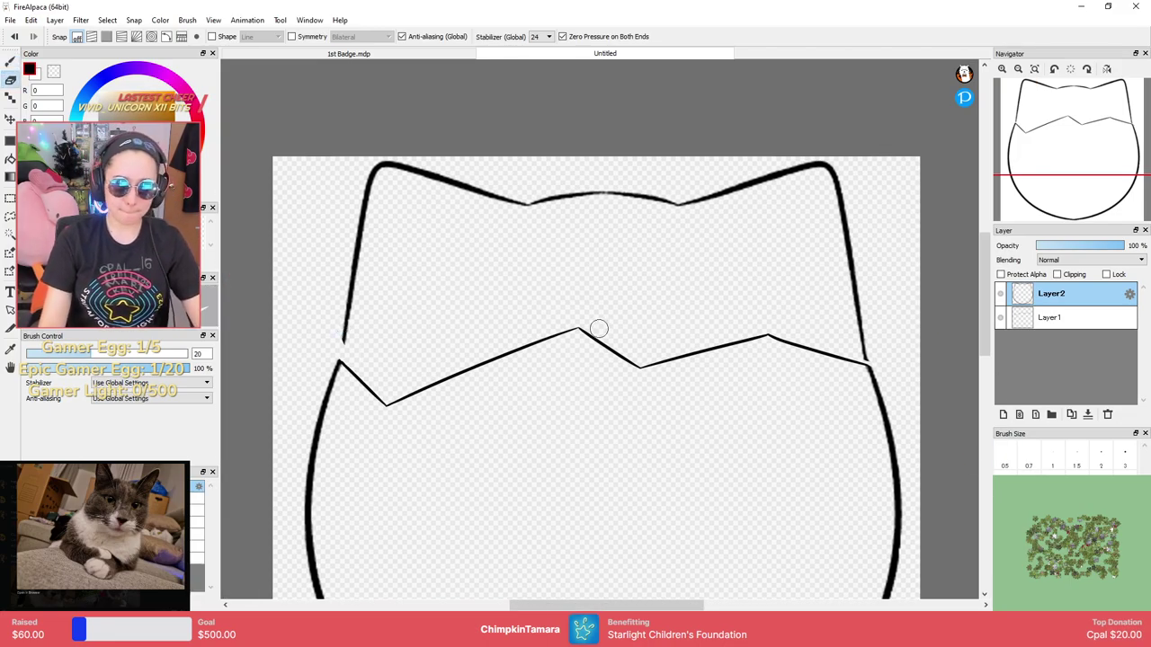
key(ctrl+z)
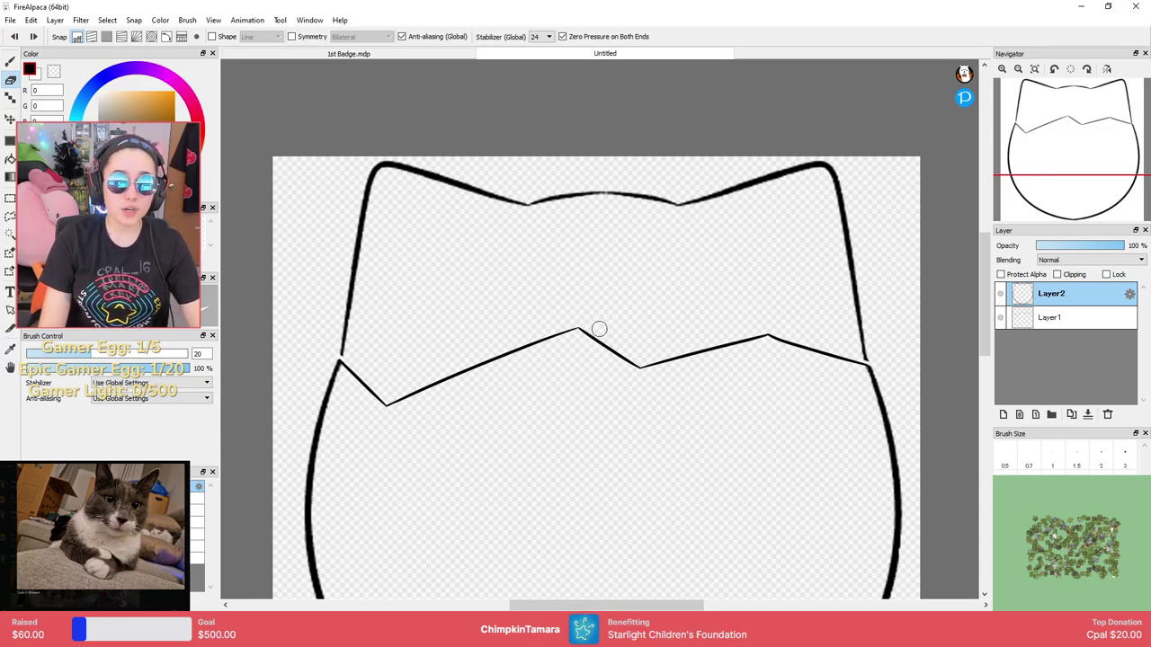
drag(351, 352, 356, 258)
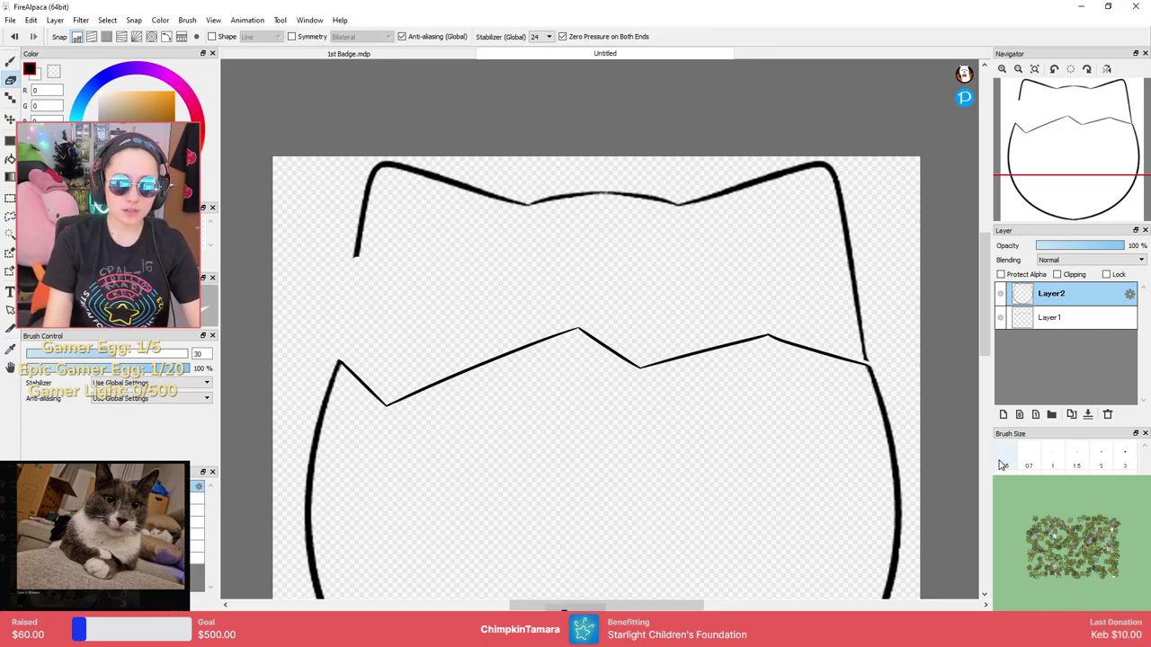
mouse_move(360, 257)
mouse_down()
mouse_move(367, 190)
mouse_move(387, 163)
mouse_move(532, 203)
mouse_move(628, 189)
mouse_move(681, 207)
mouse_move(786, 171)
mouse_move(897, 155)
mouse_move(838, 190)
mouse_move(839, 167)
mouse_move(853, 303)
mouse_up()
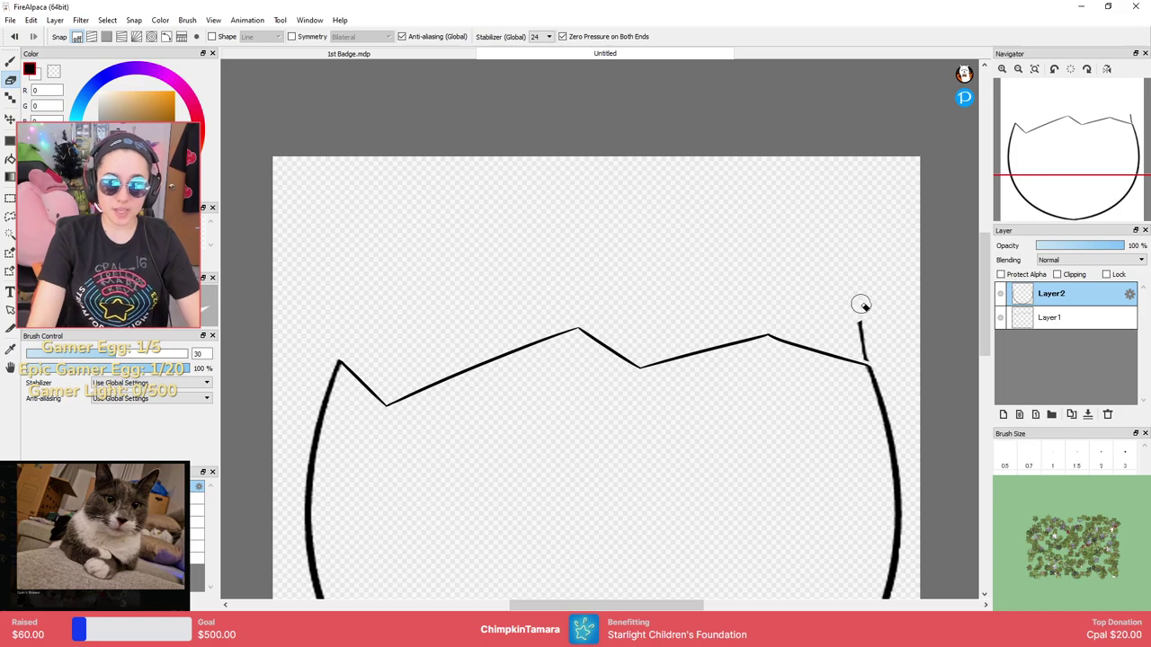
scroll(861, 304, down, 2)
scroll(867, 316, up, 4)
drag(849, 313, 869, 386)
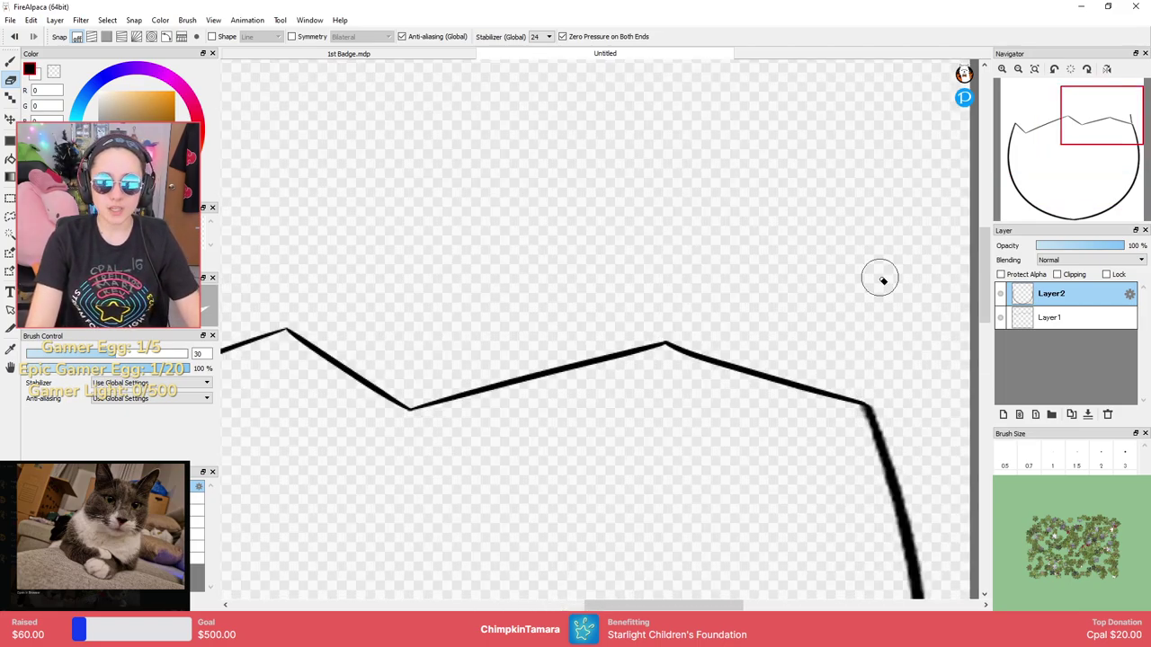
Switch back to the brush at size 5 and add a new layer above Layer2.
key(b)
scroll(882, 280, down, 3)
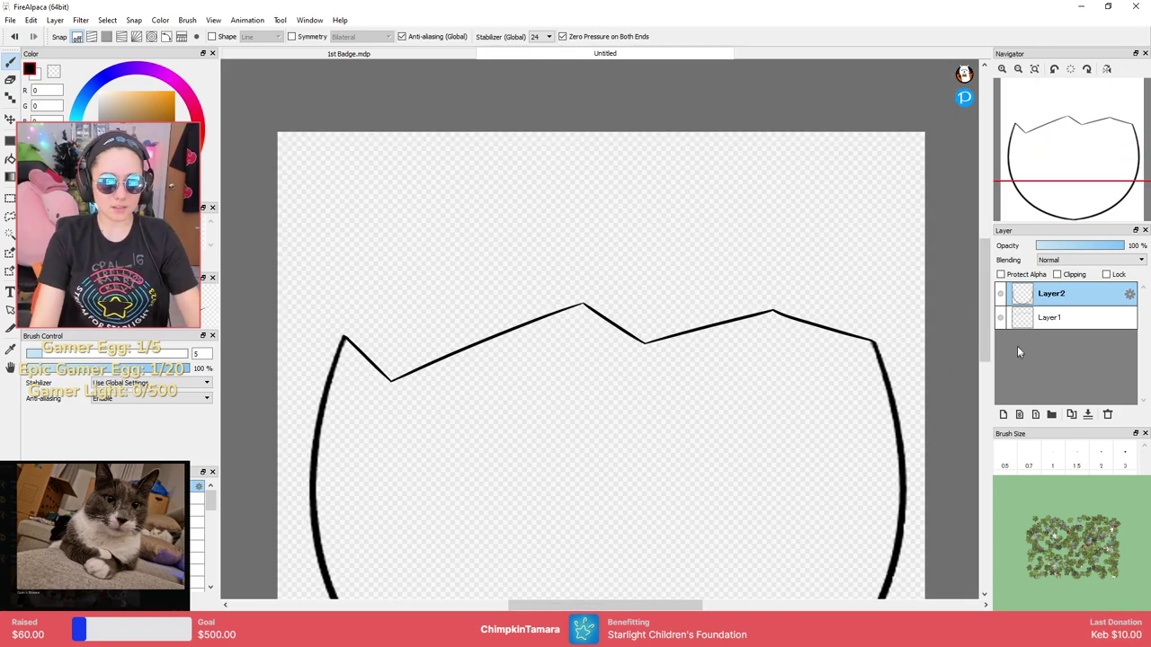
click(1003, 415)
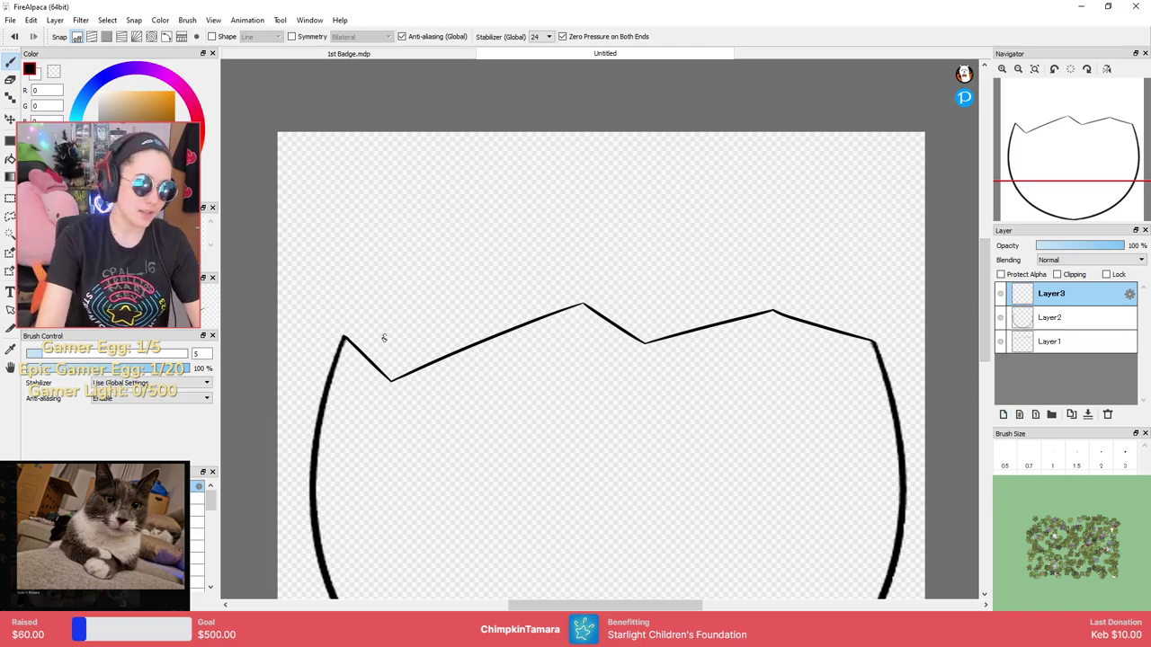
mouse_move(350, 346)
mouse_down()
mouse_move(714, 160)
mouse_move(919, 406)
mouse_up()
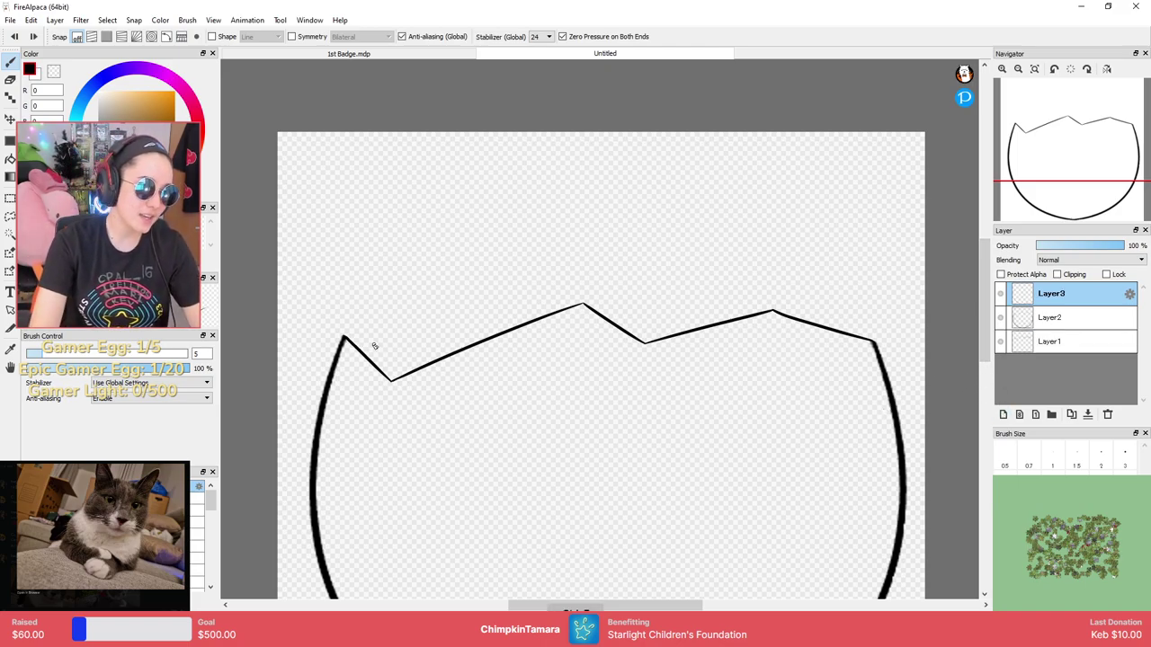
mouse_move(354, 351)
mouse_down()
mouse_move(379, 195)
mouse_move(467, 193)
mouse_move(502, 224)
mouse_move(658, 174)
mouse_move(745, 218)
mouse_up()
key(ctrl+z)
key(ctrl+z)
mouse_move(353, 341)
mouse_down()
mouse_move(479, 157)
mouse_move(639, 219)
mouse_up()
key(ctrl+z)
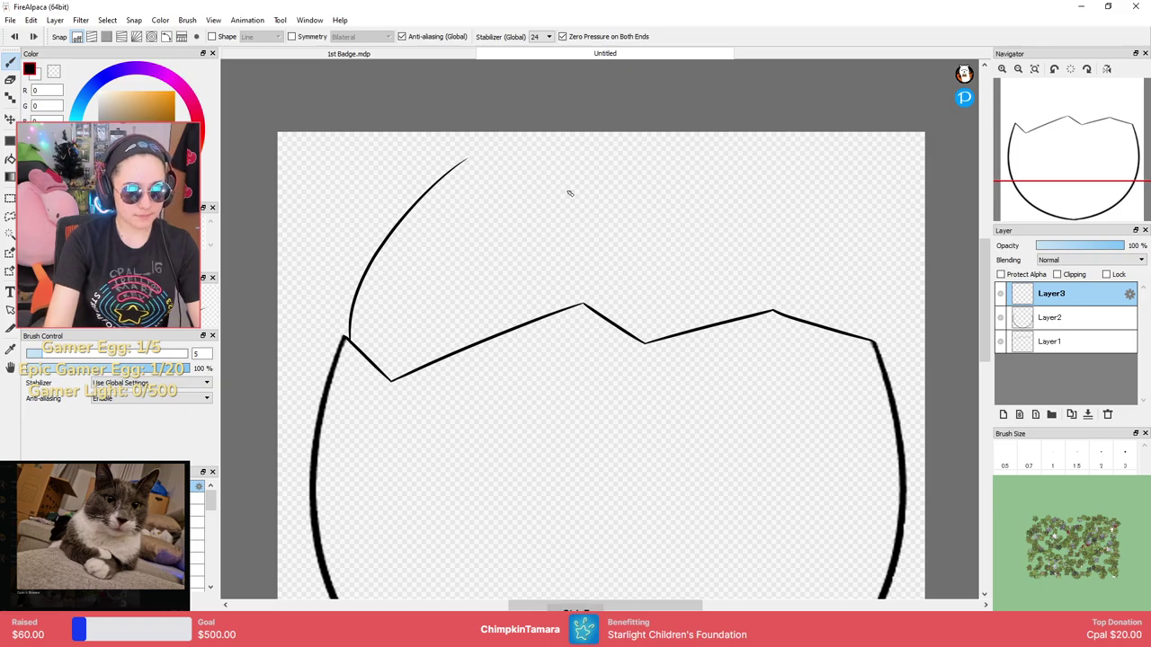
key(ctrl+z)
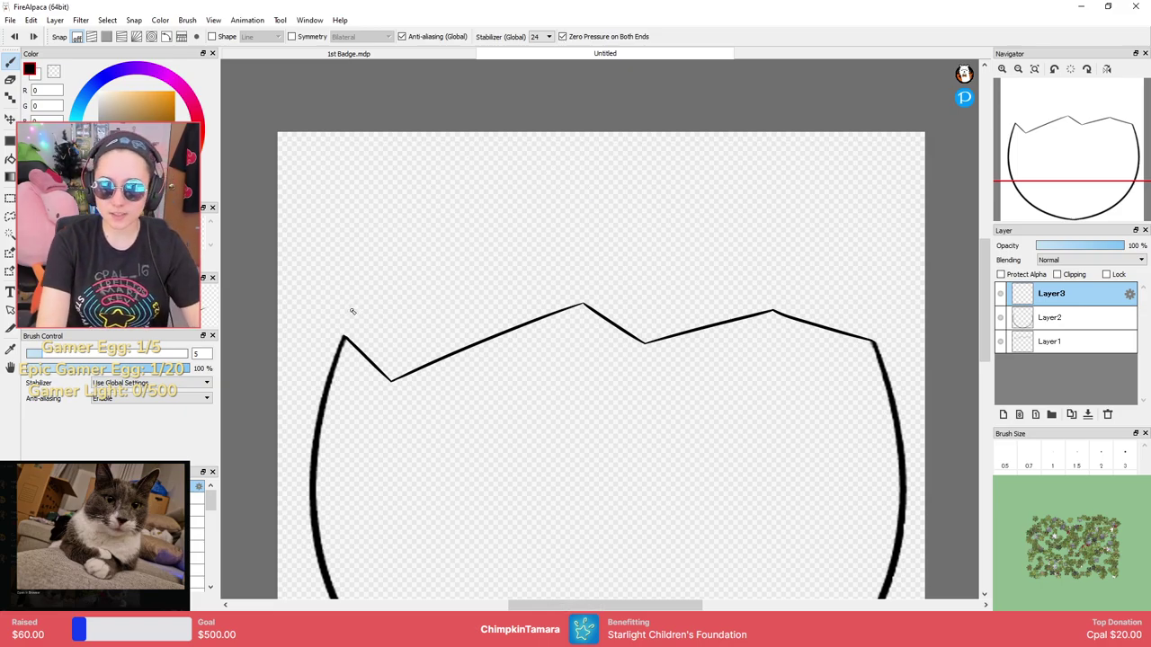
Draw a tilted upper head on the new layer: a curved left side, both rounded ears and the arched top between them.
mouse_move(360, 351)
mouse_down()
mouse_move(358, 280)
mouse_move(442, 215)
mouse_move(446, 152)
mouse_move(471, 171)
mouse_up()
key(ctrl+z)
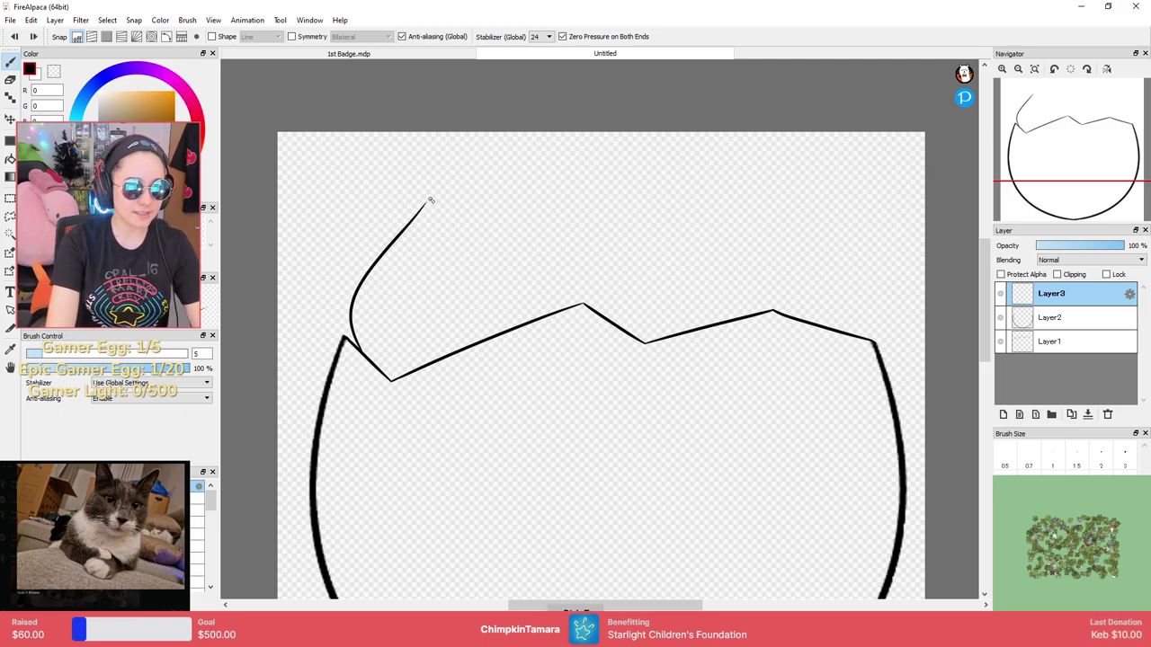
mouse_move(401, 158)
mouse_down()
mouse_move(749, 178)
mouse_move(842, 167)
mouse_move(850, 226)
mouse_up()
key(ctrl+z)
mouse_move(768, 177)
mouse_down()
mouse_move(873, 224)
mouse_move(891, 301)
mouse_move(877, 371)
mouse_up()
key(ctrl+z)
Draw the head's right side as a curve from the base of the right ear down past the zigzag's right end.
drag(871, 236, 838, 352)
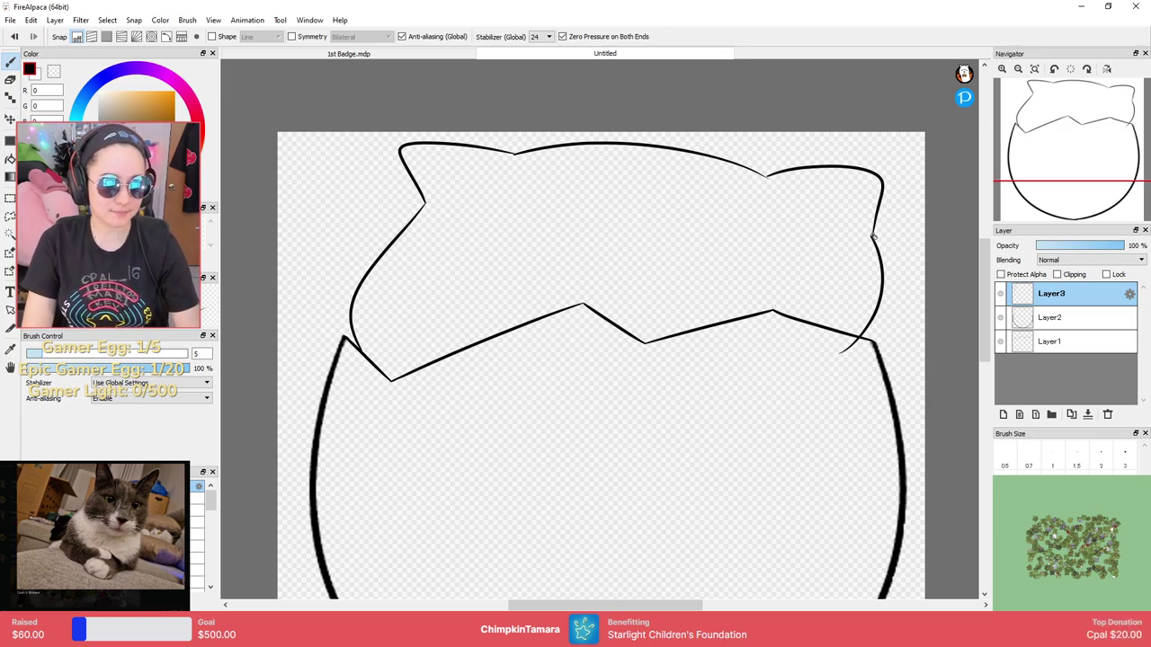
key(ctrl+z)
drag(872, 236, 861, 385)
key(ctrl+z)
drag(873, 236, 828, 393)
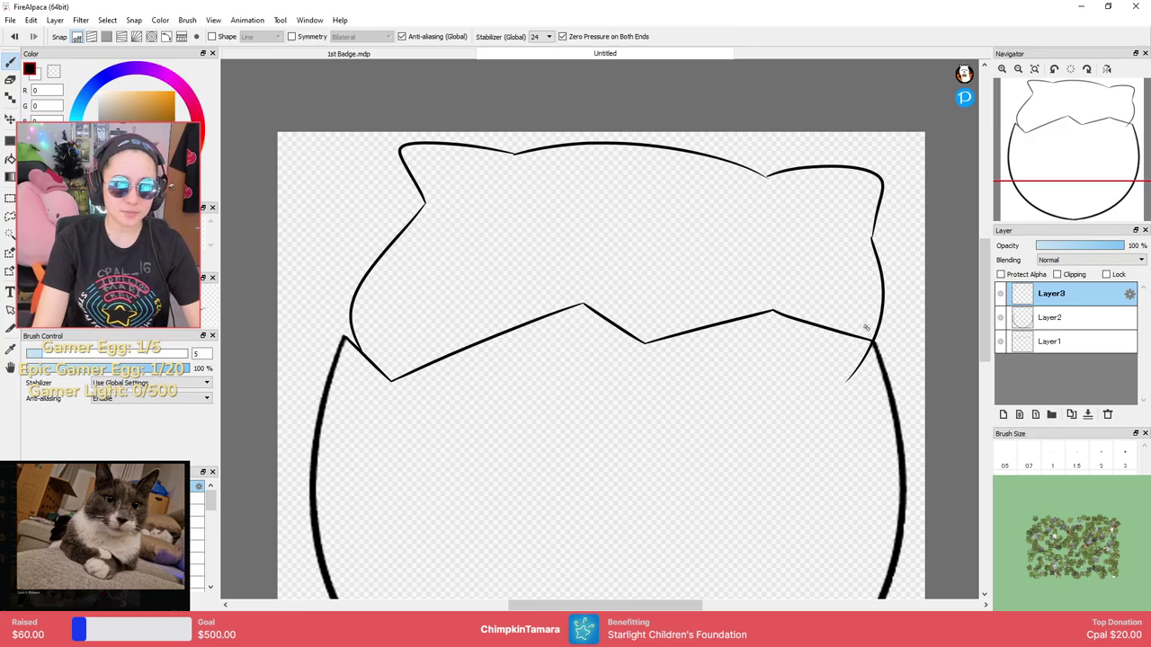
Thicken the outer line of the right ear where it meets the head's right side.
scroll(901, 282, up, 6)
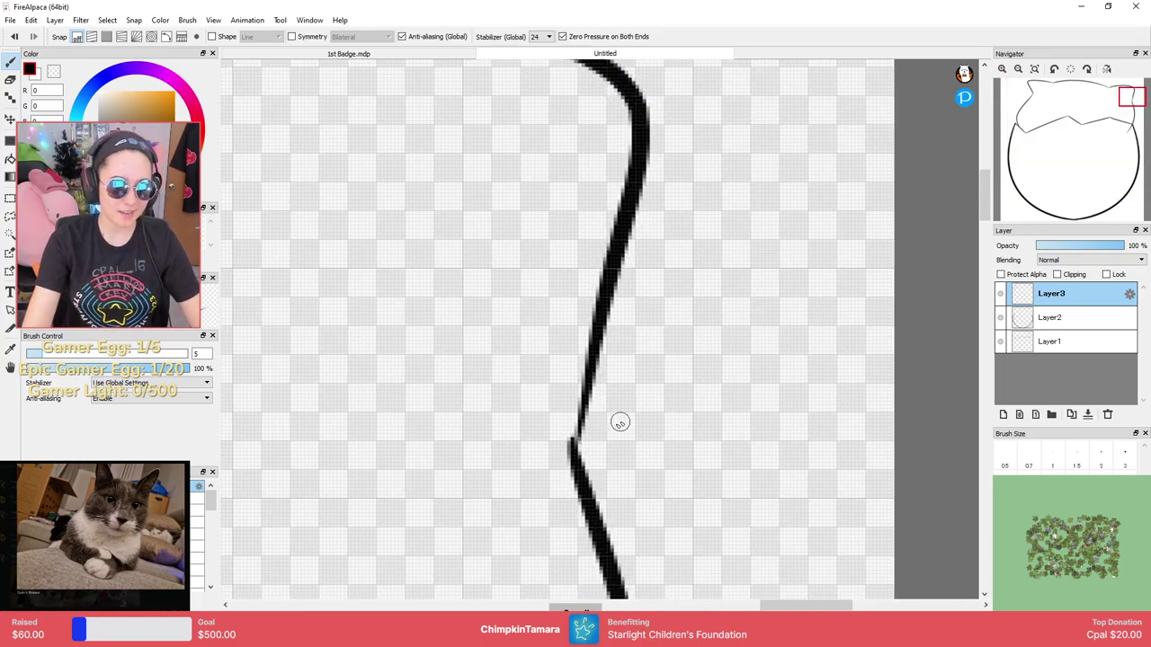
drag(573, 456, 626, 301)
key(ctrl+z)
drag(568, 458, 624, 294)
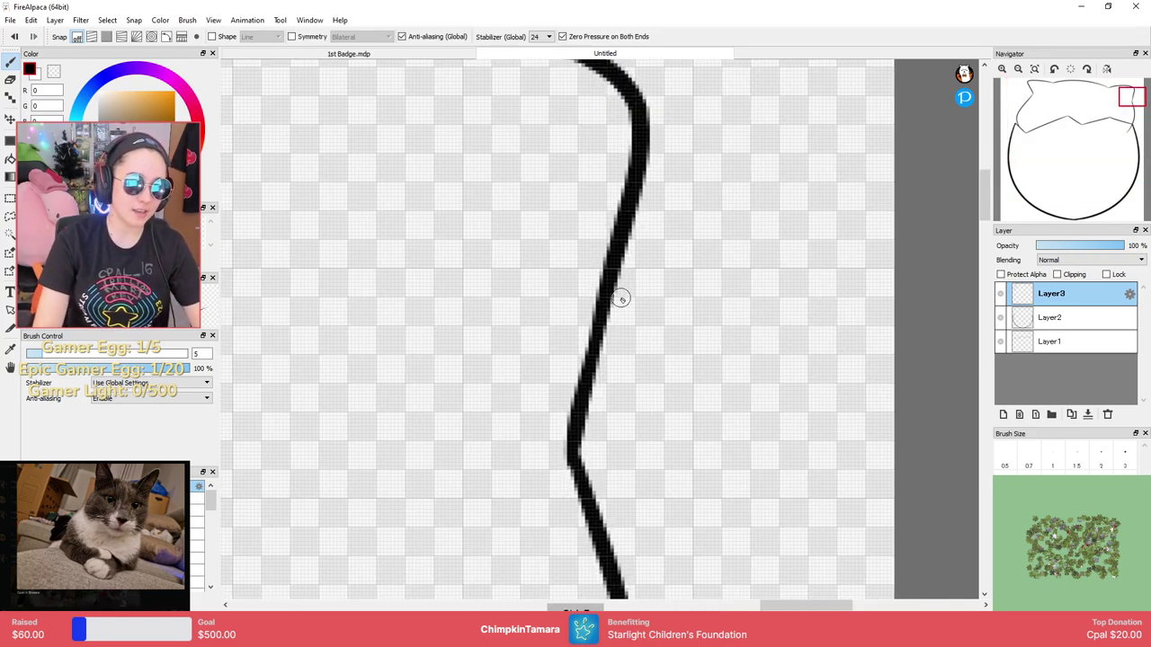
Erase the overhanging tail of the right side line below the zigzag's right end and clean the joint.
drag(623, 454, 740, 195)
drag(632, 416, 722, 144)
drag(621, 414, 645, 114)
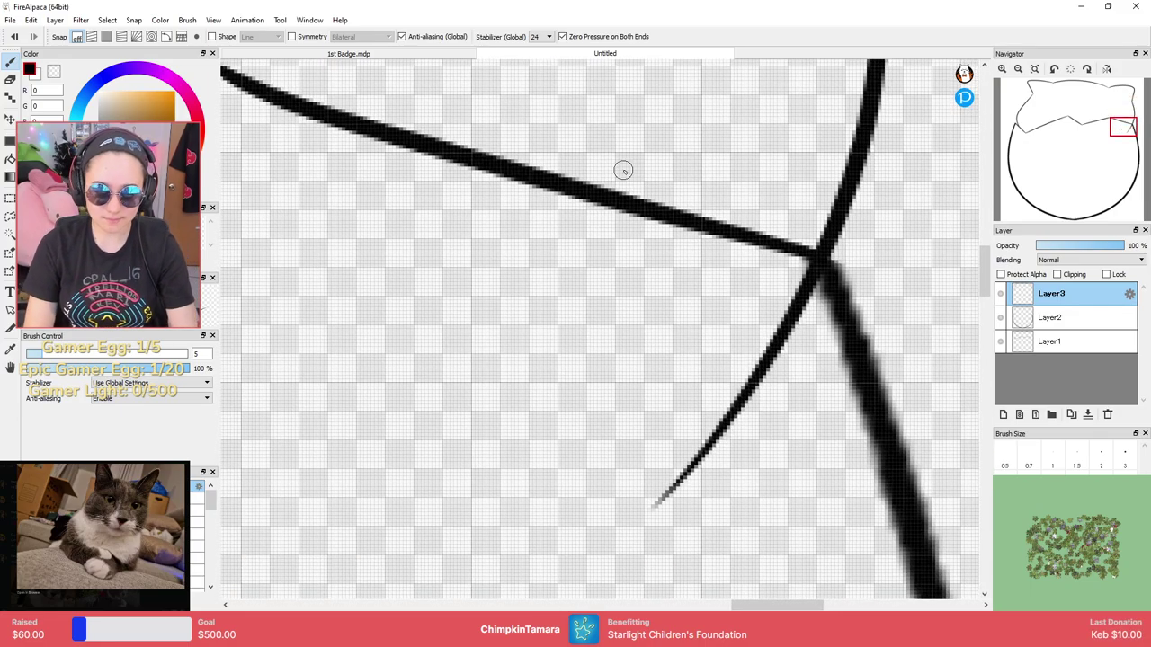
key(e)
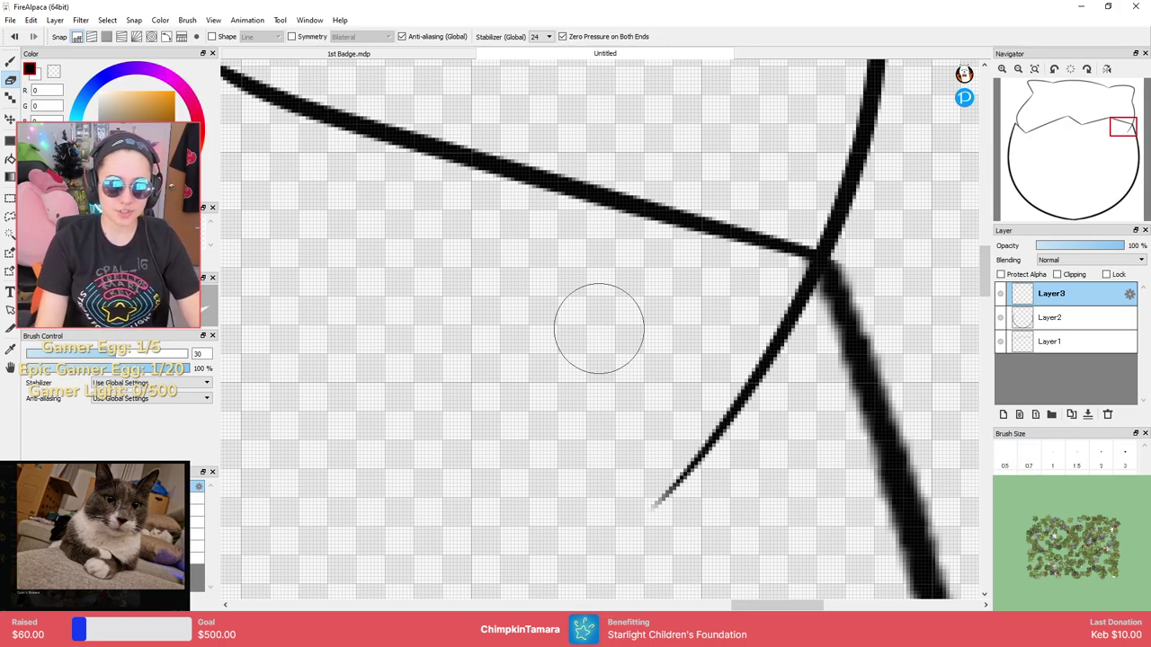
click(1005, 526)
mouse_move(626, 542)
mouse_down()
mouse_move(783, 339)
mouse_move(812, 265)
mouse_up()
click(1076, 489)
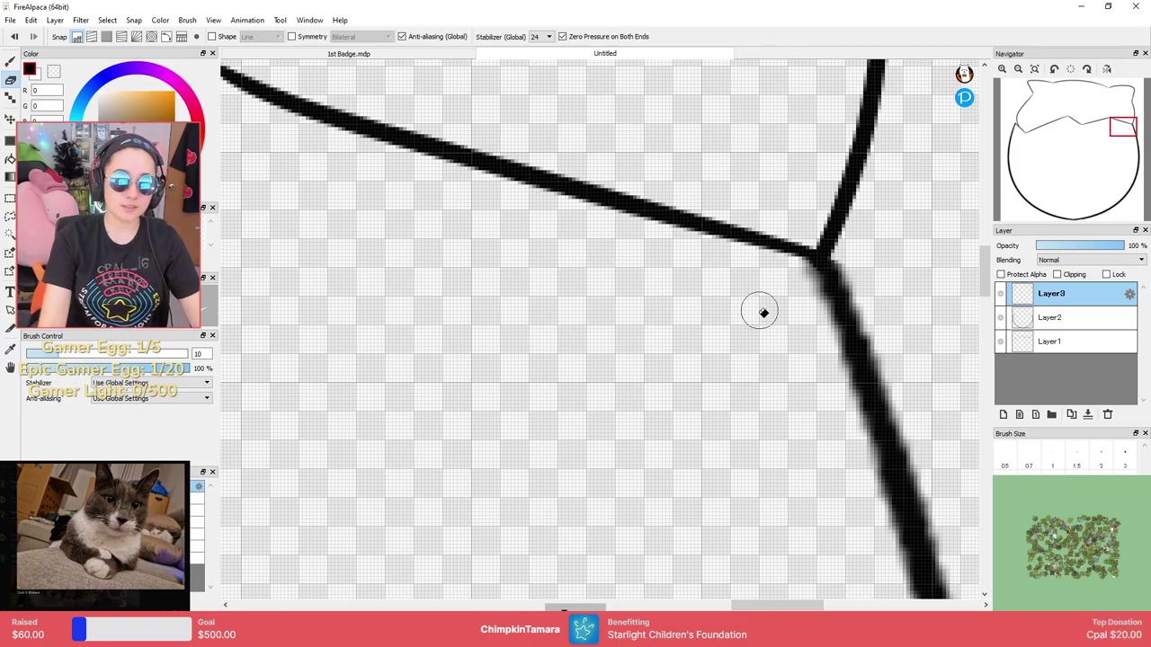
scroll(801, 273, up, 3)
scroll(804, 273, down, 5)
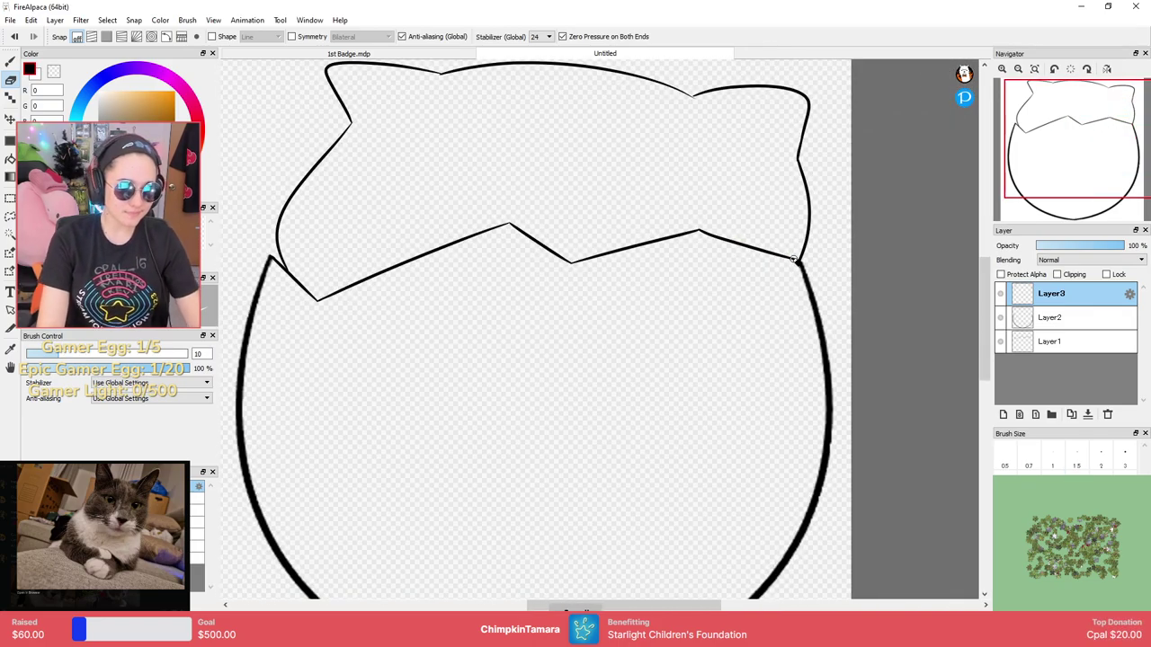
key(b)
key(e)
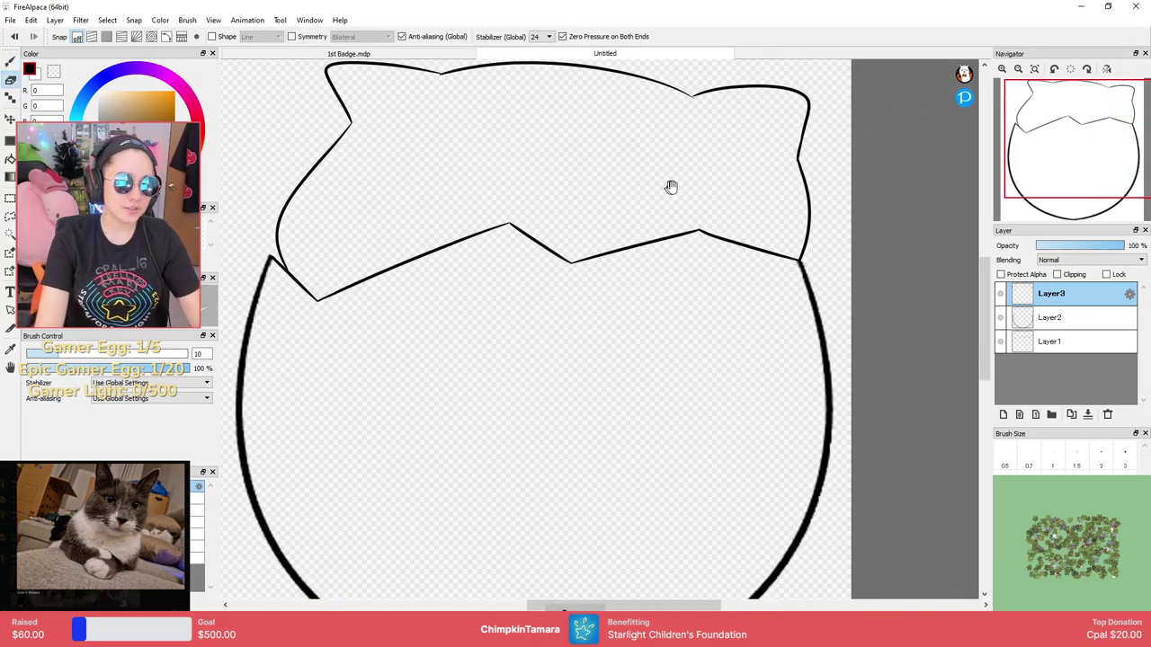
Erase the stray line tip at the right ear's inner corner with the eraser at size 5.
drag(663, 187, 810, 286)
key(b)
scroll(814, 249, up, 5)
key(e)
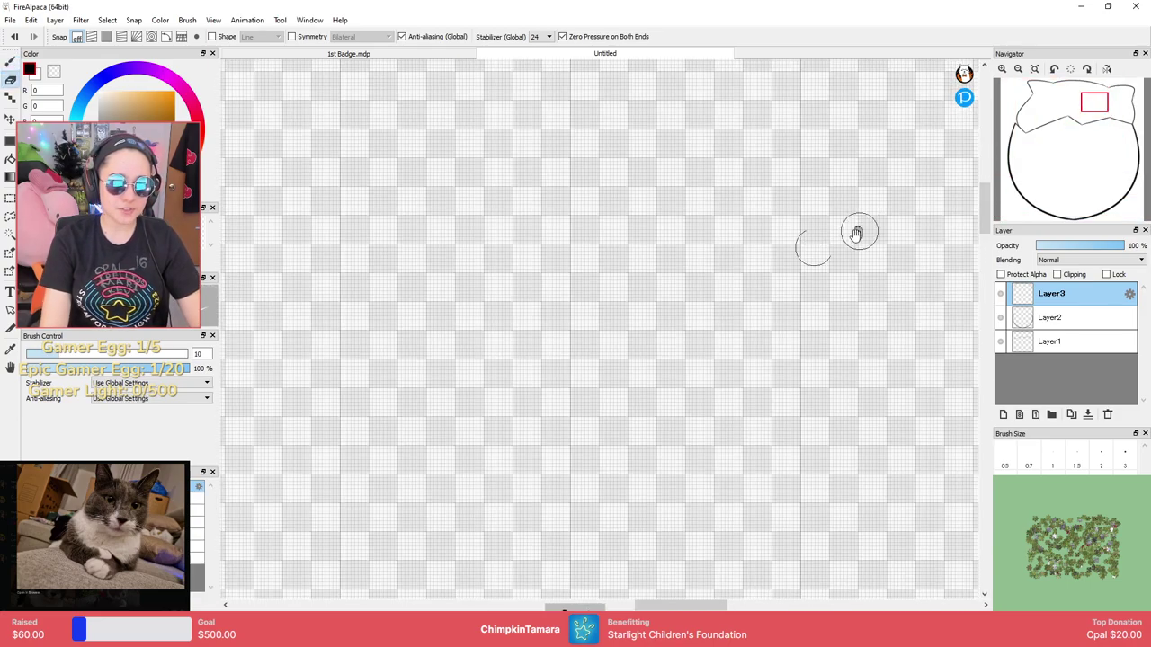
click(1028, 488)
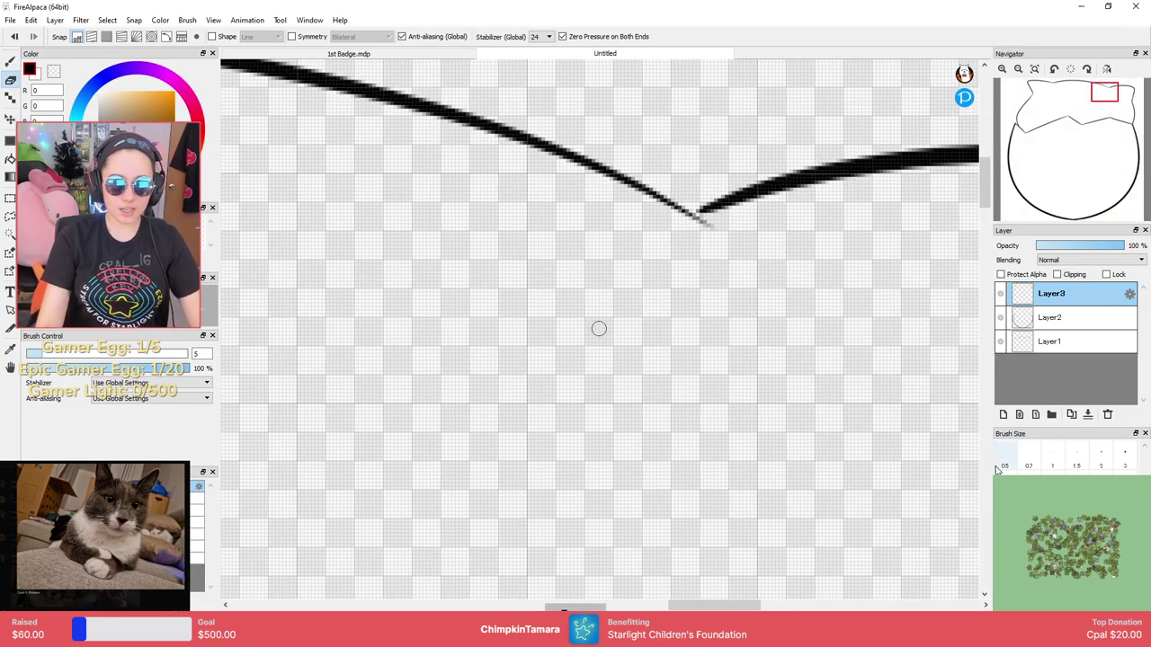
drag(720, 228, 675, 231)
key(b)
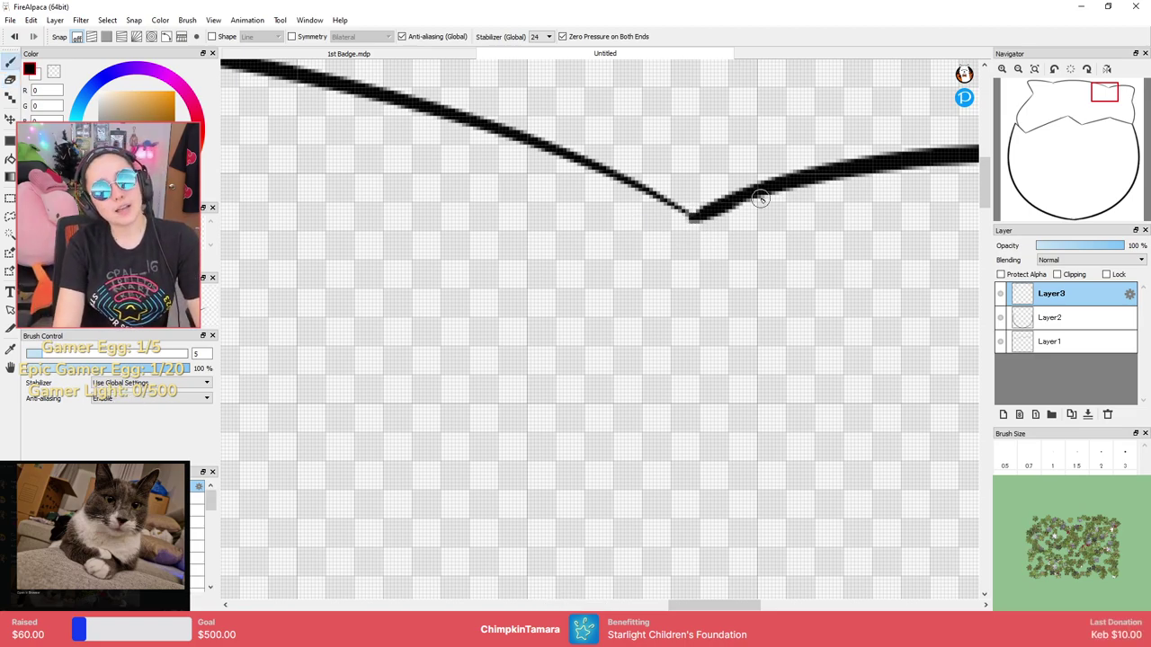
Thicken the head's top line with the brush where it runs into the right ear's inner corner.
drag(694, 219, 605, 128)
key(ctrl+z)
drag(693, 218, 576, 170)
key(ctrl+z)
key(ctrl+z)
drag(694, 221, 621, 143)
key(ctrl+z)
Clean up the joint where the head's top line meets the left ear's inner corner.
mouse_move(548, 297)
mouse_down()
mouse_move(600, 243)
mouse_move(774, 171)
mouse_up()
drag(405, 333, 771, 200)
drag(486, 171, 615, 399)
key(ctrl+minus)
key(ctrl+minus)
key(ctrl+minus)
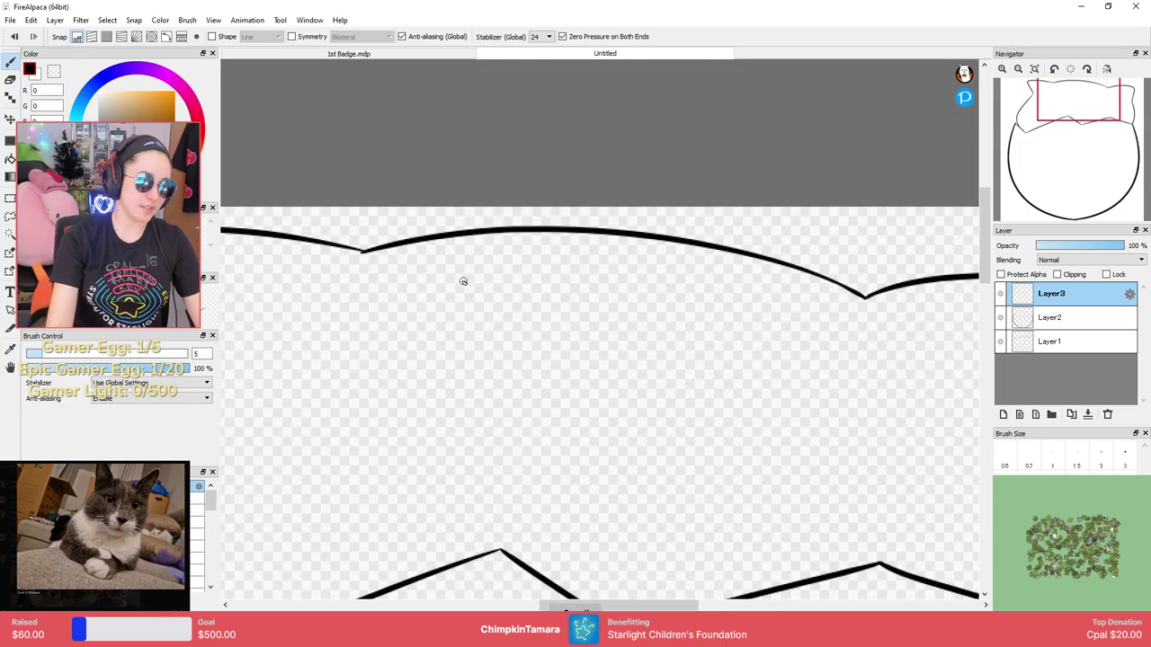
drag(362, 297, 480, 313)
scroll(480, 313, down, 2)
scroll(518, 297, up, 5)
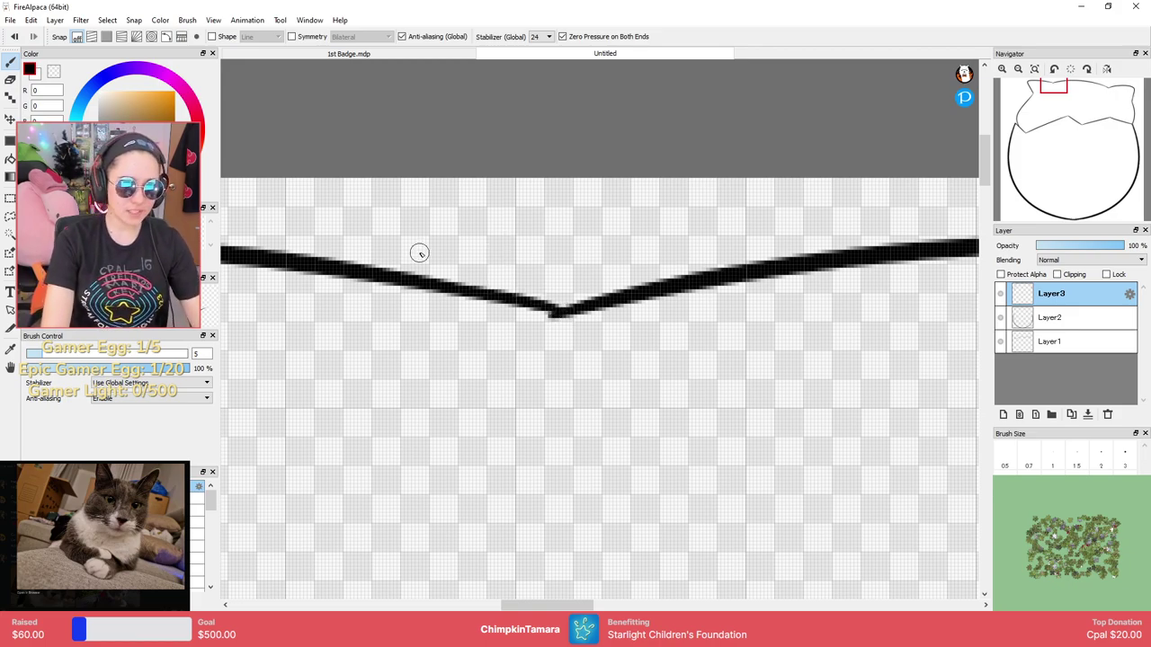
key(e)
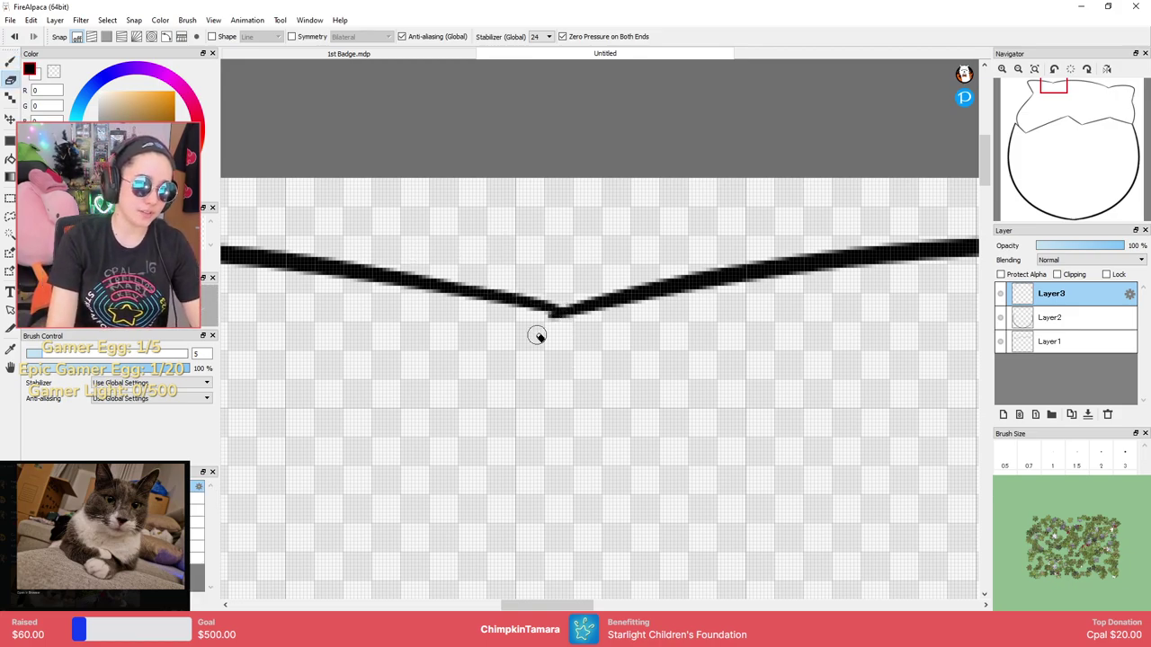
key(b)
scroll(516, 313, up, 2)
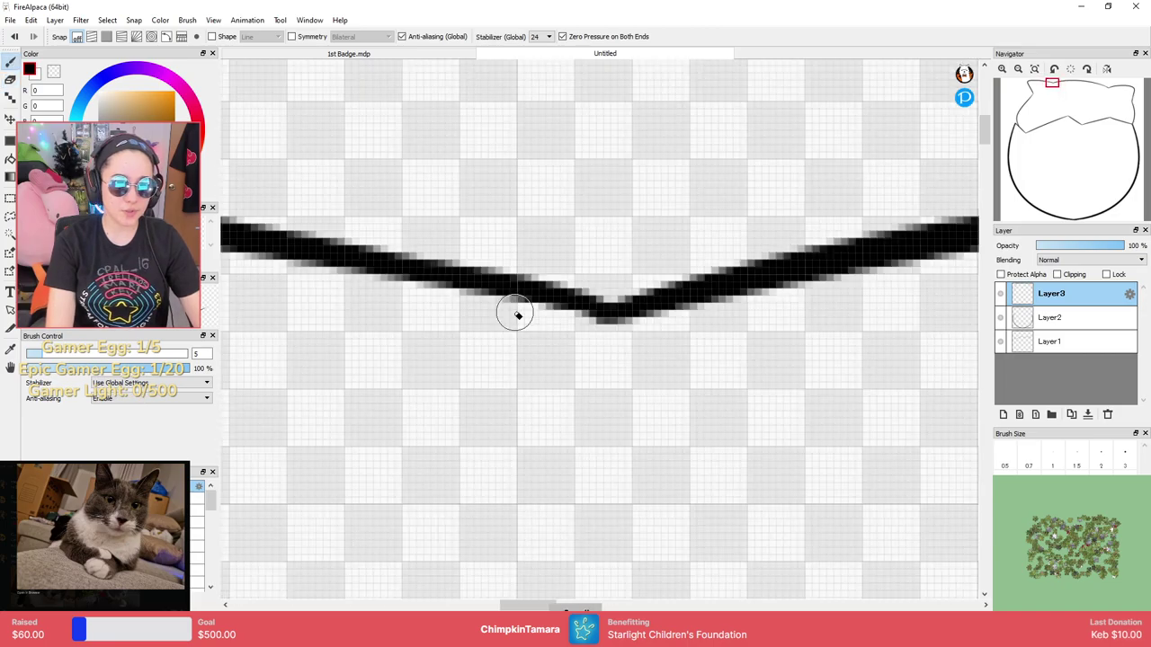
scroll(518, 314, down, 6)
key(e)
Thicken the corner where the left ear's outer line meets the head's left side.
mouse_move(485, 391)
mouse_down()
mouse_move(622, 309)
mouse_move(606, 267)
mouse_up()
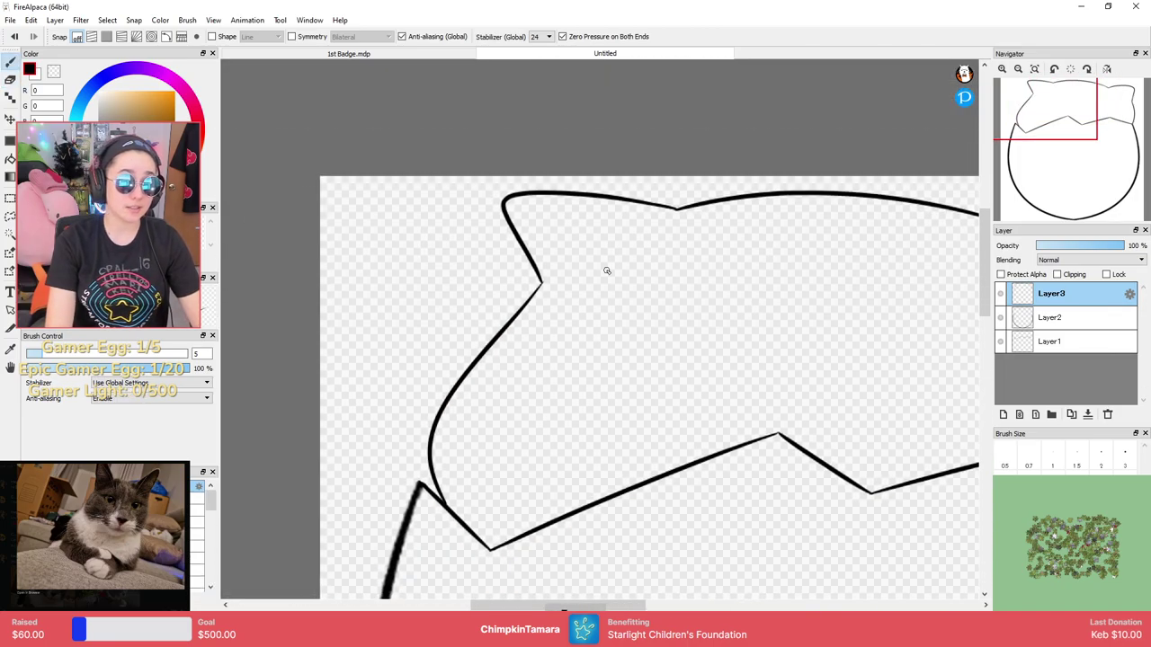
scroll(606, 267, up, 4)
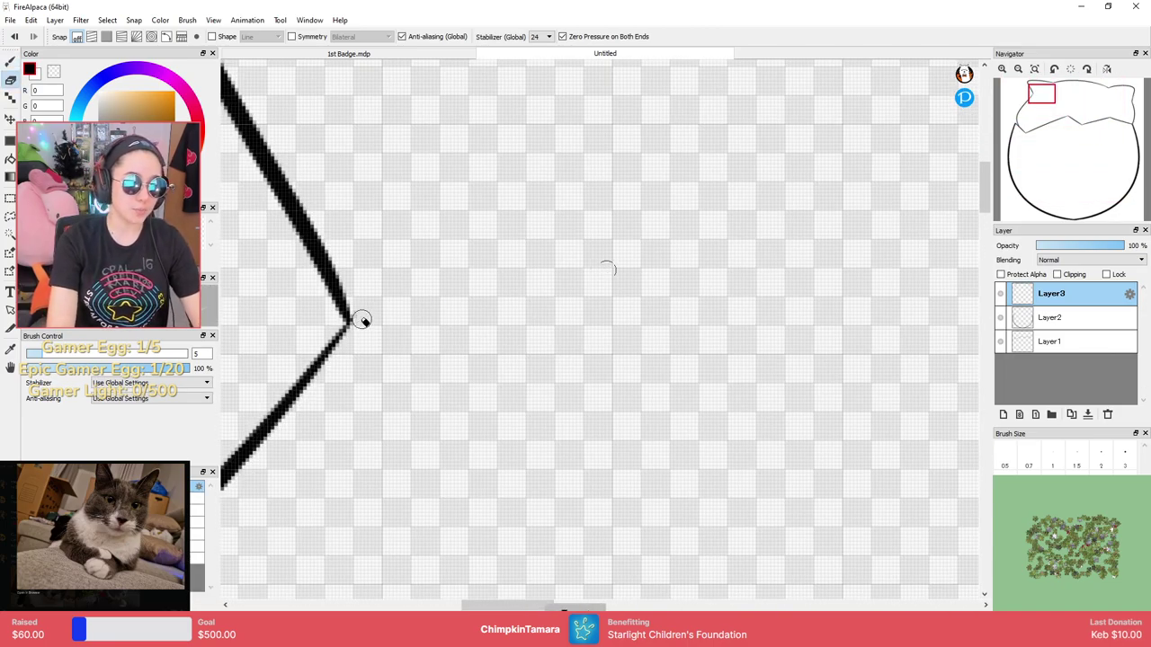
key(b)
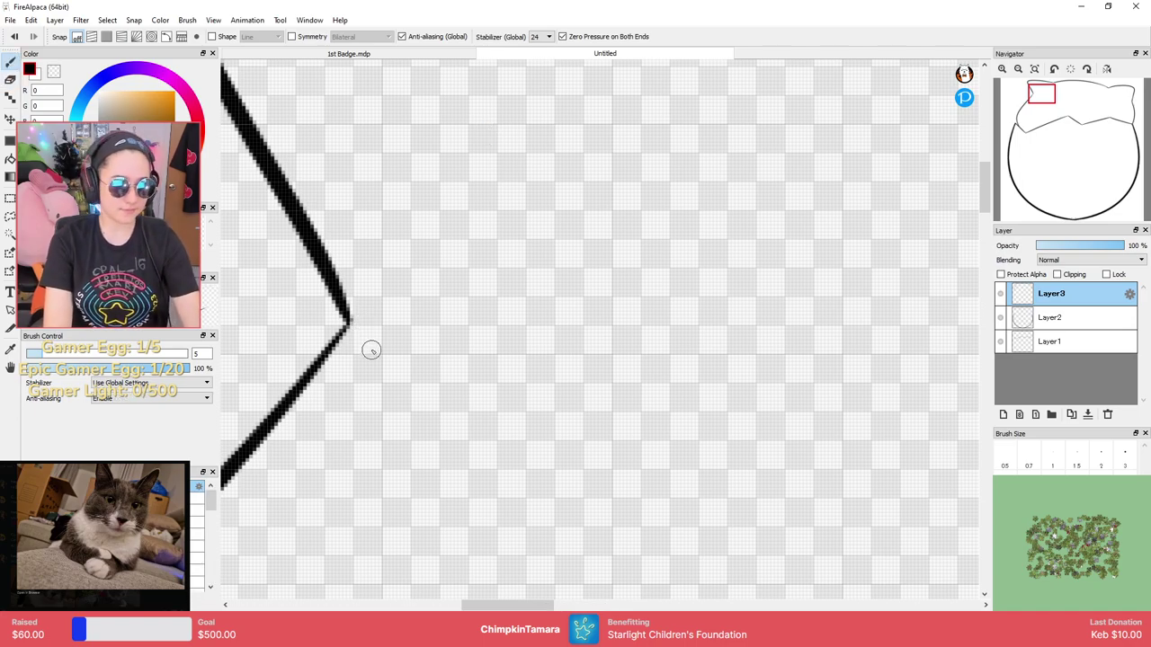
drag(347, 319, 310, 377)
scroll(358, 331, down, 4)
Examine the new upper head outline and how its left side meets the zigzag's left end.
mouse_move(436, 358)
mouse_down()
mouse_move(485, 262)
mouse_move(454, 250)
mouse_move(510, 213)
mouse_up()
scroll(396, 236, down, 3)
scroll(423, 261, up, 2)
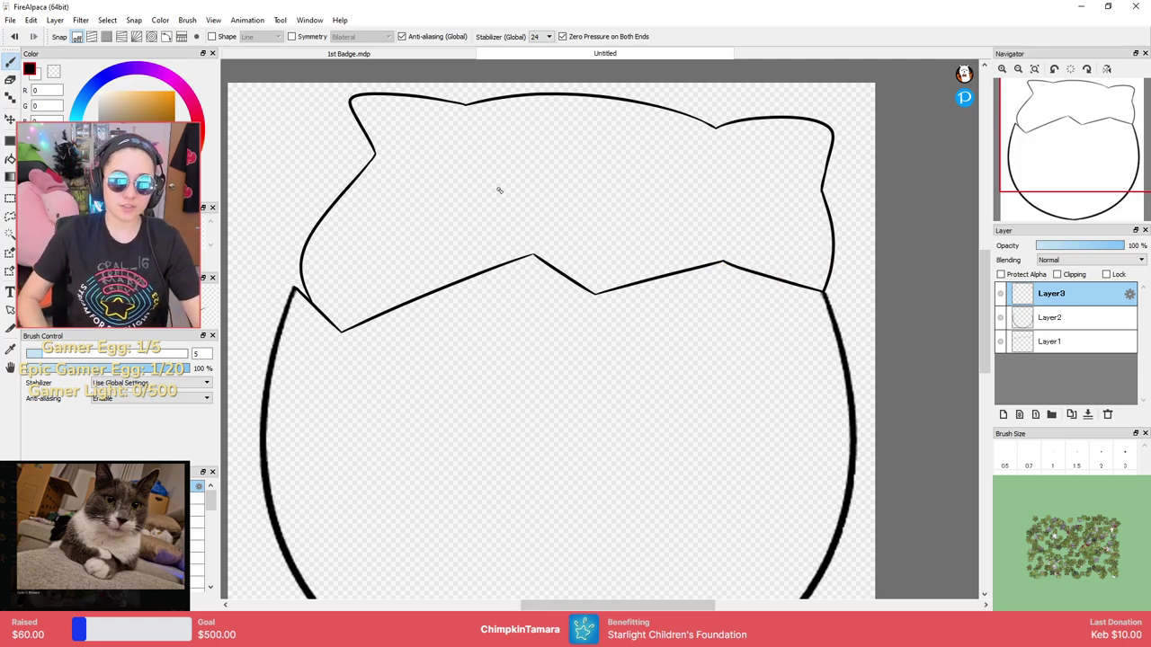
mouse_move(590, 390)
mouse_down()
mouse_move(603, 282)
mouse_move(635, 393)
mouse_up()
scroll(563, 336, down, 3)
scroll(565, 333, up, 4)
drag(432, 268, 668, 282)
scroll(481, 300, down, 3)
scroll(467, 311, up, 5)
scroll(692, 316, down, 5)
scroll(760, 333, up, 3)
scroll(778, 329, down, 3)
scroll(767, 361, down, 1)
scroll(645, 297, up, 3)
scroll(666, 314, down, 1)
scroll(689, 334, up, 1)
scroll(599, 376, down, 2)
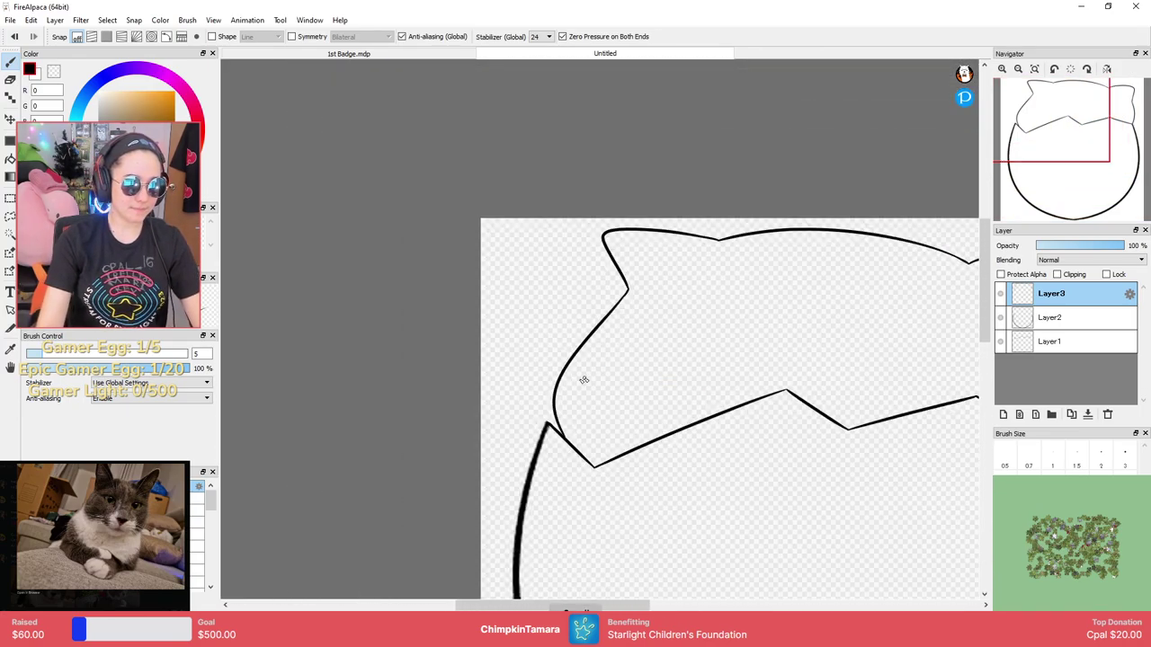
scroll(597, 376, down, 2)
scroll(548, 374, up, 4)
mouse_move(657, 390)
mouse_down()
mouse_move(539, 333)
mouse_move(530, 467)
mouse_up()
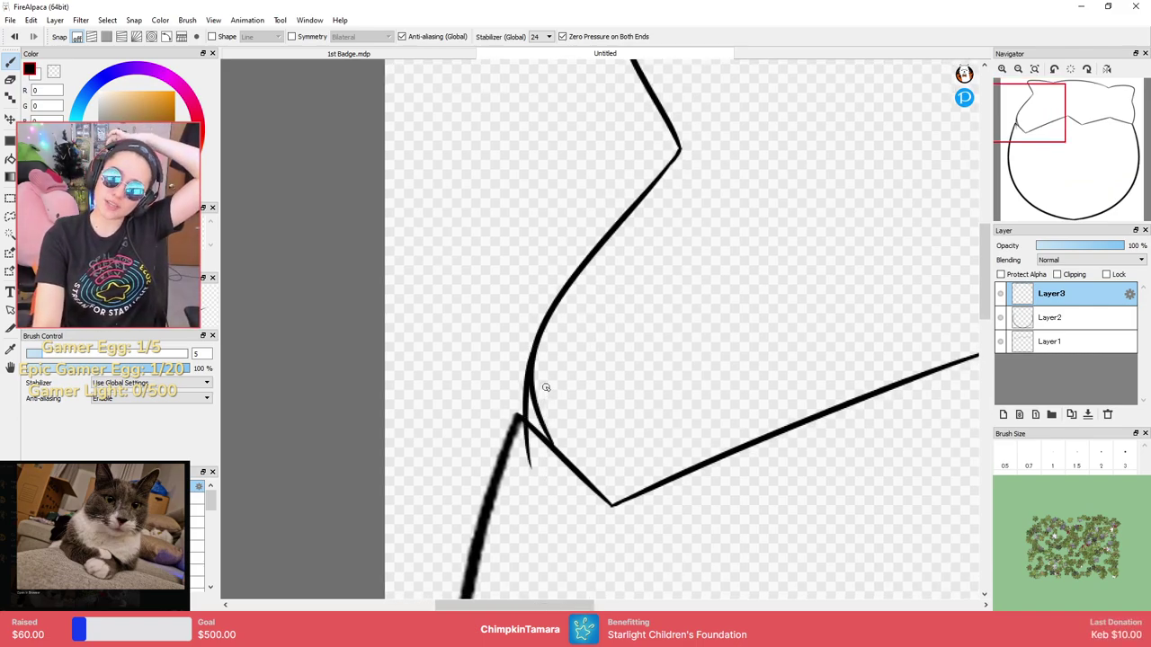
key(ctrl+z)
scroll(533, 381, up, 2)
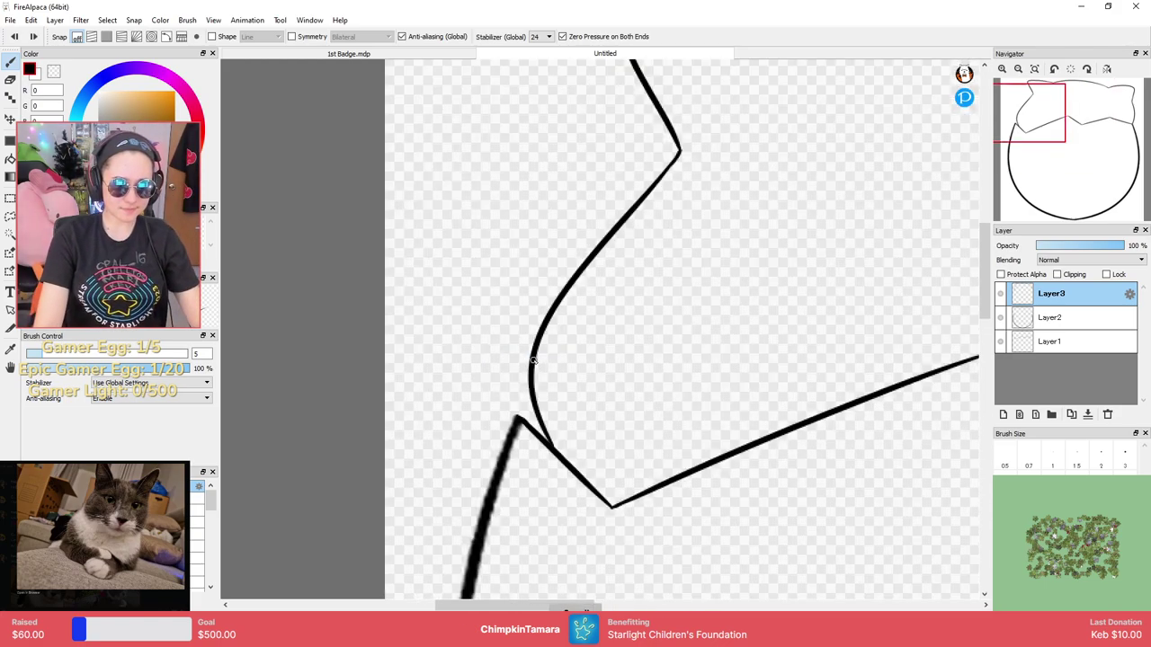
On a new layer, draw a curve extending the head's left side down past the zigzag's left tip.
click(1004, 414)
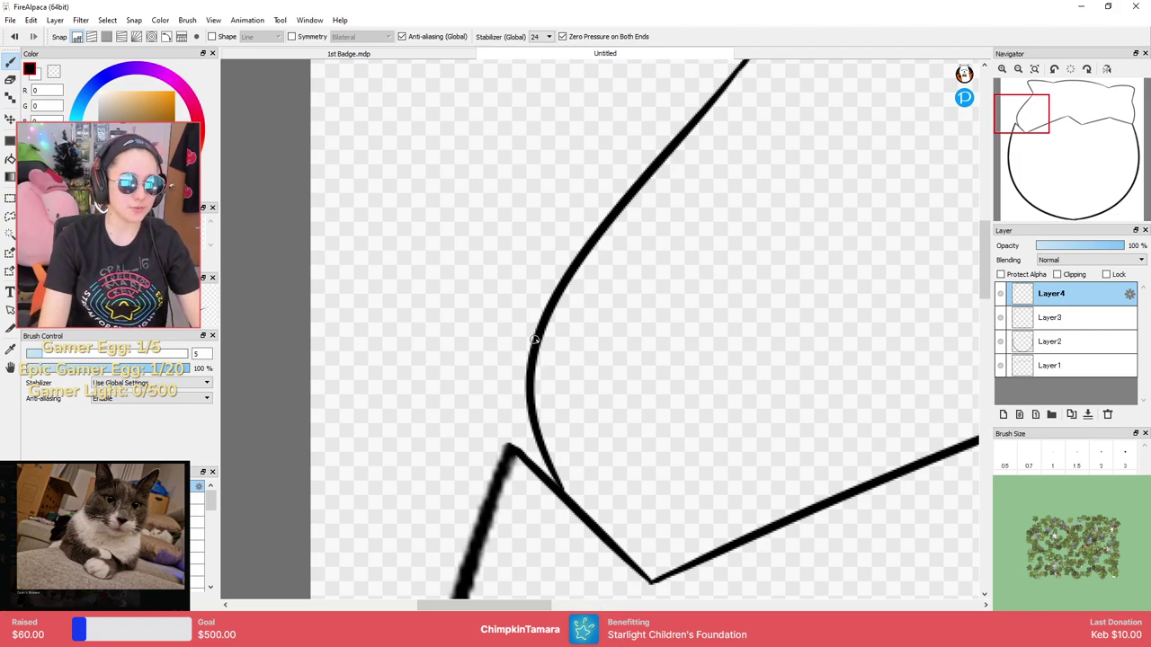
mouse_move(535, 341)
mouse_down()
mouse_move(518, 393)
mouse_move(531, 550)
mouse_up()
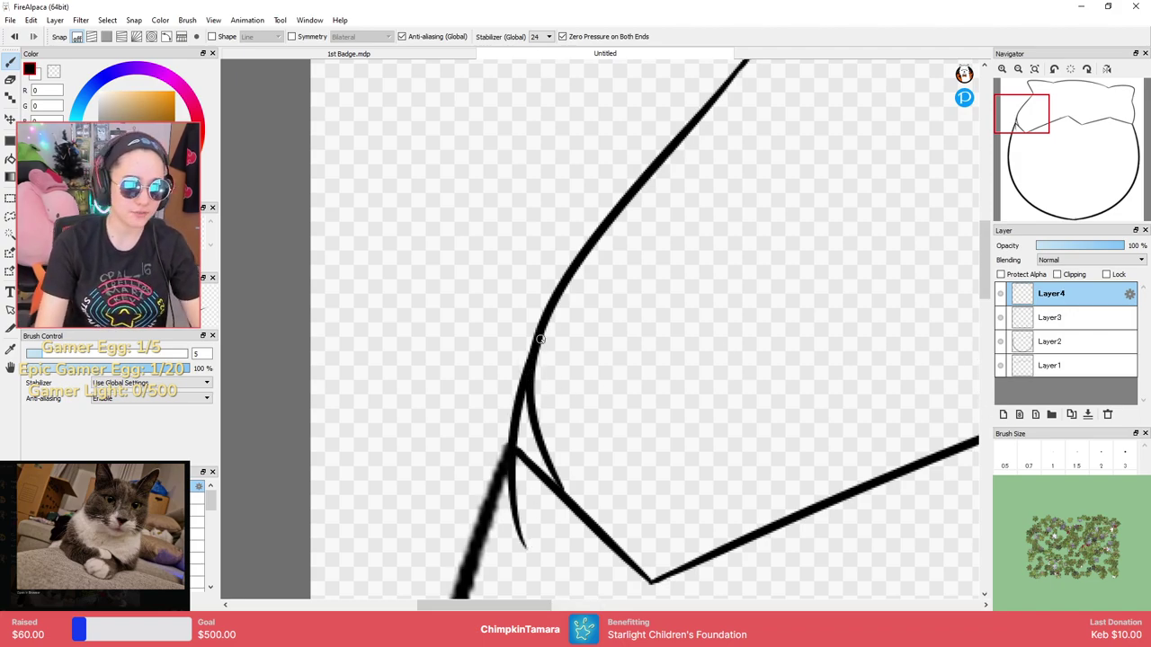
key(ctrl+z)
mouse_move(540, 335)
mouse_down()
mouse_move(501, 494)
mouse_move(521, 520)
mouse_up()
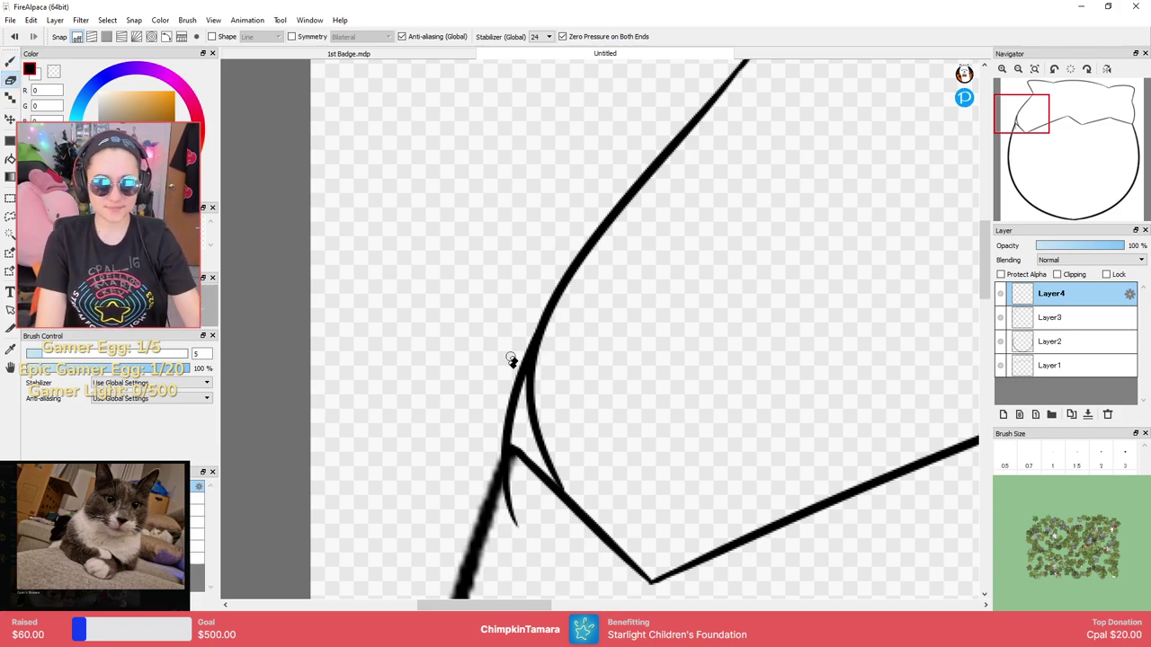
key(ctrl+z)
mouse_move(521, 342)
mouse_down()
mouse_move(518, 479)
mouse_move(520, 521)
mouse_up()
key(ctrl+z)
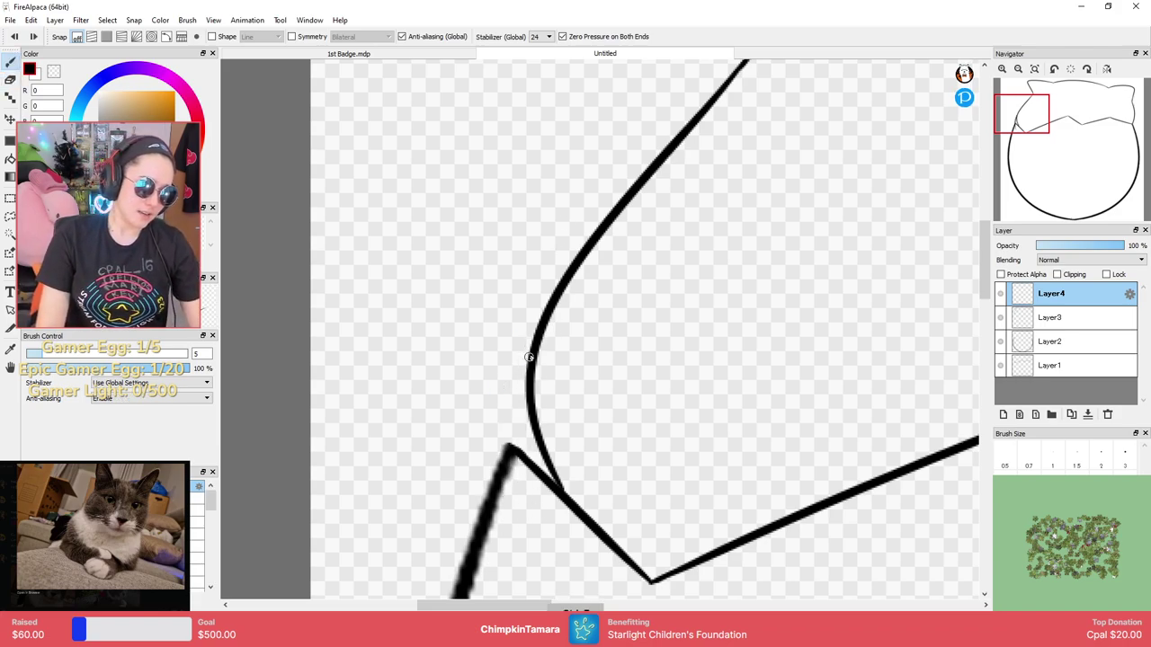
drag(537, 340, 523, 538)
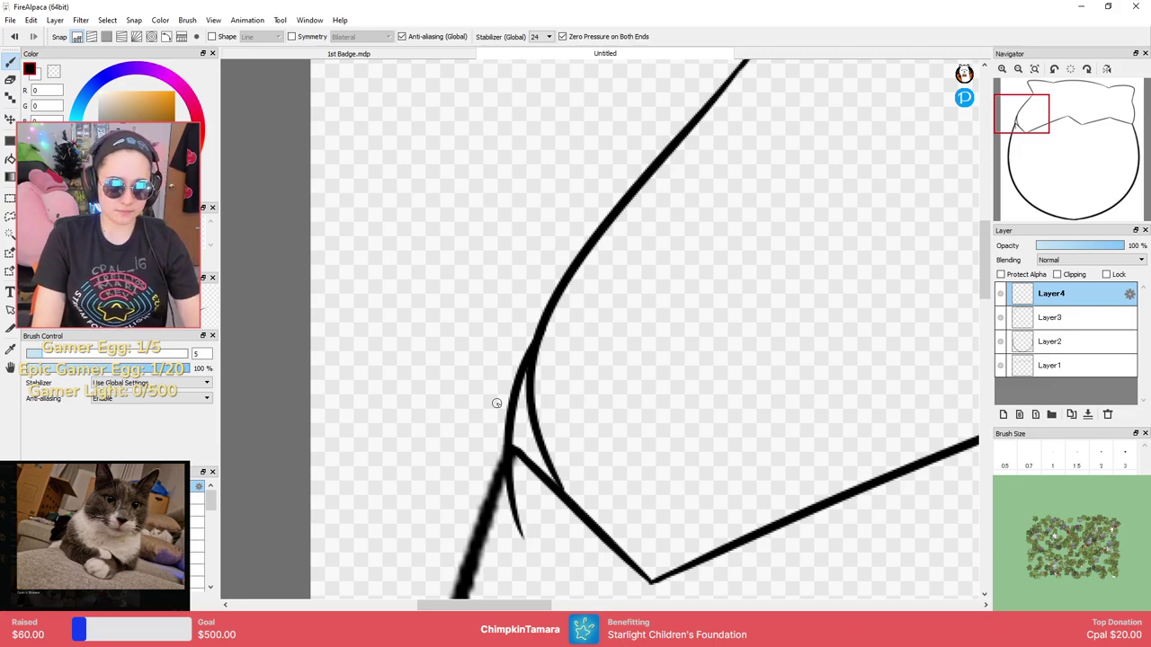
key(ctrl+z)
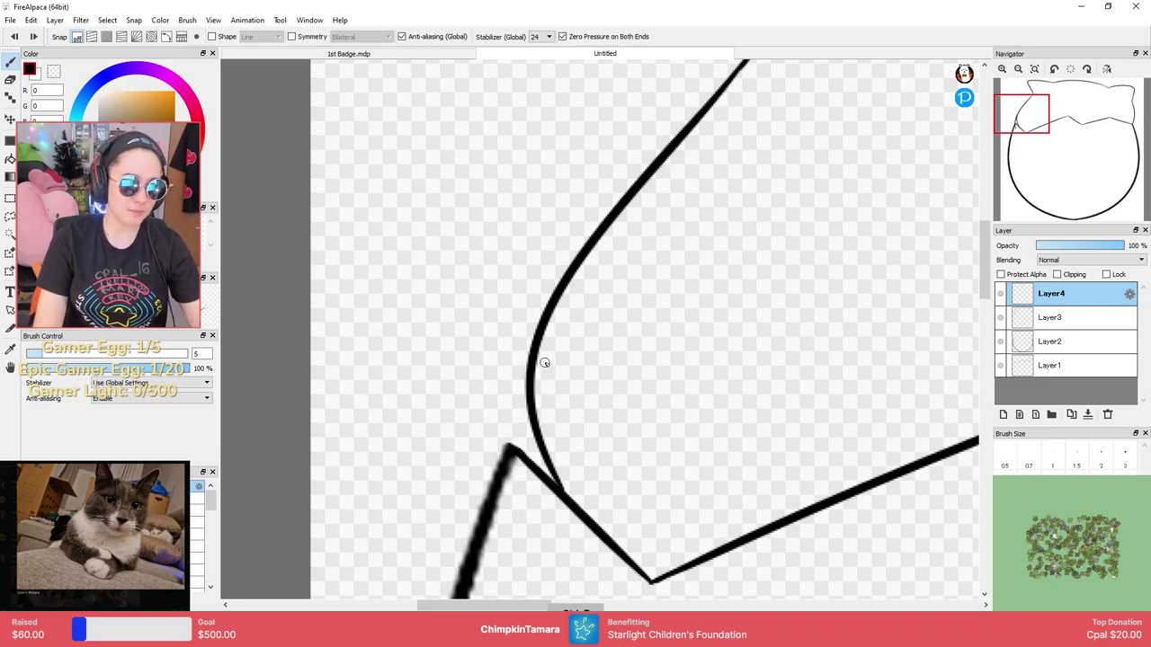
key(ctrl+y)
key(ctrl+z)
drag(538, 335, 529, 539)
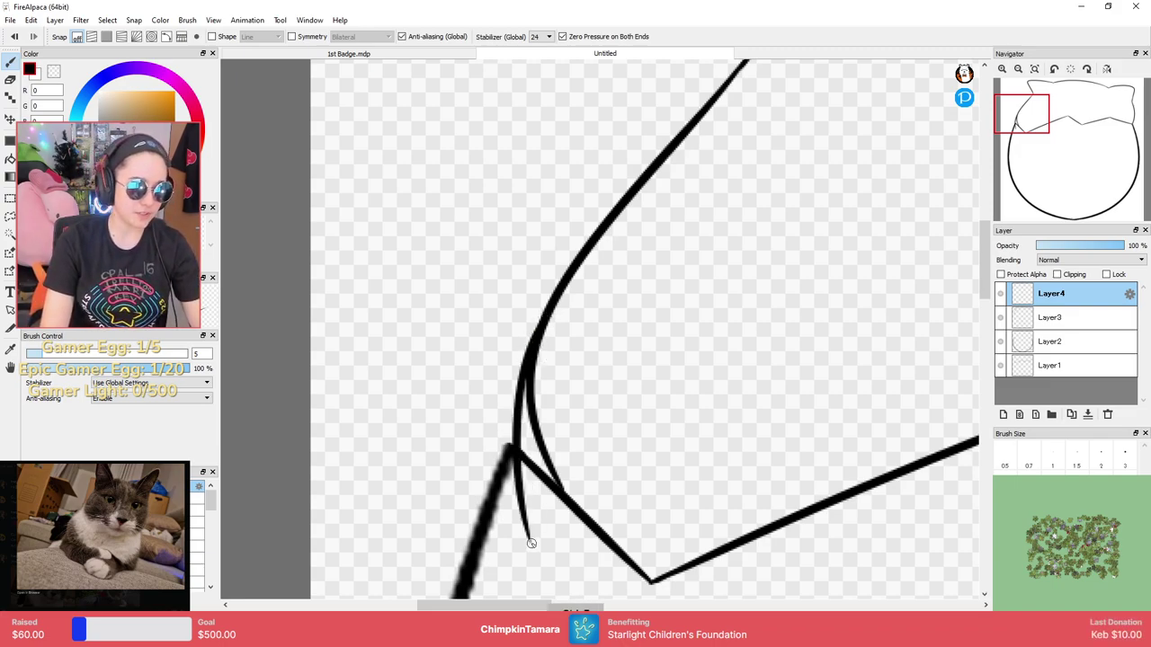
Erase the part of the new curve that overhangs below the zigzag's left tip, using eraser size 12.
key(e)
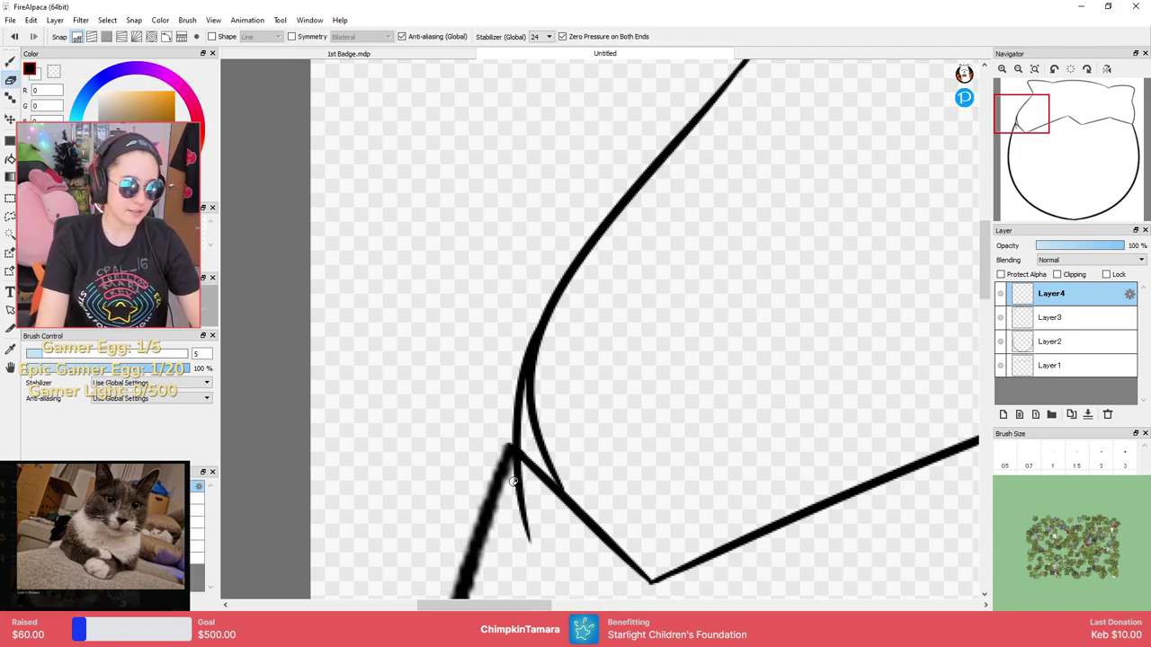
click(1101, 473)
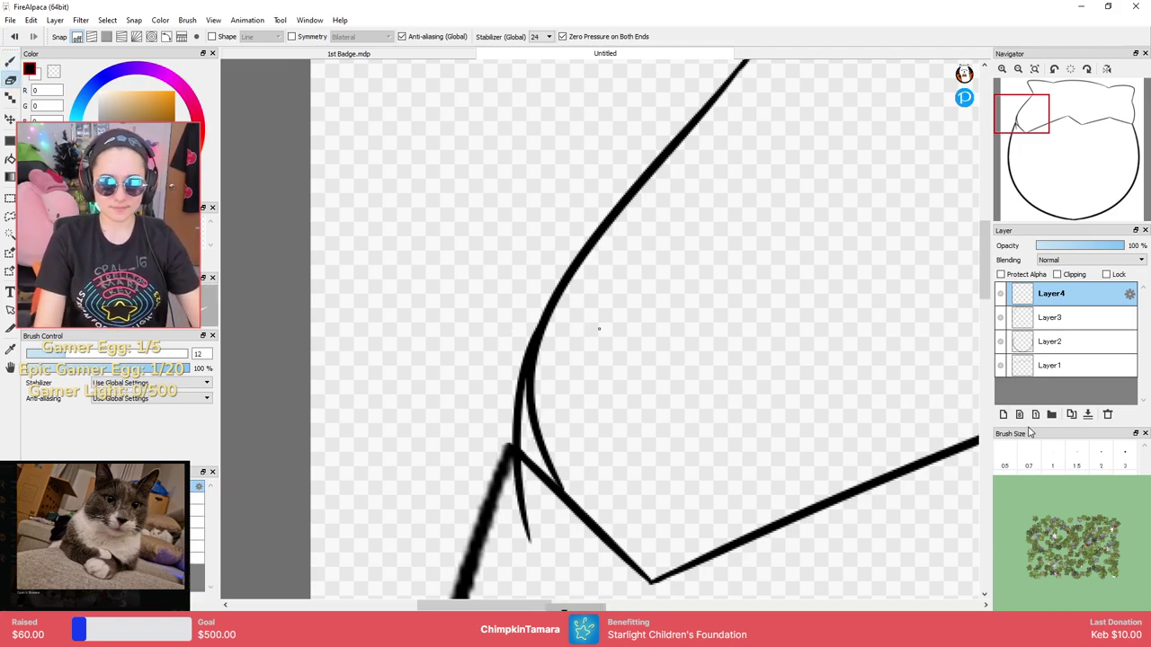
mouse_move(510, 487)
mouse_down()
mouse_move(522, 478)
mouse_move(534, 575)
mouse_up()
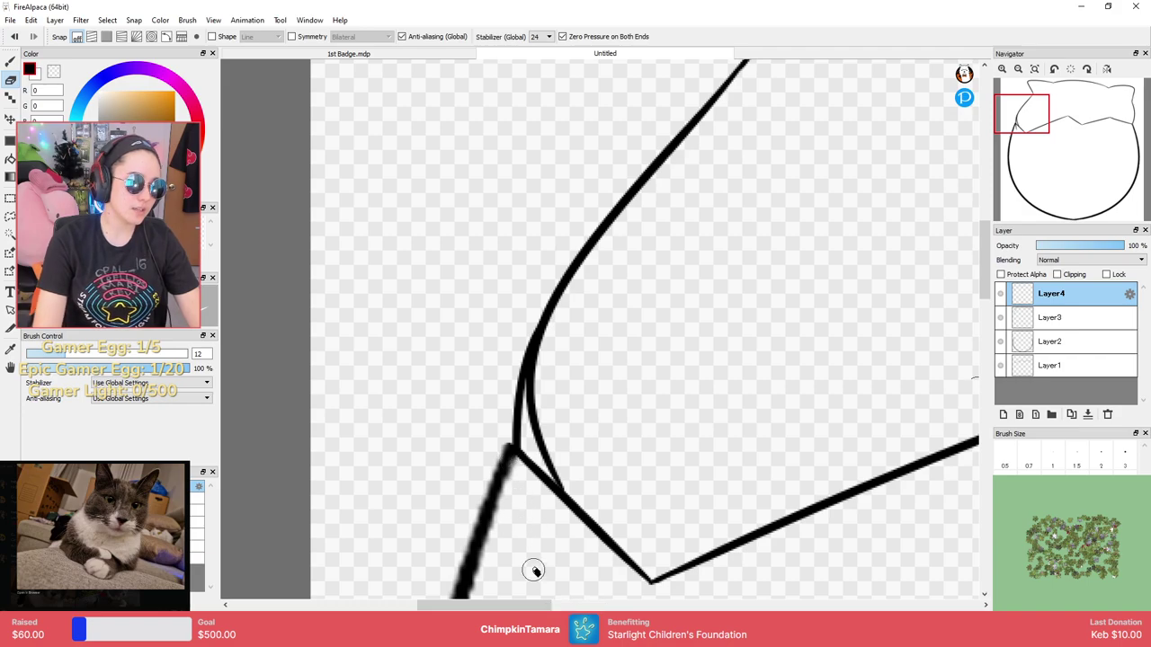
Erase the old inward-curving end of the head's left side on Layer3, keeping the new curve and the zigzag.
click(1085, 317)
scroll(542, 400, up, 1)
drag(544, 432, 565, 560)
drag(607, 459, 607, 335)
mouse_move(532, 360)
mouse_down()
mouse_move(550, 450)
mouse_move(552, 266)
mouse_up()
drag(650, 225, 599, 360)
drag(479, 473, 475, 375)
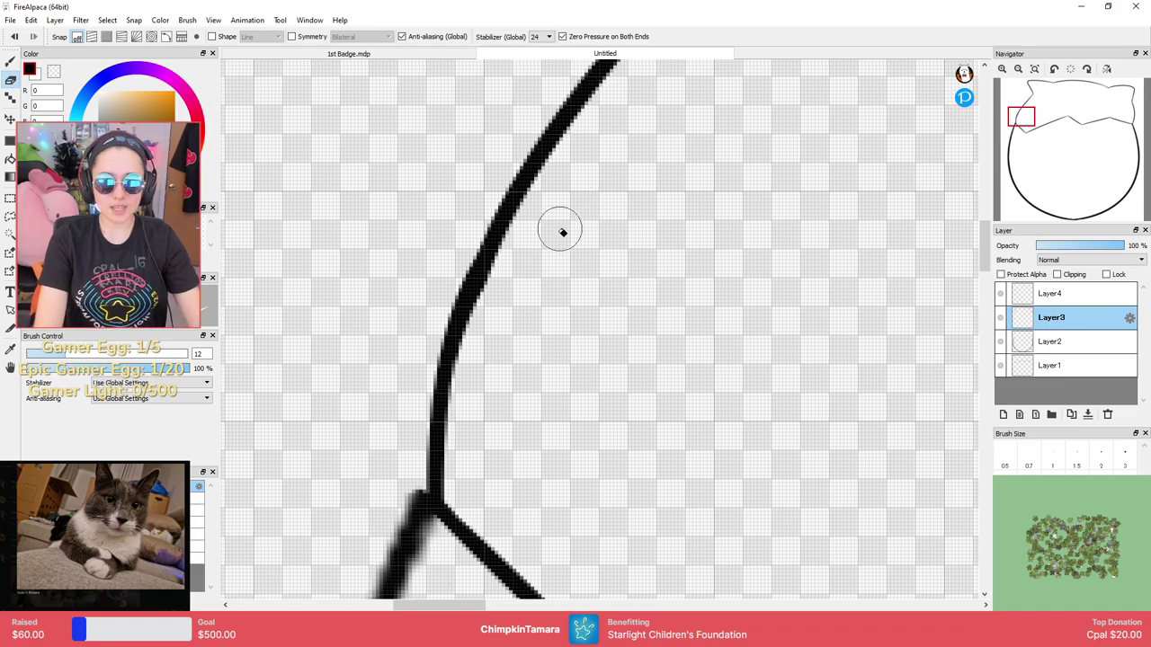
Examine how the redrawn left side blends into the upper head outline and meets the zigzag's left tip.
scroll(496, 250, down, 4)
key(b)
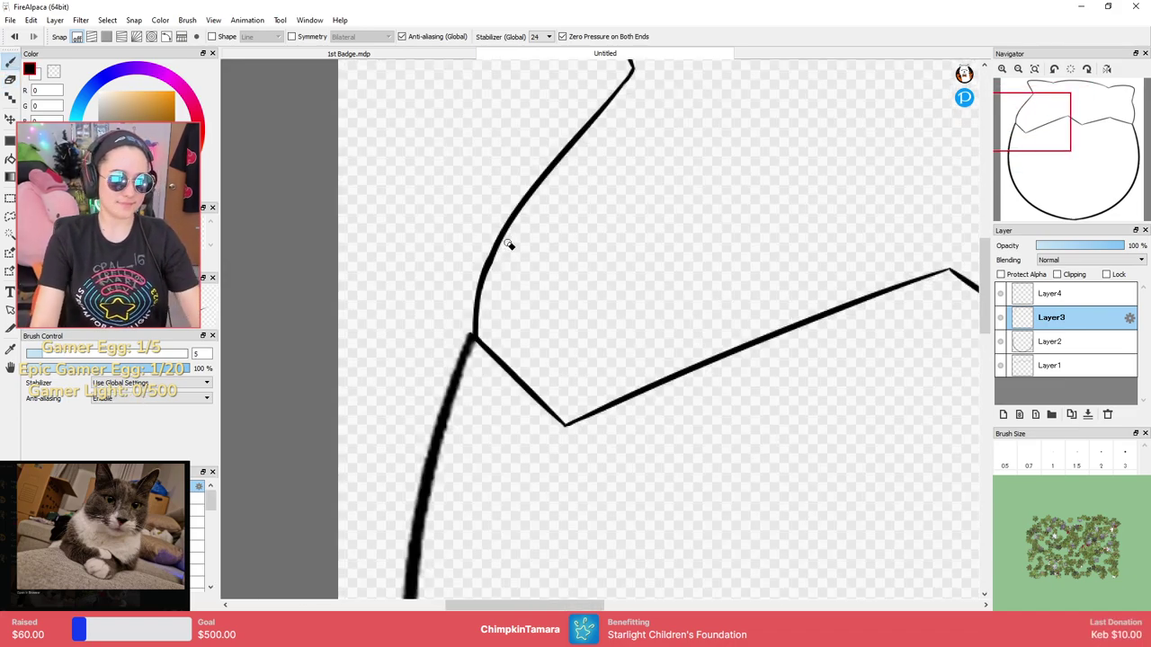
drag(807, 216, 671, 281)
scroll(417, 323, down, 3)
scroll(360, 306, up, 6)
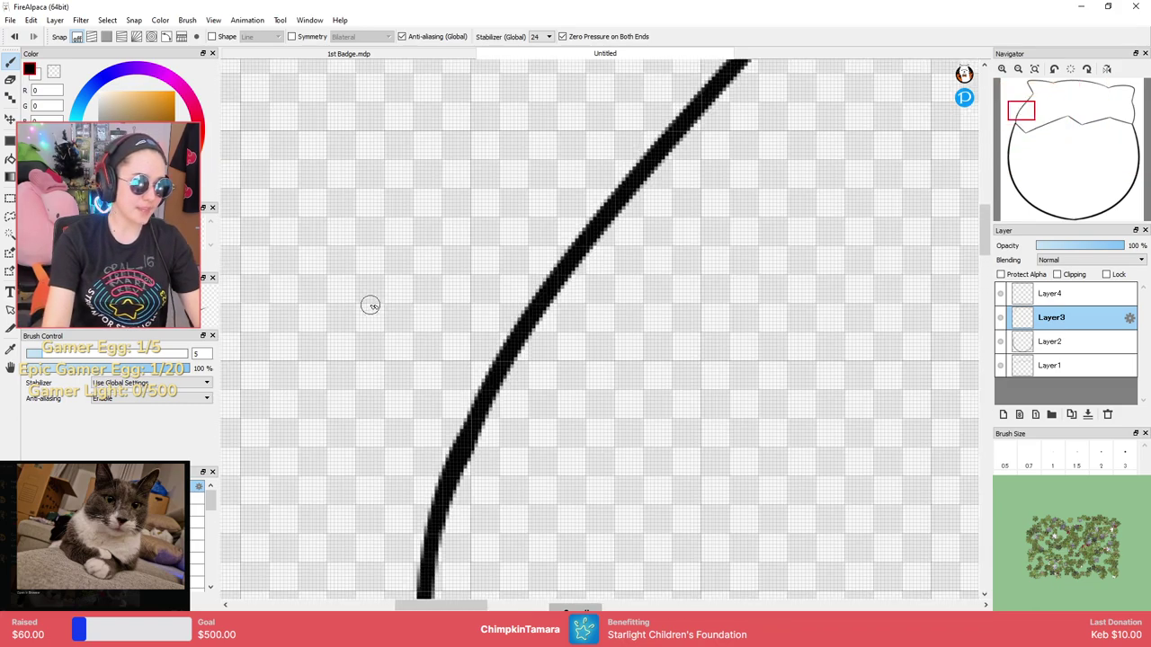
key(e)
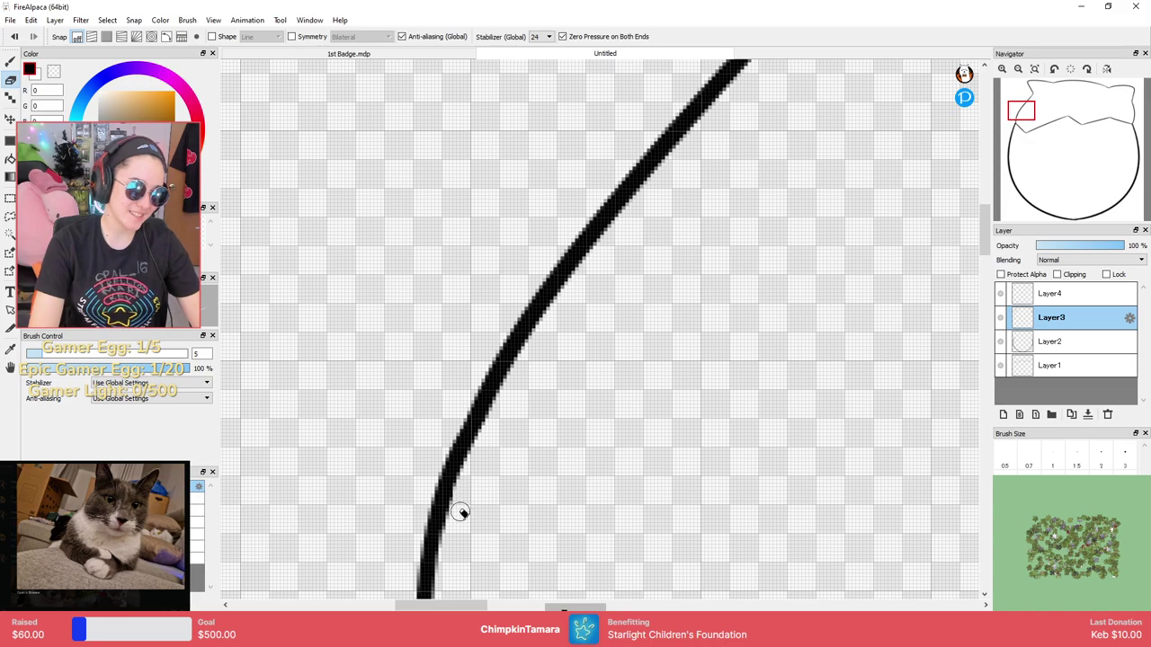
key(b)
scroll(551, 338, down, 3)
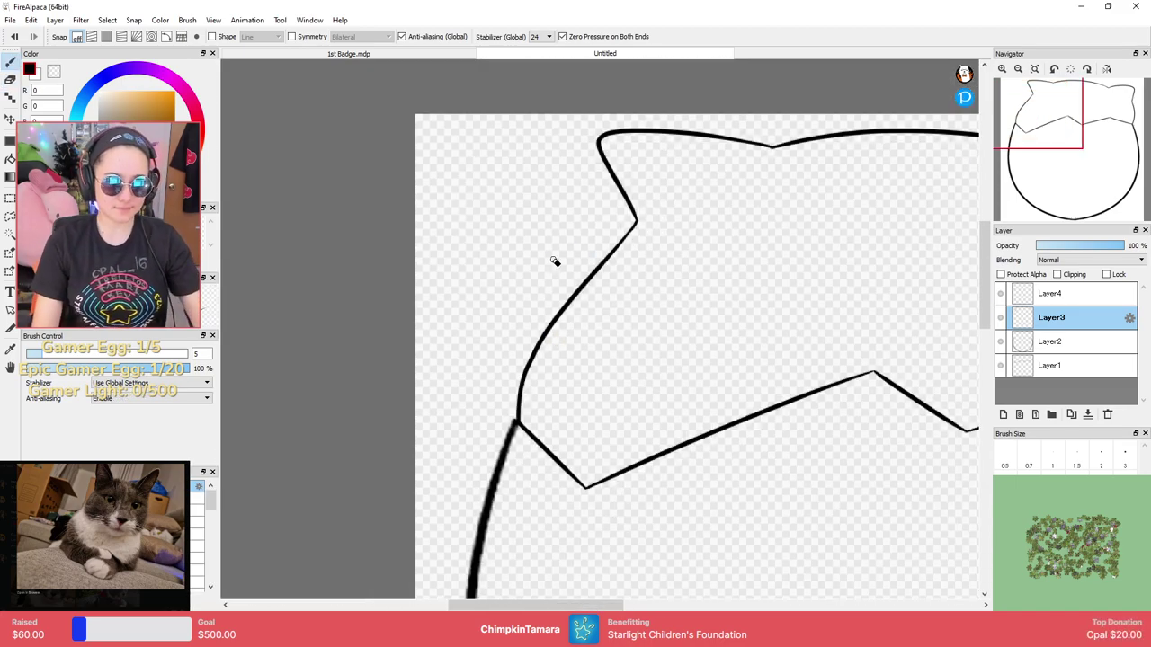
scroll(707, 300, down, 3)
scroll(747, 296, up, 1)
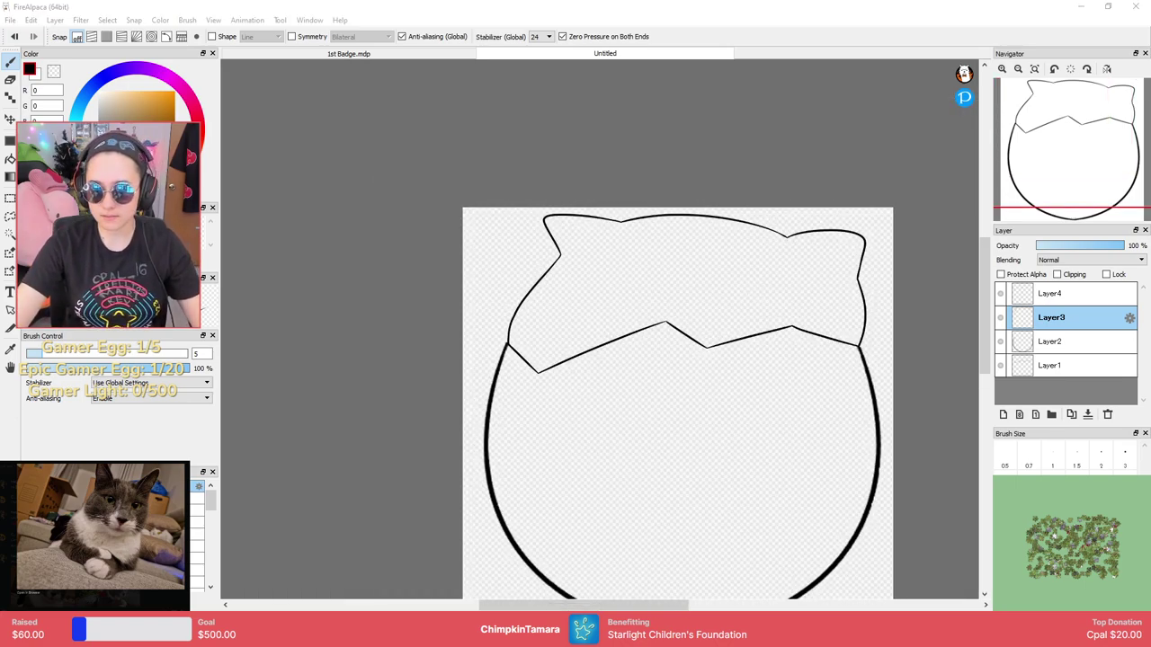
Check which lines belong to Layer3 by toggling its visibility off and on.
click(939, 247)
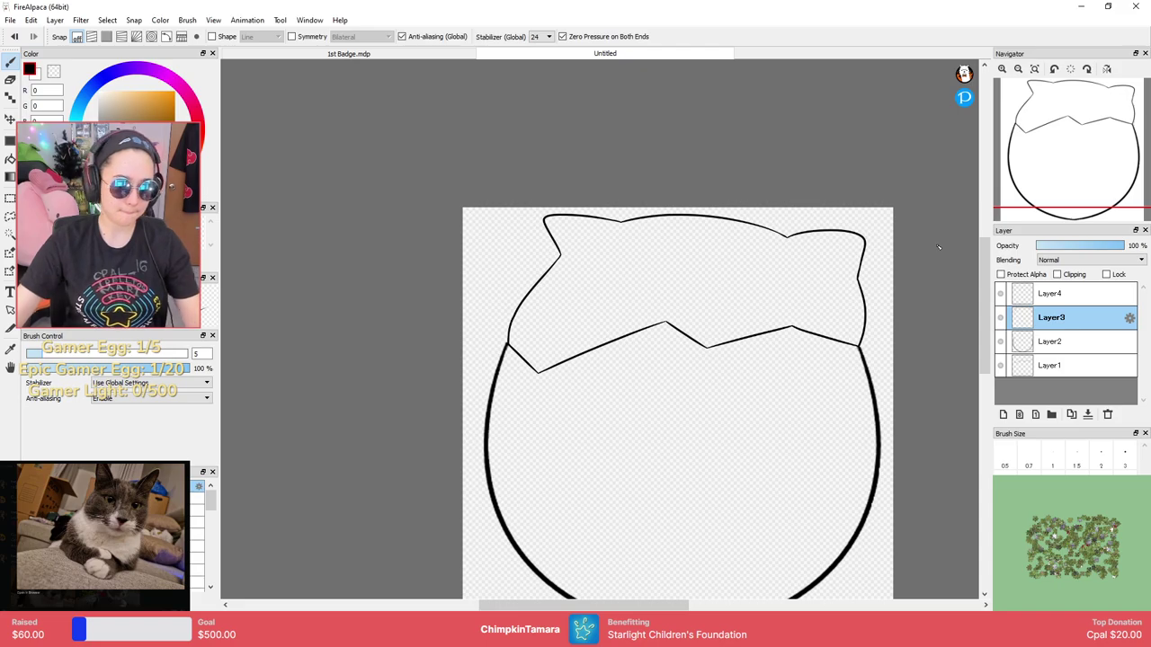
drag(777, 365, 746, 292)
click(1003, 318)
click(1003, 319)
click(1001, 317)
click(1000, 317)
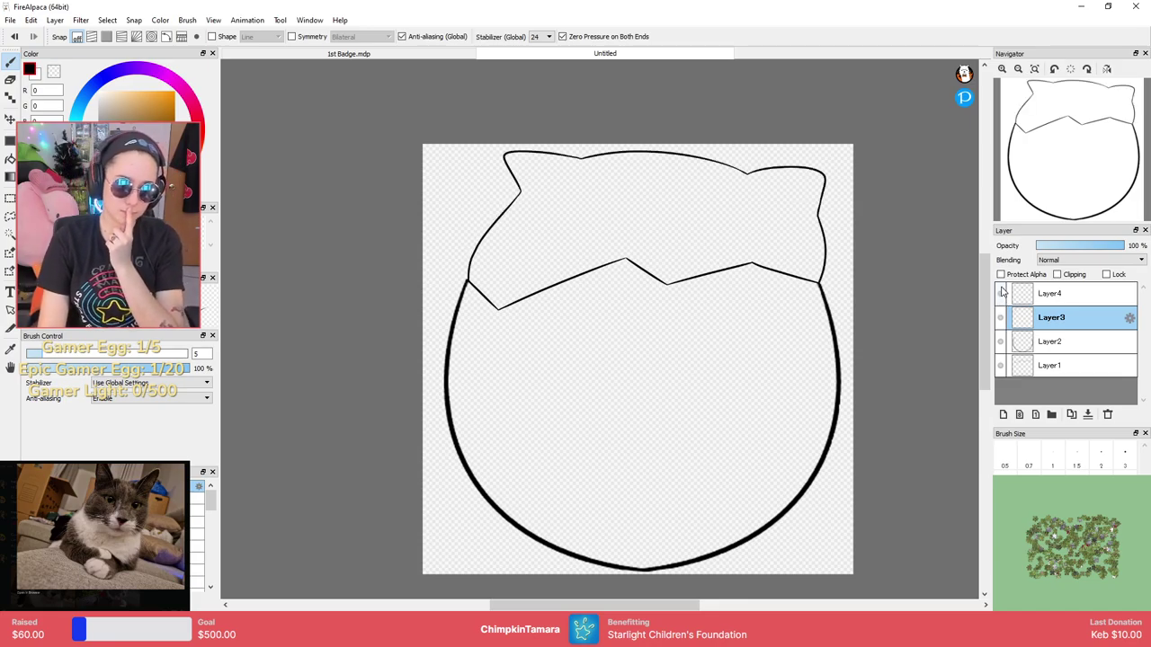
click(1002, 317)
click(1002, 316)
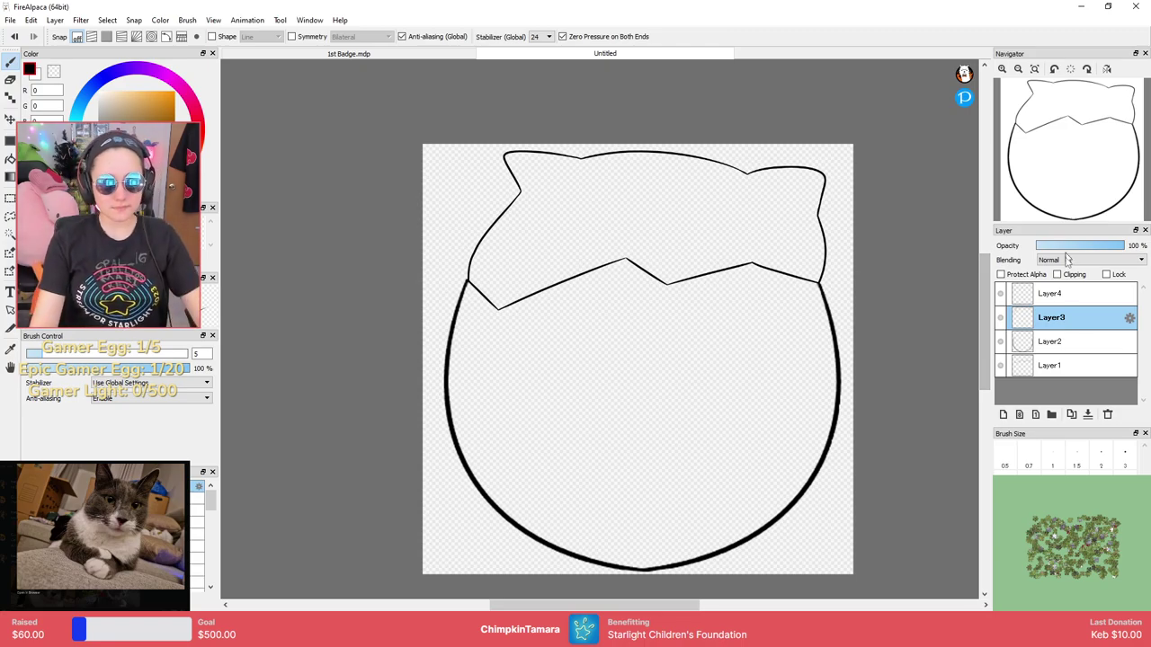
scroll(781, 306, down, 2)
scroll(782, 304, up, 2)
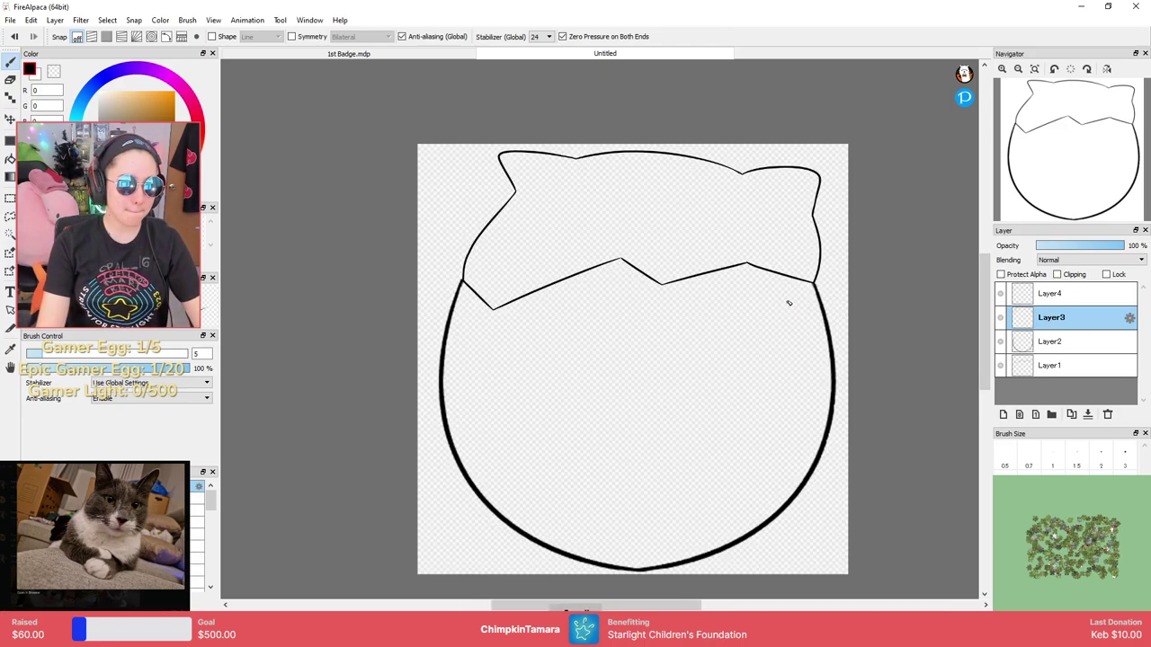
drag(881, 261, 883, 288)
scroll(881, 290, down, 2)
scroll(844, 297, up, 3)
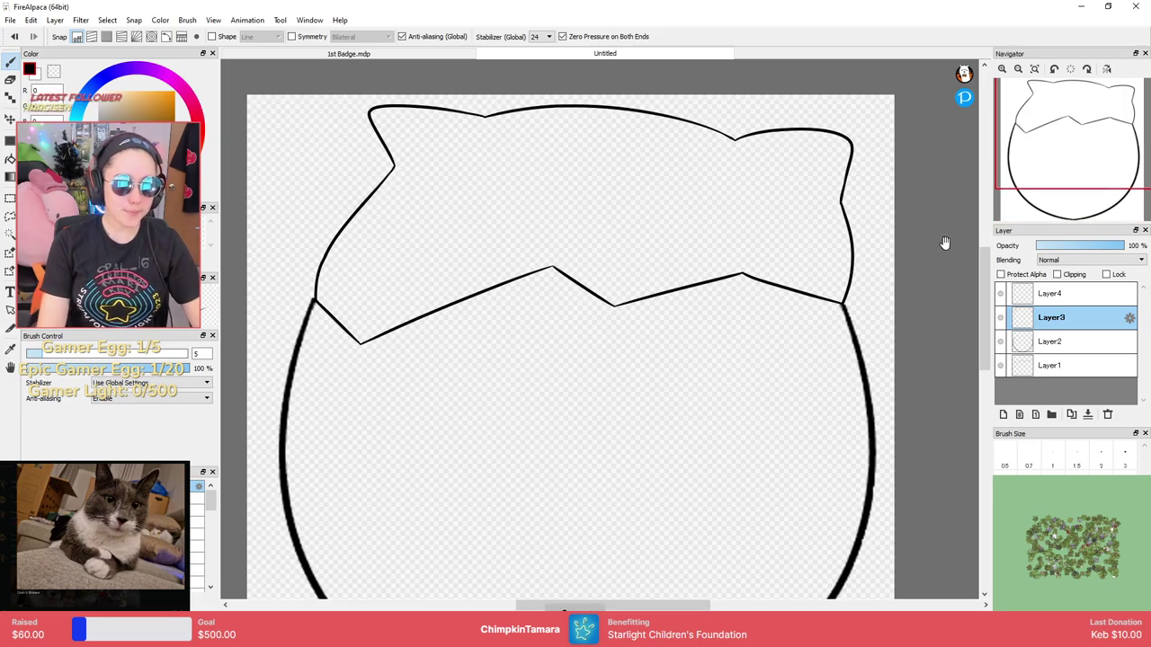
drag(943, 243, 924, 272)
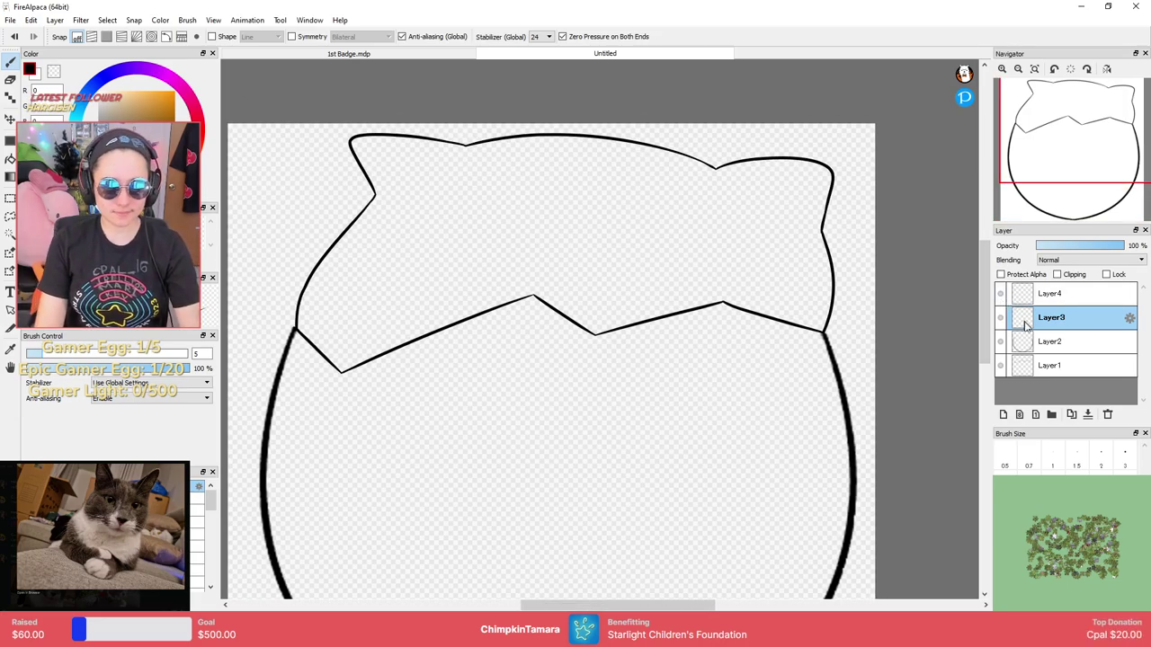
Toggle the visibility of Layer3 and Layer4 to check which lines each one holds.
click(1001, 318)
click(1000, 317)
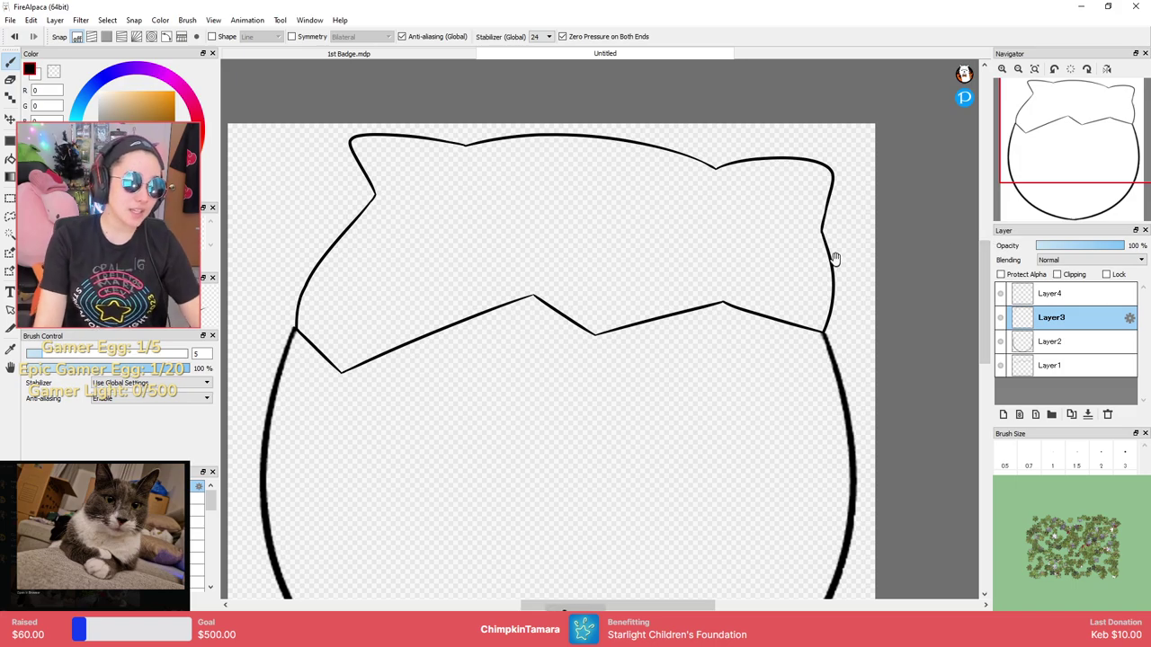
drag(830, 258, 868, 272)
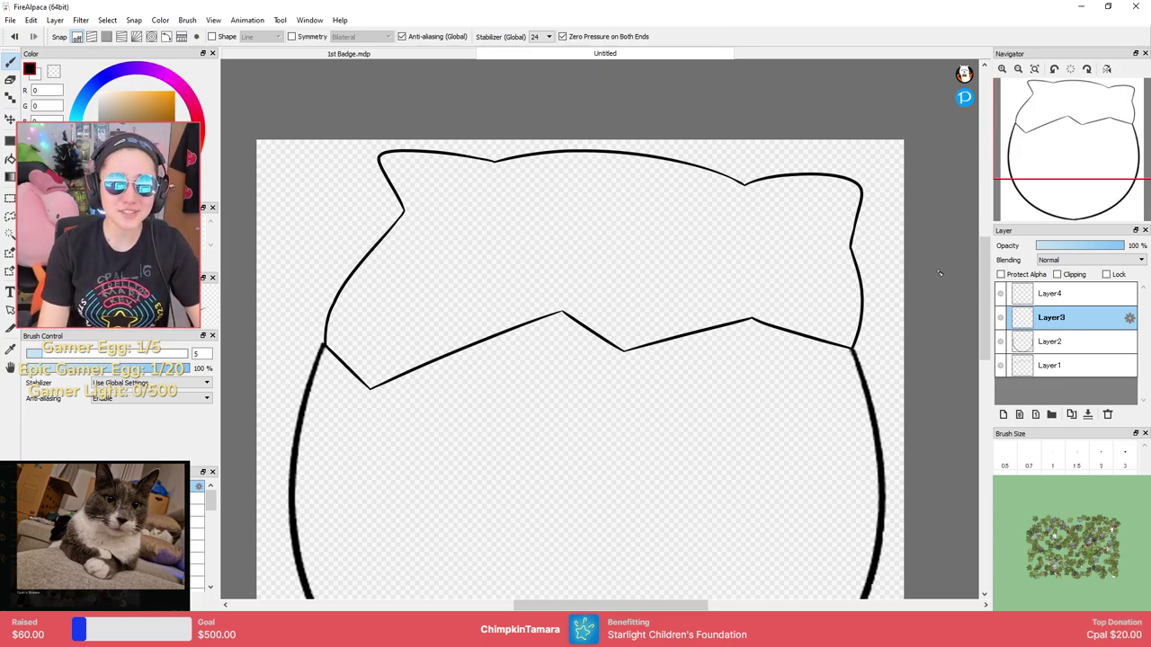
click(1001, 317)
click(1001, 317)
mouse_move(819, 304)
mouse_down()
mouse_move(849, 345)
mouse_move(843, 308)
mouse_up()
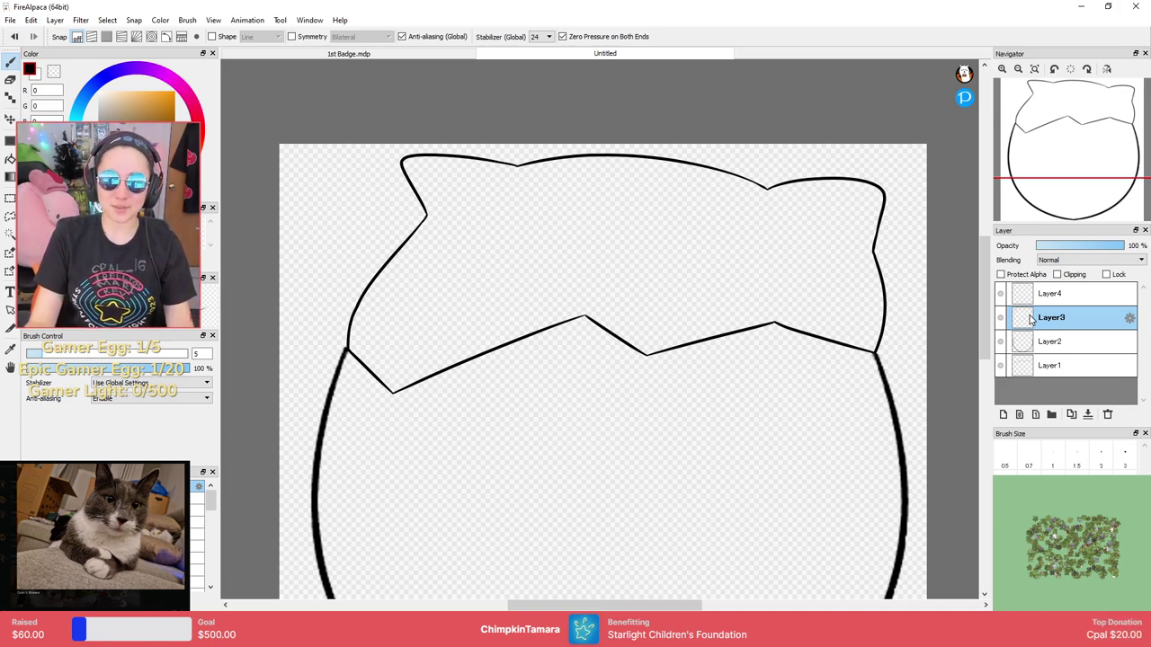
click(1001, 318)
click(1000, 318)
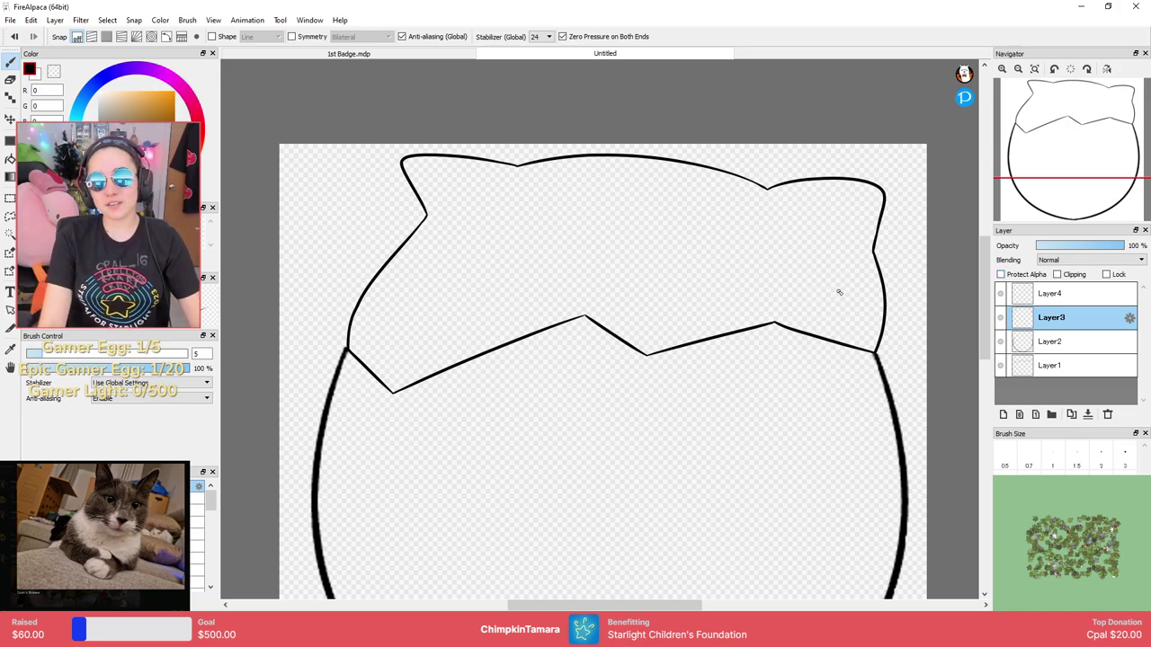
mouse_move(910, 270)
mouse_down()
mouse_move(943, 244)
mouse_move(925, 259)
mouse_up()
drag(992, 298, 994, 297)
click(1002, 293)
click(1002, 293)
click(1002, 317)
click(1002, 317)
click(1002, 293)
click(1002, 293)
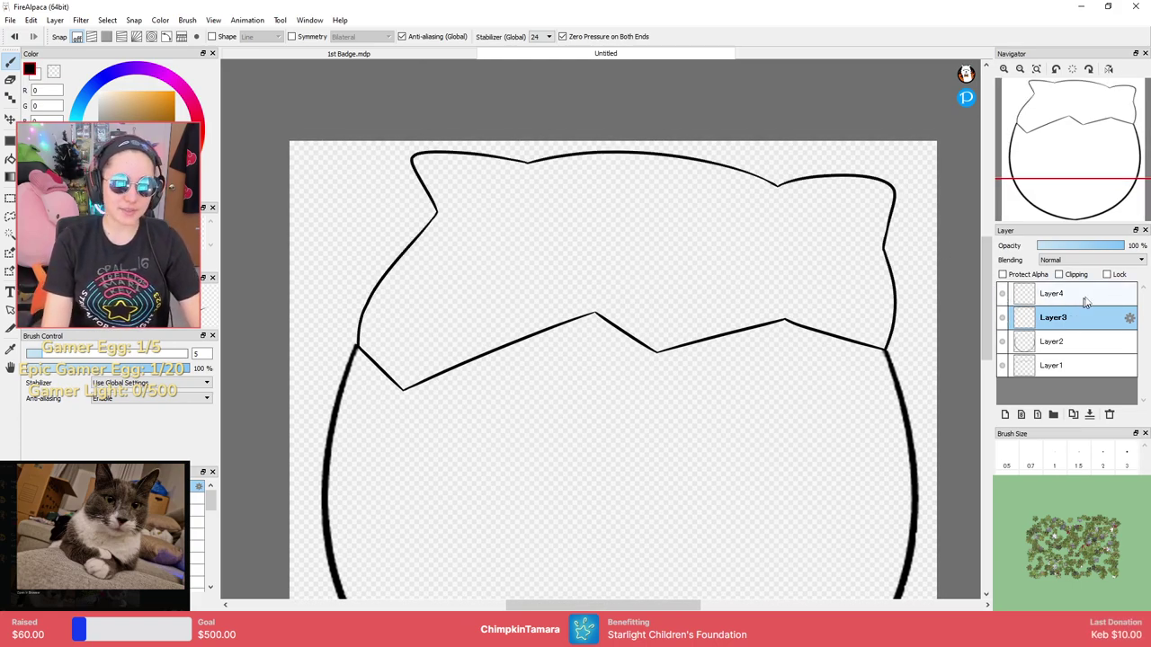
Merge Layer4 down into the layer below and add a new empty layer on top.
click(1079, 298)
click(1089, 414)
click(1005, 415)
Draw a U-shaped paw hanging over the left part of the zigzag shell edge on the new layer.
mouse_move(632, 367)
mouse_down()
mouse_move(637, 303)
mouse_move(611, 261)
mouse_move(637, 233)
mouse_move(719, 344)
mouse_up()
scroll(632, 279, down, 3)
scroll(629, 288, up, 5)
scroll(695, 307, down, 2)
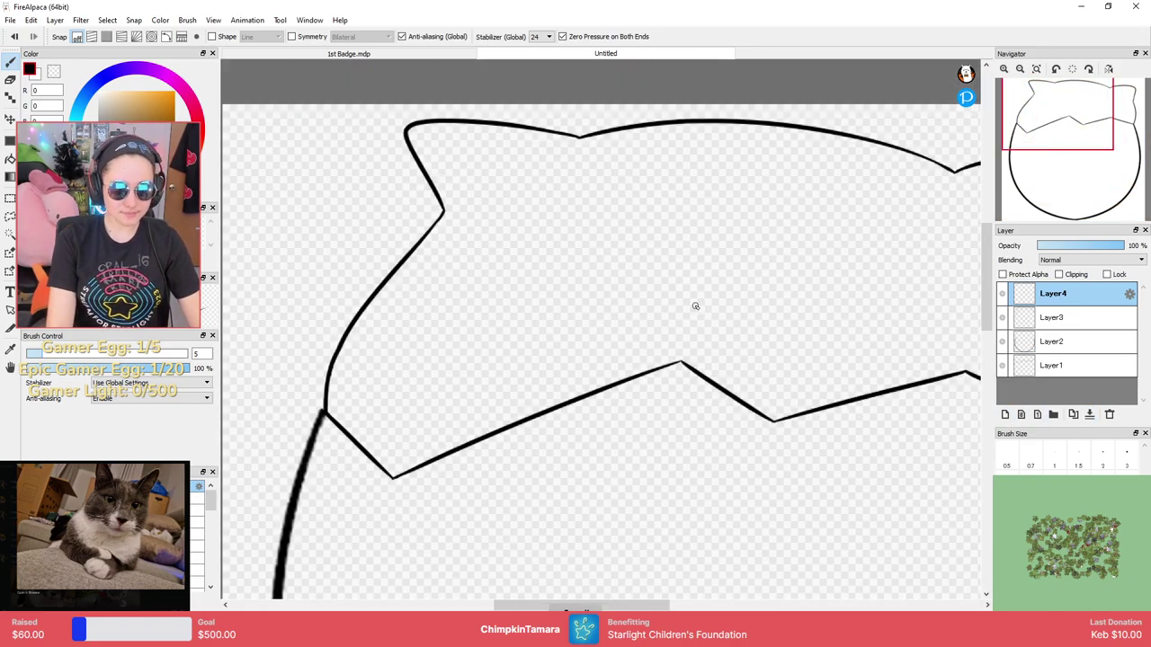
scroll(638, 260, up, 1)
scroll(614, 259, up, 2)
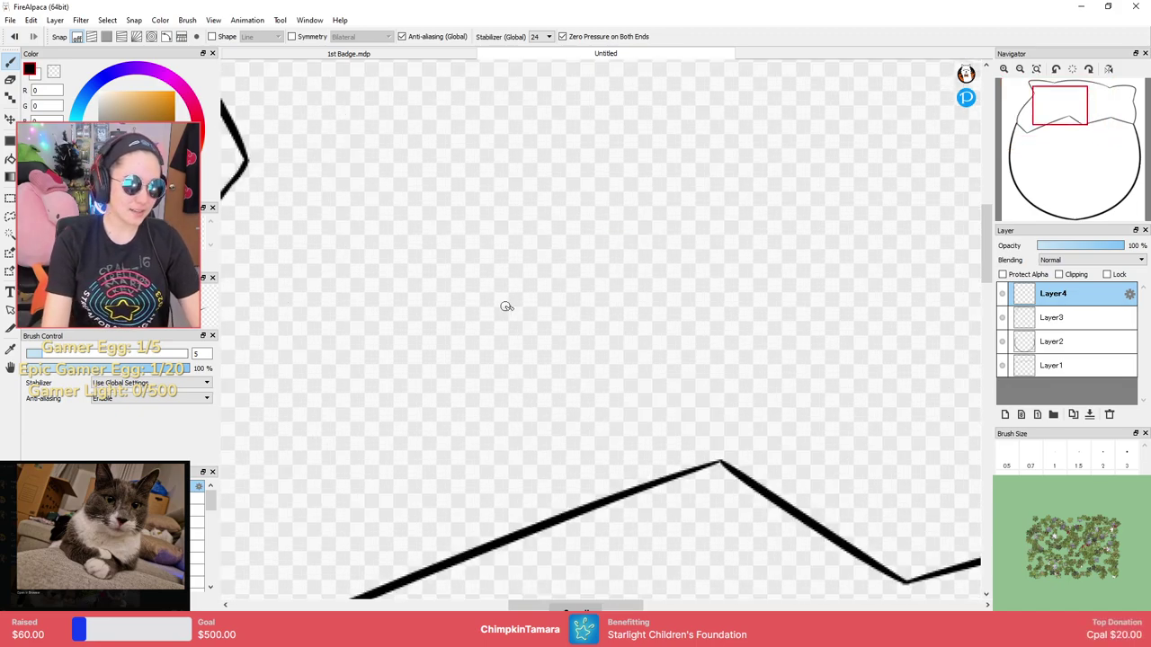
scroll(822, 359, down, 2)
mouse_move(466, 377)
mouse_down()
mouse_move(588, 308)
mouse_move(647, 326)
mouse_up()
key(ctrl+z)
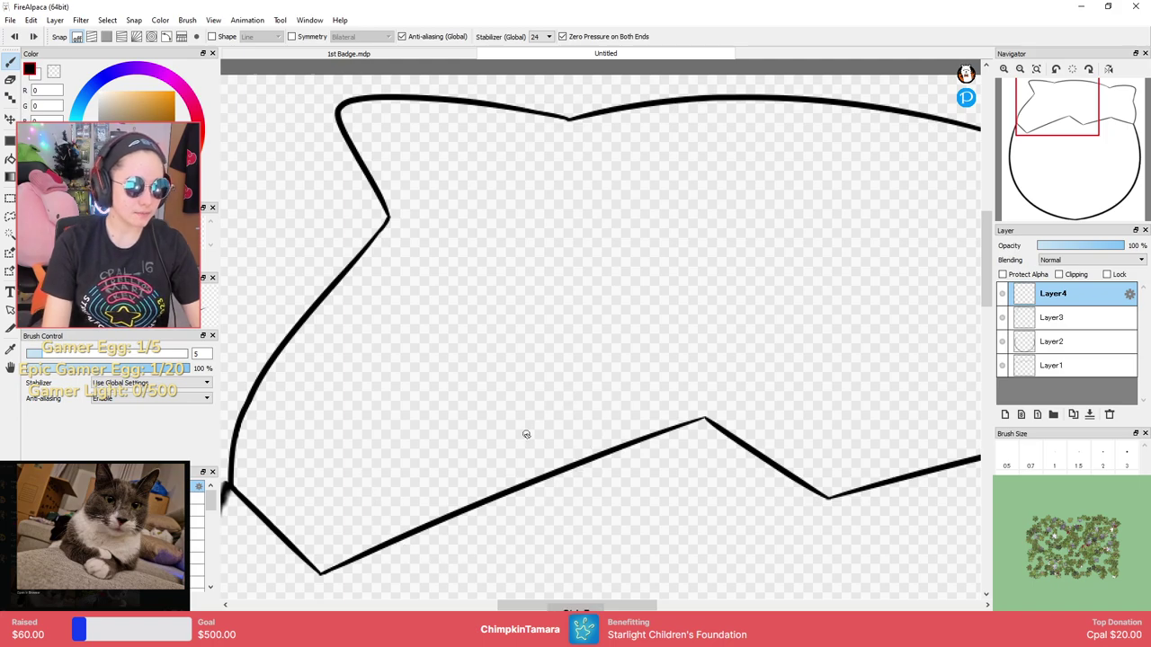
drag(551, 397, 547, 339)
mouse_move(355, 412)
mouse_down()
mouse_move(446, 588)
mouse_move(628, 349)
mouse_up()
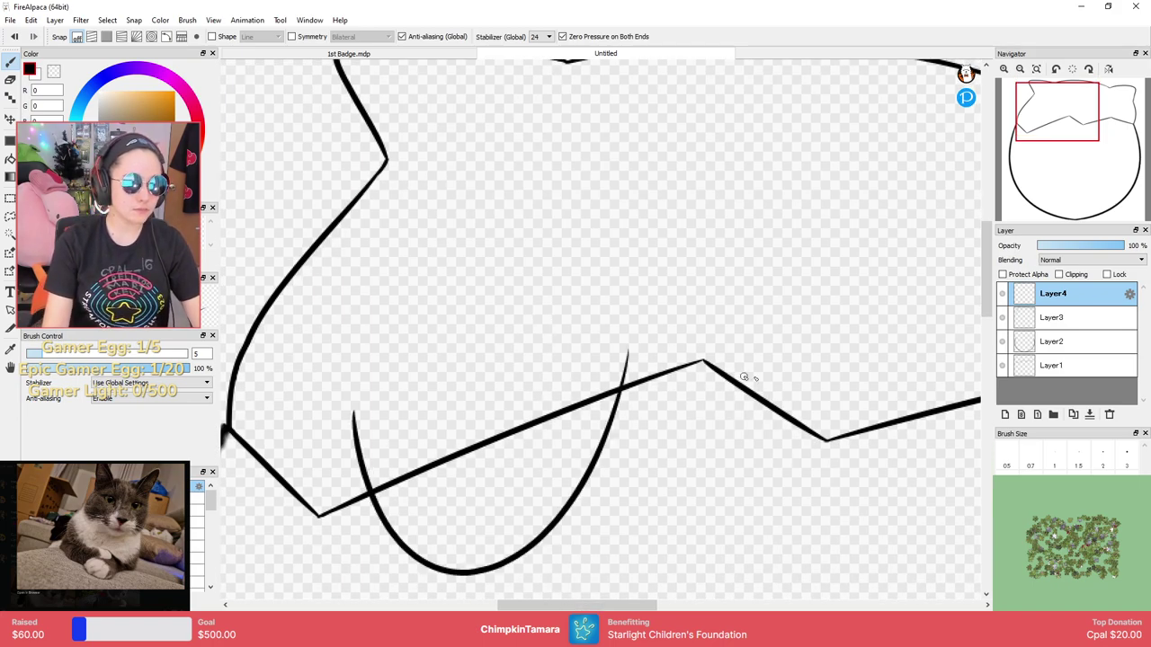
Draw a matching U-shaped paw over the right part of the zigzag edge, redrawing it wider than the first try.
drag(835, 354, 609, 341)
drag(820, 369, 668, 304)
mouse_move(617, 278)
mouse_down()
mouse_move(764, 446)
mouse_move(829, 286)
mouse_up()
scroll(810, 309, up, 2)
scroll(809, 308, down, 3)
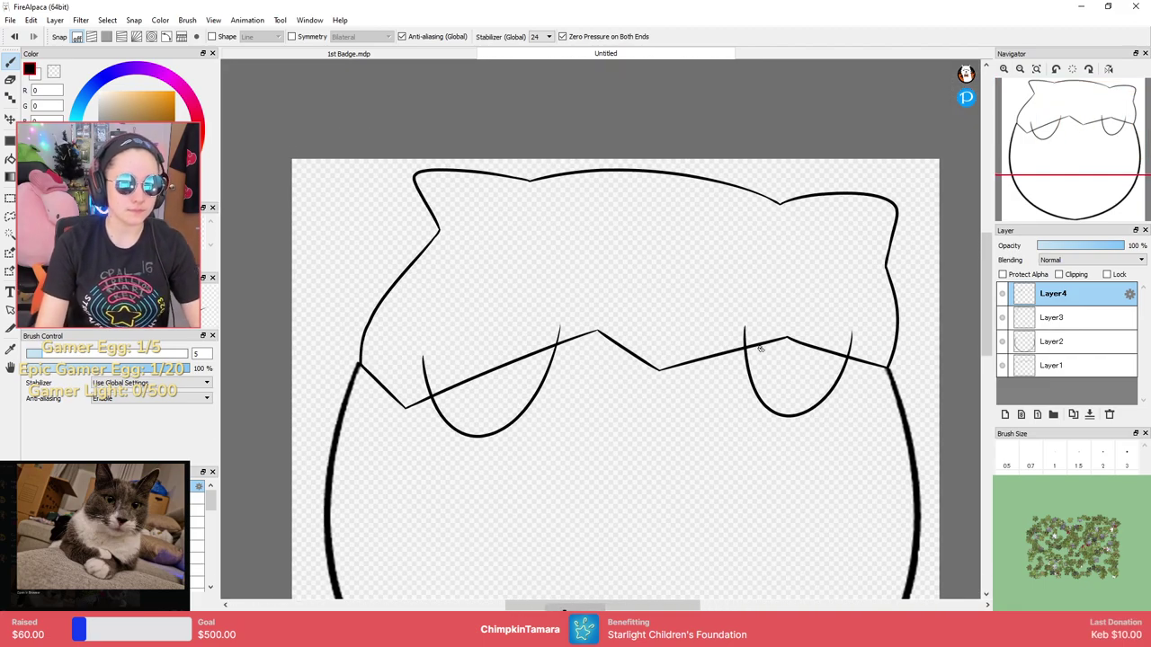
mouse_move(735, 329)
mouse_down()
mouse_move(745, 442)
mouse_move(860, 330)
mouse_up()
key(ctrl+z)
mouse_move(728, 322)
mouse_down()
mouse_move(728, 397)
mouse_move(860, 329)
mouse_up()
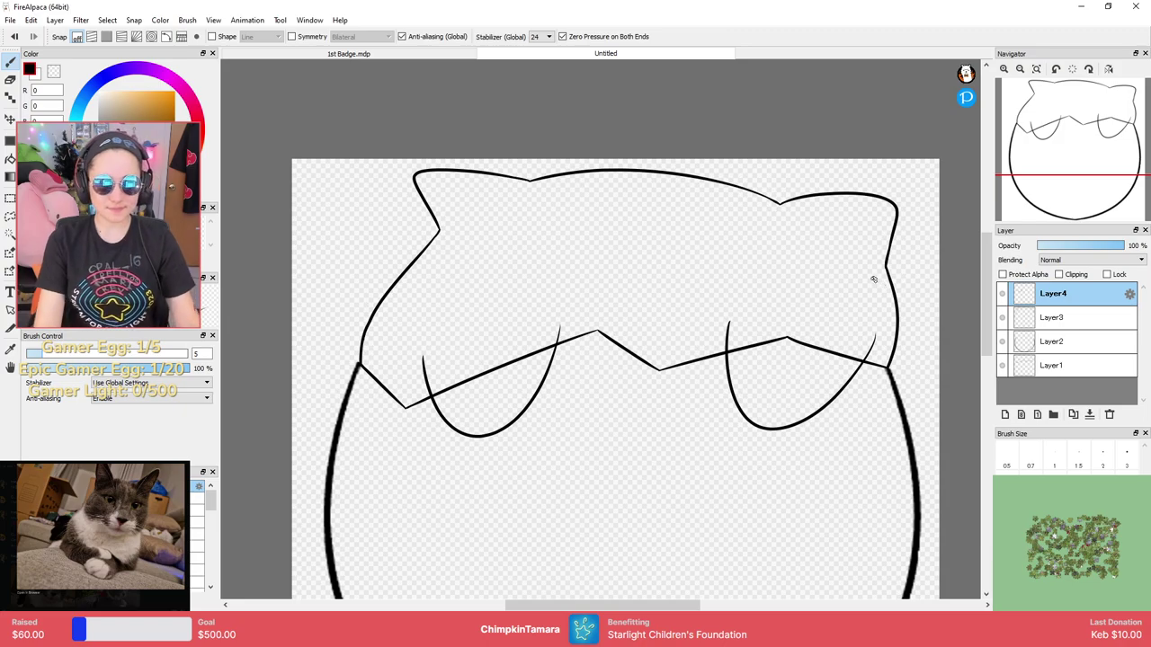
Erase the zigzag line inside the right paw on Layer1 with the eraser at size 20.
click(1069, 342)
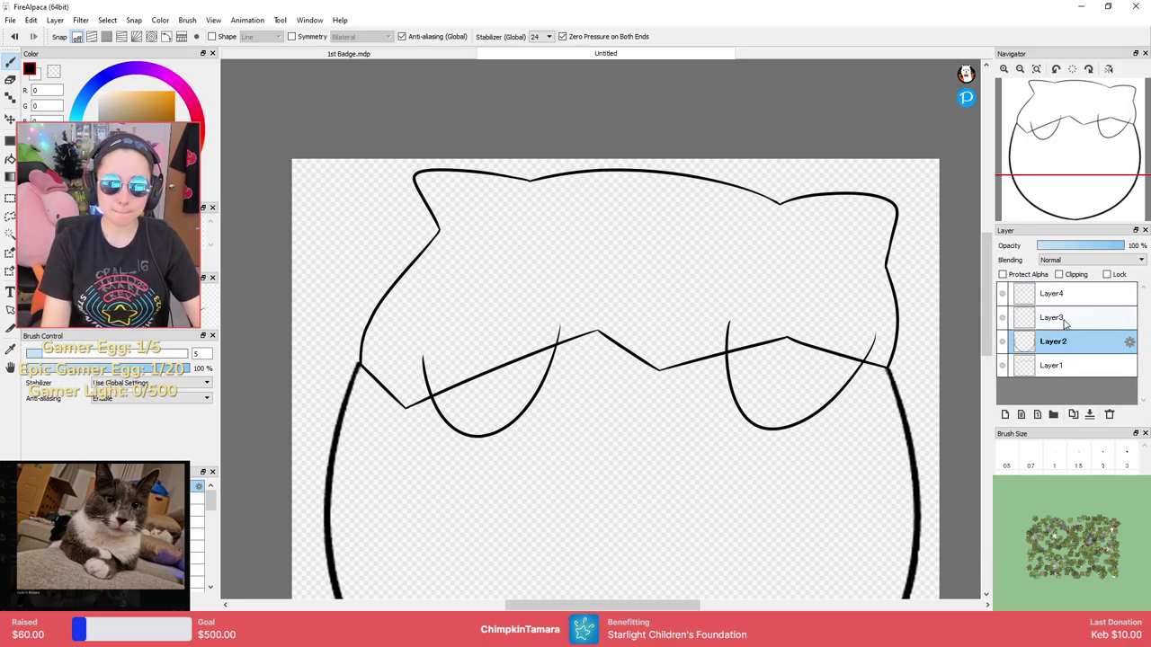
click(1002, 344)
click(1002, 345)
click(1035, 365)
scroll(828, 370, down, 3)
scroll(760, 359, up, 4)
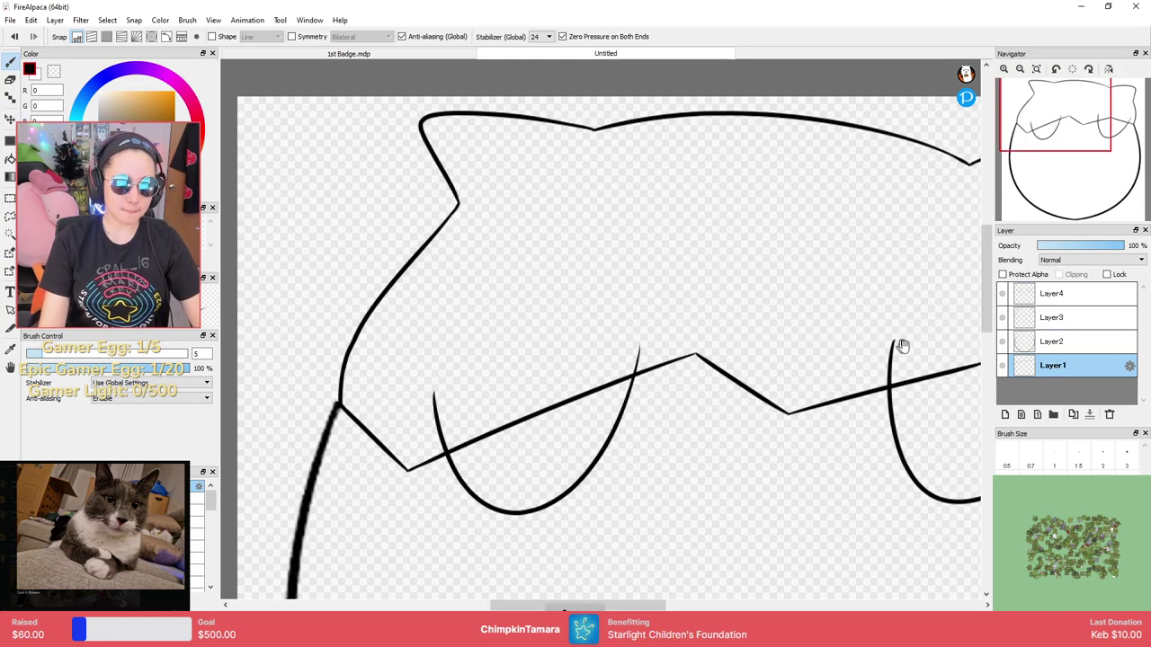
drag(897, 345, 632, 354)
scroll(632, 354, up, 2)
key(e)
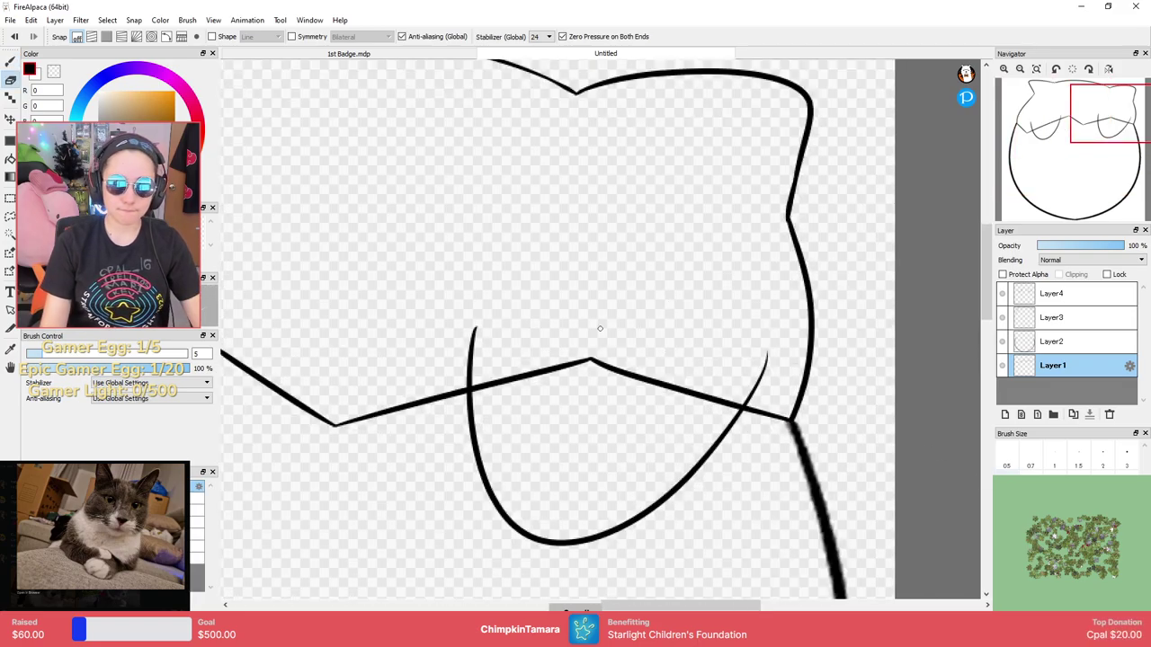
mouse_move(516, 383)
mouse_down()
mouse_move(477, 393)
mouse_move(491, 387)
mouse_up()
mouse_move(65, 354)
mouse_down()
mouse_move(102, 354)
mouse_move(91, 353)
mouse_up()
mouse_move(495, 392)
mouse_down()
mouse_move(567, 363)
mouse_move(727, 403)
mouse_up()
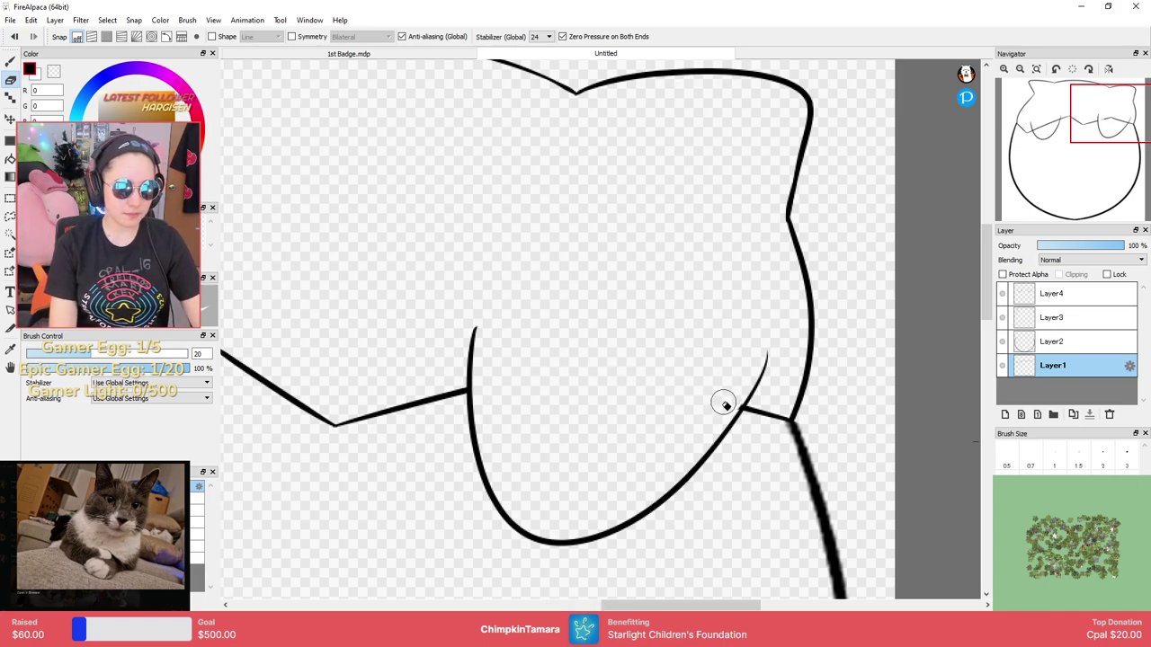
Erase the zigzag line inside the left paw on Layer1 and return to the brush.
drag(674, 279, 863, 273)
drag(477, 308, 841, 302)
mouse_move(419, 465)
mouse_down()
mouse_move(434, 470)
mouse_move(462, 441)
mouse_move(653, 360)
mouse_move(586, 394)
mouse_up()
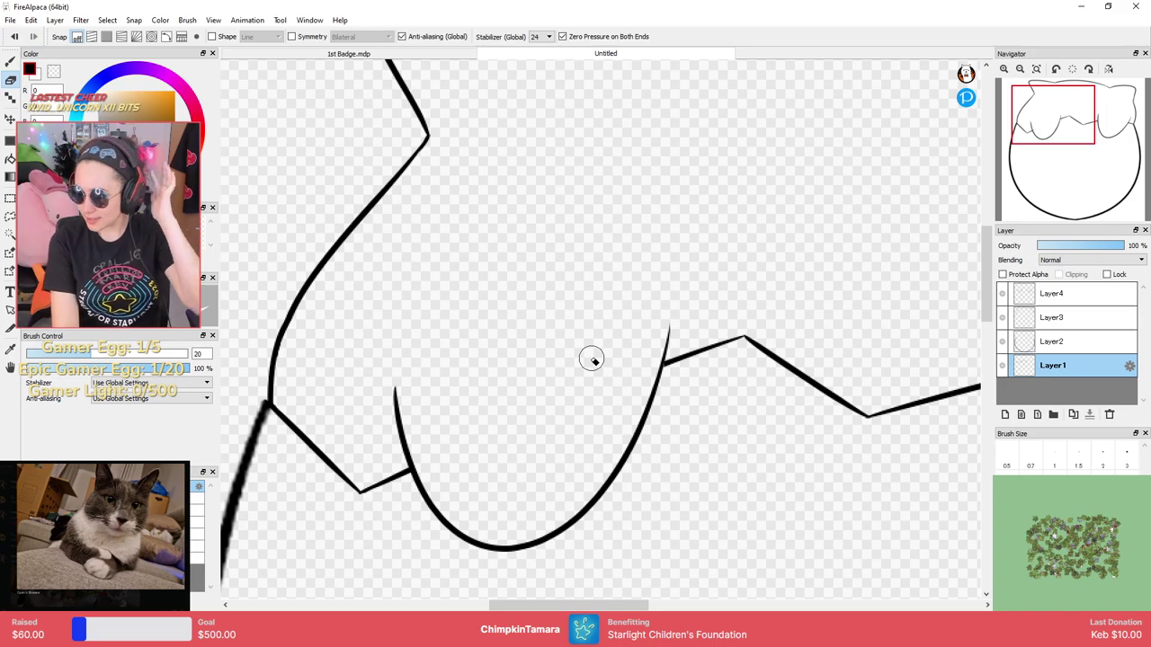
key(b)
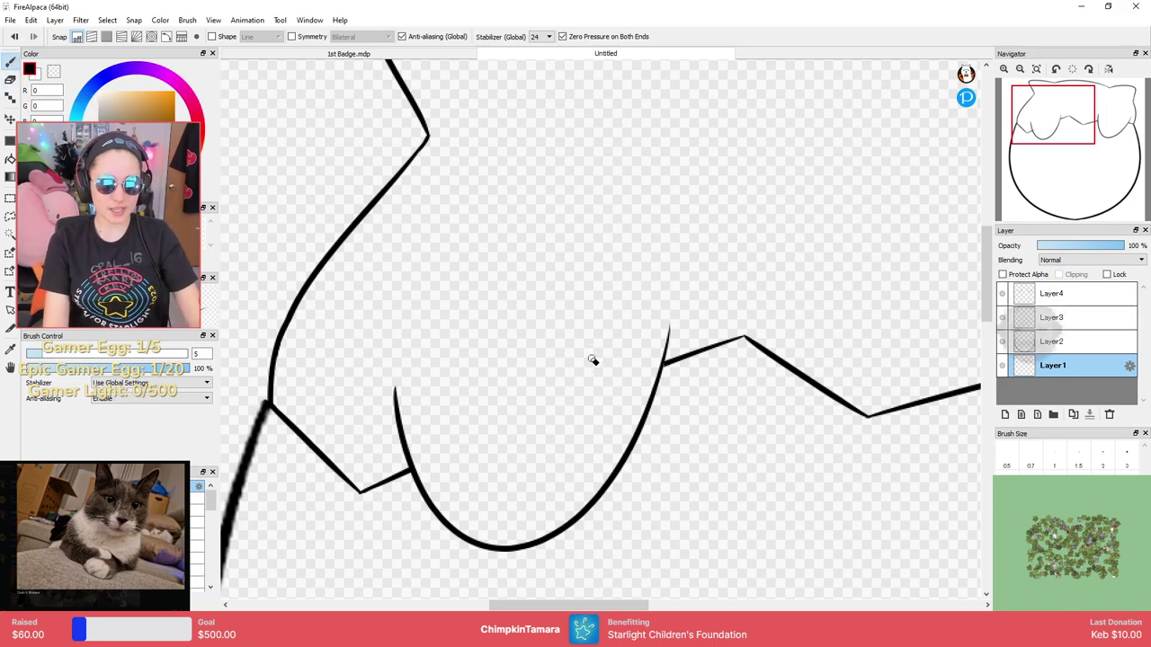
Toggle Layer4, Layer3 and Layer2 to check their contents, and add a new layer above Layer4.
scroll(591, 360, down, 4)
scroll(593, 359, up, 2)
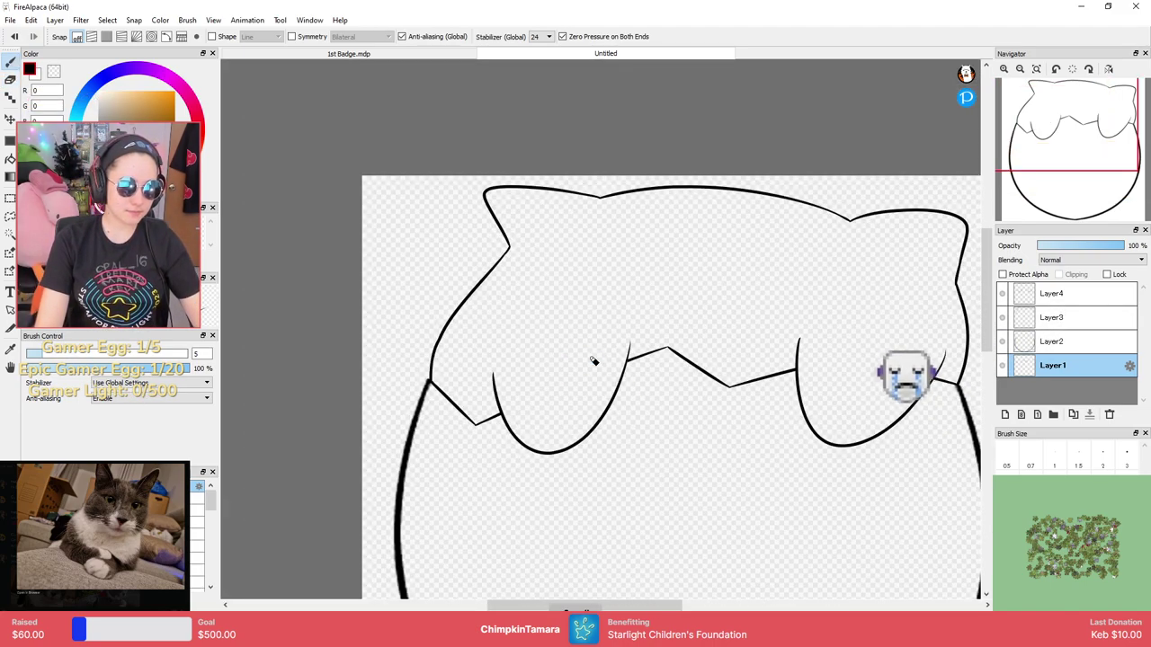
scroll(860, 318, down, 2)
scroll(855, 319, up, 3)
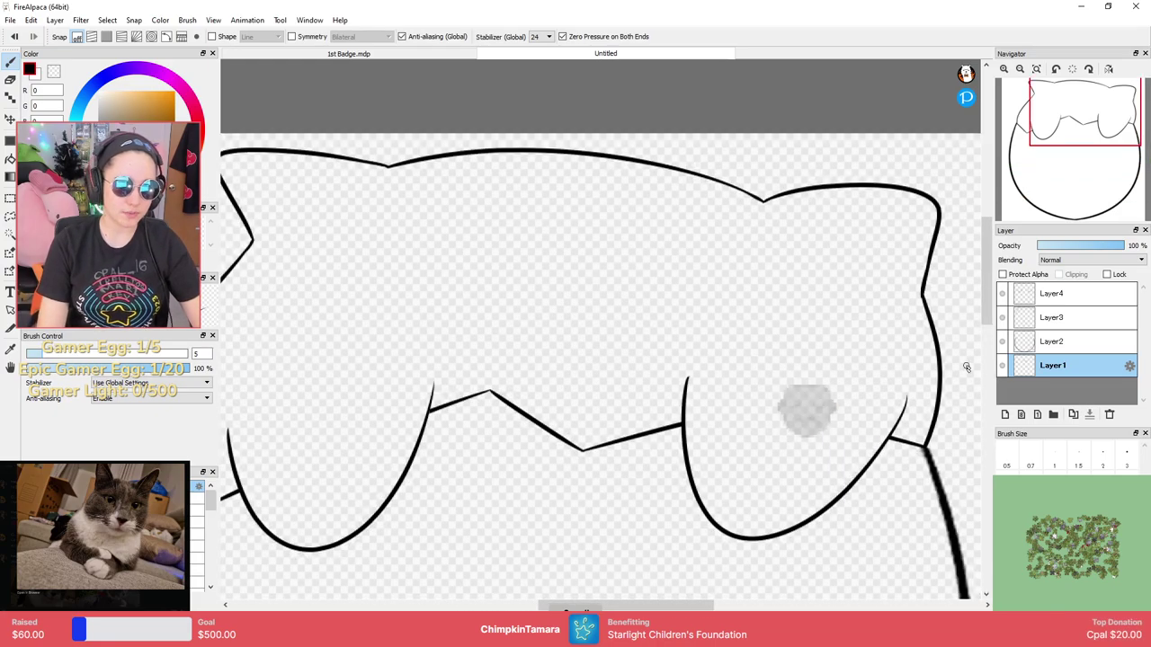
drag(830, 334, 905, 314)
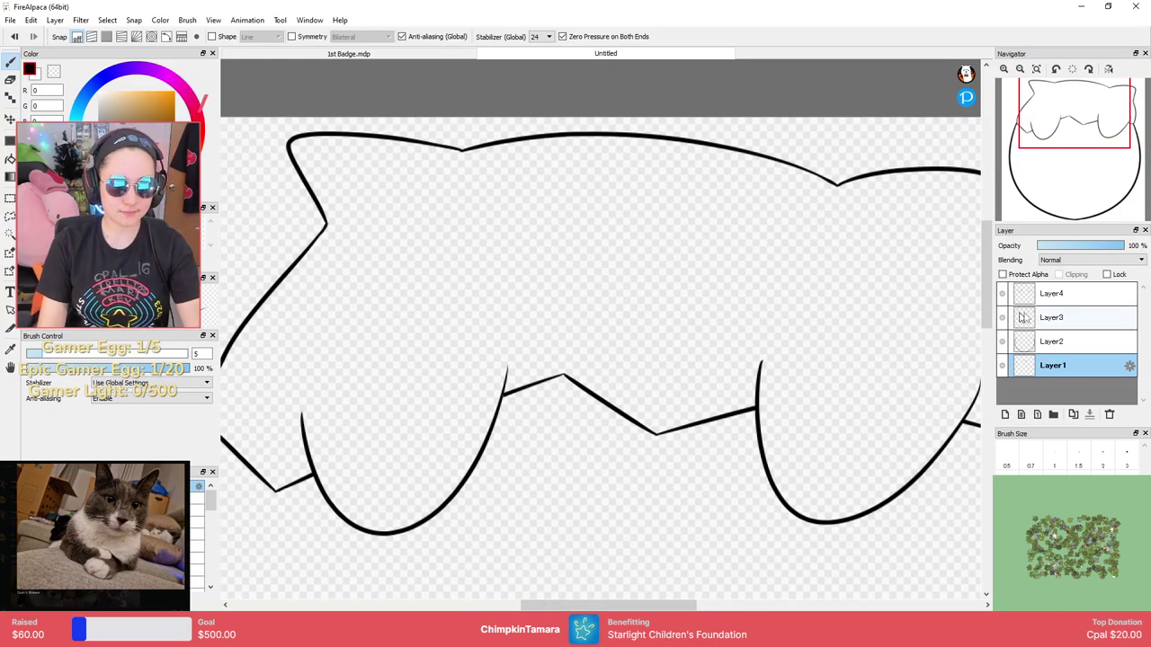
click(1000, 298)
click(999, 297)
click(1002, 318)
click(1002, 318)
click(1002, 342)
click(1002, 342)
click(1070, 294)
click(1005, 413)
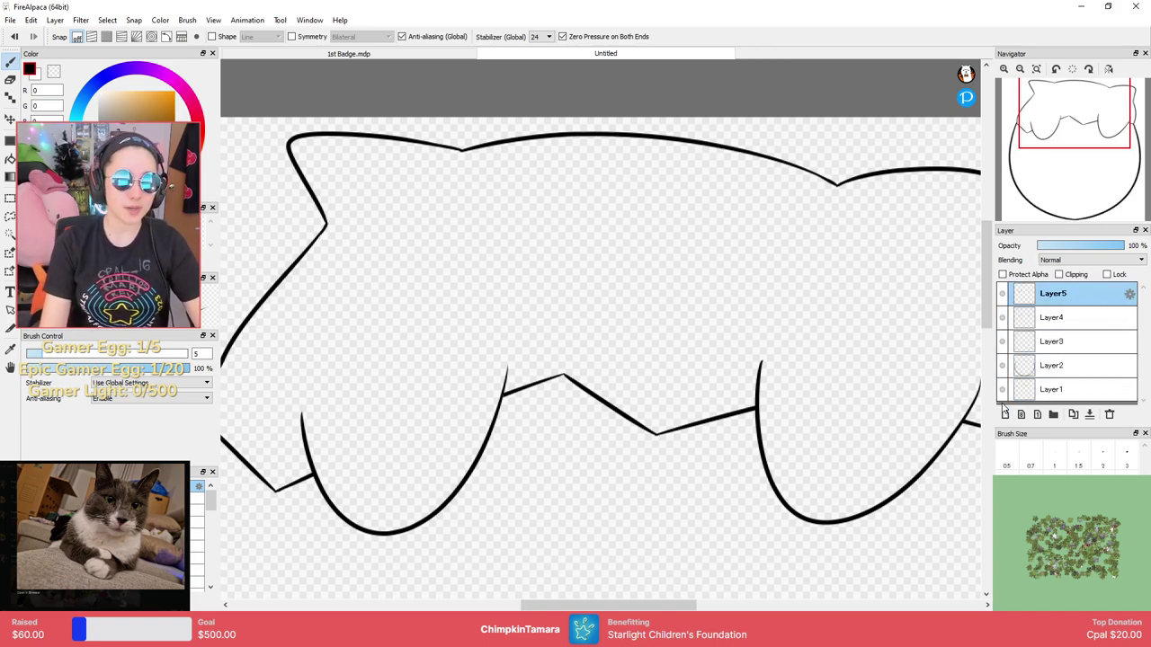
drag(397, 328, 529, 299)
key(ctrl+z)
drag(455, 276, 585, 295)
key(ctrl+z)
drag(424, 316, 593, 297)
key(ctrl+z)
mouse_move(429, 311)
mouse_down()
mouse_move(558, 263)
mouse_move(588, 291)
mouse_up()
key(ctrl+z)
mouse_move(413, 314)
mouse_down()
mouse_move(545, 277)
mouse_move(578, 282)
mouse_up()
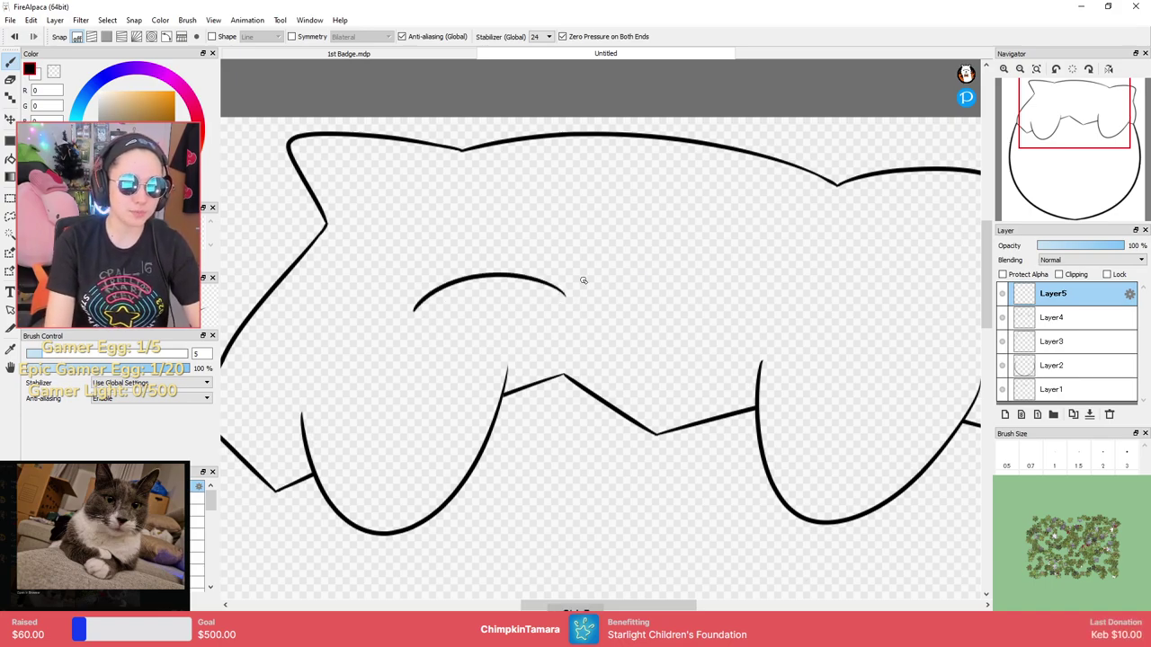
key(ctrl+z)
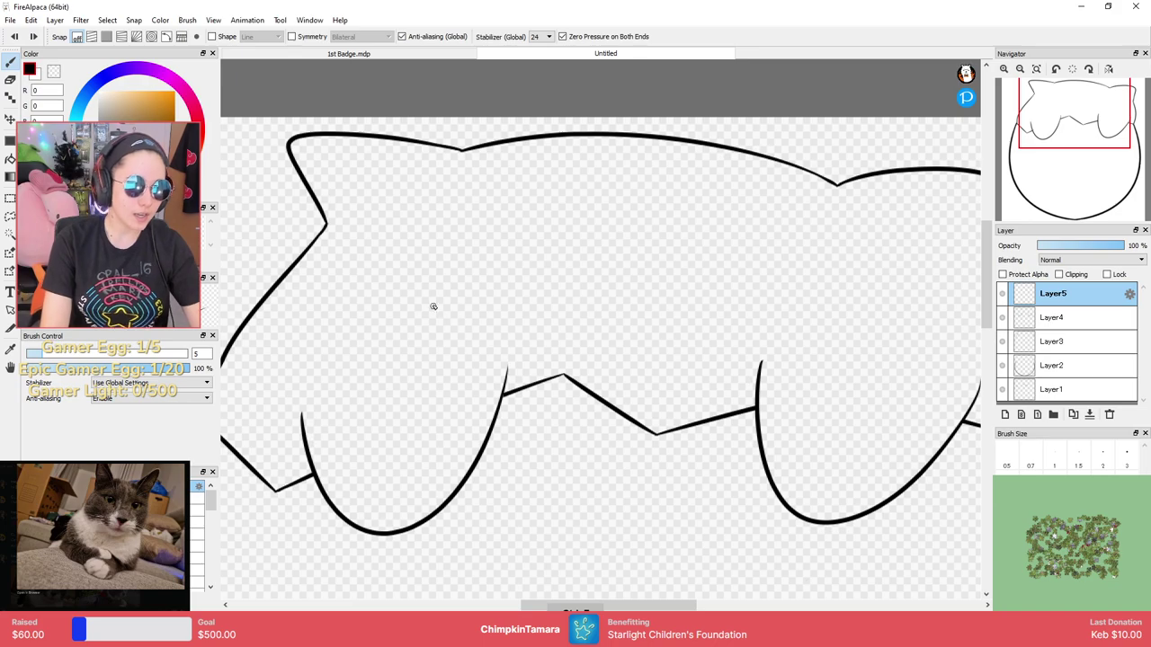
Draw two closed eyes as downward-bowed curves side by side on the cat's face.
drag(435, 308, 581, 270)
drag(713, 300, 842, 262)
key(ctrl+z)
drag(716, 267, 835, 261)
key(ctrl+z)
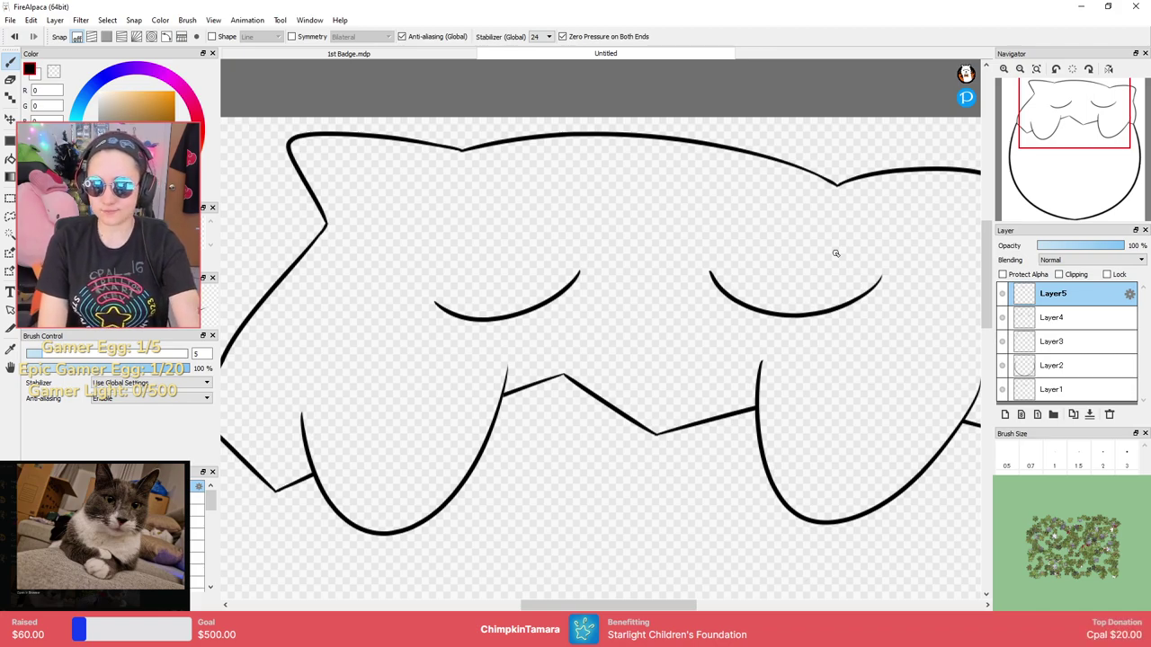
scroll(652, 280, down, 3)
scroll(652, 280, up, 6)
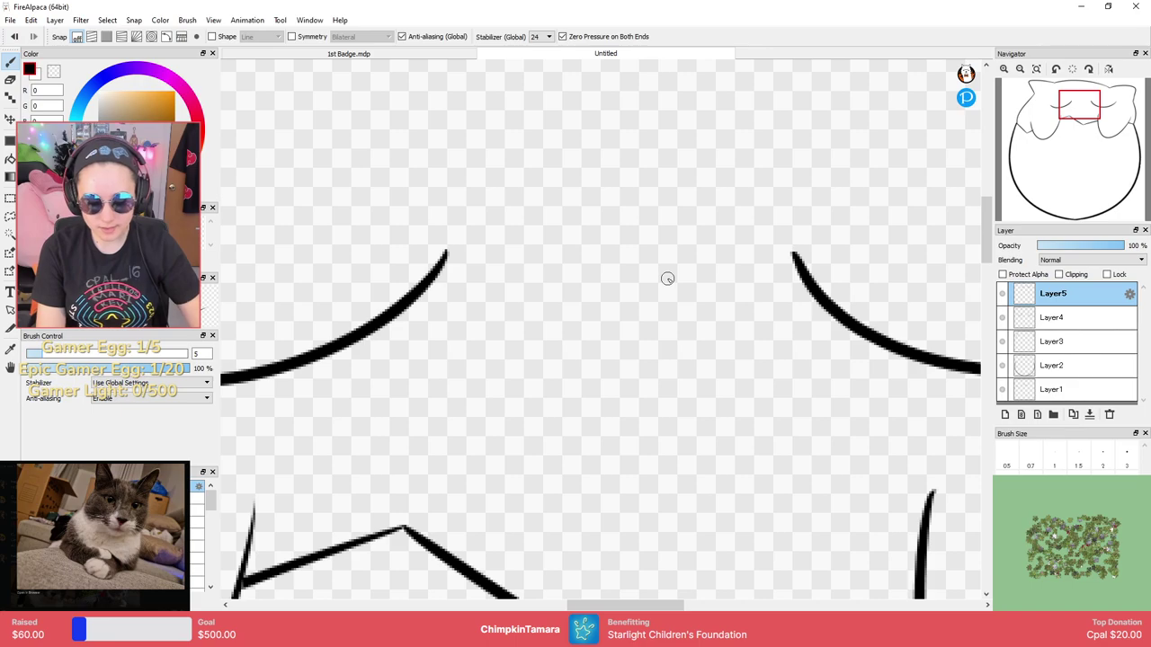
drag(498, 360, 572, 442)
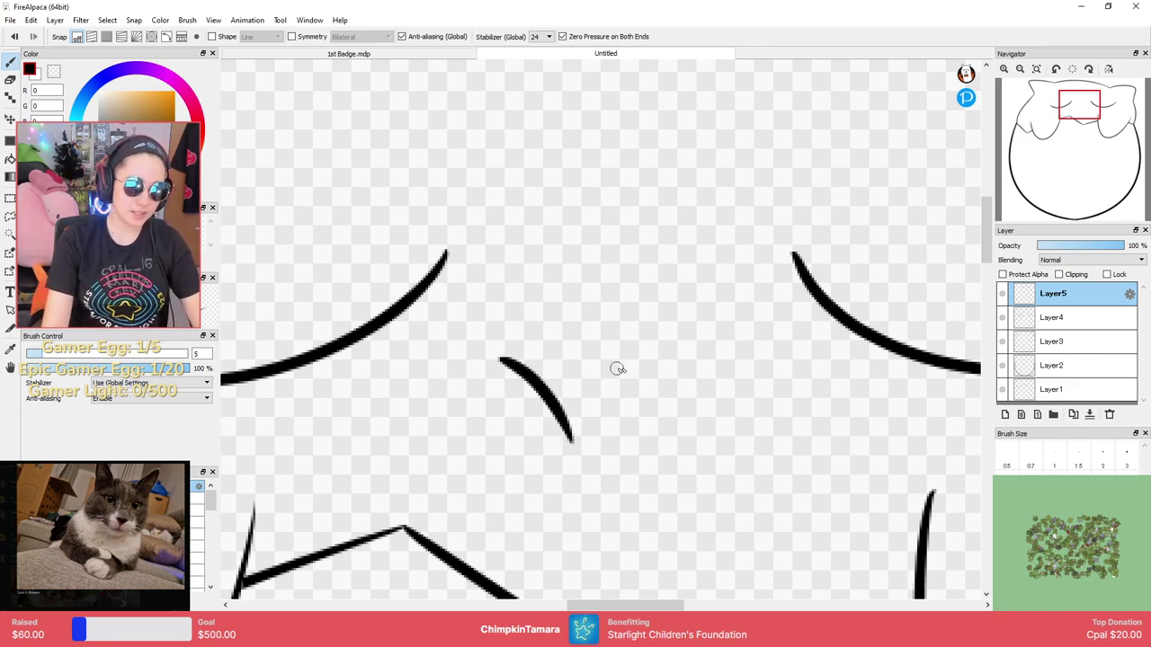
drag(652, 436, 732, 330)
key(ctrl+z)
key(ctrl+z)
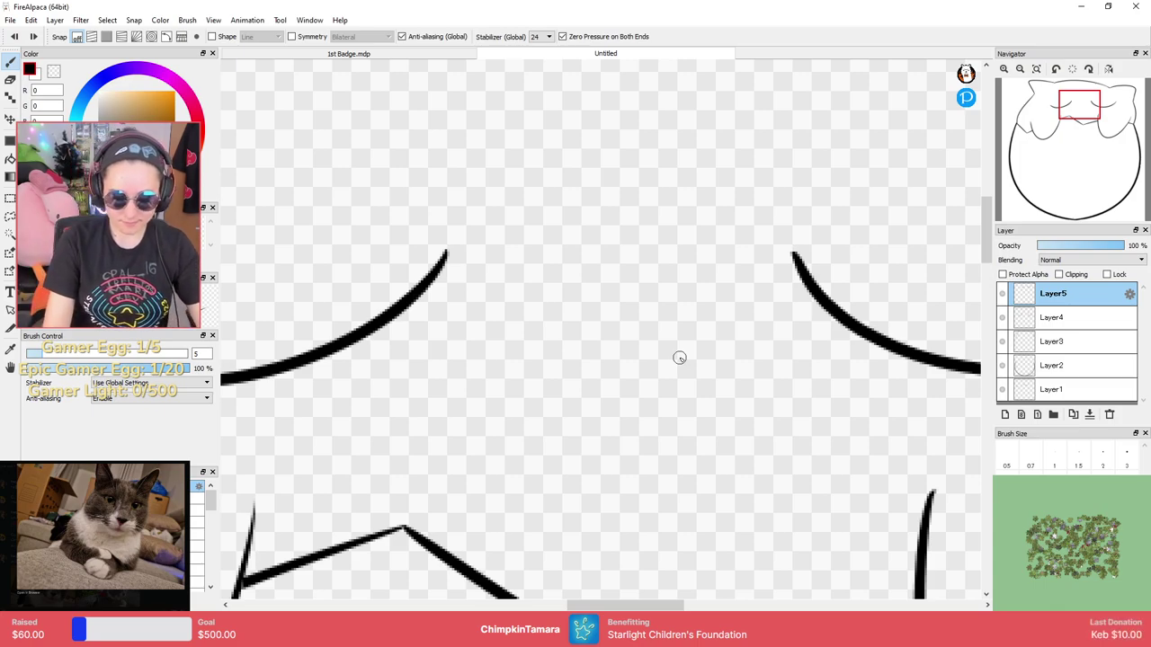
drag(478, 370, 740, 336)
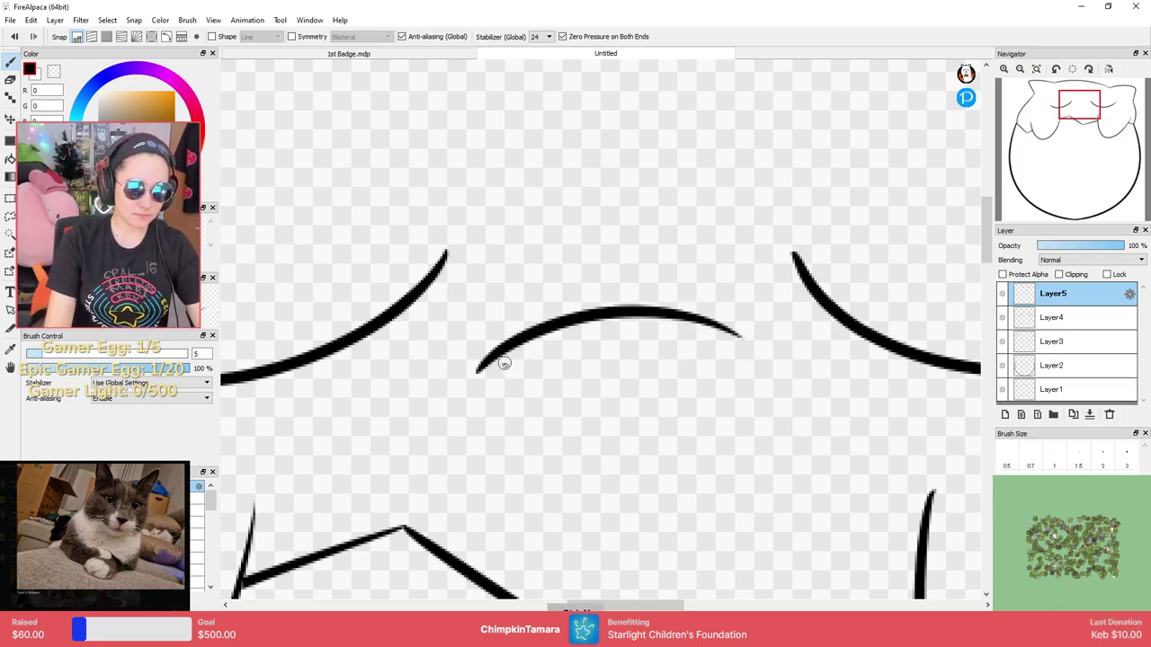
key(ctrl+z)
Draw a small rounded triangular nose between the eyes from a top arc and two curved sides.
drag(524, 331, 655, 334)
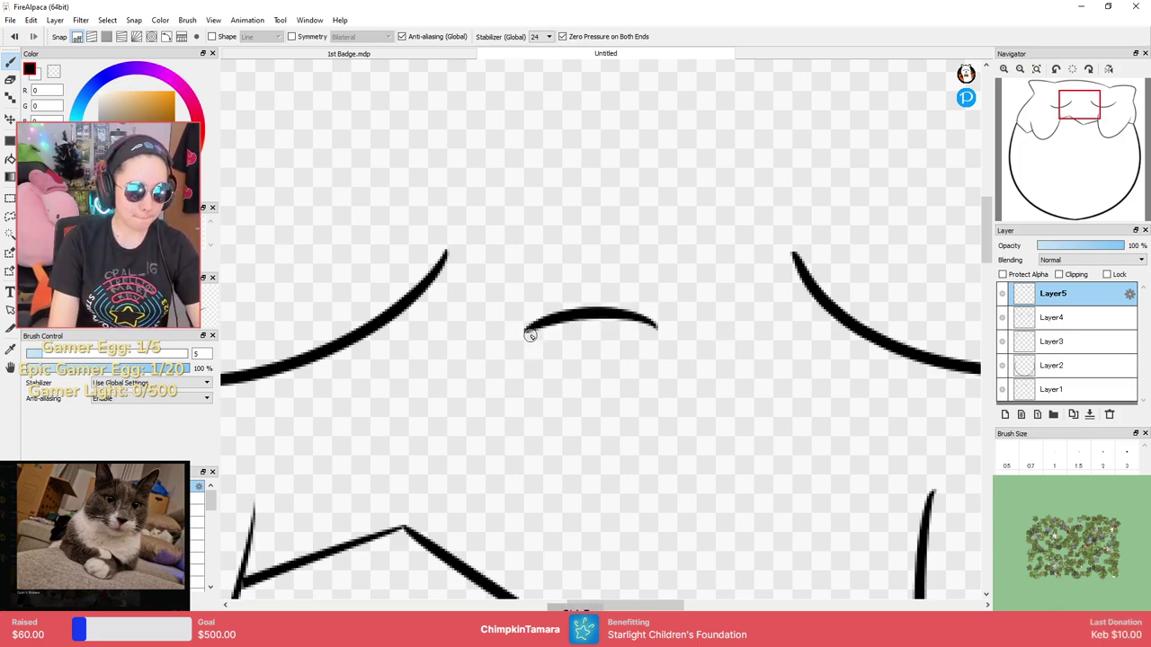
drag(527, 334, 601, 395)
mouse_move(654, 329)
mouse_down()
mouse_move(625, 383)
mouse_move(590, 394)
mouse_up()
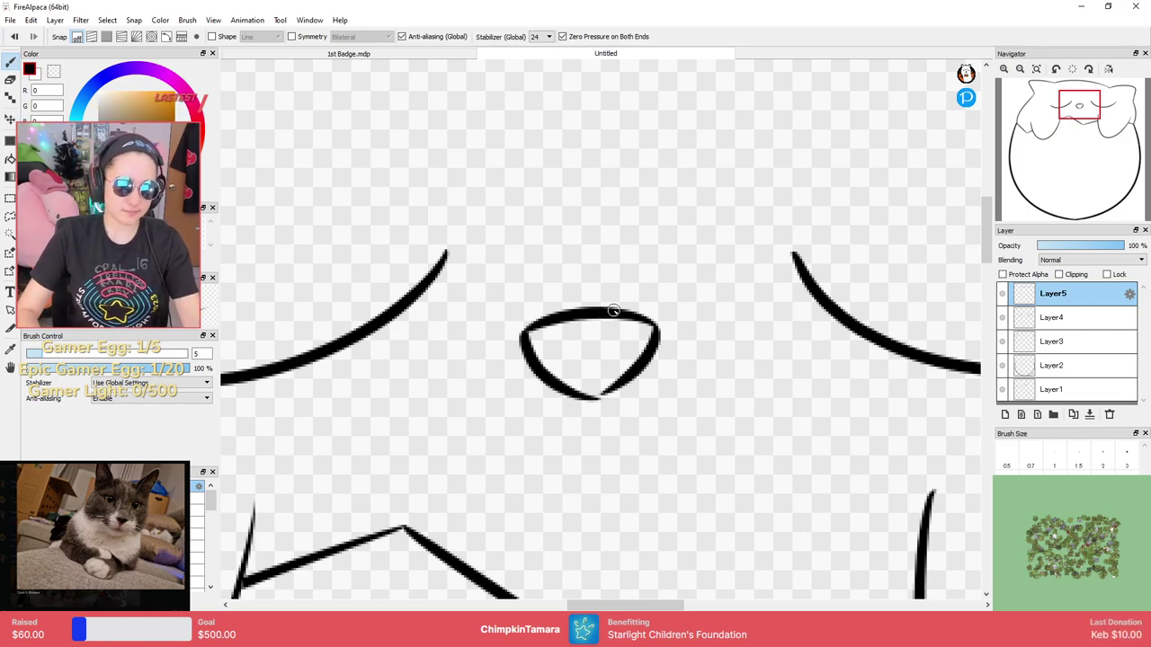
Redraw the nose's right side until it joins the top arc and the lower tip smoothly.
key(ctrl+z)
mouse_move(656, 329)
mouse_down()
mouse_move(622, 394)
mouse_move(606, 368)
mouse_move(642, 371)
mouse_move(599, 385)
mouse_move(636, 357)
mouse_move(593, 397)
mouse_move(627, 386)
mouse_move(626, 372)
mouse_move(586, 400)
mouse_move(609, 399)
mouse_move(635, 365)
mouse_up()
key(ctrl+z)
key(ctrl+z)
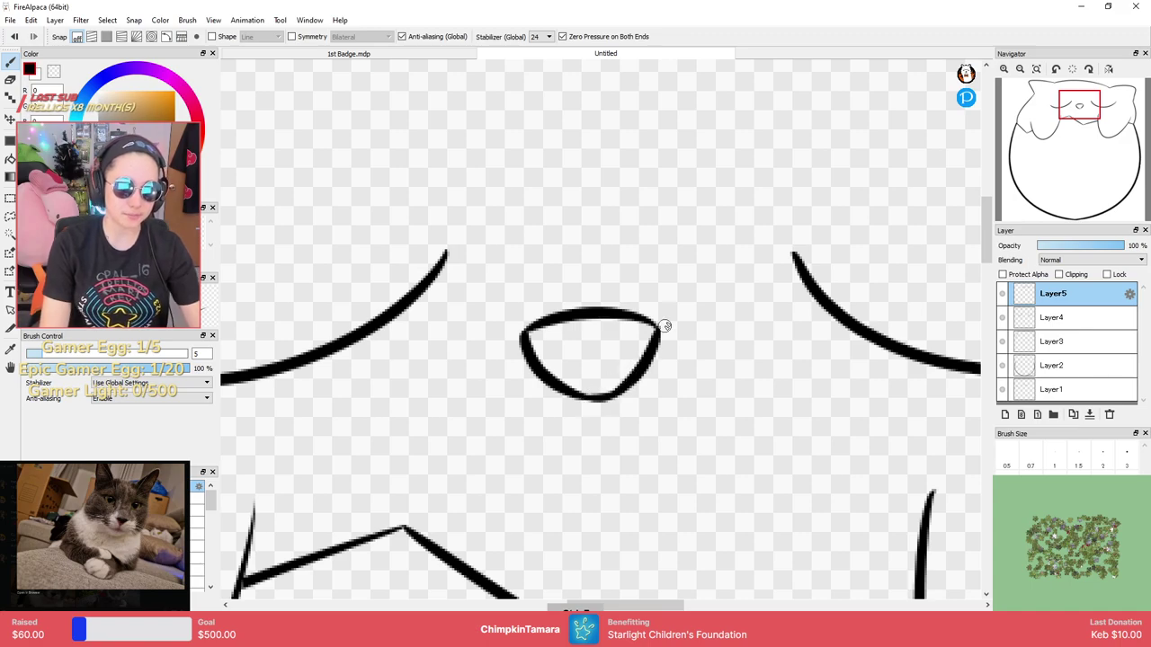
key(ctrl+z)
key(ctrl+z)
drag(657, 329, 599, 398)
key(ctrl+z)
drag(657, 327, 589, 399)
key(ctrl+z)
drag(653, 323, 585, 401)
key(ctrl+z)
drag(653, 324, 590, 400)
scroll(674, 324, down, 3)
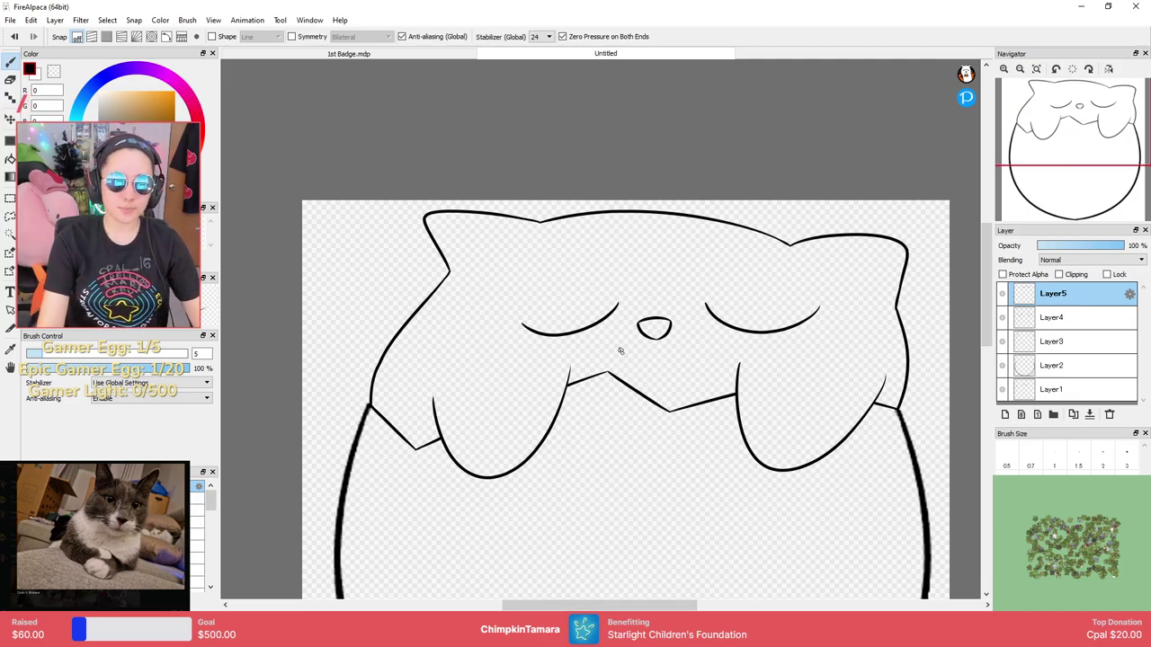
scroll(656, 362, up, 3)
mouse_move(649, 342)
mouse_down()
mouse_move(706, 358)
mouse_move(630, 380)
mouse_move(578, 352)
mouse_move(570, 385)
mouse_up()
scroll(617, 321, down, 4)
scroll(632, 312, up, 4)
key(ctrl+z)
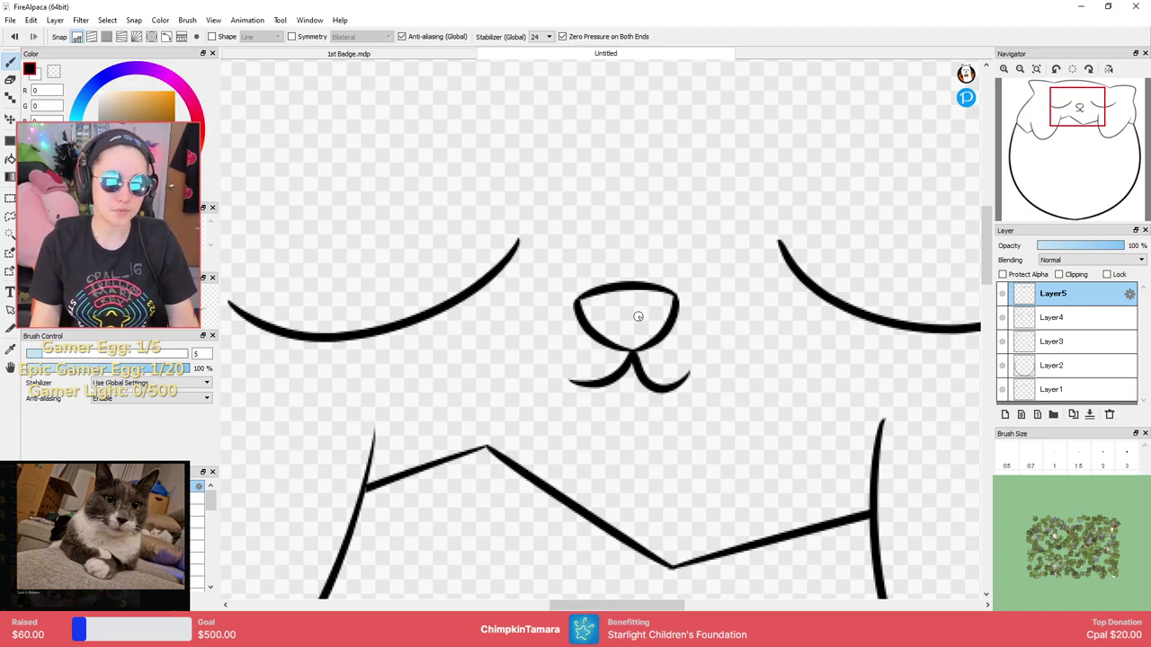
key(ctrl+z)
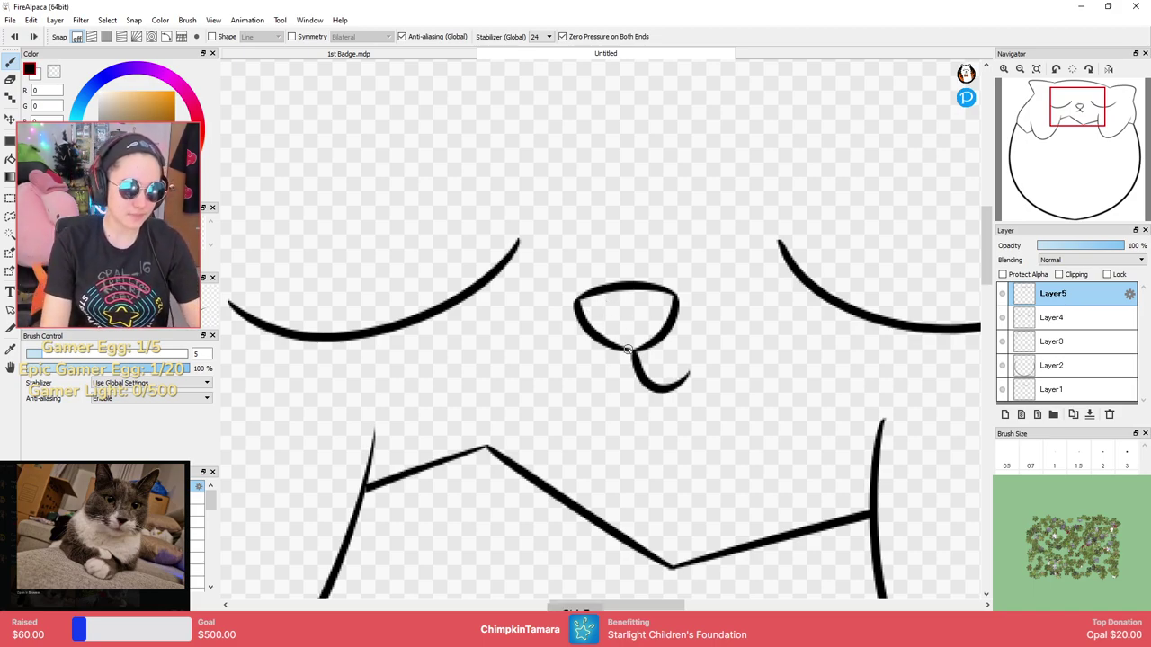
key(ctrl+z)
Draw the mouth's left half as a small upward-hooked curve starting at the nose's lower tip.
drag(630, 353, 563, 360)
mouse_move(631, 355)
mouse_down()
mouse_move(685, 369)
mouse_move(557, 370)
mouse_up()
key(ctrl+z)
key(ctrl+z)
key(ctrl+z)
mouse_move(631, 354)
mouse_down()
mouse_move(695, 357)
mouse_move(577, 361)
mouse_move(617, 386)
mouse_move(563, 372)
mouse_up()
key(ctrl+z)
key(ctrl+z)
key(ctrl+z)
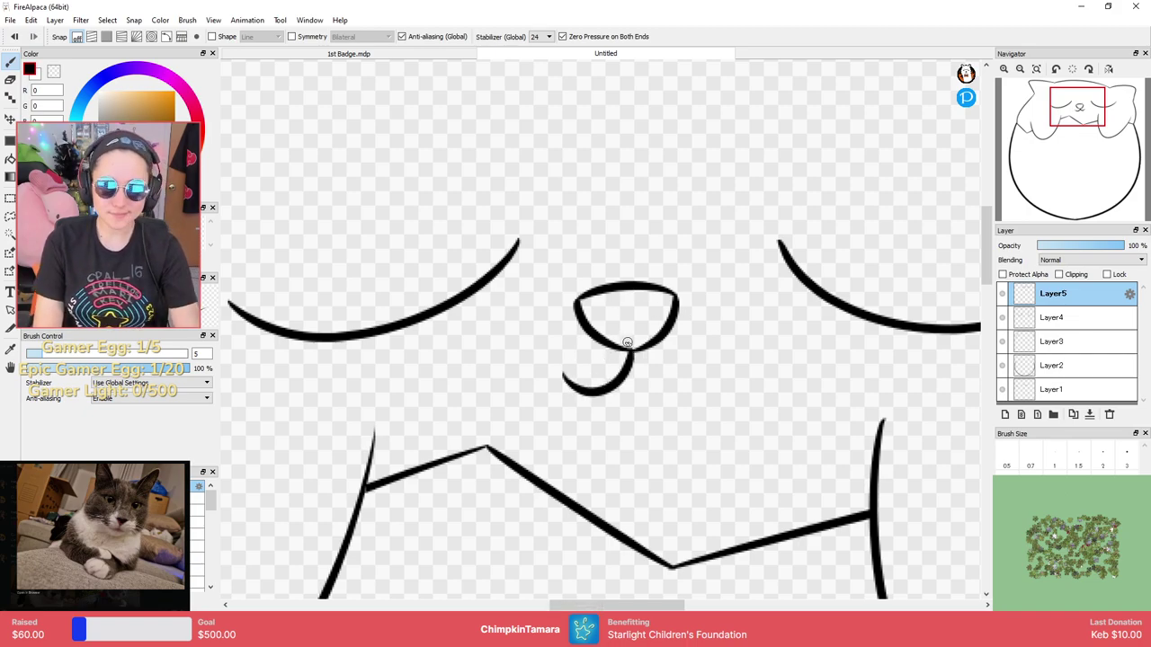
Redraw the mouth's right half as a matching hooked curve from the nose's lower tip.
mouse_move(635, 353)
mouse_down()
mouse_move(645, 379)
mouse_move(699, 331)
mouse_up()
key(ctrl+z)
key(ctrl+z)
mouse_move(632, 351)
mouse_down()
mouse_move(692, 378)
mouse_move(695, 335)
mouse_up()
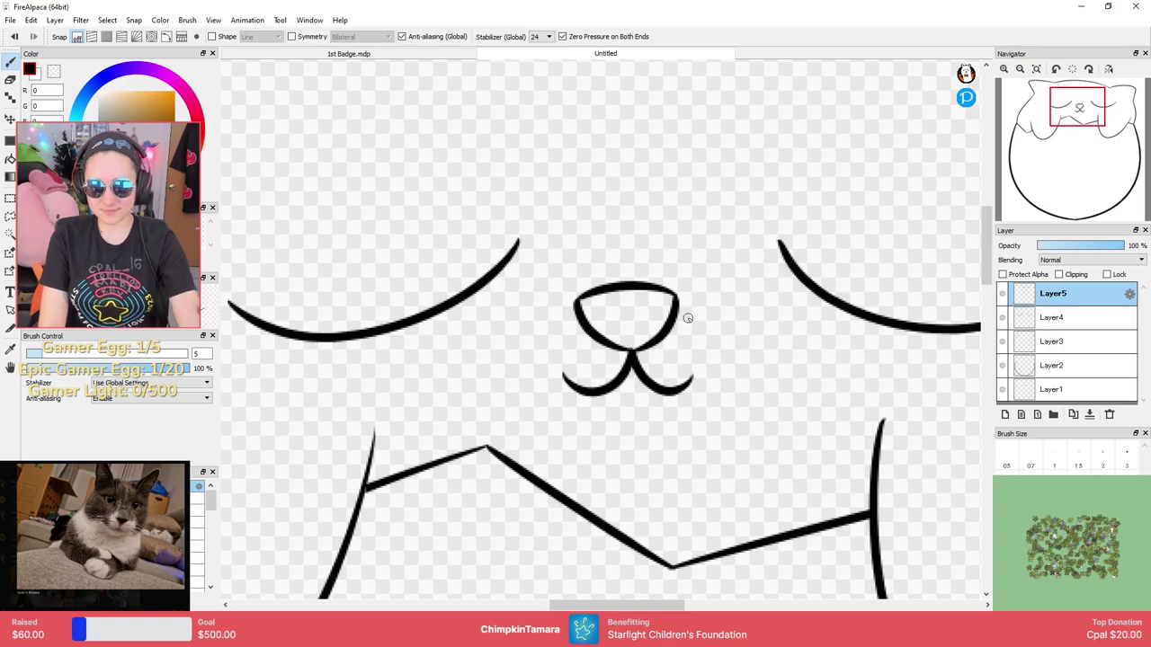
Dot three small whisker spots on each side of the muzzle and add a new layer above Layer5.
click(708, 340)
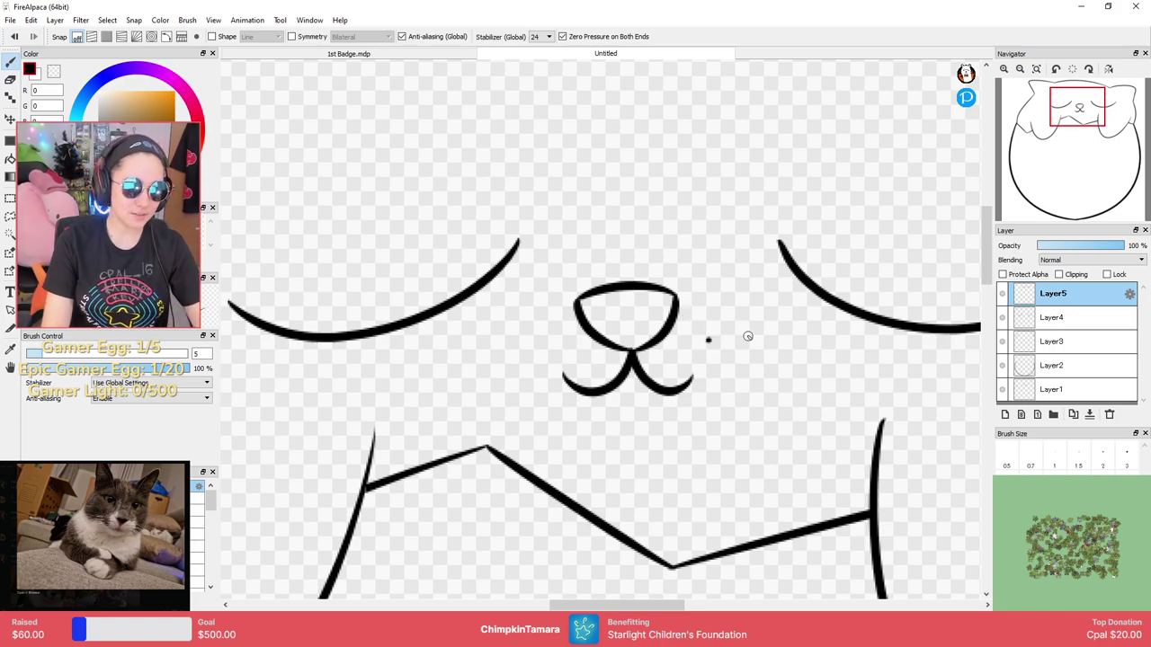
click(518, 346)
click(548, 343)
scroll(555, 350, down, 3)
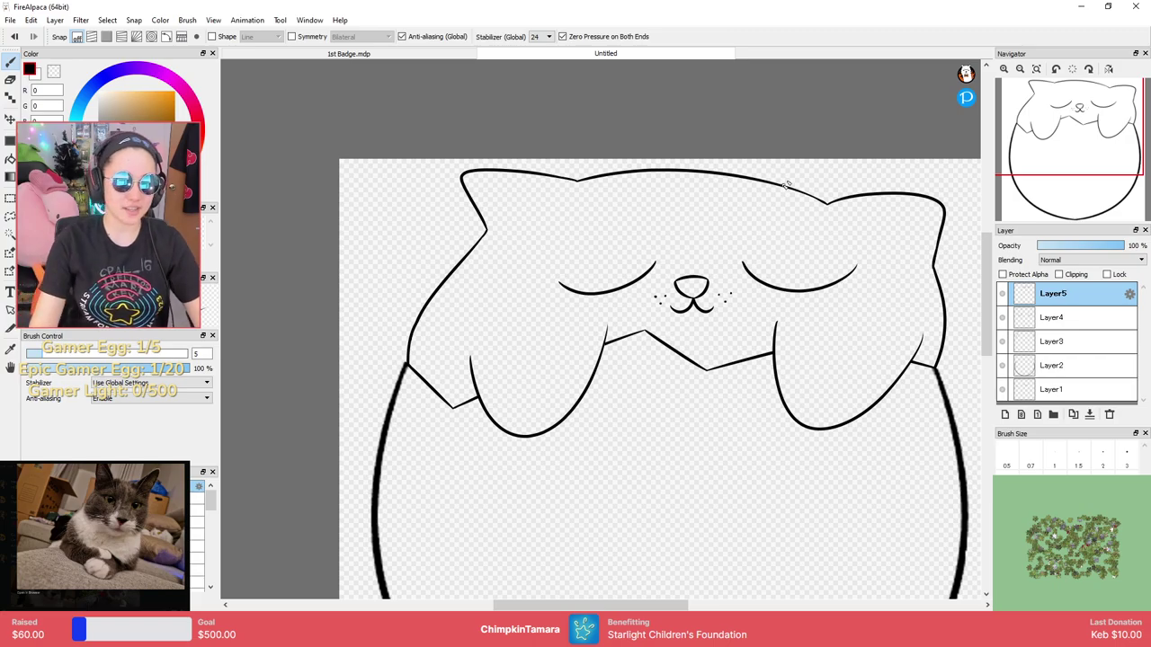
scroll(716, 329, down, 1)
scroll(722, 322, up, 4)
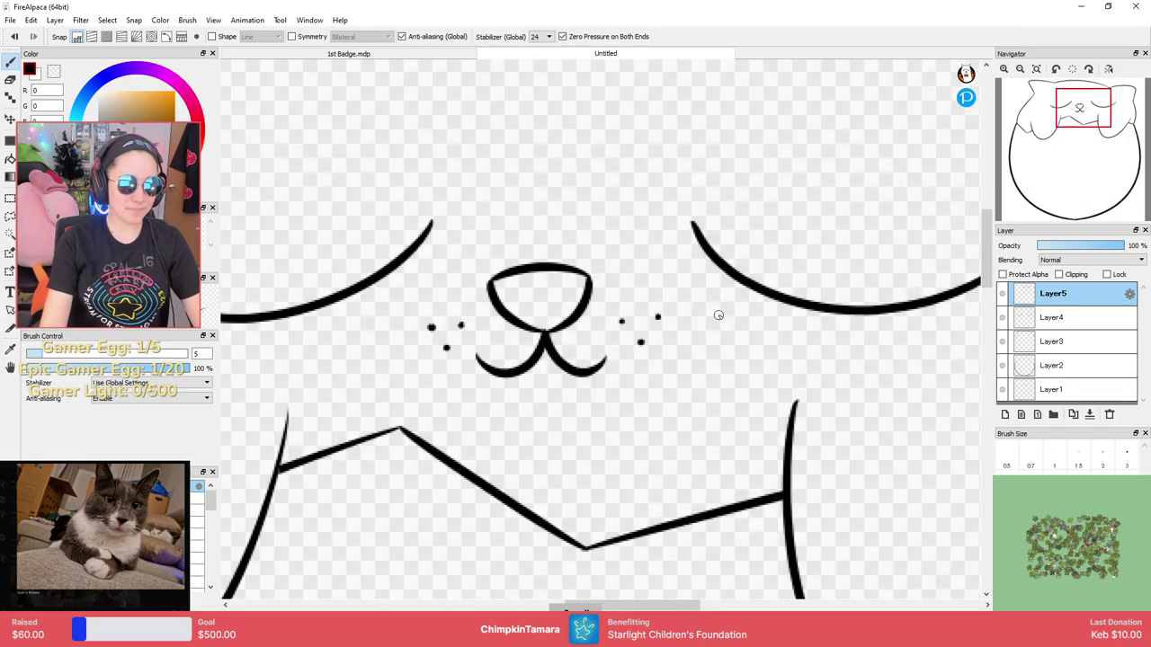
click(1005, 415)
drag(626, 296, 722, 271)
key(ctrl+z)
drag(622, 296, 694, 279)
drag(636, 323, 707, 339)
key(ctrl+z)
drag(636, 334, 747, 341)
key(ctrl+z)
key(ctrl+z)
drag(649, 327, 722, 382)
drag(631, 353, 656, 369)
drag(692, 423, 694, 423)
scroll(669, 395, down, 5)
scroll(665, 392, up, 5)
key(ctrl+z)
key(ctrl+z)
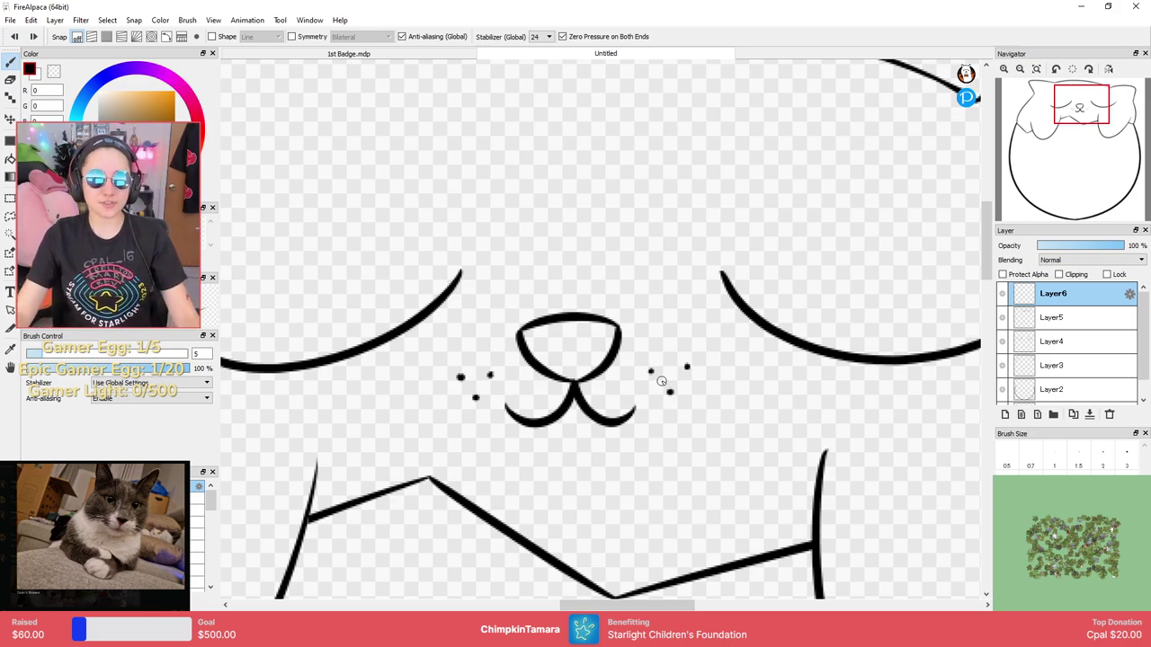
Examine the cat's face and the overall egg drawing from afar and close up.
scroll(628, 258, down, 4)
scroll(634, 271, up, 4)
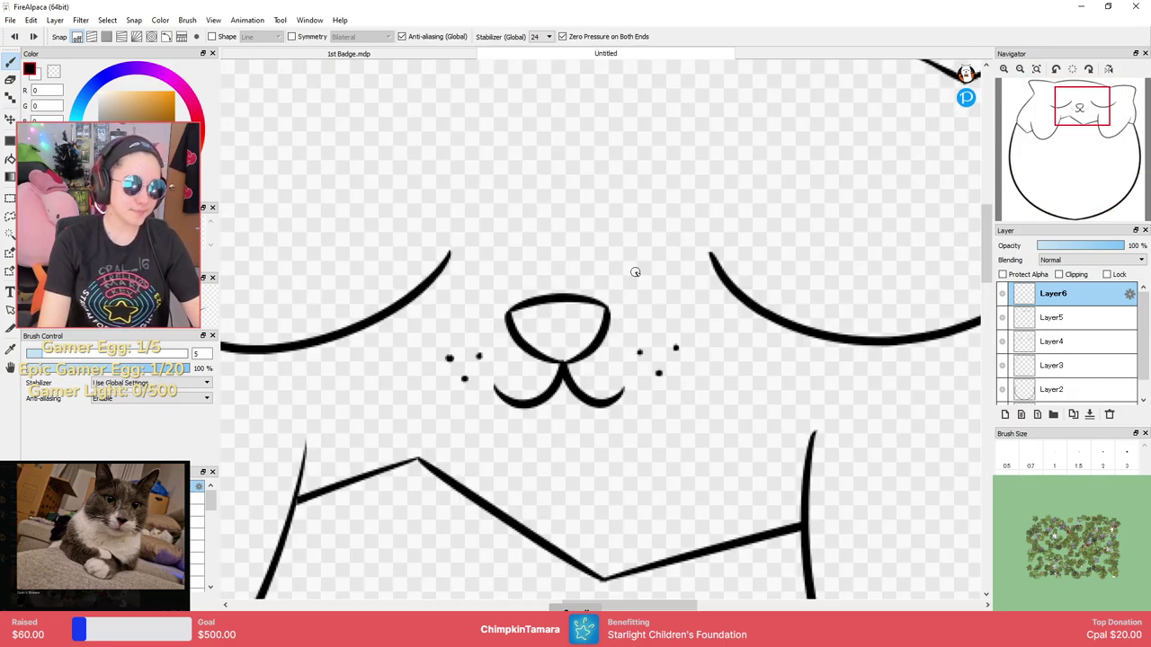
scroll(637, 276, down, 8)
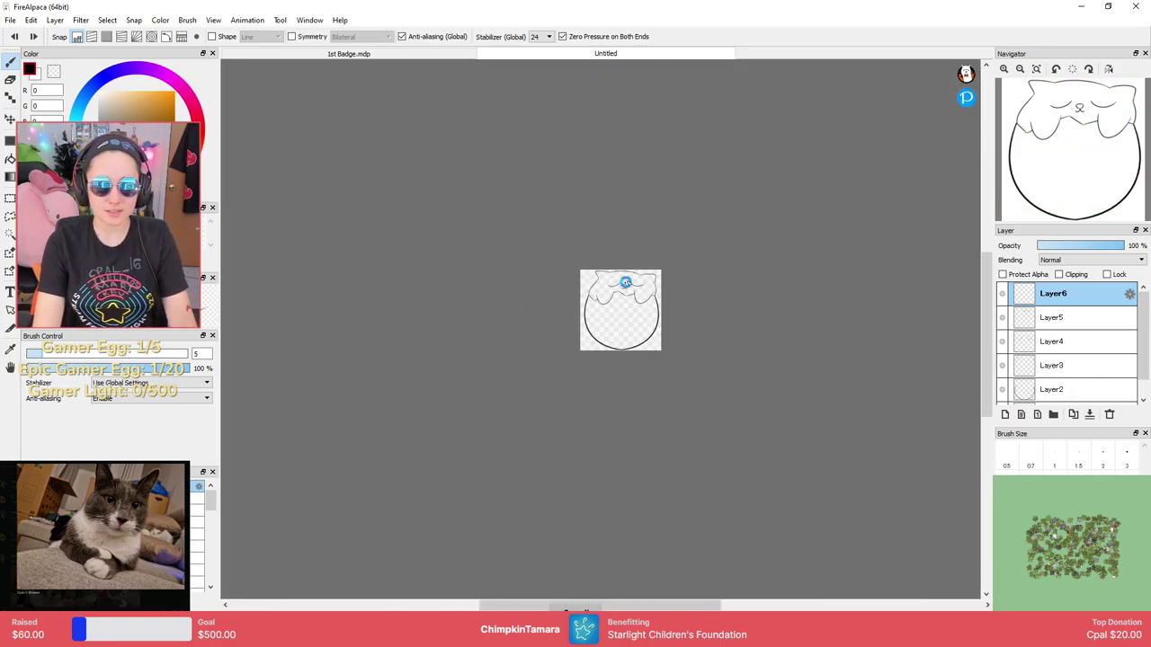
scroll(637, 260, up, 8)
scroll(642, 262, down, 3)
scroll(642, 262, down, 3)
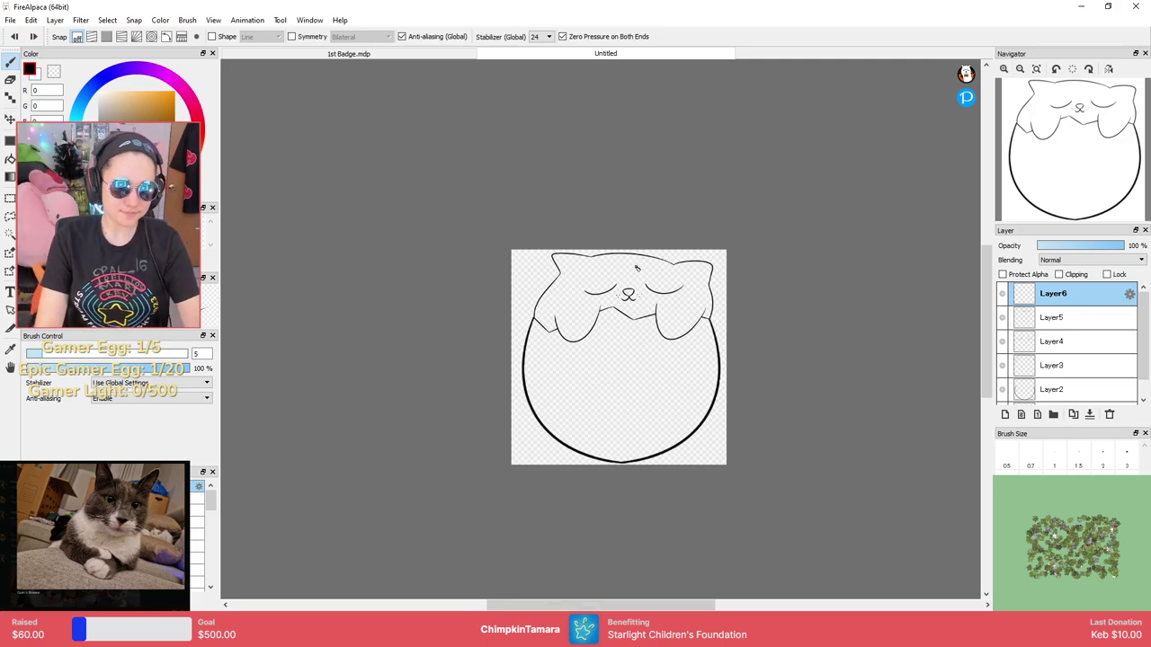
scroll(626, 280, up, 3)
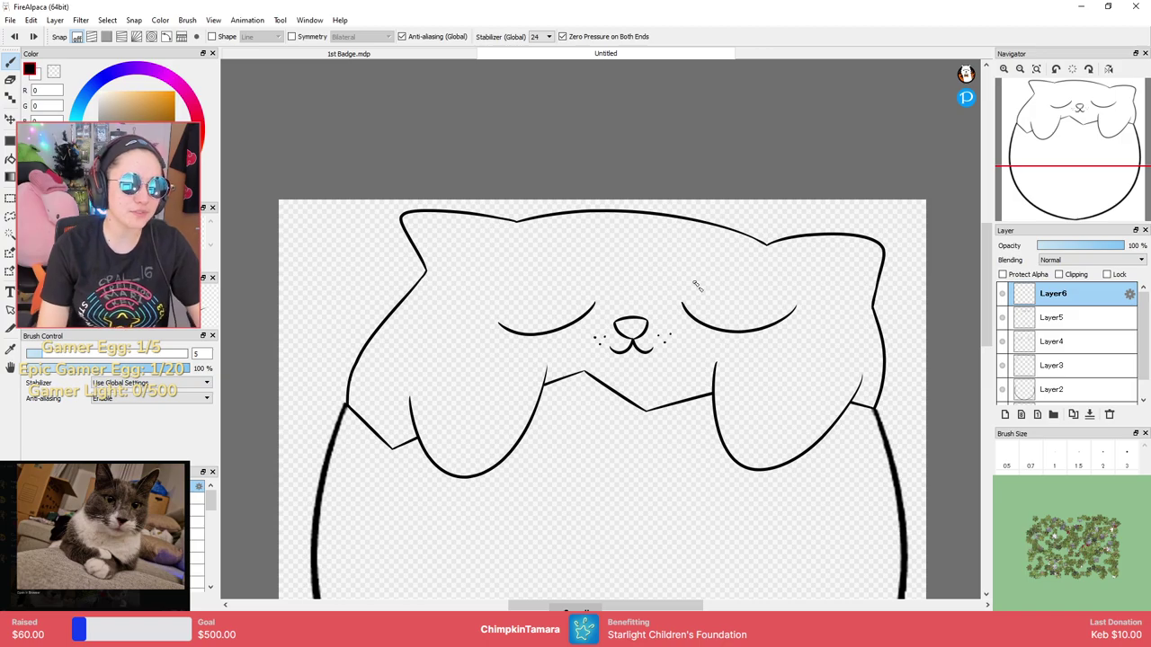
scroll(703, 303, down, 1)
scroll(716, 334, up, 2)
drag(778, 321, 753, 327)
scroll(753, 328, down, 1)
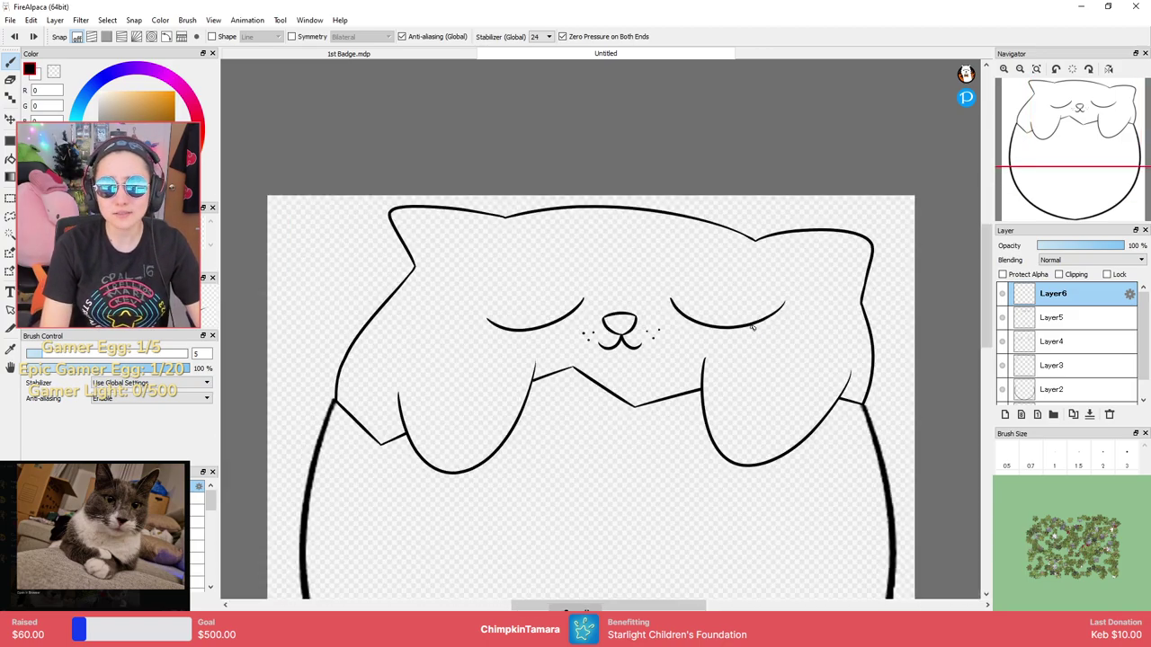
Draw the inner outline of the cat's right-hand ear as two lines parallel to its outer edges.
scroll(753, 328, up, 2)
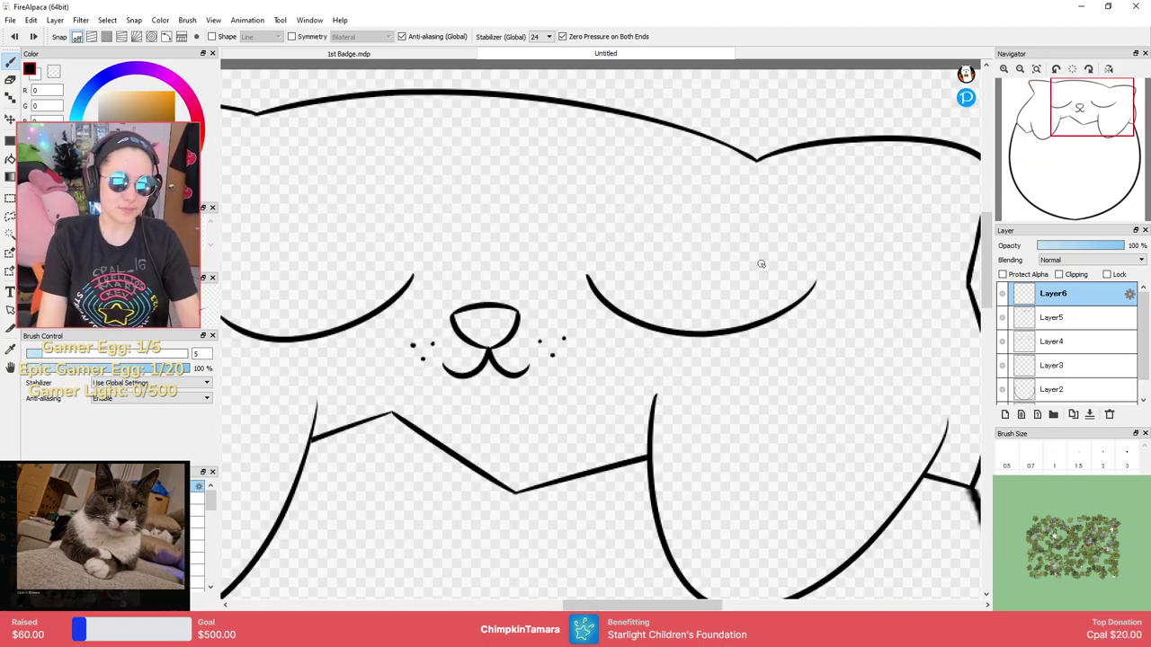
drag(737, 282, 694, 306)
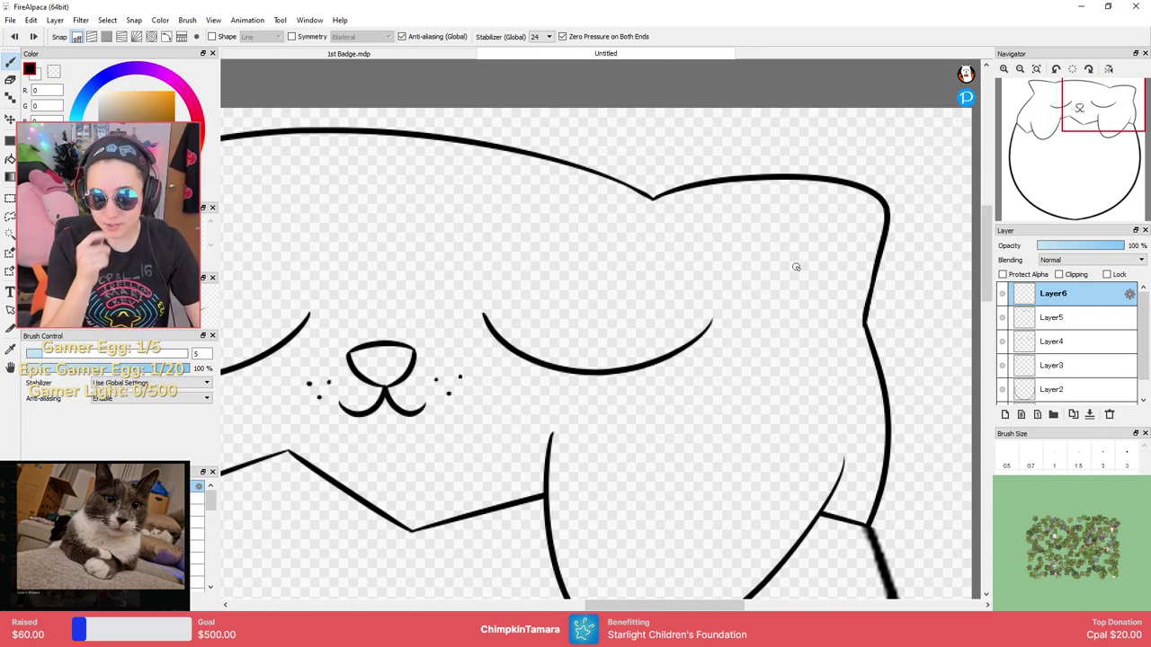
drag(681, 216, 857, 240)
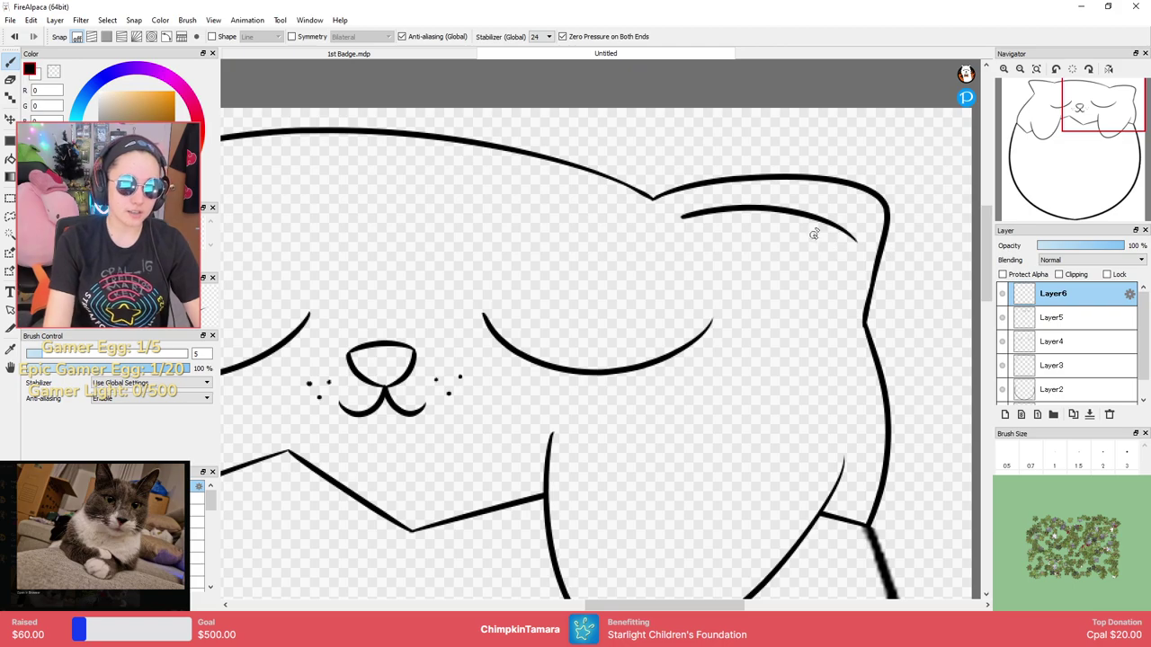
key(ctrl+z)
mouse_move(701, 213)
mouse_down()
mouse_move(853, 194)
mouse_move(862, 224)
mouse_move(854, 211)
mouse_move(872, 213)
mouse_move(841, 331)
mouse_up()
key(ctrl+z)
mouse_move(871, 208)
mouse_down()
mouse_move(842, 294)
mouse_move(814, 311)
mouse_up()
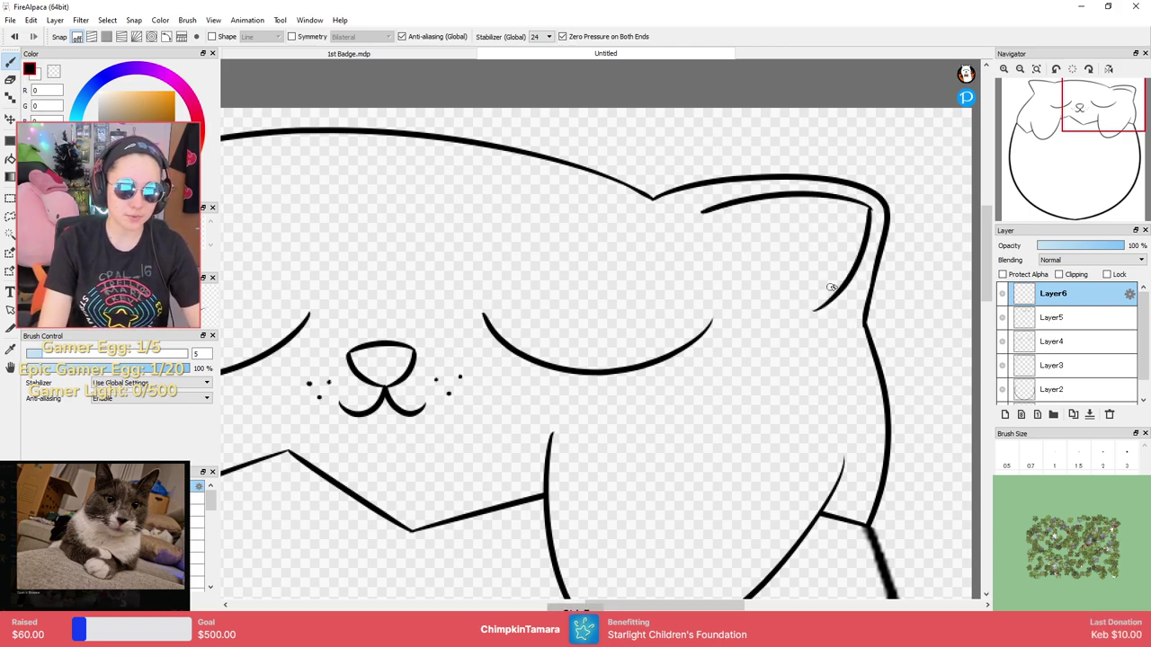
key(ctrl+z)
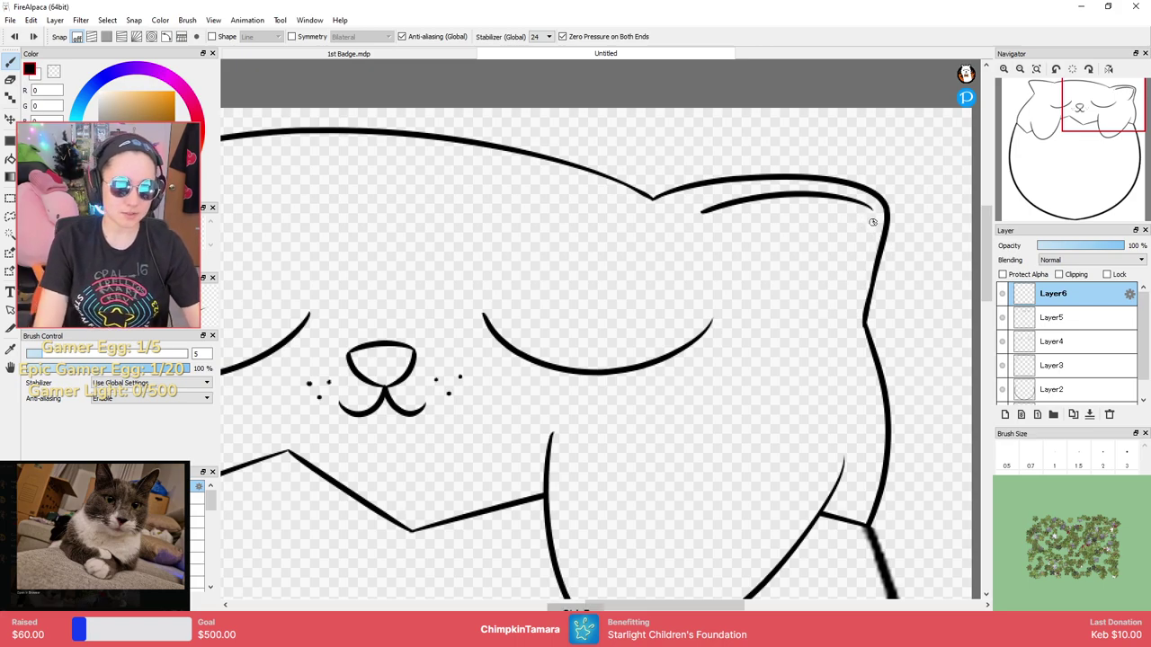
drag(869, 209, 830, 320)
key(ctrl+z)
drag(870, 208, 824, 325)
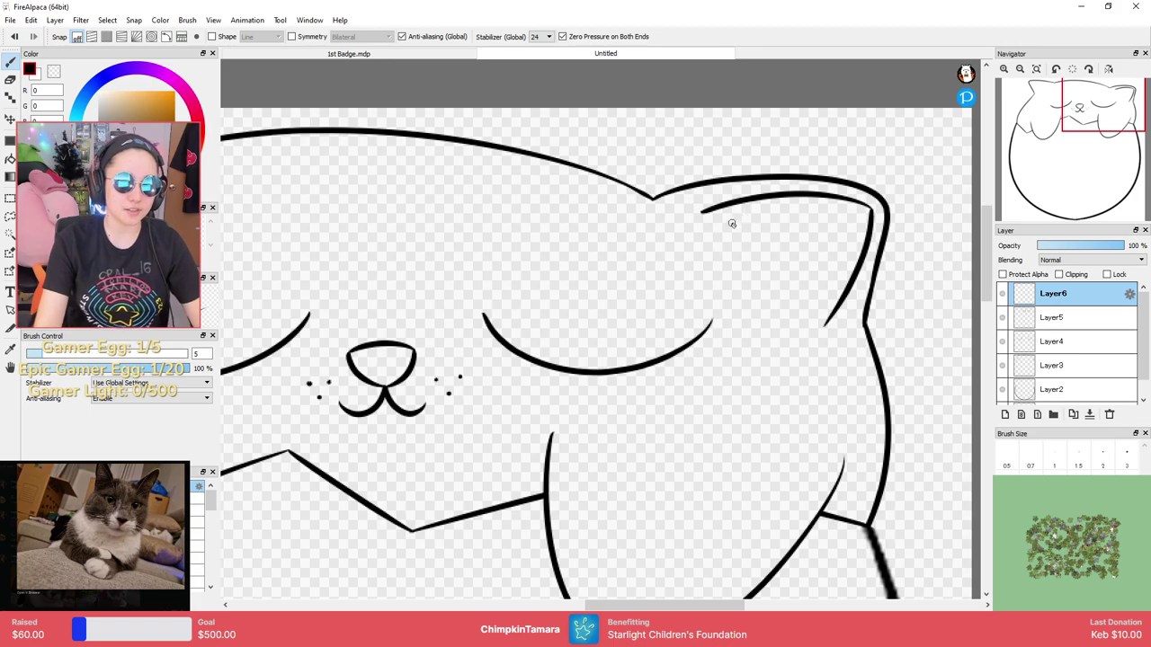
Add a diagonal row of short fur dashes across the base of the right-hand ear.
drag(698, 212, 700, 222)
drag(710, 220, 772, 268)
mouse_move(787, 279)
mouse_down()
mouse_move(775, 286)
mouse_move(829, 340)
mouse_up()
Draw the left-hand ear's inner outline and a diagonal row of short fur dashes across its base.
drag(649, 271, 845, 241)
drag(545, 245, 827, 321)
mouse_move(462, 278)
mouse_down()
mouse_move(421, 196)
mouse_move(595, 216)
mouse_up()
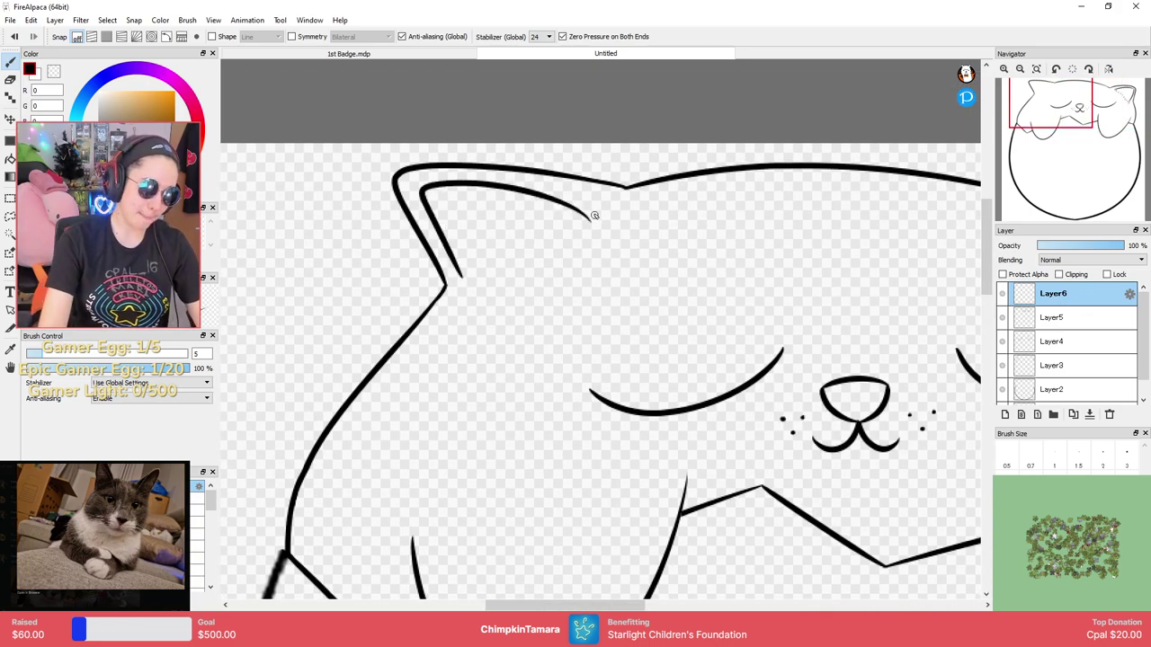
mouse_move(466, 267)
mouse_down()
mouse_move(470, 279)
mouse_move(540, 249)
mouse_up()
drag(549, 232, 555, 243)
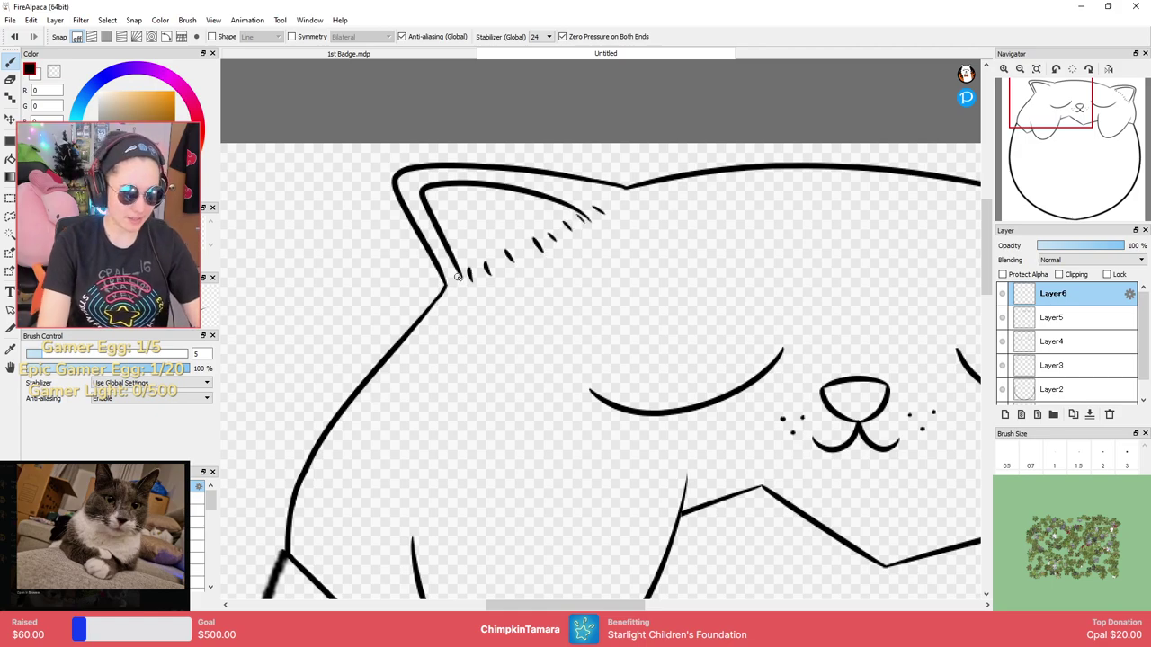
Compare both inner ears and check how they fit with the face and the whole drawing.
scroll(523, 266, down, 2)
scroll(531, 248, up, 1)
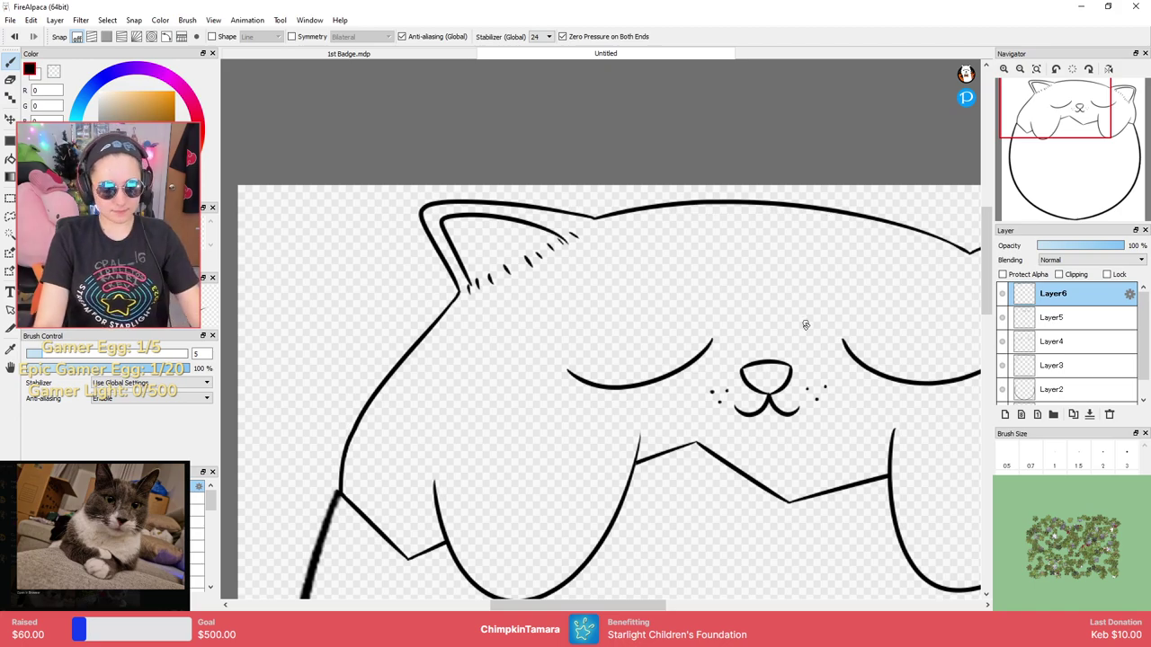
scroll(835, 316, down, 4)
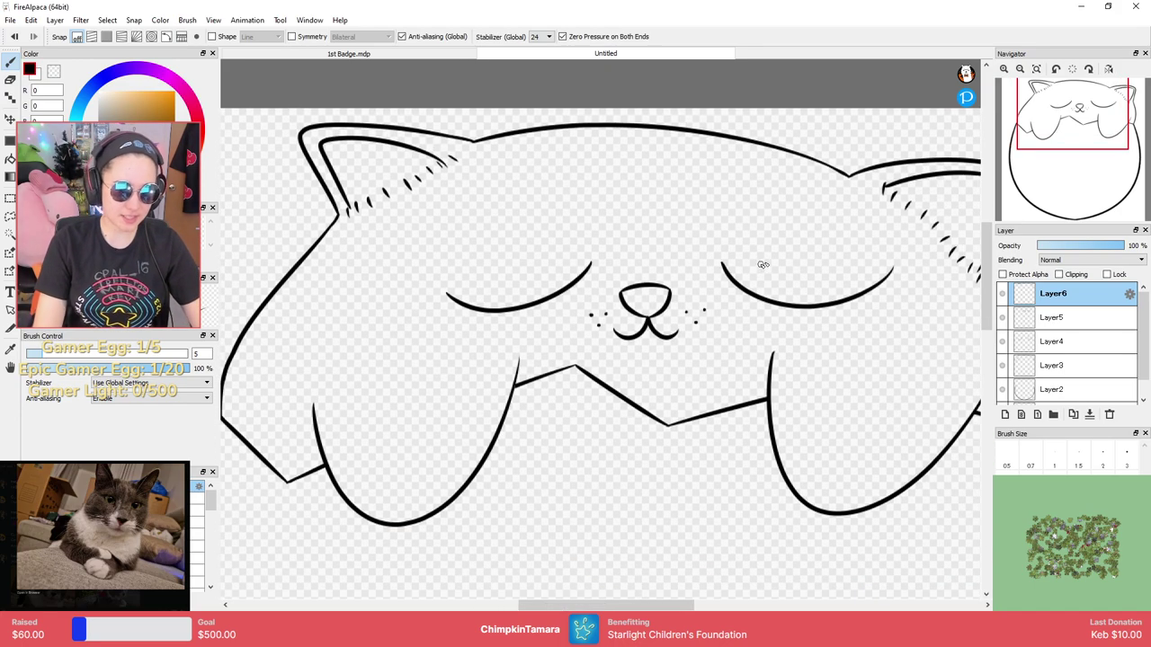
scroll(781, 259, up, 2)
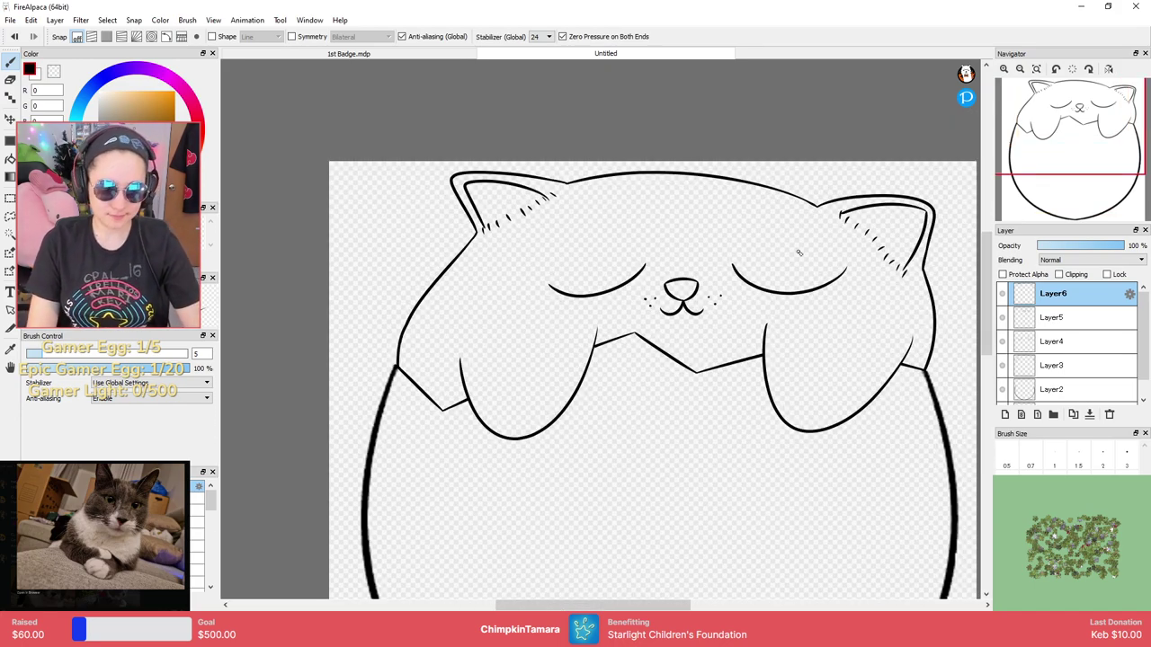
scroll(773, 288, down, 3)
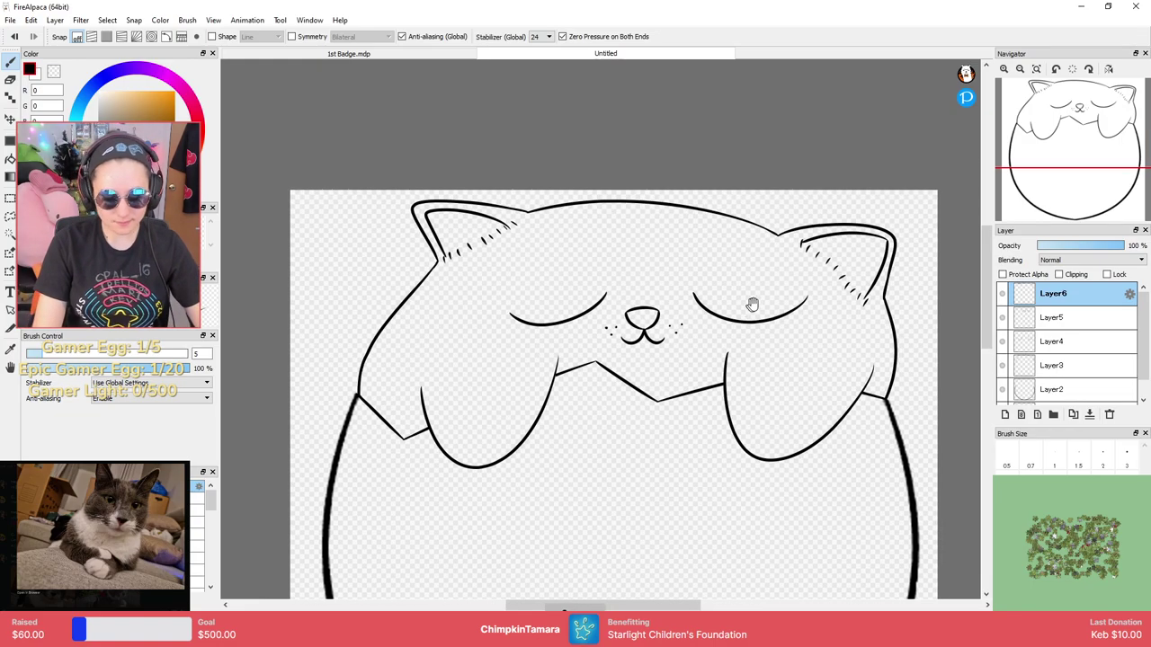
scroll(763, 288, up, 4)
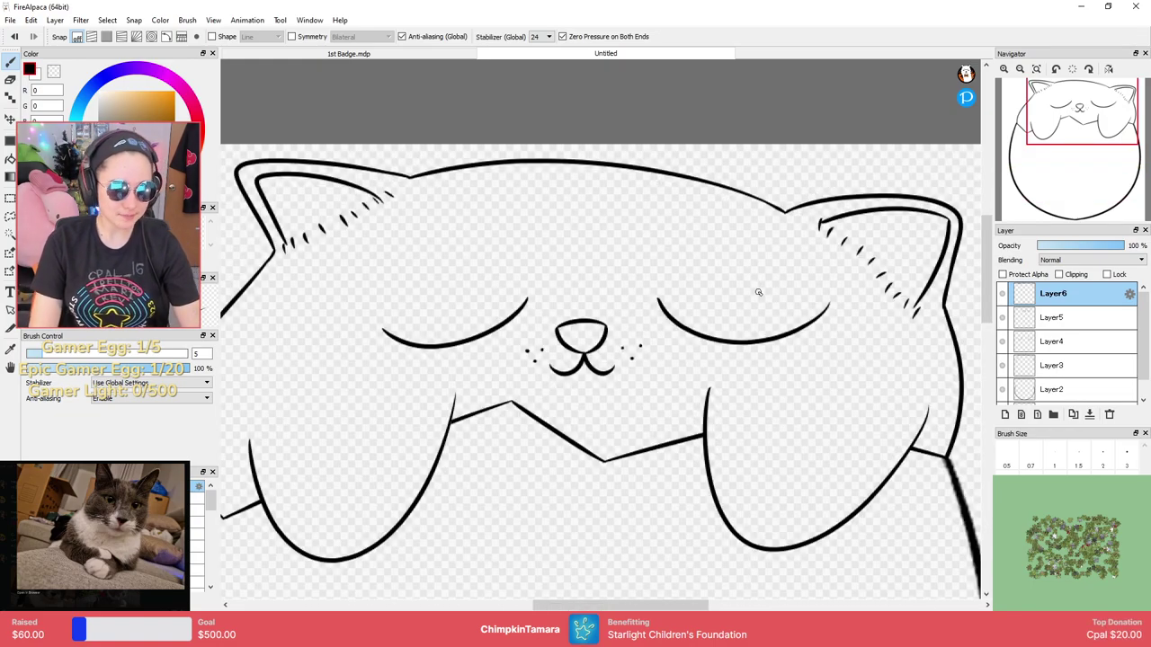
scroll(772, 273, down, 3)
scroll(695, 337, up, 4)
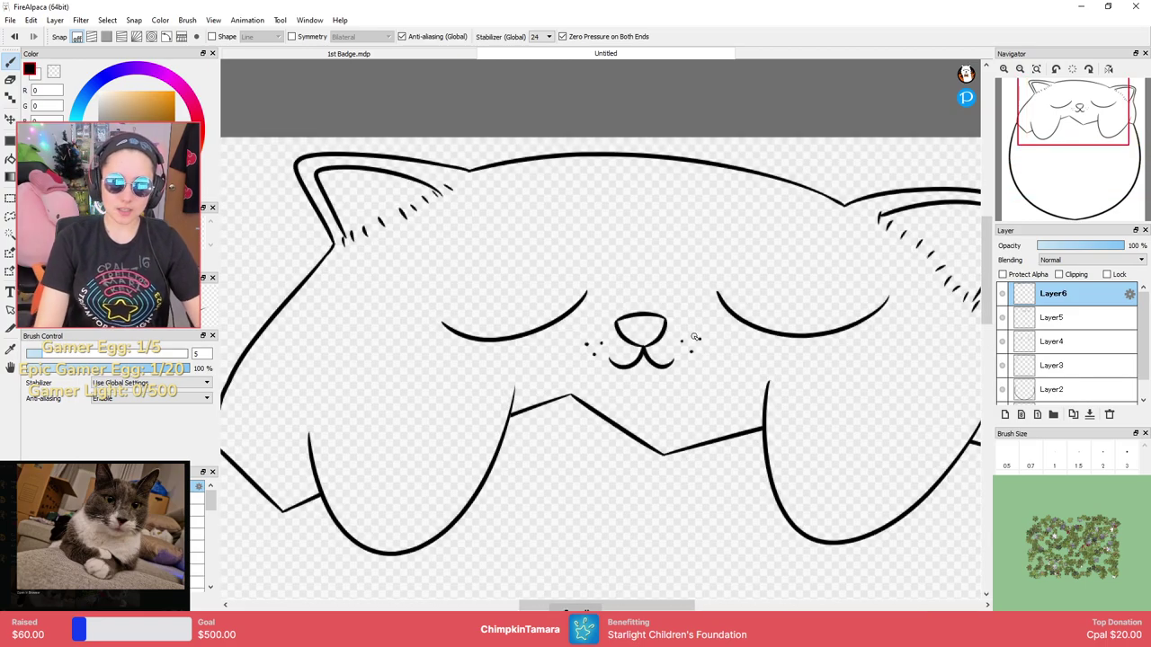
drag(714, 330, 683, 326)
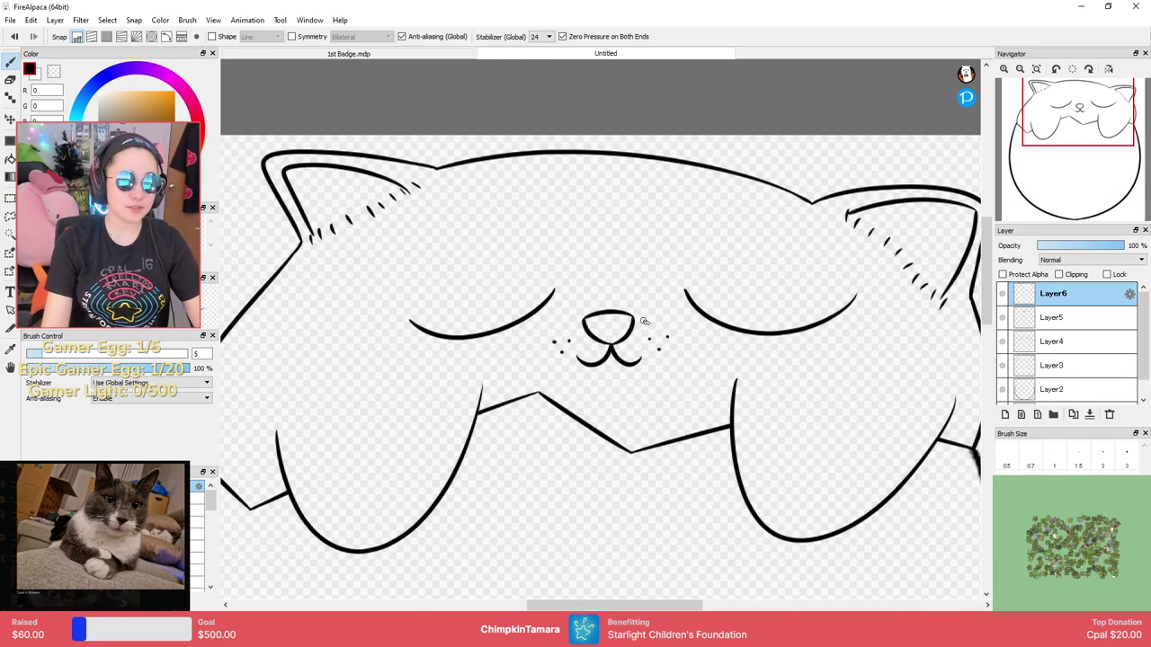
Add a new layer above Layer6 and draw three thin curved whiskers on each side of the muzzle.
click(1004, 415)
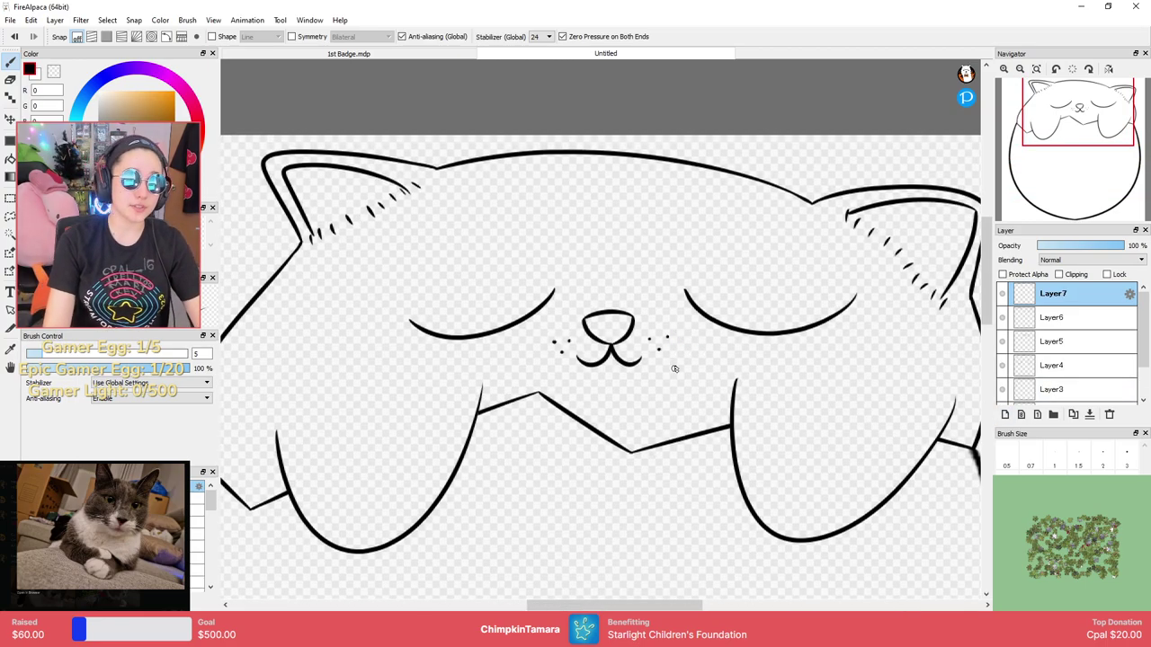
mouse_move(656, 340)
mouse_down()
mouse_move(746, 300)
mouse_move(726, 369)
mouse_up()
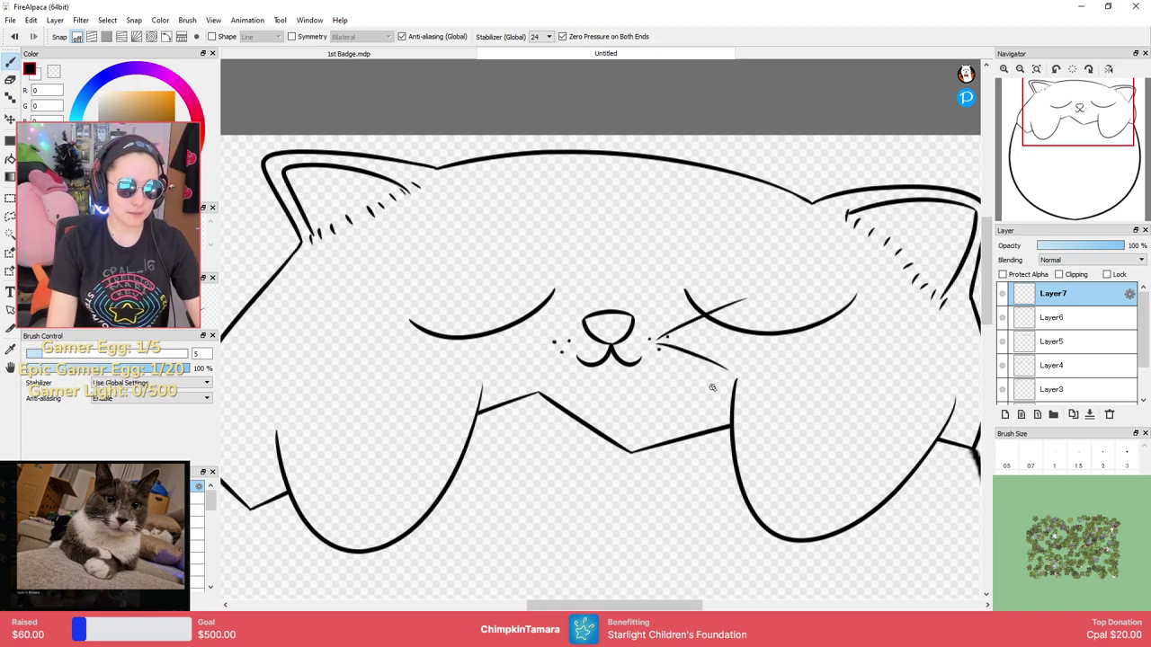
key(ctrl+z)
key(ctrl+z)
drag(650, 339, 728, 350)
key(ctrl+z)
mouse_move(653, 341)
mouse_down()
mouse_move(737, 338)
mouse_move(682, 356)
mouse_move(727, 370)
mouse_move(671, 398)
mouse_up()
key(ctrl+z)
drag(650, 355, 698, 376)
mouse_move(566, 342)
mouse_down()
mouse_move(482, 359)
mouse_move(547, 364)
mouse_move(558, 350)
mouse_move(505, 381)
mouse_move(558, 359)
mouse_move(532, 382)
mouse_up()
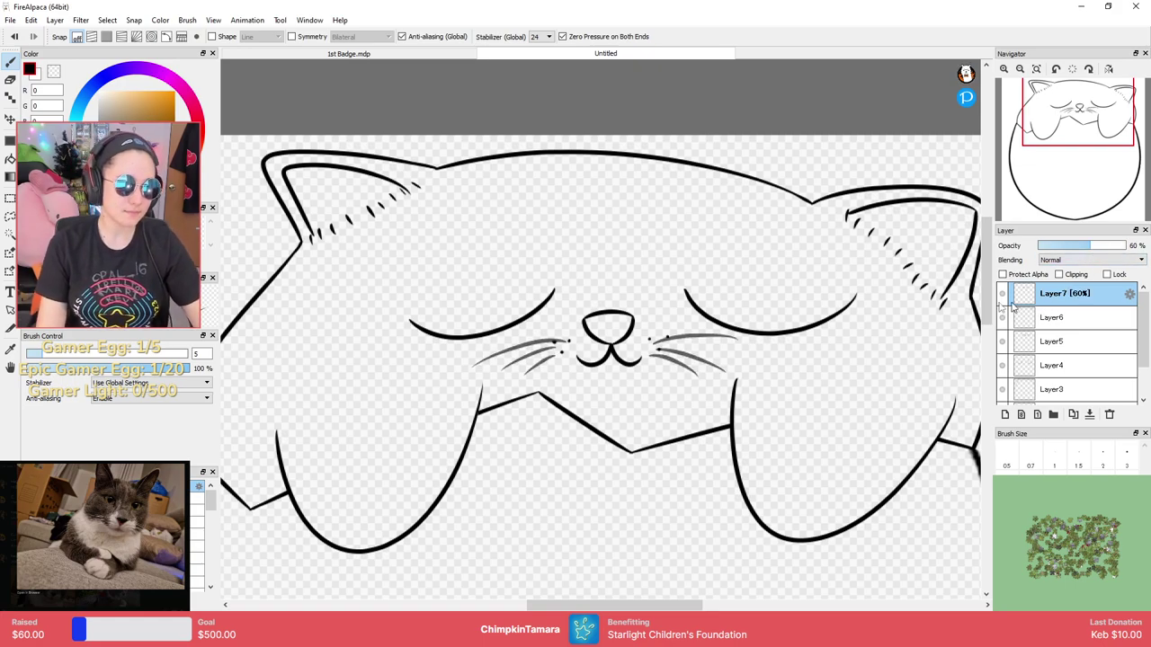
Set the whisker layer's opacity to 100% and turn its lines white with a brightness adjustment of +100.
scroll(703, 370, down, 1)
scroll(714, 364, down, 1)
scroll(724, 311, up, 1)
scroll(724, 310, down, 2)
scroll(733, 321, up, 2)
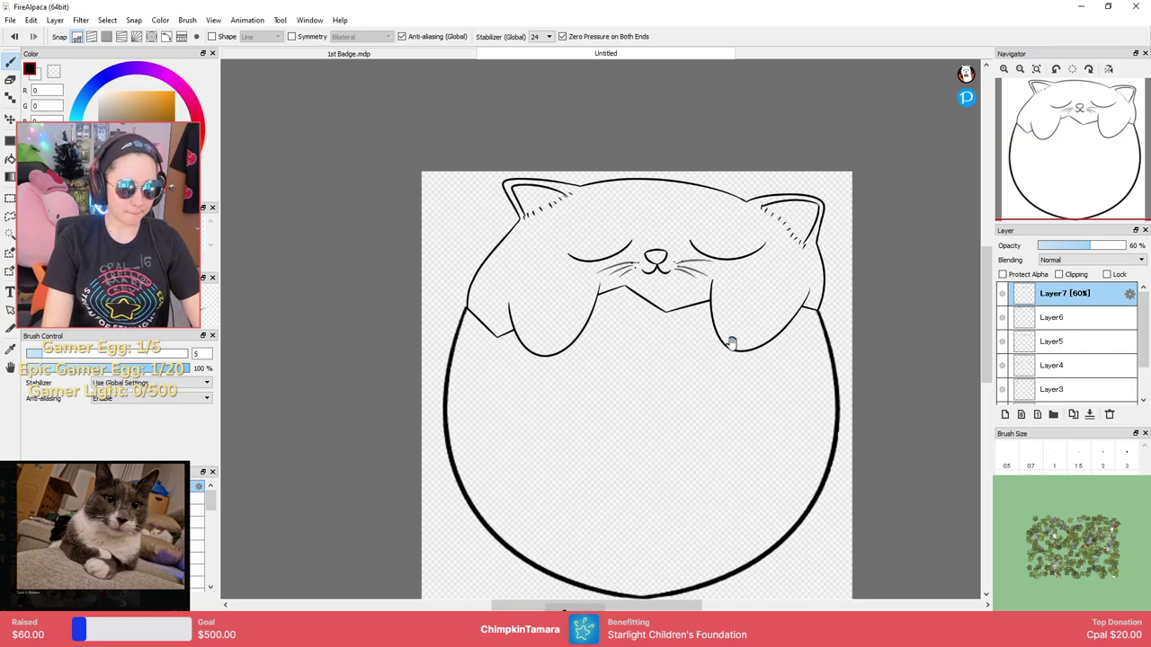
drag(732, 342, 739, 332)
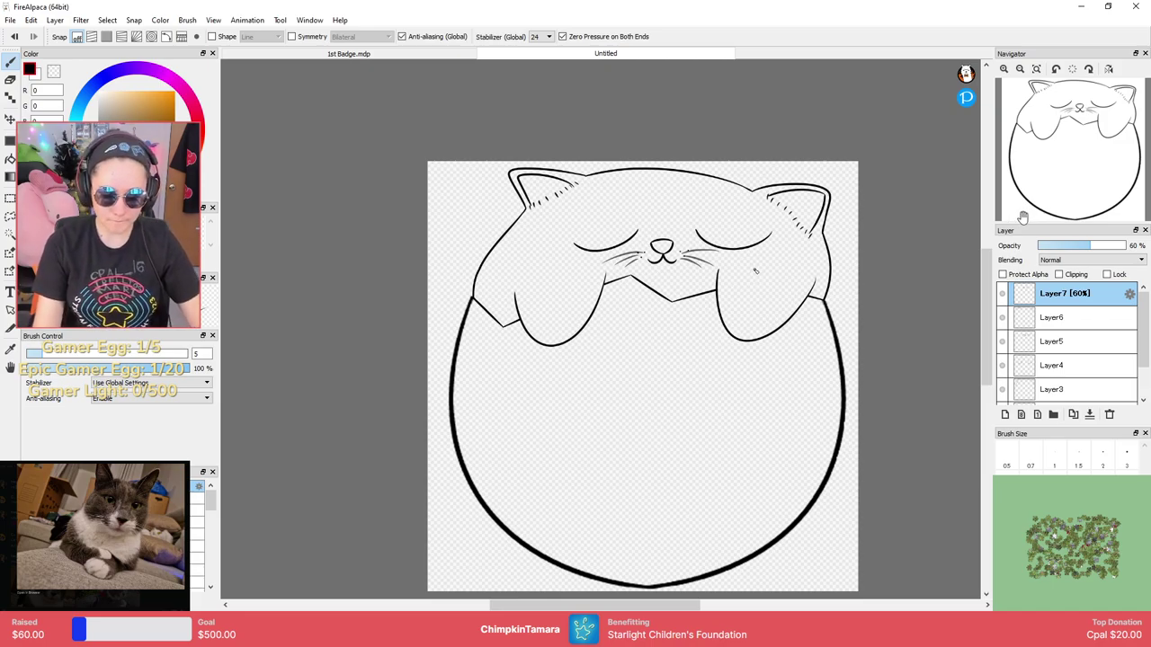
drag(1087, 248, 1134, 247)
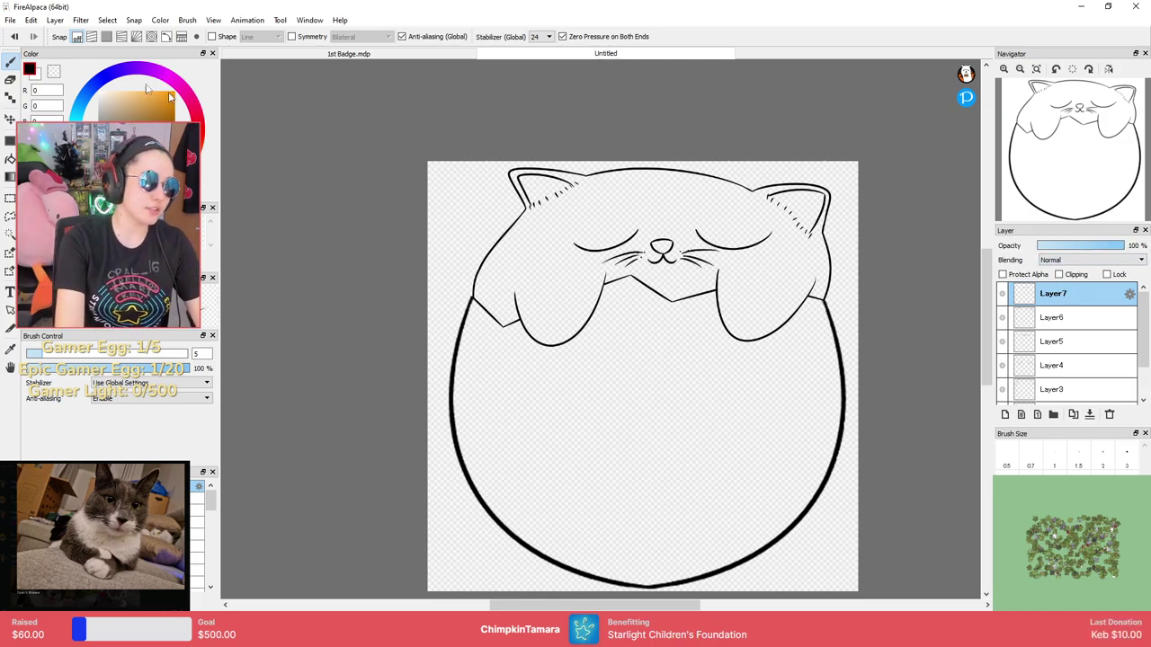
click(80, 20)
click(99, 46)
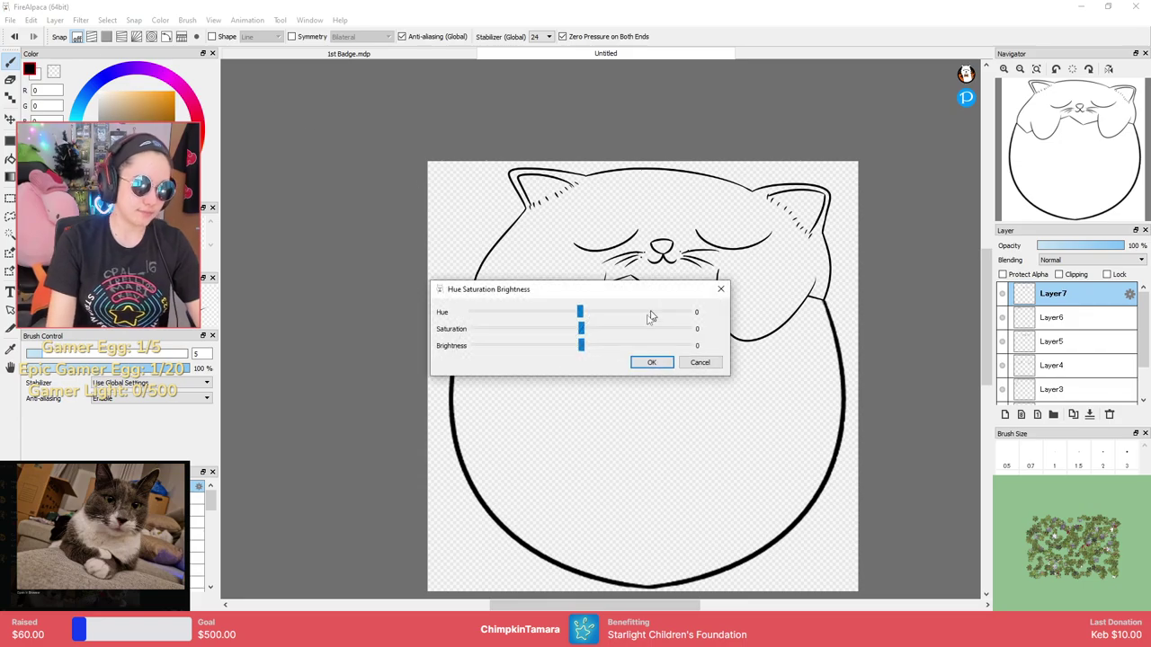
drag(584, 352, 765, 347)
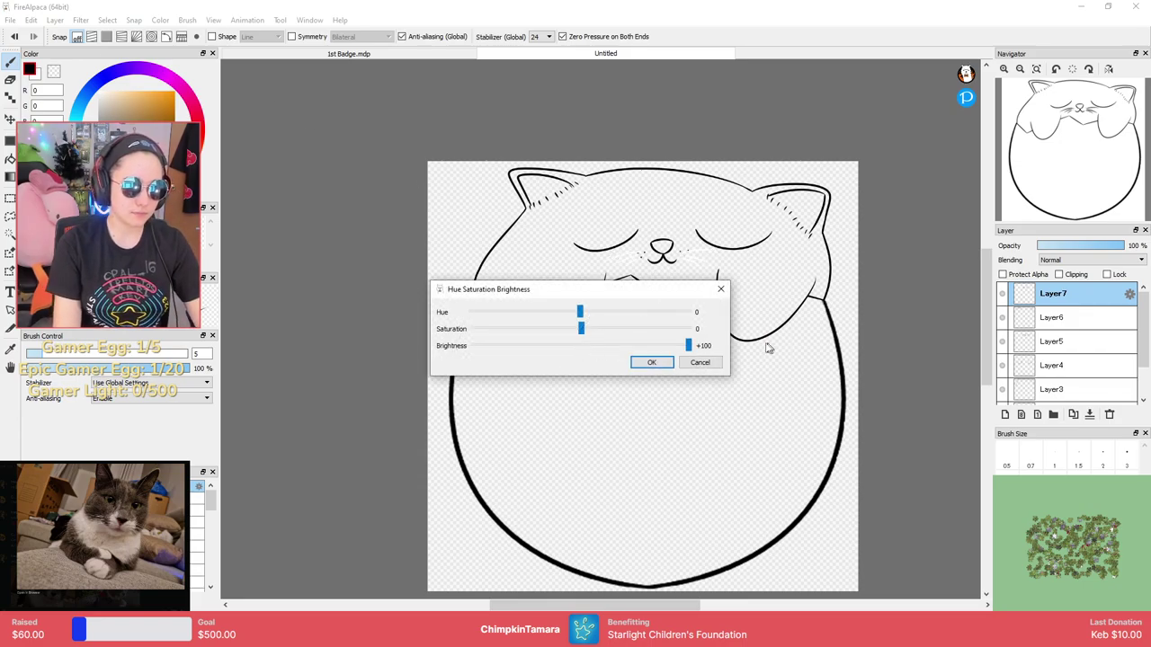
click(652, 362)
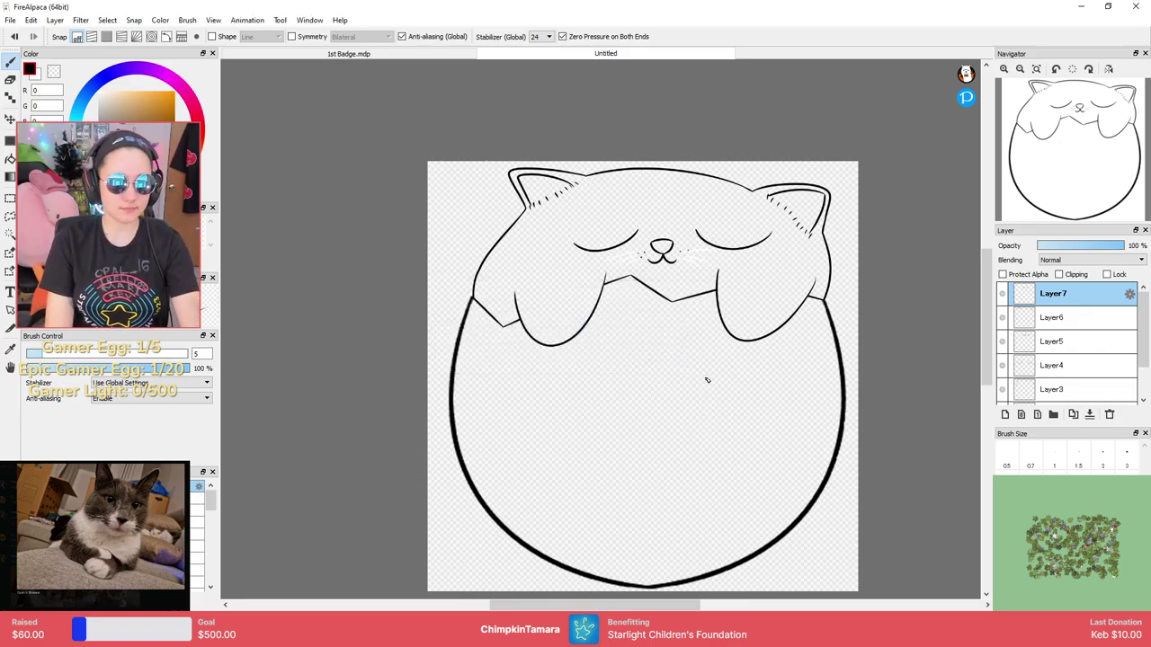
Draw two short curved toe lines inside the tip of the cat's right-hand paw.
scroll(763, 279, up, 3)
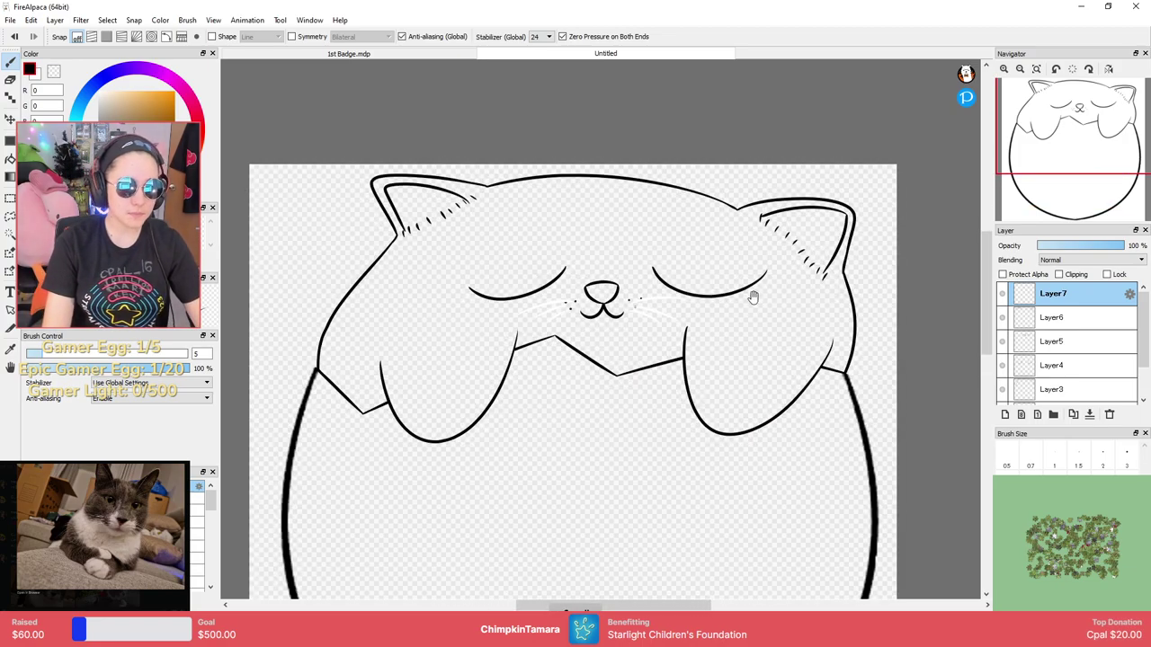
drag(747, 322, 797, 291)
drag(783, 334, 762, 313)
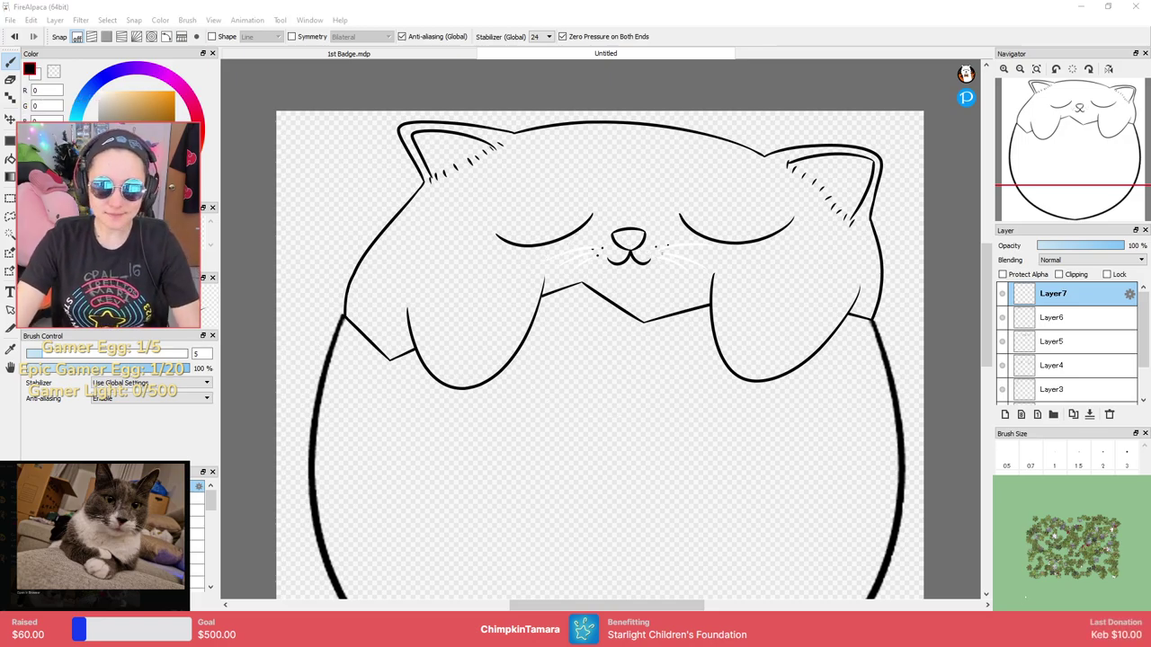
click(961, 213)
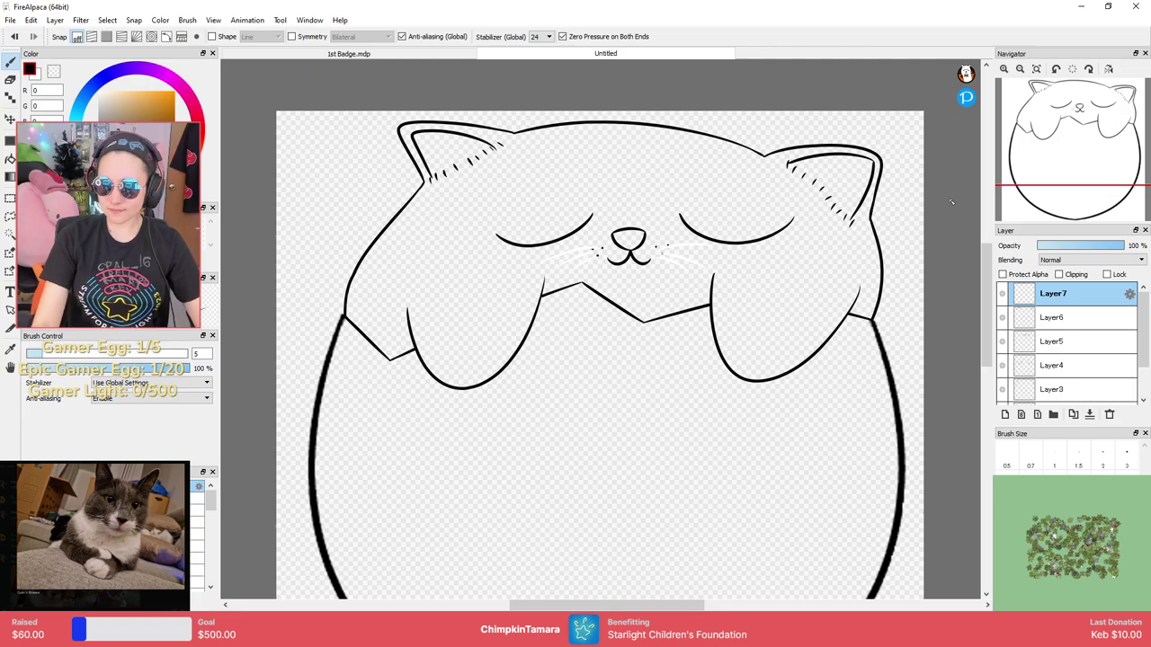
drag(748, 286, 762, 279)
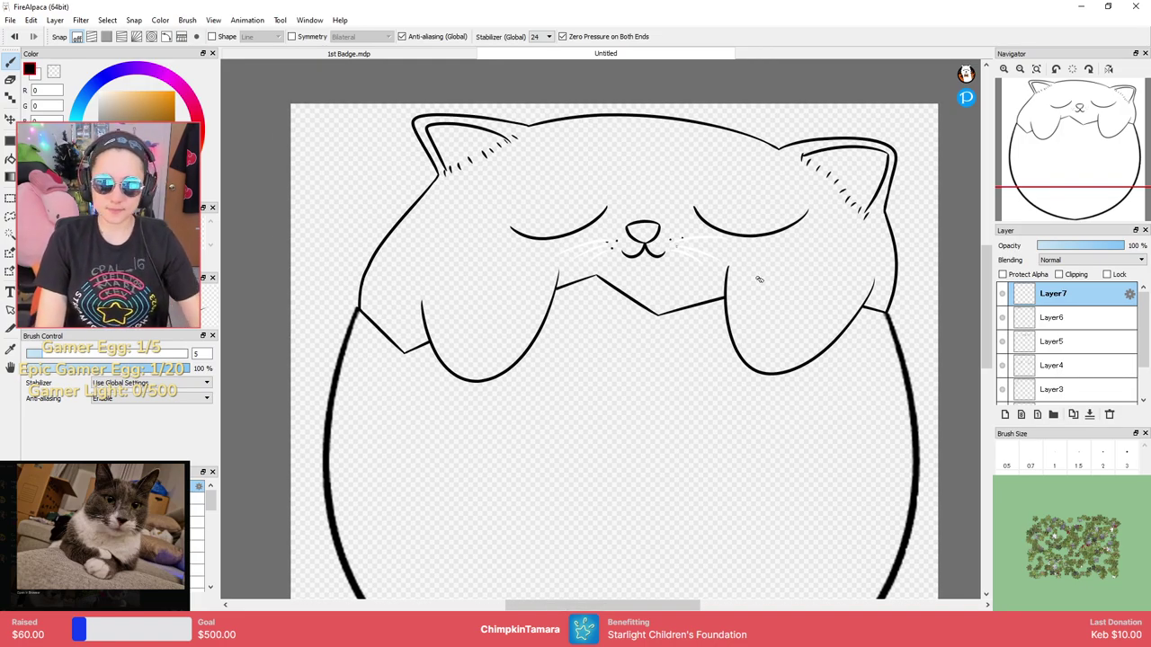
scroll(758, 279, up, 1)
scroll(765, 288, down, 2)
scroll(742, 334, up, 3)
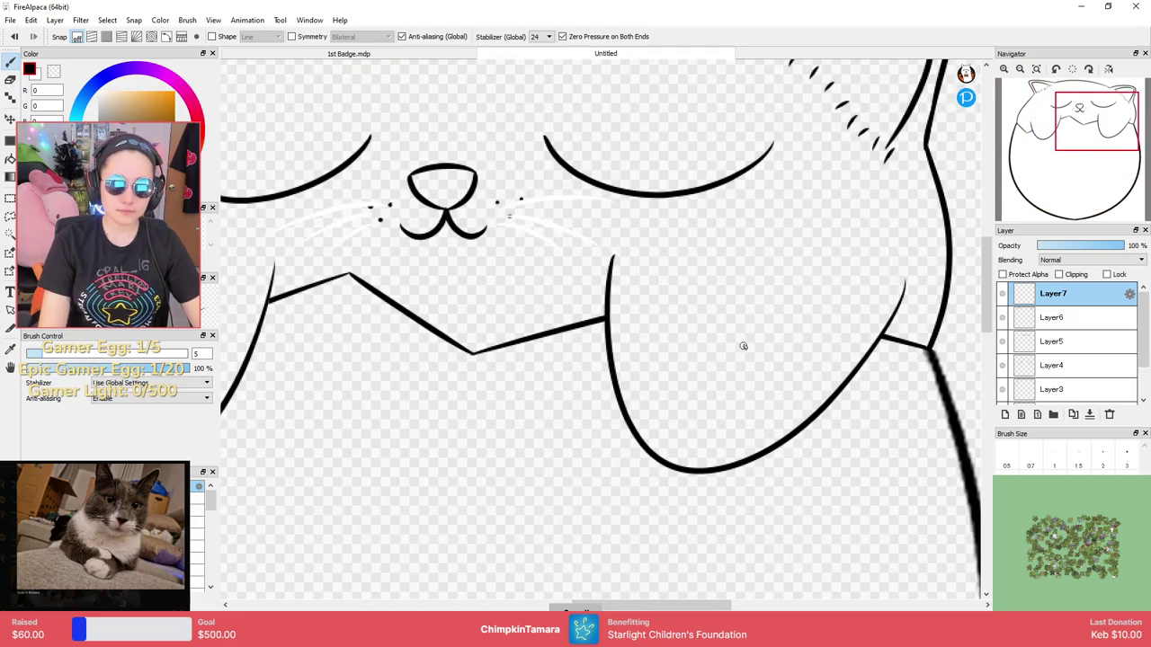
drag(667, 445, 683, 352)
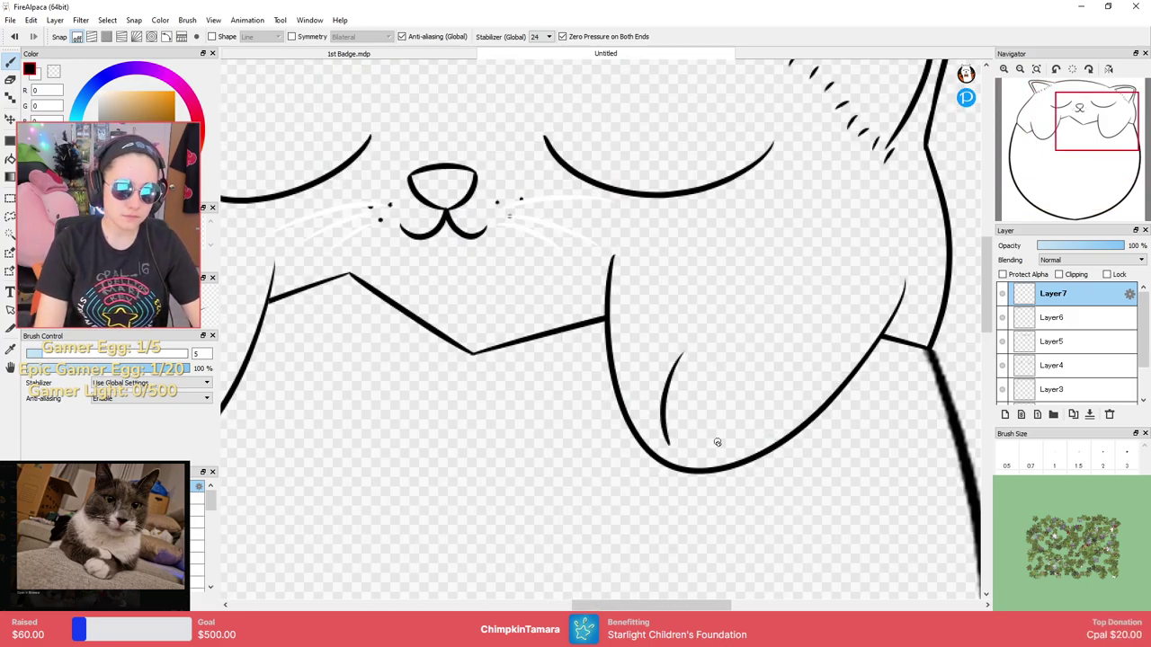
drag(715, 444, 763, 355)
Add two matching short curved toe lines inside the tip of the cat's left-hand paw.
mouse_move(390, 393)
mouse_down()
mouse_move(491, 347)
mouse_move(830, 315)
mouse_up()
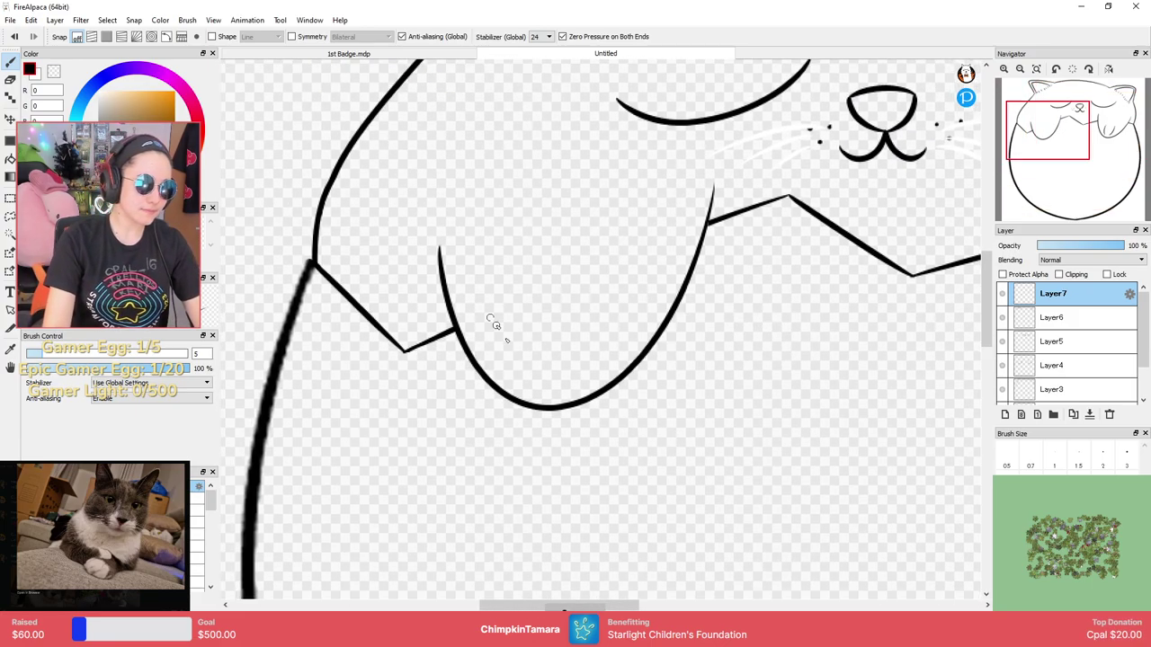
drag(536, 378, 506, 286)
drag(603, 342, 593, 286)
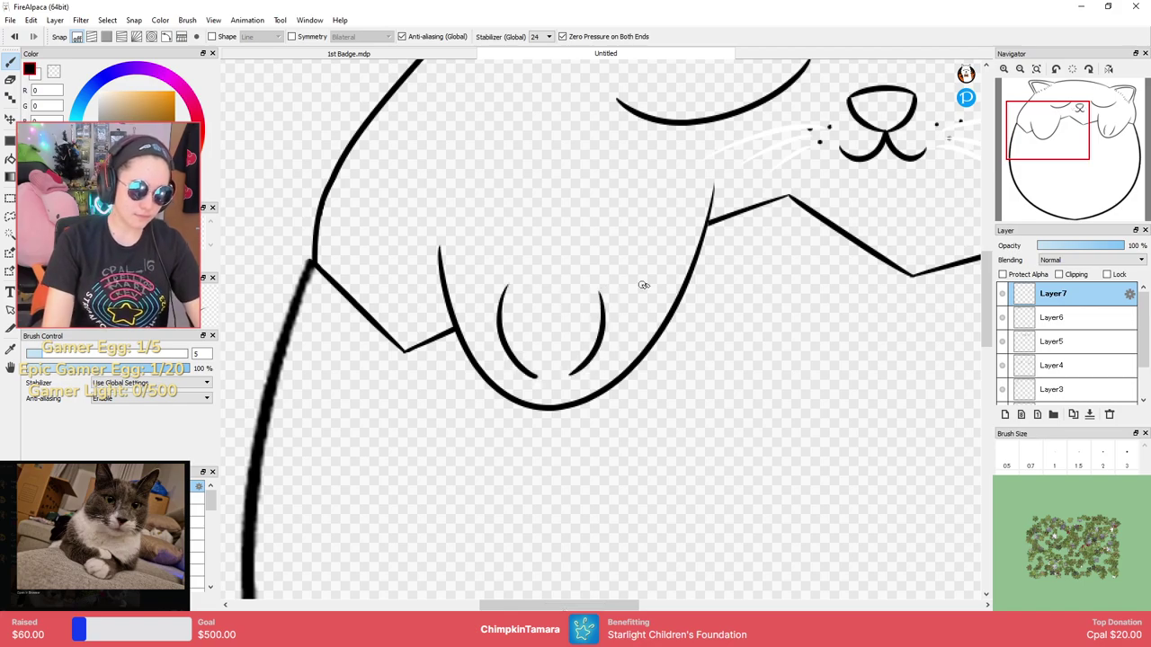
scroll(644, 282, up, 2)
scroll(750, 350, down, 5)
drag(828, 334, 710, 333)
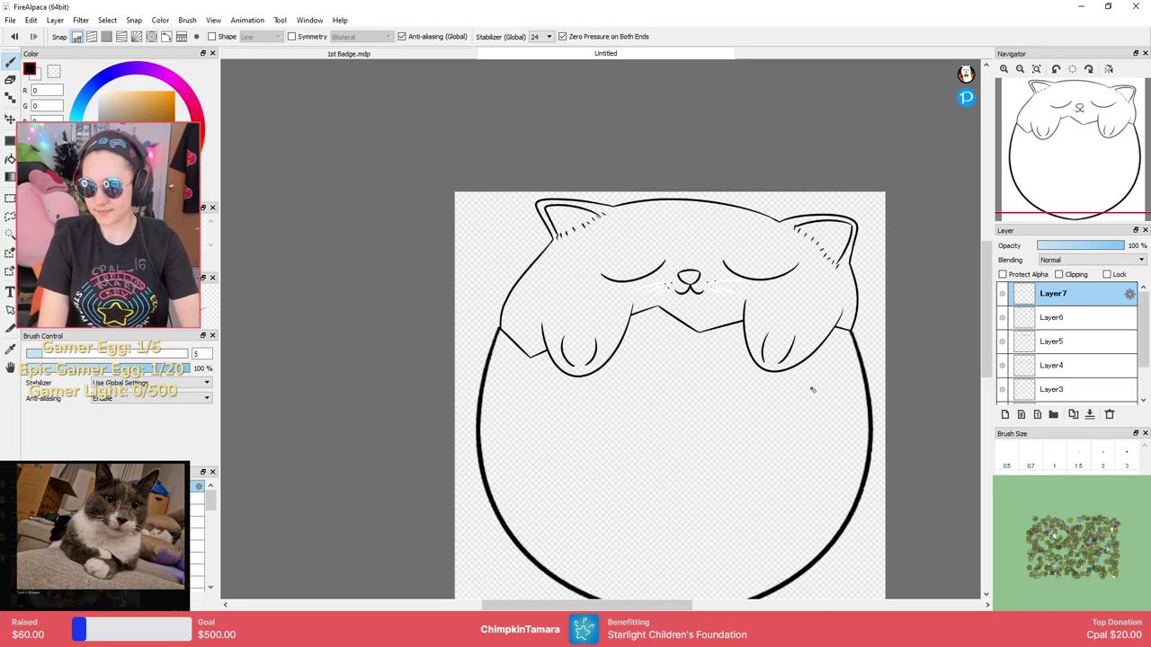
Create a layer folder above Layer7 and name it Outline.
click(1053, 415)
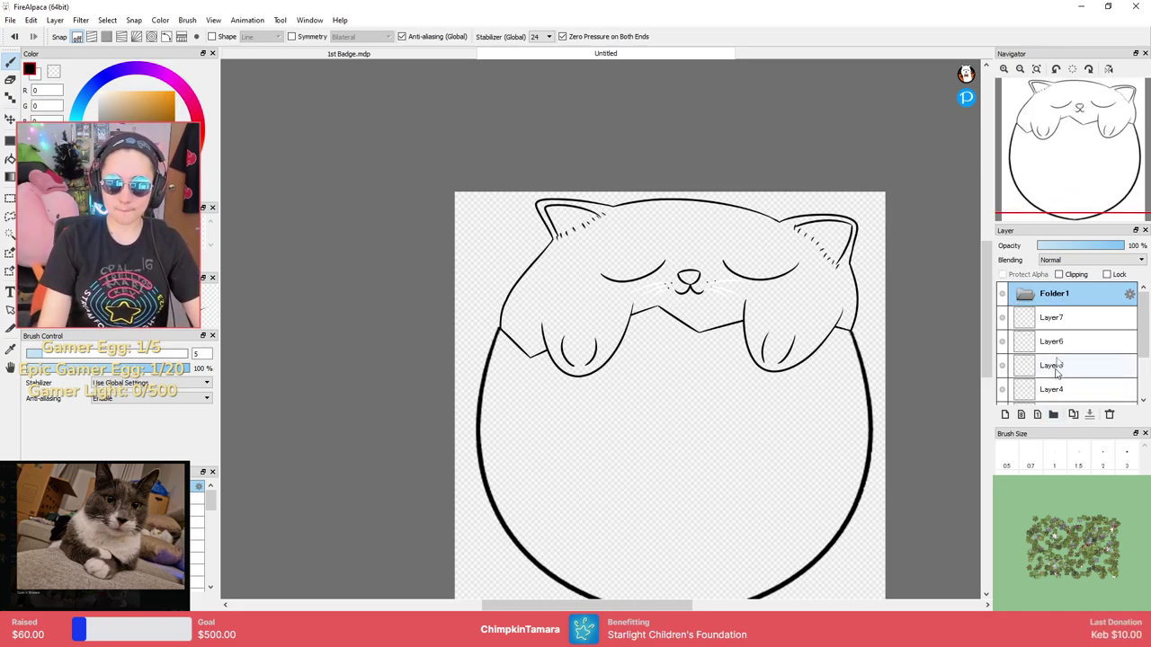
double_click(1071, 304)
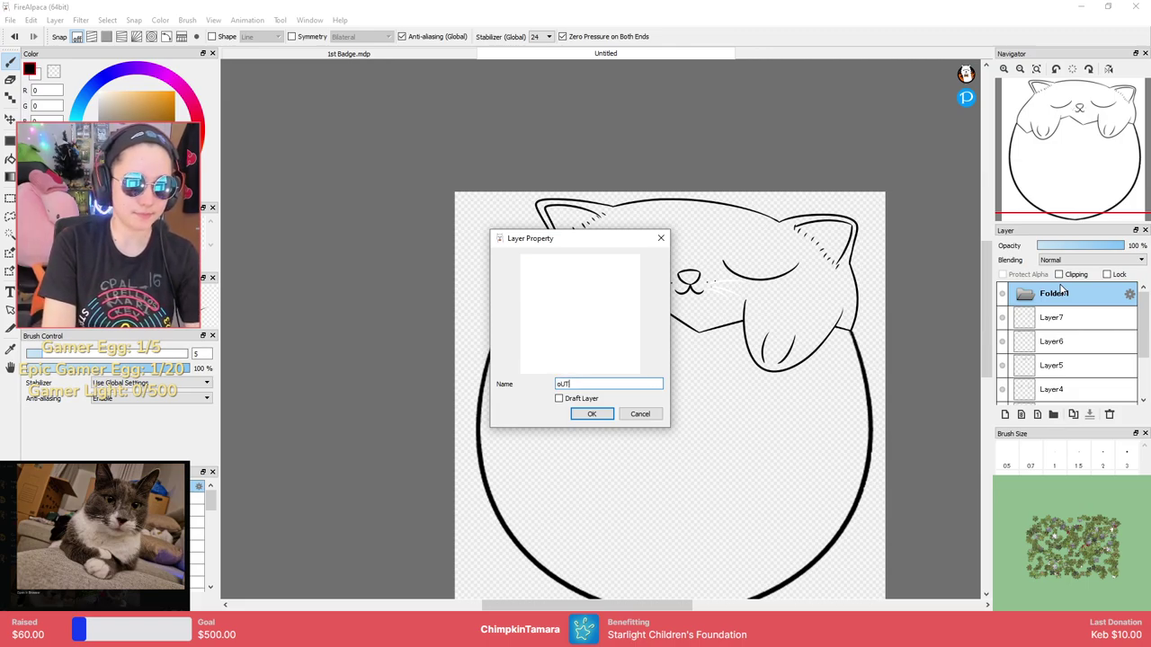
text(Outlin)
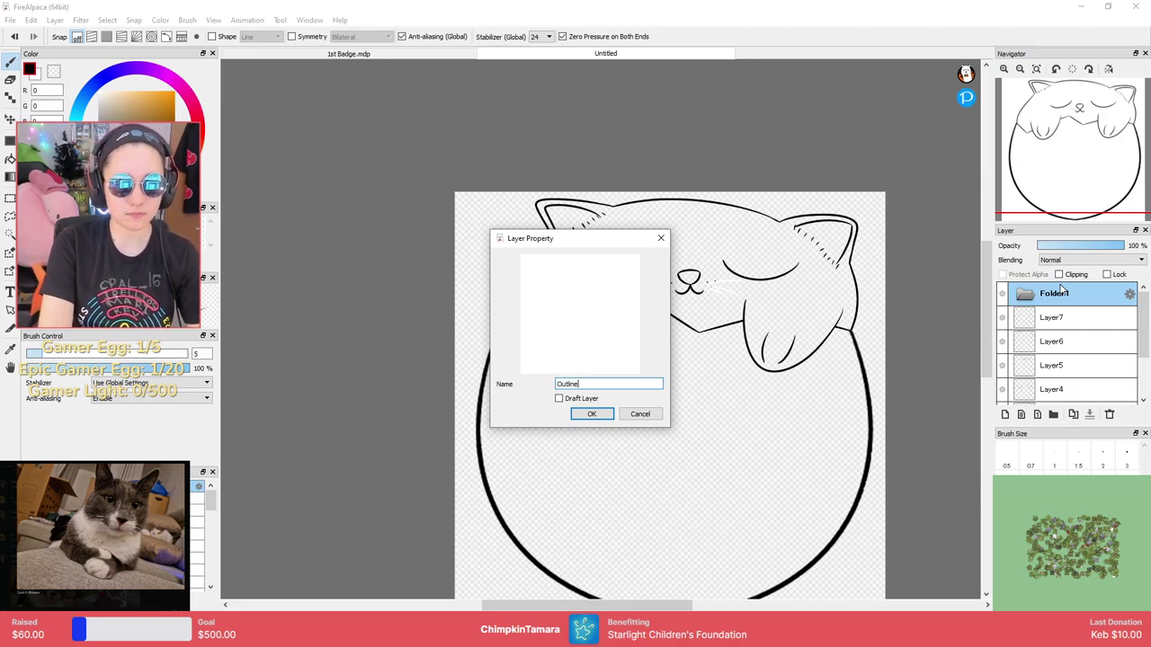
text(e)
key(Return)
Move all the line-art layers into the Outline folder, collapse it and add a new layer beneath it.
click(1097, 321)
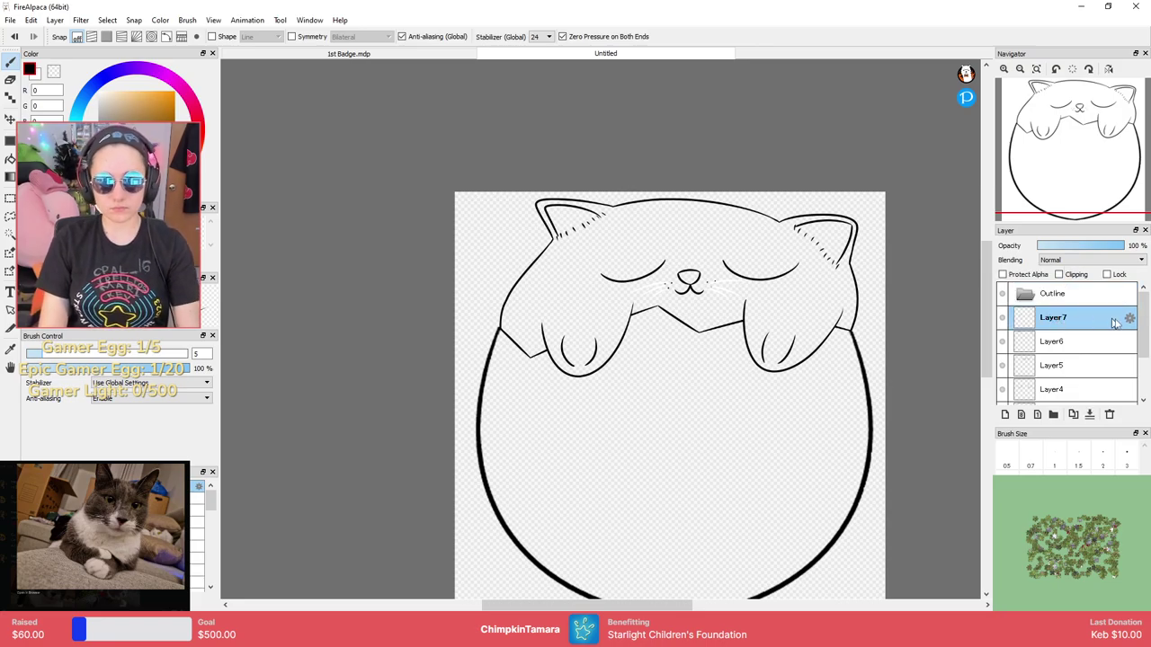
scroll(1081, 387, down, 3)
shift+click(1081, 392)
scroll(1070, 342, up, 3)
drag(1062, 308, 1070, 292)
click(1025, 295)
click(1004, 415)
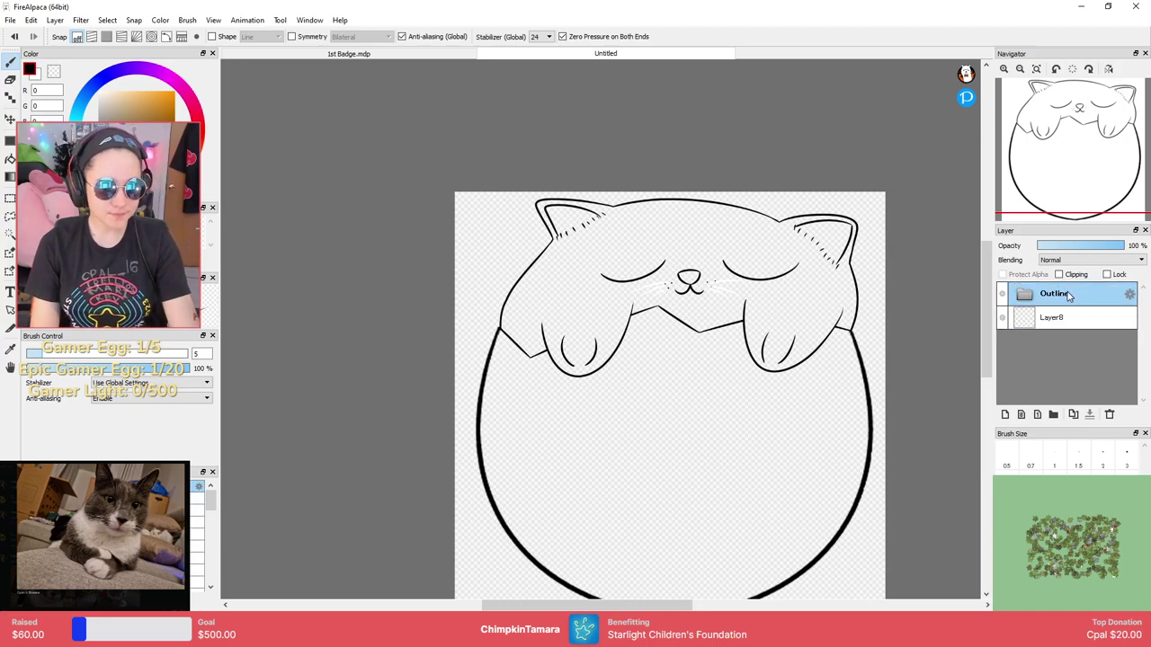
click(1068, 318)
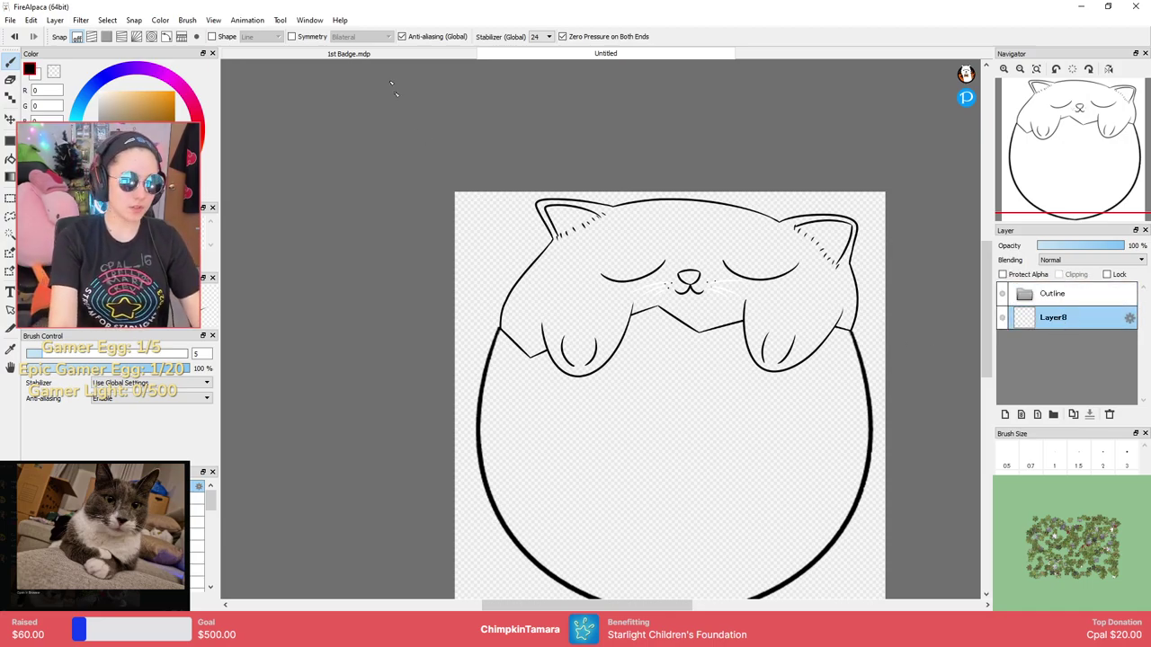
Copy the colour swatches from Layer4 of 1st Badge.mdp into the untitled drawing as a new layer above Layer8.
click(402, 56)
click(1035, 290)
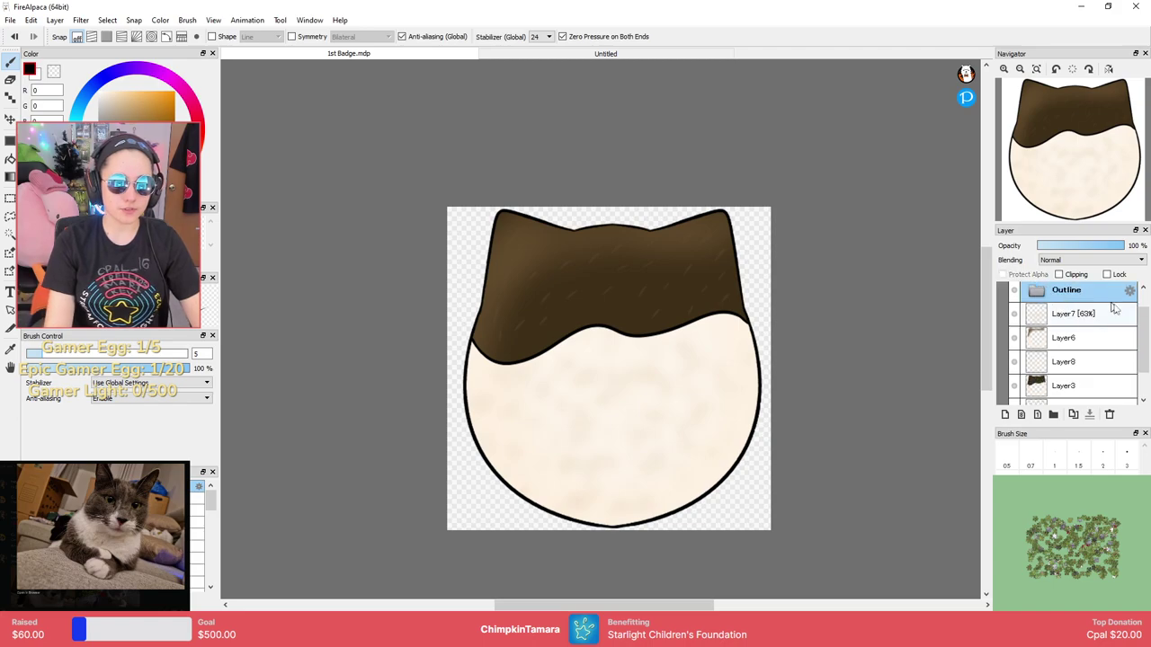
scroll(1104, 303, up, 1)
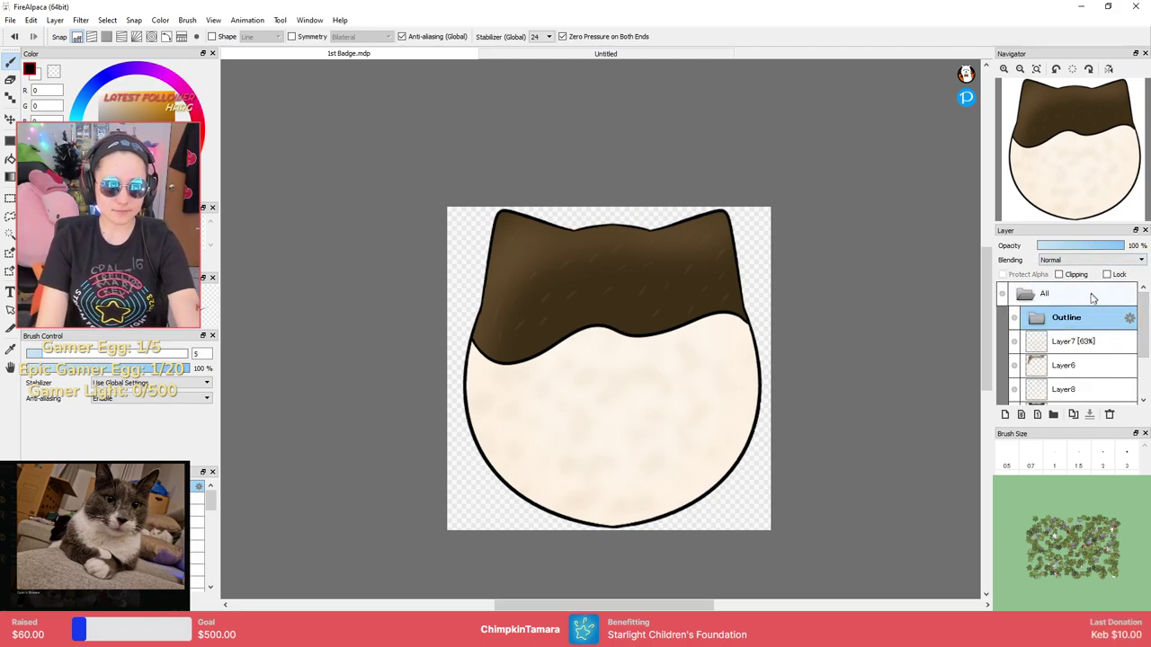
click(1023, 293)
click(1058, 321)
click(1025, 295)
click(1025, 295)
click(1002, 317)
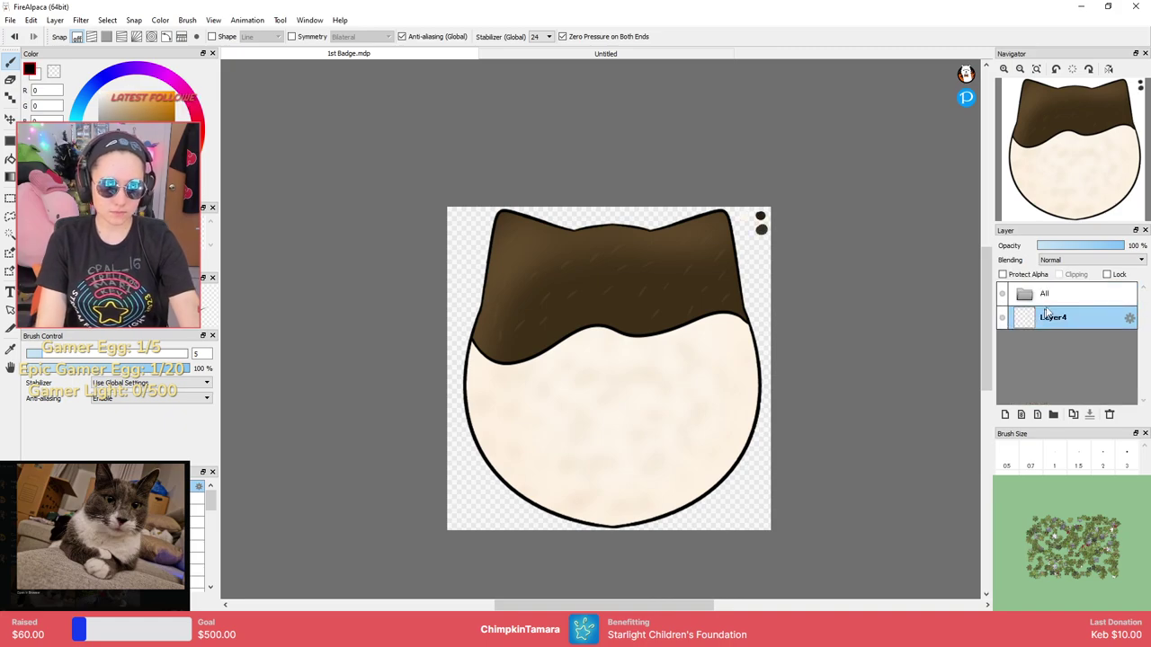
click(637, 54)
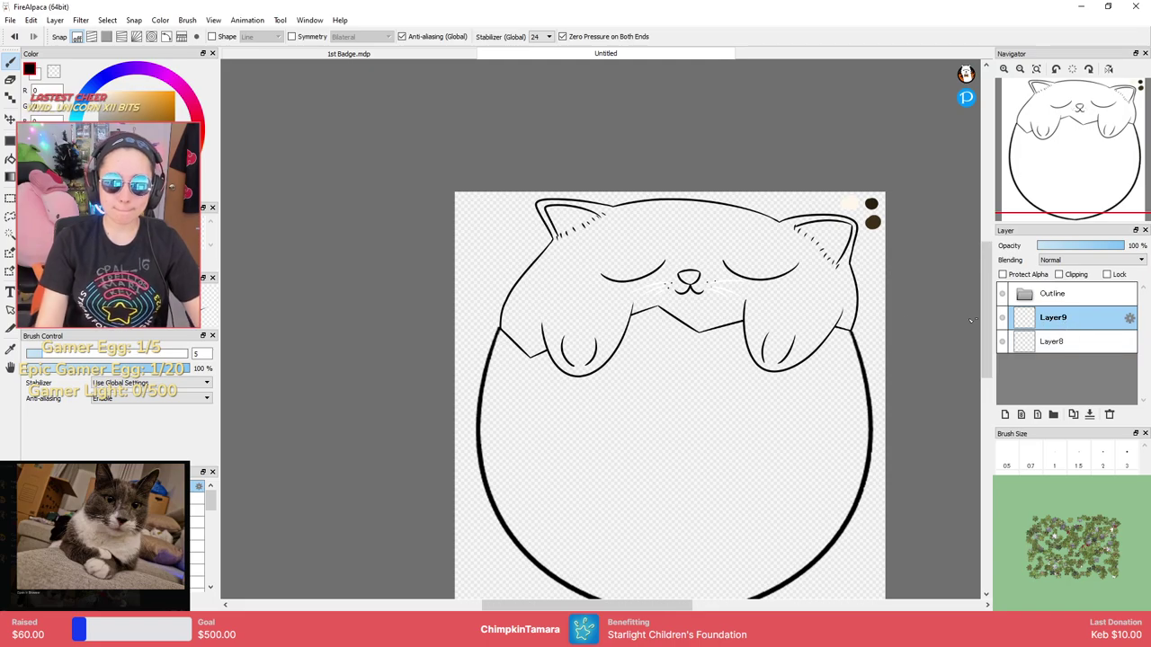
click(133, 20)
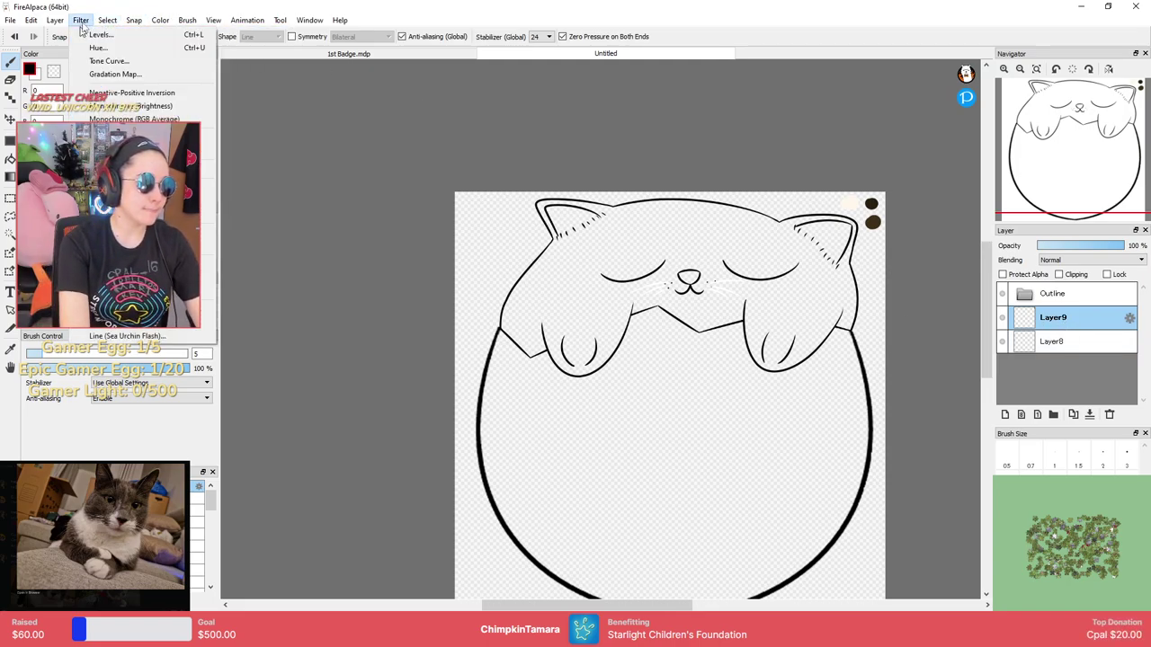
click(112, 36)
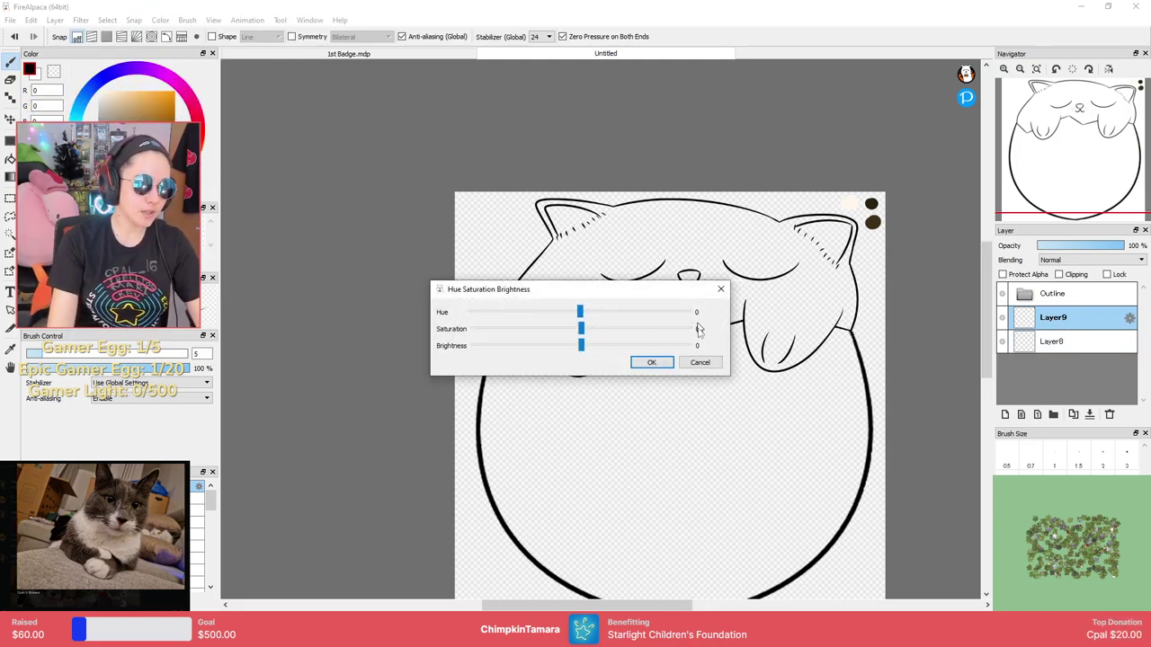
click(699, 364)
Turn off the transparent background and set the canvas background colour to coral red.
click(160, 20)
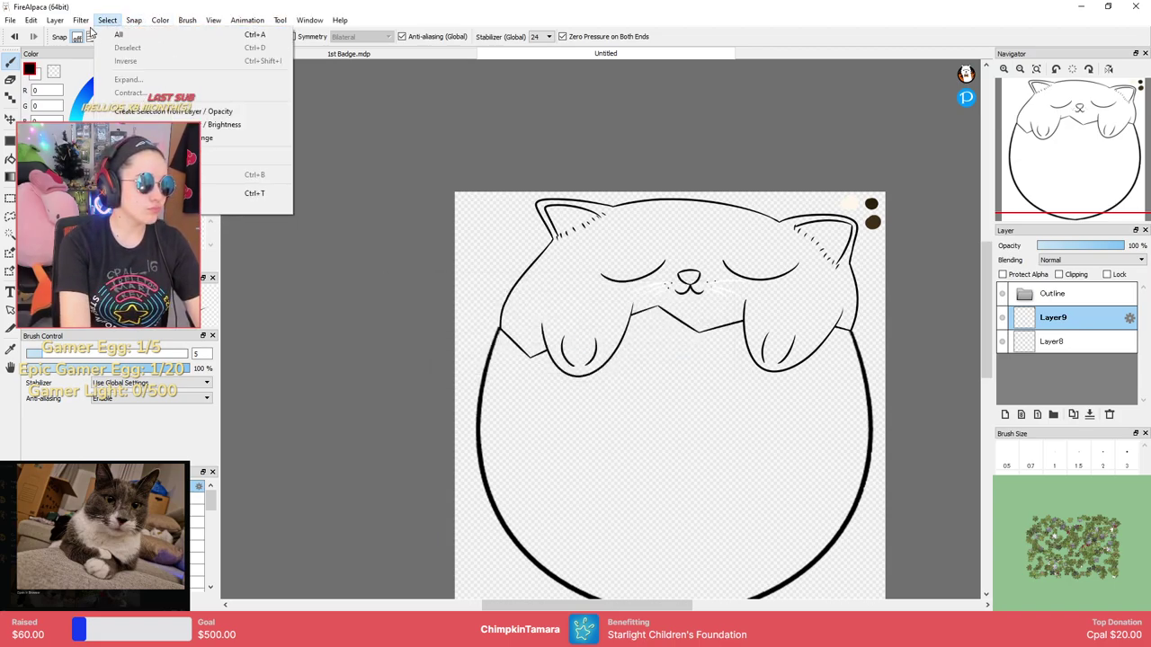
mouse_move(81, 25)
mouse_move(163, 24)
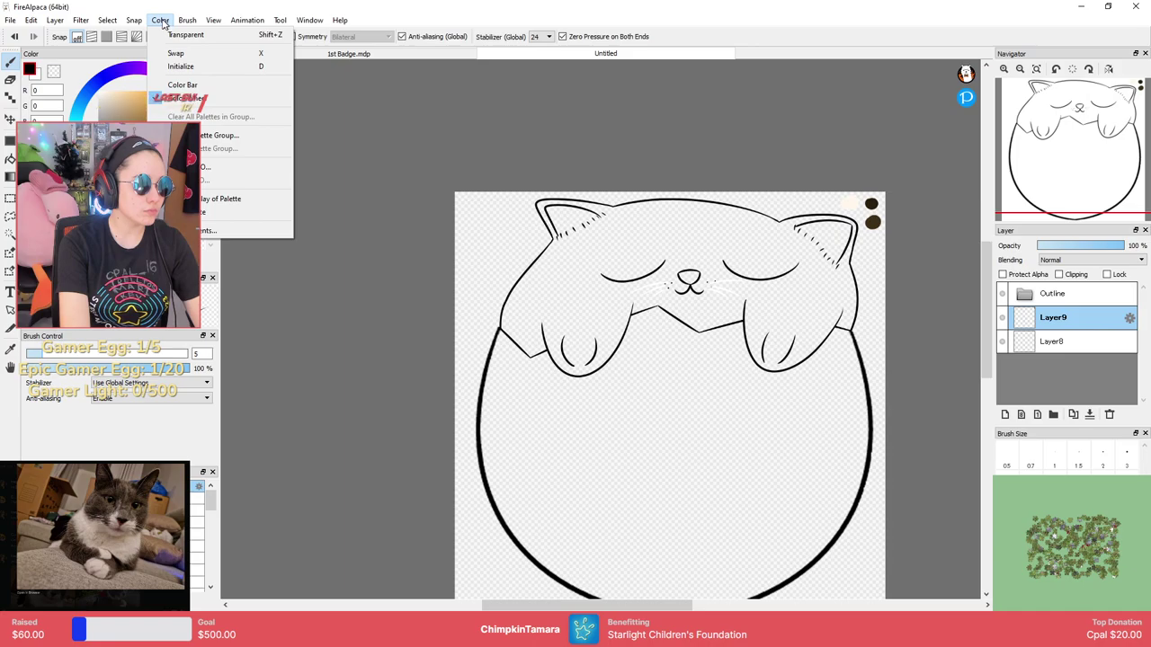
mouse_move(214, 25)
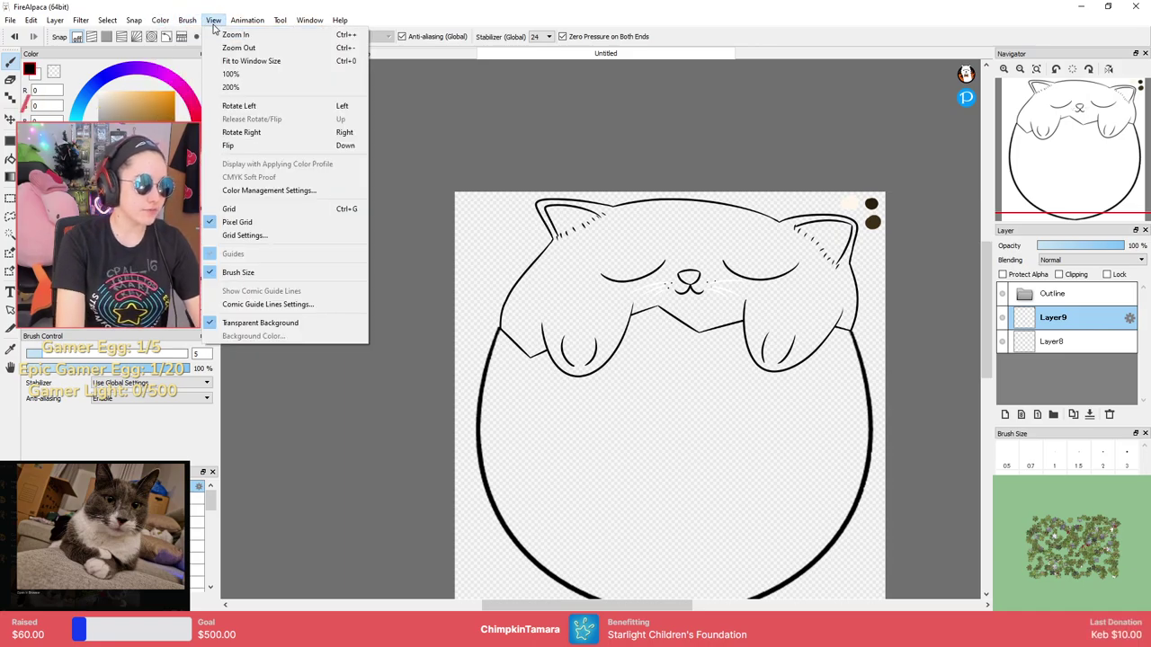
click(260, 322)
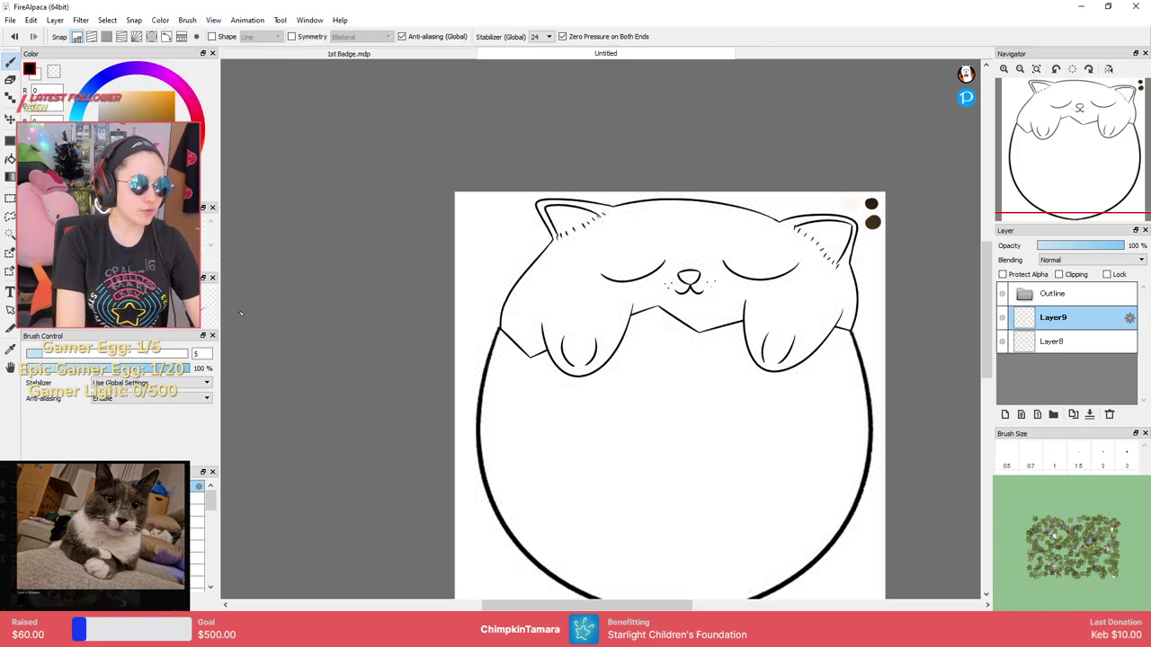
click(216, 22)
mouse_move(247, 21)
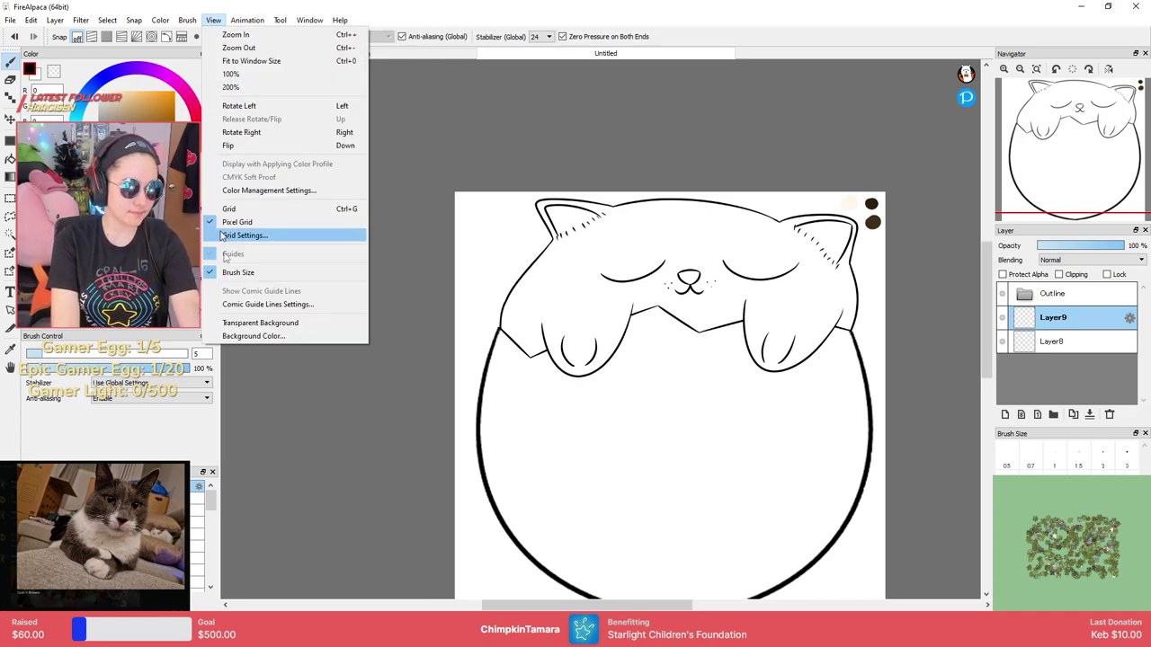
click(360, 340)
click(576, 310)
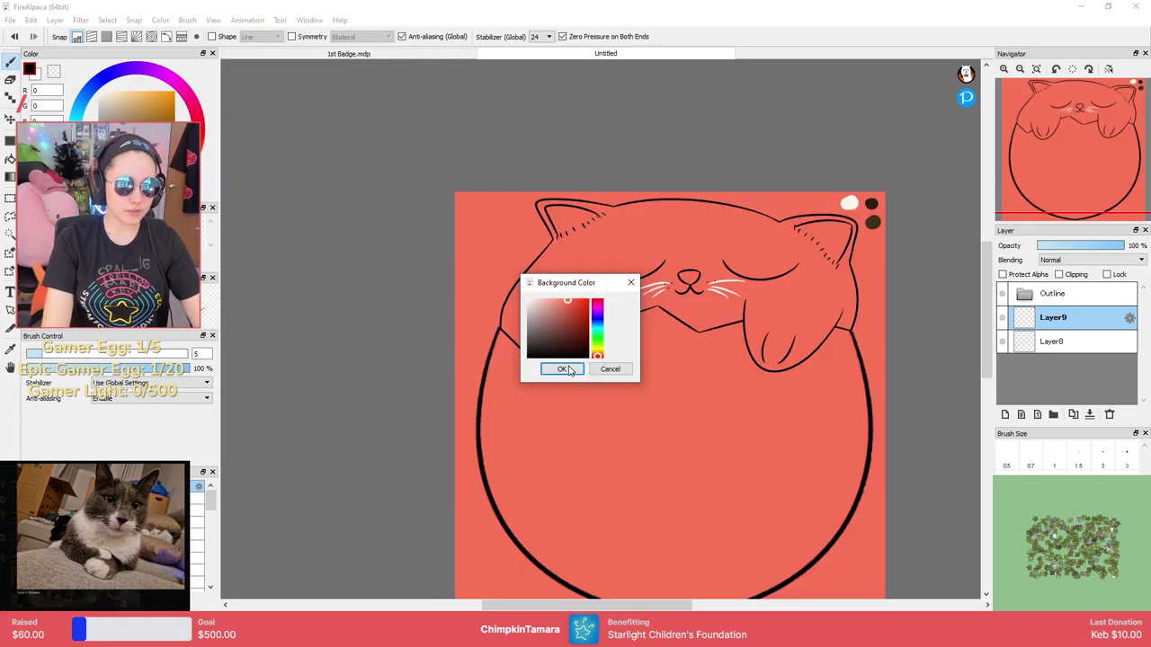
click(565, 370)
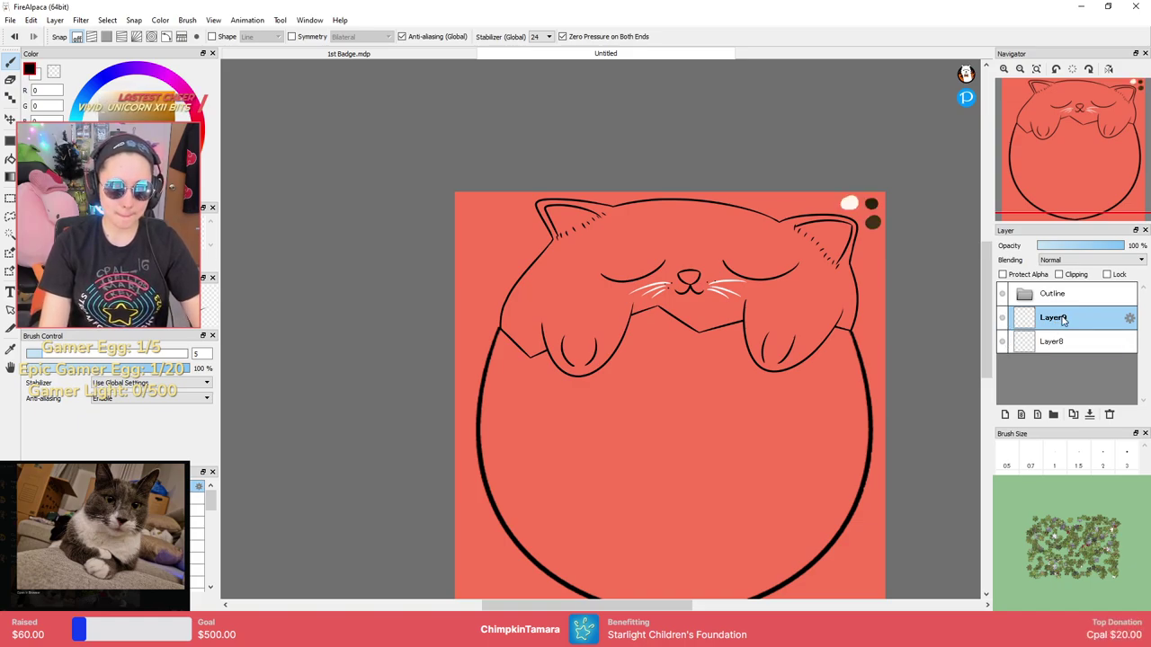
Rename the swatch layer as Color and place it above the Outline folder.
double_click(1059, 317)
text(Colo)
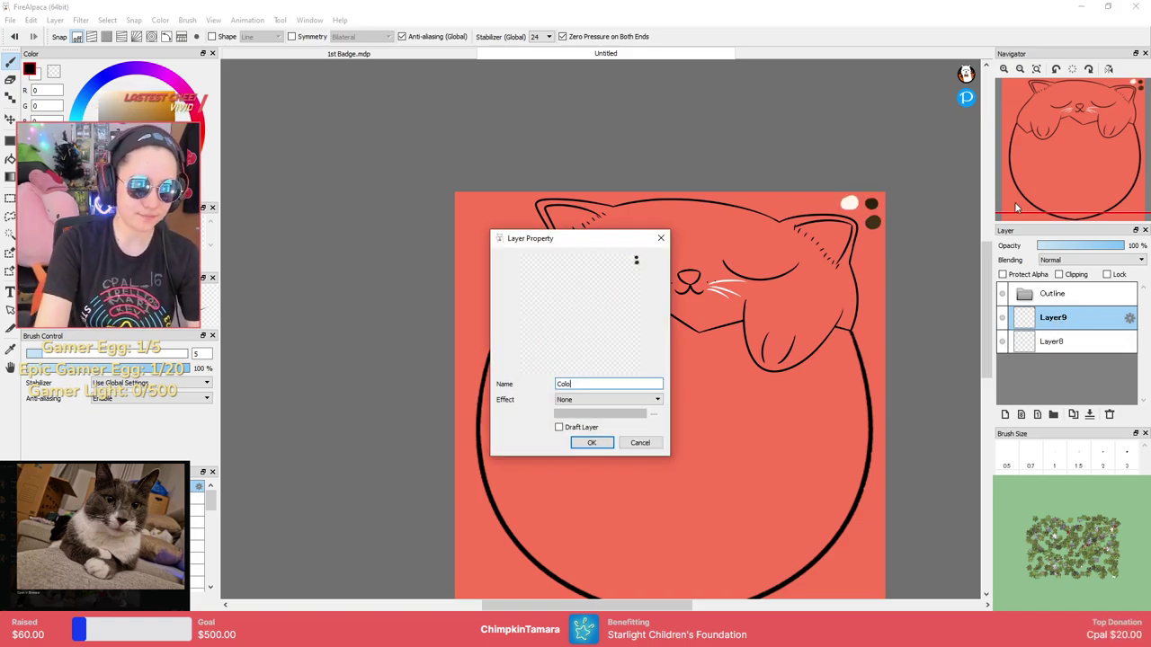
text(r)
key(Return)
drag(1063, 290, 1069, 331)
Fill the egg shell on Layer8 with the cream colour sampled from the swatches.
click(1072, 341)
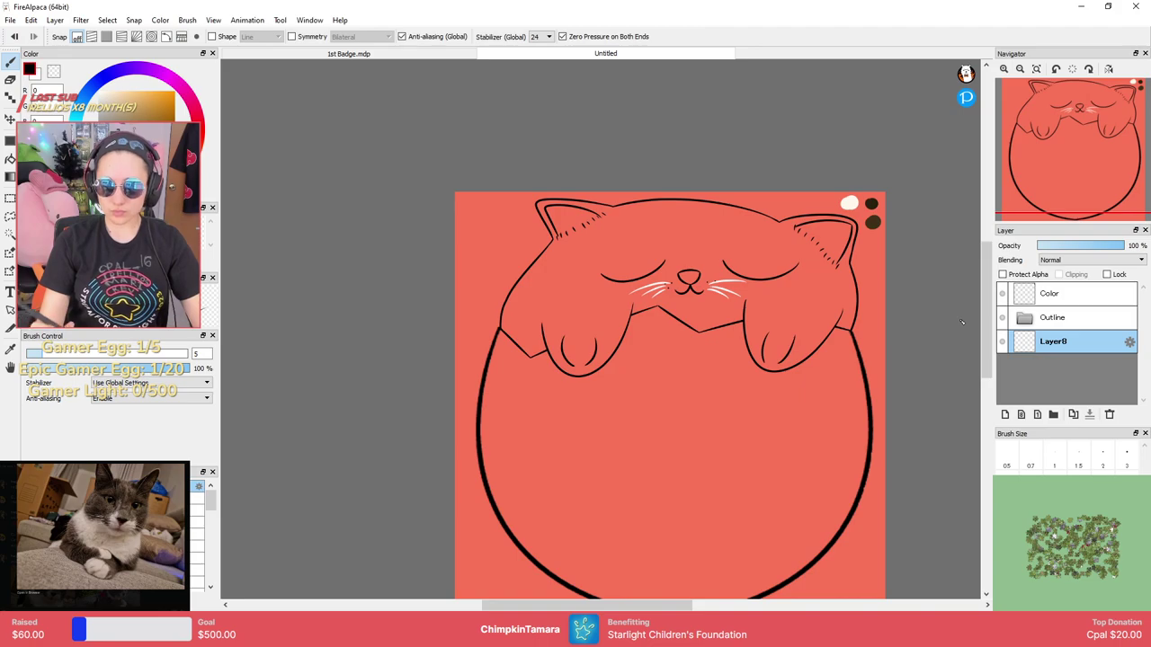
alt+click(849, 201)
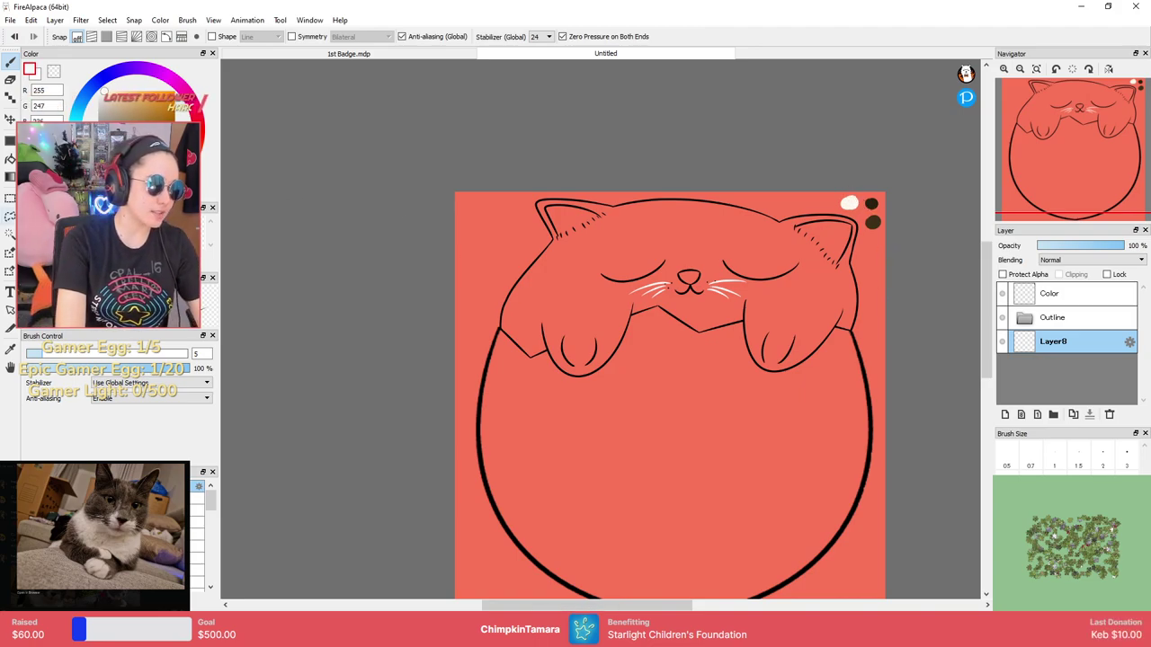
click(10, 158)
click(692, 400)
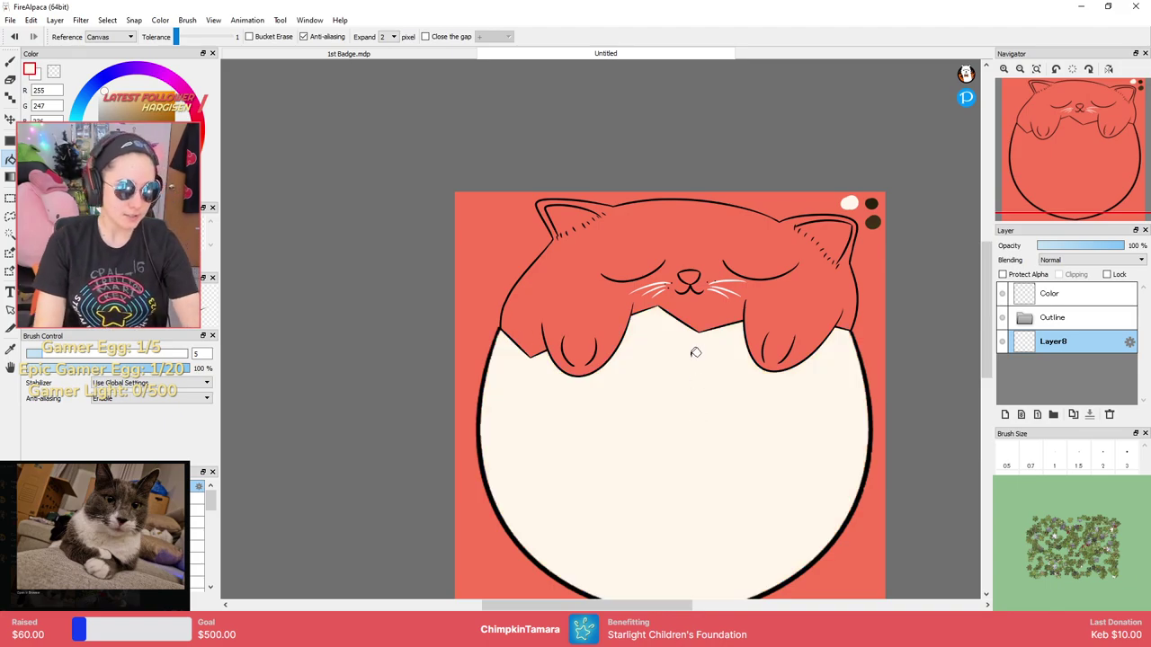
Add a new layer above Layer8 and fill the cat's head, ears and paws with the darkest brown swatch.
scroll(832, 302, up, 2)
click(1006, 415)
alt+click(921, 74)
click(772, 273)
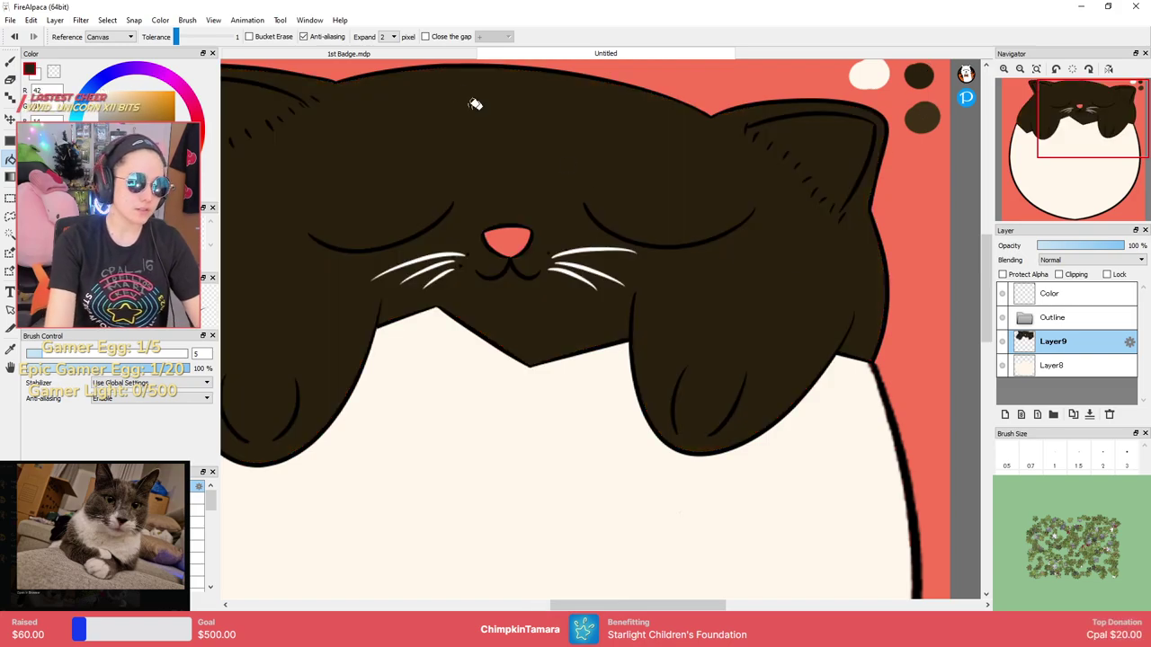
Compare the fur colour with 1st Badge.mdp and refill the cat on Layer9 with the lighter brown swatch.
click(394, 54)
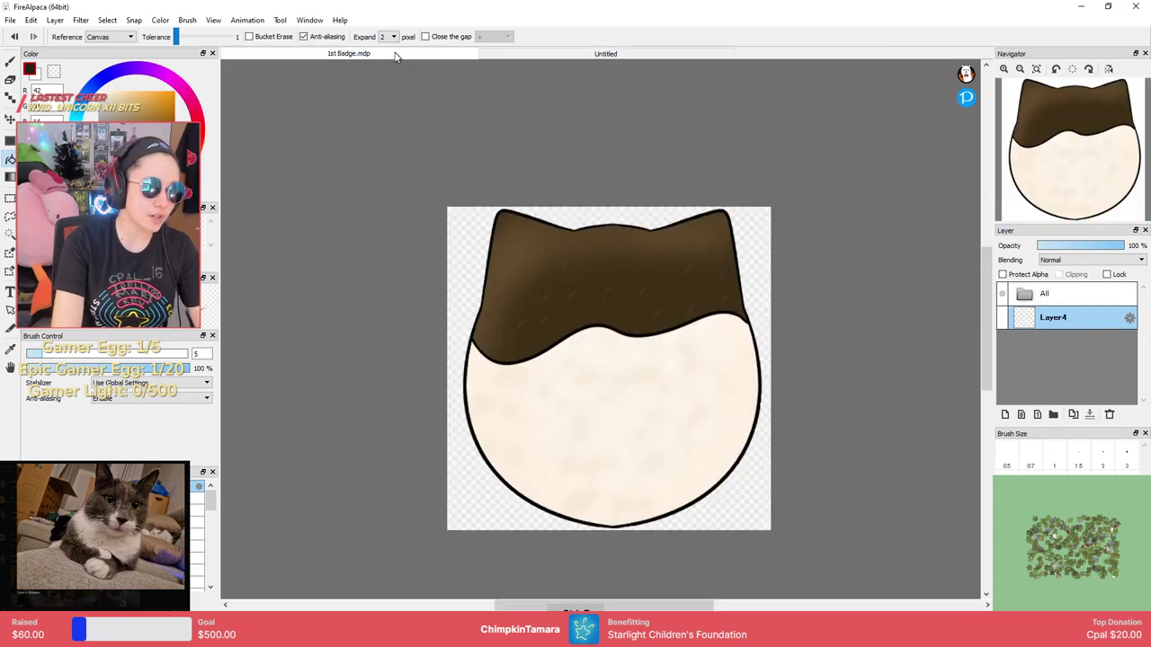
click(564, 54)
click(818, 241)
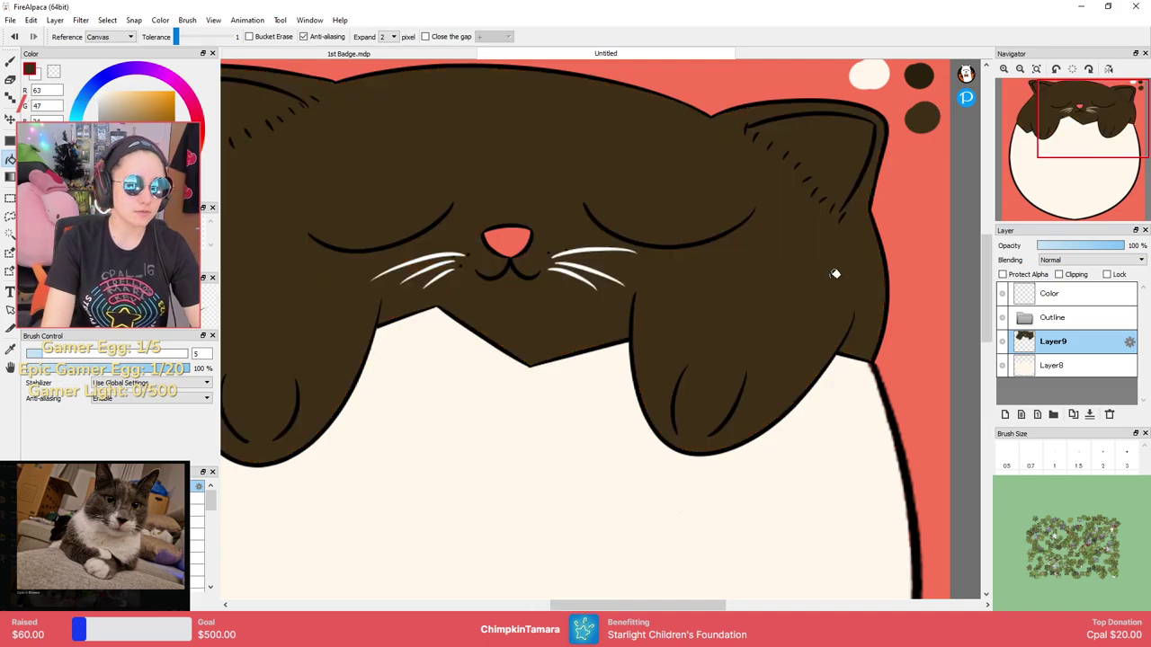
Undo the last fur fill and fill the cat on Layer9 again with the same brown.
key(ctrl+z)
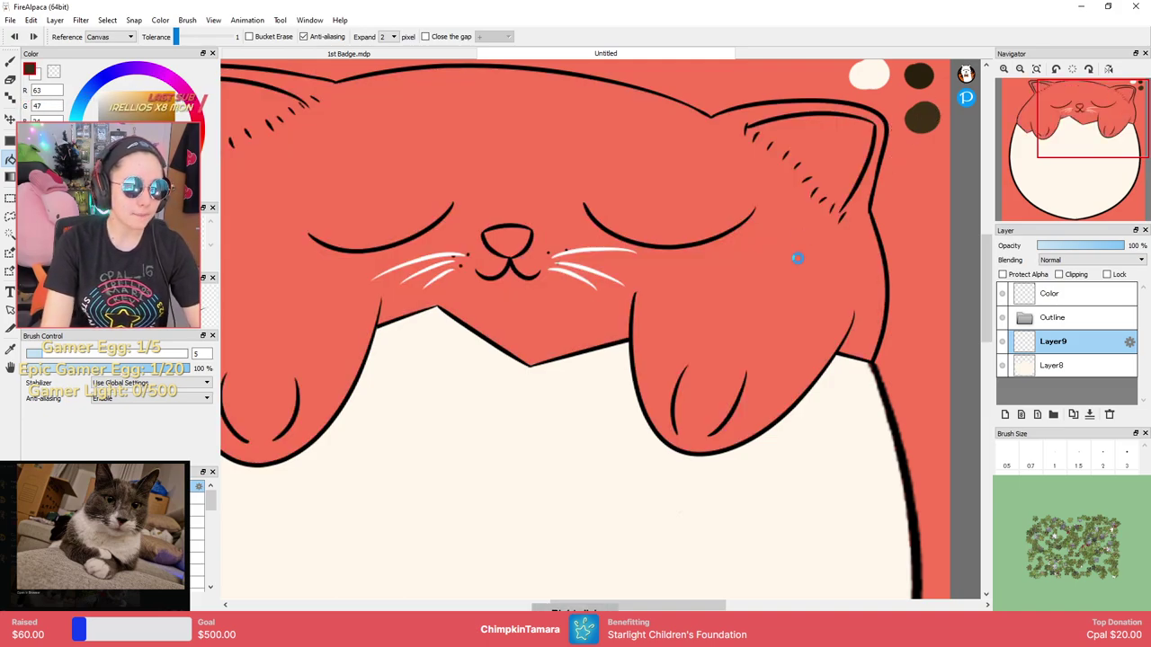
click(821, 255)
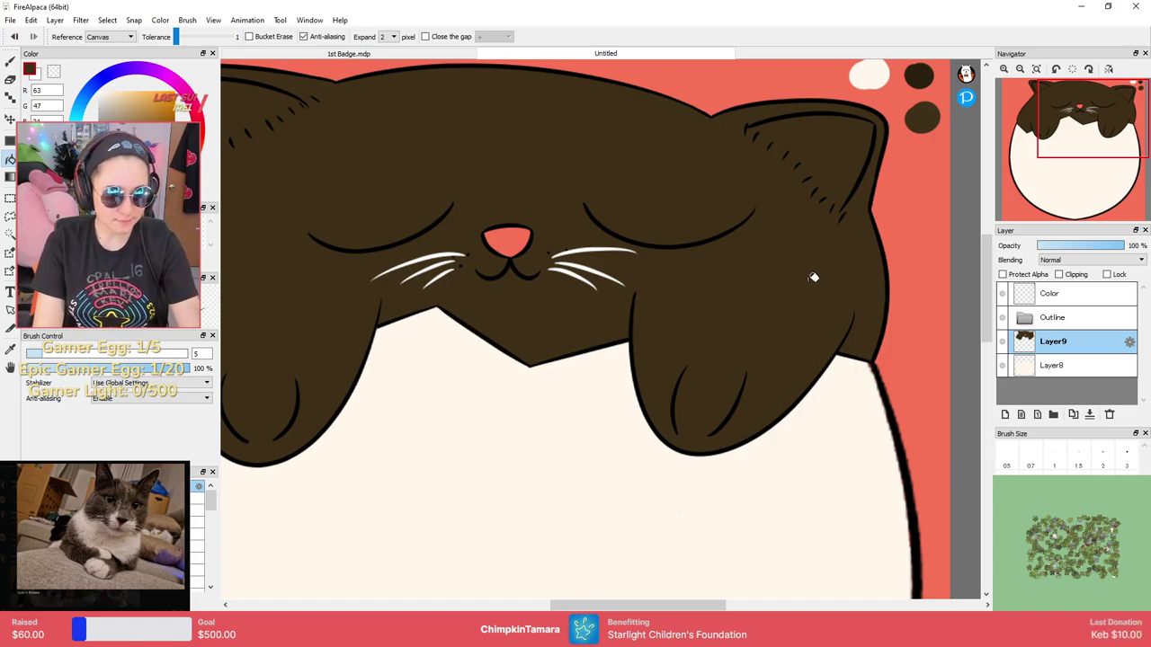
drag(667, 297, 760, 342)
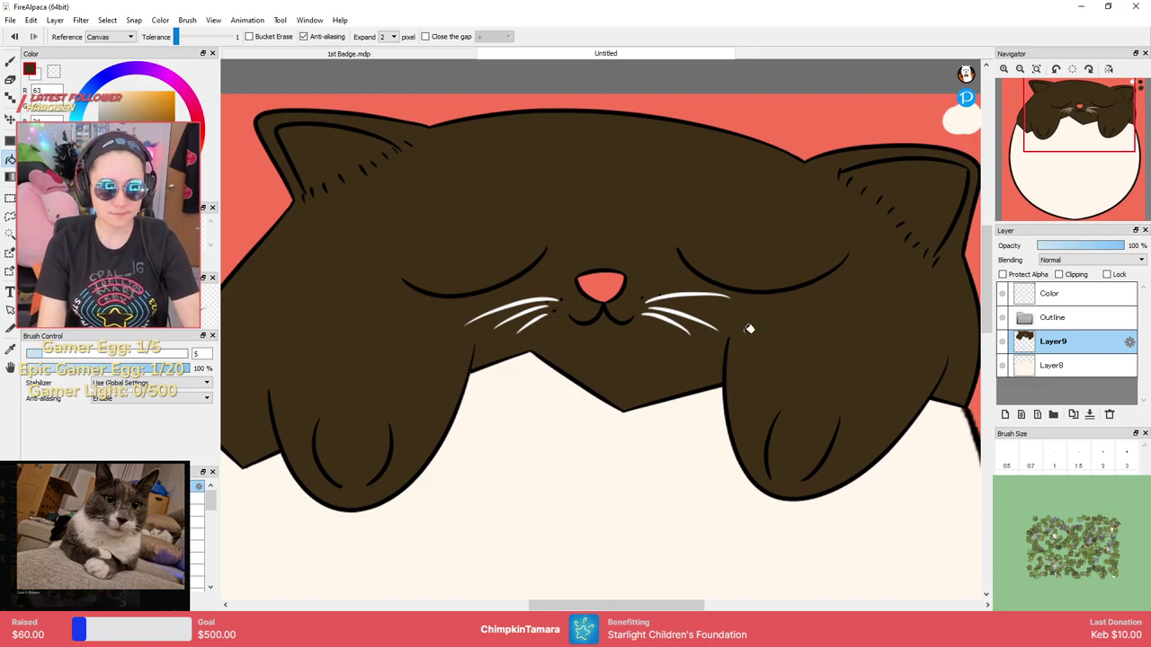
Add a new layer above Layer9, sample the cream swatch and lighten the colour to R 255, G 251.
click(1005, 414)
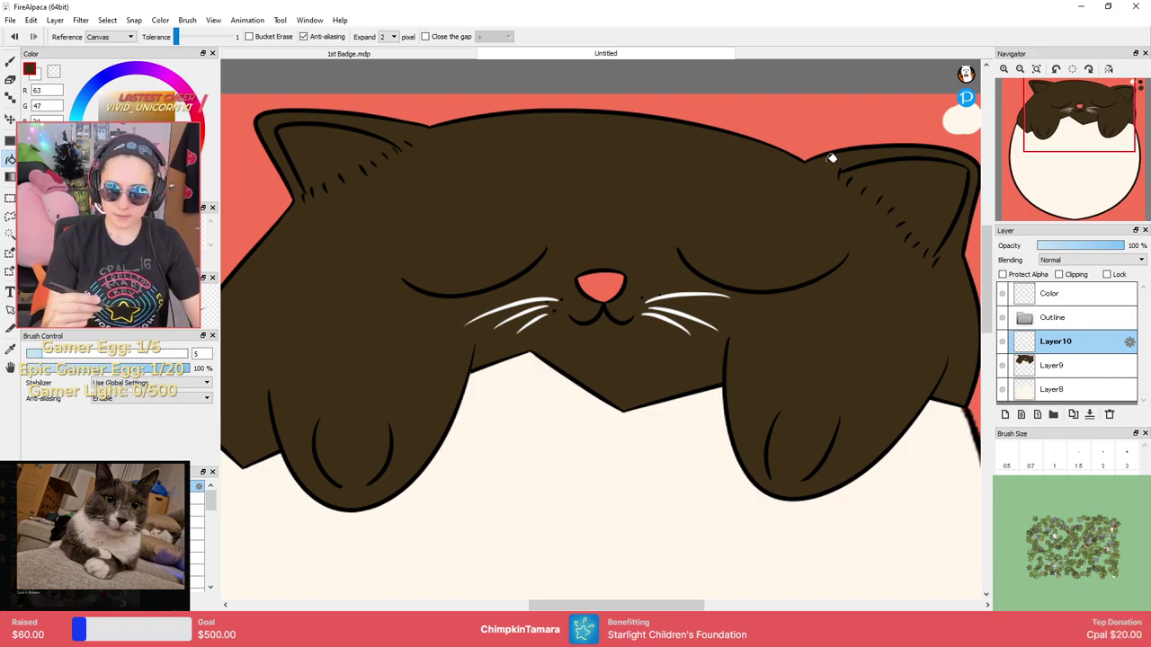
key(space)
drag(809, 313, 742, 356)
right_click(896, 168)
alt+click(897, 165)
drag(108, 105, 105, 96)
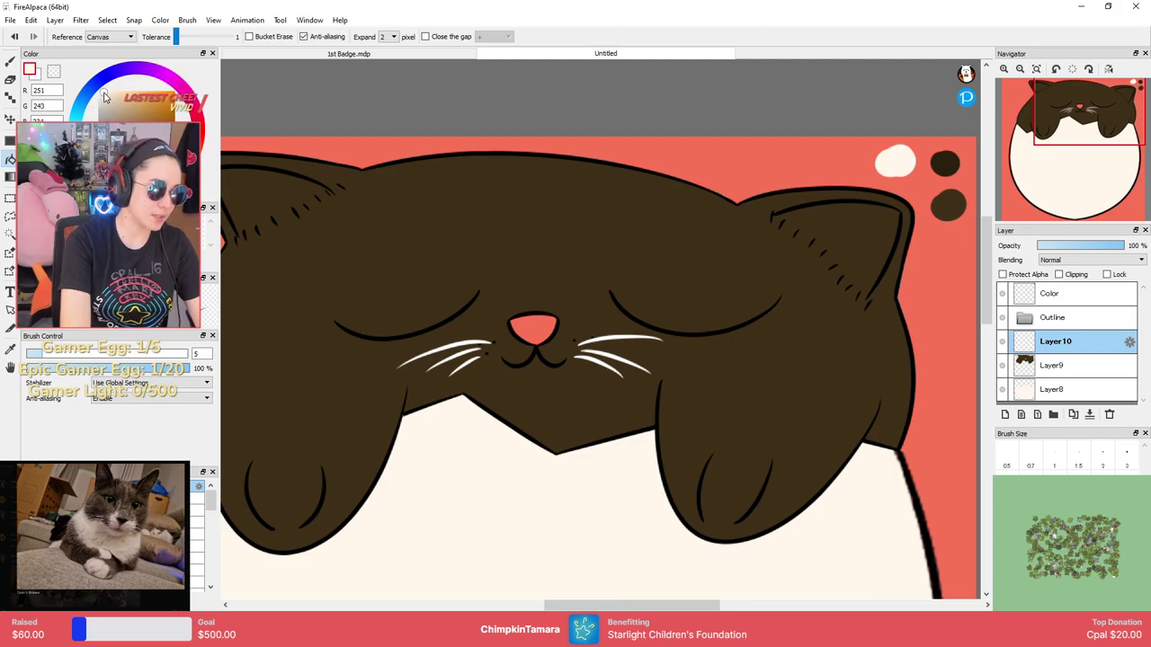
Set the brush size to 25 and paint an off-white arc around the nose and whiskers as the muzzle's upper edge.
key(space)
drag(459, 304, 543, 263)
key(b)
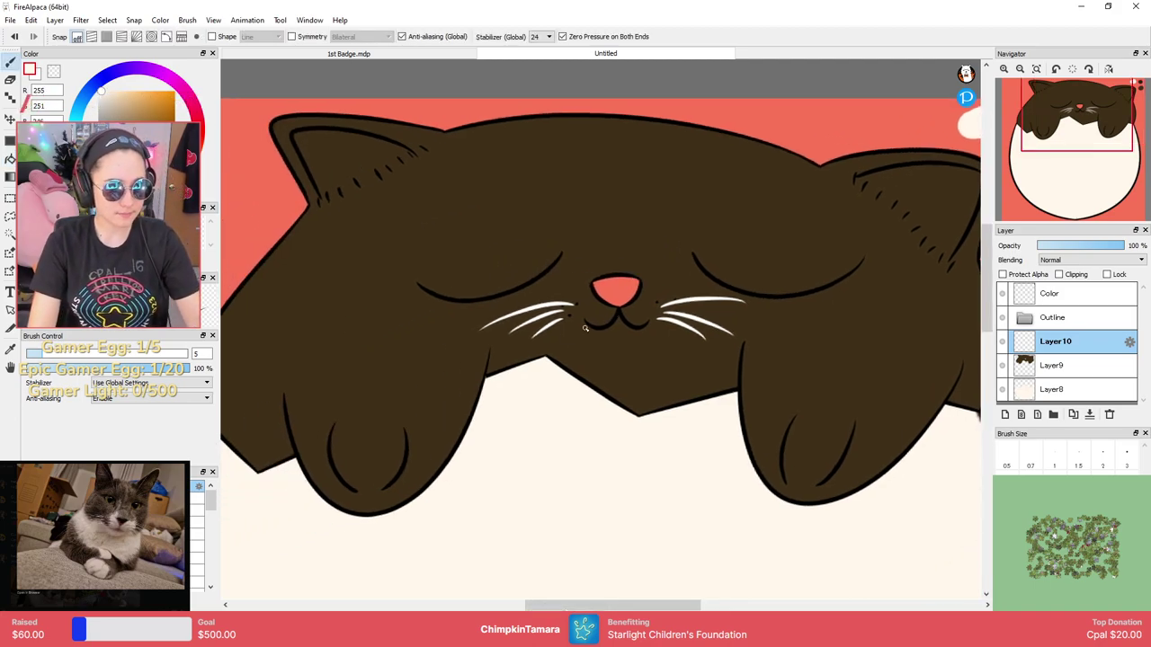
key(bracketright)
key(bracketright)
key(bracketright)
key(bracketright)
key(bracketright)
key(bracketright)
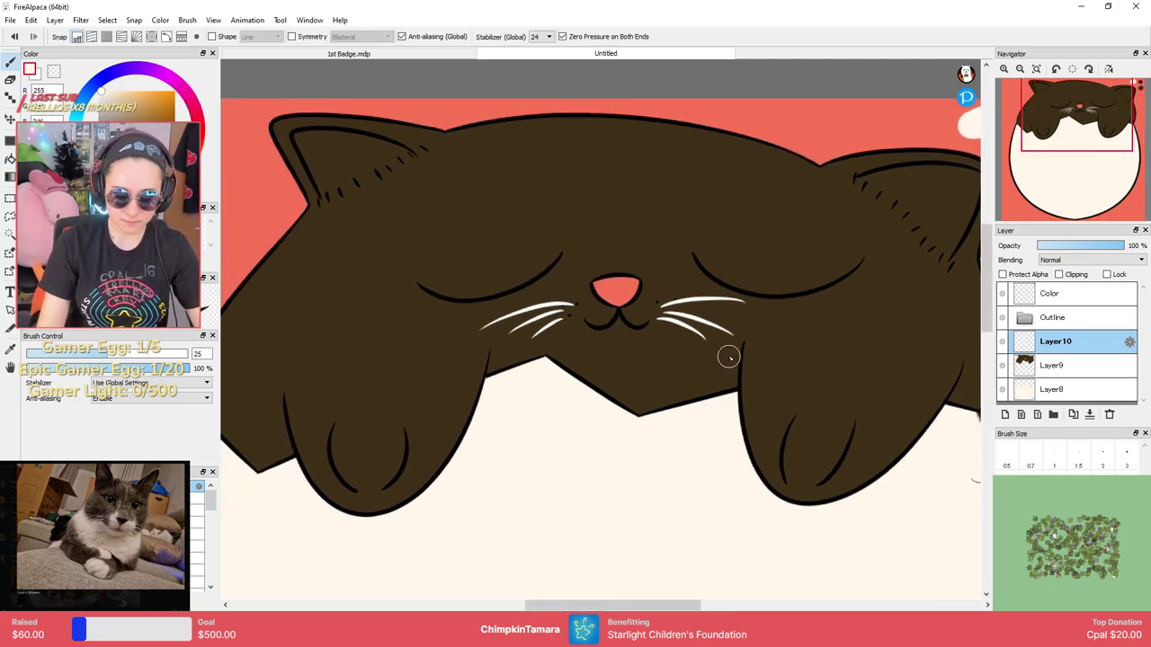
mouse_move(496, 390)
mouse_down()
mouse_move(632, 253)
mouse_move(663, 534)
mouse_up()
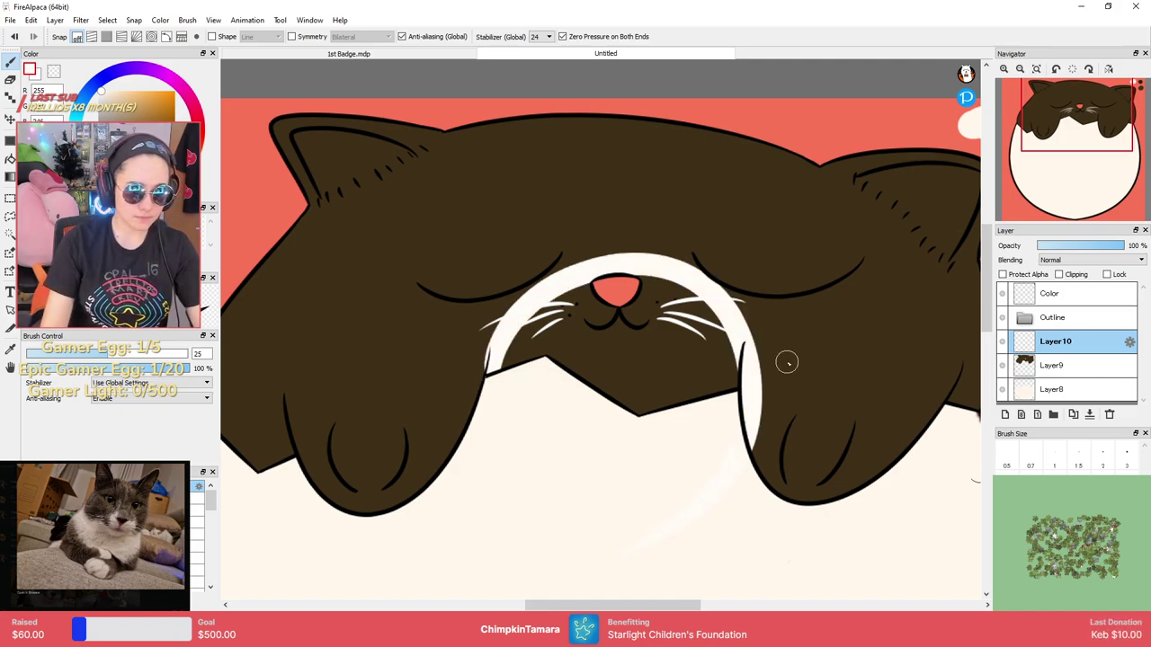
key(ctrl+z)
mouse_move(494, 378)
mouse_down()
mouse_move(720, 416)
mouse_move(652, 472)
mouse_up()
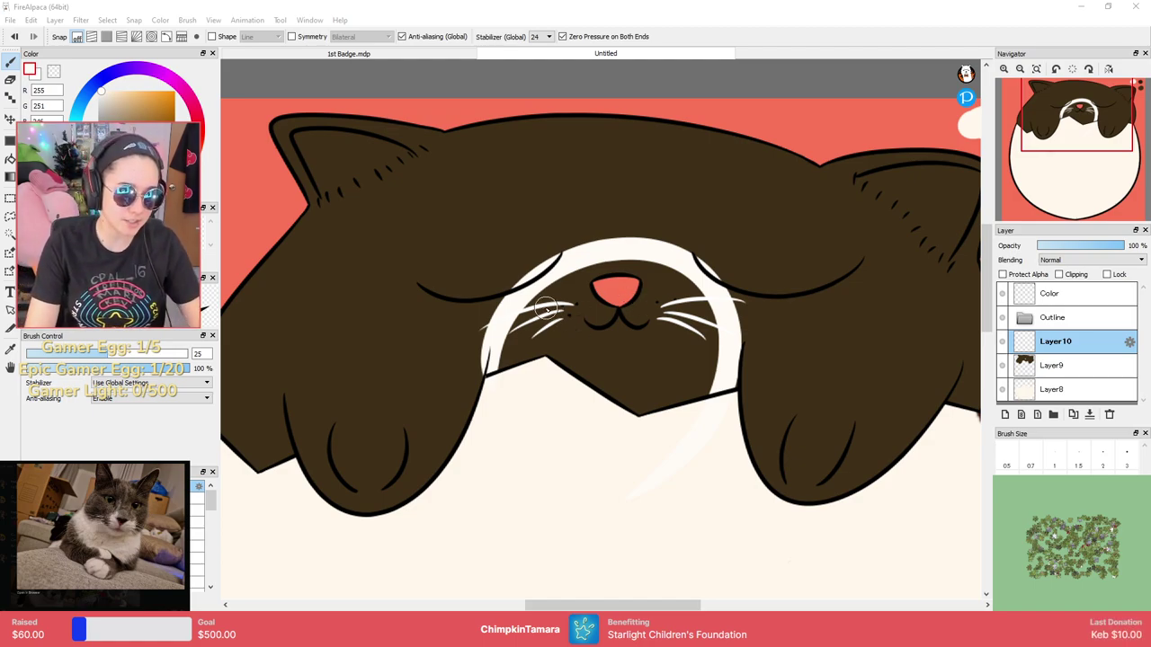
mouse_move(519, 353)
mouse_down()
mouse_move(503, 375)
mouse_move(513, 381)
mouse_move(529, 356)
mouse_move(532, 377)
mouse_move(629, 274)
mouse_up()
key(ctrl+z)
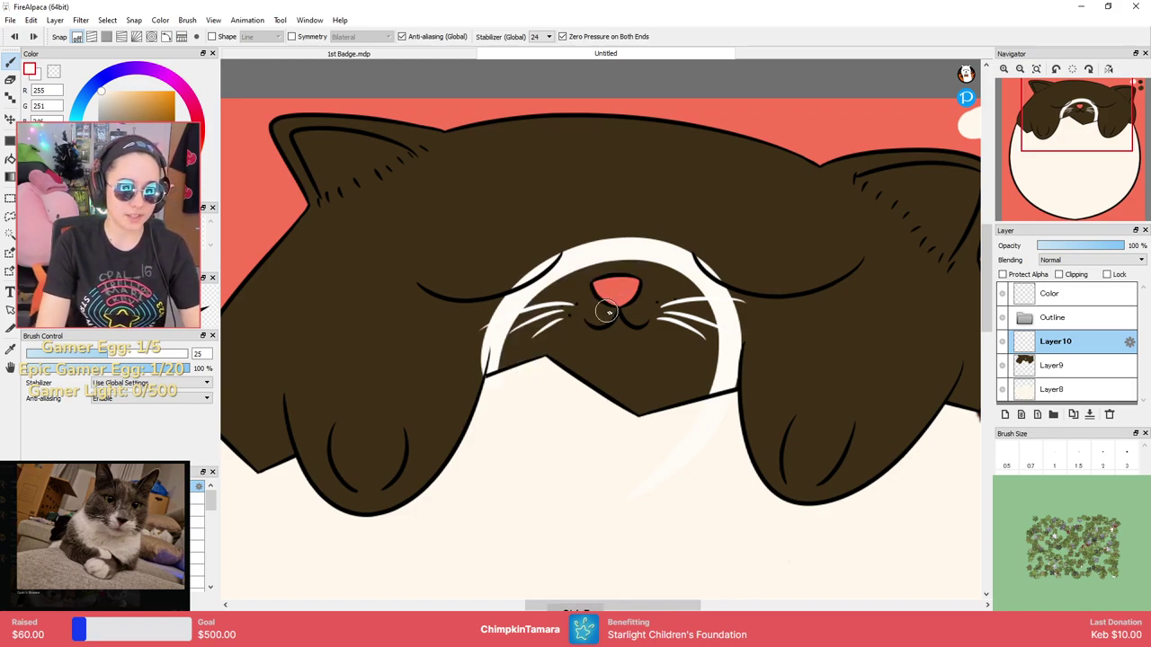
key(ctrl+z)
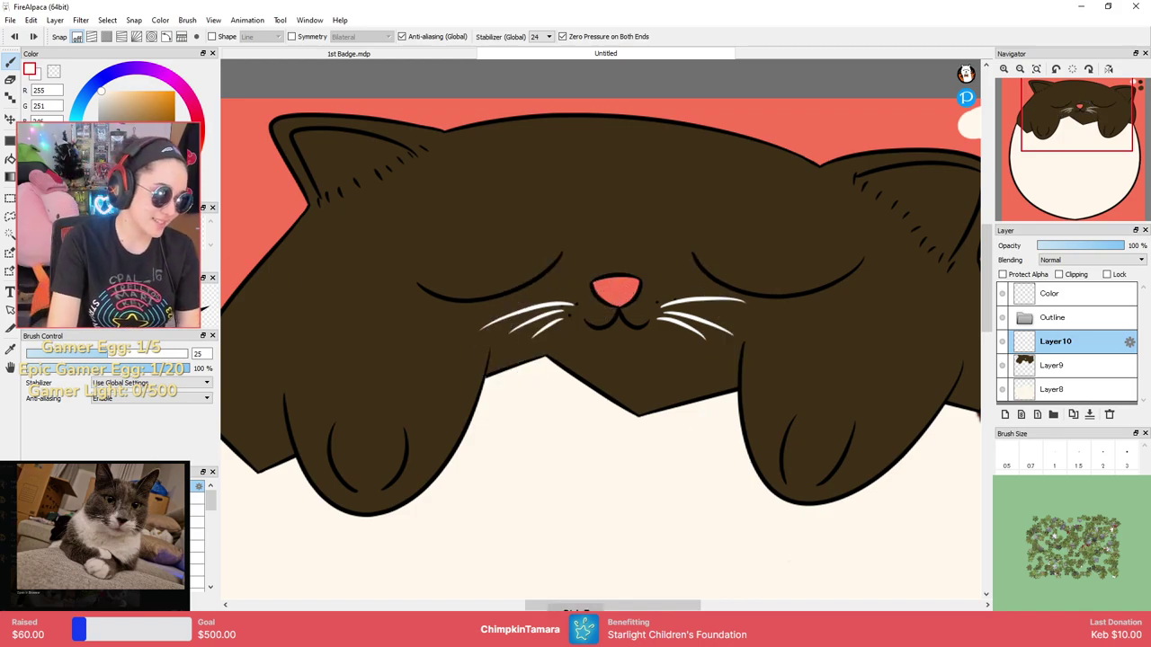
click(10, 234)
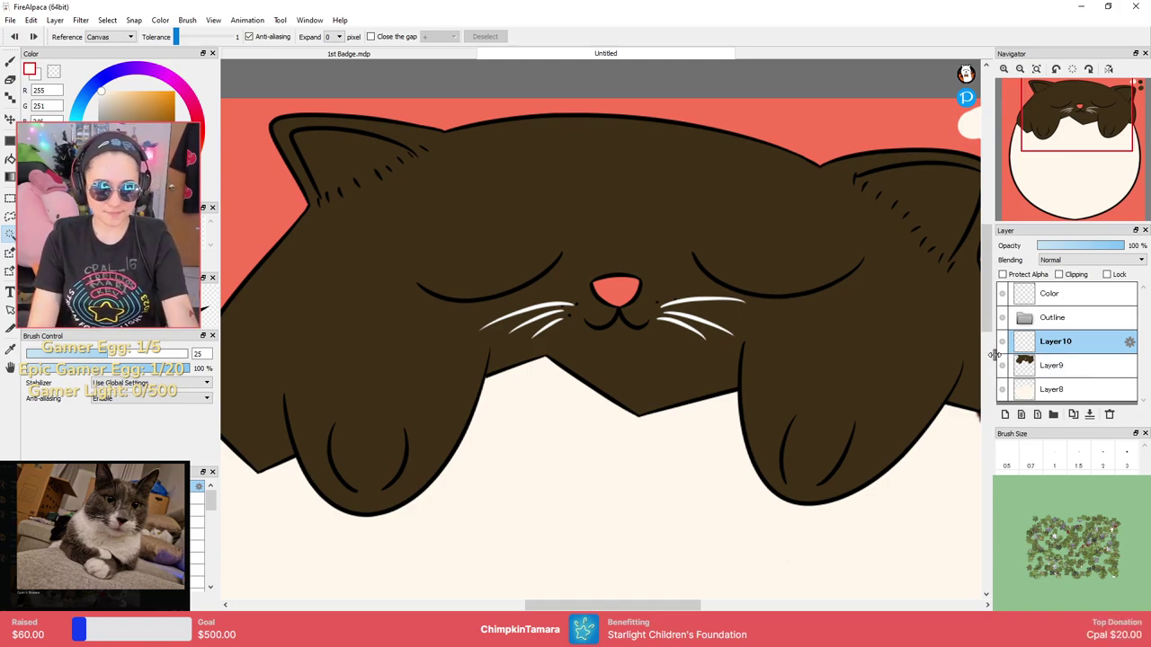
key(b)
key(ctrl+z)
key(ctrl+z)
key(ctrl+y)
key(ctrl+y)
key(ctrl+y)
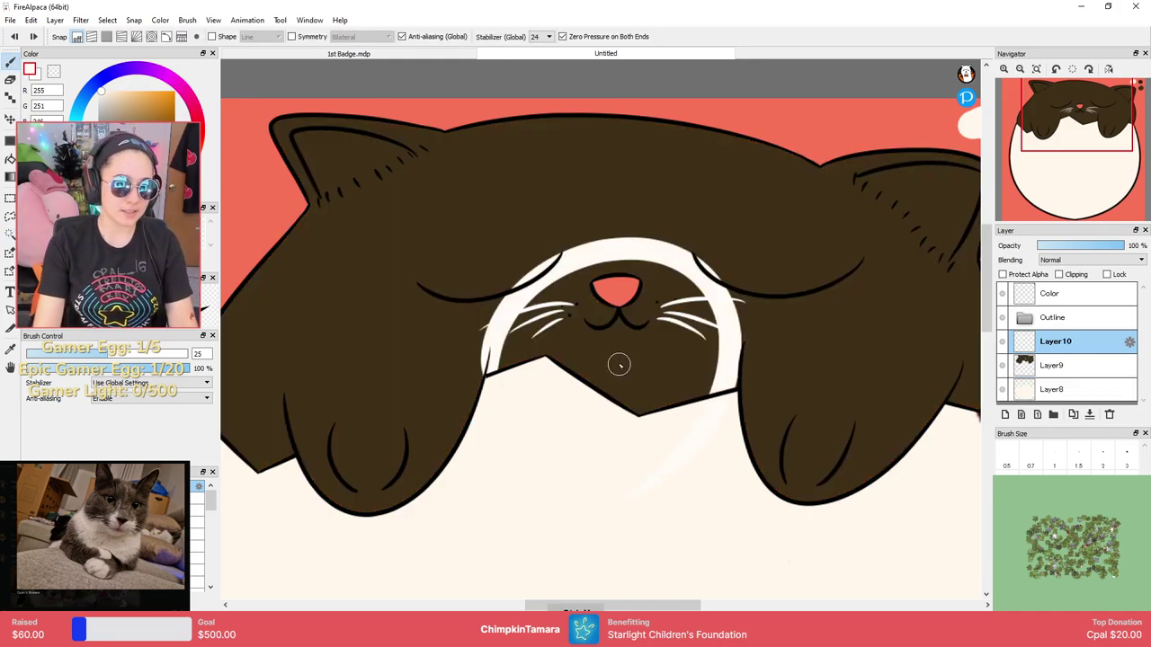
Paint the muzzle inside the arc solid off-white on Layer10, down to the cracked shell edge.
mouse_move(521, 336)
mouse_down()
mouse_move(534, 311)
mouse_move(505, 368)
mouse_move(513, 386)
mouse_move(546, 303)
mouse_up()
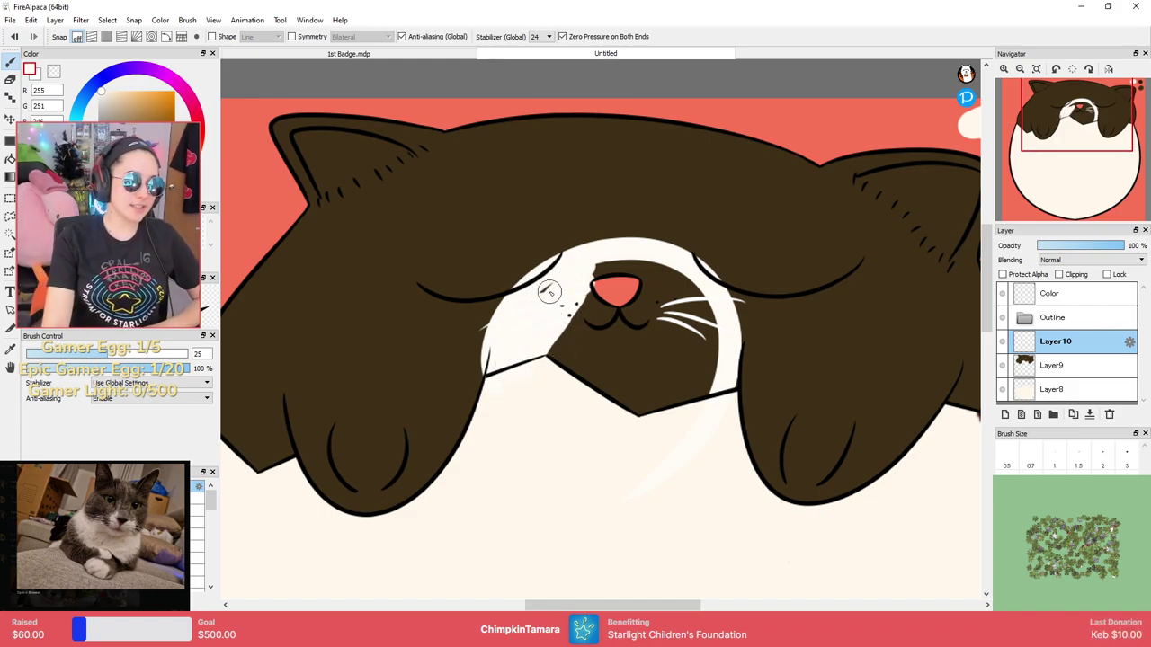
mouse_move(629, 271)
mouse_down()
mouse_move(697, 329)
mouse_move(665, 274)
mouse_up()
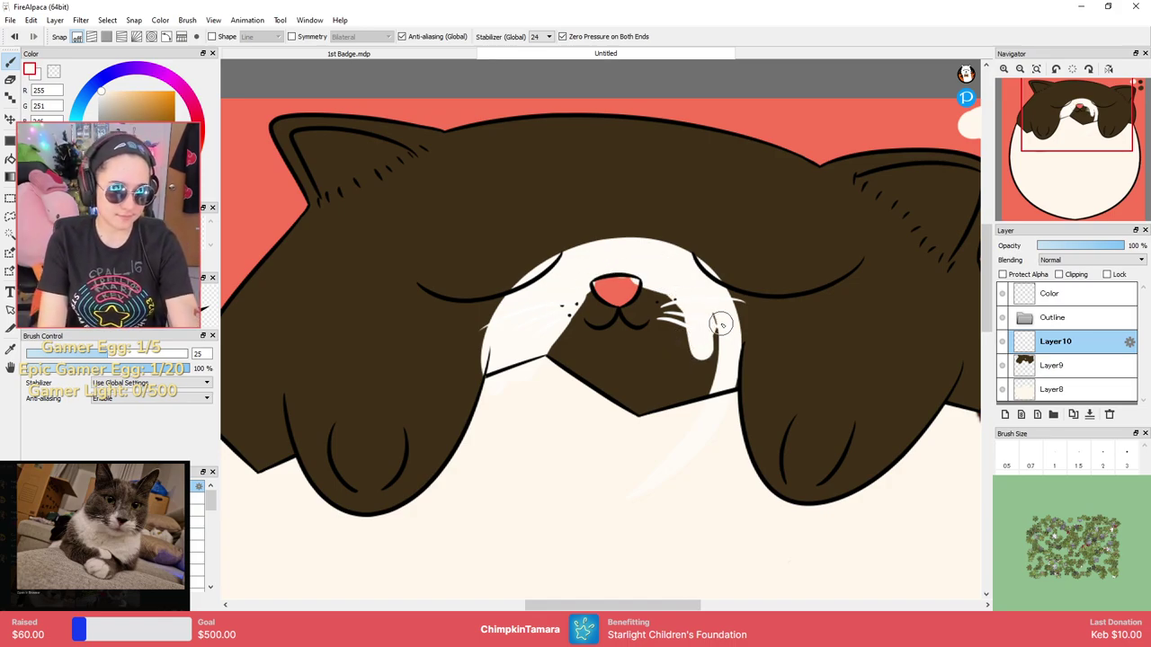
mouse_move(712, 331)
mouse_down()
mouse_move(682, 386)
mouse_move(658, 396)
mouse_up()
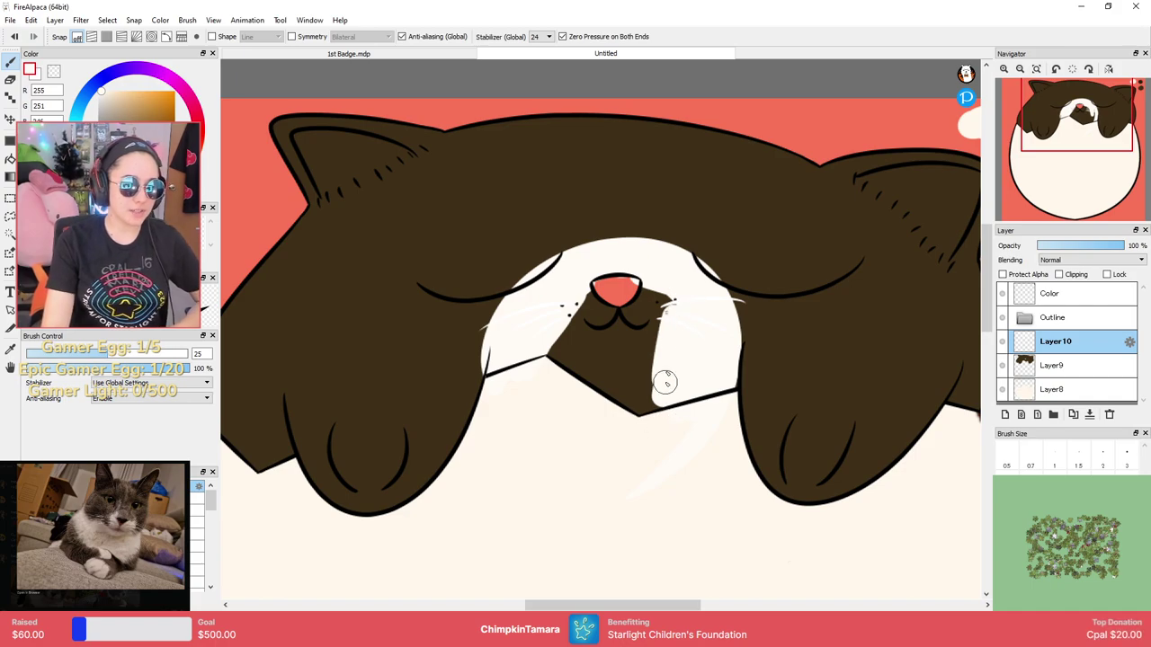
mouse_move(661, 272)
mouse_down()
mouse_move(630, 342)
mouse_move(576, 295)
mouse_up()
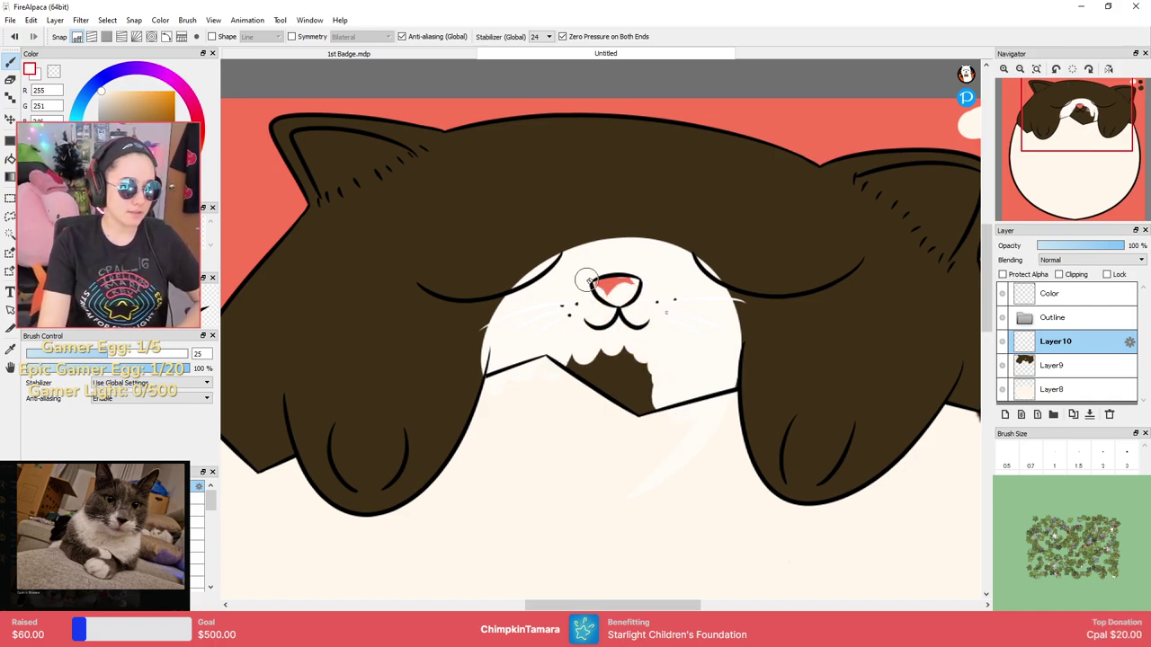
mouse_move(593, 347)
mouse_down()
mouse_move(652, 350)
mouse_move(681, 377)
mouse_up()
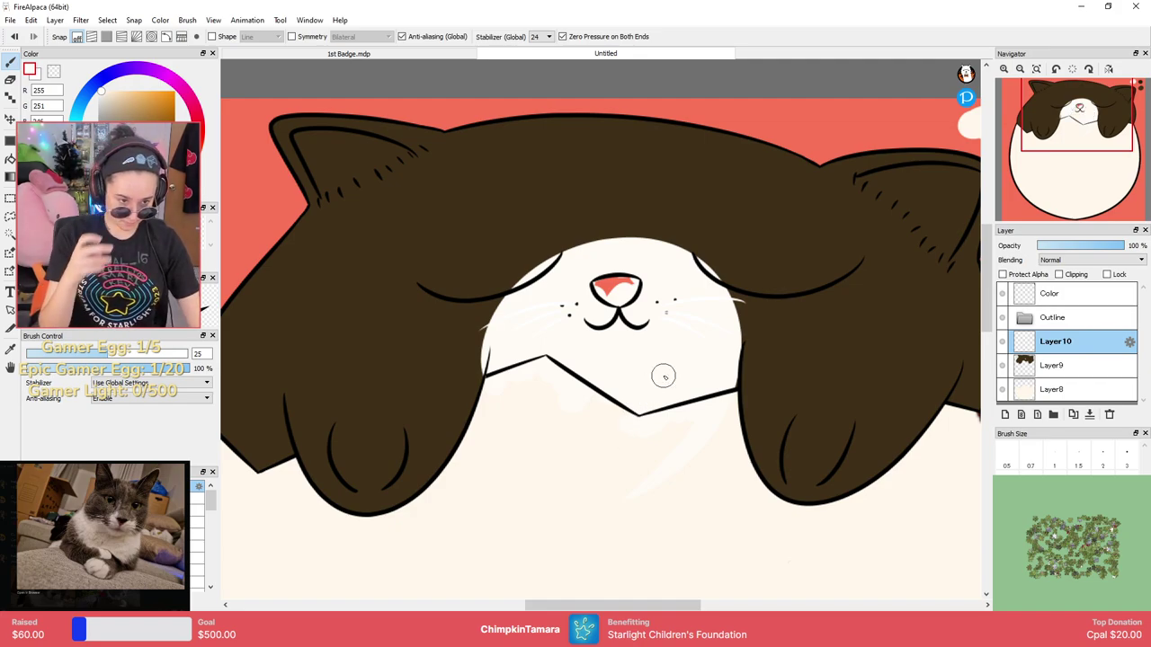
Select the egg shell area with the Magic Wand while Layer10 is hidden, and show Layer10 again.
click(1000, 343)
key(w)
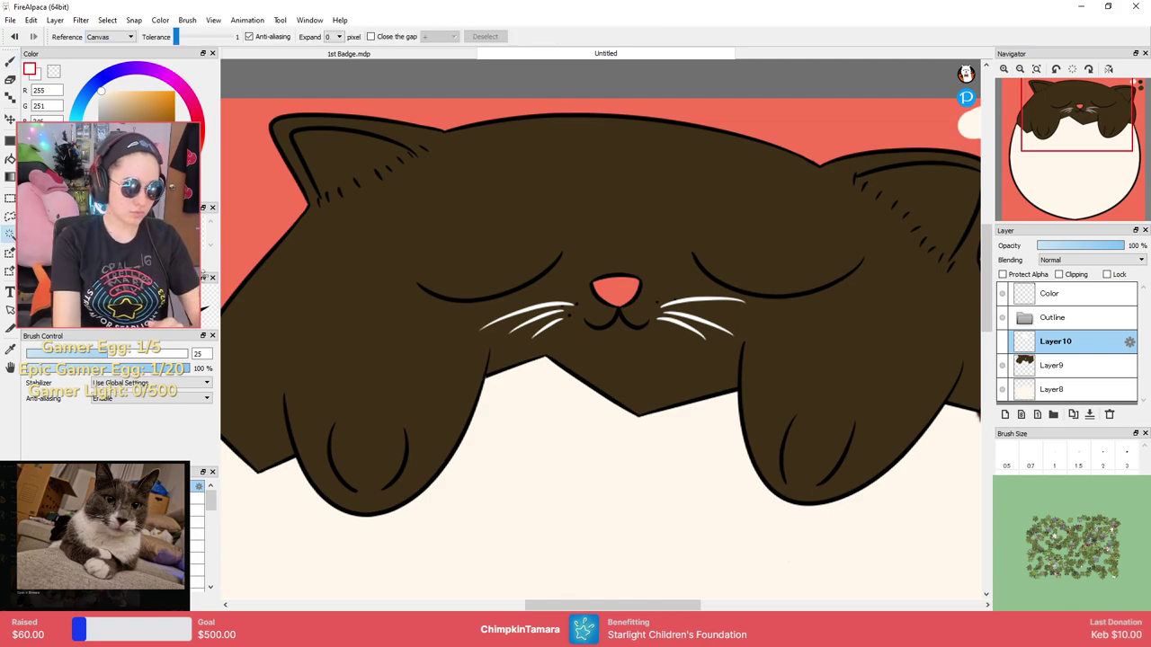
click(588, 458)
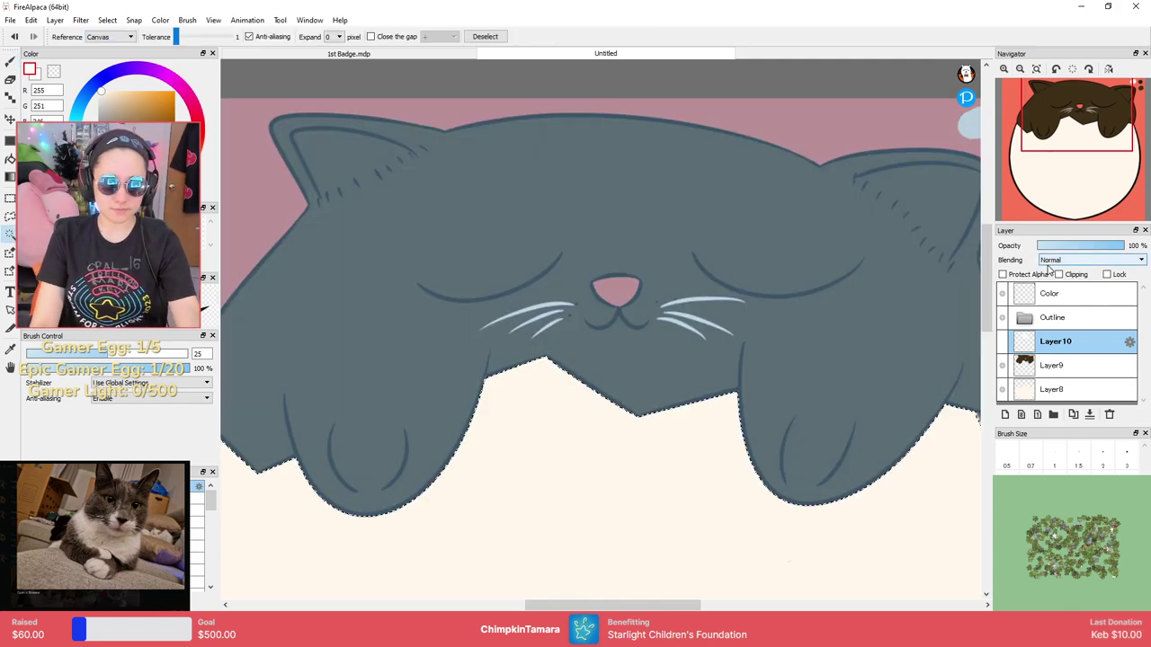
click(1003, 342)
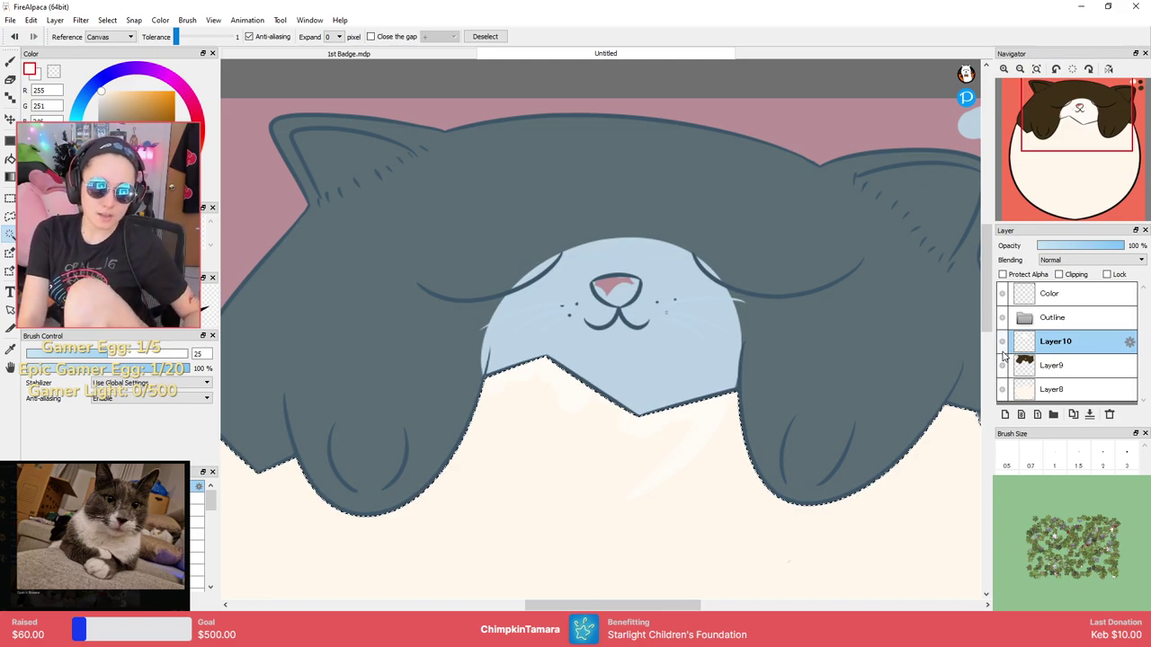
click(1003, 341)
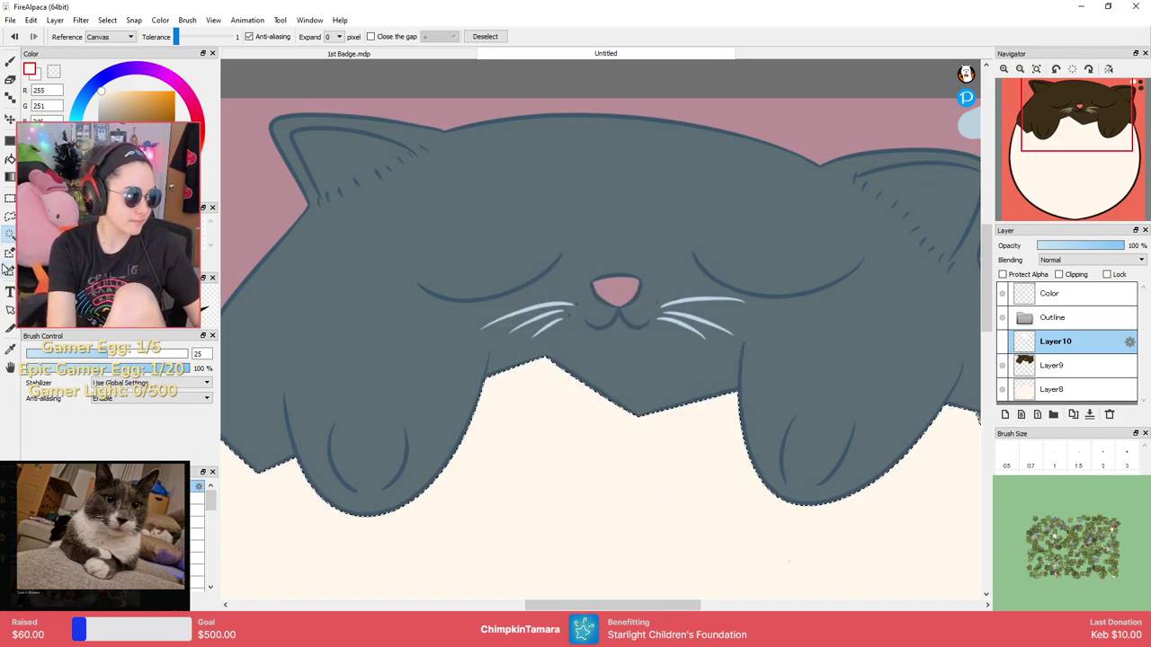
click(1003, 333)
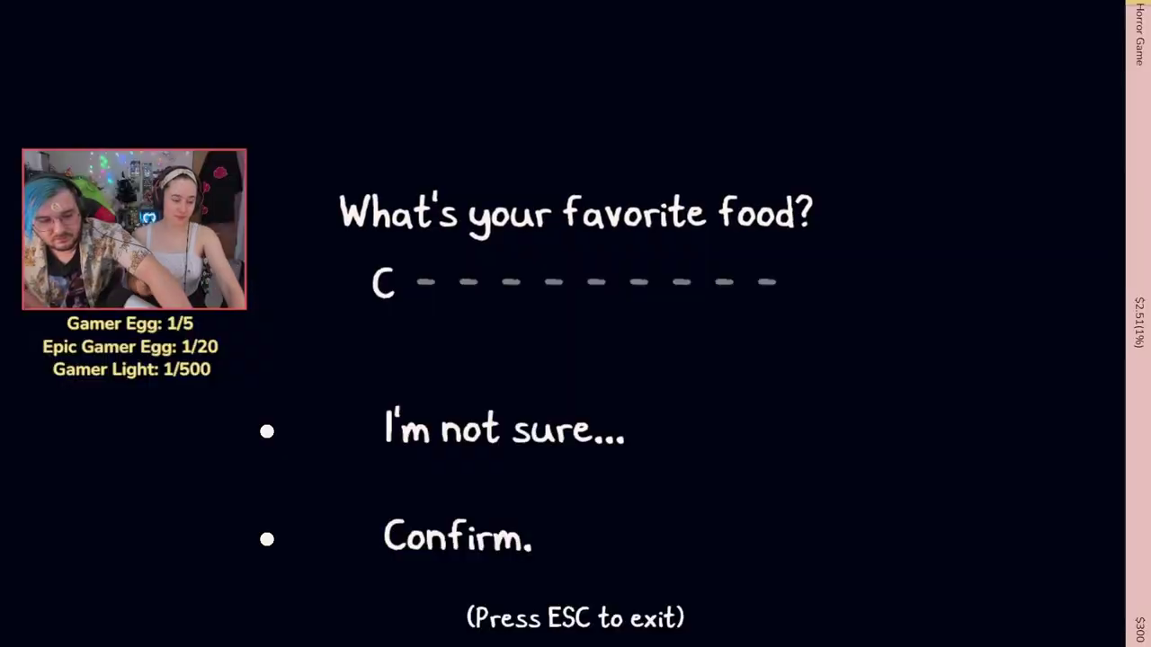
text(u)
key(BackSpace)
key(BackSpace)
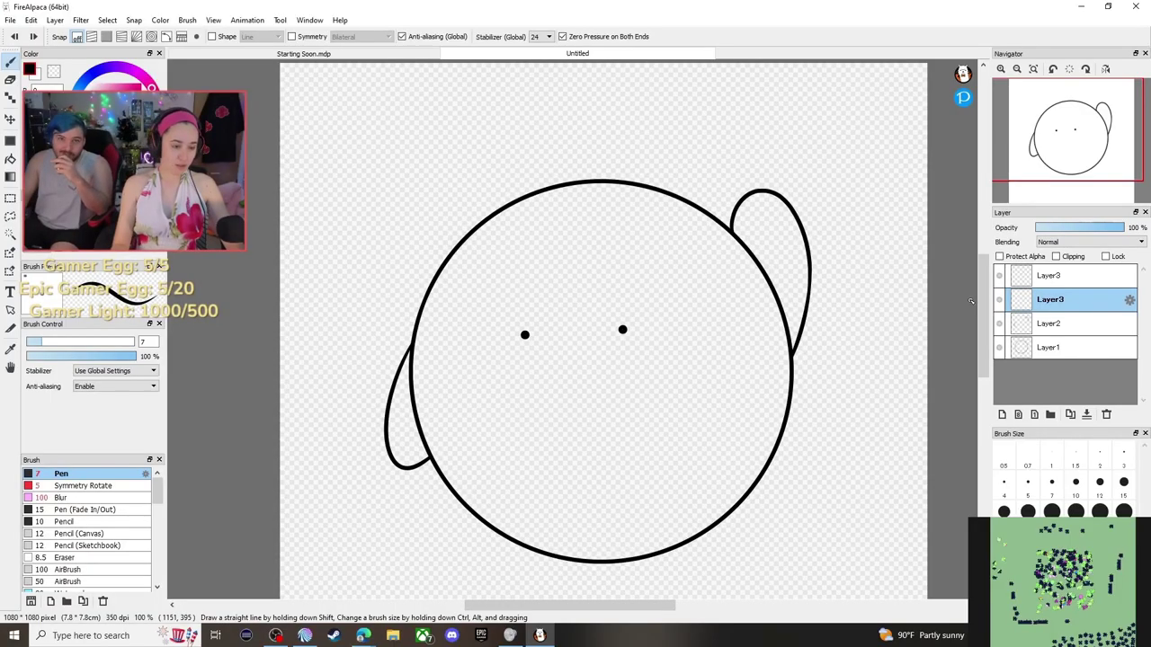
Delete the round character's eye-dot layers, add a new layer and draw its eye freehand with the 7 px Pen.
key(e)
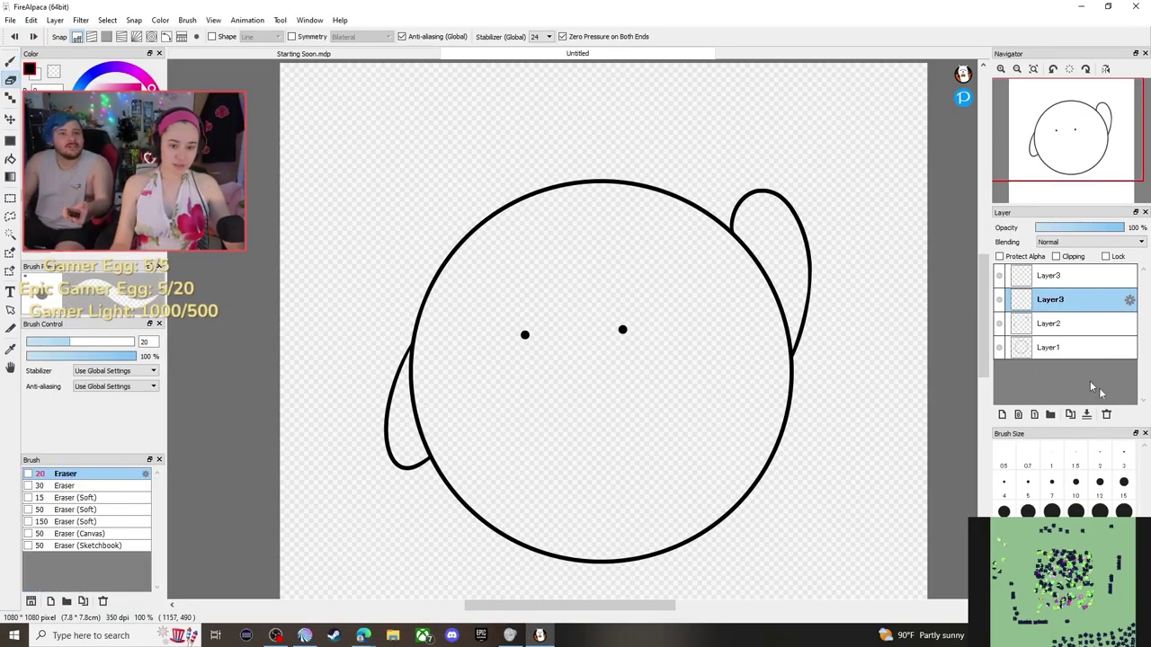
key(b)
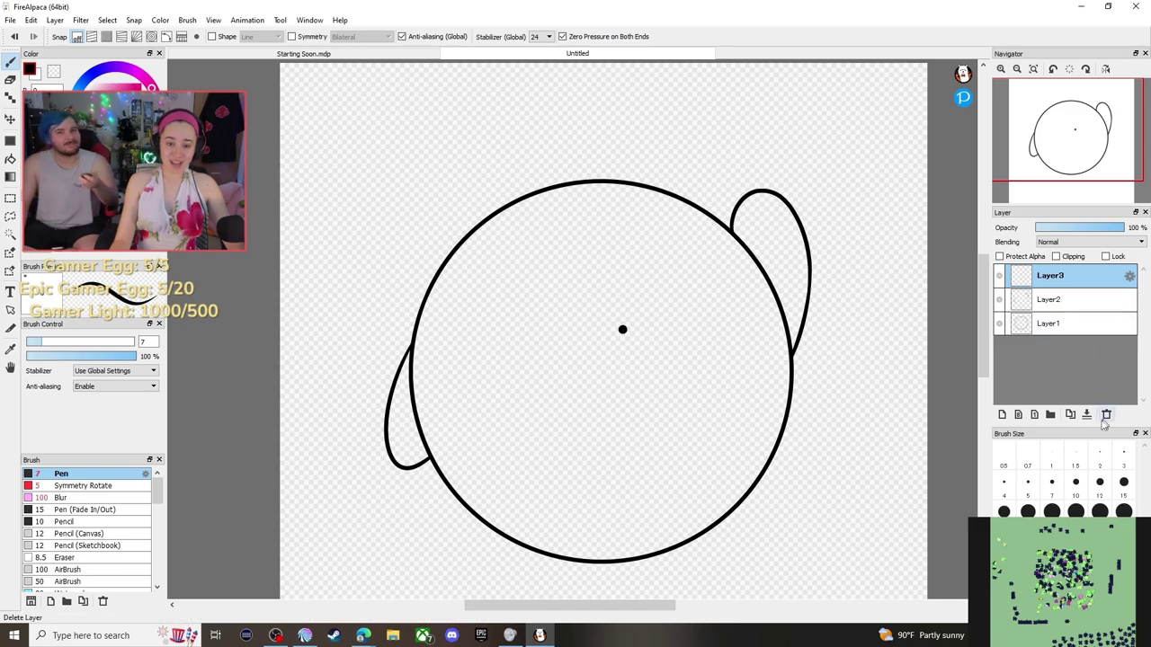
click(1106, 414)
click(1003, 414)
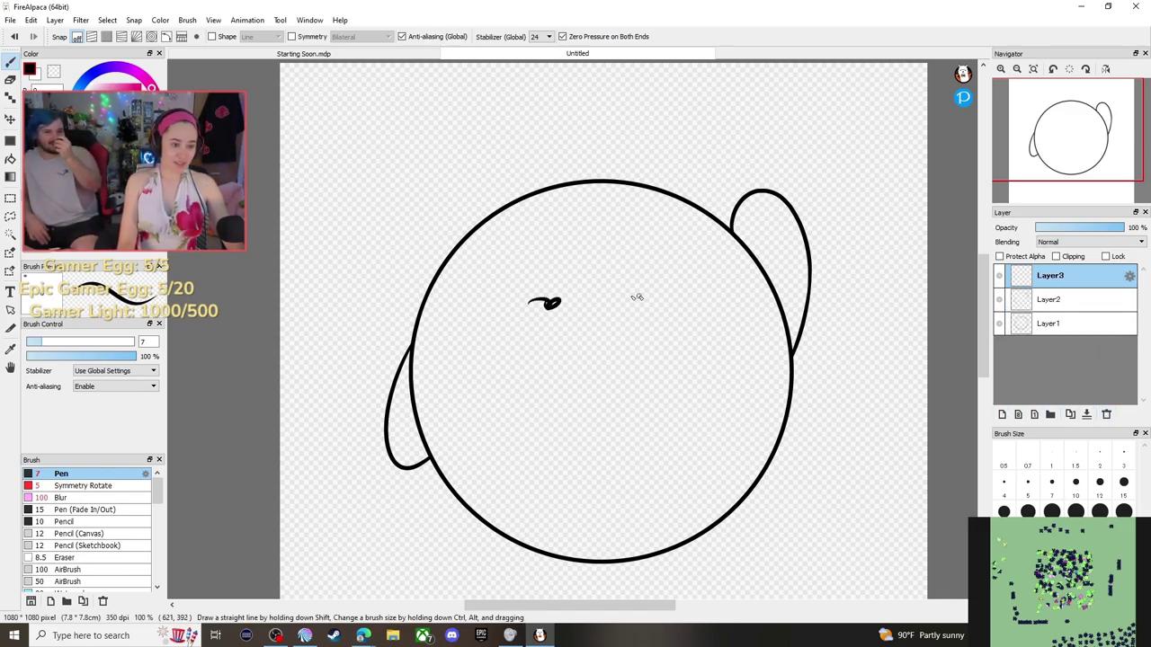
drag(502, 341, 504, 369)
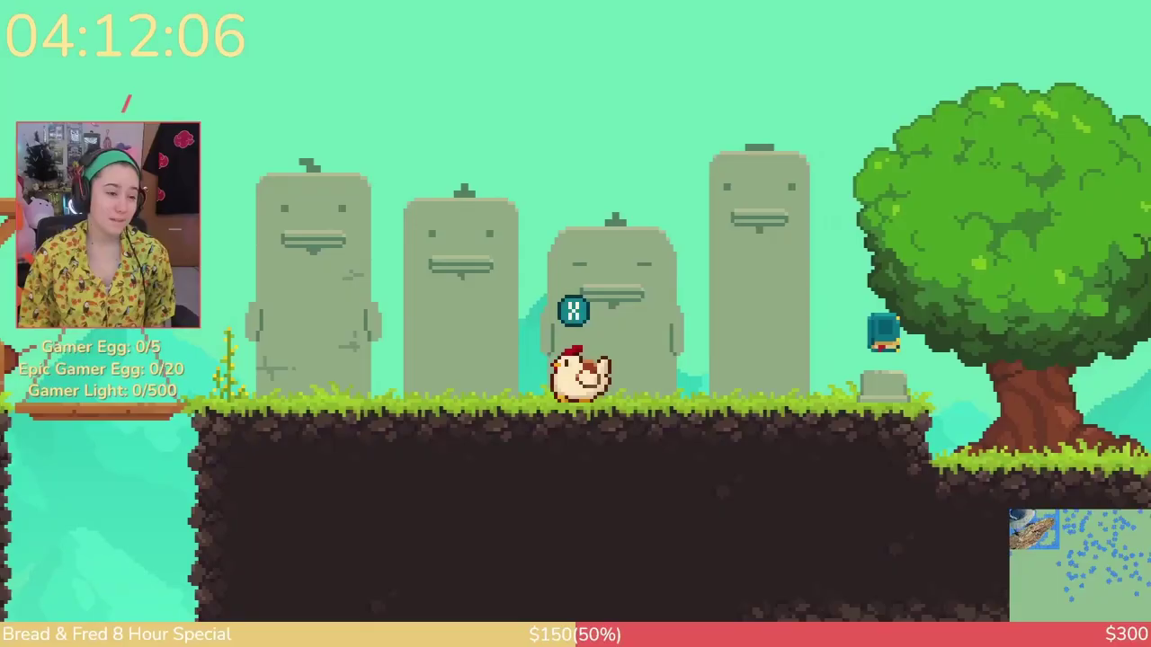
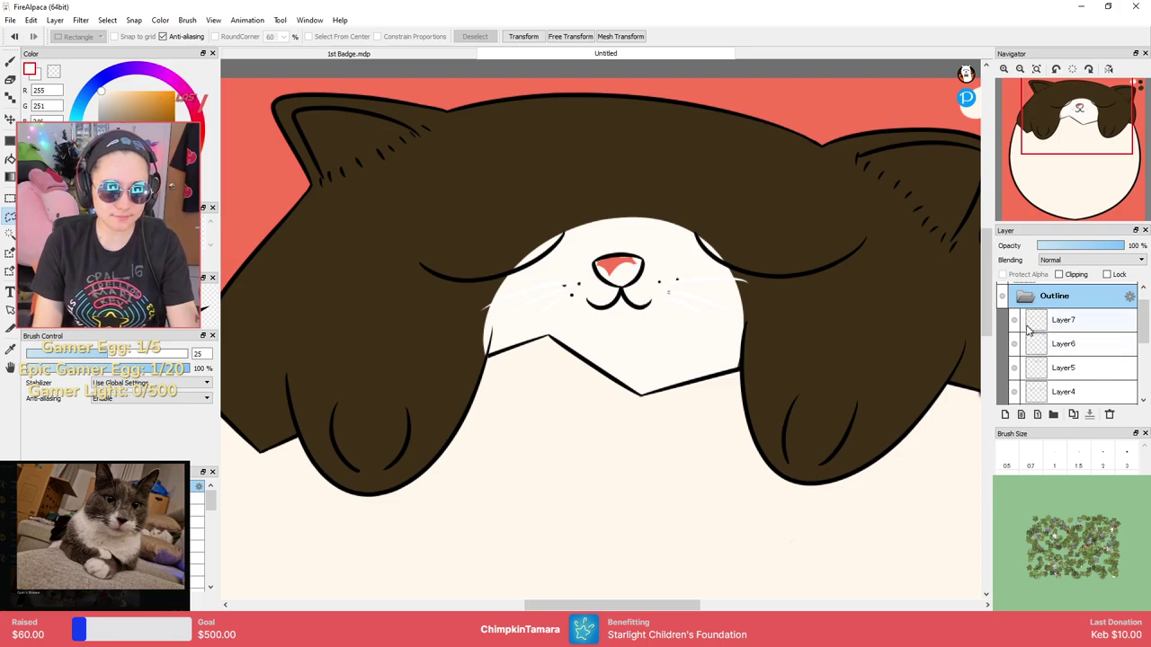
Lasso the whiskers on Layer7 and darken them with a Hue Saturation Brightness adjustment of -15 brightness.
click(1027, 320)
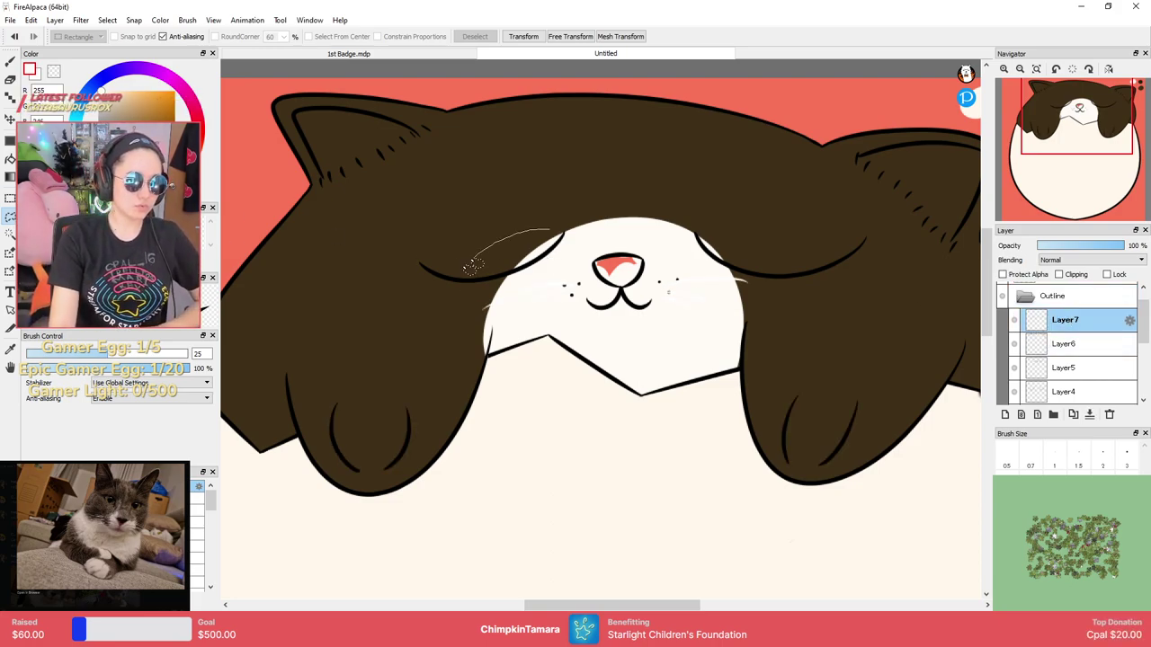
drag(891, 272, 896, 279)
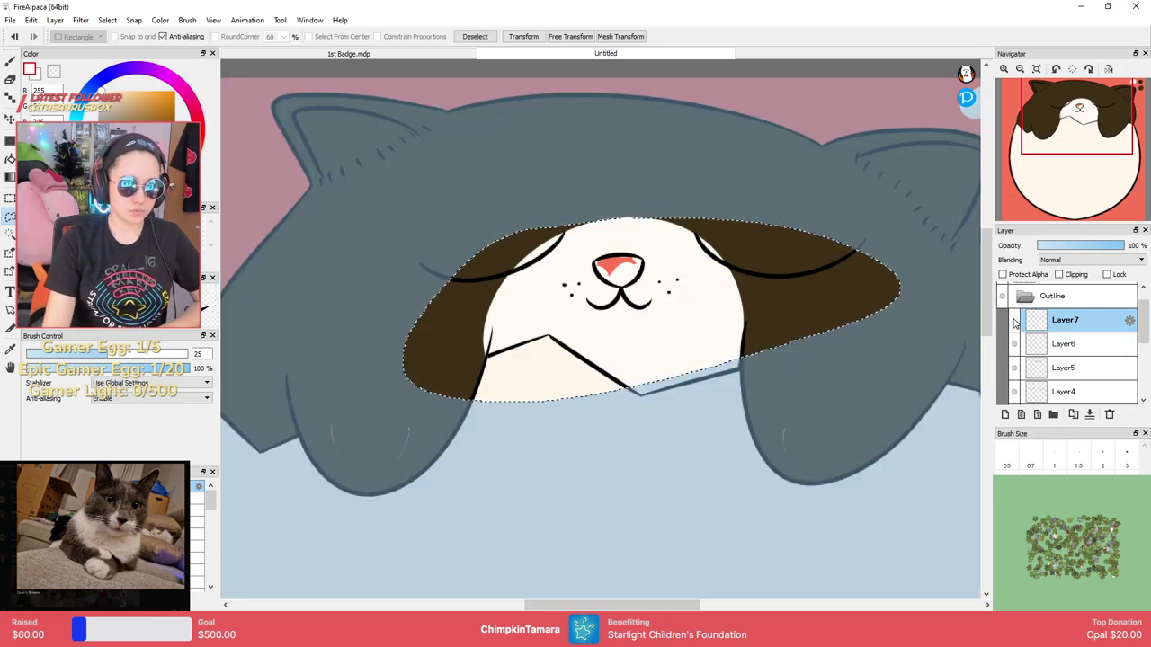
click(109, 21)
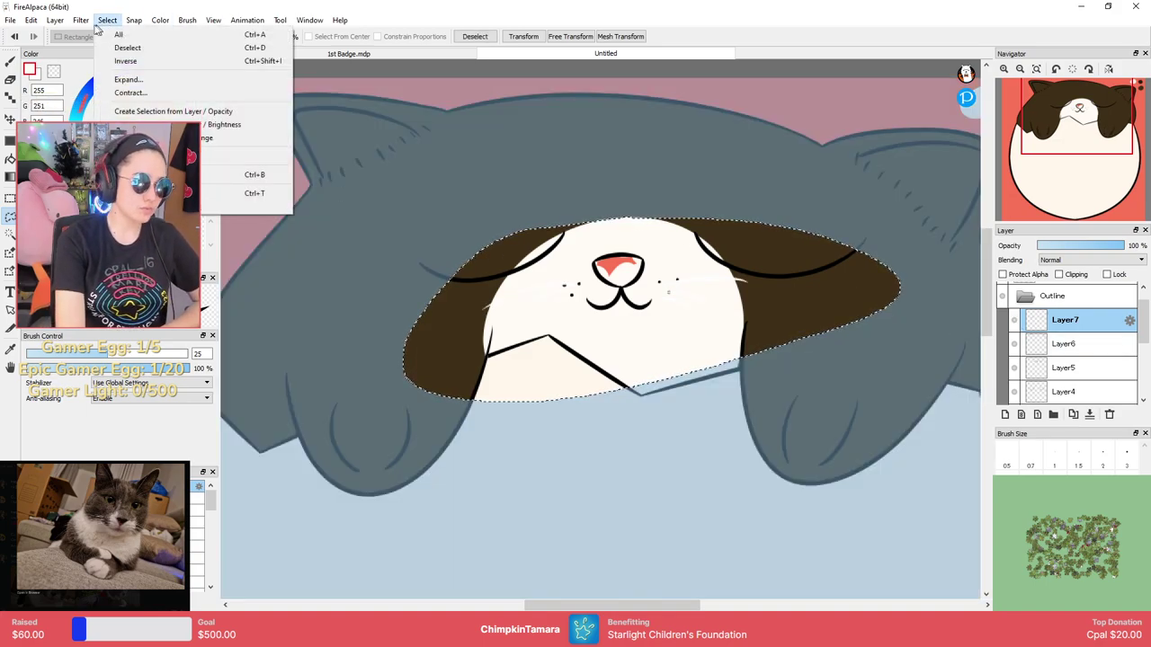
click(108, 59)
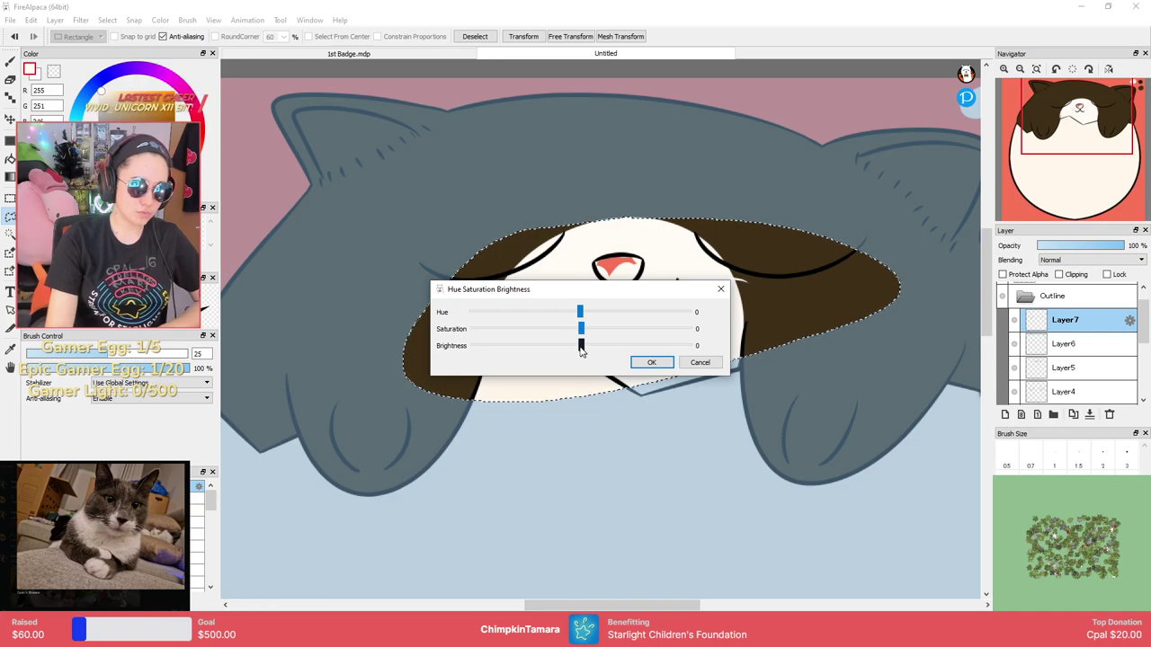
drag(579, 345, 565, 346)
drag(609, 284, 619, 316)
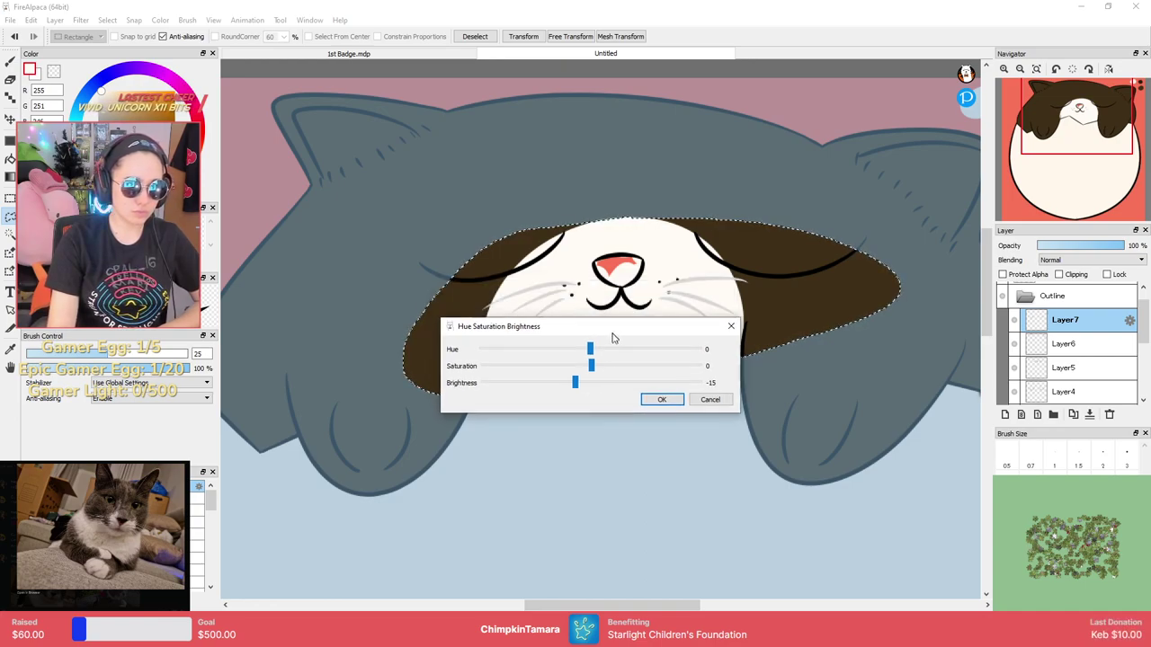
click(663, 405)
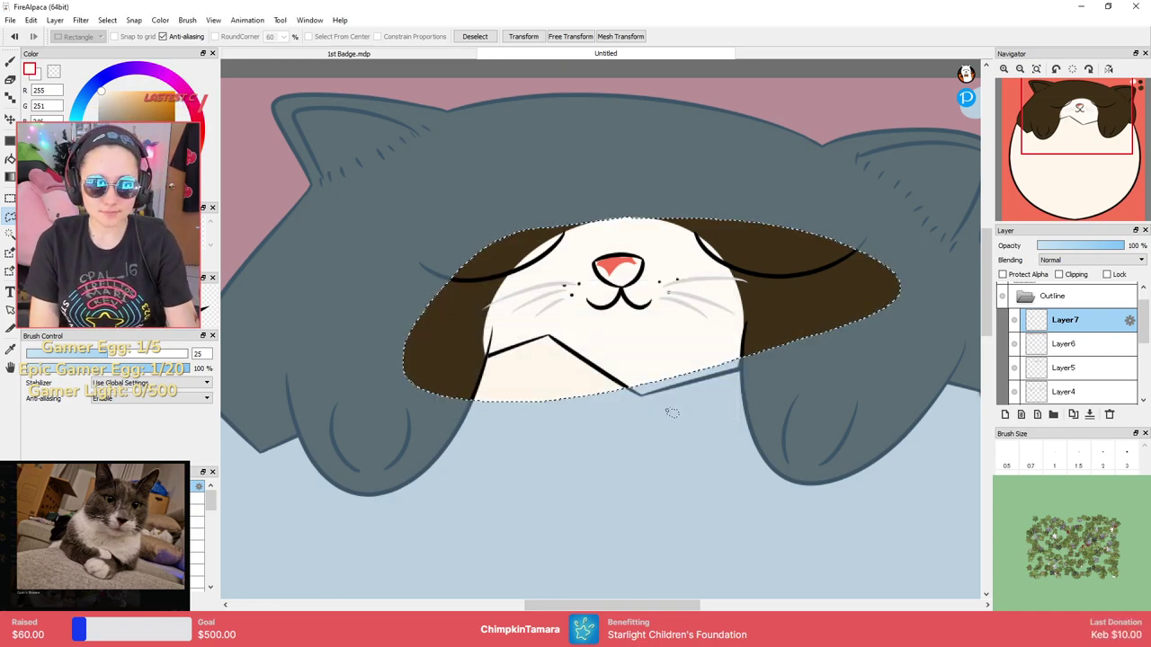
Clear the lasso selection around the whiskers and view the whole drawing.
scroll(298, 235, down, 2)
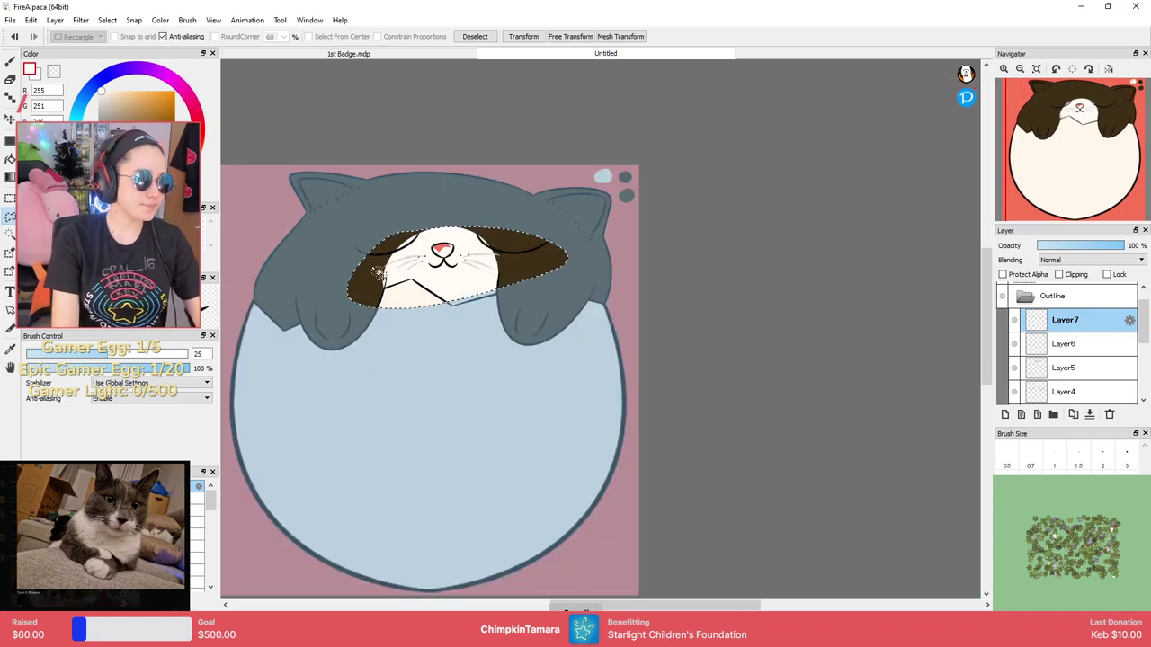
key(ctrl+d)
drag(707, 278, 885, 317)
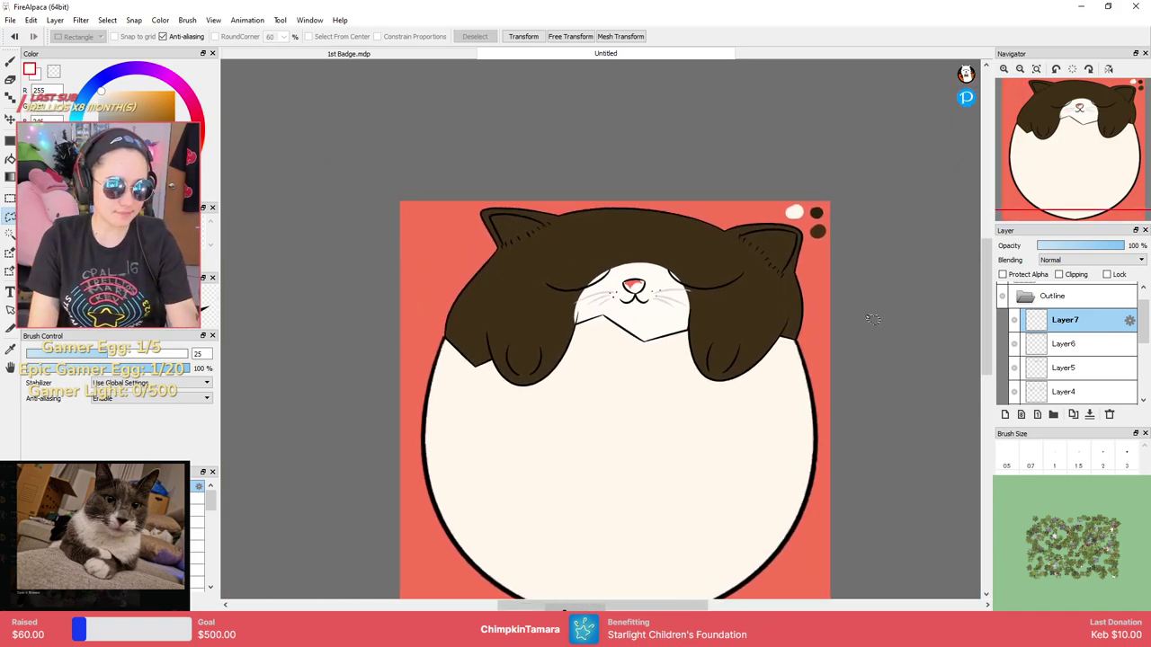
scroll(707, 273, down, 2)
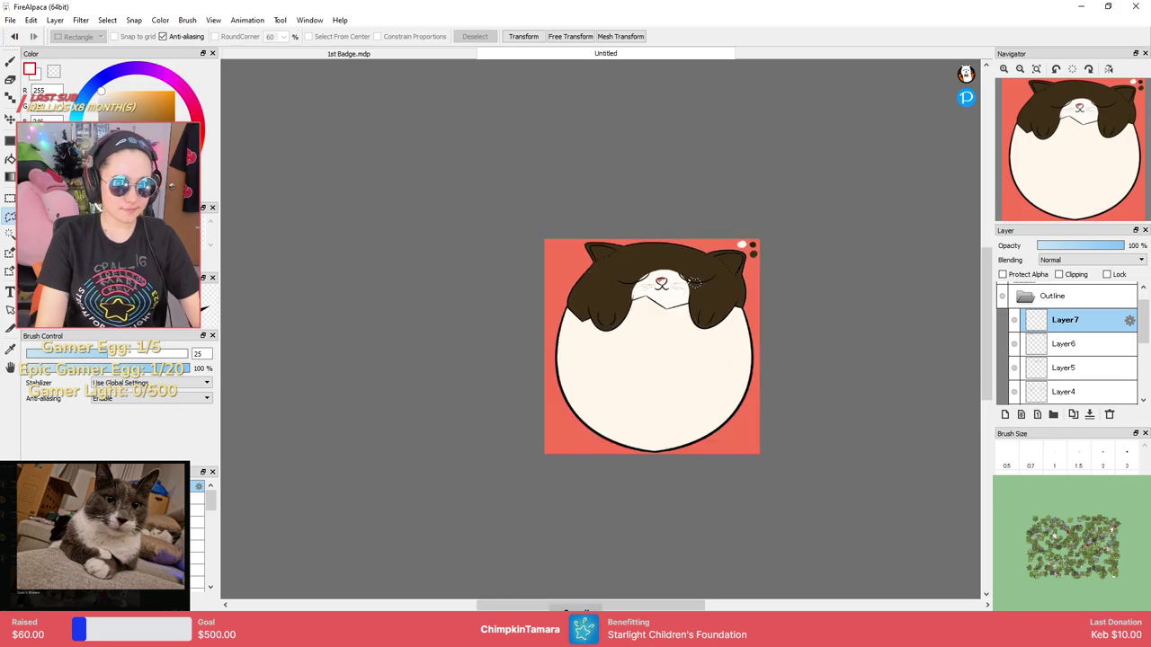
Erase the off-white muzzle paint that spills above the cat's closed-eye line on Layer10.
scroll(708, 273, up, 5)
key(e)
key(l)
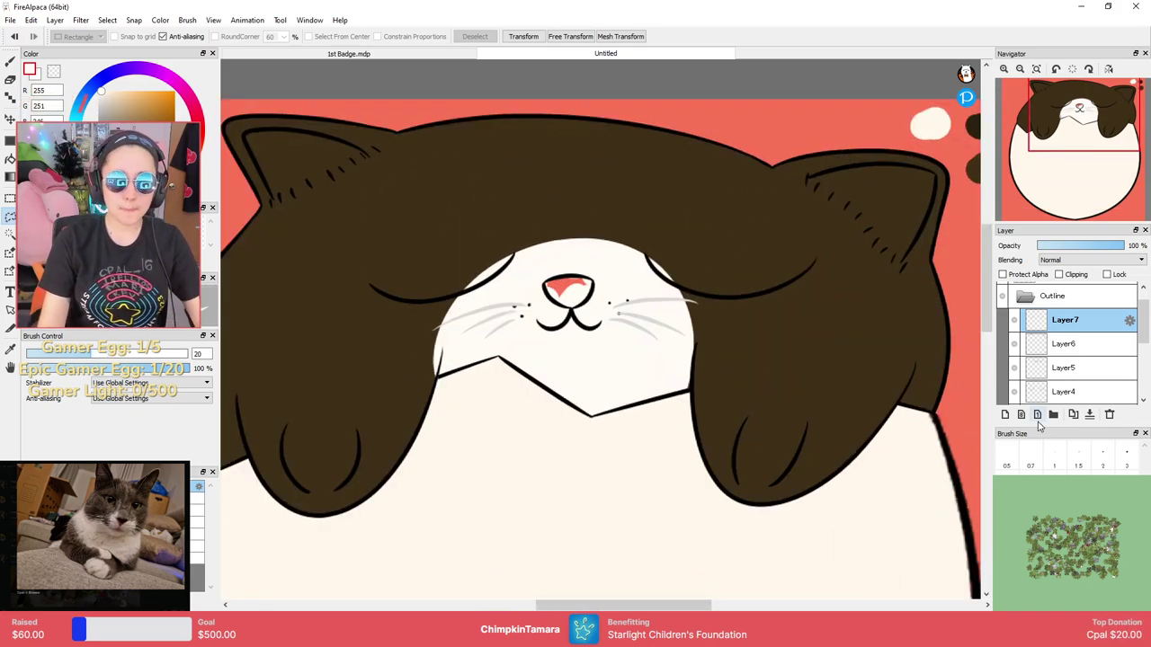
click(1020, 296)
click(1052, 341)
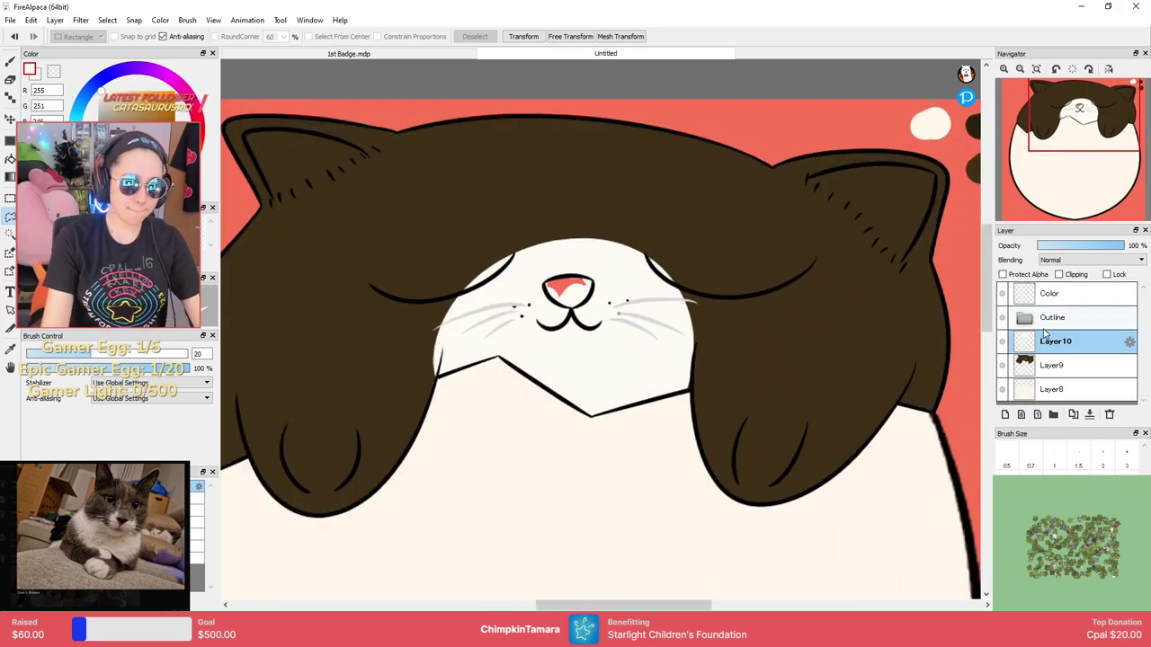
key(e)
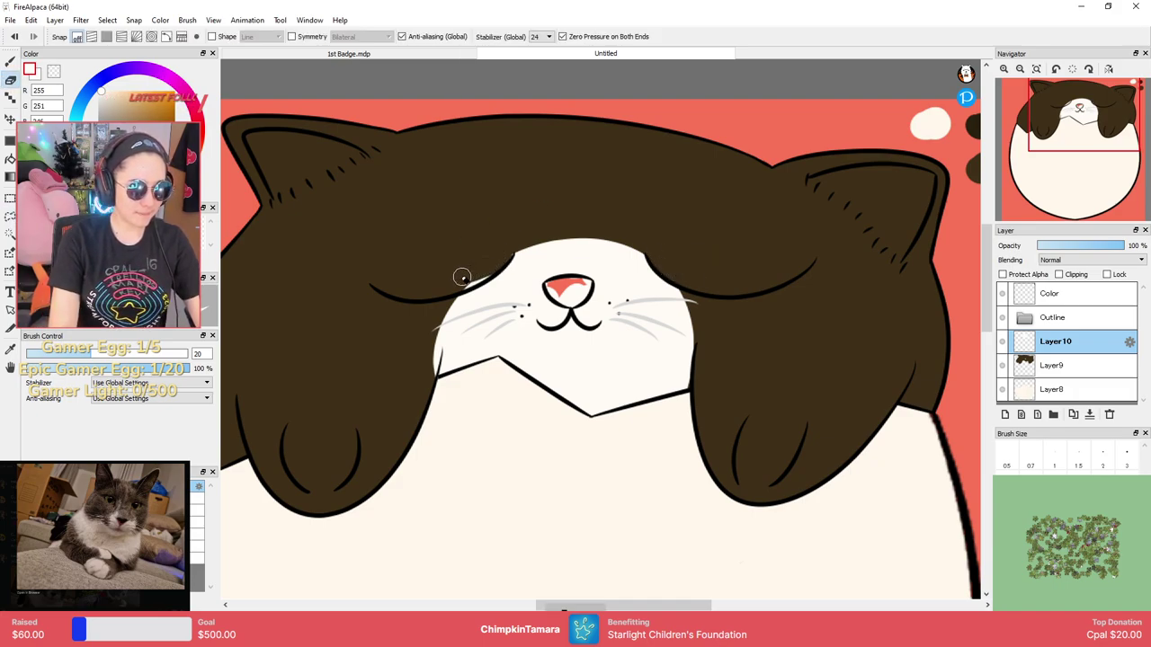
key(l)
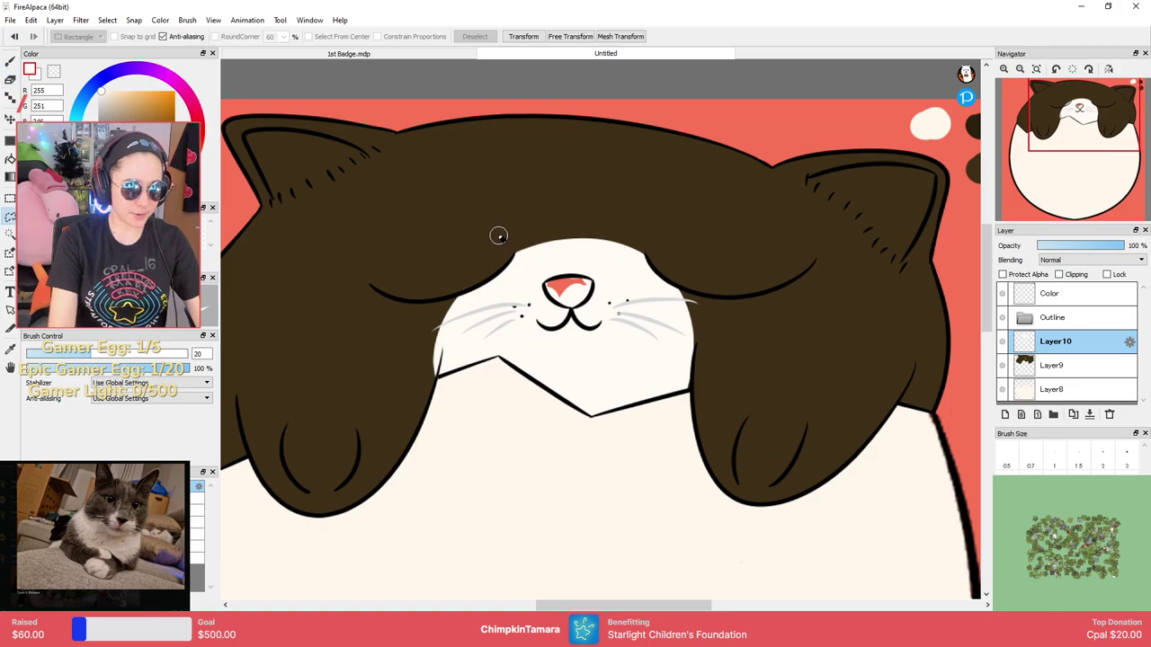
key(e)
Erase all the off-white paint inside the nose outline on Layer10, using a 7 px Eraser for the edges.
scroll(570, 294, down, 1)
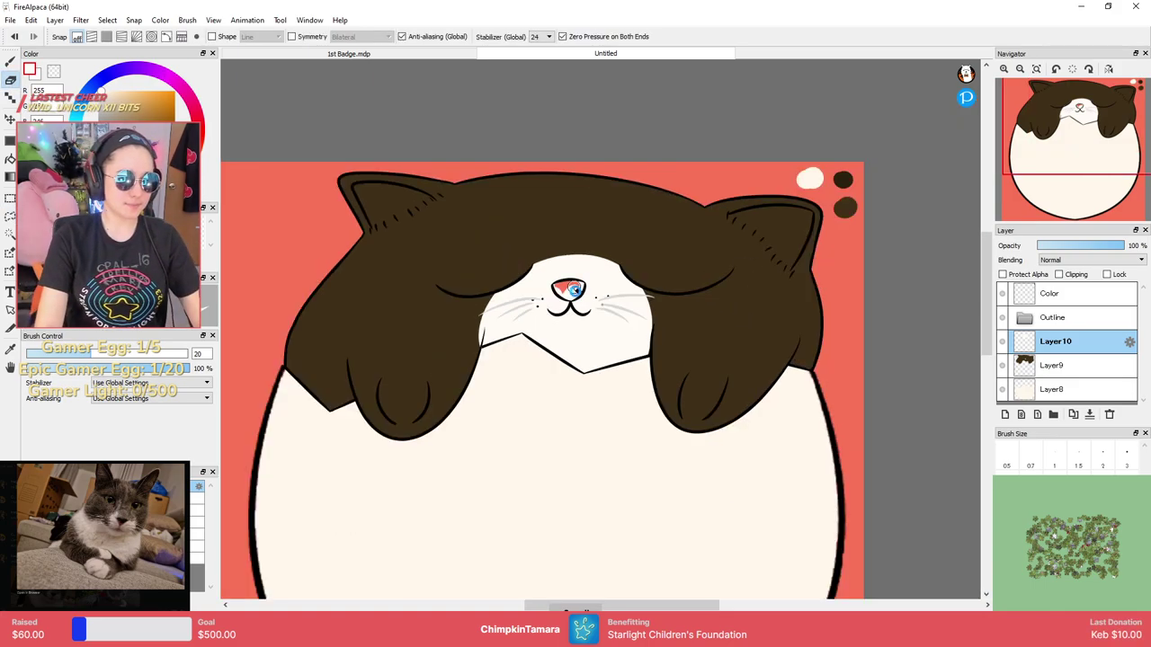
scroll(571, 301, up, 4)
drag(522, 246, 570, 232)
click(1055, 481)
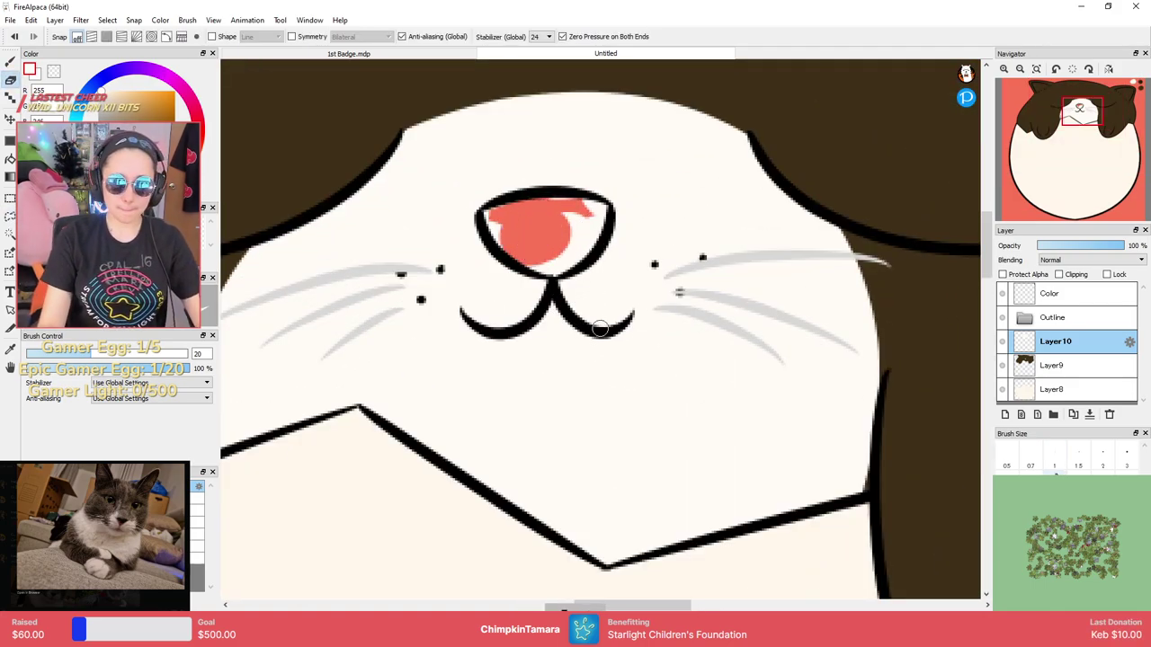
mouse_move(501, 244)
mouse_down()
mouse_move(485, 216)
mouse_move(536, 203)
mouse_move(600, 210)
mouse_move(583, 252)
mouse_move(540, 271)
mouse_move(542, 246)
mouse_move(599, 219)
mouse_up()
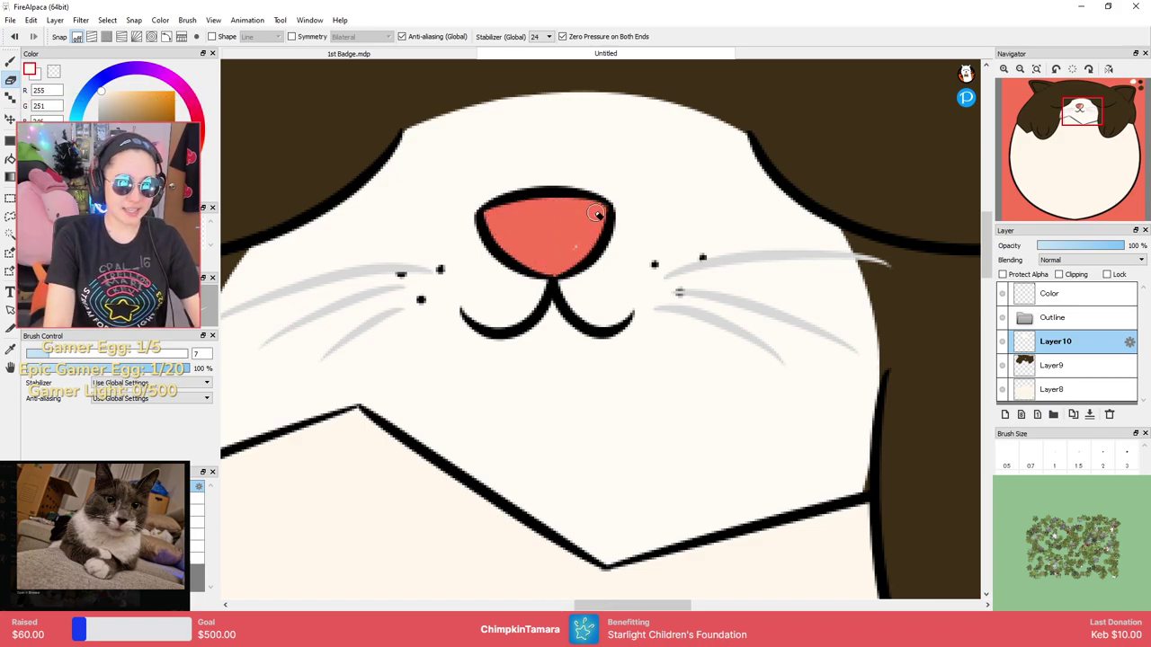
key(m)
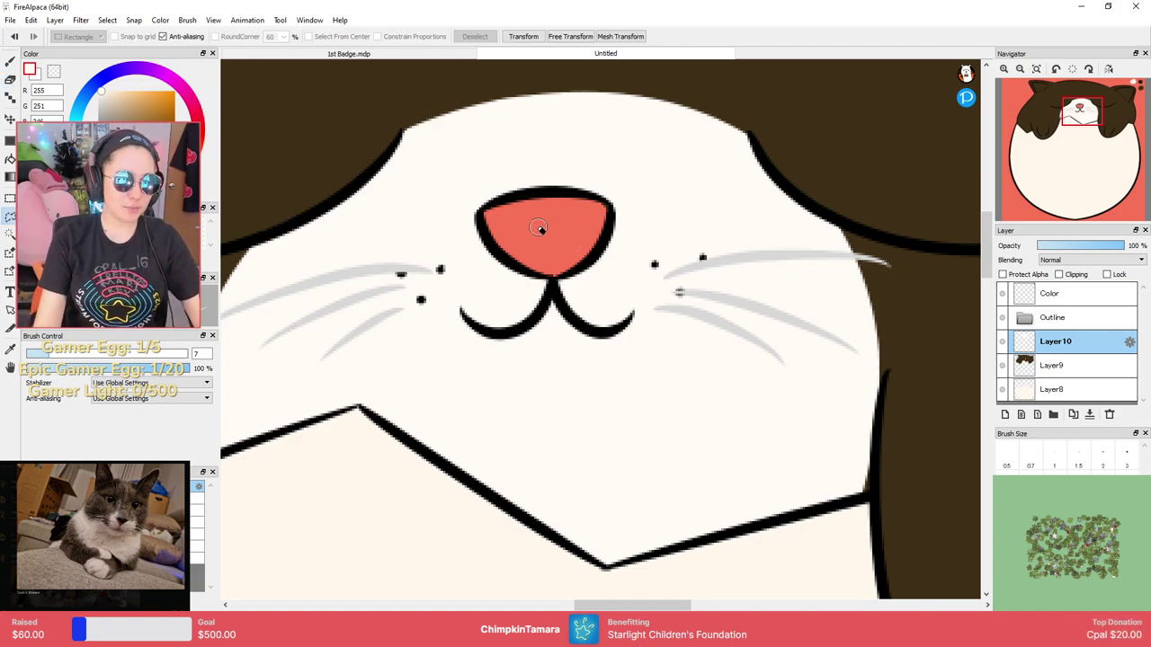
scroll(742, 313, down, 3)
scroll(754, 281, down, 4)
scroll(809, 267, up, 3)
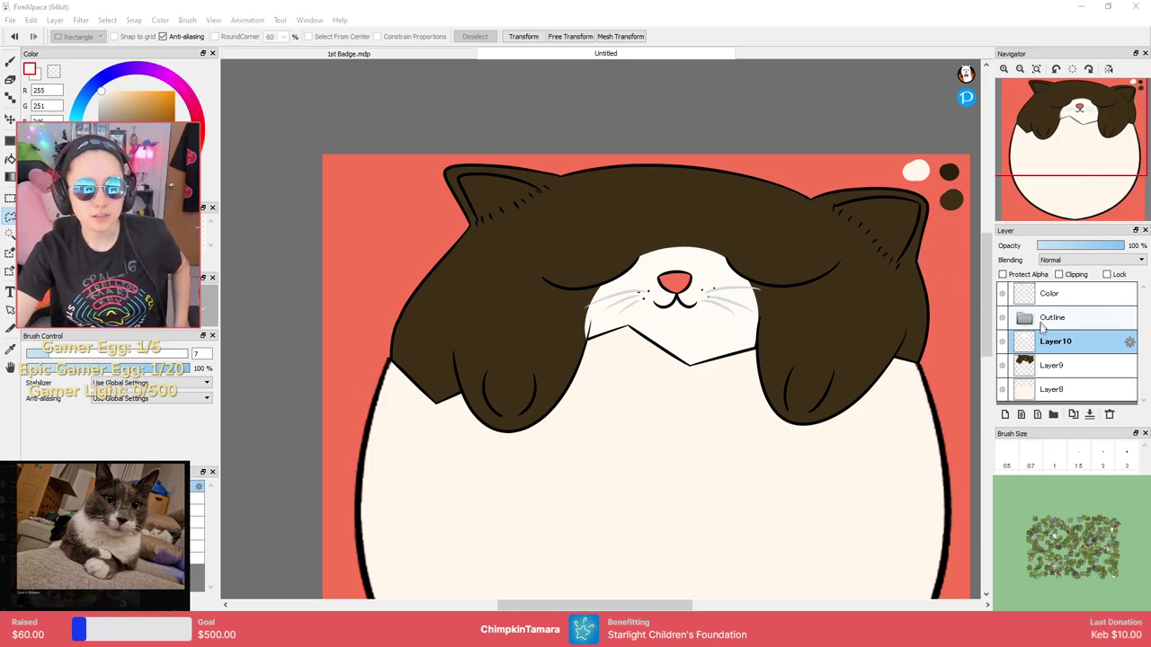
Add a new layer above Layer10 and draw short off-white hair strokes inside the ear beside the colour swatches with a 4 px brush.
click(1043, 350)
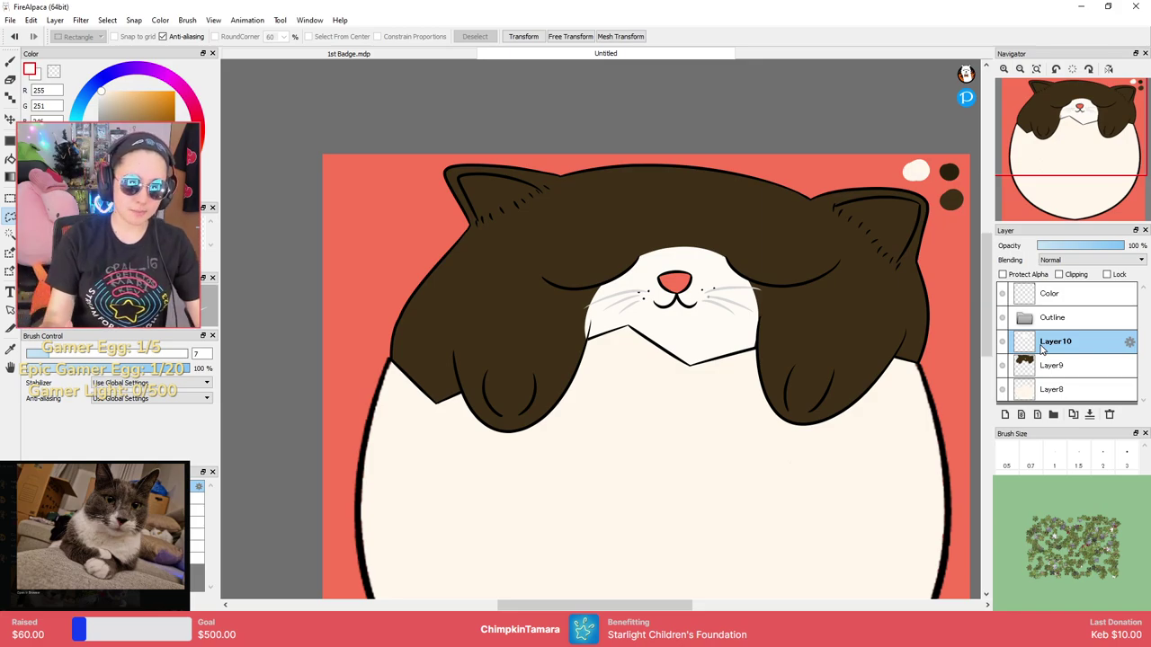
click(1002, 340)
click(1003, 340)
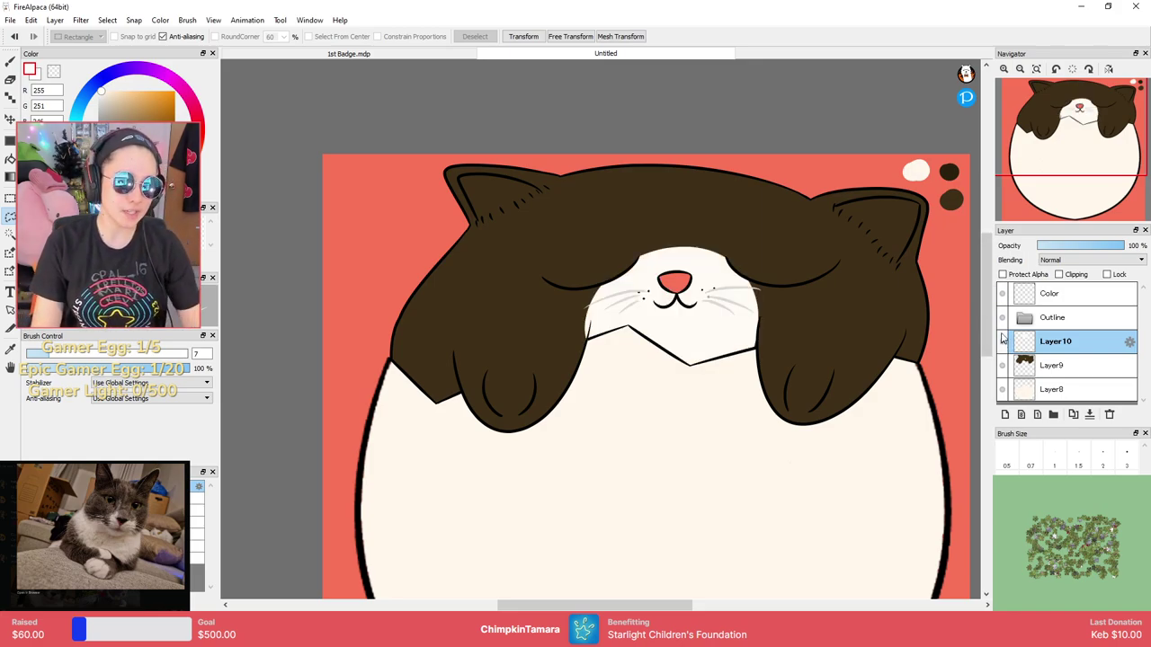
click(1006, 415)
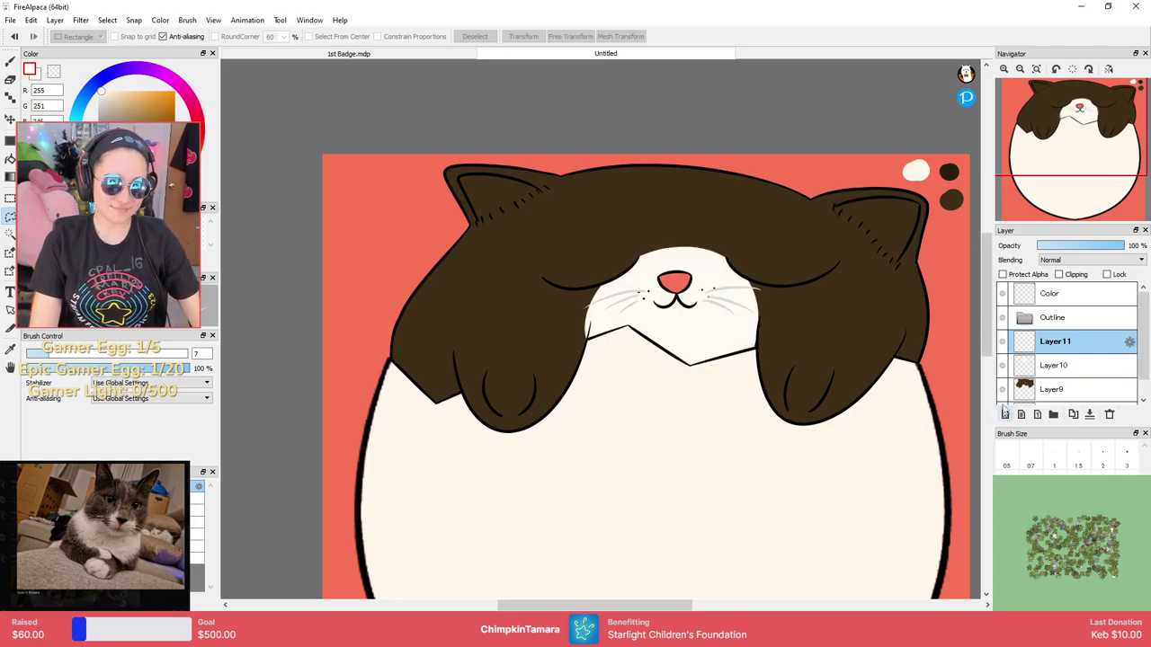
scroll(850, 278, down, 1)
scroll(851, 288, up, 3)
key(b)
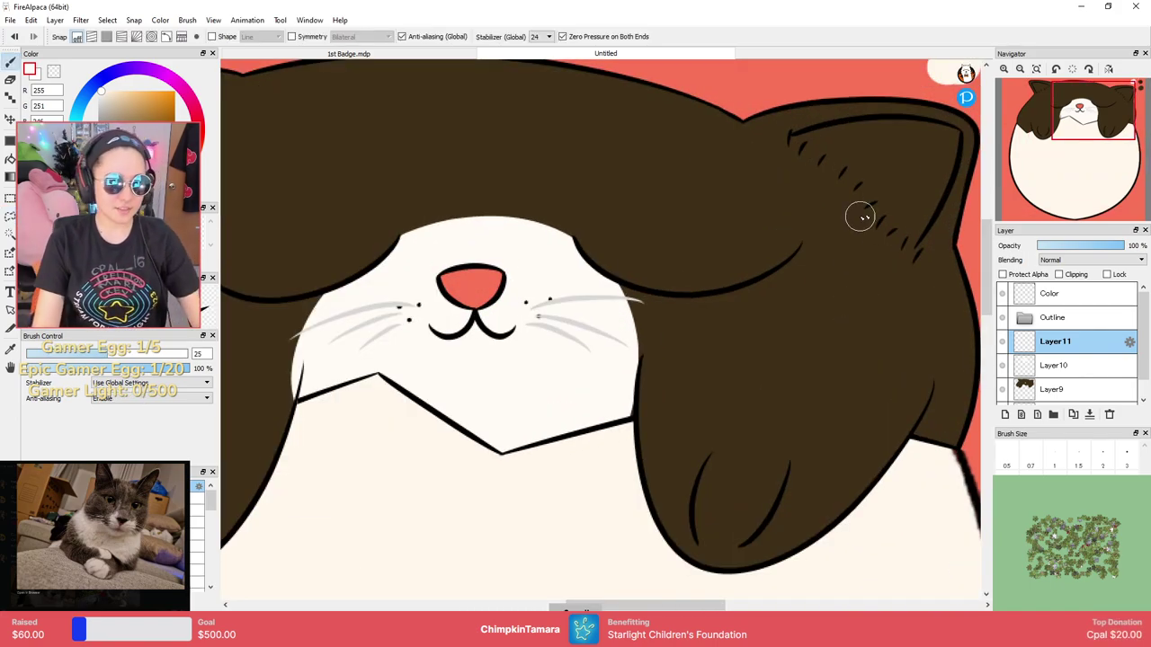
drag(599, 329, 582, 329)
drag(846, 372, 730, 393)
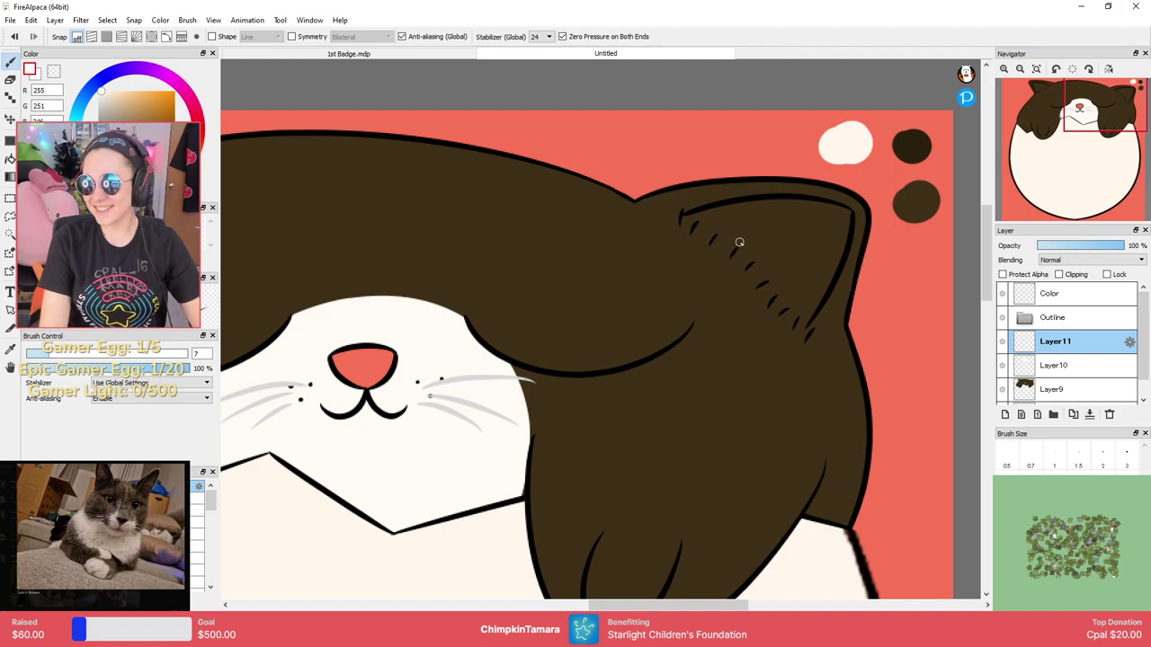
key(ctrl+z)
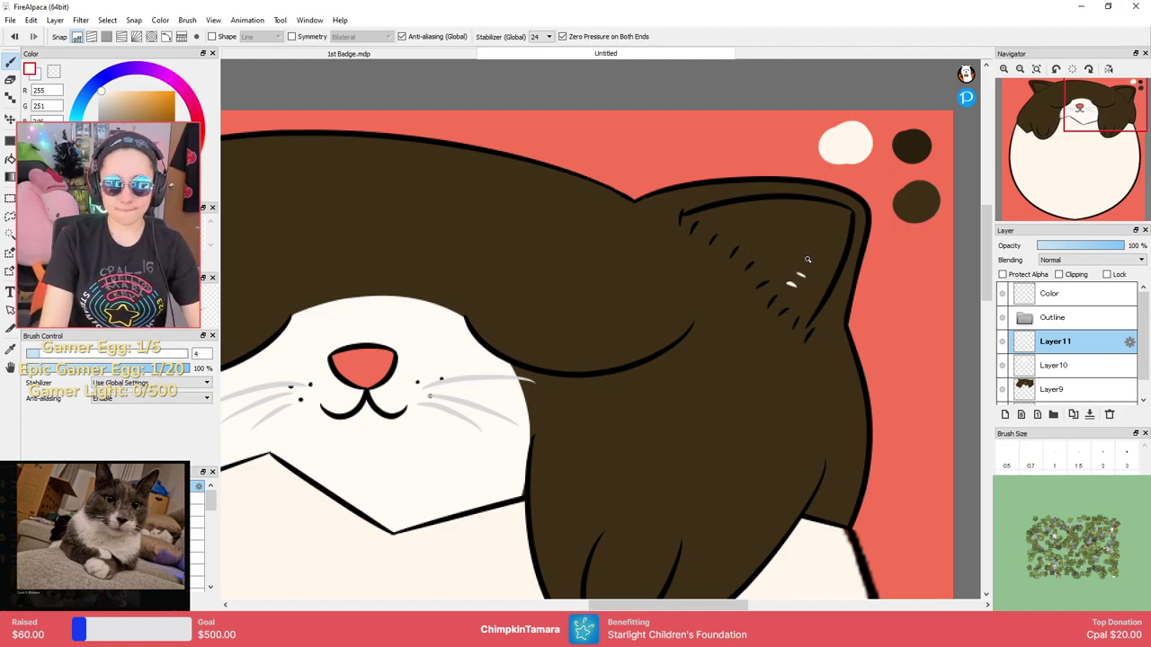
mouse_move(814, 256)
mouse_down()
mouse_move(807, 264)
mouse_move(815, 249)
mouse_up()
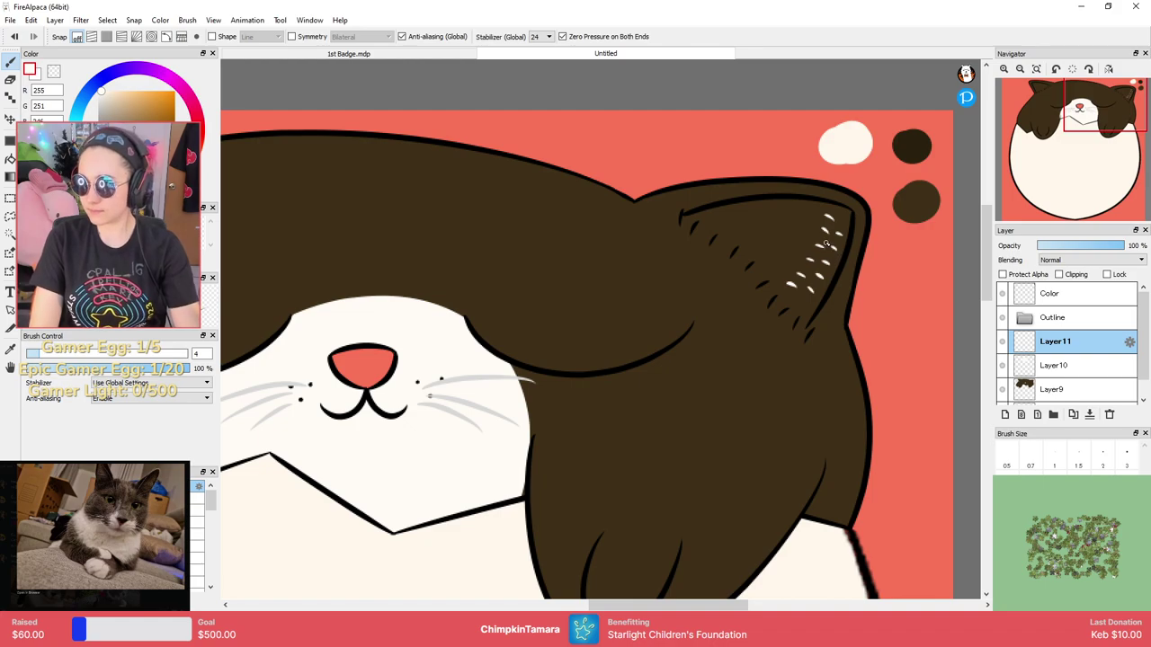
Draw matching short off-white hair strokes inside the cat's other ear with the 4 px brush.
drag(483, 248, 851, 200)
drag(530, 202, 686, 244)
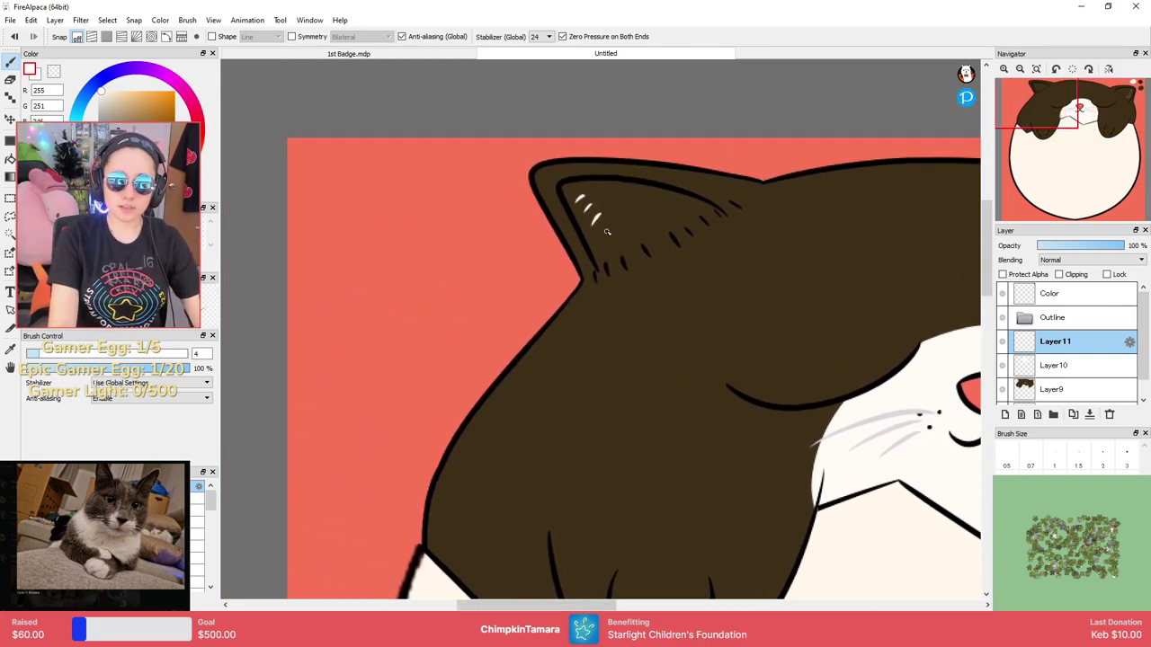
drag(599, 225, 611, 251)
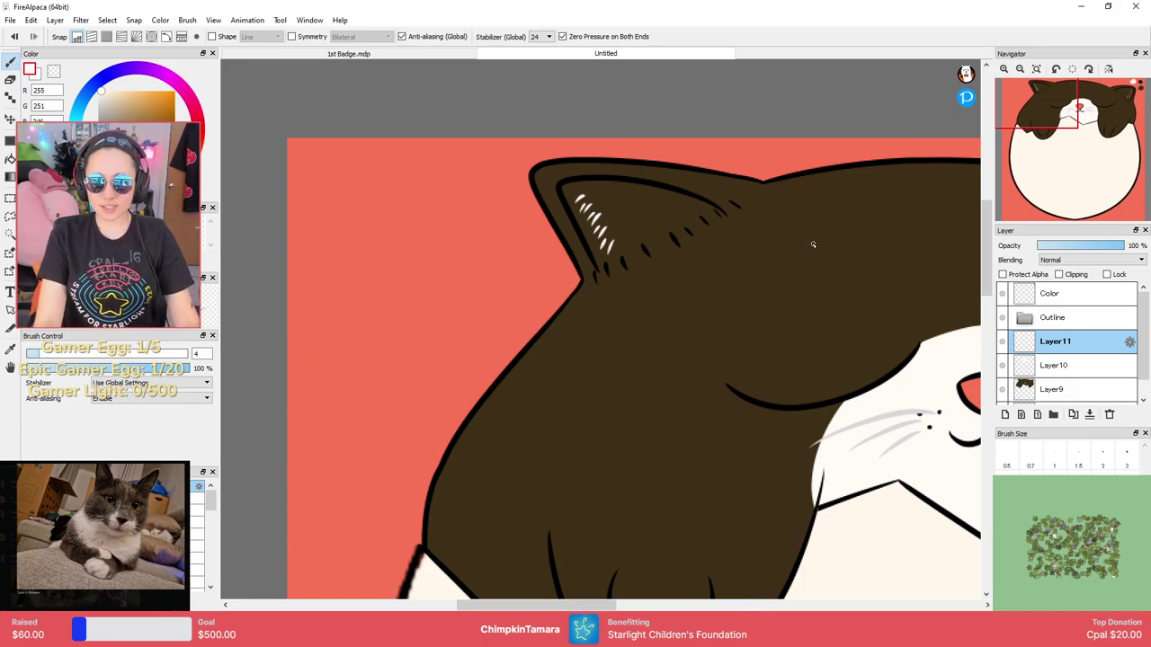
mouse_move(775, 325)
mouse_down()
mouse_move(883, 362)
mouse_move(801, 347)
mouse_move(765, 315)
mouse_up()
scroll(764, 314, down, 2)
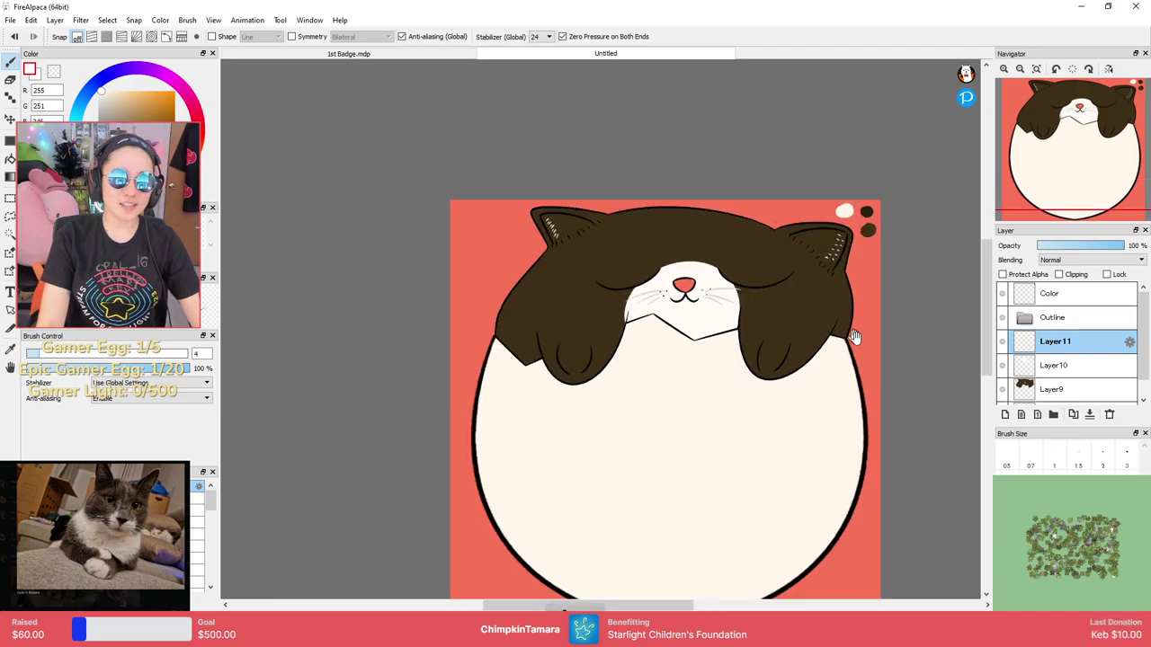
drag(877, 366, 843, 303)
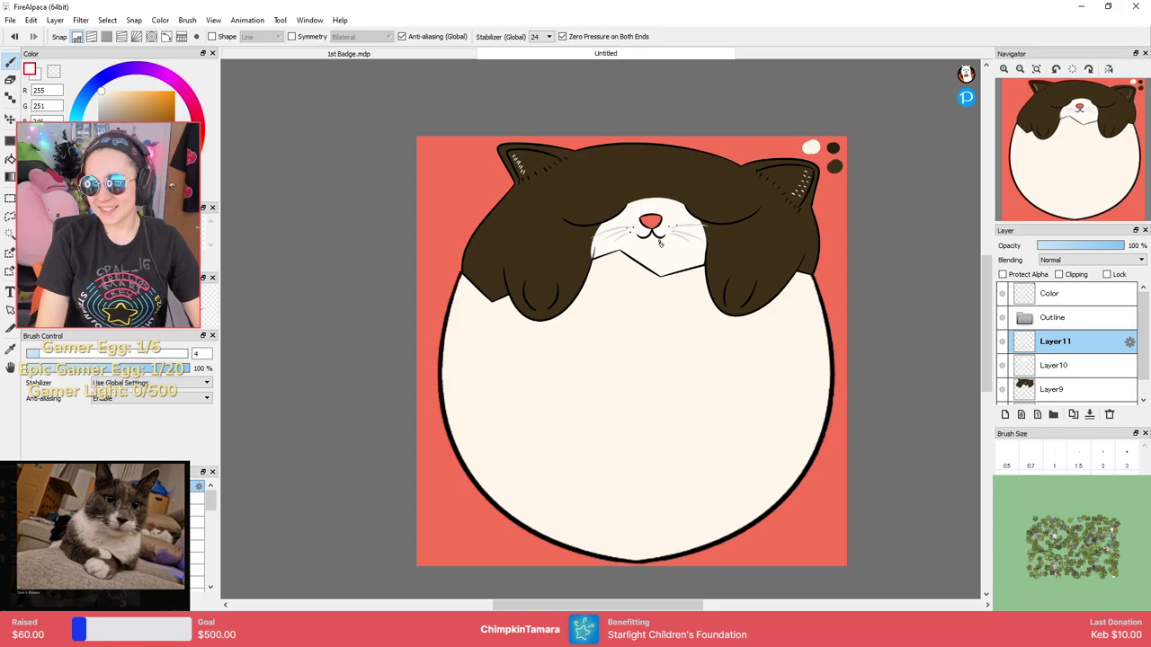
Add a new layer for the nose directly below Layer9, and set up a 20 px brush in dark brown.
scroll(659, 243, down, 2)
scroll(640, 224, up, 5)
drag(819, 321, 695, 318)
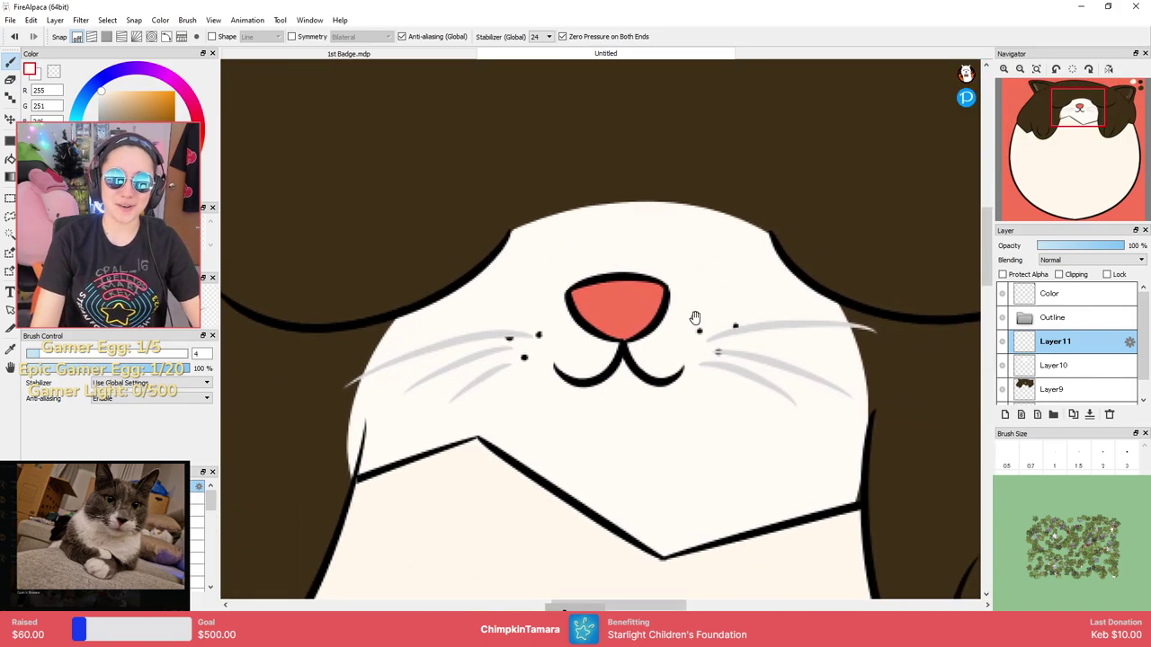
click(1035, 414)
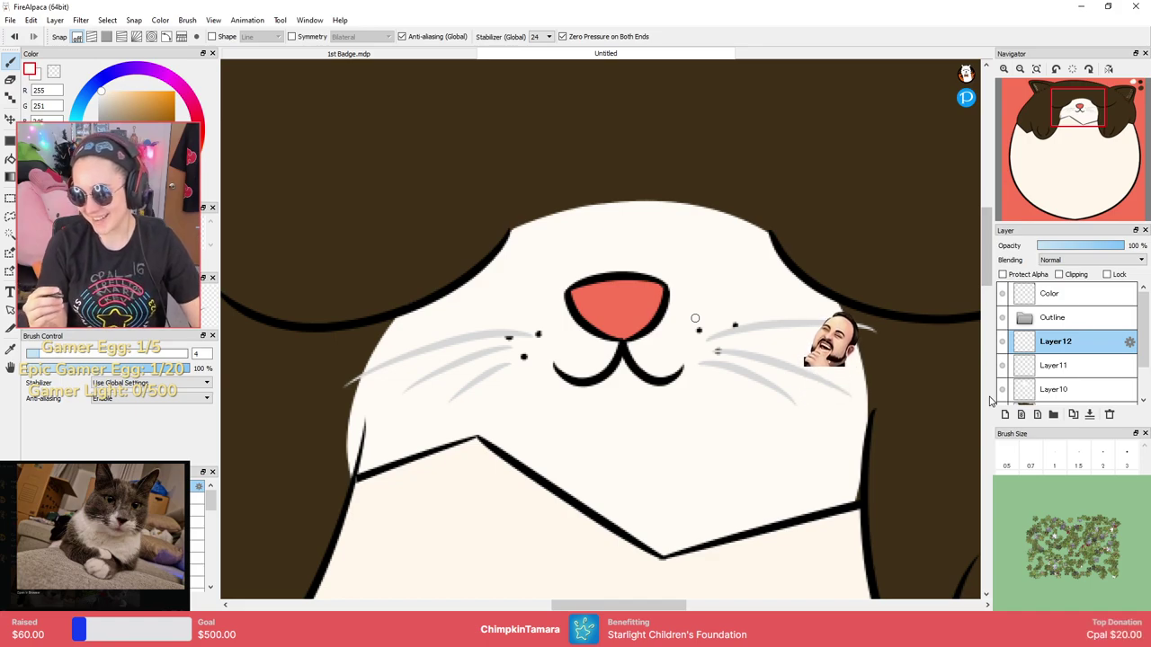
alt+click(639, 170)
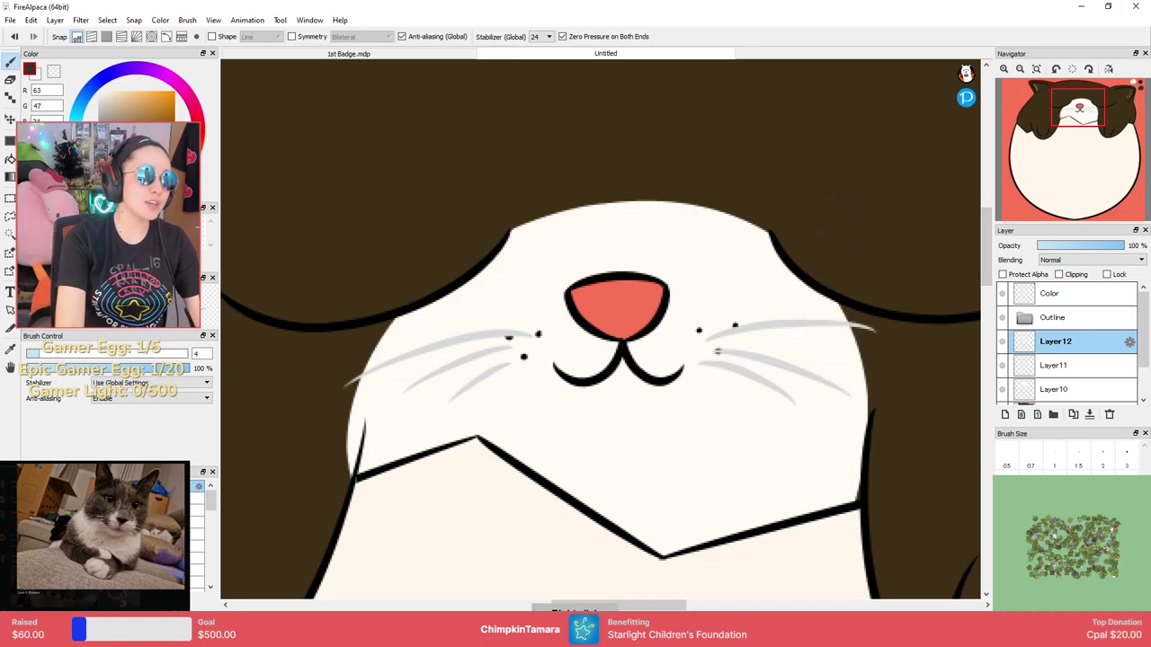
mouse_move(601, 329)
ctrl+alt+mouse_down()
mouse_move(640, 329)
mouse_move(618, 329)
ctrl+alt+mouse_up()
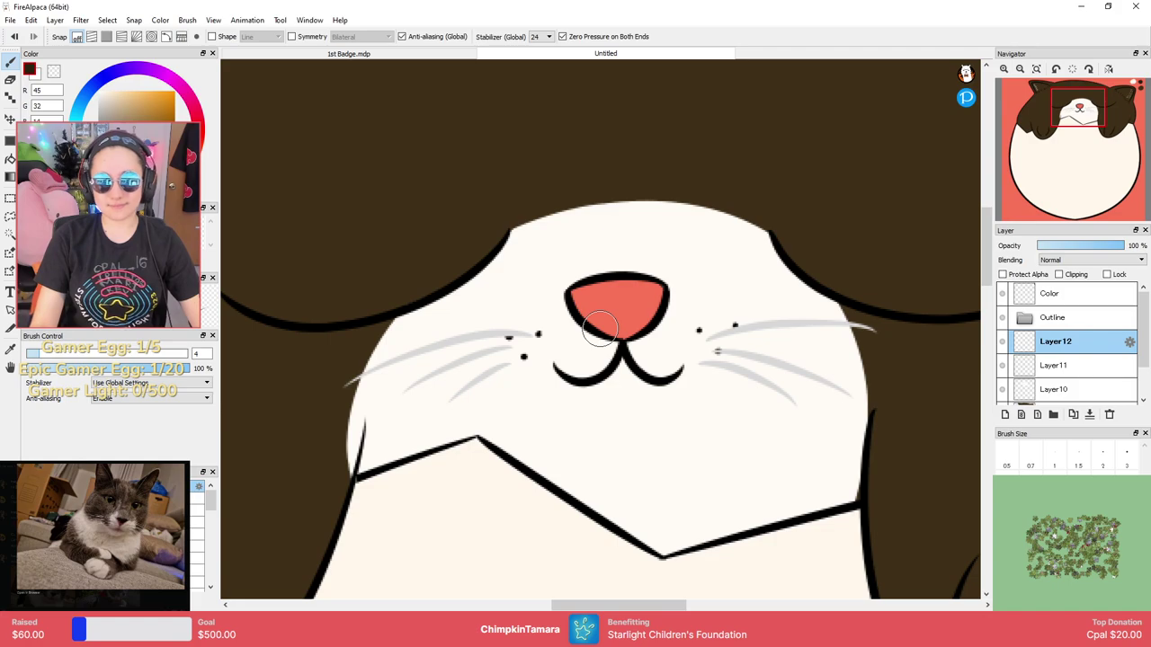
mouse_move(1083, 351)
mouse_down()
mouse_move(1079, 396)
mouse_move(1079, 368)
mouse_up()
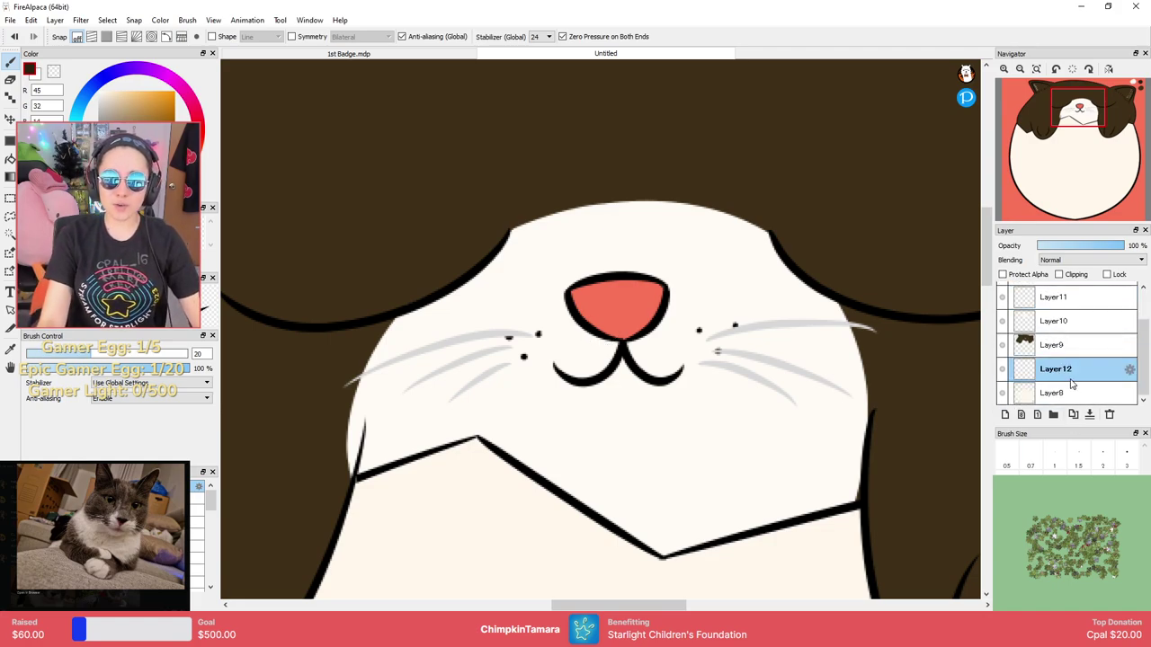
Fill the cat's nose with dark brown inside its outline and check it against the whole drawing.
mouse_move(607, 293)
mouse_down()
mouse_move(583, 272)
mouse_move(650, 270)
mouse_up()
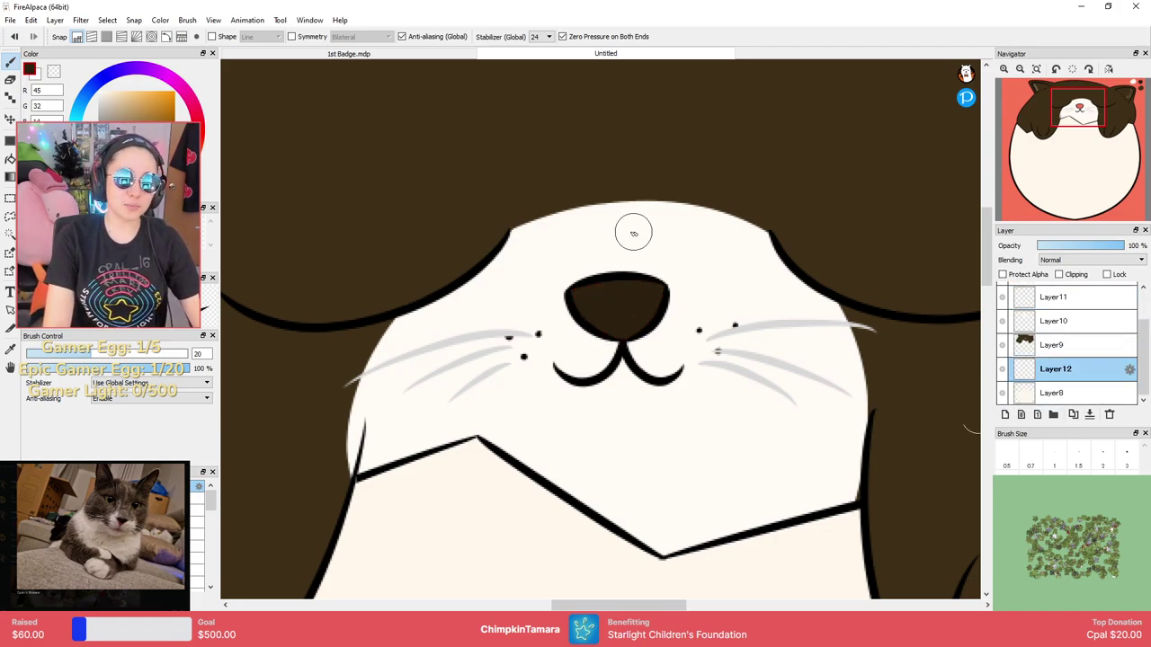
scroll(655, 234, down, 5)
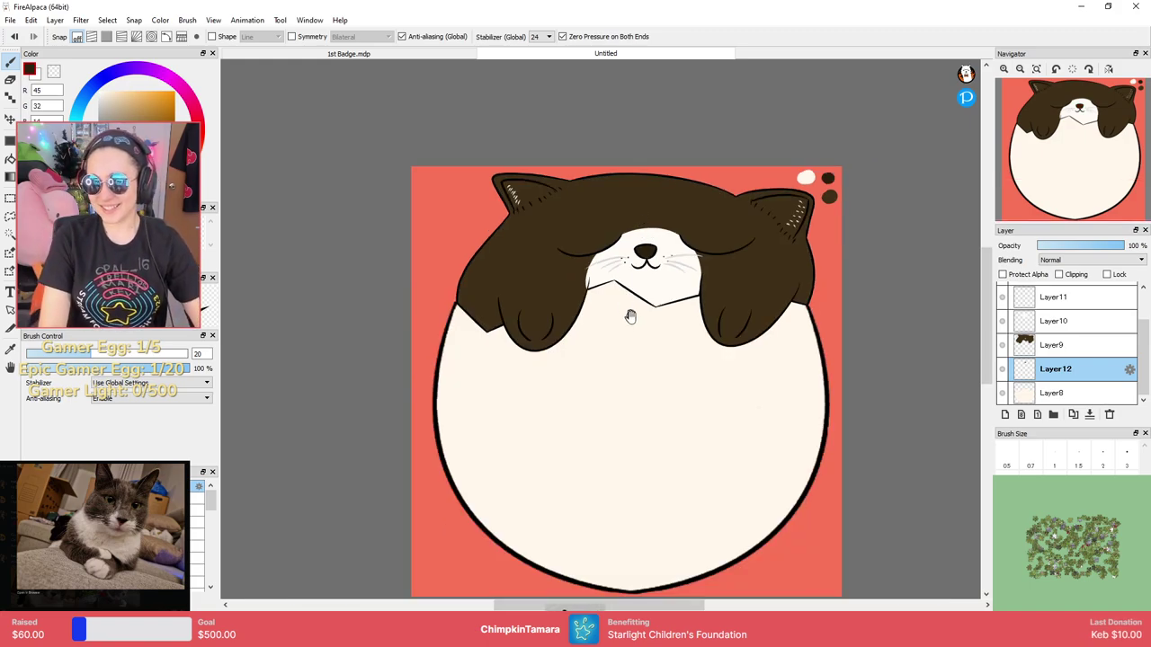
scroll(635, 267, down, 3)
scroll(634, 301, up, 2)
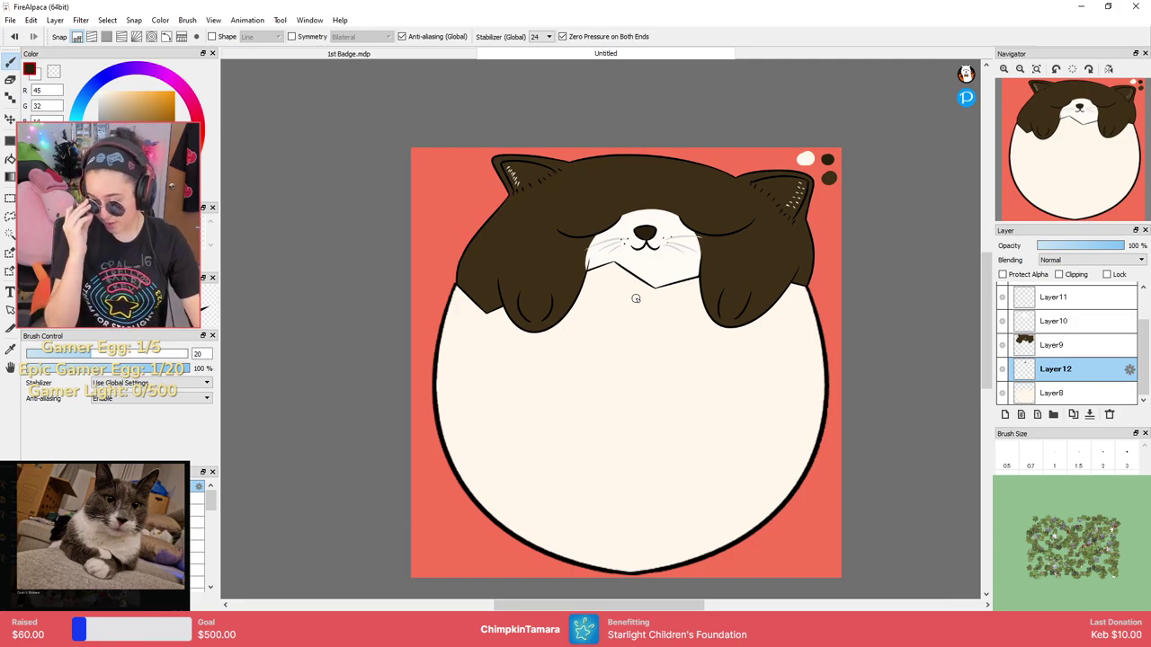
scroll(635, 297, down, 2)
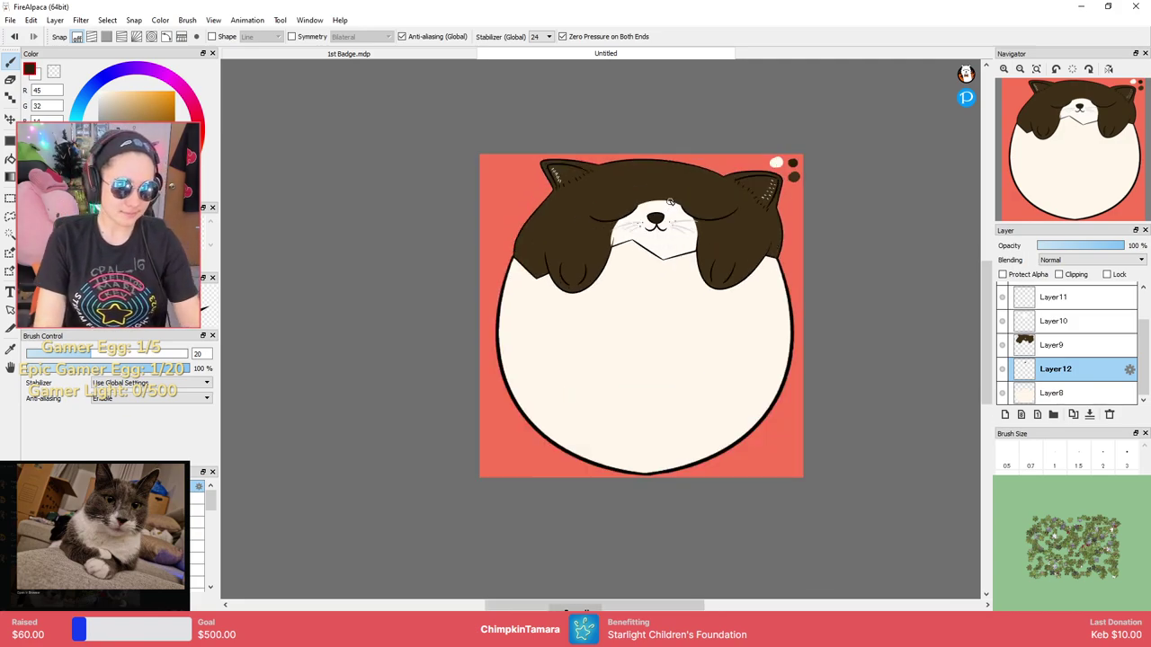
Paint a thin pink crescent along one lower edge of the nose on Layer12 with the 20 px brush and check it against the whole drawing.
scroll(639, 248, up, 7)
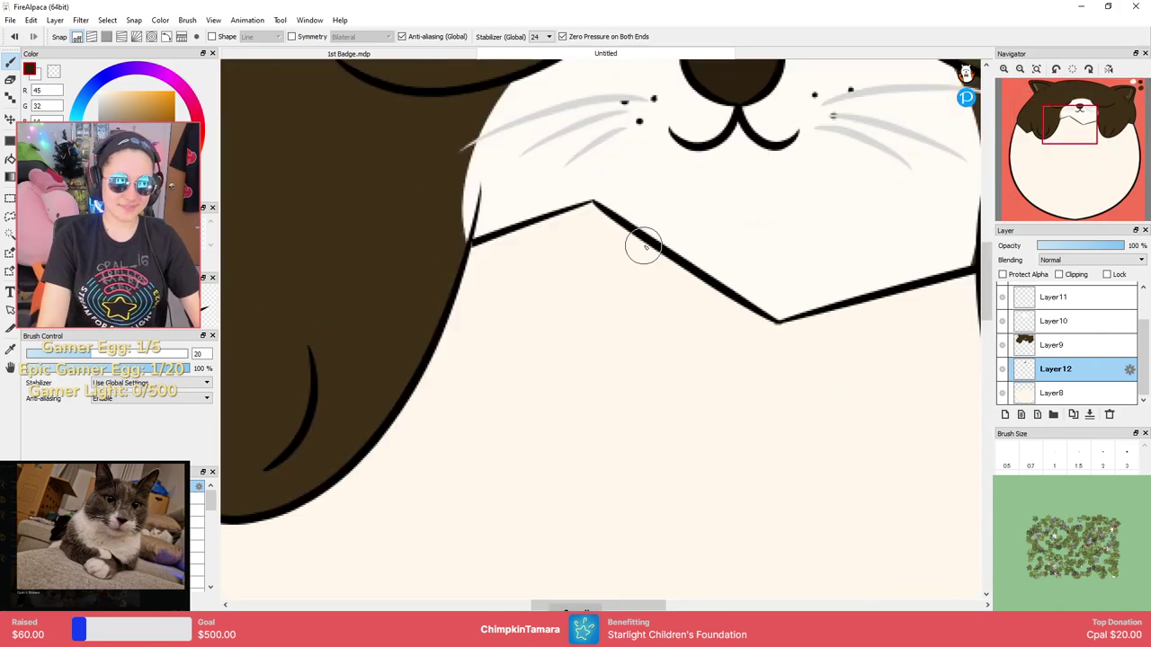
drag(755, 178, 657, 314)
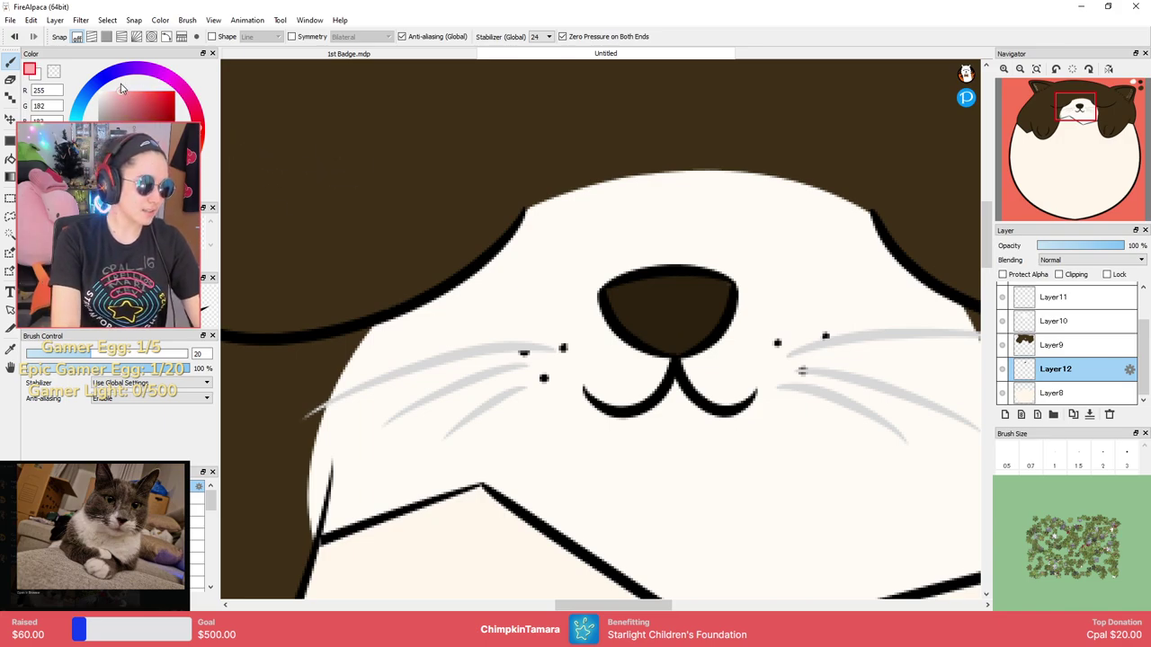
drag(624, 311, 745, 334)
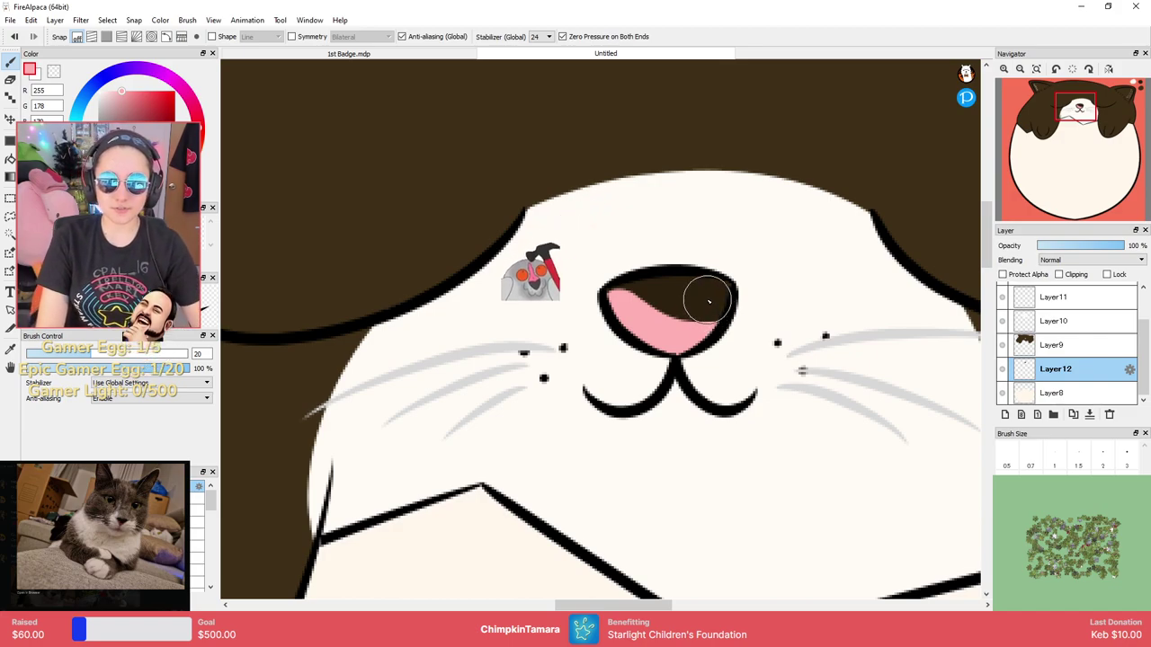
key(ctrl+z)
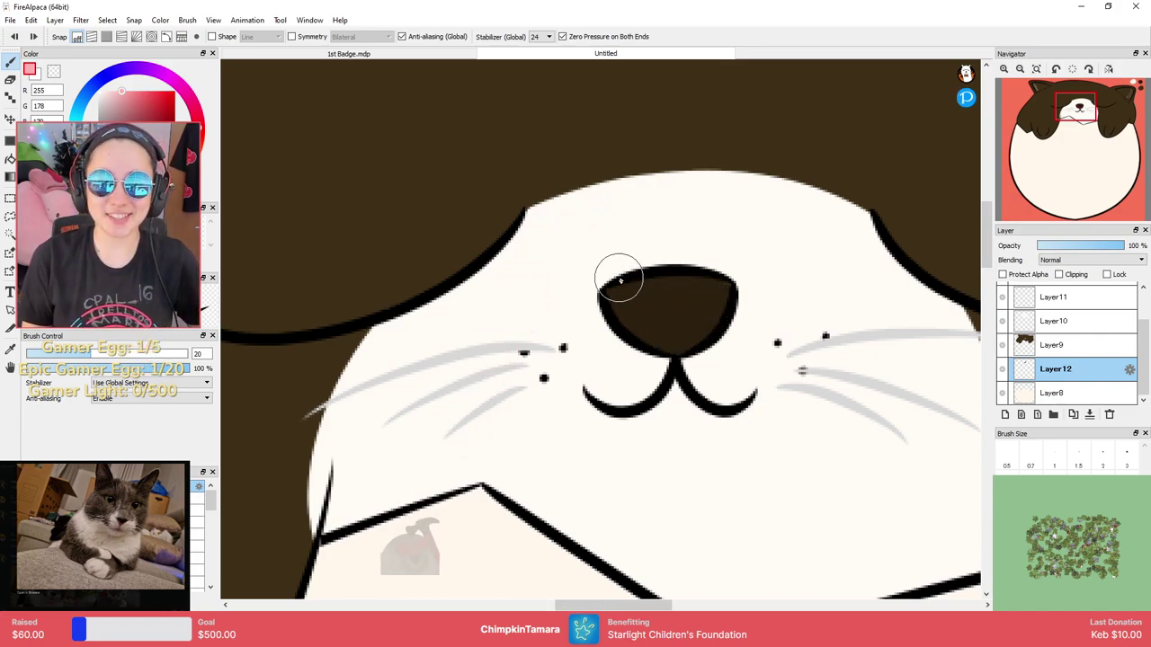
drag(611, 302, 763, 365)
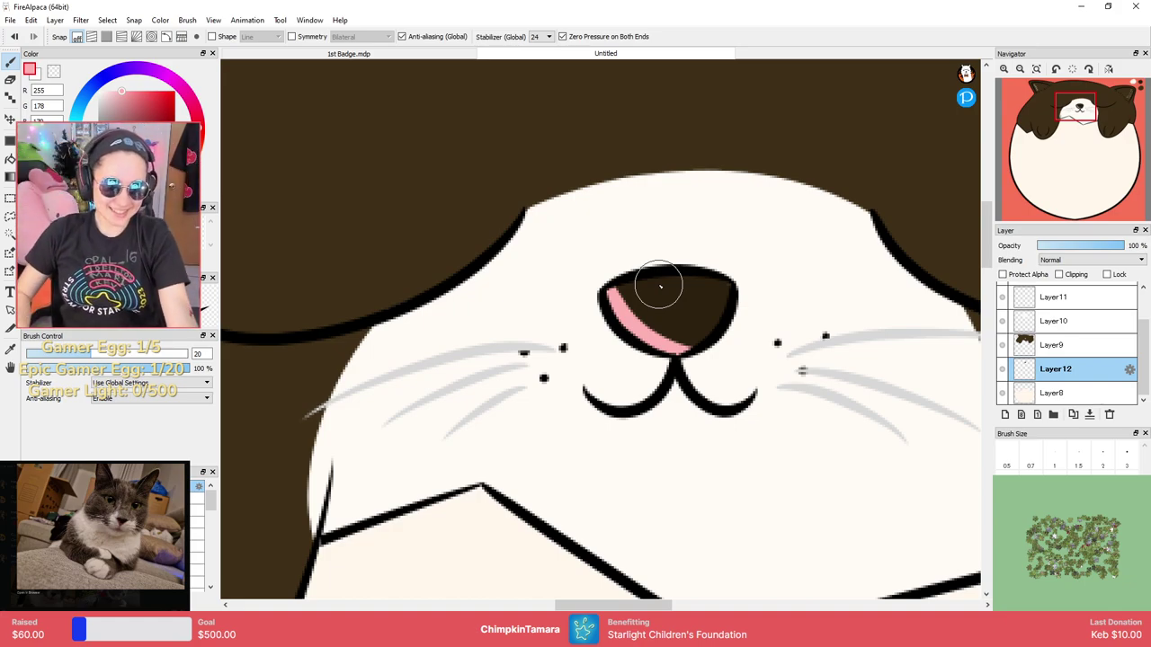
scroll(659, 286, down, 5)
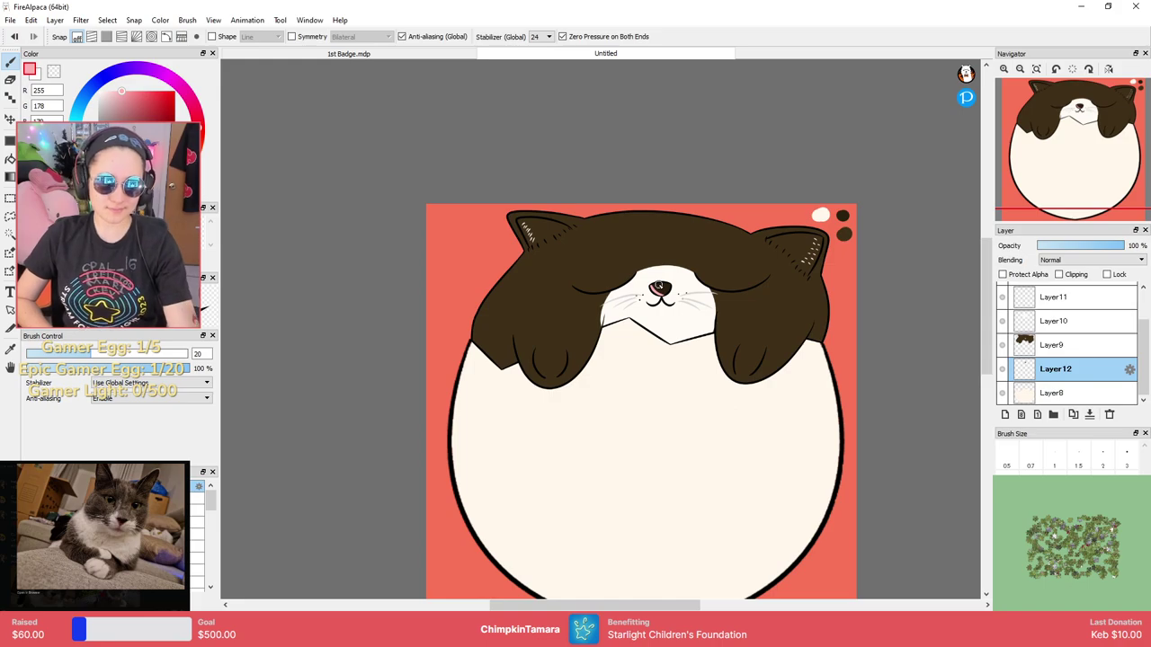
scroll(886, 240, down, 1)
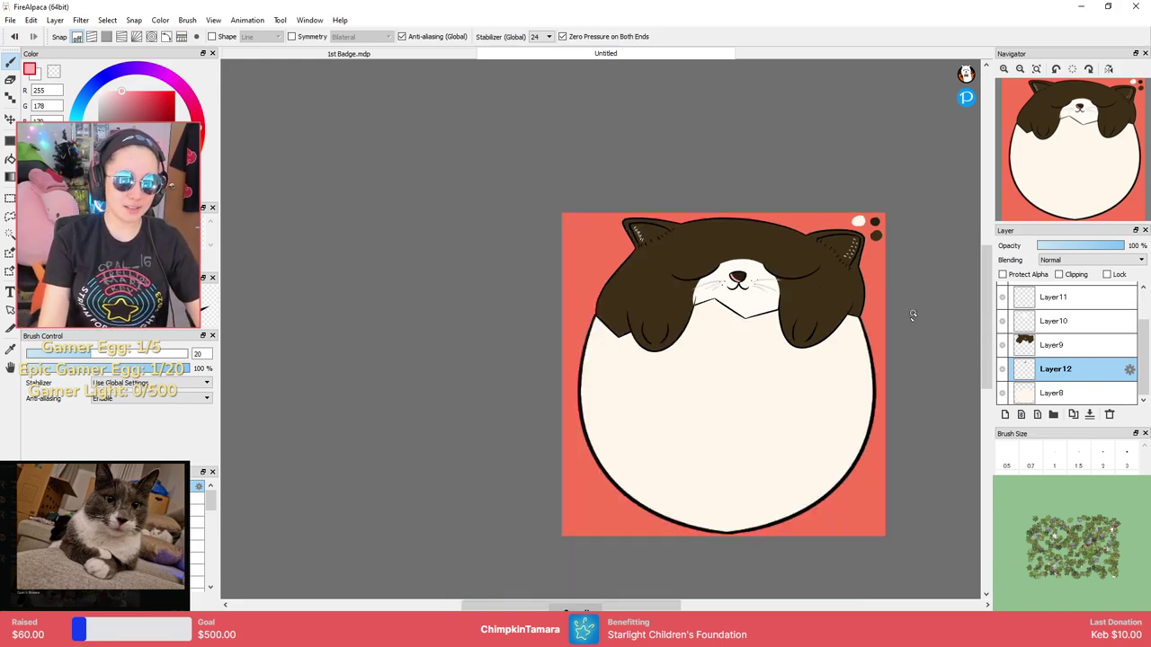
drag(908, 332, 873, 287)
scroll(874, 328, down, 2)
scroll(874, 328, up, 4)
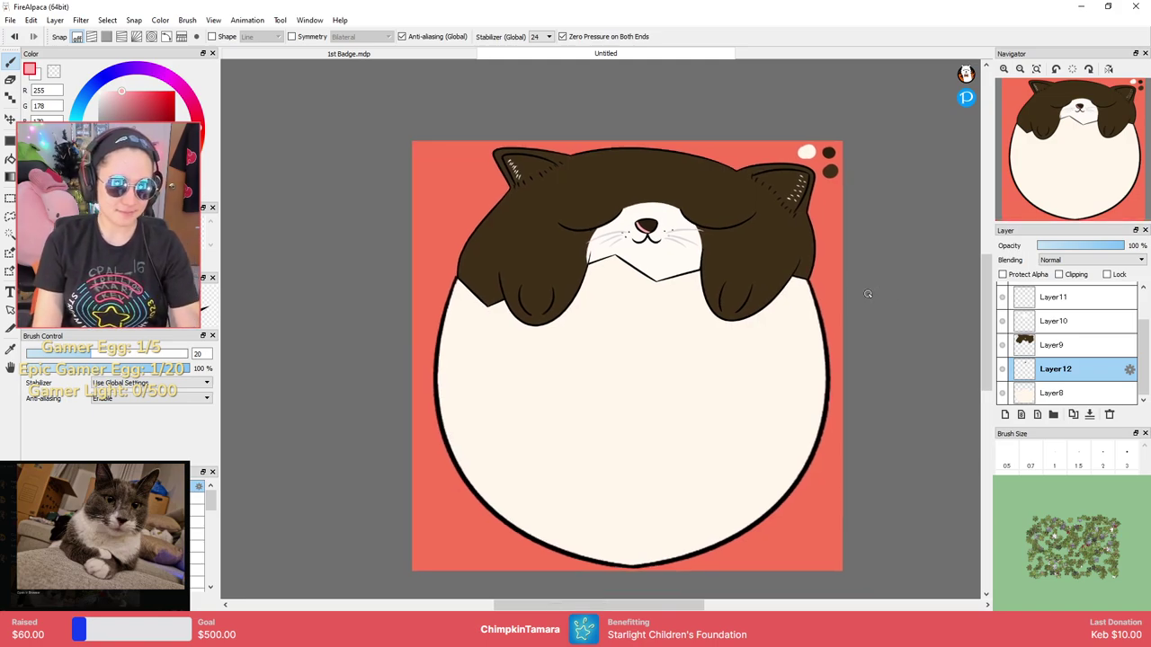
scroll(1140, 341, up, 2)
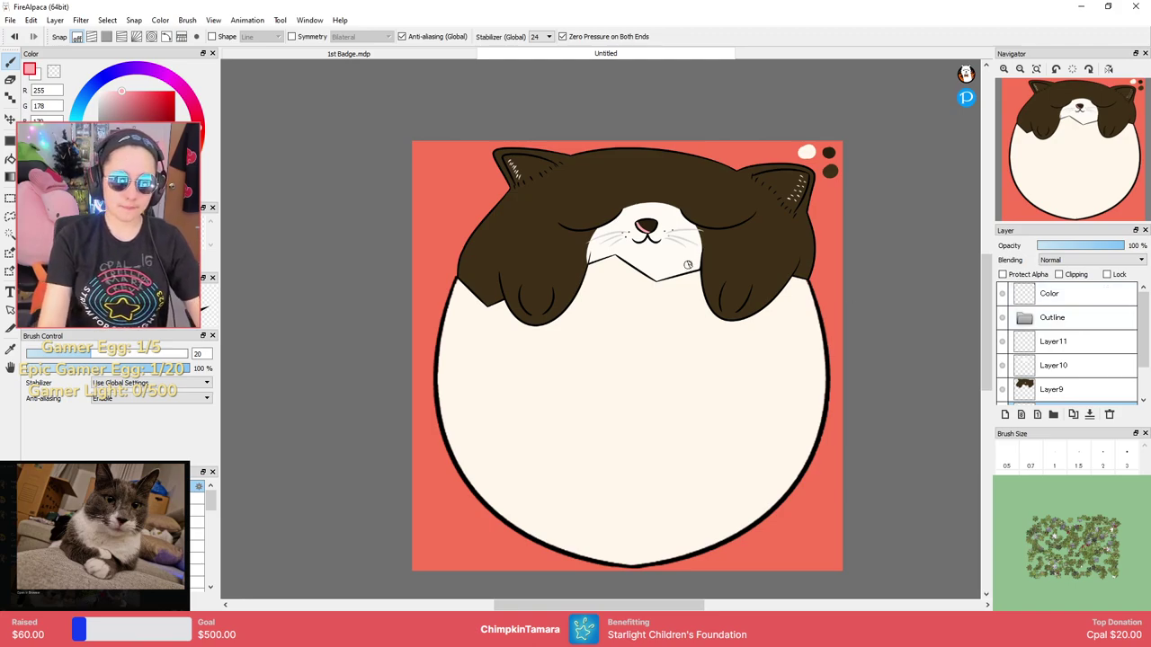
Add a new layer directly above Layer11 for the pink mouth detail.
scroll(688, 265, down, 3)
scroll(671, 215, up, 6)
scroll(711, 406, up, 2)
scroll(696, 326, down, 6)
scroll(705, 343, up, 6)
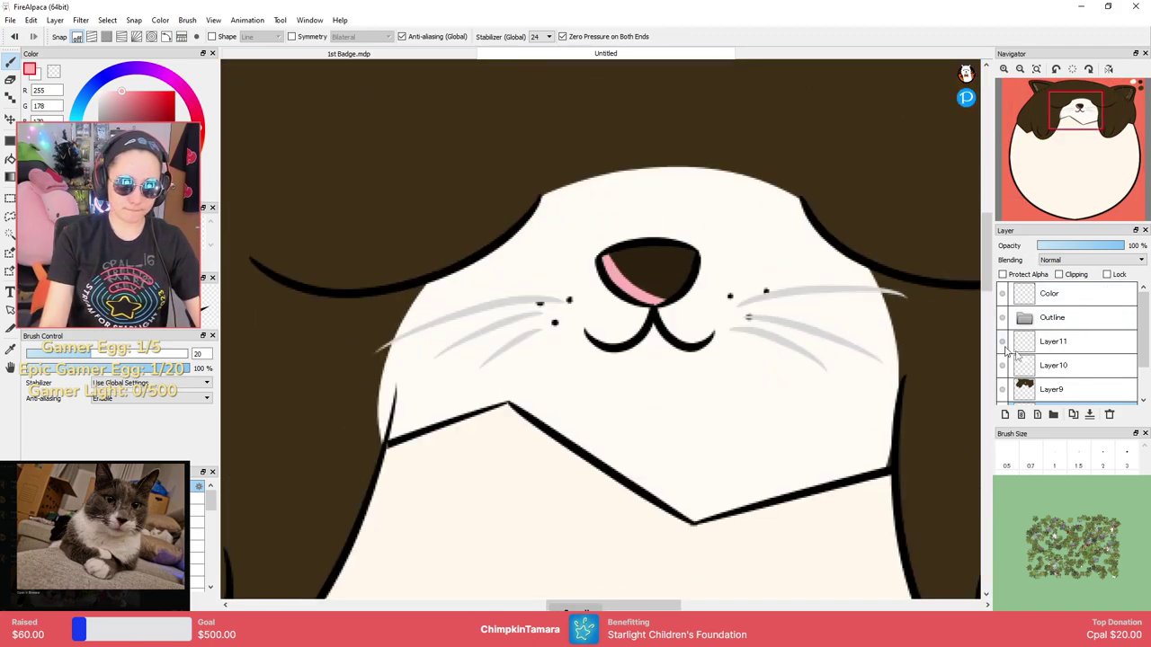
click(1038, 373)
click(1003, 365)
click(1003, 365)
click(1055, 343)
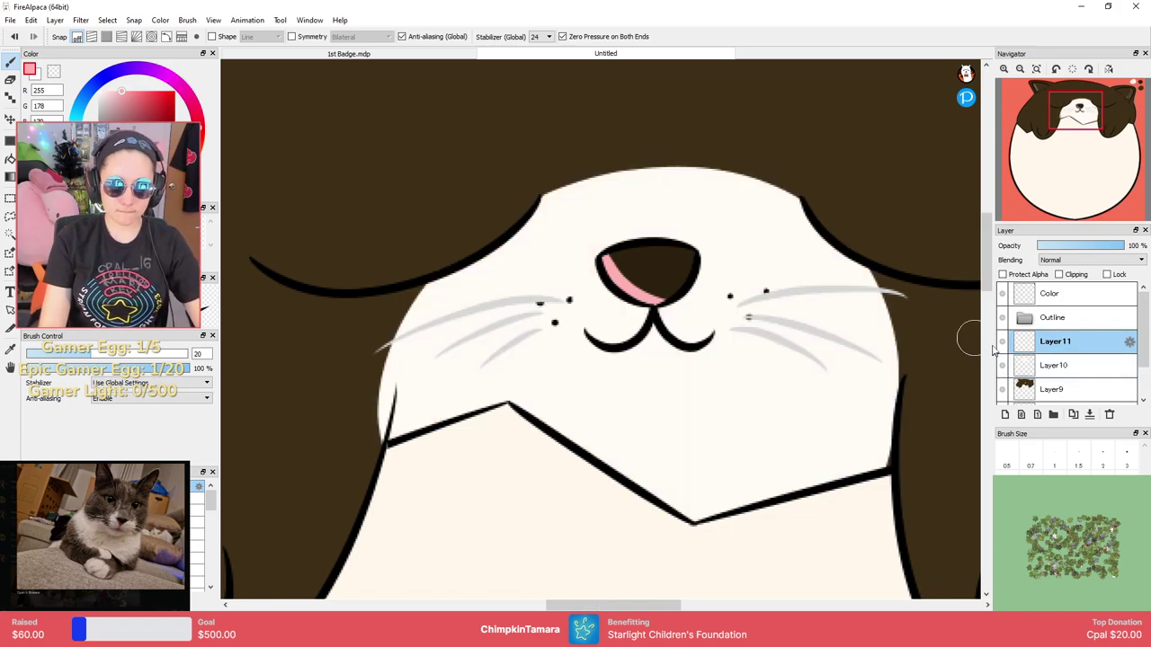
click(1004, 415)
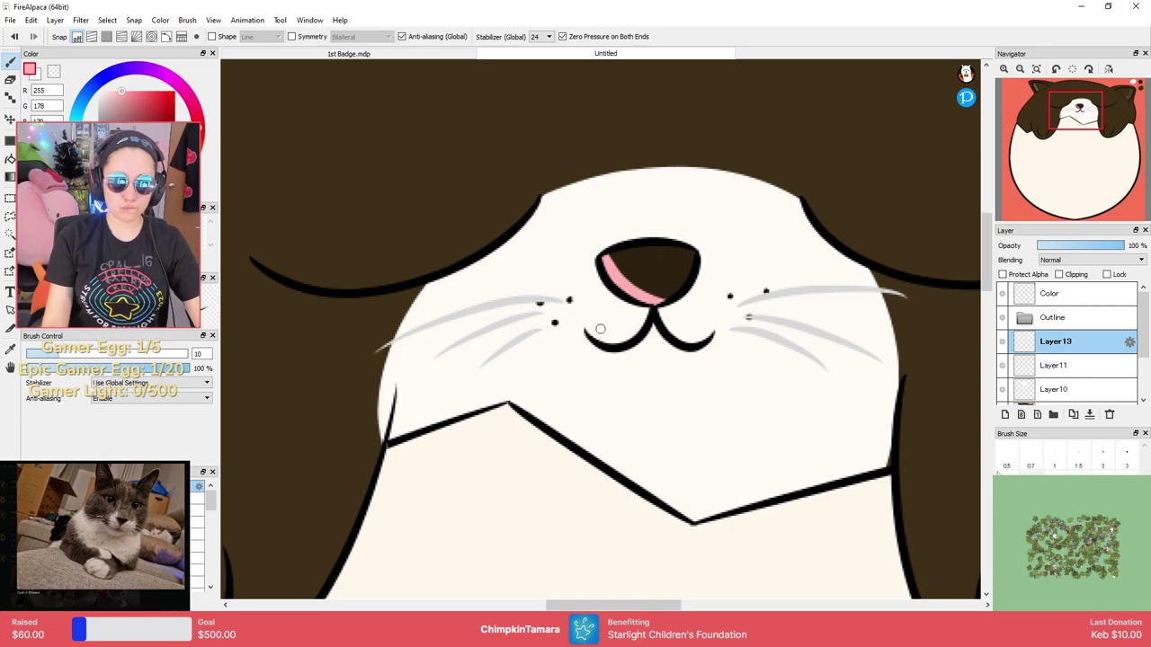
Paint a small pink area below the middle of the cat's mouth with a 10 px brush and check the whole drawing.
scroll(600, 329, up, 1)
mouse_move(688, 359)
mouse_down()
mouse_move(737, 362)
mouse_move(750, 378)
mouse_move(702, 382)
mouse_up()
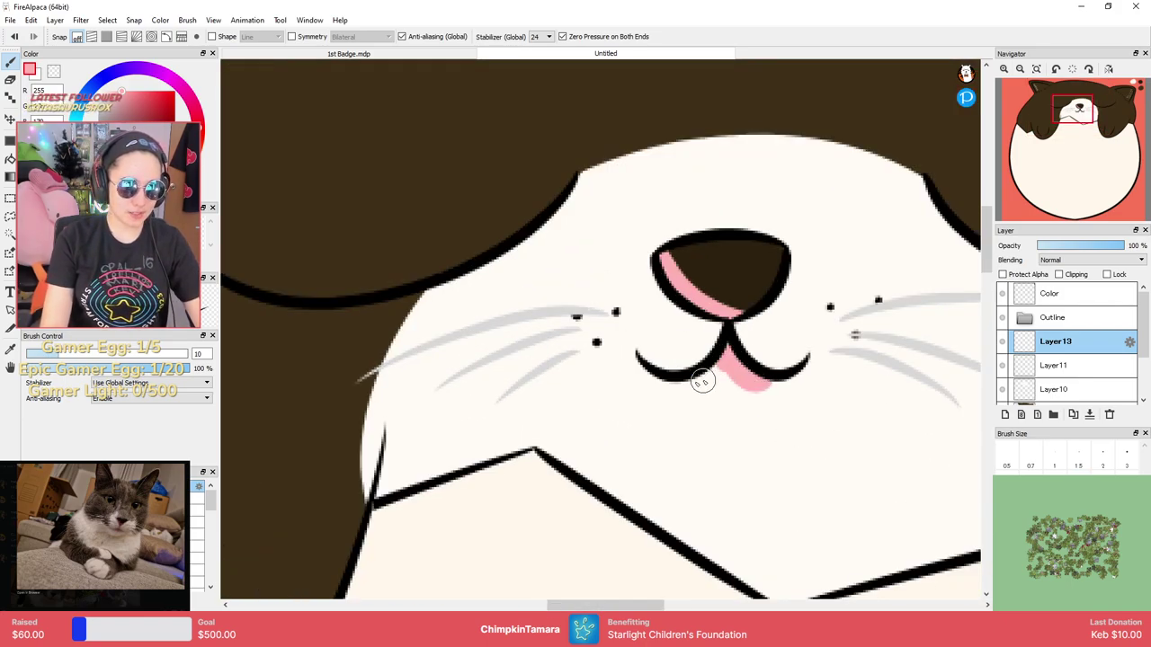
scroll(771, 329, up, 1)
scroll(770, 329, down, 4)
scroll(772, 290, up, 2)
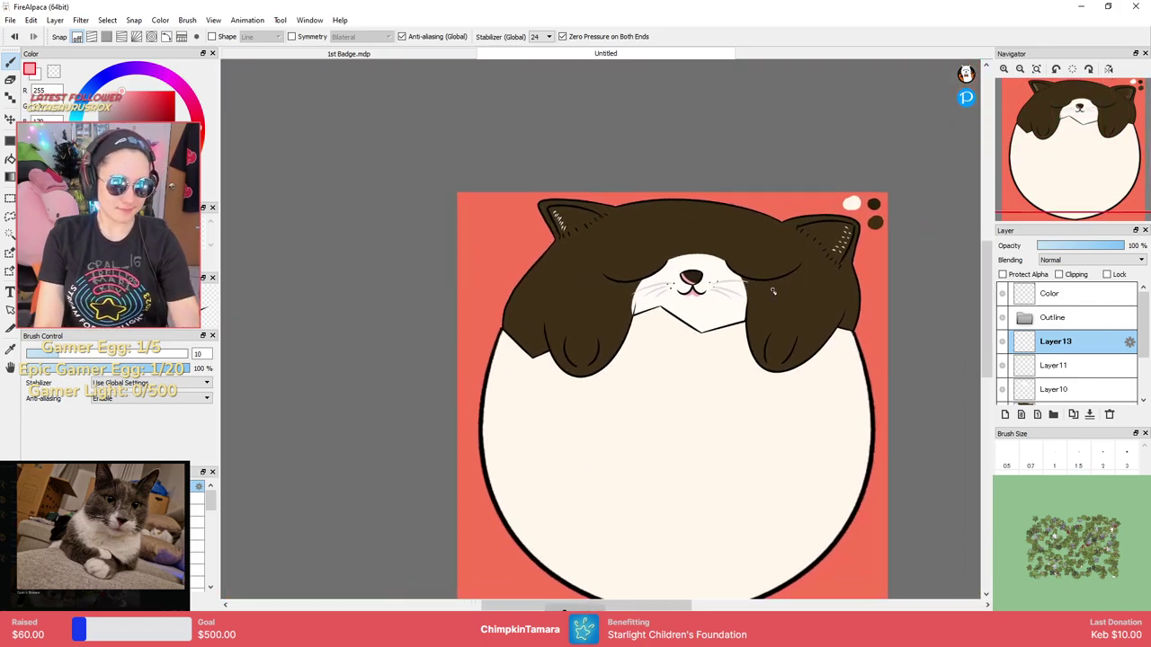
Create a layer folder above Layer13 and name it Color.
click(1052, 414)
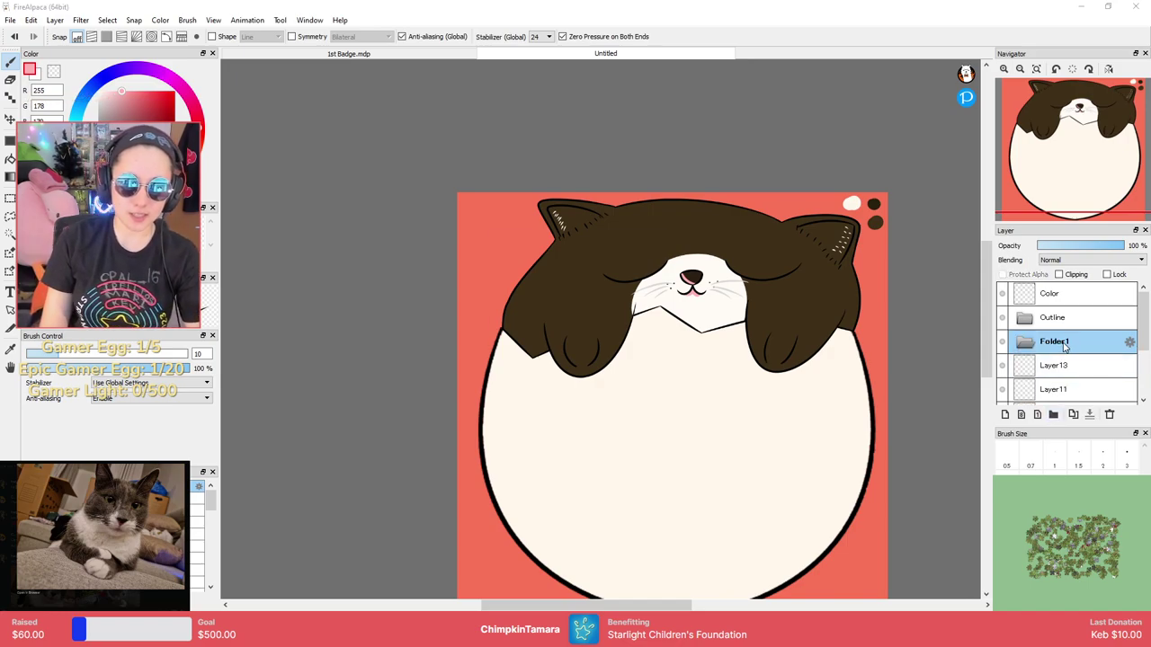
double_click(1063, 344)
text(Color)
key(Return)
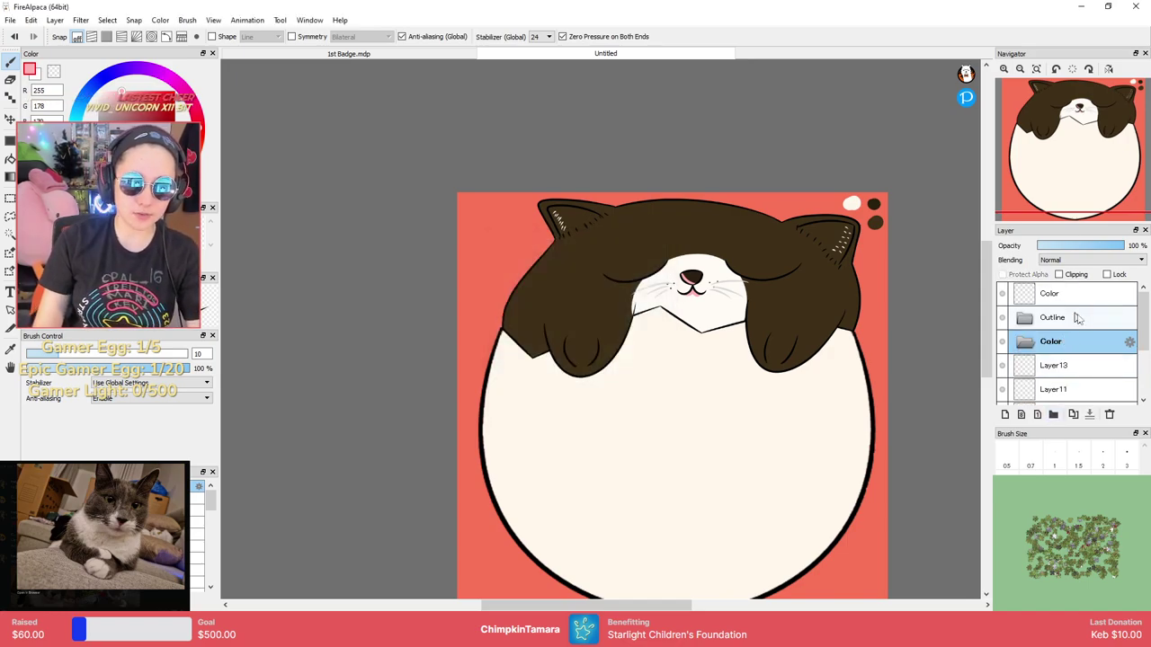
Move the colour layers from Layer13 down to Layer8 into the Color folder and add a new layer above the folder.
click(1070, 365)
scroll(1147, 336, down, 1)
drag(1147, 336, 1069, 325)
shift+click(1082, 393)
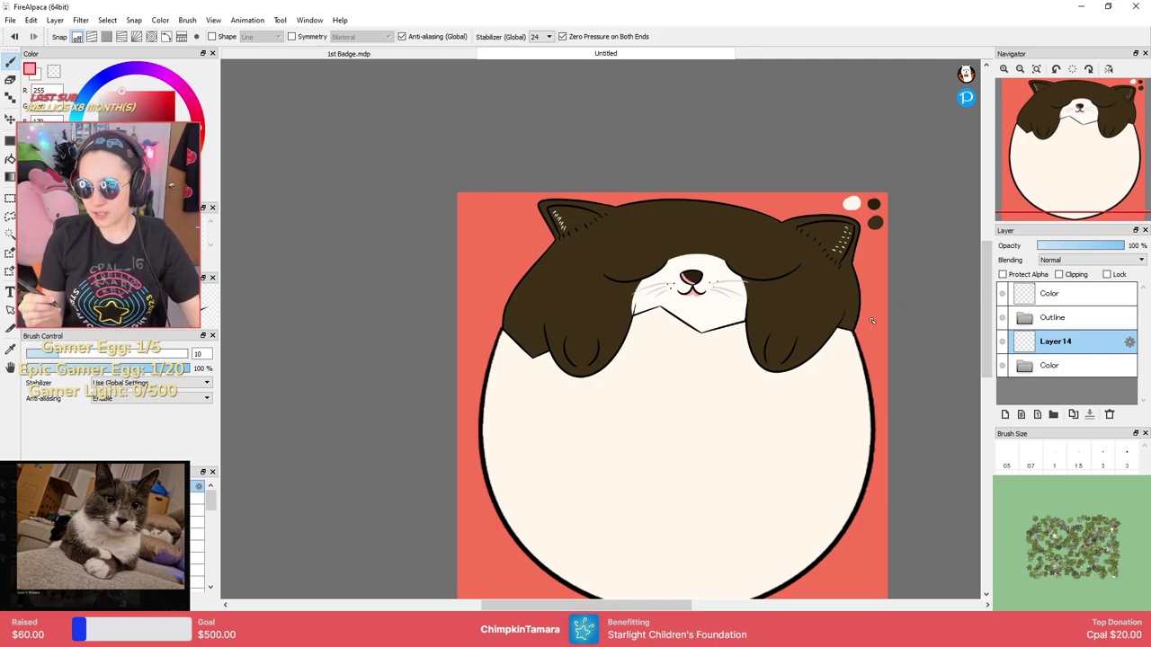
Sample the cream colour from the lower shell in 1st Badge.mdp and return to the Untitled drawing.
drag(692, 410, 683, 311)
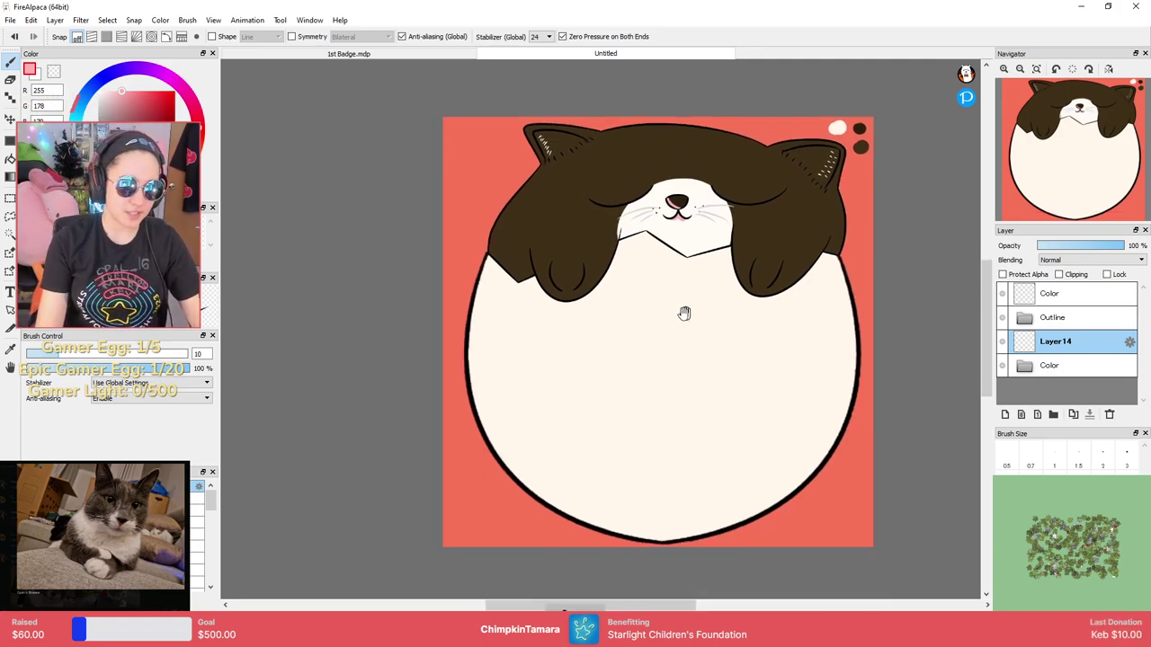
click(394, 54)
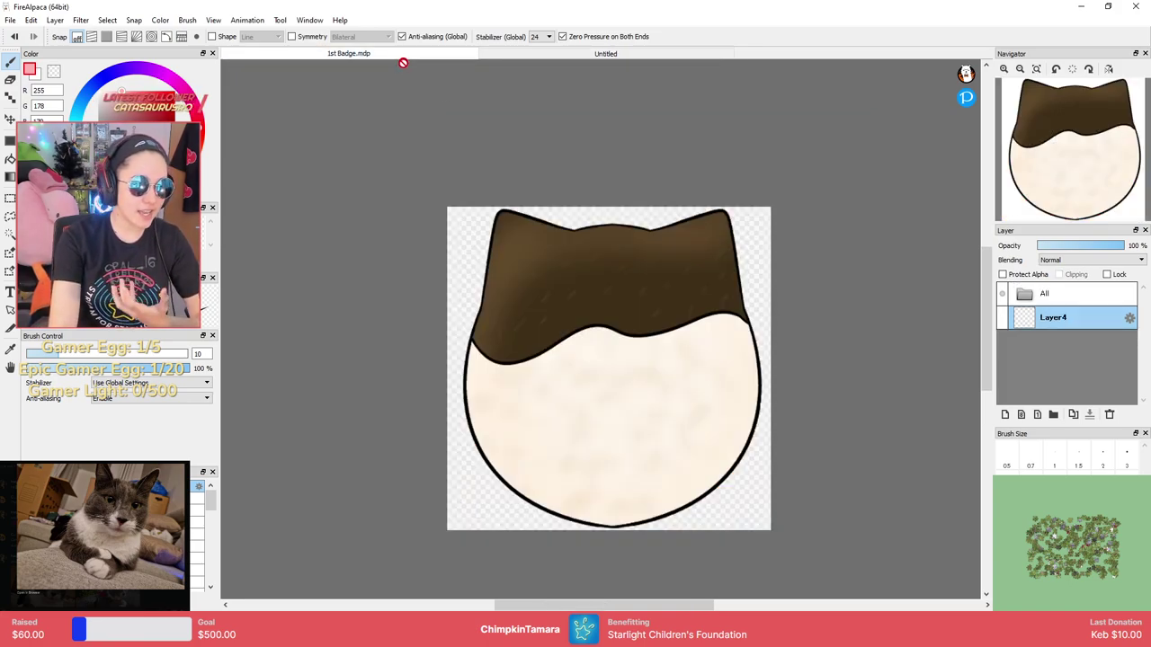
alt+click(608, 394)
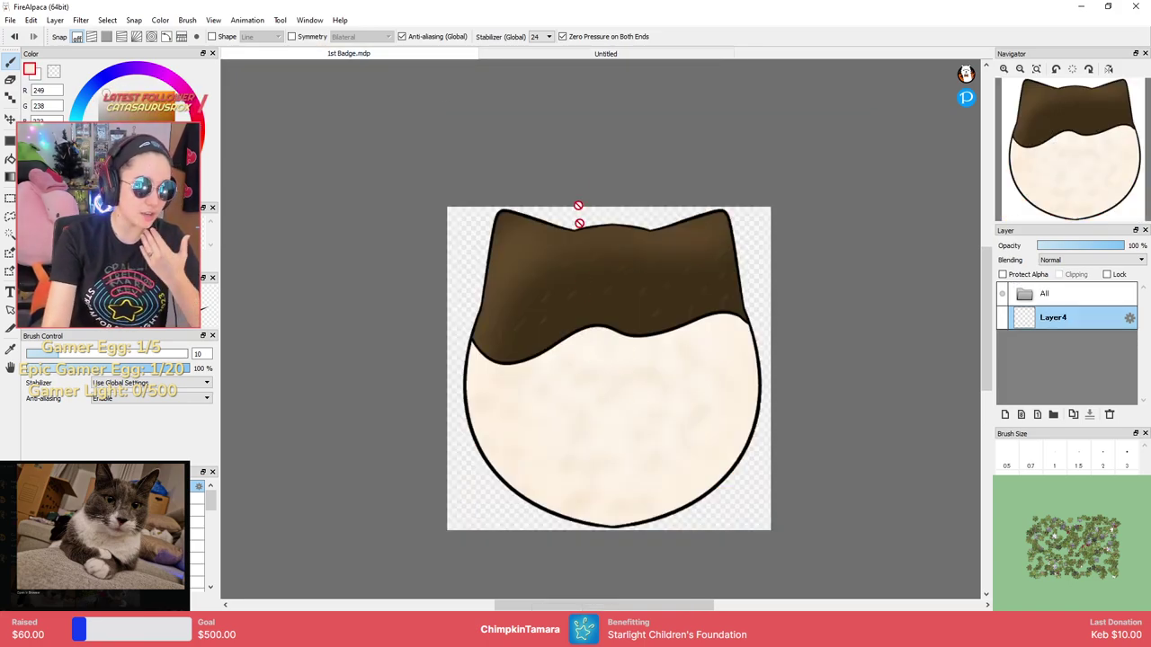
click(605, 54)
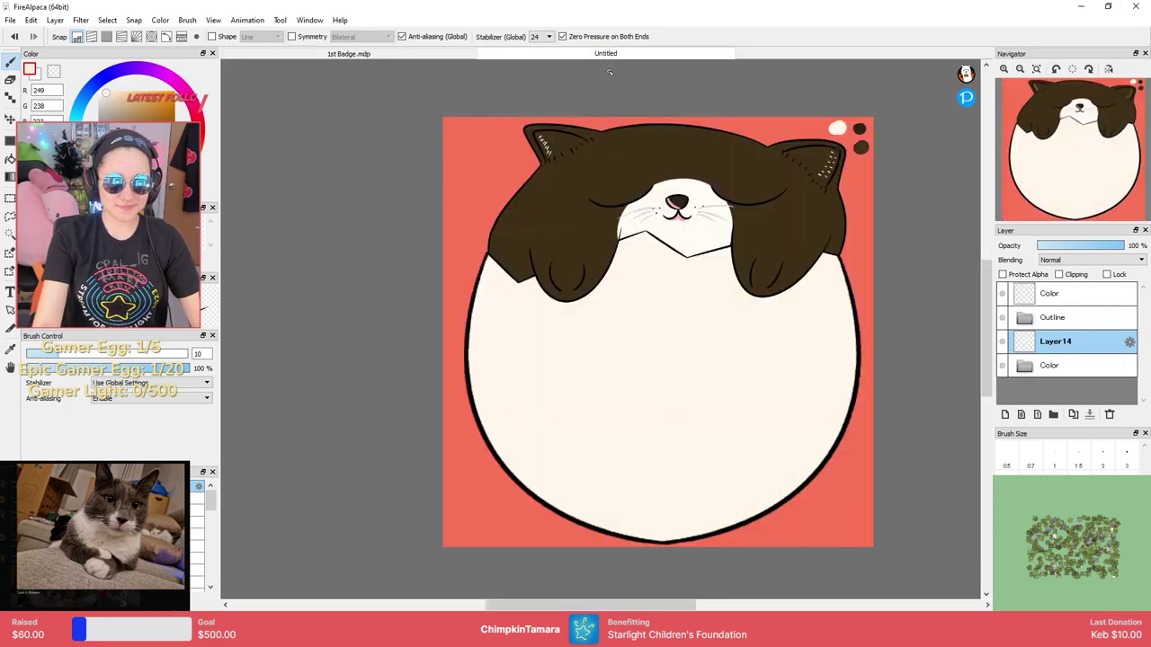
Adjust the cream to R 255, G 239 and paint a round swatch beside the off-white one on the top Color layer with a 30 px brush.
scroll(854, 184, down, 1)
scroll(857, 187, up, 3)
scroll(858, 158, down, 1)
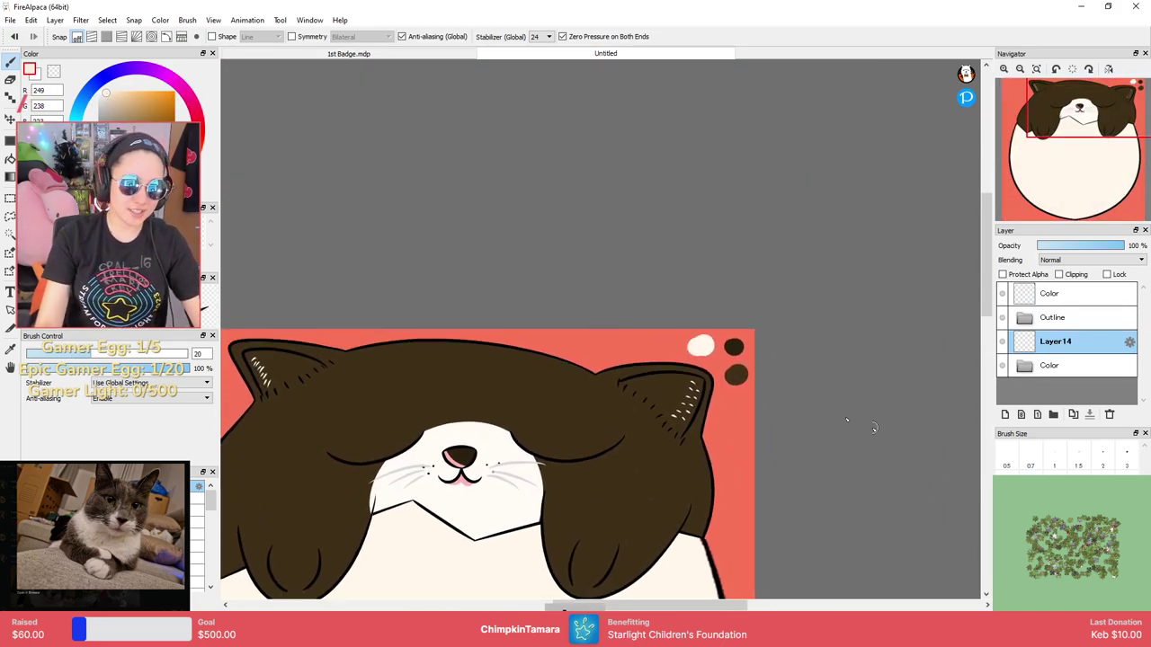
scroll(667, 347, up, 2)
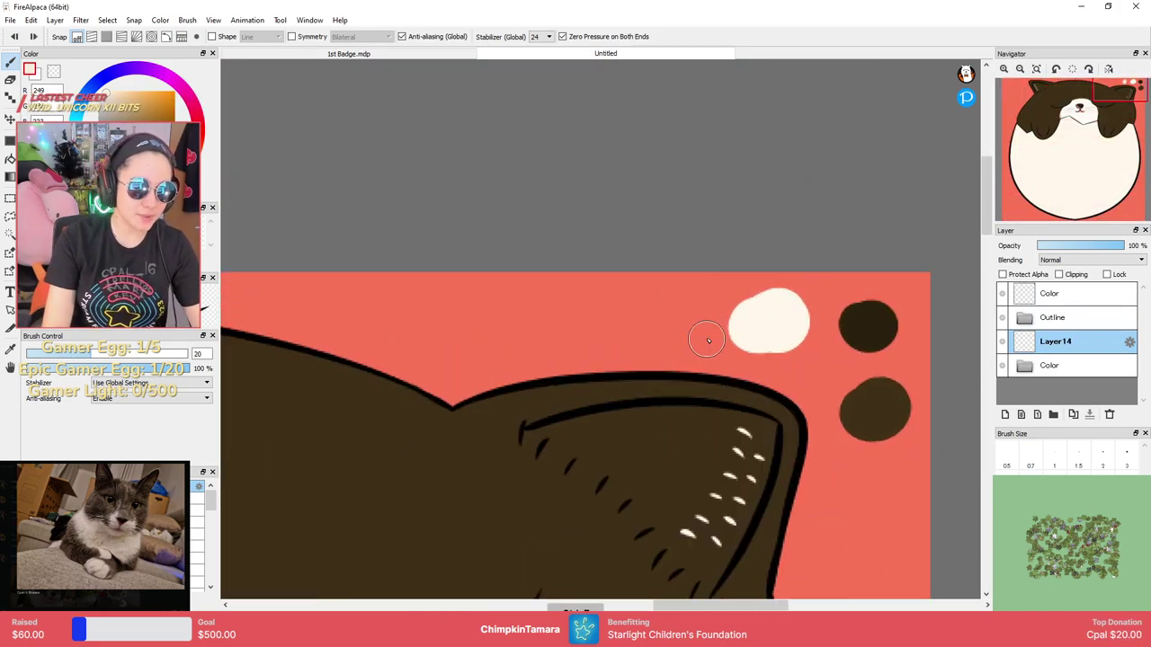
drag(132, 87, 108, 97)
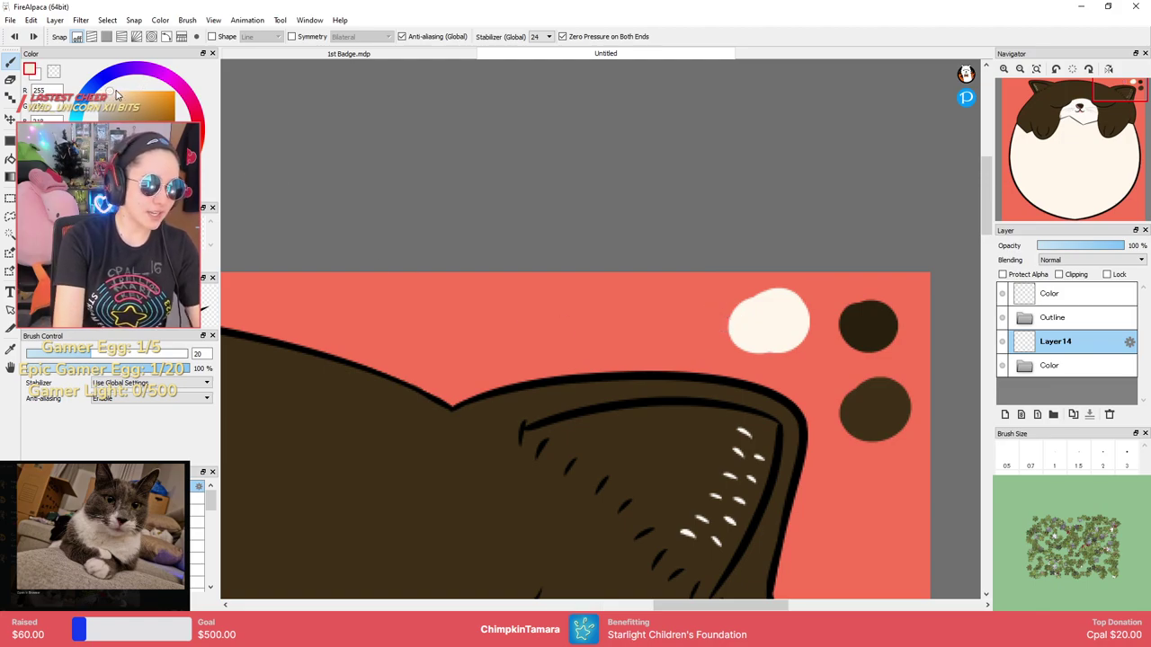
key(])
key(])
mouse_move(681, 313)
mouse_down()
mouse_move(653, 312)
mouse_move(669, 305)
mouse_up()
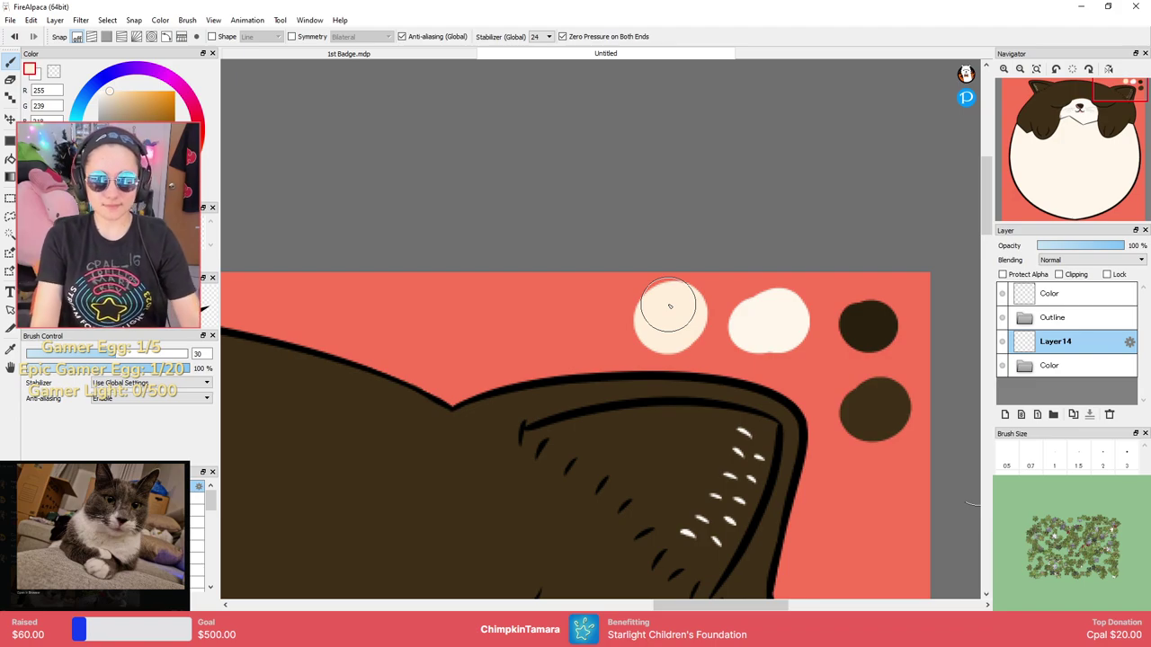
key(ctrl+z)
click(1050, 297)
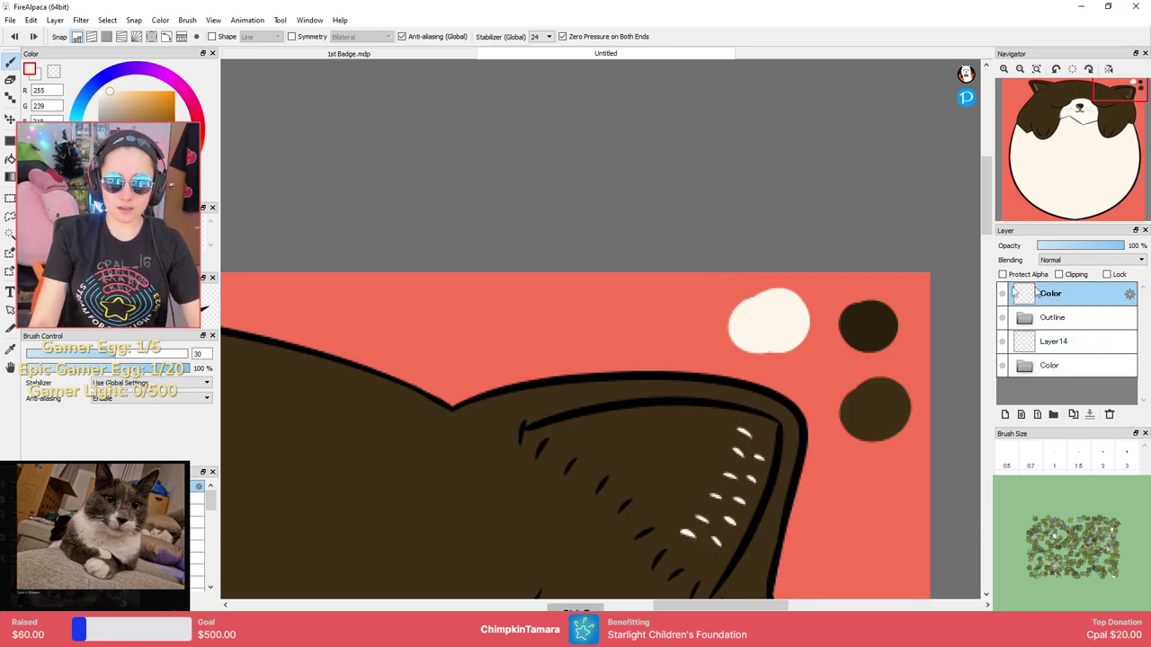
drag(669, 309, 640, 317)
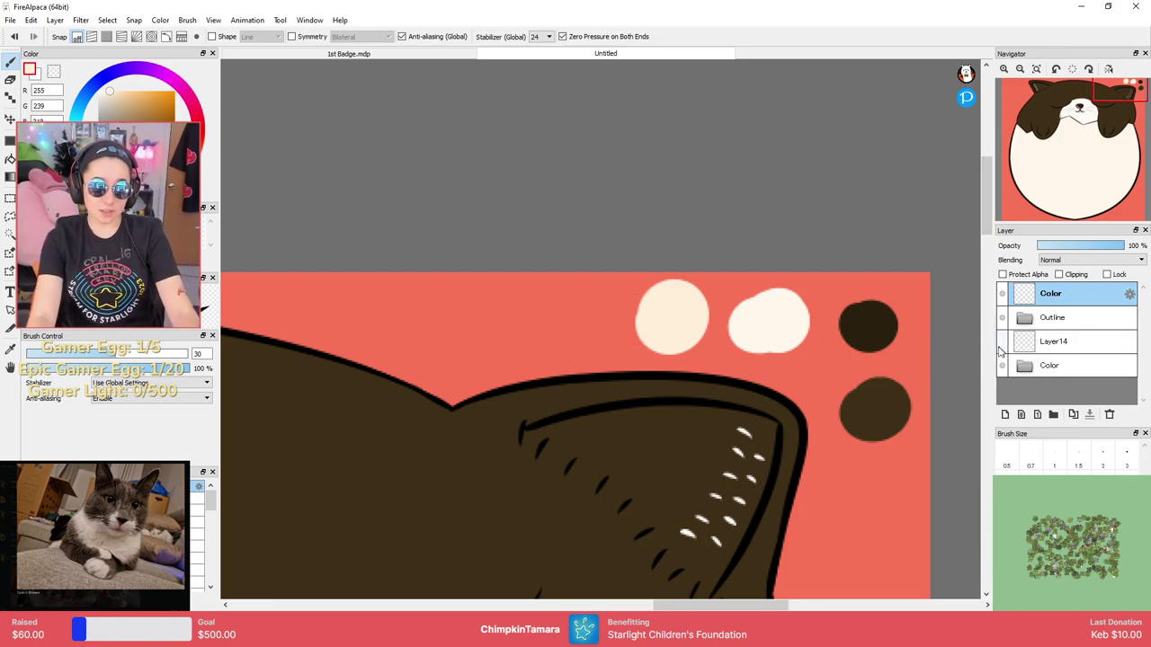
Make Layer14 active and select the egg shell area below the cat with the Magic Wand, ready for painting.
click(1047, 343)
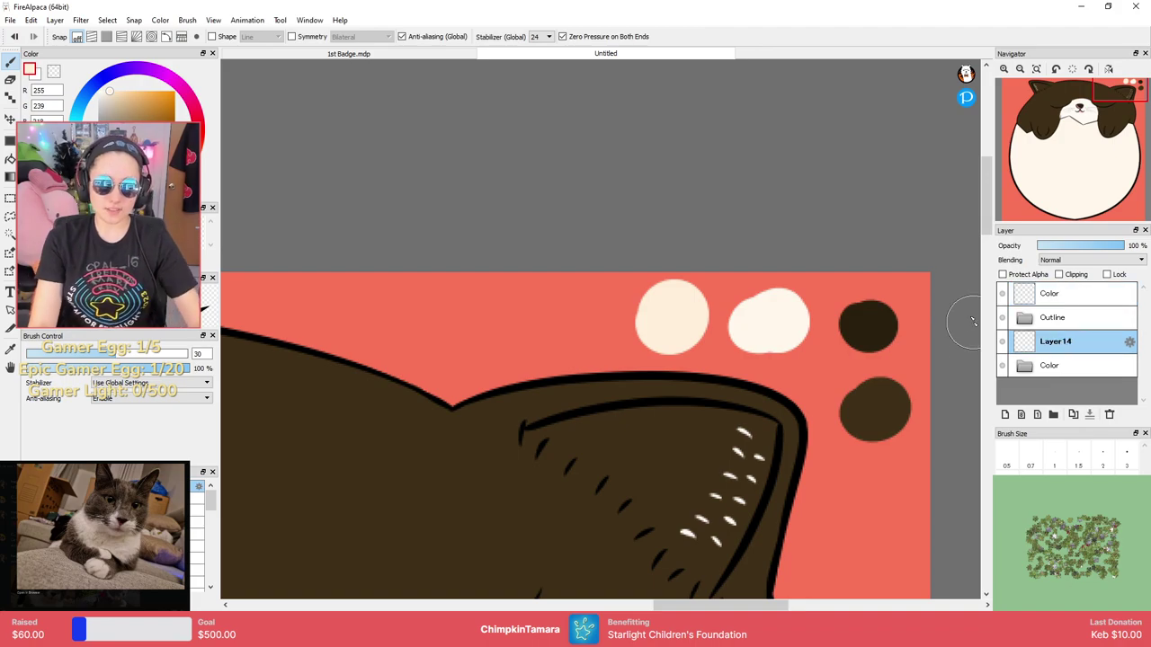
scroll(789, 319, down, 3)
drag(696, 374, 721, 232)
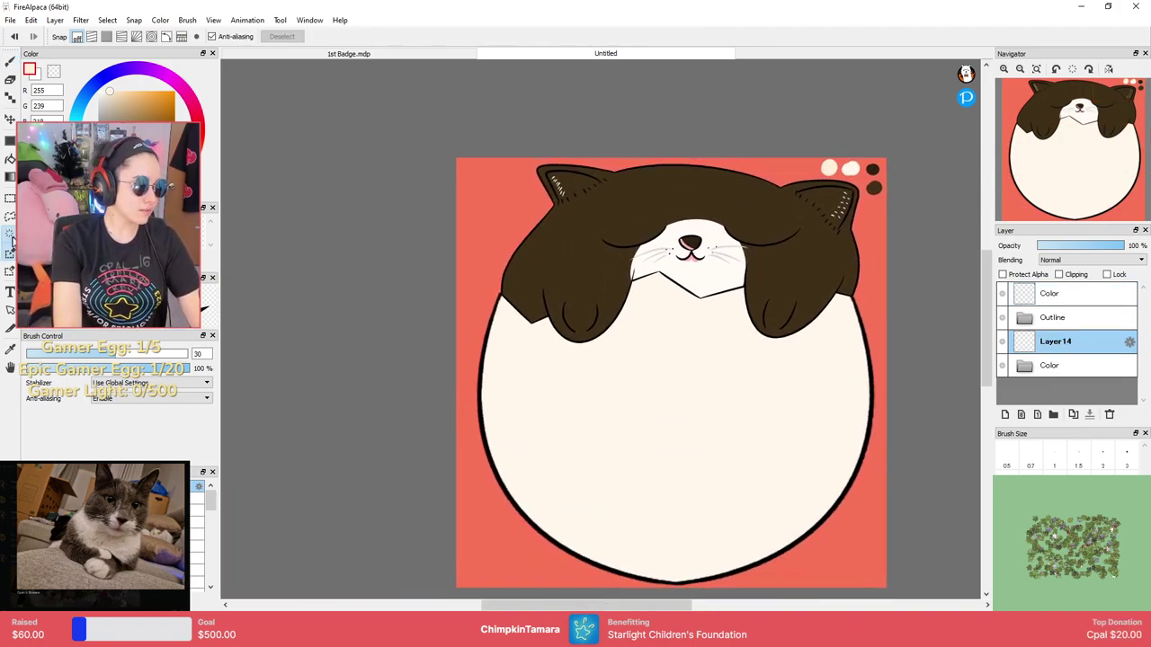
key(w)
click(674, 449)
key(b)
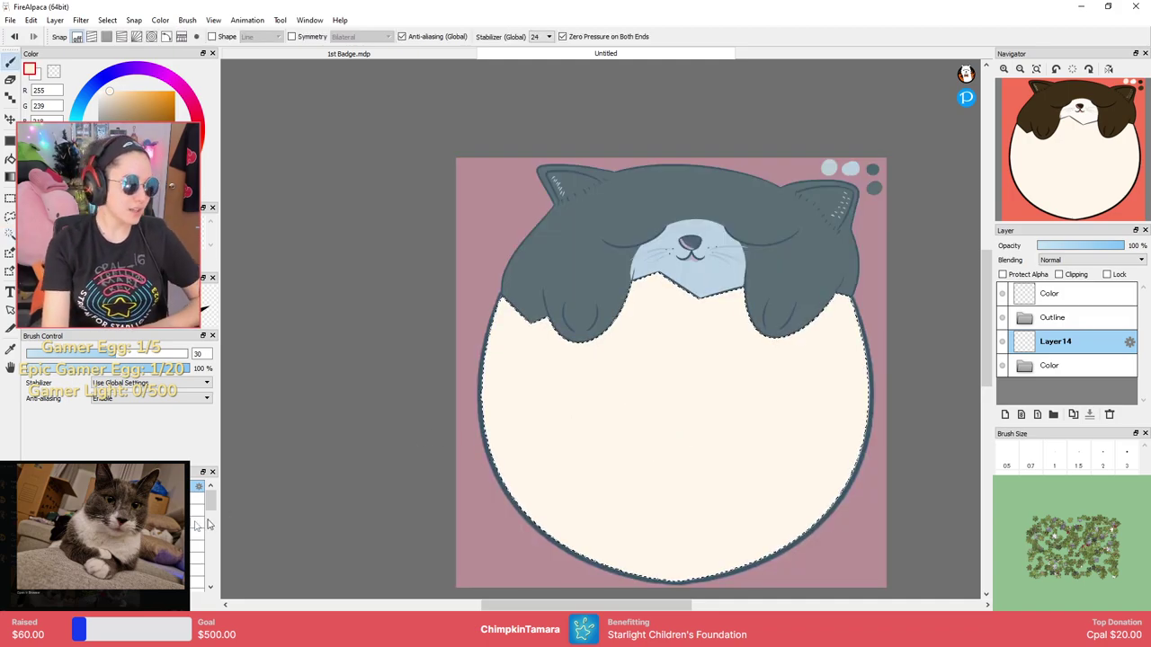
Cover the selected egg shell with cream speckles using the scatter brush at 300 px, scatter strength 20 and particle size 20.
mouse_move(214, 500)
mouse_down()
mouse_move(208, 531)
mouse_move(210, 509)
mouse_up()
click(180, 527)
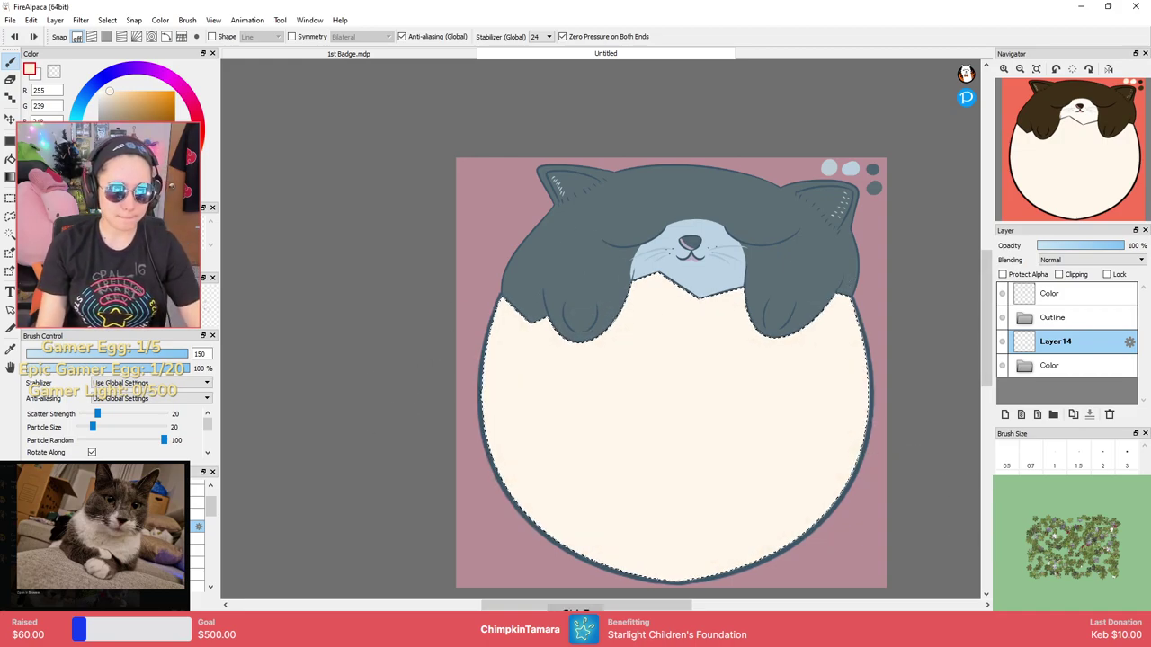
key([)
key(ctrl+d)
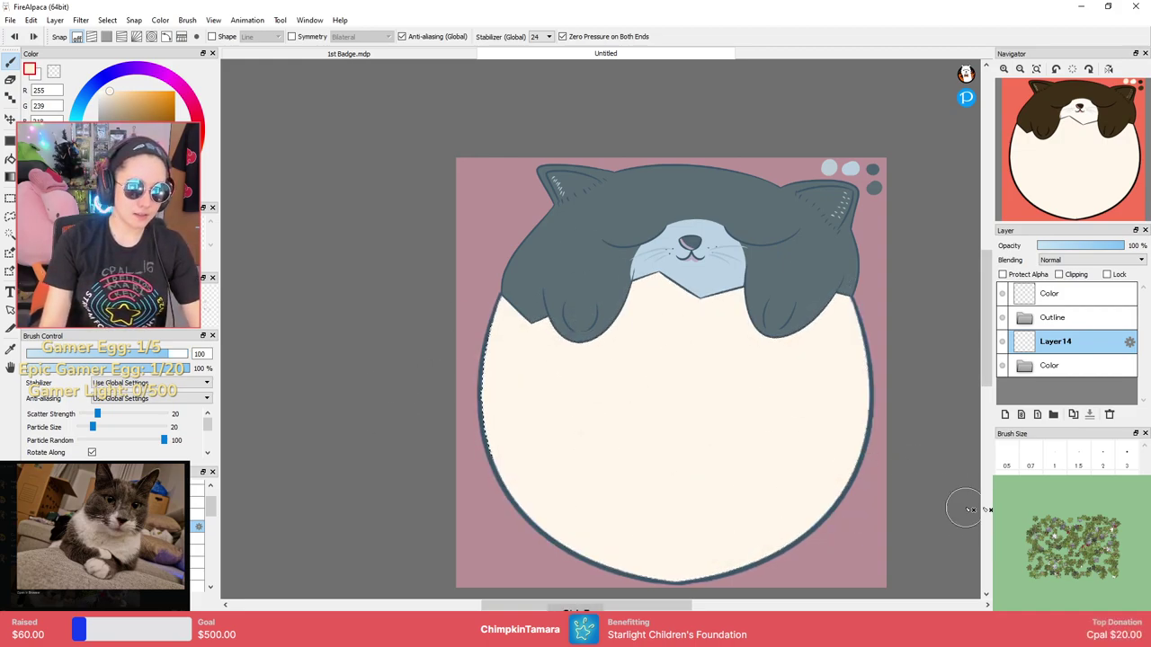
key(])
key(])
key(])
key(])
drag(674, 463, 824, 396)
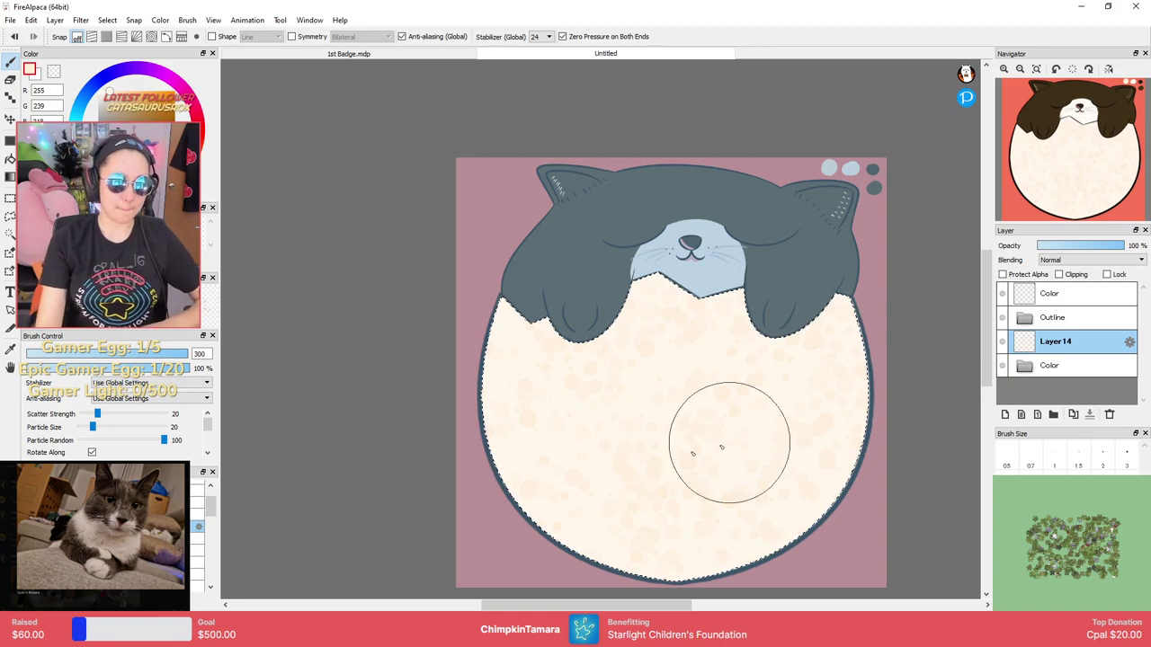
Soften the cream speckles on the egg shell with the Blur brush at 300 px and blur intensity 40.
click(107, 538)
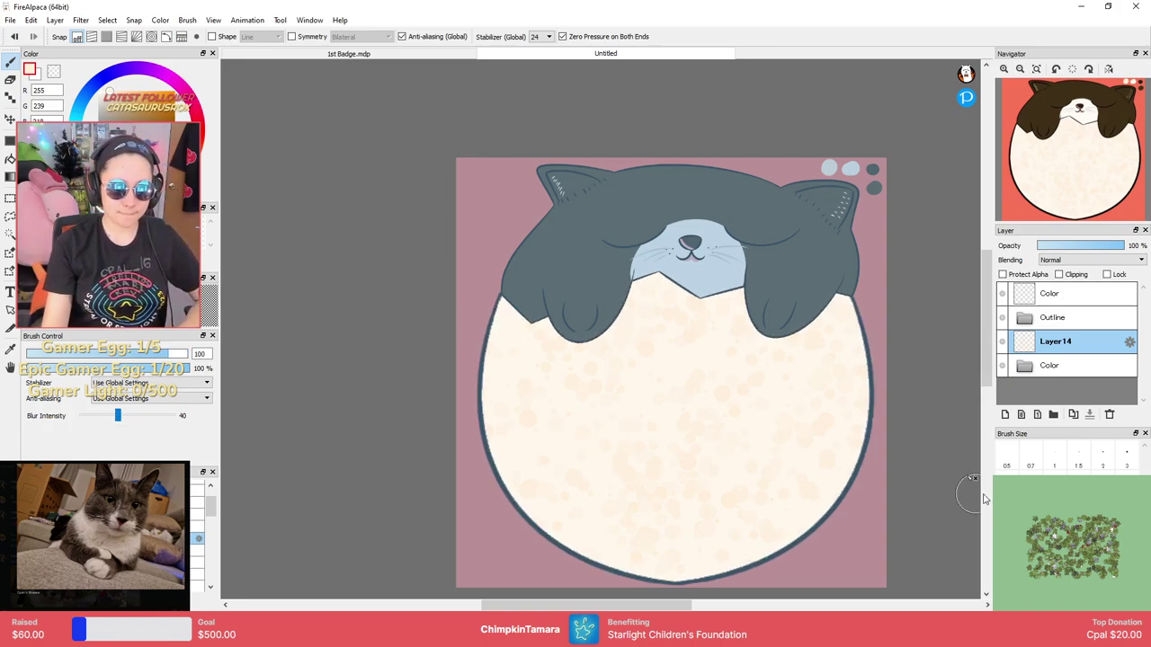
click(575, 387)
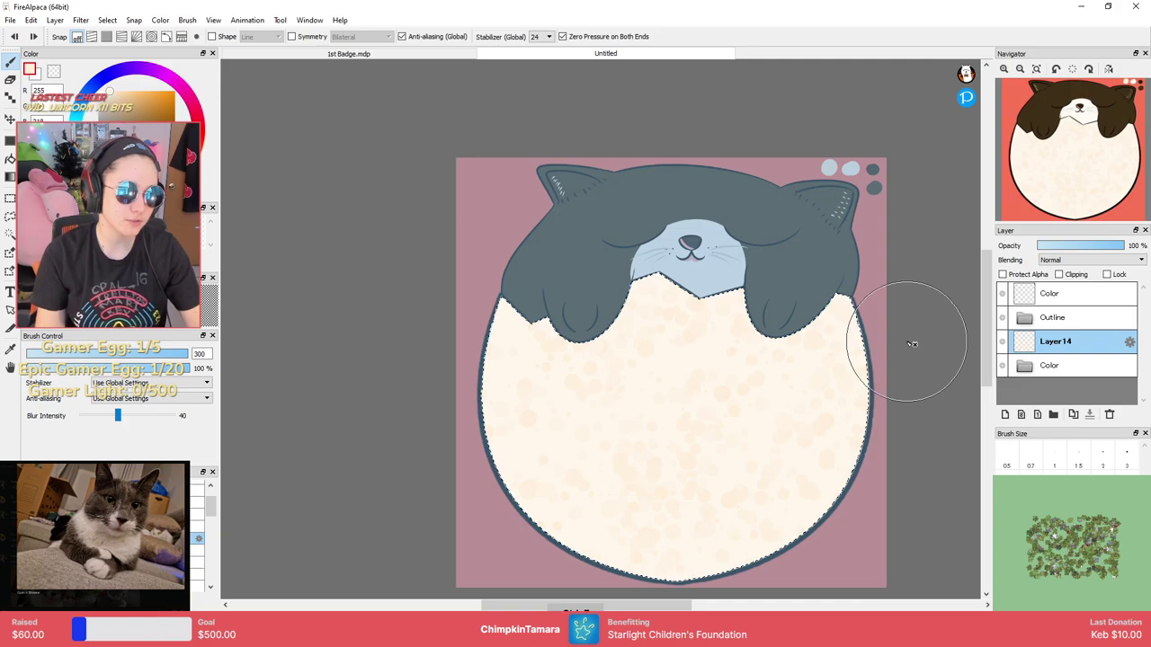
Try softening the egg shell speckles with the Blur brush at 200 px and undo those strokes.
key(Delete)
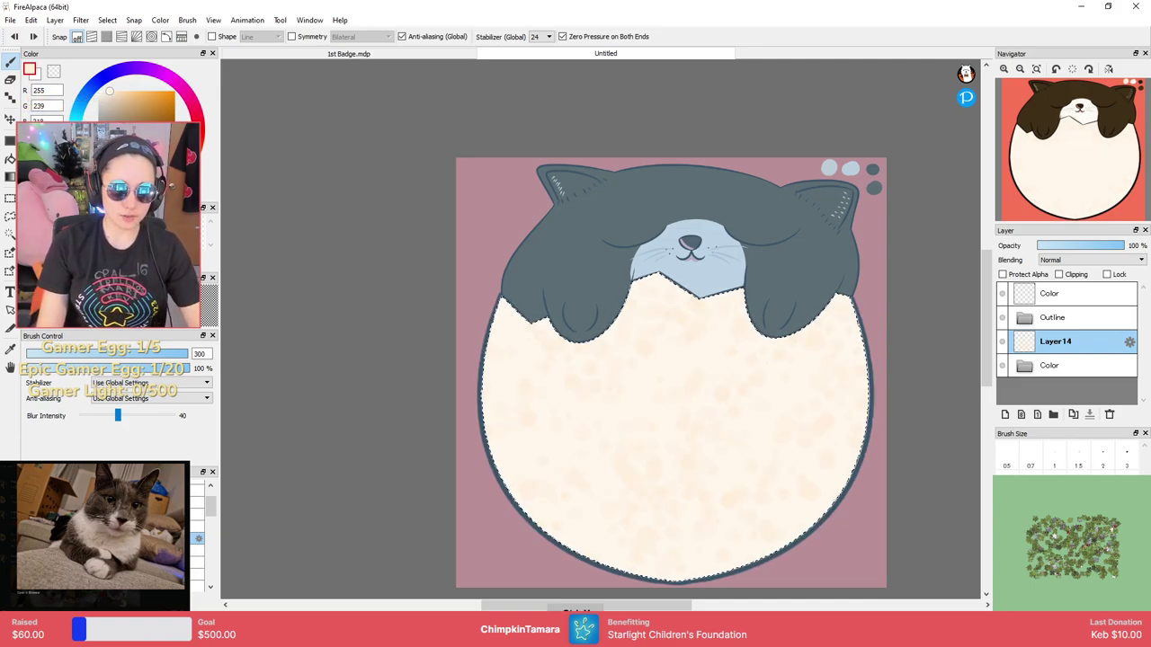
key([)
key([)
key([)
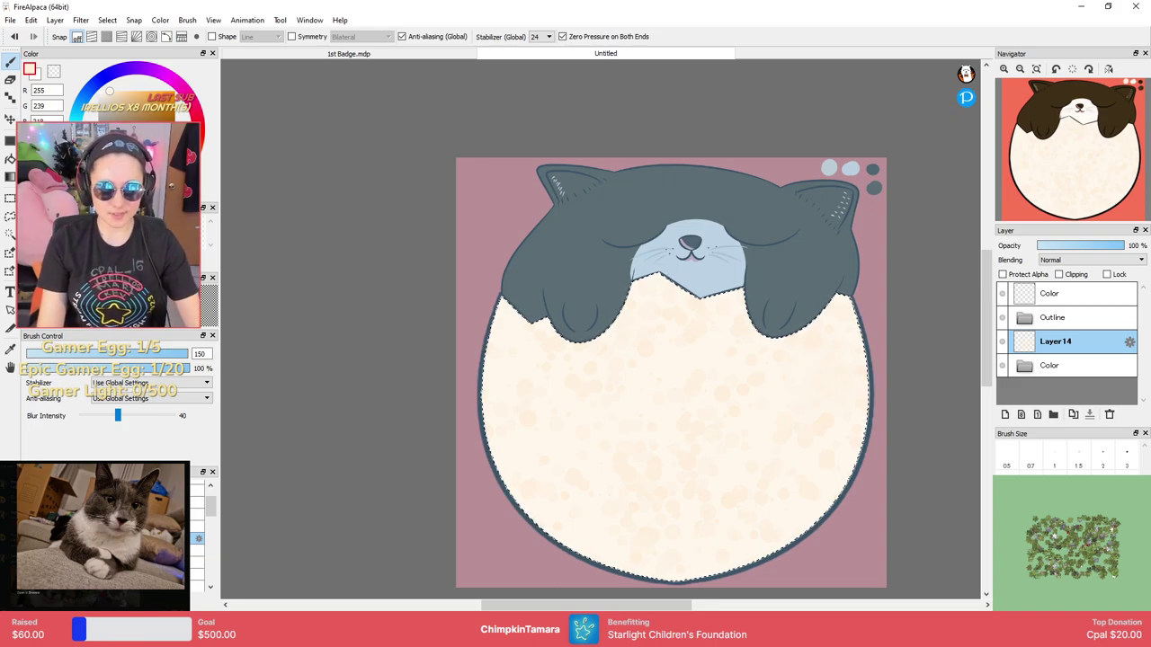
key(bracketright)
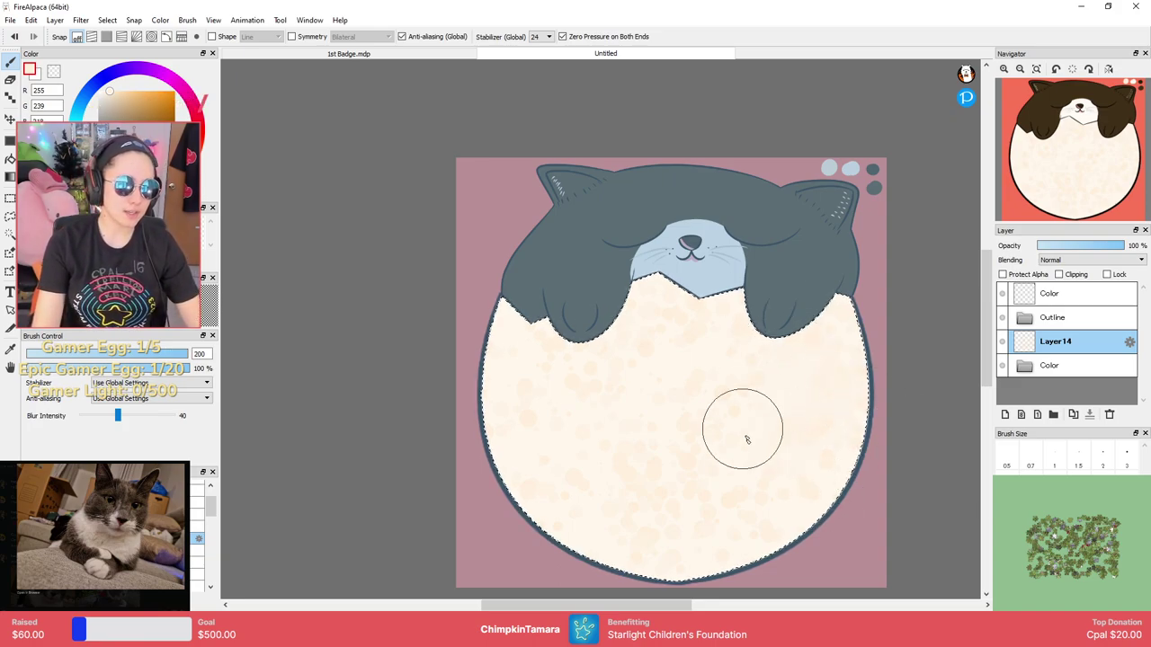
mouse_move(567, 385)
mouse_down()
mouse_move(479, 390)
mouse_move(539, 445)
mouse_move(503, 505)
mouse_move(562, 424)
mouse_move(606, 391)
mouse_move(669, 447)
mouse_move(681, 422)
mouse_up()
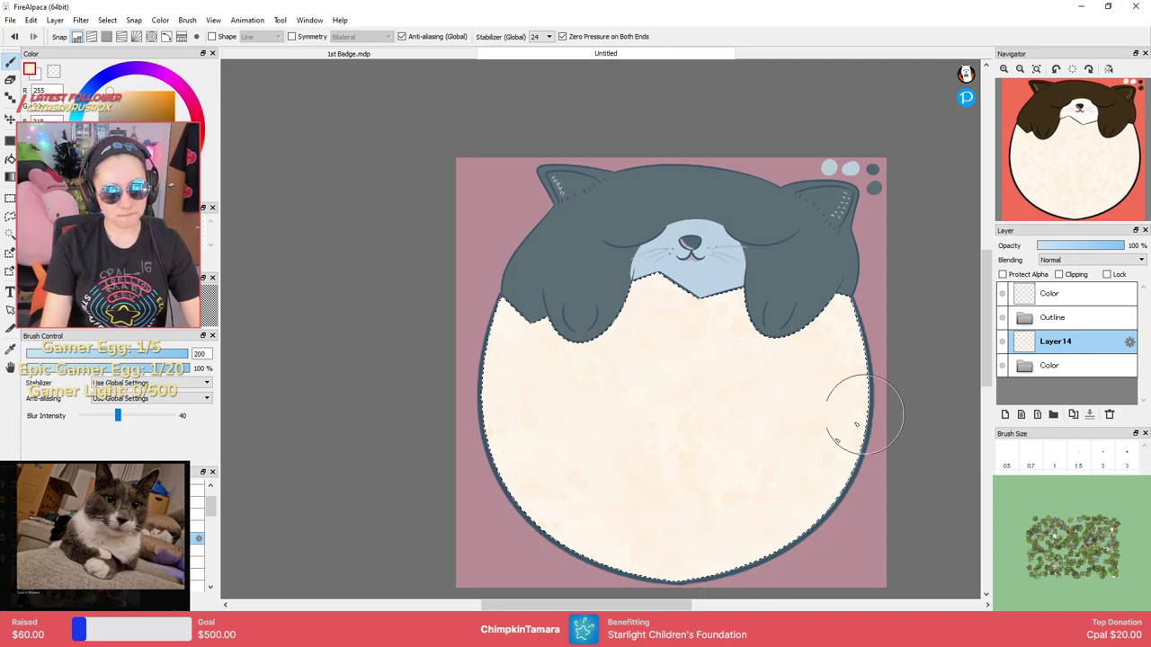
mouse_move(864, 414)
mouse_down()
mouse_move(752, 468)
mouse_move(647, 410)
mouse_up()
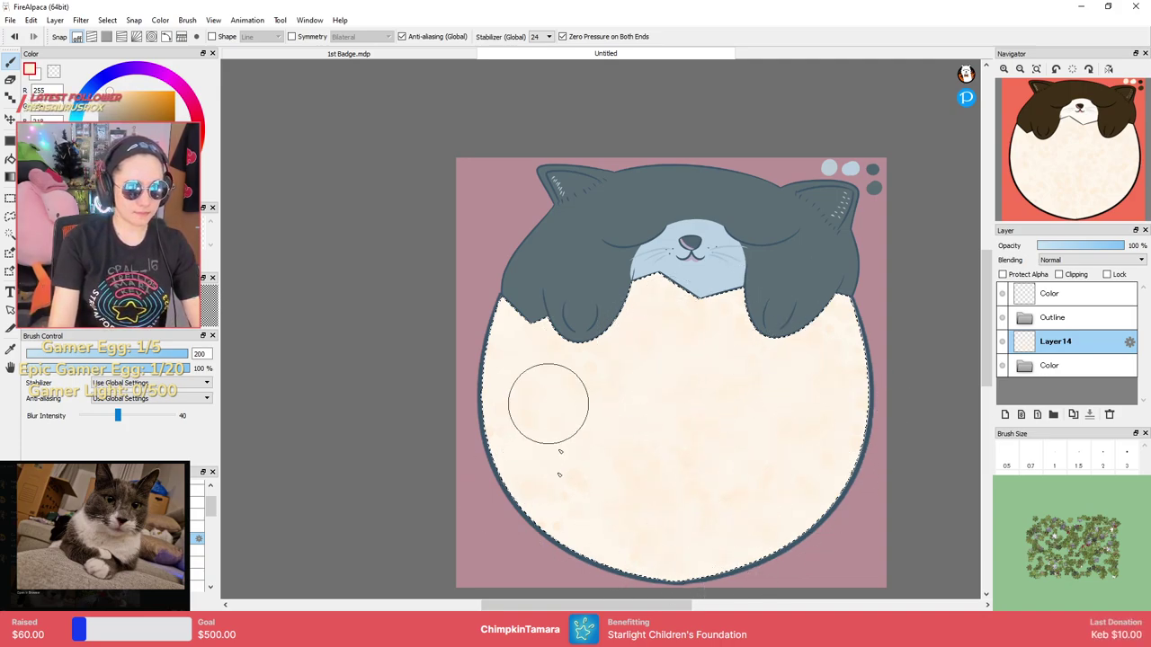
drag(549, 404, 574, 545)
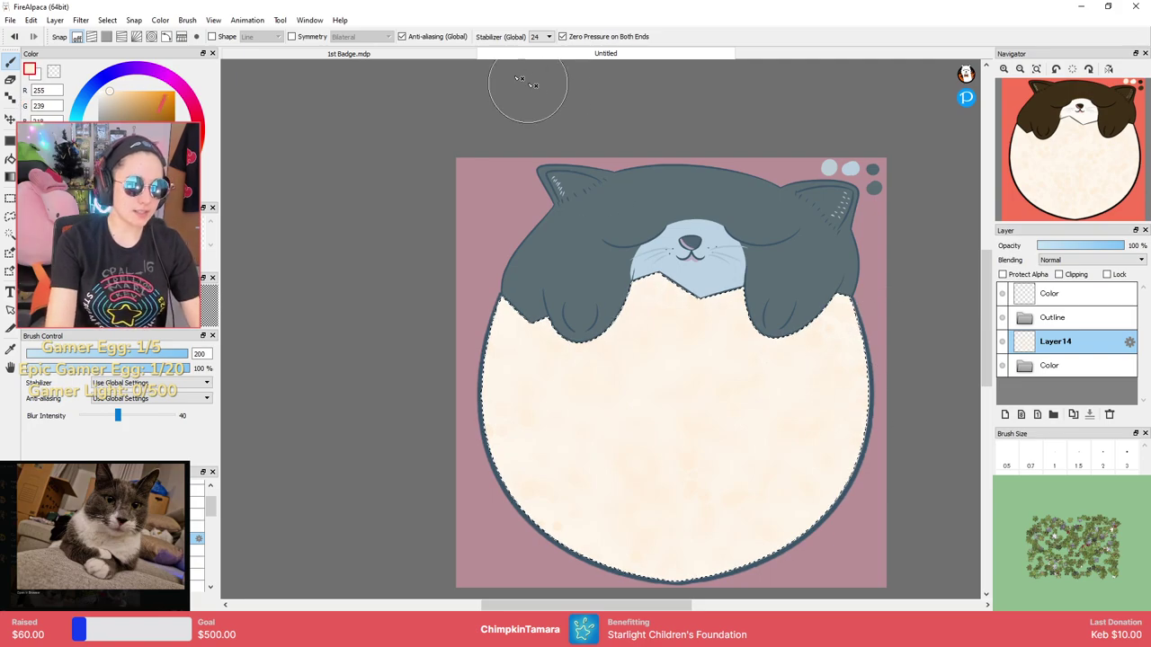
click(440, 56)
click(566, 52)
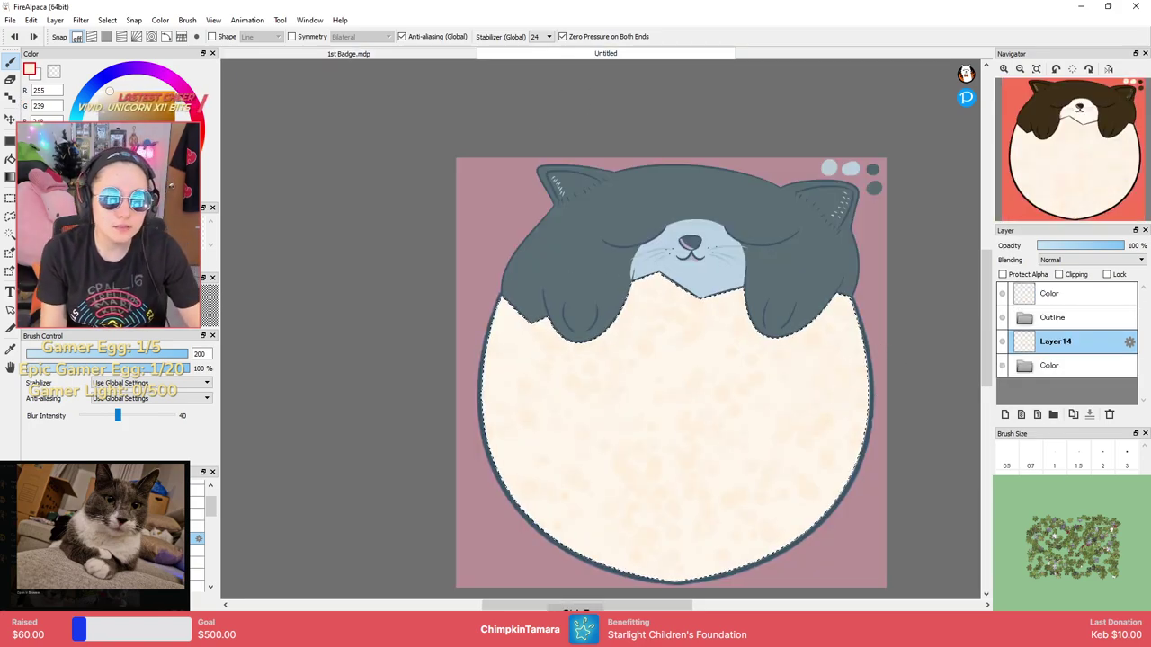
click(1127, 592)
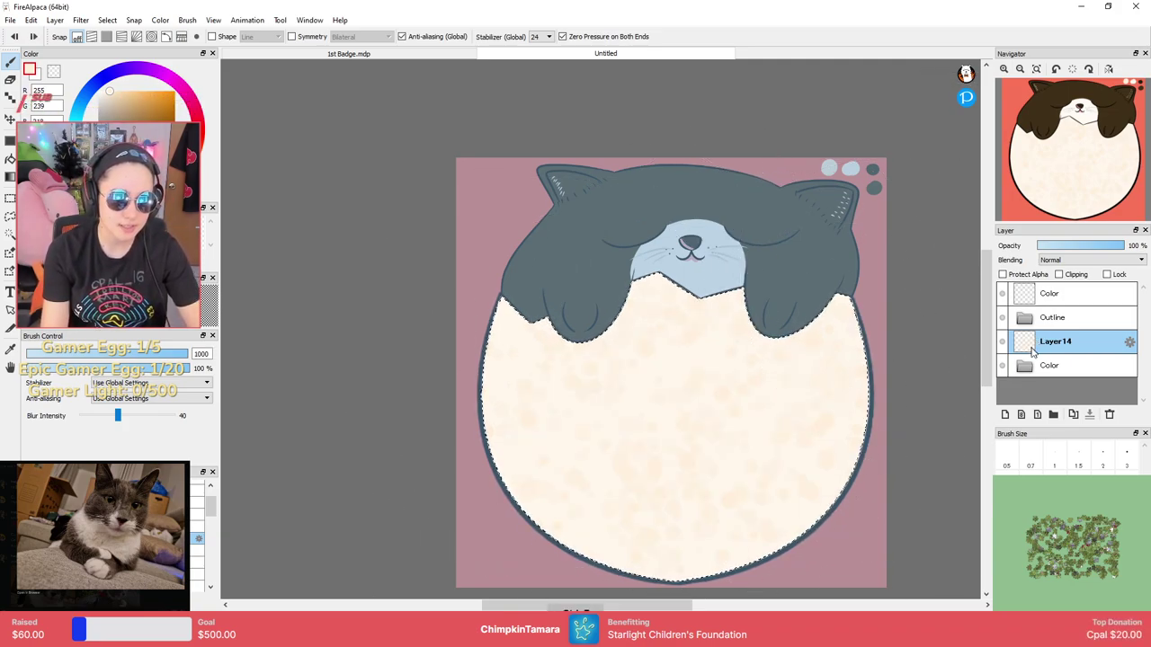
key(ctrl+z)
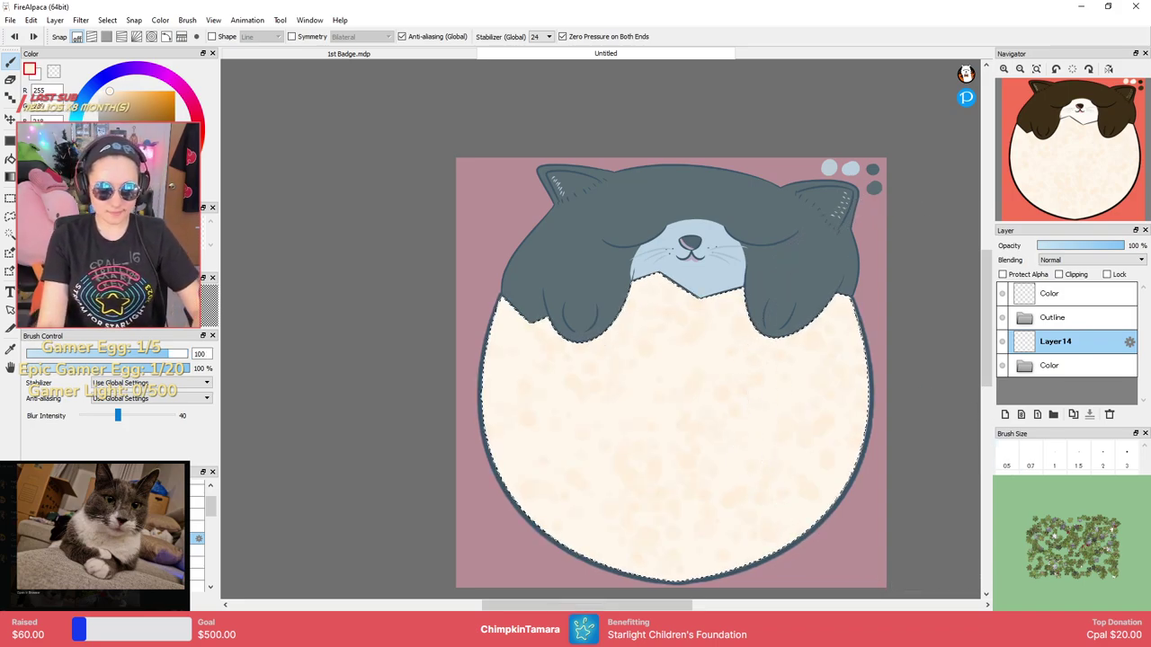
Soften the cream speckles across the whole egg shell with the Blur brush at 100 px, and clear the selection.
click(1078, 538)
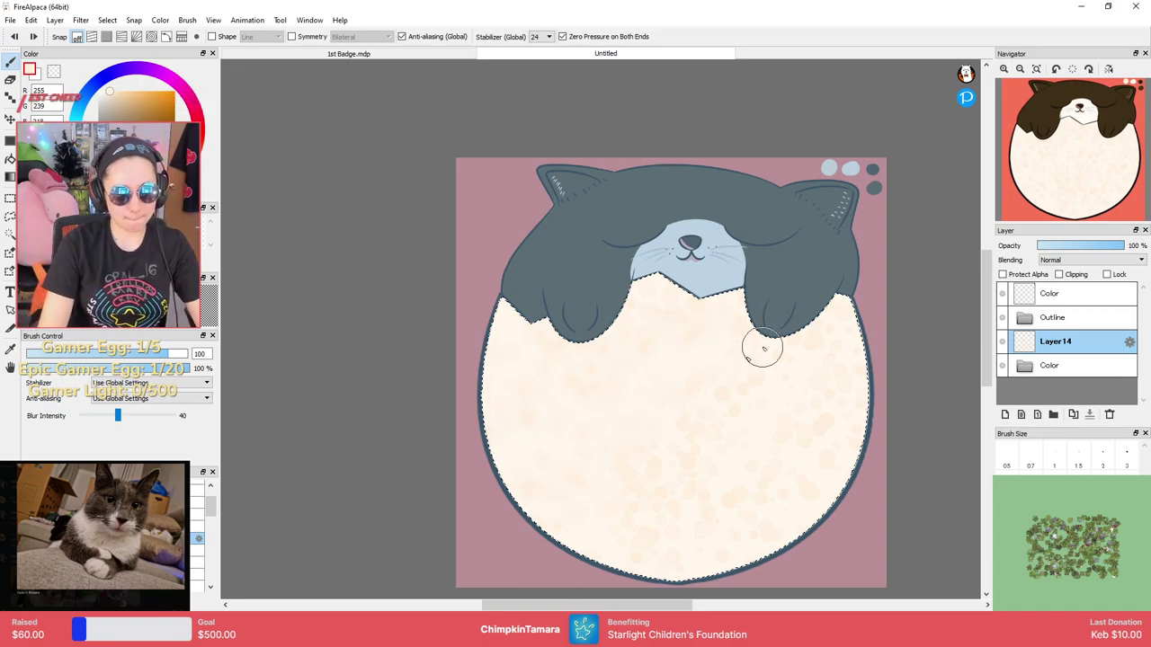
scroll(804, 346, down, 3)
scroll(812, 355, up, 4)
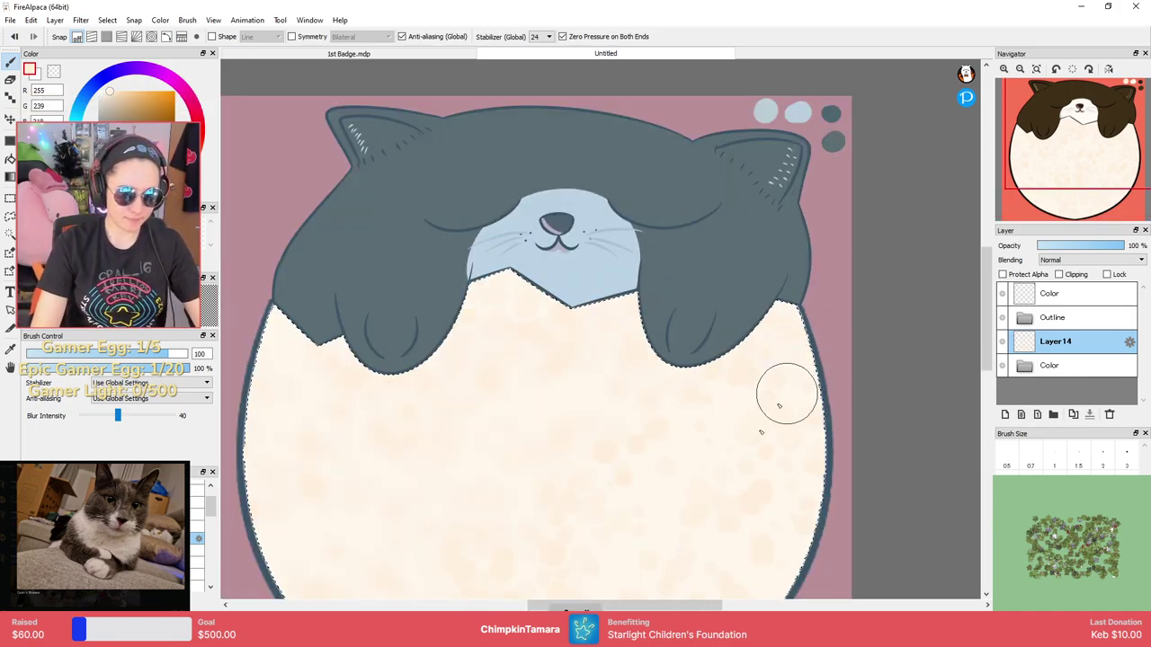
drag(742, 419, 778, 312)
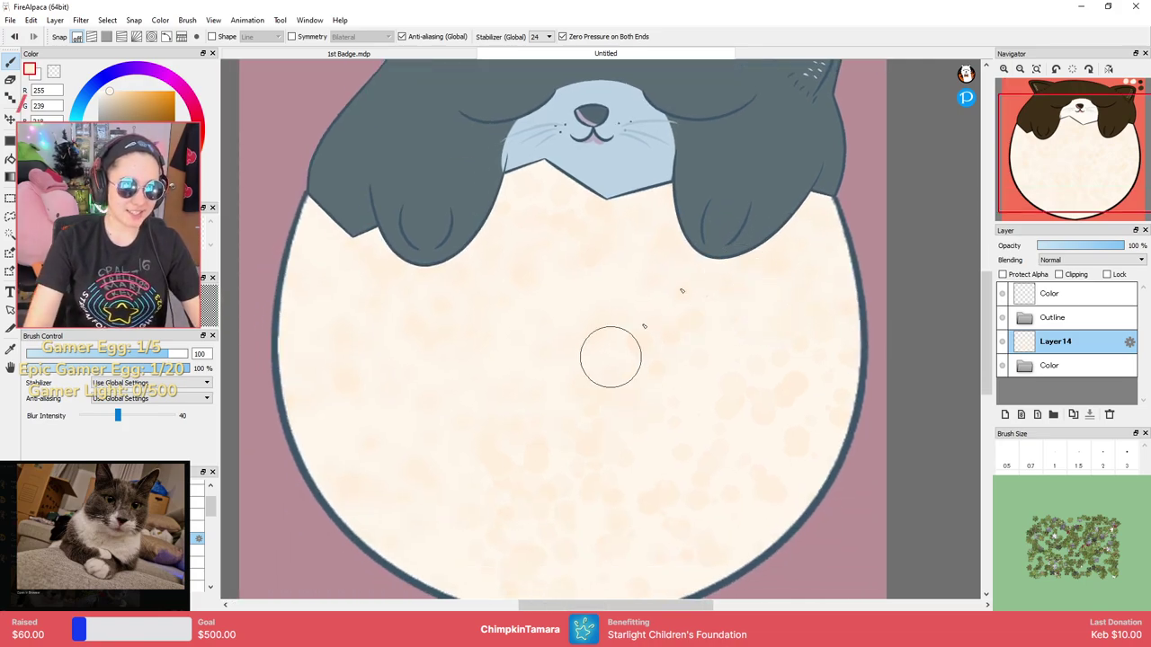
drag(632, 437, 539, 362)
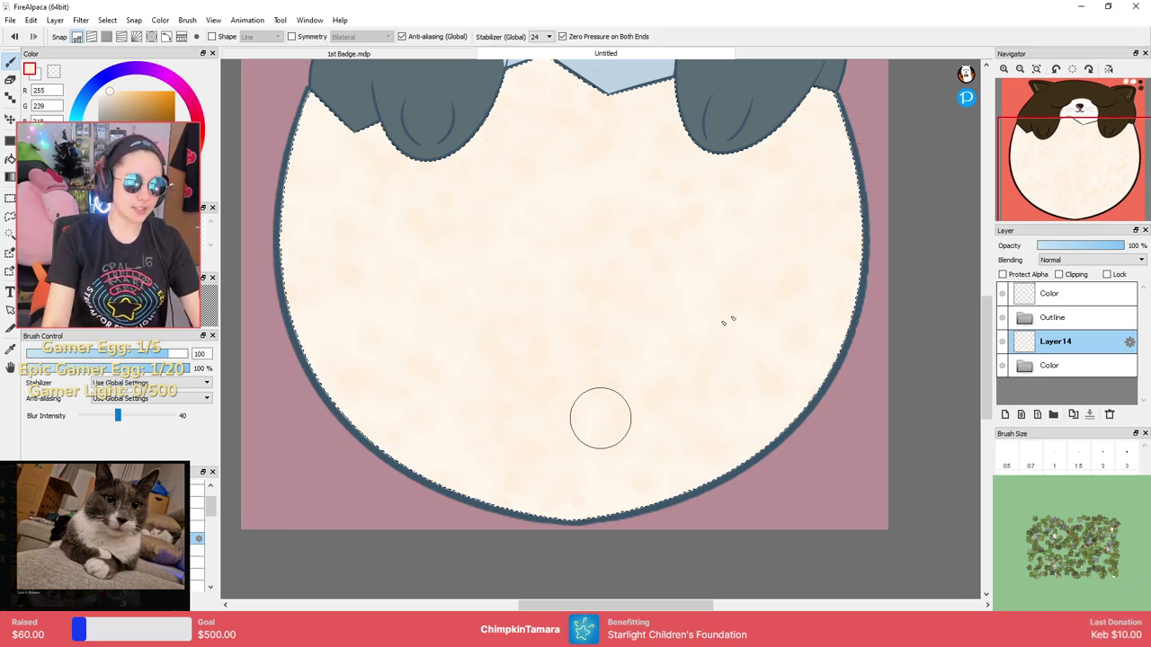
scroll(728, 300, down, 4)
scroll(812, 243, up, 3)
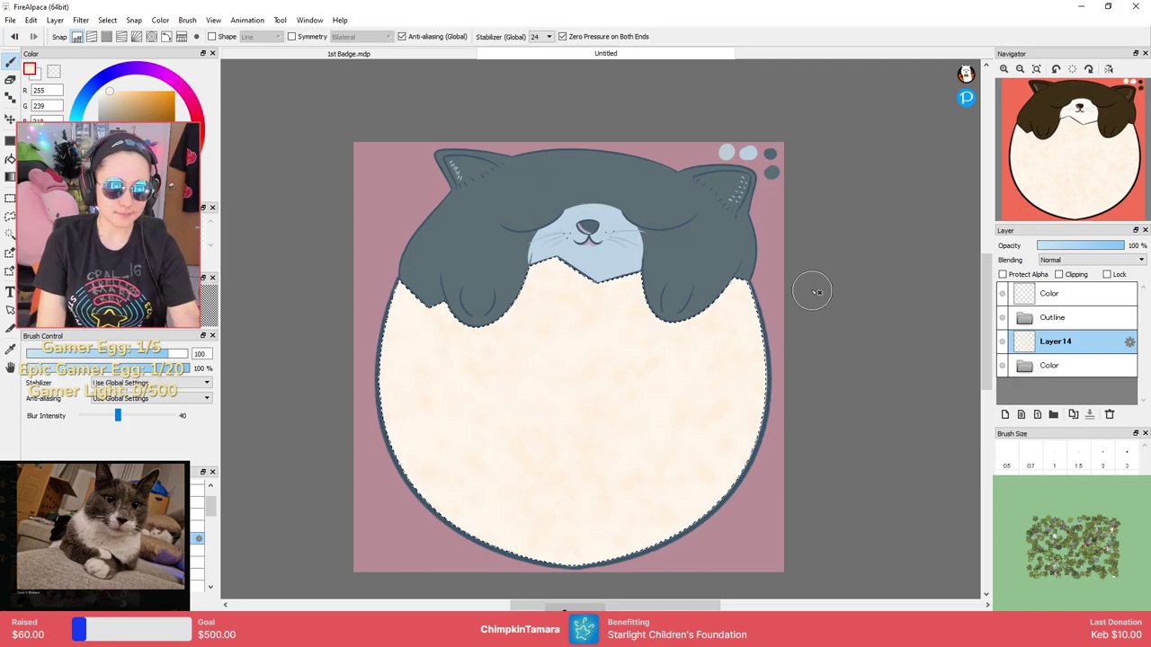
key(l)
key(ctrl+d)
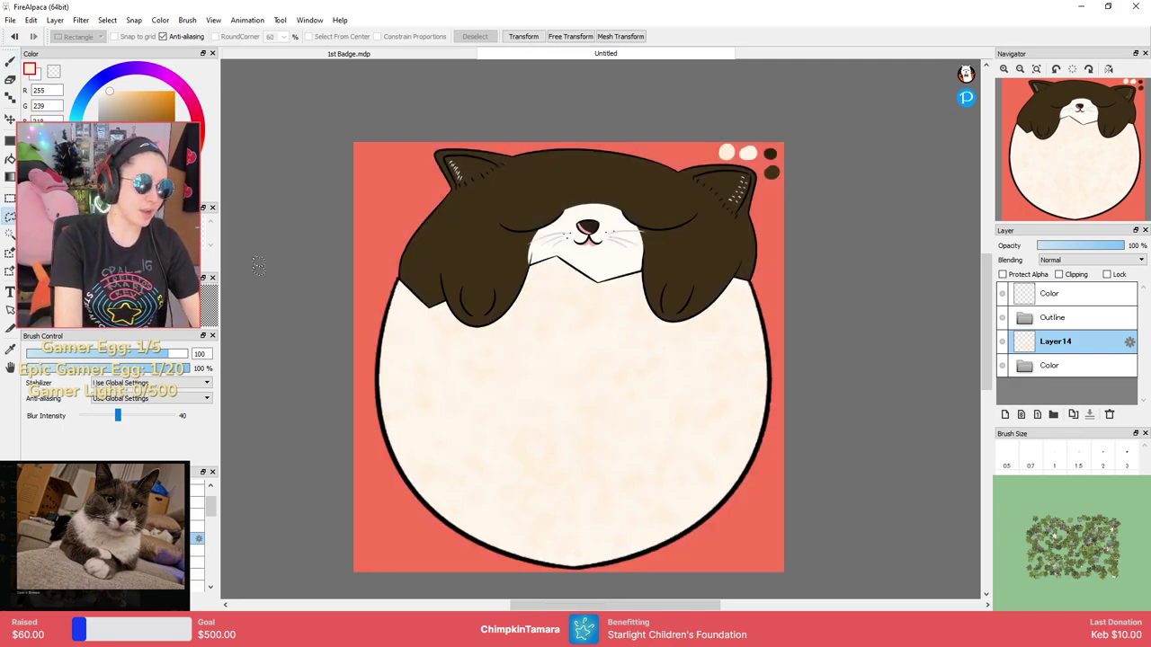
drag(837, 312, 896, 294)
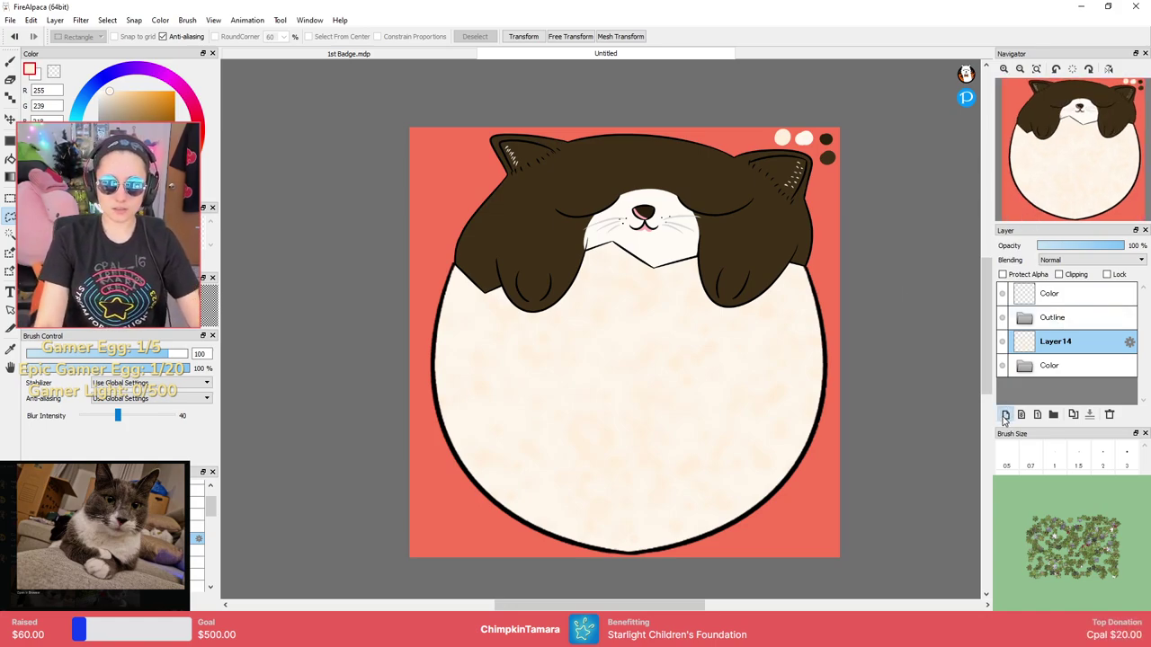
Add a new layer above Layer14 and sample the lighter brown of the fur in 1st Badge.mdp.
click(1006, 414)
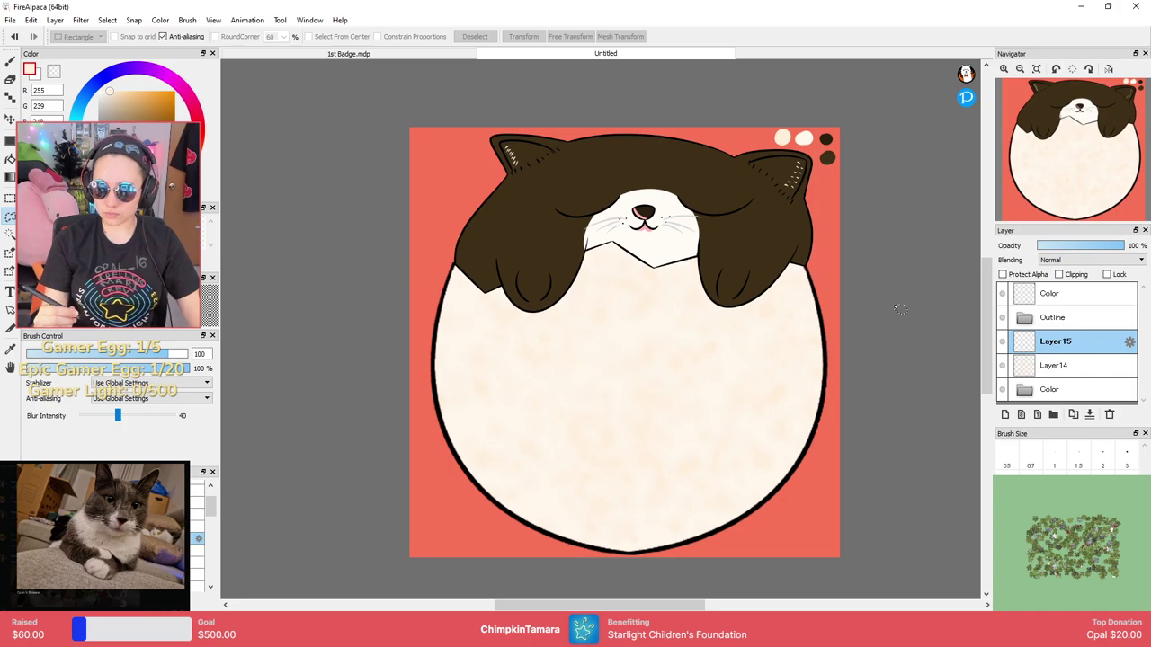
click(436, 54)
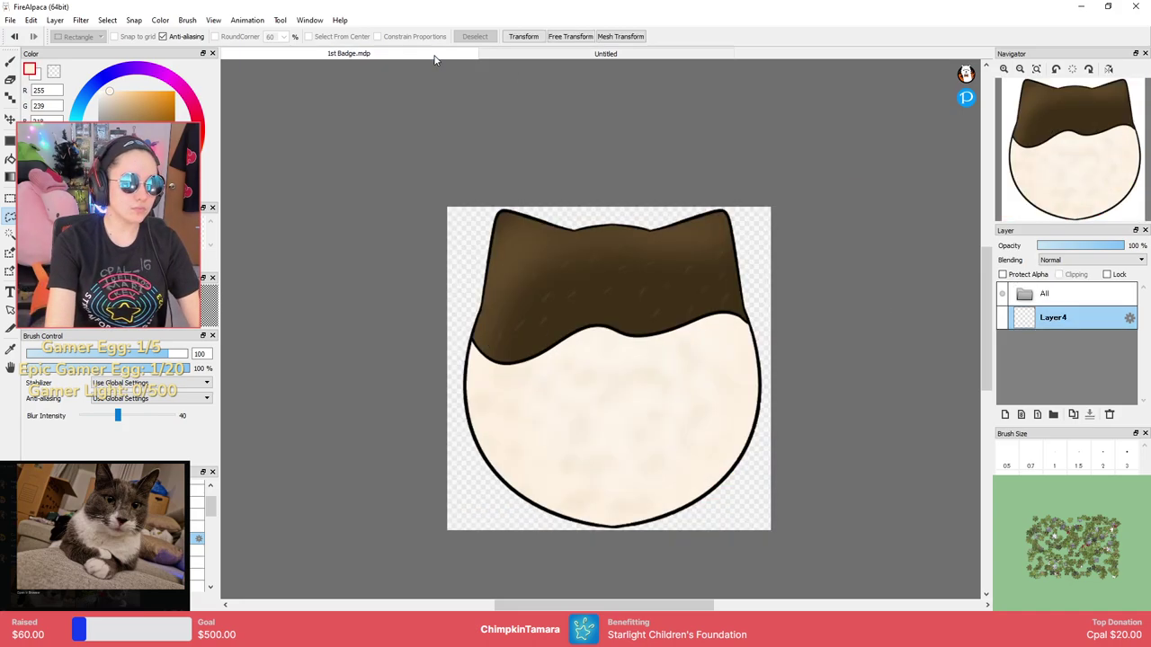
click(643, 54)
Paint a round swatch of the lighter brown, R 93, G 71, below the dark swatches on the top Color layer with a 30 px brush.
scroll(799, 256, up, 2)
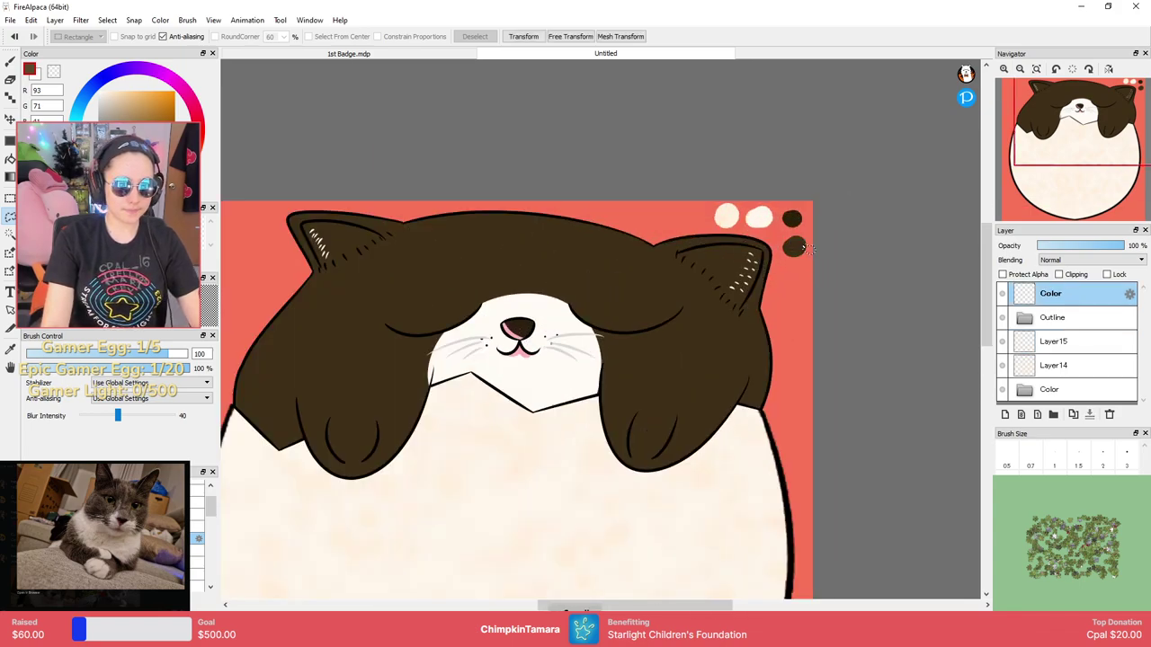
scroll(807, 250, up, 2)
key(b)
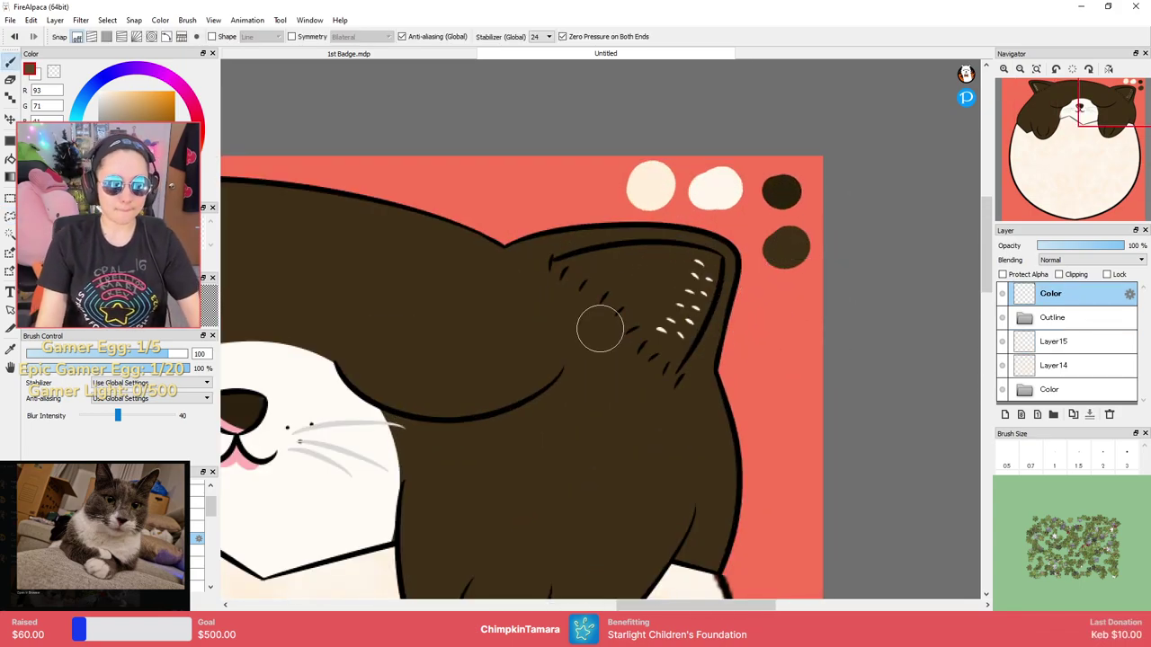
key(bracketleft)
key(bracketleft)
key(bracketleft)
key(bracketleft)
key(bracketleft)
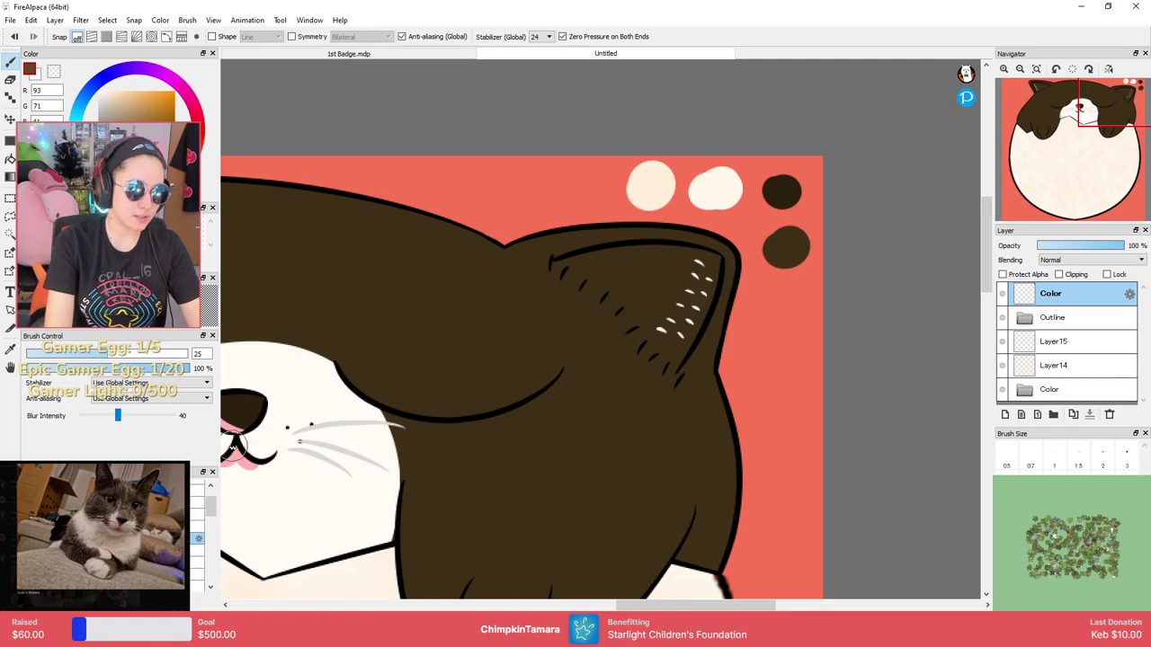
scroll(202, 521, up, 3)
click(199, 486)
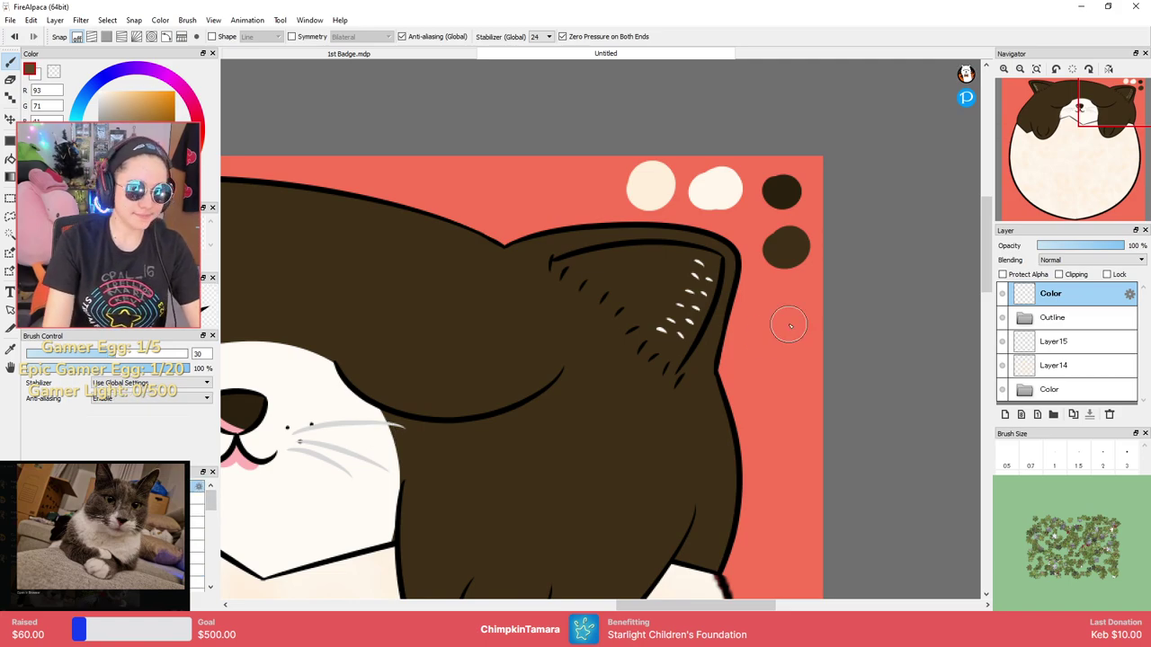
mouse_move(789, 326)
mouse_down()
mouse_move(773, 296)
mouse_move(789, 317)
mouse_up()
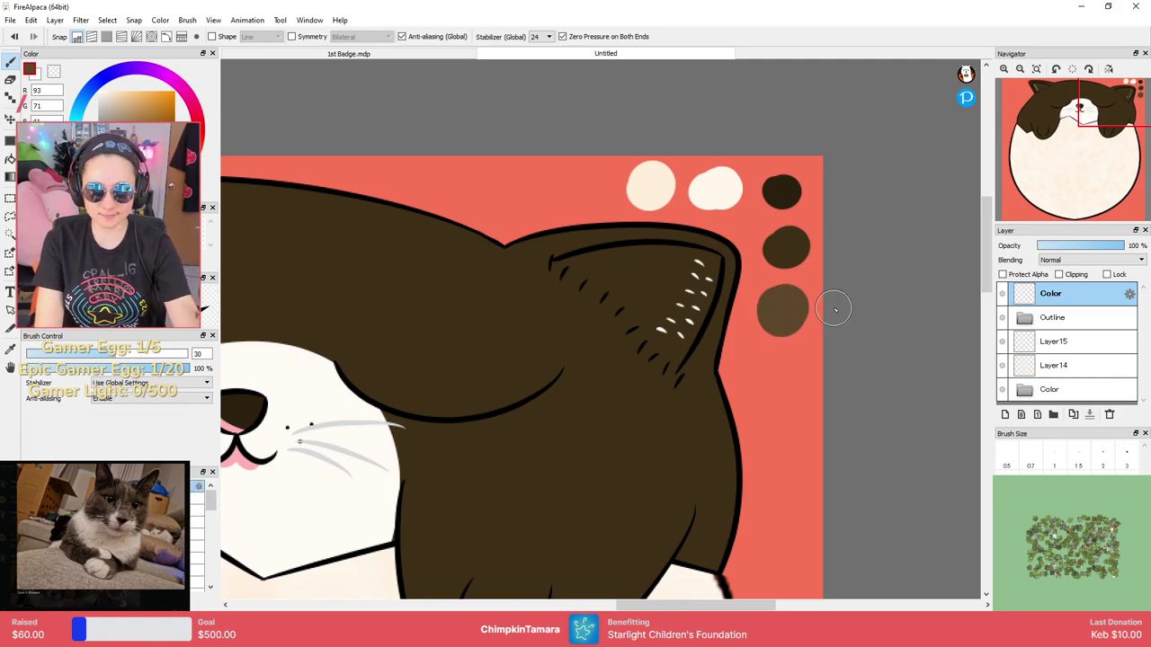
Make Layer15 active and select the cat's brown fur with the Magic Wand.
scroll(781, 308, down, 3)
click(1057, 349)
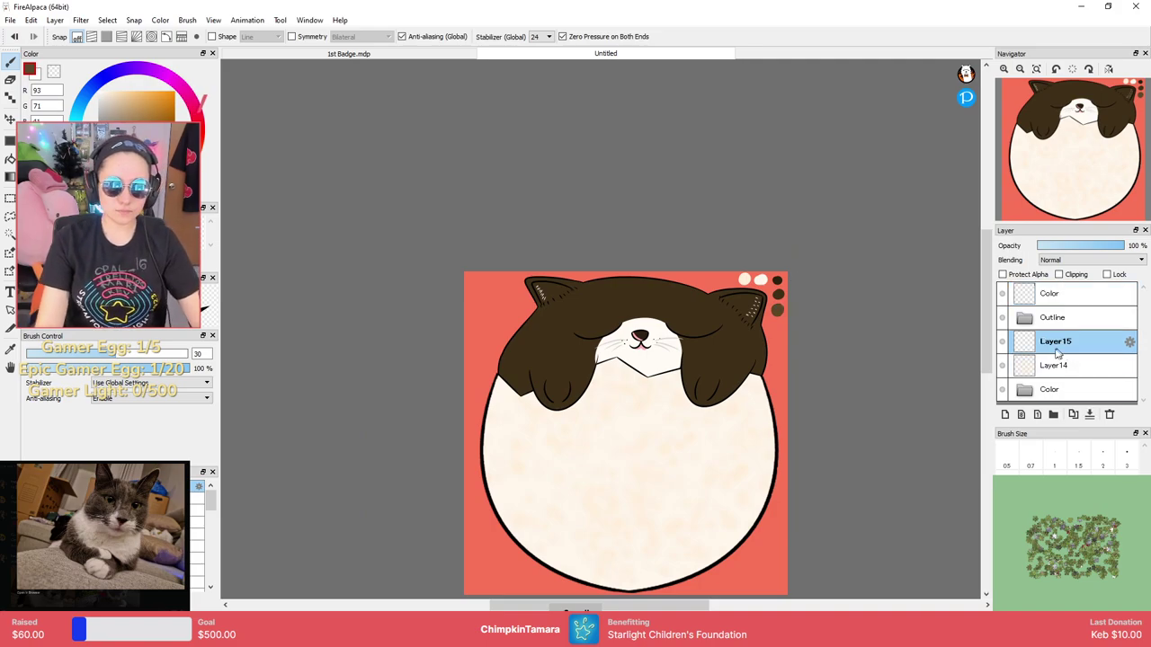
drag(733, 347, 767, 308)
scroll(707, 316, up, 2)
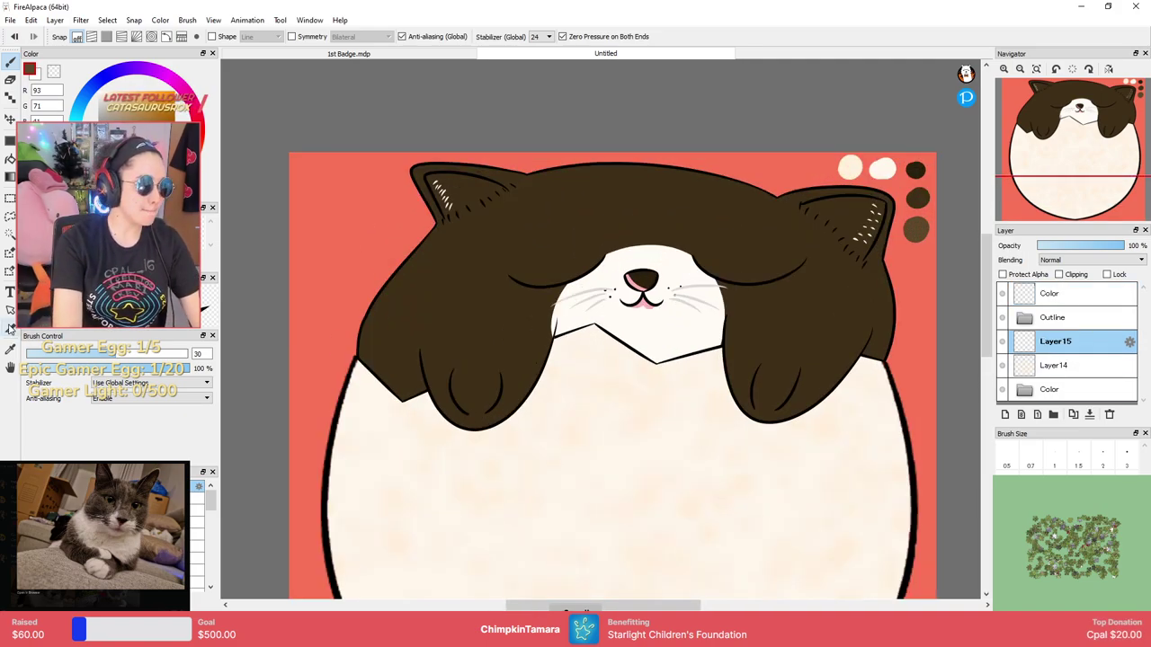
click(10, 233)
click(685, 292)
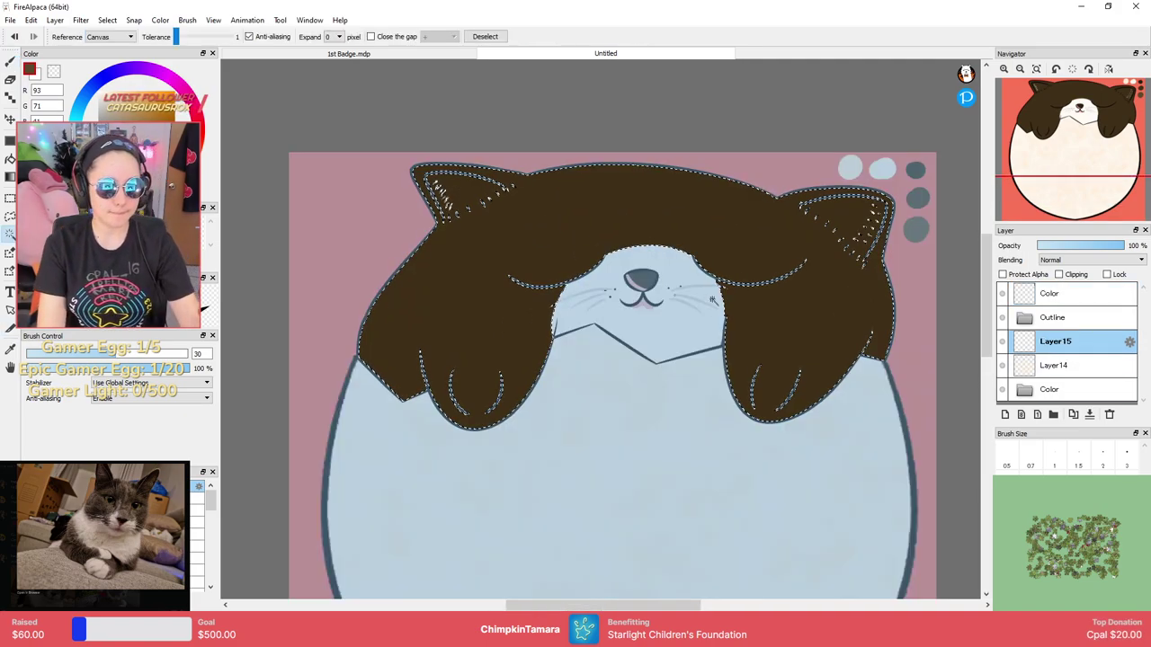
Paint soft lighter-brown highlights across the cat's head and back using a soft brush at 100 px and 20% opacity.
key(b)
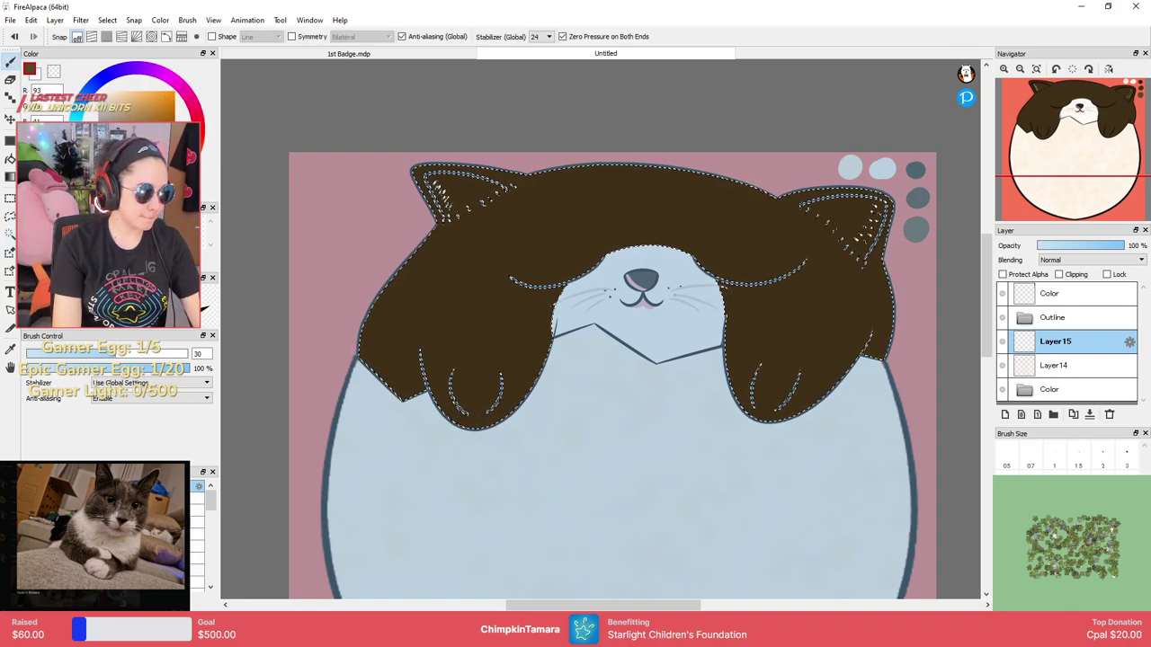
drag(213, 505, 214, 517)
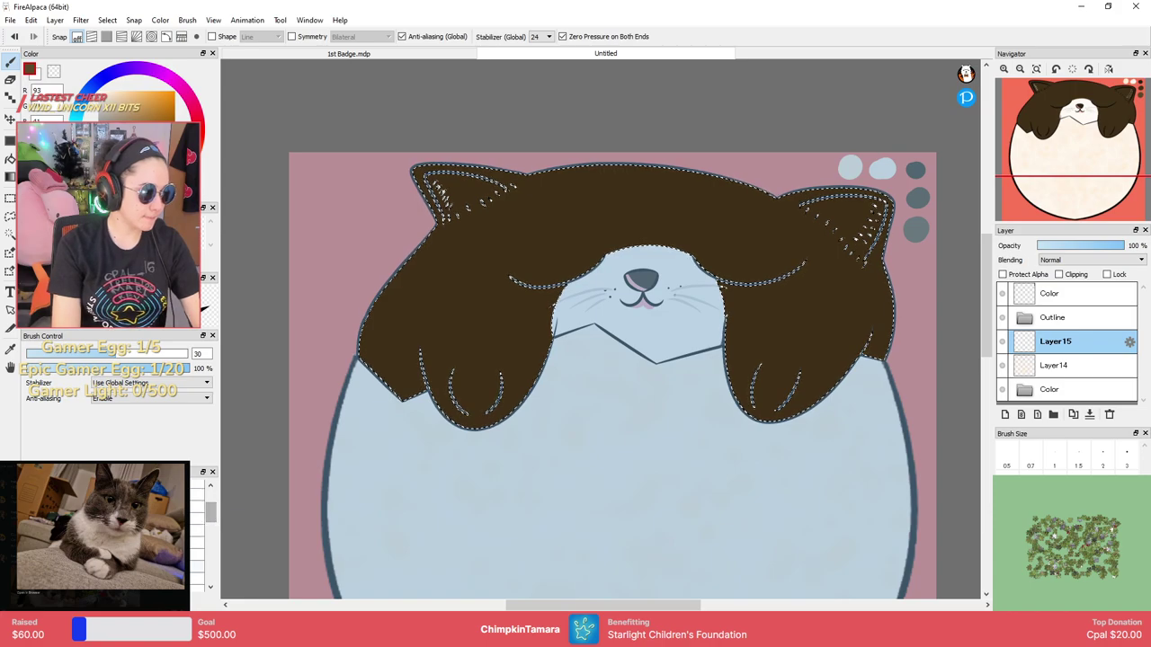
click(162, 555)
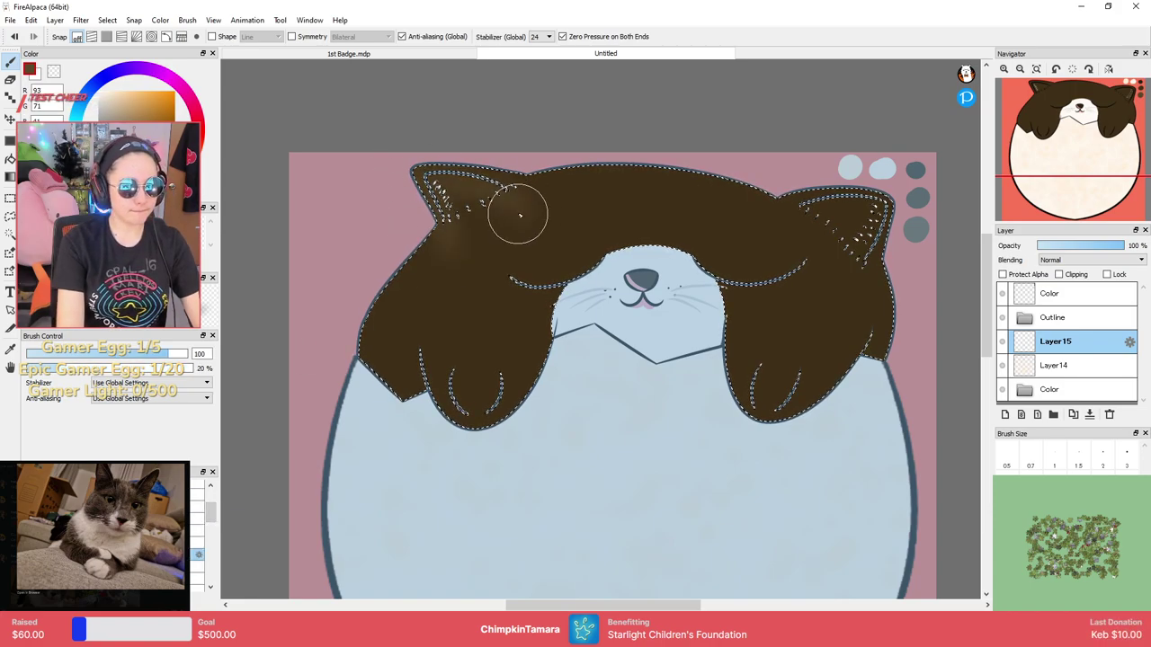
key(ctrl+d)
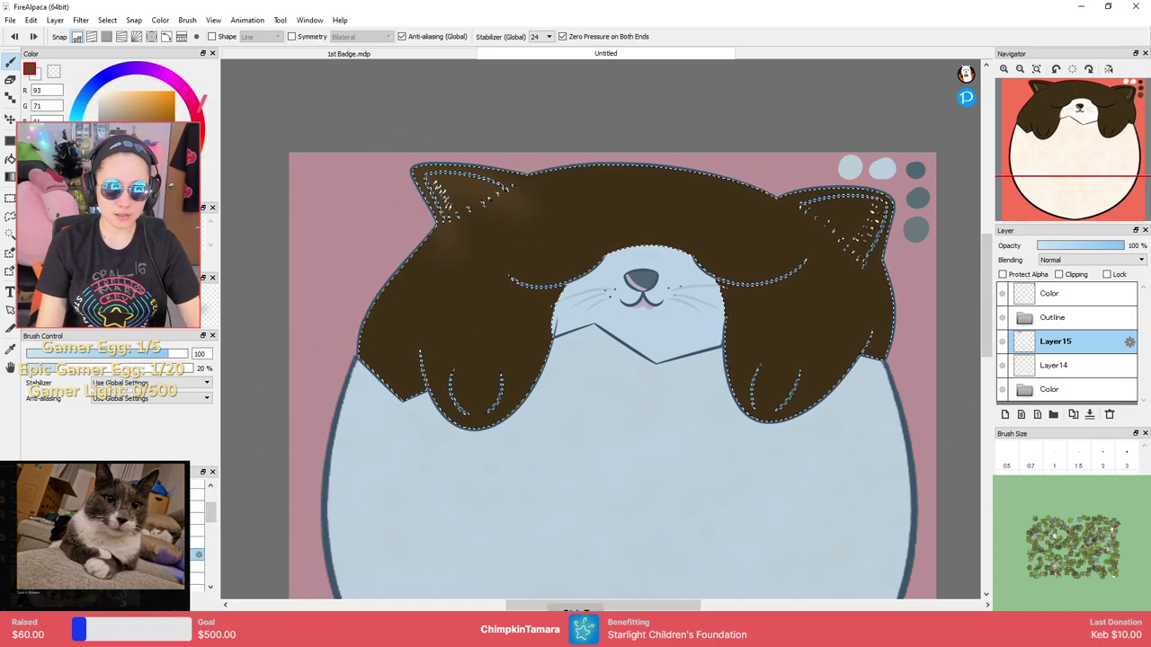
key(ctrl+z)
mouse_move(508, 238)
mouse_down()
mouse_move(948, 448)
mouse_move(768, 398)
mouse_move(477, 177)
mouse_up()
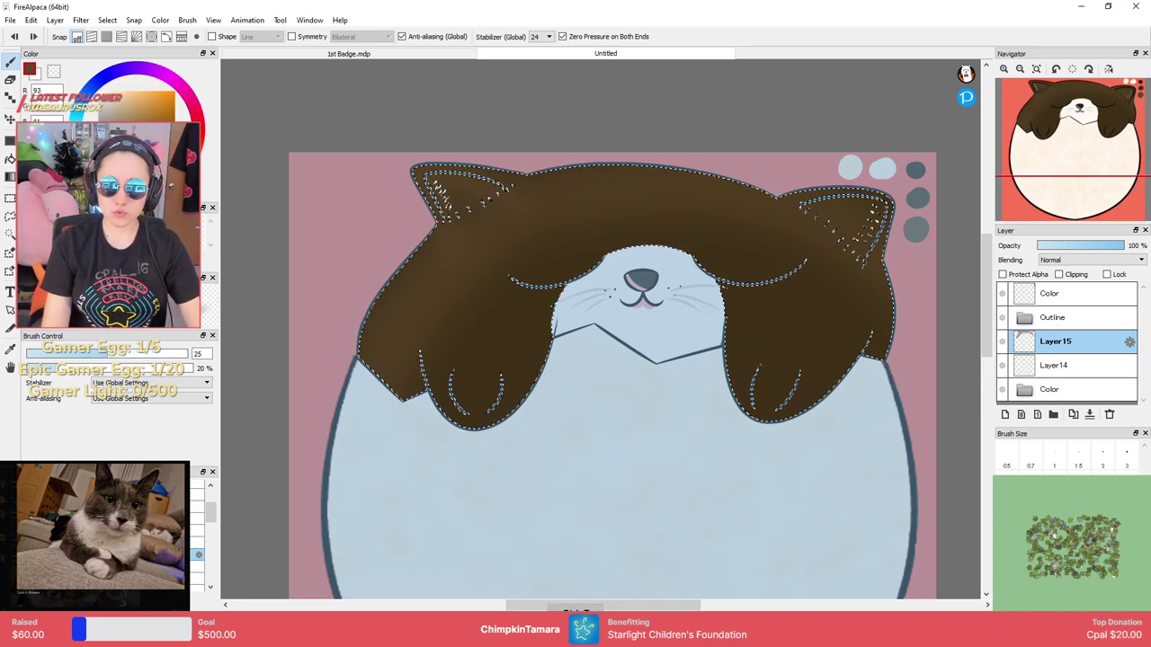
Extend the soft brown highlights down both sides of the cat at 70 px and clear the selection.
click(1127, 516)
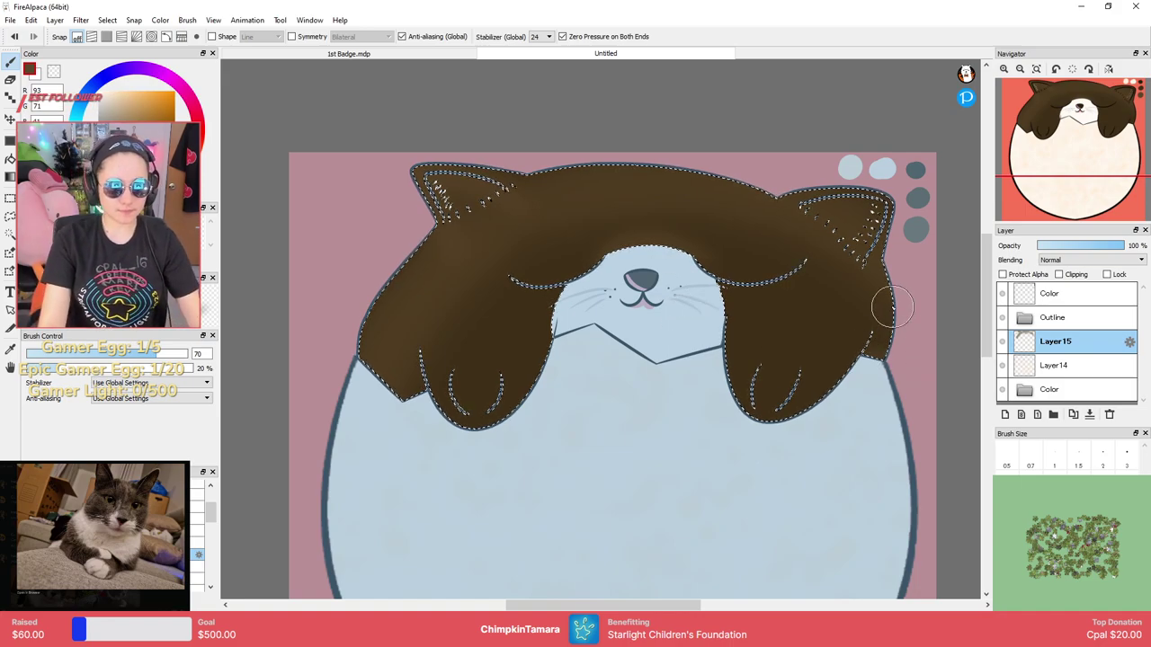
drag(886, 316, 864, 396)
drag(380, 351, 404, 405)
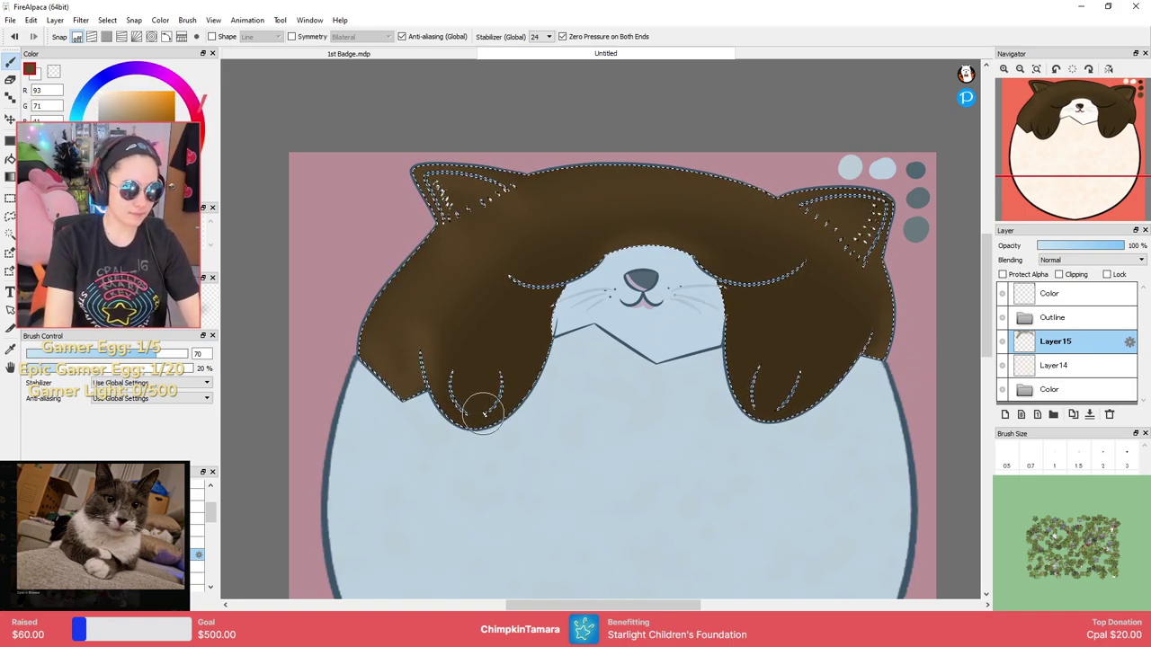
key(l)
key(ctrl+d)
drag(680, 227, 609, 171)
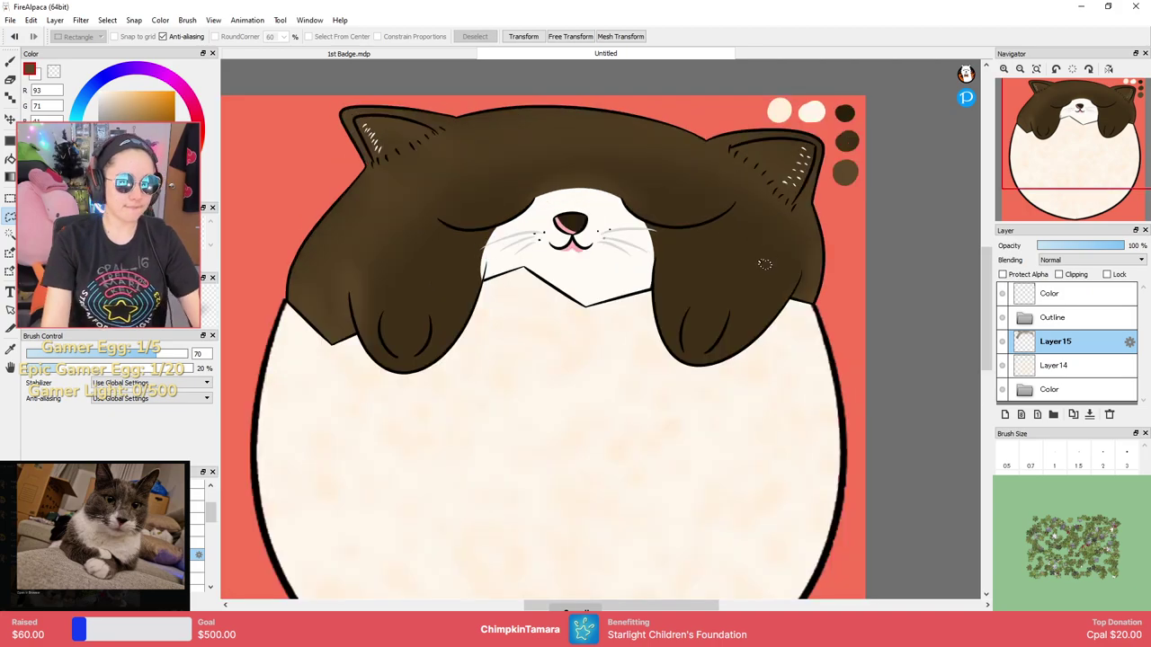
scroll(764, 263, down, 2)
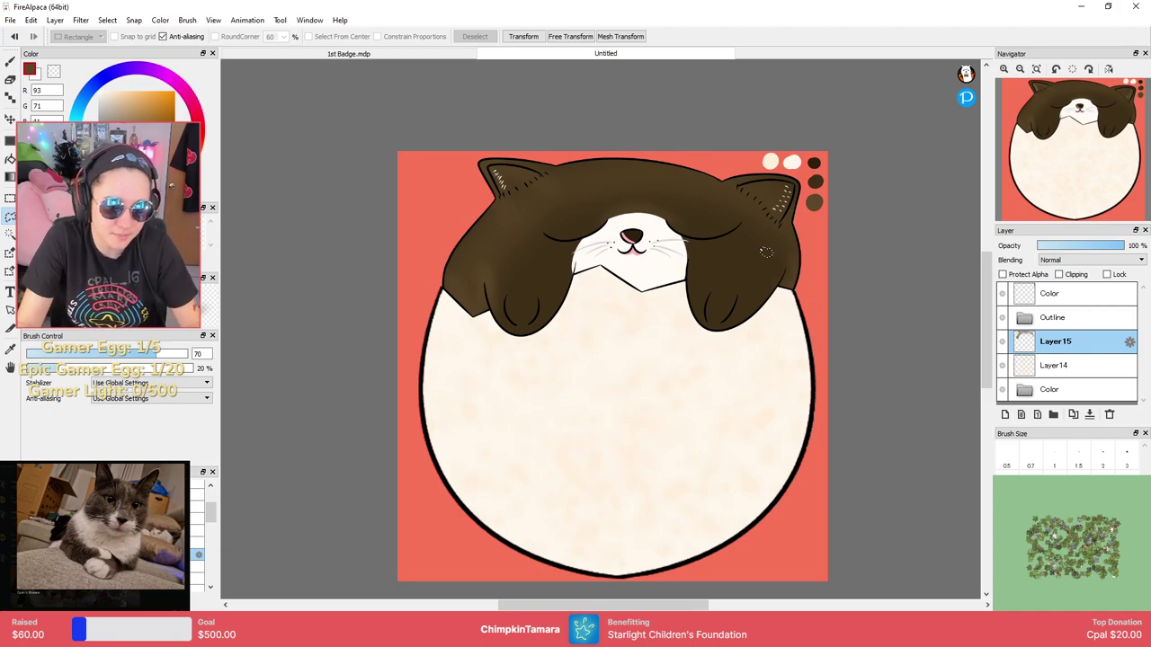
Add a new layer between Layer15 and Layer14 and choose a light grey paint colour, R 239, G 239.
click(1004, 414)
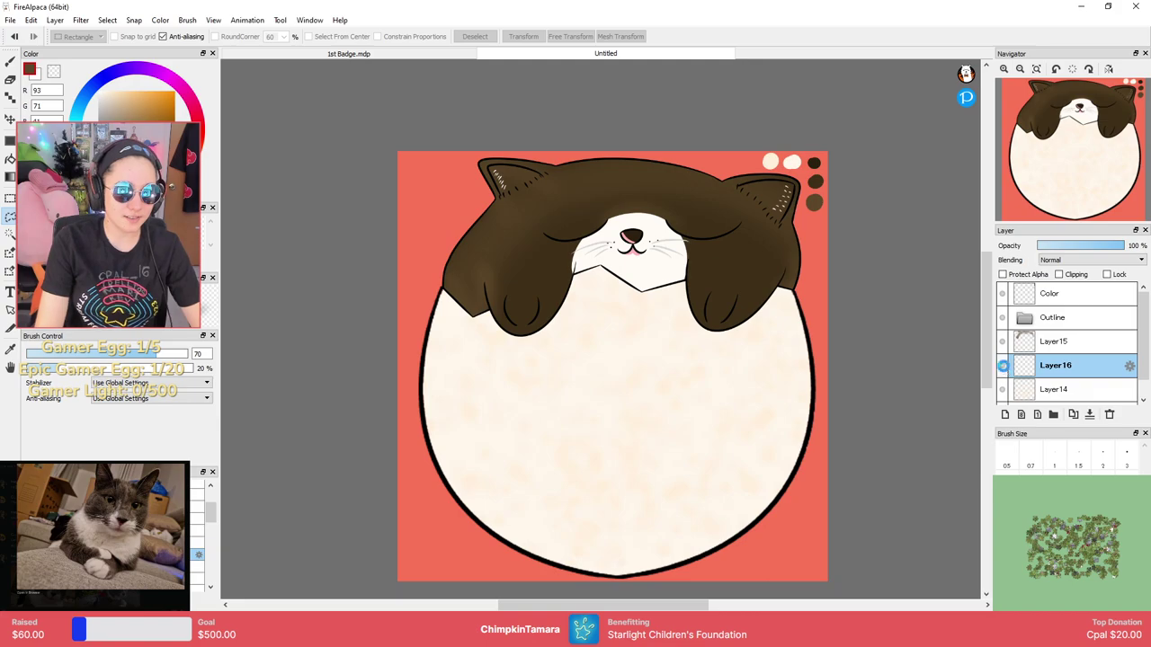
scroll(701, 270, down, 3)
scroll(698, 283, up, 5)
scroll(748, 241, up, 3)
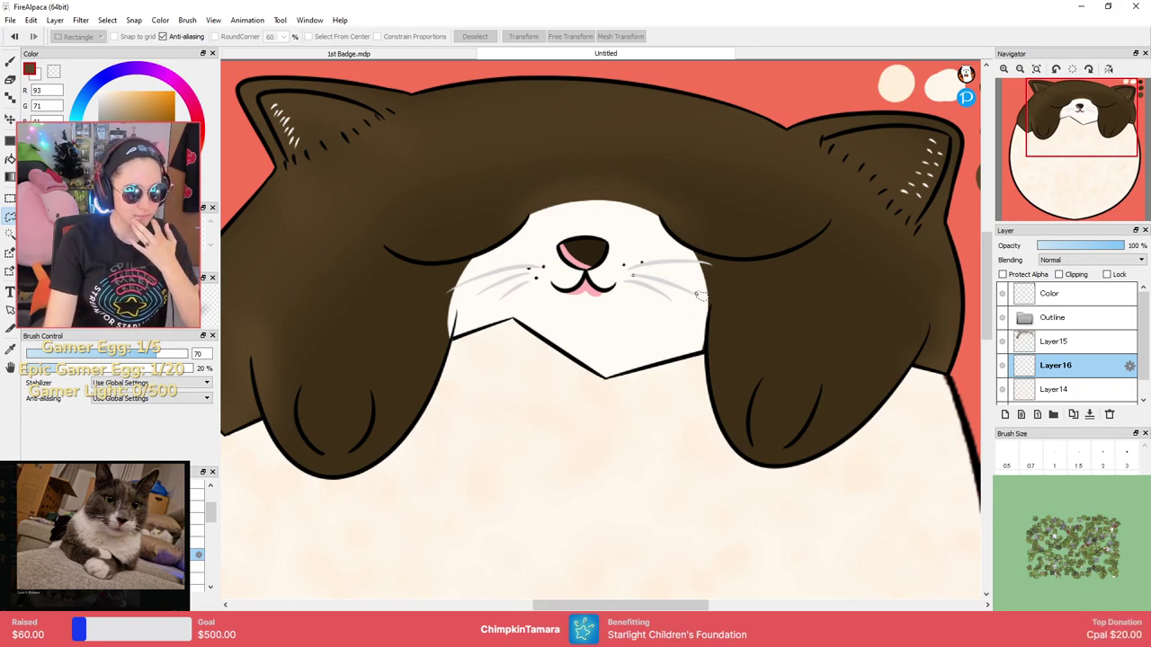
alt+click(655, 338)
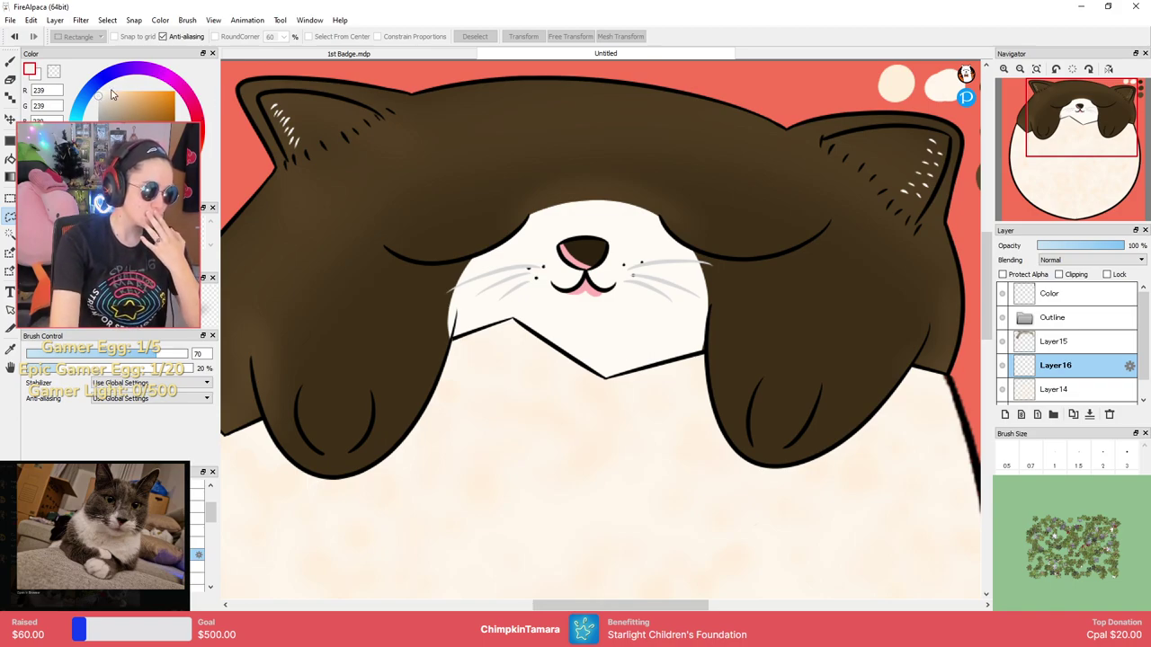
Paint a round light grey swatch beside the cream swatches on the top Color layer with a 20 px brush at 100% opacity.
click(1069, 290)
drag(832, 247, 753, 357)
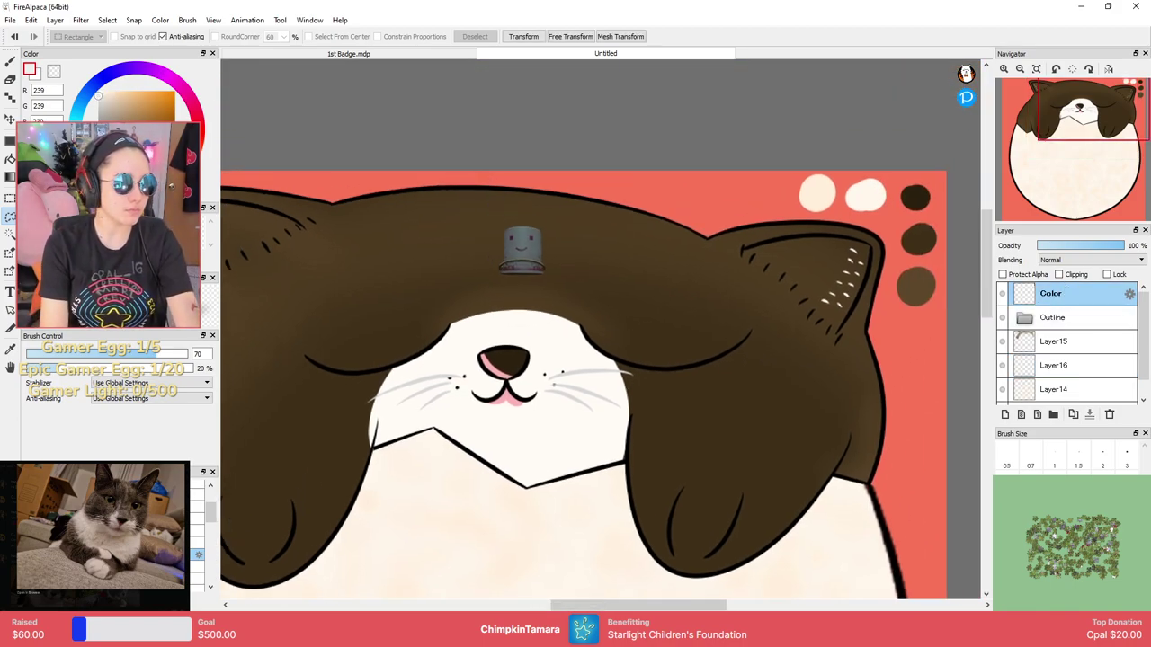
click(162, 486)
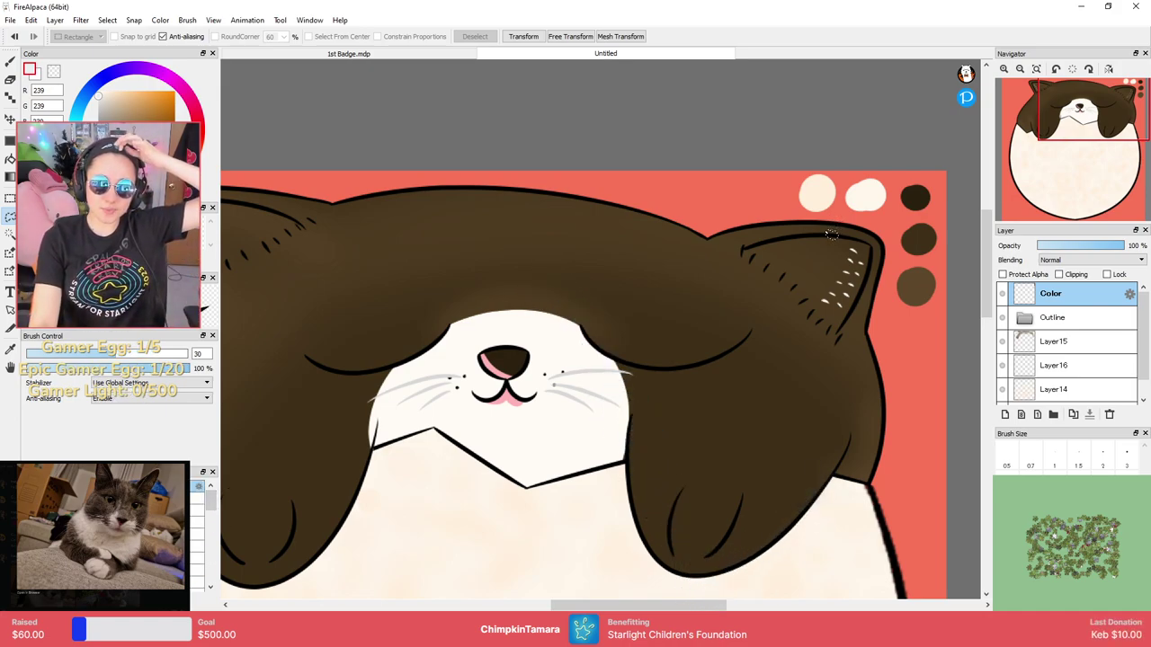
key([)
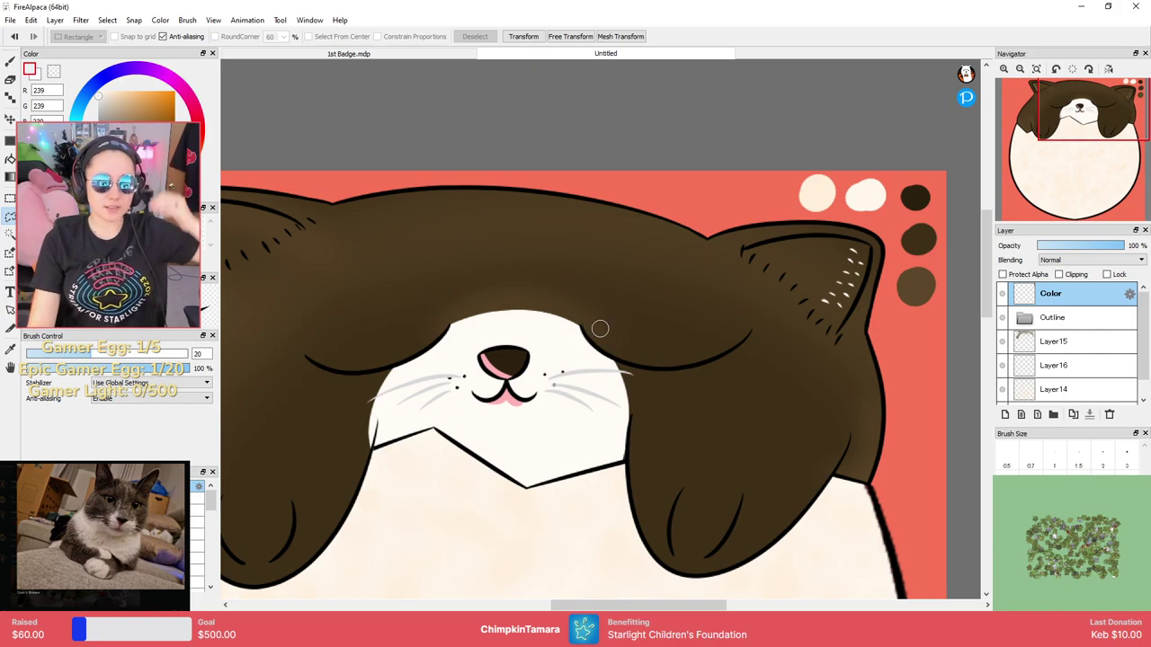
key(b)
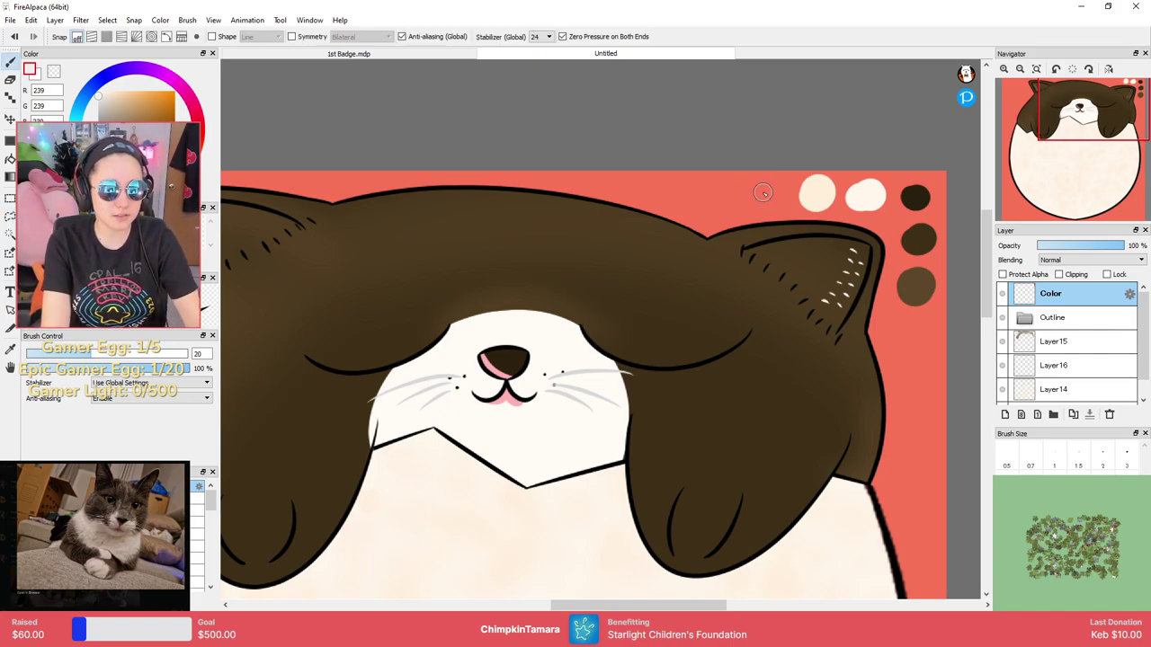
click(768, 194)
Examine the 1st Badge drawing for reference and return to the untitled cat drawing.
click(412, 55)
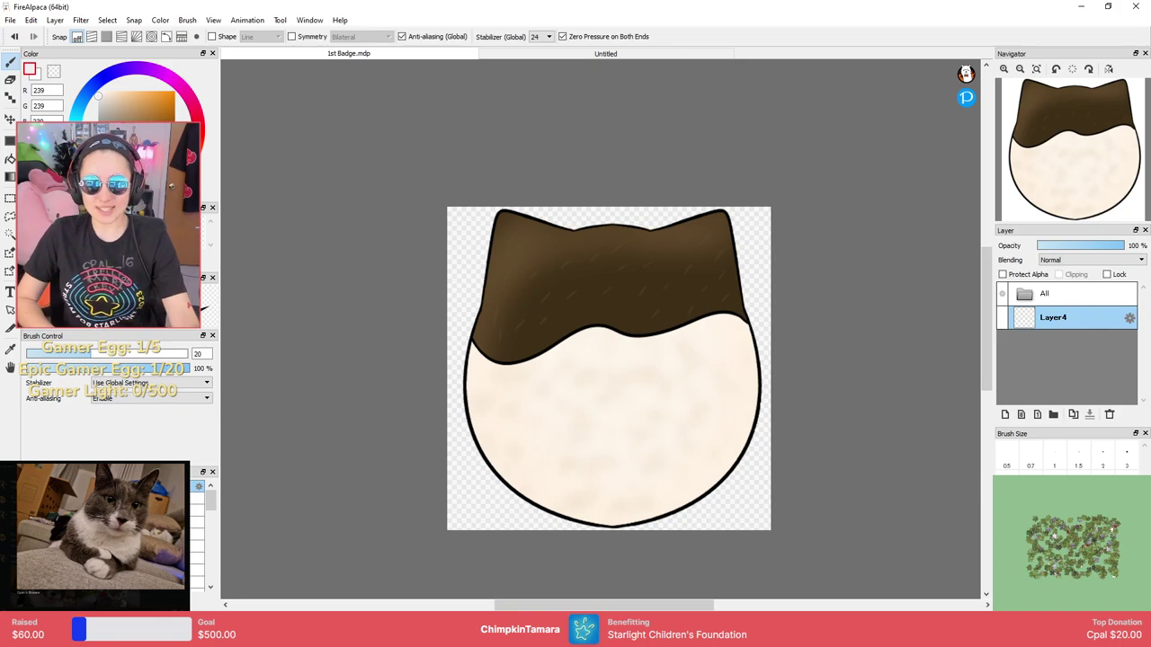
click(625, 54)
scroll(848, 304, down, 2)
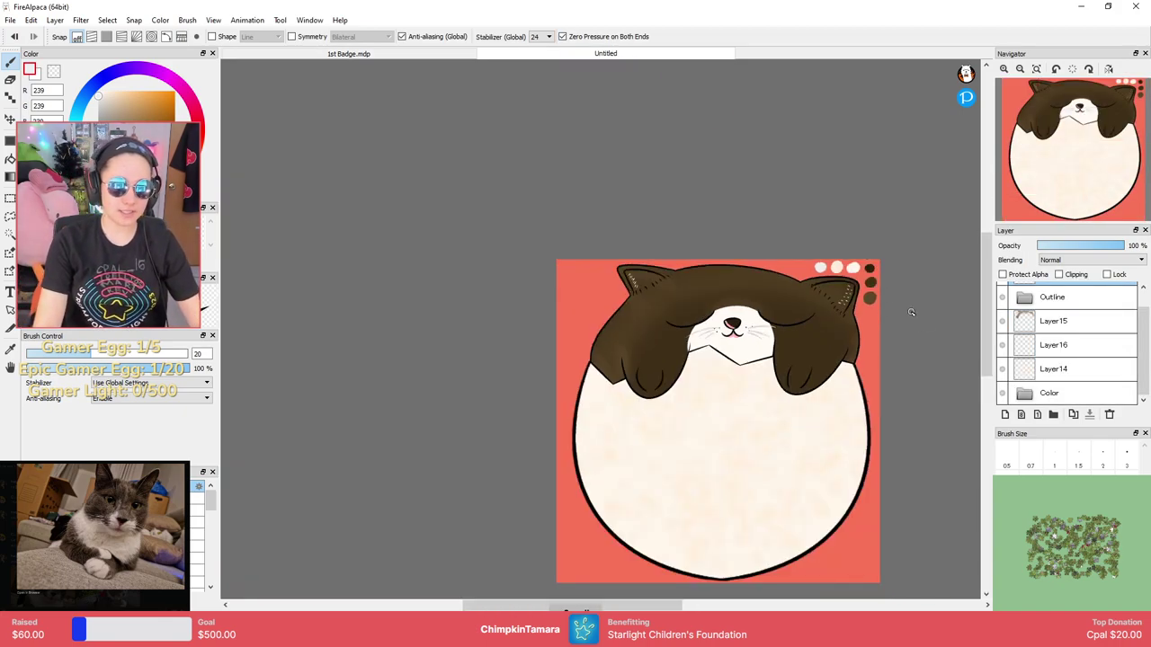
drag(924, 316, 905, 261)
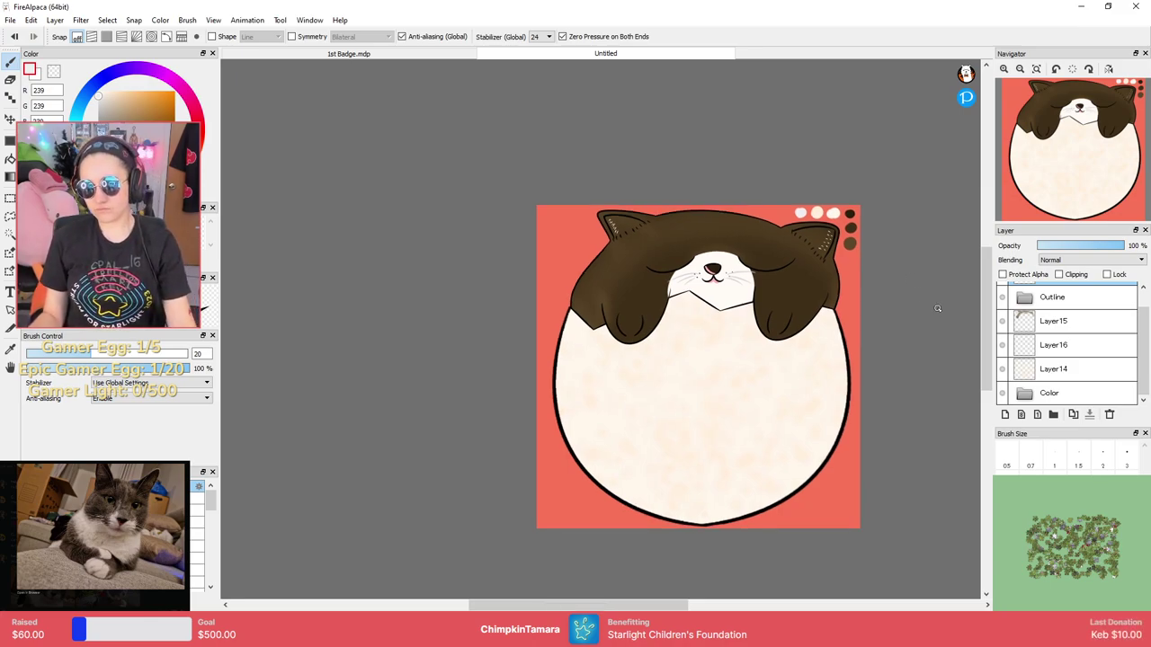
mouse_move(813, 299)
mouse_down()
mouse_move(806, 313)
mouse_move(830, 288)
mouse_up()
drag(822, 220, 873, 363)
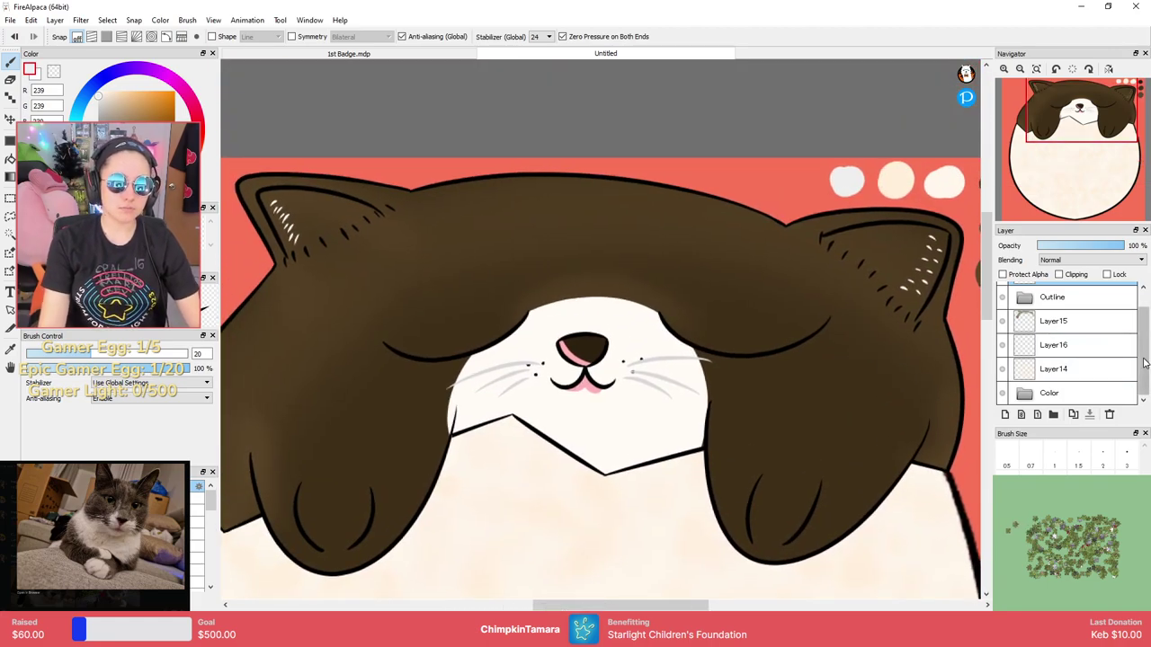
Make Layer16 active and select the cat's off-white muzzle with the Magic Wand.
scroll(1023, 320, up, 1)
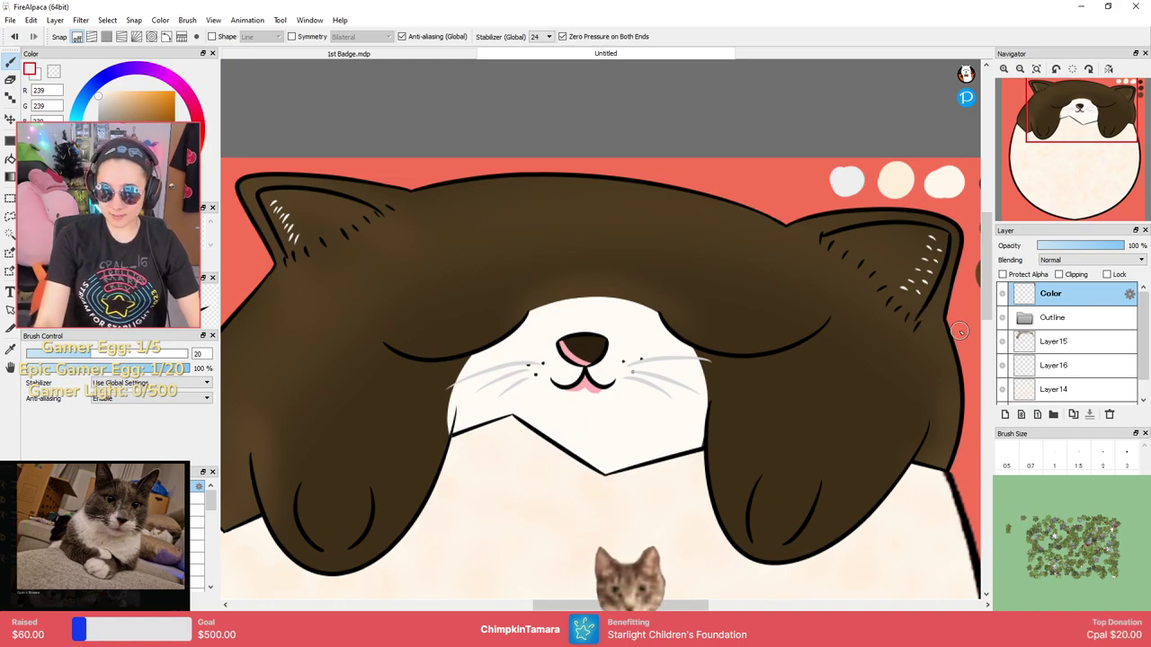
drag(1142, 348, 1143, 350)
scroll(1142, 350, down, 1)
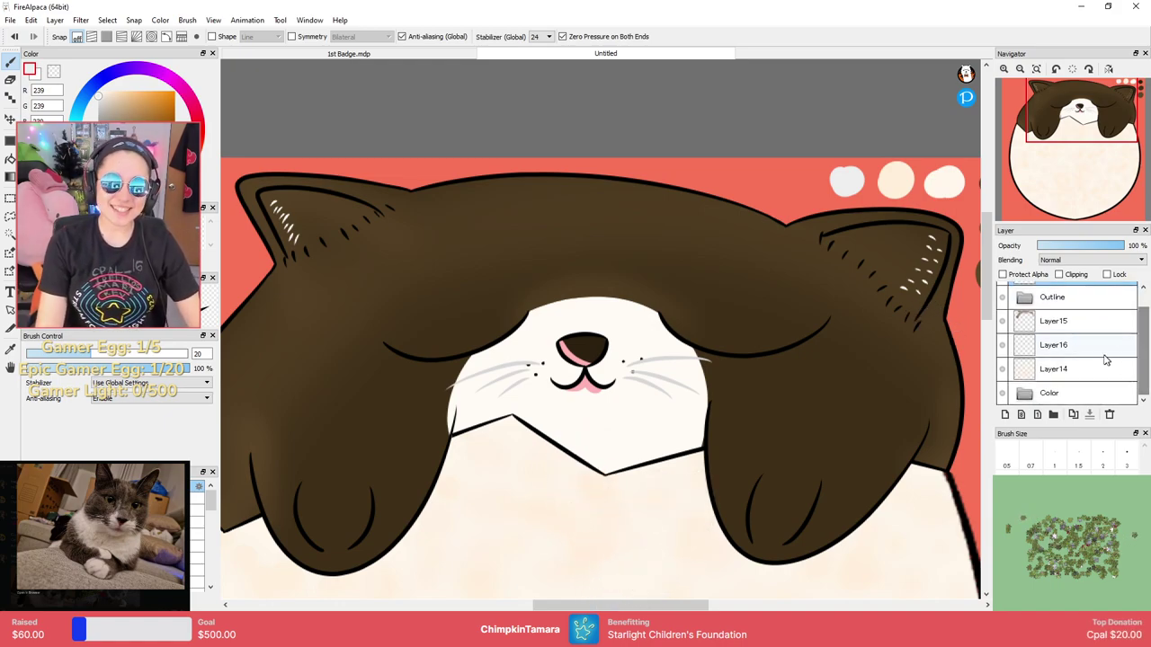
click(1061, 345)
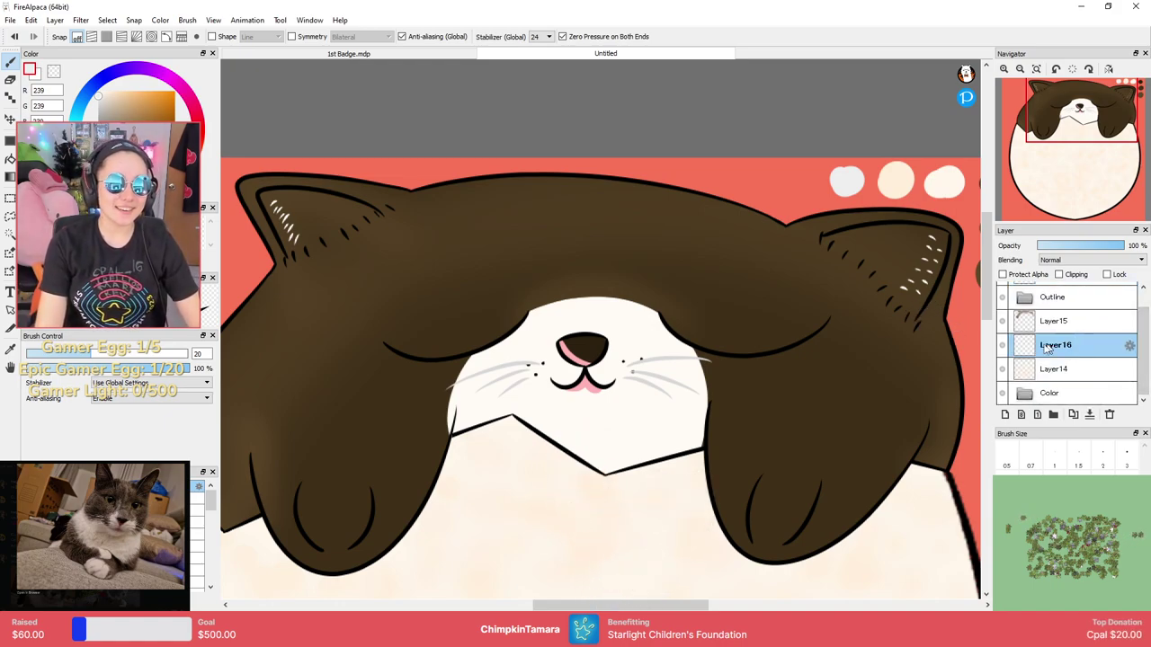
click(1001, 321)
click(1002, 321)
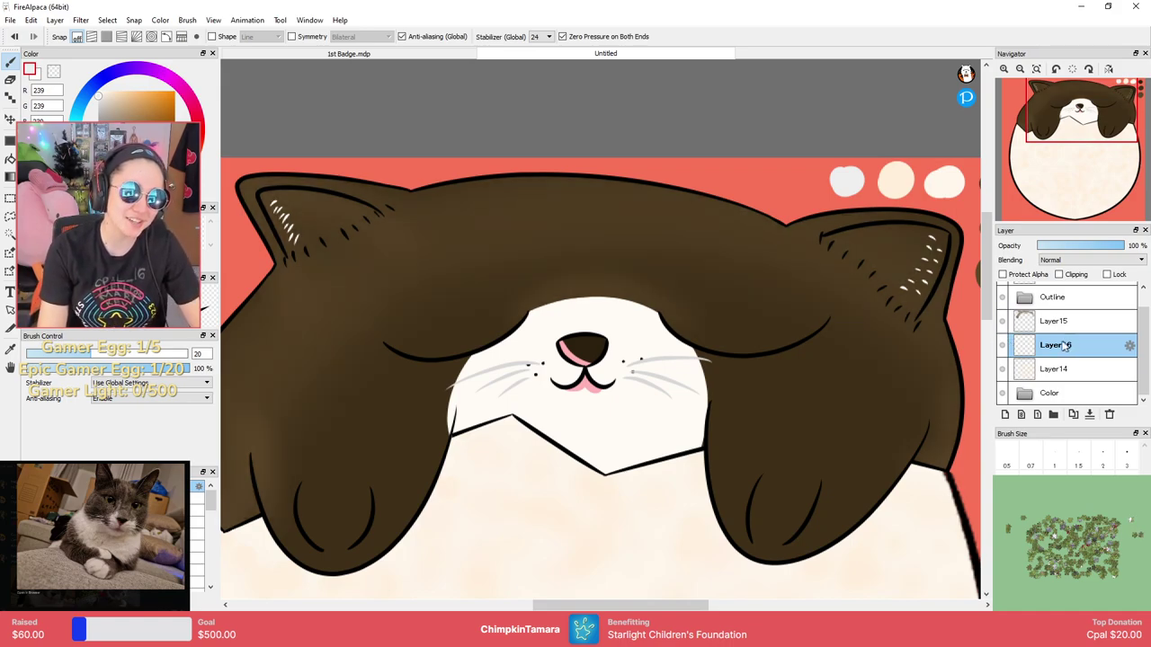
drag(758, 275, 814, 262)
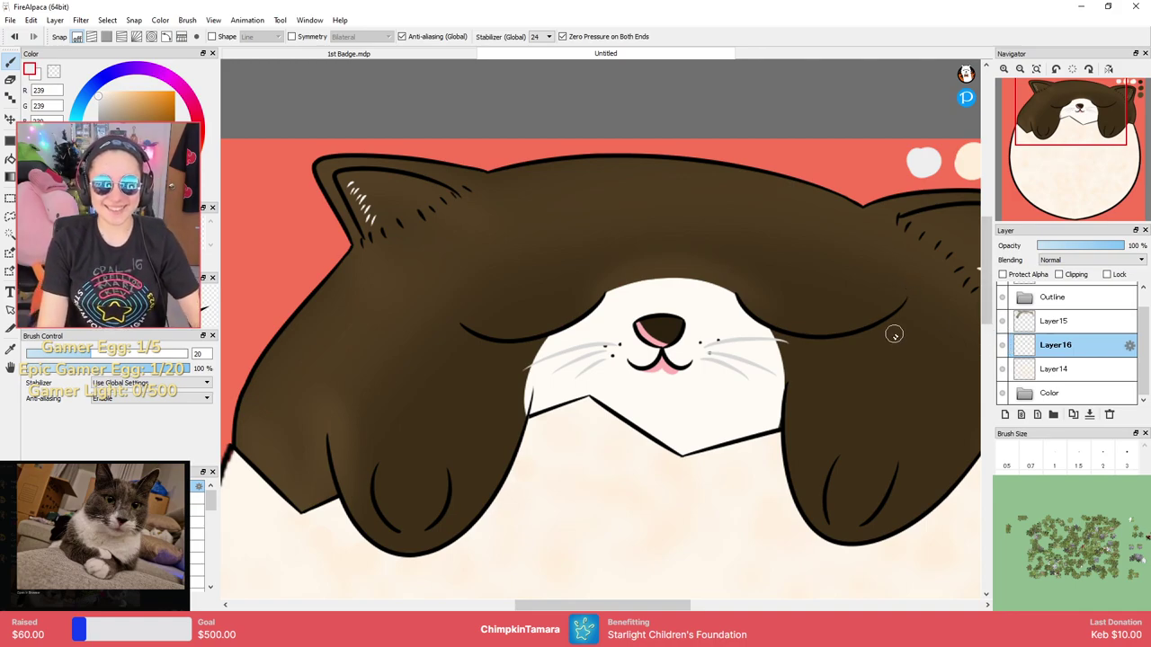
drag(894, 354, 855, 363)
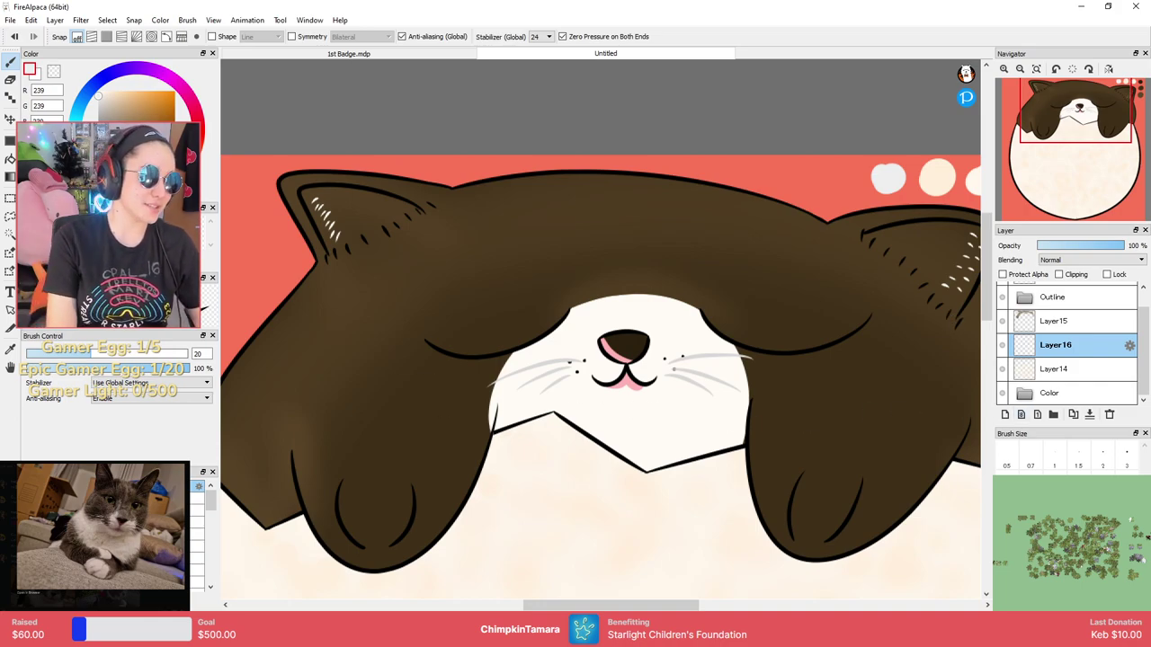
key(w)
click(648, 417)
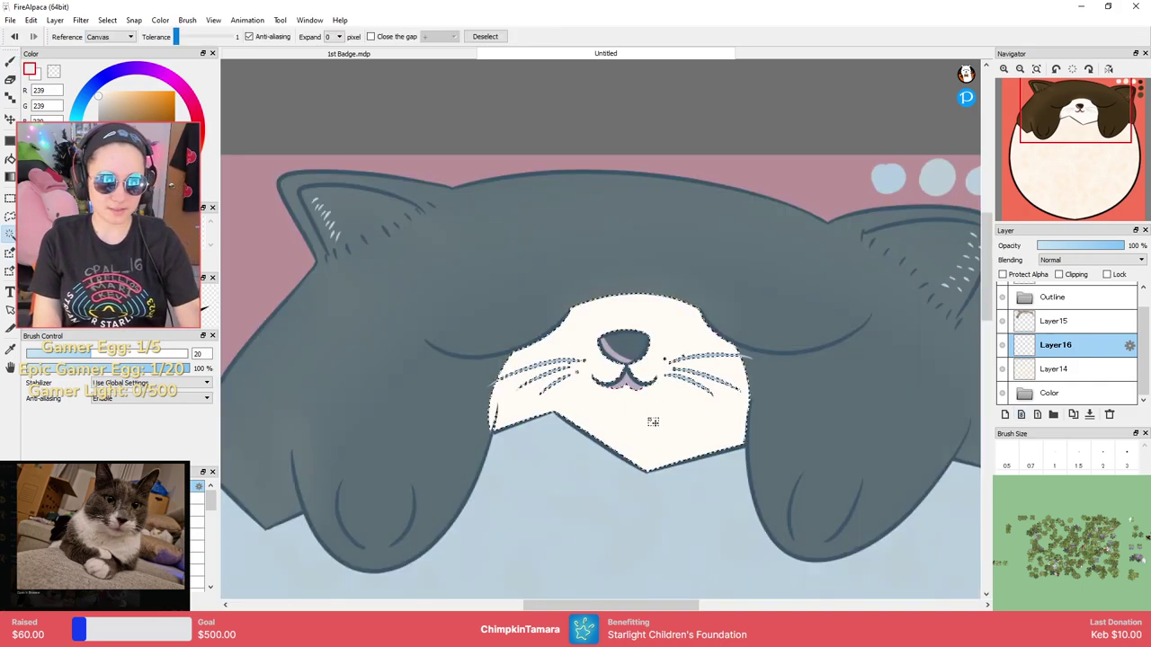
Paint light grey shading along the muzzle's angular lower edge with the 20 px brush.
key(b)
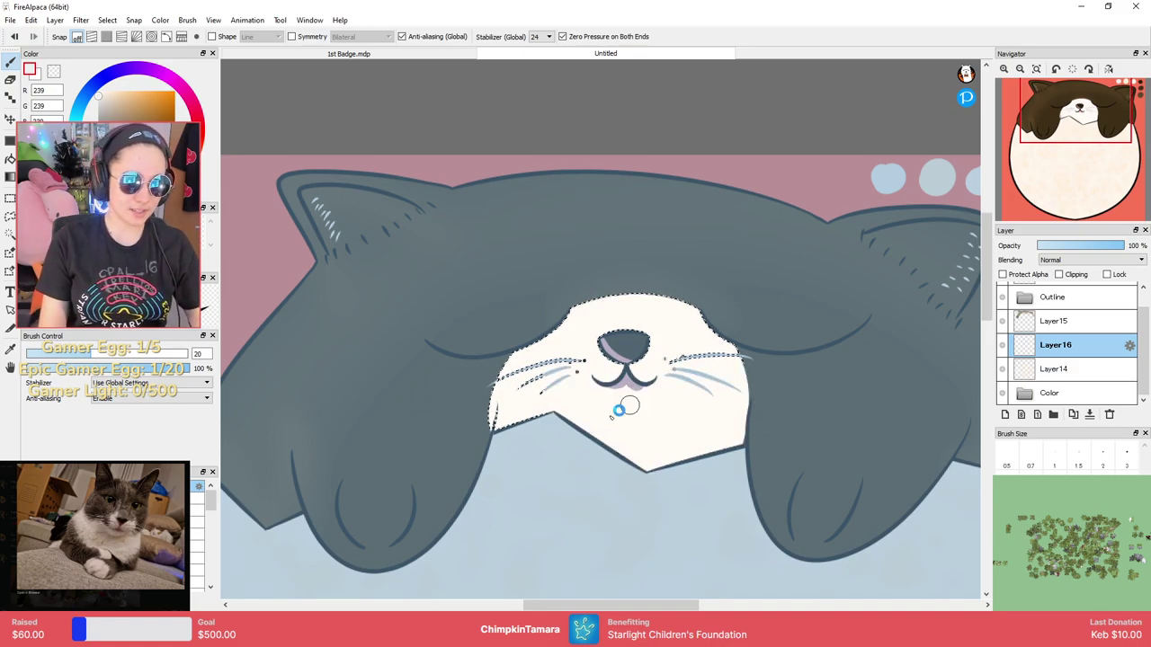
mouse_move(562, 413)
mouse_down()
mouse_move(653, 489)
mouse_move(753, 437)
mouse_up()
key(ctrl+z)
drag(637, 470, 744, 439)
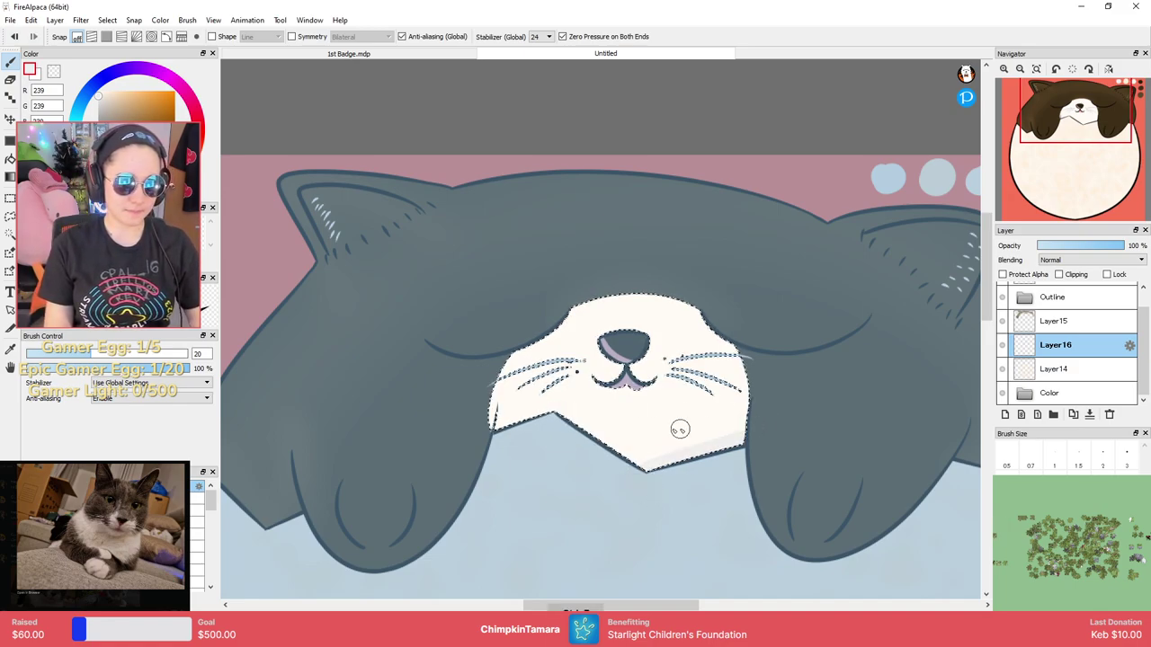
drag(547, 413, 624, 453)
key(ctrl+z)
mouse_move(495, 425)
mouse_down()
mouse_move(560, 411)
mouse_move(630, 456)
mouse_up()
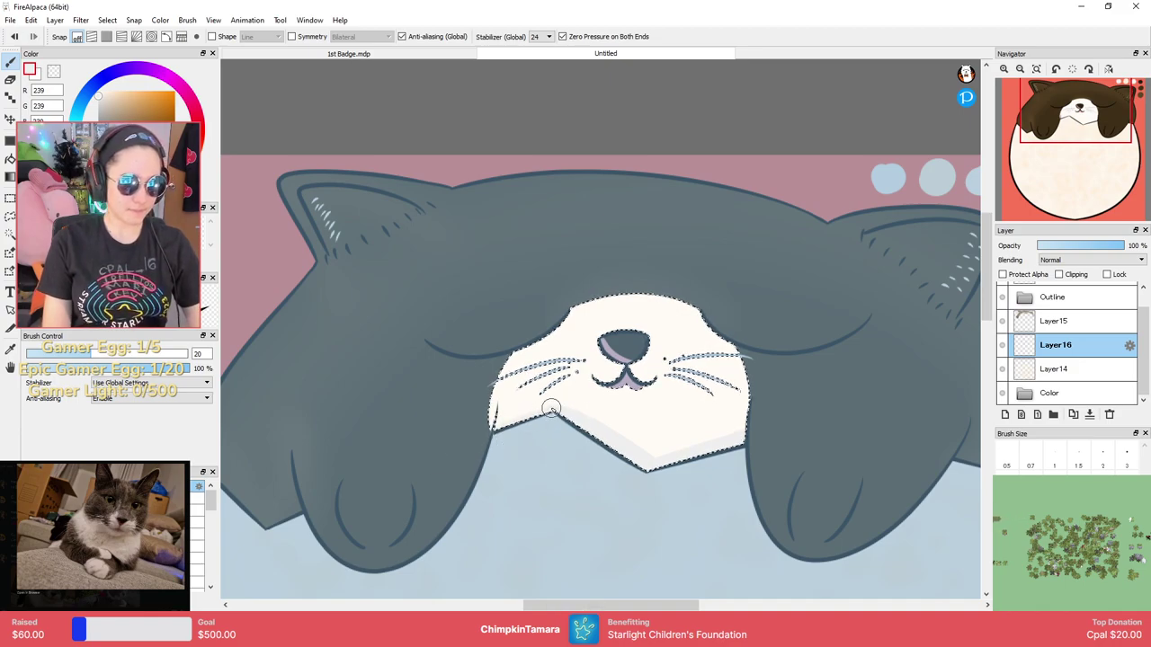
Select the cat's brown fur with the Magic Wand, show Layer15 again and add a new layer above Layer16.
click(10, 234)
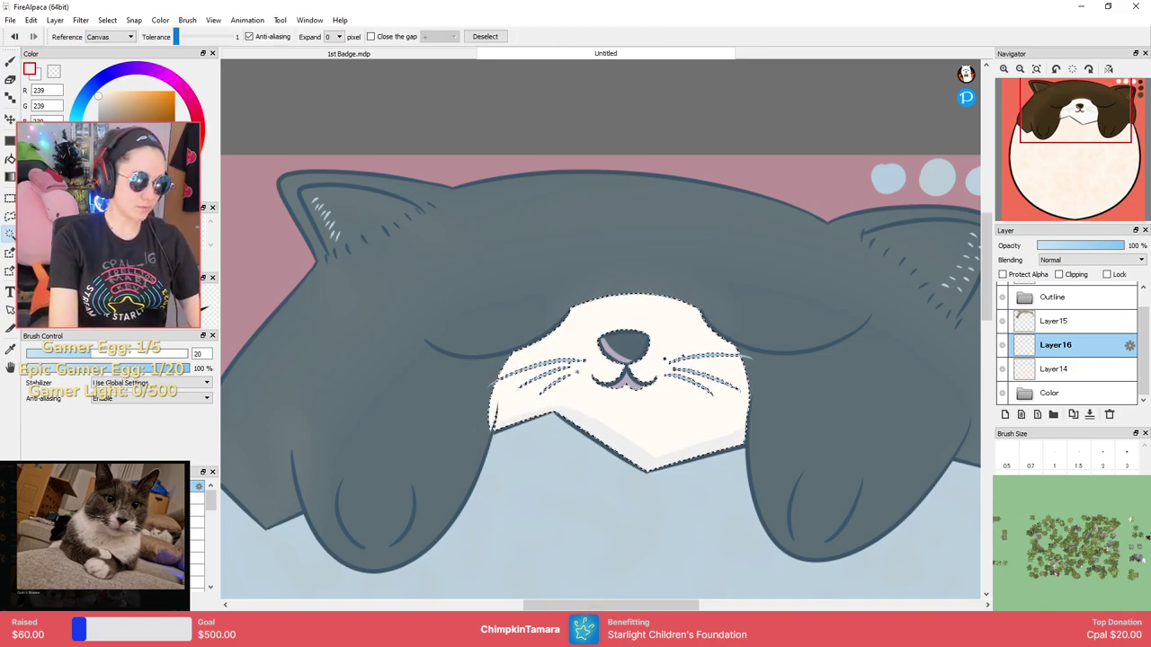
click(917, 417)
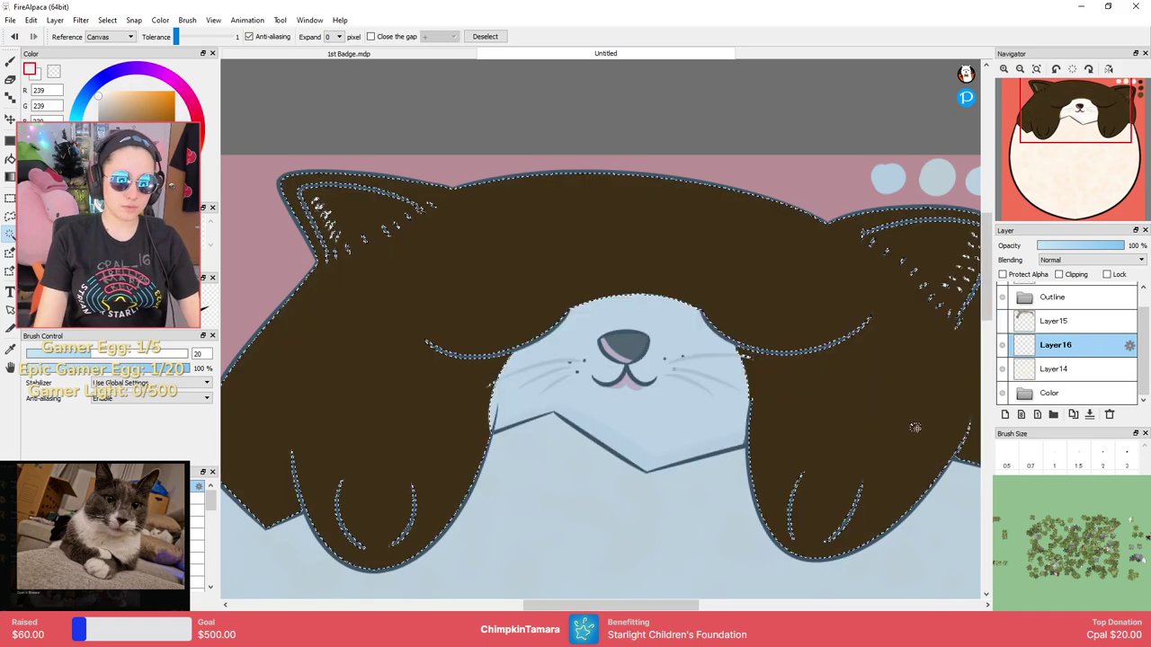
key(u)
click(1002, 321)
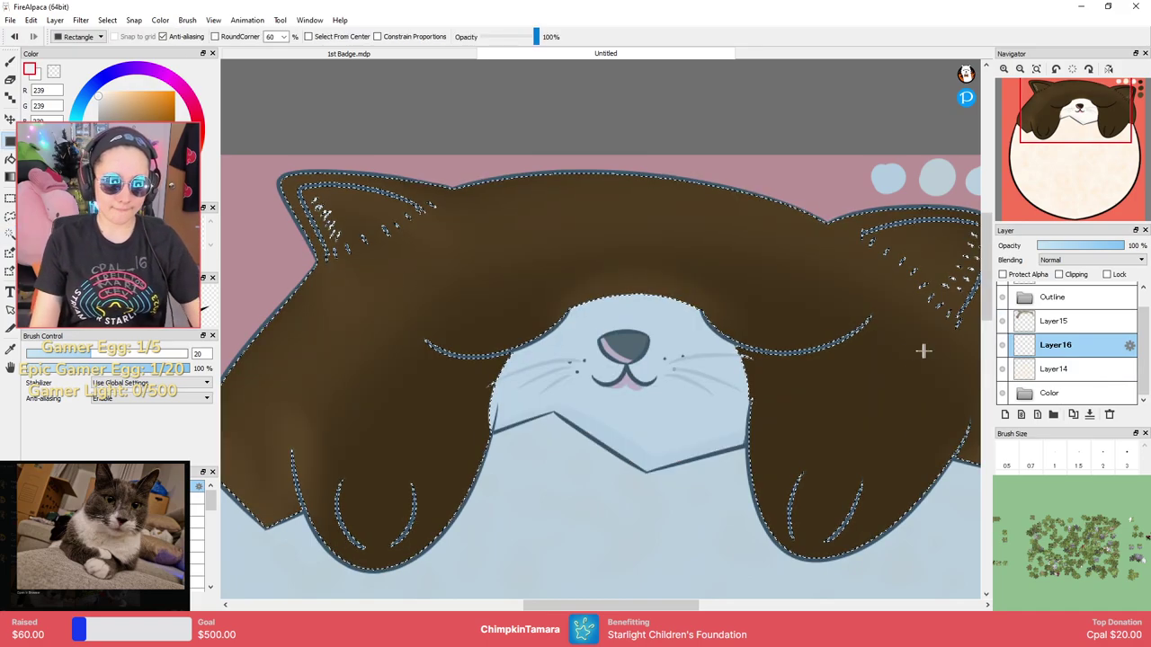
click(1025, 414)
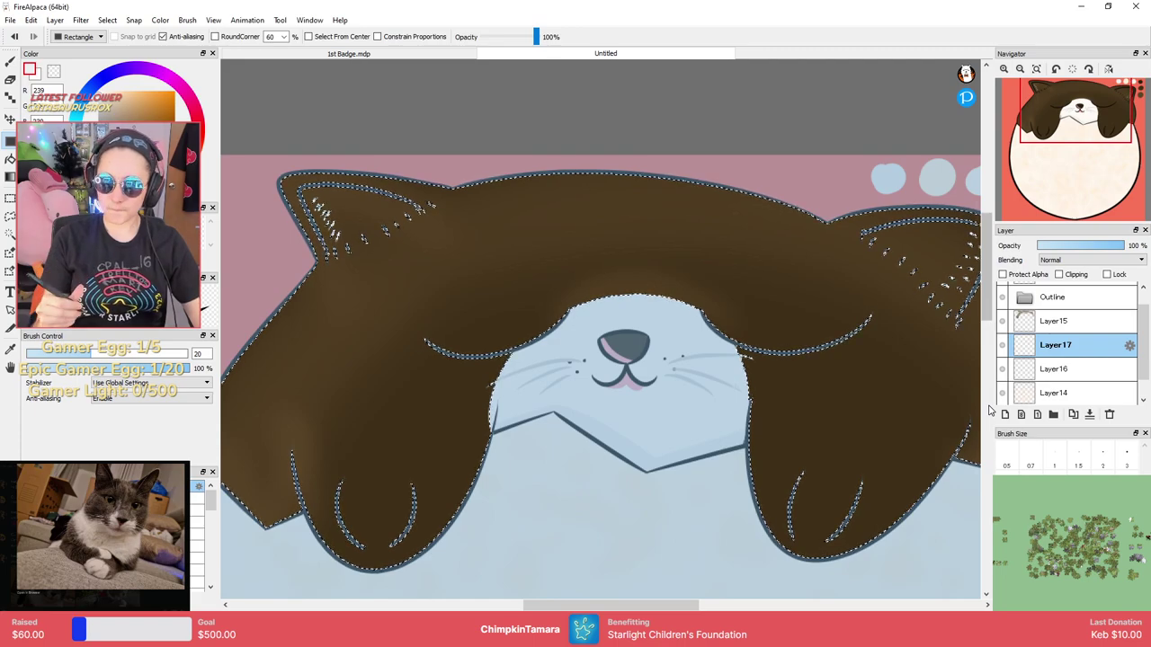
key(space)
drag(793, 306, 596, 344)
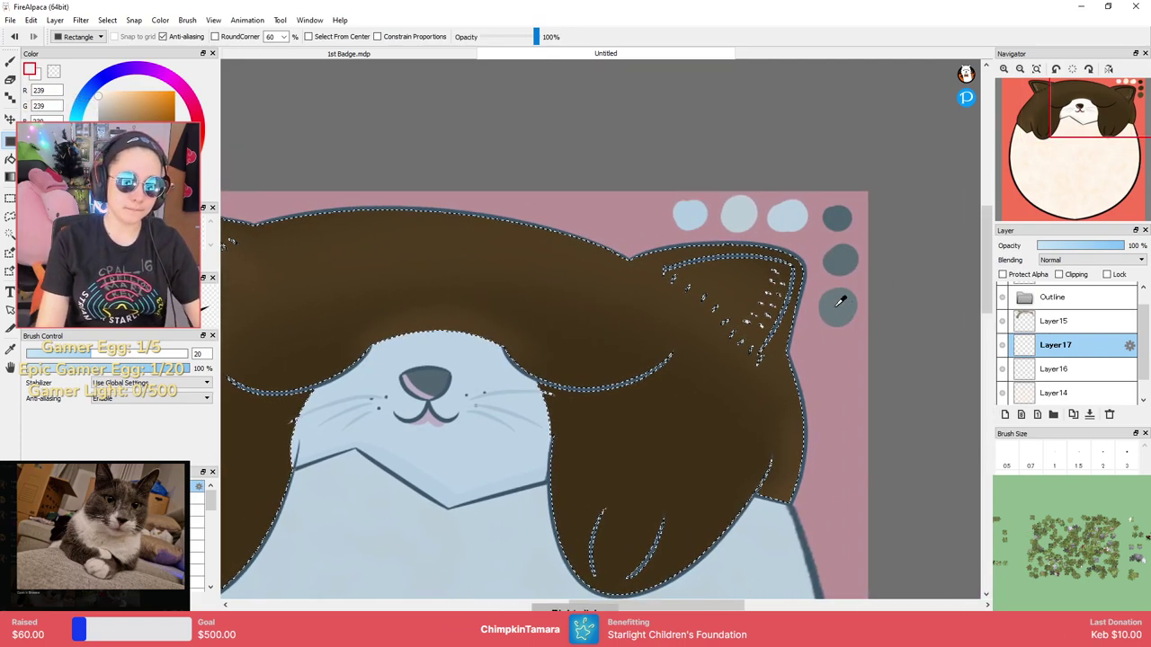
right_click(844, 306)
scroll(752, 300, down, 3)
scroll(753, 301, left, 1)
key(b)
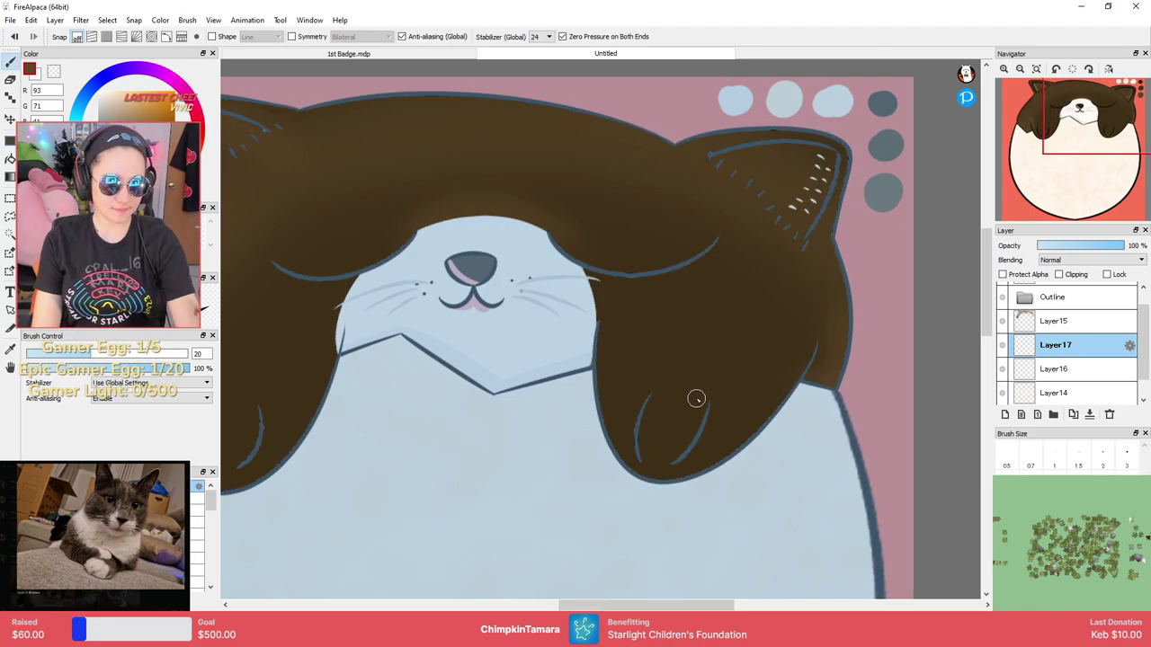
drag(605, 318, 693, 488)
key(ctrl+z)
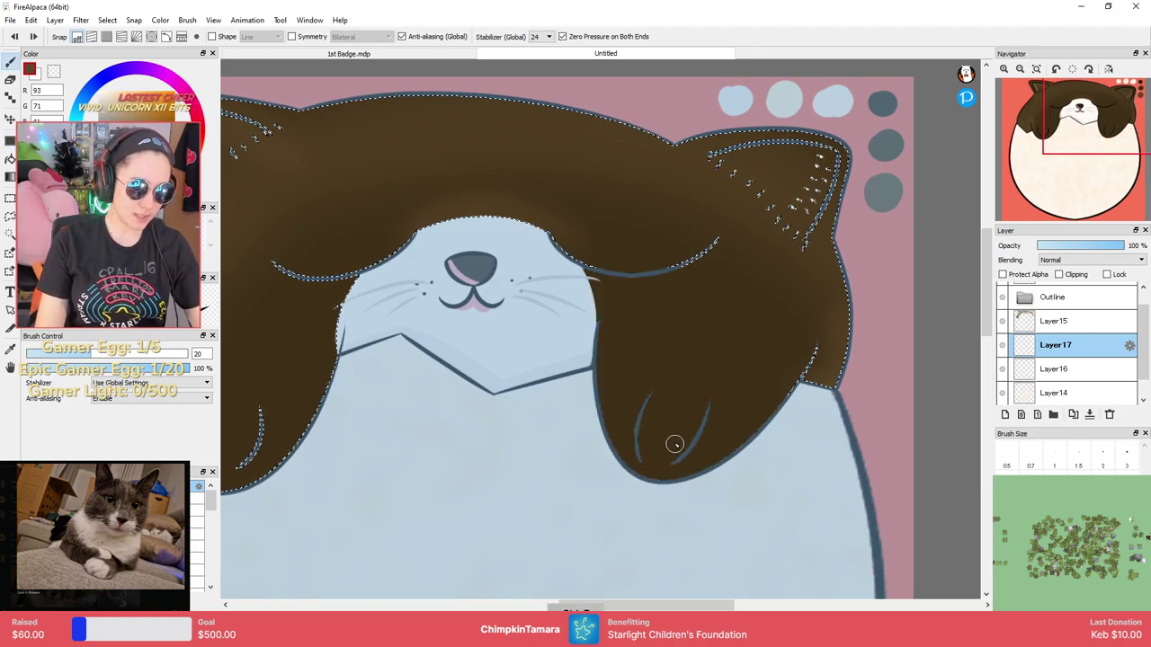
Sample the darkest brown swatch, R 42, G 31, and shade along the edges of both paws at 20 px.
right_click(883, 101)
mouse_move(602, 320)
mouse_down()
mouse_move(627, 472)
mouse_move(647, 479)
mouse_move(596, 423)
mouse_move(649, 482)
mouse_up()
key(ctrl+z)
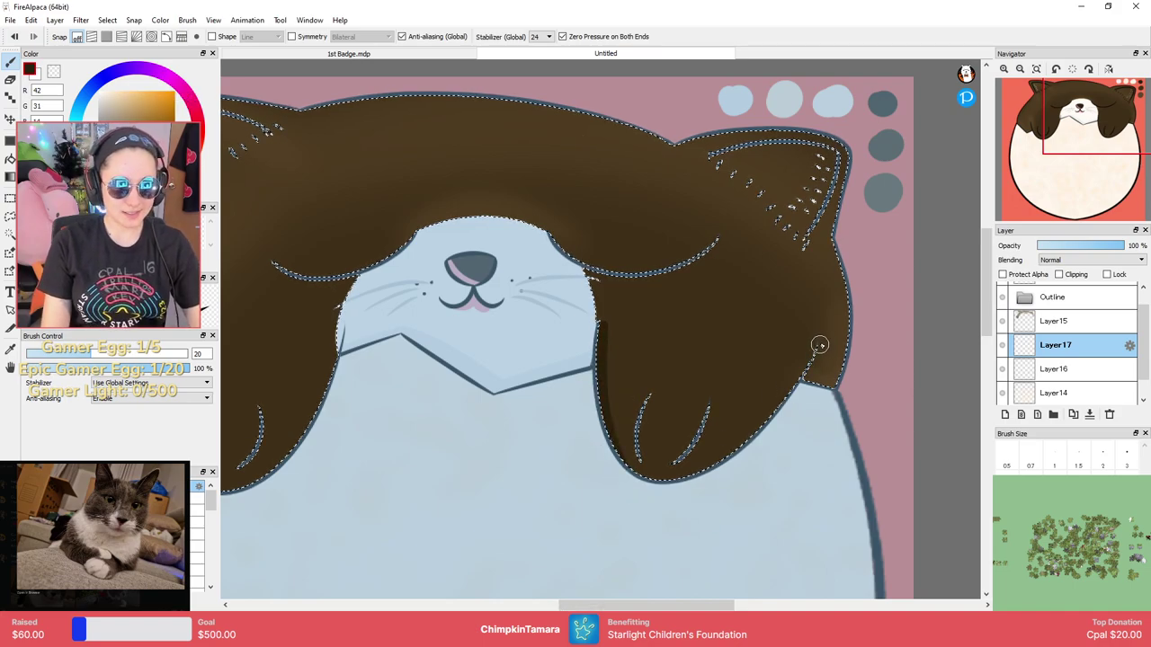
drag(819, 344, 788, 397)
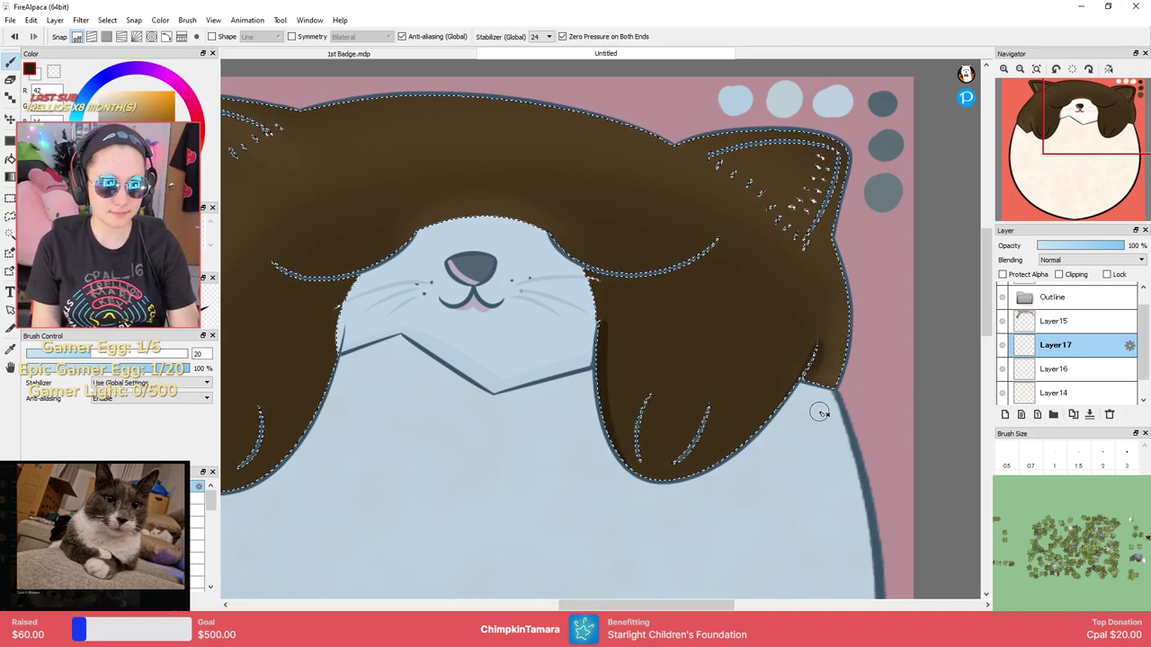
drag(455, 340, 745, 339)
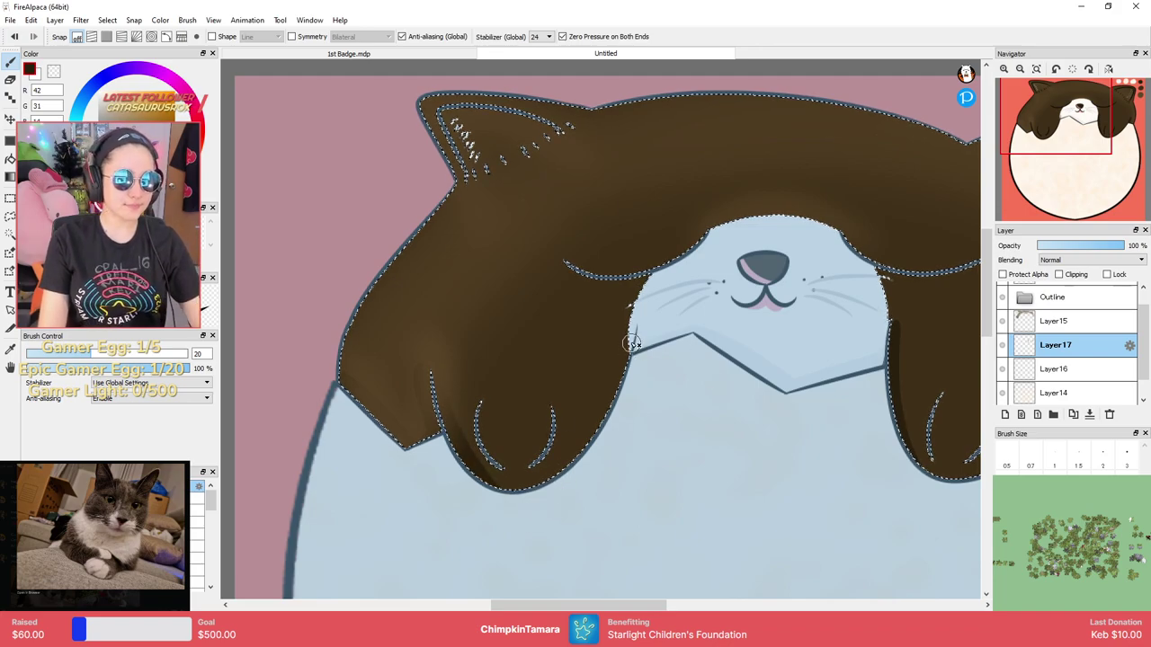
Paint dark brown shading beneath the cat's two closed eyes on Layer17.
drag(722, 335, 578, 337)
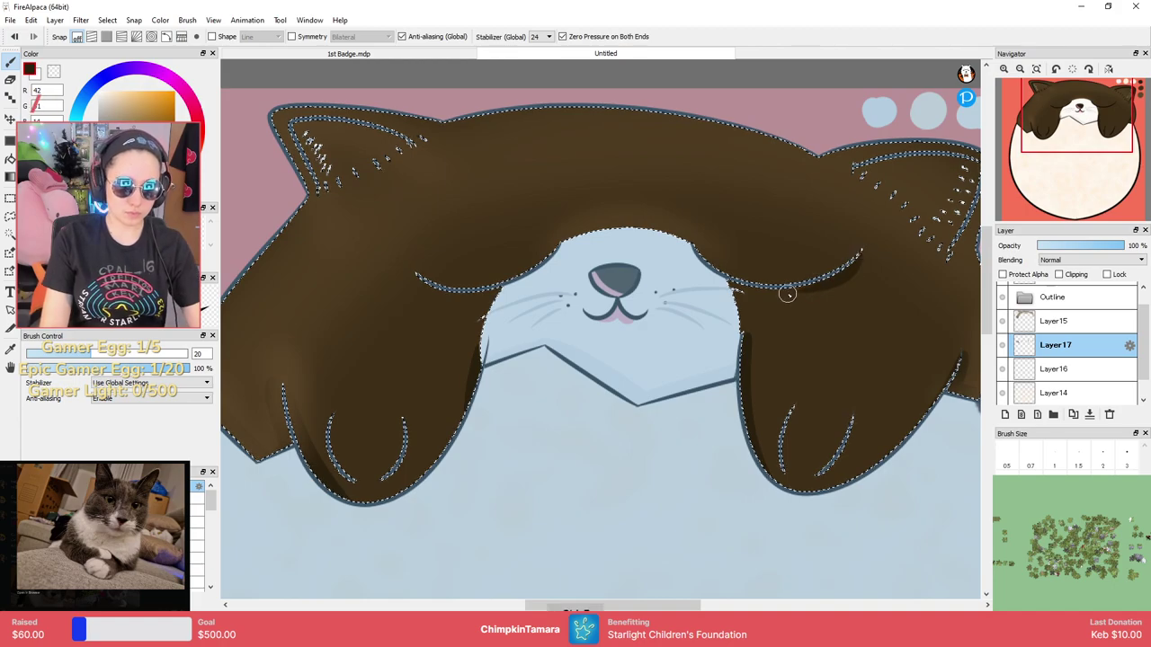
scroll(903, 270, up, 1)
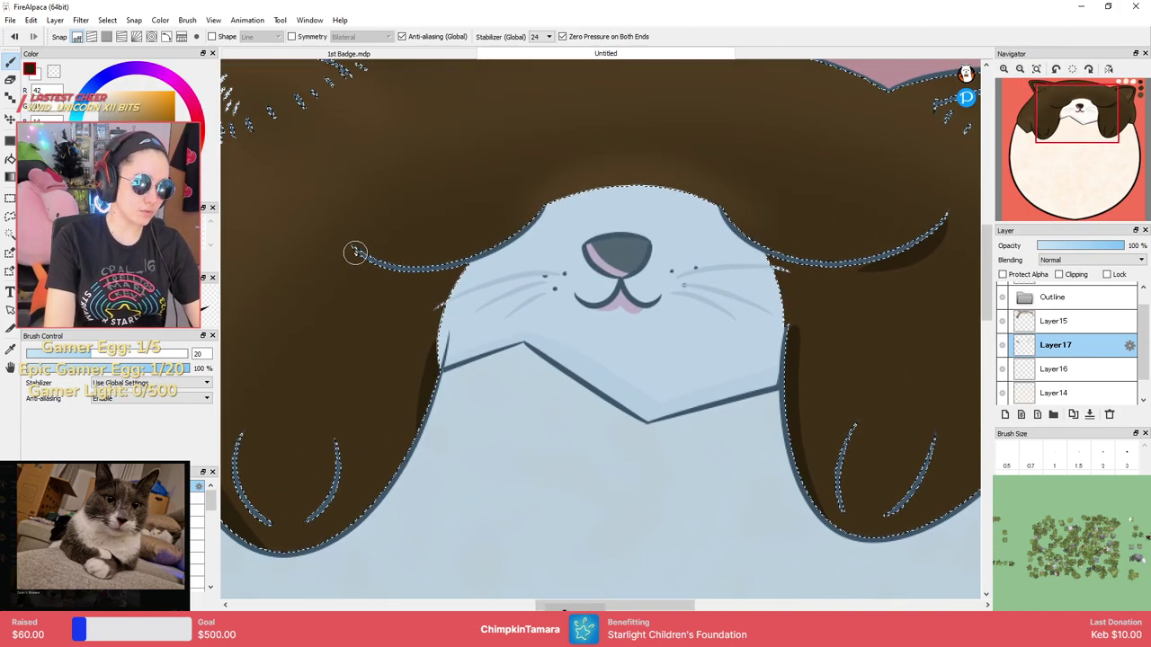
drag(873, 326, 553, 375)
click(741, 261)
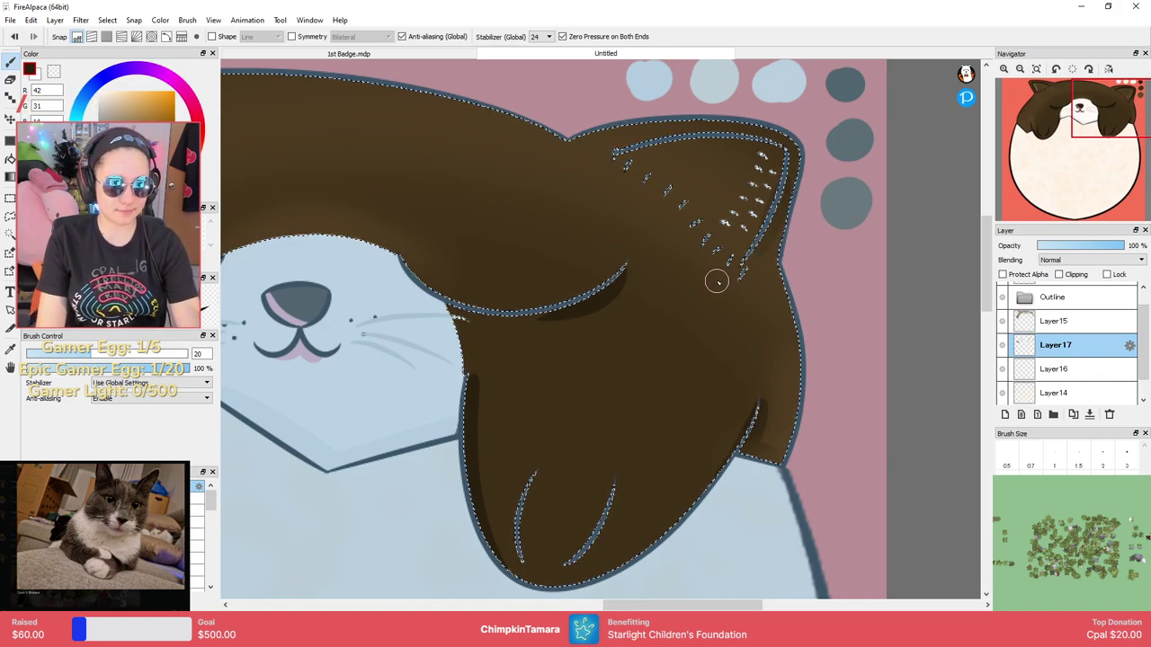
drag(452, 269, 463, 271)
scroll(447, 268, left, 5)
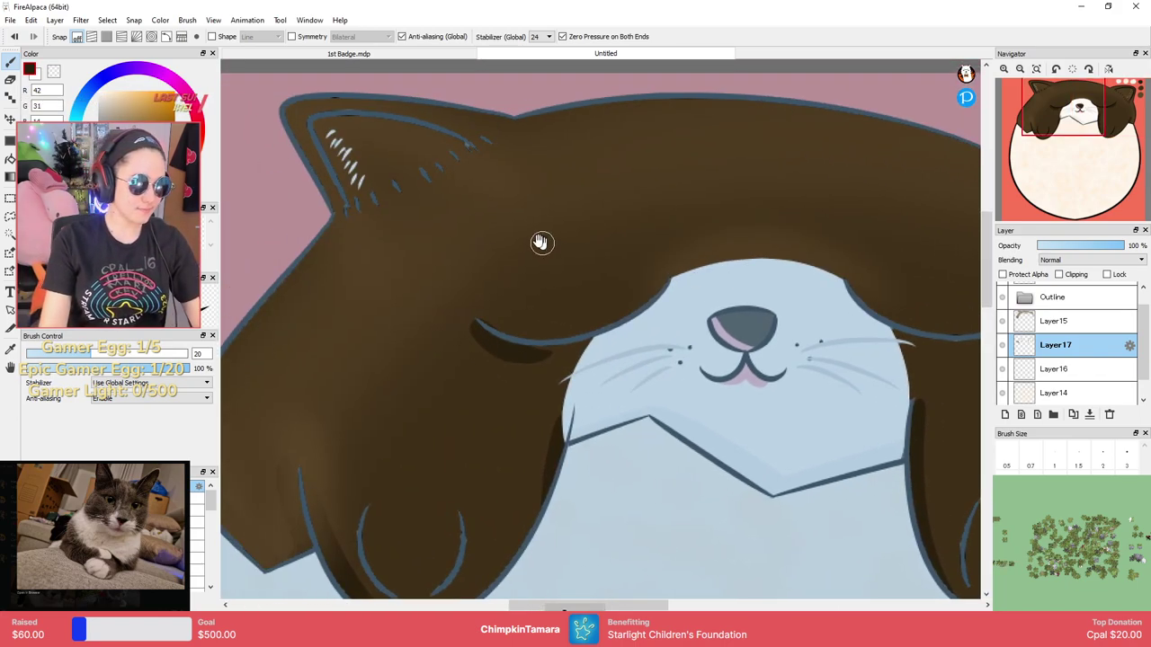
Clear the fur selection and add a new layer above Layer15.
click(539, 243)
scroll(367, 278, down, 5)
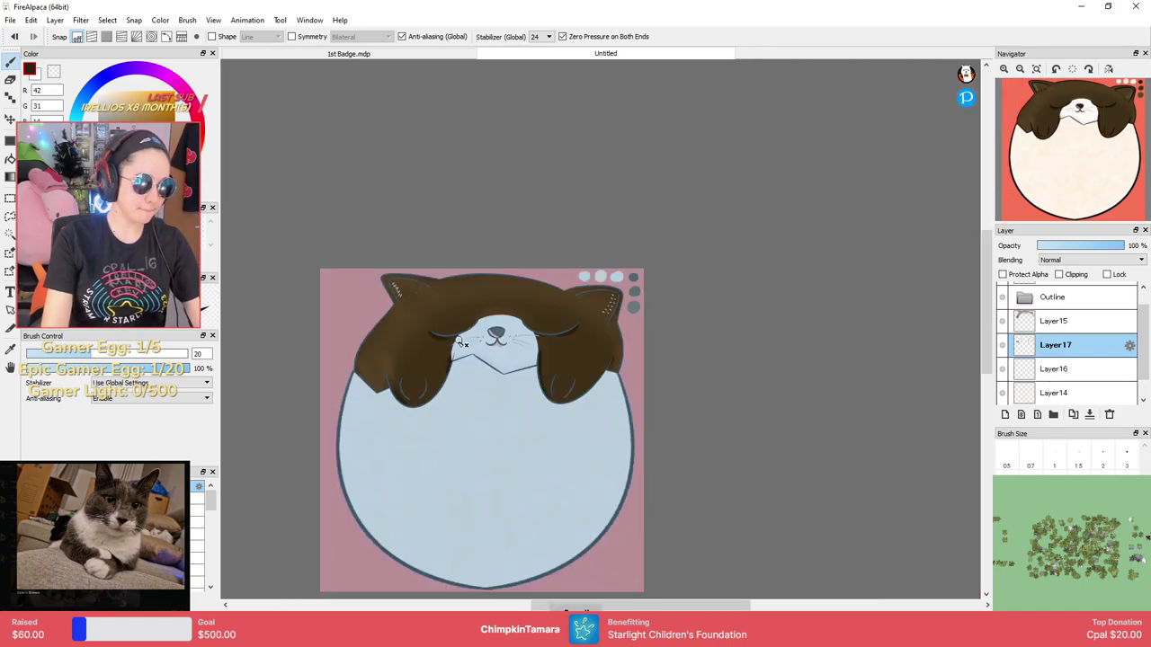
click(10, 218)
click(811, 322)
drag(728, 345, 839, 302)
scroll(849, 302, down, 2)
scroll(792, 311, up, 5)
drag(838, 255, 920, 217)
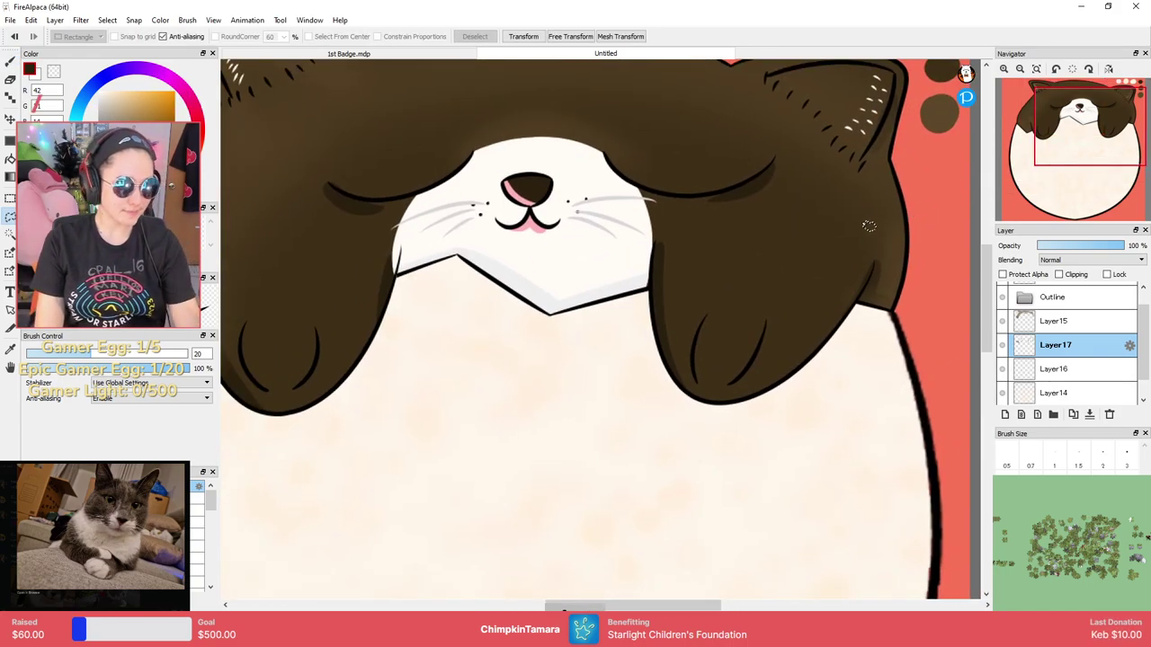
scroll(899, 342, down, 5)
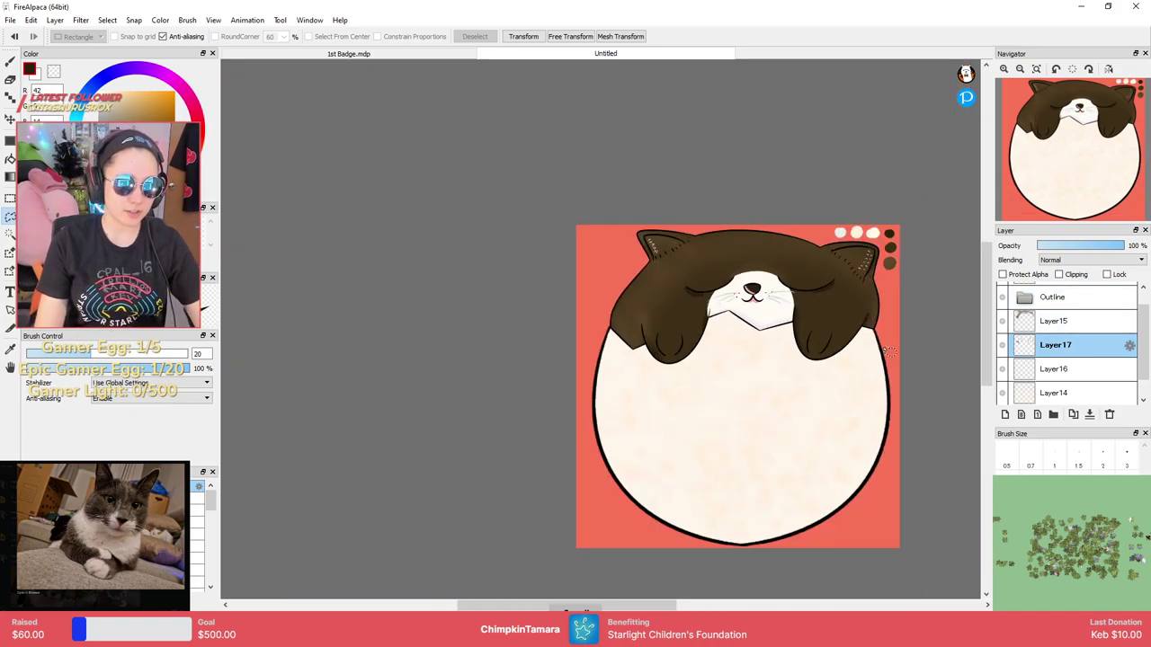
scroll(931, 342, up, 1)
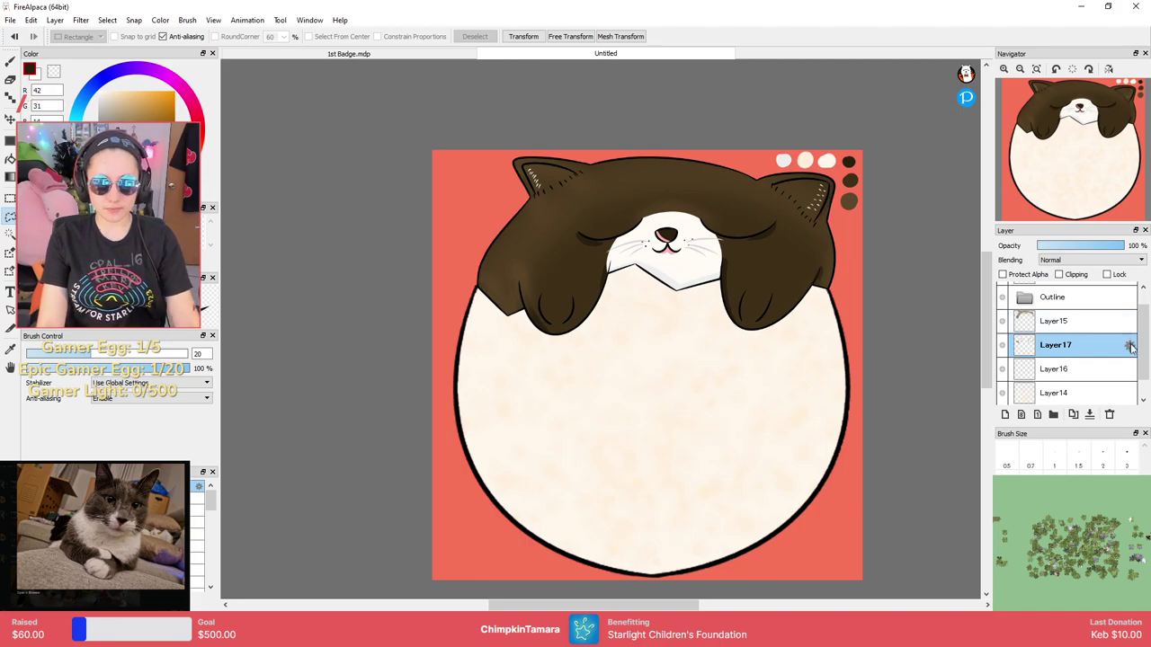
scroll(1097, 342, up, 1)
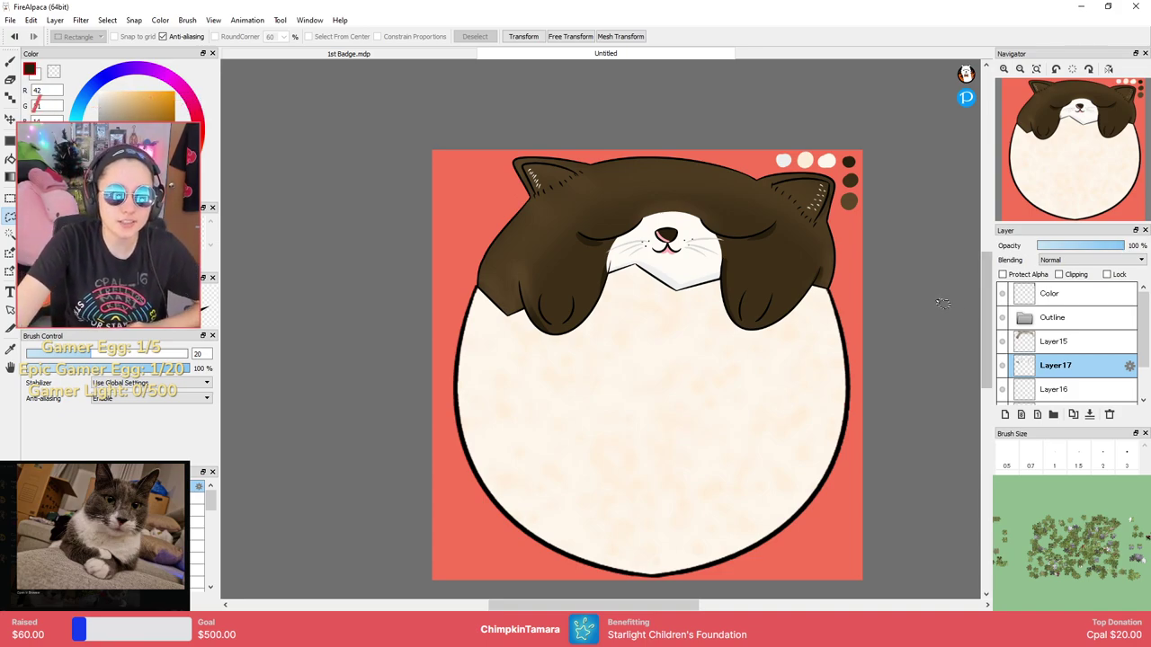
click(1056, 341)
click(1005, 414)
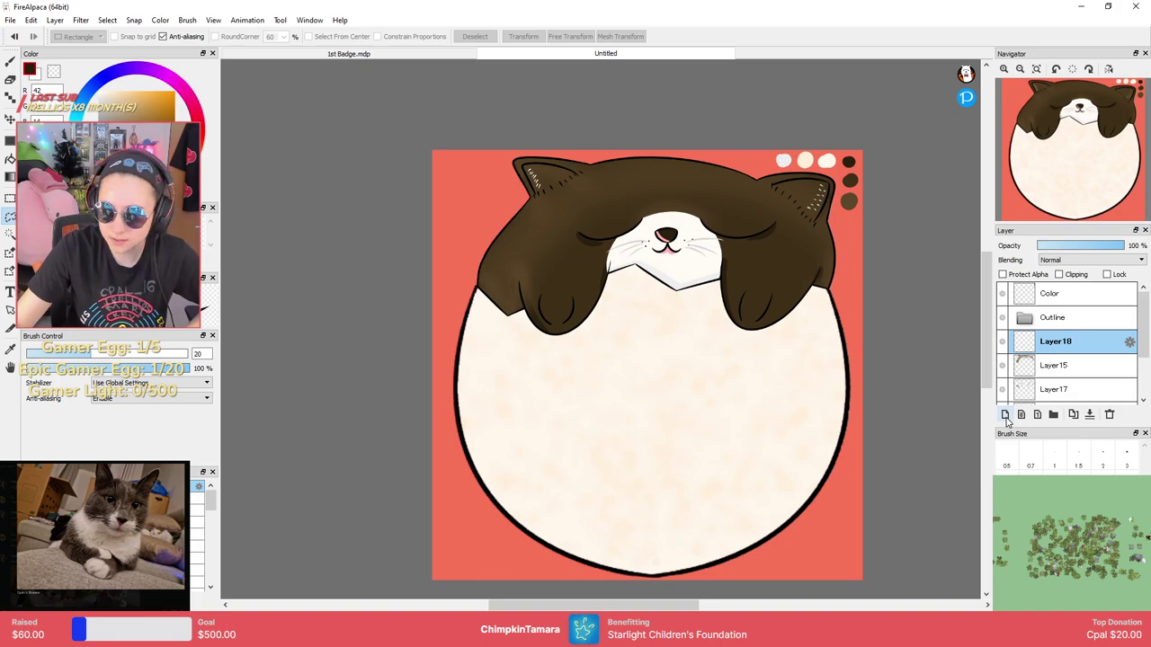
Paint thin white highlights on the nose and along the outer ends of both closed eyes with the 5 px brush.
scroll(614, 317, down, 3)
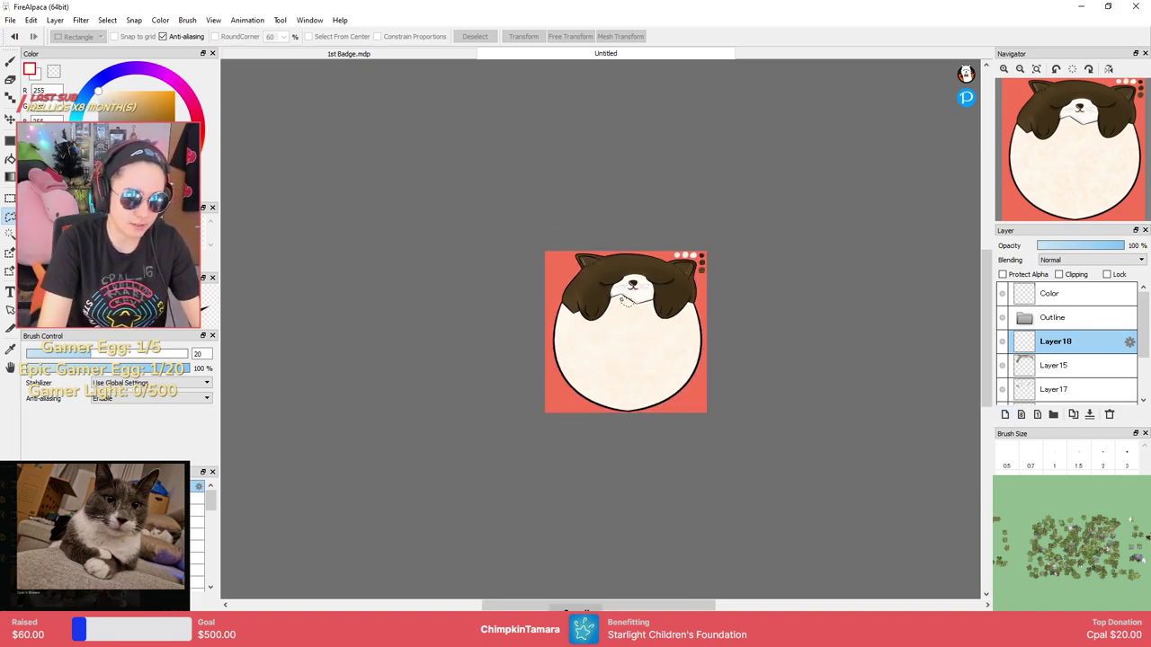
scroll(629, 291, up, 6)
drag(635, 285, 627, 392)
key(b)
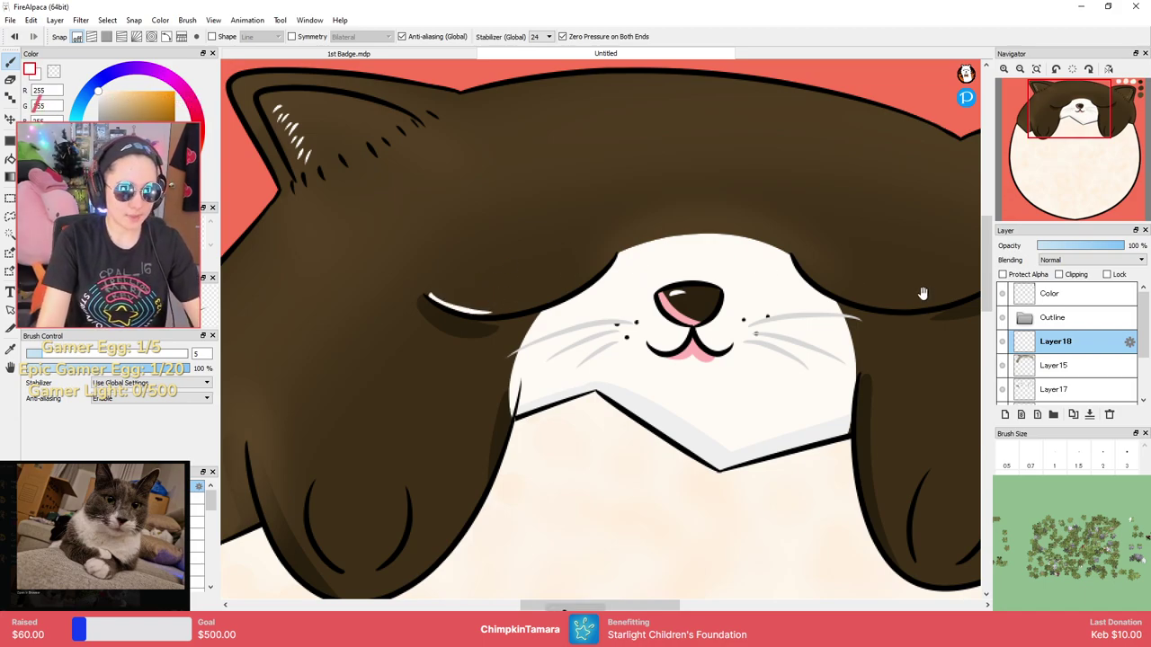
drag(923, 294, 820, 259)
drag(915, 234, 863, 266)
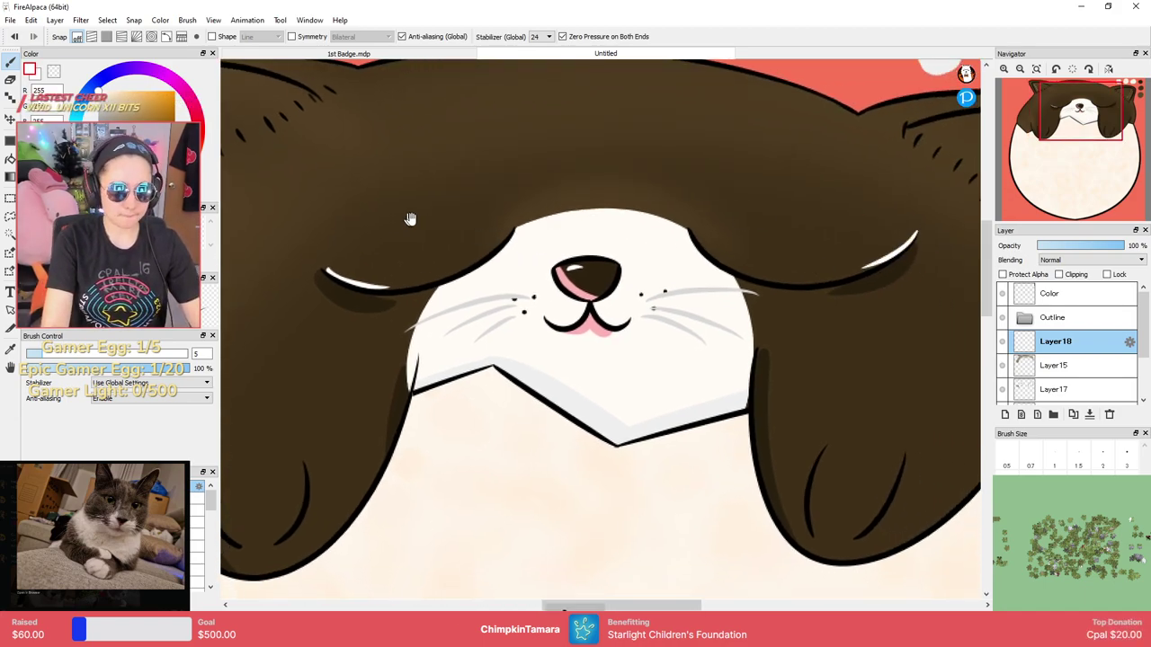
Add thin white highlights along the inner outer edges of both ears on Layer18.
drag(409, 219, 697, 308)
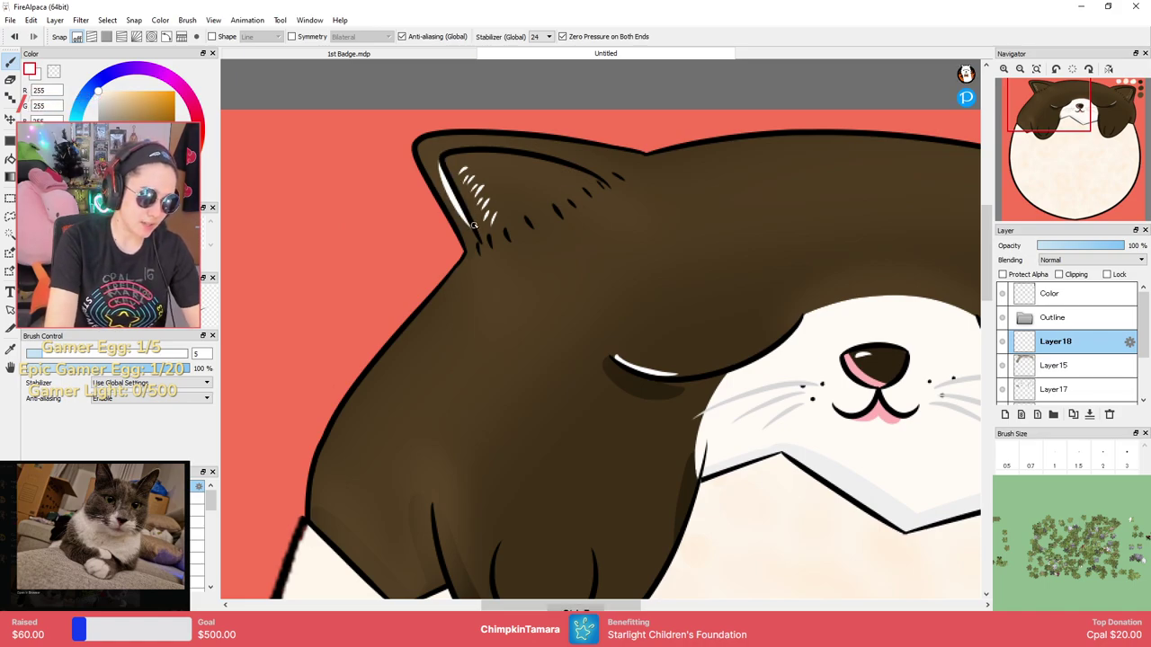
scroll(486, 205, up, 2)
drag(907, 279, 361, 217)
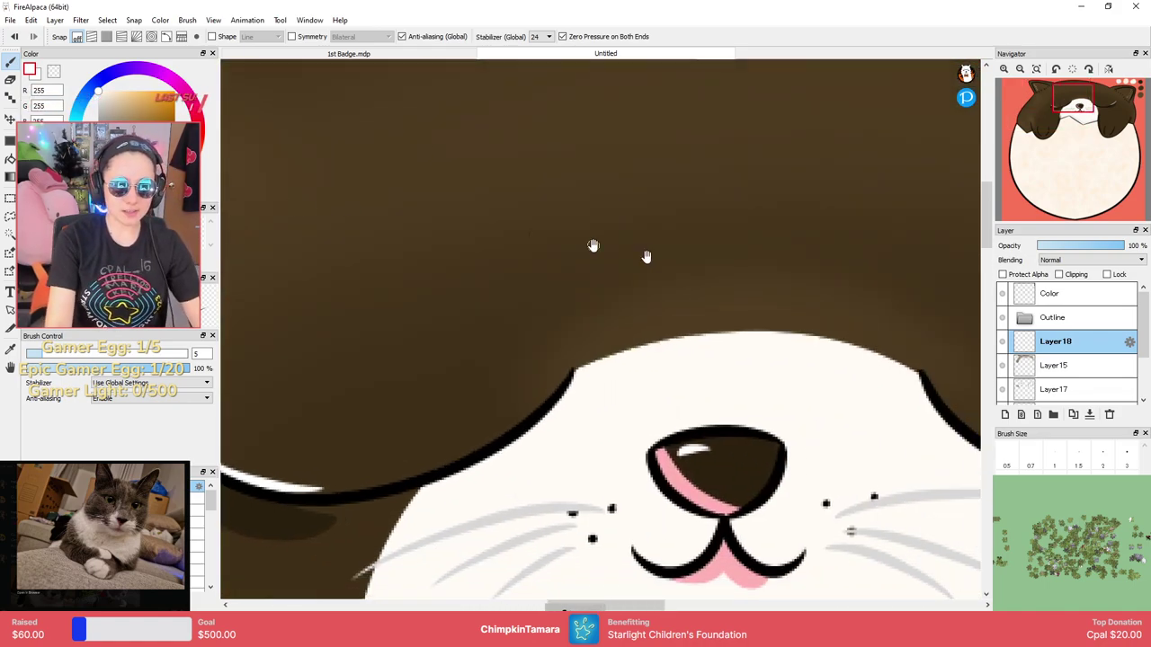
drag(845, 304, 599, 210)
scroll(650, 230, down, 3)
drag(873, 249, 655, 264)
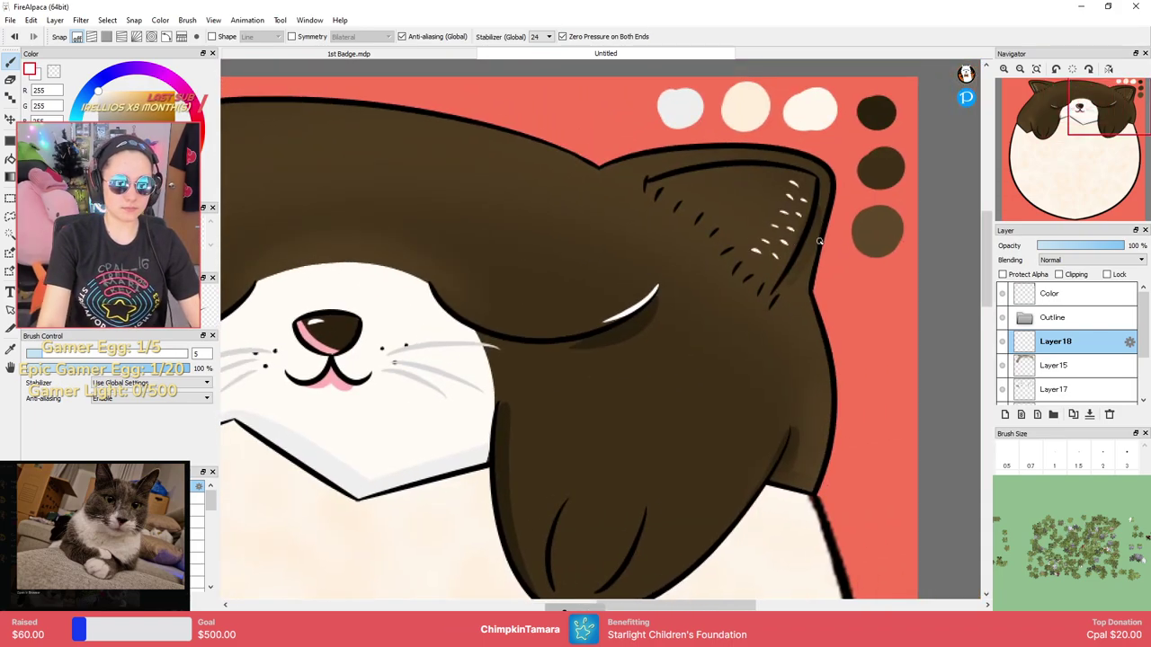
scroll(801, 260, down, 6)
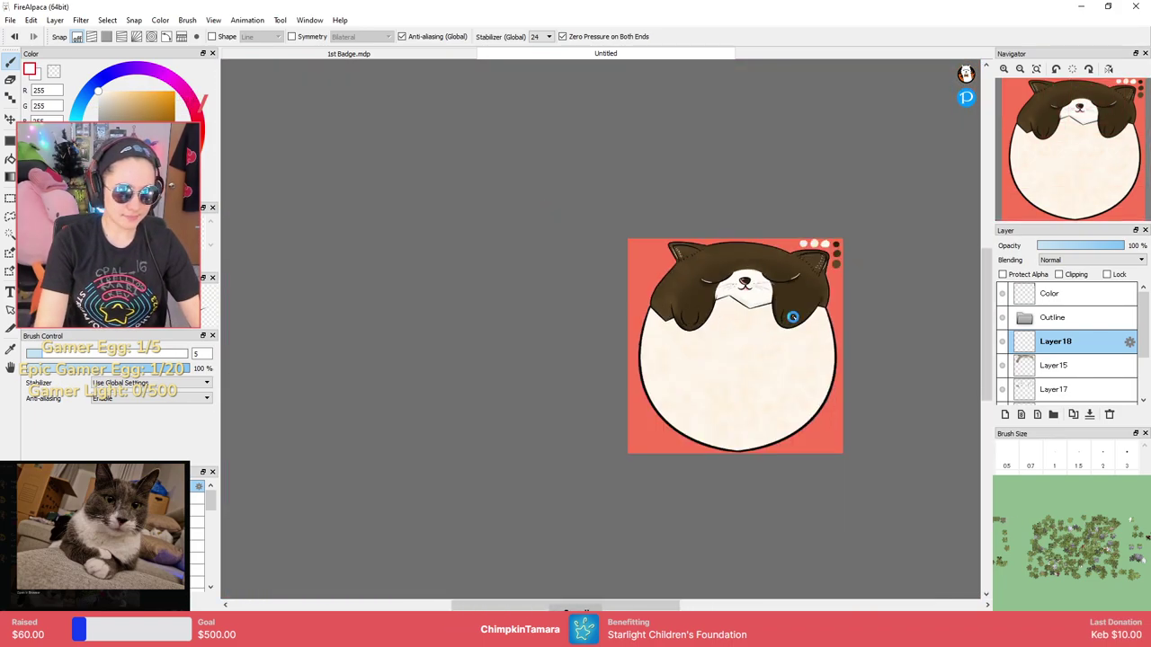
Paint thin white highlights beside the toe lines on both paws, redoing strokes that miss the lines.
scroll(792, 317, up, 6)
drag(788, 324, 744, 302)
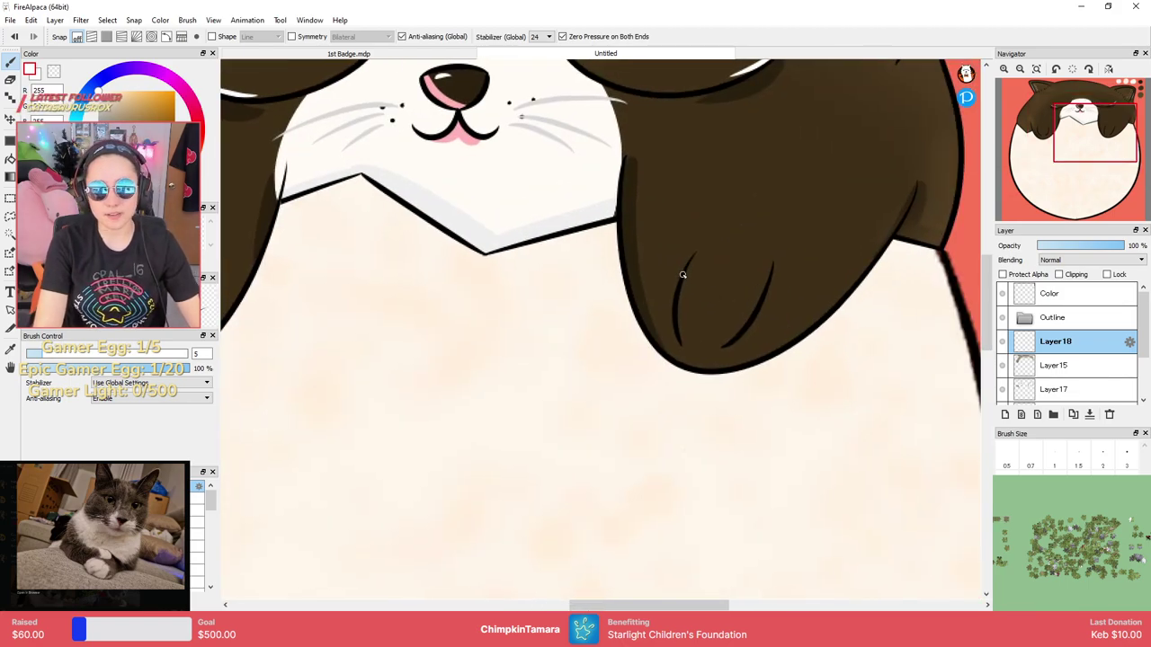
key(ctrl+z)
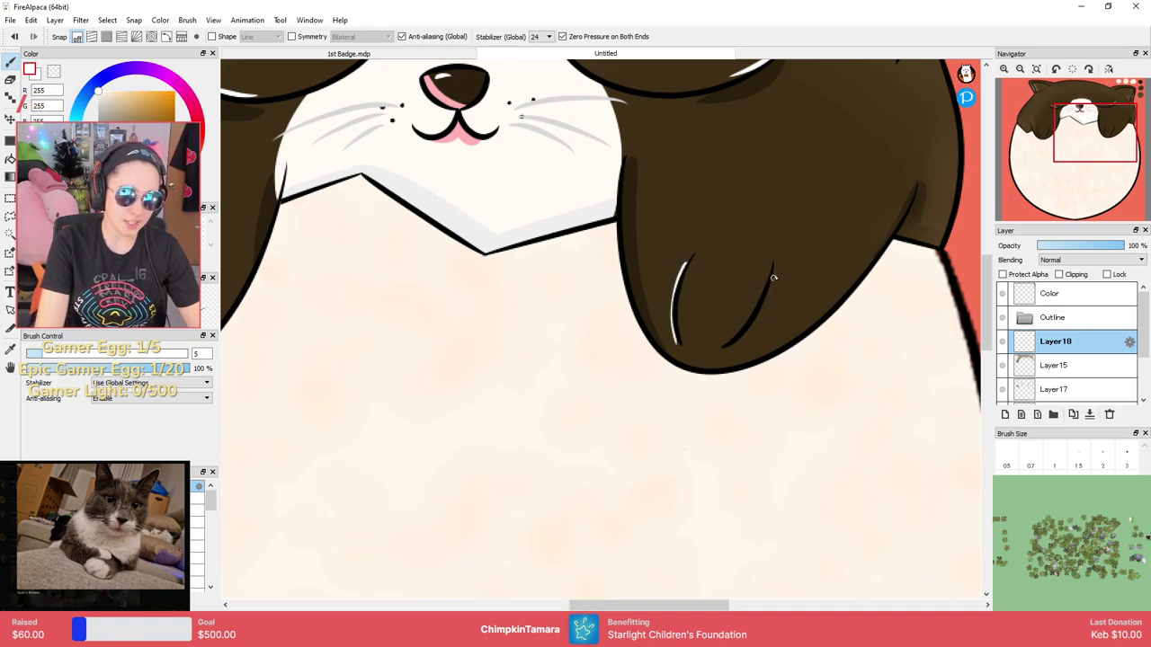
key(ctrl+z)
drag(357, 282, 689, 284)
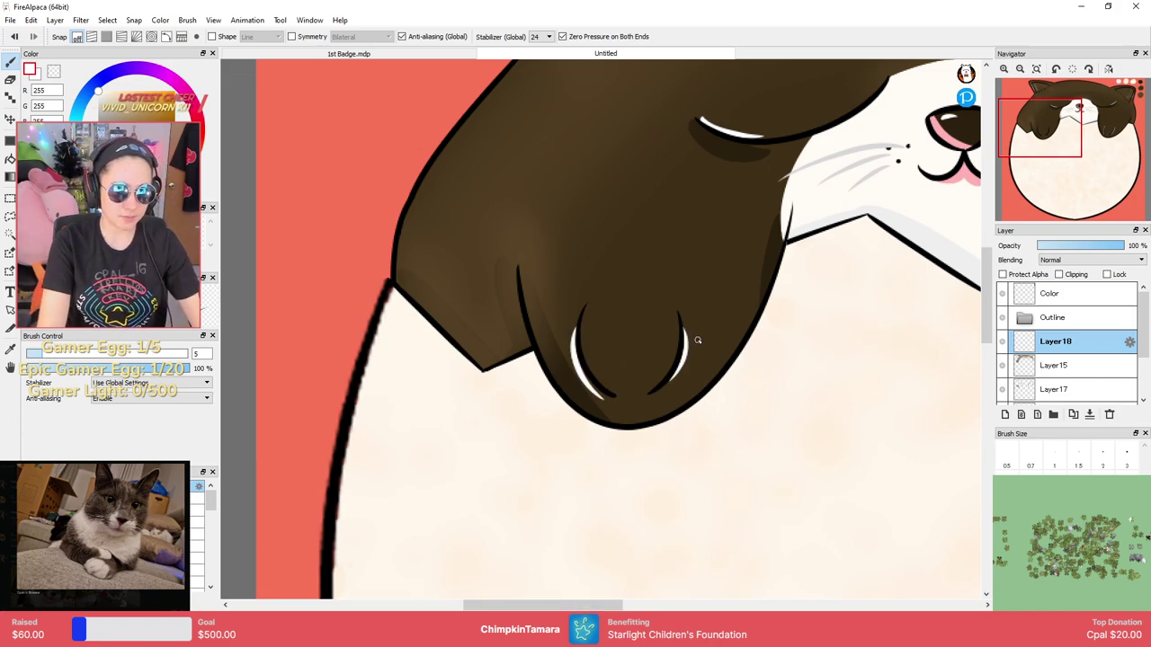
scroll(696, 339, down, 5)
scroll(767, 386, up, 6)
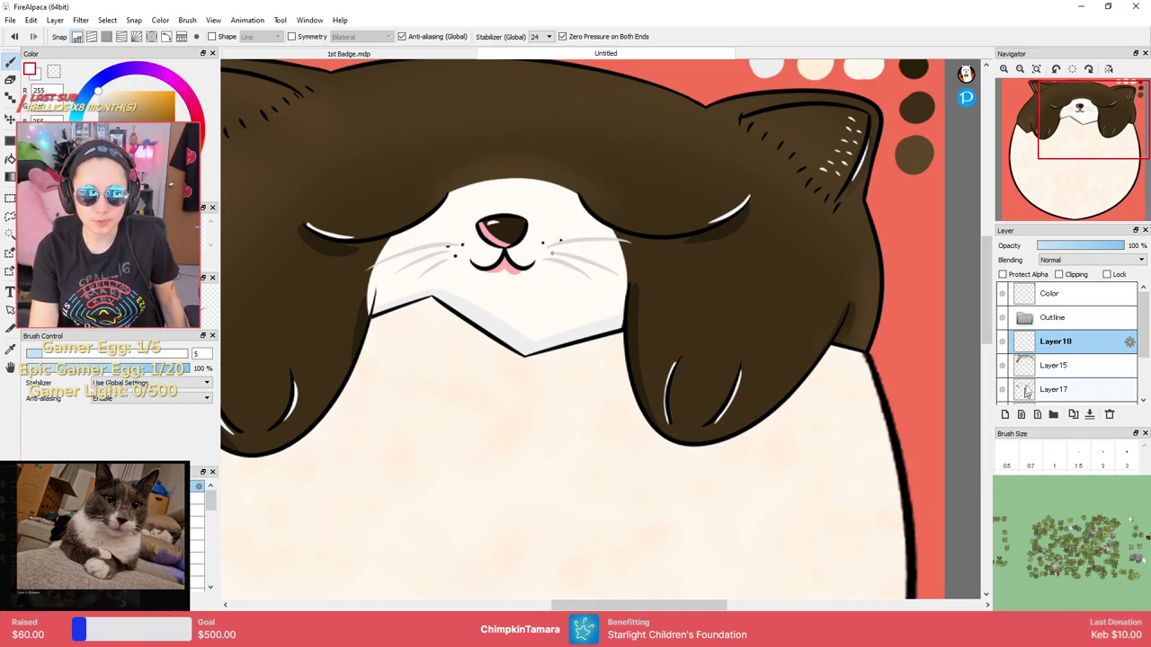
Add a new layer directly above Layer14.
scroll(1110, 346, down, 2)
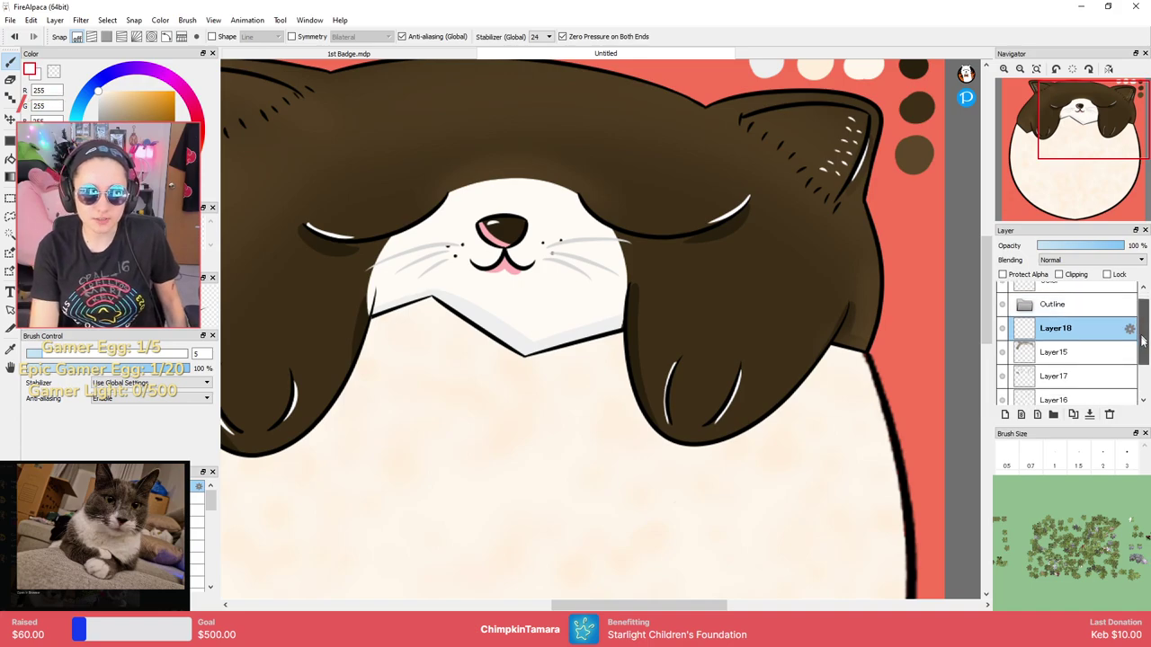
click(1063, 371)
click(1004, 415)
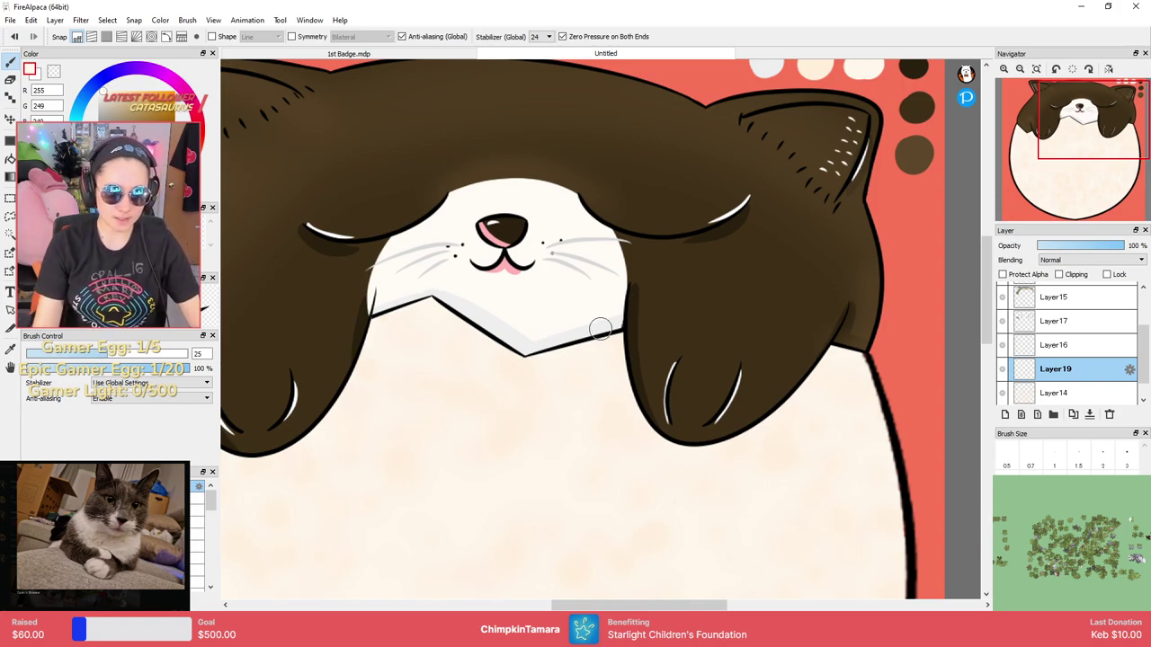
Try painting off-white, R 255, G 249, across the paw beside the ear with swatches, using the 25 px brush.
drag(637, 334, 803, 393)
key(ctrl+z)
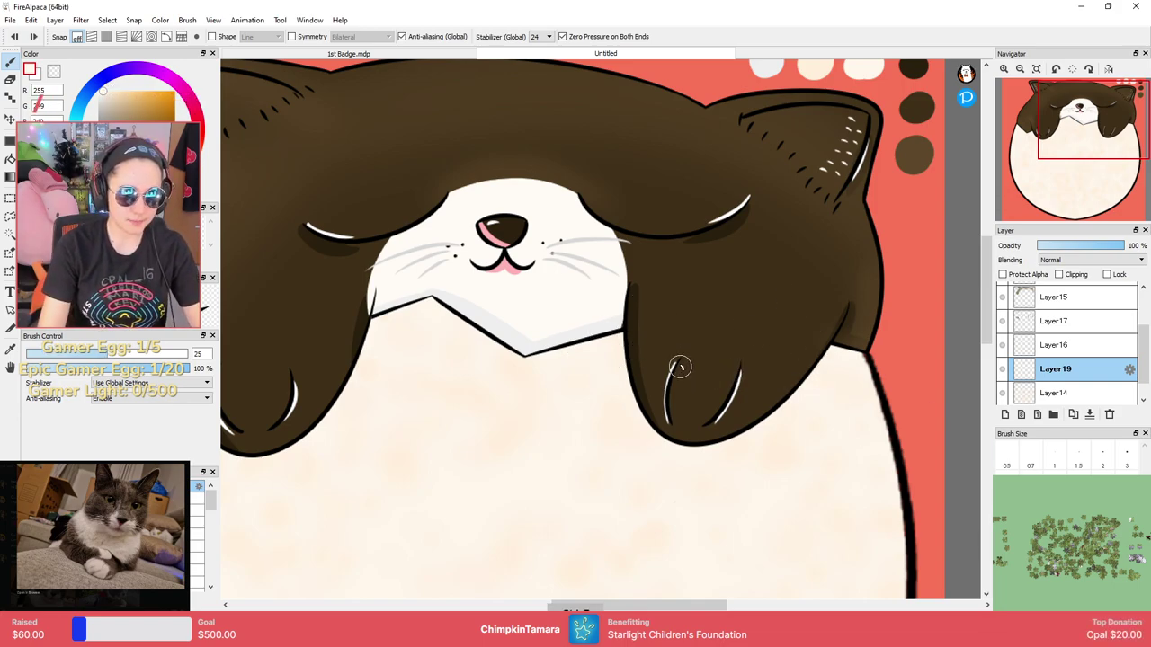
drag(645, 364, 805, 353)
key(ctrl+z)
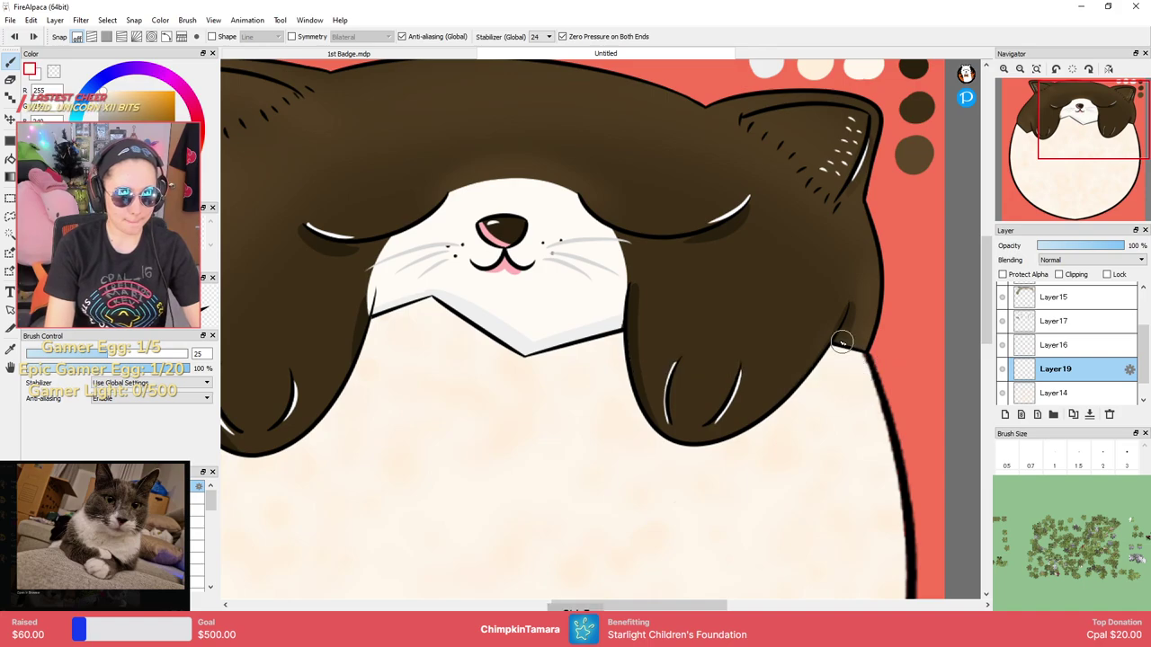
Create a new layer folder above Layer18 and name it Shading.
drag(1140, 346, 1140, 312)
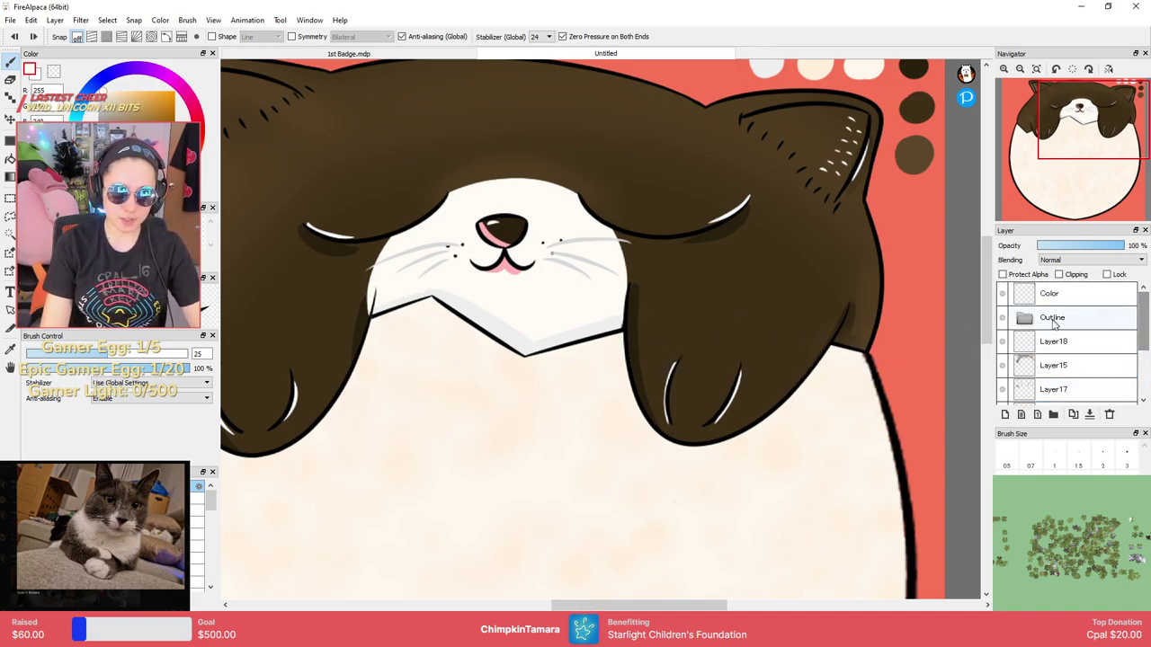
click(1054, 342)
click(1053, 414)
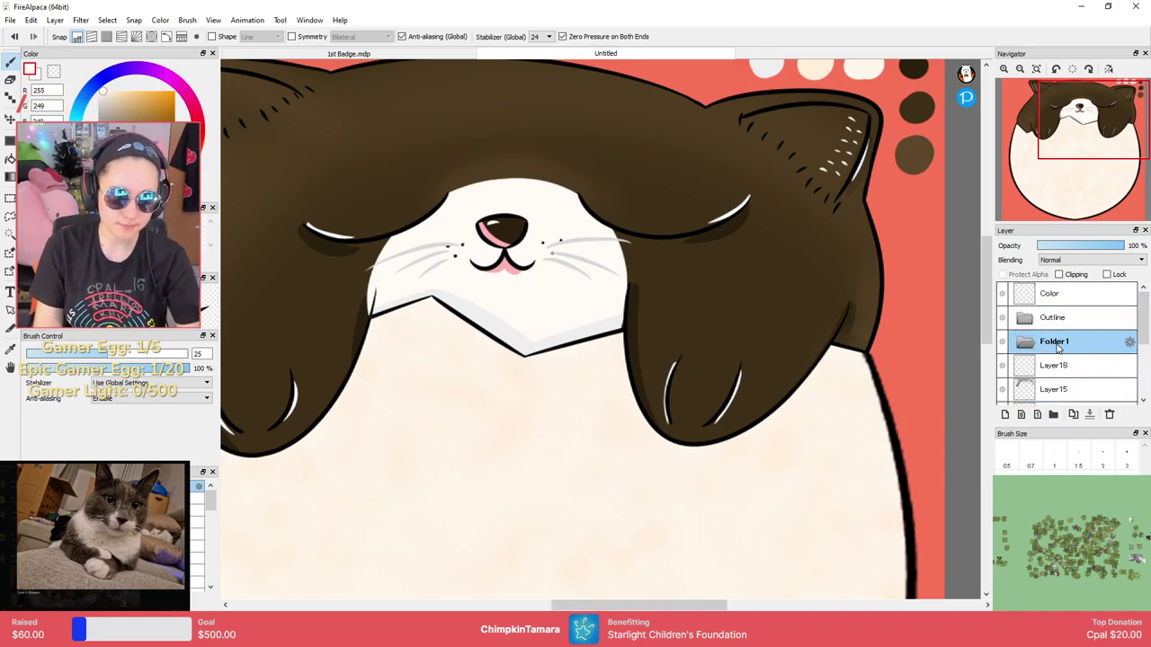
double_click(1059, 348)
text(Shading)
key(Return)
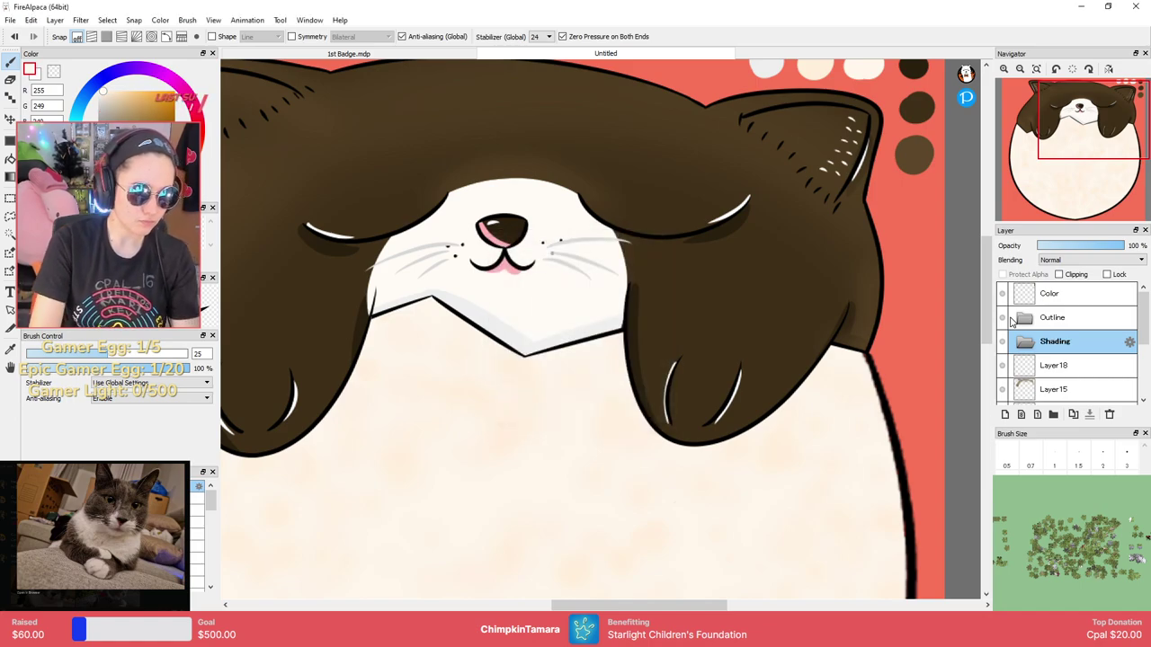
Move all layers from Layer18 down to Layer14 into the Shading folder, and collapse and hide the folder.
scroll(1086, 355, down, 3)
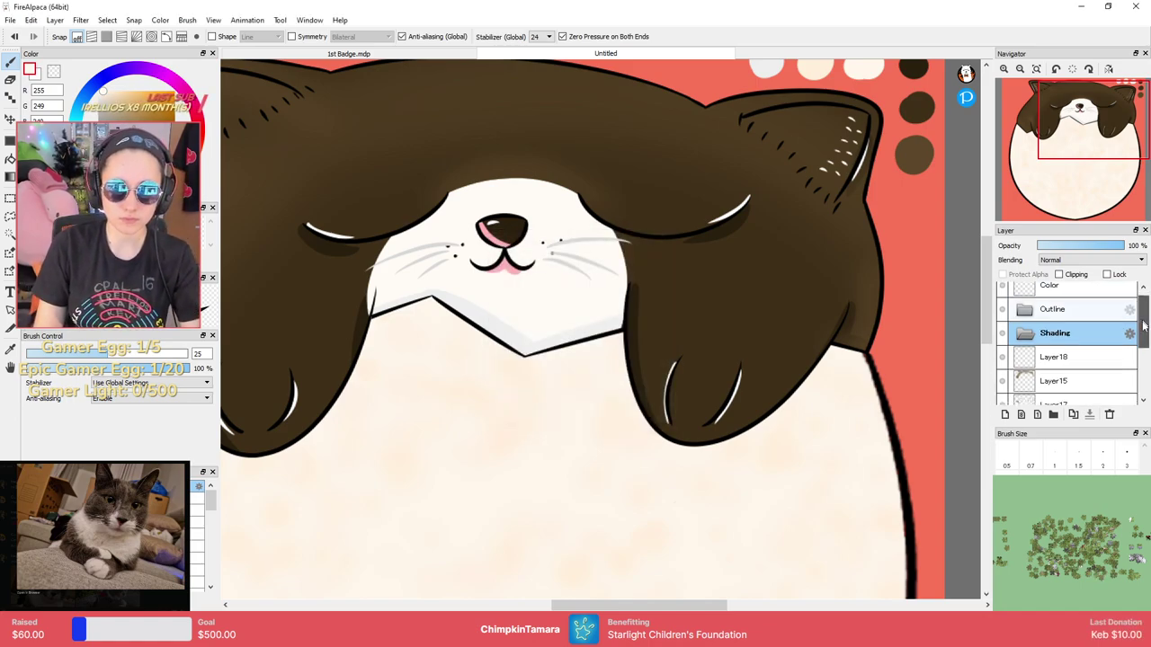
mouse_move(1140, 354)
mouse_down()
mouse_move(1140, 369)
mouse_move(1142, 314)
mouse_up()
shift+click(1091, 372)
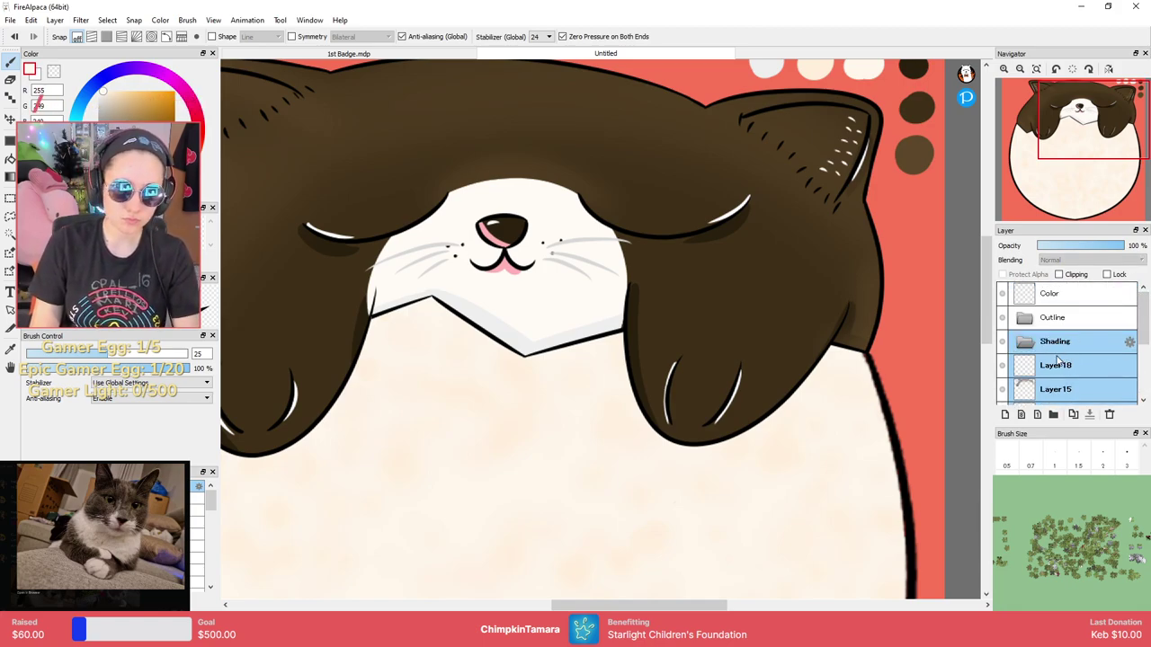
scroll(1129, 346, down, 3)
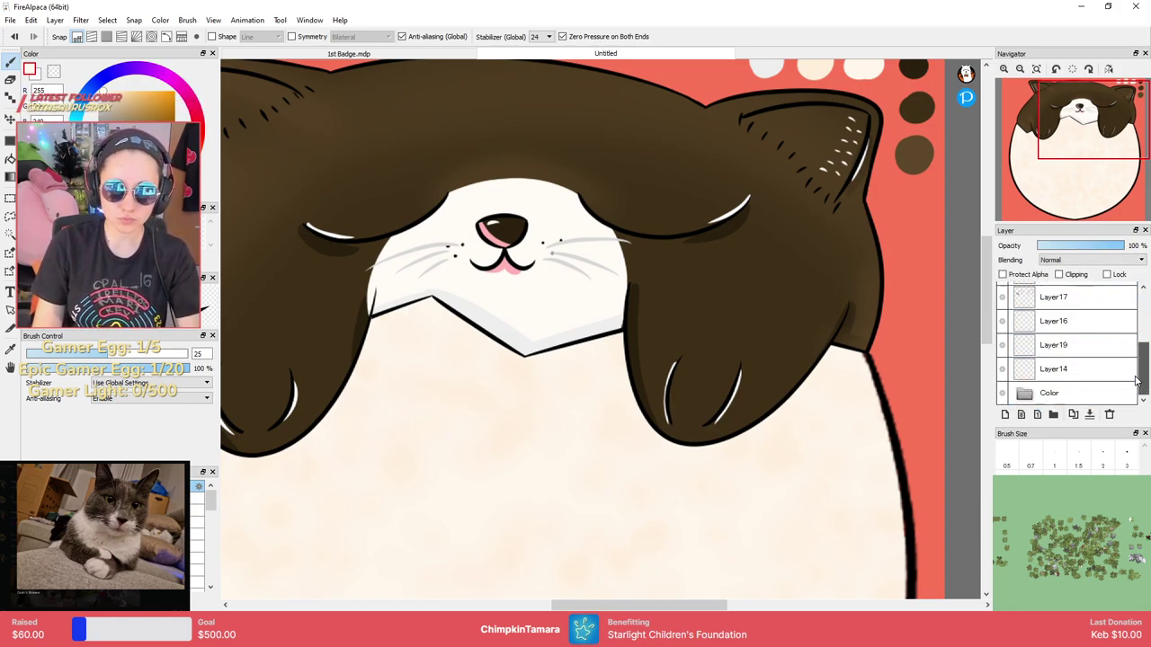
drag(1144, 355, 1142, 305)
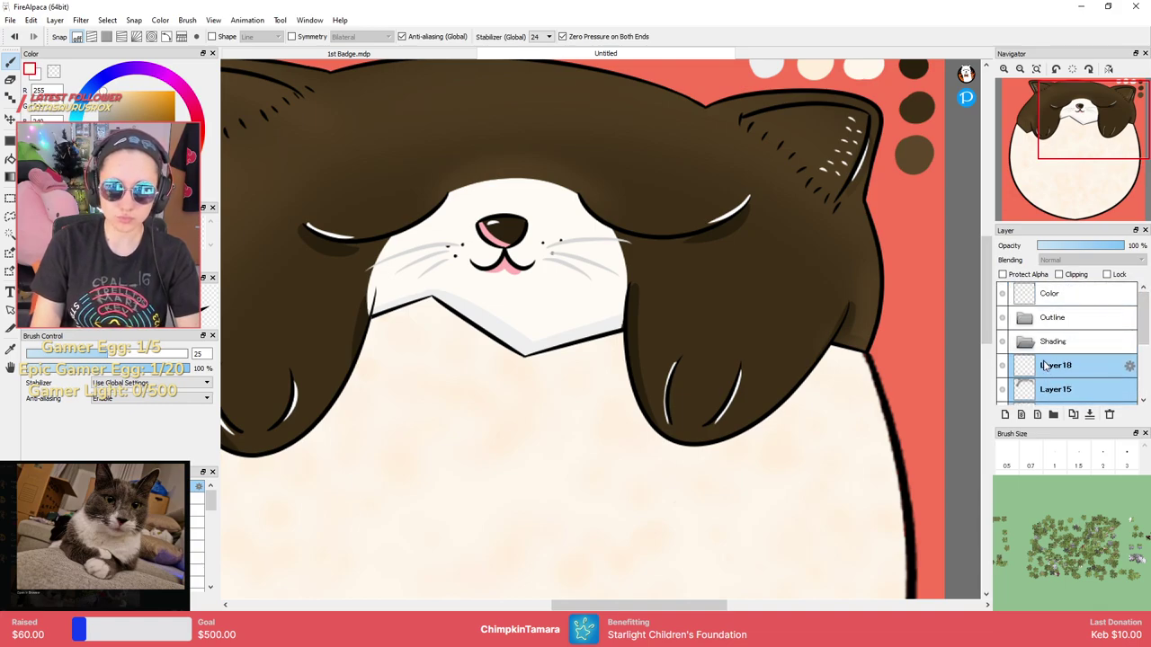
drag(1043, 366, 1045, 343)
click(1001, 342)
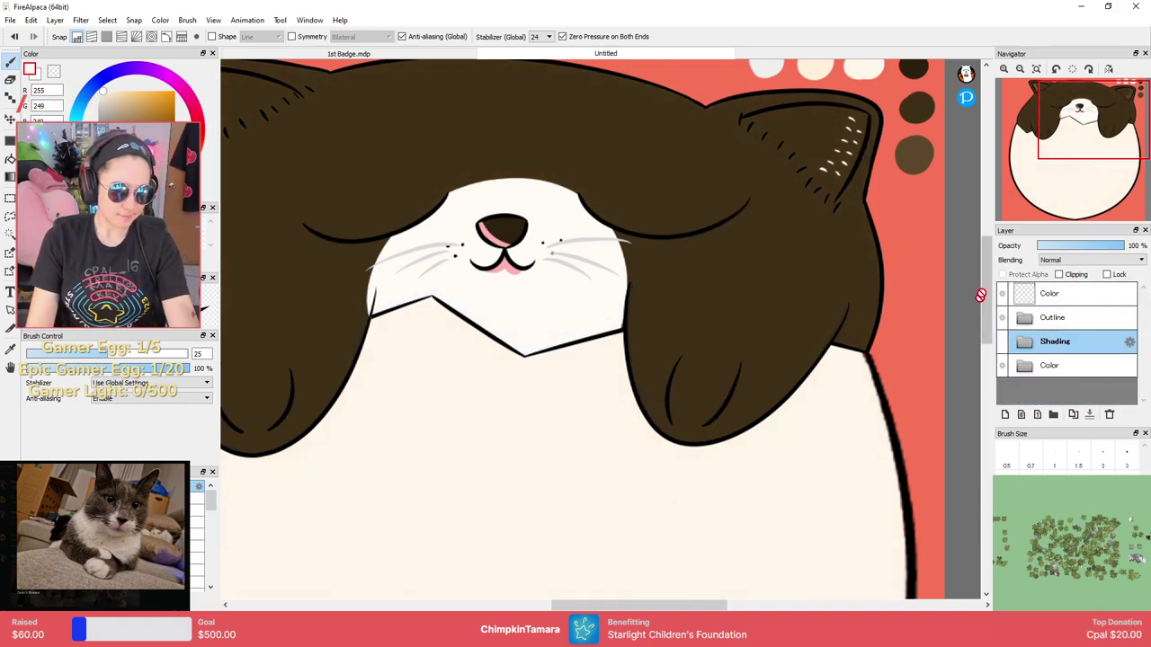
Expand the Color folder and add a new layer above the brown fur on Layer9.
click(1025, 365)
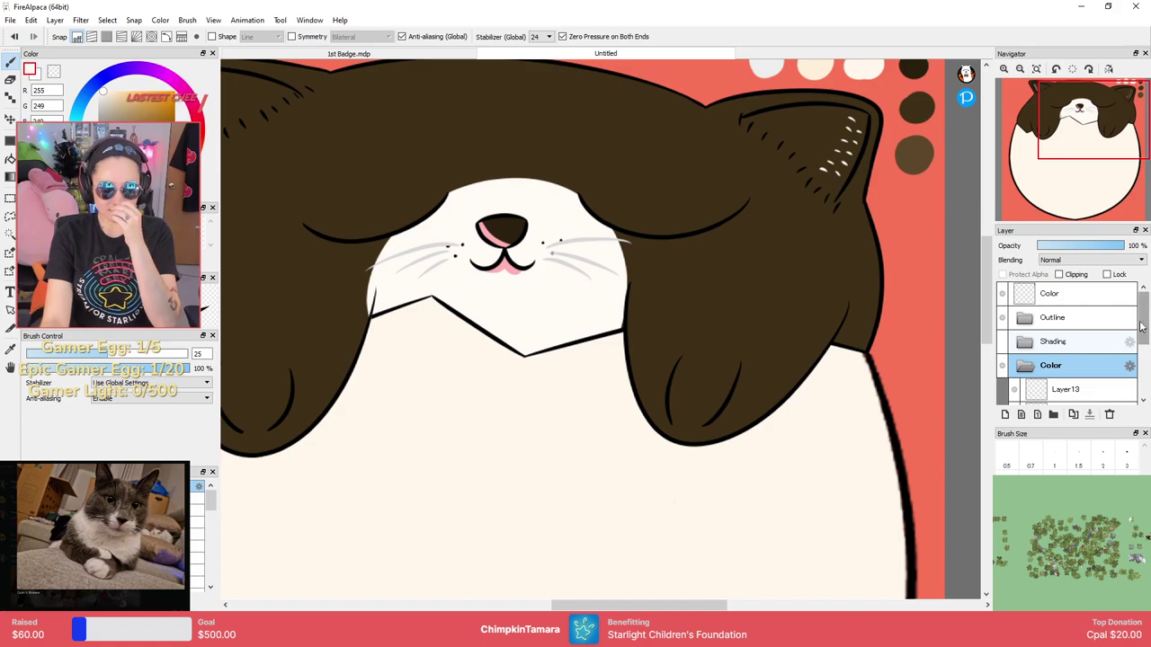
scroll(1088, 360, down, 3)
click(1087, 363)
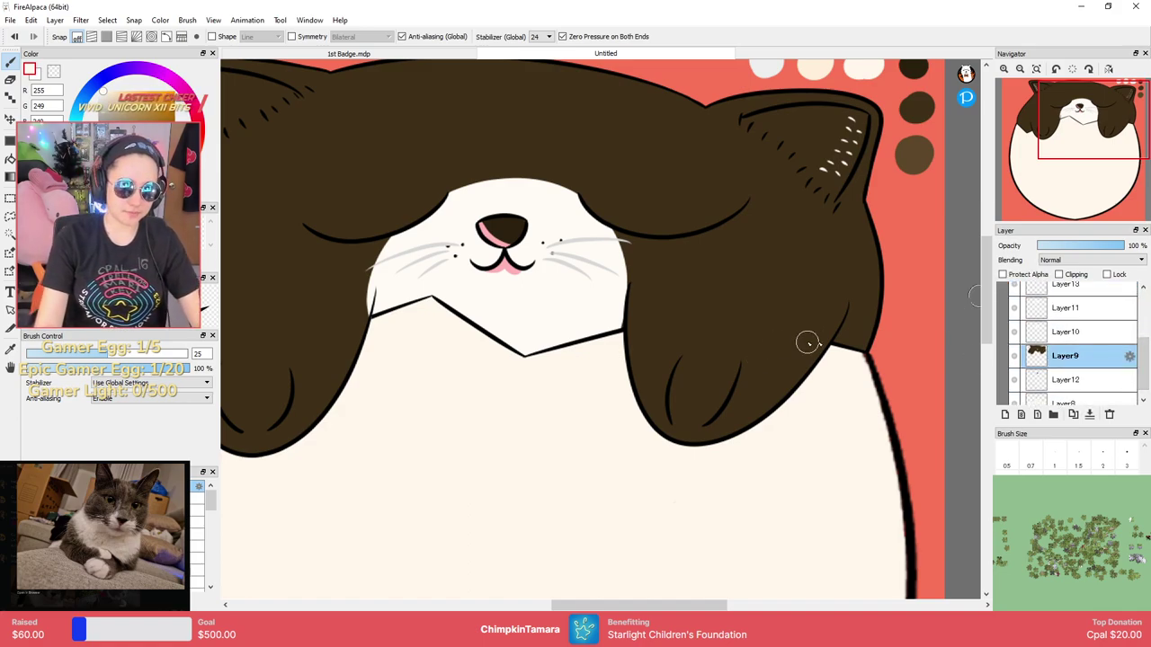
click(1005, 415)
drag(682, 399, 708, 392)
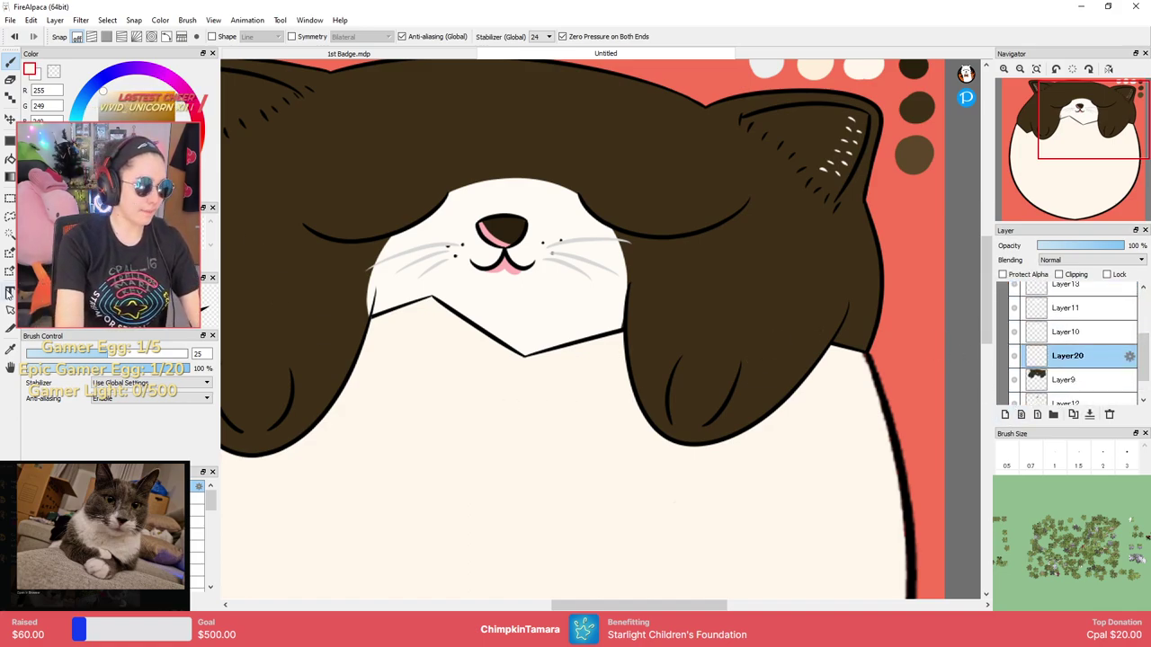
Select the brown fur area and set the brush colour to white, R 255, G 255.
key(w)
click(701, 301)
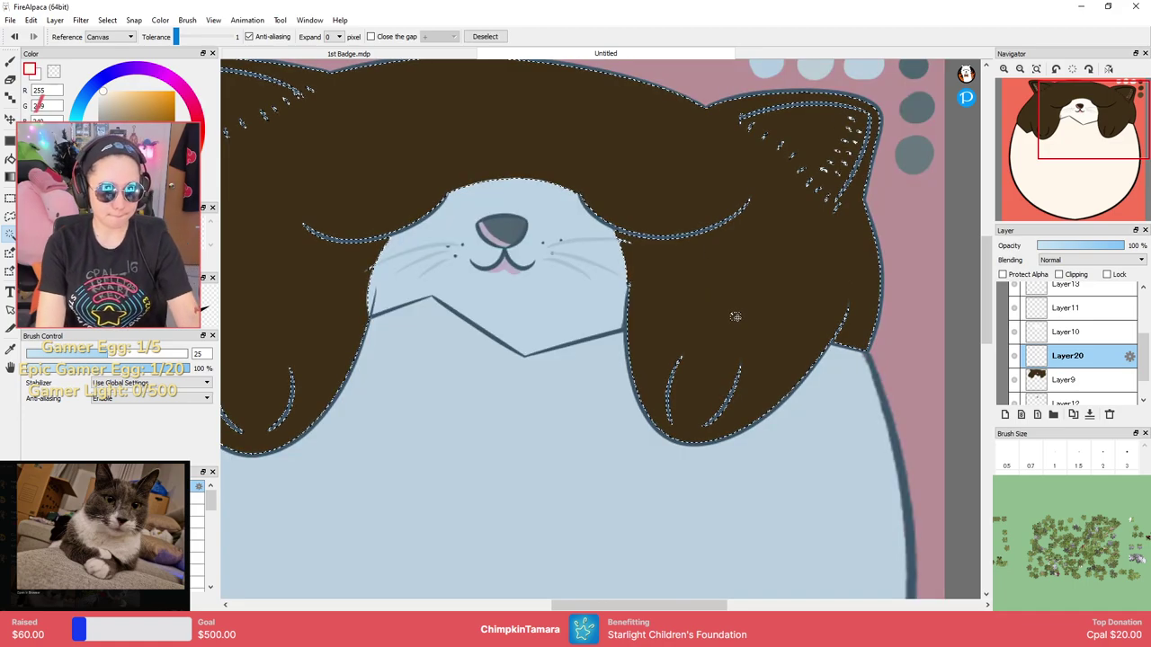
key(m)
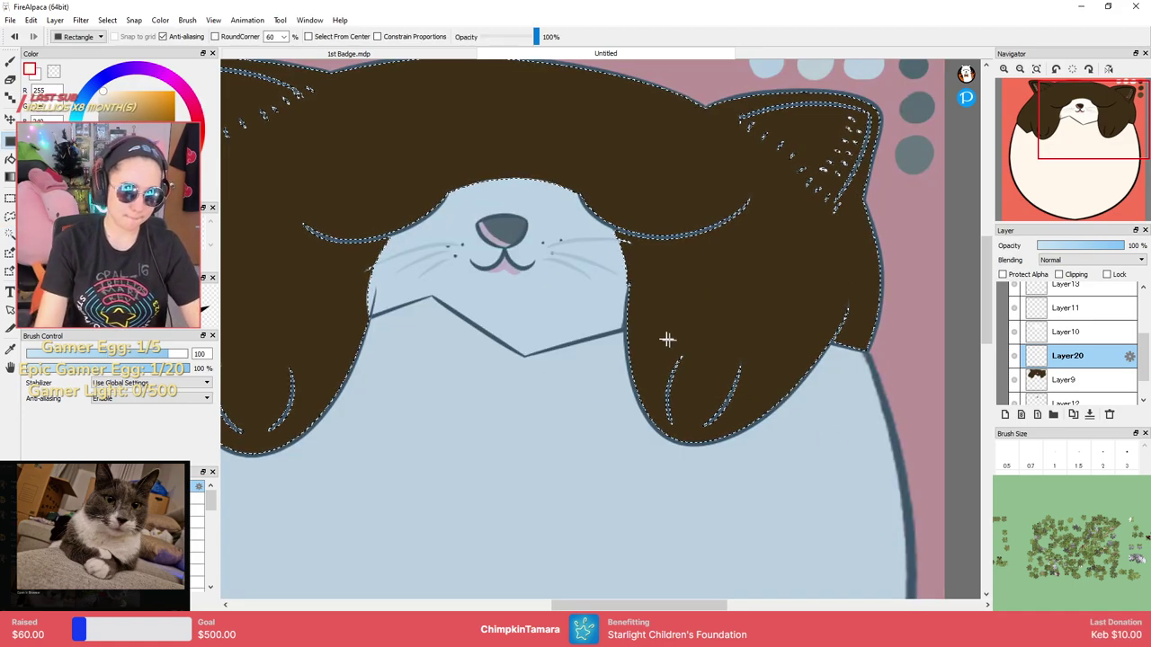
key(b)
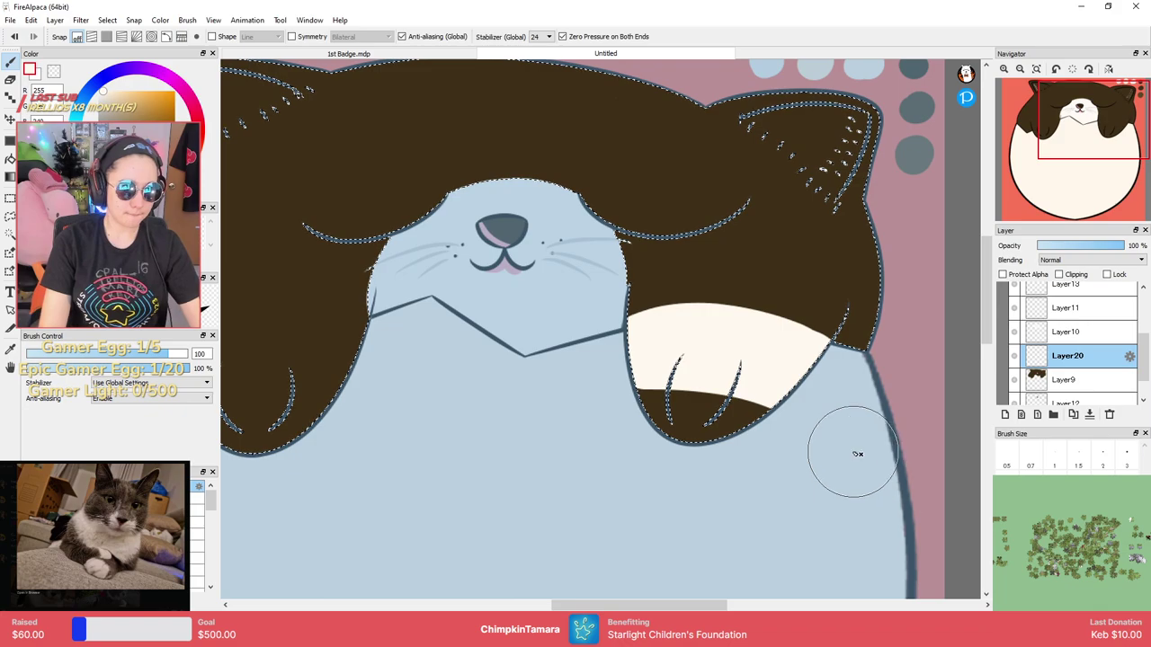
click(98, 90)
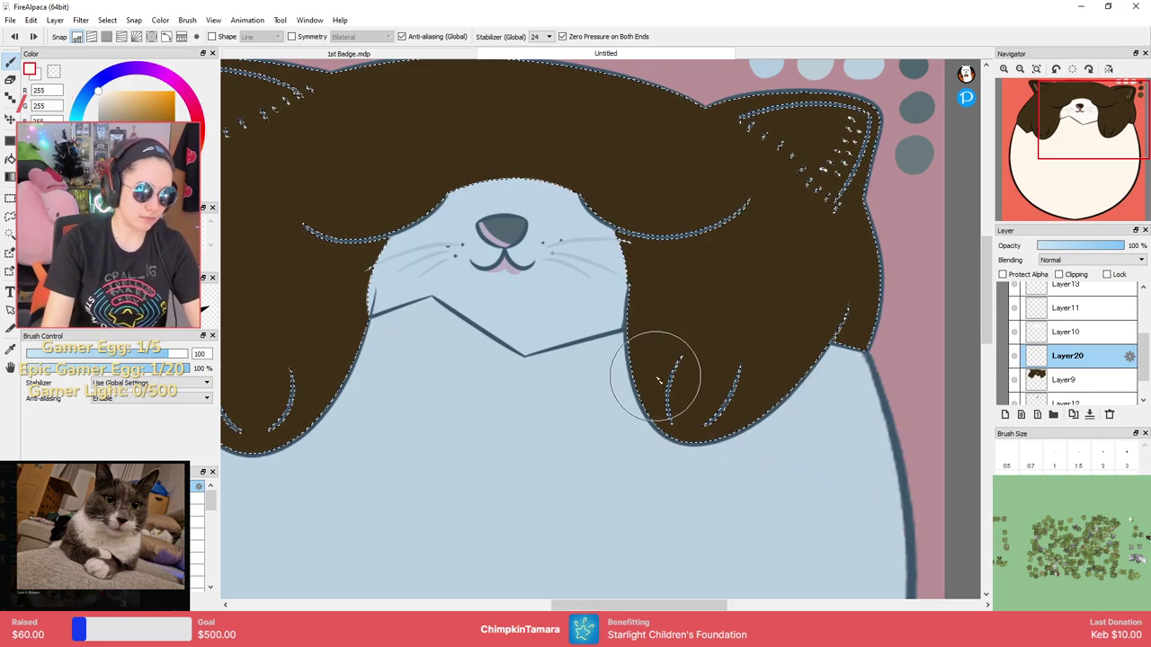
Try painting white over the tip of the paw beside the ear with swatches, using the 100 px brush.
drag(658, 377, 788, 455)
key(ctrl+z)
drag(674, 418, 815, 431)
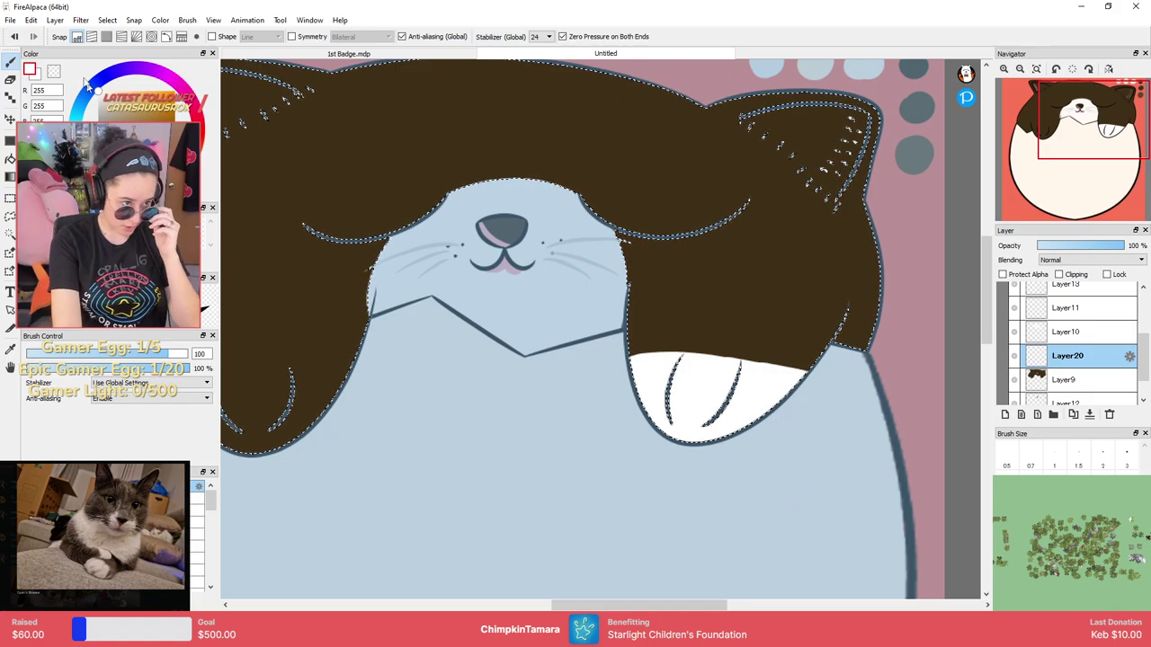
key(ctrl+z)
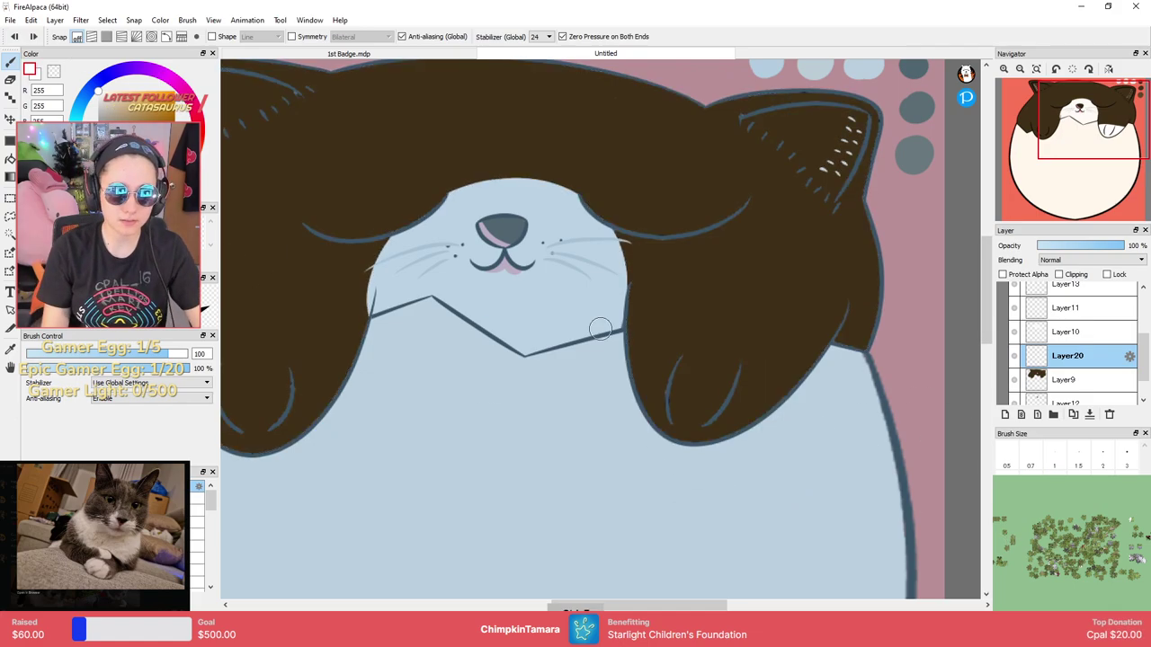
Paint the lower parts of both front paws white on Layer20 inside the selection, using the 50 px brush.
drag(639, 342, 904, 415)
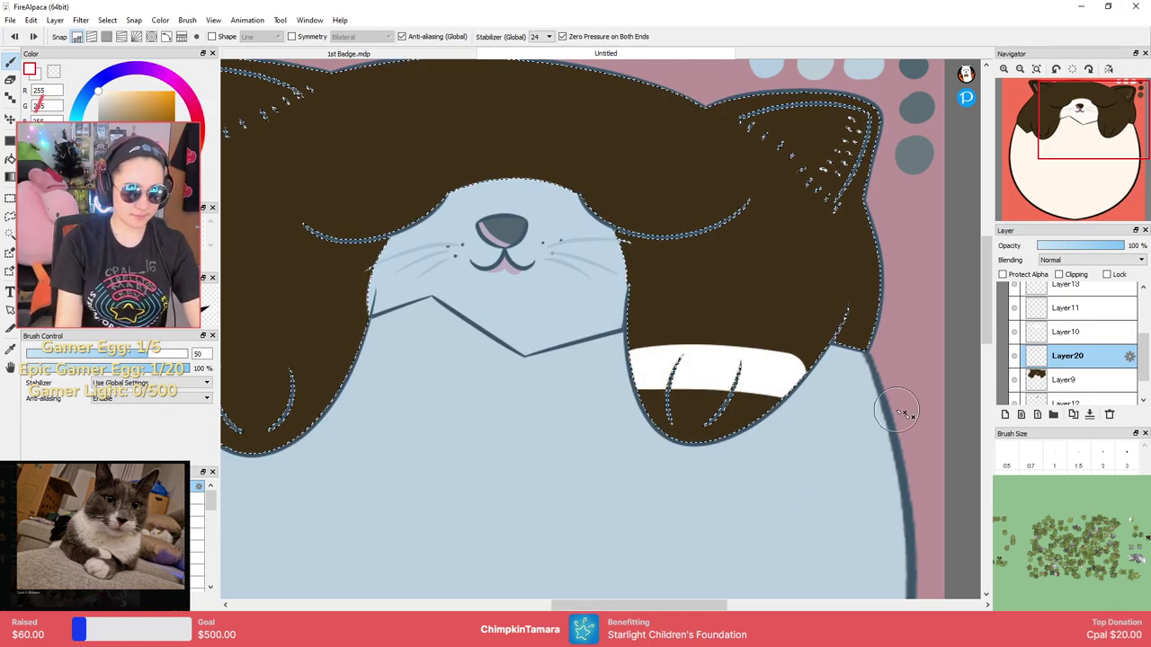
drag(606, 425, 627, 445)
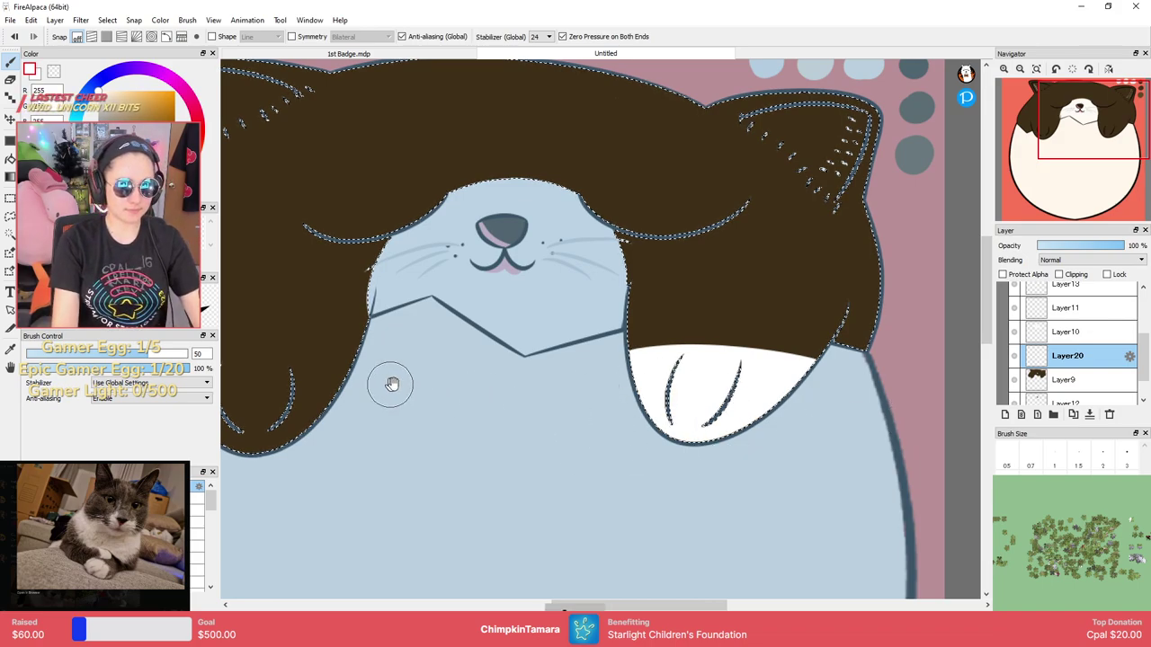
drag(390, 385, 688, 351)
mouse_move(454, 376)
mouse_down()
mouse_move(554, 332)
mouse_move(630, 324)
mouse_up()
key(ctrl+z)
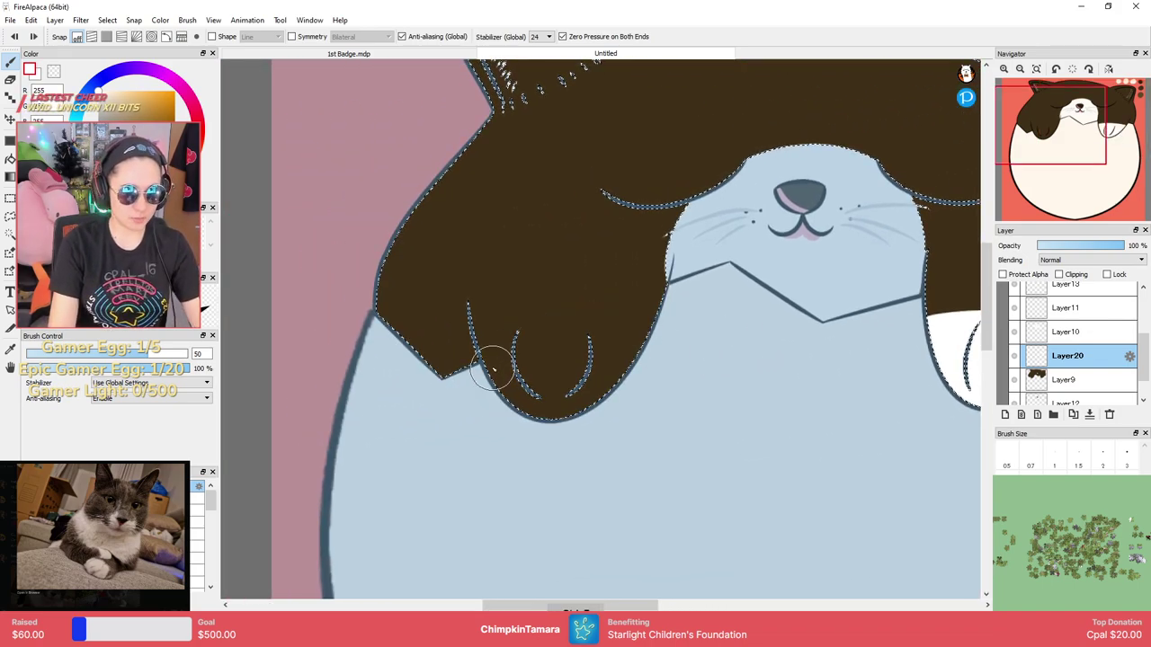
drag(490, 368, 752, 329)
key(ctrl+z)
drag(490, 369, 752, 311)
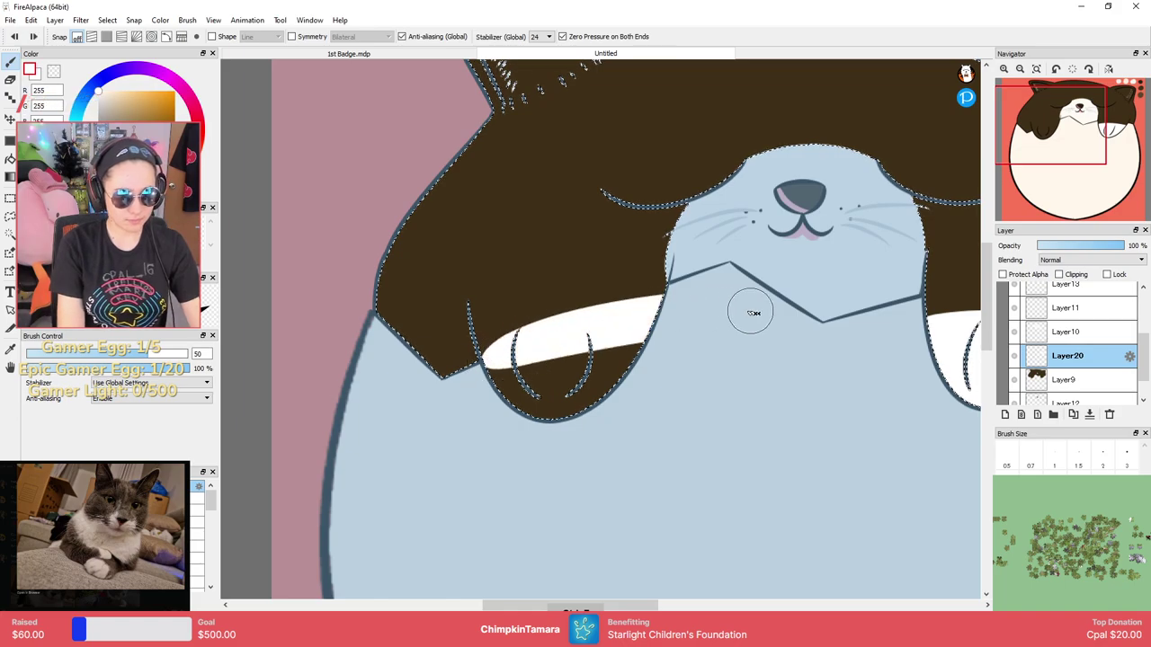
mouse_move(674, 337)
mouse_down()
mouse_move(458, 395)
mouse_move(681, 347)
mouse_move(562, 380)
mouse_move(488, 452)
mouse_up()
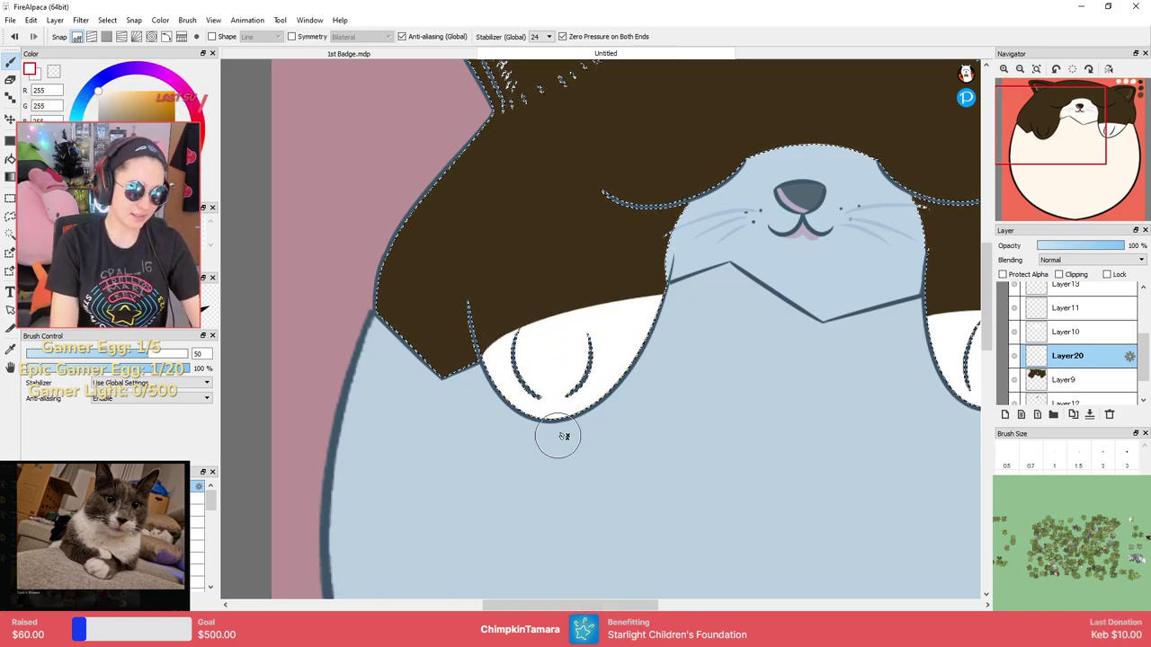
Clean up the upper edge of the white area on the paw opposite the swatches with the 7 px eraser, and clear the selection.
scroll(514, 398, down, 2)
scroll(509, 395, up, 3)
scroll(707, 395, up, 2)
key(ctrl+d)
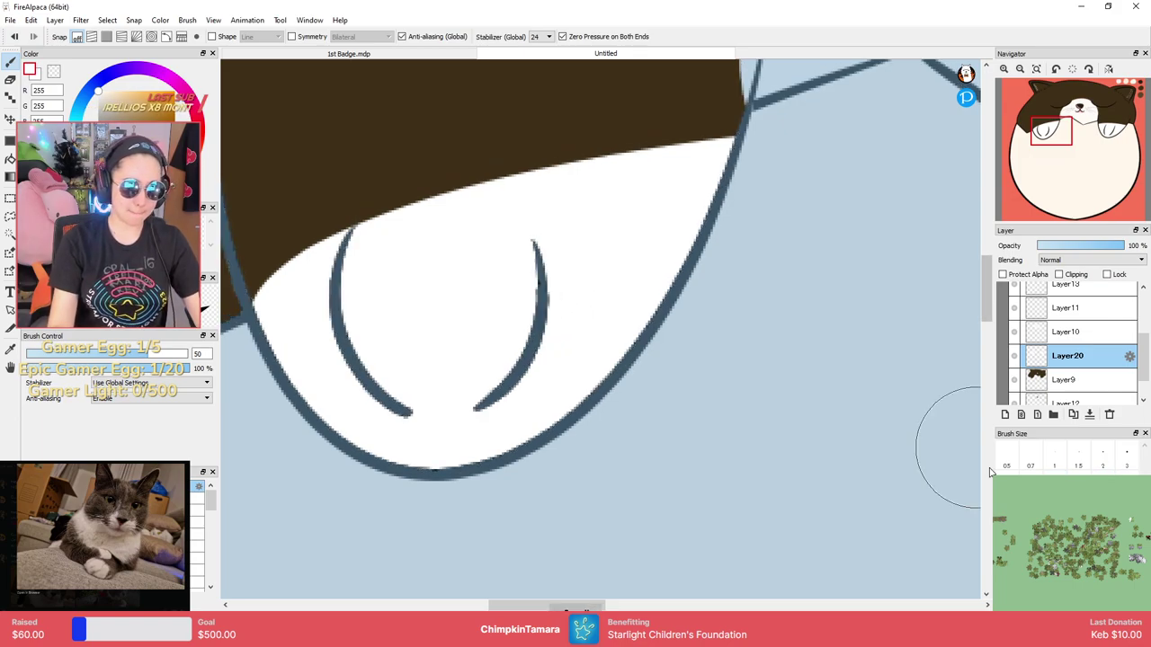
key(e)
scroll(546, 293, down, 2)
scroll(546, 293, up, 2)
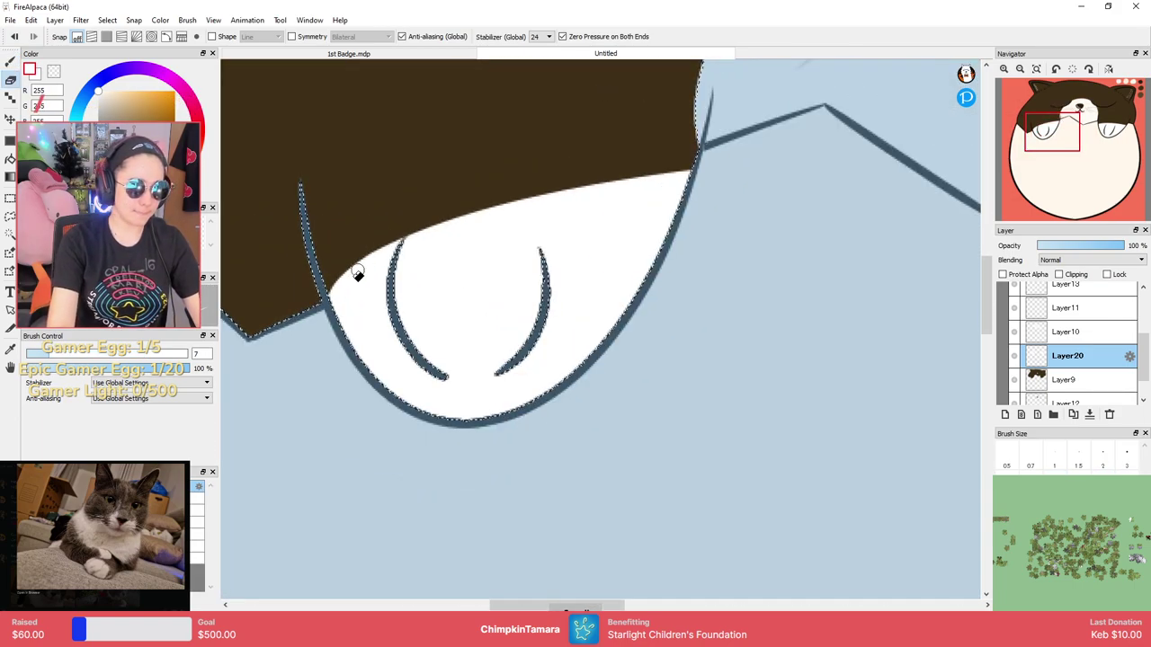
mouse_move(329, 293)
mouse_down()
mouse_move(645, 172)
mouse_move(701, 172)
mouse_up()
scroll(716, 296, down, 4)
key(b)
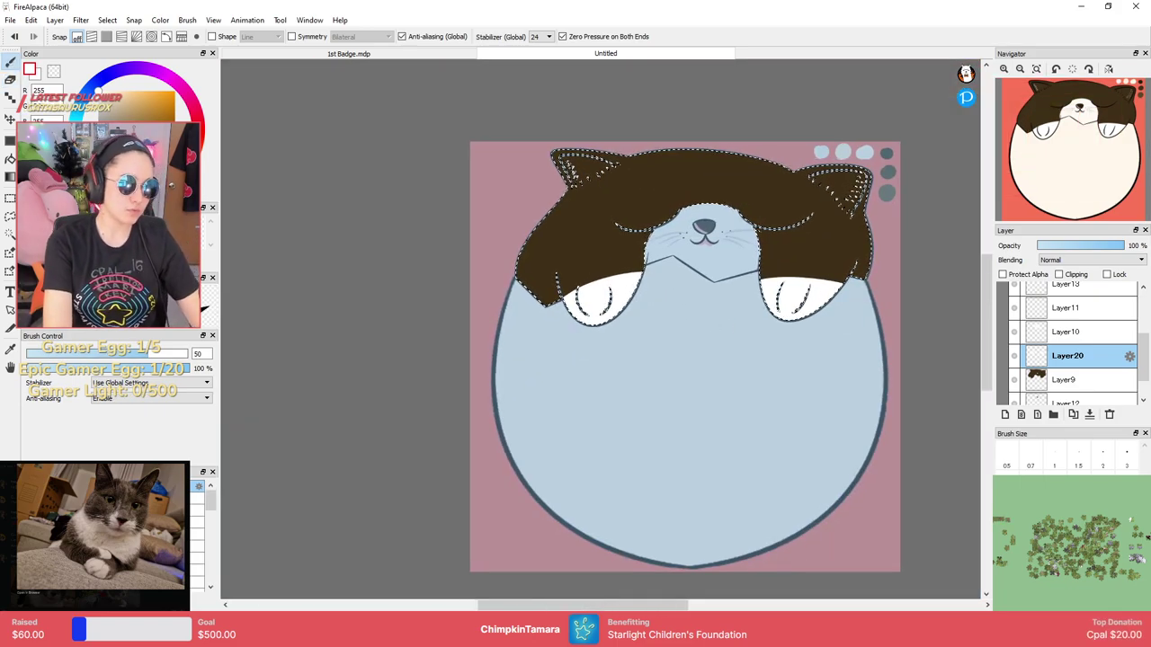
key(m)
key(ctrl+d)
drag(765, 332, 673, 337)
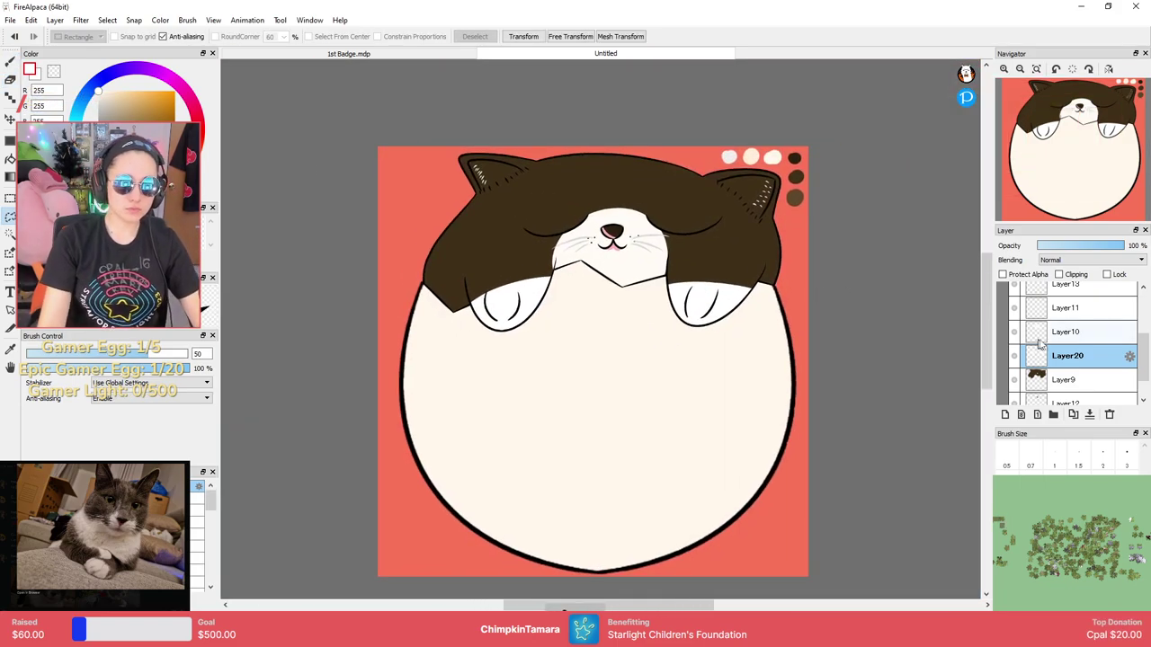
Show and expand the Shading folder, and collapse the Color folder.
drag(1143, 346, 1121, 292)
click(1001, 342)
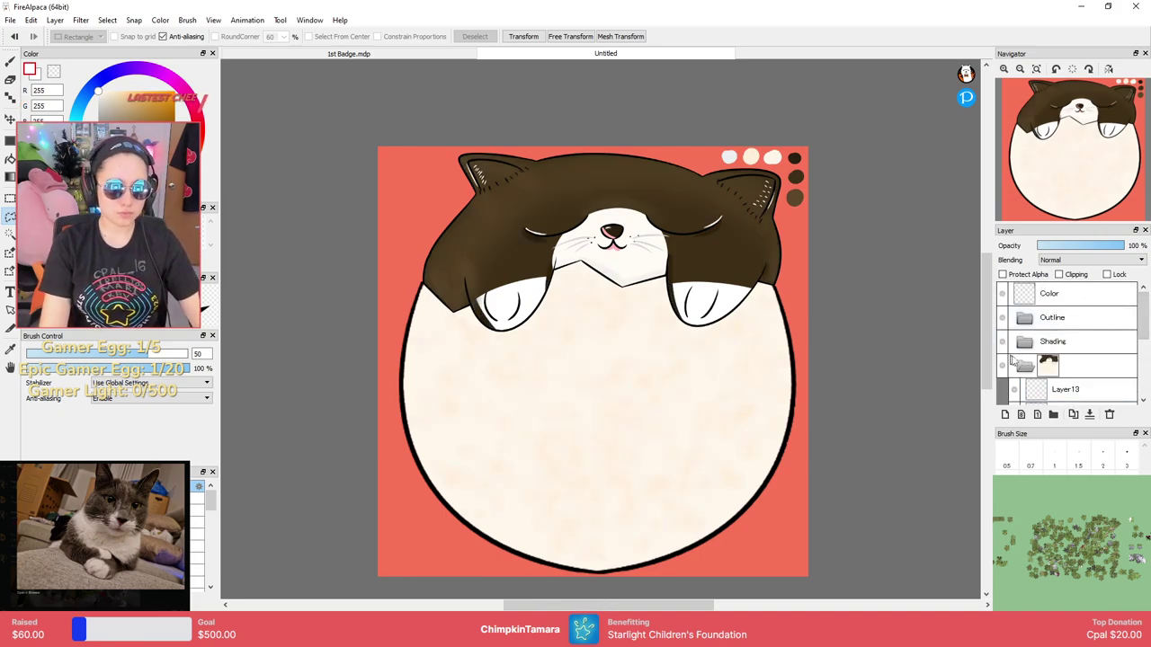
click(1028, 368)
click(1052, 344)
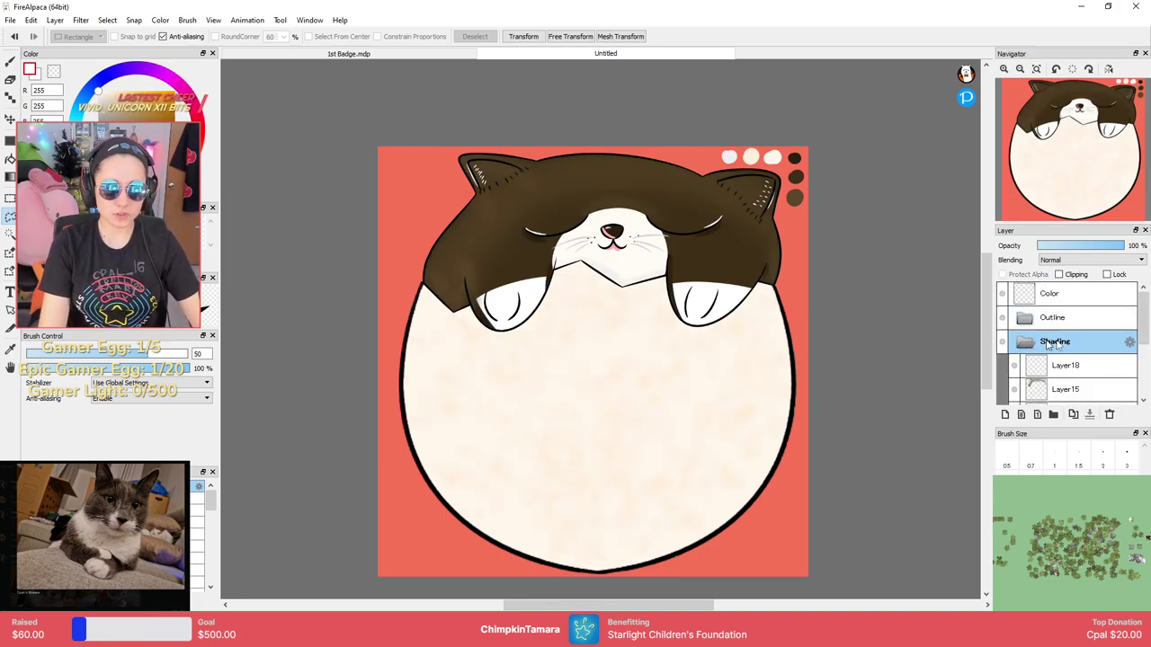
scroll(1144, 331, down, 3)
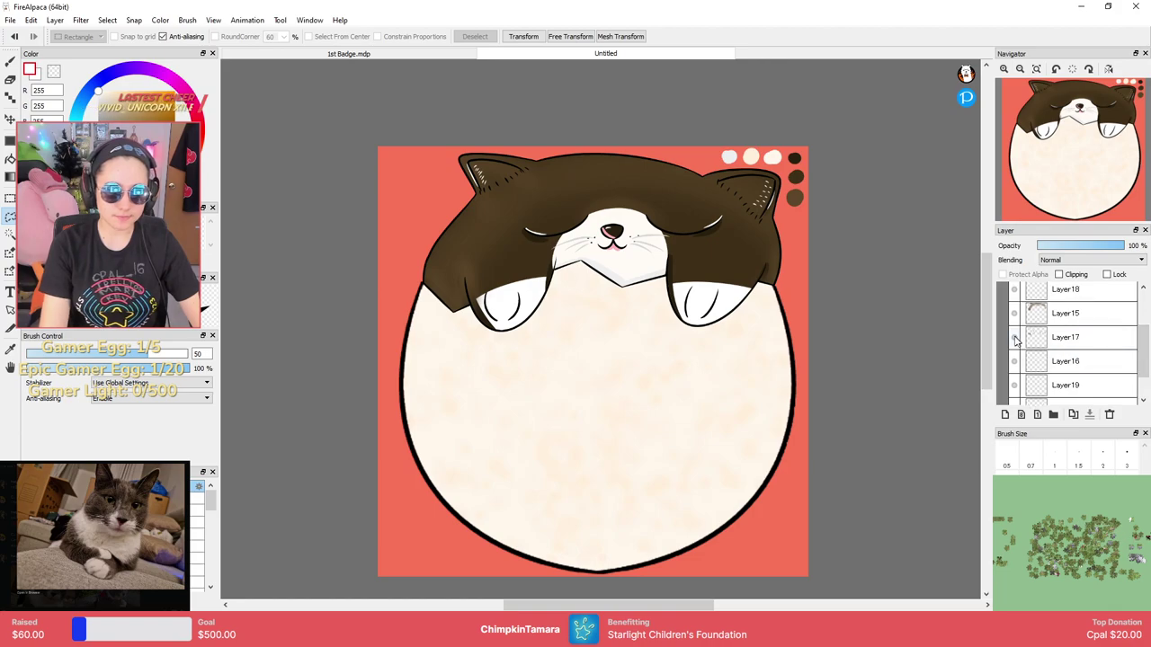
Erase the dark brown shading on Layer17 from the white areas of both paws with the 20 px eraser.
click(1063, 338)
scroll(835, 290, down, 2)
scroll(780, 252, up, 5)
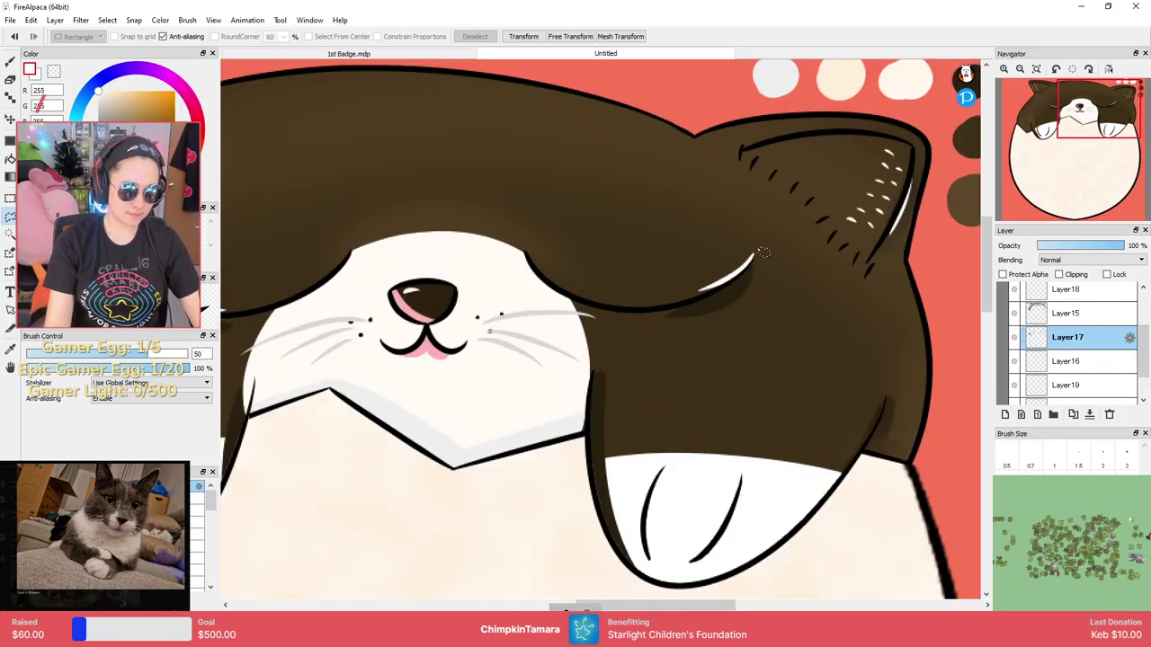
key(e)
scroll(644, 355, down, 1)
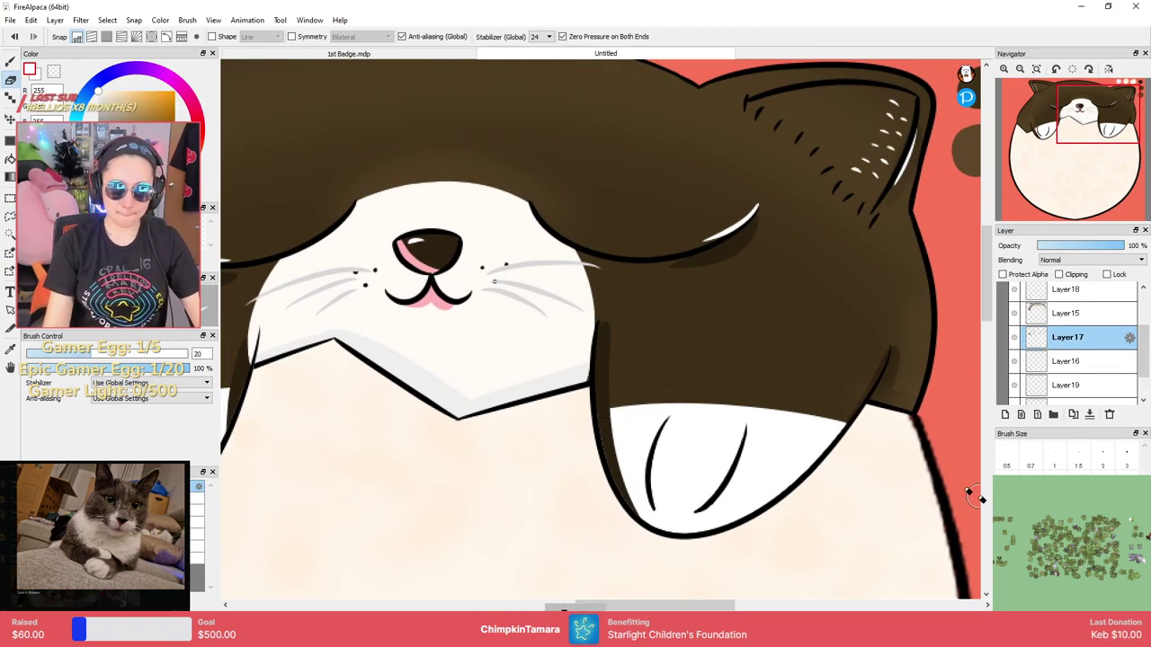
drag(632, 433, 609, 487)
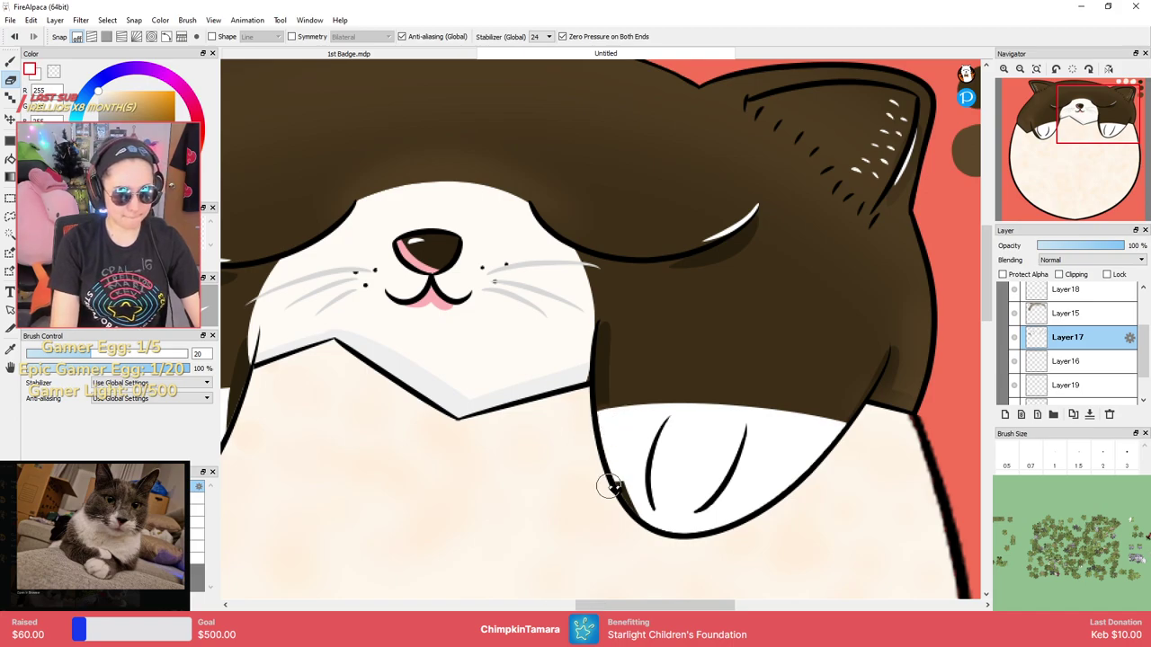
drag(465, 491, 710, 455)
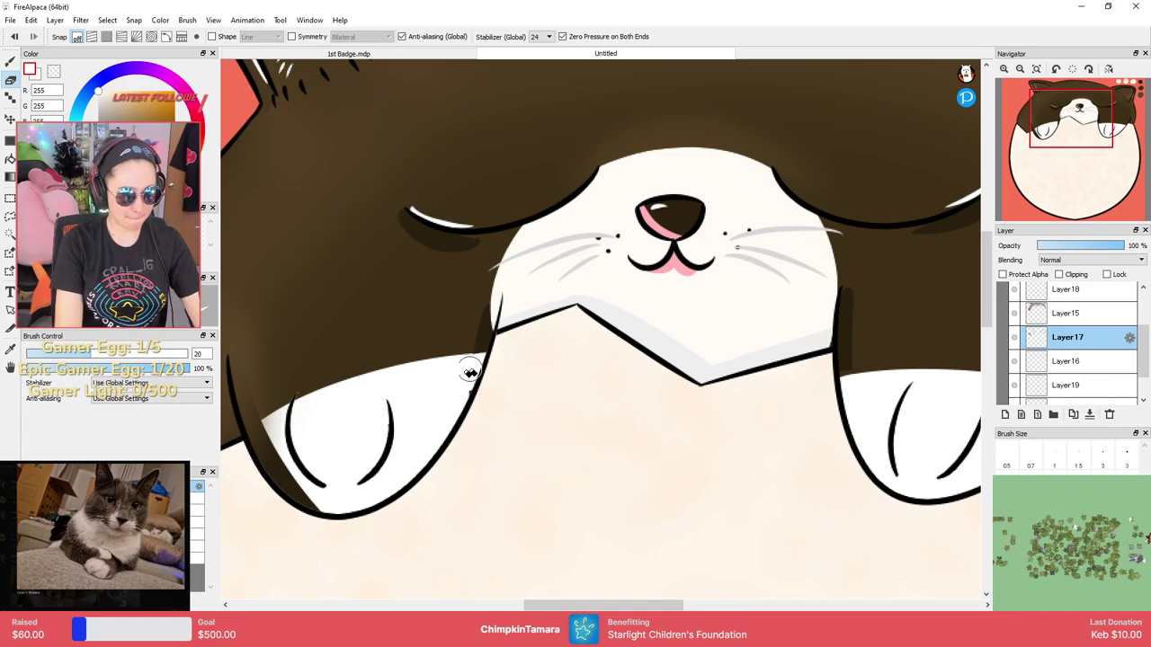
drag(470, 442, 610, 355)
drag(420, 372, 378, 388)
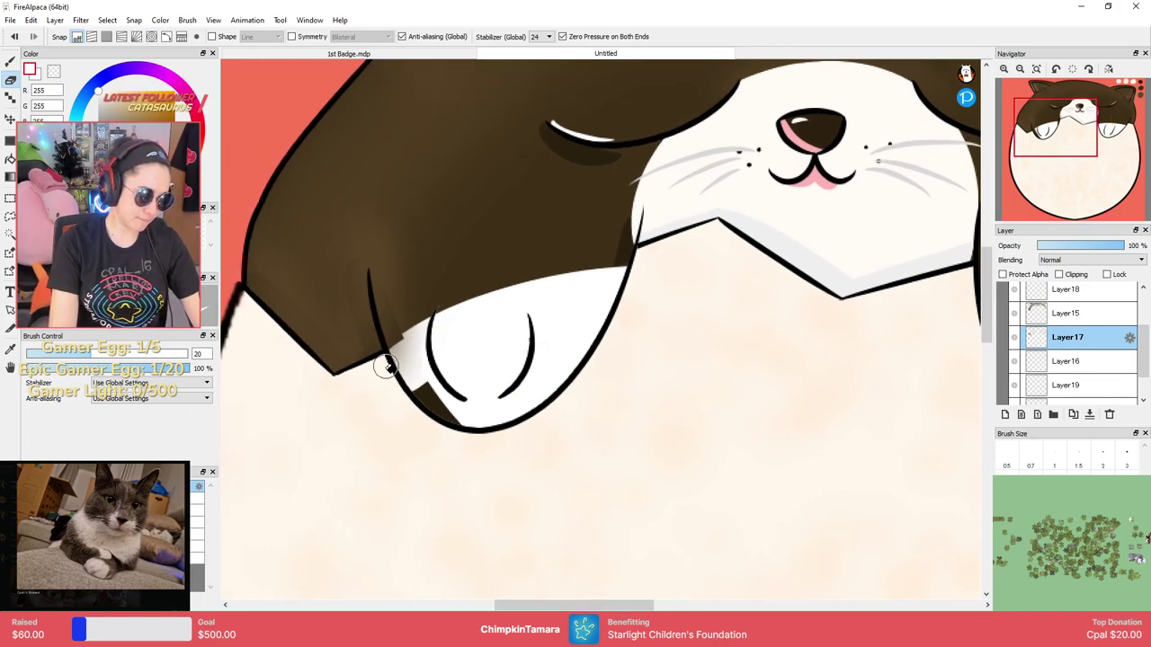
mouse_move(411, 346)
mouse_down()
mouse_move(391, 379)
mouse_move(446, 377)
mouse_move(457, 389)
mouse_move(441, 437)
mouse_up()
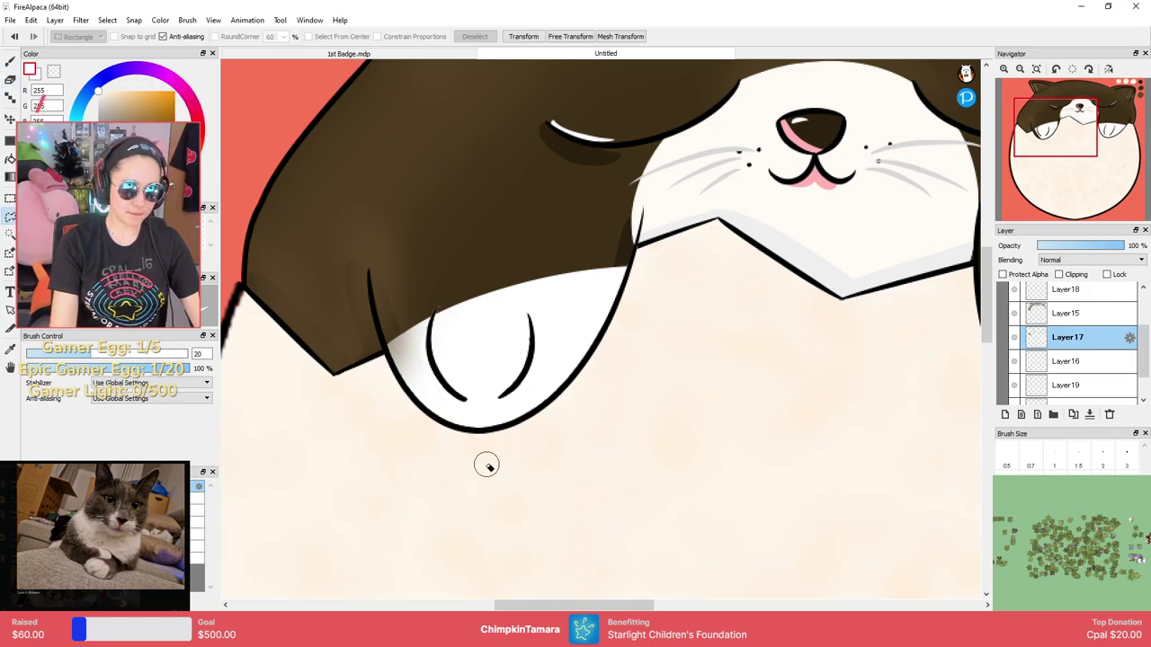
Erase the soft brown shading on Layer15 from the white area of the paw opposite the swatches.
click(1066, 314)
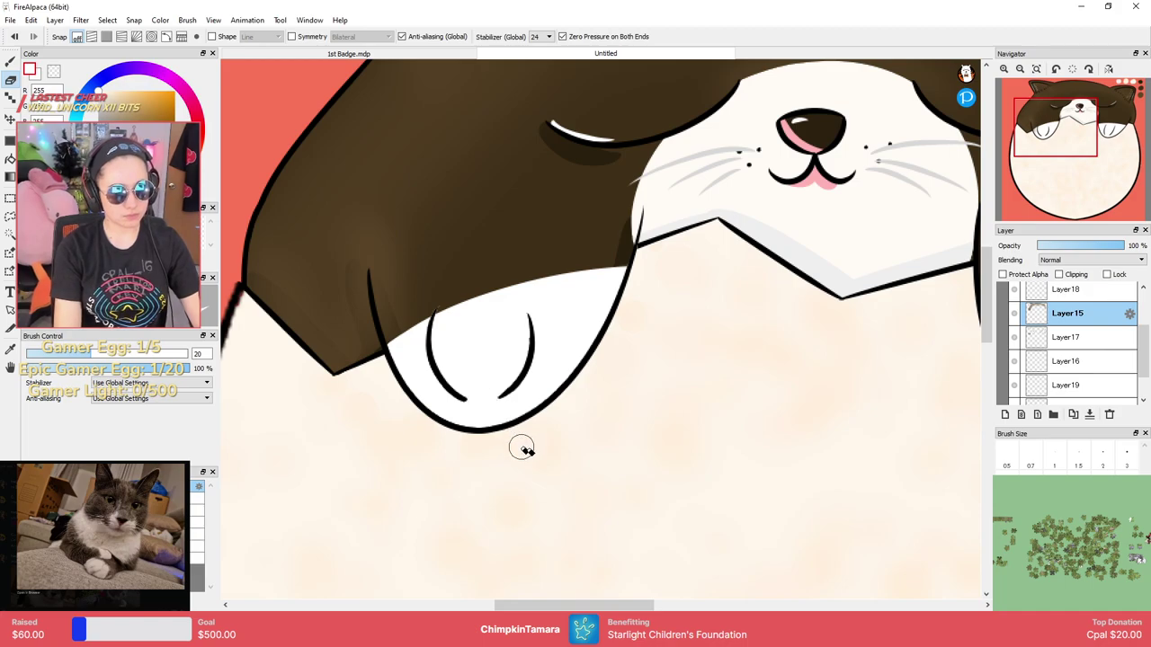
drag(783, 360, 608, 288)
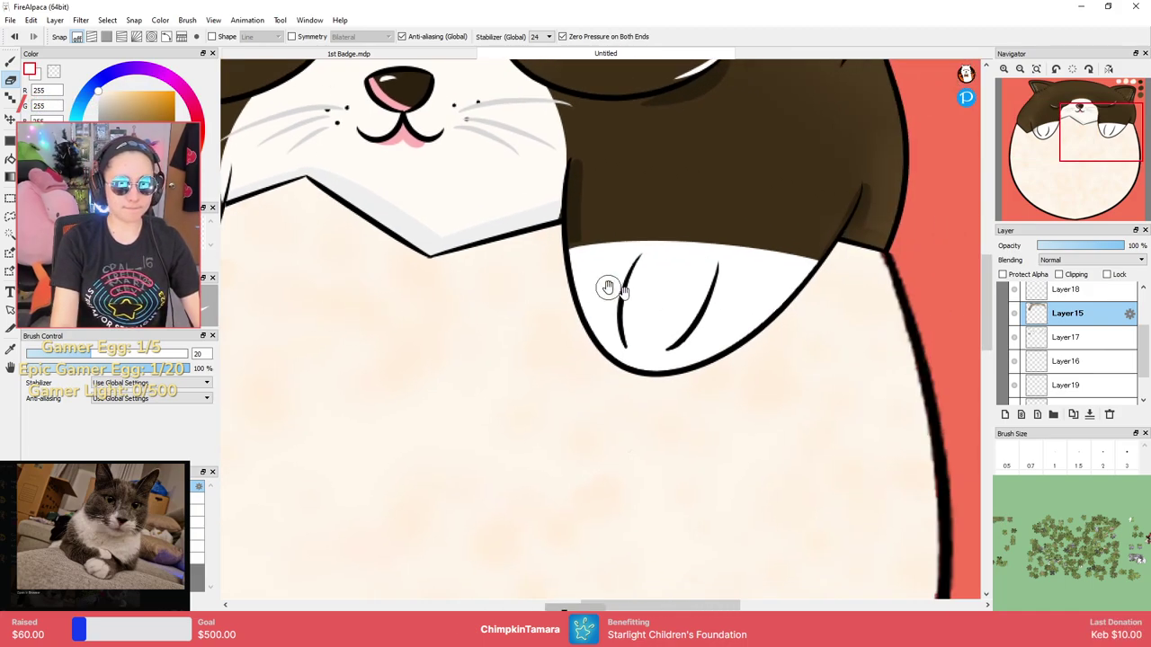
scroll(641, 303, down, 5)
key(m)
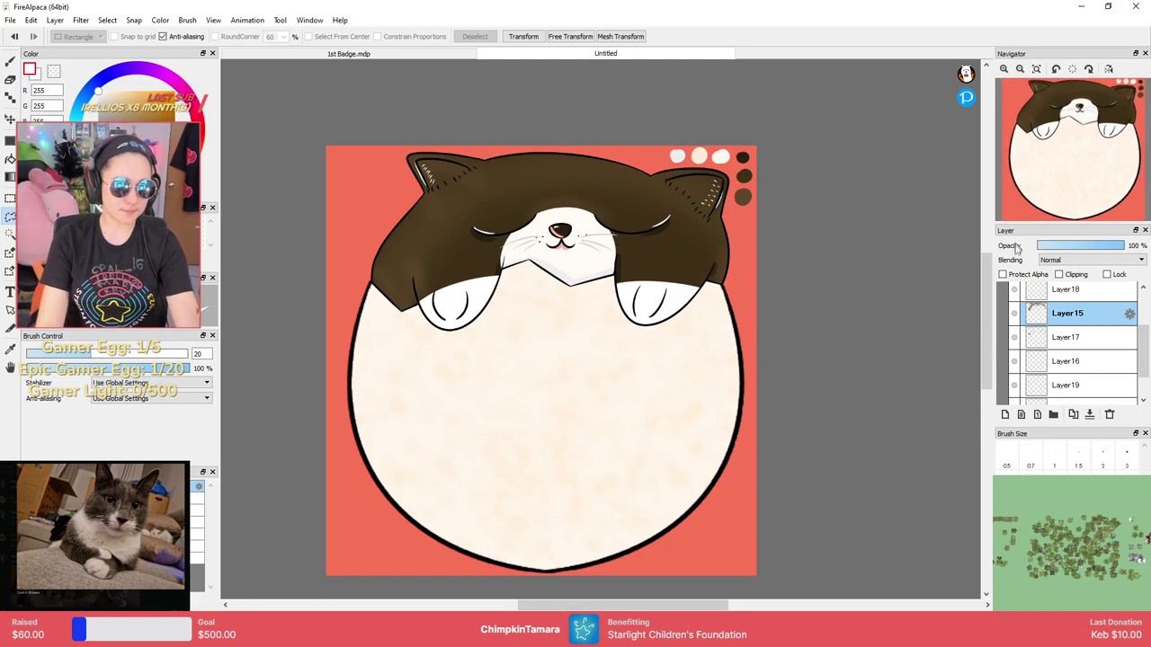
Check the soft fur shading by toggling the visibility of Layer15 in the Shading folder.
scroll(1135, 347, up, 5)
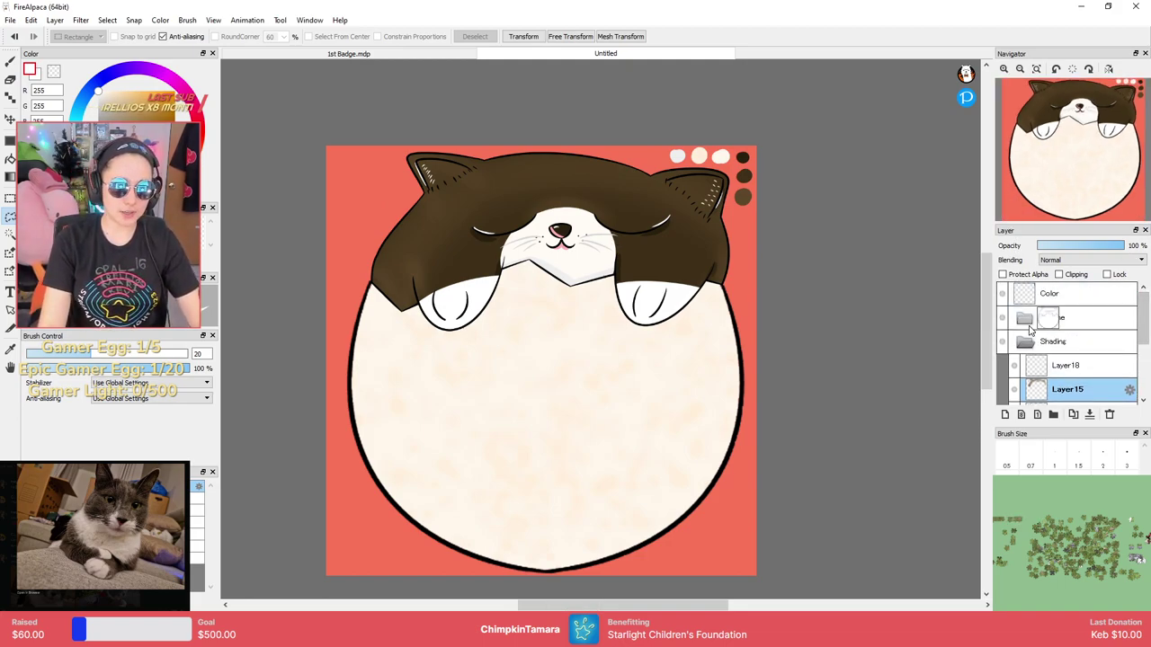
click(1070, 348)
drag(781, 243, 885, 237)
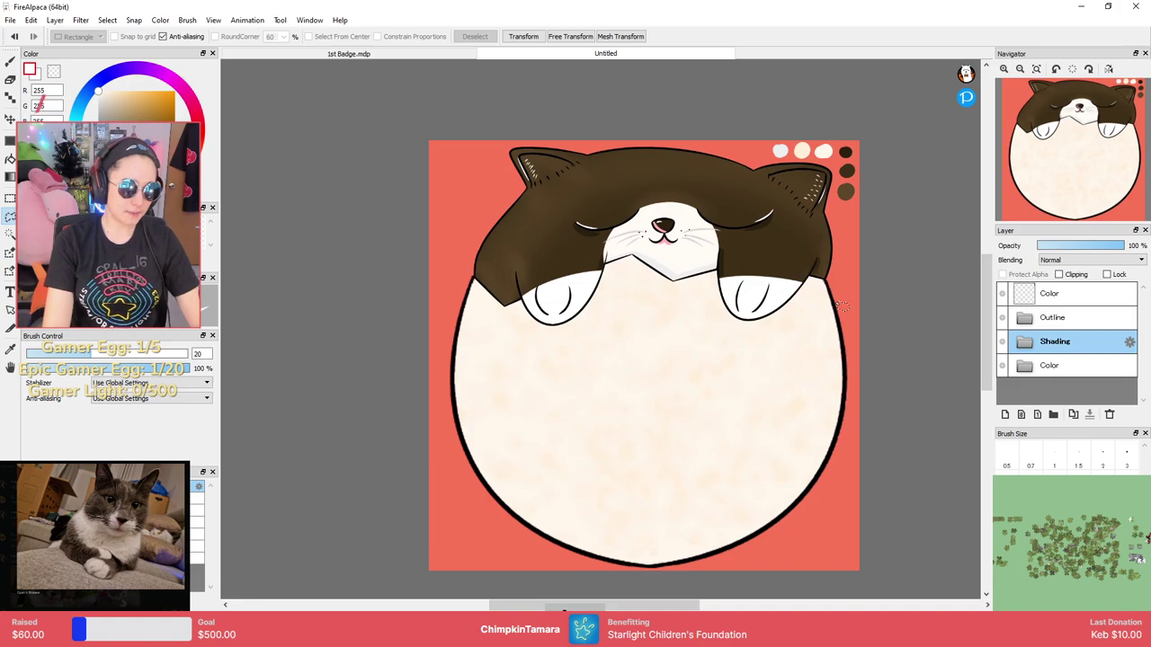
click(1024, 342)
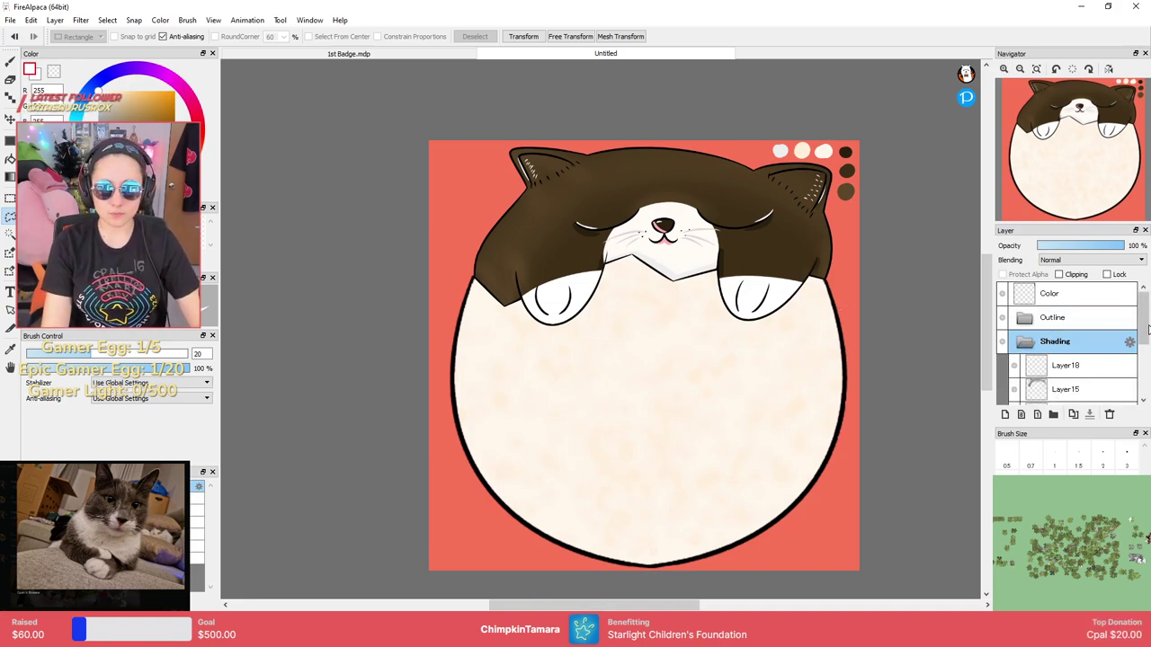
scroll(1088, 351, down, 2)
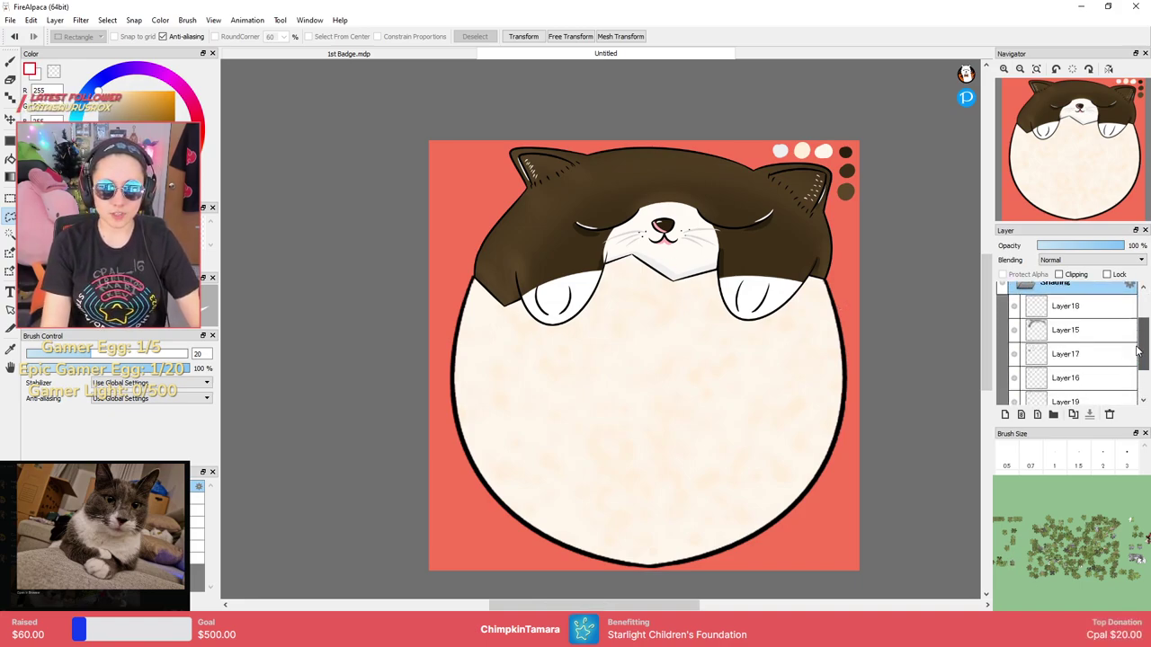
click(1016, 329)
click(1016, 330)
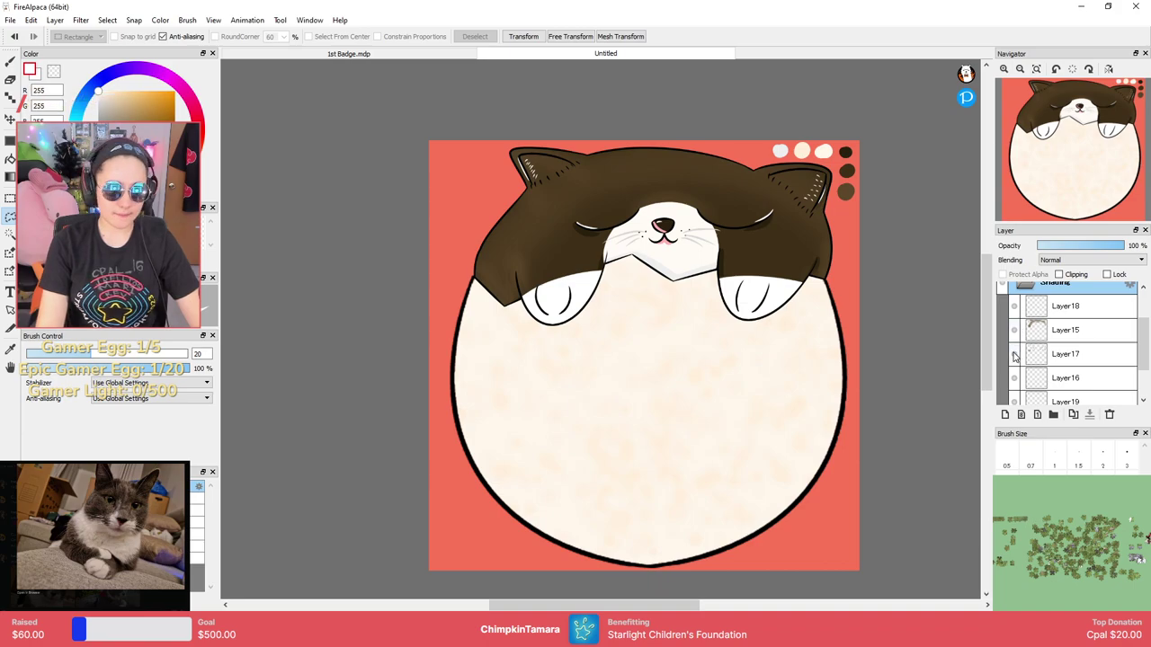
Select Layer16 and sample the light grey of the muzzle shading for the Brush, with its size at 7 px.
click(1065, 378)
scroll(746, 236, up, 4)
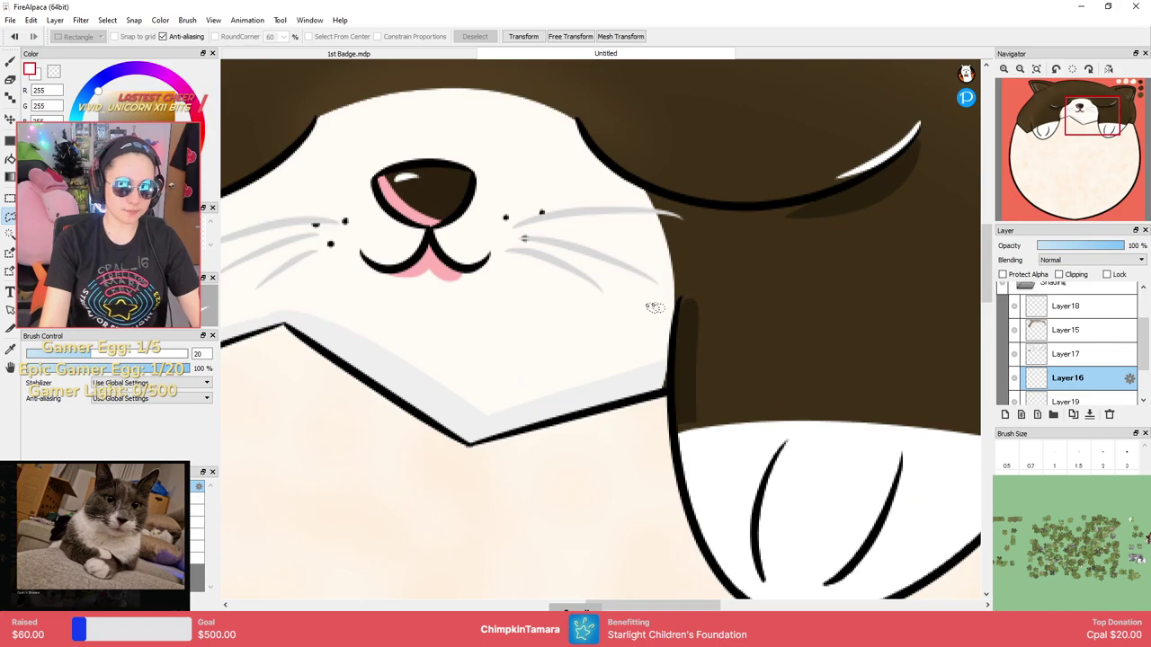
key(b)
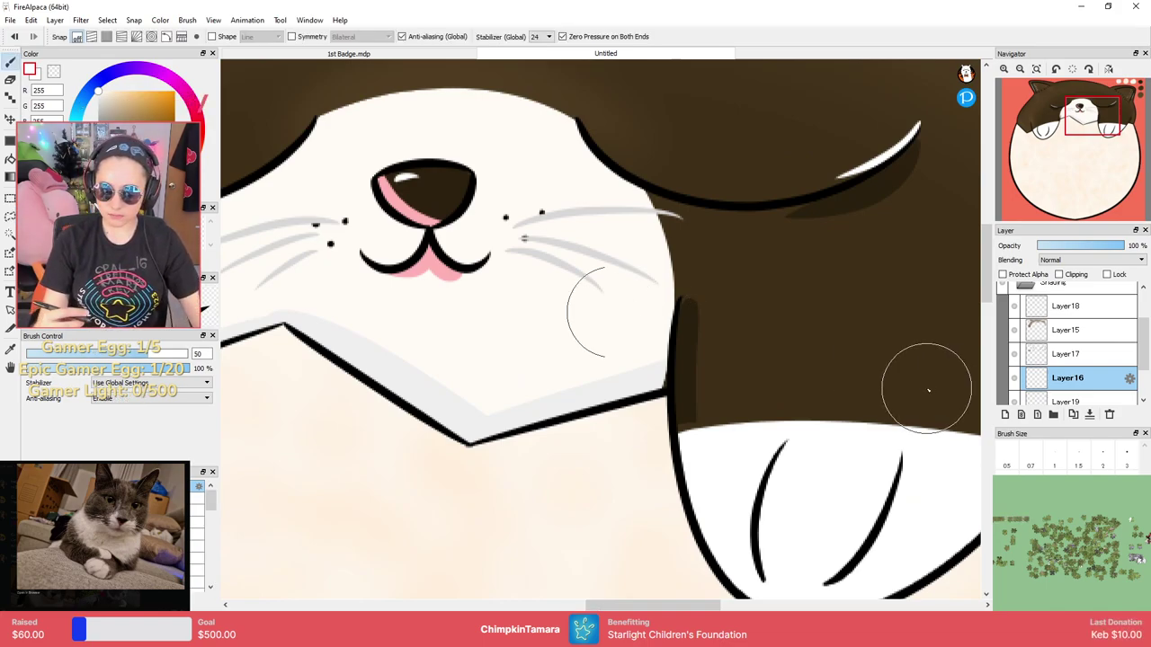
right_click(573, 389)
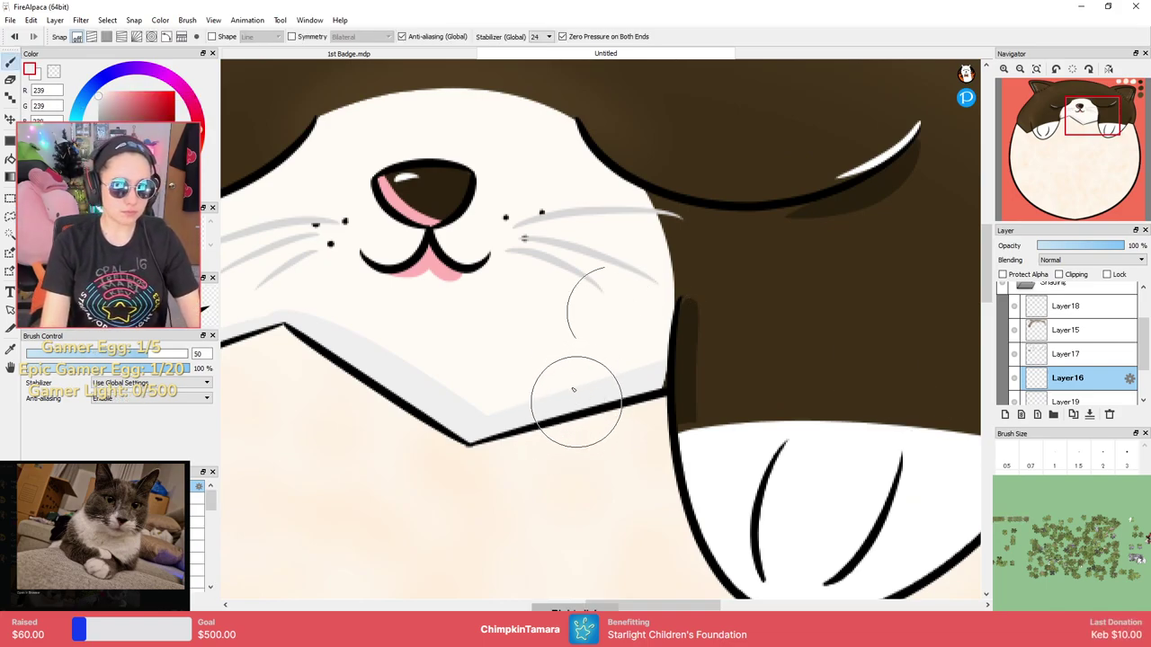
click(1055, 482)
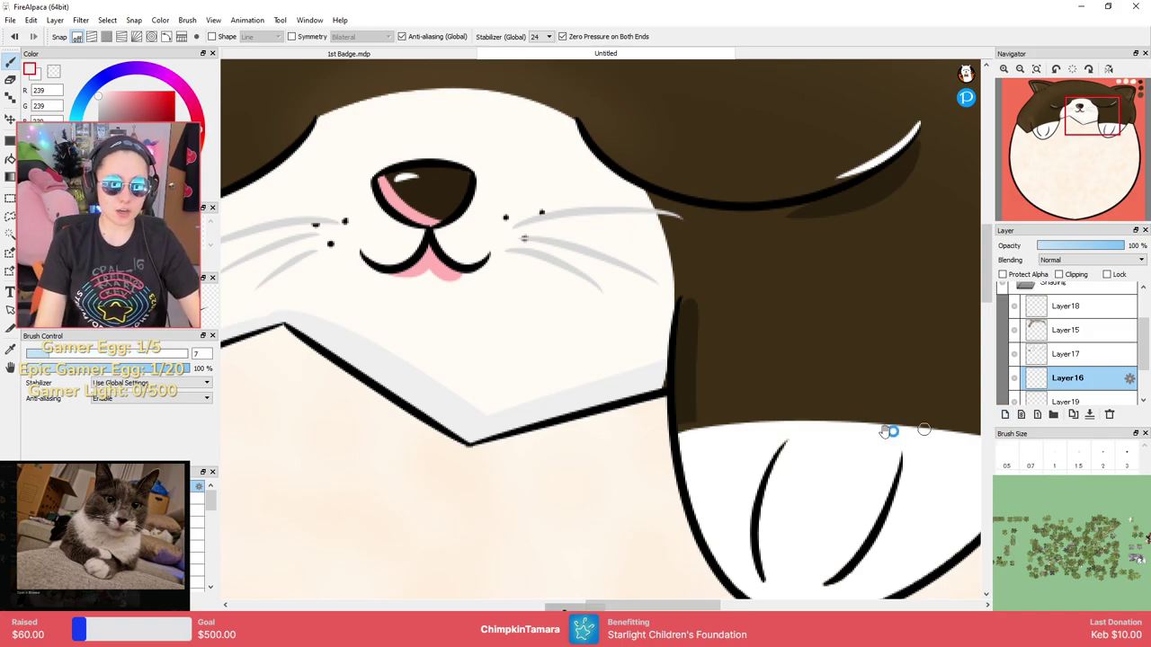
Try a 7 px light grey shading stroke beside the outer toe line of the paw on the swatch side.
drag(888, 431, 820, 306)
drag(791, 441, 822, 411)
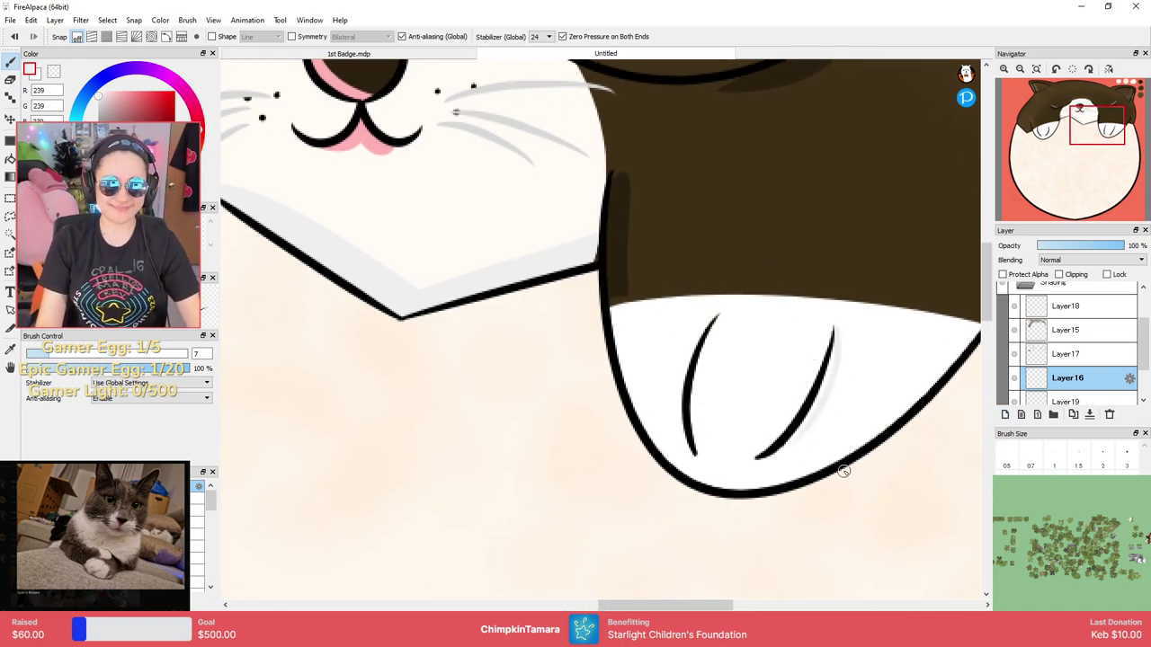
key(ctrl+z)
Set the brush size to 10 px.
key(bracketright)
key(bracketright)
key(bracketright)
key(bracketright)
key(bracketright)
key(bracketleft)
key(bracketleft)
key(bracketleft)
key(bracketleft)
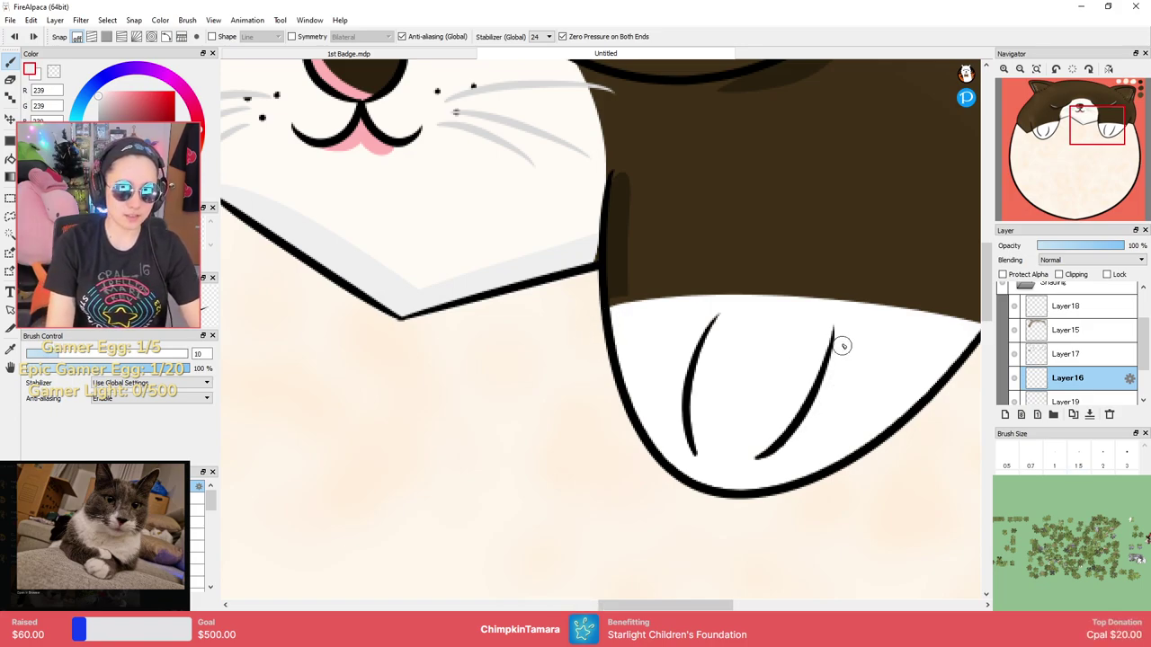
Try several 10 px light grey shading strokes beside the outer toe line of the swatch-side paw.
drag(842, 344, 775, 438)
key(ctrl+z)
drag(835, 341, 784, 441)
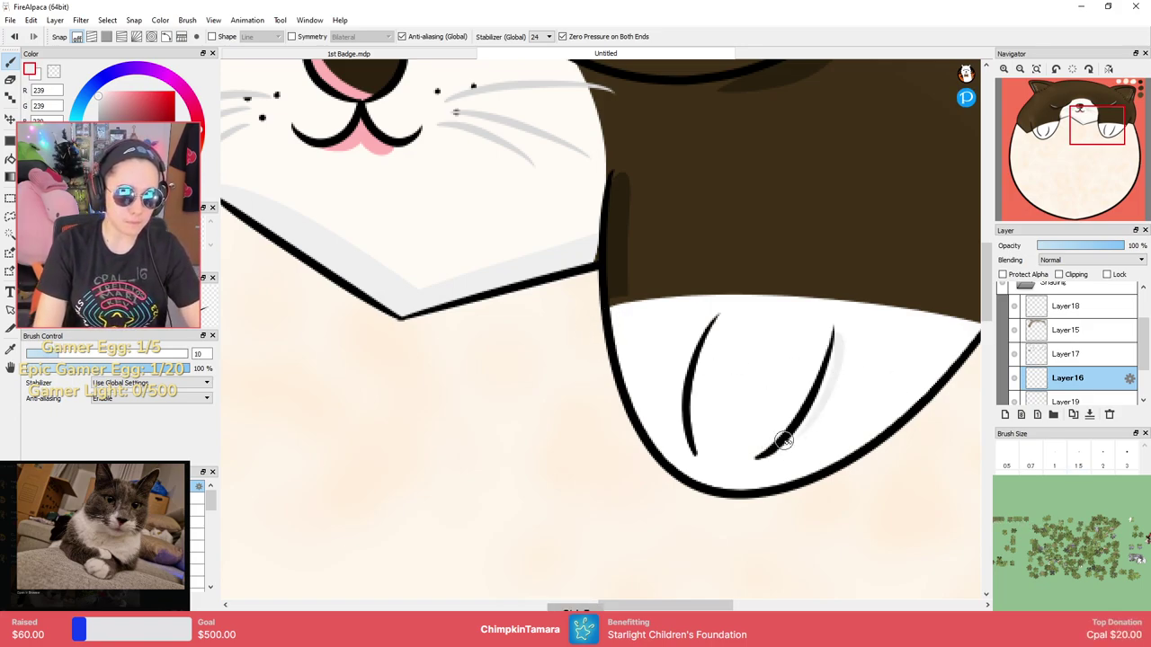
key(ctrl+z)
drag(855, 350, 800, 439)
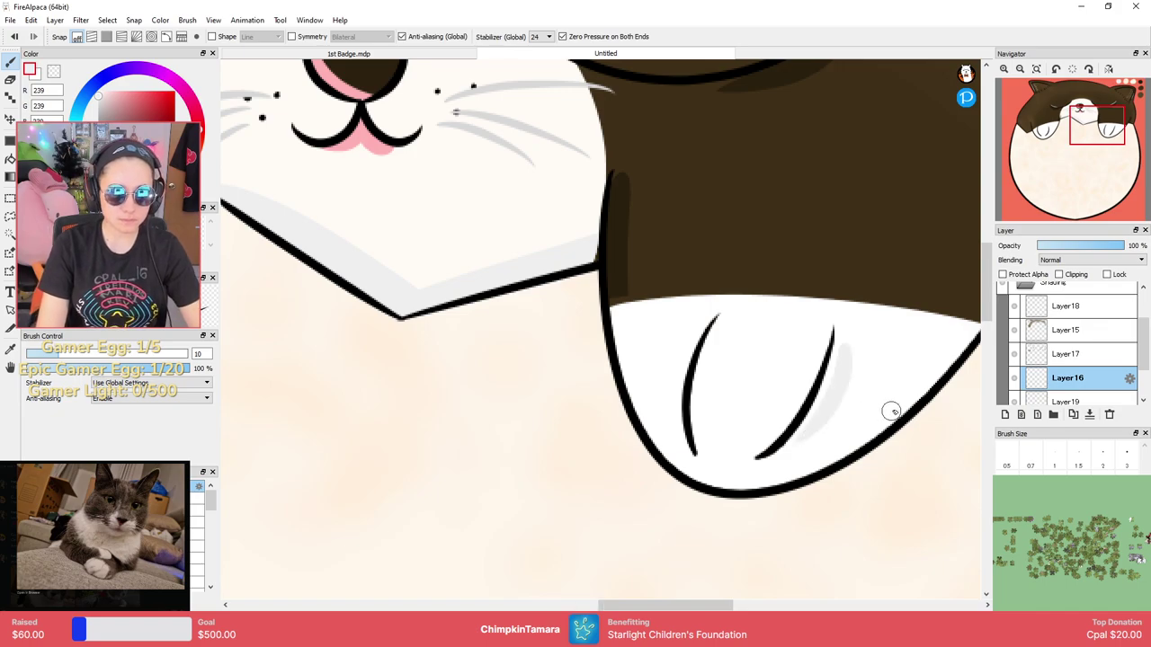
key(ctrl+z)
Check Layer16 by toggling its visibility, and shade beside the swatch-side paw's outer toe line on it in light grey at 10 px.
click(1081, 309)
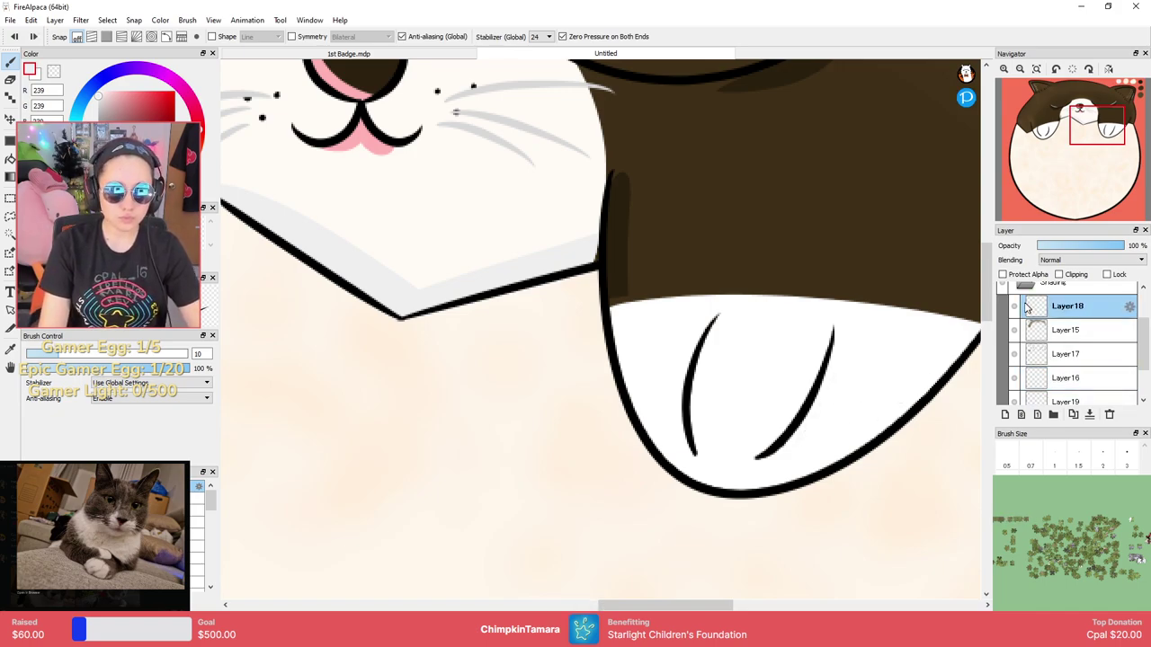
key(e)
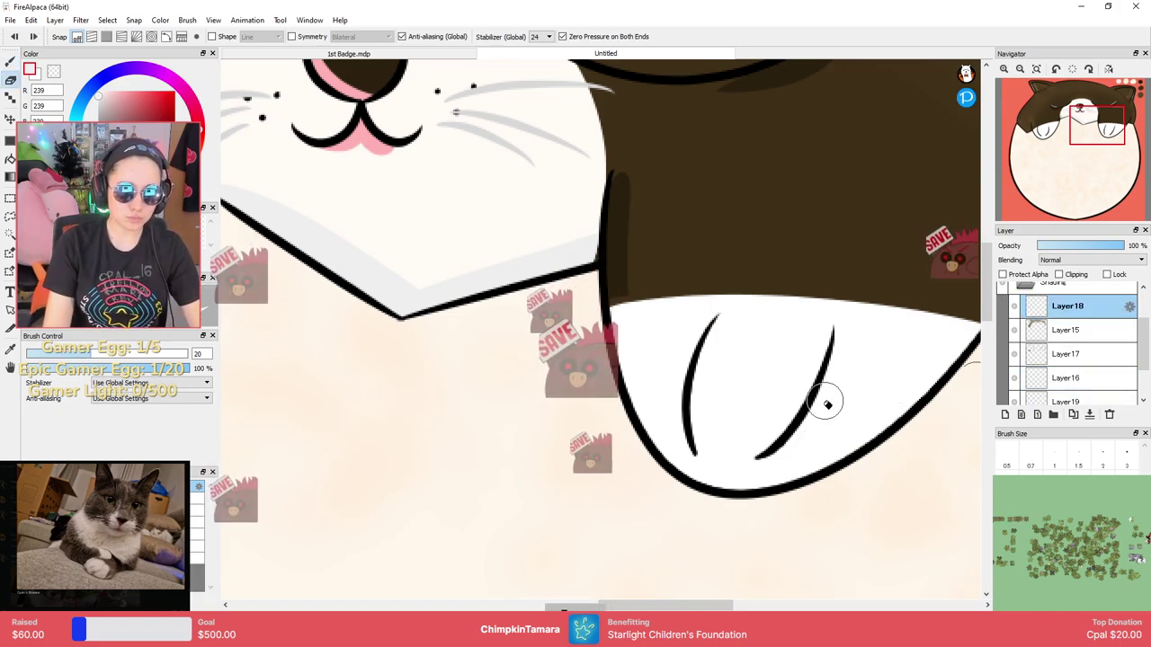
key(b)
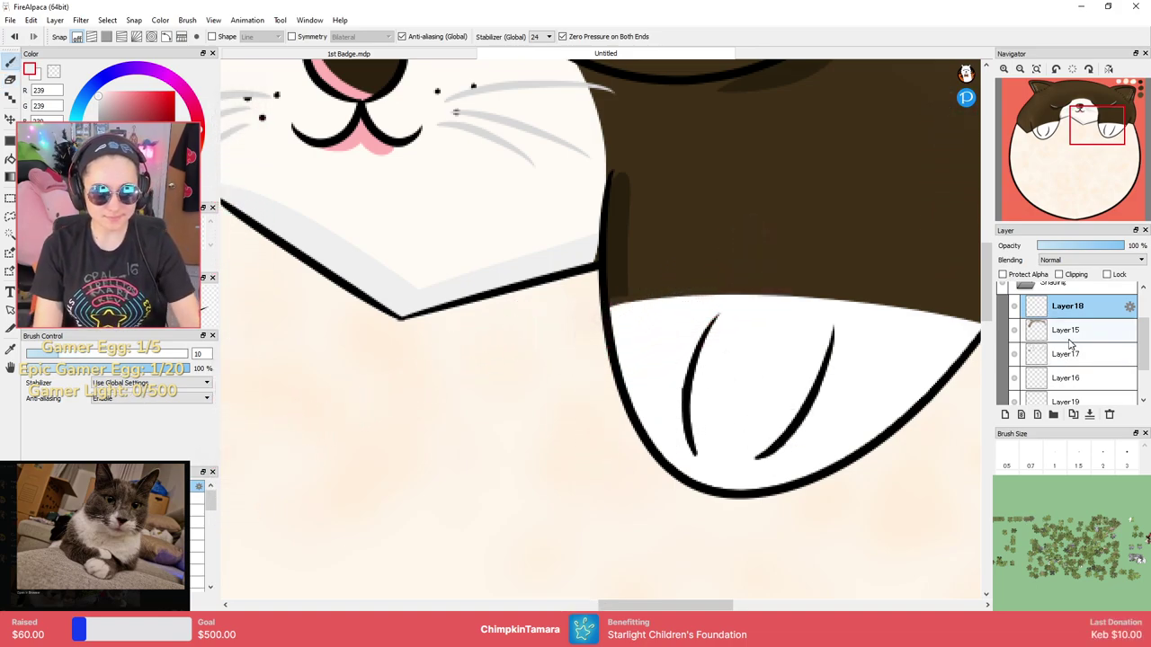
click(1015, 379)
click(1015, 379)
click(1074, 379)
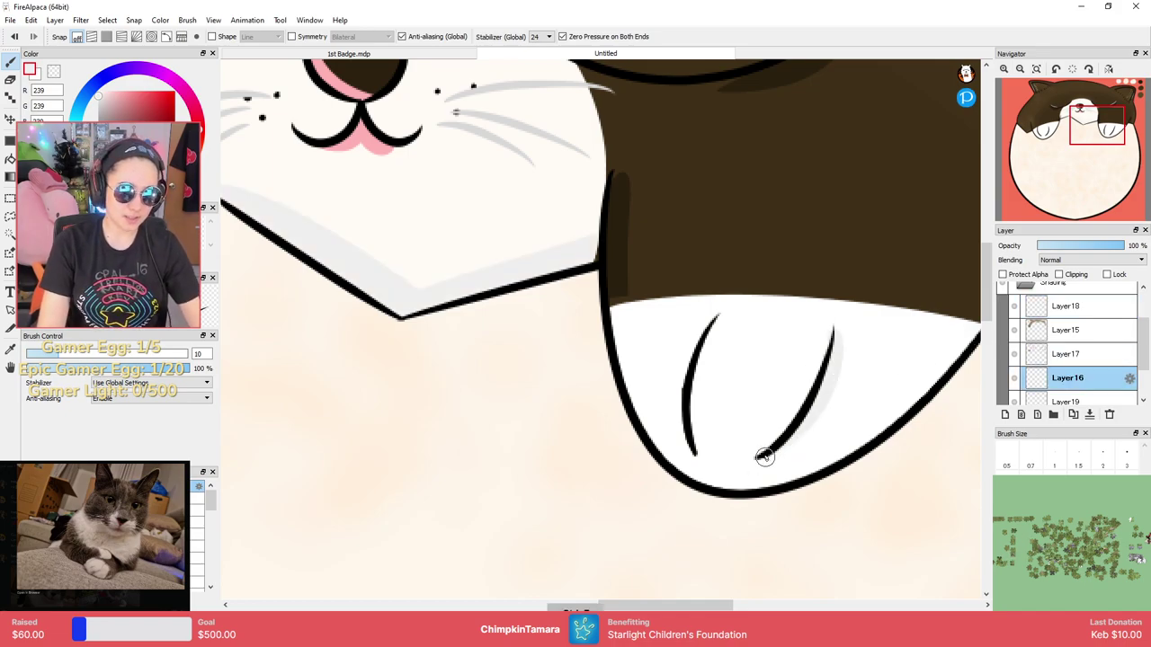
Shade the outer sides of both toe lines on the paw opposite the swatches in light grey on Layer16 with the 10 px brush.
scroll(724, 329, down, 5)
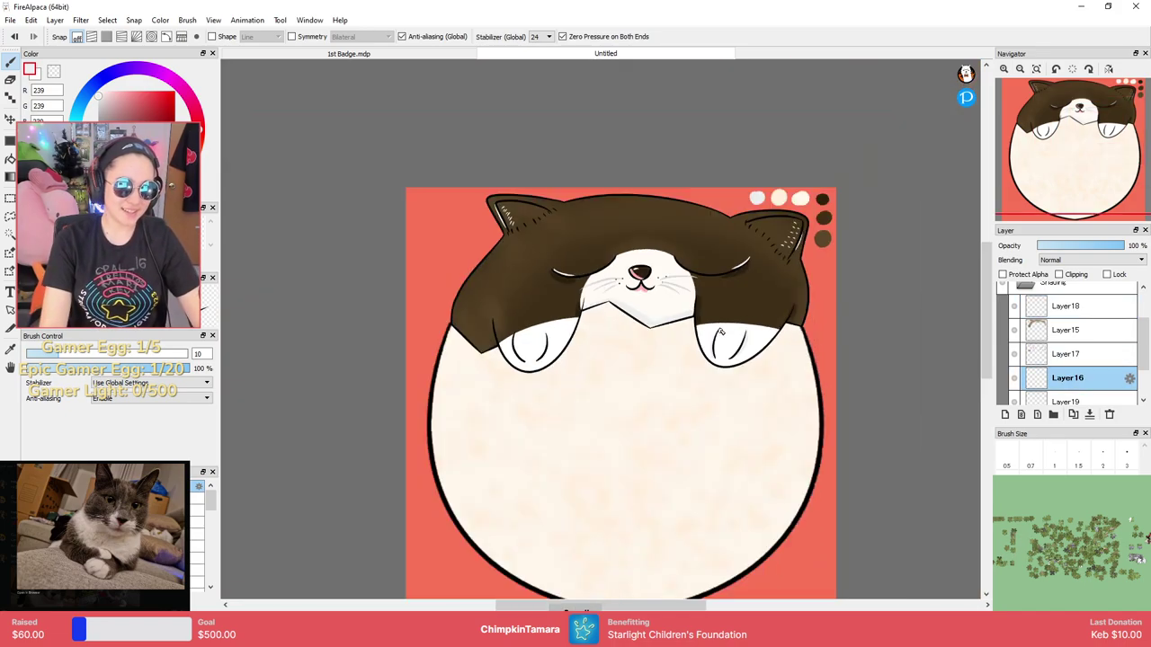
scroll(708, 315, up, 3)
drag(428, 358, 645, 342)
scroll(624, 342, down, 4)
scroll(595, 383, up, 5)
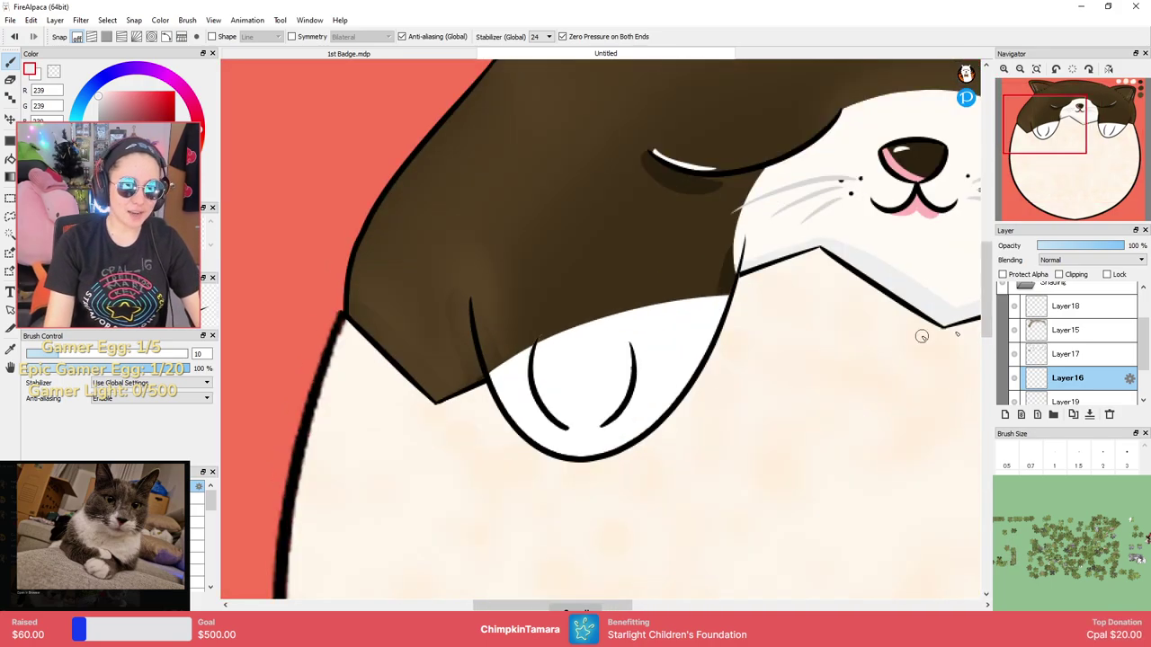
click(1074, 306)
key(e)
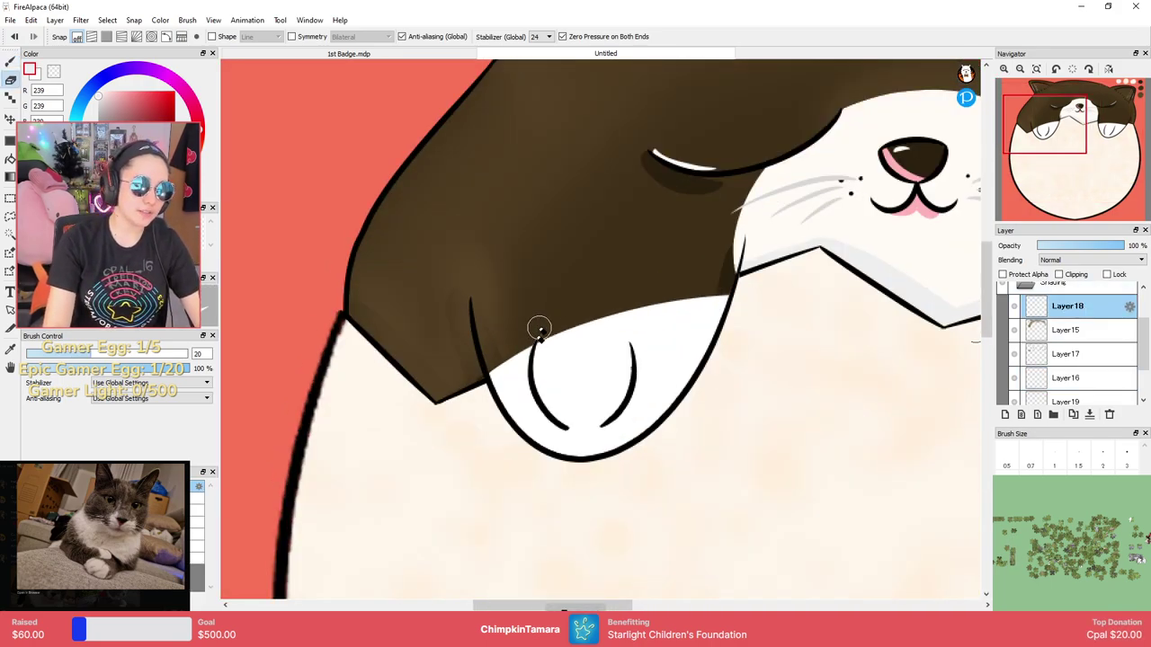
key(b)
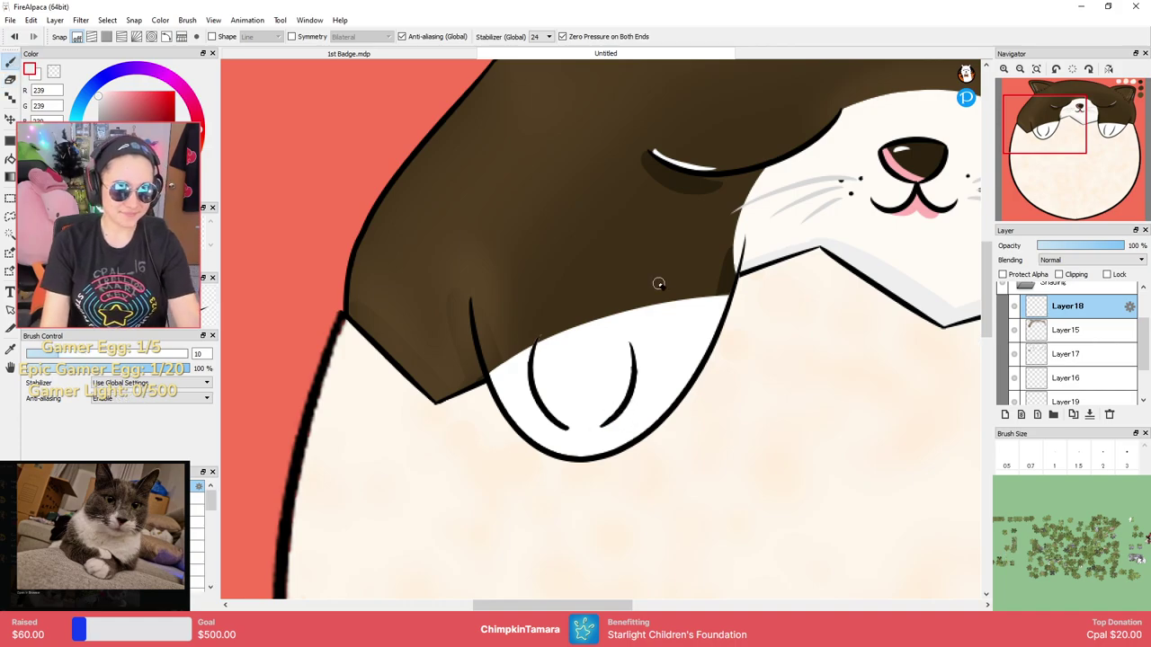
click(1092, 354)
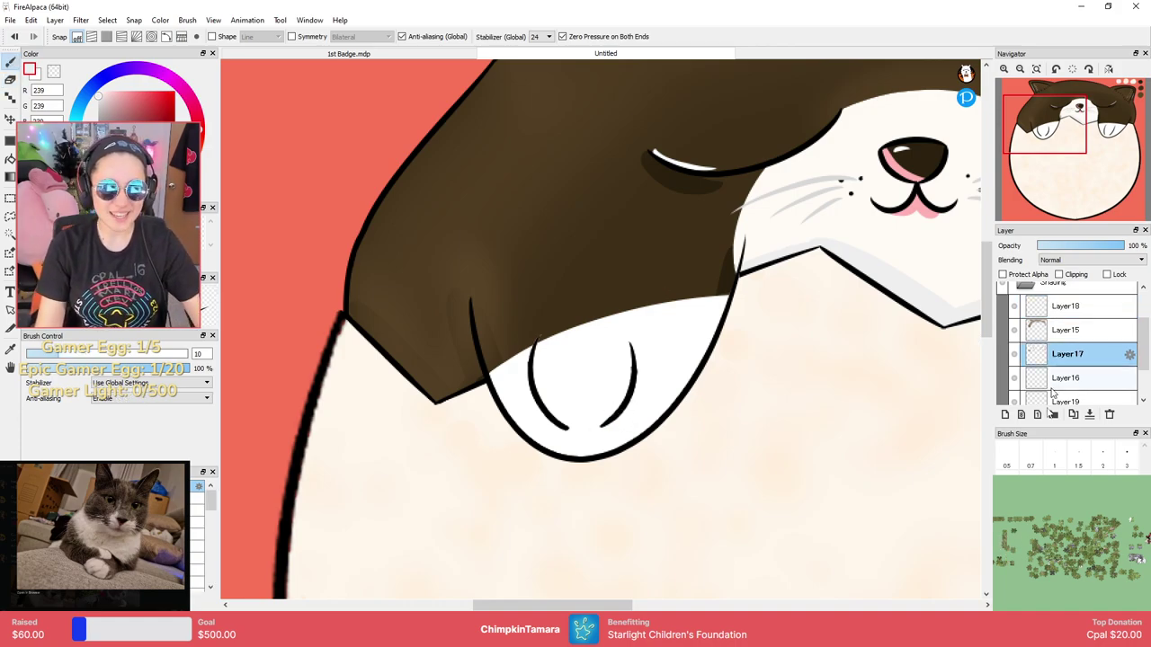
click(1016, 356)
click(1016, 356)
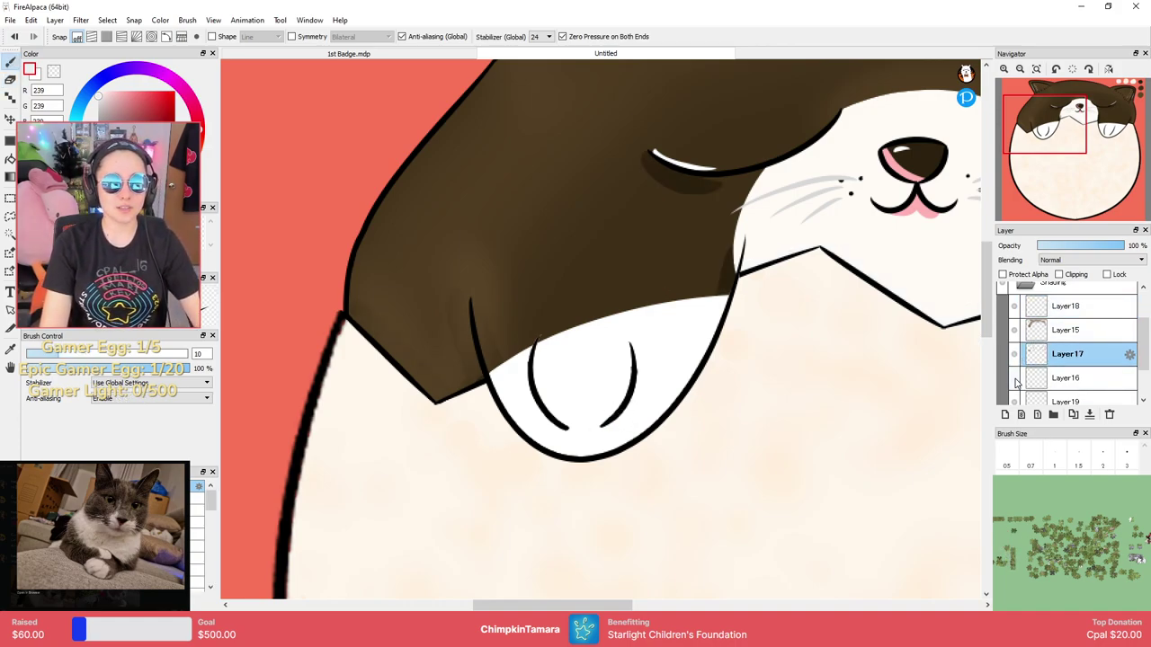
click(1057, 383)
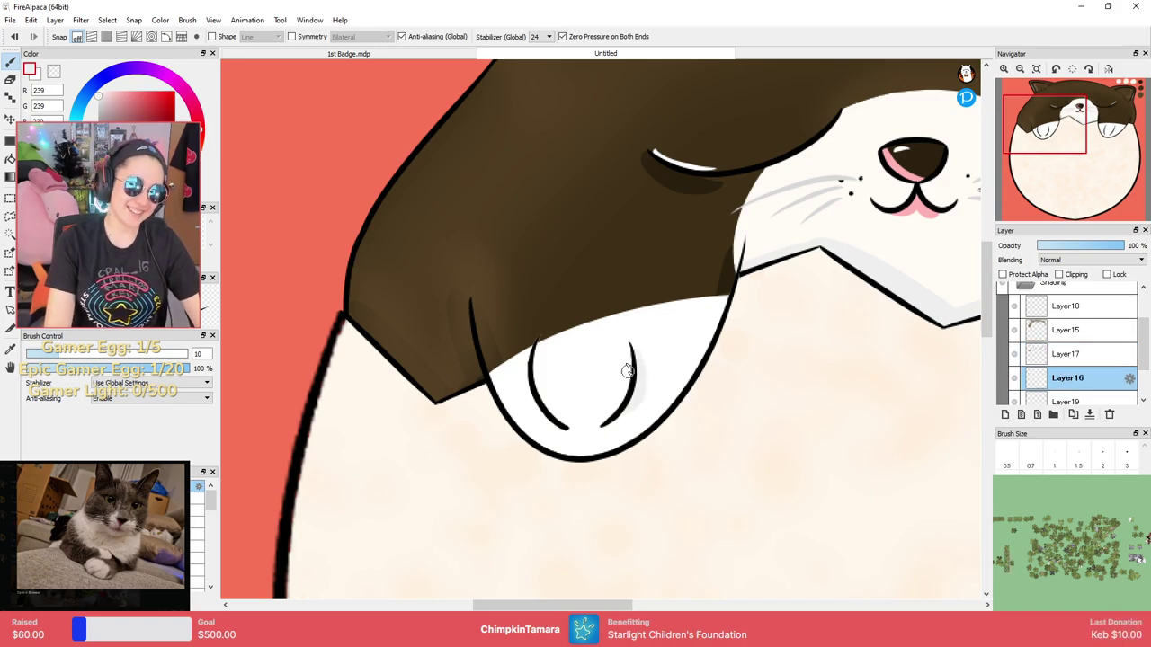
drag(535, 367, 570, 431)
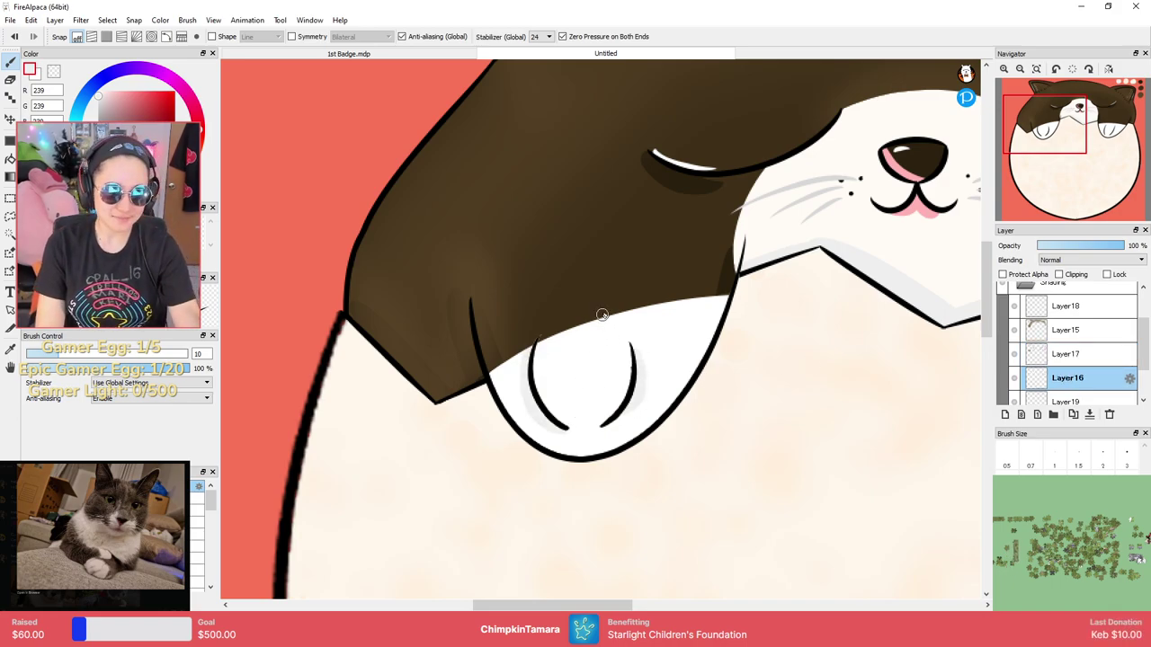
Add a new layer above Layer18, sample the nose's pink and deepen the brush colour to R 255, G 138.
click(1050, 308)
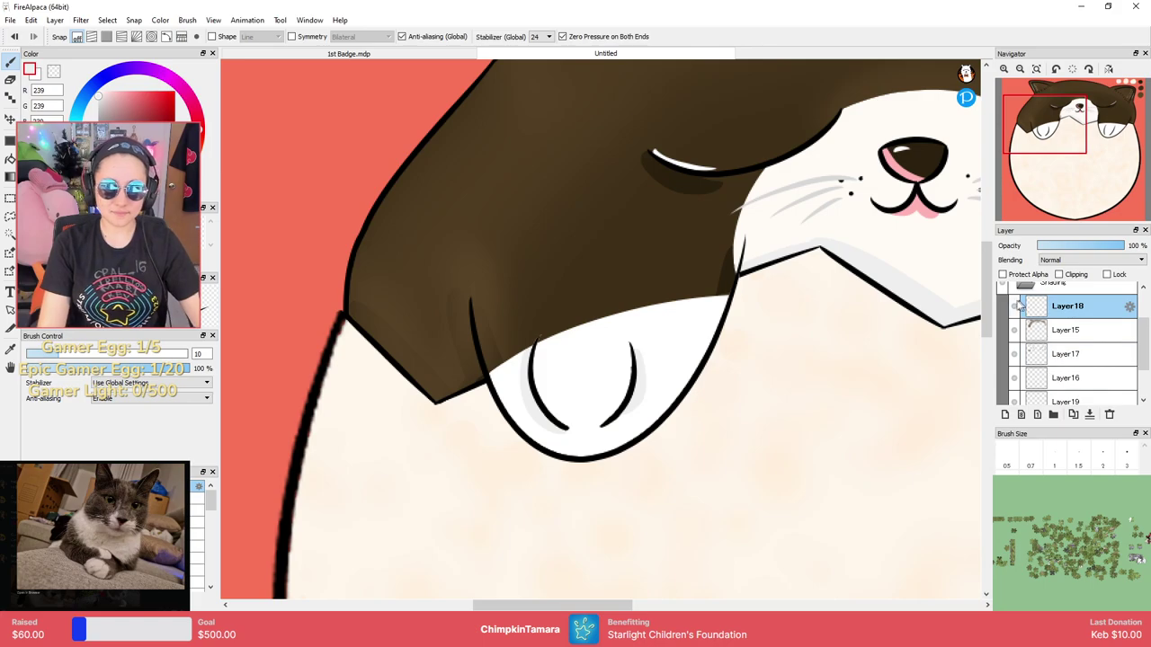
click(1005, 414)
drag(856, 265, 684, 388)
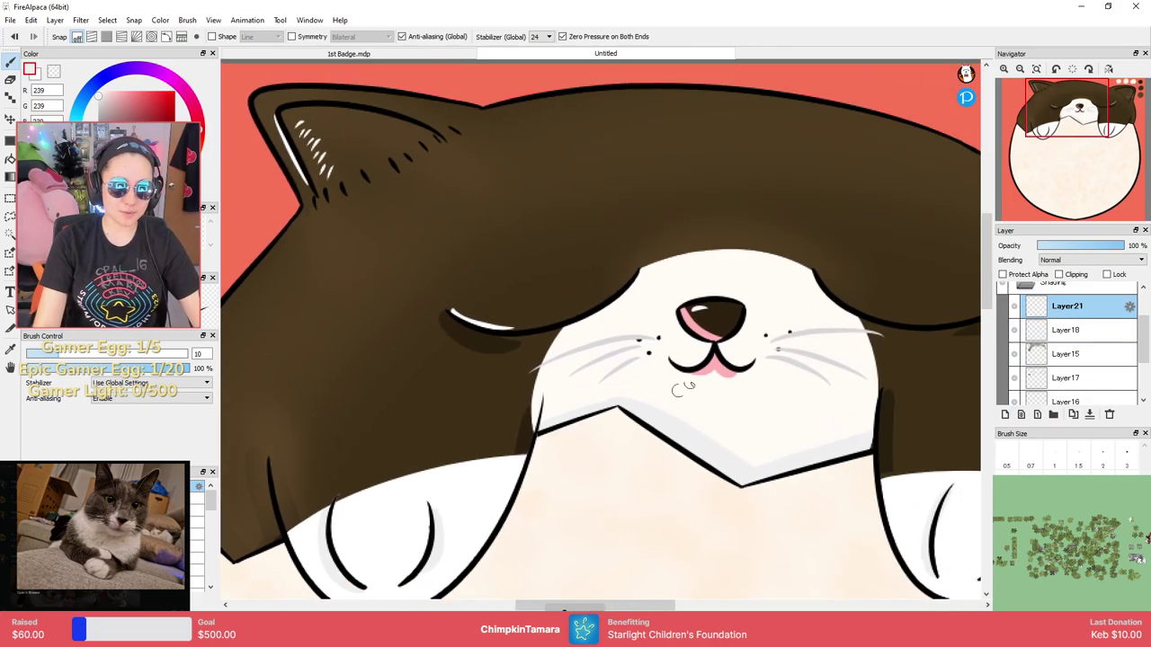
scroll(797, 360, down, 3)
scroll(770, 359, up, 6)
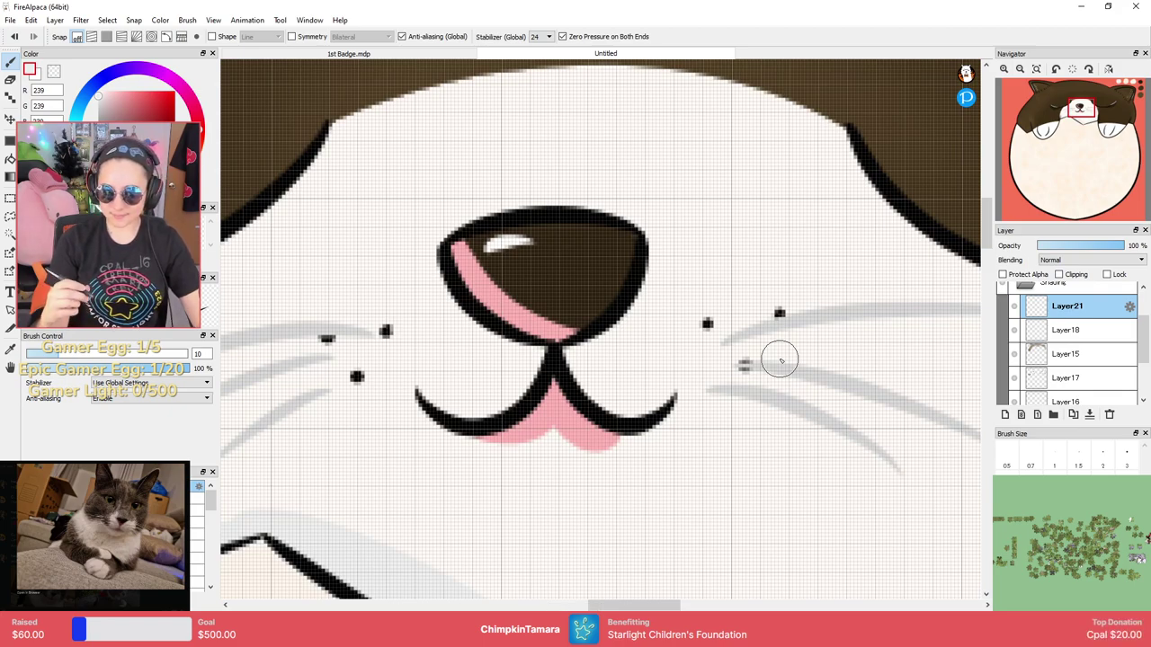
alt+click(475, 285)
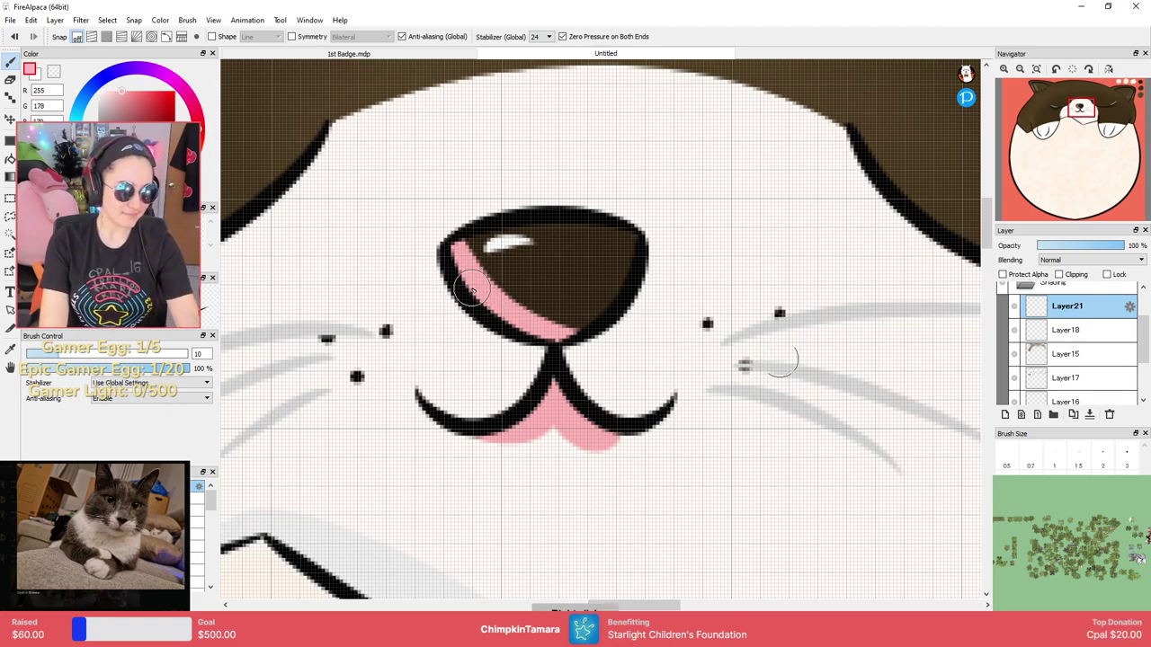
drag(133, 85, 134, 86)
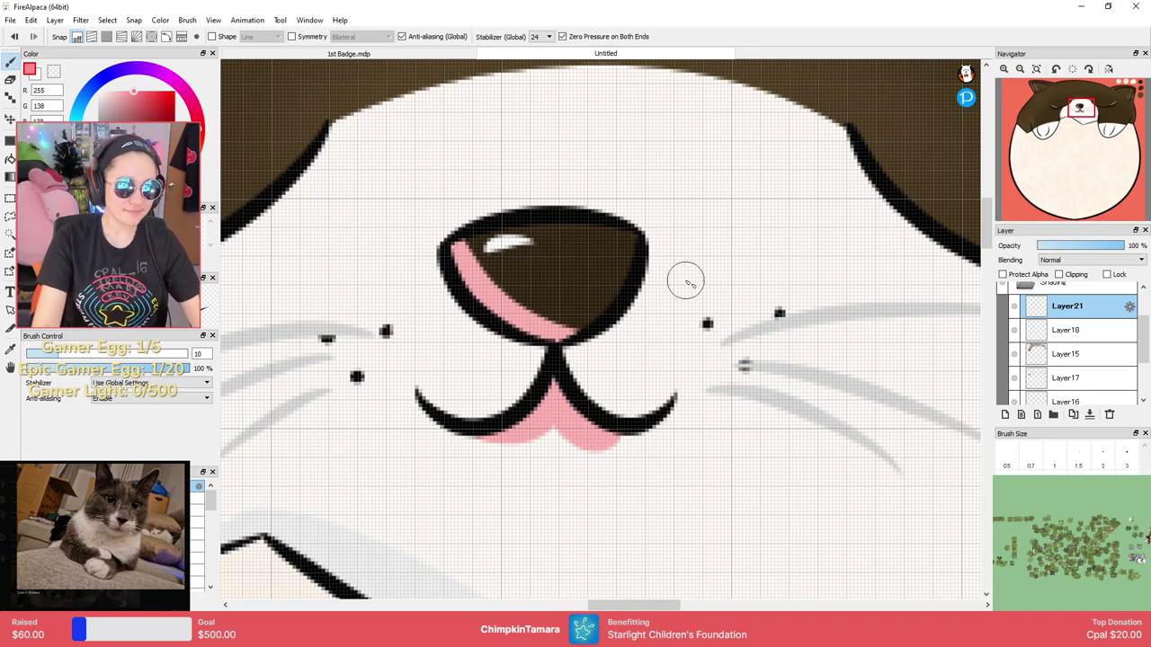
Paint short slanted pink blush strokes on both of the cat's cheeks, above the whisker dots on each side of the nose.
drag(714, 265, 699, 295)
mouse_move(749, 270)
mouse_down()
mouse_move(733, 298)
mouse_move(769, 302)
mouse_up()
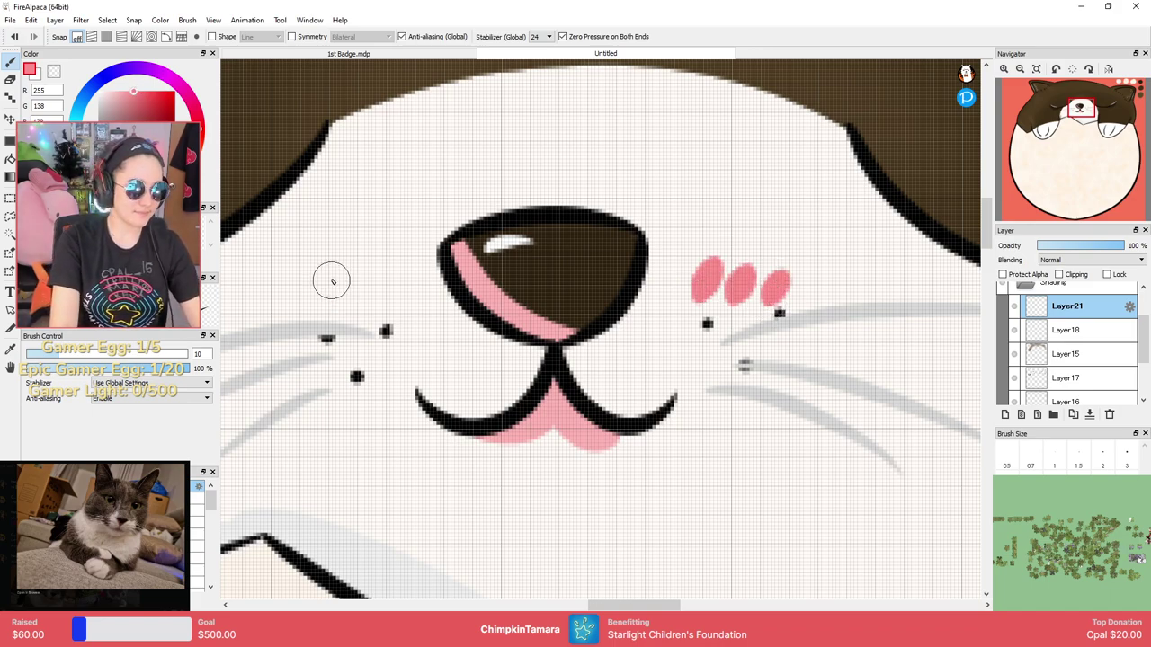
mouse_move(331, 266)
mouse_down()
mouse_move(323, 299)
mouse_move(366, 277)
mouse_move(358, 303)
mouse_up()
drag(389, 273, 388, 299)
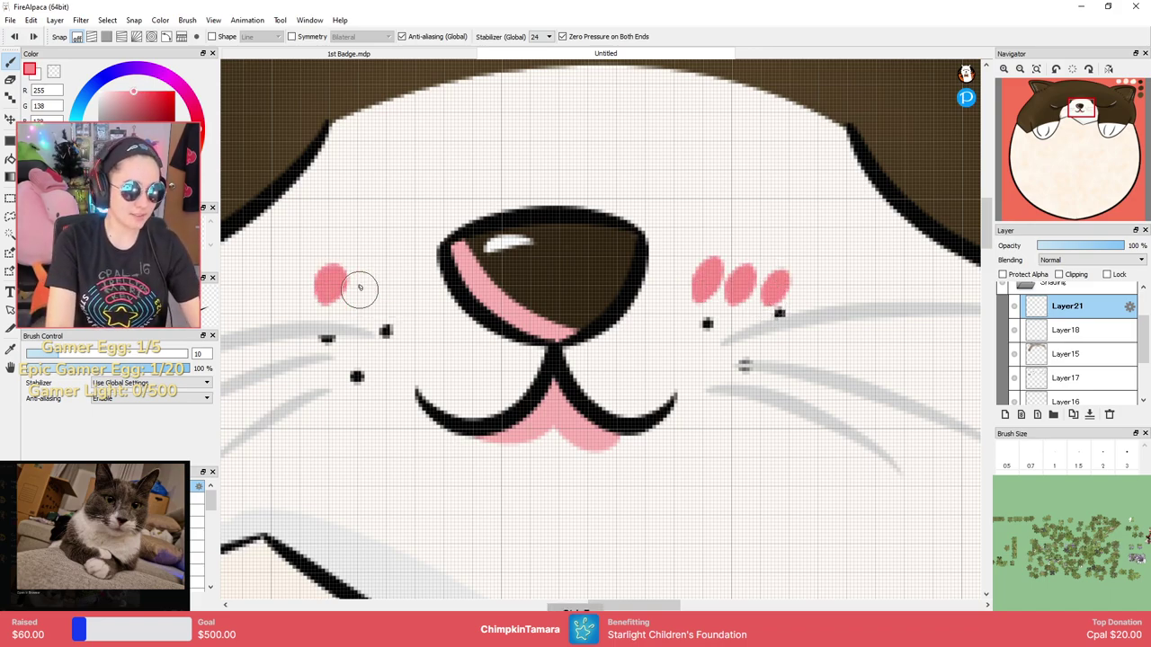
scroll(437, 272, down, 5)
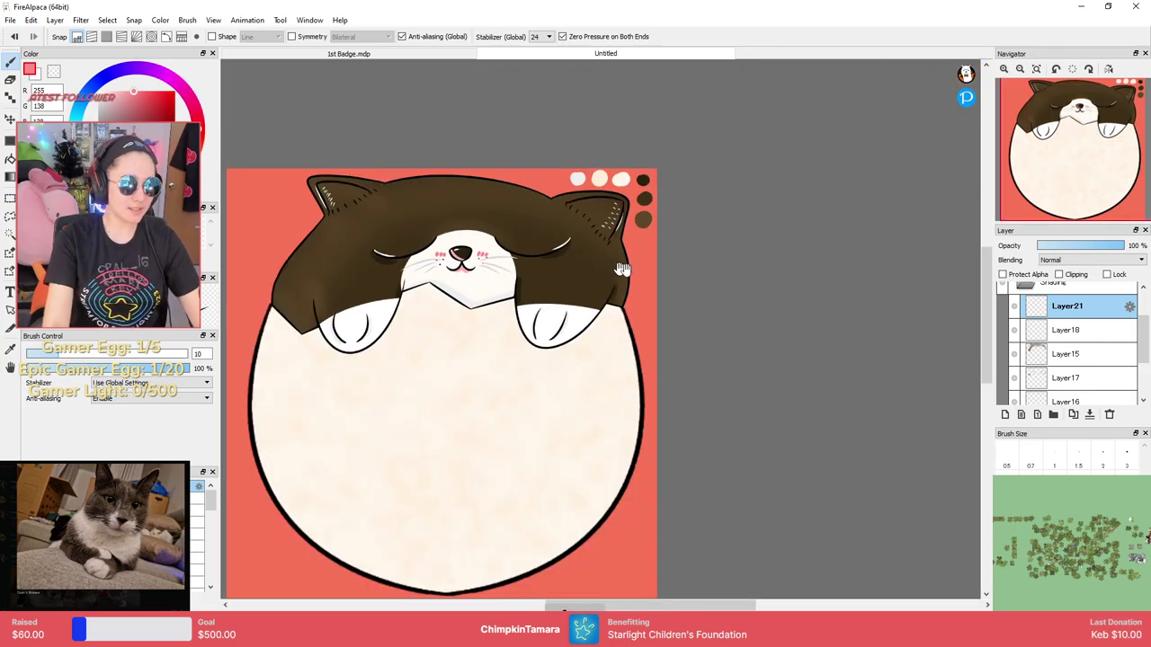
drag(687, 279, 838, 325)
Save the drawing as 2nd BAdge.mdp in the Hargi folder inside Art.
key(ctrl+s)
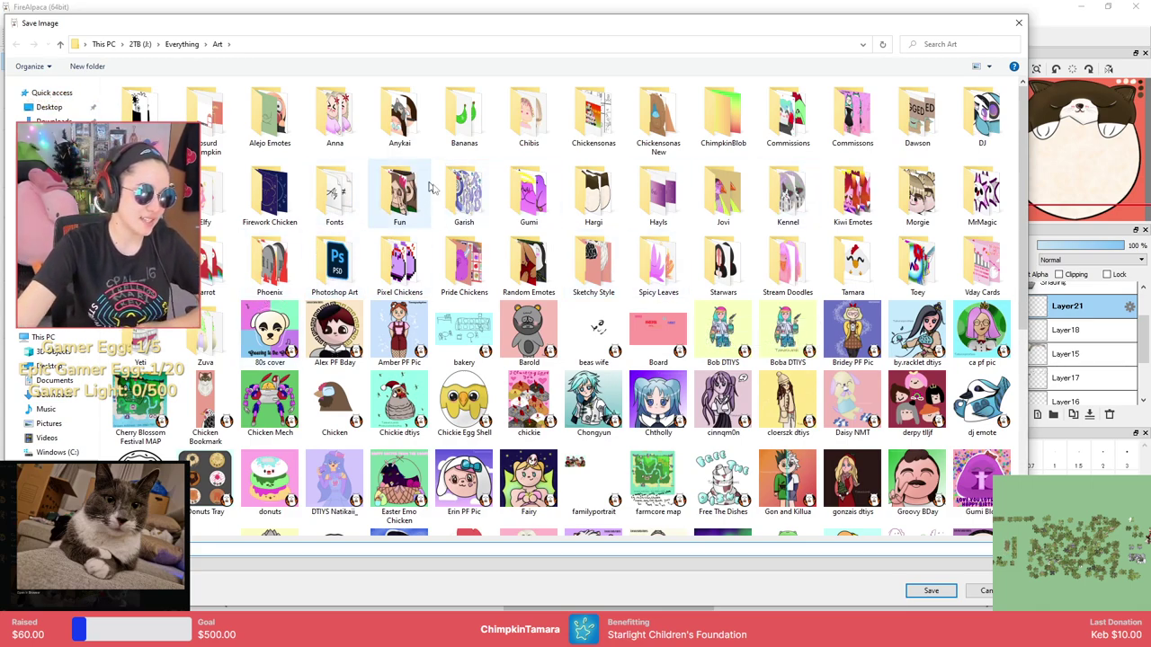
click(600, 186)
double_click(599, 187)
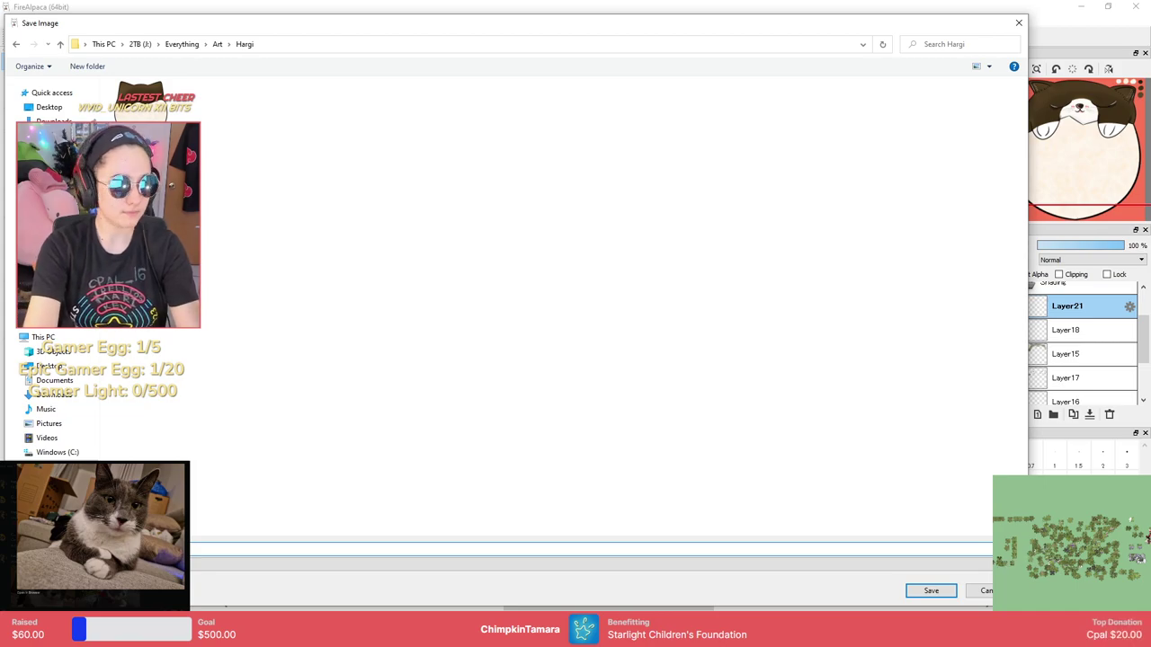
key(Return)
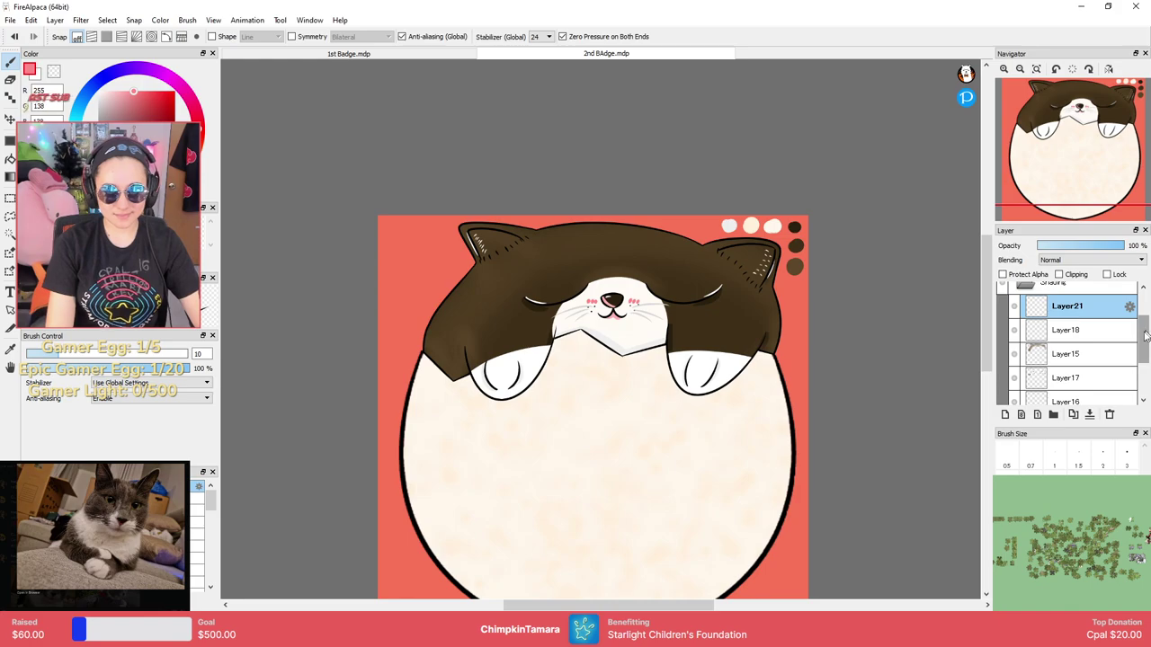
Collapse the Shading folder and hide the topmost Color layer that holds the palette swatches.
drag(1141, 333, 1141, 305)
click(1027, 342)
click(1002, 294)
drag(890, 311, 902, 219)
scroll(881, 246, up, 1)
scroll(879, 247, down, 1)
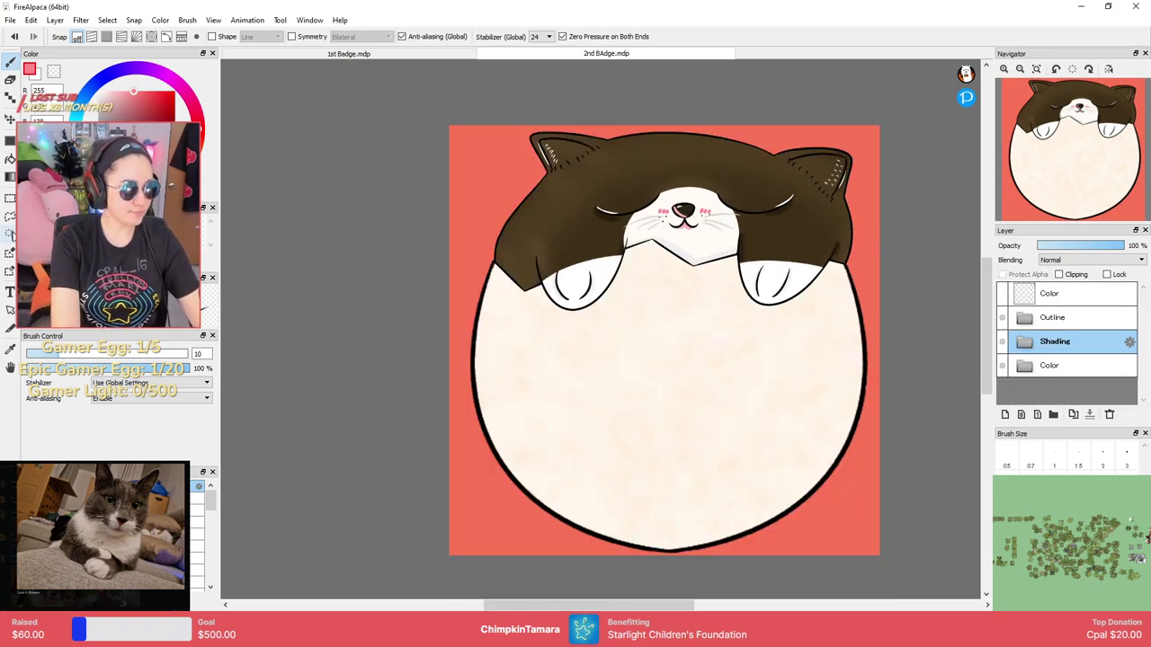
key(w)
click(462, 180)
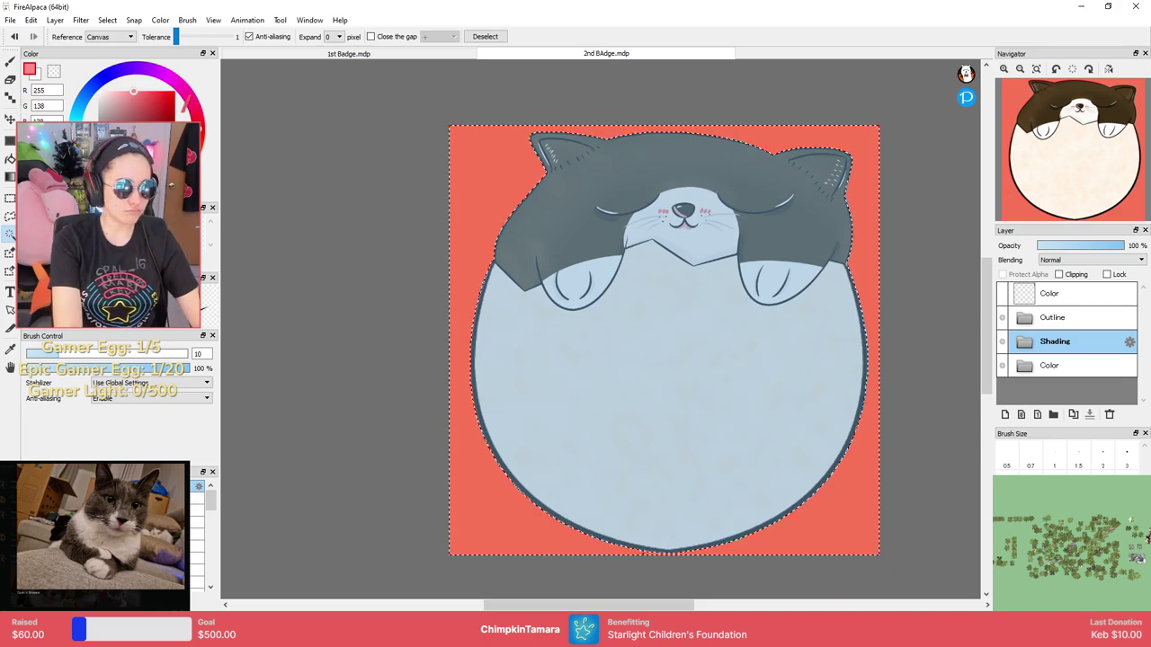
key(m)
key(ctrl+d)
Switch the canvas background display from the solid red color to transparent.
click(246, 20)
mouse_move(213, 20)
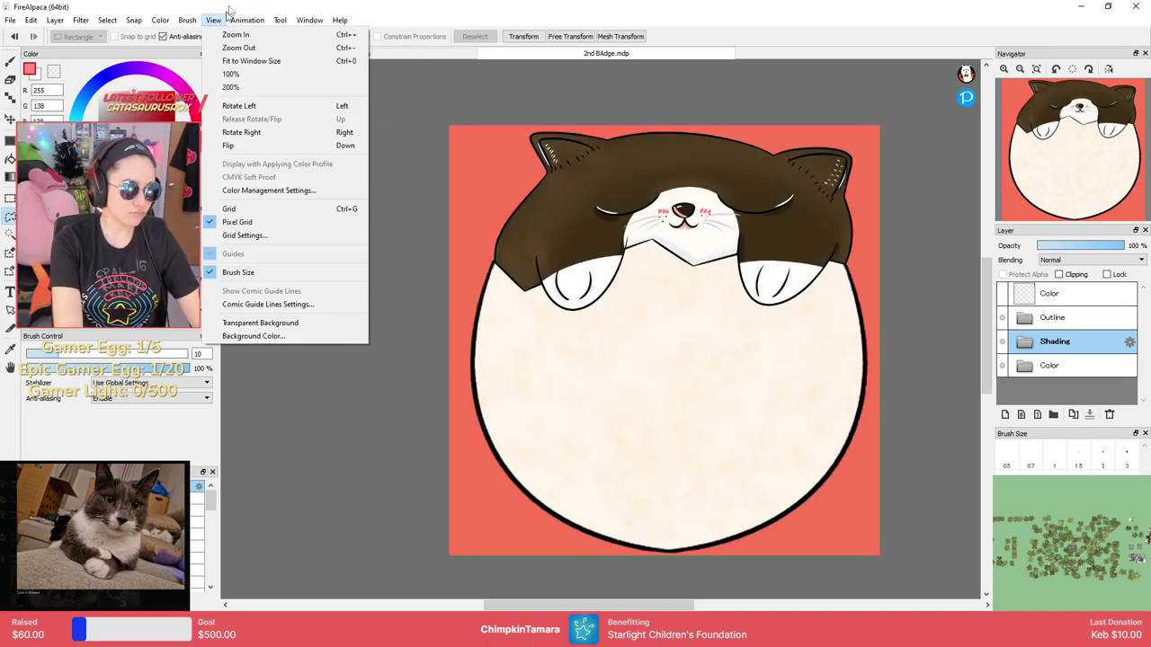
click(249, 310)
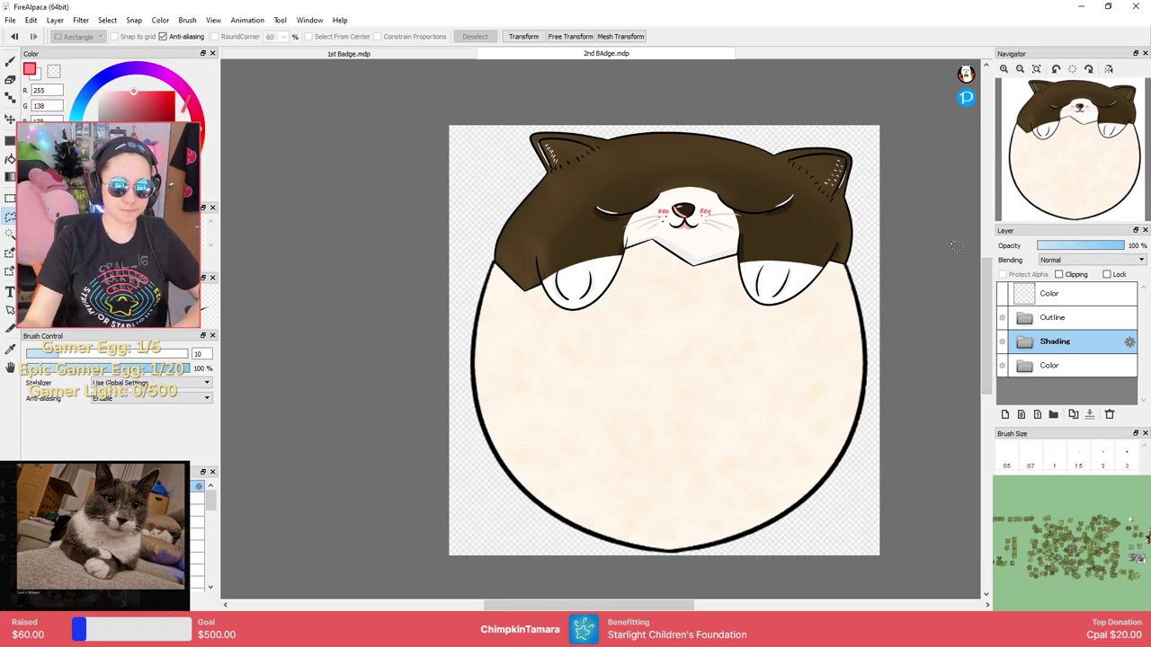
Export the badge as a transparent PNG named 2nd Badge into the Hargi folder, without resizing it.
click(10, 19)
click(54, 181)
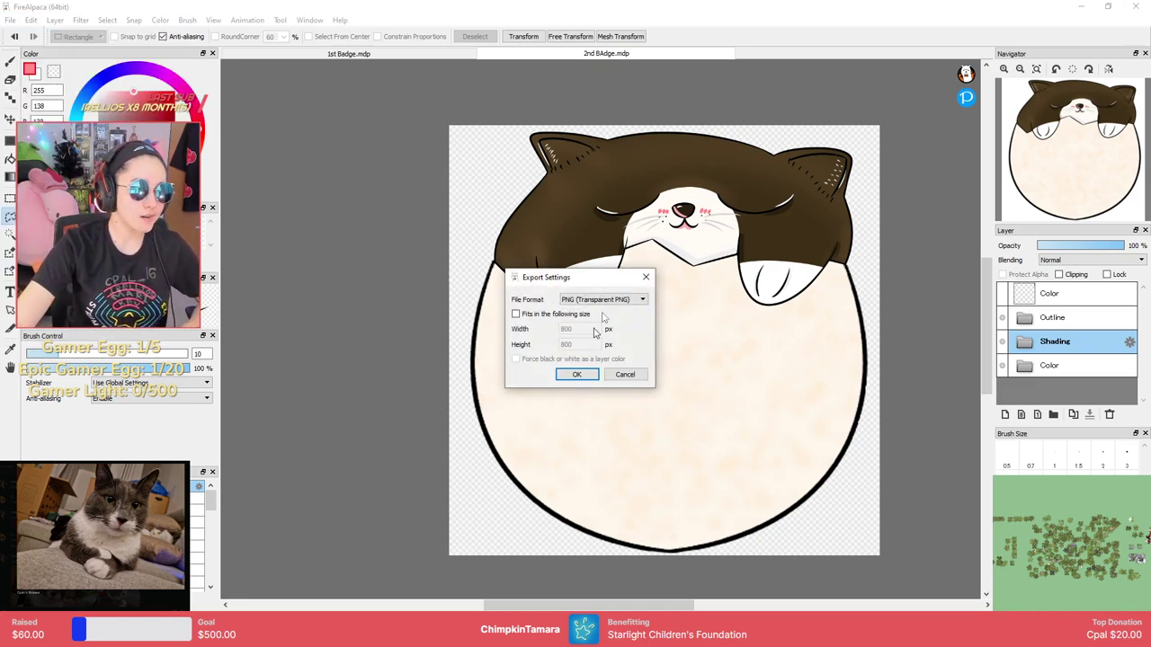
click(578, 374)
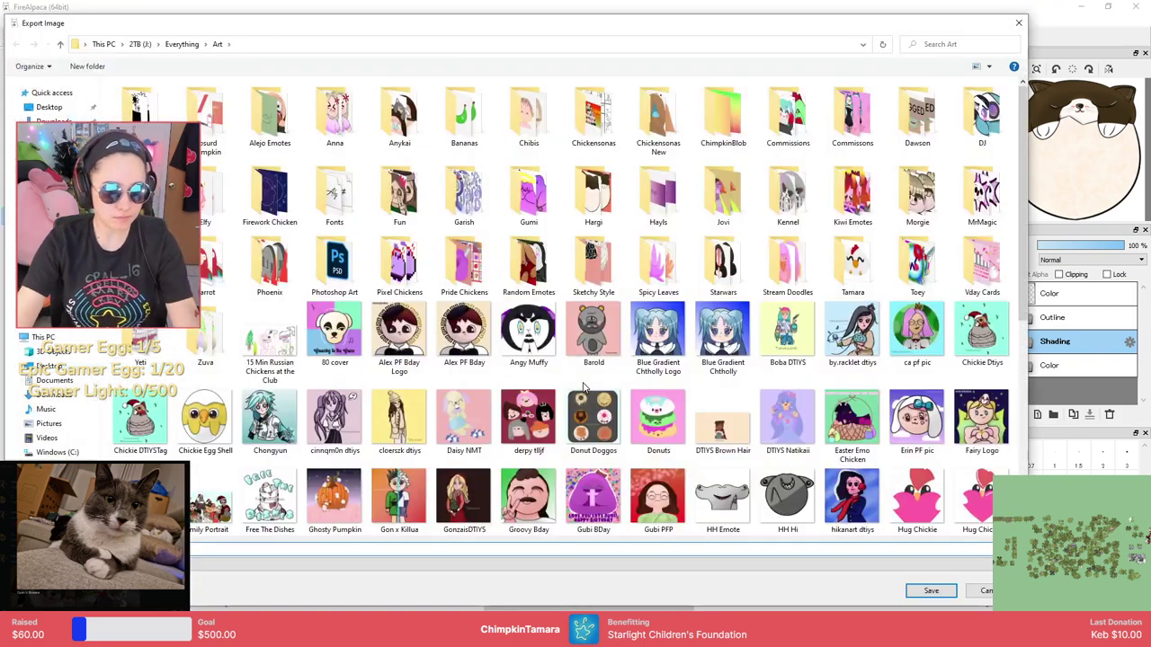
double_click(616, 221)
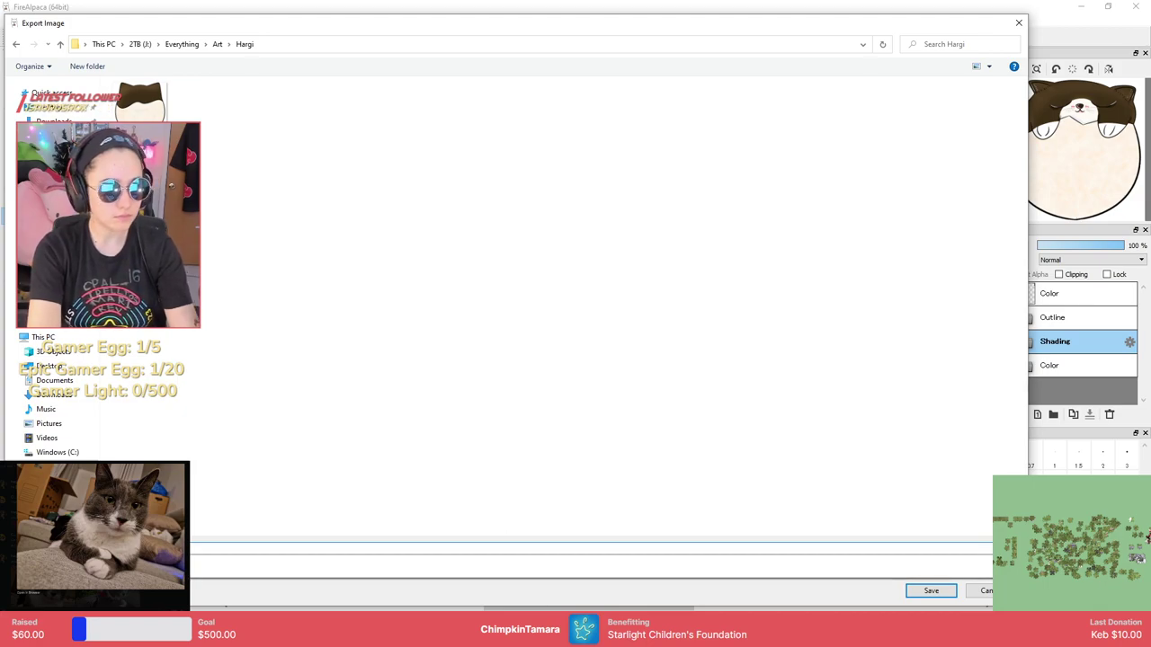
key(Return)
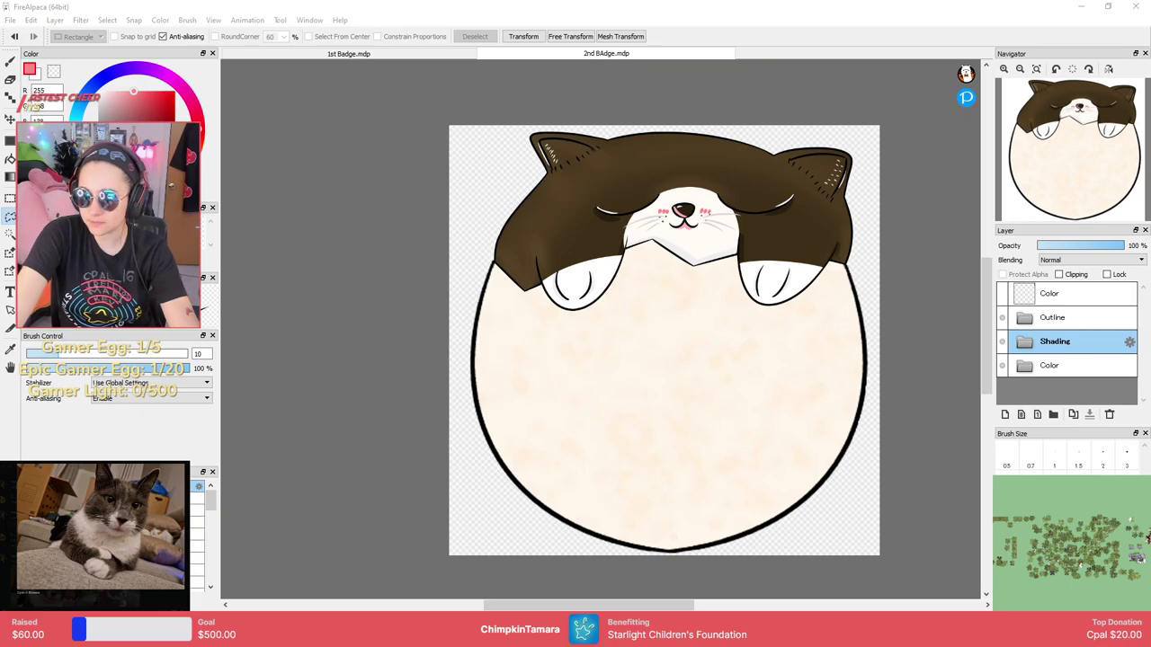
Switch to the Levi506 emote tester in the browser and preview the second uploaded badge as a sub badge.
drag(0, 7, 387, 1)
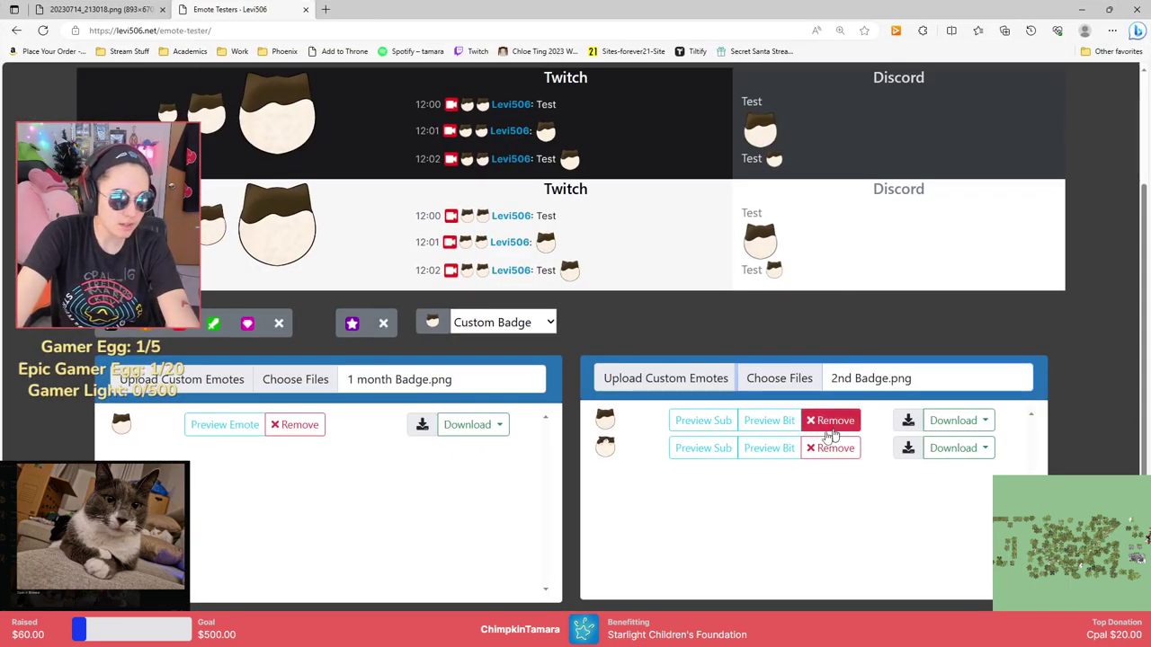
click(708, 452)
scroll(518, 464, up, 1)
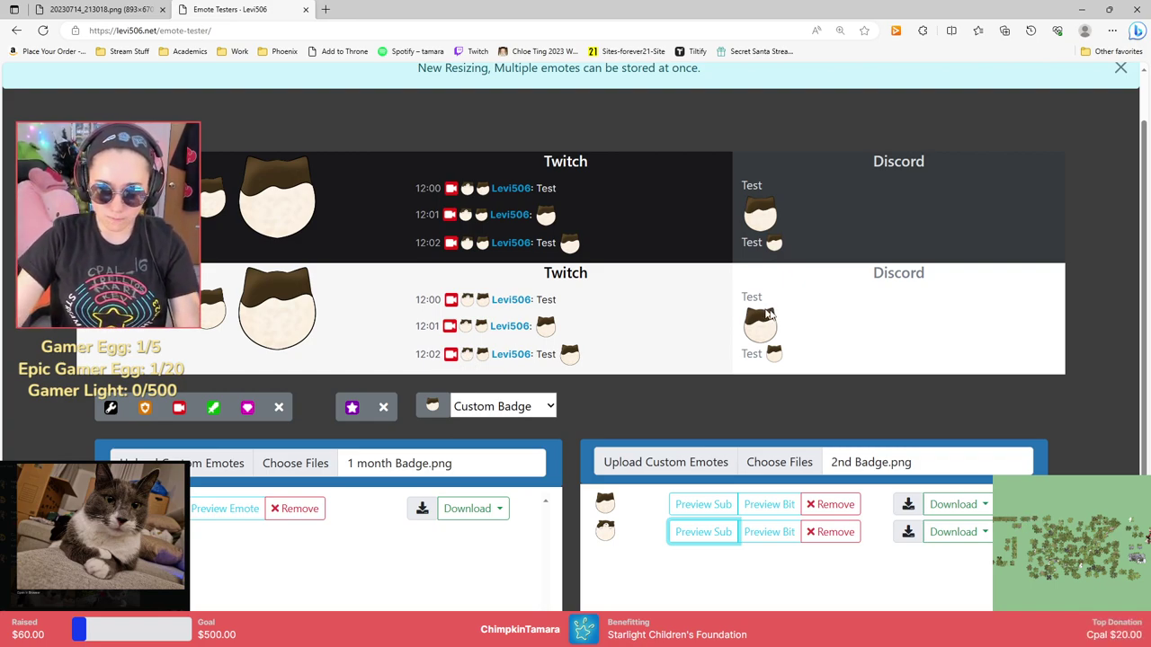
key(alt+Tab)
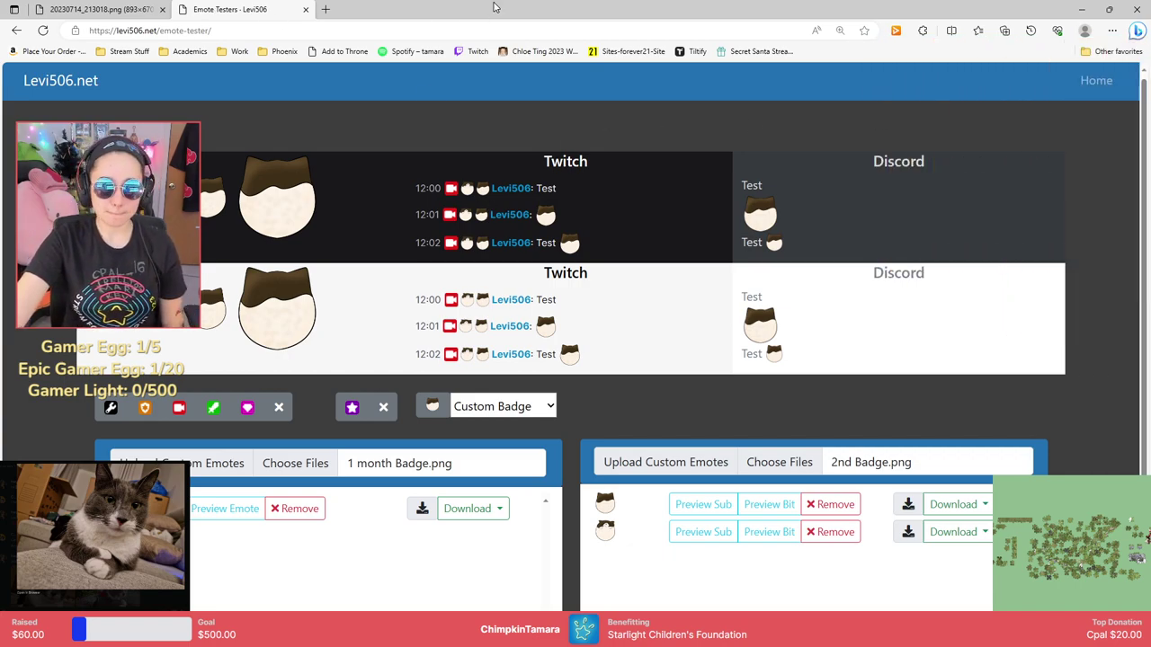
Return to FireAlpaca, expand the Outline folder and look through the layers inside it.
key(alt+Tab)
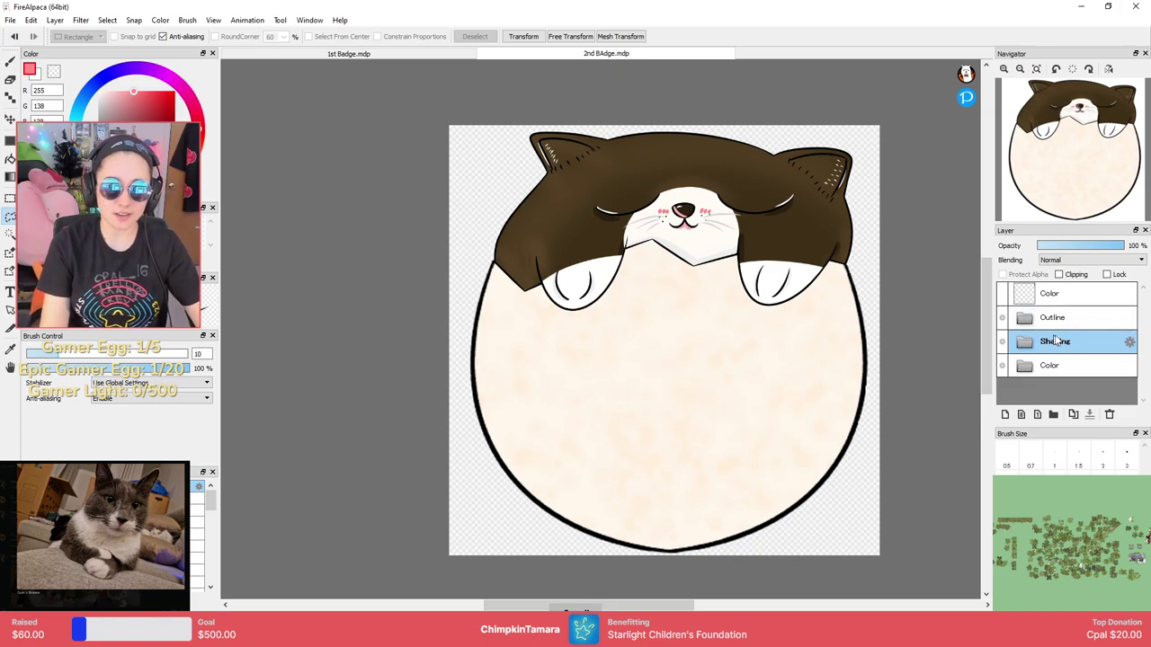
click(1027, 319)
drag(1140, 316, 1141, 335)
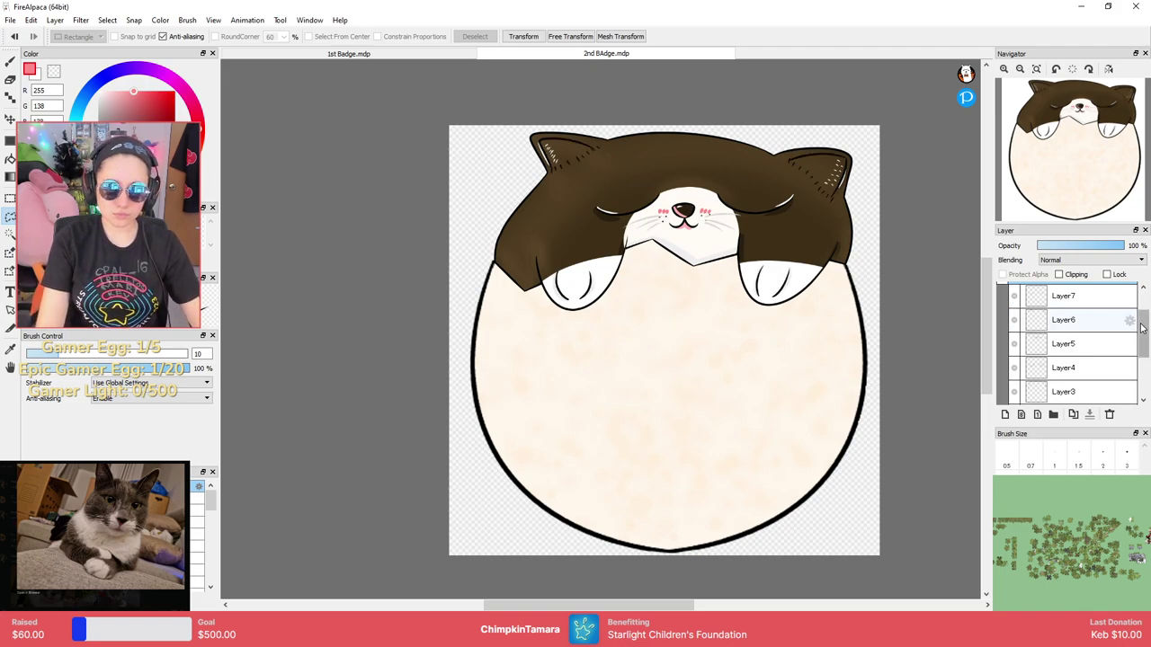
drag(1141, 320, 1141, 332)
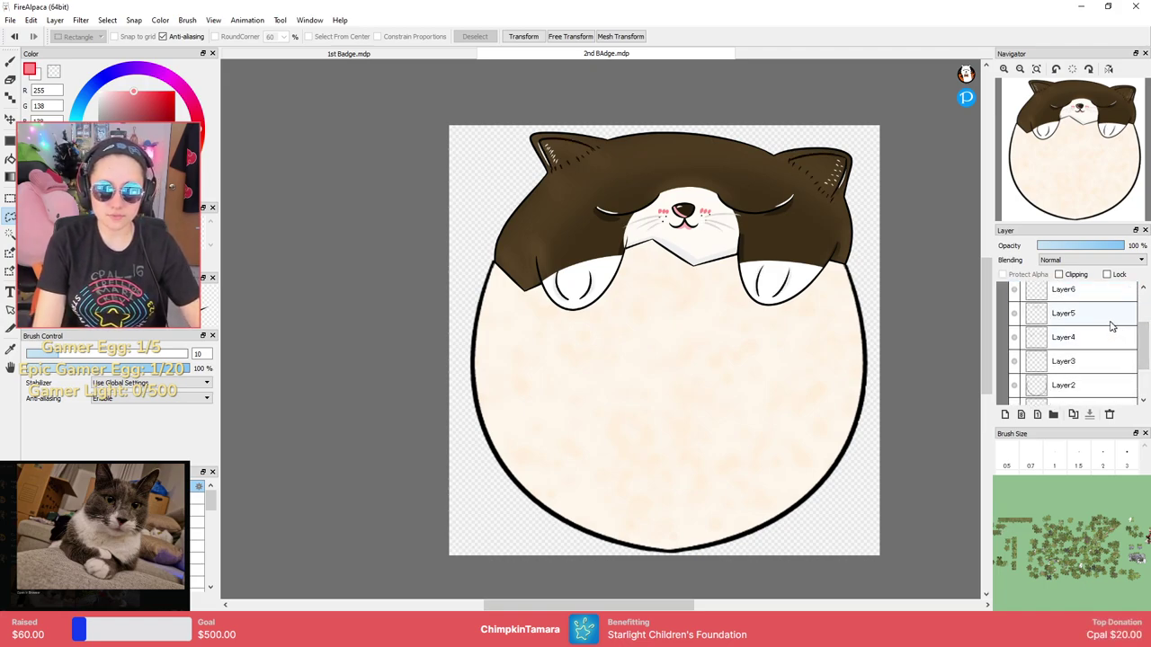
mouse_move(1142, 344)
mouse_down()
mouse_move(1146, 307)
mouse_move(1142, 339)
mouse_up()
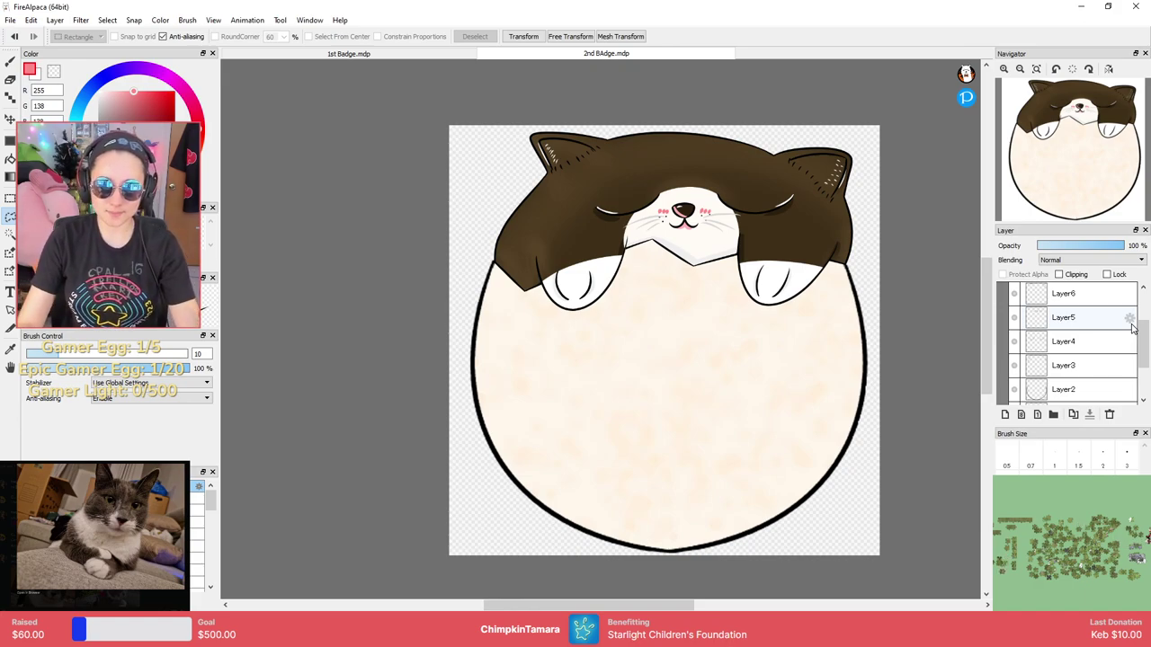
drag(1143, 345, 1147, 311)
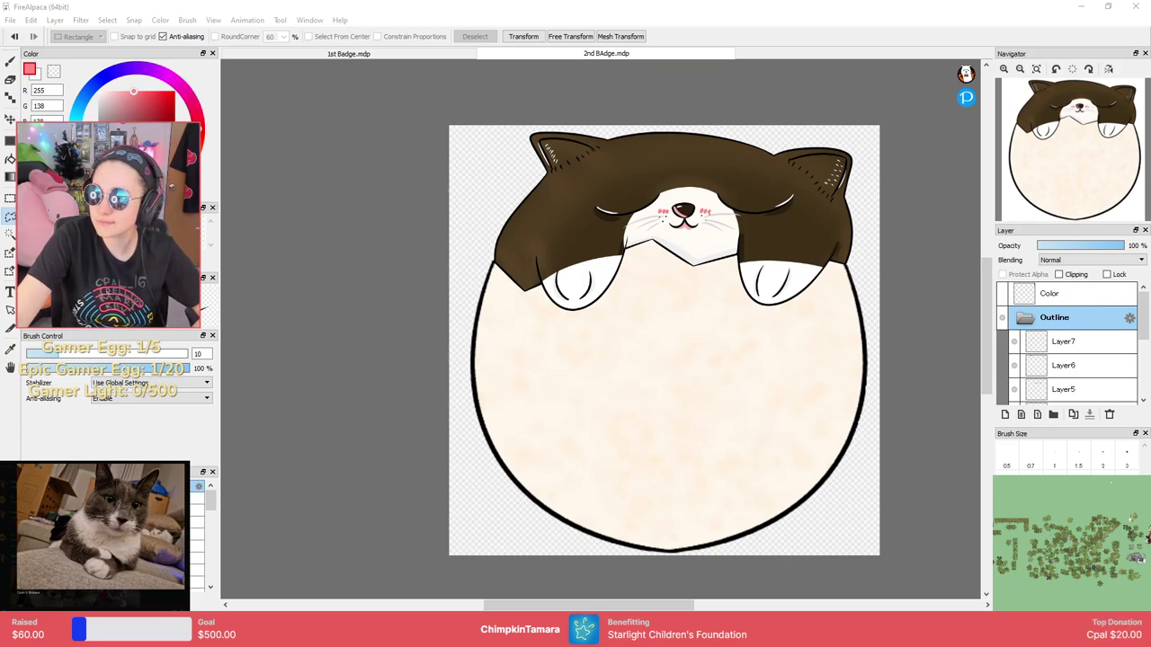
Bring up a new browser window and search the web for "soft g versus hard g".
drag(249, 256, 745, 120)
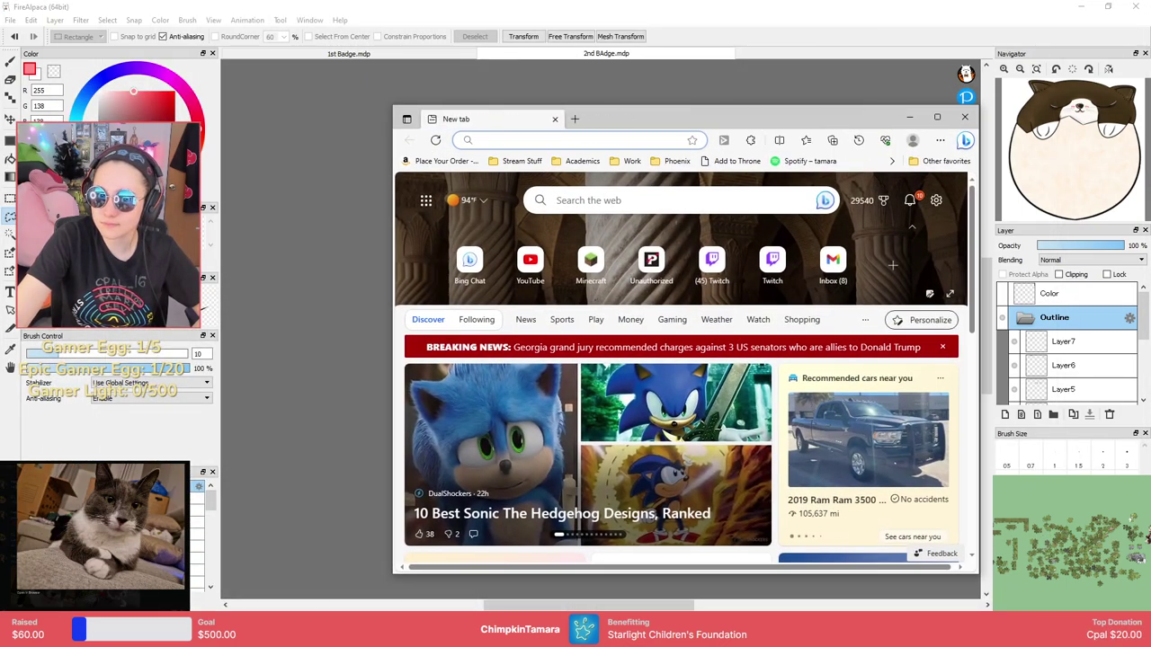
click(539, 197)
text(soft g)
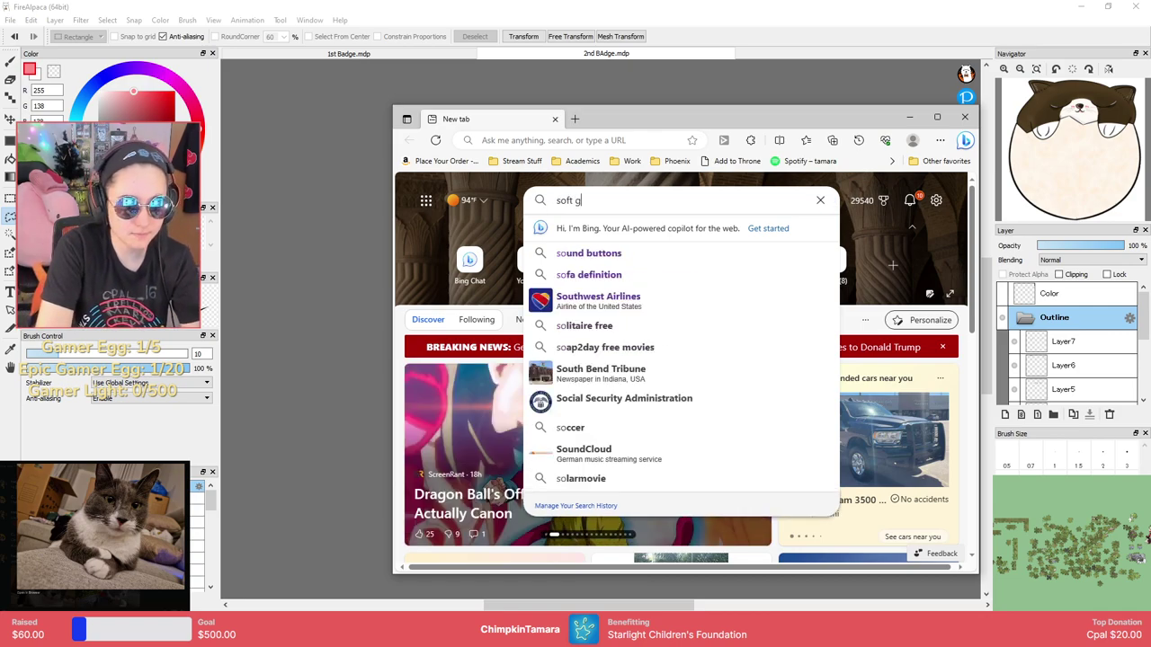
text( versus hard)
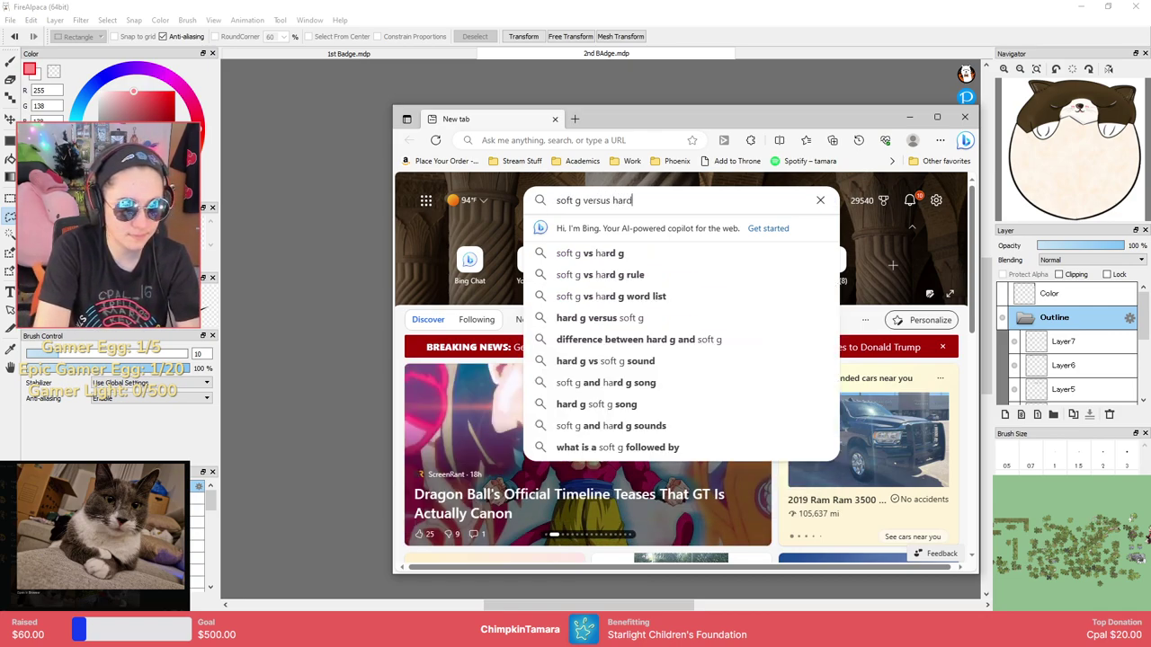
text( g)
key(Return)
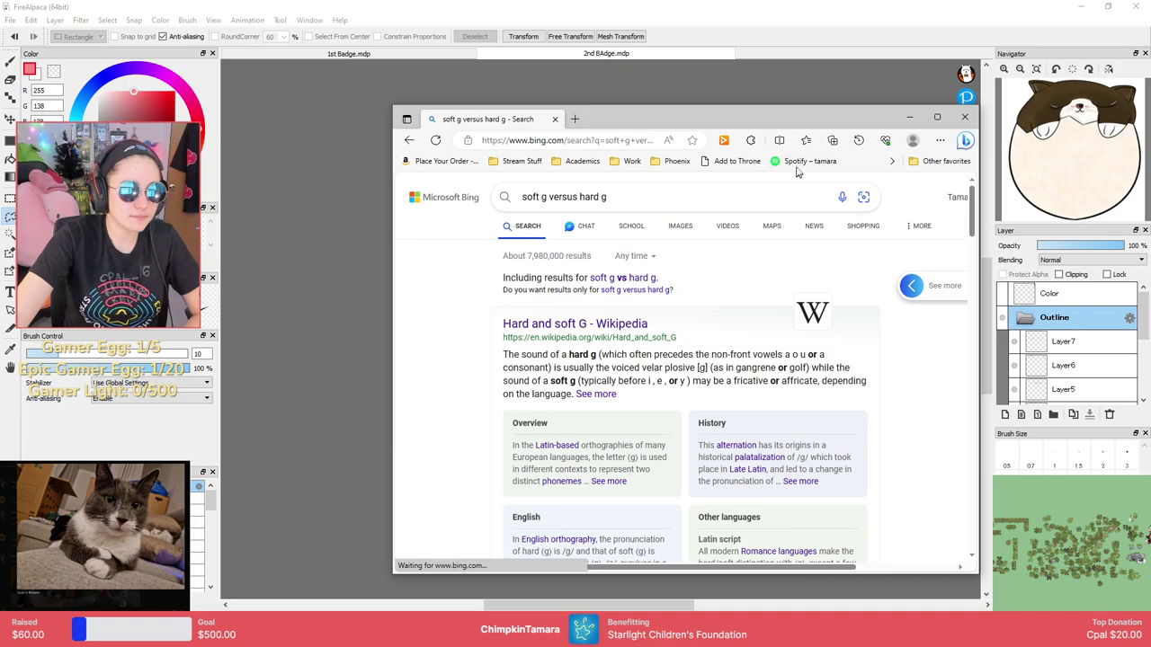
Maximize the browser, show the video results and open the "Soft g or Hard g" video by ArrangingClouds.
click(936, 117)
scroll(635, 226, down, 3)
scroll(635, 226, up, 3)
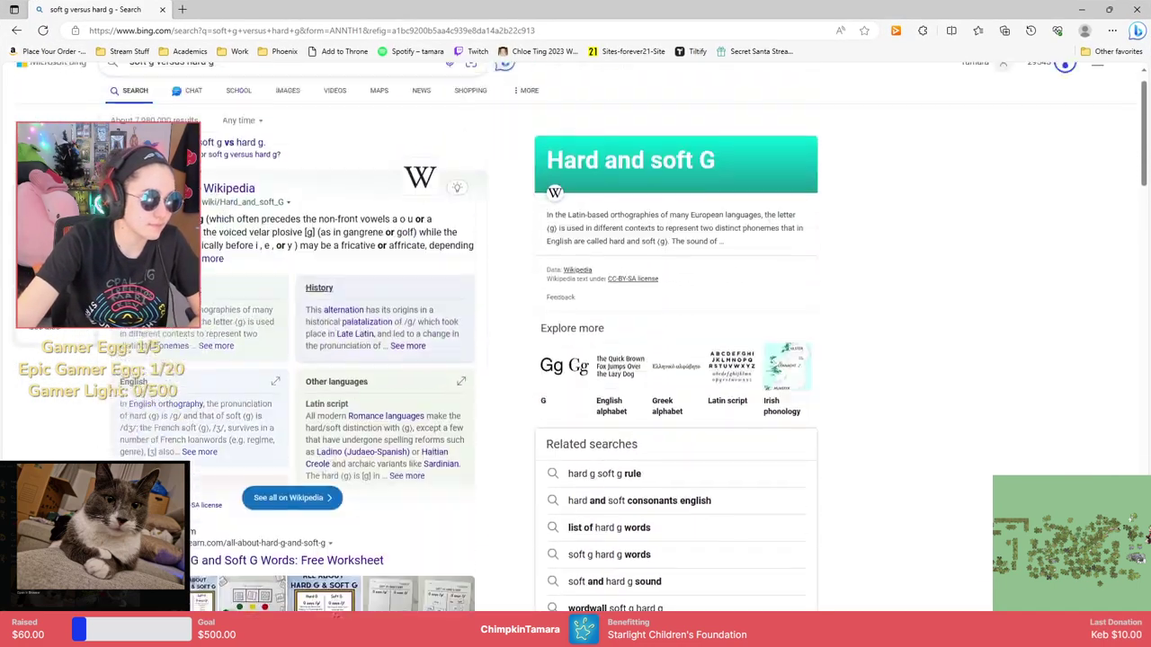
click(328, 120)
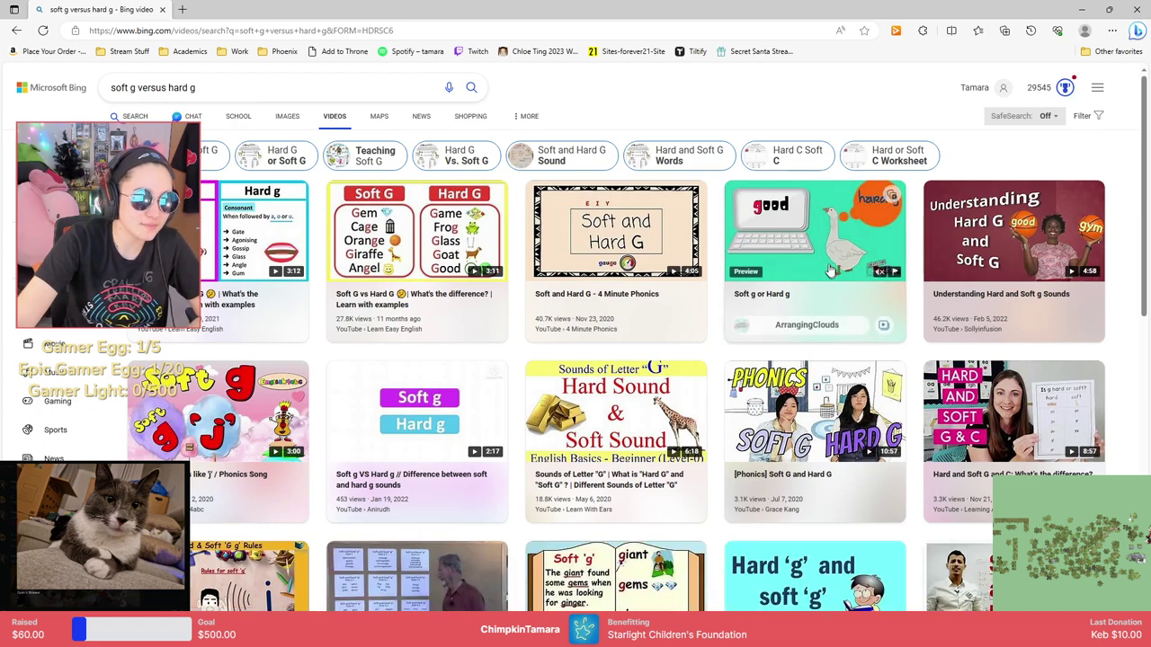
click(831, 269)
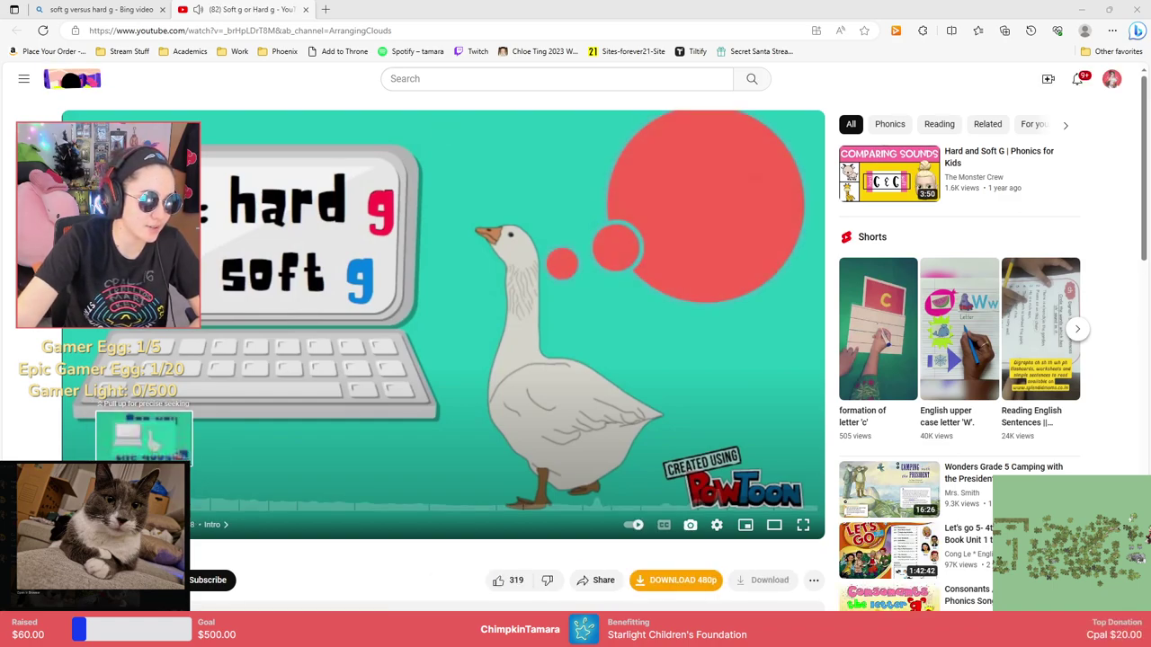
Skip ahead to the giraffe part of the video, watch the examples with pauses, and close both browser tabs.
click(144, 509)
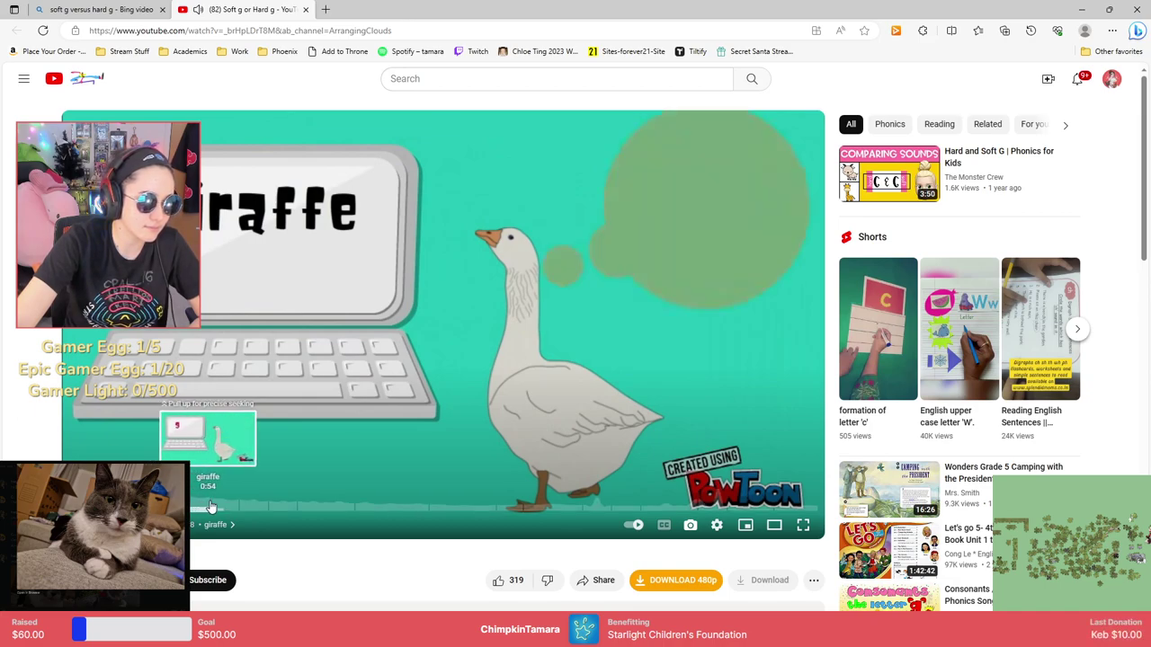
drag(211, 507, 211, 507)
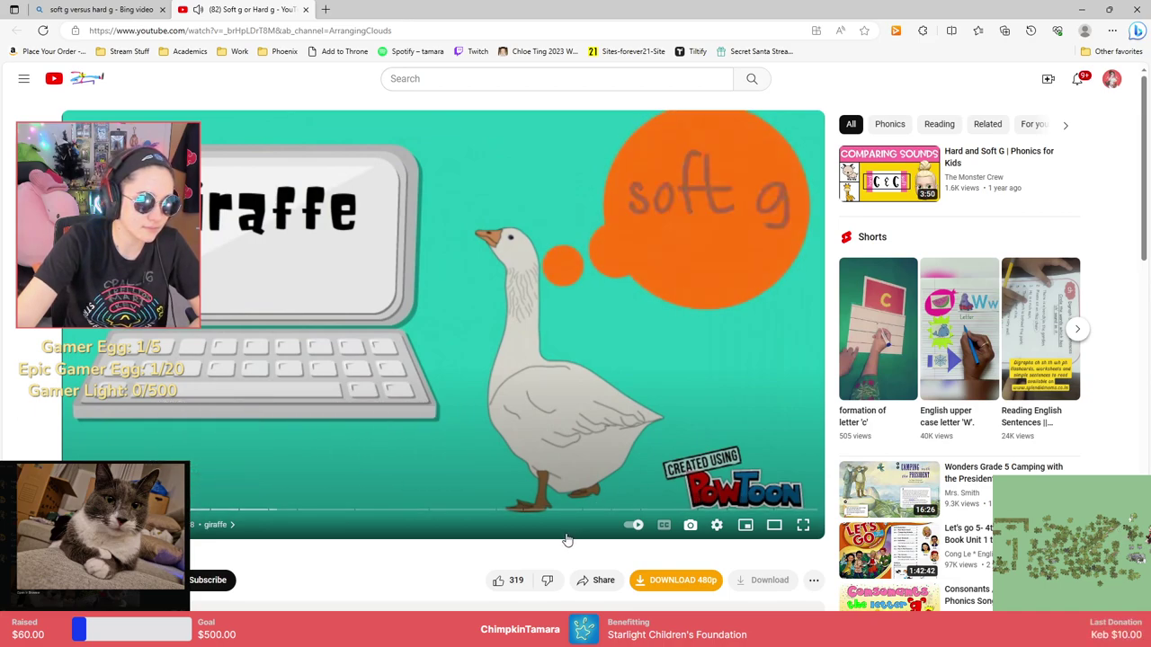
click(524, 316)
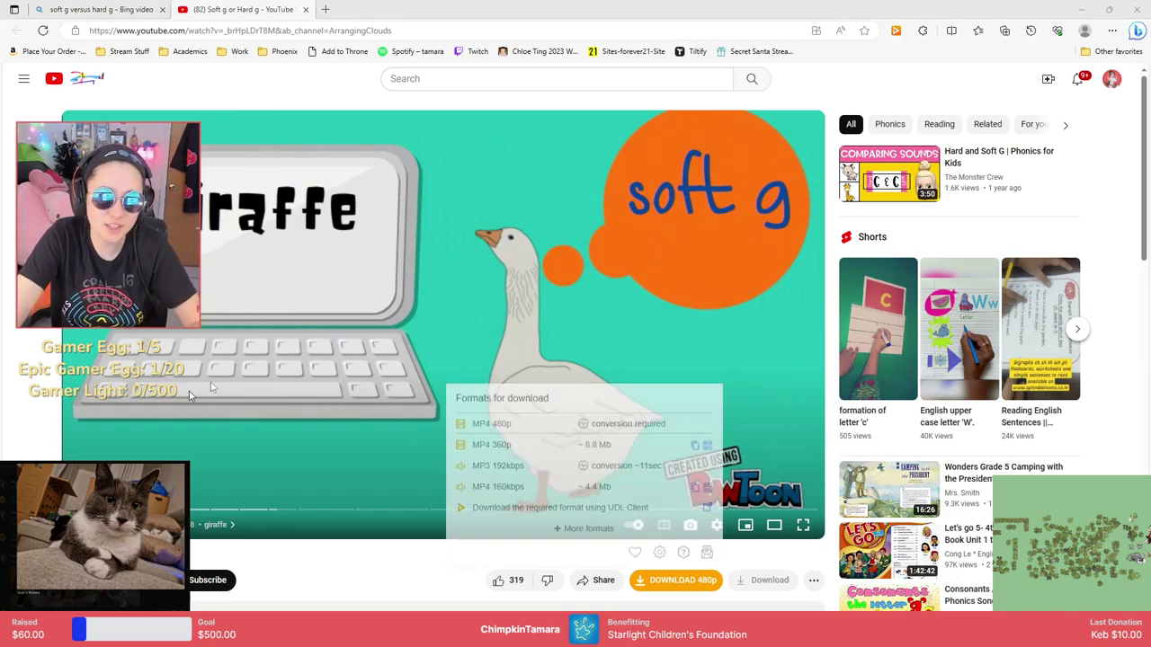
click(442, 345)
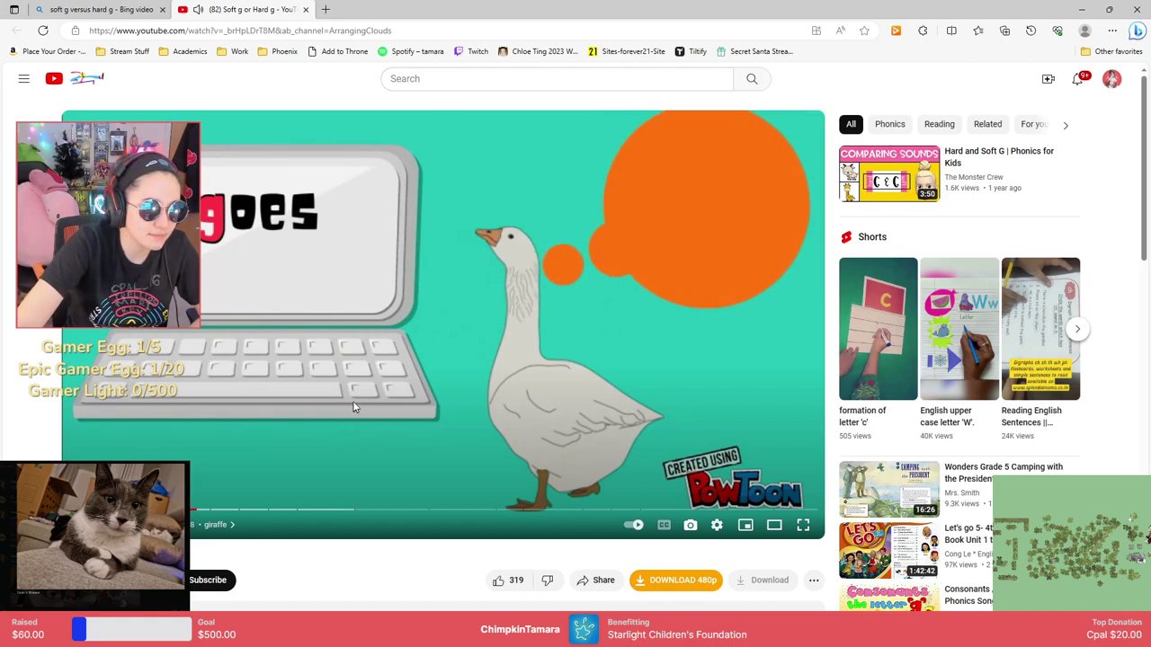
click(562, 312)
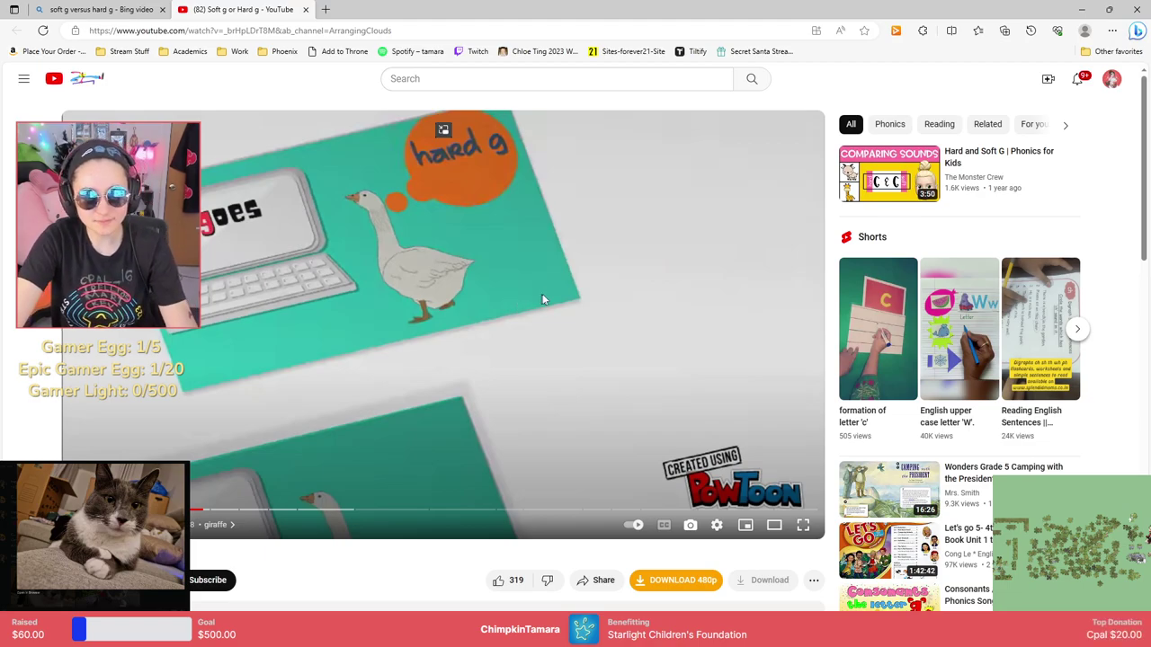
click(305, 9)
click(162, 9)
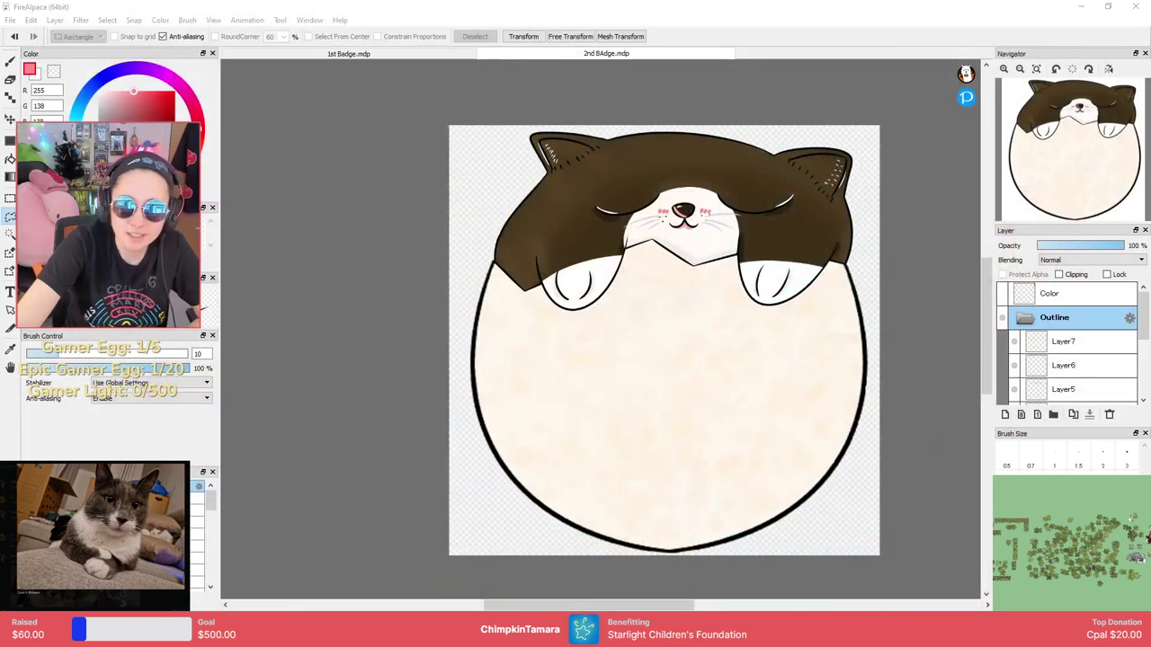
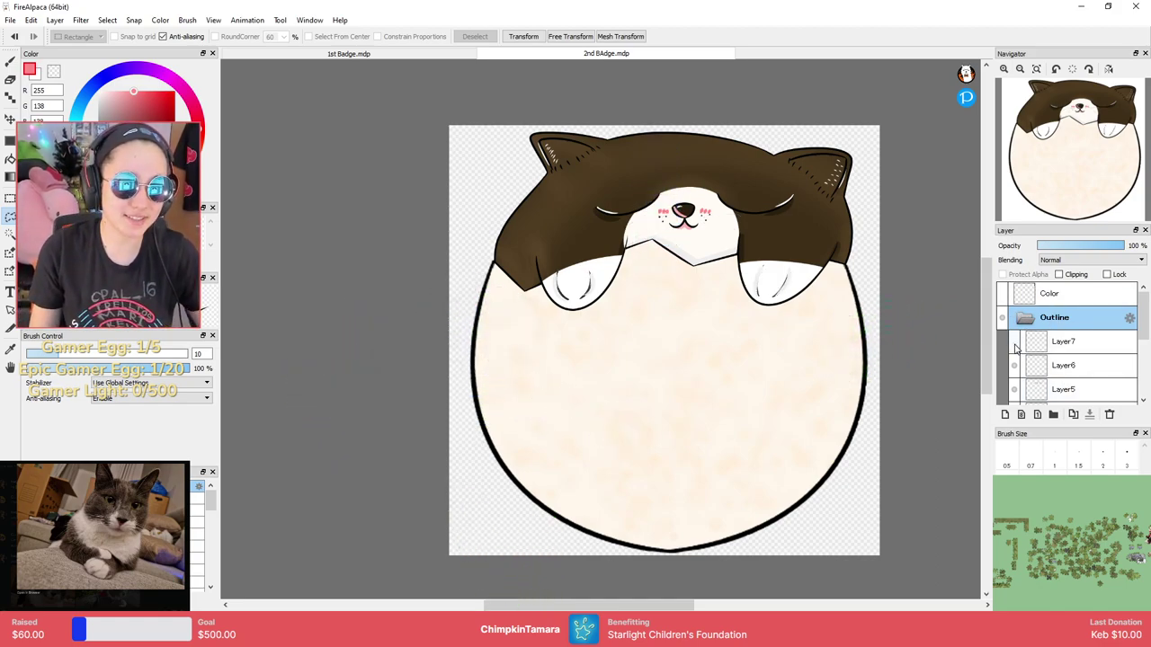
Turn the facial line art on Layer5 white with the Hue Saturation Brightness adjustment.
scroll(1014, 369, down, 1)
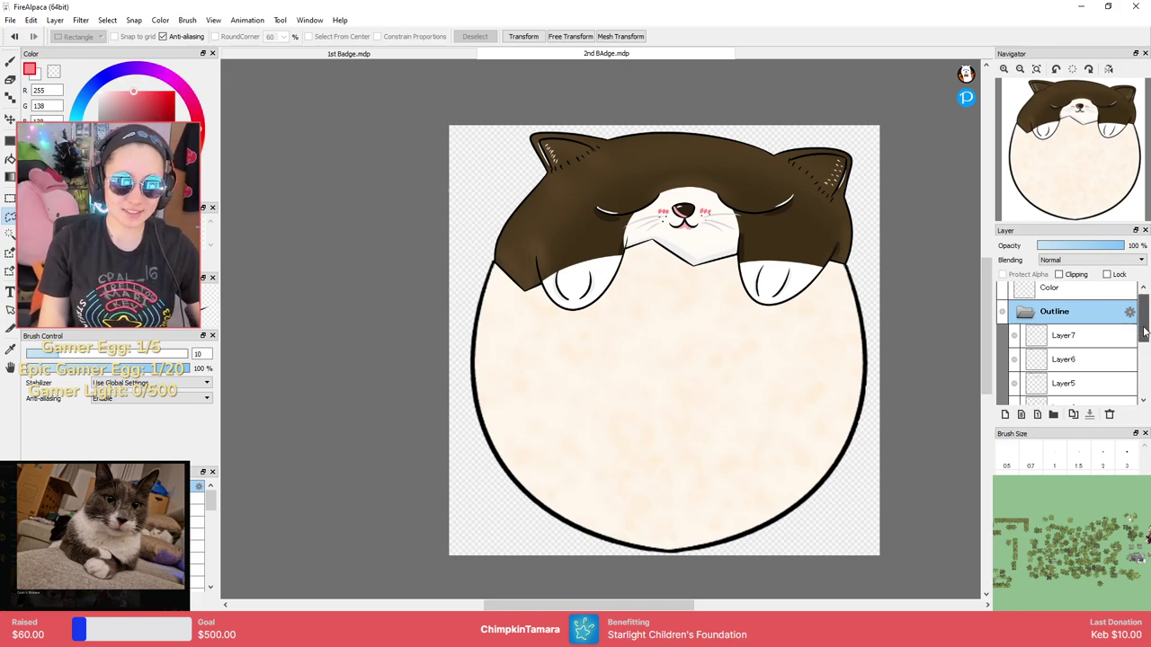
click(1034, 360)
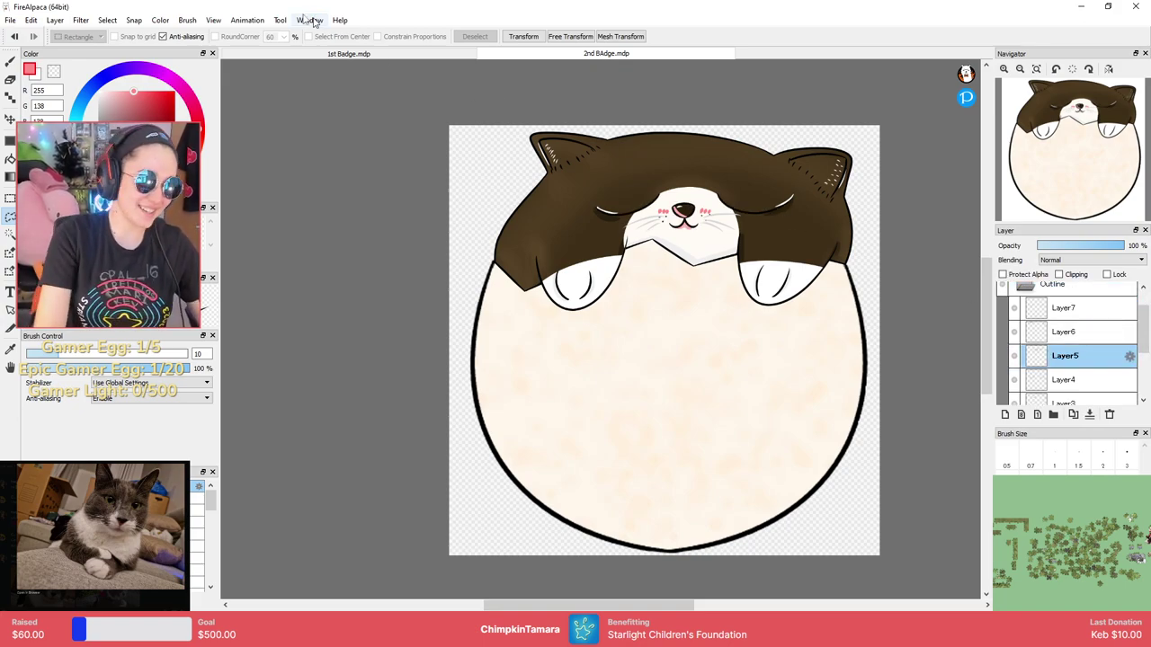
click(99, 21)
click(148, 124)
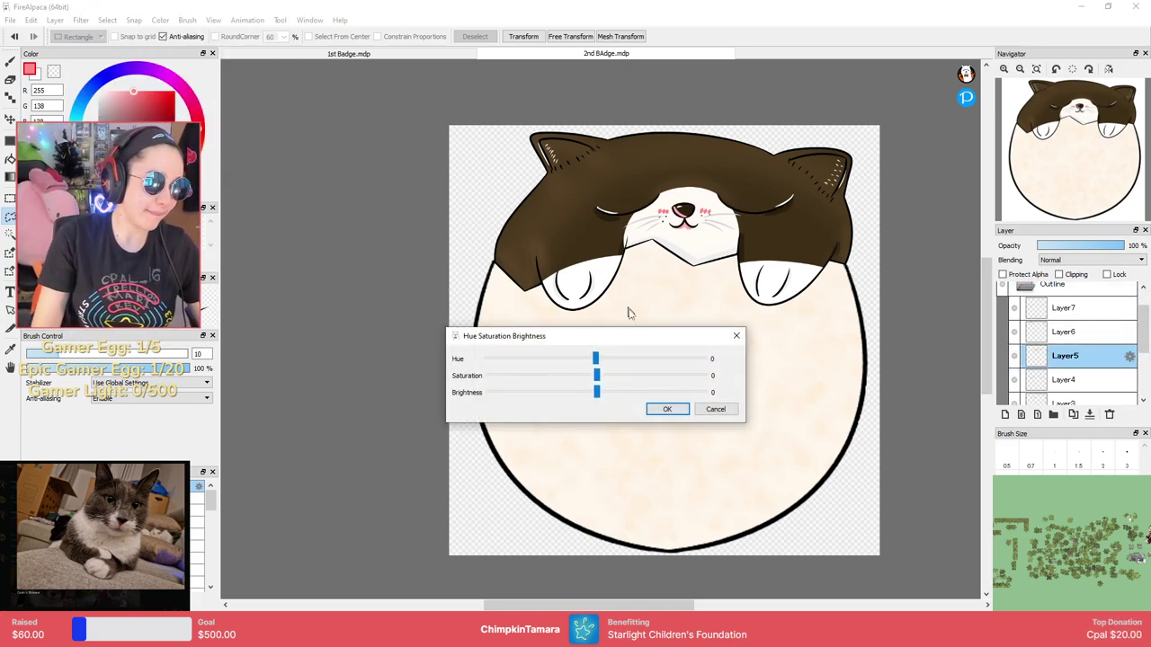
click(684, 408)
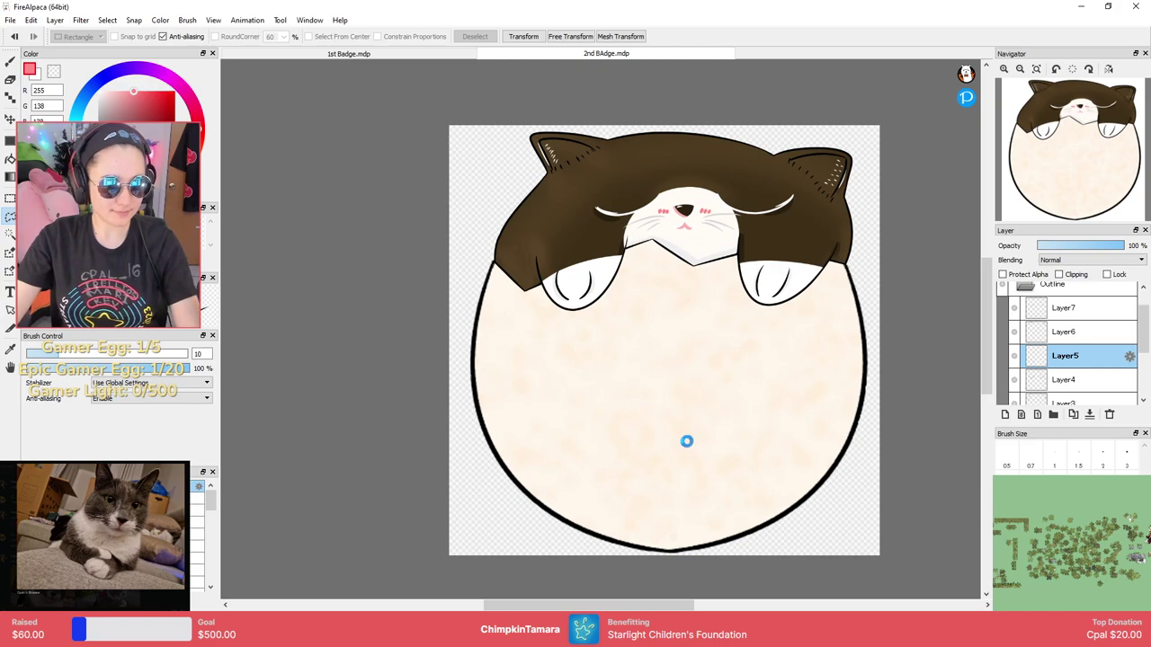
click(10, 20)
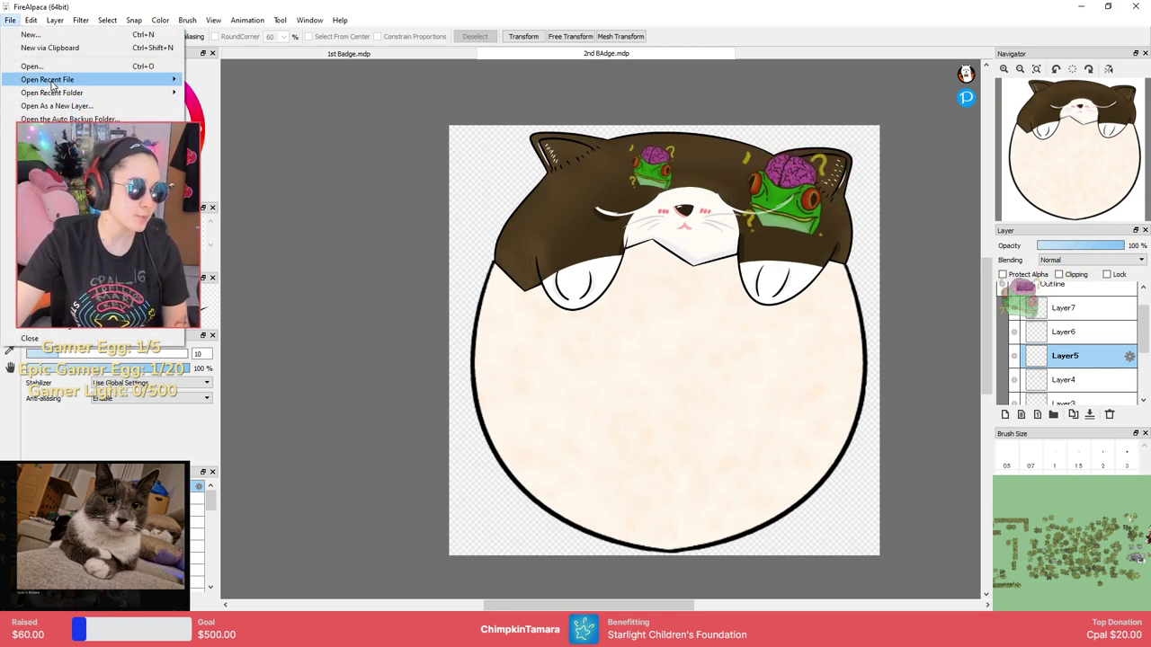
click(63, 196)
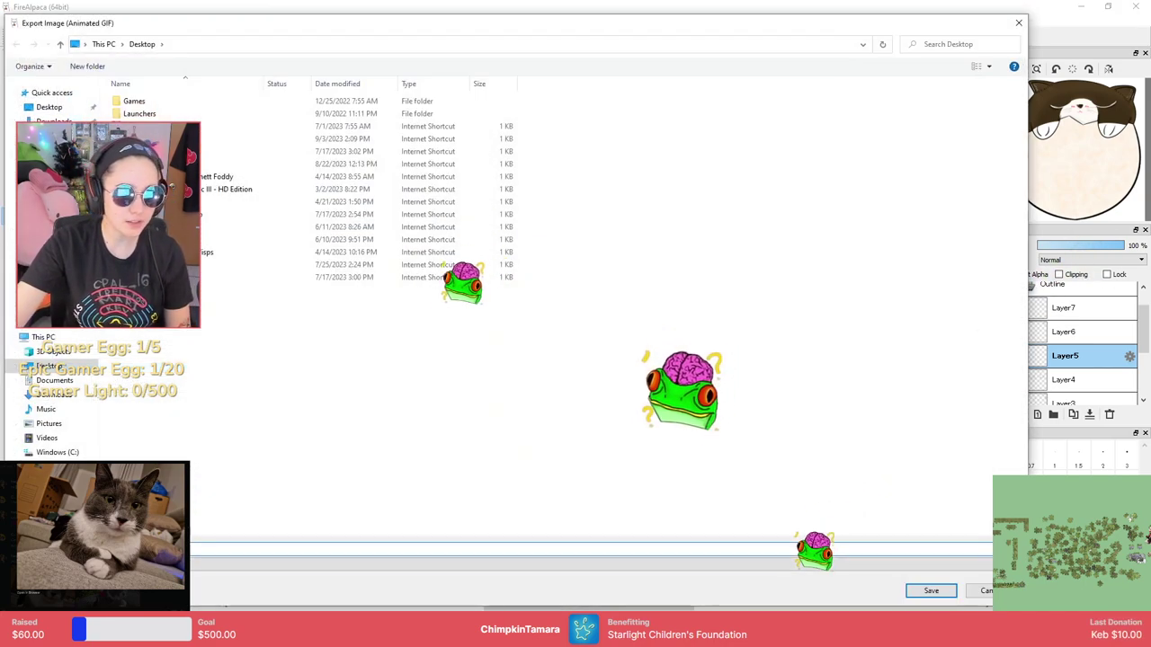
key(Escape)
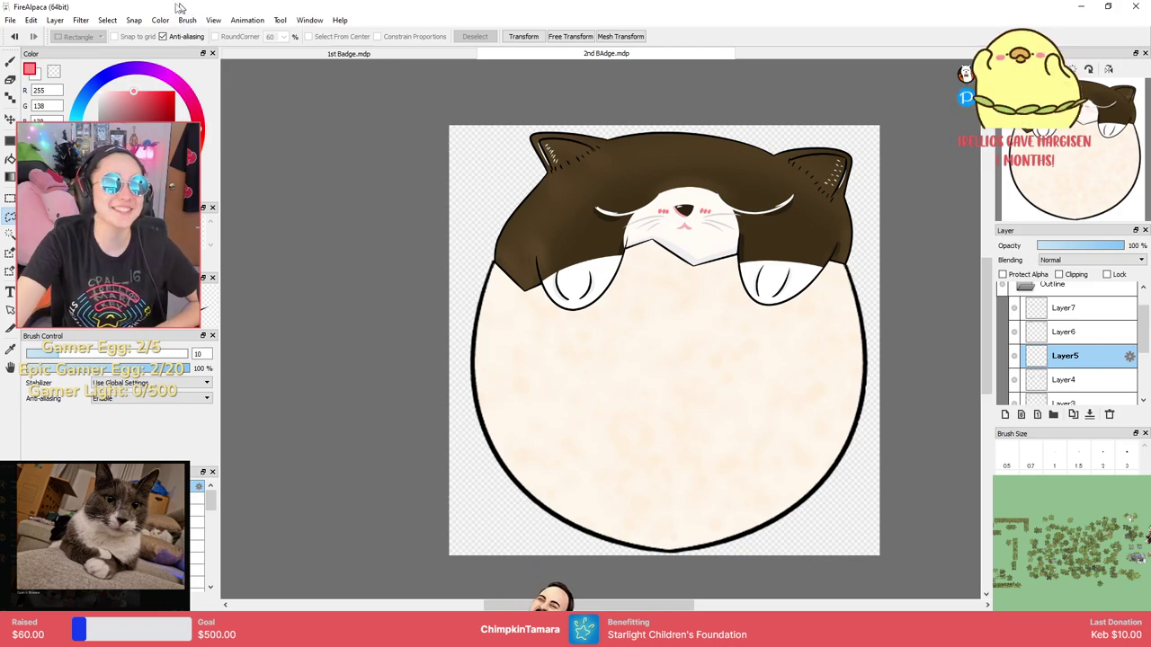
Export the badge as a transparent PNG, overwriting the existing 2nd Badge file in the Hargi folder.
click(10, 20)
click(72, 181)
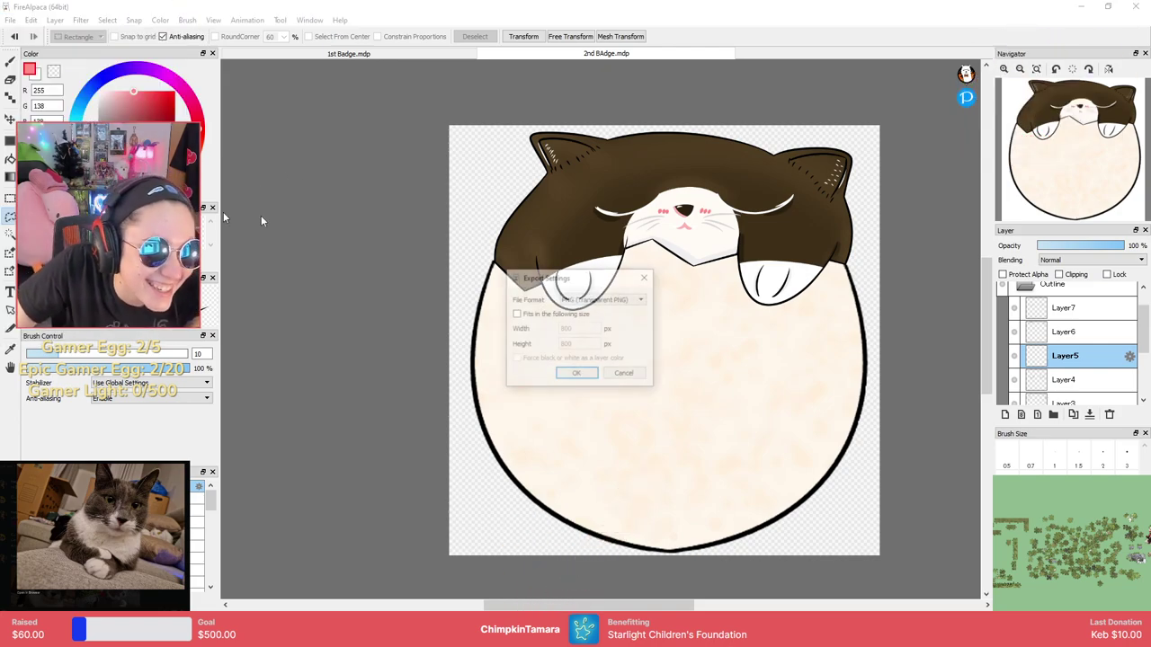
click(624, 374)
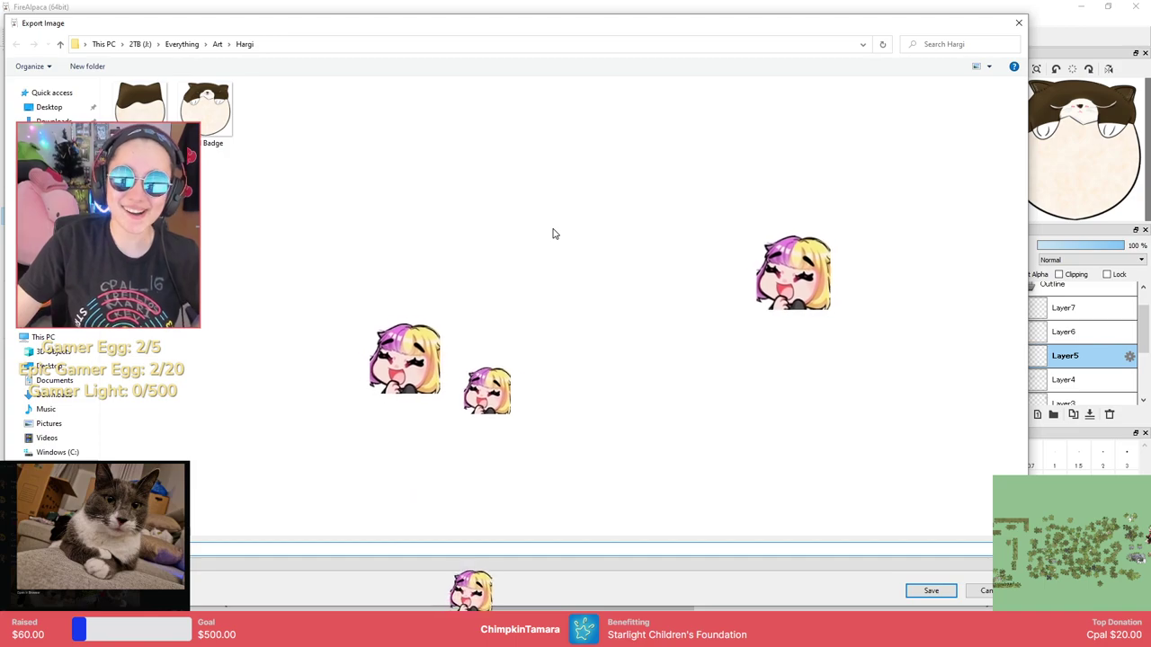
click(194, 135)
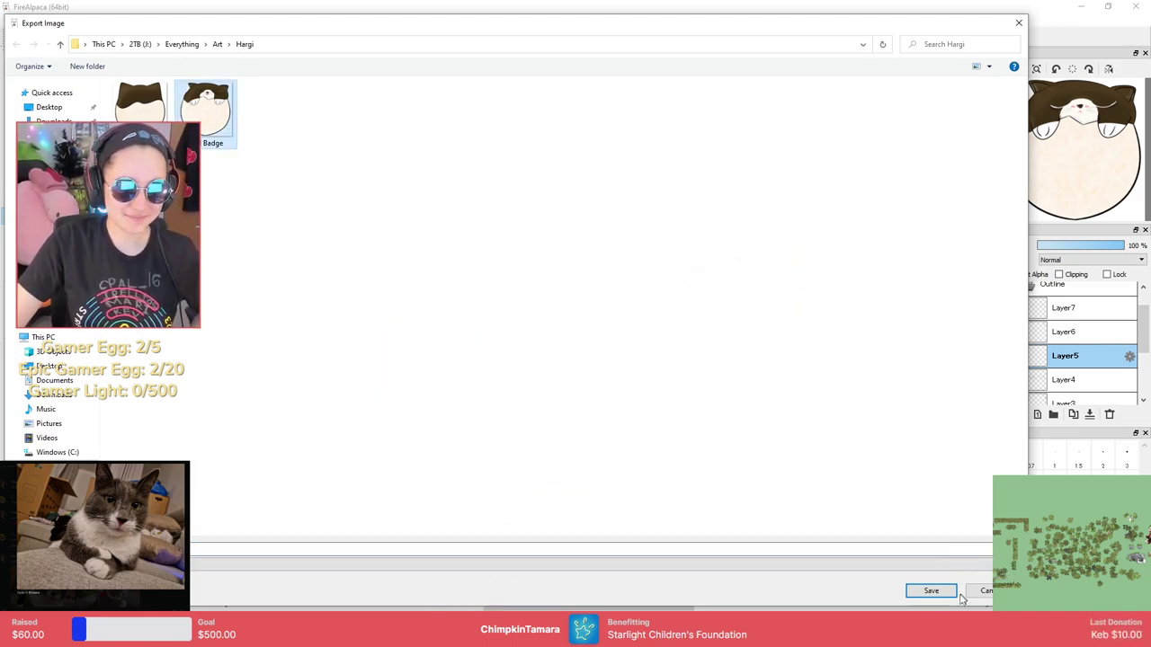
click(931, 591)
click(600, 318)
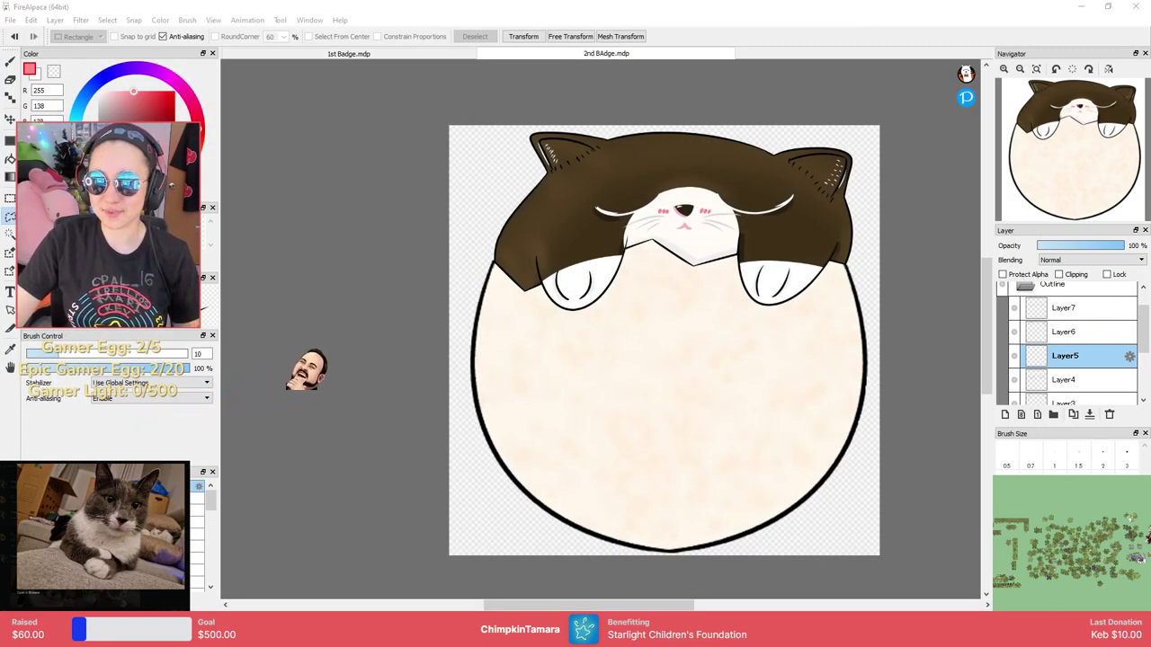
Switch to the emote tester in the browser, maximize it and try to load the re-exported 2nd Badge file as a custom badge.
drag(591, 4, 690, 5)
double_click(691, 6)
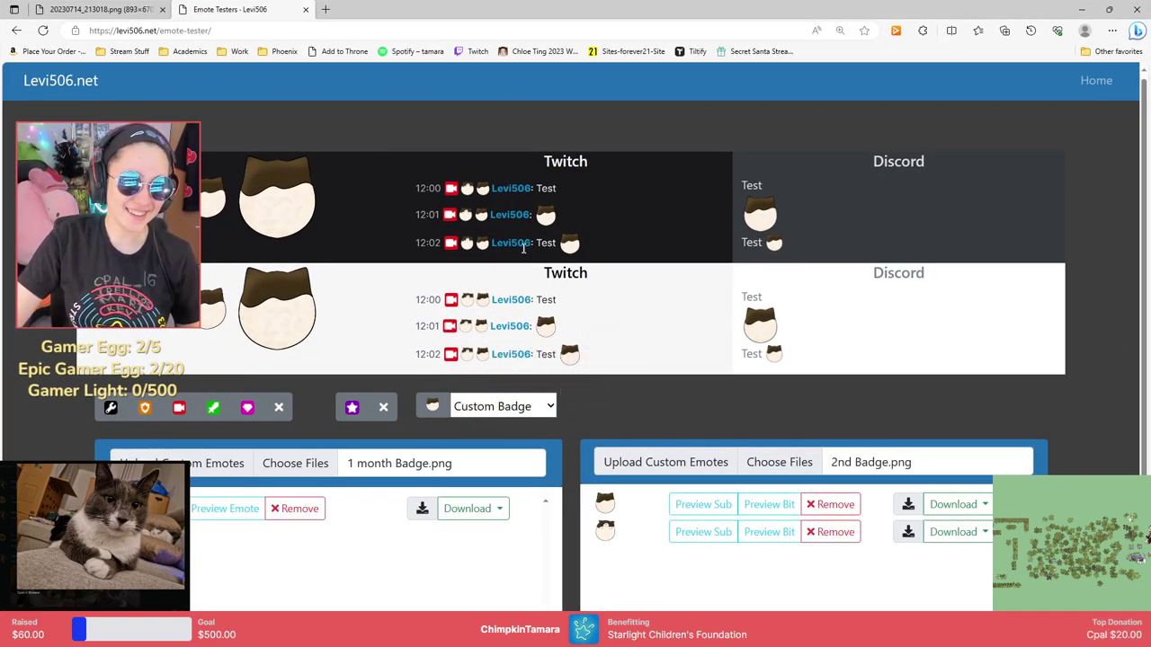
scroll(896, 479, down, 1)
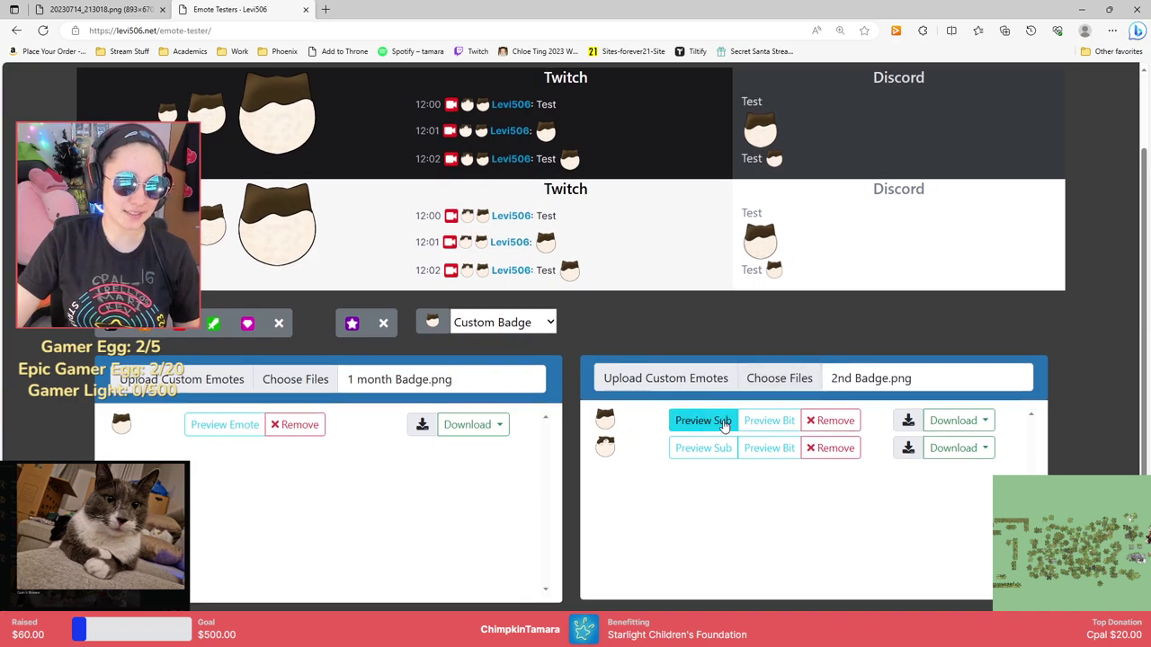
click(779, 379)
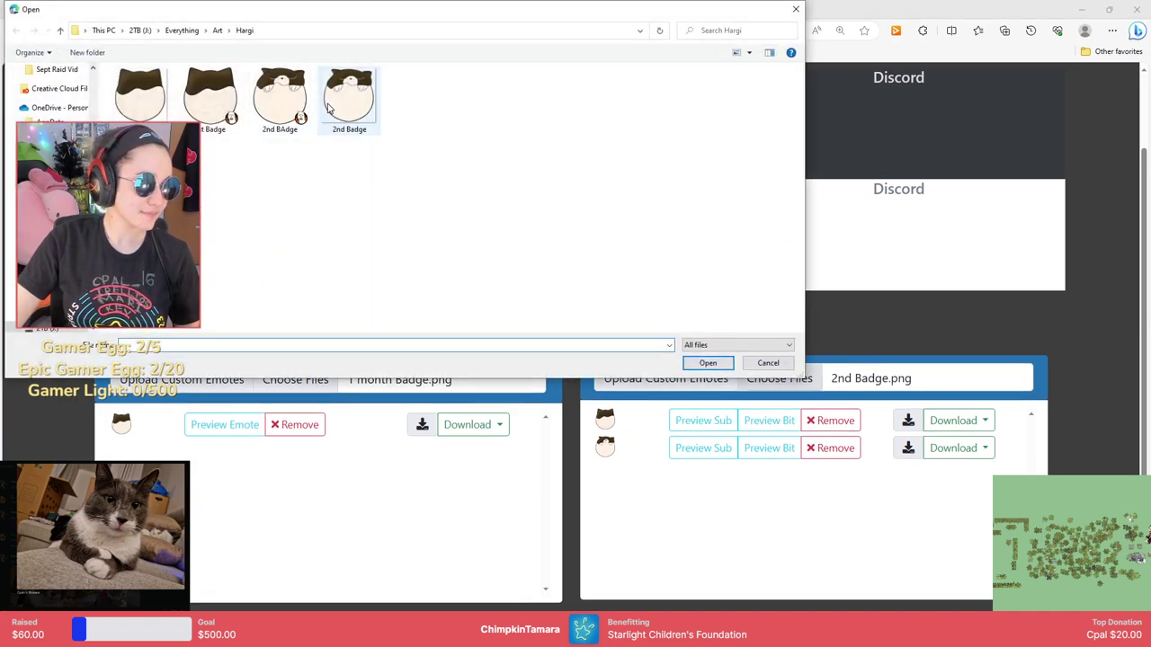
click(329, 107)
click(707, 363)
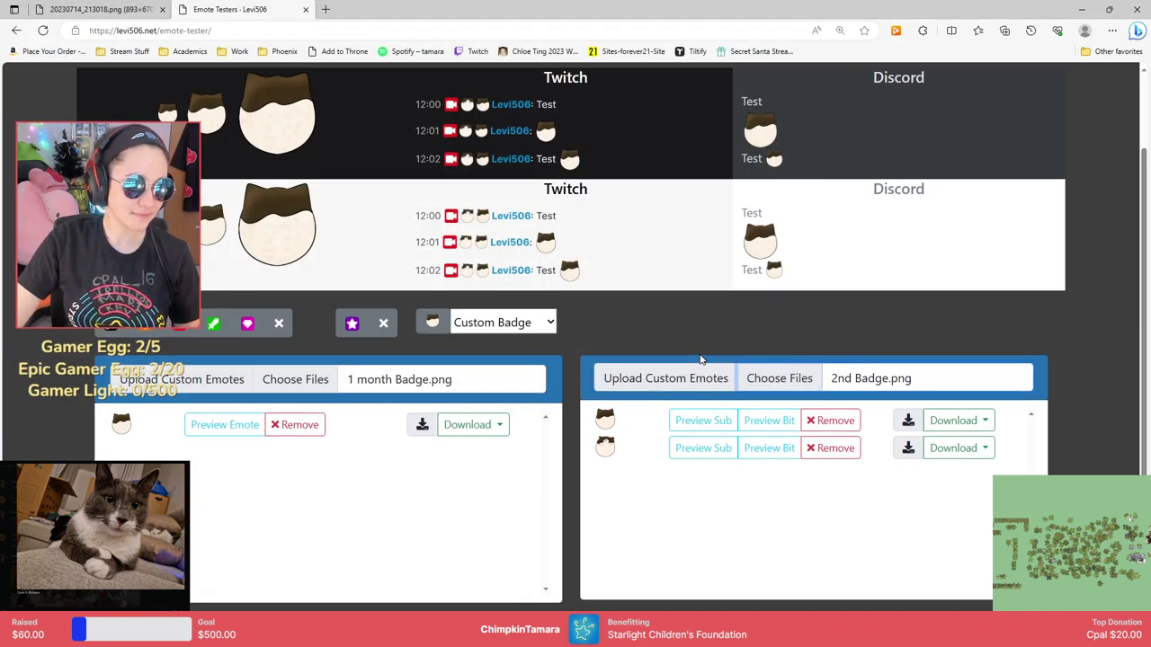
Remove both uploaded badges and clear the file selection of the badge upload.
click(829, 448)
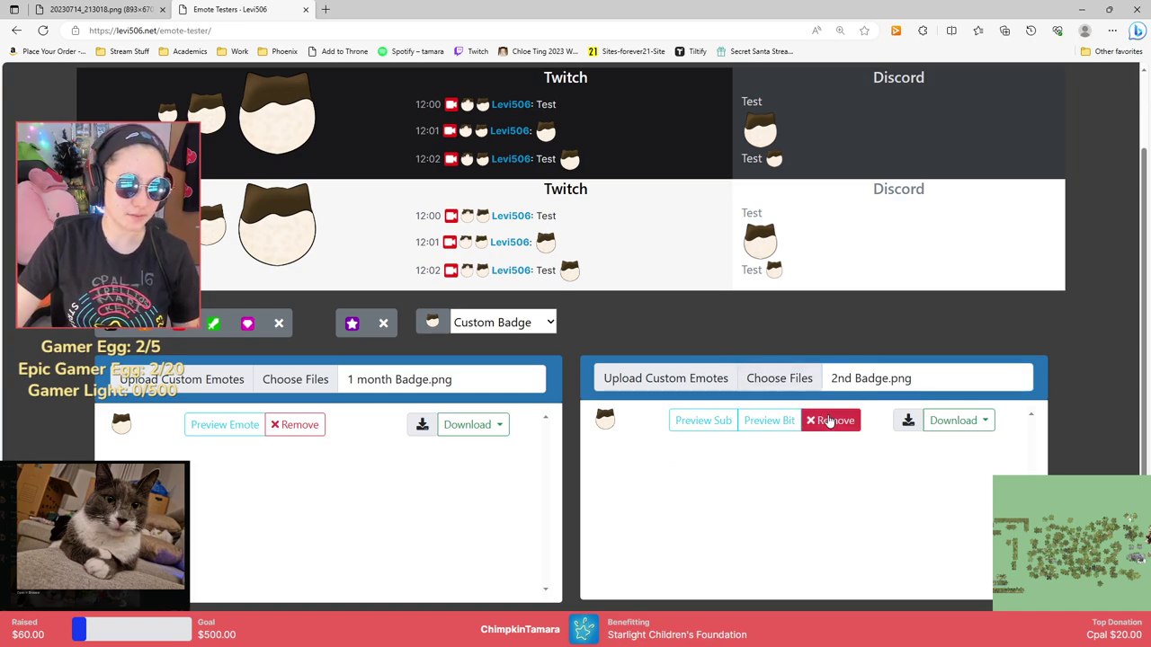
click(829, 421)
click(779, 379)
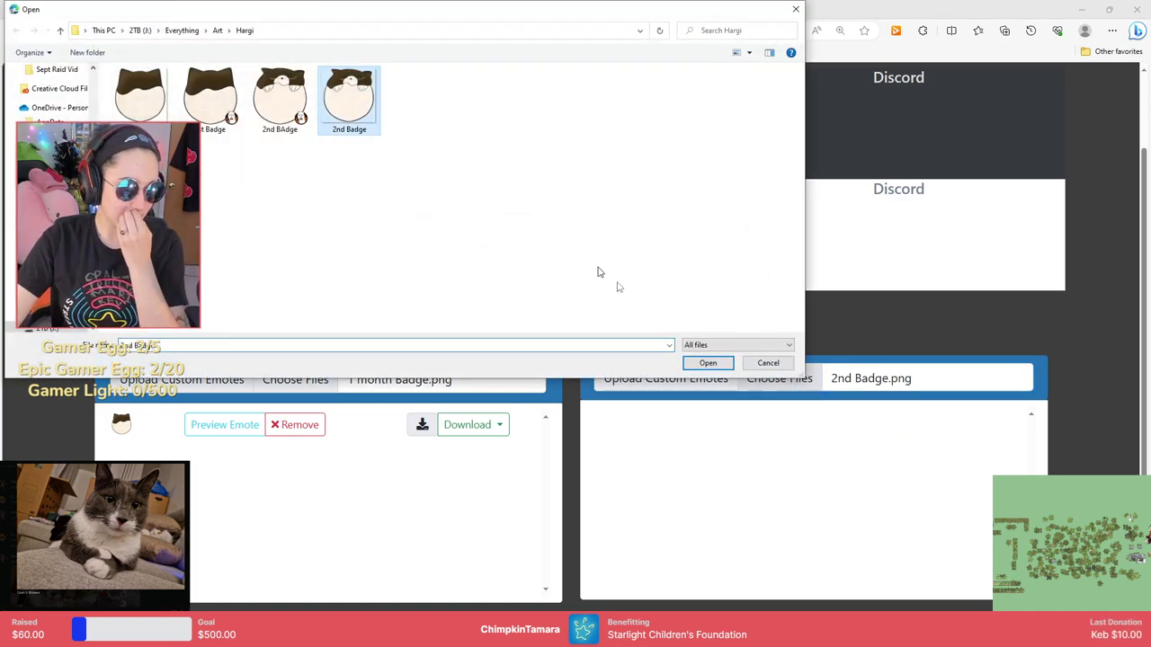
click(690, 365)
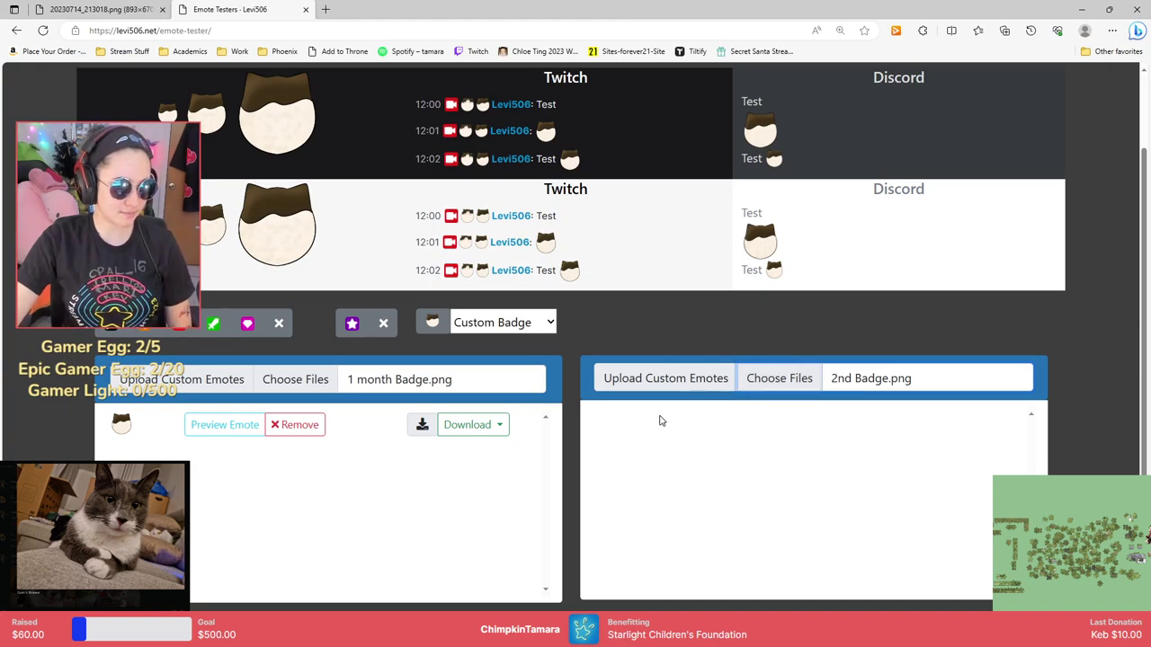
click(759, 382)
click(765, 362)
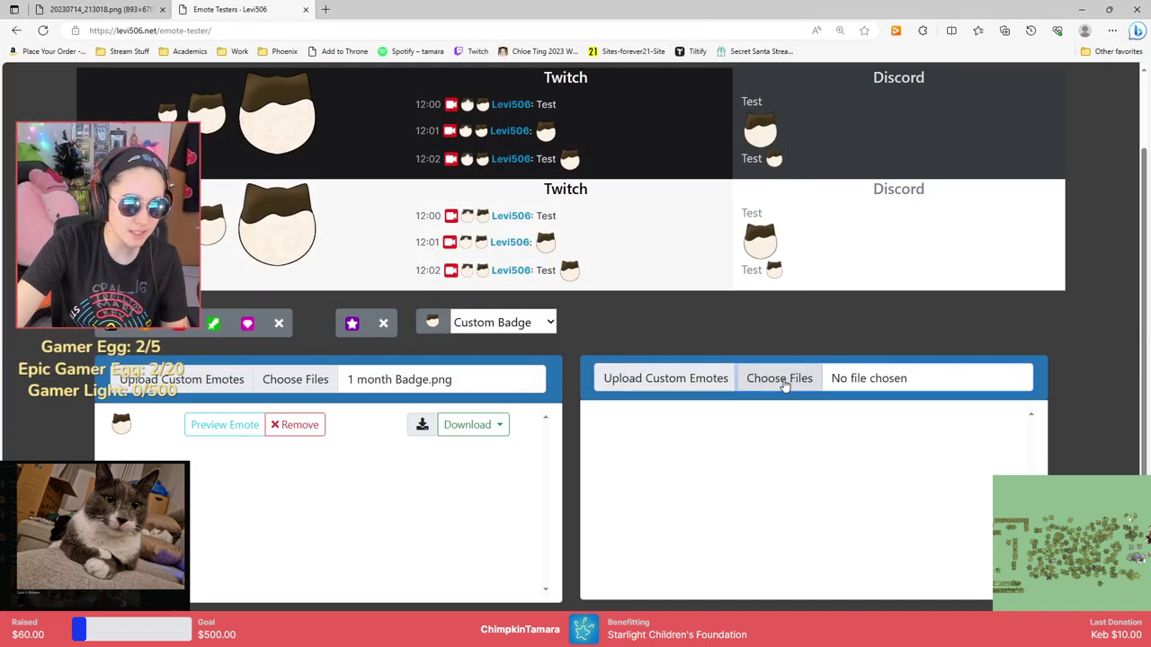
Upload 2nd Badge.png to the tester's custom badge list.
click(779, 378)
click(364, 100)
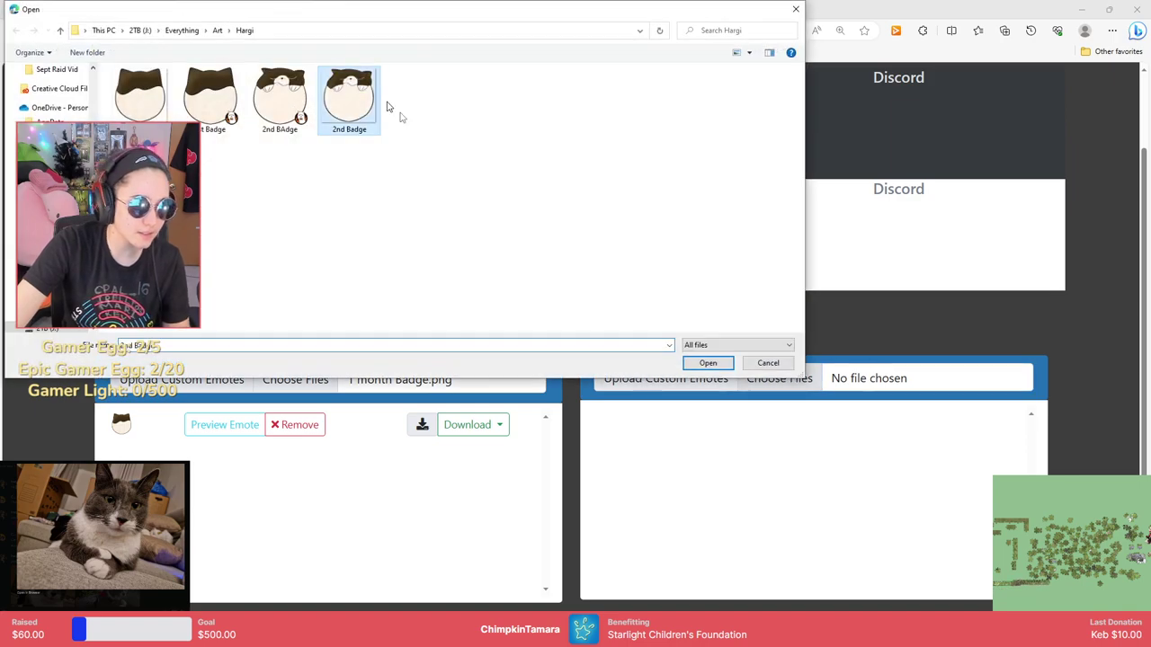
click(699, 367)
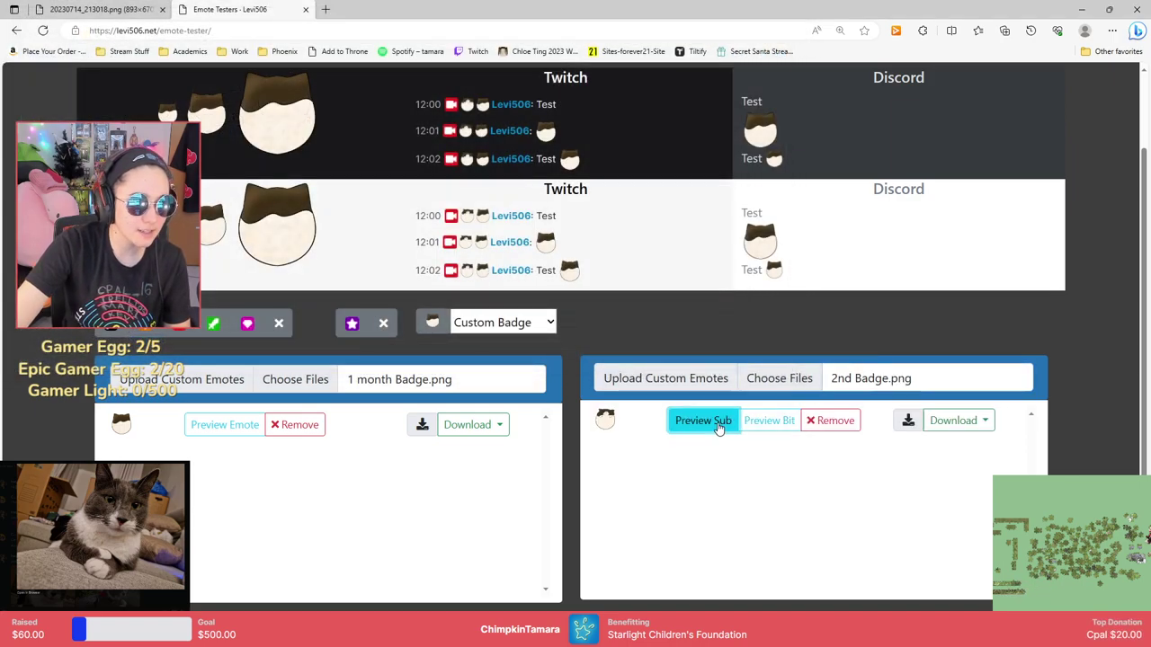
Preview the uploaded 2nd badge as both the sub and the bit badge, and remove the 1 month badge from the emote list.
click(717, 428)
scroll(458, 278, up, 2)
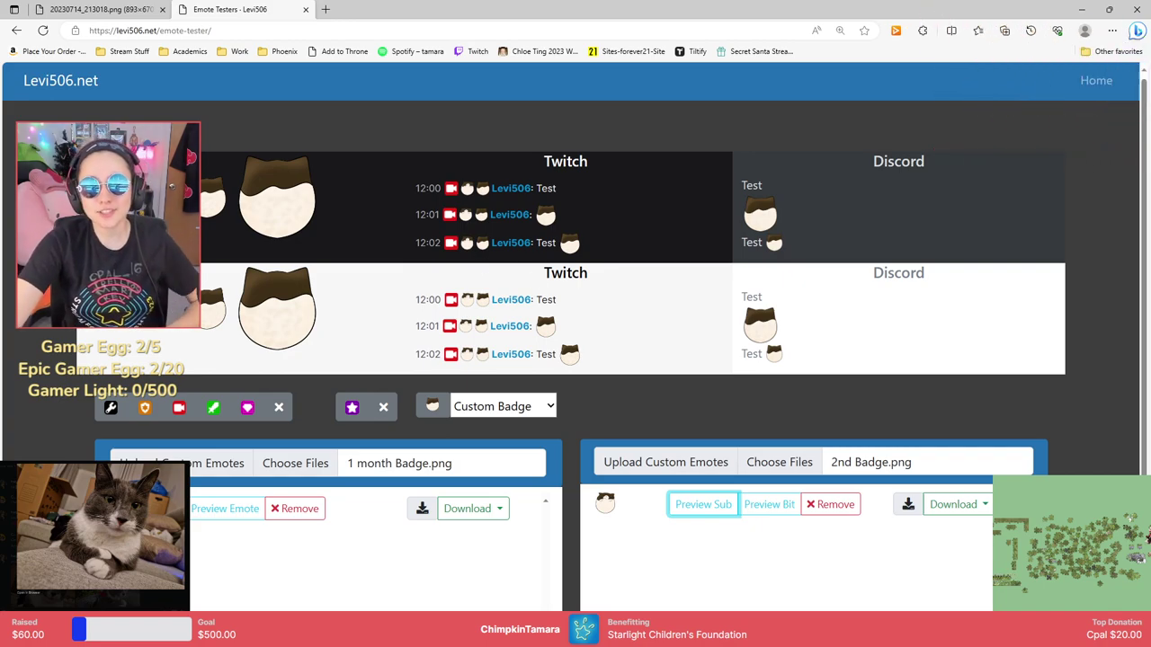
click(293, 509)
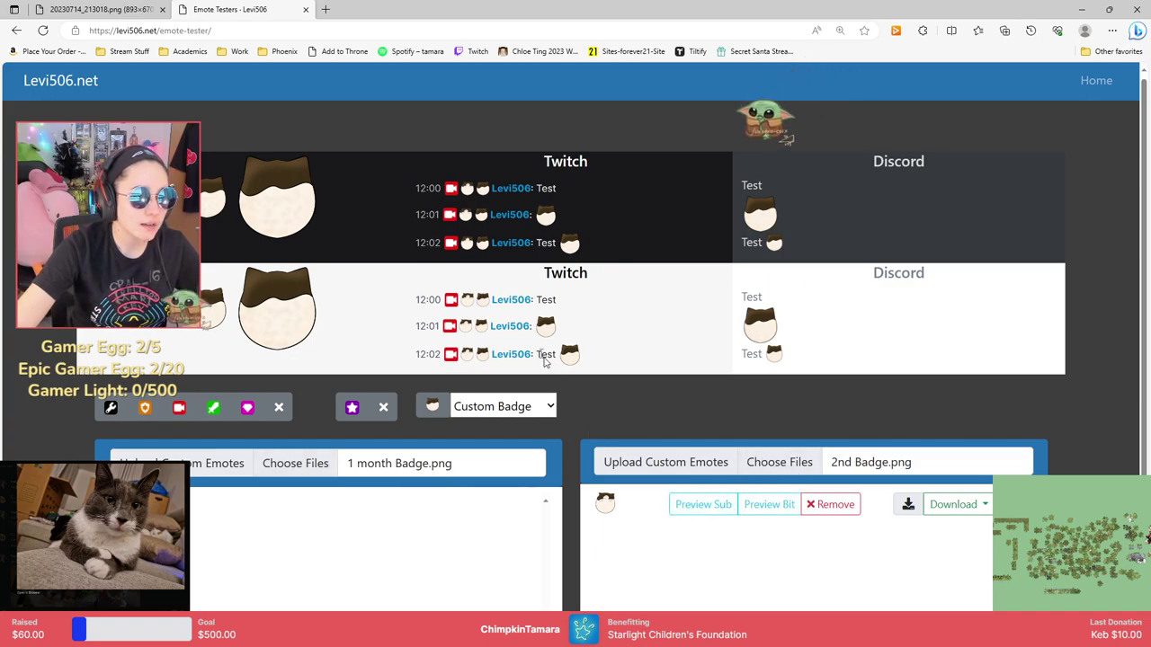
click(769, 505)
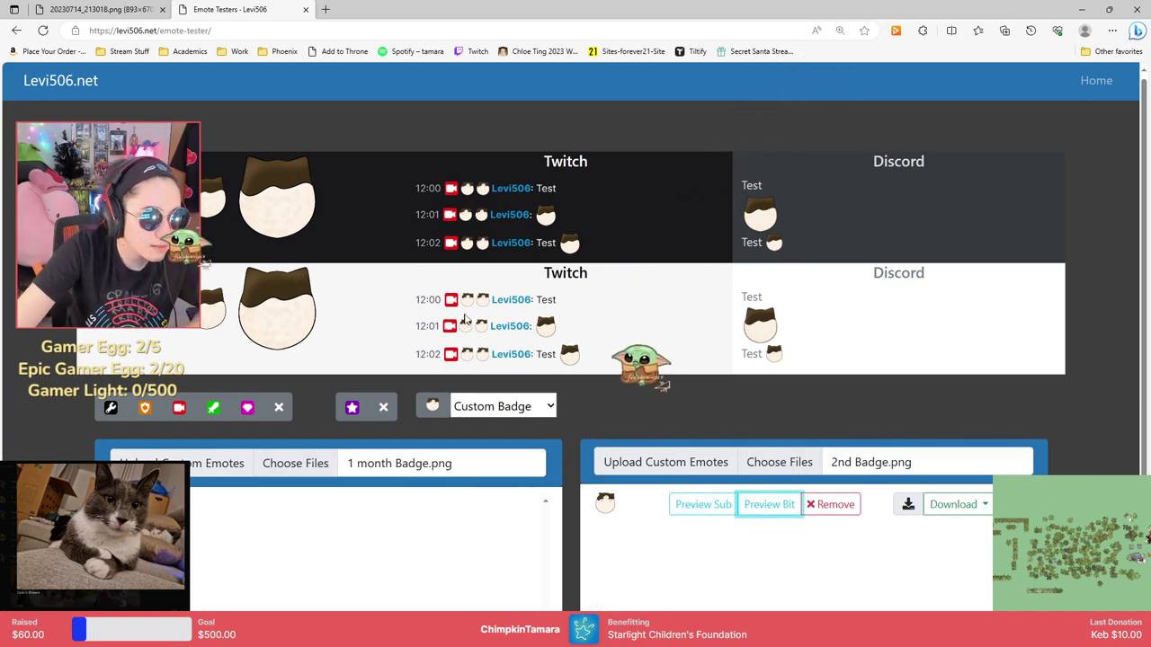
Upload 2nd Badge.png as a custom emote and preview it in the Twitch and Discord mockups.
click(312, 463)
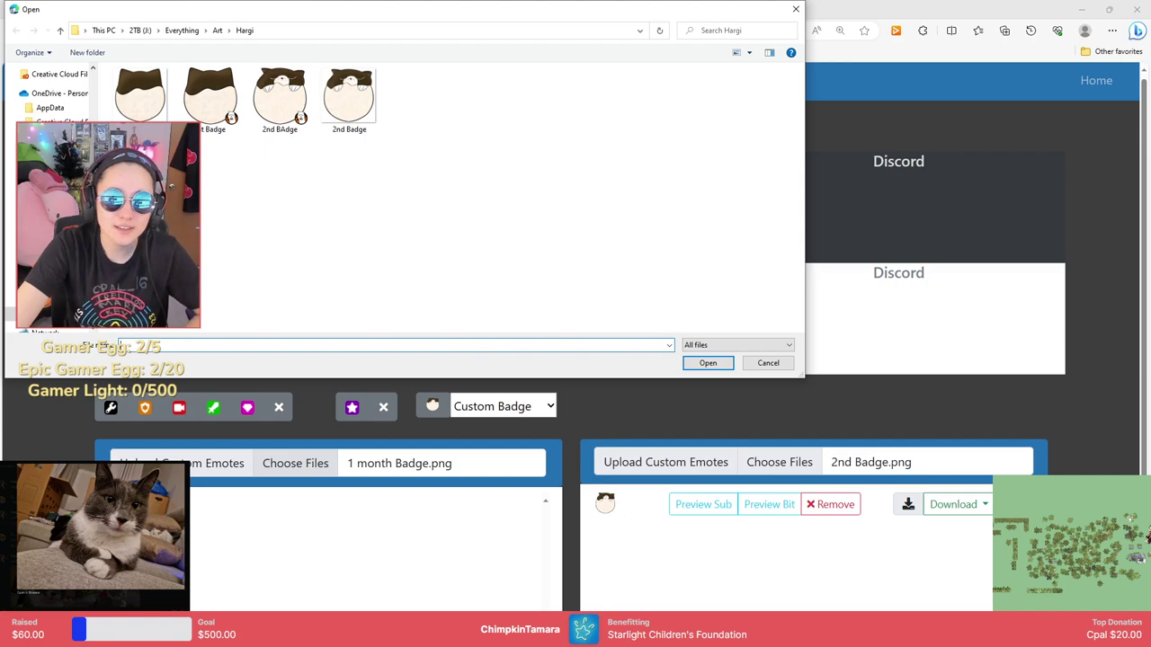
click(349, 95)
click(707, 362)
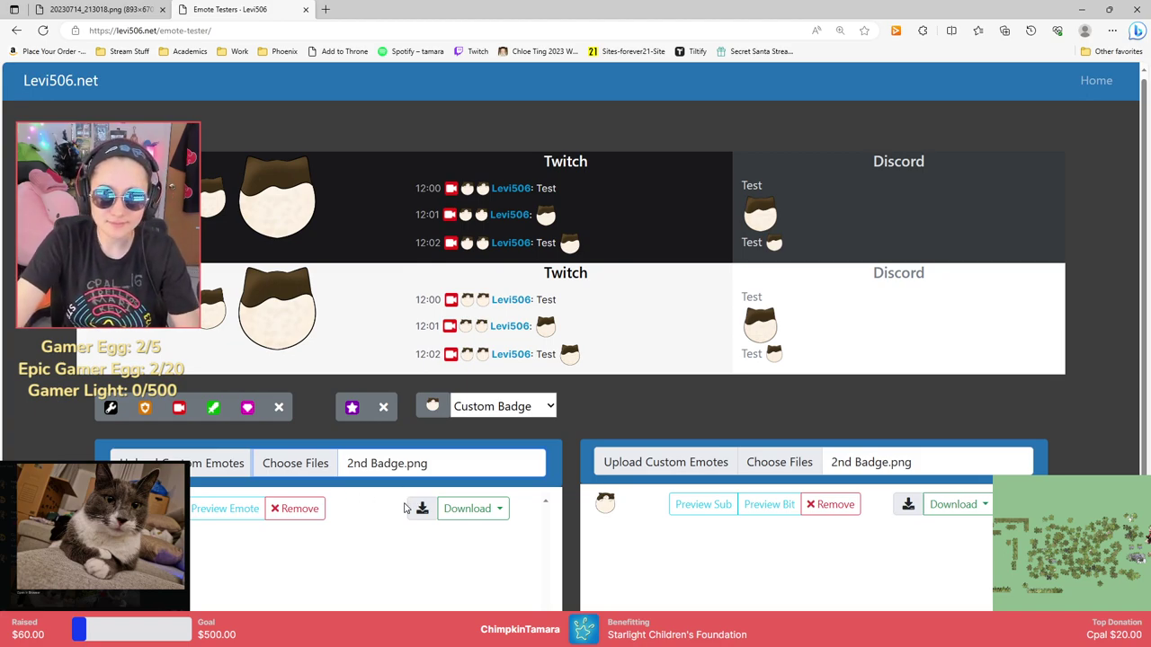
click(230, 513)
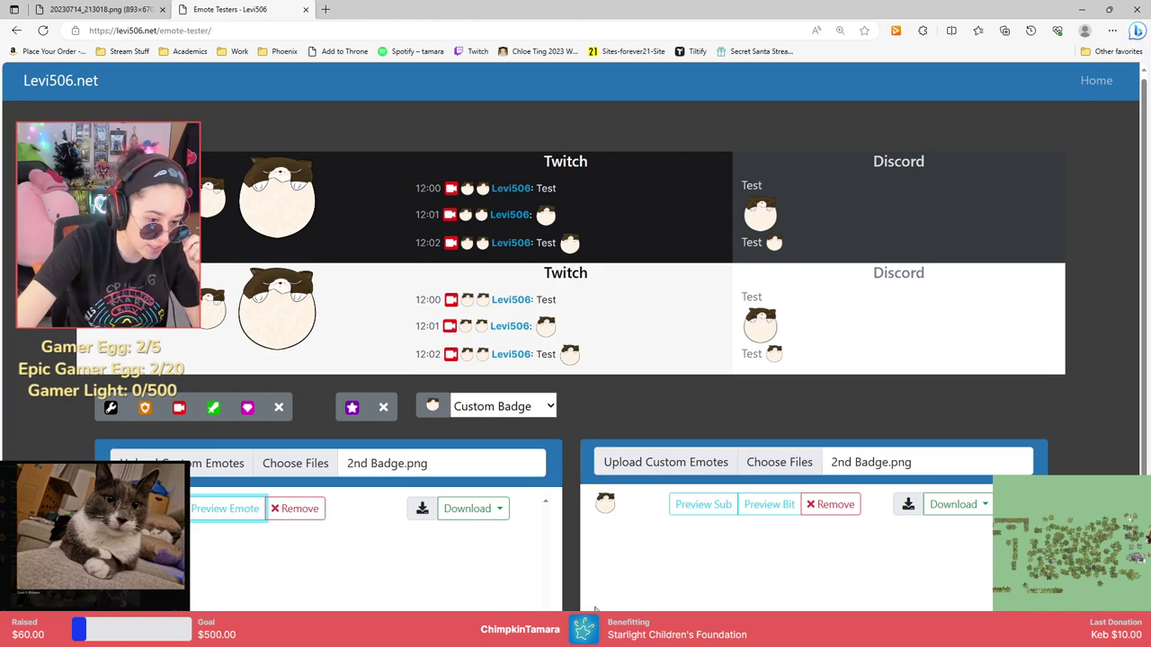
Return to FireAlpaca, switch to the Brush tool and undo the white recoloring of the facial lines on Layer5.
key(alt+Tab)
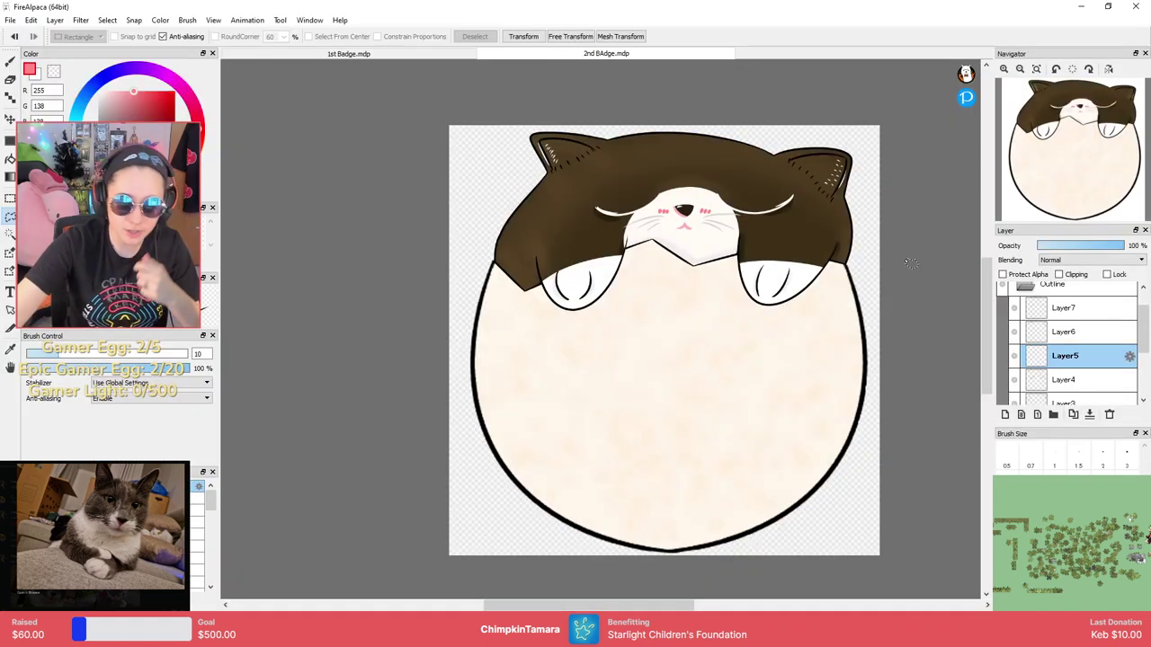
key(b)
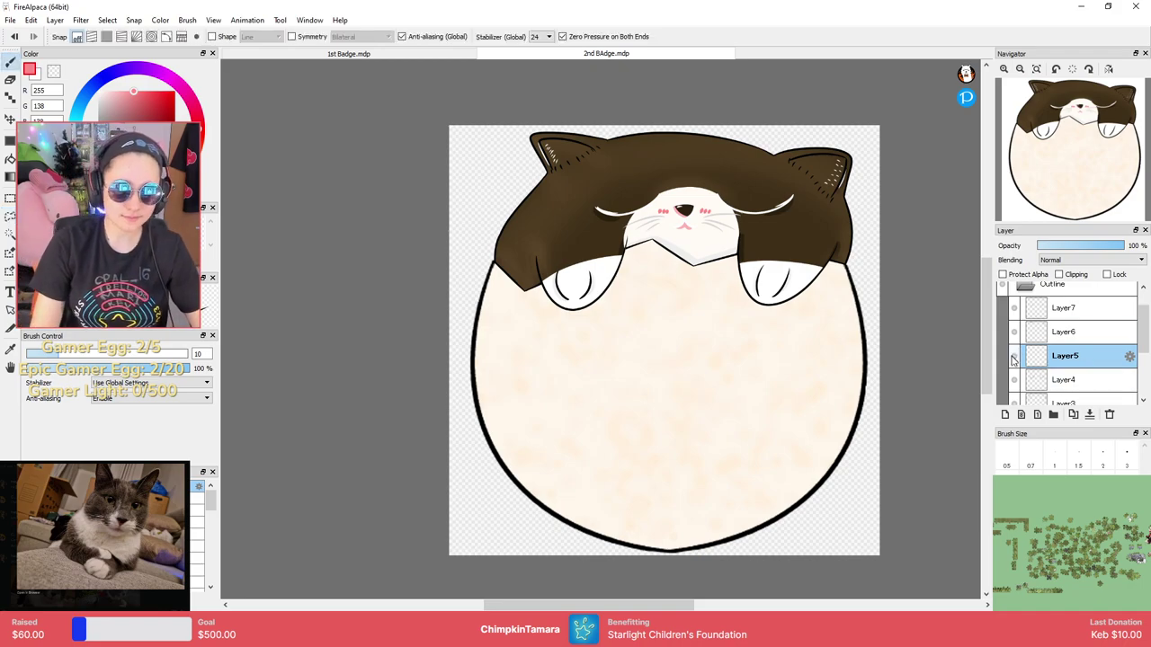
scroll(764, 229, up, 5)
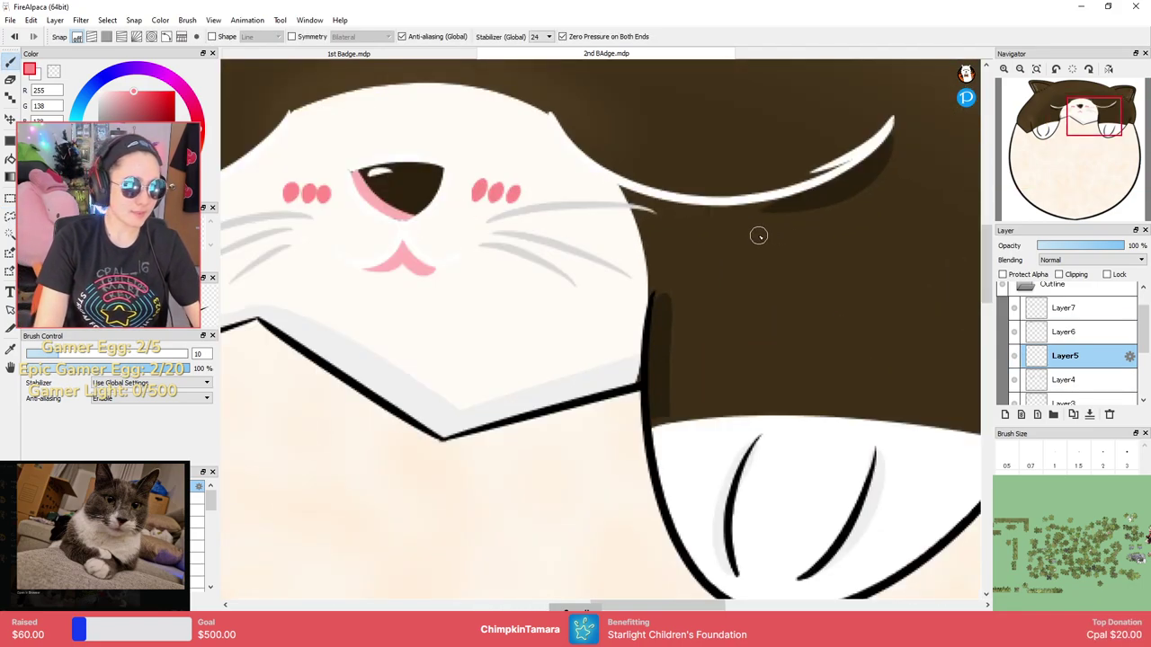
click(759, 236)
key(ctrl+z)
key(ctrl+z)
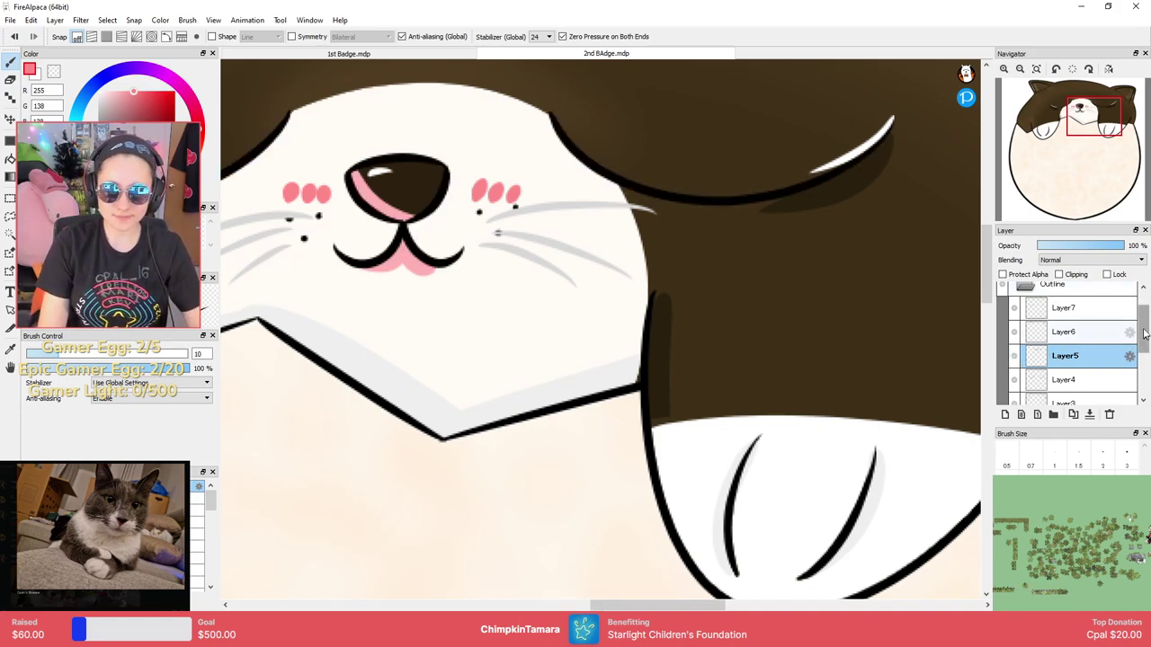
Add a new layer directly above Layer7 inside the Outline folder.
scroll(1145, 333, up, 2)
click(1079, 342)
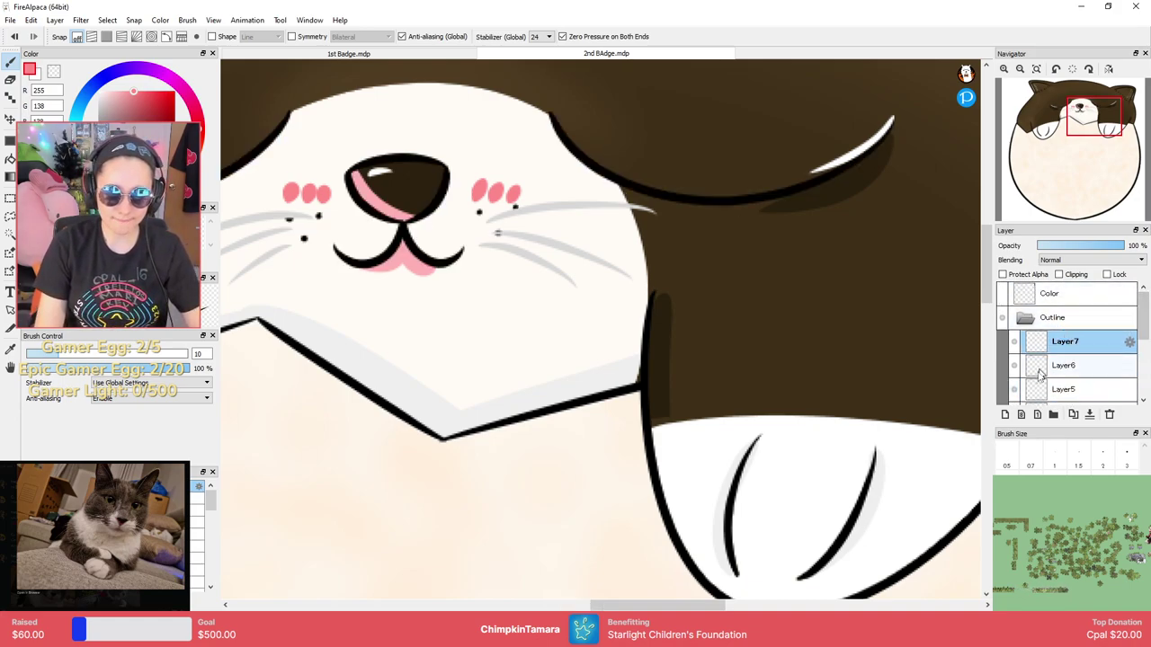
click(1006, 415)
drag(747, 324, 735, 393)
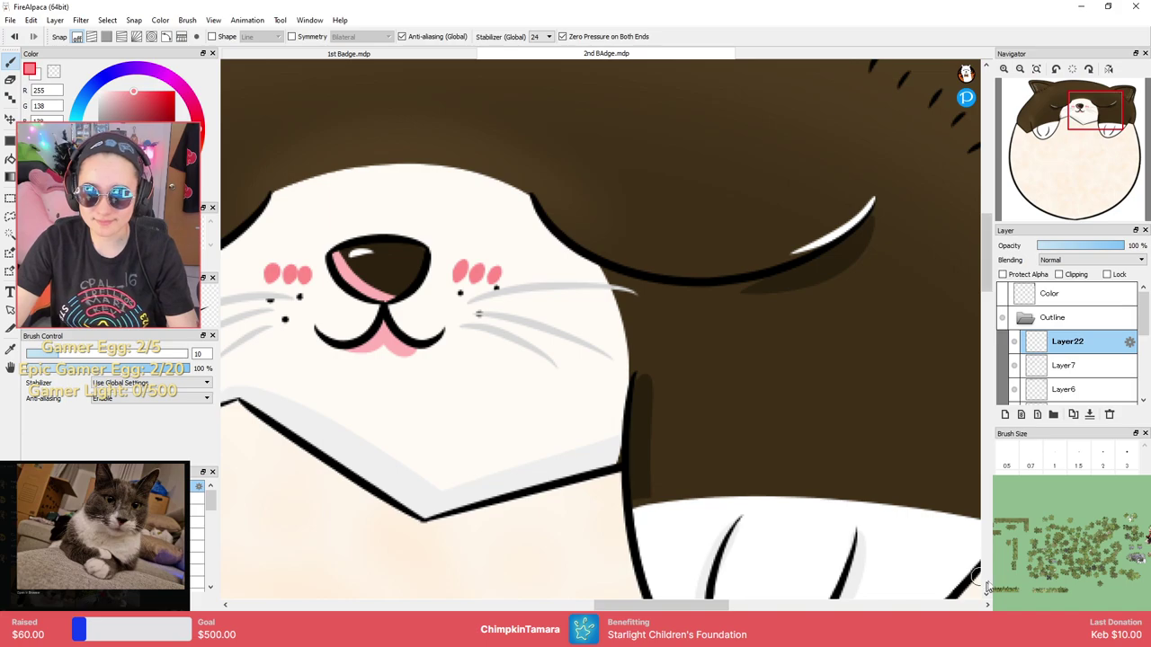
key(alt+Tab)
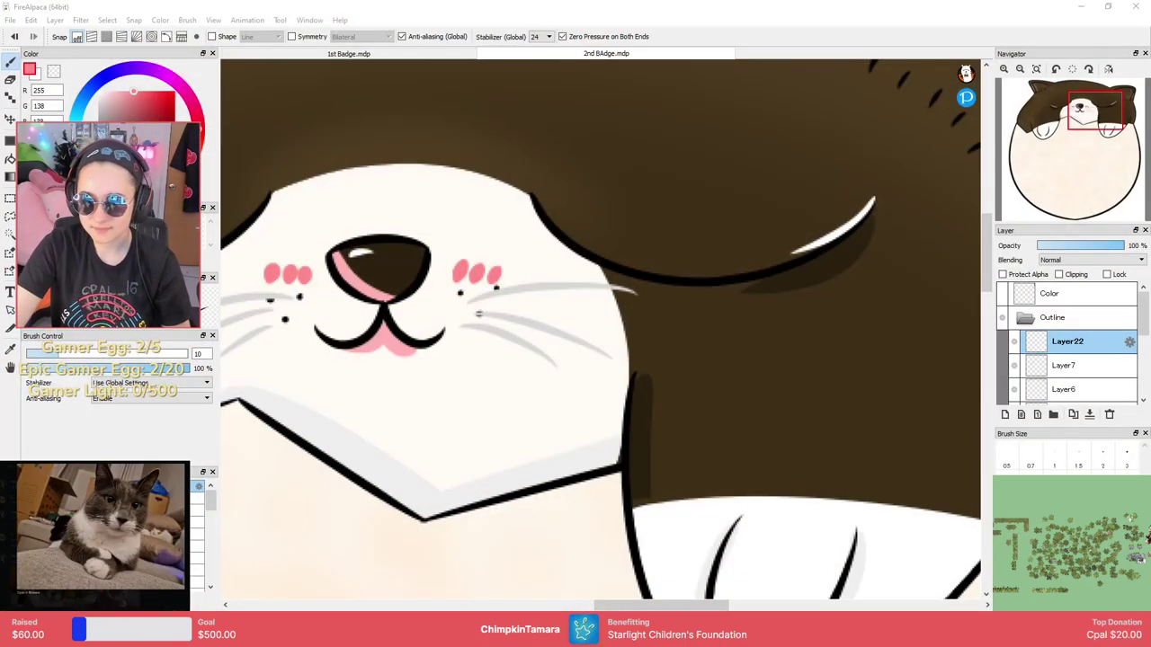
Switch to the 1st Badge document, expand the All folder and make Layer3 the active layer.
key(alt+Tab)
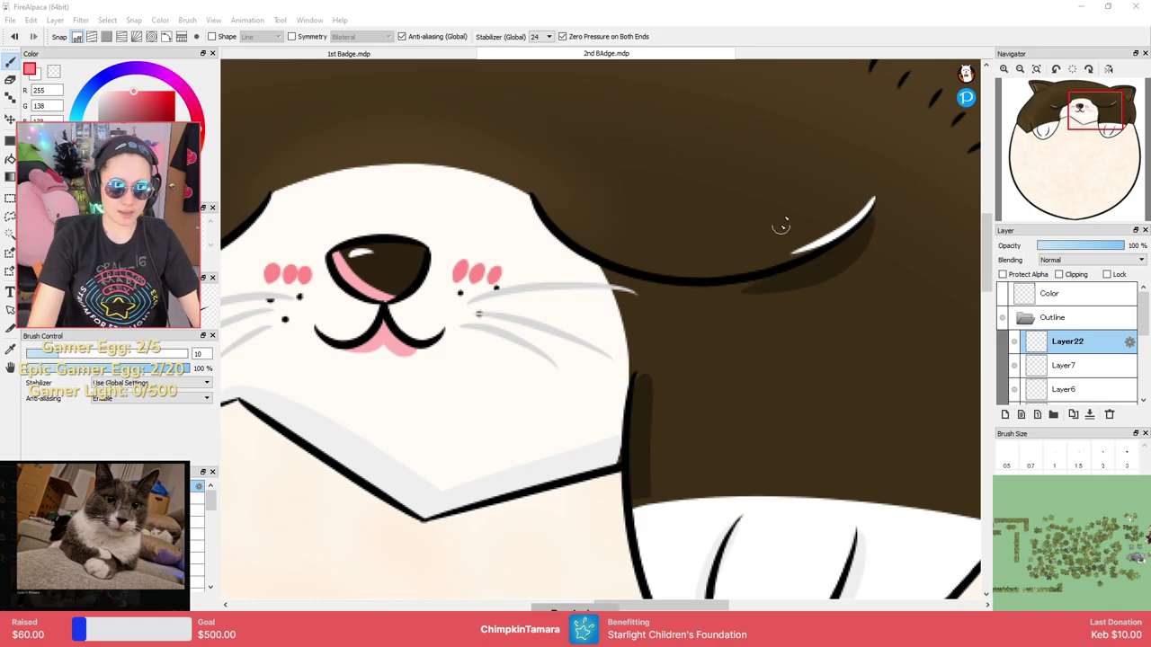
scroll(887, 253, down, 3)
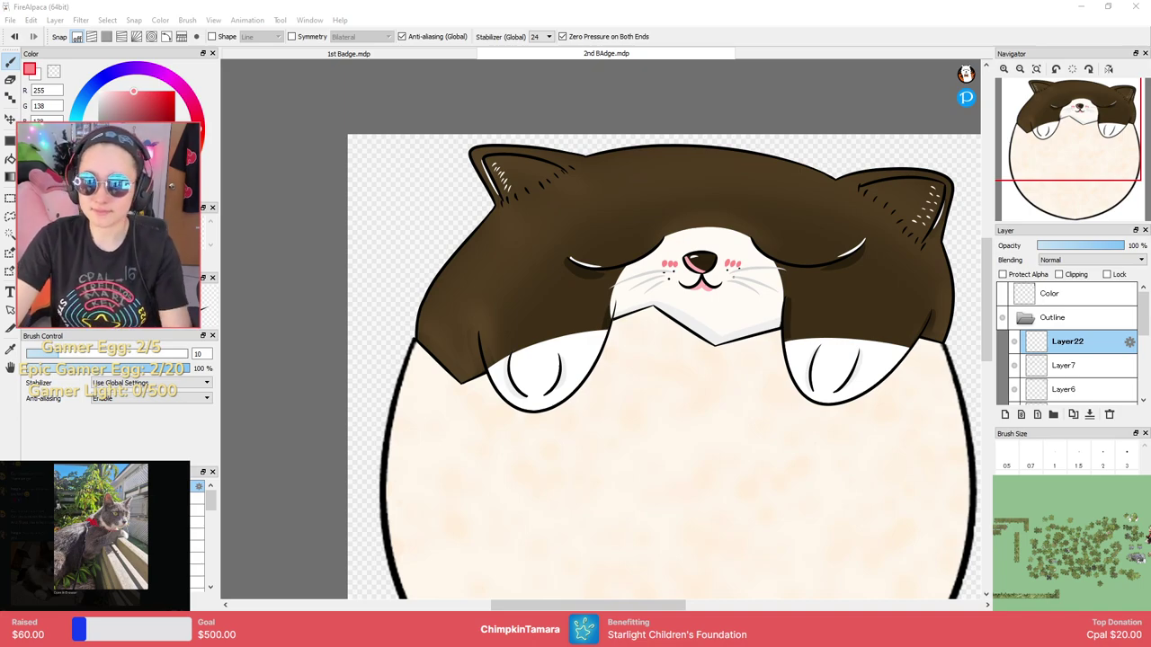
click(414, 56)
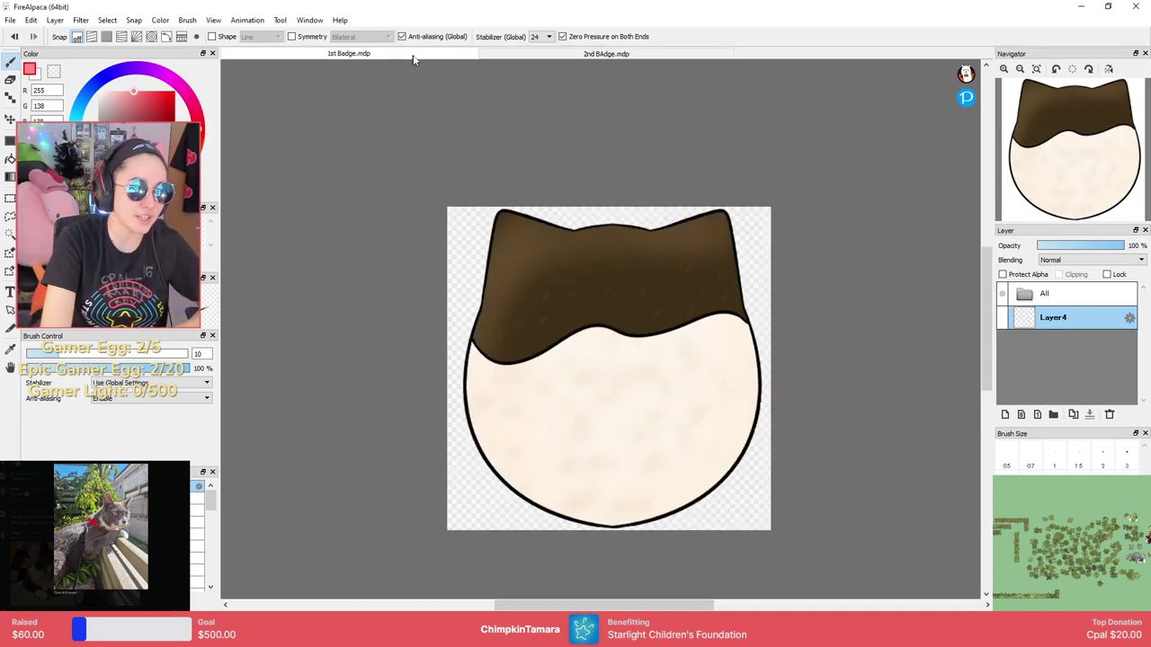
click(1025, 294)
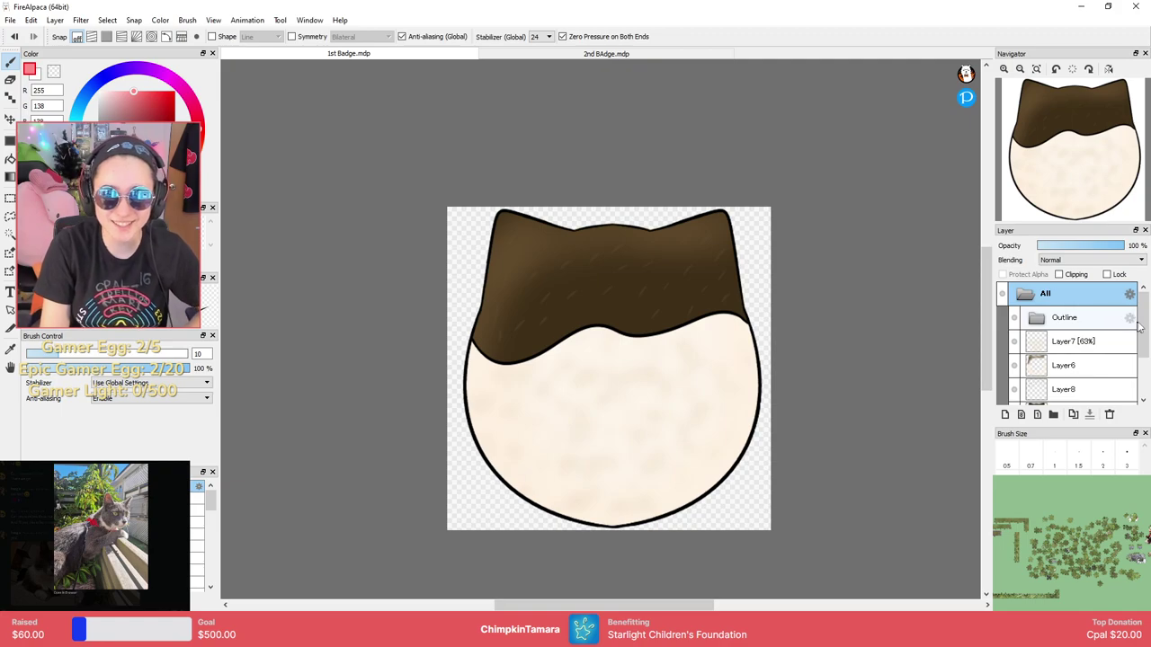
scroll(1138, 329, down, 1)
click(1075, 381)
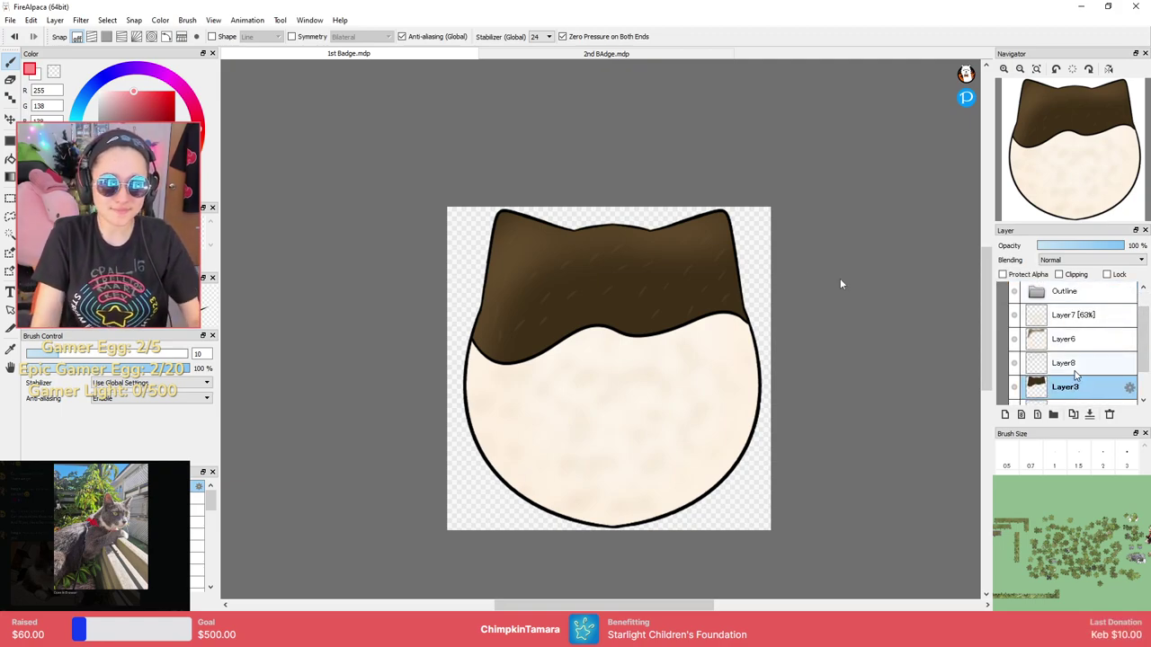
click(80, 20)
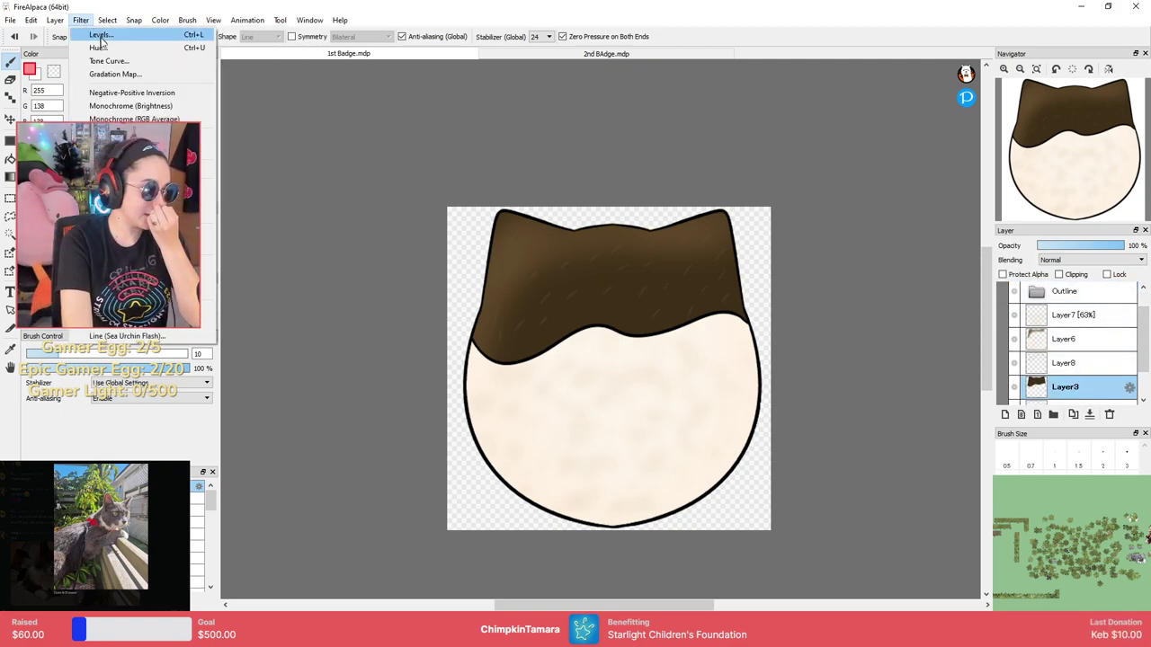
click(97, 36)
drag(596, 393, 670, 393)
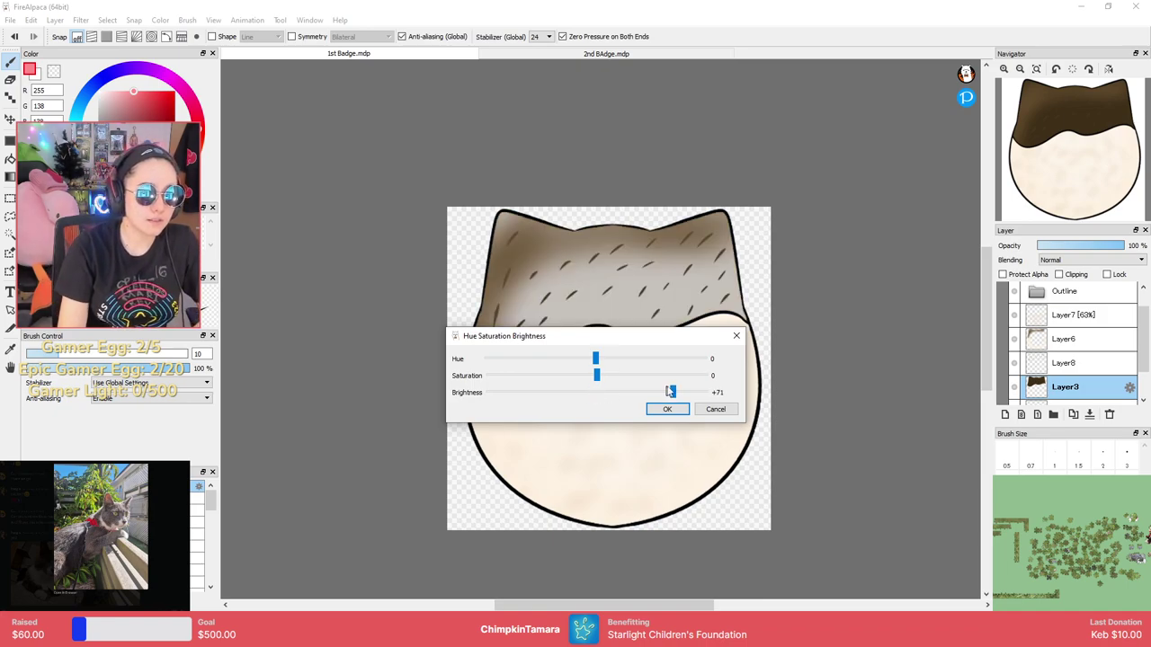
drag(674, 343, 792, 325)
click(834, 388)
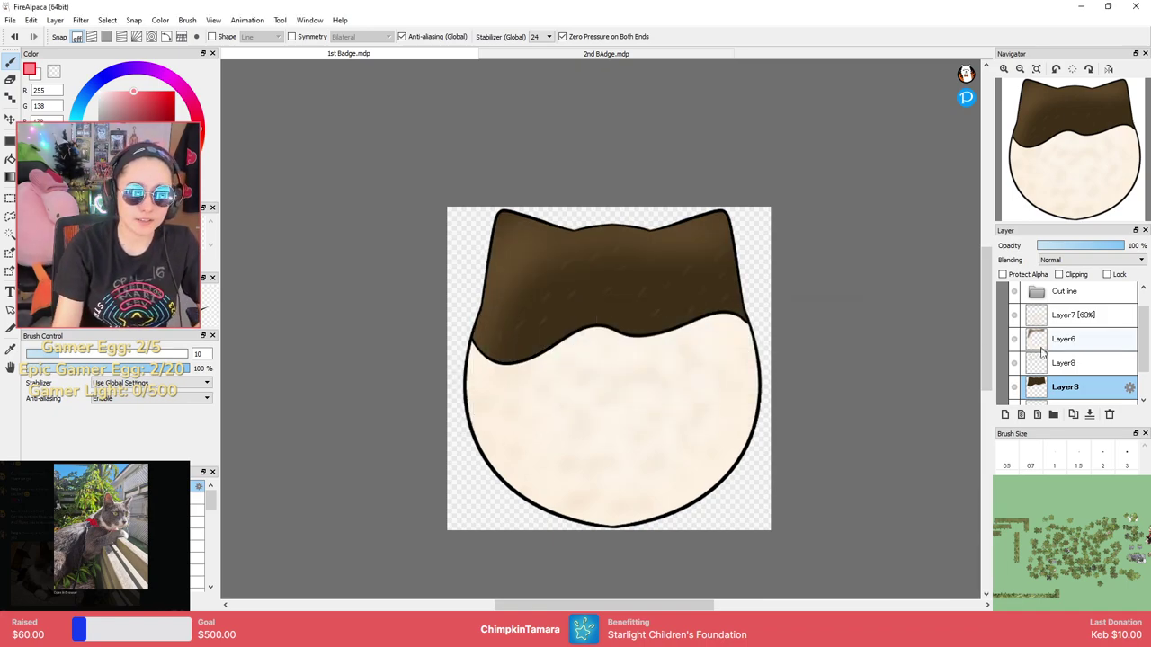
Hide Layer6 and Layer8 so that only the flat brown fur color of Layer3 shows on the head.
click(1013, 339)
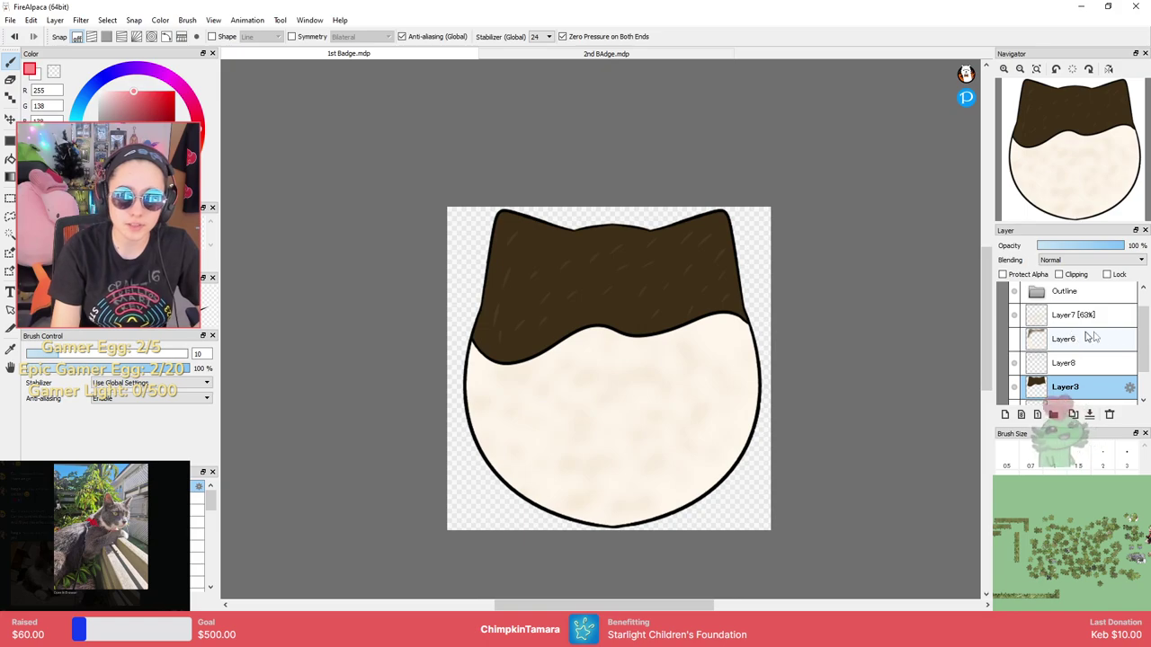
scroll(1086, 292, up, 1)
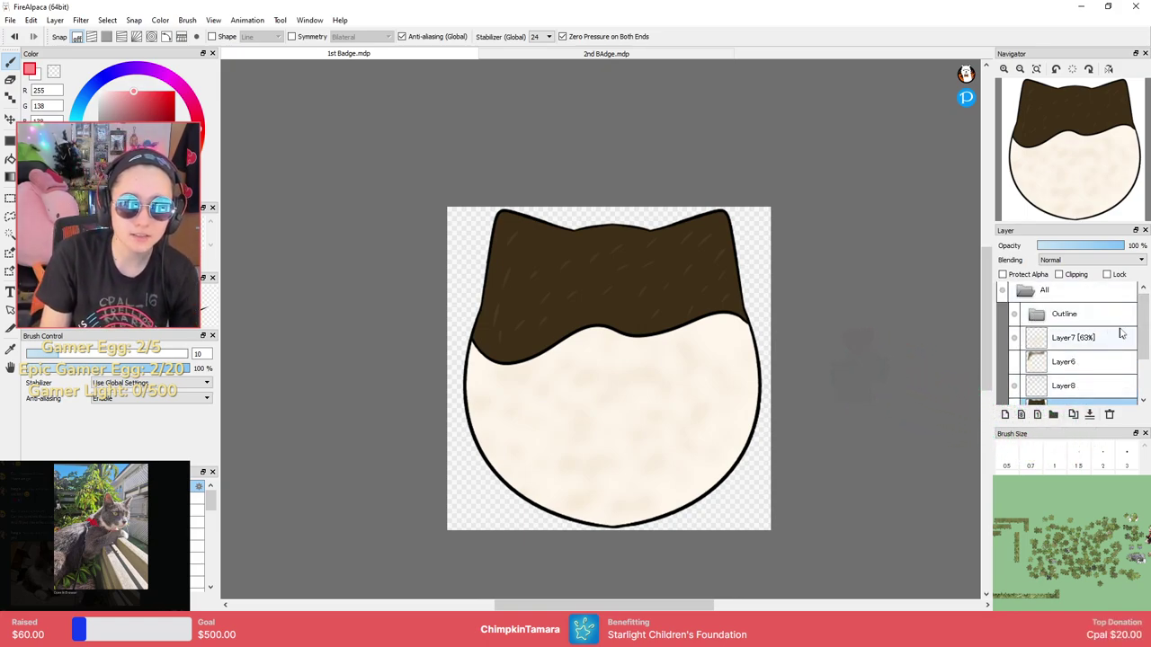
drag(1142, 330, 1142, 358)
scroll(1079, 359, up, 1)
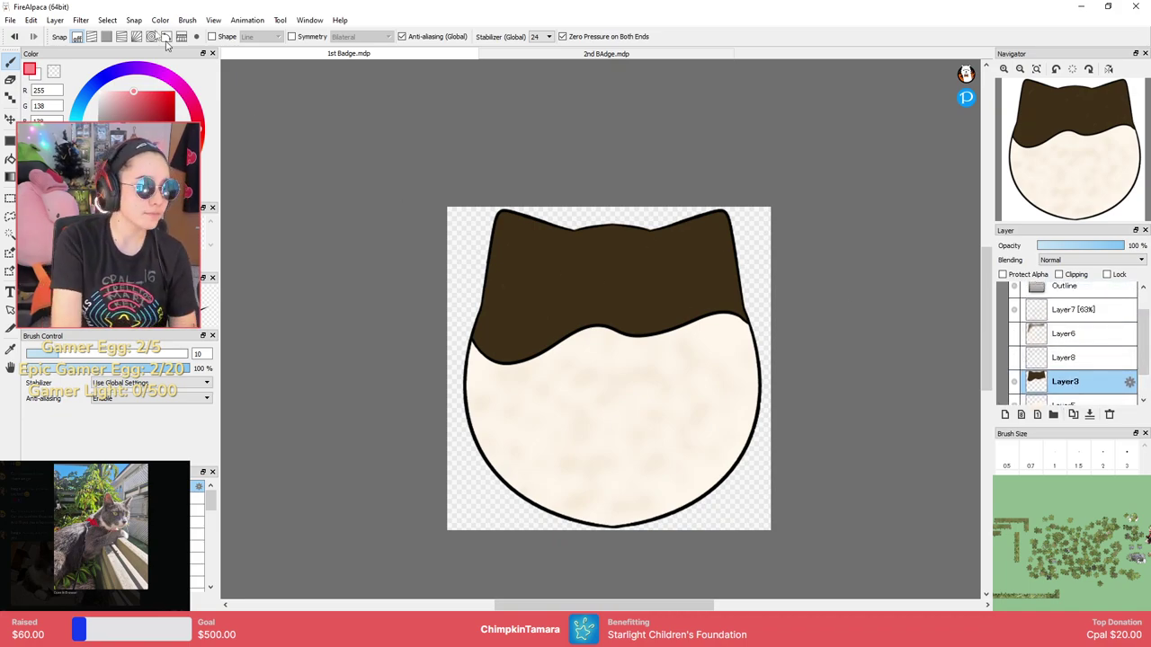
Recolor the fur on Layer3 to grey with the Hue filter, using saturation -41 and brightness +40.
click(80, 19)
click(95, 46)
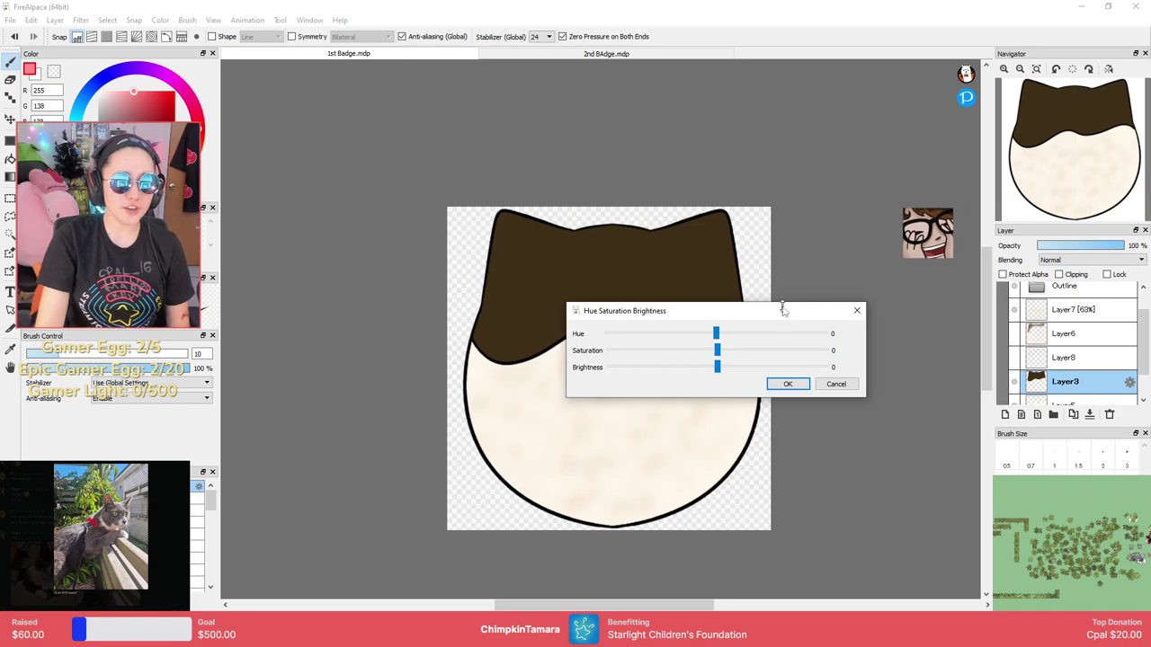
drag(782, 310, 847, 97)
drag(785, 158, 823, 151)
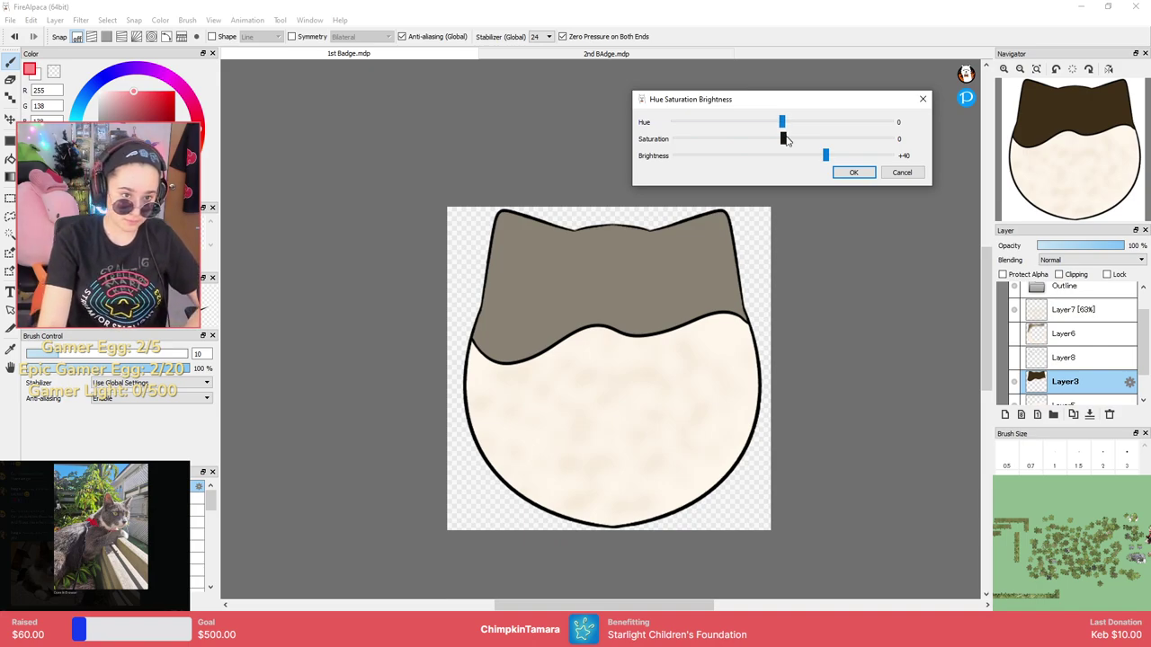
drag(784, 138, 737, 141)
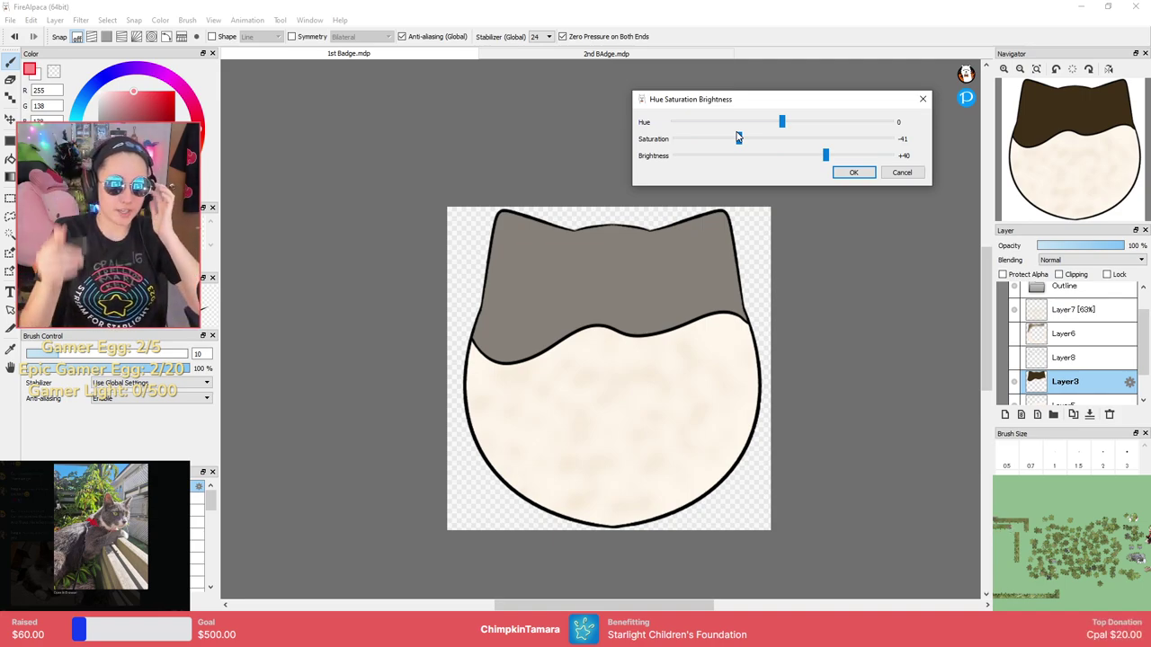
click(852, 173)
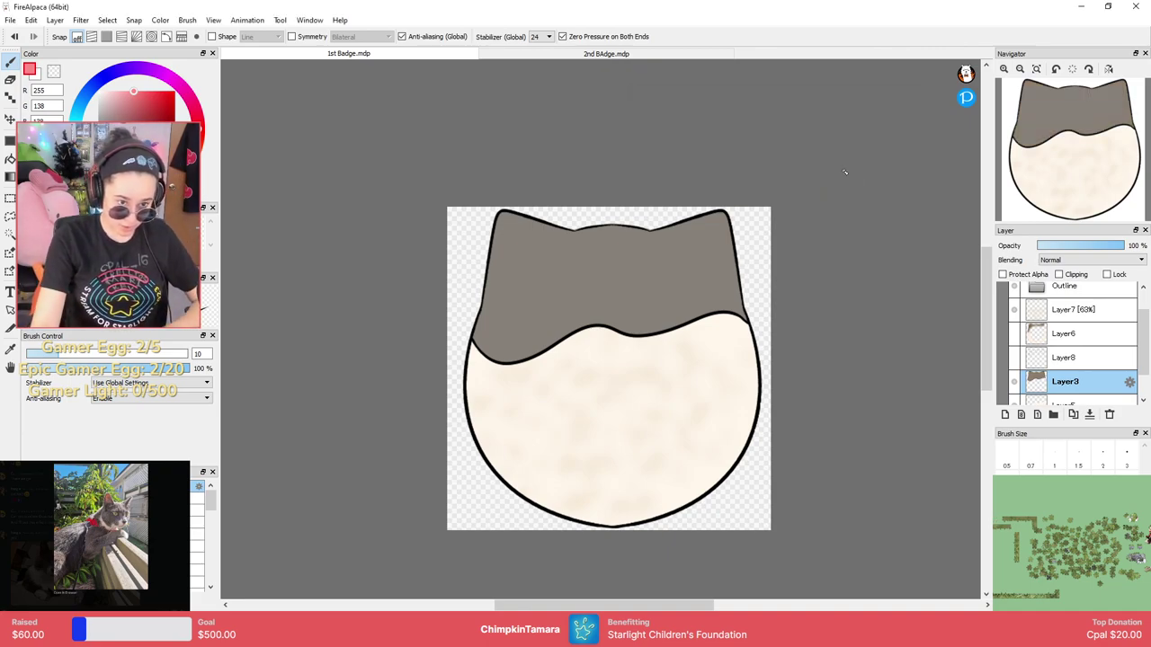
Show Layer8 and recolor its fur strokes with the Hue filter, using hue +91, saturation -79 and brightness +20.
click(1014, 357)
click(1014, 334)
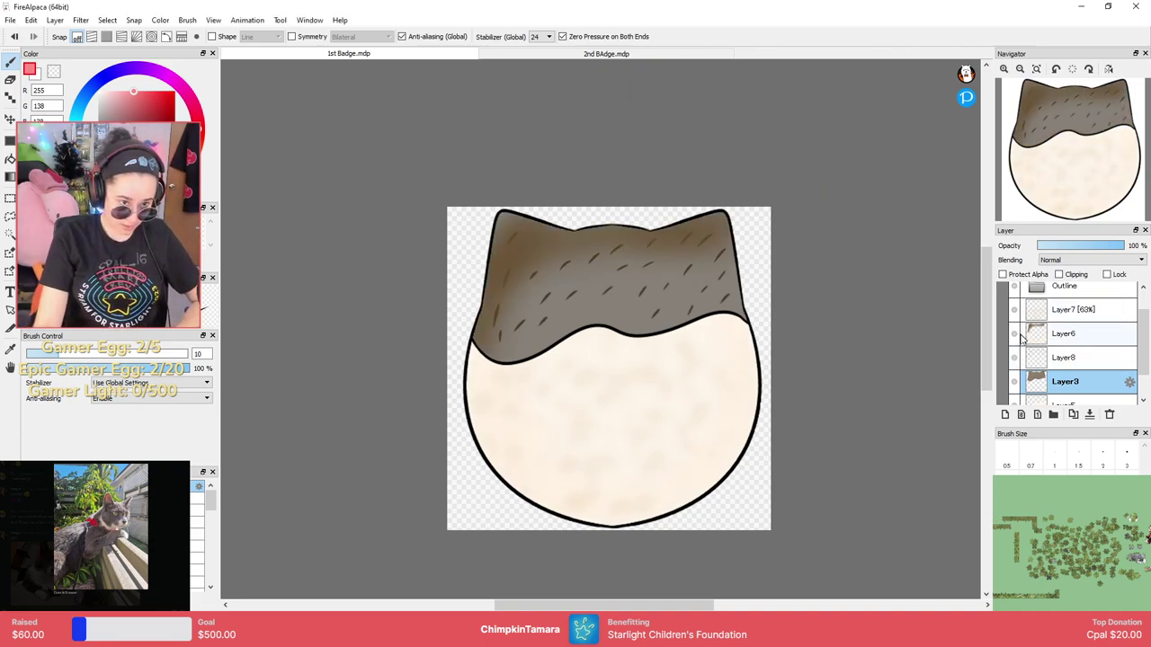
click(1058, 357)
click(1014, 334)
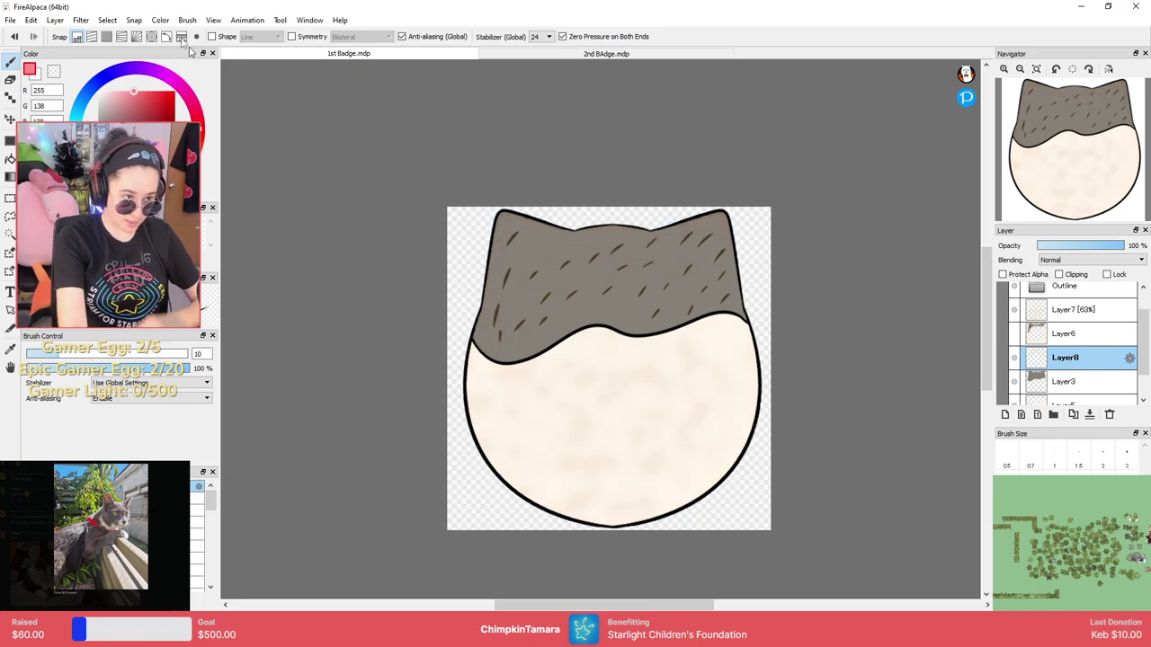
click(113, 19)
mouse_move(83, 22)
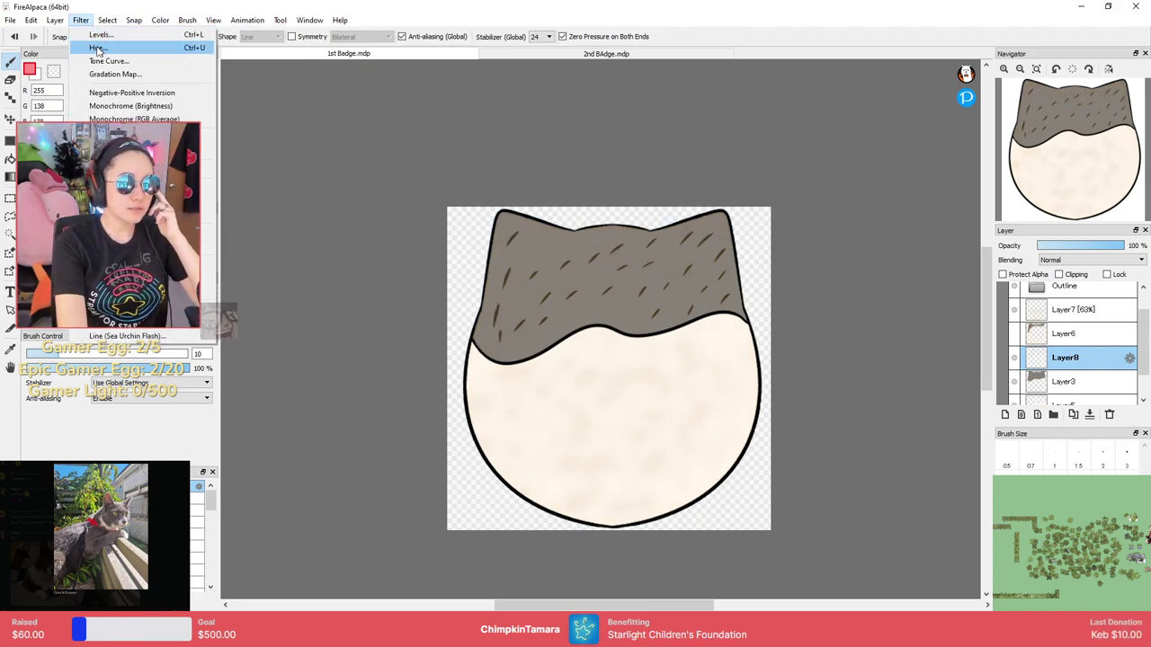
click(99, 47)
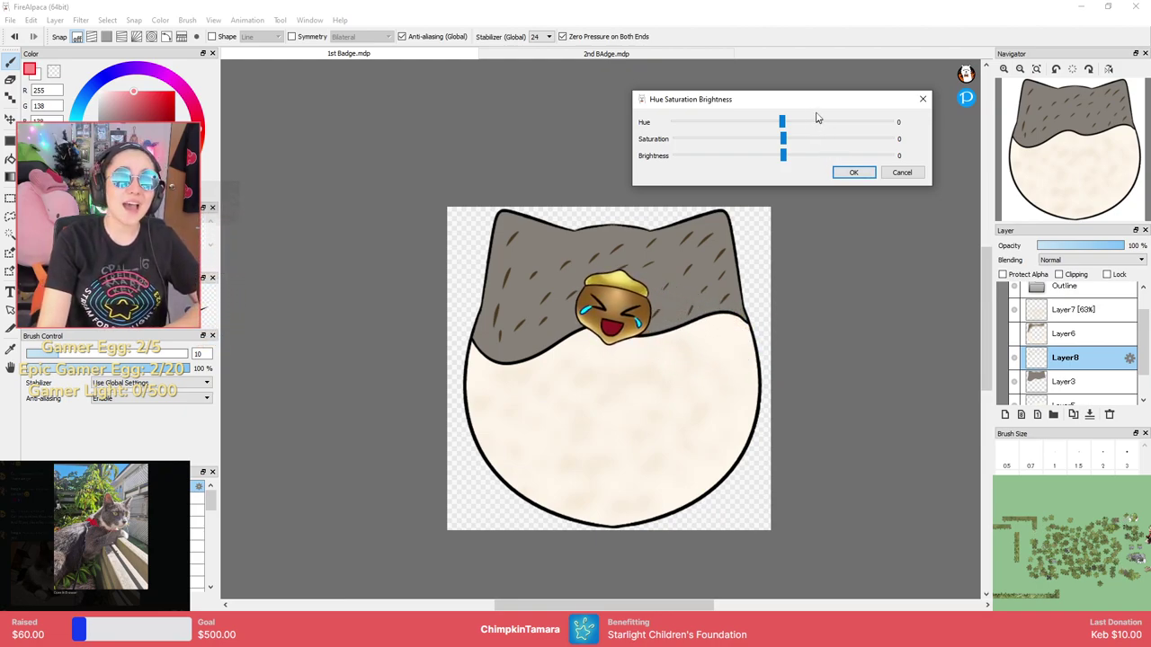
drag(783, 122, 803, 127)
mouse_move(808, 126)
mouse_down()
mouse_move(836, 123)
mouse_move(812, 147)
mouse_move(764, 142)
mouse_move(739, 156)
mouse_move(824, 159)
mouse_move(749, 140)
mouse_move(758, 158)
mouse_move(738, 140)
mouse_move(834, 140)
mouse_move(693, 139)
mouse_up()
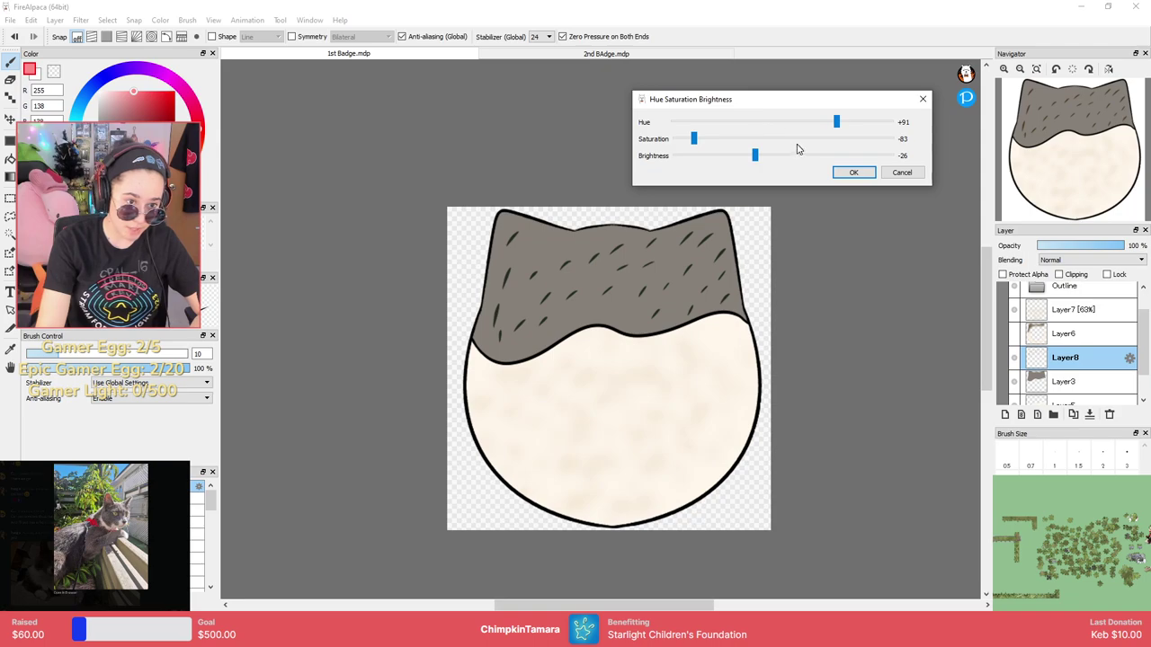
drag(766, 160, 804, 157)
drag(694, 139, 699, 139)
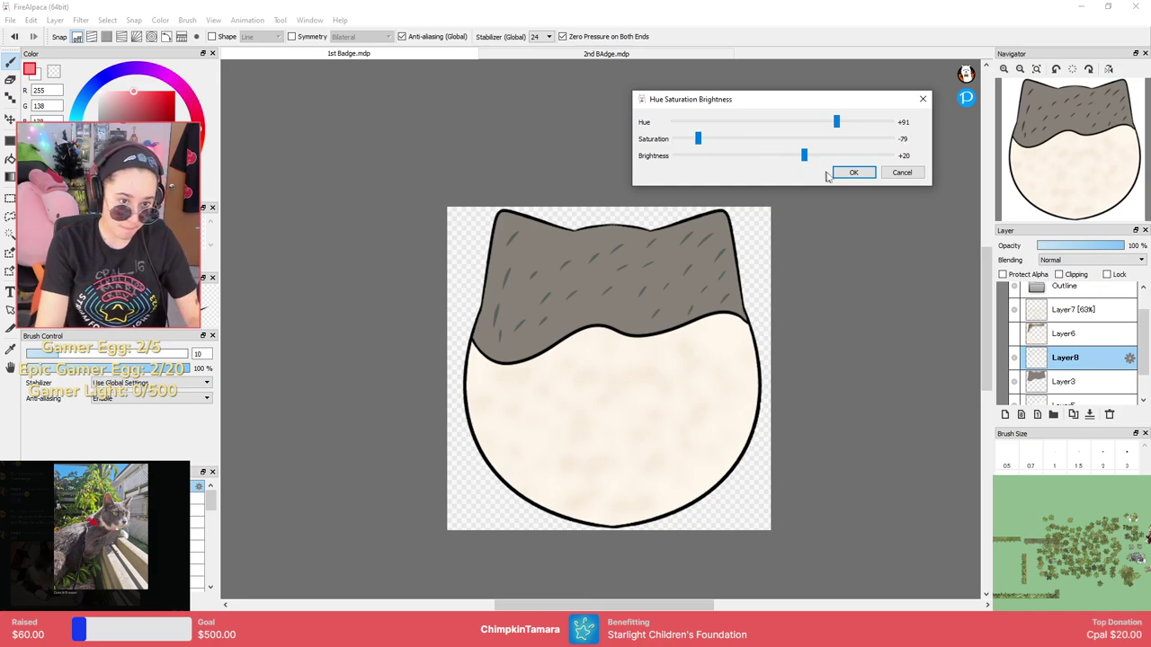
click(854, 174)
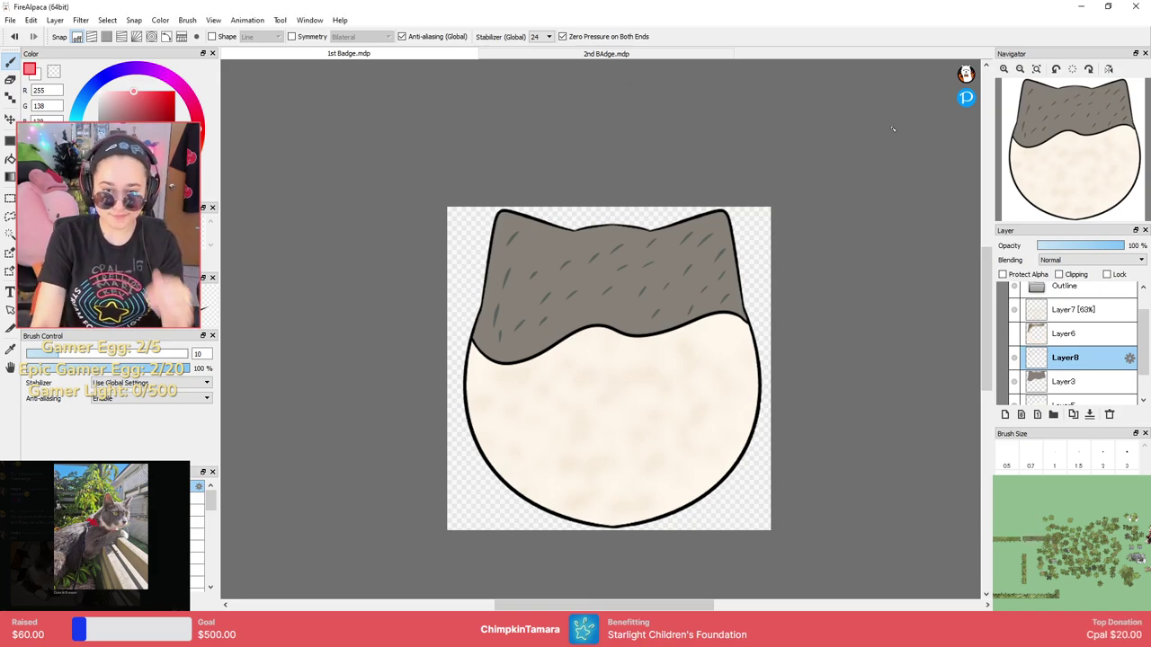
Activate Layer6, hide Layer6, Layer7 and Layer8, and select the grey fur area with the Magic Wand.
click(1015, 334)
click(1070, 334)
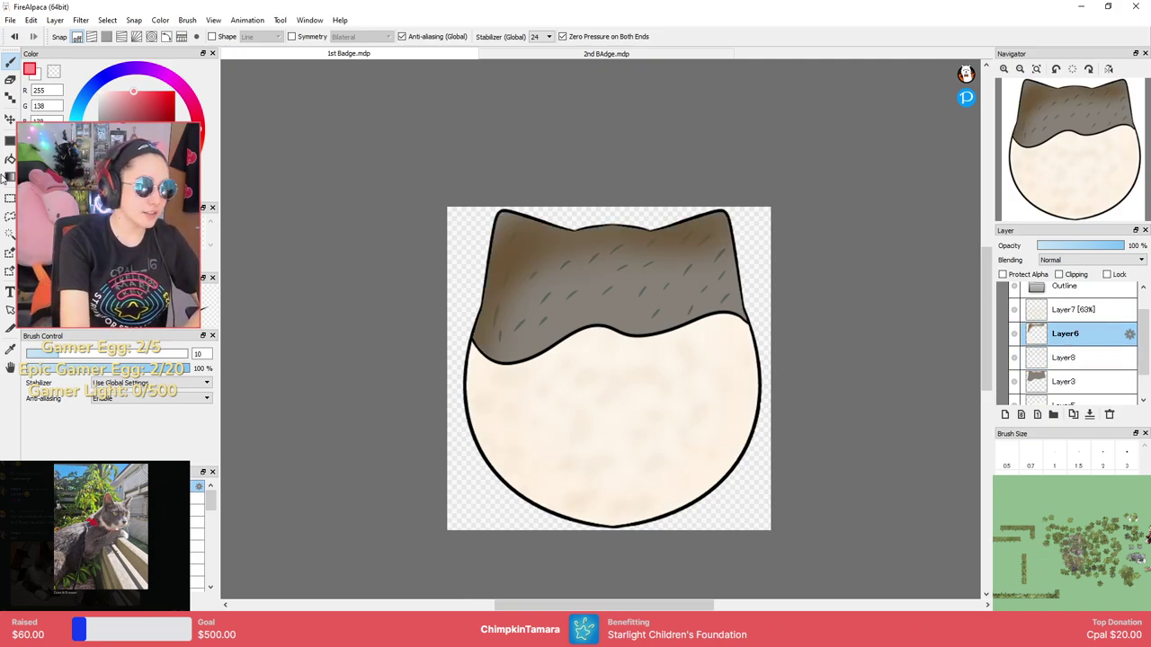
key(m)
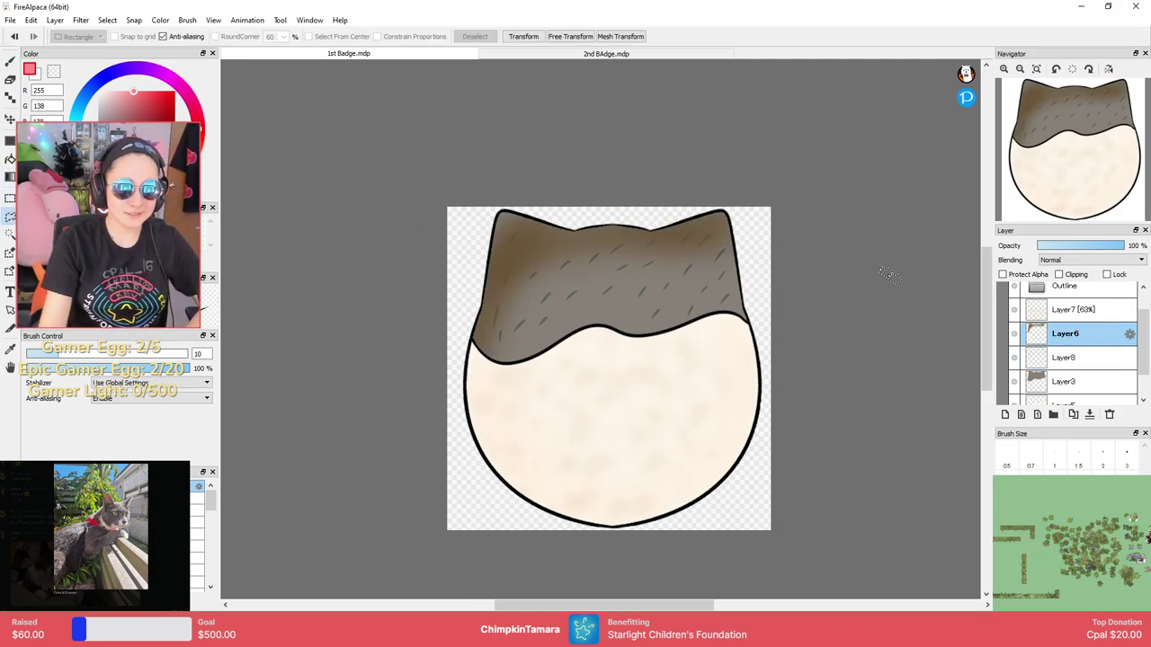
click(1015, 333)
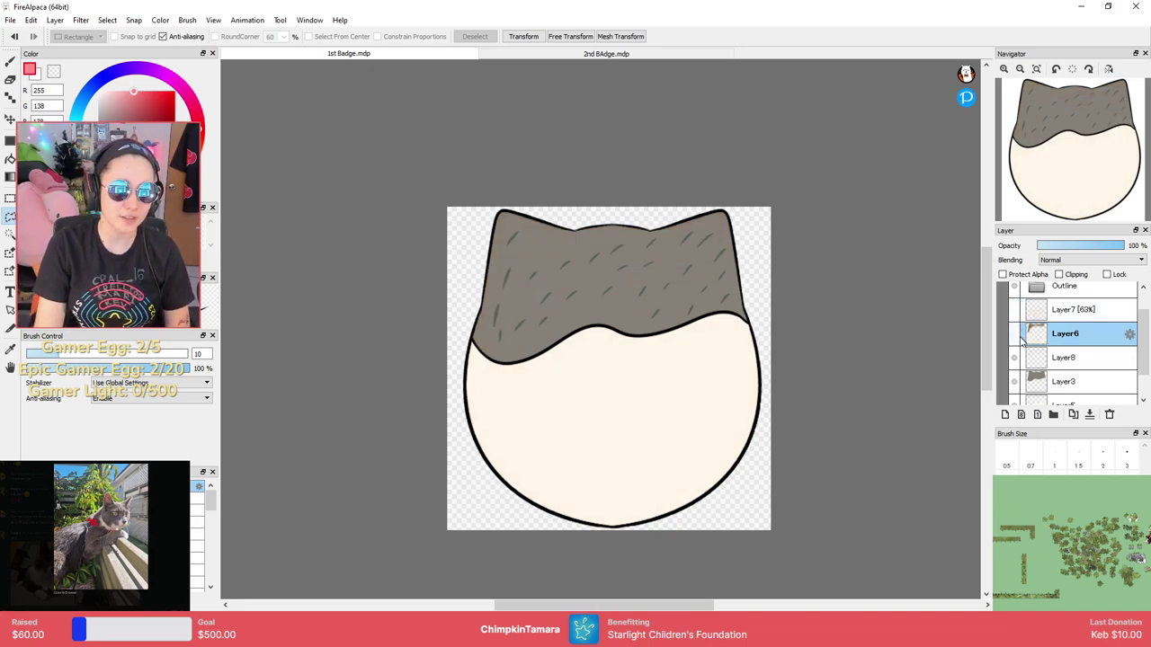
click(1015, 359)
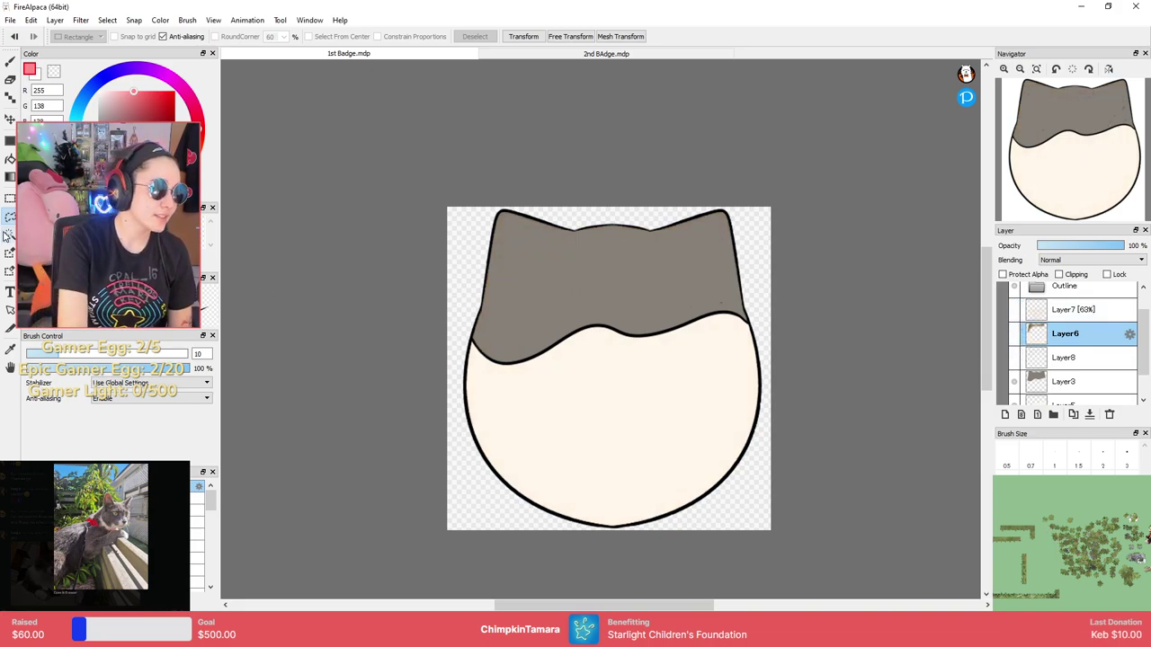
click(11, 234)
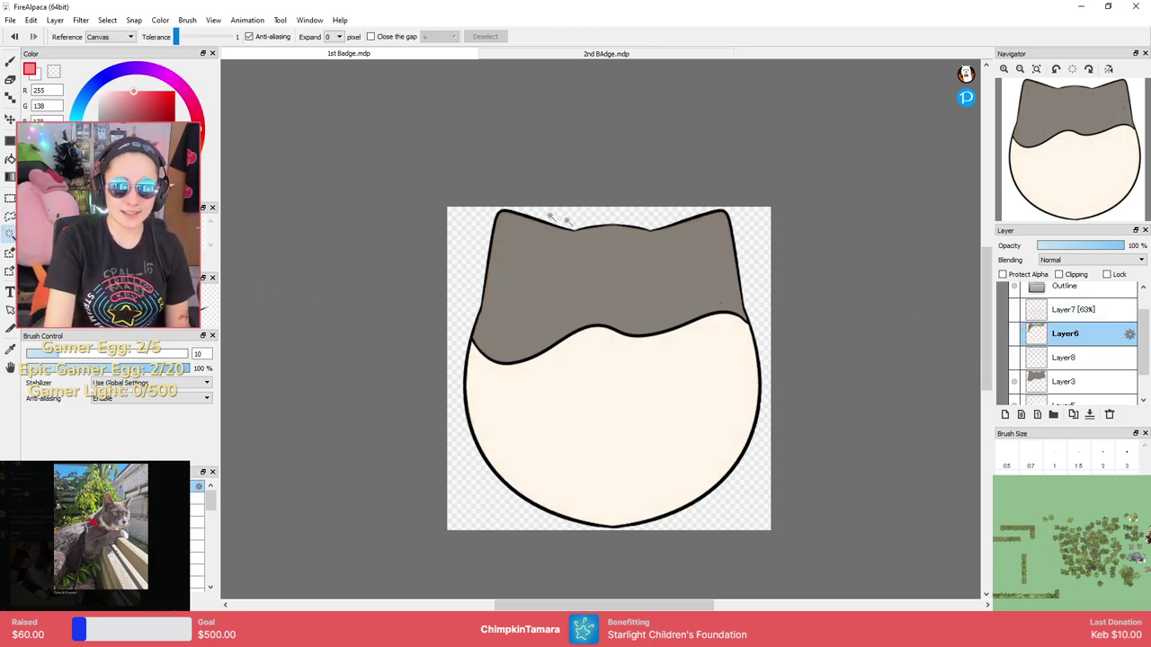
click(594, 263)
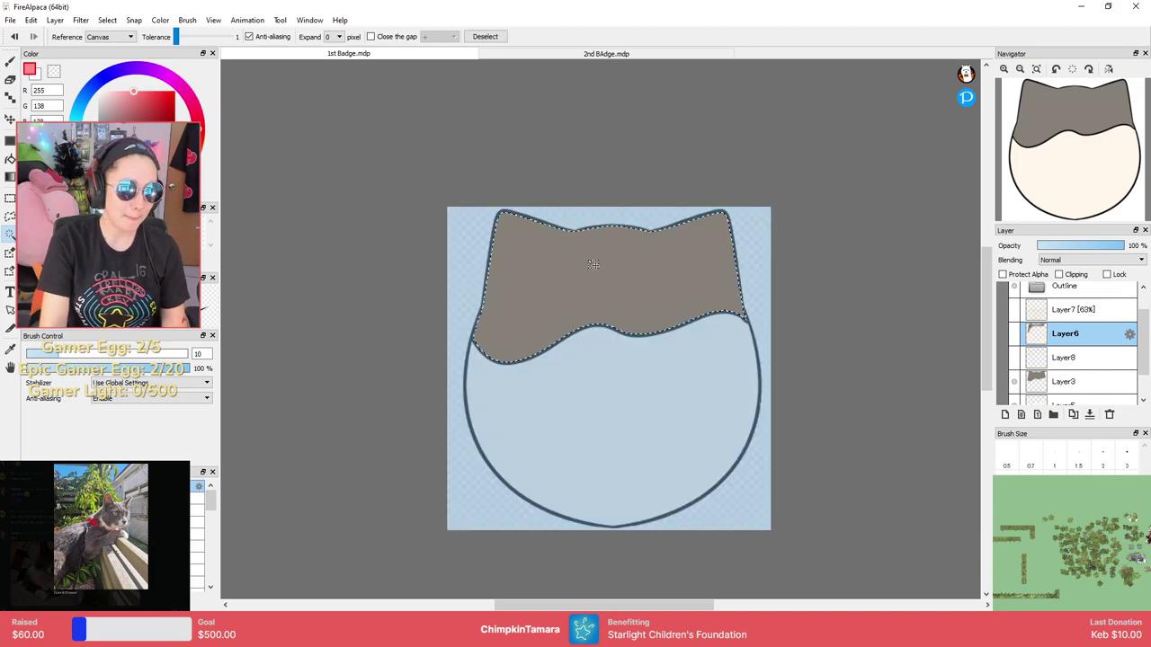
Show Layer6 and desaturate its fur shading inside the selection, using saturation -81 and brightness +10.
click(1015, 334)
click(80, 19)
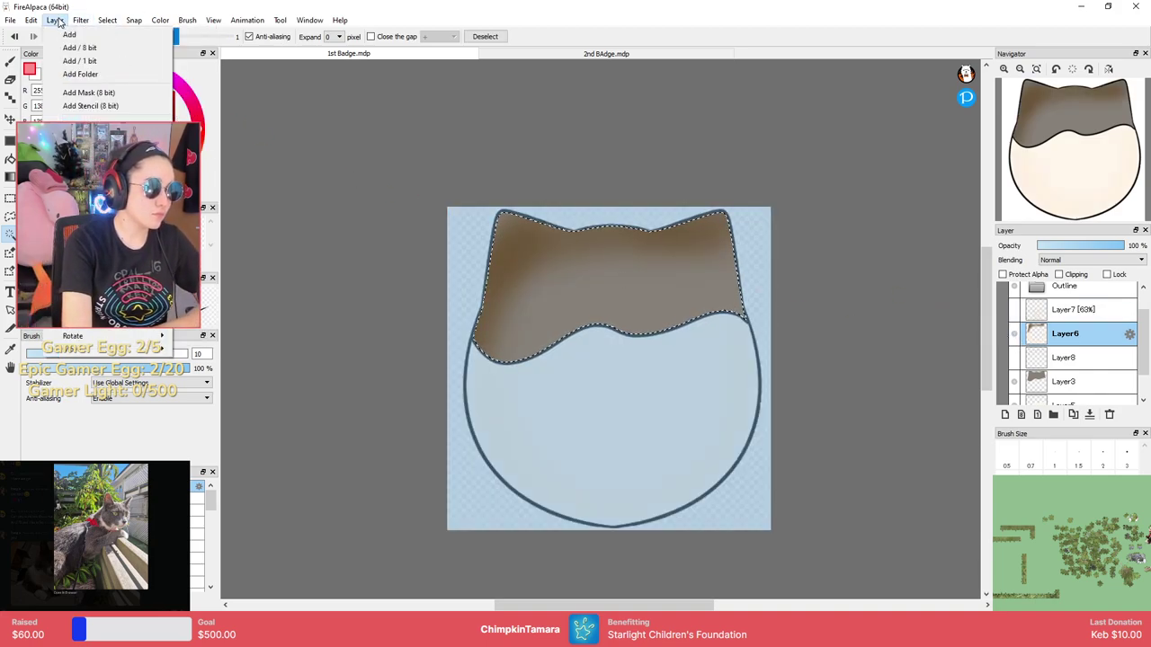
click(90, 52)
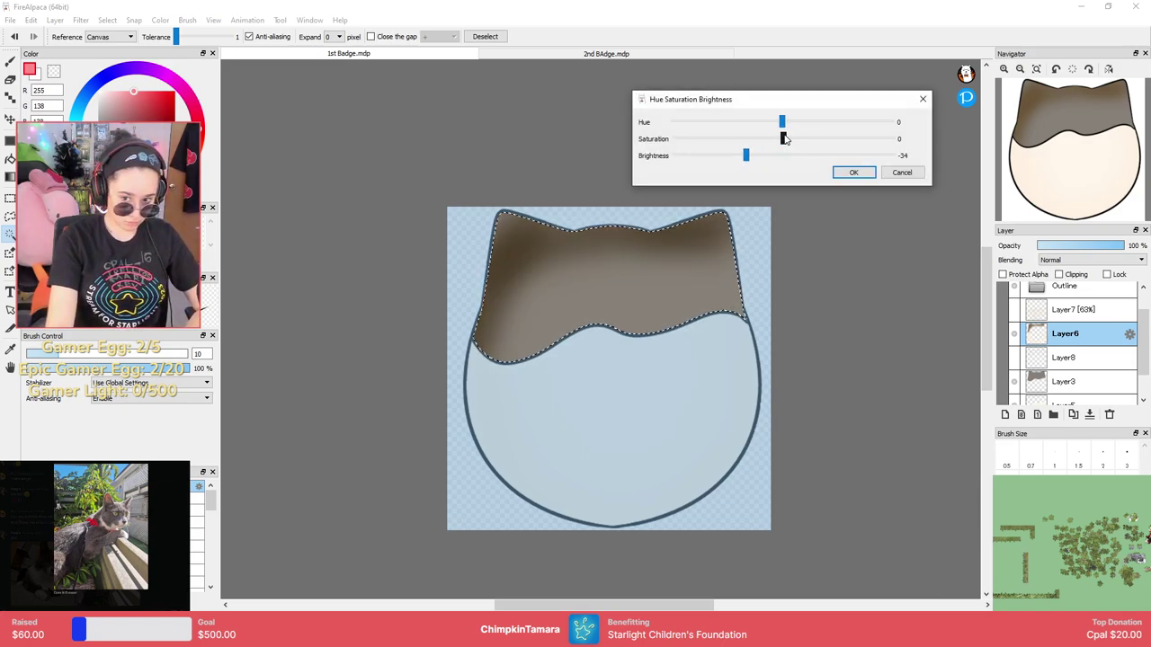
mouse_move(785, 138)
mouse_down()
mouse_move(712, 142)
mouse_move(803, 157)
mouse_up()
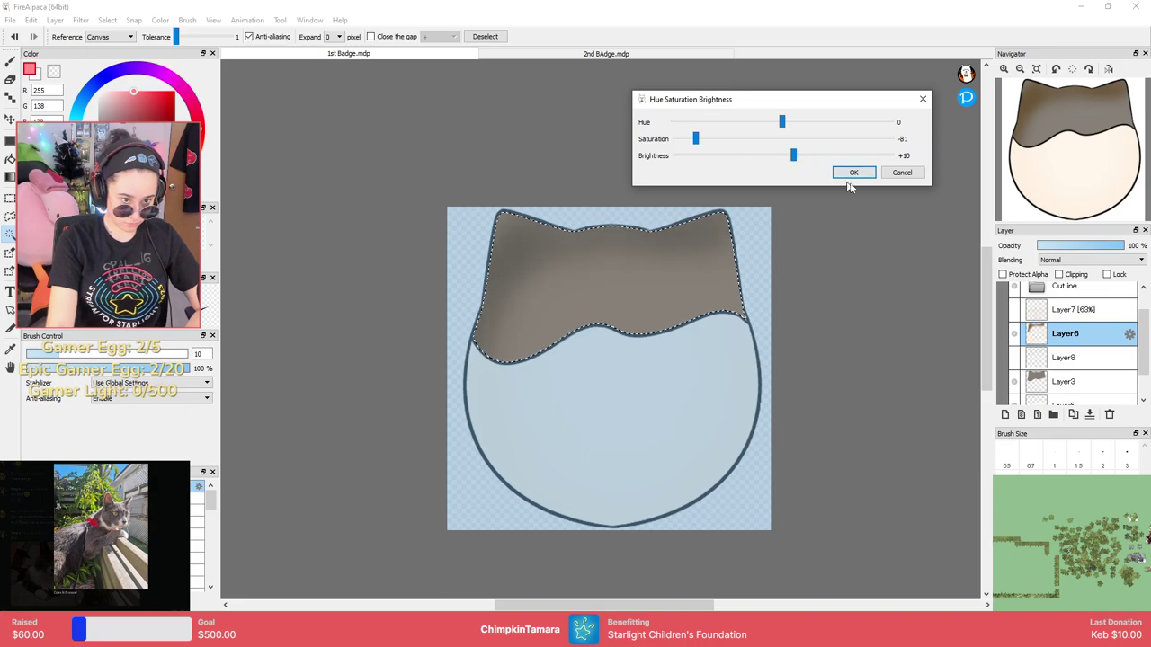
click(853, 173)
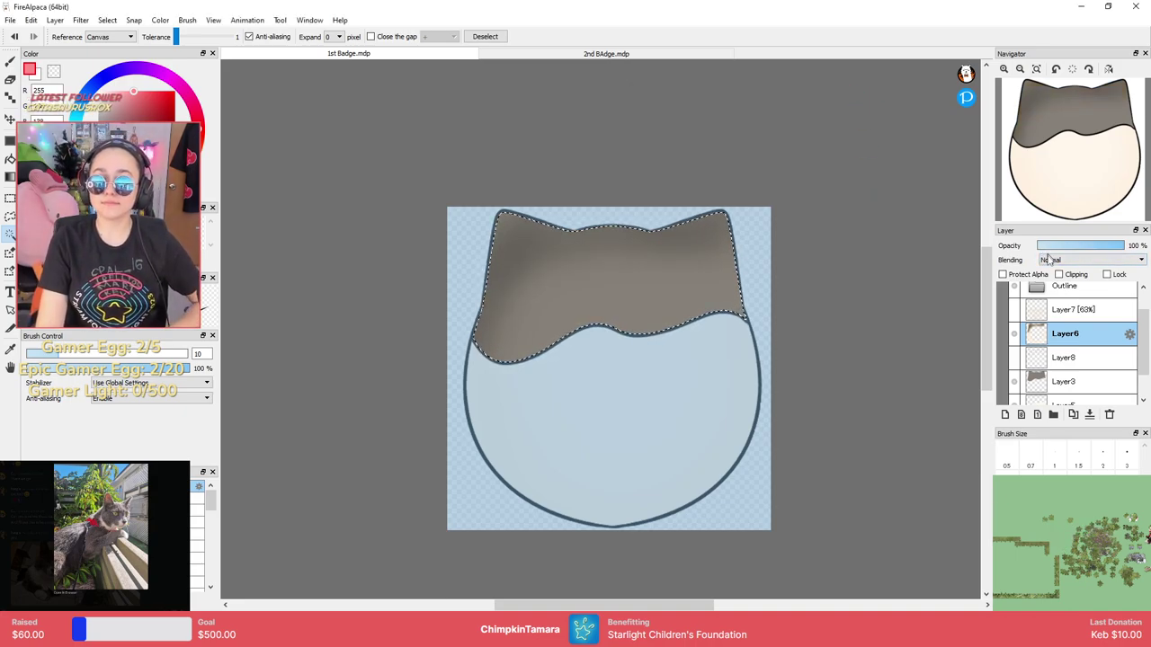
Show Layer7 and Layer8 again and clear the selection around the fur area.
click(1012, 308)
click(1011, 357)
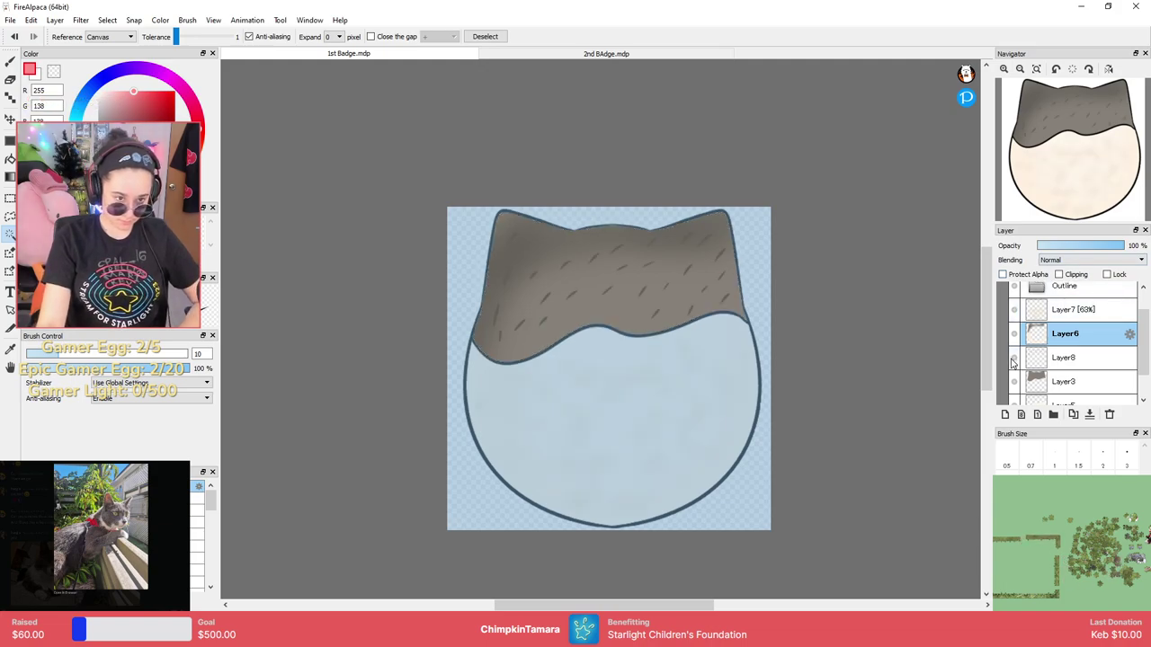
click(9, 216)
key(ctrl+d)
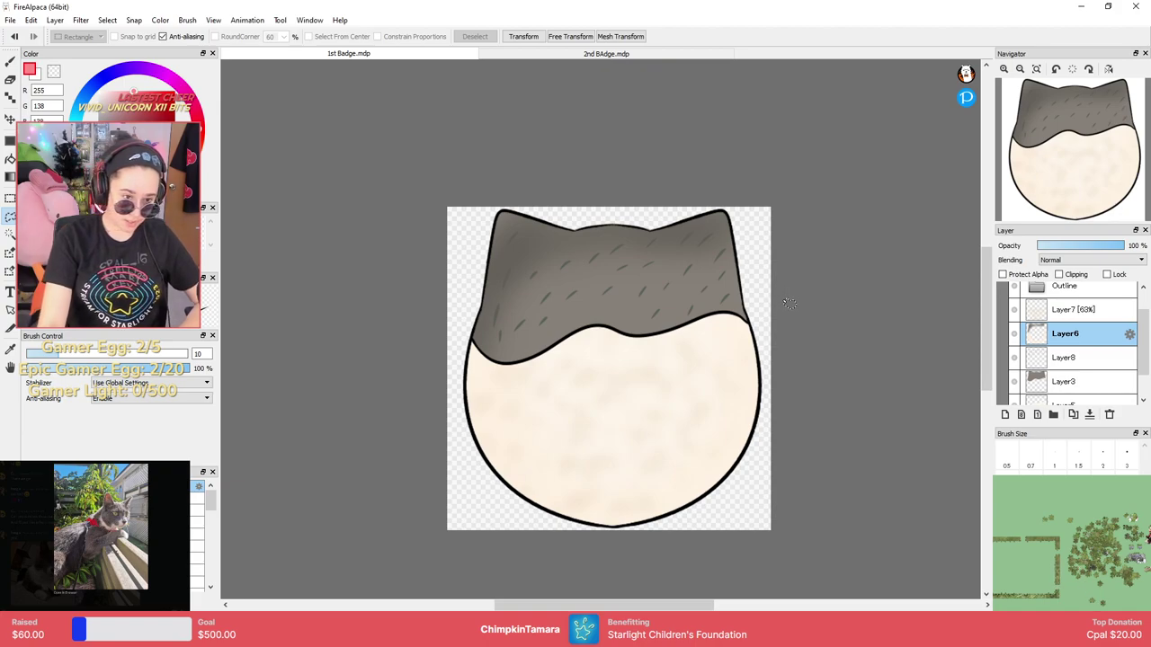
scroll(1070, 342, up, 2)
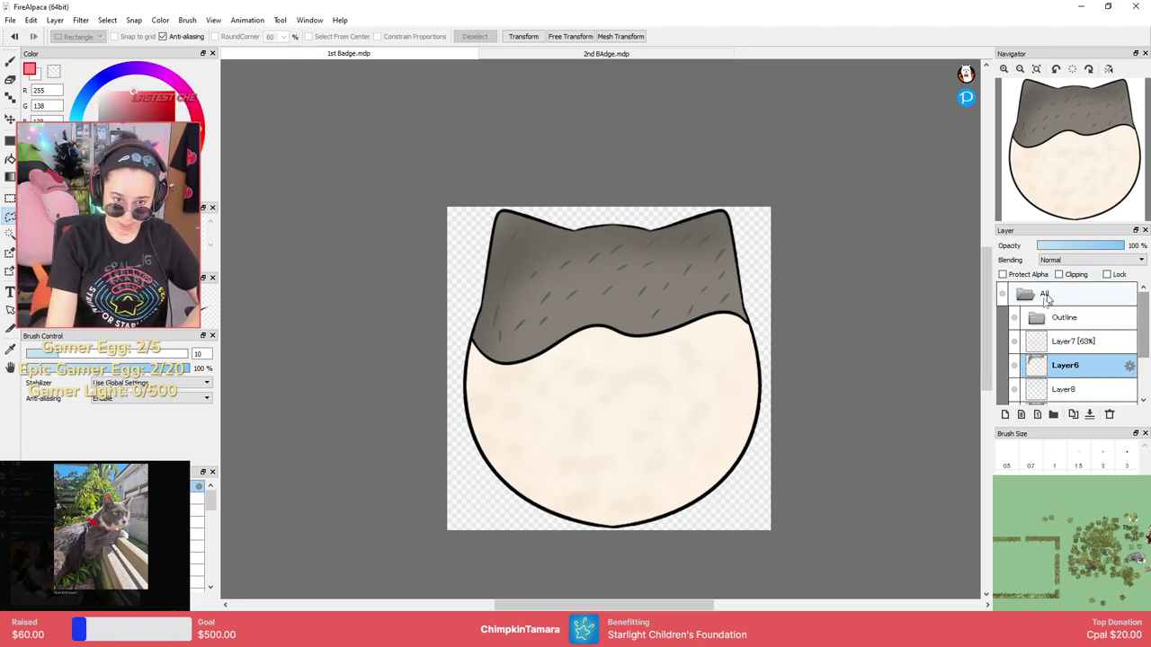
Collapse the Outline and All folders, activate Layer4 and show its color swatches.
click(1038, 321)
click(1038, 319)
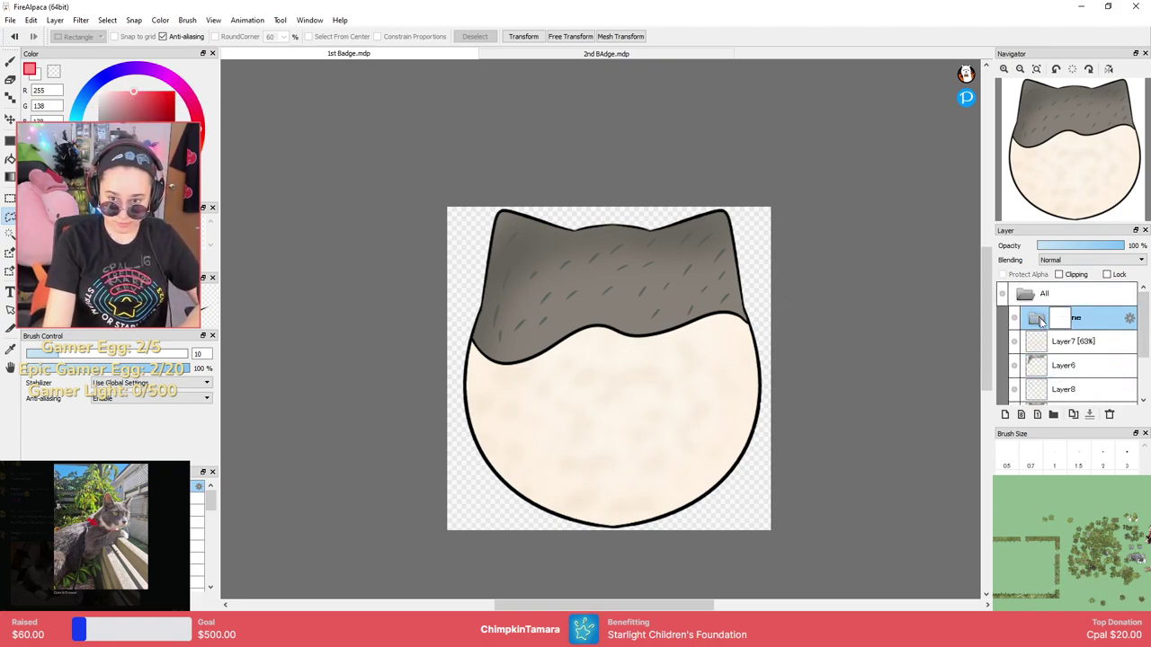
click(1031, 297)
click(1034, 319)
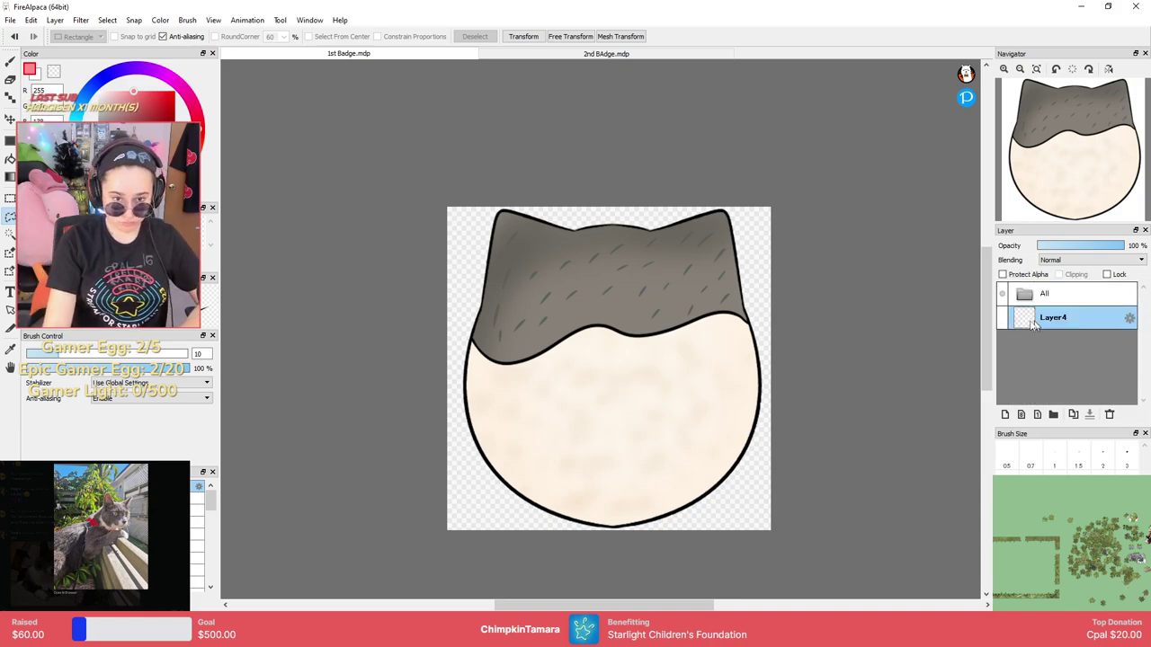
click(1004, 320)
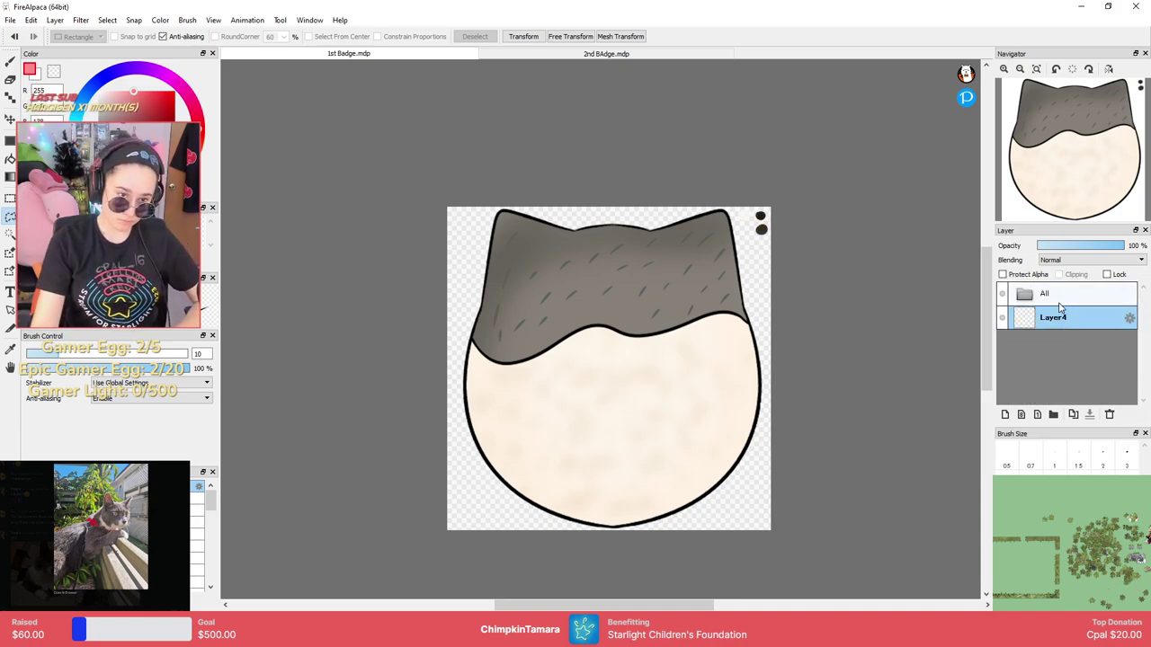
Lasso the two brown swatches on Layer4, delete them and clear the selection.
key(e)
key(l)
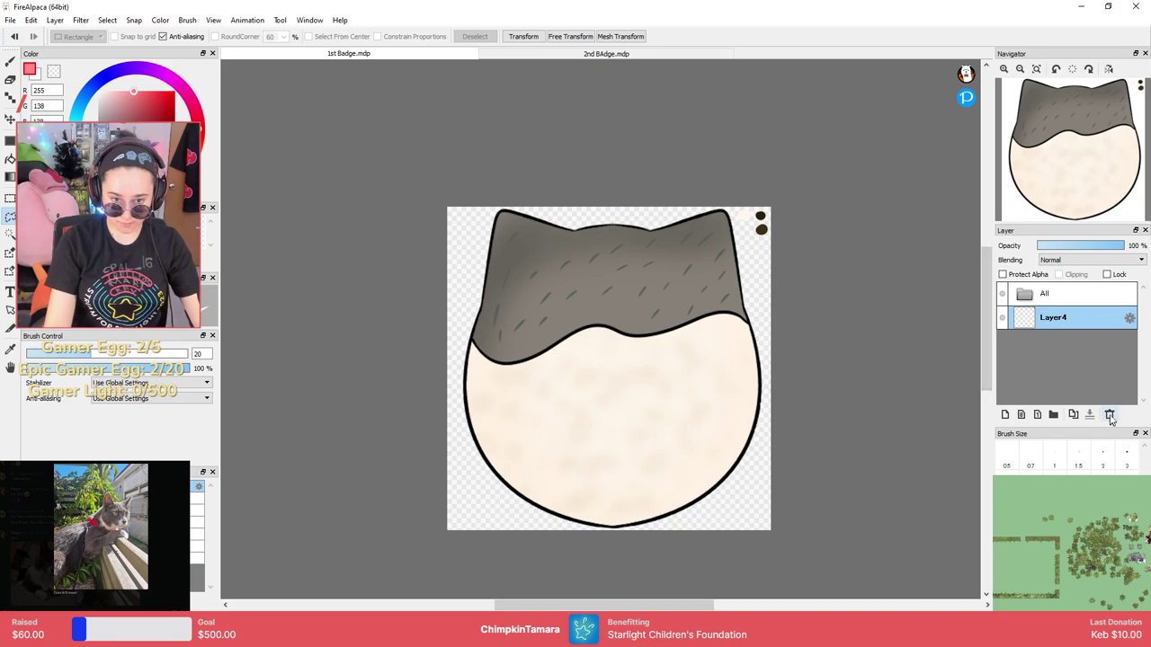
scroll(781, 217, down, 2)
scroll(781, 218, up, 5)
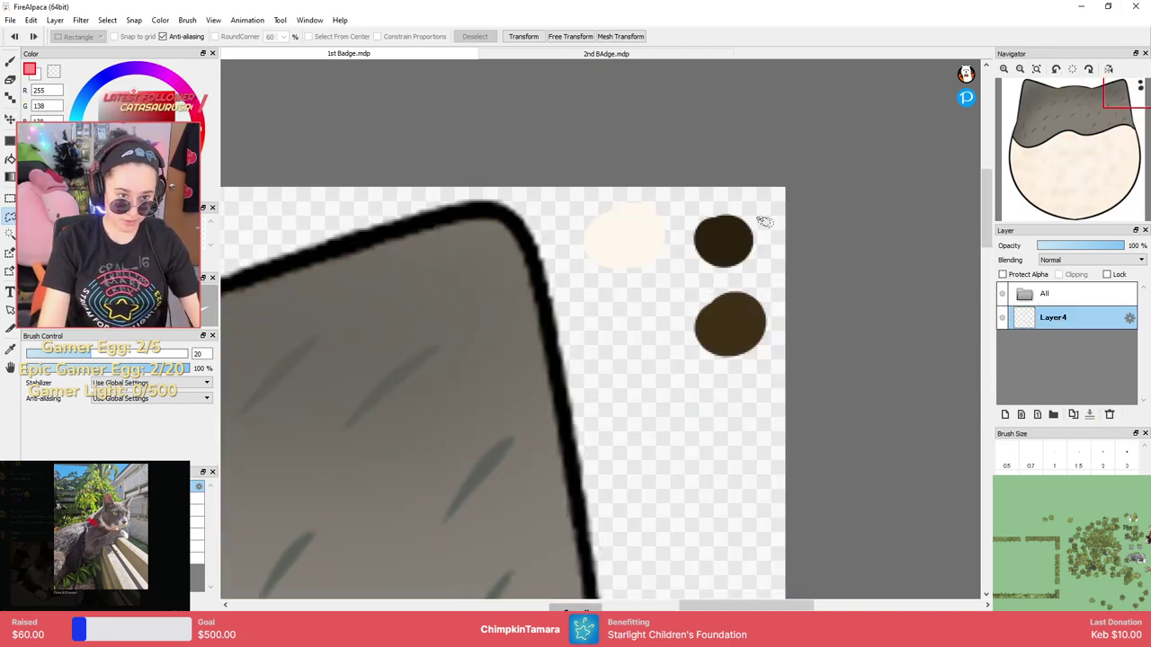
drag(691, 169, 813, 286)
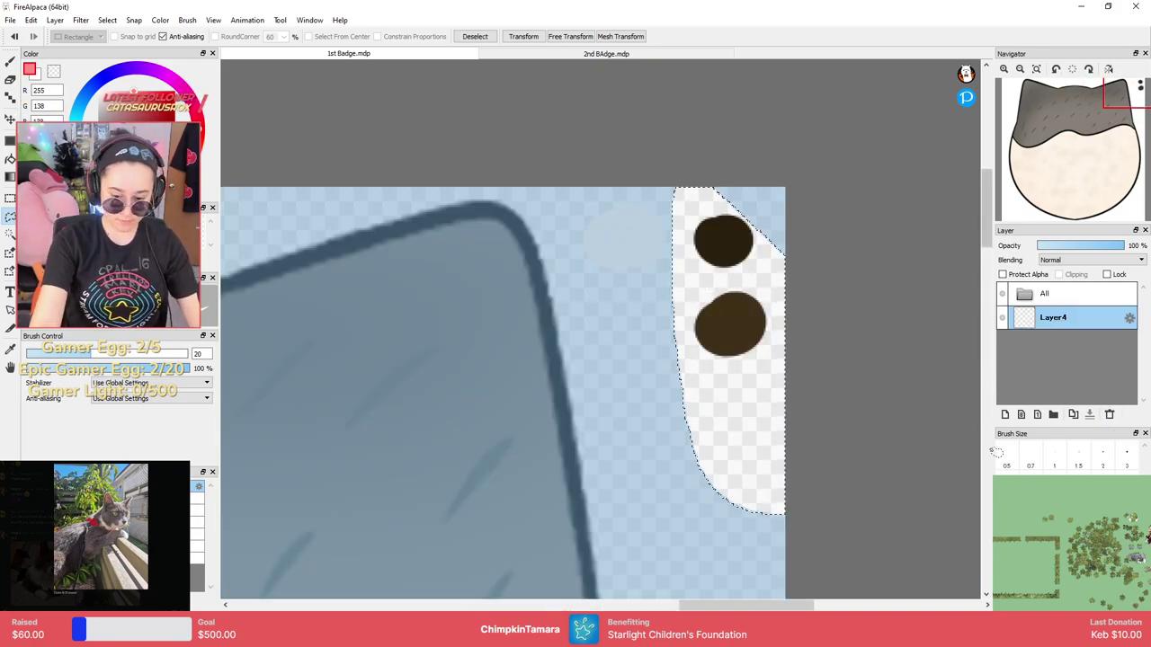
key(Delete)
key(ctrl+d)
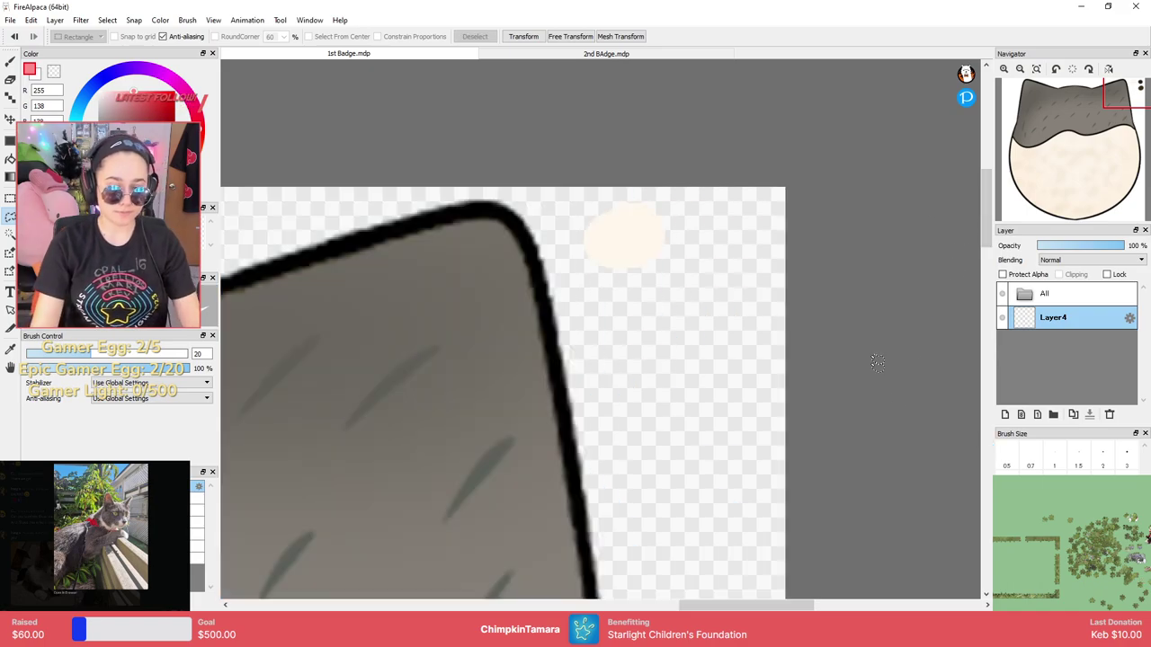
Sample the dark grey-green of the fur strokes and paint a round brush swatch of it beside the cream one.
key(b)
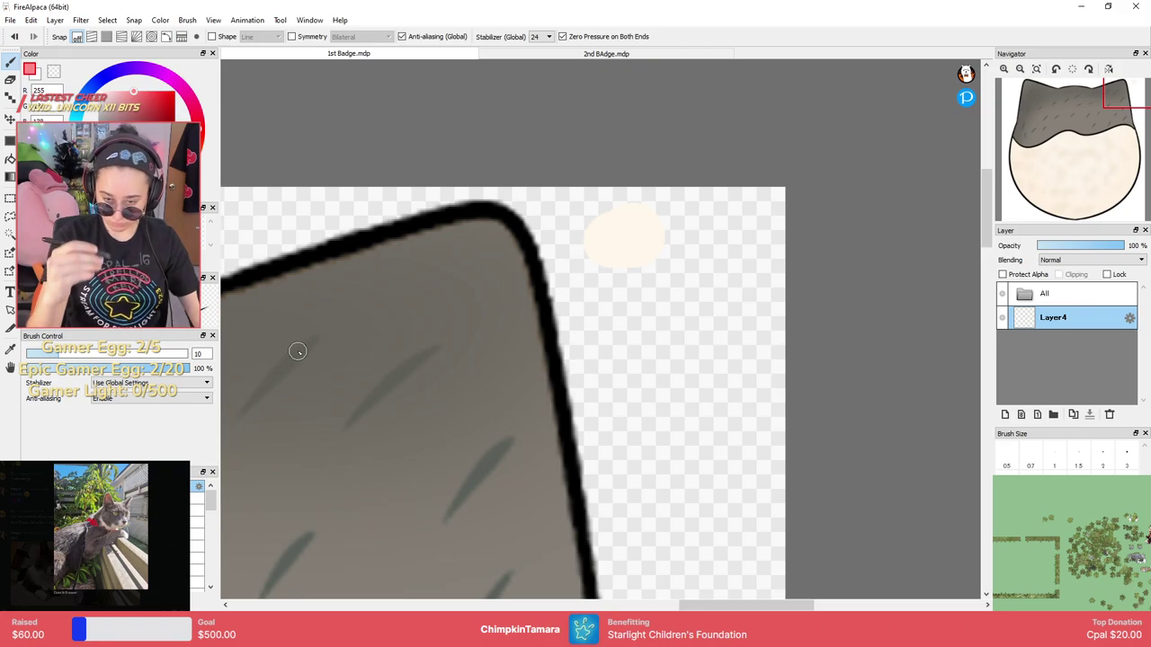
alt+click(405, 372)
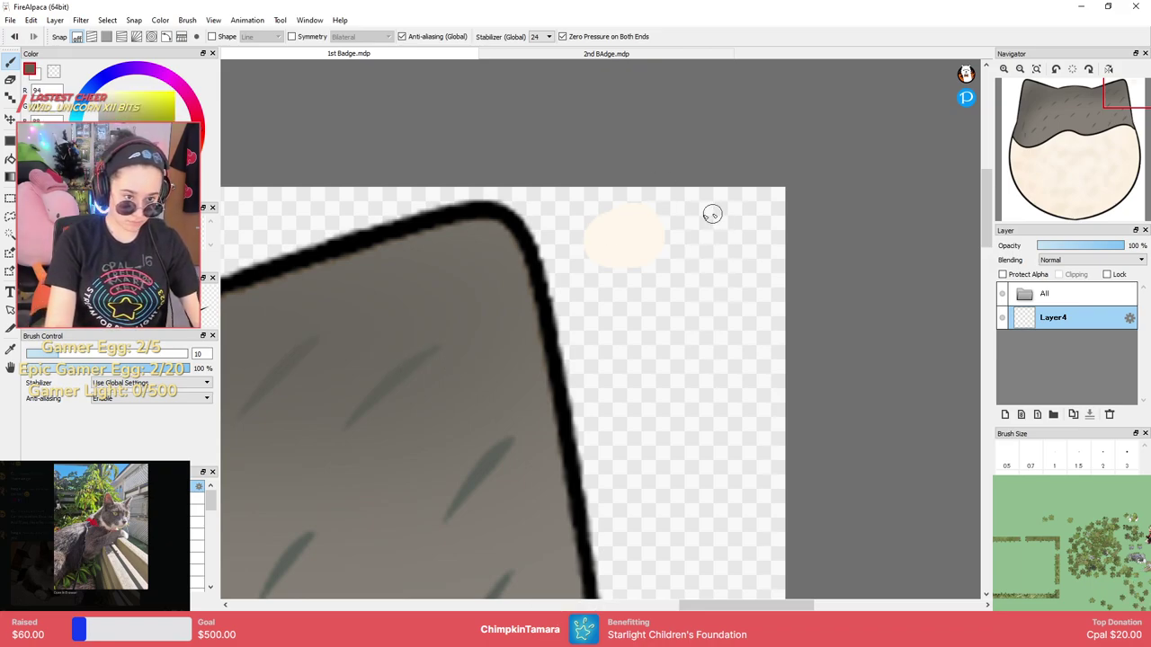
mouse_move(711, 213)
mouse_down()
mouse_move(723, 261)
mouse_move(738, 244)
mouse_up()
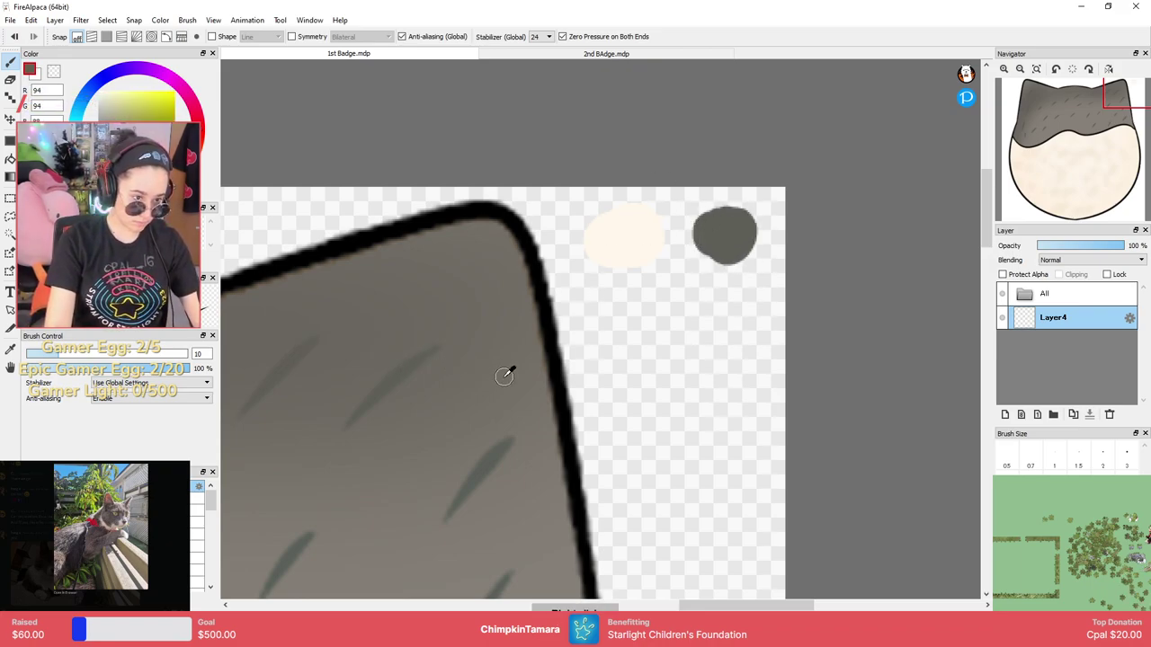
Sample the light grey base fur and paint a swatch of it below the dark swatch on Layer4.
alt+click(362, 534)
scroll(601, 485, up, 2)
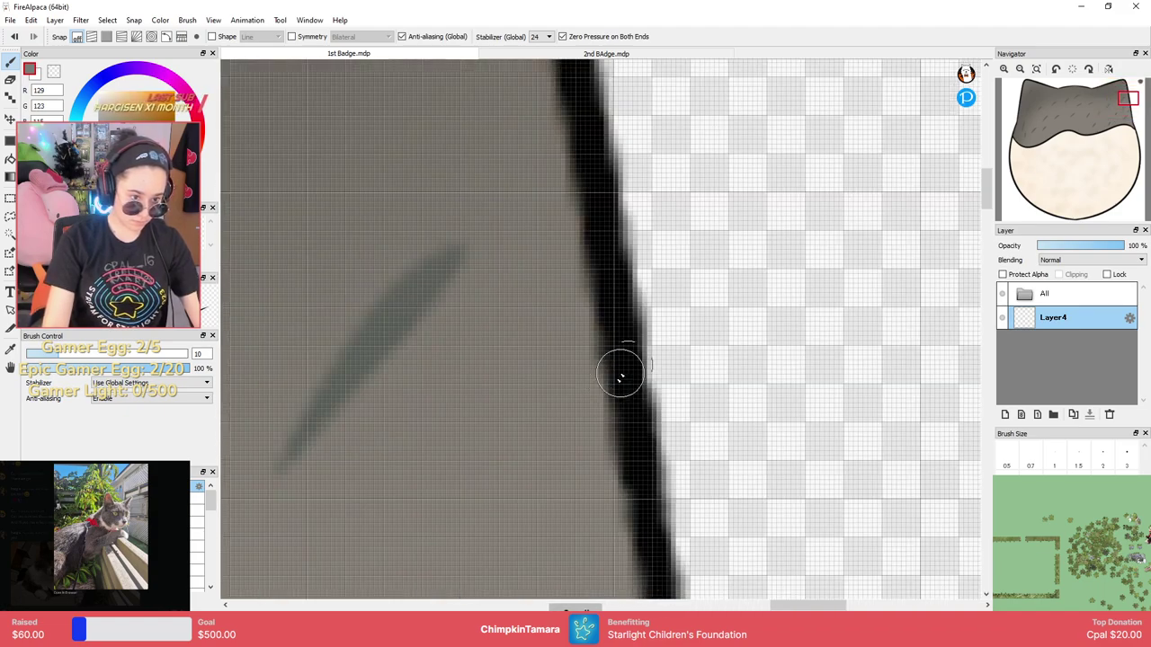
scroll(553, 410, down, 5)
alt+click(435, 489)
scroll(632, 342, down, 3)
scroll(655, 333, up, 4)
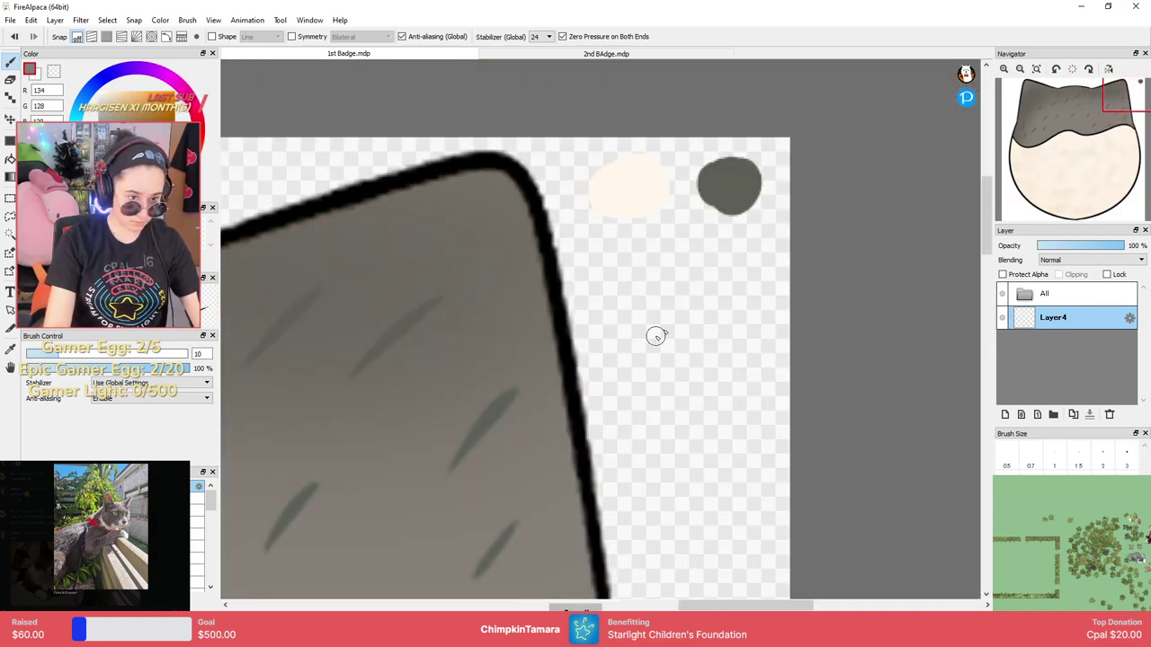
drag(730, 250, 745, 243)
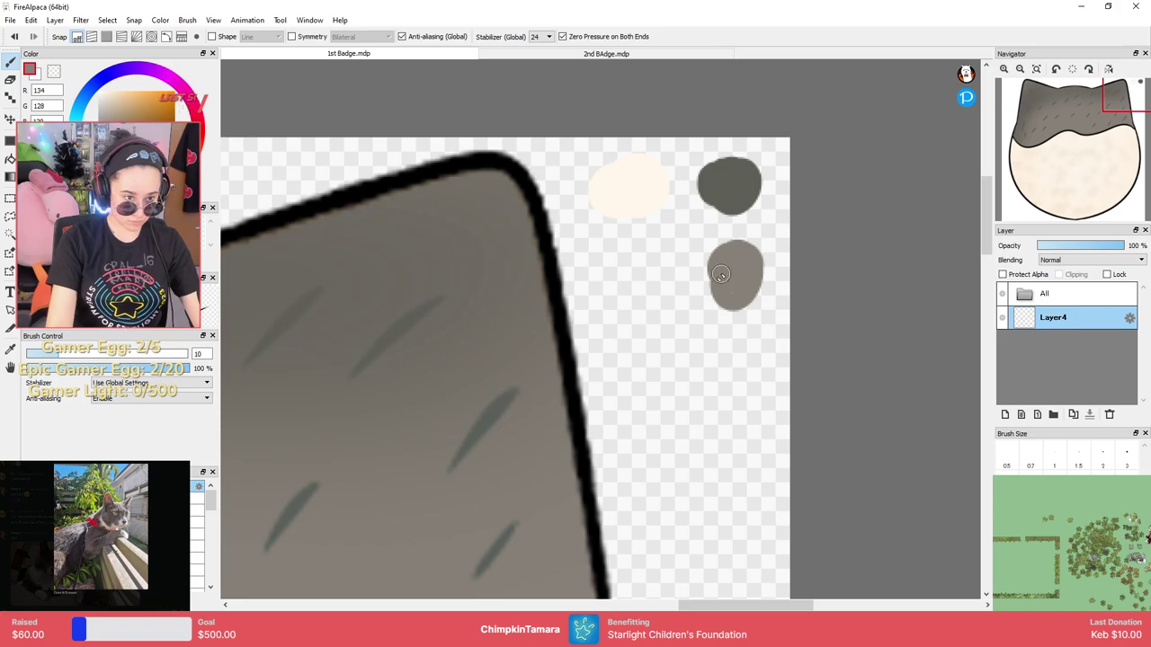
Sample the darker fur shading near the ear and paint a third swatch of it below the light grey one.
alt+click(455, 209)
mouse_move(729, 373)
mouse_down()
mouse_move(752, 375)
mouse_move(745, 350)
mouse_up()
alt+click(730, 274)
scroll(767, 244, down, 1)
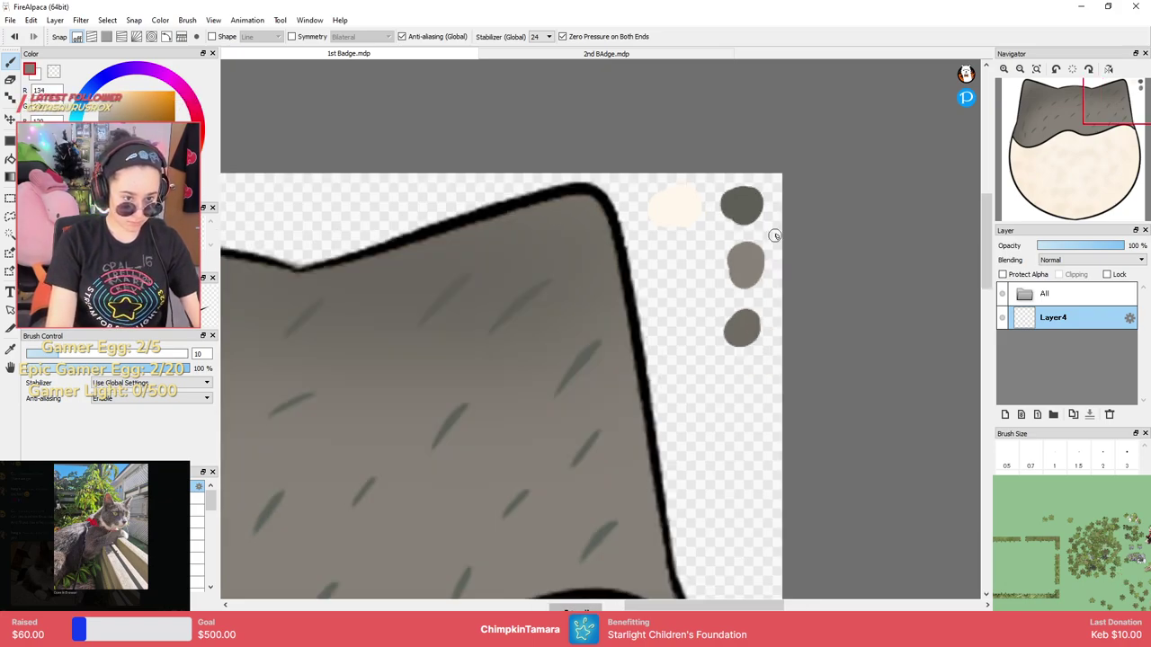
scroll(775, 235, down, 2)
scroll(758, 302, down, 1)
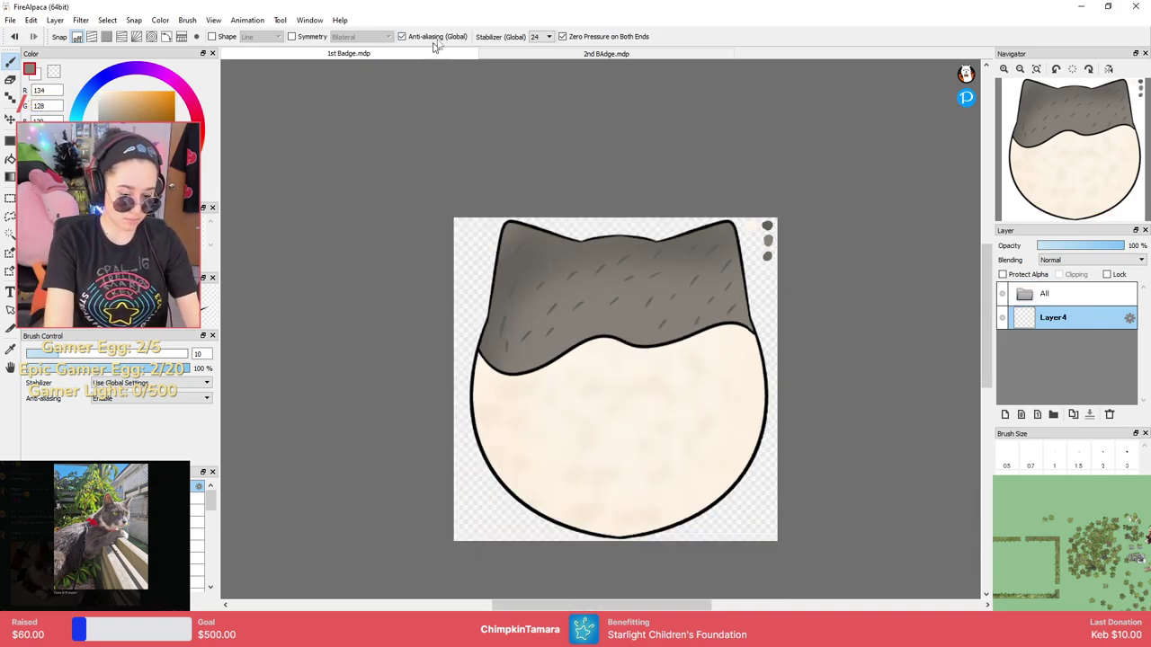
Try to save the first badge under its existing file name and dismiss the error dialogs.
click(618, 54)
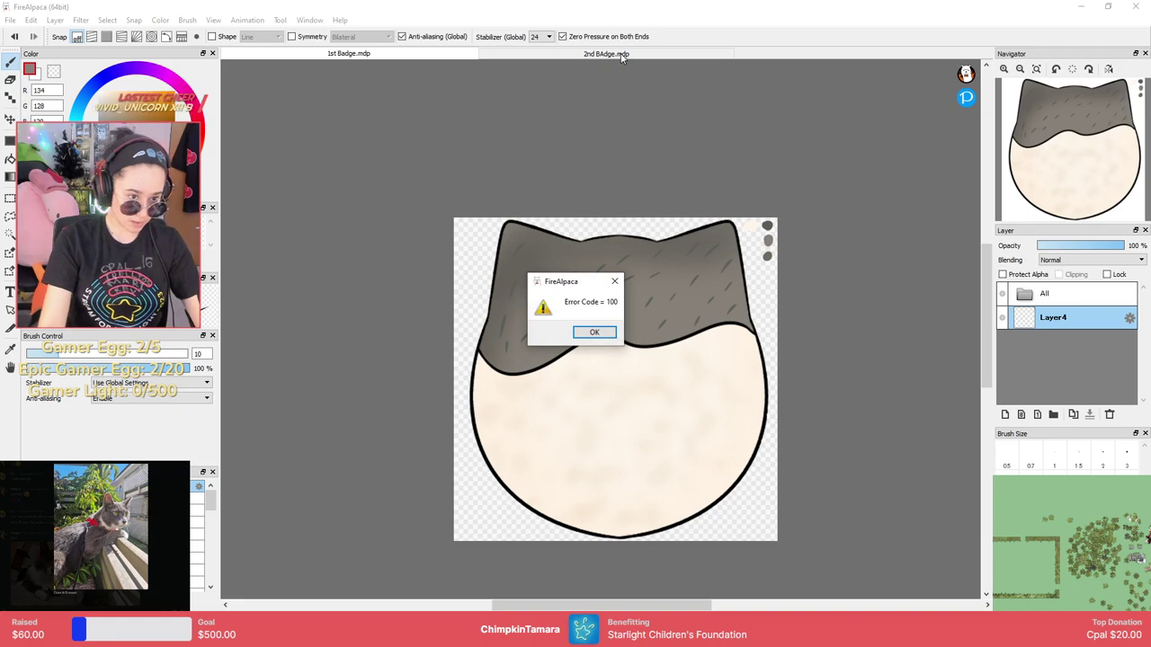
click(594, 334)
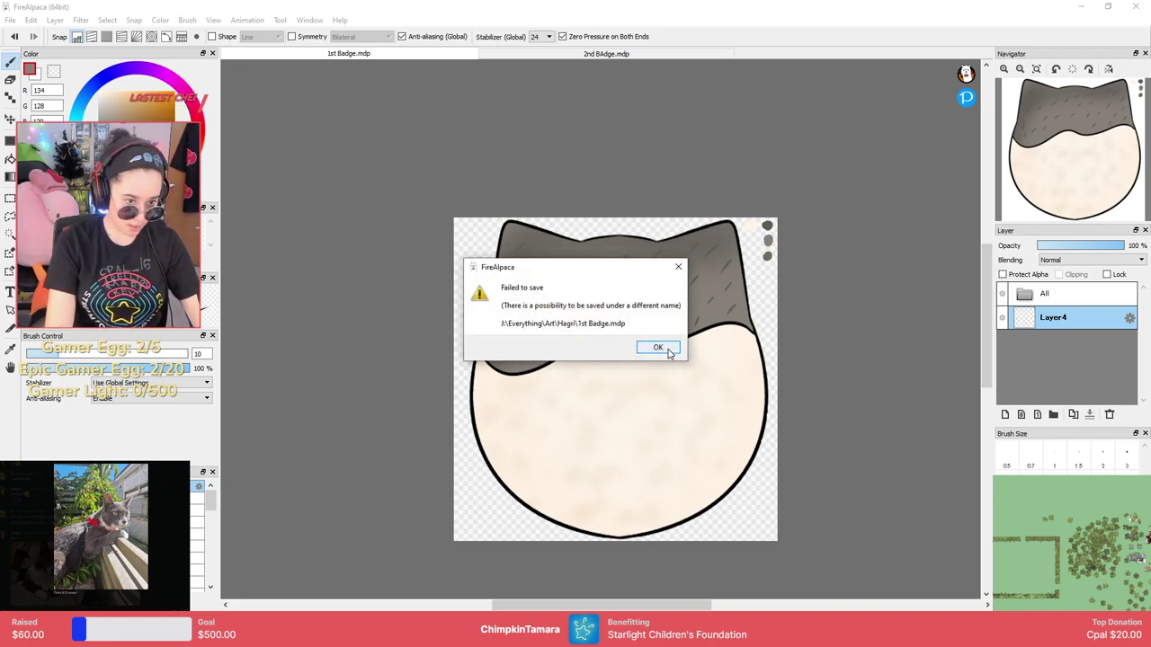
click(663, 348)
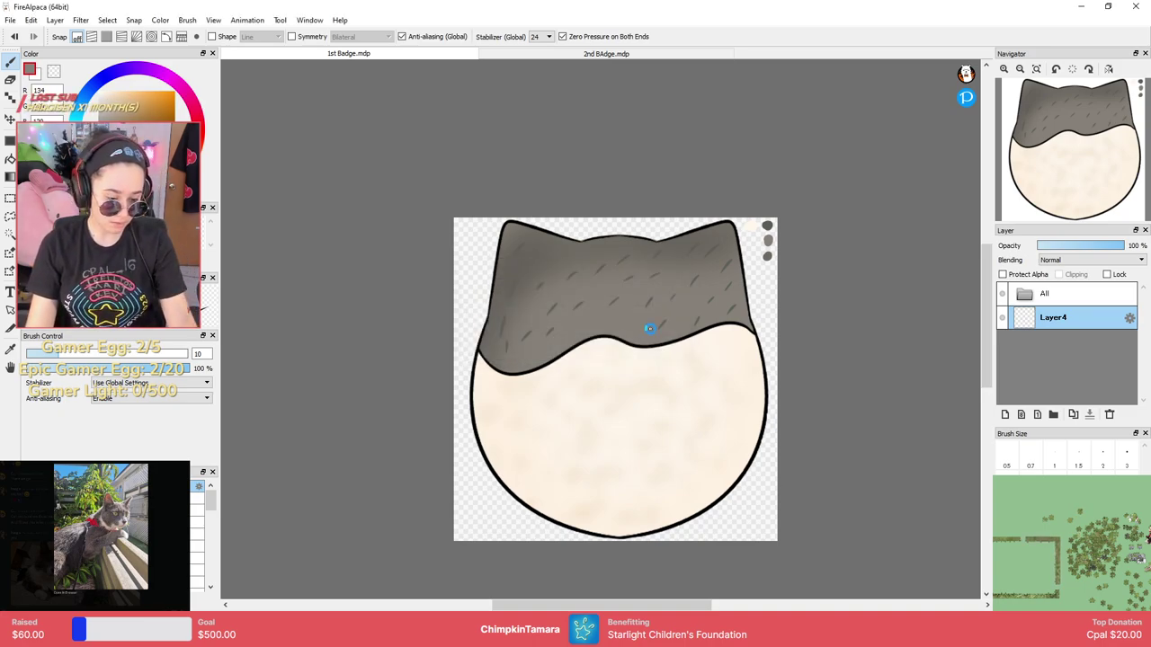
key(ctrl+s)
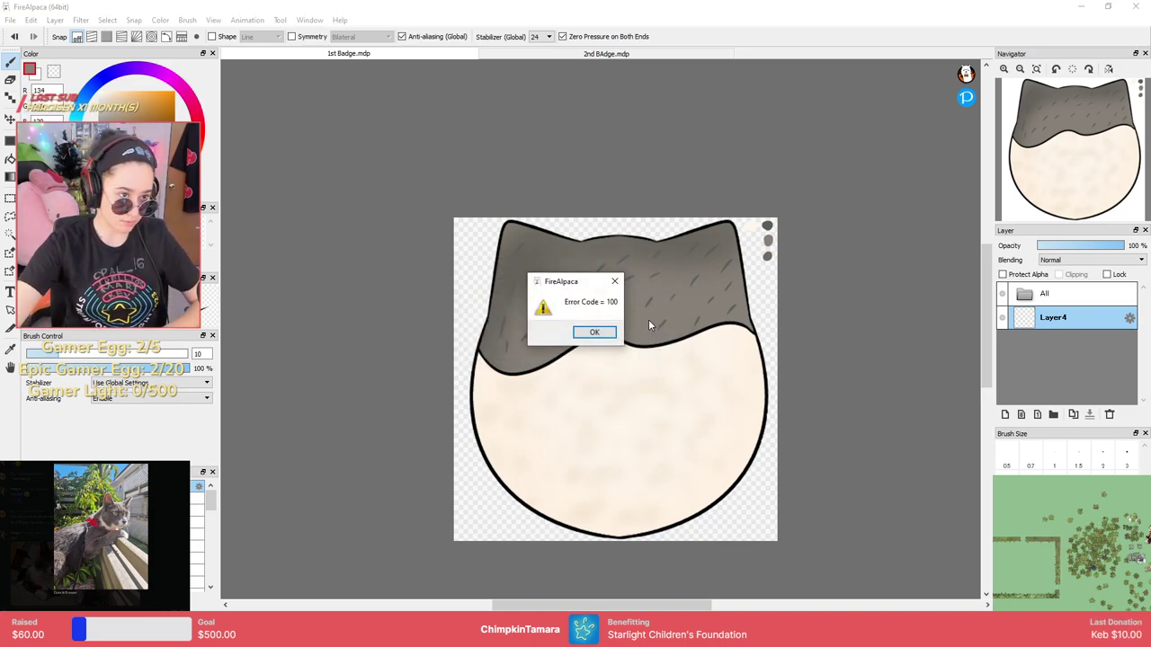
click(594, 332)
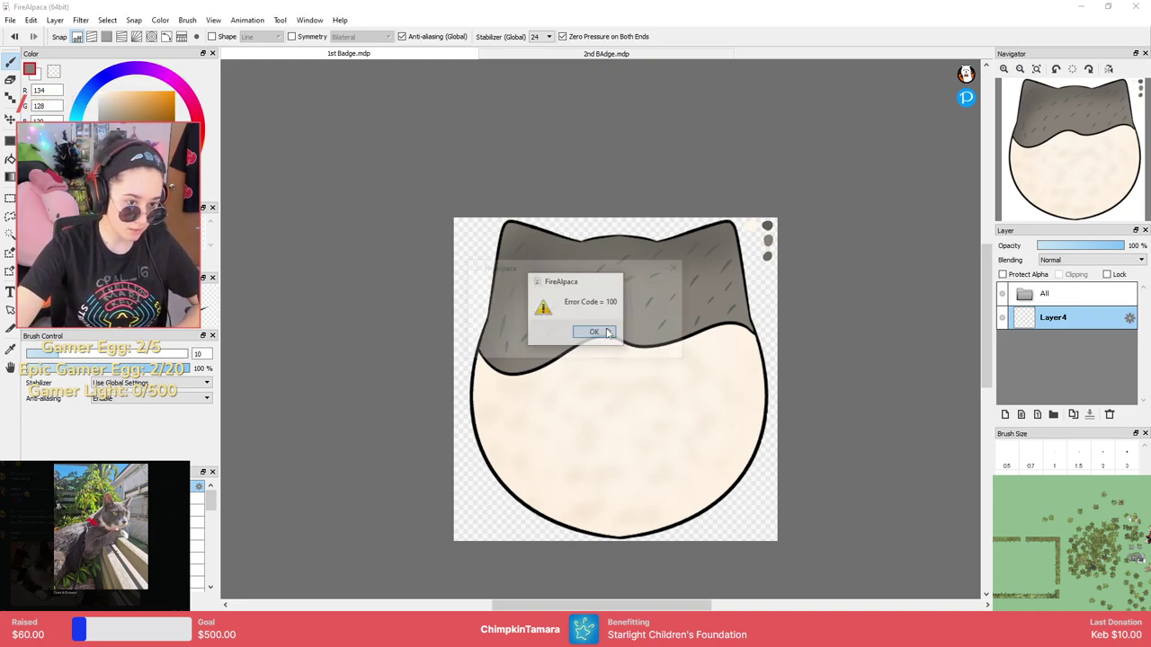
click(657, 346)
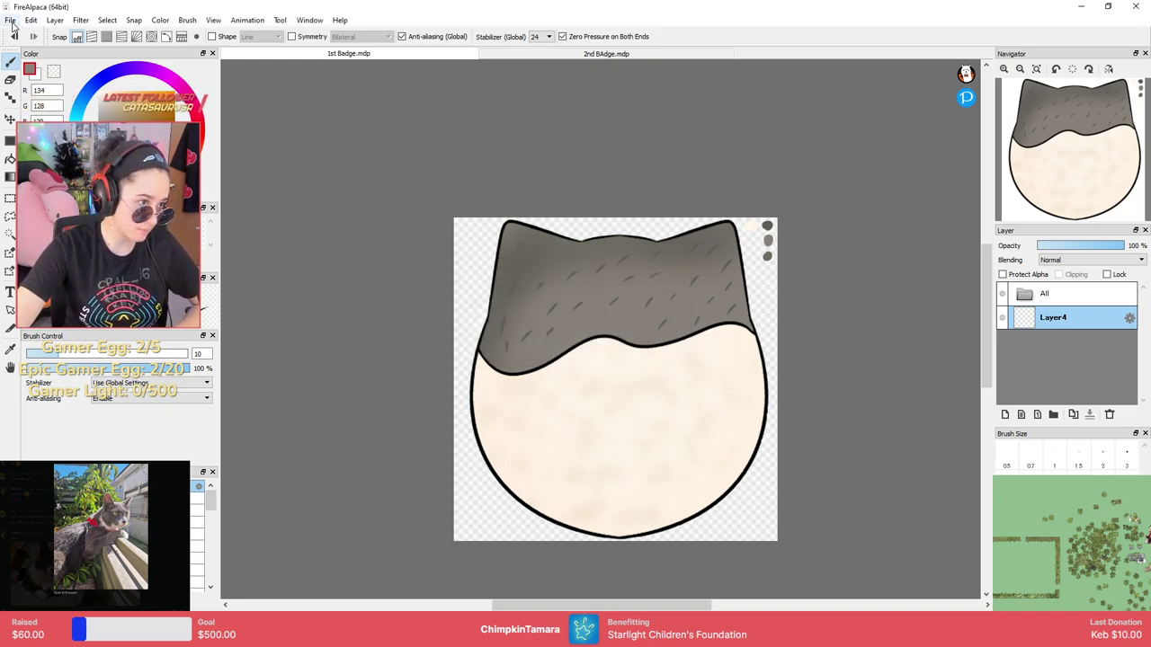
Save the first badge with Save As in the Hargi folder, replacing the existing 1st Badge.mdp.
click(11, 20)
click(7, 147)
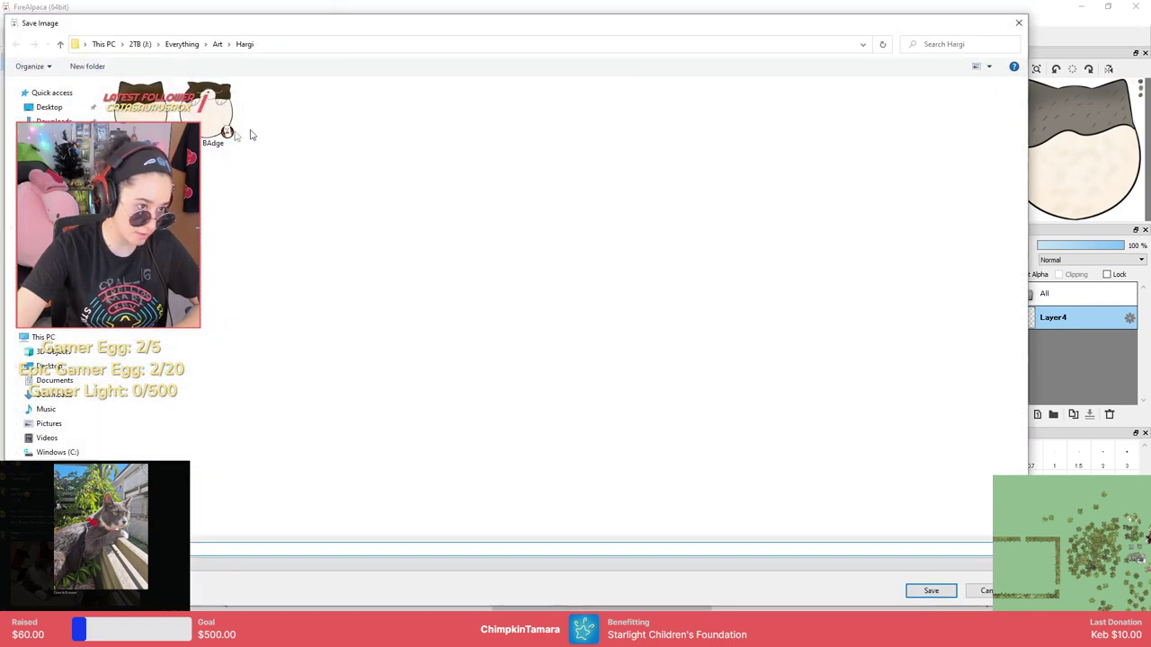
click(930, 593)
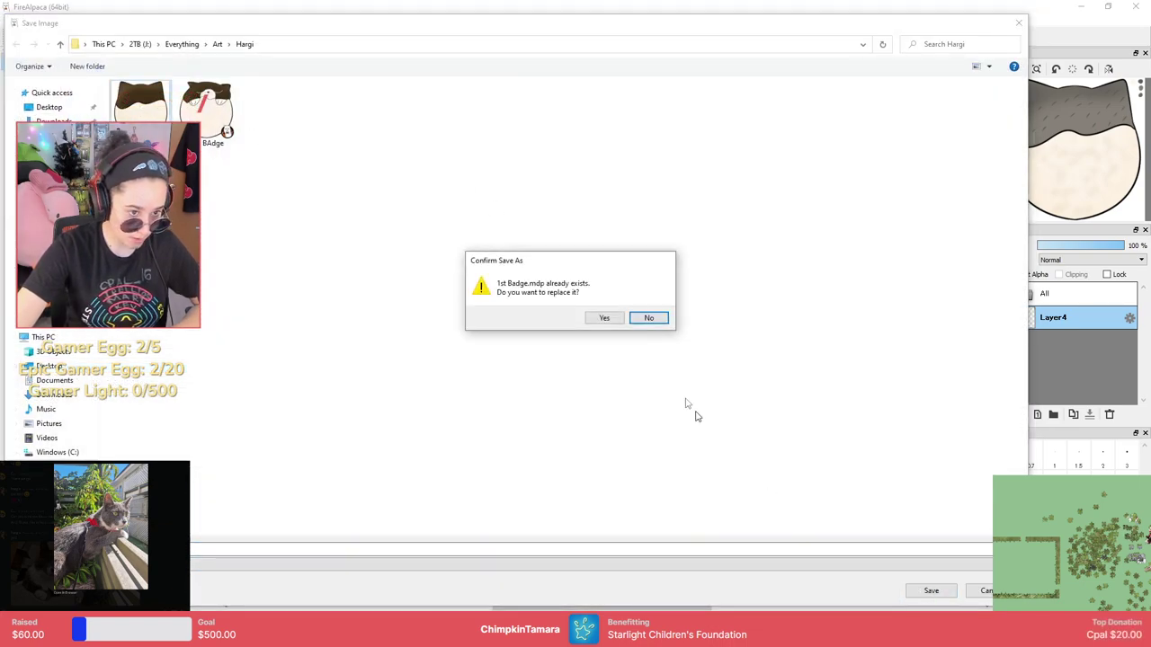
click(594, 318)
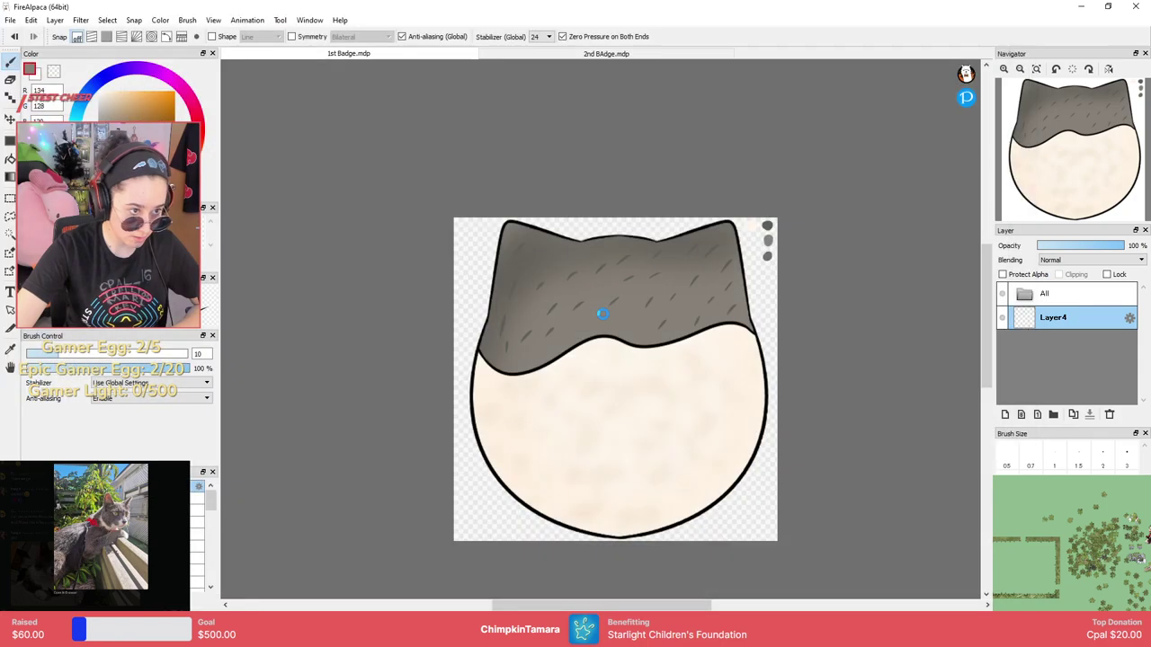
In 2nd BAdge.mdp, delete the old Color swatch layer and paste in the grey swatches copied from the first badge.
click(583, 57)
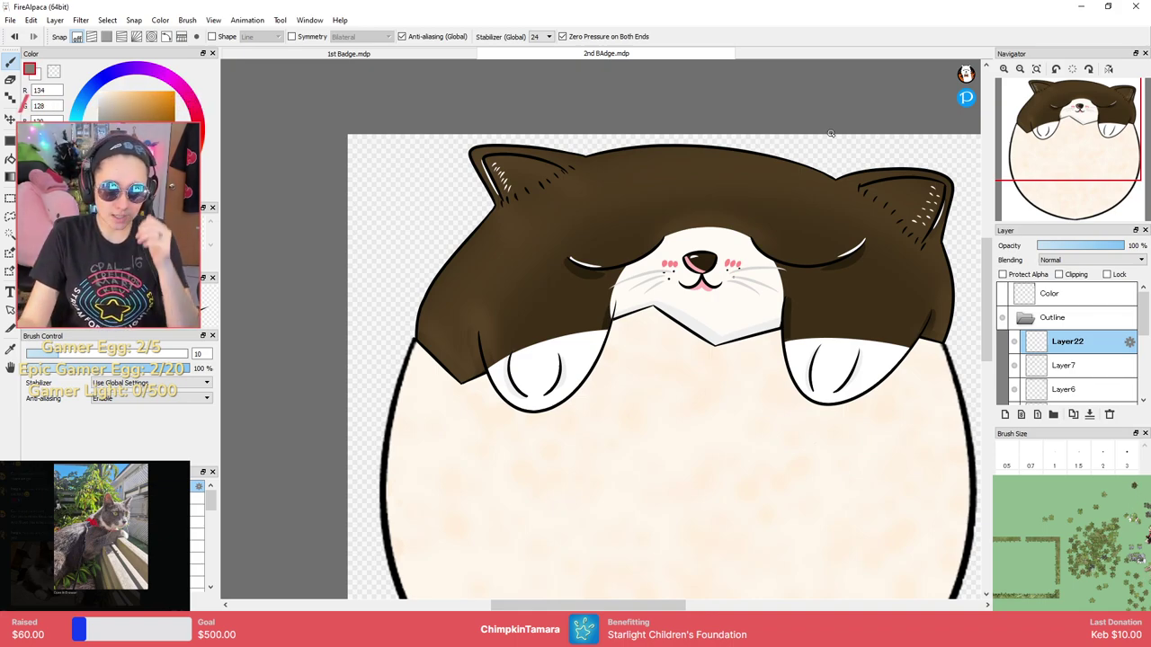
click(1050, 293)
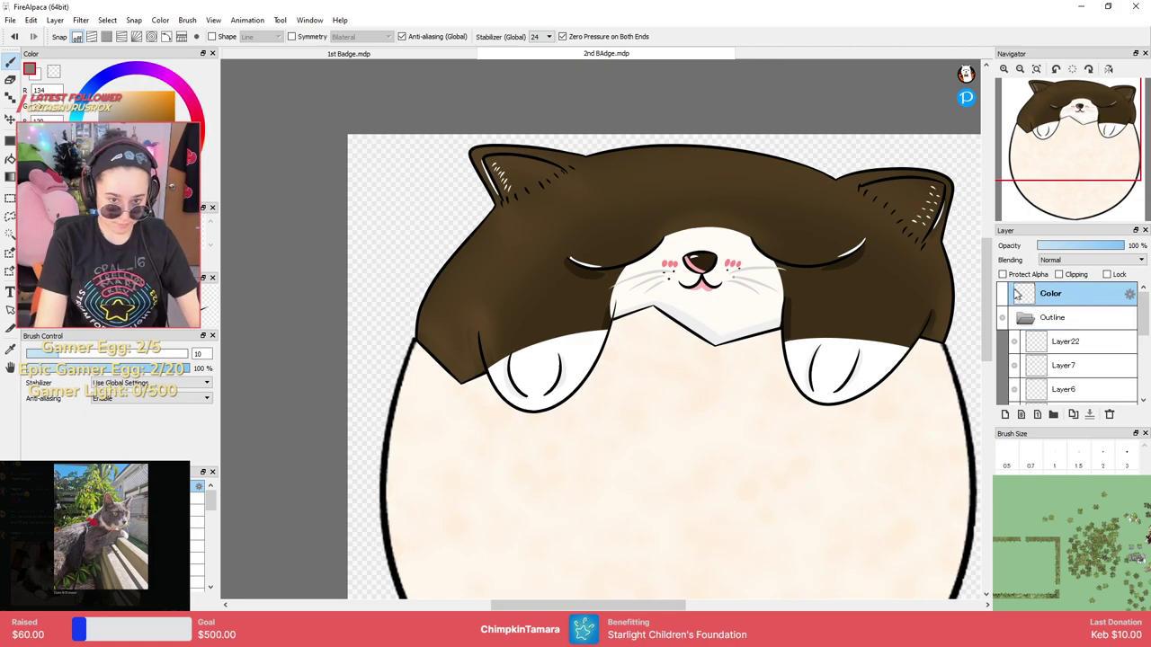
scroll(793, 343, down, 2)
click(1109, 414)
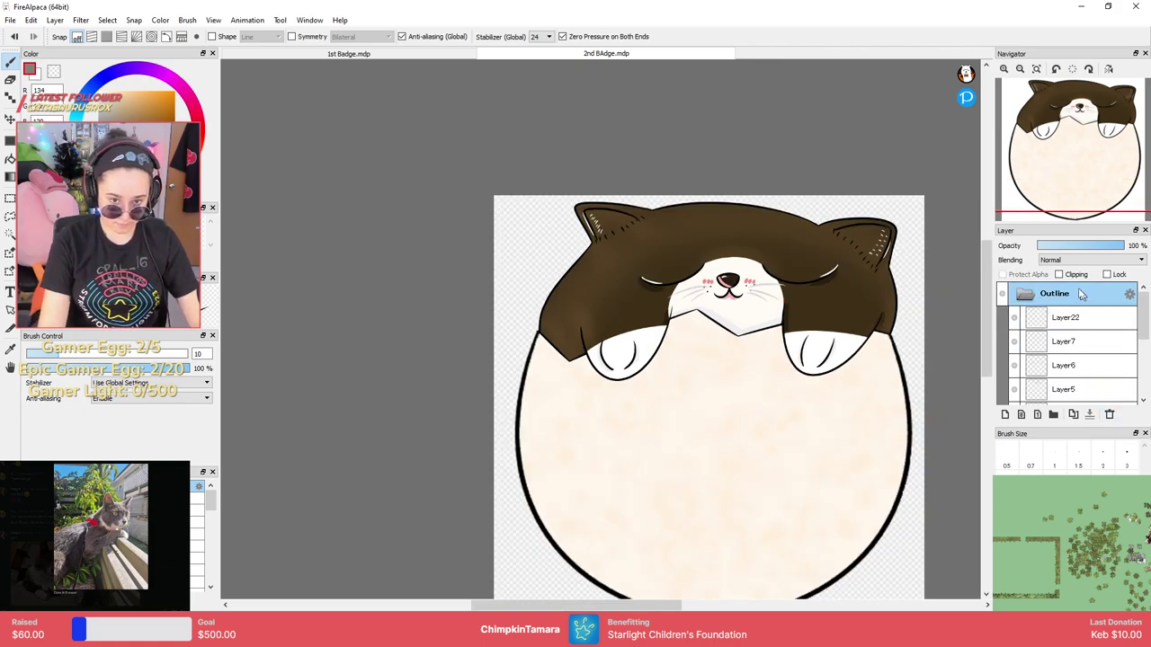
key(ctrl+v)
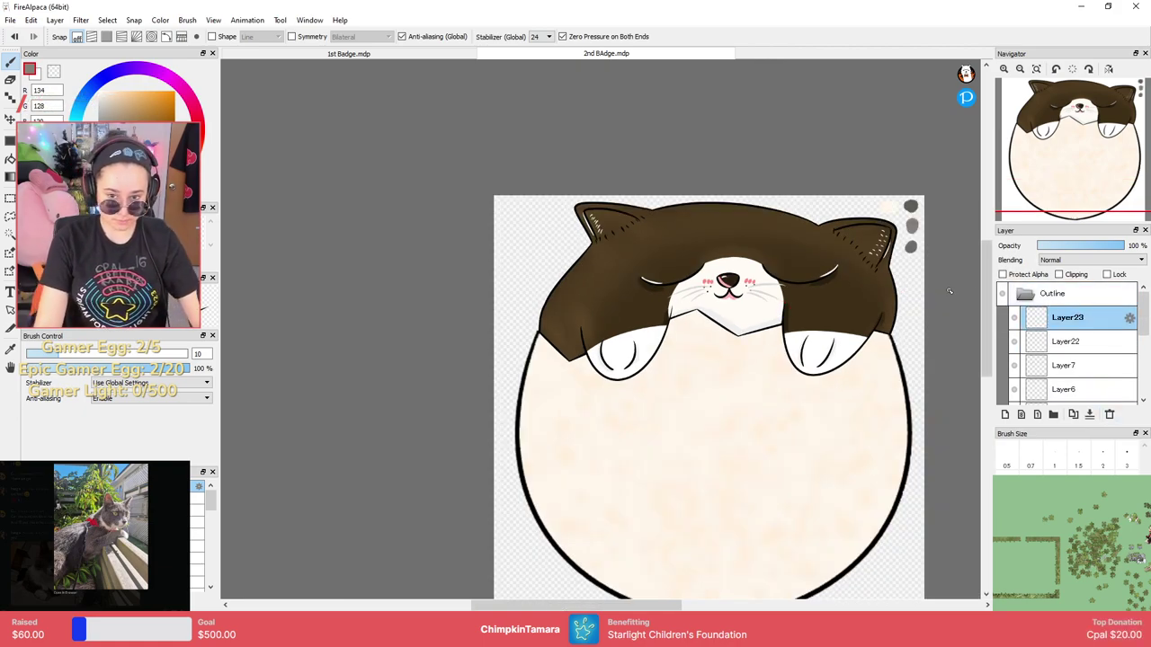
Collapse the Outline folder, hide and collapse the Shading folder, and activate the Color folder.
drag(961, 321, 943, 312)
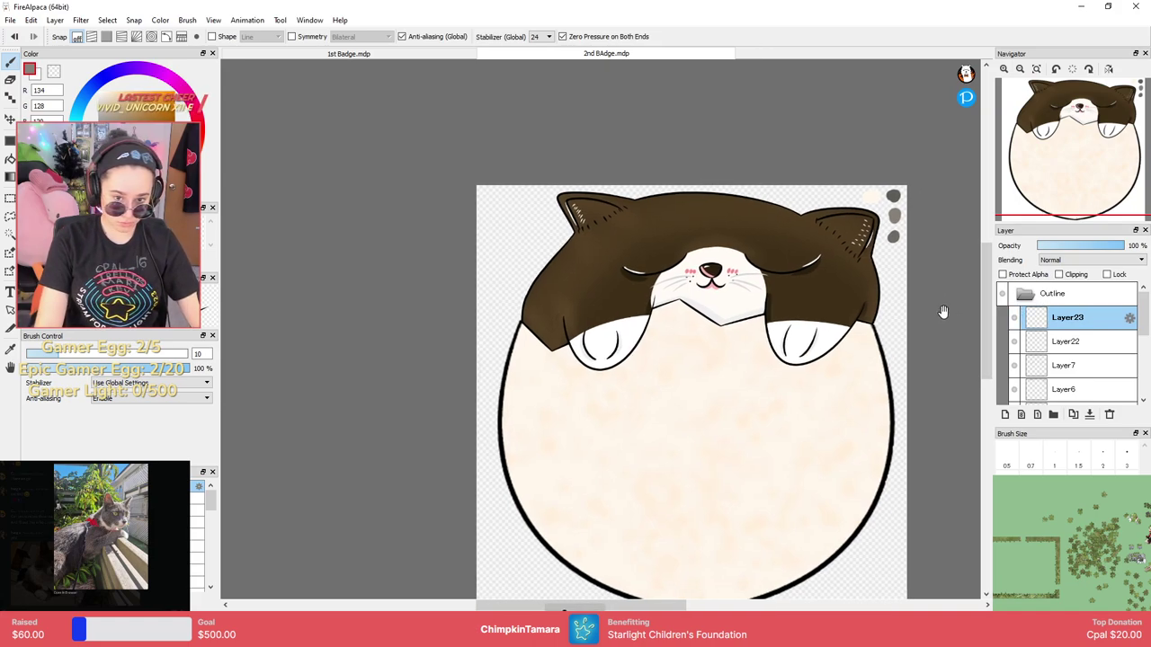
drag(1027, 313, 1027, 301)
click(1027, 301)
click(1026, 318)
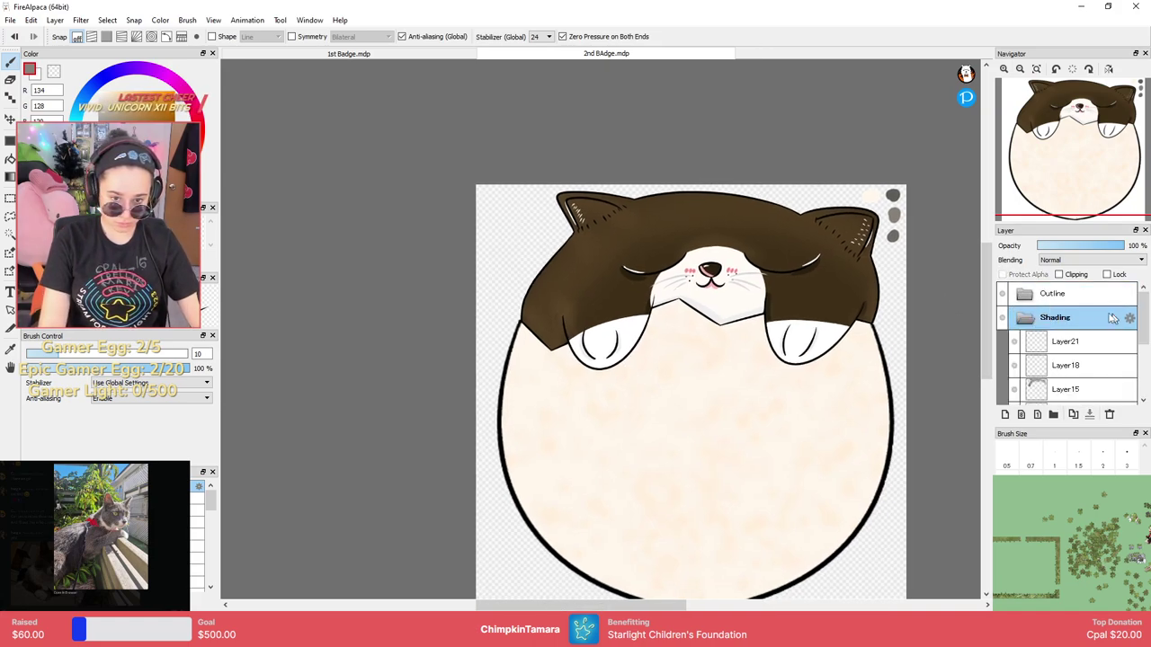
click(1001, 318)
click(1021, 322)
click(1024, 344)
drag(1143, 323, 1143, 345)
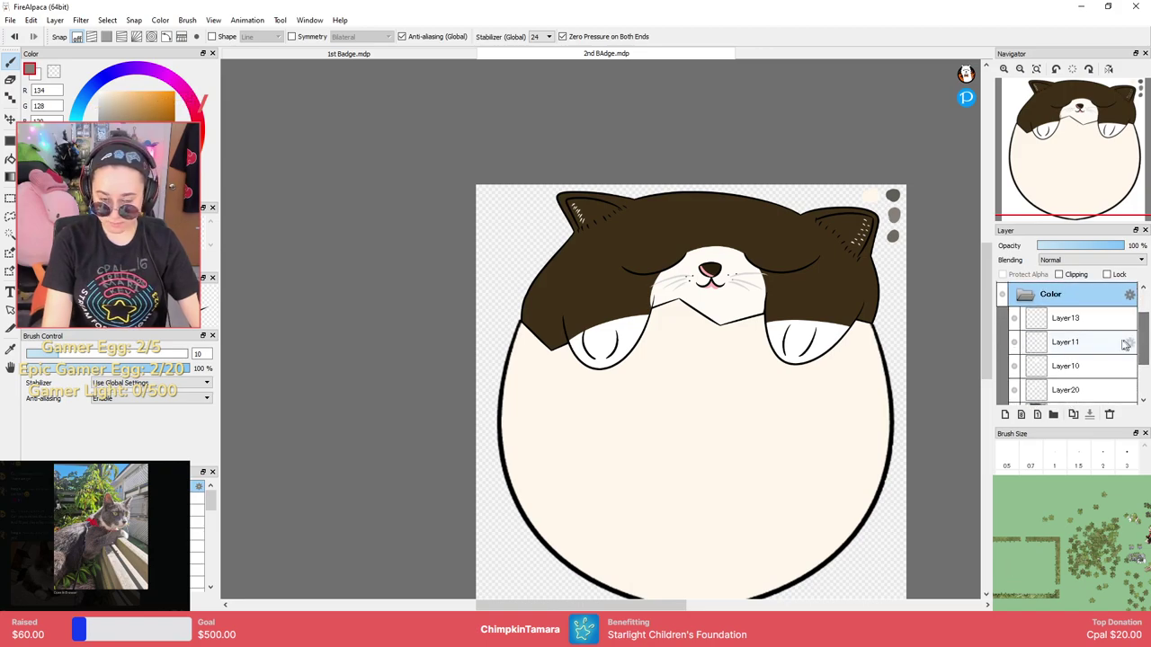
Toggle the visibility of layers in the Color folder to identify which one holds the brown fur.
click(1015, 318)
click(1015, 341)
click(1015, 341)
click(1015, 366)
click(1015, 366)
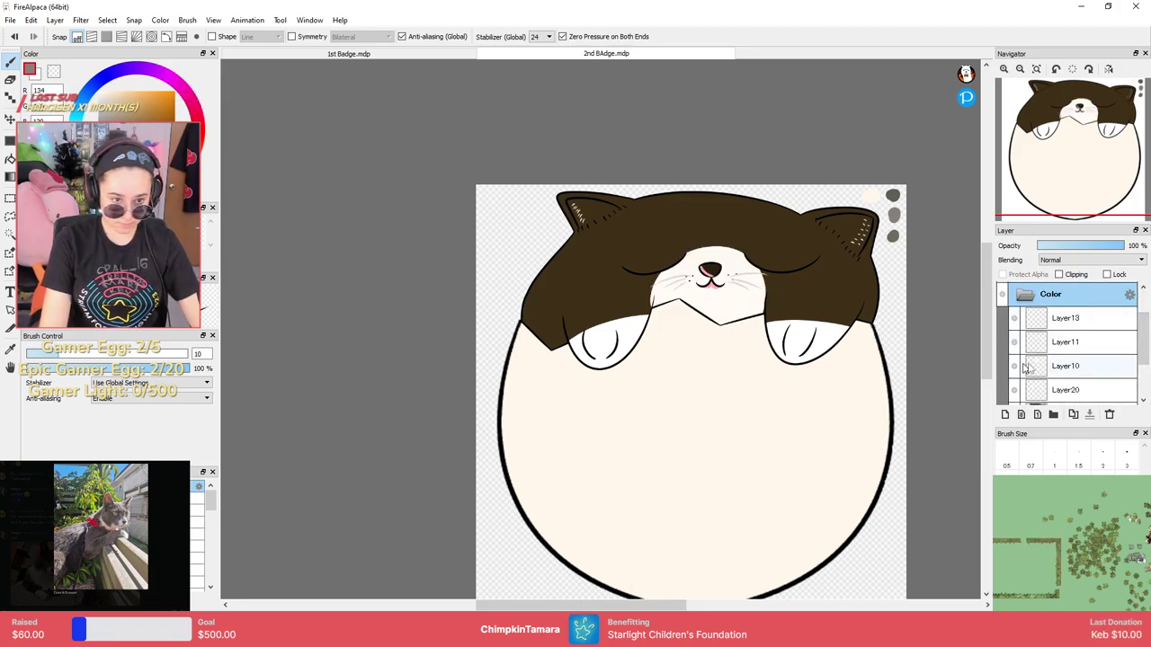
scroll(1144, 341, down, 1)
click(1016, 390)
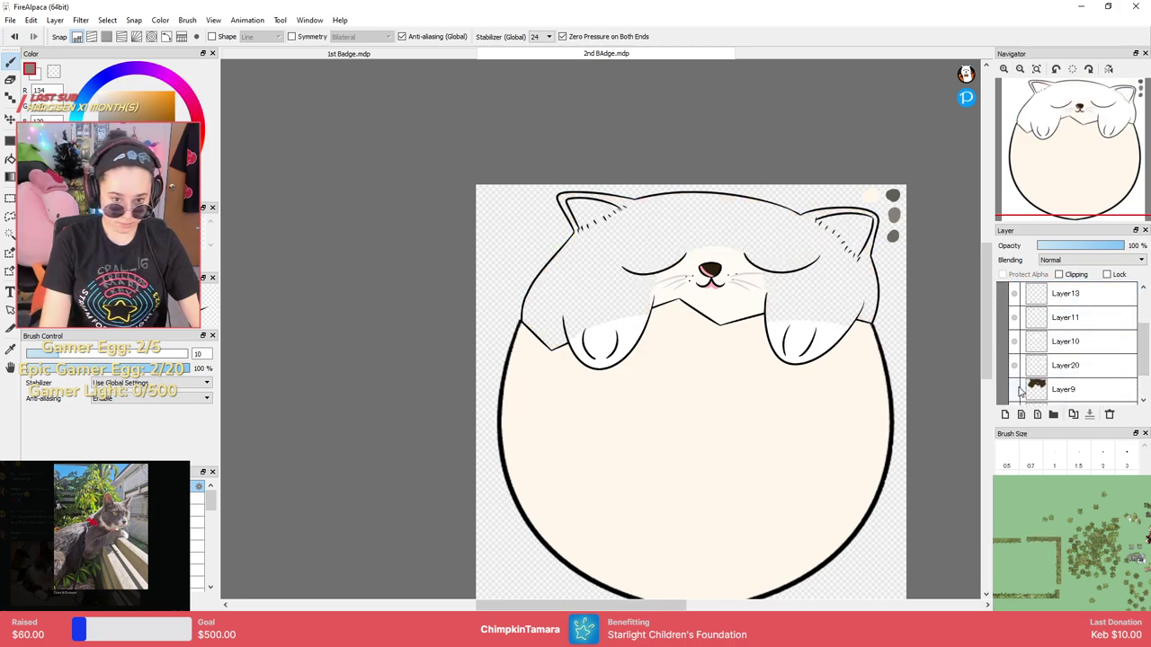
click(1016, 391)
click(1034, 389)
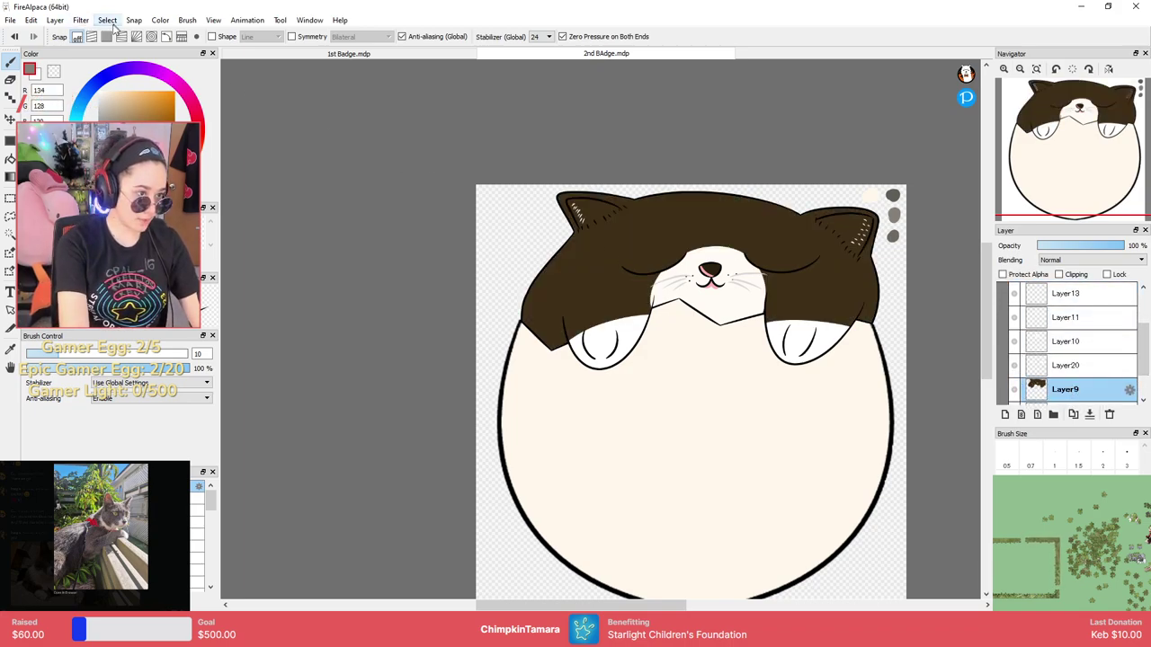
click(55, 19)
mouse_move(80, 20)
click(97, 47)
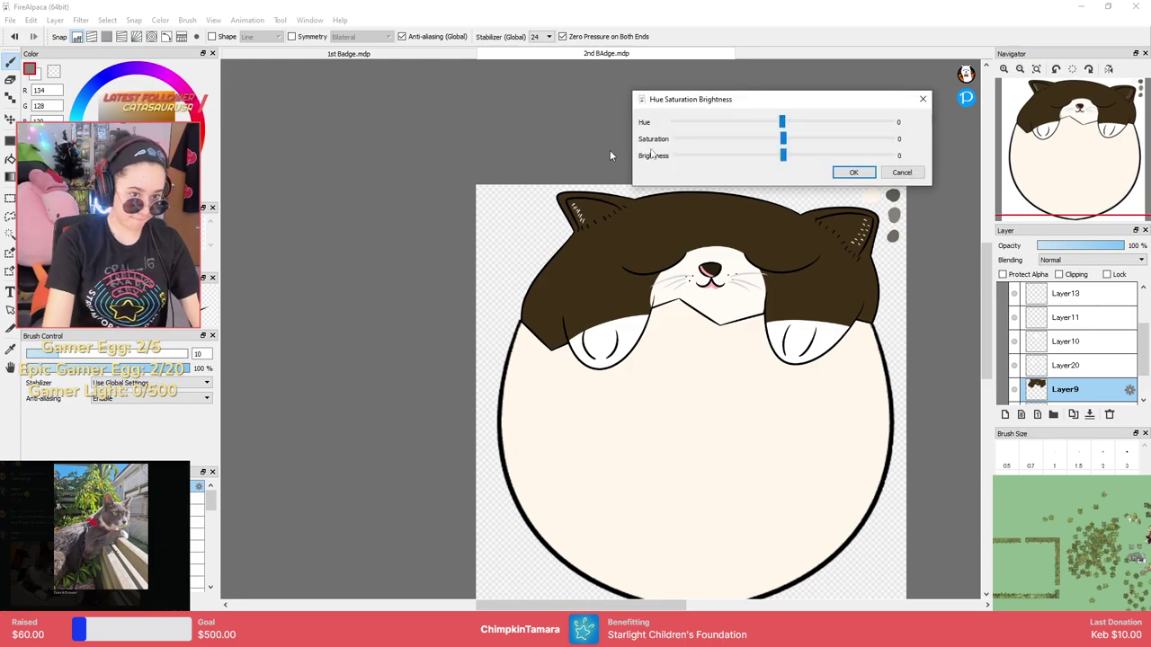
drag(836, 112, 824, 109)
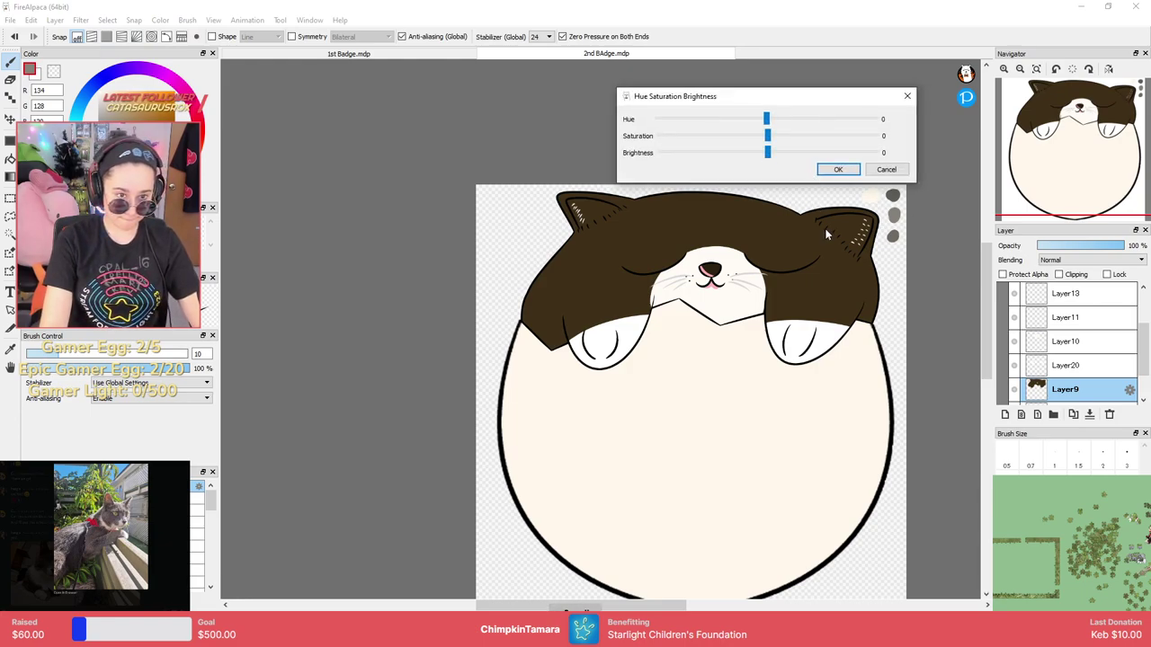
click(888, 169)
Add a new layer directly above the brown fur layer and paint a small spot of the middle swatch's grey on the fur.
scroll(876, 205, down, 3)
scroll(877, 205, up, 4)
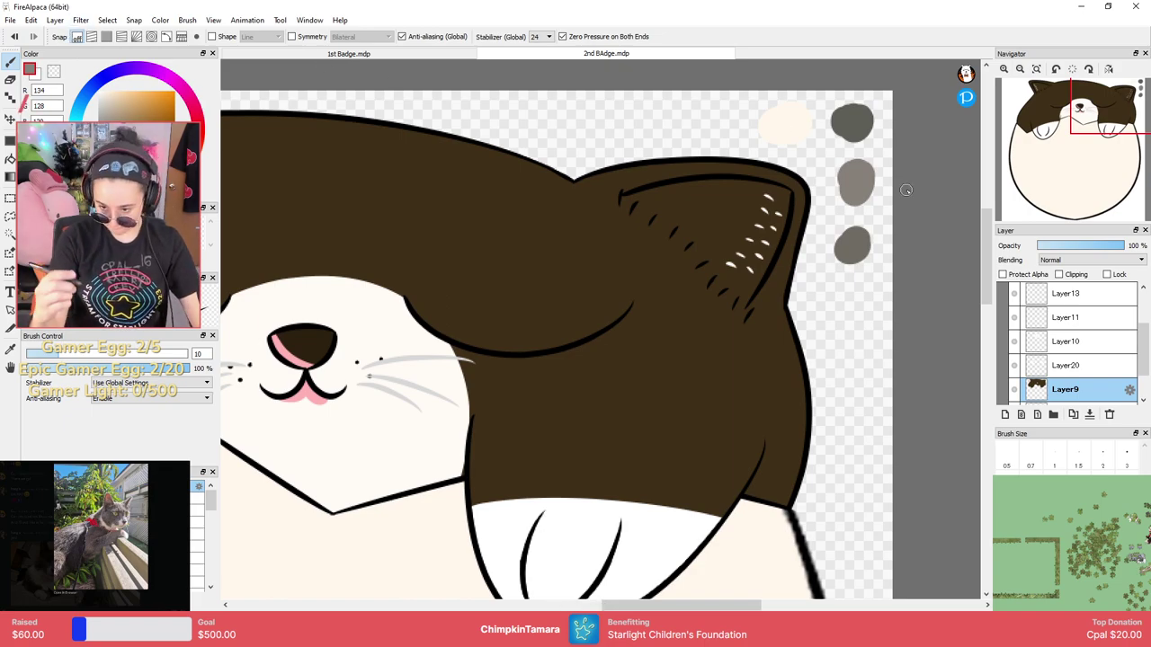
click(351, 53)
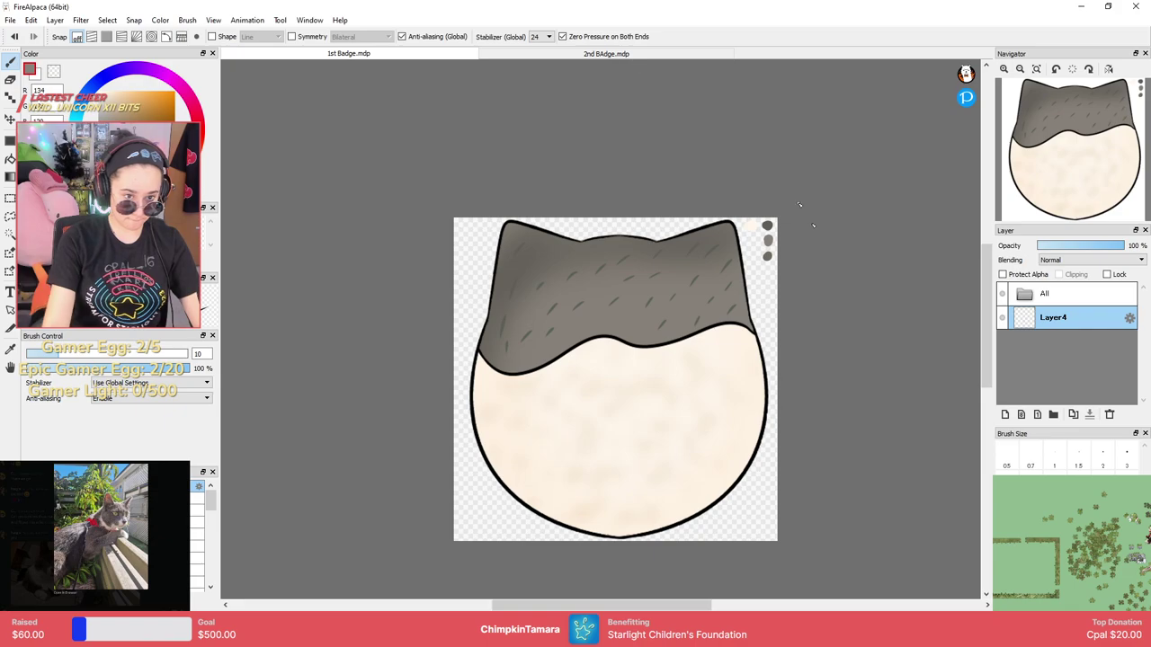
click(718, 55)
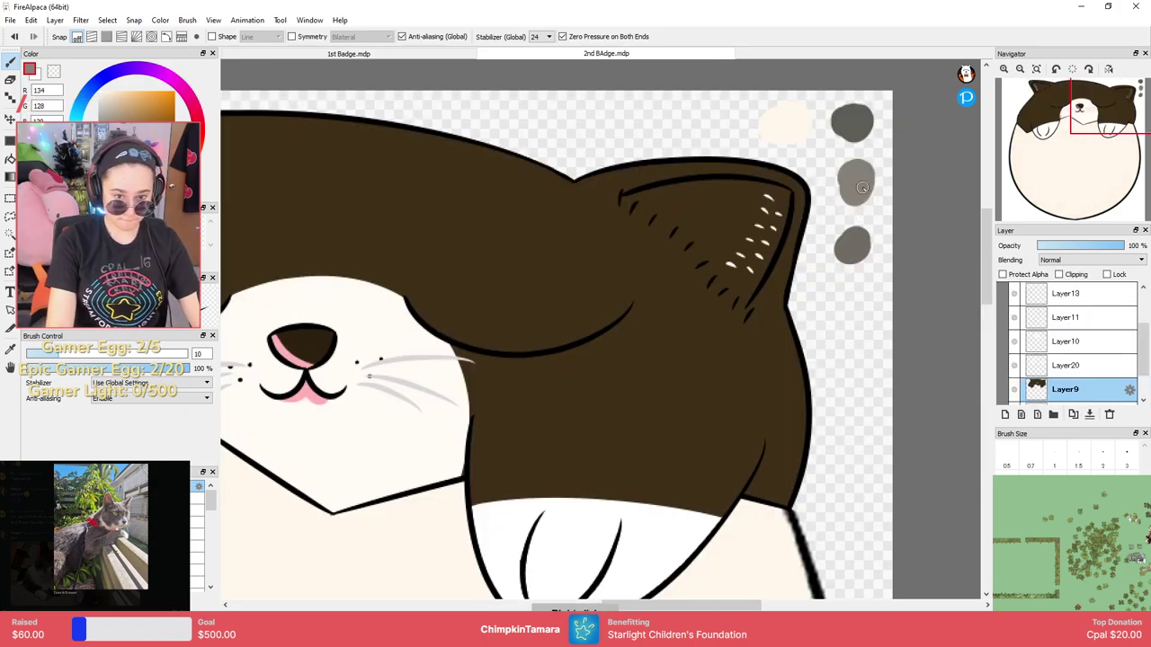
click(1005, 414)
drag(667, 395, 661, 387)
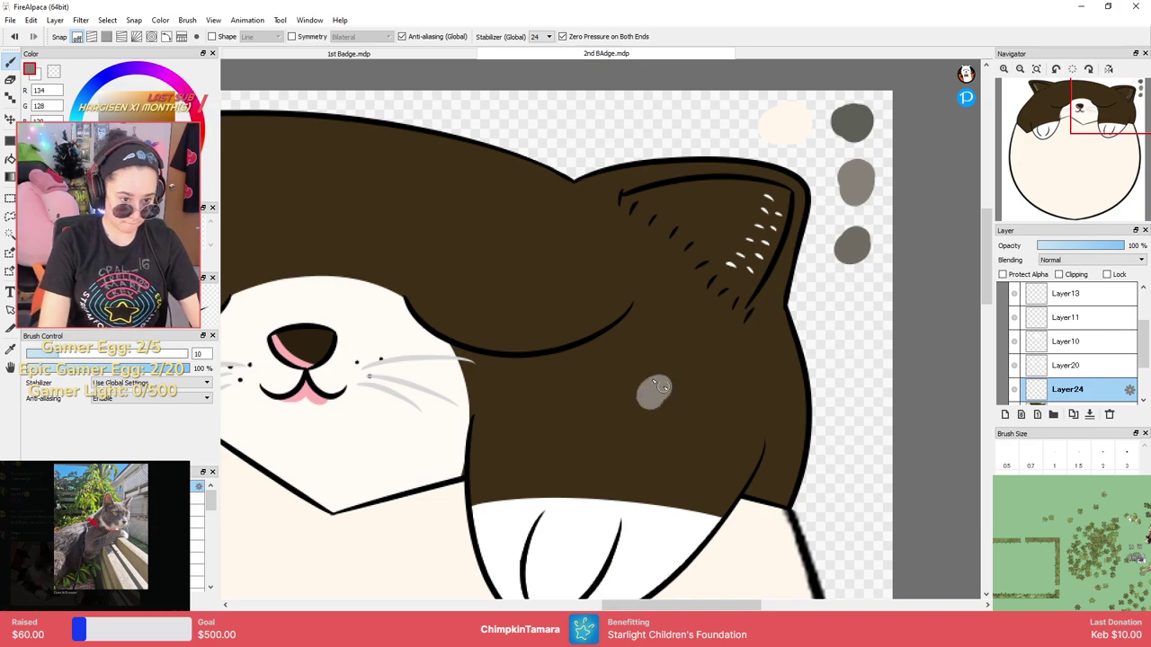
Recolor the brown fur on Layer9 to match the grey spot using Hue Saturation Brightness with Saturation -49 and Brightness +39.
scroll(1070, 378, down, 1)
click(1070, 384)
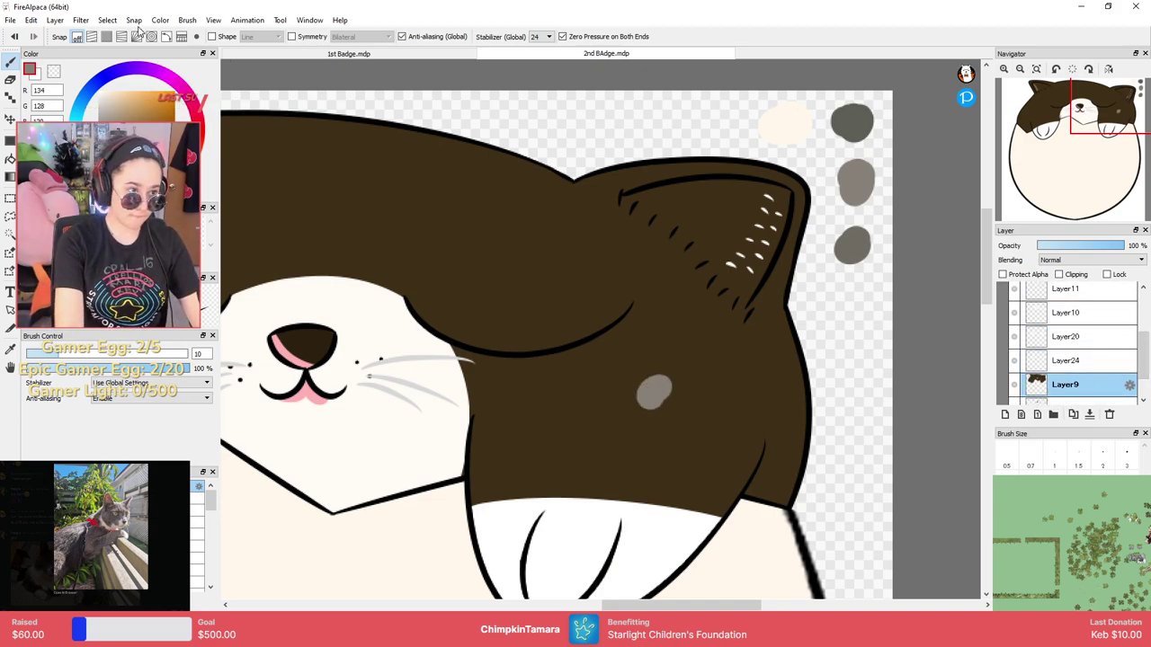
click(108, 21)
click(92, 48)
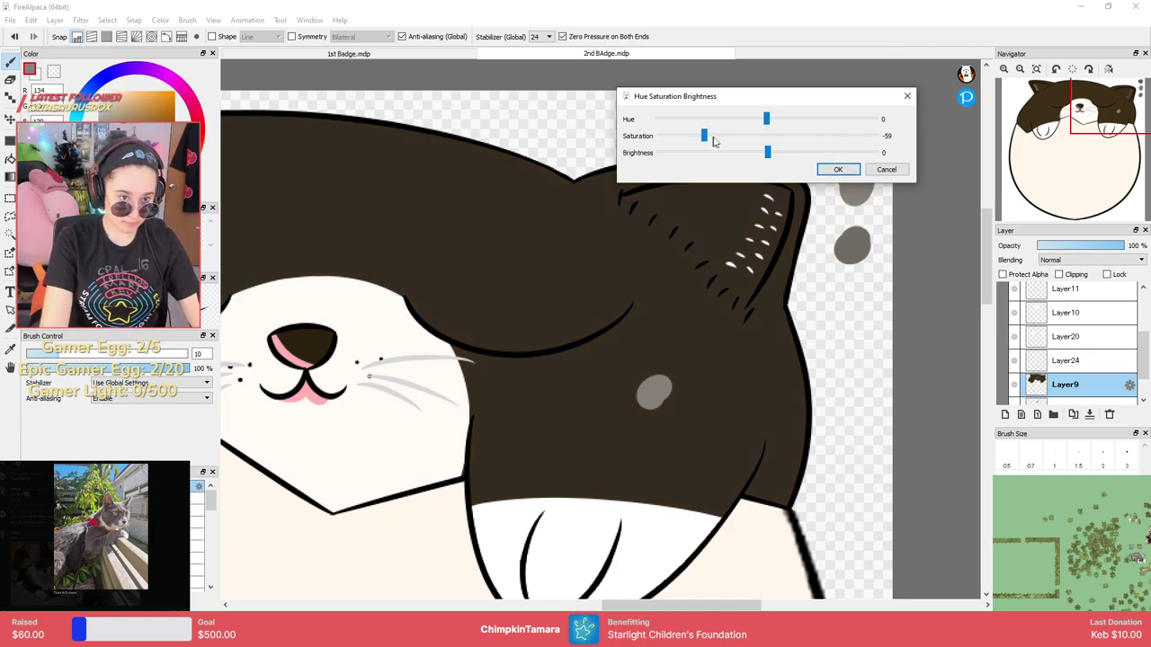
drag(767, 151, 825, 153)
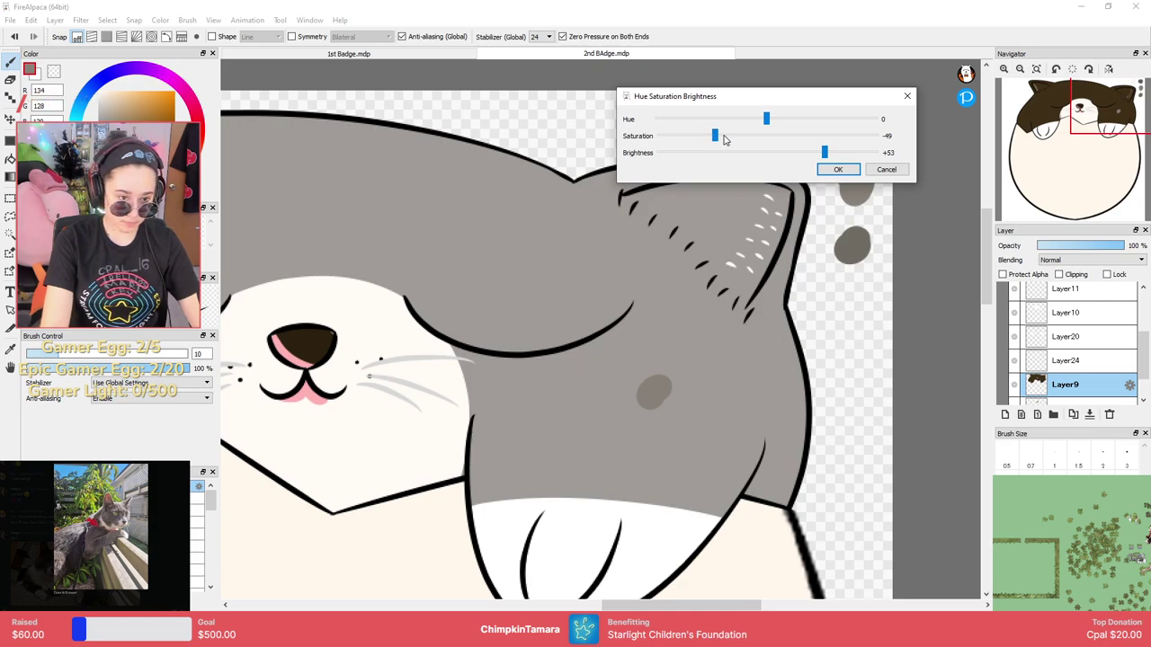
drag(826, 155, 799, 155)
click(806, 156)
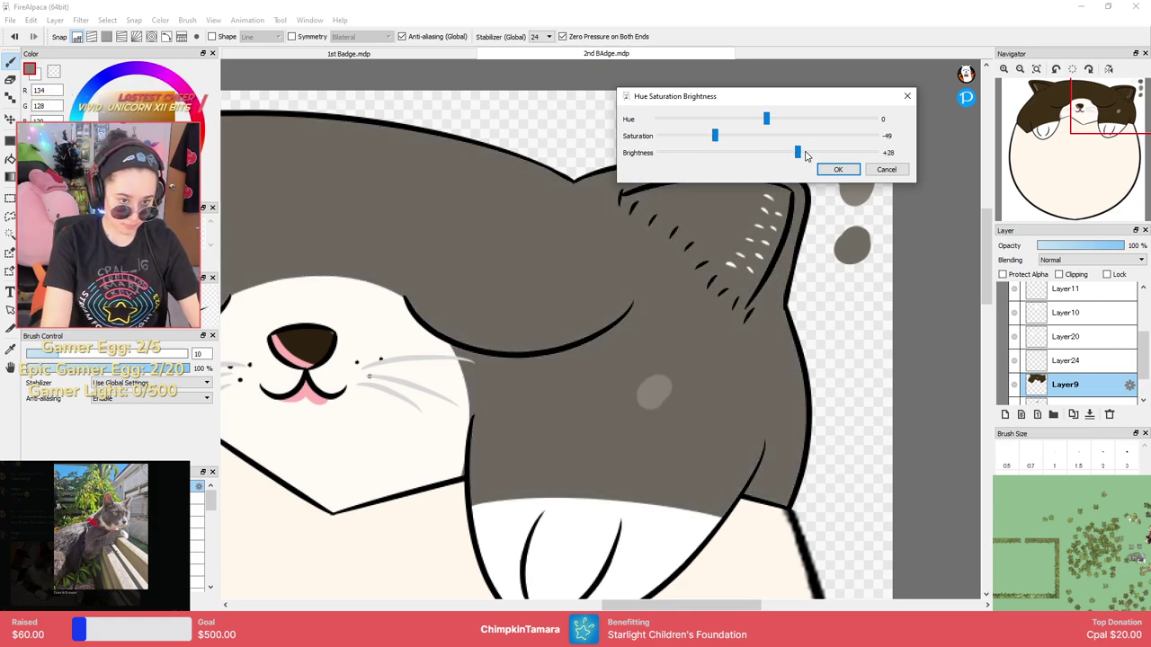
drag(803, 155, 808, 155)
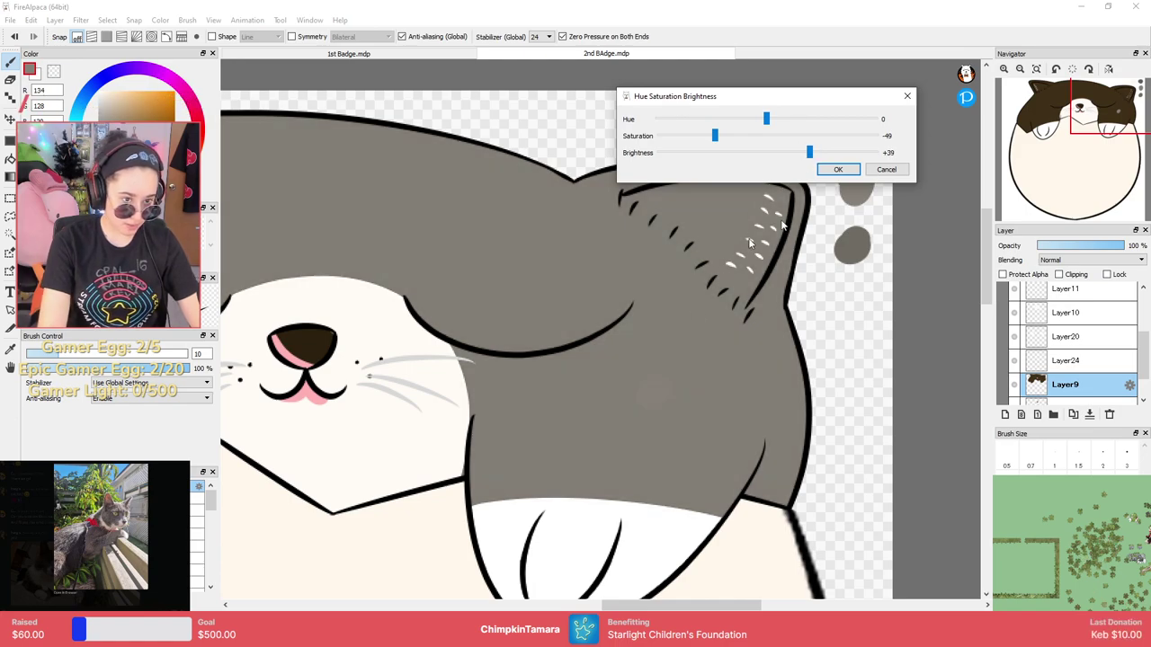
click(845, 171)
scroll(729, 280, down, 3)
scroll(717, 283, up, 4)
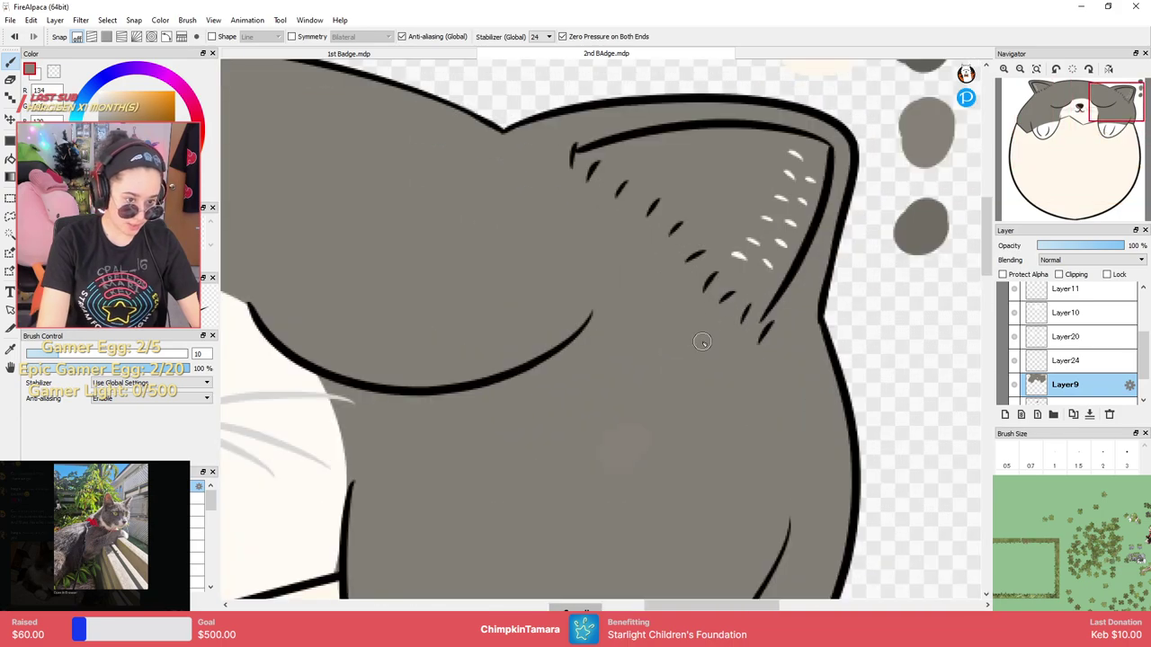
drag(689, 364, 710, 267)
key(e)
drag(630, 339, 619, 359)
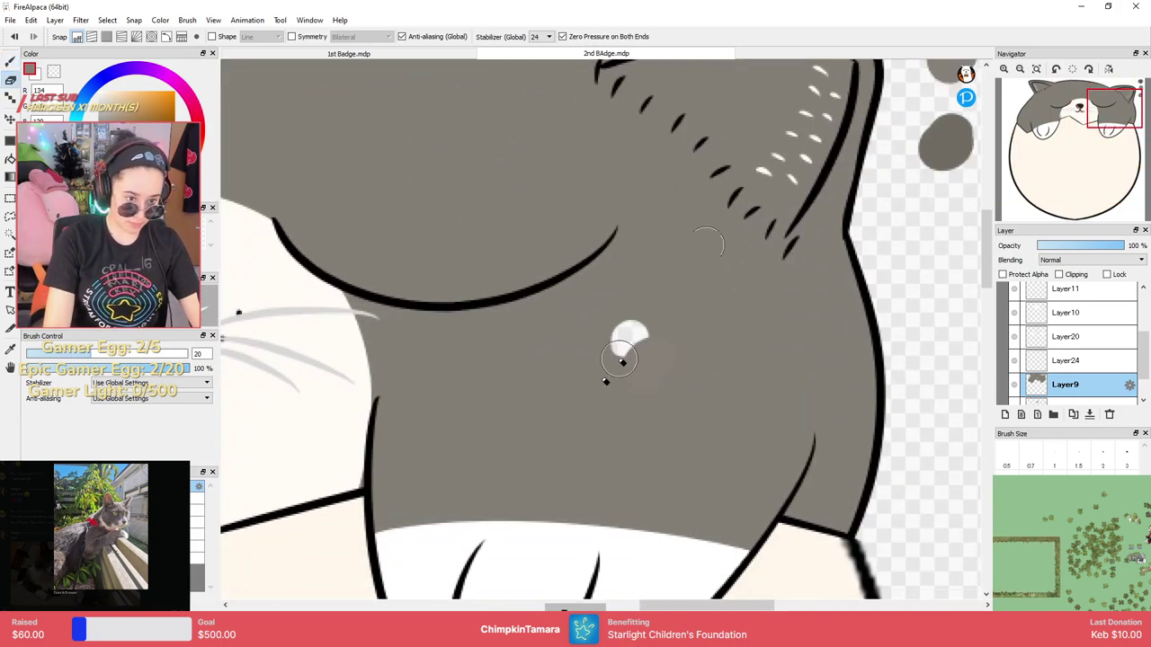
key(ctrl+z)
Delete Layer24, which holds the grey reference spot on the fur.
click(1066, 361)
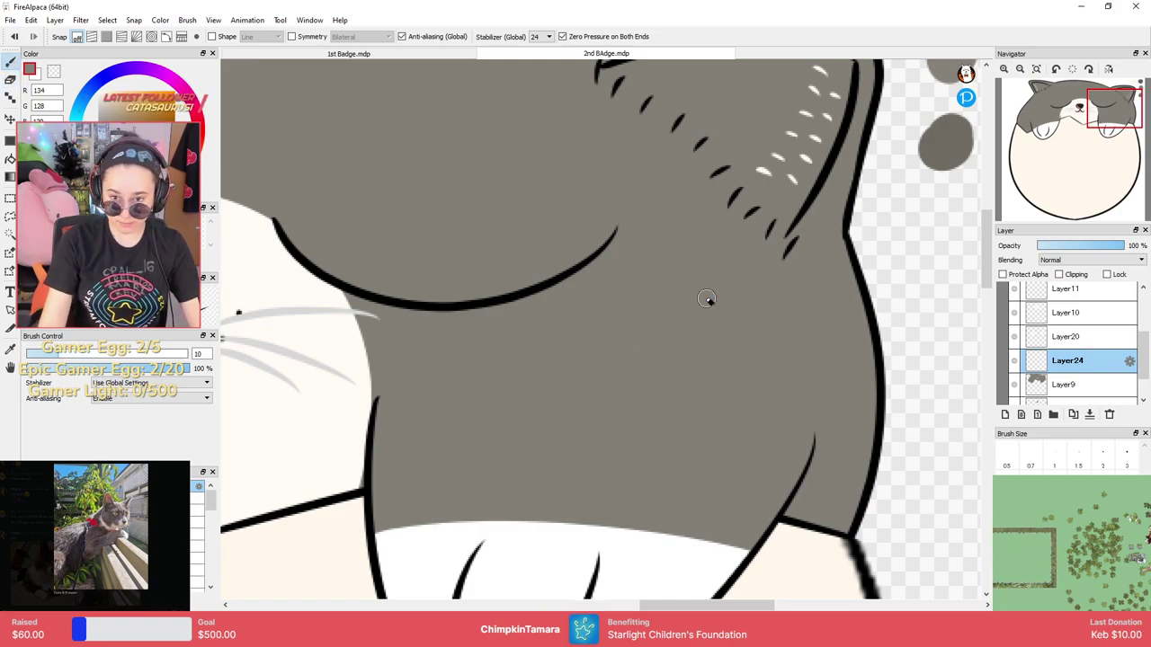
click(1109, 414)
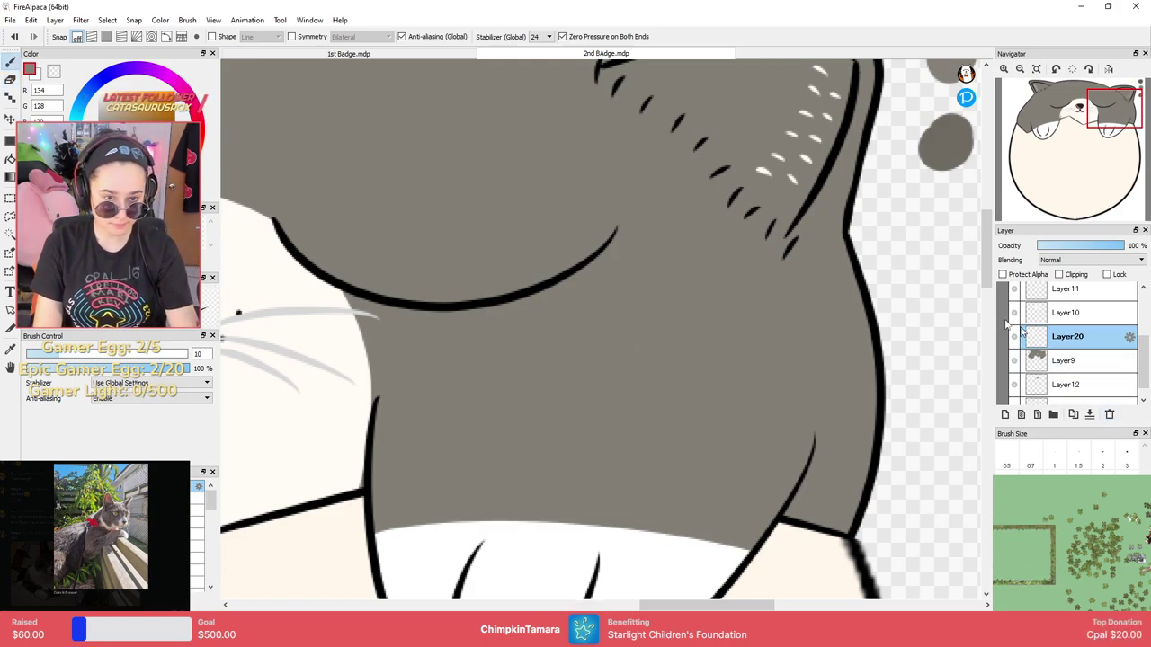
key(space)
drag(942, 279, 823, 394)
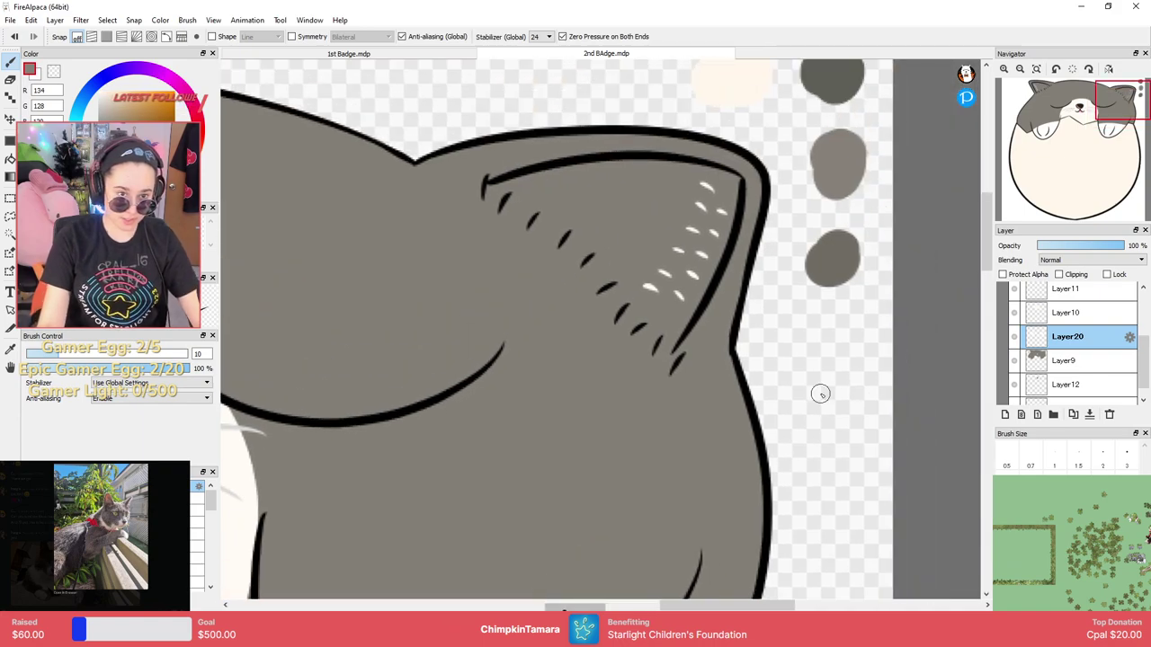
Toggle the visibility of the Color, Shading and Outline folders and expand Outline to locate the layer holding the color swatches.
key(e)
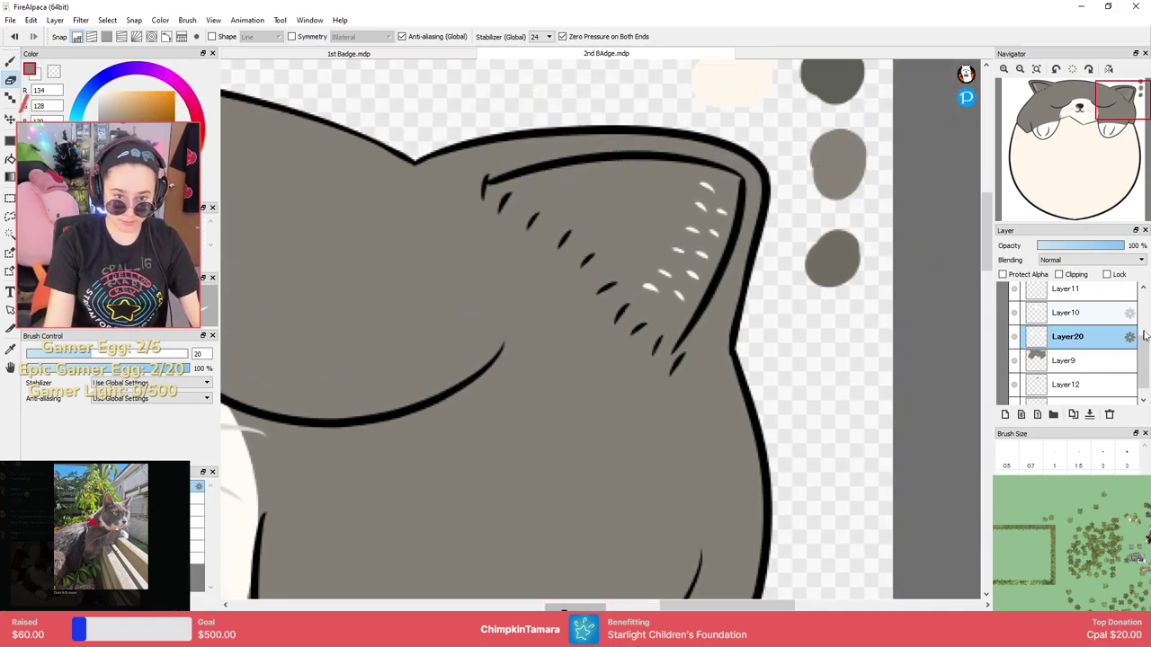
scroll(1093, 331, up, 4)
mouse_move(1140, 320)
mouse_down()
mouse_move(1140, 371)
mouse_move(1145, 320)
mouse_up()
key(b)
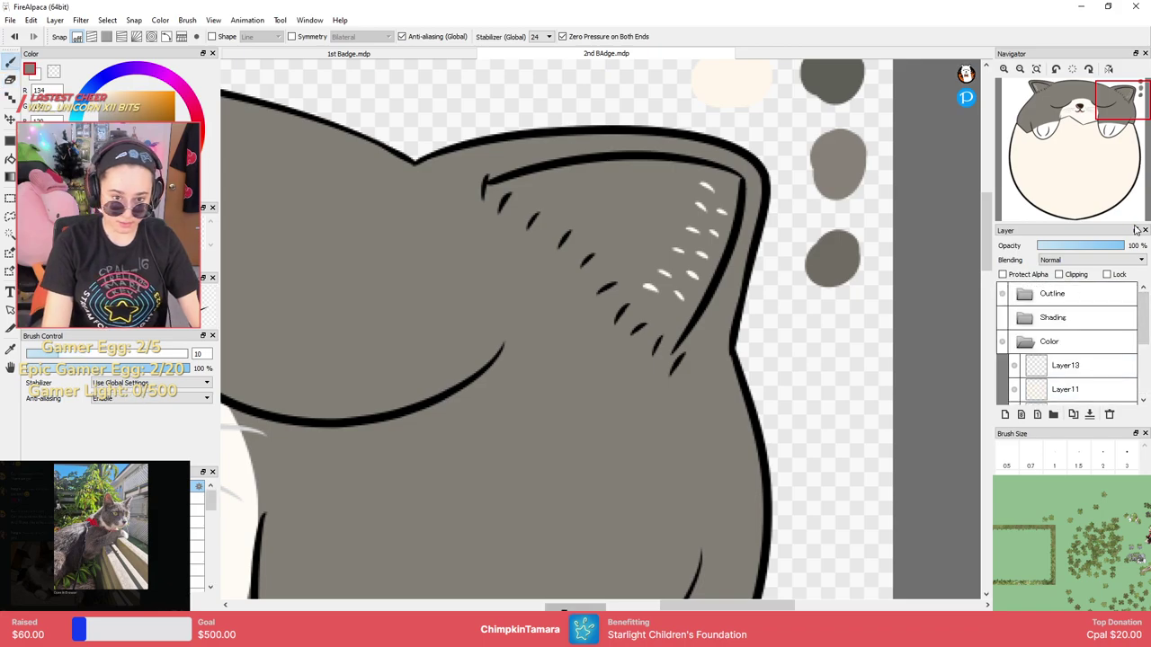
click(1002, 342)
click(1004, 319)
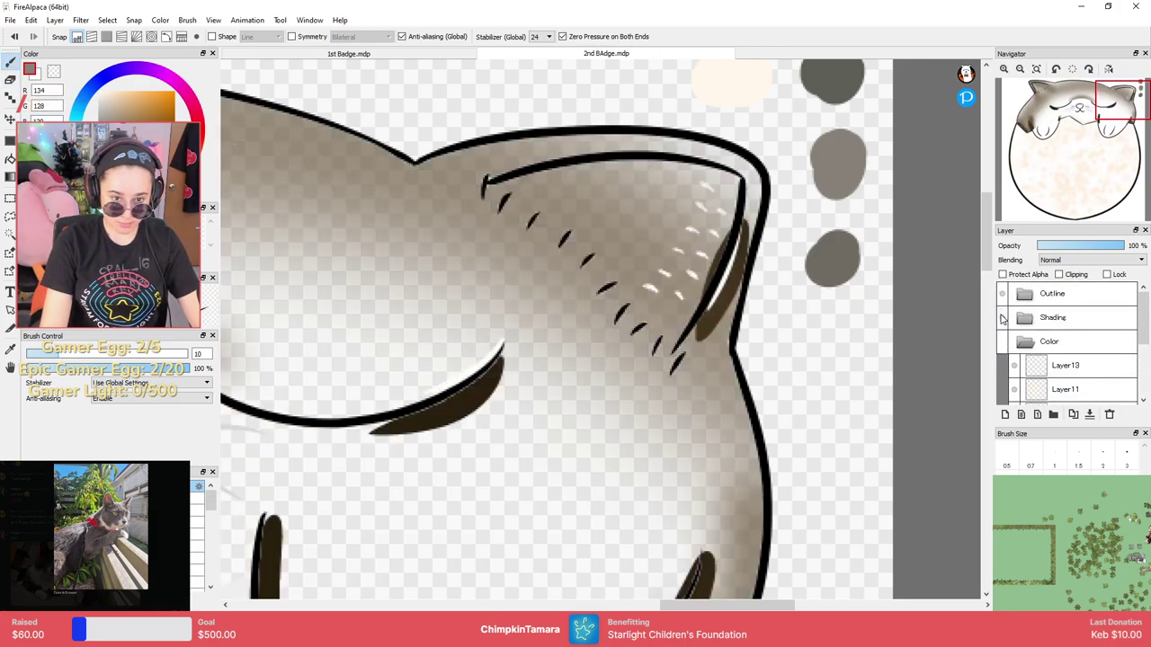
click(1002, 317)
click(1002, 294)
click(1002, 294)
double_click(1041, 294)
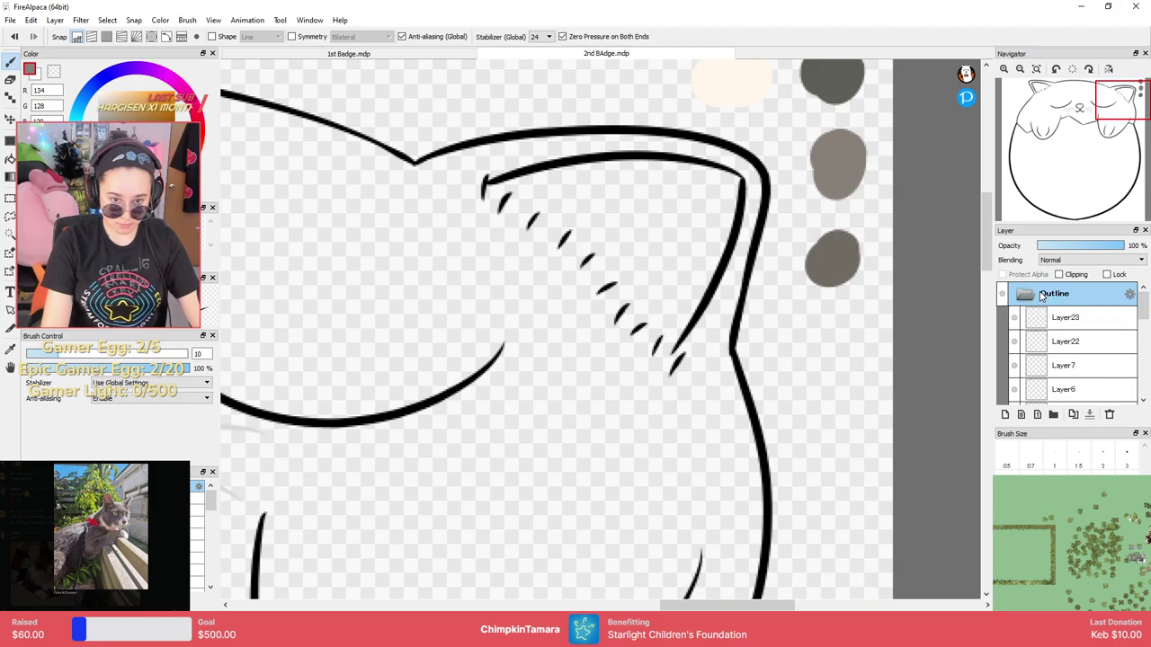
Move Layer23 out of the Outline folder to the top of the layer stack, collapse Outline, and show the Outline and Color folders.
mouse_move(1142, 306)
mouse_down()
mouse_move(1143, 358)
mouse_move(1139, 320)
mouse_move(1126, 318)
mouse_move(1136, 306)
mouse_move(1074, 315)
mouse_move(1057, 286)
mouse_up()
click(1025, 319)
click(1002, 317)
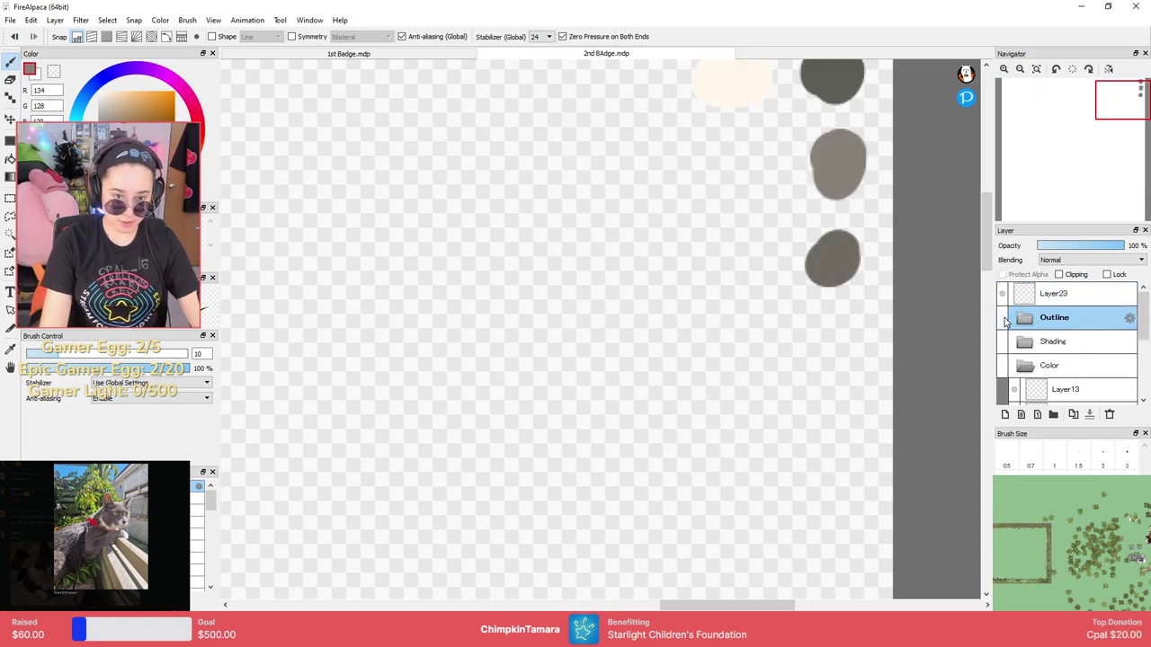
click(1002, 318)
scroll(1041, 351, down, 1)
click(1003, 325)
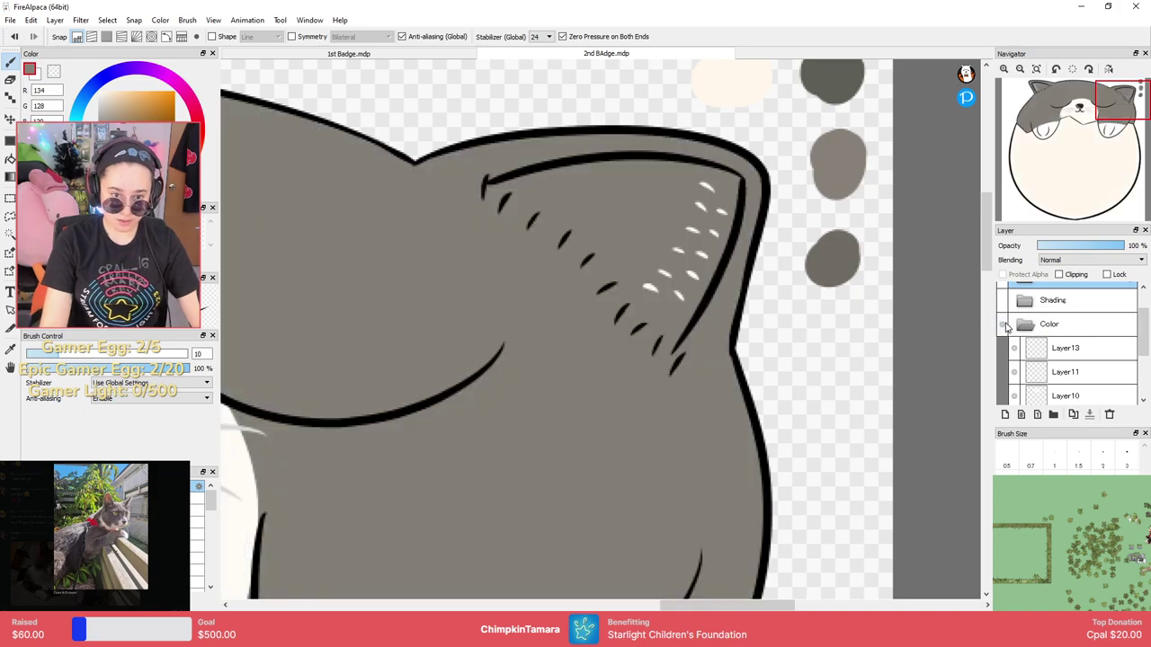
On Layer23, erase the middle grey swatch and repaint it with the grey sampled from the recolored fur.
drag(1142, 332, 1140, 305)
click(1064, 294)
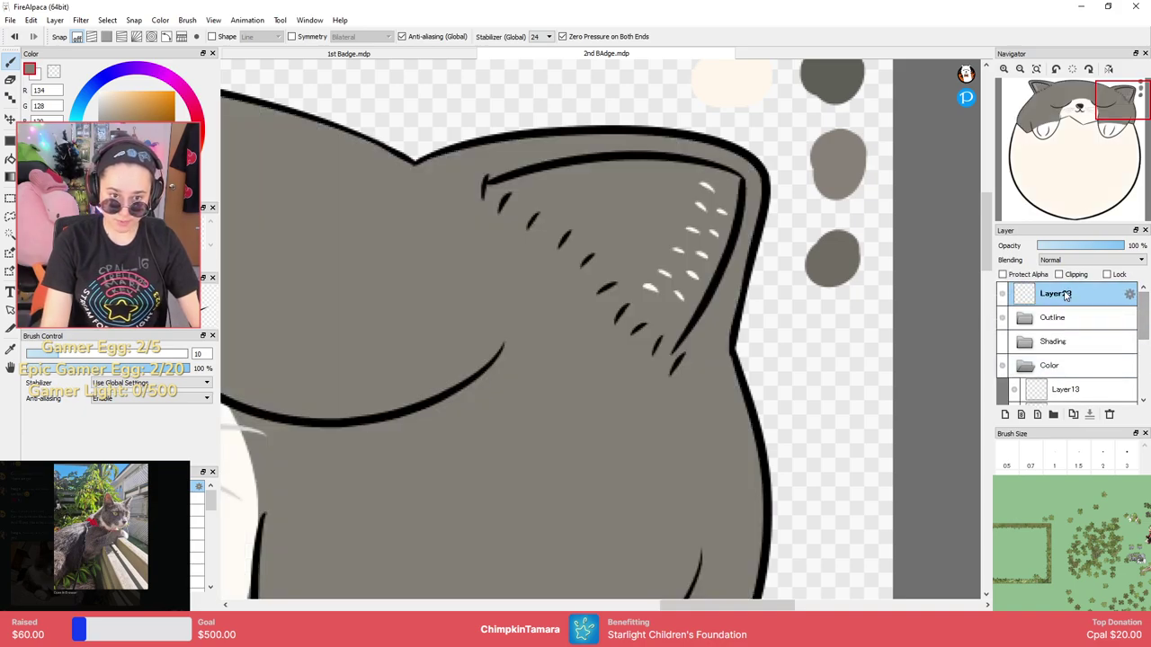
drag(884, 252, 855, 311)
key(e)
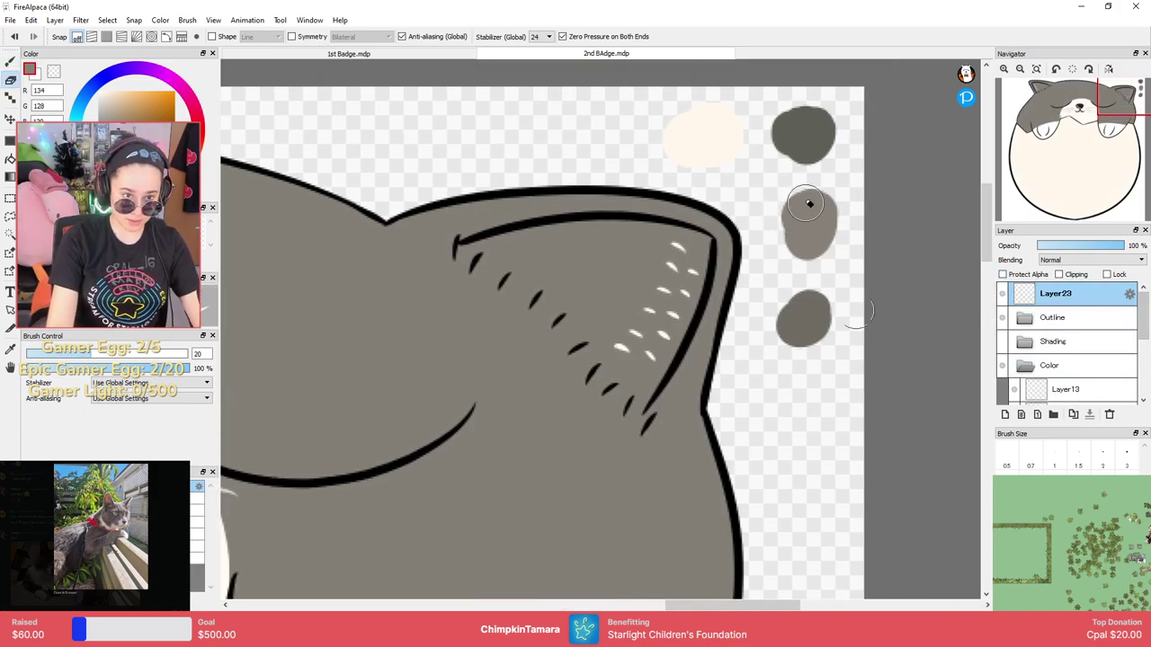
mouse_move(809, 201)
mouse_down()
mouse_move(787, 246)
mouse_move(828, 260)
mouse_up()
key(b)
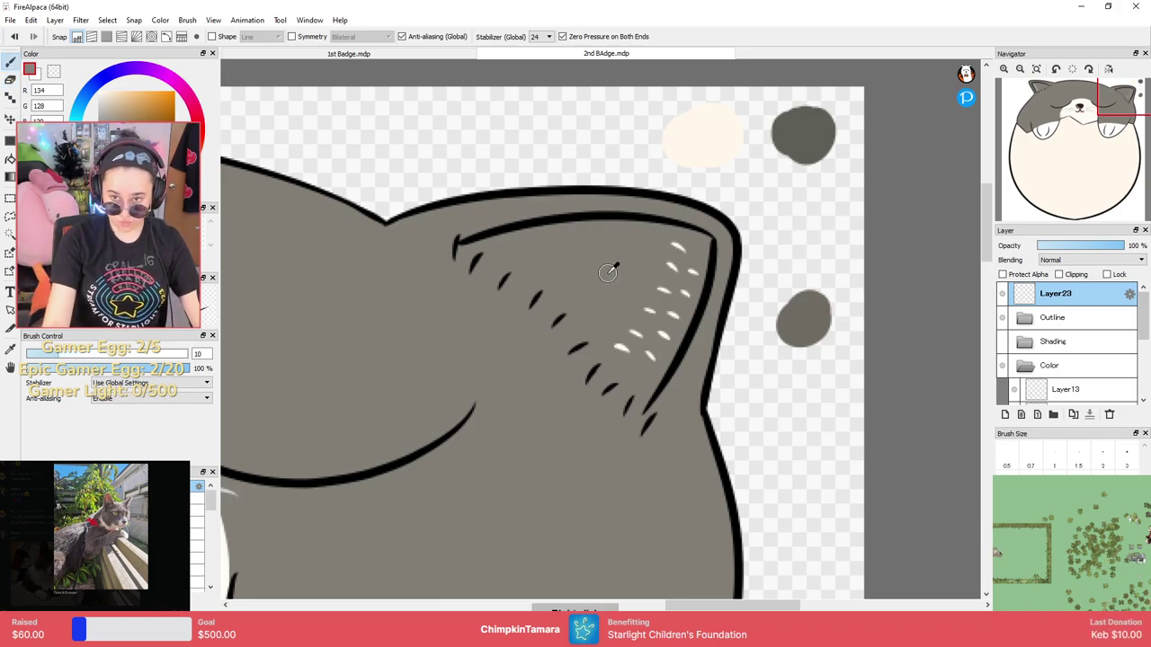
mouse_move(775, 235)
mouse_down()
mouse_move(796, 250)
mouse_move(827, 236)
mouse_move(832, 221)
mouse_up()
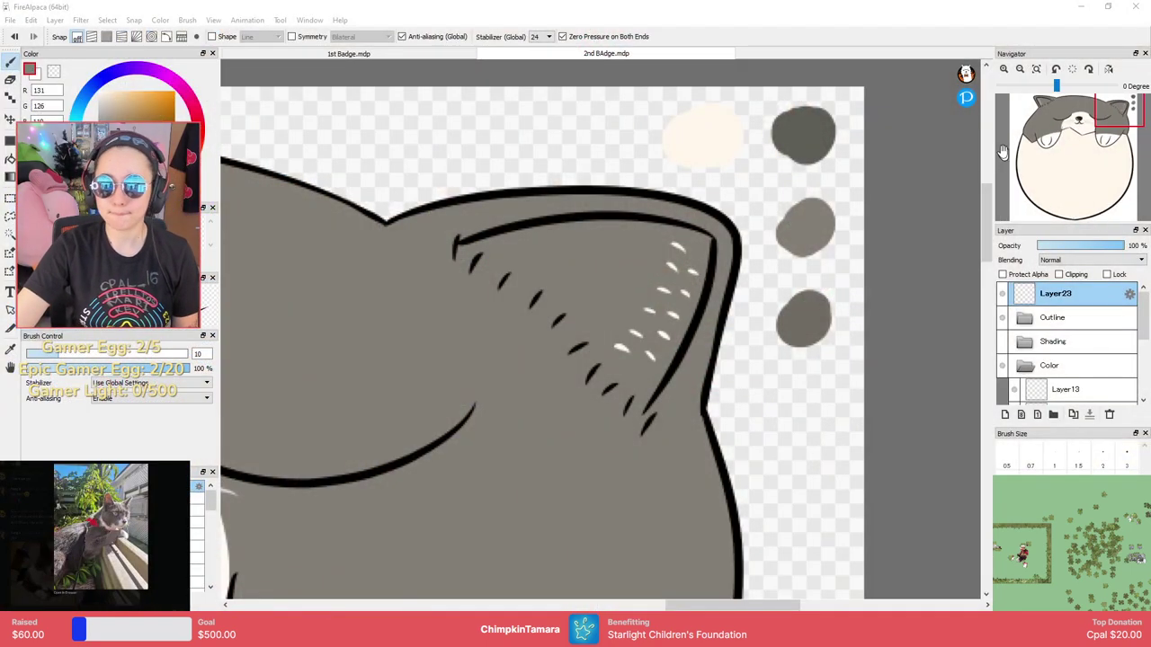
Show the Shading folder, collapse the Color folder, and expand Shading to reach its layers.
click(925, 196)
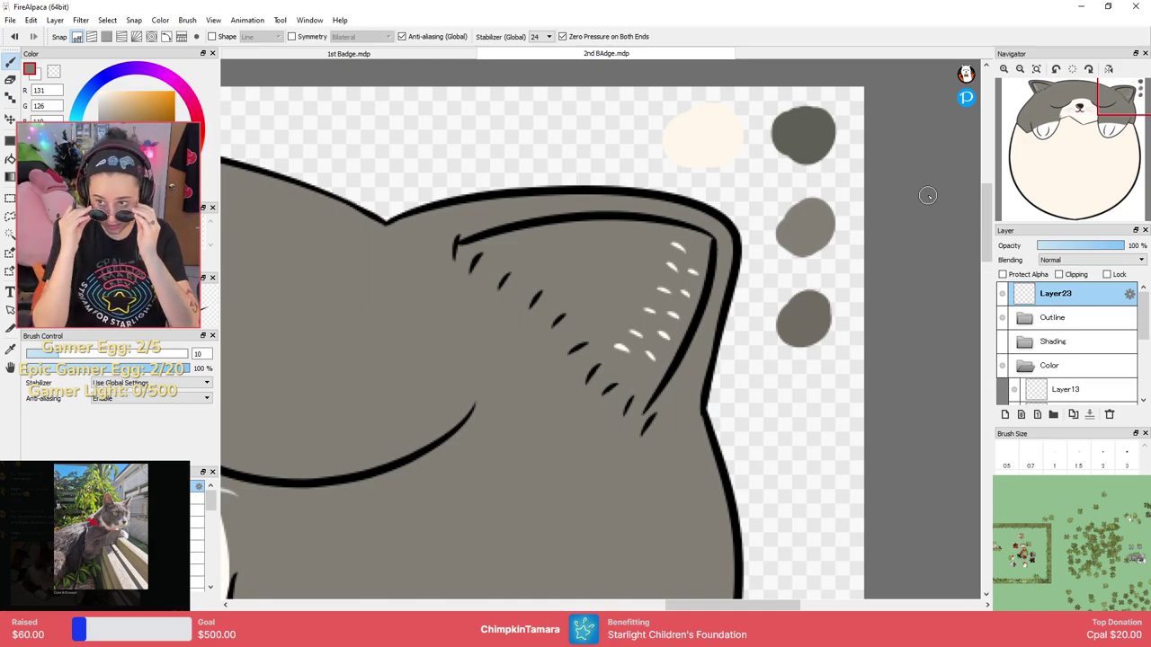
scroll(836, 312, down, 3)
scroll(837, 312, down, 1)
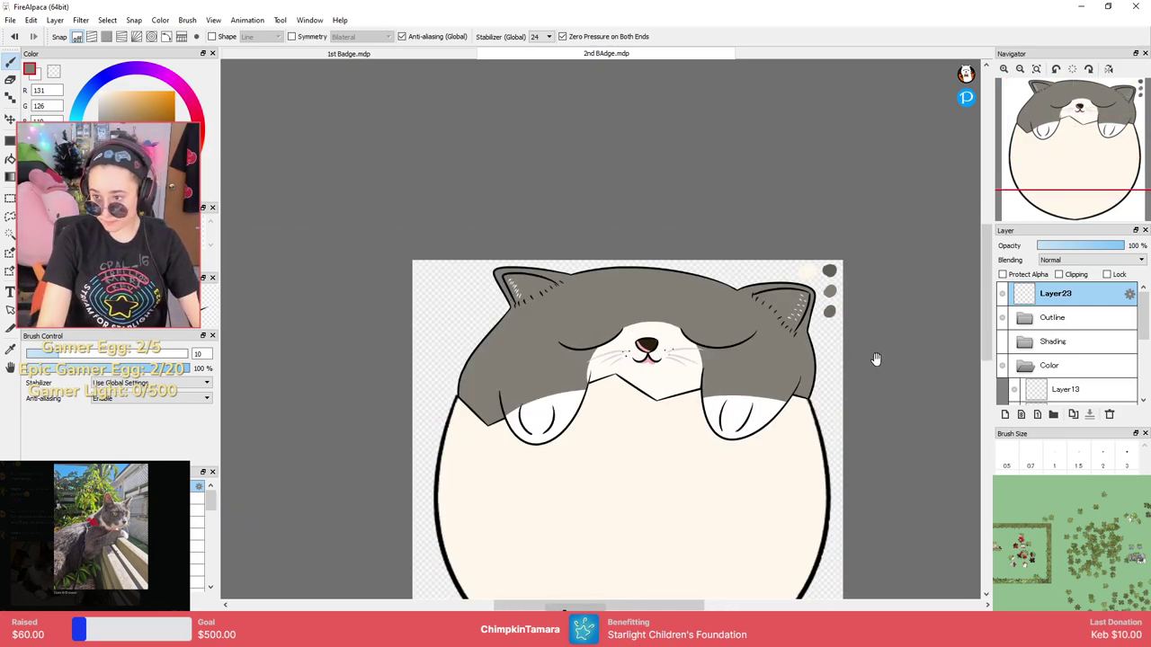
drag(876, 358, 913, 284)
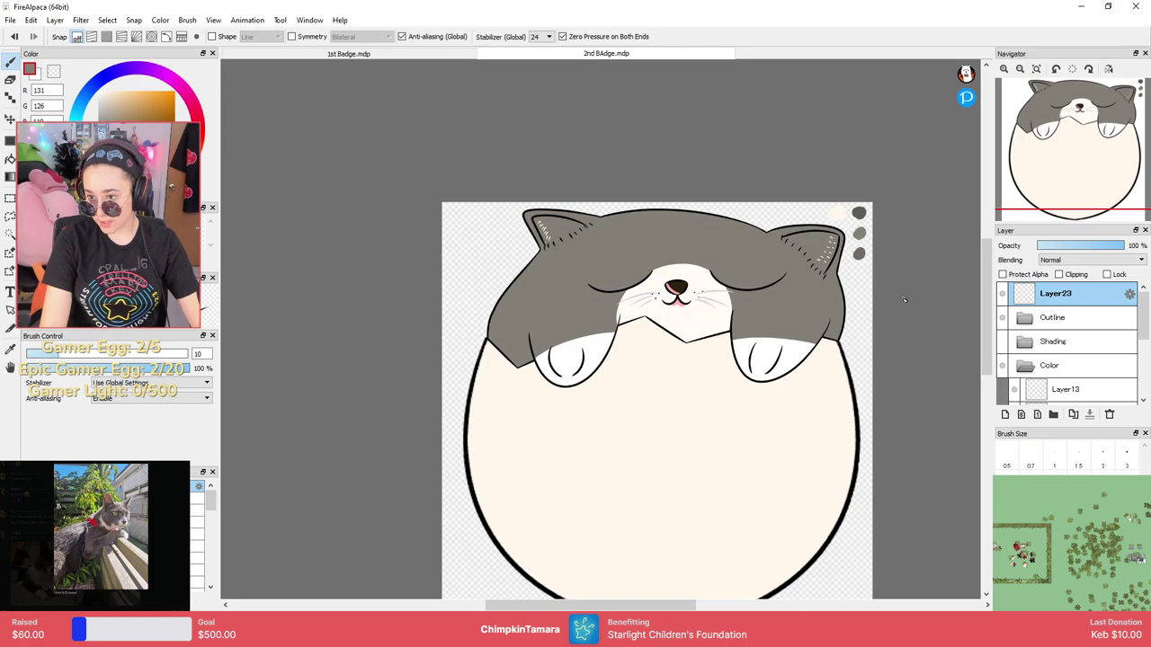
scroll(930, 311, down, 2)
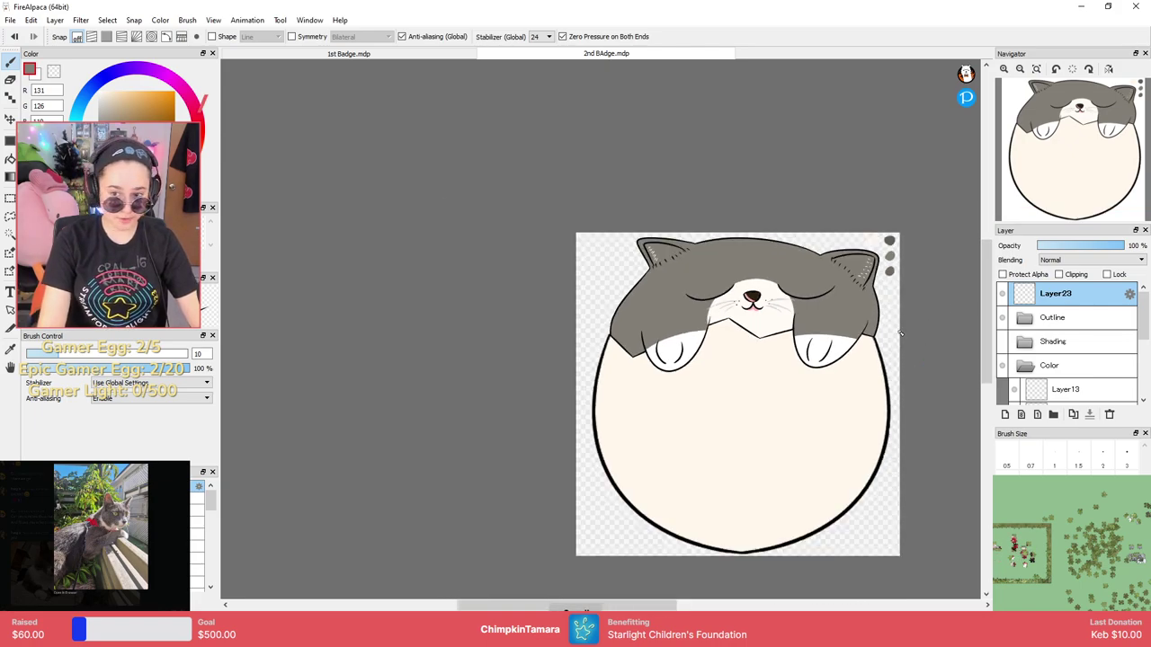
scroll(954, 303, up, 3)
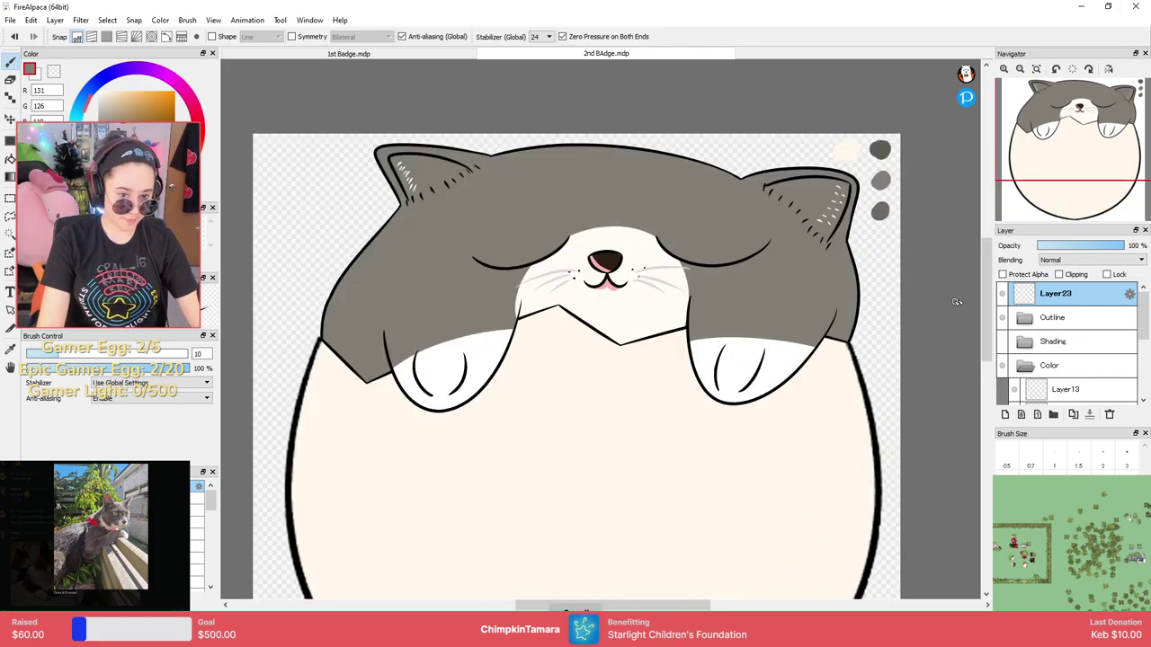
click(1003, 342)
scroll(1079, 337, down, 2)
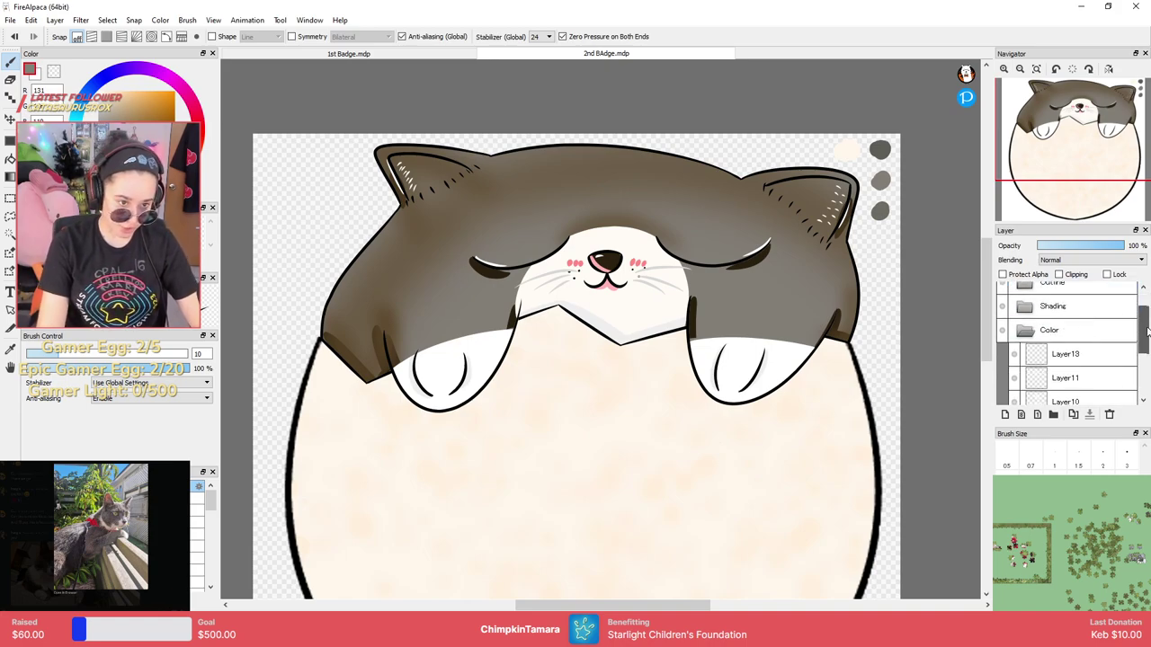
click(1034, 331)
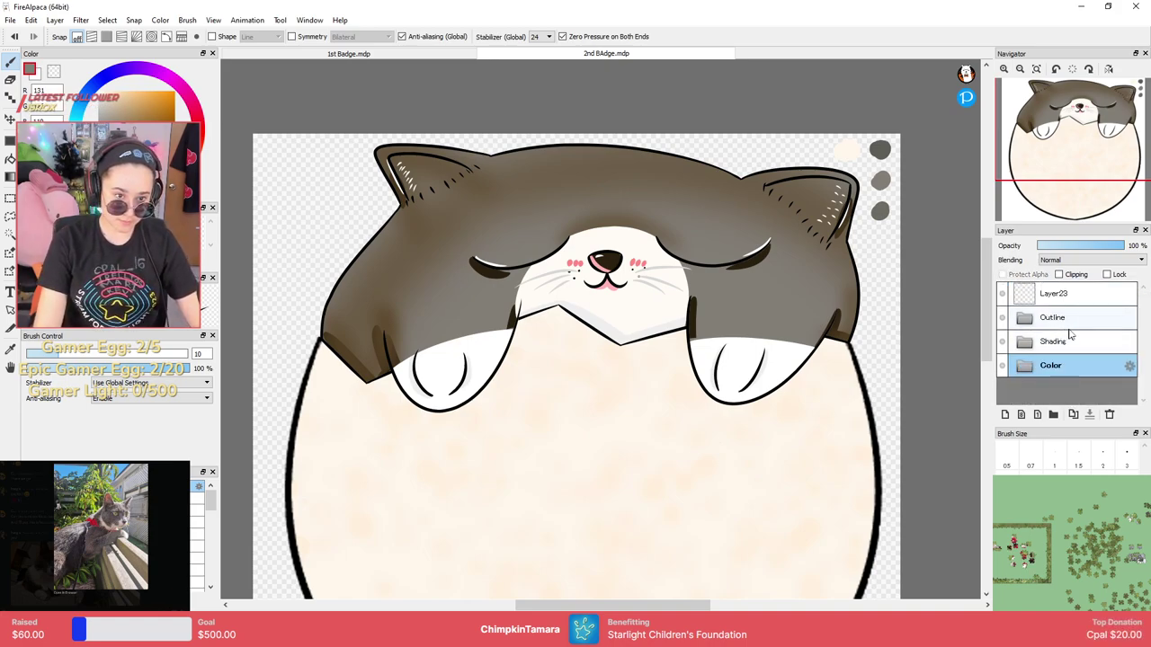
click(1034, 342)
scroll(1079, 337, down, 3)
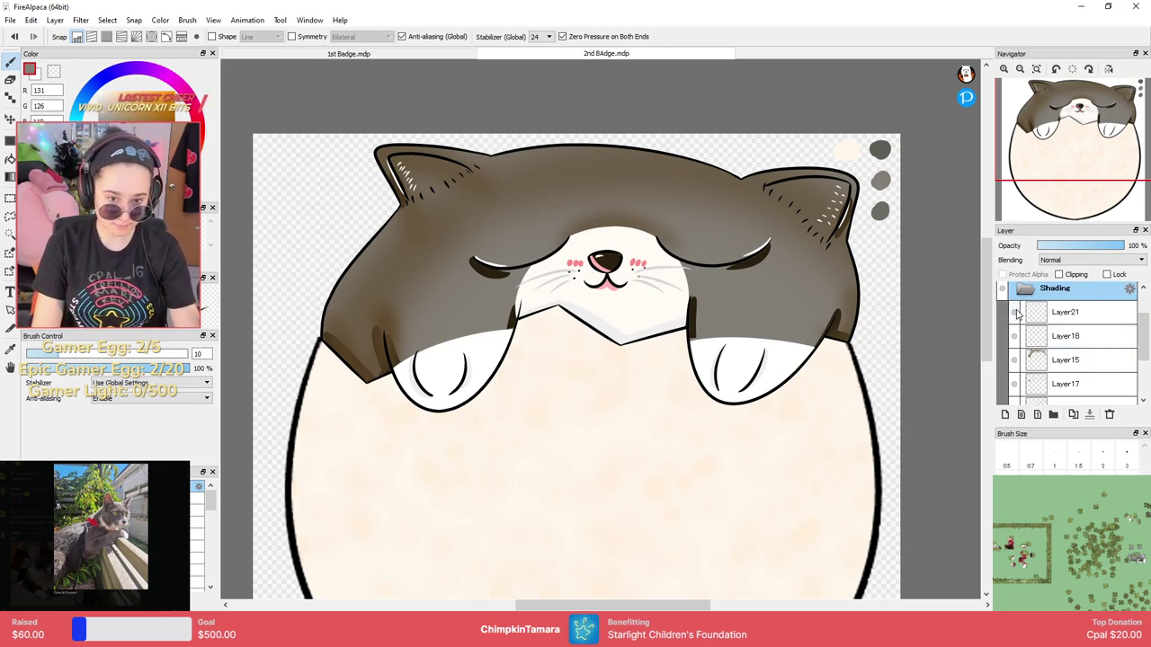
Desaturate the fur shading on Layer15 in the Shading folder, with saturation -79 and brightness +21.
click(1014, 312)
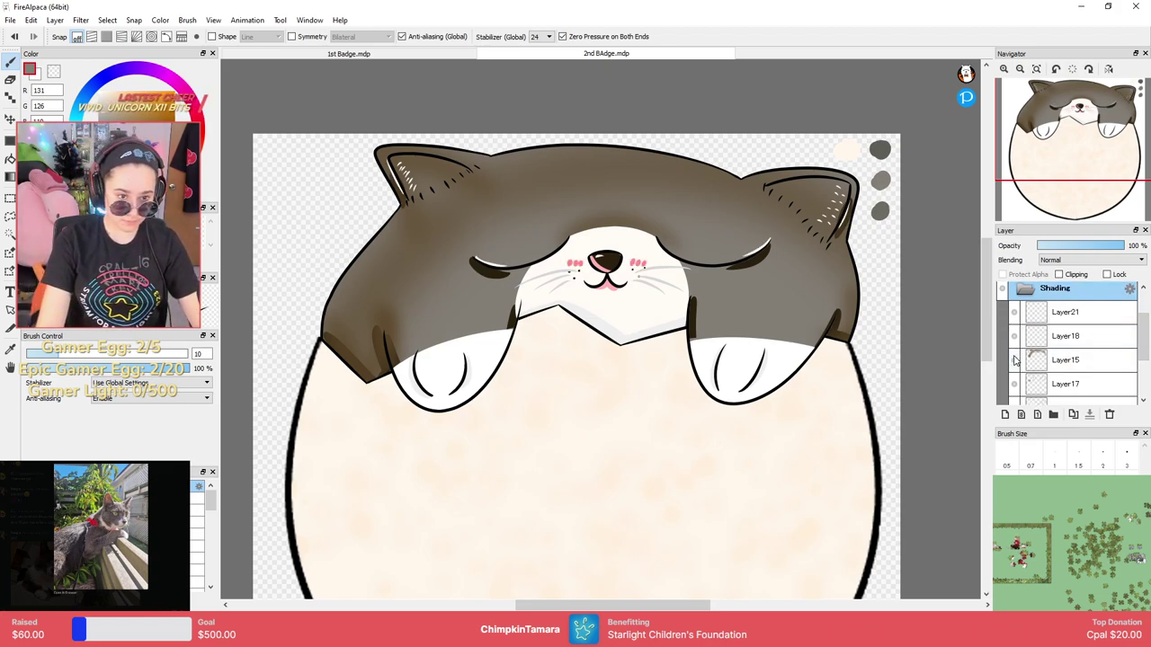
click(1084, 360)
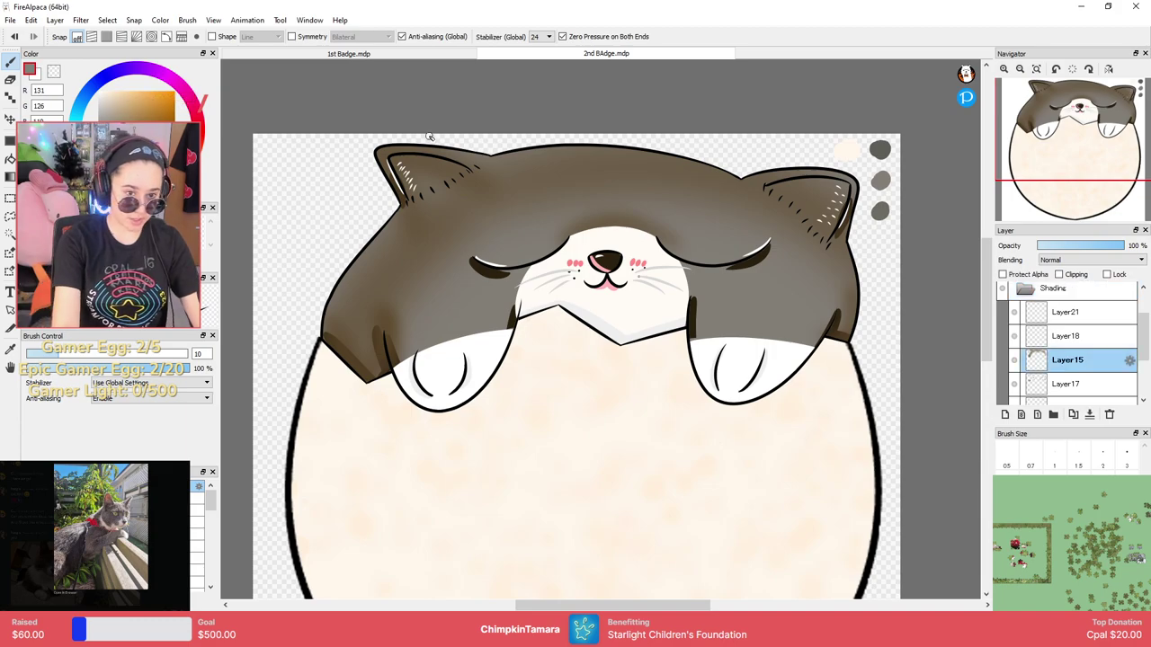
click(107, 20)
click(54, 47)
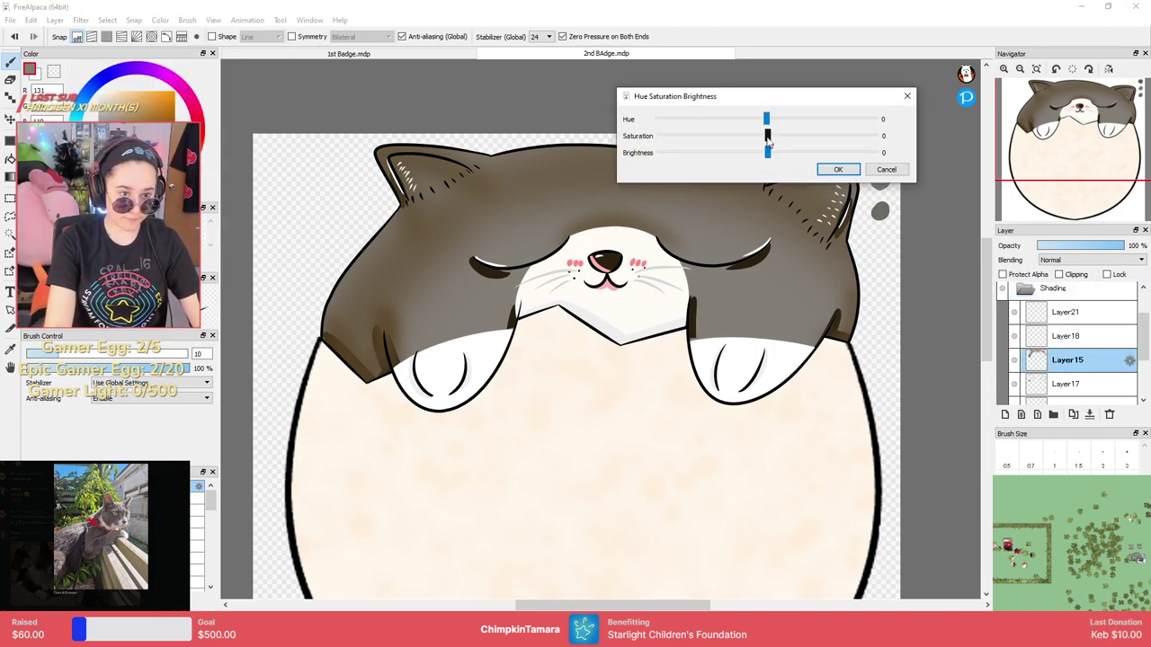
drag(767, 136, 612, 145)
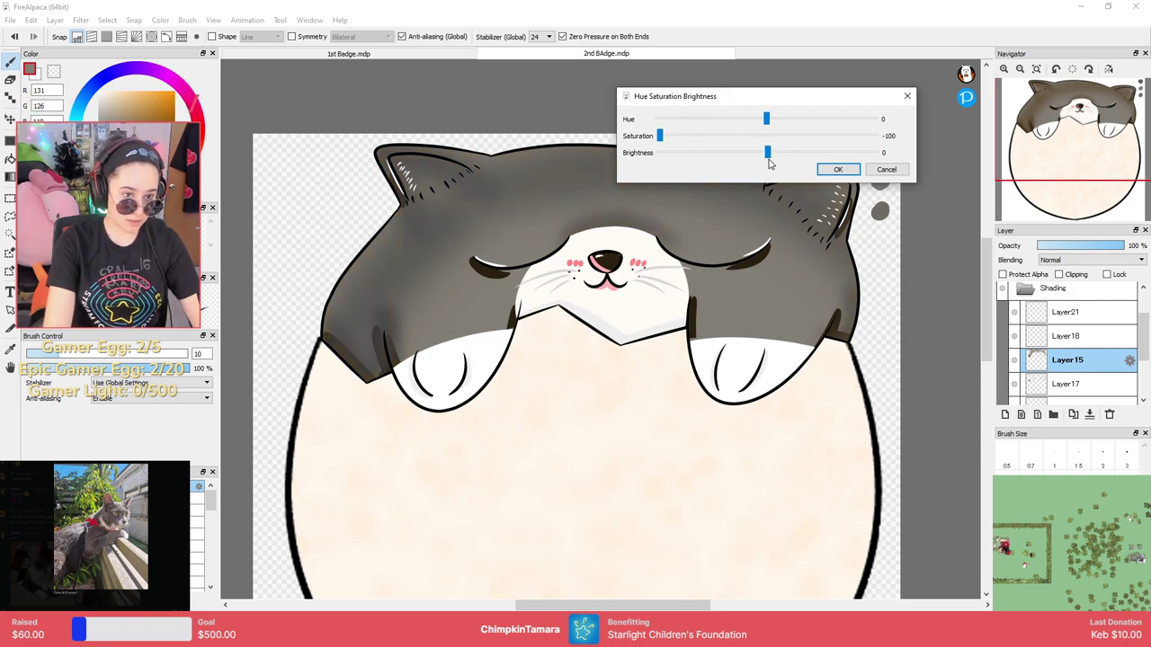
drag(767, 153, 778, 150)
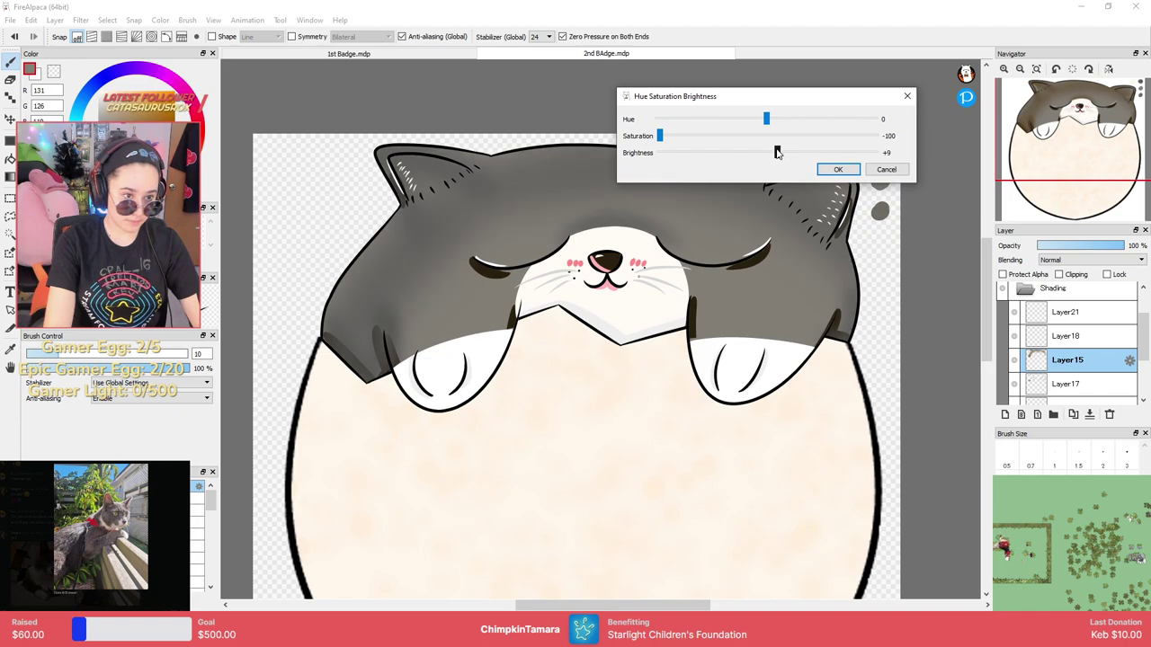
drag(660, 136, 666, 136)
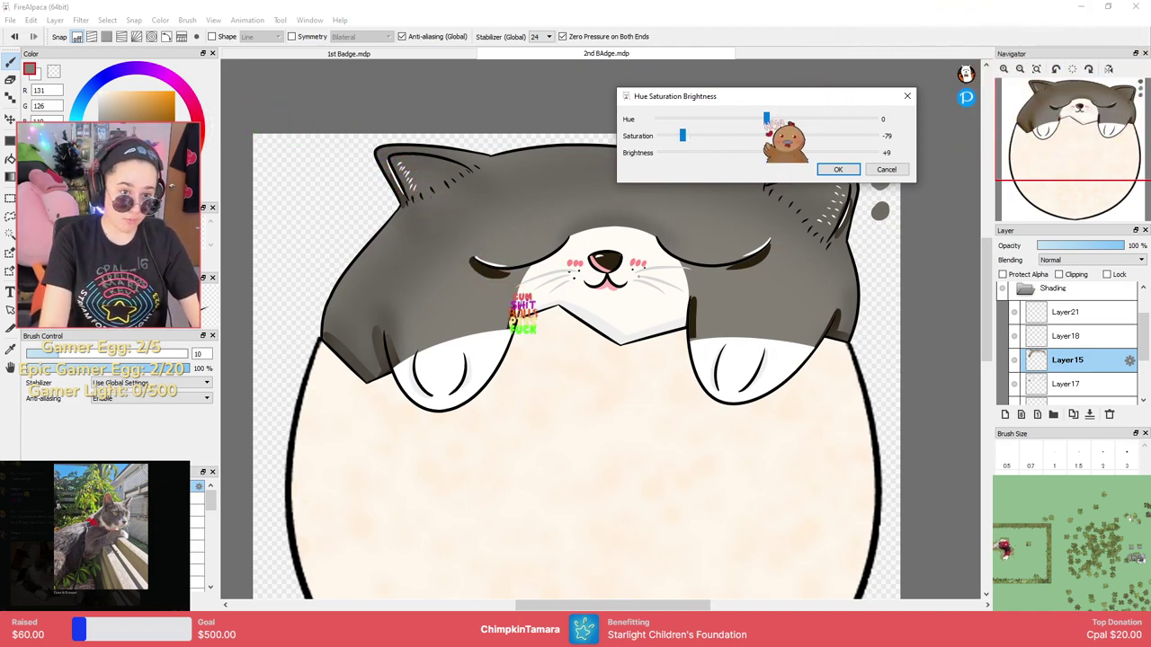
drag(776, 152, 790, 153)
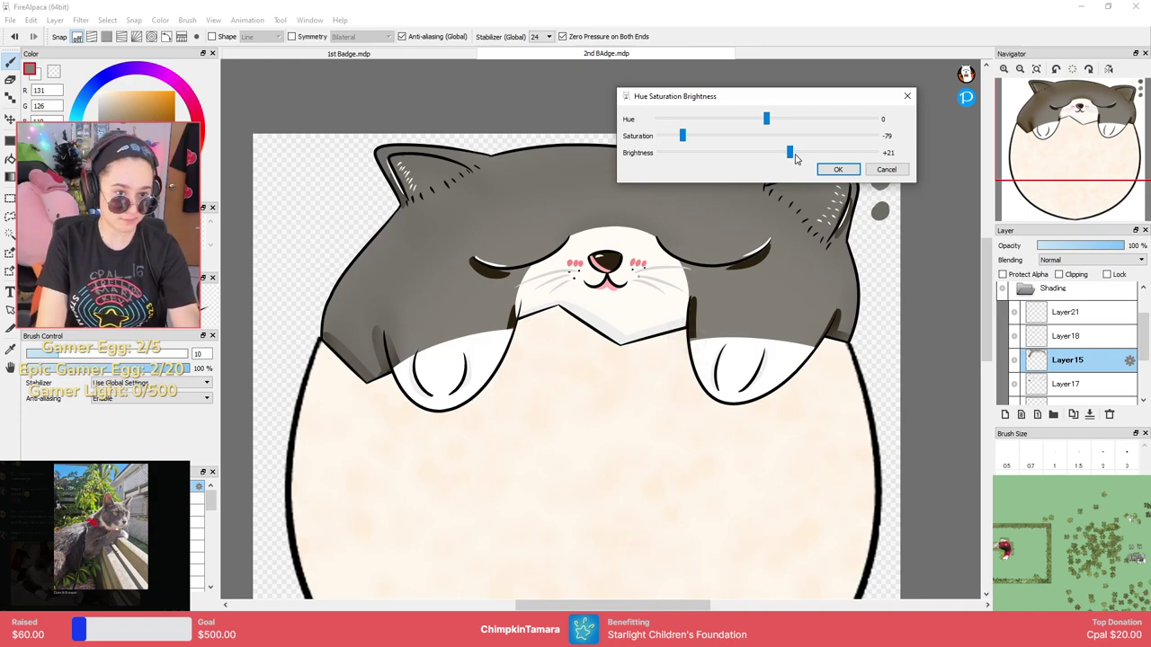
click(835, 170)
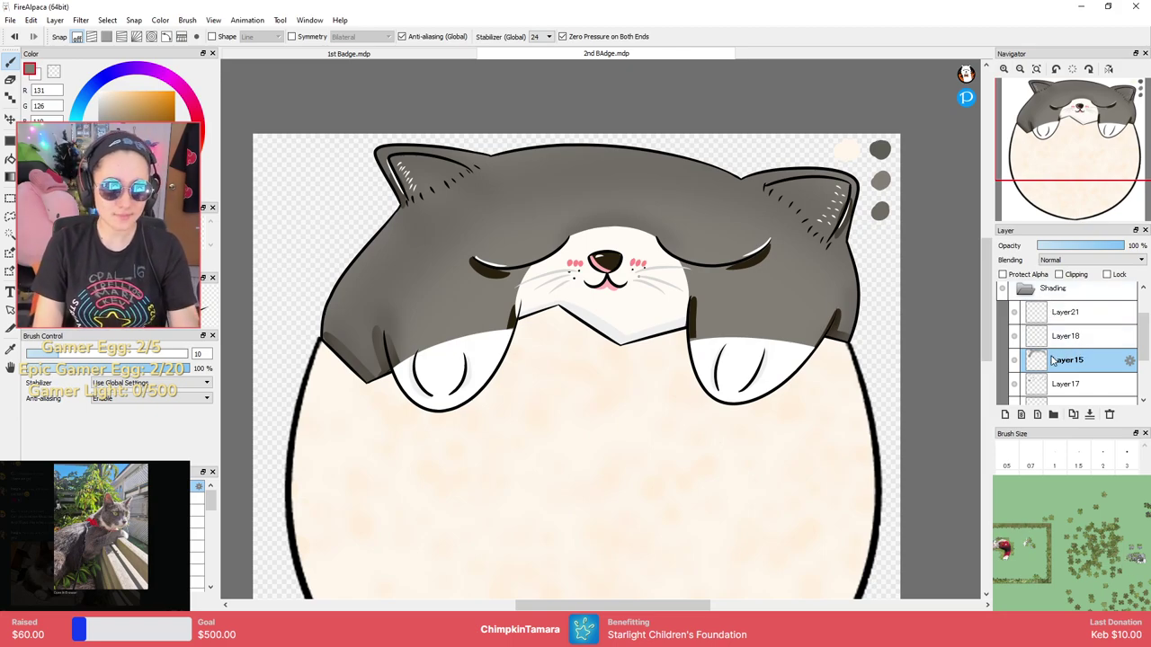
Turn the brown eye and paw shadows on Layer17 grey, with saturation -56 and brightness +33.
click(1015, 385)
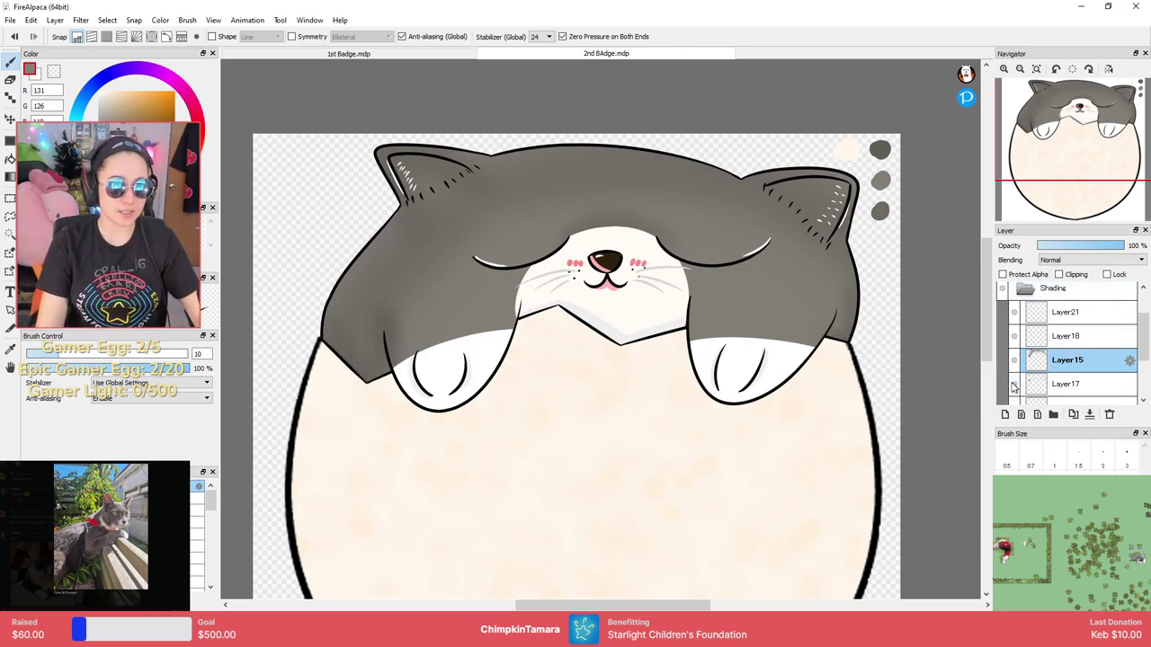
click(1014, 385)
click(1061, 384)
scroll(771, 378, up, 1)
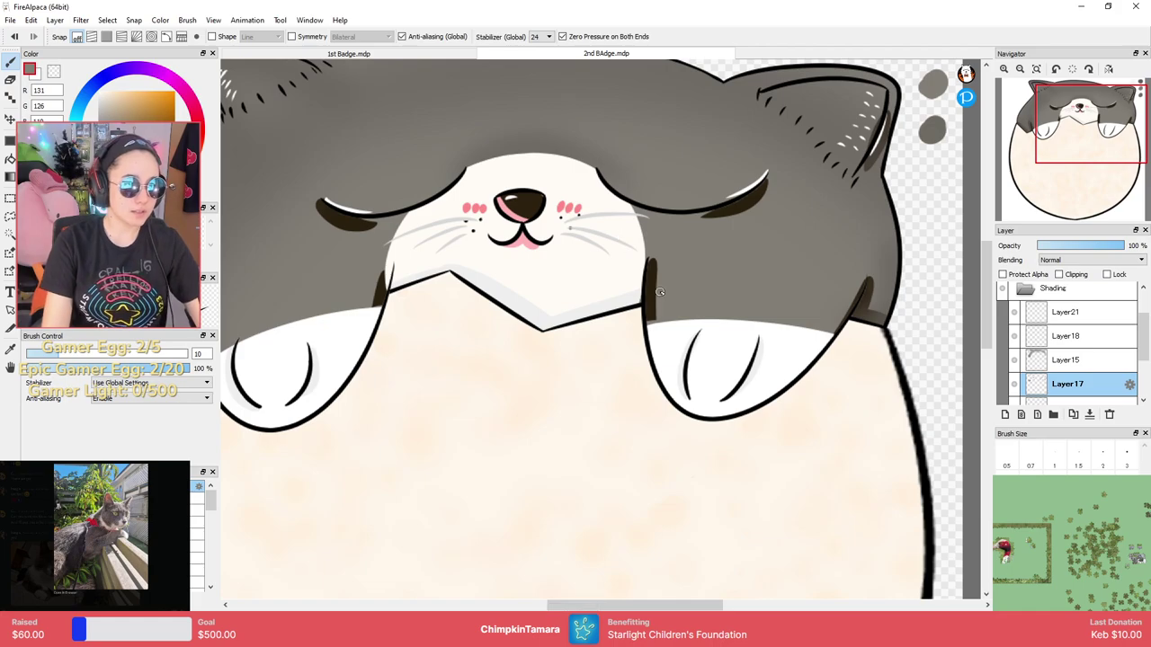
scroll(658, 281, down, 4)
scroll(650, 261, down, 2)
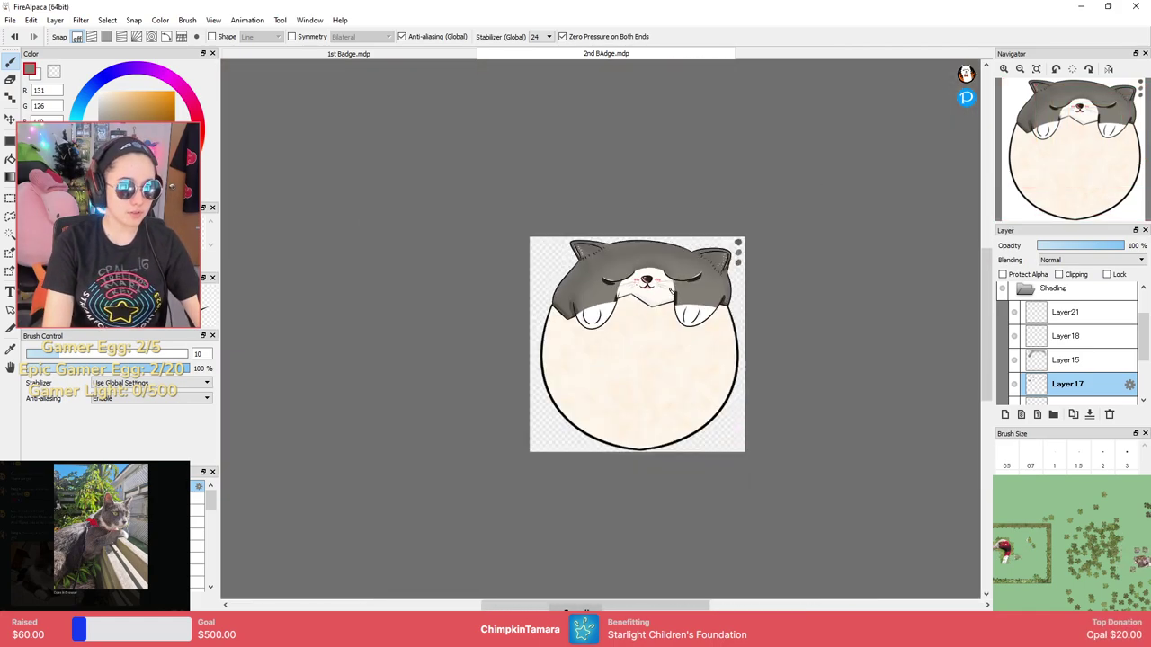
scroll(670, 295, up, 3)
click(80, 20)
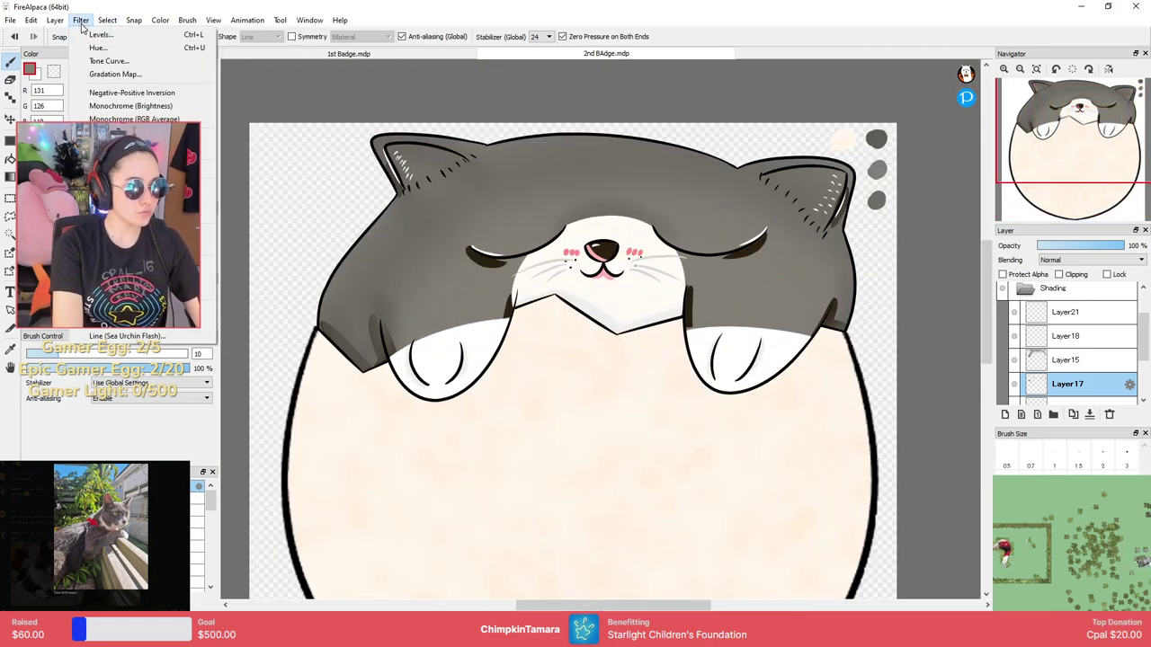
click(99, 52)
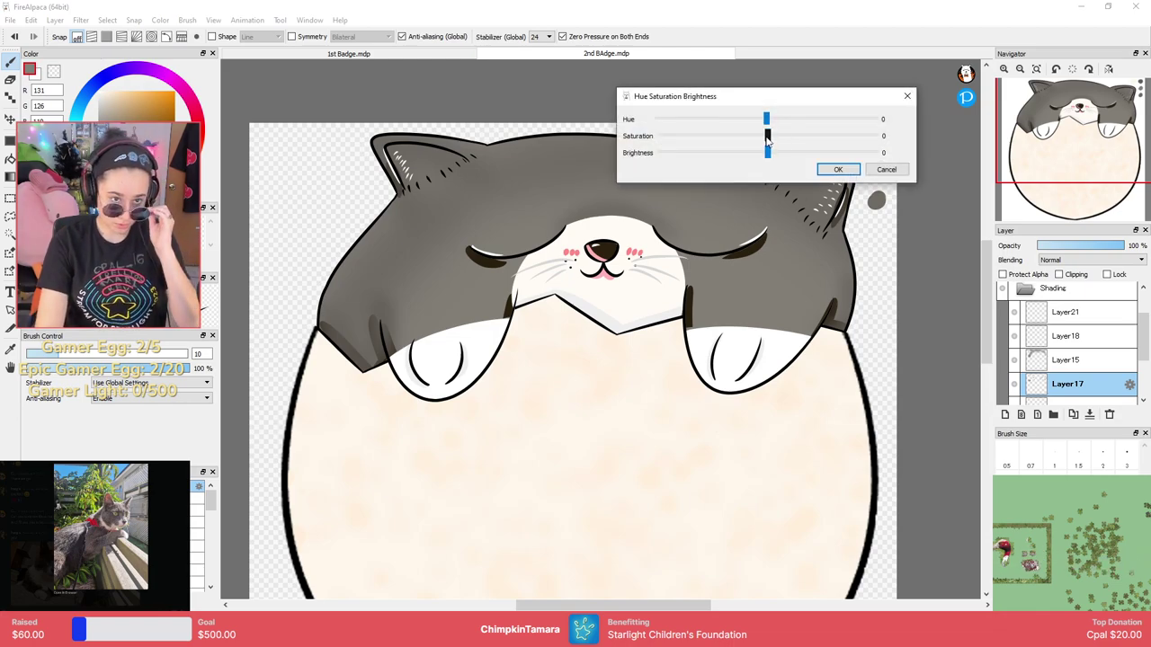
drag(768, 136, 698, 136)
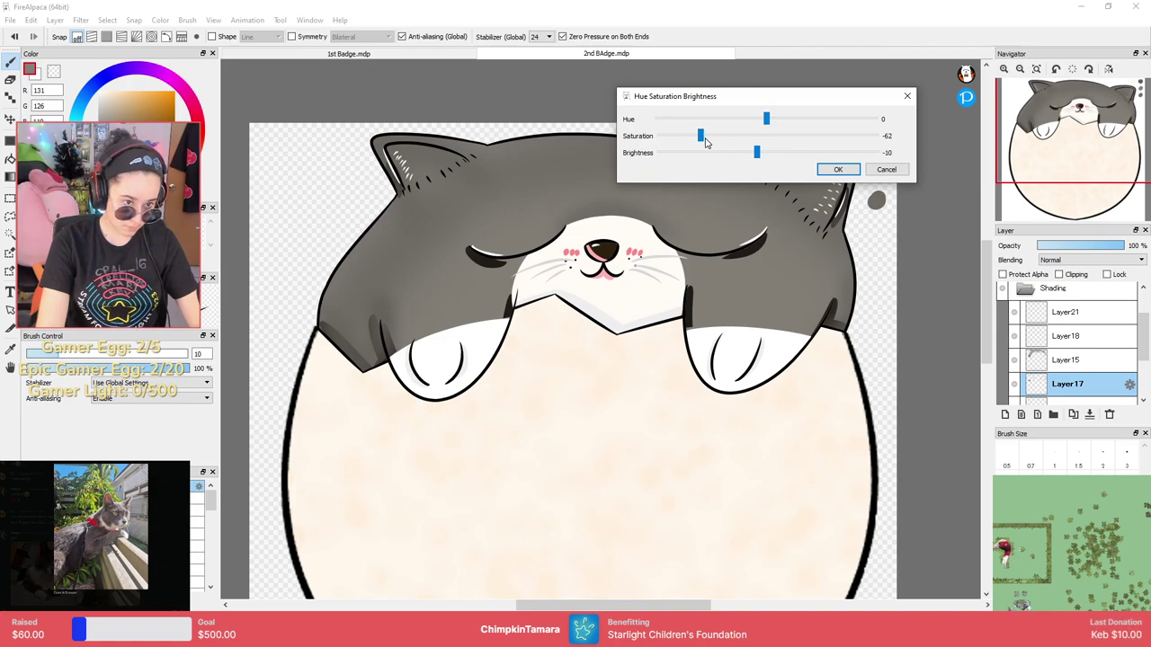
drag(769, 146, 821, 138)
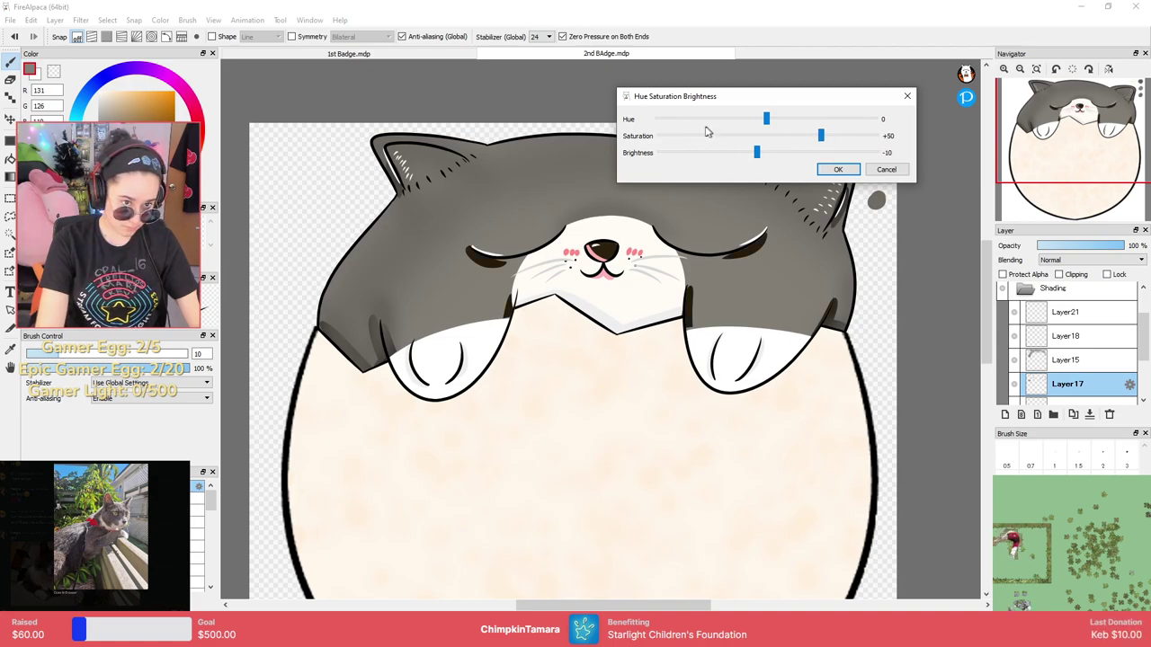
mouse_move(750, 145)
mouse_down()
mouse_move(699, 139)
mouse_move(862, 162)
mouse_move(804, 152)
mouse_move(782, 163)
mouse_move(815, 154)
mouse_move(805, 156)
mouse_up()
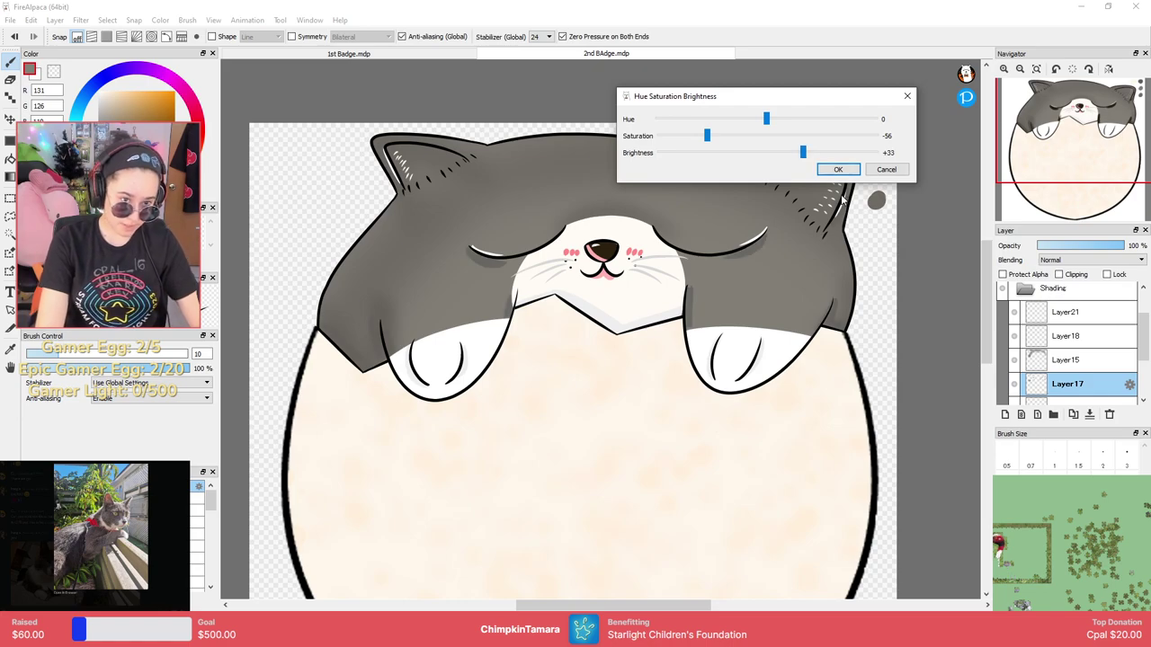
click(836, 169)
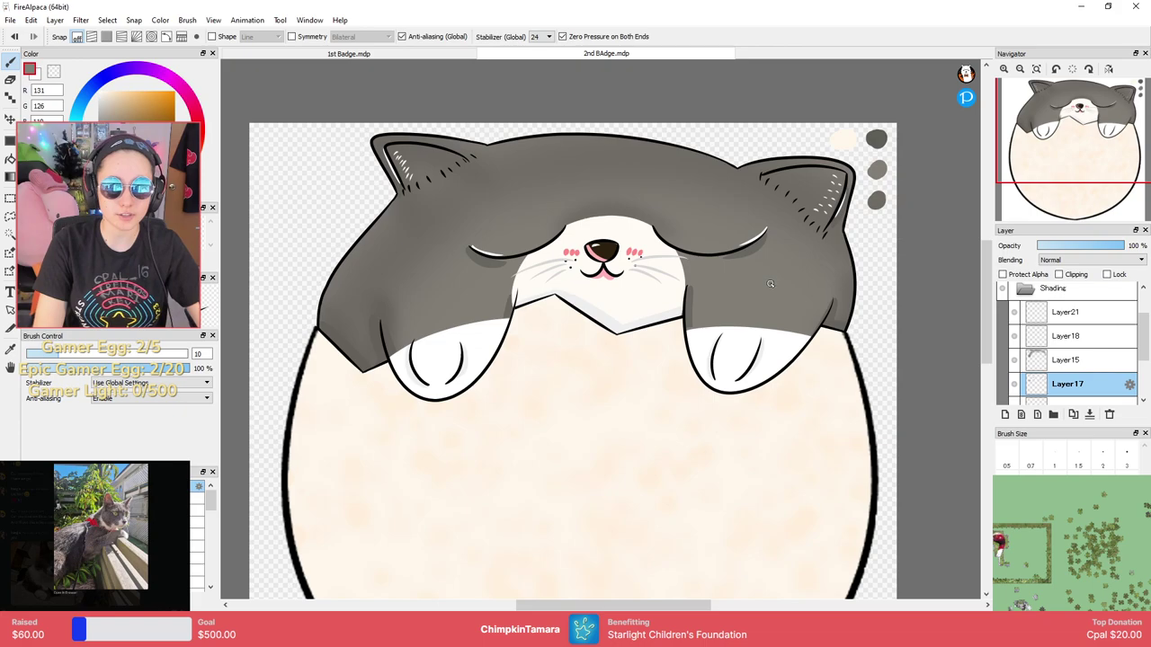
Collapse the Shading folder and hide Layer23, which holds the color swatches.
scroll(769, 284, down, 2)
scroll(779, 277, up, 2)
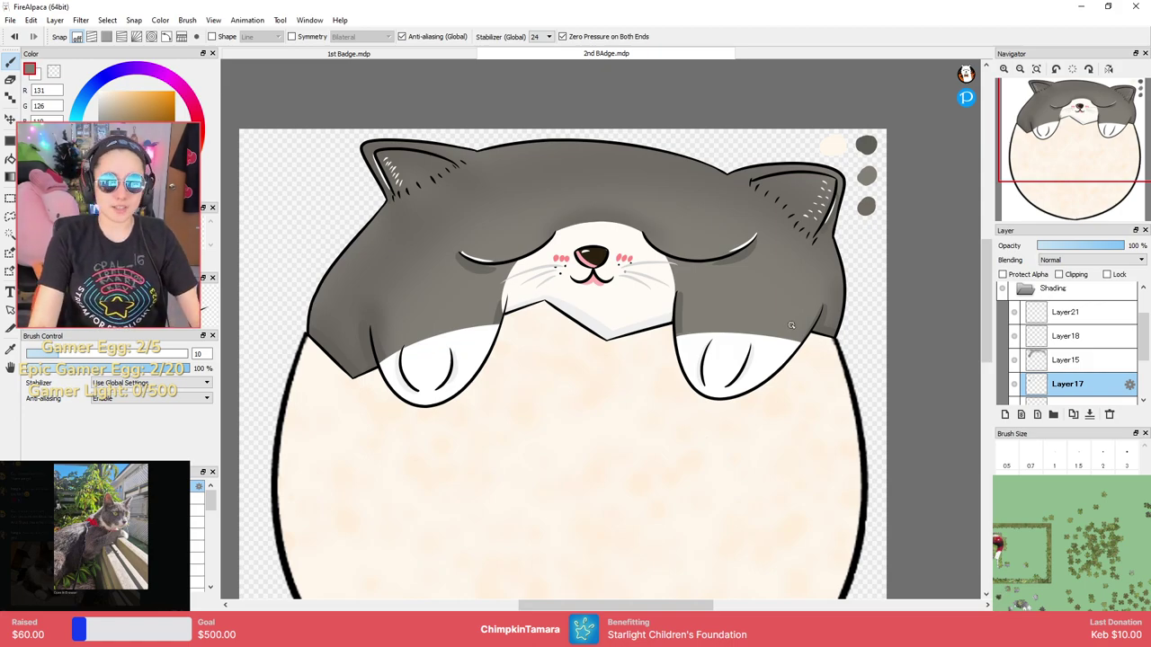
scroll(791, 326, down, 1)
scroll(930, 323, down, 1)
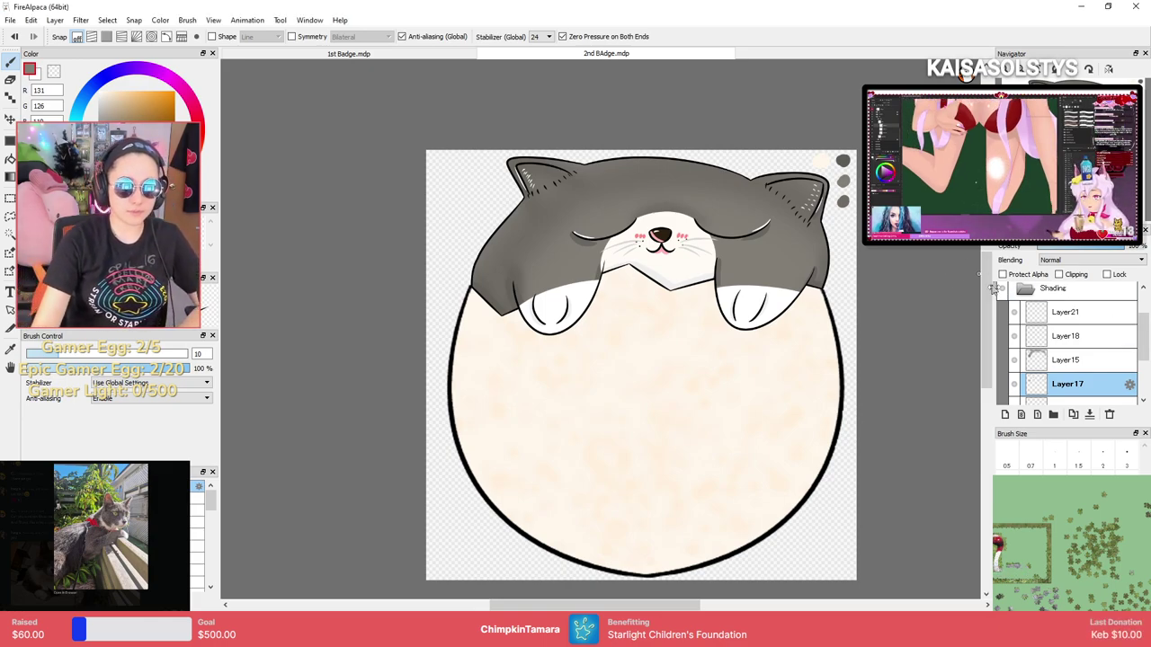
scroll(1090, 340, up, 2)
click(1025, 342)
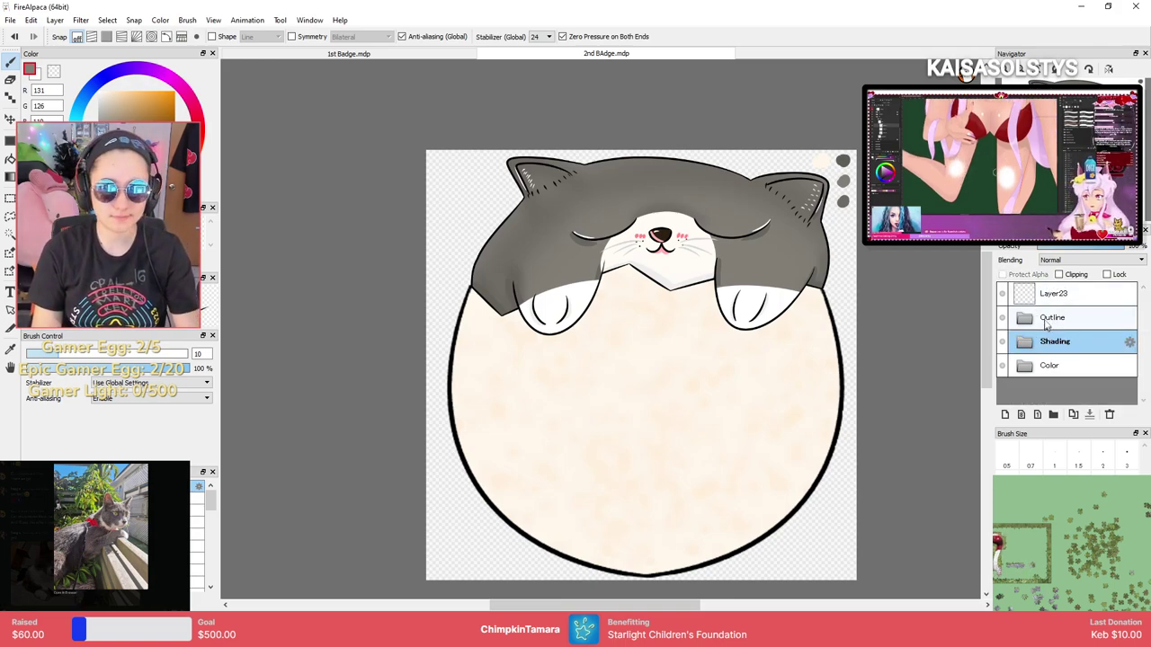
click(1004, 292)
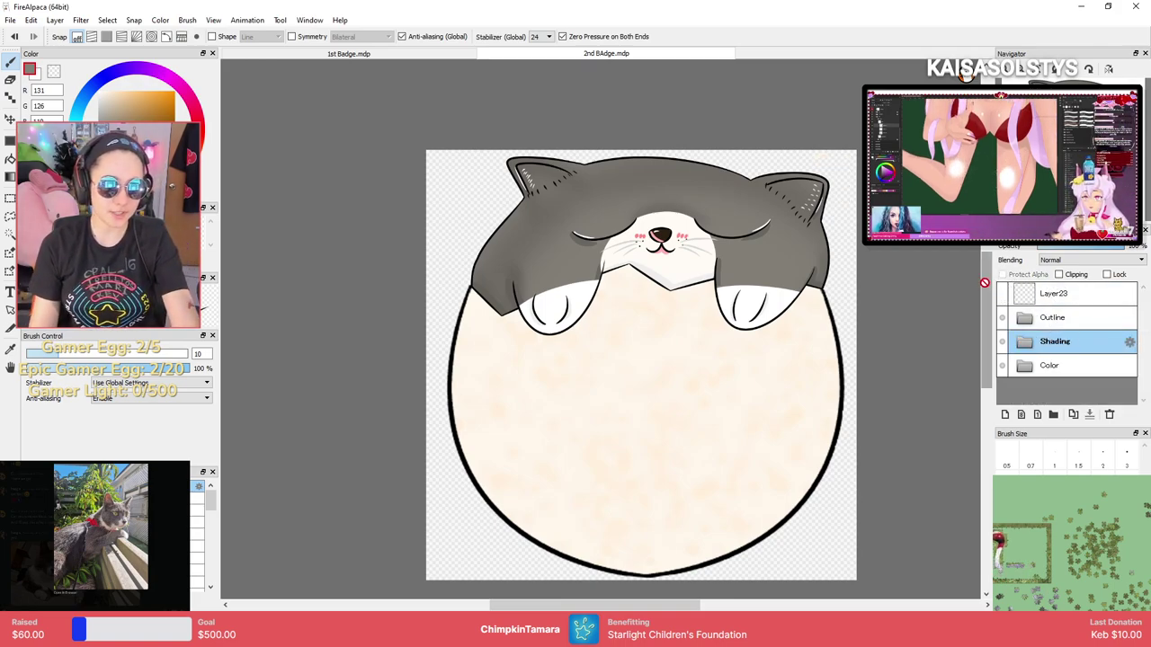
Save the second badge document and switch to 1st Badge.mdp.
key(ctrl+s)
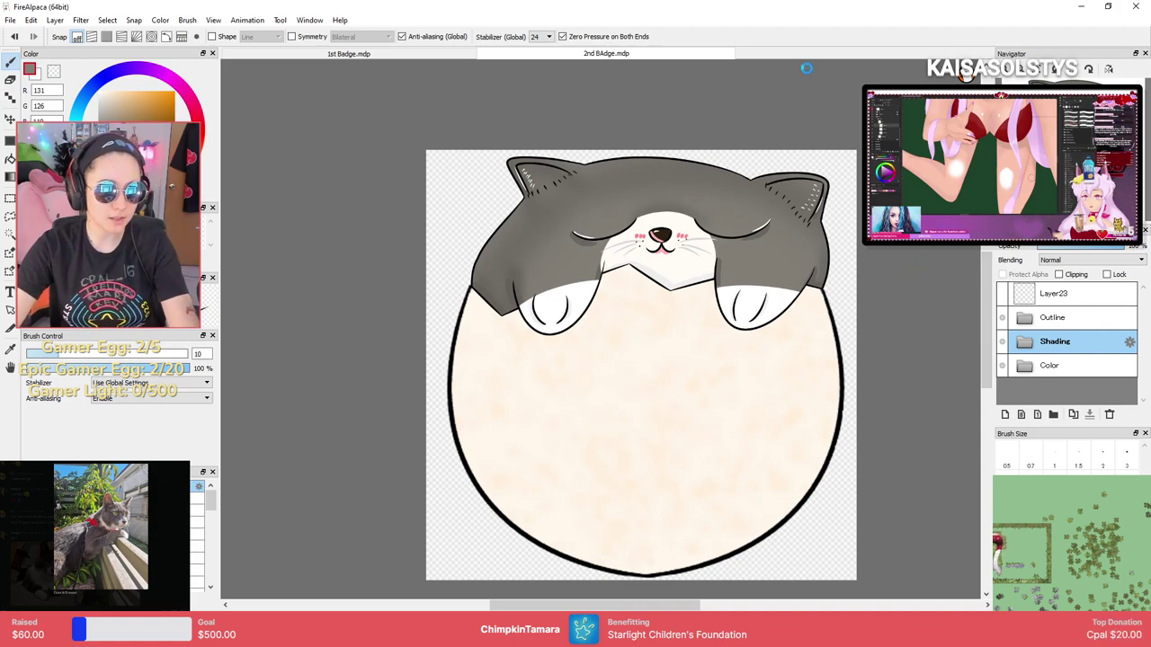
click(349, 53)
click(10, 20)
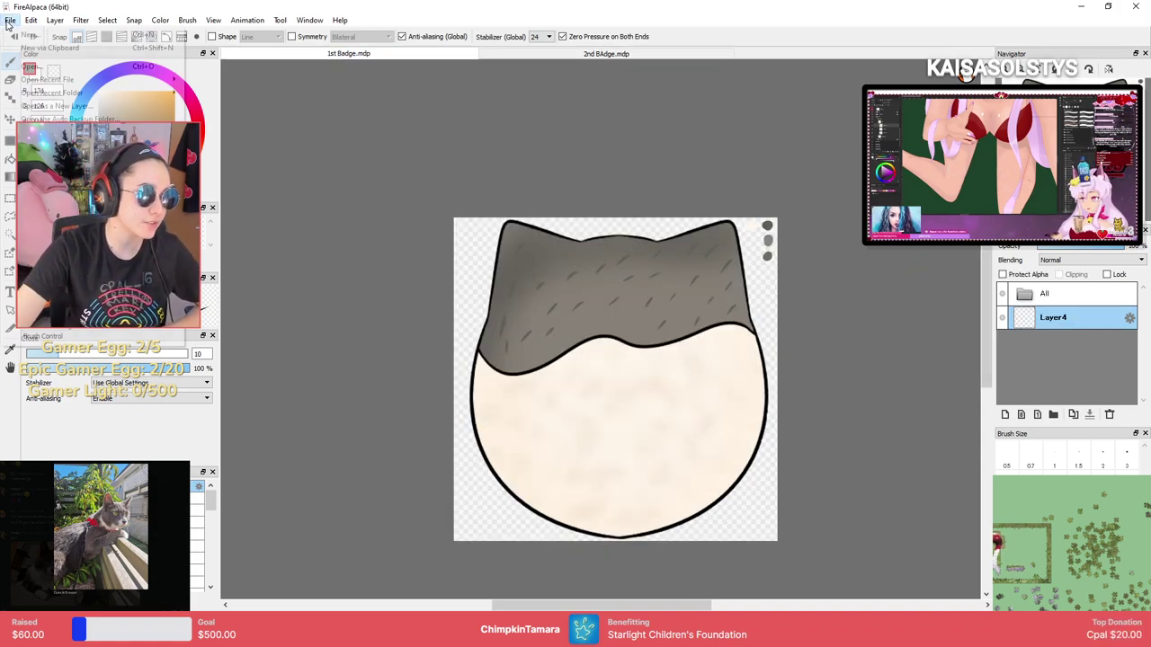
click(36, 180)
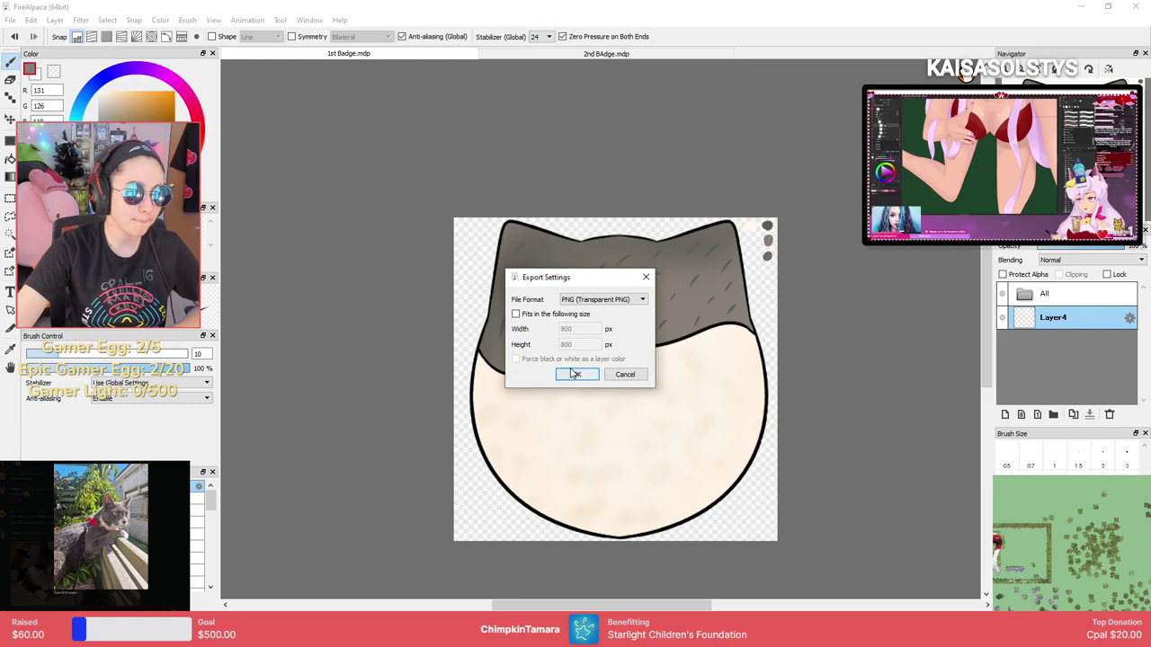
key(Return)
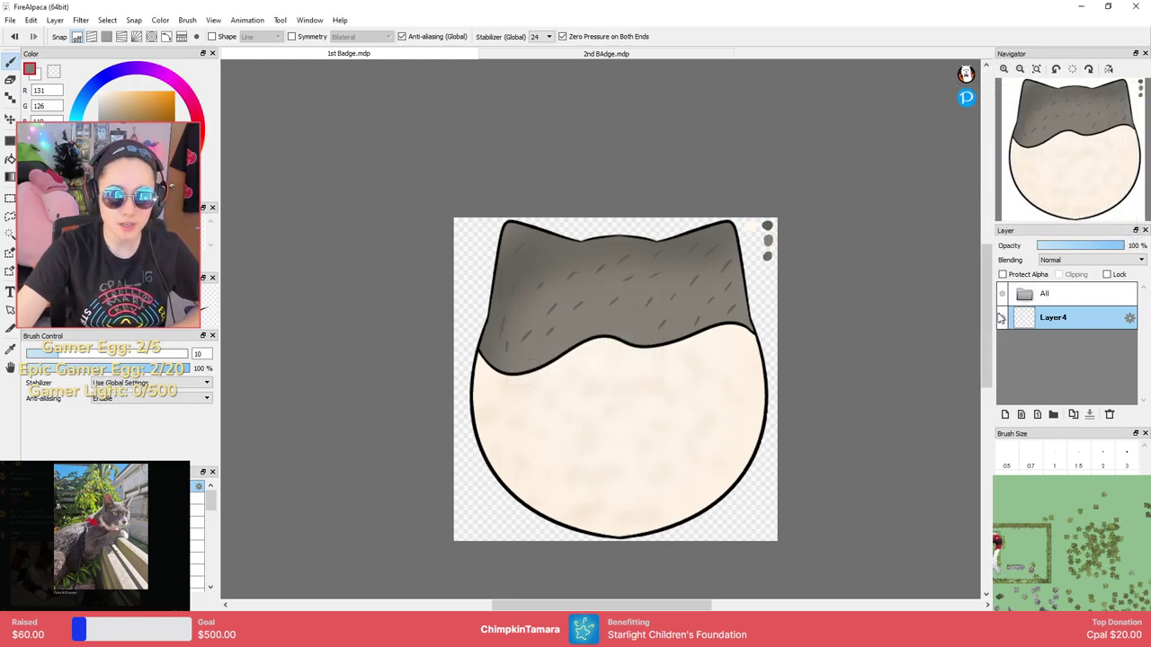
Hide the swatches on Layer4 and export the first badge as a transparent PNG at its original size, replacing the existing image.
click(10, 20)
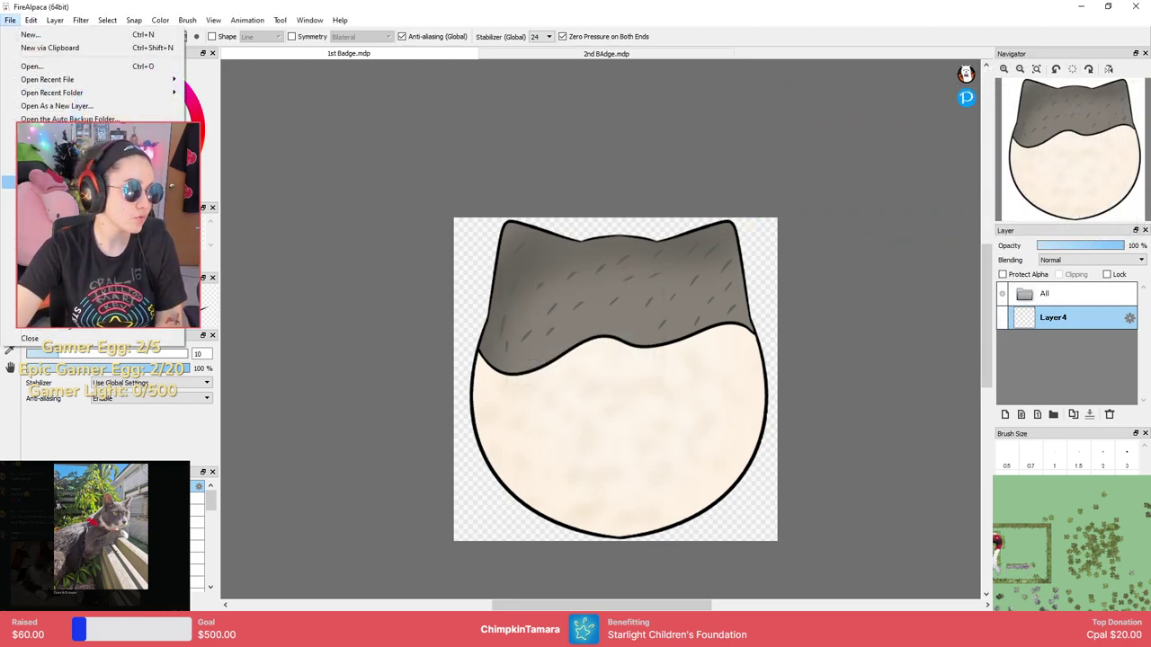
click(54, 180)
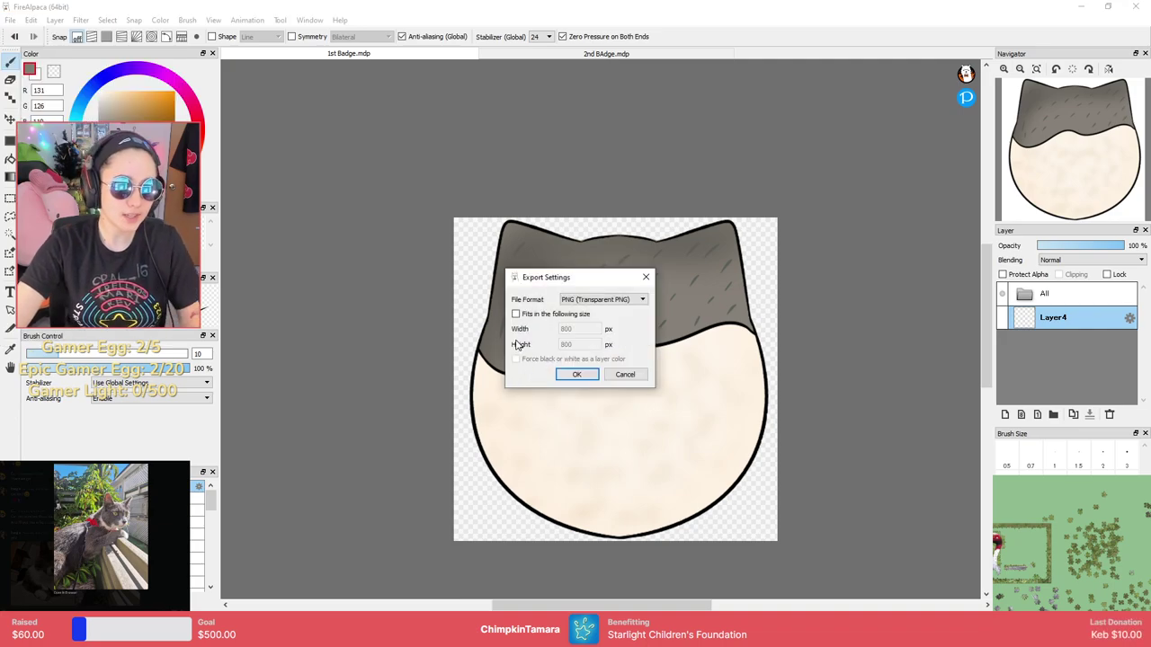
click(598, 370)
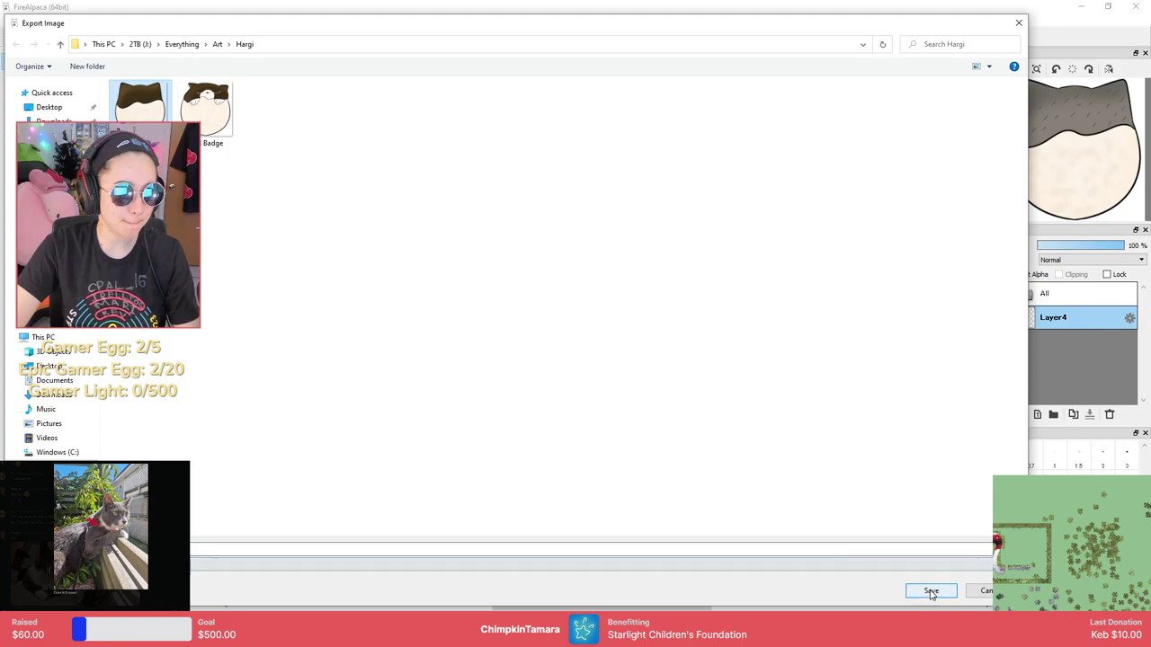
click(931, 591)
click(607, 322)
Export 2nd BAdge.mdp as a transparent PNG at its original size, replacing the existing 2nd Badge.png.
click(533, 53)
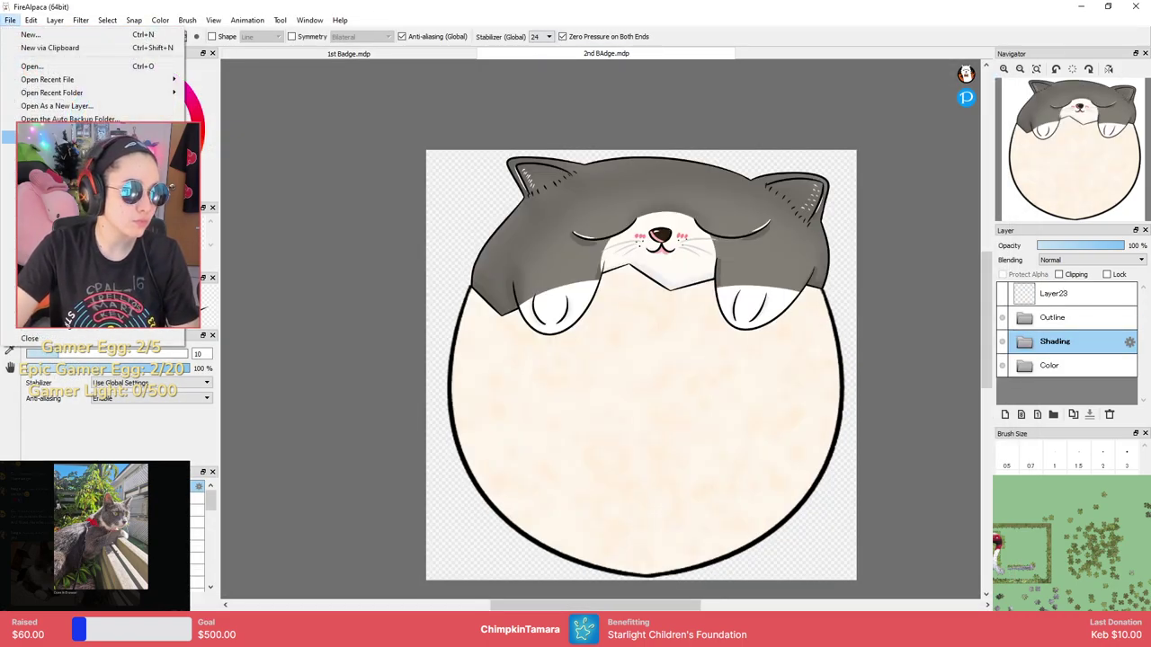
click(54, 182)
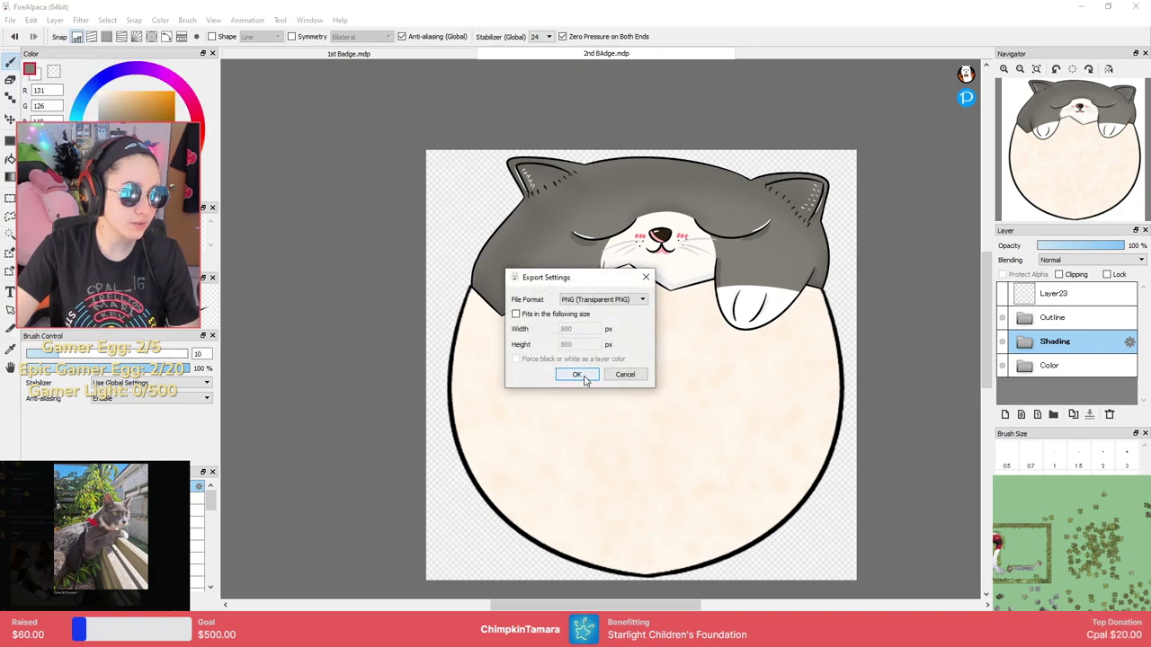
click(576, 375)
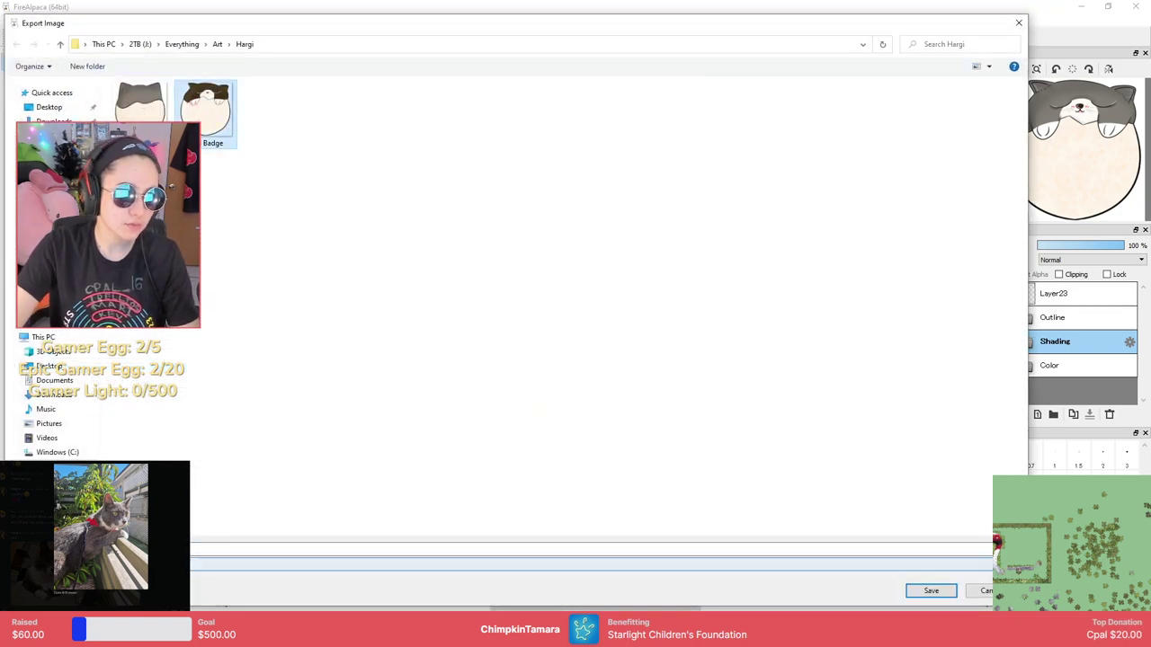
click(930, 590)
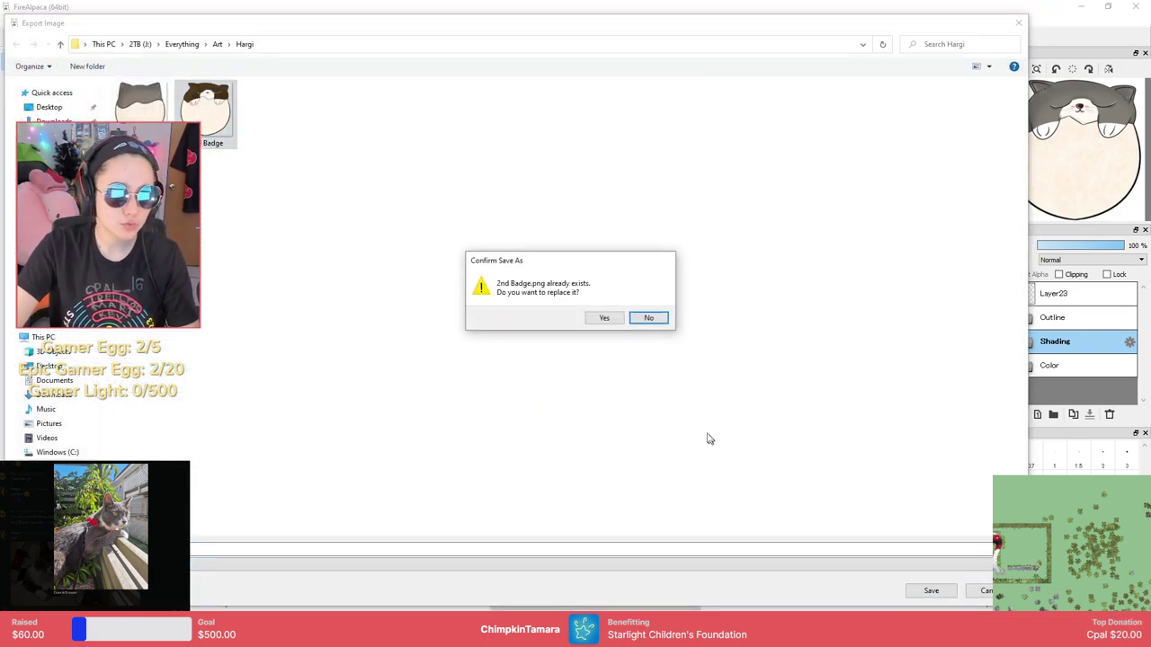
click(605, 320)
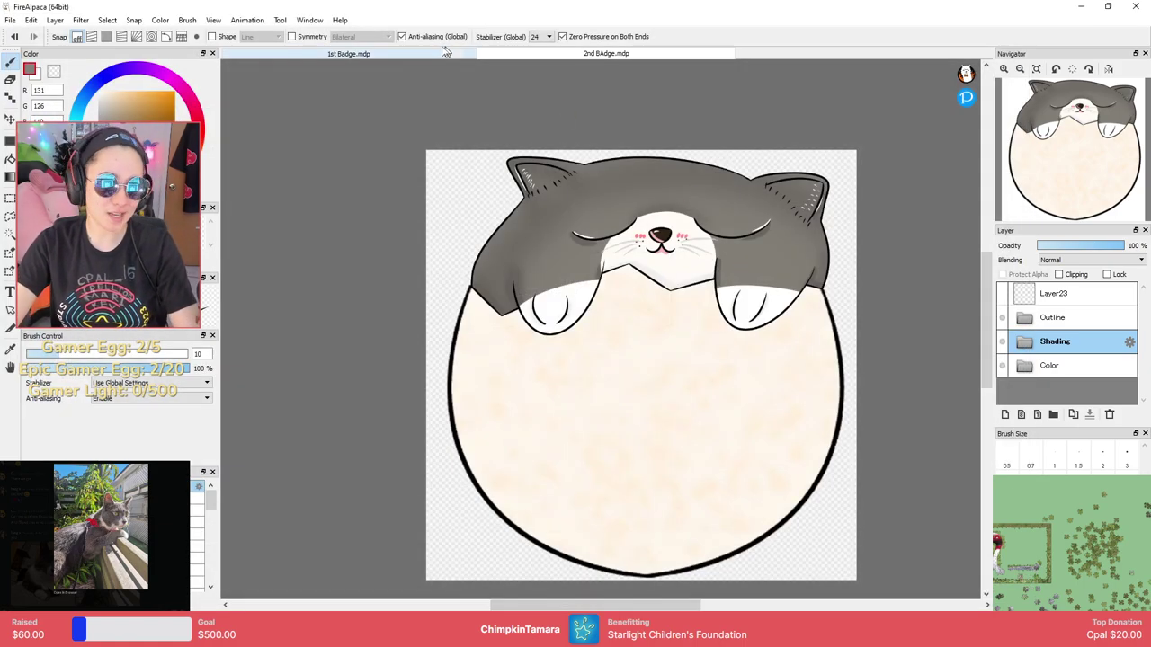
Return to 1st Badge.mdp, and switch to the Levi506.net emote tester page in the web browser.
click(396, 56)
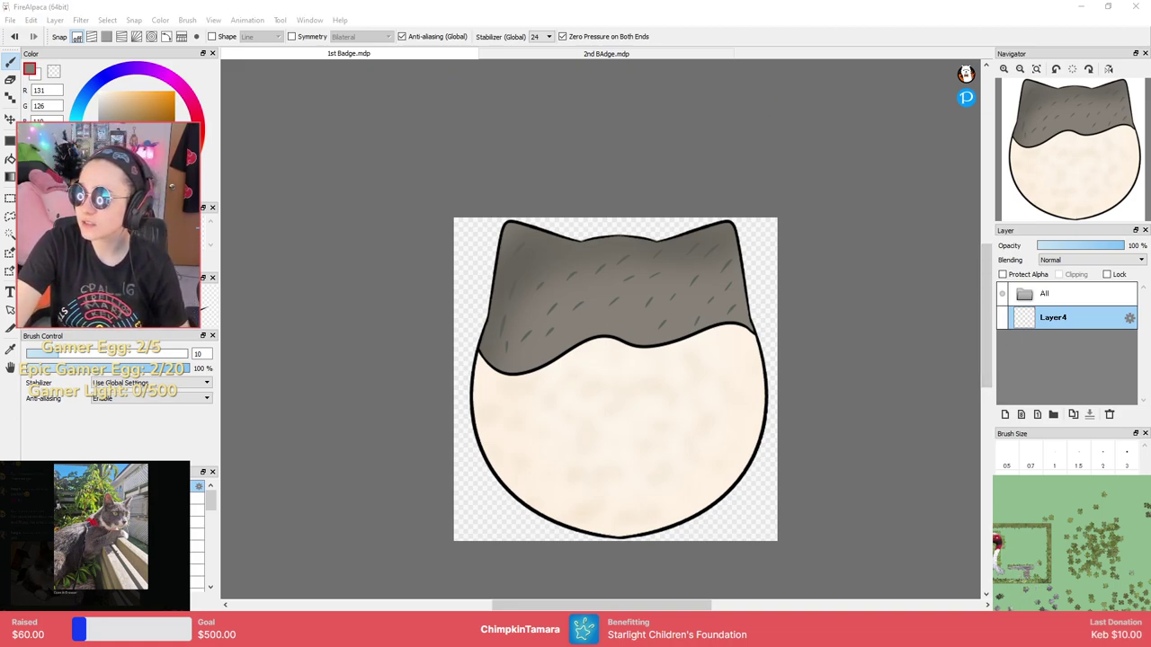
drag(1150, 10, 983, 1)
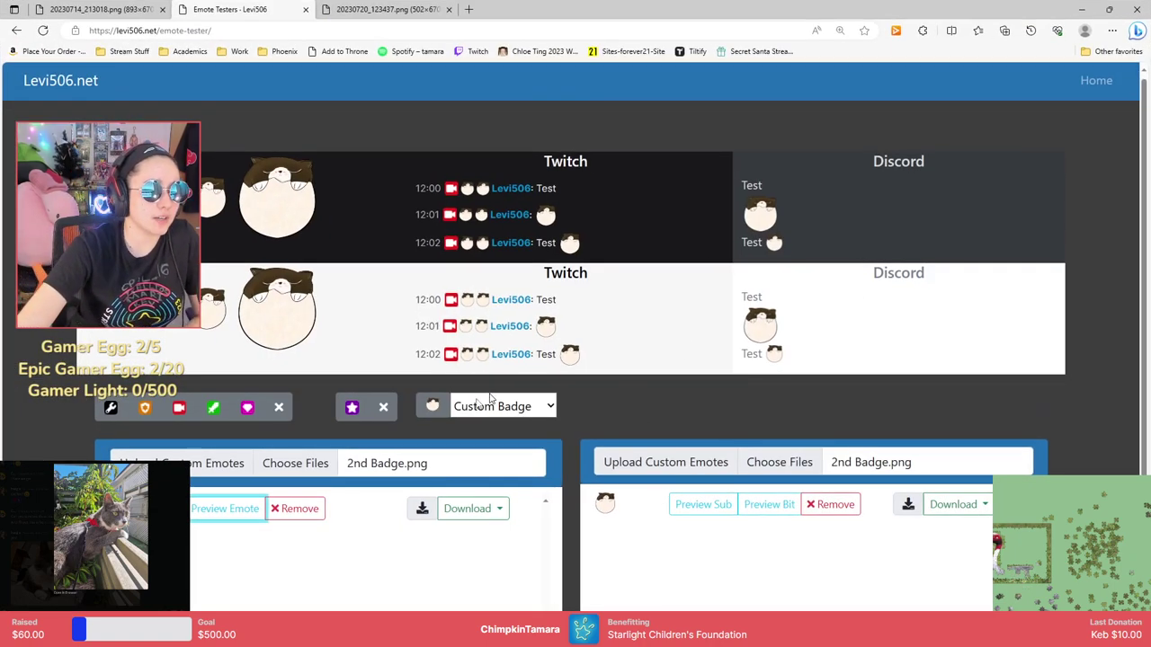
Remove the old 2nd Badge.png entries from both the custom badge and custom emote lists.
click(774, 463)
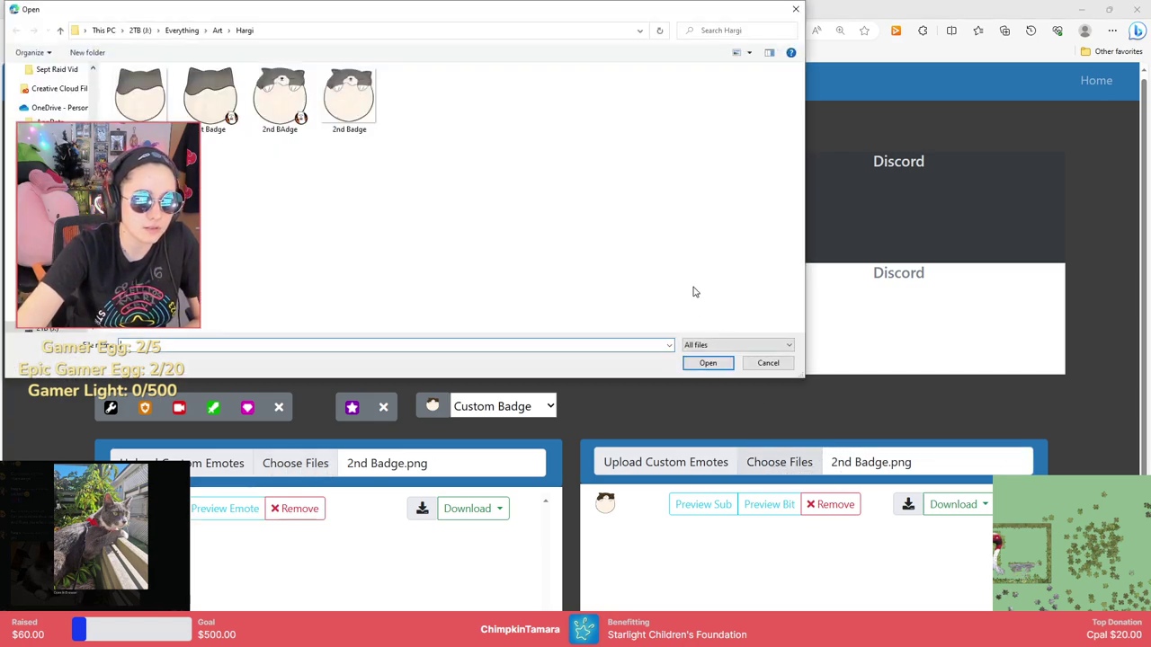
click(768, 363)
click(832, 504)
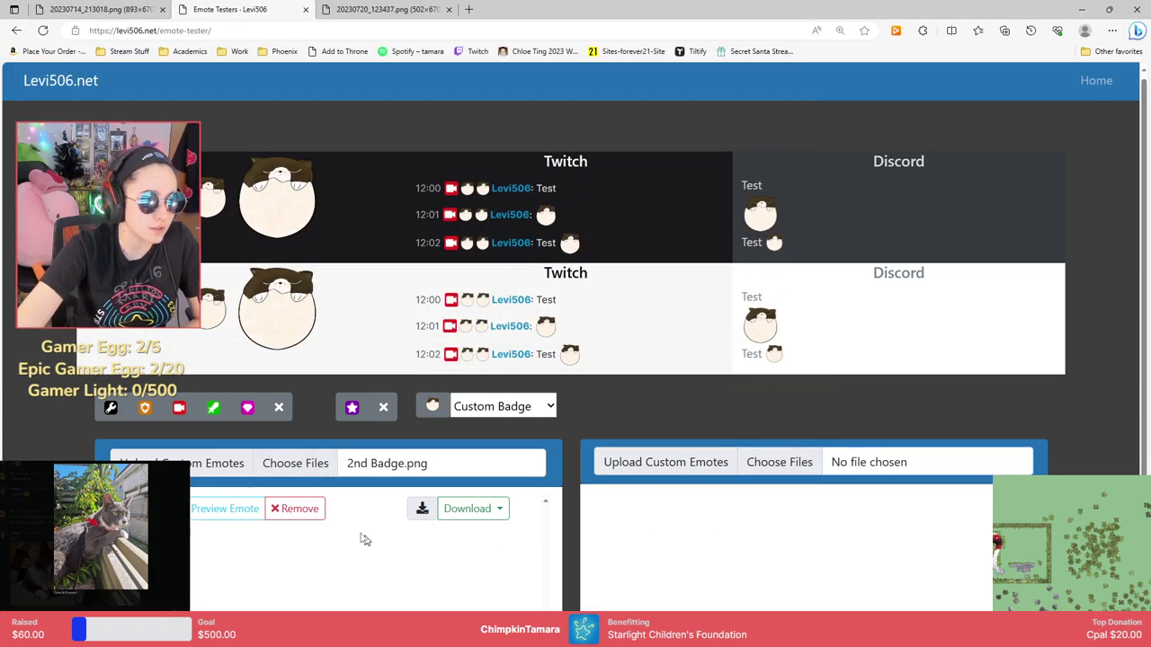
click(297, 509)
Upload 1 month Badge.png and 2nd Badge.png as custom badges, and preview them as the sub badge and bit badge respectively.
click(780, 462)
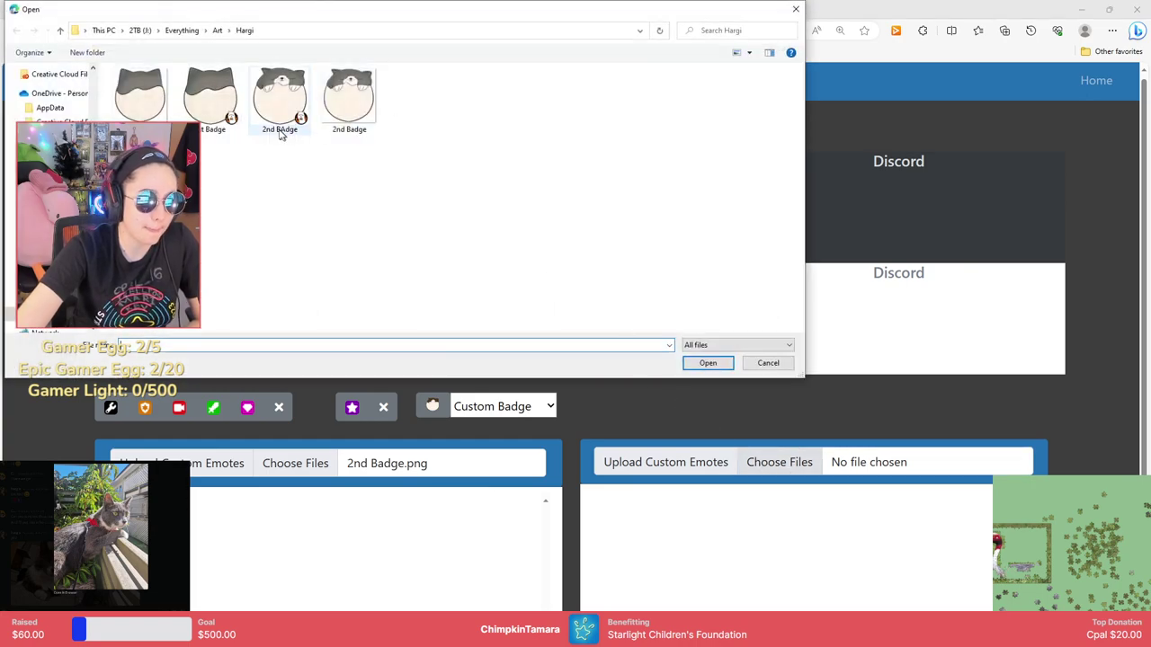
click(139, 95)
click(708, 362)
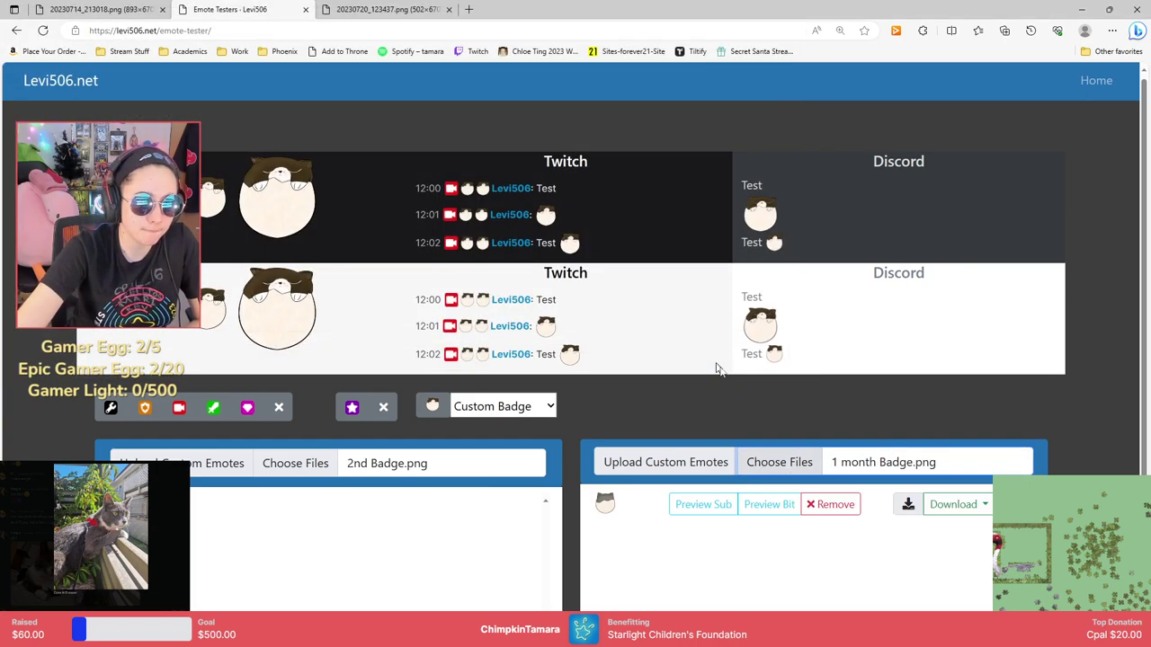
click(802, 463)
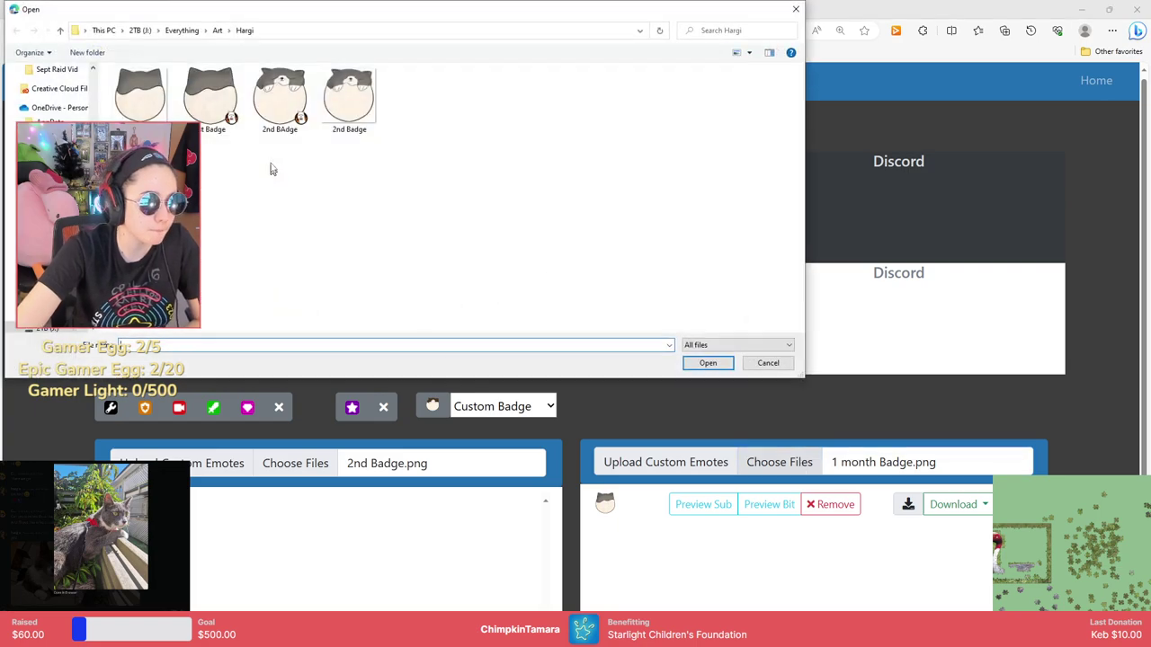
click(349, 94)
click(708, 362)
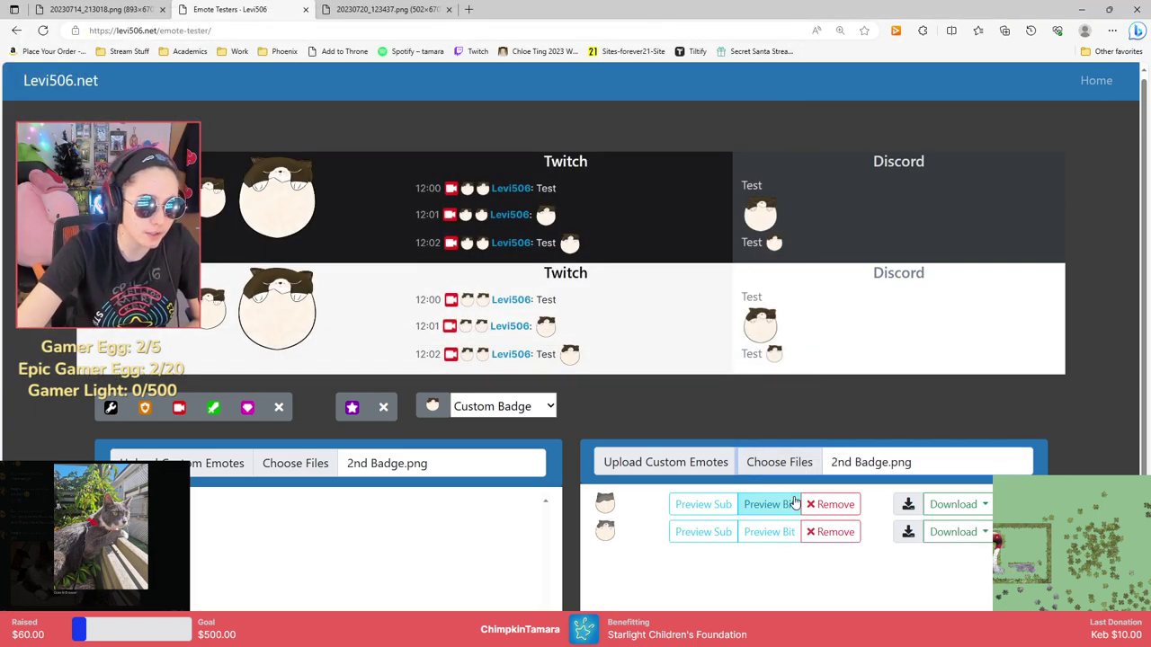
click(703, 504)
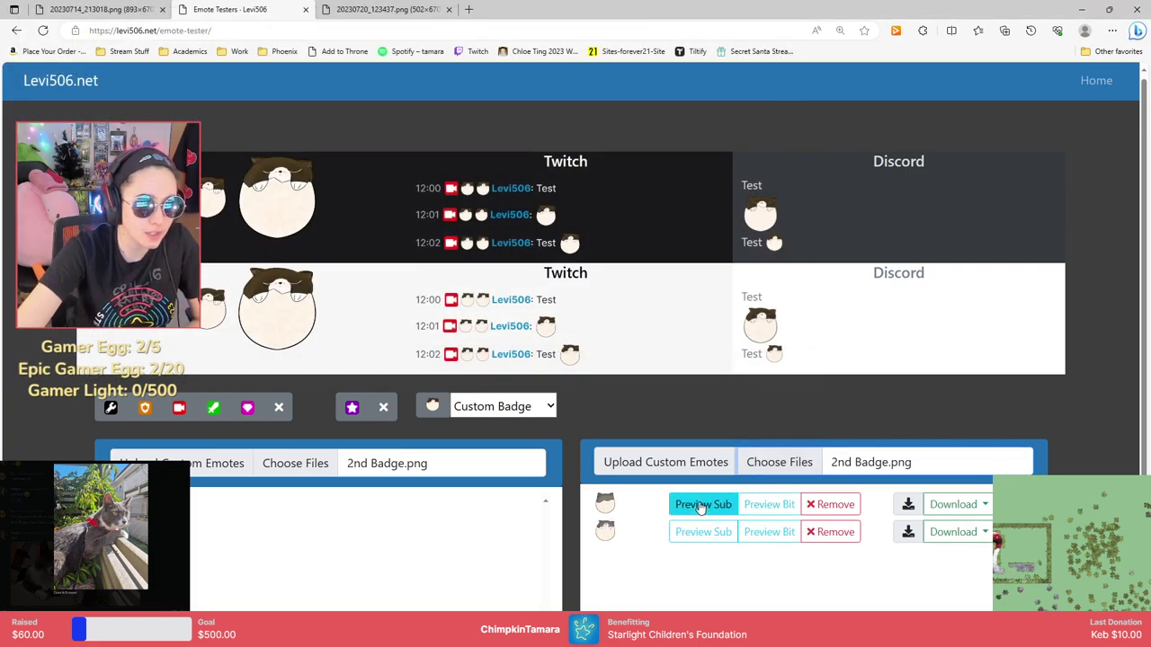
click(767, 531)
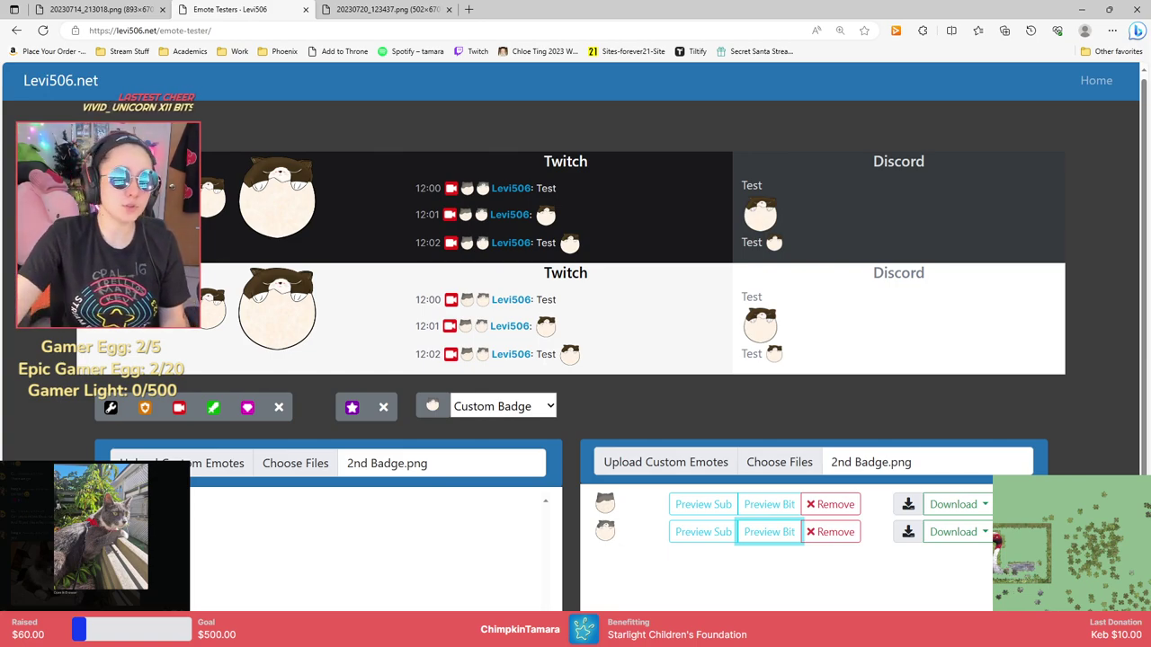
Switch to FireAlpaca and create a new 1080 × 1080 px image at 350 dpi with a transparent background.
key(alt+Tab)
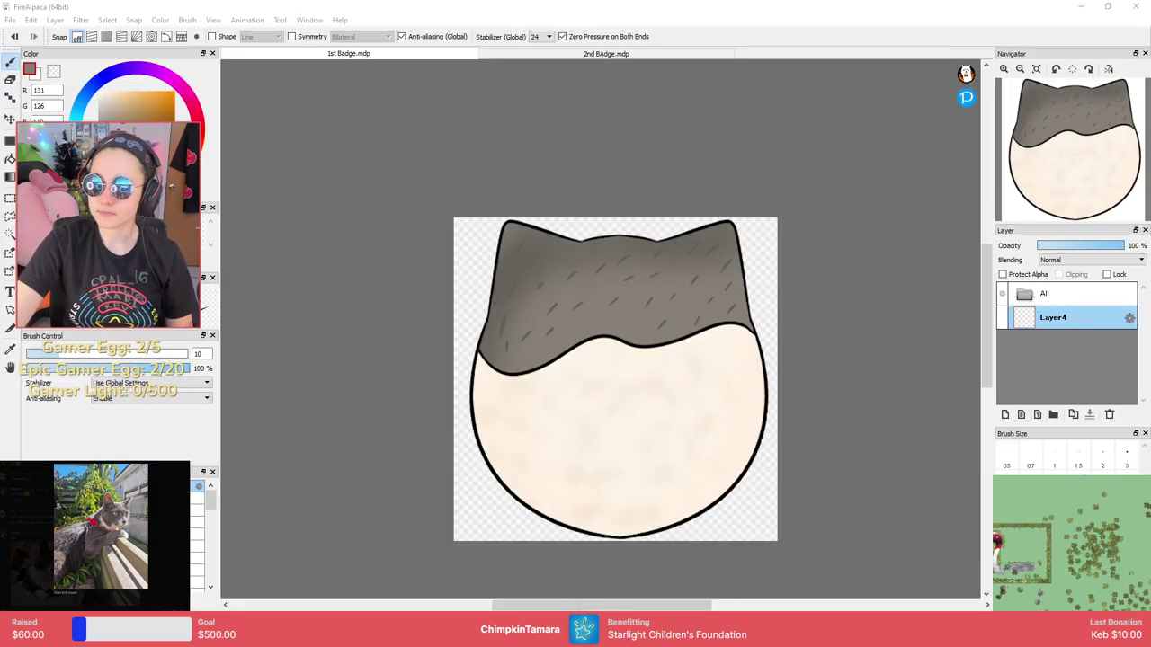
click(606, 53)
click(10, 20)
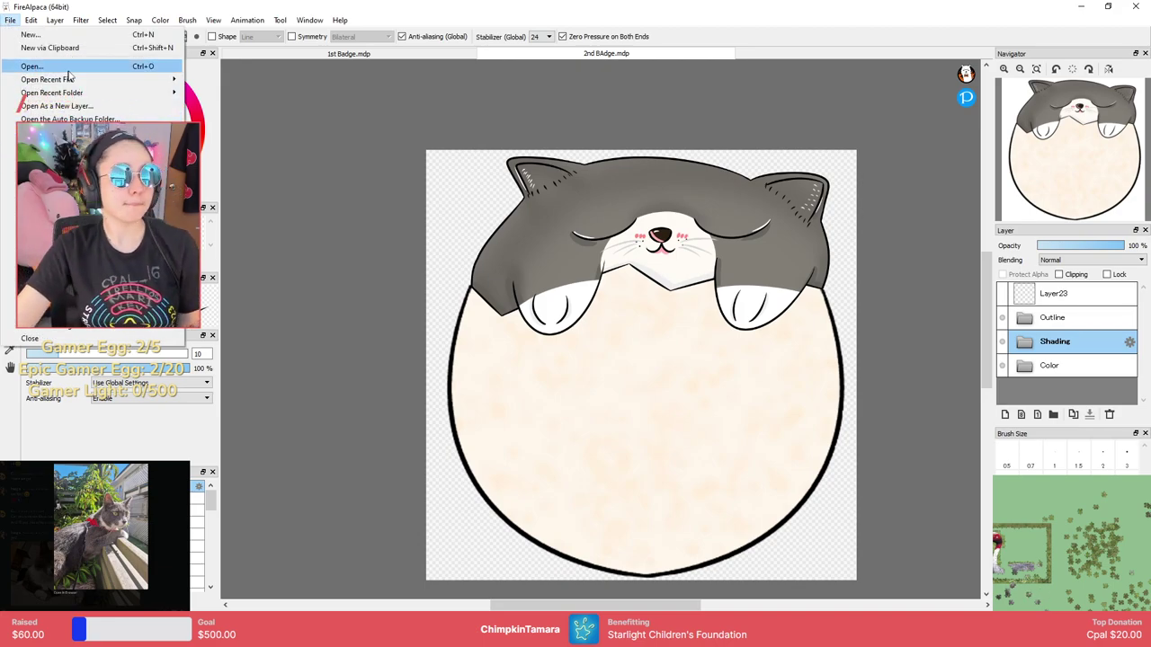
click(54, 34)
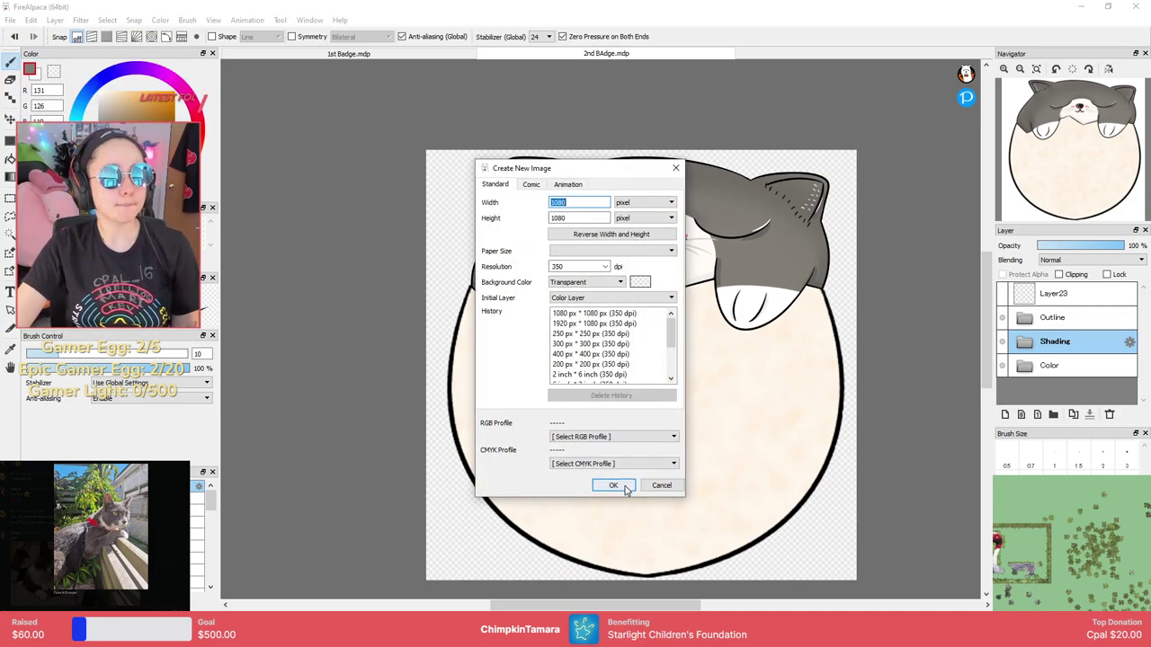
click(612, 484)
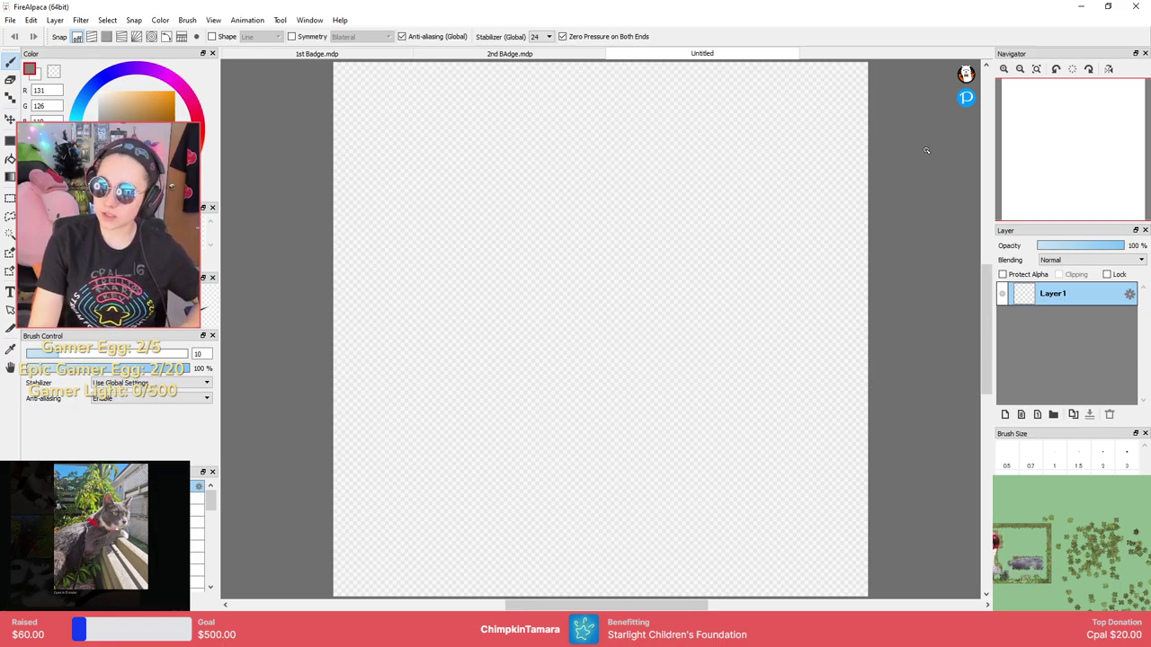
Compare the open badge documents with the blank canvas and examine the layers in the Outline folder of 2nd BAdge.mdp.
click(529, 55)
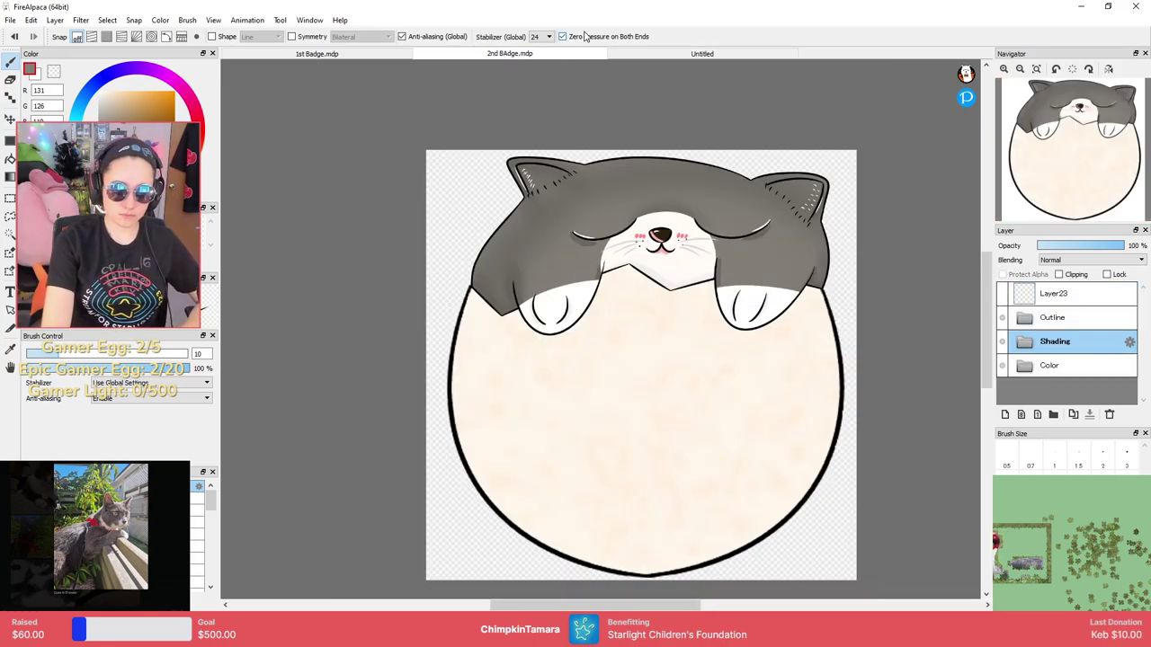
click(675, 56)
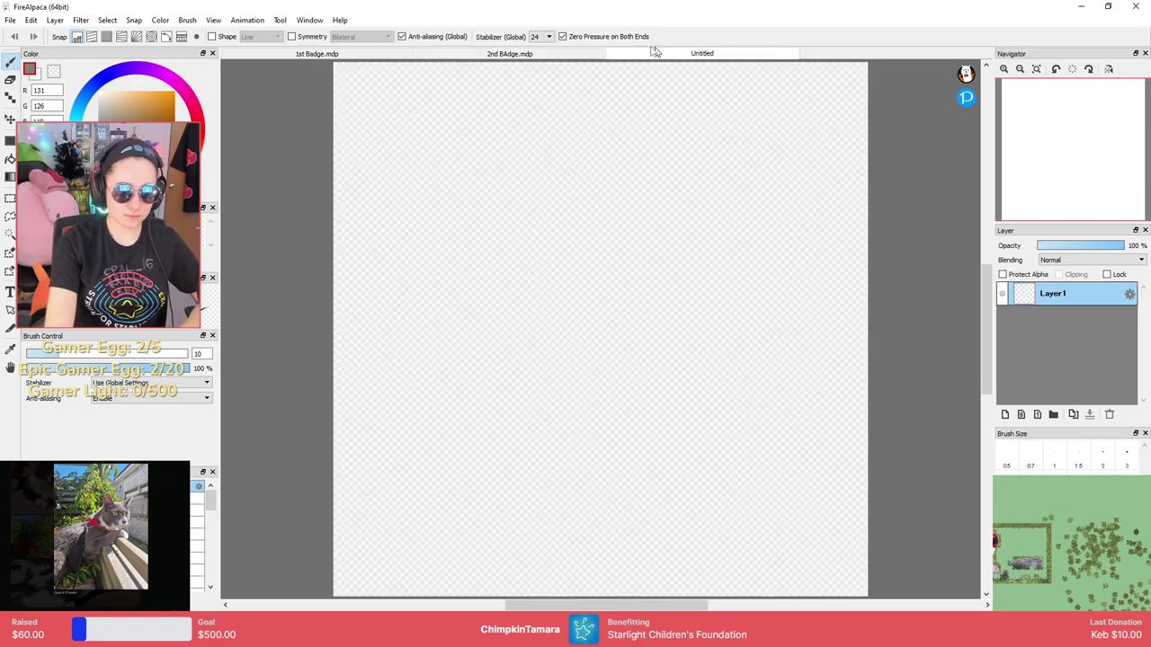
click(595, 58)
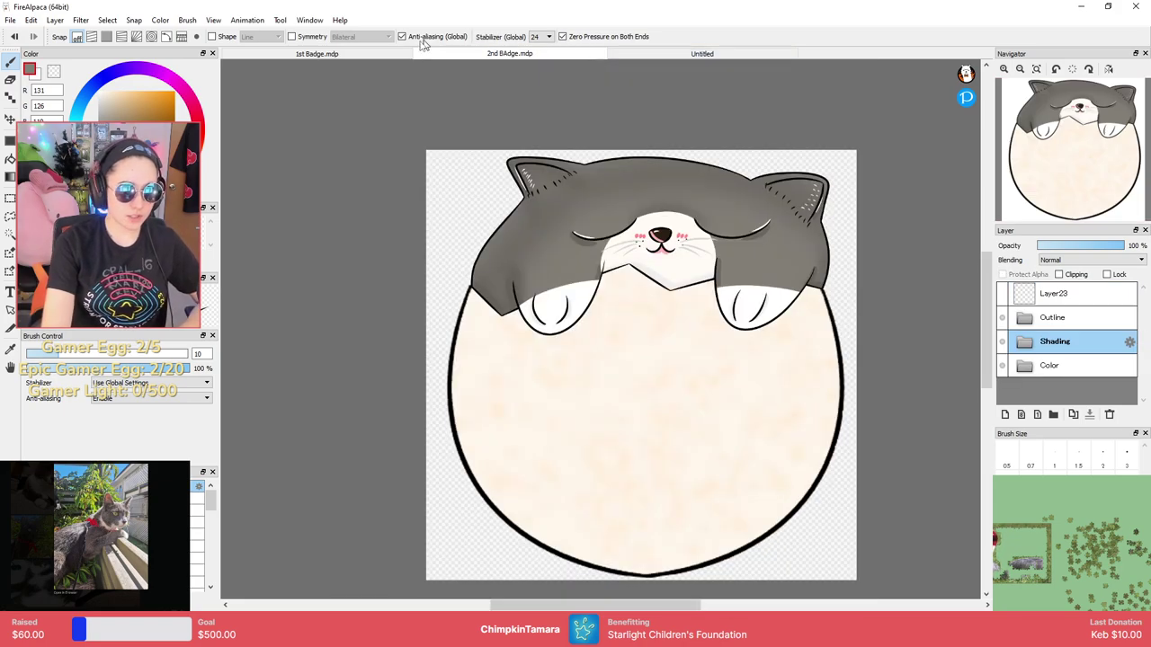
click(396, 58)
click(492, 56)
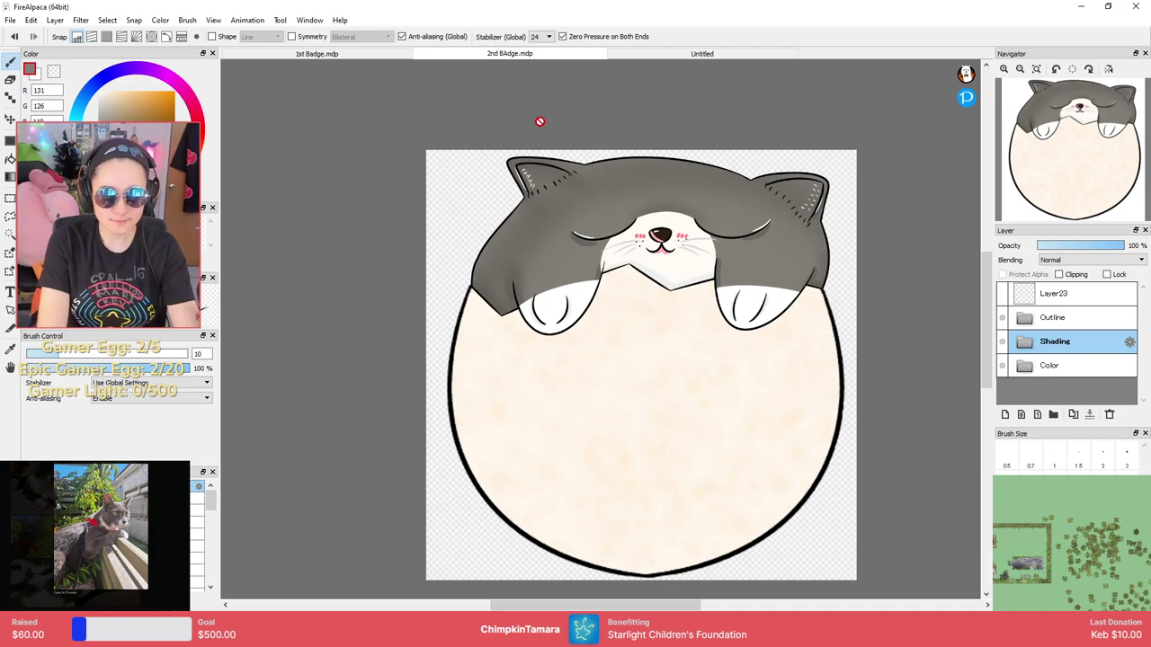
click(667, 54)
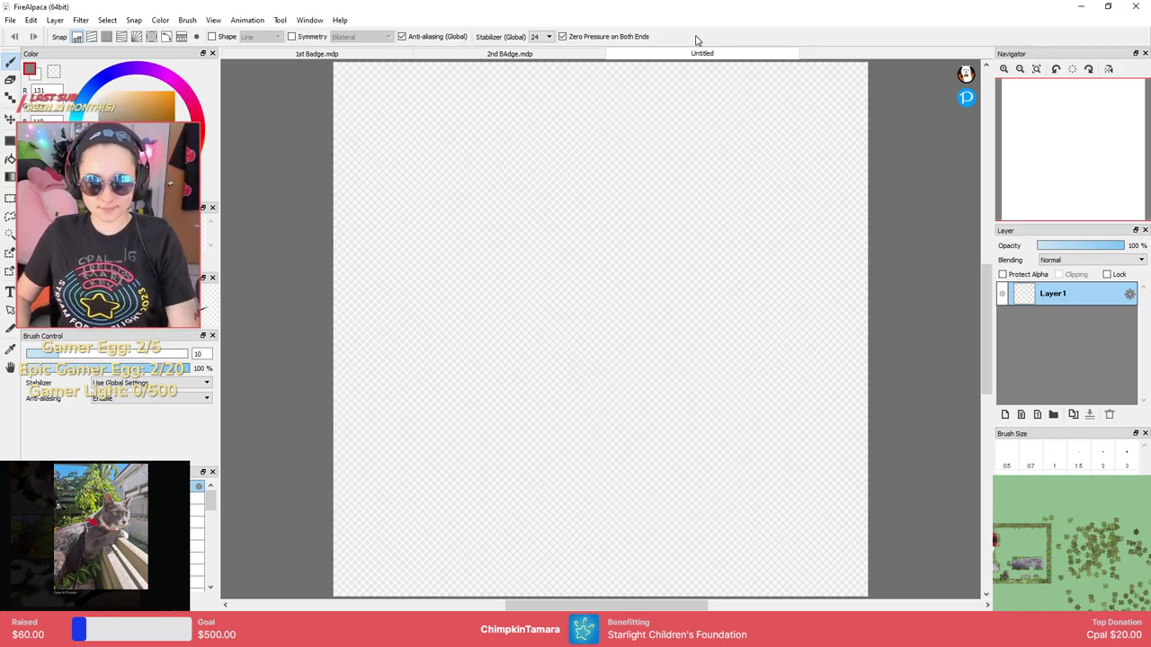
click(589, 54)
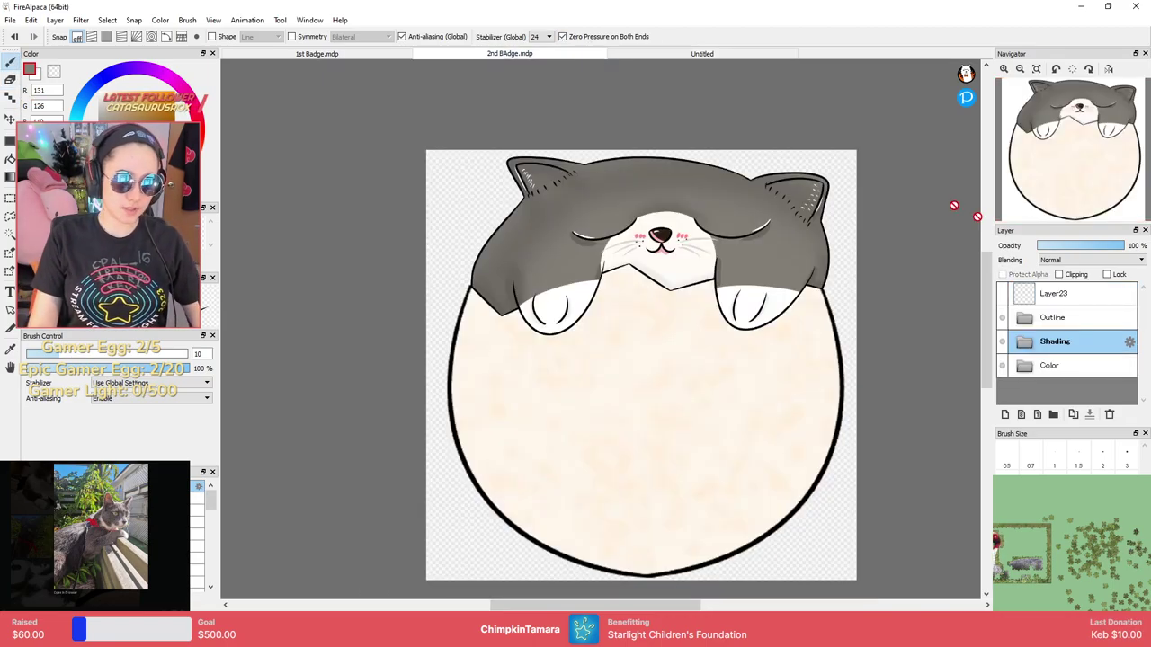
click(1025, 318)
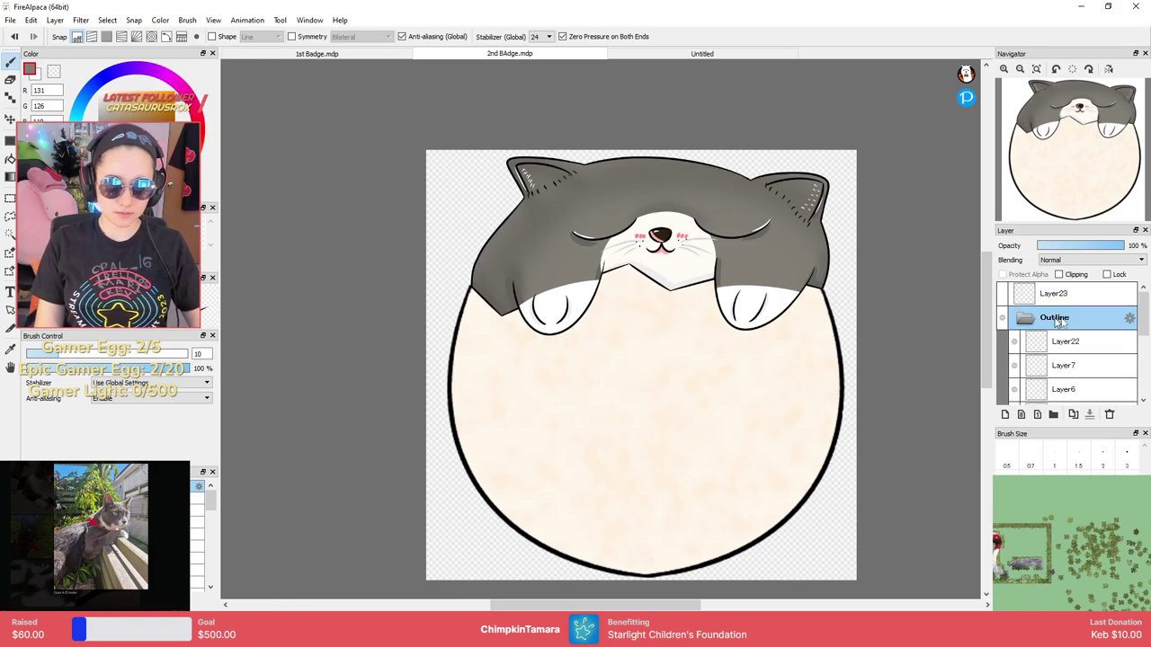
scroll(1013, 349, down, 3)
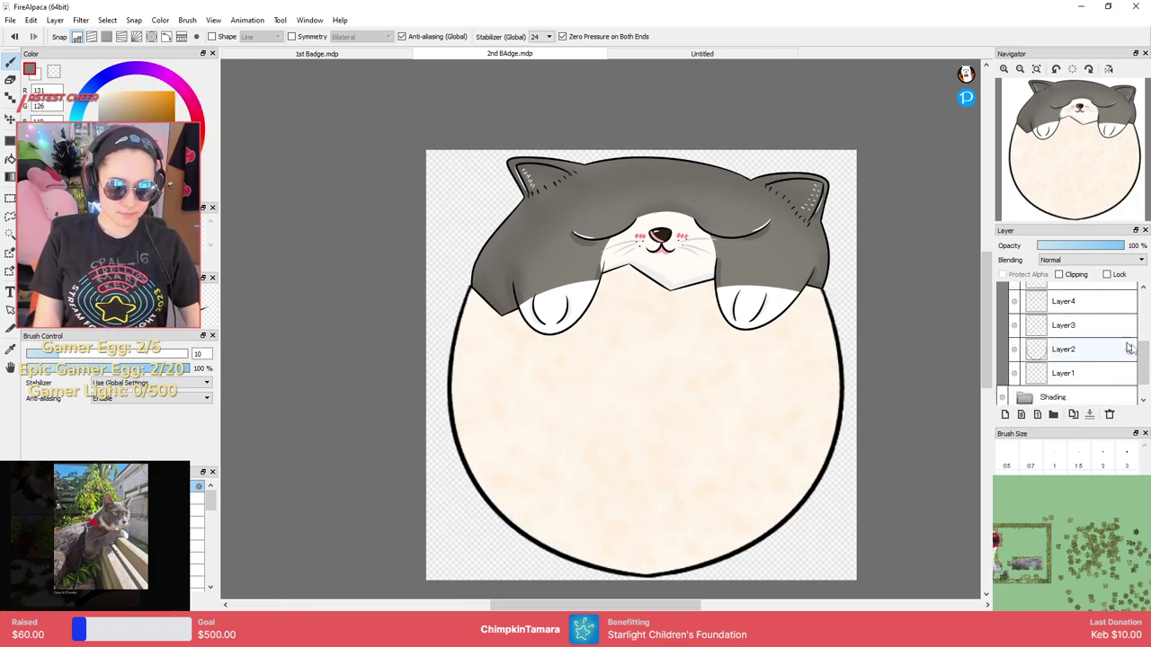
scroll(1057, 324, up, 3)
click(1025, 318)
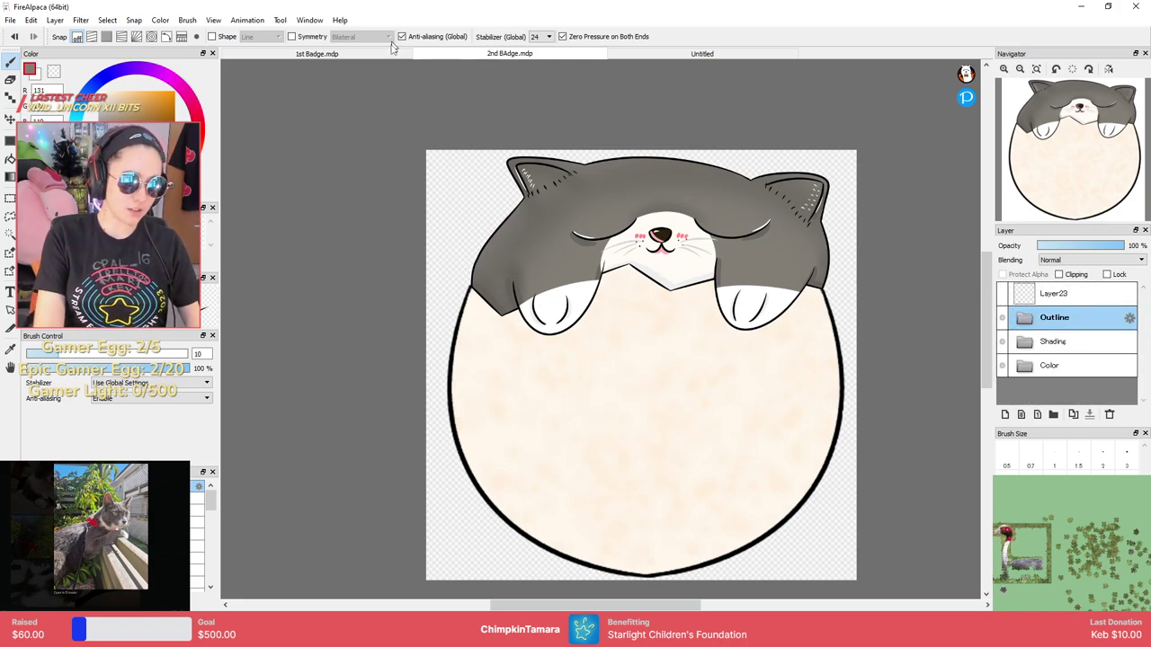
Copy the body outline on Layer1 in the Outline folder of 1st Badge.mdp into the new untitled document.
click(370, 54)
click(1025, 294)
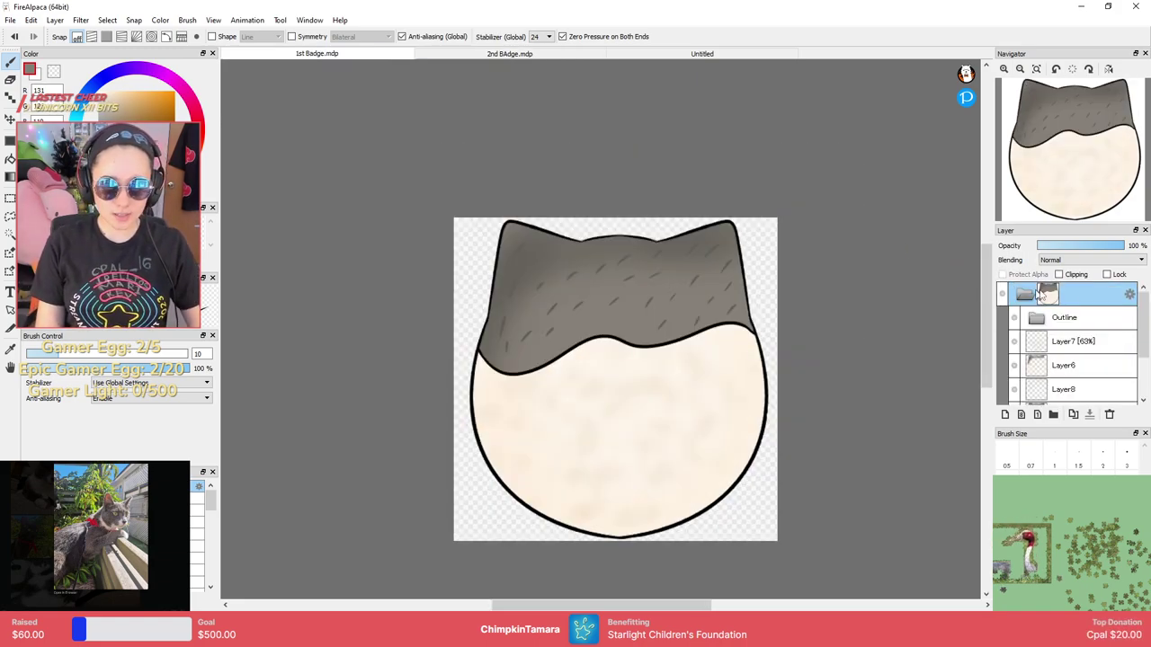
click(1038, 319)
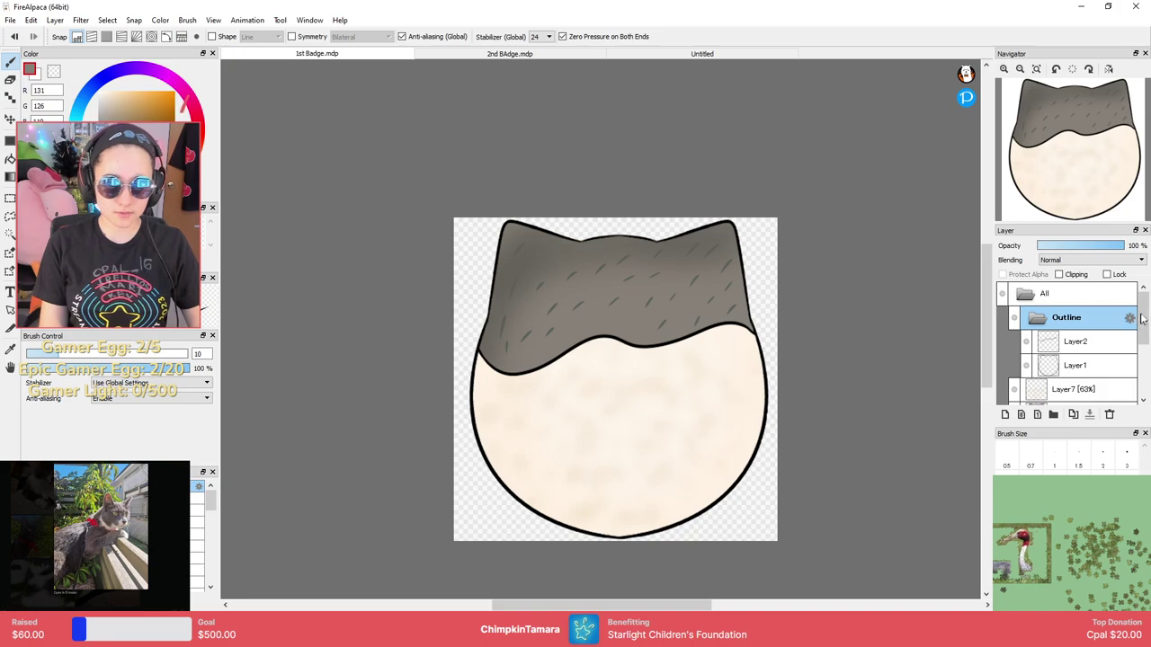
drag(1141, 321, 1142, 331)
click(1081, 346)
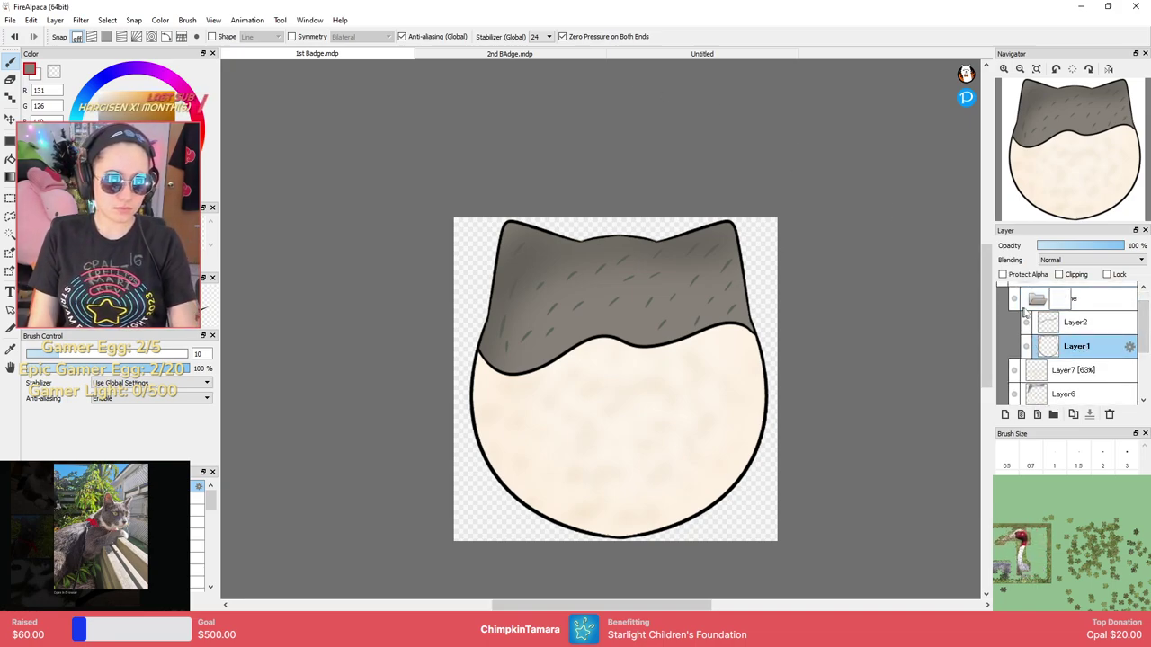
click(1047, 297)
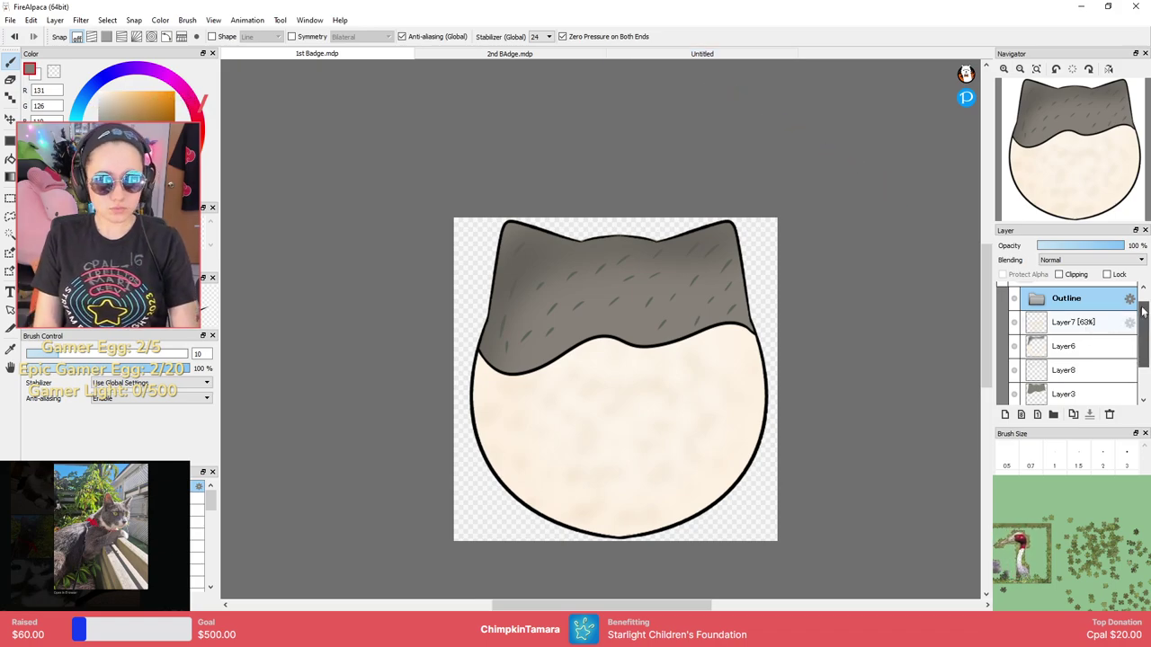
drag(1141, 317, 1141, 304)
click(1032, 291)
click(702, 52)
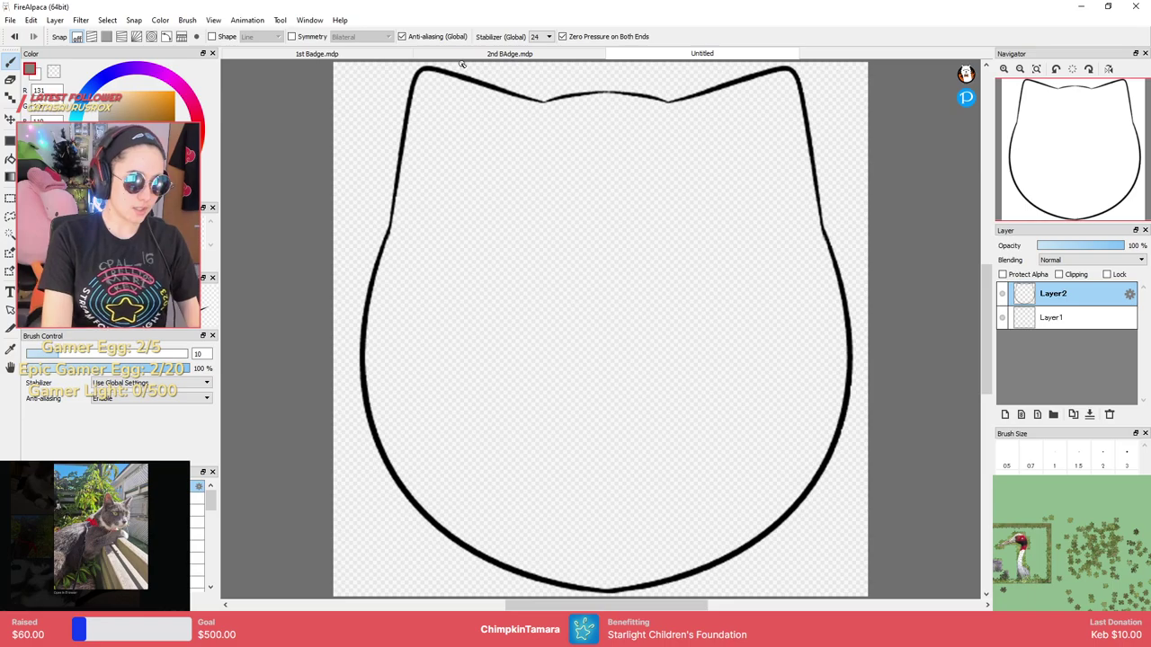
click(557, 53)
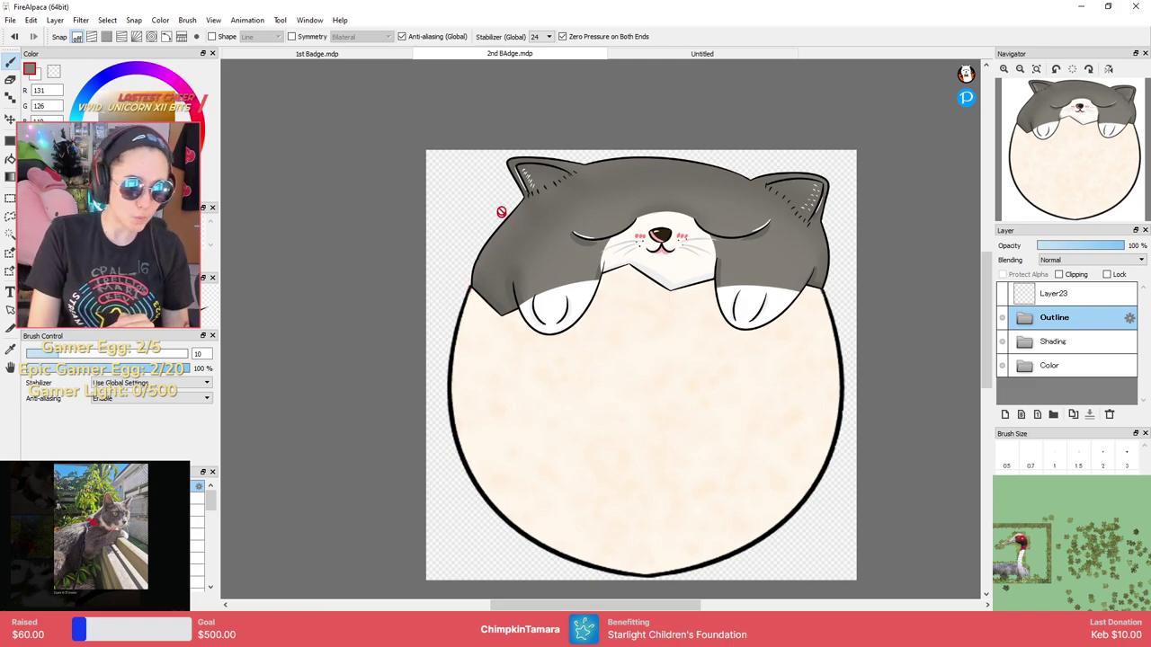
click(739, 55)
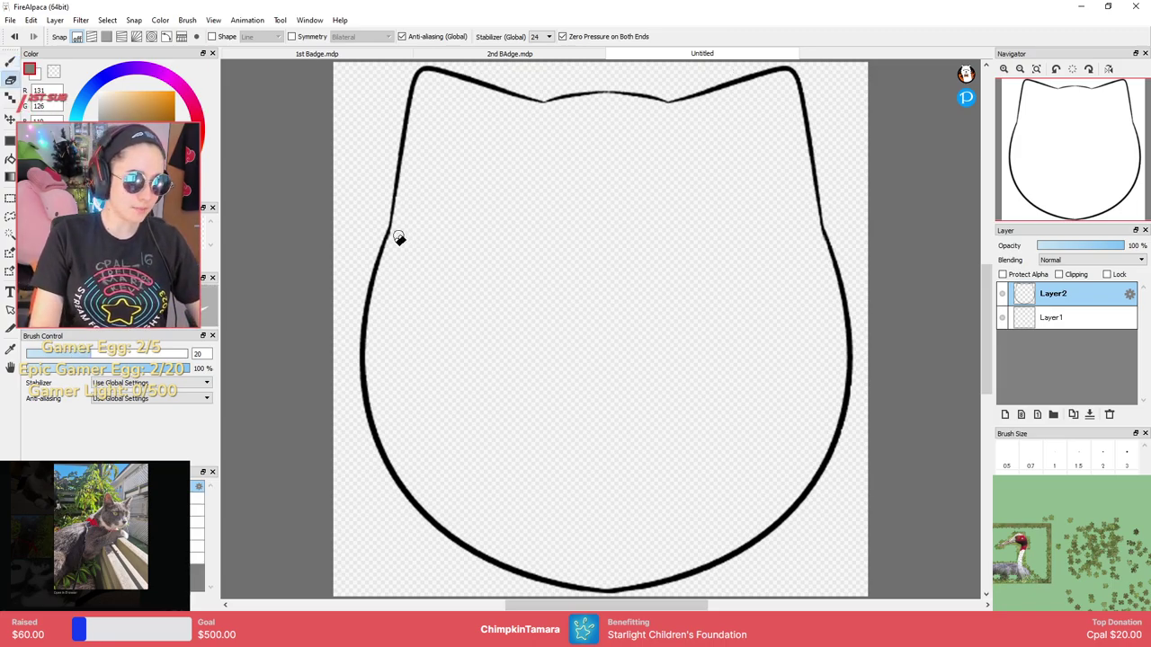
click(376, 257)
click(839, 278)
key(e)
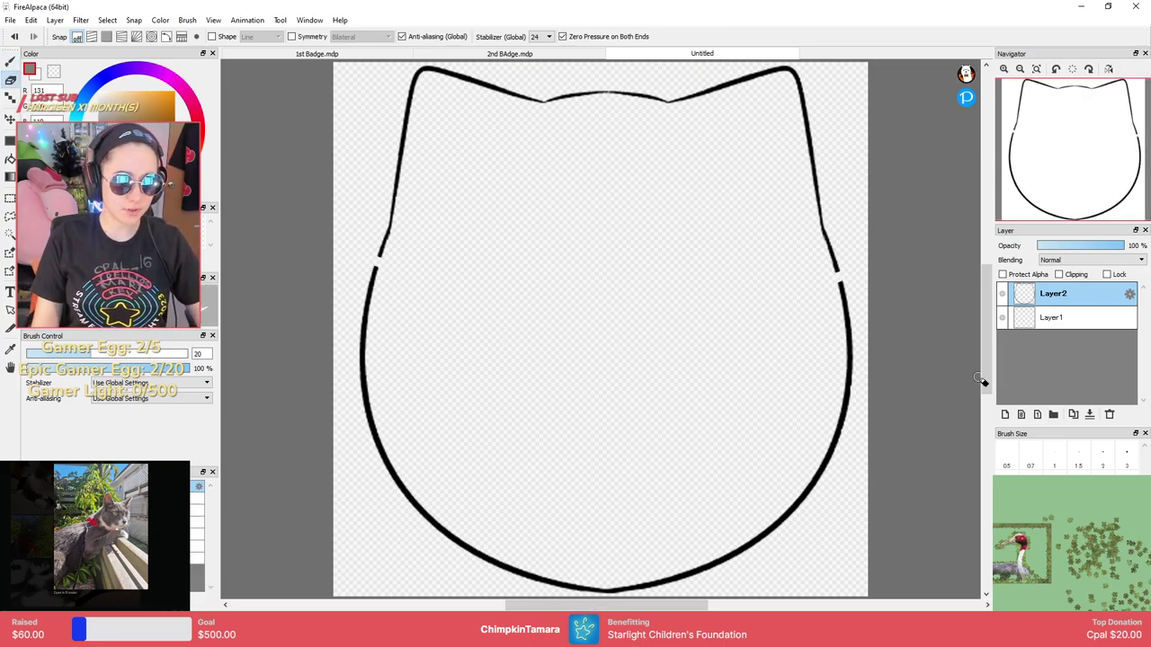
key(ctrl+z)
key(ctrl+z)
Erase the ears and upper head from the outline on Layer2 with the eraser at size 50, keeping only the body's lower curve.
click(368, 285)
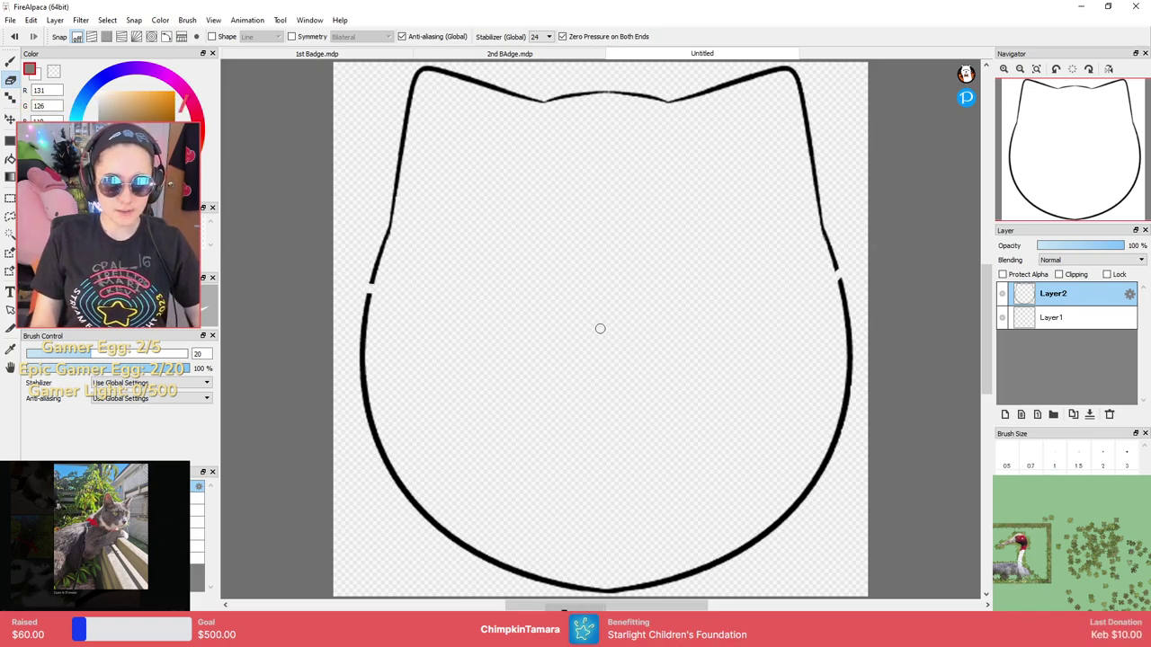
key(bracketright)
key(bracketright)
key(bracketright)
drag(662, 324, 682, 375)
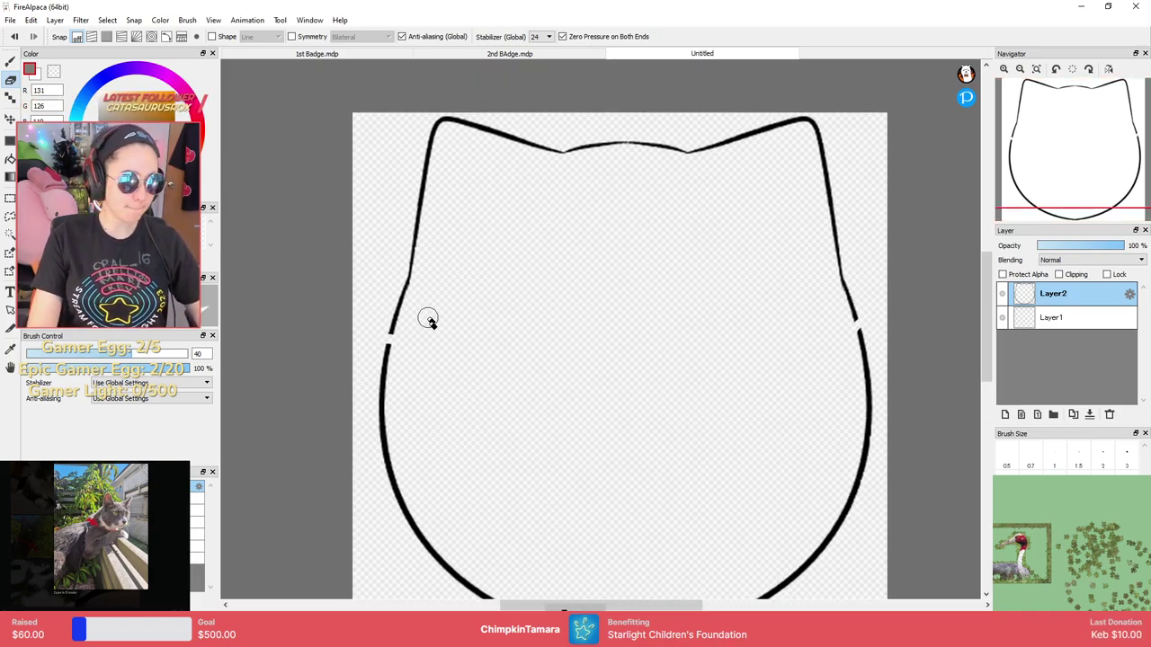
key(bracketright)
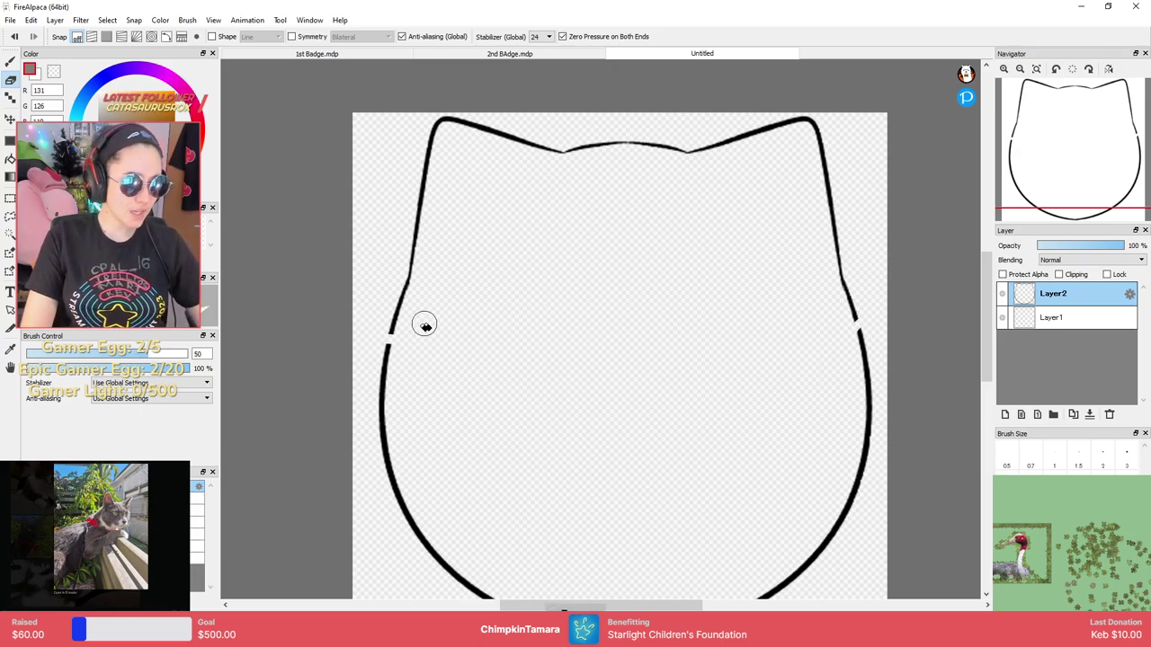
mouse_move(390, 323)
mouse_down()
mouse_move(432, 140)
mouse_move(448, 125)
mouse_move(555, 150)
mouse_move(699, 149)
mouse_move(689, 144)
mouse_move(745, 181)
mouse_move(712, 165)
mouse_move(728, 149)
mouse_move(780, 130)
mouse_move(816, 133)
mouse_move(848, 314)
mouse_up()
Move Layer1 above the body outline on Layer2 and make the brush ready for drawing on Layer1.
key(b)
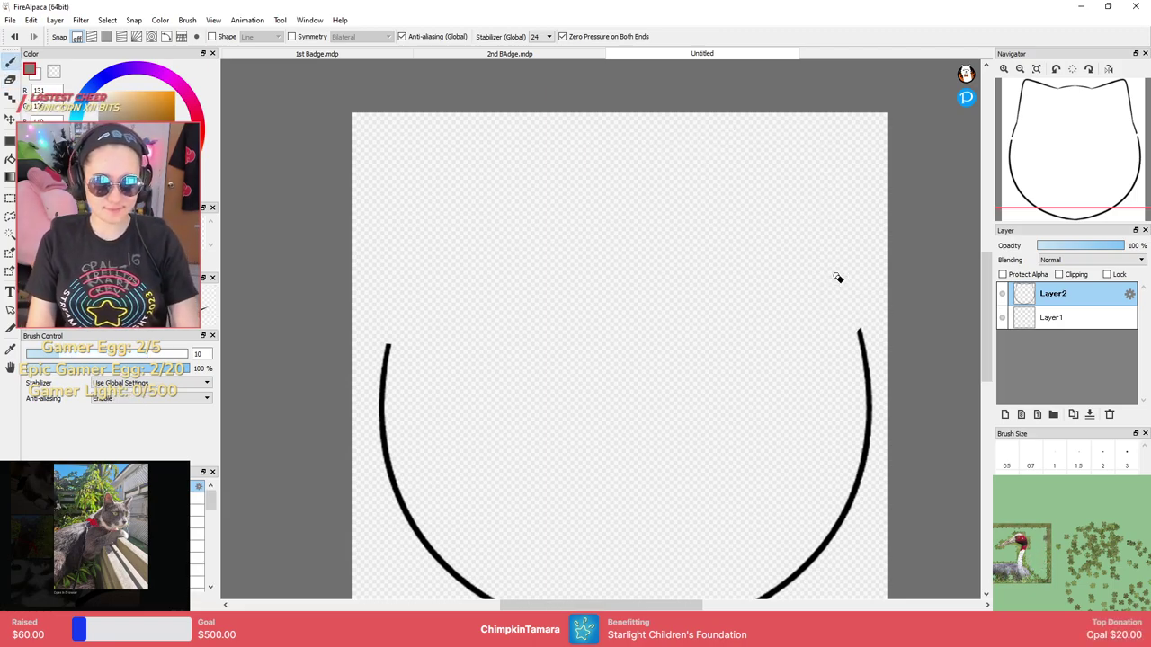
click(1050, 318)
drag(1052, 315, 1061, 293)
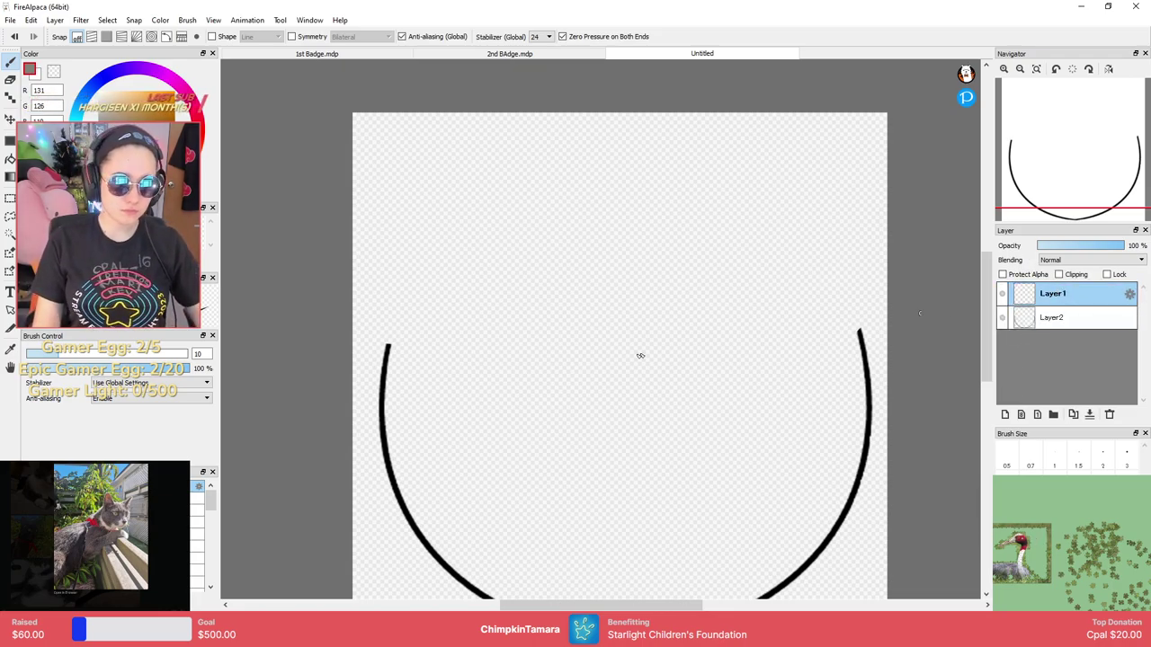
Try a slanted first stroke for the jagged top edge from the outline's left end, in black at brush size 5.
drag(388, 345, 581, 403)
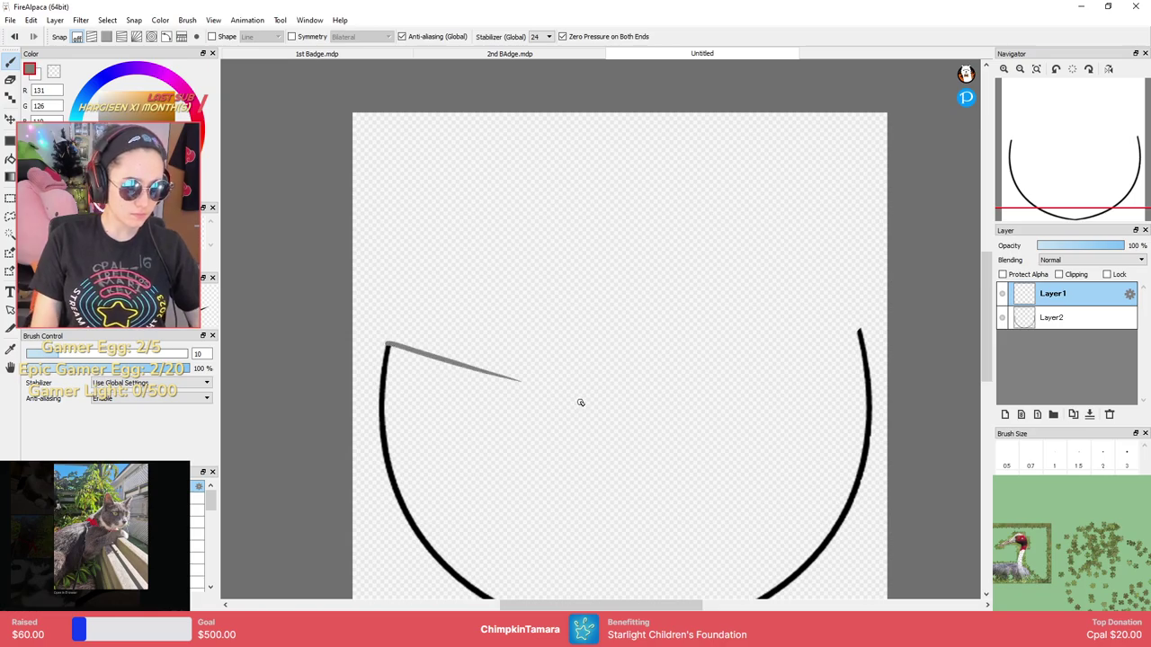
key(ctrl+z)
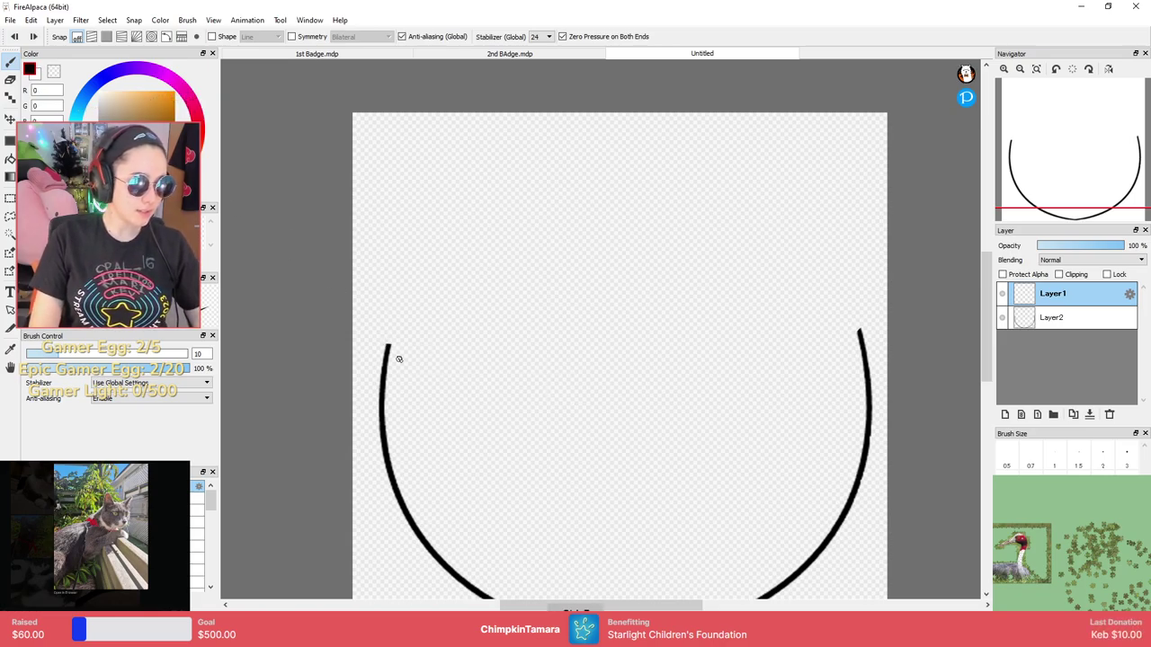
mouse_move(387, 344)
mouse_down()
mouse_move(483, 390)
mouse_move(498, 378)
mouse_move(512, 400)
mouse_up()
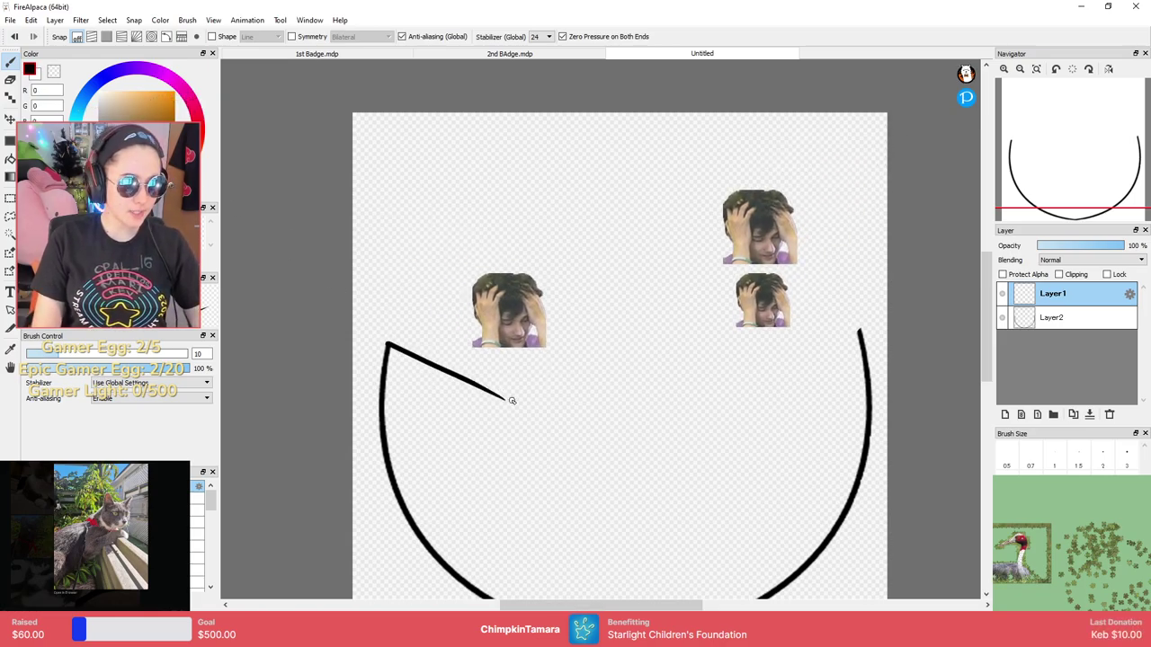
key(ctrl+z)
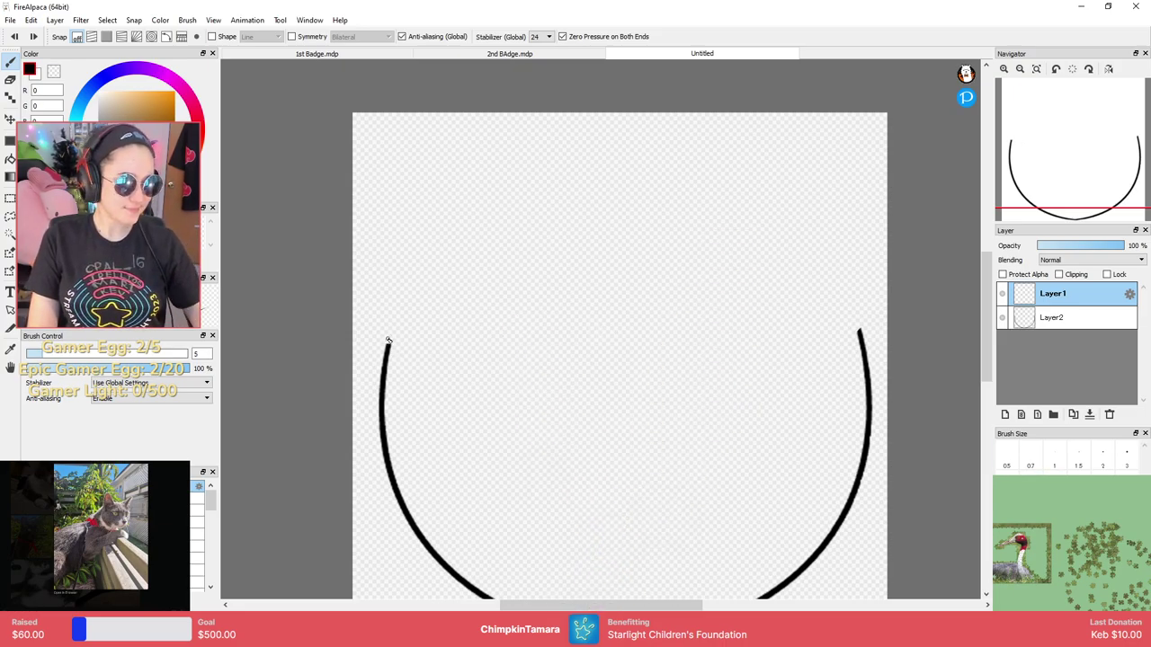
drag(388, 346, 493, 387)
key(ctrl+z)
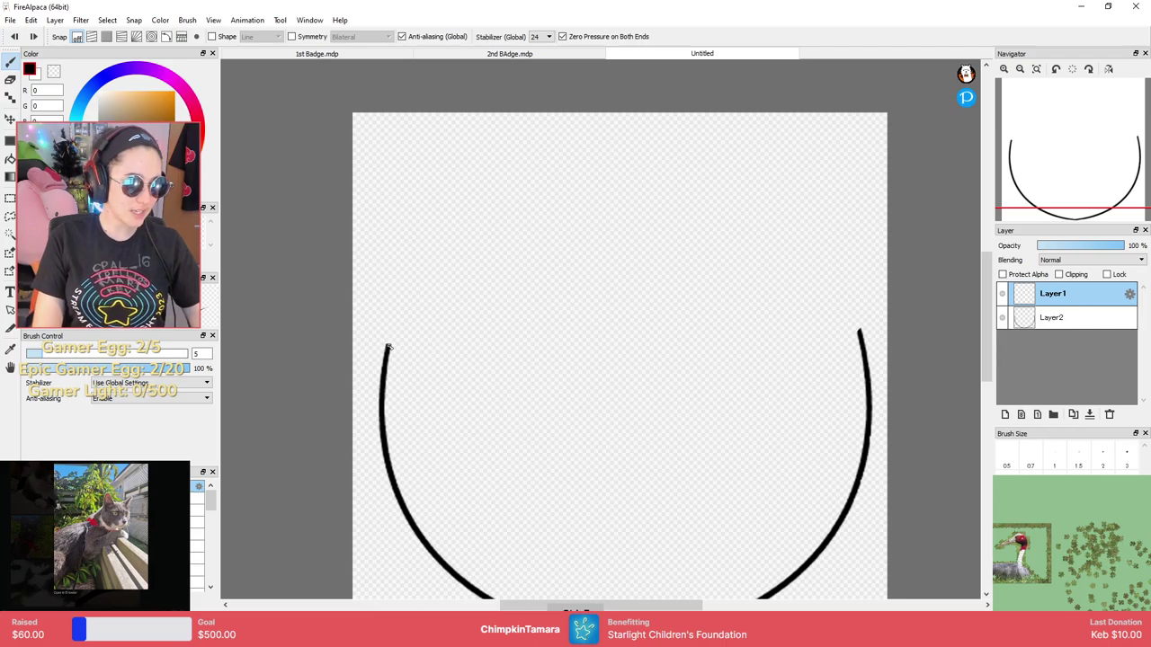
mouse_move(388, 347)
mouse_down()
mouse_move(480, 378)
mouse_move(527, 405)
mouse_up()
key(ctrl+z)
drag(387, 345, 506, 406)
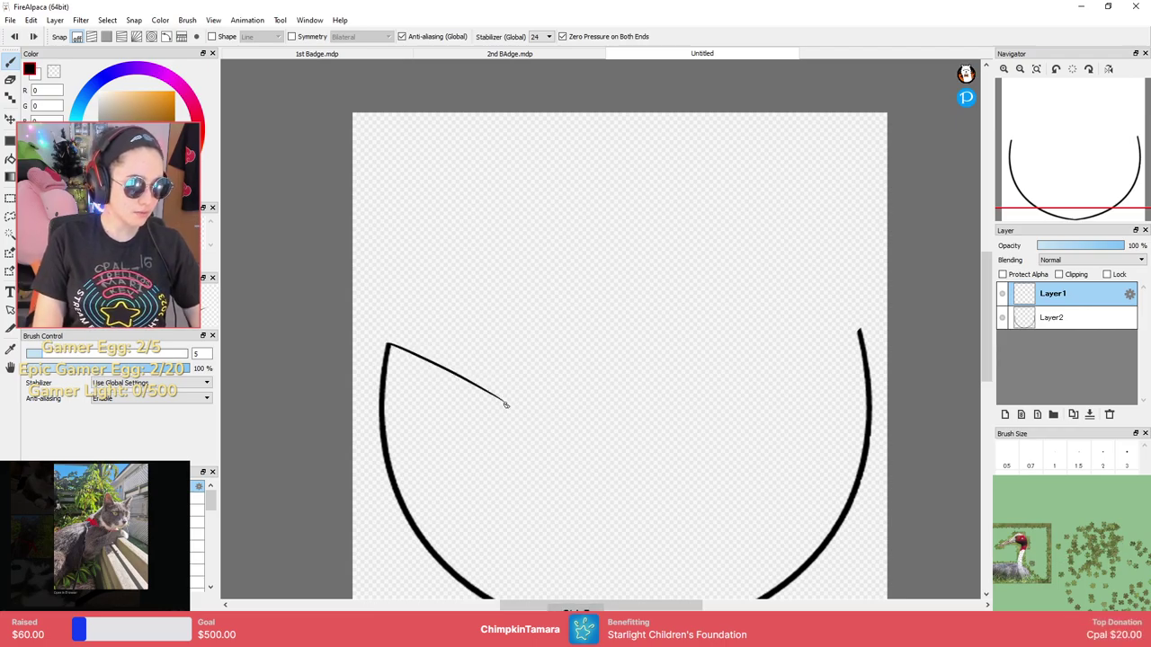
key(ctrl+z)
Check the top edge in 2nd BAdge.mdp and draw a short downward black stroke from the left end of the untitled document's outline.
click(499, 56)
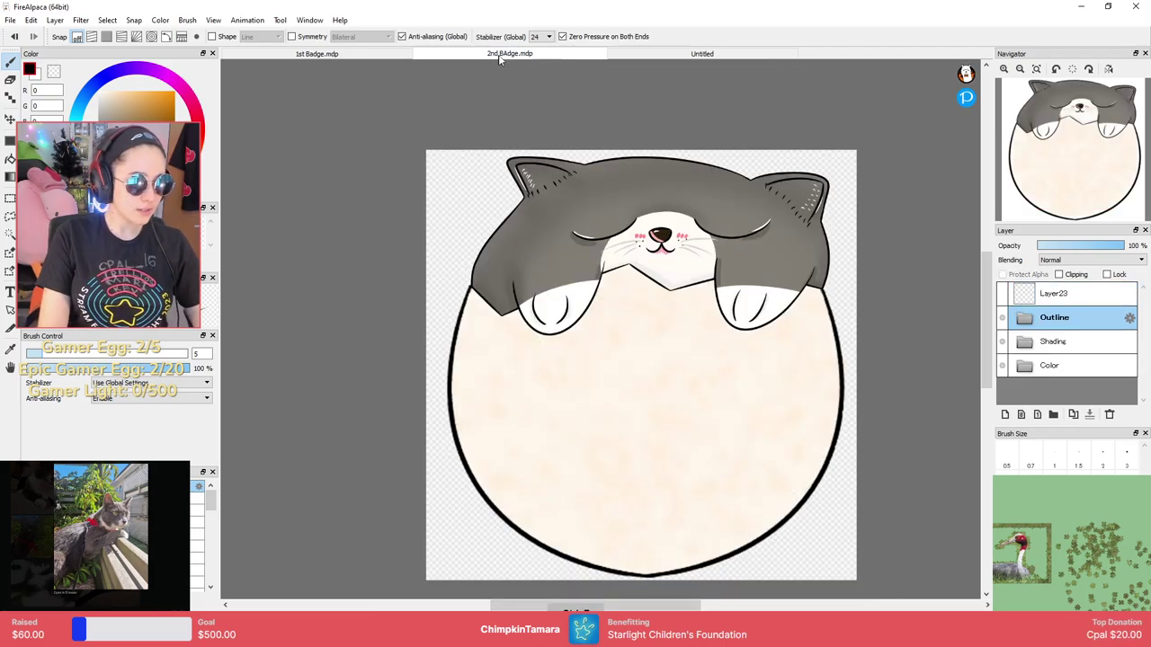
click(699, 55)
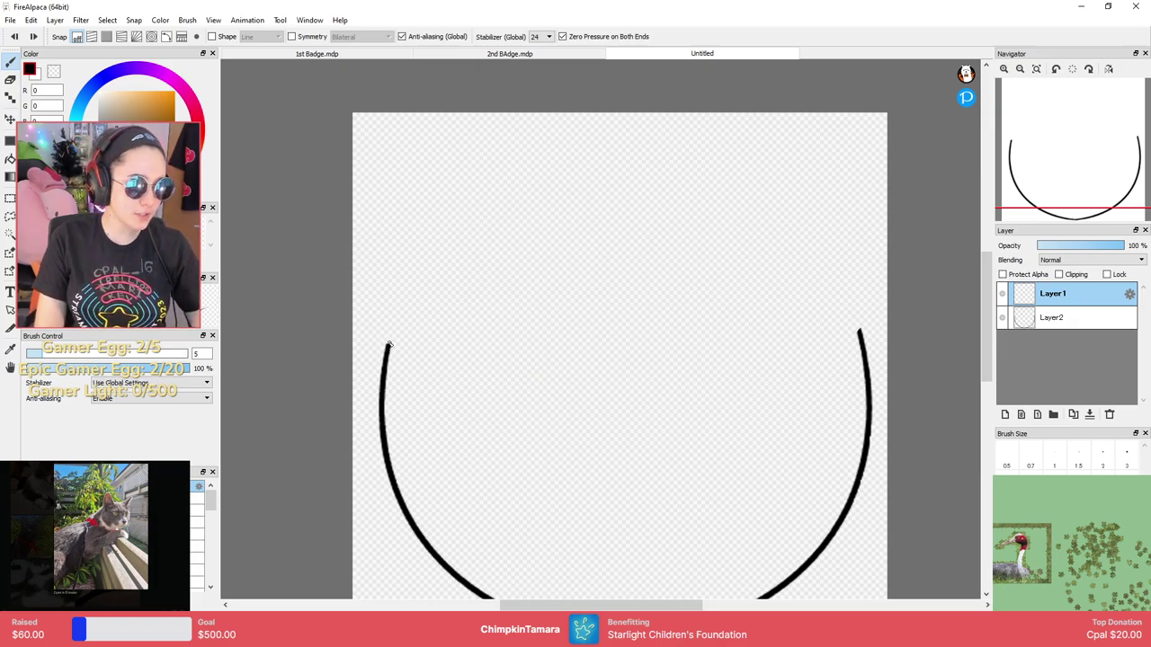
drag(389, 346, 467, 381)
key(ctrl+z)
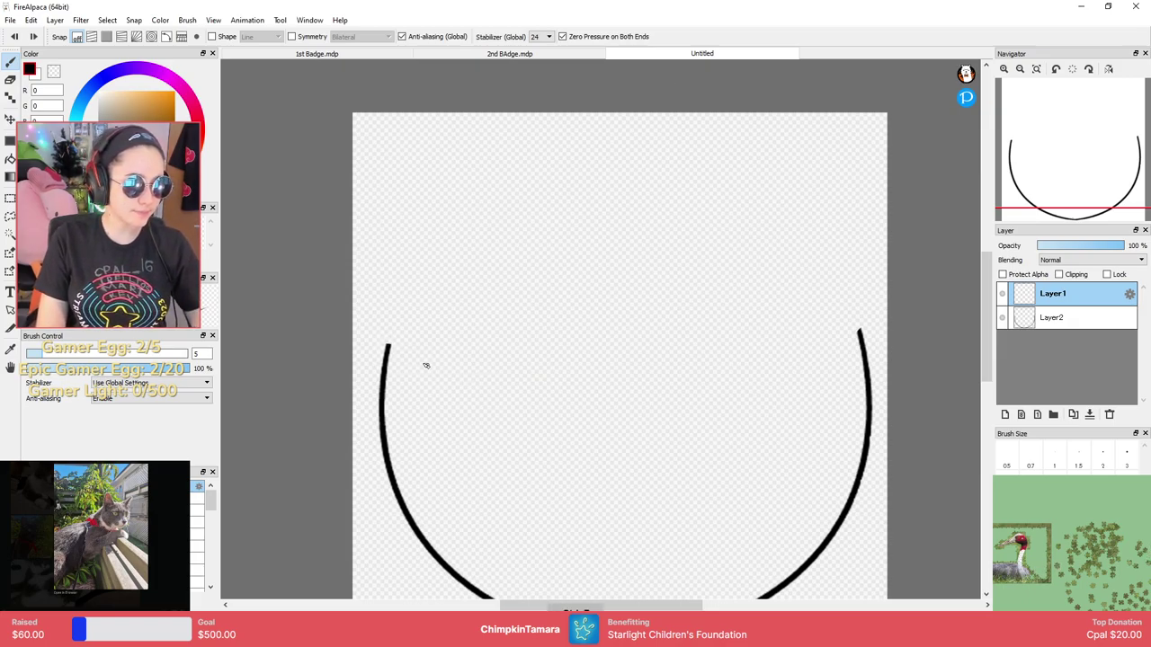
key(ctrl+z)
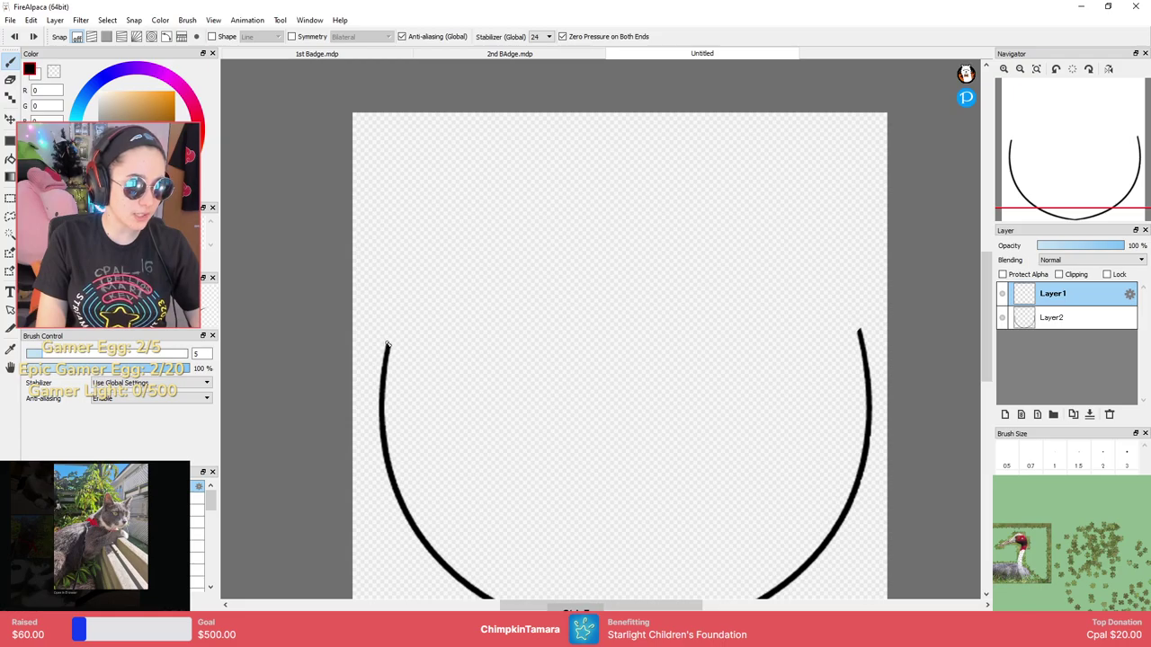
drag(388, 346, 462, 375)
key(ctrl+z)
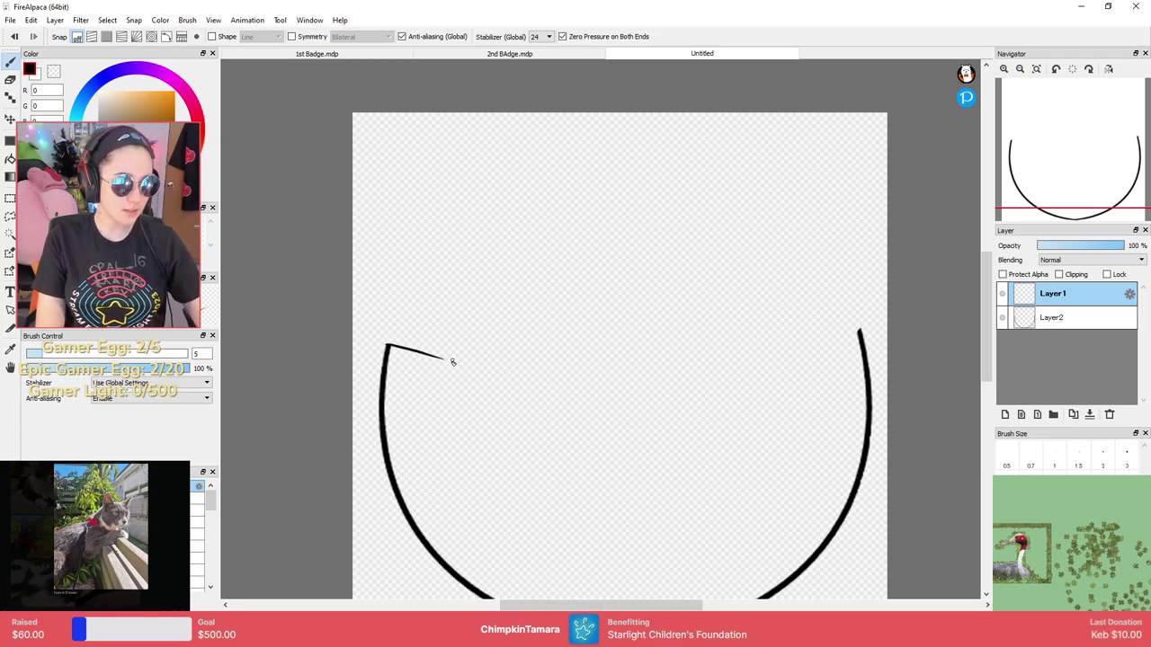
Continue the jagged edge on Layer1 with a rise to a tall peak, a drop to a central valley and a second rise.
drag(442, 360, 558, 292)
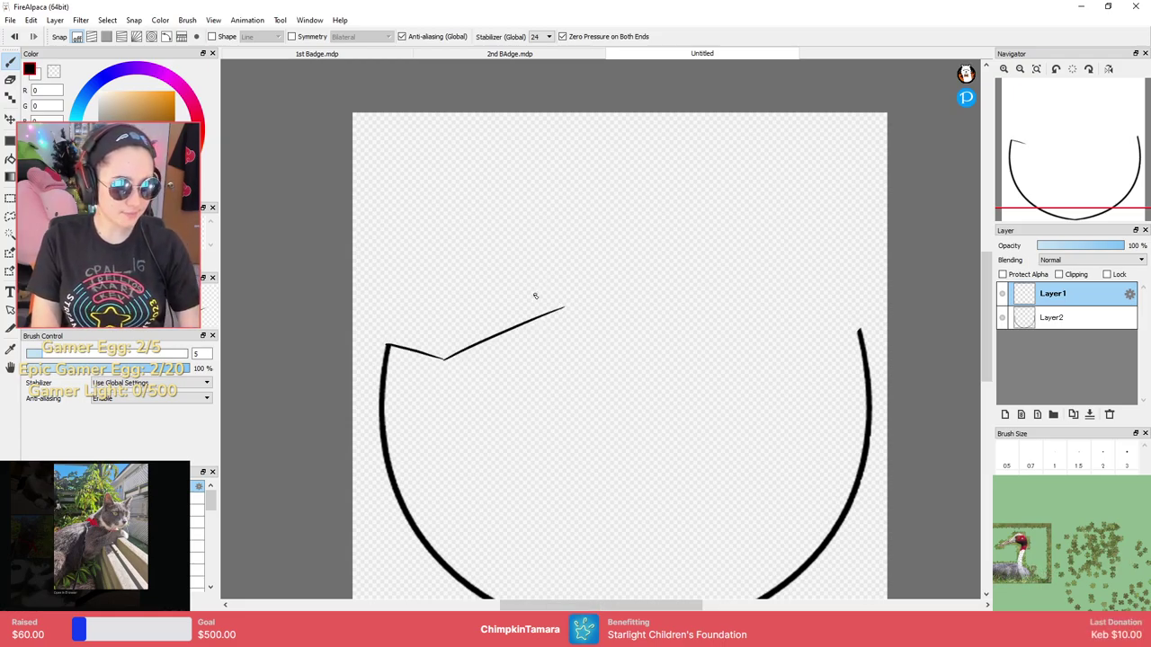
scroll(526, 344, up, 2)
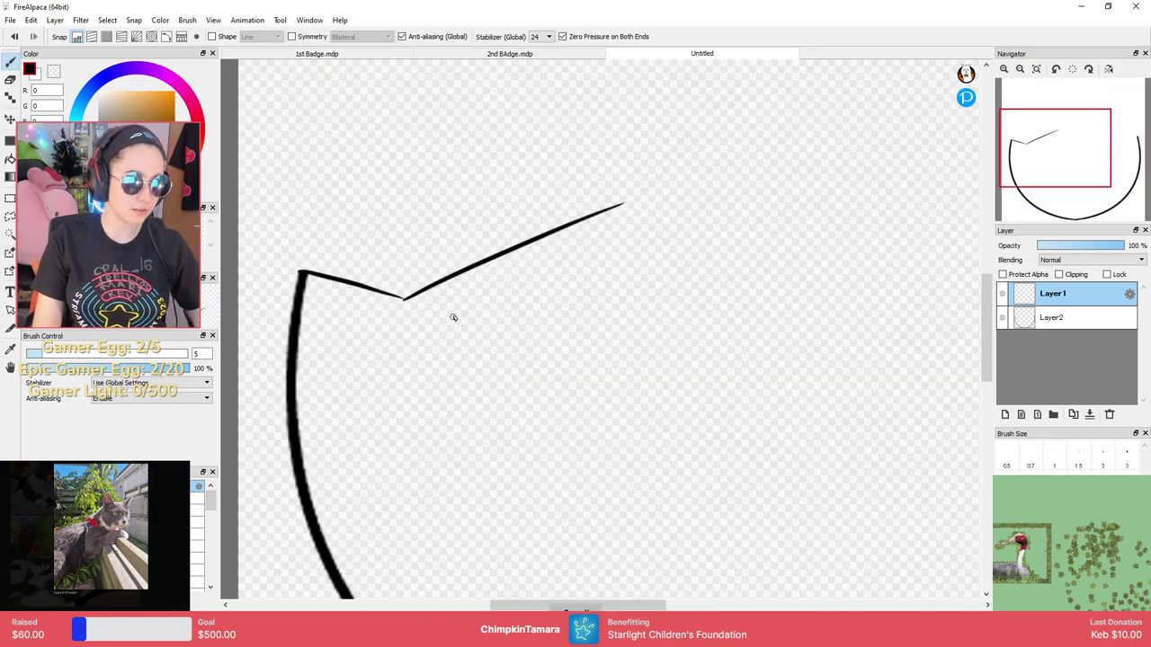
key(ctrl+z)
mouse_move(409, 298)
mouse_down()
mouse_move(614, 215)
mouse_move(770, 308)
mouse_move(521, 360)
mouse_move(578, 299)
mouse_up()
scroll(820, 306, up, 1)
drag(663, 309, 523, 288)
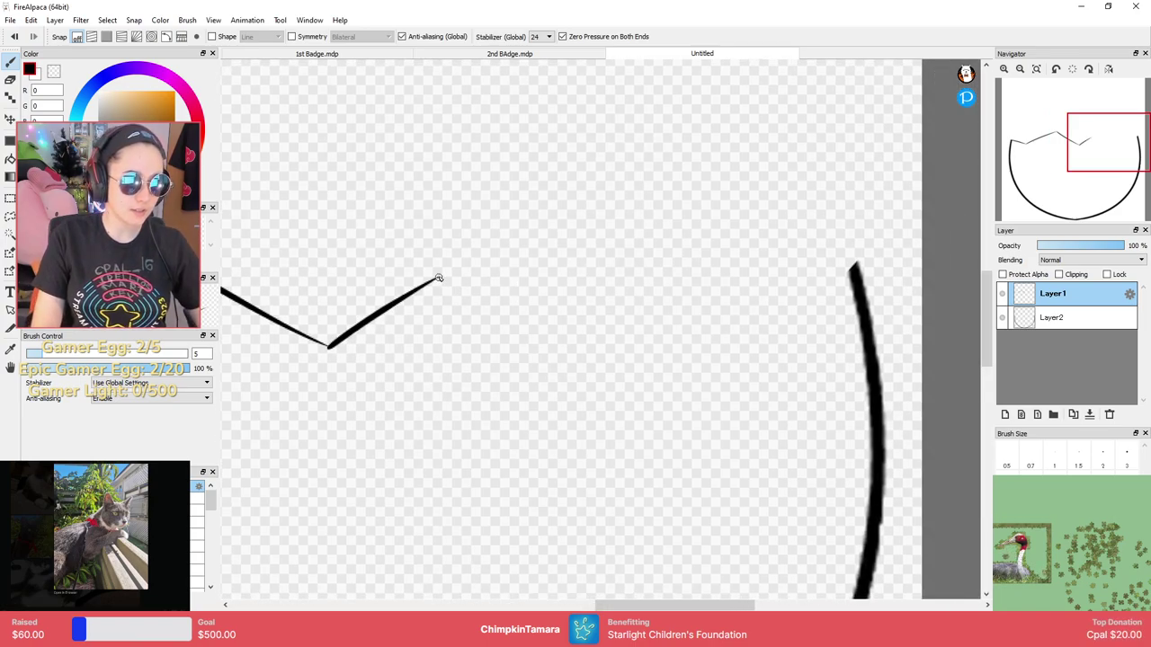
Complete the jagged edge with a descending stroke from the second peak and a long rising stroke to the outline's right end.
mouse_move(439, 278)
mouse_down()
mouse_move(541, 314)
mouse_move(633, 329)
mouse_up()
key(ctrl+z)
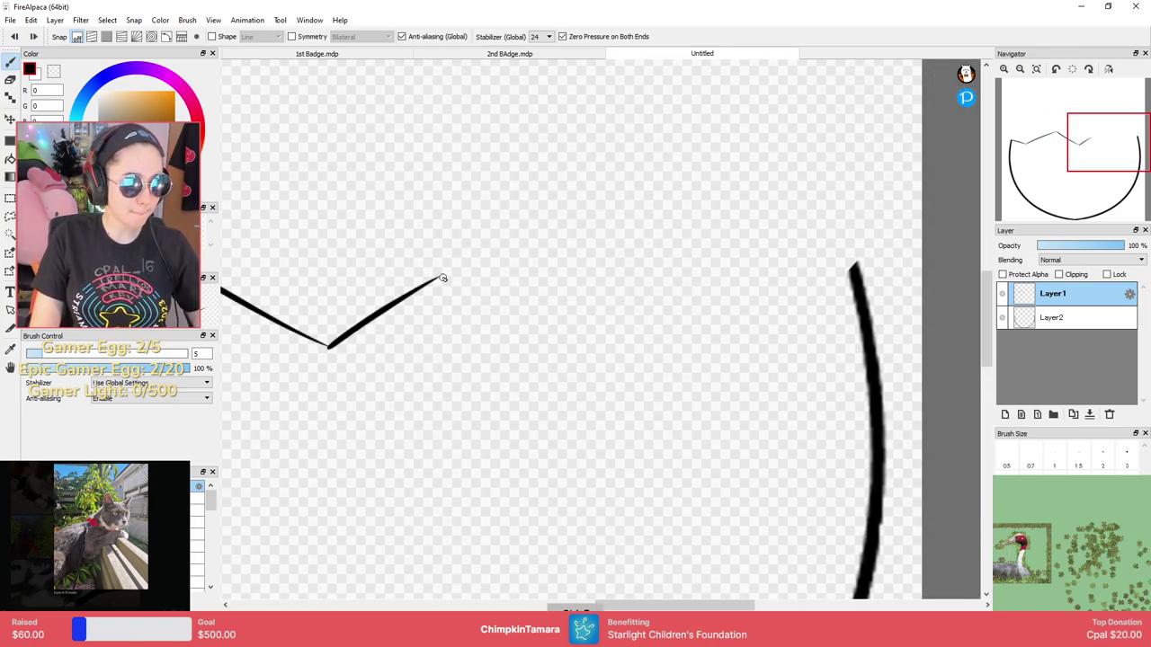
mouse_move(442, 279)
mouse_down()
mouse_move(540, 320)
mouse_move(629, 332)
mouse_up()
drag(680, 287, 834, 231)
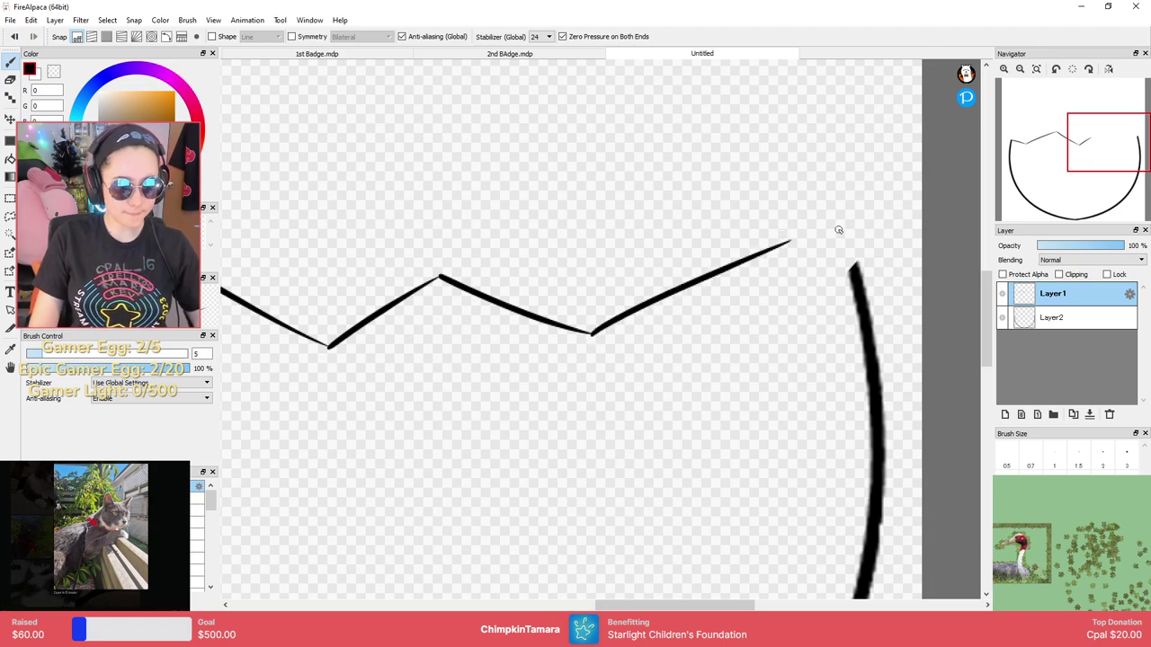
key(ctrl+z)
drag(585, 335, 872, 240)
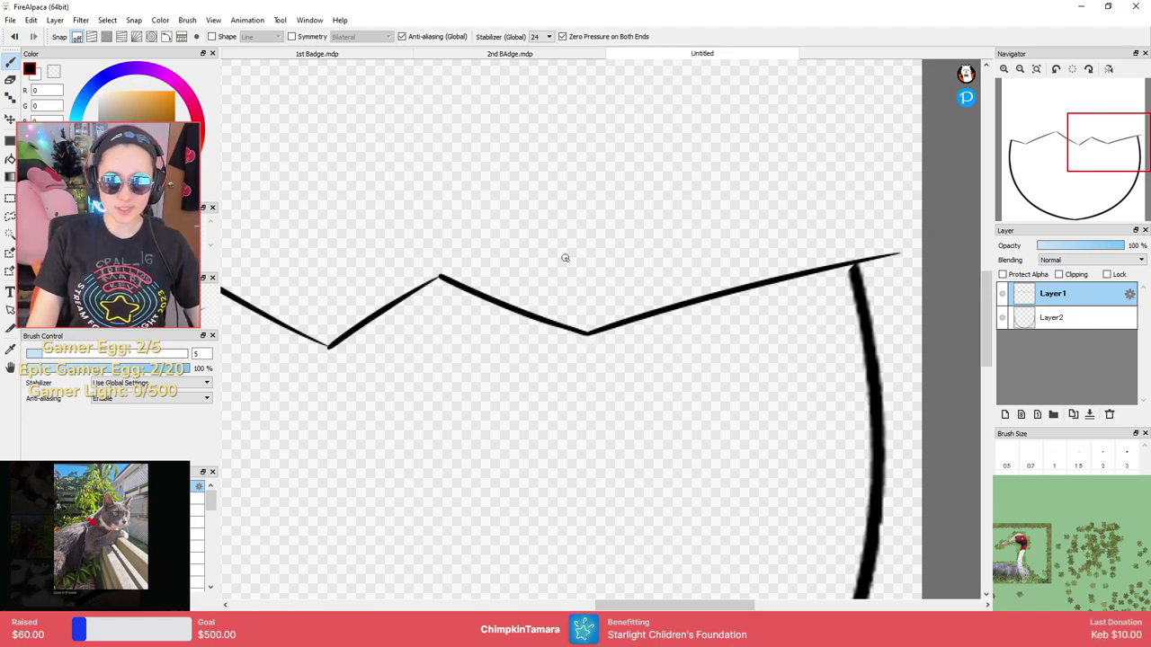
Erase the jagged line's overshoot beyond the outline's right end with the eraser at size 10.
key(e)
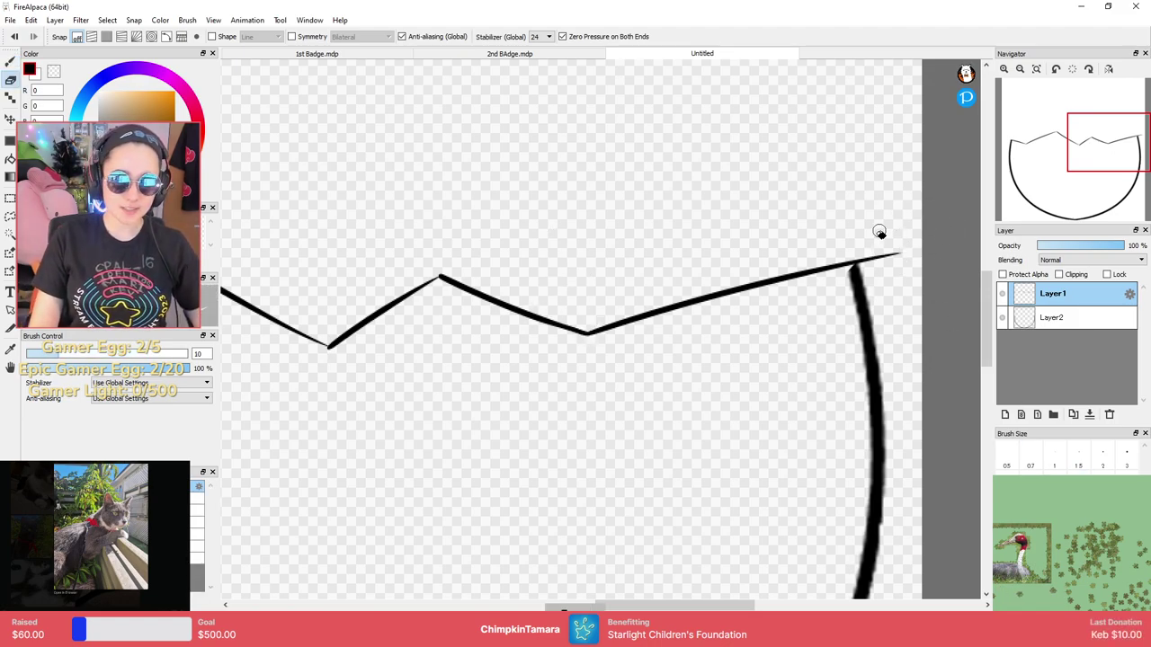
mouse_move(880, 232)
mouse_down()
mouse_move(905, 293)
mouse_move(917, 280)
mouse_move(875, 279)
mouse_up()
key(ctrl+z)
key(ctrl+z)
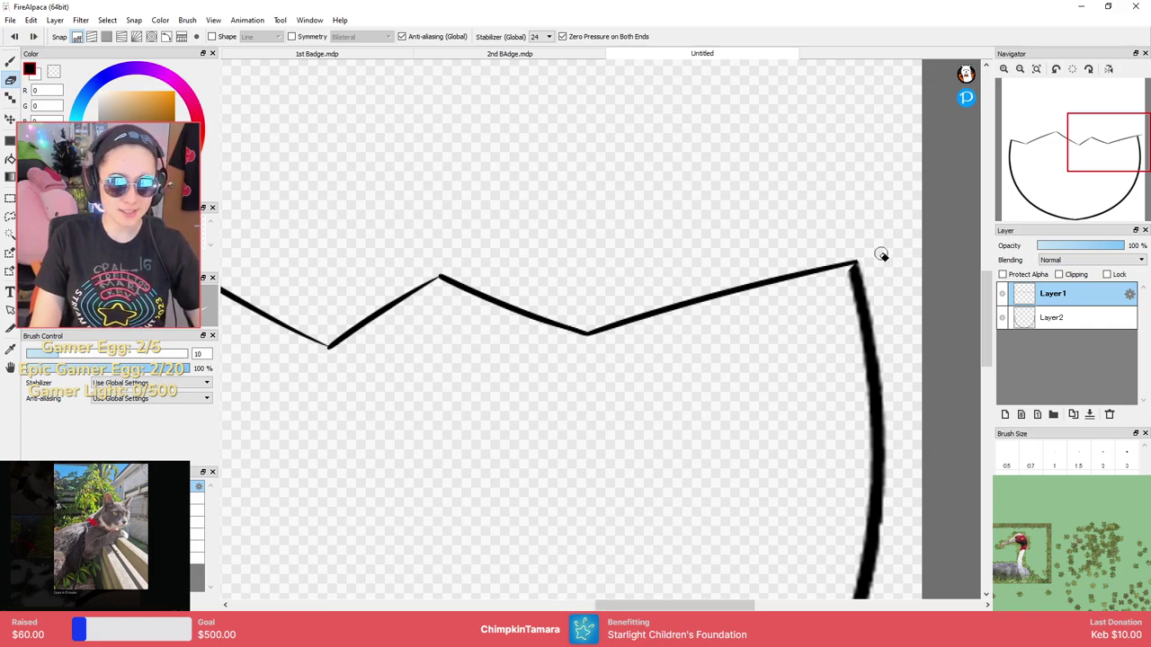
Fill the small gap where the jagged edge meets the outline's right end with the brush at size 5.
key(b)
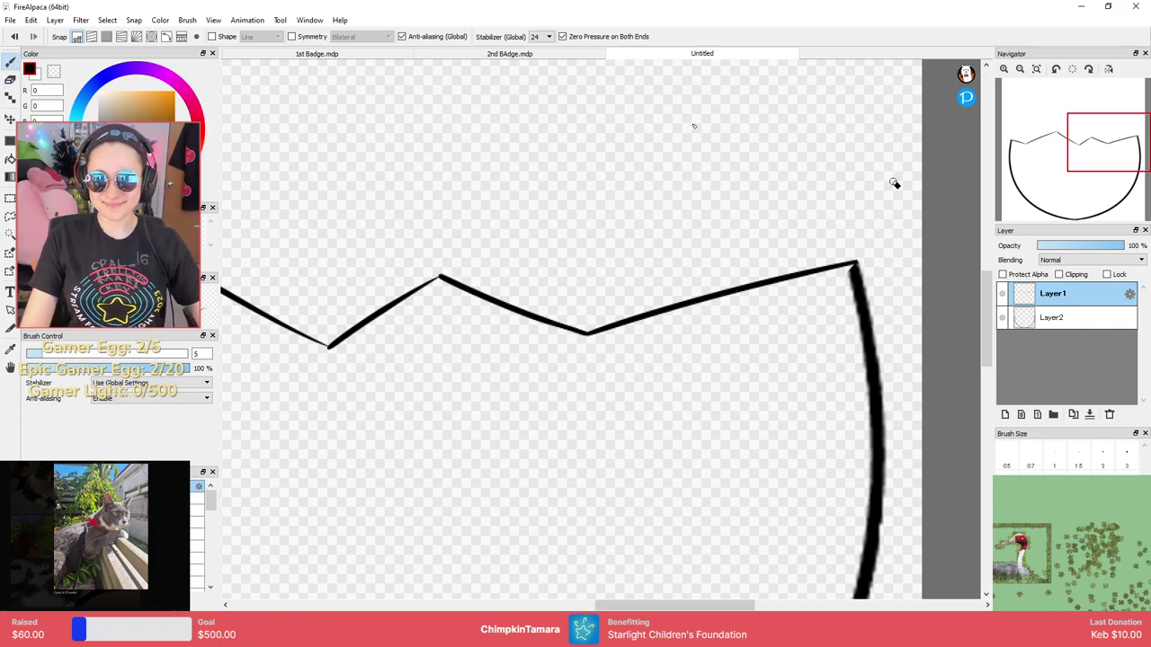
scroll(822, 243, down, 3)
scroll(863, 262, up, 5)
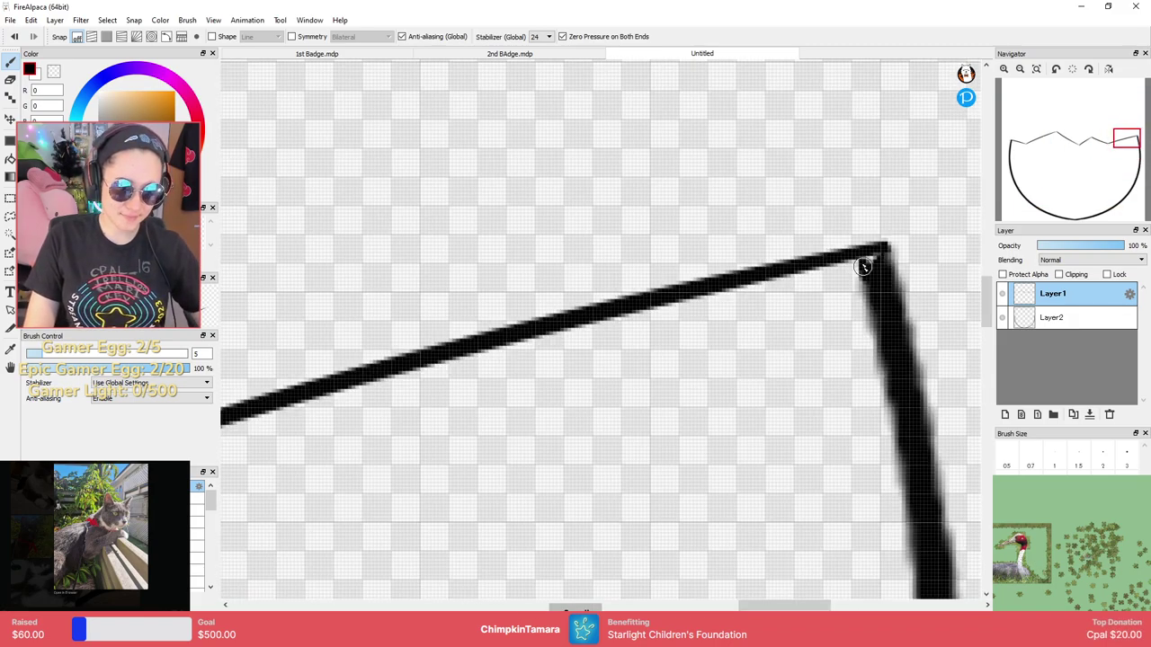
mouse_move(860, 262)
mouse_down()
mouse_move(879, 269)
mouse_move(886, 311)
mouse_up()
key(ctrl+z)
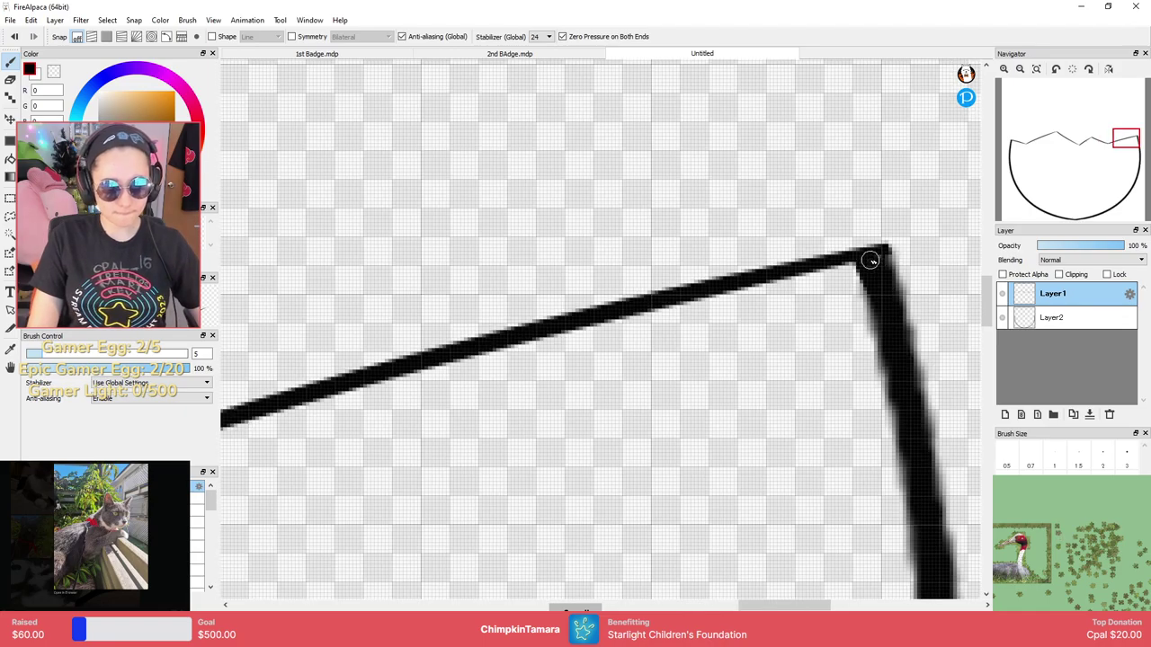
scroll(901, 275, down, 5)
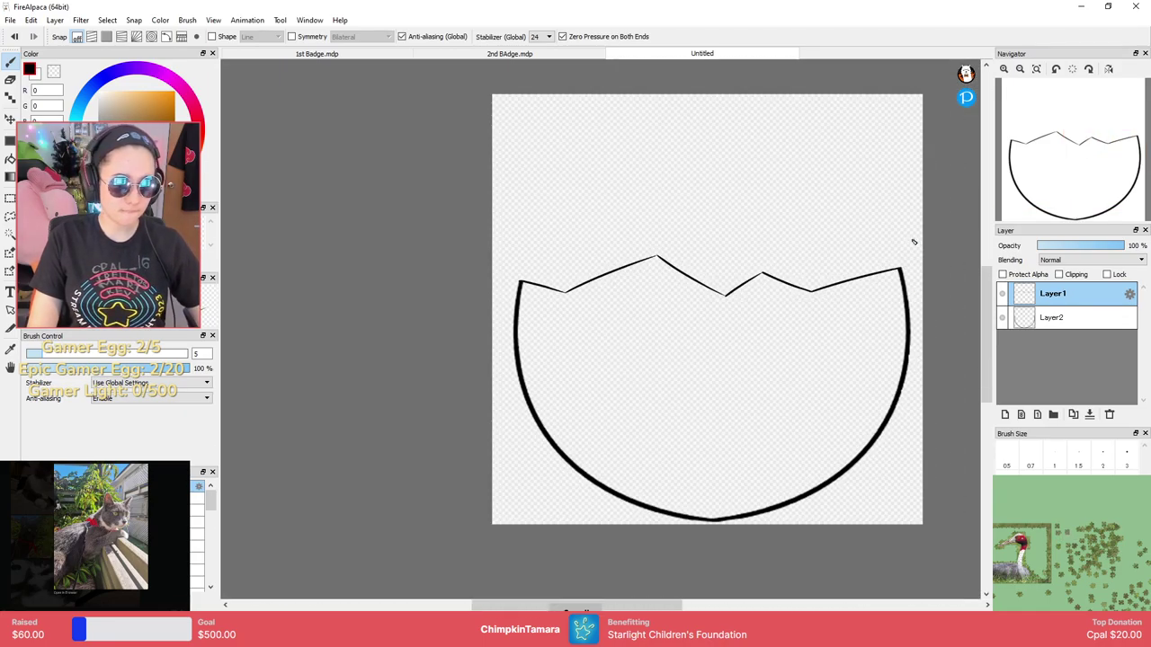
Clean up the corner where the jagged edge meets the outline's left end with the eraser at size 10.
scroll(906, 254, down, 2)
scroll(905, 188, up, 5)
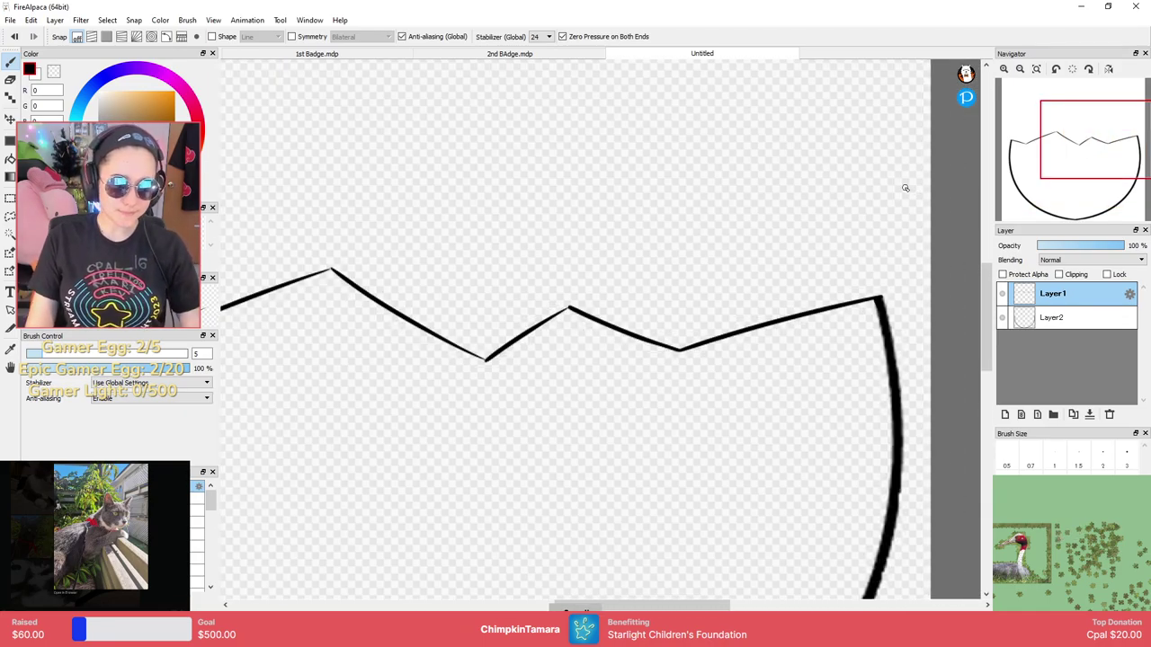
key(e)
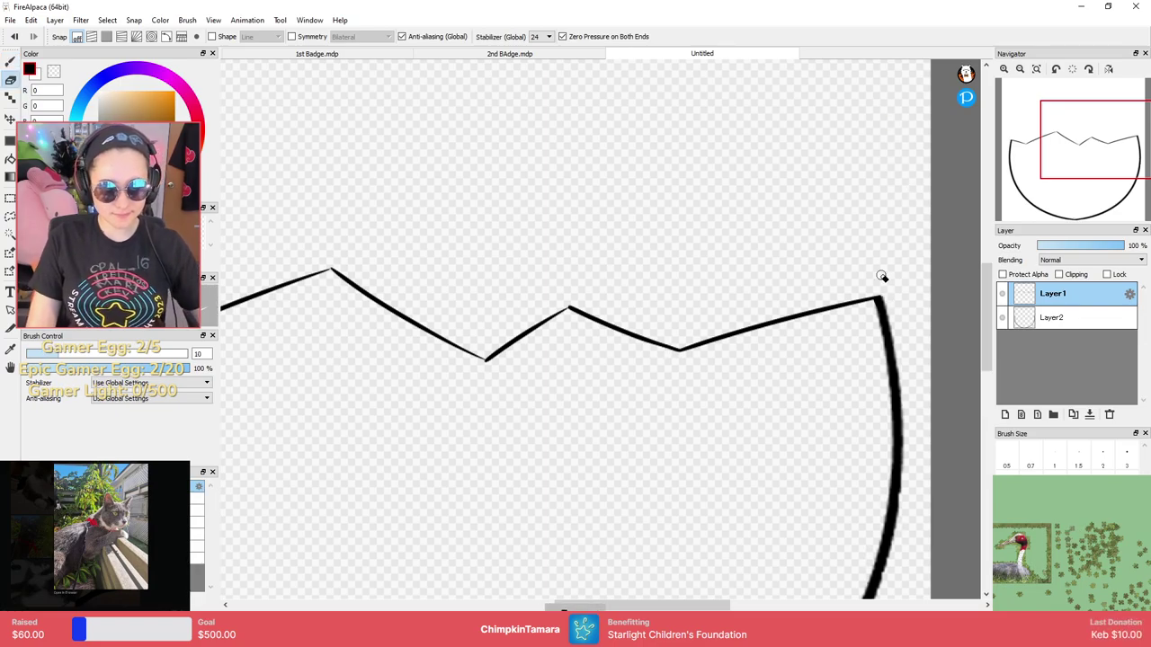
drag(442, 213, 725, 191)
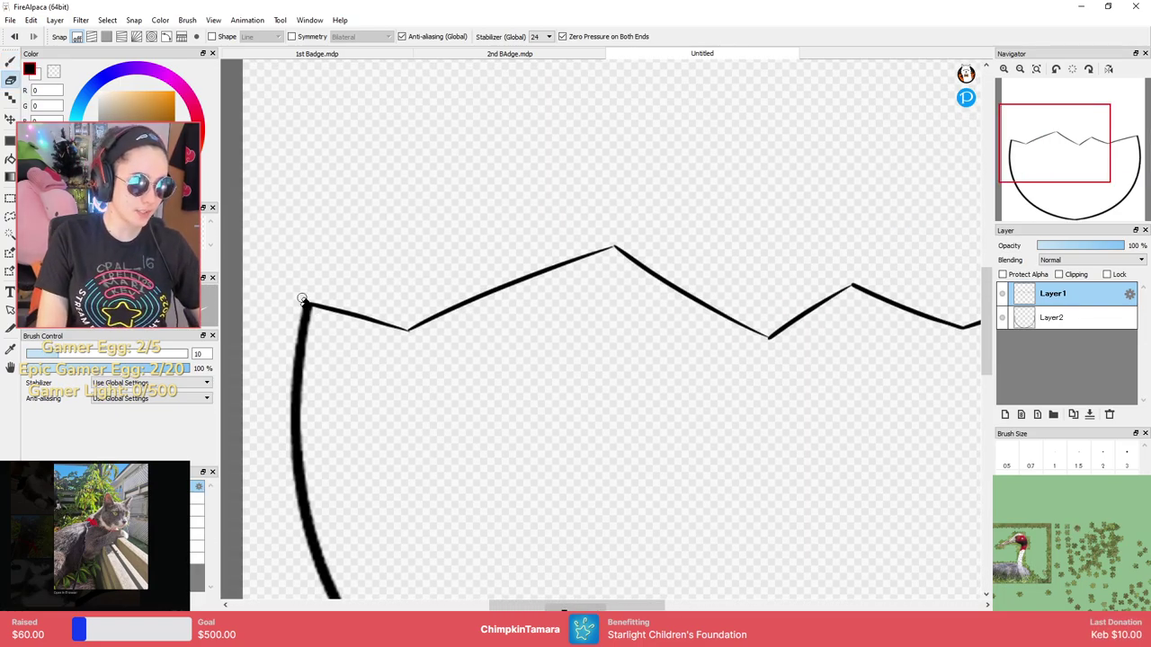
scroll(303, 296, up, 2)
key(p)
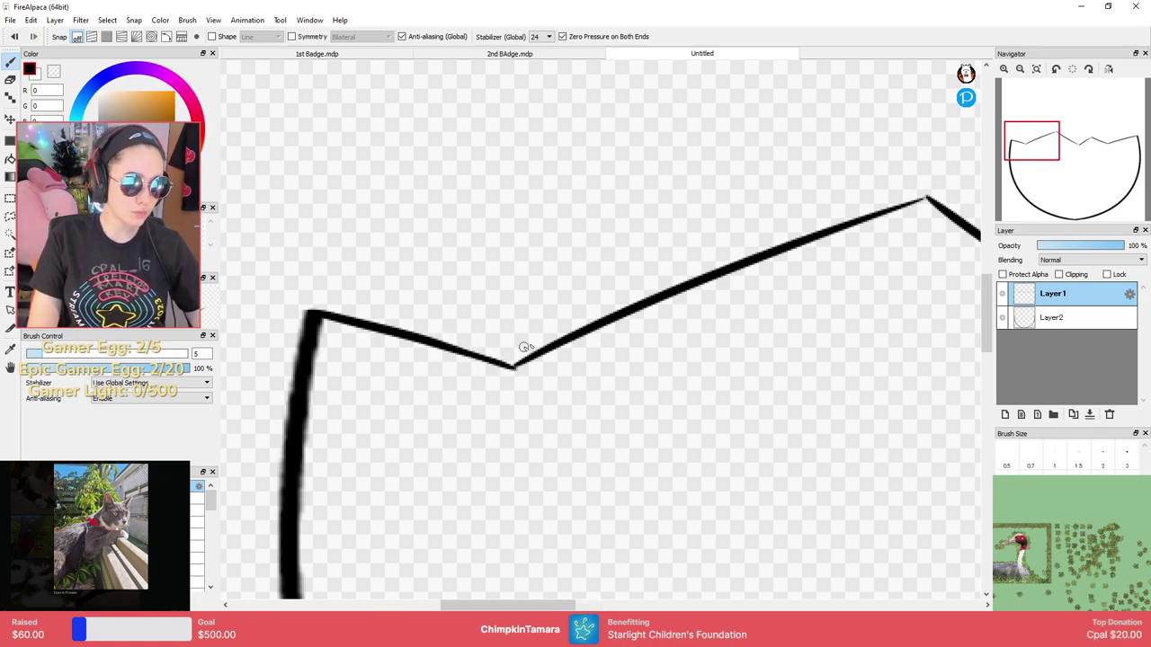
Thicken the thin line ends at the jagged edge's peaks and valleys with the black brush at size 5.
key(space)
drag(731, 238, 591, 273)
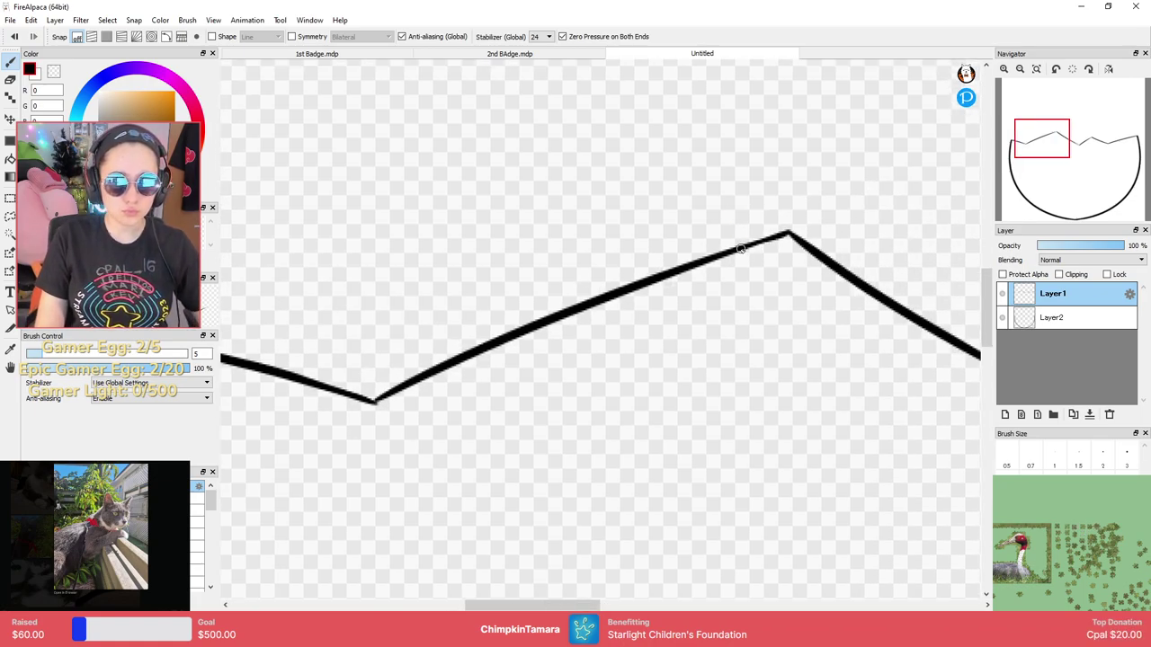
mouse_move(778, 263)
mouse_down()
mouse_move(674, 257)
mouse_move(624, 237)
mouse_up()
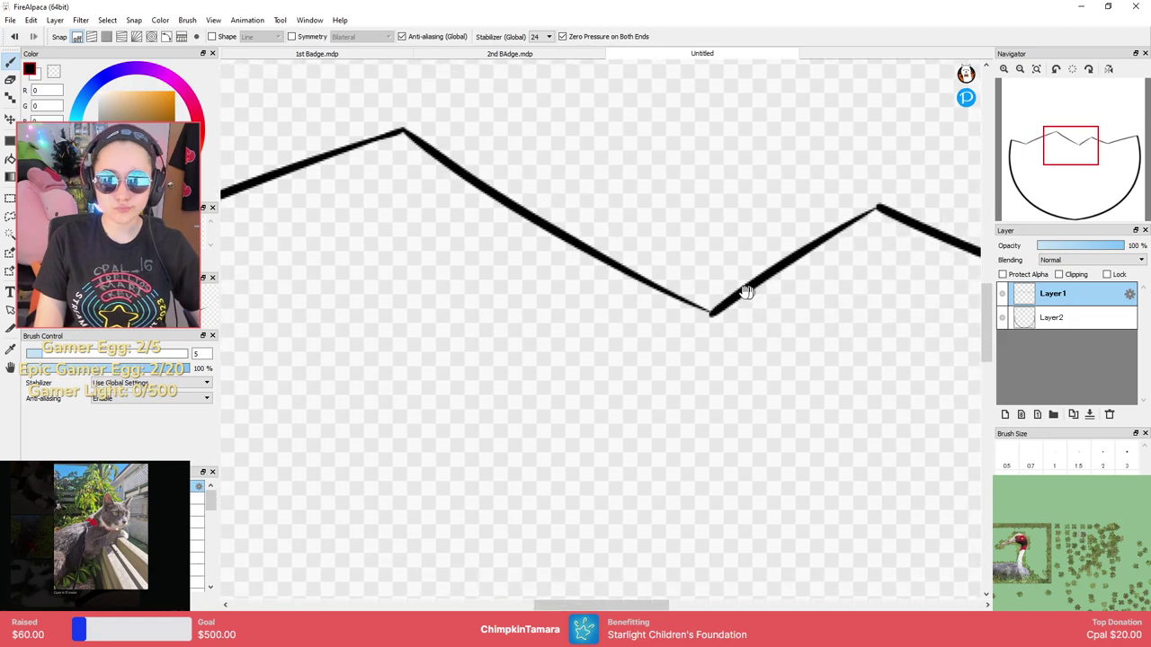
drag(714, 314, 631, 272)
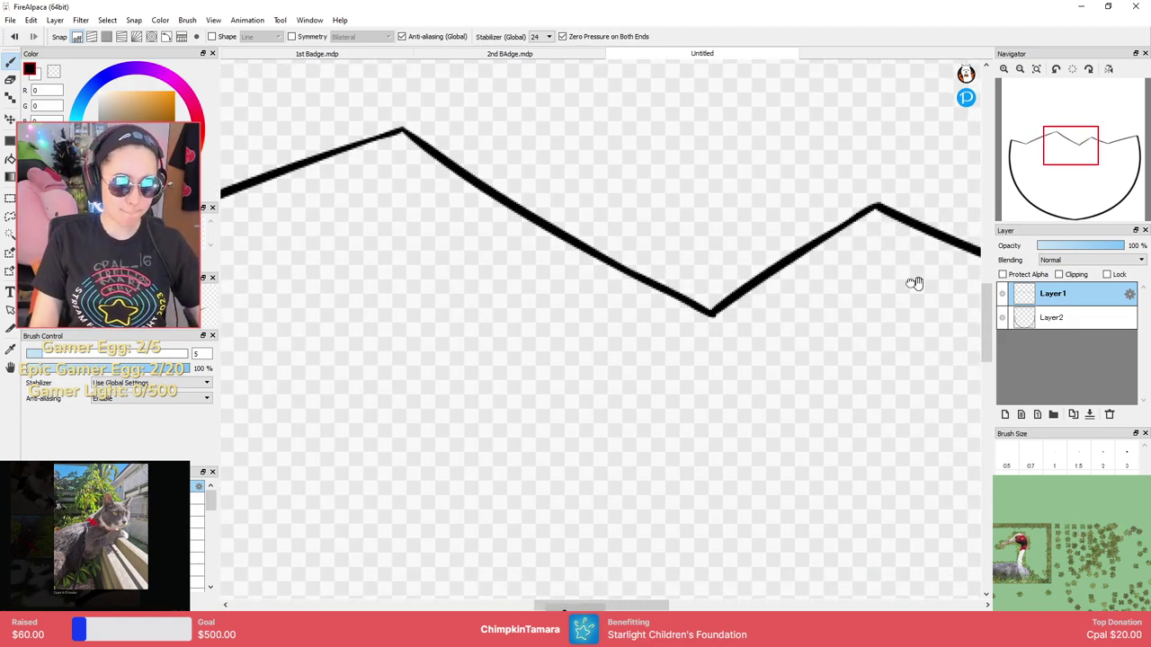
mouse_move(912, 282)
mouse_down()
mouse_move(745, 195)
mouse_move(575, 296)
mouse_move(589, 294)
mouse_up()
scroll(740, 262, down, 4)
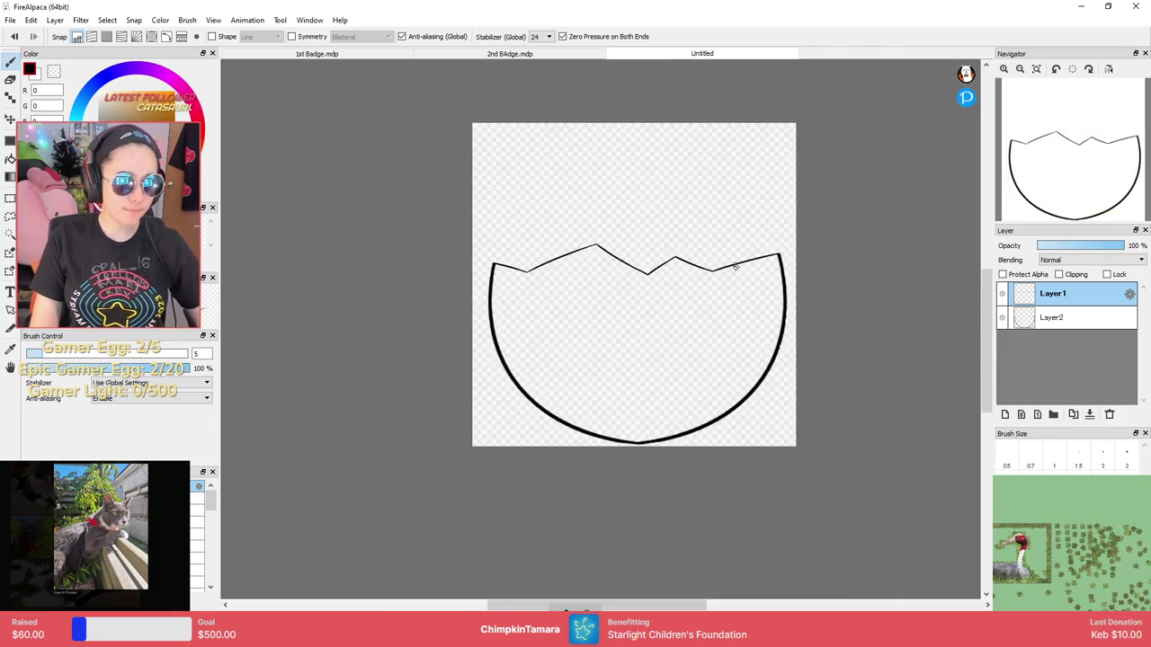
Add a new layer above Layer1 and draw a closed, rounded five-sided shape in the right half of the body.
scroll(668, 314, up, 3)
drag(668, 314, 838, 239)
click(1005, 413)
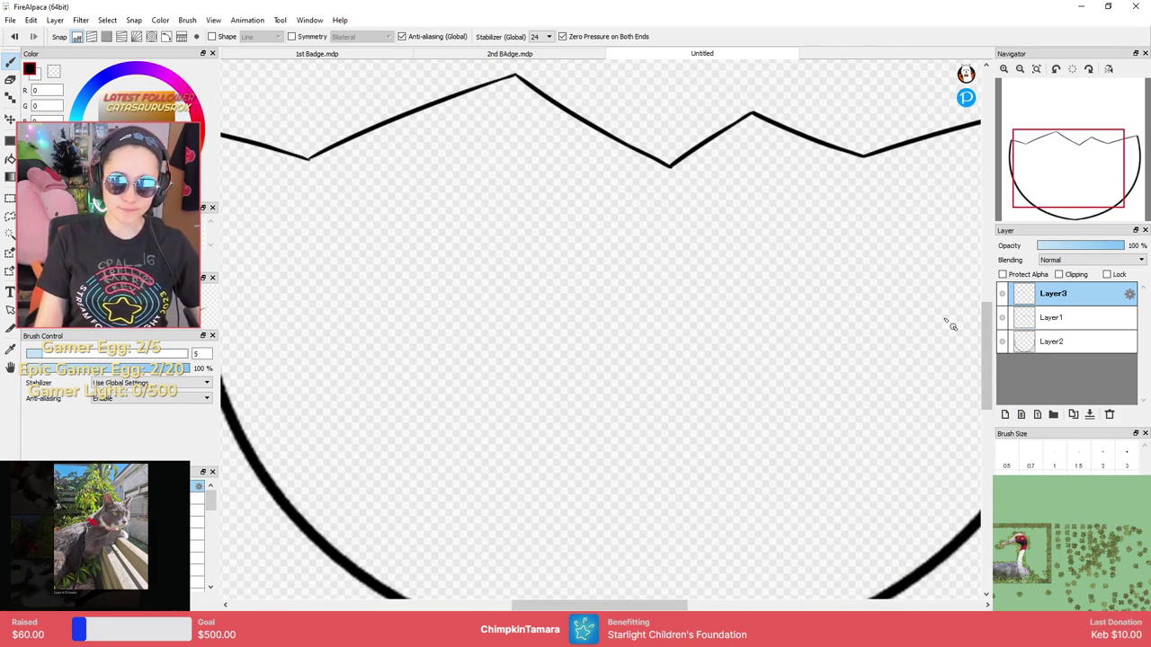
mouse_move(882, 310)
mouse_down()
mouse_move(844, 321)
mouse_move(685, 262)
mouse_move(706, 353)
mouse_move(793, 340)
mouse_move(788, 268)
mouse_move(721, 236)
mouse_move(685, 280)
mouse_move(718, 232)
mouse_move(777, 214)
mouse_move(827, 245)
mouse_up()
key(ctrl+z)
mouse_move(684, 280)
mouse_down()
mouse_move(781, 354)
mouse_move(825, 243)
mouse_up()
scroll(802, 236, down, 3)
scroll(804, 225, up, 5)
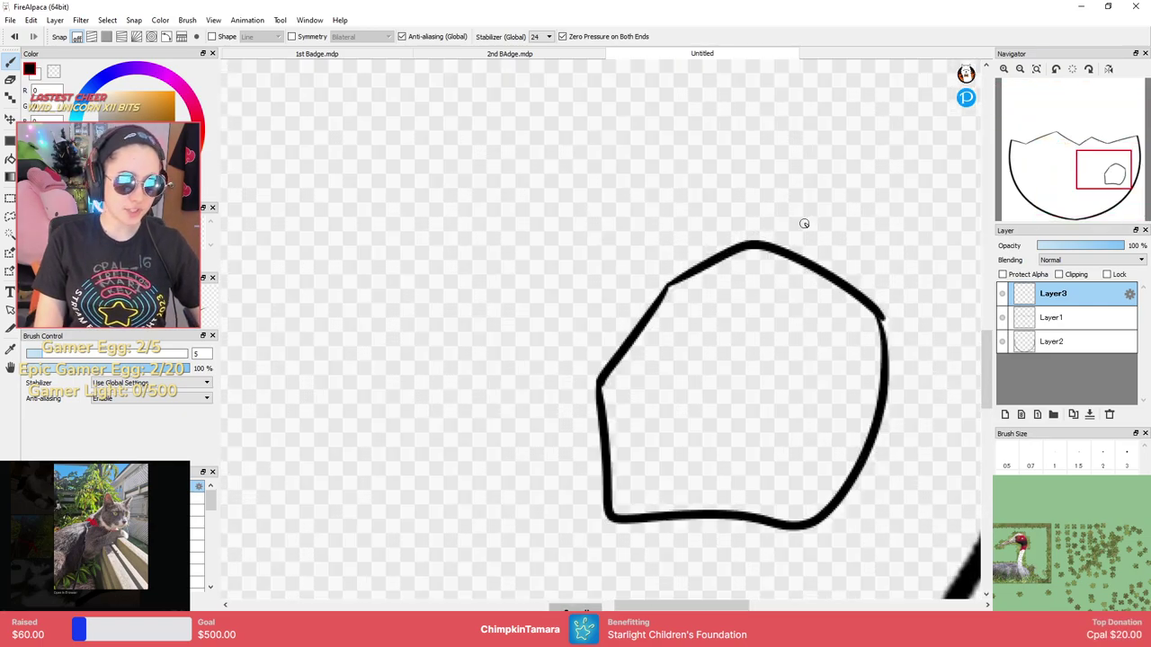
Undo the strokes of the rounded five-sided shape in the right half of the body.
scroll(859, 180, up, 2)
drag(889, 426, 828, 276)
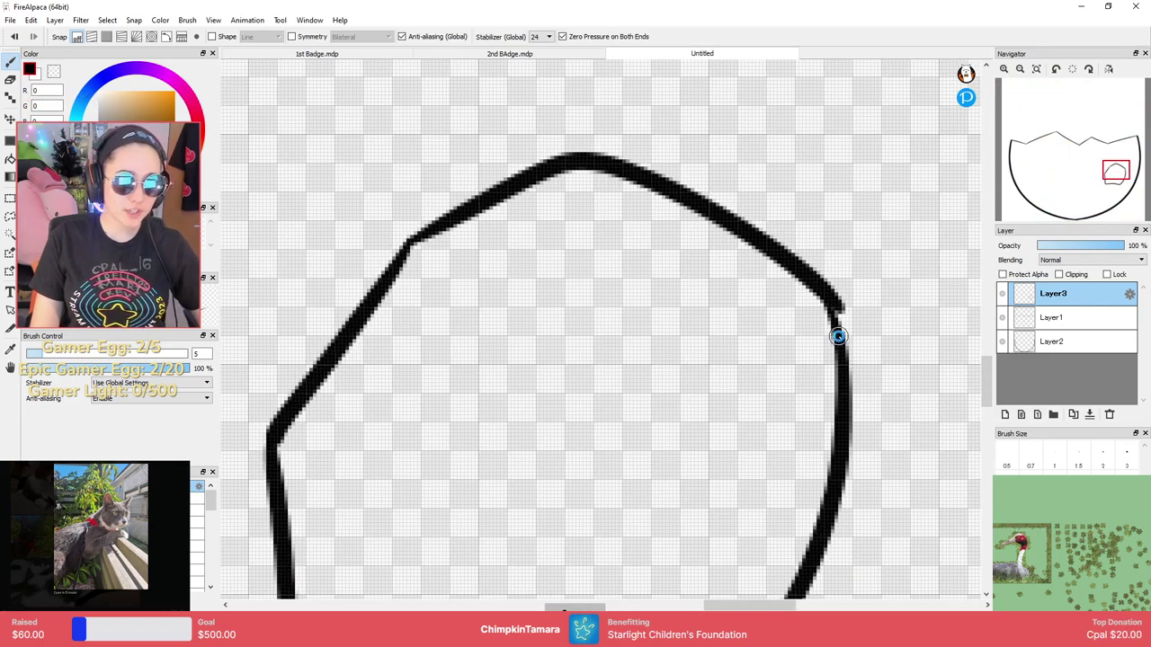
scroll(837, 336, down, 7)
key(ctrl+z)
key(ctrl+z)
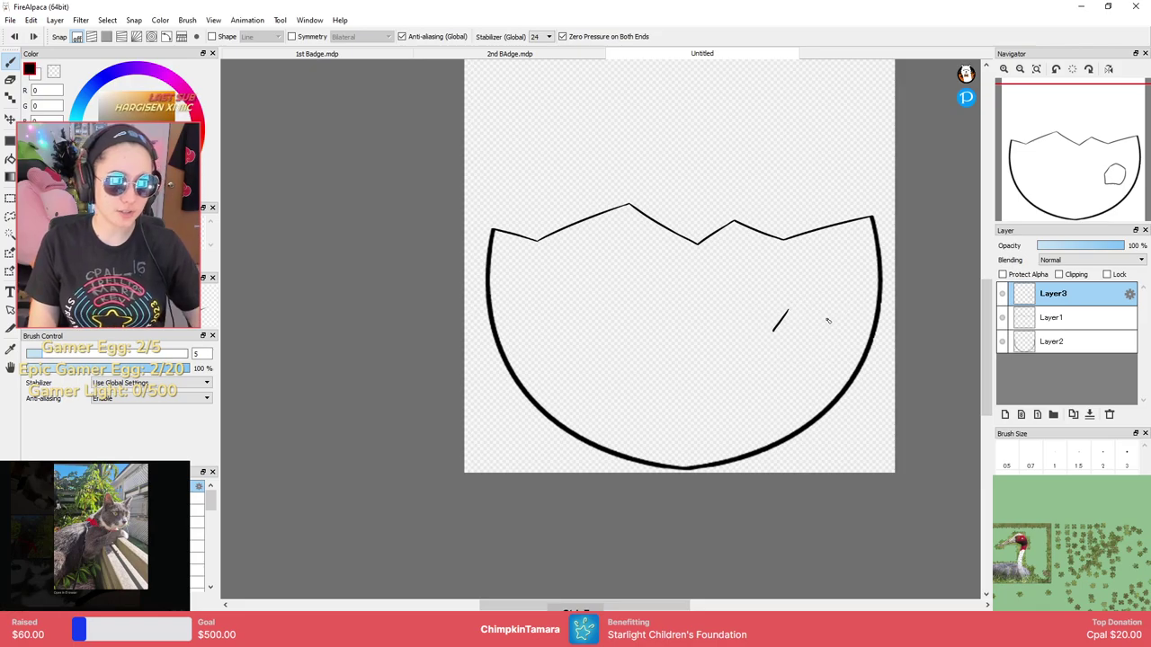
scroll(763, 406, down, 4)
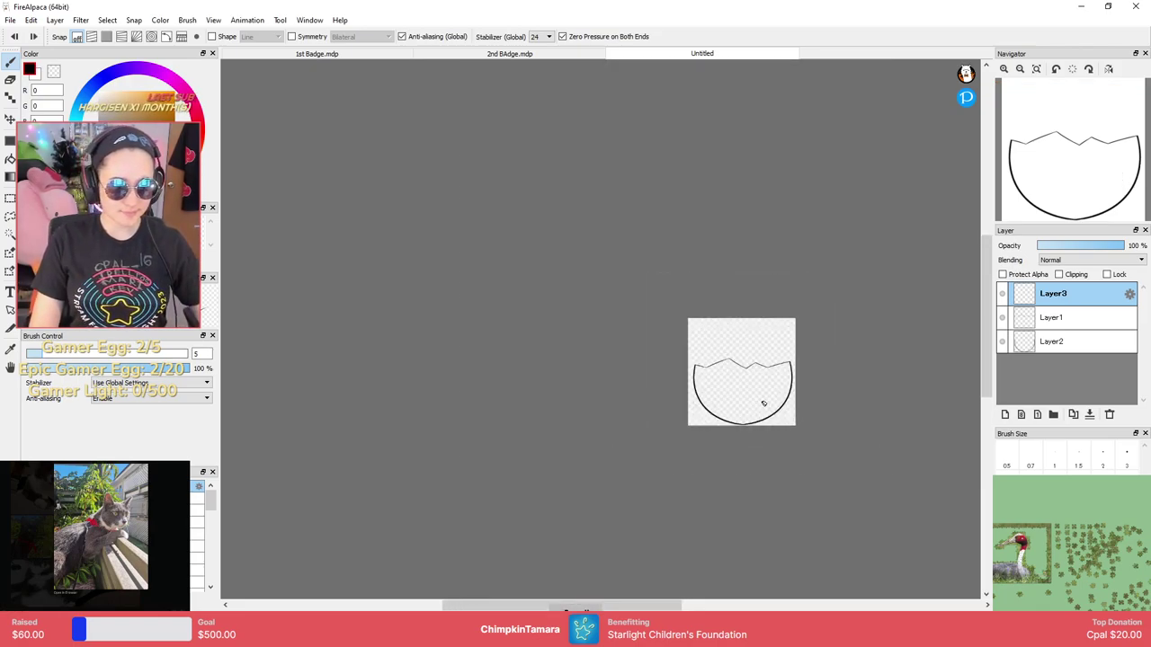
scroll(763, 406, up, 7)
drag(764, 419, 726, 245)
mouse_move(609, 305)
mouse_down()
mouse_move(834, 219)
mouse_move(589, 360)
mouse_move(589, 409)
mouse_up()
key(ctrl+z)
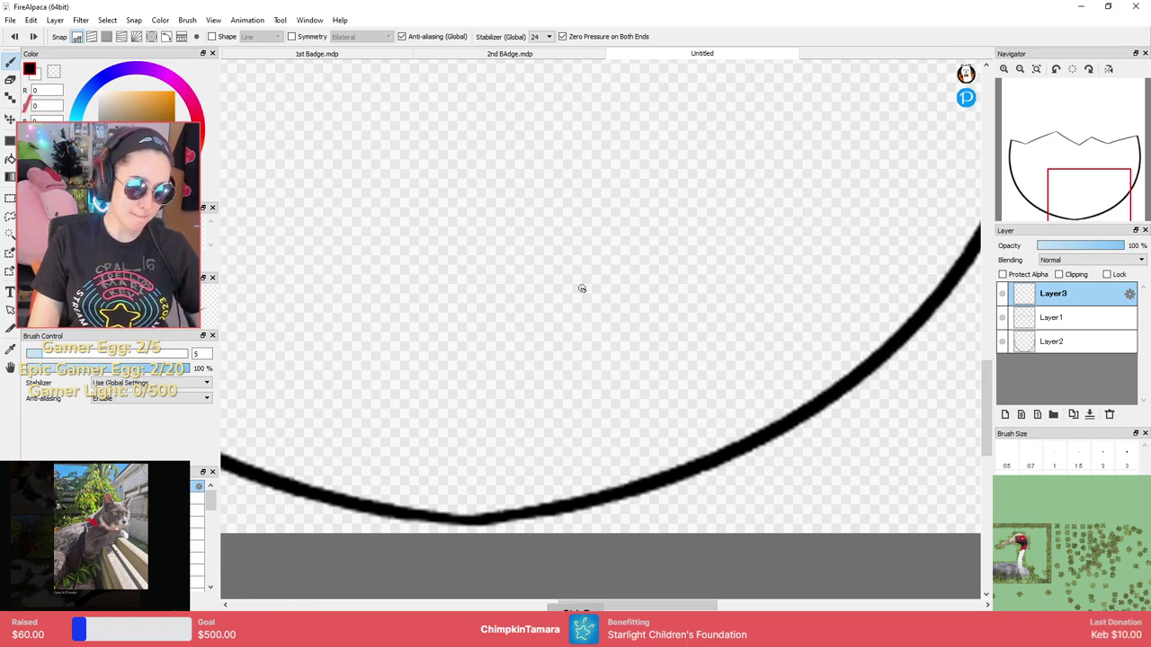
mouse_move(582, 289)
mouse_down()
mouse_move(721, 205)
mouse_move(825, 234)
mouse_move(760, 364)
mouse_move(629, 319)
mouse_up()
key(ctrl+z)
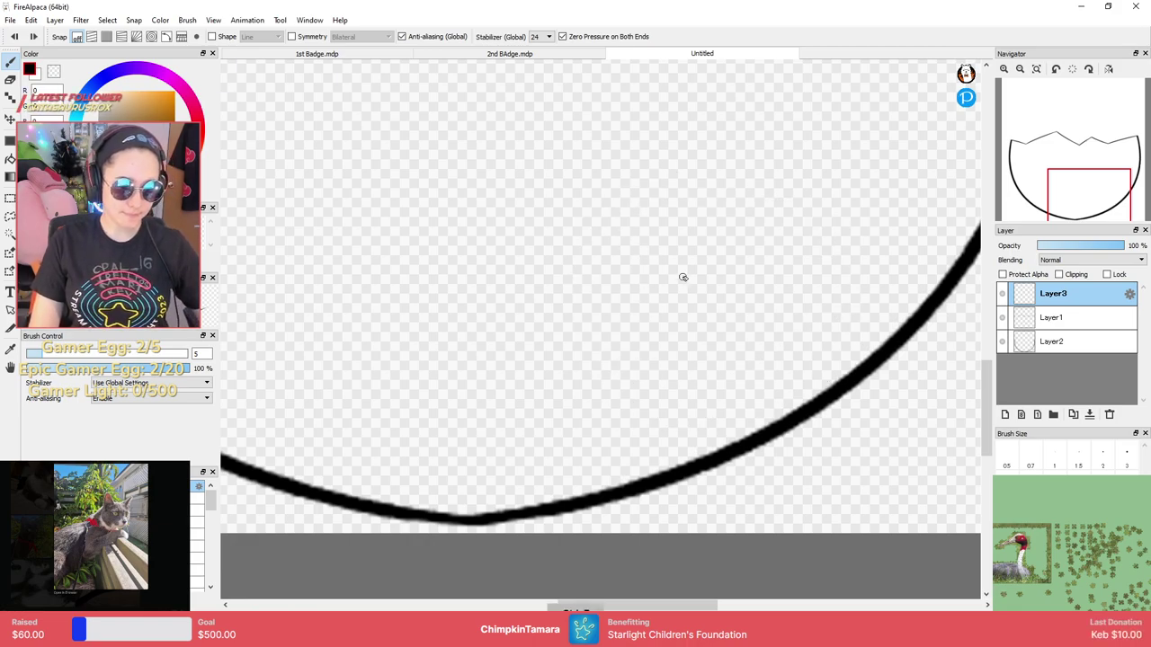
scroll(683, 277, down, 3)
scroll(687, 260, up, 2)
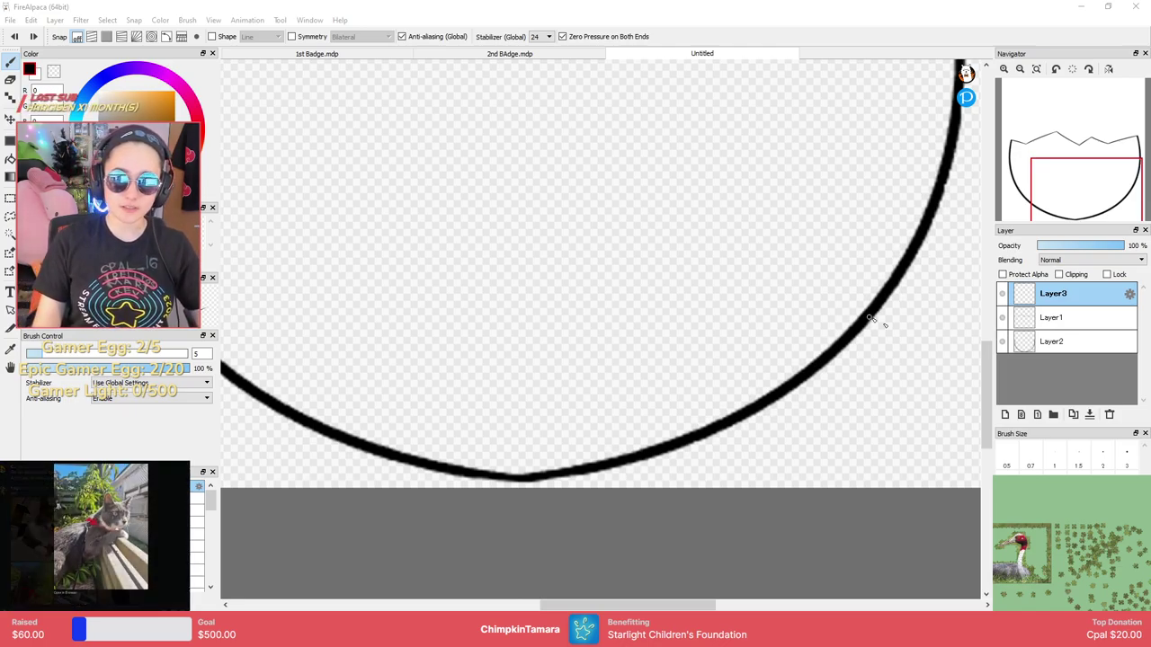
scroll(680, 286, up, 1)
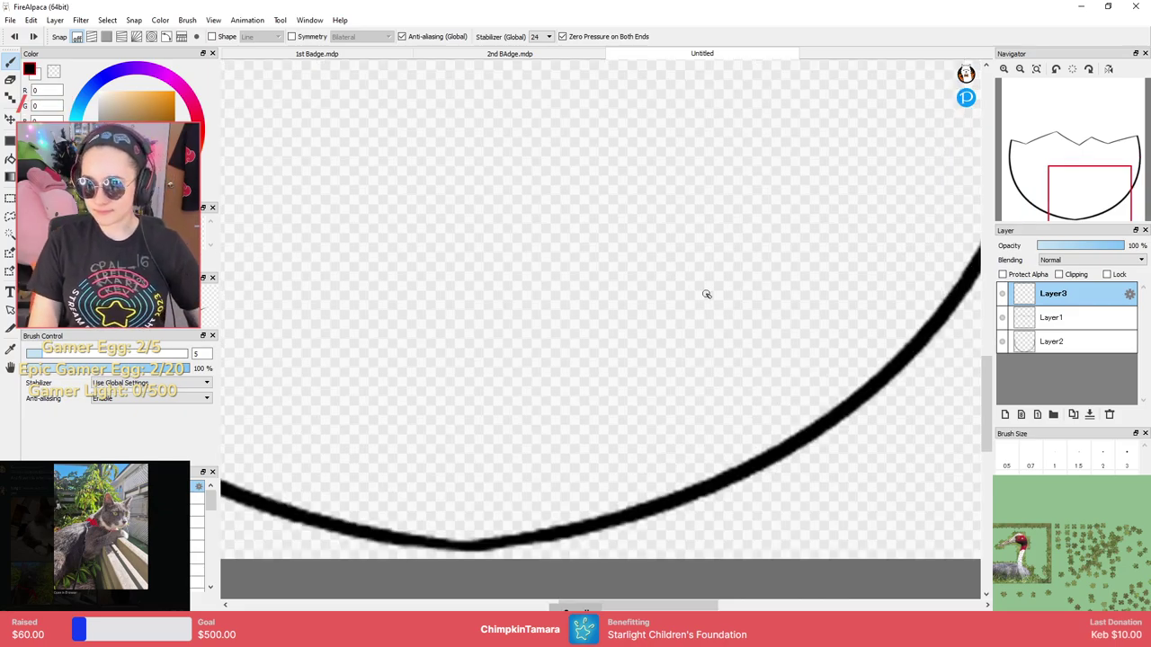
Try to draw a paw outline with four narrow toe bumps in the lower right of the body.
mouse_move(710, 306)
mouse_down()
mouse_move(740, 295)
mouse_move(714, 331)
mouse_move(722, 349)
mouse_move(681, 259)
mouse_move(732, 296)
mouse_move(755, 215)
mouse_move(777, 212)
mouse_move(760, 213)
mouse_move(801, 260)
mouse_up()
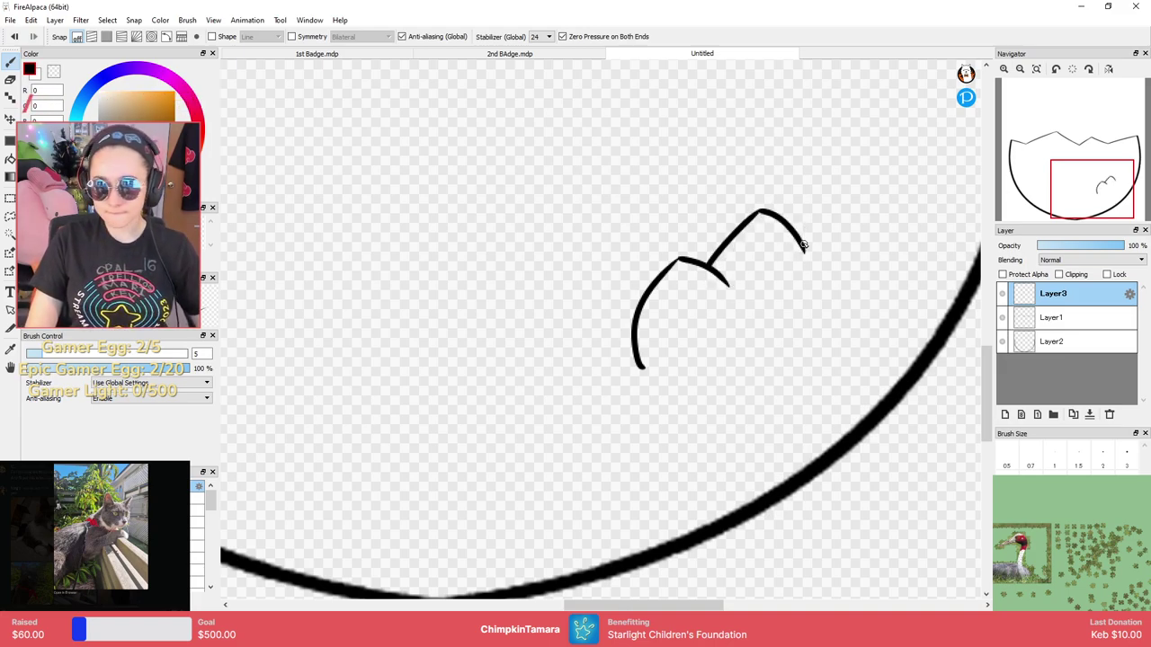
mouse_move(795, 232)
mouse_down()
mouse_move(827, 211)
mouse_move(864, 252)
mouse_move(895, 241)
mouse_move(787, 407)
mouse_up()
key(ctrl+z)
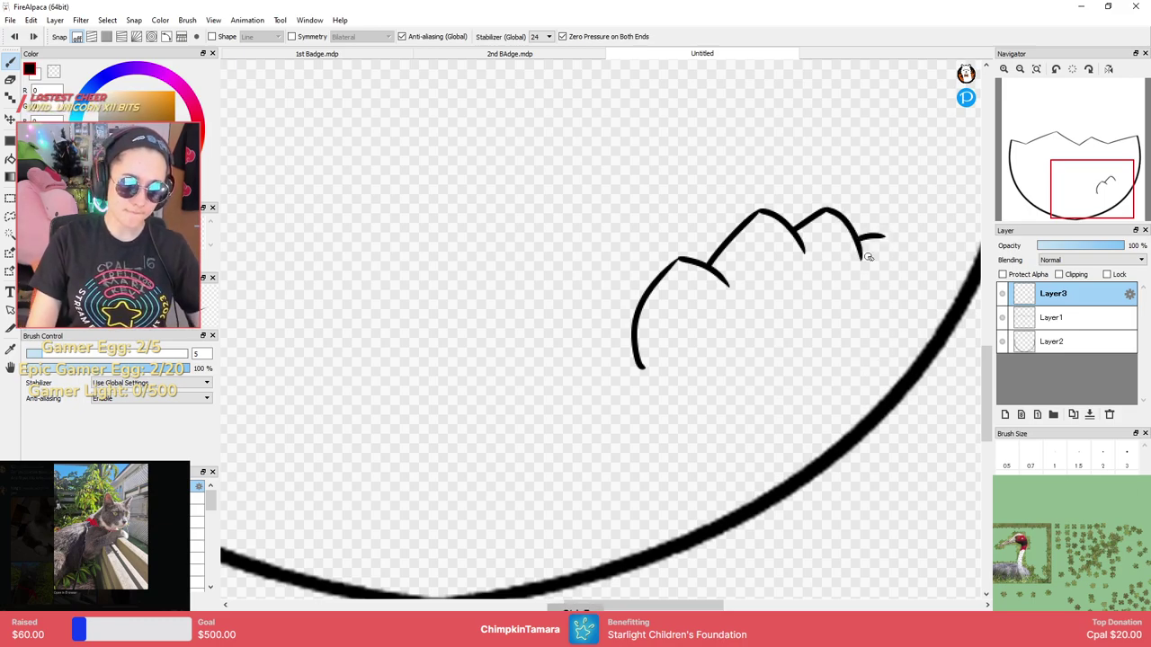
mouse_move(863, 254)
mouse_down()
mouse_move(895, 252)
mouse_move(810, 433)
mouse_up()
key(ctrl+z)
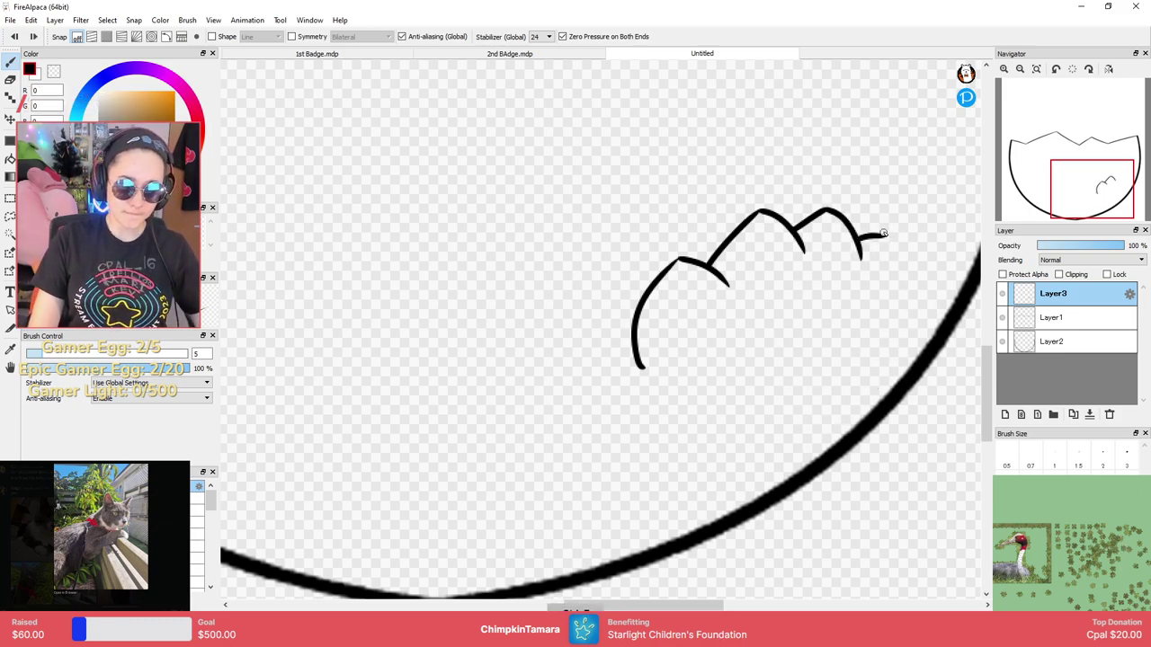
mouse_move(863, 252)
mouse_down()
mouse_move(859, 392)
mouse_move(733, 449)
mouse_up()
key(ctrl+z)
mouse_move(871, 239)
mouse_down()
mouse_move(890, 241)
mouse_move(897, 364)
mouse_up()
drag(634, 376, 926, 347)
key(ctrl+z)
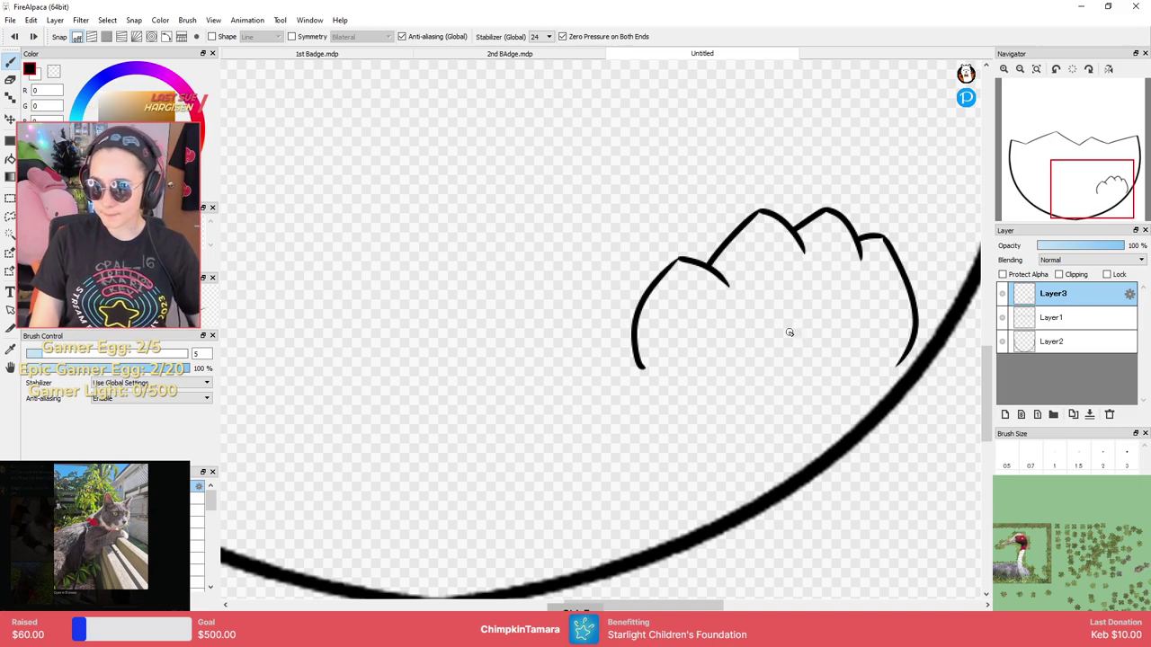
Undo all strokes of the unfinished four-toed paw outline.
key(ctrl+z)
key(ctrl+z)
key(ctrl+z)
key(ctrl+z)
key(ctrl+z)
key(ctrl+z)
key(ctrl+z)
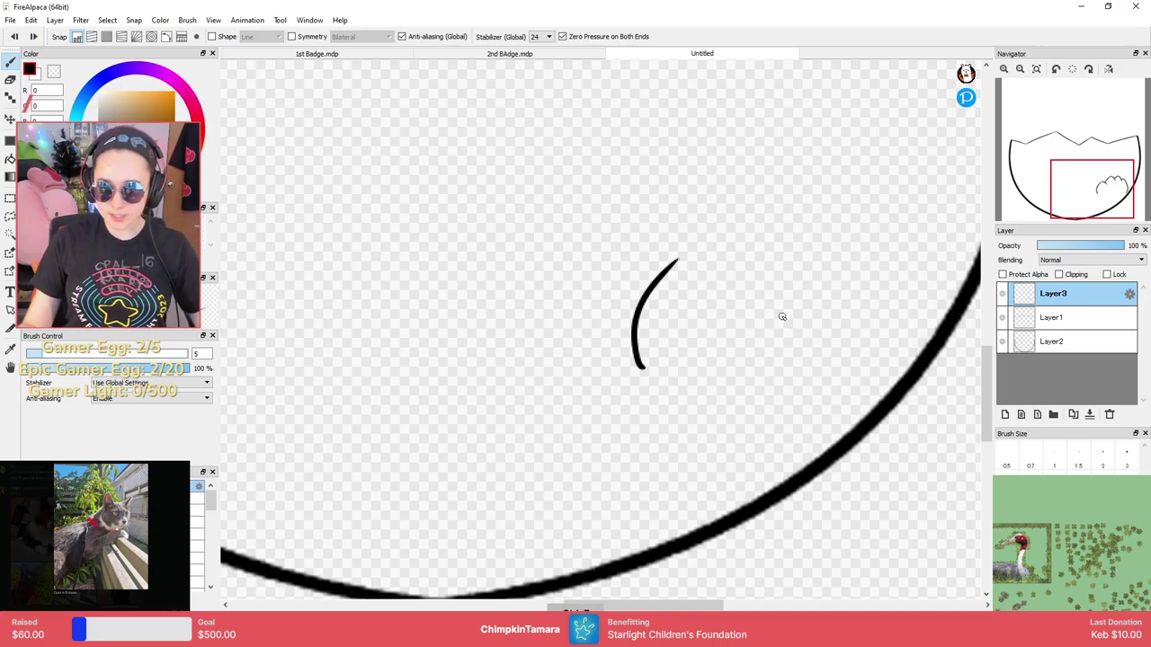
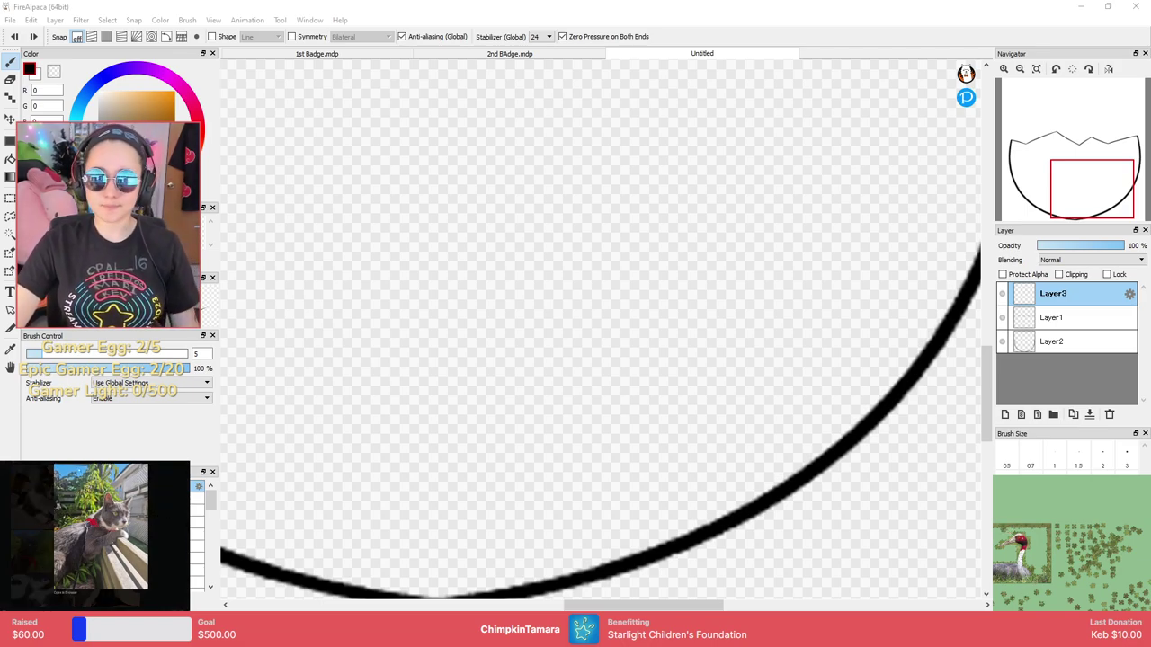
Try to draw the top of a paw on Layer3 from low, wide rounded bumps.
click(1043, 299)
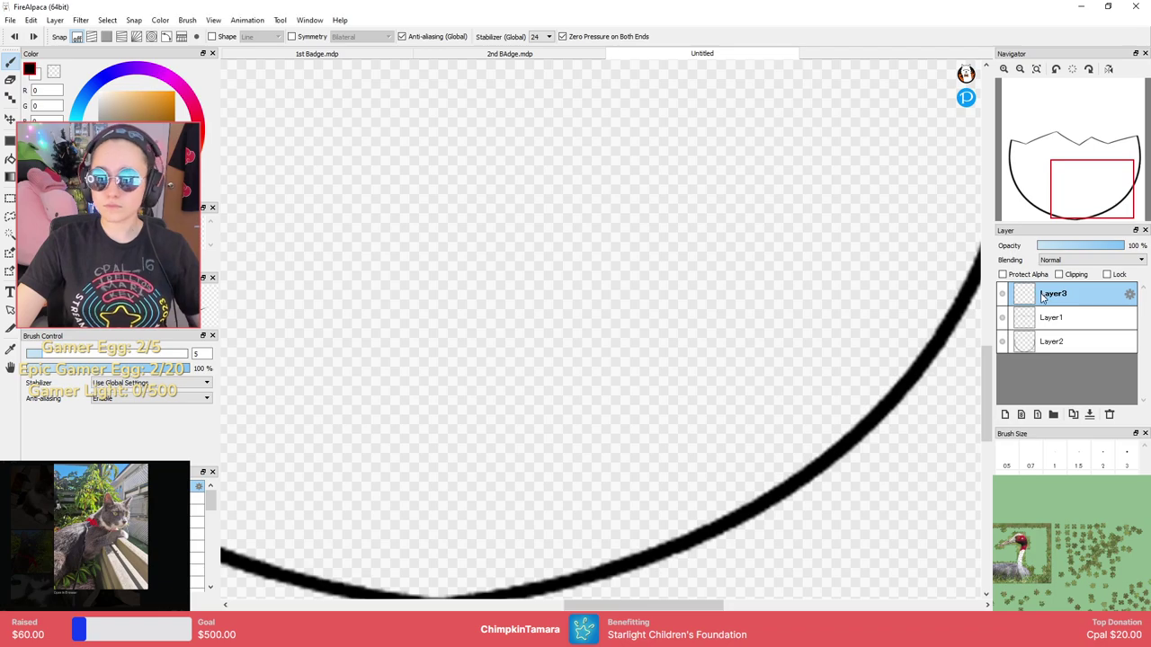
drag(678, 290, 739, 268)
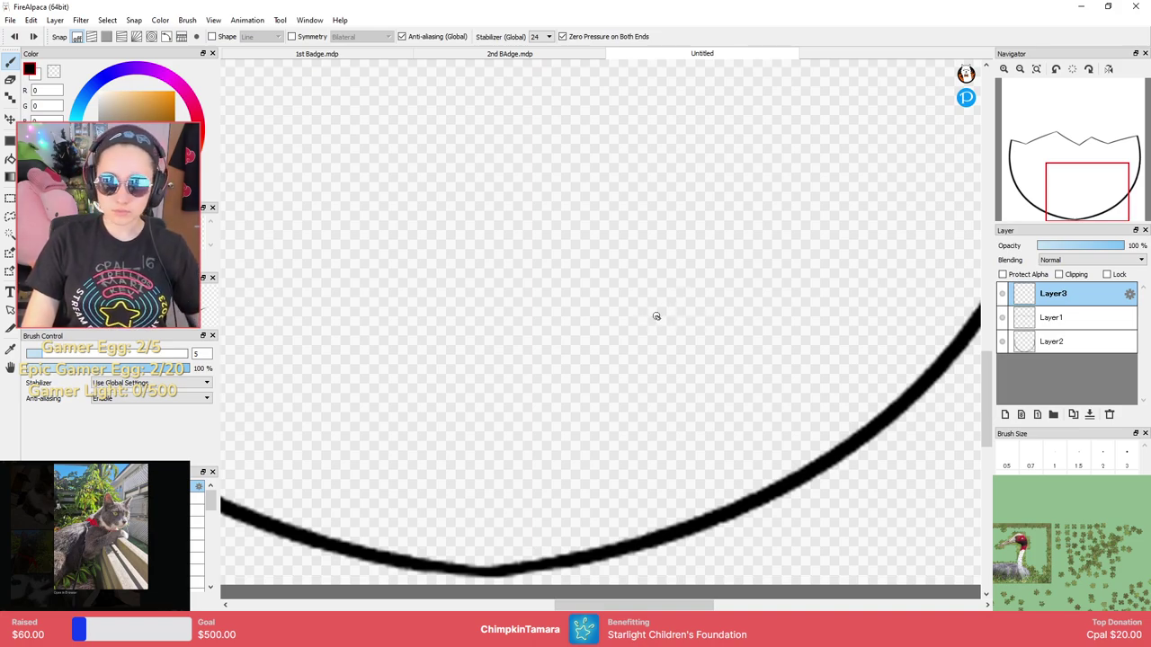
mouse_move(611, 327)
mouse_down()
mouse_move(624, 289)
mouse_move(679, 255)
mouse_up()
key(ctrl+z)
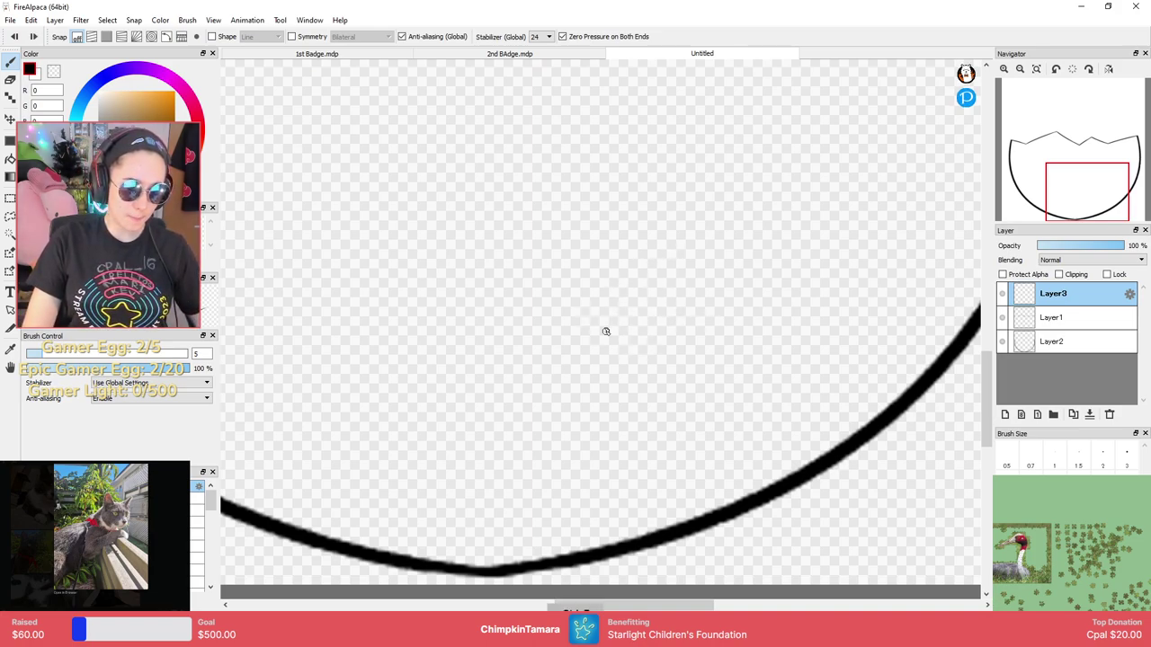
mouse_move(608, 331)
mouse_down()
mouse_move(720, 249)
mouse_move(670, 276)
mouse_move(630, 250)
mouse_move(711, 227)
mouse_move(767, 272)
mouse_move(791, 356)
mouse_up()
key(ctrl+z)
key(ctrl+z)
key(ctrl+z)
key(ctrl+z)
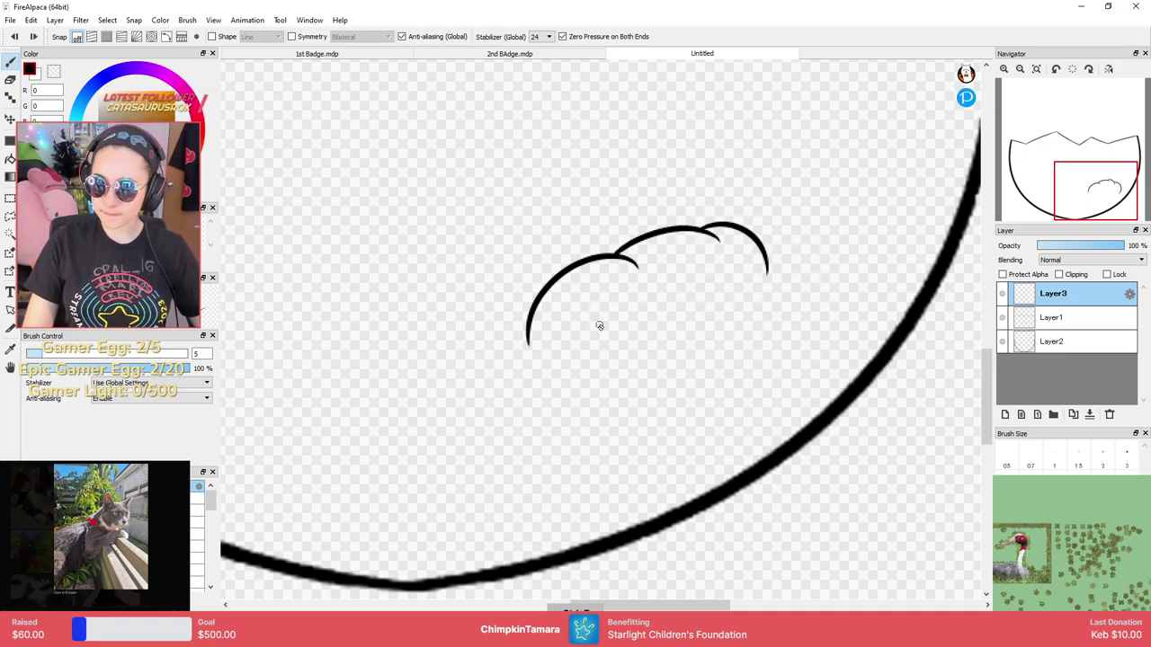
Draw a closed paw outline with five rounded toe bumps in the lower right of the body, with the black brush at size 5.
mouse_move(534, 346)
mouse_down()
mouse_move(522, 295)
mouse_move(583, 265)
mouse_move(592, 211)
mouse_move(658, 241)
mouse_move(674, 190)
mouse_move(735, 228)
mouse_up()
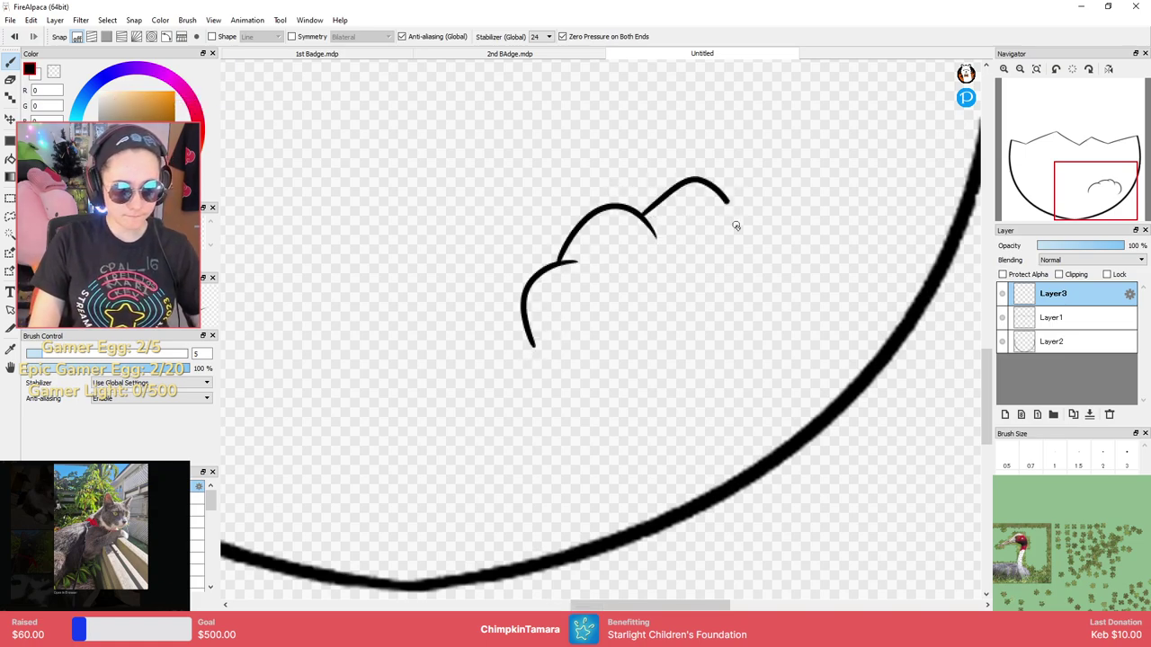
key(ctrl+z)
mouse_move(641, 216)
mouse_down()
mouse_move(729, 196)
mouse_move(750, 221)
mouse_move(773, 194)
mouse_move(809, 308)
mouse_up()
key(ctrl+z)
drag(739, 208, 787, 234)
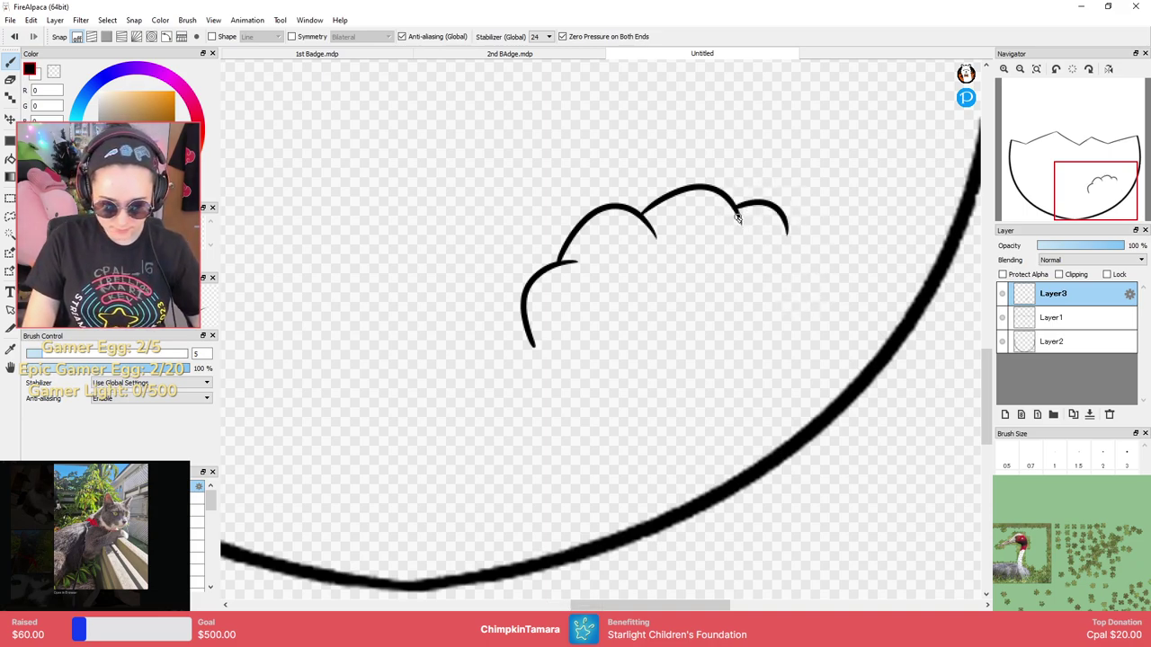
key(ctrl+z)
mouse_move(737, 216)
mouse_down()
mouse_move(788, 201)
mouse_move(818, 342)
mouse_move(658, 404)
mouse_up()
mouse_move(532, 342)
mouse_down()
mouse_move(575, 379)
mouse_move(679, 403)
mouse_up()
key(ctrl+z)
drag(532, 342, 688, 401)
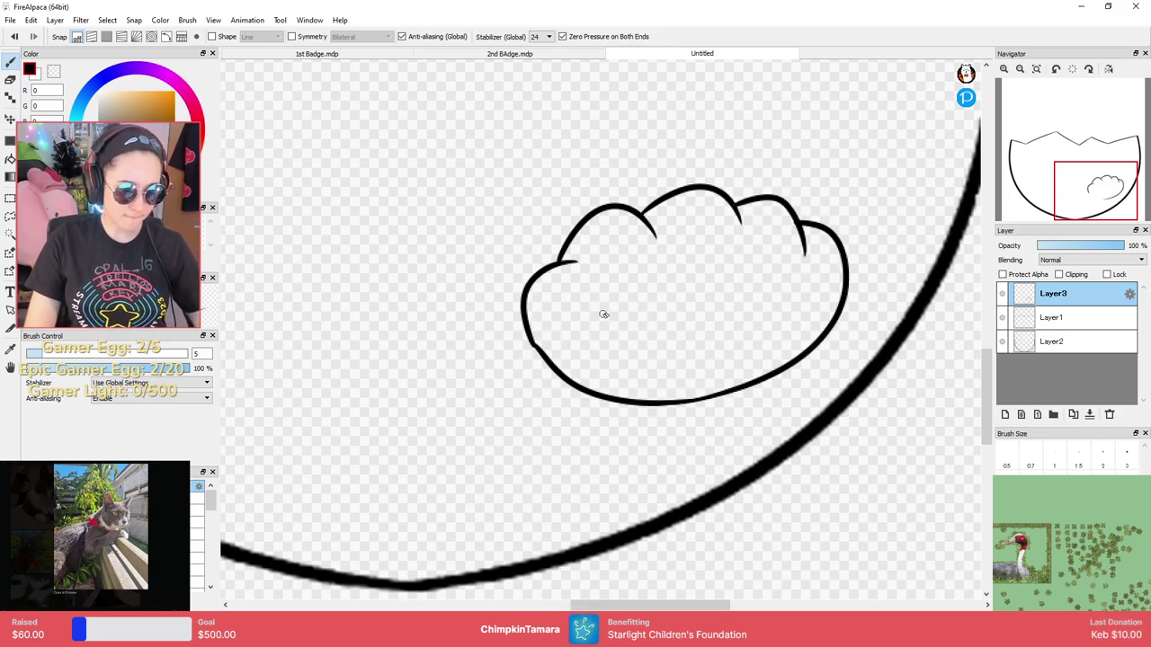
Draw five small slanted ovals as toe pads in an arc inside the paw outline.
scroll(634, 291, down, 6)
scroll(645, 282, up, 5)
mouse_move(631, 283)
mouse_down()
mouse_move(658, 344)
mouse_move(621, 293)
mouse_move(656, 311)
mouse_up()
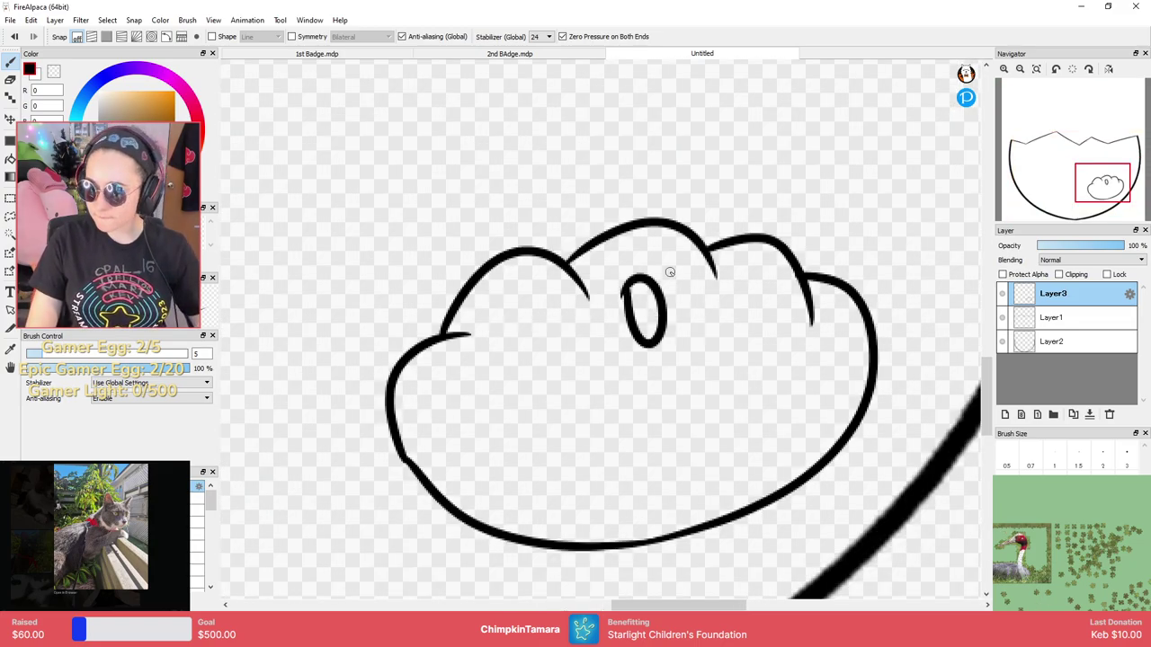
mouse_move(584, 338)
mouse_down()
mouse_move(584, 370)
mouse_move(595, 341)
mouse_up()
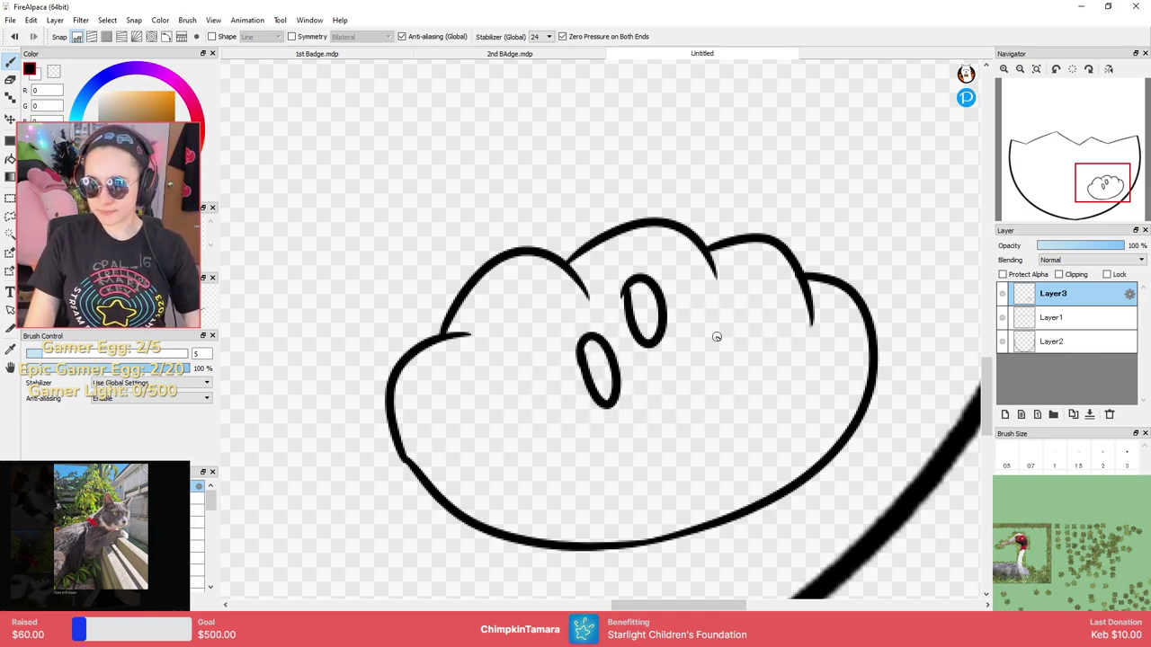
mouse_move(704, 334)
mouse_down()
mouse_move(736, 353)
mouse_move(706, 334)
mouse_up()
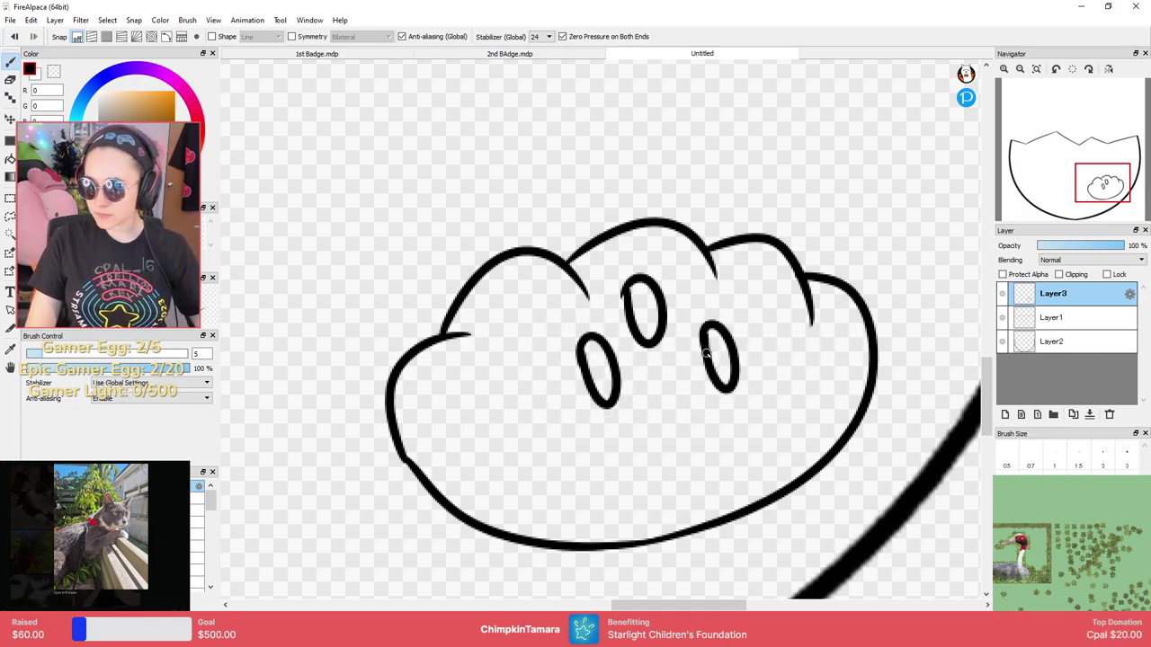
mouse_move(522, 385)
mouse_down()
mouse_move(550, 395)
mouse_move(520, 373)
mouse_up()
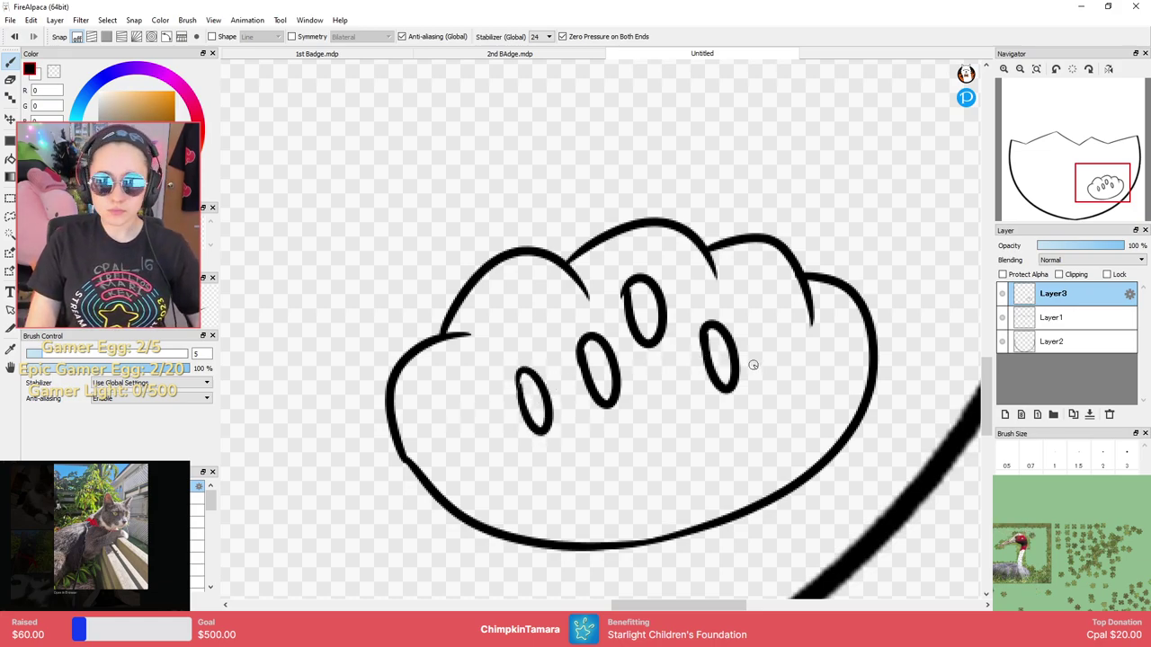
mouse_move(764, 356)
mouse_down()
mouse_move(787, 403)
mouse_move(771, 369)
mouse_up()
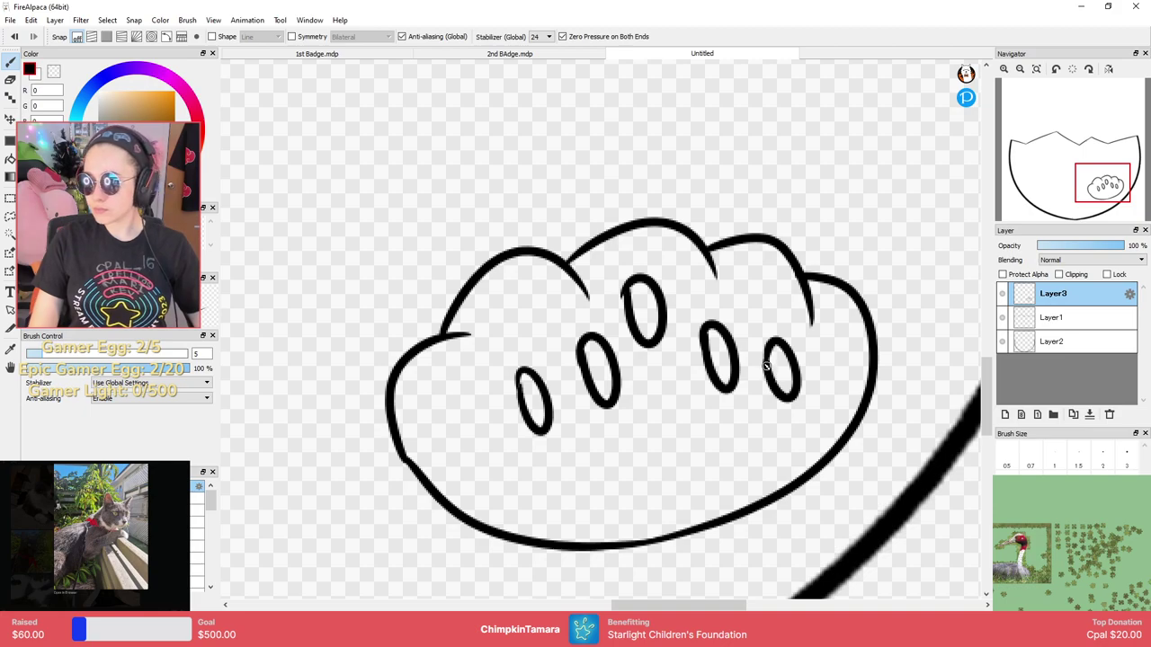
Try to draw an arched top edge for the main pad beneath the toe pads.
drag(615, 444, 758, 429)
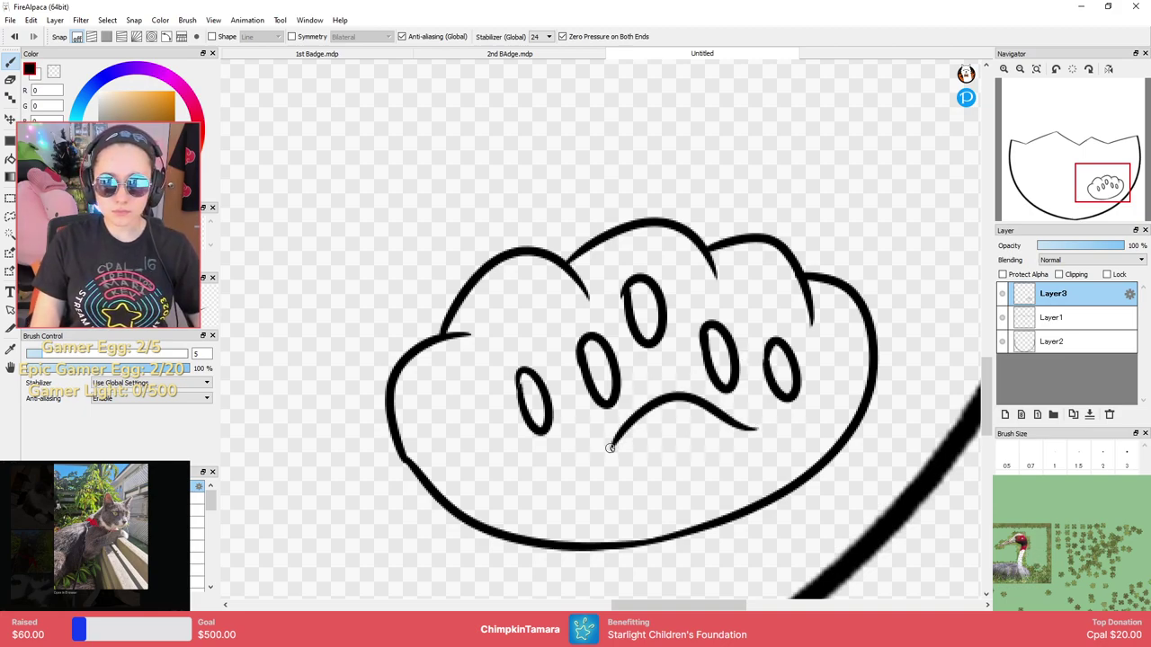
mouse_move(615, 443)
mouse_down()
mouse_move(594, 494)
mouse_move(746, 423)
mouse_up()
key(ctrl+z)
key(ctrl+z)
key(ctrl+z)
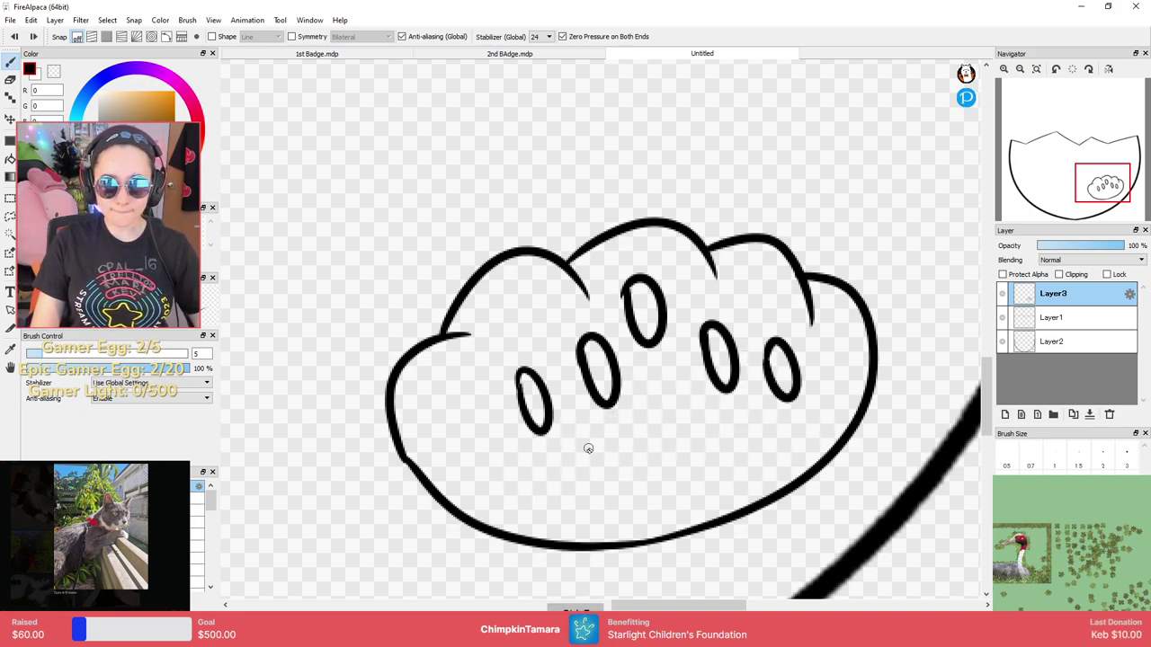
mouse_move(558, 464)
mouse_down()
mouse_move(651, 405)
mouse_move(735, 428)
mouse_move(630, 433)
mouse_move(706, 398)
mouse_move(750, 440)
mouse_up()
key(ctrl+z)
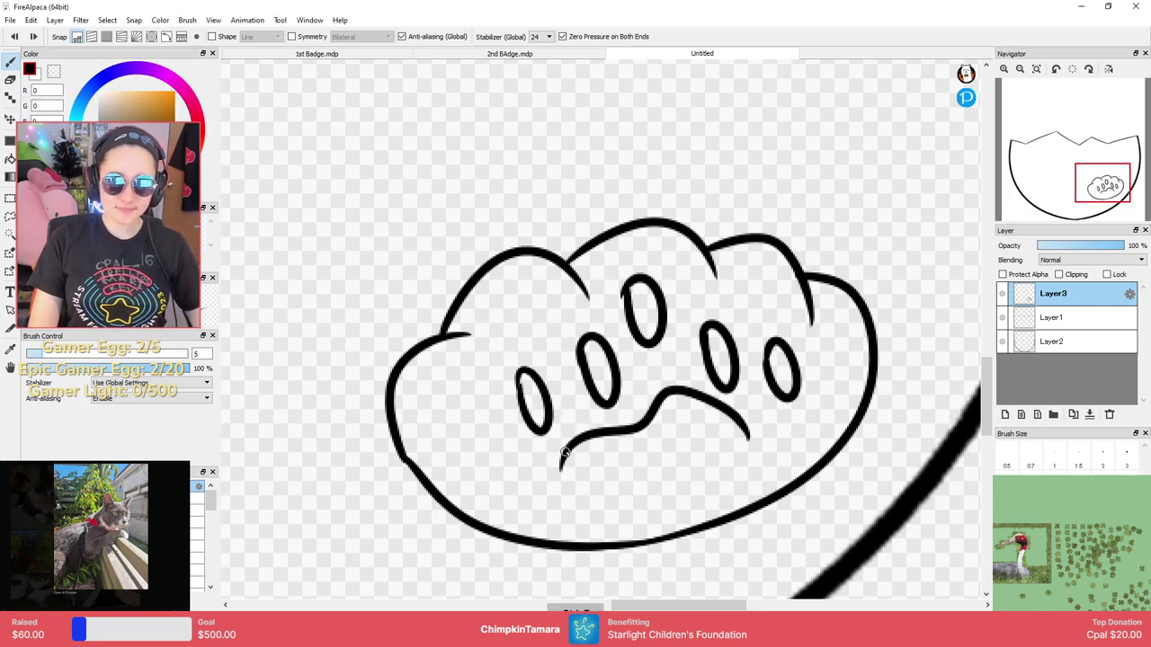
key(ctrl+z)
Draw a wavy top edge for the main pad beneath the toe pads, peaking in the middle with both ends curving down.
mouse_move(543, 474)
mouse_down()
mouse_move(619, 435)
mouse_move(743, 423)
mouse_move(724, 424)
mouse_move(779, 446)
mouse_up()
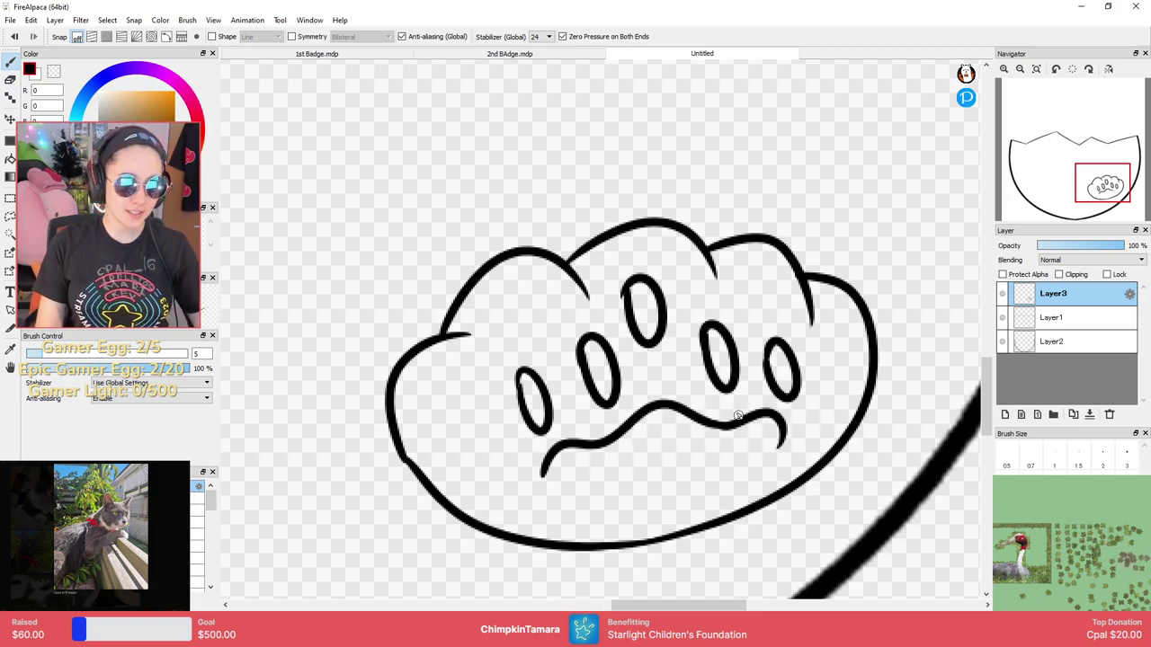
key(ctrl+z)
mouse_move(717, 426)
mouse_down()
mouse_move(798, 425)
mouse_move(755, 470)
mouse_move(737, 426)
mouse_move(752, 466)
mouse_up()
key(ctrl+z)
key(ctrl+z)
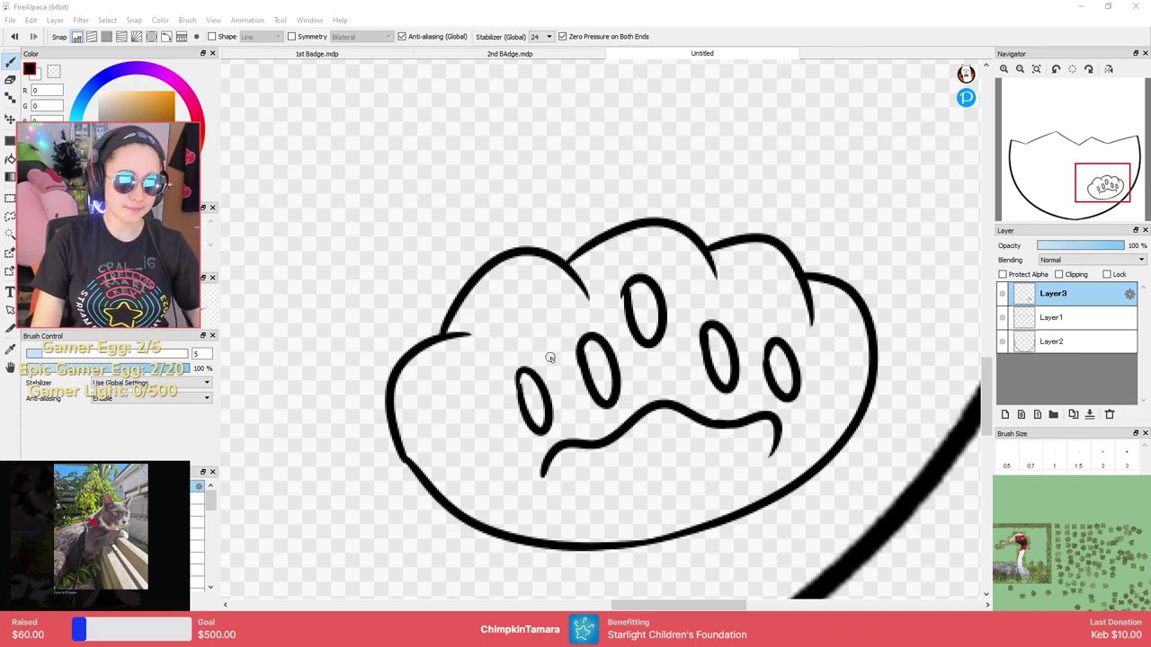
Close the main pad with a rounded bottom edge joining both ends of its wavy top edge.
drag(545, 468, 746, 464)
key(ctrl+z)
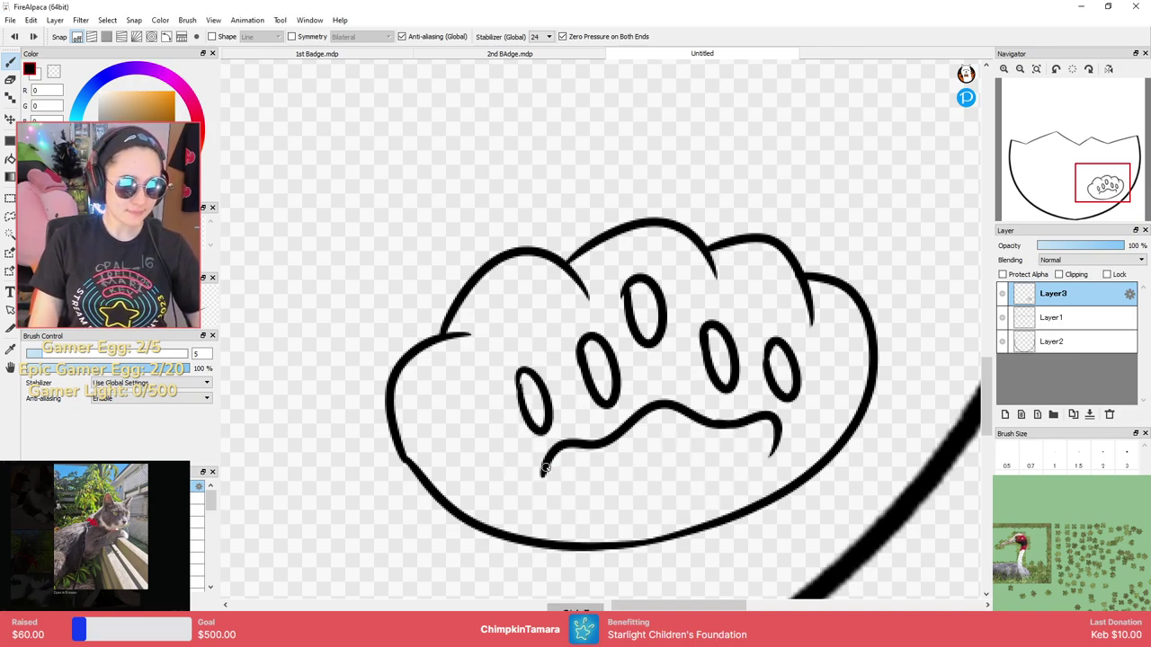
mouse_move(545, 468)
mouse_down()
mouse_move(738, 474)
mouse_move(747, 443)
mouse_move(776, 435)
mouse_move(686, 483)
mouse_up()
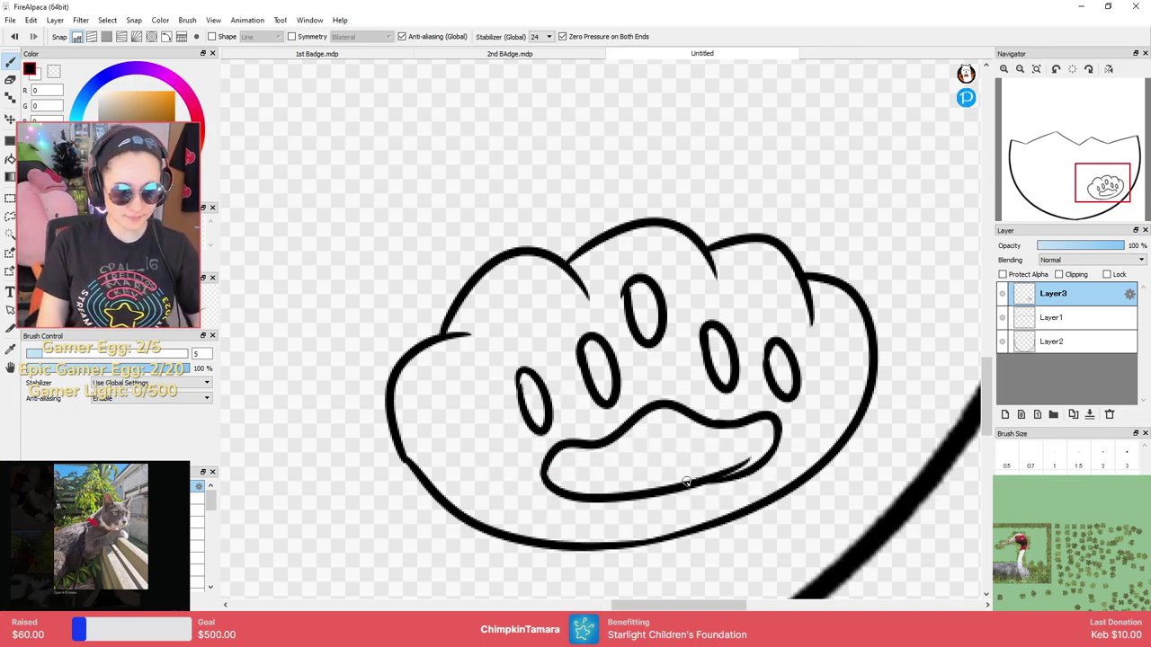
key(ctrl+z)
drag(779, 435, 672, 488)
mouse_move(773, 435)
mouse_down()
mouse_move(733, 475)
mouse_move(674, 491)
mouse_up()
Smooth the inner side of the main pad's lower-right edge with the eraser reduced below size 10.
key(e)
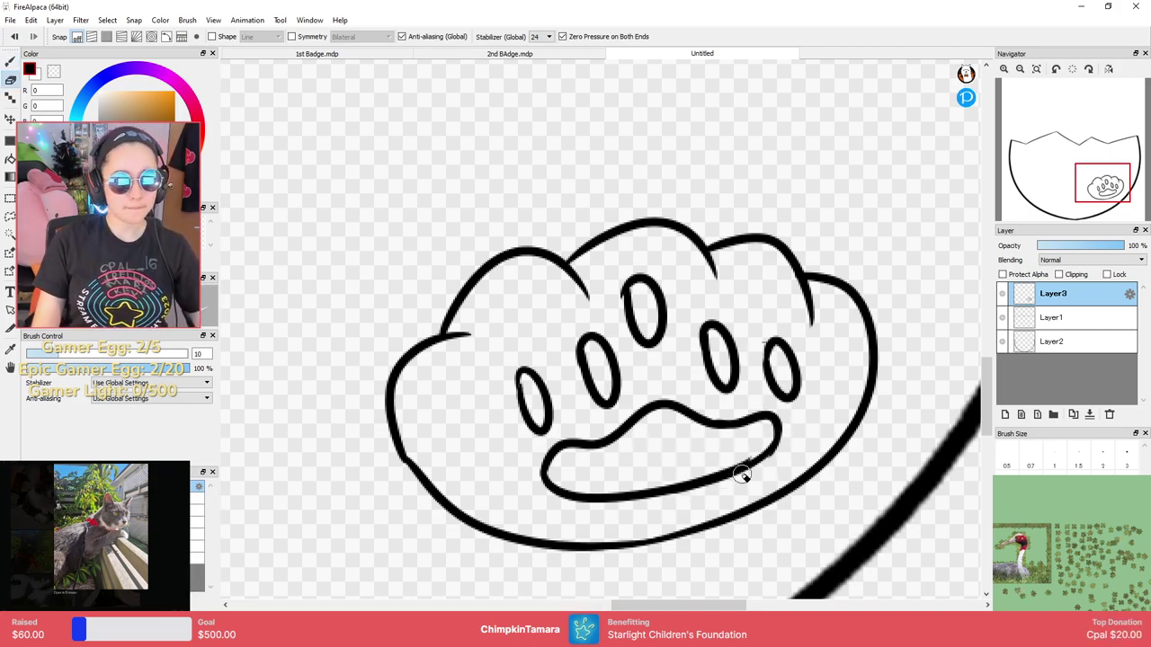
key(bracketleft)
key(bracketleft)
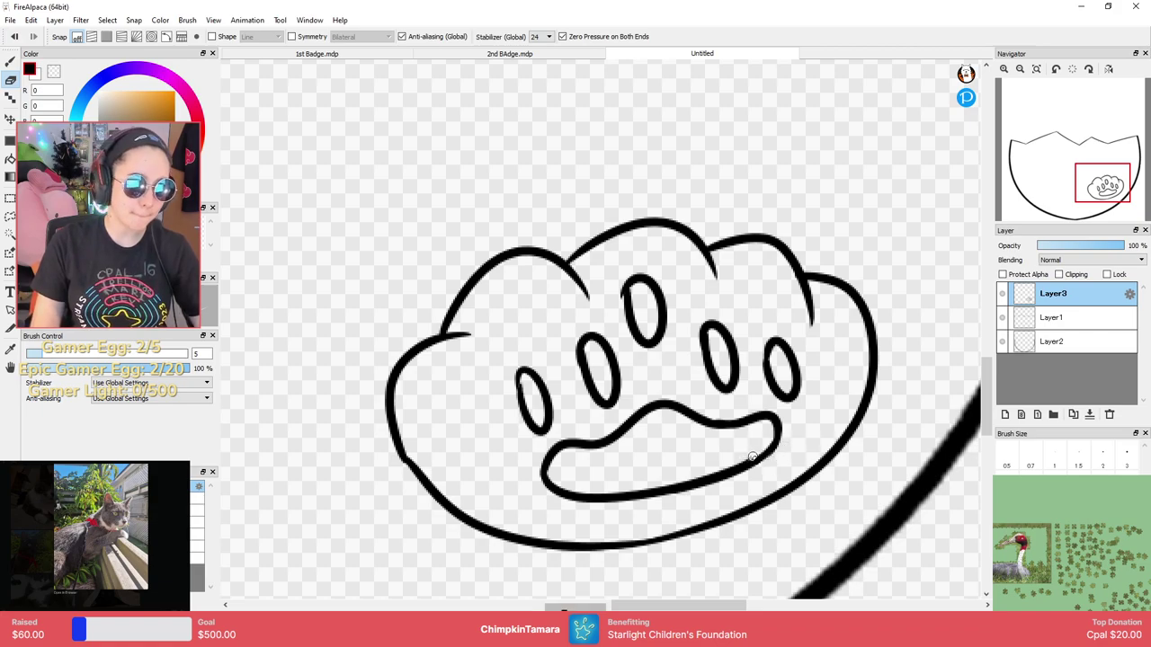
drag(763, 448, 678, 478)
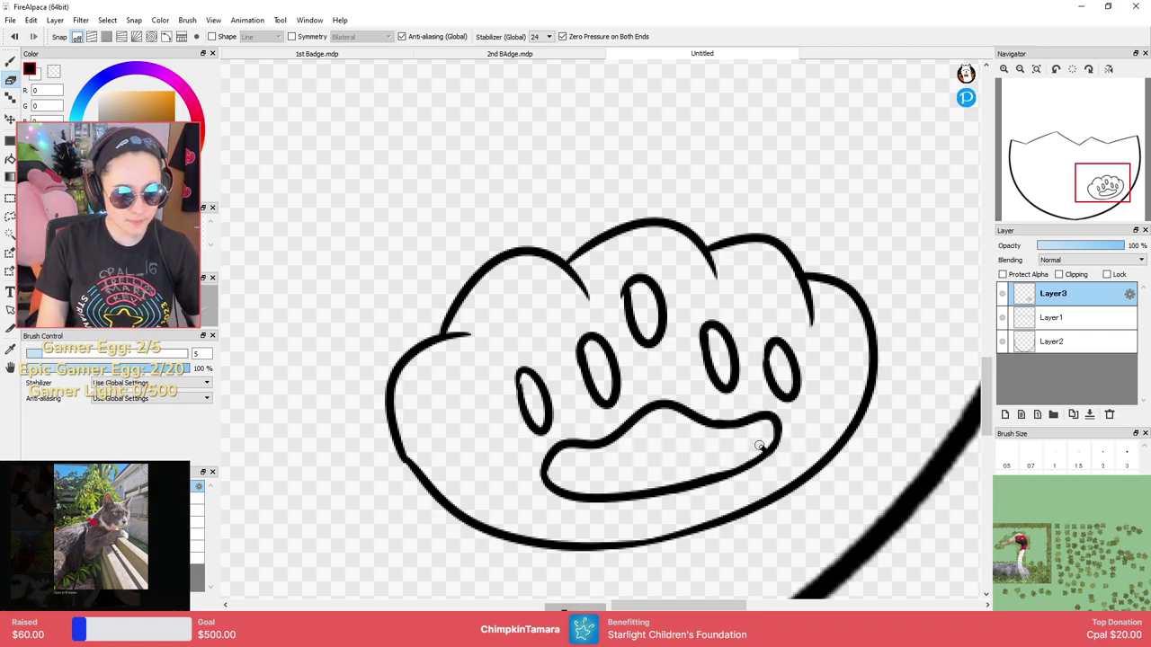
Redraw the paw's left outer edge slightly further inward, from the leftmost toe notch down into the bottom curve.
key(b)
scroll(616, 467, down, 5)
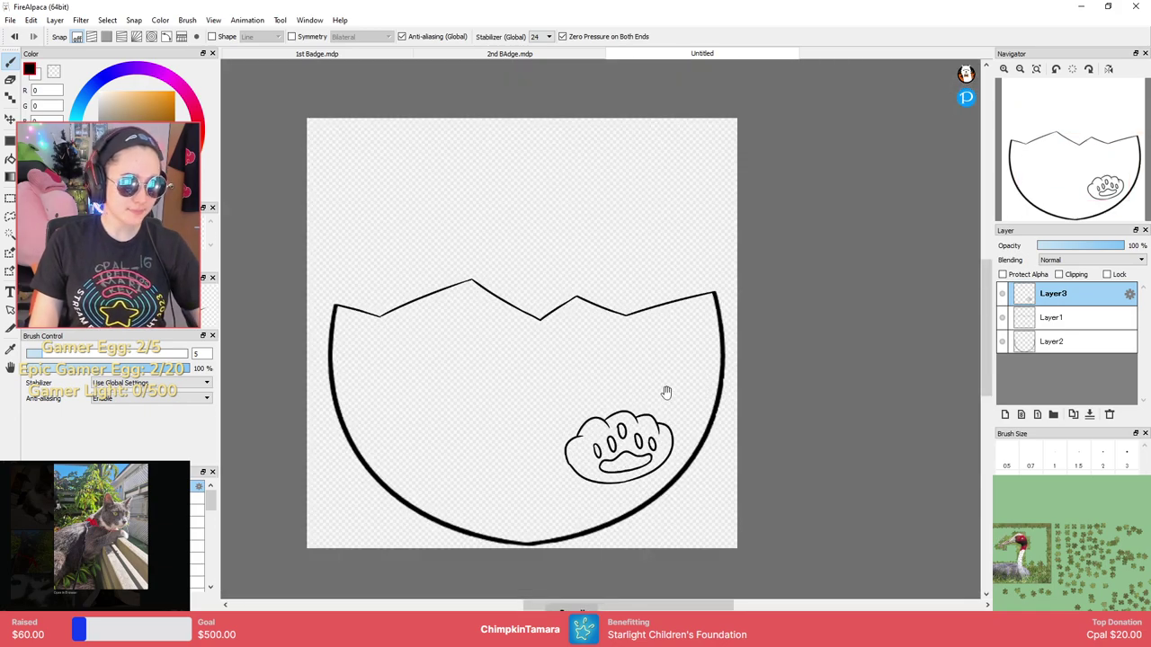
drag(666, 392, 786, 249)
scroll(778, 301, up, 5)
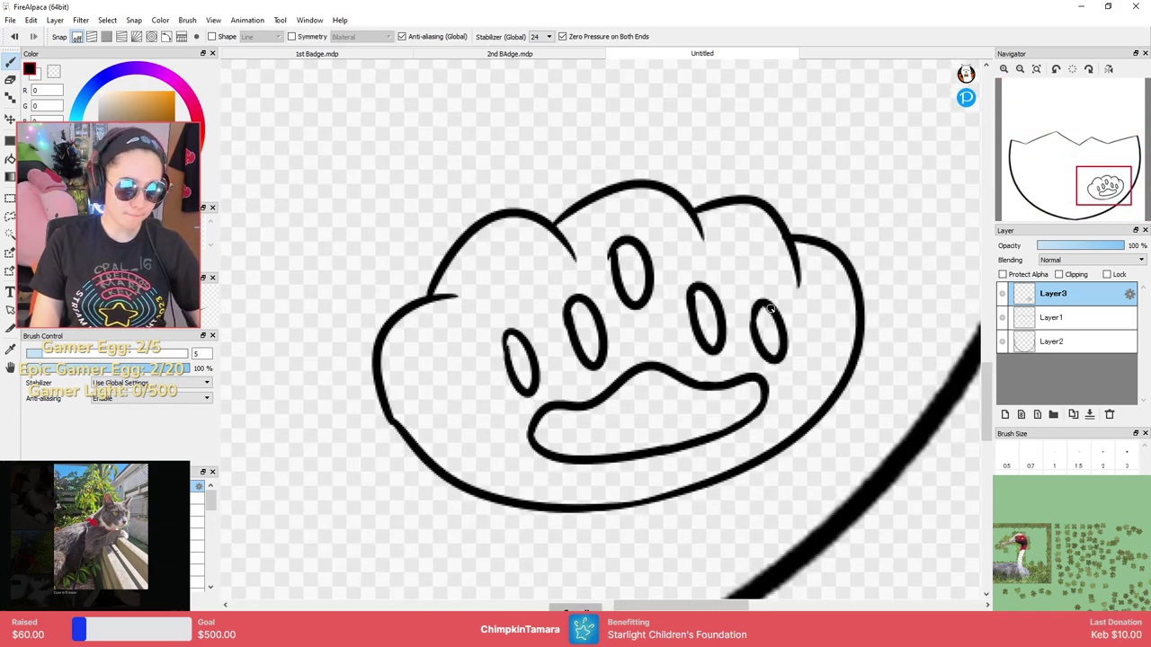
mouse_move(406, 310)
mouse_down()
mouse_move(432, 447)
mouse_move(557, 477)
mouse_up()
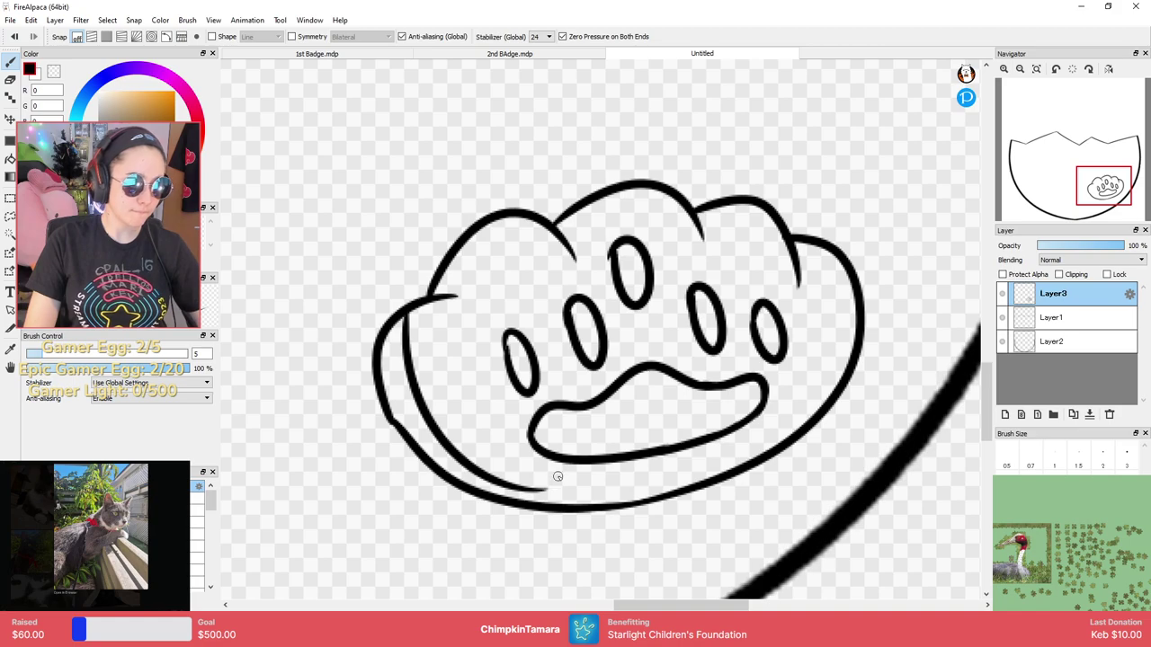
key(ctrl+z)
drag(411, 310, 549, 486)
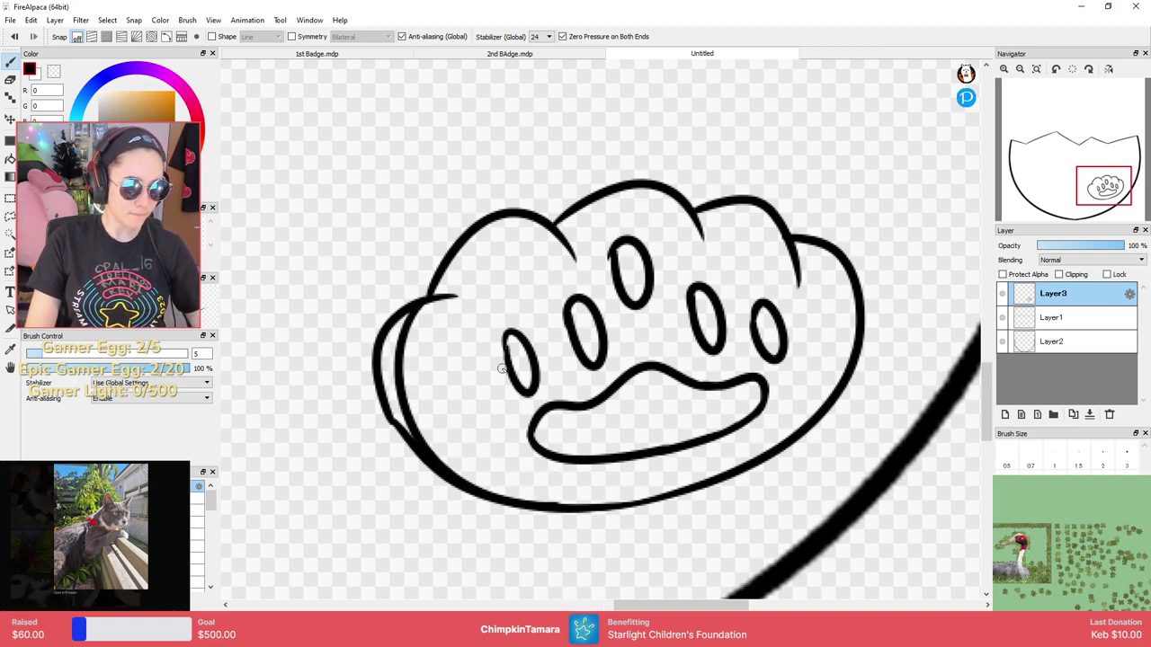
Erase the old left outline and its leftover marks outside the paw's redrawn left edge.
key(e)
drag(385, 325, 383, 417)
key(b)
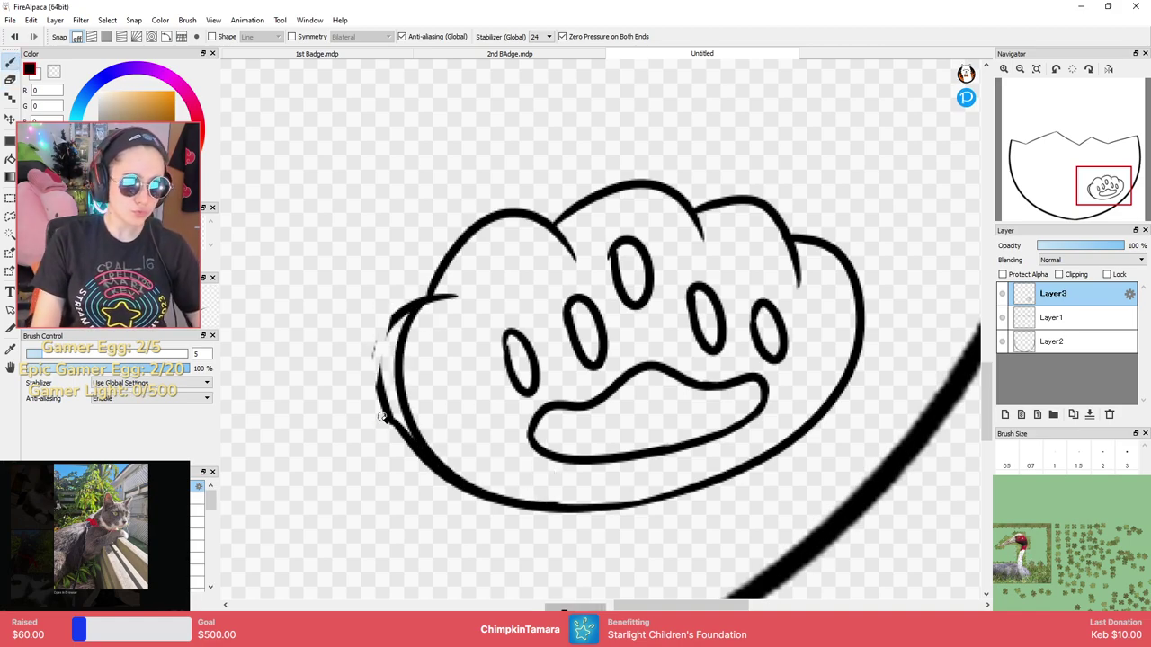
key(e)
key(b)
key(e)
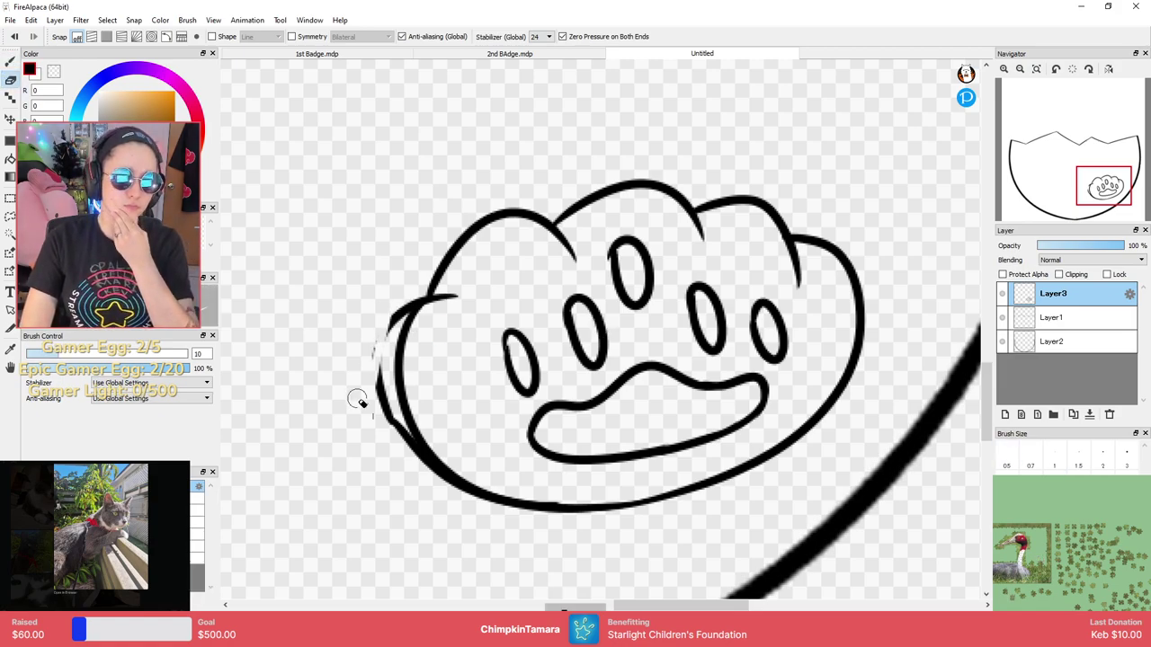
drag(373, 430, 398, 438)
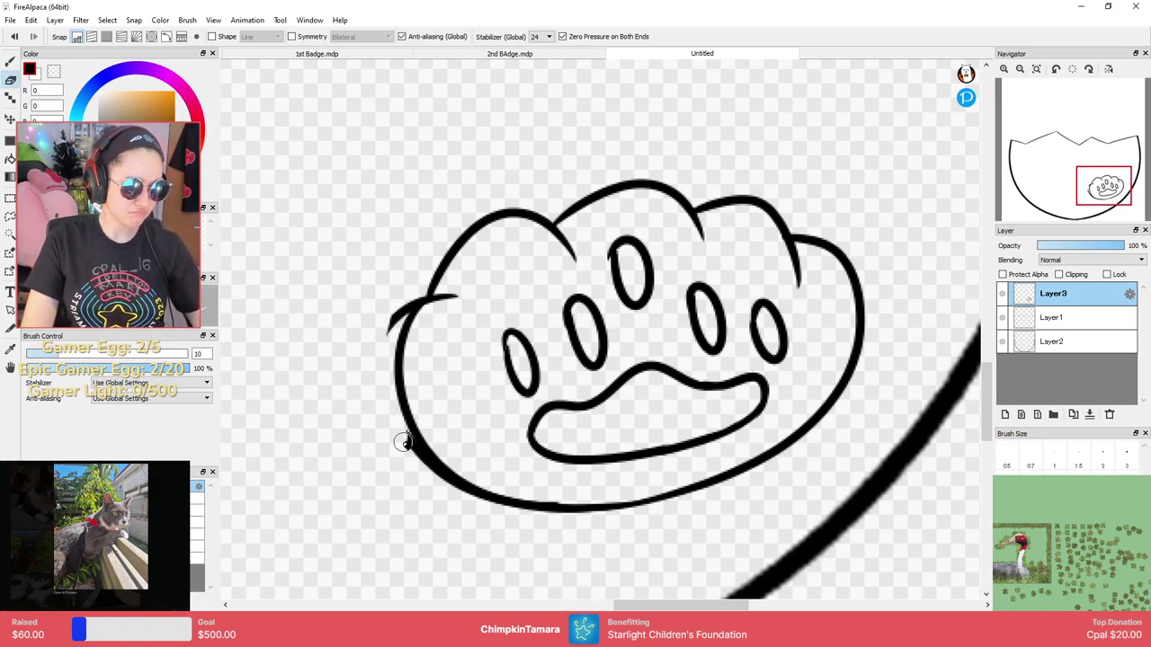
mouse_move(386, 339)
mouse_down()
mouse_move(419, 285)
mouse_move(403, 308)
mouse_up()
key(b)
key(e)
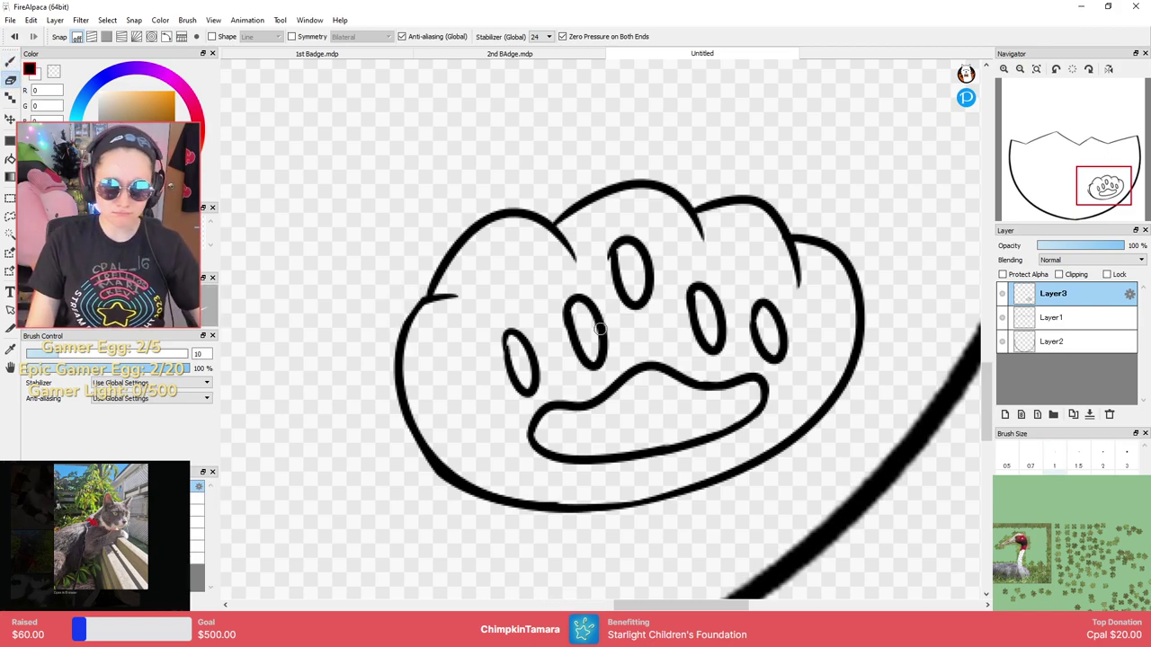
Smooth the paw's upper-left joint and thin its thick lower-left outline with the eraser at size 5.
key([)
scroll(539, 383, up, 3)
drag(412, 288, 661, 261)
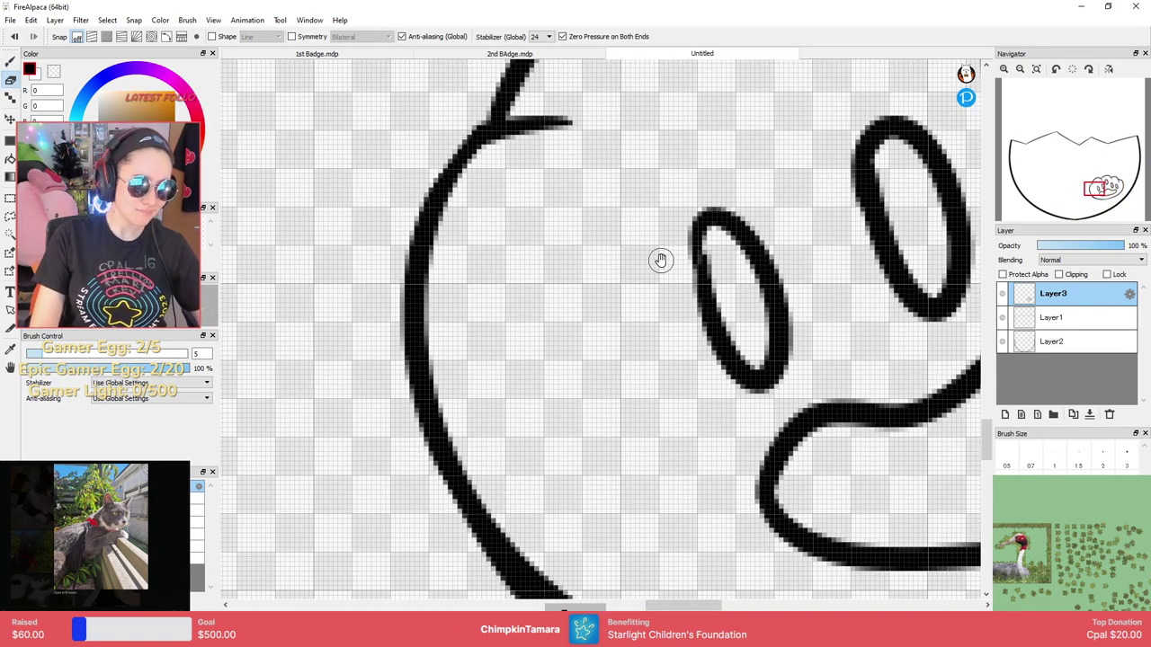
scroll(465, 177, down, 4)
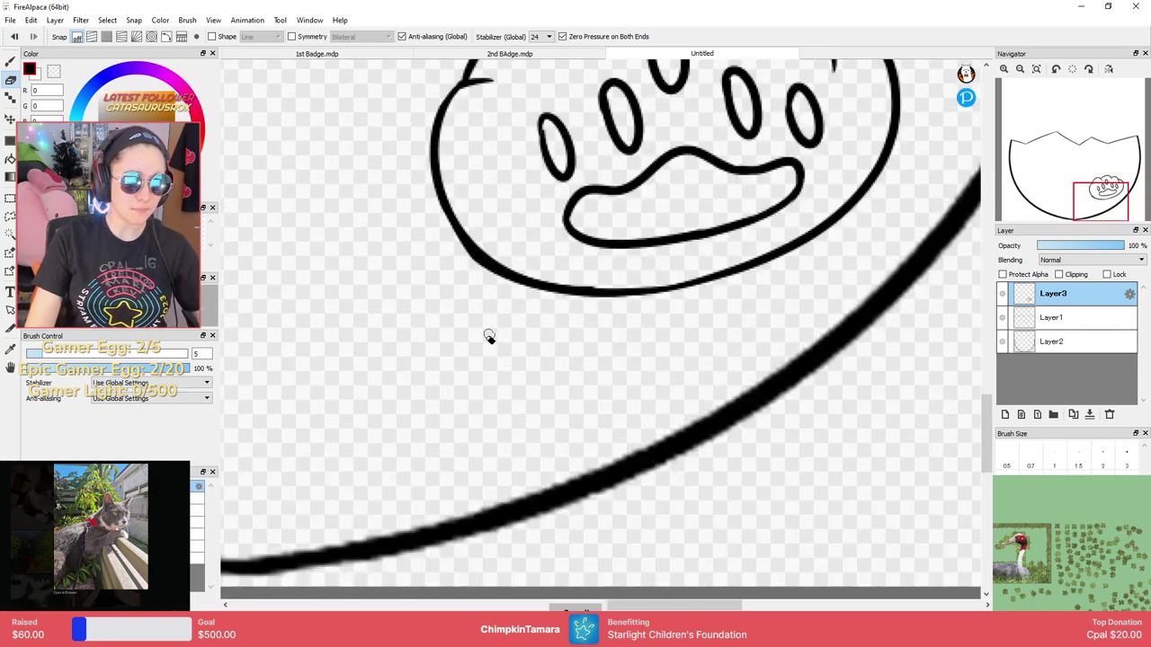
scroll(488, 336, up, 4)
scroll(438, 334, down, 1)
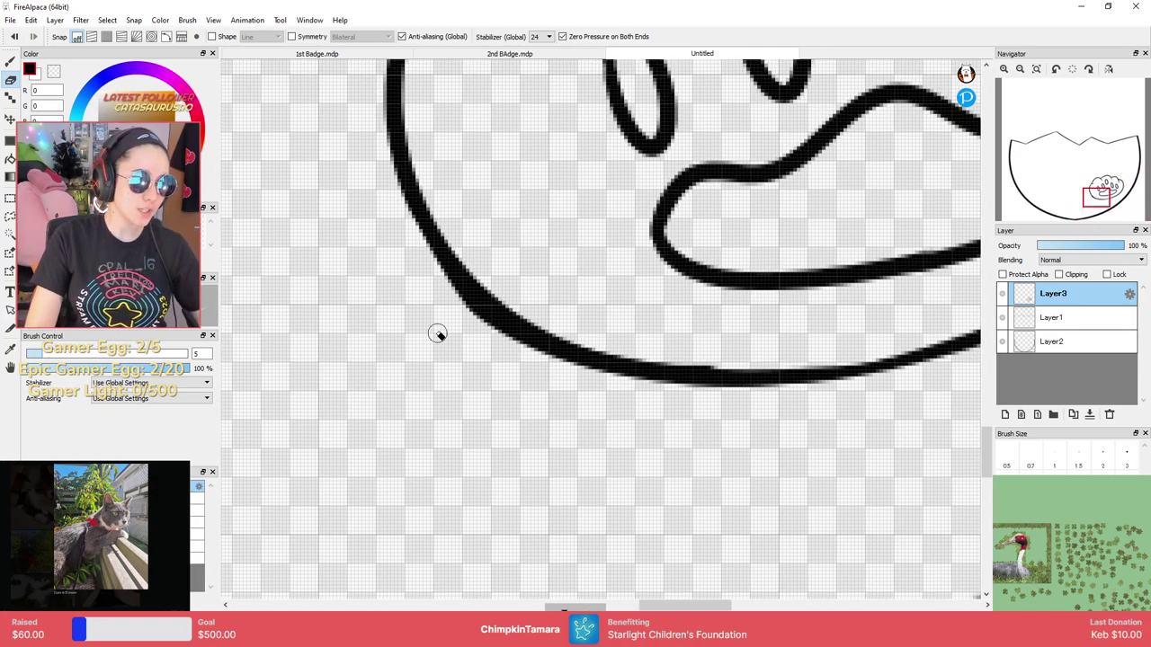
scroll(536, 305, down, 4)
scroll(539, 260, up, 2)
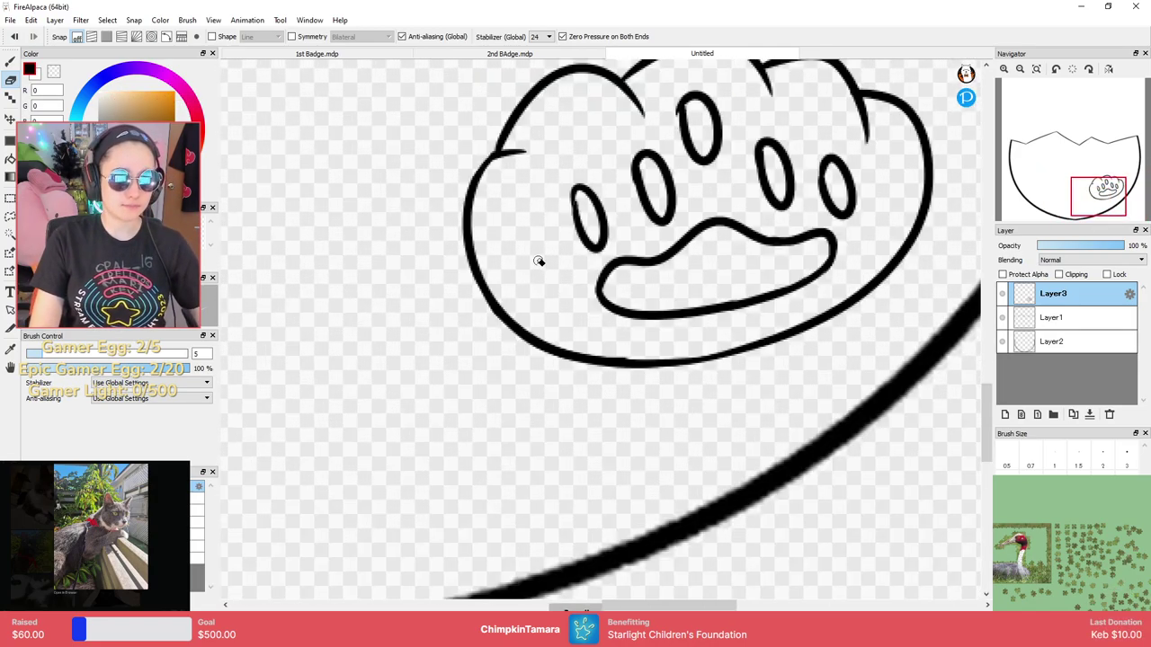
scroll(858, 244, down, 2)
scroll(827, 314, up, 1)
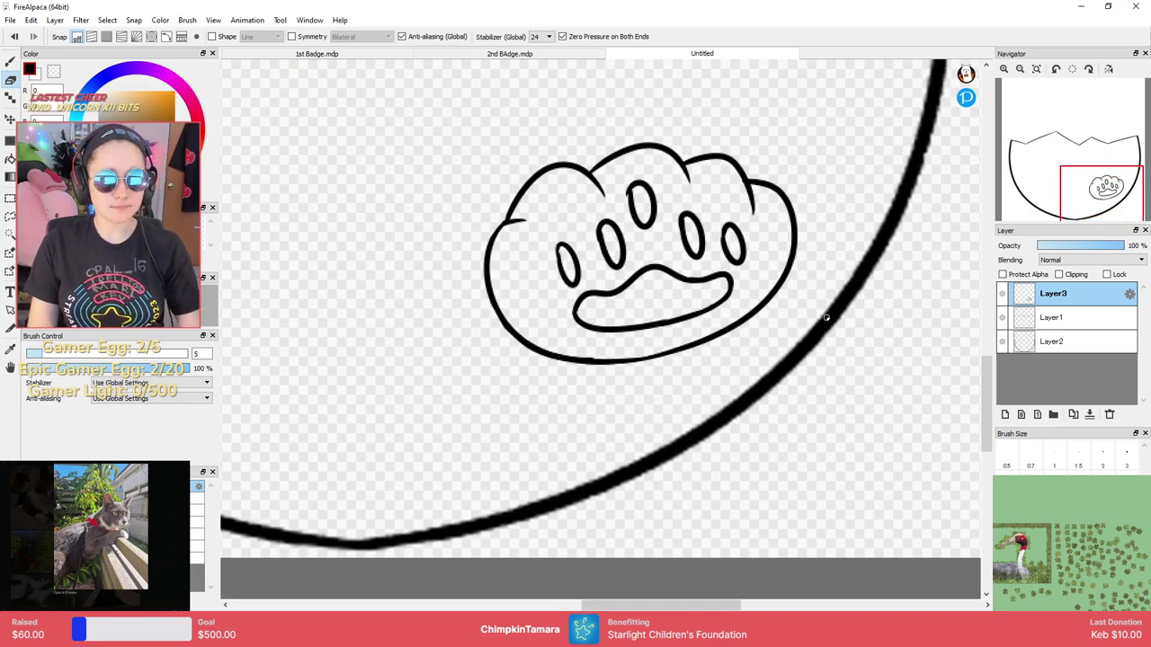
scroll(818, 322, down, 3)
scroll(598, 294, up, 5)
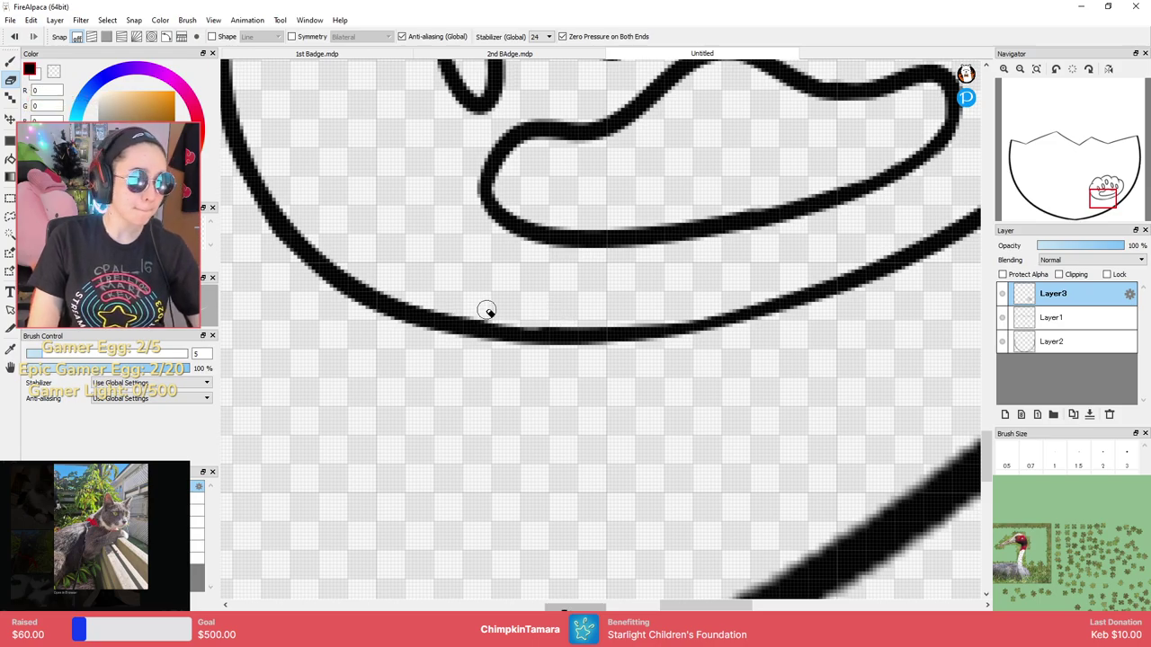
Thicken the thin stretch of the paw's lower-right outline with a brush stroke following its curve.
key(b)
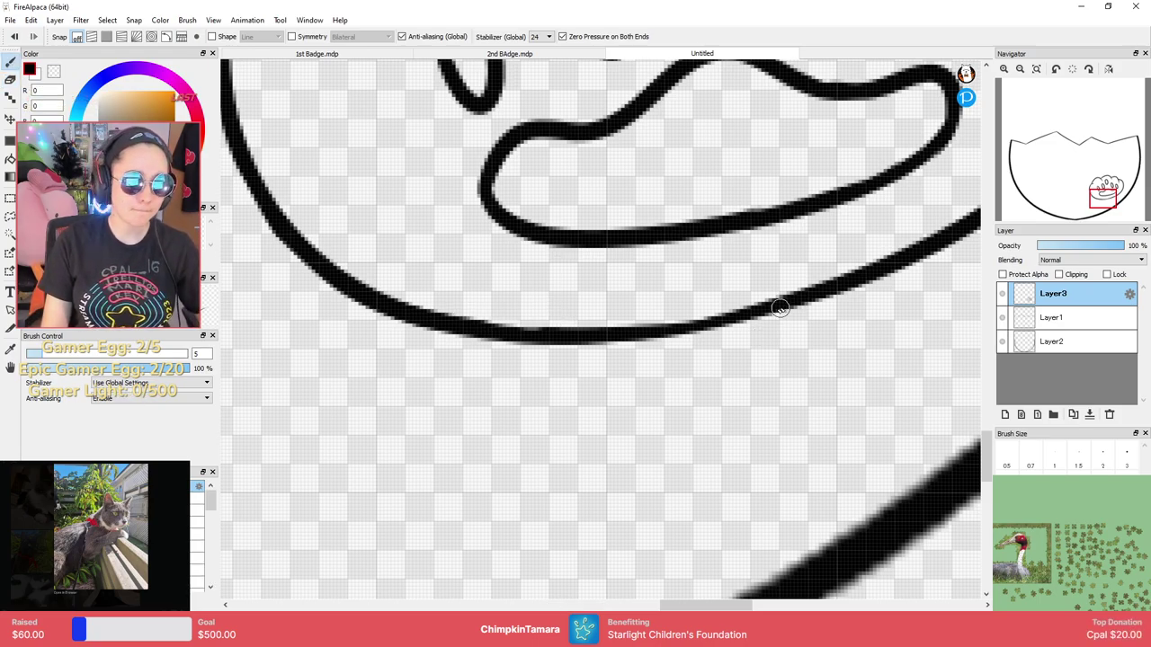
drag(781, 308, 629, 331)
key(ctrl+z)
mouse_move(743, 320)
mouse_down()
mouse_move(603, 329)
mouse_move(849, 285)
mouse_up()
key(ctrl+z)
key(ctrl+z)
drag(640, 338, 834, 291)
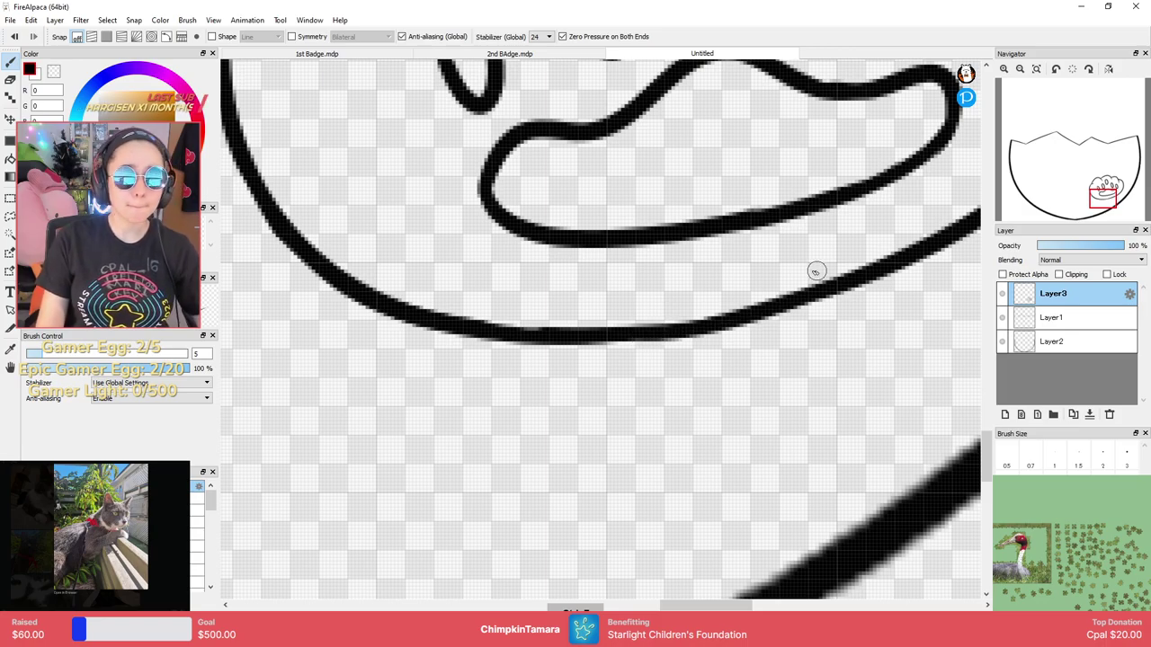
scroll(782, 348, down, 3)
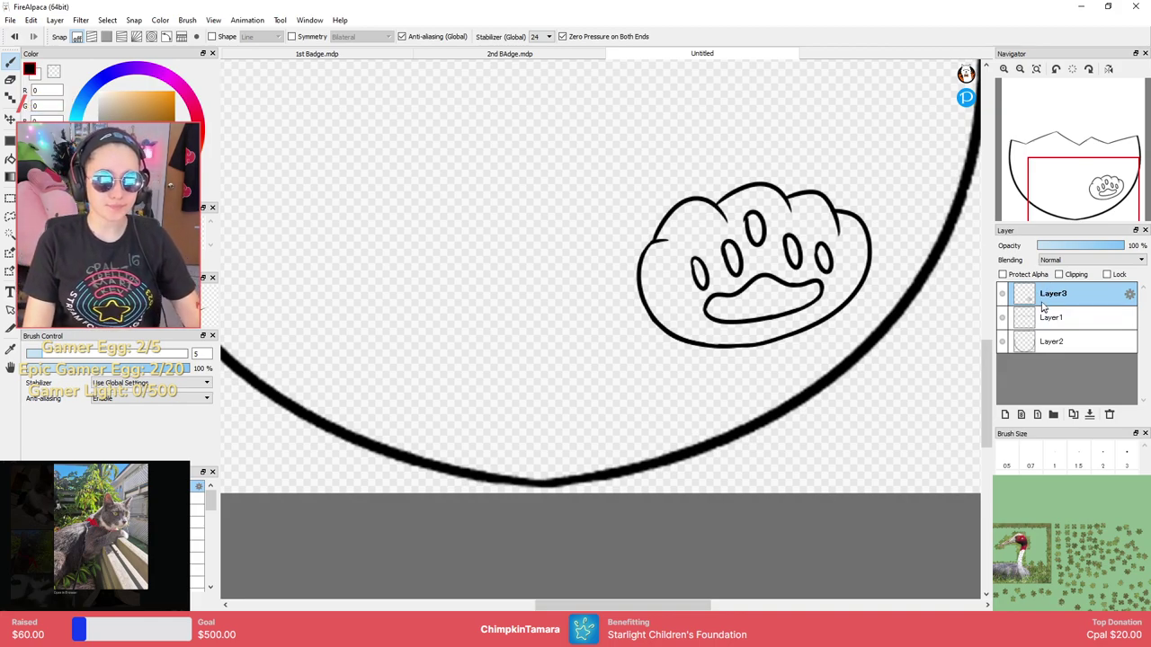
Duplicate the paw layer and flip the copy horizontally to place a mirrored paw on the shell's other side.
click(1073, 414)
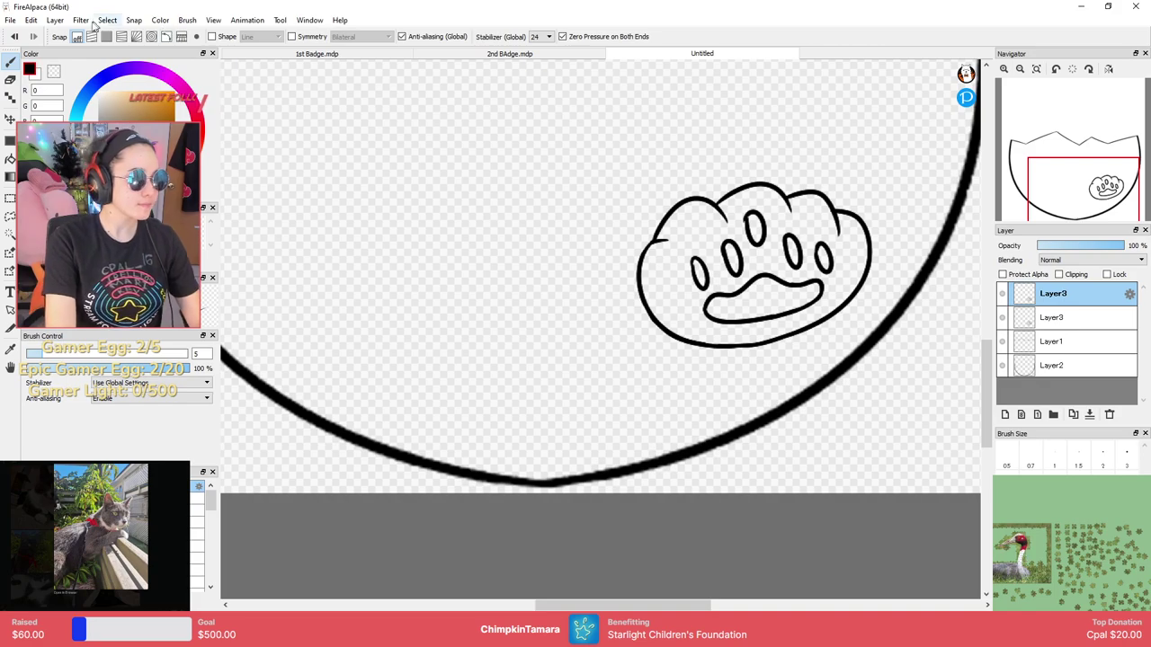
click(80, 19)
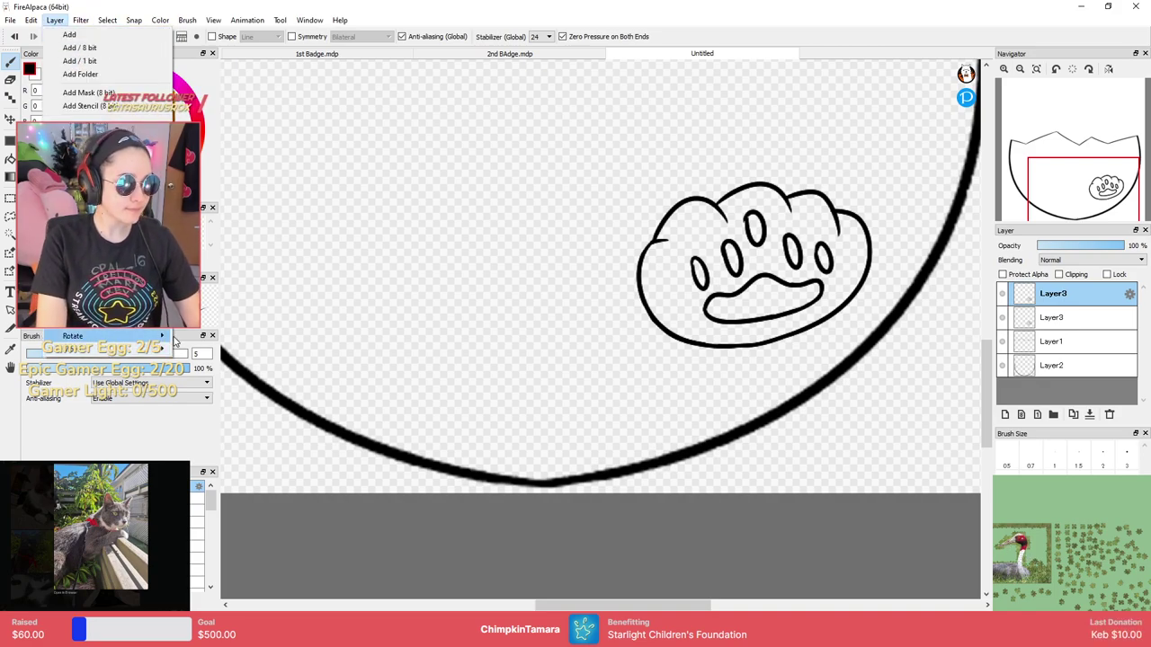
mouse_move(175, 336)
click(236, 352)
scroll(560, 311, down, 3)
scroll(564, 315, up, 2)
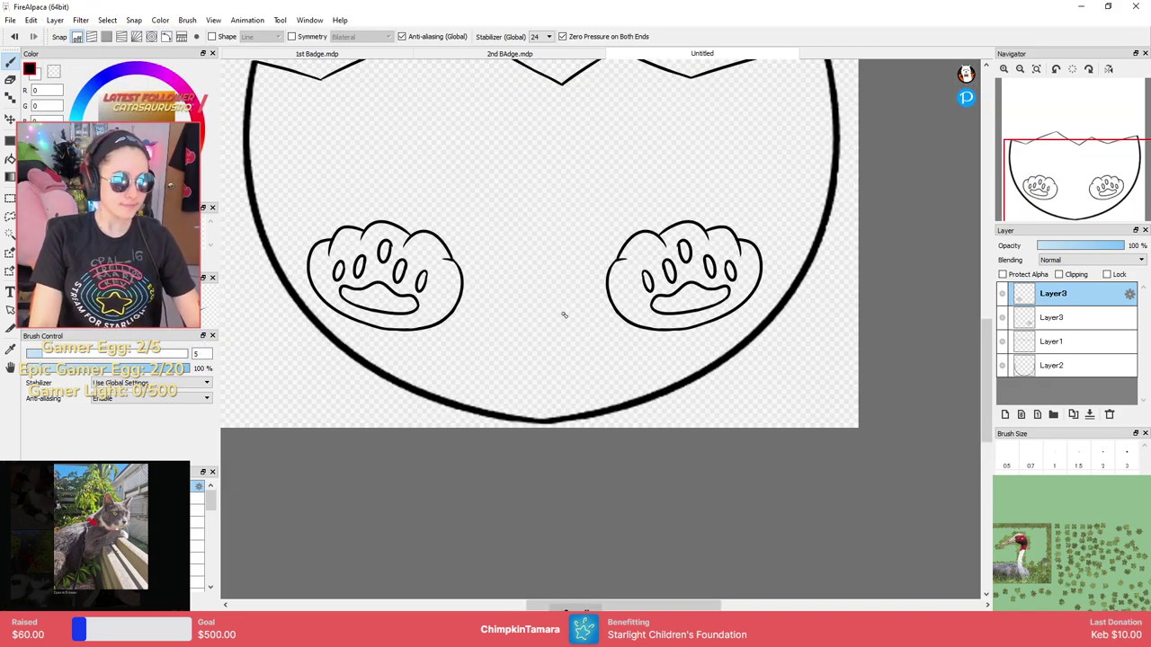
Select both paw layers, reposition them together inside the shell, rotate them -1.3 degrees and apply the transform.
ctrl+click(1061, 320)
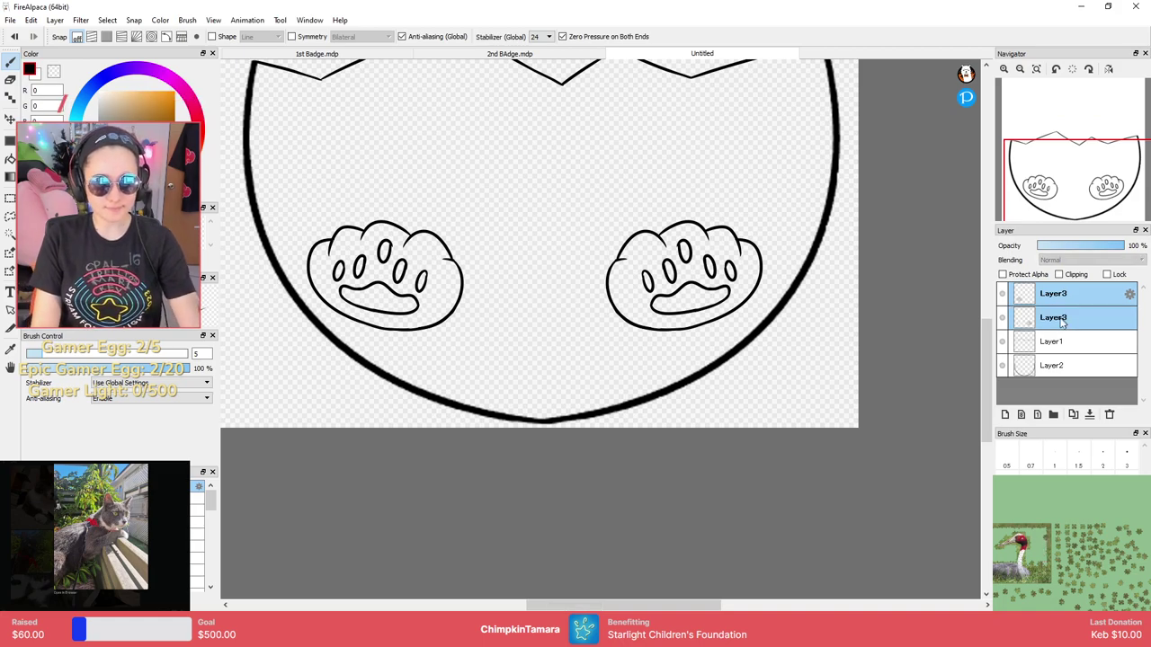
key(ctrl+t)
drag(639, 282, 650, 283)
drag(640, 397, 644, 394)
drag(688, 262, 691, 265)
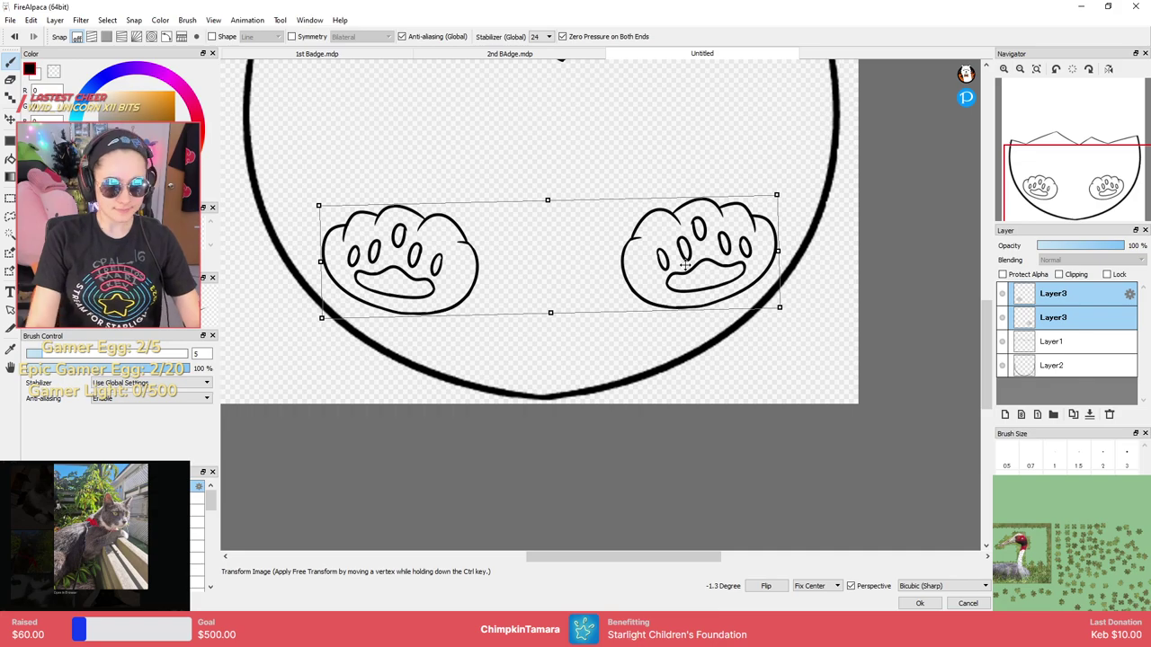
key(Return)
scroll(800, 302, down, 3)
drag(821, 231, 798, 344)
scroll(777, 328, down, 3)
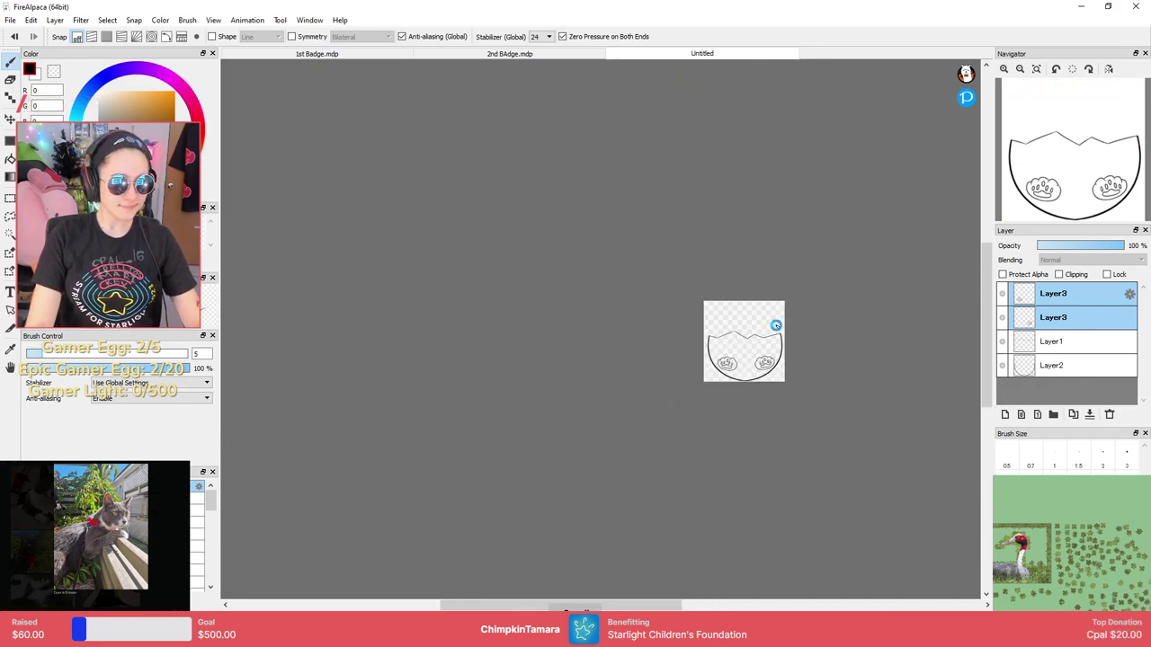
scroll(775, 324, up, 6)
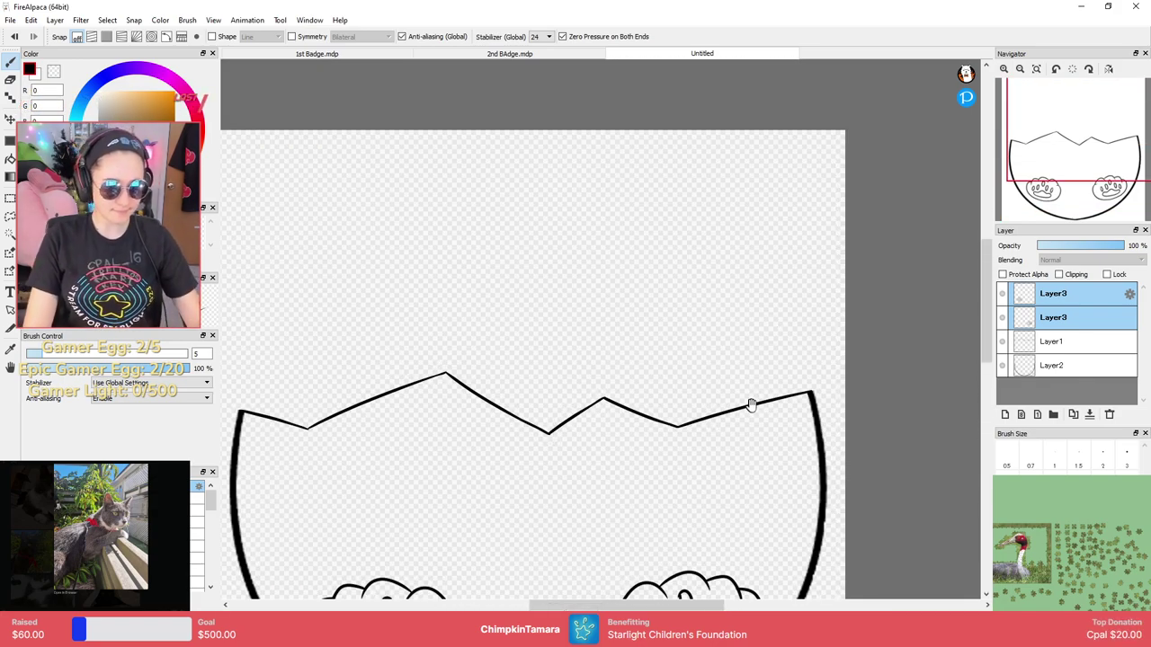
drag(752, 404, 809, 346)
Deselect the second paw layer and add a new layer above both paw layers.
ctrl+click(1078, 323)
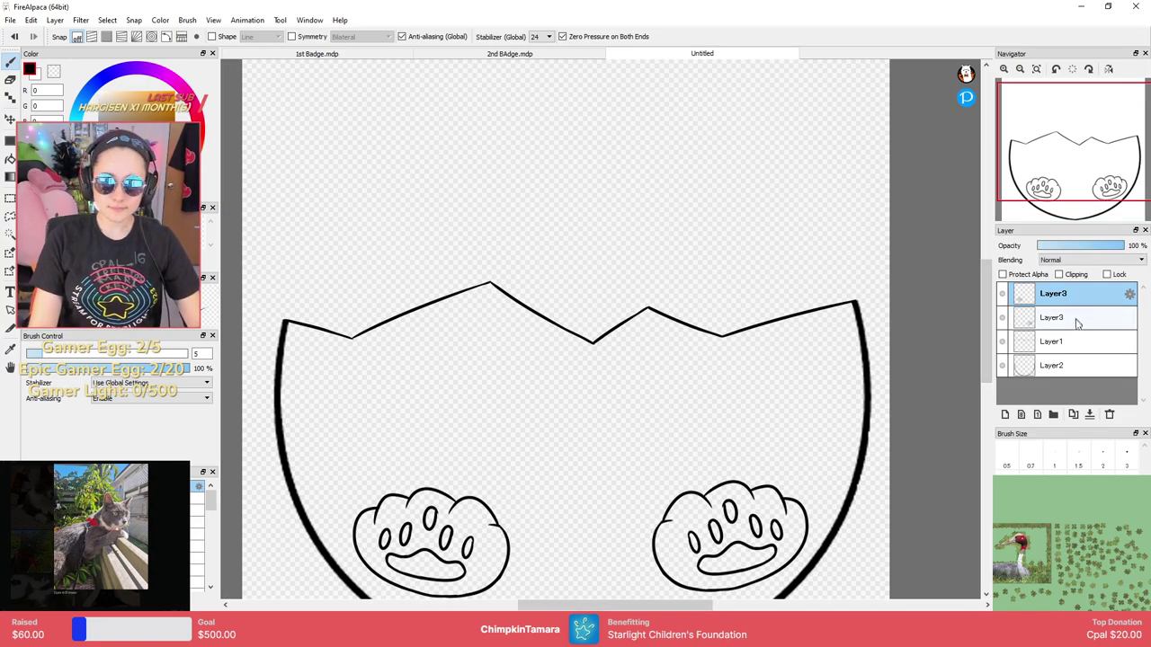
click(1005, 415)
drag(472, 243, 521, 299)
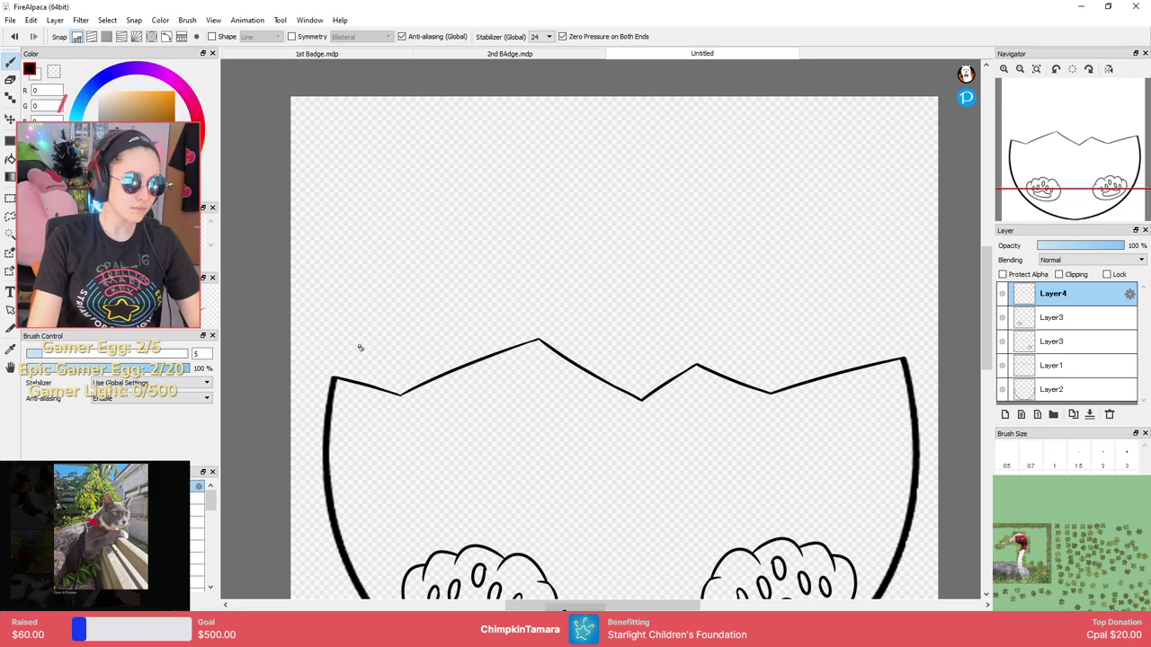
Try to draw a single line spanning both ends of the shell's jagged edge, and glance at the second badge for reference.
mouse_move(331, 382)
mouse_down()
mouse_move(552, 146)
mouse_move(935, 369)
mouse_up()
key(ctrl+z)
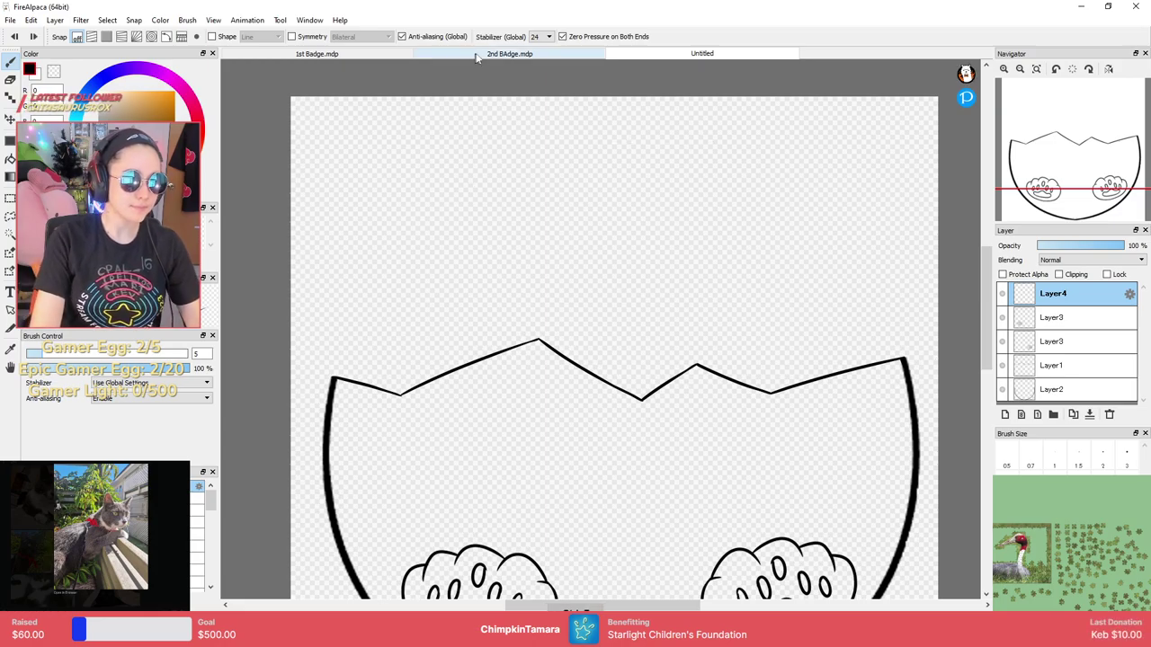
click(476, 58)
click(688, 56)
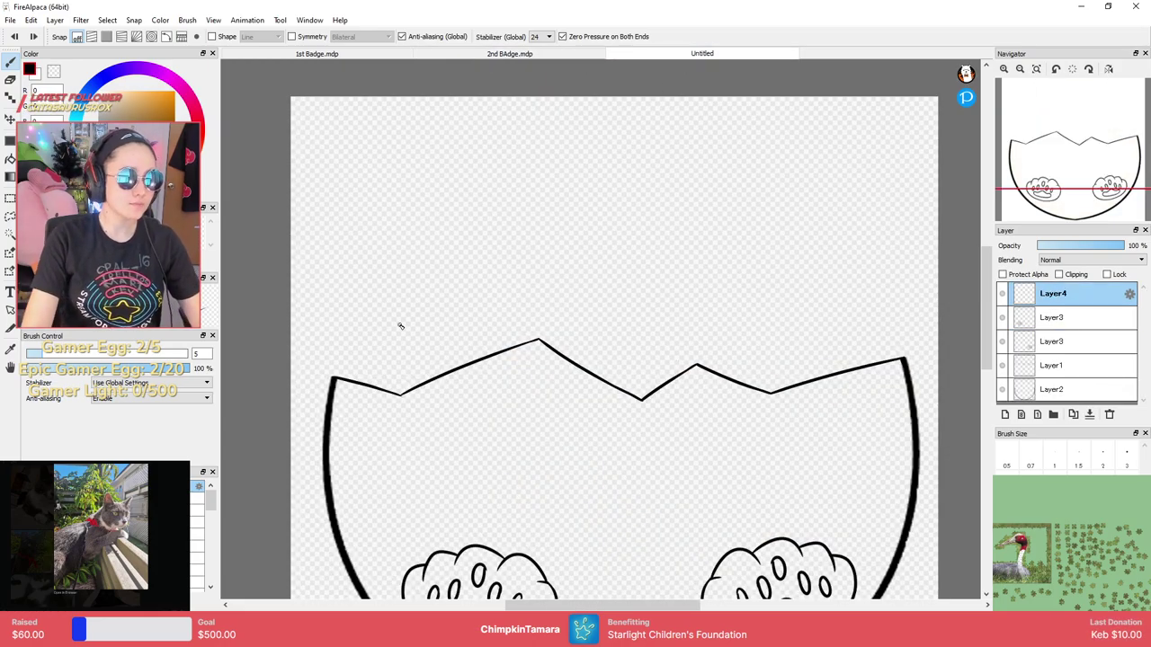
Try to draw an arc rising above the shell from the left end of its jagged edge.
drag(331, 382, 480, 219)
key(ctrl+z)
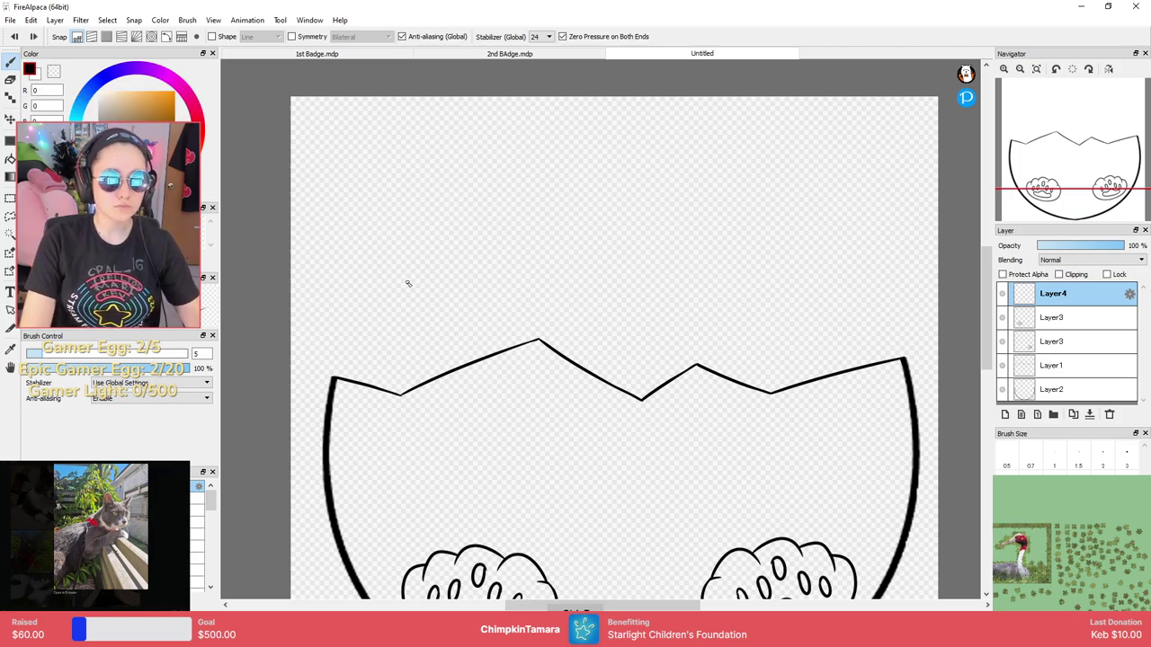
drag(333, 380, 472, 232)
key(ctrl+z)
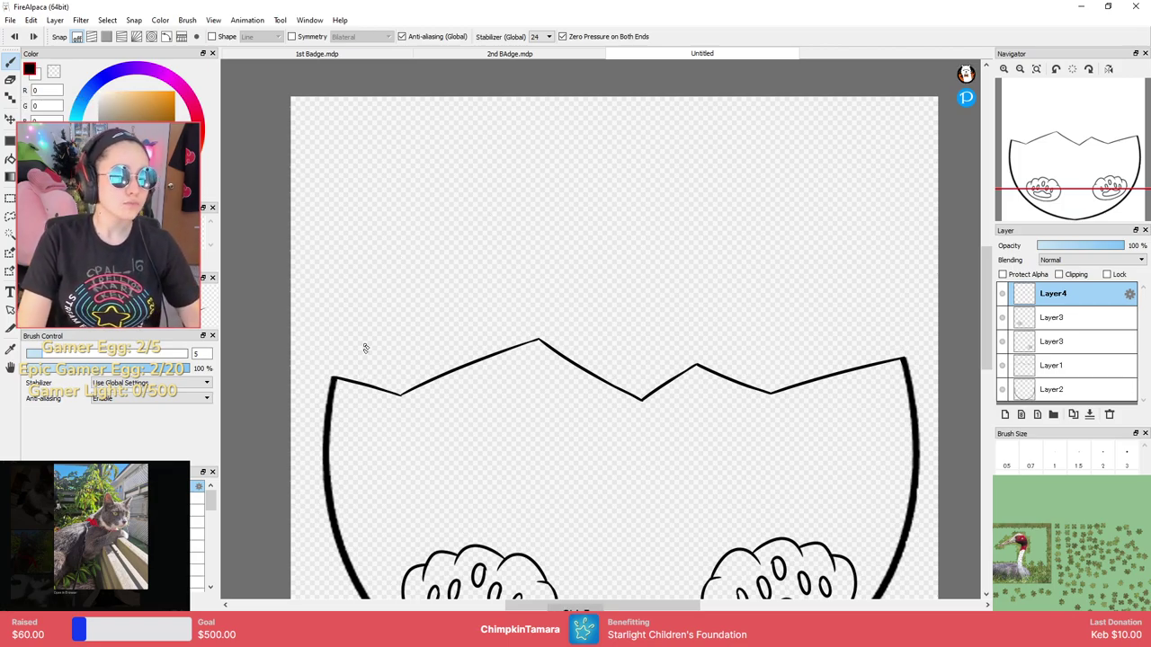
mouse_move(335, 381)
mouse_down()
mouse_move(438, 218)
mouse_move(480, 232)
mouse_up()
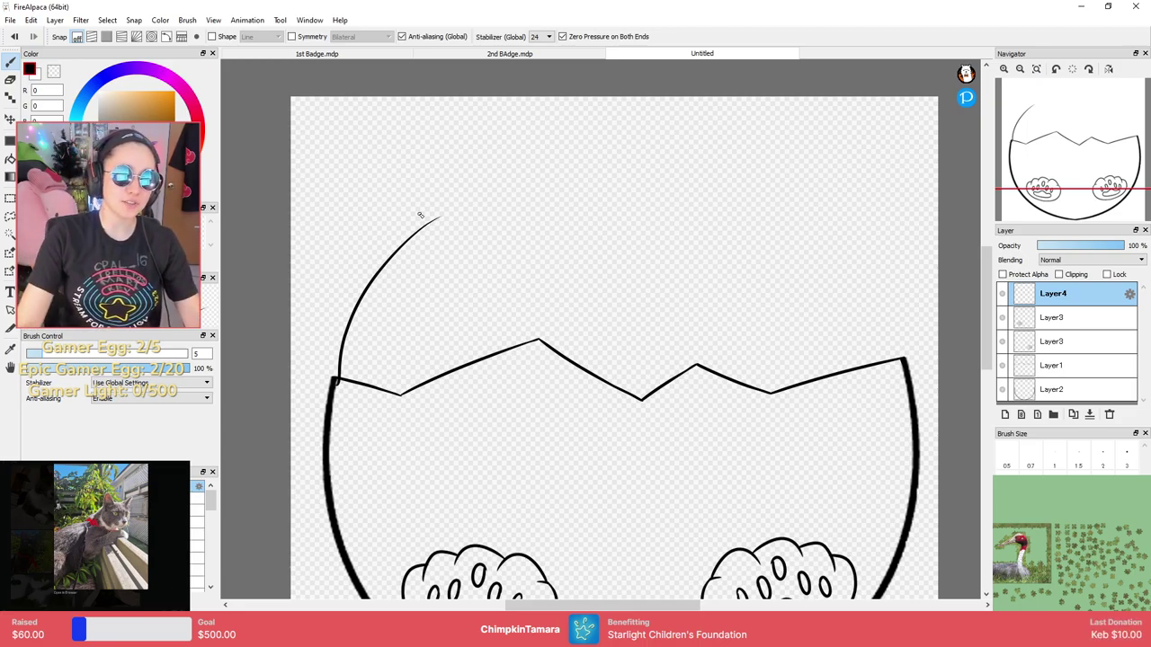
key(ctrl+z)
drag(331, 379, 429, 239)
key(ctrl+z)
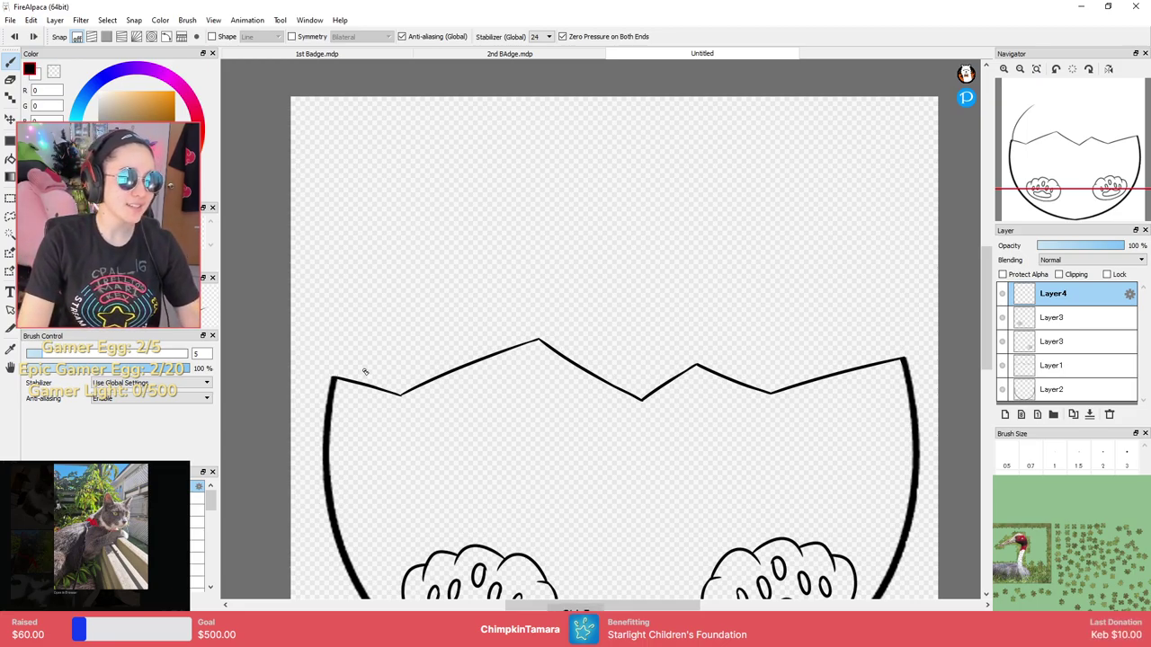
mouse_move(339, 381)
mouse_down()
mouse_move(400, 244)
mouse_move(443, 253)
mouse_up()
key(ctrl+z)
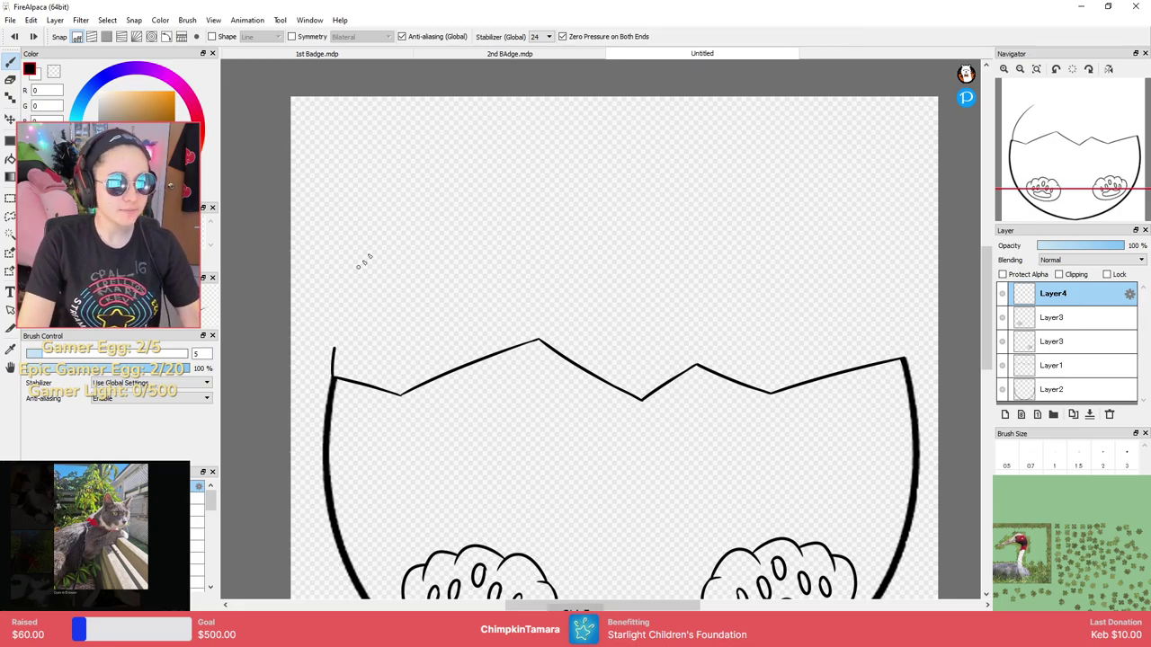
drag(333, 379, 383, 198)
key(ctrl+z)
Draw an arc from the left end of the jagged edge, bulging slightly outward before curving up and inward.
drag(332, 380, 407, 217)
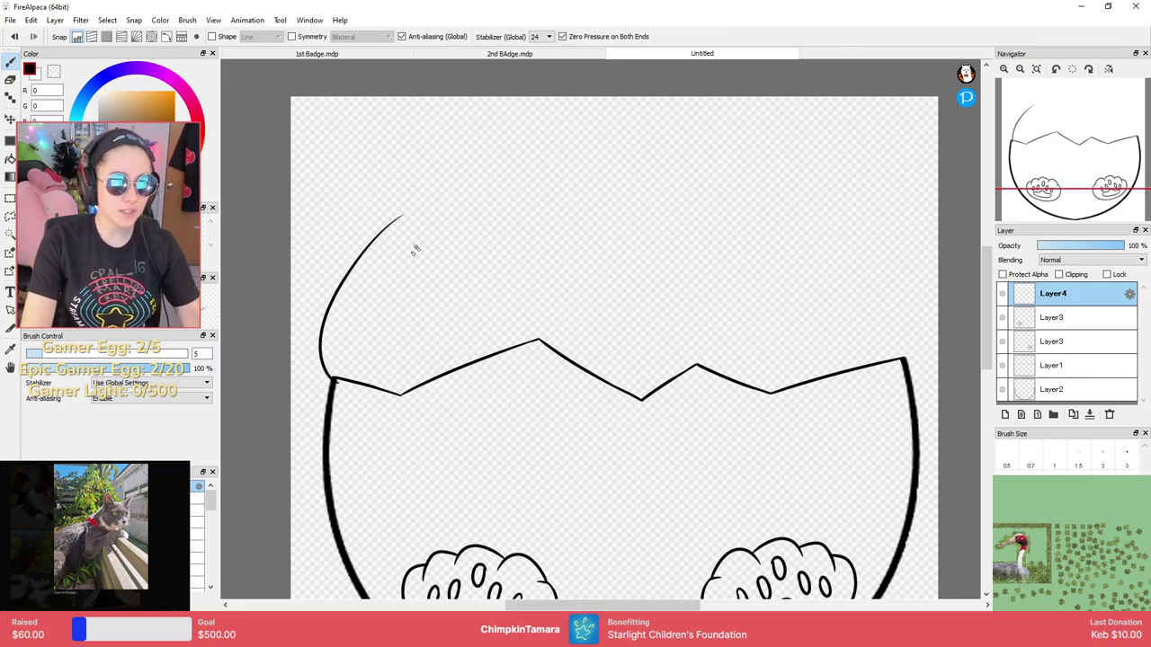
key(ctrl+z)
drag(330, 379, 402, 216)
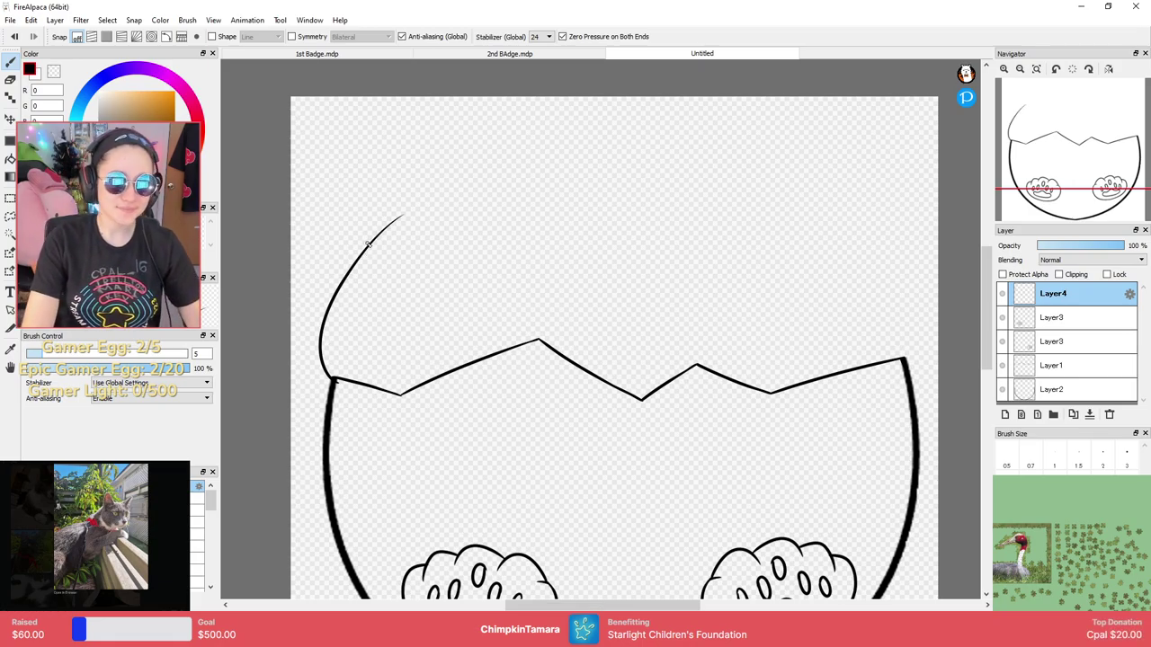
Draw the left ear as a line rising from the left arc, rounding at the tip and running inward along the top.
drag(383, 159, 465, 165)
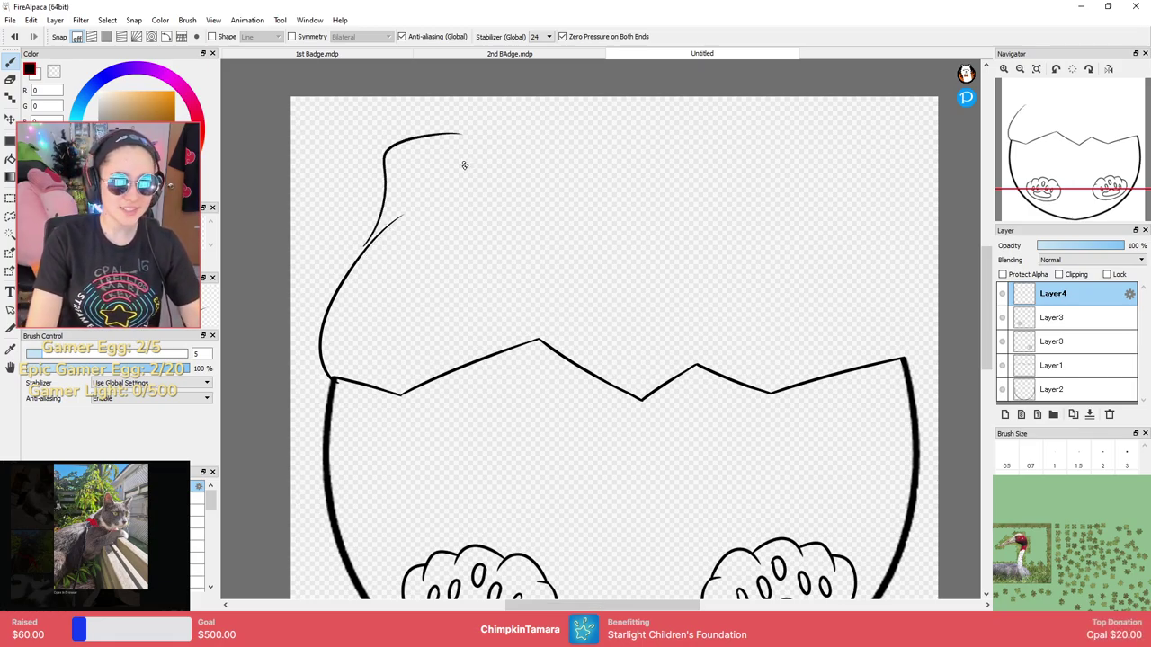
key(ctrl+z)
mouse_move(372, 242)
mouse_down()
mouse_move(477, 133)
mouse_move(488, 137)
mouse_up()
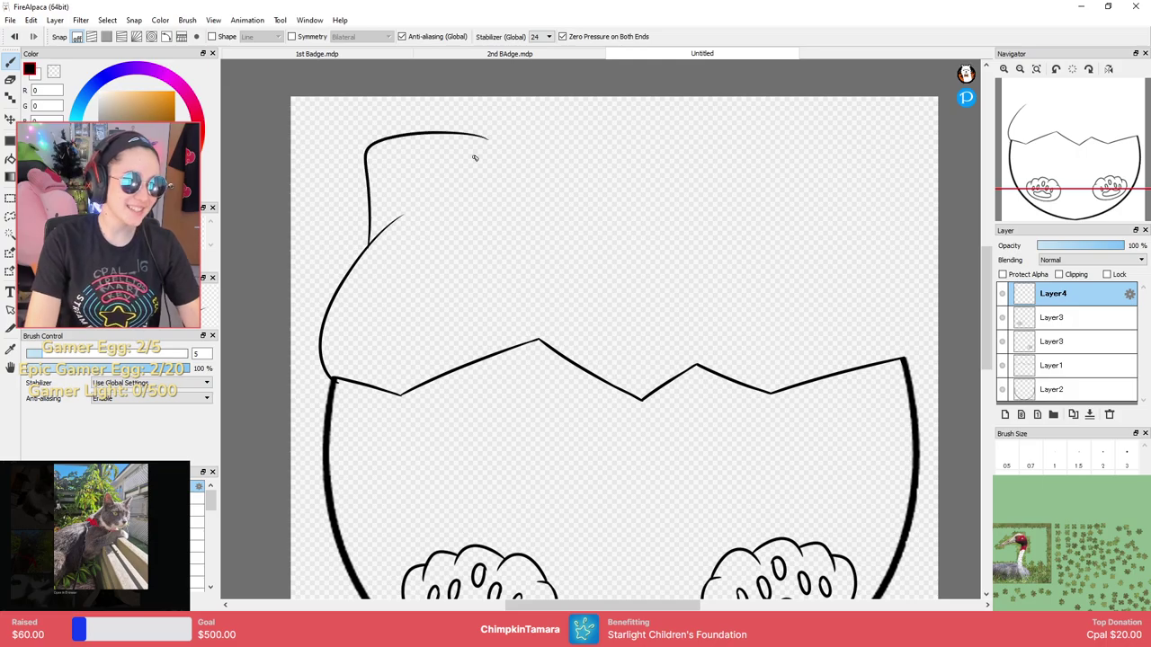
Try to draw the top of the head from the left ear's inner end, and glance at the second badge for reference.
mouse_move(623, 116)
mouse_down()
mouse_move(752, 164)
mouse_move(776, 148)
mouse_up()
key(ctrl+z)
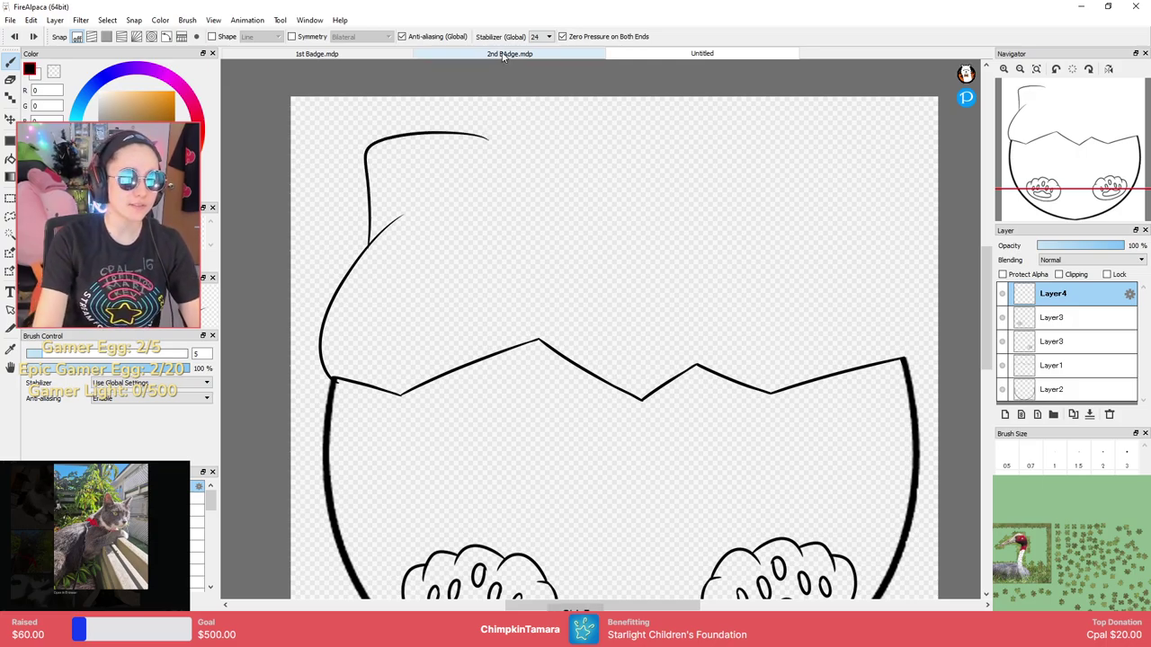
click(510, 53)
click(698, 54)
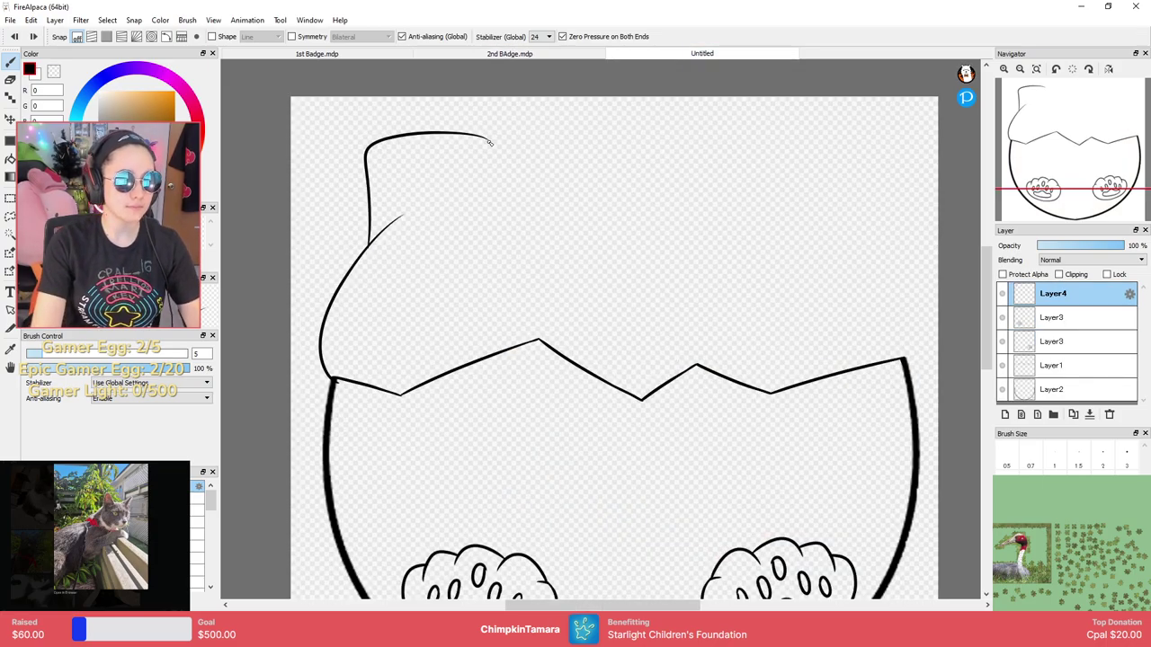
mouse_move(490, 140)
mouse_down()
mouse_move(612, 134)
mouse_move(862, 229)
mouse_up()
key(ctrl+z)
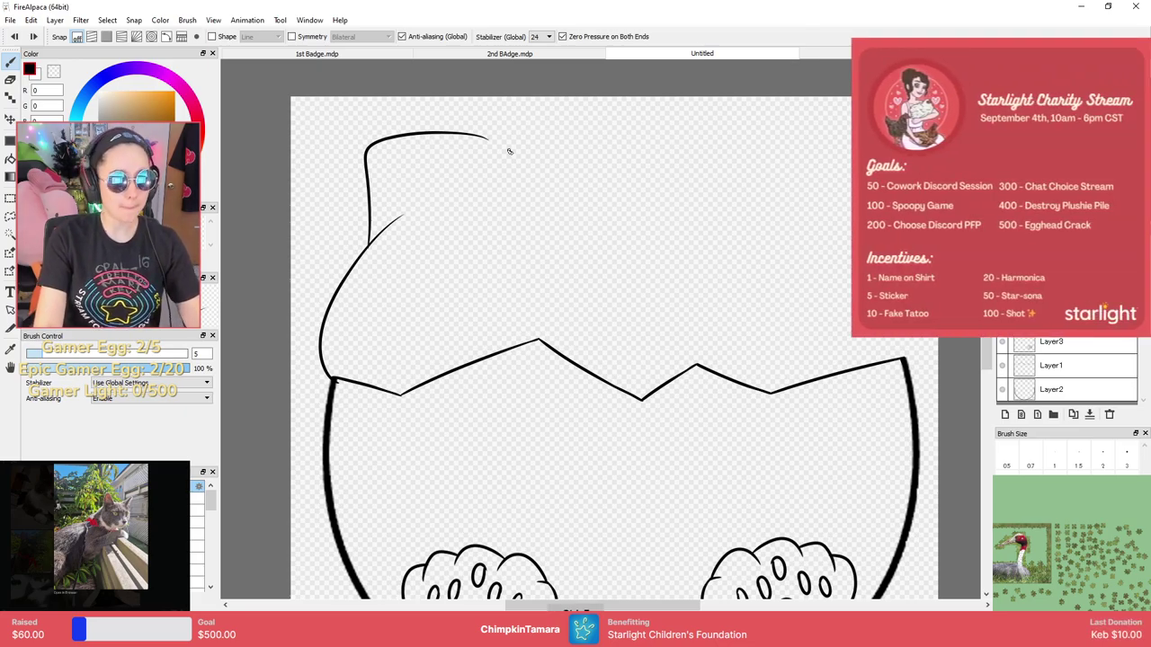
mouse_move(488, 140)
mouse_down()
mouse_move(711, 151)
mouse_move(788, 306)
mouse_up()
key(ctrl+z)
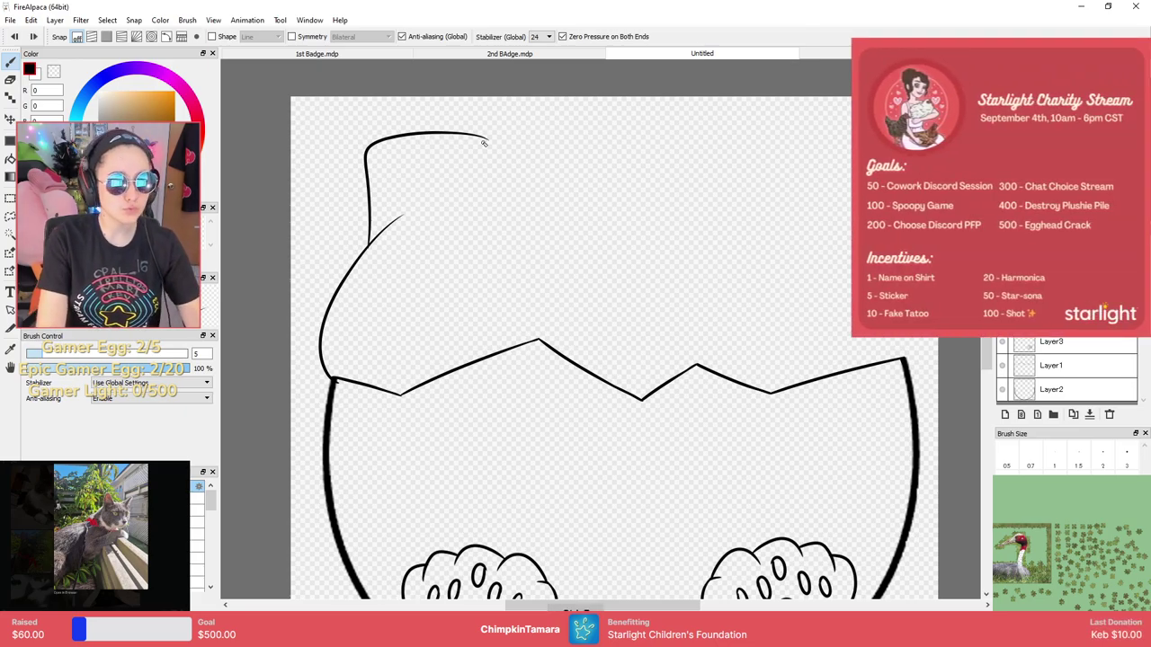
Draw the top of the head as a long shallow arc from the left ear's inner end, sloping down towards the right.
drag(483, 143, 779, 314)
scroll(779, 162, up, 2)
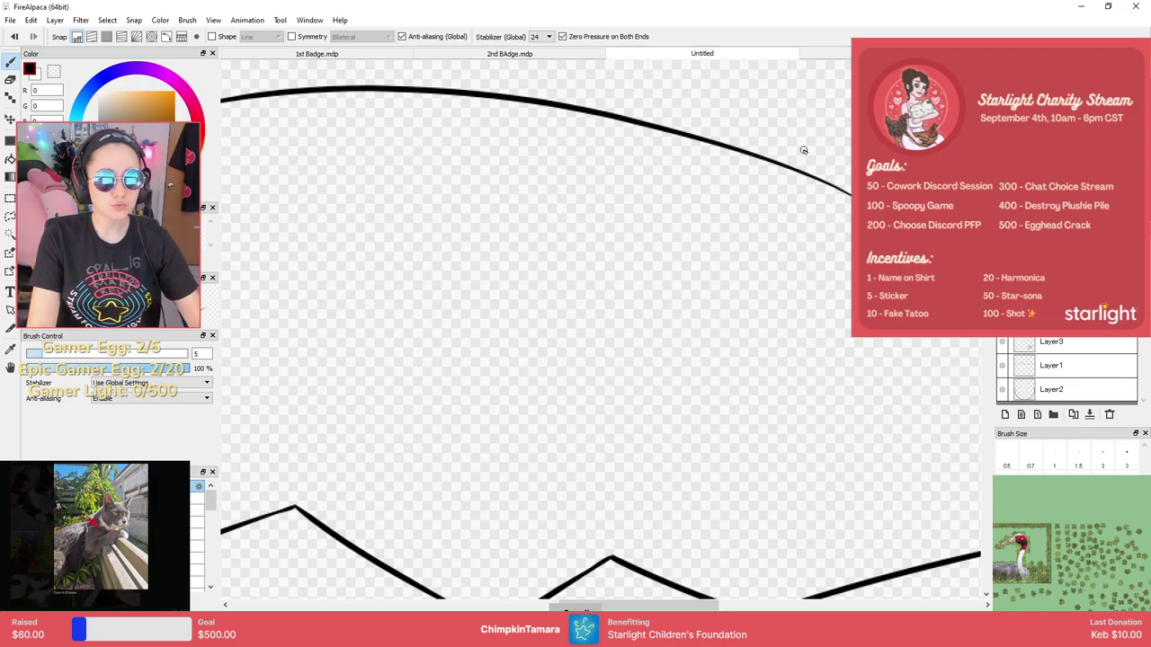
scroll(804, 150, down, 4)
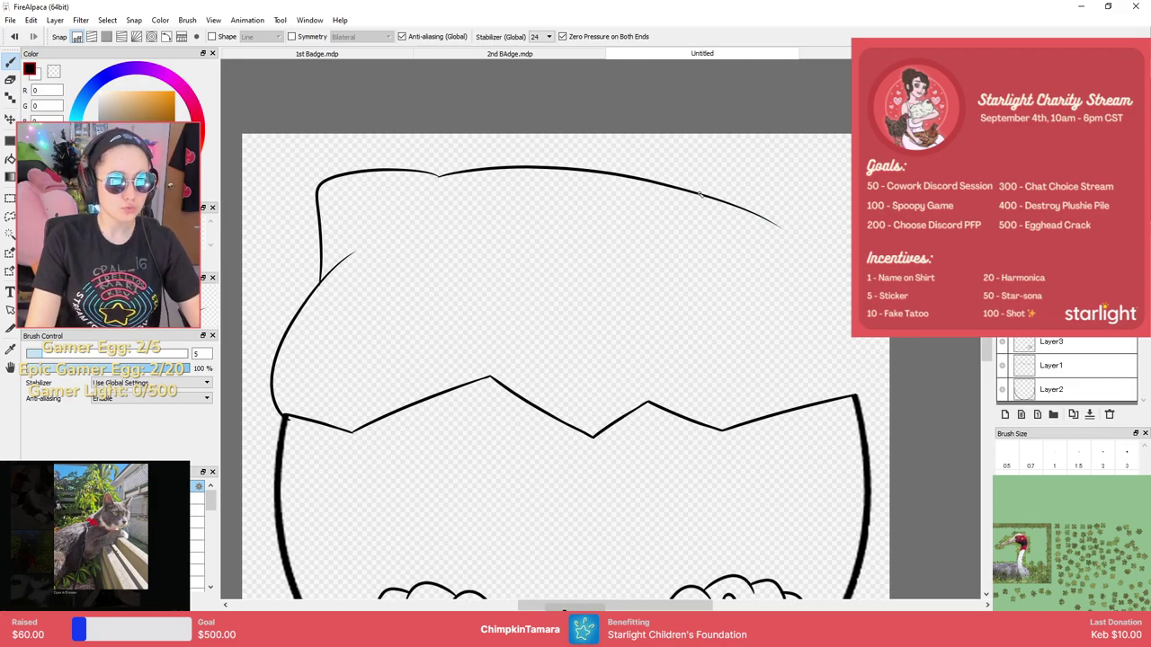
Draw the right ear as a curve branching off the head's top line, arching to a pointed tip and dropping down its outer side.
drag(701, 195, 834, 171)
key(ctrl+z)
drag(699, 196, 812, 168)
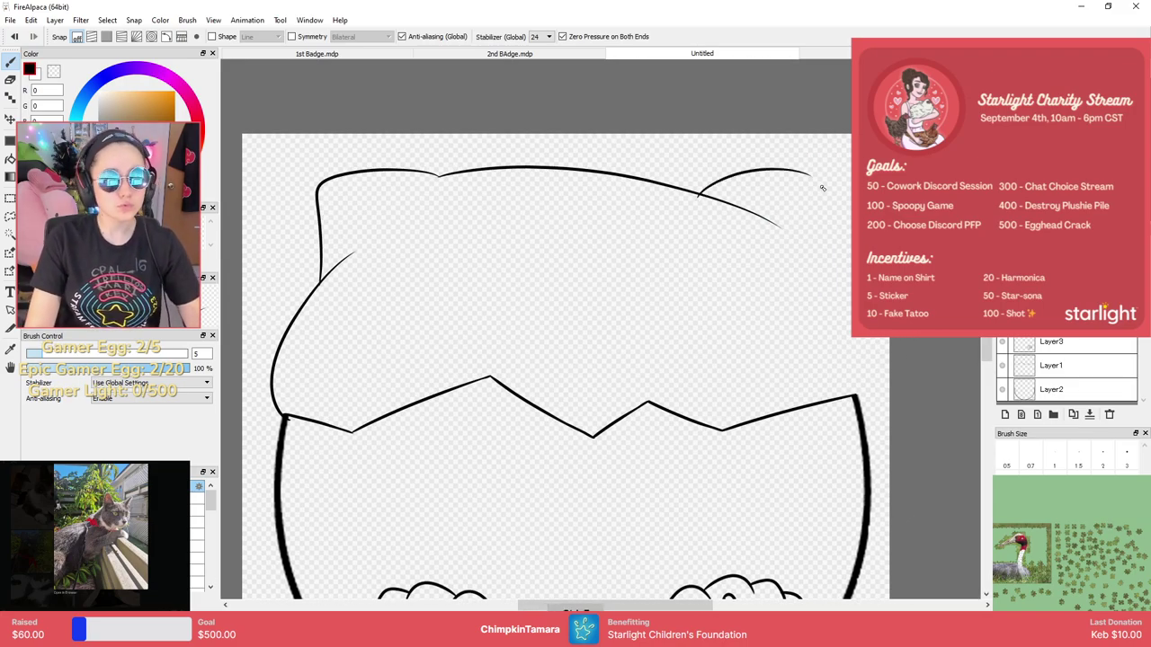
key(ctrl+z)
drag(700, 194, 847, 162)
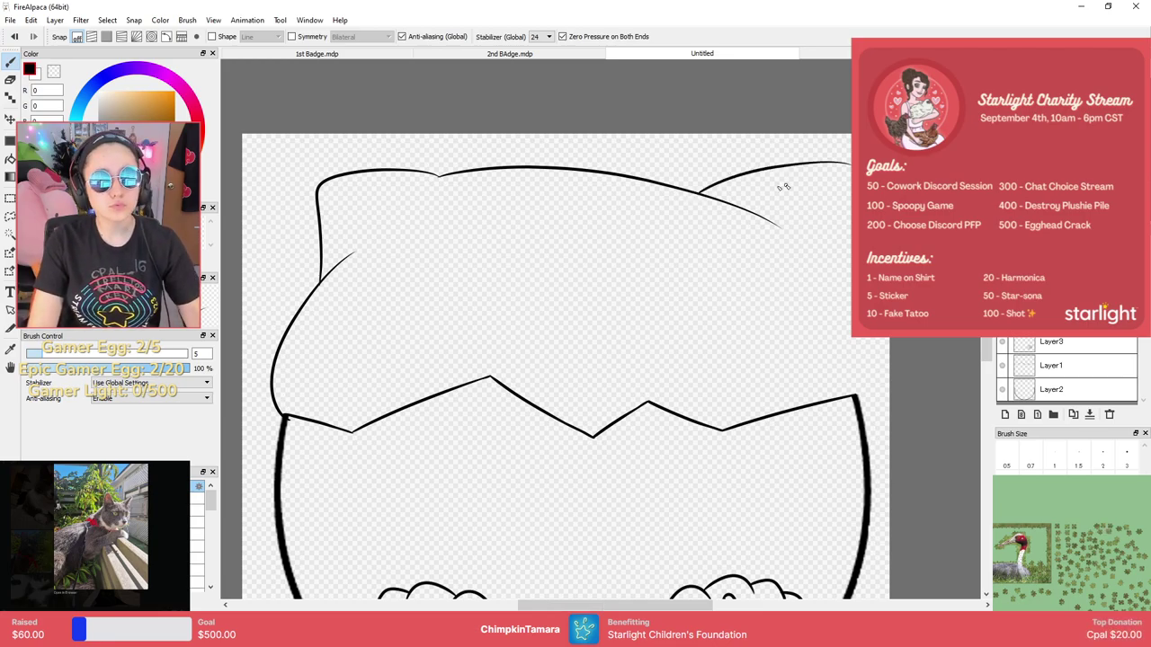
key(ctrl+z)
mouse_move(762, 165)
mouse_down()
mouse_move(826, 169)
mouse_move(842, 247)
mouse_up()
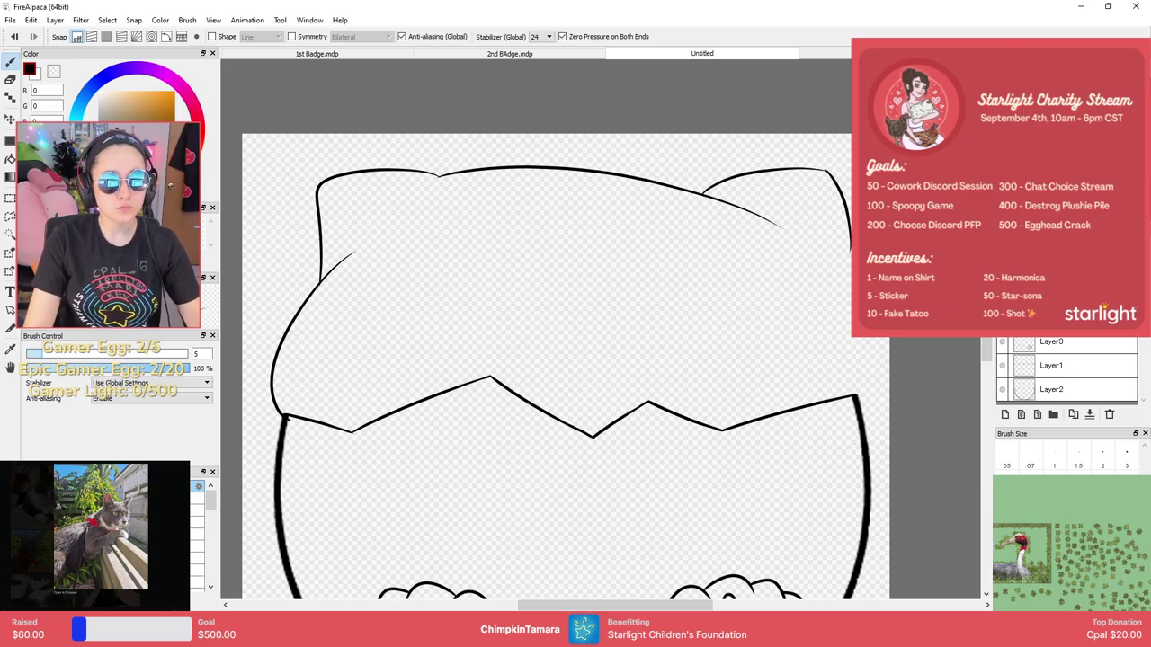
key(ctrl+z)
Draw the head's right side bulging outward from the base of the right ear down past the right end of the jagged edge.
drag(868, 340, 841, 454)
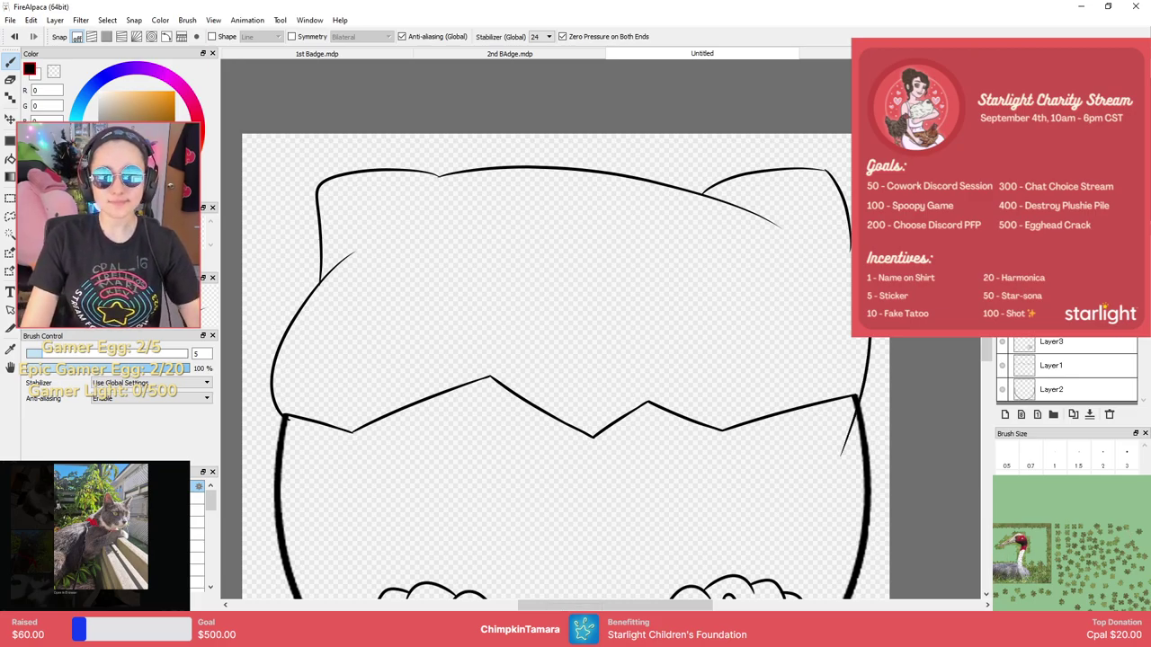
key(ctrl+z)
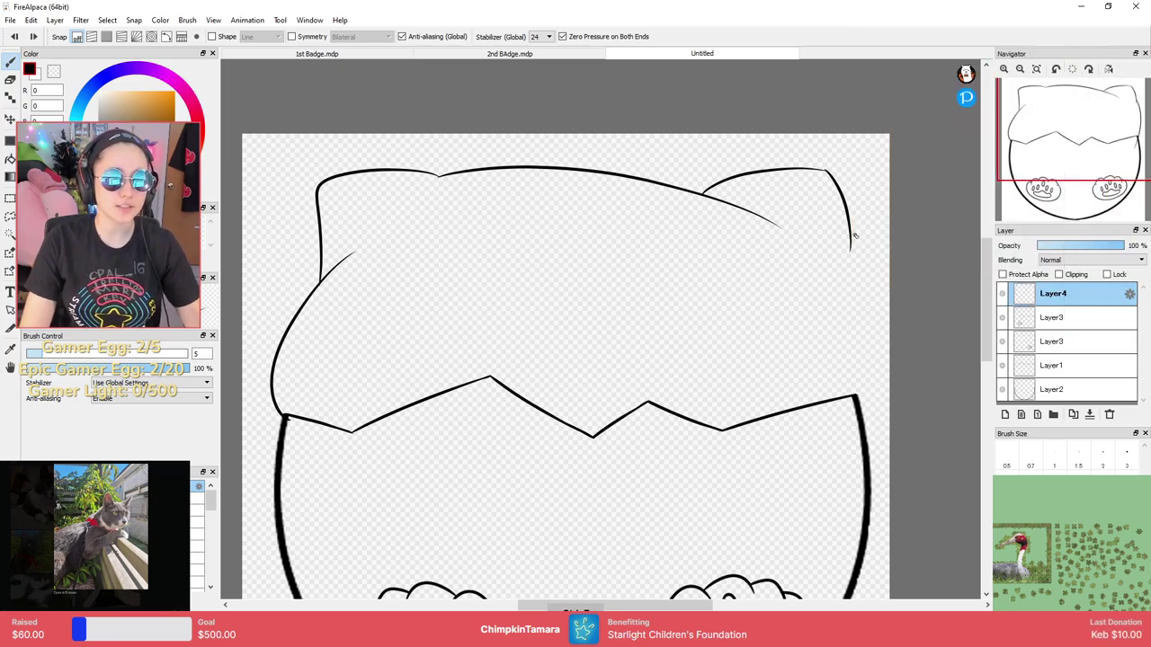
drag(854, 237, 838, 456)
key(ctrl+z)
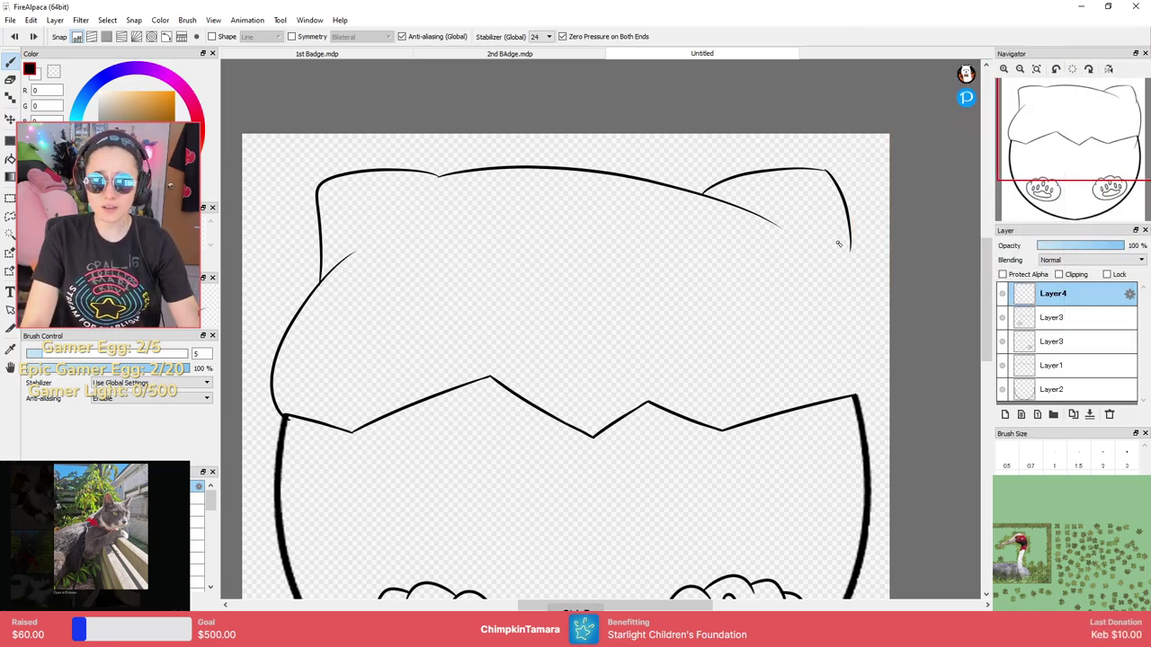
drag(855, 252, 854, 396)
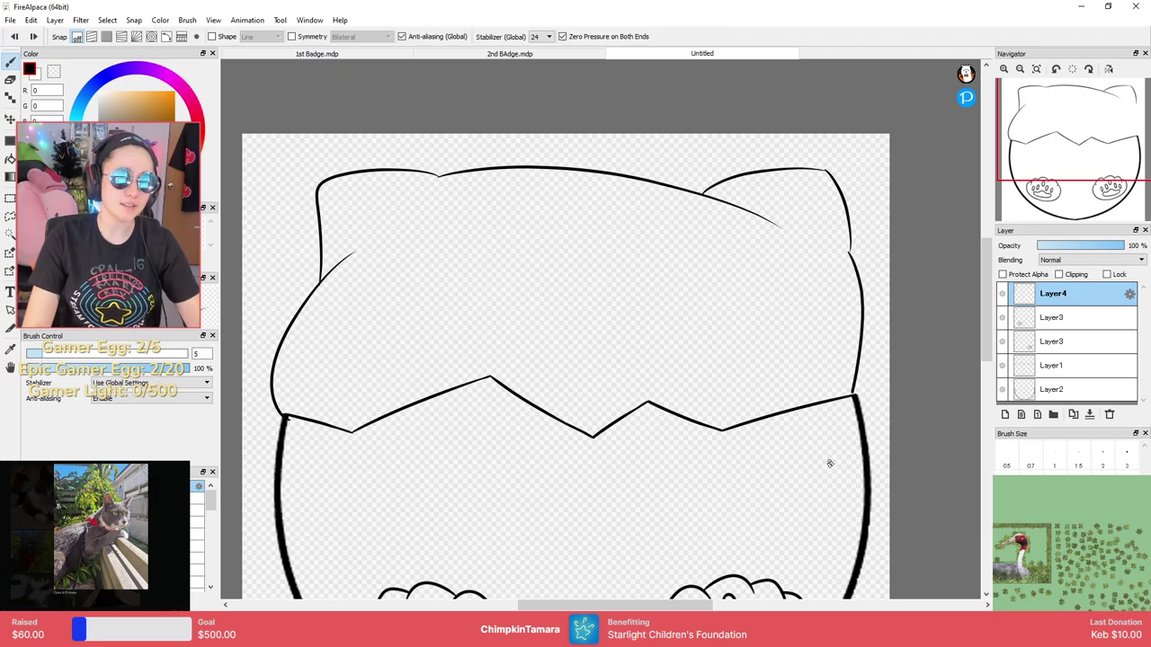
key(ctrl+z)
drag(852, 248, 828, 466)
key(ctrl+z)
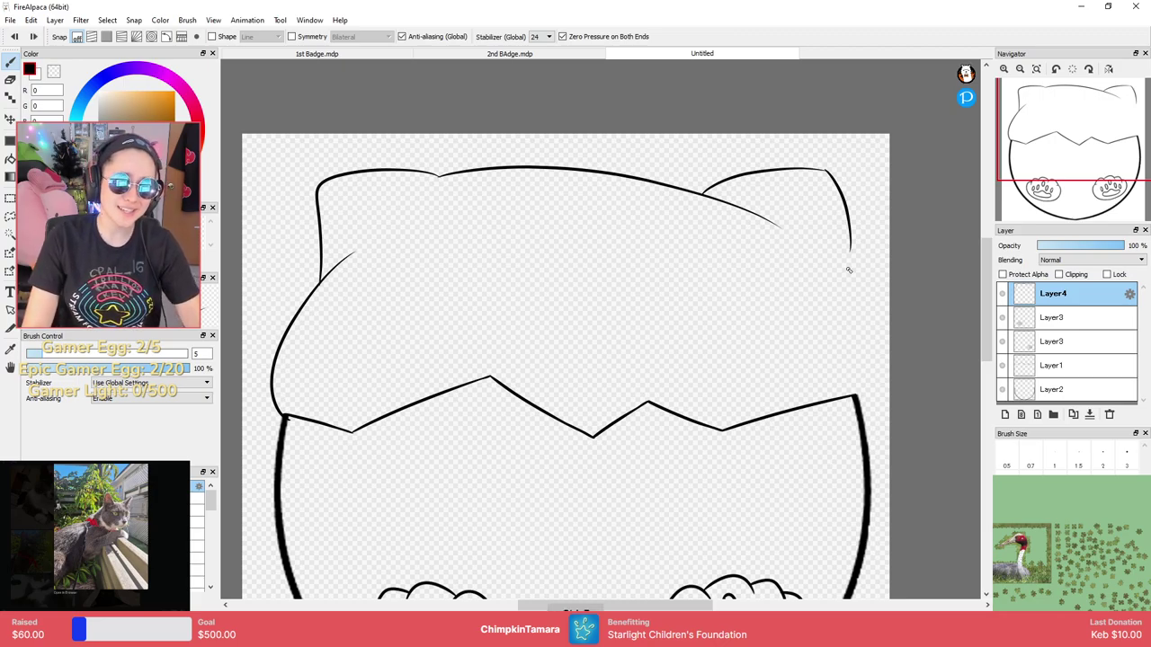
drag(852, 255, 818, 456)
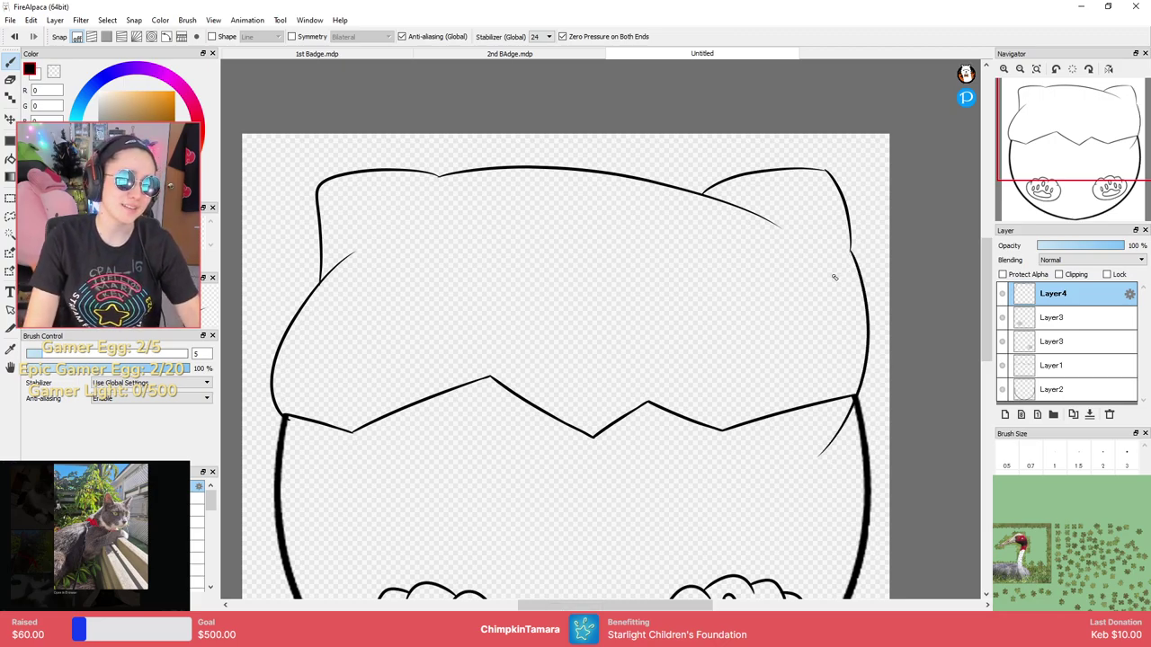
scroll(715, 219, down, 1)
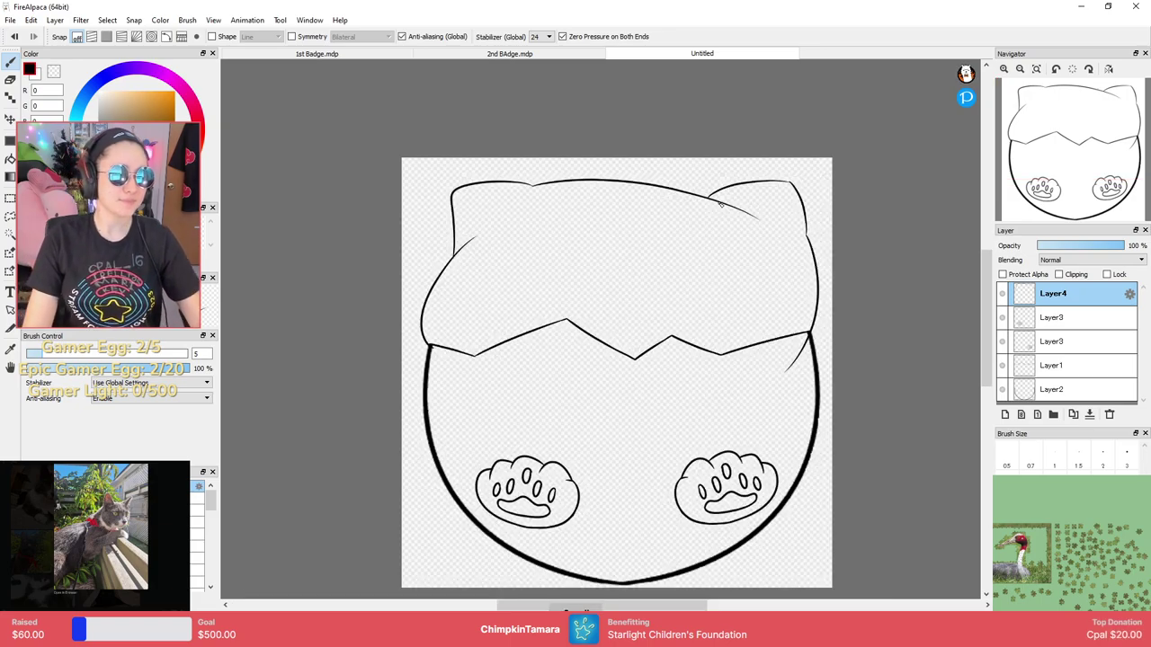
Examine the overshooting line ends inside the right ear and below the right end of the shell's jagged edge.
scroll(729, 201, up, 3)
drag(806, 207, 739, 271)
scroll(732, 265, down, 3)
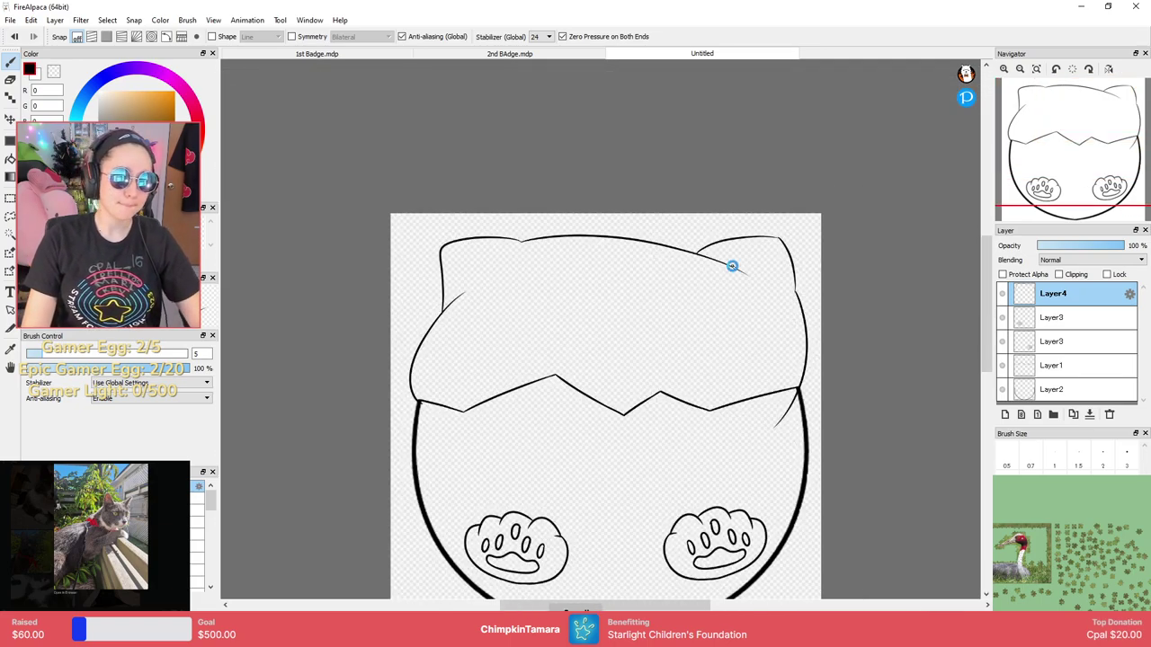
scroll(740, 274, up, 3)
drag(820, 402, 746, 221)
drag(789, 382, 715, 200)
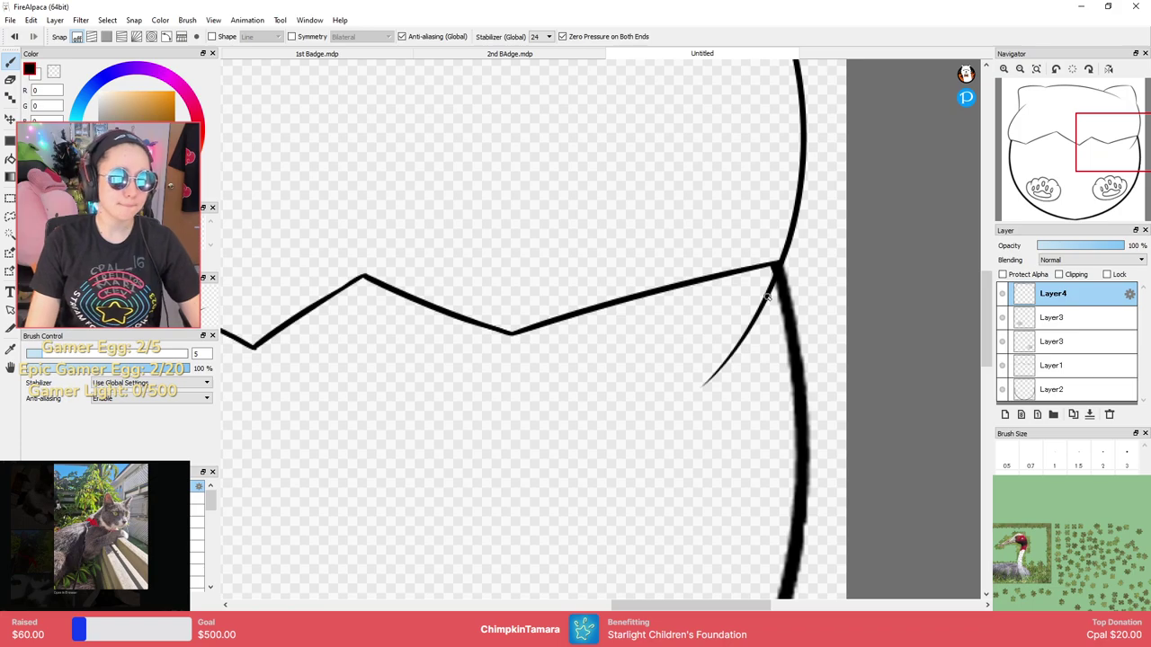
Erase the stray line tail hanging inside the body where the zigzag edge meets the right side of the outline.
key(e)
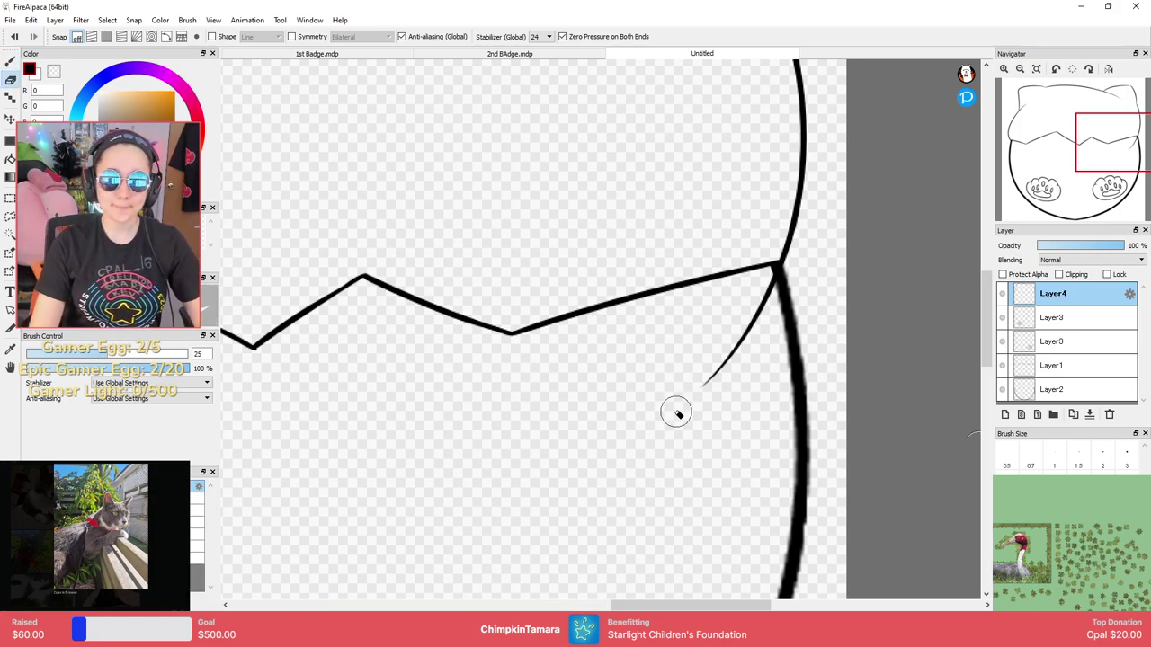
mouse_move(676, 411)
mouse_down()
mouse_move(730, 357)
mouse_move(773, 272)
mouse_up()
key(b)
key(e)
Thicken the thin line end at the notch where the left ear meets the top of the head.
scroll(455, 377, left, 6)
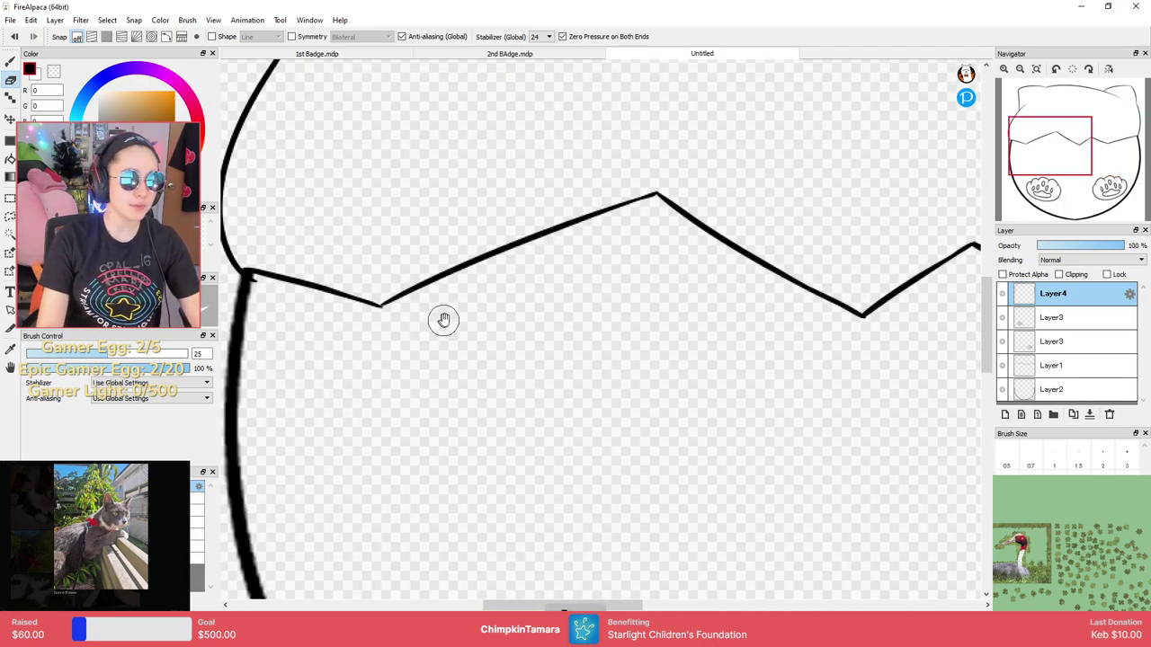
drag(527, 183, 391, 462)
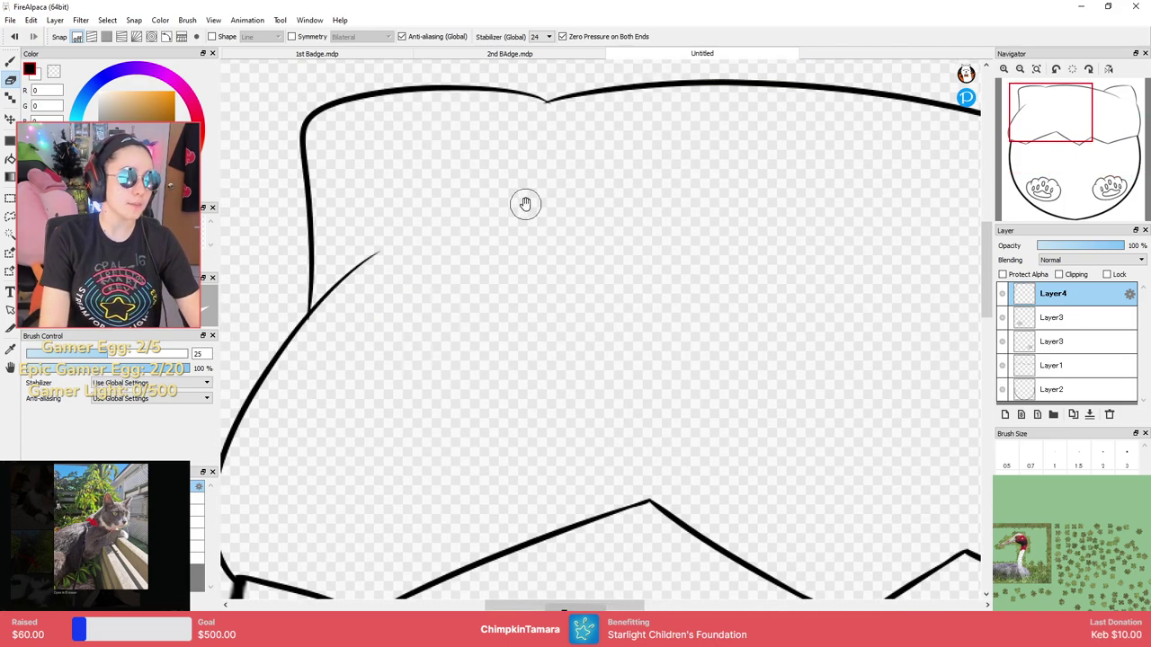
drag(524, 203, 520, 295)
drag(407, 340, 386, 478)
scroll(481, 346, up, 3)
key(b)
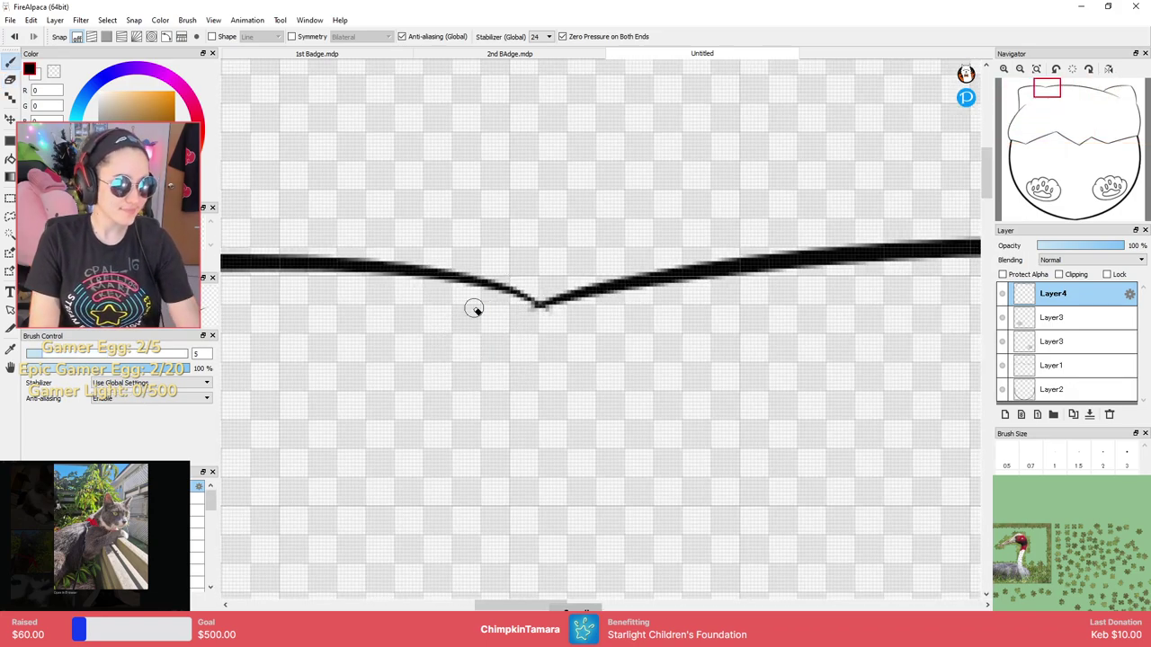
drag(543, 305, 415, 257)
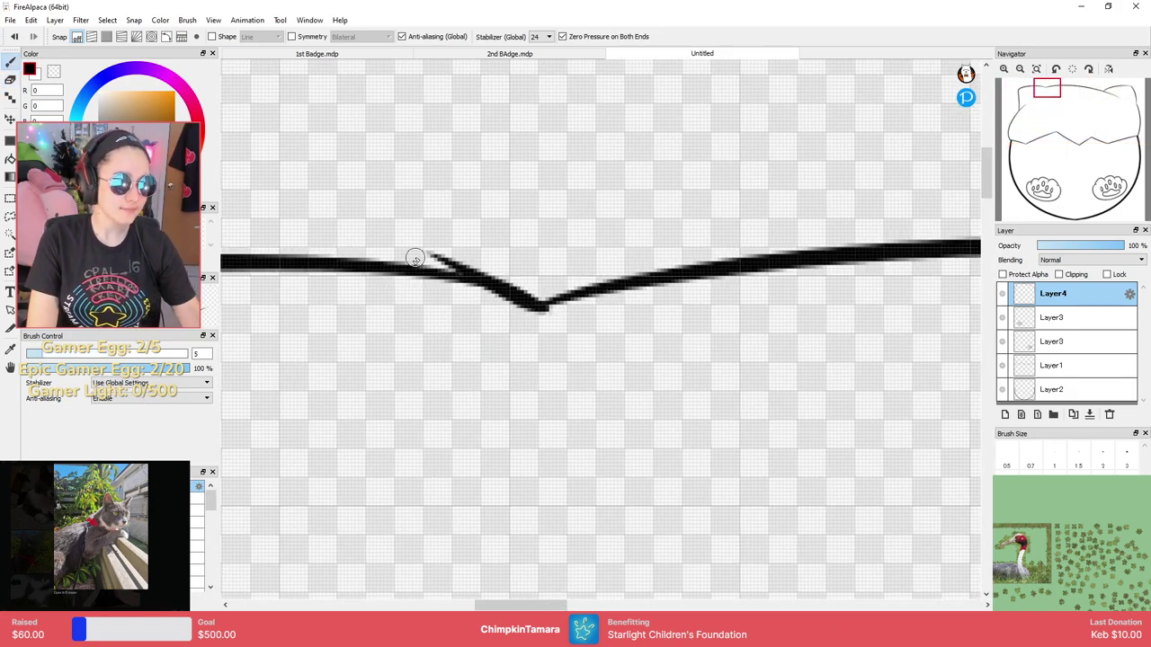
key(ctrl+z)
drag(539, 302, 410, 268)
key(ctrl+z)
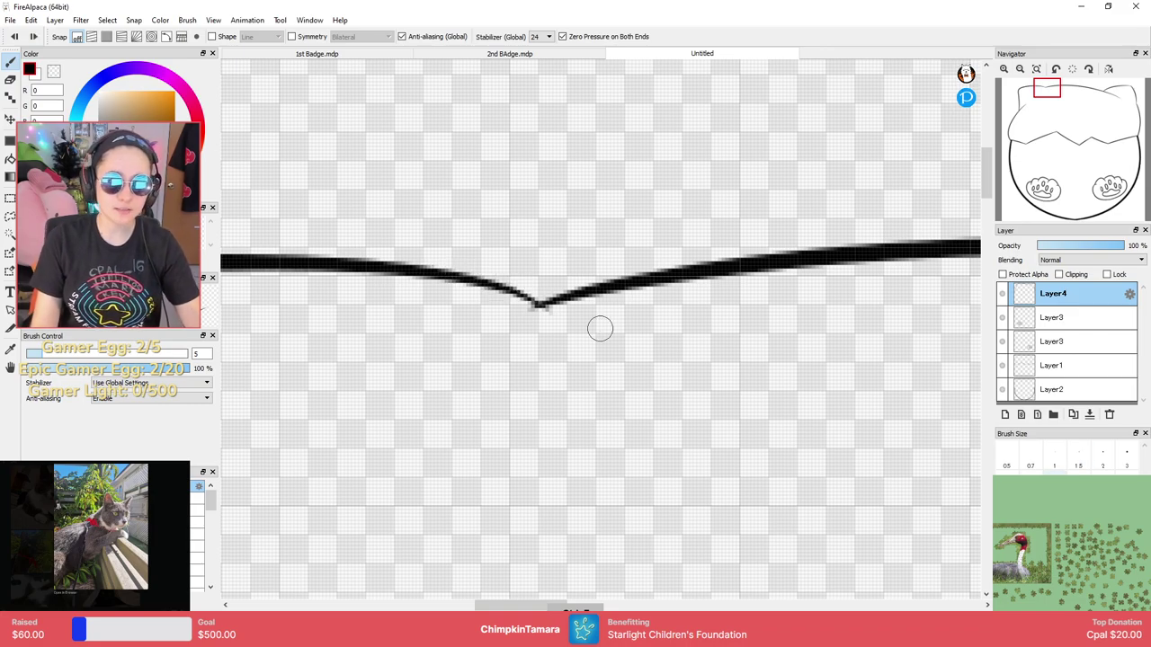
drag(539, 304, 383, 298)
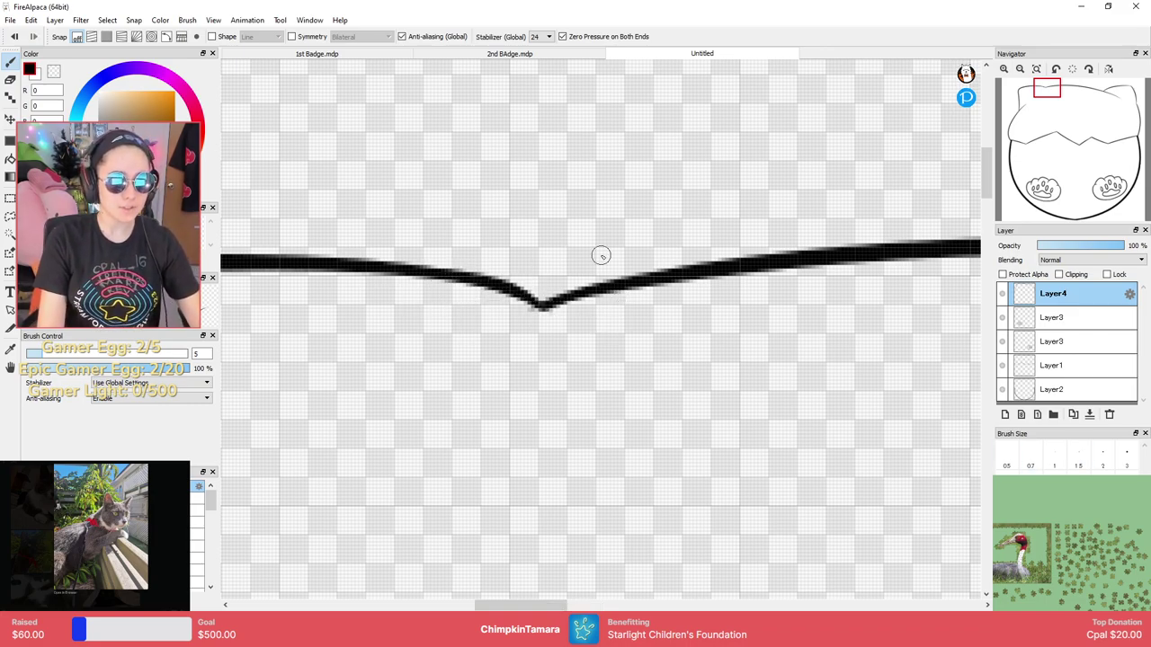
key(e)
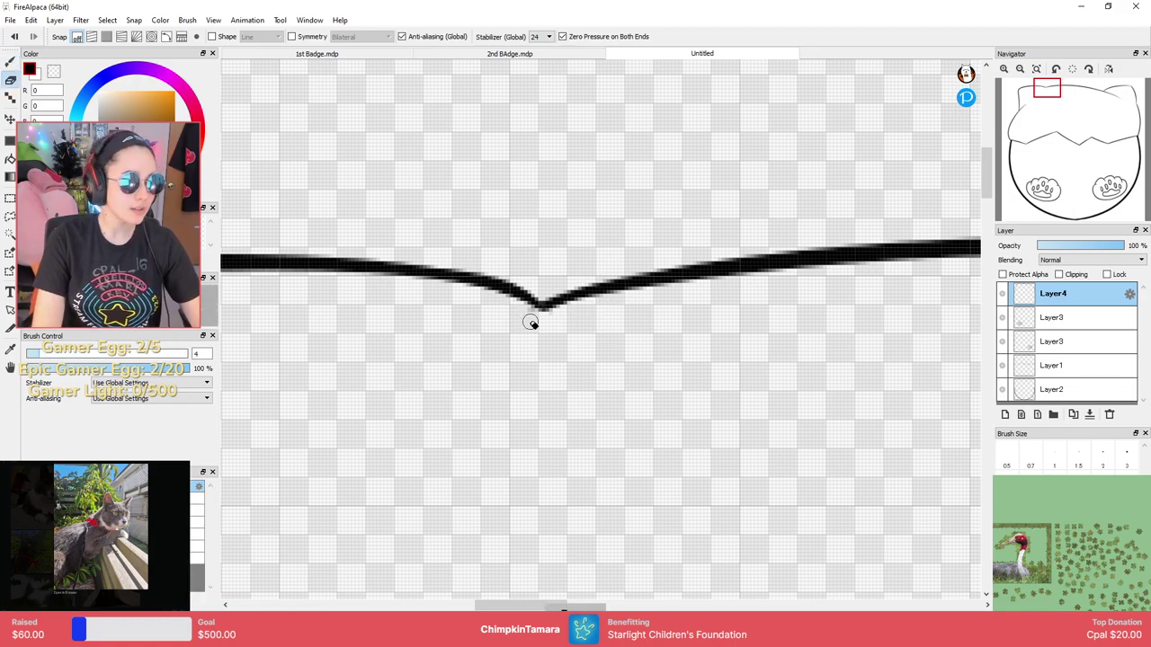
key(b)
Erase the head line that continues inside the right ear, leaving a clean corner at the ear's inner base.
scroll(578, 304, down, 4)
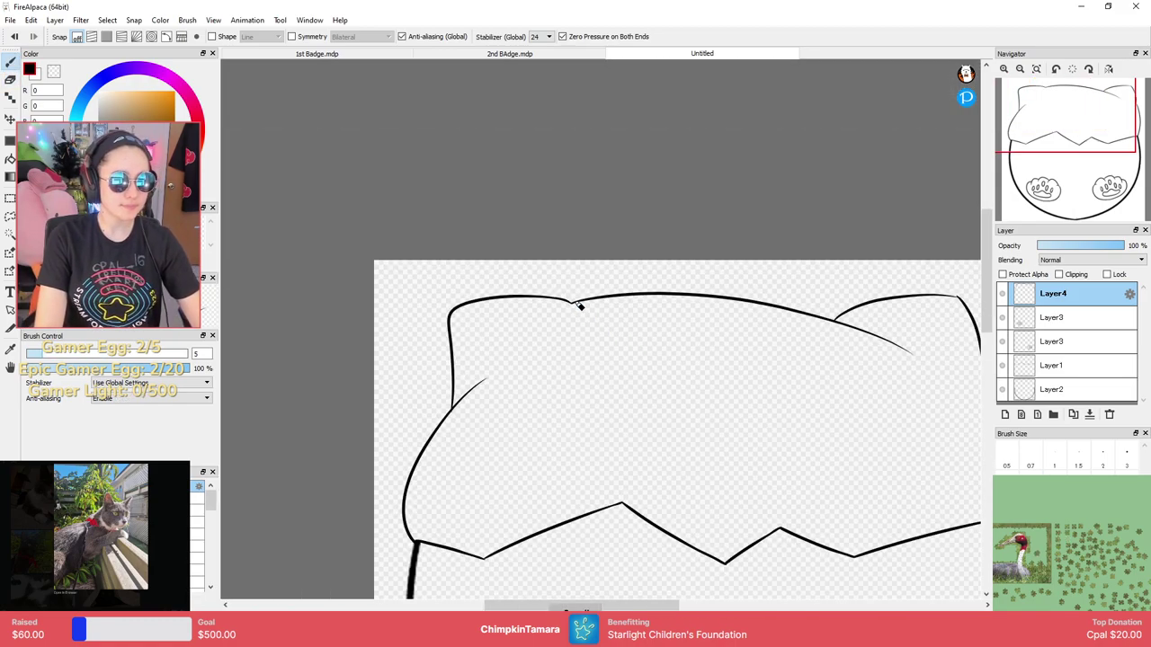
drag(776, 417, 400, 434)
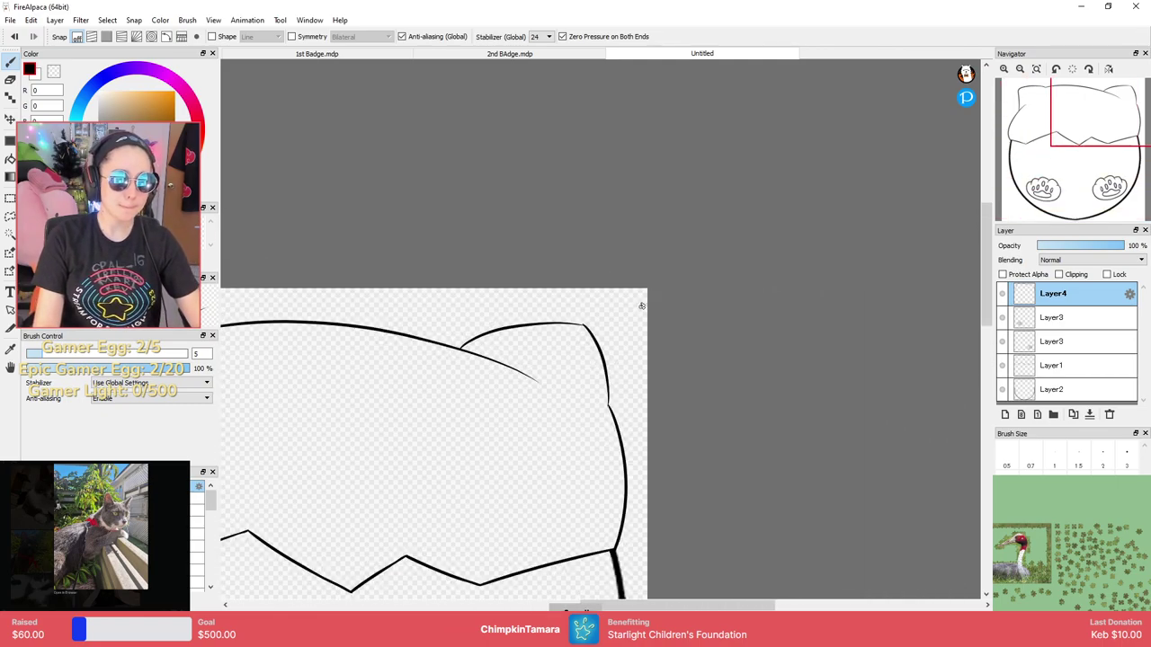
scroll(641, 297, up, 3)
drag(539, 385, 910, 193)
scroll(788, 226, up, 2)
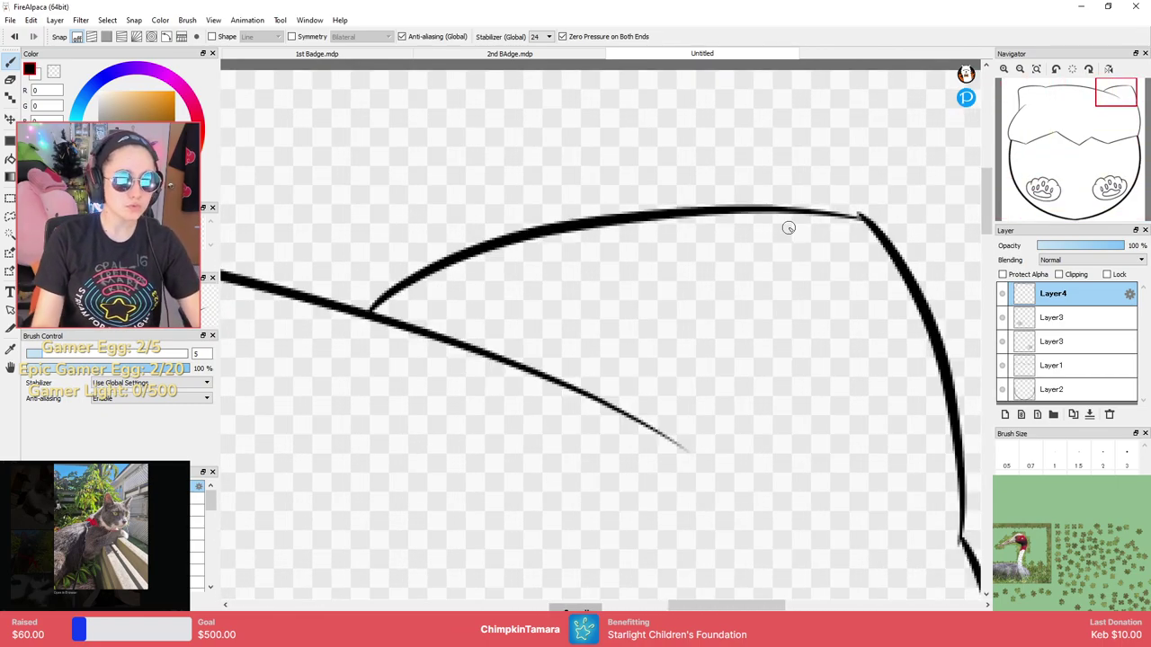
key(e)
drag(389, 314, 364, 329)
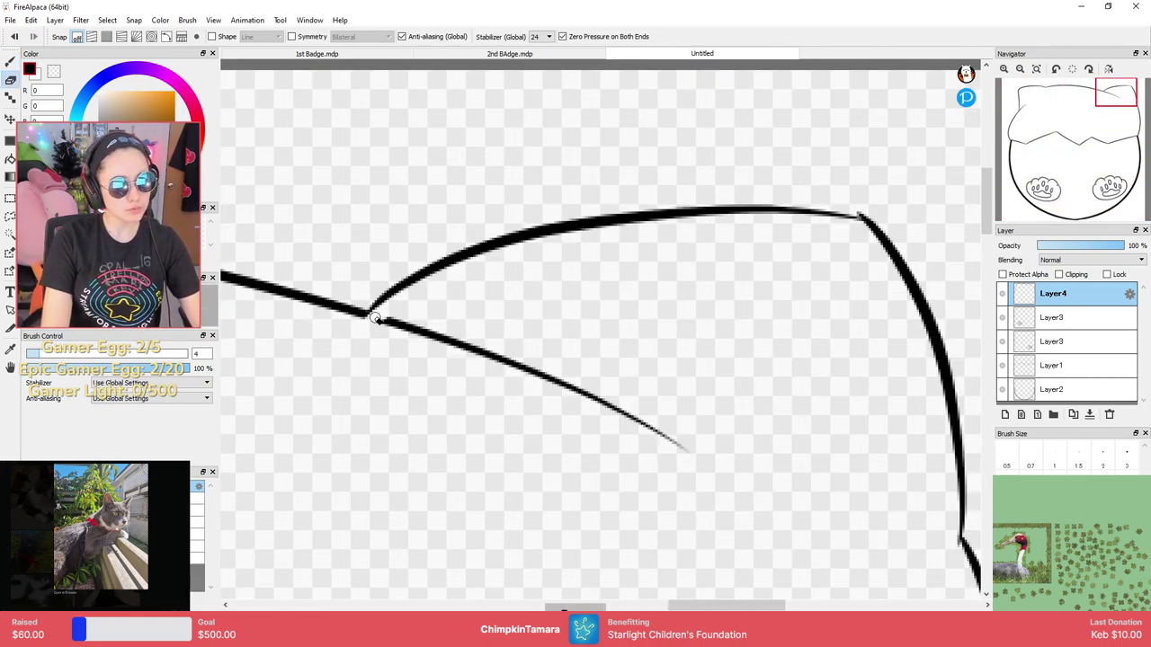
click(1031, 531)
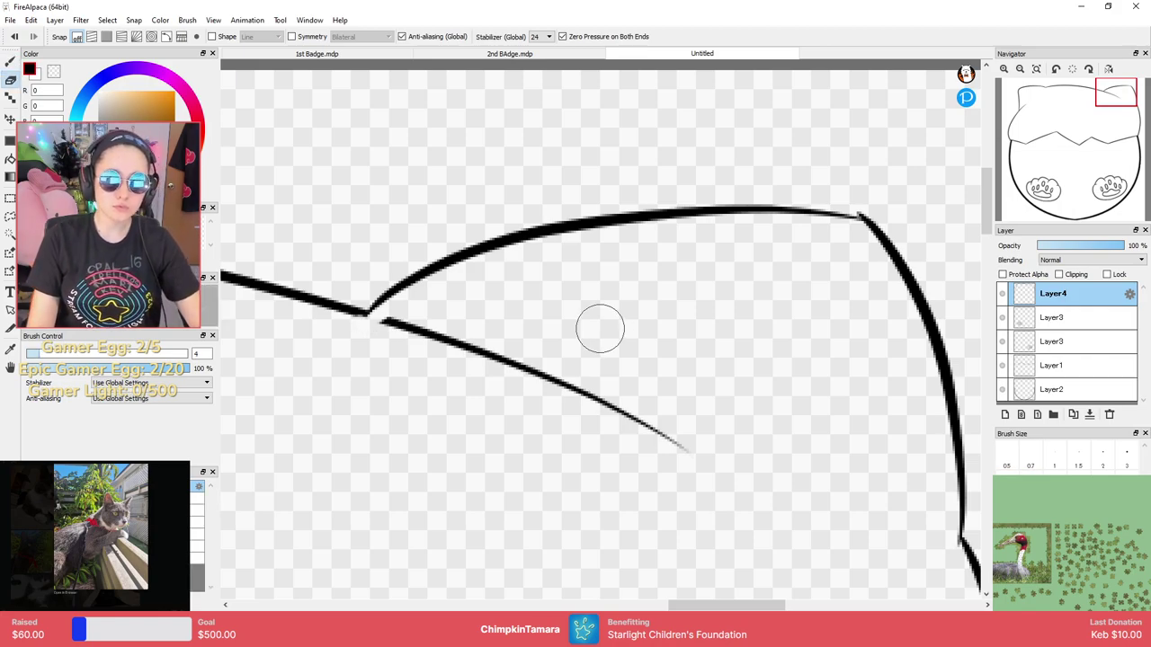
drag(407, 363, 396, 330)
mouse_move(478, 356)
mouse_down()
mouse_move(688, 419)
mouse_move(637, 404)
mouse_up()
key(b)
Check the 2nd BAdge.mdp drawing for reference, and erase the stray line tail inside the left ear's outer base in the untitled drawing.
scroll(452, 453, down, 3)
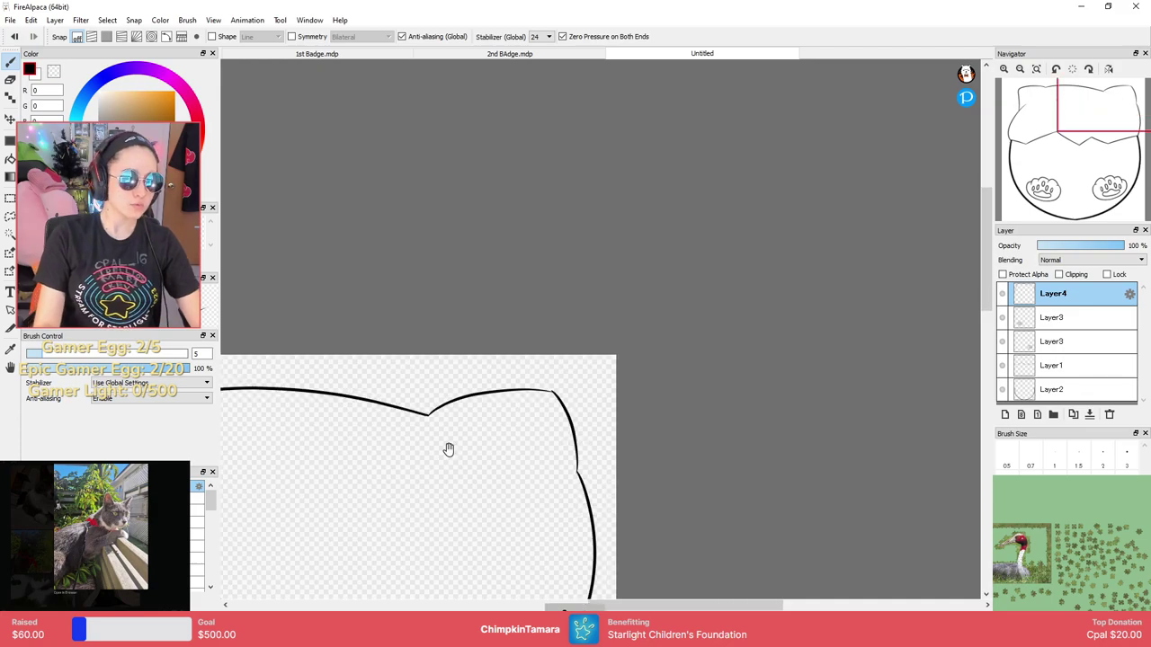
mouse_move(447, 449)
mouse_down()
mouse_move(756, 185)
mouse_move(763, 194)
mouse_up()
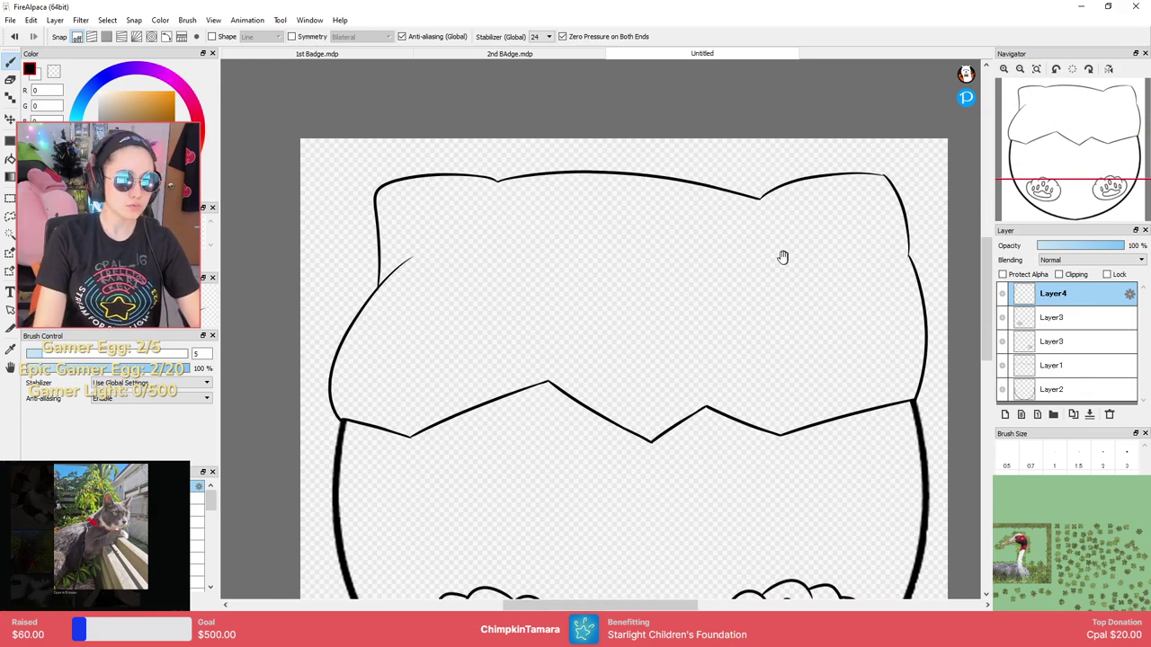
click(512, 53)
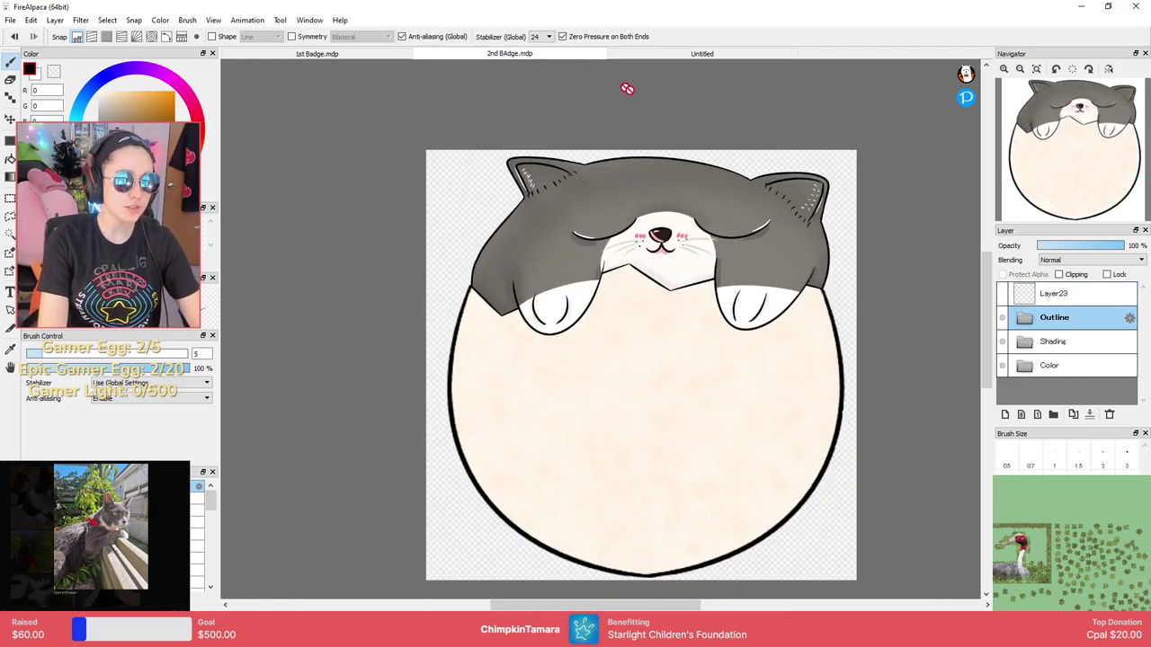
click(702, 54)
scroll(447, 296, up, 4)
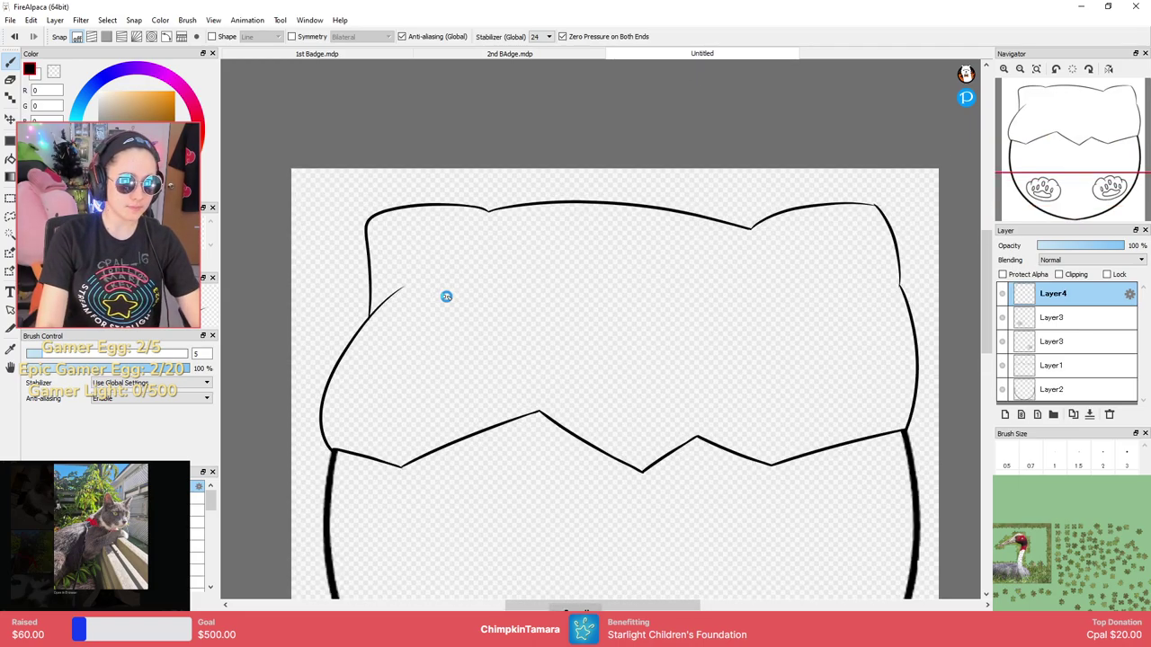
key(e)
mouse_move(427, 264)
mouse_down()
mouse_move(643, 286)
mouse_move(497, 241)
mouse_move(444, 303)
mouse_up()
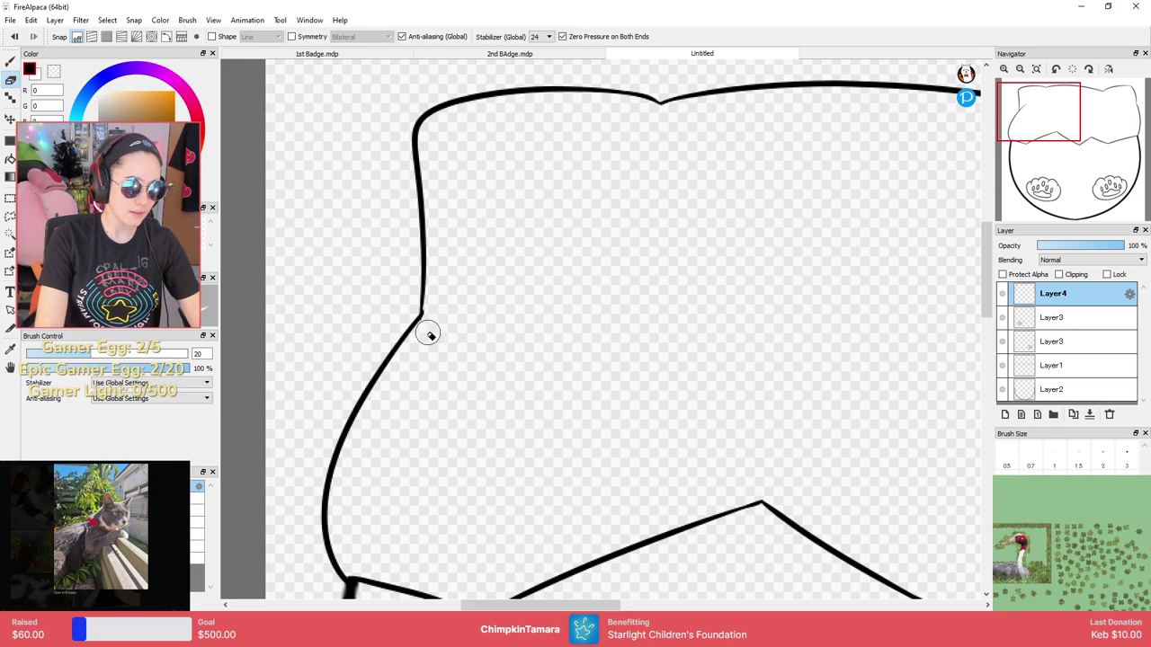
key(b)
scroll(473, 231, down, 4)
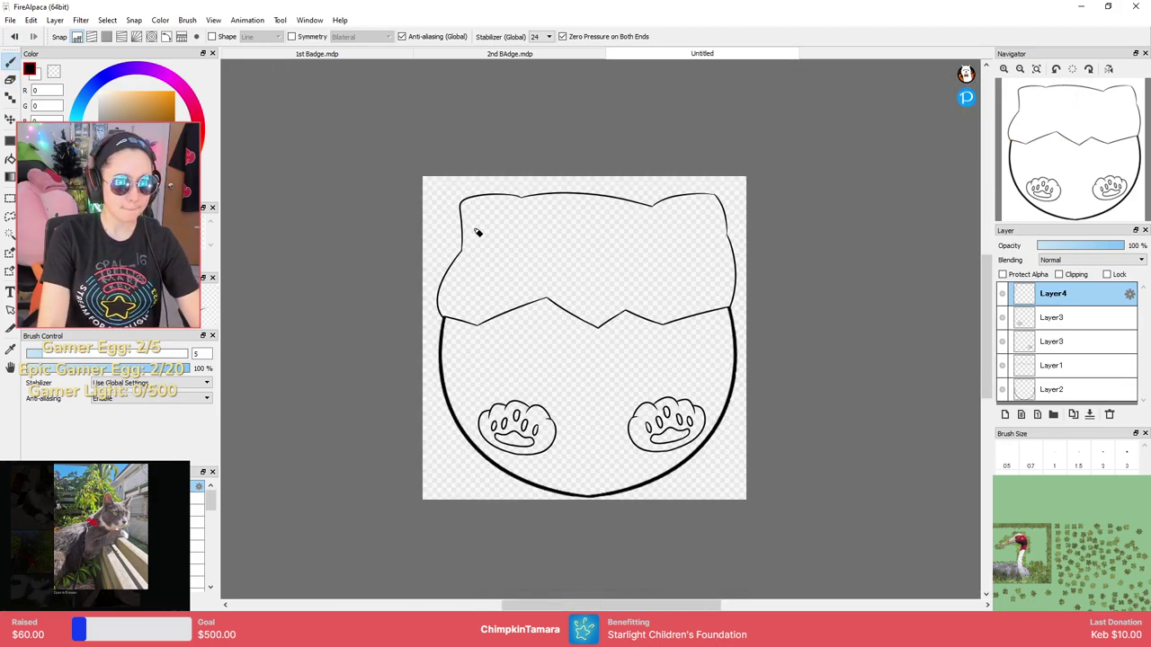
scroll(478, 232, up, 1)
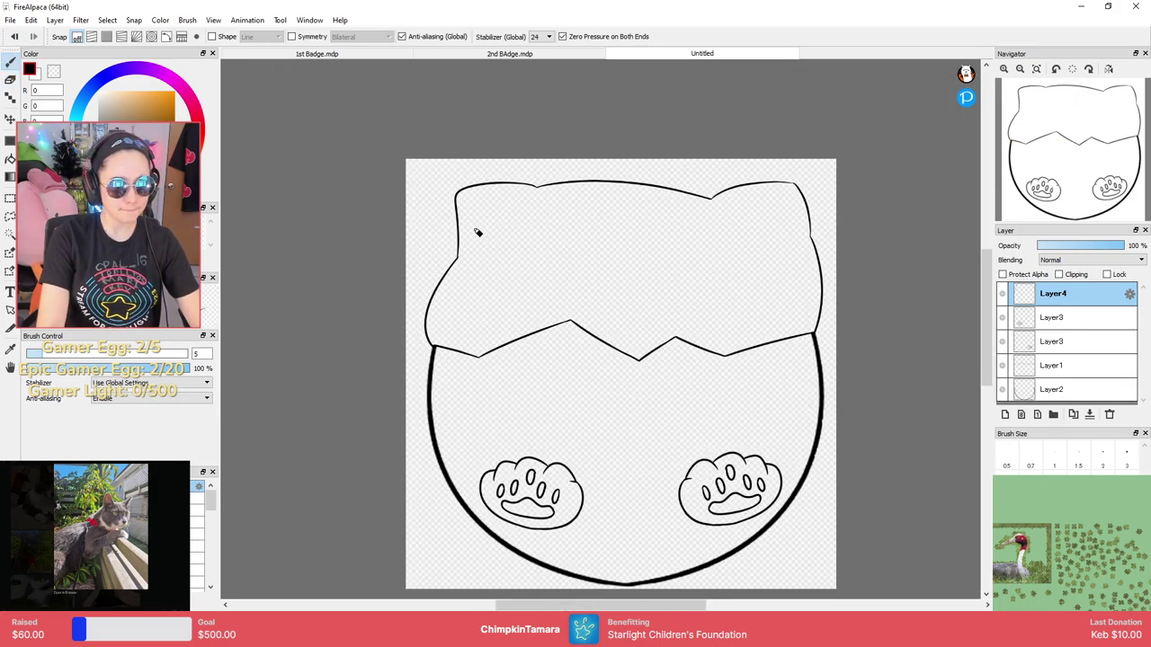
scroll(396, 269, down, 2)
scroll(424, 303, up, 4)
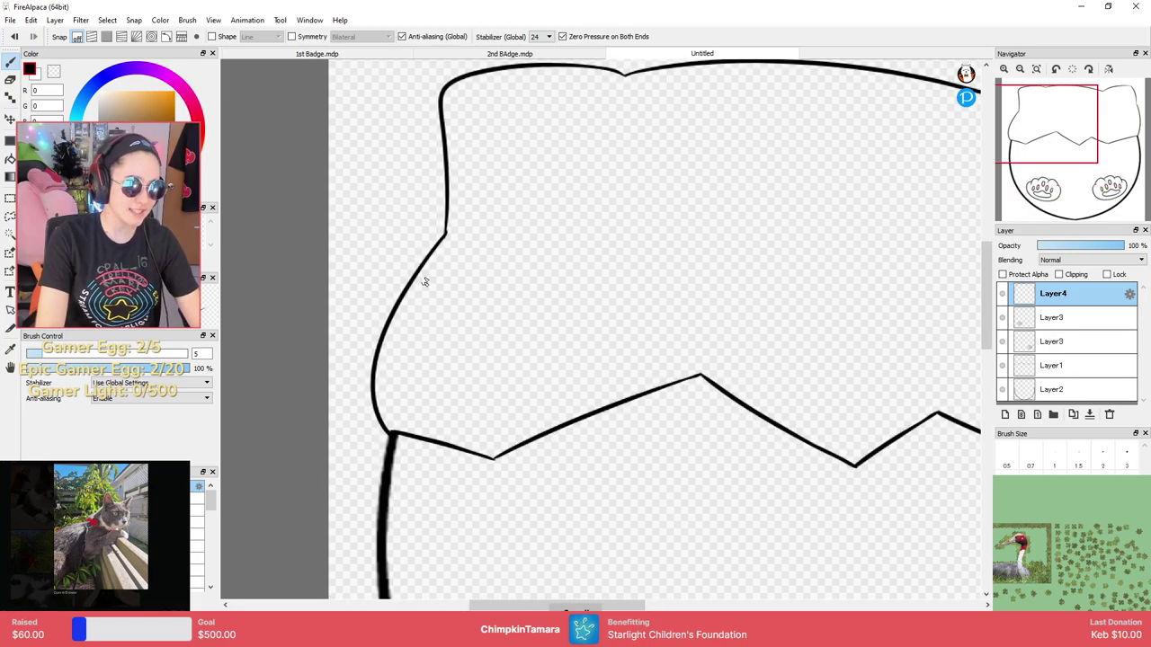
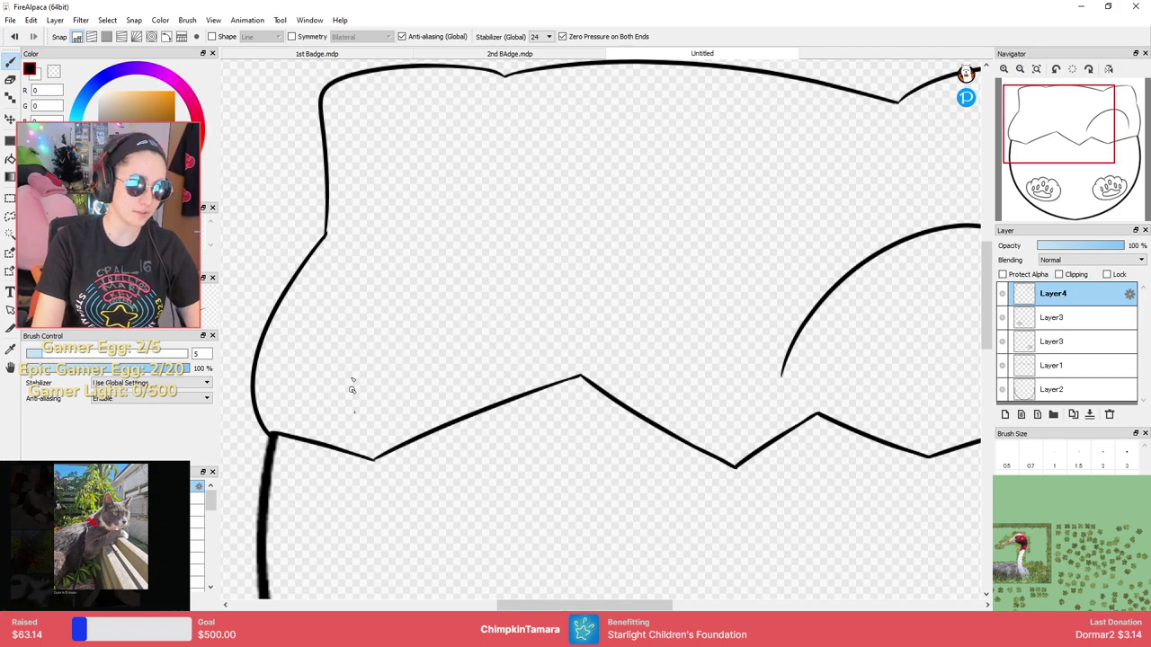
Undo the last left arch stroke and redraw a wide arch above the zigzag edge on the left half of the face.
scroll(703, 300, down, 3)
scroll(701, 301, up, 3)
key(ctrl+z)
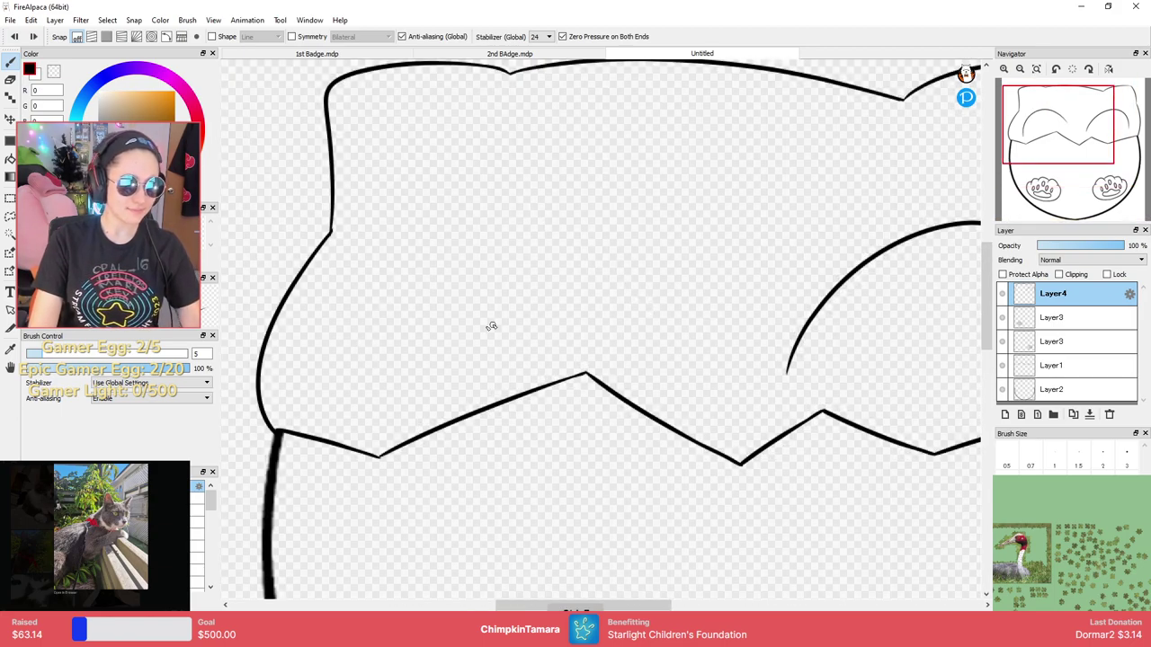
mouse_move(346, 392)
mouse_down()
mouse_move(404, 249)
mouse_move(631, 377)
mouse_up()
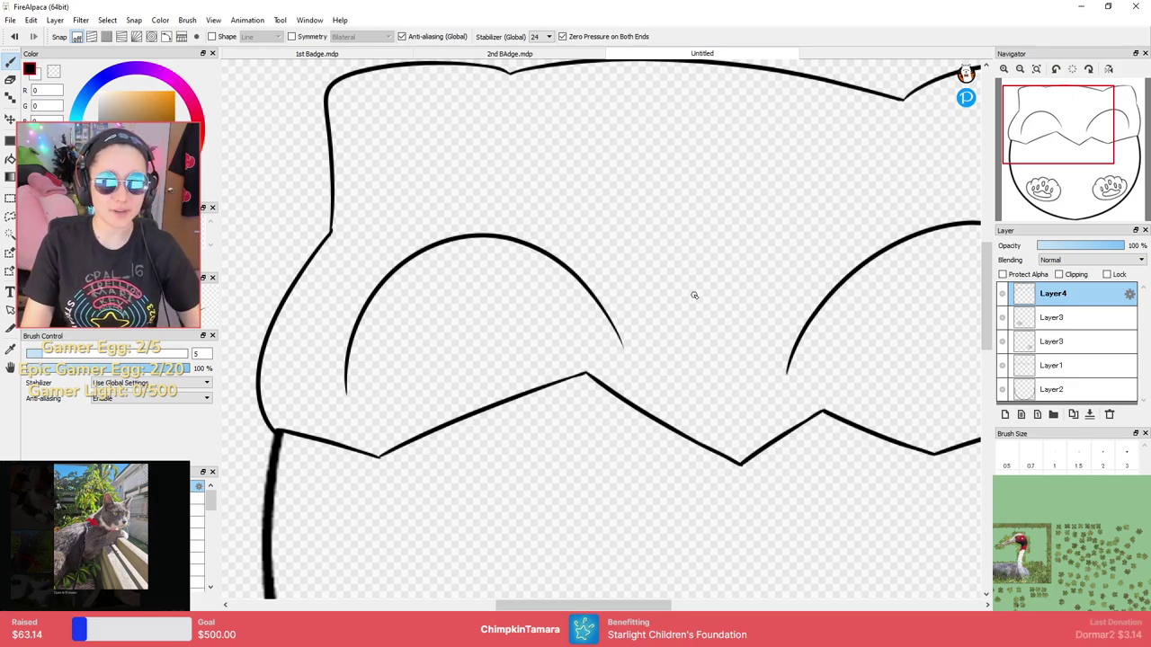
Add a new layer above Layer4 and look at the 2nd BAdge.mdp drawing for reference.
drag(872, 254, 758, 291)
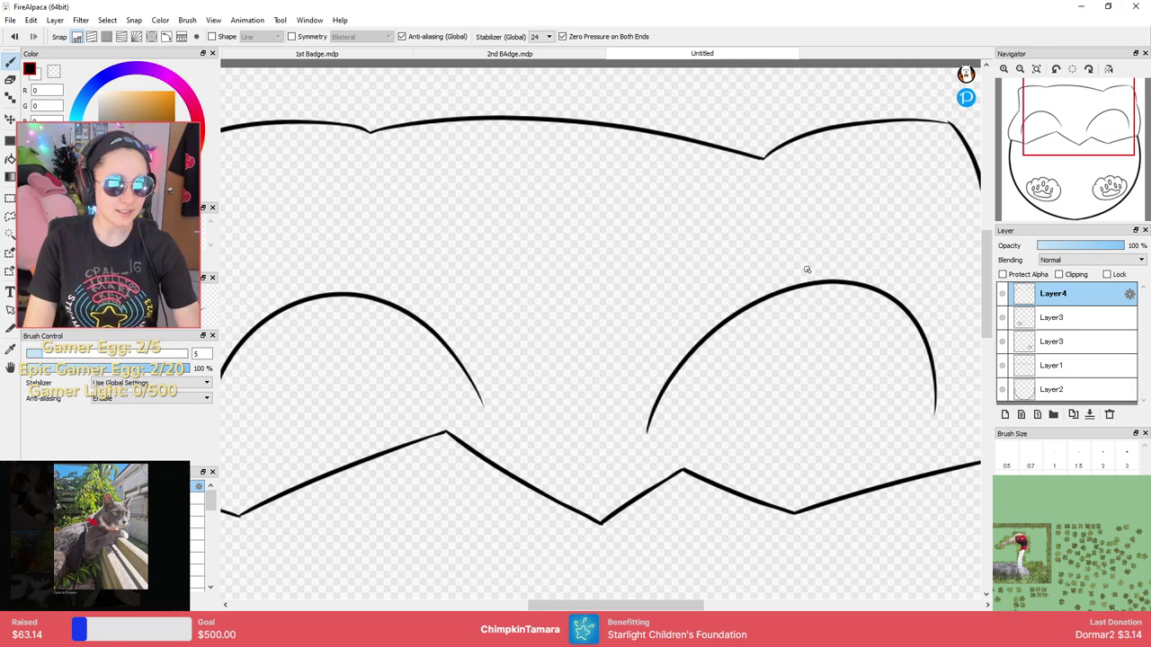
click(1004, 414)
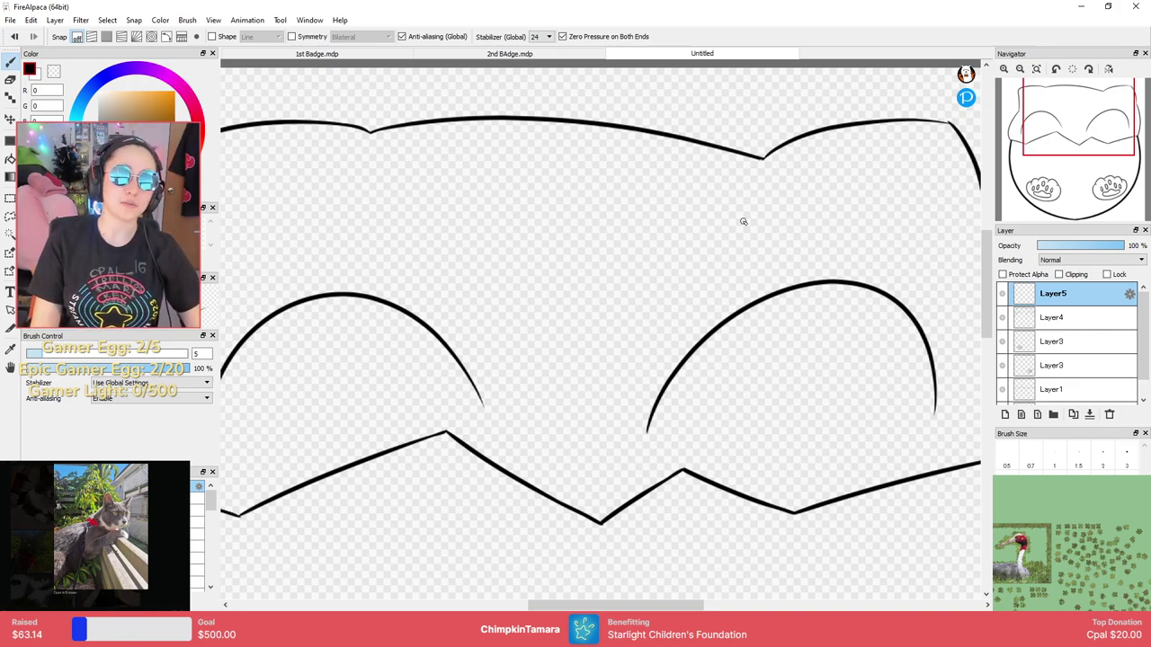
click(805, 223)
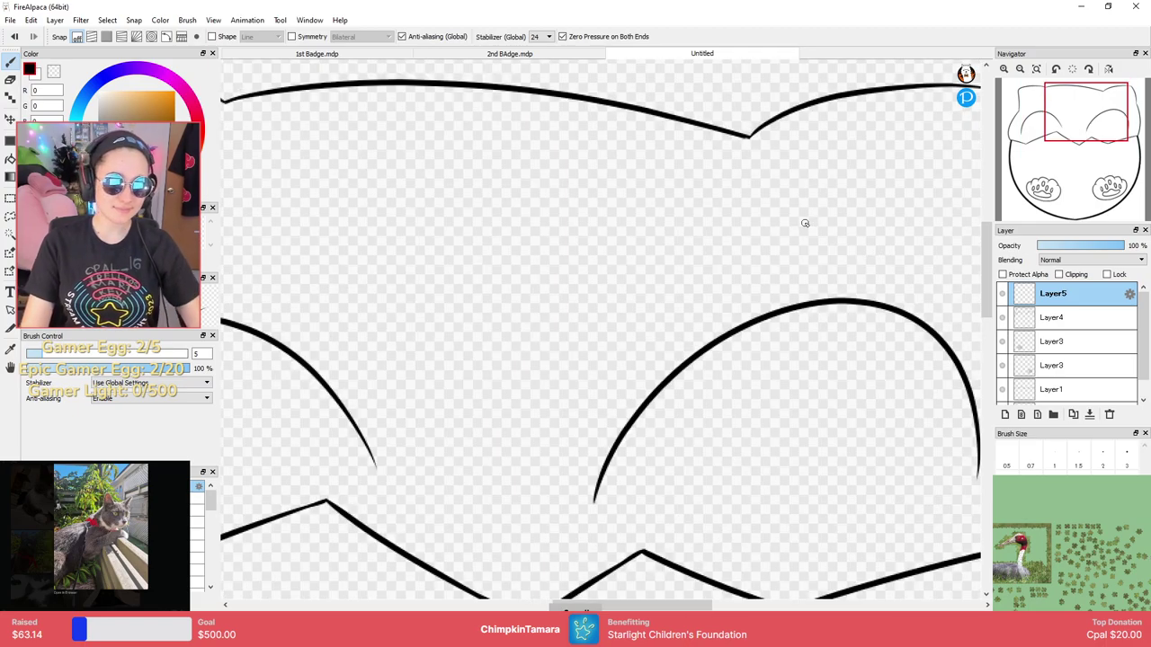
drag(643, 292, 785, 261)
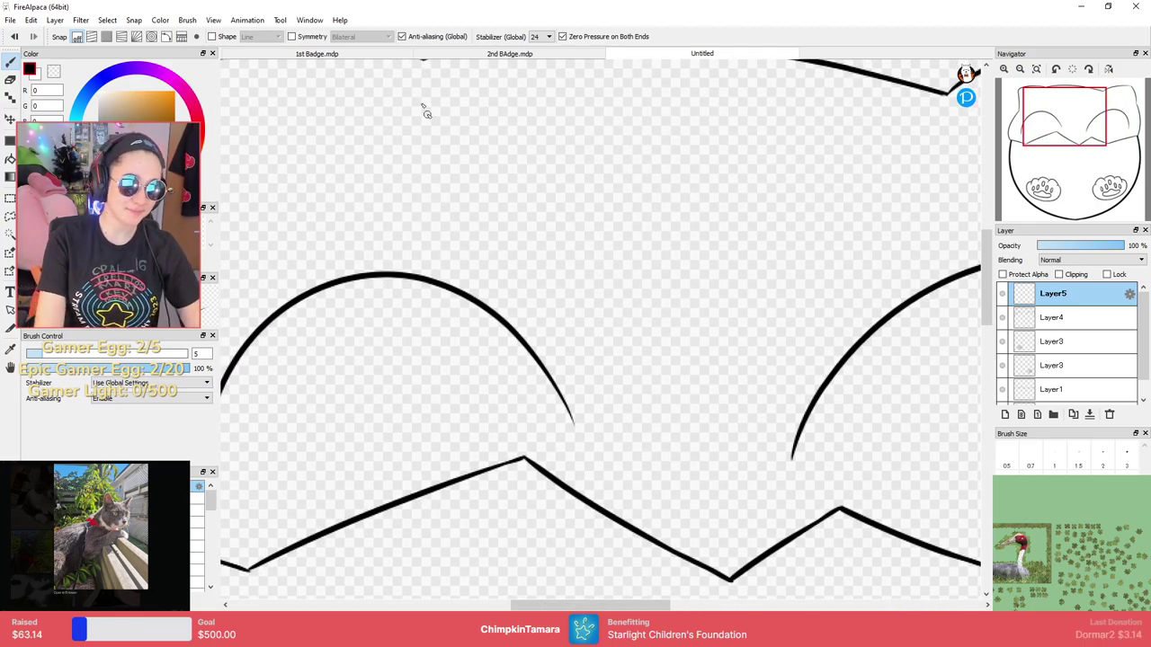
click(482, 55)
click(663, 52)
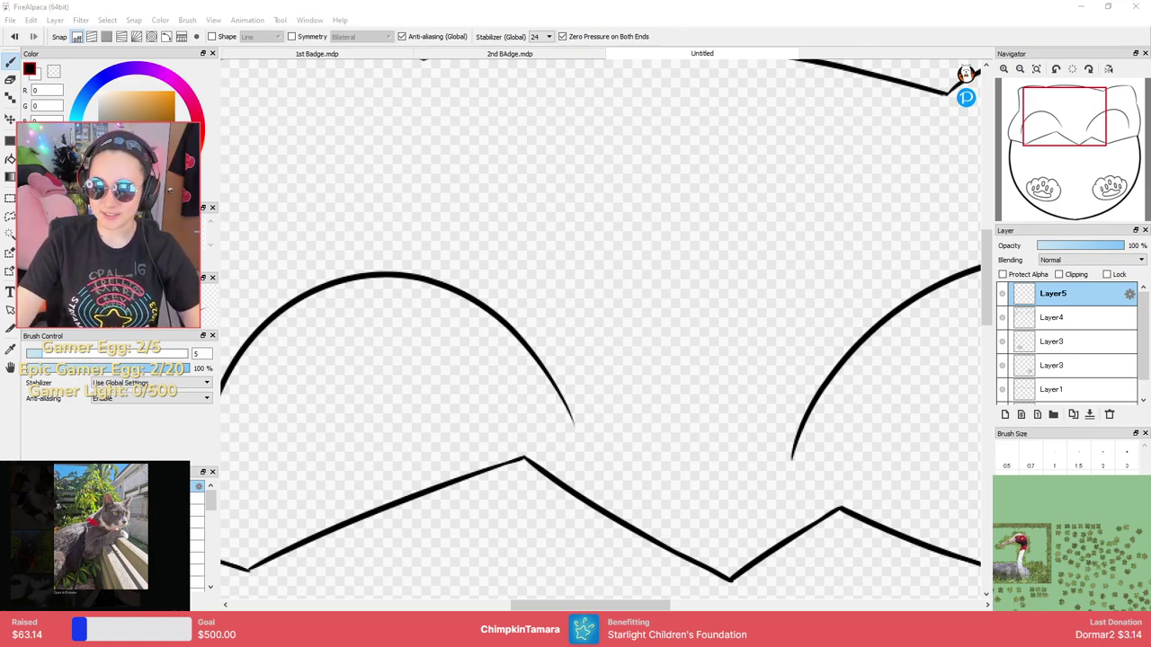
click(1066, 297)
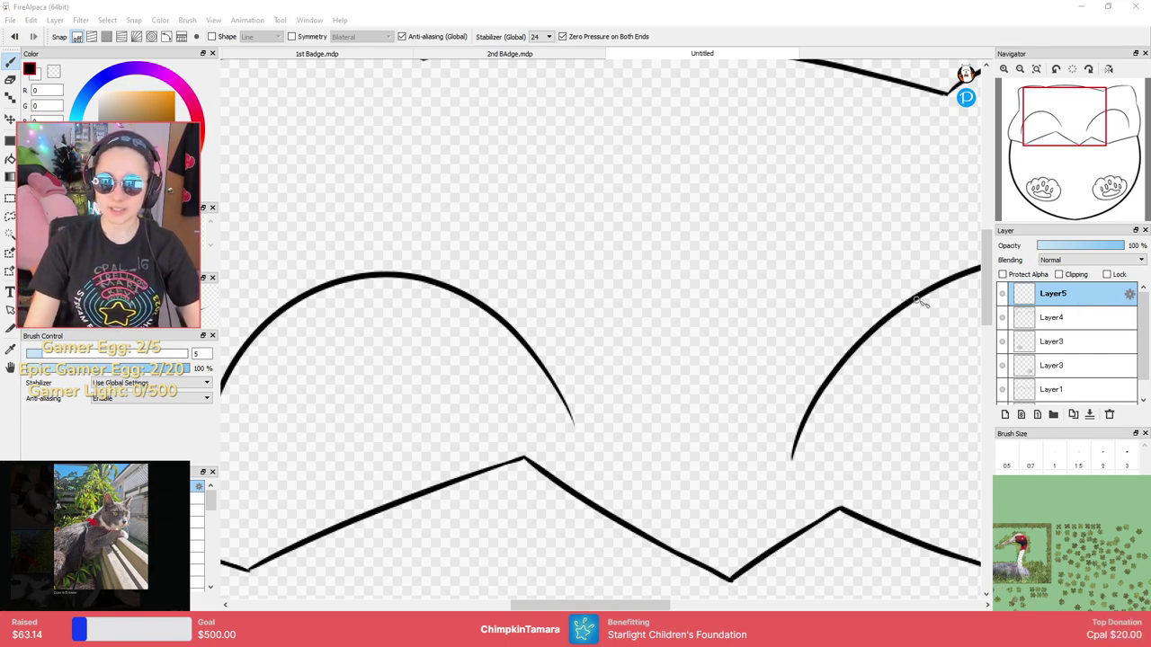
click(1044, 298)
Draw a small tilted oval on the new layer just under the peak of the right arch.
mouse_move(757, 257)
mouse_down()
mouse_move(693, 301)
mouse_move(715, 297)
mouse_move(662, 302)
mouse_move(745, 272)
mouse_up()
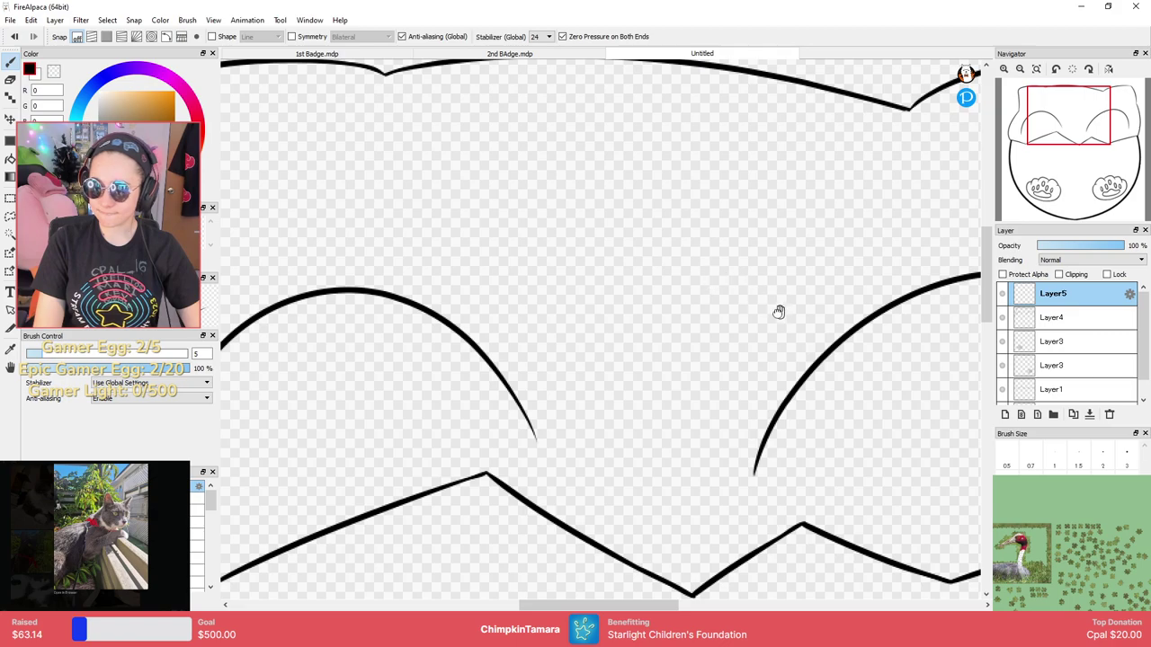
drag(781, 311, 597, 254)
mouse_move(784, 262)
mouse_down()
mouse_move(802, 242)
mouse_move(779, 254)
mouse_up()
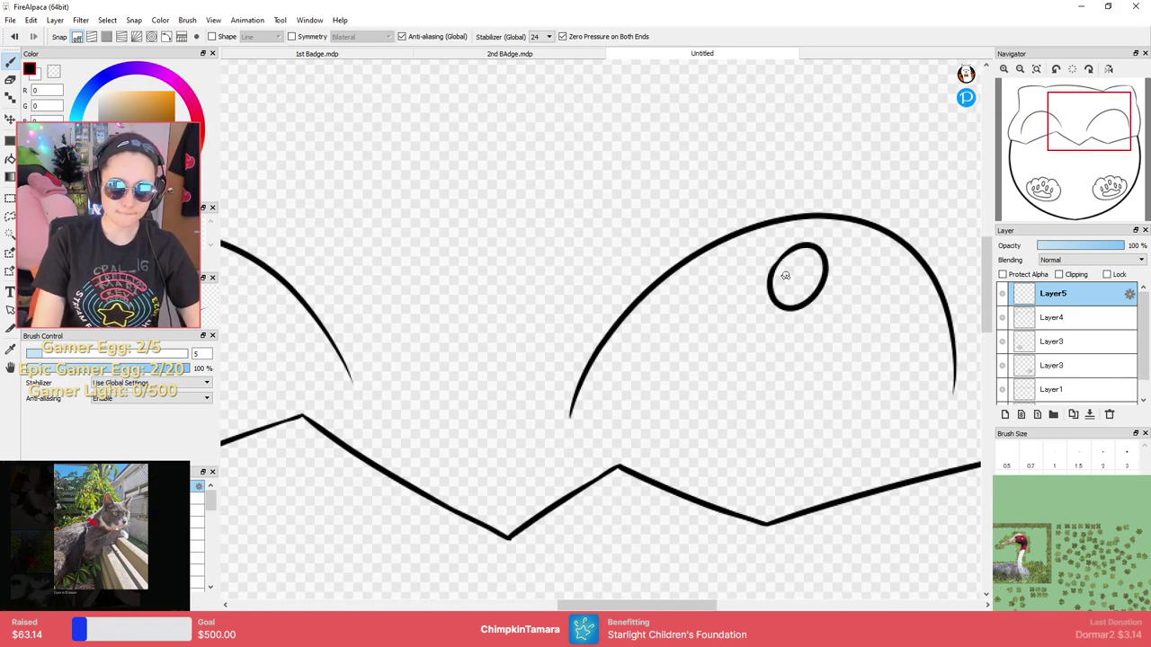
Draw a second small tilted oval below and to the right of the first inside the right arch, undoing the rejected attempts.
mouse_move(717, 302)
mouse_down()
mouse_move(722, 333)
mouse_move(730, 299)
mouse_up()
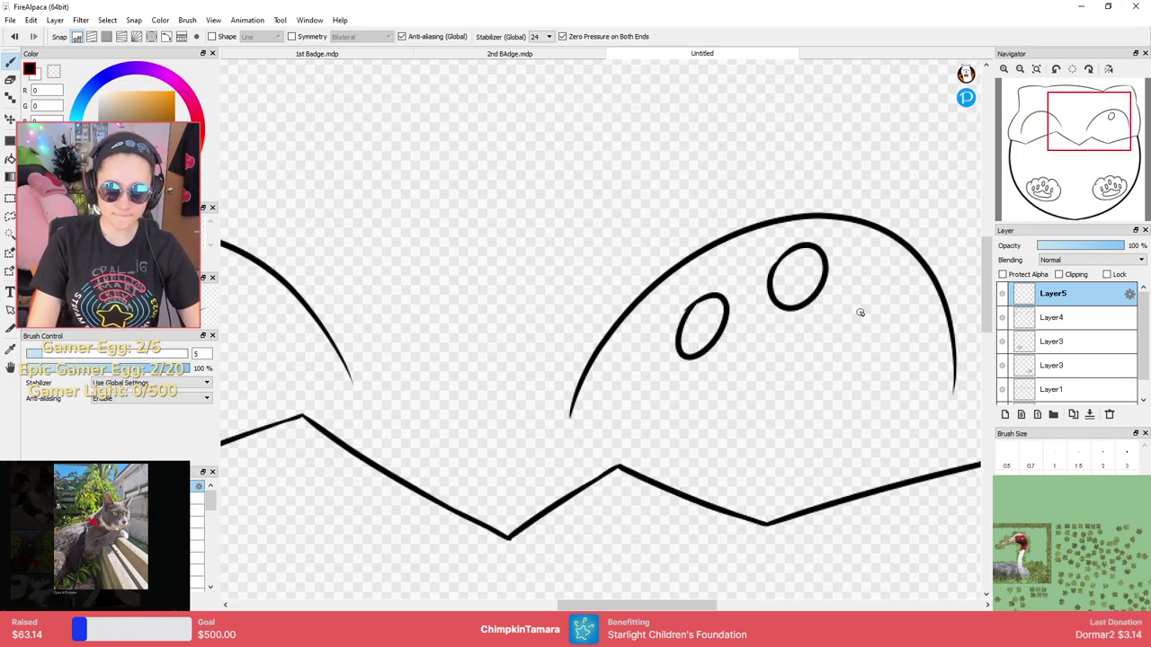
key(ctrl+z)
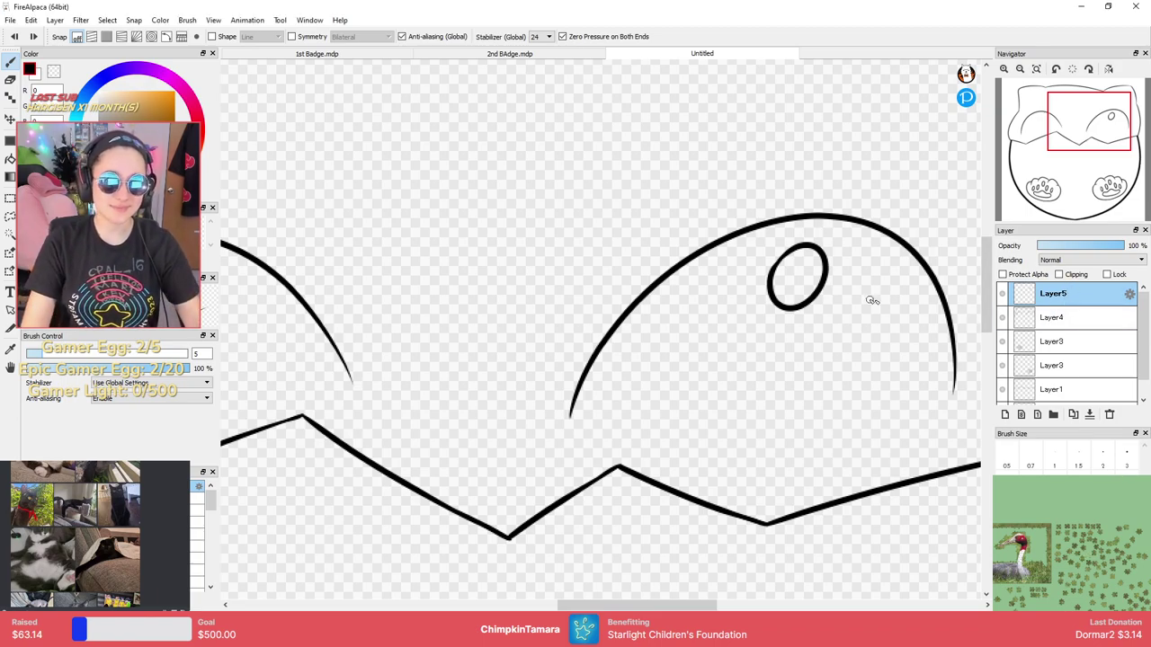
drag(850, 293, 842, 337)
mouse_move(842, 337)
mouse_down()
mouse_move(845, 293)
mouse_move(832, 328)
mouse_move(868, 280)
mouse_move(837, 316)
mouse_move(888, 289)
mouse_move(854, 306)
mouse_up()
key(ctrl+z)
key(ctrl+z)
key(ctrl+z)
key(ctrl+z)
key(ctrl+z)
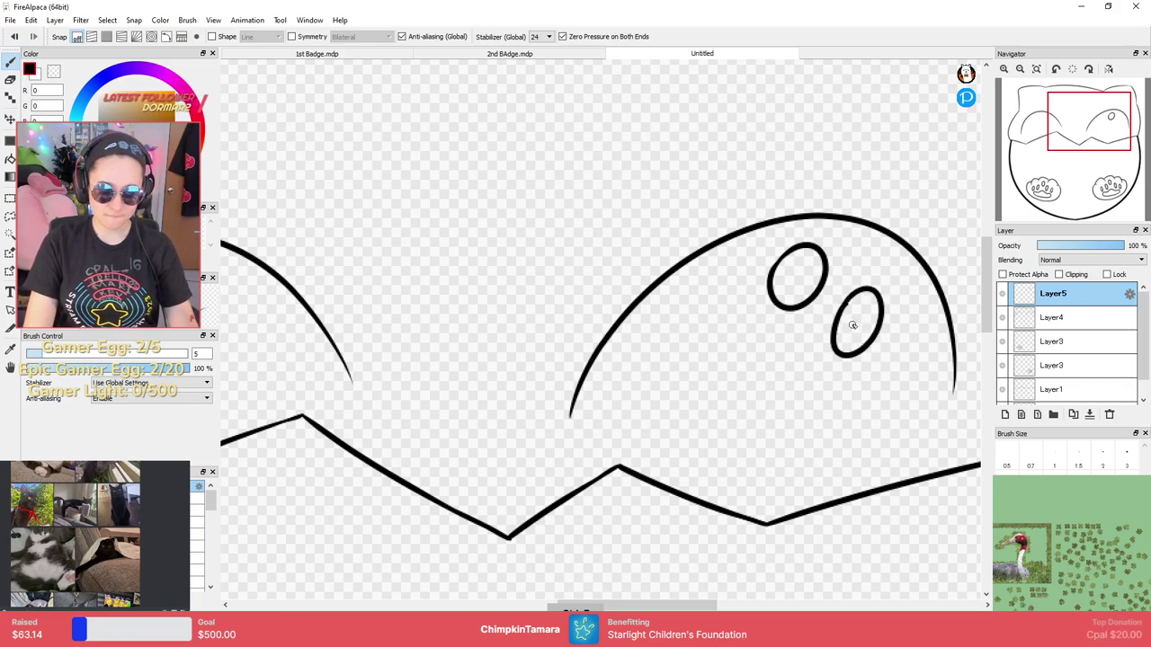
Draw a third tilted oval beside the other two inside the right arch and a large wavy palm pad beneath them, undoing rejected strokes.
mouse_move(709, 305)
mouse_down()
mouse_move(691, 330)
mouse_move(731, 289)
mouse_move(702, 353)
mouse_move(725, 348)
mouse_move(699, 362)
mouse_move(706, 320)
mouse_up()
key(ctrl+z)
key(ctrl+z)
key(ctrl+z)
key(ctrl+z)
mouse_move(719, 275)
mouse_down()
mouse_move(694, 345)
mouse_move(723, 275)
mouse_up()
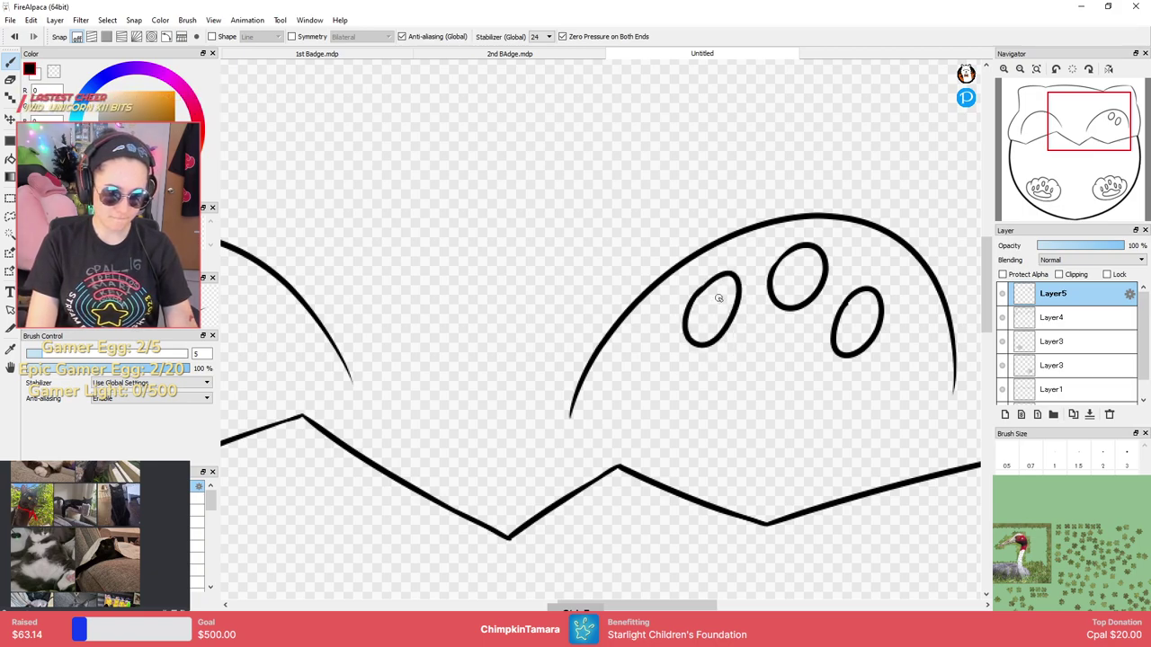
mouse_move(730, 363)
mouse_down()
mouse_move(834, 363)
mouse_move(709, 394)
mouse_move(773, 343)
mouse_move(748, 342)
mouse_move(861, 387)
mouse_move(683, 382)
mouse_up()
key(ctrl+z)
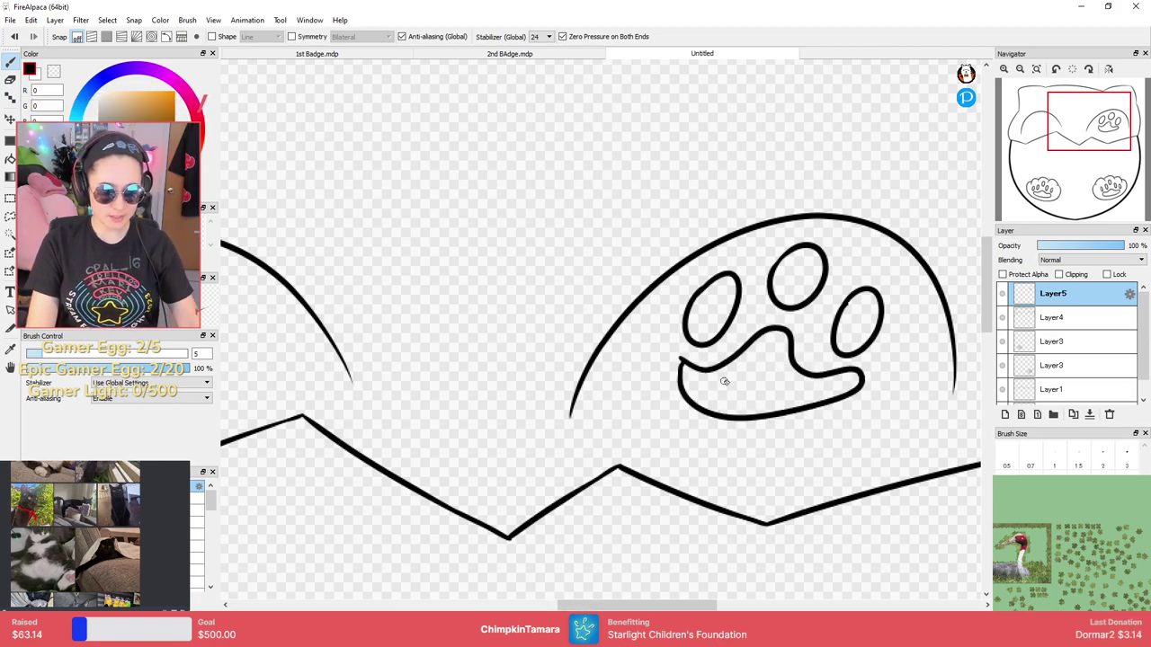
Erase the stray line end at the left corner of the palm pad inside the right arch.
scroll(722, 383, down, 2)
scroll(687, 376, up, 3)
scroll(688, 376, up, 1)
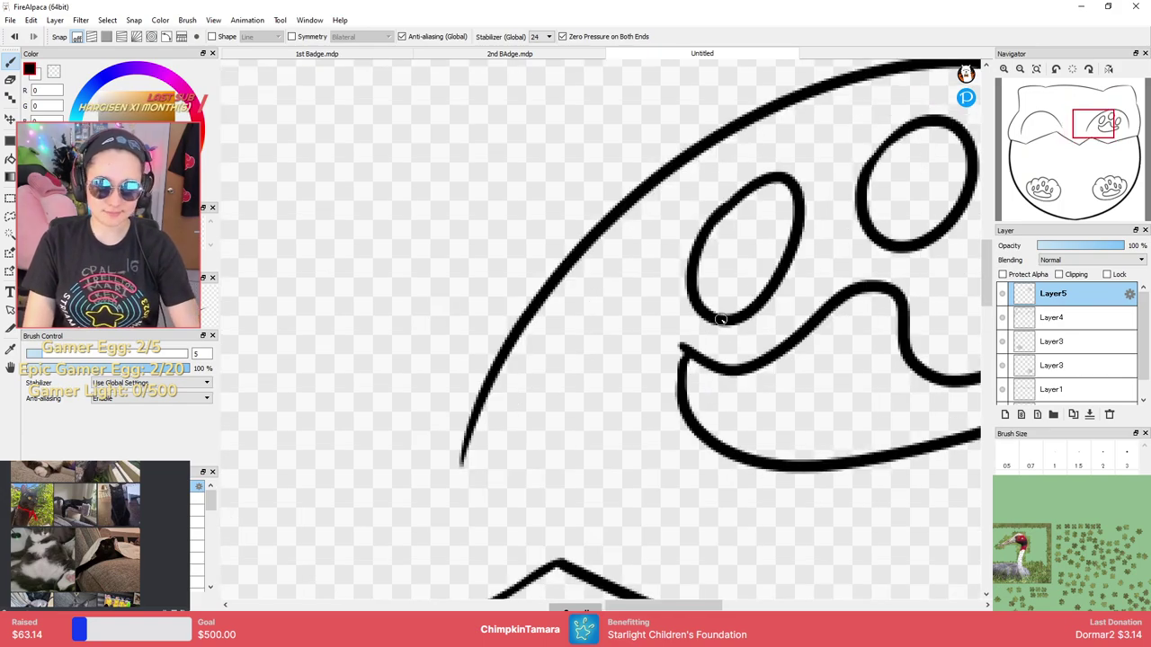
key(e)
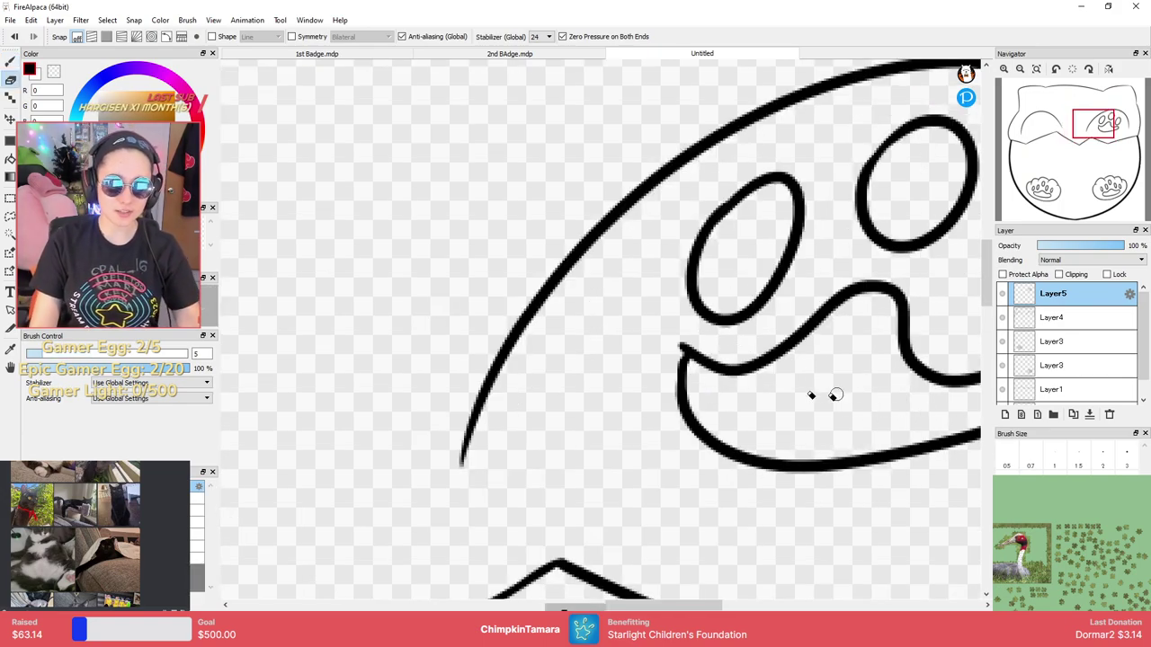
mouse_move(686, 336)
mouse_down()
mouse_move(654, 367)
mouse_move(639, 355)
mouse_move(715, 375)
mouse_move(691, 351)
mouse_move(681, 377)
mouse_up()
key(b)
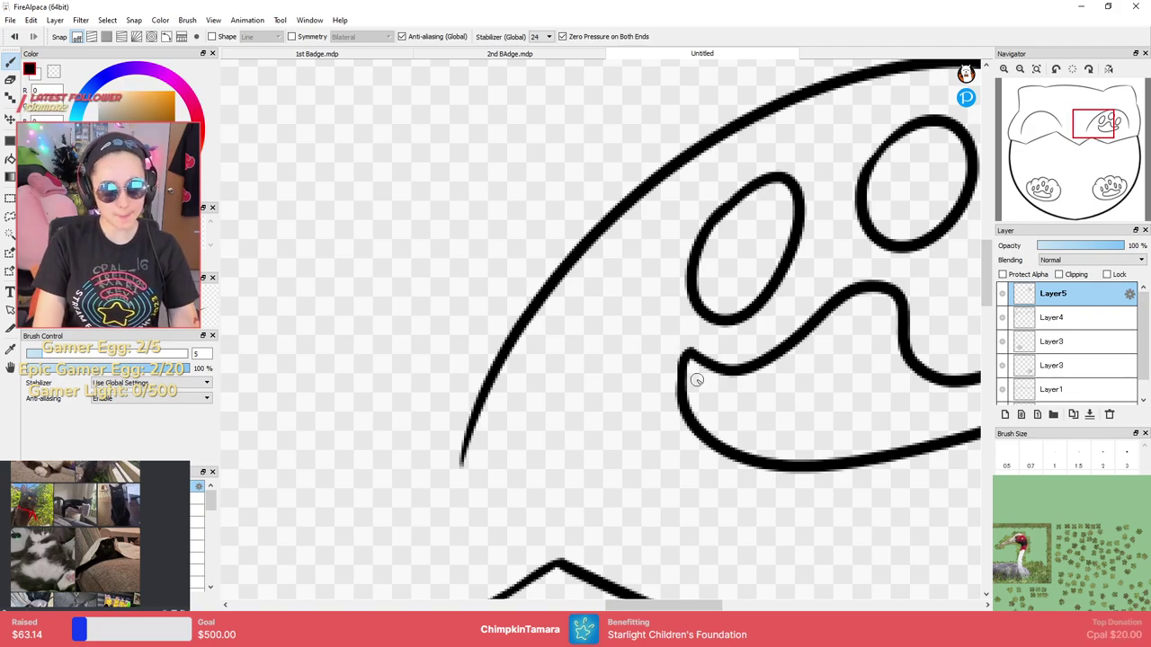
scroll(719, 338, down, 5)
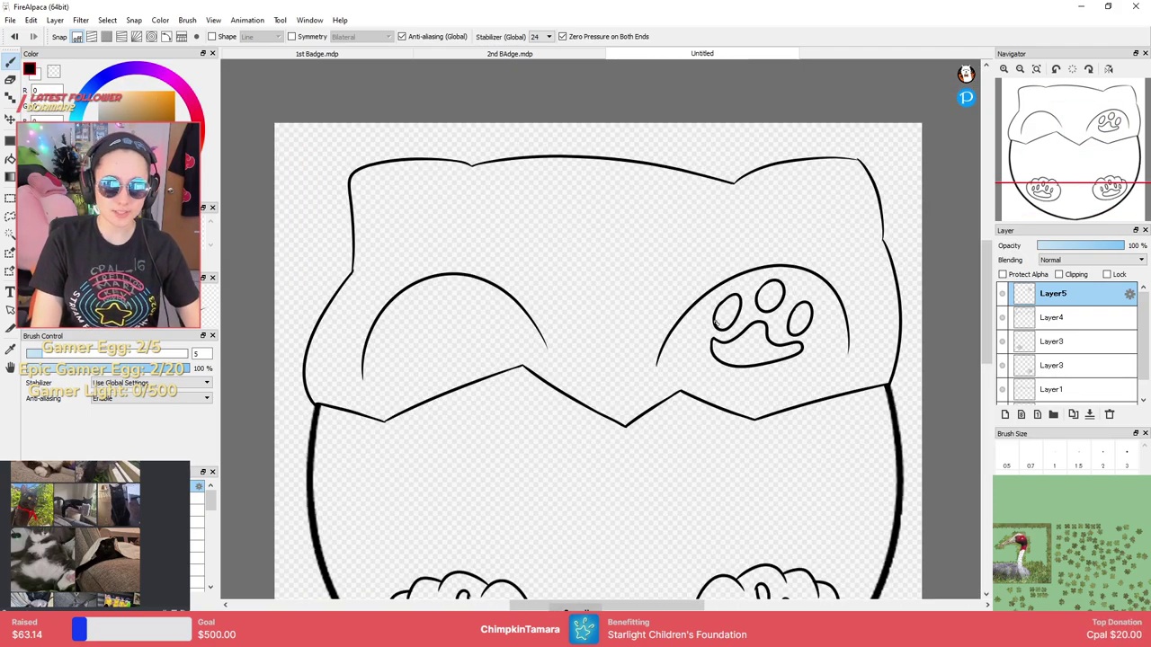
scroll(720, 337, up, 5)
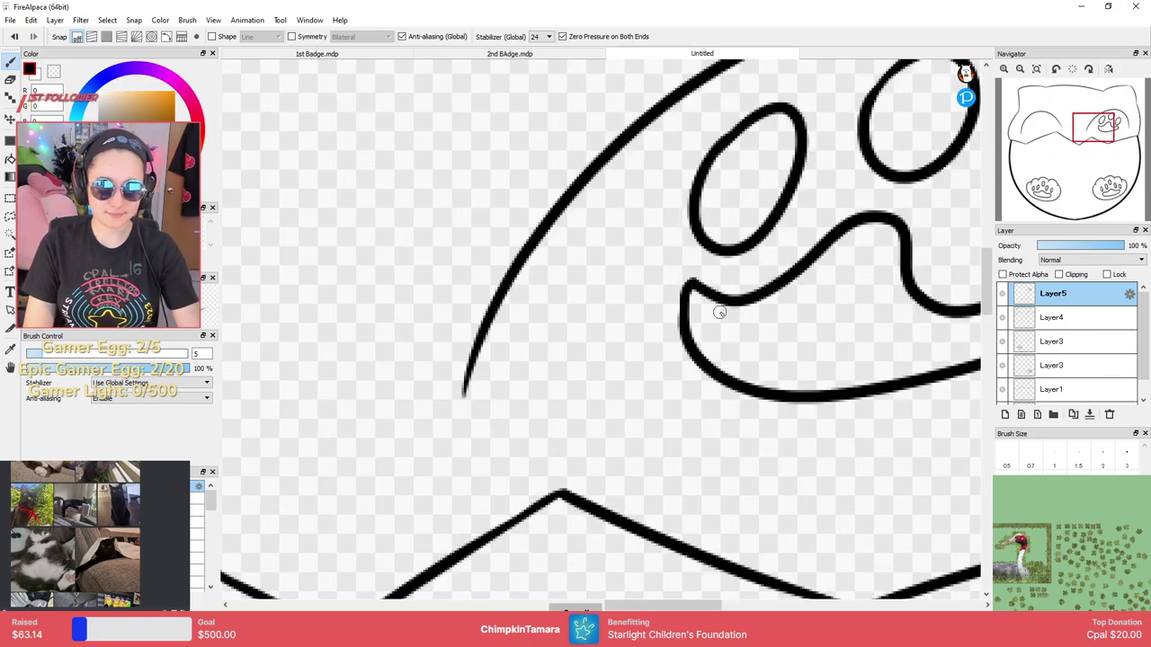
key(e)
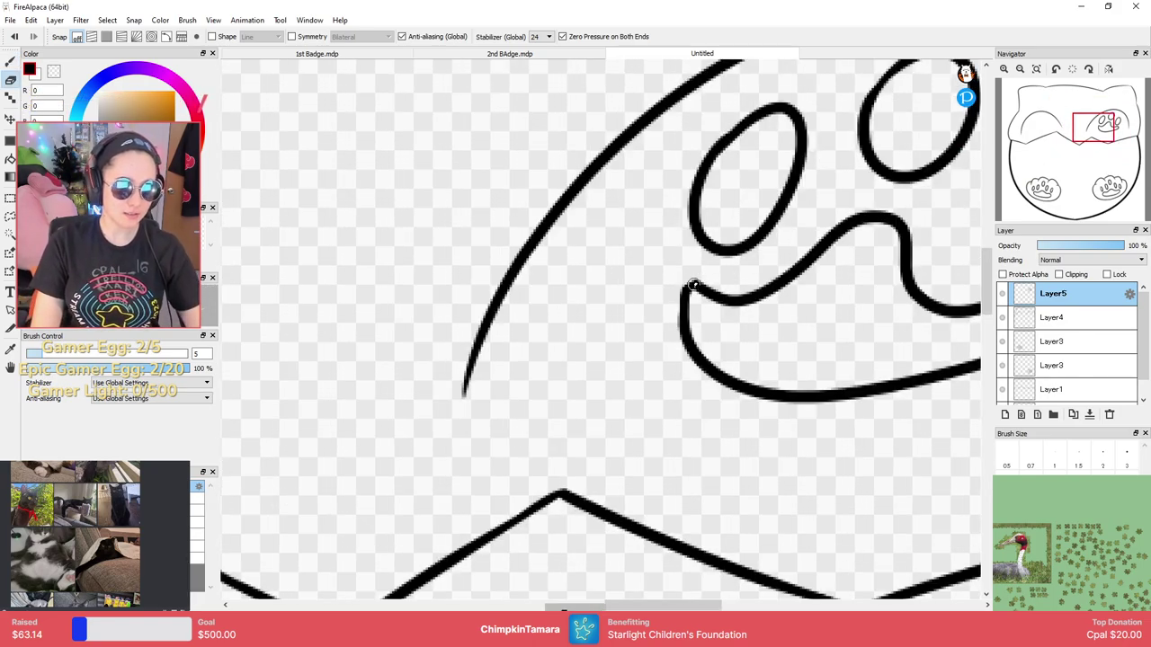
scroll(691, 198, down, 3)
key(b)
scroll(854, 191, up, 3)
key(e)
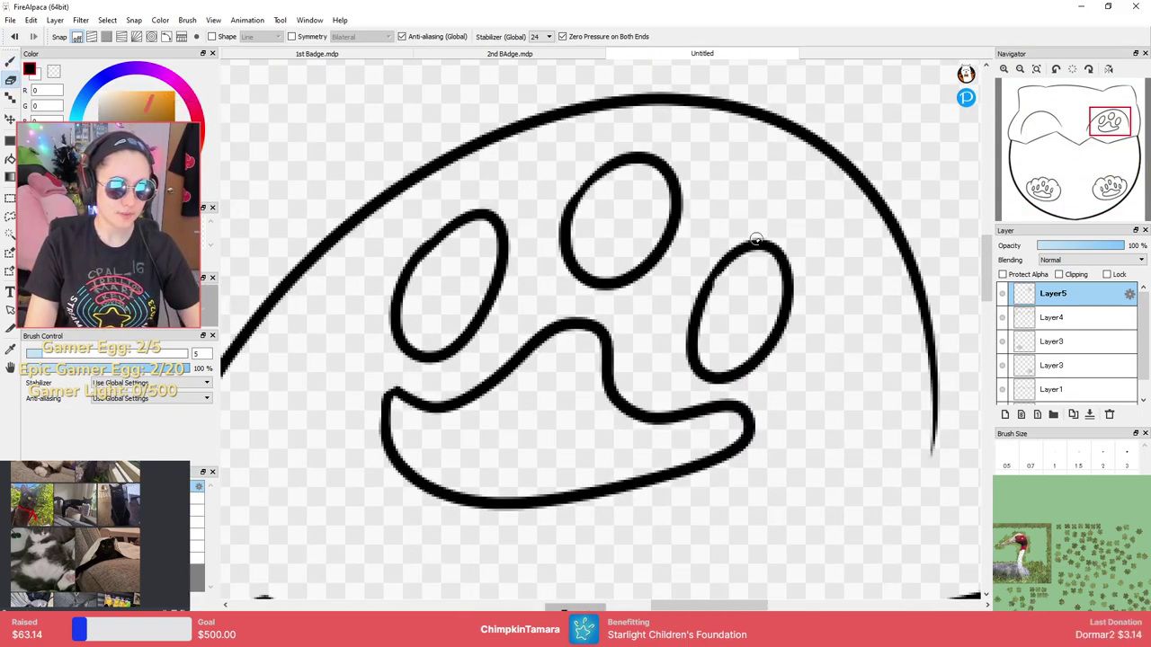
key(b)
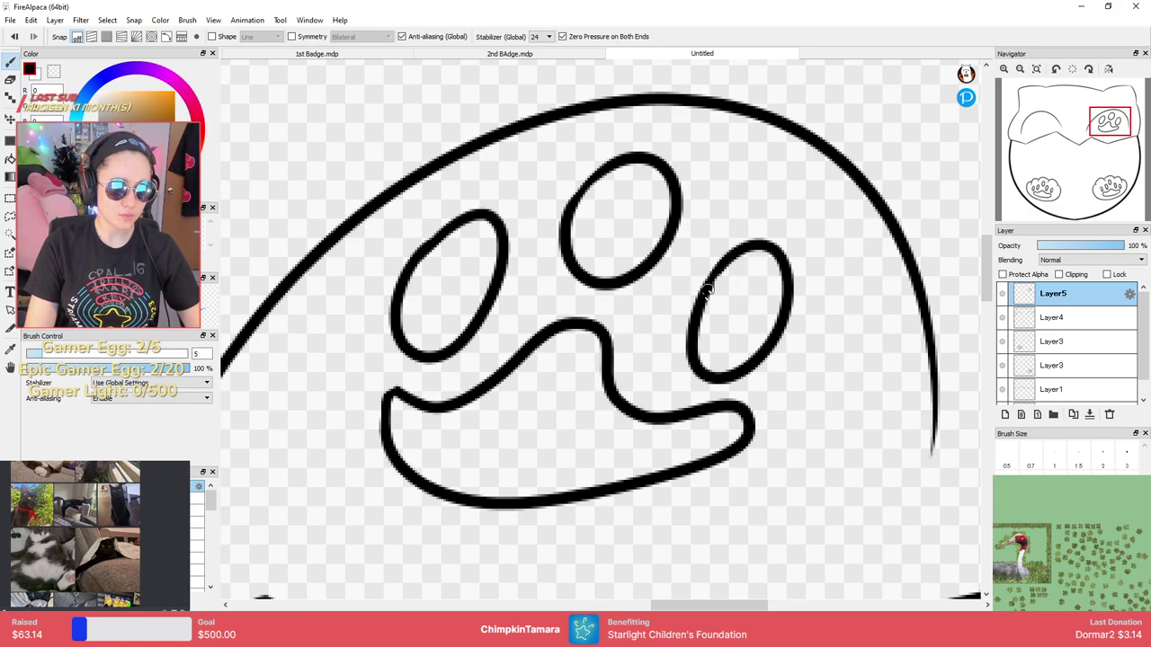
Duplicate Layer5, which holds the toe and palm pads of the right arch.
scroll(750, 245, down, 5)
drag(735, 195, 842, 216)
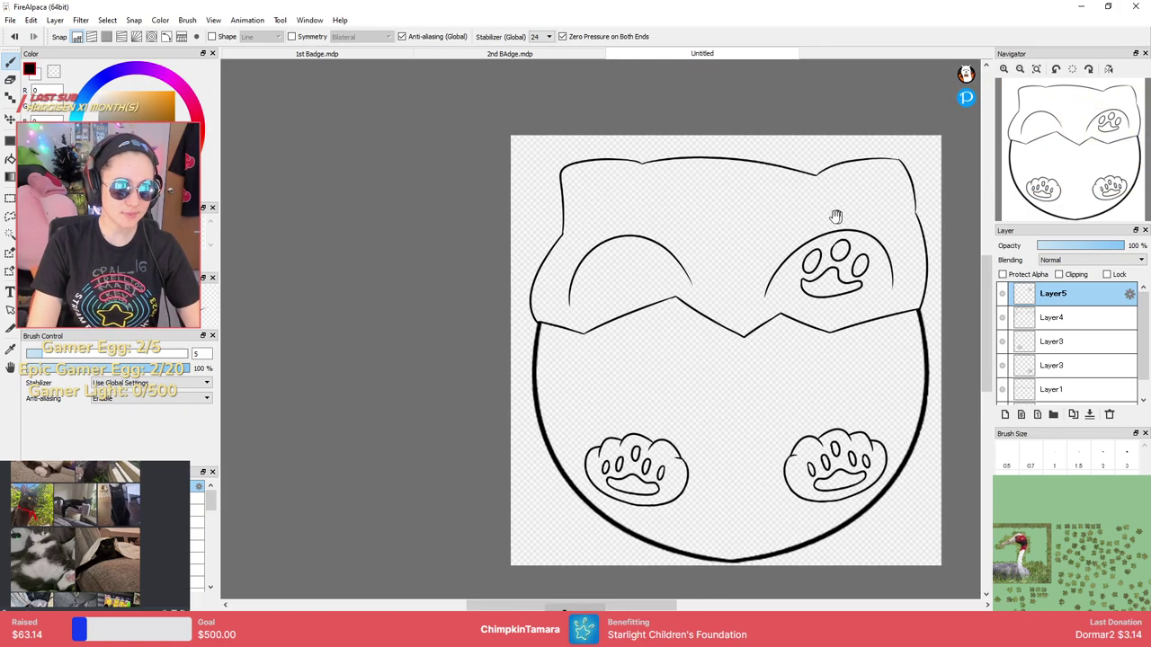
drag(730, 214, 807, 239)
scroll(686, 278, down, 2)
scroll(688, 273, up, 4)
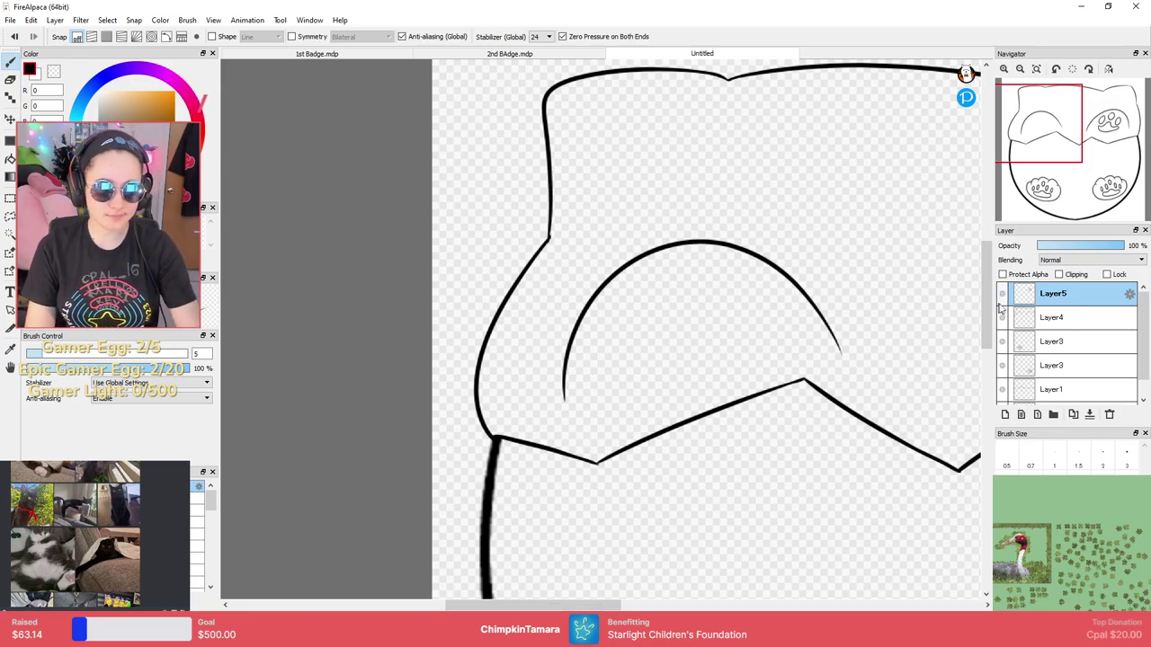
scroll(676, 380, up, 3)
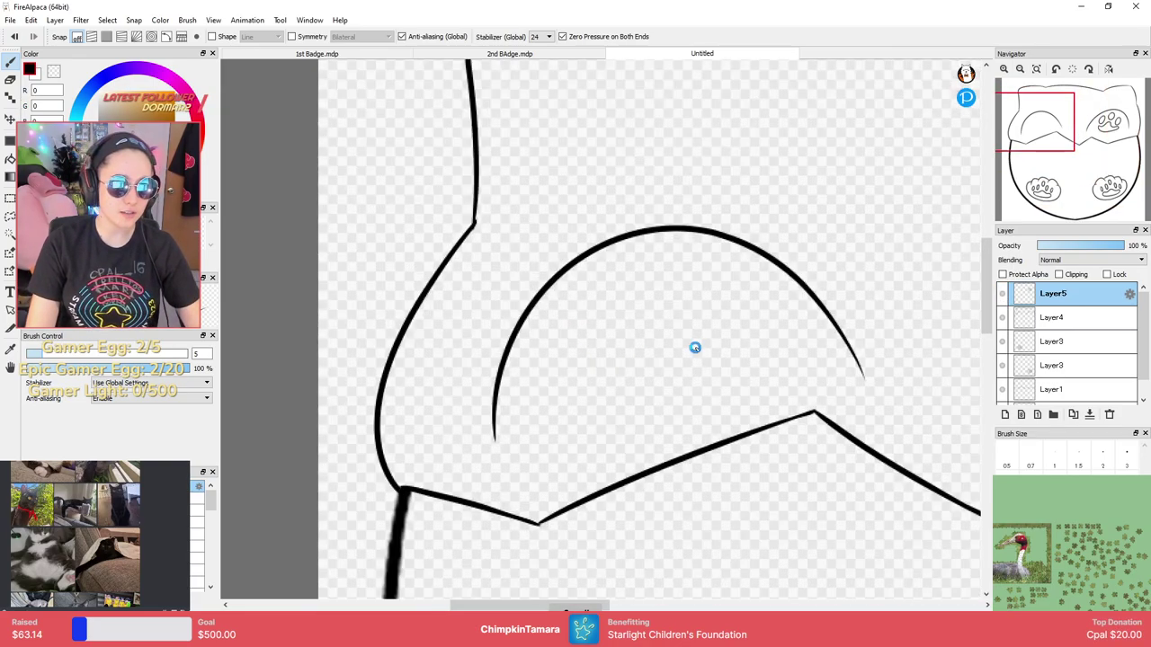
click(1072, 415)
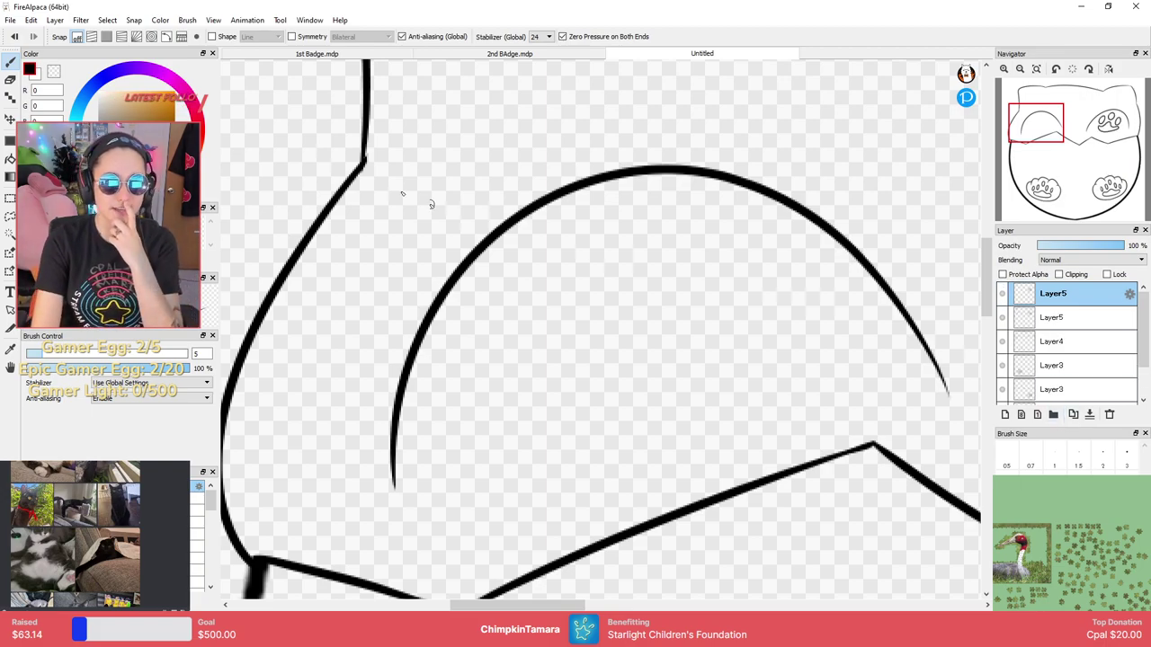
Flip the duplicated paw pad layer horizontally.
click(9, 20)
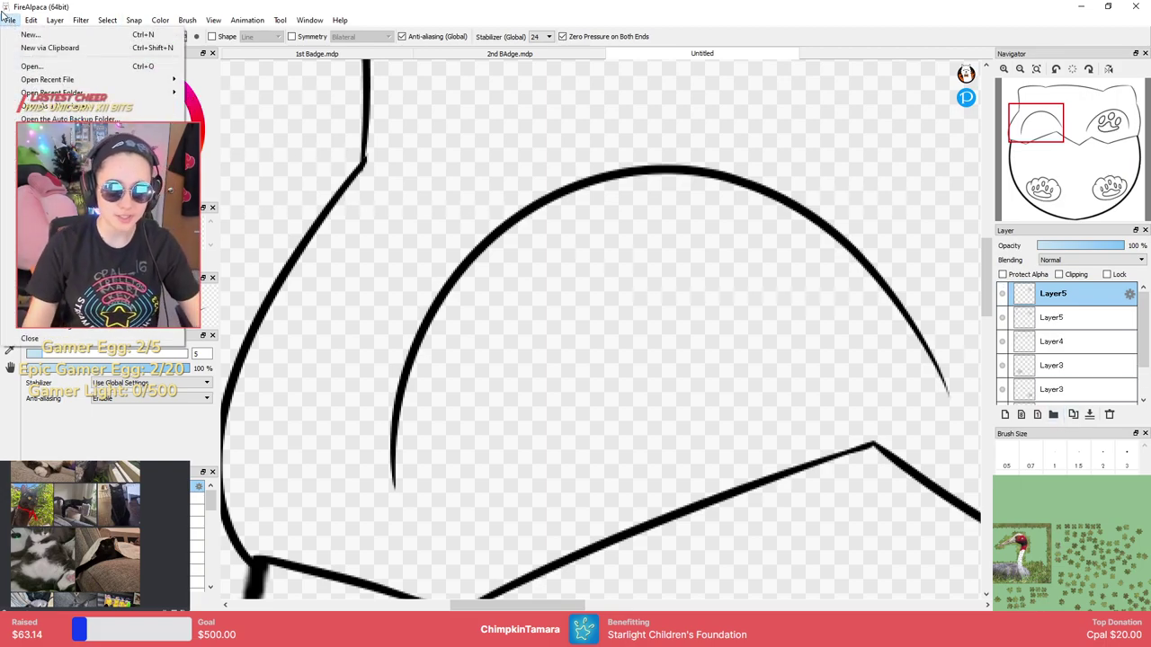
click(1064, 295)
click(80, 22)
mouse_move(55, 20)
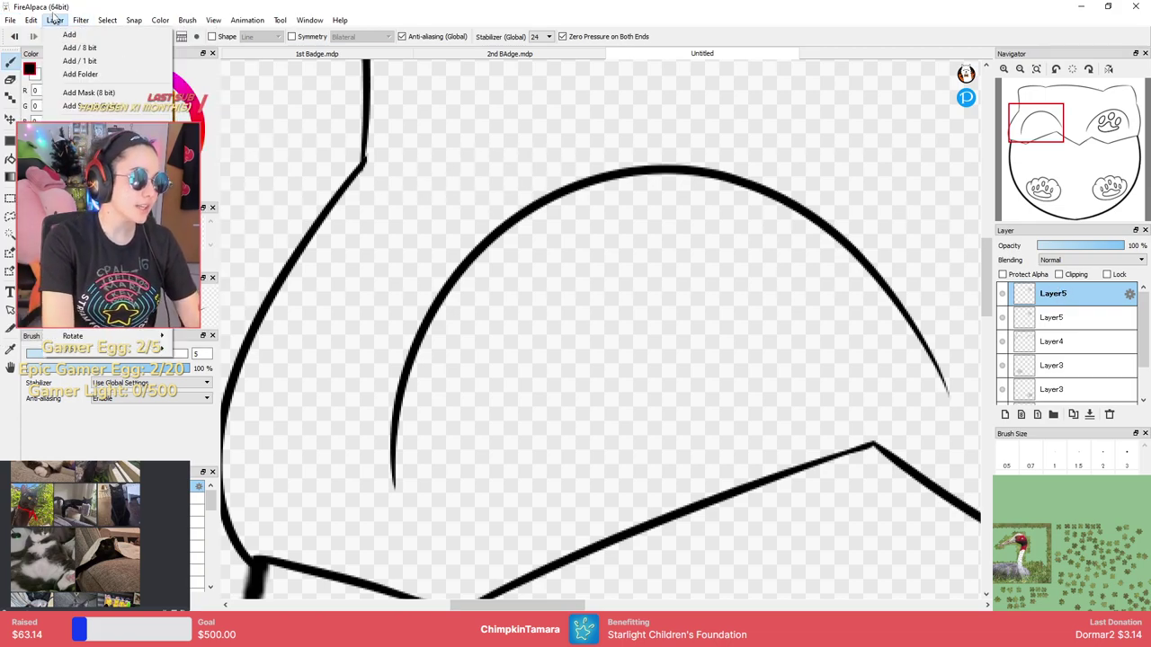
mouse_move(115, 336)
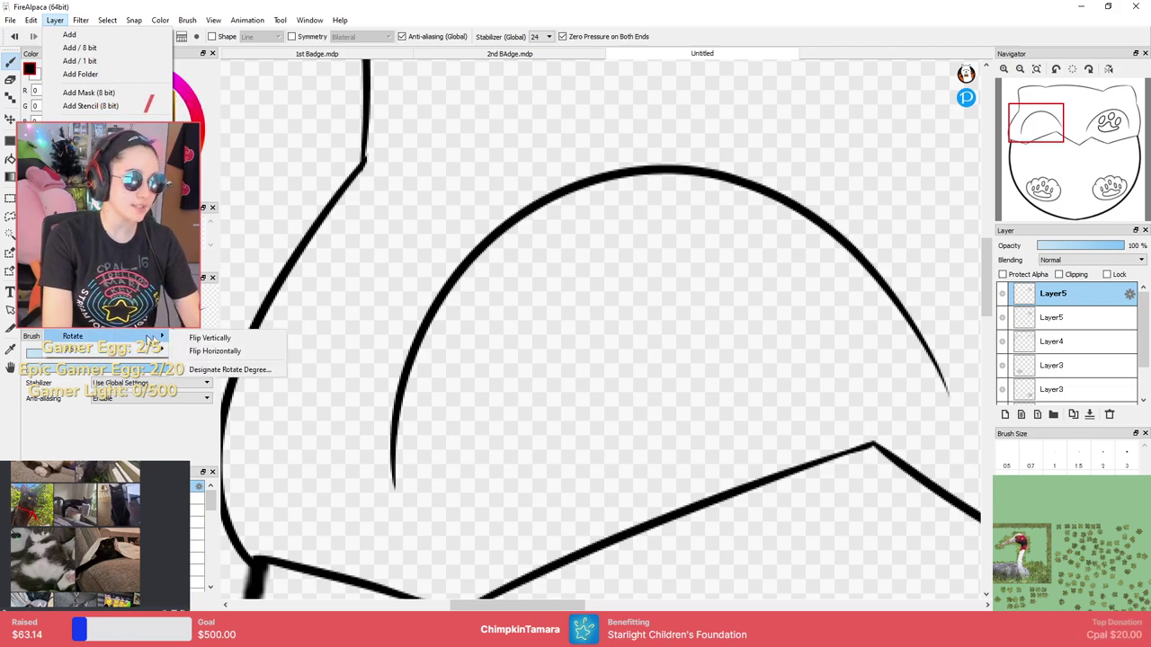
click(194, 350)
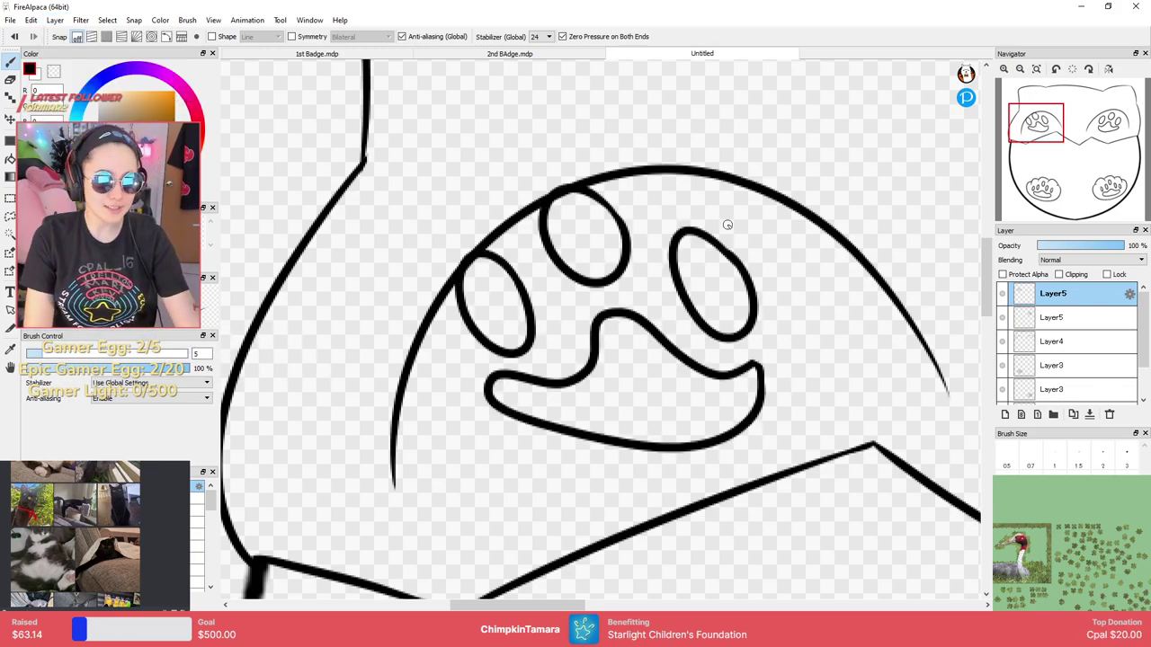
Transform the mirrored paw pads, moving them down and right to sit centred inside the left arch.
key(ctrl+t)
drag(681, 303, 704, 336)
key(Return)
scroll(779, 321, down, 5)
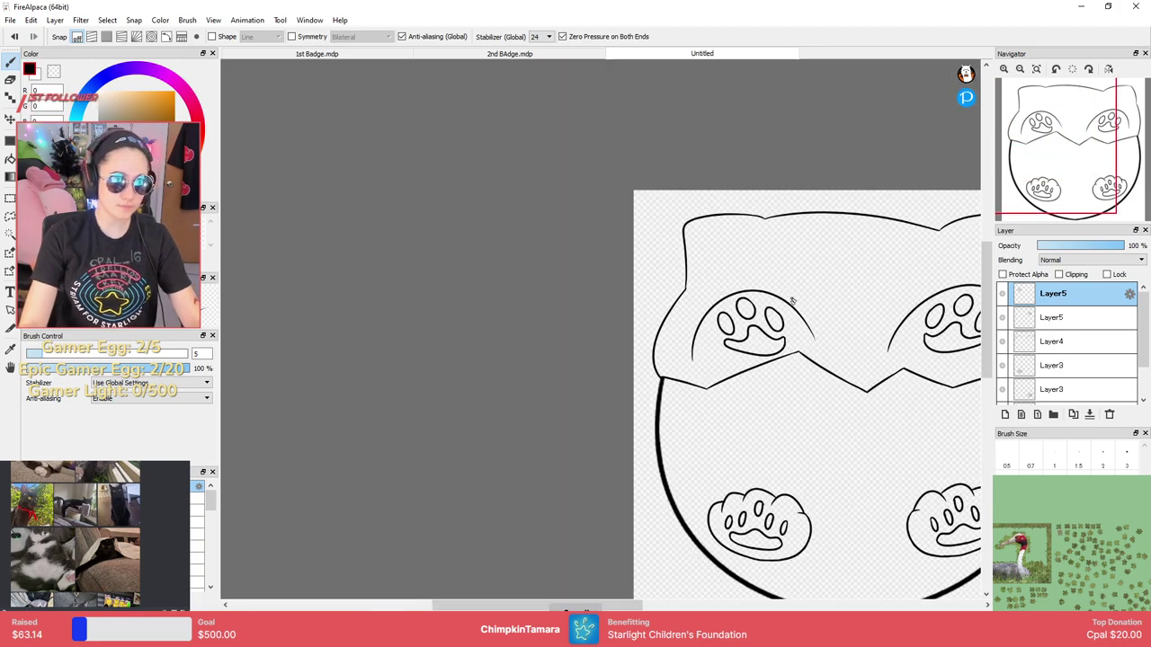
drag(919, 325, 819, 331)
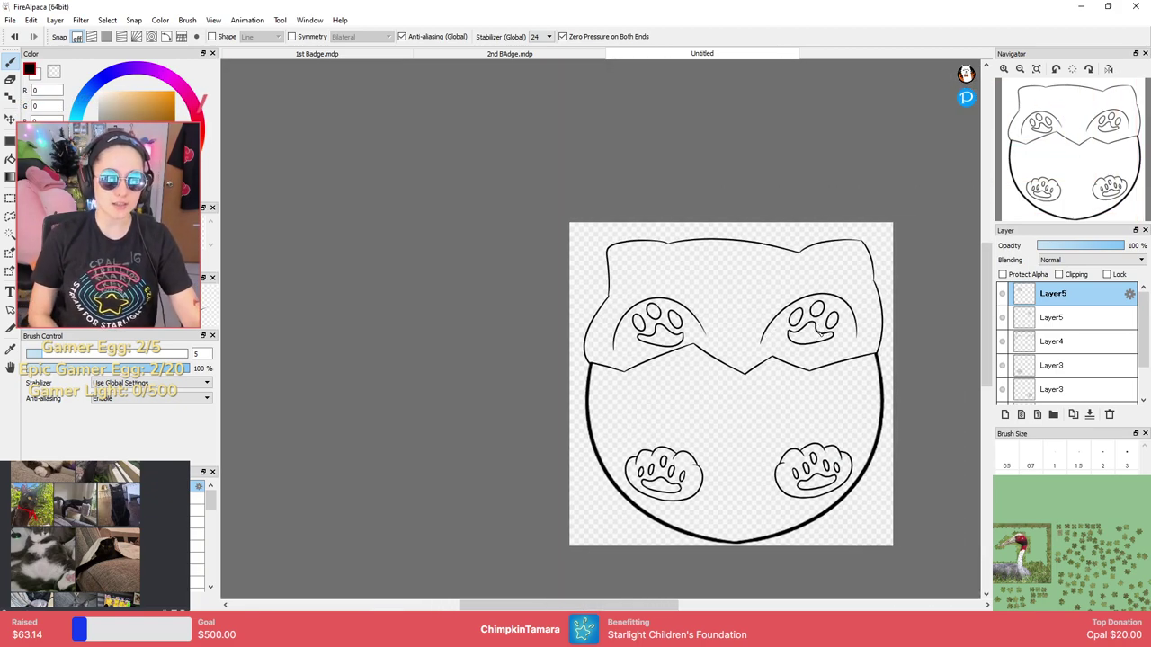
Add a new layer above the mirrored paw pads layer for the nose.
scroll(818, 335, up, 1)
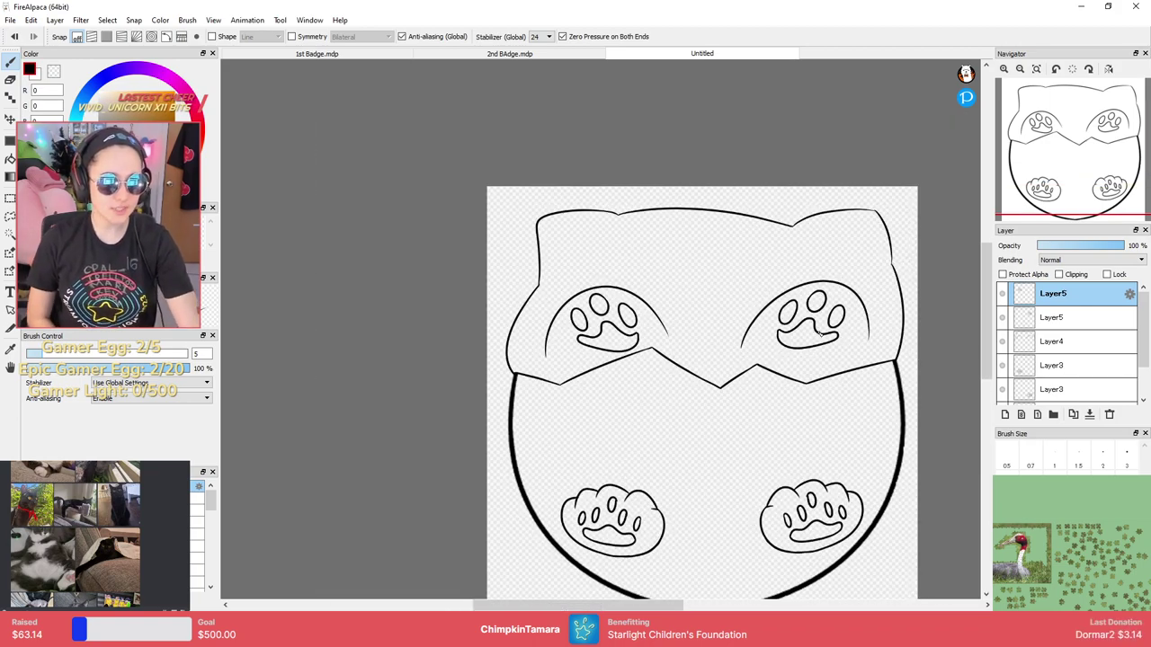
scroll(741, 259, down, 1)
scroll(752, 264, up, 4)
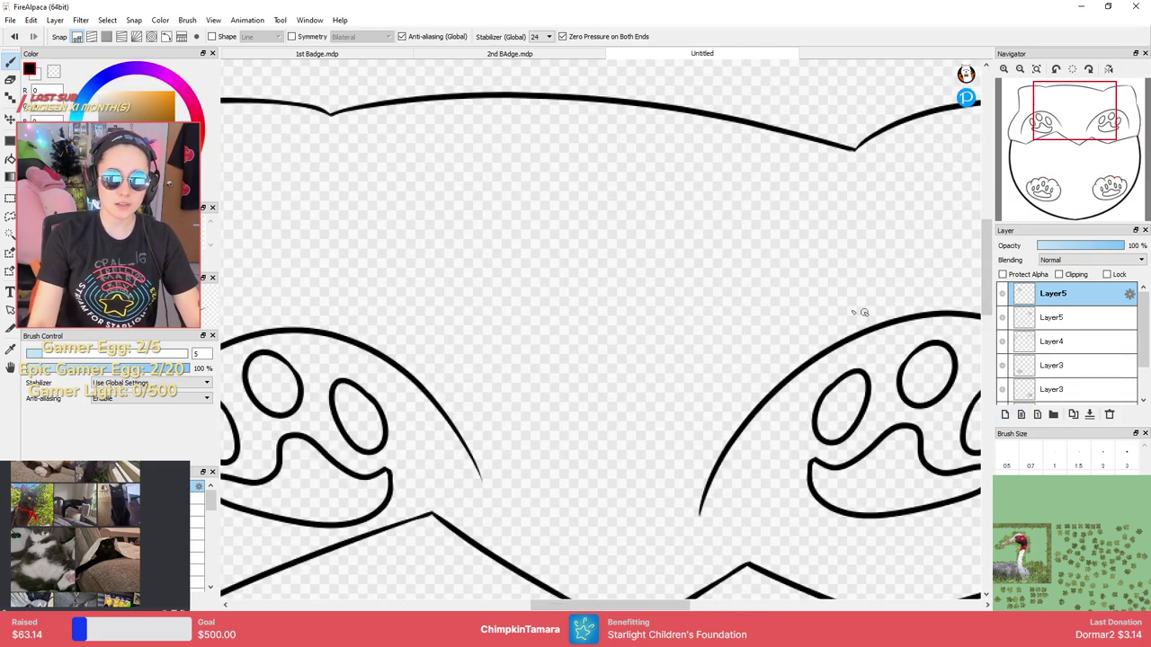
click(1004, 414)
drag(729, 297, 784, 289)
scroll(607, 328, up, 1)
Try to draw the nose between the two arches as a shallow top arc with two curved sides.
drag(586, 322, 757, 305)
key(ctrl+z)
drag(574, 324, 756, 311)
key(ctrl+z)
drag(553, 334, 761, 319)
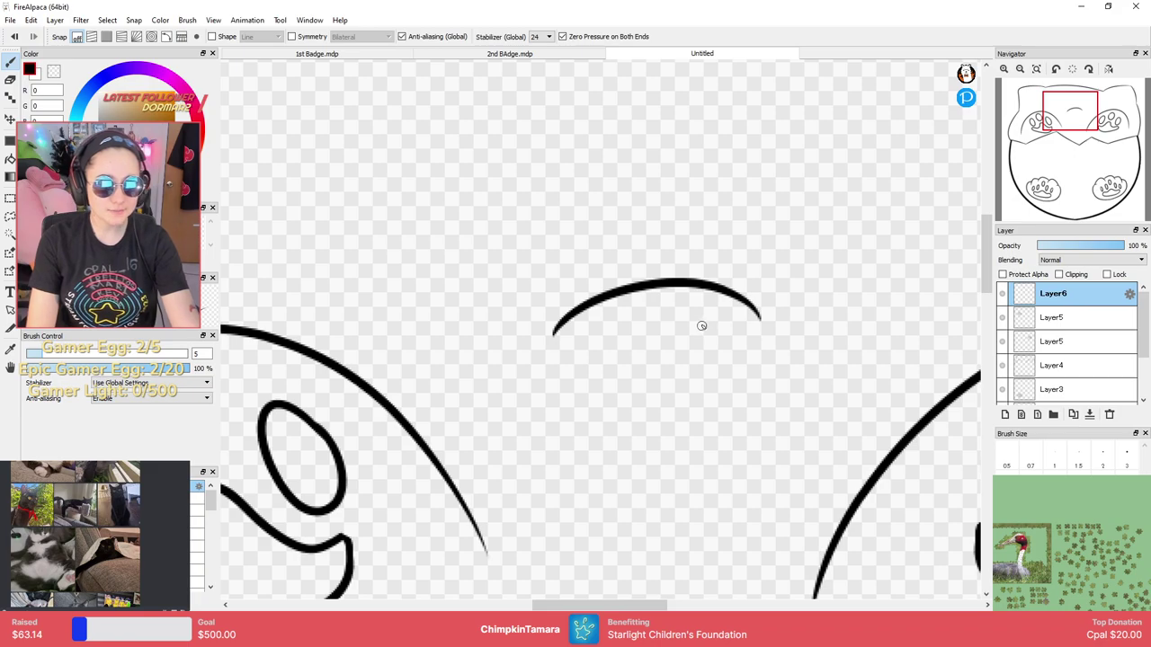
mouse_move(553, 335)
mouse_down()
mouse_move(570, 404)
mouse_move(616, 442)
mouse_up()
mouse_move(757, 316)
mouse_down()
mouse_move(743, 396)
mouse_move(676, 450)
mouse_up()
key(ctrl+z)
key(ctrl+z)
key(ctrl+z)
Try several versions of the nose's top arc midway between the two arches, undoing each one.
mouse_move(570, 335)
mouse_down()
mouse_move(784, 338)
mouse_move(772, 335)
mouse_up()
key(ctrl+z)
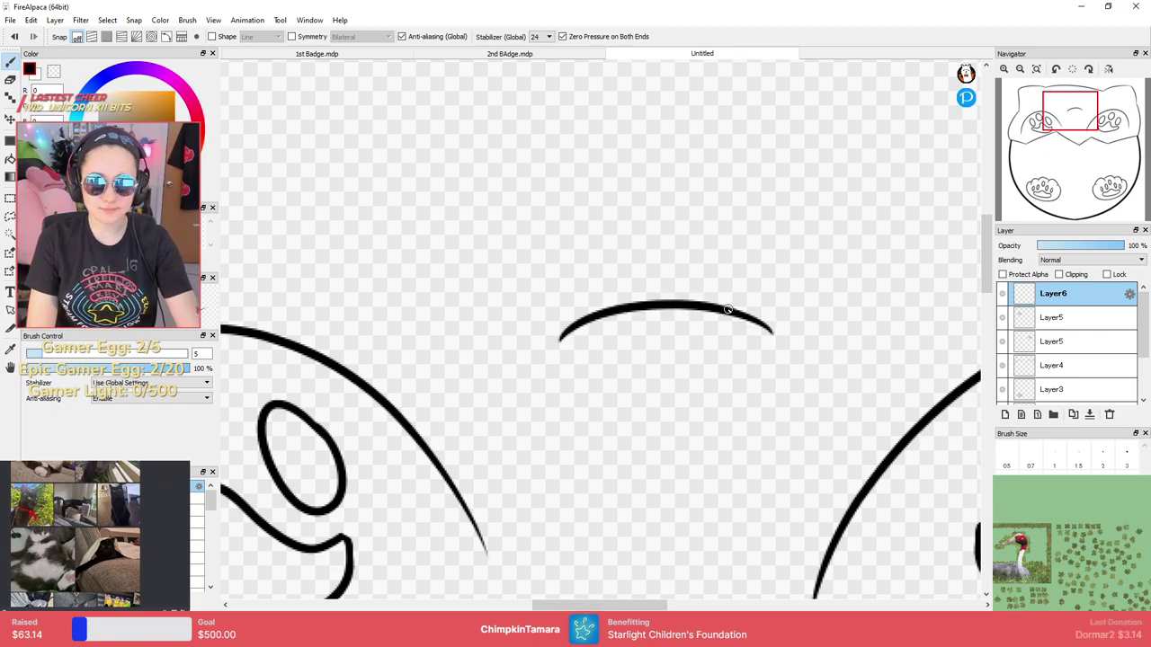
key(ctrl+z)
key(ctrl+z)
mouse_move(584, 355)
mouse_down()
mouse_move(762, 330)
mouse_move(760, 368)
mouse_up()
key(ctrl+z)
drag(567, 354, 781, 329)
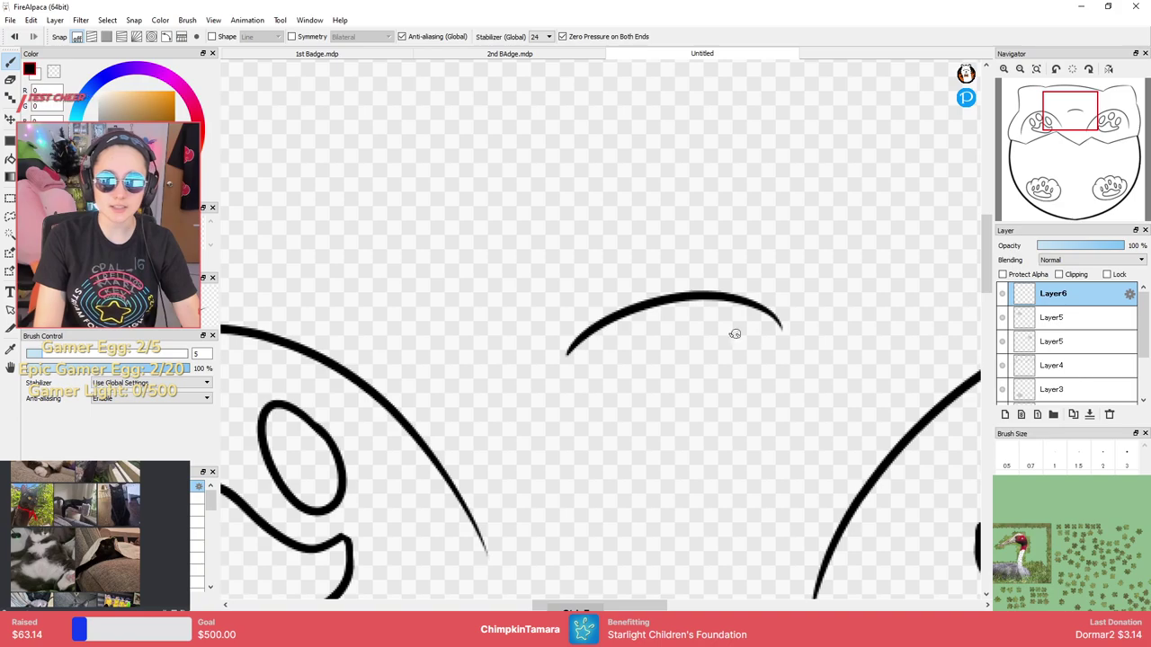
key(ctrl+z)
key(ctrl+z)
mouse_move(575, 350)
mouse_down()
mouse_move(763, 345)
mouse_move(764, 358)
mouse_up()
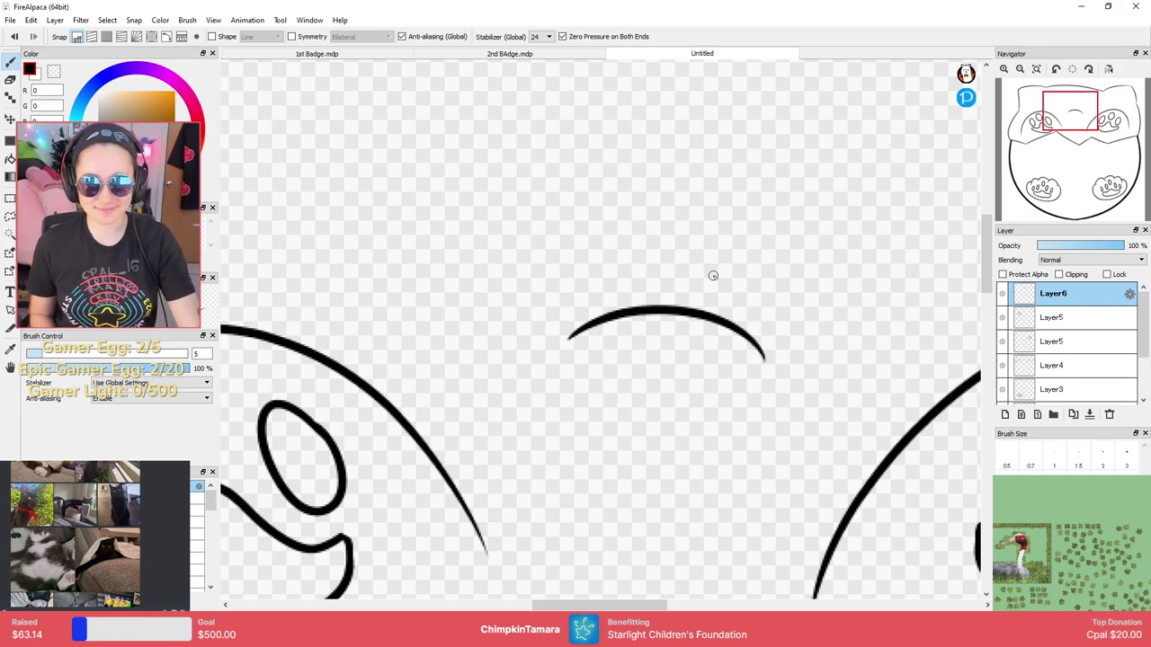
key(ctrl+z)
drag(583, 338, 740, 327)
key(ctrl+z)
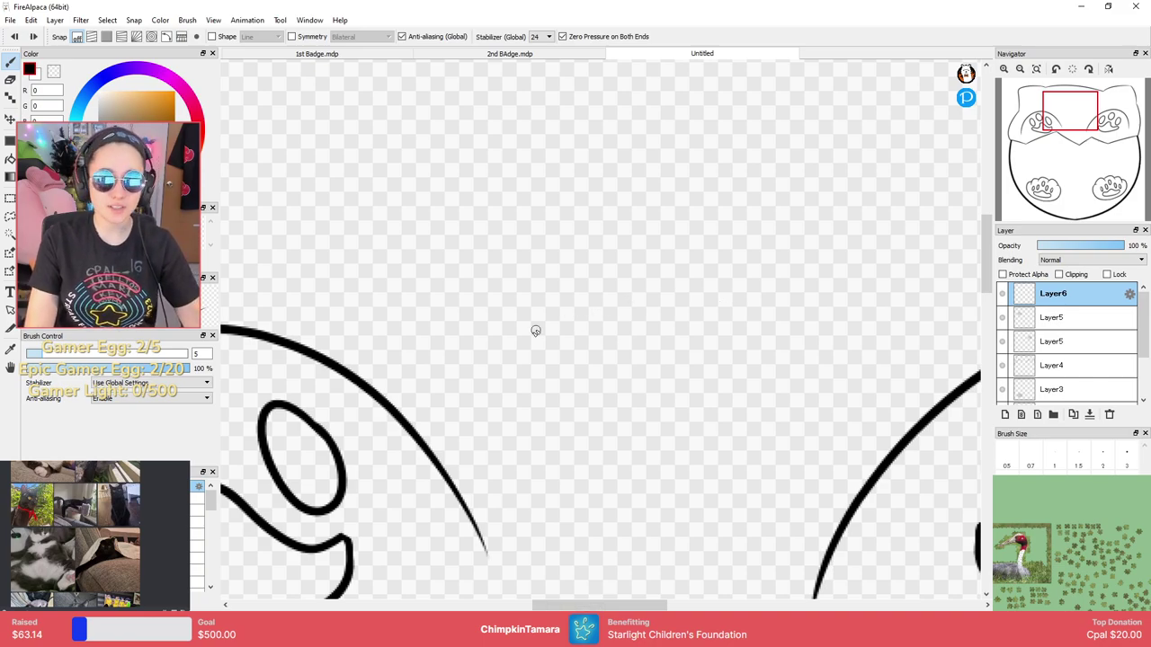
mouse_move(531, 333)
mouse_down()
mouse_move(597, 289)
mouse_move(753, 321)
mouse_up()
key(ctrl+z)
Check the nose in the 2nd BAdge.mdp drawing and draw a shallow top arc for it between the arches, undoing rejected attempts.
click(540, 54)
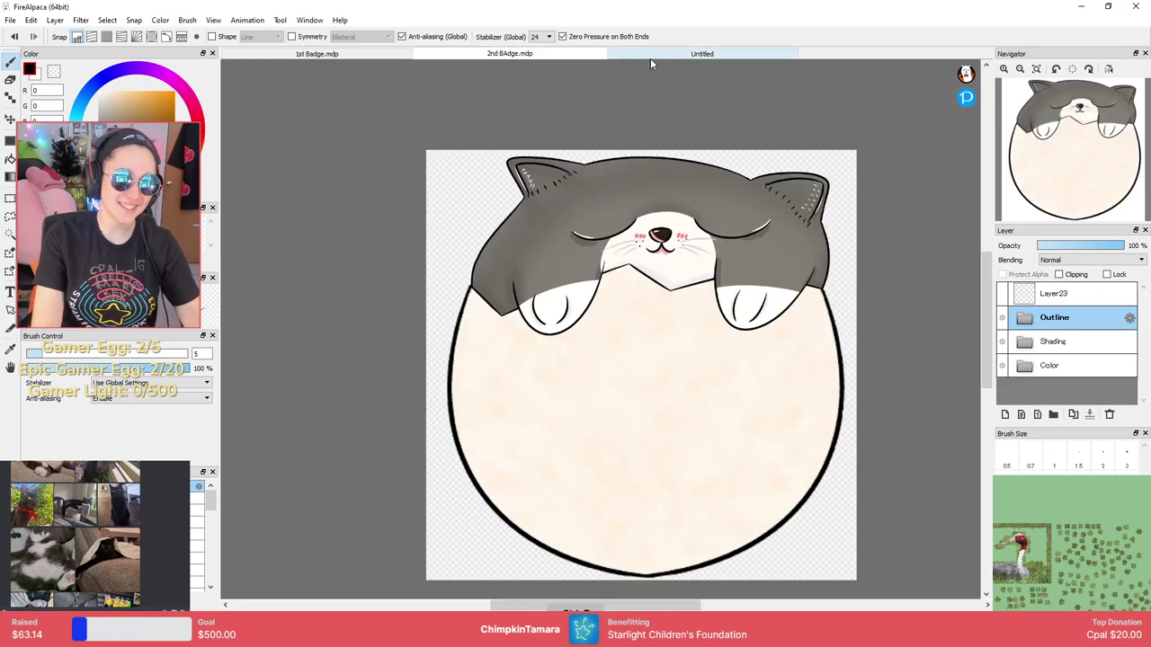
click(702, 54)
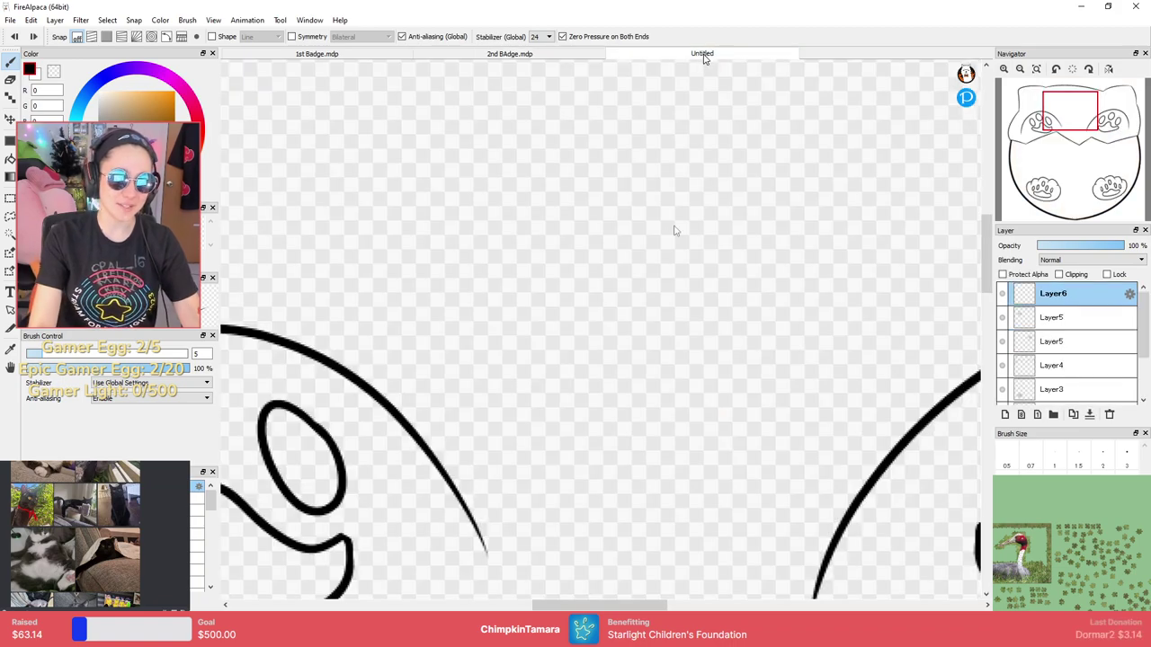
mouse_move(570, 318)
mouse_down()
mouse_move(663, 275)
mouse_move(793, 327)
mouse_up()
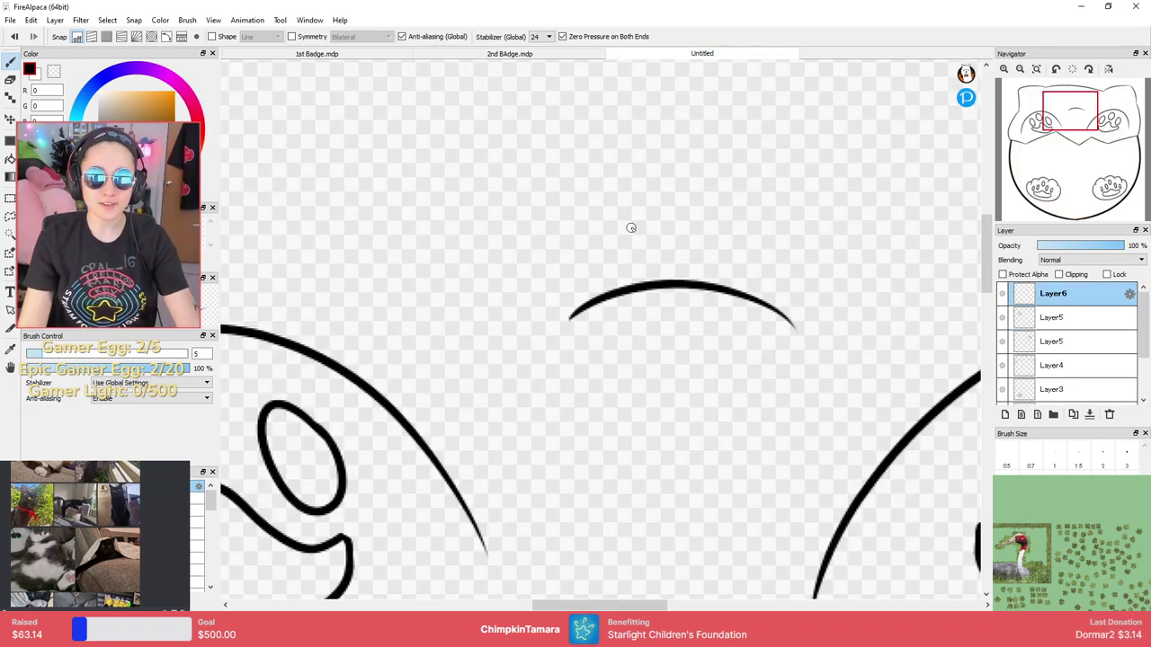
key(ctrl+z)
drag(564, 326, 766, 329)
key(ctrl+z)
drag(542, 324, 759, 336)
drag(539, 326, 656, 454)
key(ctrl+z)
key(ctrl+z)
mouse_move(552, 329)
mouse_down()
mouse_move(606, 302)
mouse_move(758, 338)
mouse_up()
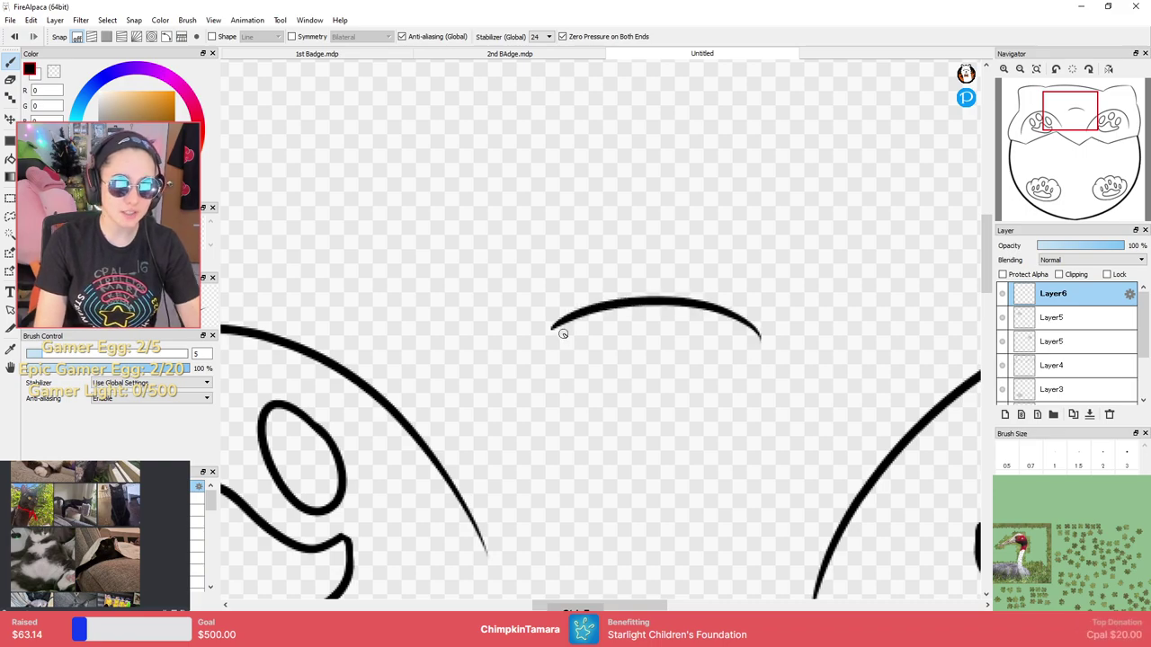
key(ctrl+z)
drag(538, 331, 750, 331)
Draw the nose's left side curving from the top arc's left end down to the bottom centre, undoing rejected side strokes.
mouse_move(540, 331)
mouse_down()
mouse_move(552, 421)
mouse_move(604, 447)
mouse_up()
drag(747, 329, 634, 445)
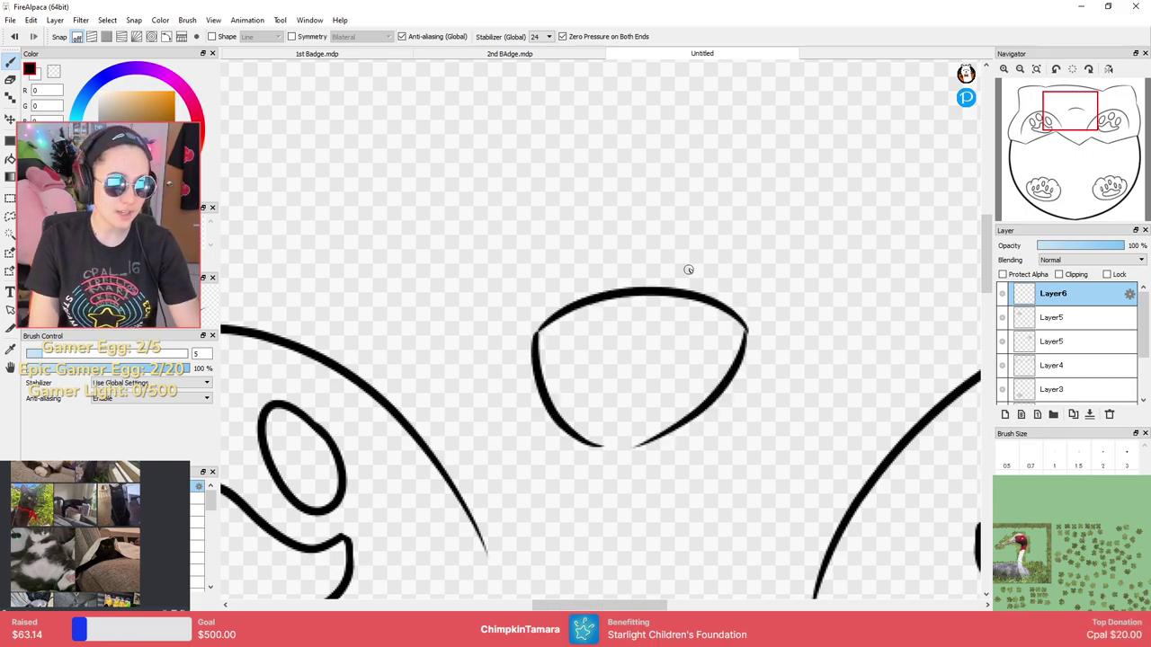
key(ctrl+z)
key(ctrl+z)
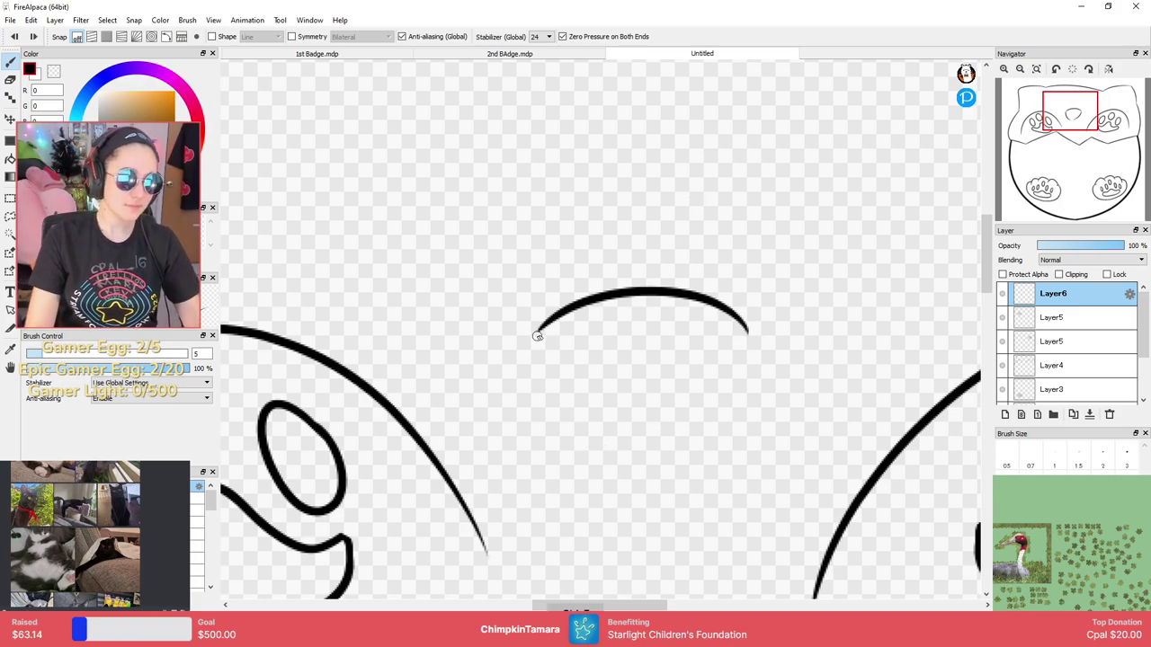
drag(540, 330, 649, 427)
key(ctrl+z)
mouse_move(539, 330)
mouse_down()
mouse_move(580, 423)
mouse_move(655, 442)
mouse_up()
Draw the nose's right side curving from the top arc's right end down to the bottom centre, undoing rejected strokes.
drag(740, 333, 654, 443)
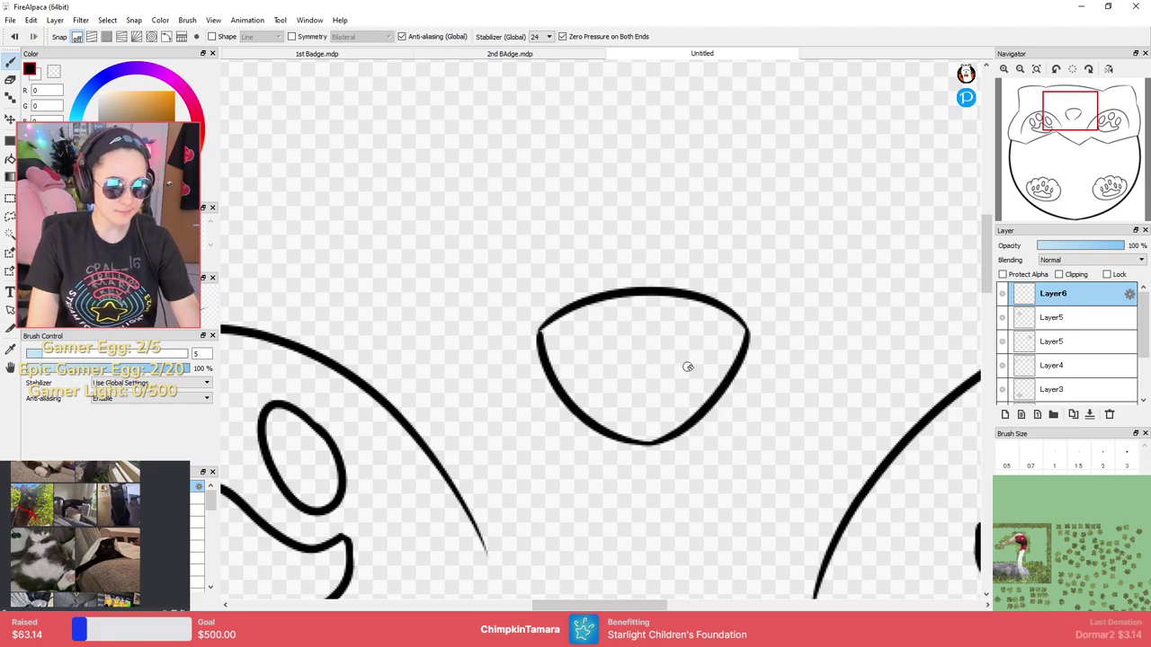
key(ctrl+z)
drag(747, 330, 629, 440)
key(ctrl+z)
mouse_move(746, 330)
mouse_down()
mouse_move(721, 392)
mouse_move(657, 440)
mouse_up()
key(ctrl+z)
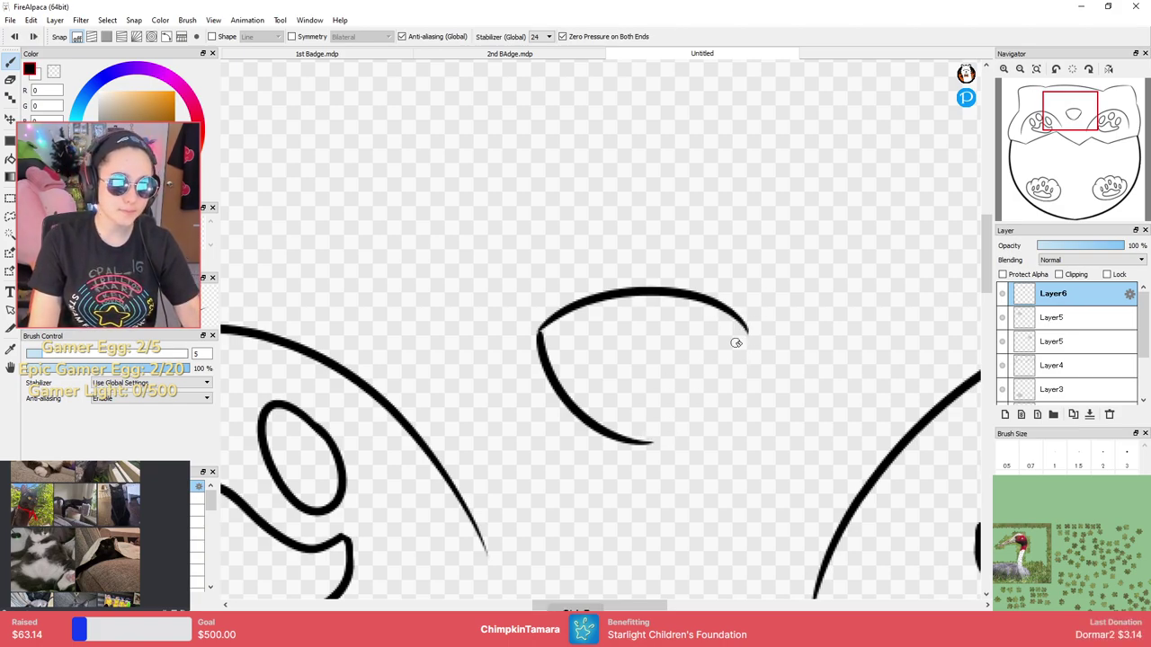
drag(746, 331, 656, 439)
key(ctrl+z)
drag(746, 331, 640, 427)
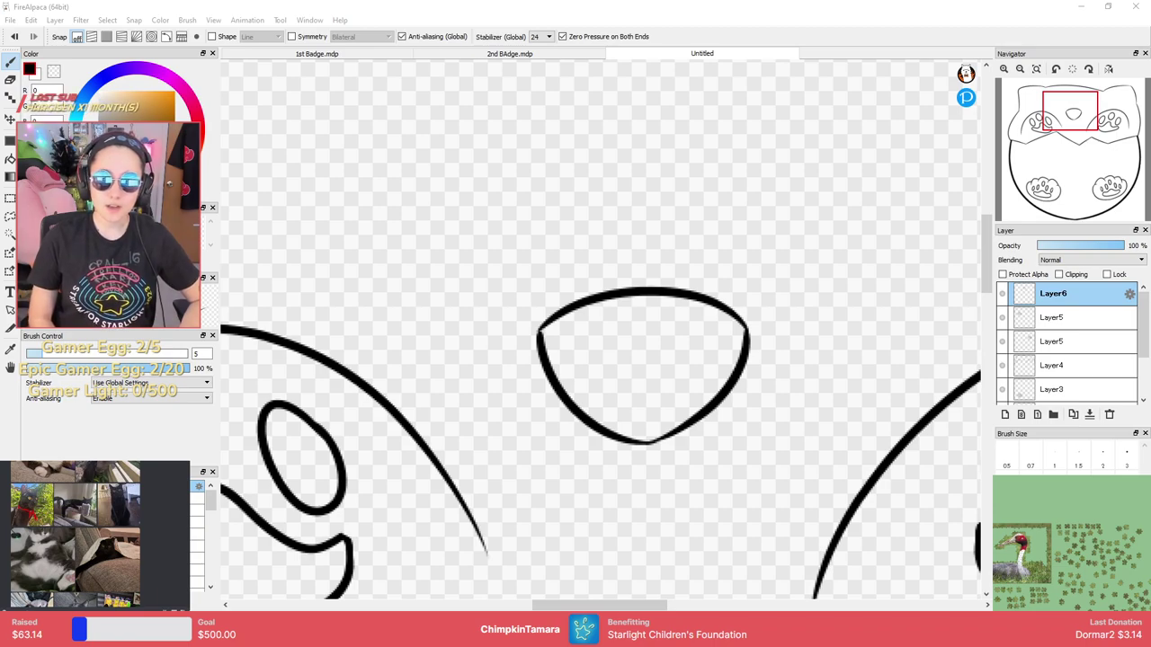
Hide and show the nose's layer repeatedly to compare the face with and without the nose.
click(1059, 306)
click(1003, 294)
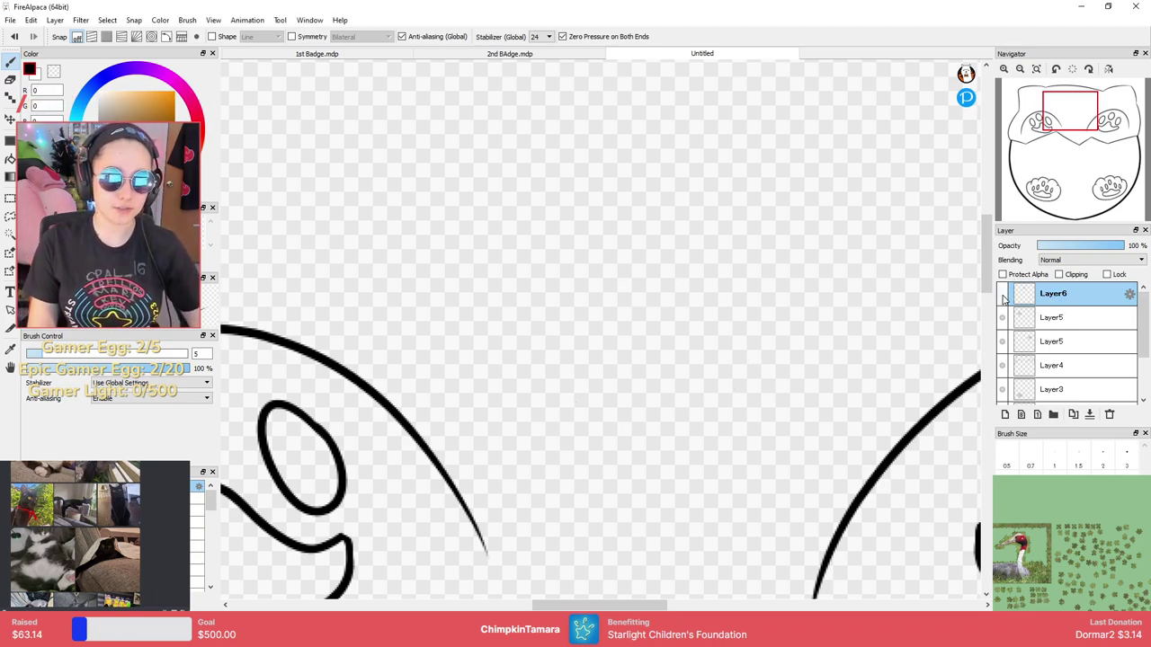
click(1004, 295)
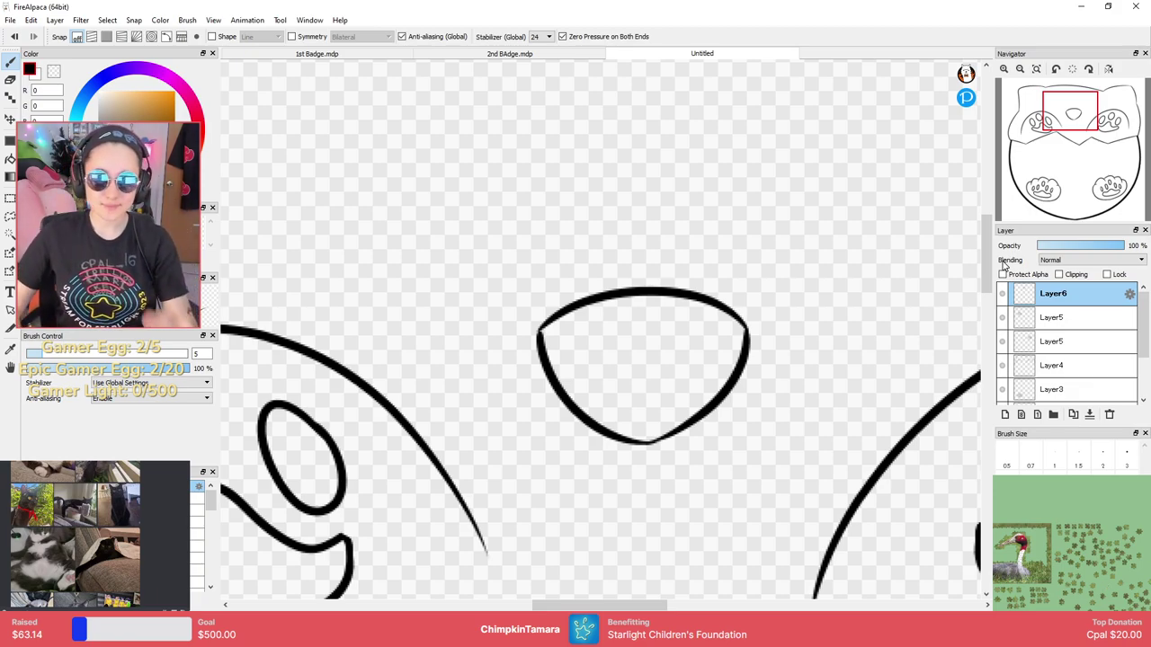
click(1003, 294)
click(1002, 294)
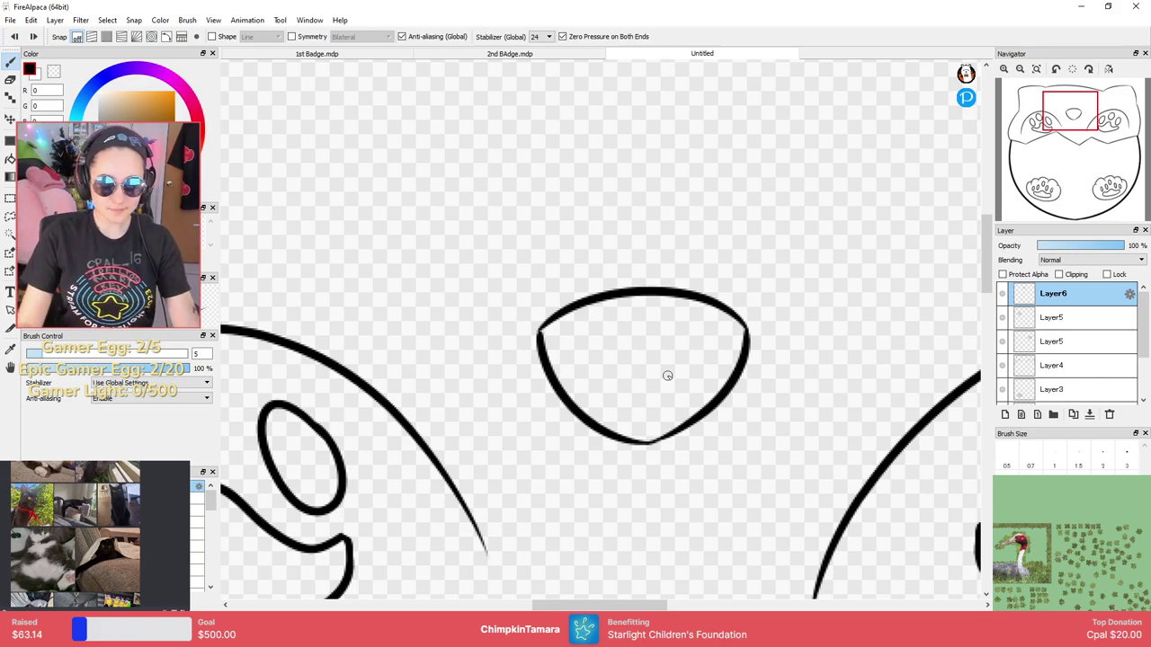
click(1002, 293)
click(1002, 293)
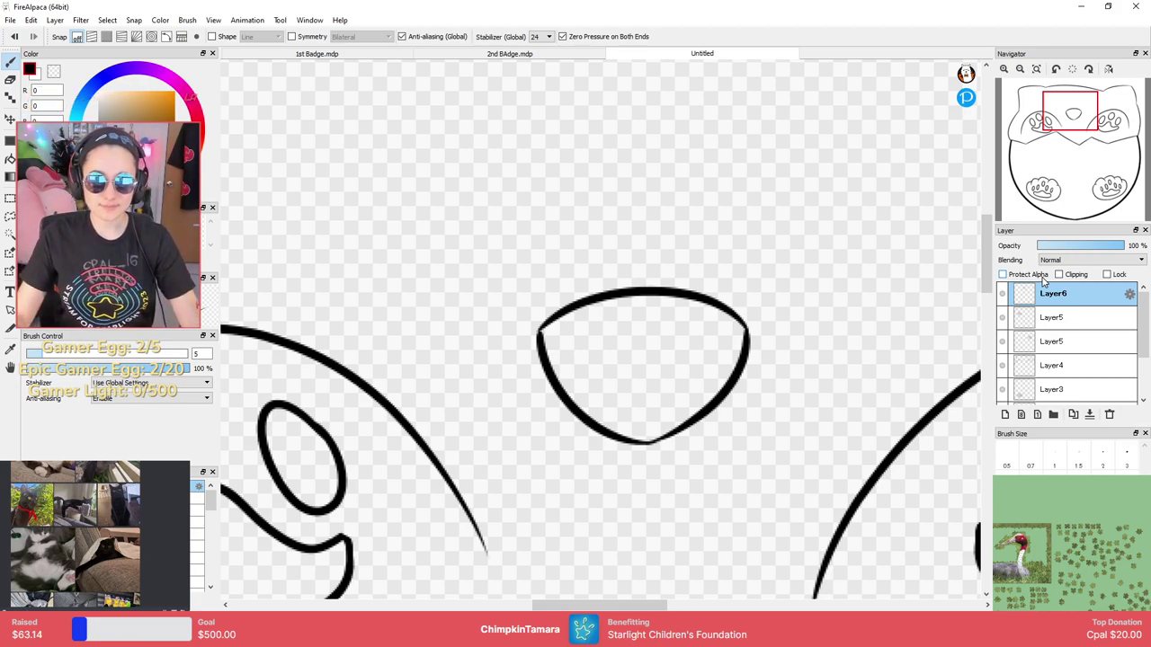
click(1002, 294)
click(1002, 294)
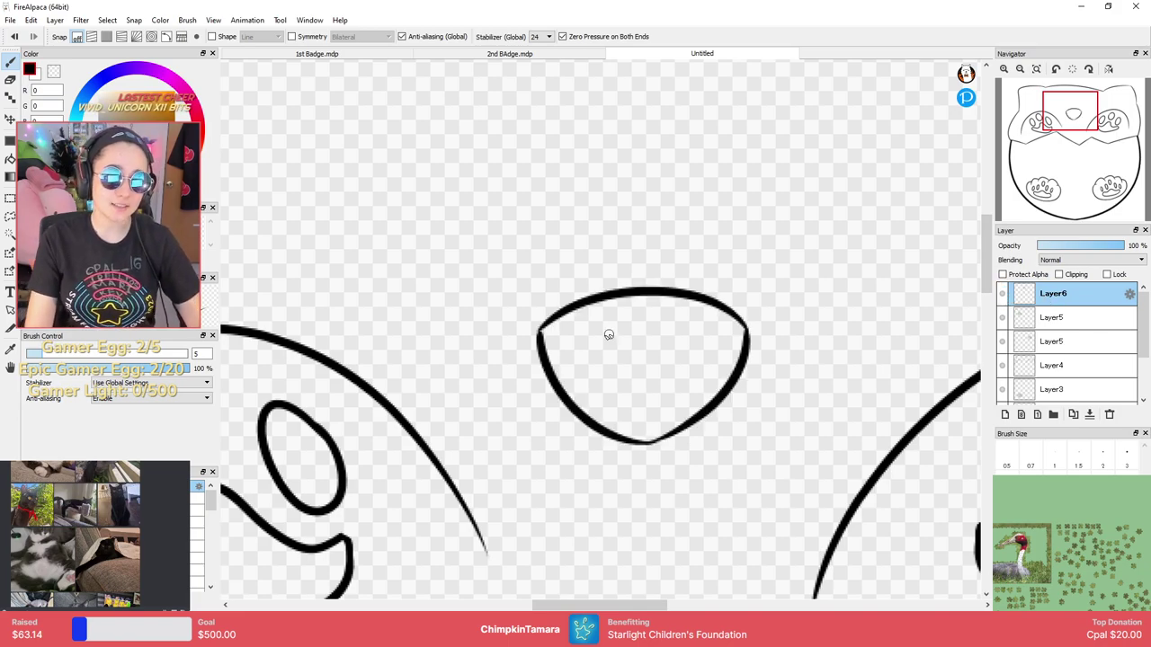
Try short curved marks inside the nose along its lower sides, undoing each attempt.
drag(581, 360, 618, 395)
key(ctrl+z)
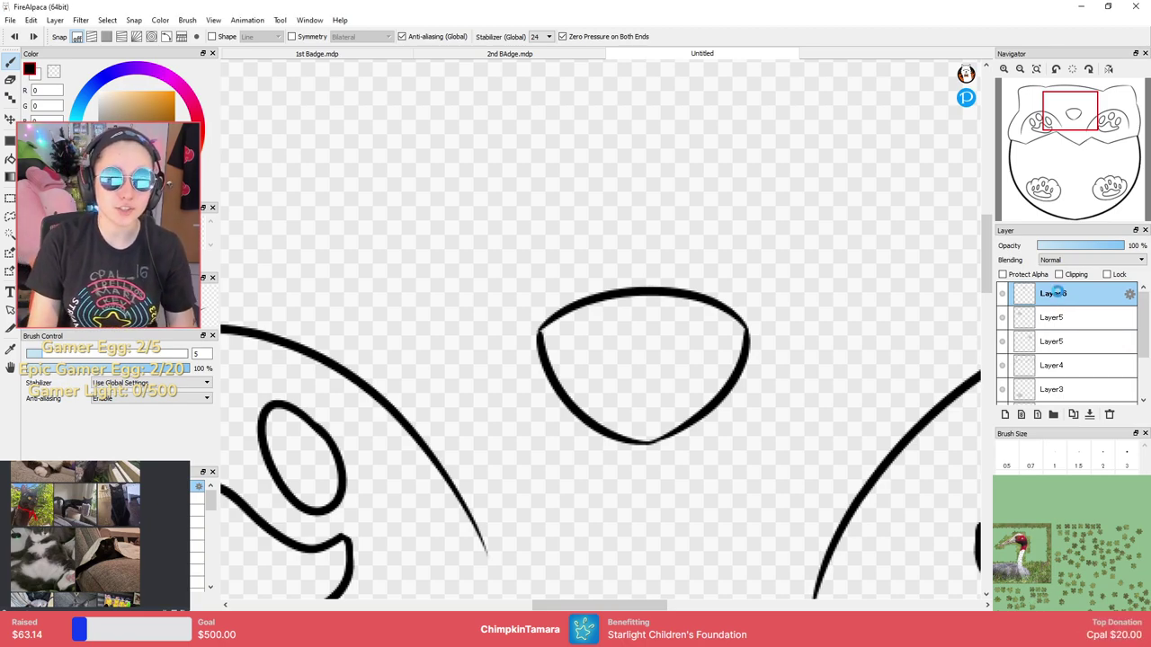
drag(570, 351, 619, 385)
key(ctrl+z)
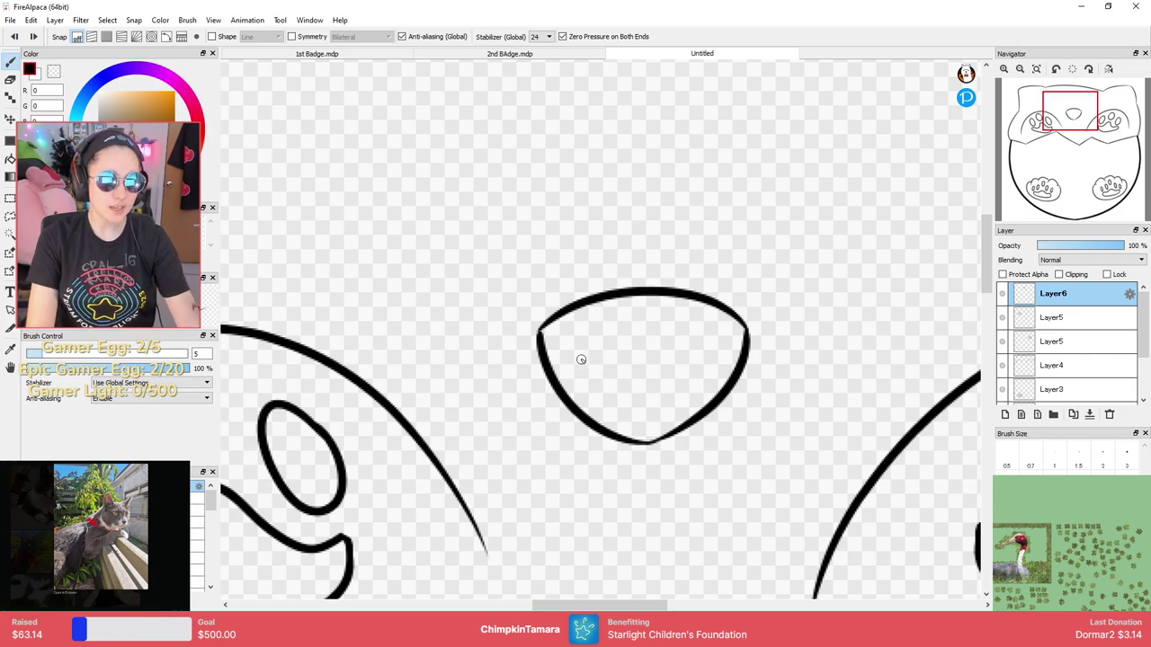
drag(580, 356, 614, 412)
mouse_move(700, 351)
mouse_down()
mouse_move(696, 380)
mouse_move(660, 405)
mouse_up()
key(ctrl+z)
key(ctrl+z)
mouse_move(574, 362)
mouse_down()
mouse_move(597, 404)
mouse_move(622, 412)
mouse_up()
drag(717, 354, 662, 404)
key(ctrl+z)
key(ctrl+z)
drag(572, 358, 608, 403)
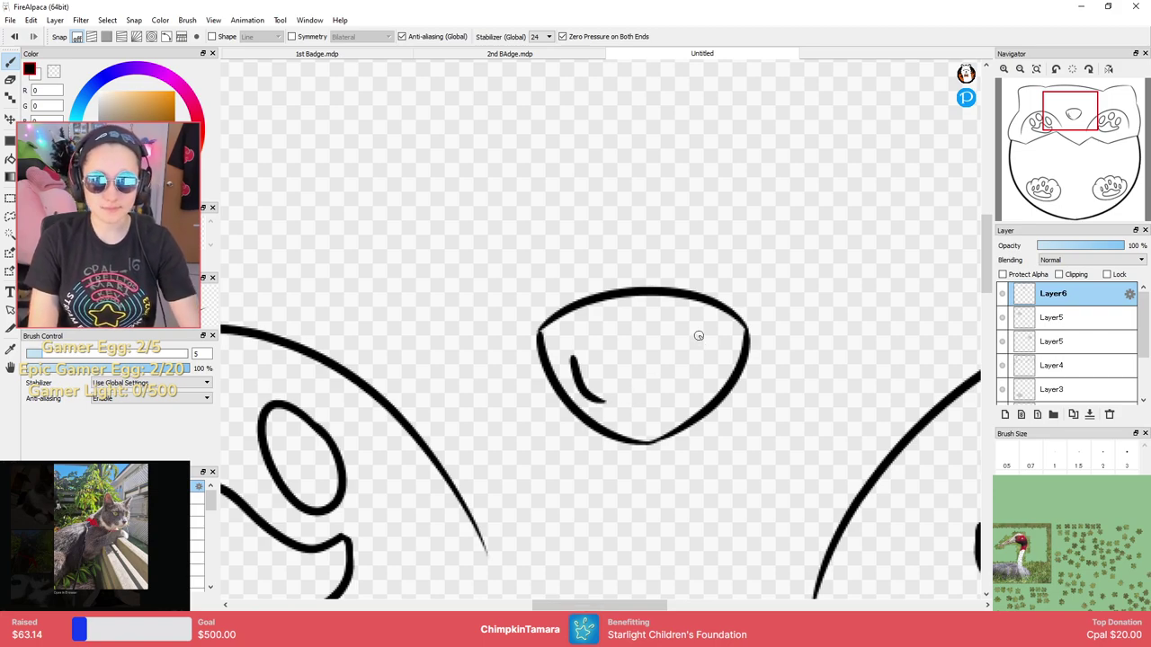
key(ctrl+z)
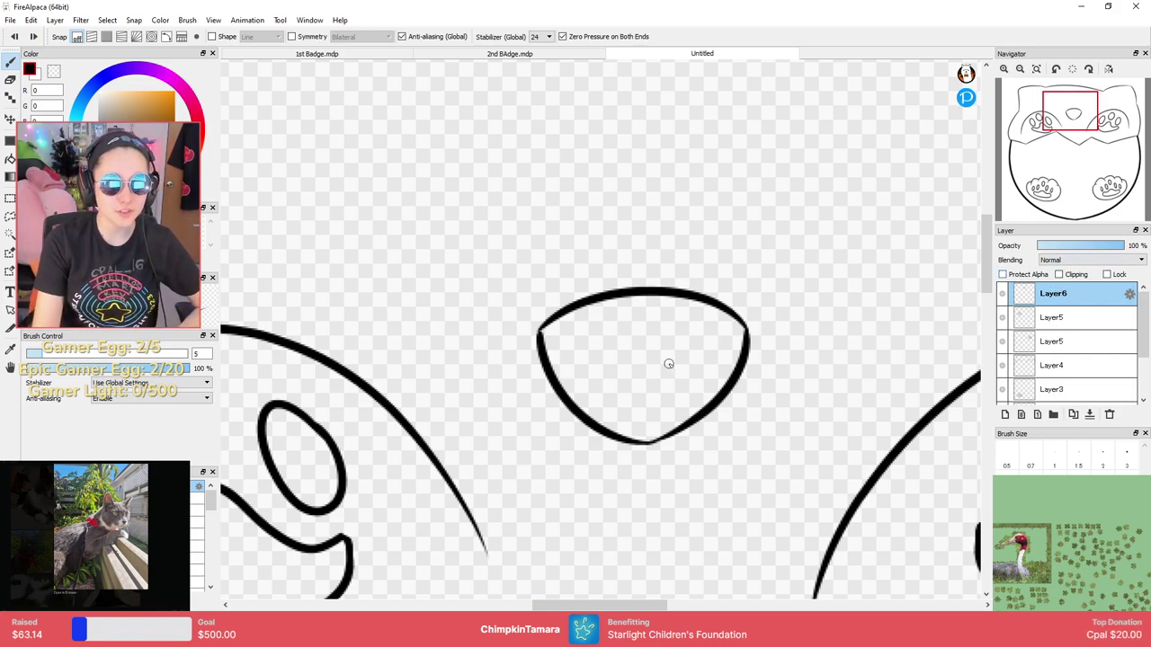
Try further mirrored pairs of short nostril curves inside the nose, varying their slant and length.
drag(570, 358, 614, 401)
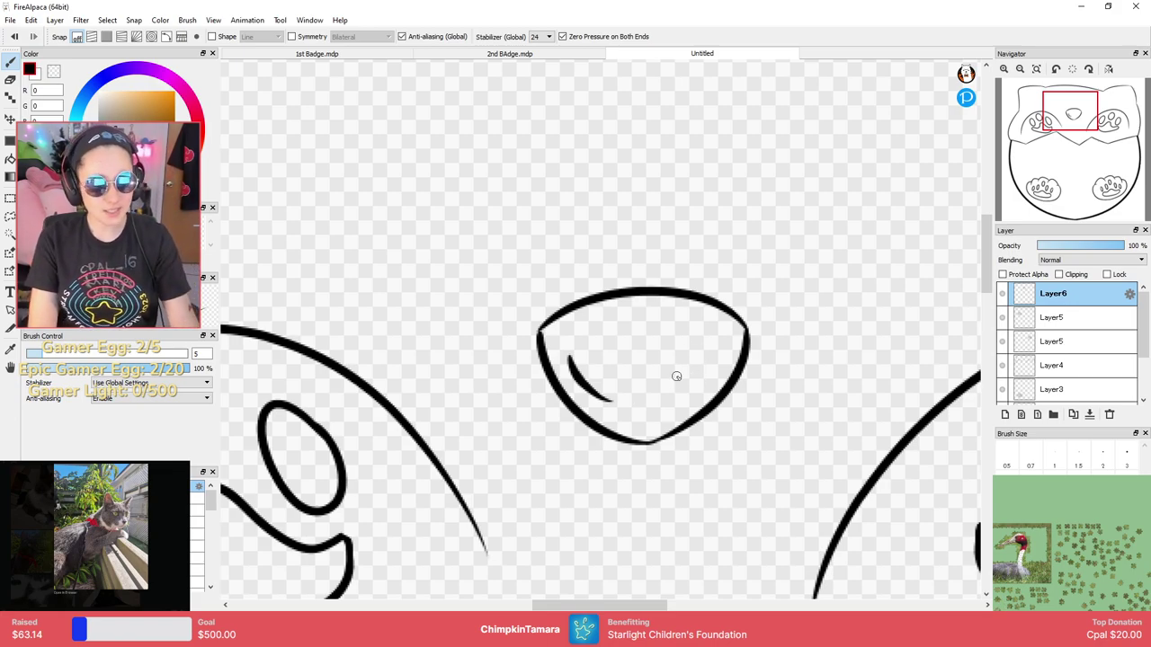
key(ctrl+z)
drag(568, 360, 621, 413)
key(ctrl+z)
key(ctrl+z)
drag(709, 363, 666, 406)
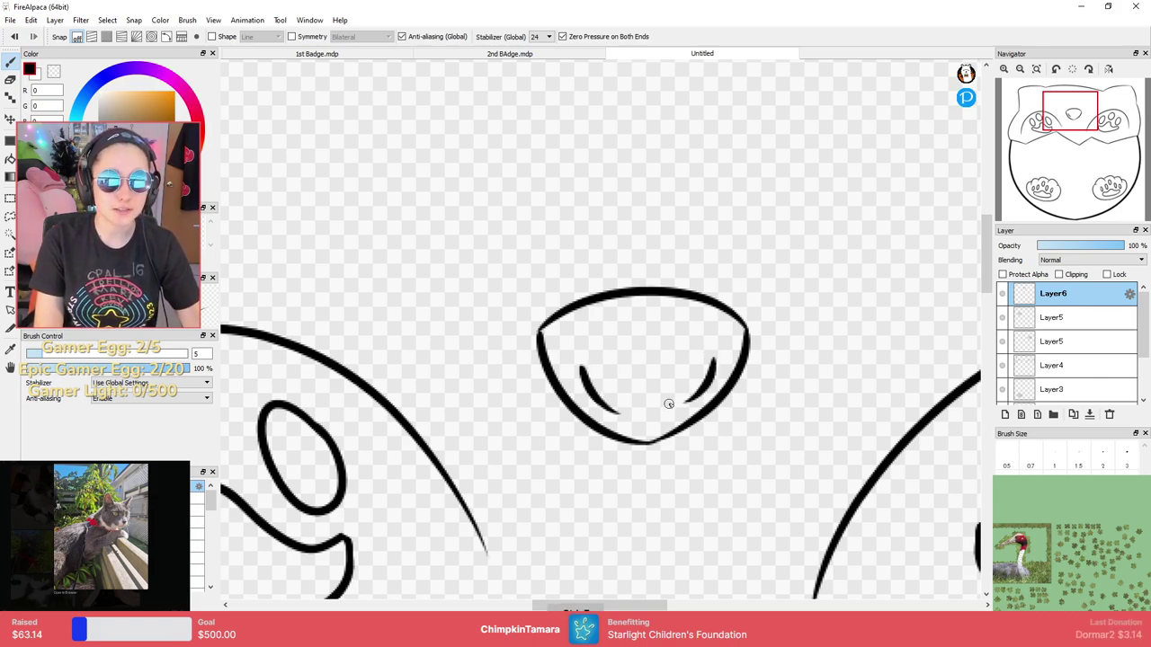
key(ctrl+z)
key(ctrl+z)
drag(571, 369, 593, 401)
key(ctrl+z)
drag(575, 364, 621, 411)
drag(709, 362, 659, 402)
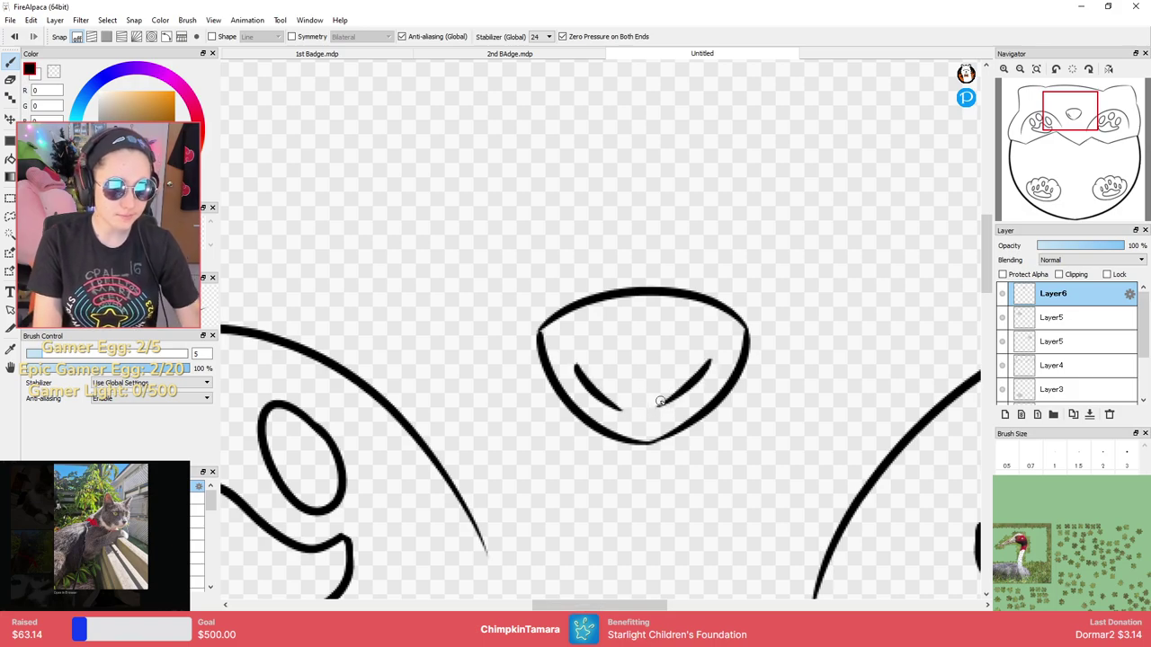
key(ctrl+z)
key(ctrl+z)
drag(564, 360, 595, 401)
drag(708, 357, 670, 407)
key(ctrl+z)
key(ctrl+z)
drag(574, 372, 610, 406)
drag(710, 361, 667, 400)
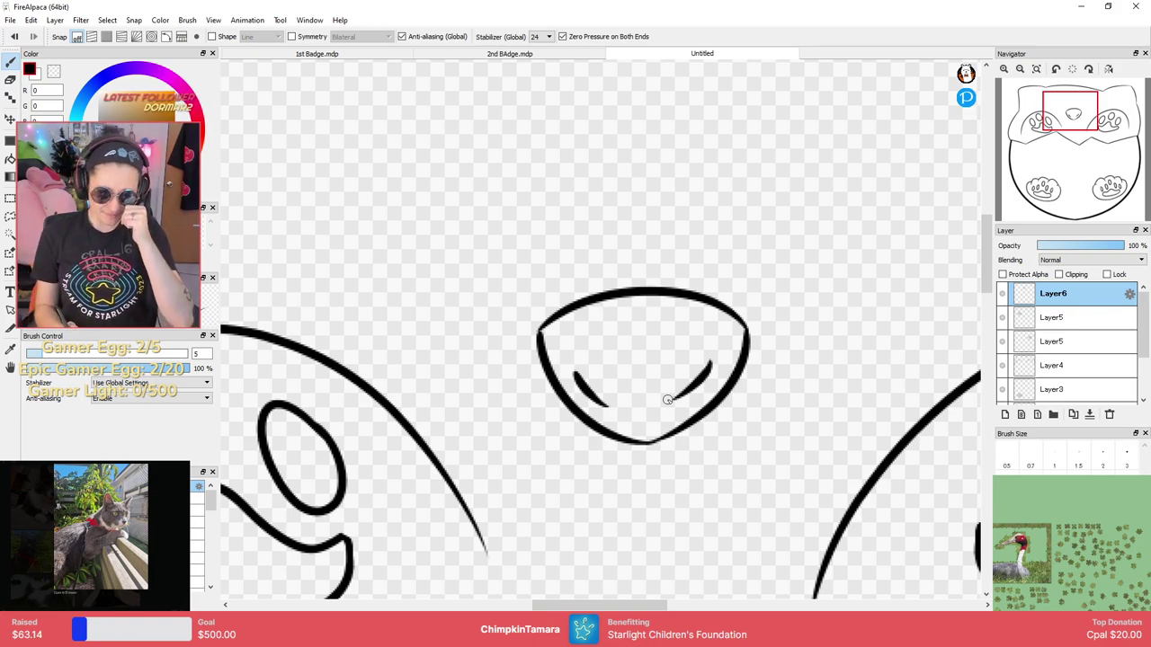
key(ctrl+z)
key(ctrl+z)
drag(574, 368, 620, 409)
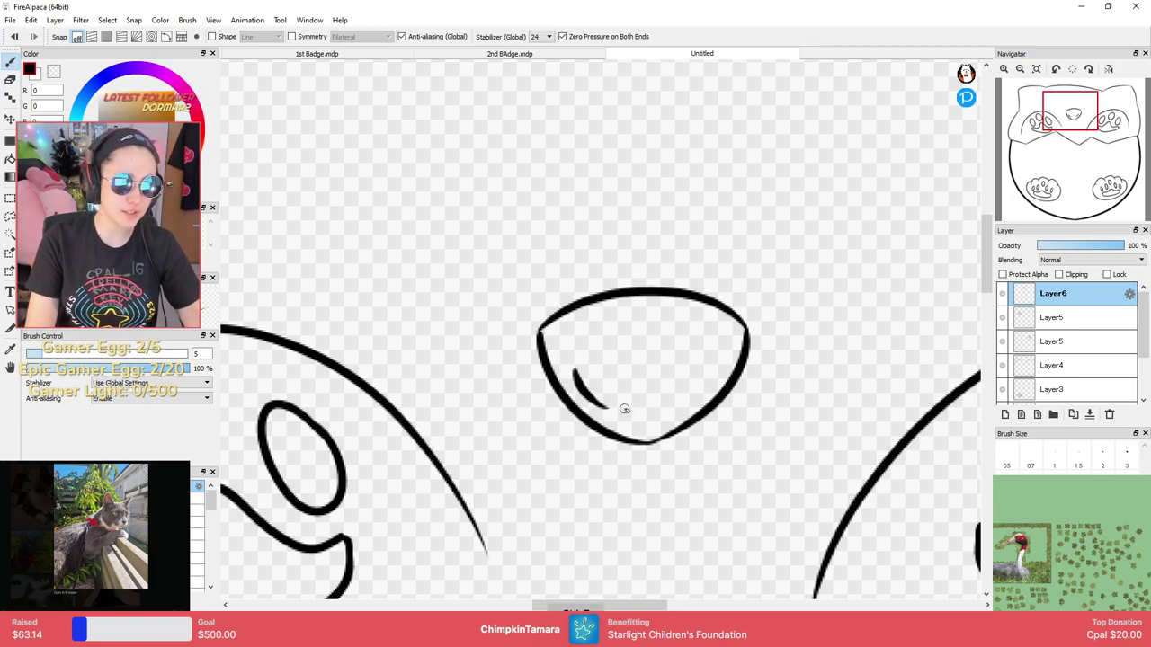
drag(706, 365, 669, 402)
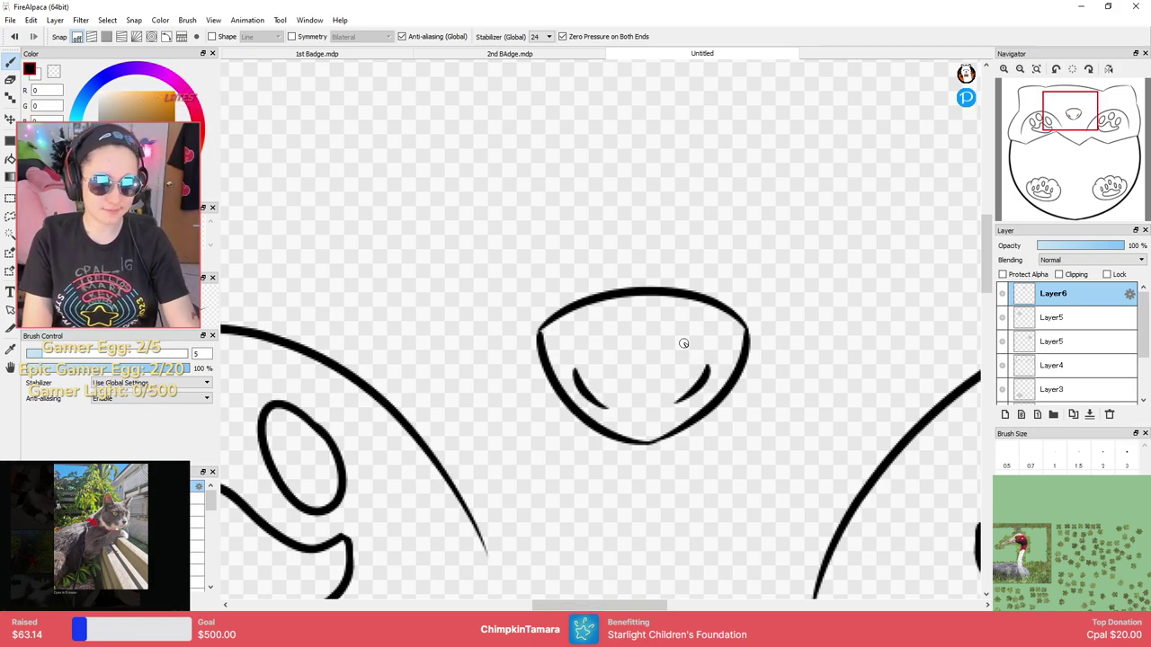
Try a longer pair of curves inside the nose's lower sides and compare with the 2nd BAdge.mdp drawing.
scroll(683, 325, down, 5)
scroll(683, 319, up, 3)
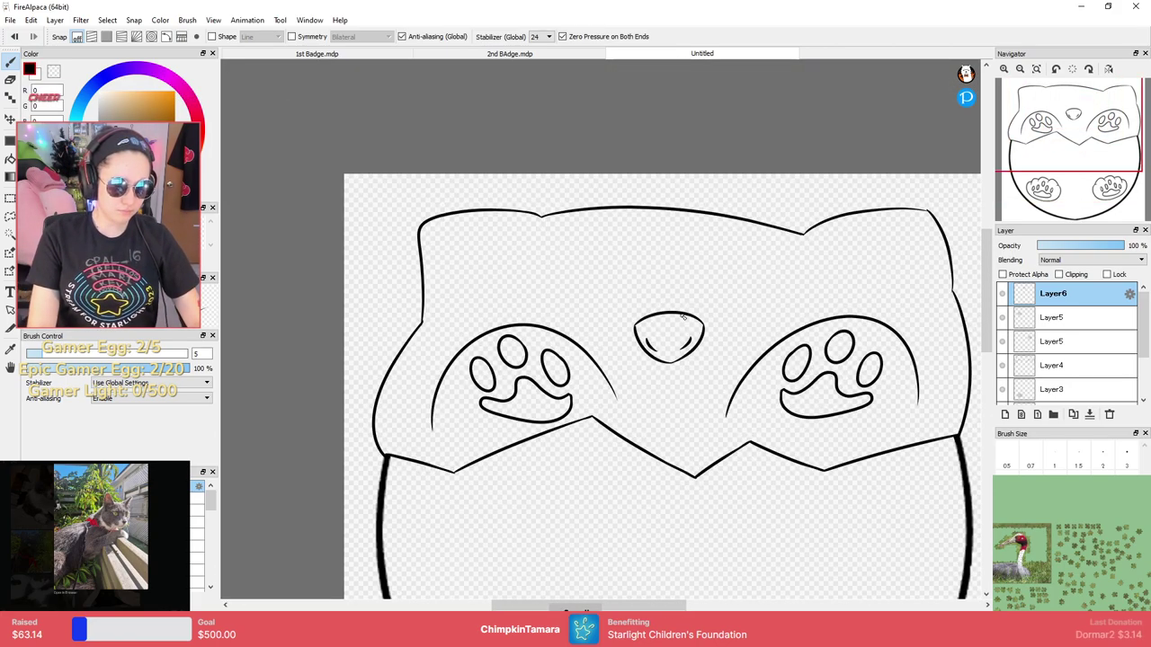
scroll(660, 344, down, 4)
scroll(653, 336, up, 7)
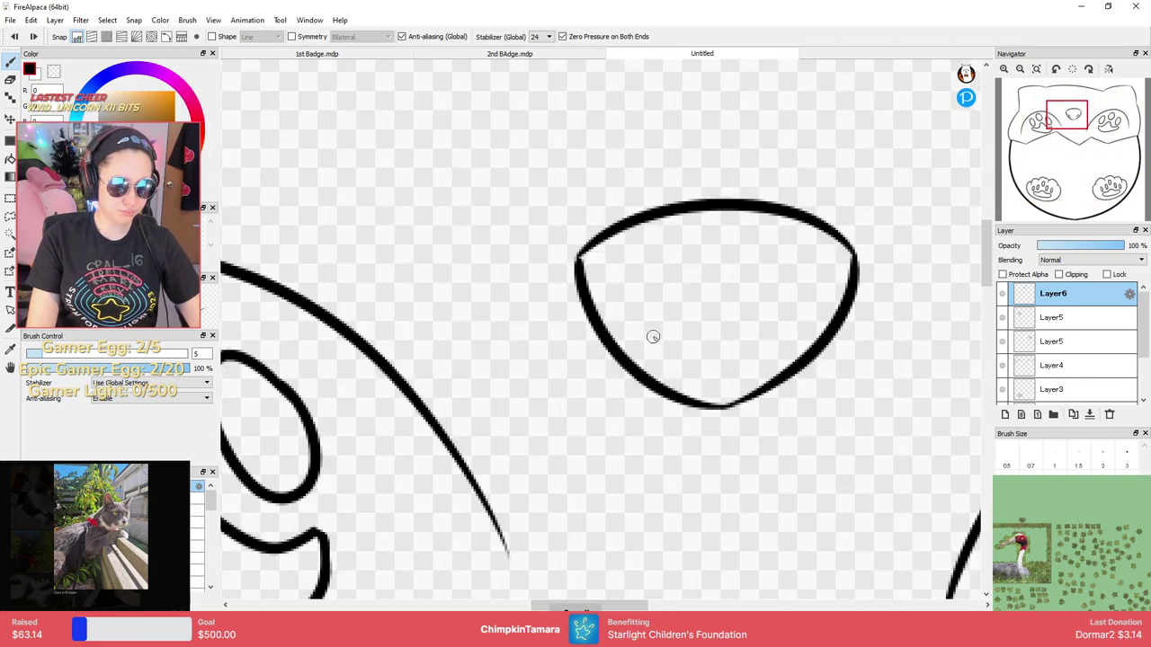
drag(623, 299, 720, 357)
drag(804, 290, 739, 360)
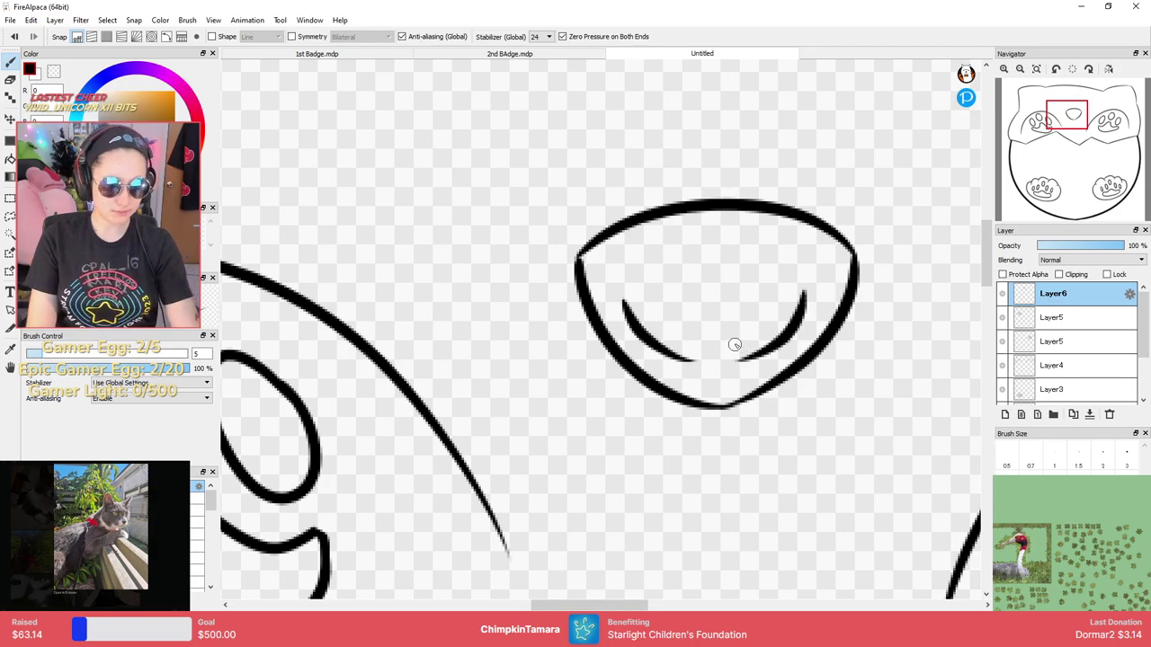
scroll(726, 328, down, 6)
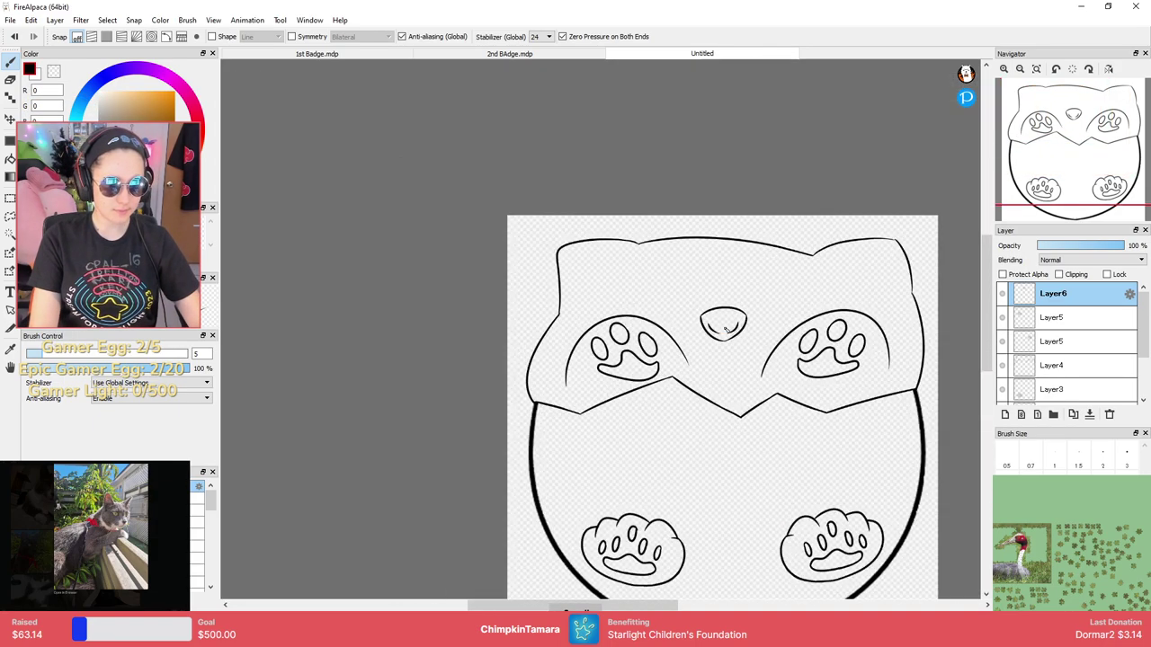
click(510, 53)
click(688, 55)
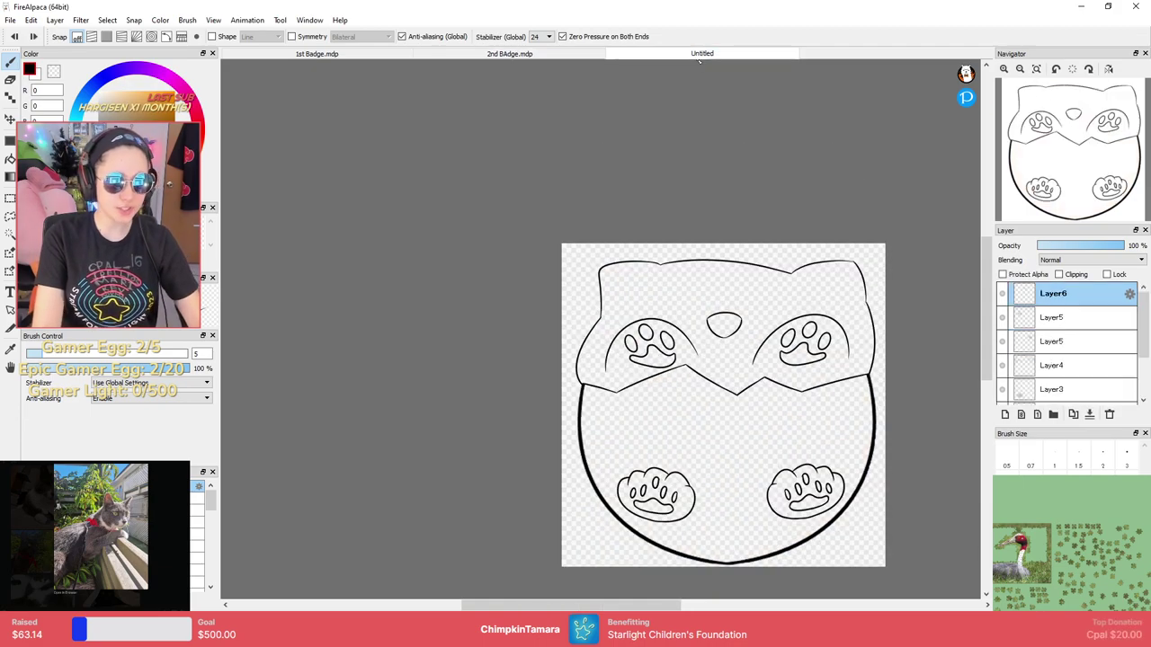
Transform the nose, moving it slightly right and down between the two paw arches.
scroll(772, 351, up, 1)
scroll(772, 351, up, 3)
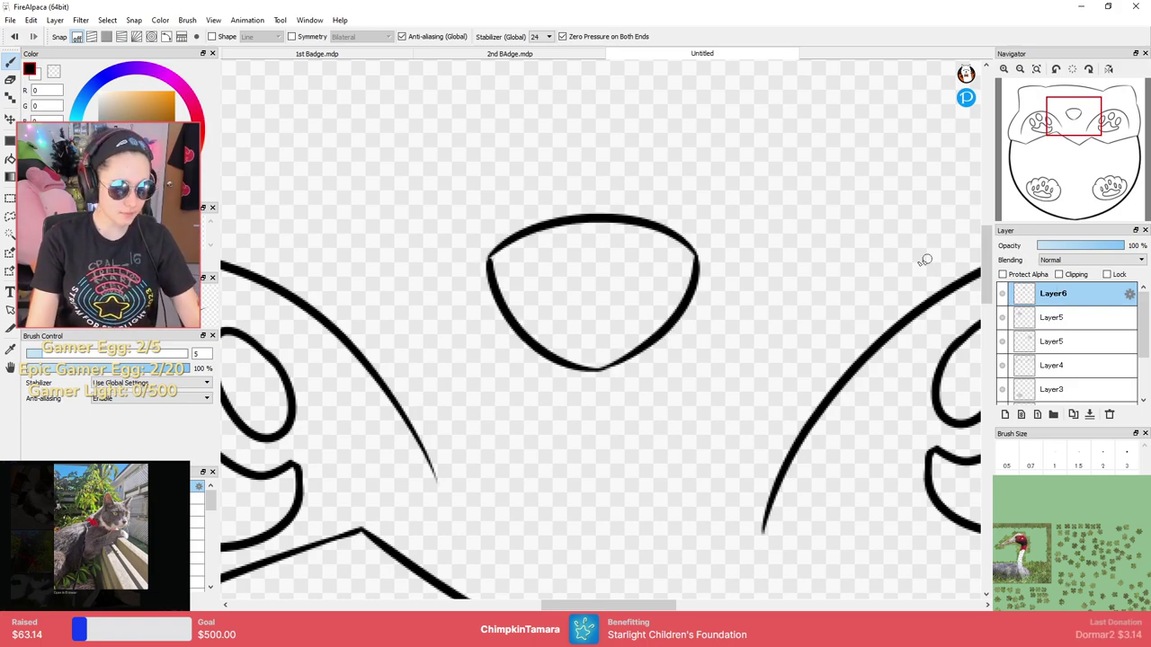
key(ctrl+t)
drag(617, 282, 639, 309)
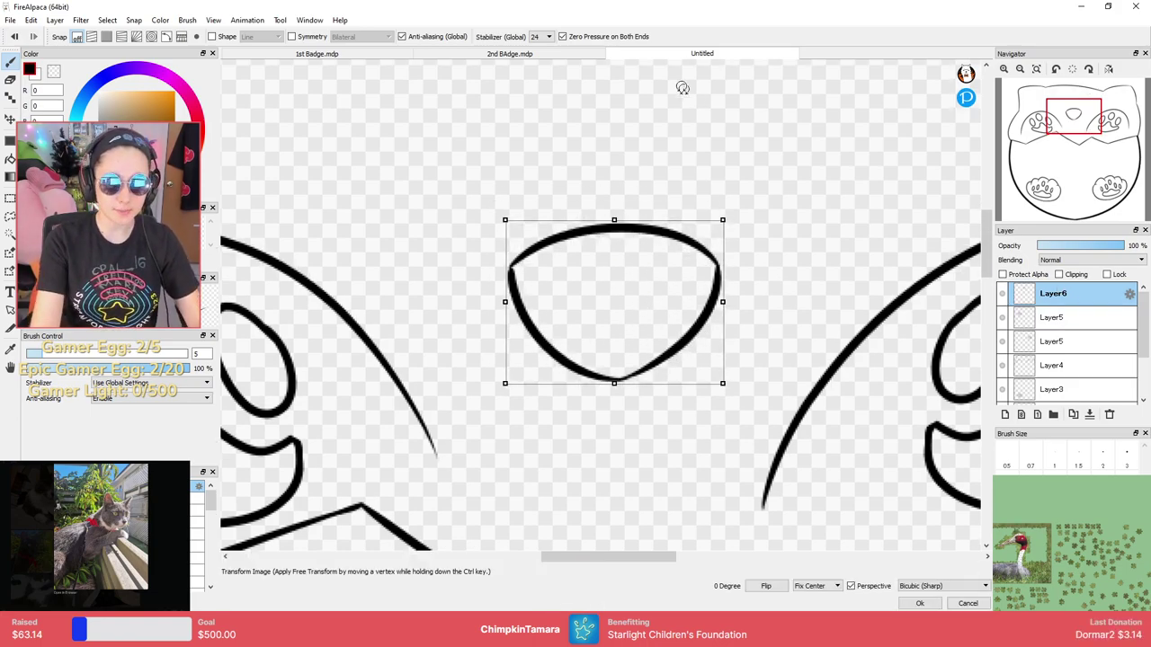
key(Return)
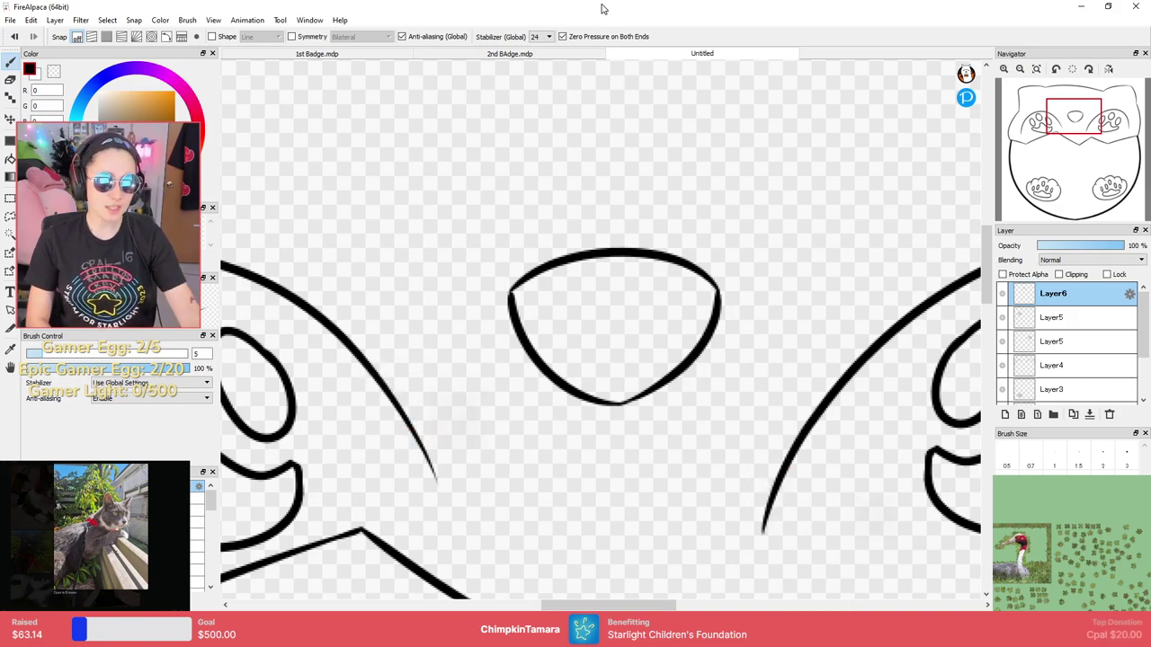
Check the face in the 2nd BAdge.mdp drawing and try thin arched strokes above both sides of the nose.
scroll(638, 239, up, 1)
drag(732, 202, 677, 237)
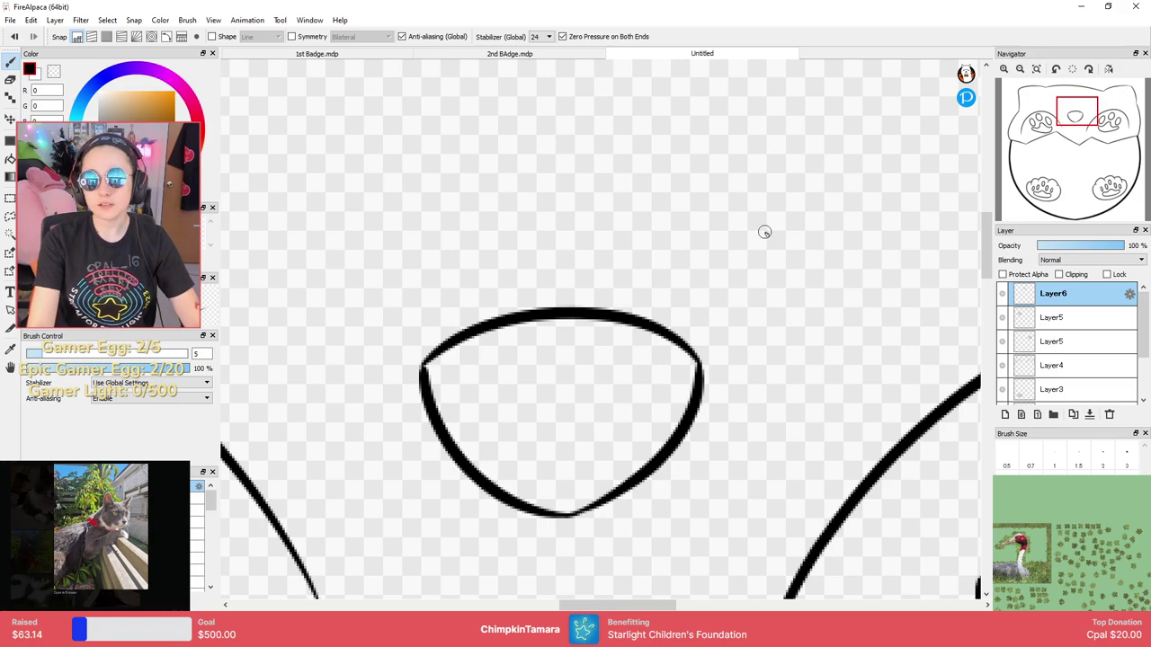
scroll(712, 262, down, 2)
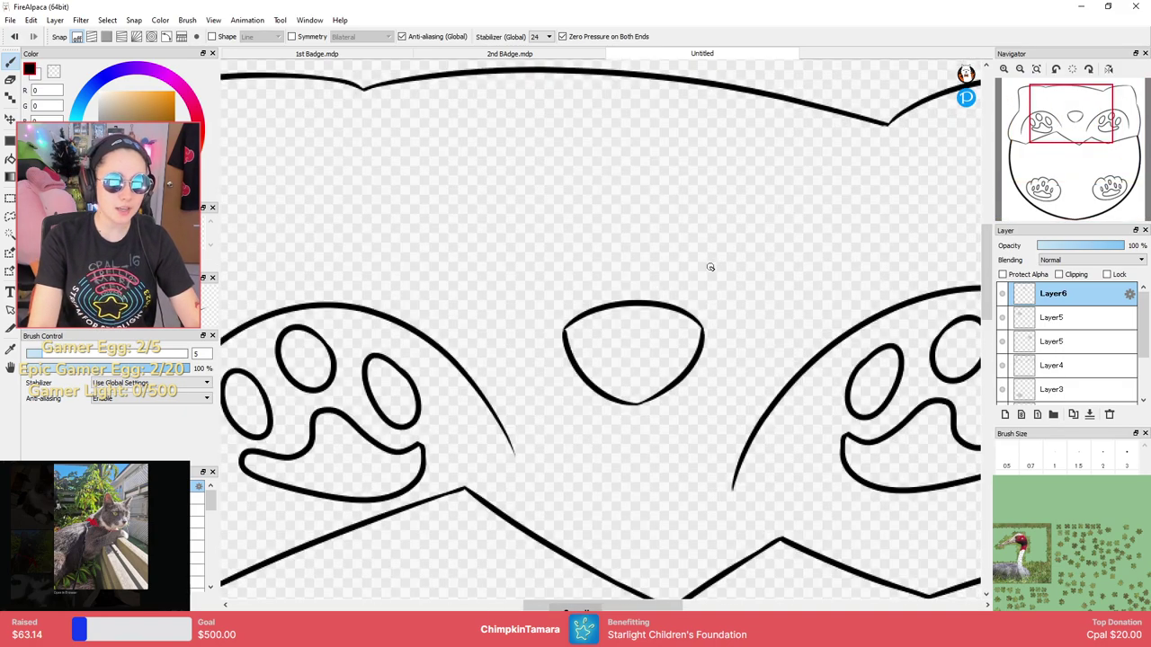
click(540, 54)
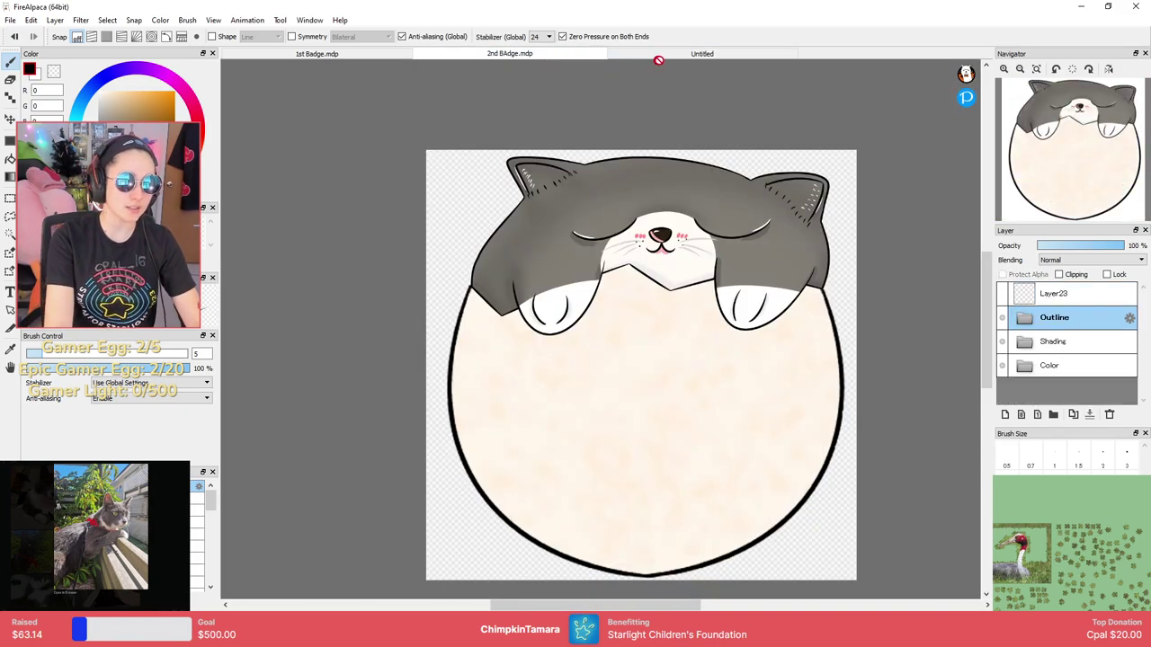
click(667, 55)
mouse_move(479, 282)
mouse_down()
mouse_move(529, 244)
mouse_move(598, 265)
mouse_up()
key(ctrl+z)
drag(461, 290, 539, 249)
drag(597, 273, 598, 271)
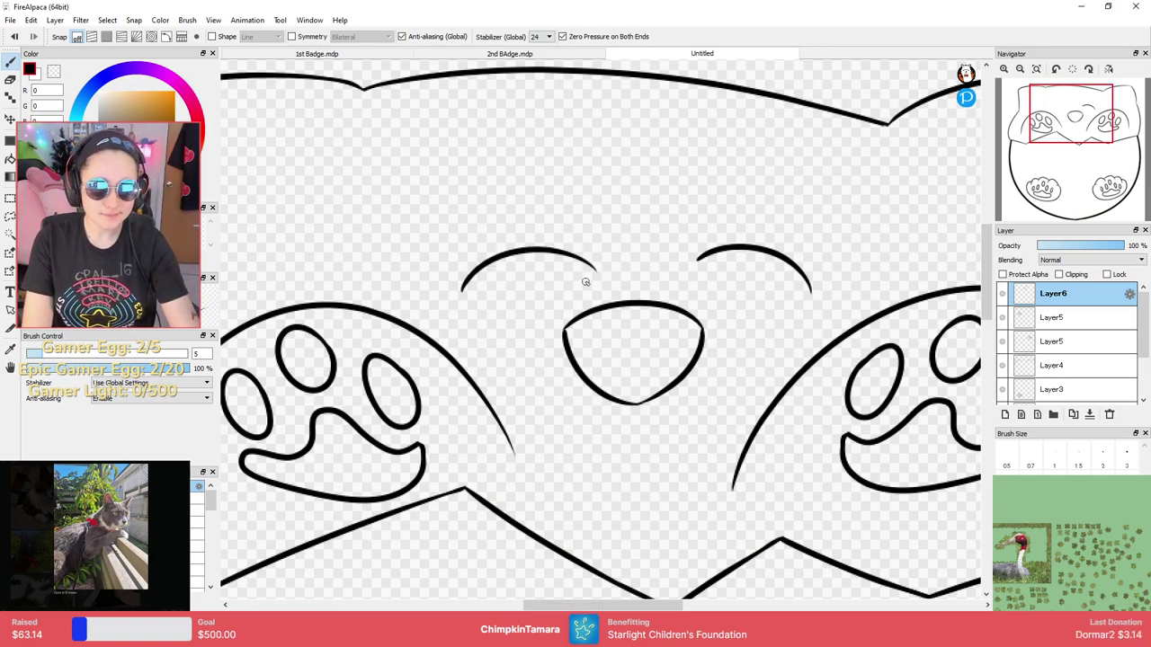
key(ctrl+z)
key(ctrl+z)
drag(691, 258, 827, 282)
key(ctrl+z)
Draw a thick downward-opening arc above each side of the nose with a size 20 brush, undoing a rejected stroke.
key(e)
drag(708, 262, 830, 308)
key(ctrl+z)
mouse_move(700, 266)
mouse_down()
mouse_move(725, 247)
mouse_move(857, 290)
mouse_up()
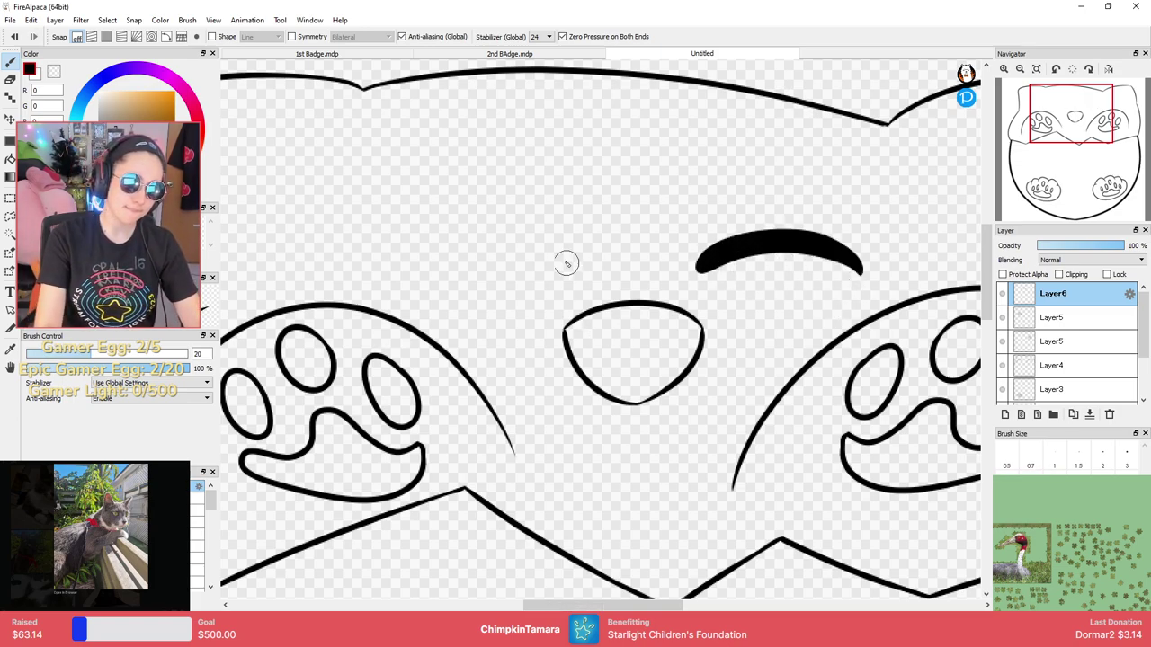
drag(529, 255, 449, 262)
scroll(530, 247, down, 2)
scroll(545, 236, up, 2)
click(1002, 294)
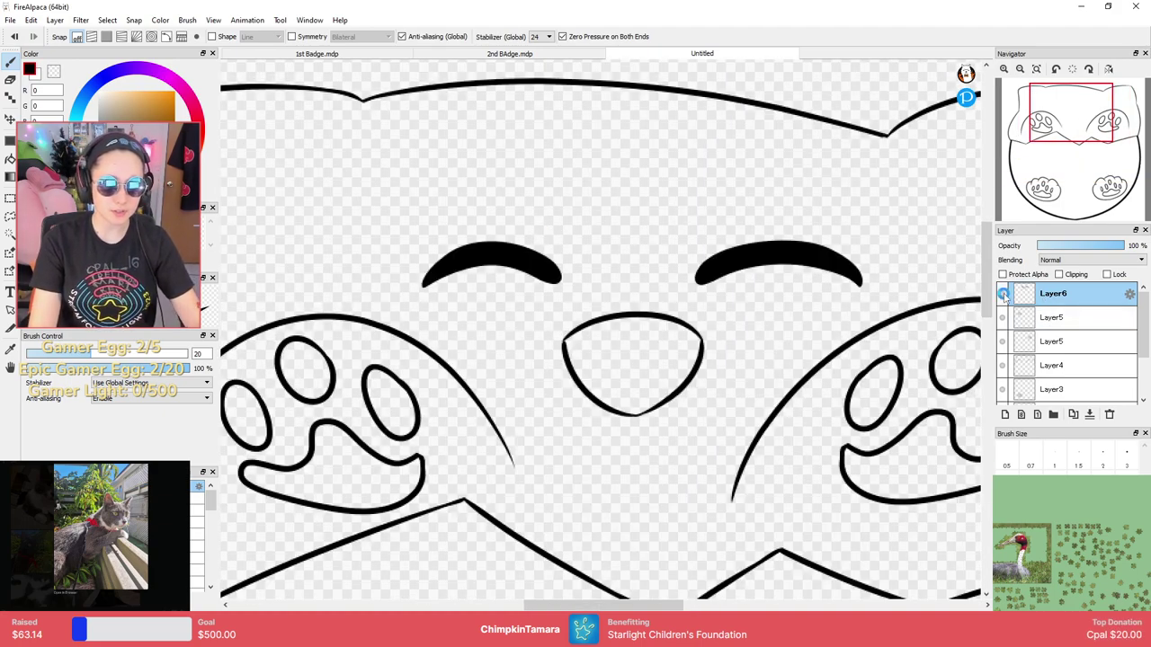
click(1002, 293)
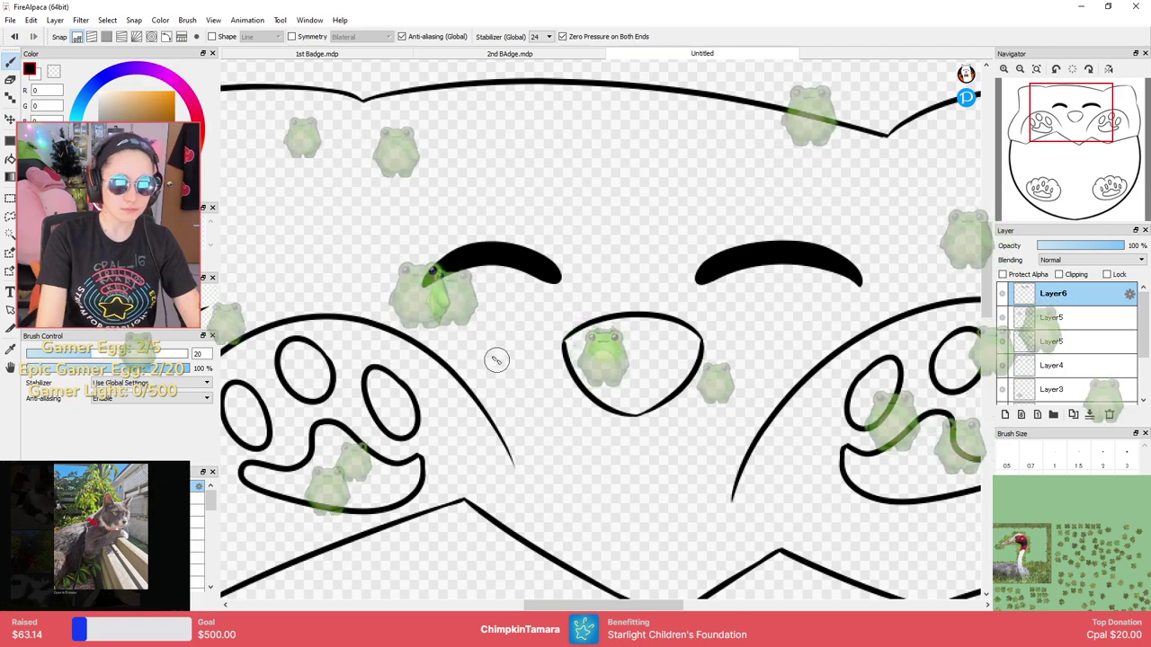
Lasso the nose, move it up between the two thick arcs and enlarge it slightly.
click(9, 216)
mouse_move(538, 396)
mouse_down()
mouse_move(701, 317)
mouse_move(572, 464)
mouse_up()
key(ctrl+t)
drag(630, 367, 624, 328)
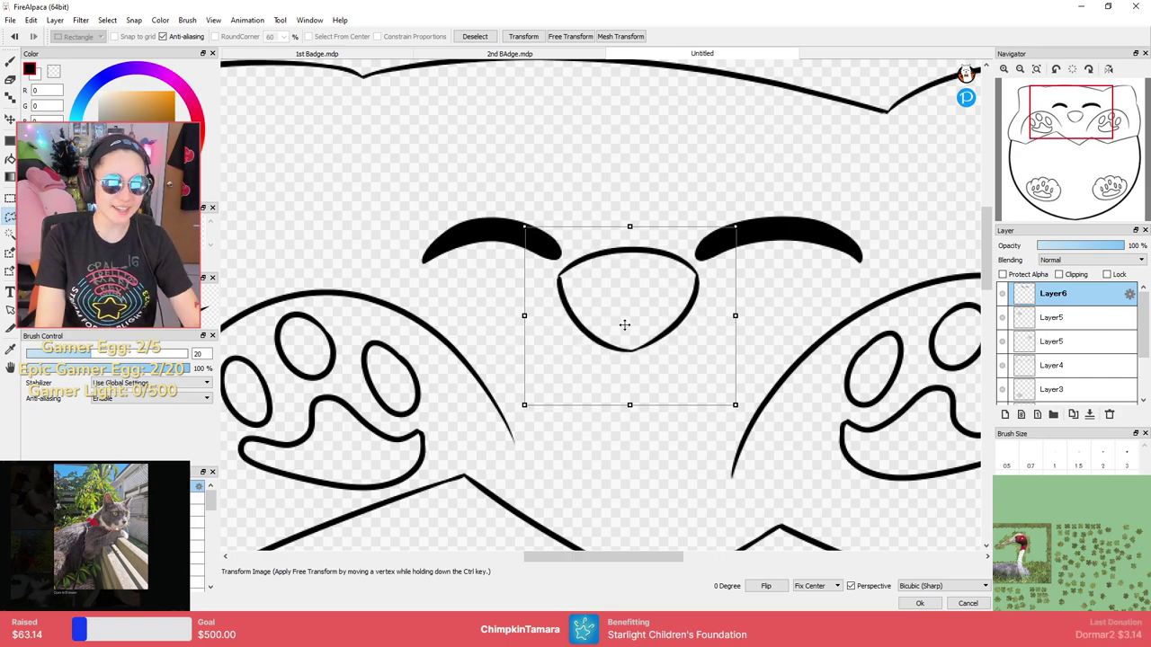
drag(735, 406, 755, 421)
drag(709, 380, 711, 393)
key(Return)
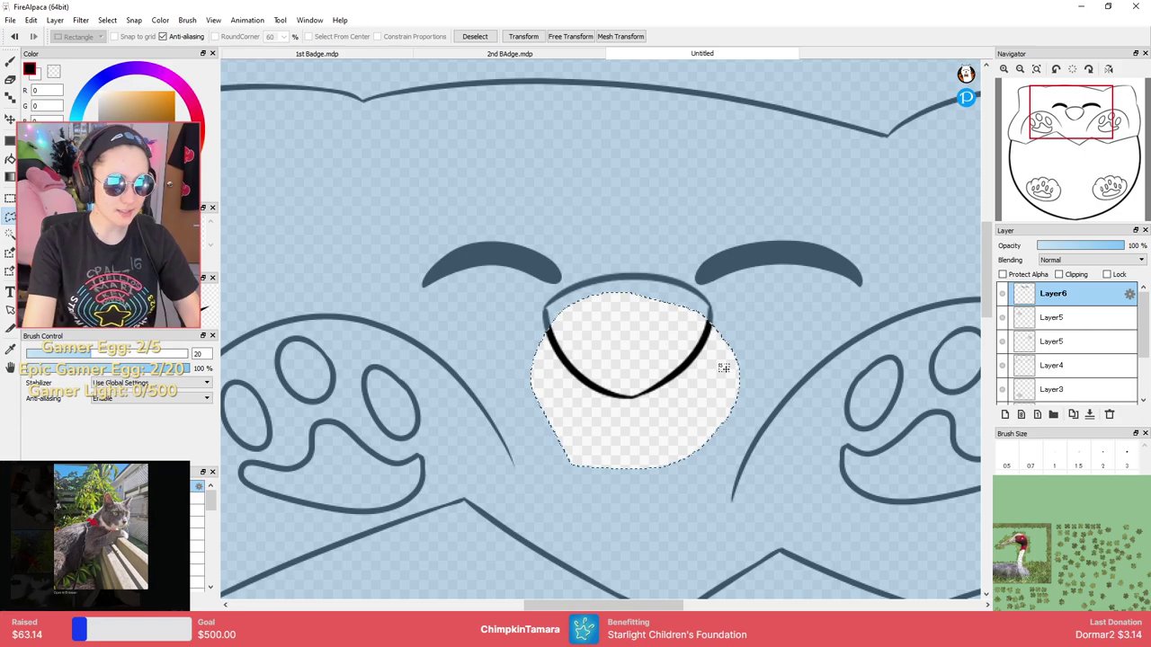
Deselect the nose and draw two curved mouth strokes below its tip with a size 5 brush.
scroll(761, 283, down, 3)
key(ctrl+d)
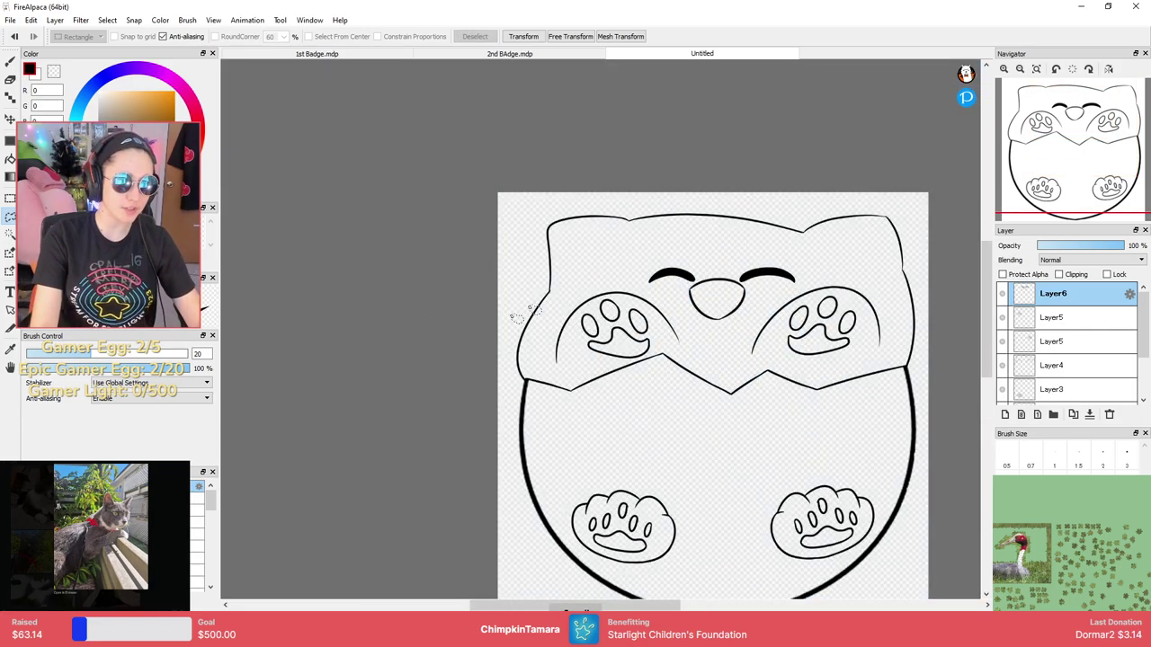
scroll(716, 270, up, 5)
drag(694, 316, 619, 324)
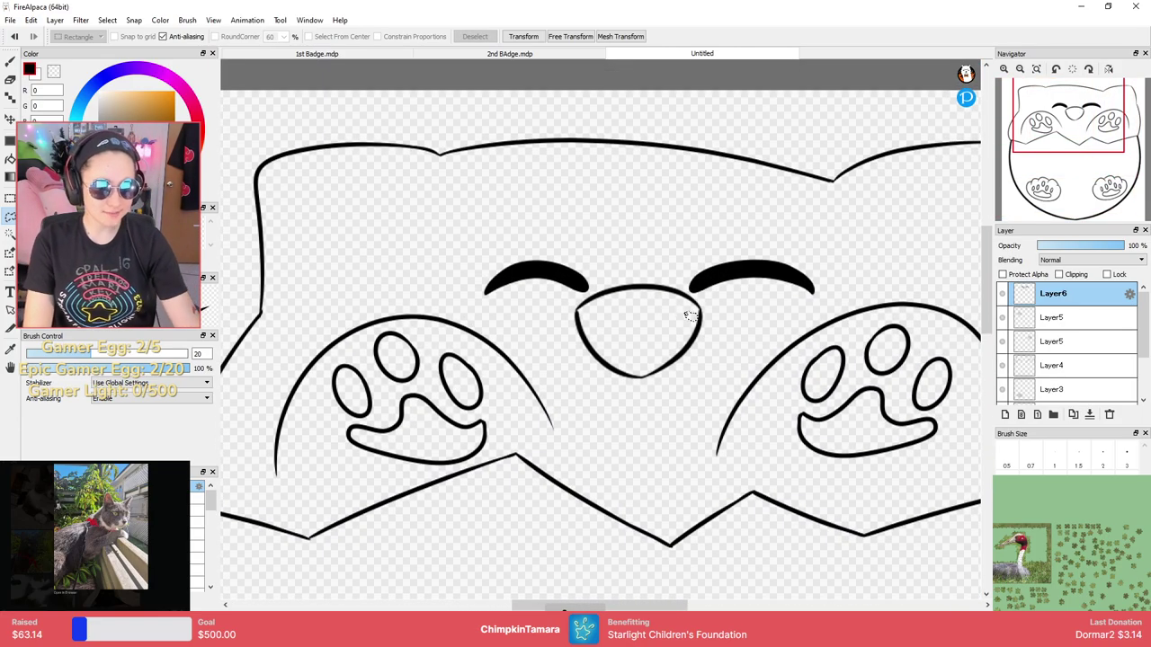
key(b)
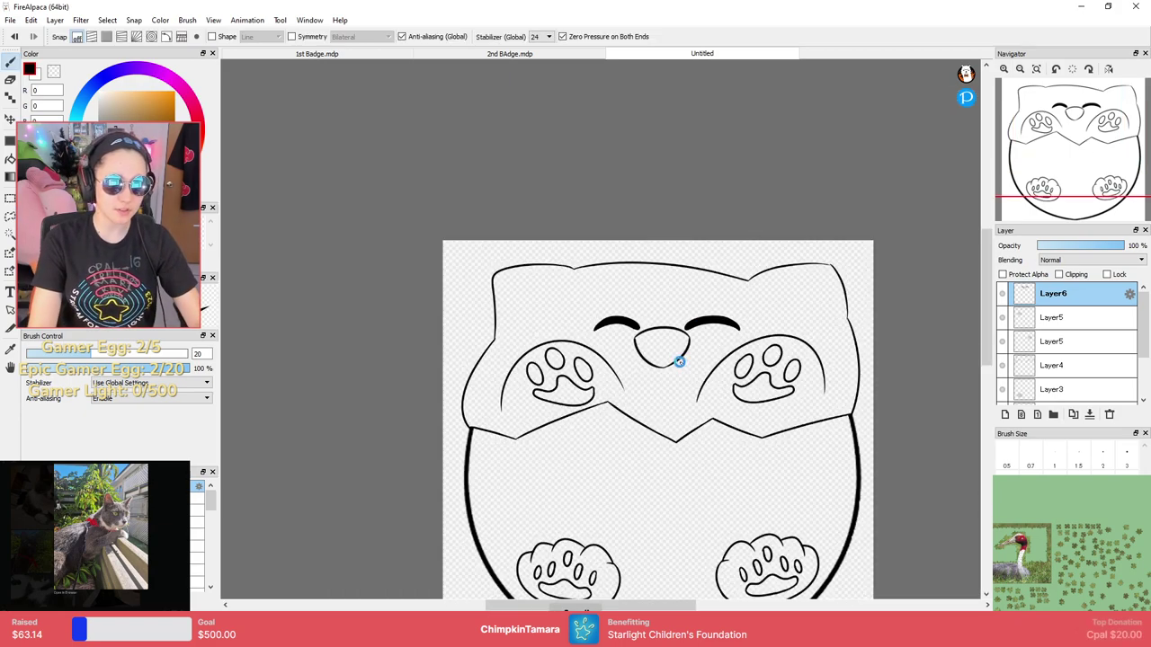
scroll(719, 305, down, 4)
scroll(601, 329, up, 6)
mouse_move(608, 390)
mouse_down()
mouse_move(563, 475)
mouse_move(471, 421)
mouse_up()
drag(606, 392, 728, 385)
scroll(728, 382, down, 5)
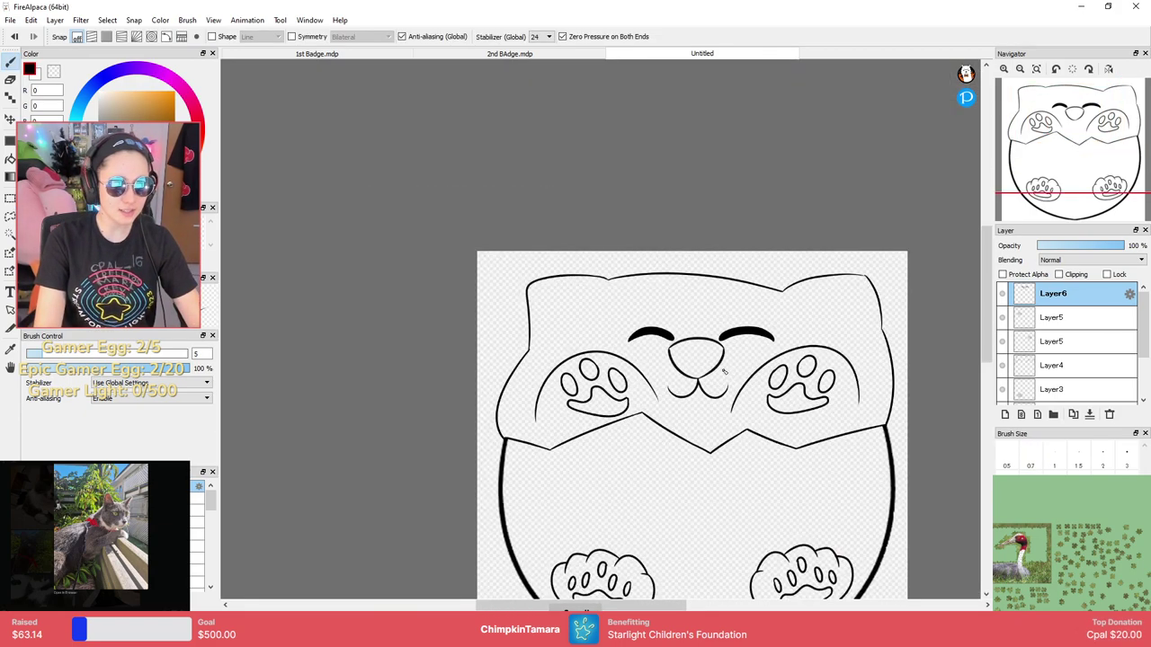
Dot three whisker spots on each side of the nose and draw thin whiskers on both cheeks on a new layer, undoing rejected strokes.
scroll(729, 366, up, 3)
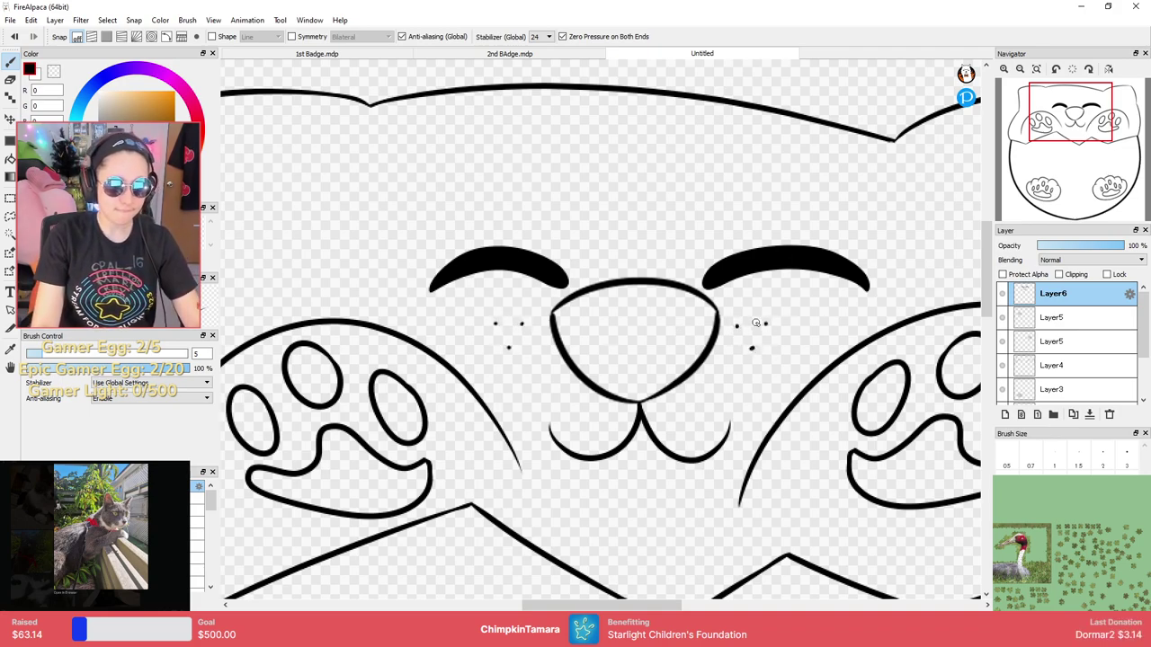
click(1004, 415)
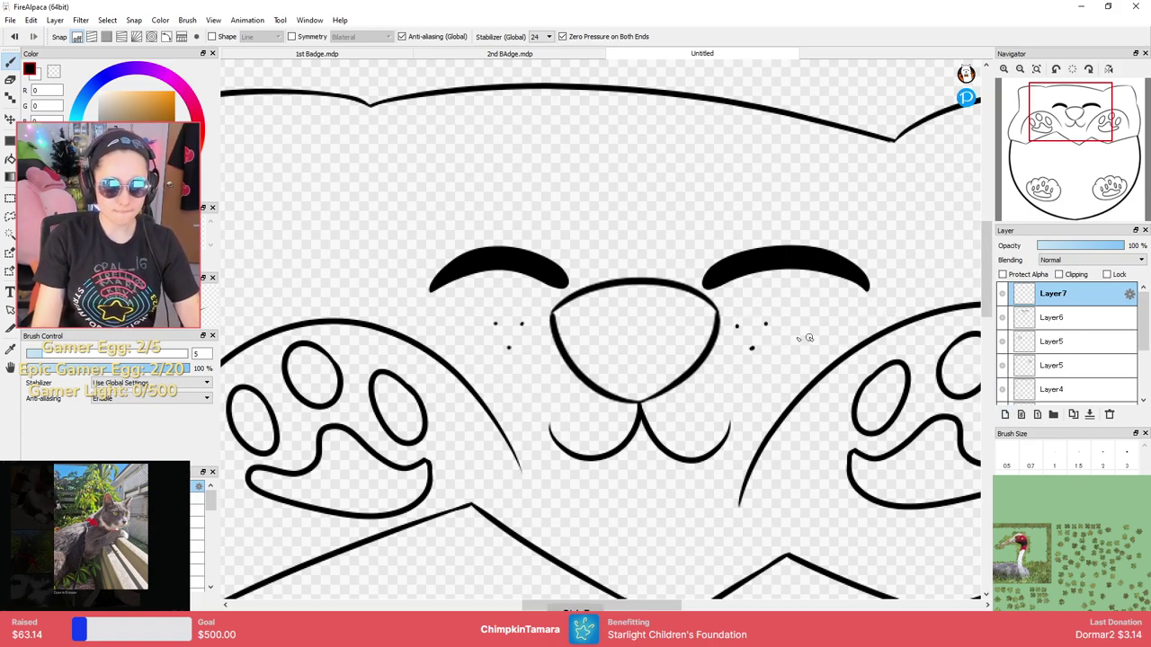
drag(742, 325, 881, 303)
key(ctrl+z)
mouse_move(745, 319)
mouse_down()
mouse_move(832, 301)
mouse_move(820, 336)
mouse_up()
mouse_move(733, 351)
mouse_down()
mouse_move(803, 371)
mouse_move(760, 378)
mouse_move(787, 391)
mouse_up()
key(ctrl+z)
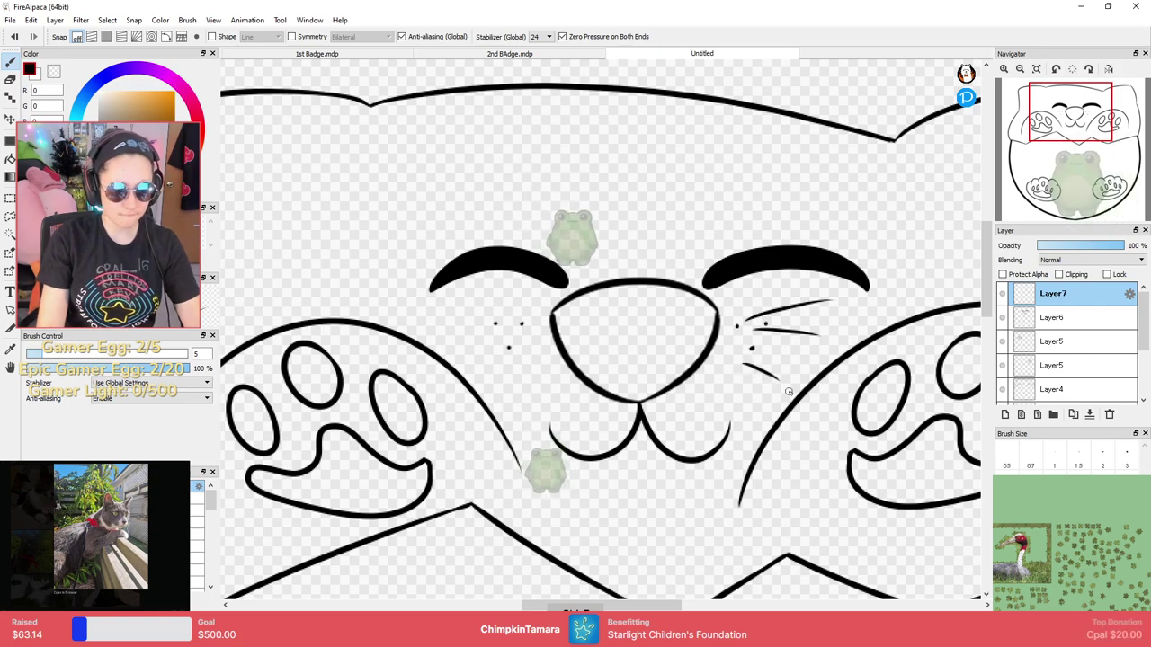
mouse_move(514, 309)
mouse_down()
mouse_move(458, 306)
mouse_move(518, 331)
mouse_up()
drag(485, 369, 513, 353)
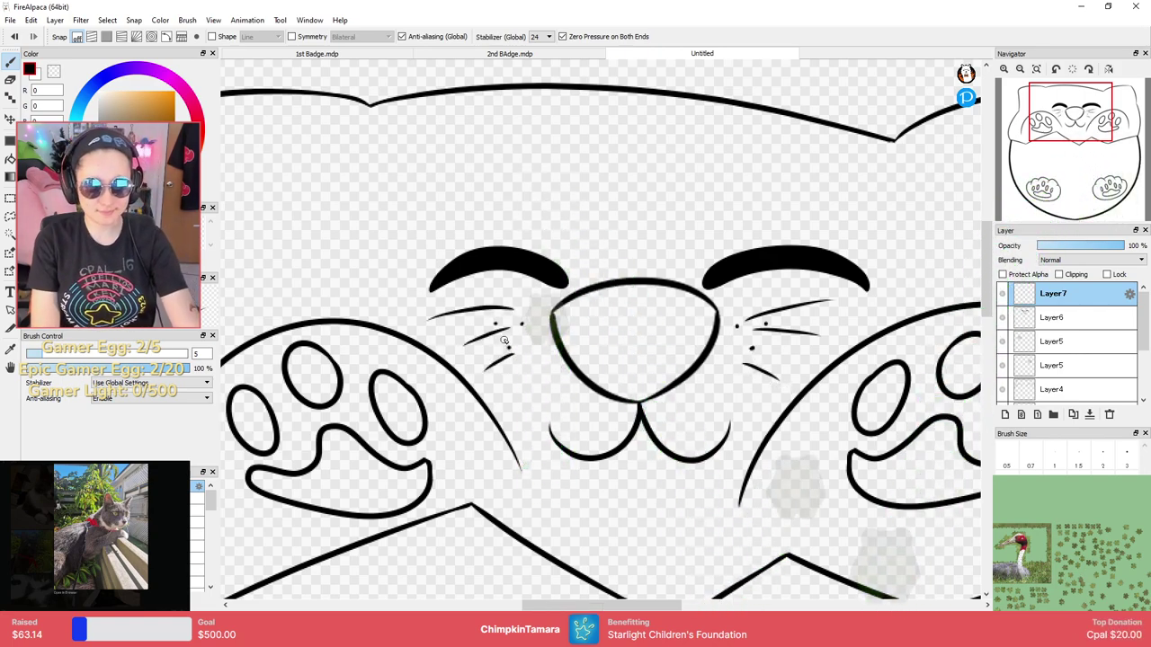
scroll(775, 329, down, 3)
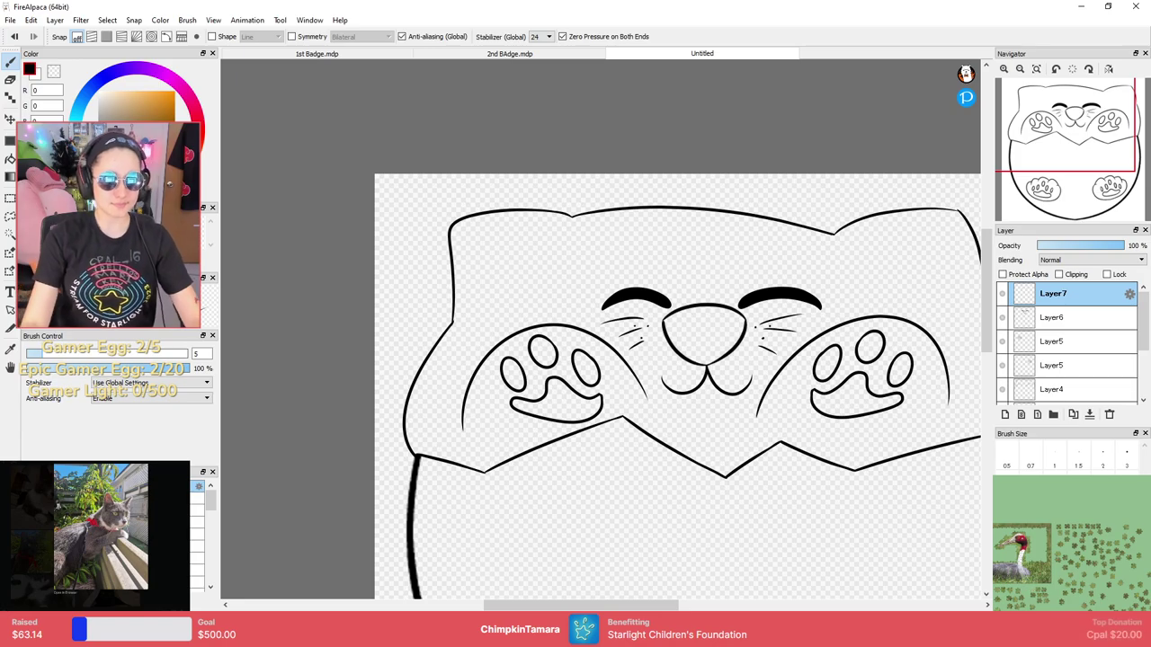
Draw a few thin brow whiskers fanning outward above each closed eye.
drag(837, 344, 811, 339)
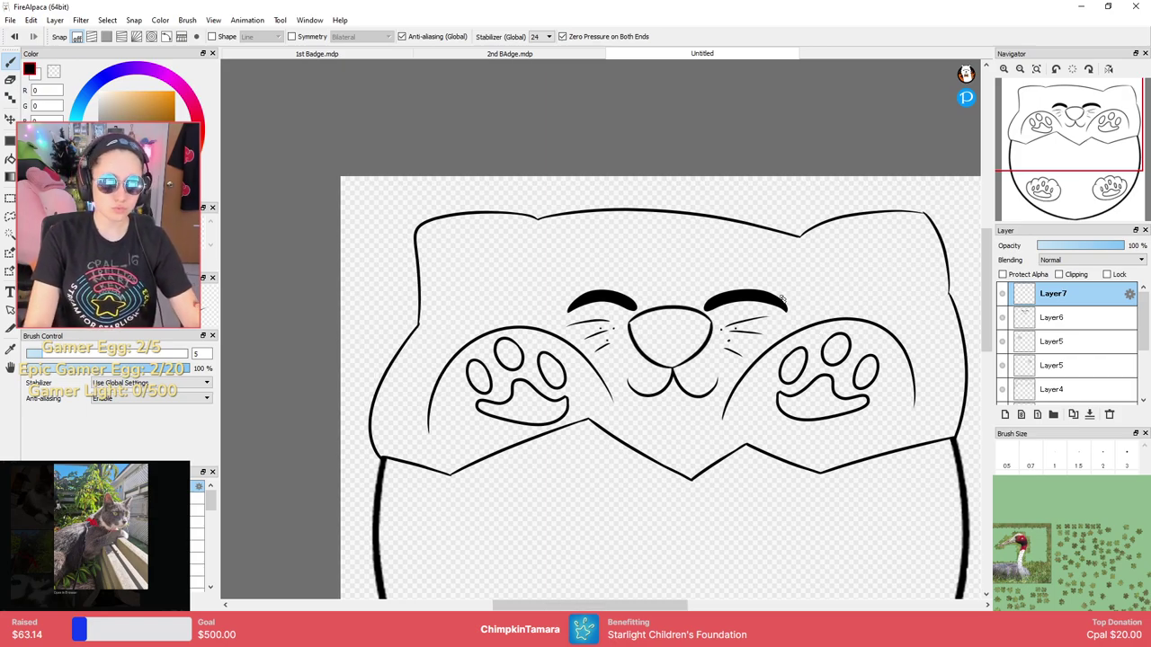
scroll(765, 296, up, 2)
mouse_move(697, 266)
mouse_down()
mouse_move(794, 216)
mouse_move(816, 253)
mouse_up()
mouse_move(429, 262)
mouse_down()
mouse_move(382, 225)
mouse_move(348, 293)
mouse_up()
scroll(383, 288, down, 2)
drag(580, 343, 800, 204)
drag(800, 294, 725, 235)
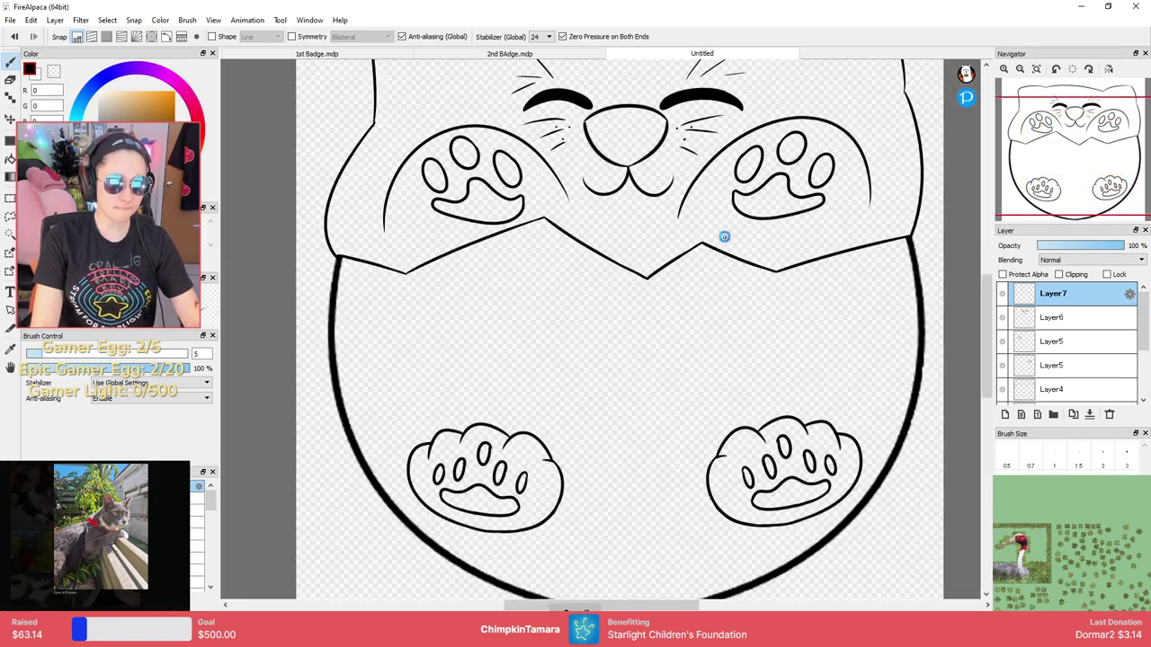
Create a layer folder and name it Outline.
scroll(725, 237, down, 3)
click(1053, 415)
double_click(1054, 296)
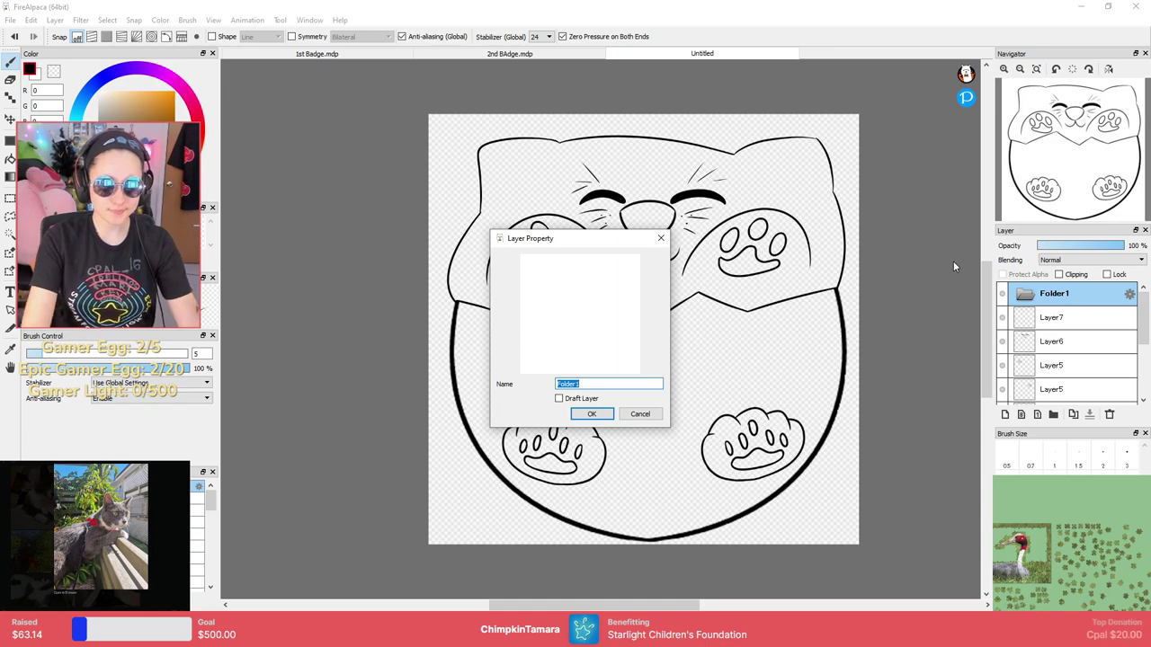
text(Outline)
key(Return)
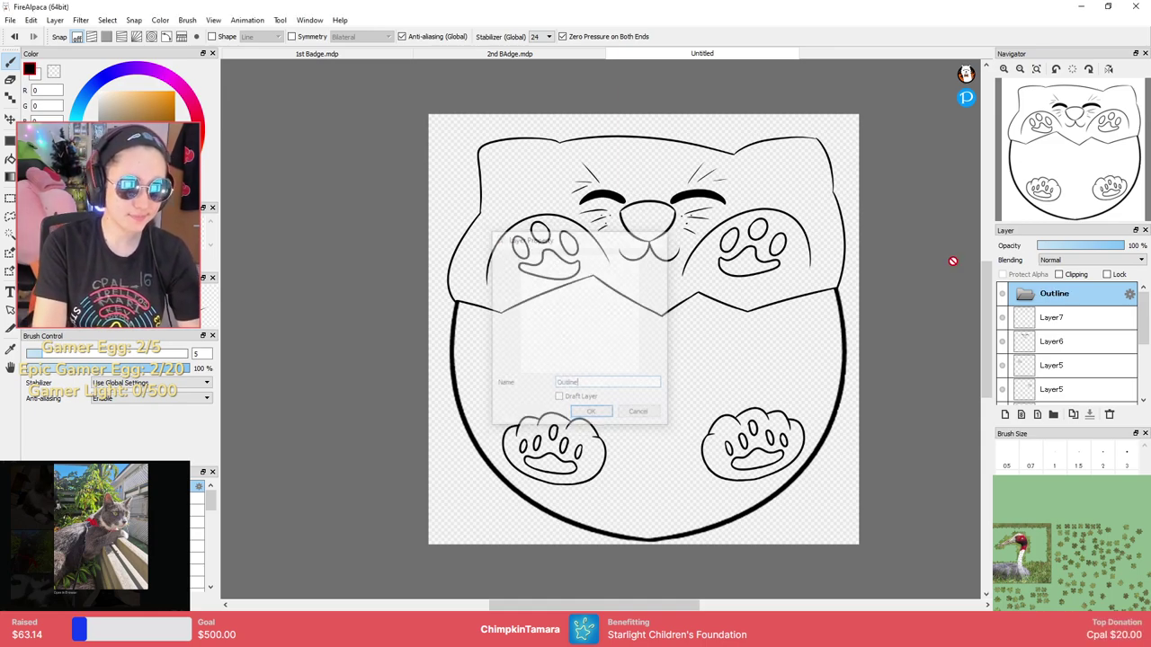
Move all the line art layers into the Outline folder and add an empty layer beneath it.
click(1051, 314)
mouse_move(1144, 318)
mouse_down()
mouse_move(1145, 372)
mouse_move(1143, 311)
mouse_up()
shift+click(1088, 390)
drag(1061, 318, 1070, 290)
click(1005, 413)
click(1060, 322)
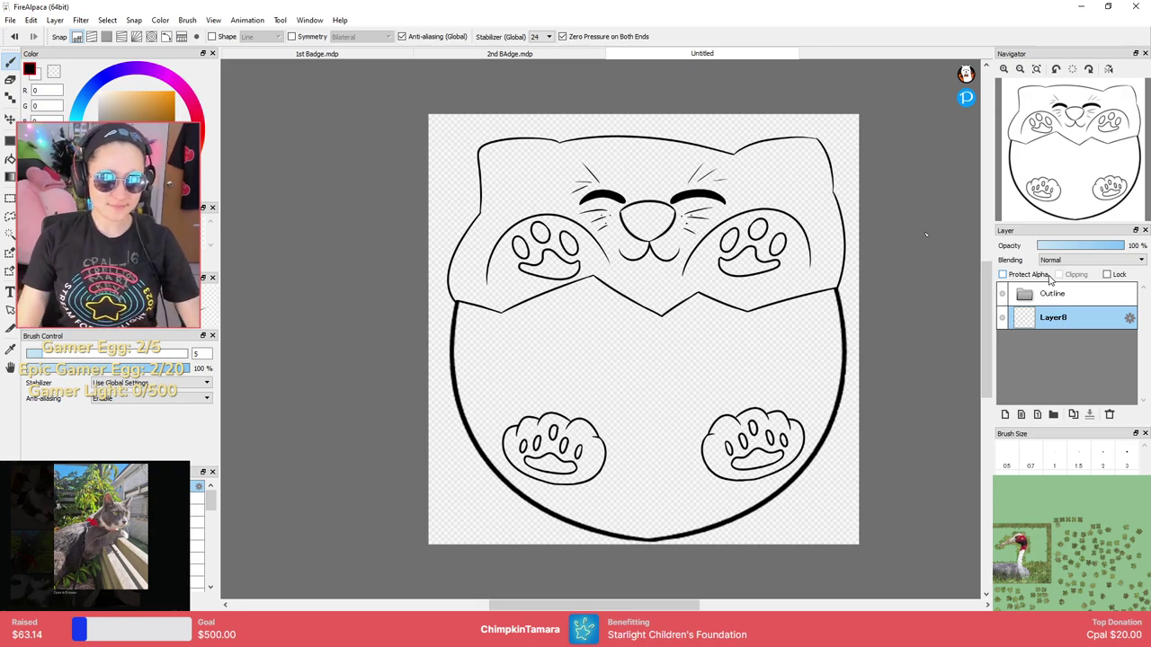
Copy the colour swatch layer from 2nd BAdge.mdp into the Untitled drawing and sample the light peach of the reference cat's body.
click(535, 53)
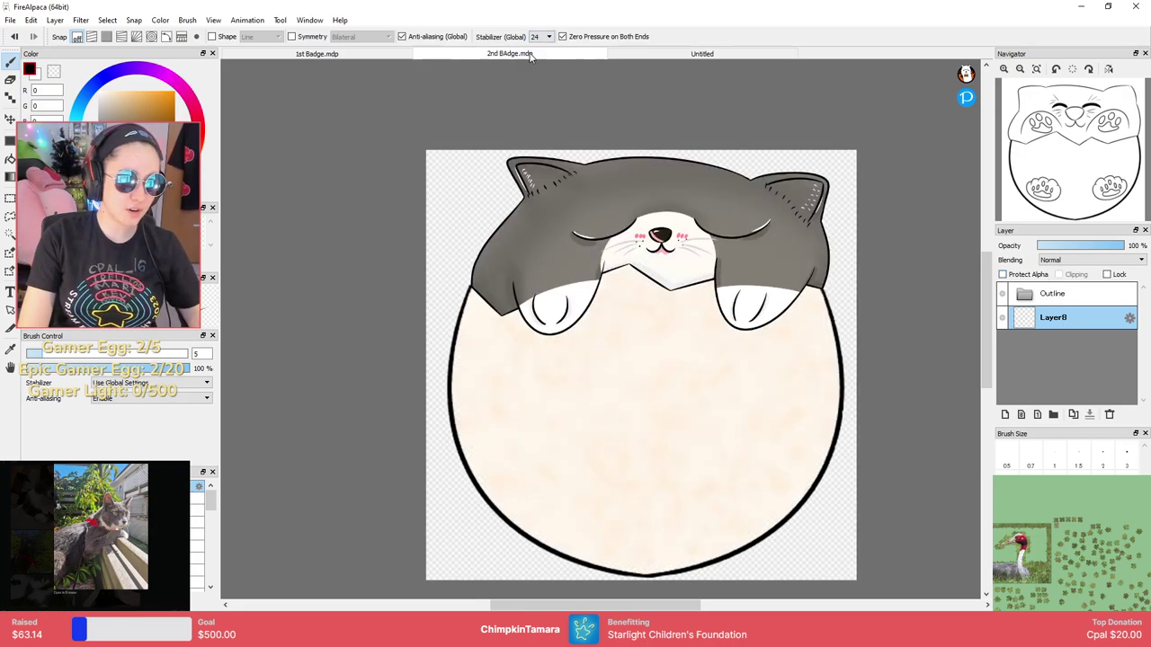
click(1064, 293)
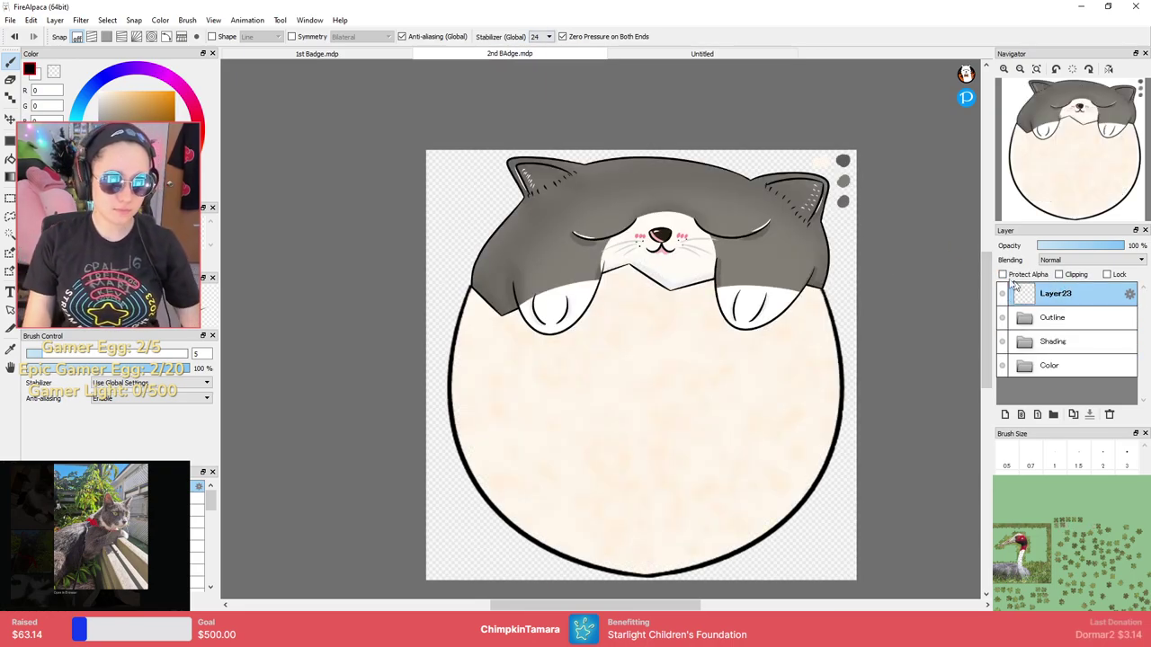
click(734, 54)
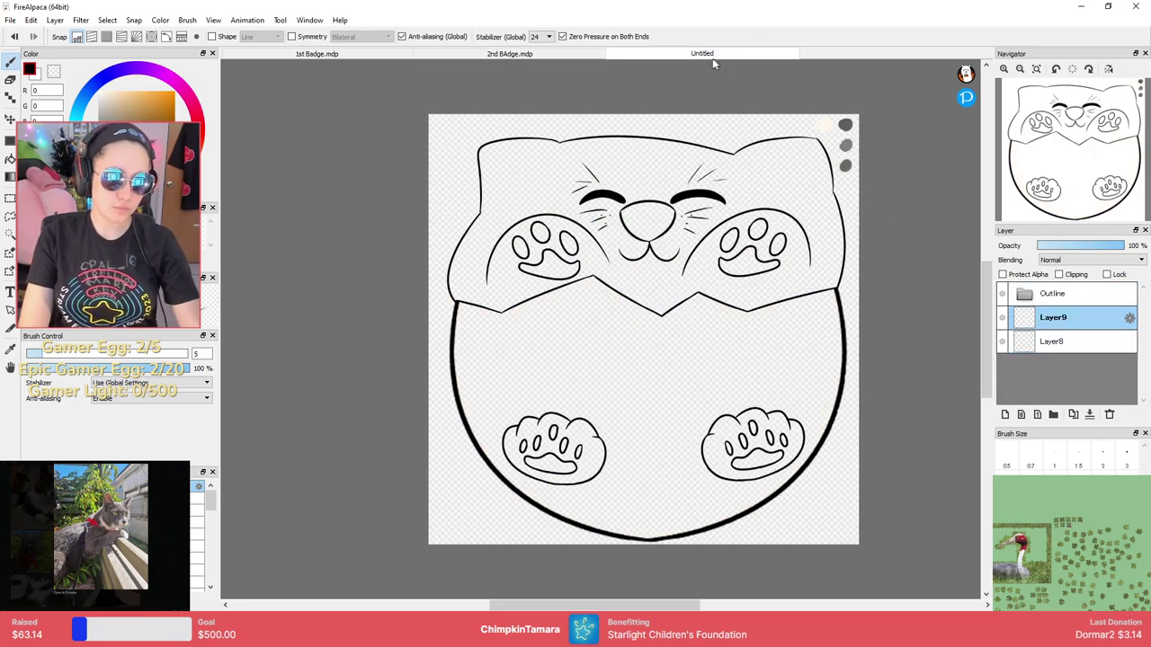
click(594, 54)
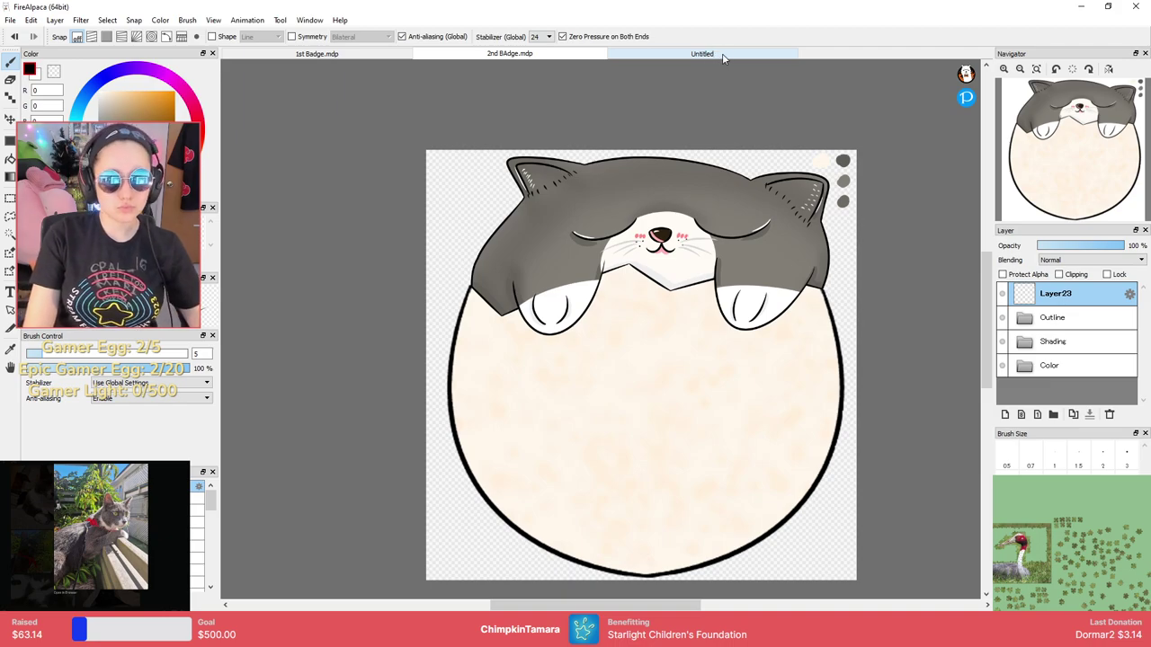
click(722, 56)
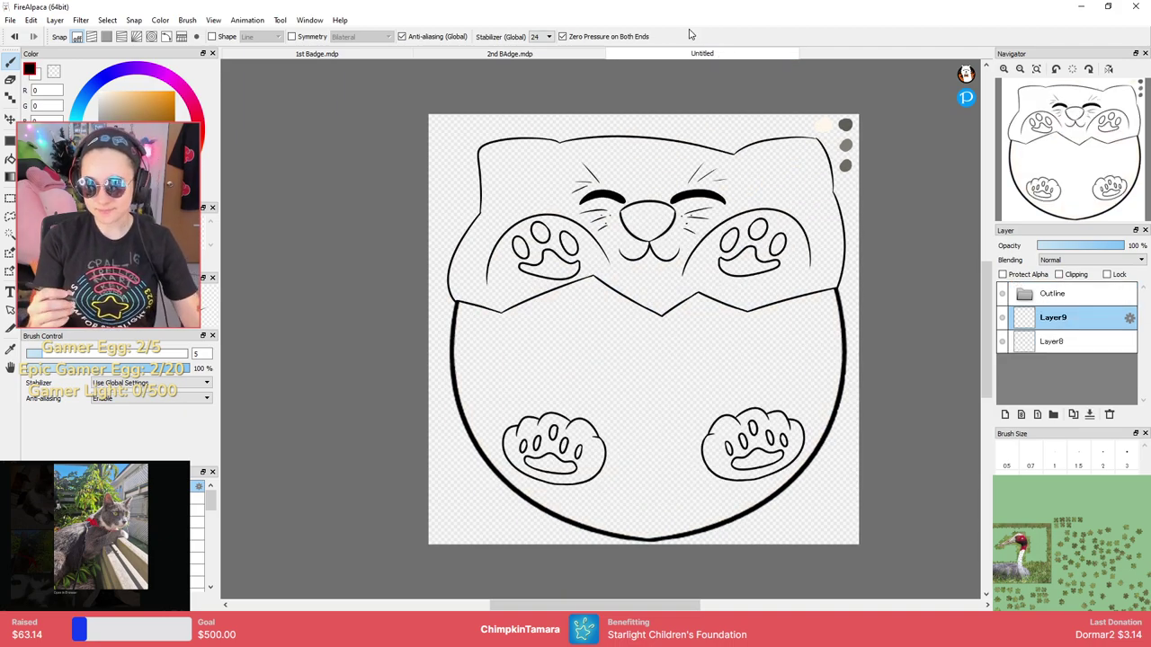
click(508, 54)
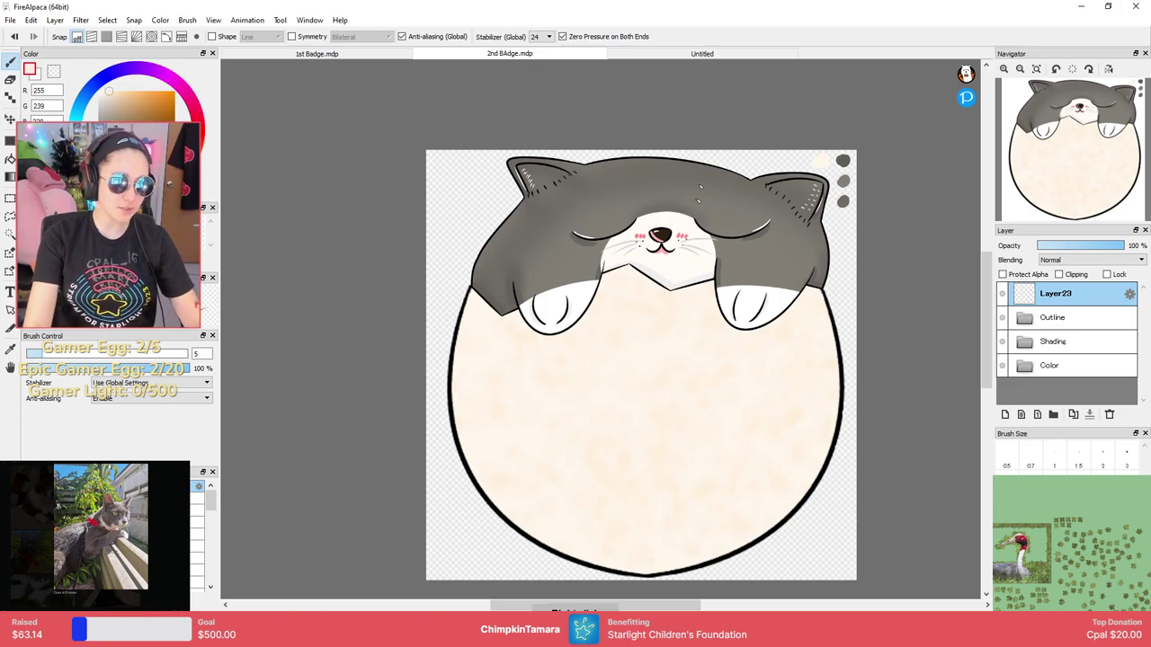
click(737, 54)
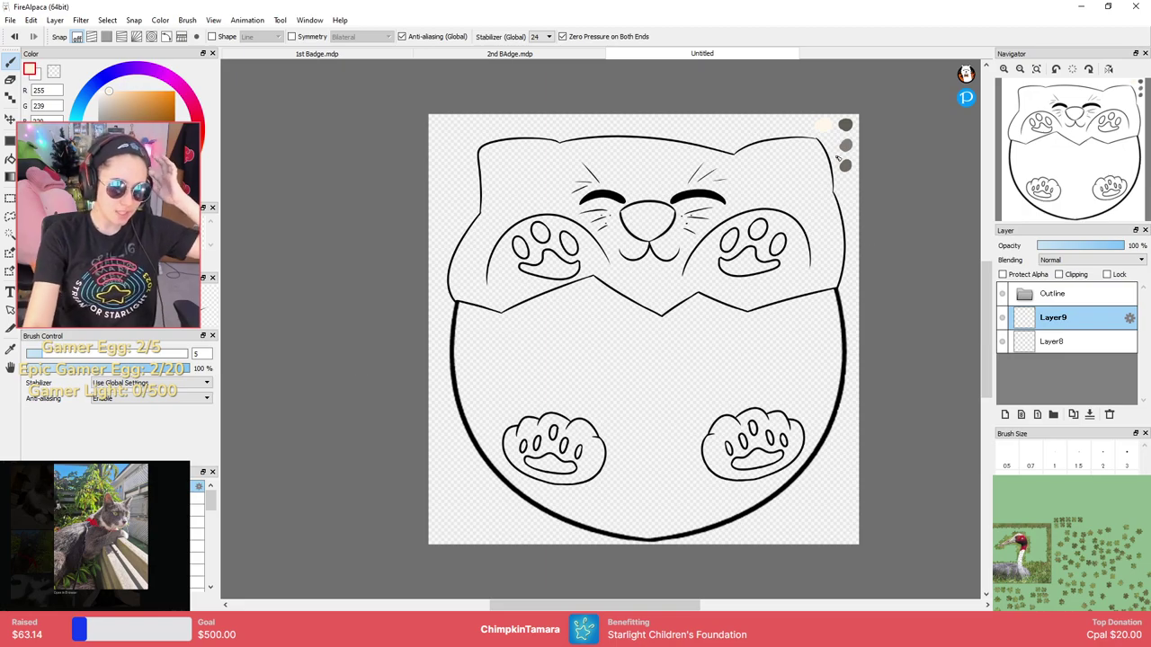
Rename the pasted swatch layer to color.
double_click(1065, 317)
text(color)
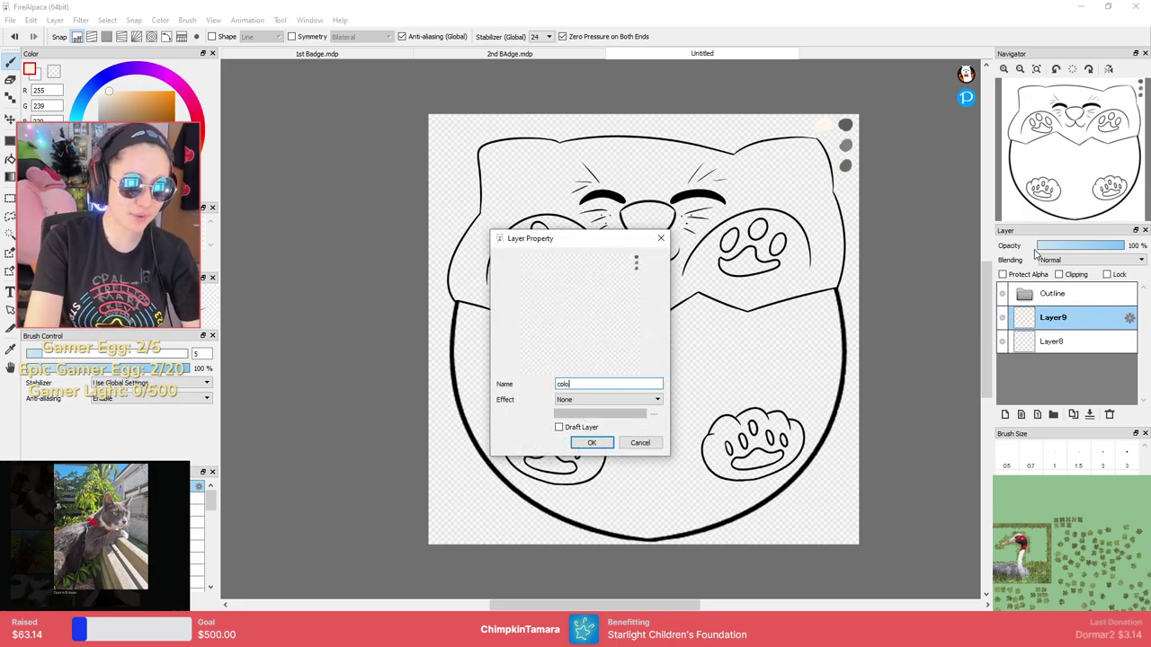
key(Return)
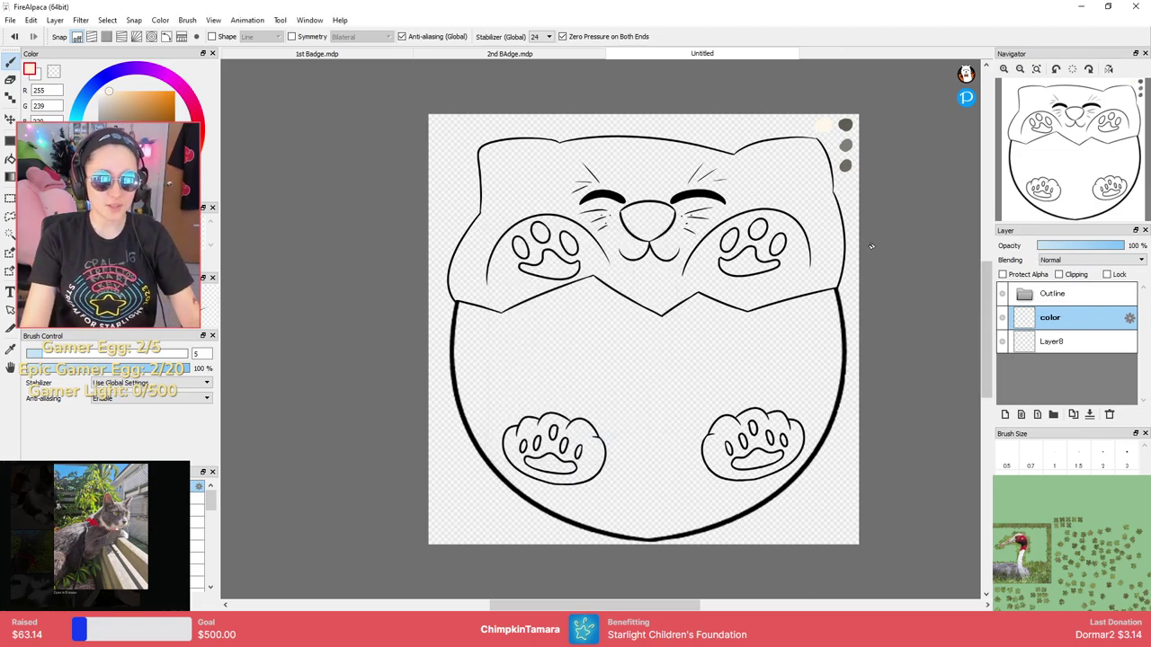
Paint a light peach swatch beside the cream one with a size 20 brush and move the color layer above the Outline folder.
scroll(836, 203, down, 1)
scroll(838, 193, up, 4)
drag(868, 169, 844, 344)
click(1055, 511)
drag(704, 187, 702, 180)
click(702, 180)
drag(1054, 327, 1059, 289)
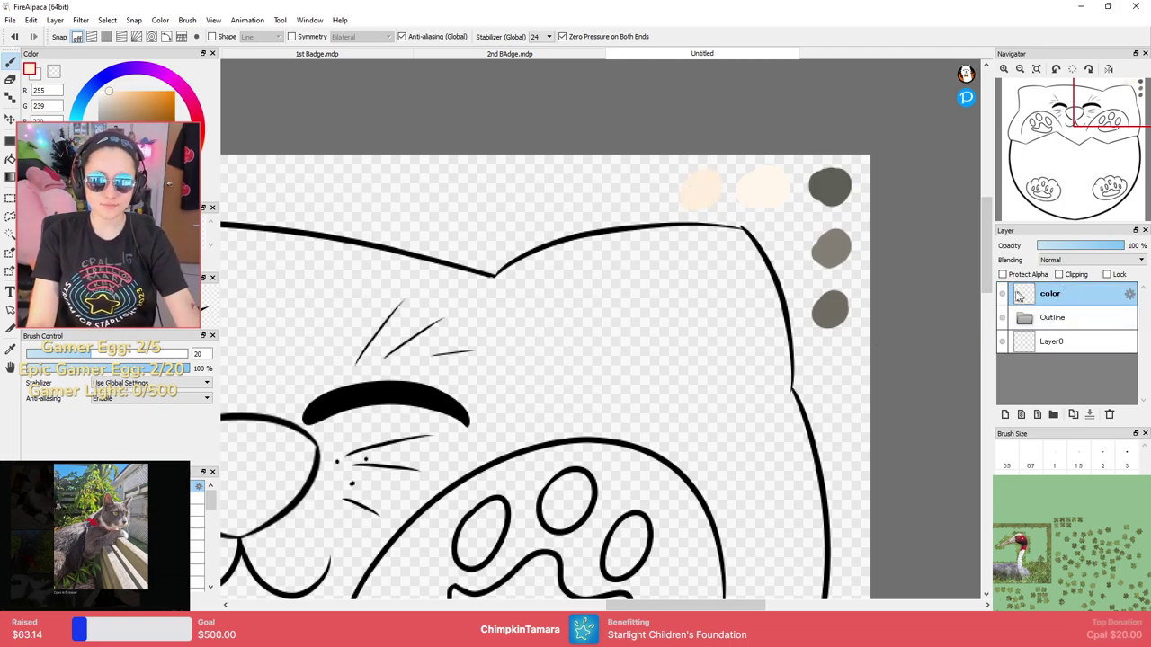
Select the empty layer below the Outline folder and sample the cream swatch as the painting colour.
click(1052, 342)
drag(776, 368, 814, 202)
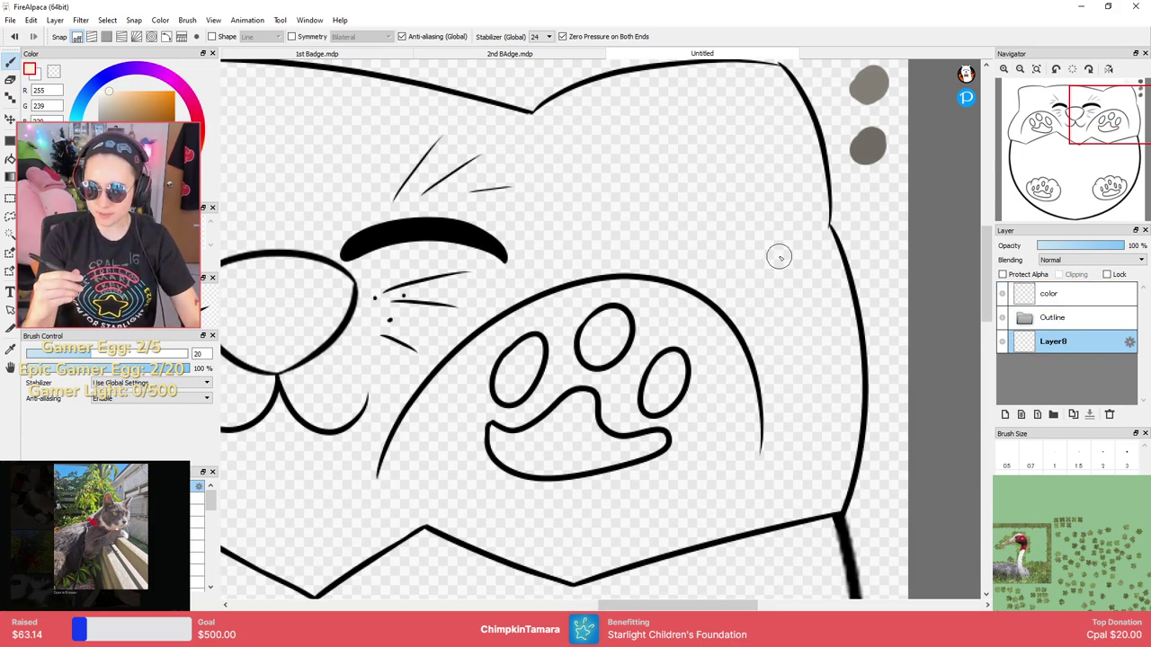
scroll(778, 258, down, 2)
scroll(841, 202, up, 1)
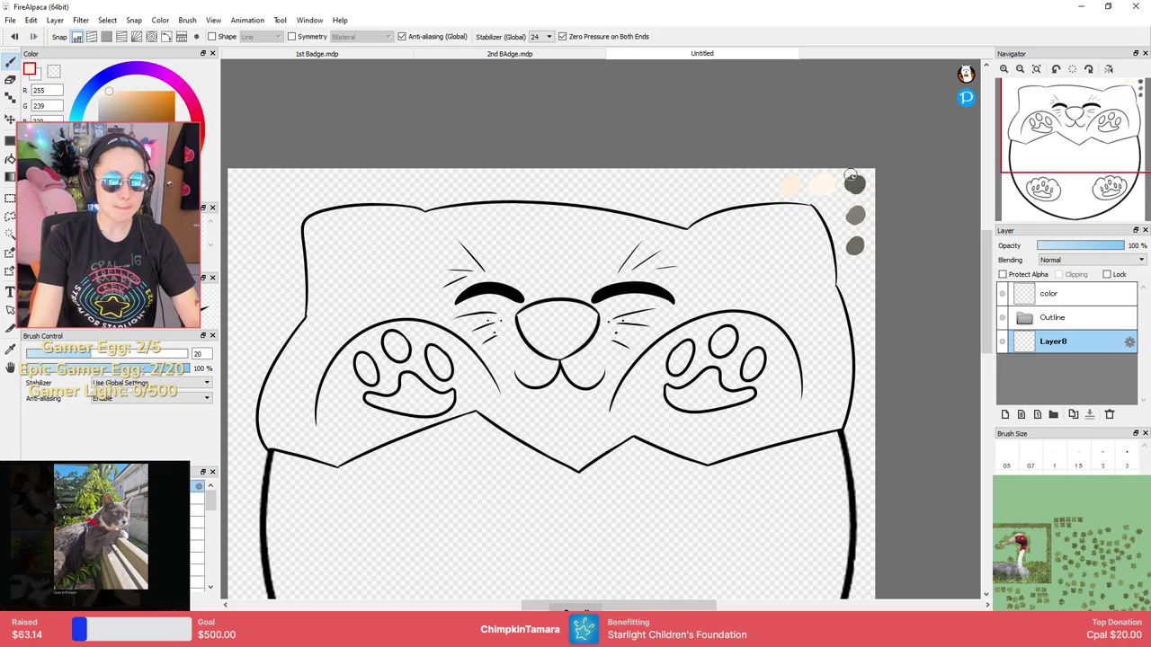
right_click(825, 184)
drag(765, 387, 814, 211)
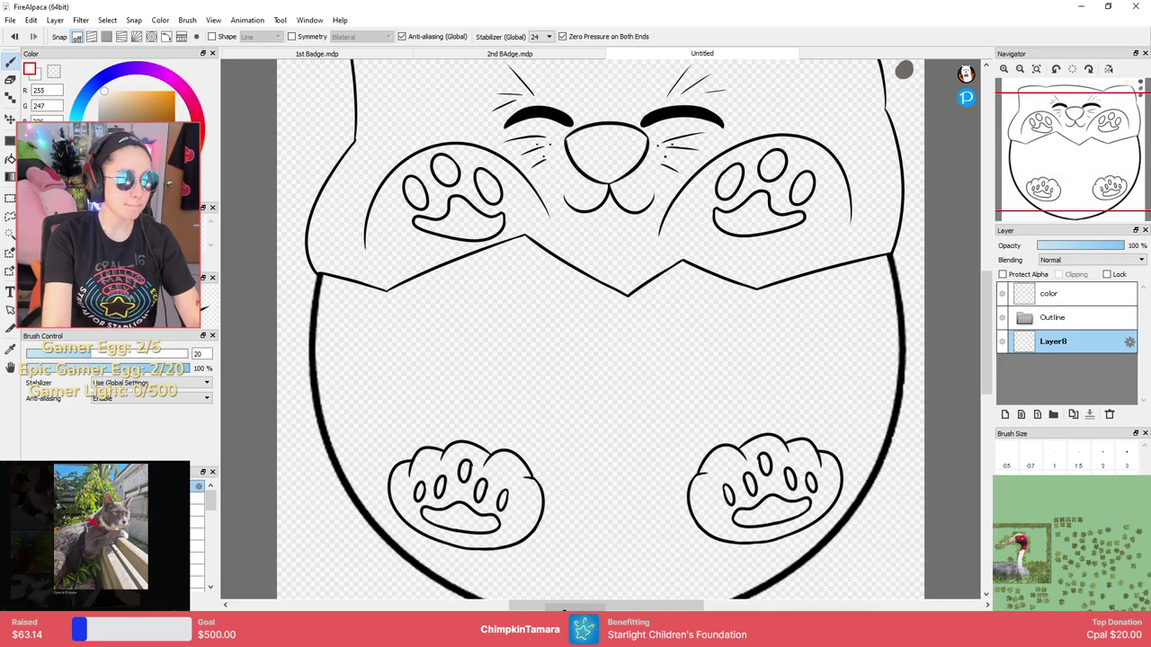
Change the canvas background from transparent to a muted red.
click(213, 18)
click(259, 322)
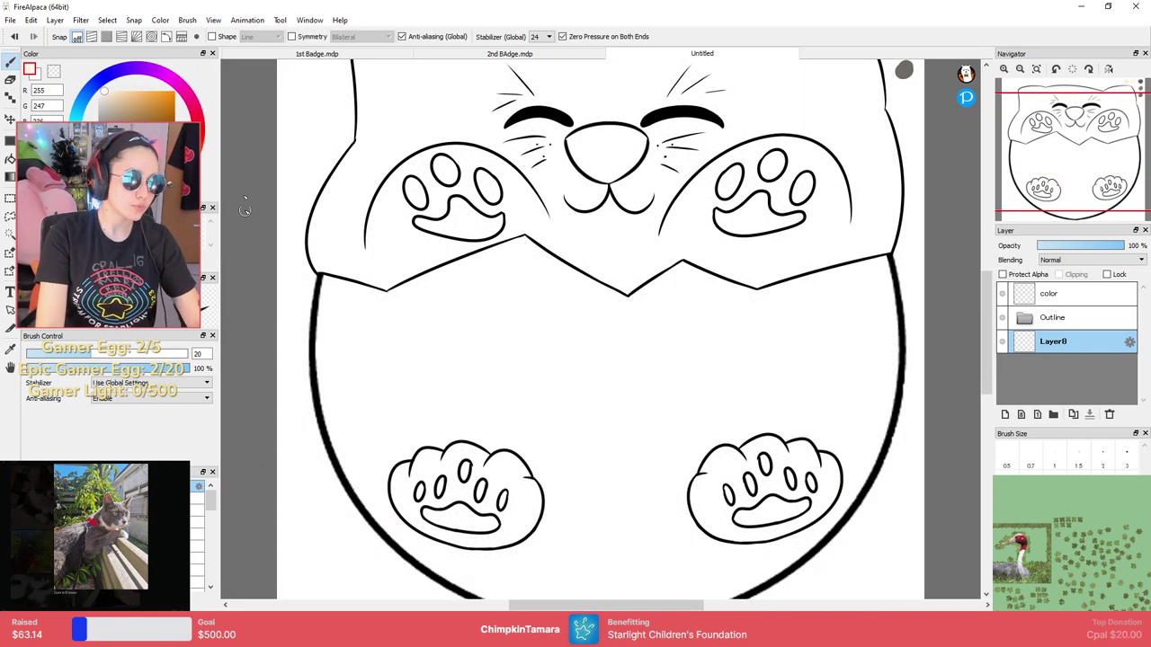
click(213, 20)
click(253, 335)
click(563, 307)
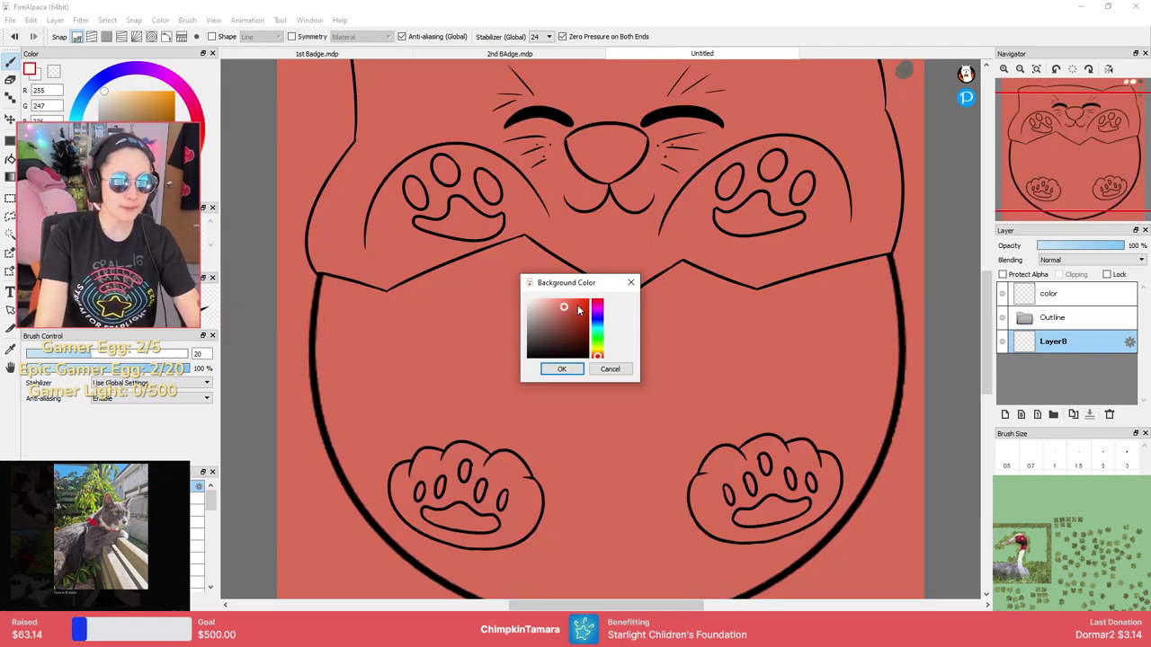
click(561, 369)
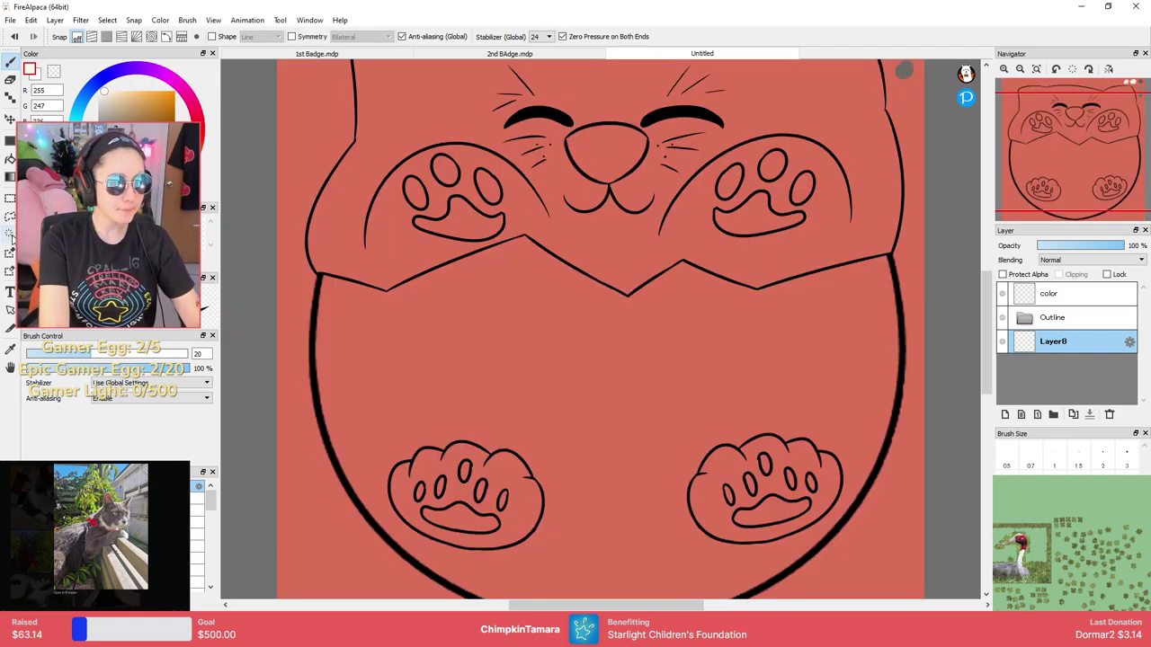
Bucket-fill the round body around the lower paws with the sampled cream.
click(11, 160)
click(617, 396)
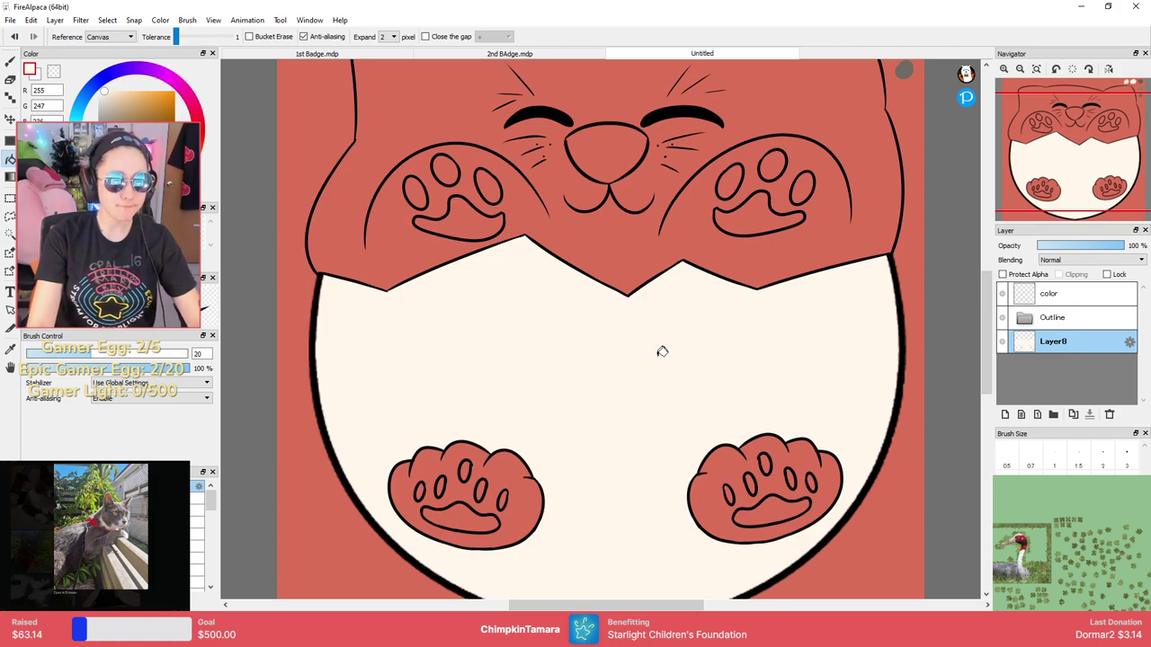
drag(686, 324, 662, 409)
Fill the head and raised paws with the middle grey swatch on a new layer and compare the colouring with 2nd BAdge.mdp.
click(1022, 412)
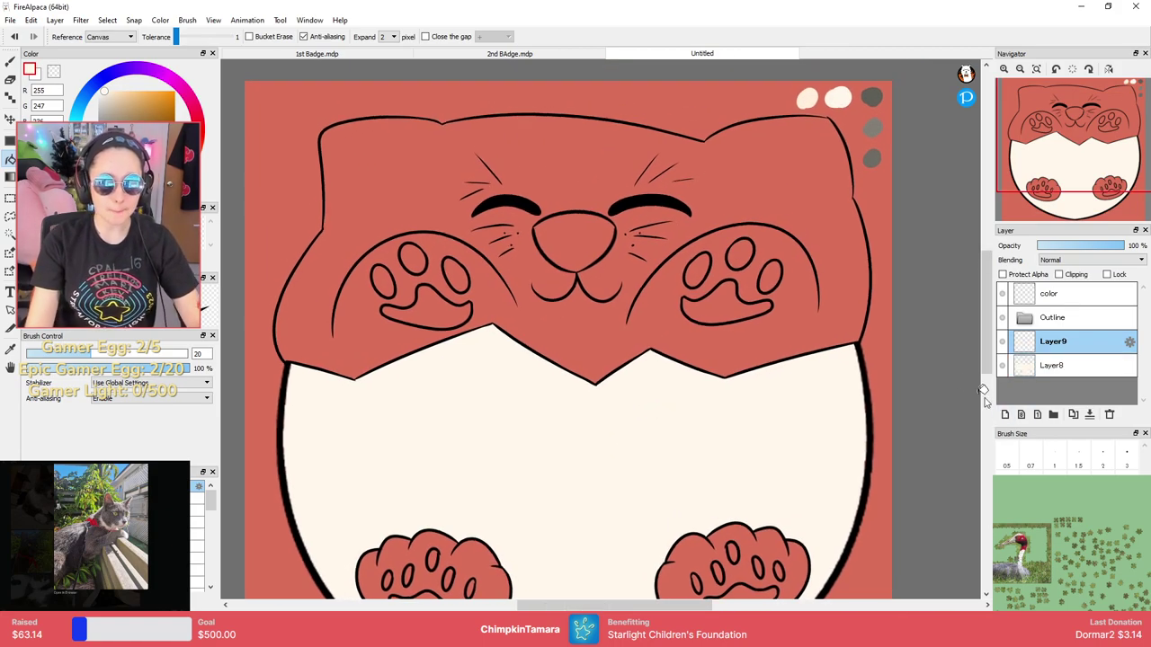
alt+click(872, 128)
click(825, 163)
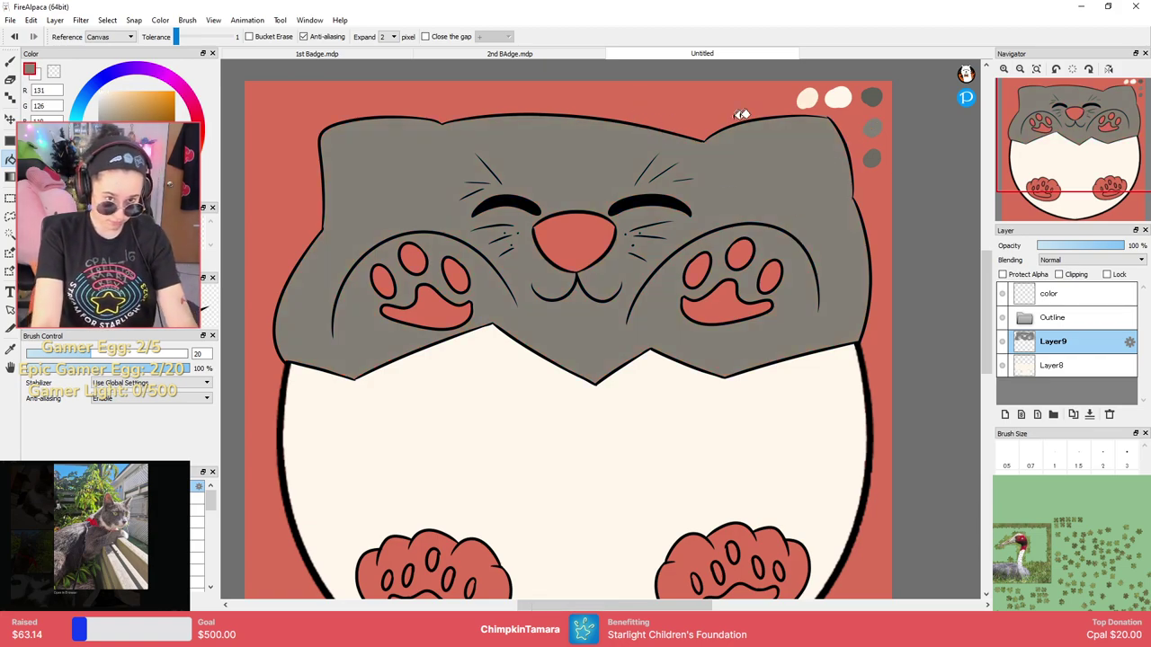
click(580, 53)
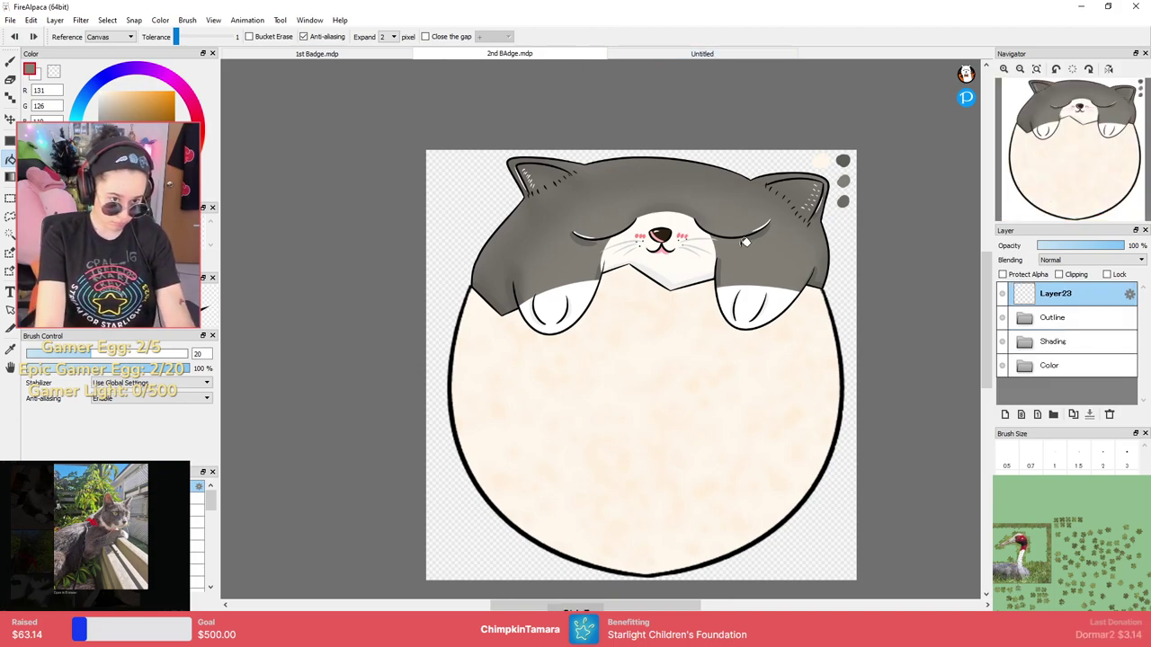
click(734, 56)
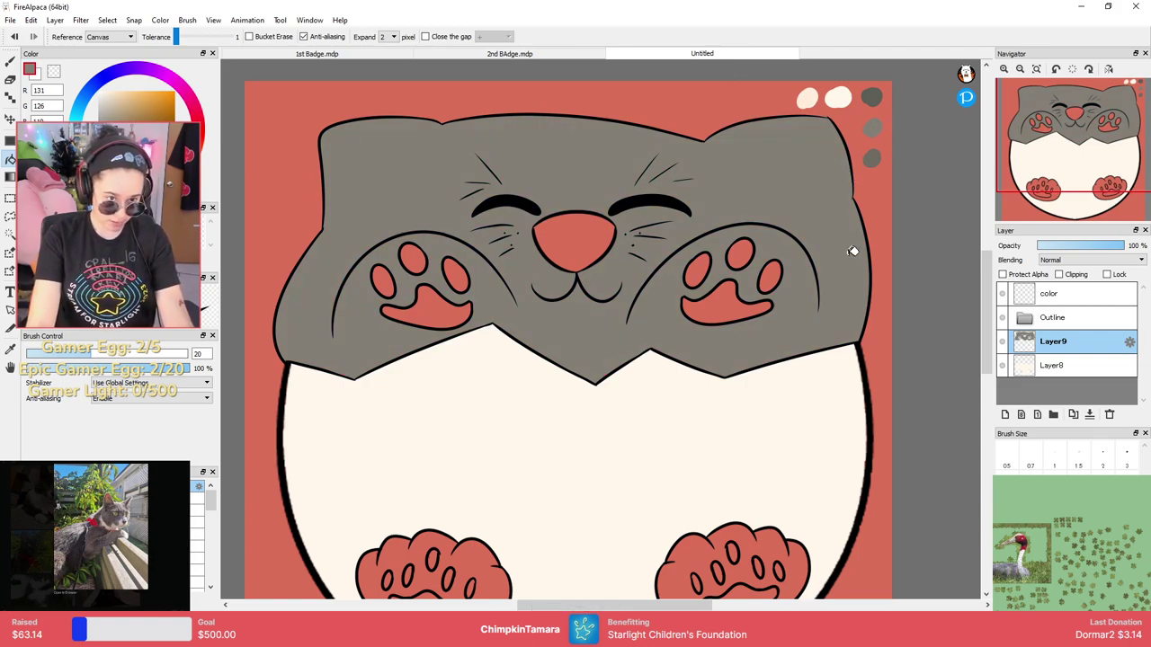
Try the lowest grey swatch on the head, undo it, and refill the head and raised paws with the middle grey swatch.
alt+click(876, 158)
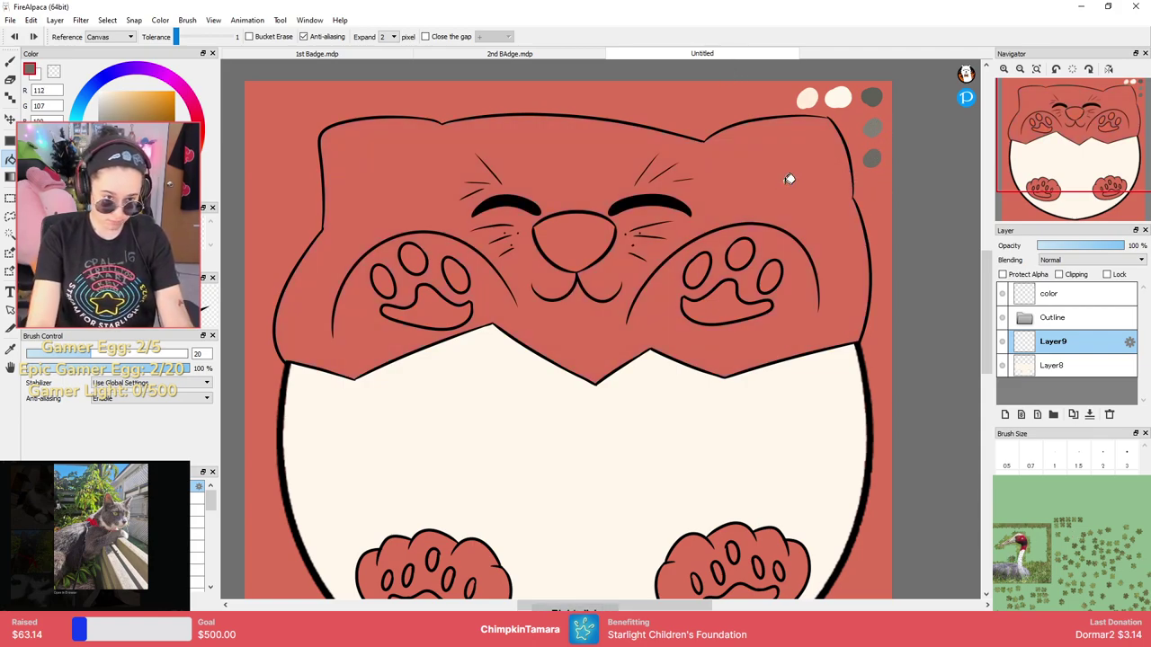
click(852, 167)
key(ctrl+z)
alt+click(875, 127)
click(814, 158)
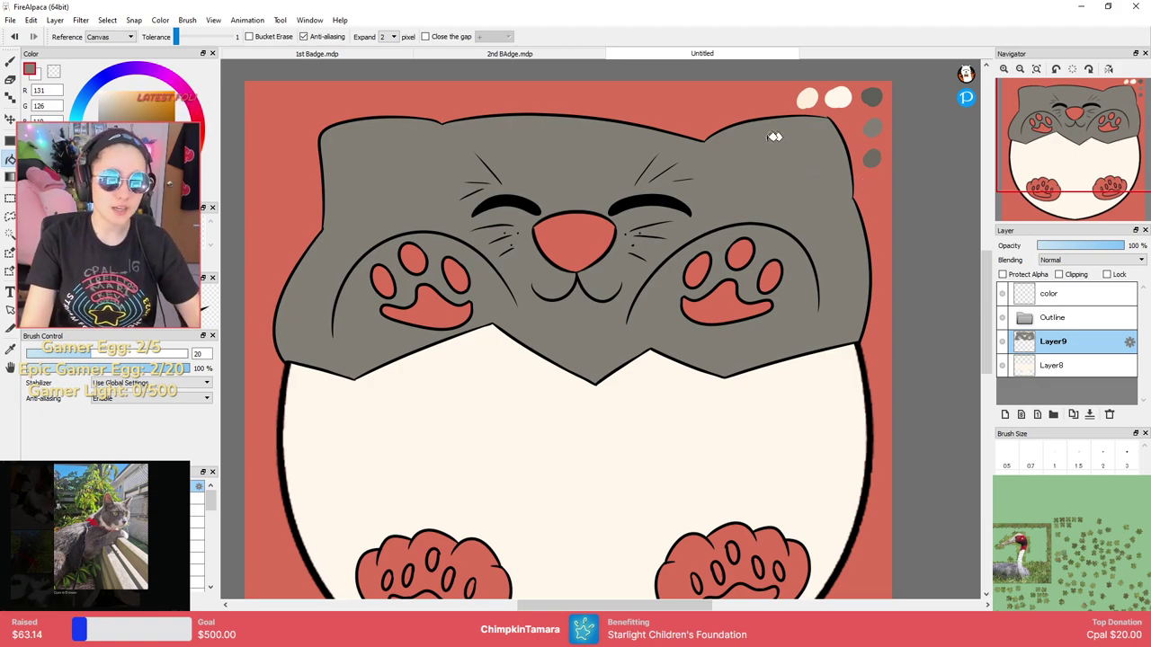
Hide both fill layers, select Layer7 inside the Outline folder, and set the brush colour to black.
click(1002, 341)
click(1002, 365)
click(1025, 318)
drag(1034, 320, 1034, 320)
click(1061, 344)
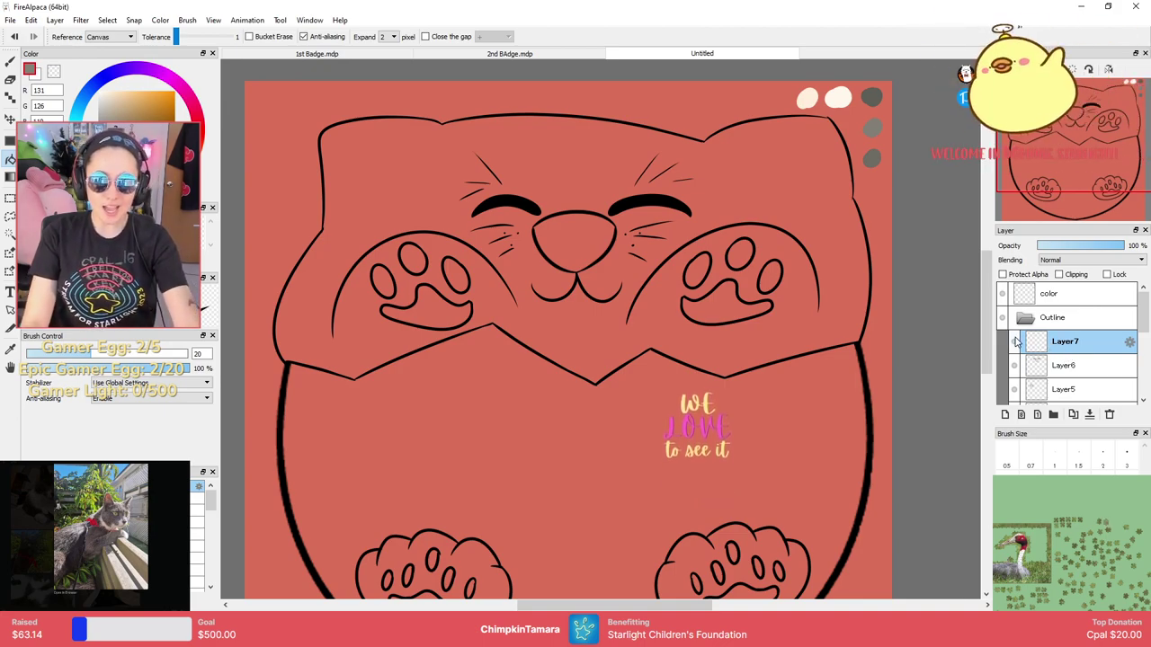
key(b)
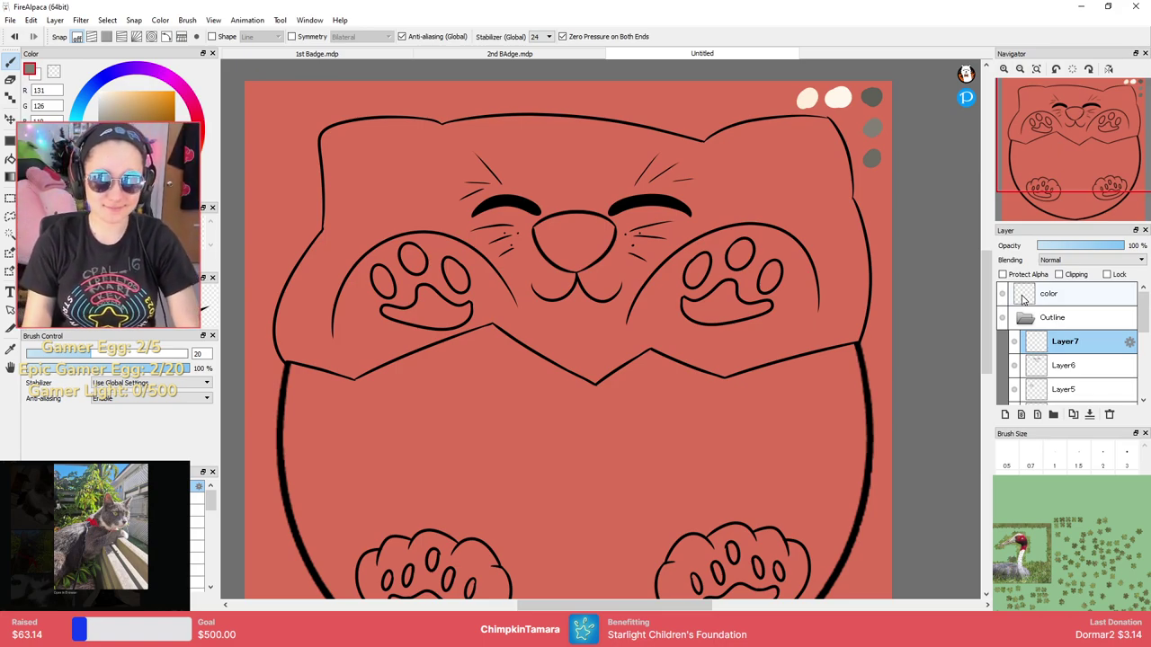
click(106, 158)
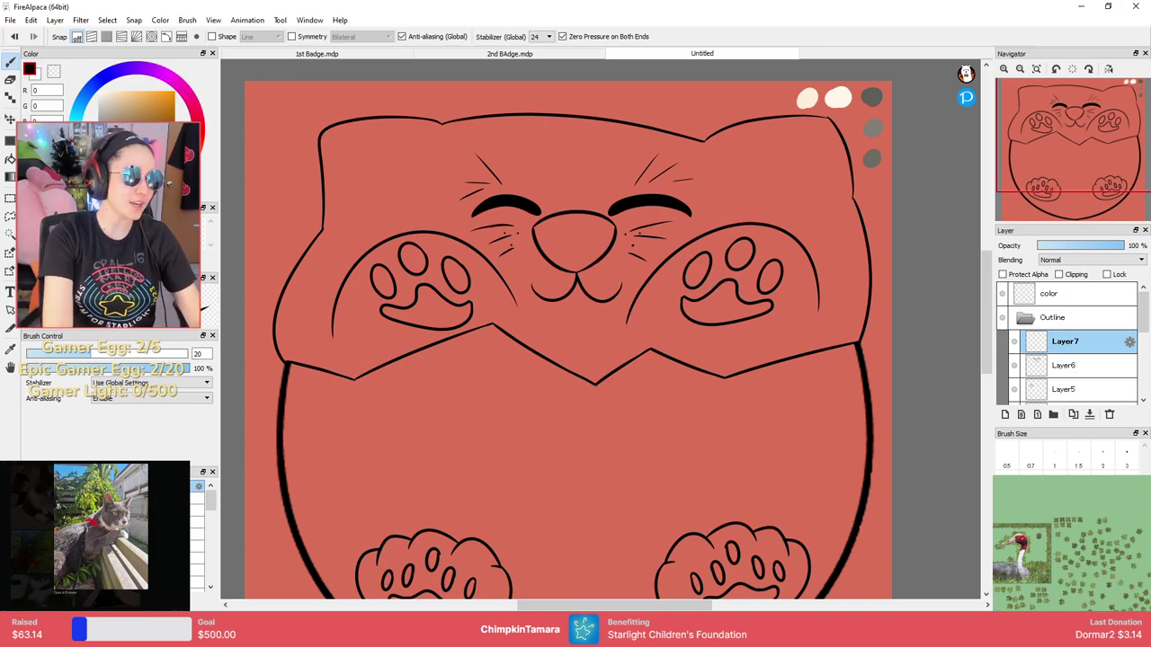
Draw the inner-ear lines inside the right ear's outline with a size 5 brush, replacing the thicker first stroke.
scroll(728, 230, up, 5)
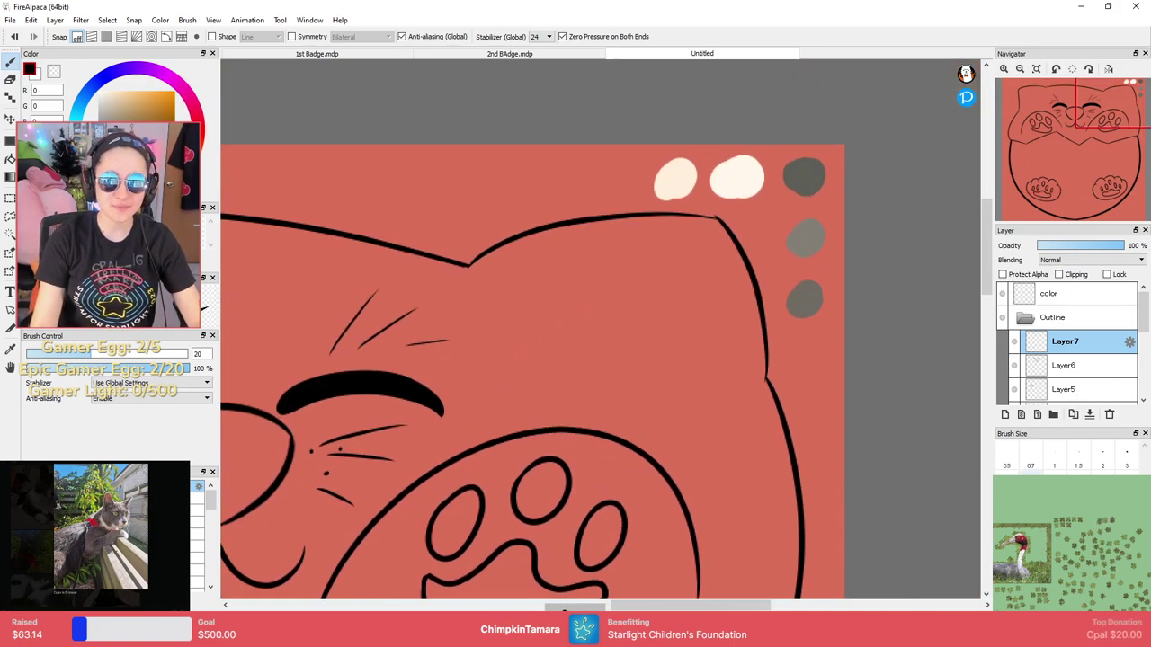
drag(496, 270, 712, 241)
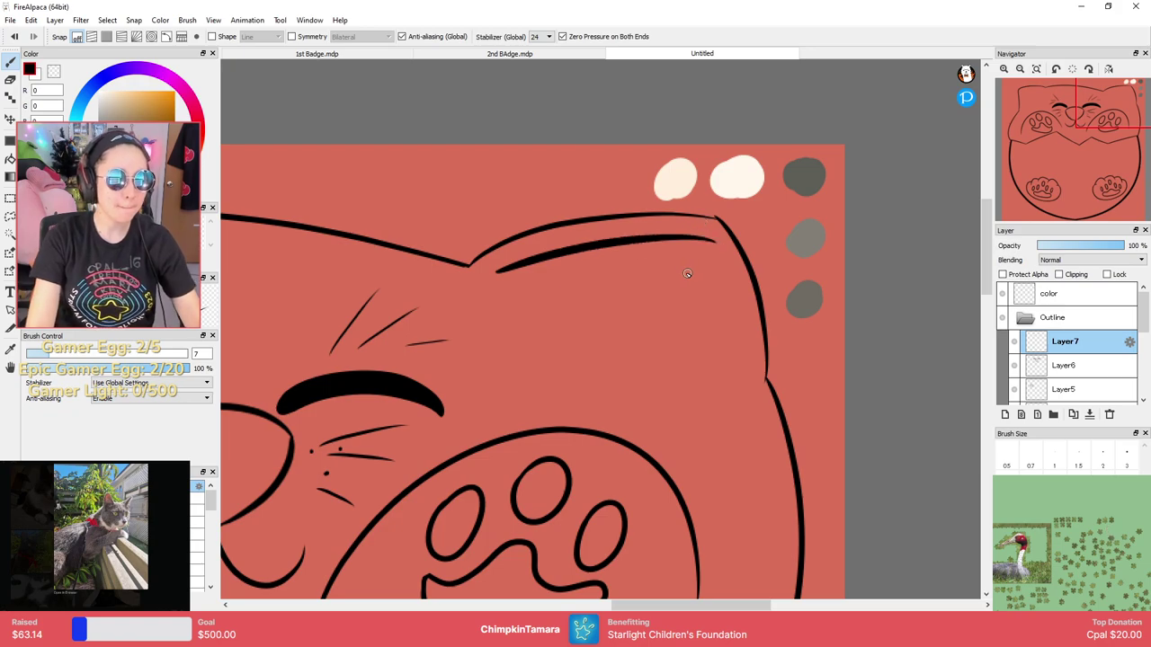
key(bracketleft)
key(bracketleft)
key(ctrl+z)
mouse_move(513, 266)
mouse_down()
mouse_move(734, 231)
mouse_move(698, 238)
mouse_move(695, 228)
mouse_move(745, 303)
mouse_move(751, 363)
mouse_up()
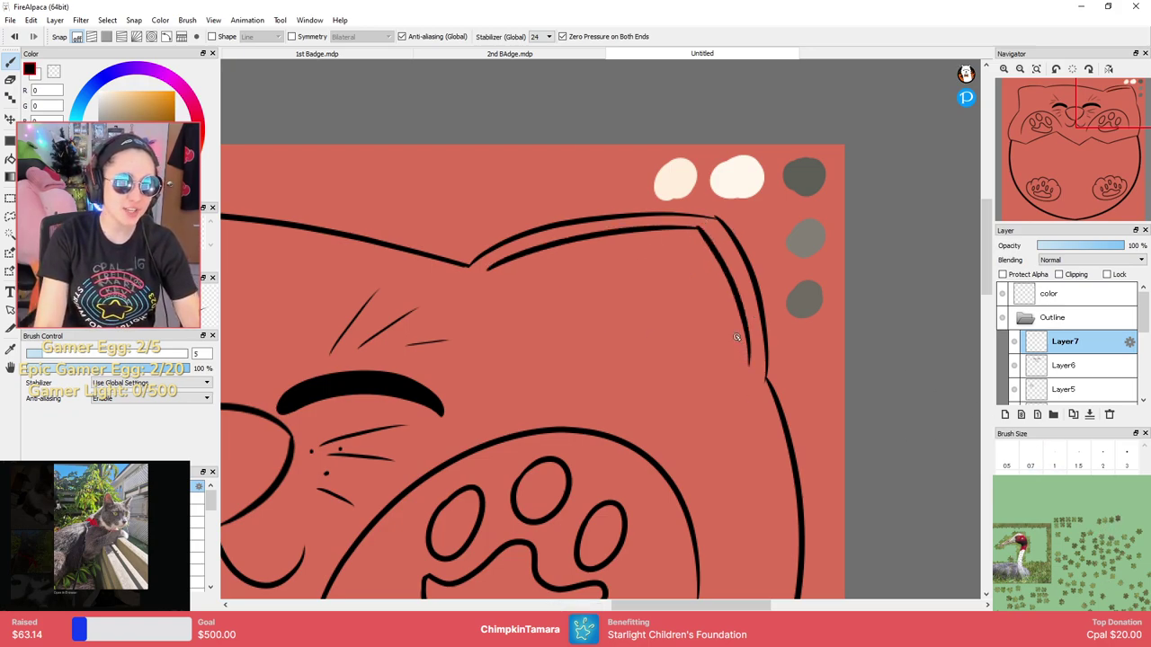
Try inner-ear lines running close along the outline of the left ear.
drag(324, 222, 835, 210)
drag(384, 255, 639, 157)
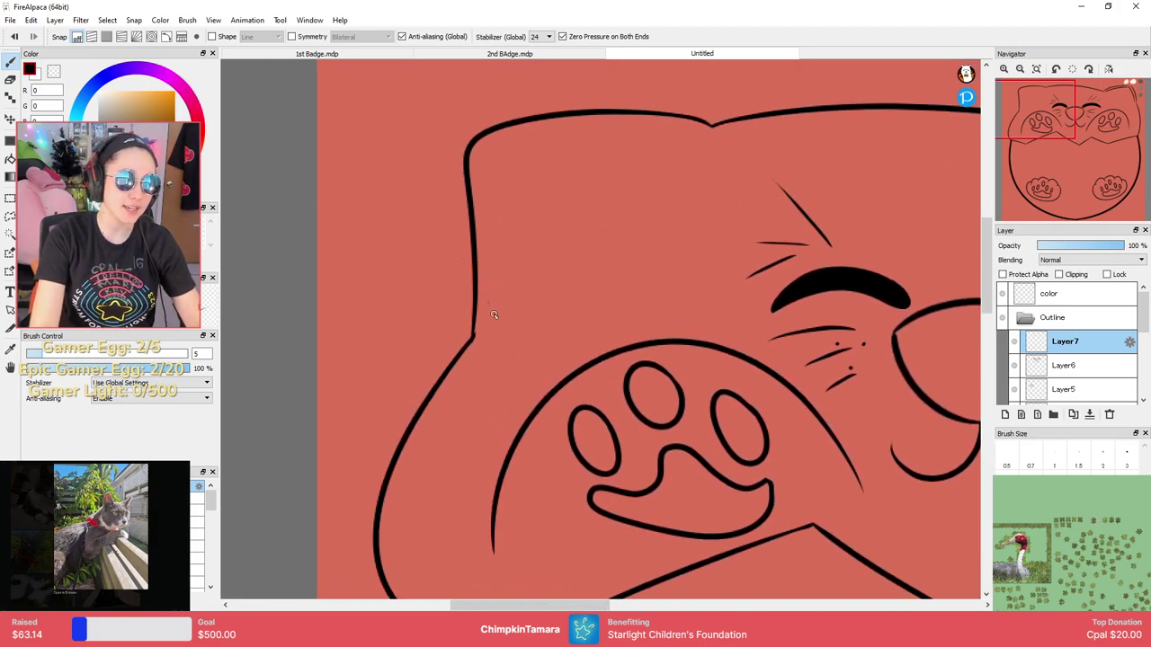
mouse_move(492, 319)
mouse_down()
mouse_move(510, 250)
mouse_move(491, 136)
mouse_up()
key(ctrl+z)
mouse_move(494, 324)
mouse_down()
mouse_move(571, 131)
mouse_move(672, 129)
mouse_up()
key(ctrl+z)
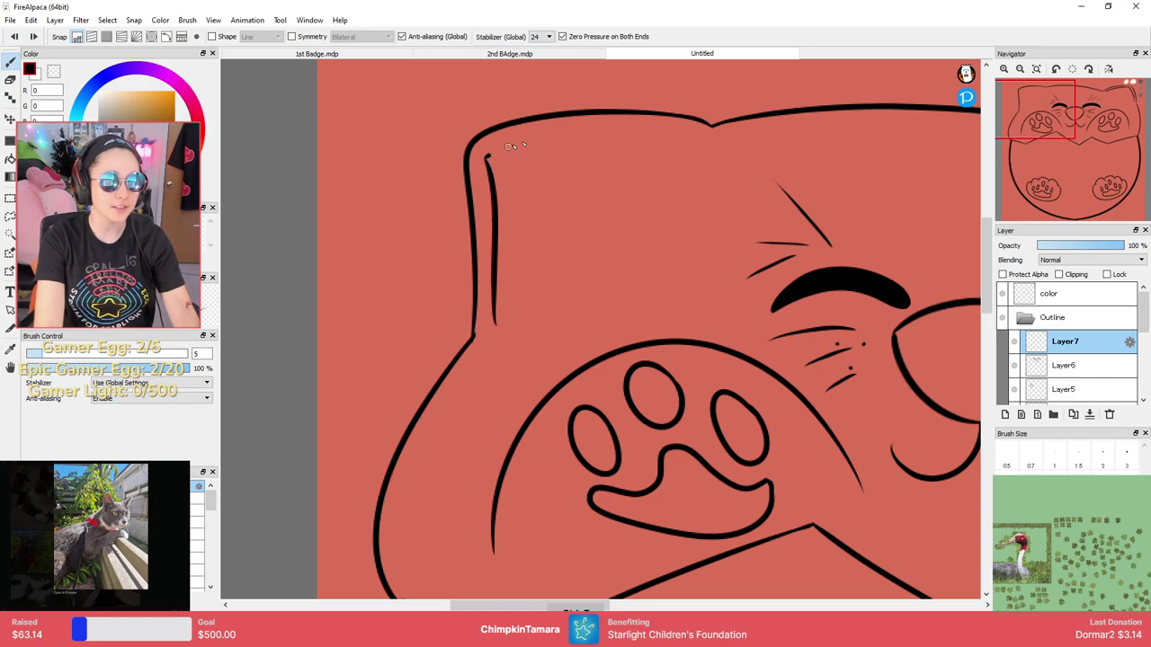
drag(487, 158, 696, 123)
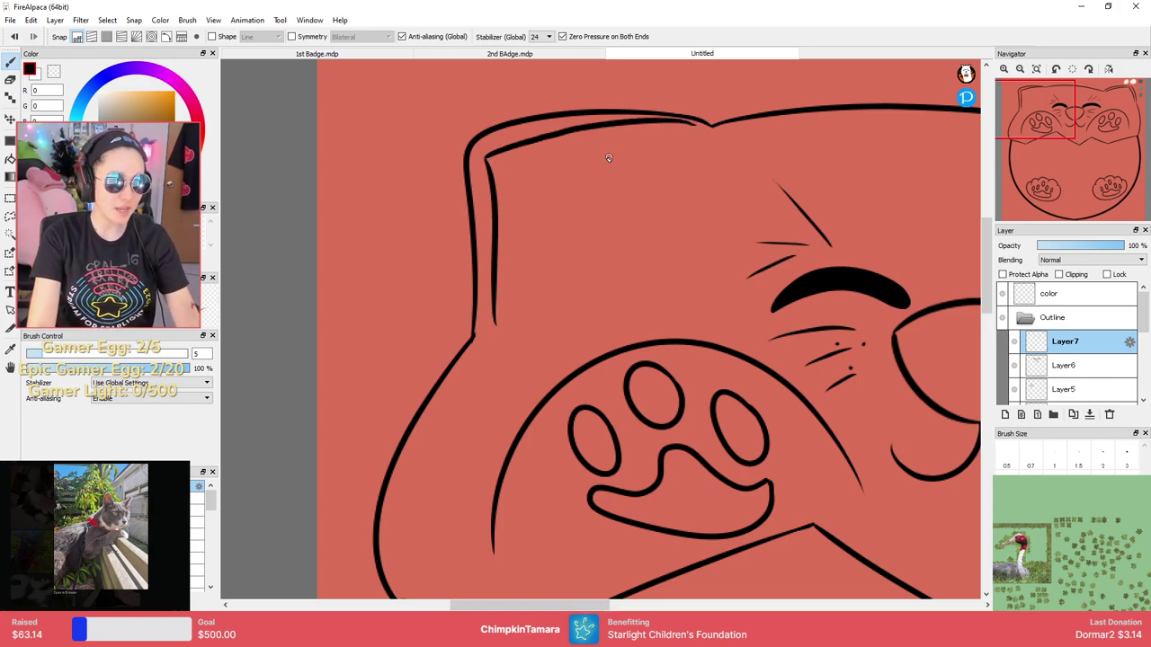
key(ctrl+z)
drag(578, 130, 689, 125)
key(ctrl+z)
key(ctrl+z)
Draw the left ear's inner side line curving away from the outline, plus an inner line along its upper edge.
drag(489, 158, 522, 310)
key(ctrl+z)
drag(486, 159, 502, 266)
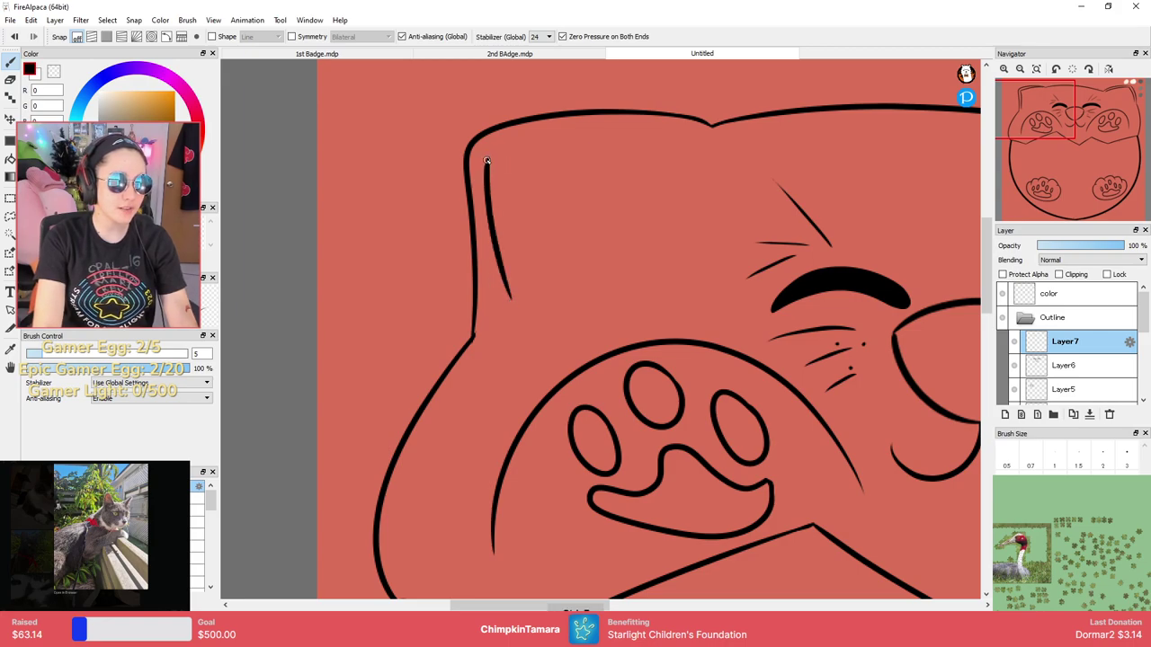
drag(487, 160, 679, 139)
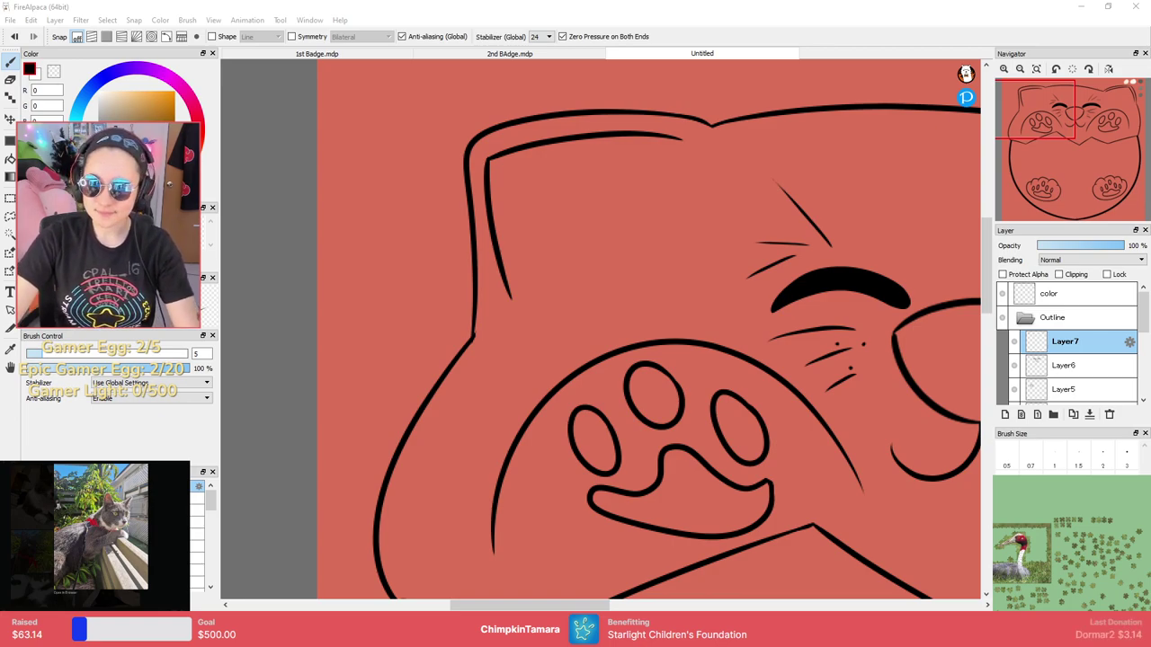
Collapse the Outline folder, select Layer9, and show the grey and cream fill layers again.
click(1023, 317)
click(1052, 341)
click(1003, 341)
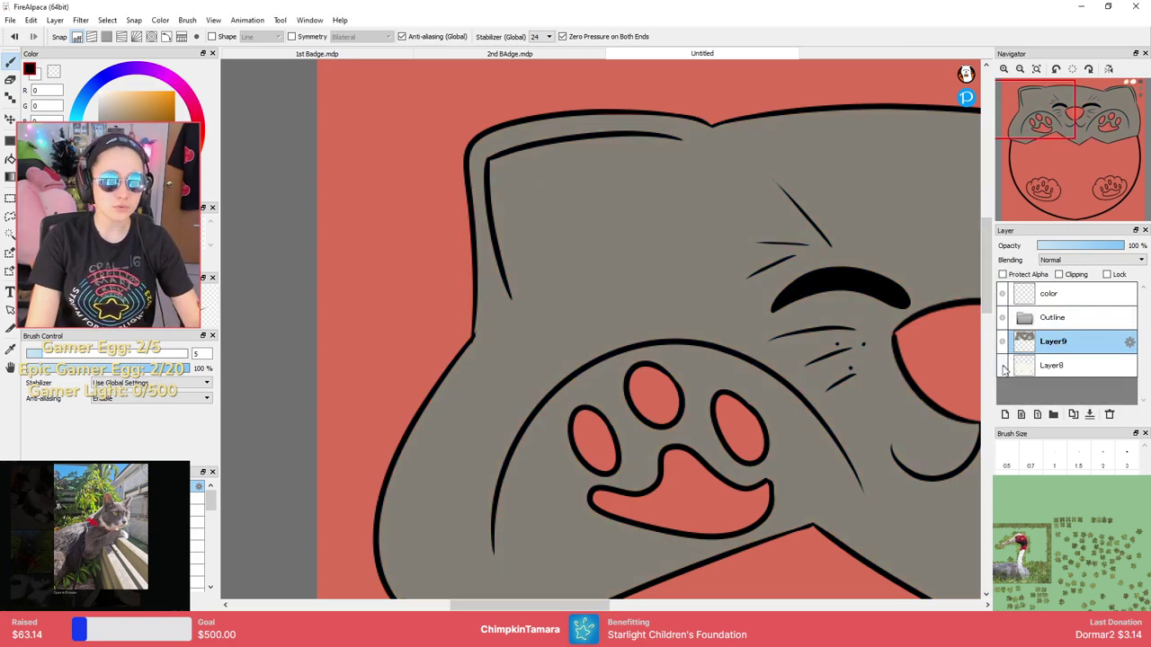
click(1002, 365)
scroll(807, 294, down, 3)
drag(880, 343, 703, 312)
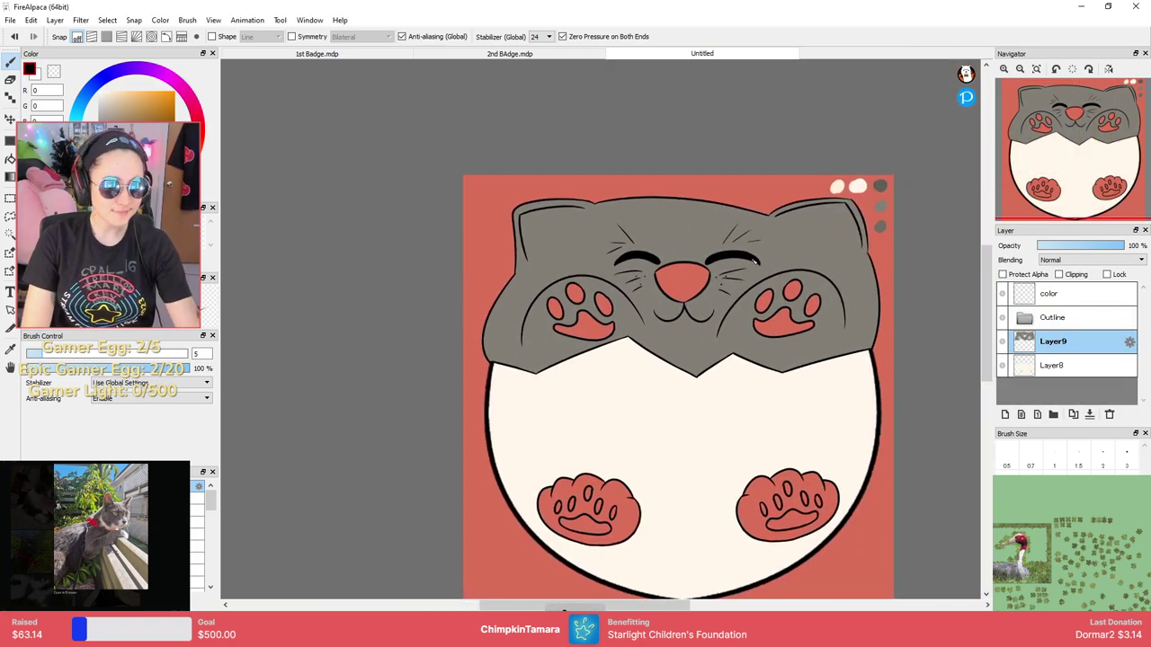
drag(802, 363, 804, 311)
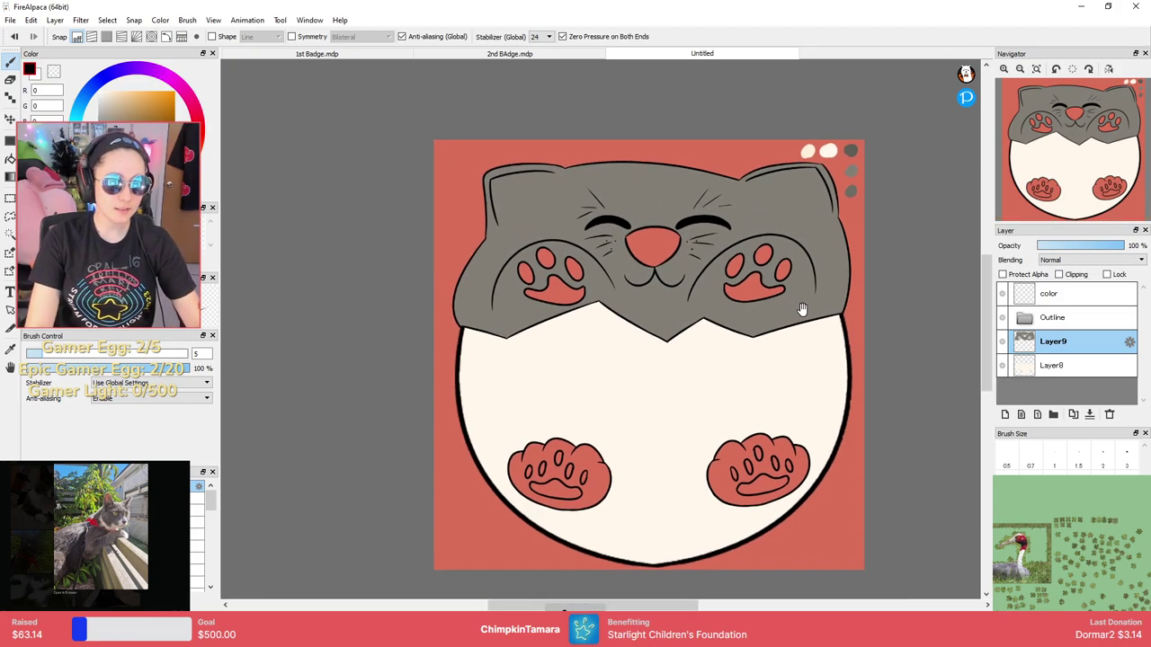
Fill the nose with the darkest grey swatch on a new layer above Layer9.
click(1005, 415)
scroll(765, 237, up, 5)
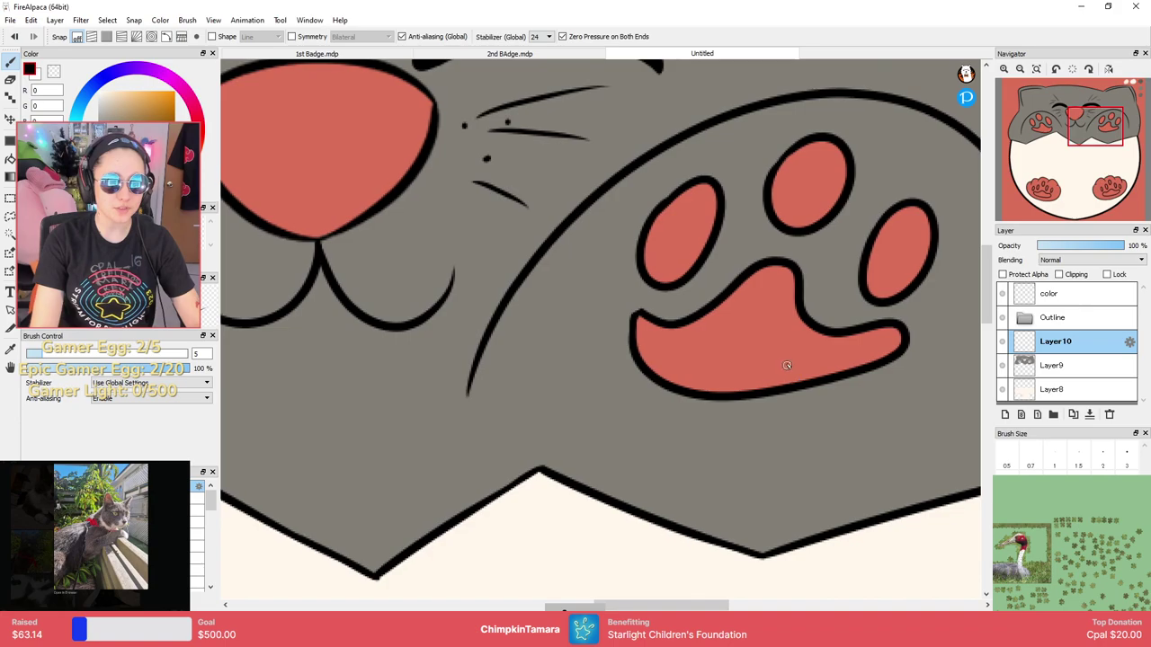
scroll(788, 366, down, 3)
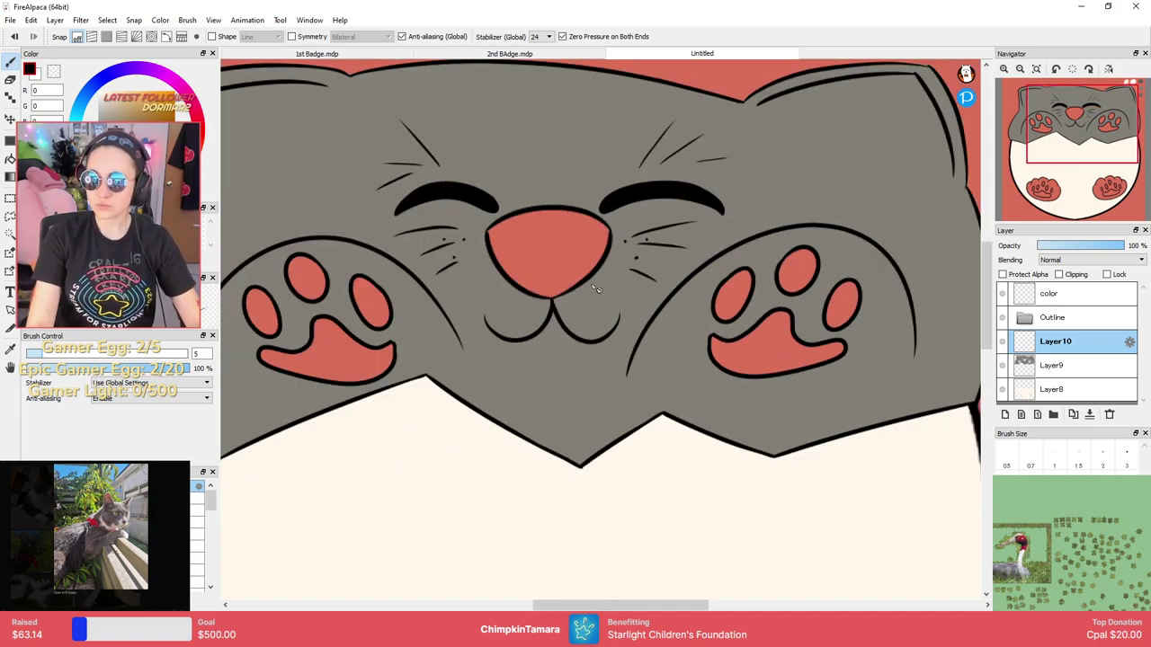
drag(760, 242, 801, 179)
right_click(714, 176)
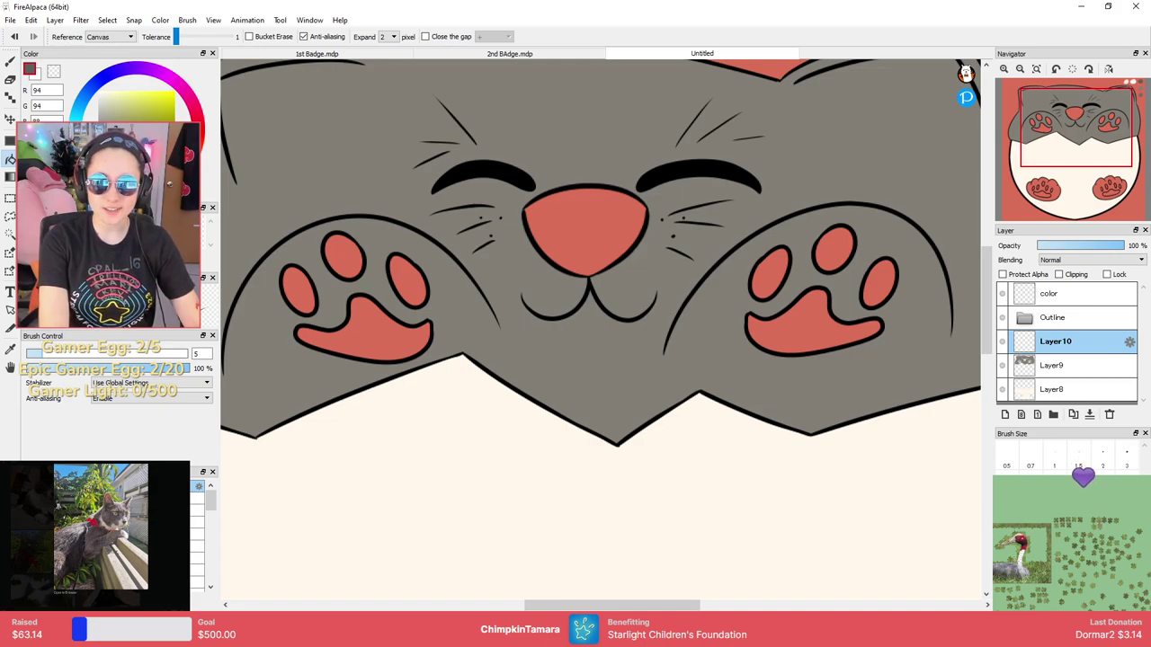
drag(607, 272, 632, 404)
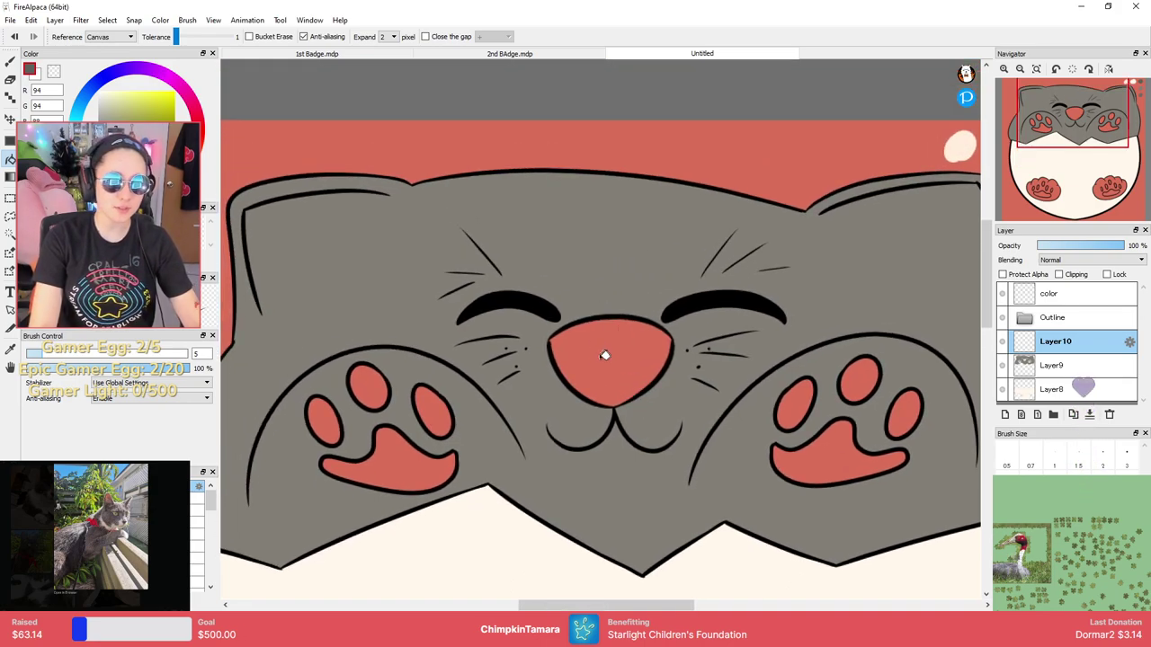
key(ctrl+z)
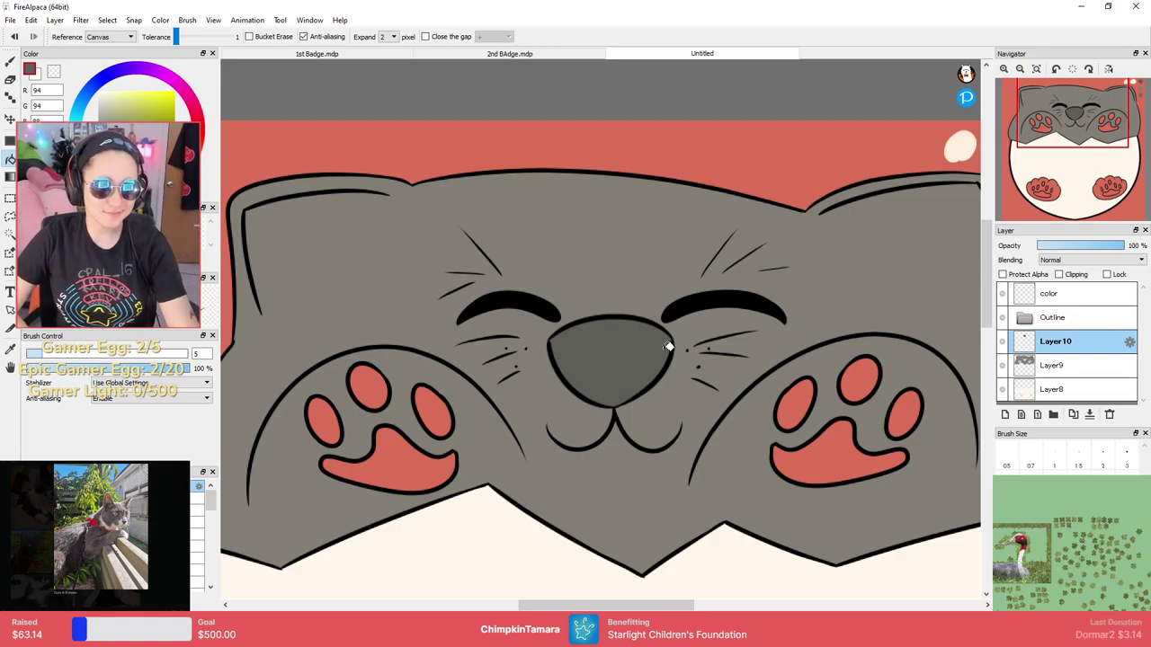
Add a new layer above the nose fill and choose a light pink (R 255, G 198) for bucket filling.
key(b)
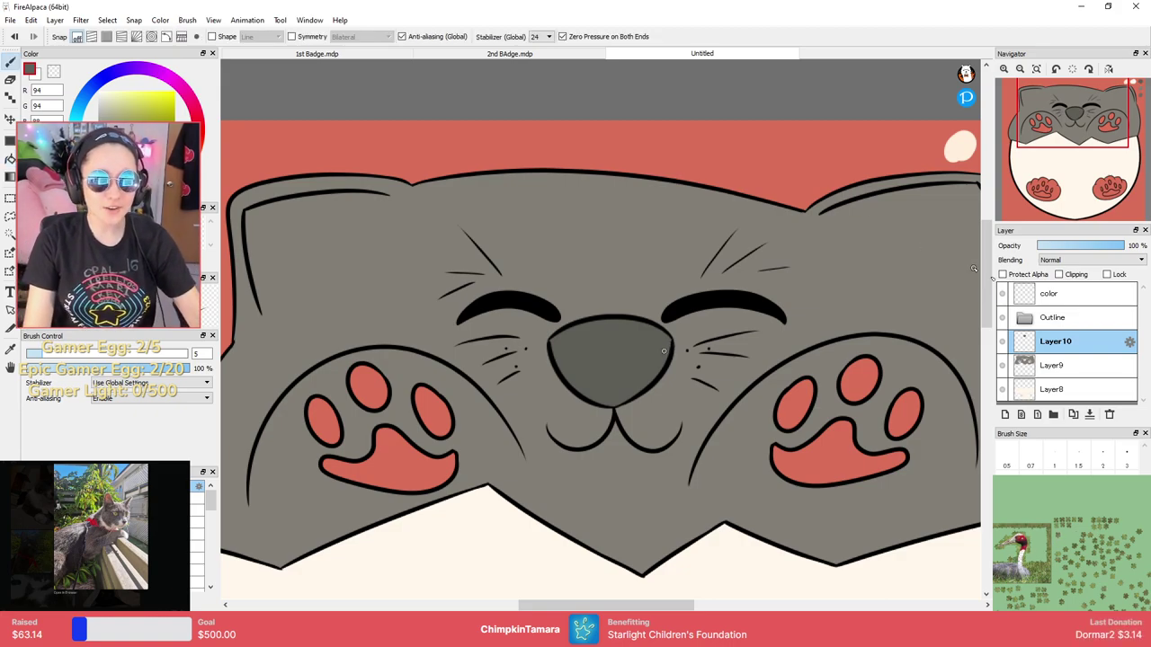
click(1004, 415)
scroll(783, 307, right, 2)
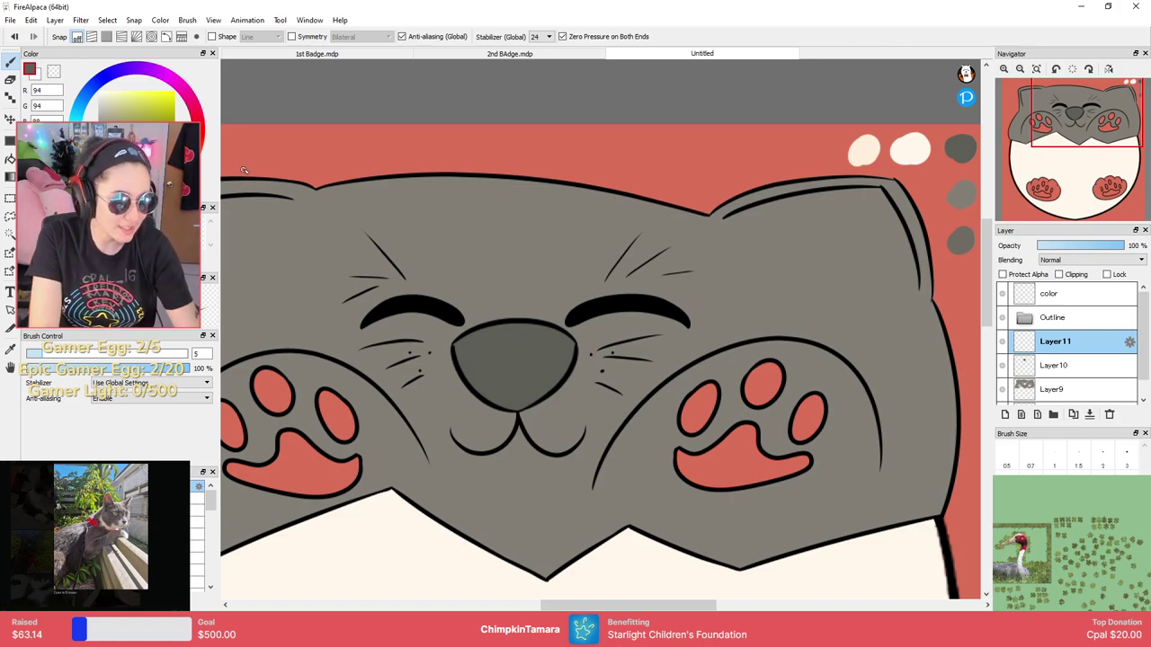
click(148, 89)
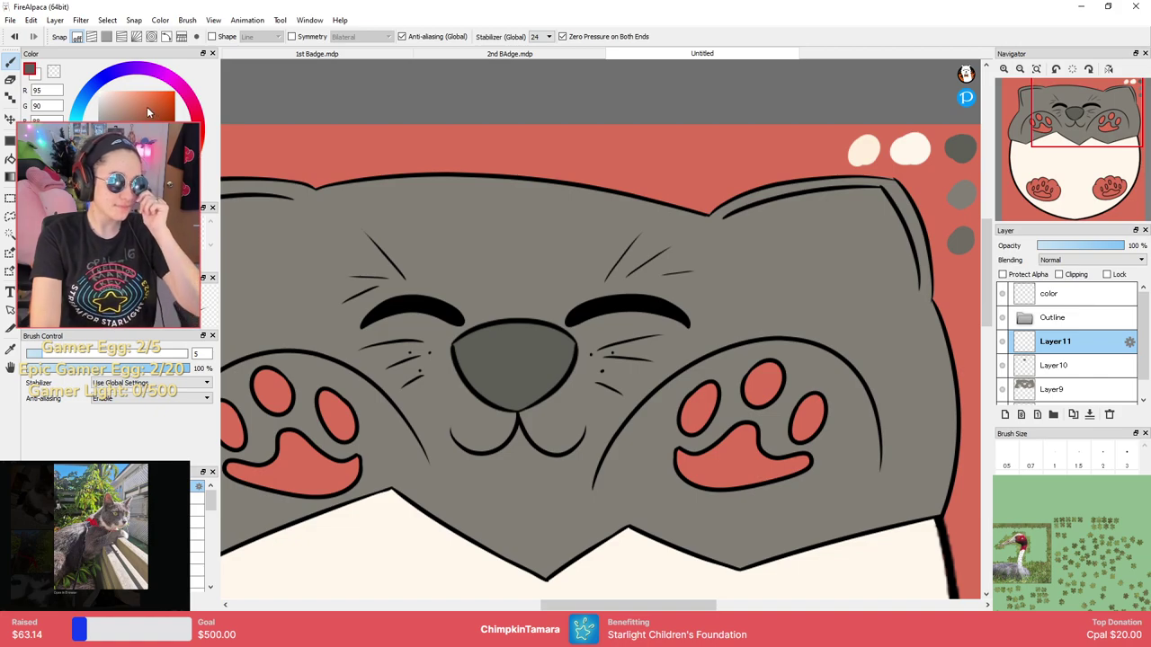
mouse_move(147, 86)
mouse_down()
mouse_move(145, 72)
mouse_move(150, 81)
mouse_move(124, 88)
mouse_up()
mouse_move(187, 136)
mouse_down()
mouse_move(180, 116)
mouse_move(116, 82)
mouse_up()
click(196, 128)
click(10, 160)
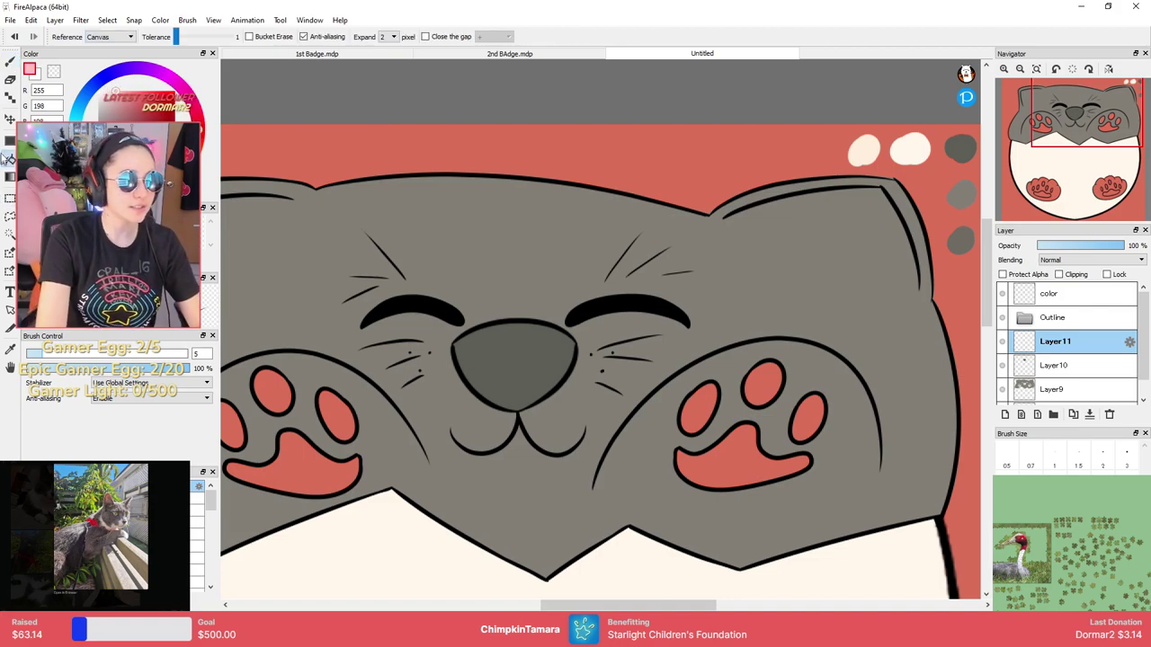
Try the light pink on the toe and palm pads of the right raised paw, and undo the fills.
click(766, 379)
click(708, 401)
click(807, 419)
click(742, 460)
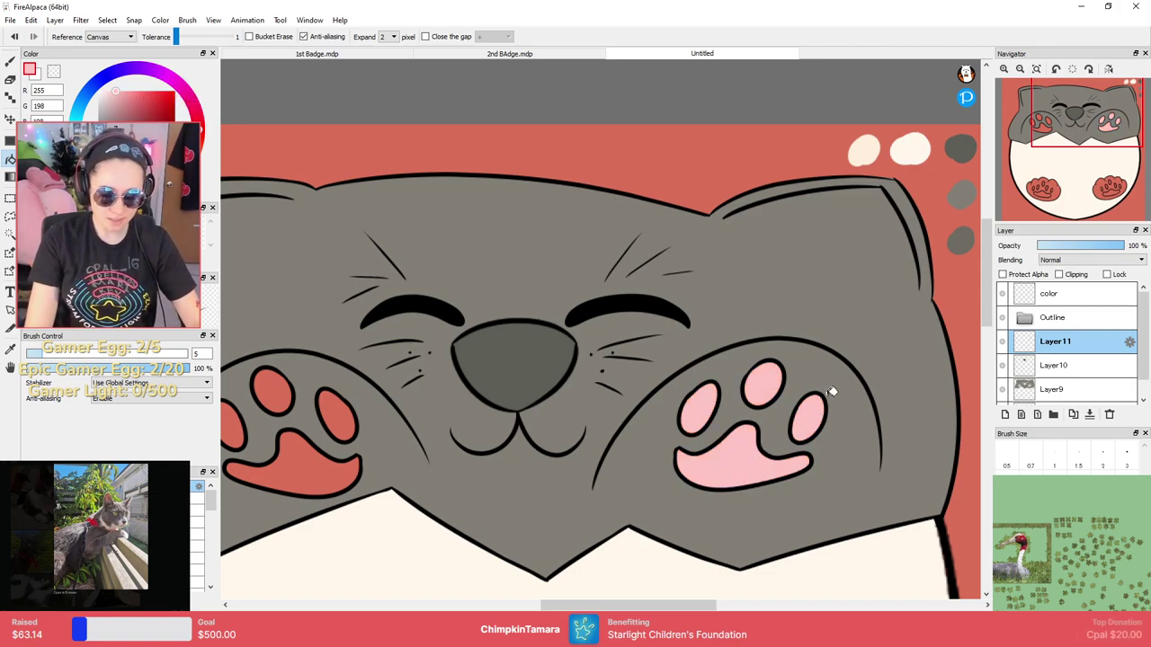
key(ctrl+z)
key(ctrl+z)
key(ctrl+z)
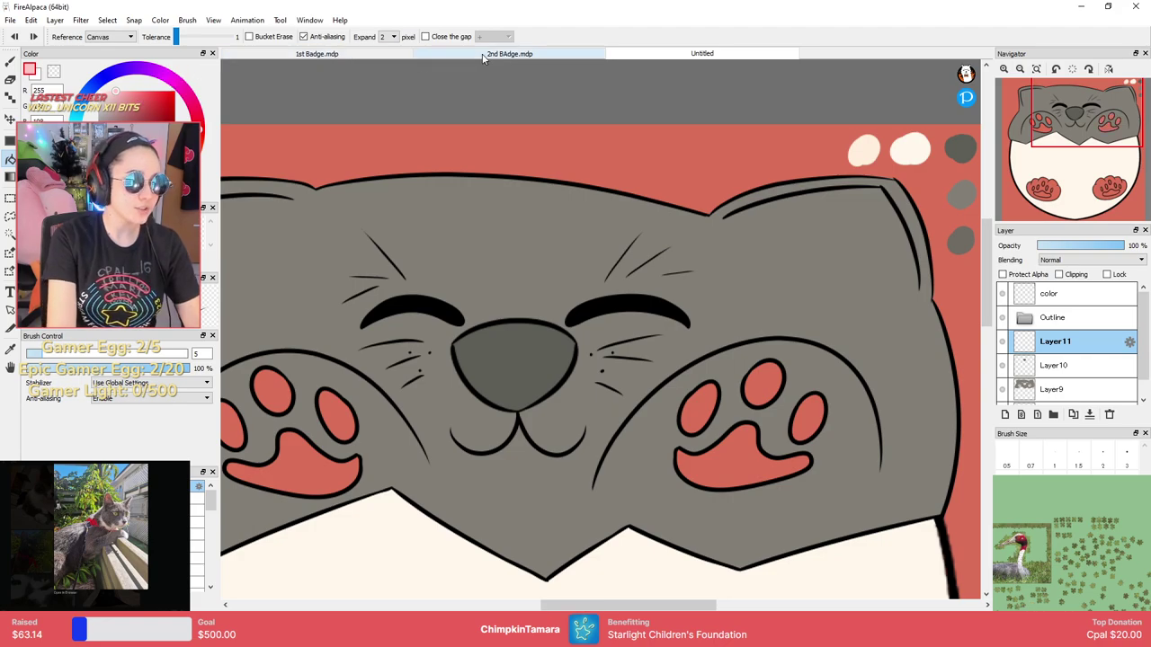
Sample the pink (R 255, G 178) from the cat in 2nd BAdge.mdp and return to the untitled badge.
click(533, 54)
scroll(653, 231, down, 2)
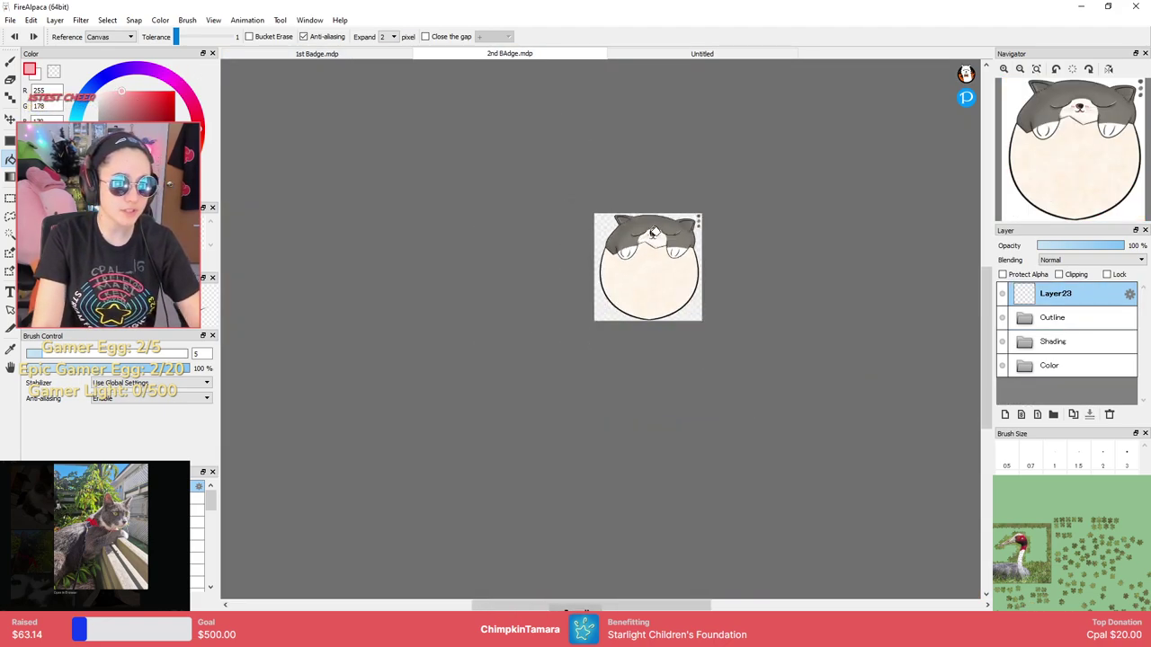
scroll(652, 232, up, 8)
scroll(652, 231, down, 3)
click(701, 53)
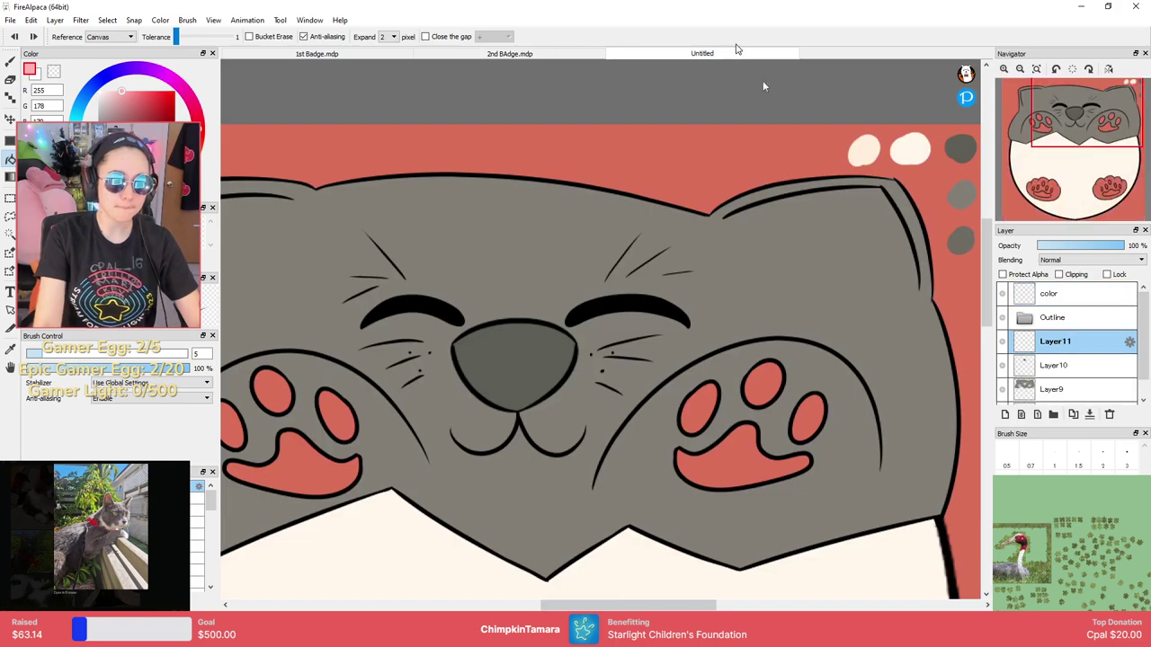
Paint a pink swatch beside the cream swatches on the color layer with a size 20 brush.
click(1022, 301)
key(b)
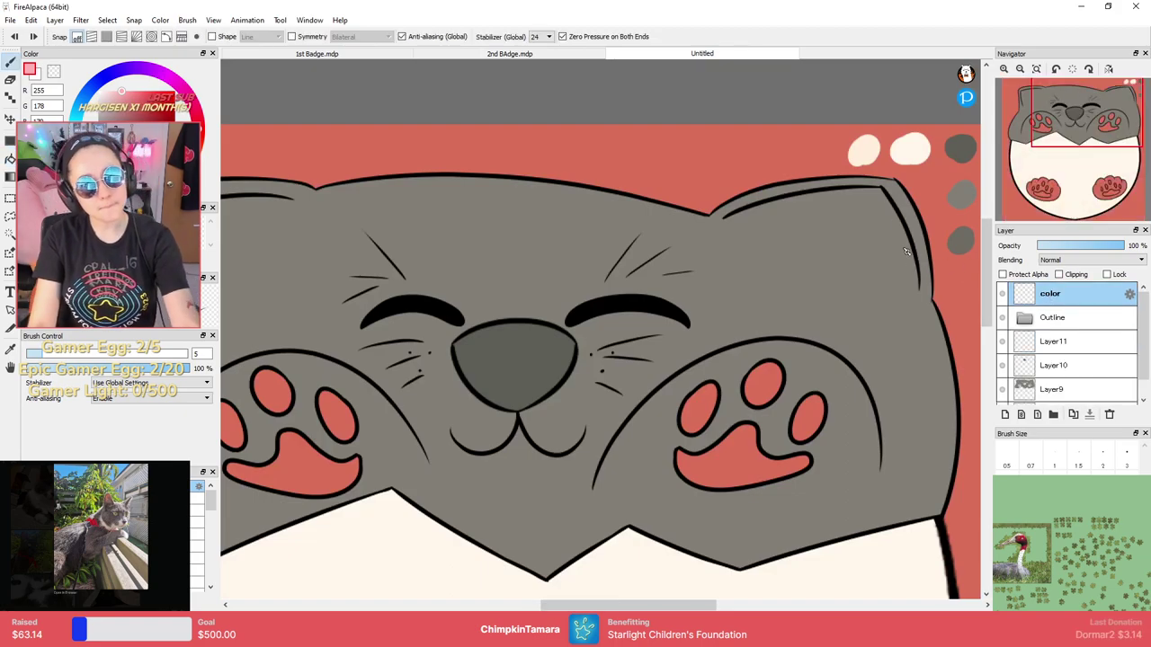
drag(810, 146, 806, 149)
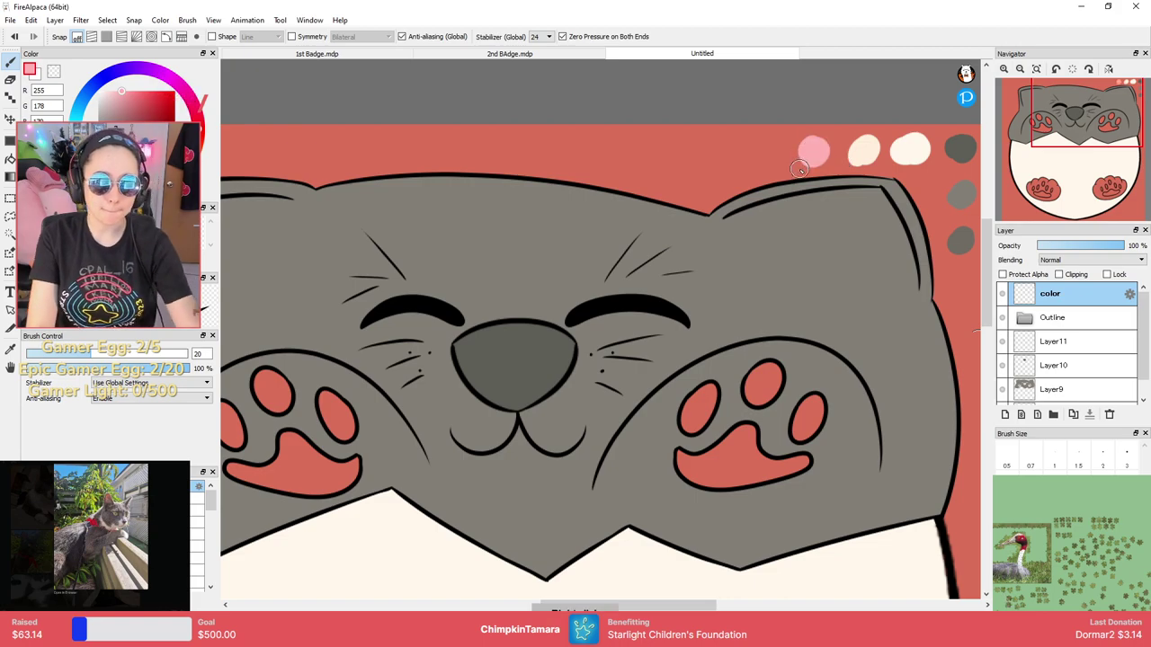
On Layer11, paint a pink patch along the lower-left side of the nose with the size 20 brush.
click(1068, 342)
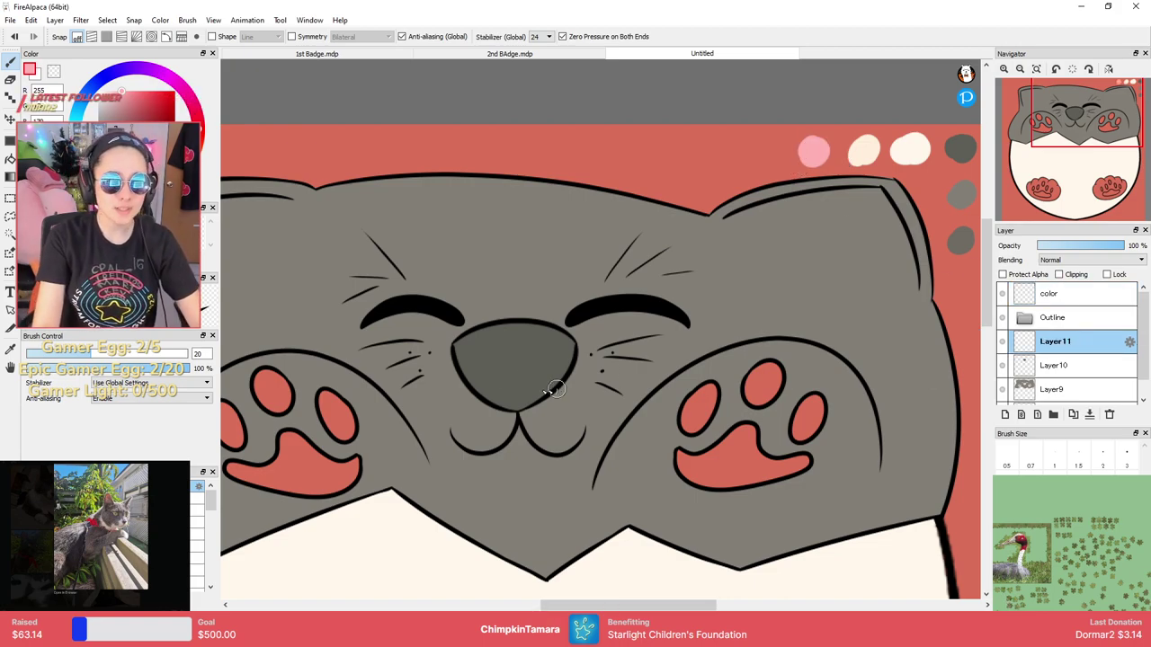
scroll(556, 388, up, 6)
scroll(604, 226, down, 3)
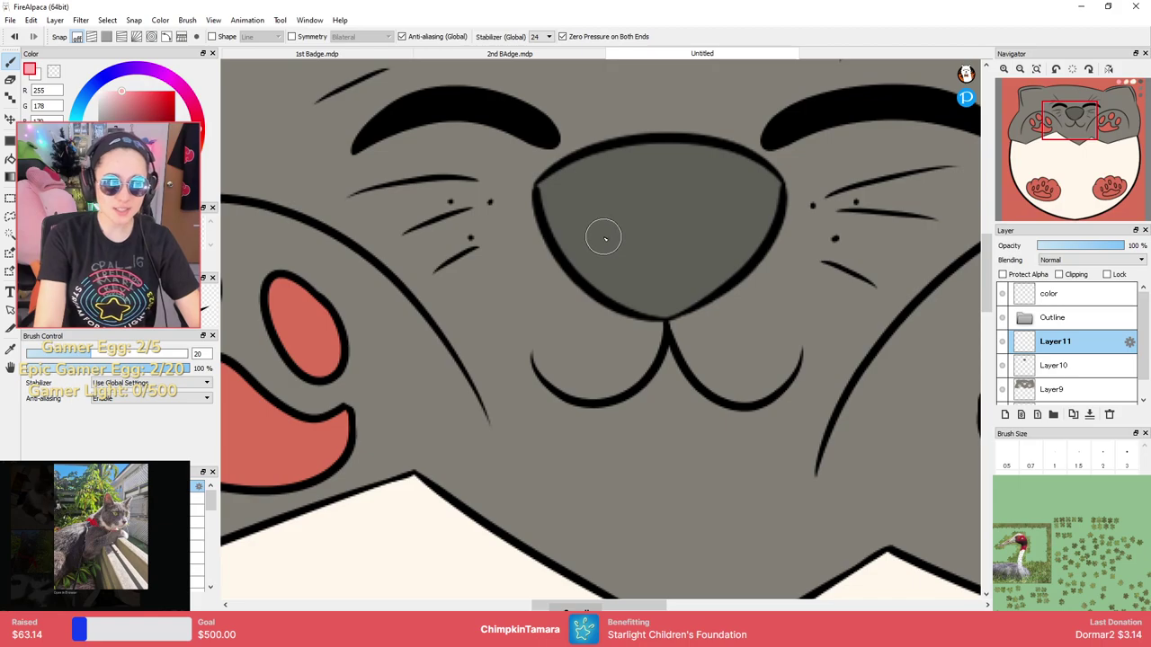
drag(646, 207, 597, 292)
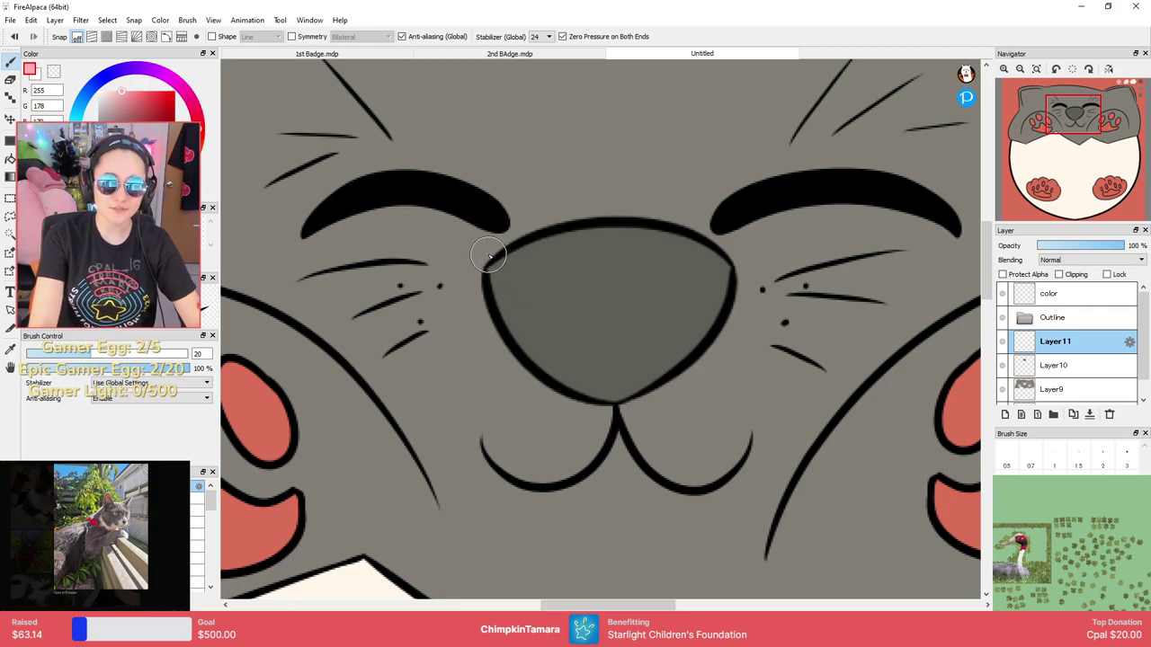
mouse_move(501, 268)
mouse_down()
mouse_move(534, 352)
mouse_move(653, 397)
mouse_up()
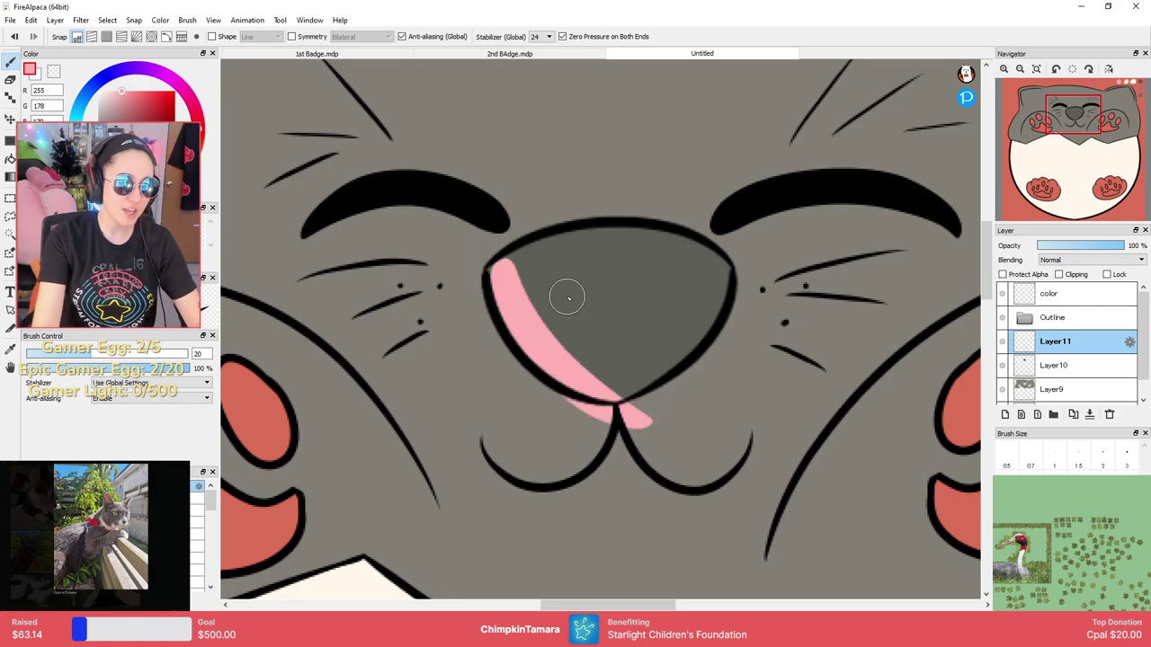
Erase the pink that spilled below the nose outline around the top of the mouth.
key(e)
mouse_move(549, 397)
mouse_down()
mouse_move(570, 416)
mouse_move(702, 422)
mouse_up()
key(b)
key(e)
mouse_move(550, 395)
mouse_down()
mouse_move(598, 416)
mouse_move(549, 398)
mouse_move(599, 418)
mouse_move(642, 410)
mouse_up()
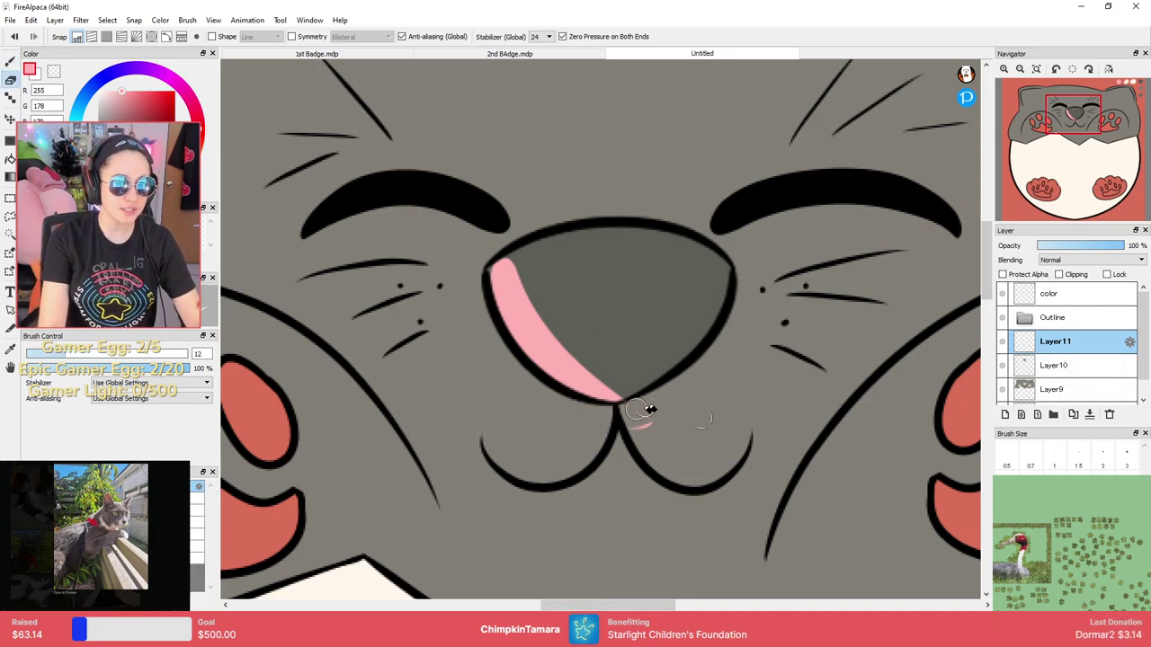
key(b)
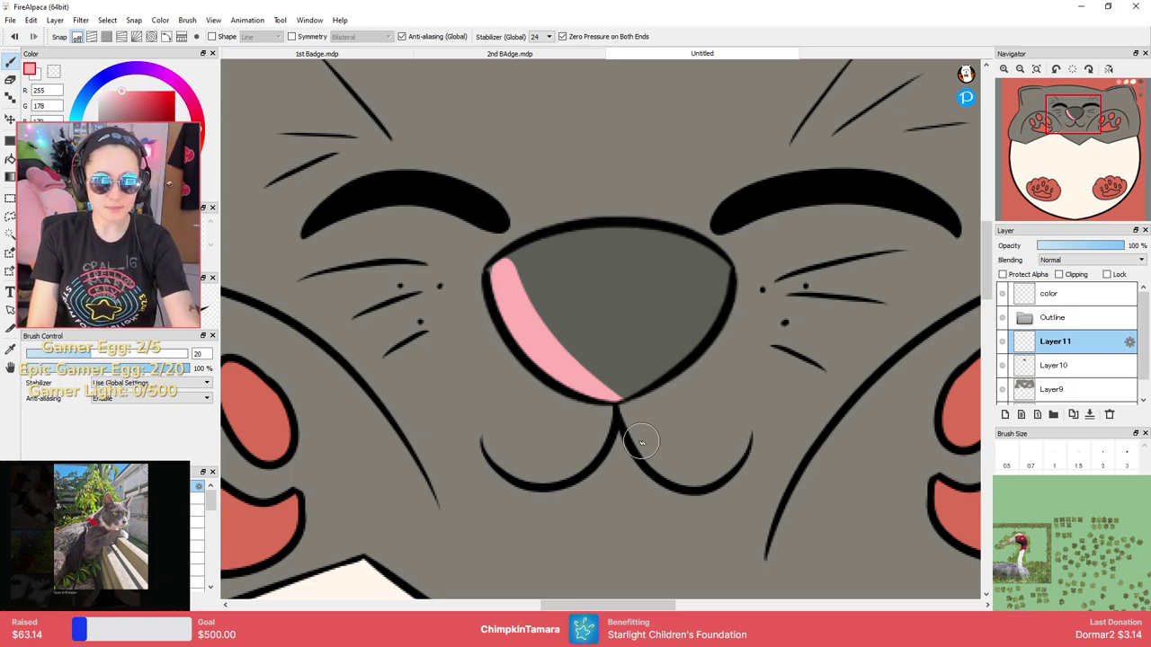
Reduce the brush size to 12 and paint pink lips beneath both curves of the mouth, redoing uneven strokes.
mouse_move(624, 434)
mouse_down()
mouse_move(576, 506)
mouse_move(521, 478)
mouse_up()
key(ctrl+z)
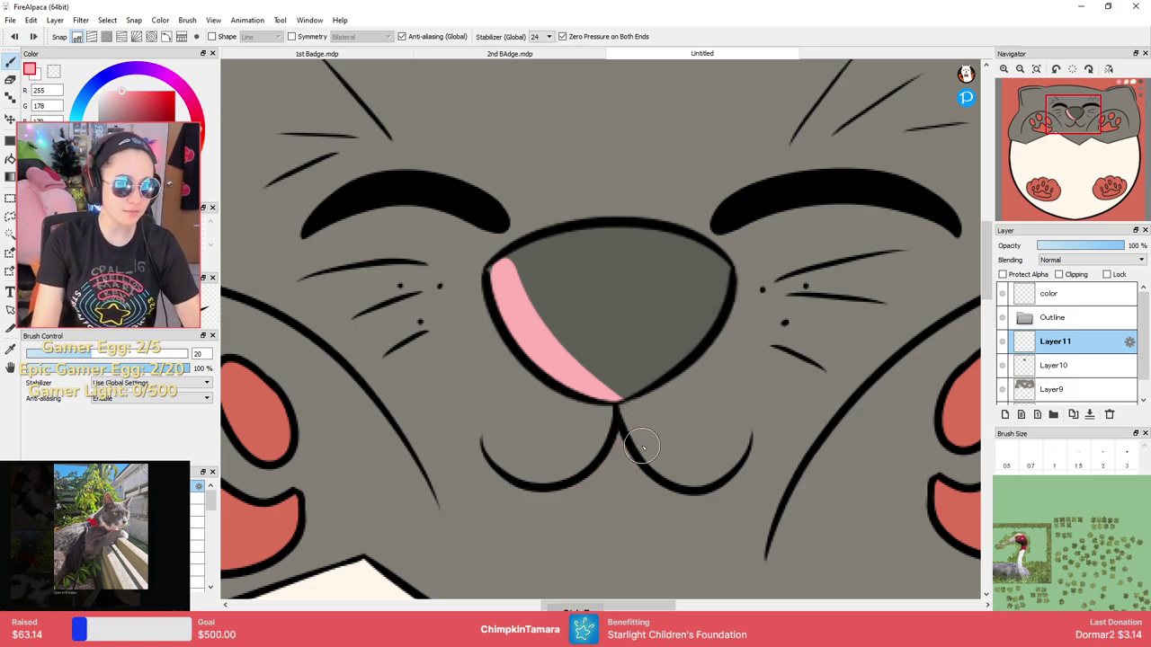
key(bracketleft)
key(bracketleft)
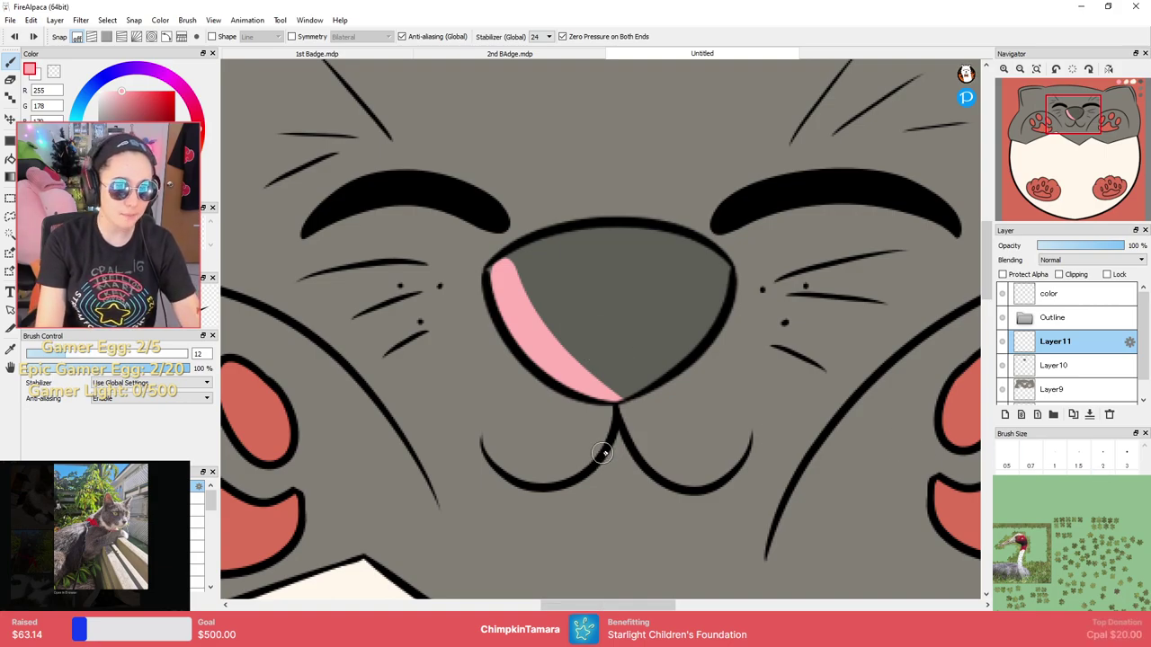
drag(619, 426, 520, 468)
drag(628, 441, 711, 472)
key(ctrl+z)
drag(630, 450, 712, 448)
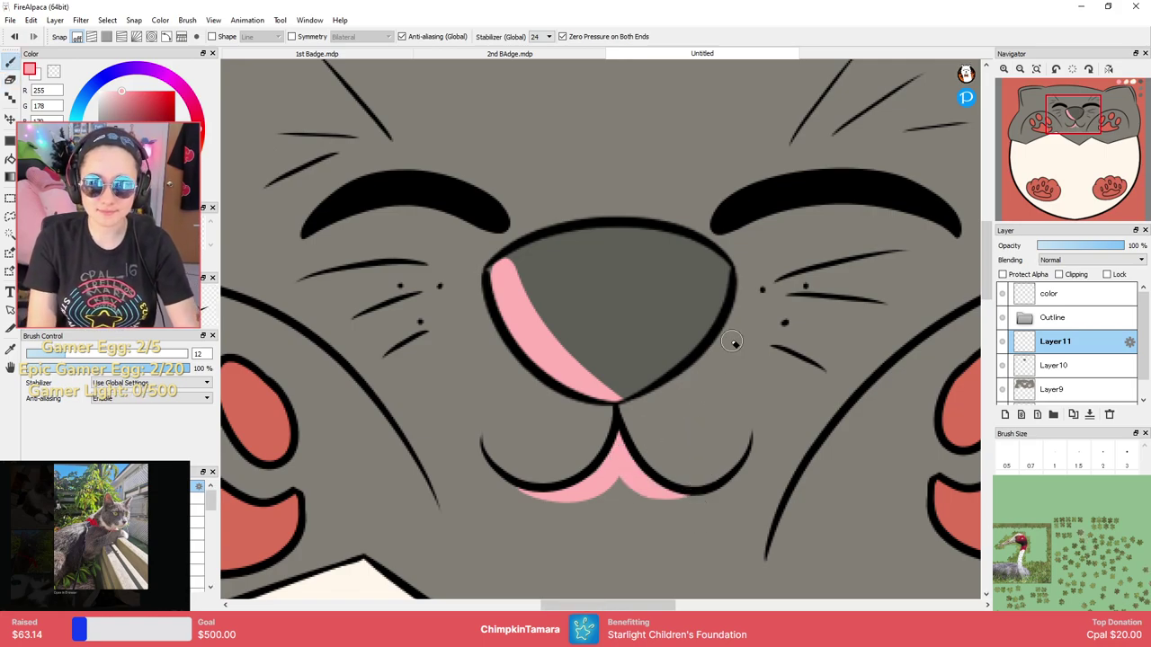
scroll(690, 324, down, 3)
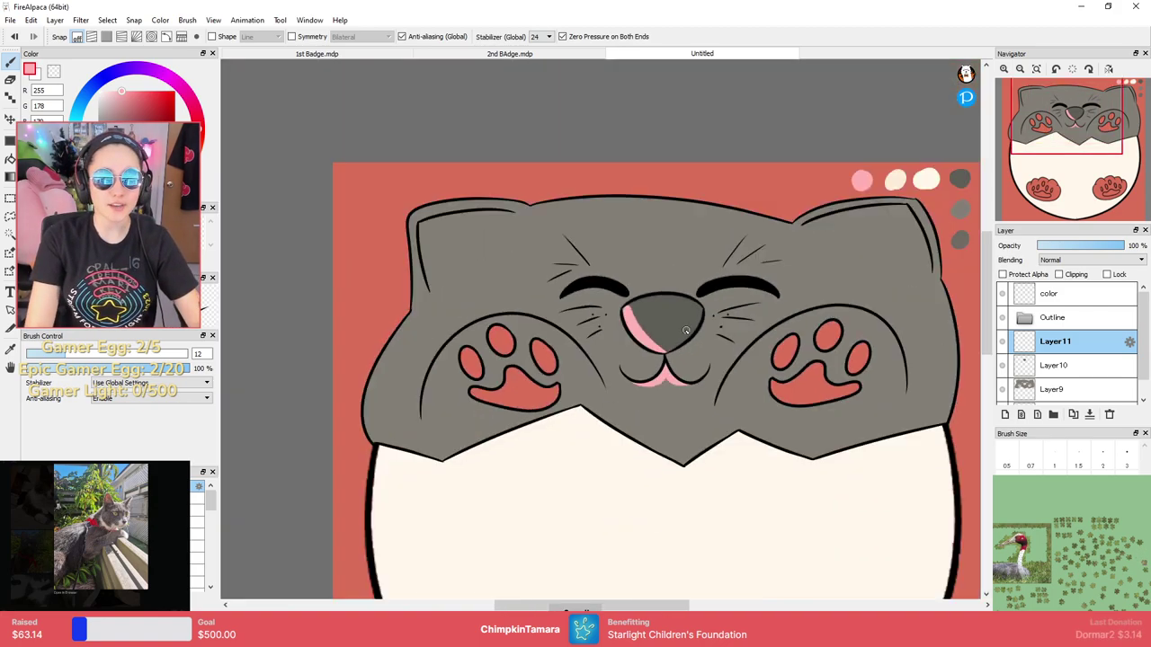
Bucket-fill the three toe pads and the palm pad of the right raised paw with the same pink.
drag(695, 340, 590, 282)
click(9, 159)
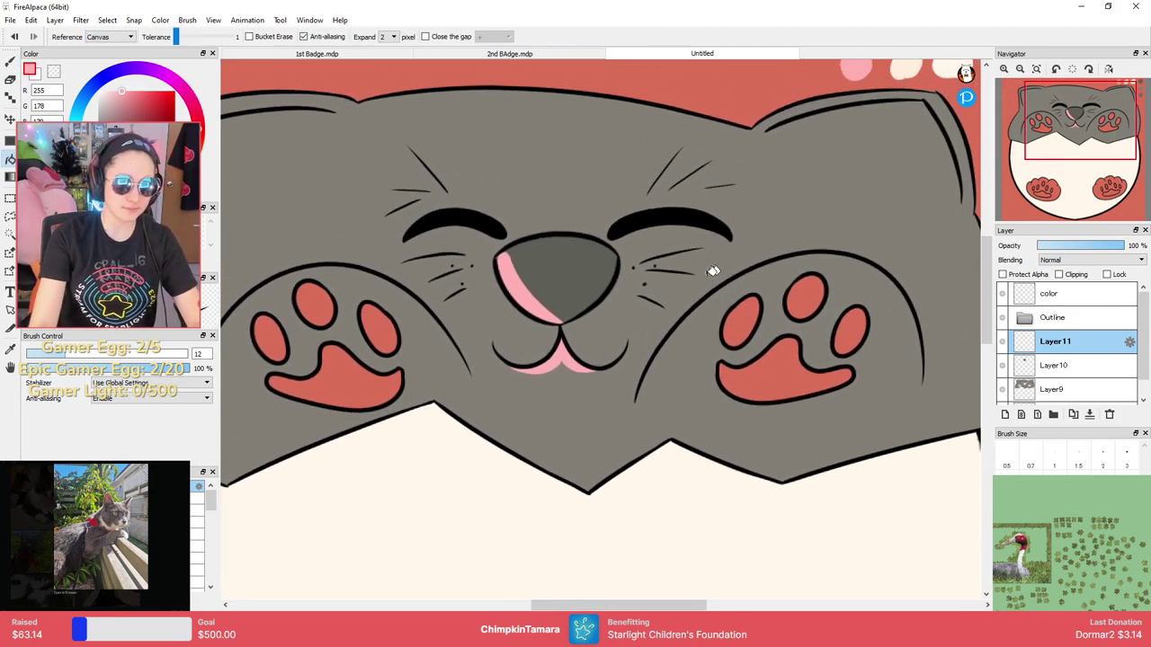
click(746, 321)
click(807, 297)
click(849, 331)
click(778, 367)
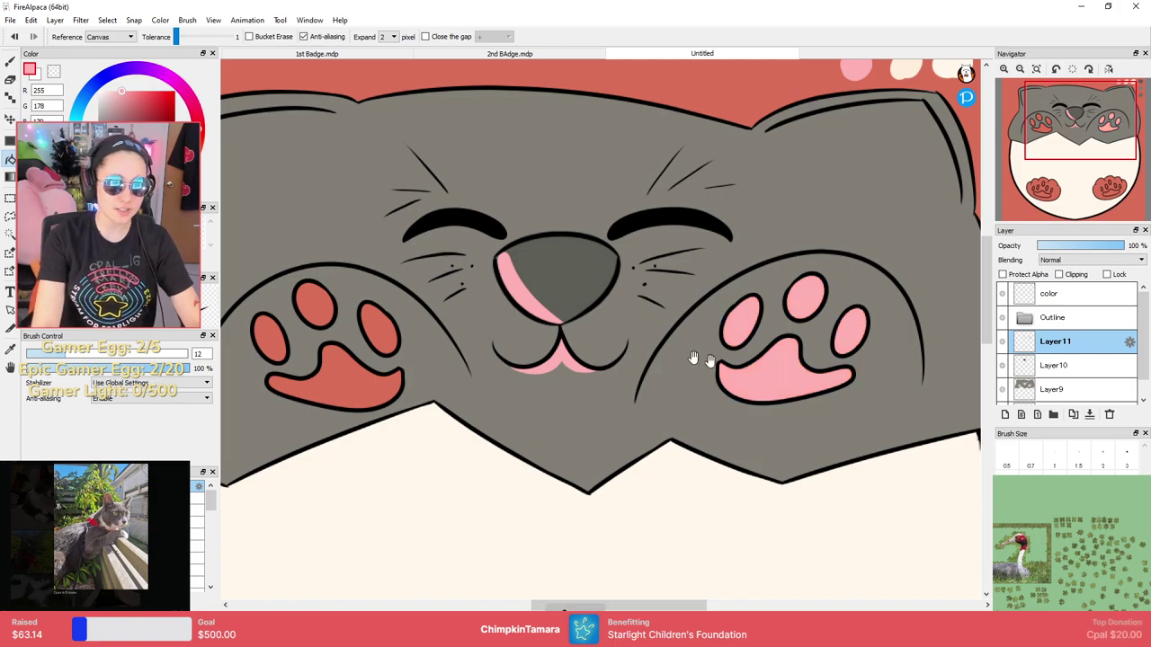
Bucket-fill the three toe pads and the palm pad of the left raised paw with pink.
drag(540, 328, 746, 249)
click(520, 226)
click(476, 256)
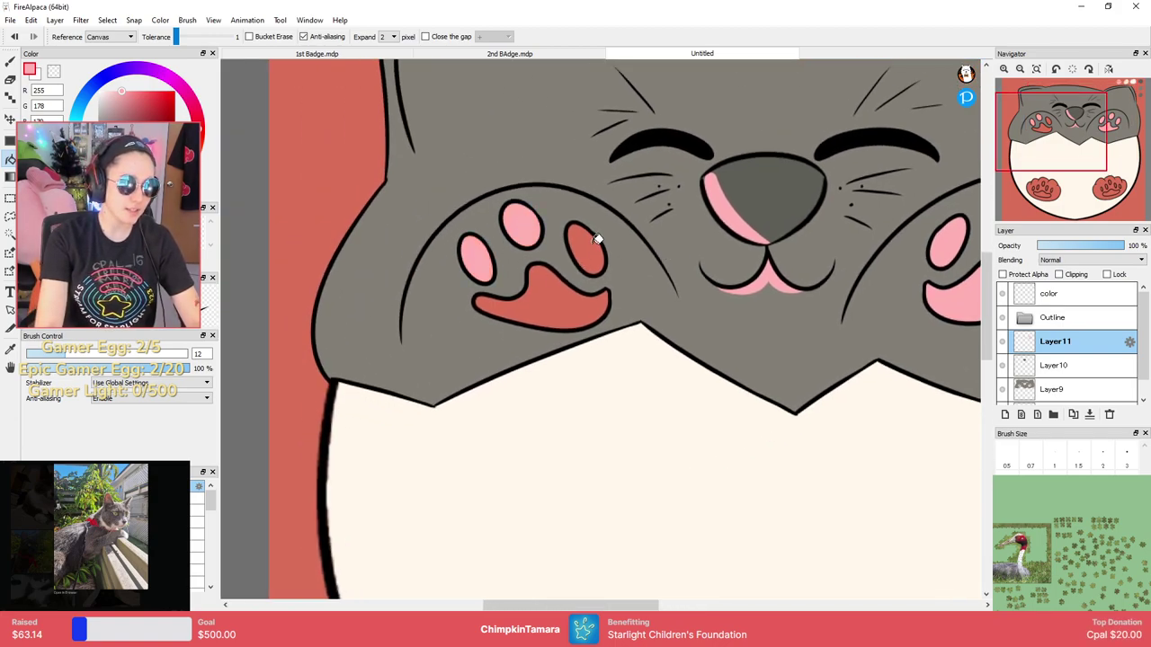
click(584, 256)
click(583, 273)
scroll(680, 226, up, 3)
scroll(680, 226, right, 3)
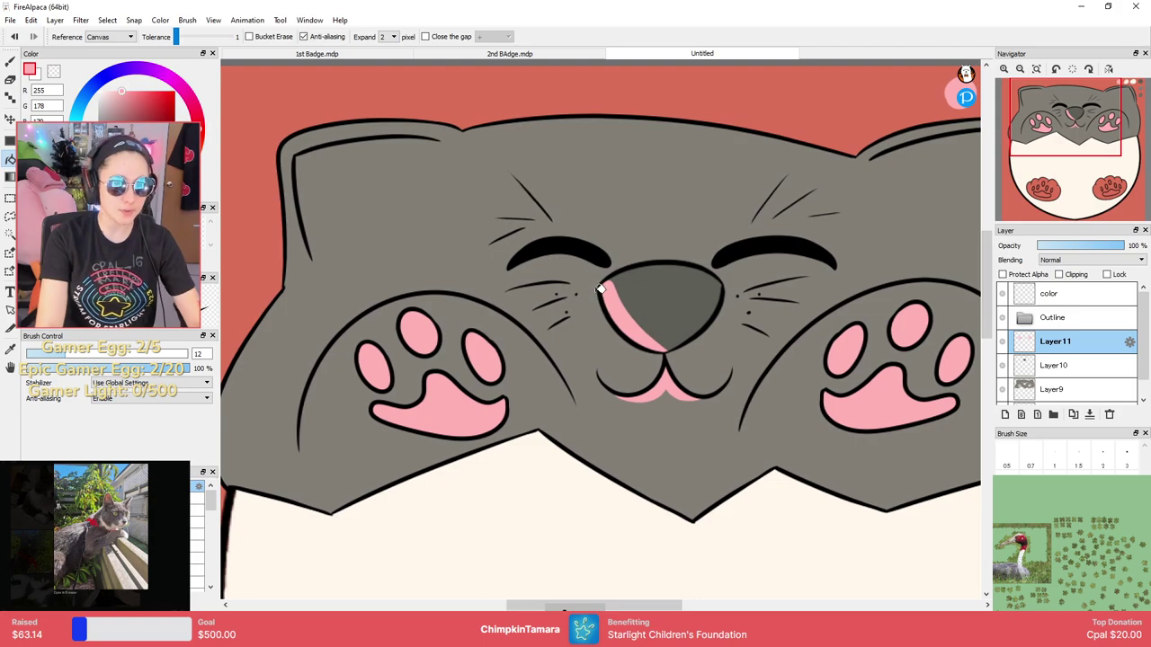
Check the muzzle and paw colouring in 2nd BAdge.mdp, and return to the untitled badge.
key(b)
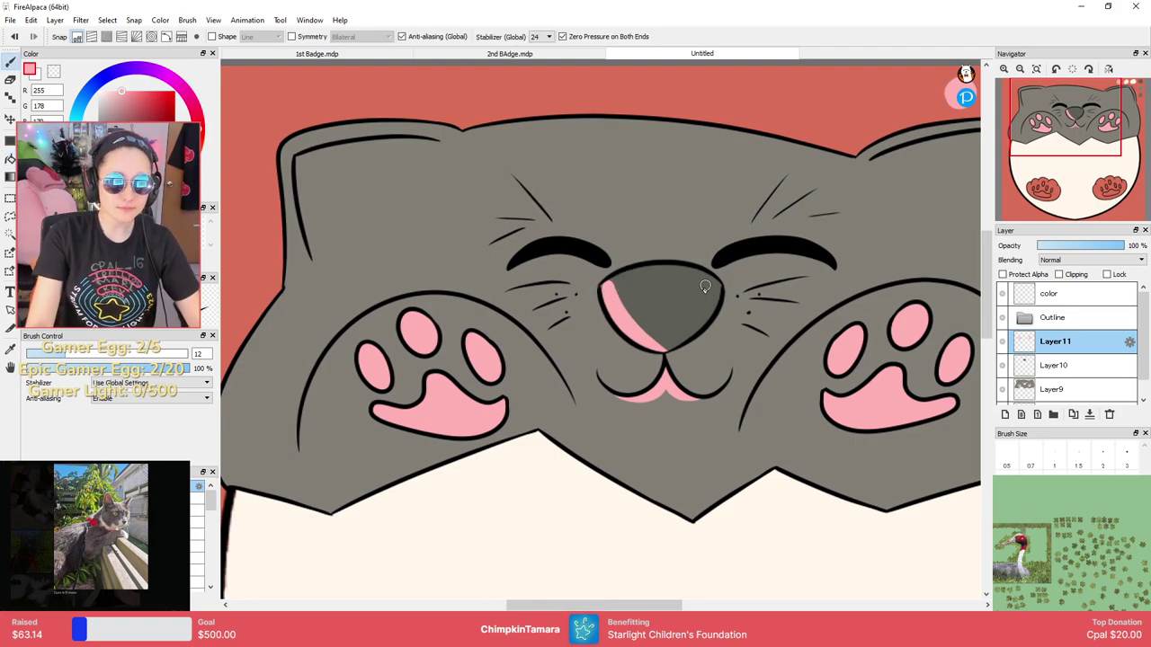
scroll(745, 275, up, 2)
scroll(745, 275, right, 2)
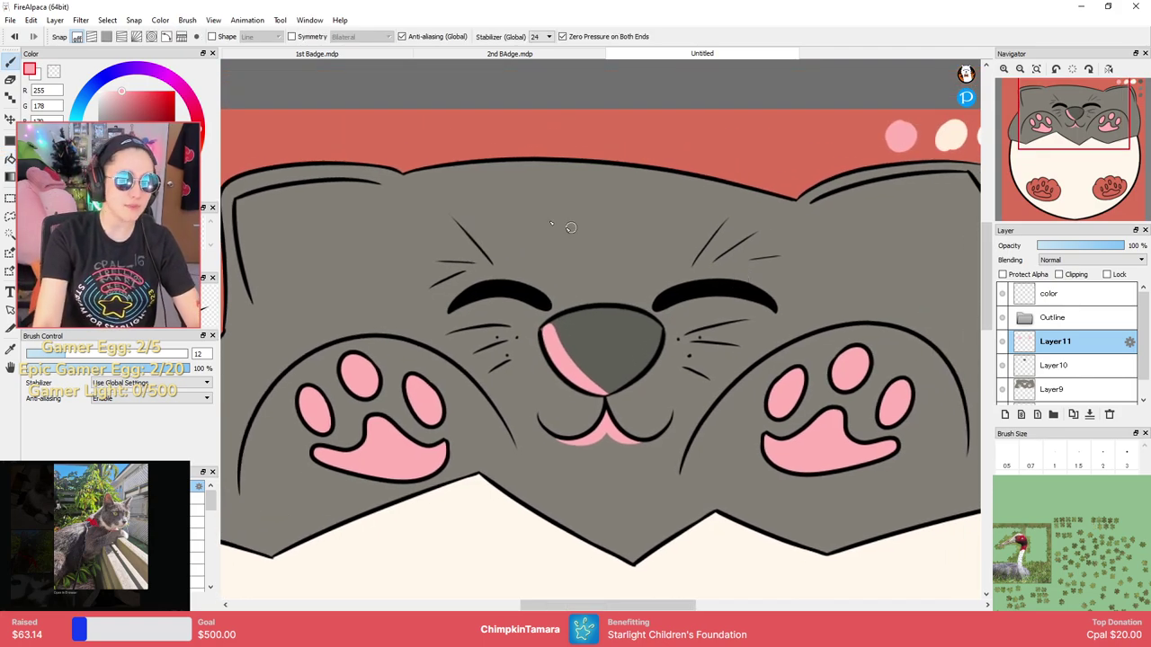
click(526, 58)
scroll(691, 109, down, 4)
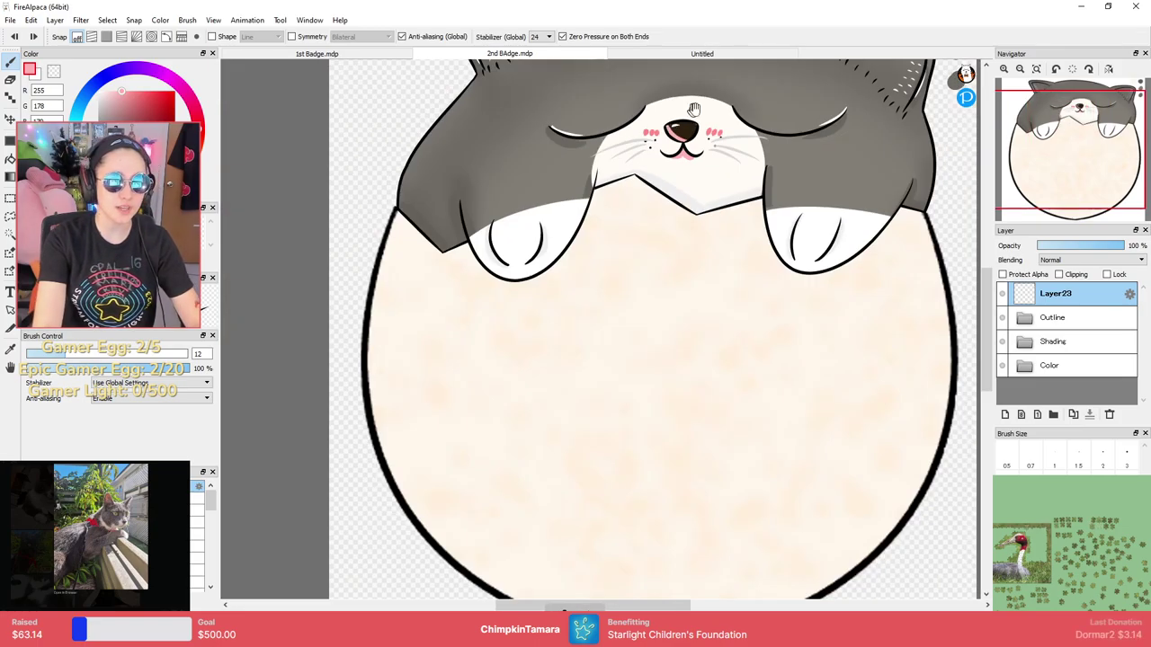
scroll(691, 110, down, 3)
click(706, 53)
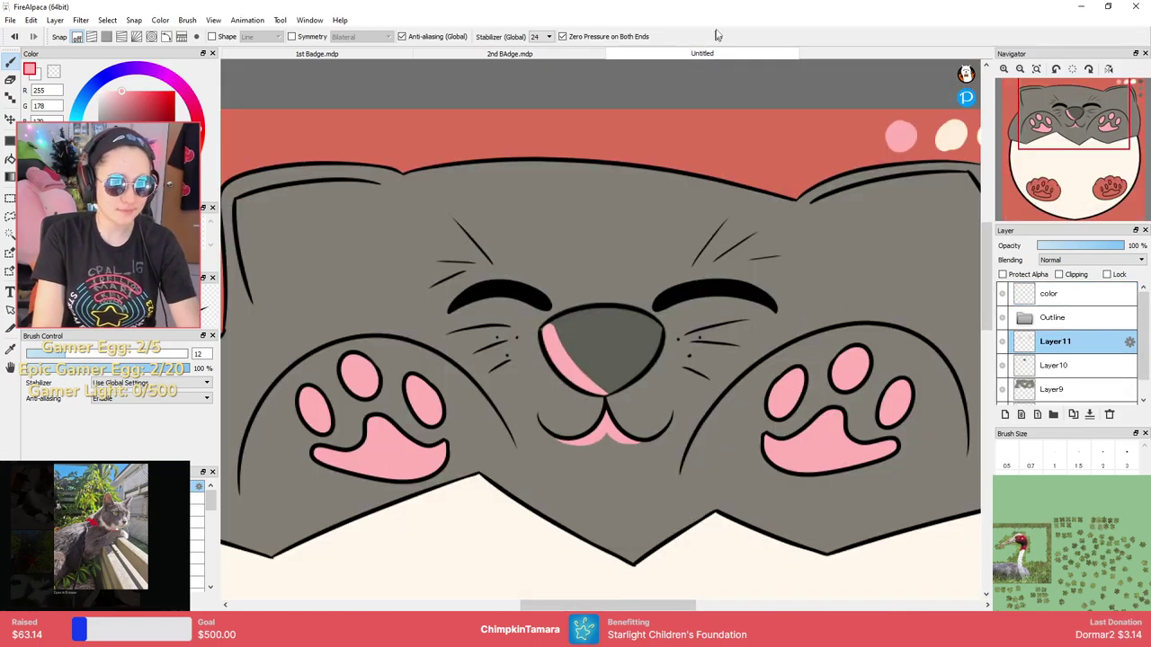
Add a new layer above Layer11 and sample the cream (R 255, G 247) from the swatches.
click(1006, 414)
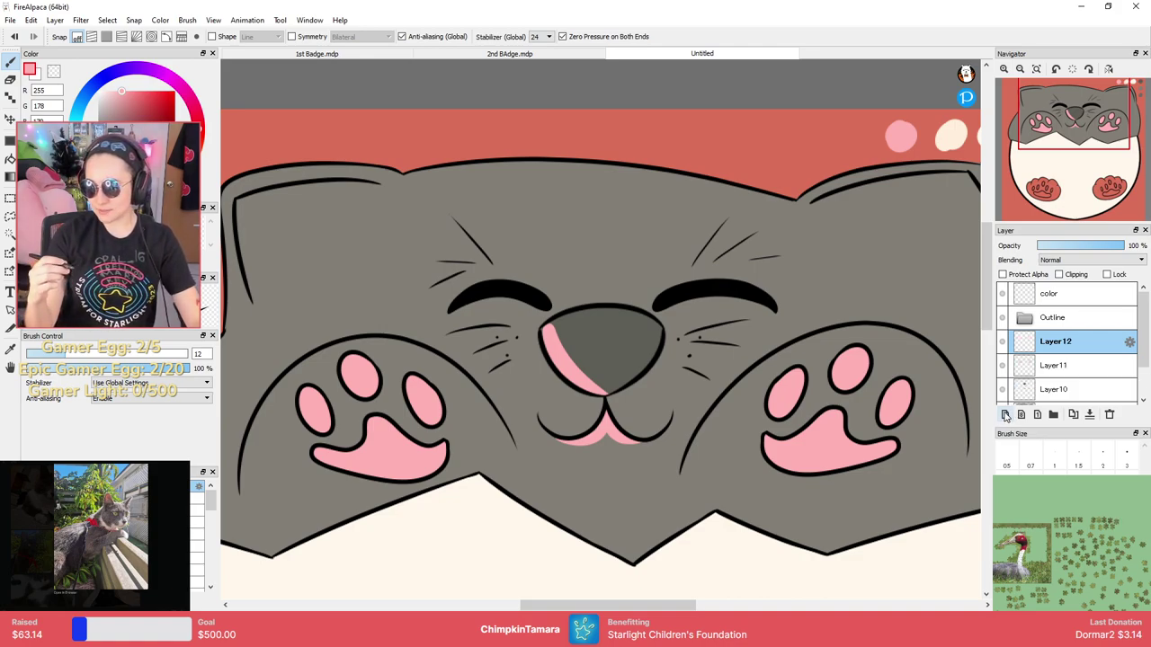
alt+click(950, 135)
drag(861, 261, 726, 280)
alt+click(878, 140)
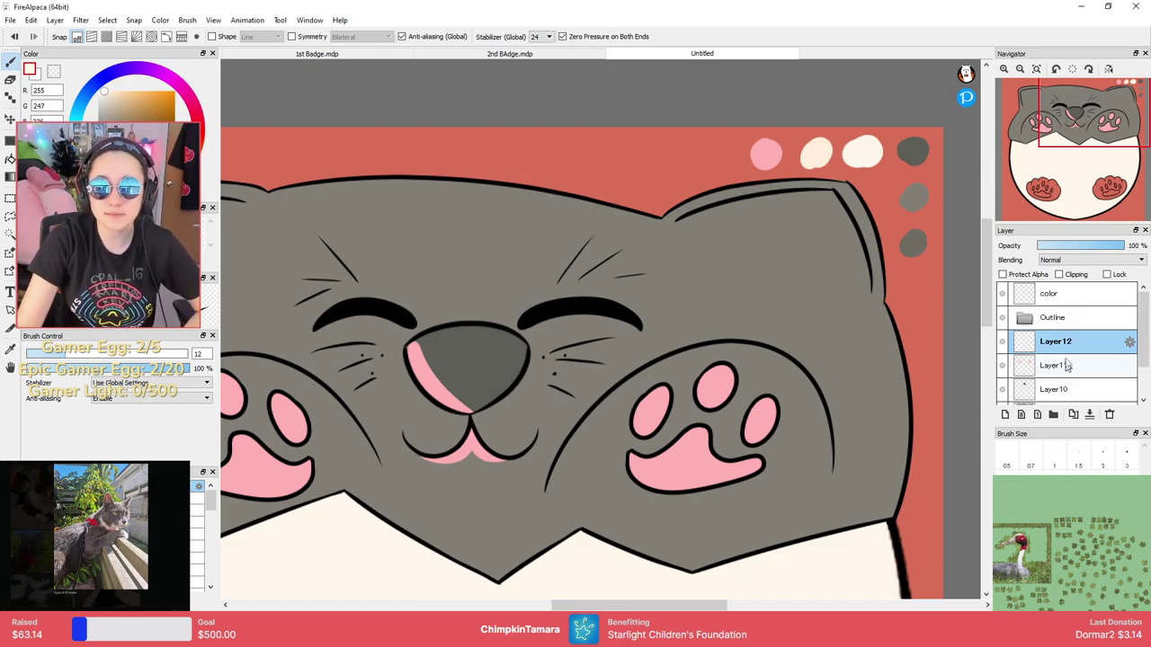
drag(636, 333, 781, 268)
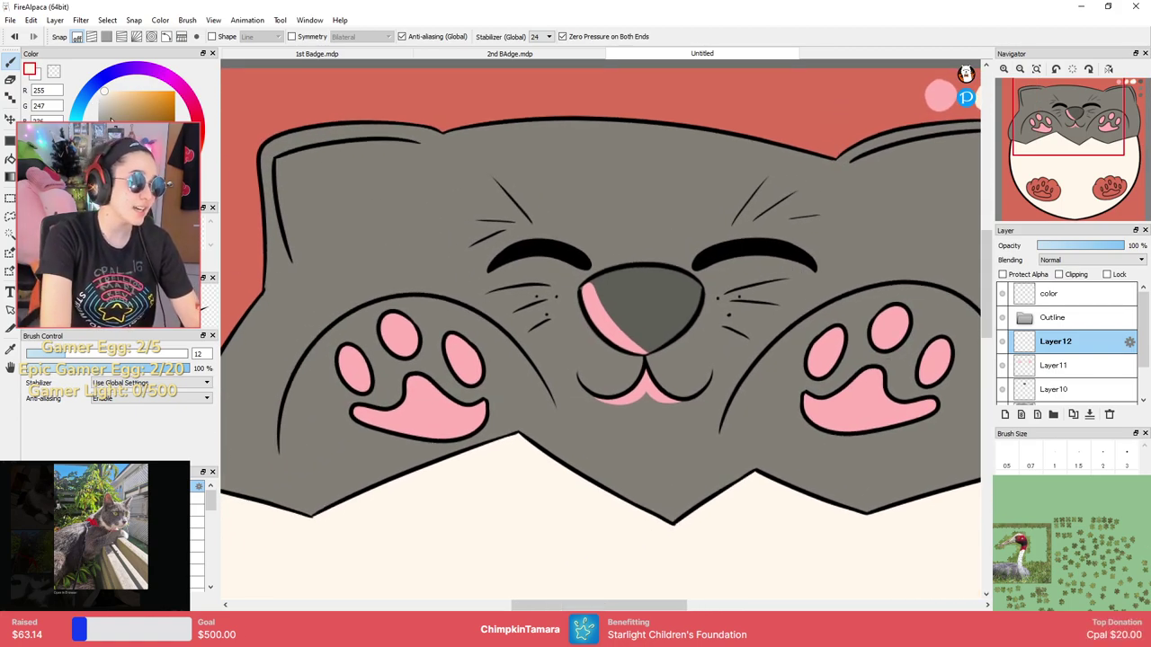
Try a white muzzle arc over the nose from one side of the belly edge to the other, and undo each attempt.
mouse_move(540, 443)
mouse_down()
mouse_move(755, 306)
mouse_move(764, 469)
mouse_up()
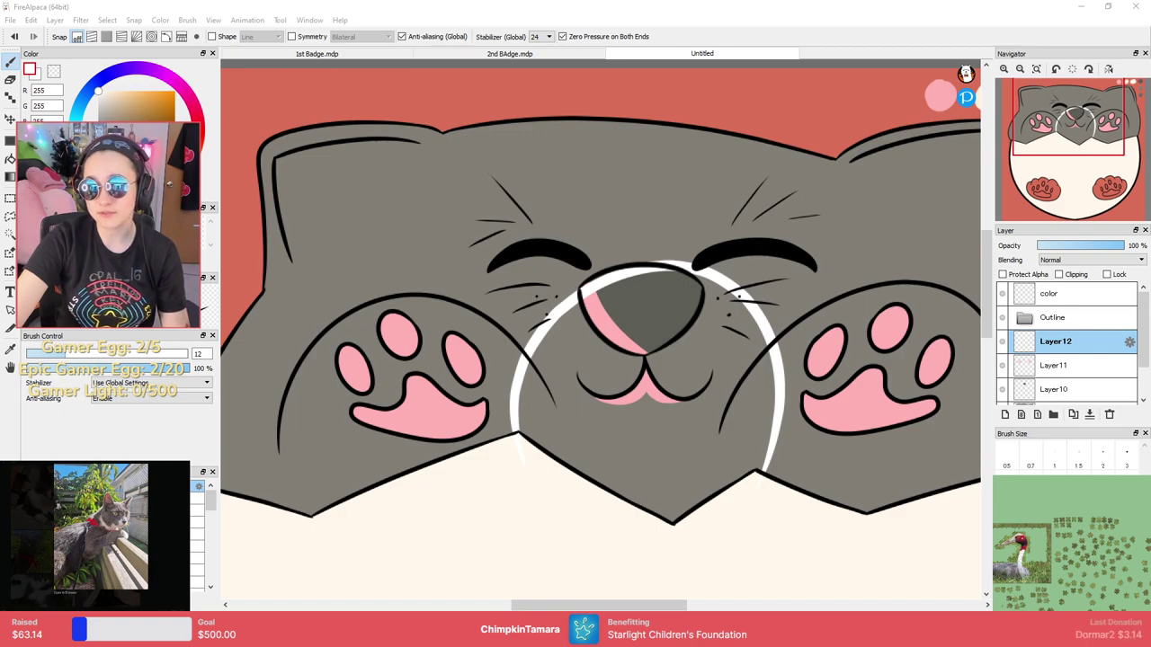
click(1064, 343)
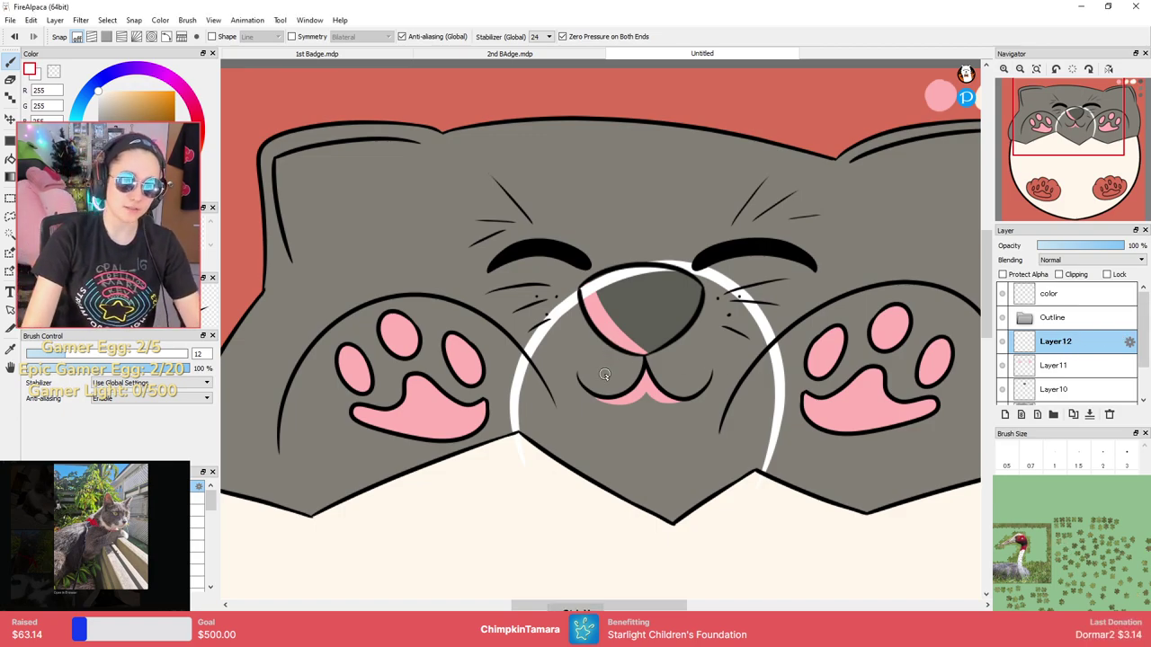
key(ctrl+z)
mouse_move(492, 381)
mouse_down()
mouse_move(792, 403)
mouse_move(752, 514)
mouse_up()
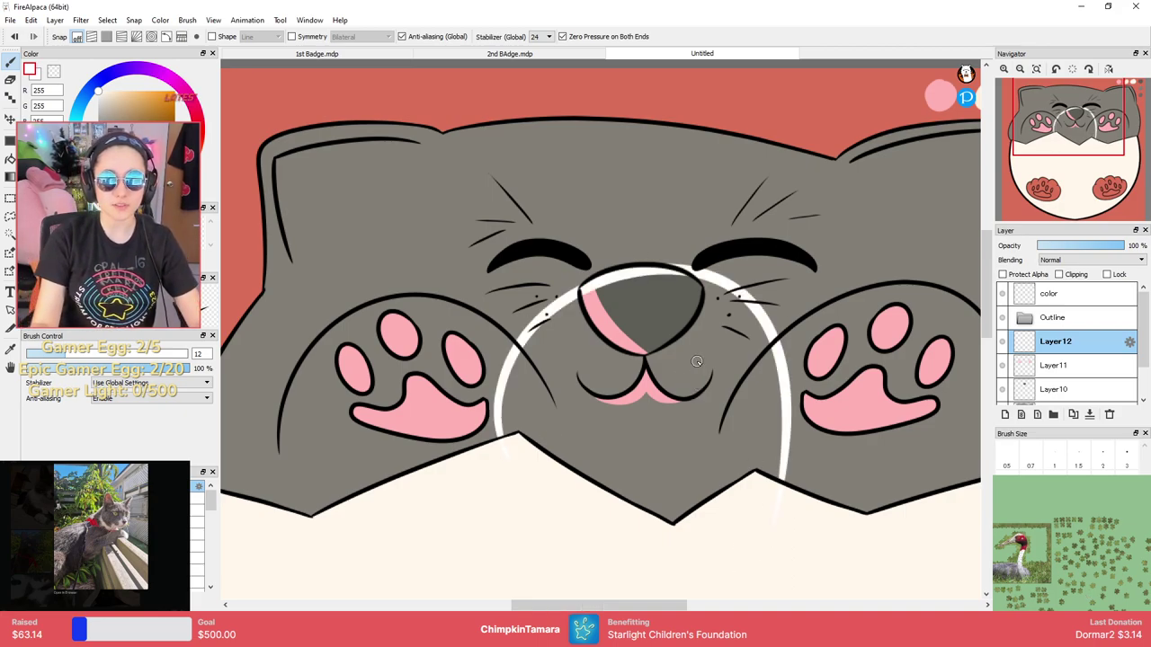
key(ctrl+z)
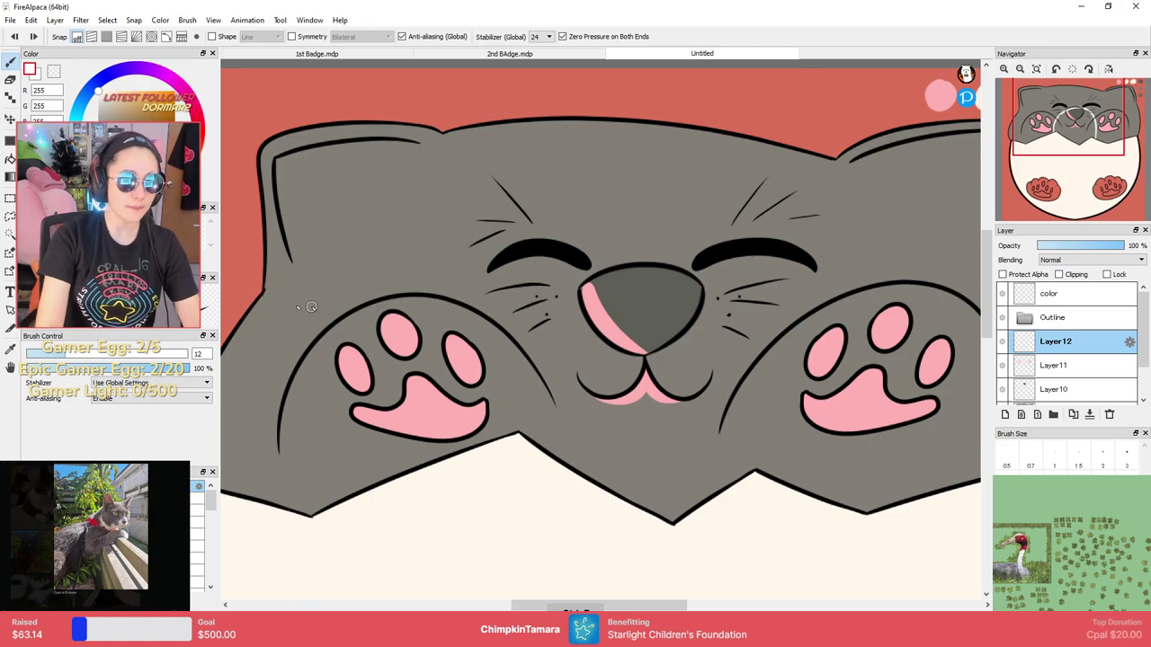
Select the grey head area with the Magic Wand and move Layer12 below Layer11.
key(w)
click(452, 239)
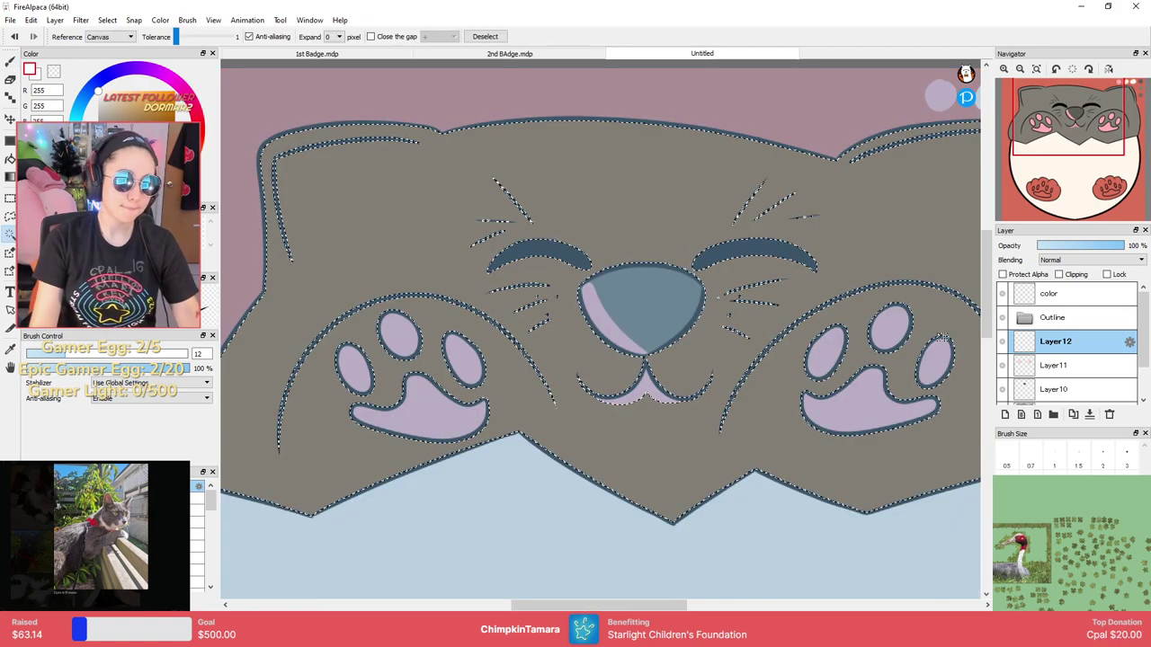
drag(1043, 342, 1027, 371)
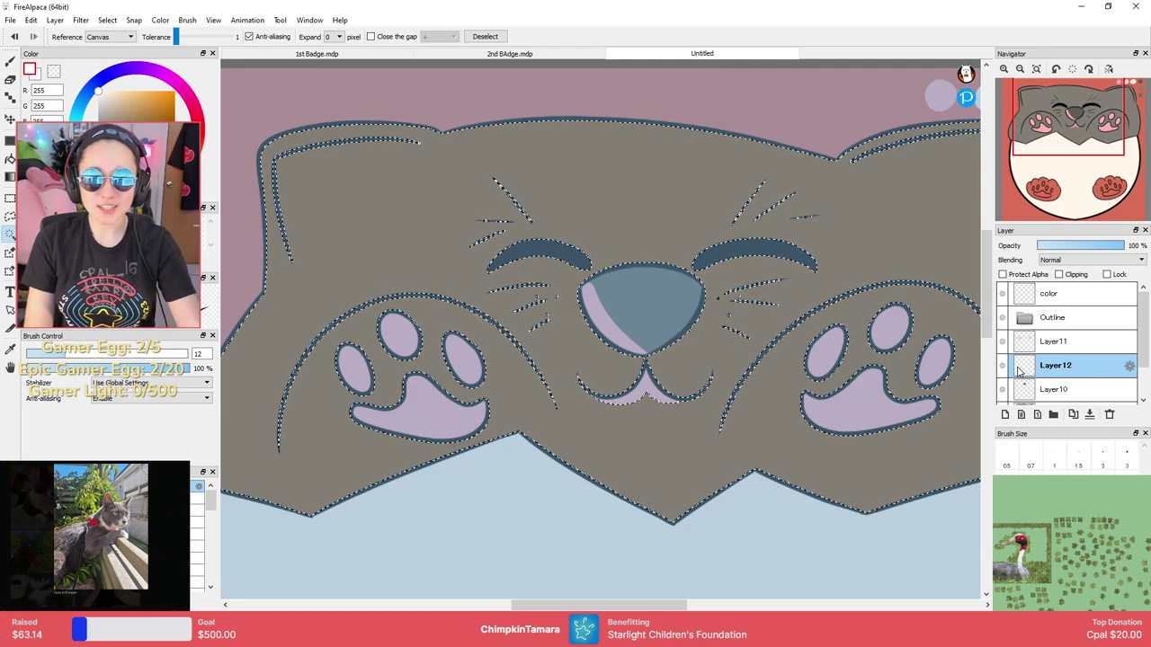
Outline the muzzle with a white arc inside the selection, redoing it until the shape suits, and bucket-fill the enclosed area white.
key(b)
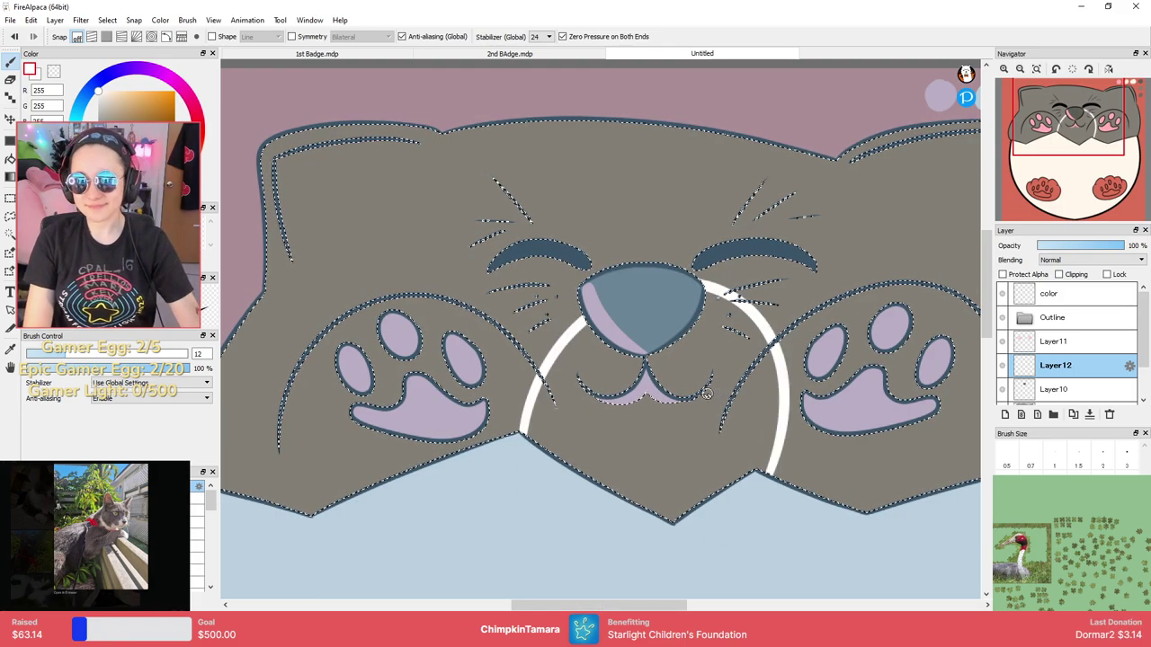
key(ctrl+z)
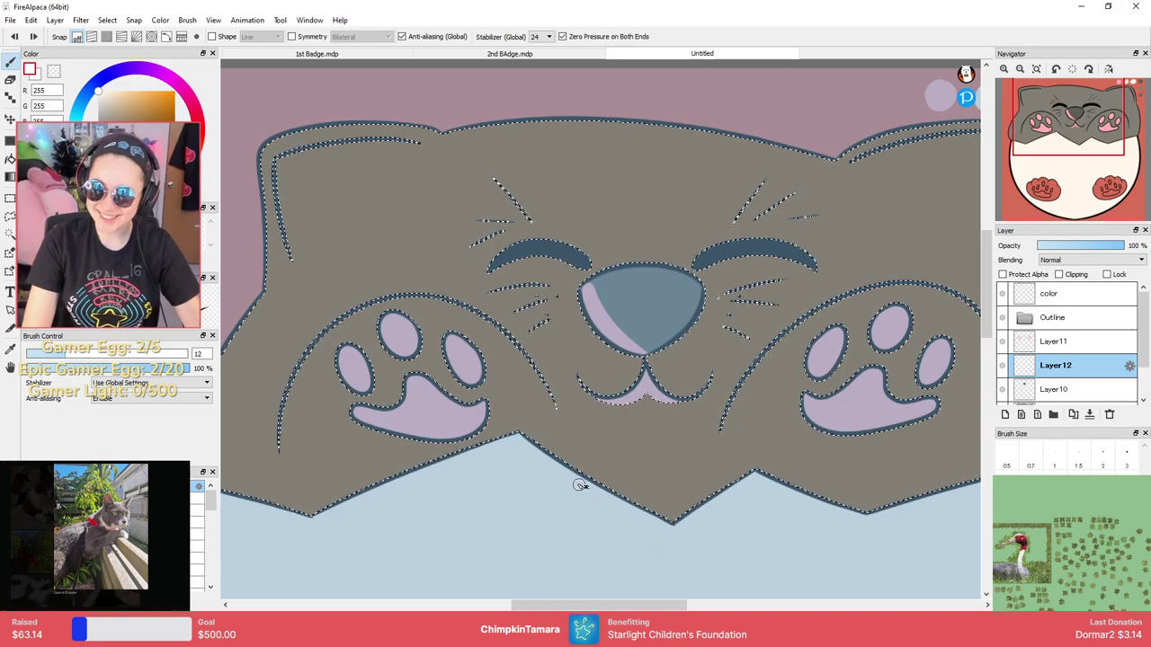
drag(684, 268, 774, 431)
key(ctrl+z)
mouse_move(516, 434)
mouse_down()
mouse_move(518, 406)
mouse_move(783, 482)
mouse_up()
key(ctrl+z)
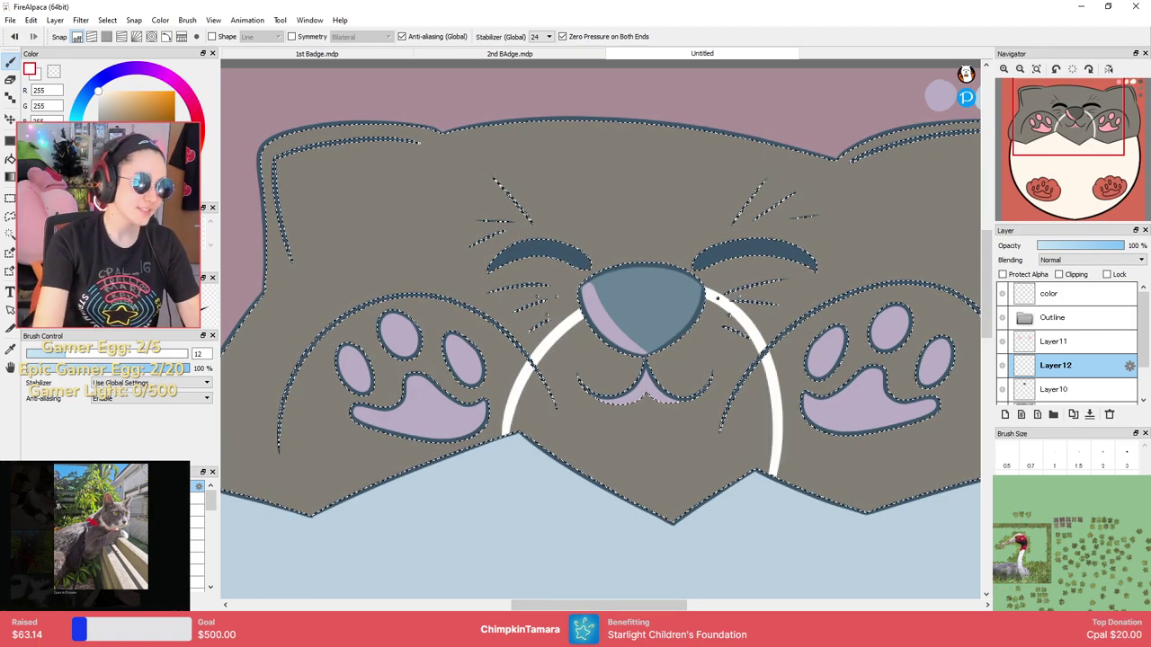
click(10, 159)
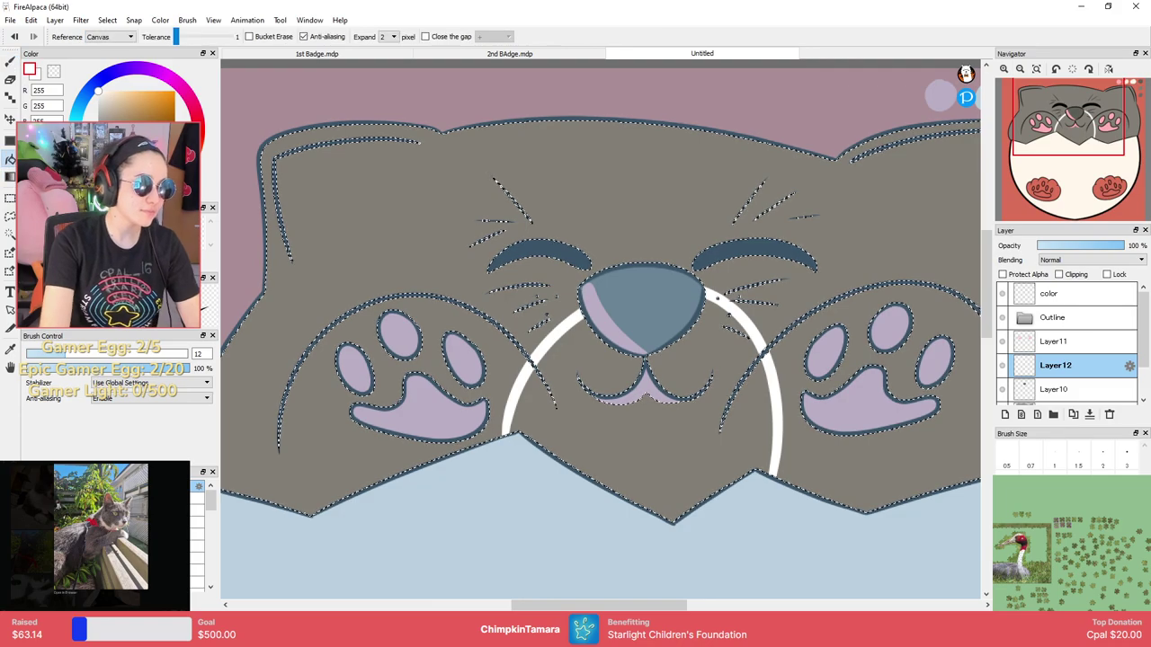
click(590, 431)
Close the open outer edge of each raised paw with a white stroke and bucket-fill both paws white on Layer12.
key(e)
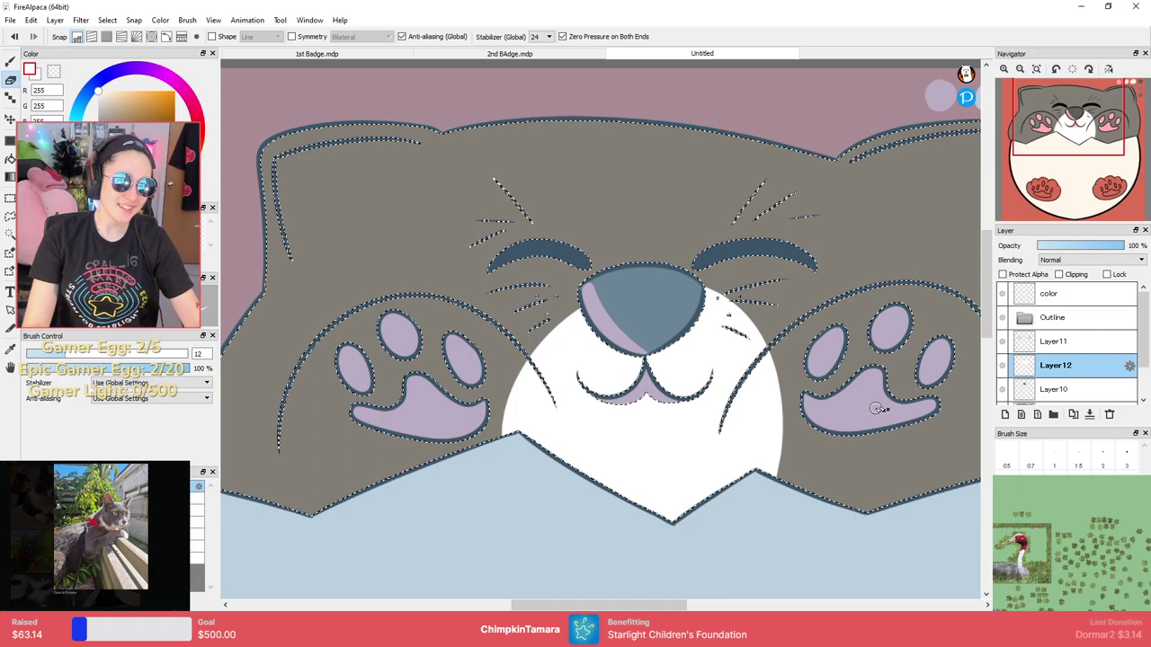
key(ctrl+d)
mouse_move(871, 395)
mouse_down()
mouse_move(791, 377)
mouse_move(791, 408)
mouse_up()
key(b)
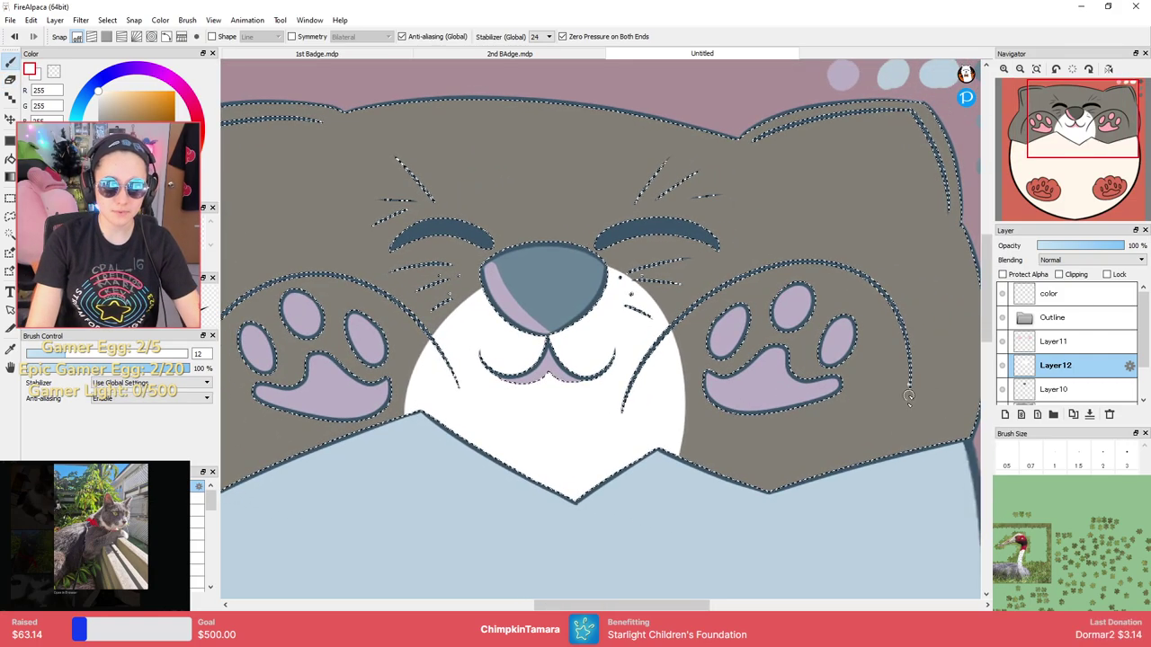
drag(910, 384, 847, 493)
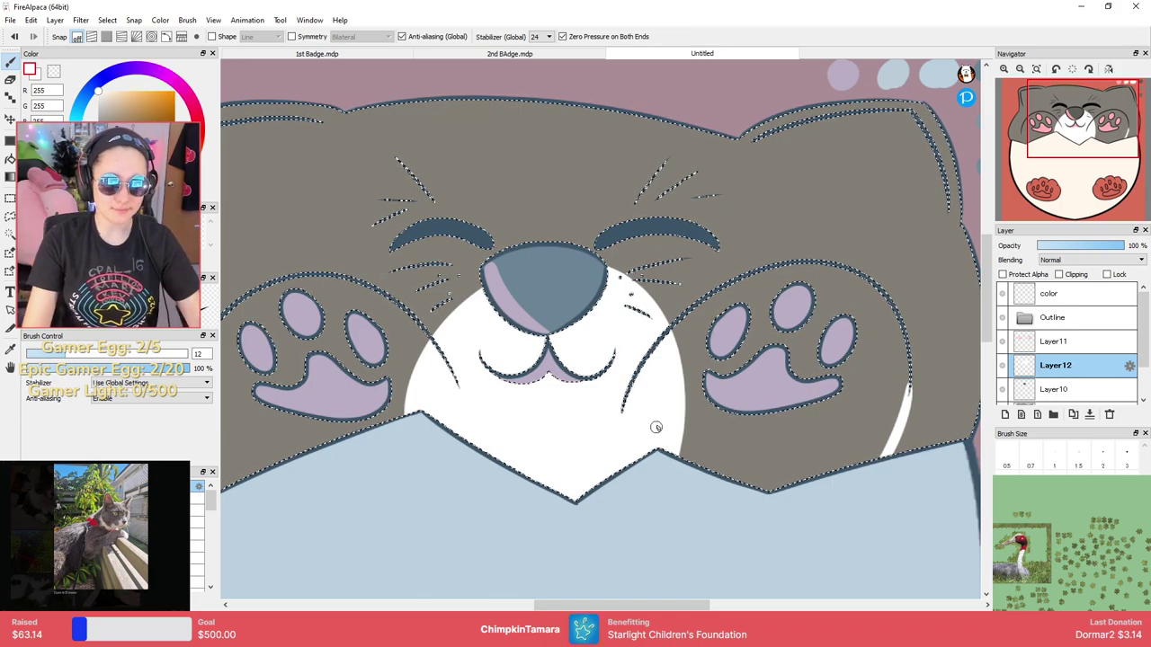
drag(647, 365, 791, 331)
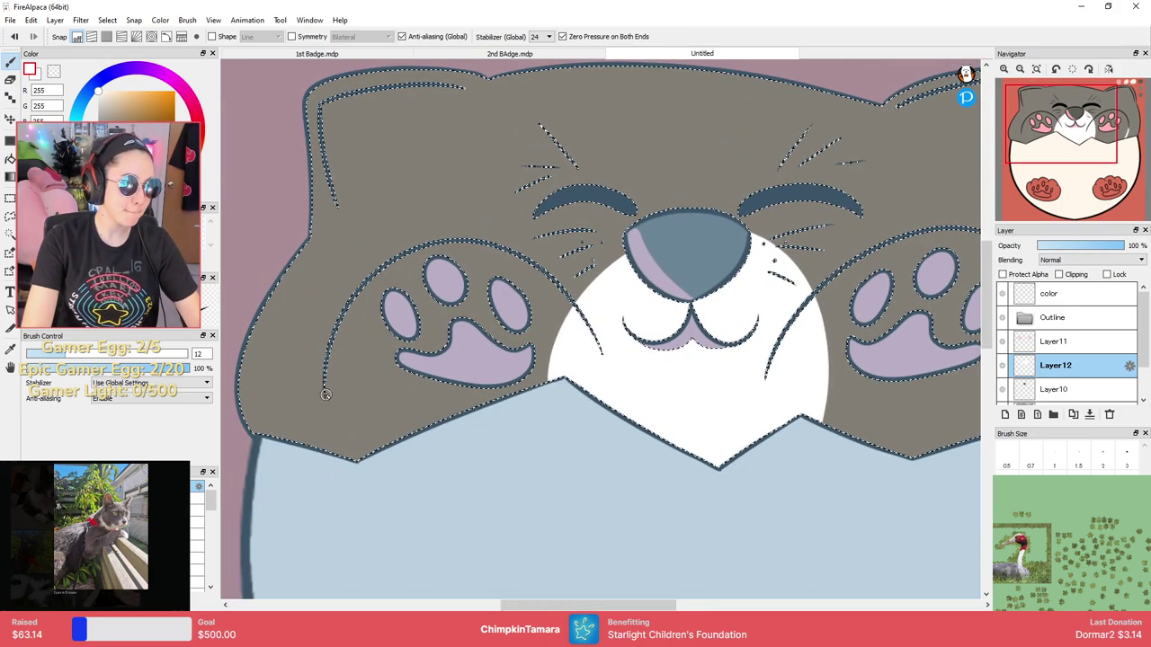
drag(325, 394, 383, 495)
key(g)
click(372, 351)
click(913, 389)
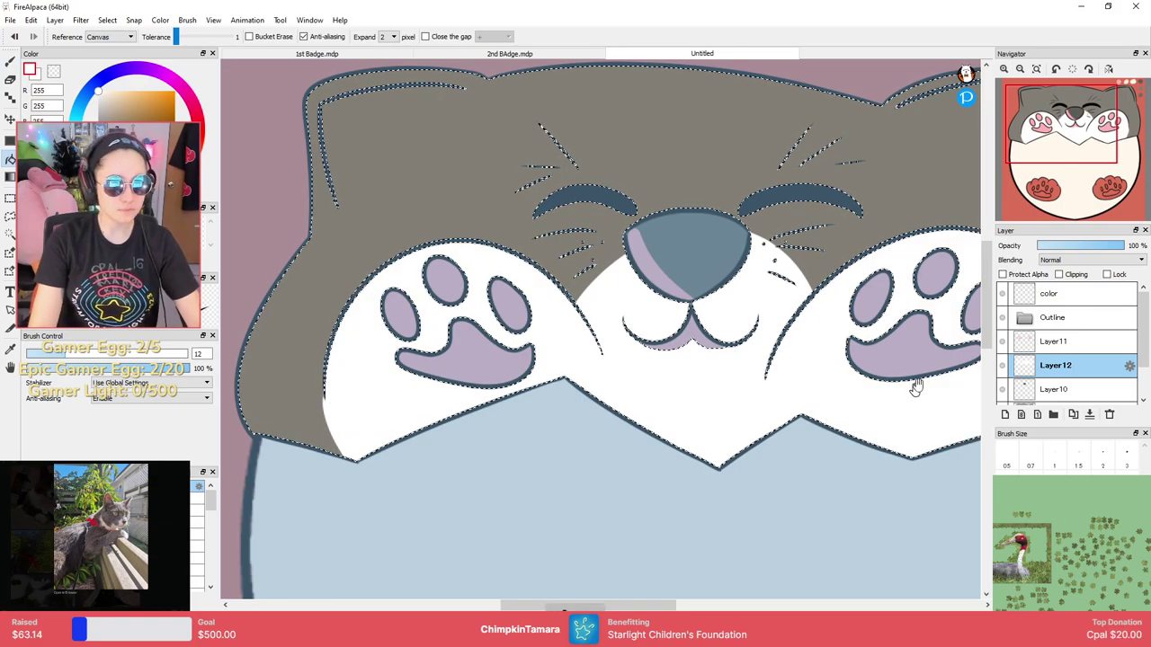
Clear the selection around the grey head area and return to the brush.
drag(917, 386, 791, 380)
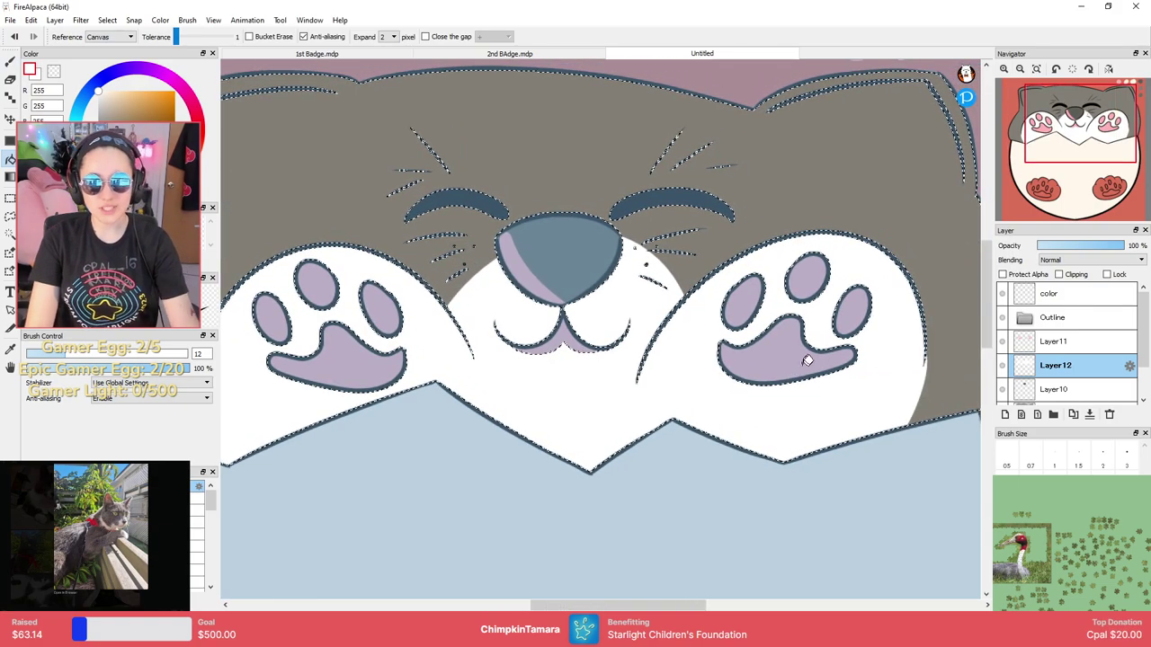
key(b)
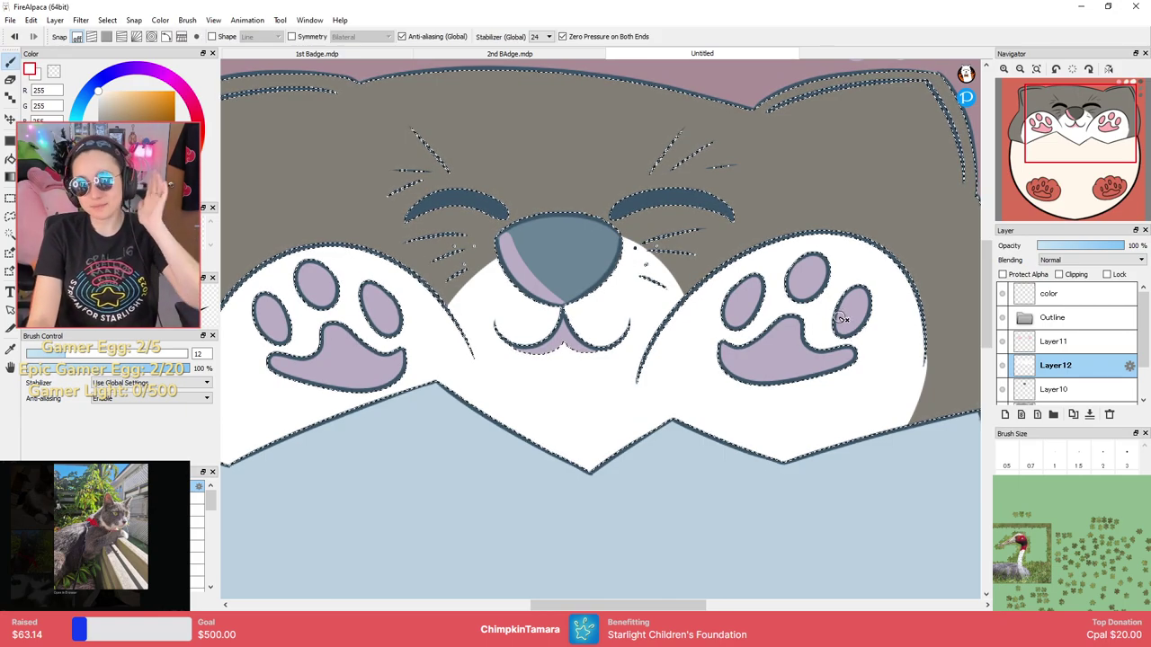
scroll(818, 316, down, 2)
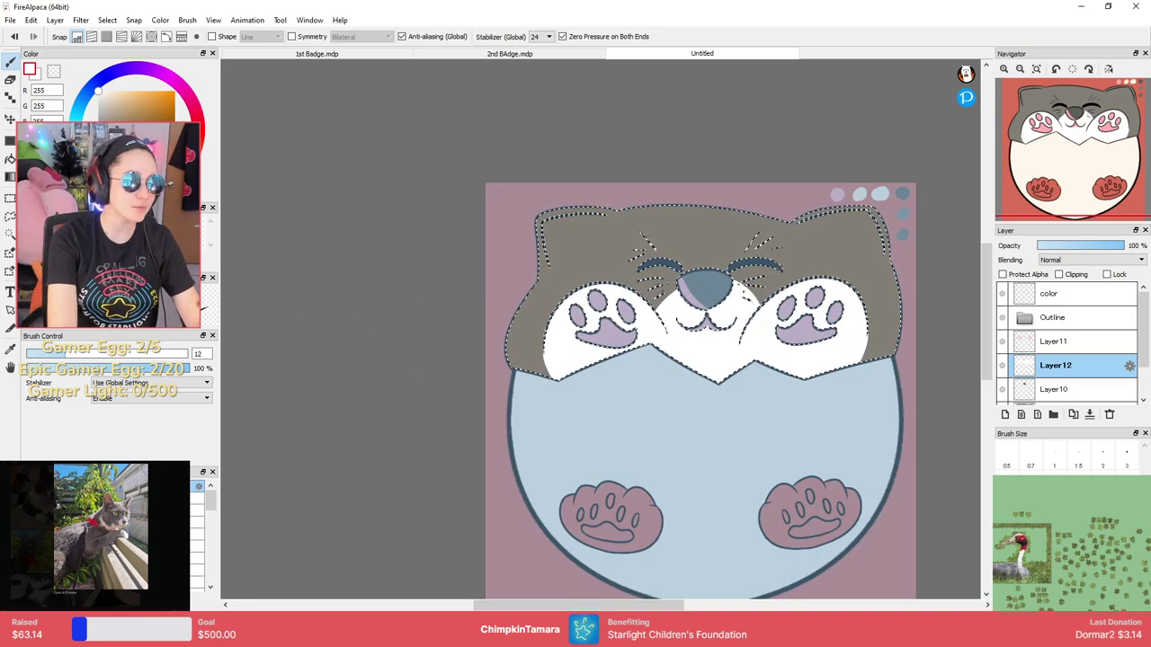
click(10, 217)
click(397, 345)
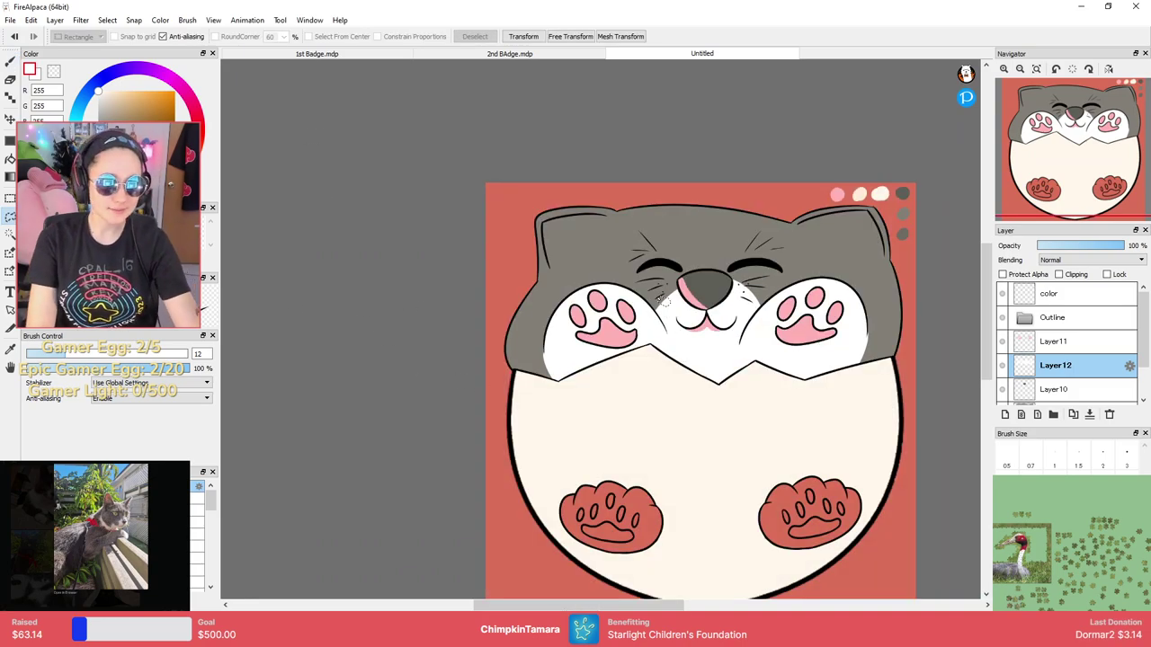
key(b)
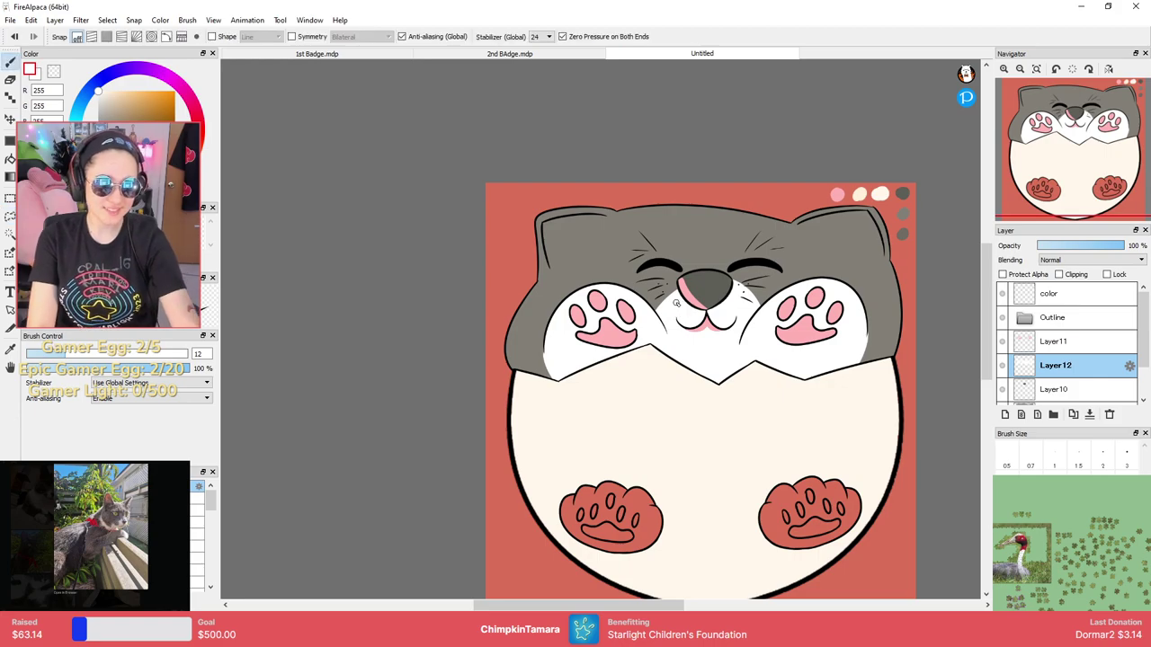
Set the brush size to 5 and add a new layer above Layer11.
scroll(639, 262, up, 2)
scroll(684, 234, up, 2)
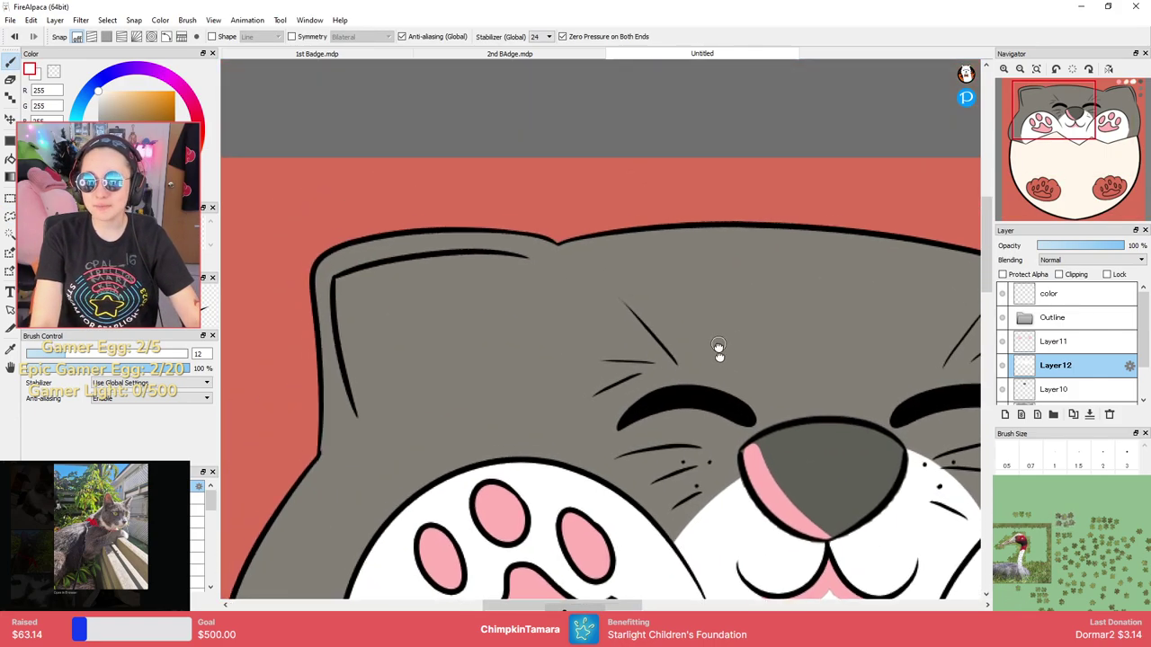
scroll(719, 315, down, 1)
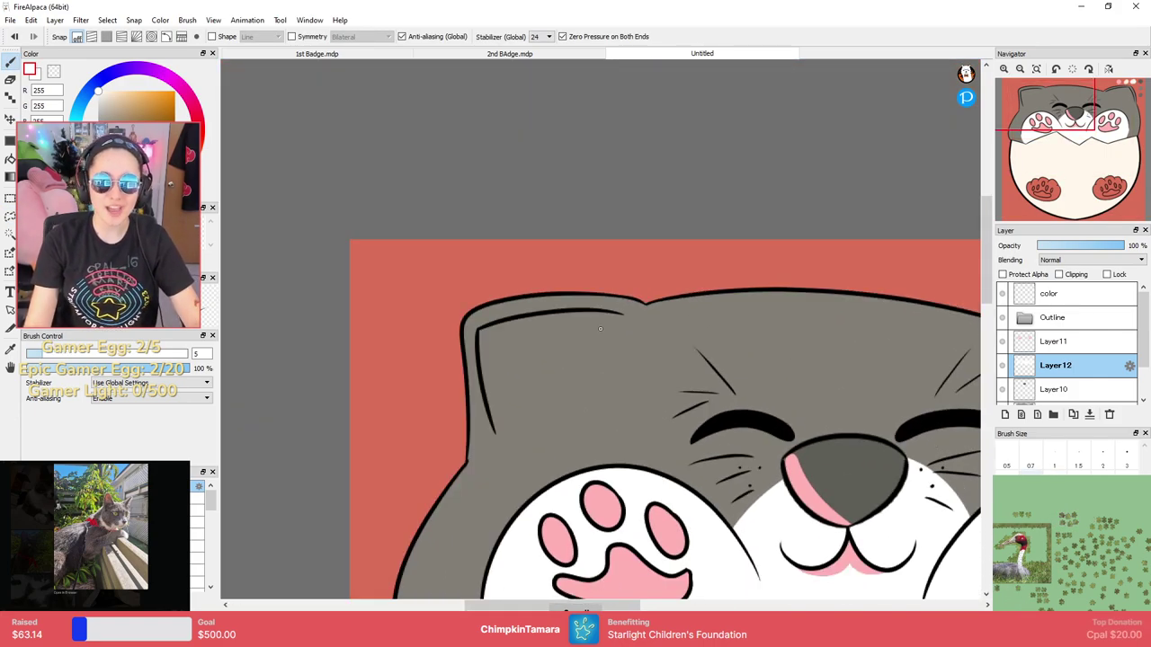
drag(781, 388, 721, 334)
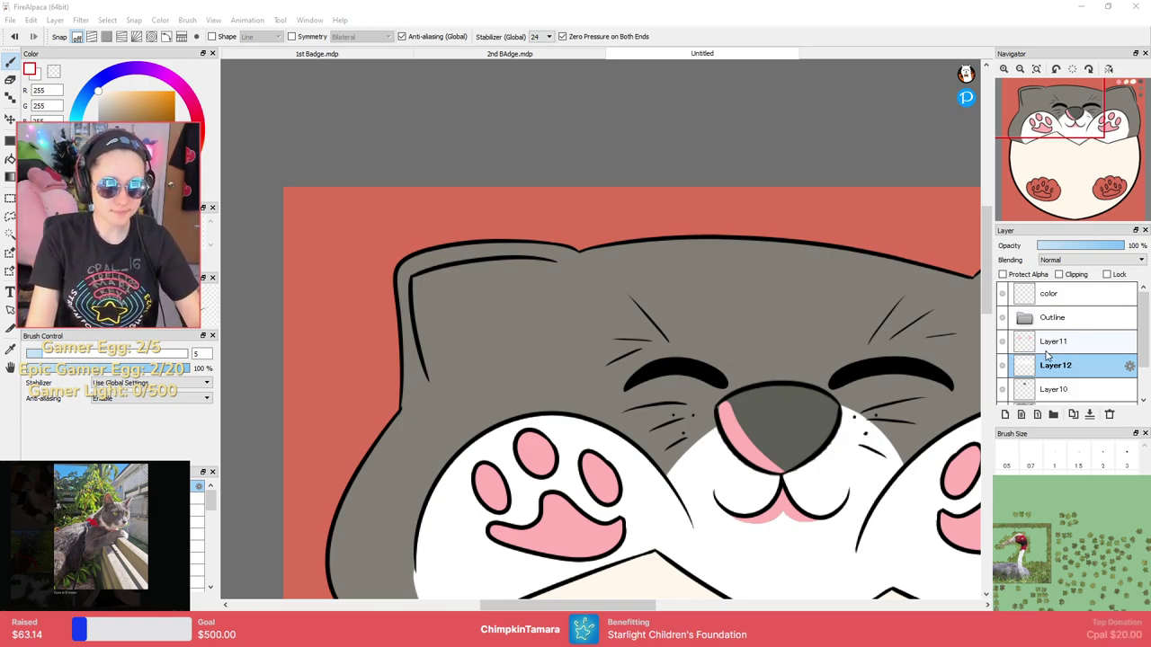
click(1005, 415)
Draw a row of short white fur strokes just below the inner line of the cat's left-hand ear.
scroll(686, 342, down, 3)
scroll(611, 315, up, 6)
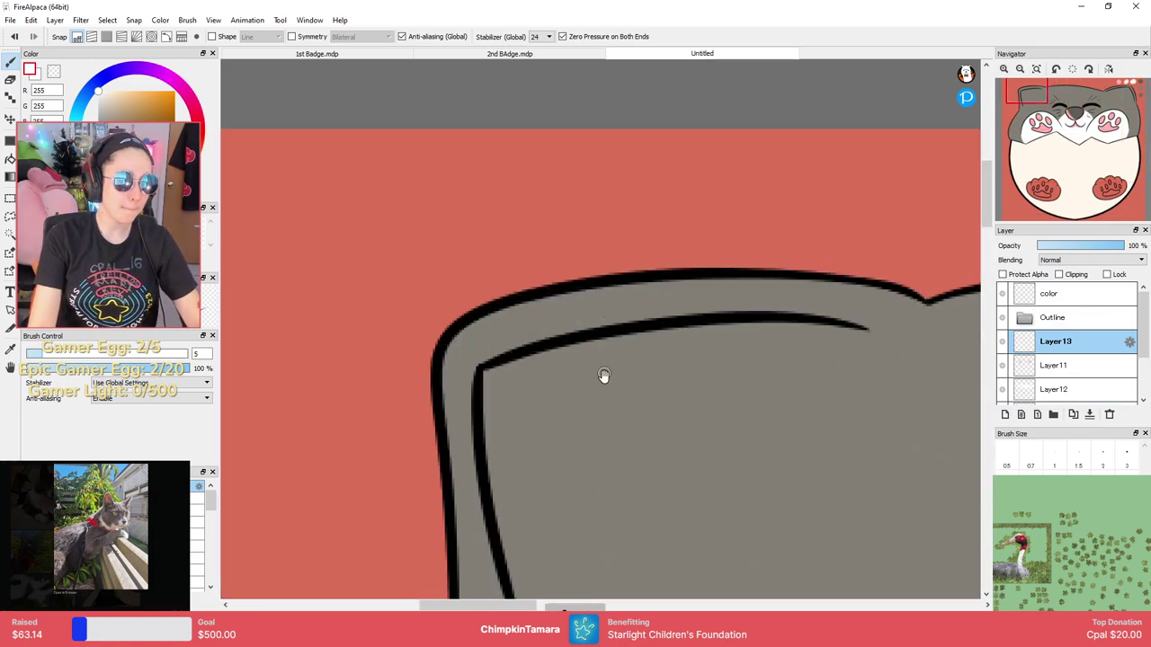
drag(594, 442, 529, 270)
scroll(652, 360, down, 3)
scroll(750, 349, up, 2)
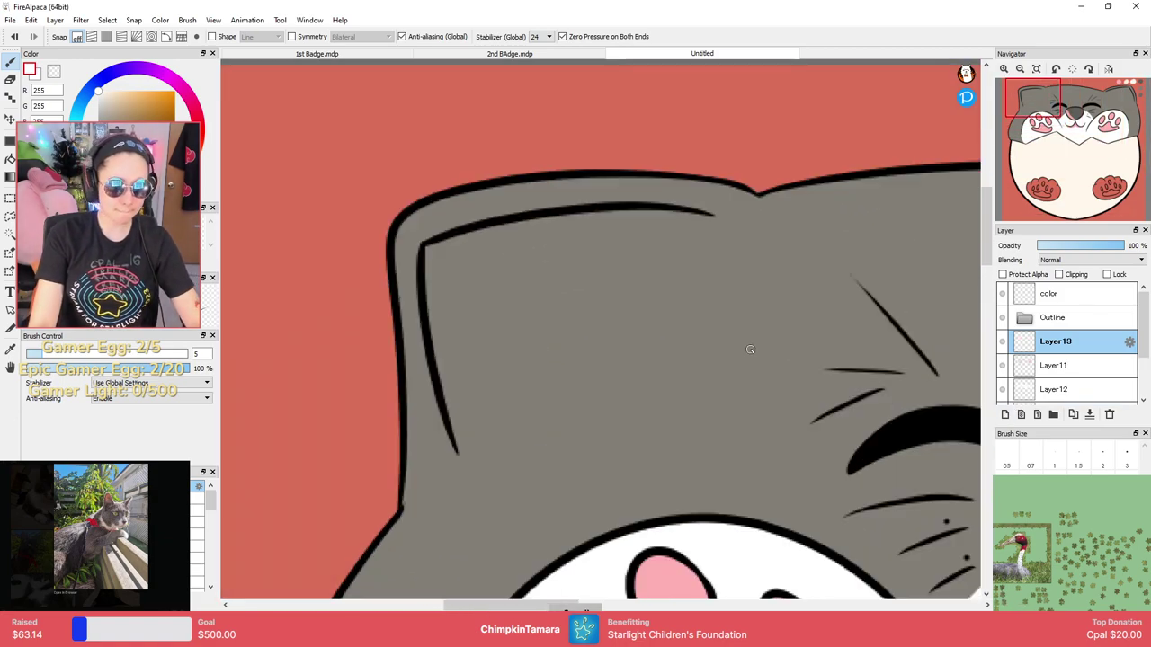
scroll(753, 343, up, 1)
scroll(753, 343, down, 1)
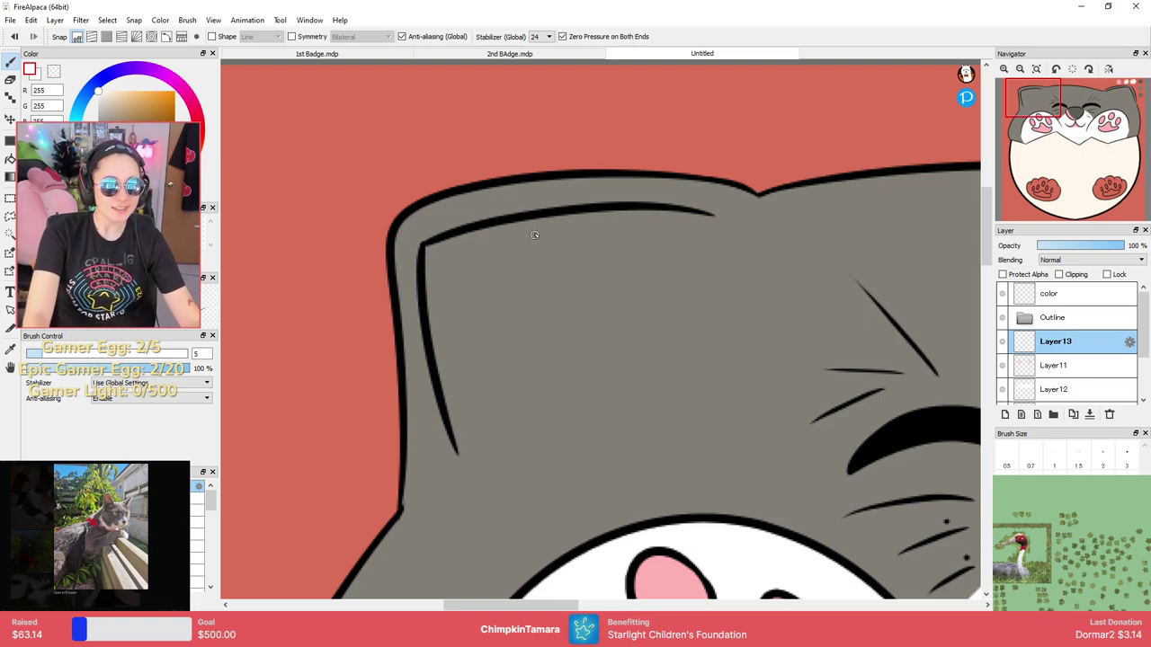
drag(480, 246, 478, 266)
drag(517, 235, 515, 258)
mouse_move(562, 228)
mouse_down()
mouse_move(560, 250)
mouse_move(597, 248)
mouse_up()
mouse_move(643, 223)
mouse_down()
mouse_move(639, 247)
mouse_move(672, 250)
mouse_up()
drag(452, 252, 449, 272)
Draw a matching row of short white fur strokes under the inner line of the right-hand ear.
scroll(526, 216, down, 3)
scroll(760, 274, up, 1)
mouse_move(848, 272)
mouse_down()
mouse_move(616, 313)
mouse_move(750, 288)
mouse_move(665, 285)
mouse_move(698, 294)
mouse_up()
scroll(750, 288, down, 4)
scroll(665, 285, up, 5)
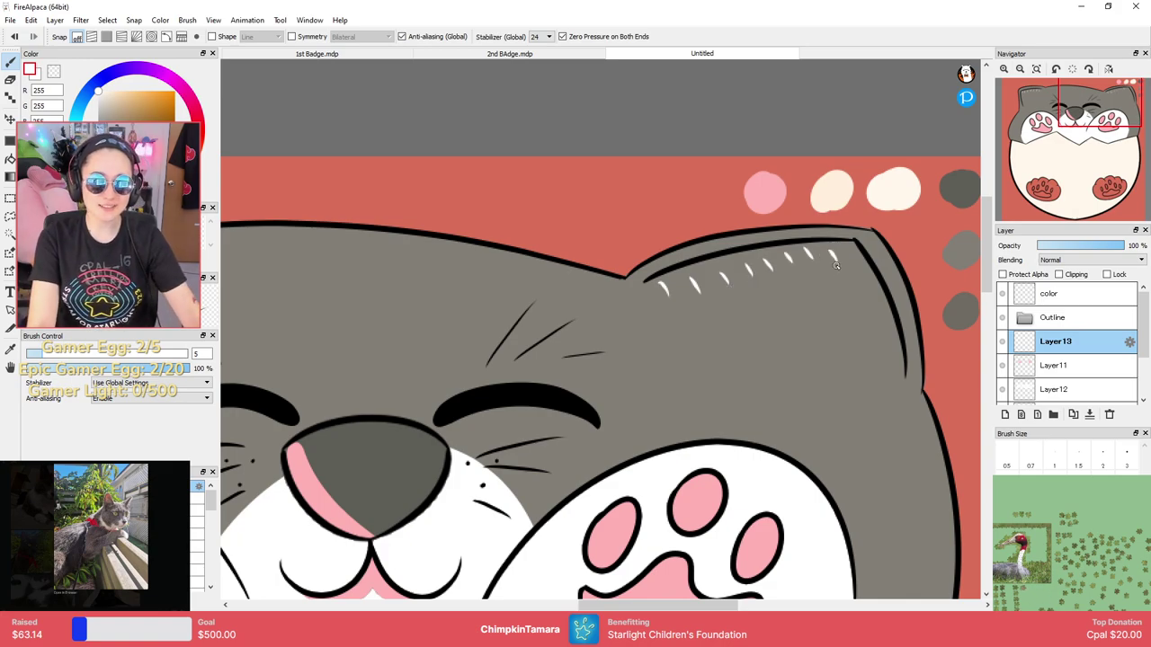
Trace white highlight strokes along the three black forehead lines above each closed eye.
scroll(751, 357, down, 3)
scroll(746, 320, up, 4)
drag(644, 258, 657, 304)
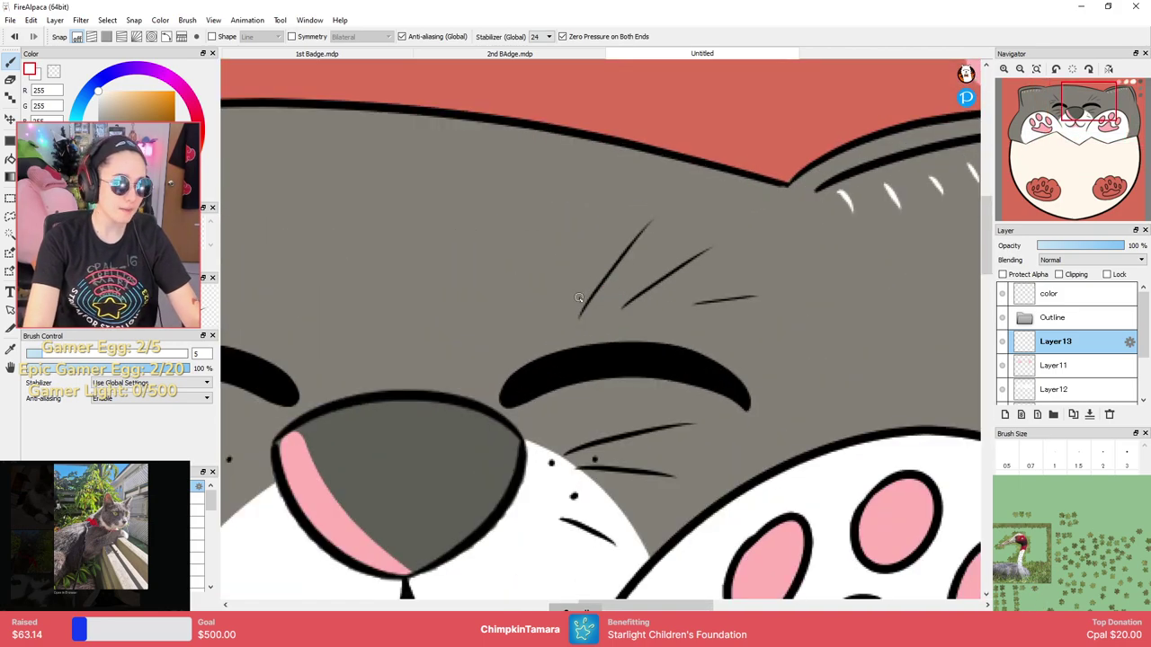
drag(579, 314, 650, 214)
drag(623, 308, 715, 245)
drag(694, 301, 759, 294)
drag(585, 276, 998, 254)
drag(590, 279, 470, 150)
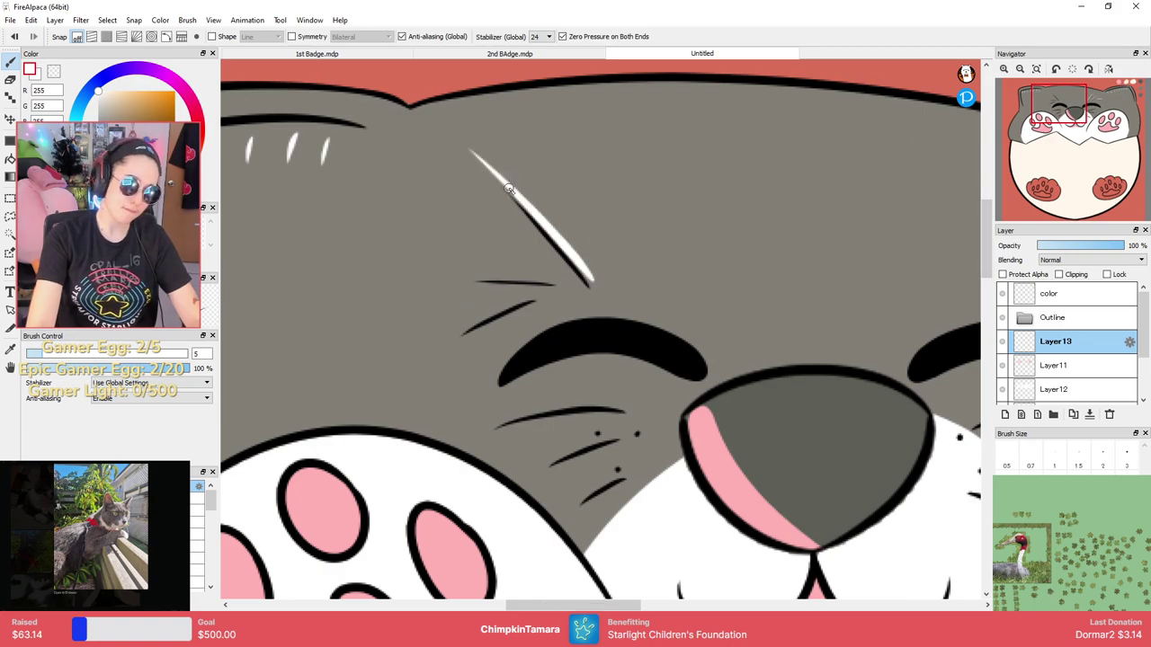
drag(549, 281, 464, 293)
drag(534, 300, 455, 342)
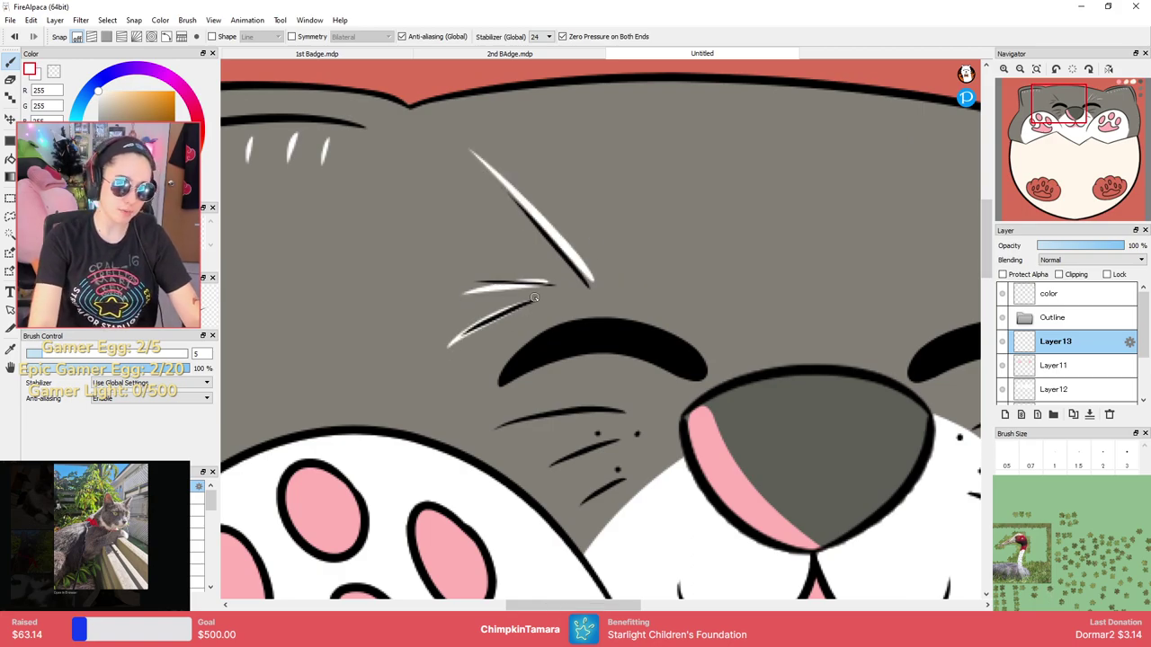
Add thin white highlights along the upper whisker lines on both cheeks, redoing the first stroke on the left cheek.
scroll(686, 329, down, 3)
scroll(730, 334, up, 3)
mouse_move(868, 389)
mouse_down()
mouse_move(739, 318)
mouse_move(850, 311)
mouse_up()
drag(793, 355, 850, 363)
drag(355, 332, 284, 356)
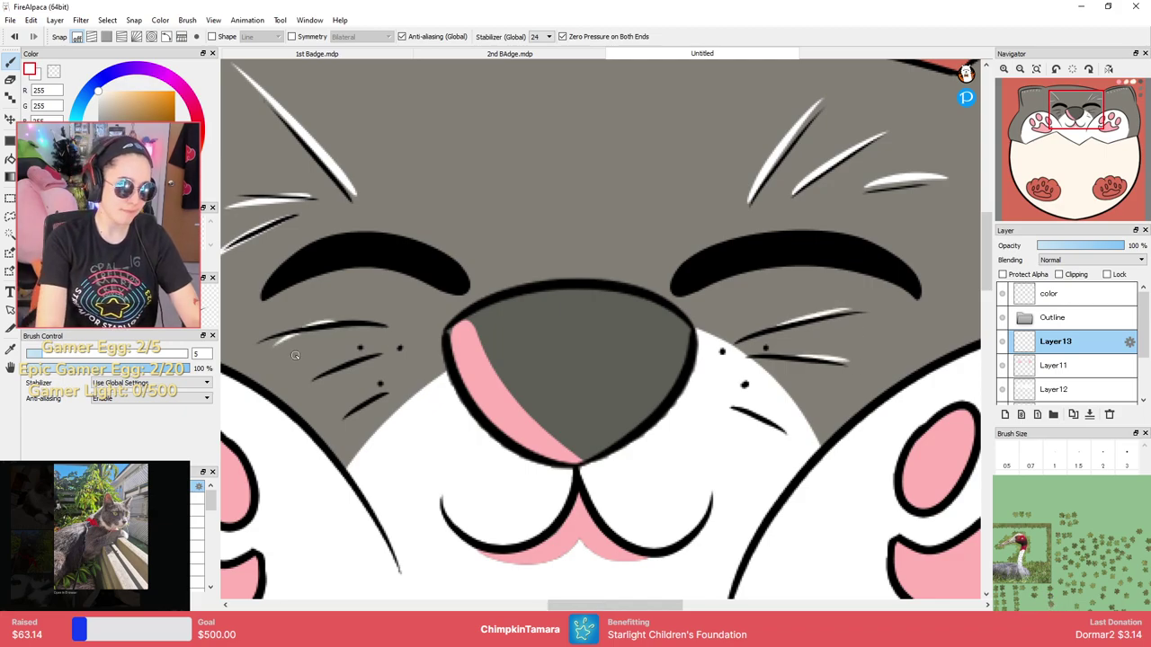
key(ctrl+z)
drag(337, 319, 272, 335)
drag(350, 360, 306, 385)
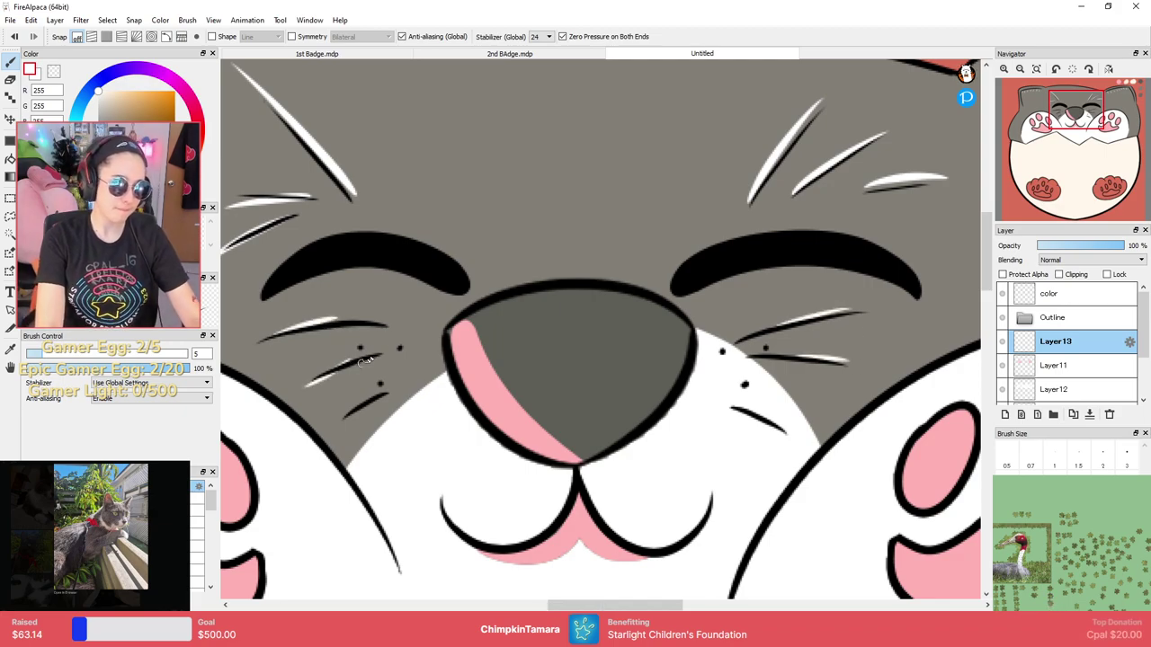
Make Layer12 active and bucket-fill both feet at the base of the belly white.
scroll(376, 353, down, 3)
drag(630, 314, 847, 230)
scroll(802, 268, down, 3)
scroll(802, 268, up, 3)
scroll(802, 305, down, 1)
drag(806, 382, 775, 247)
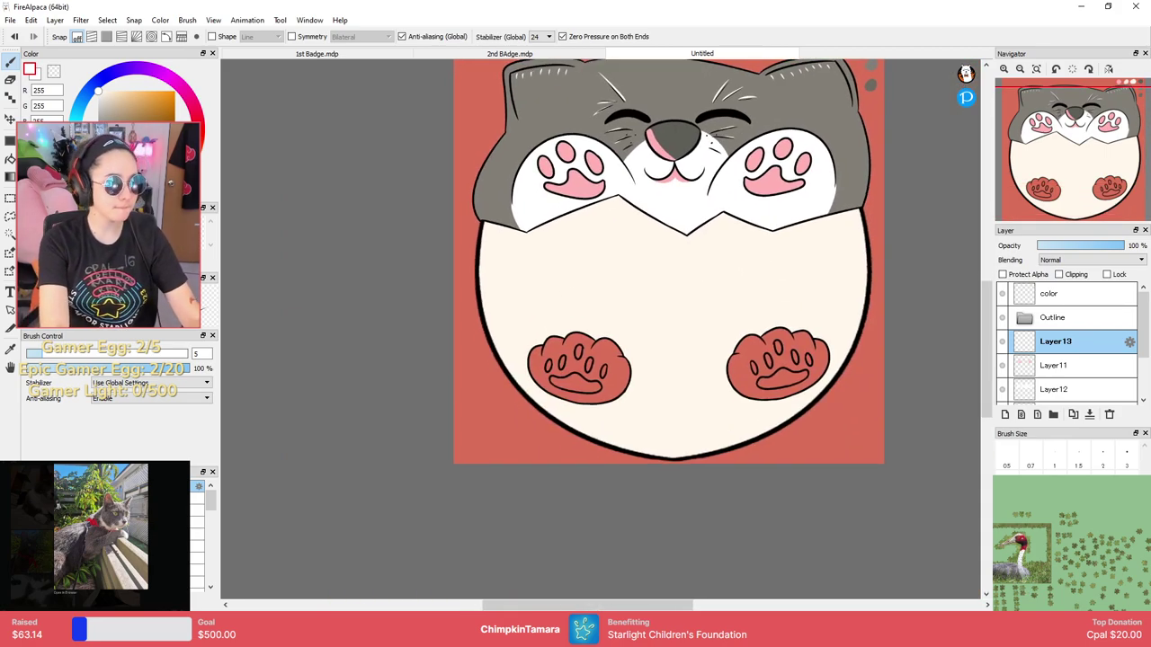
key(g)
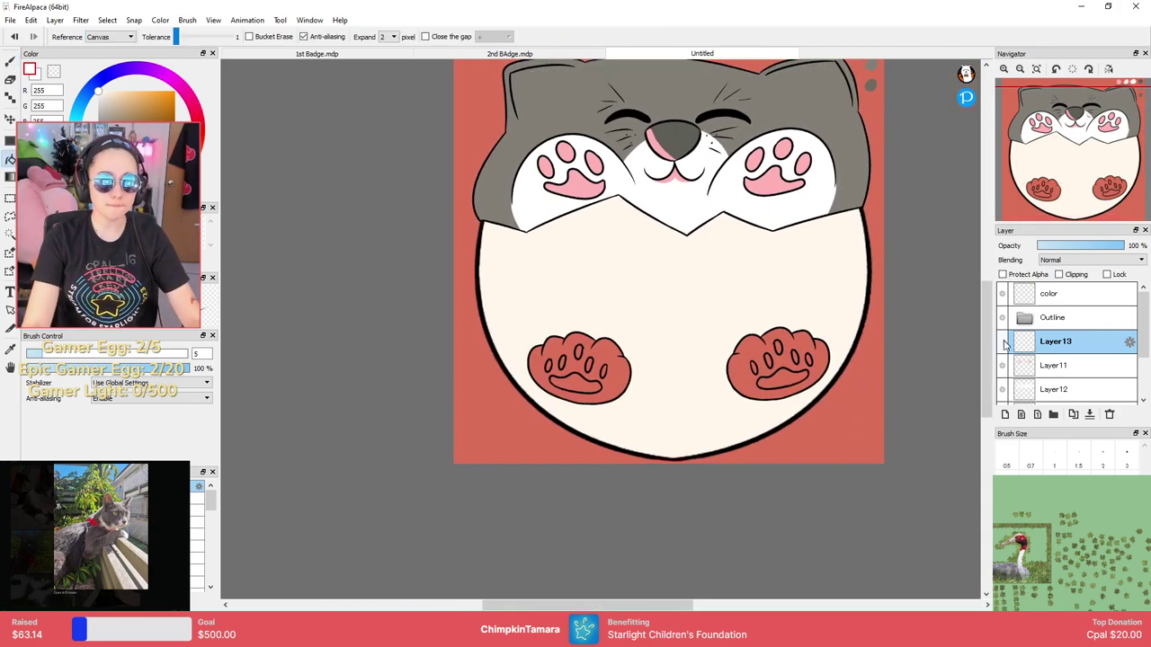
click(1002, 389)
click(1001, 390)
click(1053, 389)
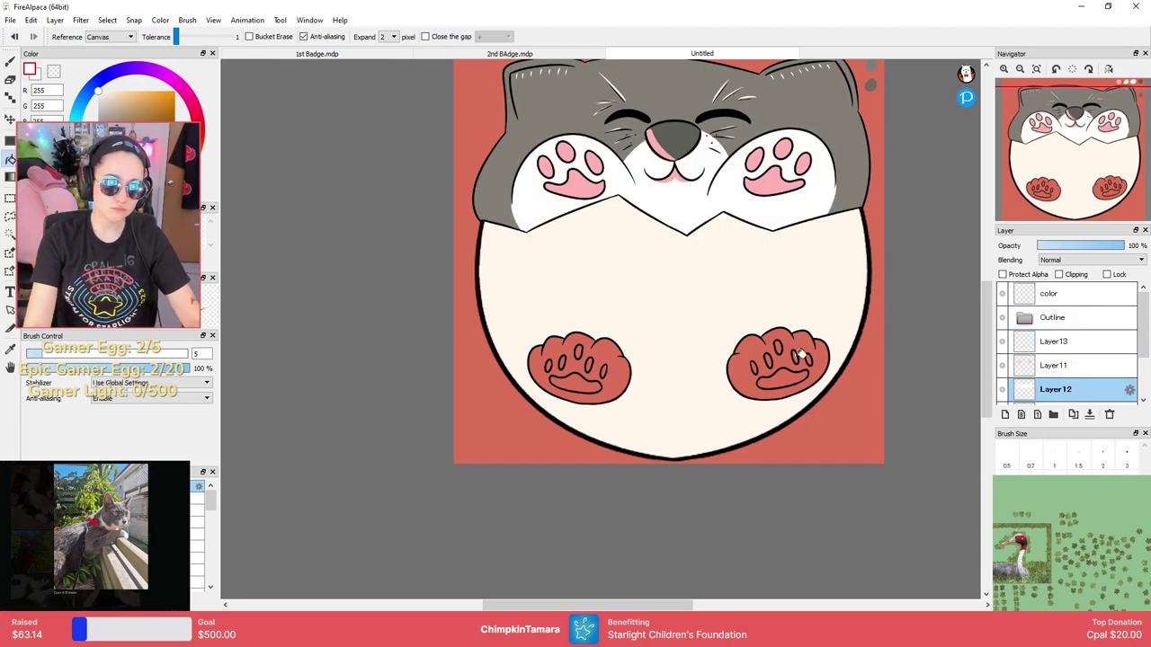
click(806, 344)
click(607, 364)
On Layer11, sample the pink (R 255, G 178) from a raised paw pad and fill the right foot's pads with it.
scroll(717, 263, down, 2)
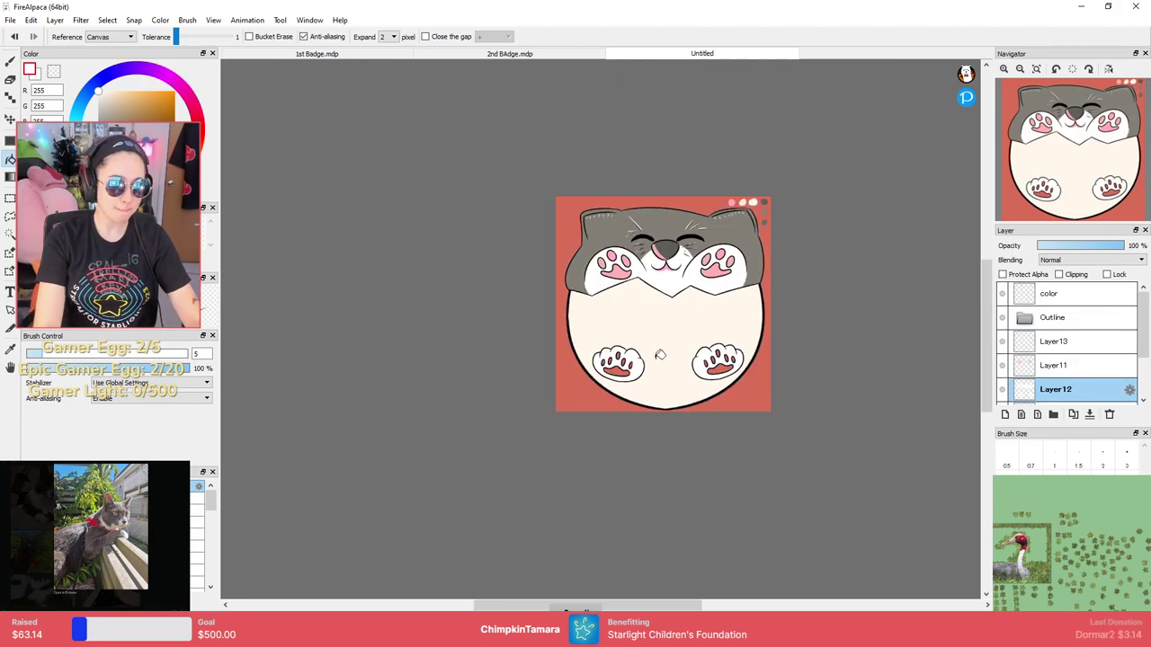
scroll(706, 277, up, 5)
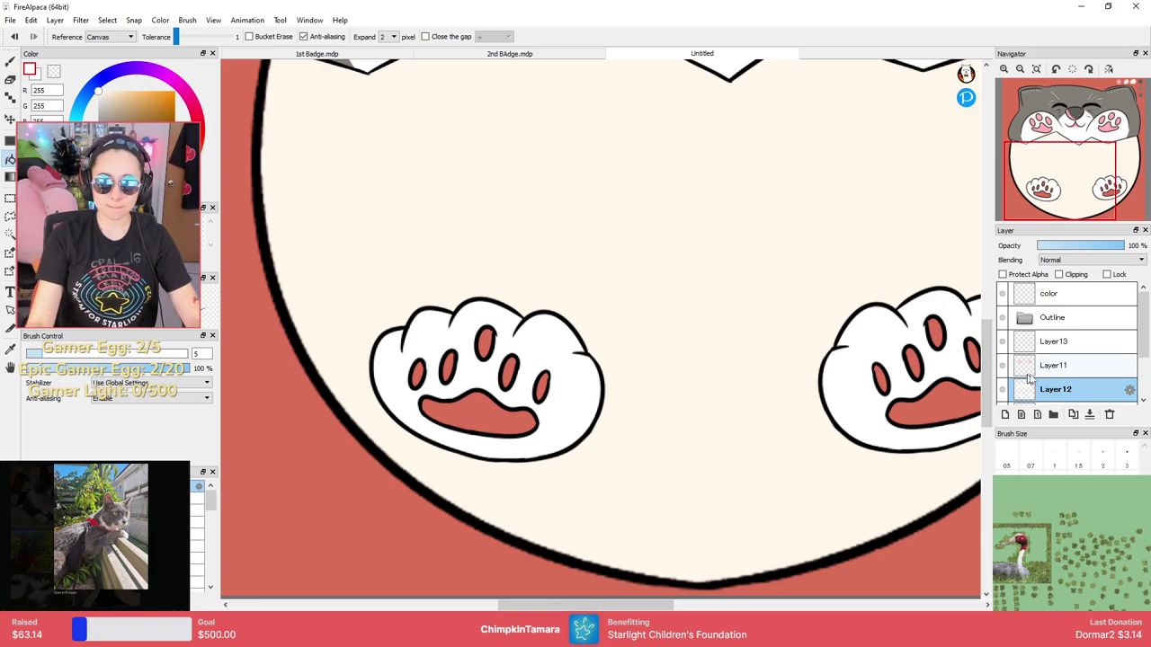
click(1053, 365)
drag(847, 267, 702, 380)
alt+click(783, 80)
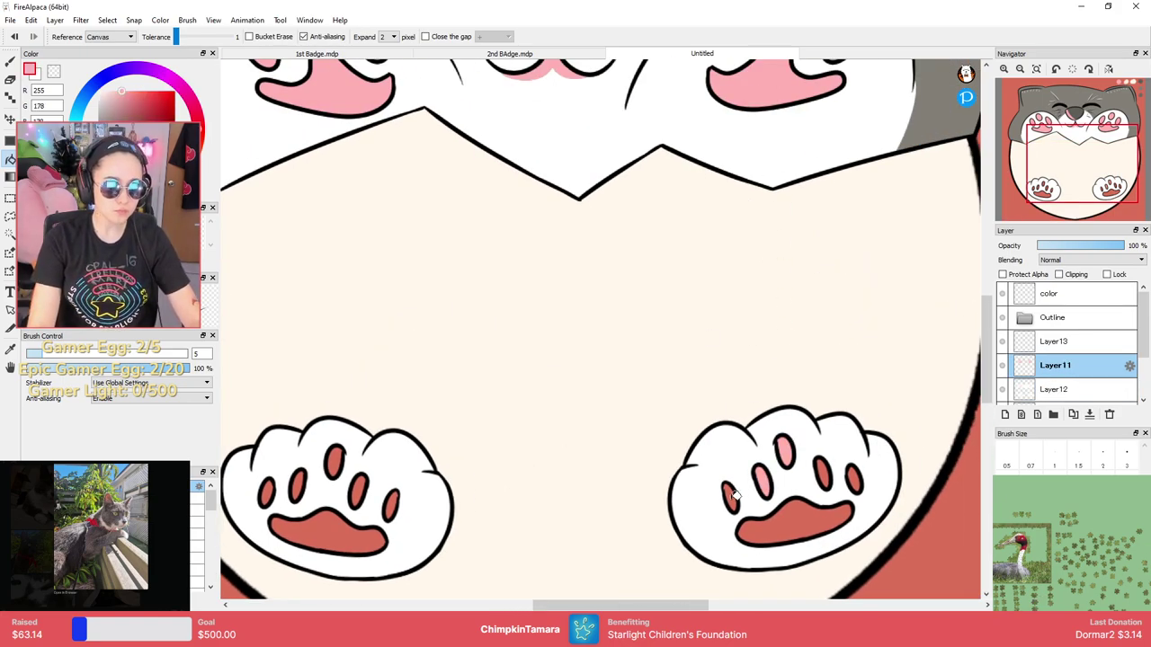
click(797, 520)
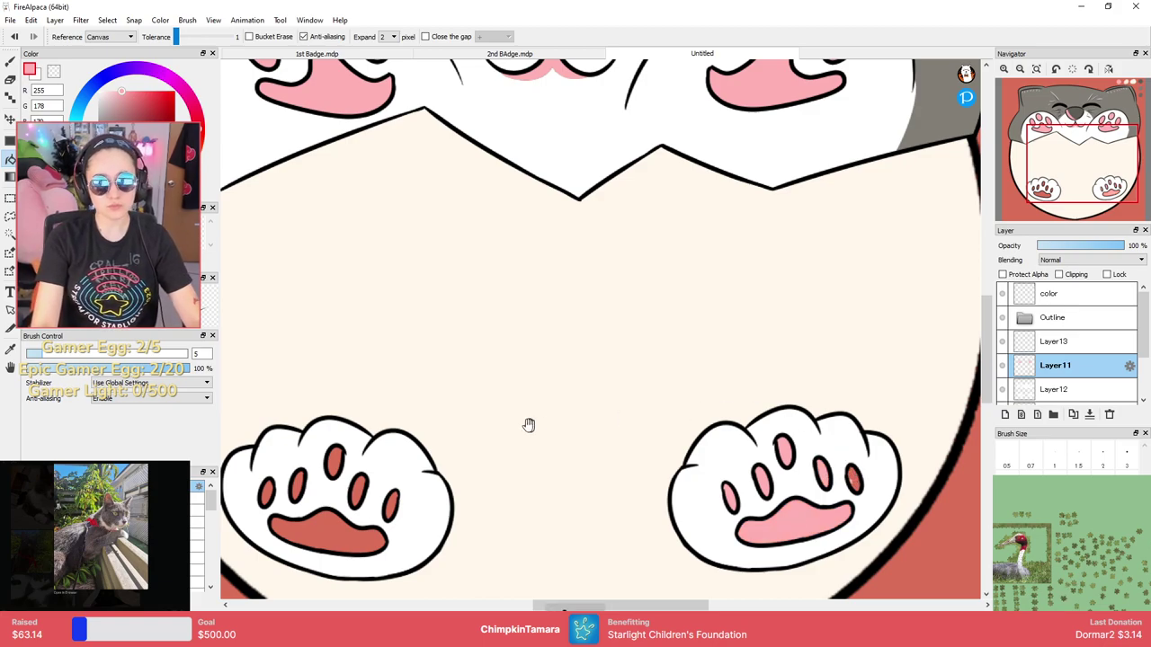
Fill the toe pads and main pad of the left foot with the same pink.
drag(574, 431, 747, 342)
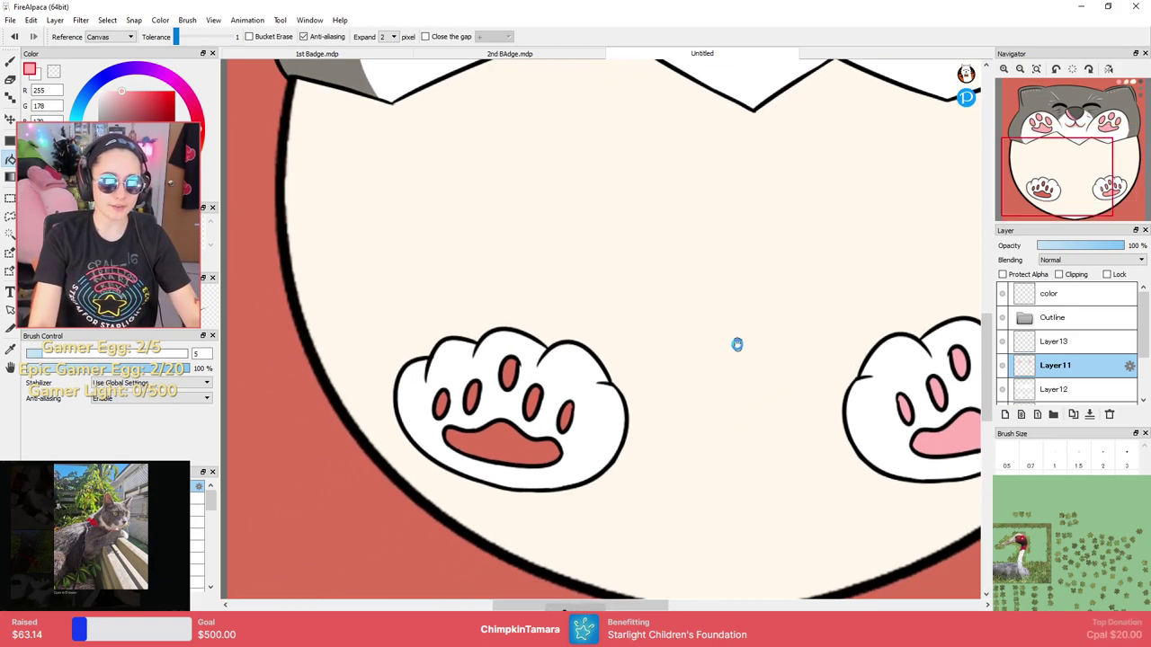
click(509, 373)
click(533, 401)
click(564, 415)
click(505, 438)
click(471, 396)
click(441, 403)
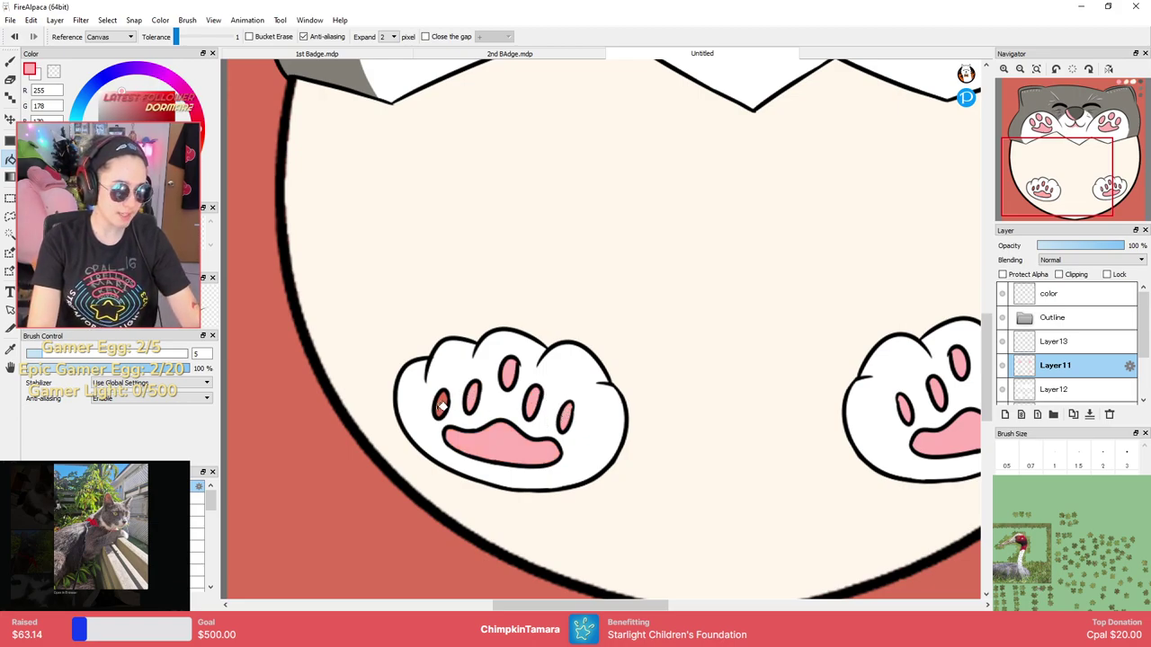
click(442, 406)
scroll(585, 392, down, 4)
scroll(591, 372, up, 3)
scroll(600, 363, down, 1)
scroll(623, 339, down, 1)
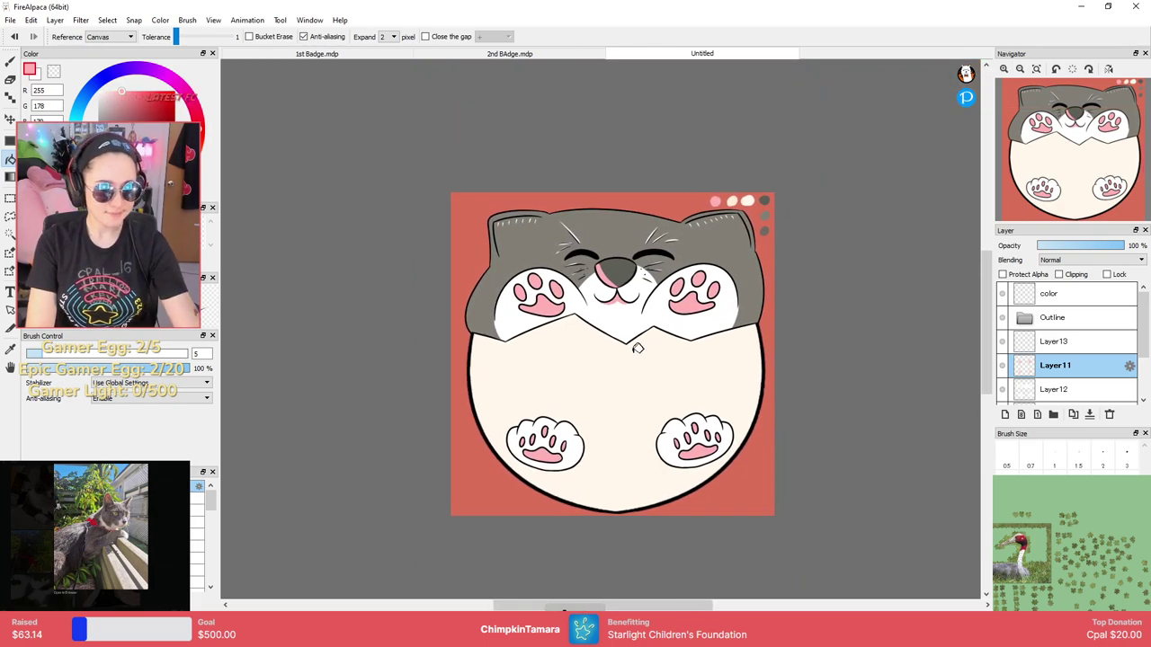
Create a new layer folder above Layer13 and name it Color.
key(b)
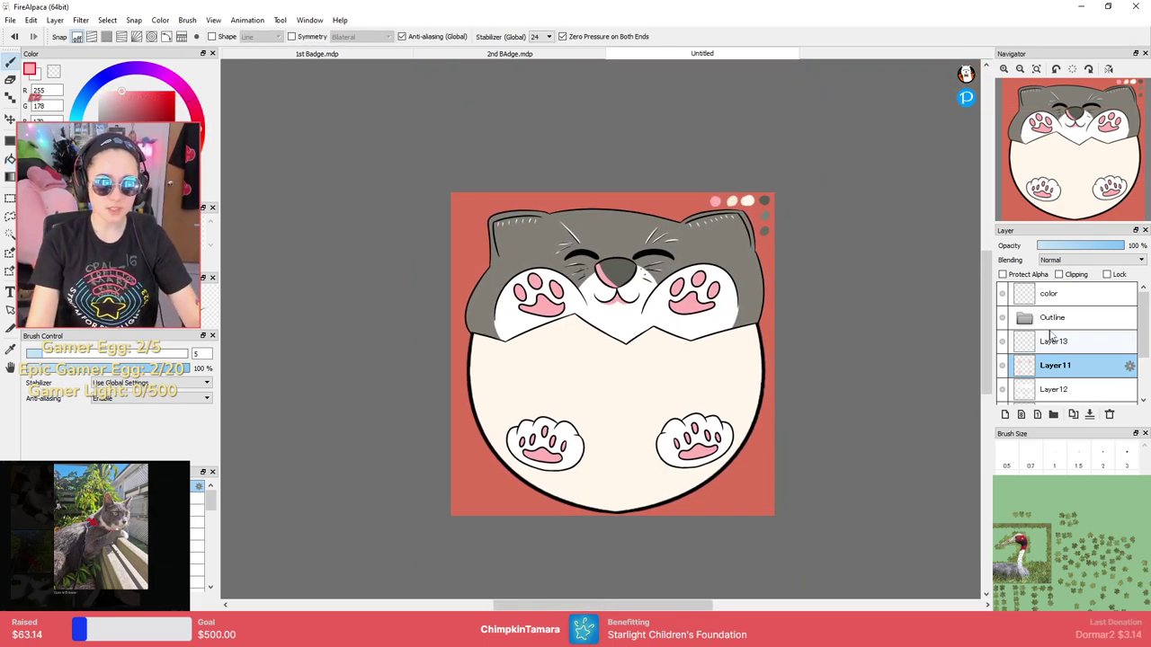
click(1078, 340)
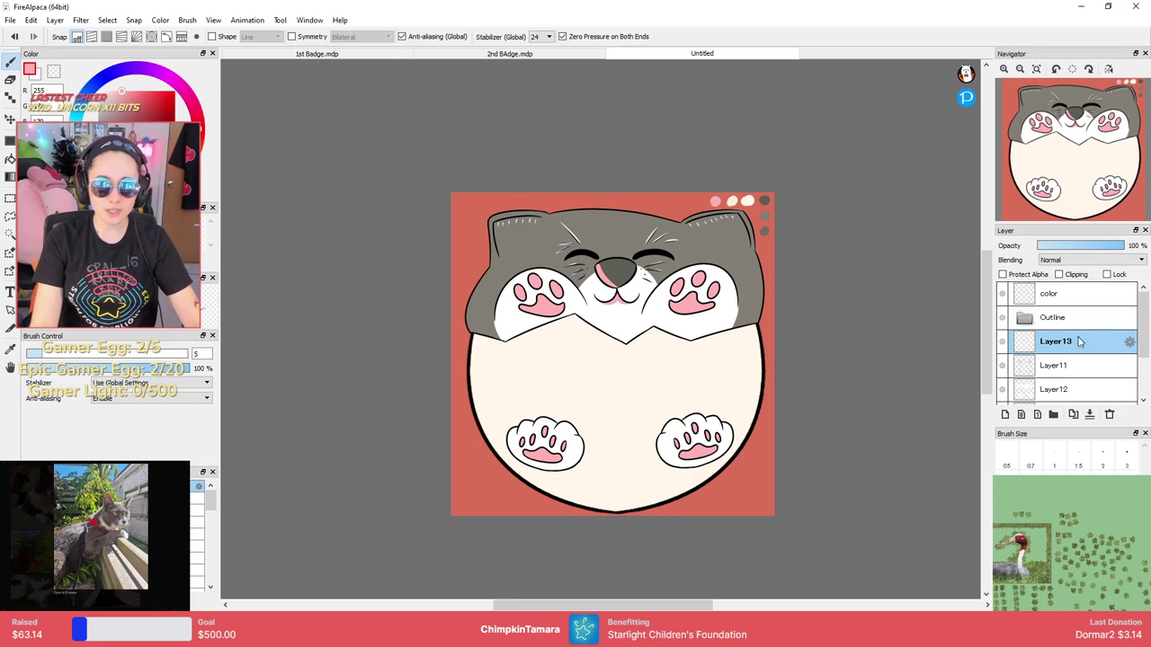
click(1053, 414)
double_click(1061, 333)
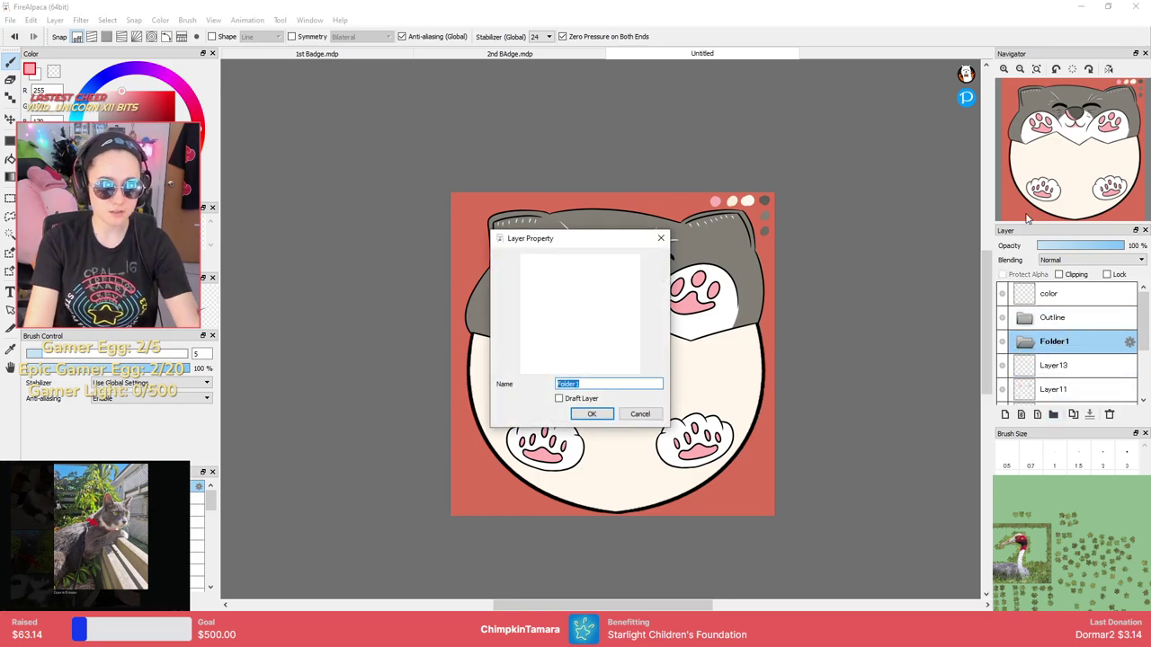
text(Color)
key(Return)
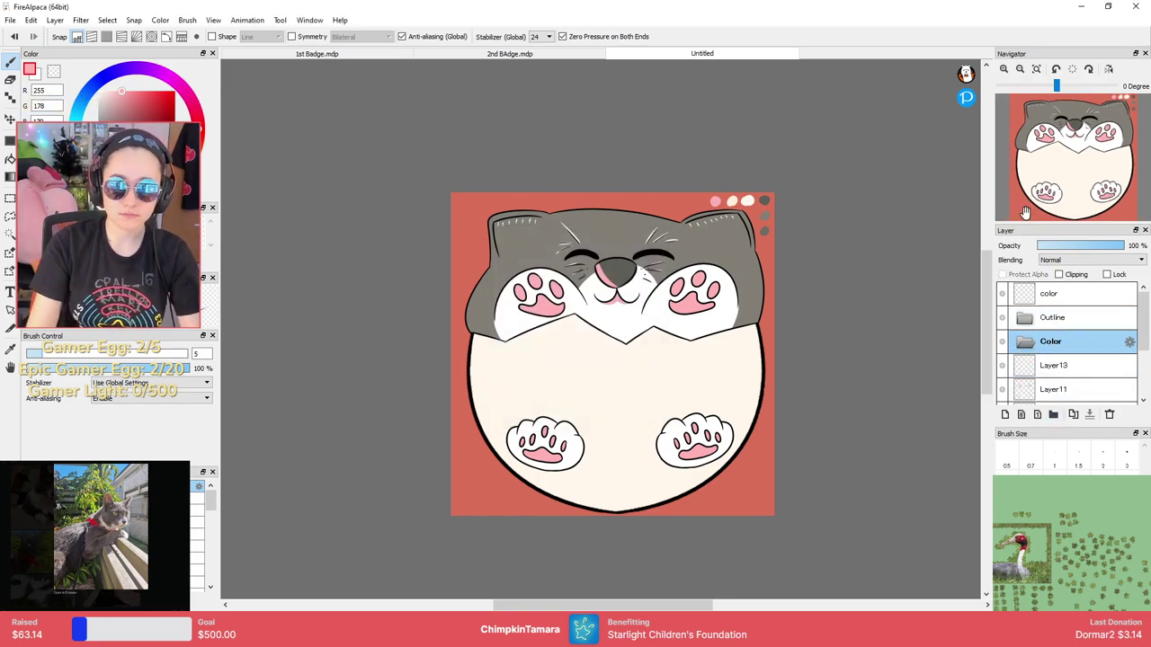
Move the colour layers from Layer13 downwards into the Color folder and collapse the folder.
click(1075, 368)
drag(1140, 333, 1111, 417)
shift+click(1118, 388)
drag(1141, 368, 1140, 331)
drag(1057, 350, 1050, 328)
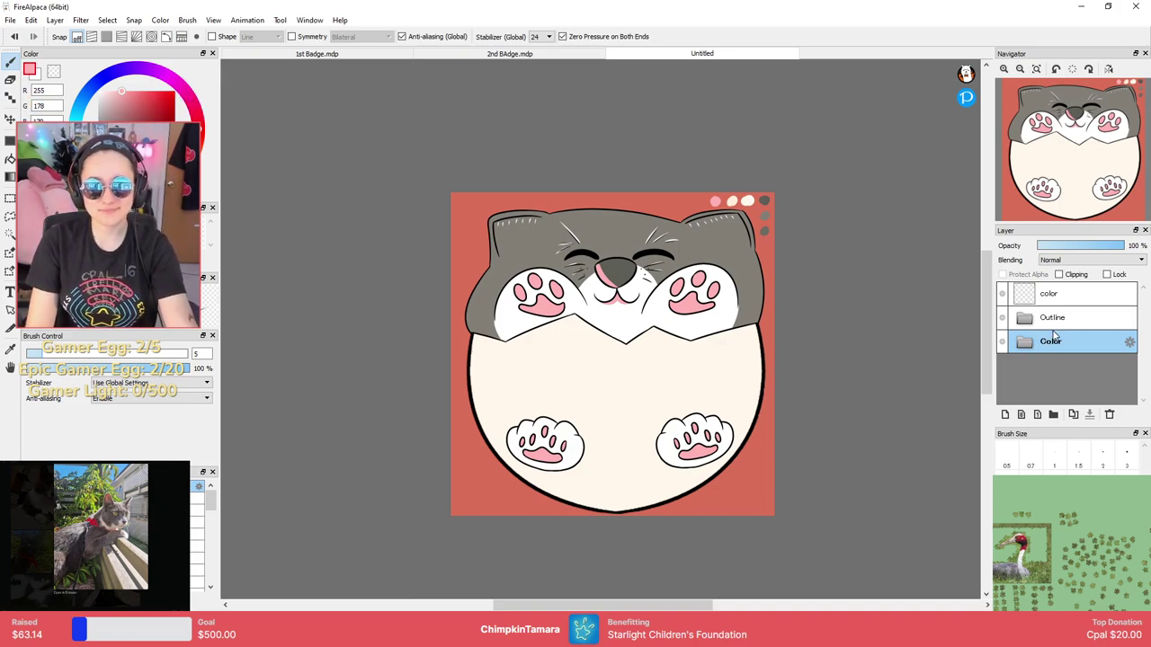
click(1024, 341)
click(1024, 342)
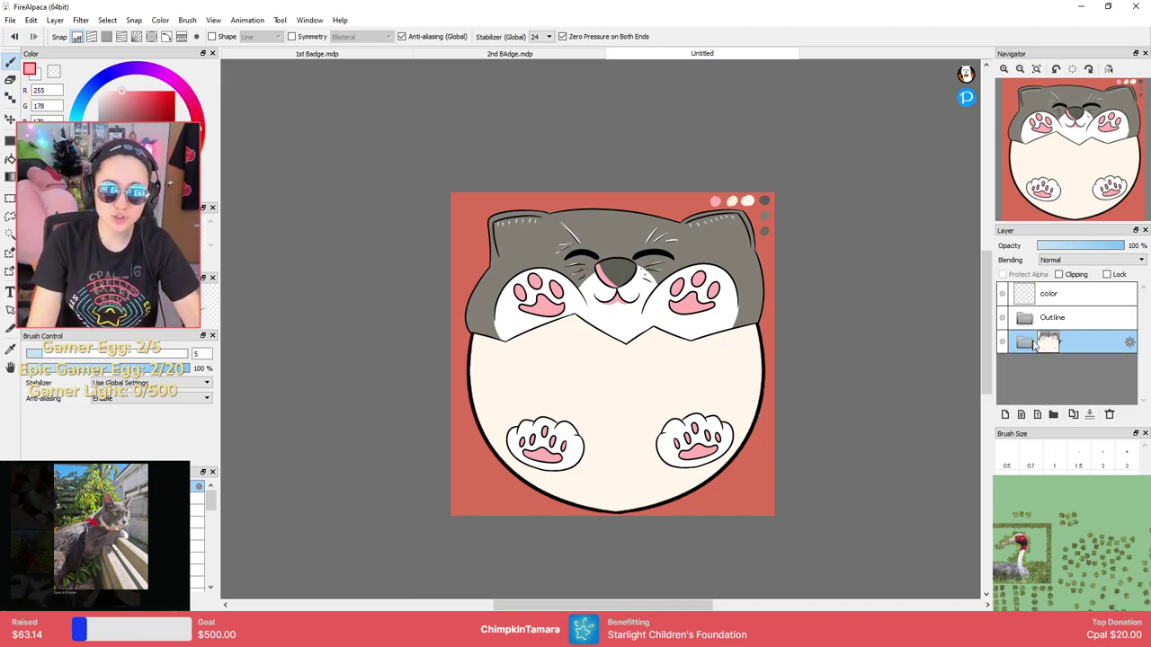
click(1063, 364)
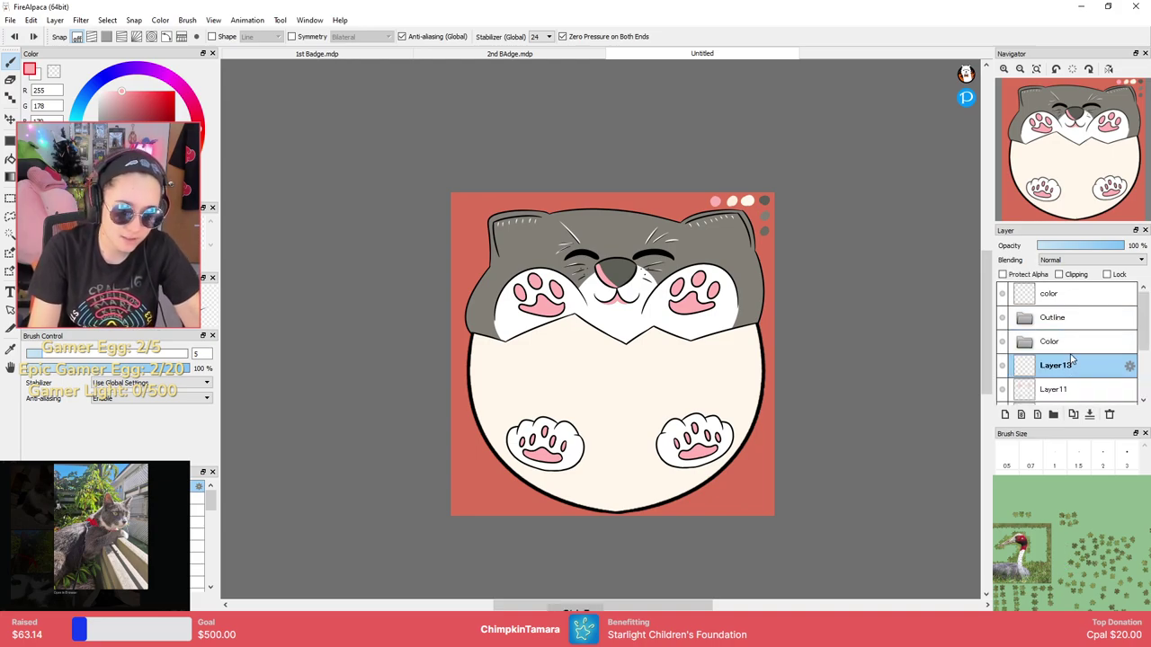
click(1069, 344)
Add a new layer above the Color folder and sample the dark grey (R 94, G 94) from the palette swatches.
click(1004, 414)
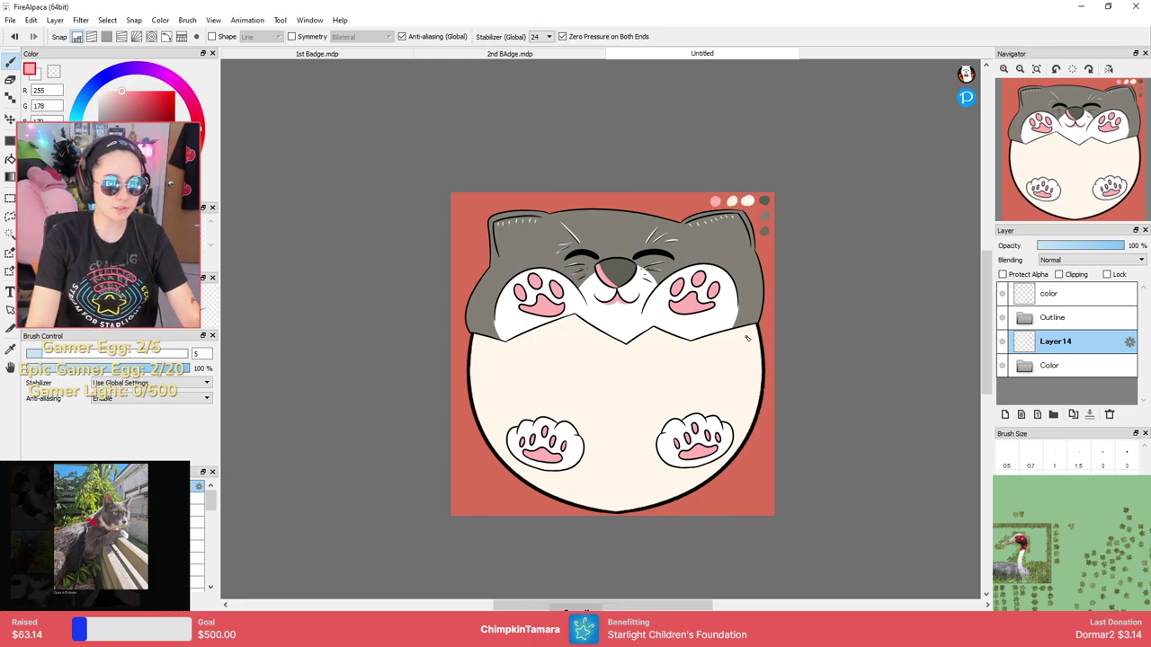
scroll(743, 336, up, 1)
drag(861, 310, 971, 347)
scroll(903, 342, down, 2)
scroll(902, 337, up, 3)
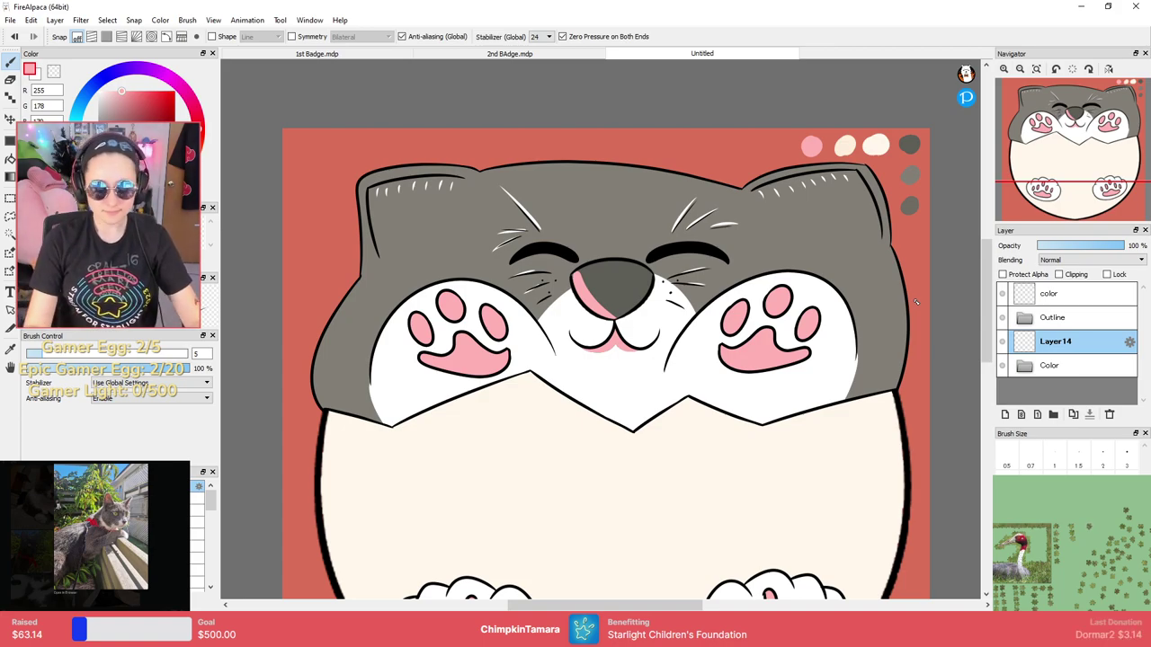
scroll(720, 271, up, 2)
drag(760, 240, 580, 323)
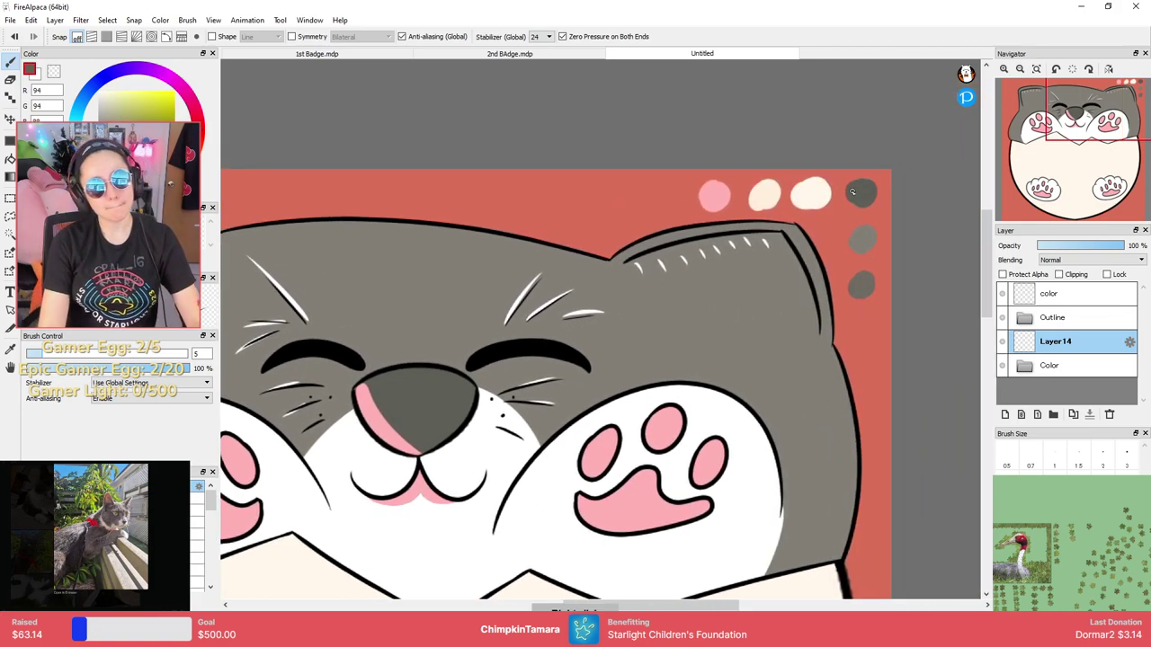
drag(396, 221, 706, 157)
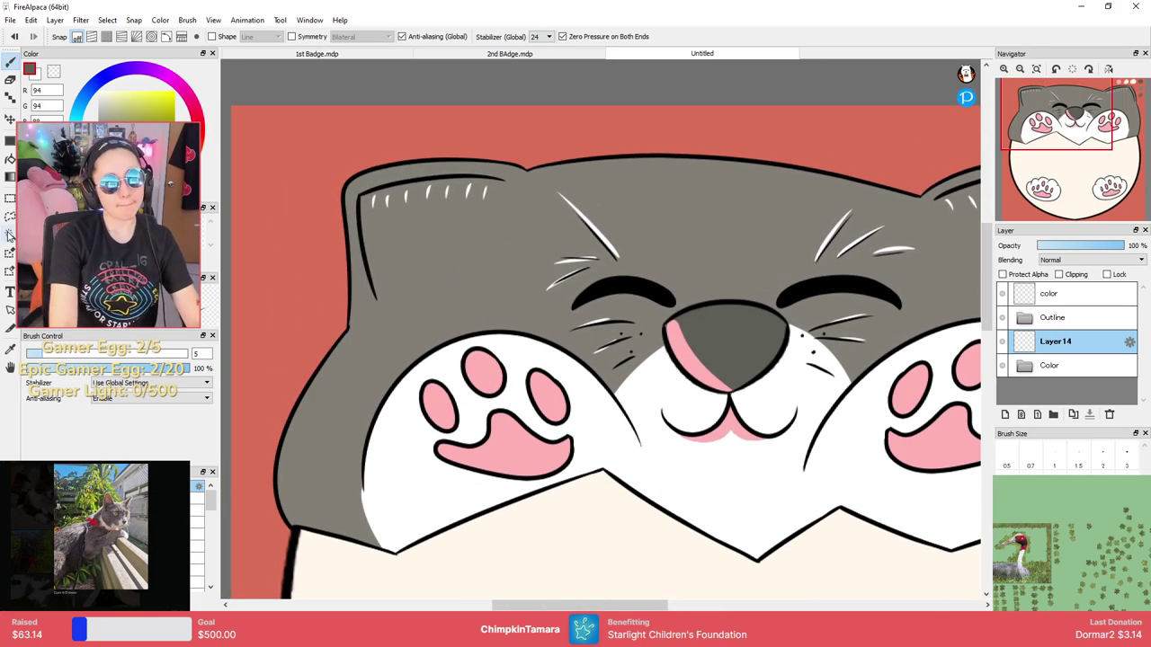
drag(320, 479, 359, 363)
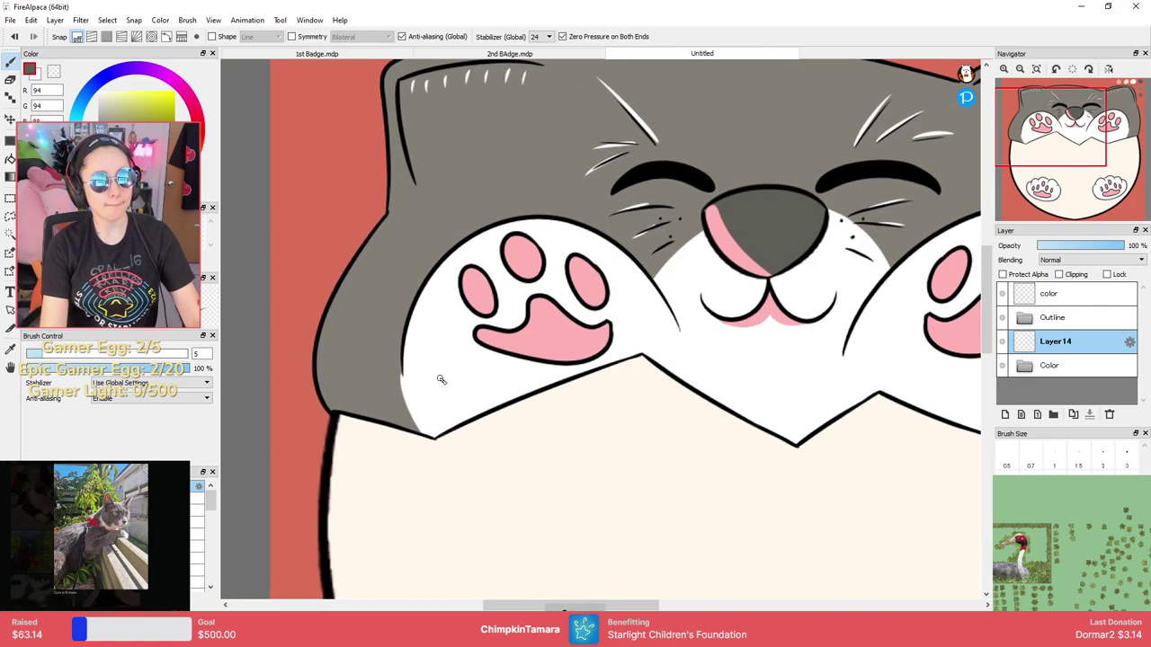
Select the cat's grey fur area with the Magic Wand and set the brush size to 20.
click(11, 231)
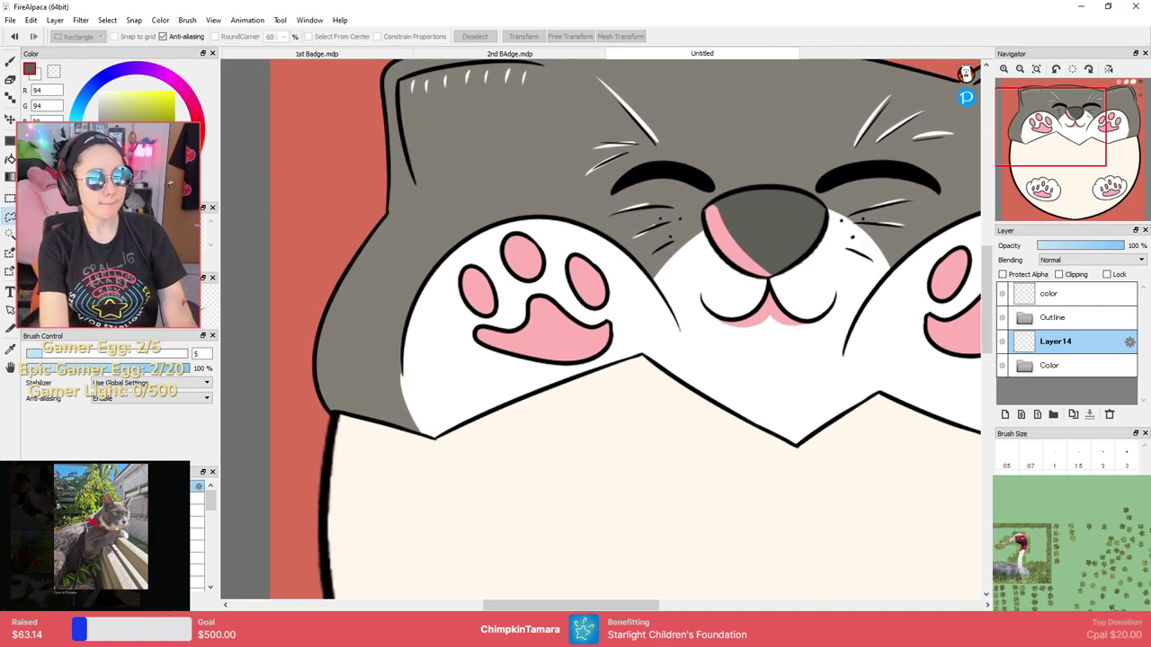
click(364, 332)
scroll(364, 332, down, 2)
key(b)
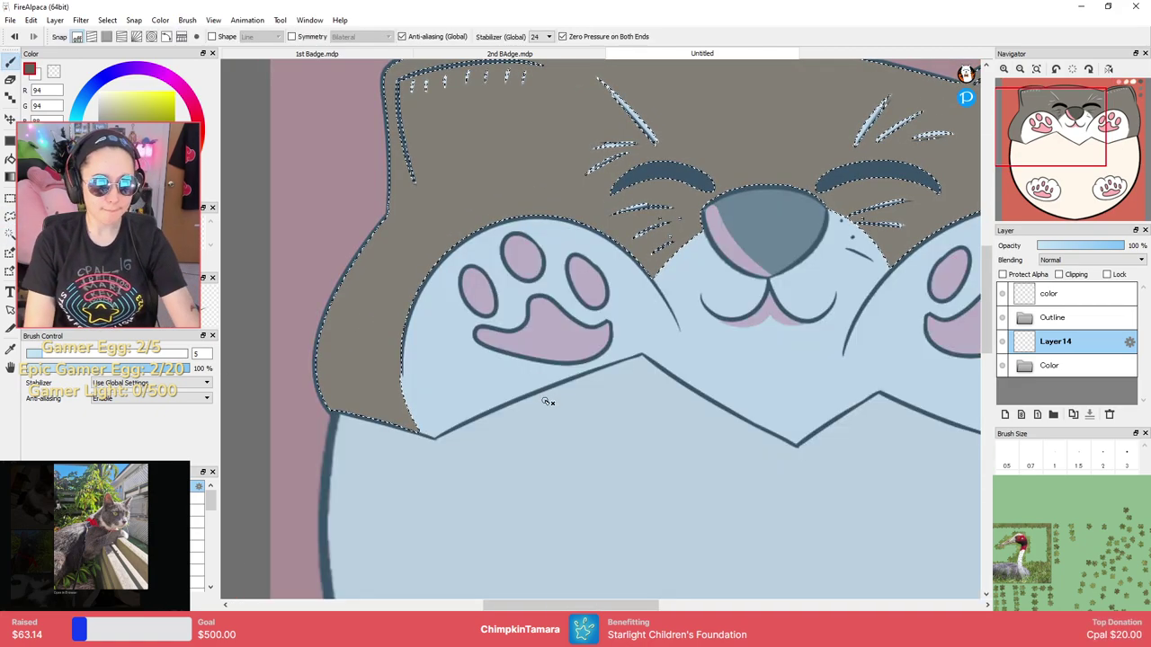
scroll(457, 450, up, 3)
drag(497, 388, 675, 367)
key(bracketright)
key(bracketright)
key(bracketright)
key(bracketright)
key(bracketright)
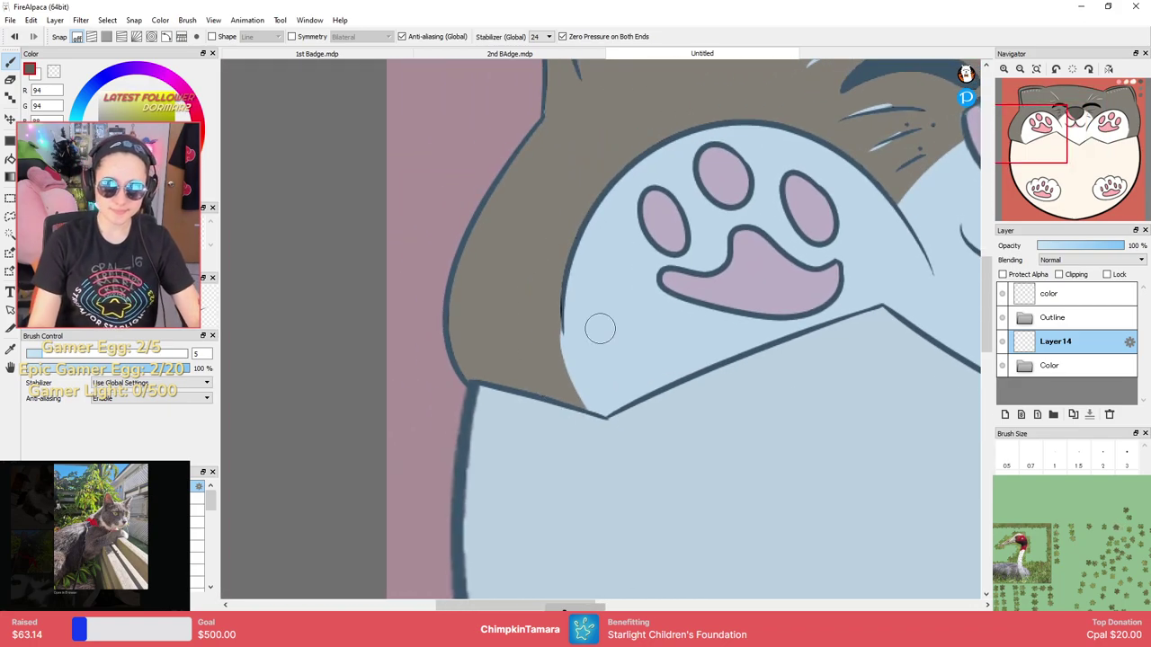
Paint dark grey shadows on the fur beside the left paw and on both cheeks between the muzzle and the paws.
drag(464, 367, 614, 405)
mouse_move(551, 284)
mouse_down()
mouse_move(605, 464)
mouse_move(578, 285)
mouse_move(561, 378)
mouse_move(614, 448)
mouse_up()
key(ctrl+z)
drag(846, 175, 646, 309)
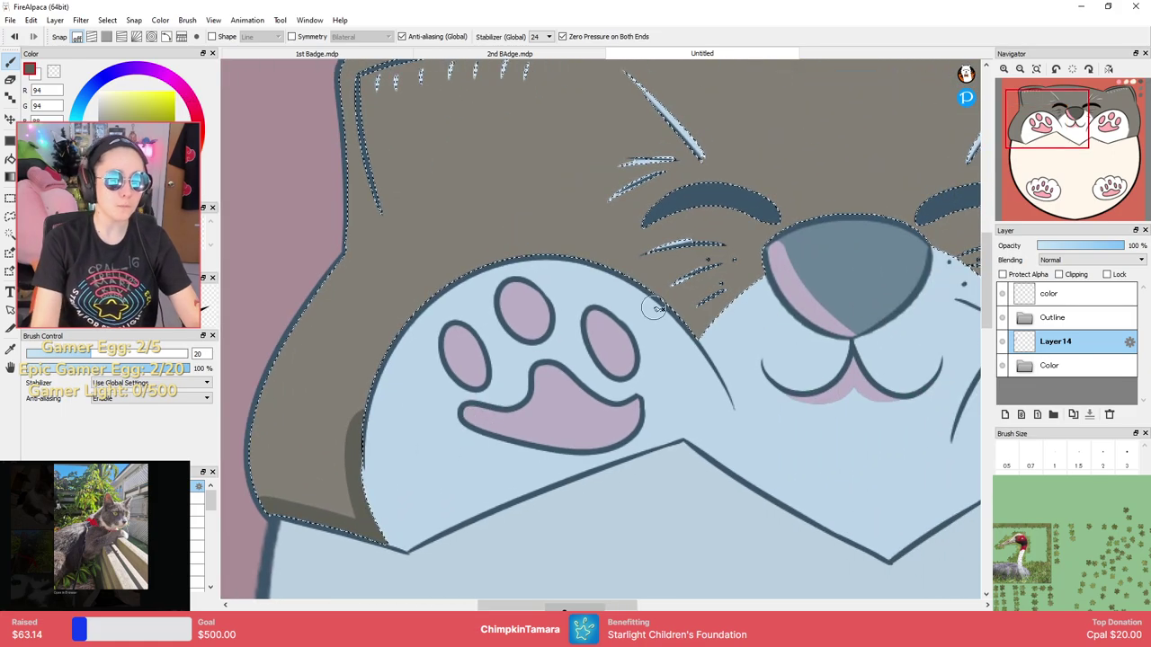
mouse_move(689, 344)
mouse_down()
mouse_move(809, 270)
mouse_move(594, 294)
mouse_up()
drag(699, 275, 800, 391)
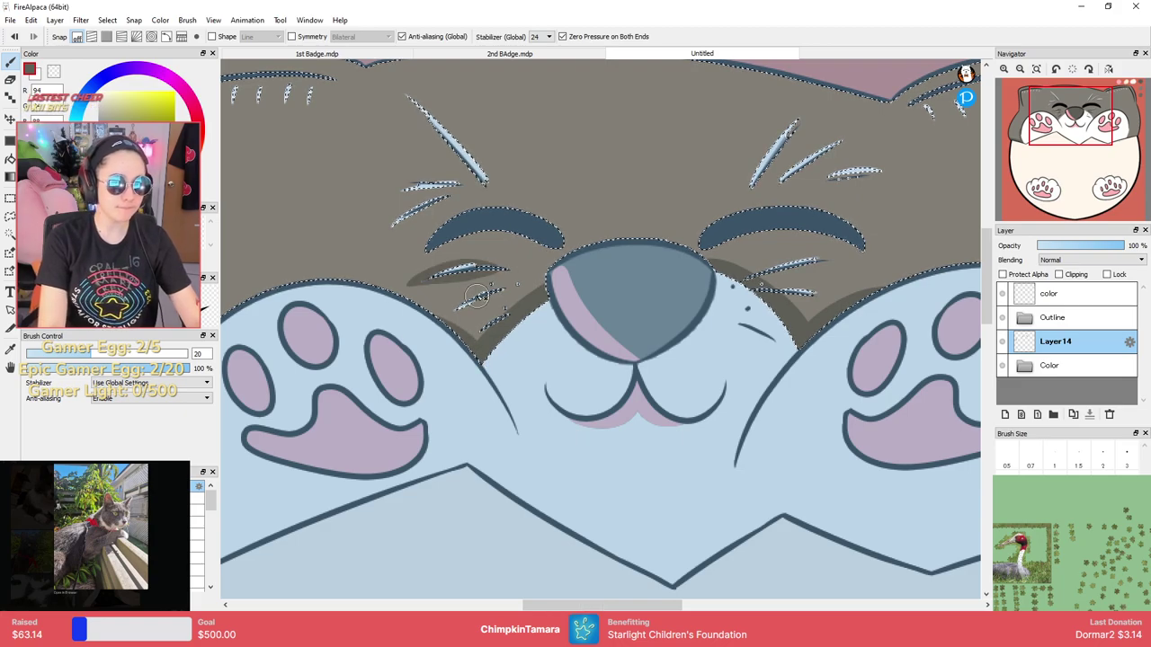
Undo the shadow stroke at the left whiskers and paint thin shadows under the white whisker and brow highlights at brush size 10.
key(ctrl+d)
key(bracketleft)
key(bracketleft)
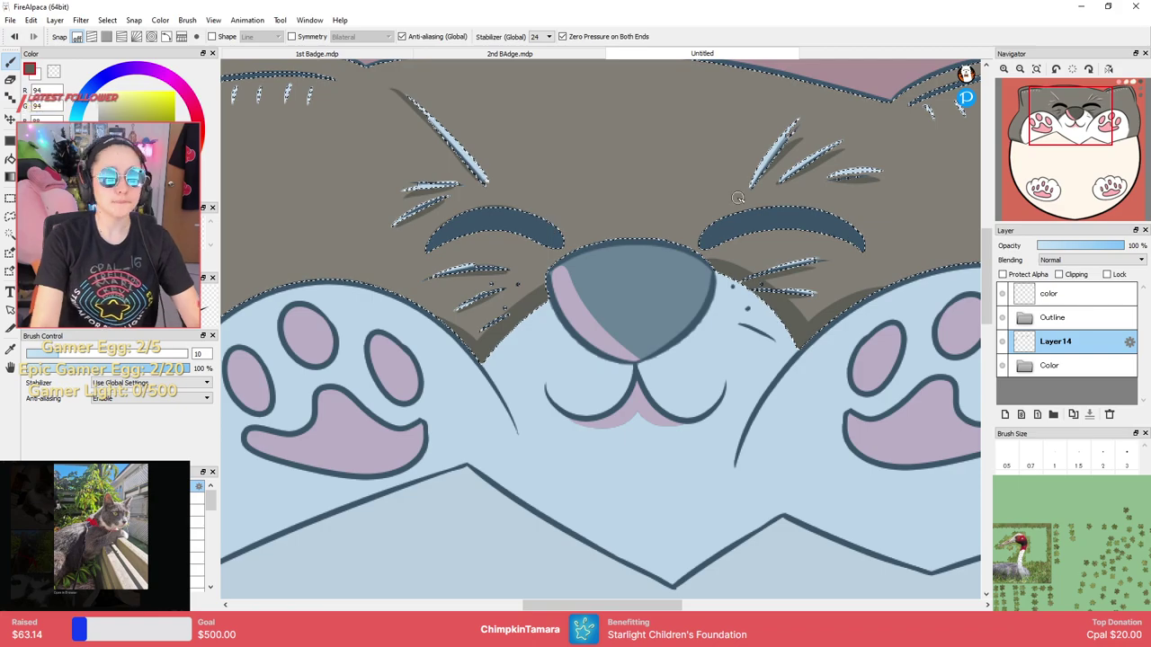
drag(654, 234, 842, 321)
drag(782, 406, 568, 206)
With the brush at size 20, shade the grey fur beside the right paw and along its lower edge.
mouse_move(755, 311)
mouse_down()
mouse_move(549, 360)
mouse_move(698, 340)
mouse_up()
key(bracketright)
key(bracketright)
key(bracketright)
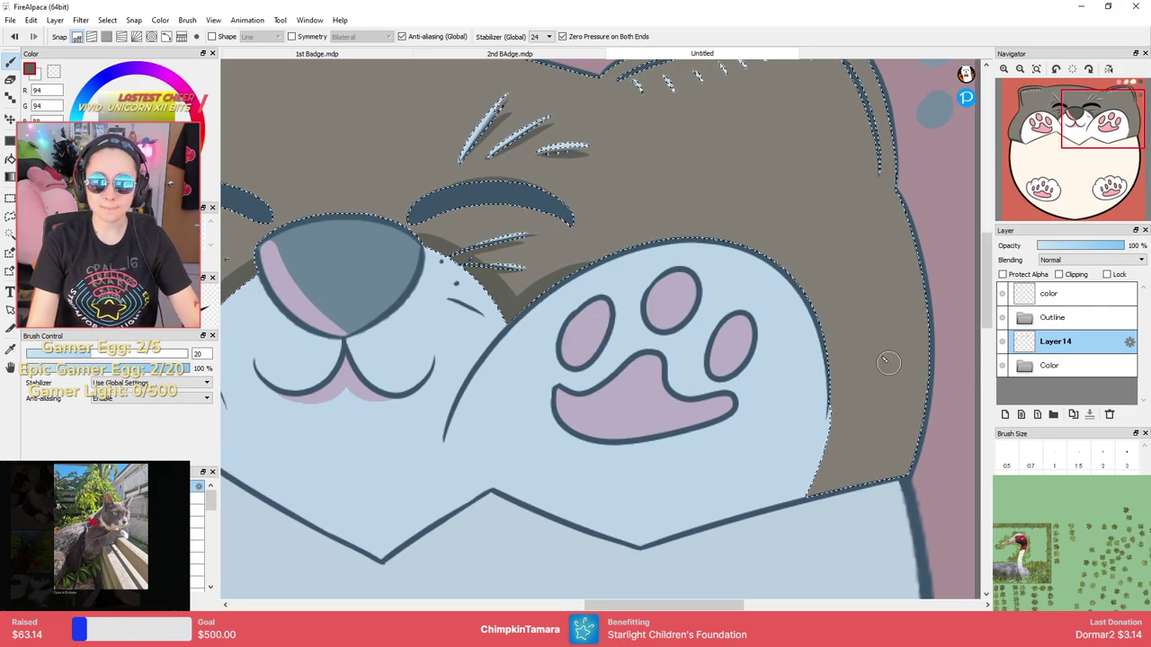
mouse_move(825, 393)
mouse_down()
mouse_move(795, 512)
mouse_move(959, 452)
mouse_up()
scroll(751, 412, down, 3)
scroll(798, 475, up, 2)
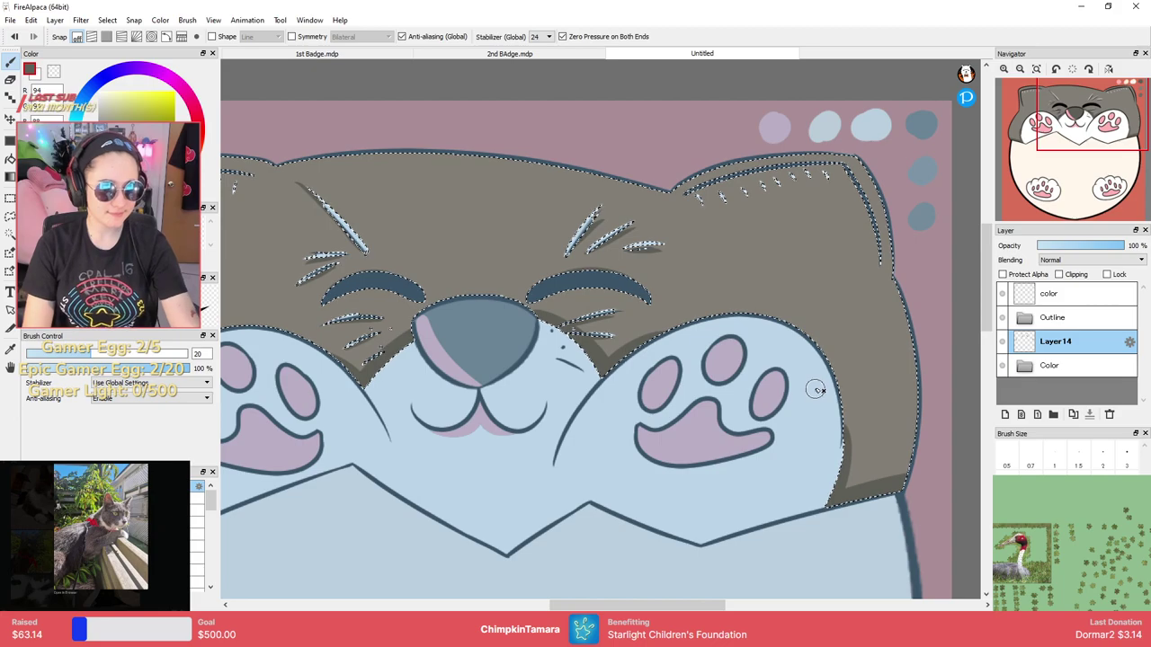
drag(782, 330, 929, 311)
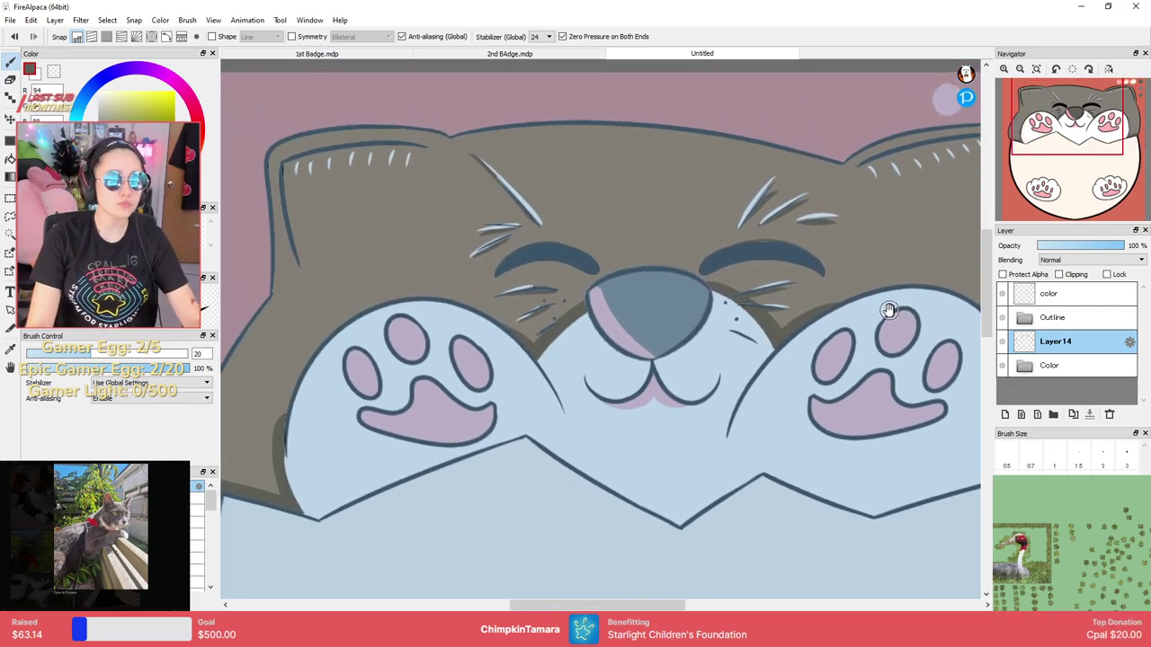
scroll(856, 324, down, 4)
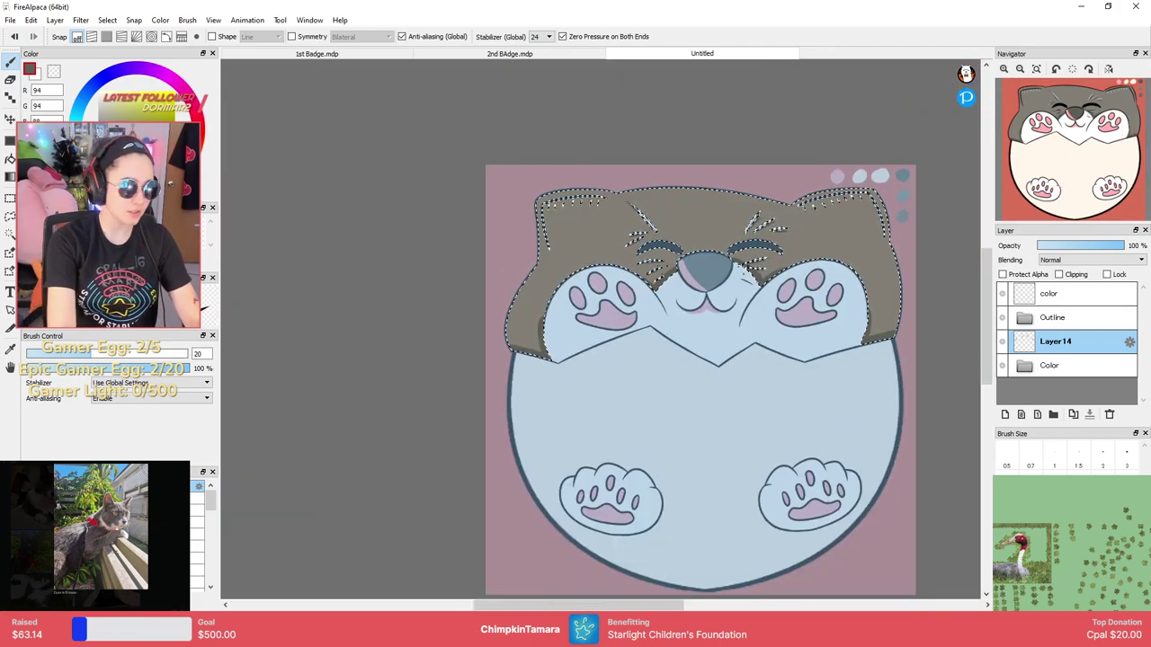
Clear the fur selection and add a new layer above Layer14.
key(l)
key(ctrl+d)
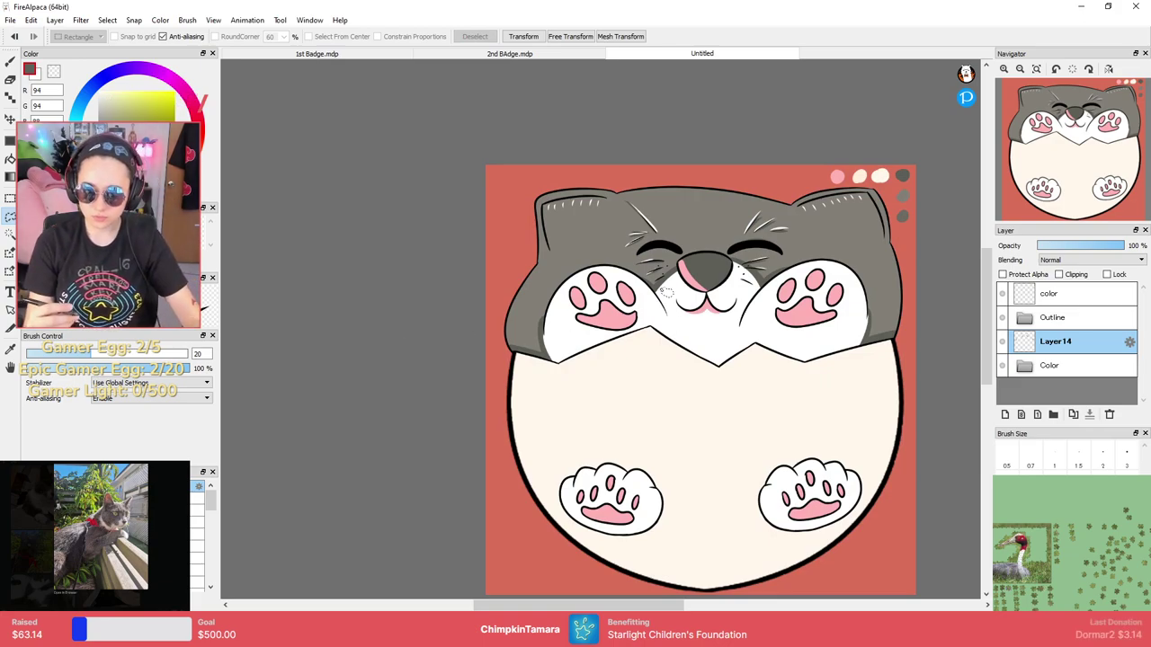
click(1004, 415)
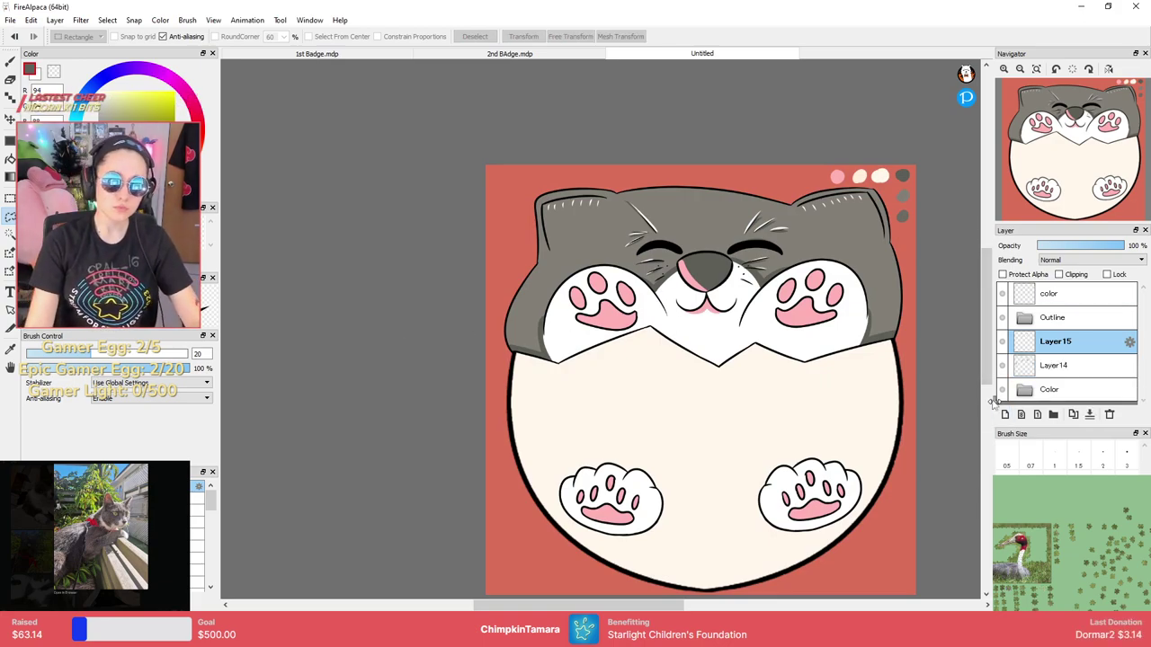
scroll(806, 336, down, 3)
scroll(745, 319, up, 3)
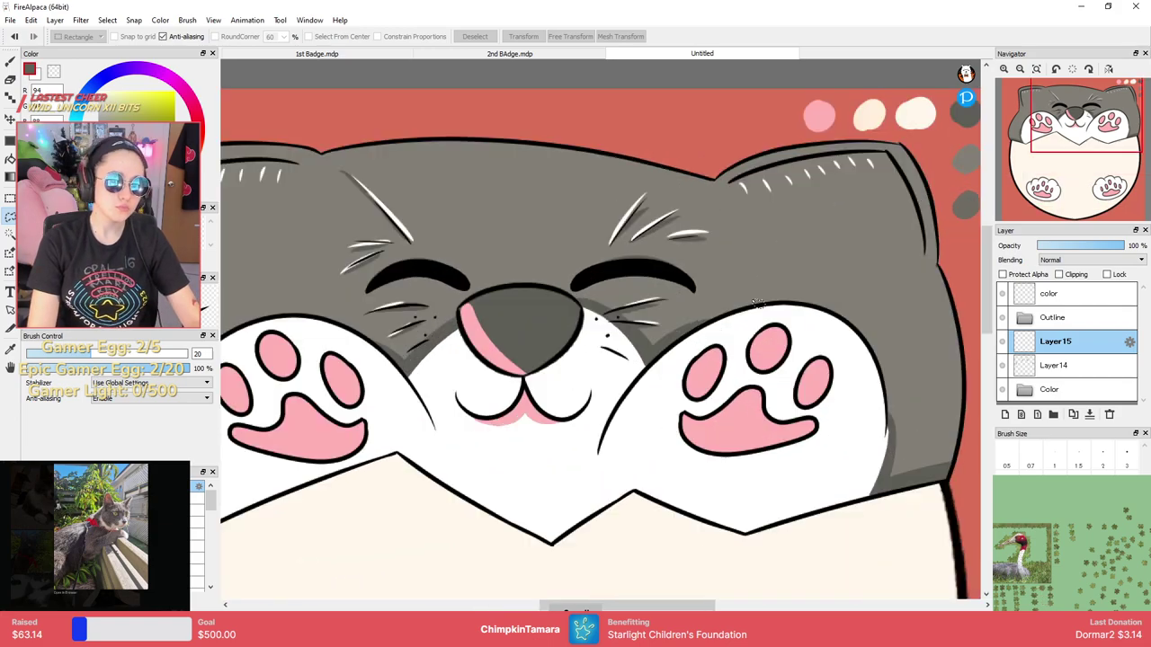
Sample the light grey (R 239, G 239) from 2nd BAdge.mdp and paint a swatch of it on the untitled badge's color layer.
click(553, 55)
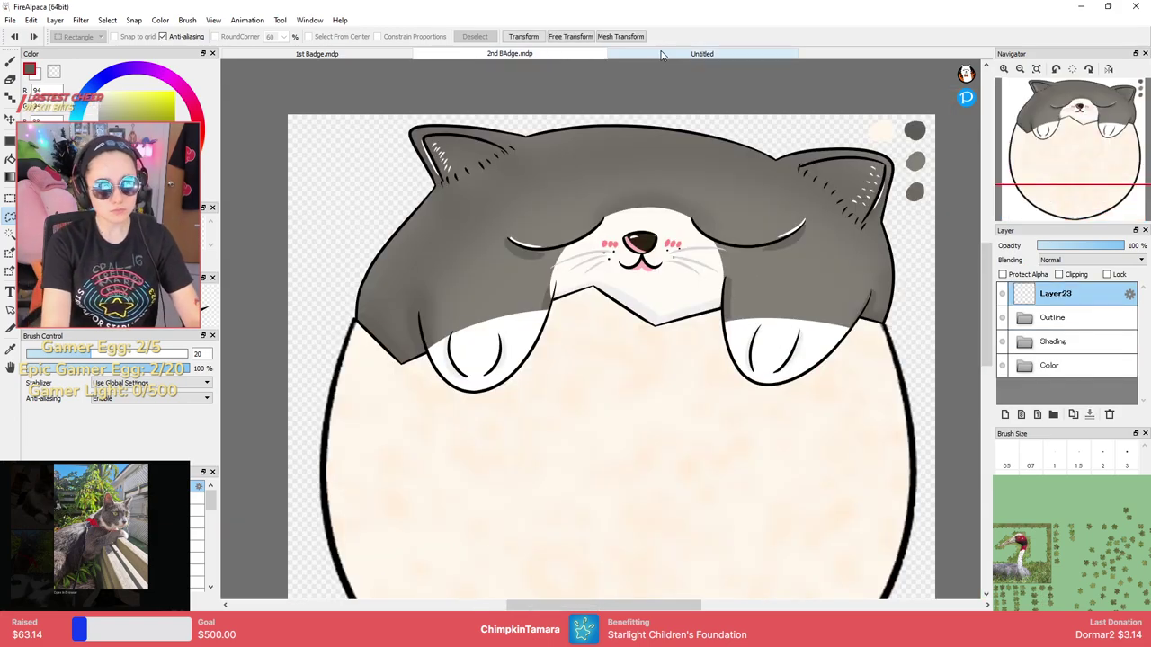
click(638, 57)
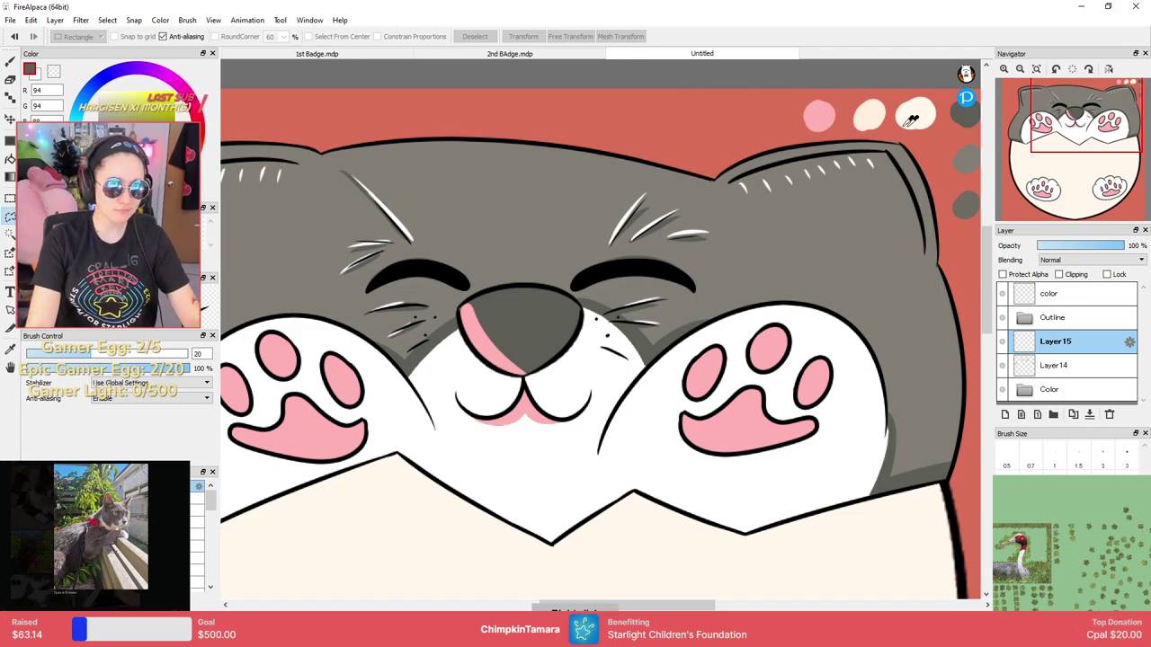
click(533, 53)
click(635, 297)
click(703, 53)
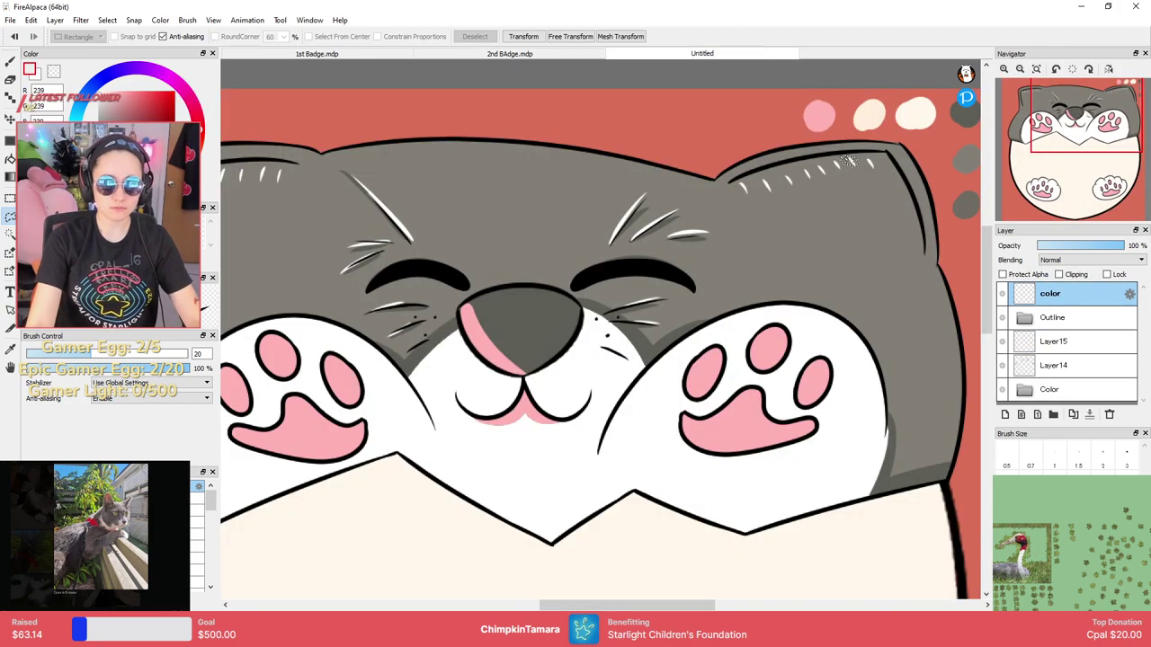
key(b)
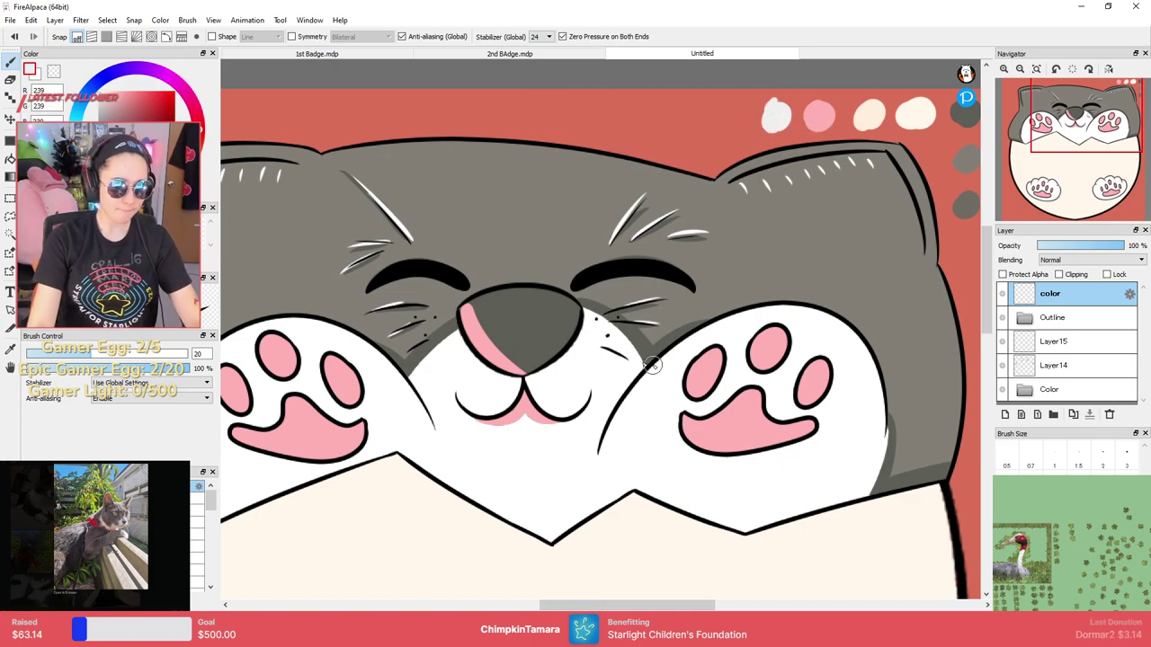
Select the white fur with the Magic Wand, make Layer15 active and set the brush size to 25.
key(w)
click(540, 465)
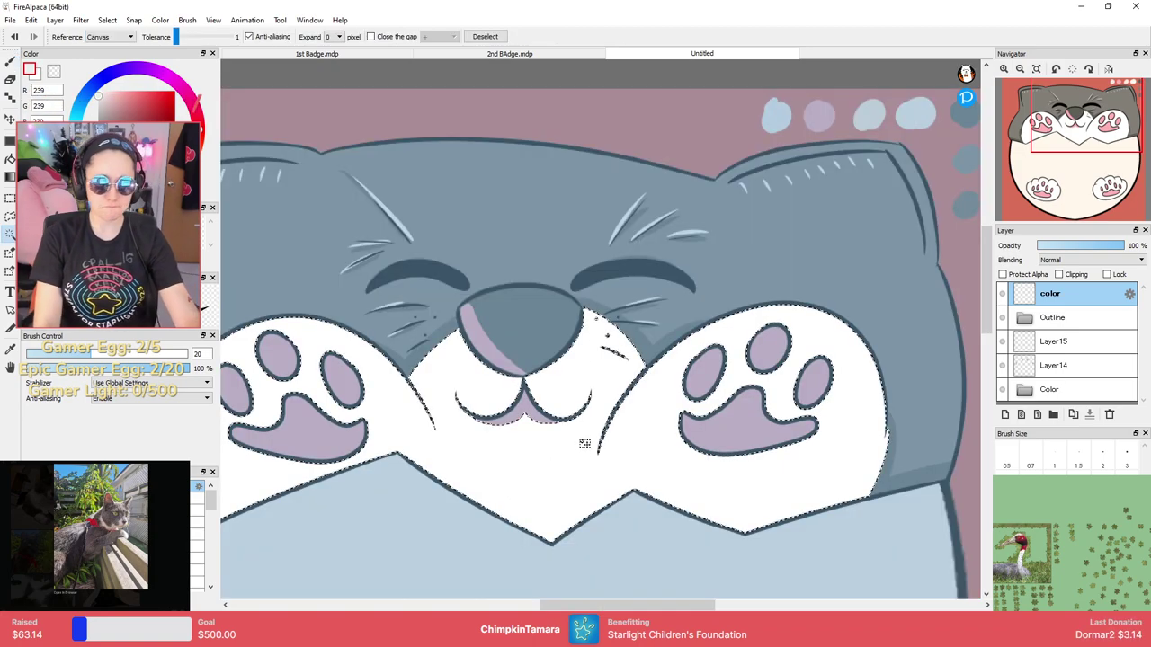
key(b)
drag(731, 374, 798, 265)
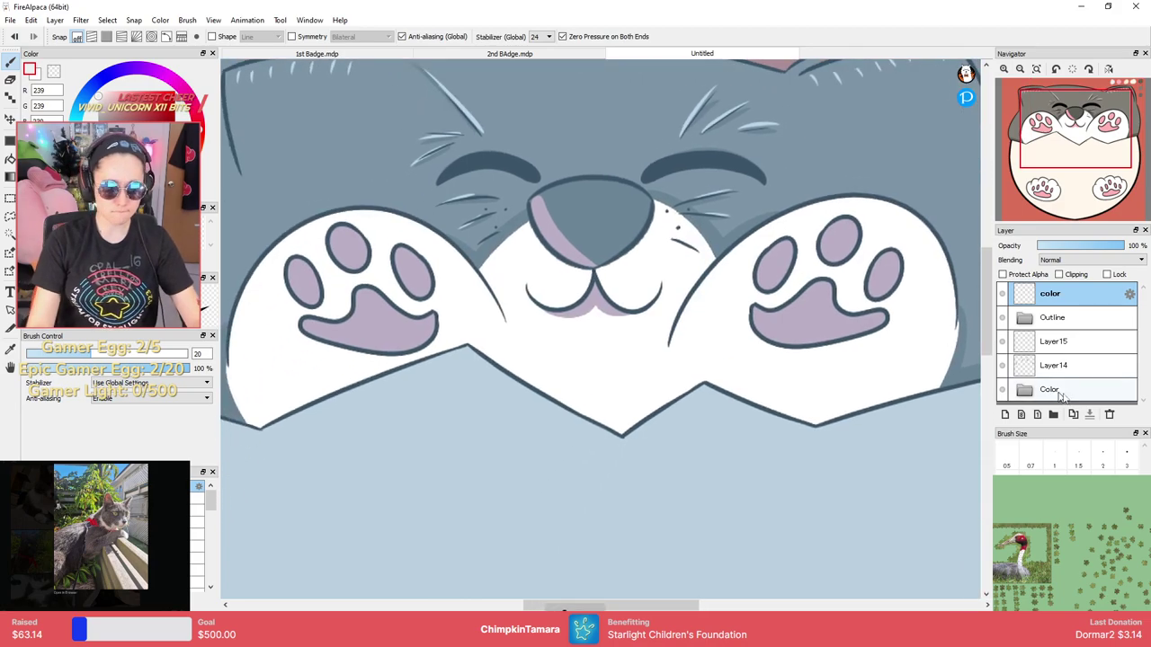
click(1051, 345)
key(])
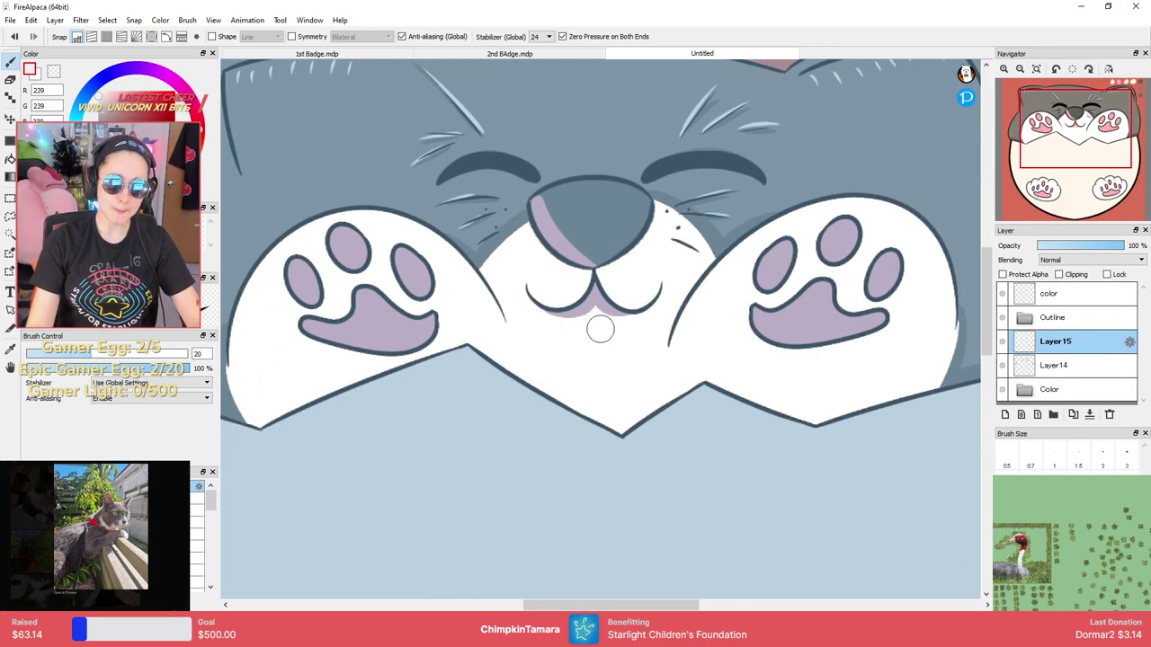
Paint a light grey shadow along the lower edge of the white fur from the chin to the right paw, redoing the first strokes.
drag(630, 428, 704, 377)
mouse_move(751, 385)
mouse_down()
mouse_move(694, 382)
mouse_move(659, 376)
mouse_move(514, 435)
mouse_move(567, 398)
mouse_move(624, 404)
mouse_move(614, 403)
mouse_move(623, 387)
mouse_move(756, 431)
mouse_move(726, 421)
mouse_move(900, 383)
mouse_up()
key(ctrl+z)
key(ctrl+z)
drag(734, 413, 865, 378)
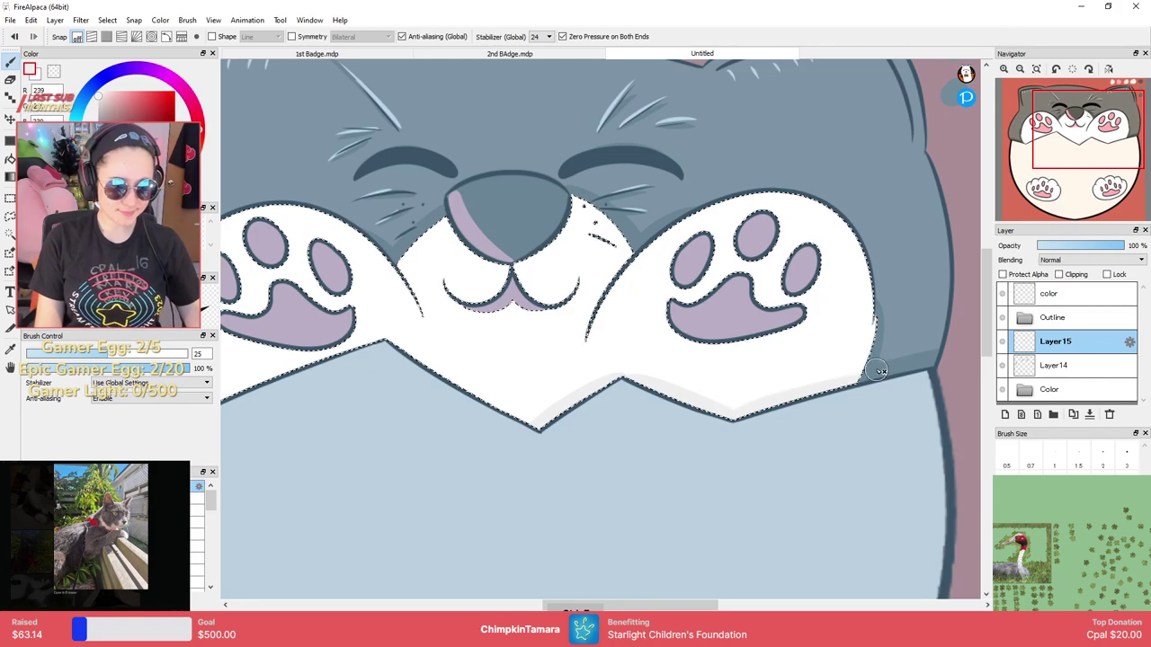
Continue the light grey shadow along the left side of the chin and the left paw's lower edge, redoing one stroke.
drag(416, 352, 572, 462)
key(ctrl+z)
mouse_move(485, 377)
mouse_down()
mouse_move(581, 332)
mouse_move(661, 327)
mouse_up()
click(557, 287)
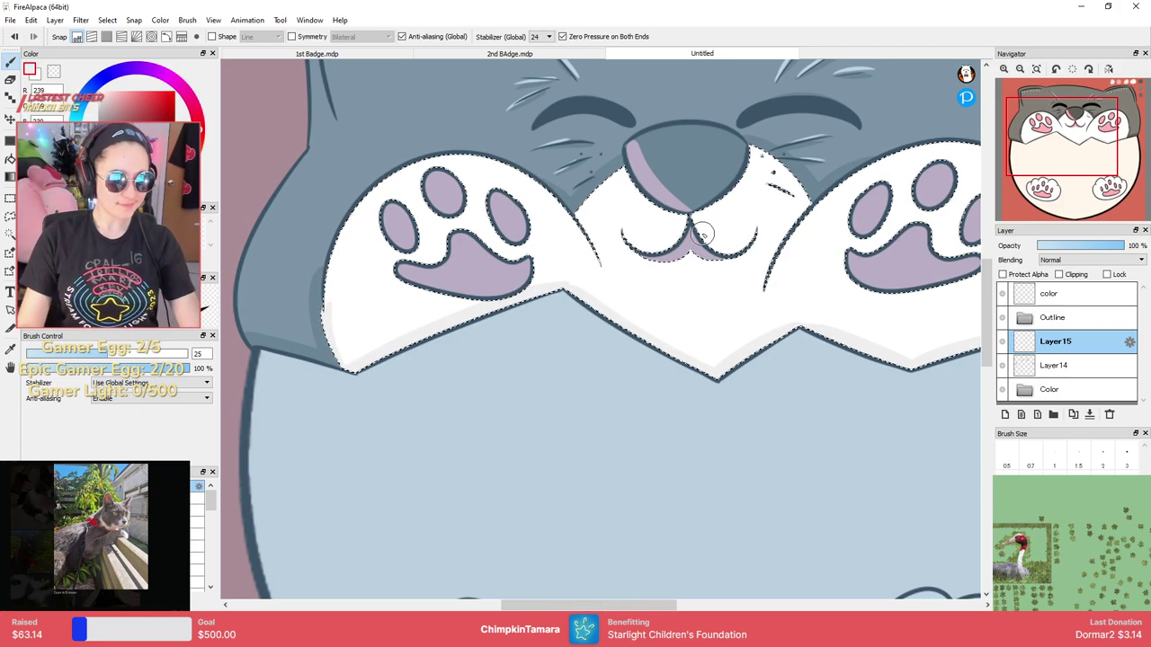
drag(925, 291, 630, 306)
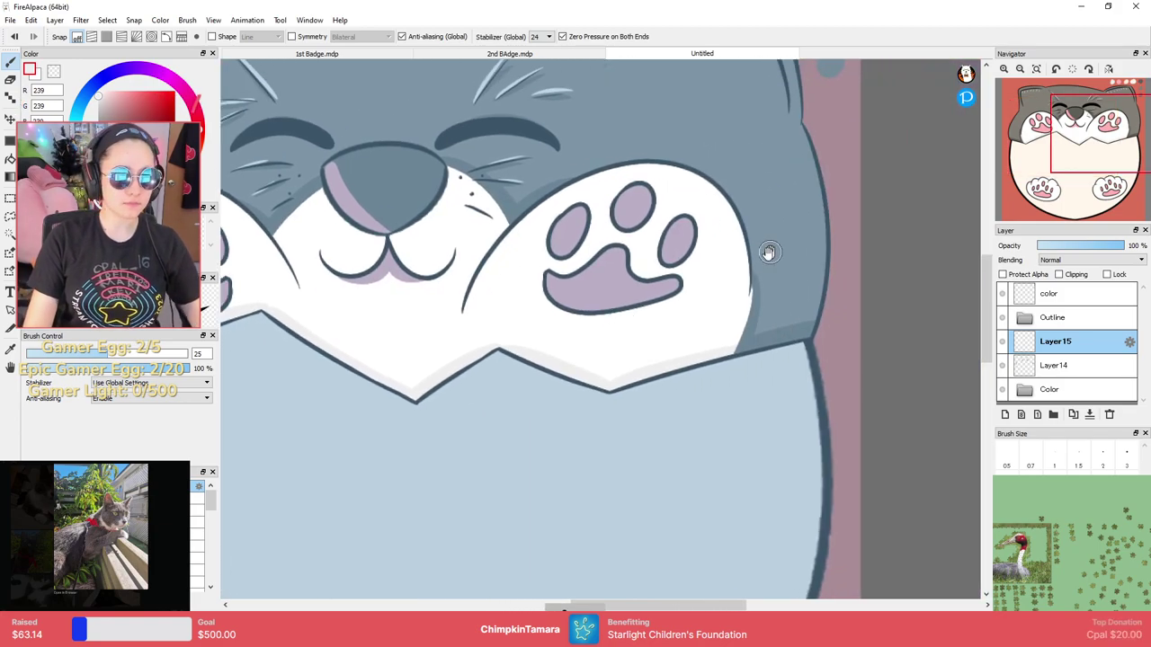
Paint light grey shadows beside the inner lines of both upper paws, then along the nose's lower edge at brush size 12, and deselect.
drag(712, 280, 879, 267)
scroll(778, 256, down, 2)
scroll(779, 256, up, 3)
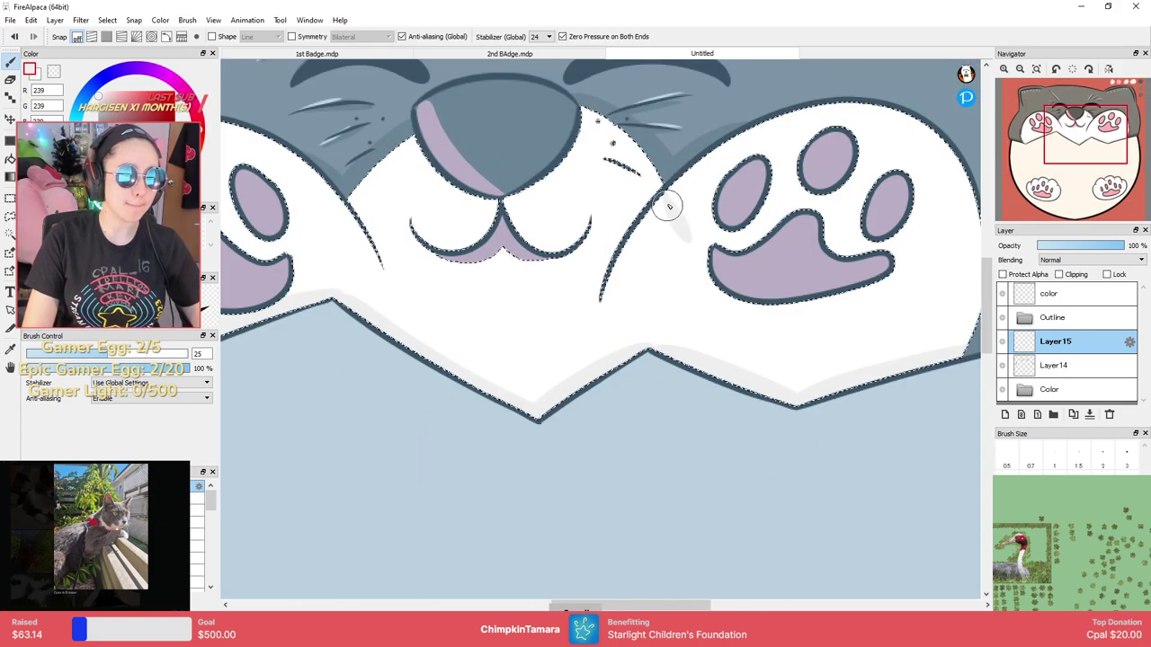
drag(522, 227, 645, 282)
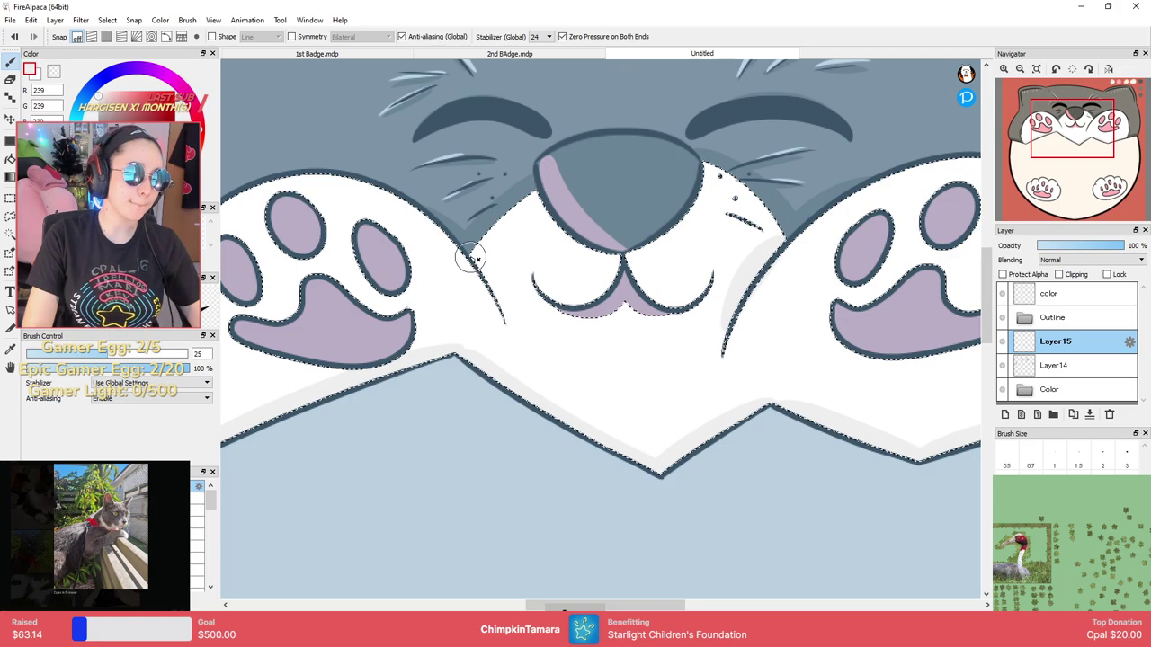
key(ctrl+d)
key(ctrl+z)
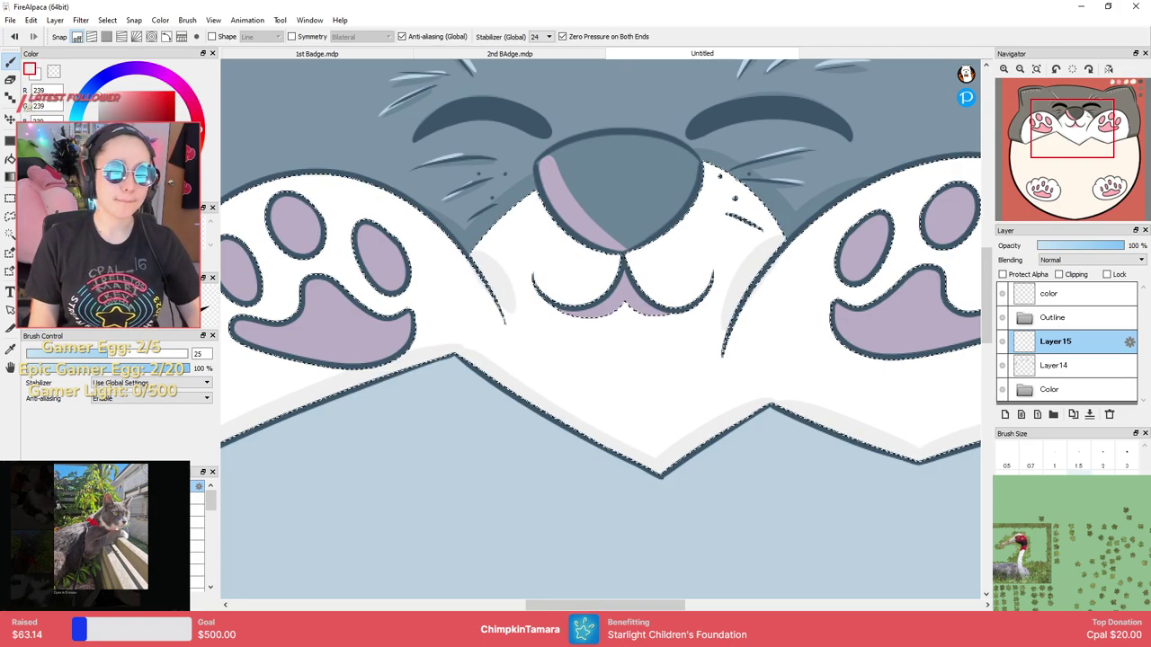
drag(637, 269, 700, 288)
key(ctrl+z)
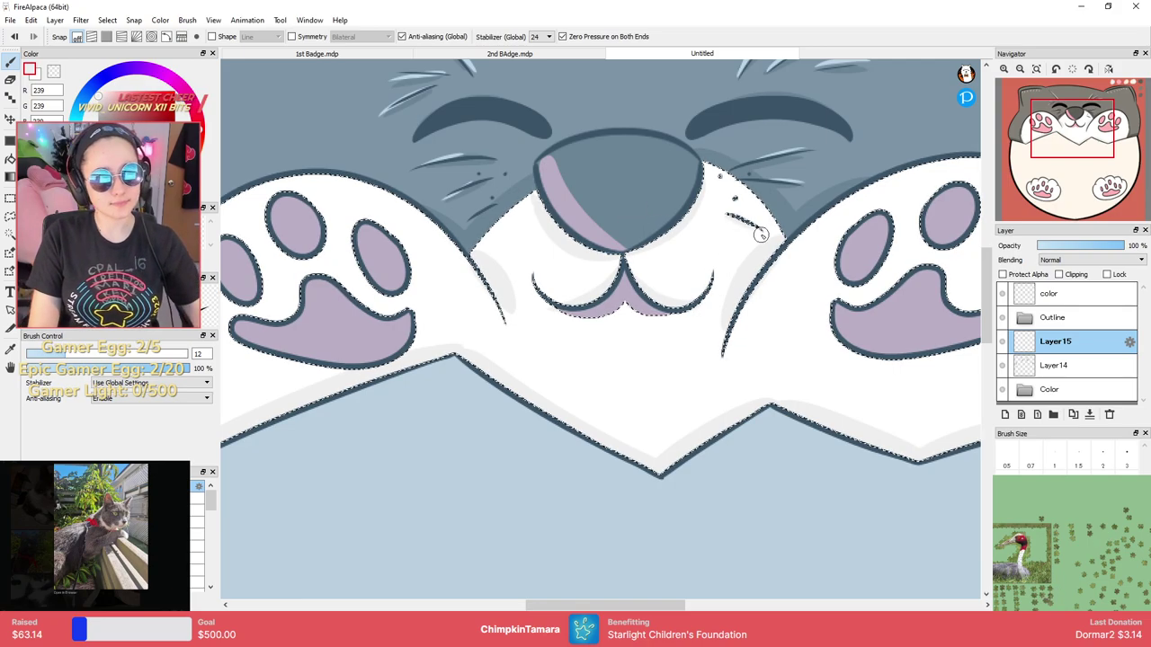
key(ctrl+d)
Examine the light grey shading on the white fur up close and across the whole badge.
scroll(563, 237, down, 4)
scroll(573, 241, up, 4)
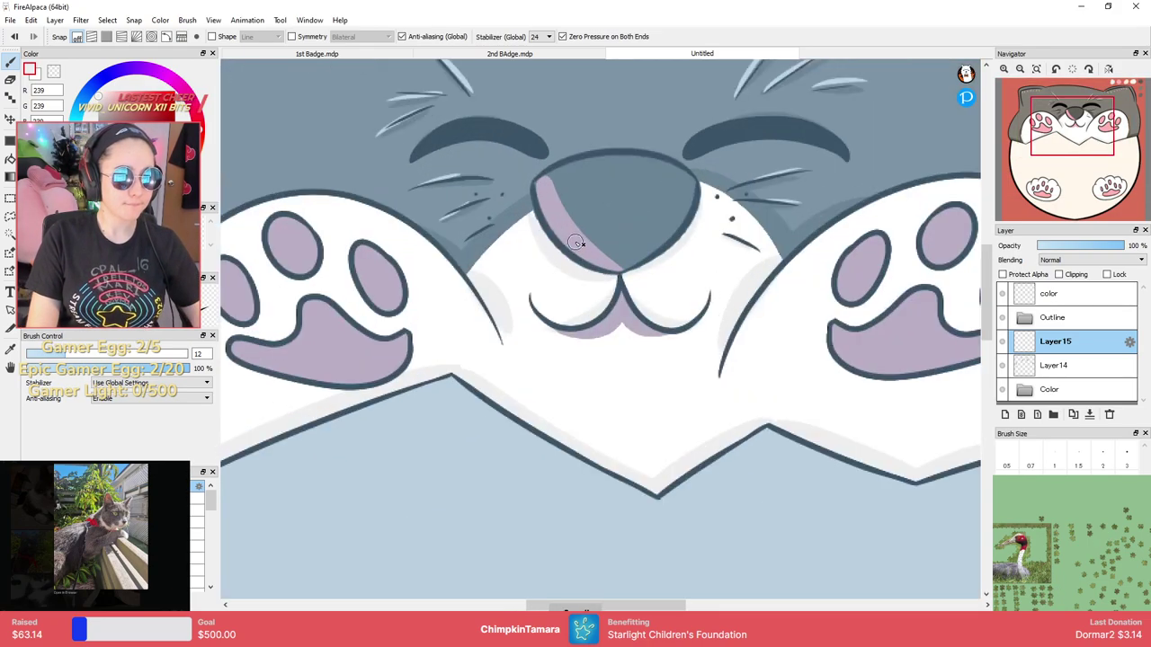
scroll(576, 243, up, 3)
scroll(890, 179, down, 5)
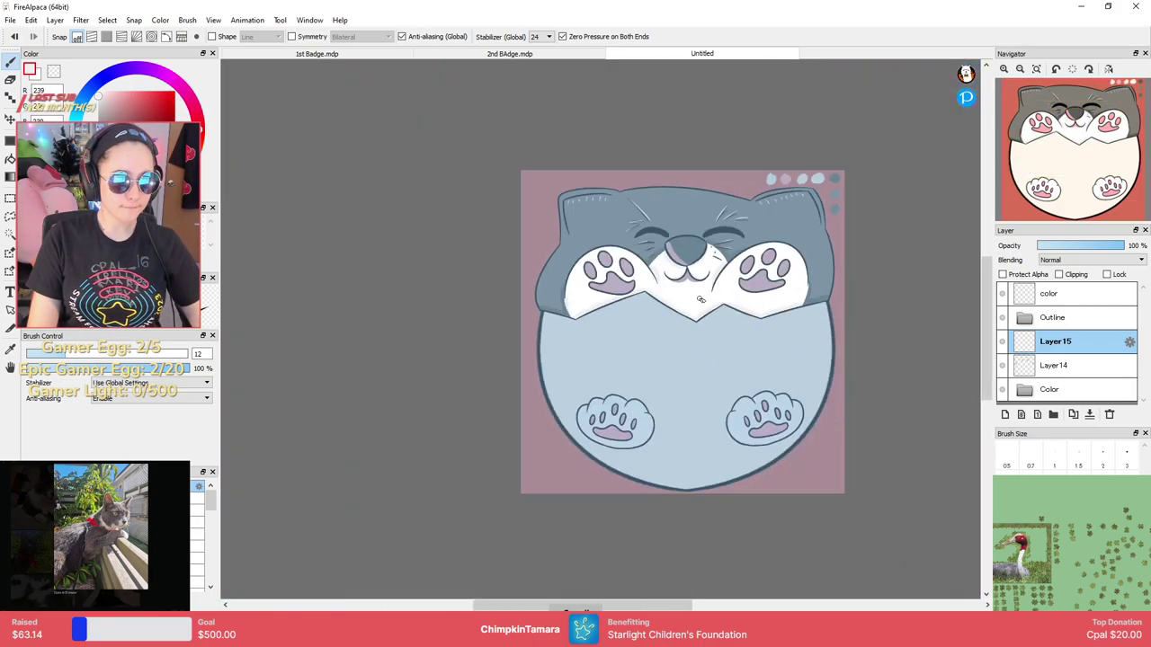
scroll(697, 298, up, 5)
scroll(709, 179, down, 4)
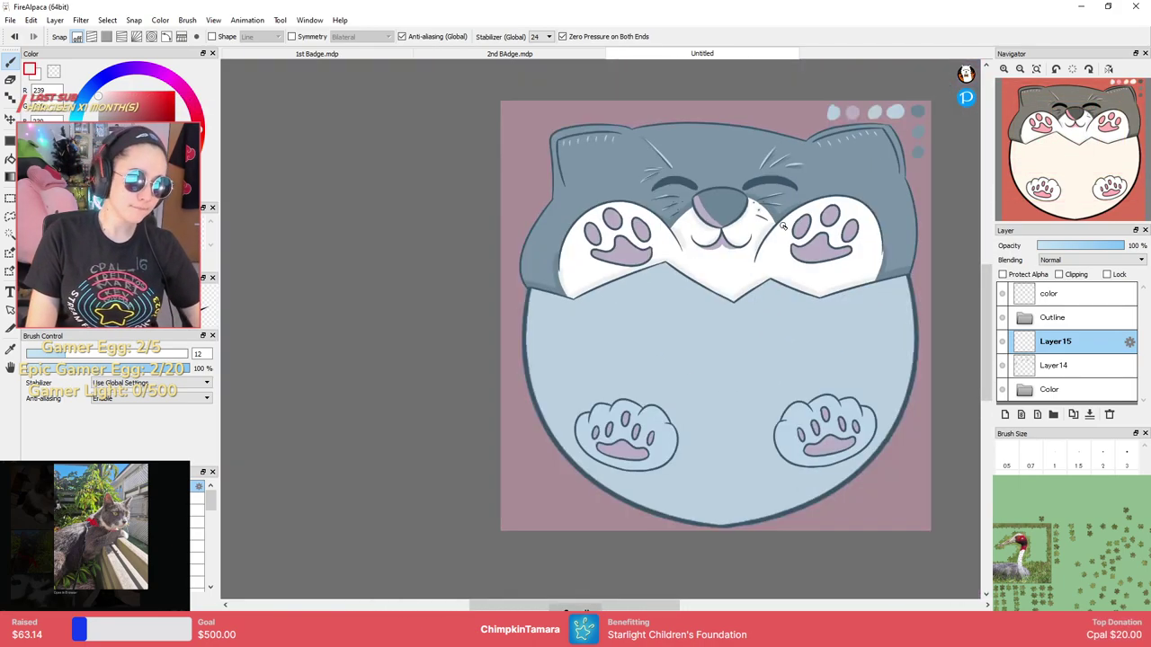
drag(789, 256, 735, 282)
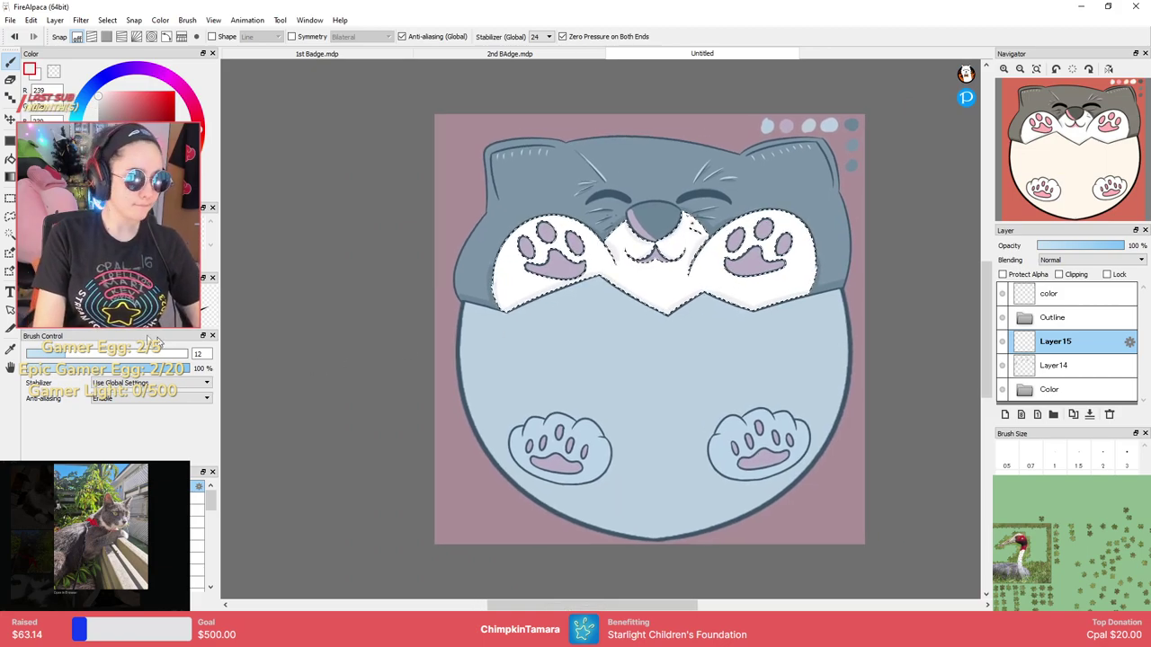
Select the cream belly with the Magic Wand and add a new layer above Layer15.
click(10, 232)
click(630, 374)
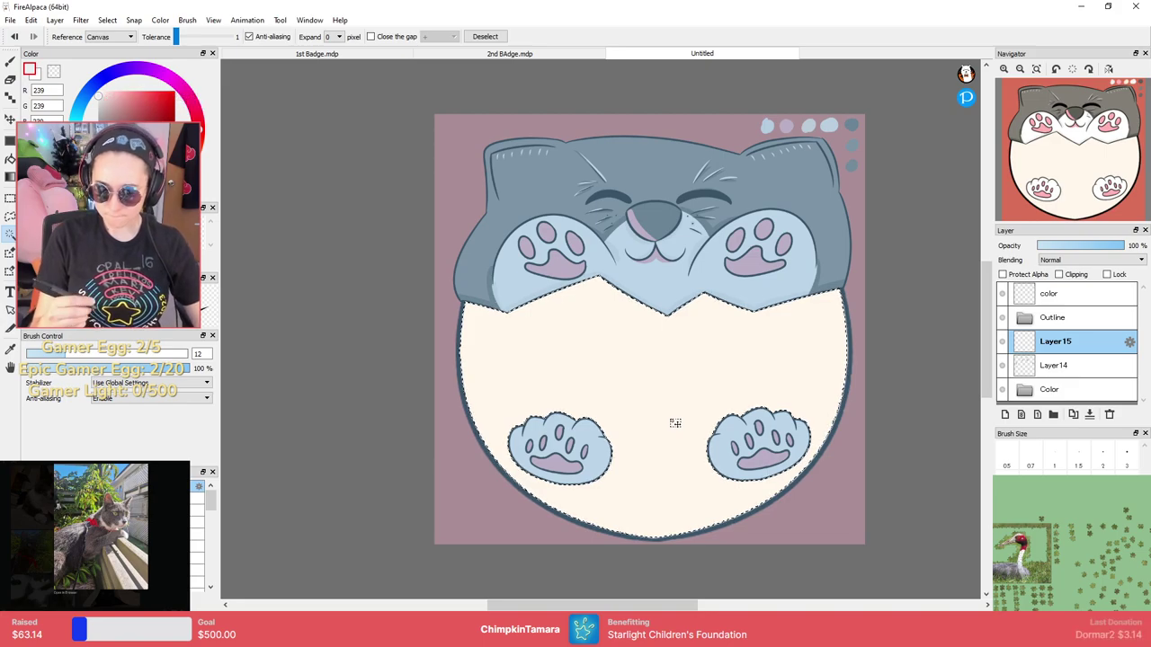
click(1005, 417)
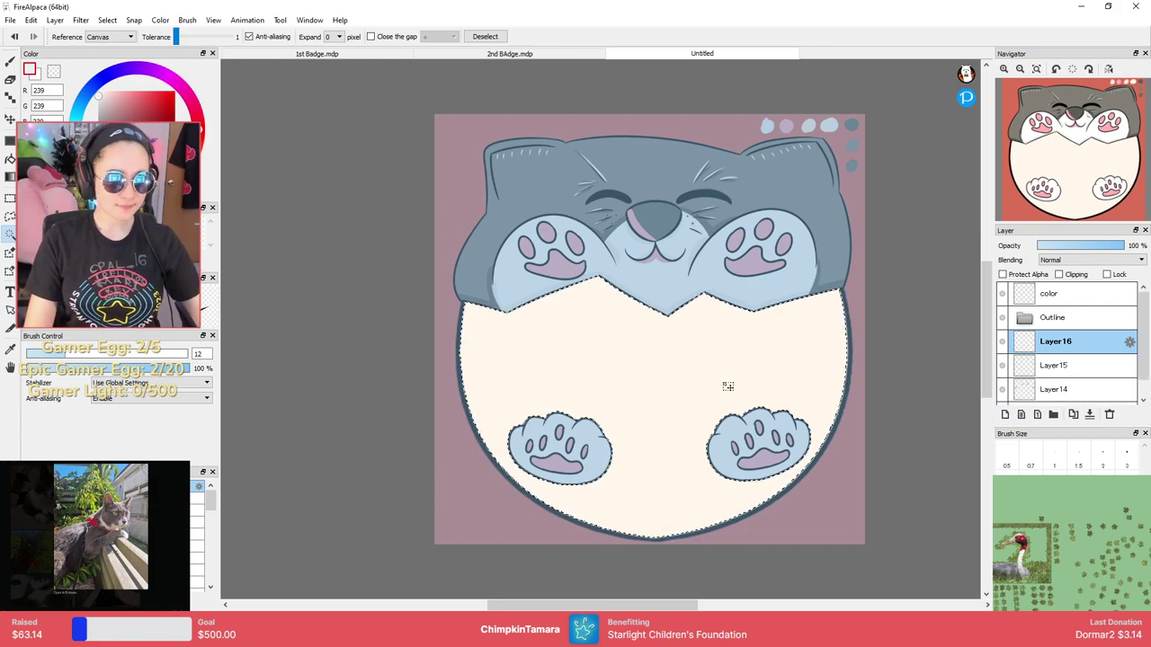
scroll(738, 359, down, 2)
scroll(744, 326, up, 4)
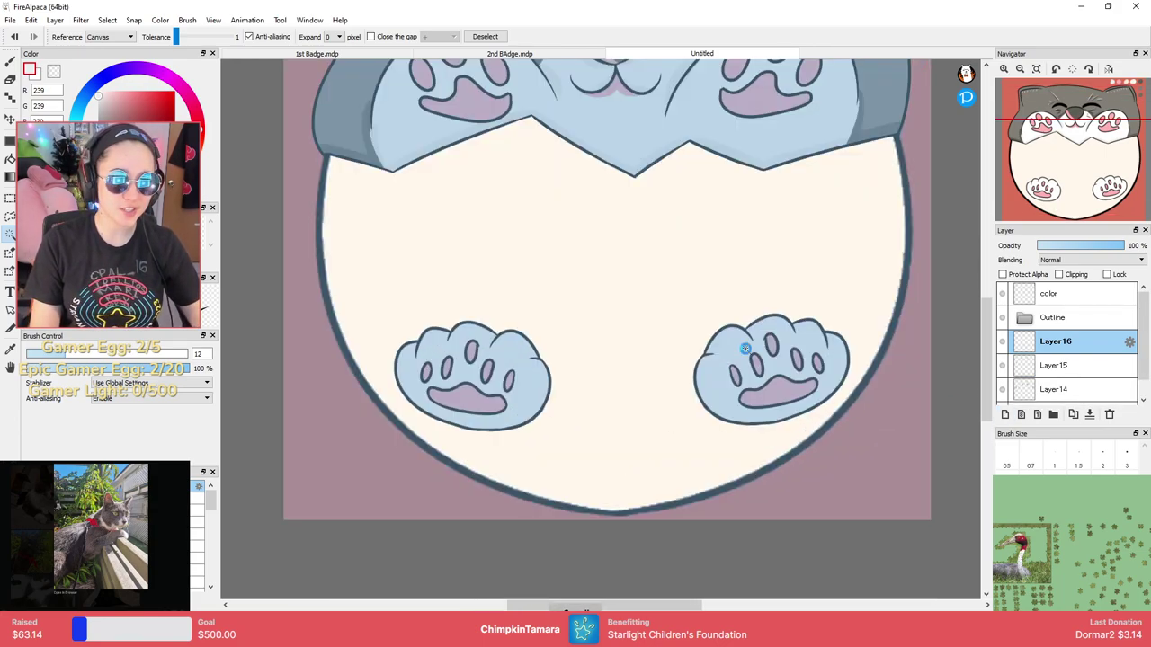
Paint a pale peach shadow (R 255, G 239) around the upper edges of both lower paws with the brush at size 20.
key(b)
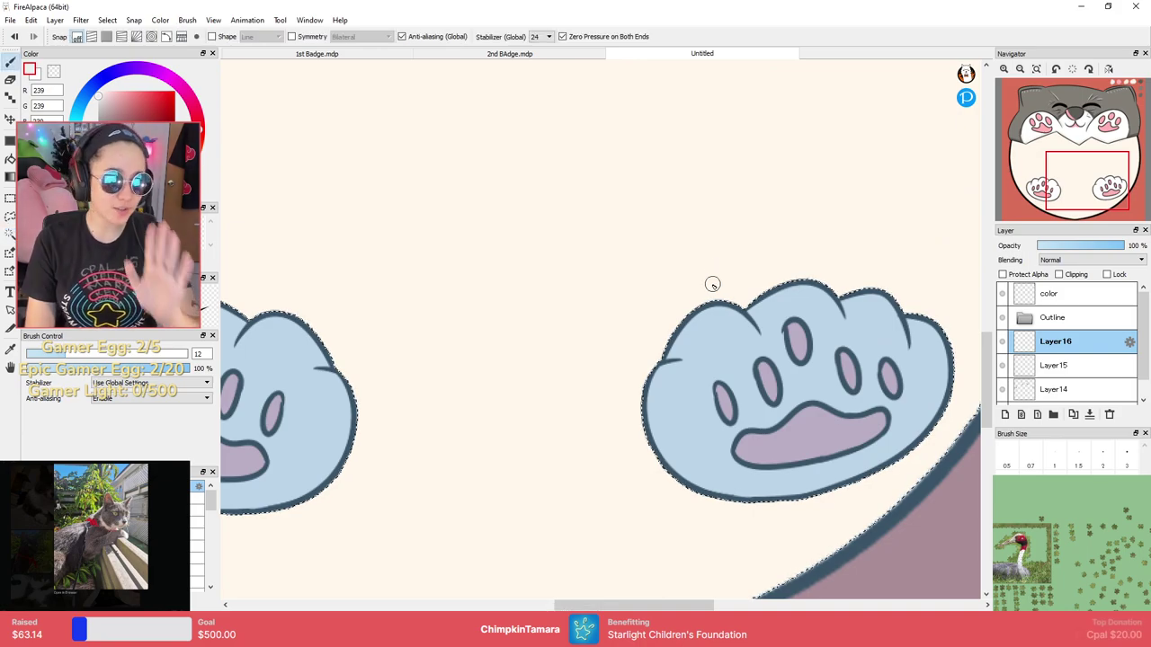
scroll(714, 282, down, 4)
drag(756, 234, 730, 417)
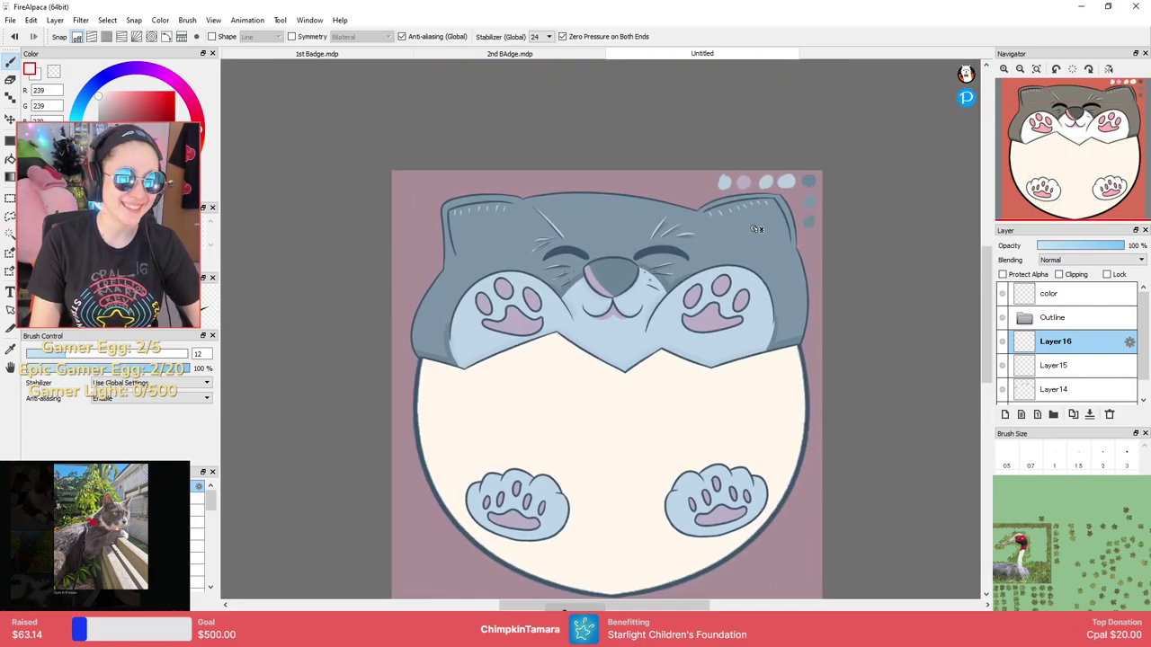
scroll(710, 425, up, 3)
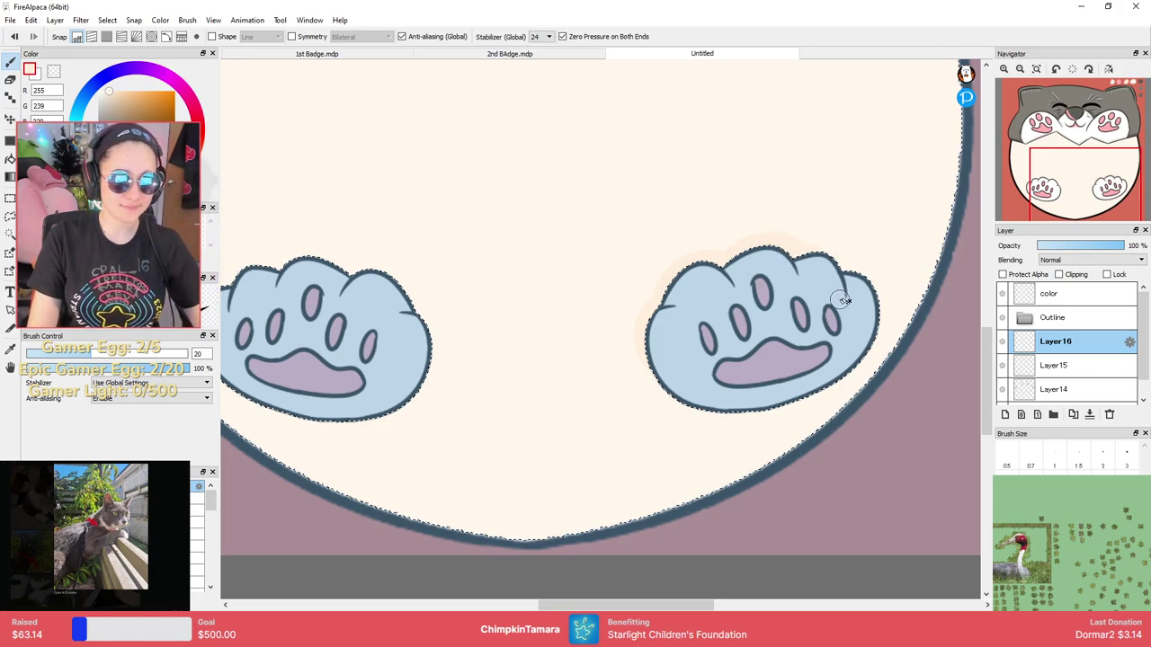
drag(329, 270, 517, 265)
mouse_move(421, 293)
mouse_down()
mouse_move(515, 251)
mouse_move(537, 271)
mouse_move(593, 269)
mouse_move(608, 298)
mouse_move(621, 278)
mouse_move(599, 301)
mouse_move(589, 292)
mouse_move(613, 357)
mouse_up()
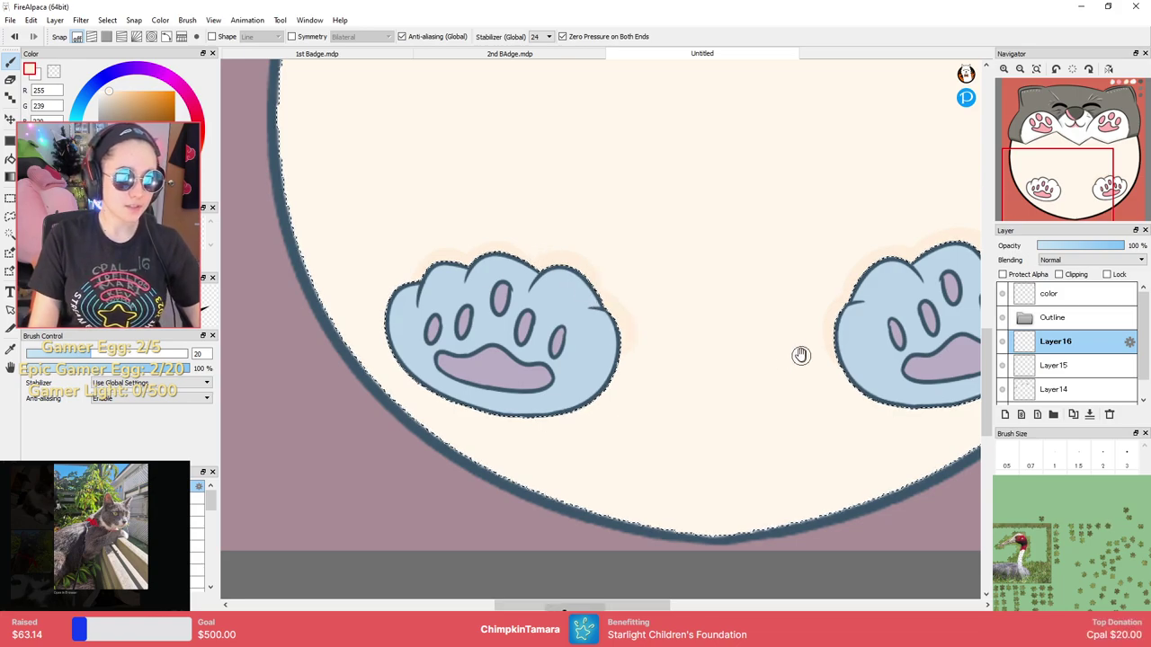
Undo the last action and add another new layer above Layer16.
scroll(678, 326, down, 3)
scroll(687, 316, up, 2)
drag(755, 207, 711, 234)
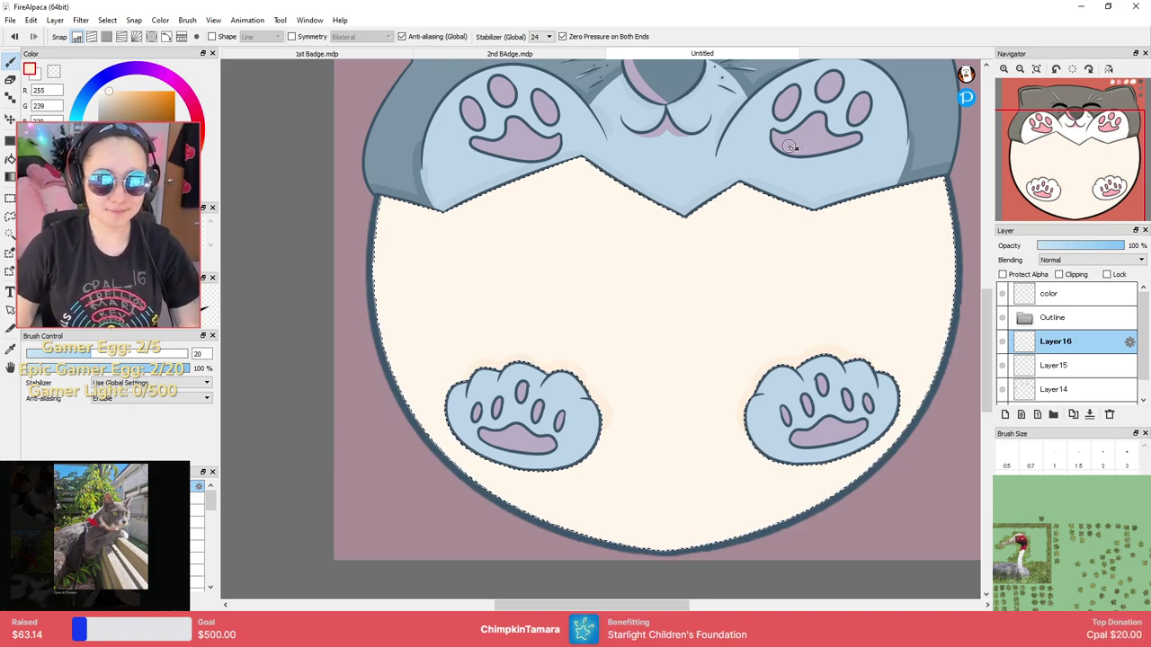
drag(769, 281, 714, 302)
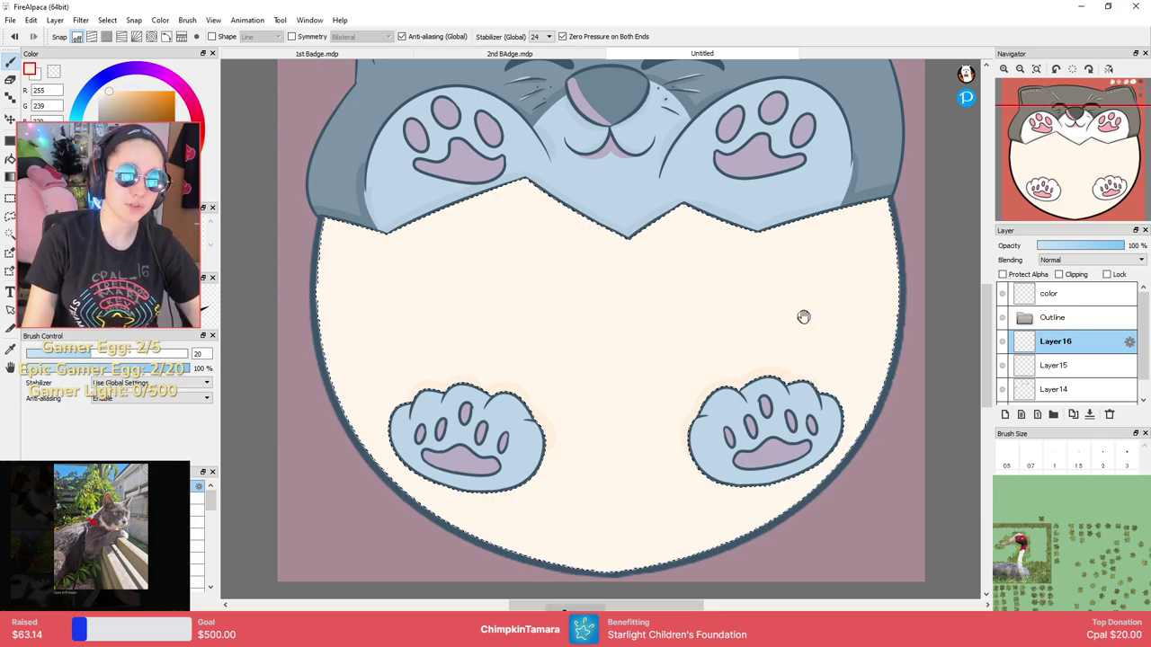
drag(829, 310, 801, 353)
key(ctrl+z)
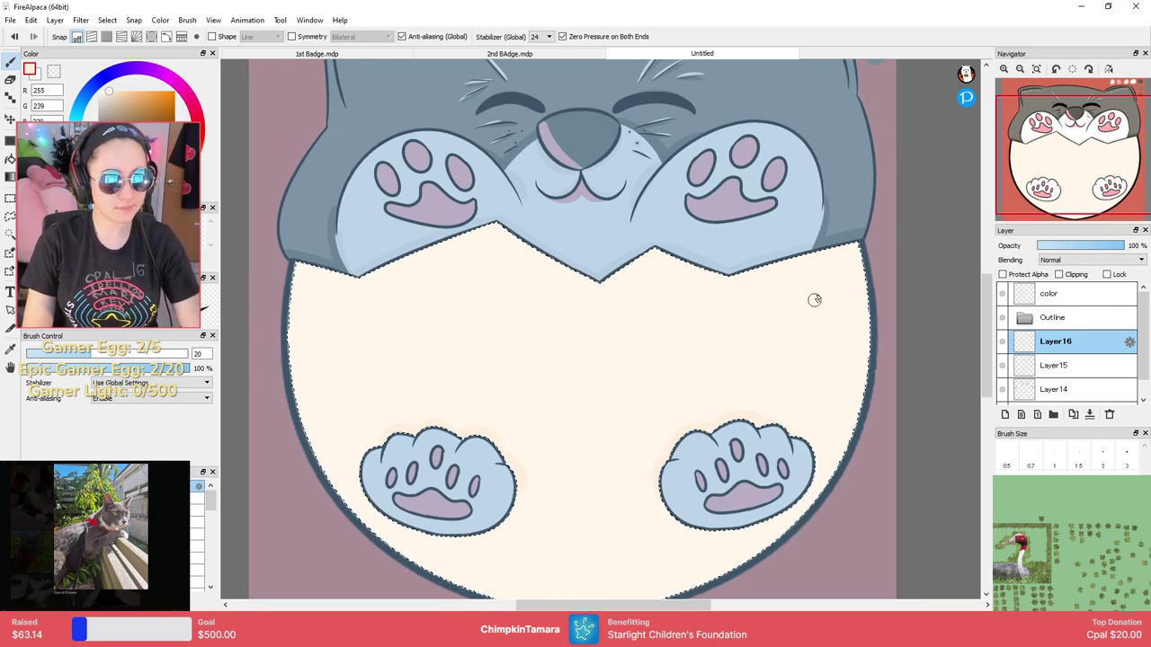
click(1006, 415)
drag(747, 329, 766, 375)
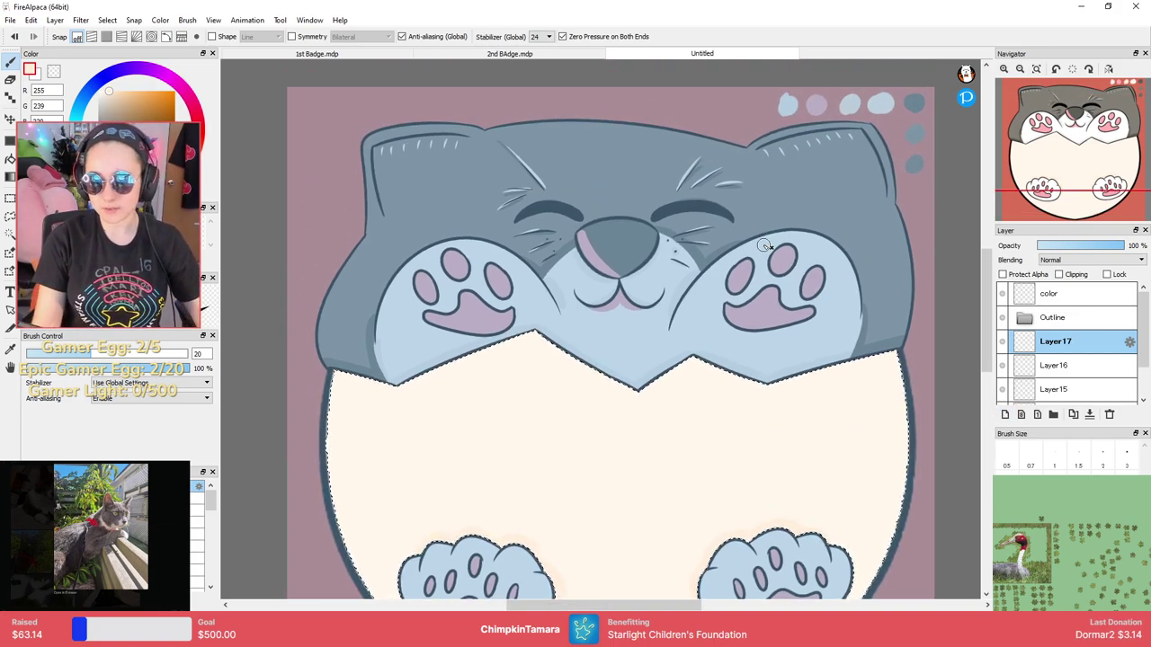
mouse_move(789, 402)
mouse_down()
mouse_move(779, 360)
mouse_move(779, 423)
mouse_move(771, 398)
mouse_up()
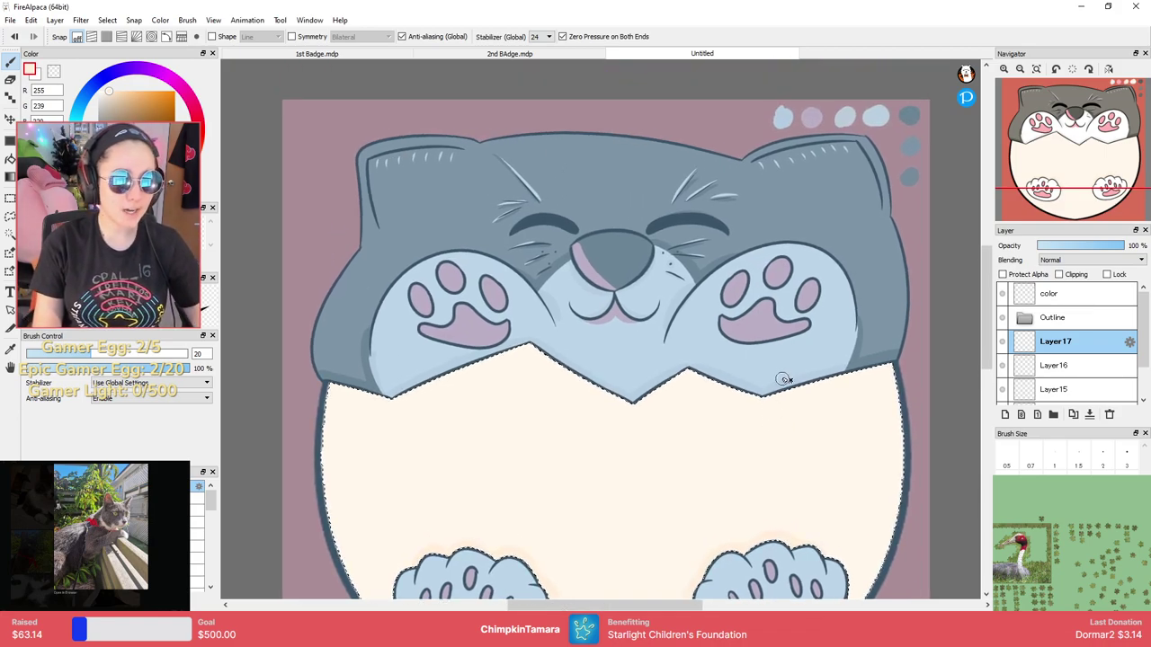
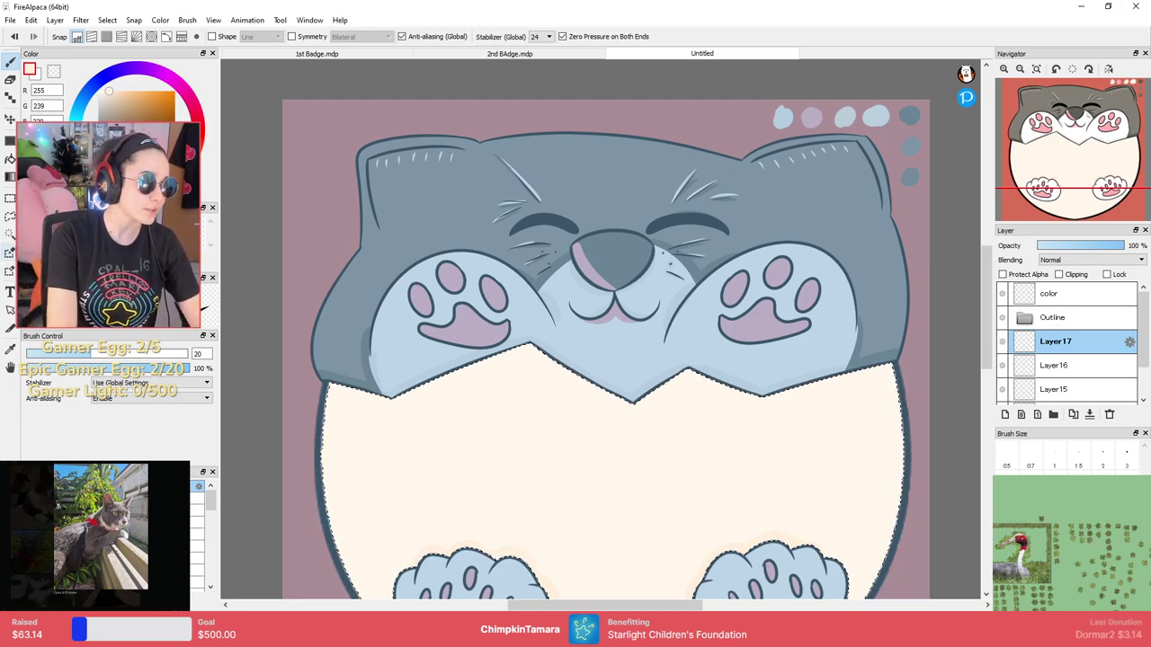
Clear the selection around the cream belly.
scroll(617, 275, down, 3)
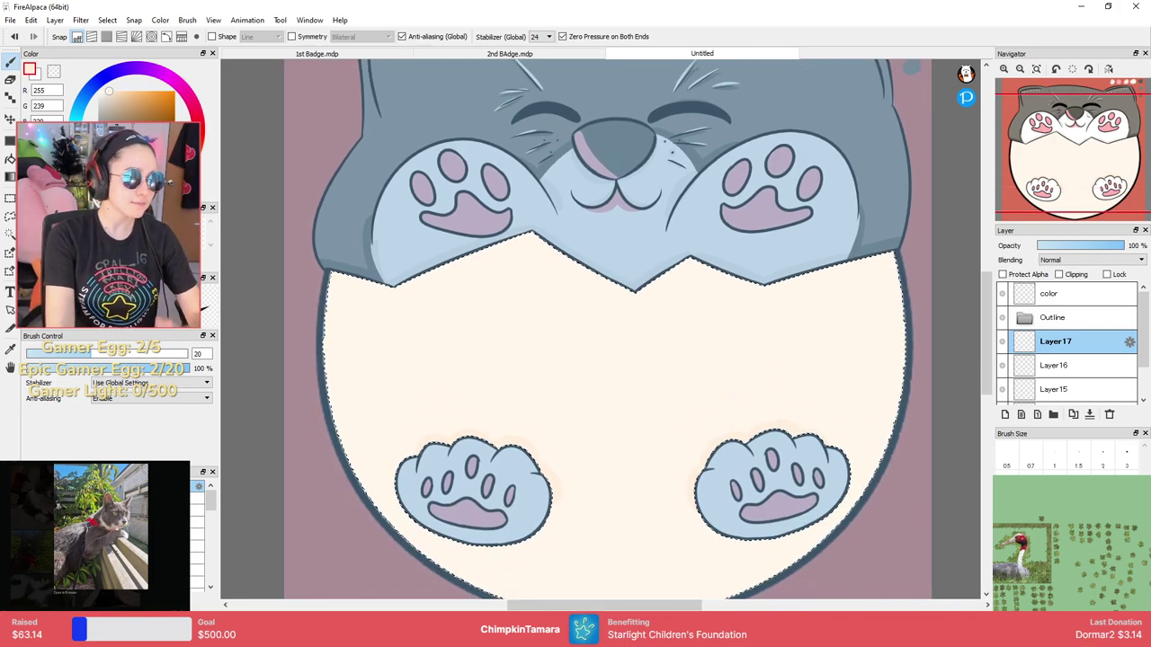
click(10, 216)
click(249, 183)
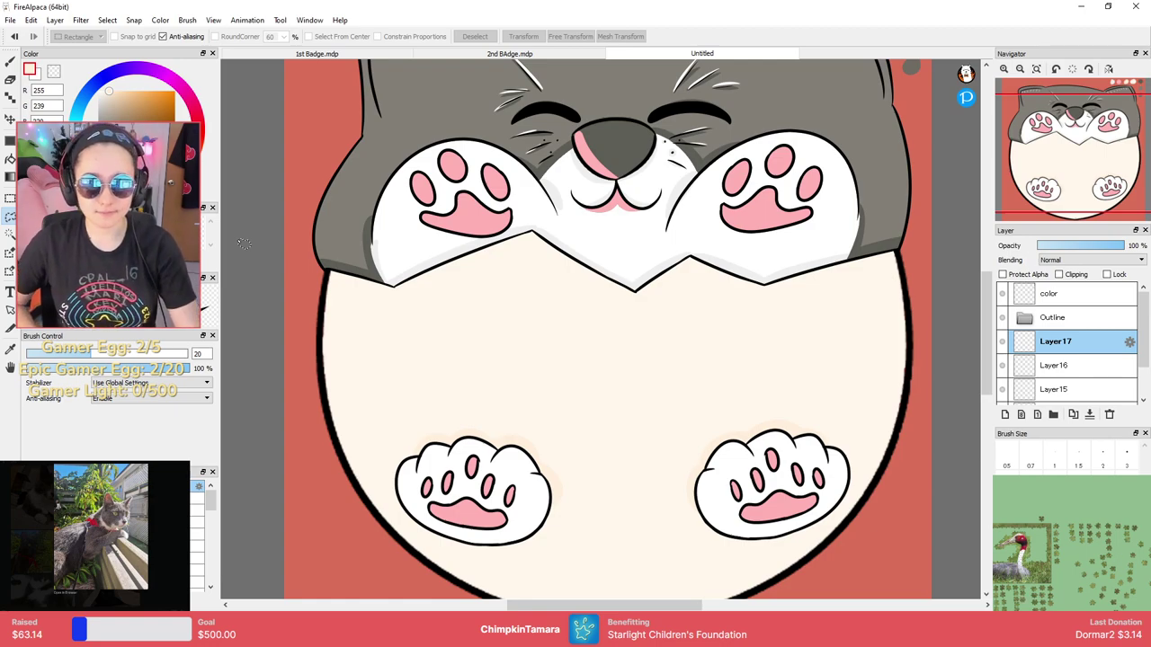
drag(782, 344, 750, 378)
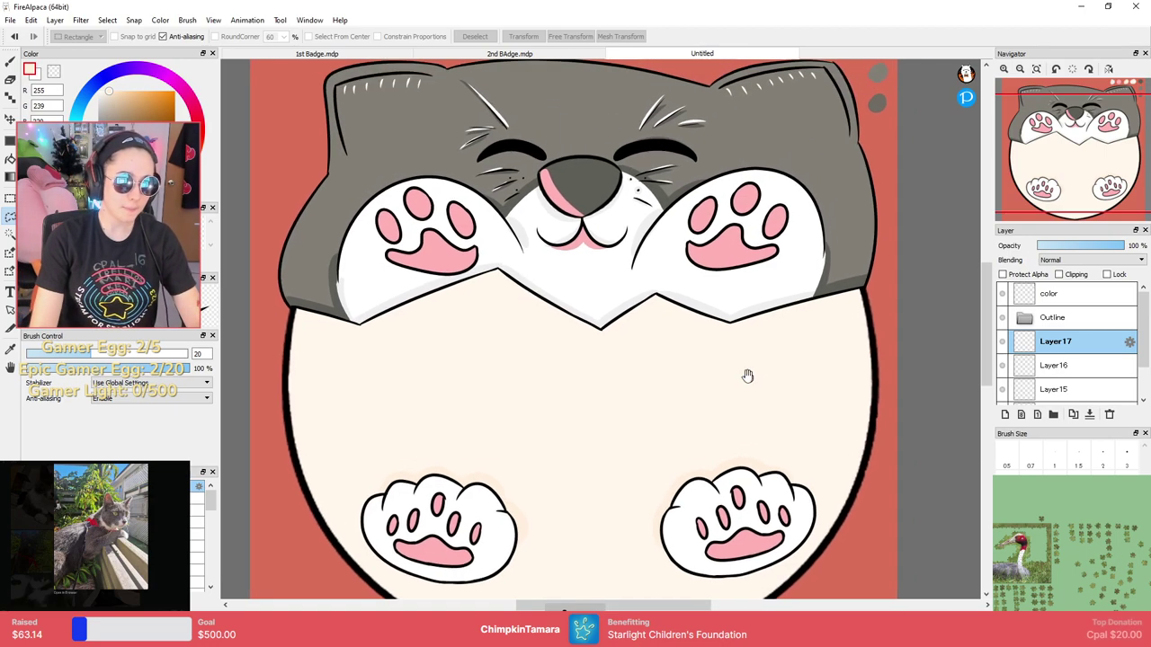
drag(865, 335, 904, 252)
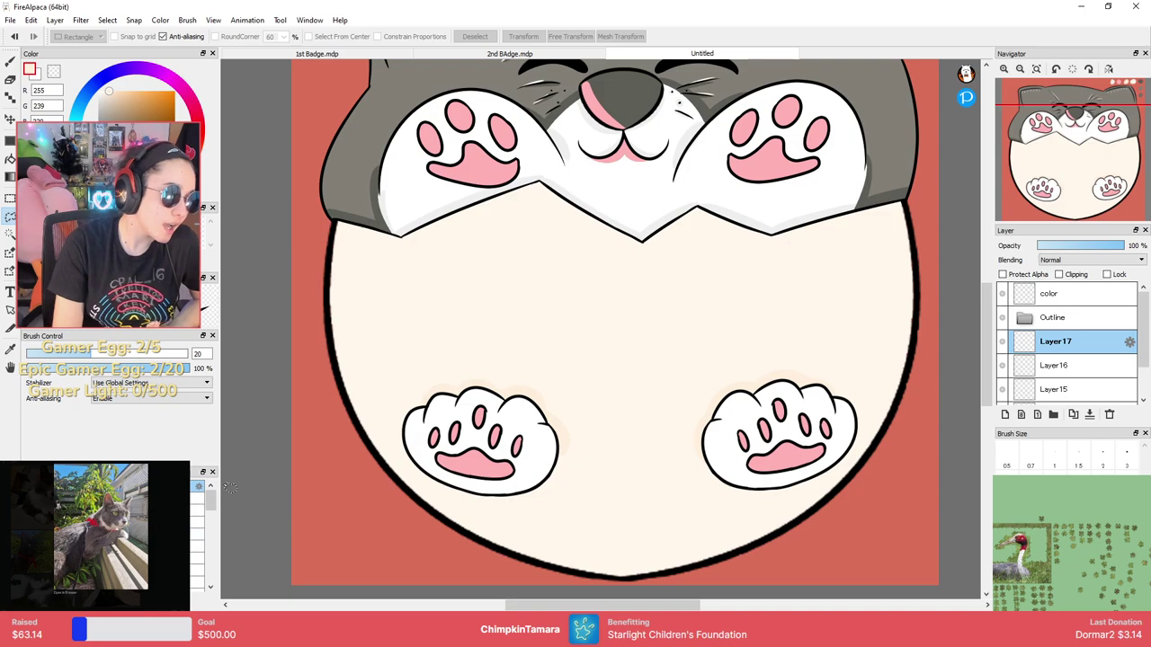
Select the cream belly without its paw shadows and scatter pale peach spots across it on Layer17 with a size 300 scatter brush.
click(108, 558)
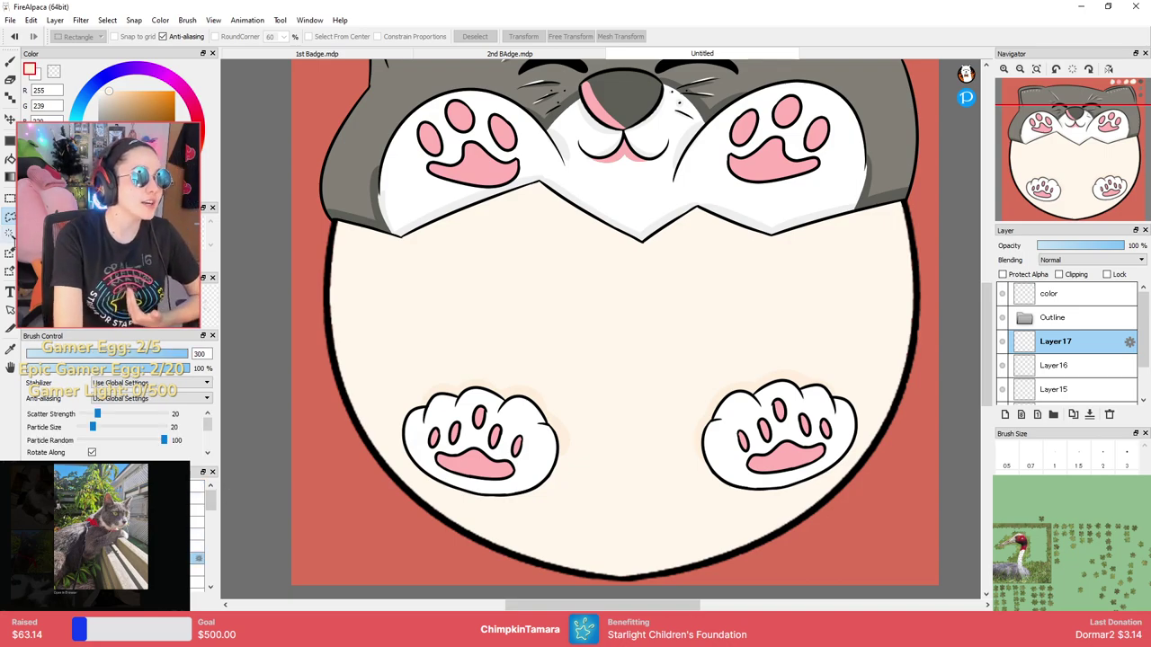
key(w)
click(569, 313)
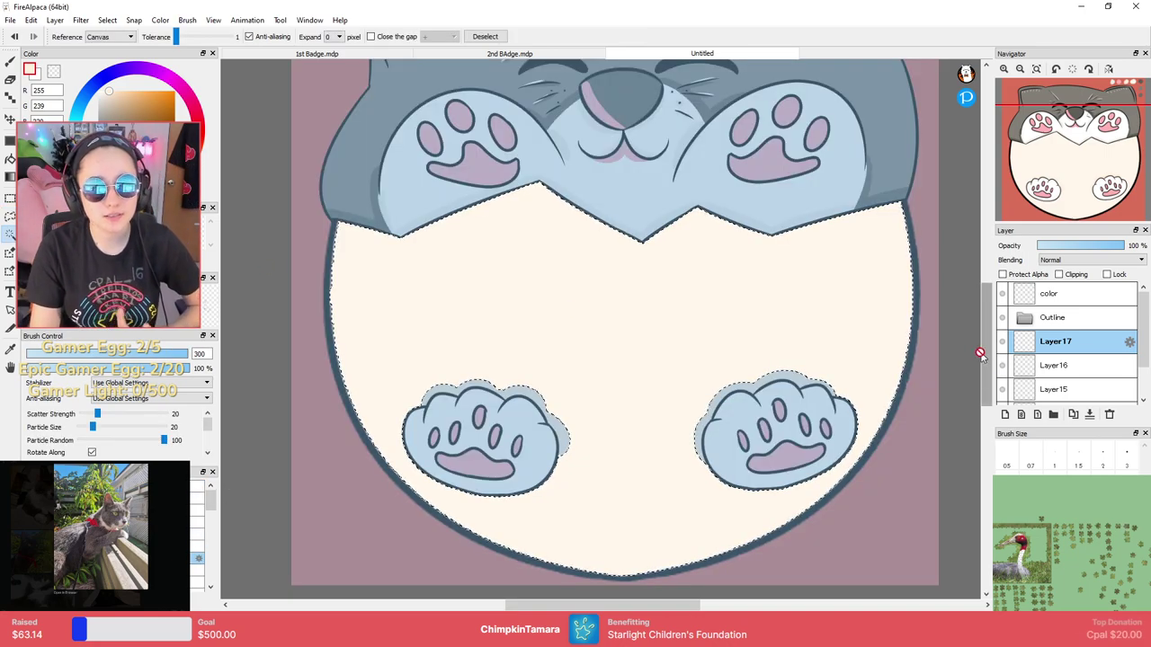
key(b)
mouse_move(342, 333)
mouse_down()
mouse_move(594, 220)
mouse_move(414, 523)
mouse_move(872, 215)
mouse_move(570, 549)
mouse_move(947, 330)
mouse_move(948, 199)
mouse_move(951, 352)
mouse_up()
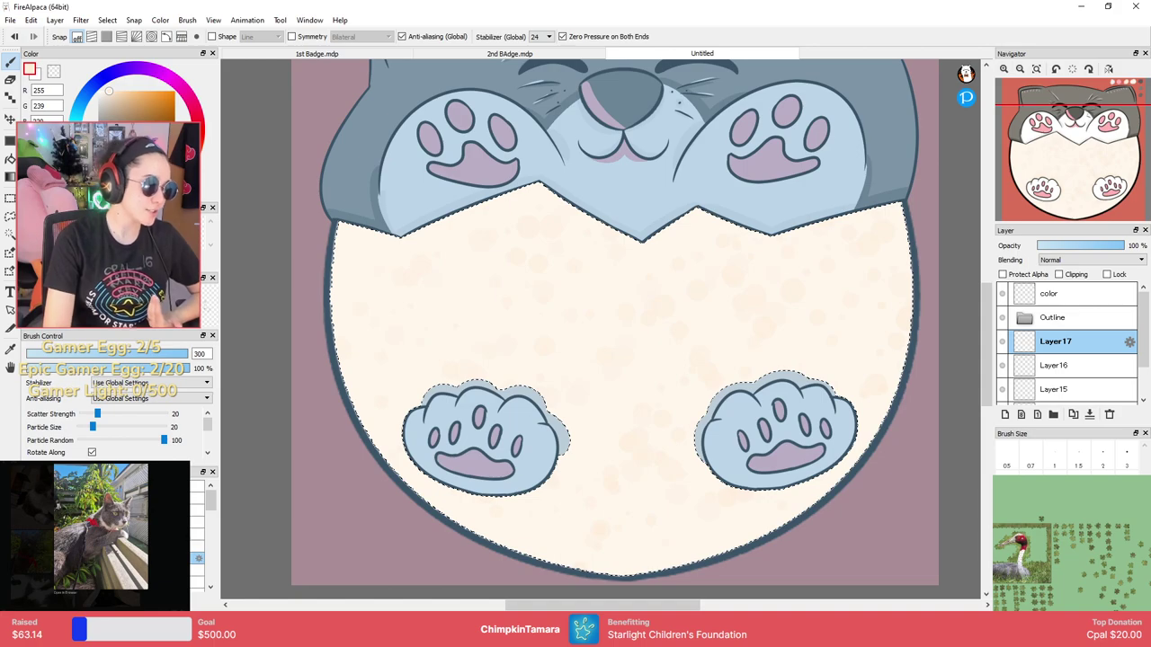
Soften the peach spots on the belly with the blur brush at size 100 and intensity 40, and deselect.
click(135, 570)
key(bracketleft)
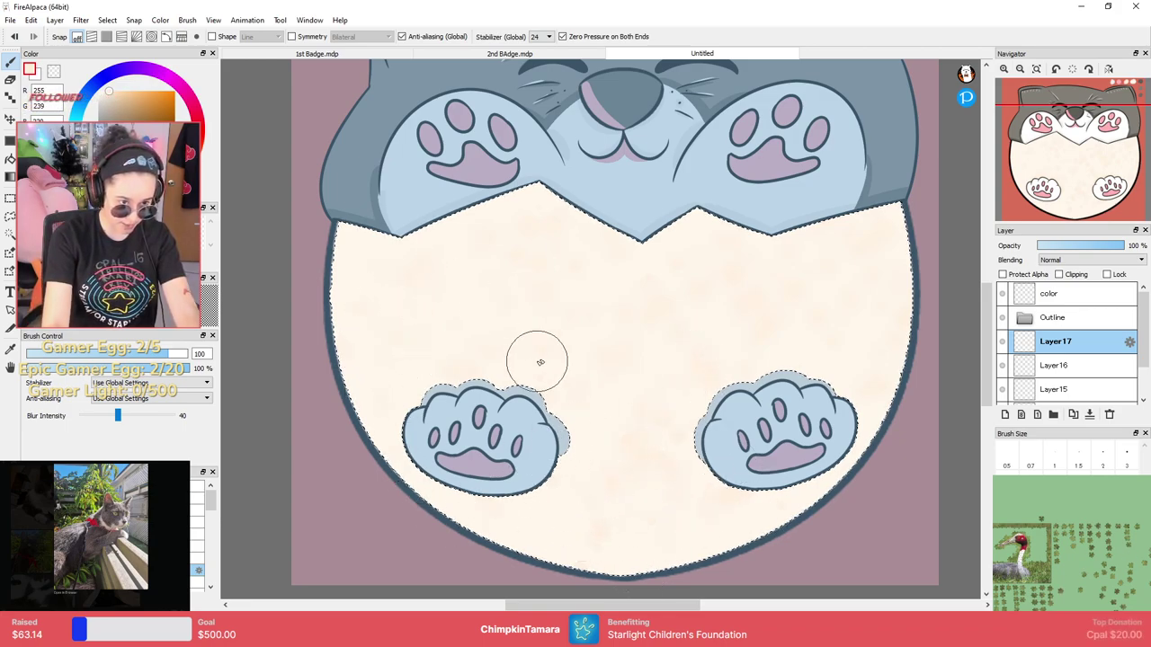
key(l)
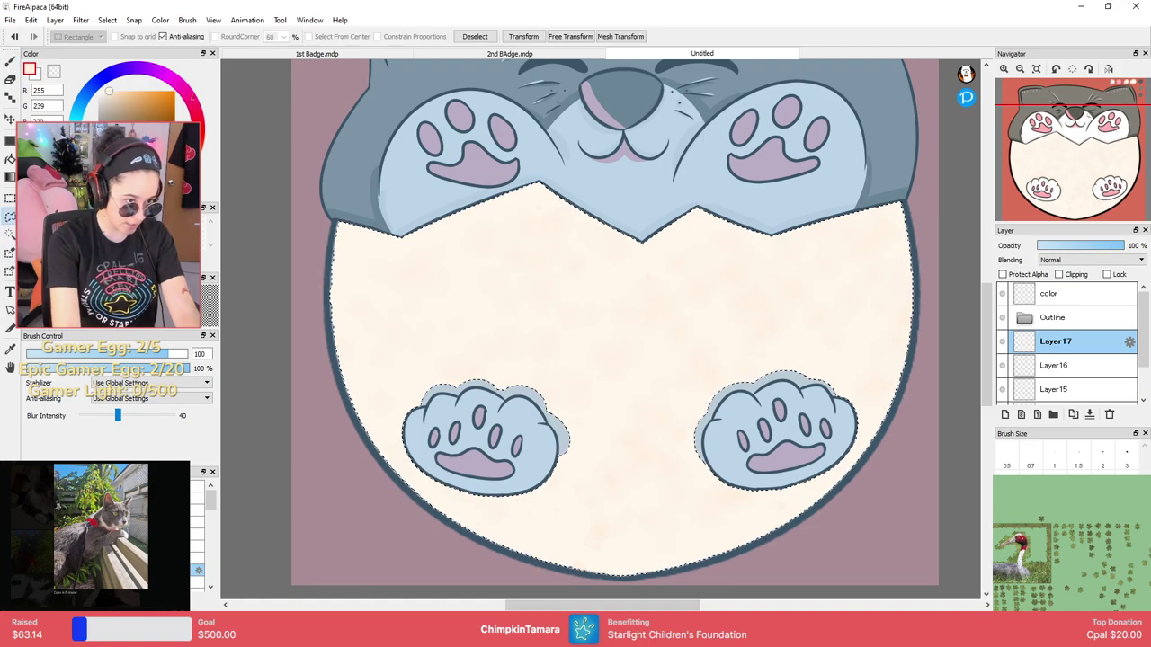
key(ctrl+d)
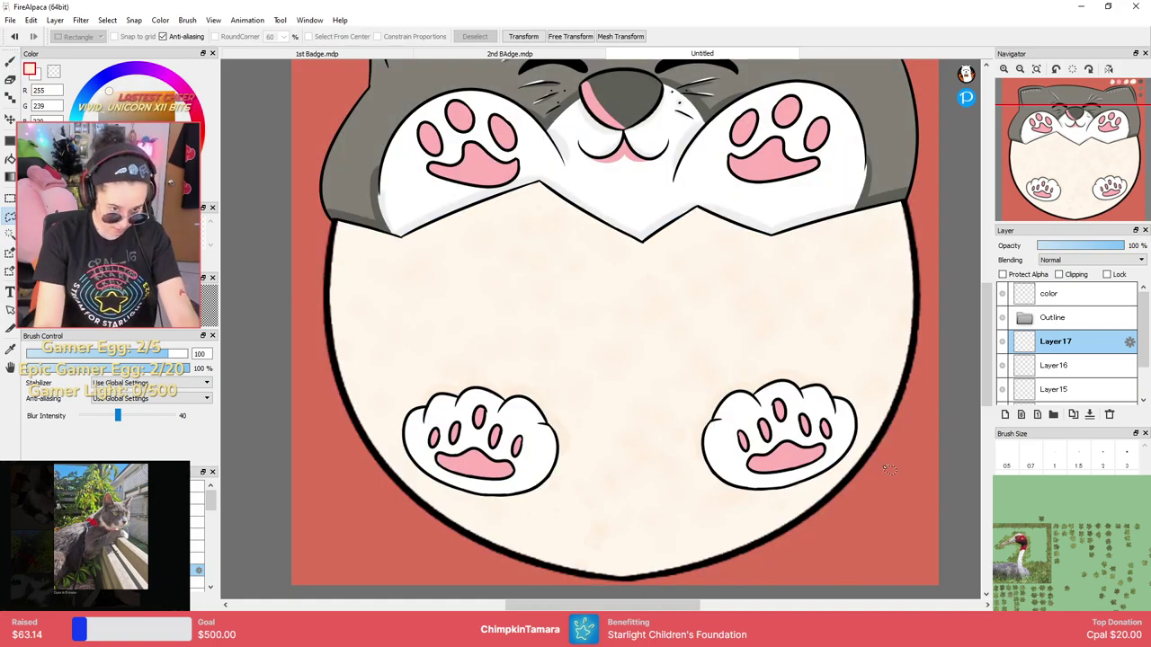
Compare the untitled badge with 2nd BAdge.mdp and review the layer list and the whole drawing.
click(510, 53)
click(692, 54)
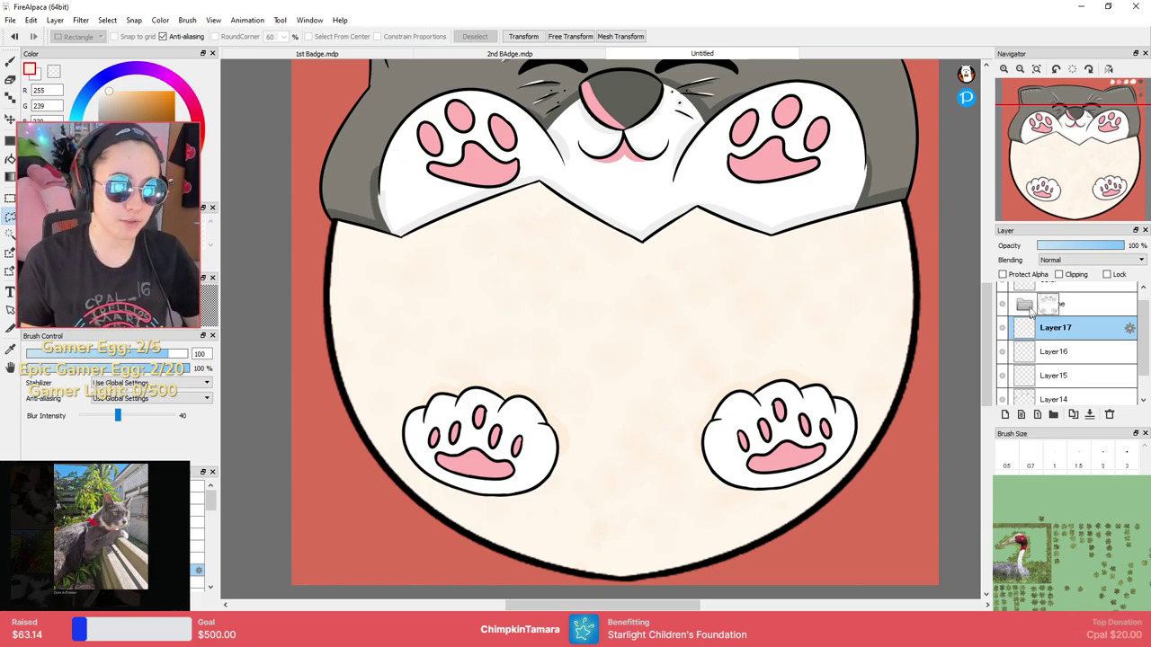
scroll(843, 331, down, 2)
scroll(915, 280, up, 1)
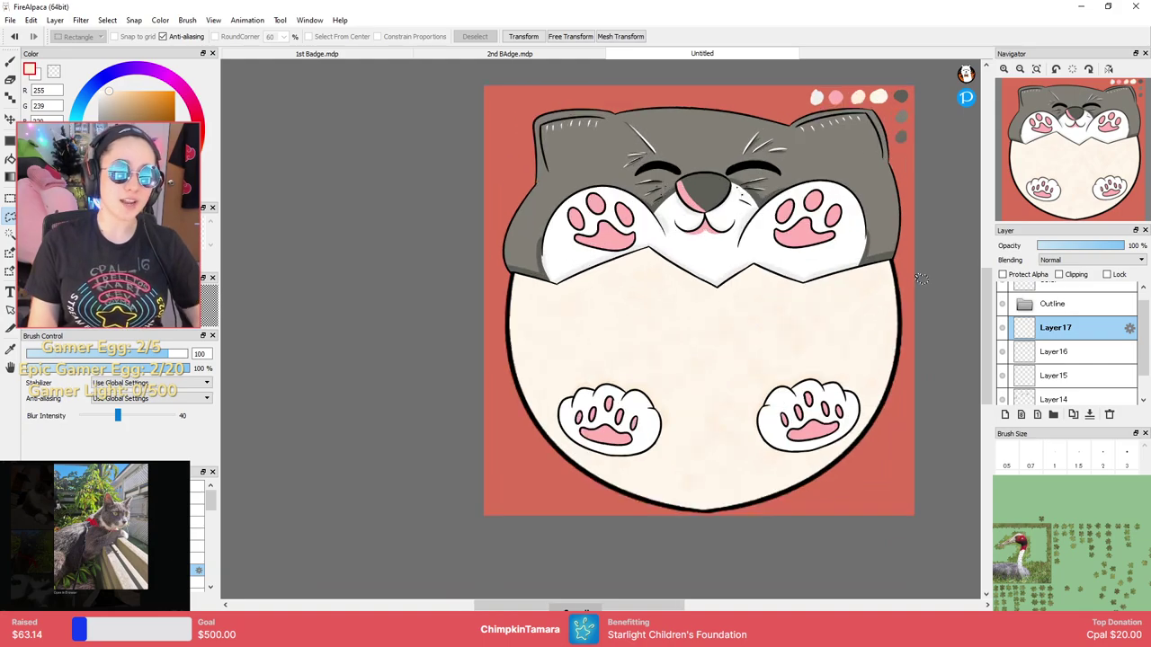
drag(937, 244, 922, 265)
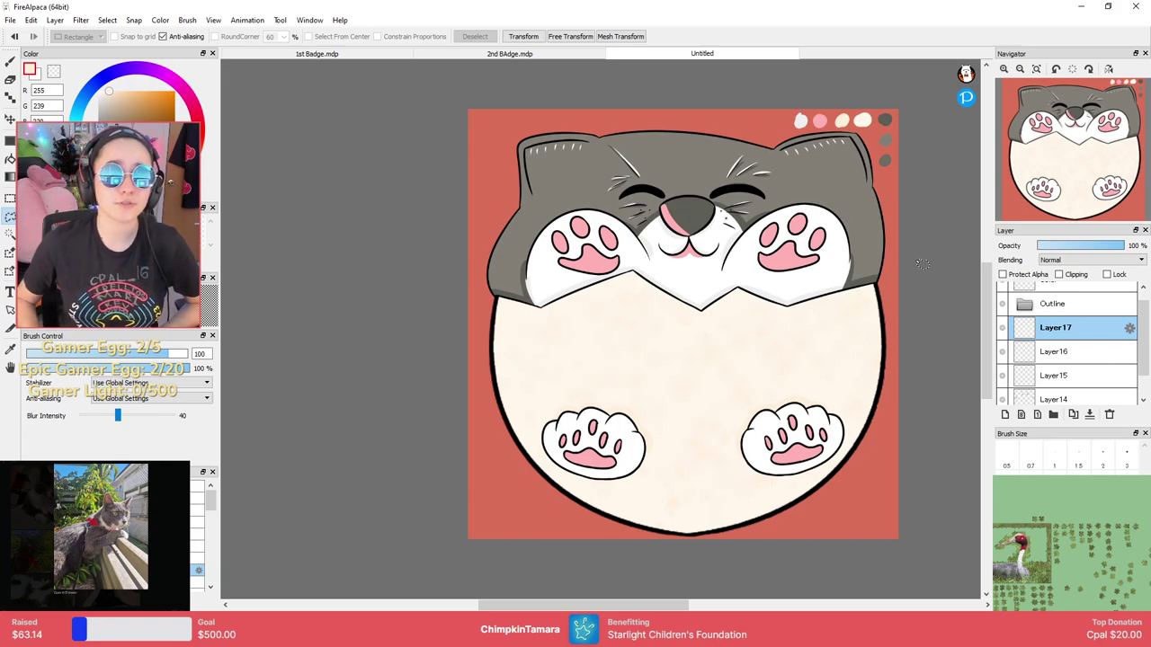
scroll(1129, 325, up, 1)
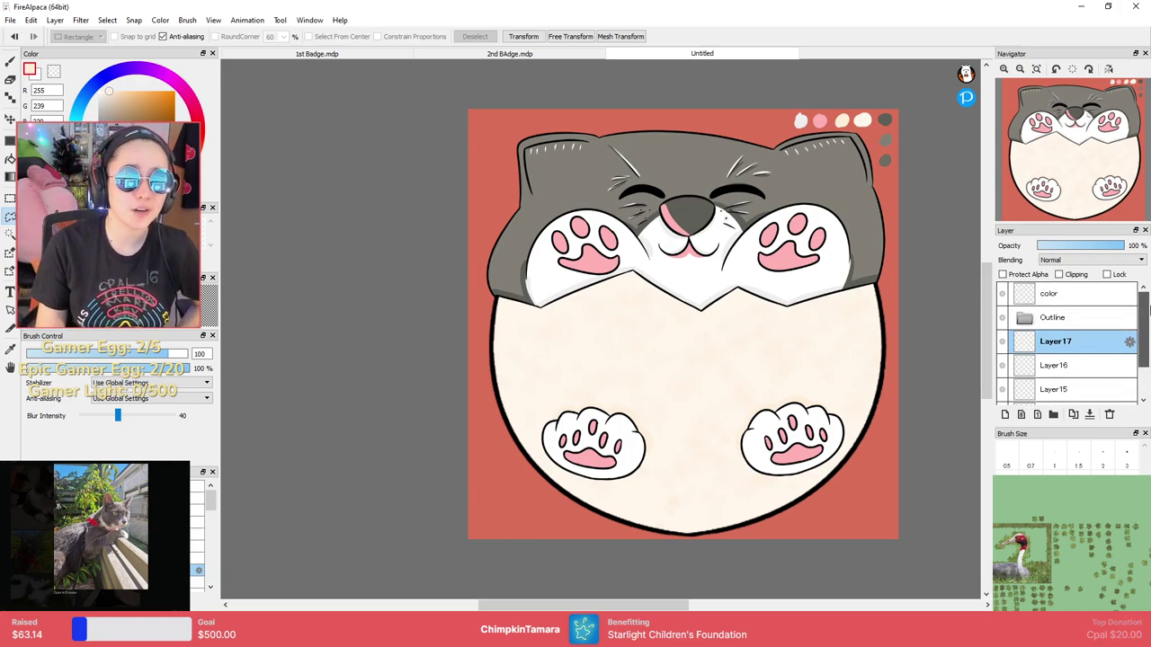
Hide the color swatch layer, add a new layer directly above Layer17, and set the brush size to 7.
click(1003, 294)
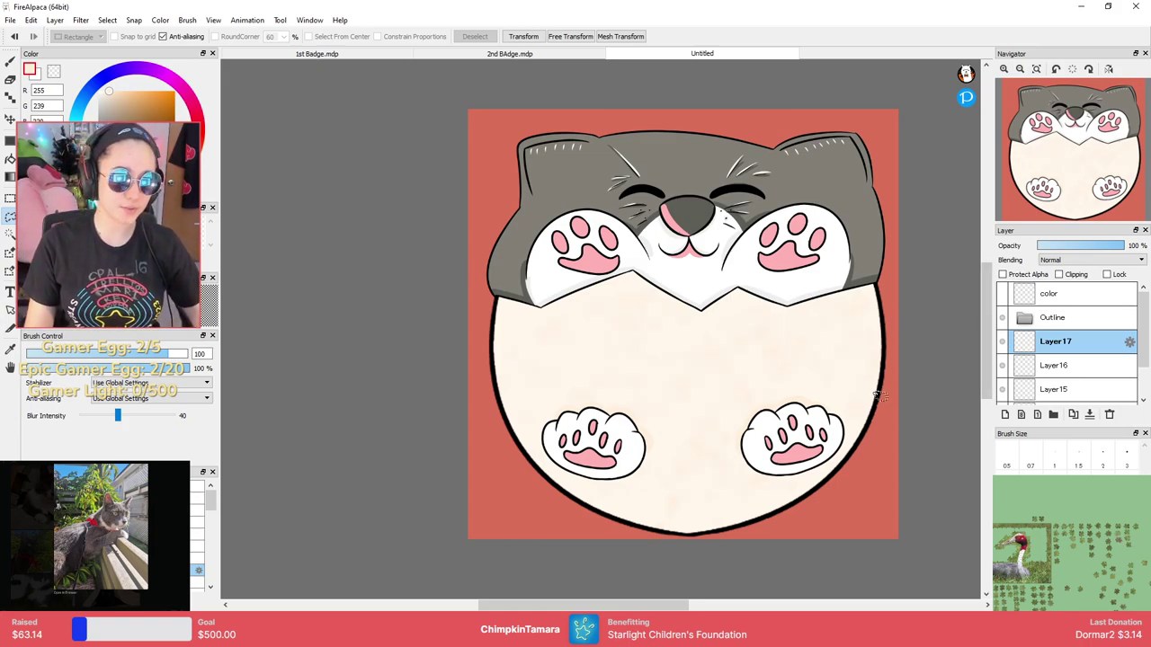
click(1005, 414)
scroll(790, 415, down, 1)
scroll(789, 415, up, 3)
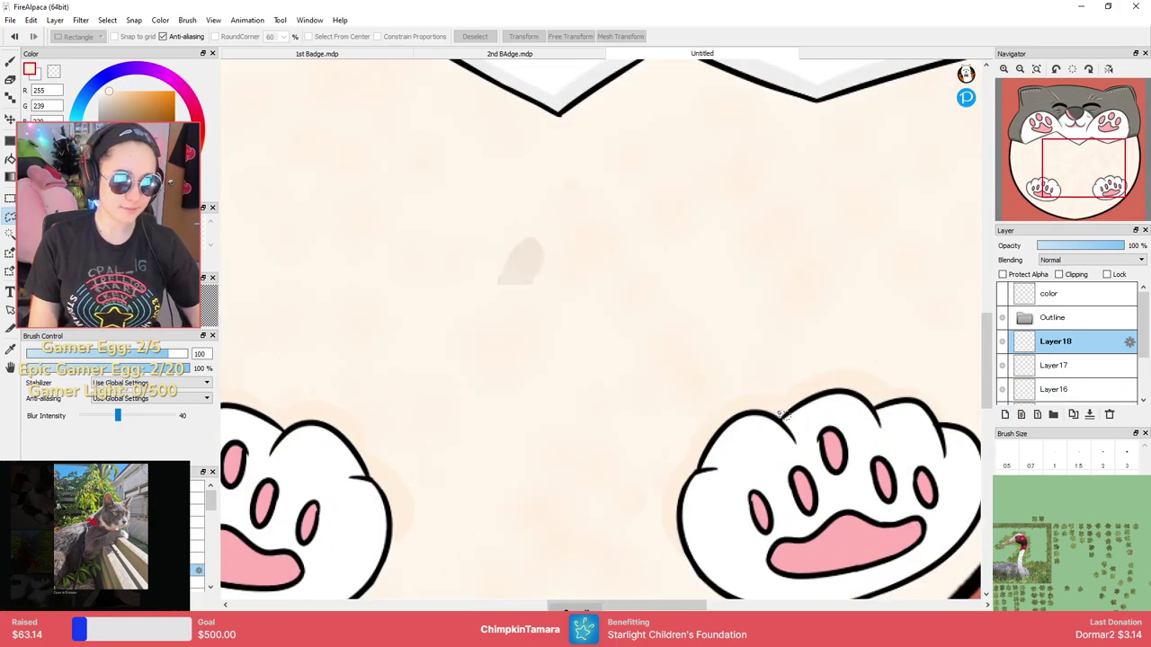
key(b)
drag(819, 436, 761, 328)
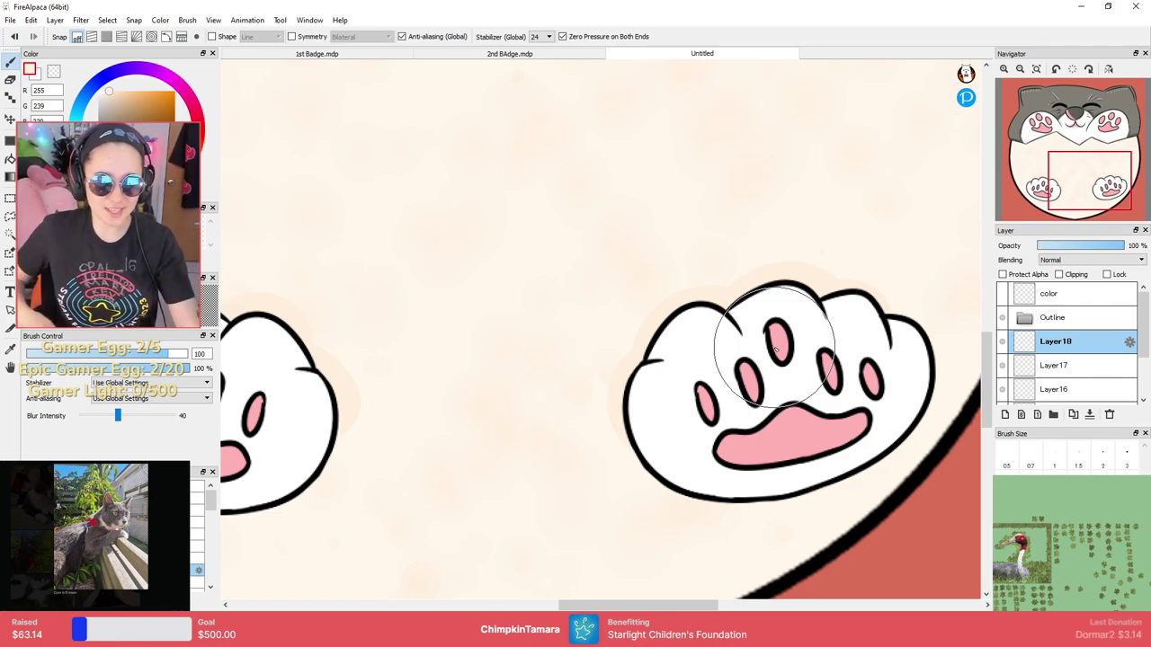
click(1054, 477)
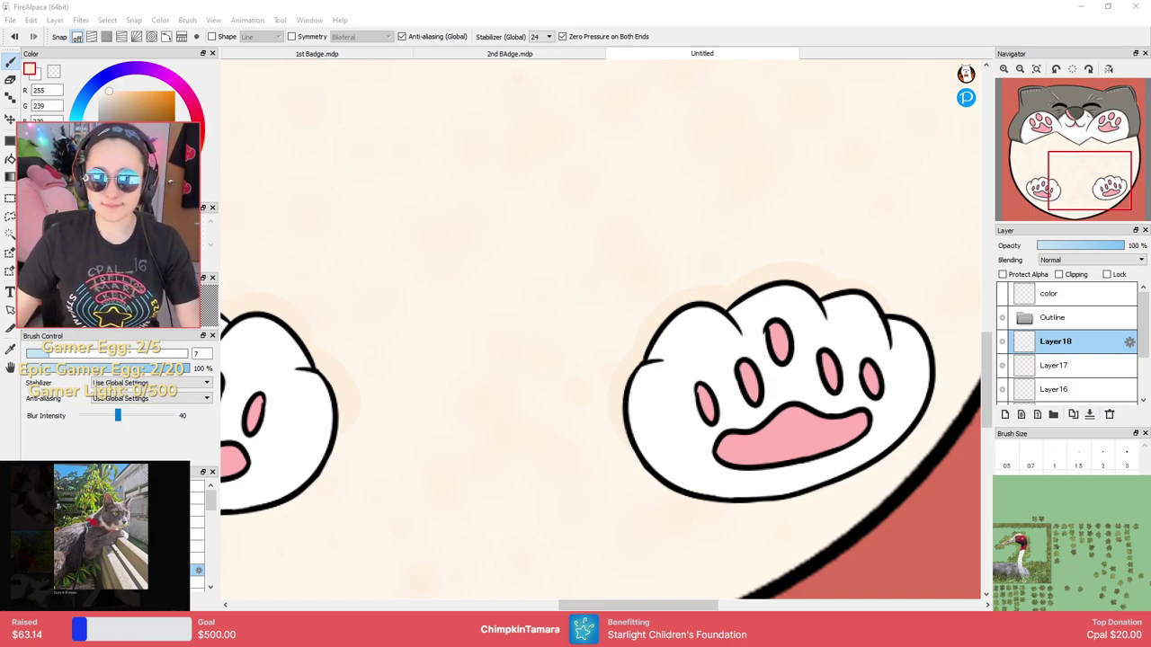
click(1034, 346)
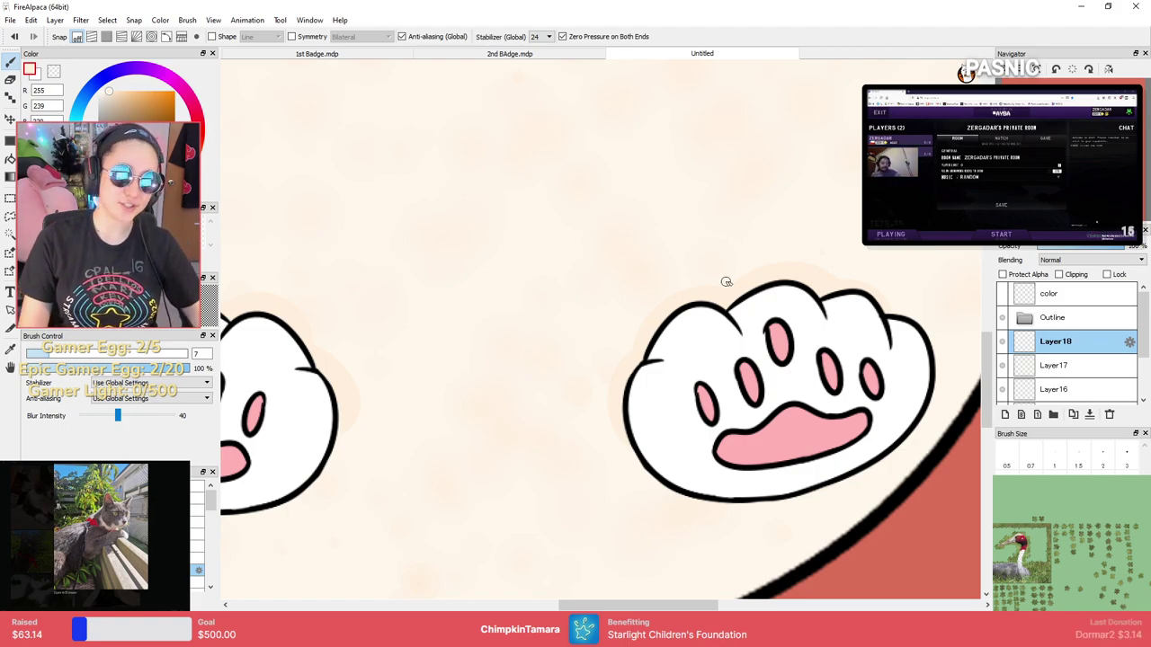
Pick the light grey shading colour with R 239 and G 239 from the shadows on the cat's white fur.
scroll(745, 282, down, 3)
drag(761, 254, 731, 408)
scroll(720, 403, down, 2)
scroll(701, 405, up, 6)
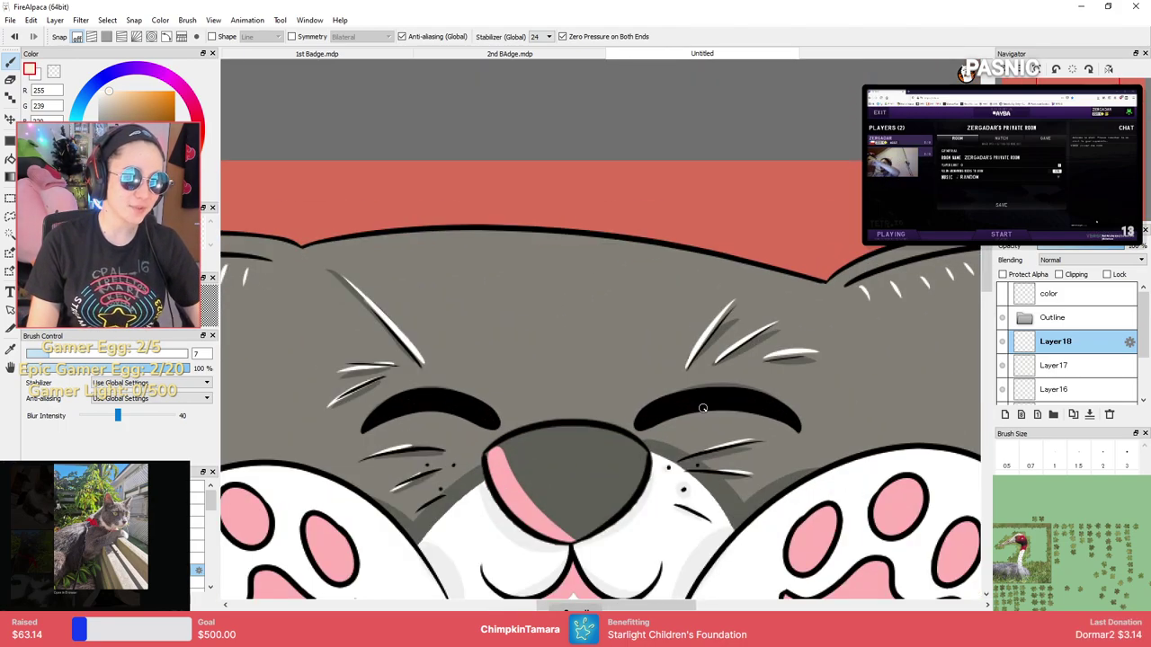
scroll(764, 549, down, 10)
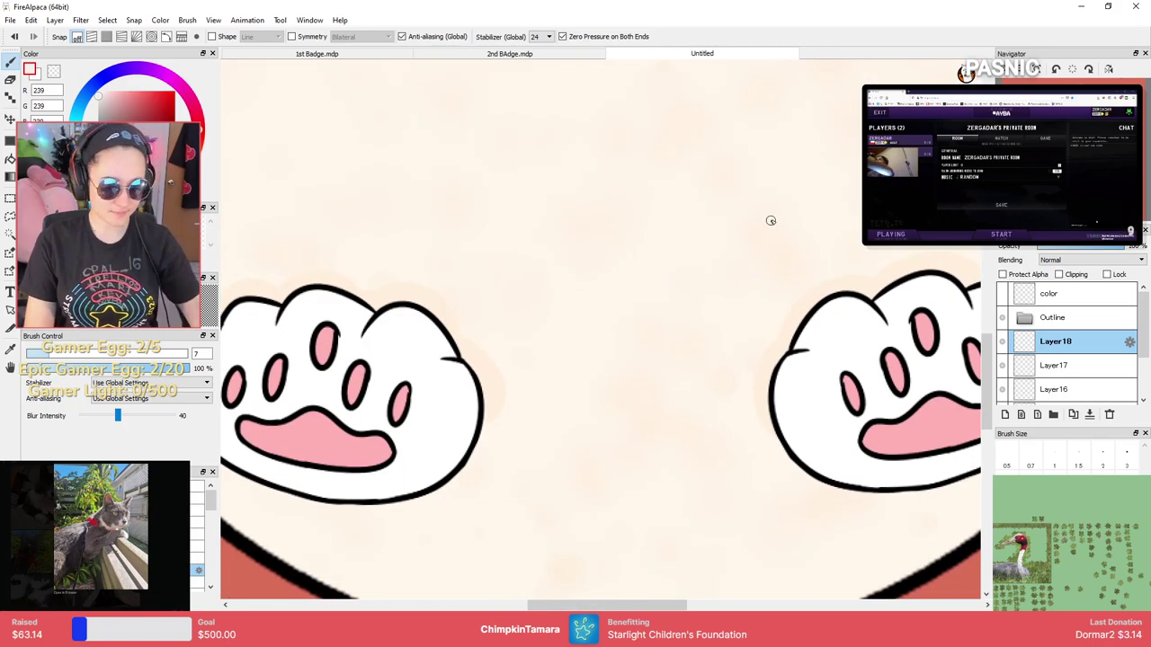
scroll(737, 316, right, 3)
scroll(706, 331, up, 2)
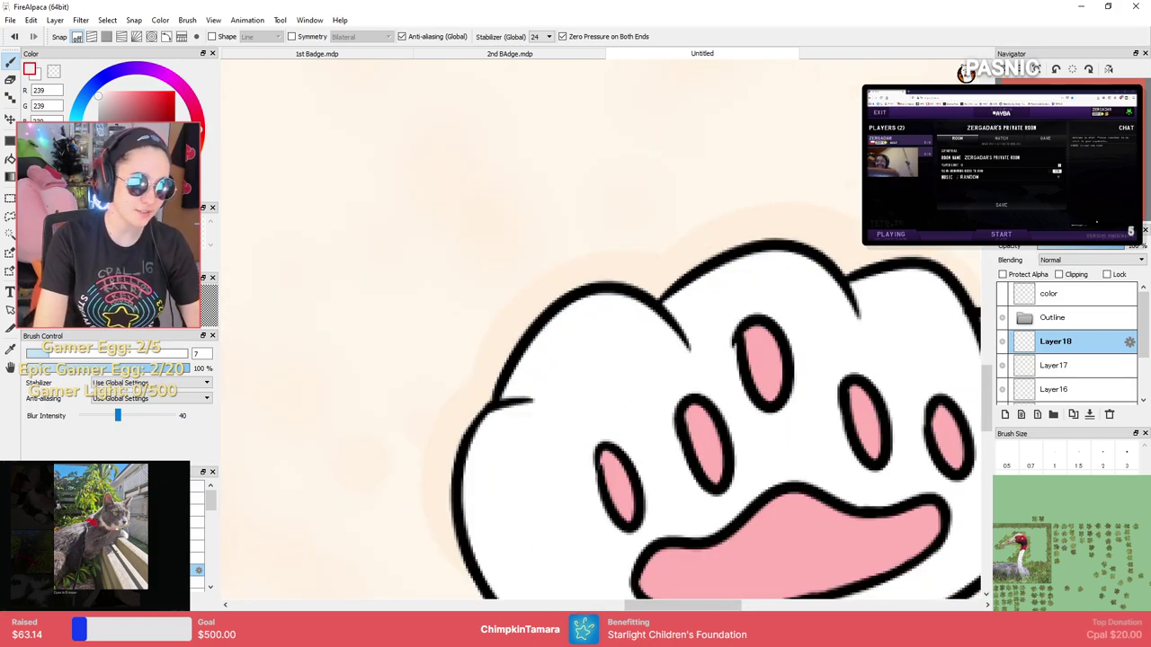
Shade the toe creases of the lower-right paw in light grey with the size 7 brush.
click(196, 486)
drag(670, 304, 701, 352)
key(ctrl+z)
key(bracketleft)
key(bracketleft)
key(bracketleft)
key(bracketleft)
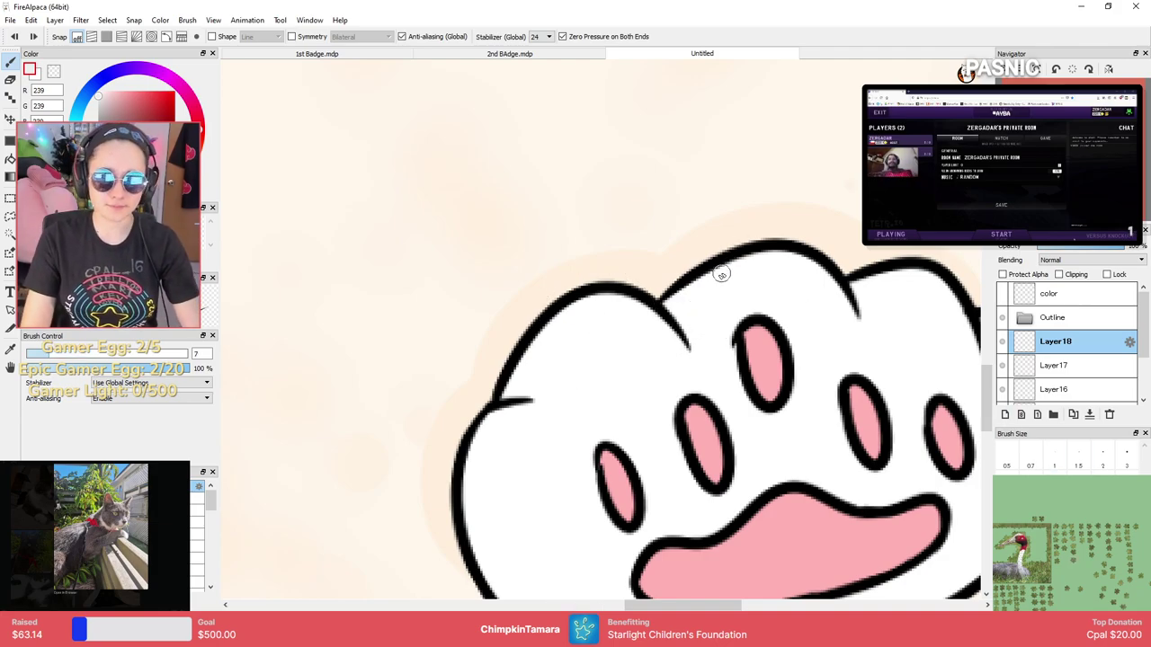
drag(676, 306, 682, 342)
mouse_move(860, 297)
mouse_down()
mouse_move(911, 337)
mouse_move(787, 279)
mouse_up()
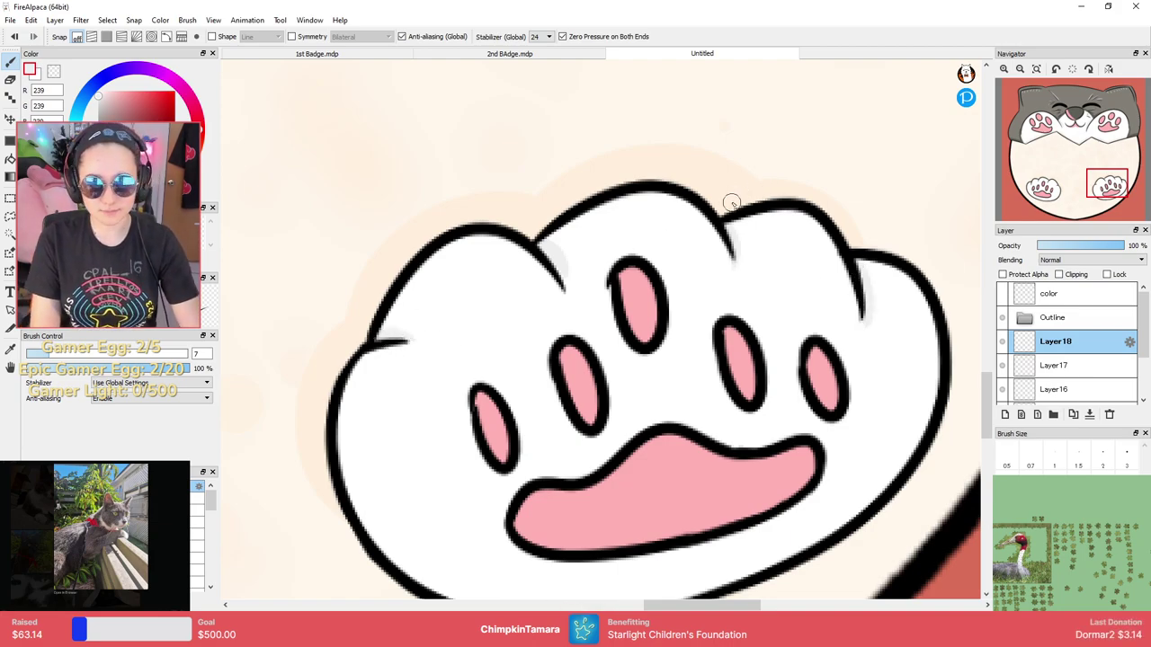
Paint light grey shadows along the toe creases and around the pink pads of the lower-left paw.
scroll(683, 231, down, 2)
drag(514, 305, 791, 248)
drag(482, 307, 707, 387)
scroll(589, 302, down, 1)
scroll(591, 300, up, 3)
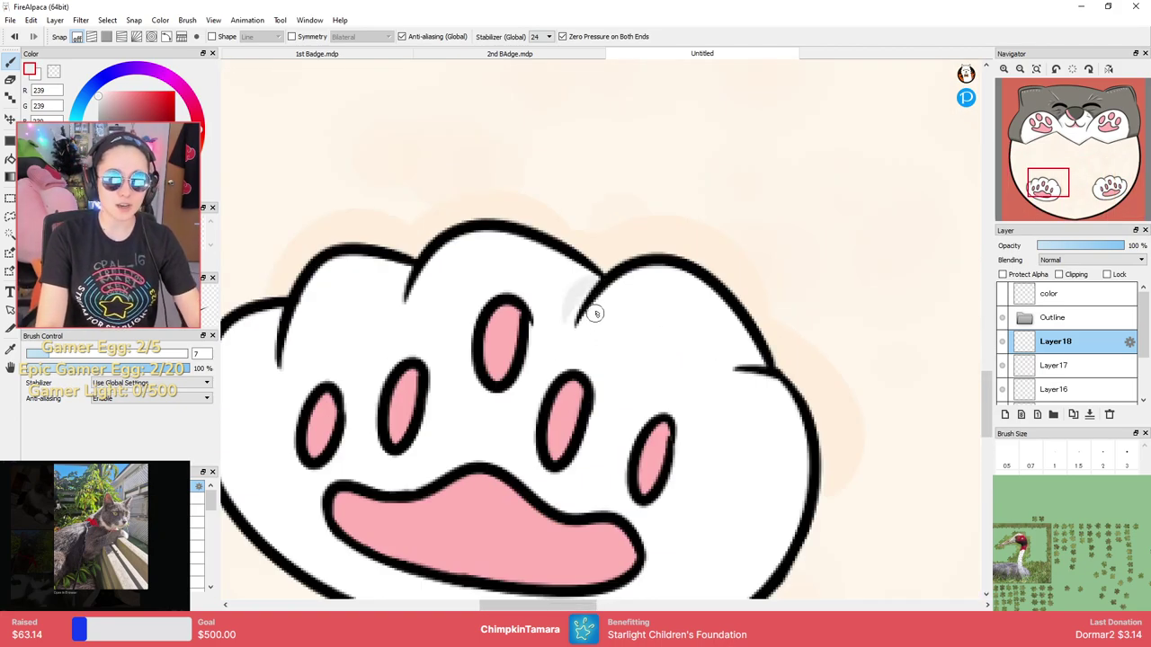
drag(604, 283, 576, 322)
key(ctrl+z)
drag(600, 279, 582, 329)
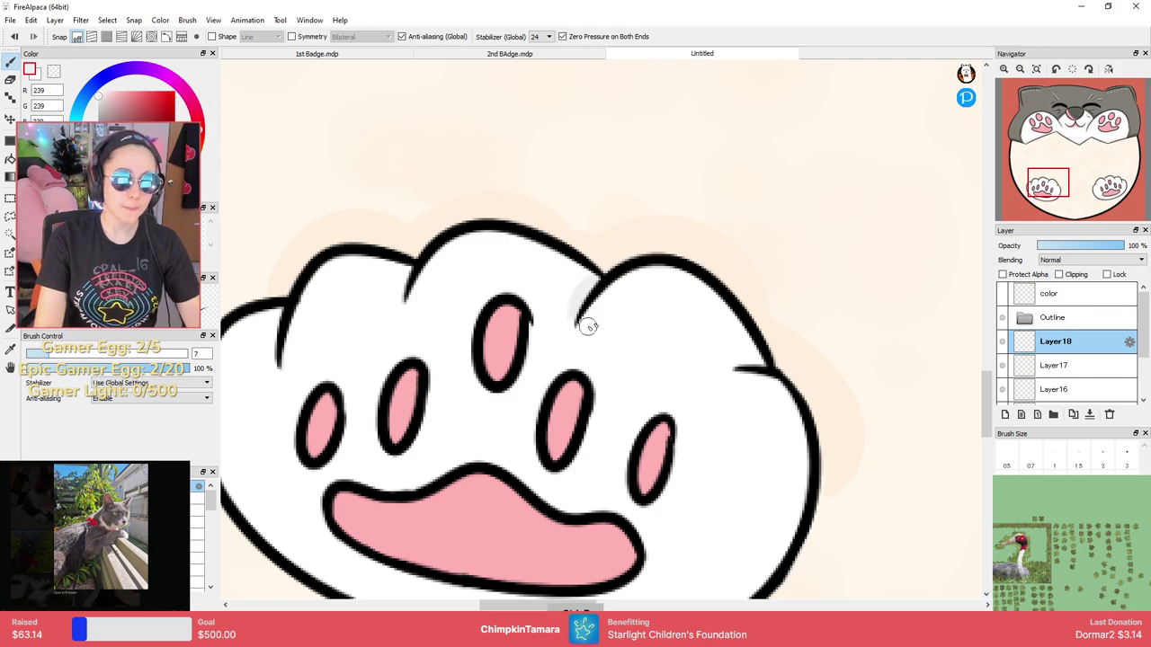
drag(758, 378, 734, 368)
mouse_move(414, 260)
mouse_down()
mouse_move(348, 301)
mouse_move(469, 267)
mouse_up()
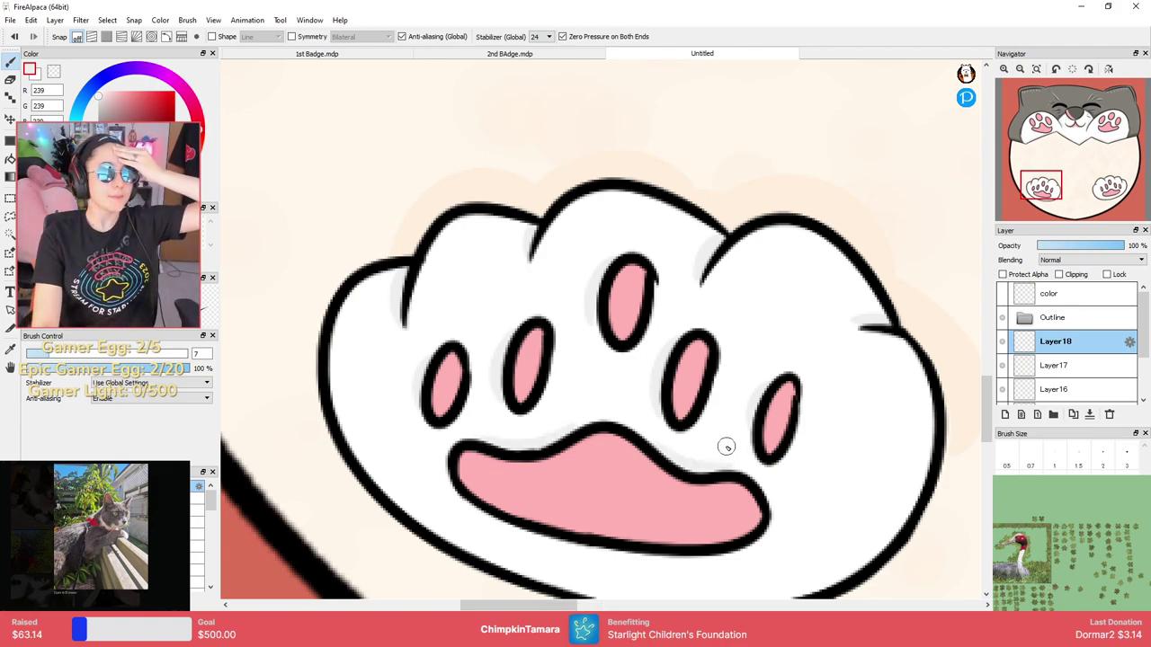
Paint light grey shadows along the upper-left edges of the pink pads on the lower-right paw.
scroll(798, 333, down, 6)
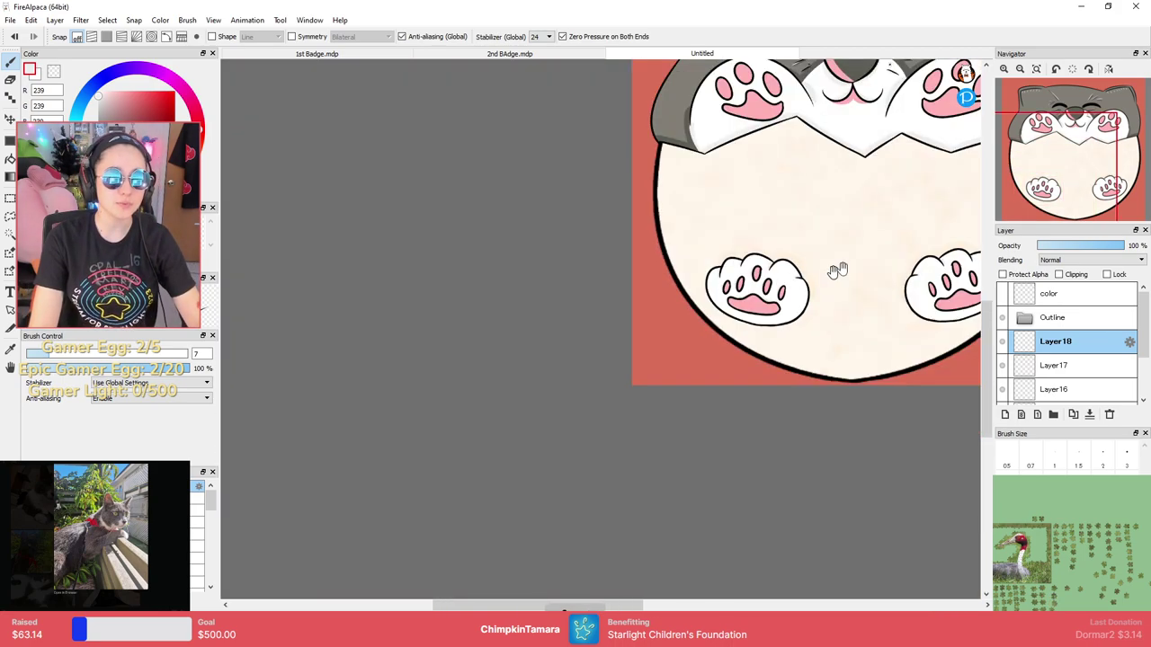
drag(837, 270, 725, 339)
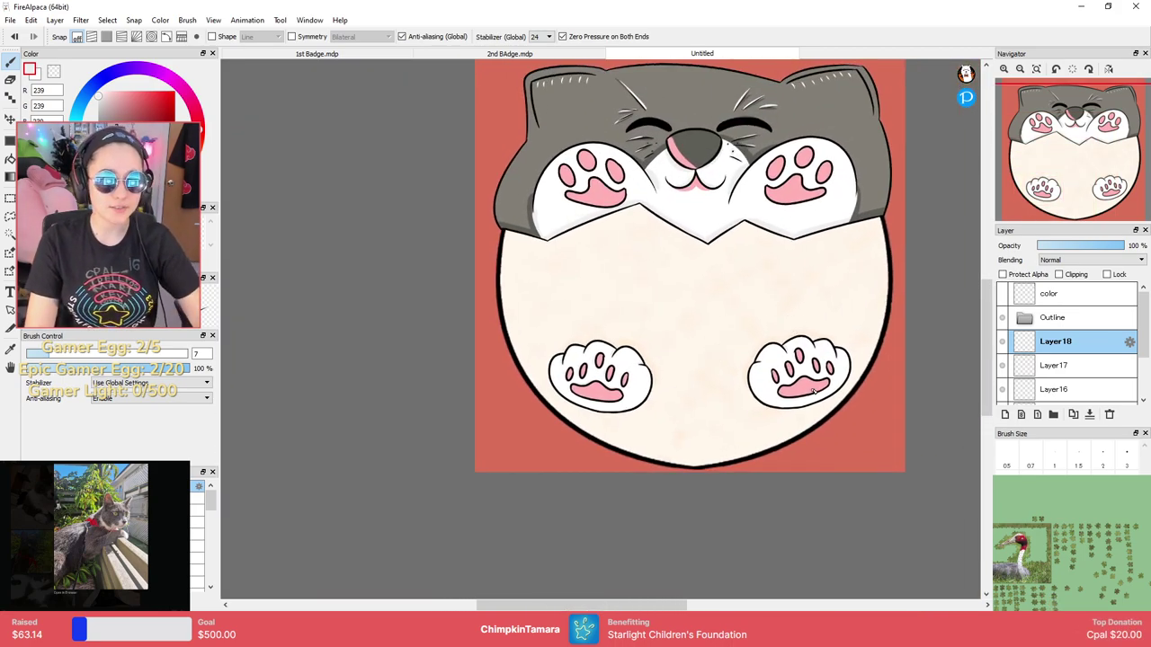
scroll(814, 363, up, 3)
scroll(752, 415, up, 2)
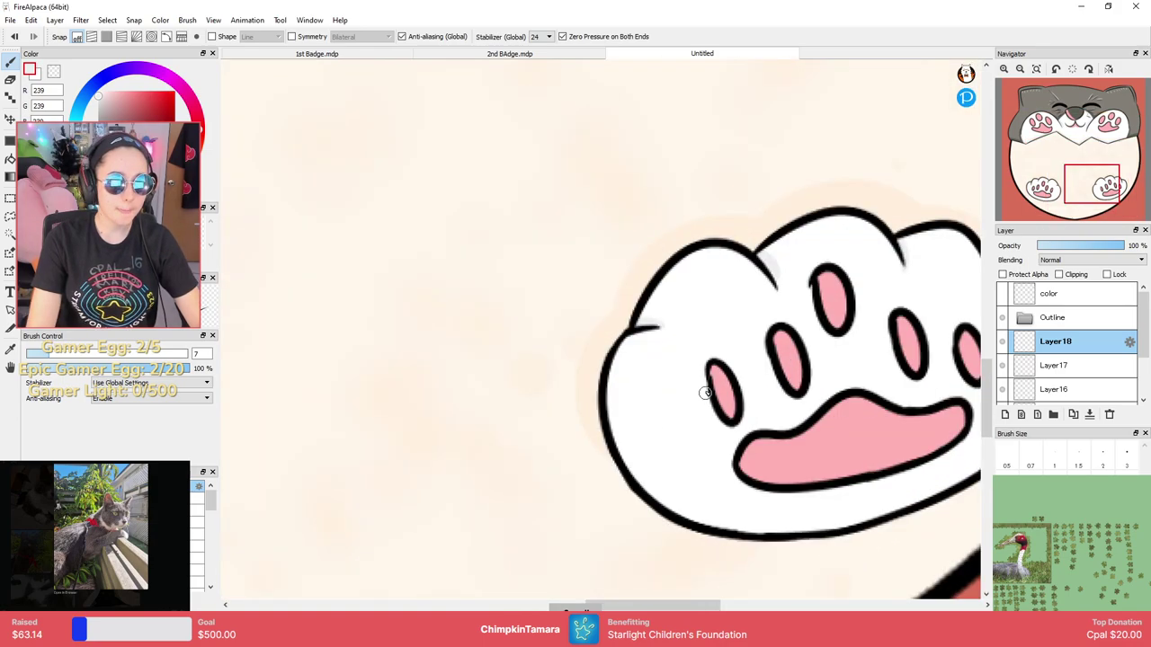
drag(764, 360, 778, 396)
drag(819, 323, 703, 347)
drag(694, 303, 699, 357)
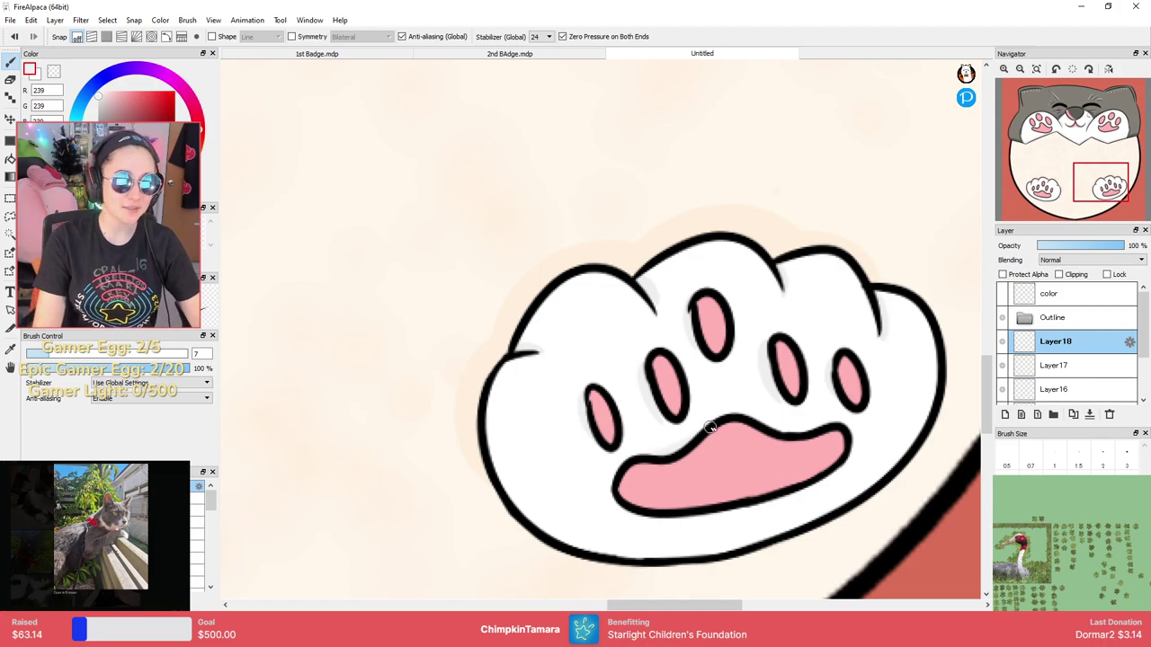
Paint light grey shadows beside the toe pads and above the main pad of the upper-right paw.
scroll(805, 414, down, 5)
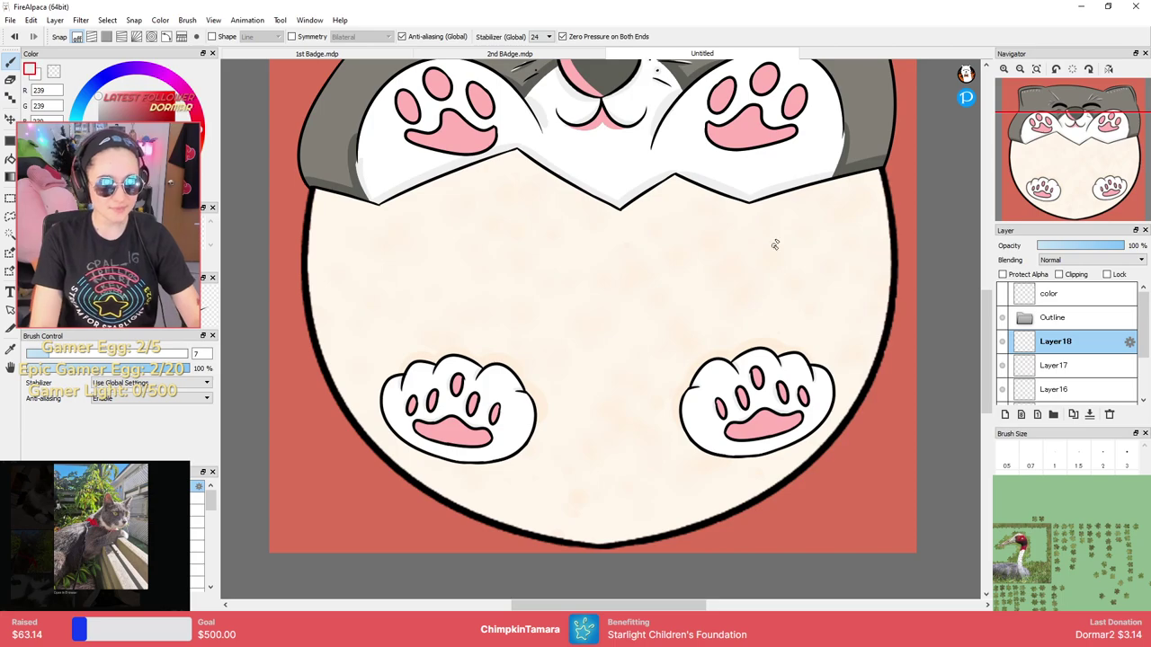
scroll(719, 350, down, 3)
scroll(687, 333, up, 8)
scroll(687, 334, down, 3)
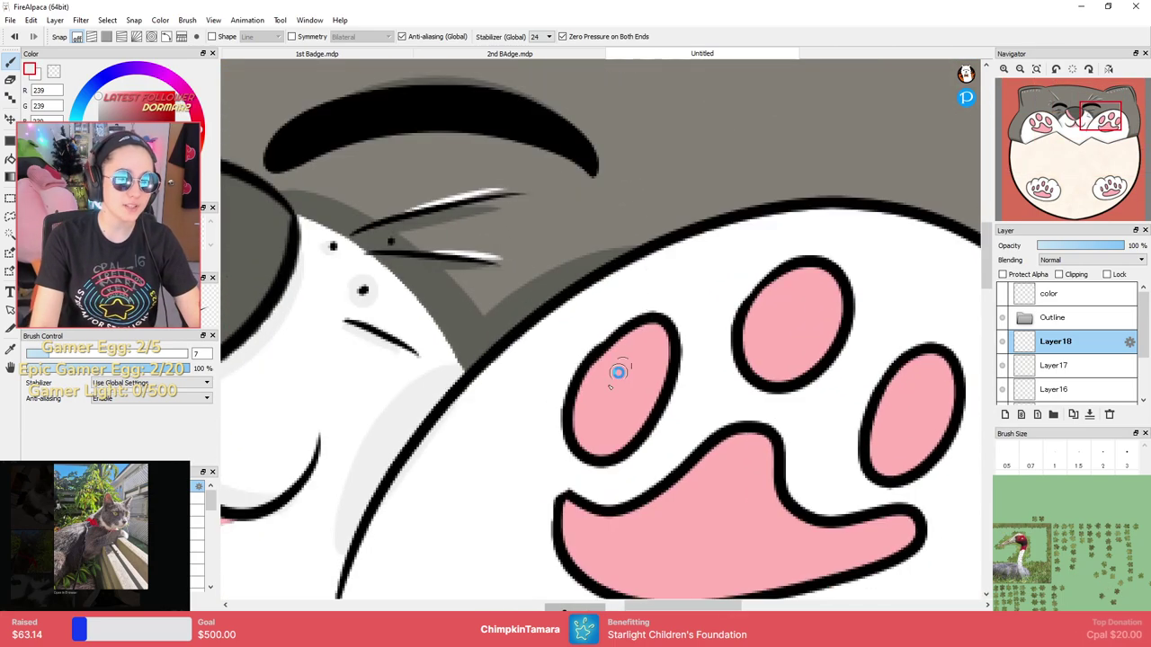
drag(633, 318, 573, 428)
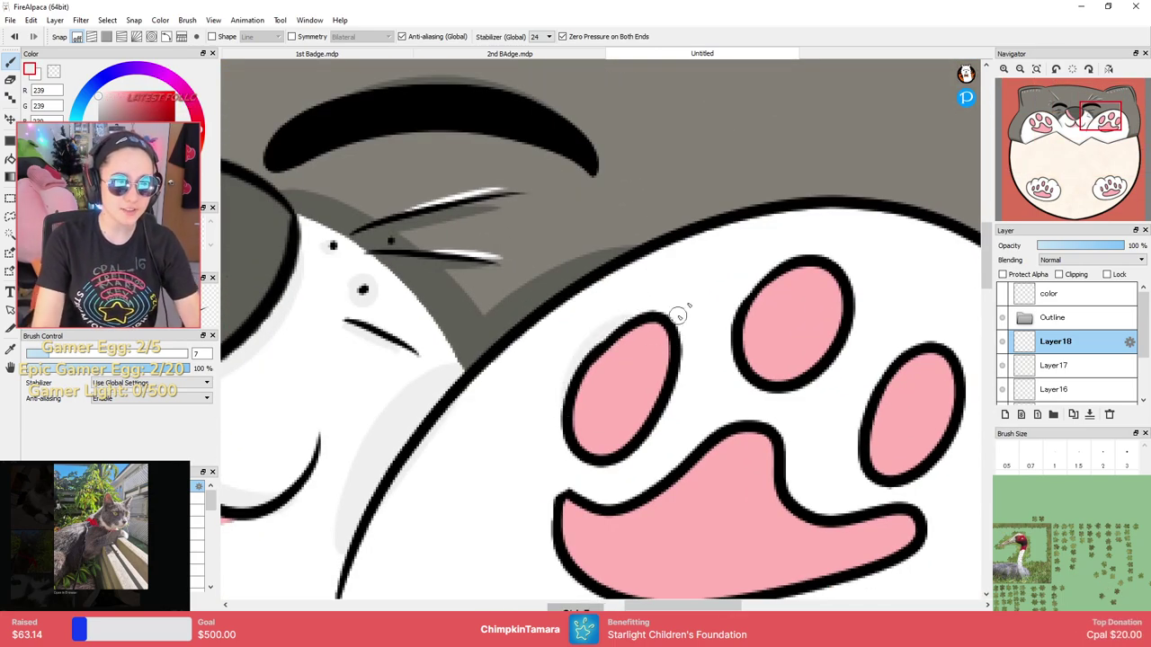
drag(783, 258, 733, 339)
drag(912, 348, 891, 411)
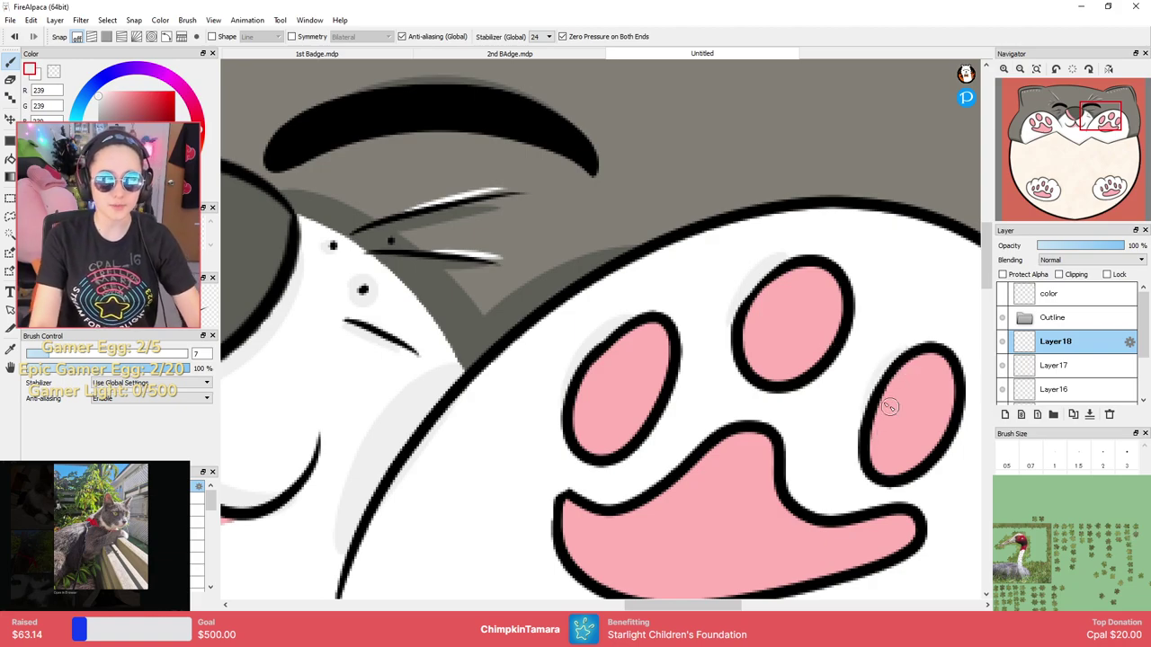
mouse_move(580, 491)
mouse_down()
mouse_move(629, 485)
mouse_move(717, 423)
mouse_up()
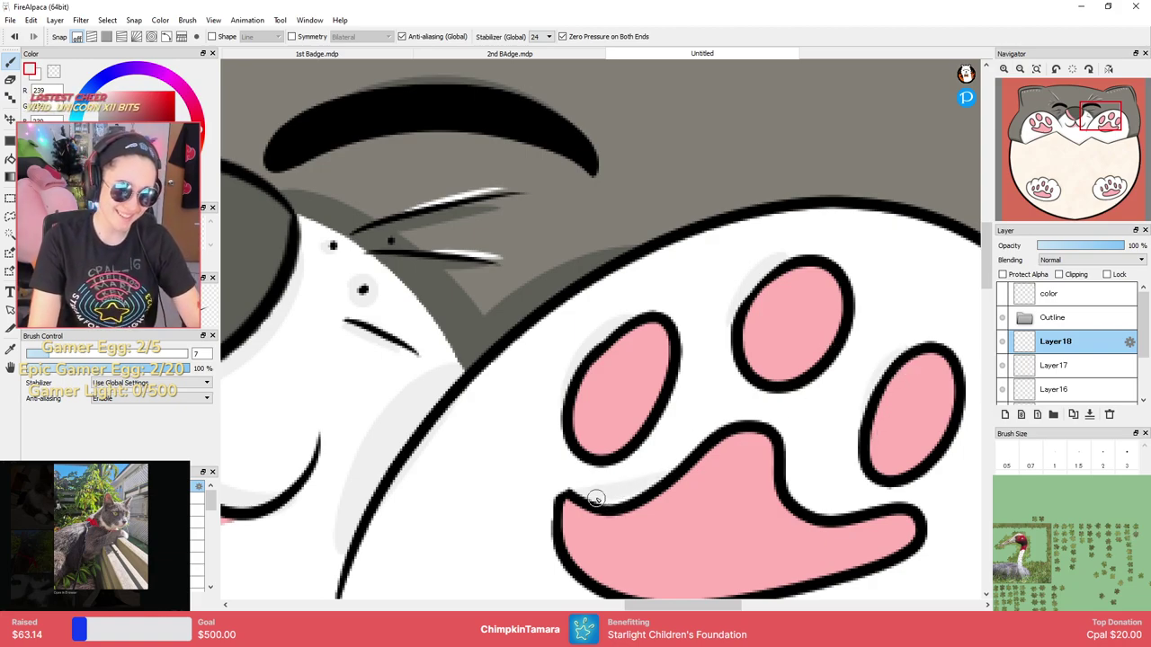
drag(789, 475, 841, 494)
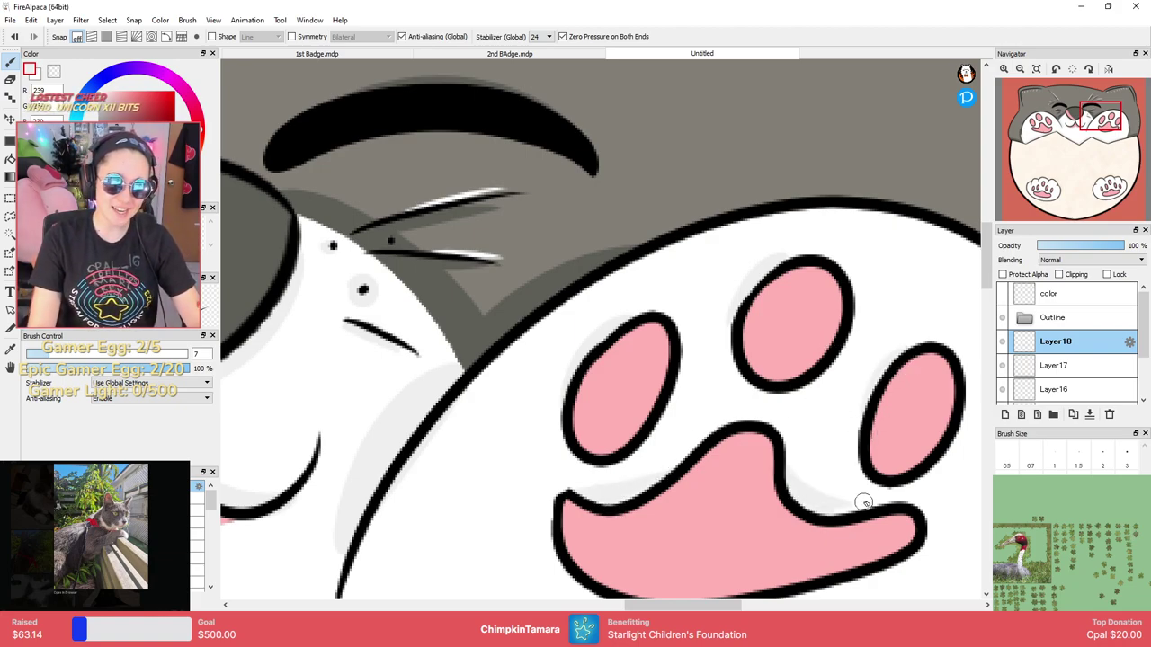
Paint light grey shadows beside the toe pads and above the main pad of the upper-left paw, undoing stray strokes.
scroll(863, 441, up, 2)
scroll(865, 369, down, 4)
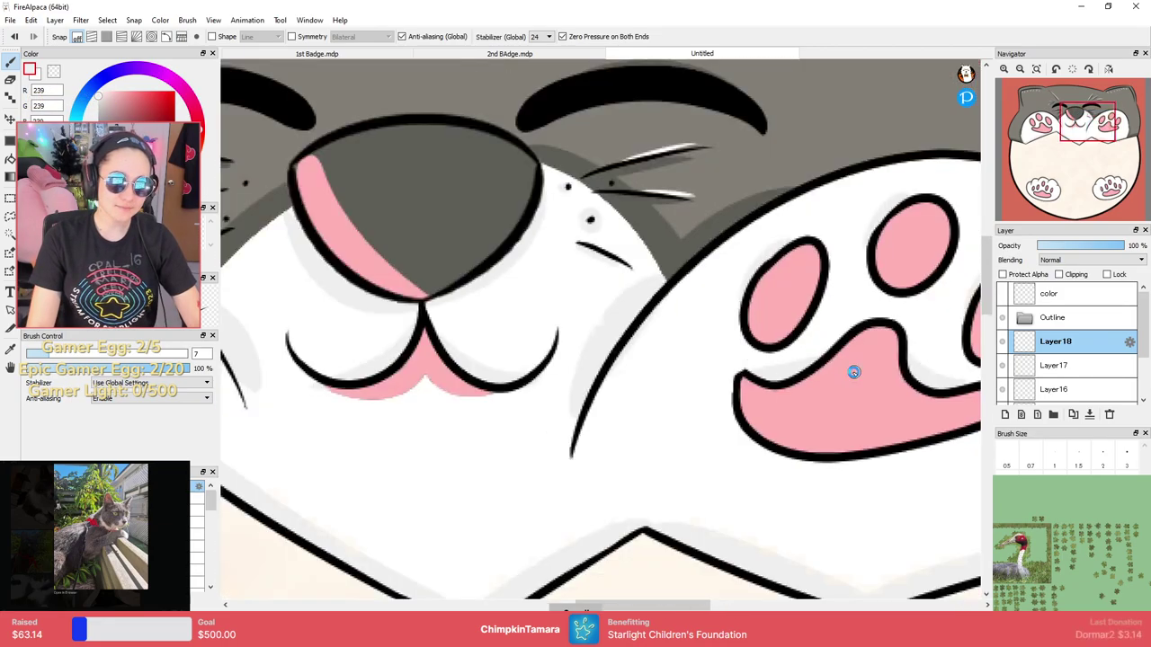
scroll(465, 324, up, 3)
drag(500, 370, 554, 427)
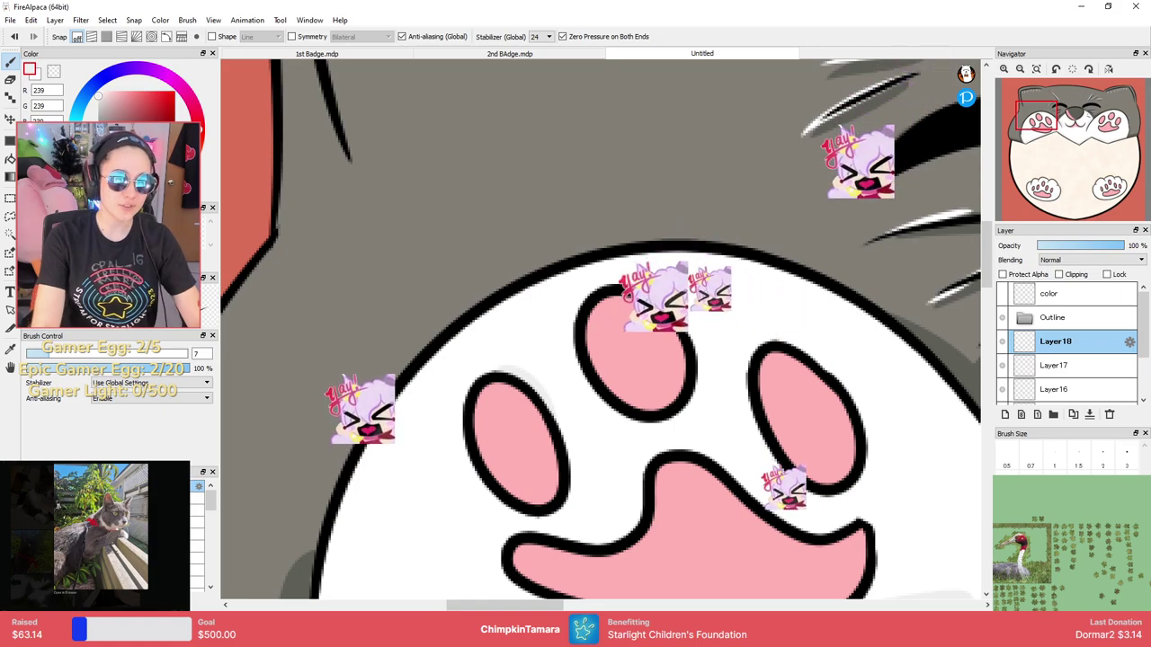
drag(785, 484, 737, 409)
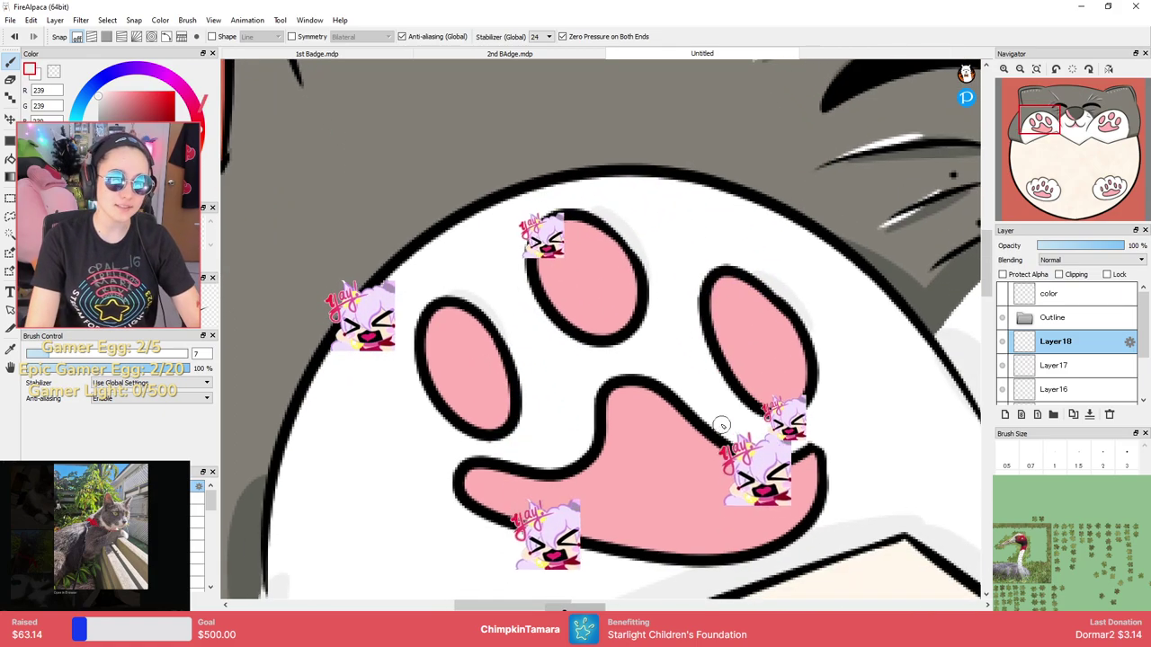
key(ctrl+z)
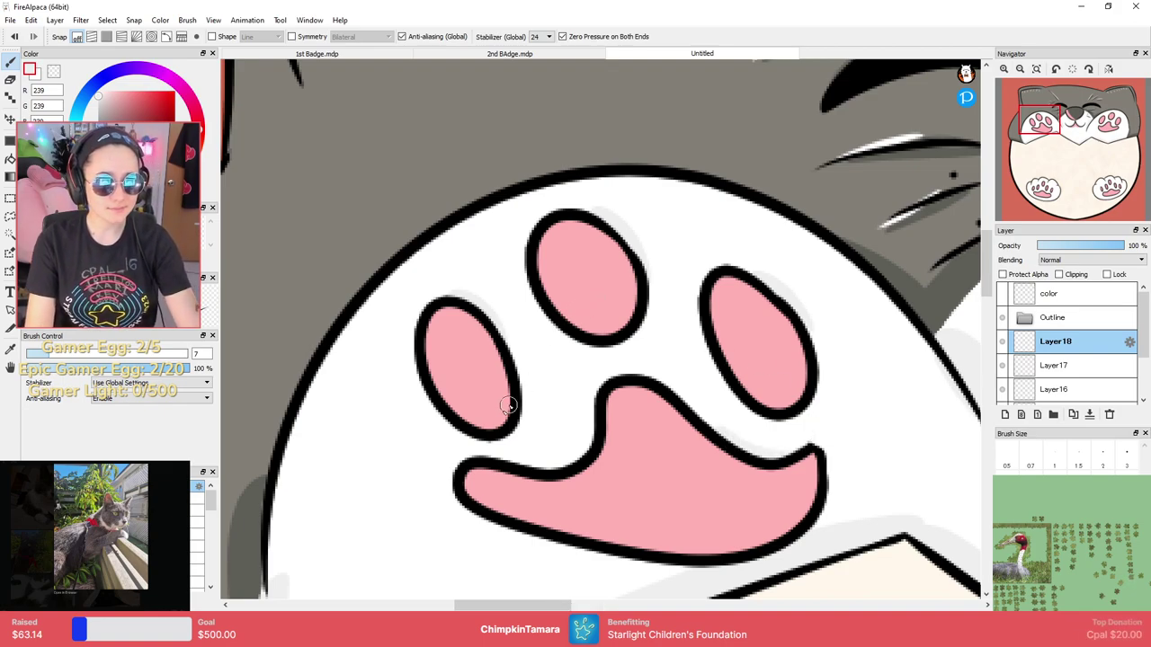
key(ctrl+z)
mouse_move(595, 431)
mouse_down()
mouse_move(531, 448)
mouse_move(528, 469)
mouse_move(517, 462)
mouse_move(591, 410)
mouse_up()
key(ctrl+z)
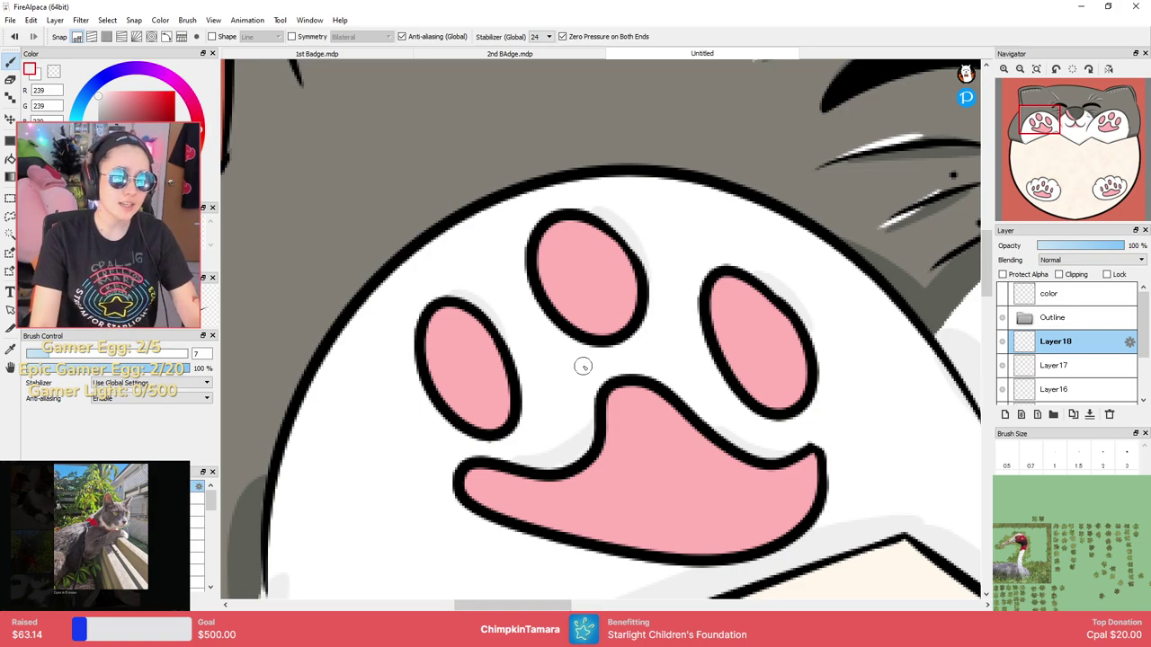
Review the paw shading across the whole badge, checking the face, upper paws and lower paws.
scroll(585, 365, down, 3)
scroll(699, 364, down, 2)
scroll(727, 400, up, 1)
scroll(727, 401, up, 2)
drag(779, 349, 732, 417)
scroll(738, 385, down, 4)
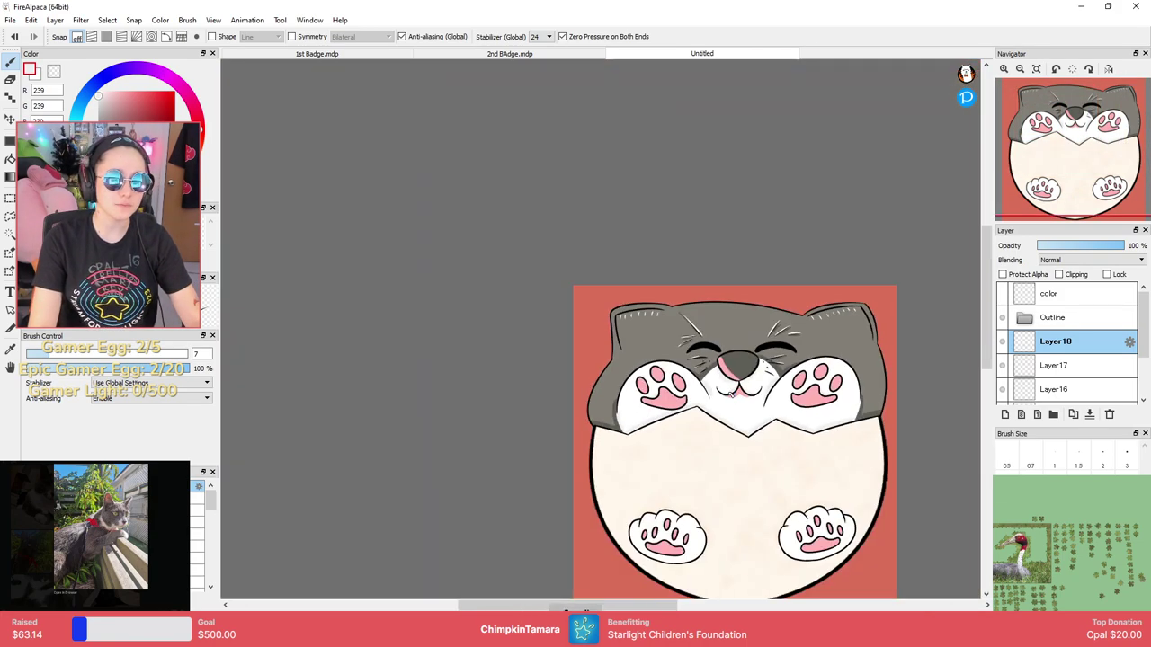
scroll(715, 362, up, 4)
scroll(718, 361, down, 3)
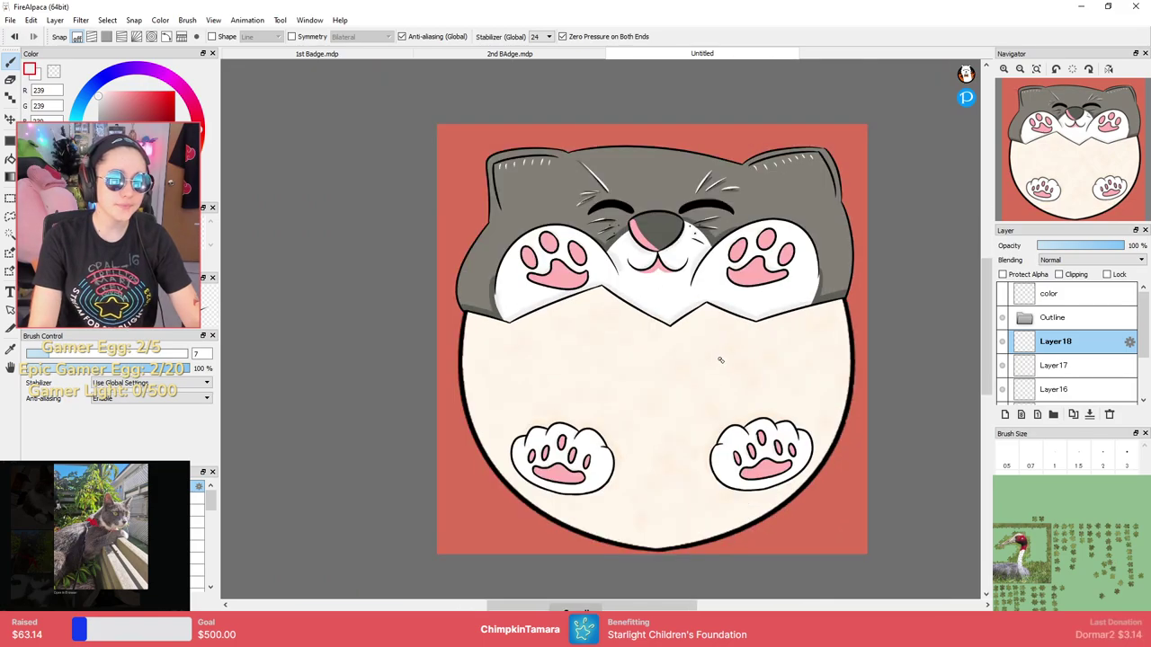
scroll(772, 293, up, 1)
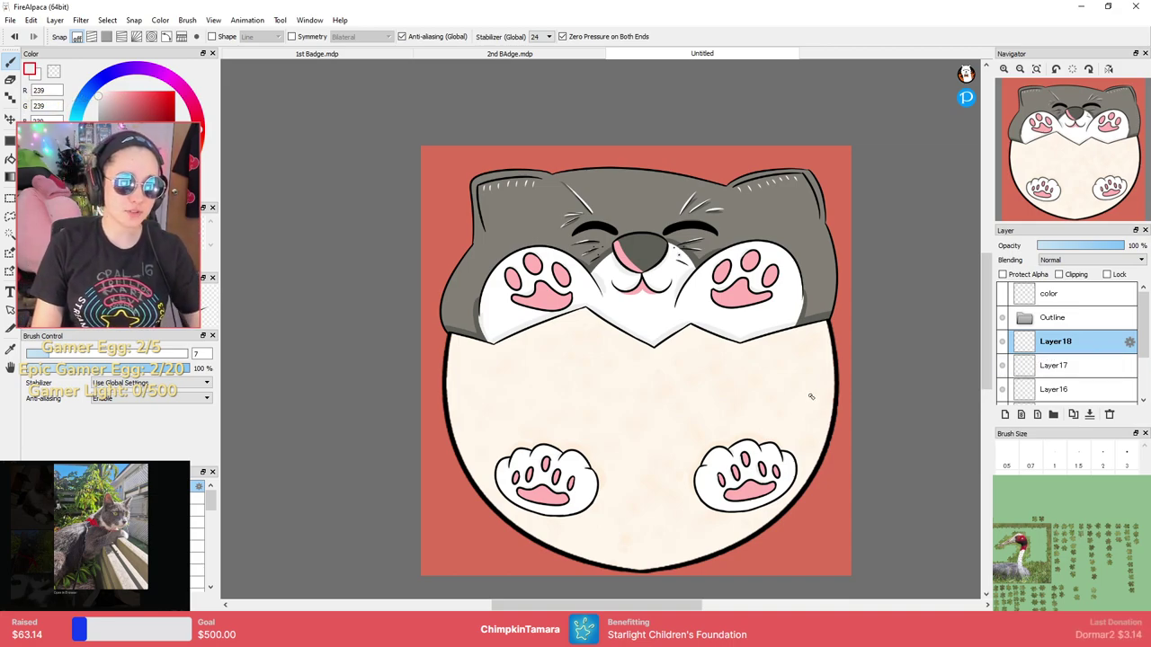
scroll(814, 385, up, 1)
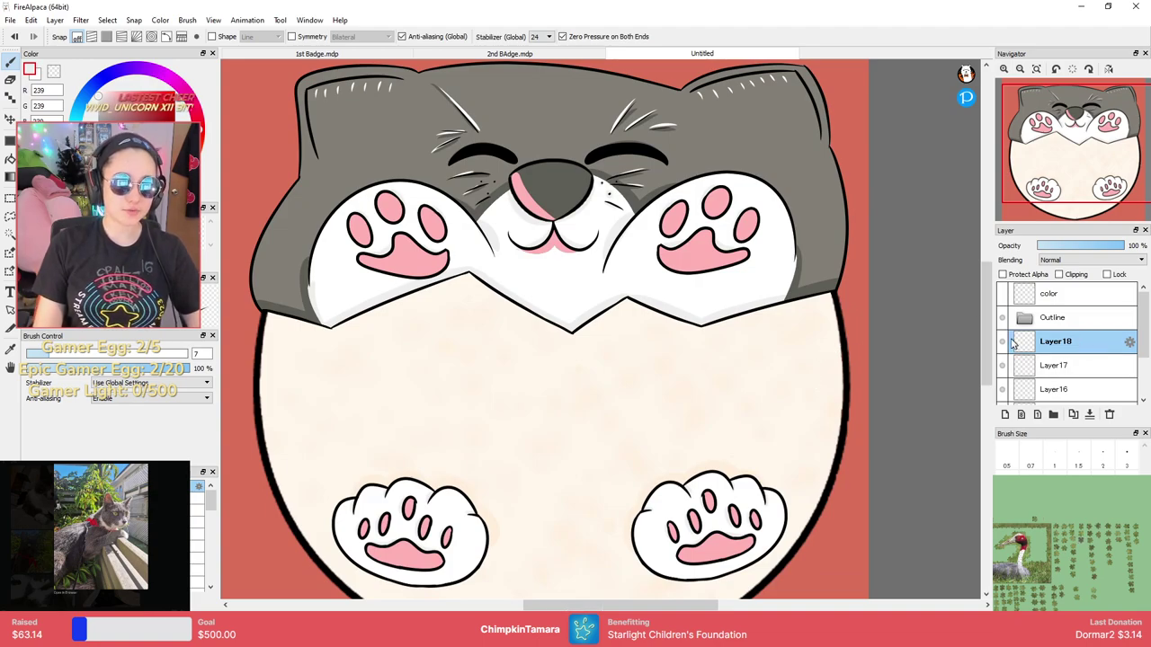
drag(788, 334, 850, 410)
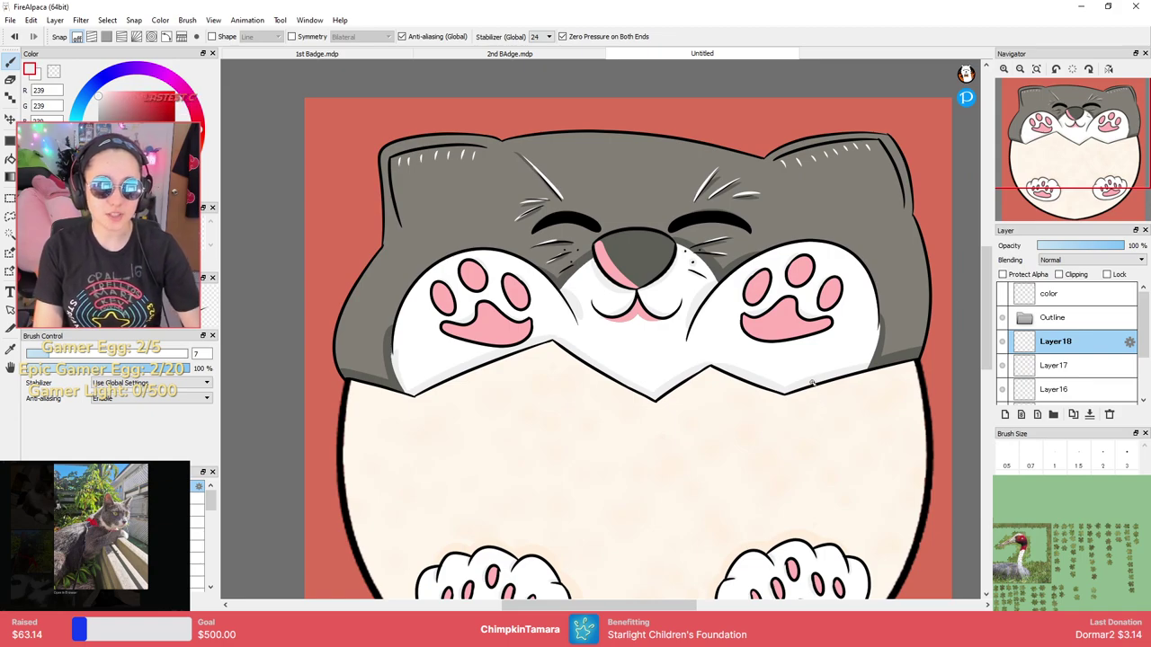
Examine the shading on the right ear, face and upper paws up close.
click(1078, 466)
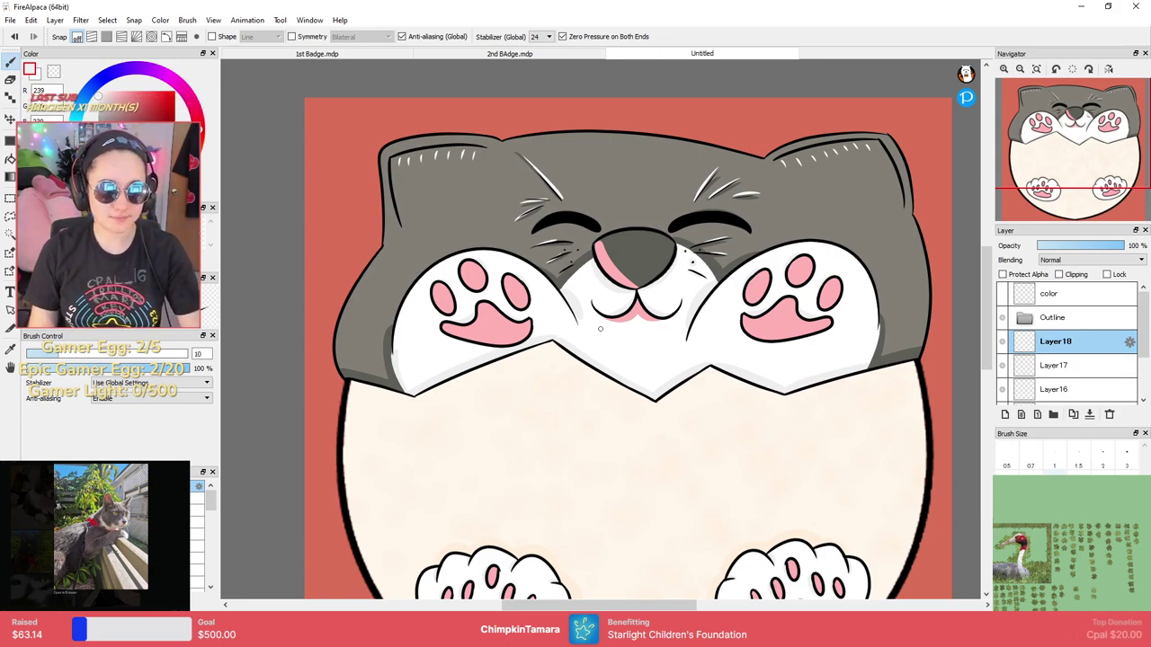
click(1054, 466)
drag(884, 273, 874, 324)
scroll(874, 324, up, 5)
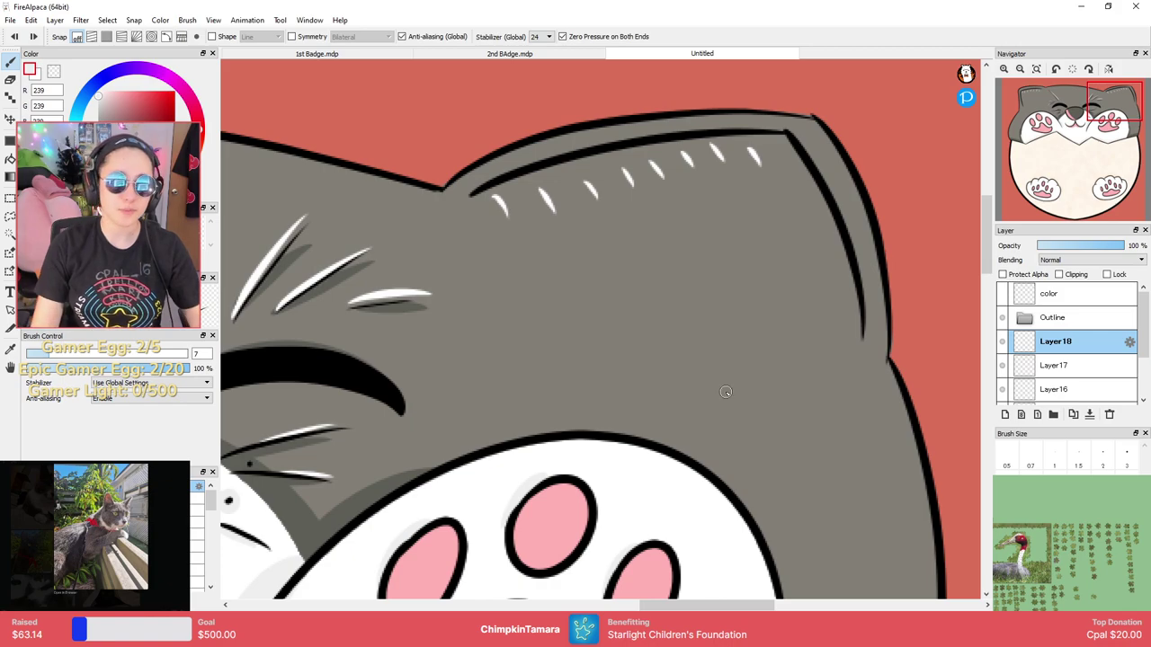
drag(711, 392, 755, 253)
scroll(756, 253, down, 2)
drag(594, 408, 776, 398)
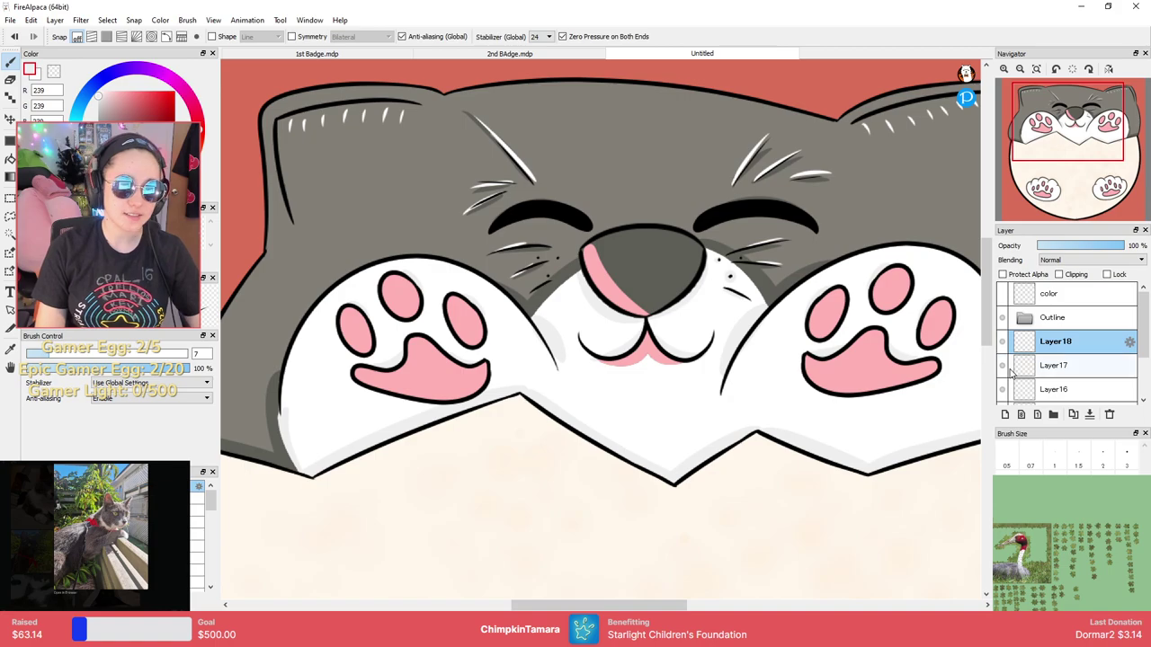
drag(833, 324, 753, 377)
scroll(765, 357, up, 2)
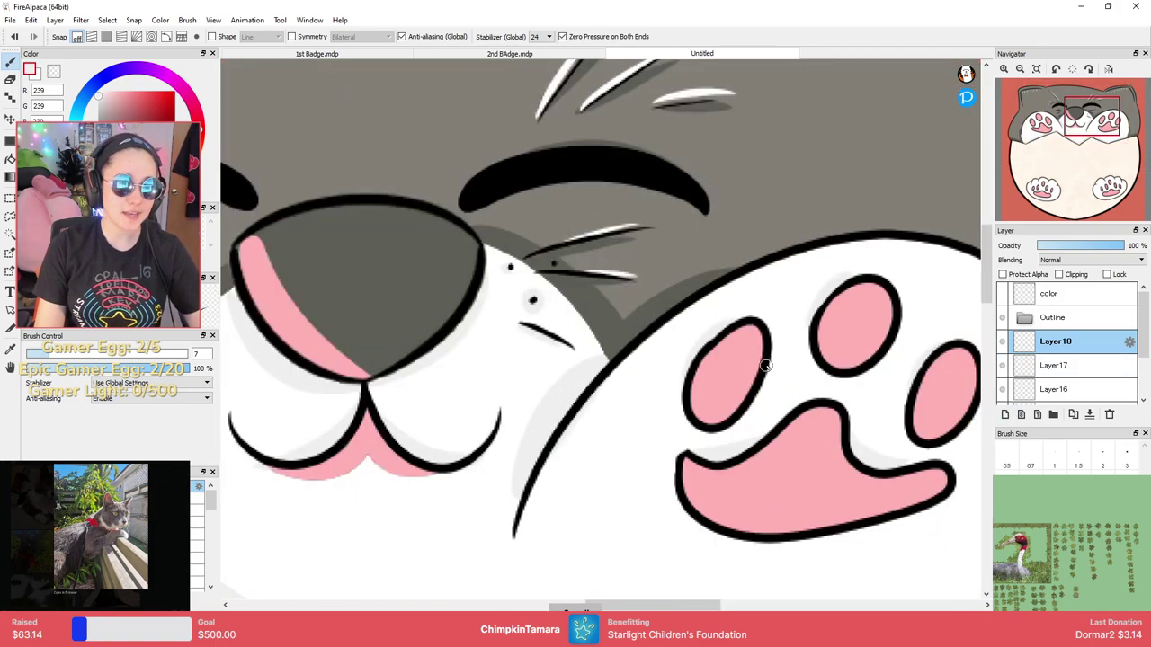
Shade the toe pads and main pad of the upper-right paw with a darker pink, undoing a stray stroke.
right_click(720, 364)
click(124, 98)
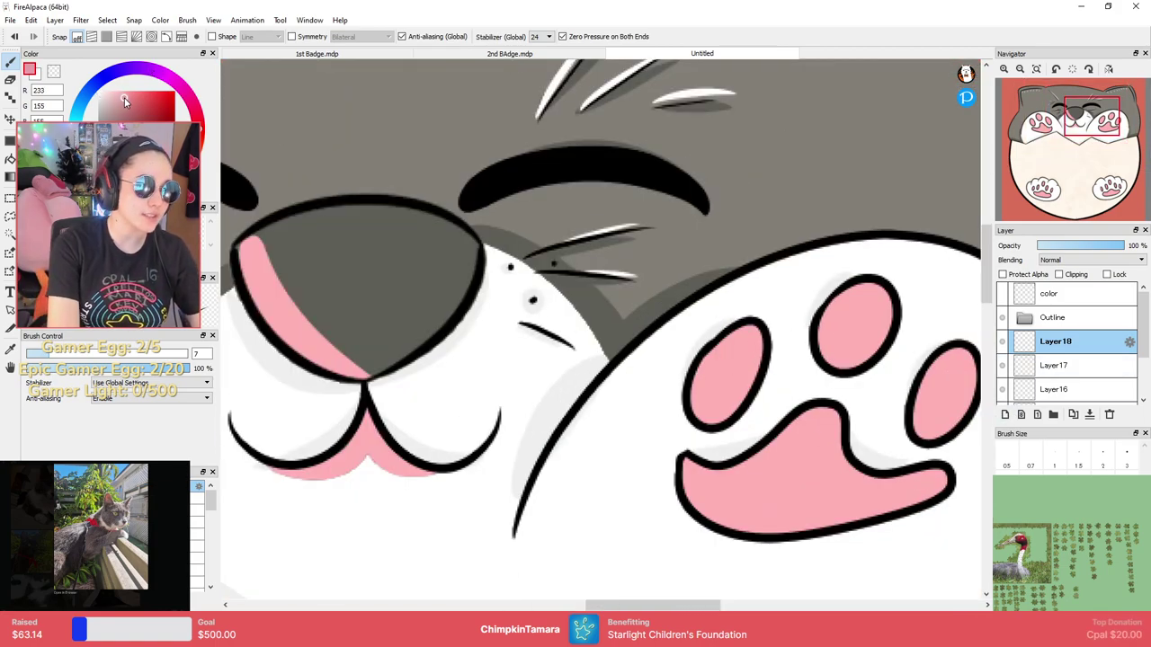
mouse_move(758, 333)
mouse_down()
mouse_move(753, 362)
mouse_move(718, 409)
mouse_move(754, 358)
mouse_move(728, 404)
mouse_up()
key(ctrl+z)
mouse_move(888, 301)
mouse_down()
mouse_move(868, 347)
mouse_move(926, 351)
mouse_move(852, 309)
mouse_move(864, 375)
mouse_up()
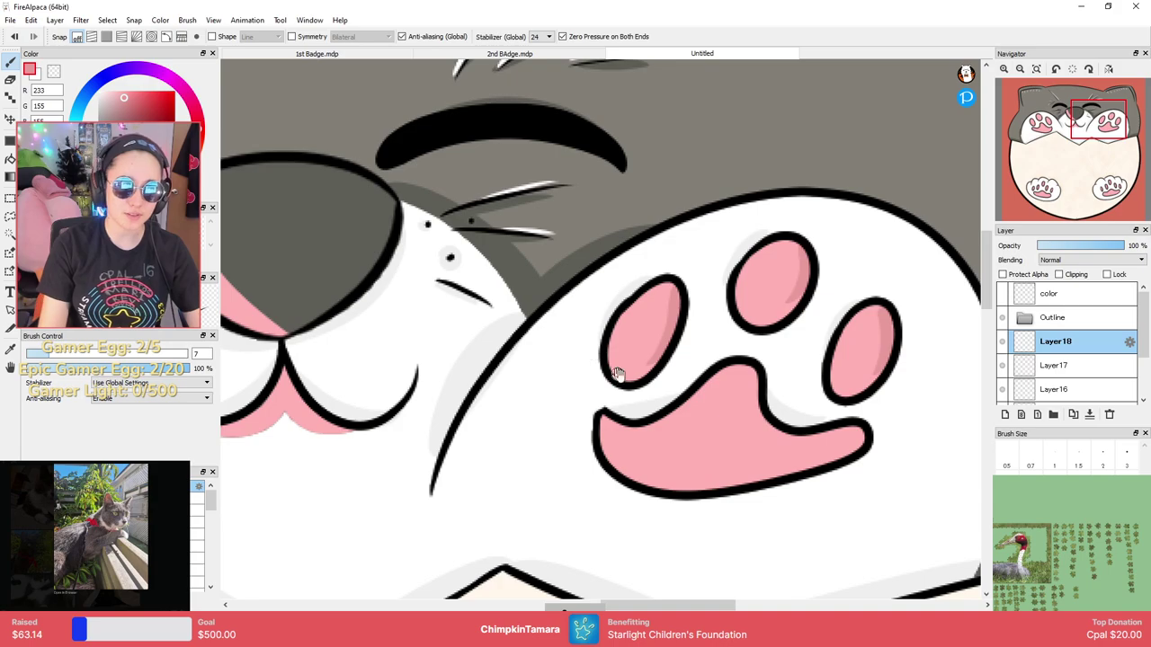
mouse_move(755, 381)
mouse_down()
mouse_move(756, 423)
mouse_move(799, 422)
mouse_up()
drag(634, 363, 875, 308)
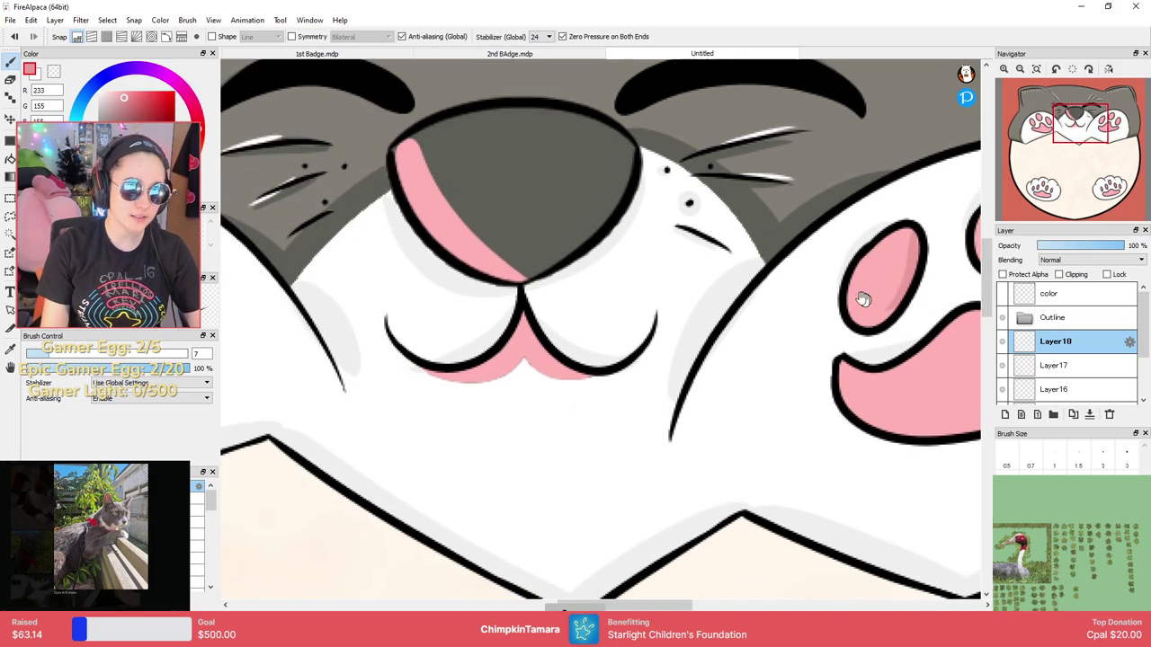
Paint darker pink shadows along the edges of the toe pads and main pad of the upper-left paw.
drag(505, 292, 873, 361)
drag(503, 323, 525, 403)
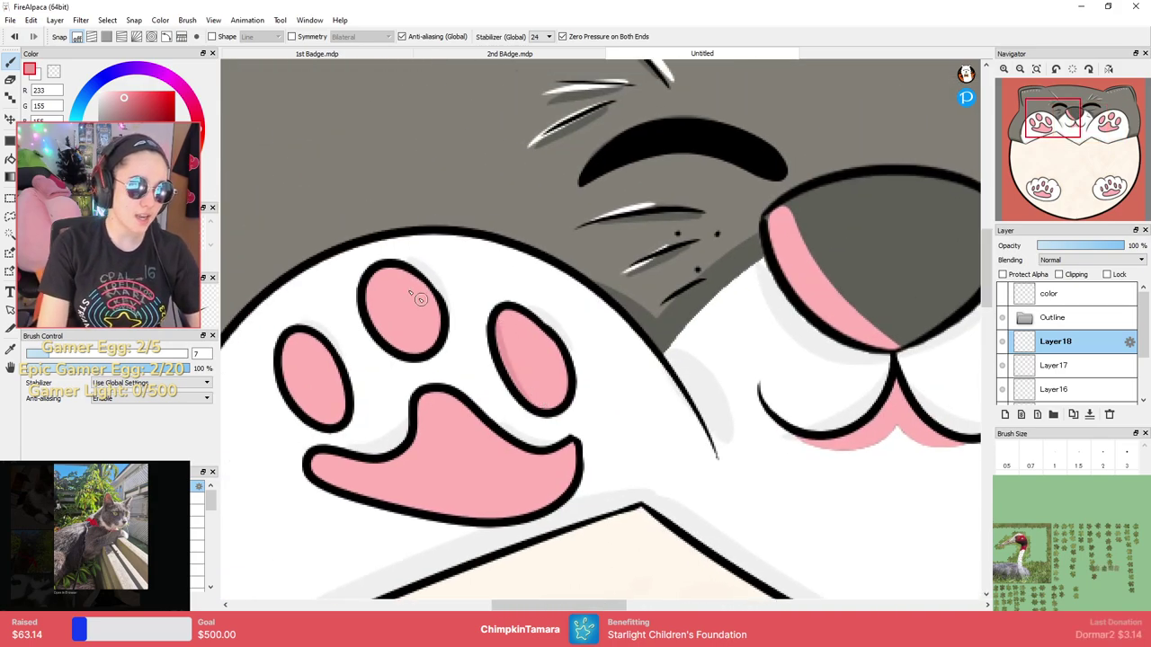
drag(382, 279, 371, 343)
drag(285, 351, 310, 416)
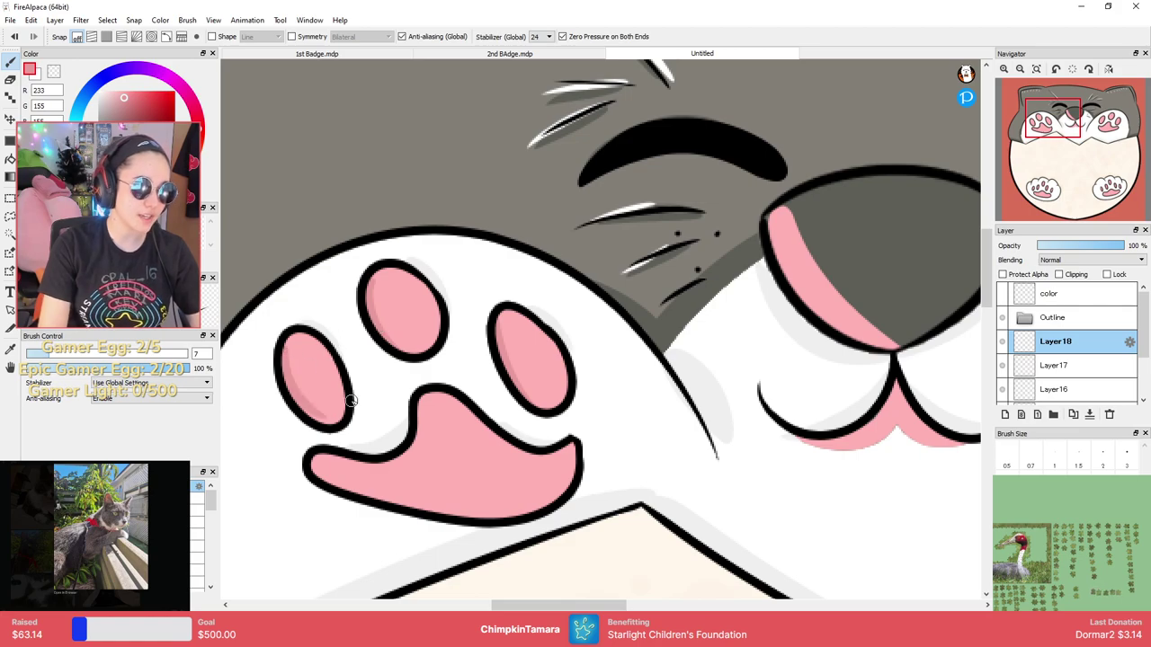
drag(423, 396, 380, 464)
scroll(432, 444, down, 3)
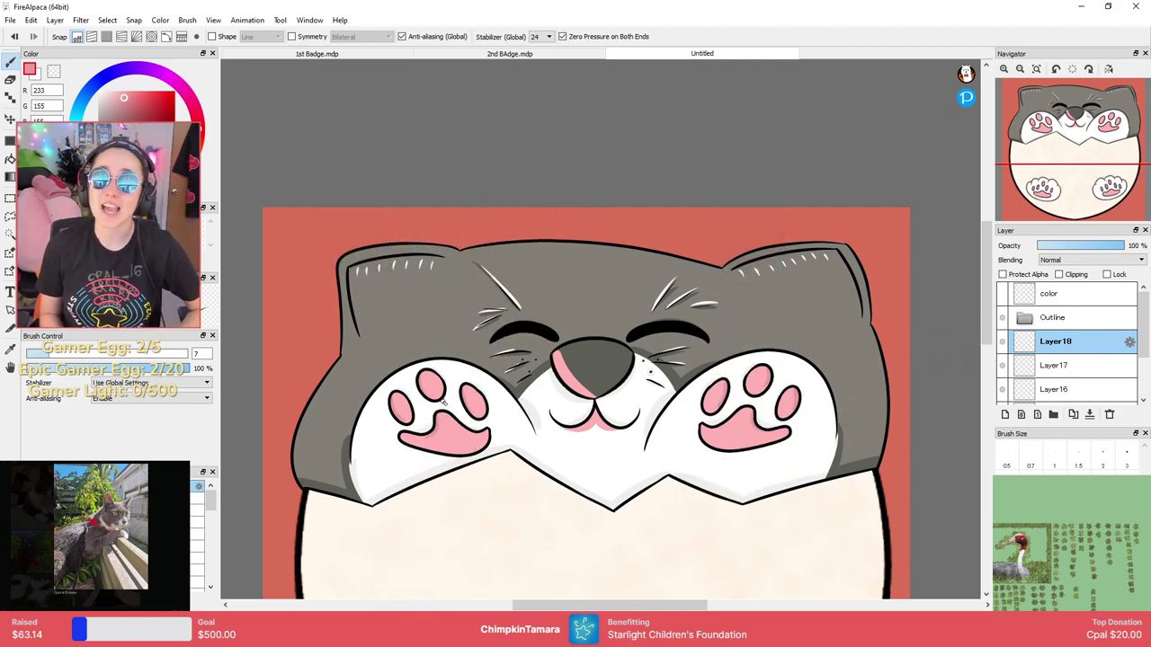
drag(857, 340, 912, 259)
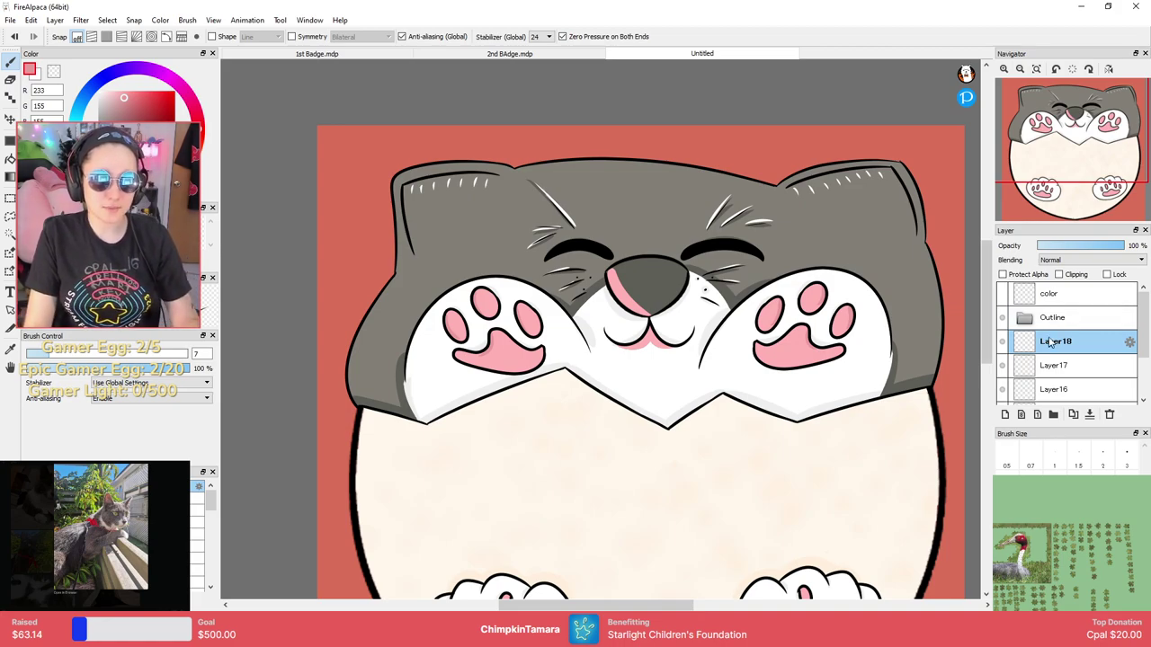
Add a new layer above Layer18 and select the grey fur area, checking the second badge for reference.
click(1005, 414)
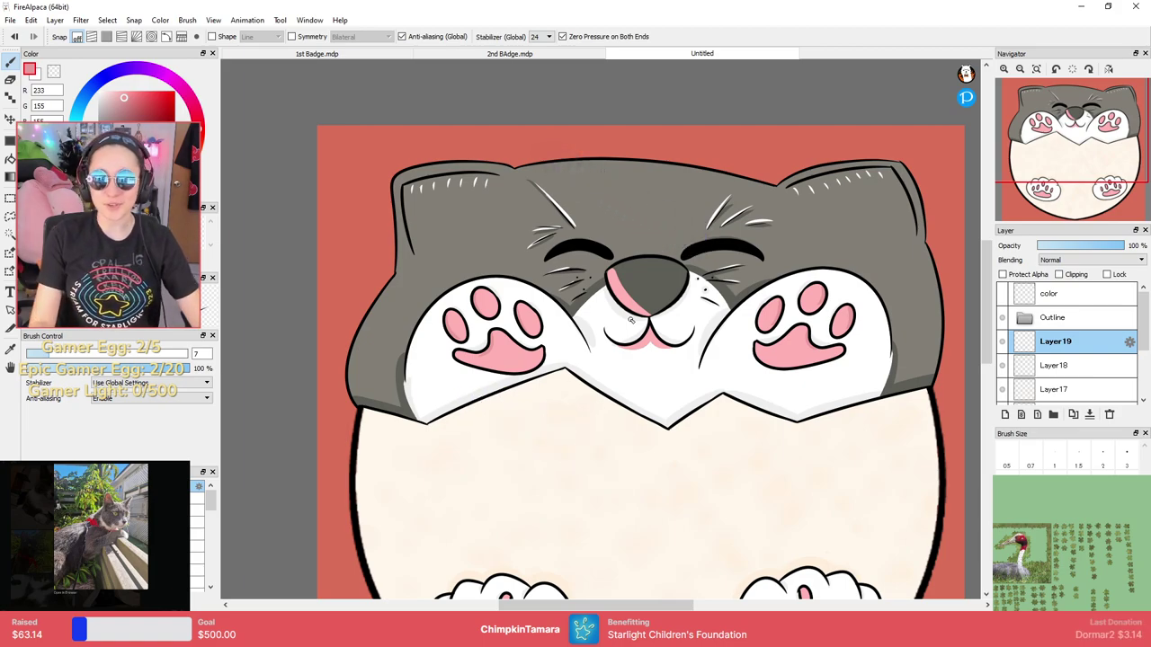
click(502, 230)
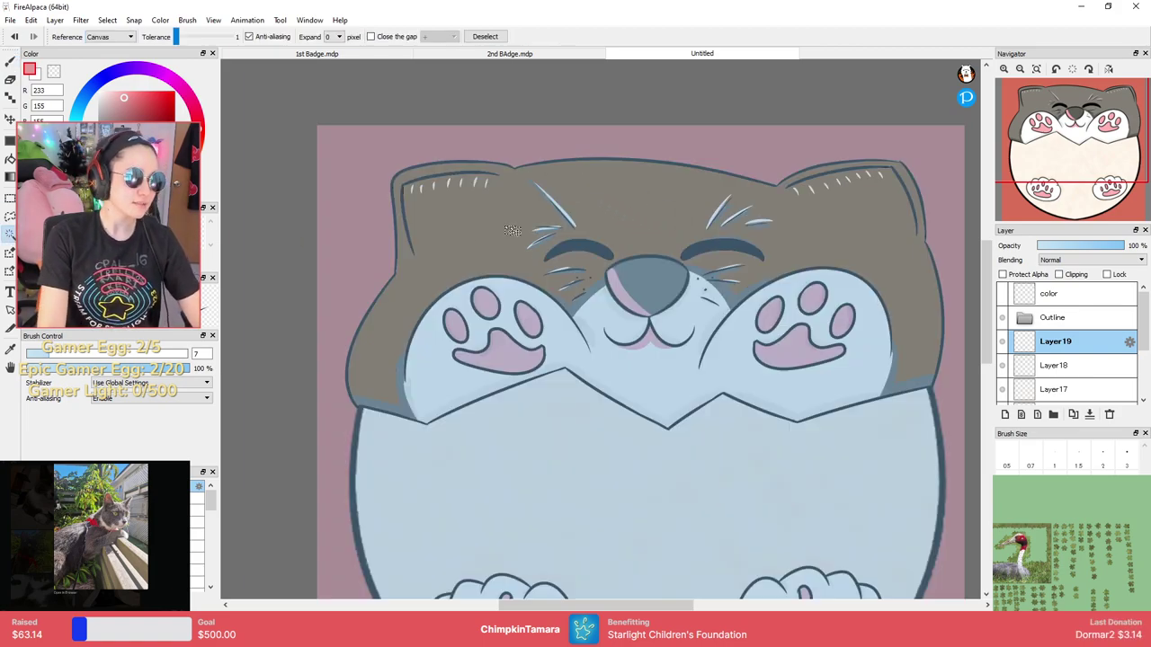
key(b)
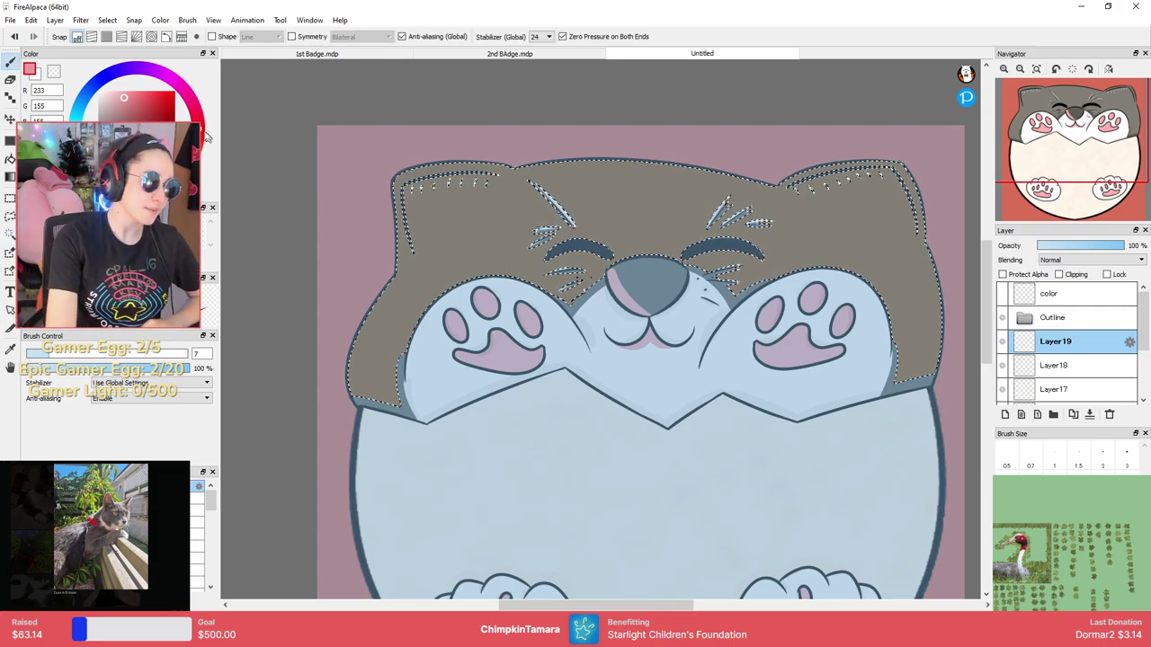
click(532, 54)
click(702, 54)
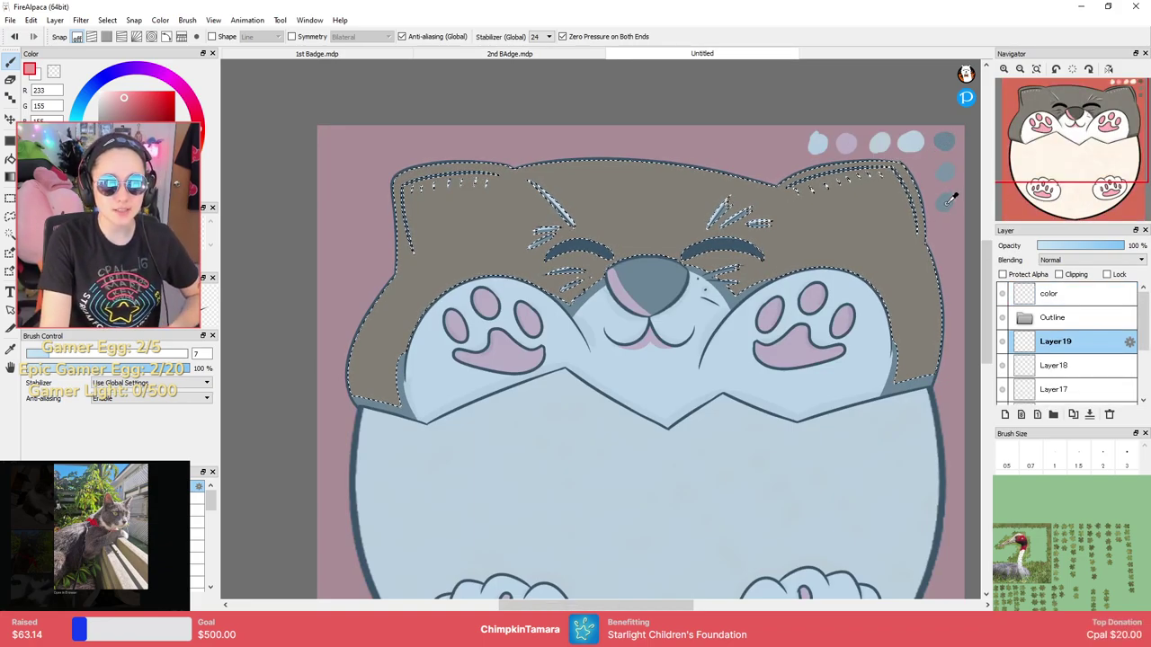
Shade the edges of the selected grey fur with a dark grey soft brush at size 100 and 20% opacity.
alt+click(578, 176)
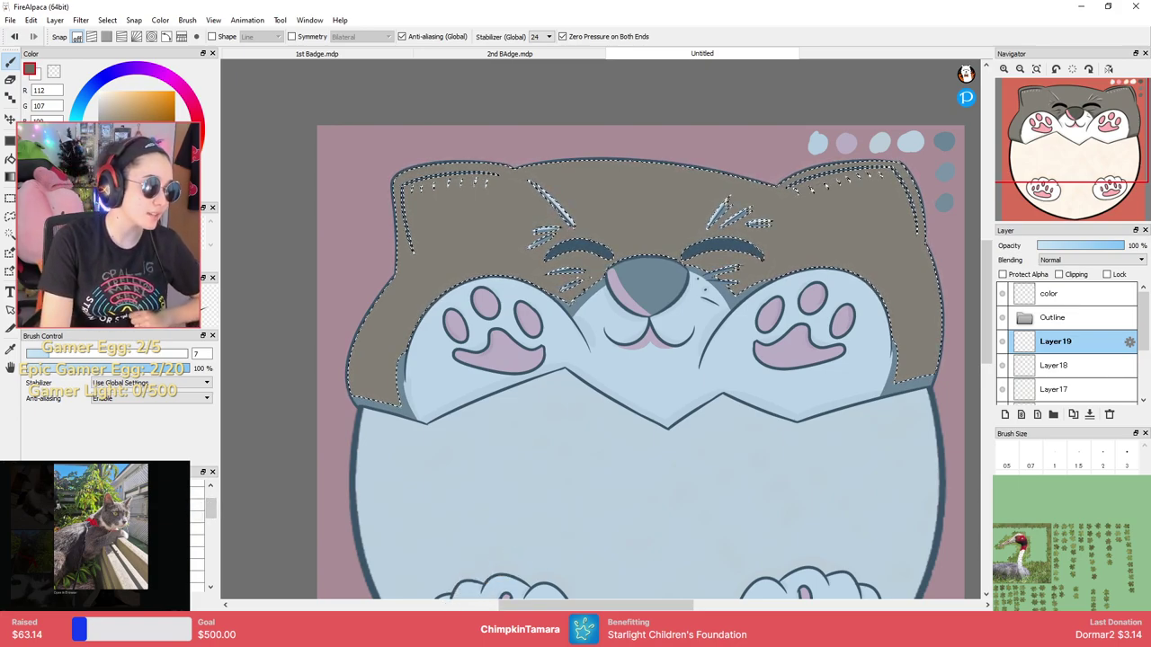
click(184, 528)
key(ctrl+d)
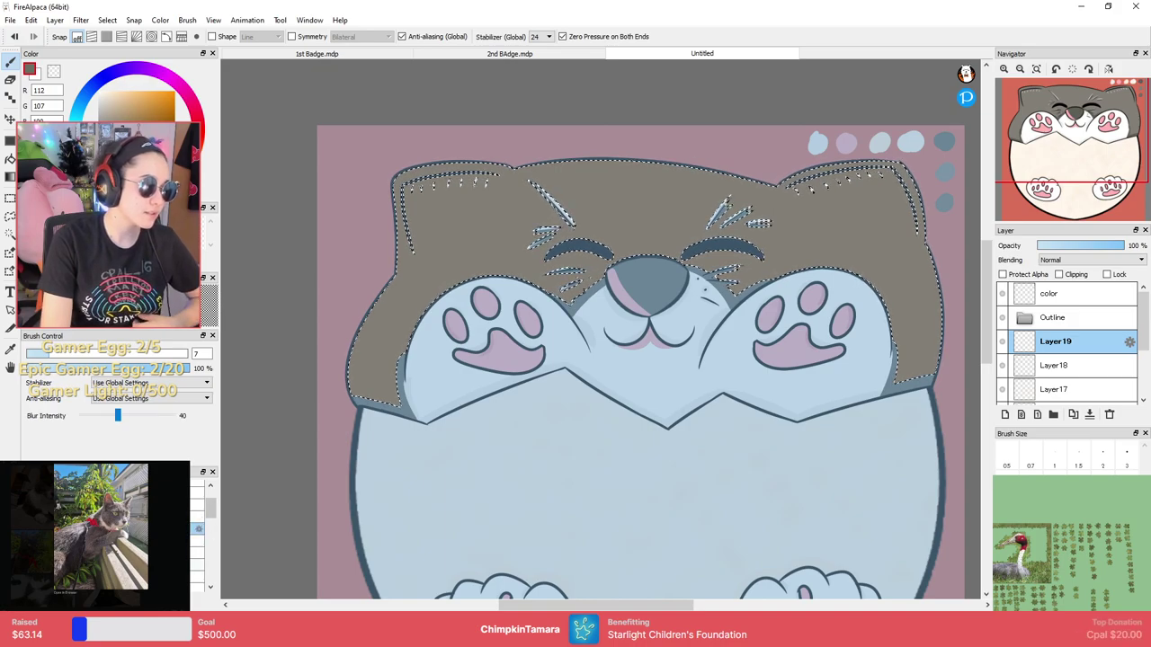
click(198, 577)
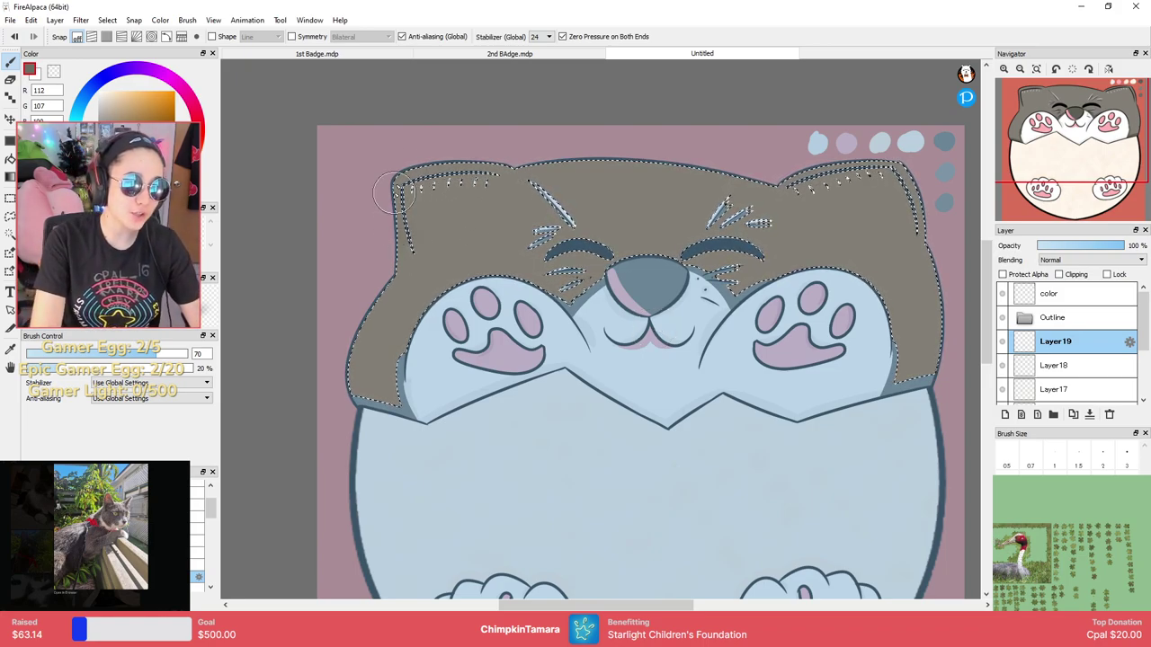
key(])
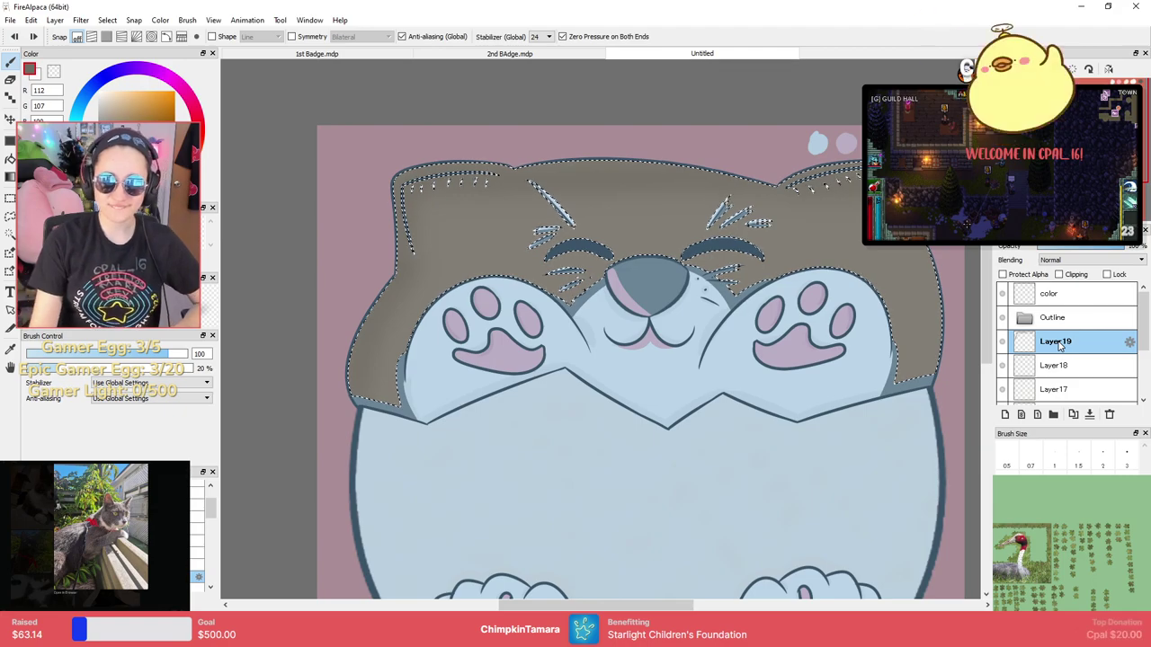
Clear the selection around the grey fur.
key(ctrl+d)
key(ctrl+z)
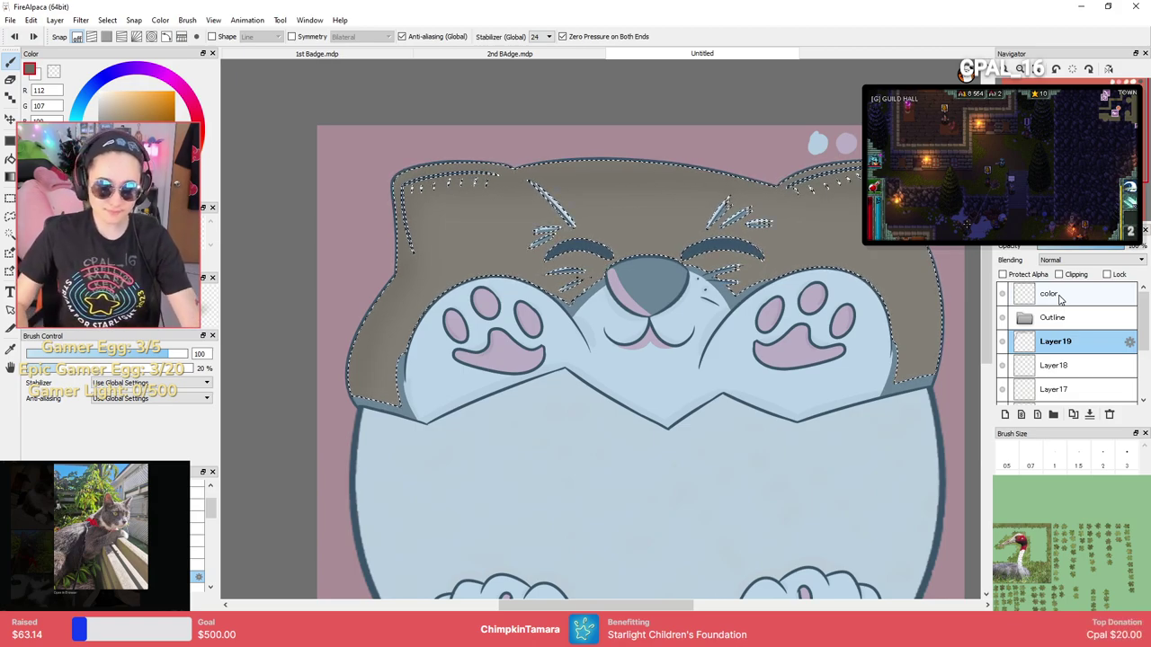
key(ctrl+d)
key(ctrl+z)
scroll(881, 462, up, 1)
scroll(553, 274, down, 2)
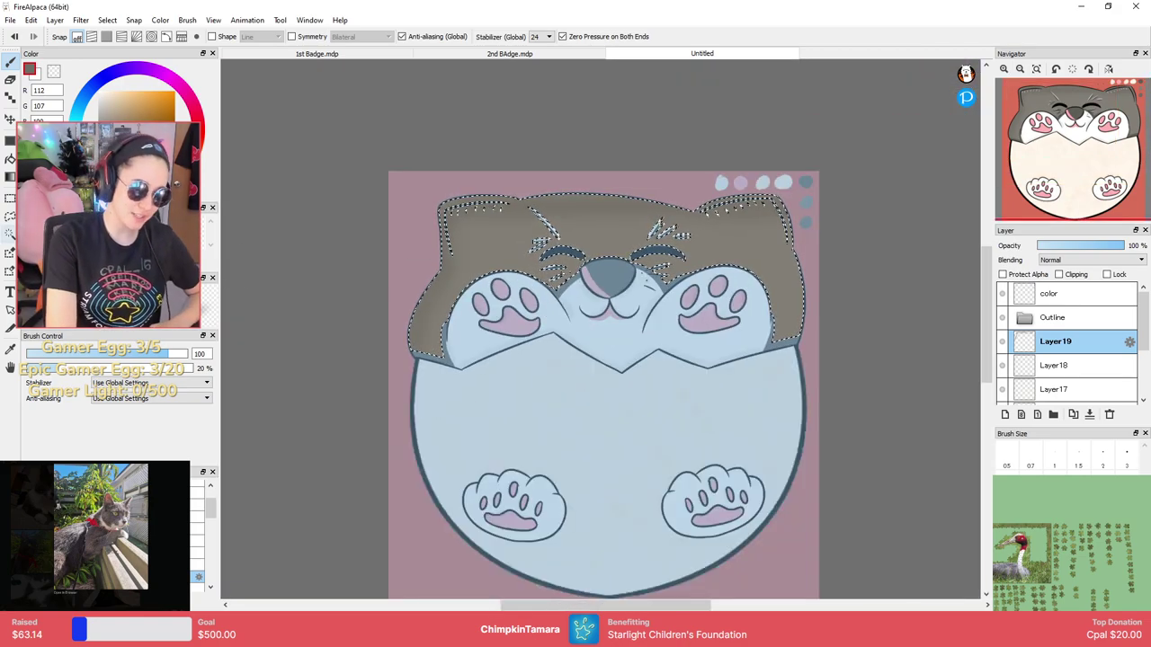
click(10, 217)
drag(297, 164, 277, 236)
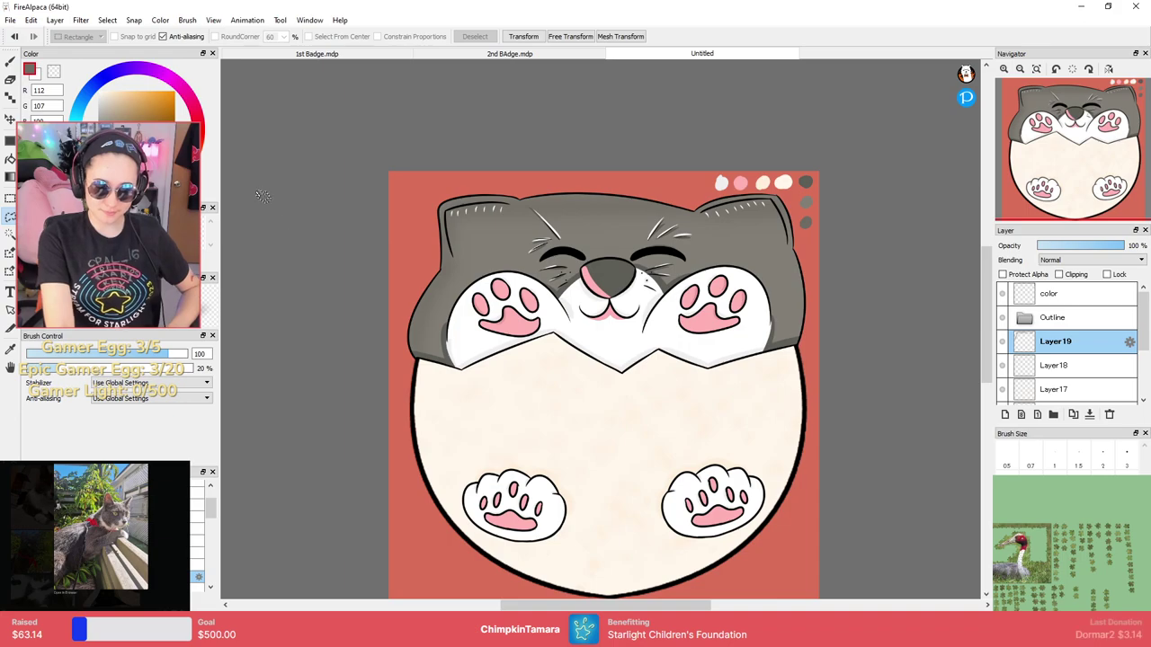
Compare the shading in the 2nd and 1st badge documents, sample the cream belly colour, and return to the untitled badge.
click(557, 55)
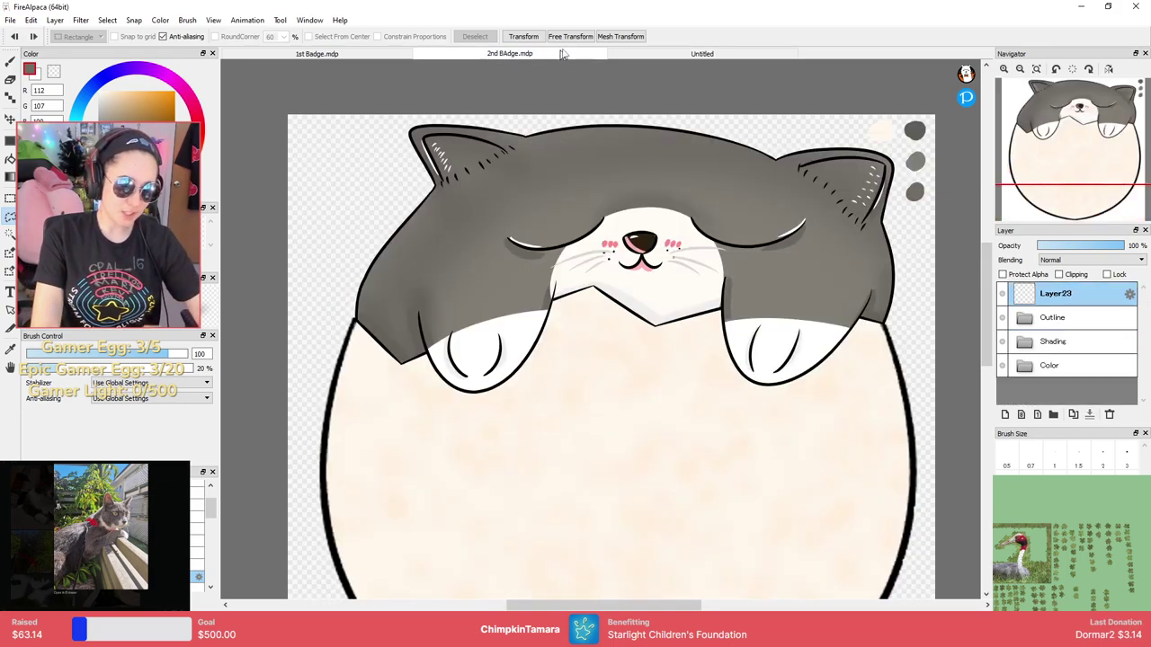
scroll(706, 265, down, 2)
scroll(706, 265, up, 1)
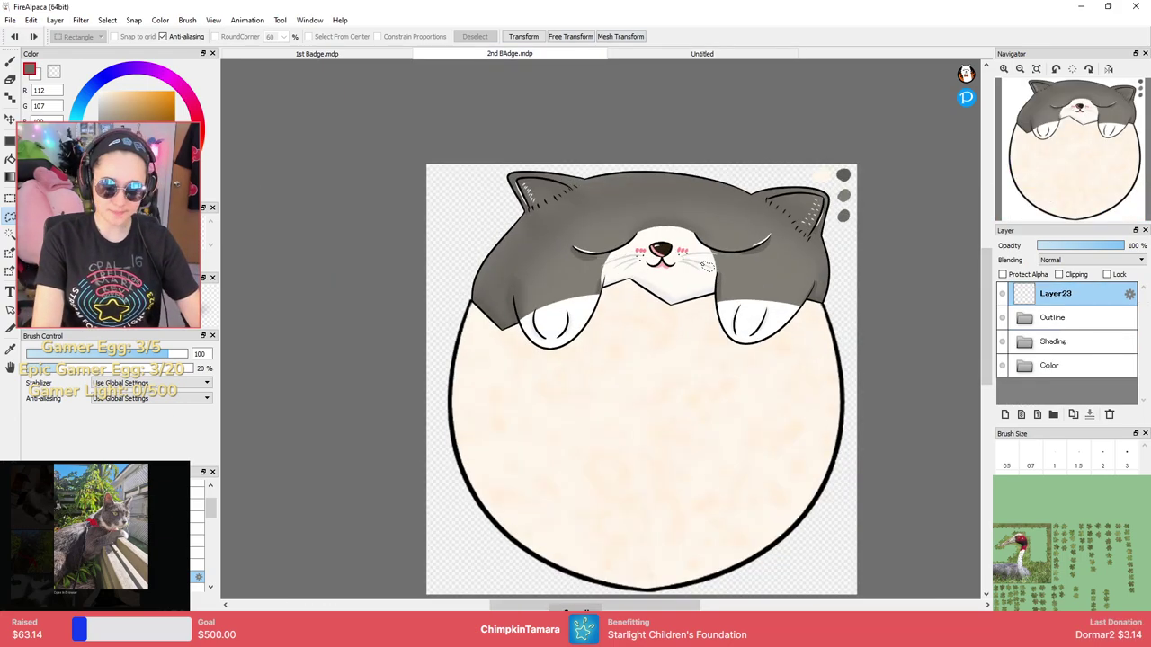
drag(881, 308, 873, 279)
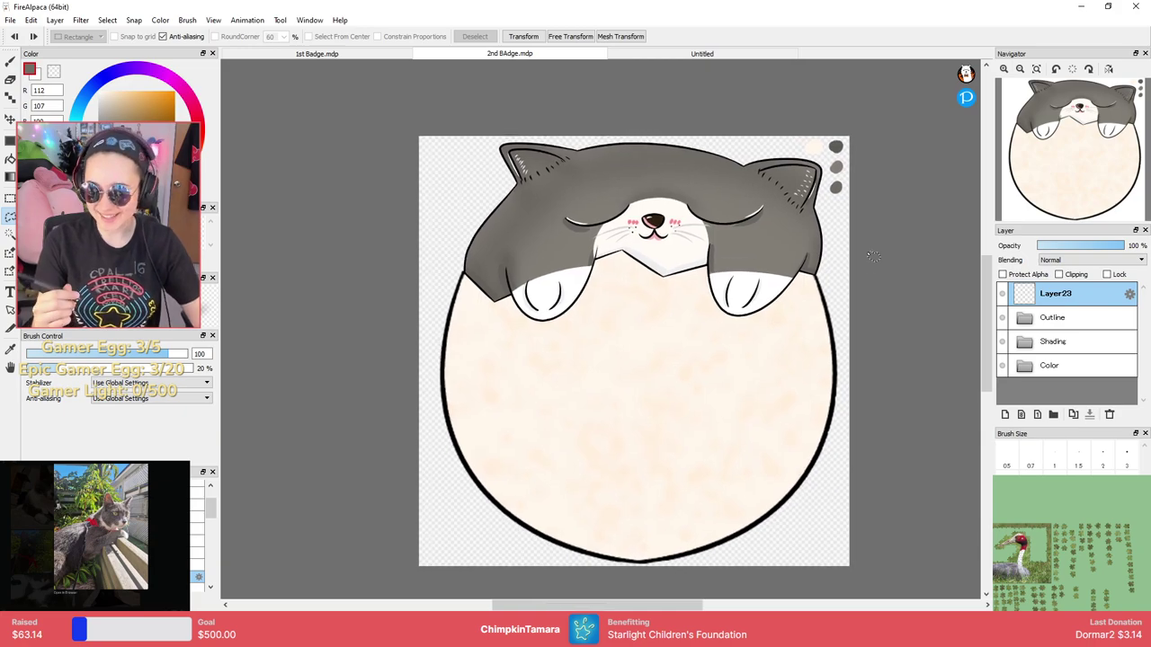
click(400, 55)
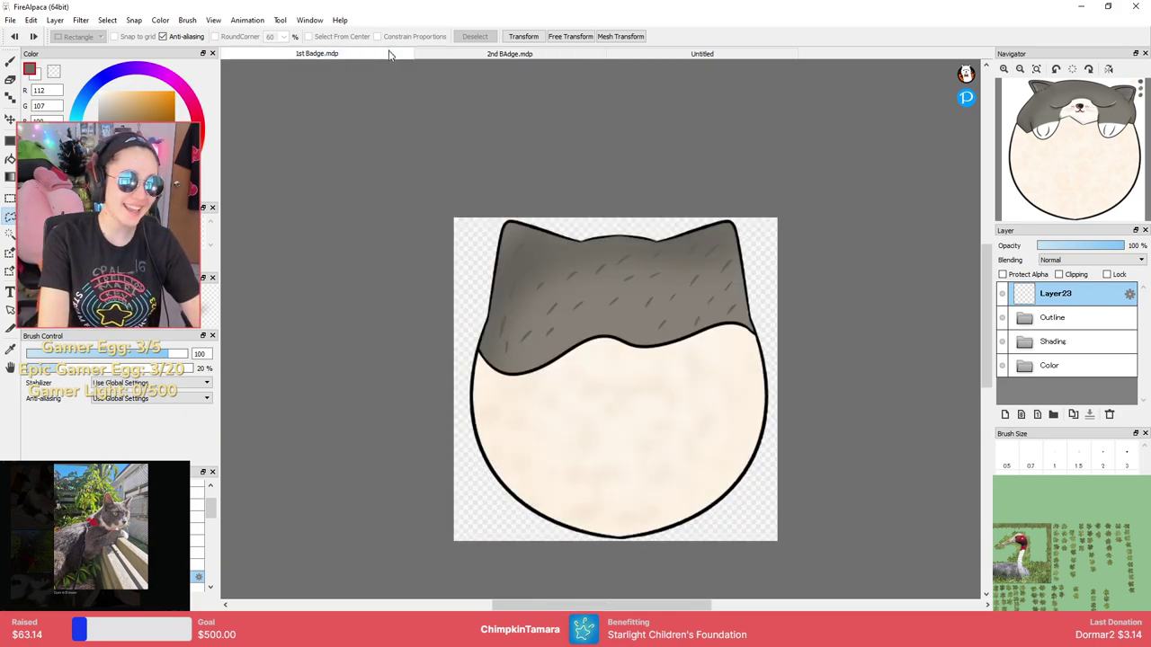
right_click(486, 383)
click(694, 55)
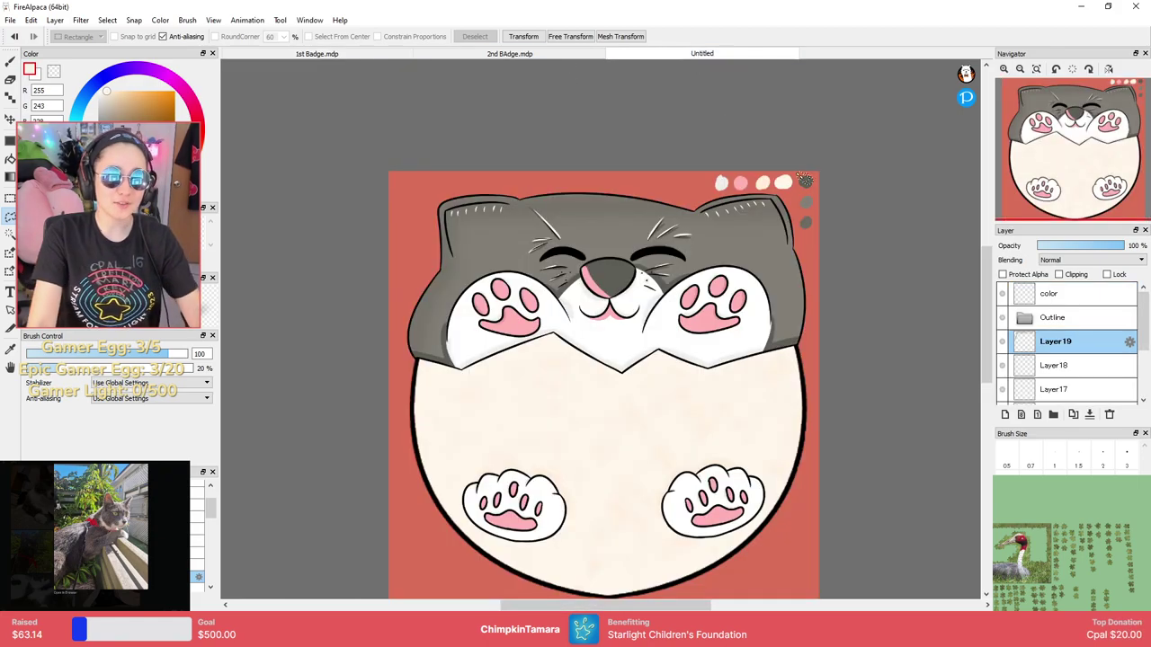
In the 2nd badge document, hide the Shading folder and select the cream belly area.
click(553, 55)
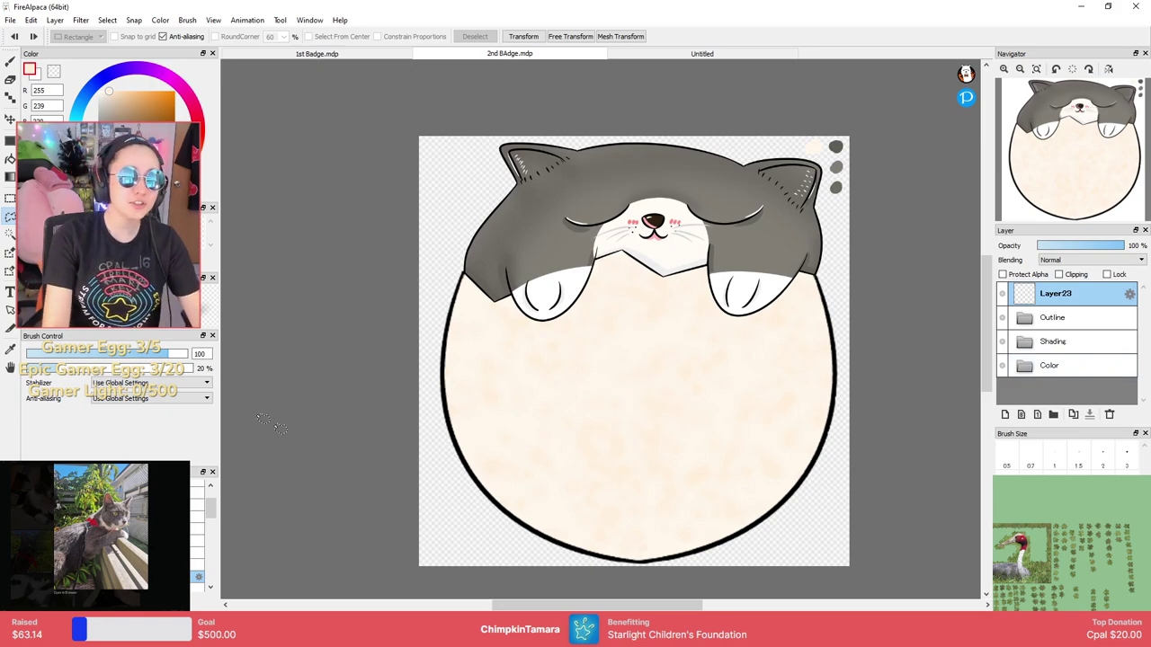
click(1002, 341)
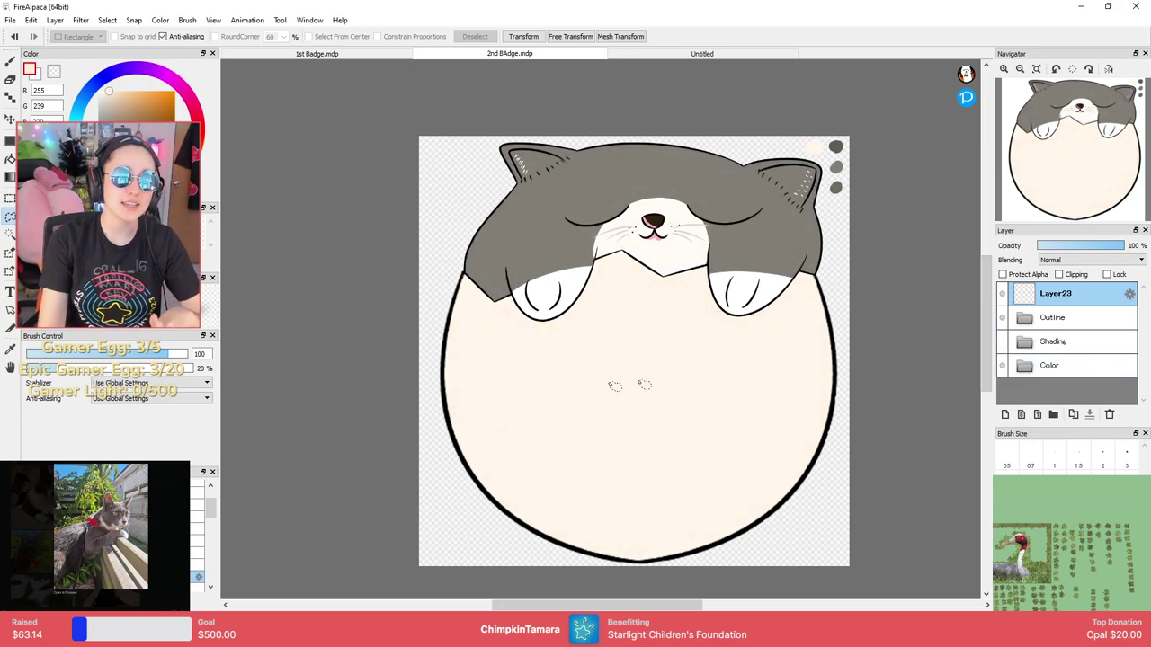
key(w)
click(638, 394)
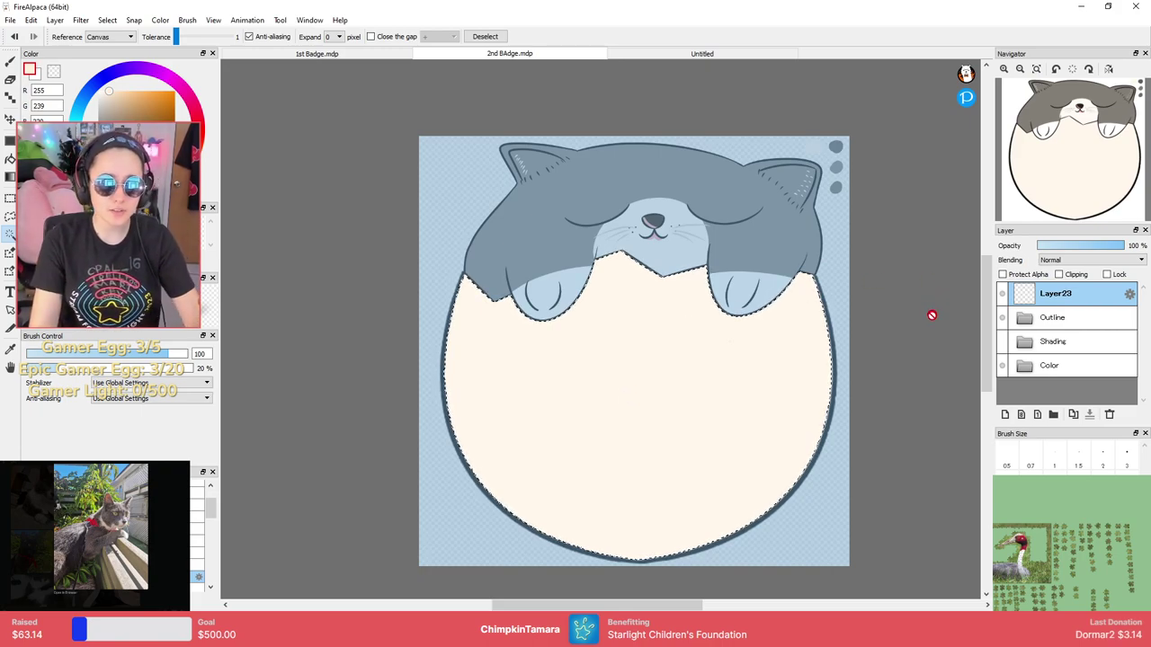
Make the Shading folder visible, expand it and add a new layer above Layer21.
key(b)
click(1002, 342)
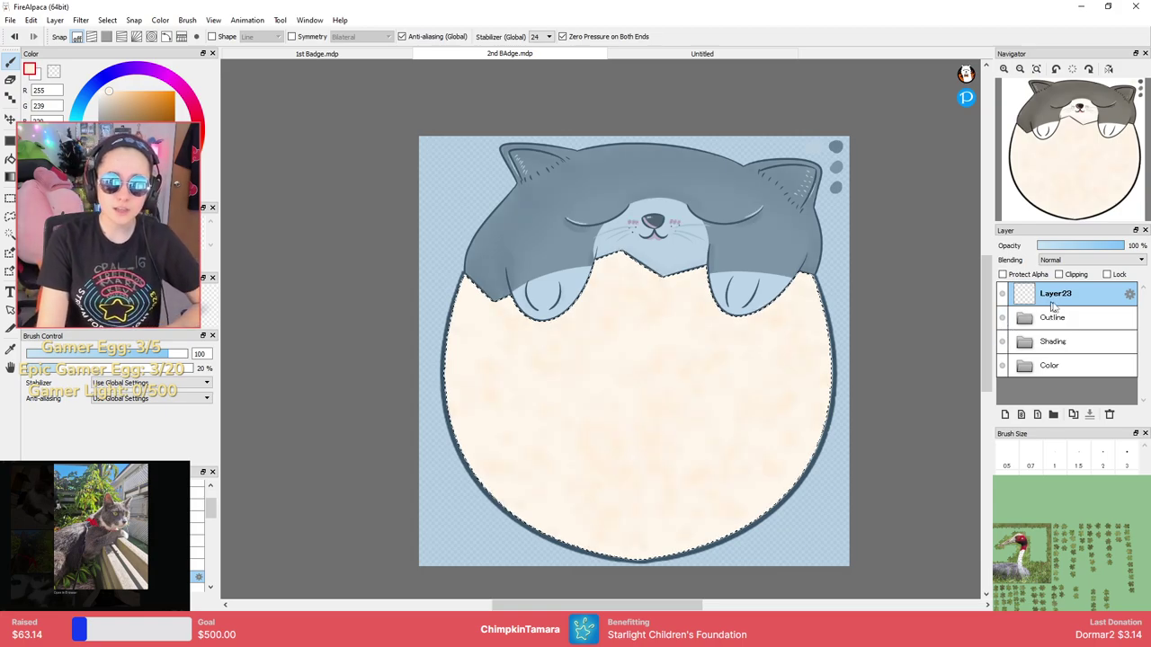
click(1032, 343)
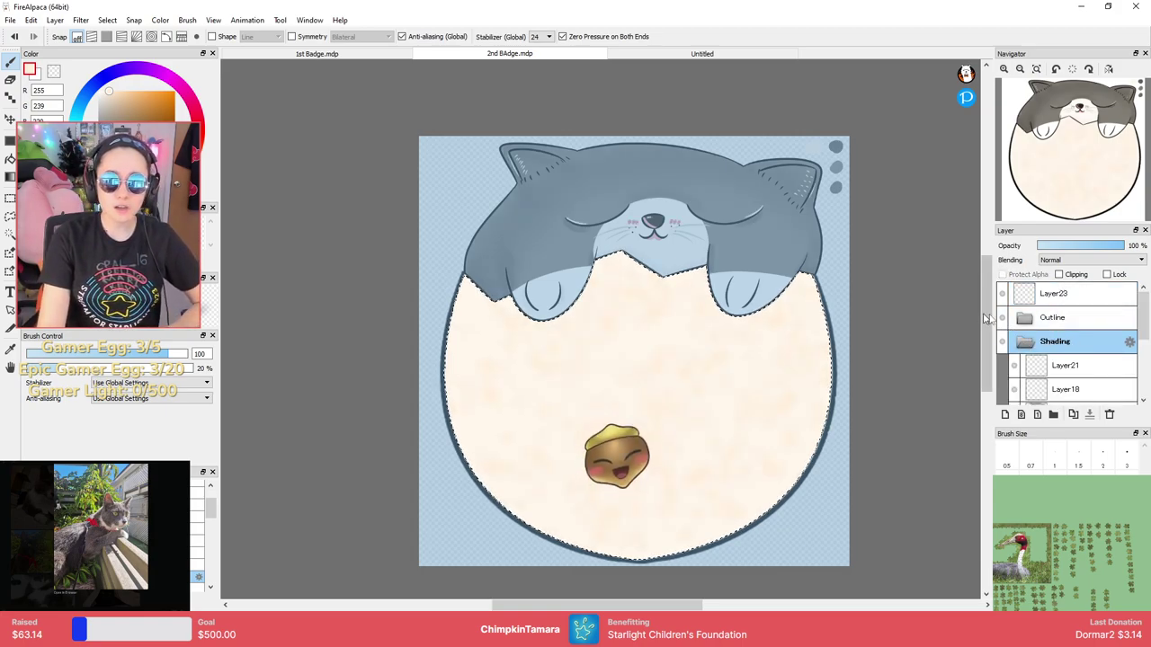
drag(1143, 304, 1144, 334)
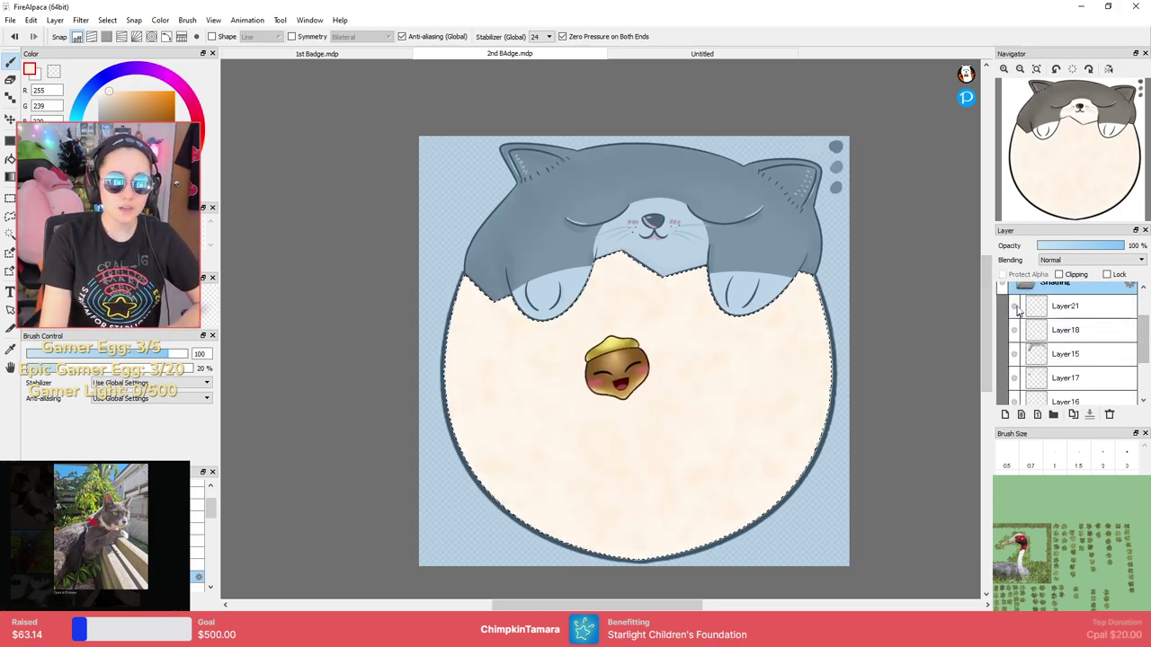
click(1025, 286)
click(1024, 364)
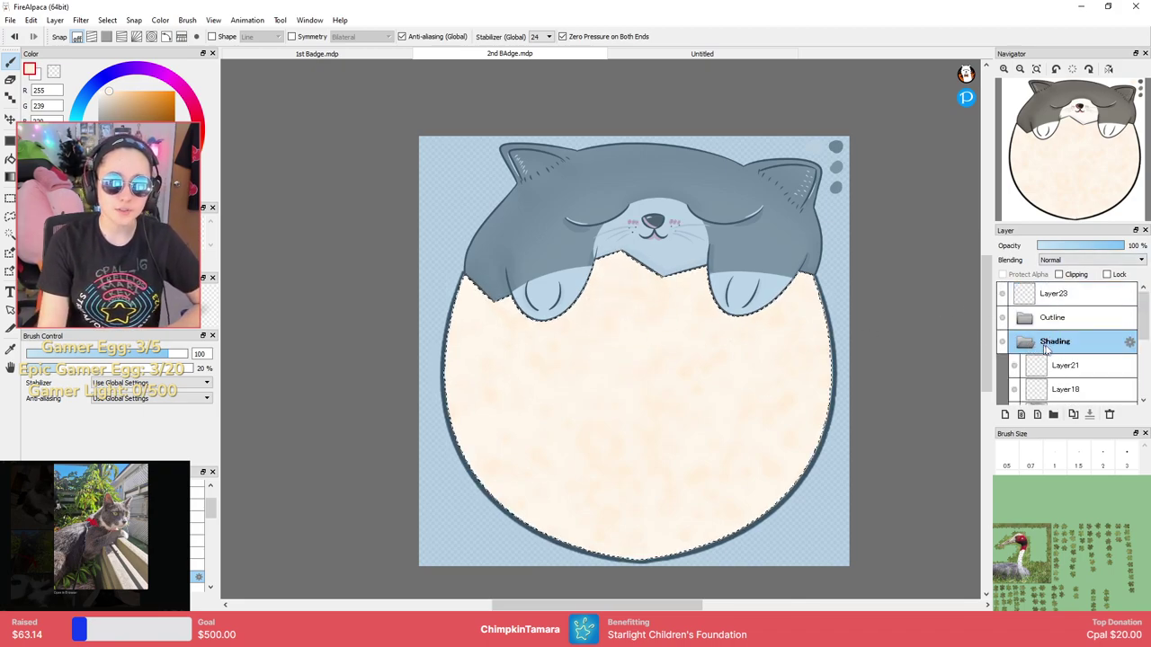
click(1068, 366)
click(1007, 415)
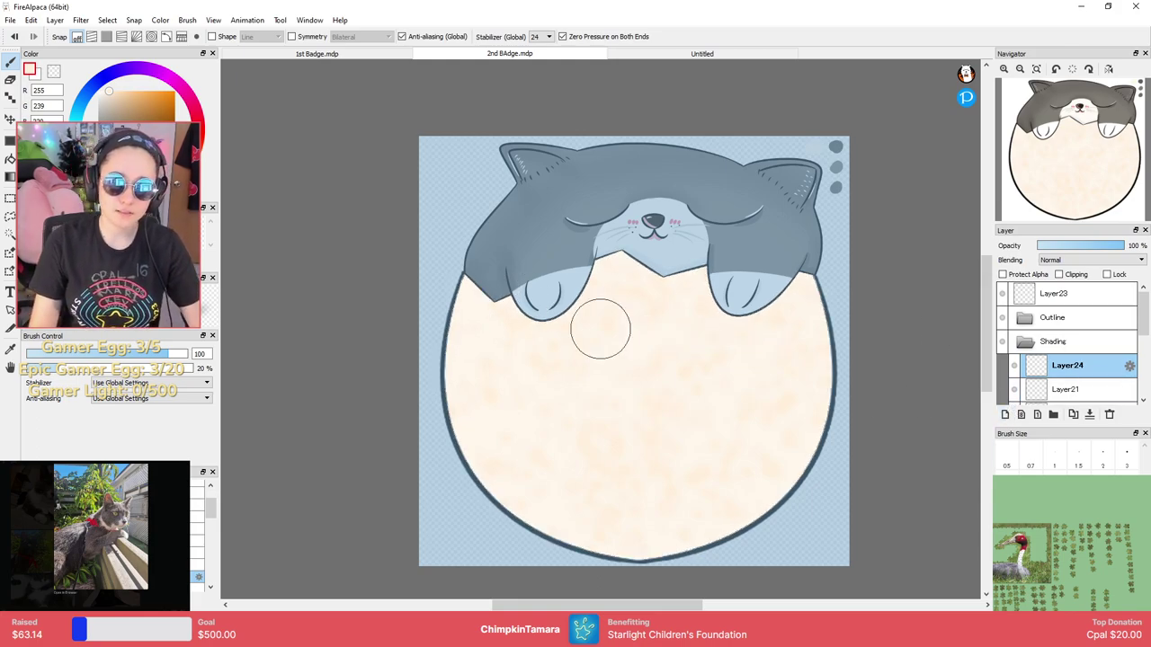
Set the brush size to 150 and clear the selection on the canvas.
key(bracketright)
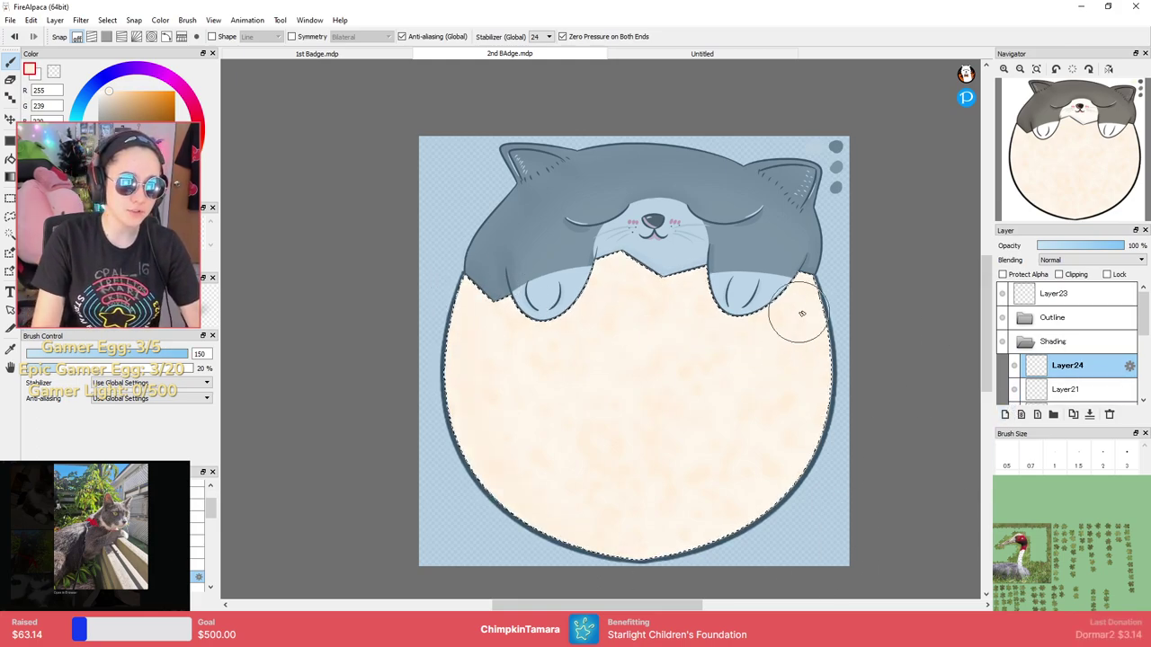
key(l)
key(ctrl+d)
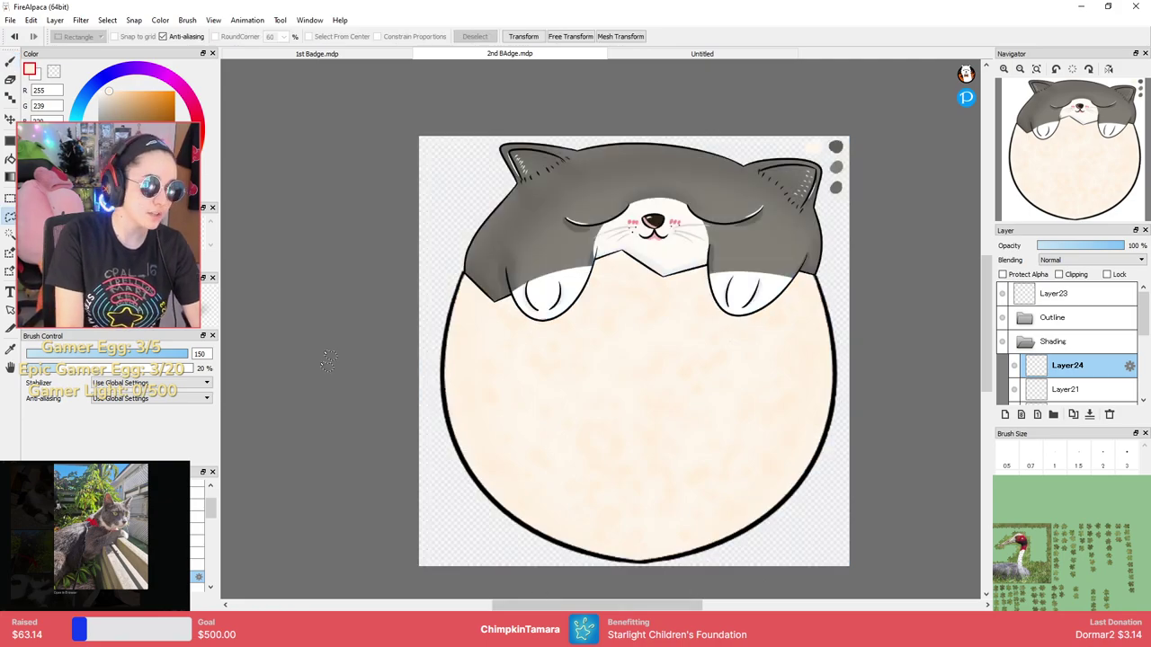
Switch to the Untitled canvas and add a new layer above Layer19.
click(662, 55)
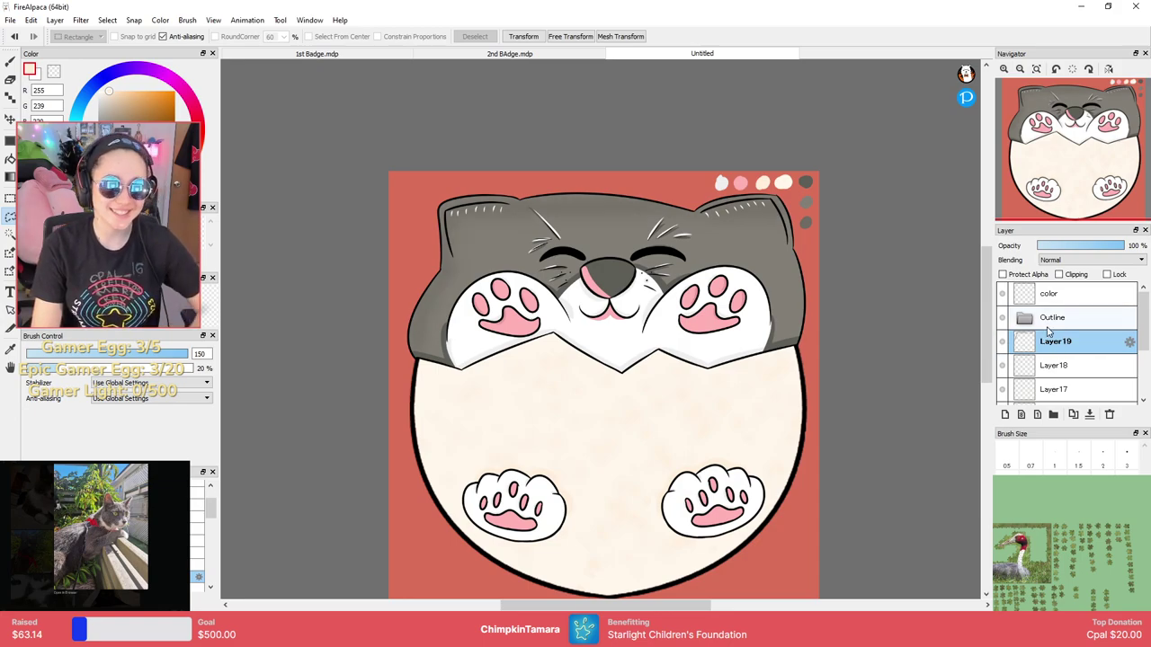
click(1004, 414)
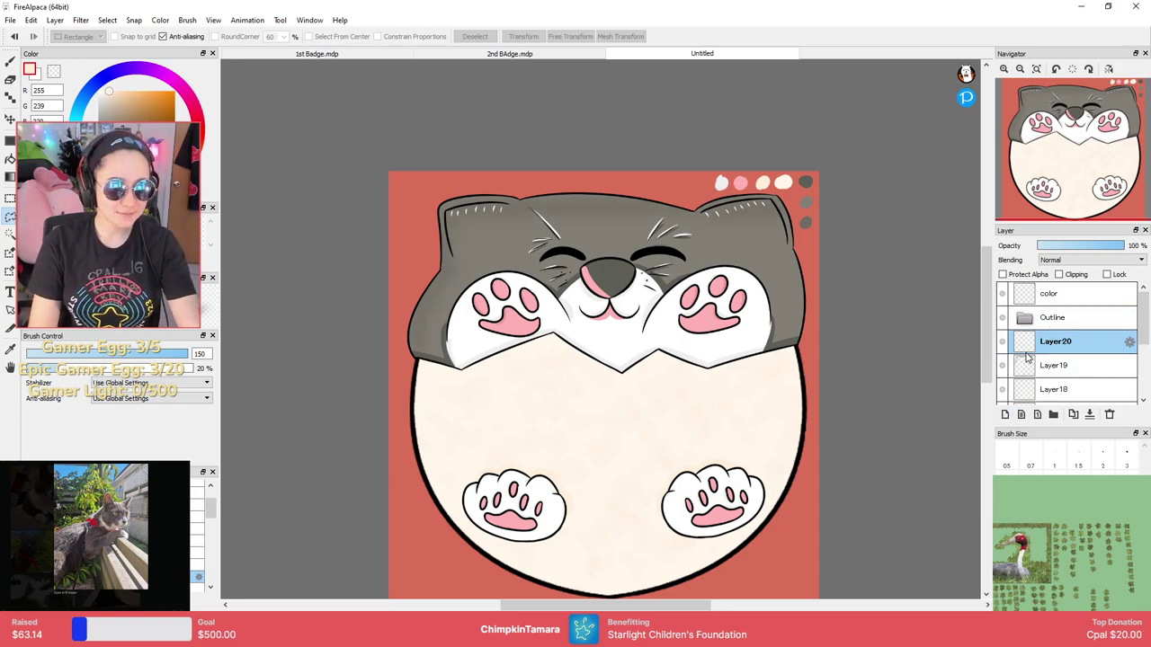
scroll(1052, 360, down, 5)
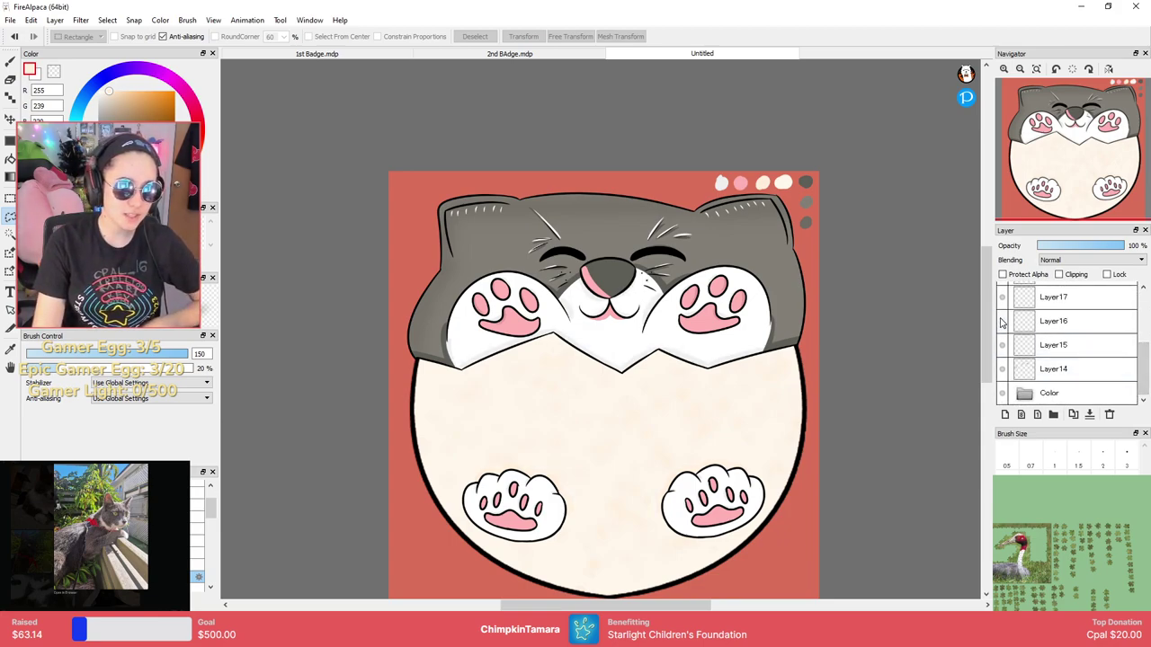
scroll(1043, 387, up, 5)
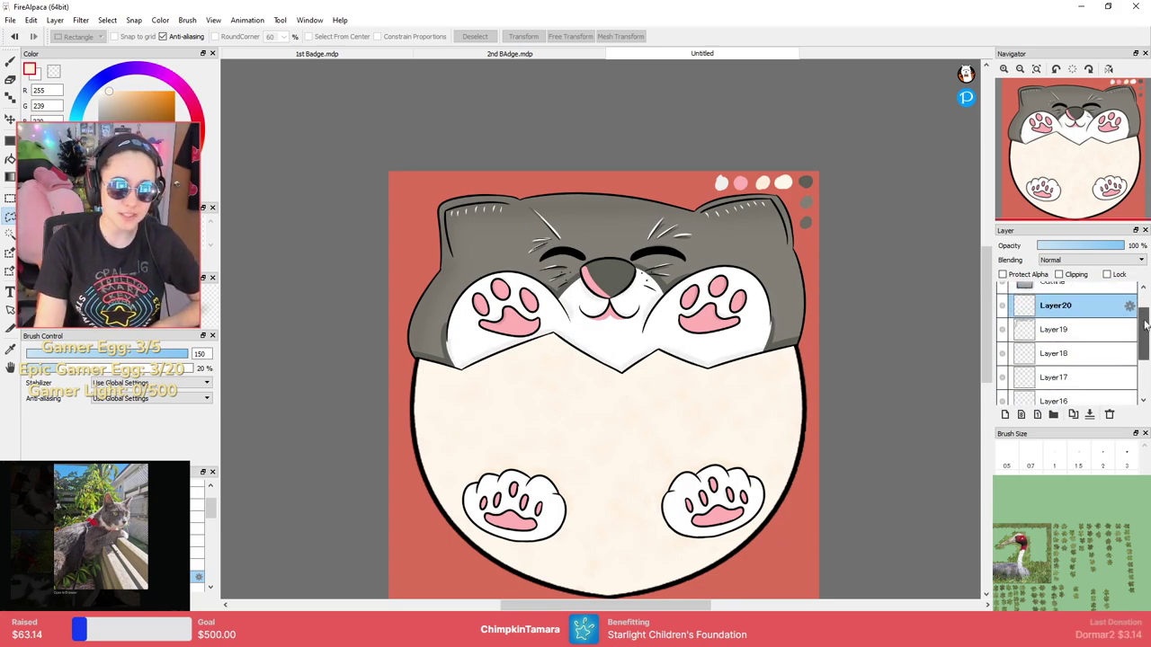
Create a layer folder above Layer20 and name it Shading.
click(1050, 412)
double_click(1060, 311)
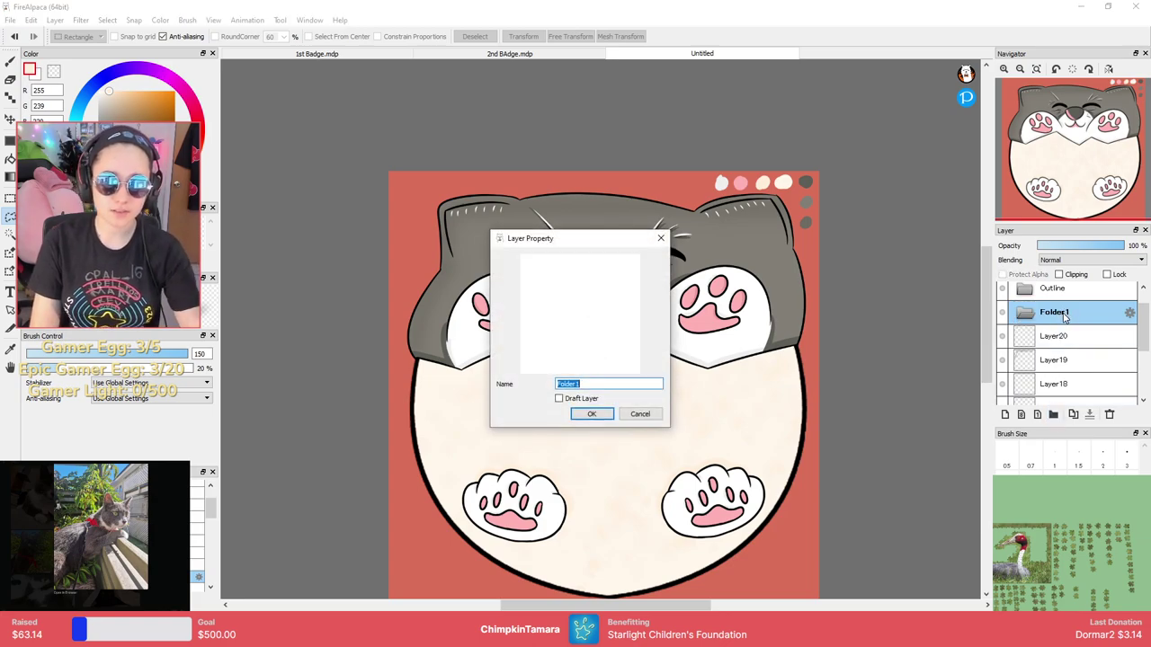
text(Shading)
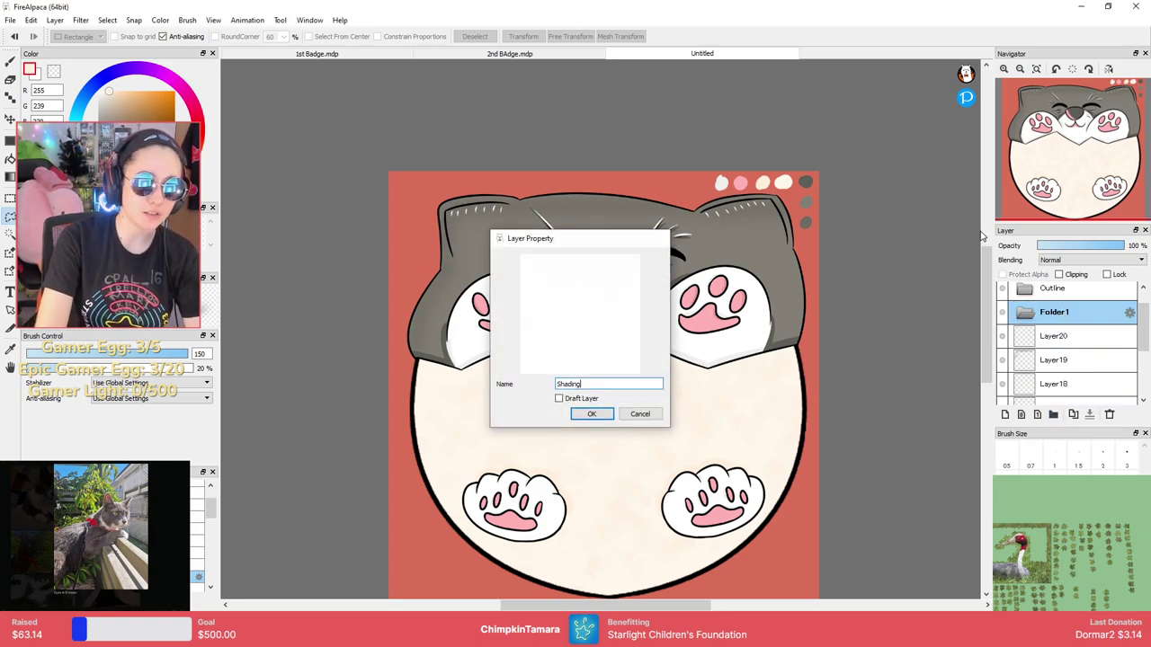
key(Return)
Move Layer20 through Layer14 into the Shading folder and make Layer20 the active layer.
click(1079, 342)
mouse_move(1140, 320)
mouse_down()
mouse_move(1141, 367)
mouse_move(1140, 317)
mouse_up()
shift+click(1085, 381)
drag(1057, 339, 1061, 319)
click(1068, 344)
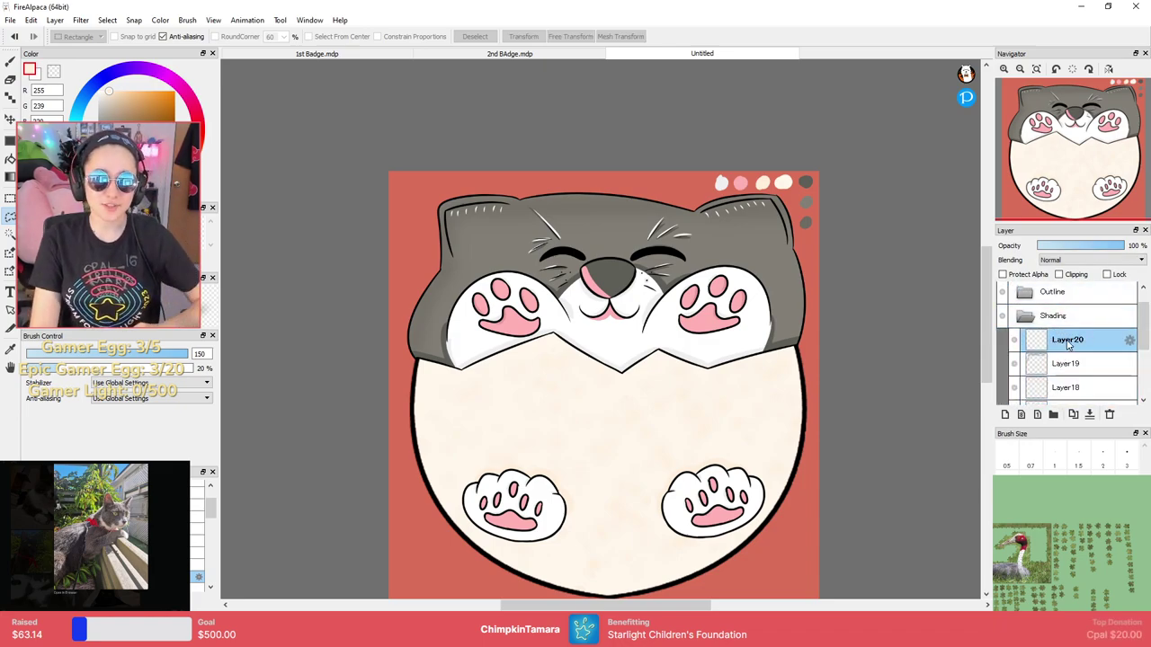
Select the cream egg area with the Magic Wand while the Shading folder is hidden, show the folder again and clear the selection.
click(1001, 316)
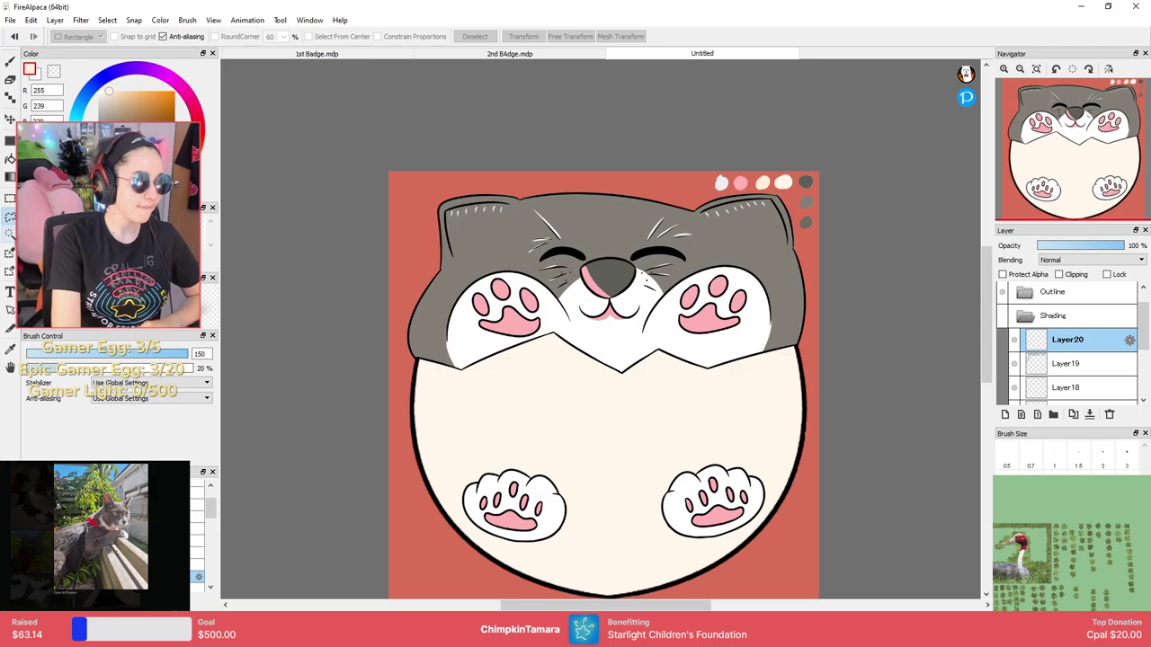
key(w)
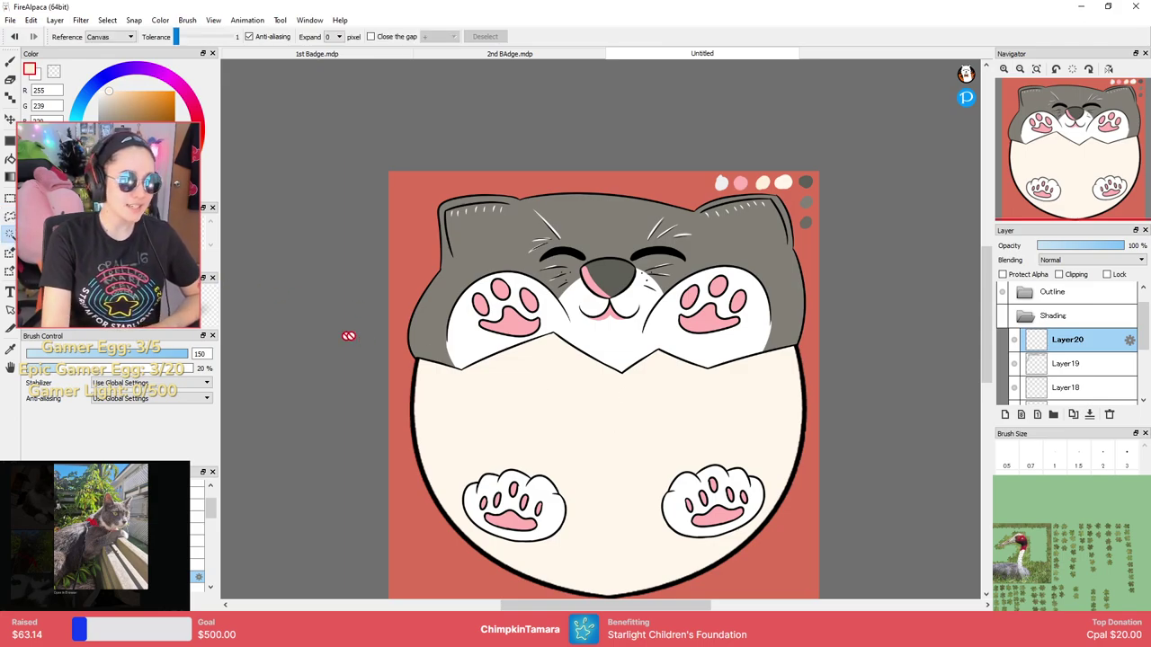
click(648, 426)
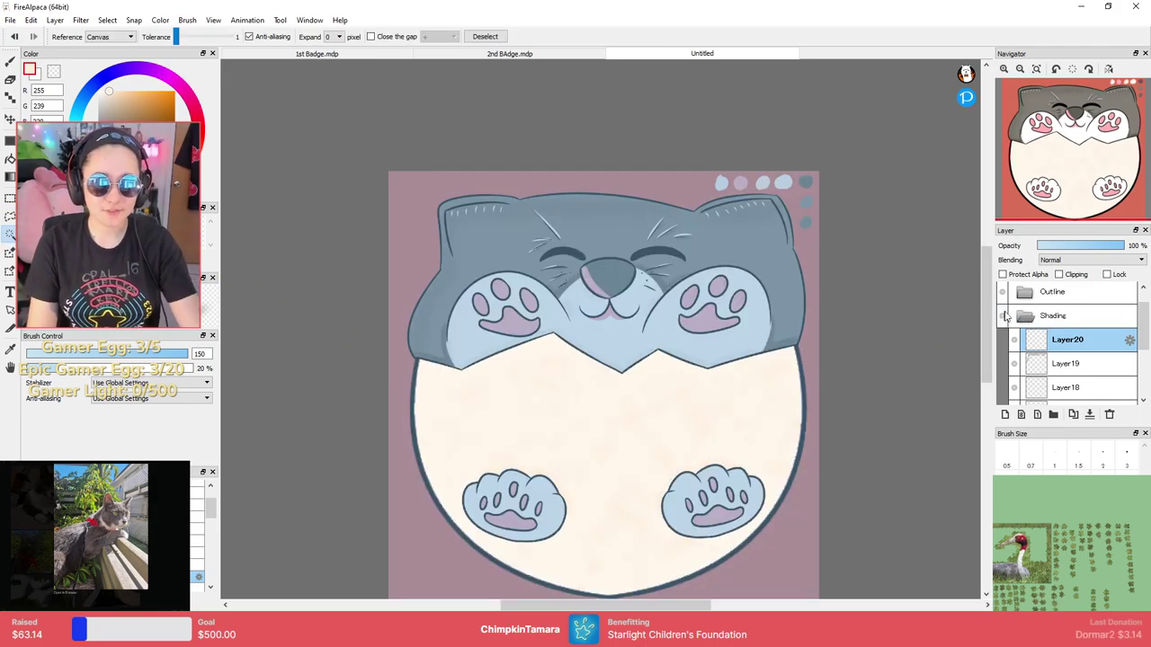
key(b)
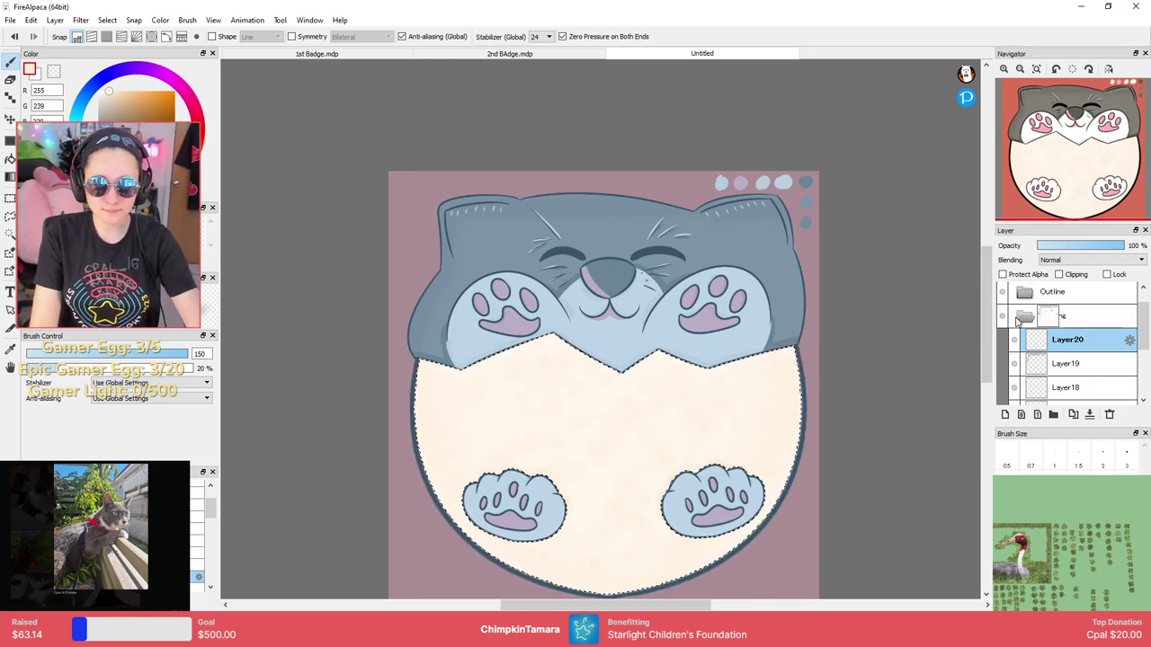
click(10, 217)
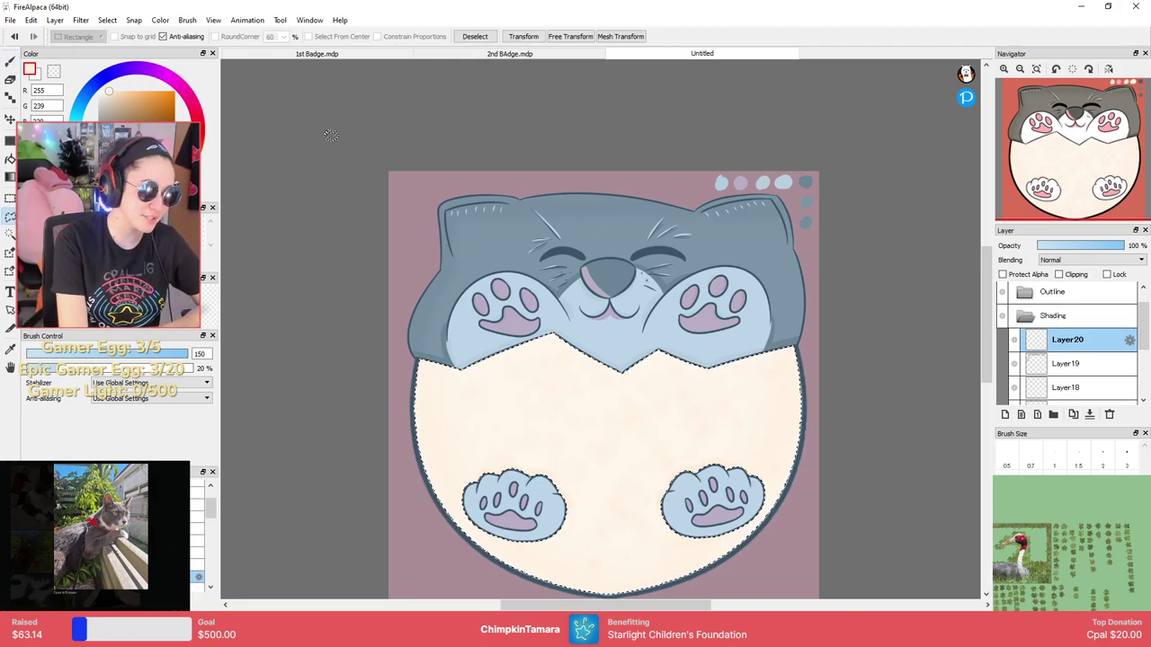
click(912, 378)
Collapse the Shading folder and hide the color layer that holds the swatches.
click(1024, 316)
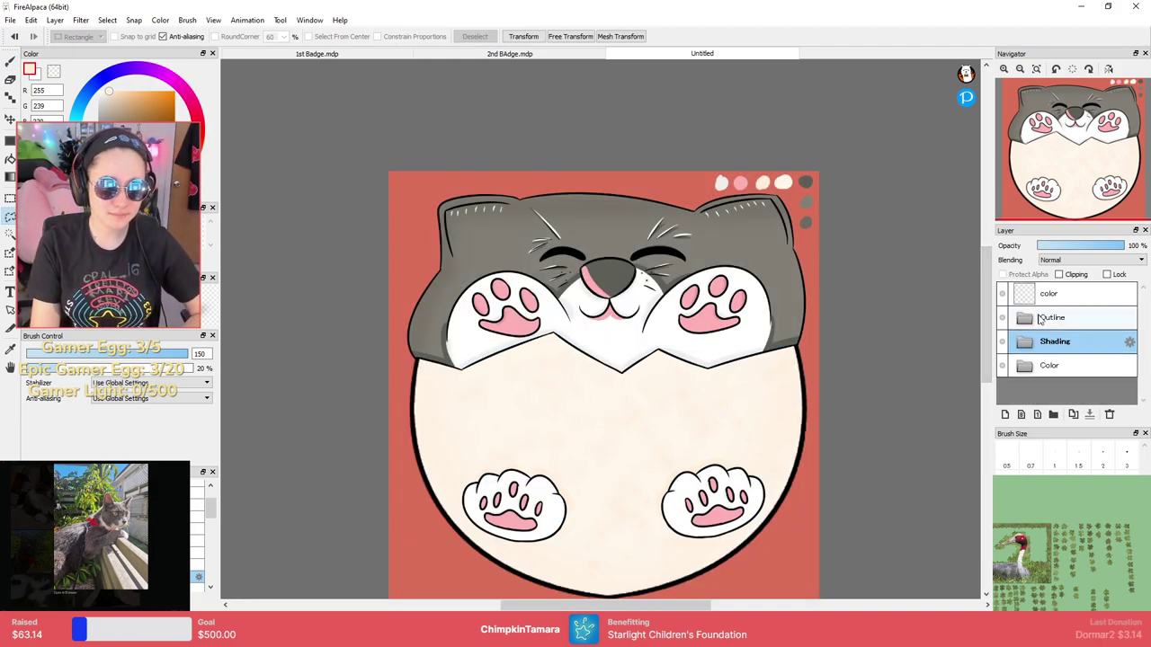
click(1050, 298)
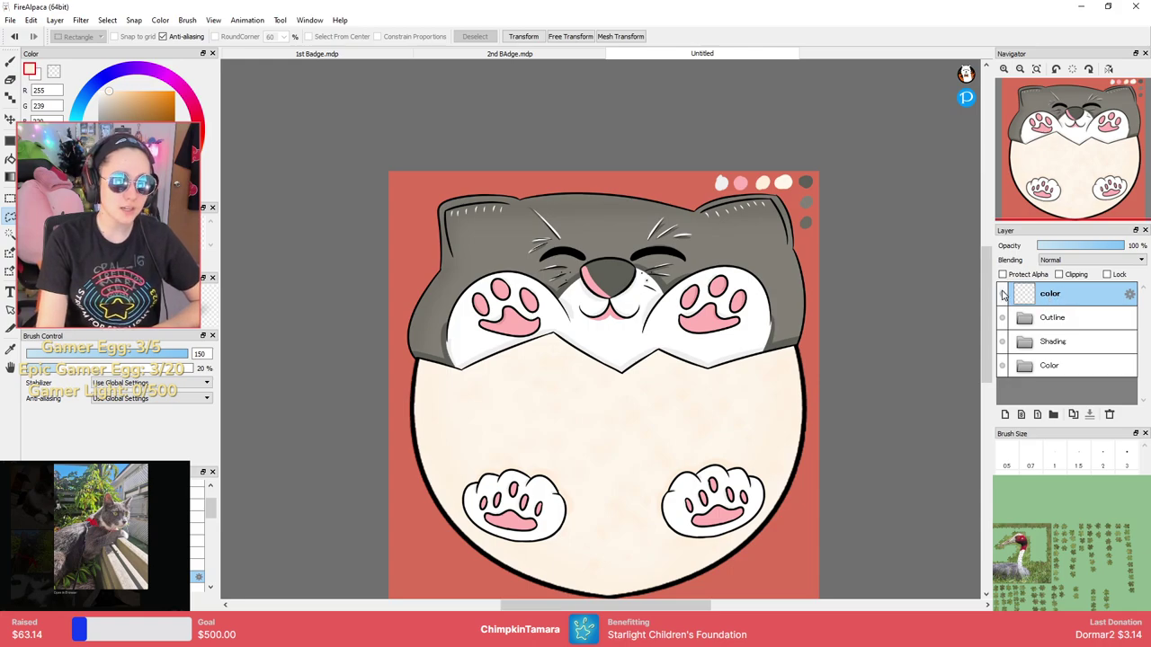
click(1003, 294)
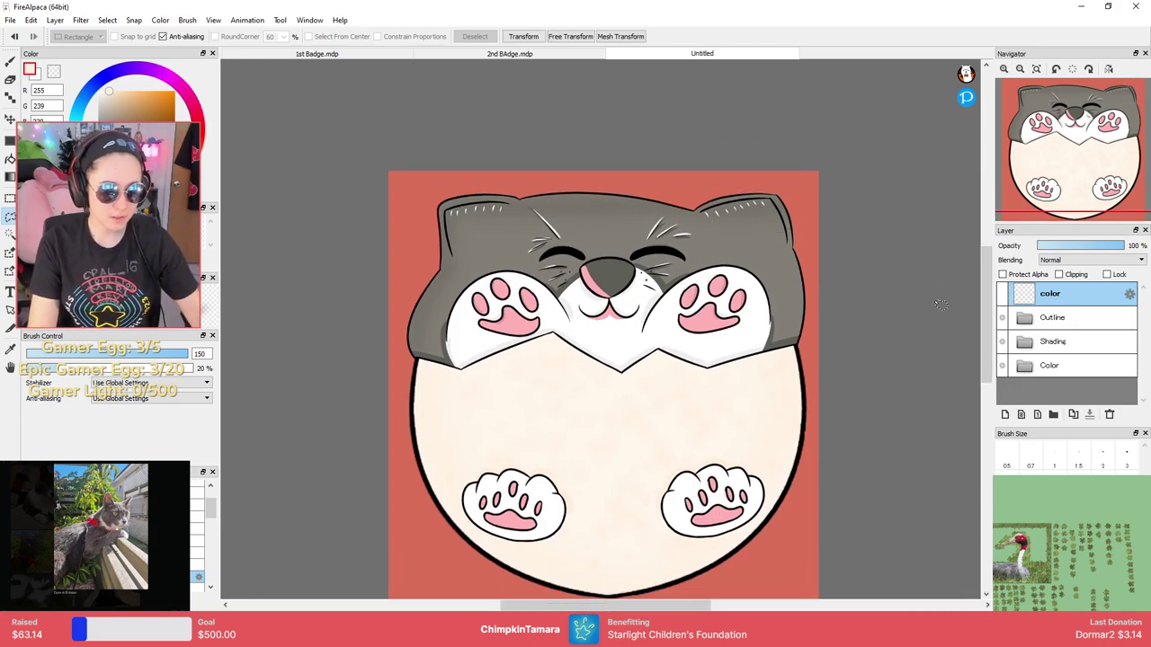
scroll(939, 305, down, 1)
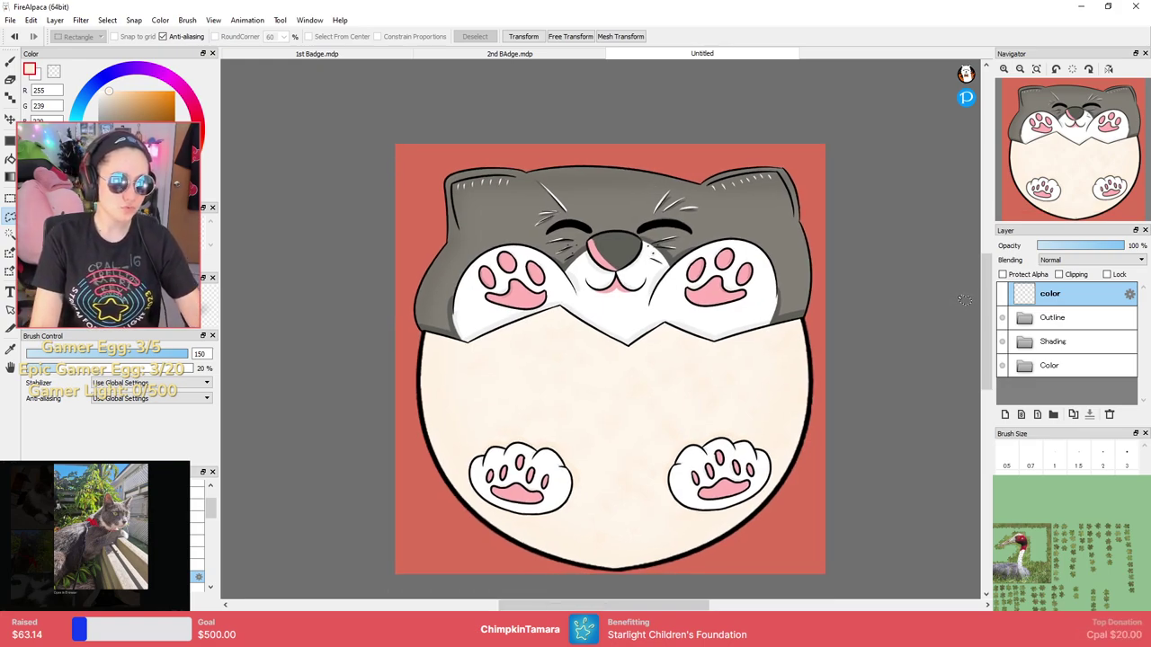
scroll(948, 308, down, 2)
scroll(948, 308, up, 1)
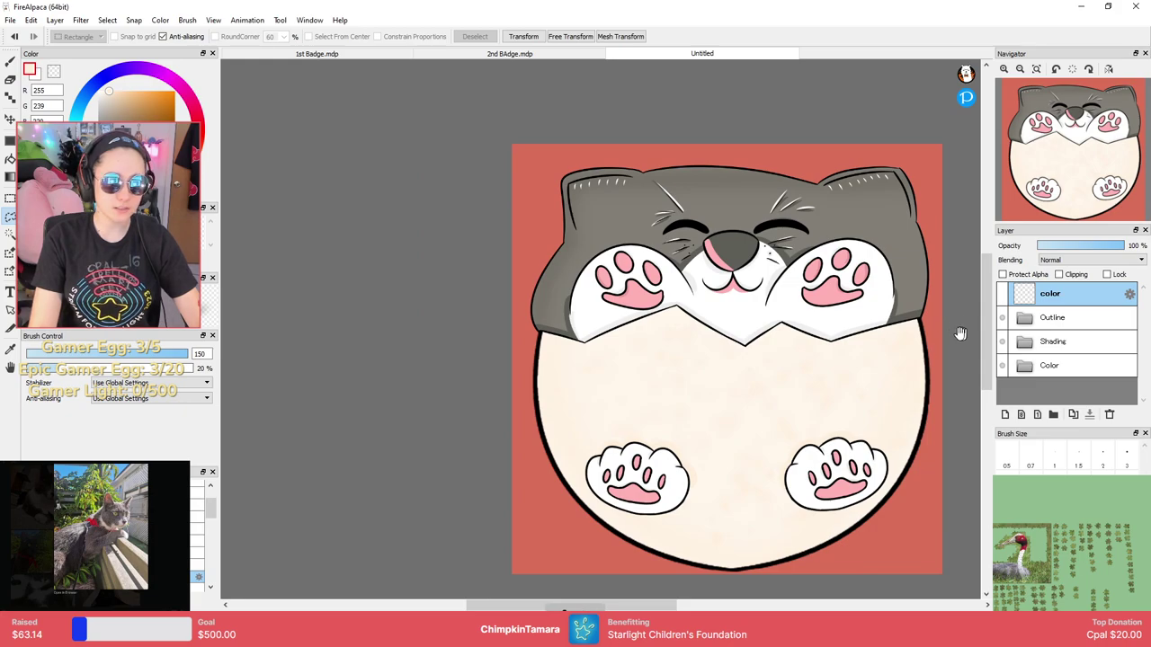
drag(961, 334, 902, 309)
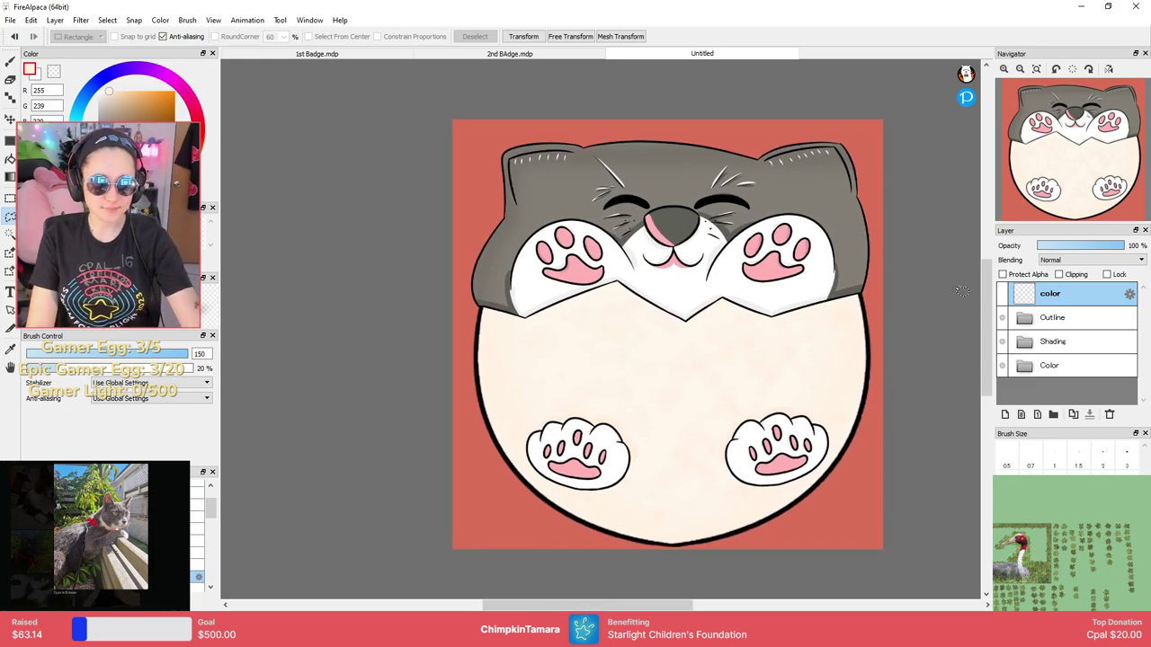
Keep the canvas open and save it as 3rd Badge.mdp in the Hargi folder.
key(ctrl+w)
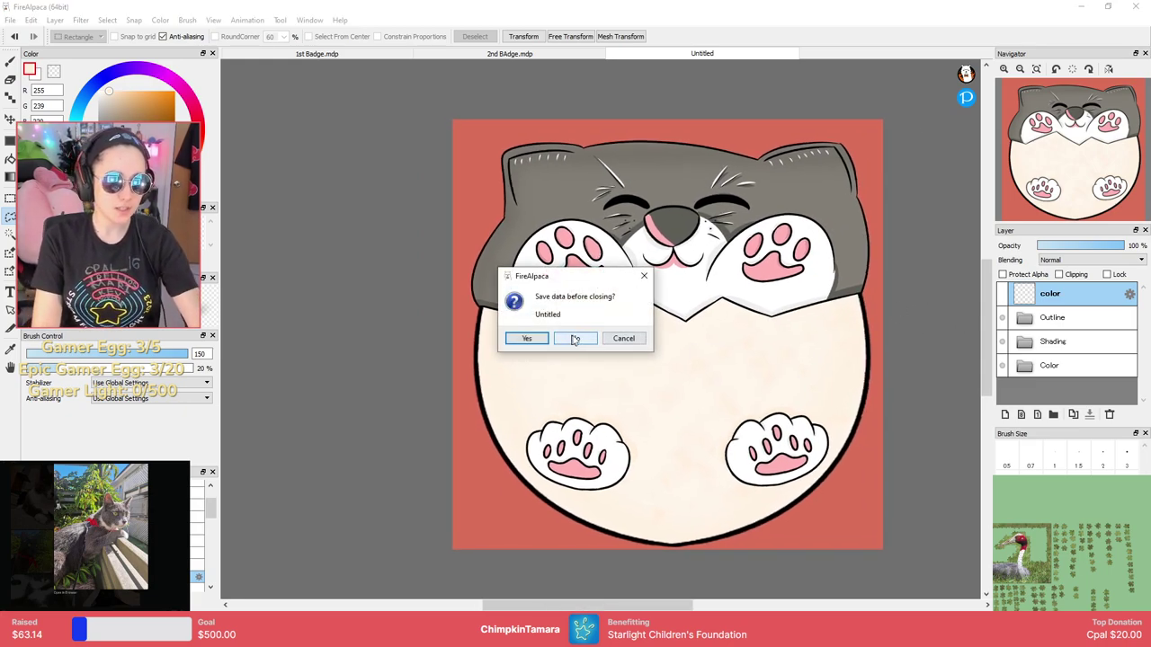
click(624, 340)
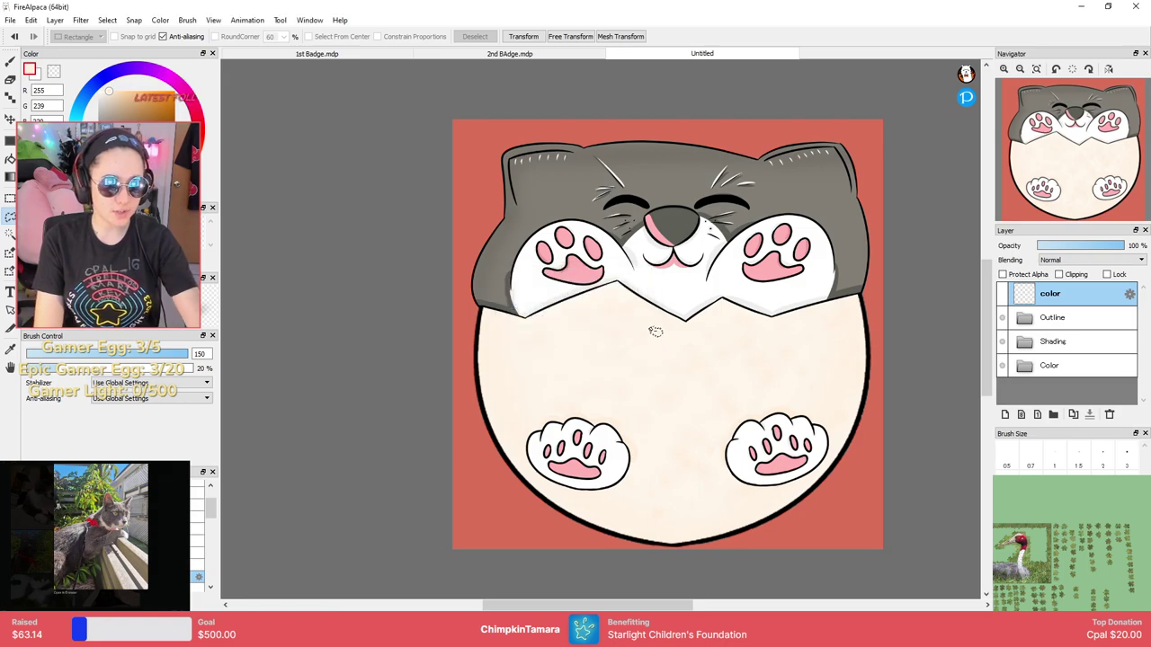
key(ctrl+s)
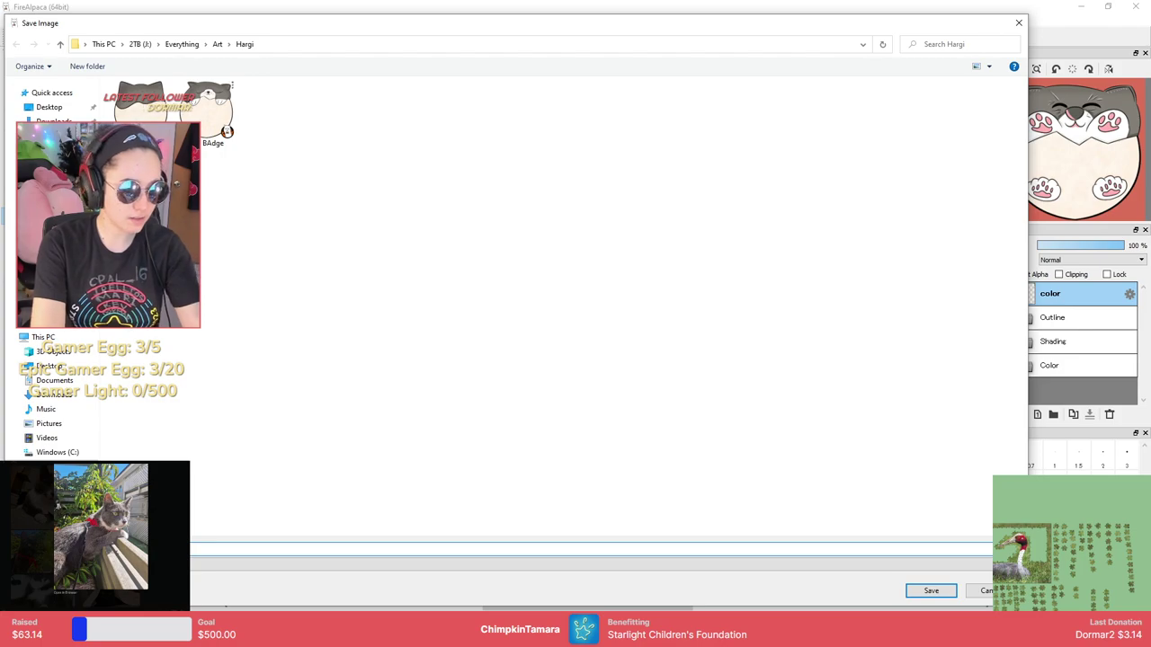
key(Return)
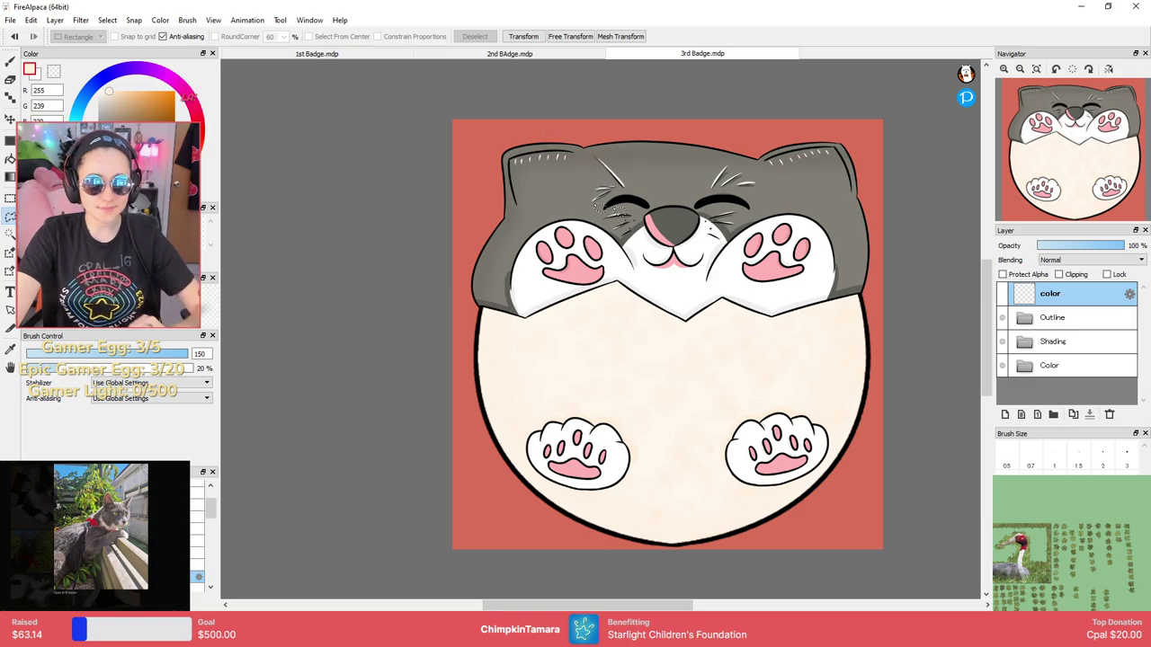
click(10, 20)
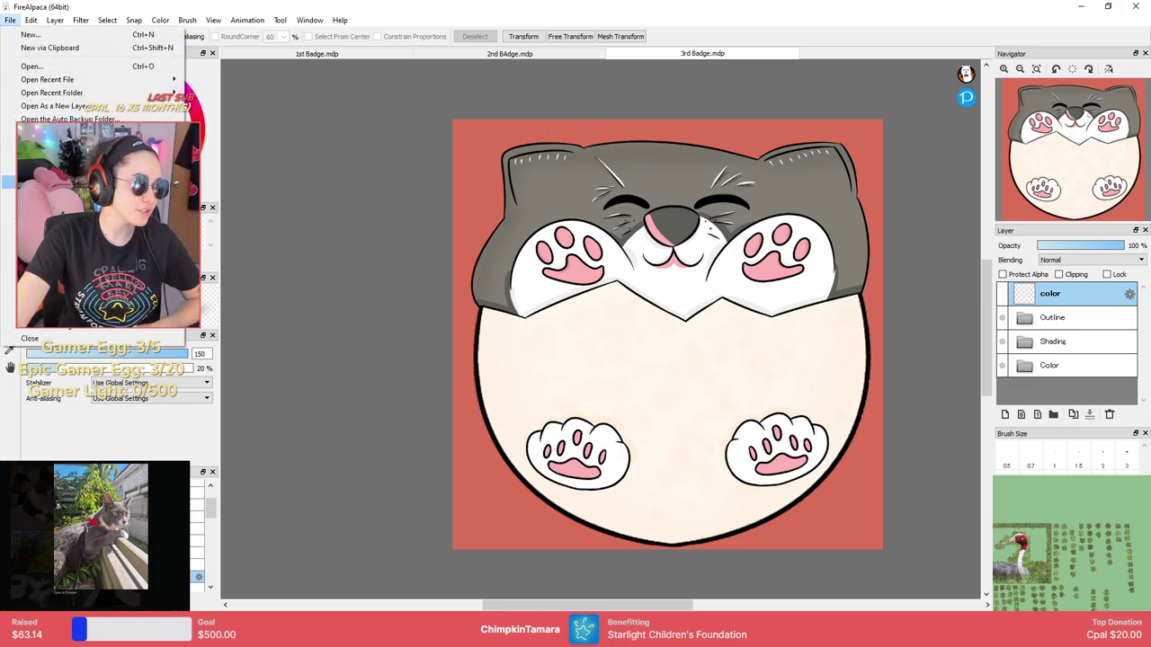
click(45, 108)
click(633, 375)
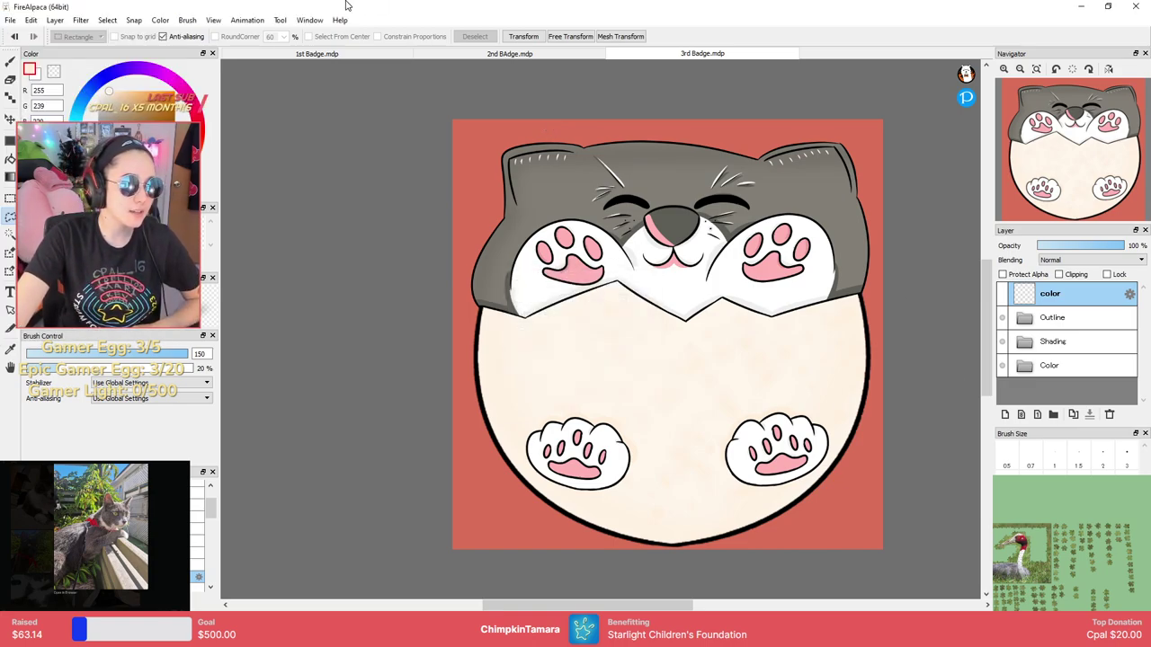
Switch the canvas from the red background to a transparent one.
click(252, 21)
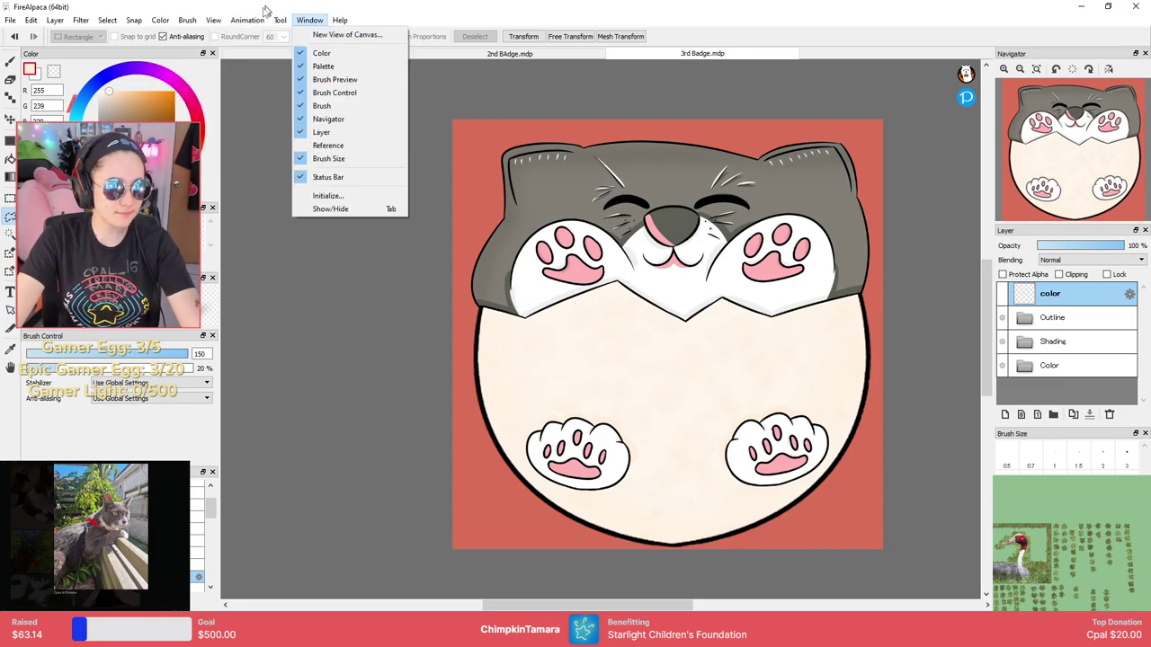
mouse_move(213, 20)
click(260, 322)
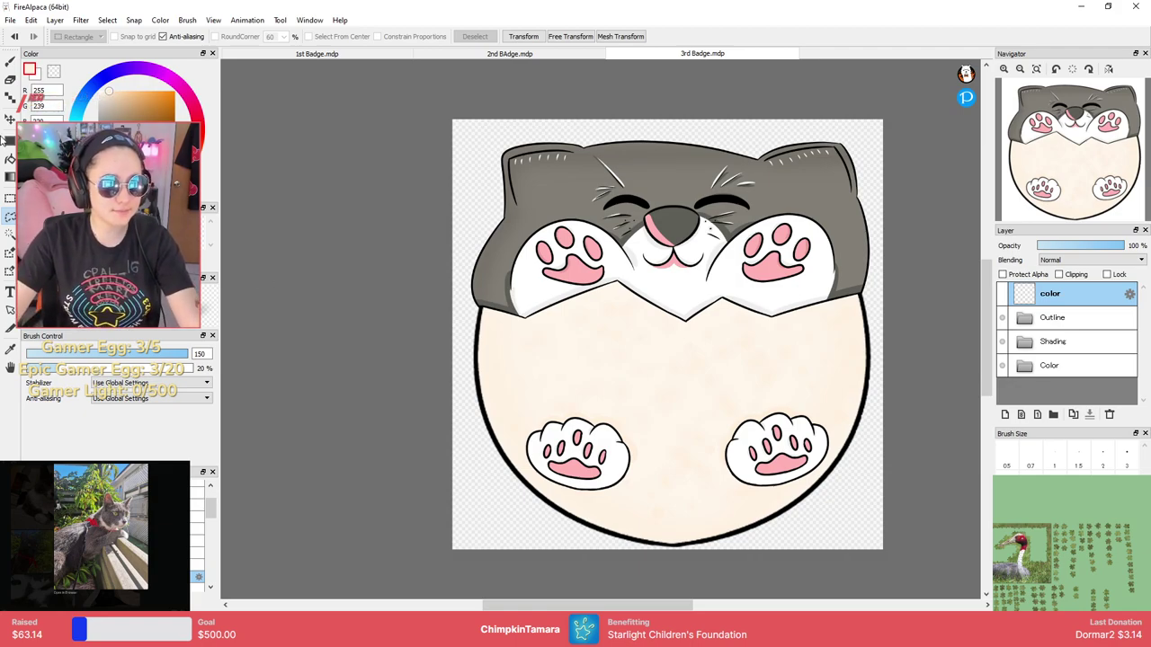
Export the third badge as a transparent PNG into the Hargi folder under the name 3rd Badge.
click(10, 20)
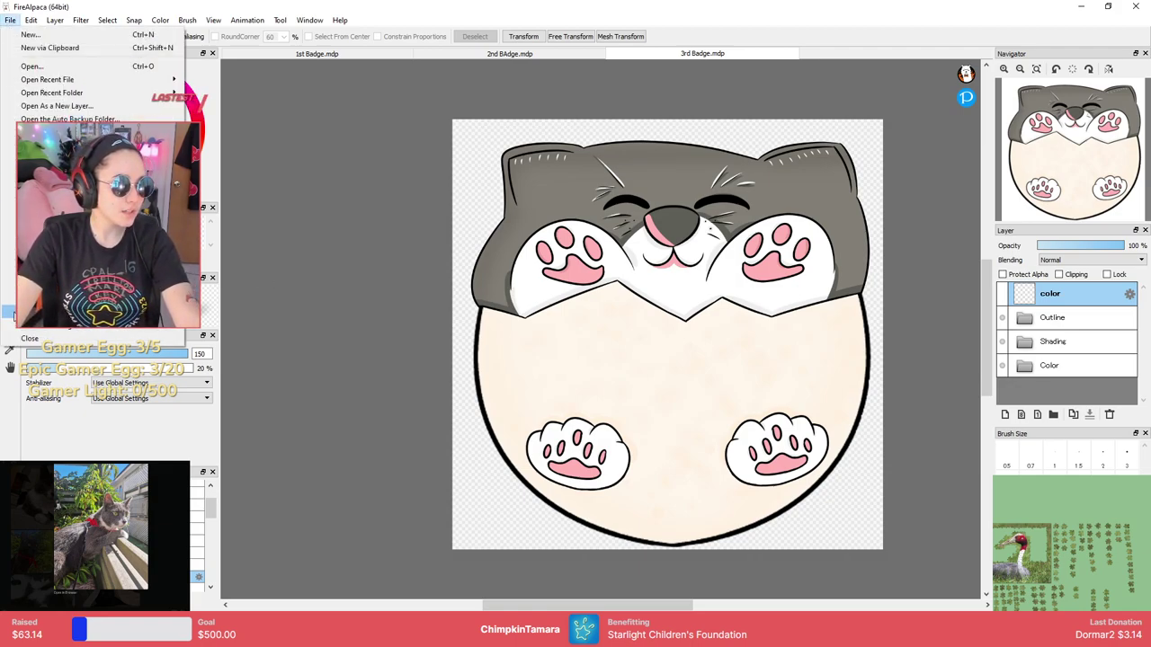
click(90, 181)
click(585, 375)
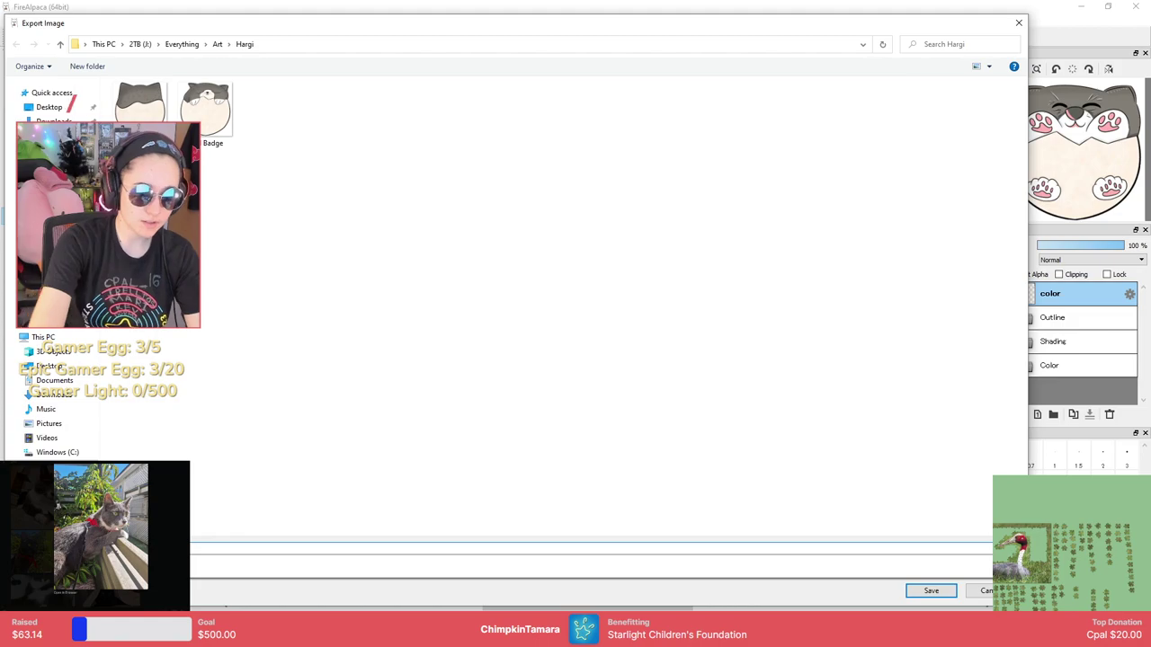
key(Return)
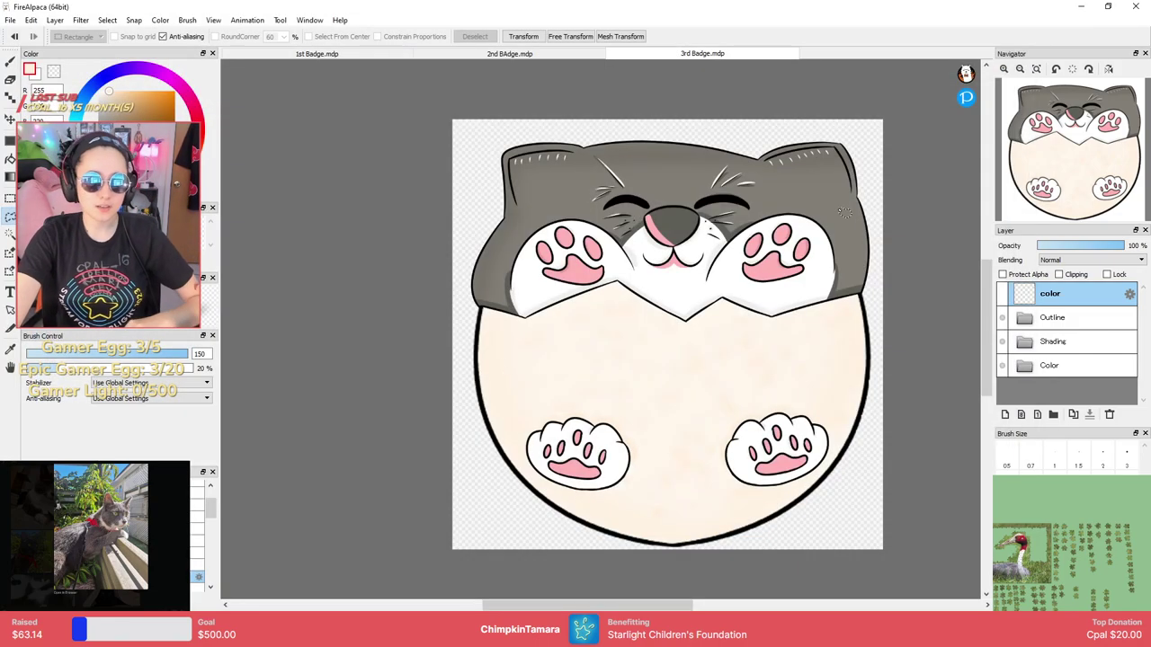
In the 2nd badge document, collapse the Shading folder and hide Layer23, which holds the color swatches.
click(567, 54)
click(364, 54)
click(551, 54)
scroll(1105, 329, up, 2)
click(1024, 342)
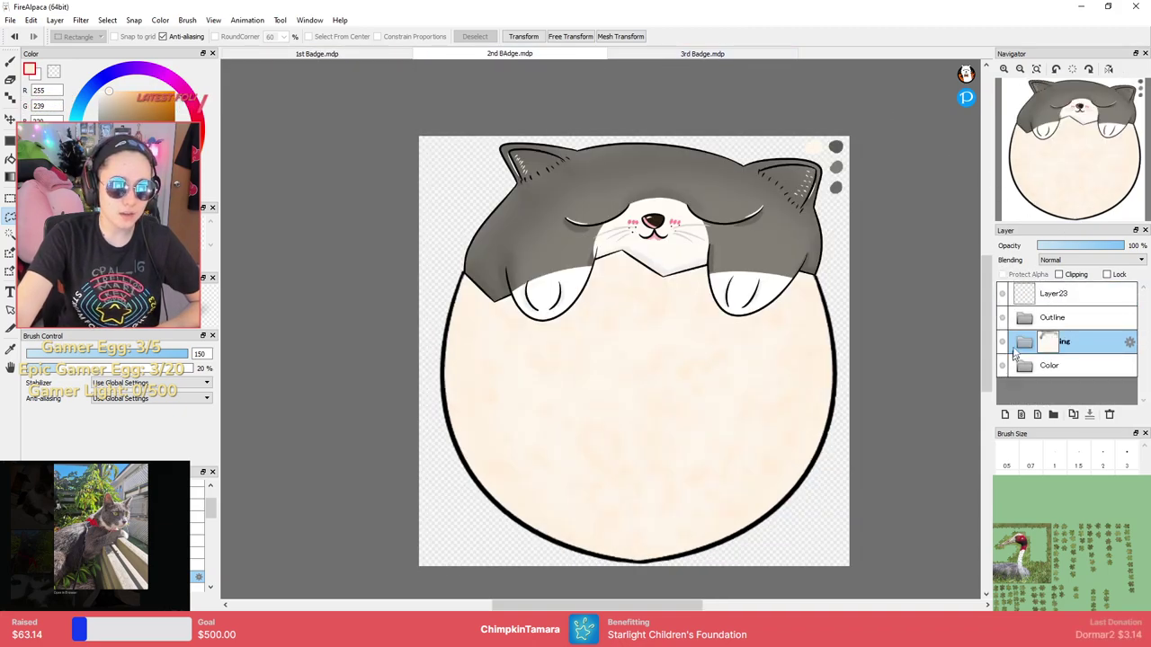
Export the second badge as a transparent PNG, replacing 2nd Badge.png in the Hargi folder.
click(10, 20)
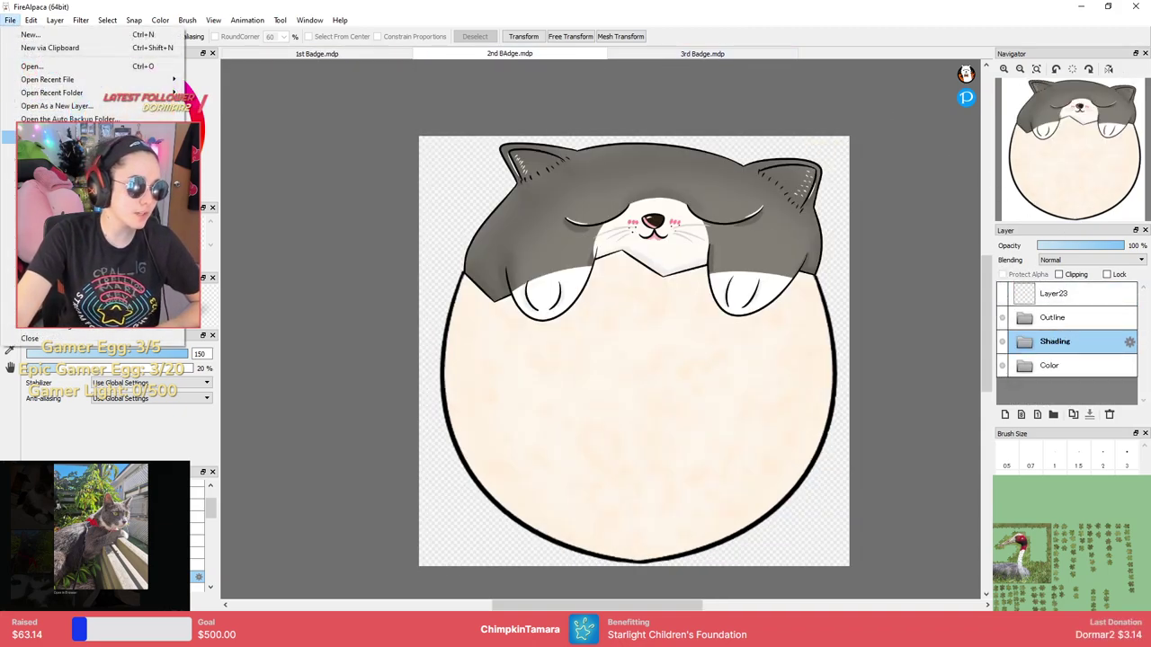
click(54, 181)
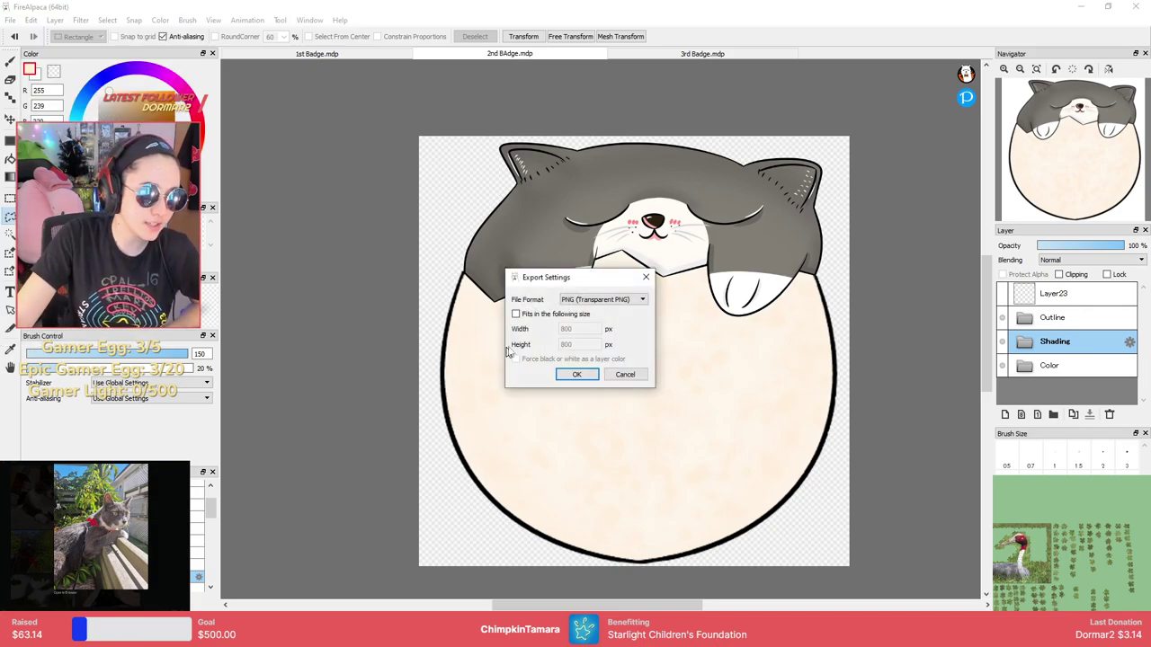
click(577, 376)
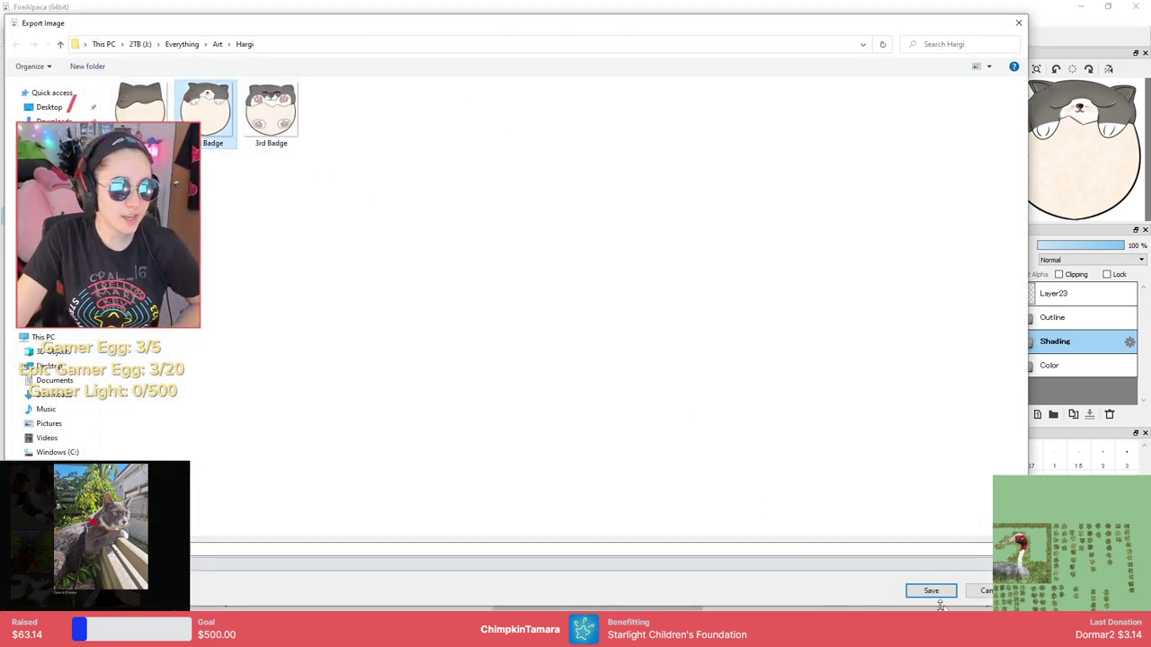
click(931, 591)
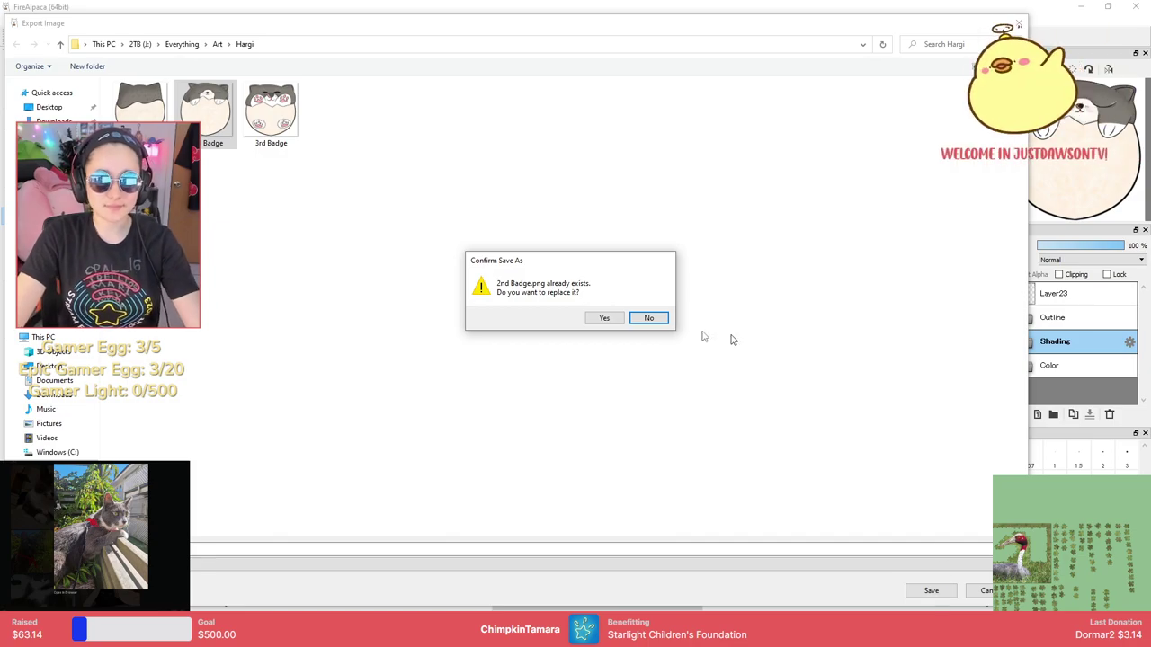
click(601, 318)
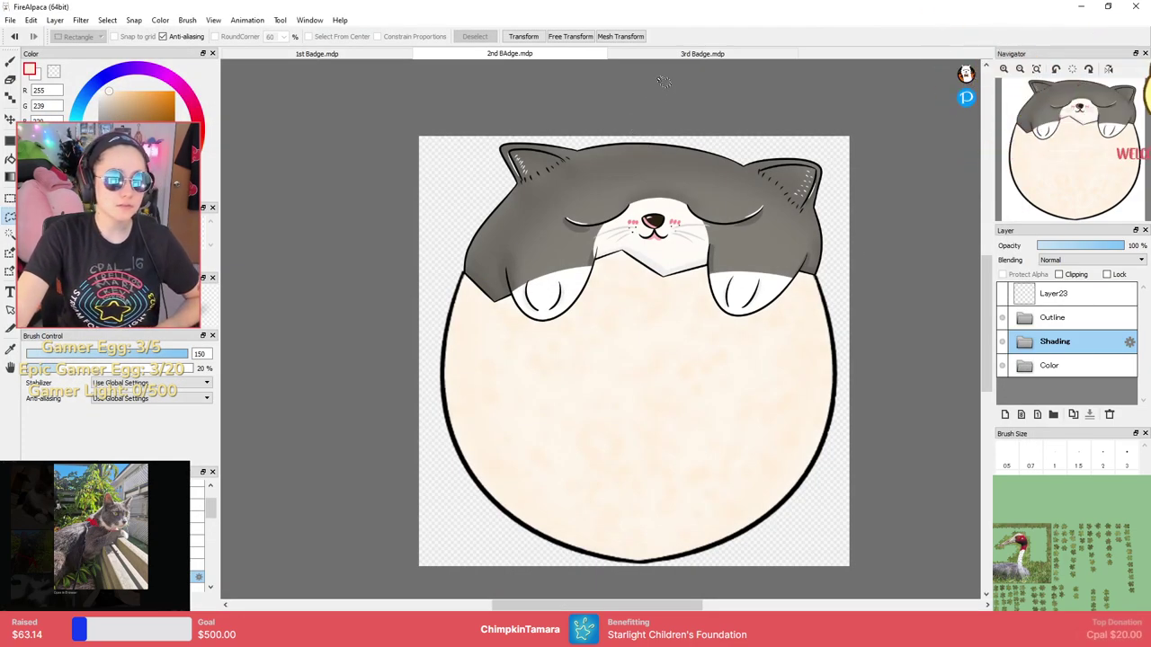
Compare the first, second and third badge drawings by viewing their documents in turn.
click(657, 53)
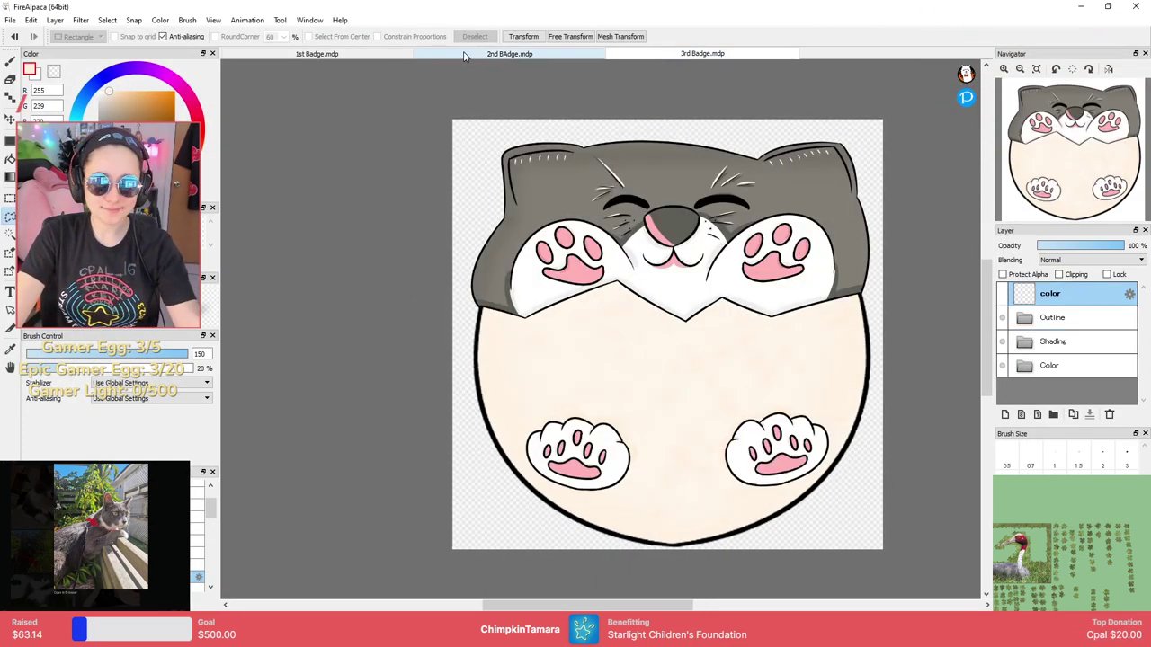
click(525, 54)
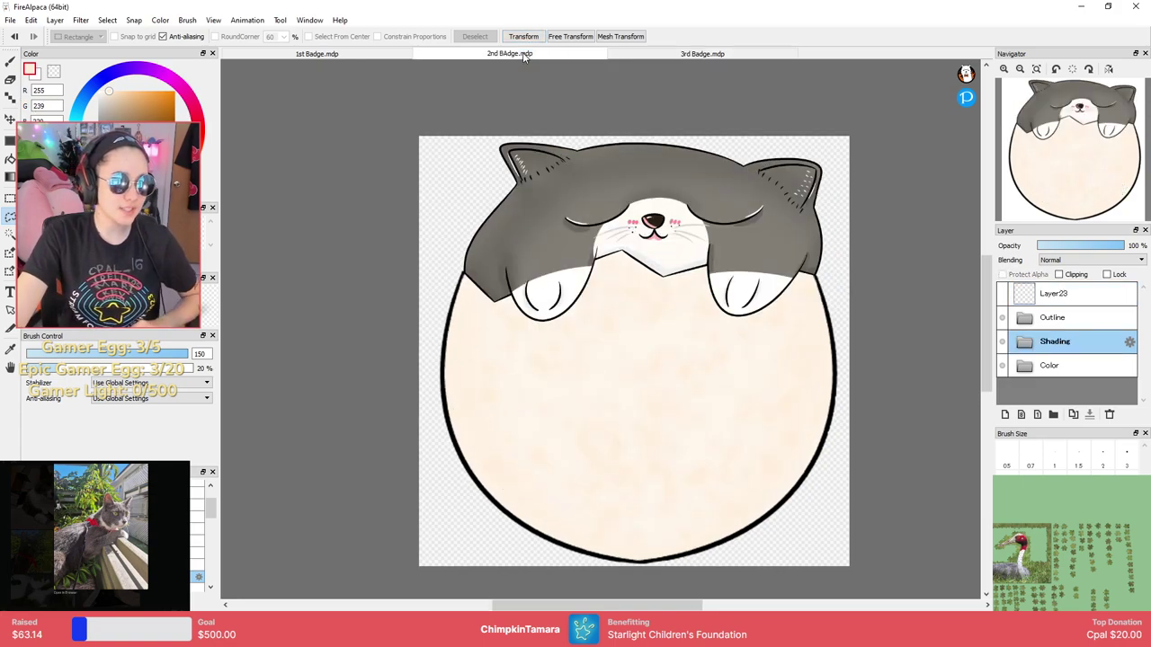
click(763, 55)
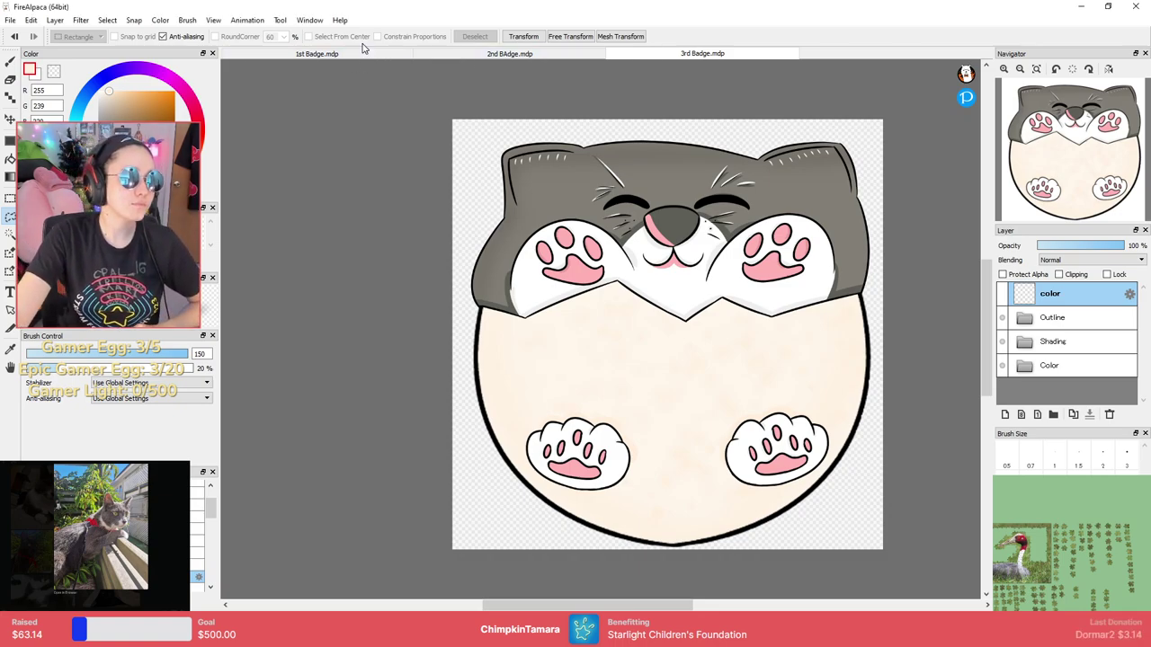
click(387, 54)
click(544, 58)
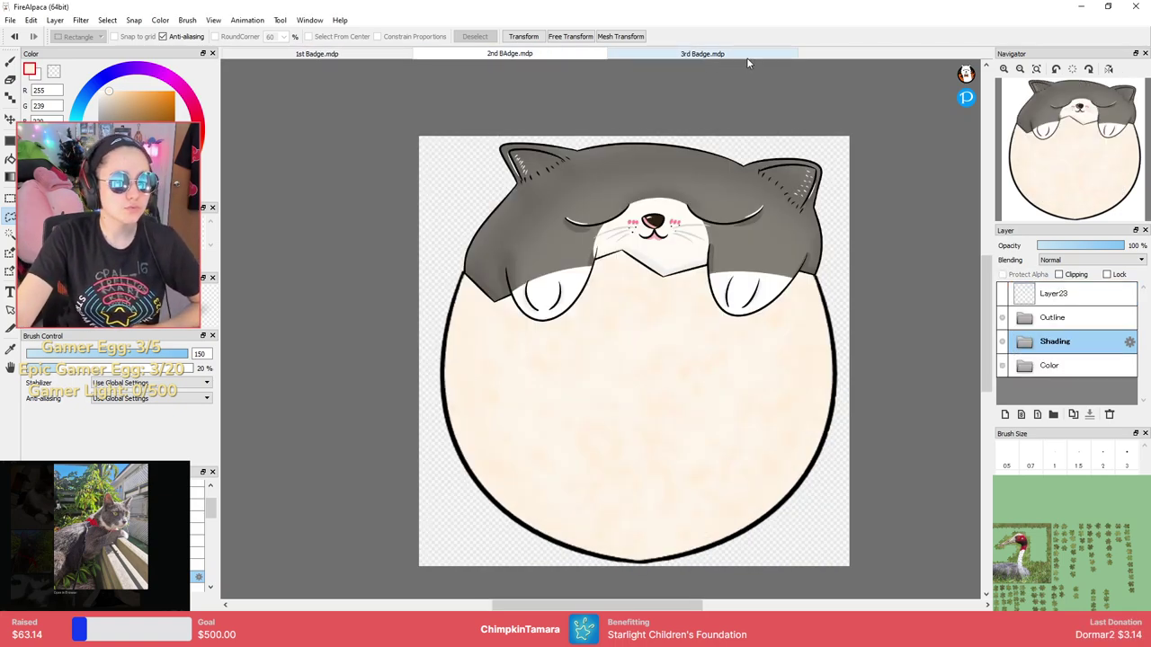
click(748, 59)
click(575, 58)
click(749, 61)
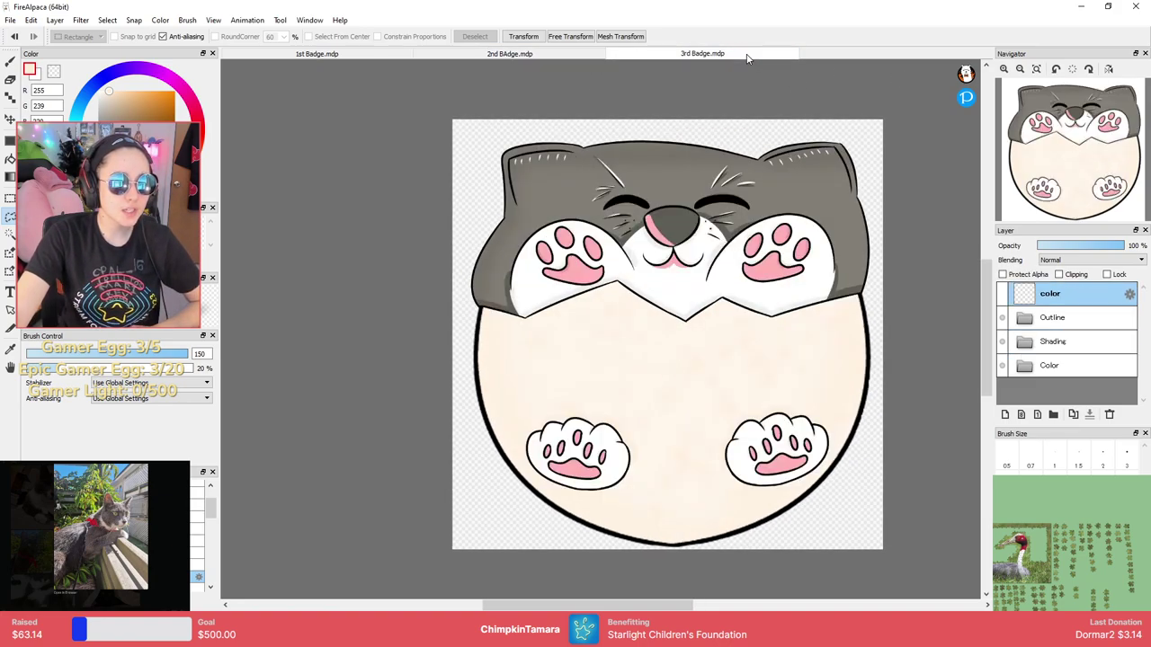
click(10, 20)
mouse_move(31, 20)
key(alt+Tab)
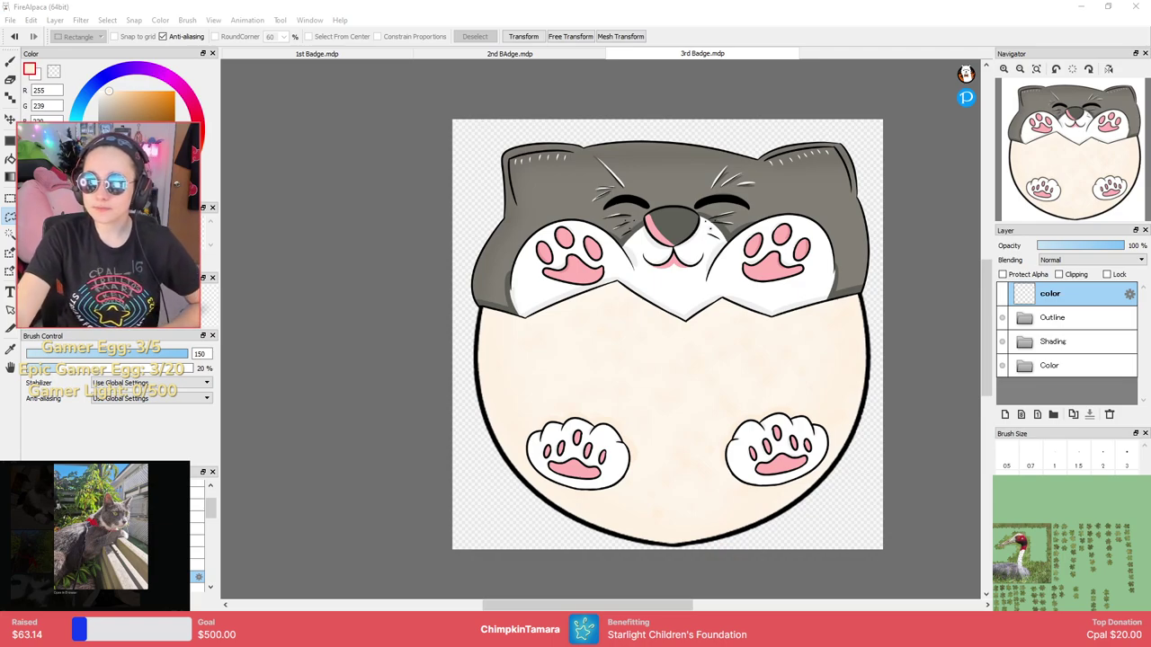
click(542, 55)
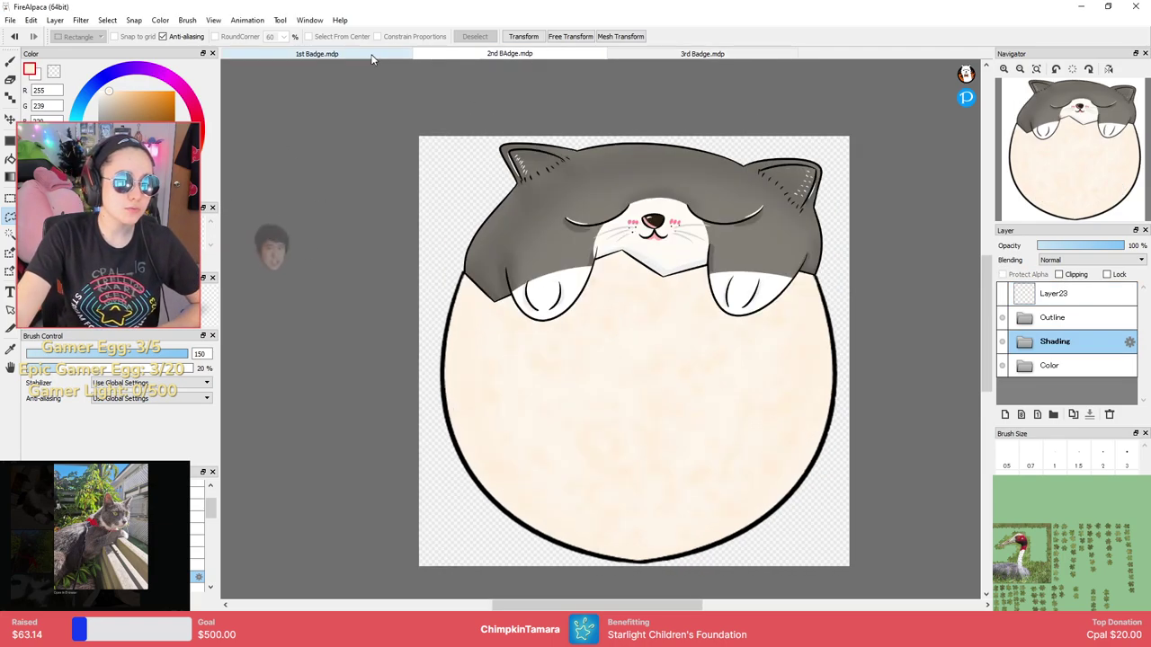
click(373, 56)
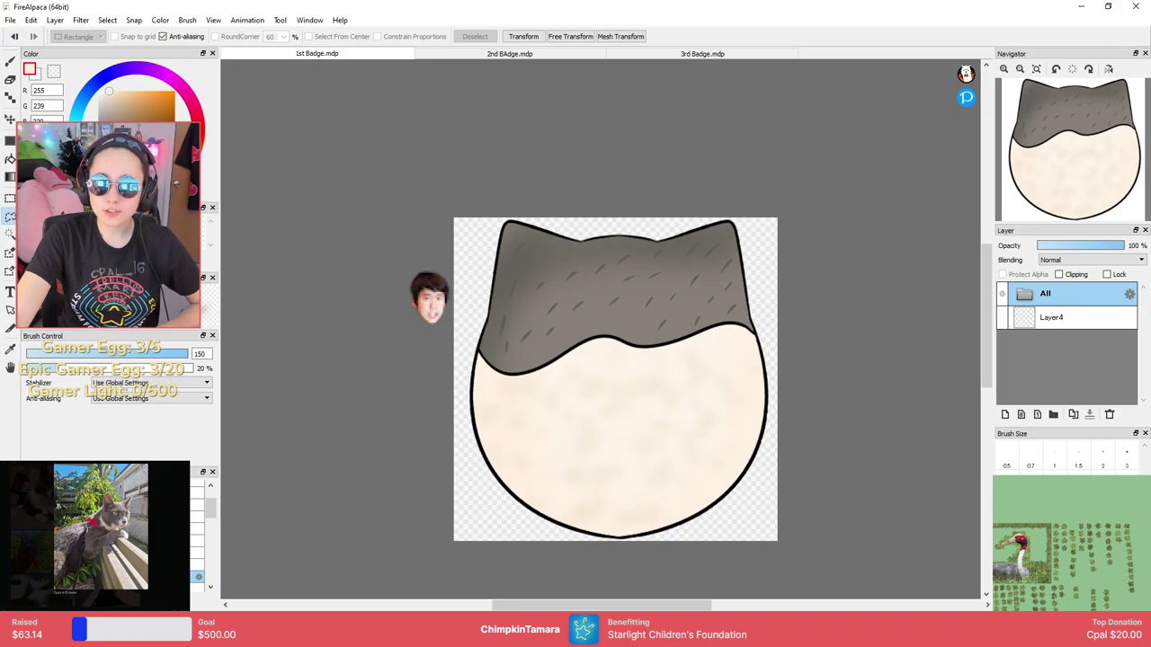
drag(863, 138, 839, 61)
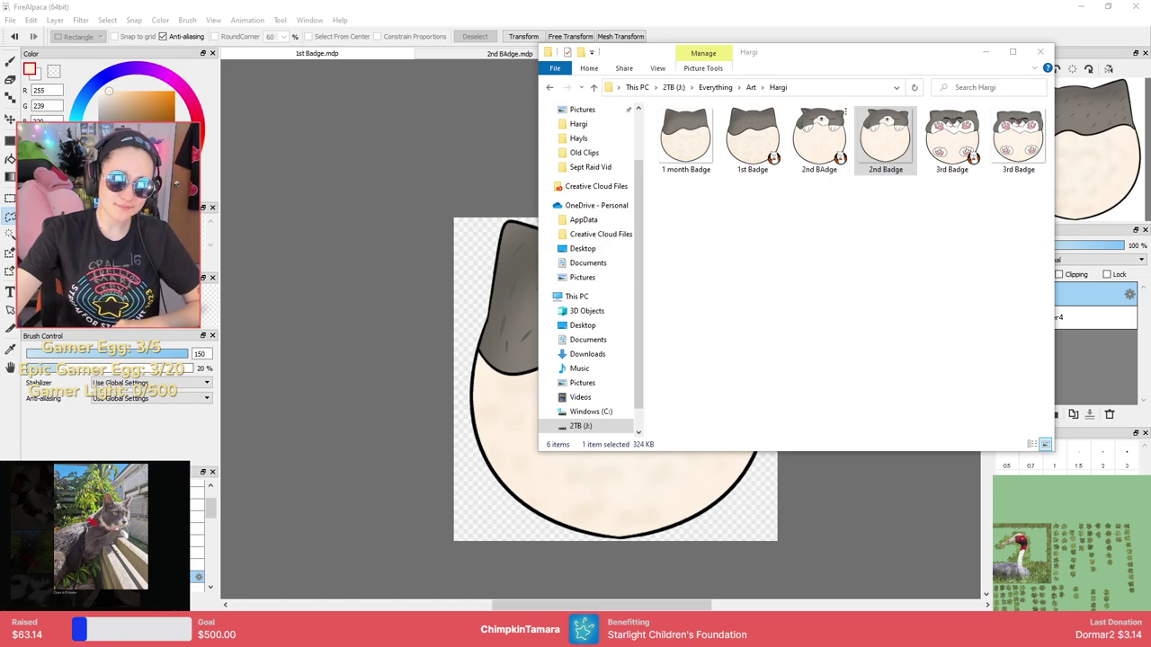
drag(860, 56, 1150, 56)
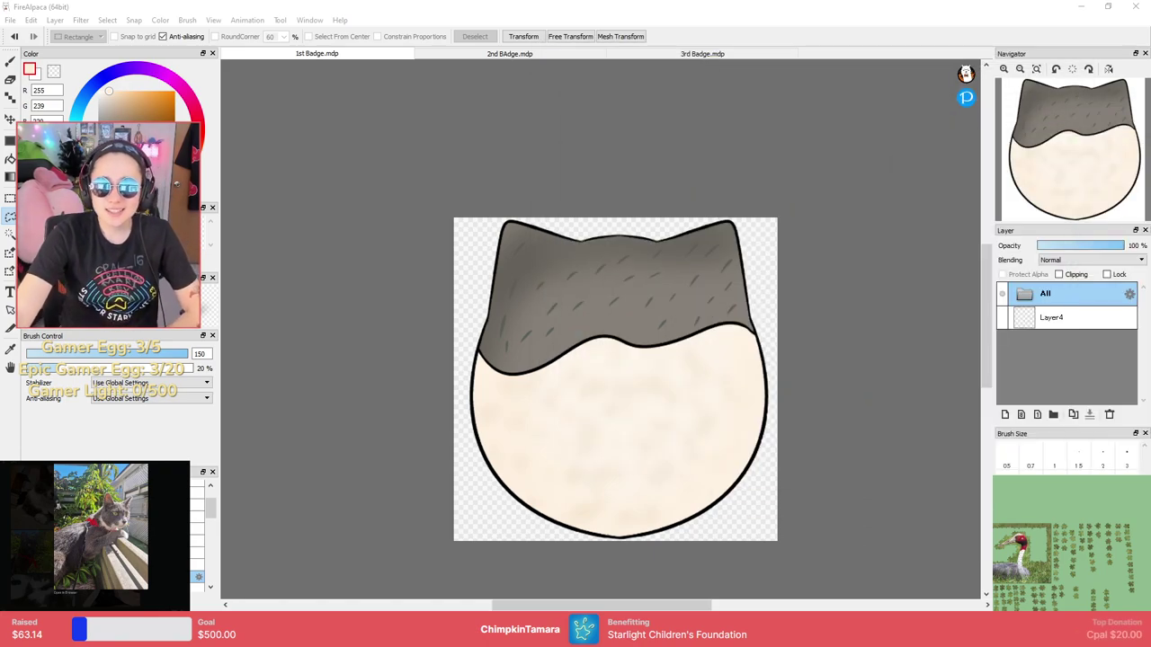
key(super+d)
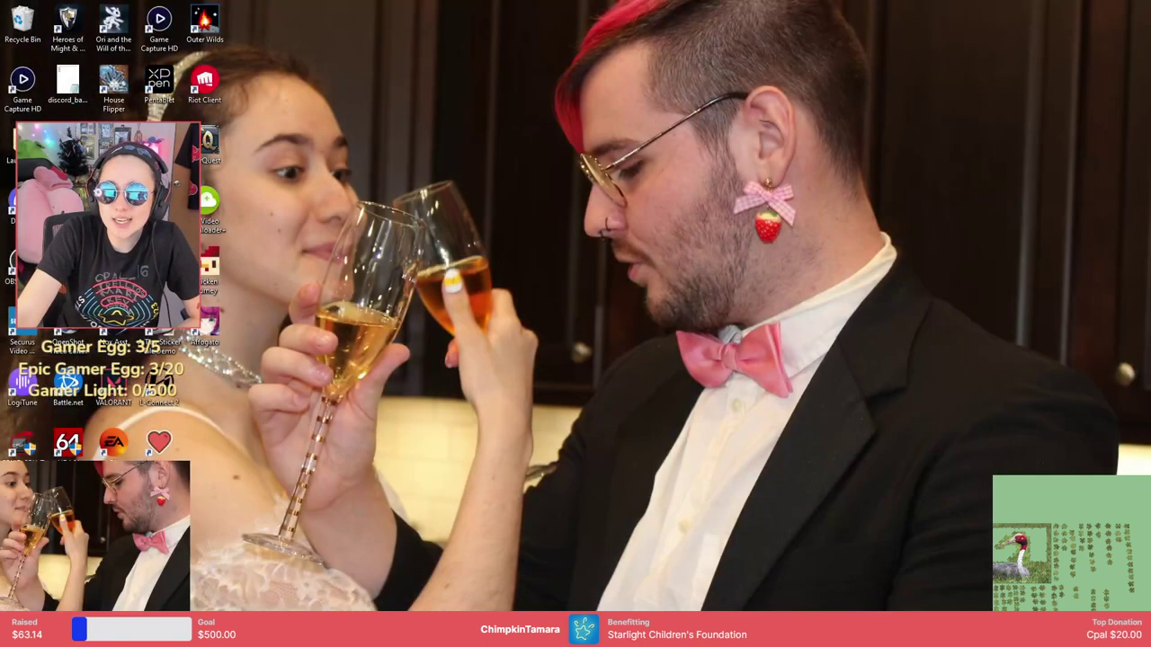
key(super+d)
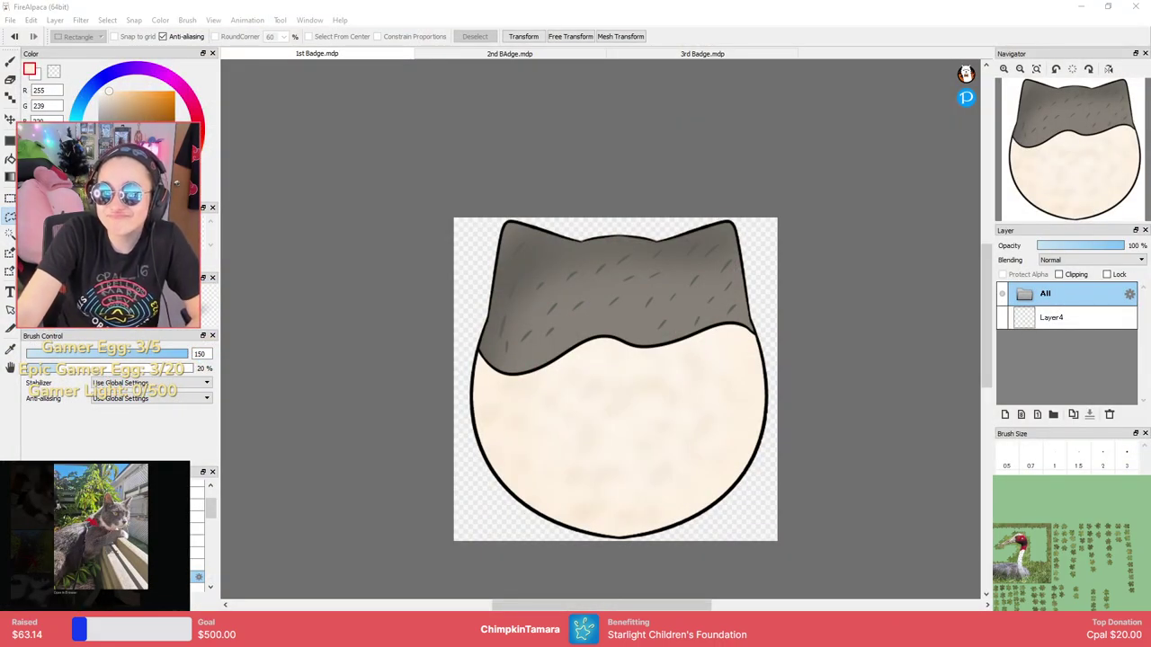
key(super+d)
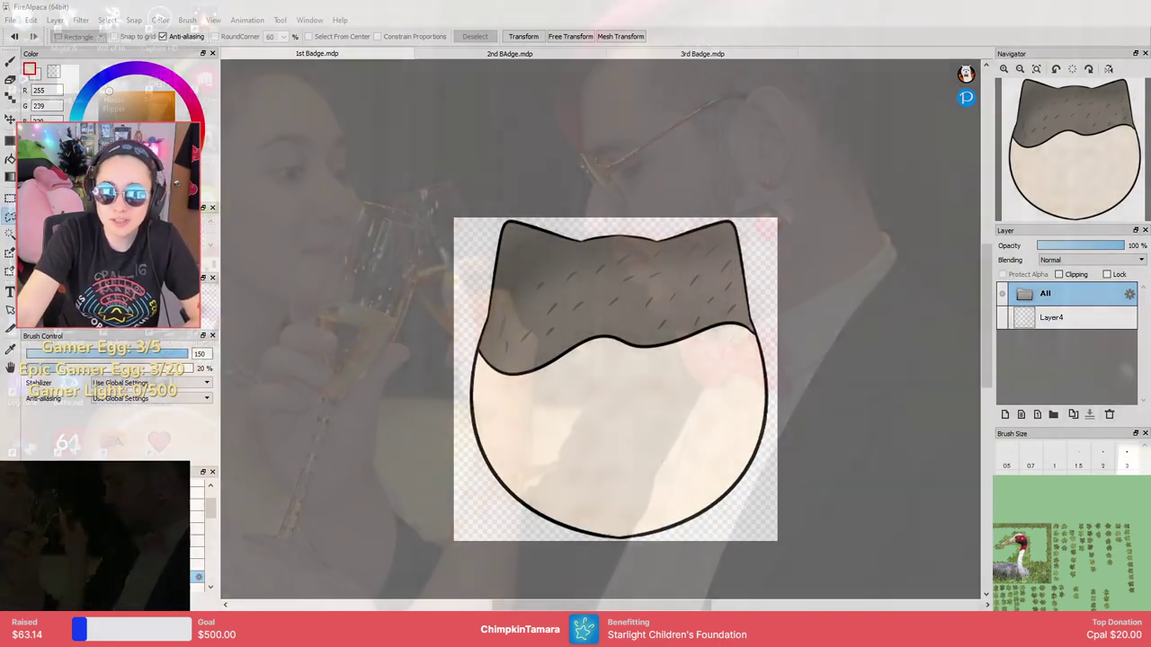
key(super+d)
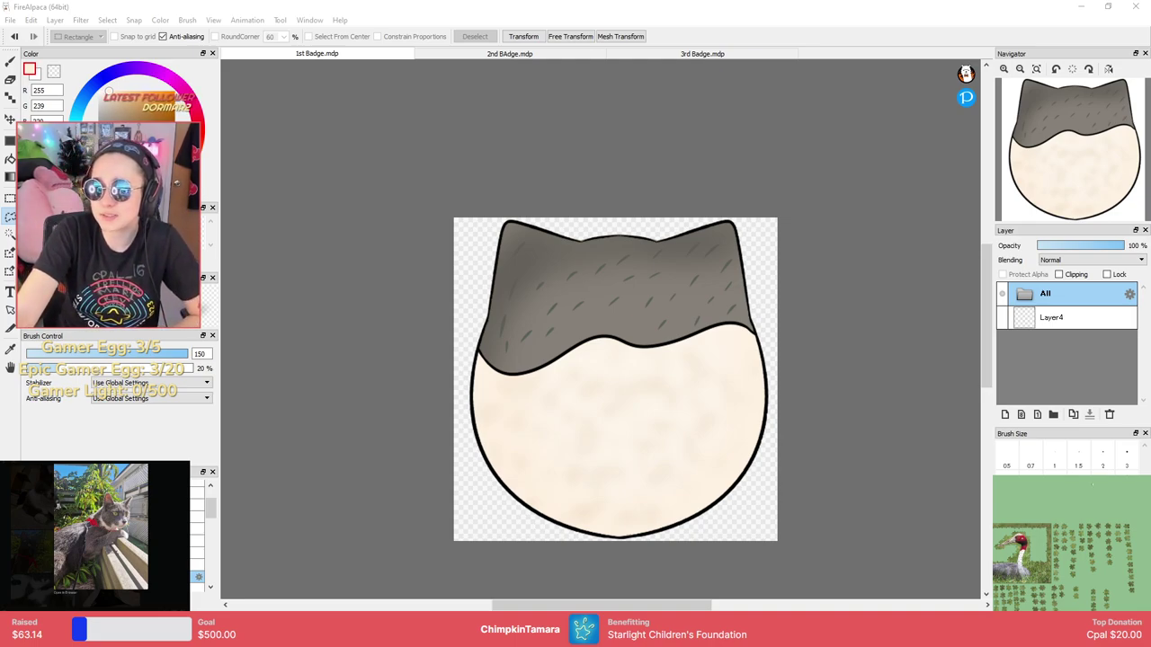
Switch to the Levi506.net emote tester in the browser, upload 3rd Badge.png as a custom badge and preview it as the sub badge.
key(alt+Tab)
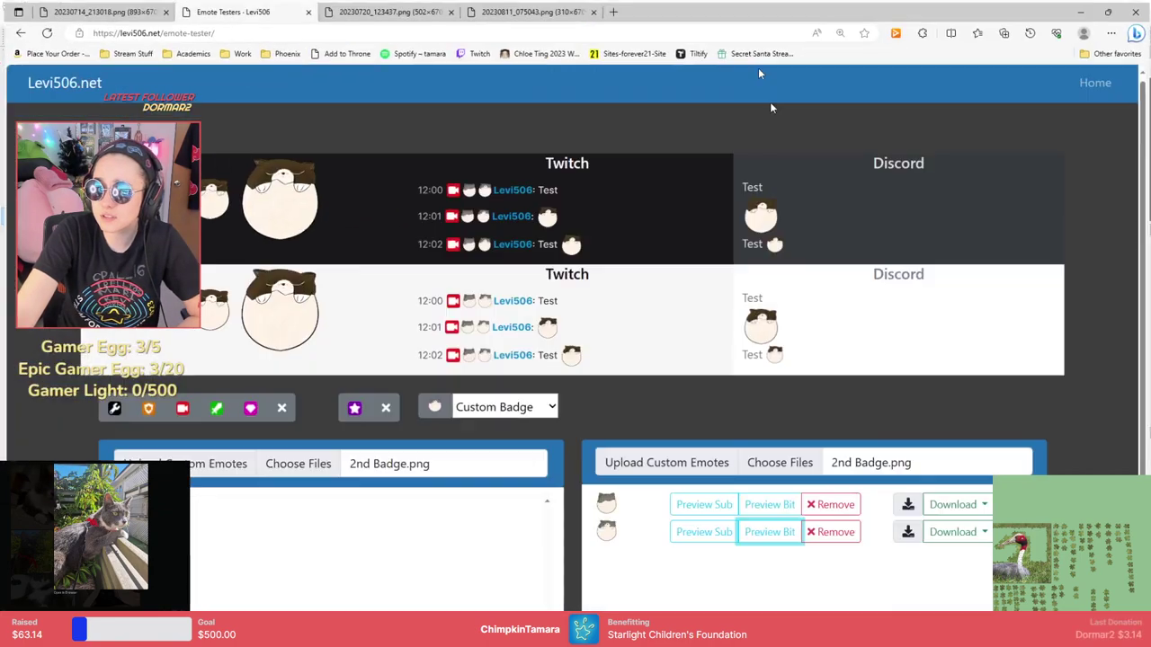
click(778, 462)
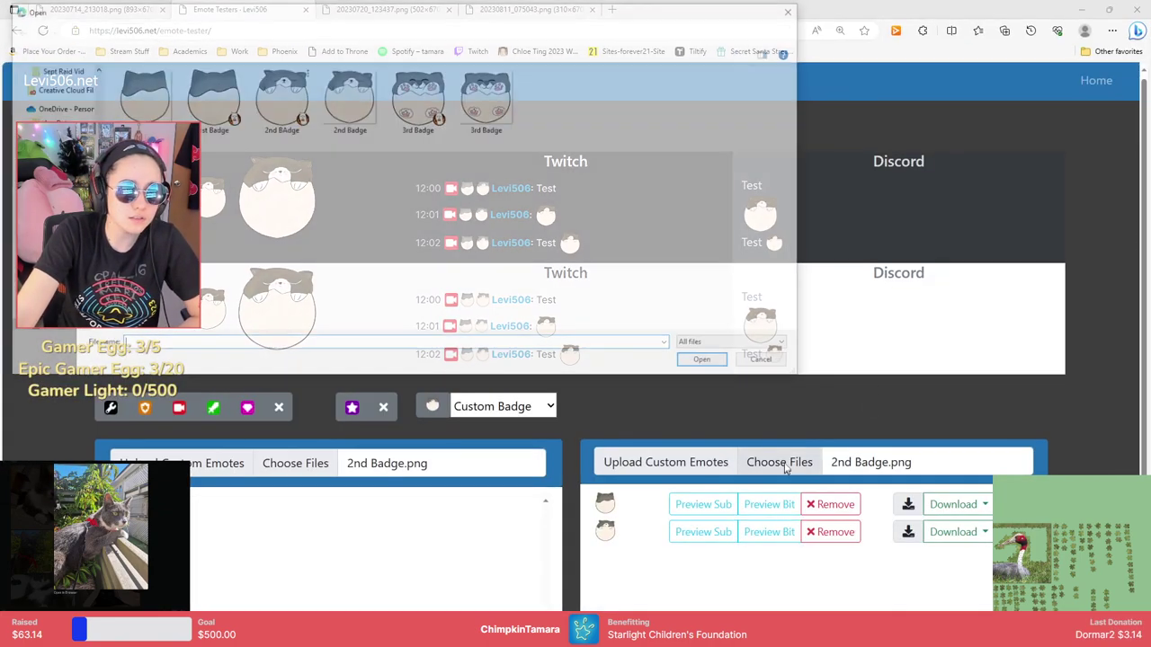
click(493, 135)
click(704, 362)
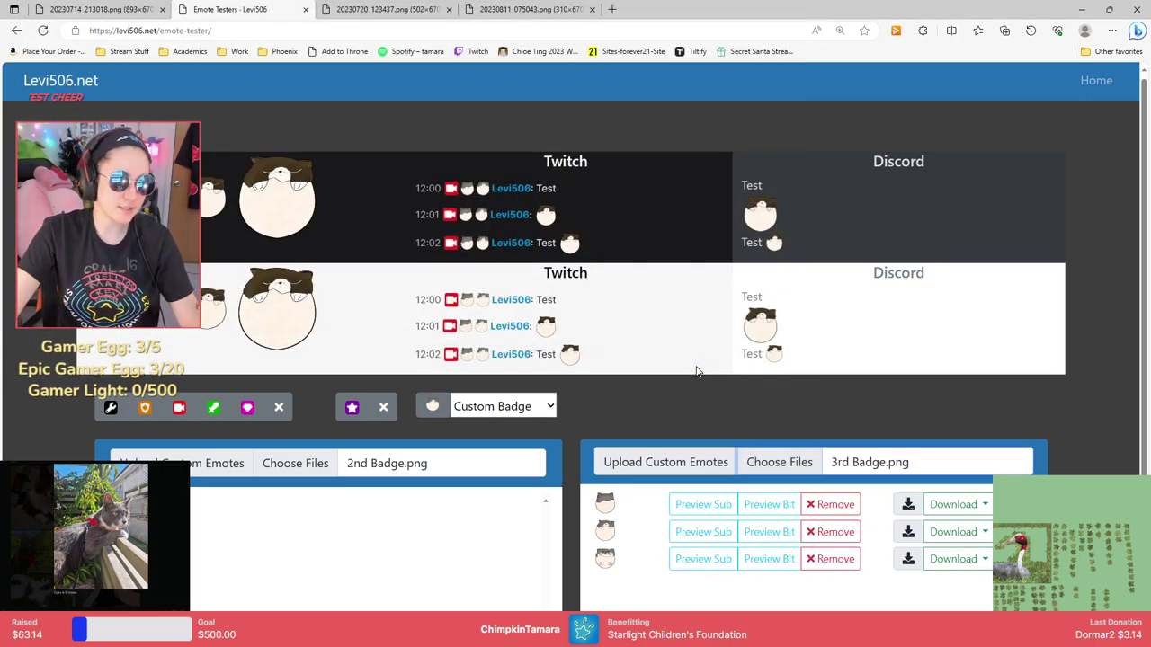
click(724, 559)
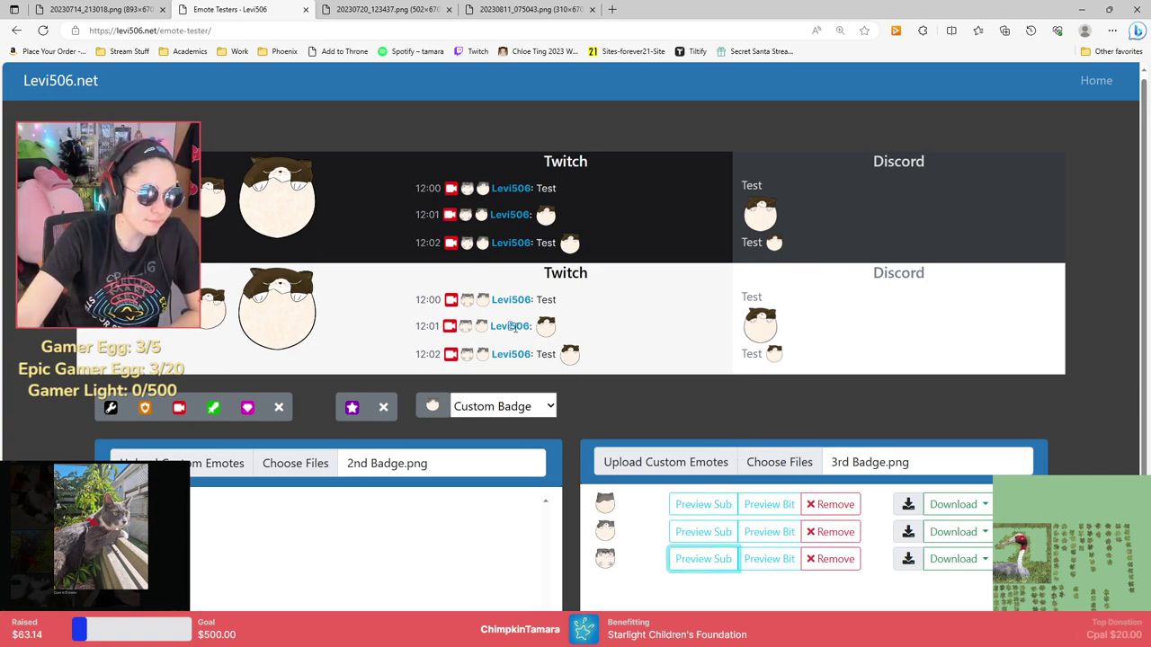
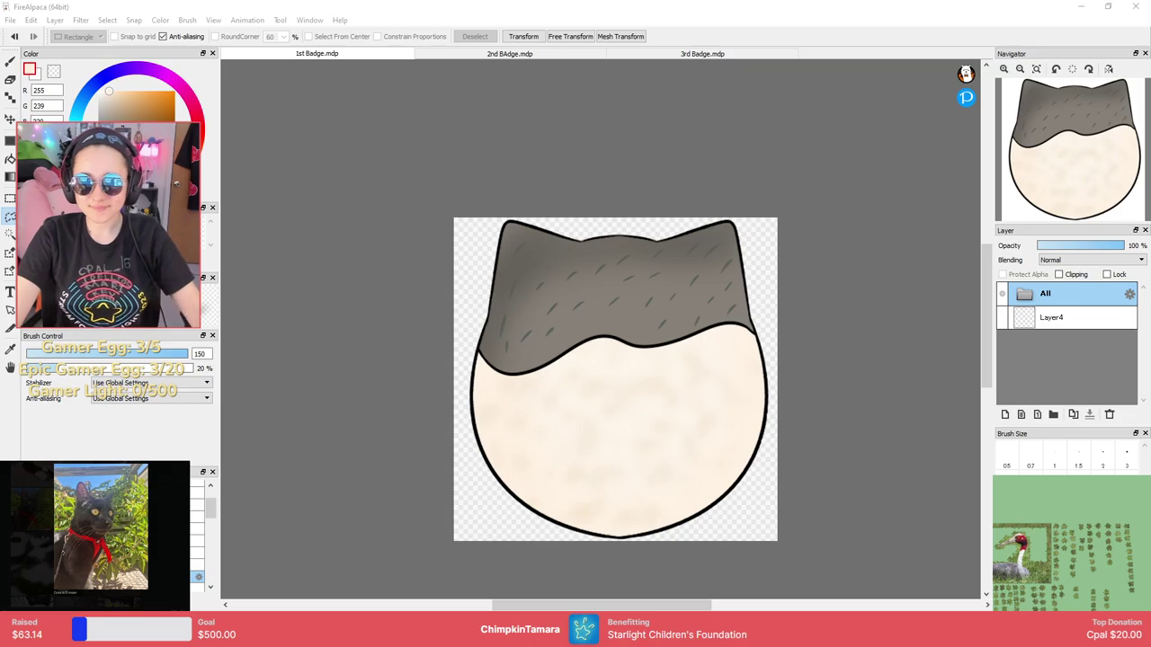
key(super+d)
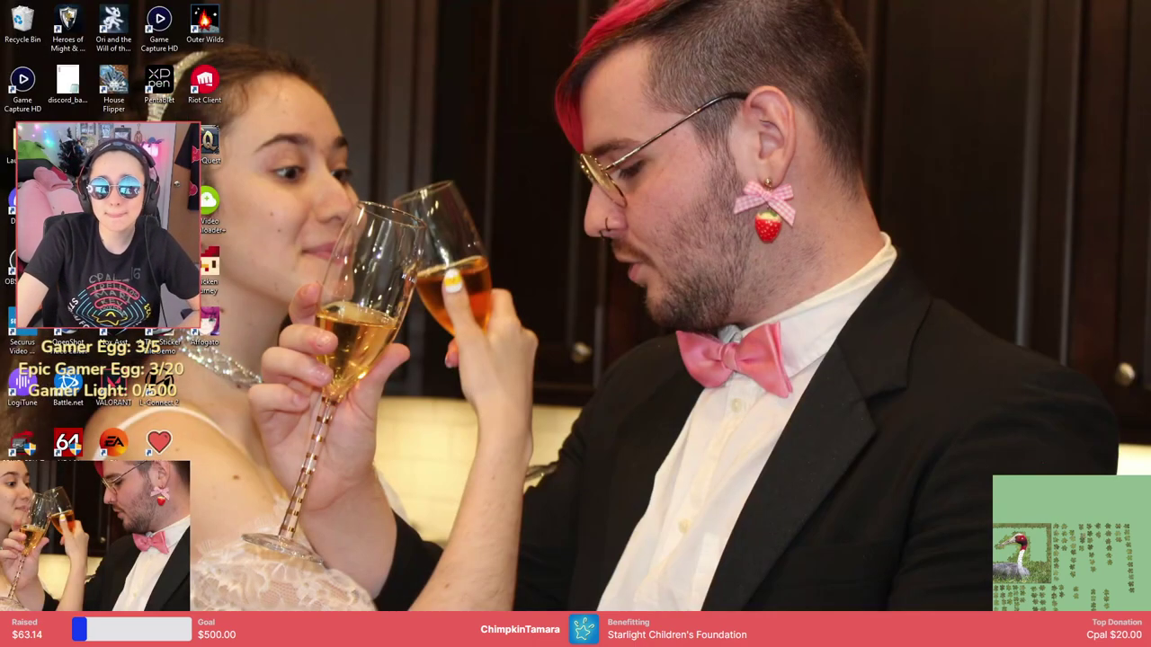
key(super+d)
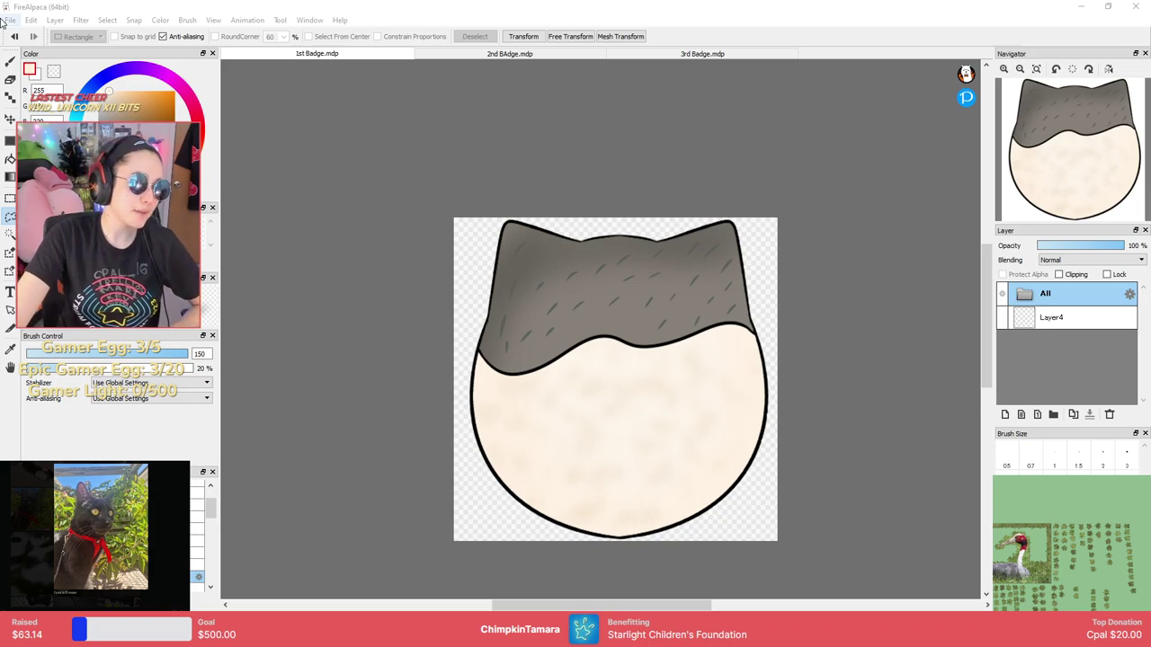
click(31, 19)
mouse_move(14, 18)
click(50, 48)
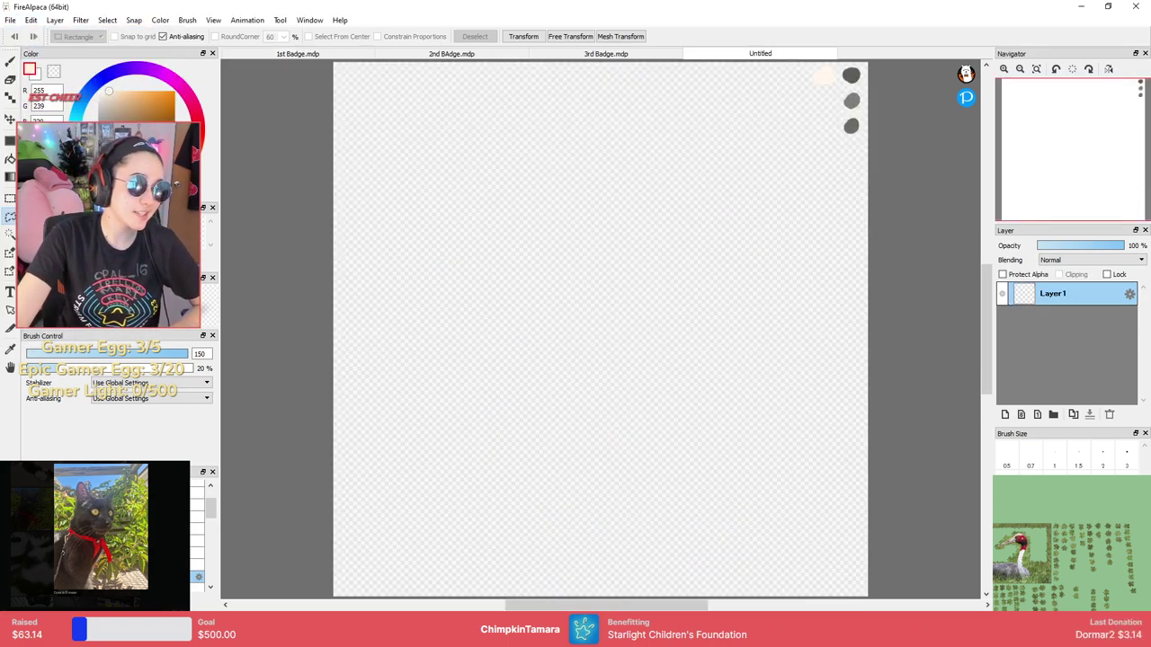
right_click(787, 56)
click(813, 63)
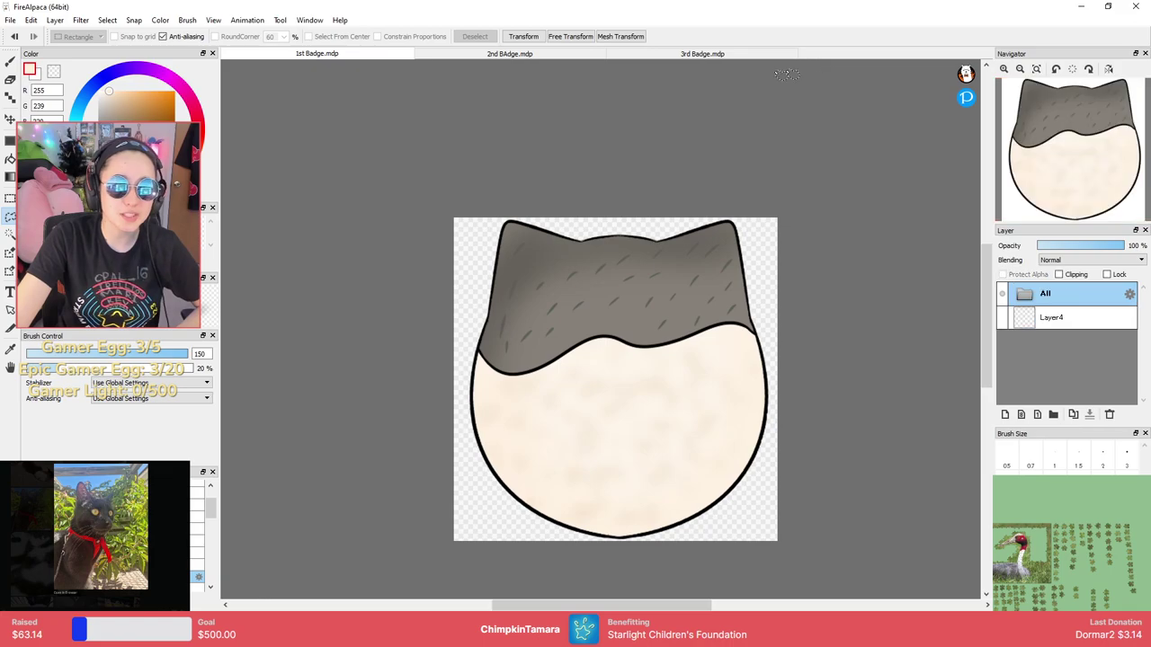
Create a new blank canvas with a transparent background.
click(10, 19)
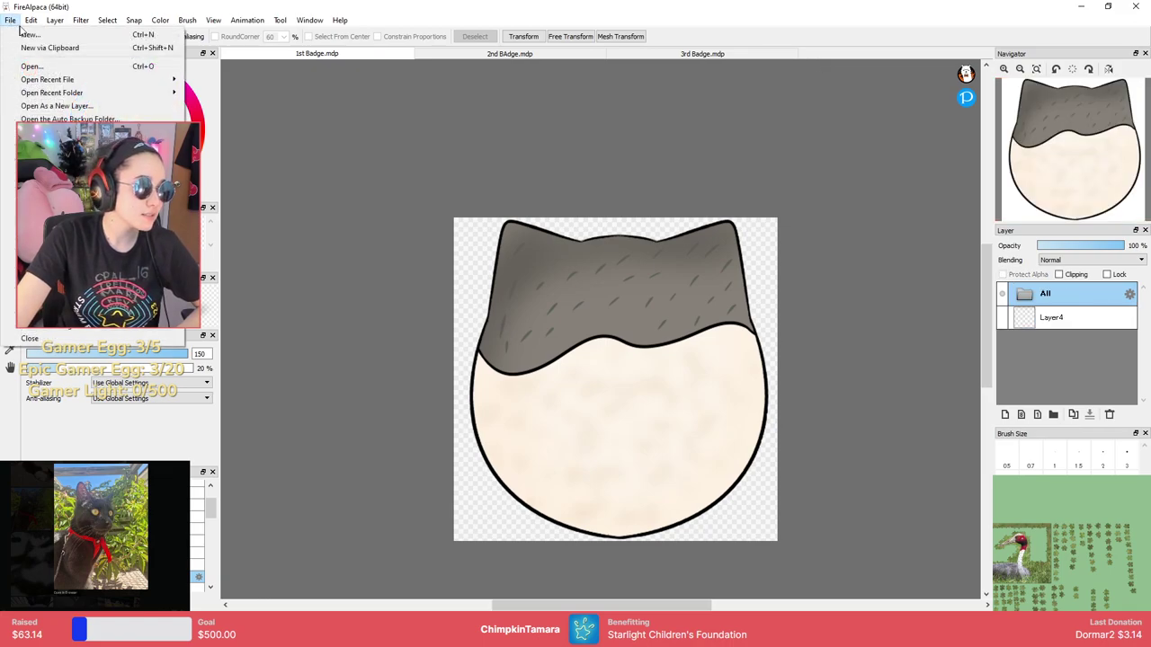
click(36, 34)
click(613, 484)
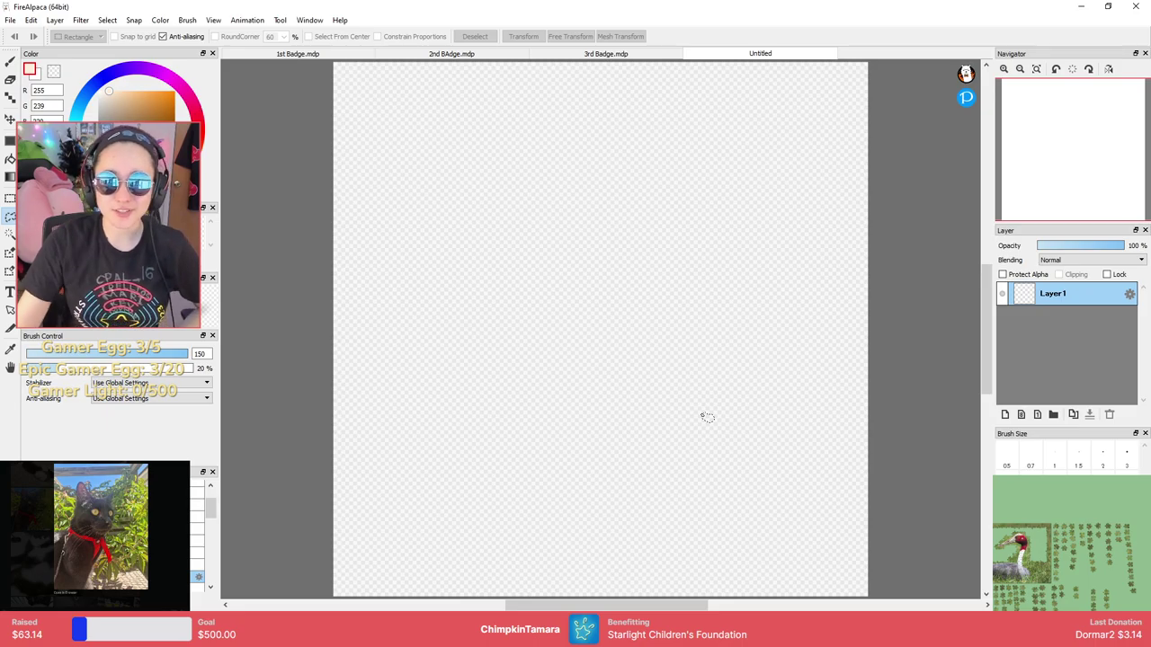
Copy the color swatches from the third badge's color layer into the new blank canvas as a separate layer.
click(645, 59)
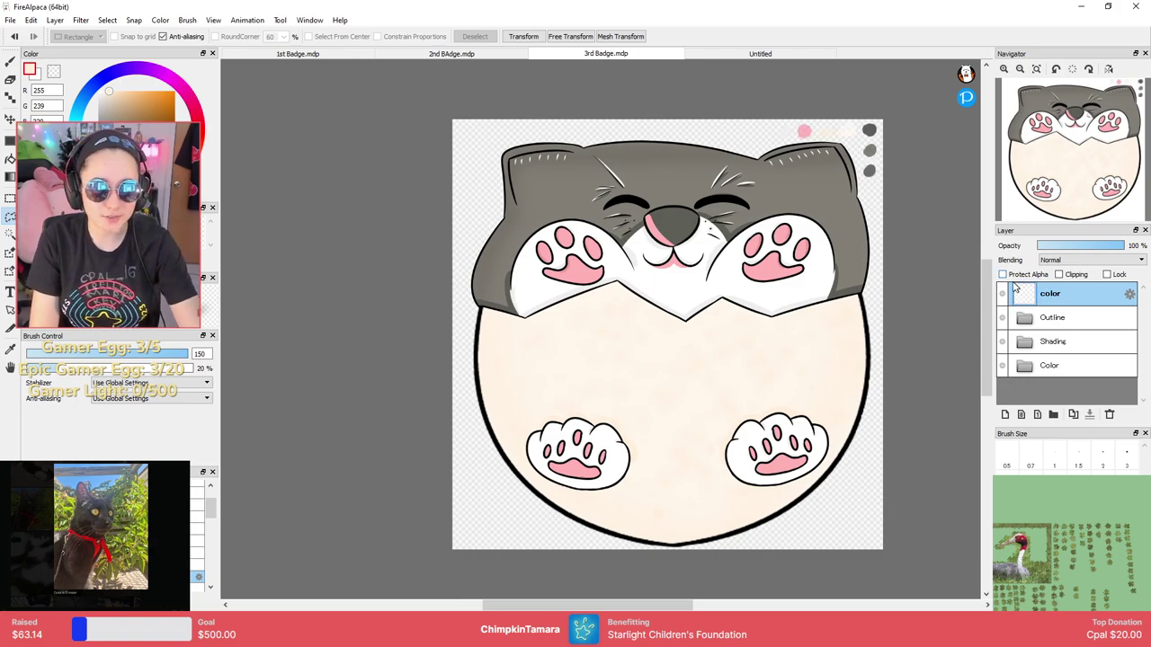
click(763, 49)
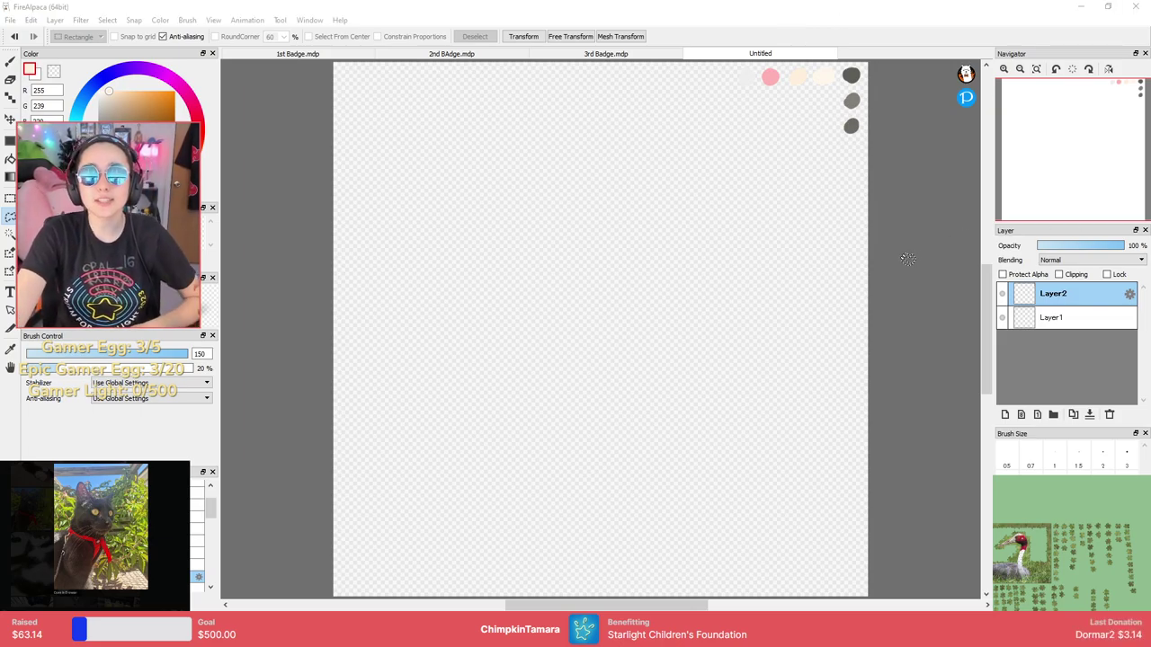
Close the first, second and third badge documents, saving the changes to the second and third.
click(329, 53)
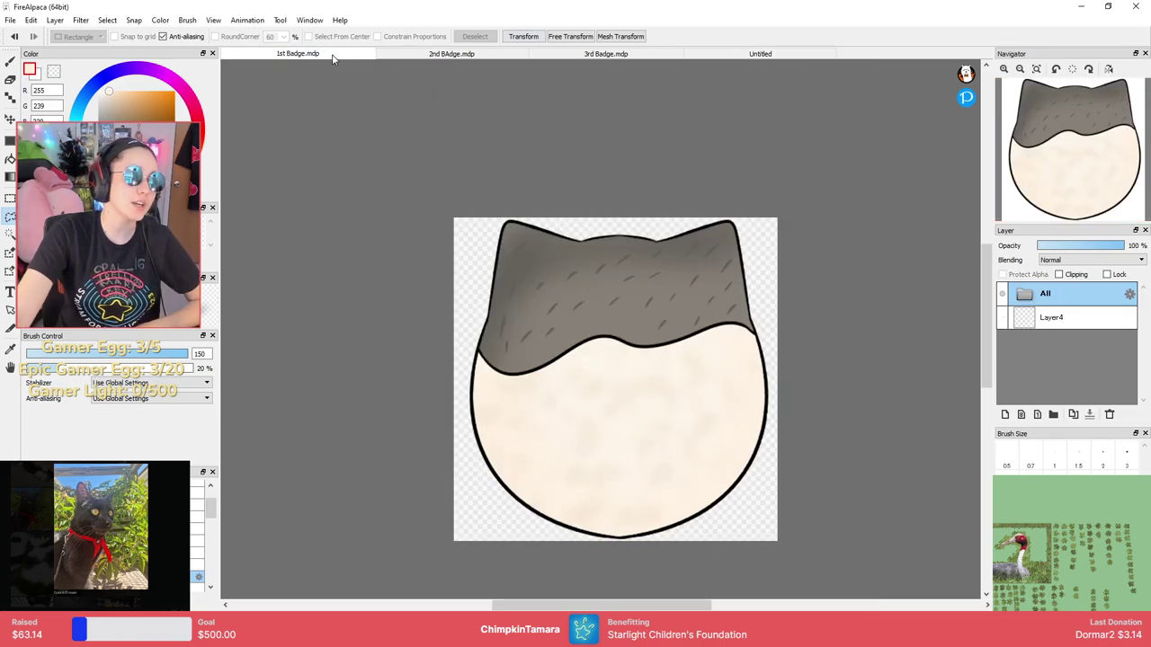
right_click(351, 55)
click(379, 63)
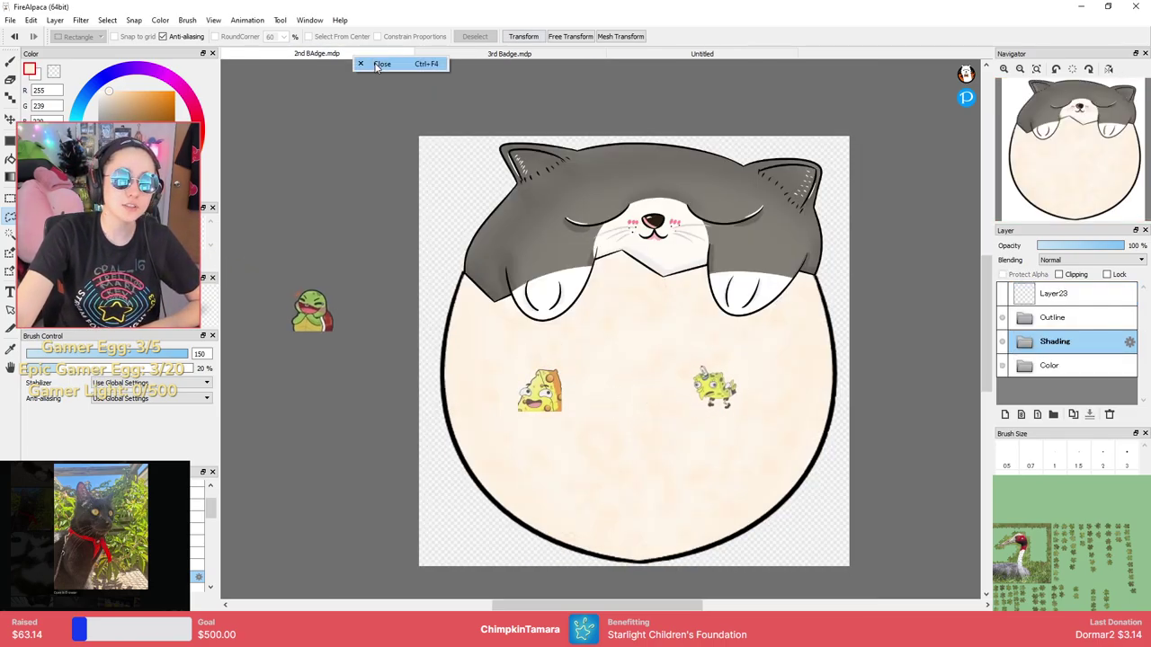
click(378, 64)
click(539, 338)
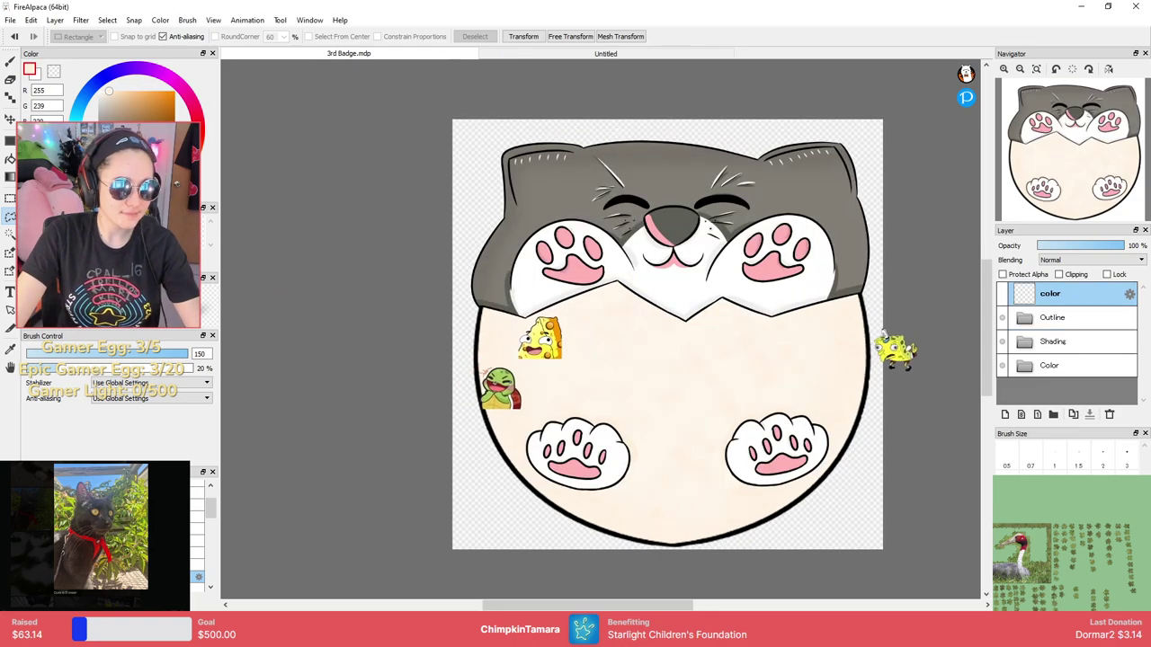
click(399, 66)
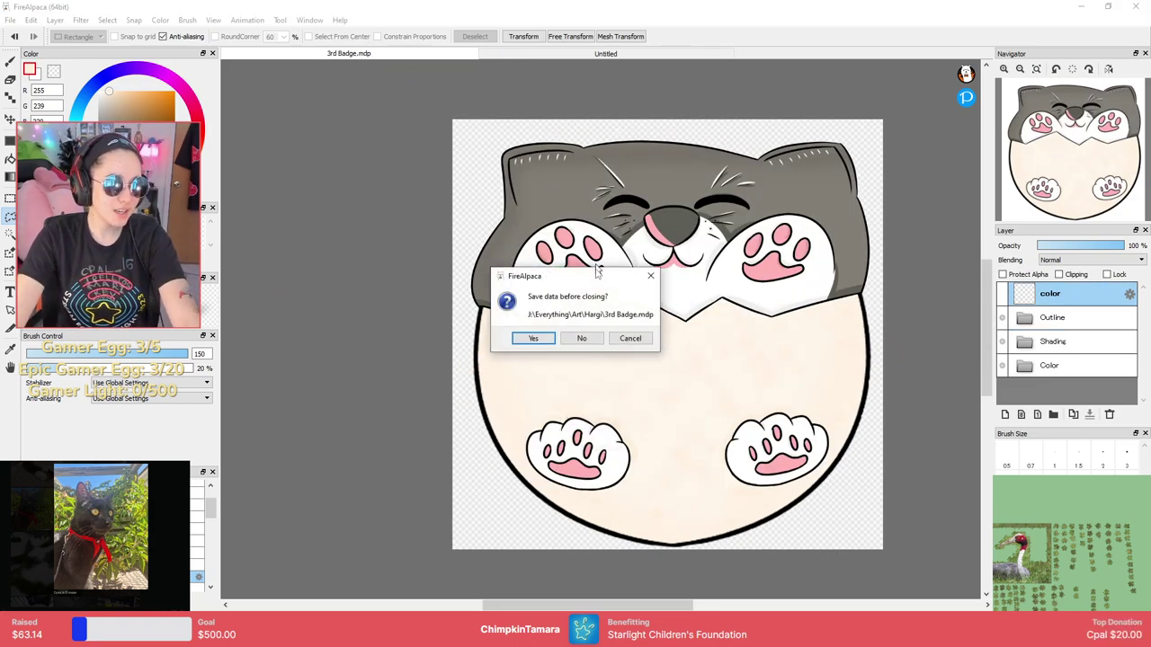
click(538, 337)
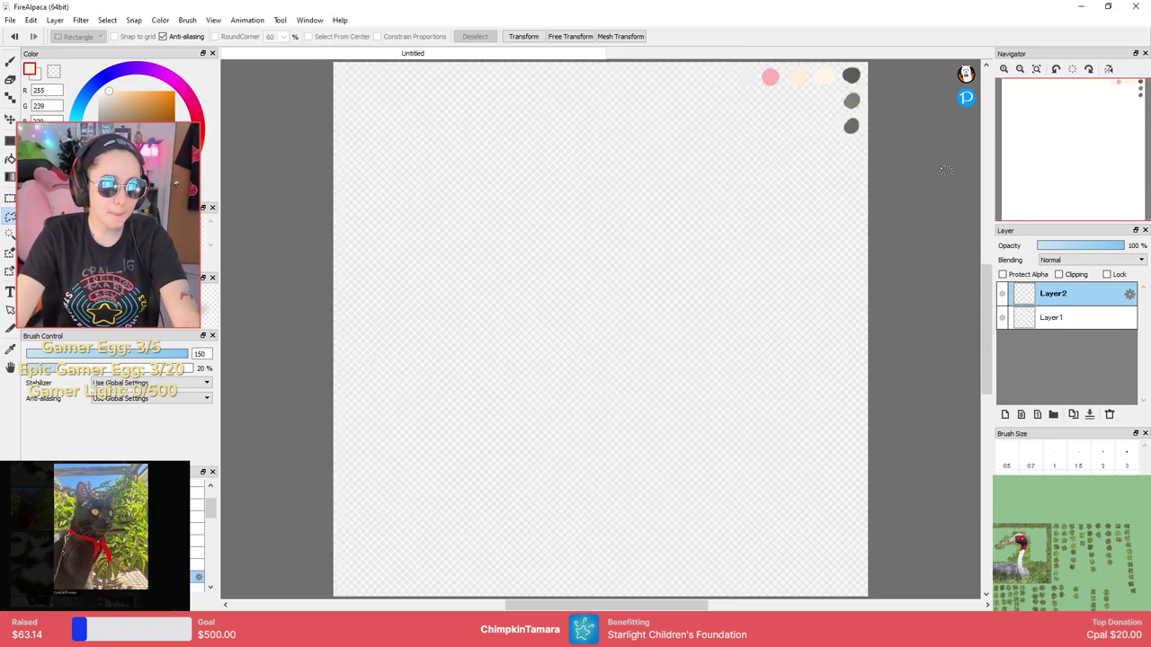
Switch to the Brush tool with the preset brush of size 5 and 100% opacity.
key(b)
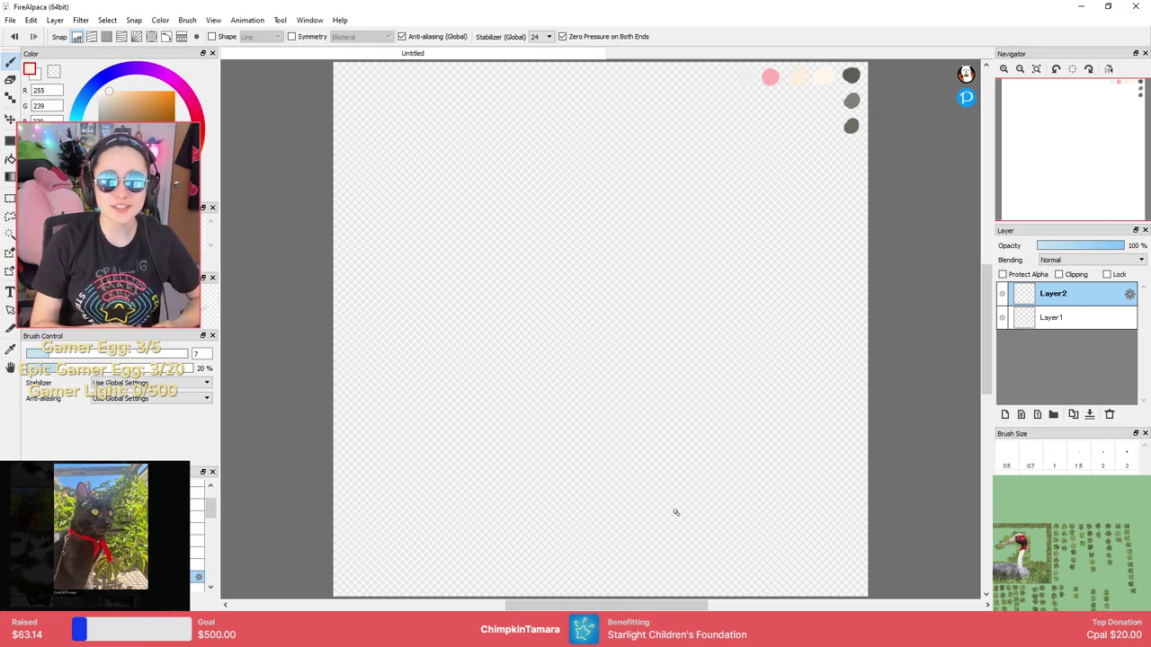
drag(210, 509, 211, 500)
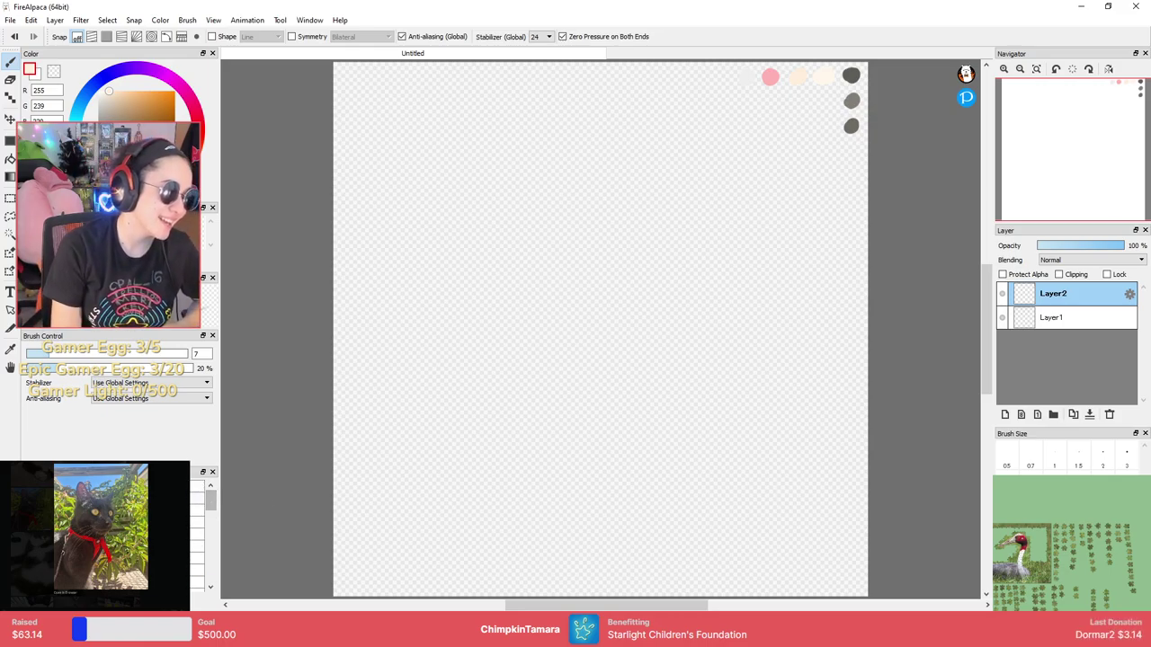
click(196, 487)
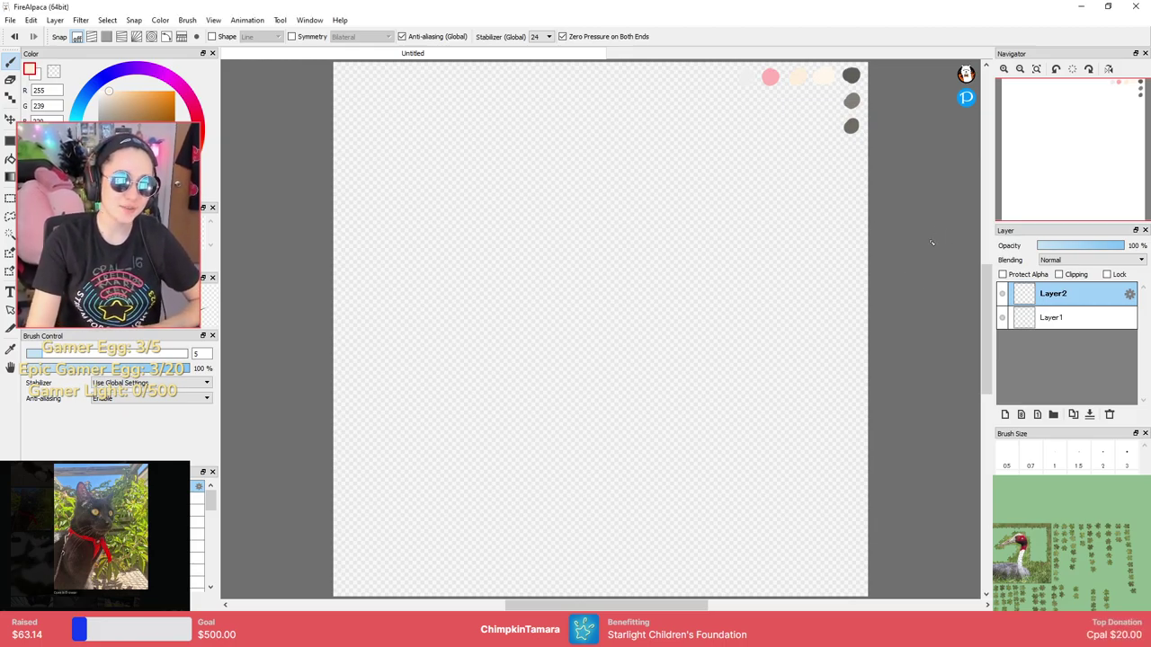
Undo the pasted color swatch layer on the new canvas.
right_click(1087, 293)
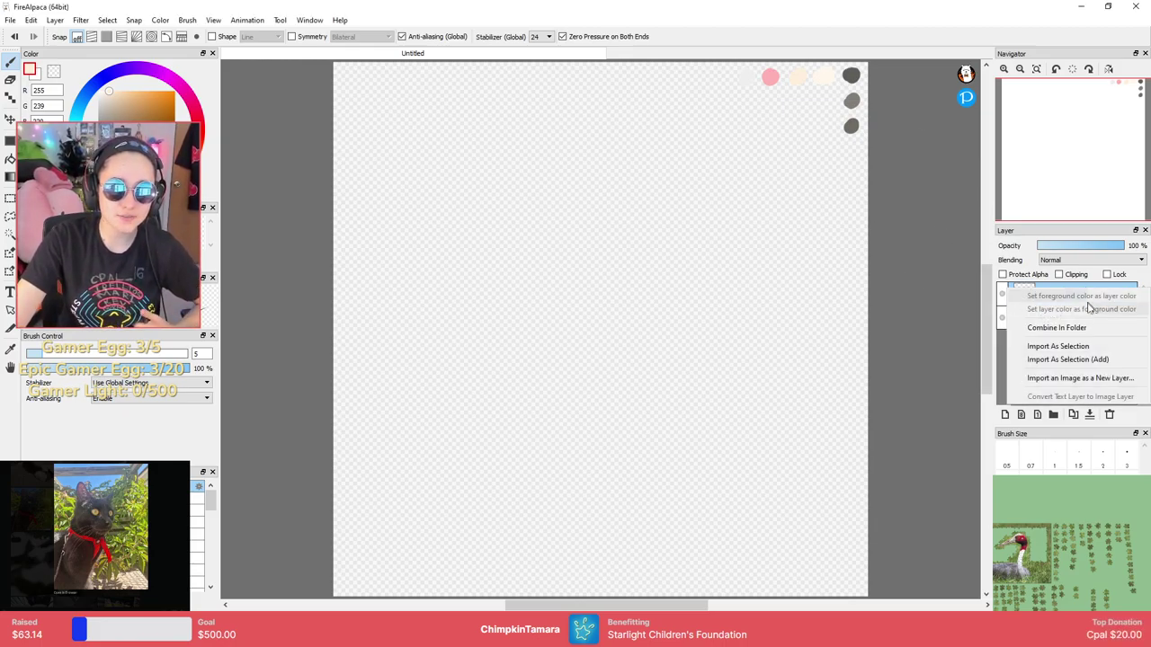
click(998, 358)
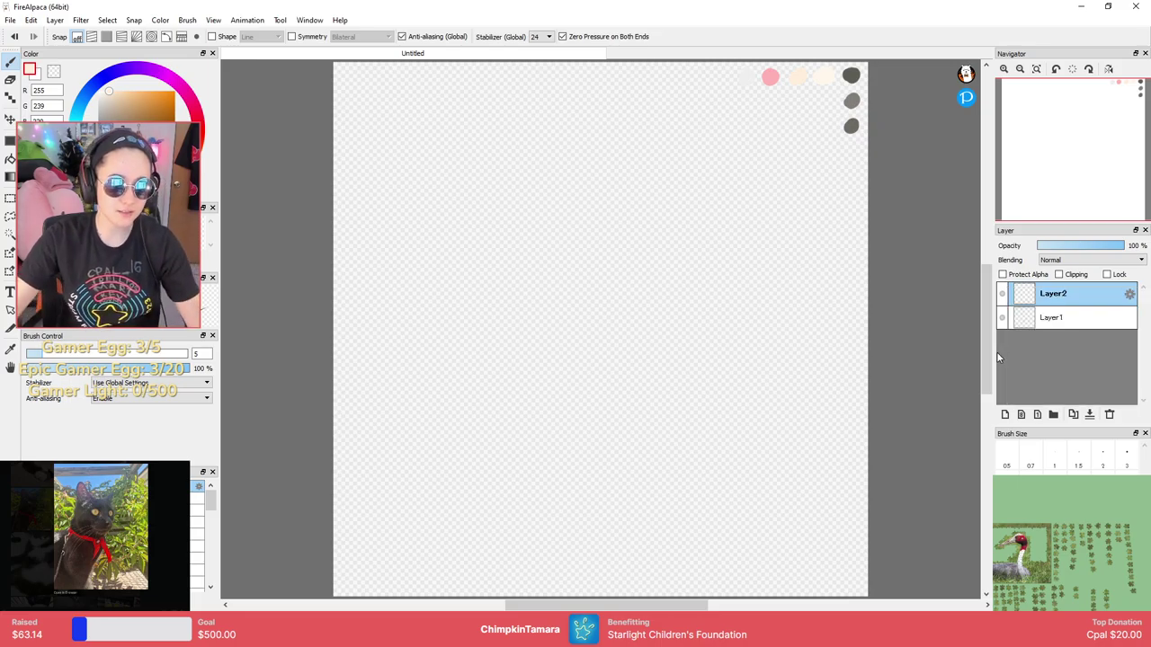
key(ctrl+z)
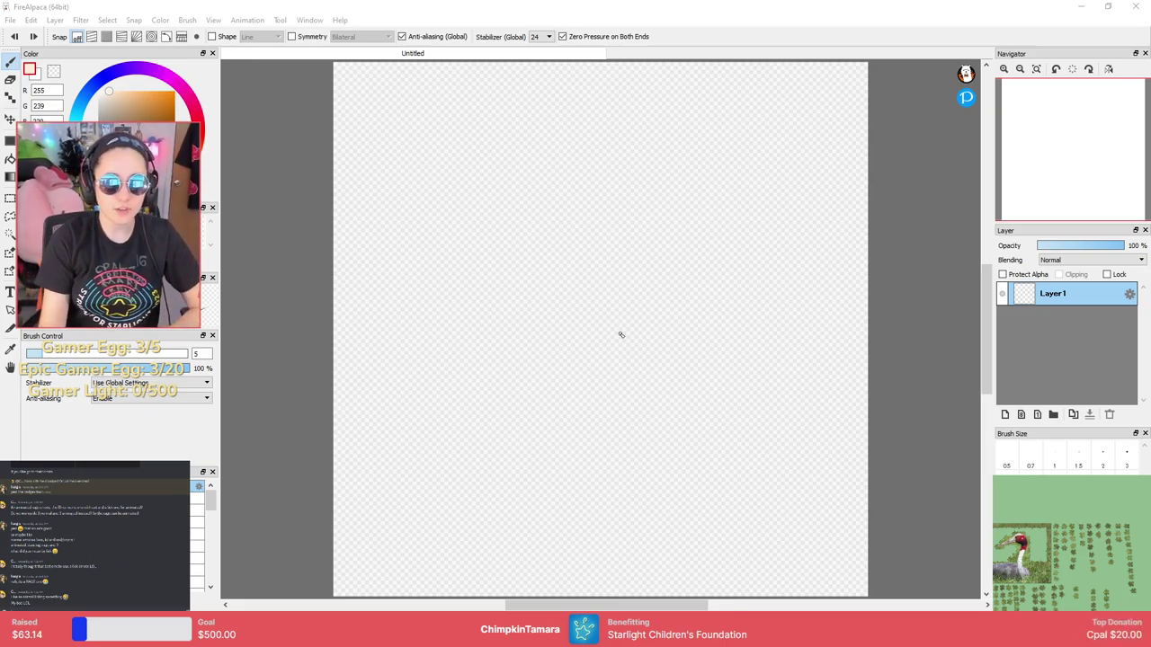
Set the brush color to black and handwrite "LOL" in the upper-left area of the canvas.
click(100, 166)
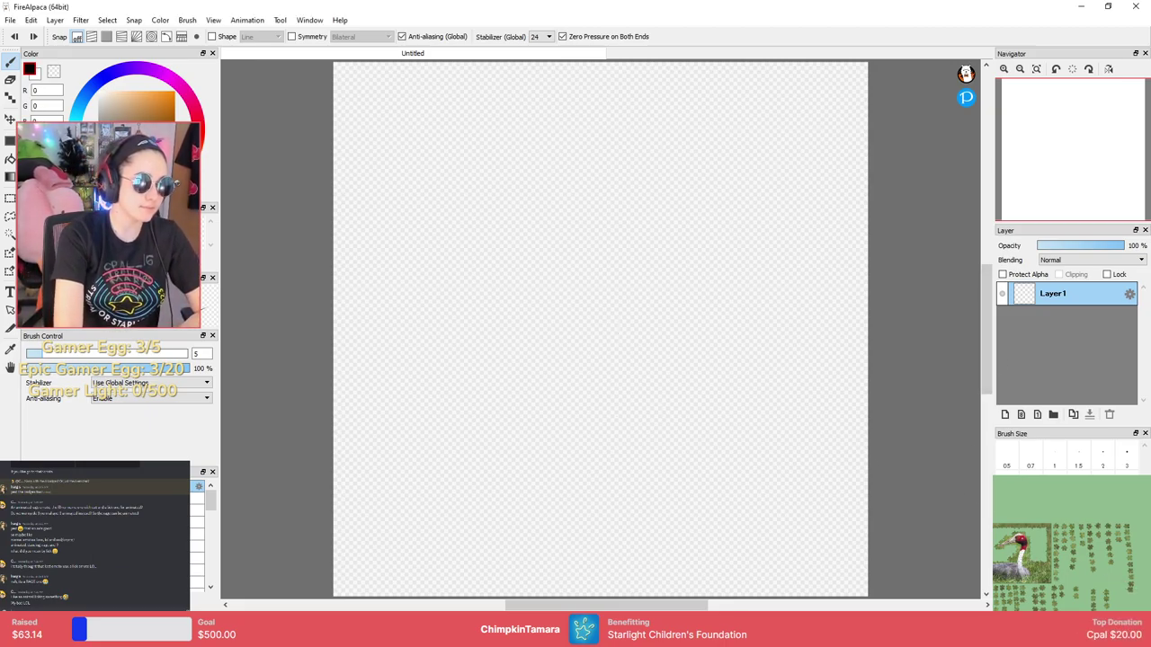
drag(399, 94, 437, 177)
mouse_move(446, 125)
mouse_down()
mouse_move(460, 115)
mouse_move(450, 92)
mouse_up()
drag(478, 92, 523, 155)
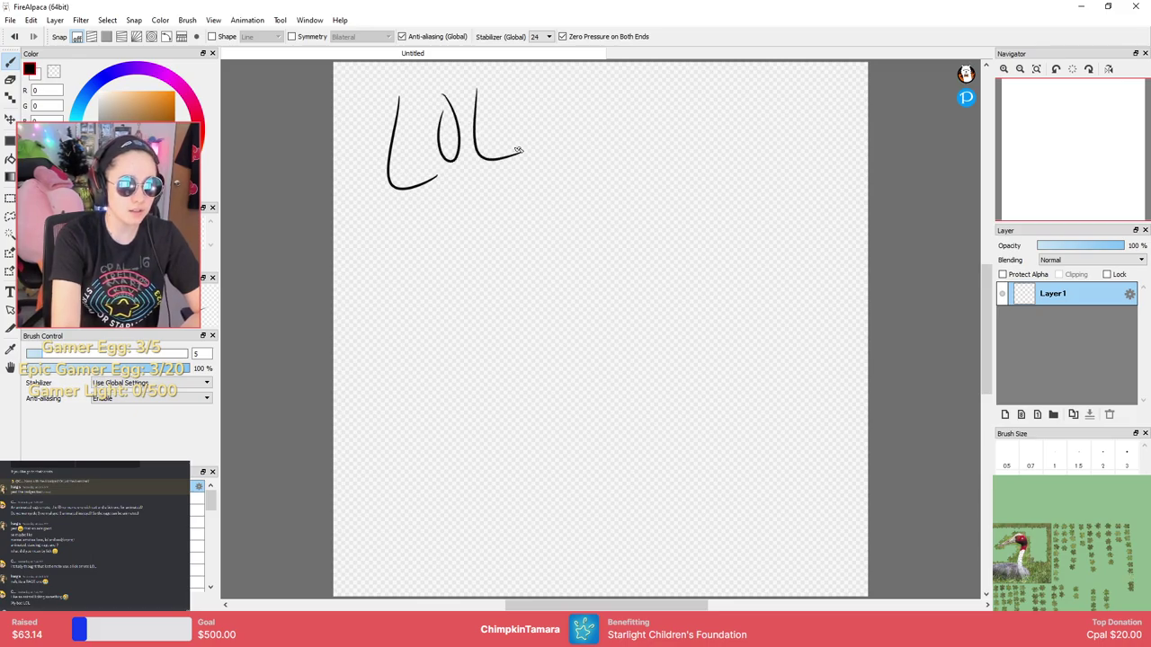
Handwrite "Love" and "sad" one below the other under "LOL".
drag(388, 236, 453, 315)
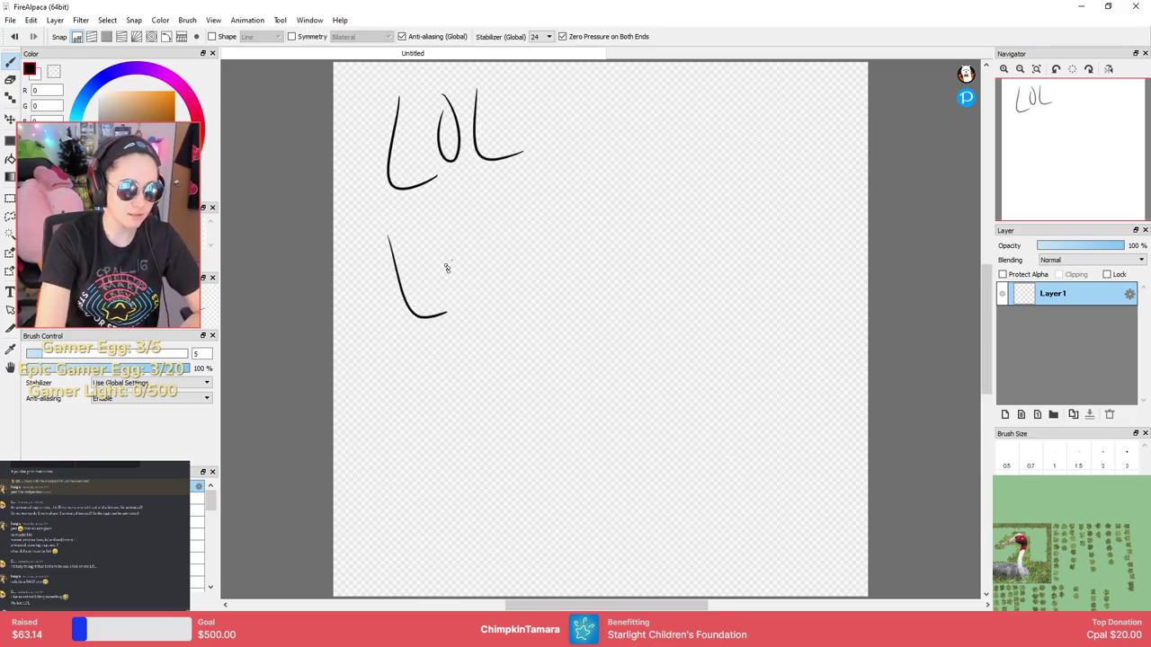
mouse_move(448, 265)
mouse_down()
mouse_move(478, 255)
mouse_move(492, 231)
mouse_up()
drag(508, 249, 552, 236)
mouse_move(461, 384)
mouse_down()
mouse_move(457, 447)
mouse_move(441, 441)
mouse_up()
drag(526, 385, 540, 412)
drag(547, 328, 601, 382)
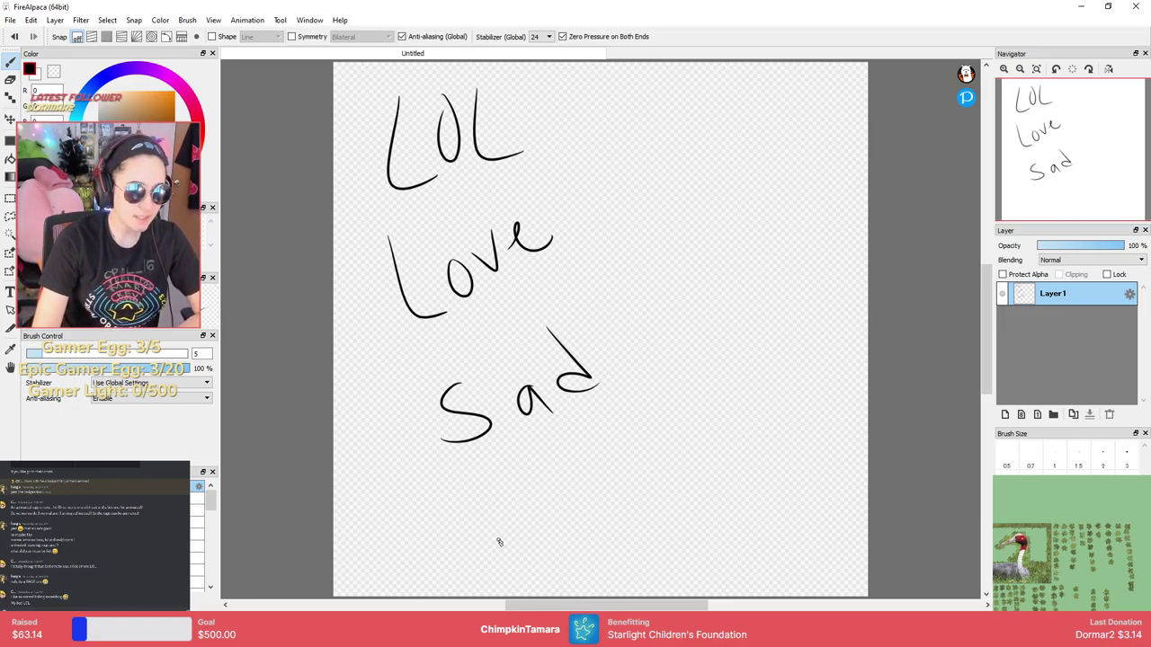
Handwrite "dance" in the upper-right area of the canvas, beside "LOL".
drag(635, 89, 637, 101)
drag(647, 147, 649, 157)
mouse_move(644, 124)
mouse_down()
mouse_move(639, 159)
mouse_move(647, 151)
mouse_up()
mouse_move(678, 121)
mouse_down()
mouse_move(676, 138)
mouse_move(691, 142)
mouse_up()
mouse_move(687, 111)
mouse_down()
mouse_move(713, 121)
mouse_move(724, 148)
mouse_up()
mouse_move(742, 93)
mouse_down()
mouse_move(768, 130)
mouse_move(807, 106)
mouse_up()
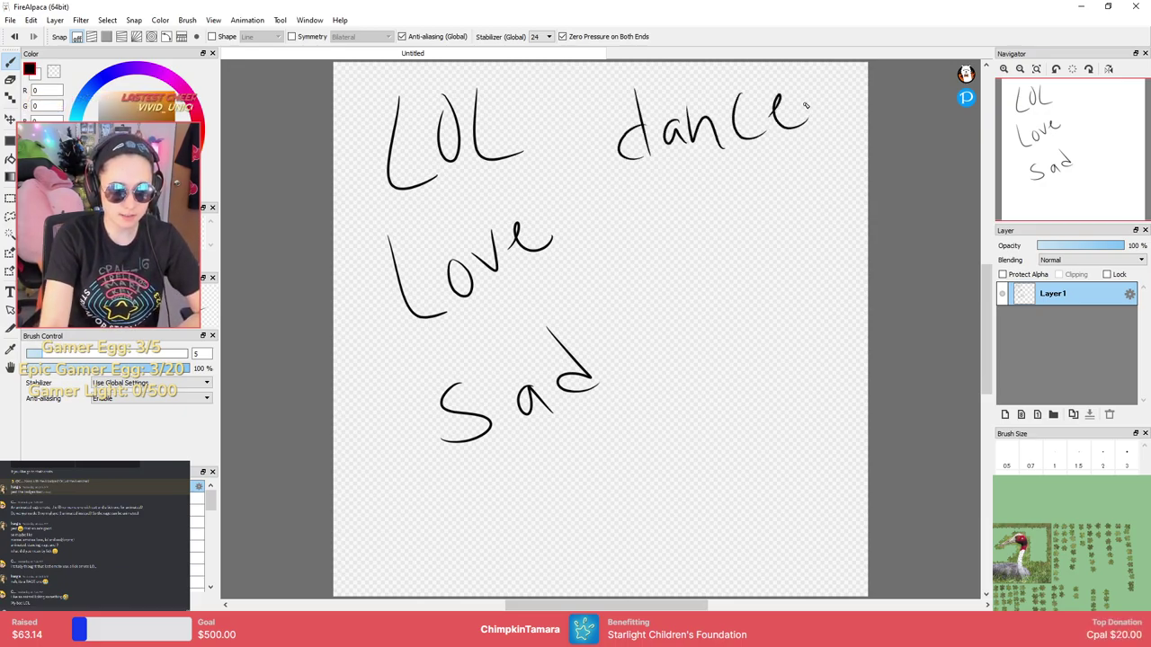
Handwrite "rage" and "raspberry" under "dance" to extend the second column of the list.
mouse_move(629, 209)
mouse_down()
mouse_move(658, 203)
mouse_move(692, 233)
mouse_move(680, 257)
mouse_move(790, 187)
mouse_up()
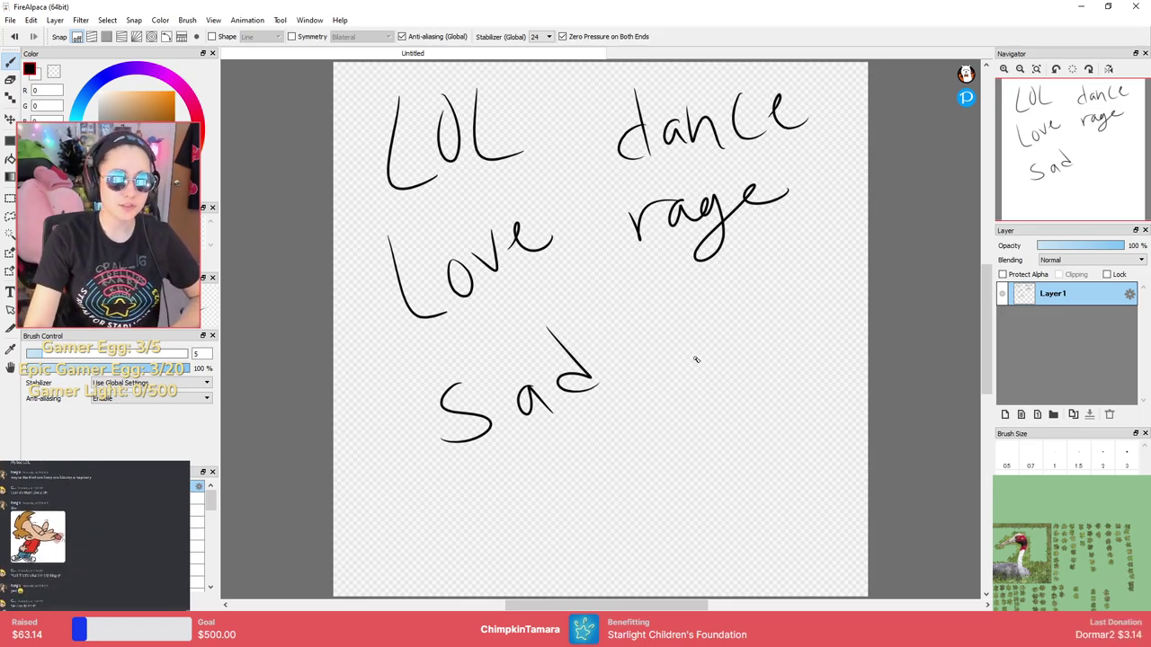
mouse_move(659, 304)
mouse_down()
mouse_move(688, 299)
mouse_move(722, 322)
mouse_up()
drag(719, 280, 739, 329)
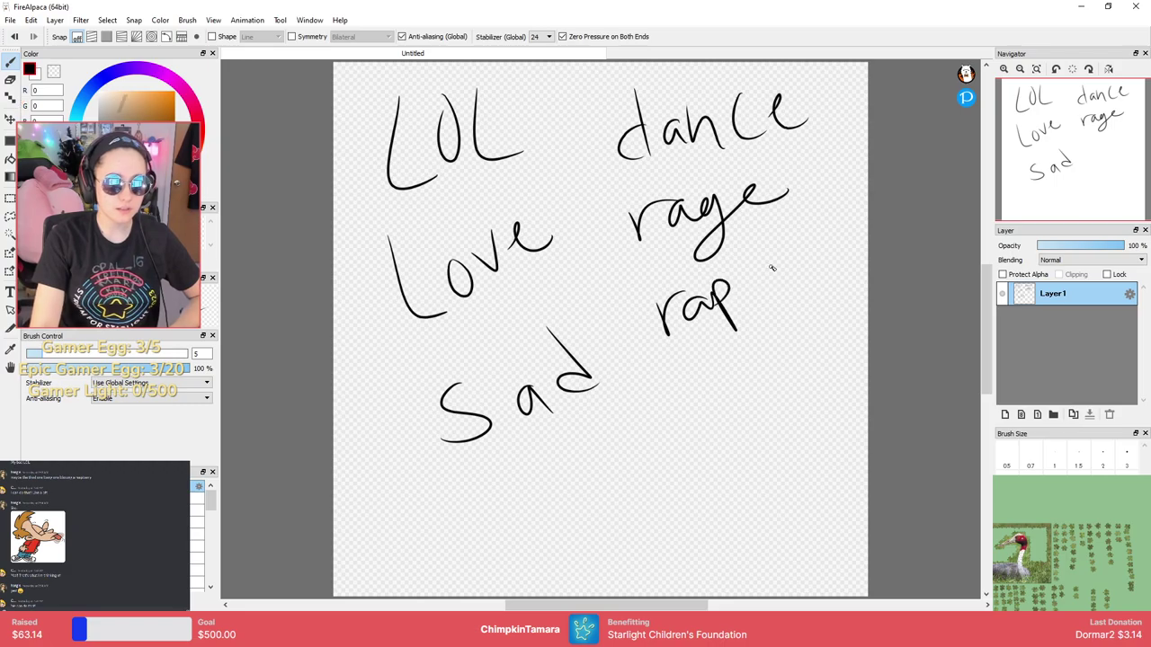
key(ctrl+z)
key(ctrl+z)
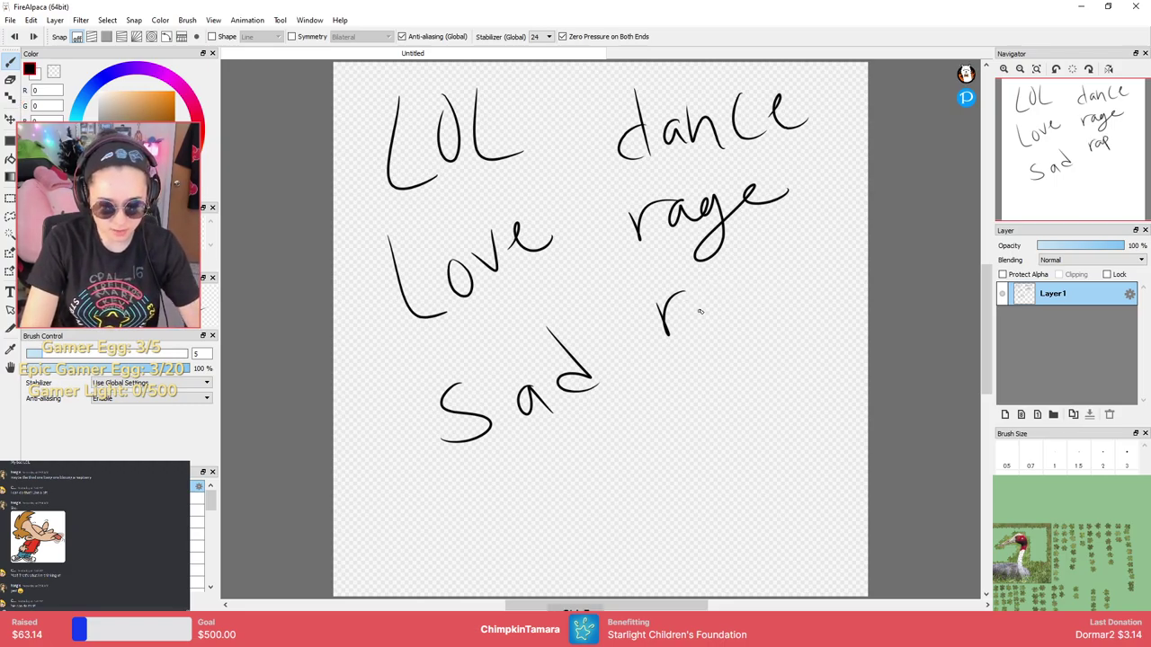
drag(691, 302, 716, 315)
mouse_move(745, 277)
mouse_down()
mouse_move(746, 295)
mouse_move(726, 306)
mouse_up()
mouse_move(752, 284)
mouse_down()
mouse_move(779, 328)
mouse_move(755, 301)
mouse_up()
mouse_move(770, 253)
mouse_down()
mouse_move(788, 261)
mouse_move(832, 227)
mouse_up()
mouse_move(829, 255)
mouse_down()
mouse_move(837, 216)
mouse_move(863, 212)
mouse_up()
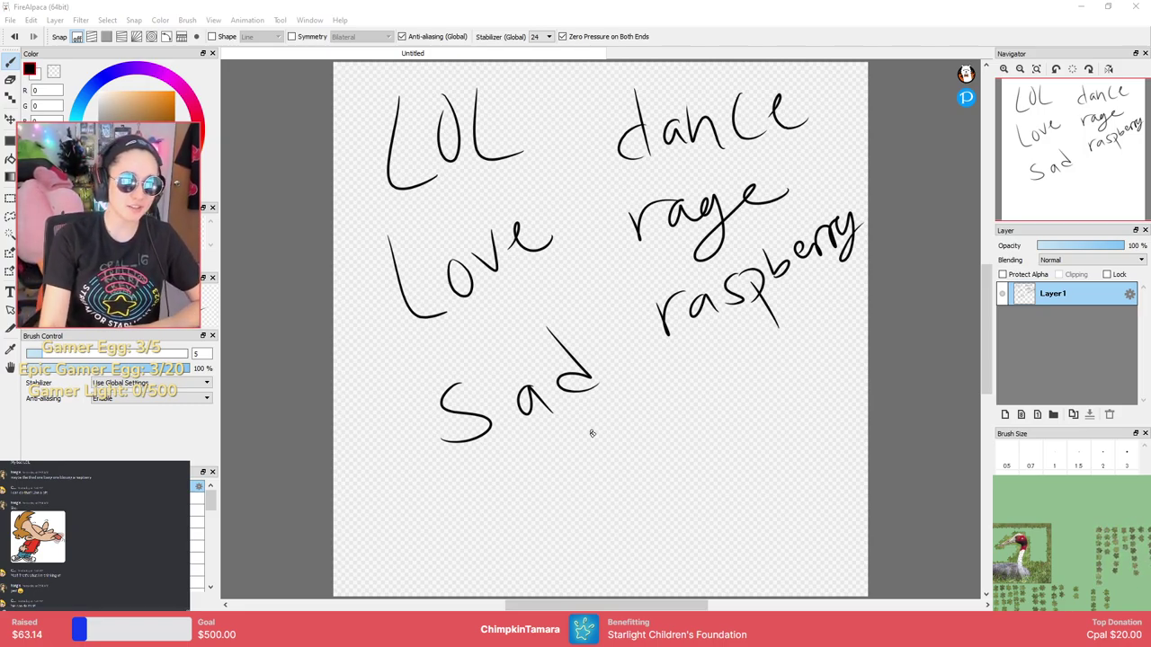
mouse_move(602, 441)
mouse_down()
mouse_move(599, 514)
mouse_move(631, 493)
mouse_move(636, 473)
mouse_move(666, 482)
mouse_up()
key(ctrl+z)
mouse_move(595, 450)
mouse_down()
mouse_move(598, 484)
mouse_move(633, 493)
mouse_move(706, 445)
mouse_move(820, 441)
mouse_up()
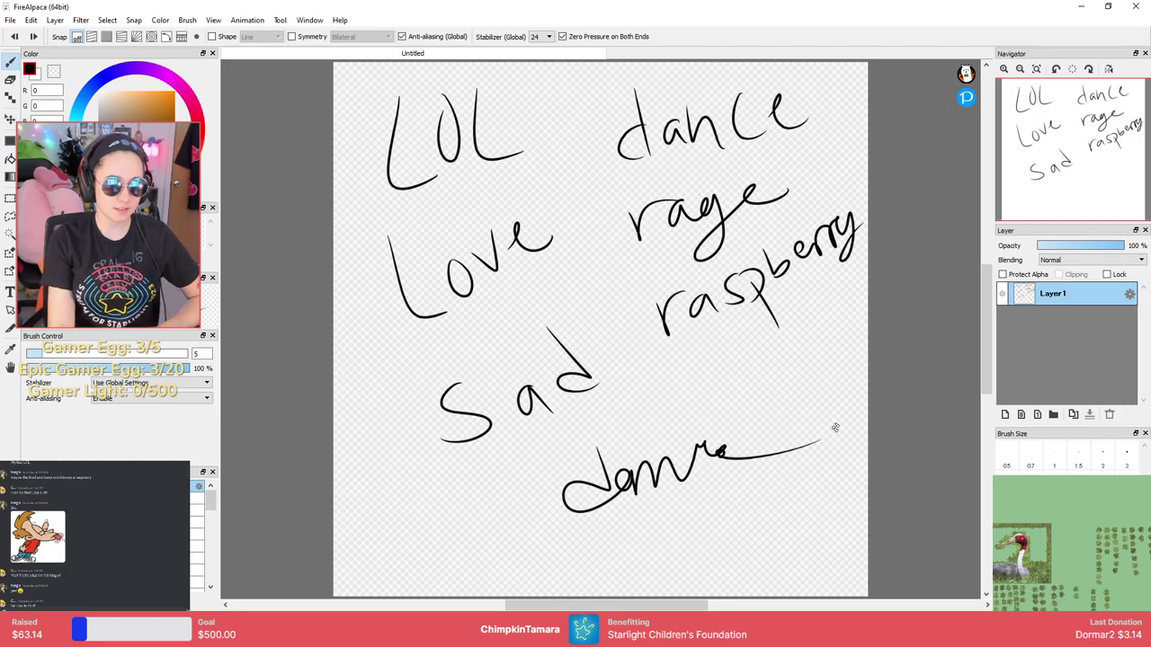
key(ctrl+z)
key(ctrl+z)
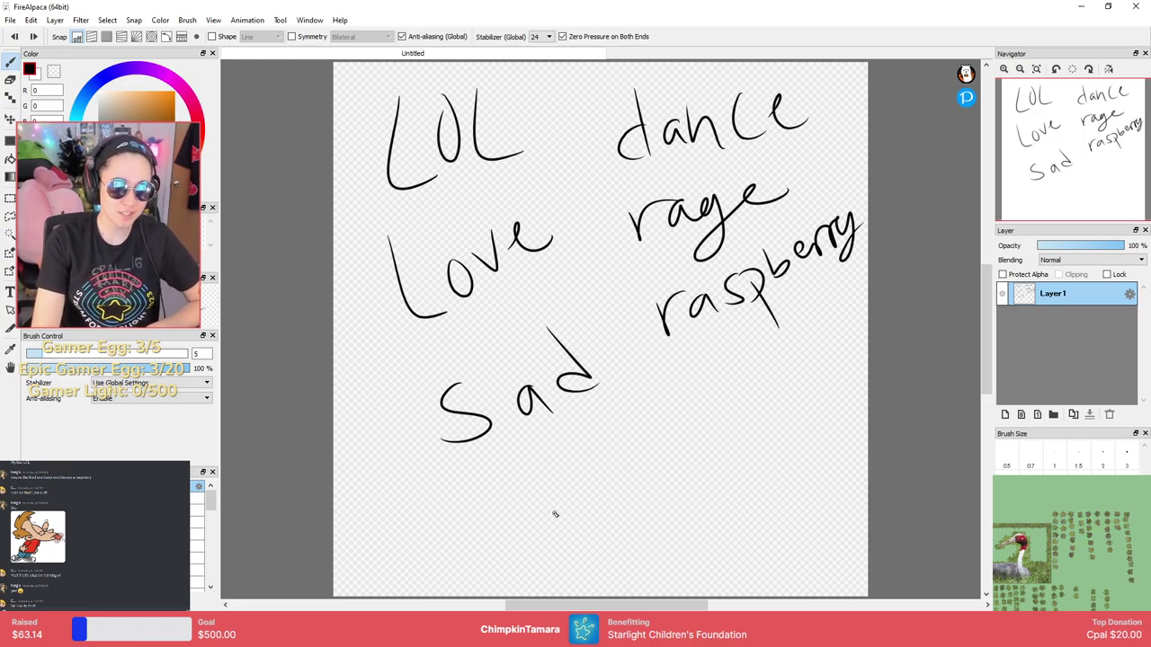
mouse_move(557, 470)
mouse_down()
mouse_move(603, 443)
mouse_move(617, 482)
mouse_move(585, 469)
mouse_move(617, 436)
mouse_move(602, 467)
mouse_move(662, 436)
mouse_move(654, 465)
mouse_move(668, 497)
mouse_move(676, 482)
mouse_move(661, 429)
mouse_move(663, 468)
mouse_up()
key(ctrl+z)
key(ctrl+z)
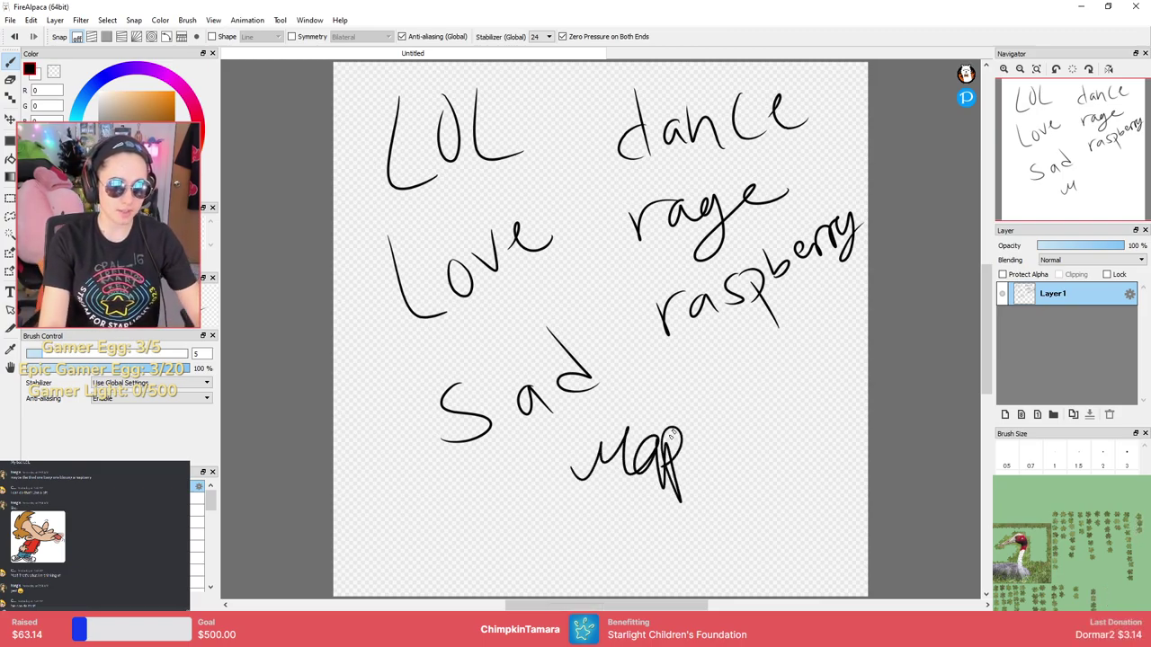
key(ctrl+z)
key(ctrl+z)
mouse_move(586, 468)
mouse_down()
mouse_move(627, 433)
mouse_move(688, 419)
mouse_up()
key(ctrl+z)
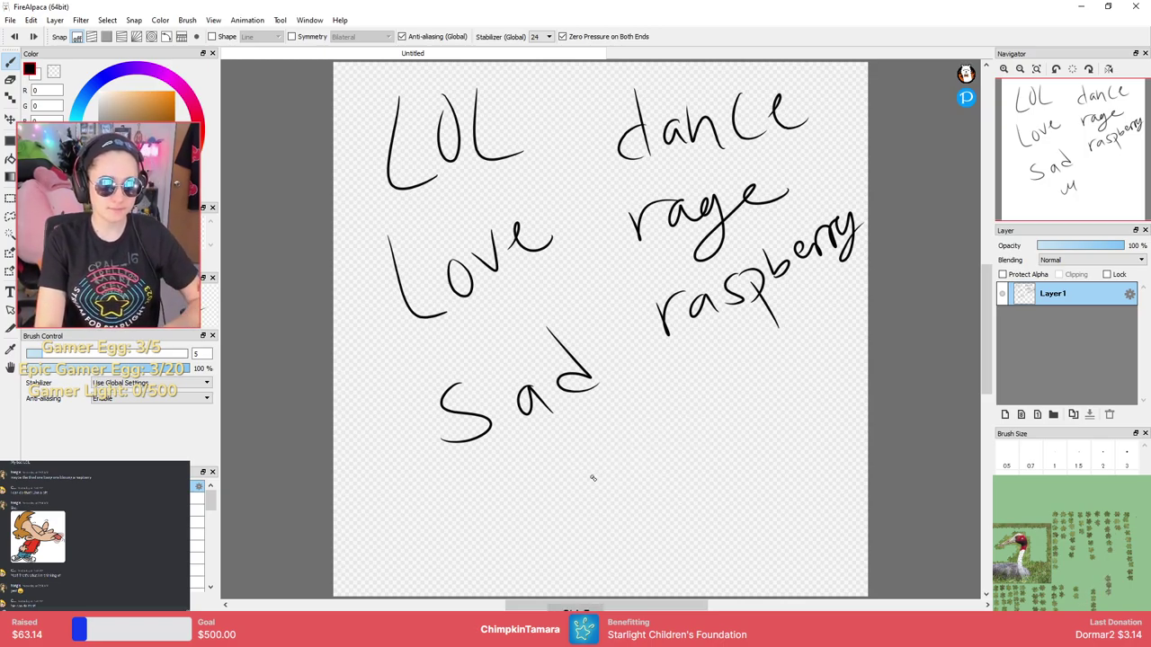
mouse_move(599, 468)
mouse_down()
mouse_move(629, 437)
mouse_move(665, 449)
mouse_move(743, 441)
mouse_up()
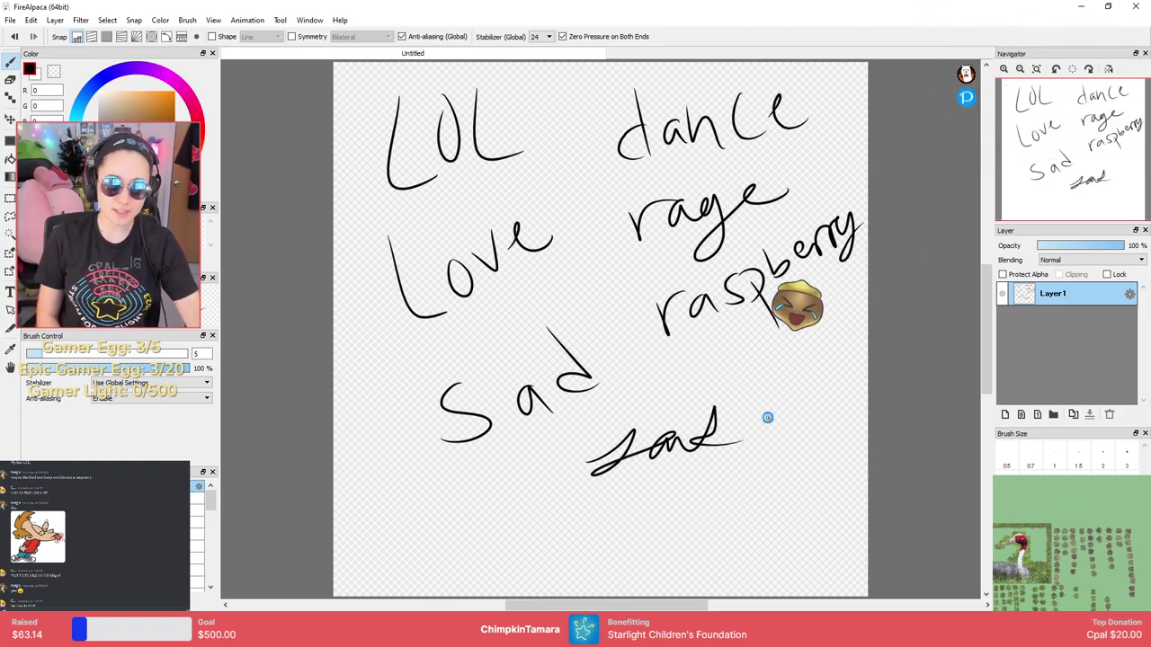
key(ctrl+z)
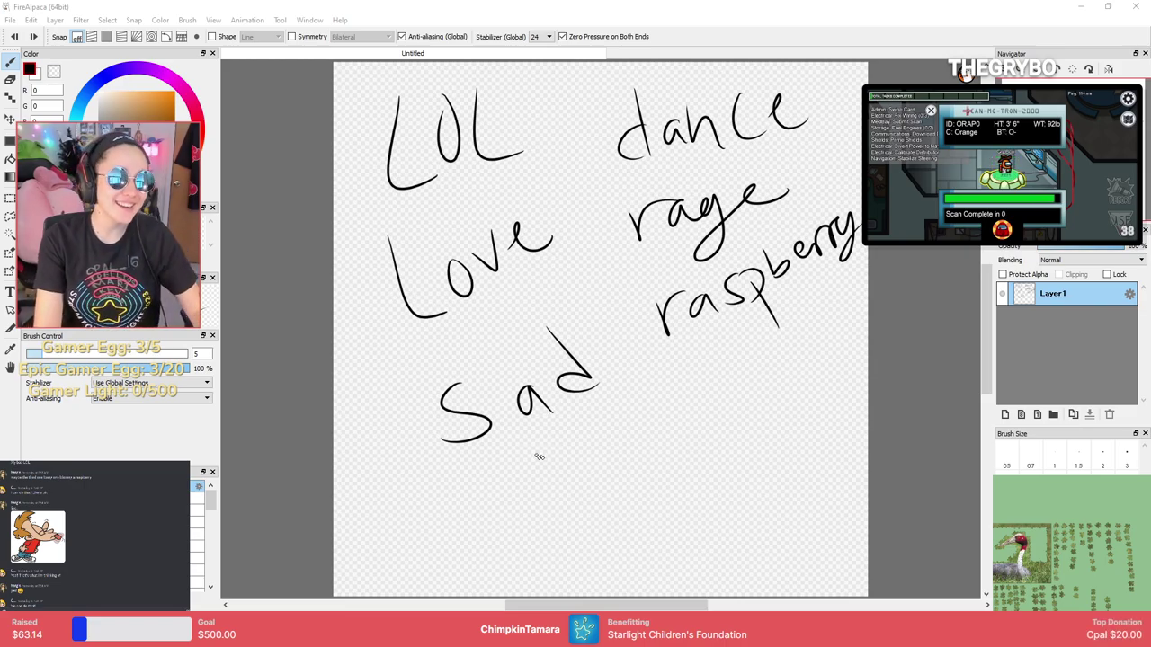
mouse_move(558, 491)
mouse_down()
mouse_move(584, 465)
mouse_move(605, 478)
mouse_move(620, 446)
mouse_move(651, 444)
mouse_move(654, 485)
mouse_move(631, 462)
mouse_move(694, 445)
mouse_move(725, 394)
mouse_move(730, 455)
mouse_up()
key(ctrl+z)
key(ctrl+z)
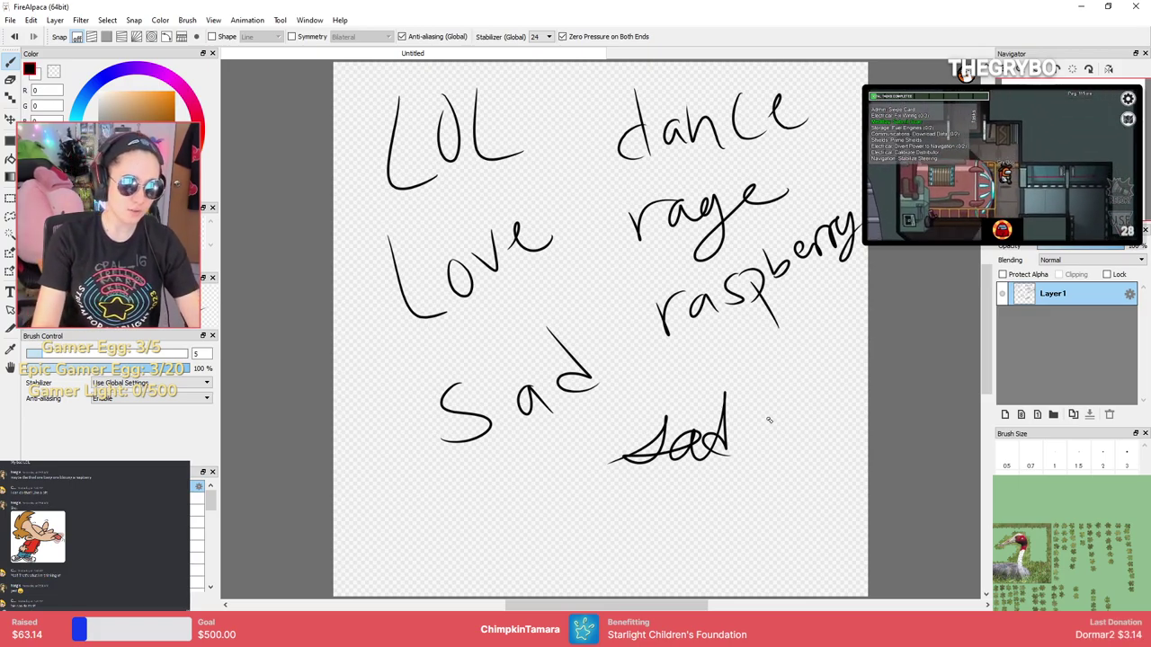
key(ctrl+z)
mouse_move(611, 458)
mouse_down()
mouse_move(643, 420)
mouse_move(660, 468)
mouse_move(700, 391)
mouse_move(746, 440)
mouse_up()
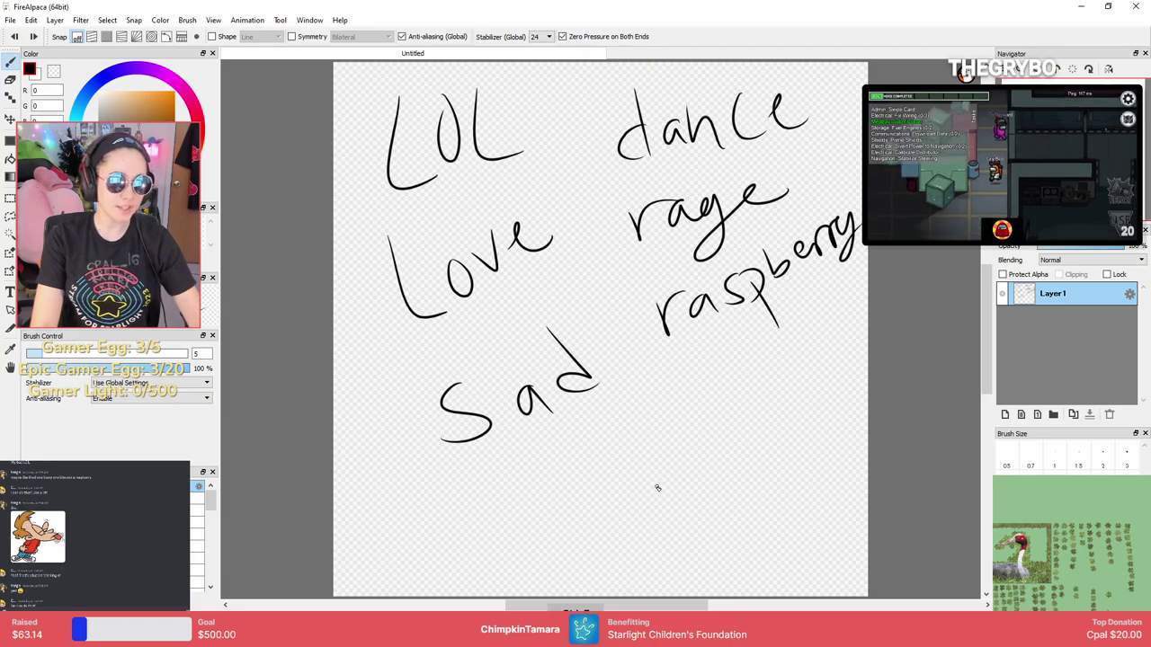
mouse_move(617, 481)
mouse_down()
mouse_move(650, 435)
mouse_move(702, 458)
mouse_move(687, 499)
mouse_move(681, 449)
mouse_move(716, 438)
mouse_move(760, 445)
mouse_move(774, 476)
mouse_move(812, 469)
mouse_up()
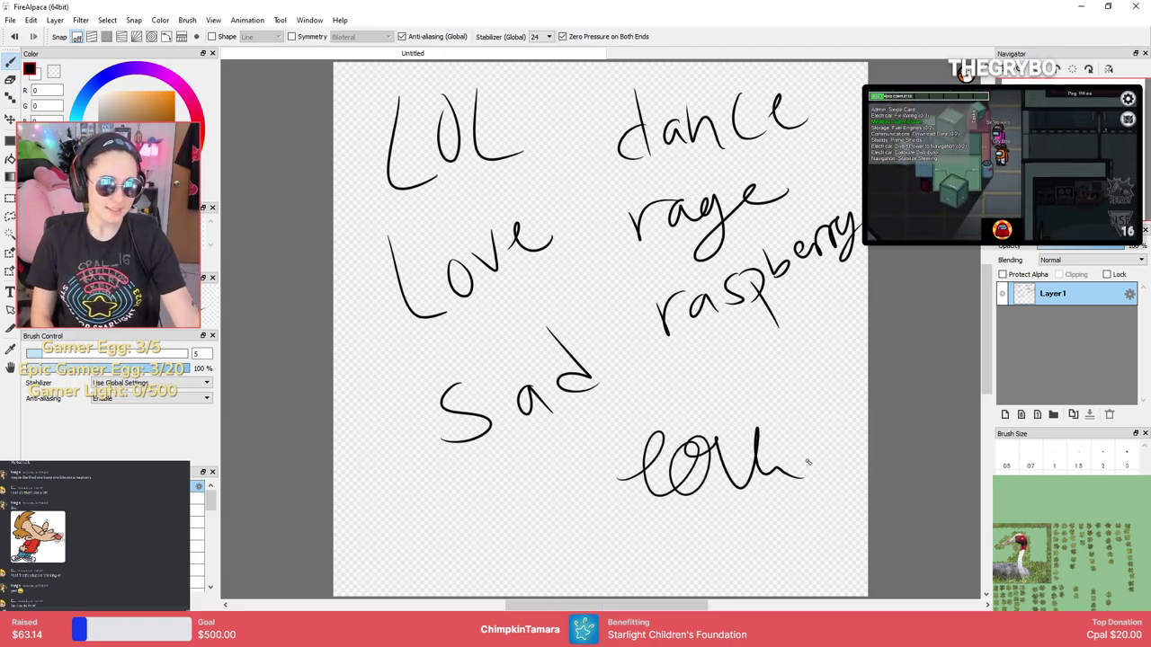
key(ctrl+z)
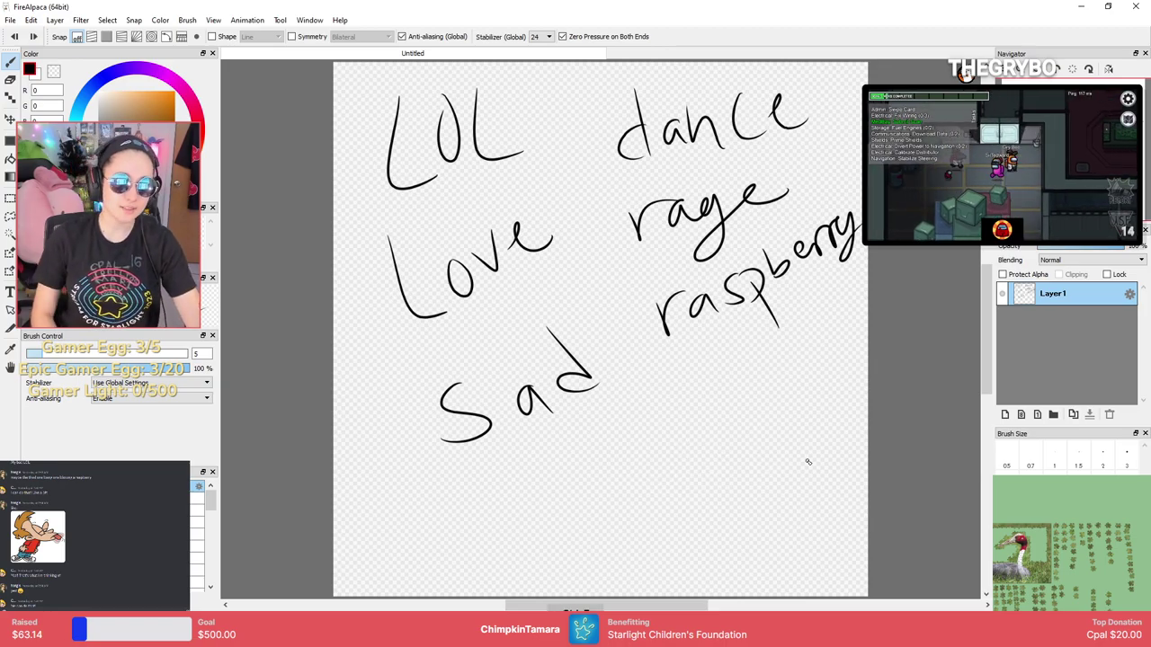
mouse_move(637, 395)
mouse_down()
mouse_move(645, 468)
mouse_move(683, 472)
mouse_move(694, 425)
mouse_move(718, 466)
mouse_up()
mouse_move(746, 430)
mouse_down()
mouse_move(757, 459)
mouse_move(814, 437)
mouse_up()
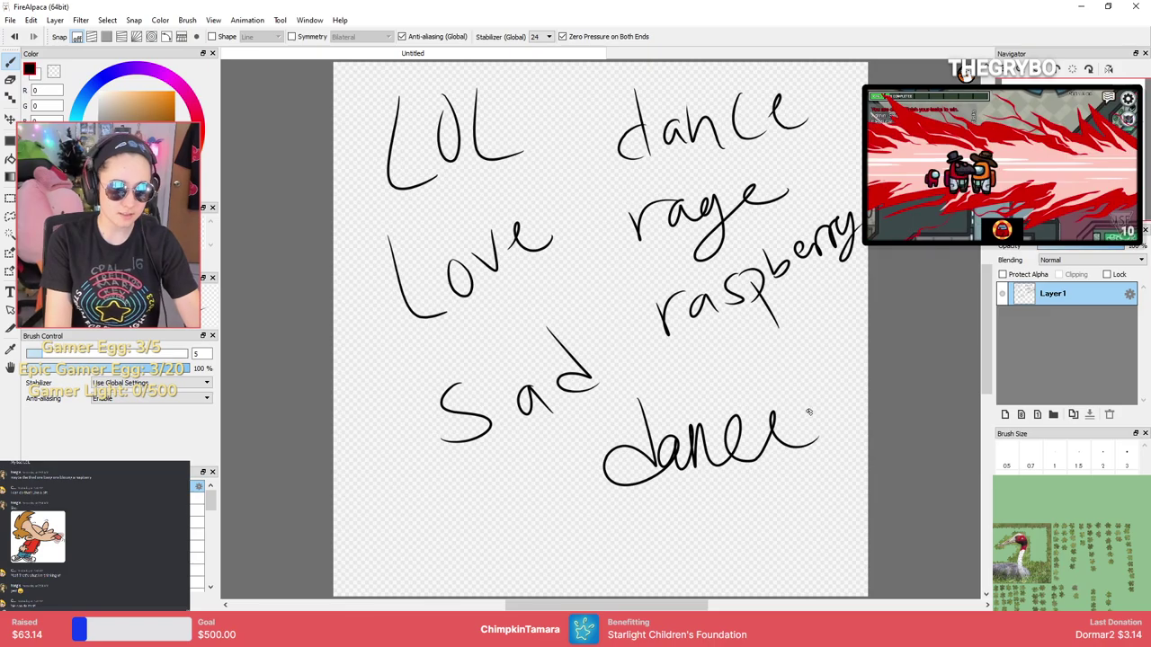
key(ctrl+z)
key(ctrl+z)
key(ctrl+z)
key(ctrl+z)
key(ctrl+z)
Handwrite "dance" in joined cursive letters in the lower-right area of the canvas, below "raspberry".
mouse_move(670, 421)
mouse_down()
mouse_move(662, 507)
mouse_move(629, 489)
mouse_move(591, 500)
mouse_move(660, 476)
mouse_move(632, 493)
mouse_up()
key(ctrl+z)
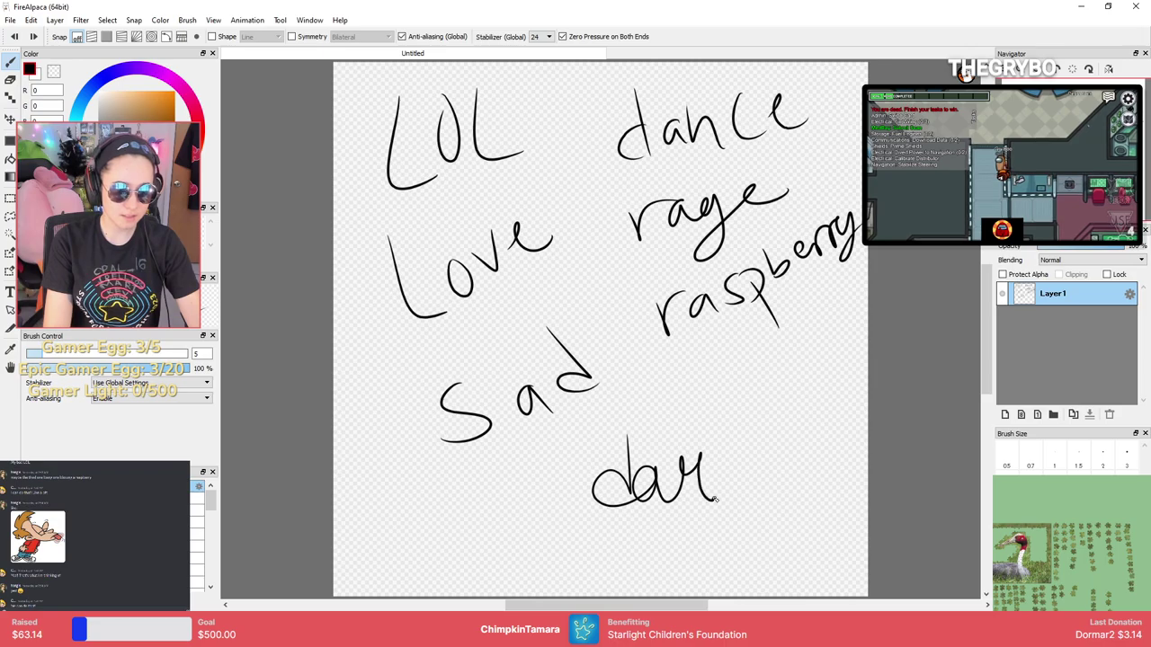
mouse_move(715, 499)
mouse_down()
mouse_move(713, 463)
mouse_move(746, 455)
mouse_move(778, 449)
mouse_move(812, 486)
mouse_up()
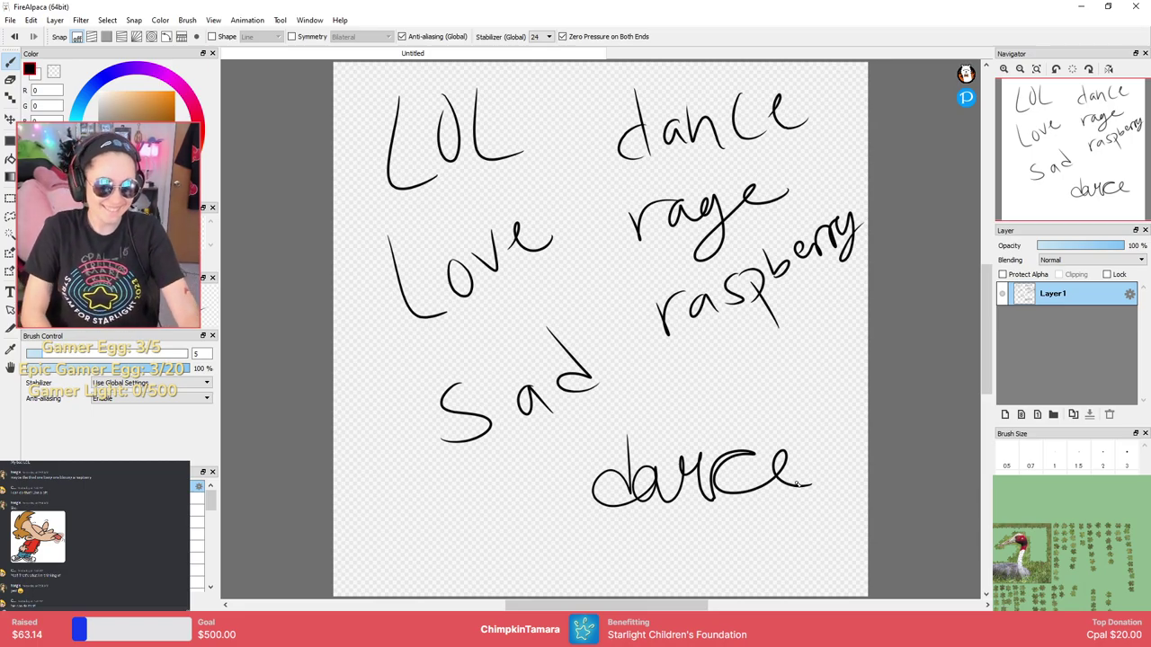
Undo the cursive "dance" at the bottom of the list and create a new transparent canvas.
key(ctrl+z)
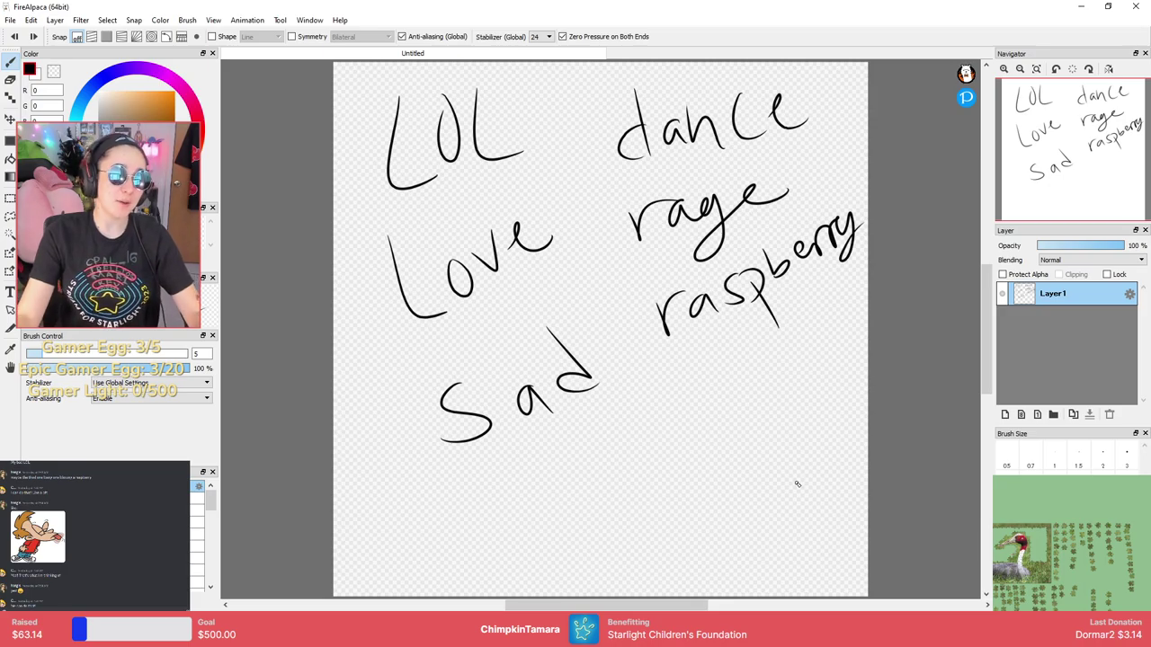
click(10, 21)
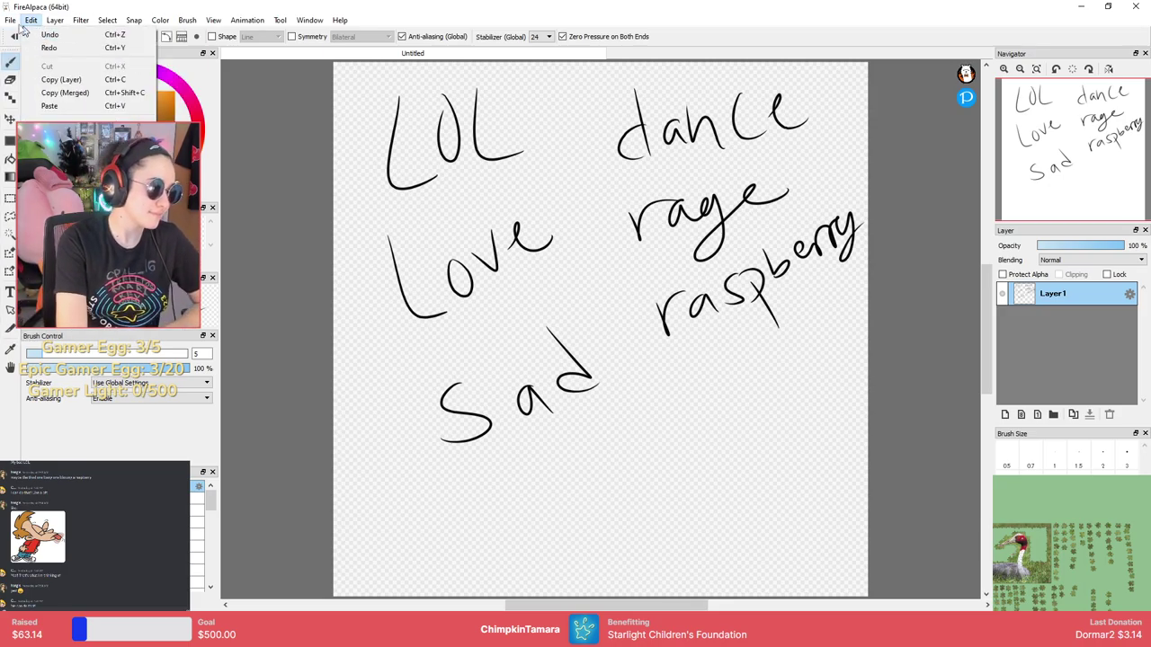
click(19, 36)
key(ctrl+n)
click(615, 488)
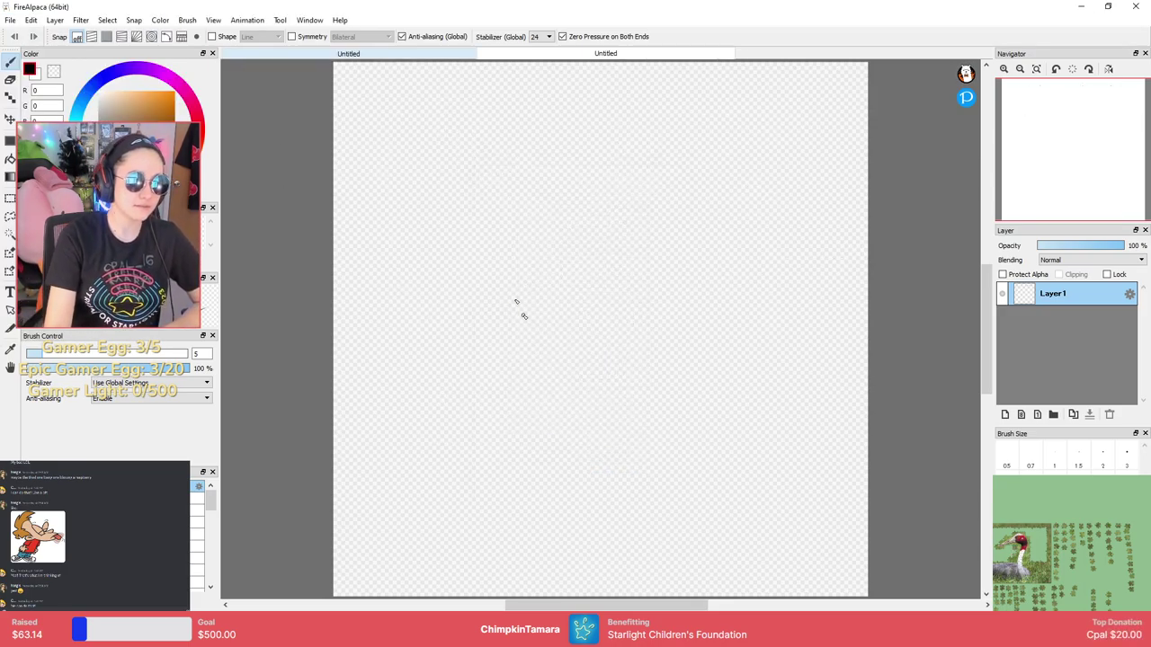
Save the canvas with the handwritten emote list as notes.mdp.
click(441, 54)
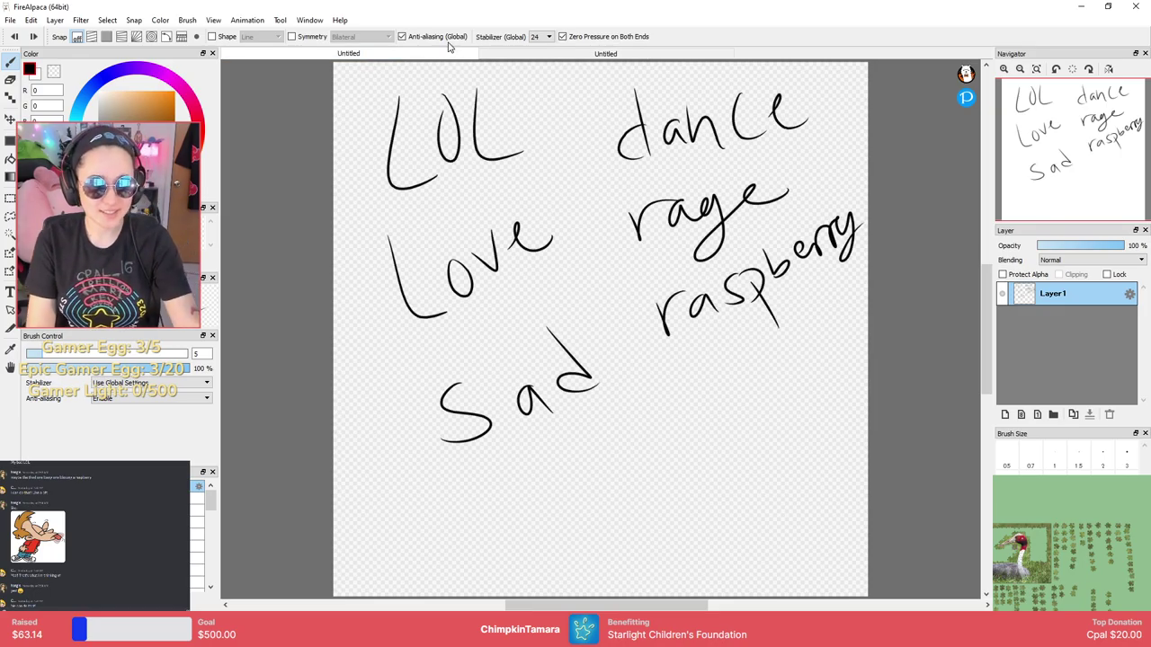
key(ctrl+s)
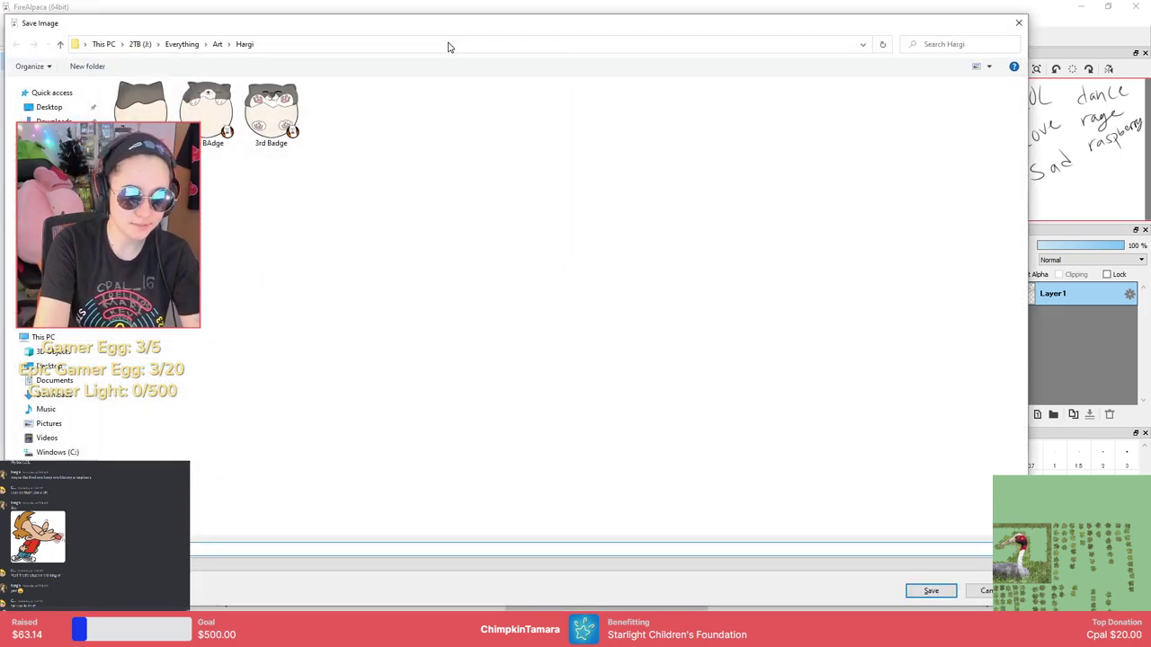
key(Return)
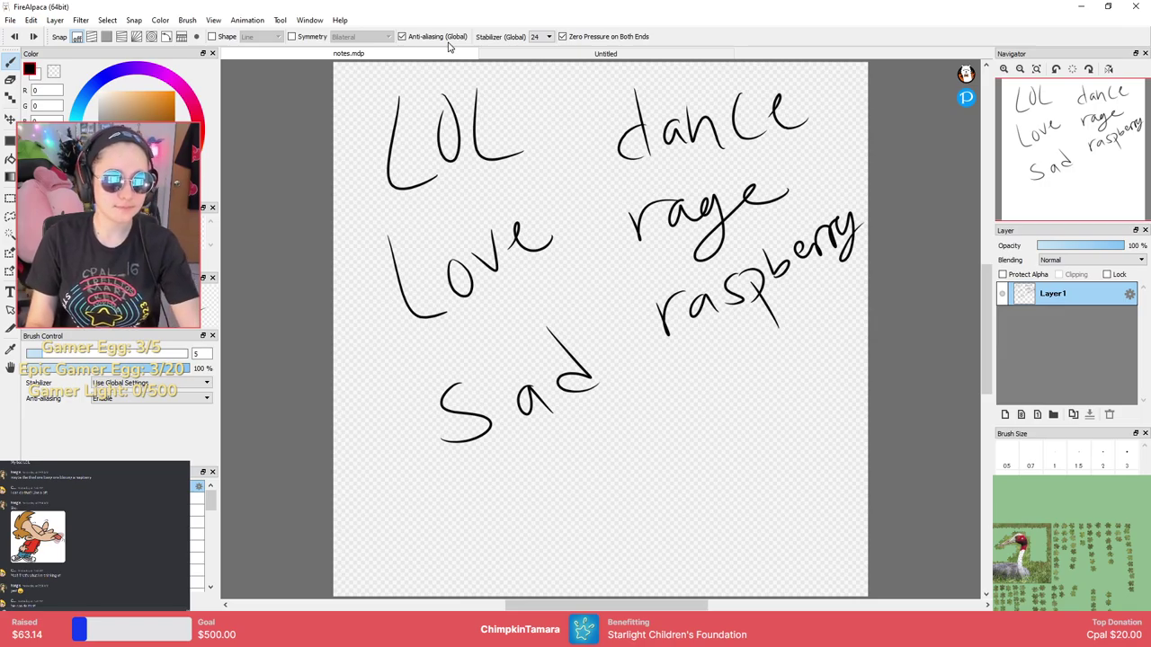
Return to the blank untitled canvas and bring up the black cat photo in the chat for reference.
click(578, 54)
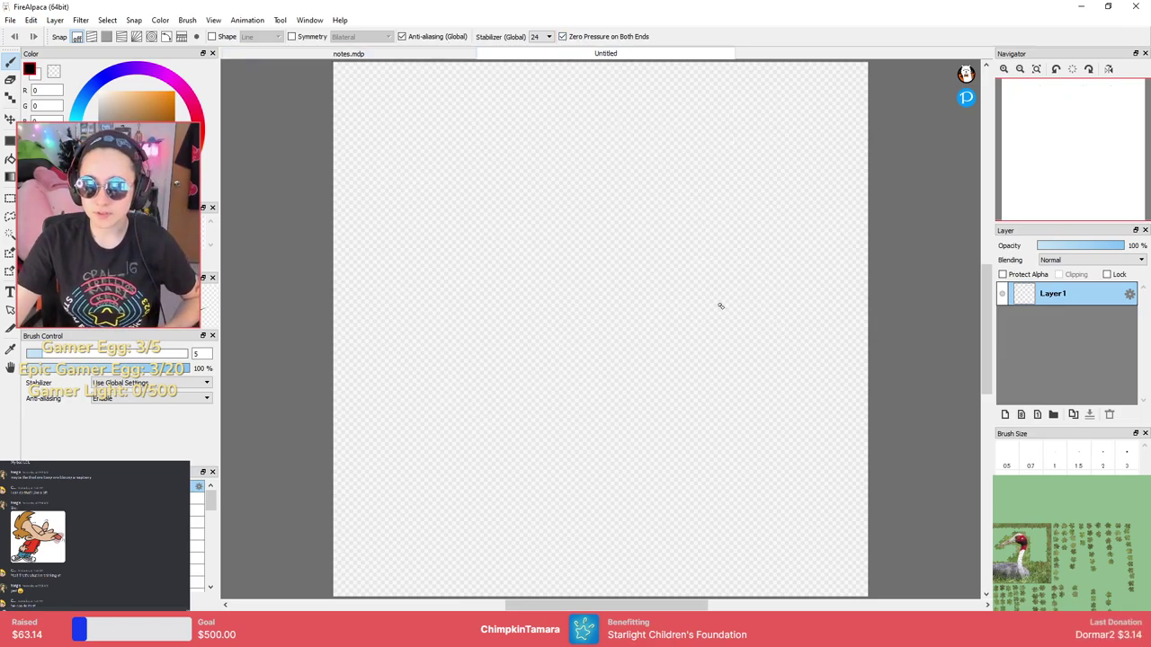
click(101, 515)
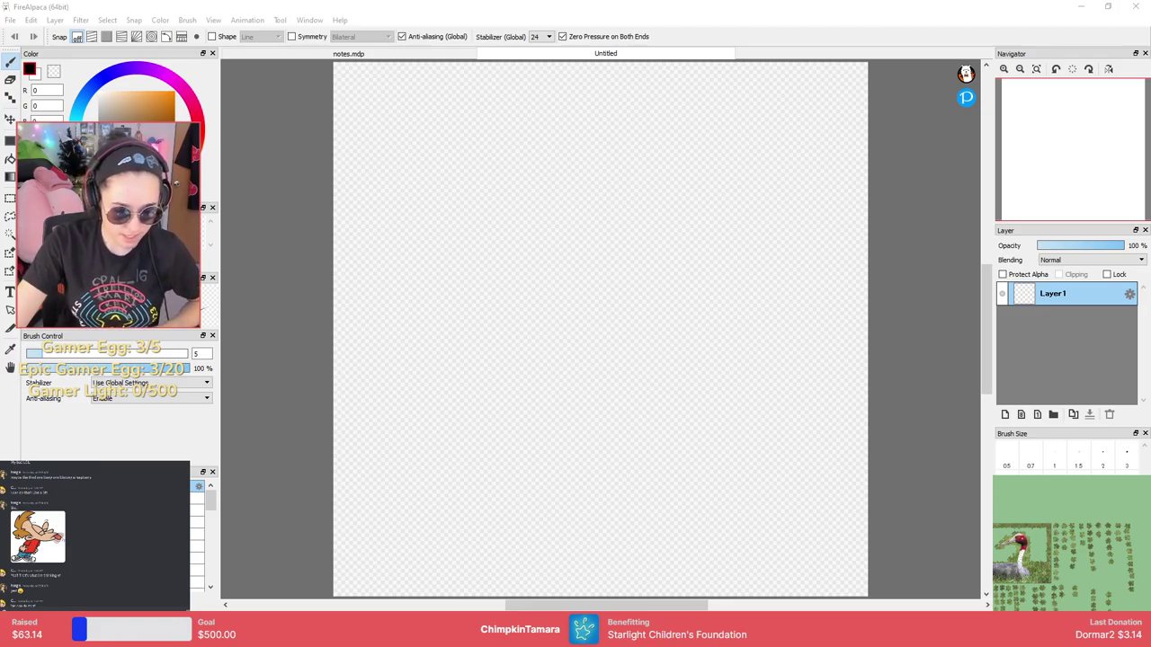
scroll(100, 515, down, 5)
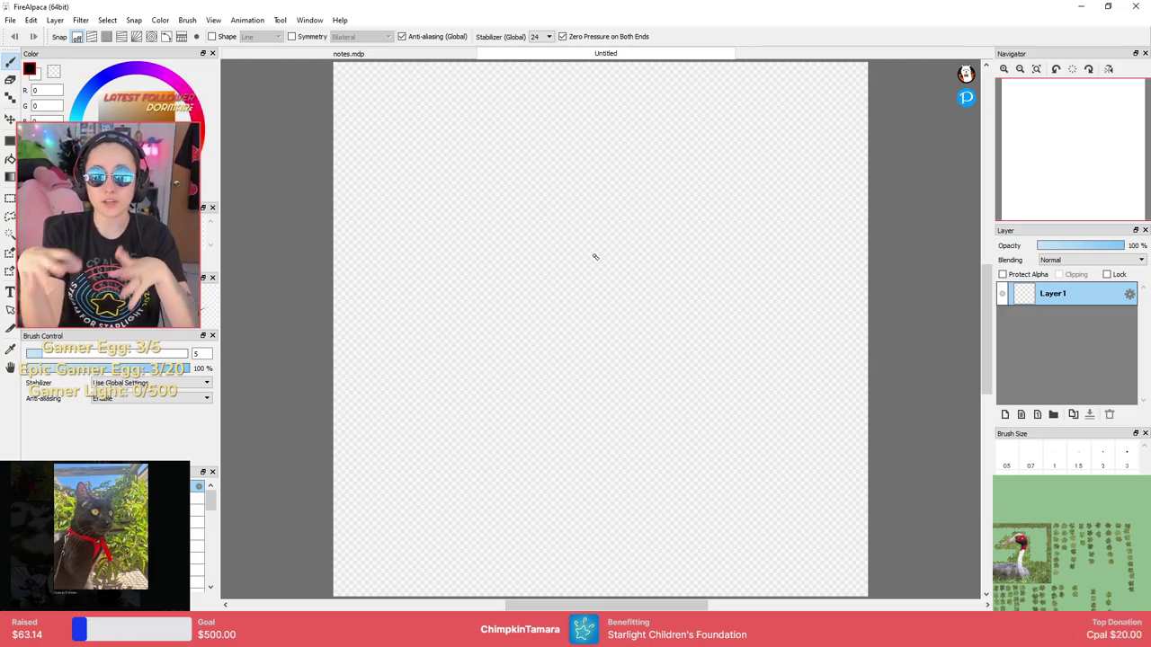
Draw the top of a cat head on the blank canvas: a rounded left ear, a curved crown and a rounded right ear.
mouse_move(459, 211)
mouse_down()
mouse_move(765, 223)
mouse_move(772, 250)
mouse_up()
key(ctrl+z)
mouse_move(388, 275)
mouse_down()
mouse_move(445, 166)
mouse_move(724, 237)
mouse_up()
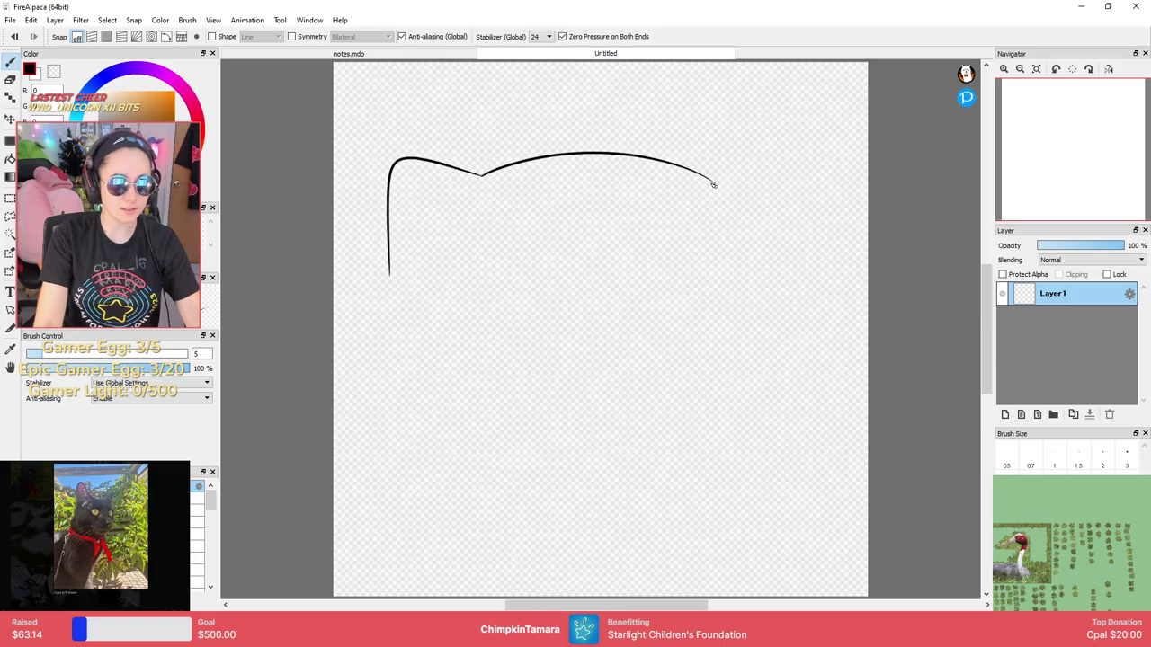
mouse_move(672, 163)
mouse_down()
mouse_move(781, 135)
mouse_move(807, 224)
mouse_up()
key(ctrl+z)
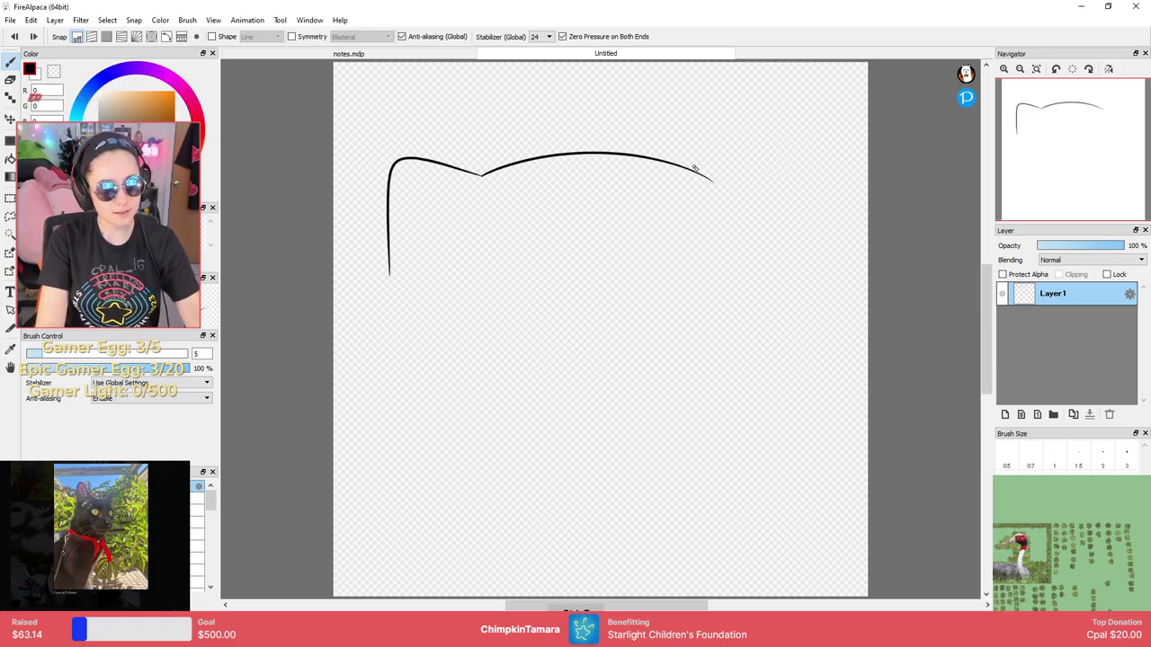
mouse_move(693, 170)
mouse_down()
mouse_move(788, 158)
mouse_move(798, 257)
mouse_up()
key(ctrl+z)
mouse_move(685, 168)
mouse_down()
mouse_move(812, 231)
mouse_move(817, 244)
mouse_up()
Draw rounded cheeks curving down and inward from both ears, leaving the chin open.
drag(388, 243, 537, 429)
key(ctrl+z)
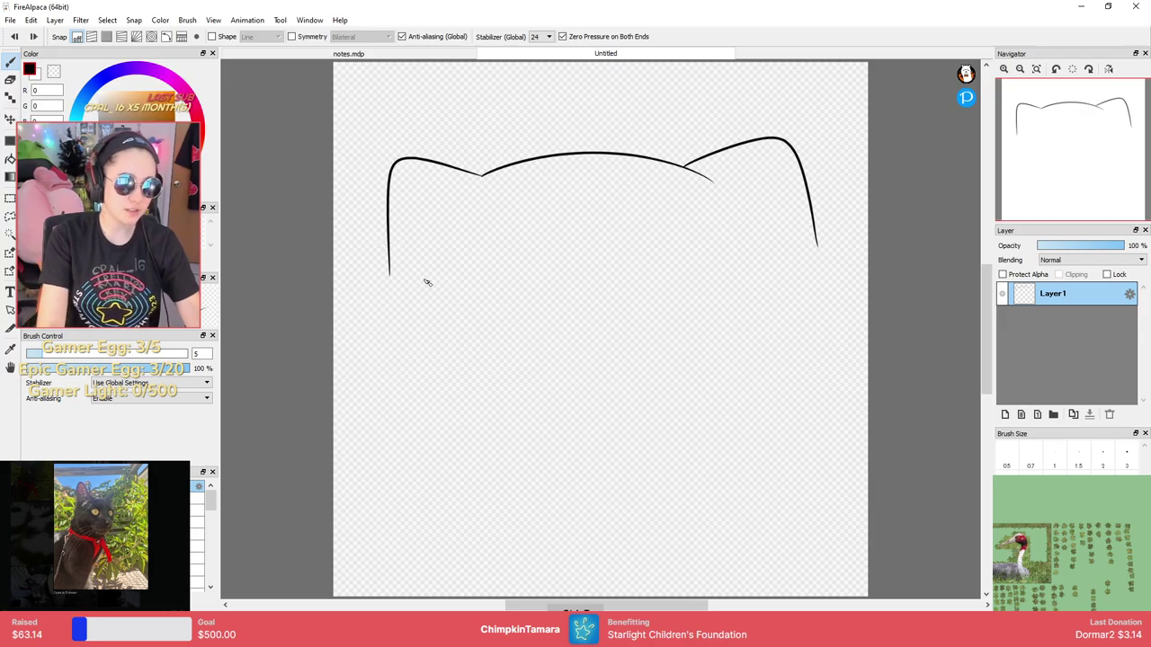
mouse_move(389, 251)
mouse_down()
mouse_move(351, 380)
mouse_move(436, 463)
mouse_up()
key(ctrl+z)
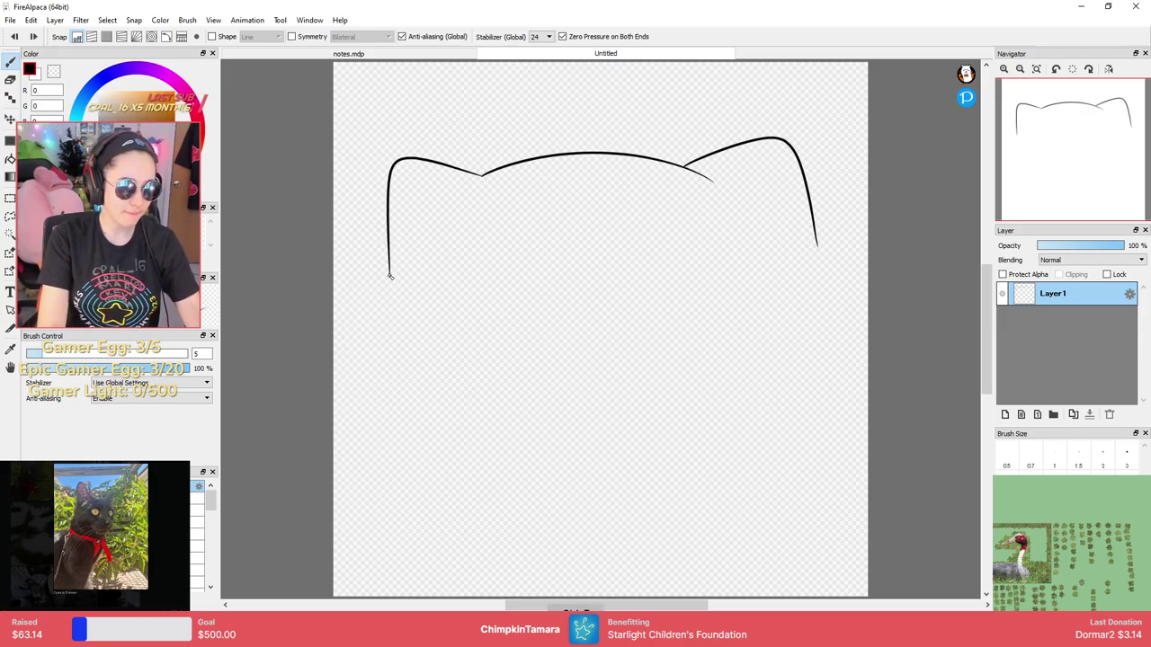
drag(390, 275, 463, 465)
drag(816, 244, 742, 454)
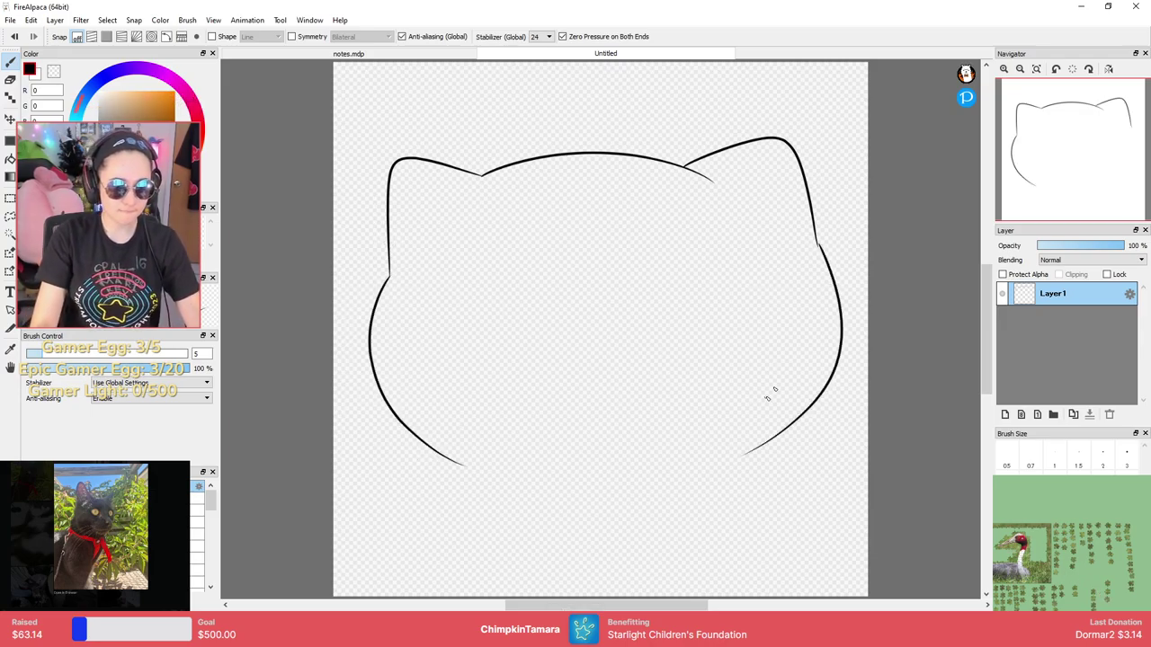
key(ctrl+z)
drag(819, 247, 726, 465)
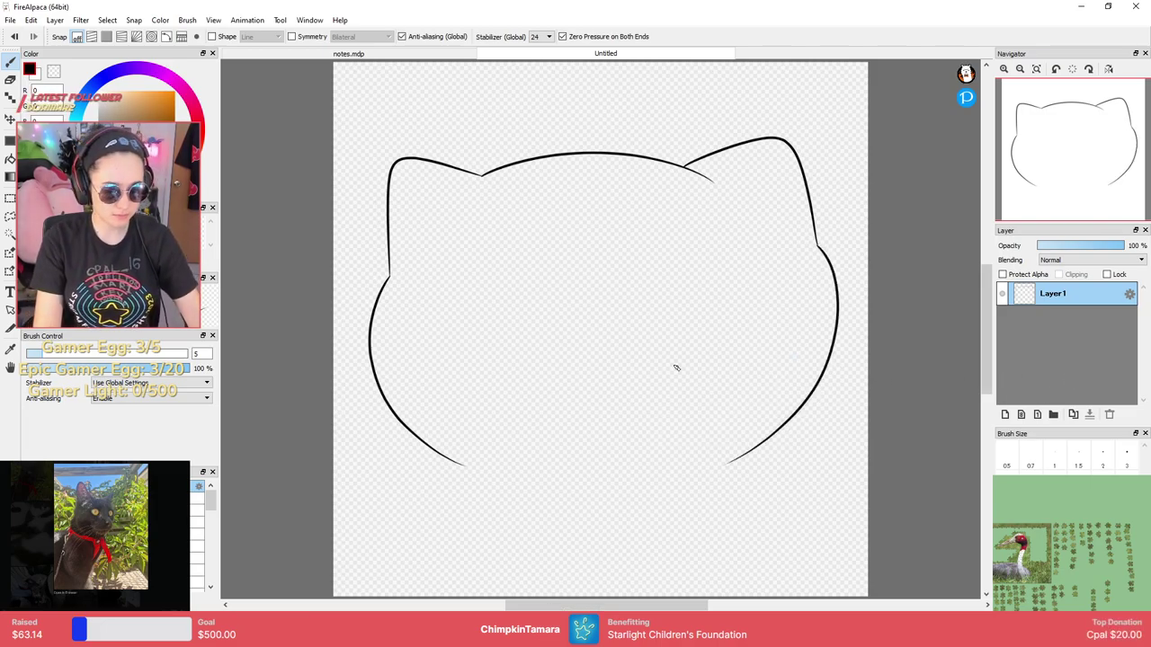
Move the whole cat head outline up toward the upper edge of the canvas.
key(ctrl+t)
drag(620, 324, 639, 252)
scroll(630, 284, down, 2)
scroll(635, 277, up, 1)
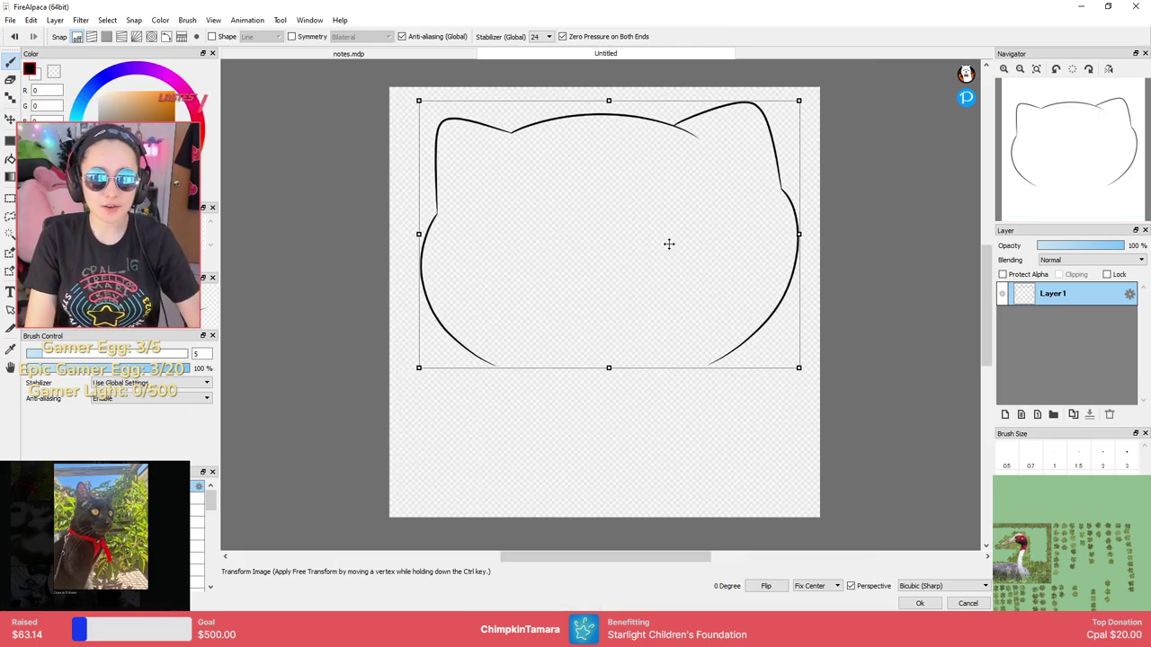
key(Return)
Add a new layer and draw a large symmetrical heart inside the cat's face with a mirroring brush.
click(1005, 414)
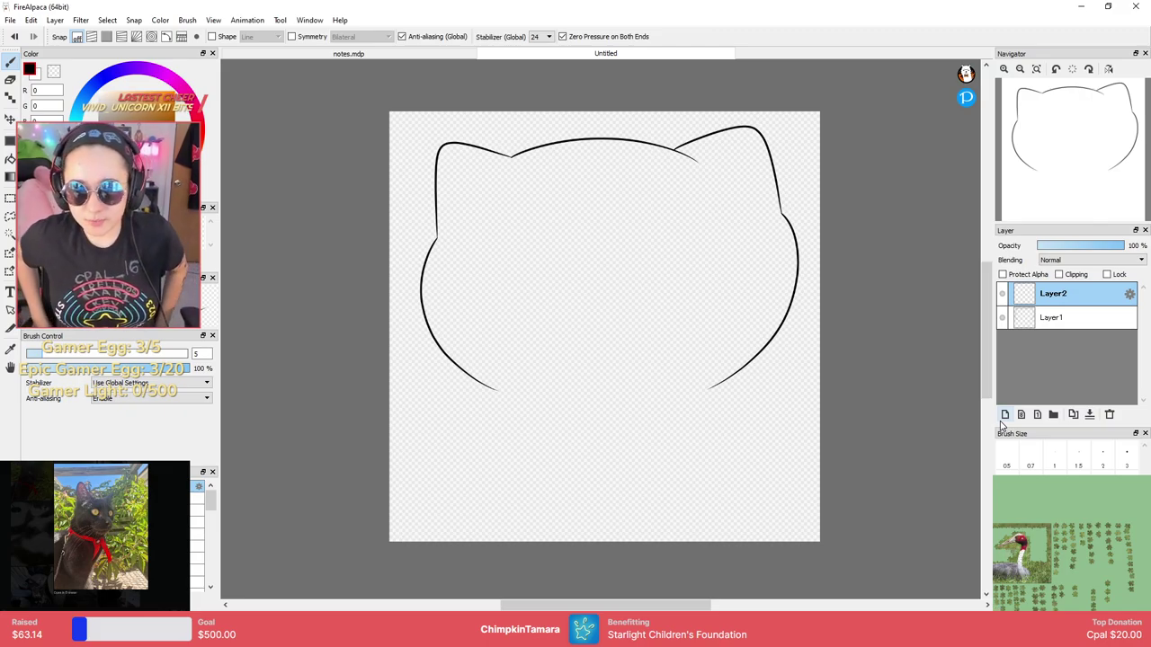
click(199, 510)
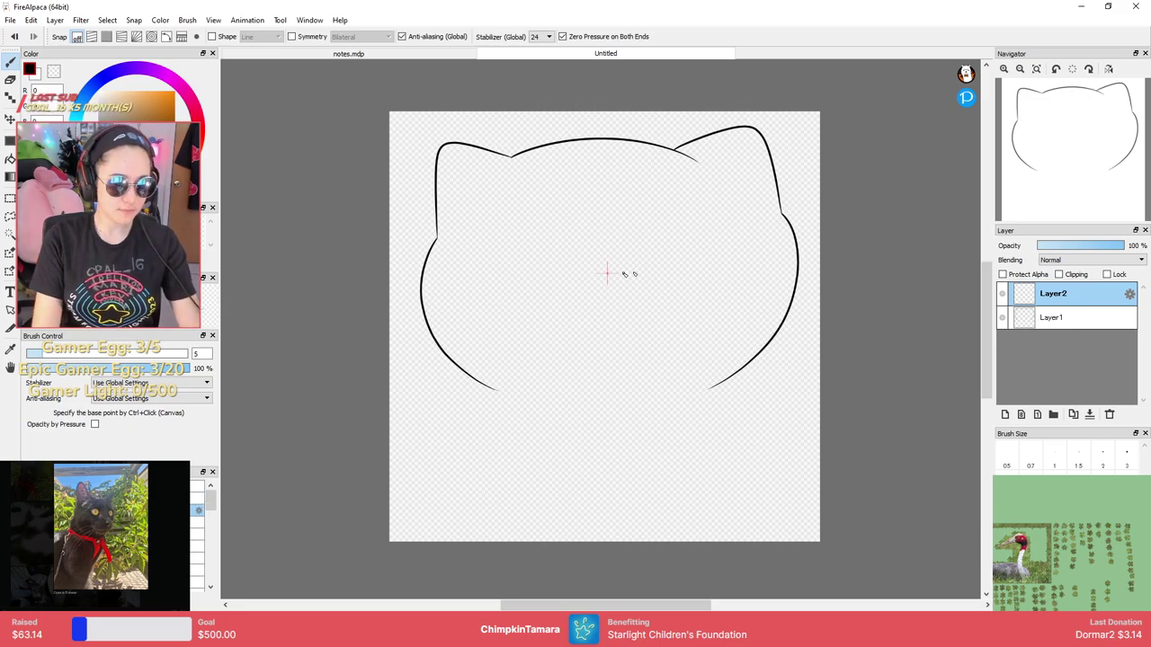
scroll(620, 261, down, 1)
scroll(628, 260, up, 3)
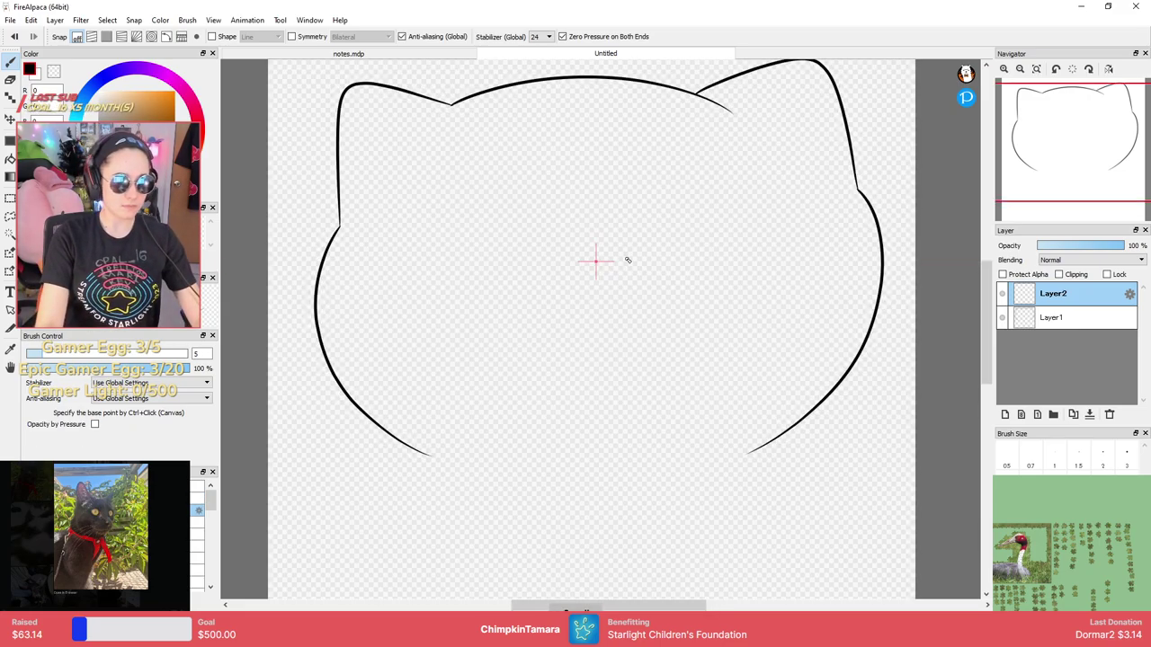
drag(602, 209, 773, 378)
key(ctrl+z)
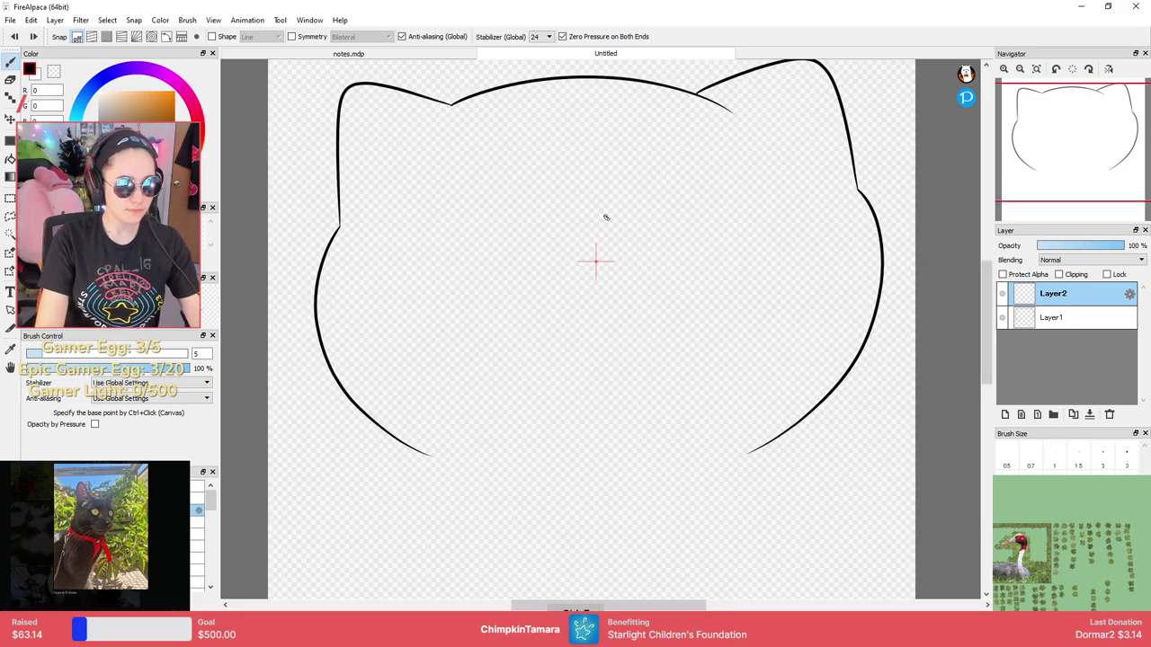
mouse_move(600, 209)
mouse_down()
mouse_move(787, 241)
mouse_move(595, 455)
mouse_up()
Erase the crossing line ends below the heart's lower tip.
scroll(608, 426, up, 4)
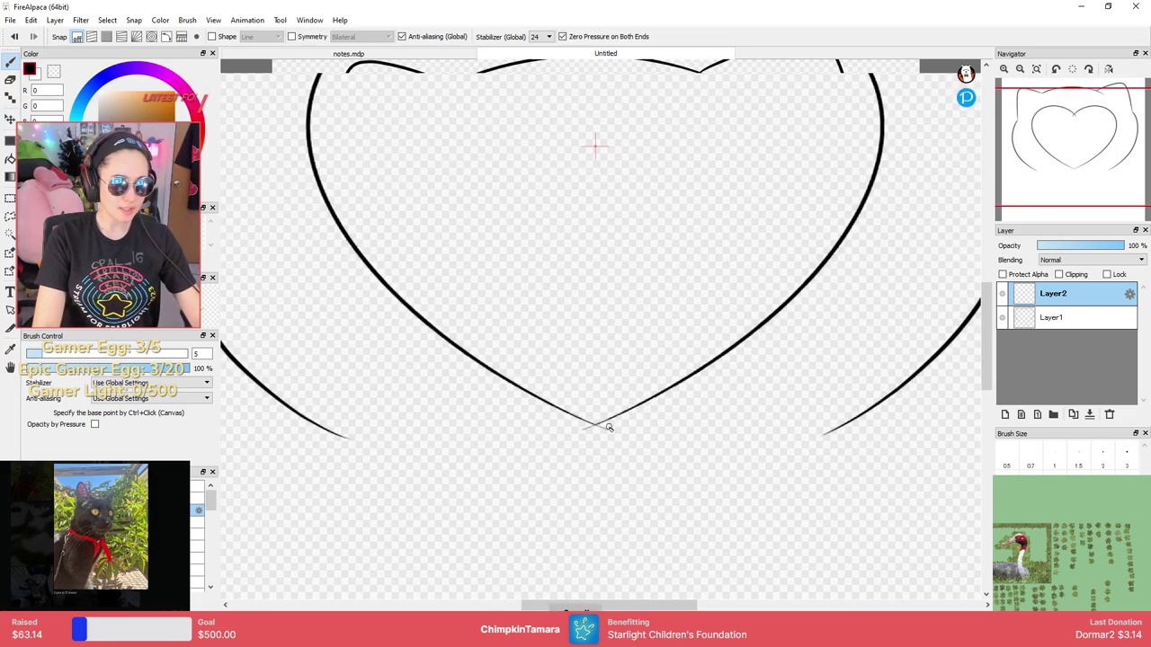
scroll(604, 435, down, 1)
scroll(603, 434, up, 2)
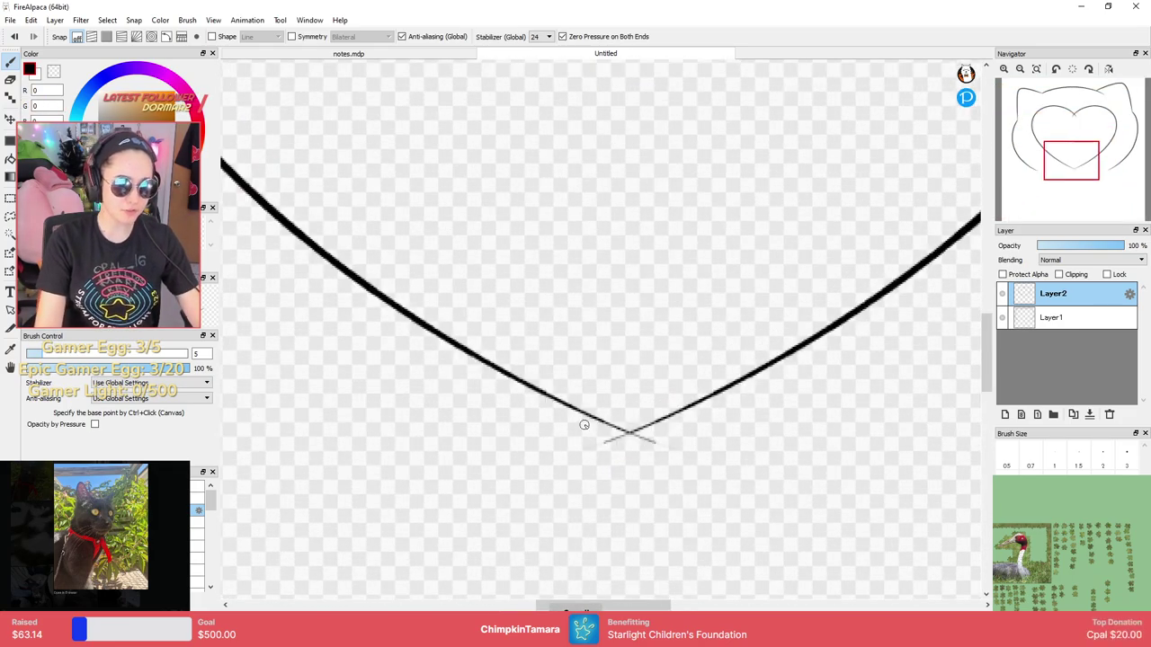
key(e)
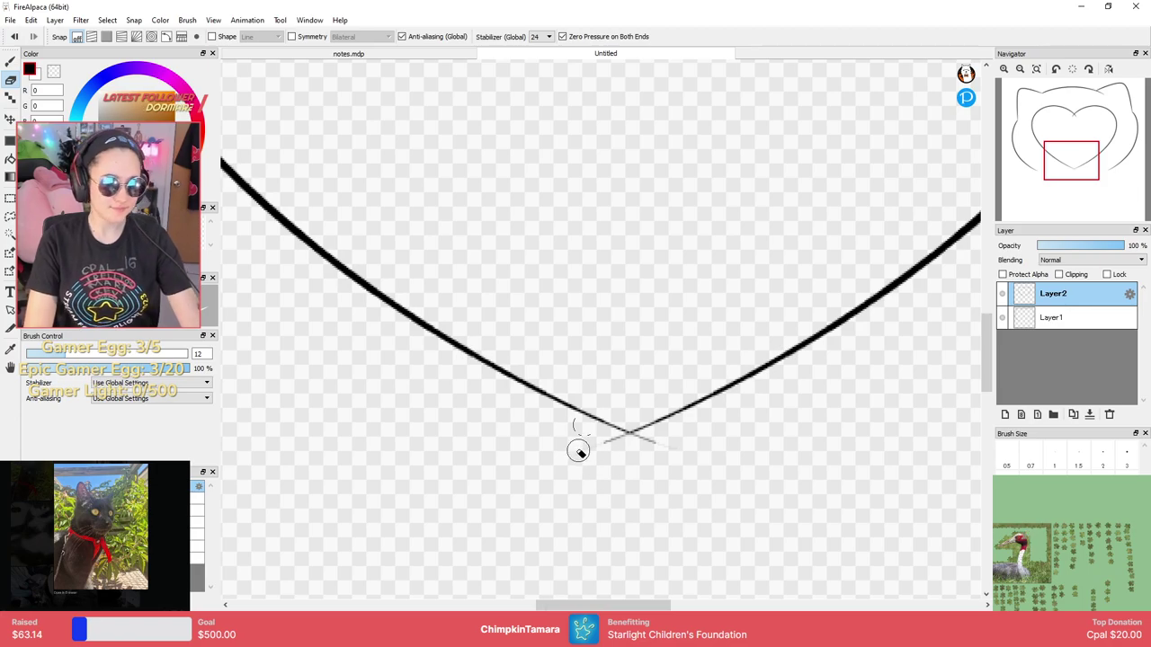
drag(593, 442, 640, 454)
scroll(638, 447, down, 4)
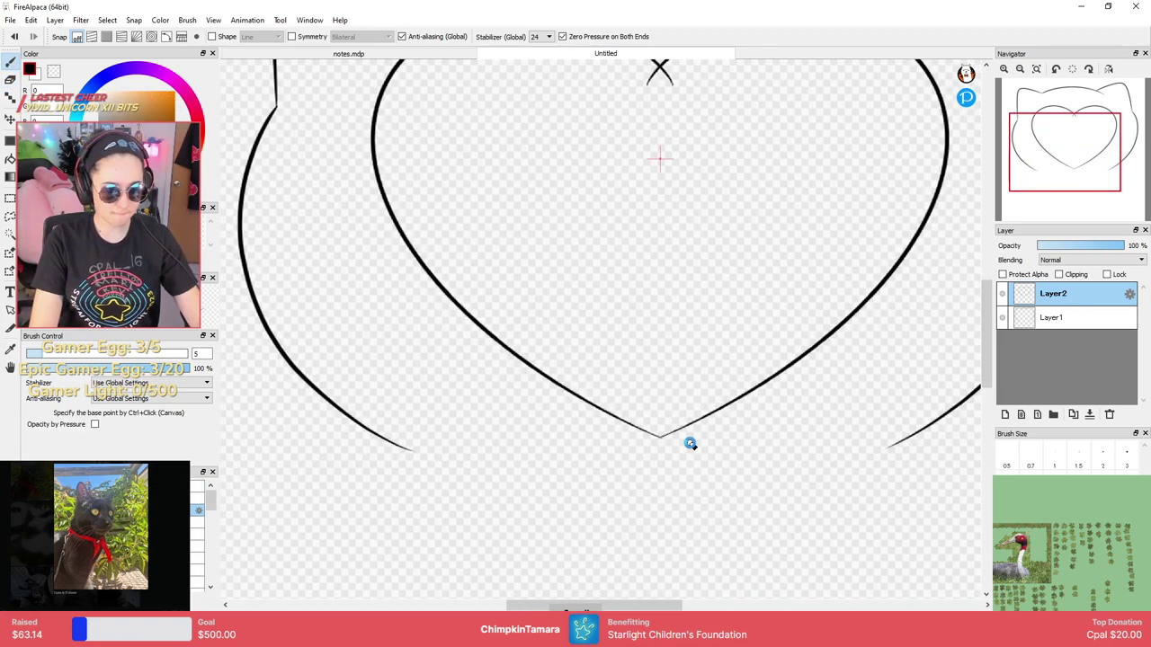
Erase the crossing line ends under the heart's upper notch and return to the brush.
drag(703, 196, 696, 358)
scroll(673, 360, down, 3)
scroll(685, 351, up, 6)
drag(601, 419, 812, 157)
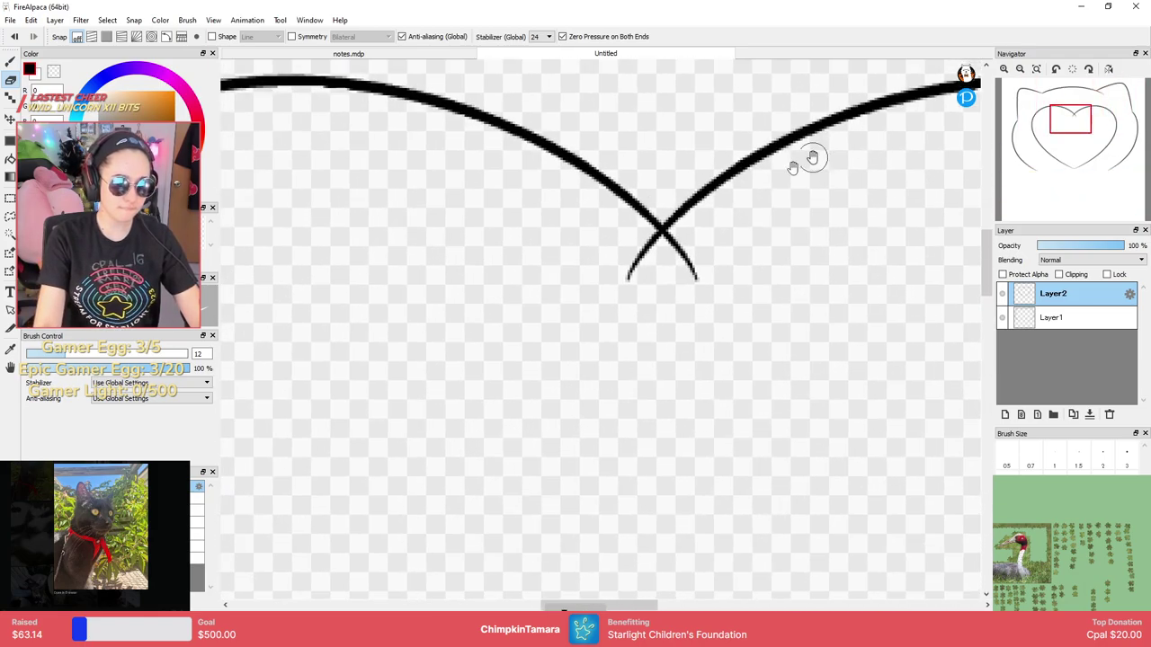
mouse_move(732, 270)
mouse_down()
mouse_move(711, 242)
mouse_move(680, 239)
mouse_move(644, 288)
mouse_move(652, 247)
mouse_up()
key(b)
scroll(683, 266, down, 4)
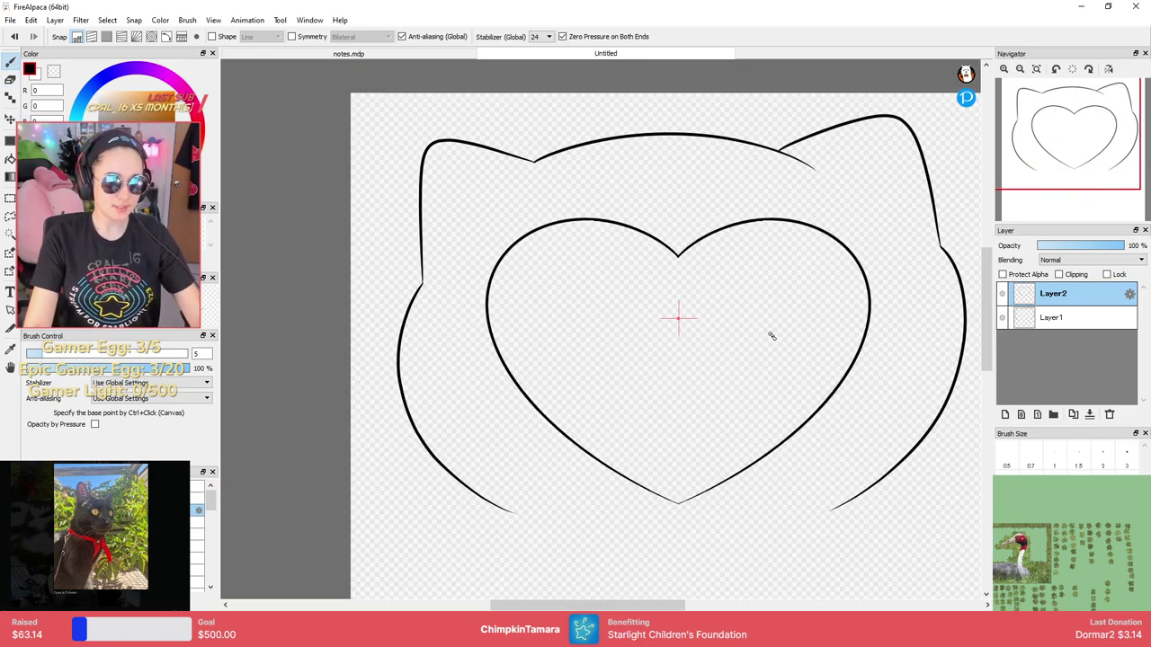
scroll(769, 338, down, 2)
scroll(754, 349, down, 1)
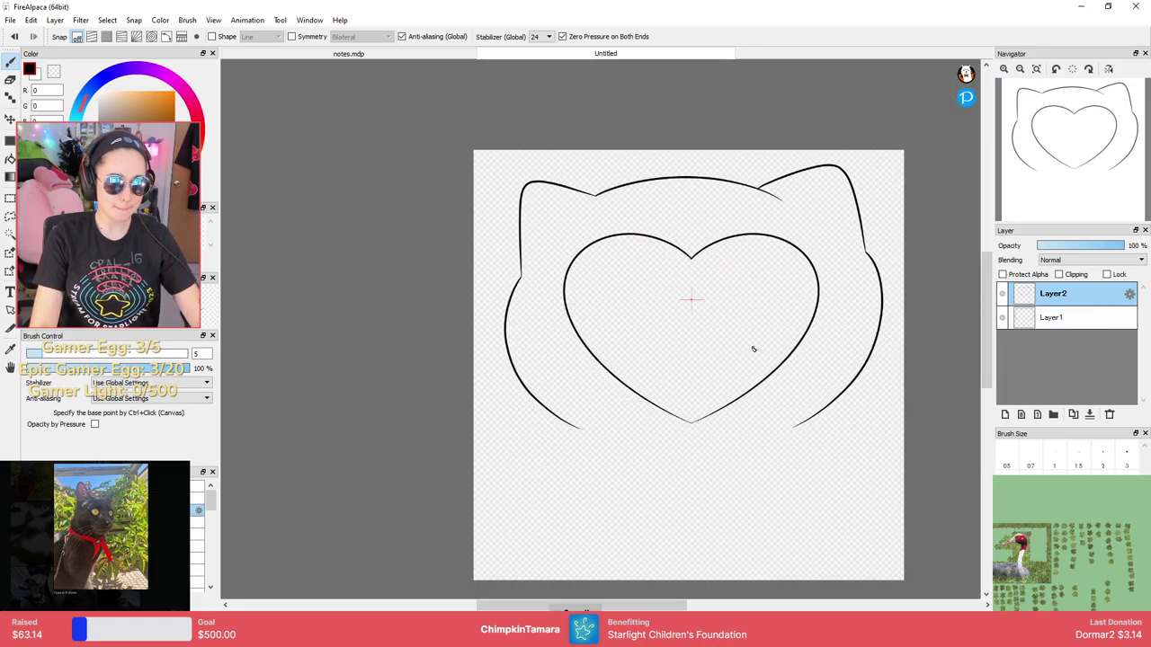
Move the heart down over the lower face and rotate it by -18.9 degrees.
scroll(754, 349, down, 1)
key(ctrl+t)
drag(740, 344, 740, 405)
drag(800, 449, 759, 436)
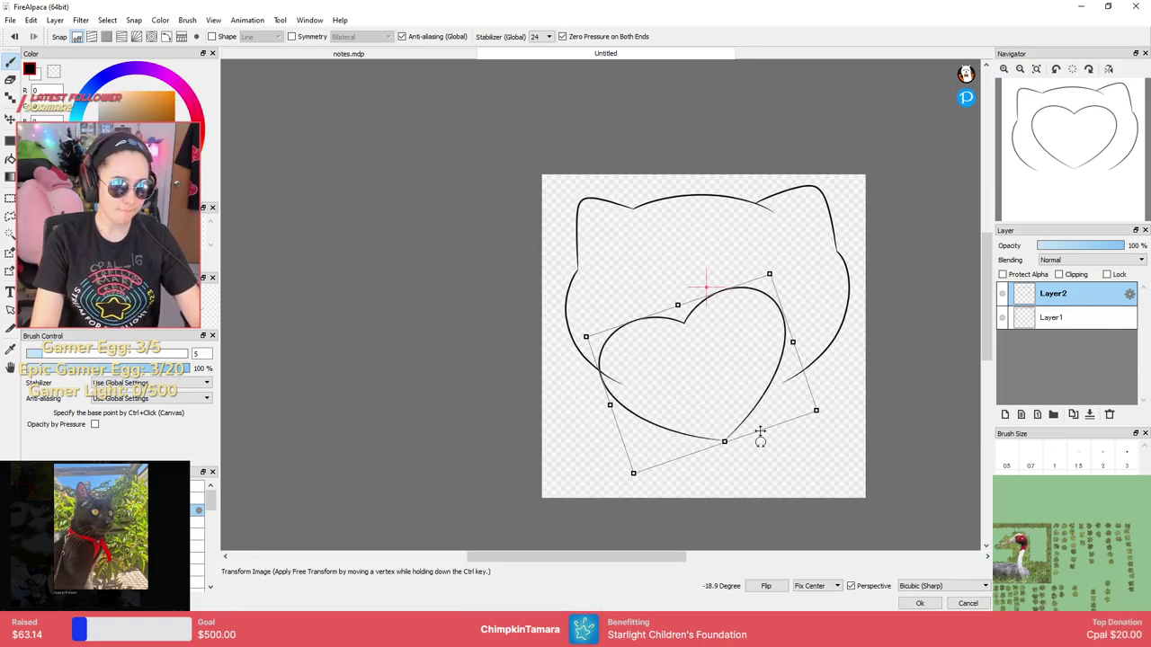
drag(767, 377, 769, 354)
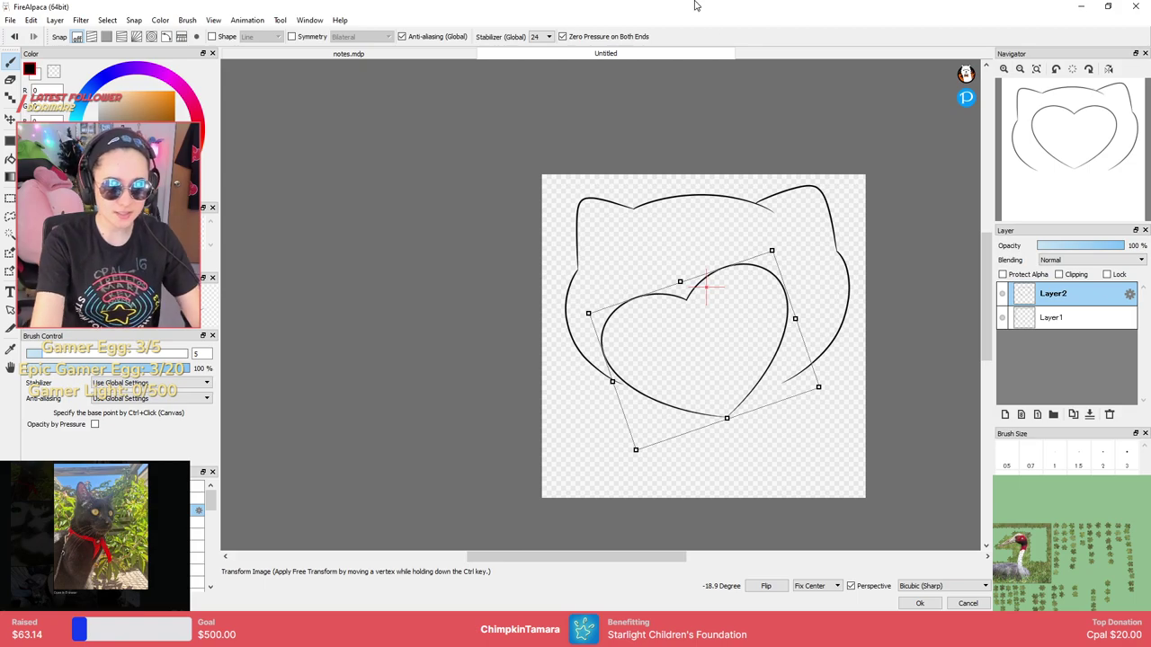
key(Return)
Add a new layer above the heart's layer.
click(1005, 415)
drag(603, 397, 475, 326)
scroll(763, 415, up, 1)
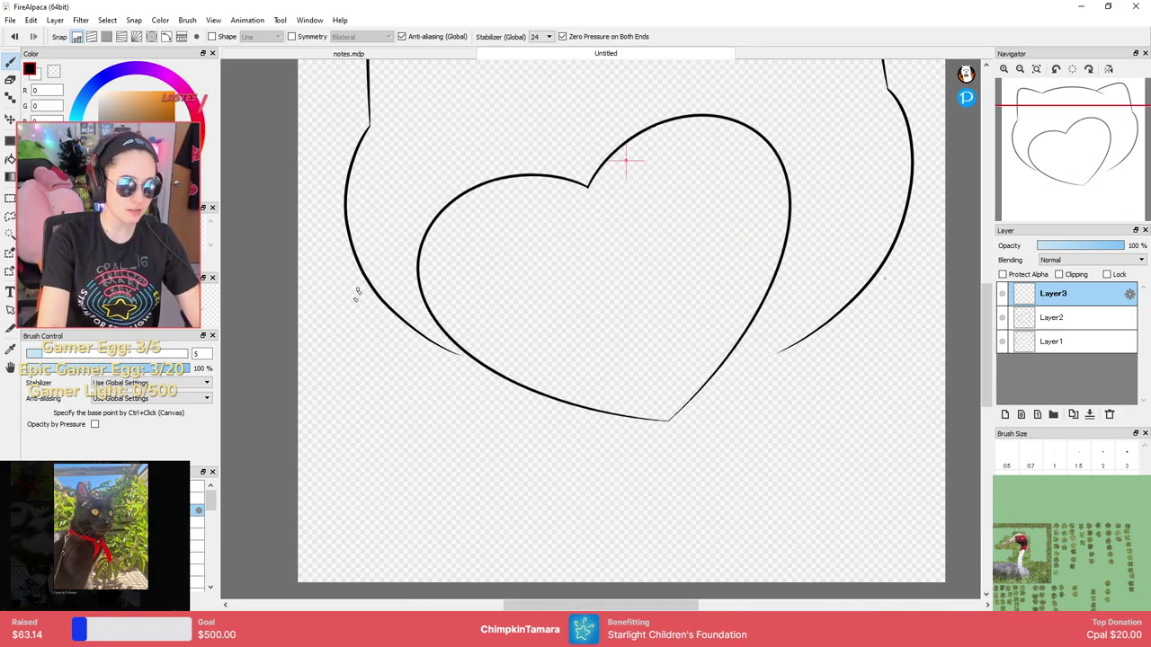
key(ctrl+z)
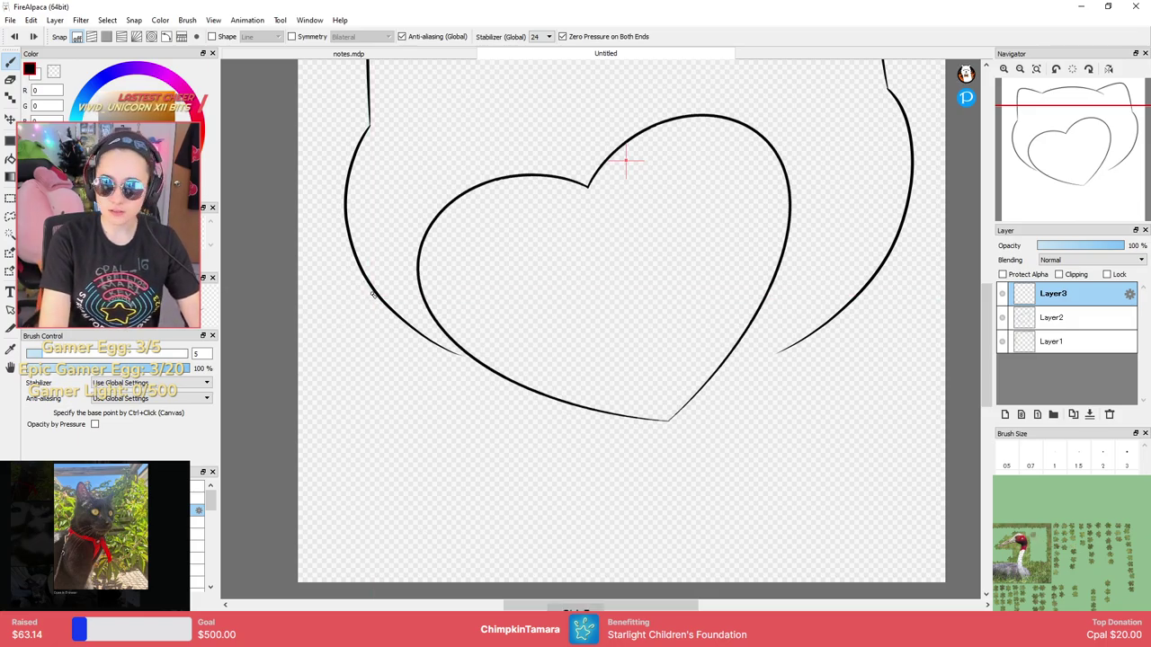
key(ctrl+y)
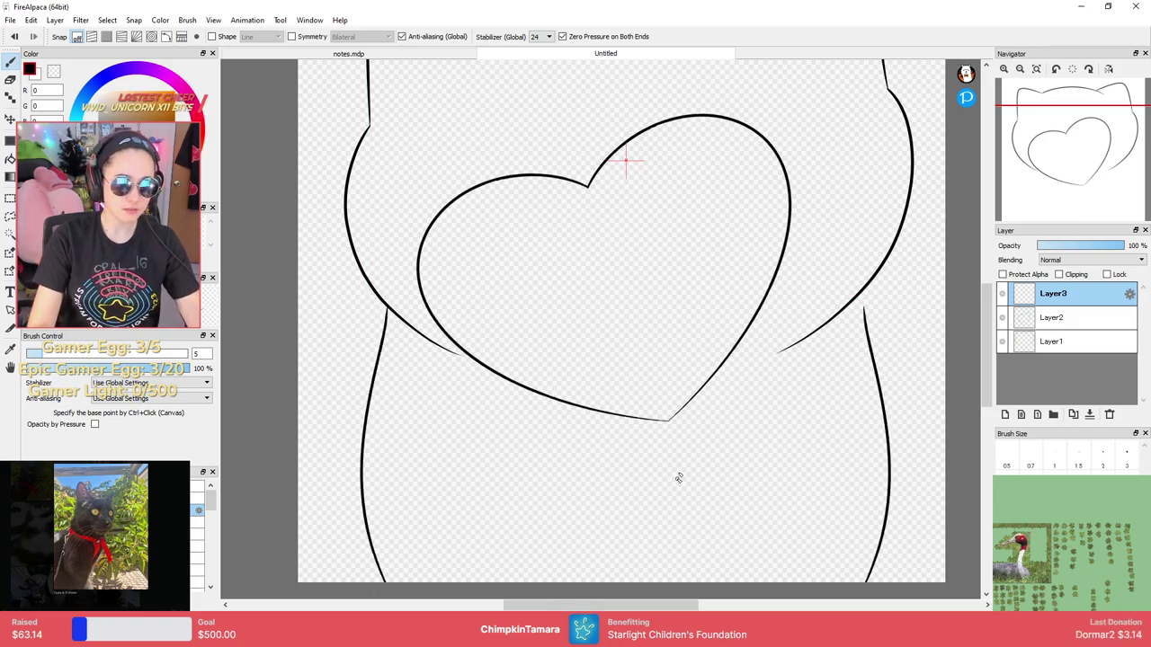
key(ctrl+z)
key(ctrl+y)
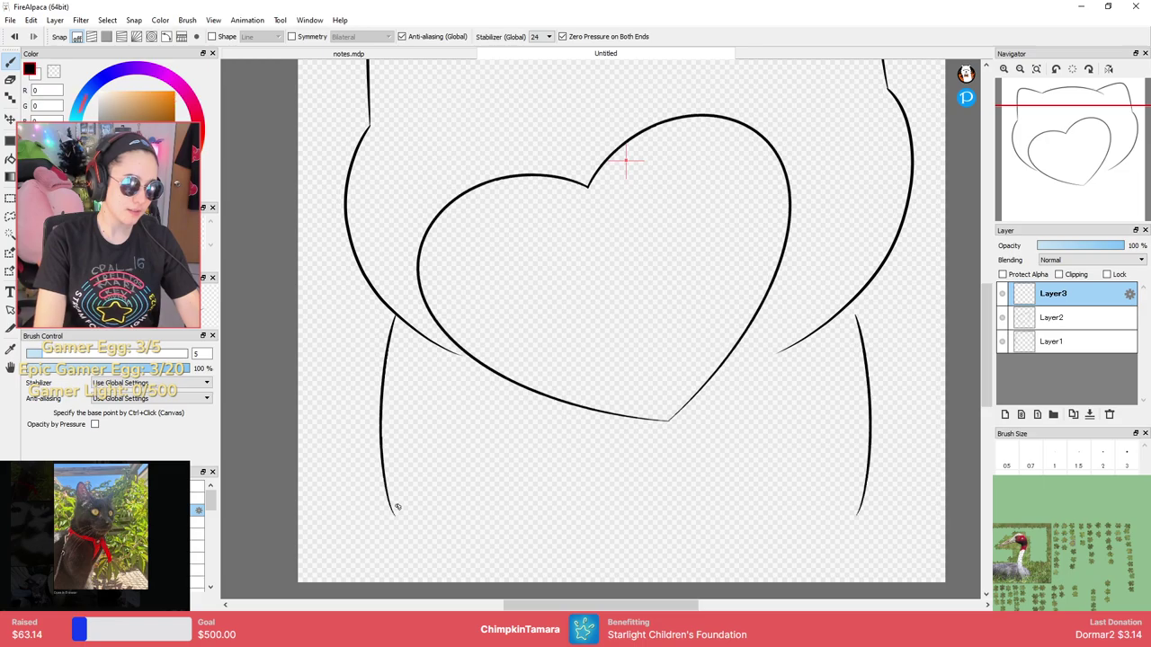
key(ctrl+z)
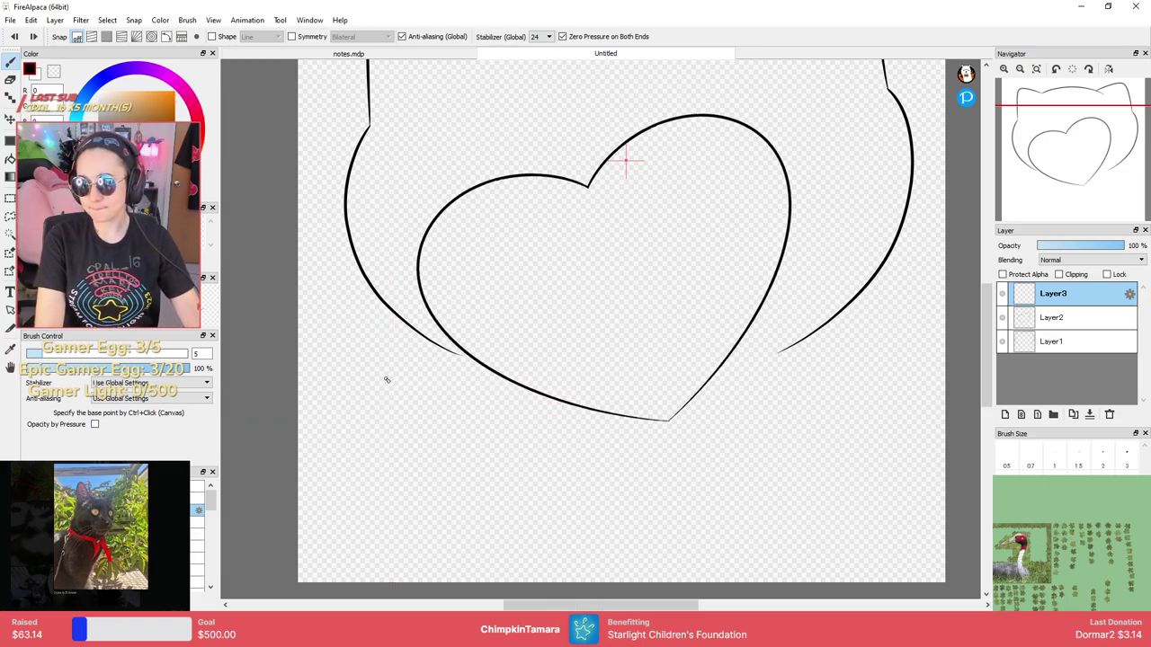
key(ctrl+y)
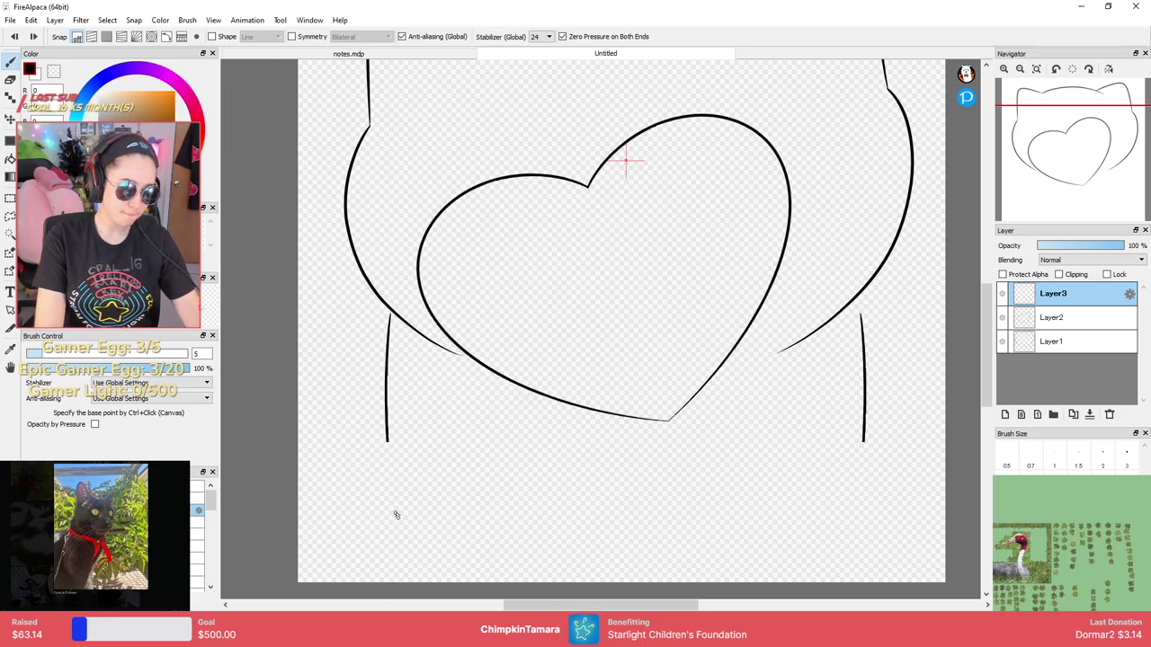
key(ctrl+z)
key(ctrl+y)
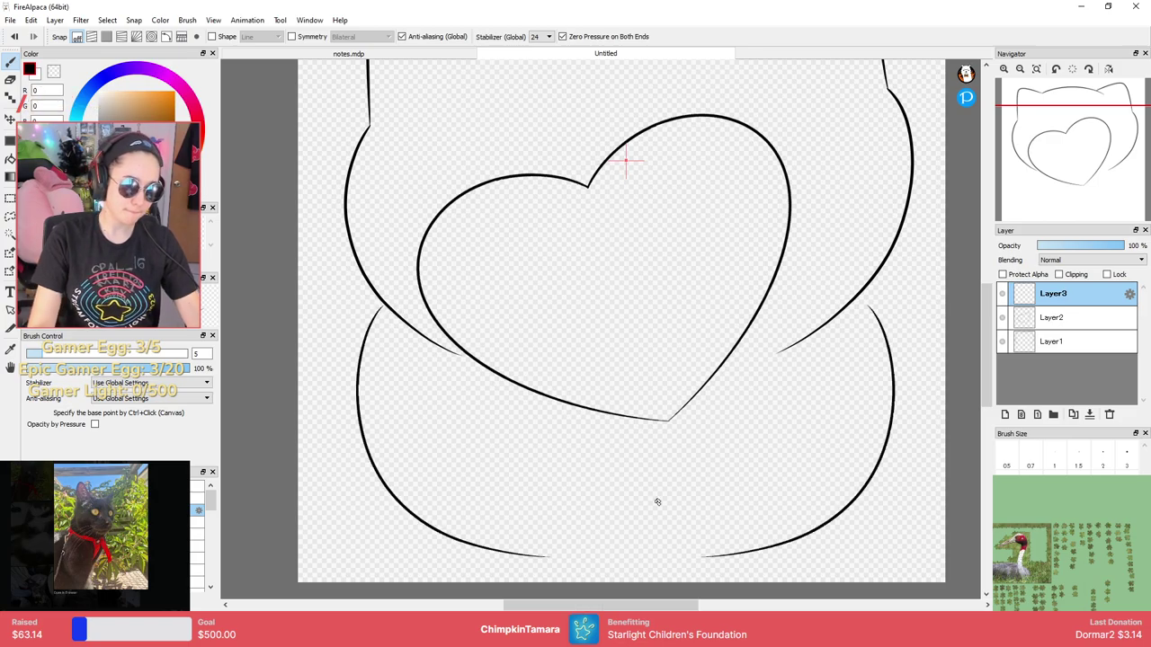
key(ctrl+z)
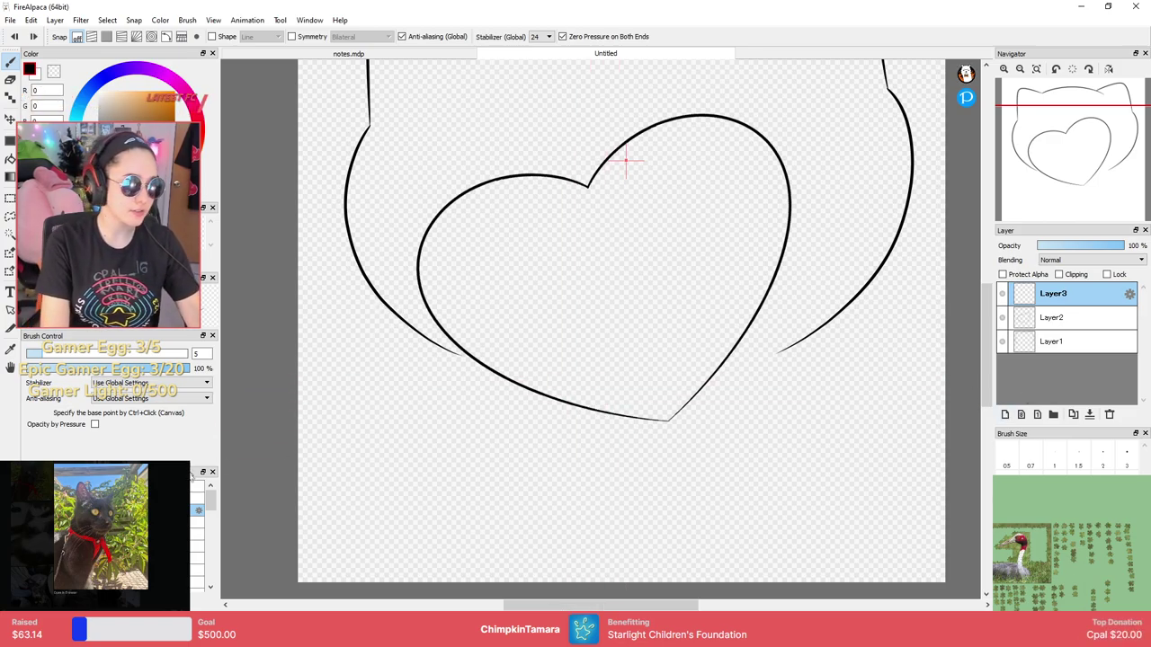
Switch to a non-mirroring brush and draw a rounded paw arc over each lower side of the heart.
click(180, 486)
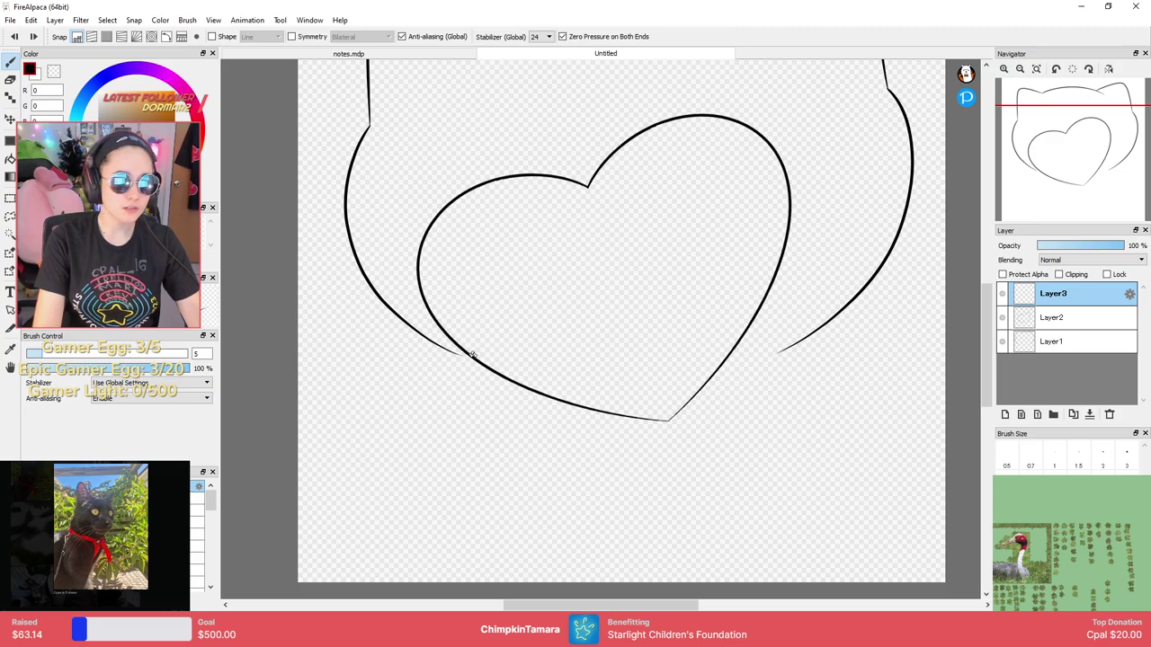
drag(503, 302, 585, 520)
mouse_move(814, 224)
mouse_down()
mouse_move(707, 372)
mouse_move(861, 474)
mouse_up()
key(ctrl+z)
drag(764, 428, 840, 258)
drag(708, 243, 886, 313)
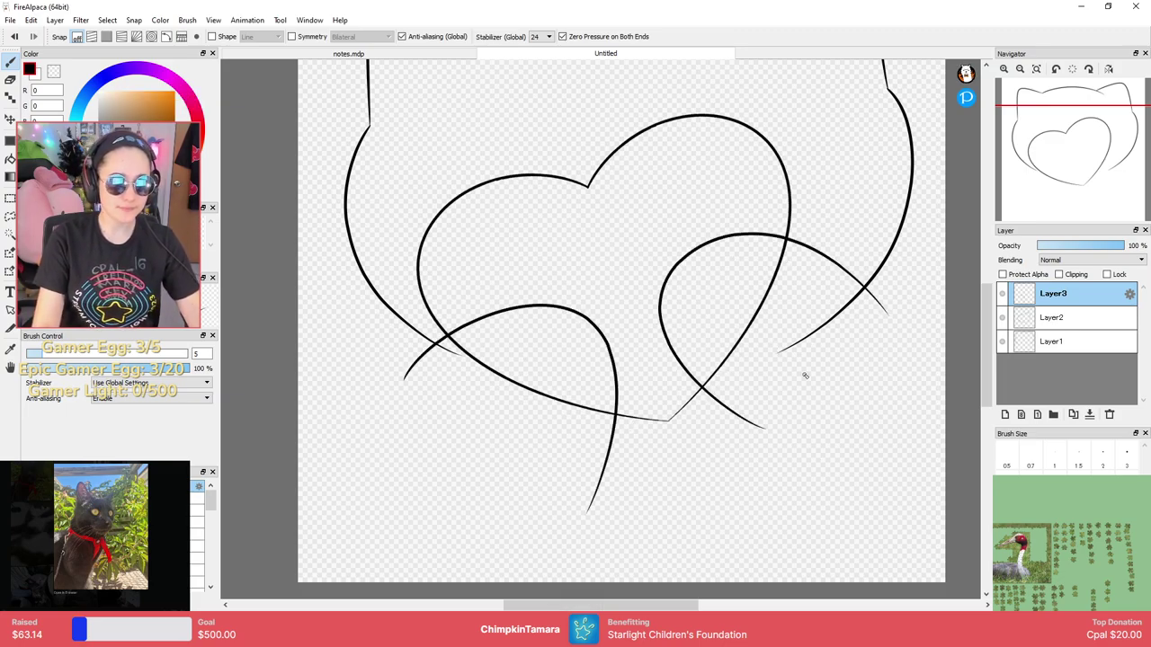
Undo the paw on the heart's lower right side and redraw it as one narrower arc reaching past the cheek.
scroll(800, 364, up, 3)
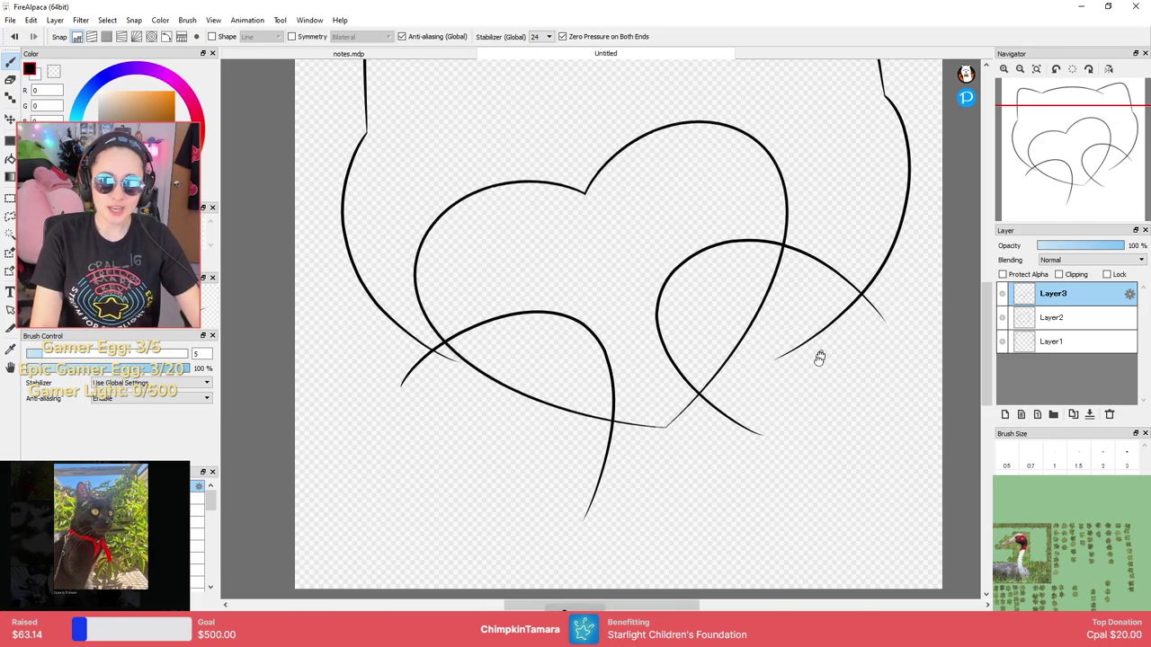
key(ctrl+z)
key(ctrl+z)
mouse_move(730, 499)
mouse_down()
mouse_move(653, 311)
mouse_move(854, 346)
mouse_up()
key(ctrl+z)
mouse_move(720, 473)
mouse_down()
mouse_move(872, 292)
mouse_move(874, 362)
mouse_up()
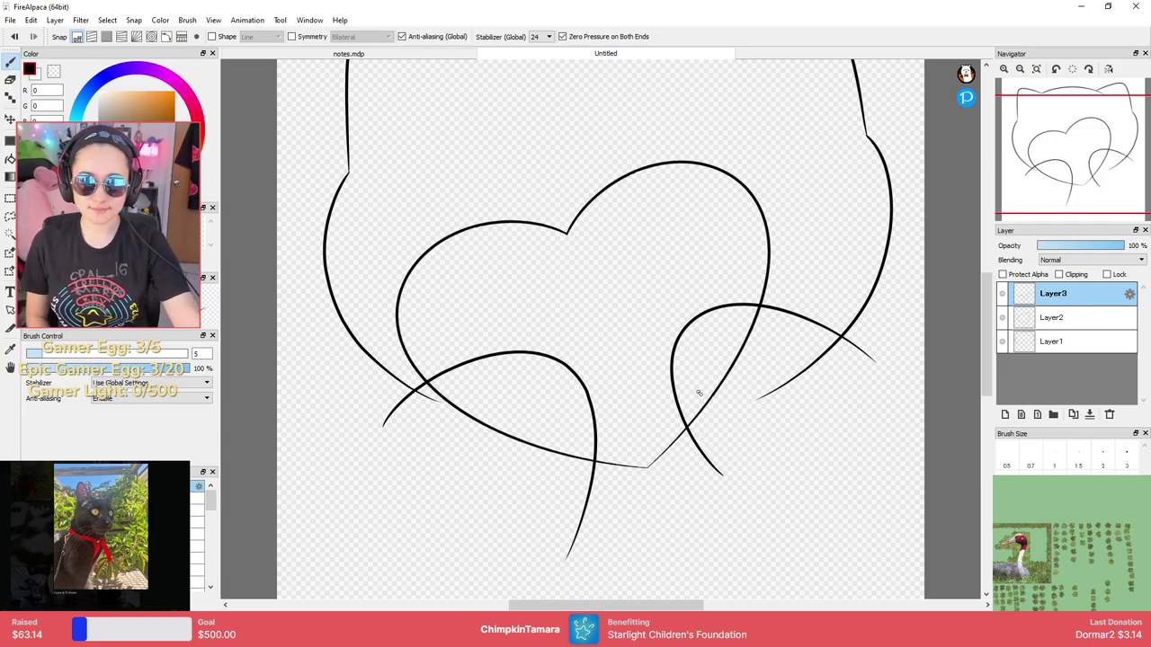
scroll(735, 390, down, 4)
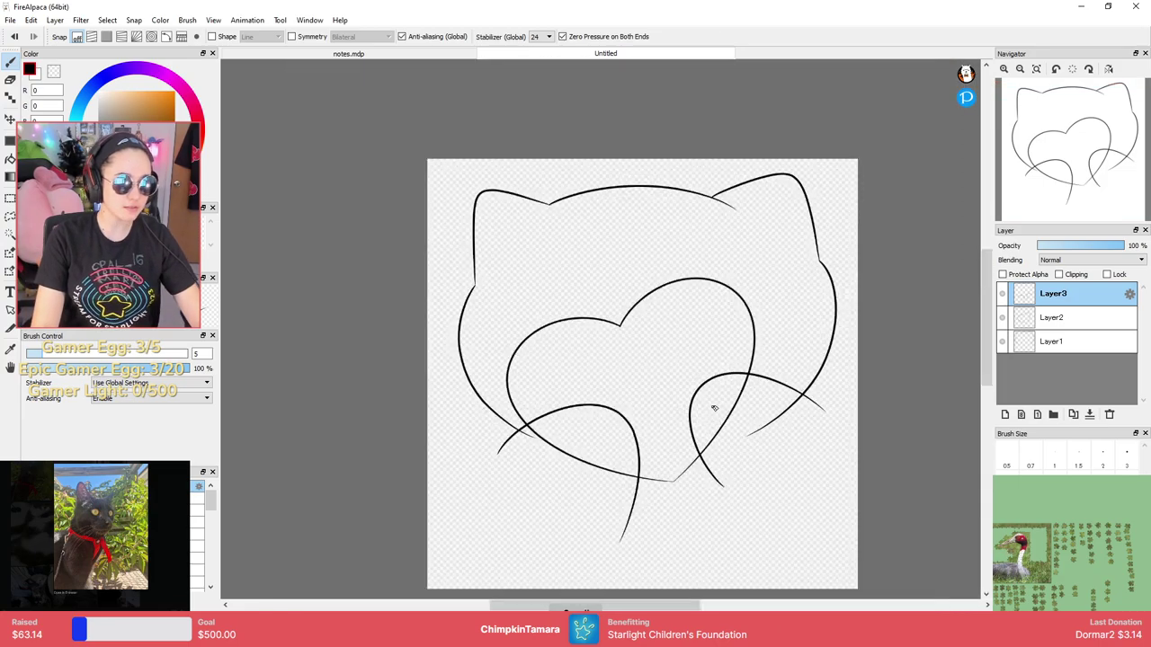
scroll(727, 411, down, 2)
Add a new layer and draw a curved shoulder line from the cat's left cheek out to the canvas's left edge.
click(1004, 414)
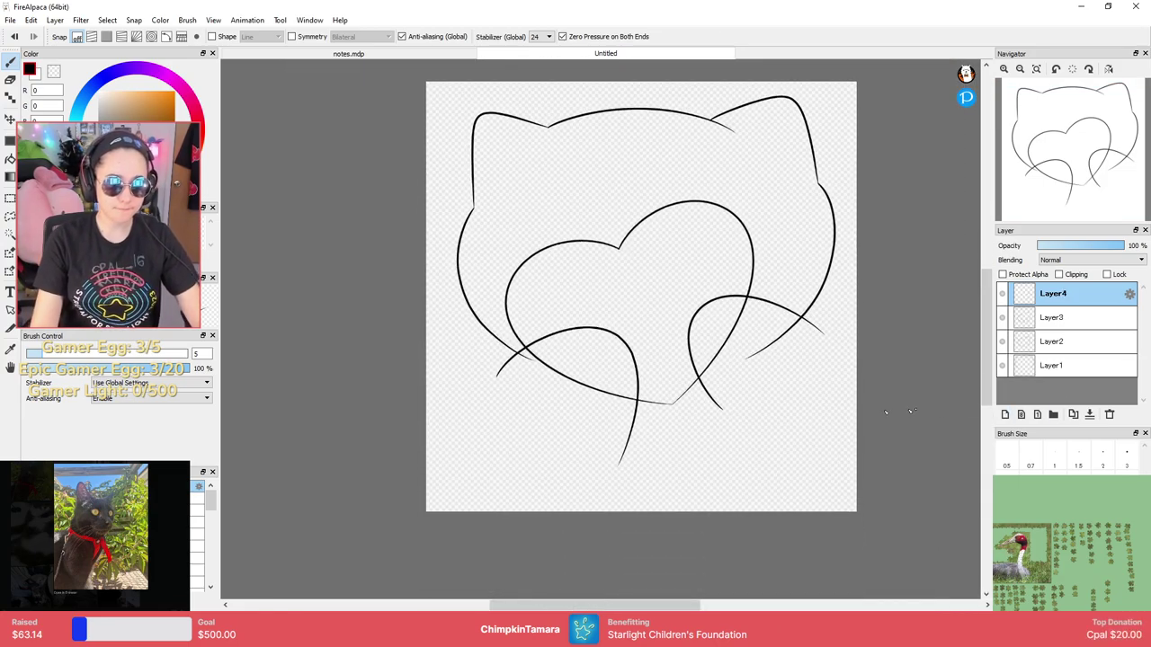
scroll(539, 393, up, 2)
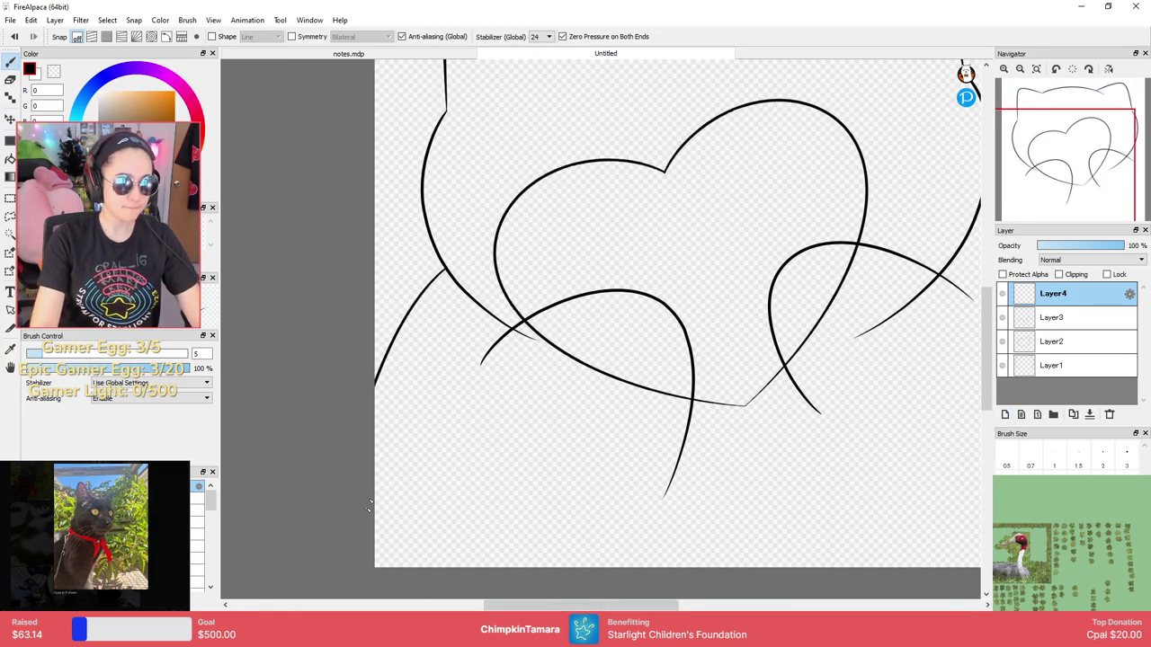
drag(446, 271, 366, 316)
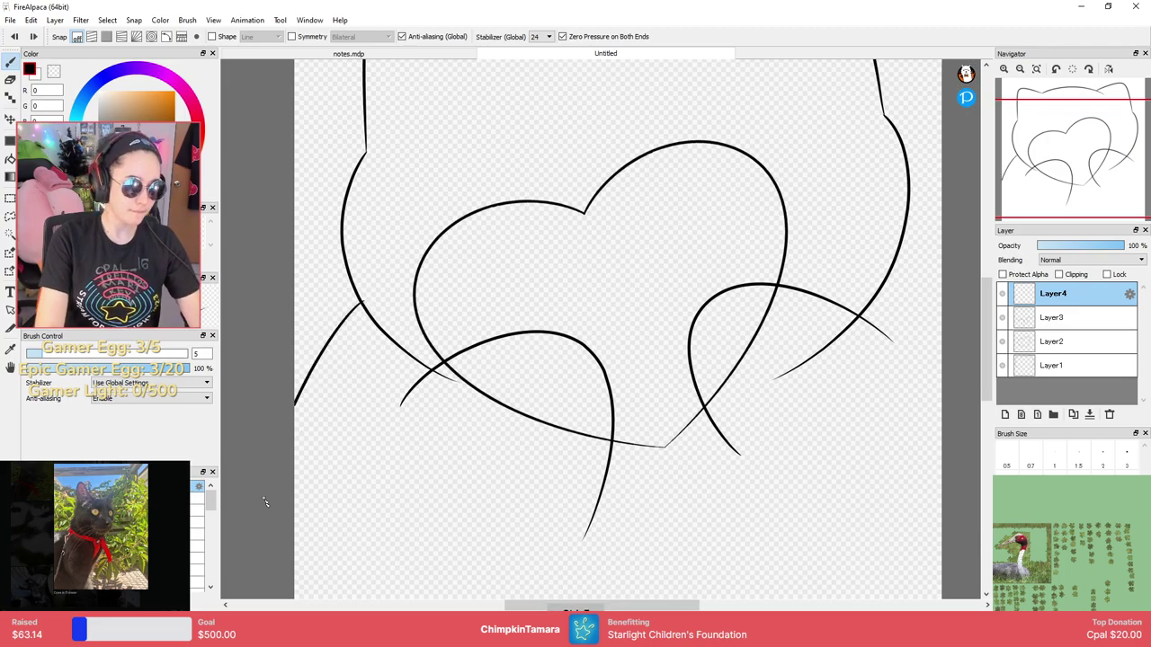
drag(361, 306, 249, 490)
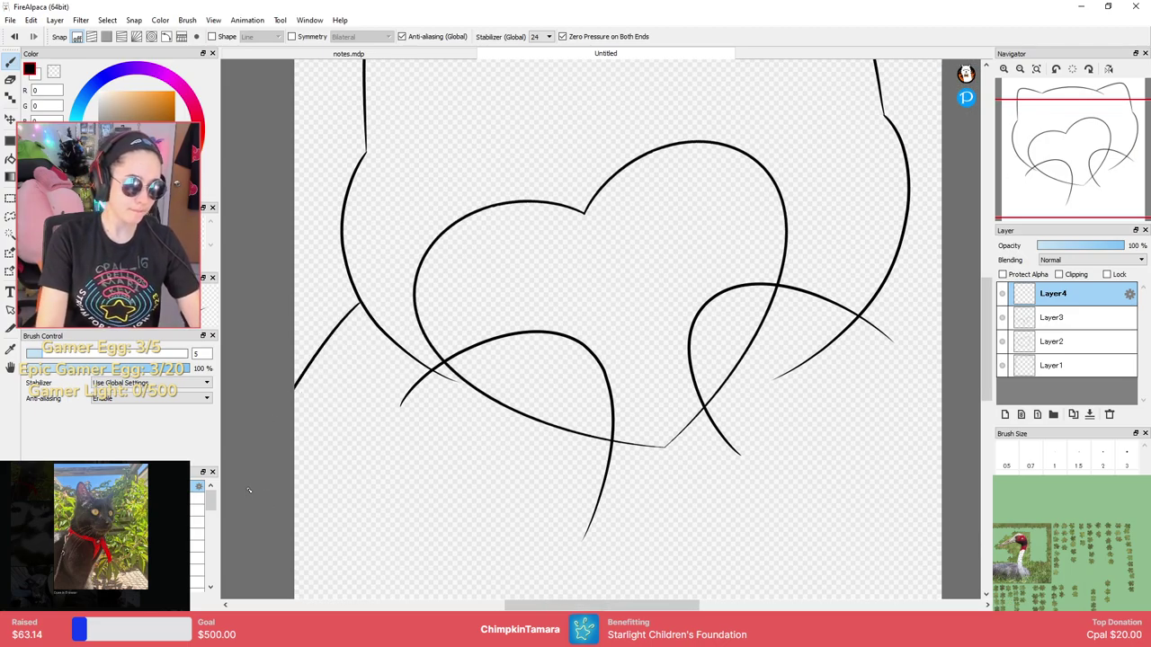
scroll(929, 340, down, 2)
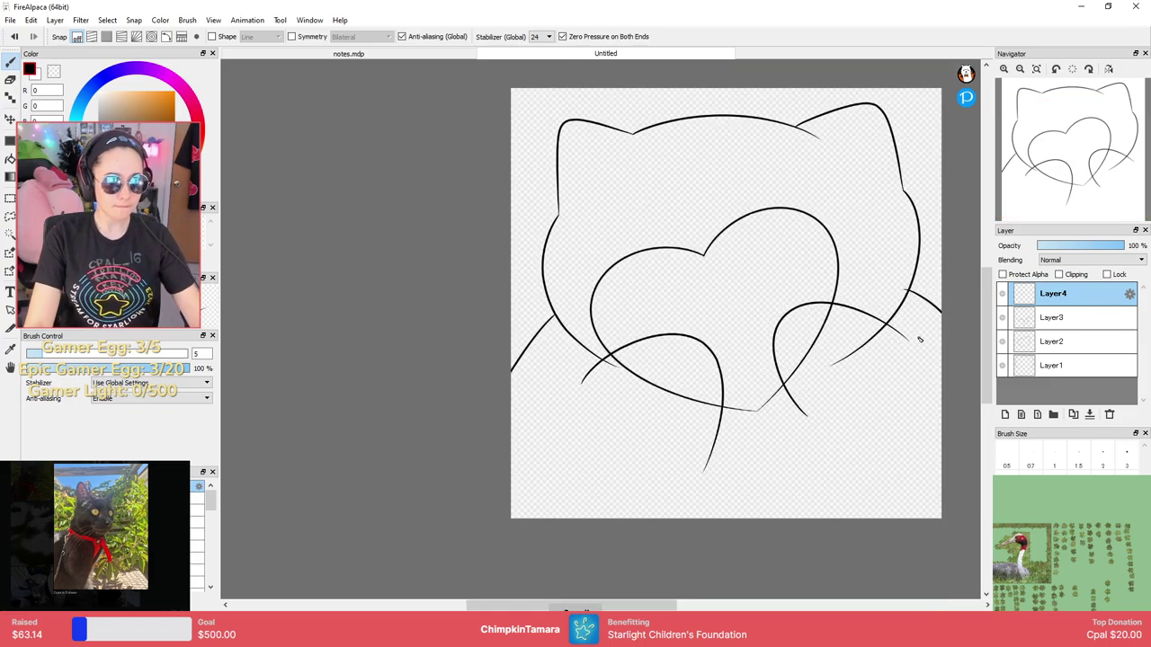
key(ctrl+z)
mouse_move(557, 320)
mouse_down()
mouse_move(530, 340)
mouse_move(462, 440)
mouse_up()
scroll(487, 383, up, 4)
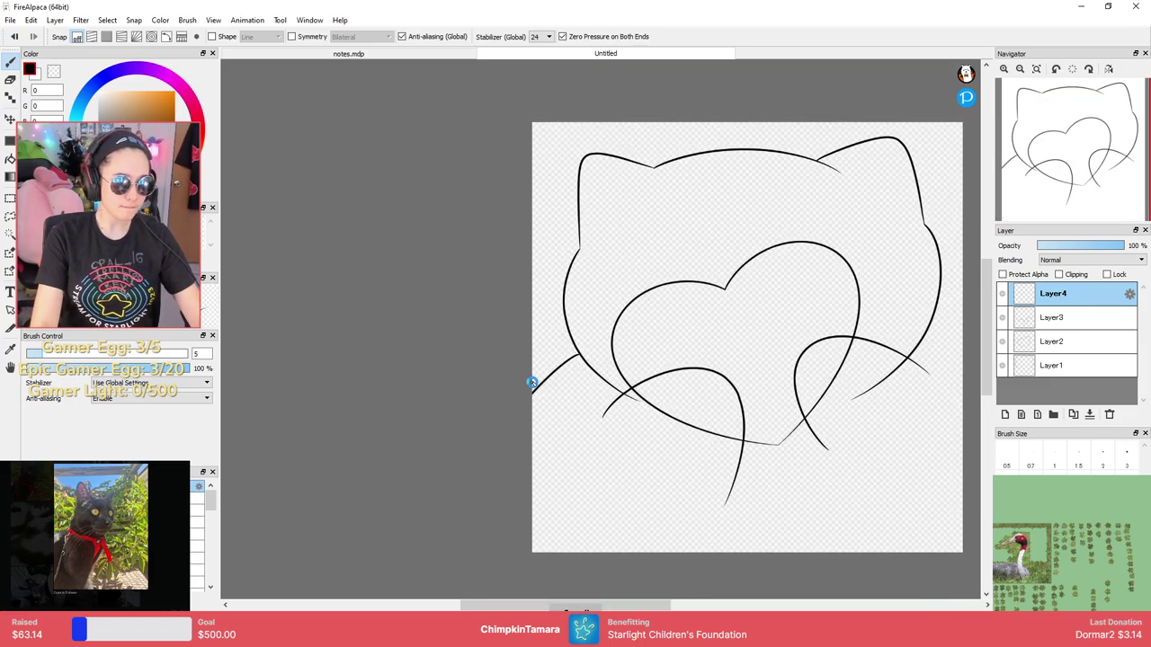
drag(684, 304, 500, 480)
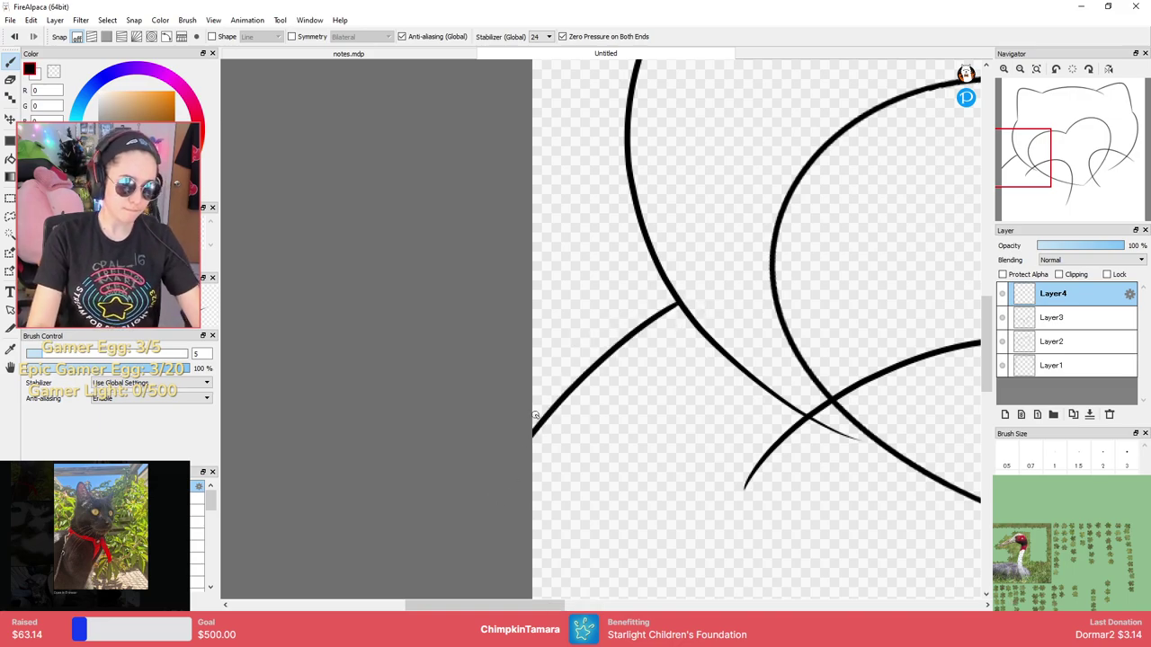
Draw the matching shoulder line from the cat's right cheek out past the canvas's right edge.
scroll(726, 380, down, 4)
drag(825, 364, 589, 361)
scroll(746, 326, up, 5)
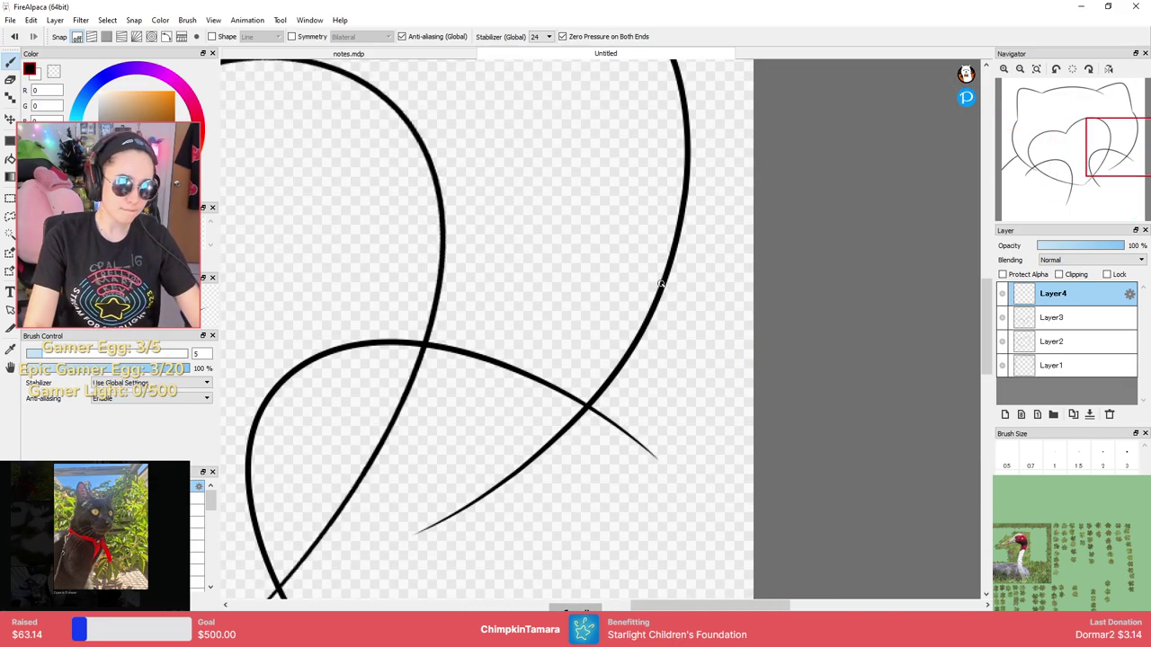
drag(661, 284, 825, 424)
scroll(764, 436, down, 5)
drag(699, 432, 825, 327)
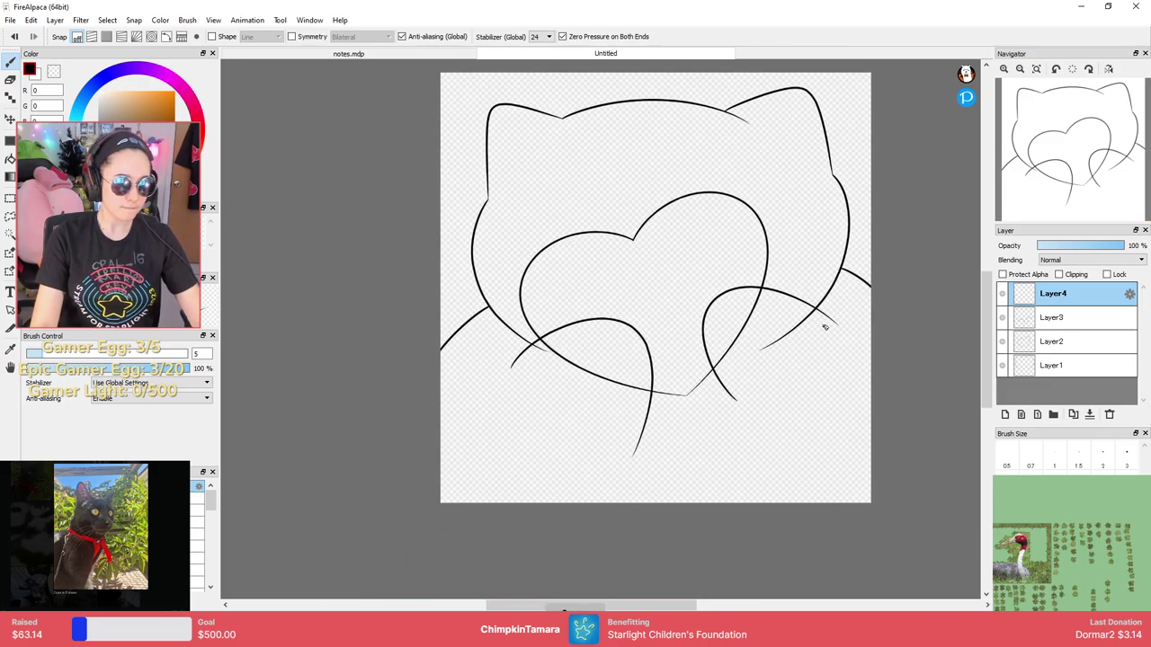
Add a new layer and try long curved strokes from the canvas's side edges across the face and heart.
click(1006, 413)
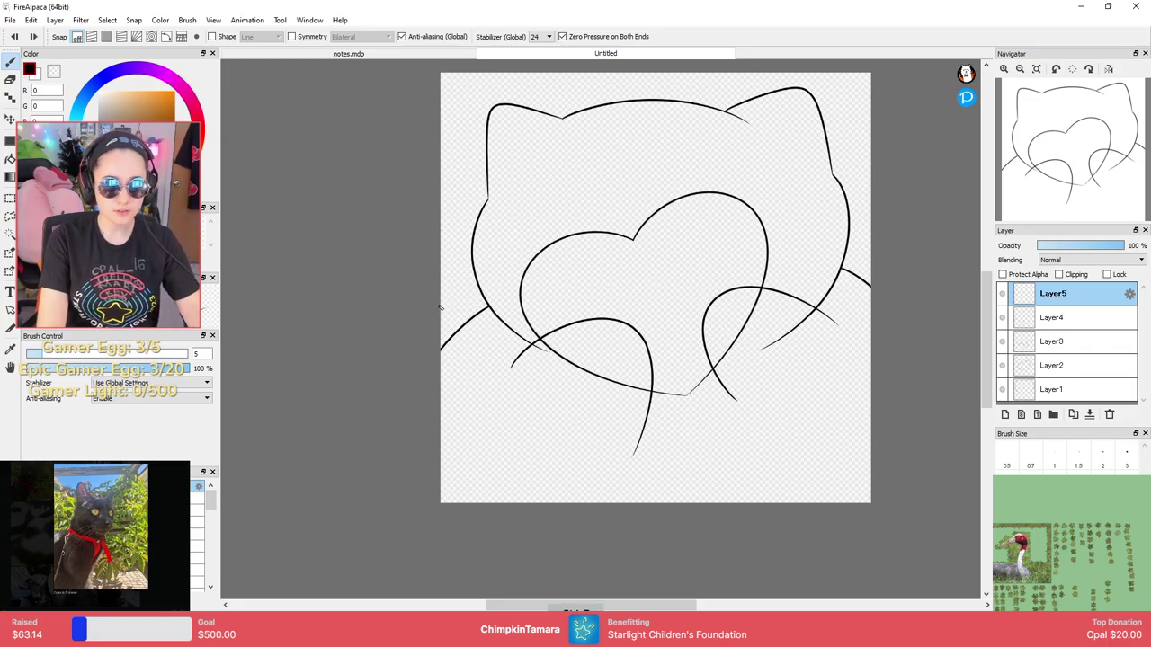
drag(486, 262, 570, 311)
key(ctrl+z)
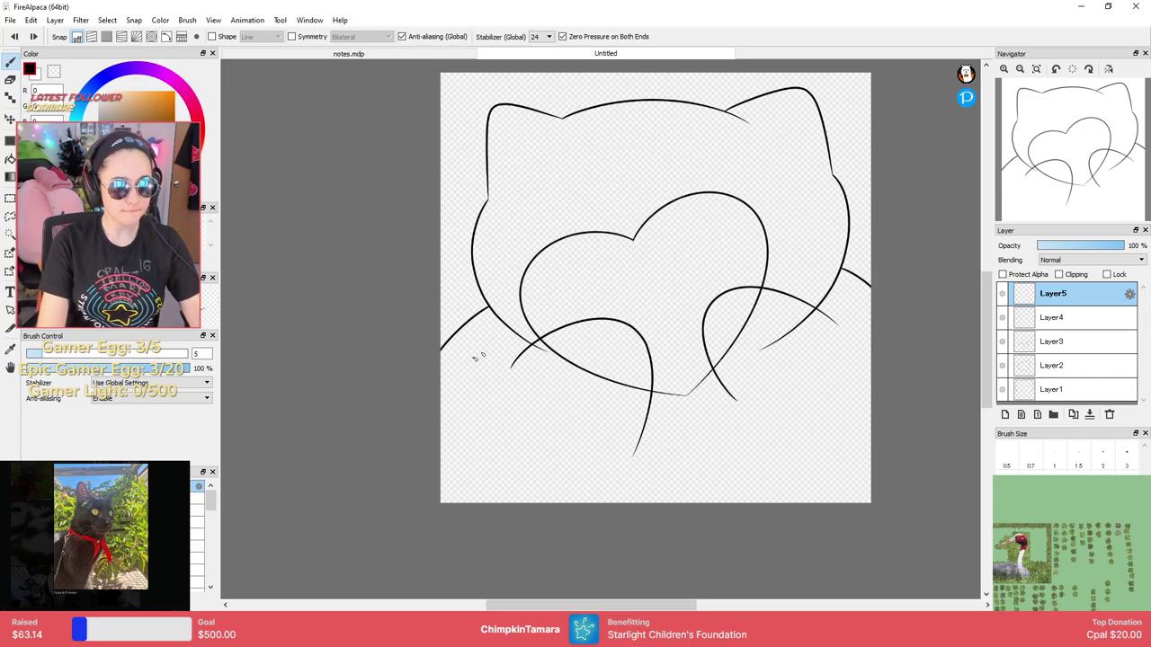
mouse_move(440, 387)
mouse_down()
mouse_move(763, 210)
mouse_move(594, 414)
mouse_up()
key(ctrl+z)
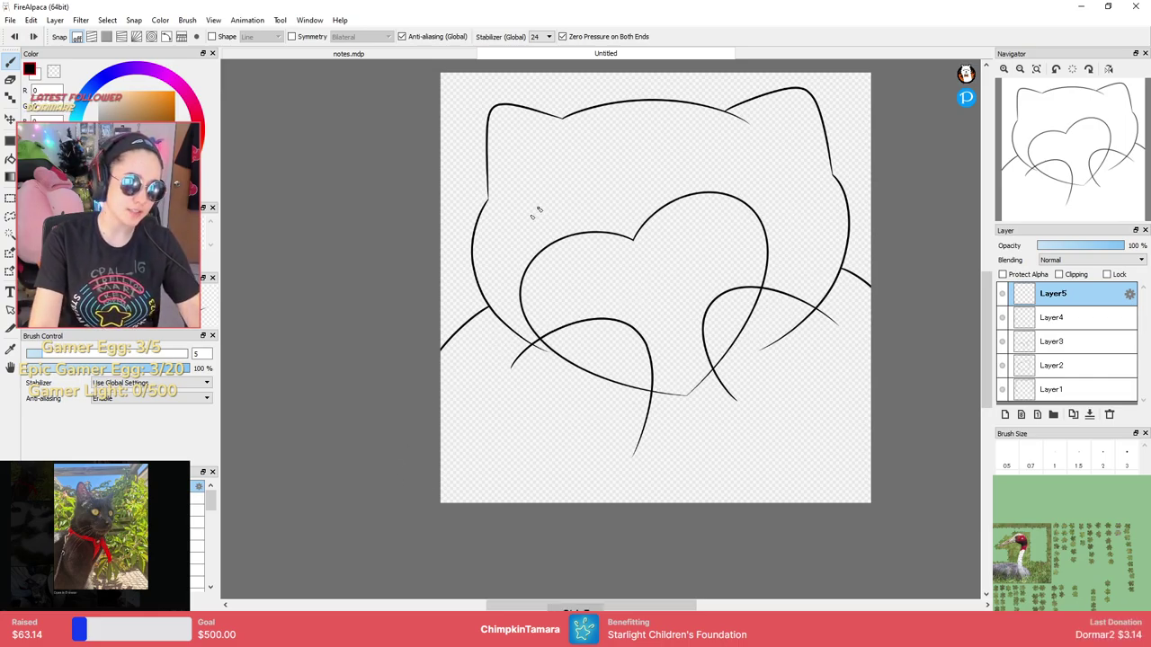
mouse_move(433, 372)
mouse_down()
mouse_move(481, 270)
mouse_move(696, 285)
mouse_up()
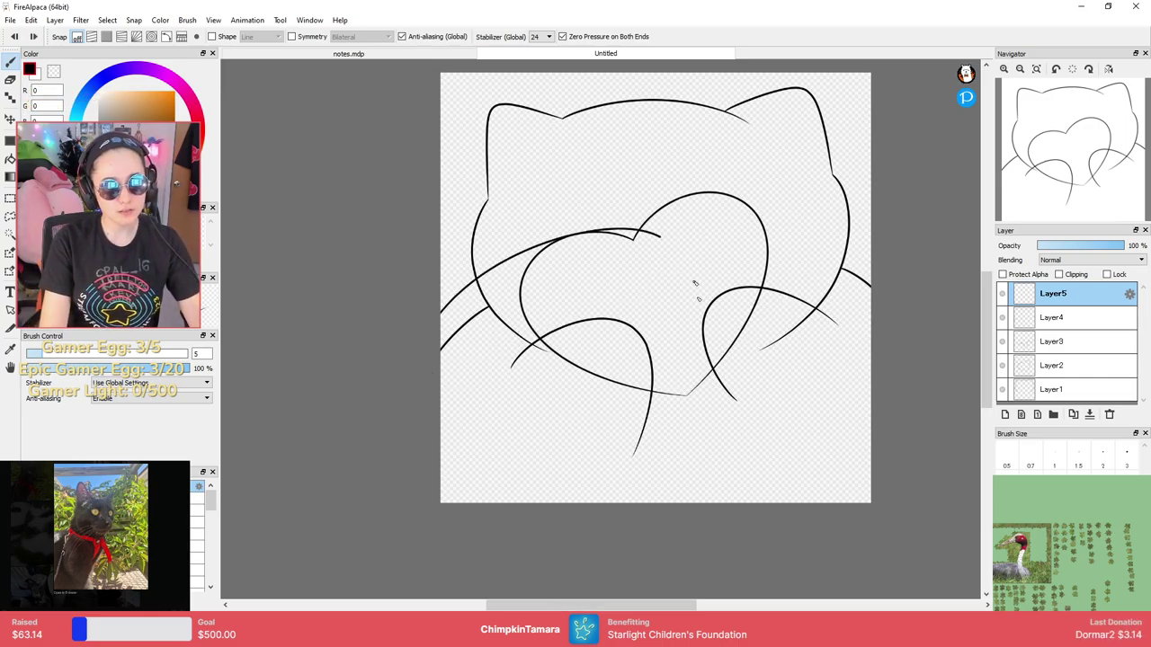
key(ctrl+z)
mouse_move(874, 235)
mouse_down()
mouse_move(660, 279)
mouse_move(591, 347)
mouse_up()
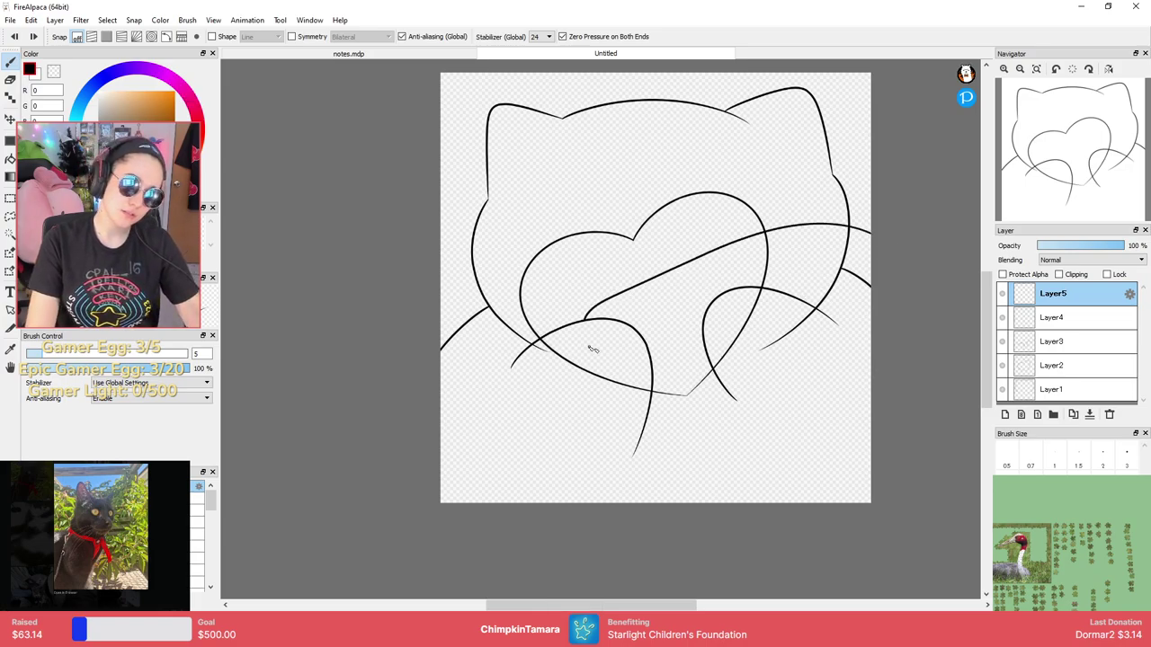
key(ctrl+z)
mouse_move(641, 300)
mouse_down()
mouse_move(682, 263)
mouse_move(872, 214)
mouse_up()
key(ctrl+z)
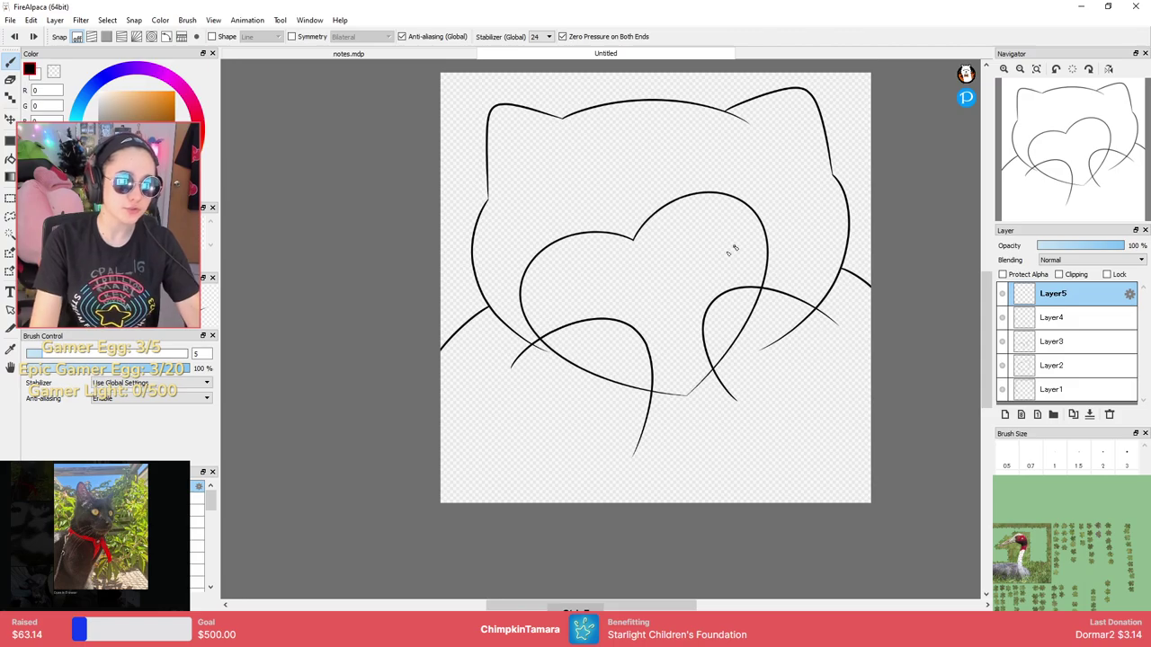
mouse_move(761, 232)
mouse_down()
mouse_move(729, 243)
mouse_move(752, 272)
mouse_up()
key(ctrl+z)
mouse_move(747, 232)
mouse_down()
mouse_move(757, 267)
mouse_move(739, 241)
mouse_move(774, 221)
mouse_move(723, 210)
mouse_move(597, 310)
mouse_up()
key(ctrl+z)
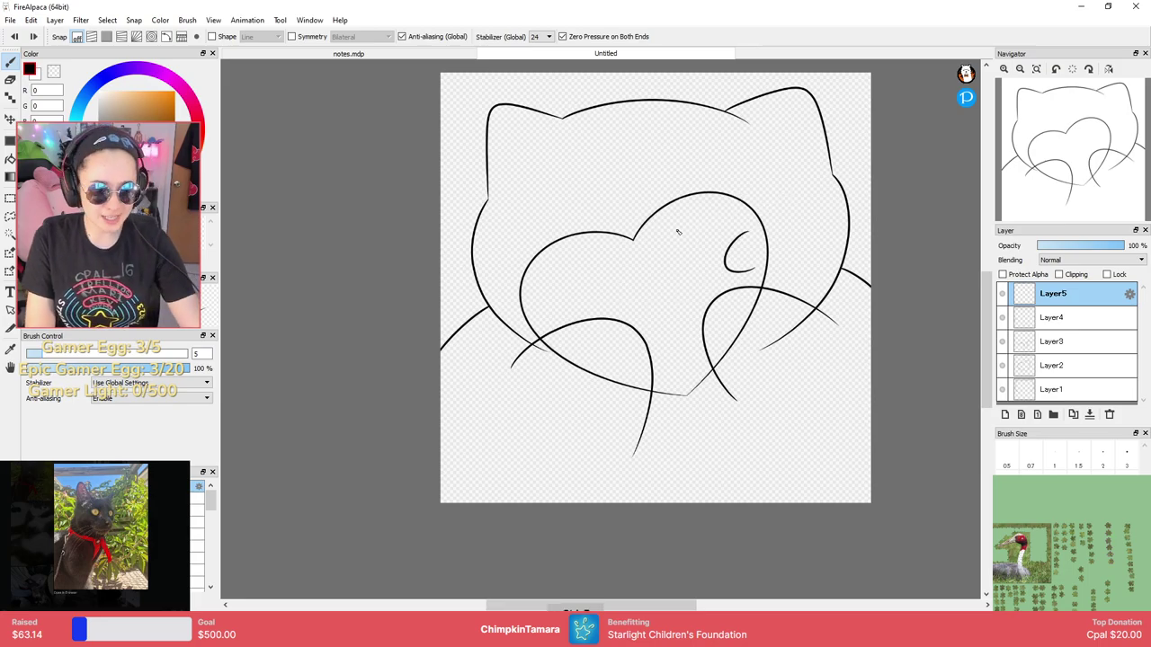
key(ctrl+z)
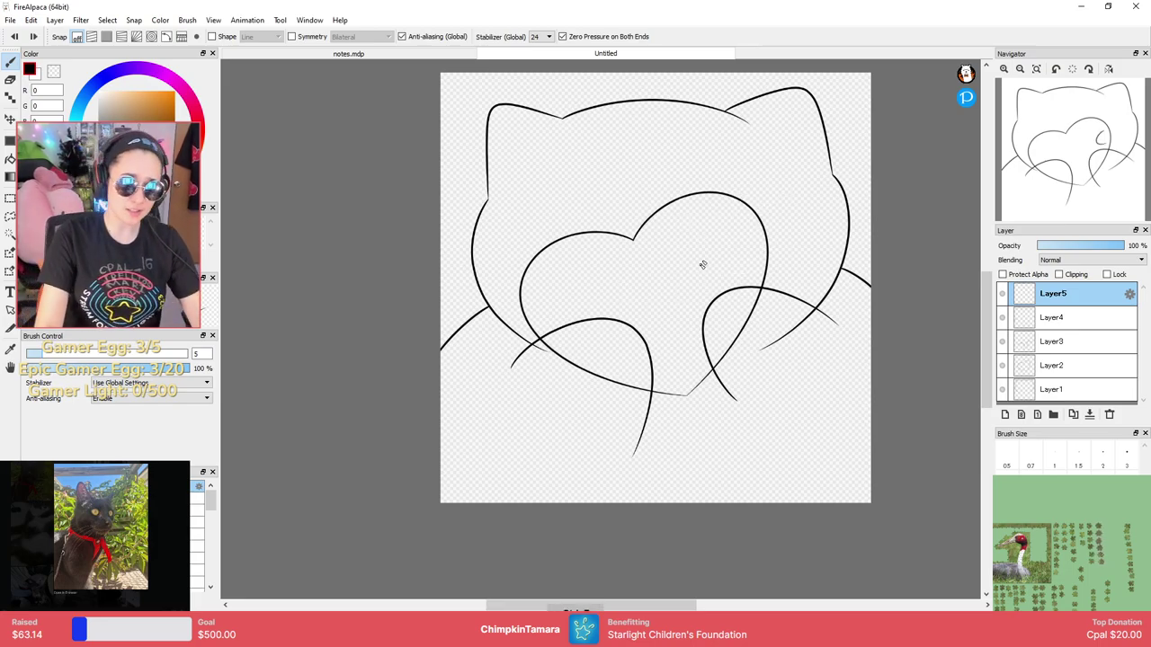
scroll(706, 260, down, 2)
scroll(761, 237, up, 5)
mouse_move(755, 222)
mouse_down()
mouse_move(648, 315)
mouse_move(782, 314)
mouse_up()
key(ctrl+z)
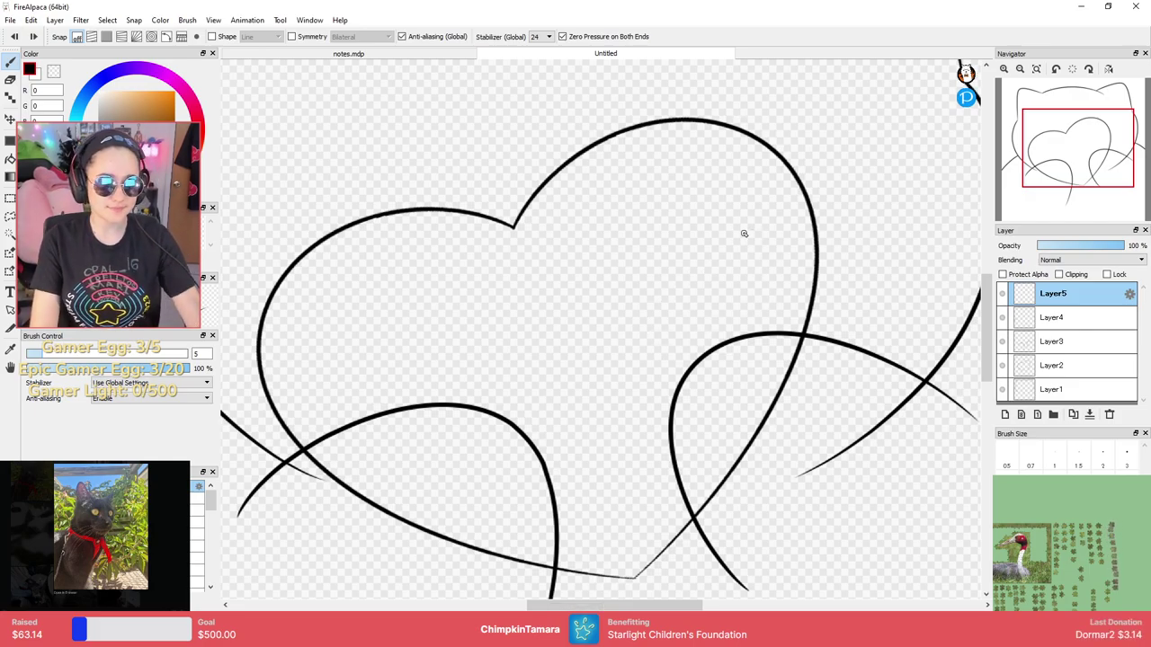
key(ctrl+z)
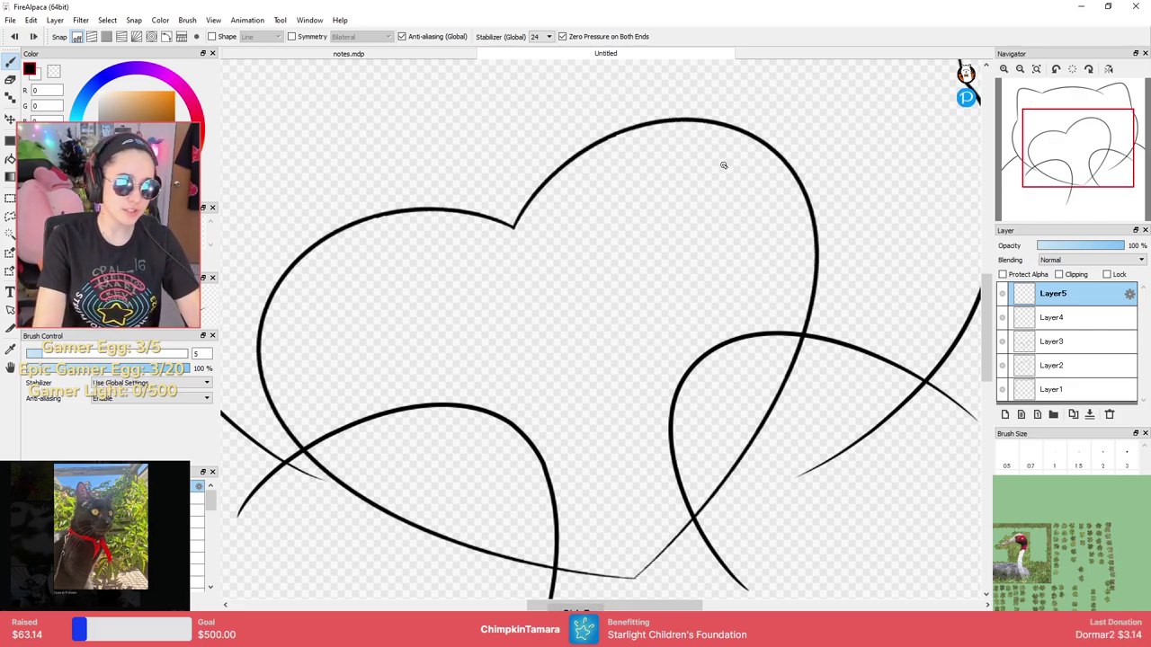
Try a small hooked curve inside the heart's right lobe, redrawing it wider after each undo.
scroll(770, 314, down, 3)
scroll(773, 316, up, 2)
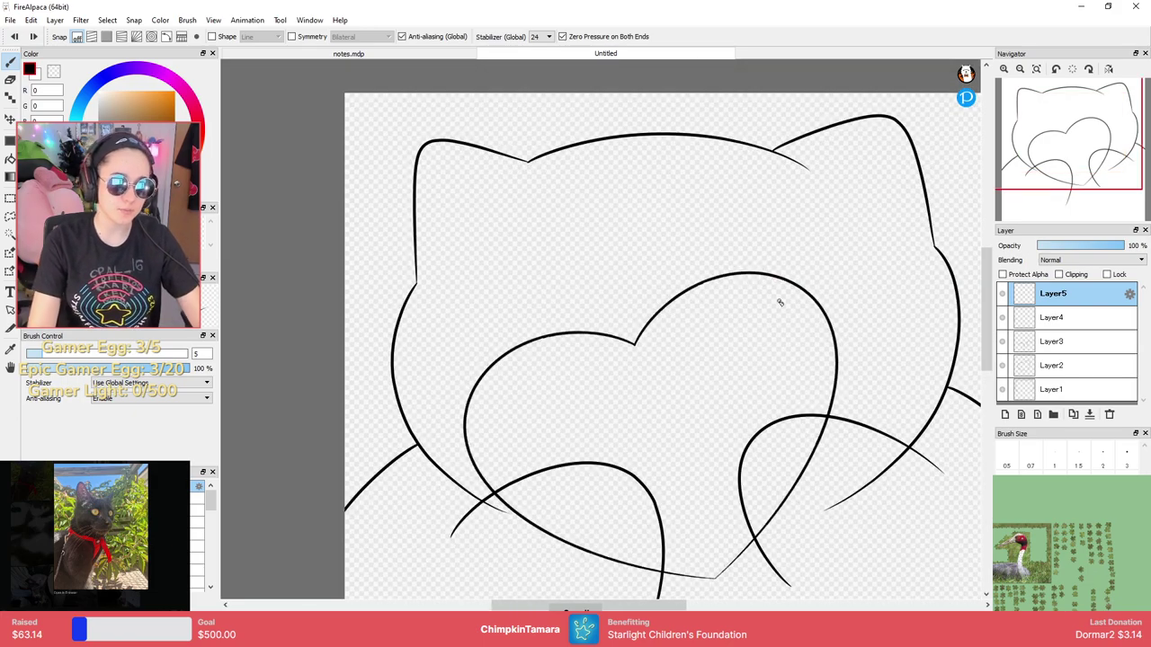
drag(746, 358, 779, 356)
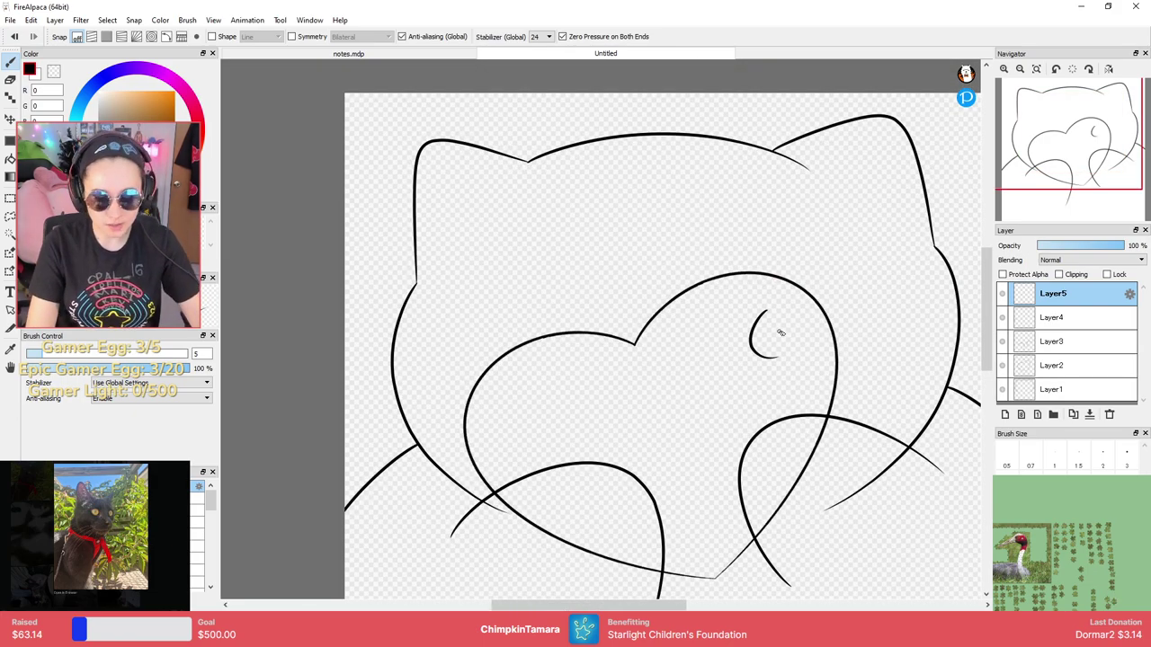
key(ctrl+z)
key(ctrl+z)
mouse_move(771, 322)
mouse_down()
mouse_move(781, 375)
mouse_move(743, 401)
mouse_move(793, 386)
mouse_up()
key(ctrl+z)
mouse_move(763, 319)
mouse_down()
mouse_move(740, 390)
mouse_move(830, 371)
mouse_up()
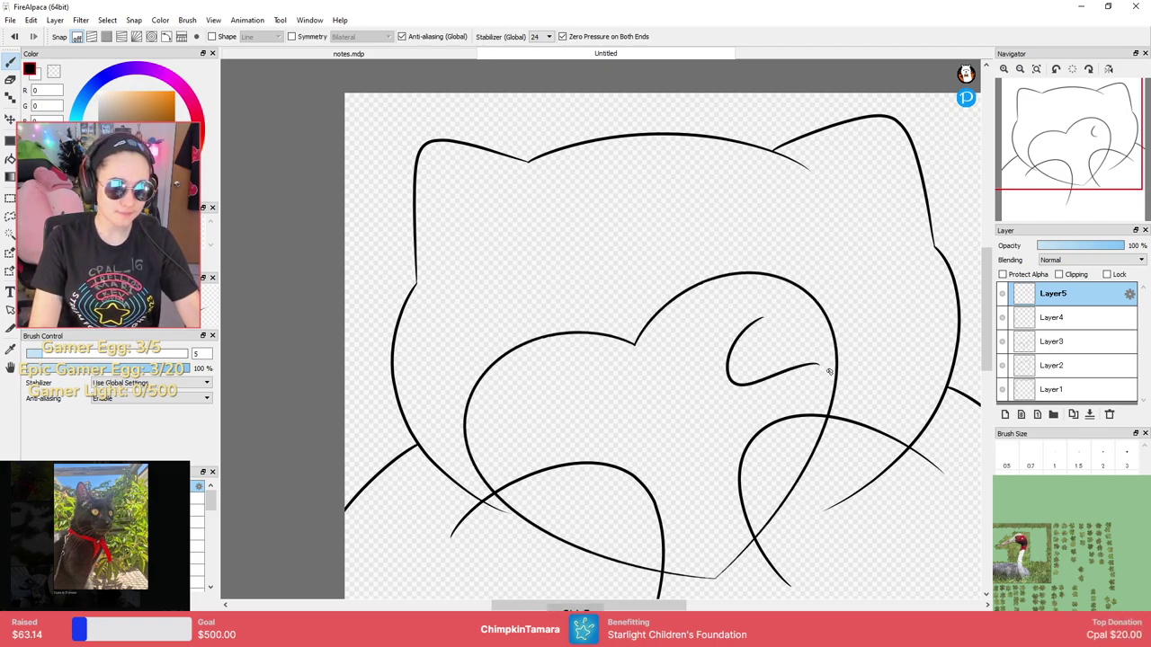
Try long curves sweeping from the hook over the heart to the canvas's left side, and undo them together with the hook.
mouse_move(752, 322)
mouse_down()
mouse_move(851, 287)
mouse_move(670, 271)
mouse_move(458, 402)
mouse_move(374, 575)
mouse_up()
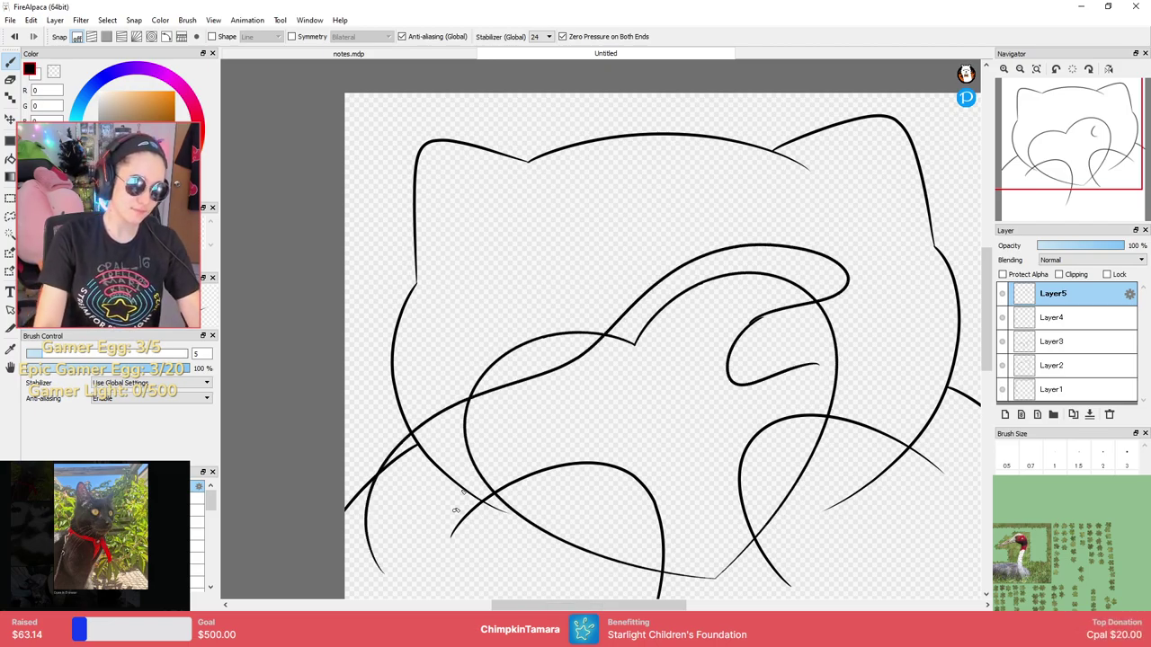
key(ctrl+z)
mouse_move(749, 322)
mouse_down()
mouse_move(823, 270)
mouse_move(343, 361)
mouse_up()
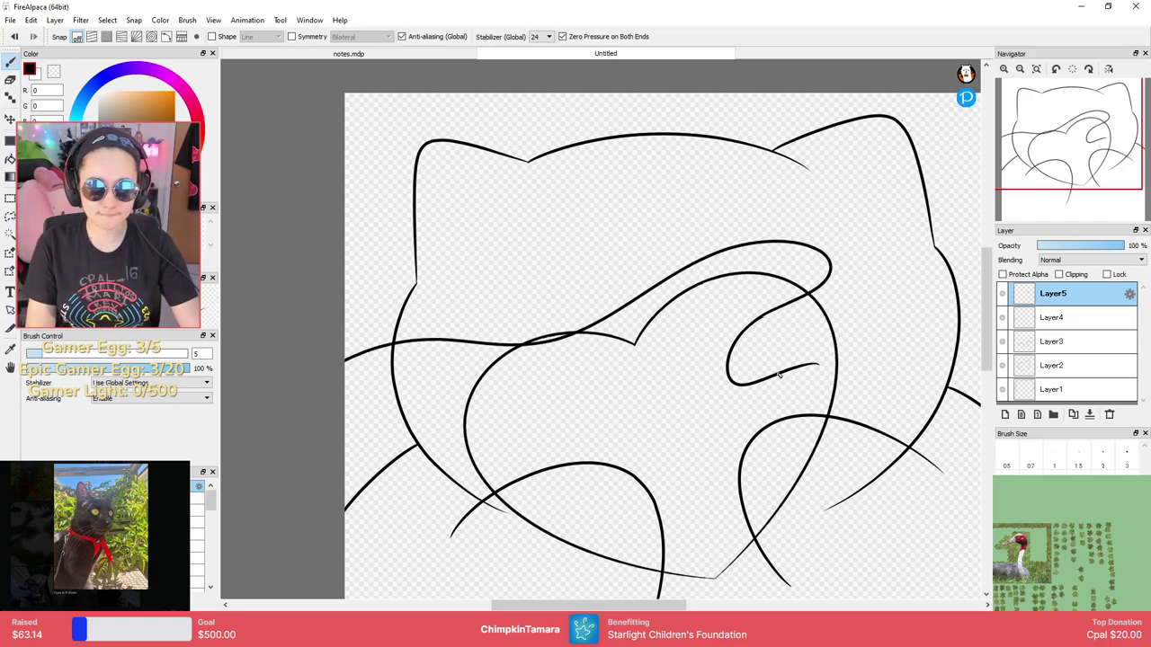
key(ctrl+z)
key(ctrl+z)
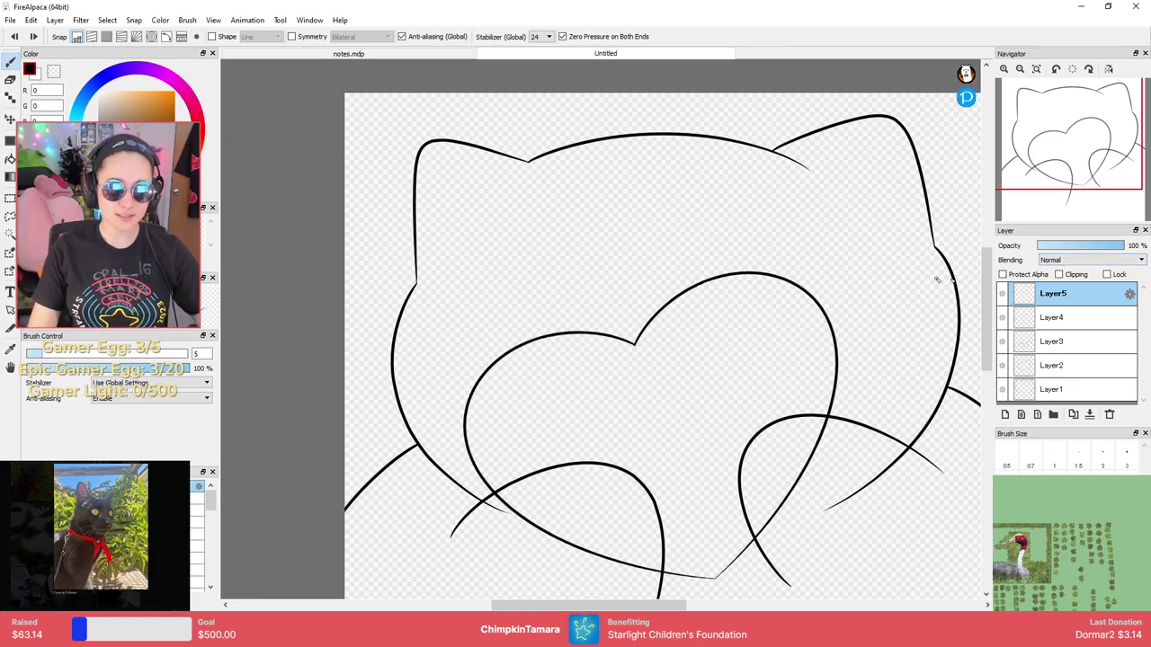
Hide and show Layer4, Layer3 and Layer2 one after another to identify what each contains.
click(1002, 318)
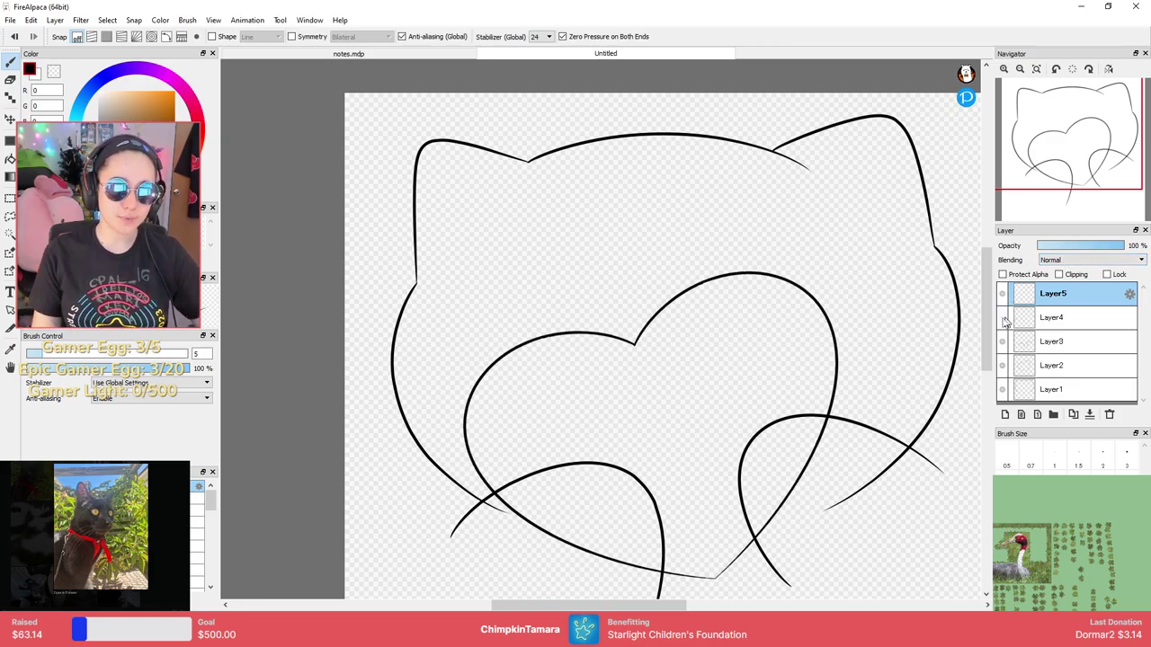
click(1003, 317)
click(1003, 342)
click(1002, 342)
click(1003, 365)
click(1002, 365)
Enlarge the heart on Layer2 and reposition it so it spans most of the cat's lower face.
click(1052, 365)
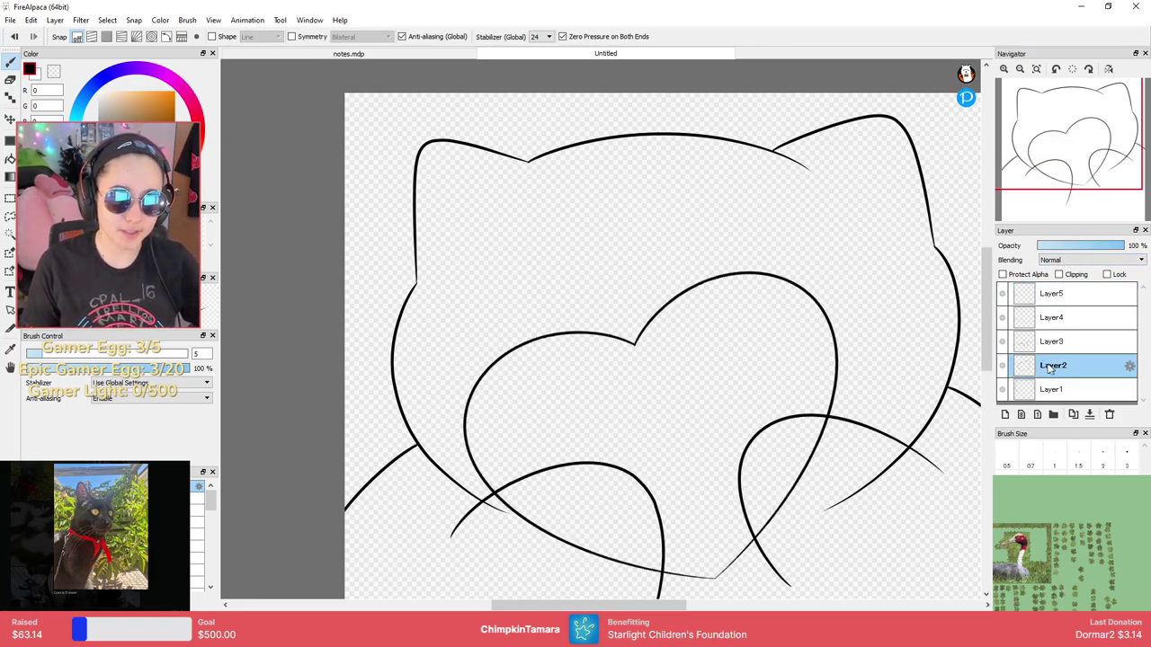
drag(814, 331, 807, 185)
key(ctrl+t)
drag(733, 253, 764, 334)
drag(861, 466, 866, 429)
scroll(861, 434, down, 3)
scroll(862, 434, up, 3)
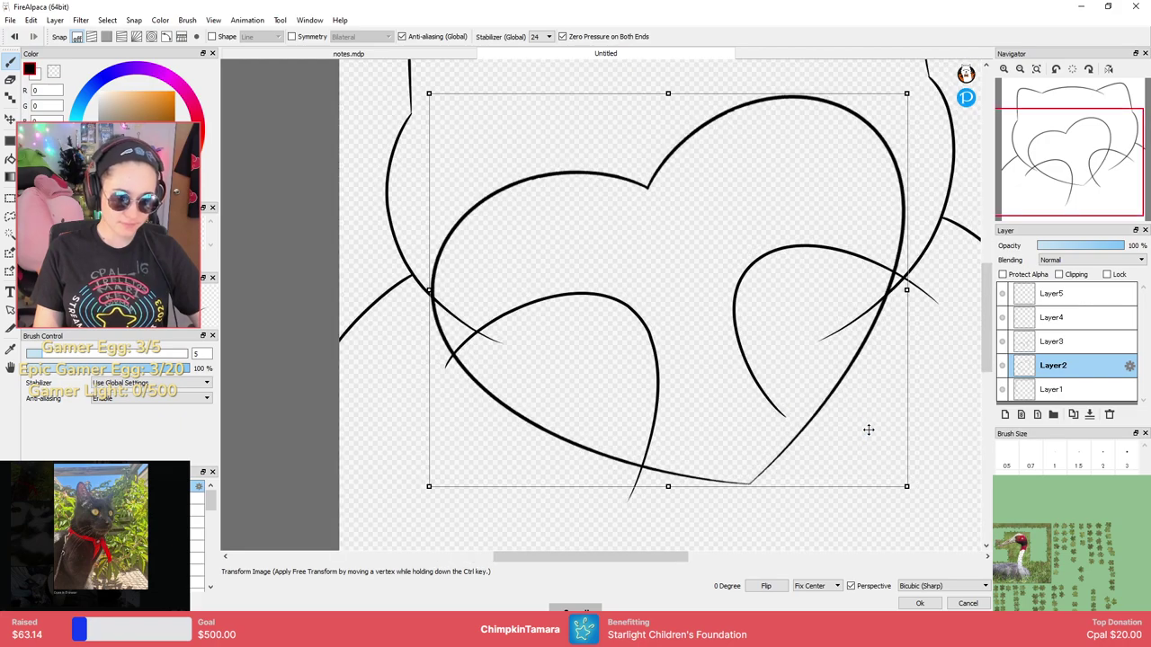
scroll(912, 404, down, 1)
scroll(897, 398, down, 1)
key(Return)
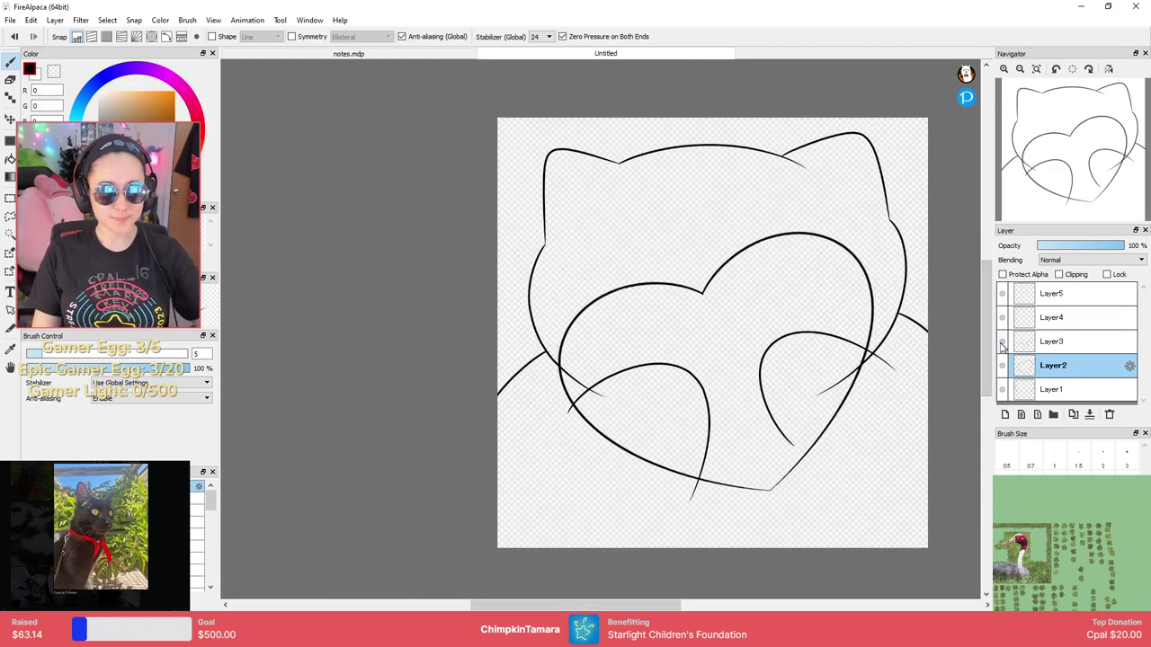
Lasso the left paw on Layer3 and move it outward onto the enlarged heart's lower left edge.
click(1046, 343)
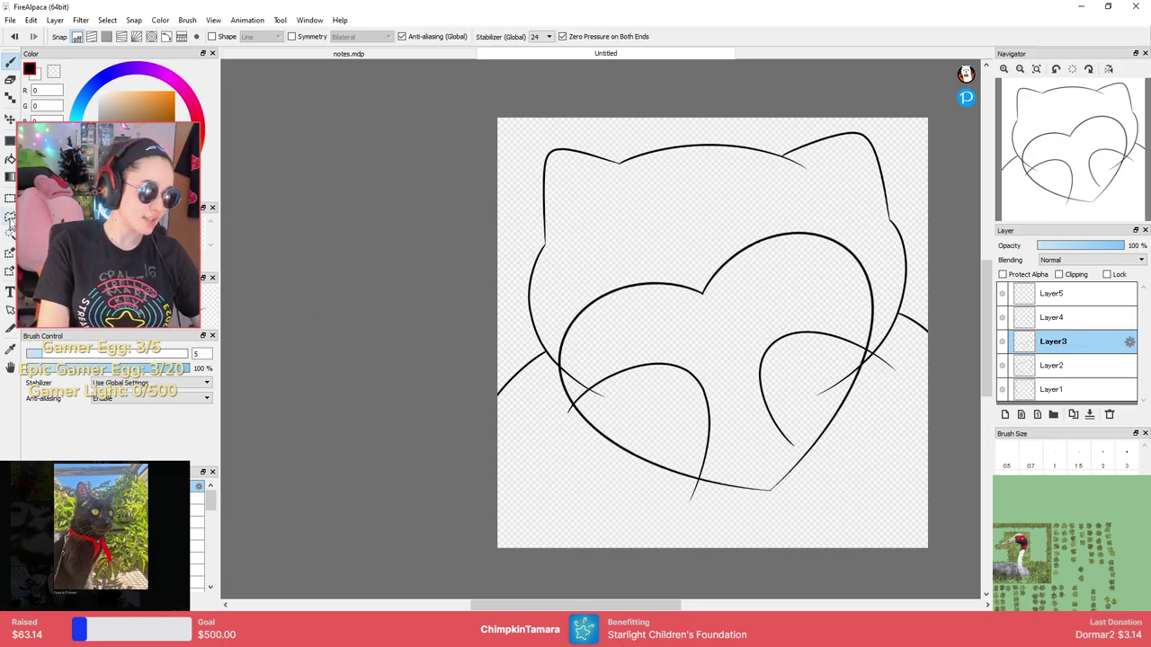
key(m)
mouse_move(580, 382)
mouse_down()
mouse_move(647, 338)
mouse_move(691, 550)
mouse_up()
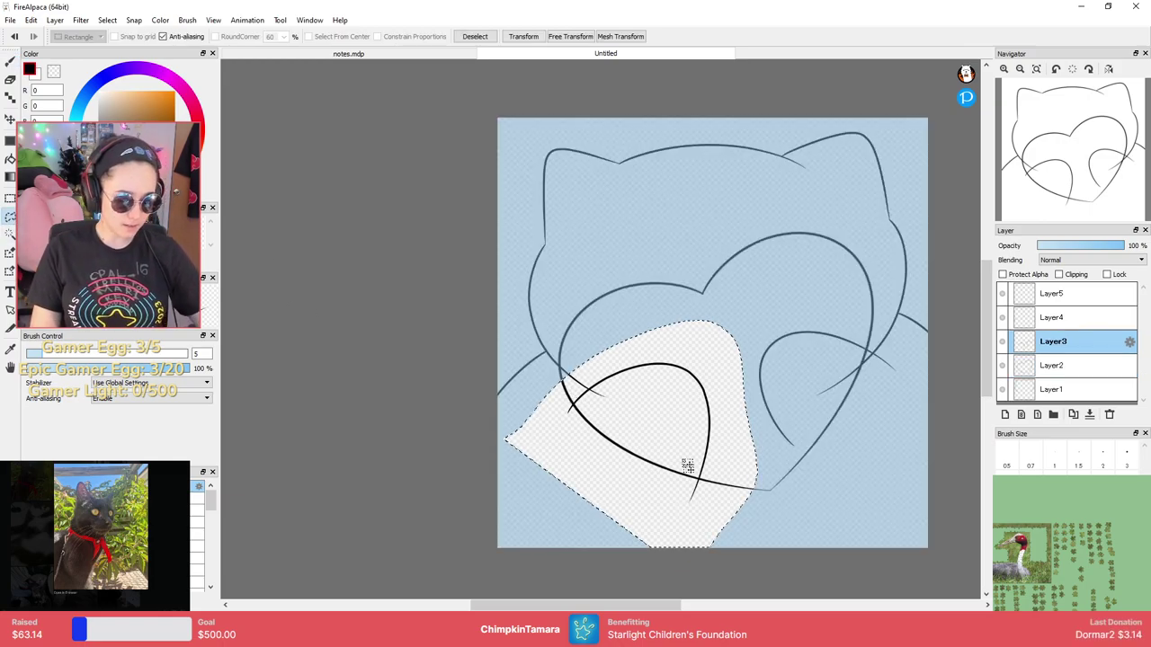
key(ctrl+t)
drag(679, 433, 639, 419)
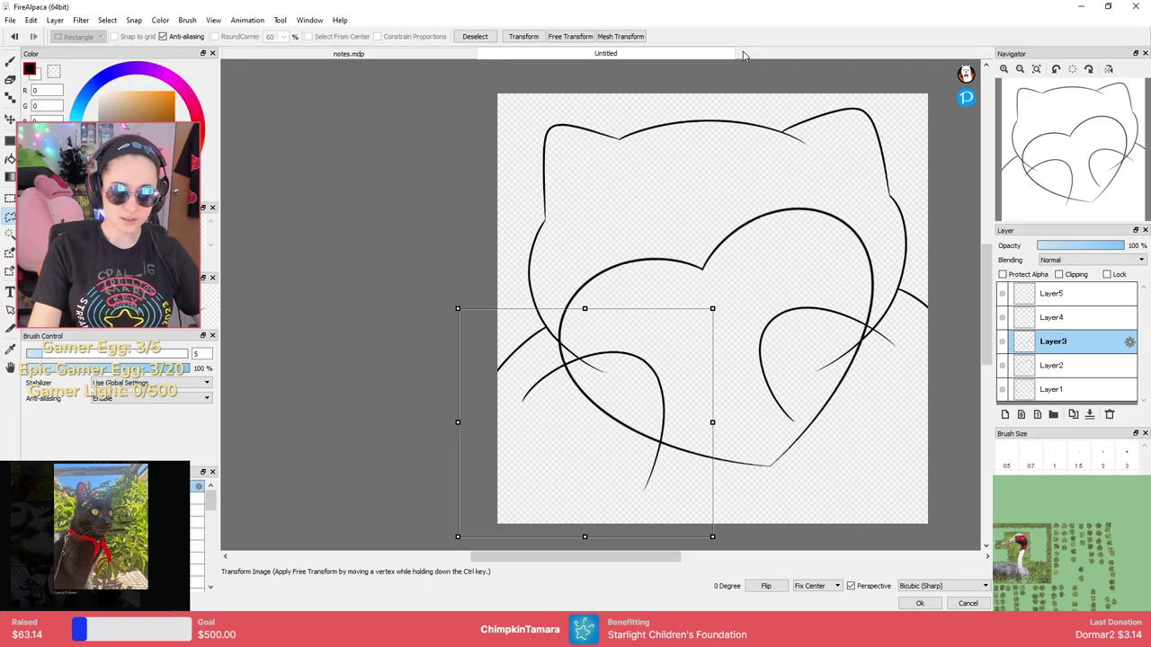
key(Return)
Lasso the right paw, rotate it by -19.1 degrees, move it outward onto the heart's right edge, and deselect it.
mouse_move(853, 308)
mouse_down()
mouse_move(722, 408)
mouse_move(822, 298)
mouse_up()
key(ctrl+t)
drag(816, 355, 853, 380)
mouse_move(859, 497)
mouse_down()
mouse_move(876, 495)
mouse_move(848, 381)
mouse_move(861, 396)
mouse_up()
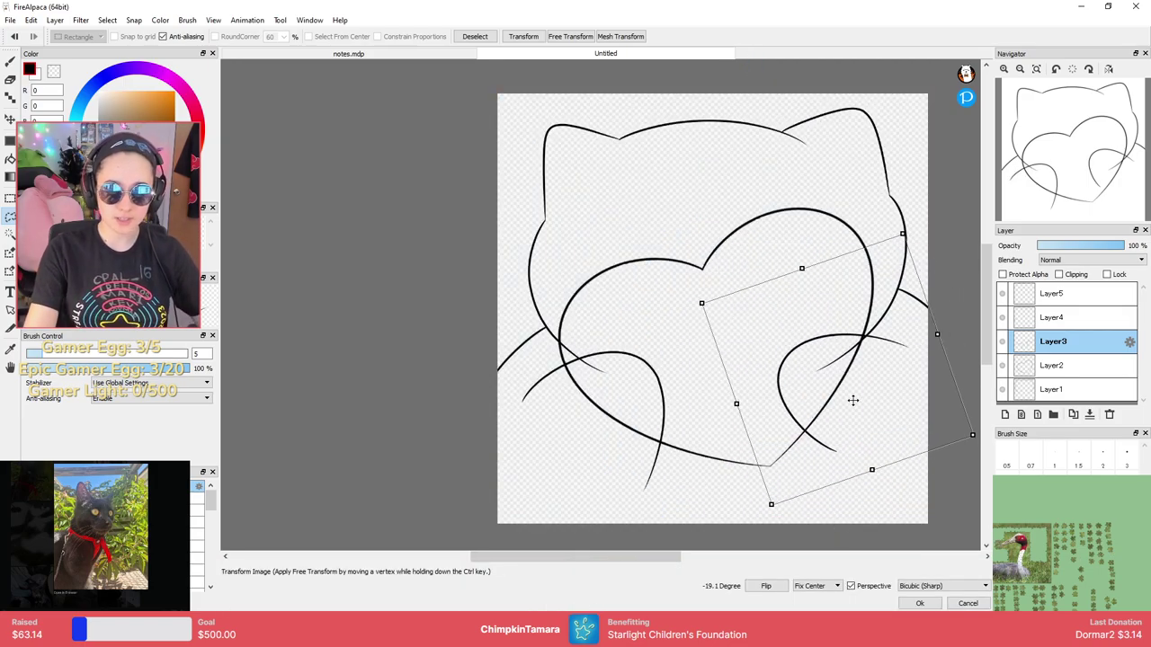
key(Return)
key(ctrl+d)
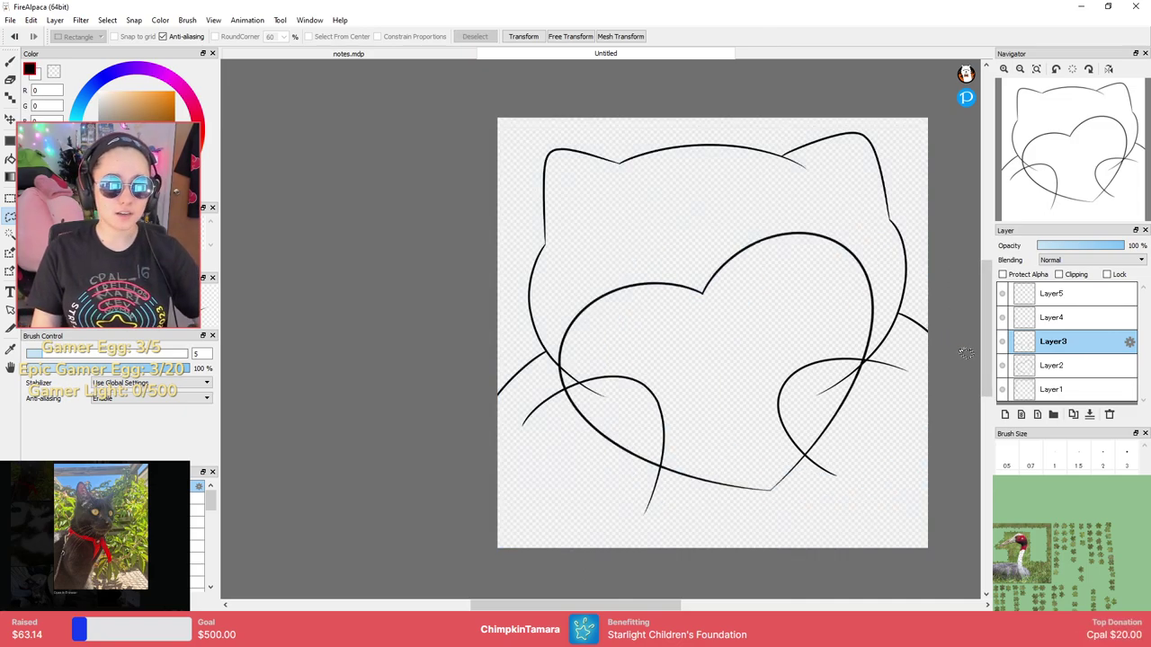
On Layer5, draw a low arc bridging the notch between the heart's two lobes, redrawing it until it spans both edges.
click(1043, 296)
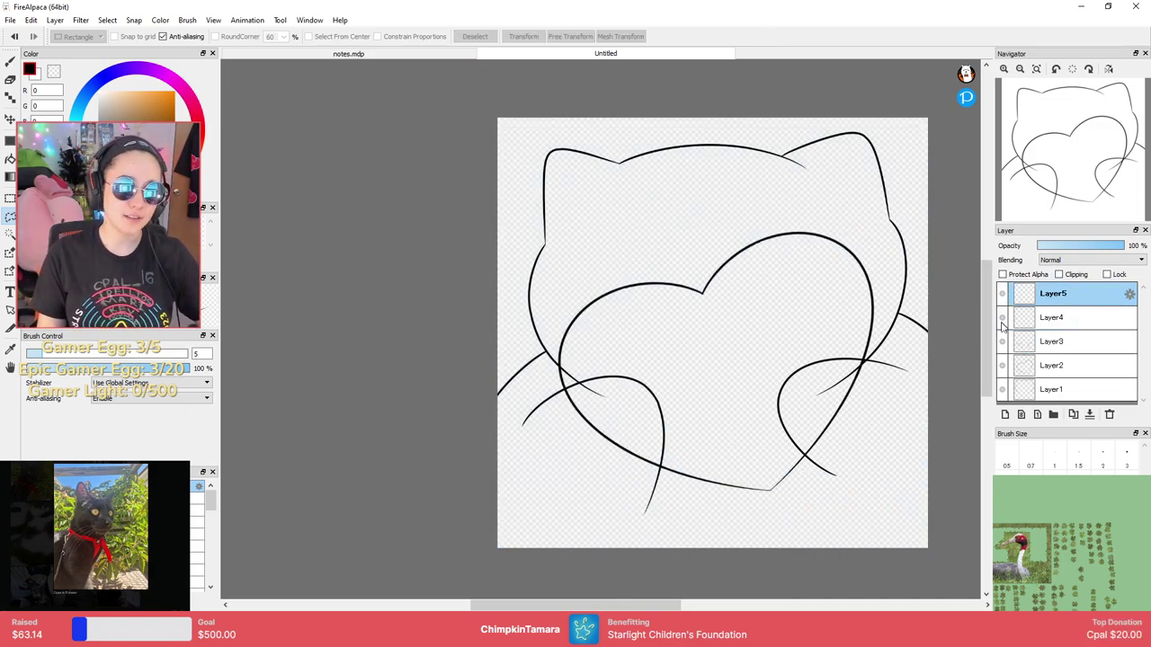
scroll(689, 236, down, 1)
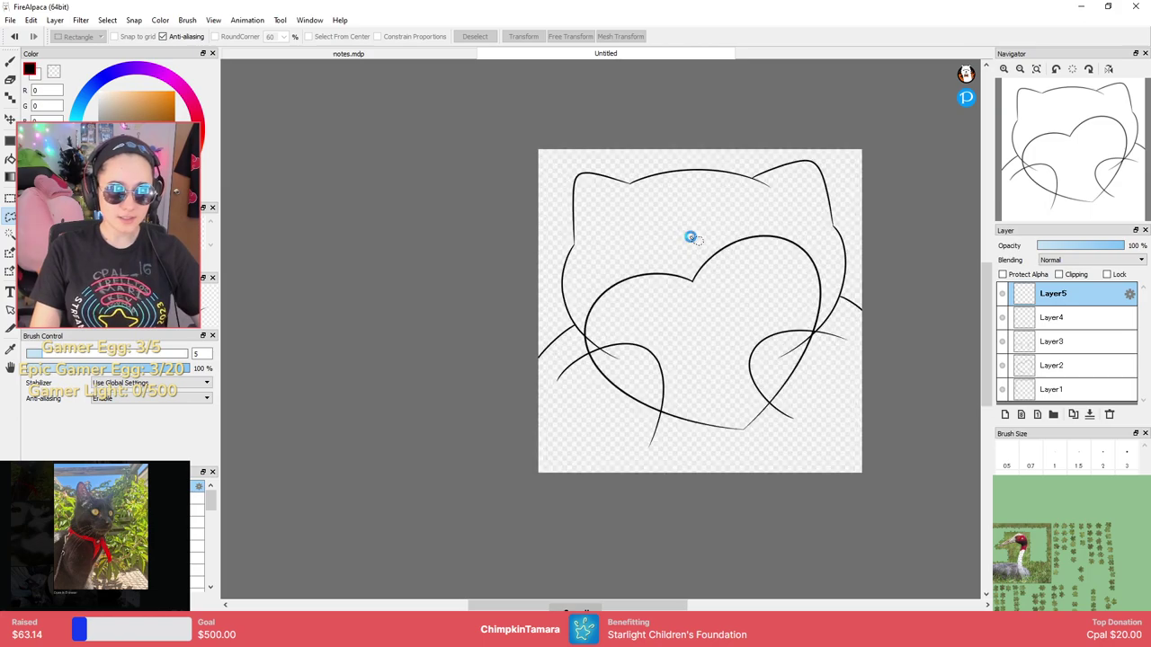
scroll(753, 208, up, 4)
key(b)
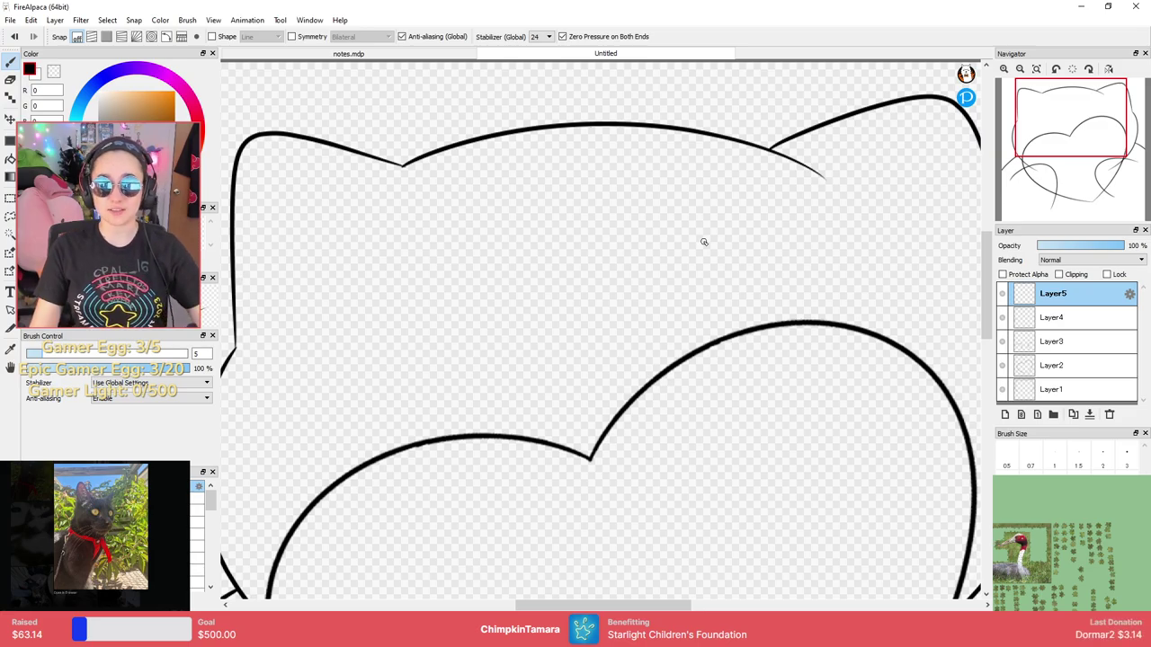
drag(679, 286, 699, 234)
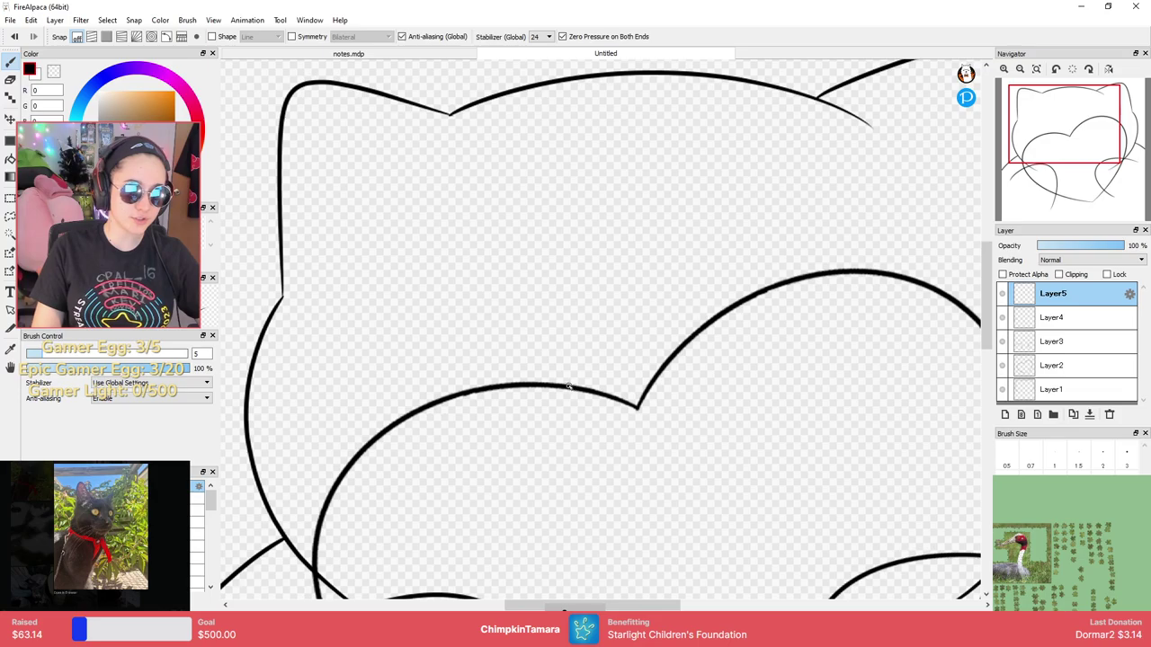
drag(568, 386, 683, 375)
key(ctrl+z)
drag(560, 381, 685, 367)
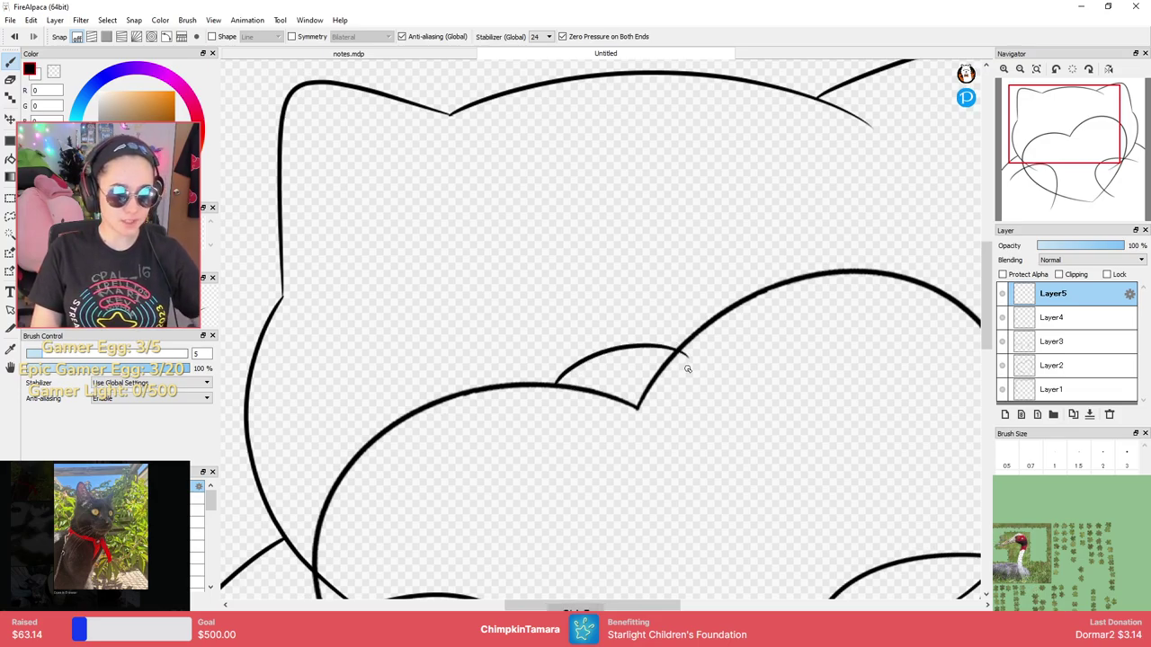
key(ctrl+z)
drag(569, 385, 685, 365)
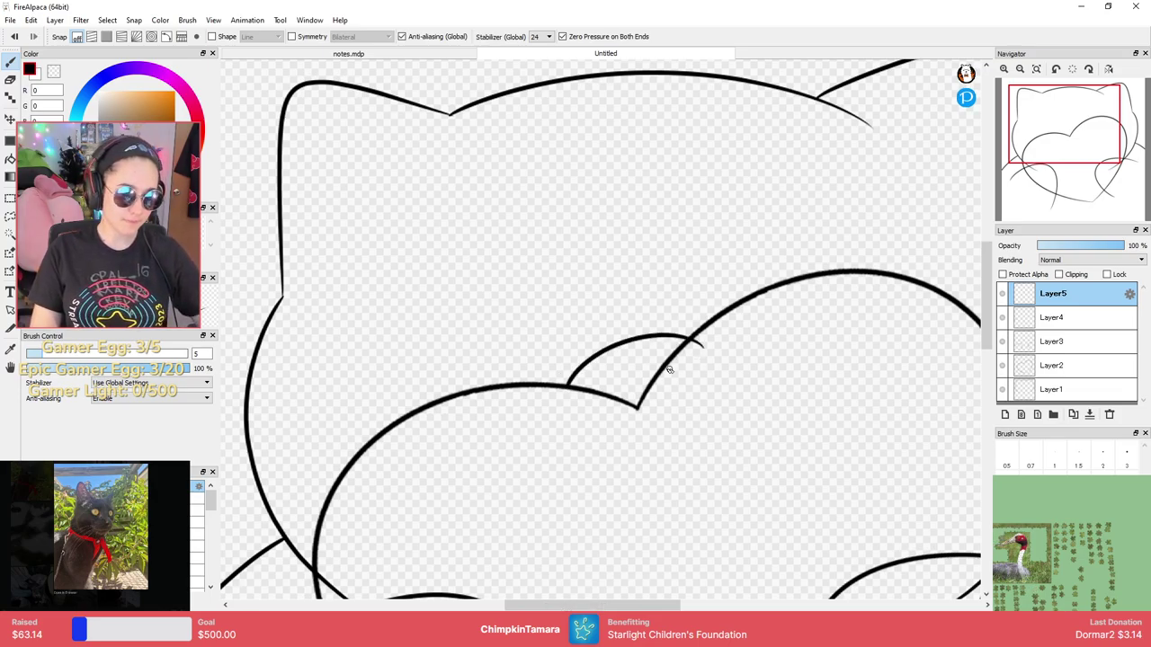
key(ctrl+z)
mouse_move(553, 385)
mouse_down()
mouse_move(679, 342)
mouse_move(697, 365)
mouse_up()
key(ctrl+z)
mouse_move(557, 384)
mouse_down()
mouse_move(750, 324)
mouse_move(719, 329)
mouse_up()
Erase the bridging arc's overshoot inside the heart's right lobe.
key(e)
key(b)
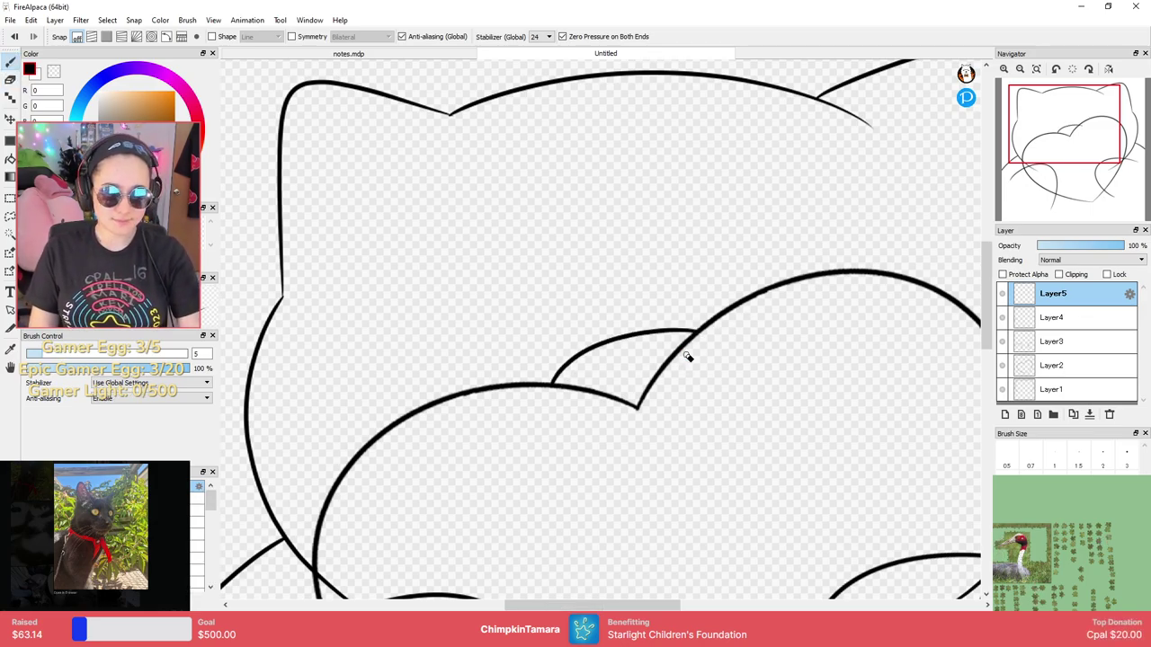
key(e)
key(b)
Draw a rounded dome for the right eye rising from the heart's right lobe, with both ends crossing the heart's outline.
scroll(703, 339, down, 5)
scroll(706, 342, up, 6)
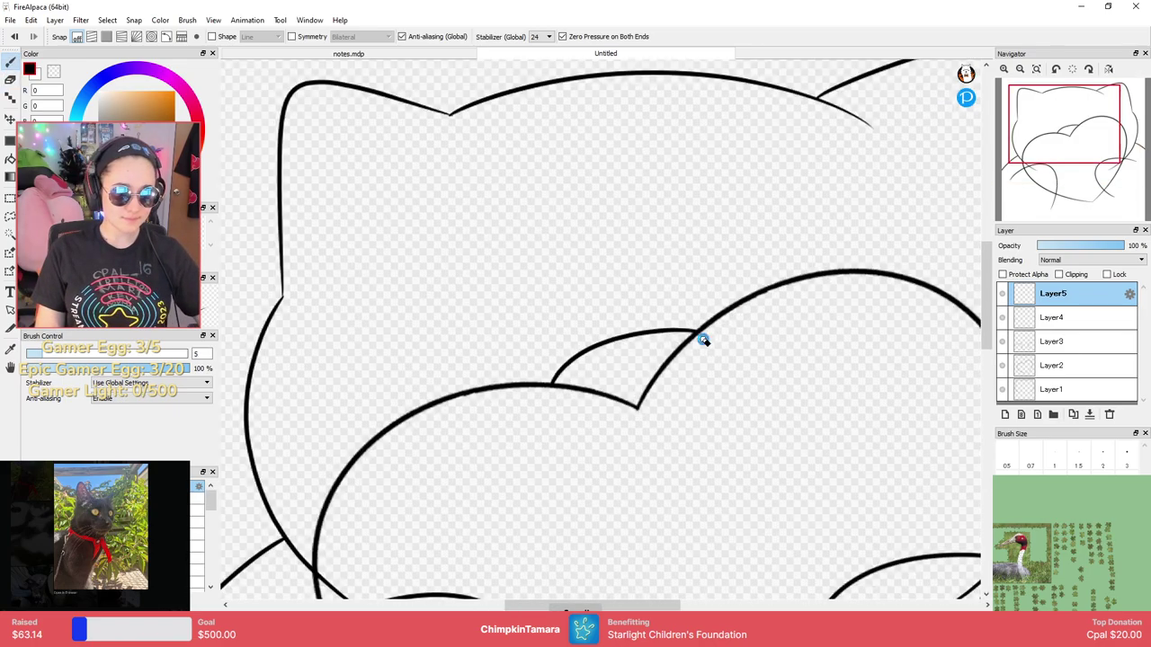
drag(724, 240, 758, 386)
mouse_move(707, 355)
mouse_down()
mouse_move(705, 401)
mouse_move(678, 367)
mouse_up()
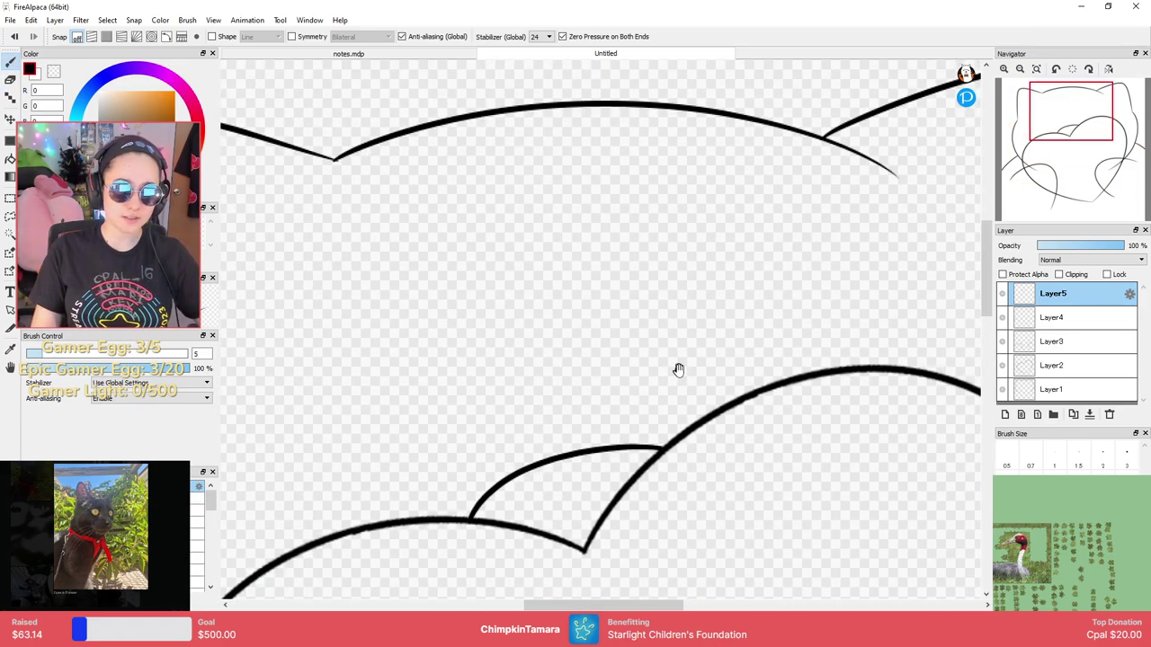
drag(679, 422, 906, 388)
drag(794, 383, 688, 333)
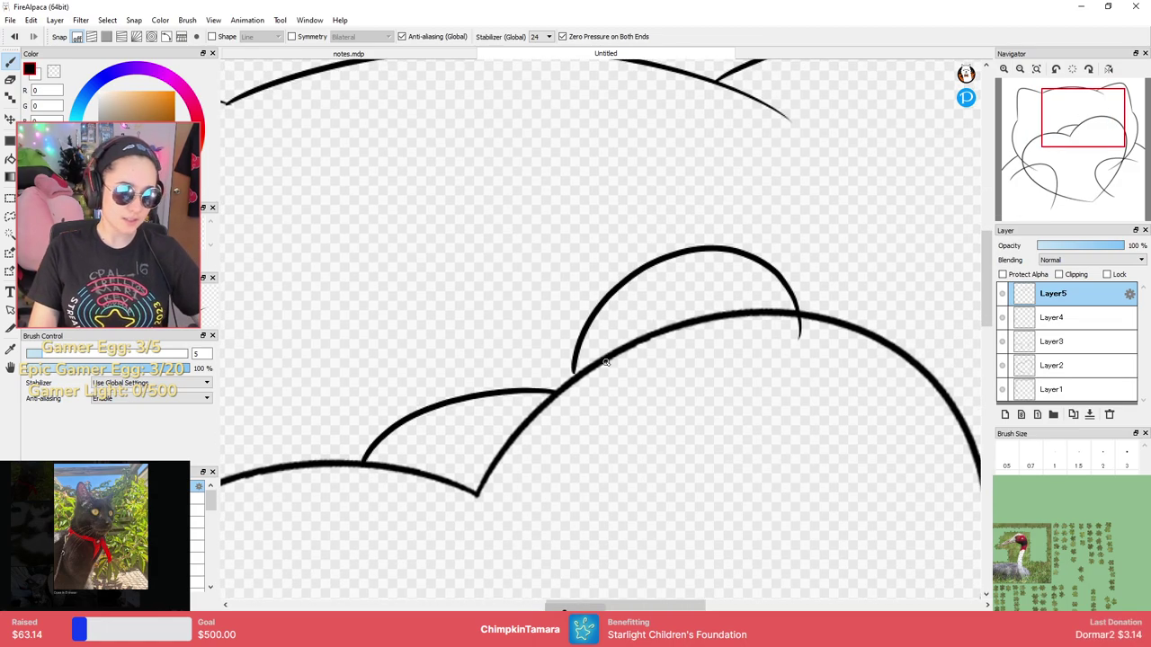
drag(574, 362, 582, 409)
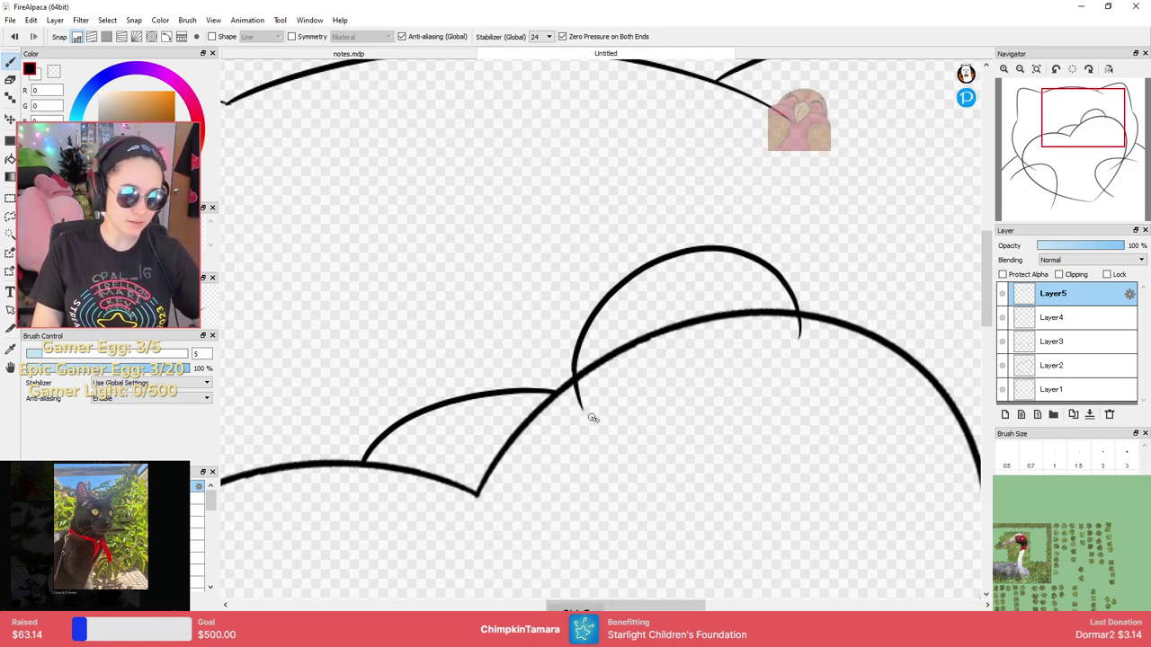
Erase both ends of the right eye's dome where they extend inside the heart.
key(e)
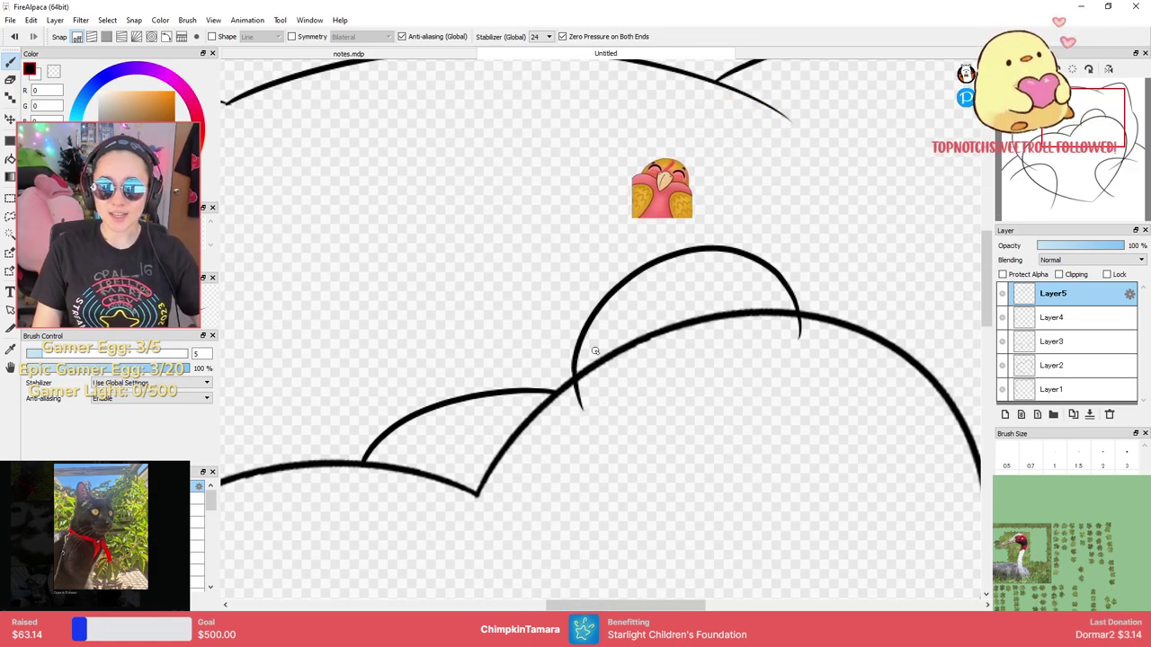
mouse_move(583, 421)
mouse_down()
mouse_move(573, 408)
mouse_move(581, 393)
mouse_up()
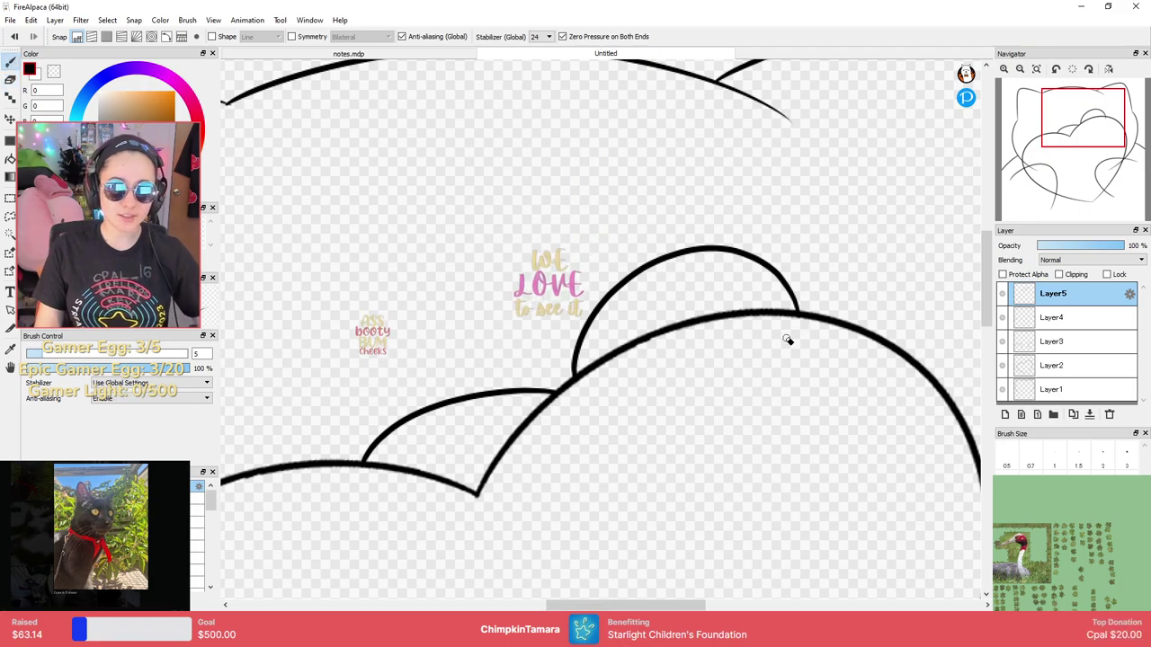
key(b)
key(e)
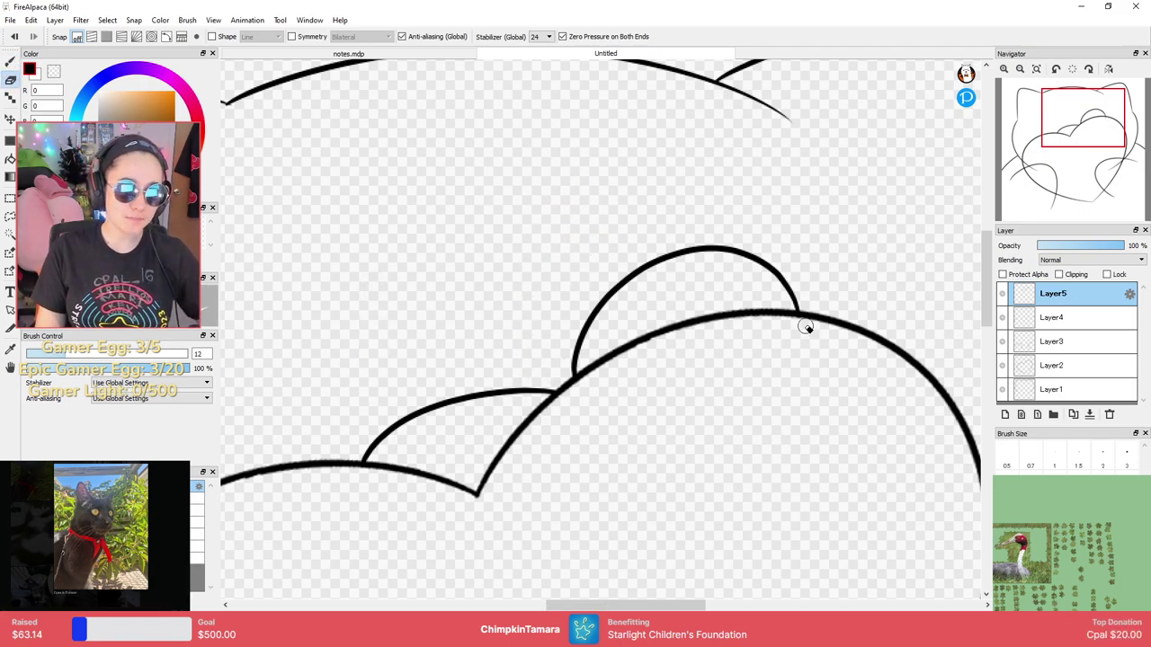
key(b)
Try a matching dome for the left eye resting on the heart's left lobe, and undo the strokes.
key(space)
drag(512, 342, 799, 287)
drag(452, 451, 614, 439)
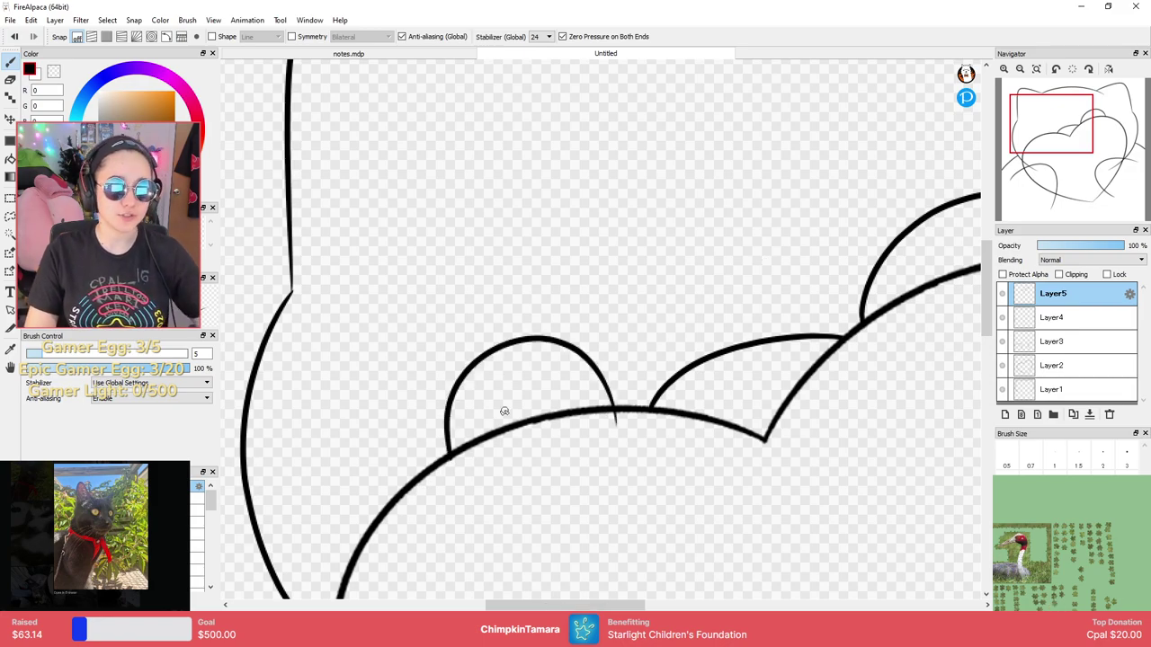
key(ctrl+z)
mouse_move(431, 467)
mouse_down()
mouse_move(636, 422)
mouse_move(429, 426)
mouse_move(434, 454)
mouse_up()
key(ctrl+z)
scroll(608, 416, up, 1)
scroll(623, 410, down, 2)
scroll(623, 408, up, 1)
key(ctrl+z)
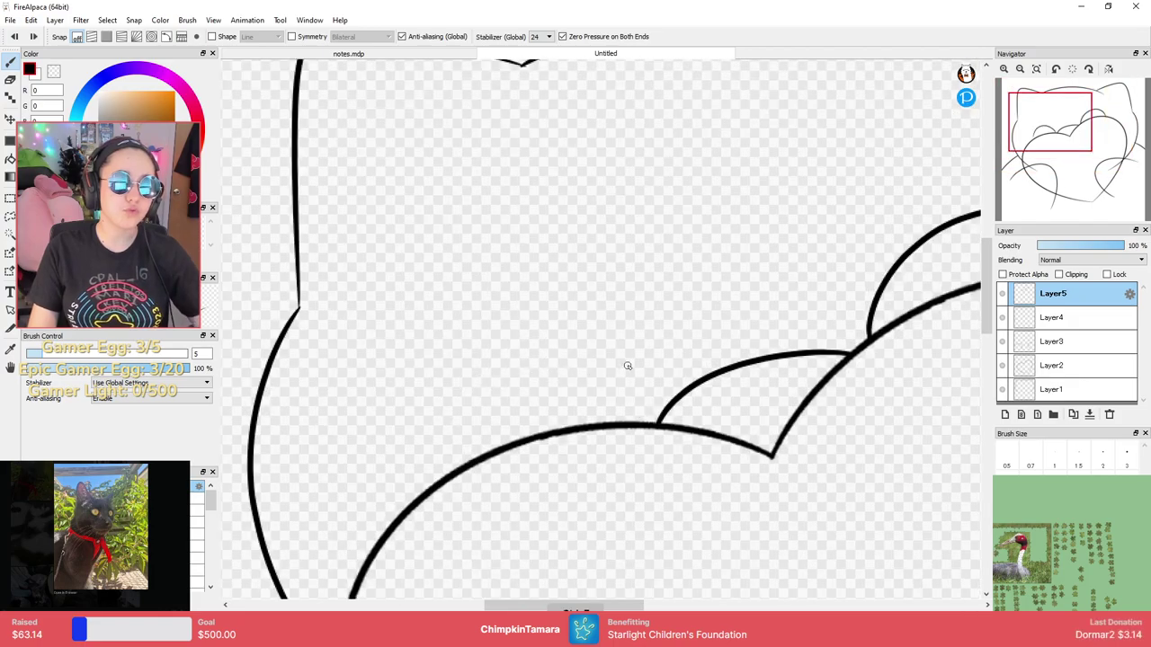
Draw an open arch for the left eye floating above the heart's left lobe.
mouse_move(640, 364)
mouse_down()
mouse_move(433, 354)
mouse_move(546, 405)
mouse_move(632, 354)
mouse_up()
scroll(561, 327, down, 3)
scroll(560, 329, up, 3)
key(ctrl+z)
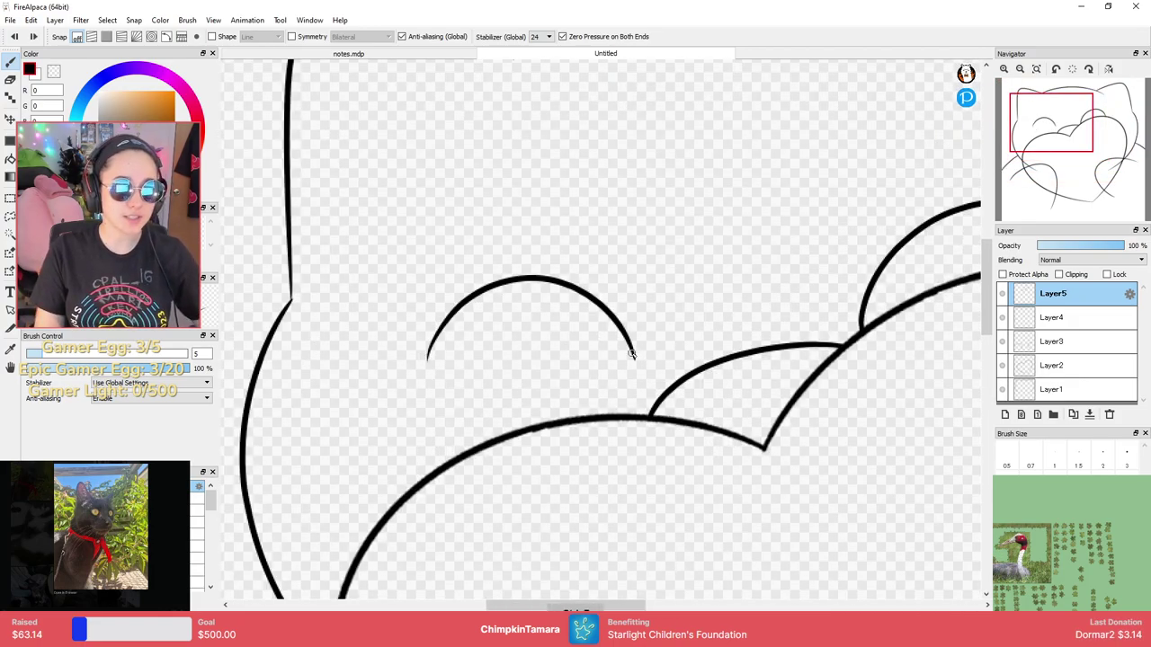
Try several curved strokes to close the bottom of the left eye's arch, and undo them.
mouse_move(428, 354)
mouse_down()
mouse_move(431, 373)
mouse_move(620, 401)
mouse_move(632, 356)
mouse_up()
key(ctrl+z)
key(ctrl+y)
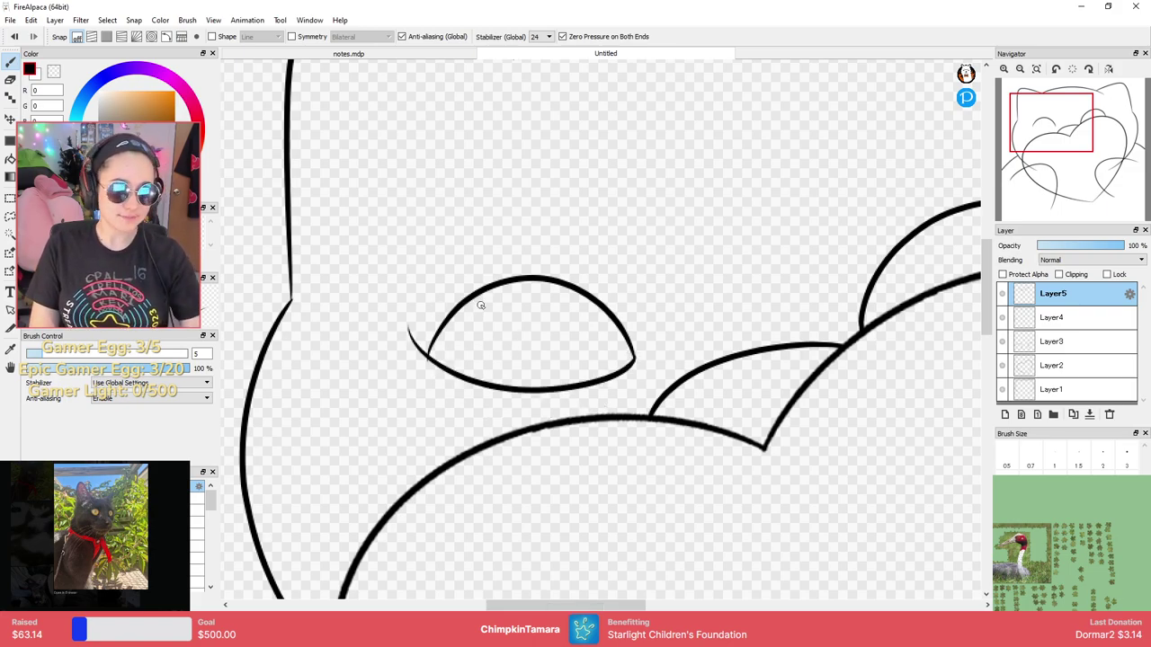
key(ctrl+z)
mouse_move(428, 355)
mouse_down()
mouse_move(620, 399)
mouse_move(631, 356)
mouse_up()
key(ctrl+z)
mouse_move(428, 355)
mouse_down()
mouse_move(554, 409)
mouse_move(625, 396)
mouse_up()
key(ctrl+z)
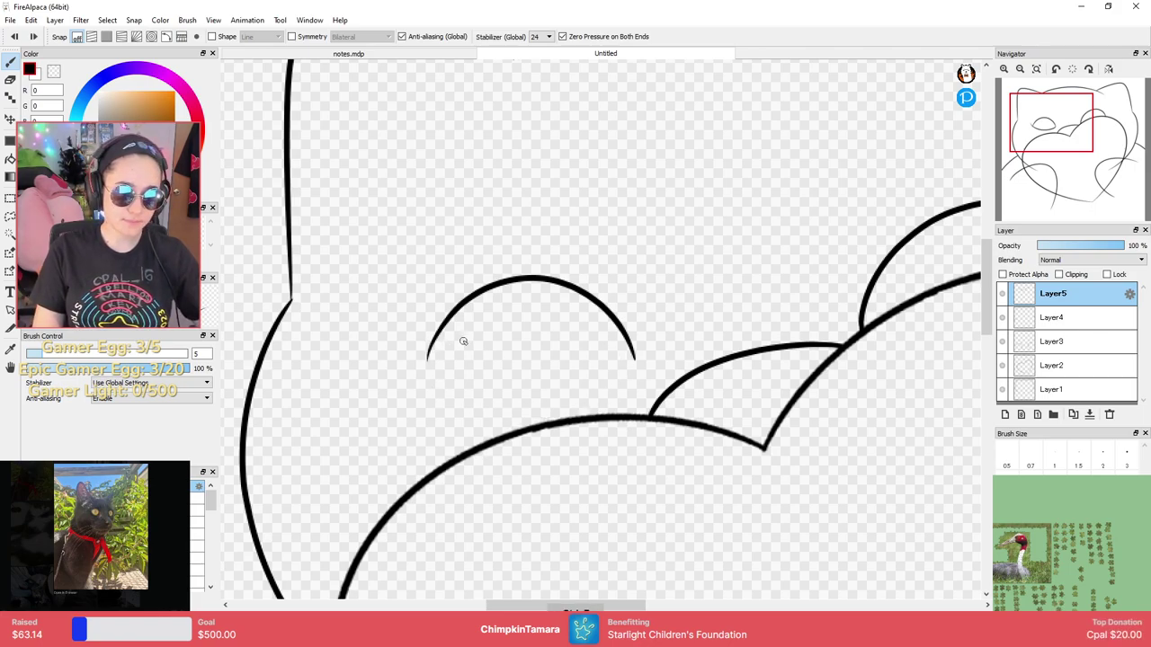
drag(423, 364, 628, 371)
key(ctrl+z)
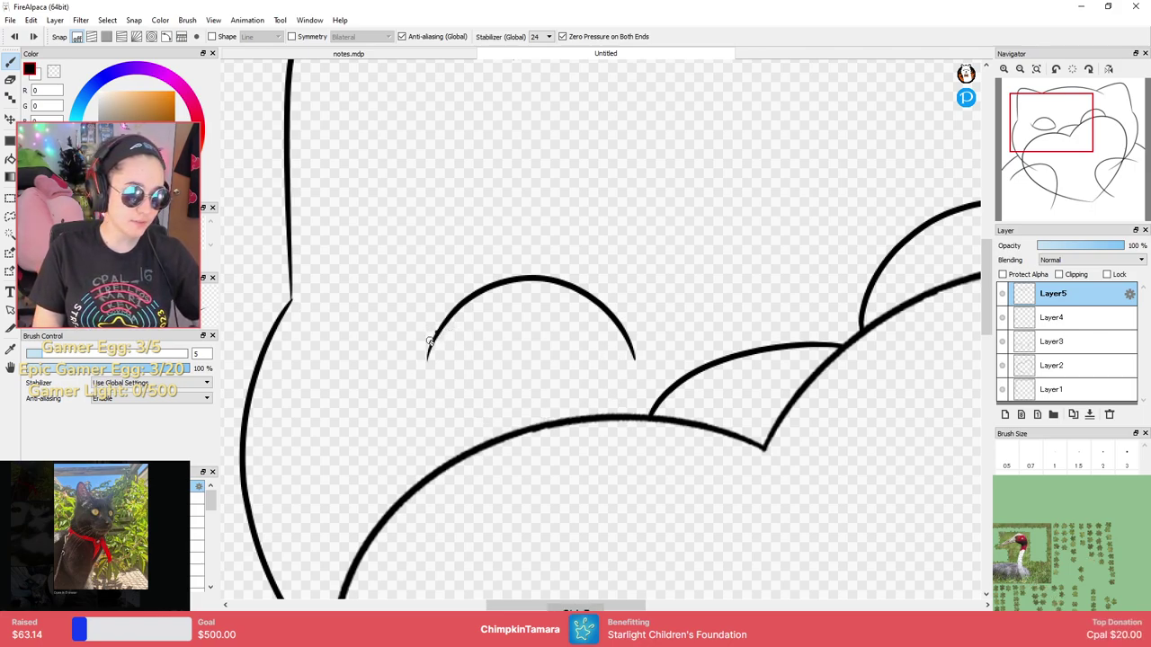
drag(428, 352, 608, 362)
key(ctrl+z)
Round the left eye's outer side and close its underside with a flat curve meeting the arch's inner end.
mouse_move(438, 325)
mouse_down()
mouse_move(525, 412)
mouse_move(600, 355)
mouse_move(602, 388)
mouse_move(565, 395)
mouse_up()
key(ctrl+z)
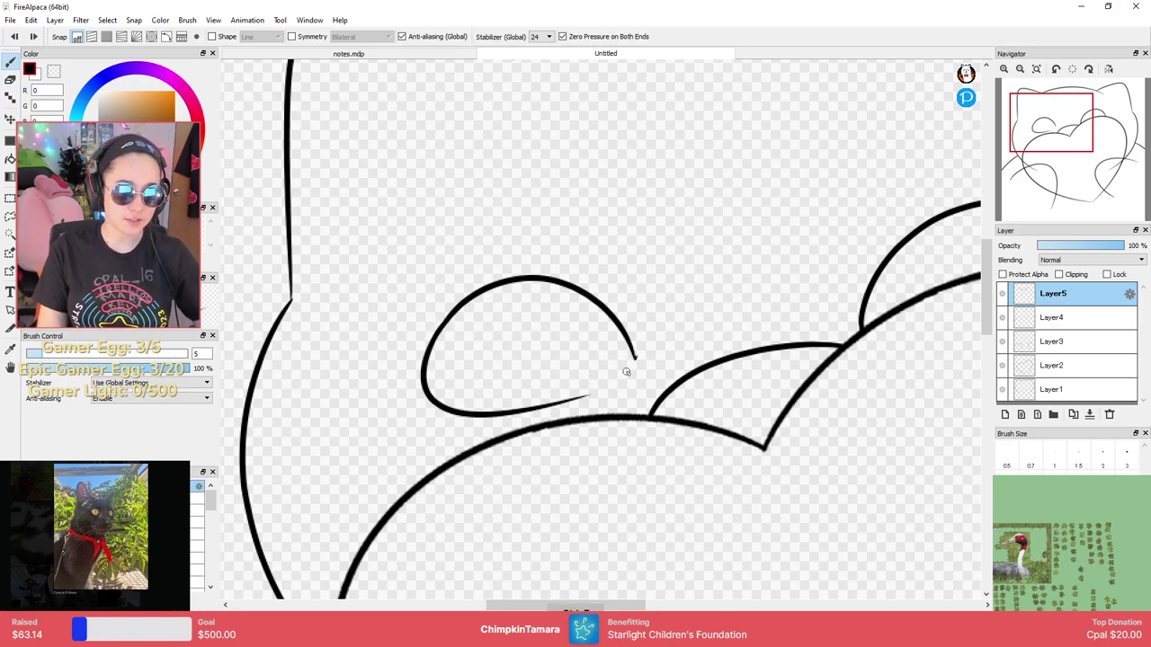
mouse_move(627, 372)
mouse_down()
mouse_move(560, 390)
mouse_move(624, 379)
mouse_up()
key(ctrl+z)
key(ctrl+z)
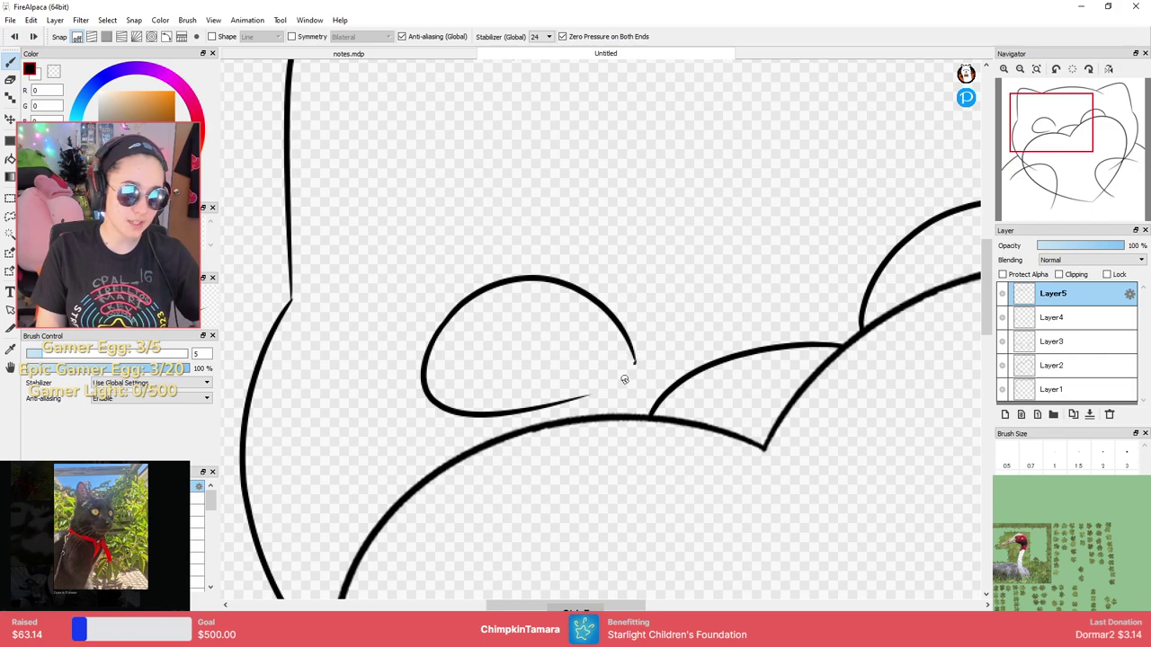
drag(562, 397, 634, 362)
Examine the left eye's shape up close and compare it with the right eye and the whole head.
scroll(607, 313, down, 4)
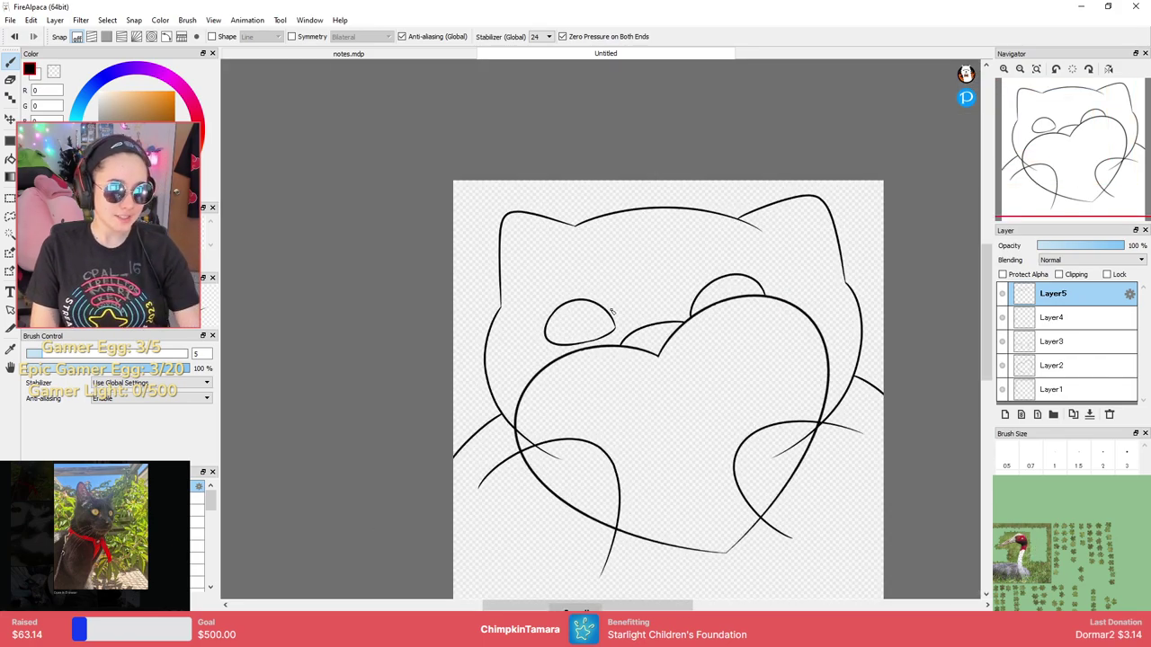
scroll(614, 325, up, 4)
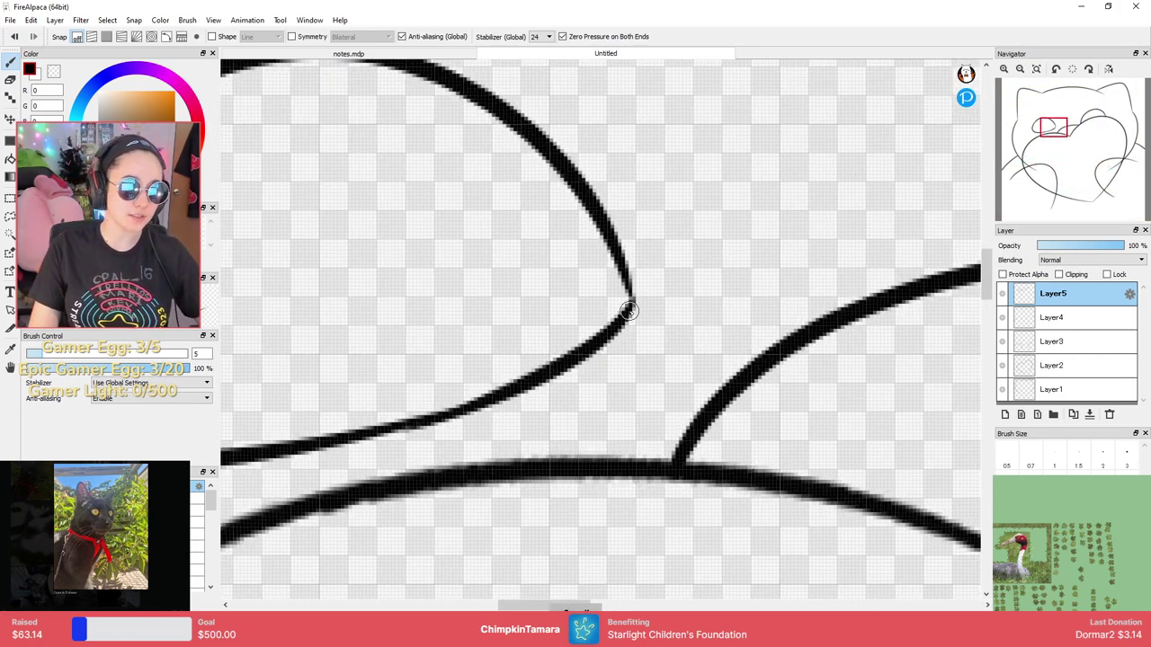
scroll(588, 211, down, 3)
scroll(634, 241, down, 2)
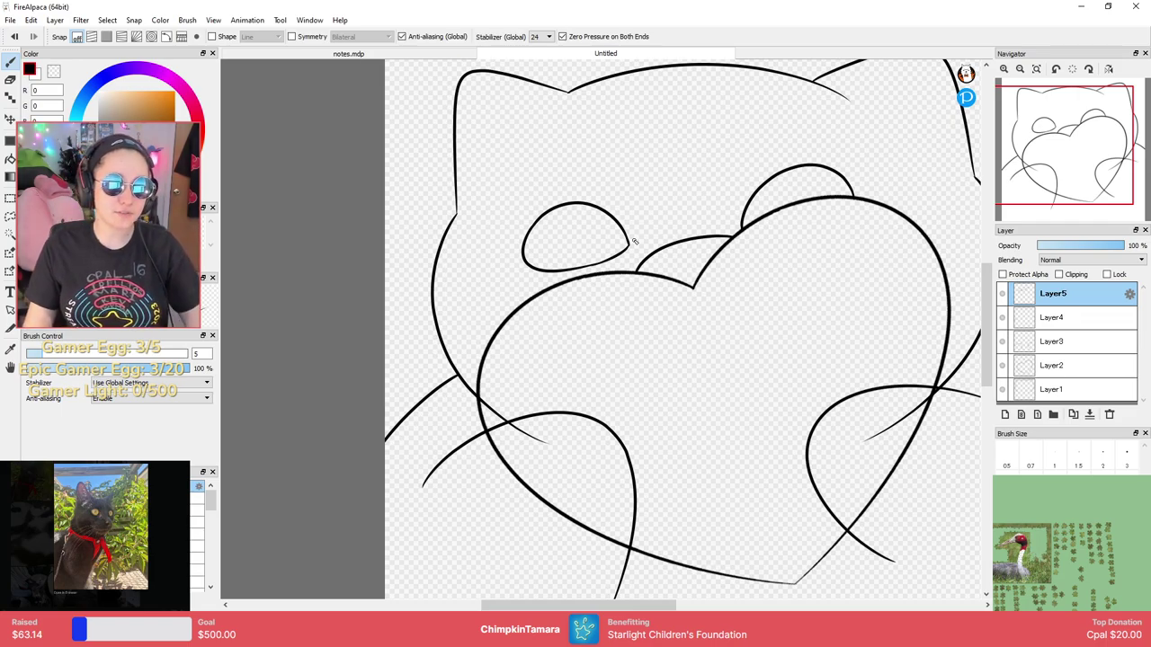
scroll(704, 254, up, 2)
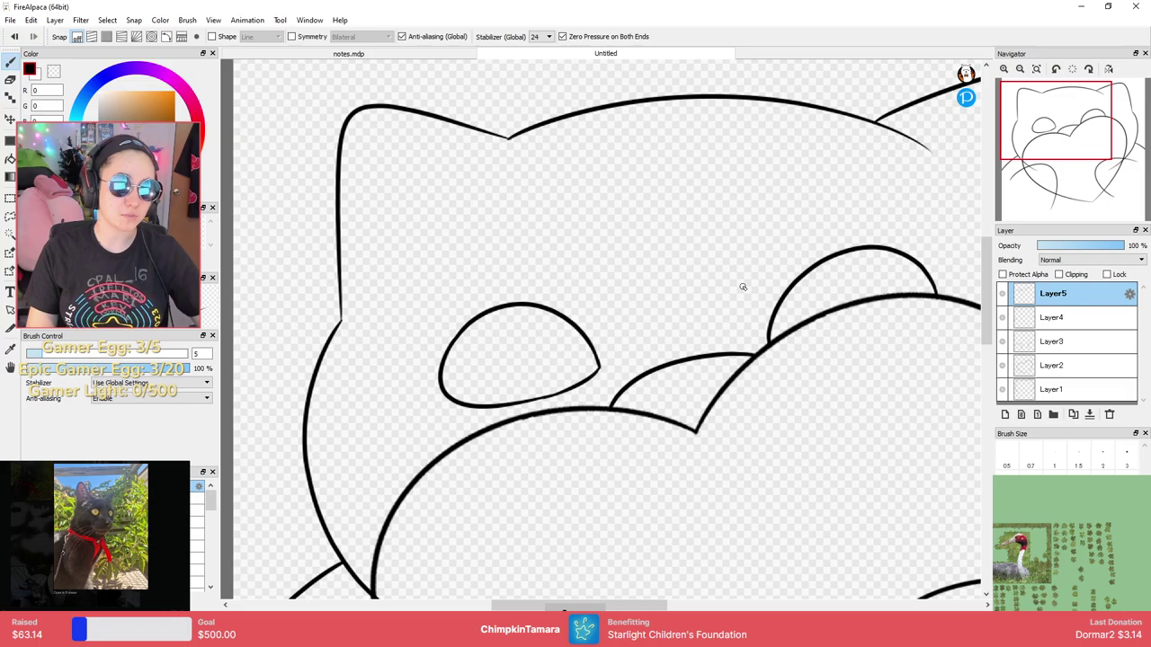
mouse_move(764, 342)
mouse_down()
mouse_move(736, 301)
mouse_move(759, 308)
mouse_up()
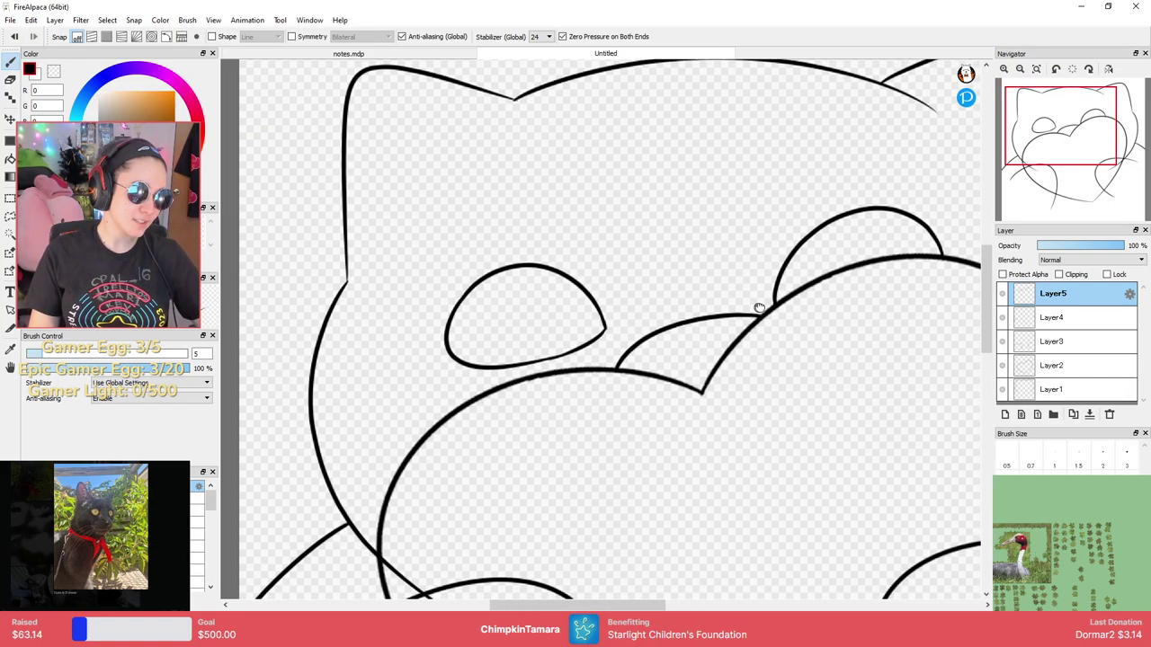
scroll(760, 309, down, 3)
scroll(656, 303, up, 4)
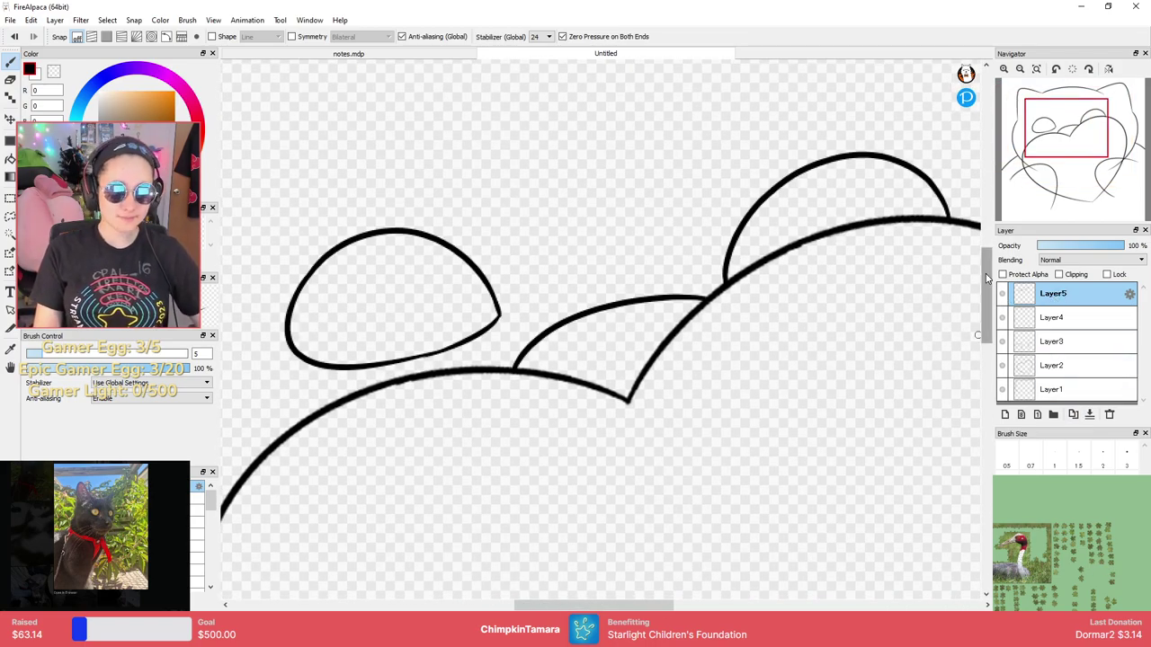
Erase the entire left eye outline above the heart's left lobe with a size 100 eraser.
key(e)
scroll(248, 282, down, 1)
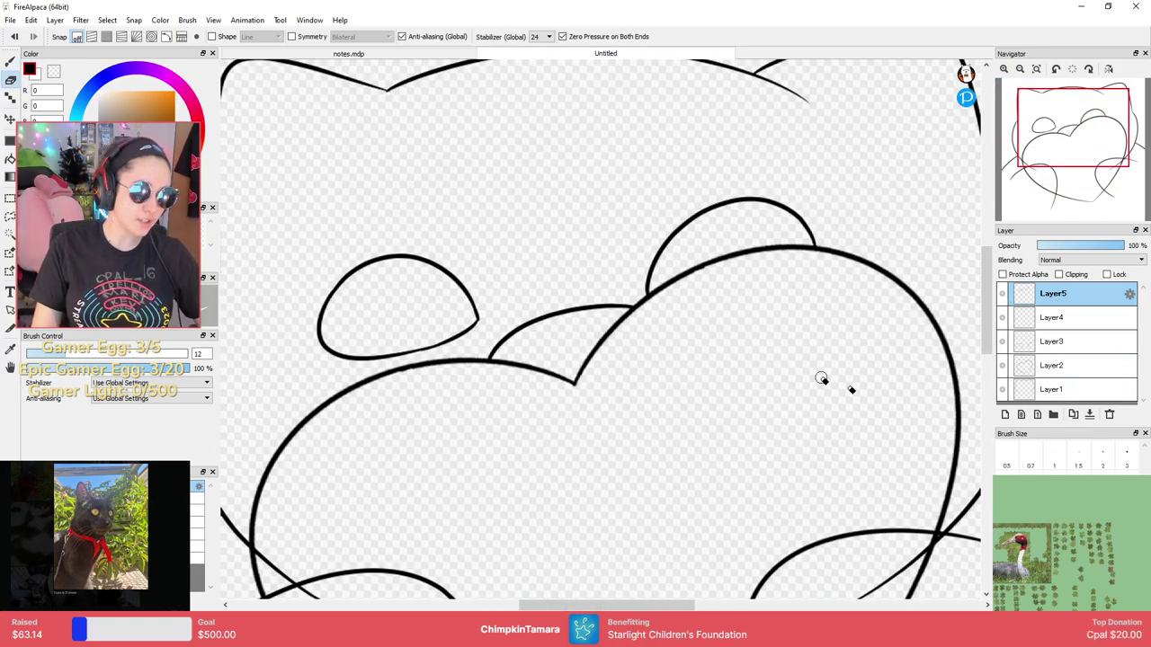
click(1006, 548)
mouse_move(378, 252)
mouse_down()
mouse_move(482, 288)
mouse_move(331, 314)
mouse_up()
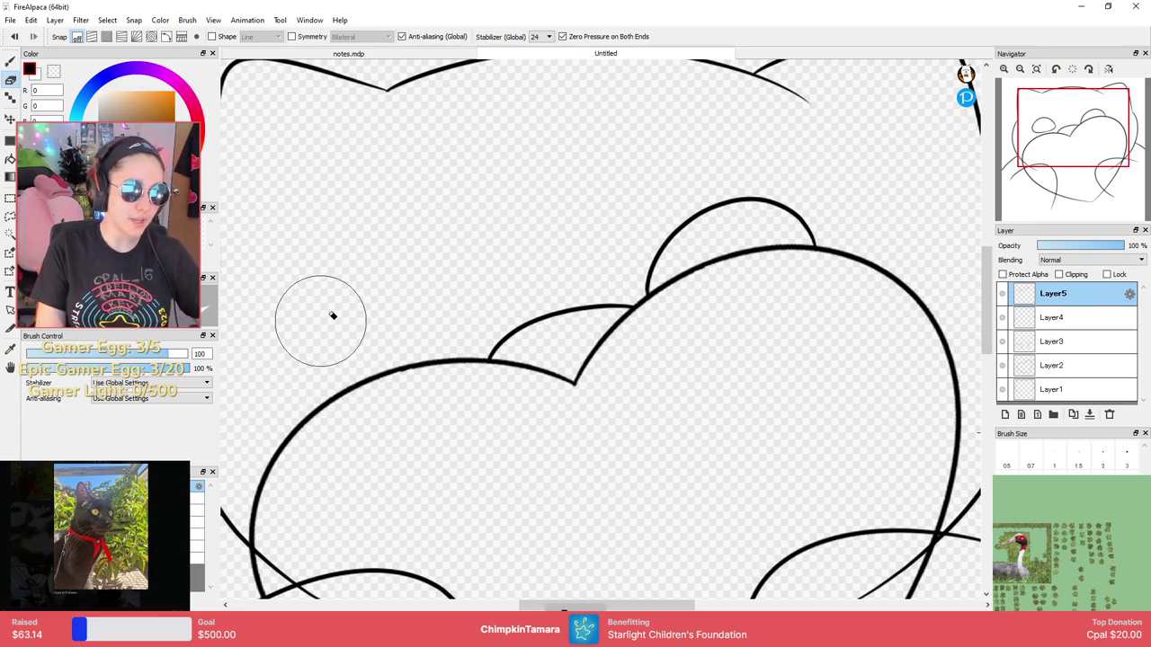
Duplicate Layer5 with the right eye and muzzle curves, and flip the copy horizontally.
key(b)
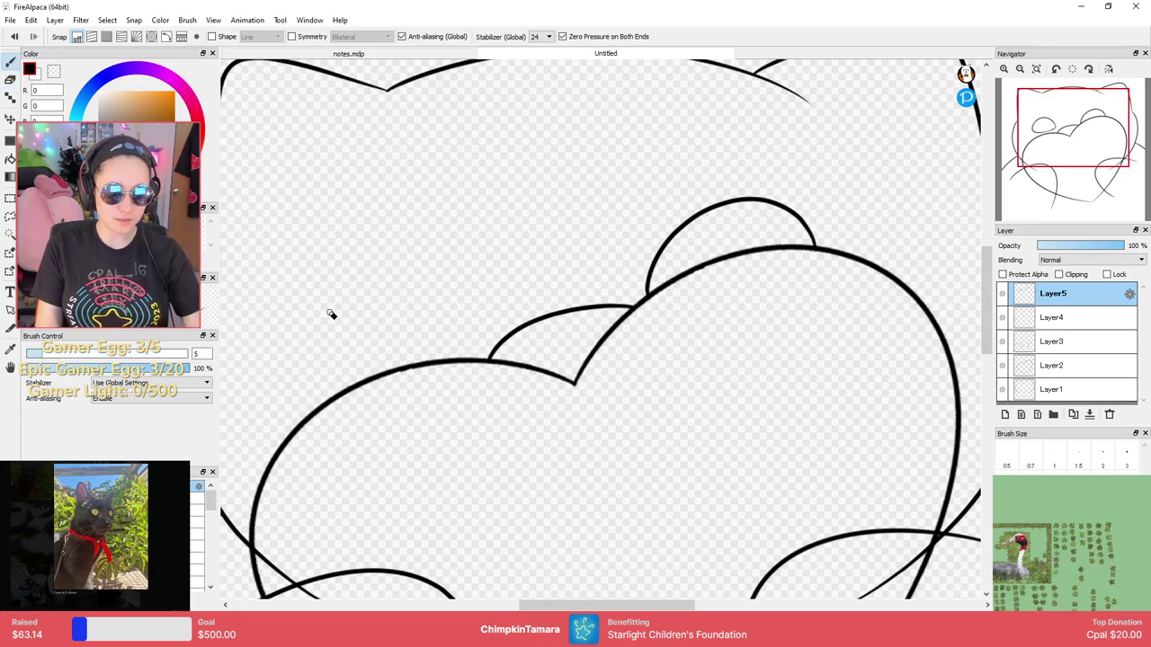
click(1074, 413)
click(59, 19)
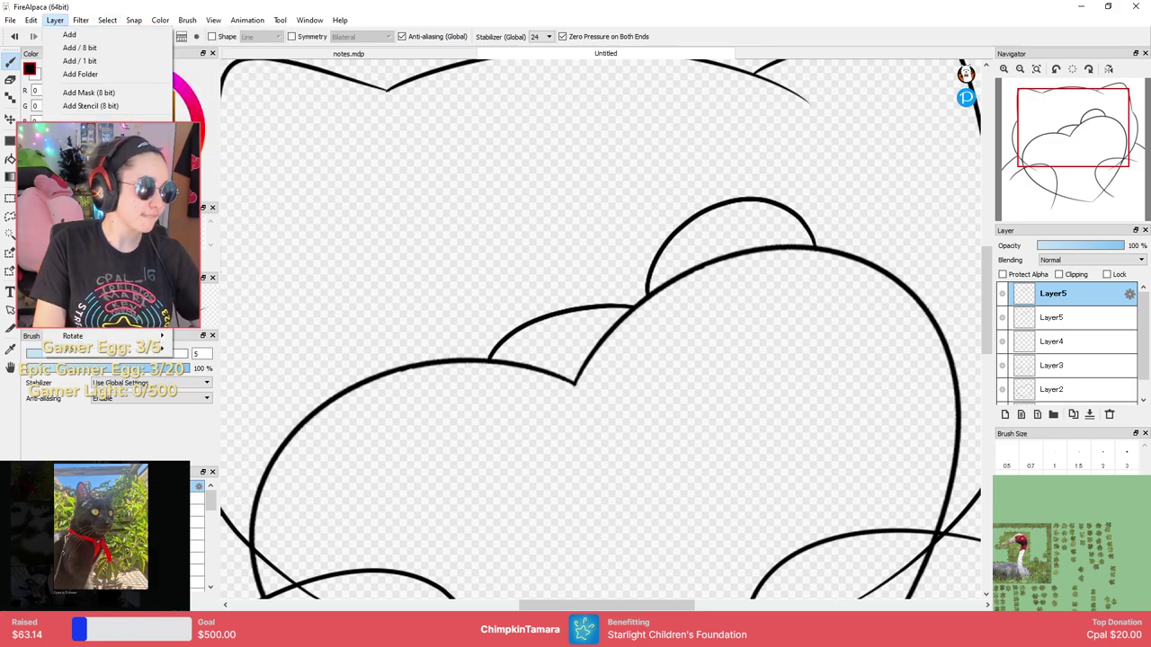
mouse_move(164, 338)
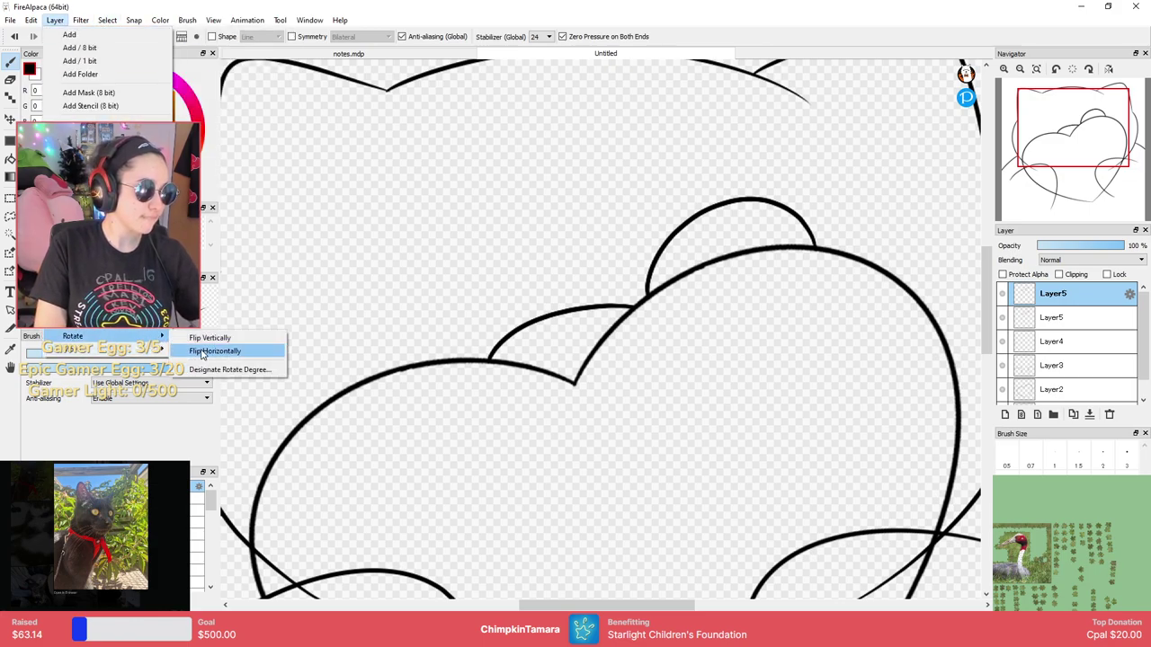
click(238, 350)
Rotate the flipped copy to about -38.7 degrees and place its eye dome on the heart's left lobe.
scroll(559, 313, down, 2)
scroll(559, 313, up, 2)
key(ctrl+t)
mouse_move(560, 321)
mouse_down()
mouse_move(606, 377)
mouse_move(624, 363)
mouse_move(603, 326)
mouse_move(474, 346)
mouse_move(482, 387)
mouse_move(486, 343)
mouse_up()
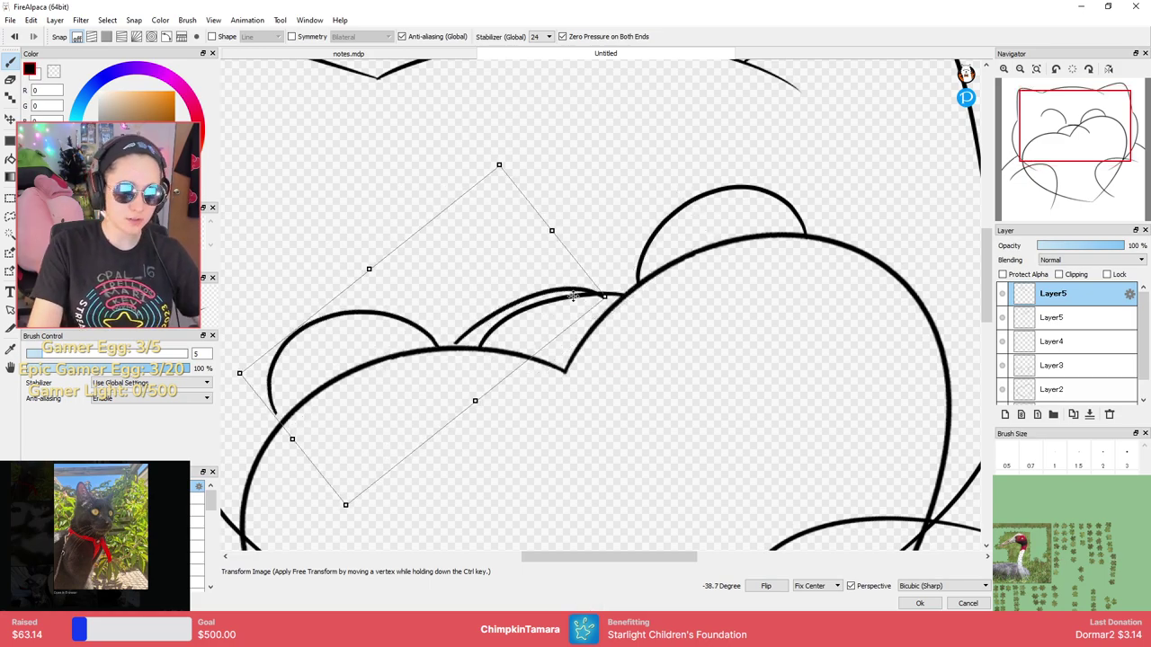
key(Return)
Move the copied eye and muzzle curves up so they float above the heart's left lobe.
scroll(593, 359, down, 3)
scroll(625, 387, up, 3)
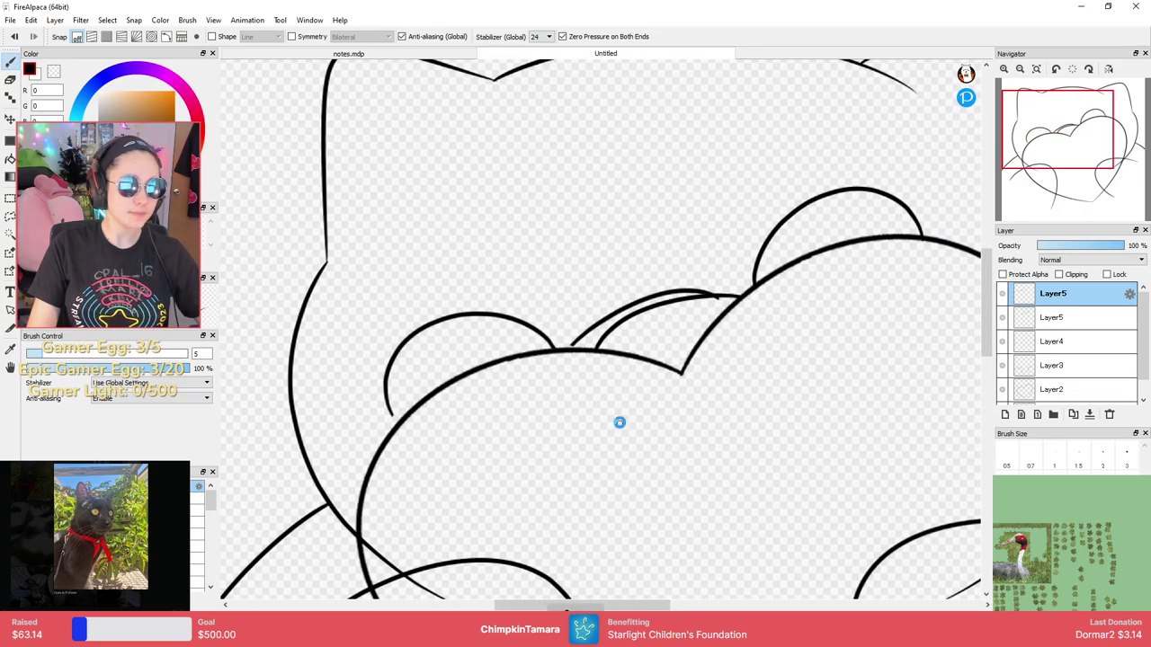
key(ctrl+t)
mouse_move(546, 300)
mouse_down()
mouse_move(555, 249)
mouse_move(567, 255)
mouse_up()
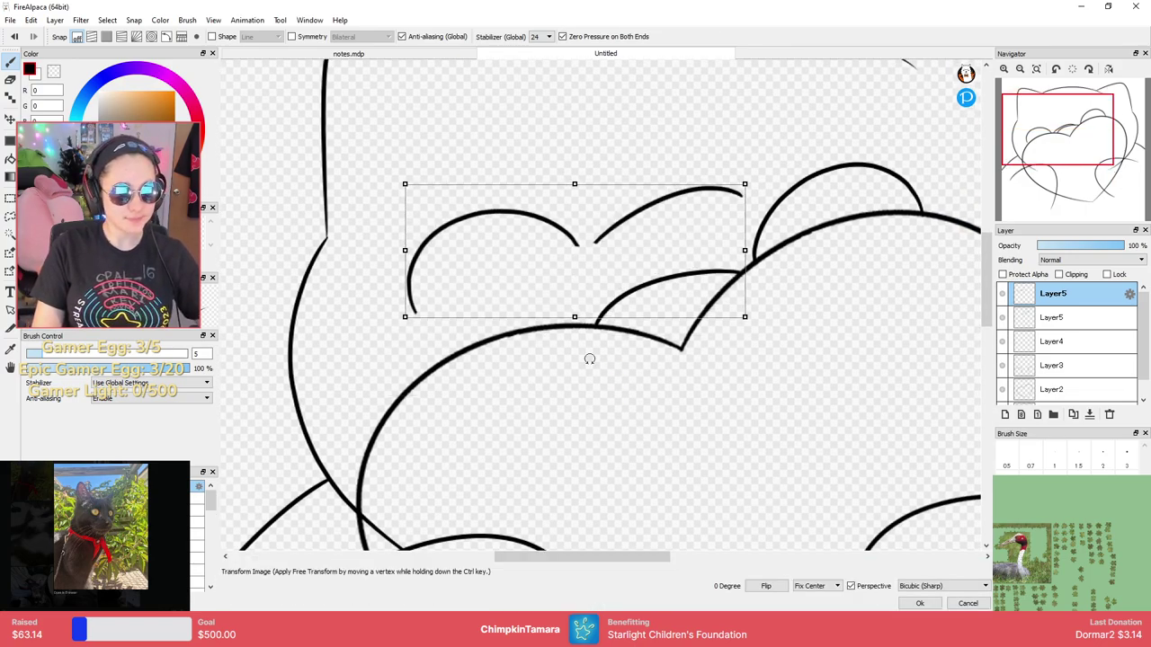
key(Return)
Erase the copied muzzle curve beside the left eye's dome with a size 30 eraser.
key(e)
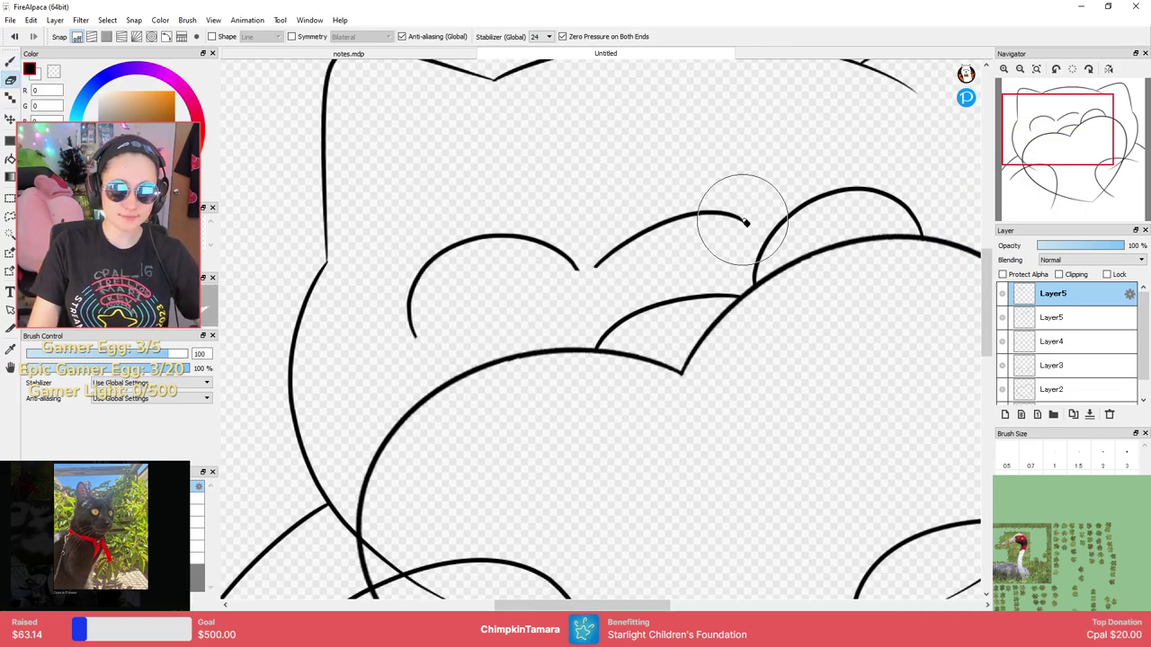
key(b)
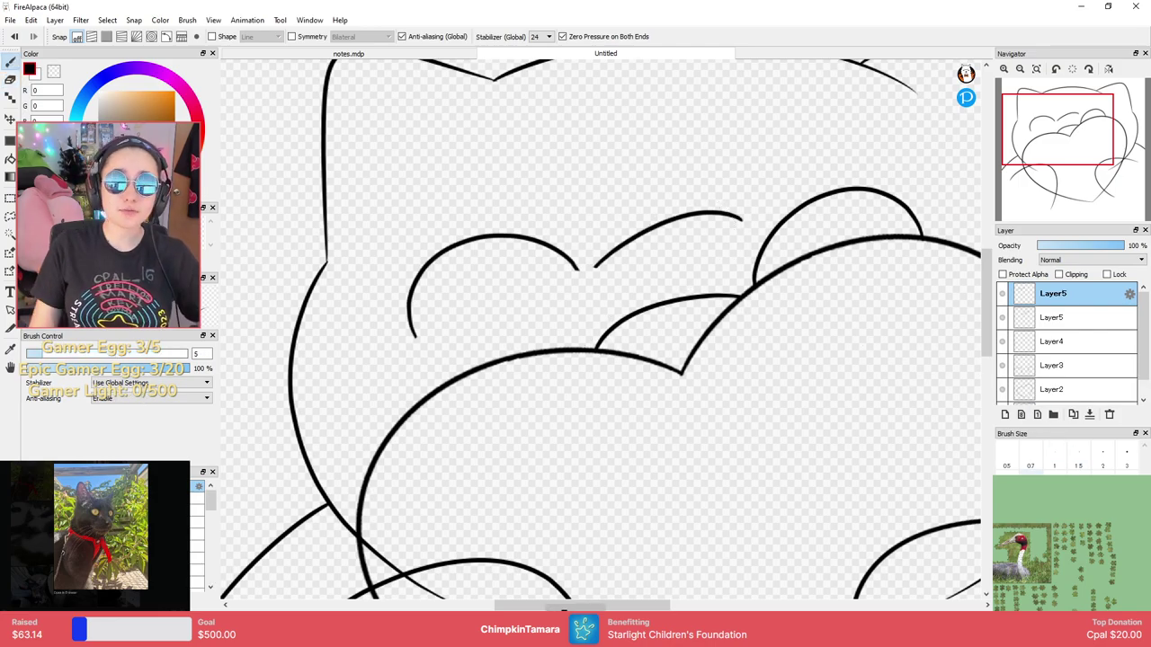
key(e)
mouse_move(762, 212)
mouse_down()
mouse_move(676, 218)
mouse_move(617, 249)
mouse_move(601, 278)
mouse_up()
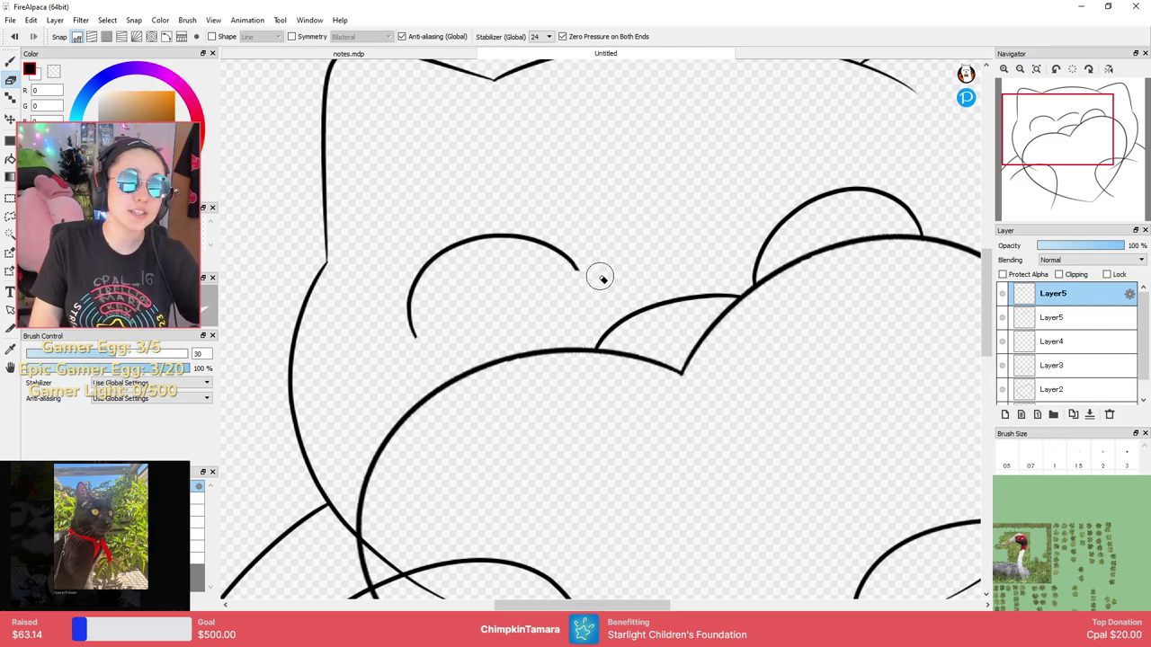
Close the left eye's dome with a curved lower line running between its two open ends, redoing unsatisfactory strokes.
key(b)
scroll(609, 275, up, 2)
key(space)
drag(470, 363, 632, 328)
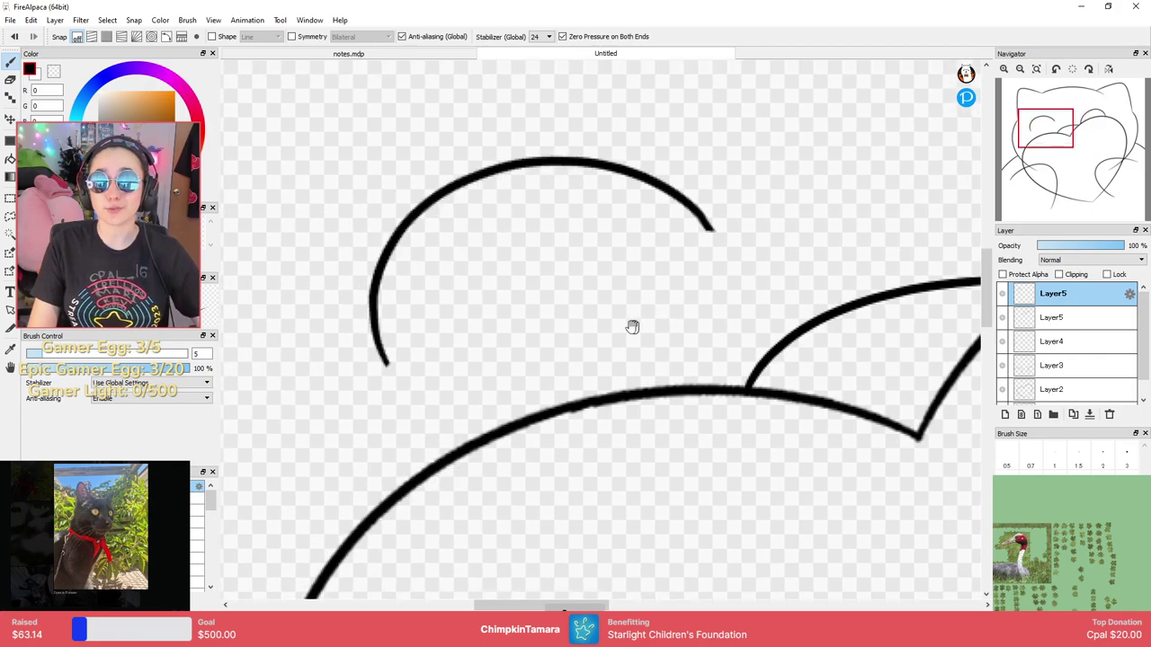
drag(712, 228, 697, 267)
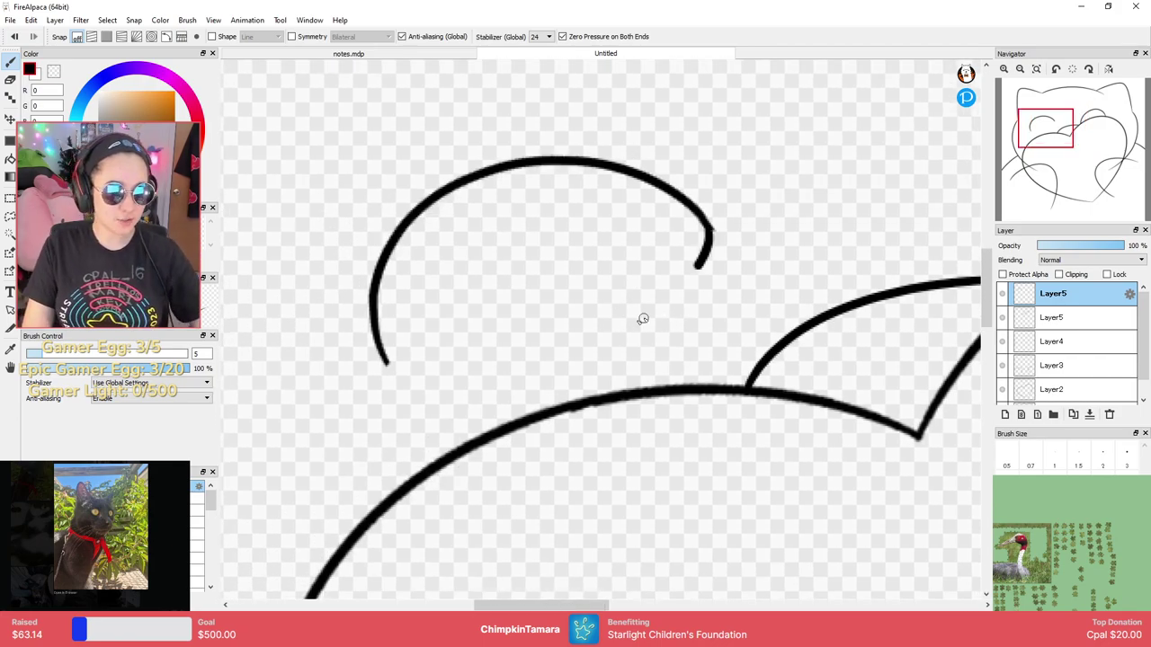
drag(643, 319, 454, 341)
key(ctrl+z)
mouse_move(712, 229)
mouse_down()
mouse_move(390, 381)
mouse_move(483, 386)
mouse_move(714, 226)
mouse_up()
key(ctrl+z)
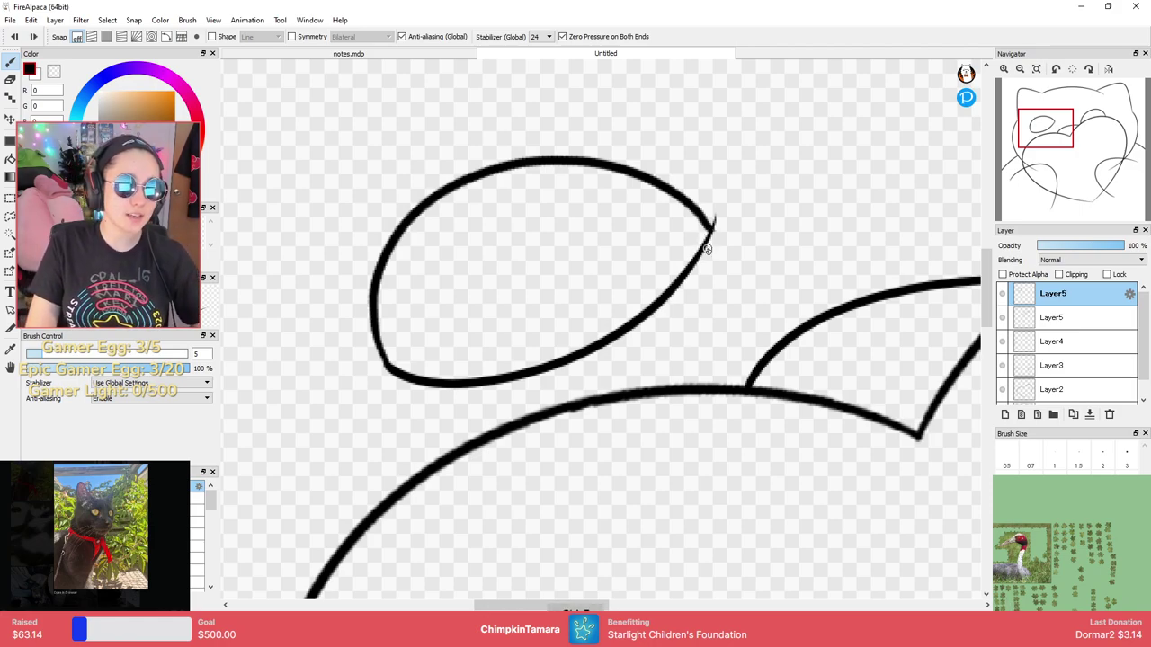
Thicken the left eye's lower line near its inner corner with a short stroke along the curve.
drag(709, 230, 653, 297)
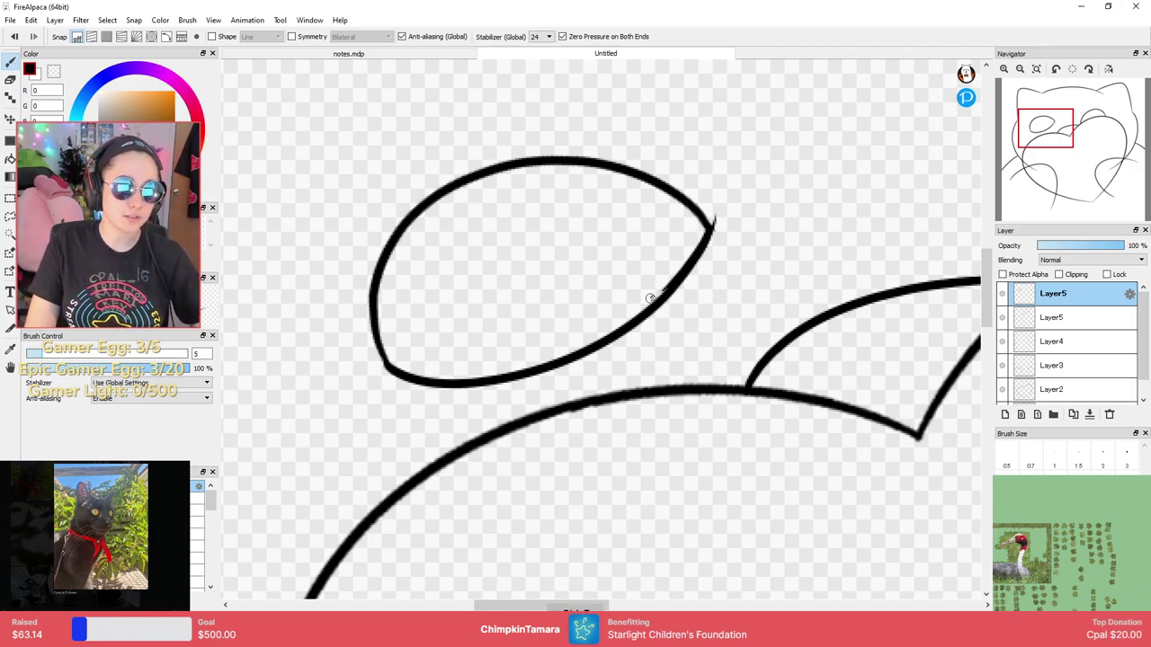
key(ctrl+z)
drag(713, 226, 666, 306)
key(ctrl+z)
drag(708, 230, 655, 304)
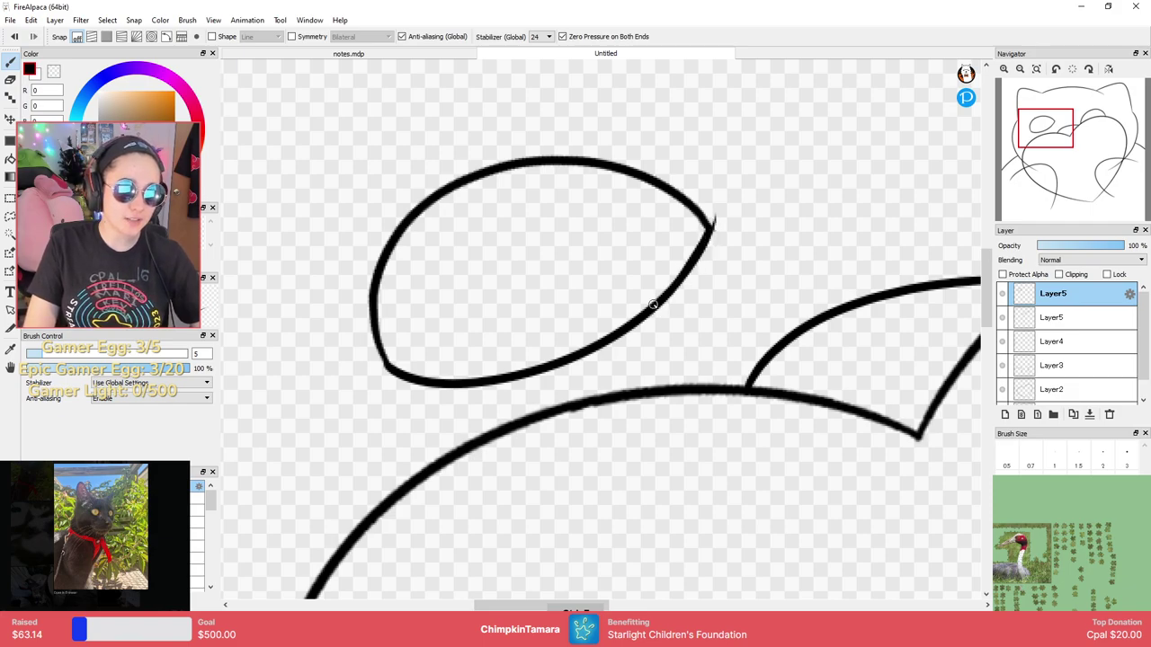
Erase the line overshoot at the left eye's inner corner with a size 10 eraser.
key(e)
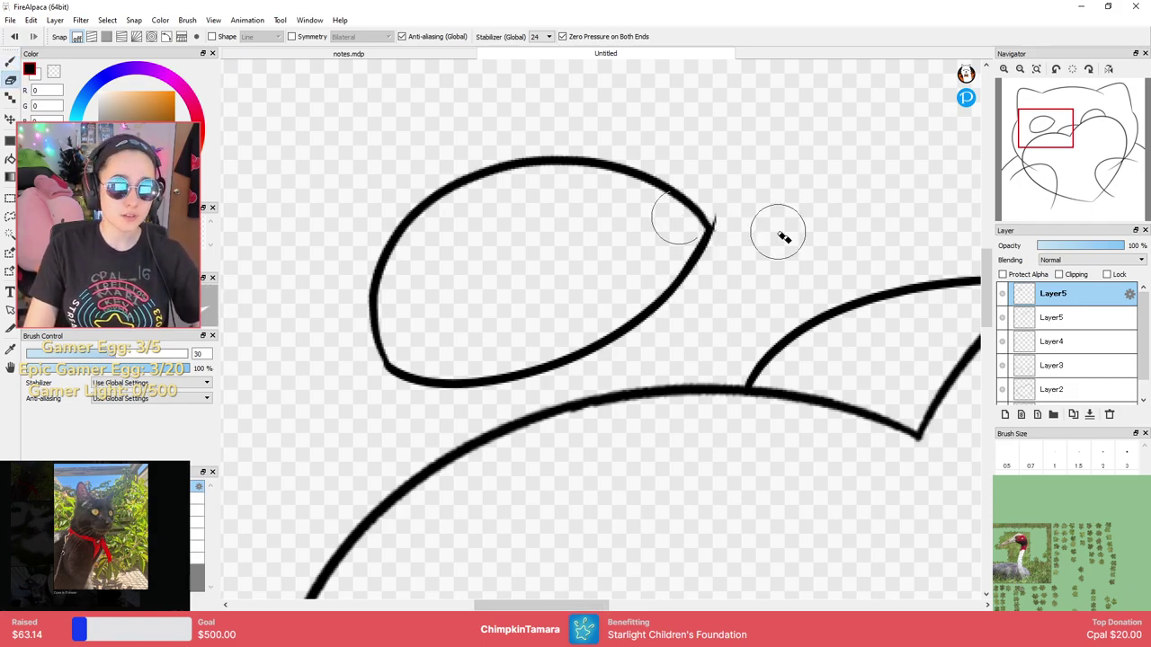
drag(707, 197, 722, 231)
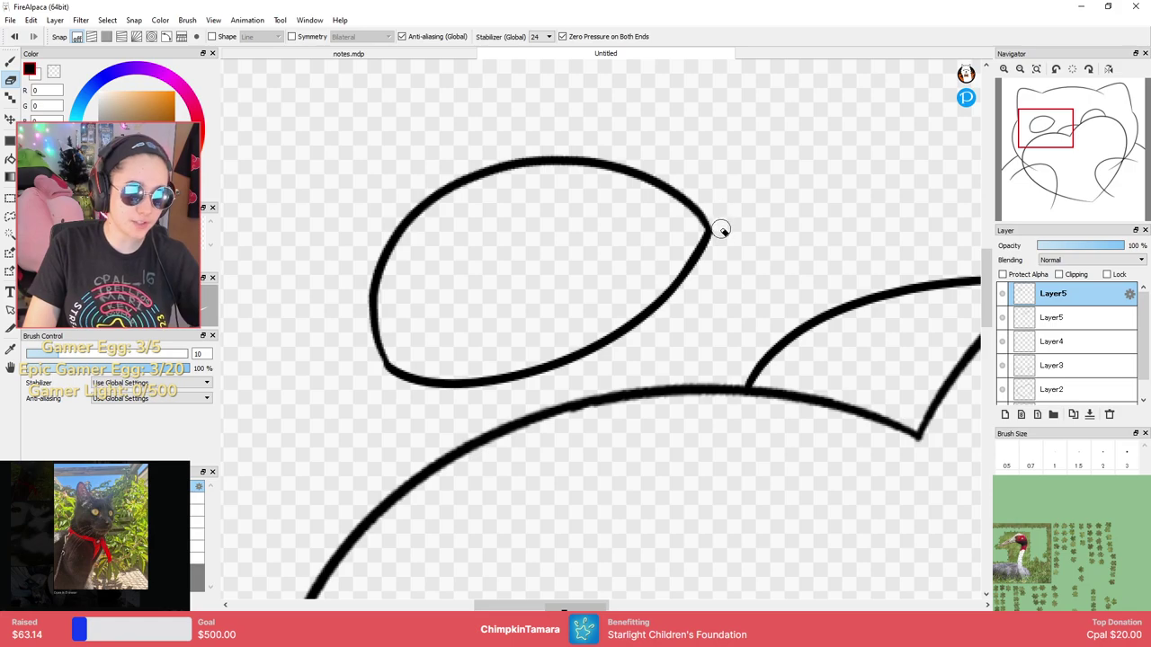
scroll(740, 244, down, 2)
key(b)
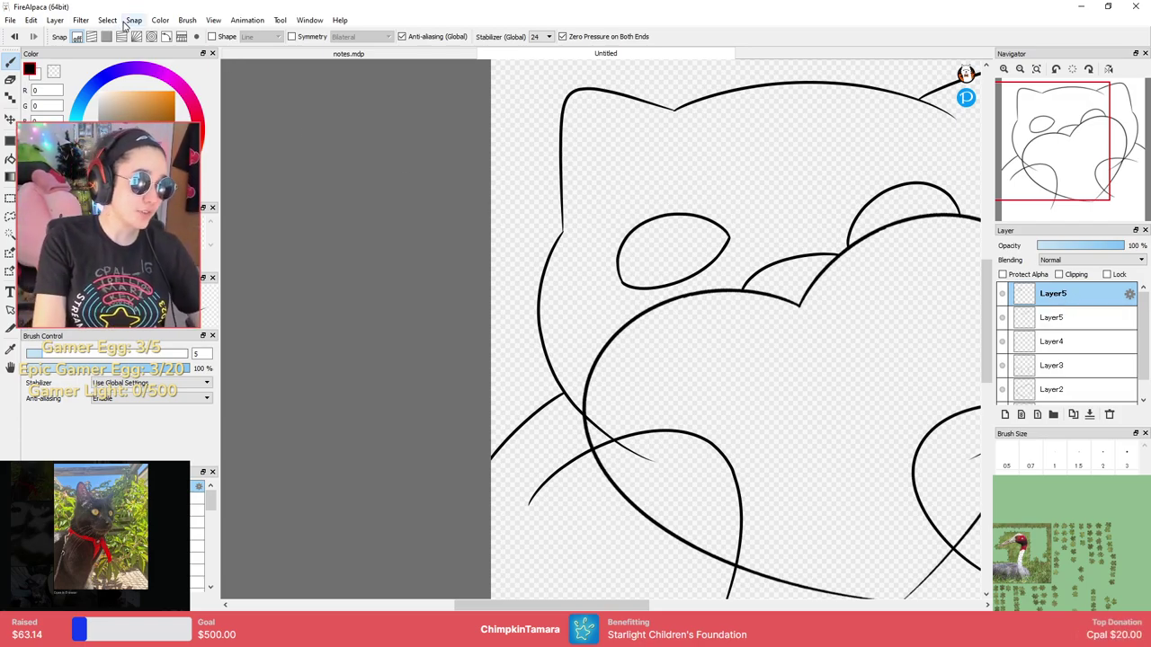
Try turning the left eye upside down with a rotation of about -179.7 degrees.
click(79, 21)
mouse_move(55, 20)
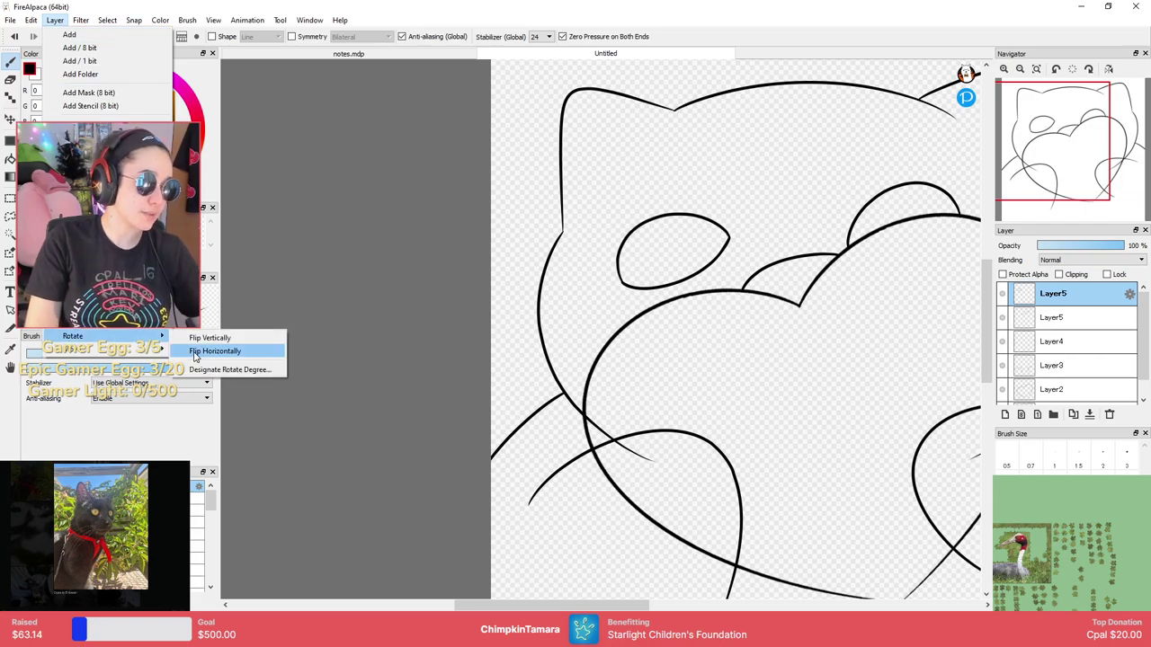
click(1064, 292)
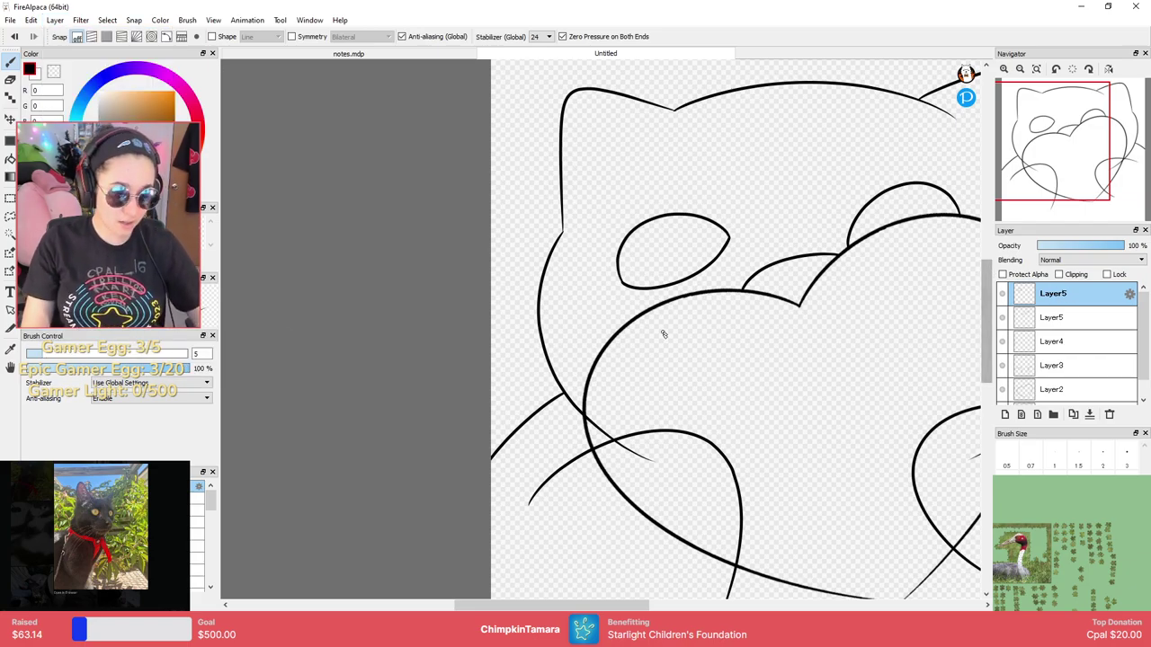
key(ctrl+t)
drag(693, 282, 677, 166)
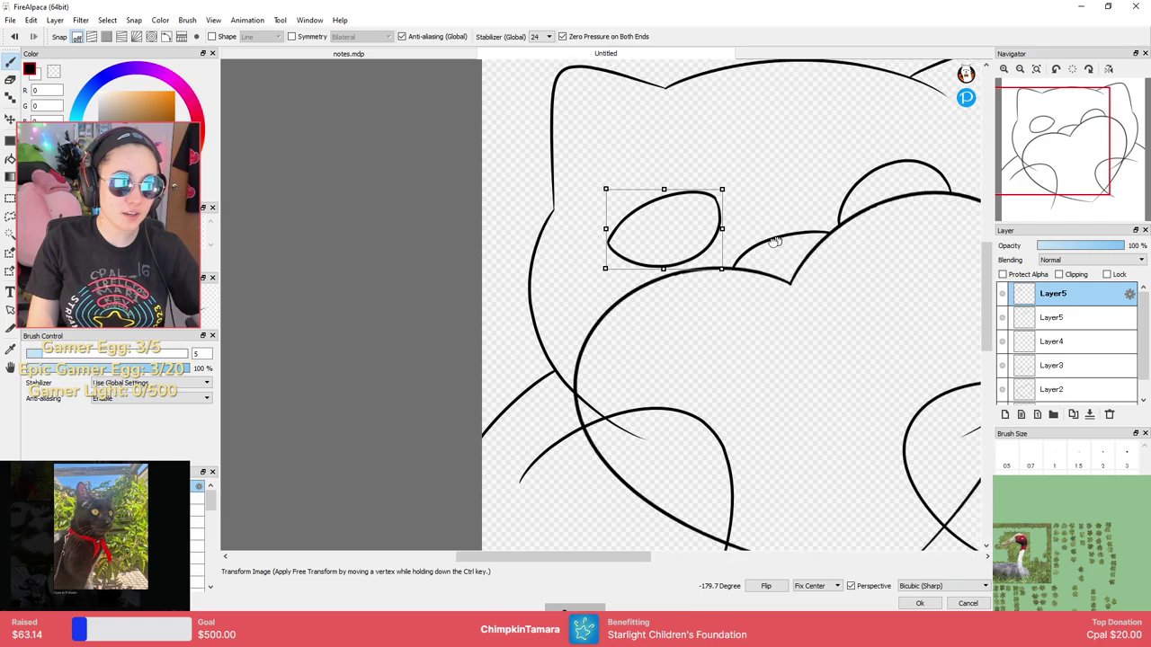
scroll(681, 274, down, 2)
key(Return)
scroll(590, 307, up, 2)
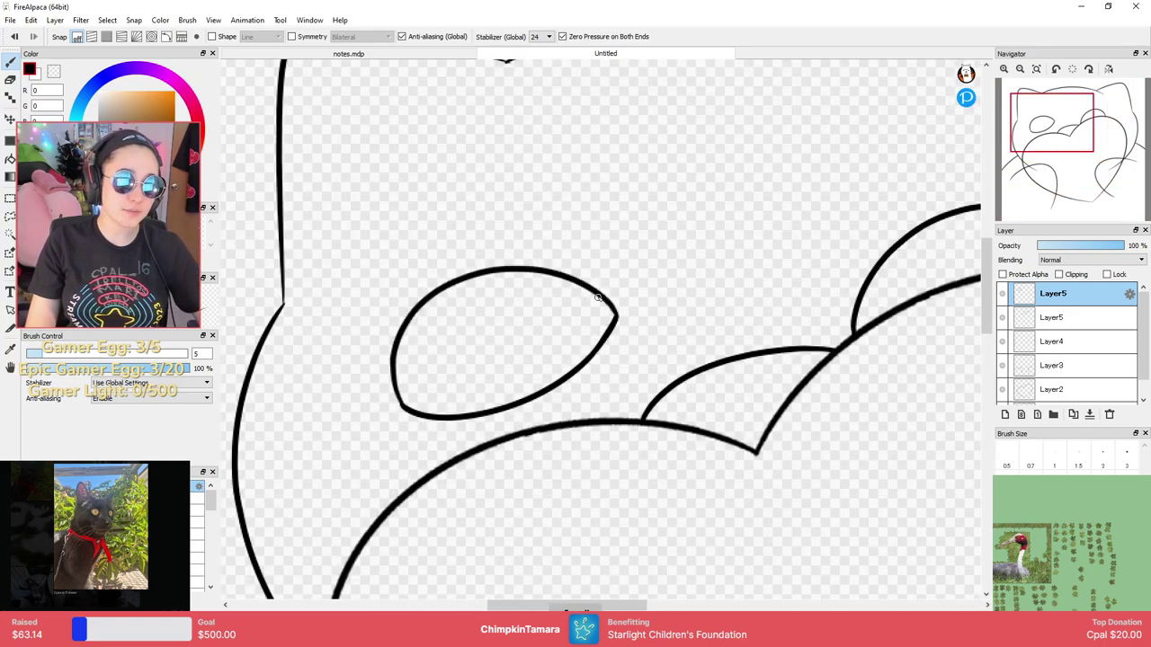
Rotate the left eye about 23.3 degrees so its pointed inner corner sits beside the muzzle.
key(ctrl+t)
drag(643, 395, 585, 347)
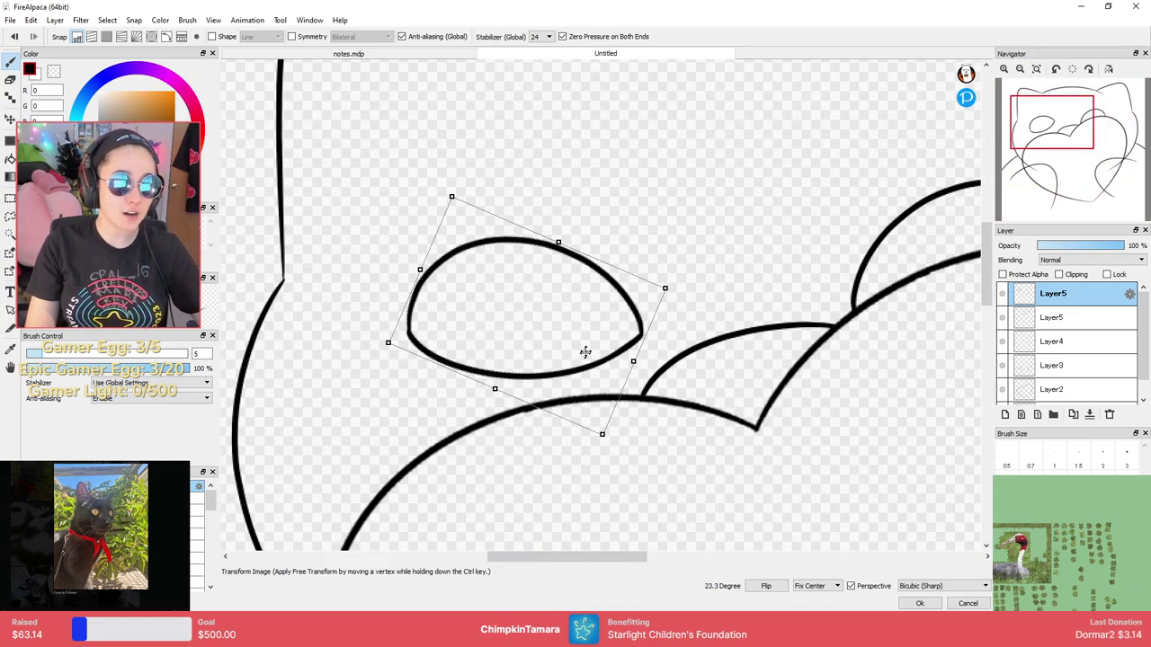
key(Return)
scroll(779, 356, down, 3)
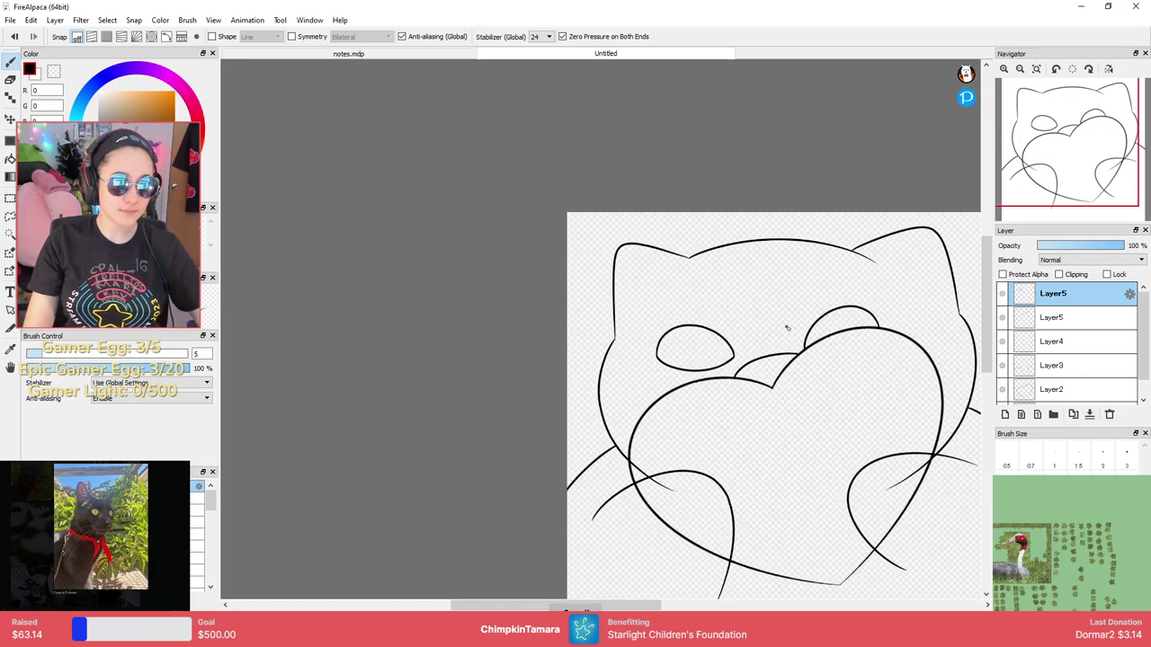
scroll(786, 326, up, 2)
scroll(785, 327, down, 1)
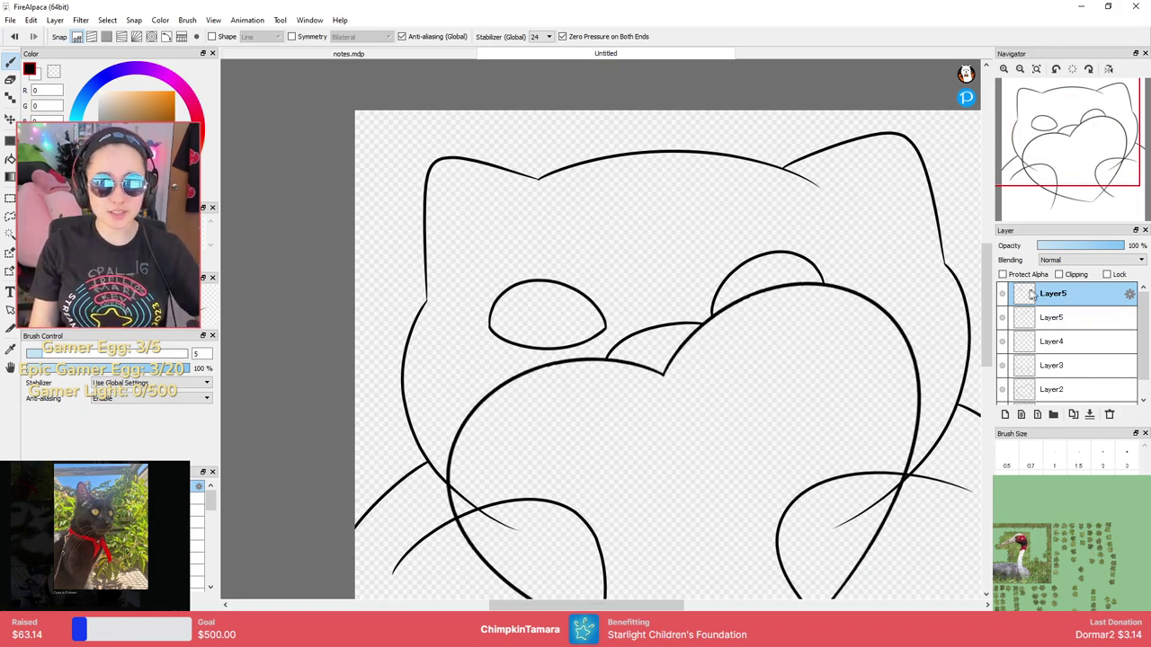
Add a new layer and place three small whisker dots between the left eye and the muzzle curve, just above the heart.
click(1004, 414)
mouse_move(751, 301)
mouse_down()
mouse_move(684, 353)
mouse_move(692, 306)
mouse_up()
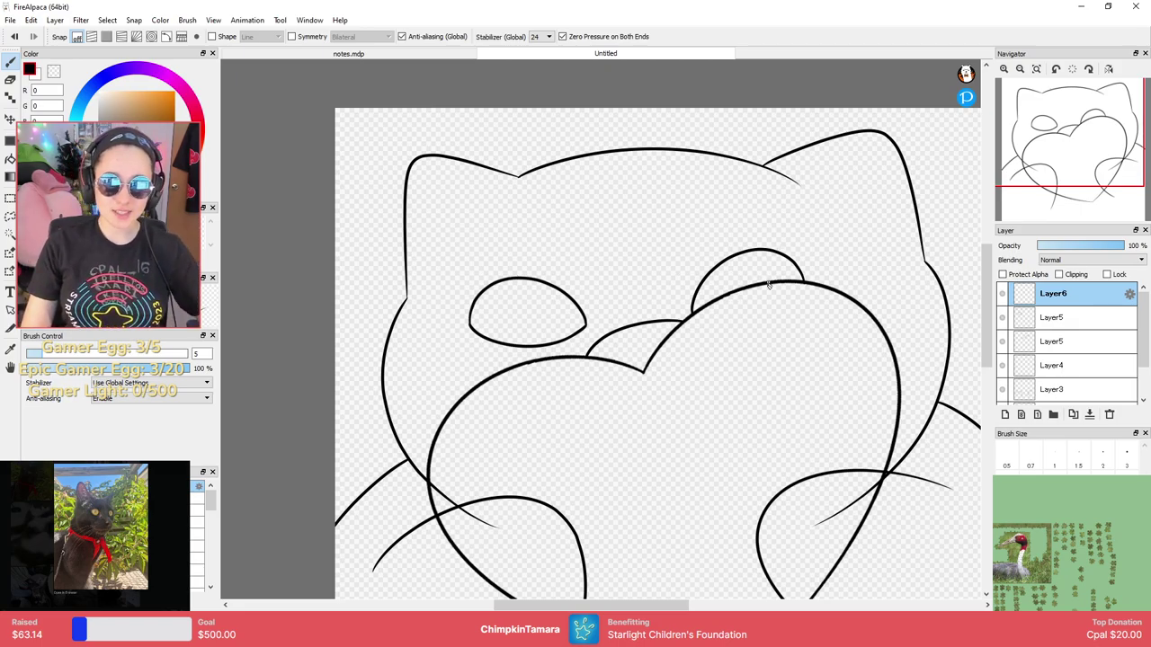
drag(769, 285, 758, 329)
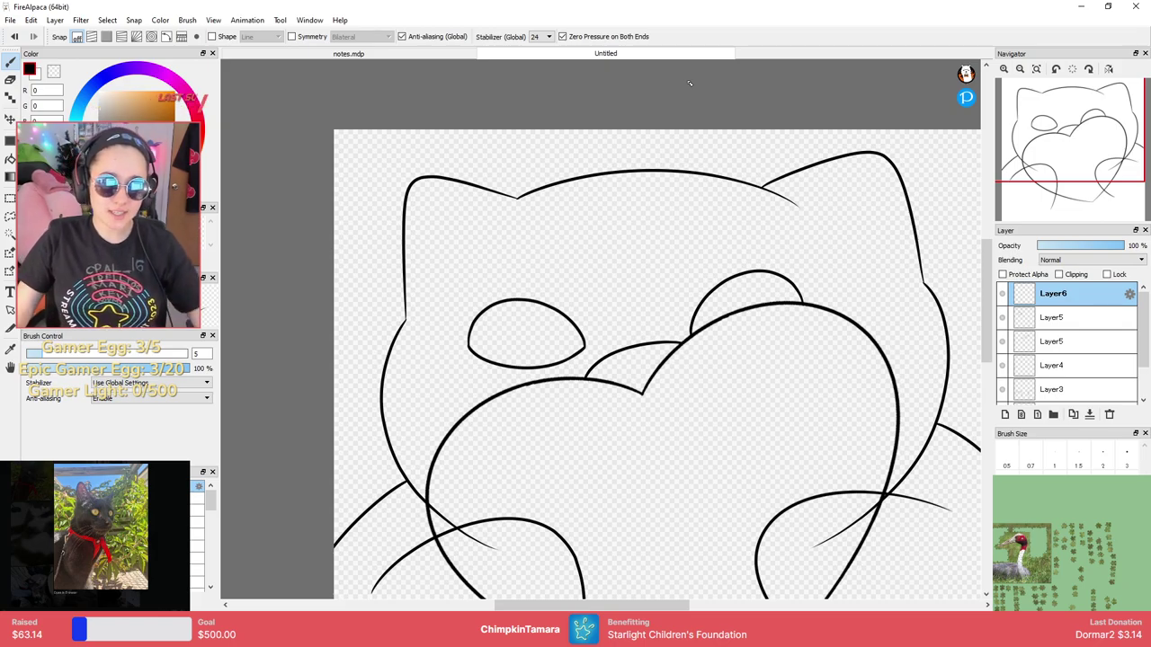
click(1003, 294)
click(1003, 294)
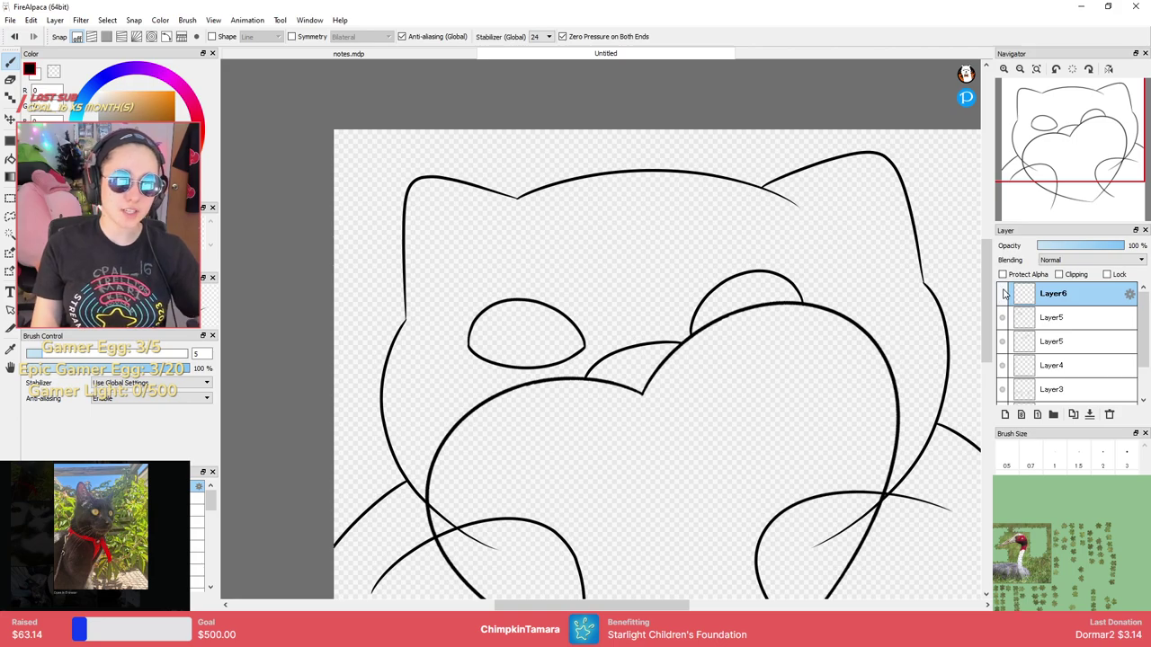
drag(794, 316, 763, 319)
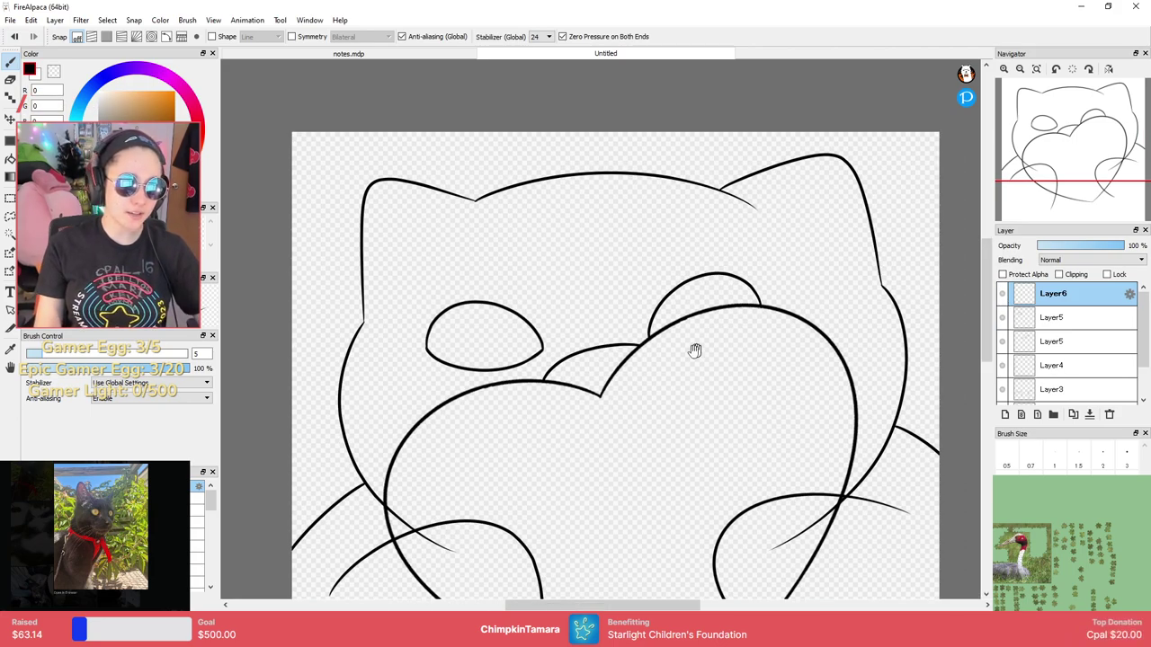
scroll(616, 343, up, 3)
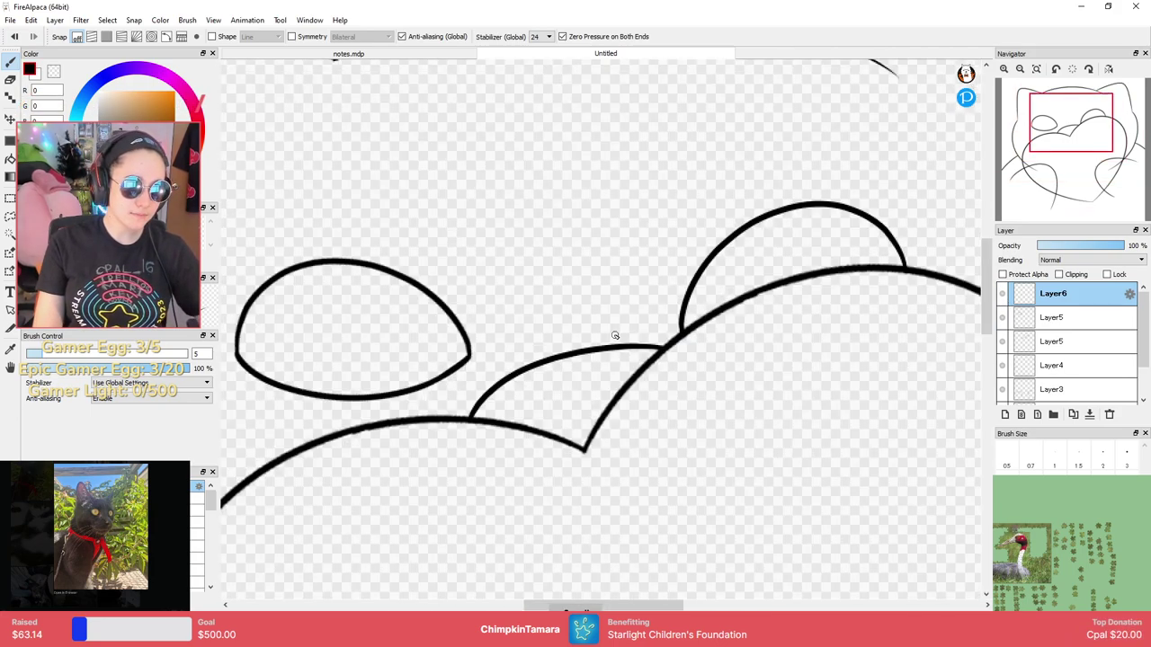
click(444, 392)
click(428, 401)
click(443, 405)
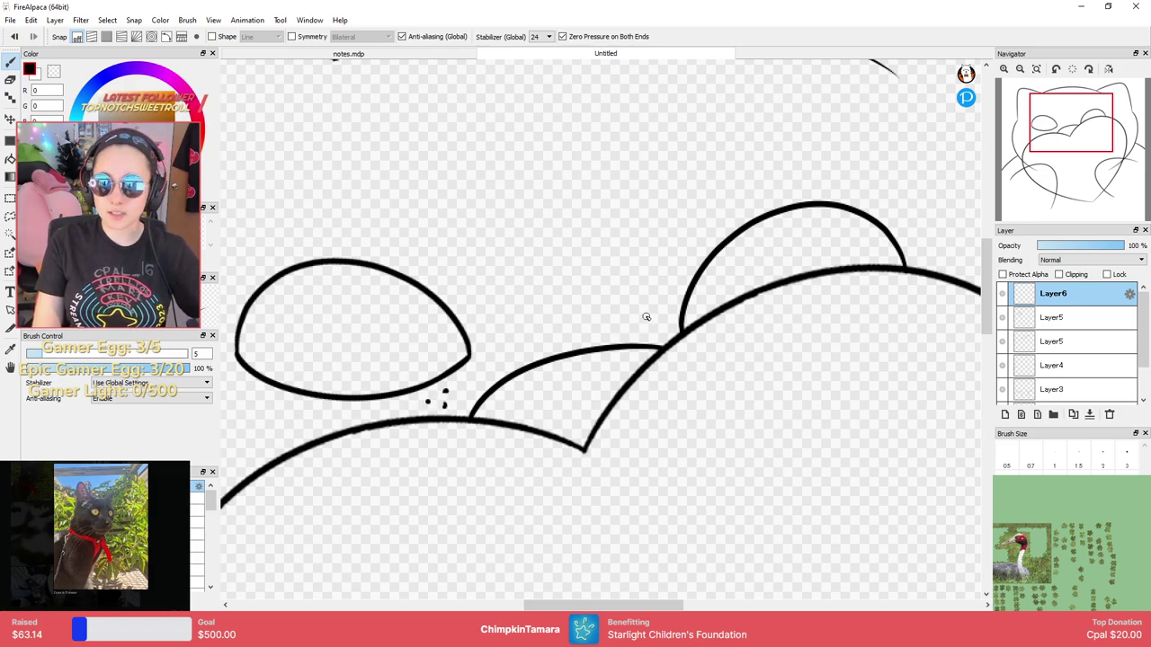
Place three matching whisker dots between the muzzle curve and the right eye.
click(639, 321)
click(654, 319)
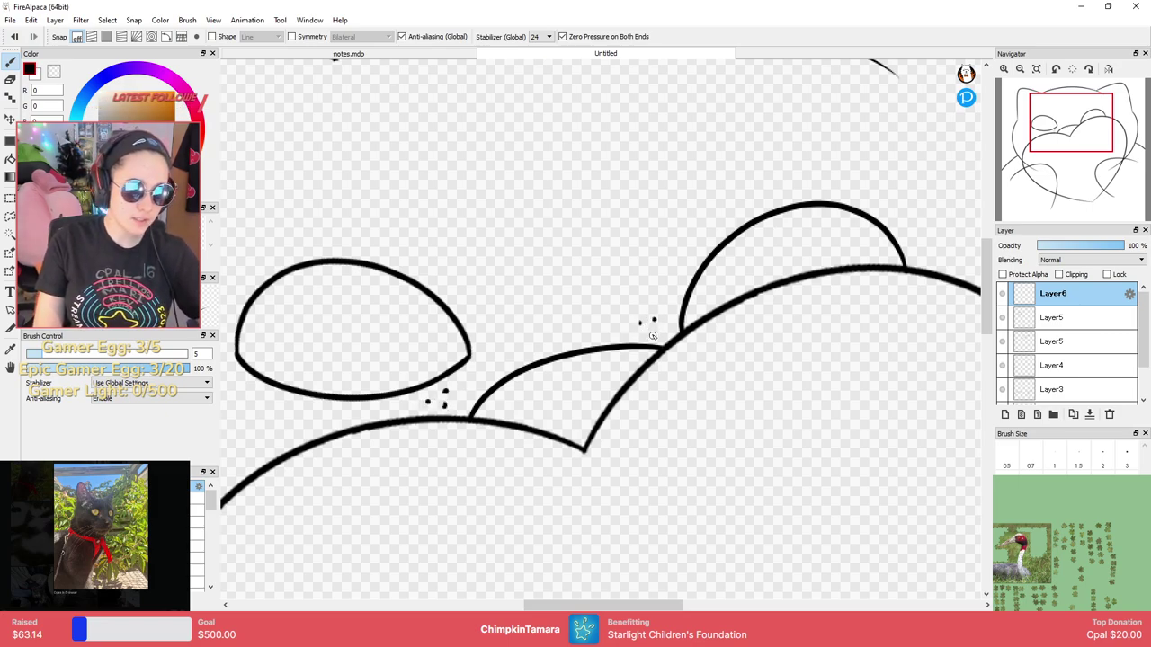
click(1001, 296)
click(1001, 296)
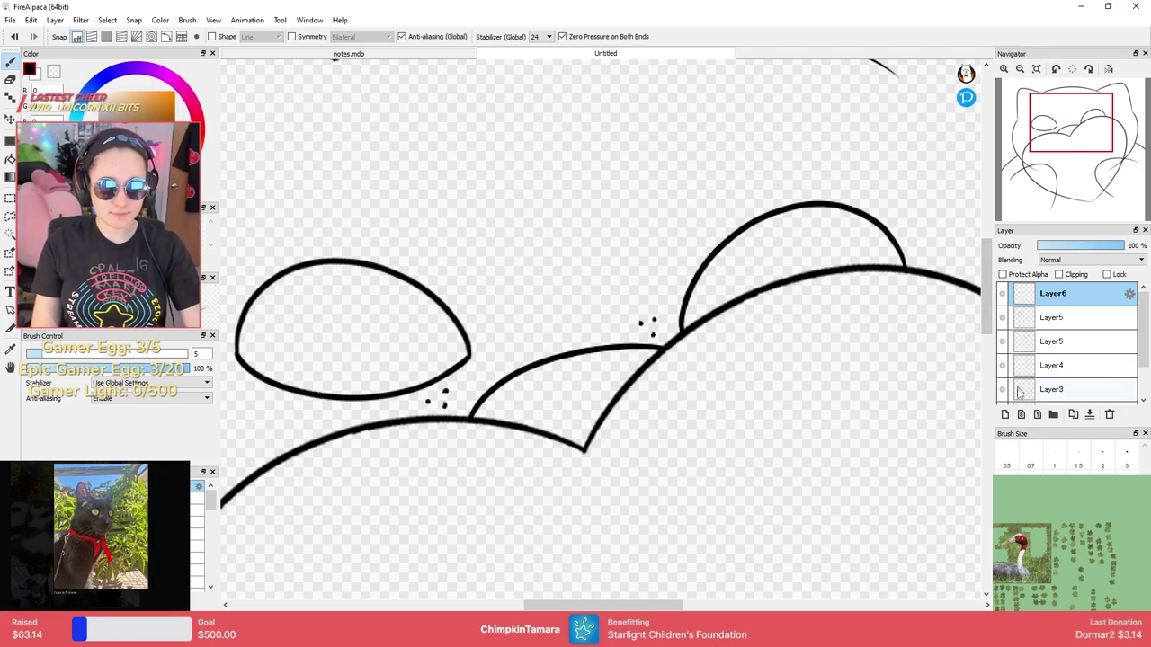
Draw three whisker strokes outside the right eye and three more below the left eye, above the heart's edge.
drag(784, 277, 618, 315)
mouse_move(755, 298)
mouse_down()
mouse_move(831, 258)
mouse_move(861, 275)
mouse_up()
scroll(720, 281, up, 1)
scroll(720, 280, left, 5)
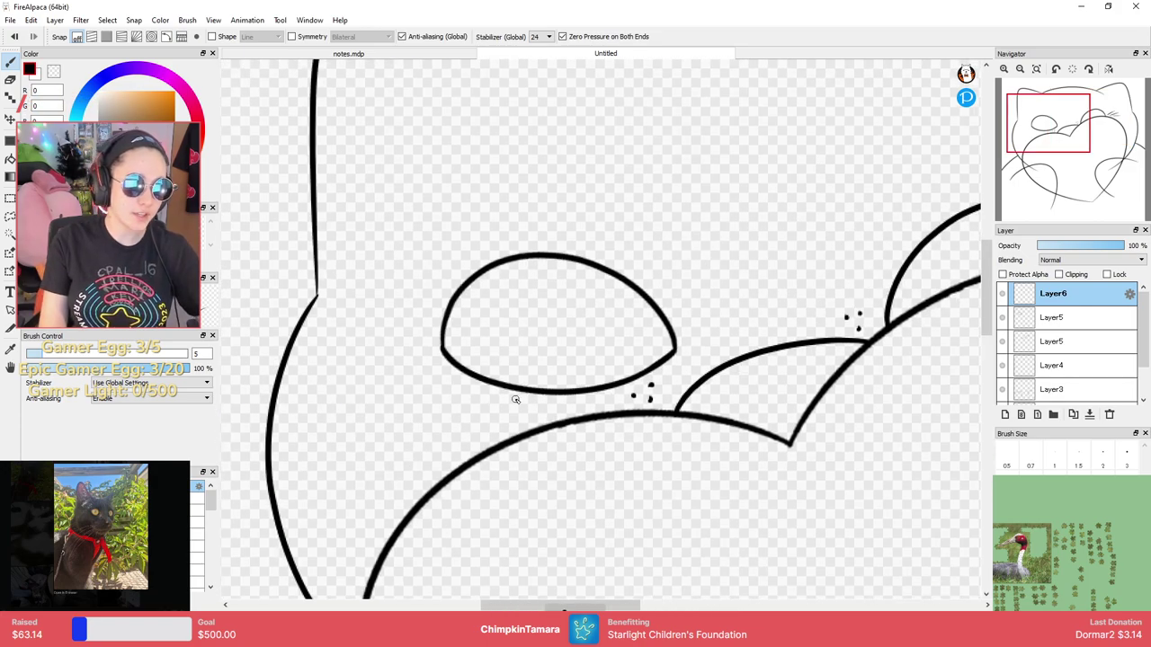
mouse_move(515, 404)
mouse_down()
mouse_move(376, 420)
mouse_move(415, 450)
mouse_up()
drag(490, 439, 435, 463)
scroll(627, 402, down, 5)
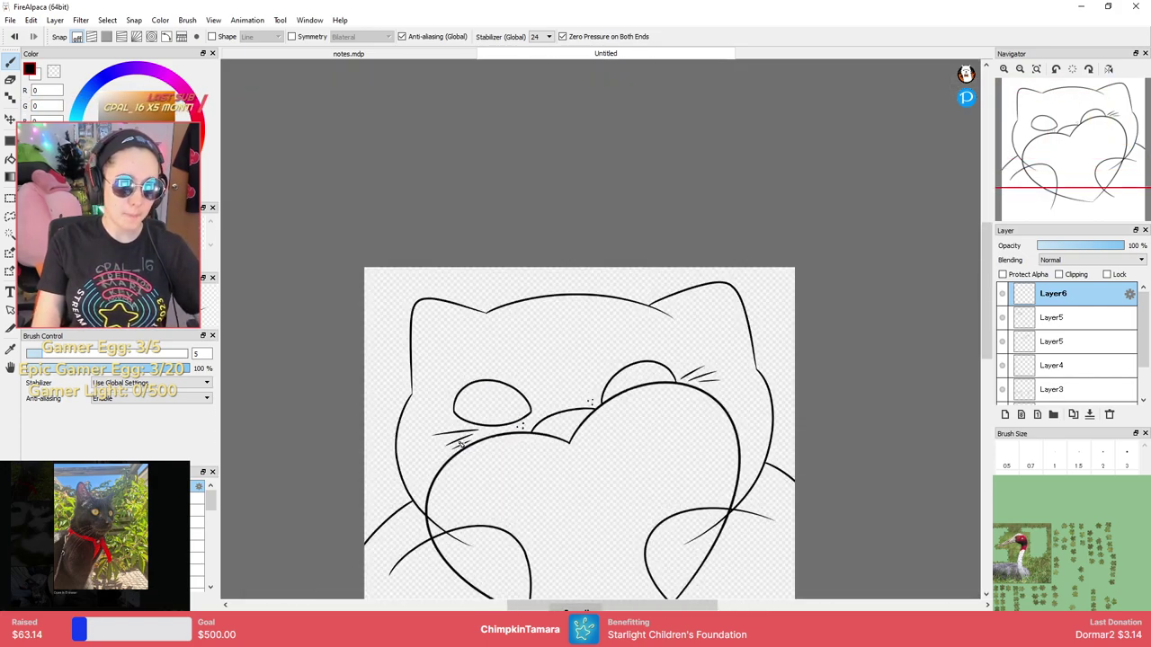
Draw a short curved eyebrow stroke above each eye.
drag(626, 402, 726, 300)
scroll(727, 300, up, 5)
drag(769, 140, 829, 158)
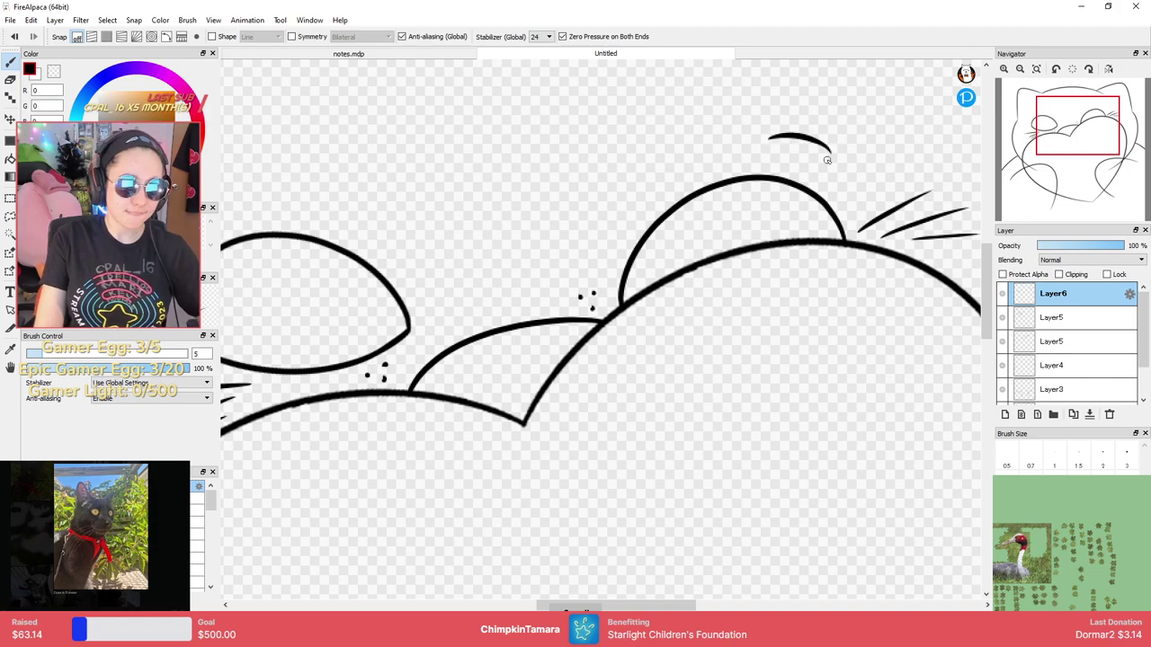
drag(575, 222, 606, 226)
scroll(606, 226, left, 3)
scroll(539, 233, up, 1)
scroll(424, 249, down, 5)
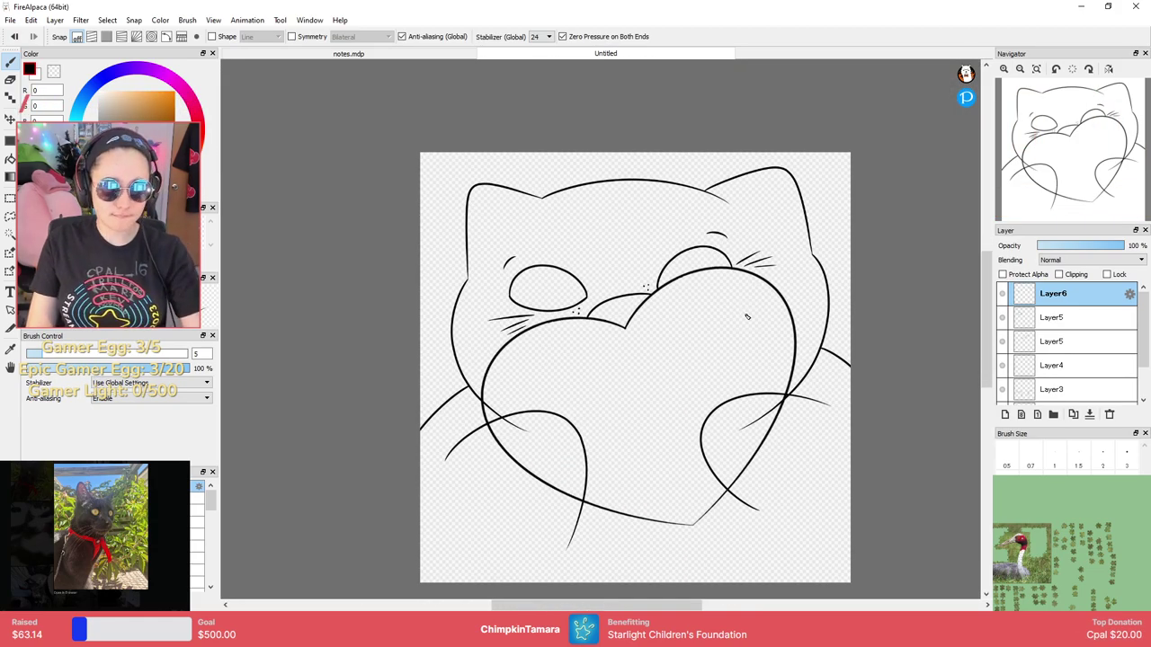
scroll(749, 358, up, 2)
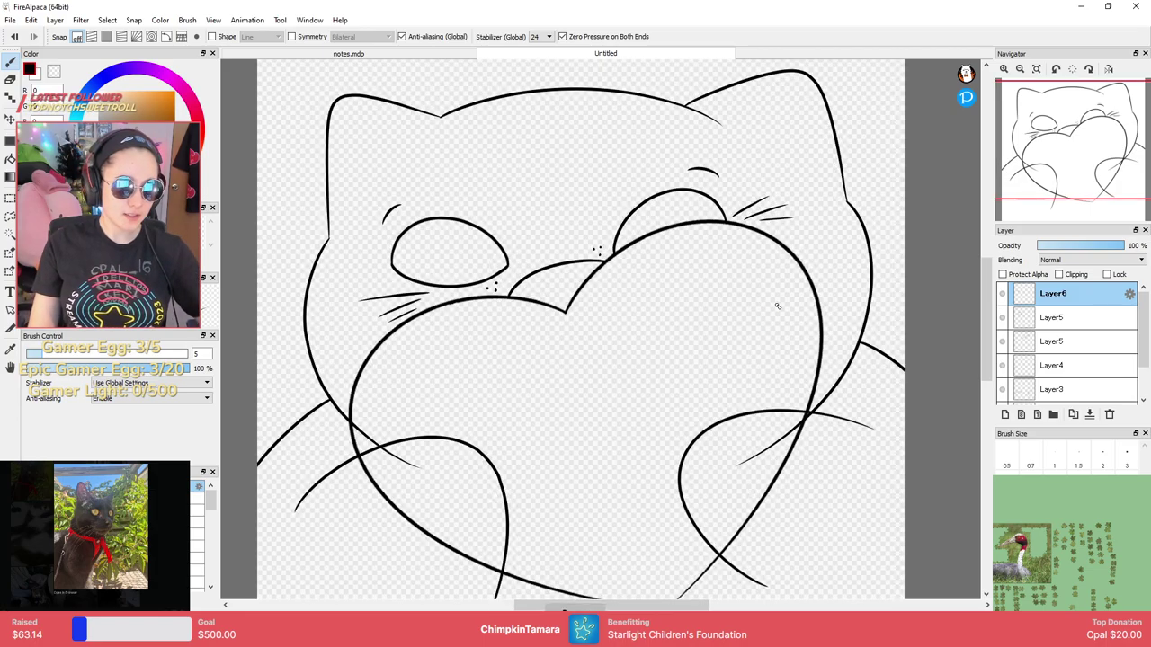
scroll(778, 307, down, 4)
scroll(780, 312, up, 3)
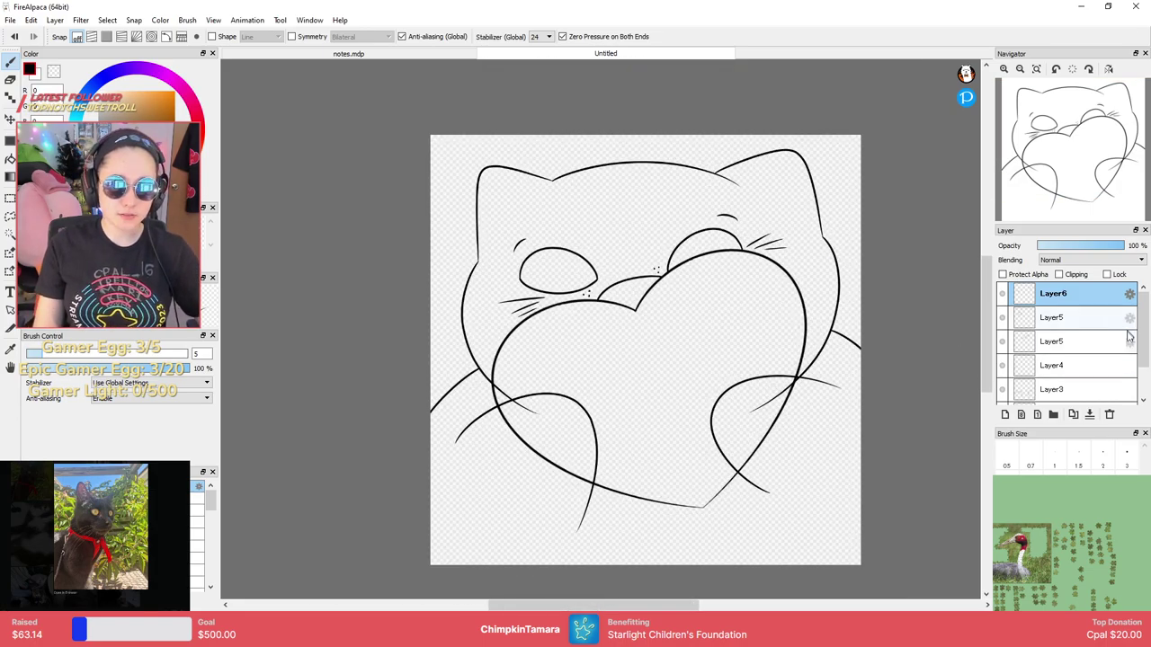
drag(1144, 334, 1140, 374)
shift+click(1043, 347)
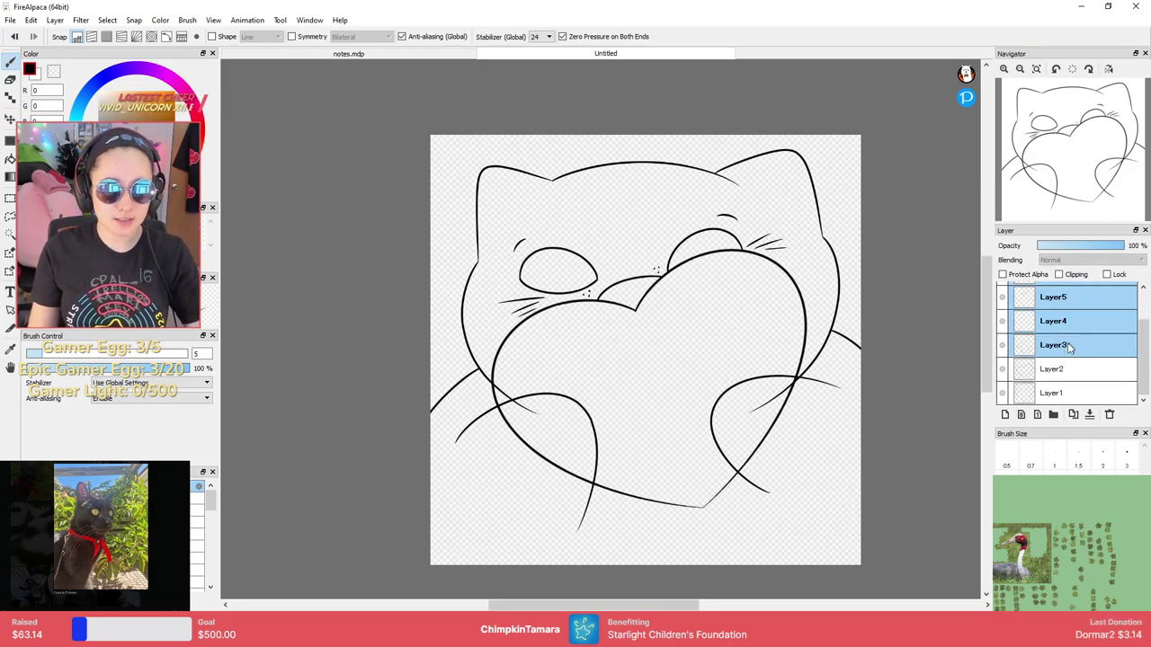
key(ctrl+t)
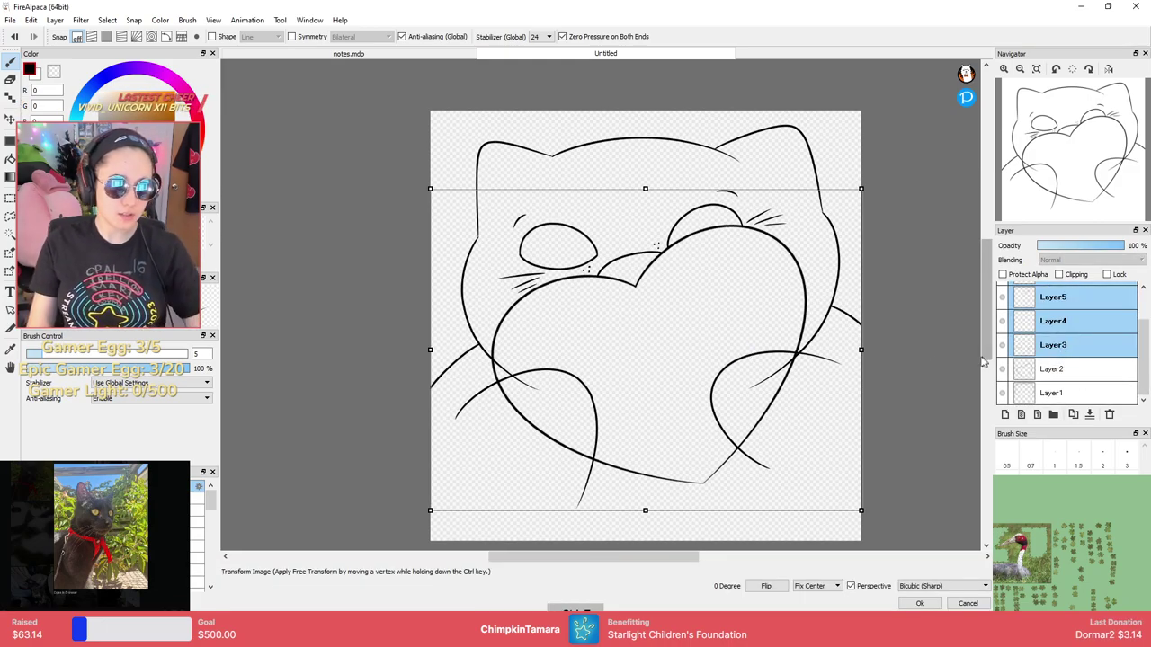
key(Escape)
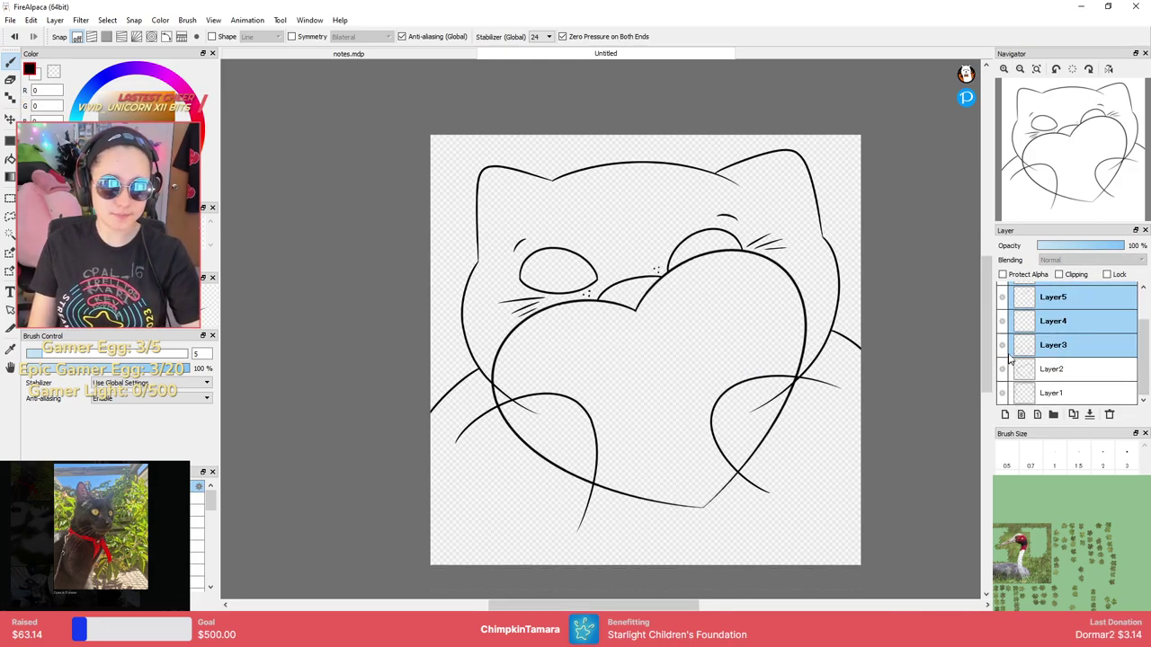
click(1073, 346)
Scale up the cat's head and face together by transforming Layer6, both Layer5 layers, Layer4 and Layer1, leaving out the heart and paws.
drag(1140, 344, 1115, 306)
click(1084, 301)
shift+click(1080, 320)
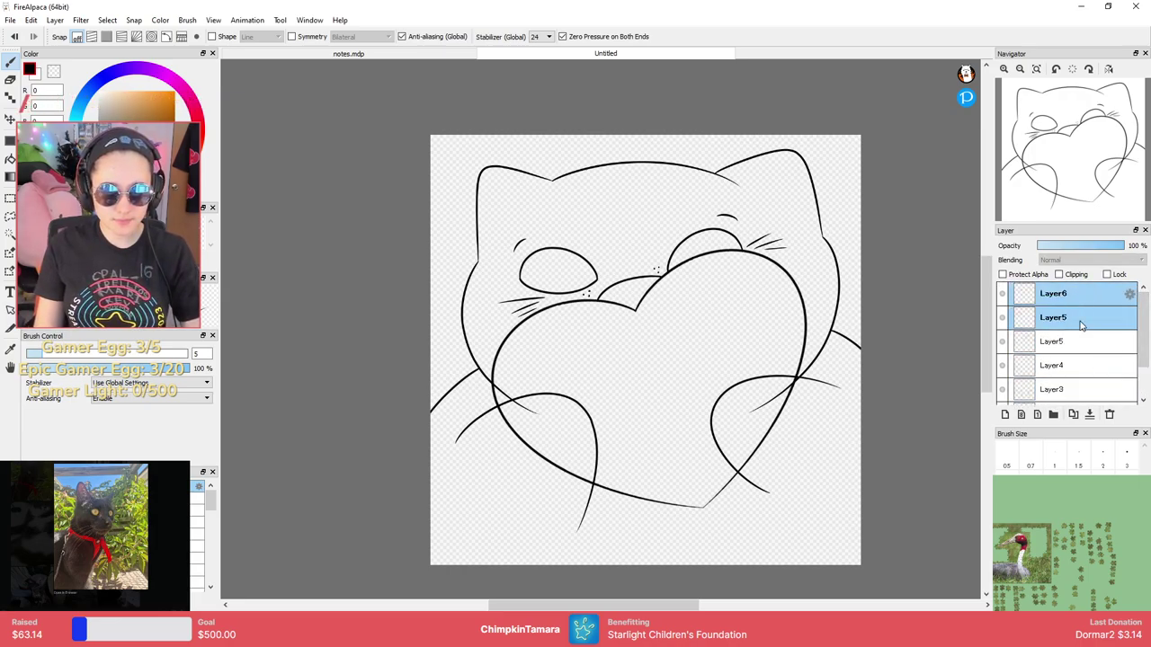
ctrl+click(1075, 344)
ctrl+click(1065, 362)
ctrl+click(1093, 384)
ctrl+click(1097, 384)
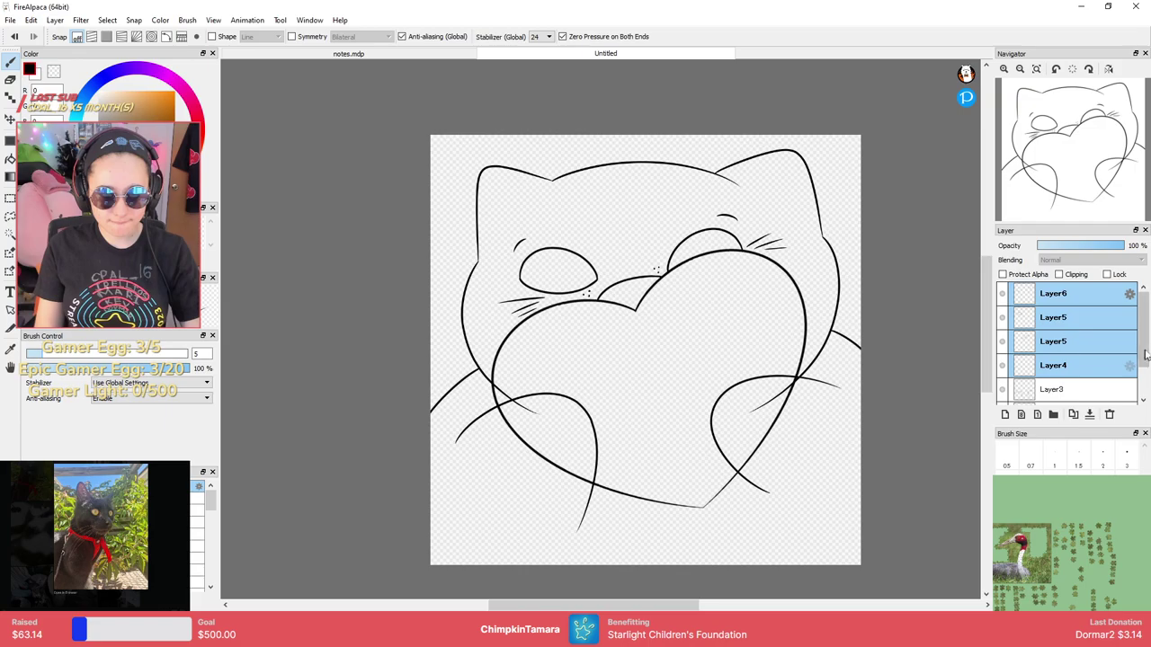
scroll(1079, 359, down, 2)
ctrl+click(1063, 397)
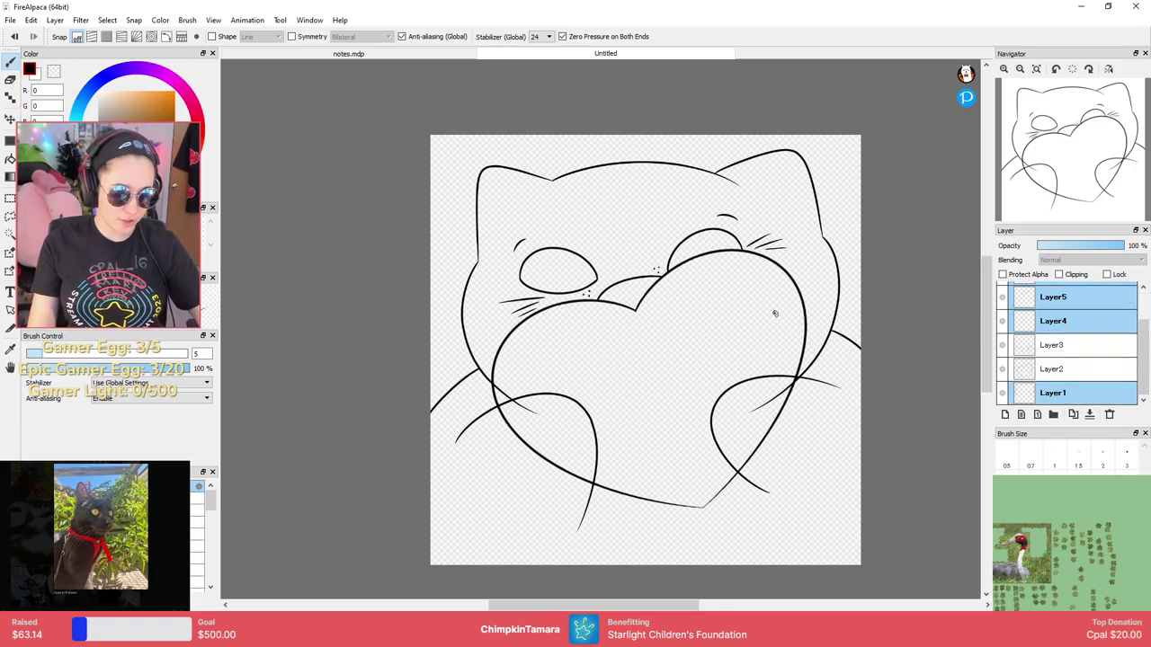
key(ctrl+t)
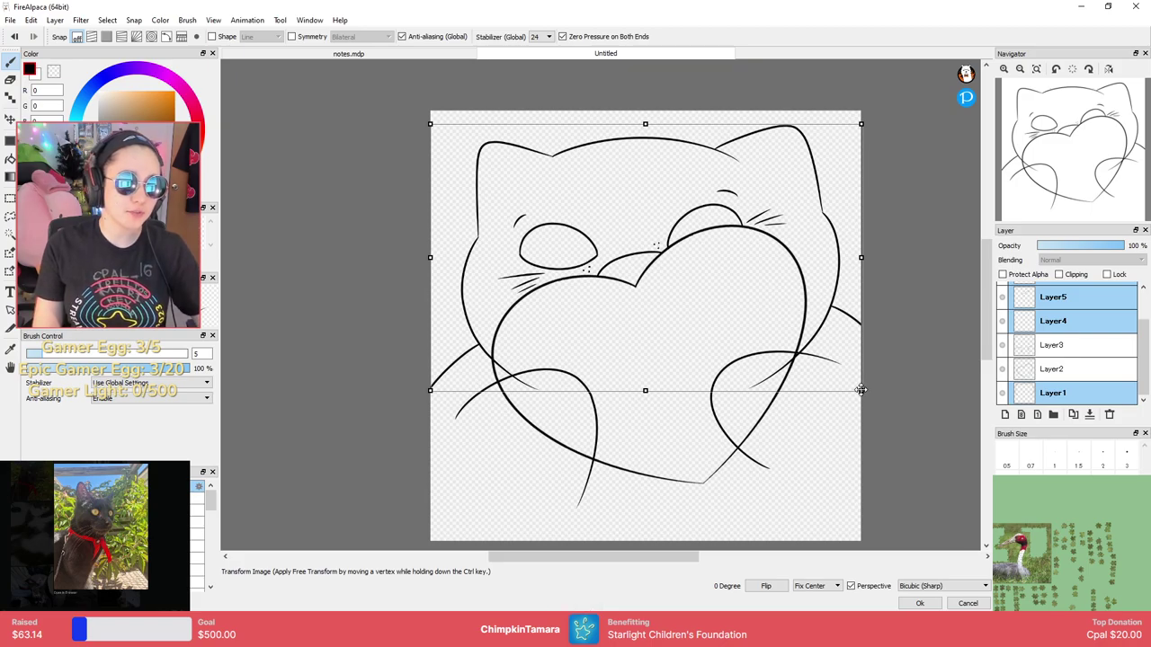
drag(861, 390, 884, 404)
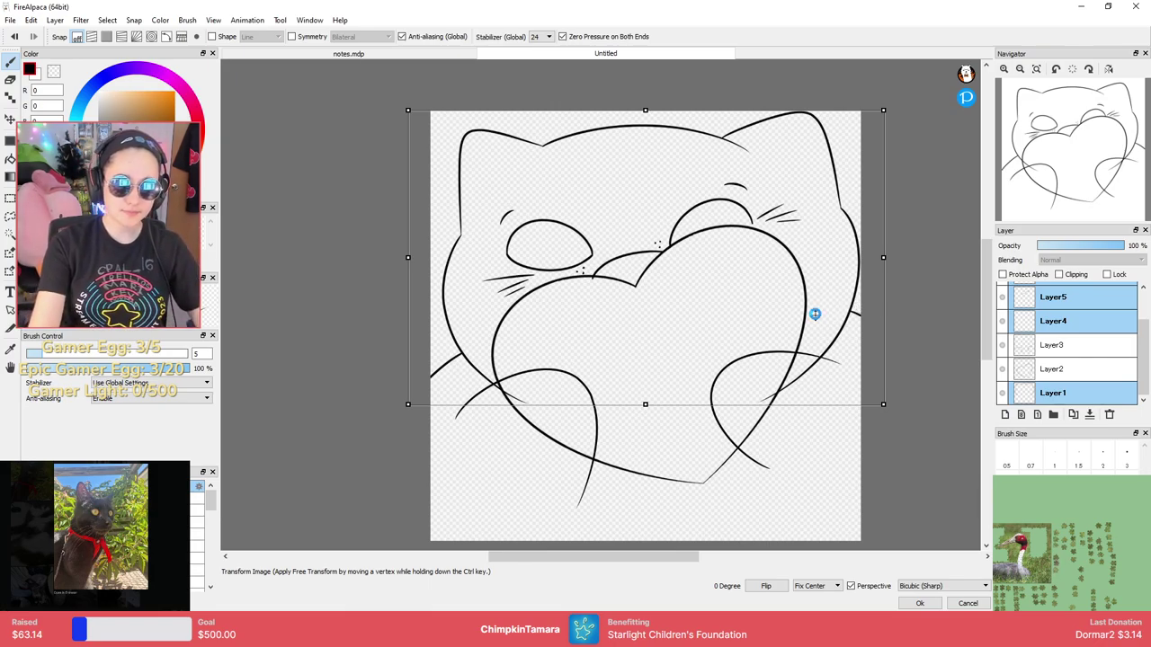
key(Return)
On the lower Layer5, extend the right eye's outer line down to the heart, redoing unsatisfactory strokes, and erase the overshoot at size 10.
click(1061, 318)
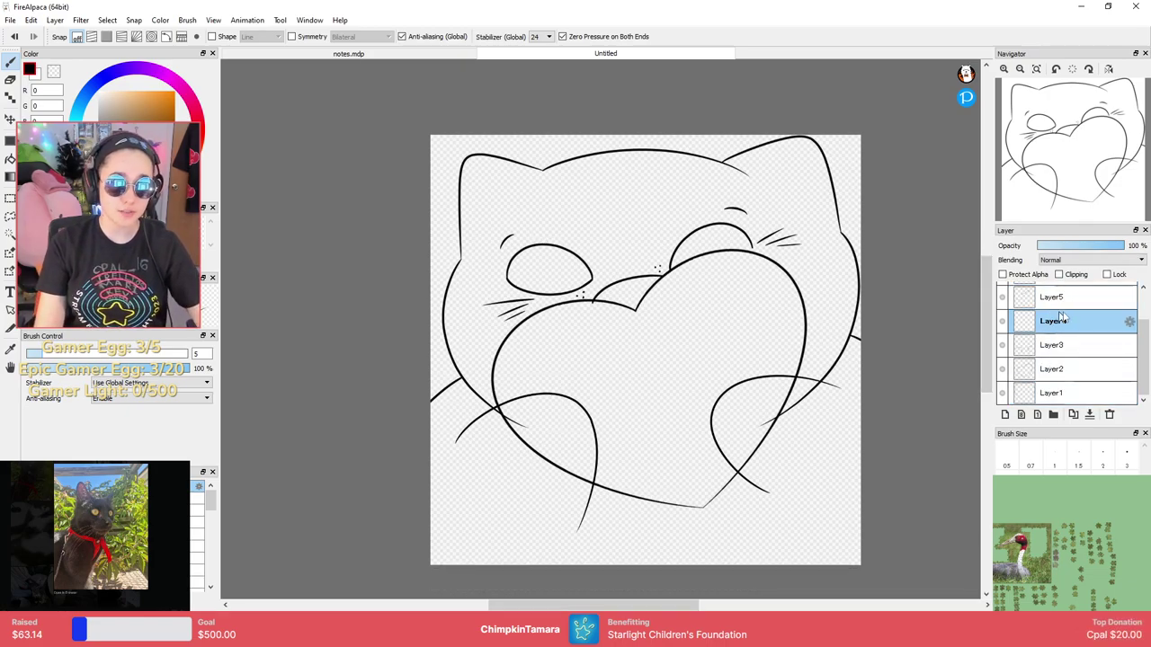
scroll(1088, 306, up, 1)
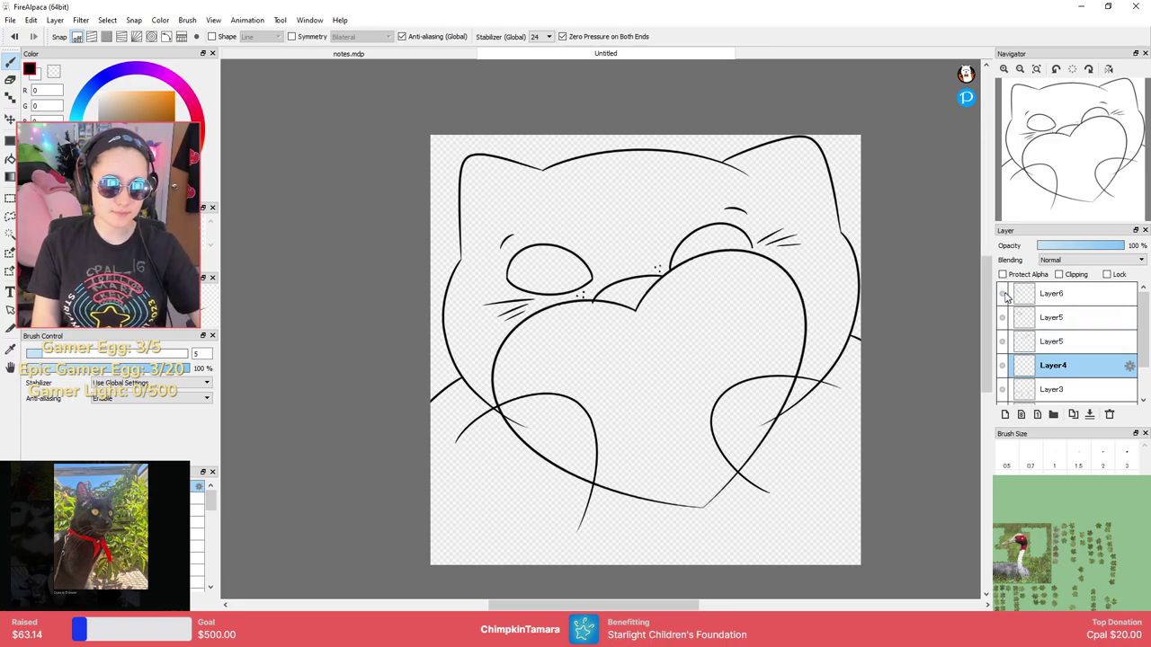
click(1024, 318)
click(1002, 318)
click(1003, 319)
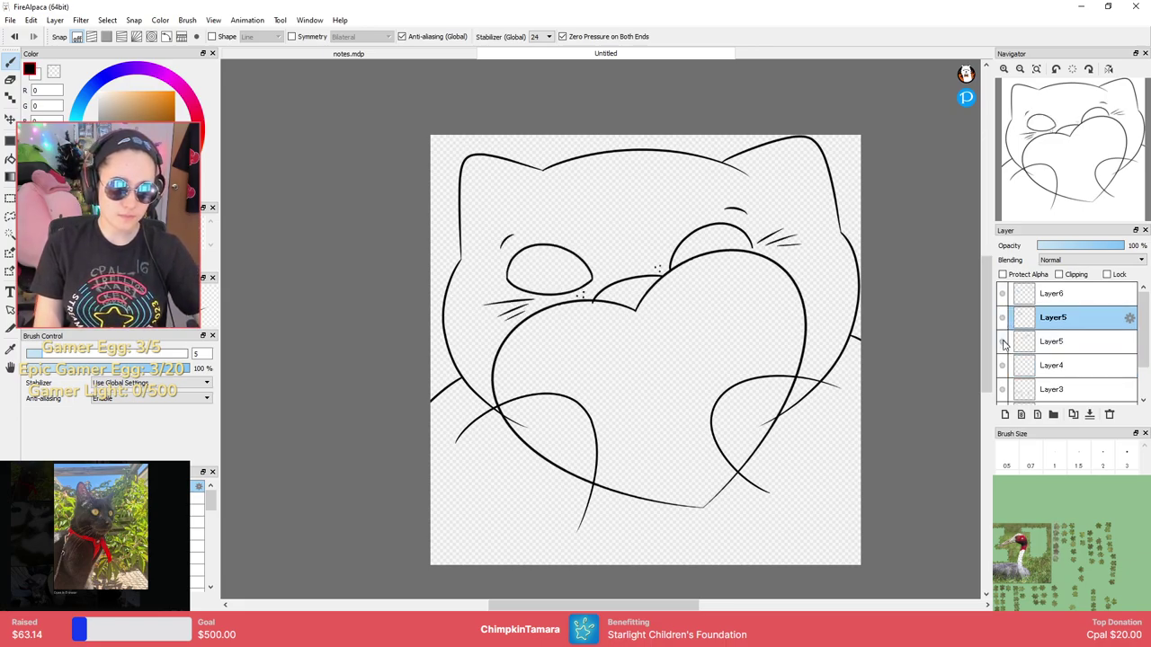
click(1054, 347)
scroll(818, 229, up, 2)
drag(875, 322, 671, 225)
mouse_move(791, 324)
mouse_down()
mouse_move(788, 302)
mouse_move(795, 346)
mouse_up()
key(ctrl+z)
key(ctrl+z)
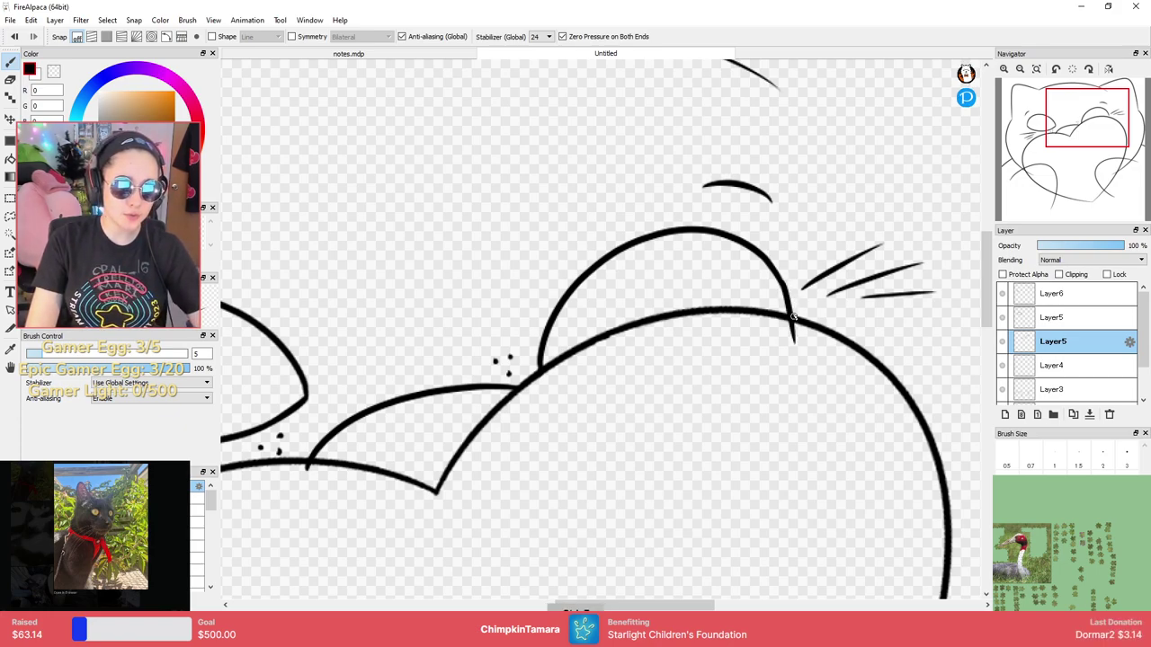
key(ctrl+z)
drag(785, 294, 796, 353)
key(ctrl+z)
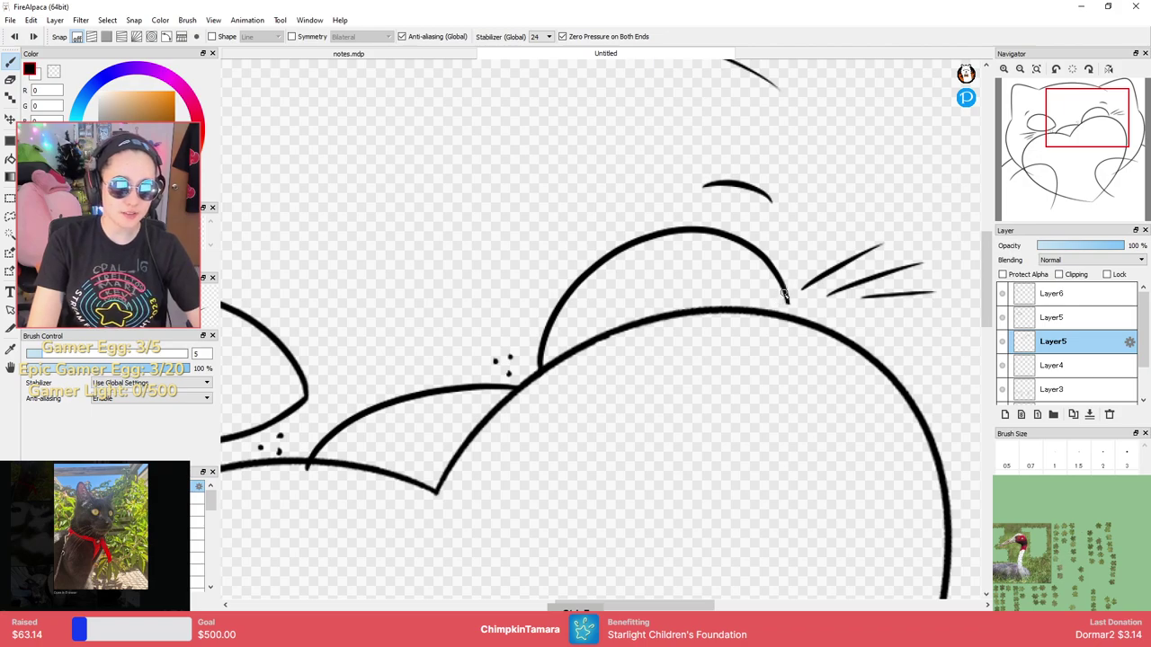
drag(784, 293, 796, 358)
key(ctrl+z)
drag(786, 289, 793, 349)
key(ctrl+z)
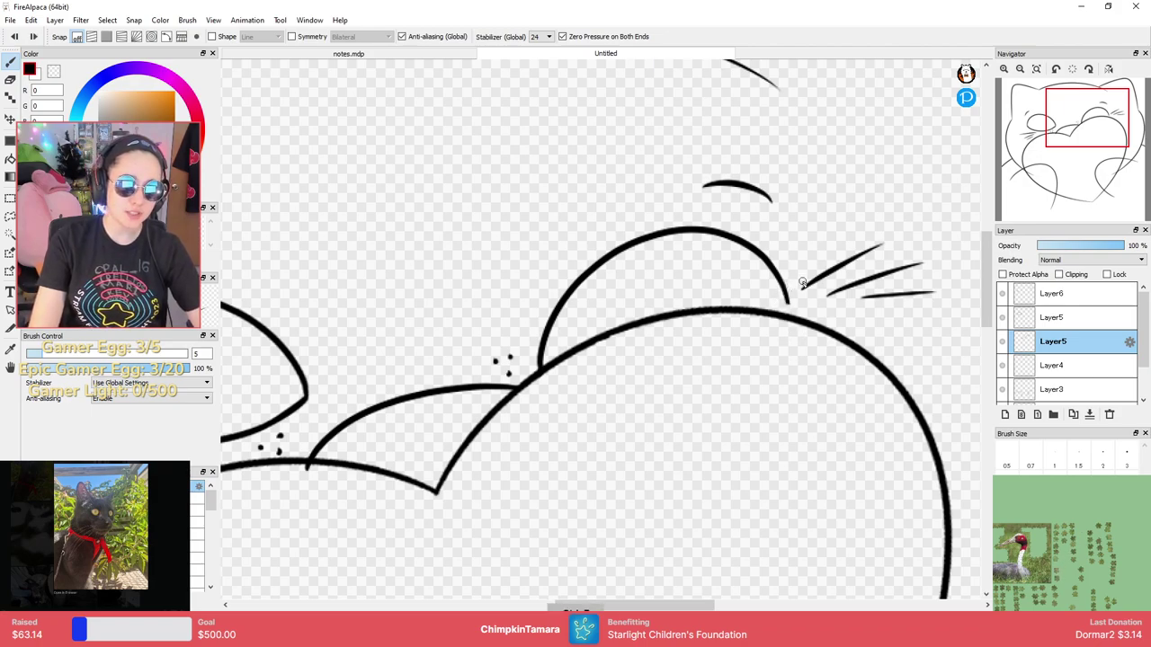
mouse_move(780, 282)
mouse_down()
mouse_move(792, 360)
mouse_move(797, 329)
mouse_up()
key(e)
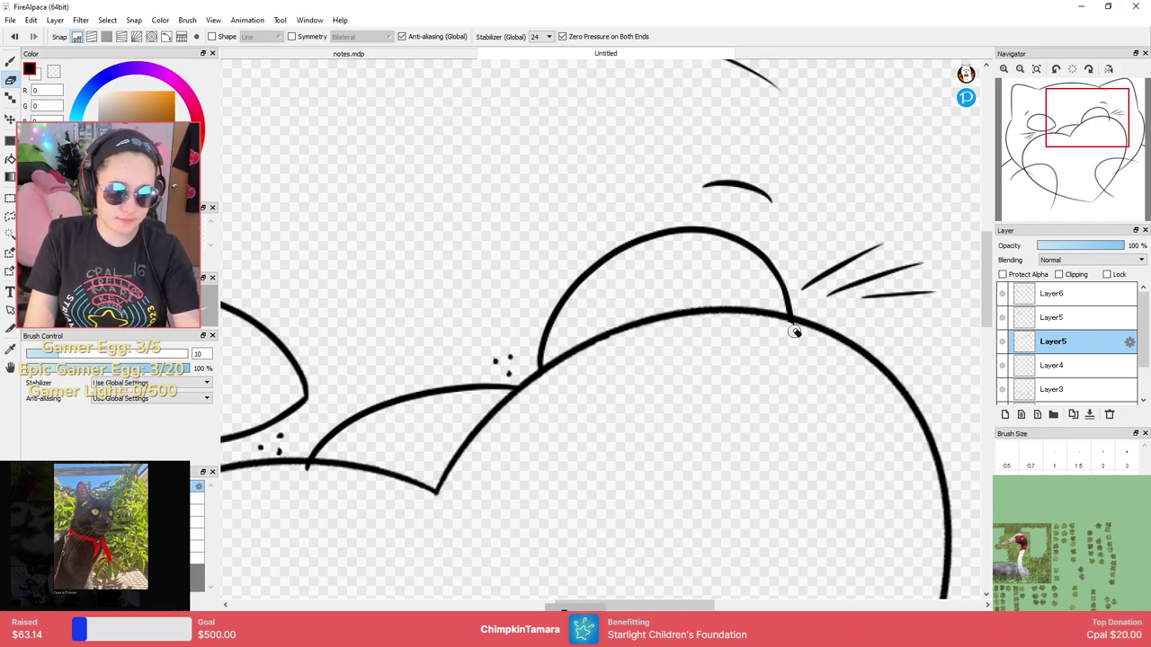
key(b)
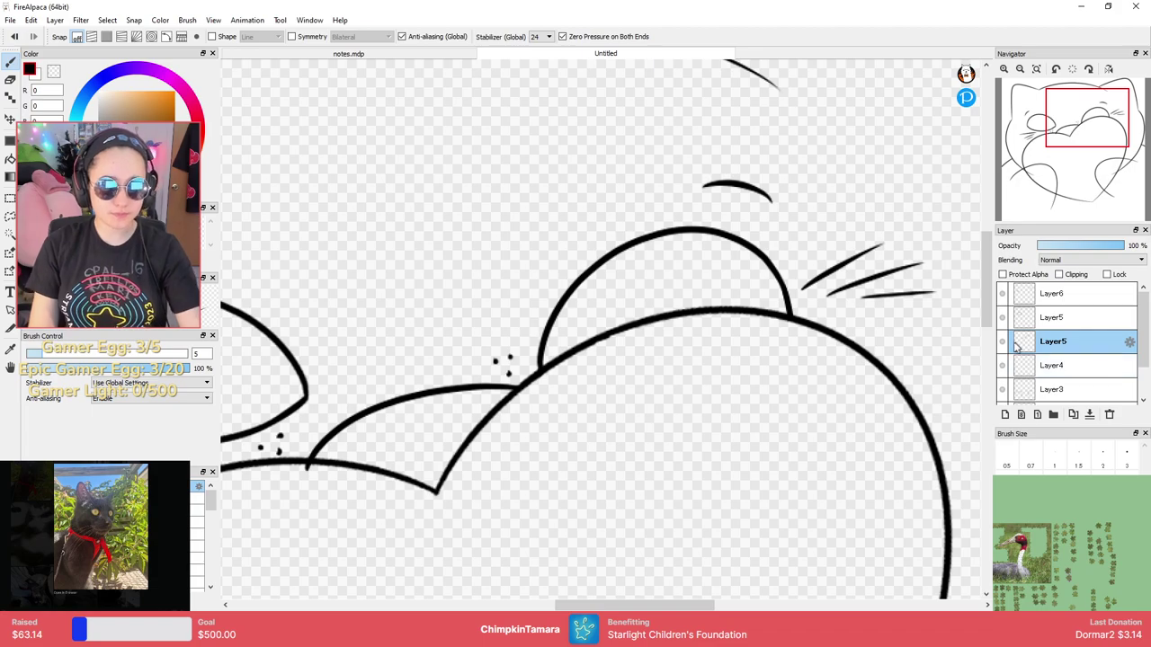
Examine the cat's eyes, nose area and heart up close and the whole line drawing for proportions.
scroll(734, 359, down, 4)
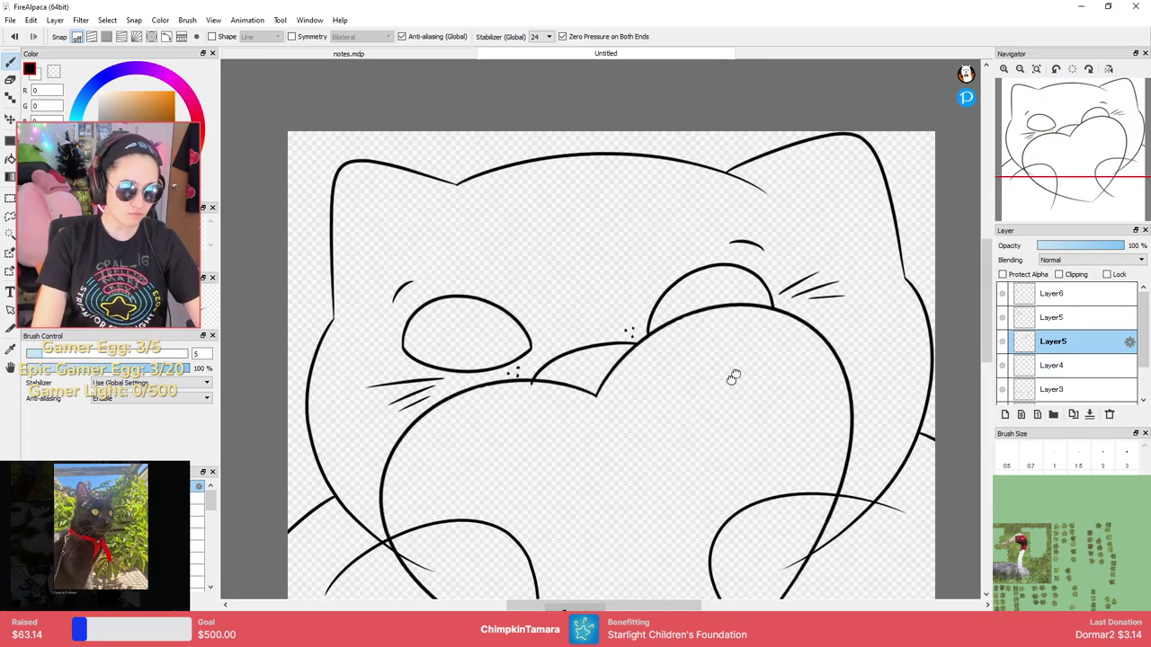
drag(734, 377, 779, 325)
scroll(777, 329, down, 1)
scroll(760, 325, up, 3)
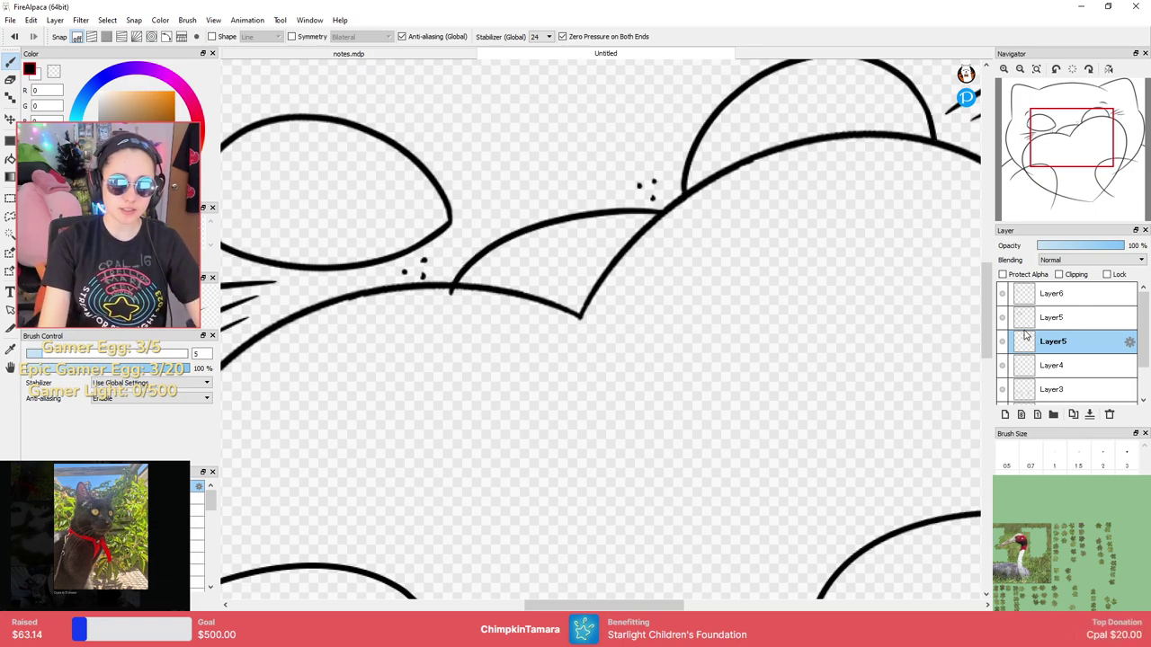
scroll(456, 292, down, 4)
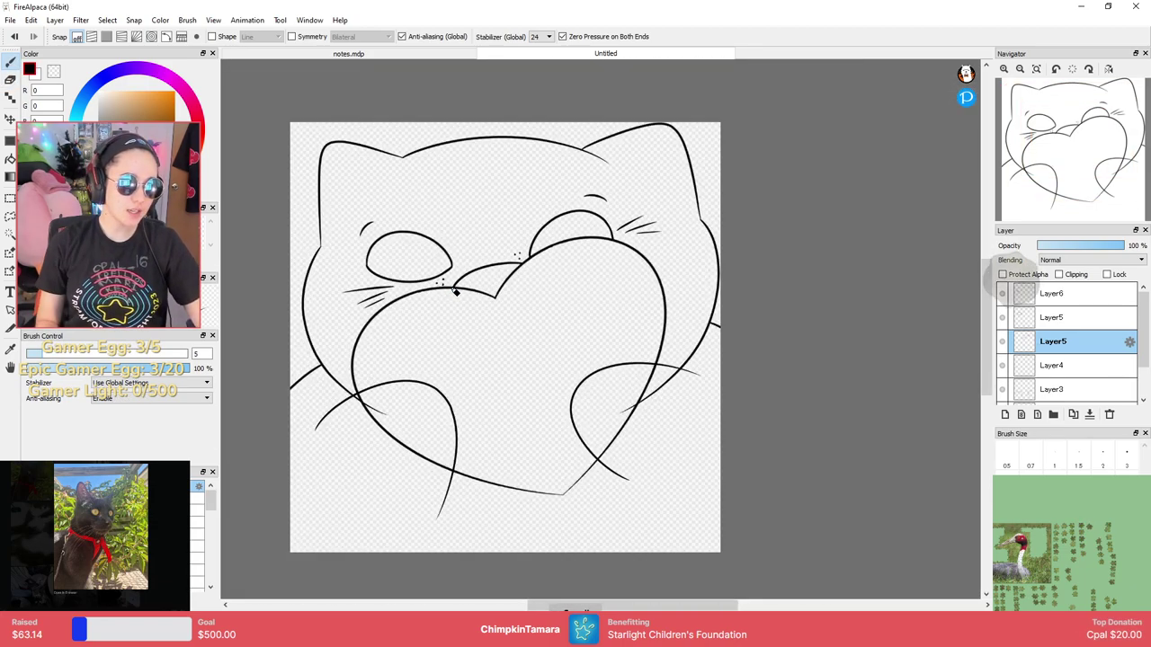
scroll(456, 292, up, 2)
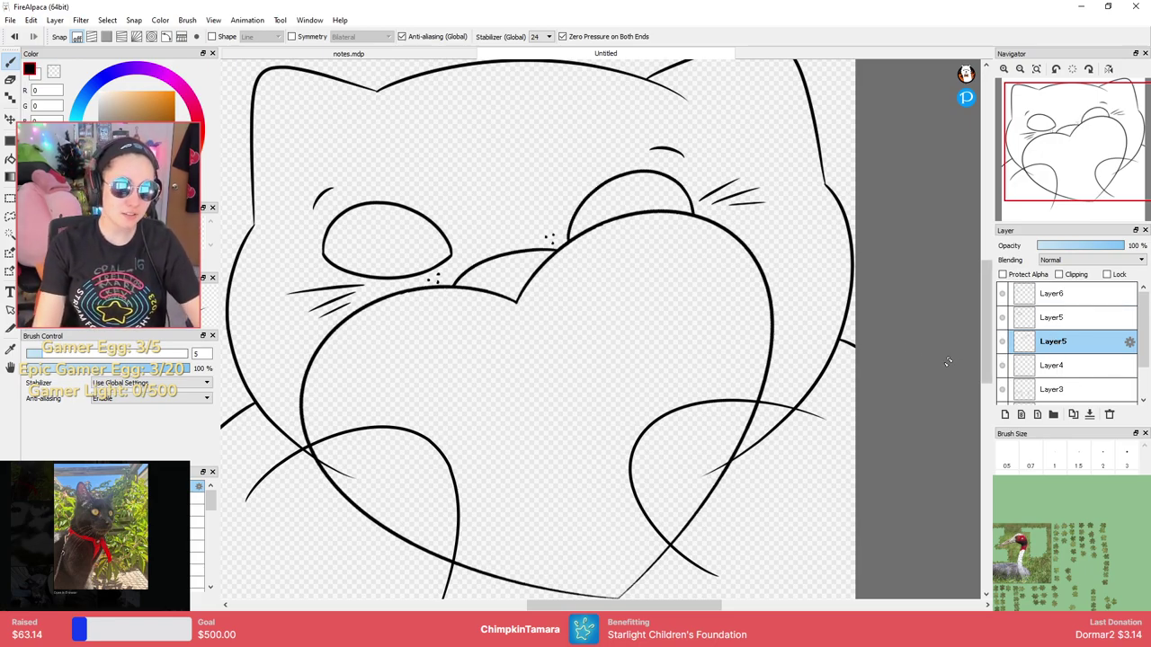
scroll(814, 337, down, 2)
drag(911, 315, 909, 290)
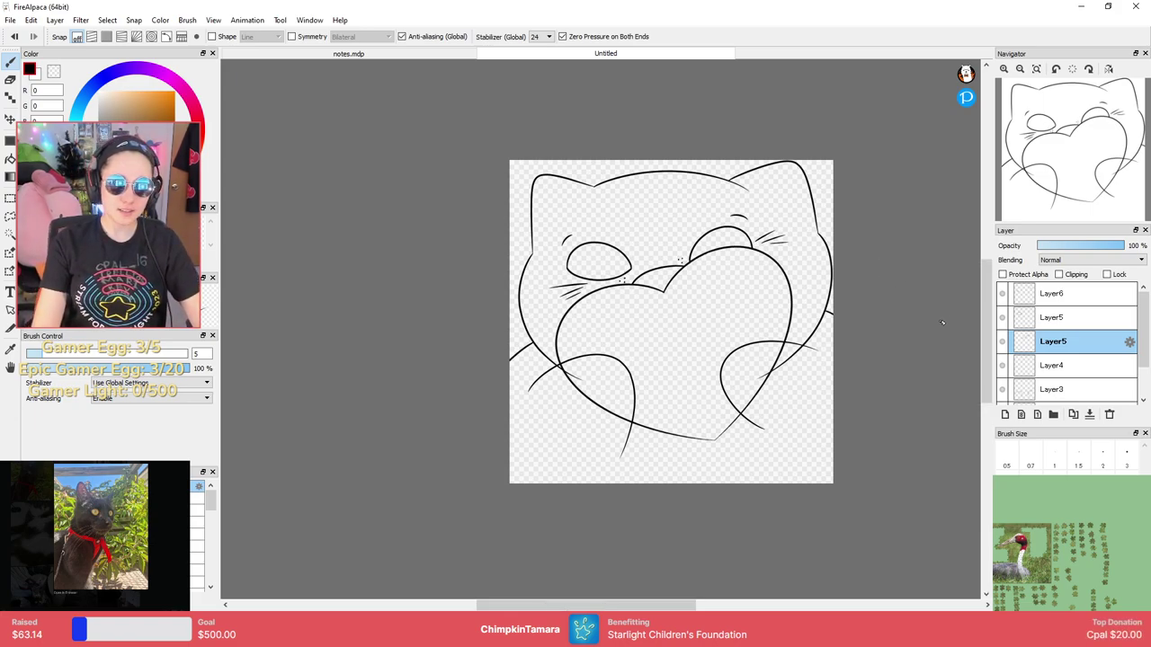
Enlarge both paws by transforming Layer3 and reposition them around the heart so their outer ends reach past the canvas edges.
click(1002, 365)
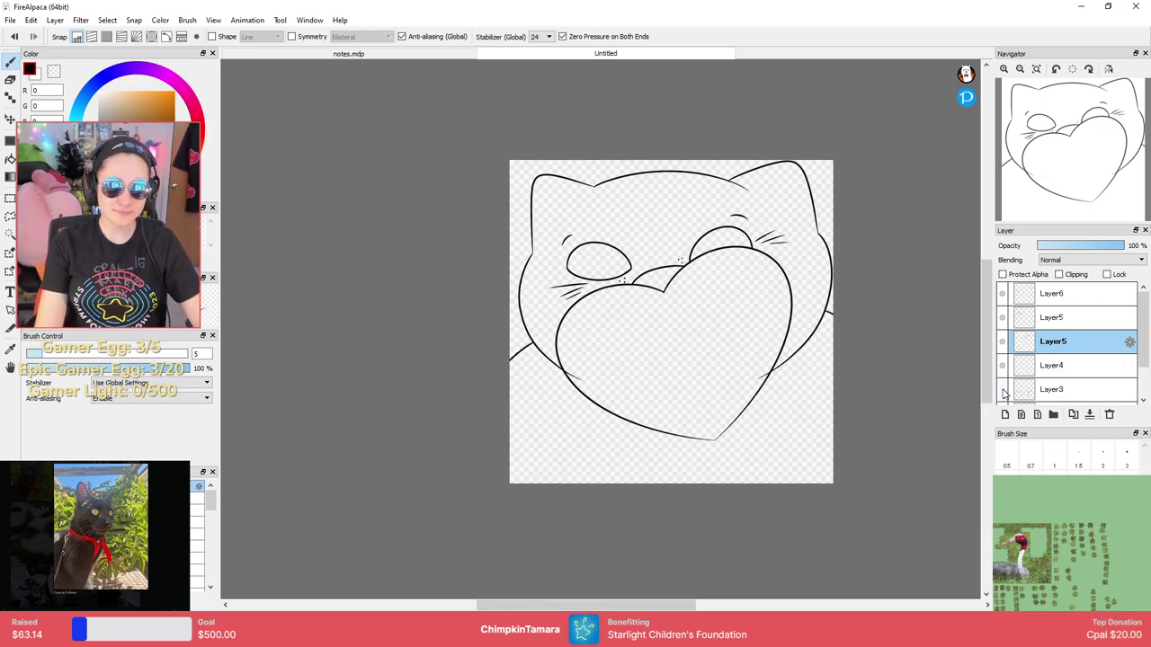
click(1003, 365)
key(ctrl+t)
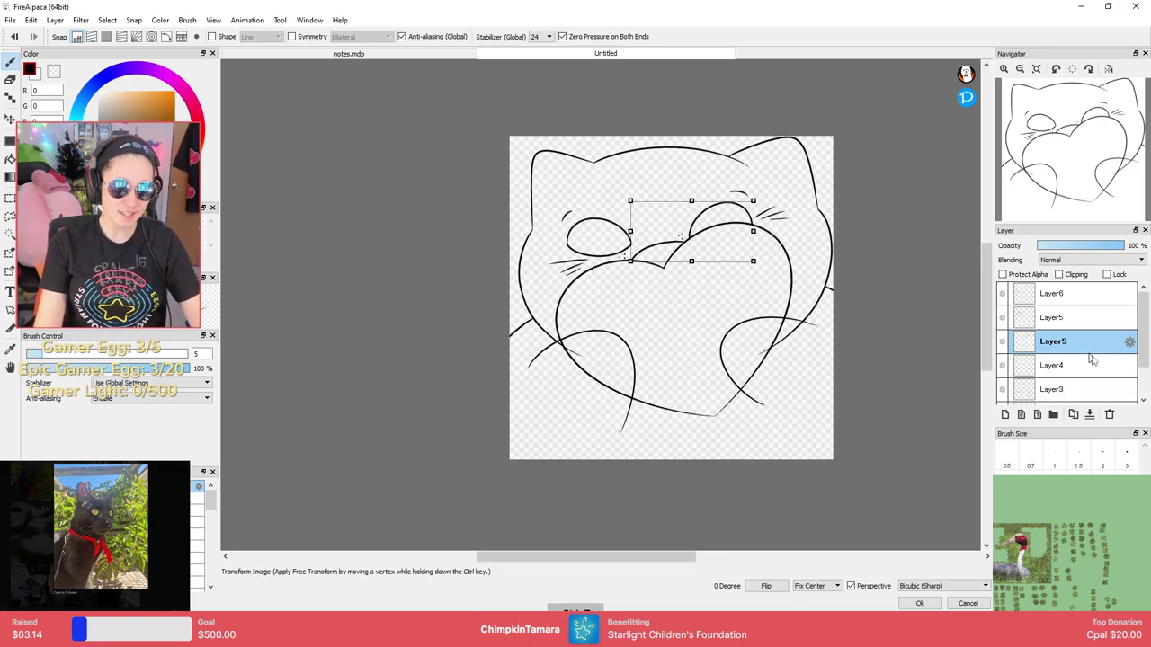
click(1061, 390)
key(ctrl+t)
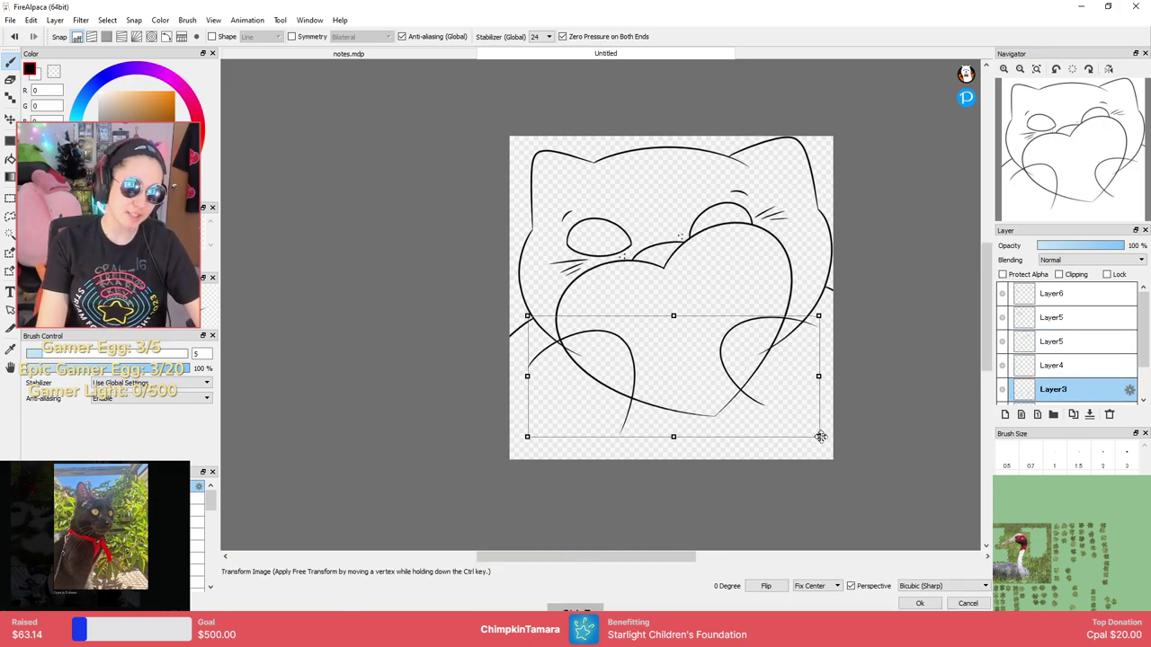
drag(819, 437, 830, 451)
drag(807, 405, 820, 401)
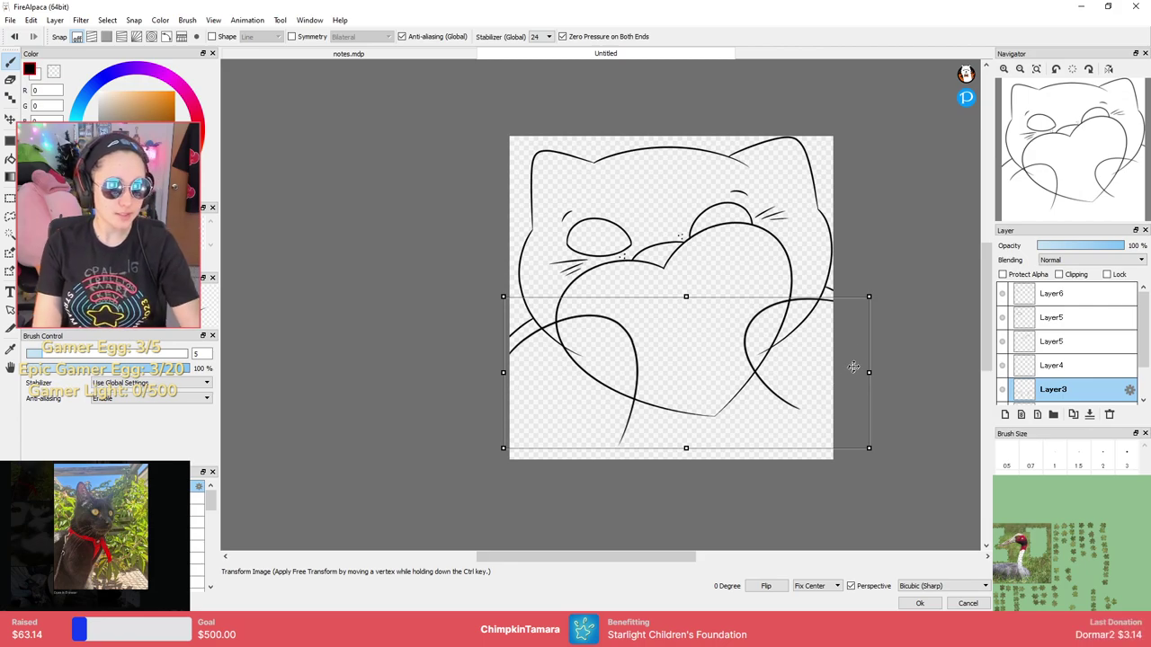
key(Return)
On Layer2, erase the section of the heart's outline that crosses the right paw, with the eraser at size 25.
scroll(804, 387, up, 3)
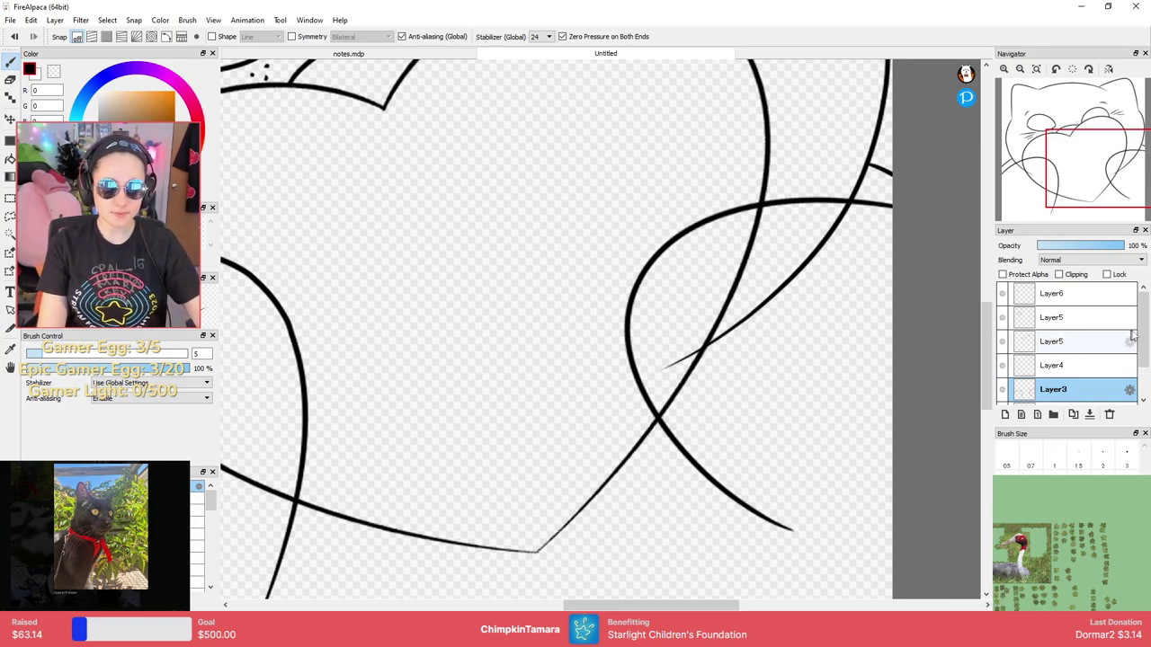
scroll(1004, 376, down, 2)
click(1033, 372)
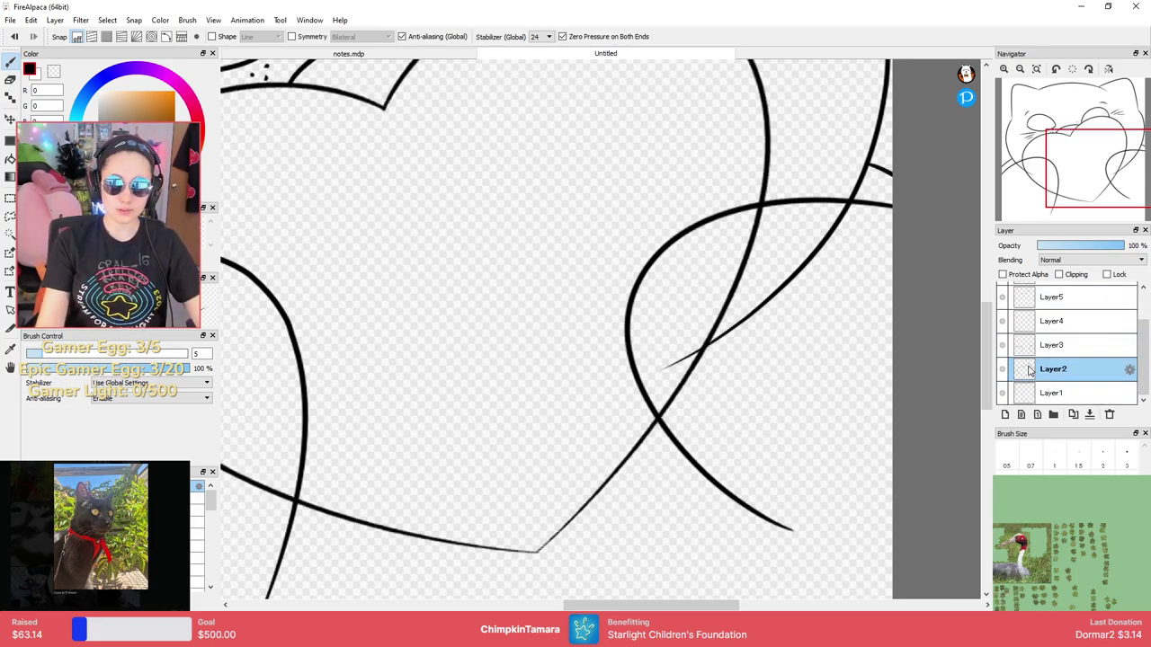
key(e)
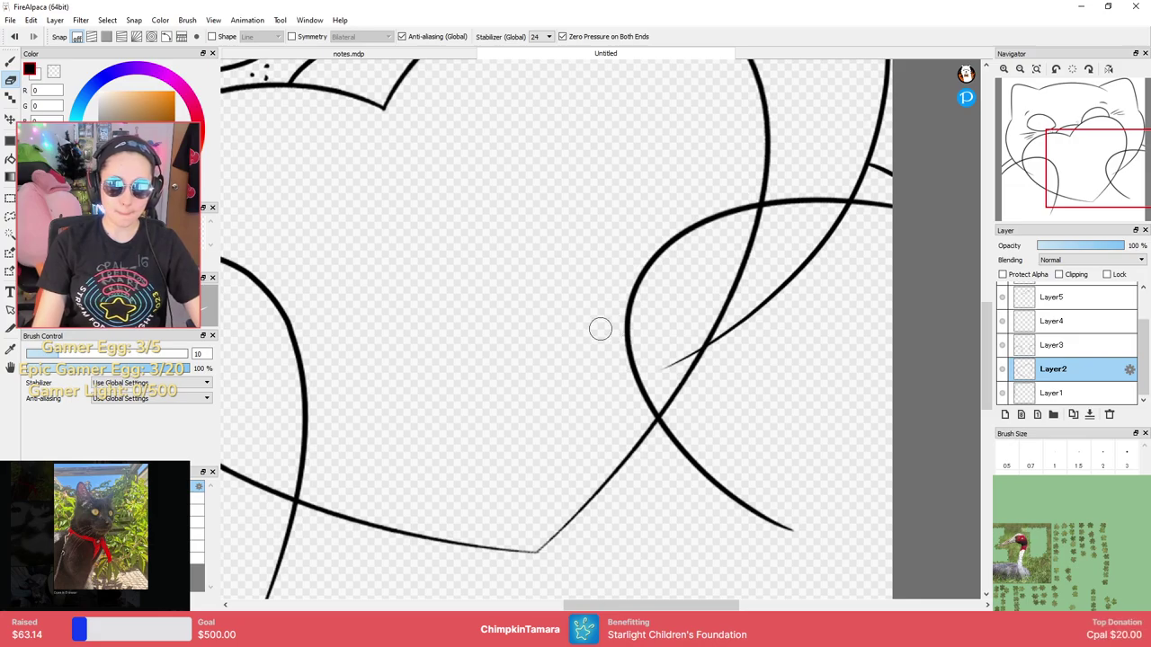
mouse_move(672, 389)
mouse_down()
mouse_move(726, 306)
mouse_move(717, 280)
mouse_move(724, 309)
mouse_move(765, 219)
mouse_up()
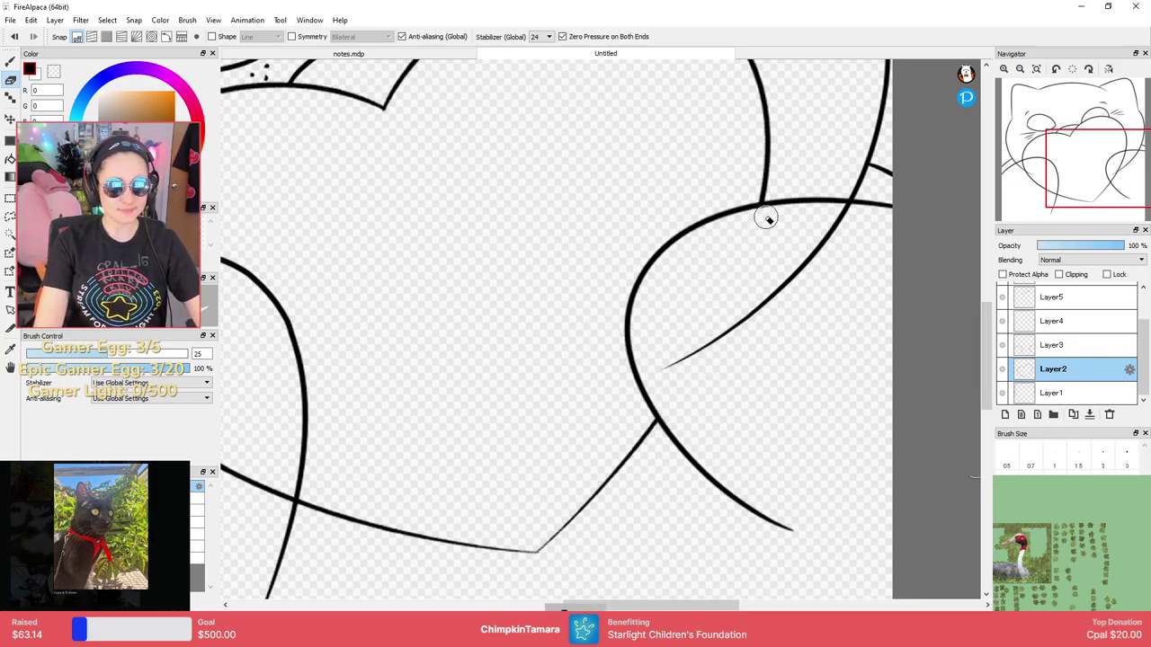
On Layer1, erase the end of the cat's right cheek line that overlaps the right paw.
click(1001, 345)
click(1002, 345)
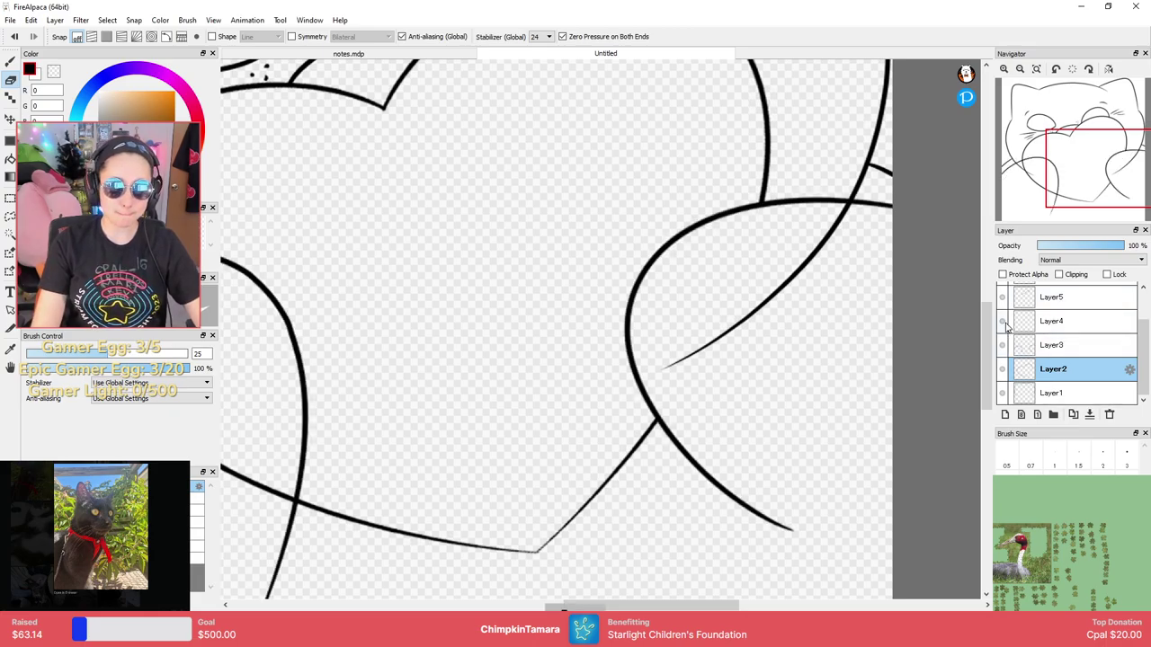
click(1003, 394)
click(1002, 394)
click(1047, 392)
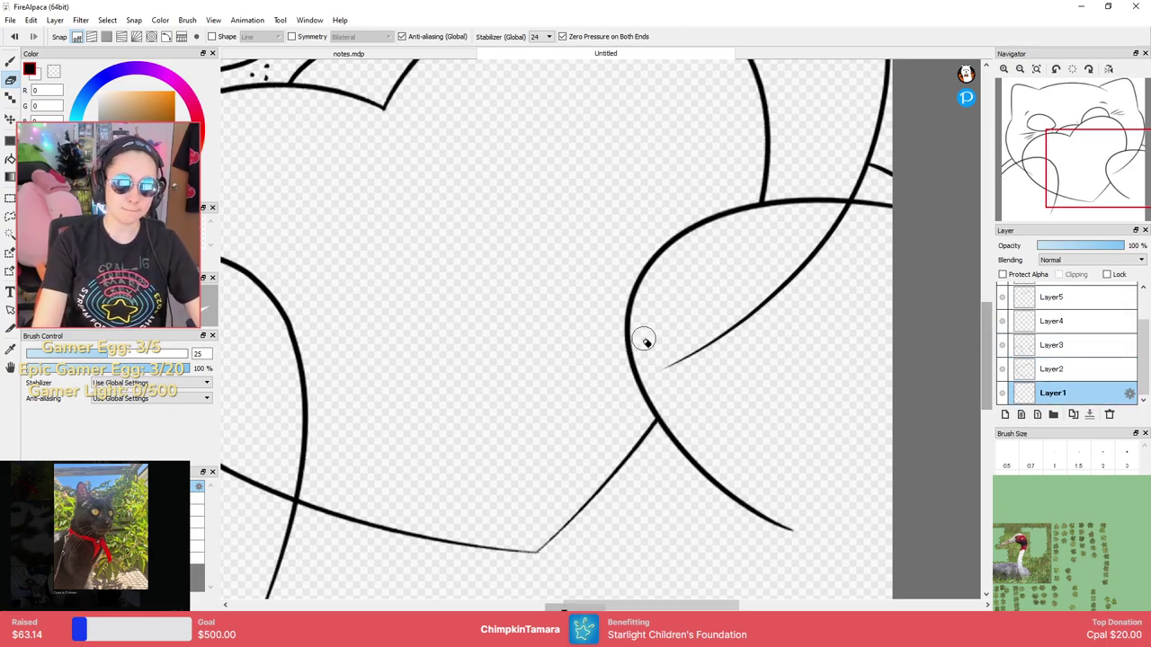
mouse_move(666, 371)
mouse_down()
mouse_move(752, 314)
mouse_move(851, 215)
mouse_move(609, 270)
mouse_move(989, 293)
mouse_move(778, 290)
mouse_move(757, 335)
mouse_move(627, 312)
mouse_up()
key(b)
Erase the end of the cat's left cheek line where it runs inside the left paw.
scroll(802, 231, down, 2)
key(e)
scroll(628, 297, down, 2)
scroll(514, 257, up, 4)
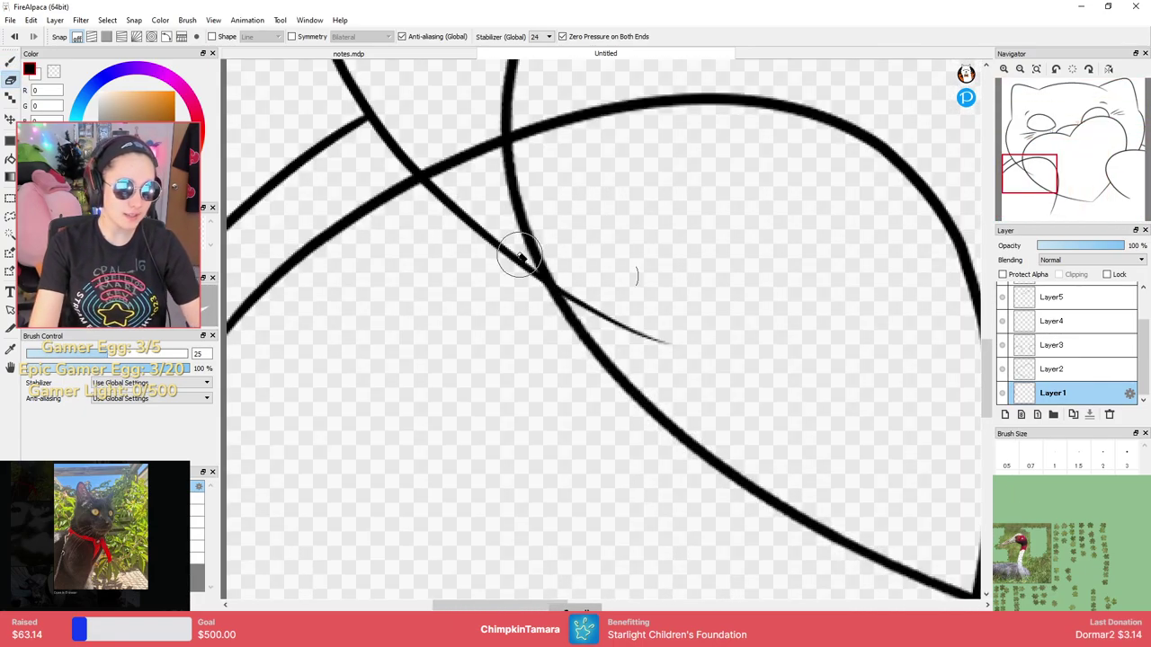
mouse_move(463, 187)
mouse_down()
mouse_move(423, 203)
mouse_move(468, 214)
mouse_move(542, 278)
mouse_move(688, 352)
mouse_up()
key(b)
scroll(690, 341, down, 2)
key(e)
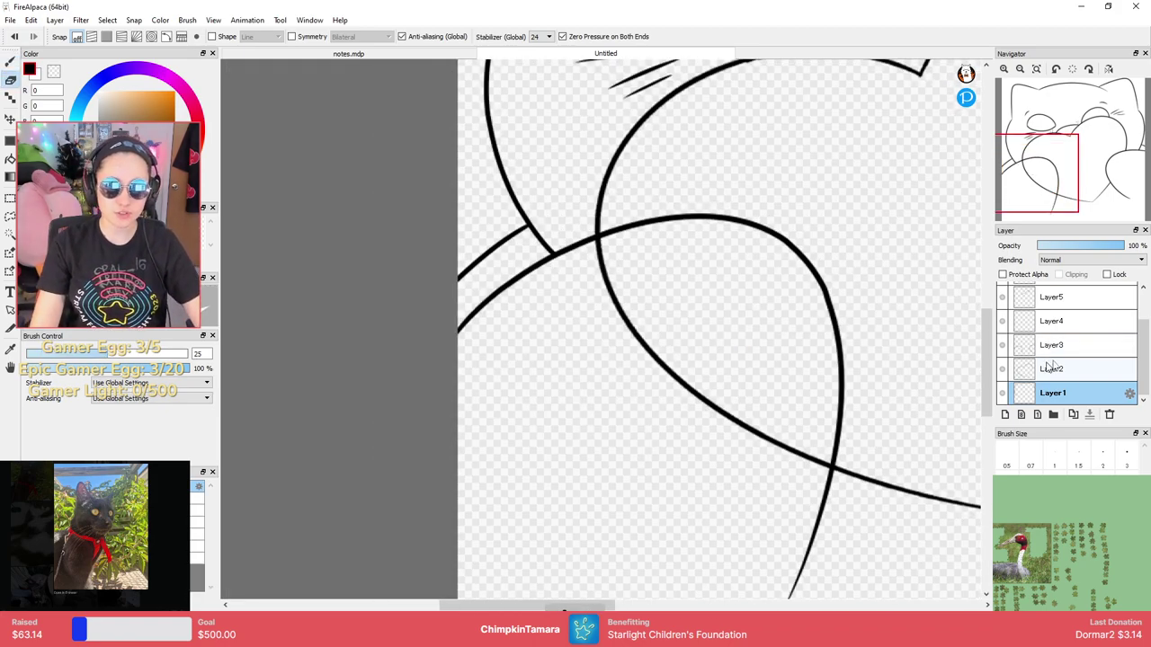
On Layer2, erase the section of the heart's outline inside the left paw, undoing a bad erase and redoing it up to the paw's edges.
click(1047, 367)
drag(637, 316, 603, 305)
mouse_move(568, 257)
mouse_down()
mouse_move(570, 238)
mouse_move(581, 290)
mouse_move(652, 375)
mouse_move(793, 457)
mouse_up()
key(b)
key(e)
drag(791, 380, 688, 329)
key(ctrl+z)
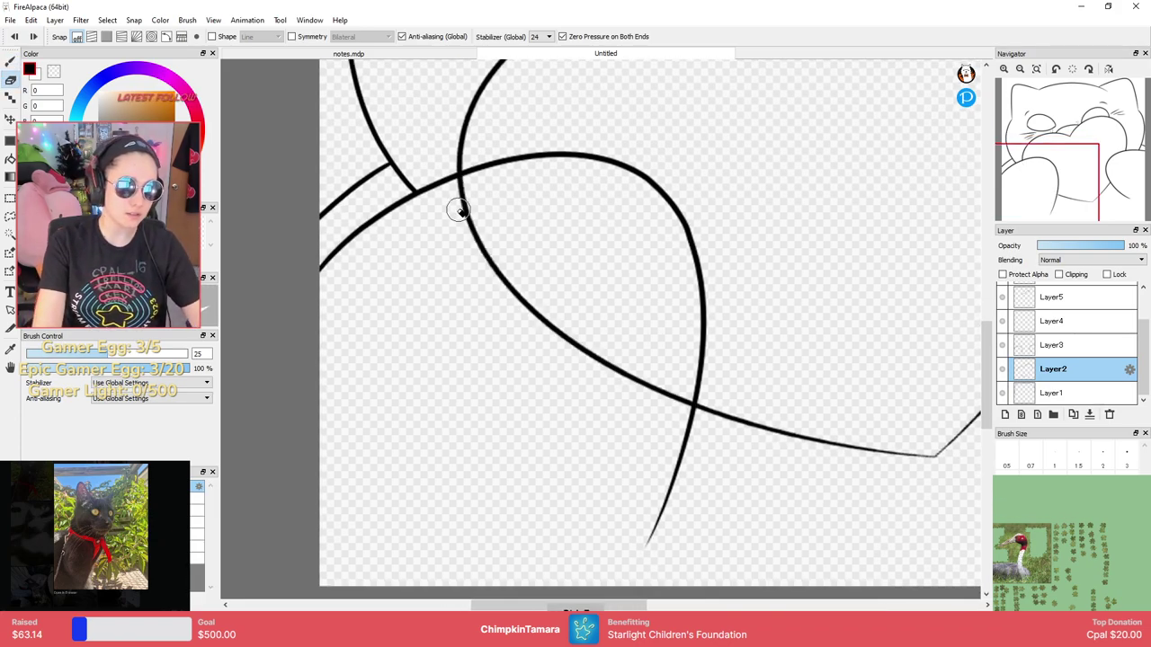
mouse_move(462, 210)
mouse_down()
mouse_move(511, 306)
mouse_move(547, 328)
mouse_move(514, 287)
mouse_move(626, 371)
mouse_move(555, 336)
mouse_move(573, 352)
mouse_move(681, 406)
mouse_up()
key(b)
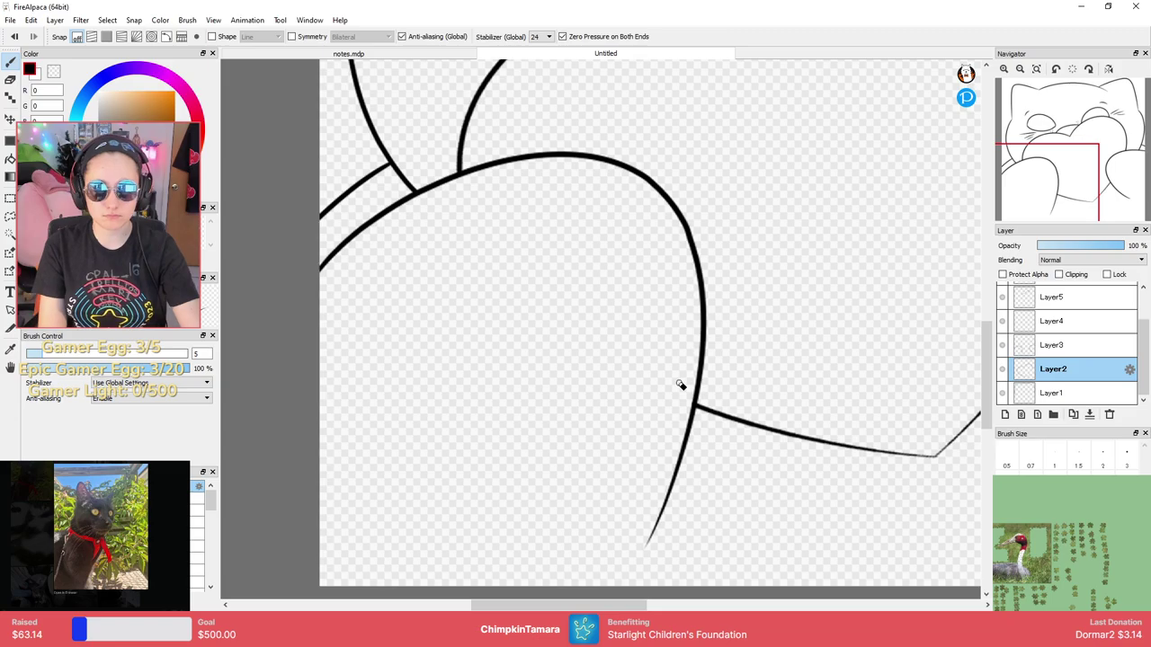
key(e)
scroll(578, 375, down, 2)
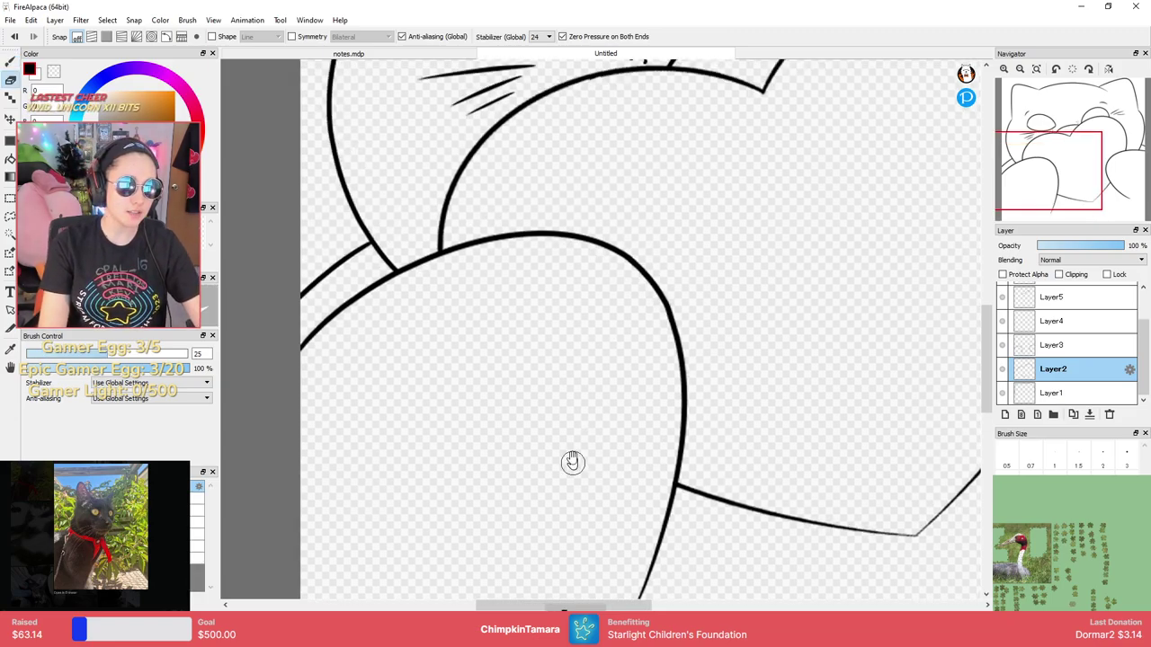
mouse_move(570, 459)
mouse_down()
mouse_move(521, 488)
mouse_move(678, 380)
mouse_move(706, 411)
mouse_move(689, 414)
mouse_up()
scroll(520, 488, down, 2)
key(b)
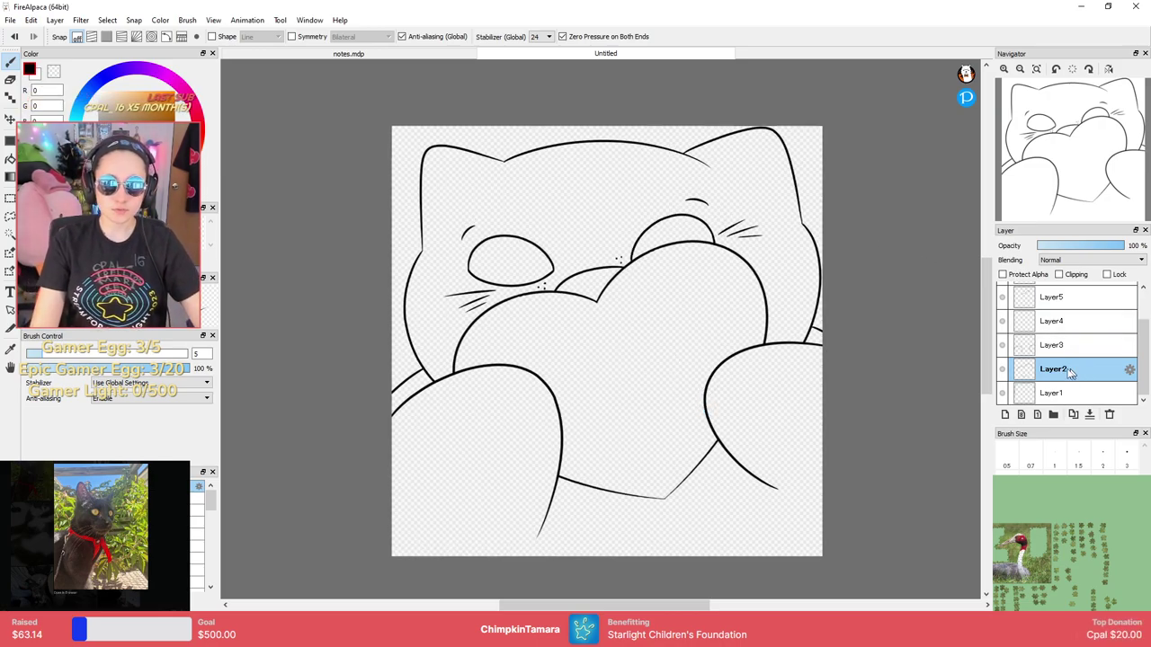
Add a new layer above Layer6 and draw the right ear's inner line following its outer contour, with the brush at size 5.
click(1004, 414)
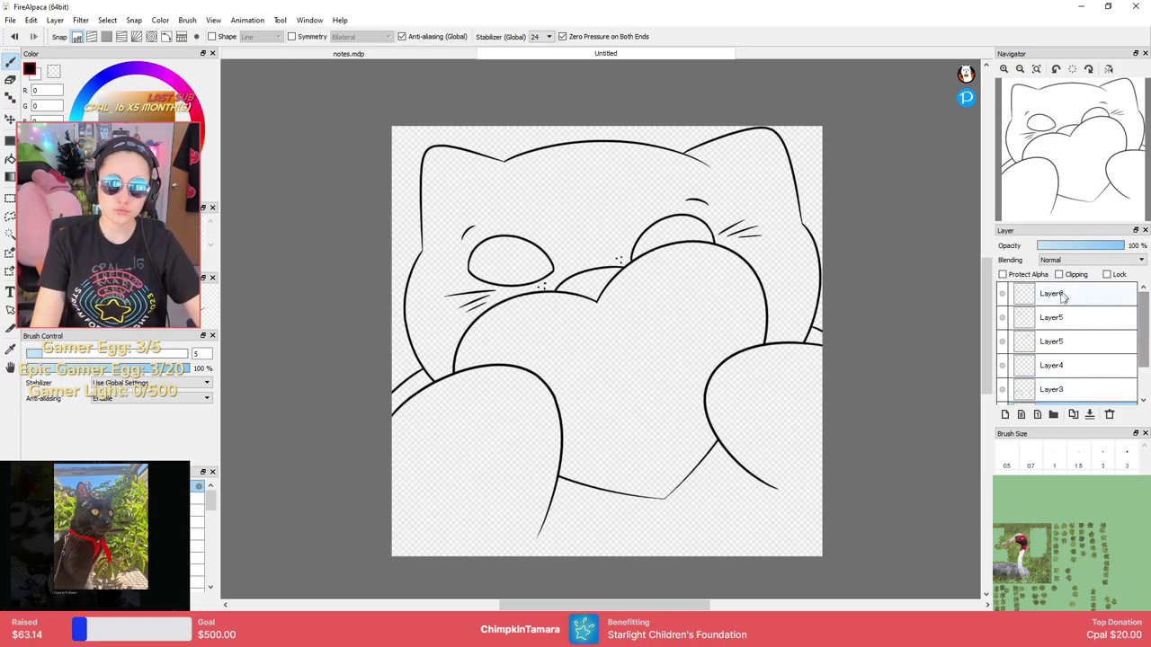
click(1004, 415)
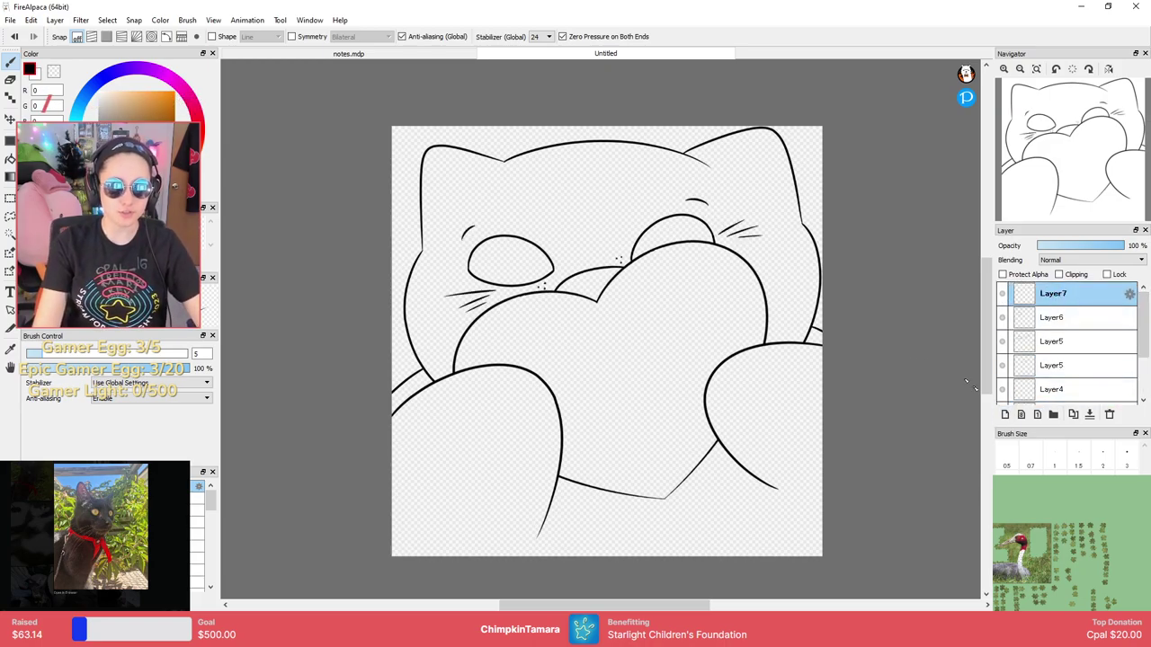
mouse_move(715, 210)
mouse_down()
mouse_move(615, 390)
mouse_move(616, 293)
mouse_move(599, 269)
mouse_up()
scroll(649, 301, up, 3)
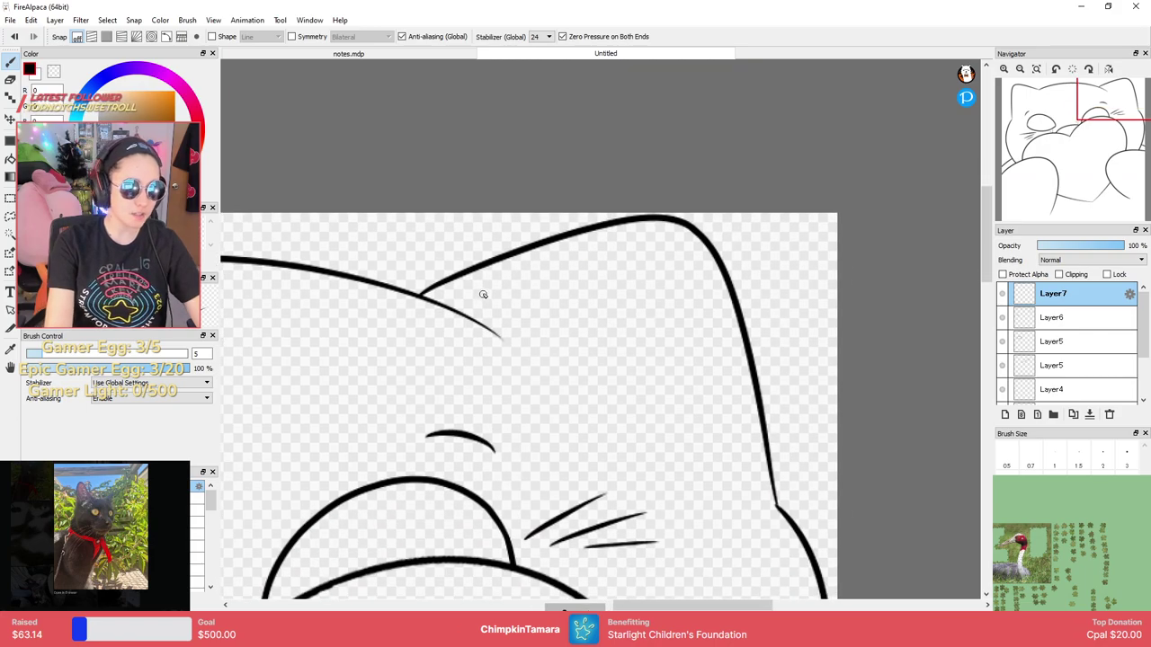
mouse_move(484, 293)
mouse_down()
mouse_move(667, 249)
mouse_move(747, 506)
mouse_up()
Draw the left ear's inner line parallel to its outer contour, undoing and redoing the stroke until it follows the ear's shape.
drag(512, 419, 890, 329)
drag(377, 346, 655, 323)
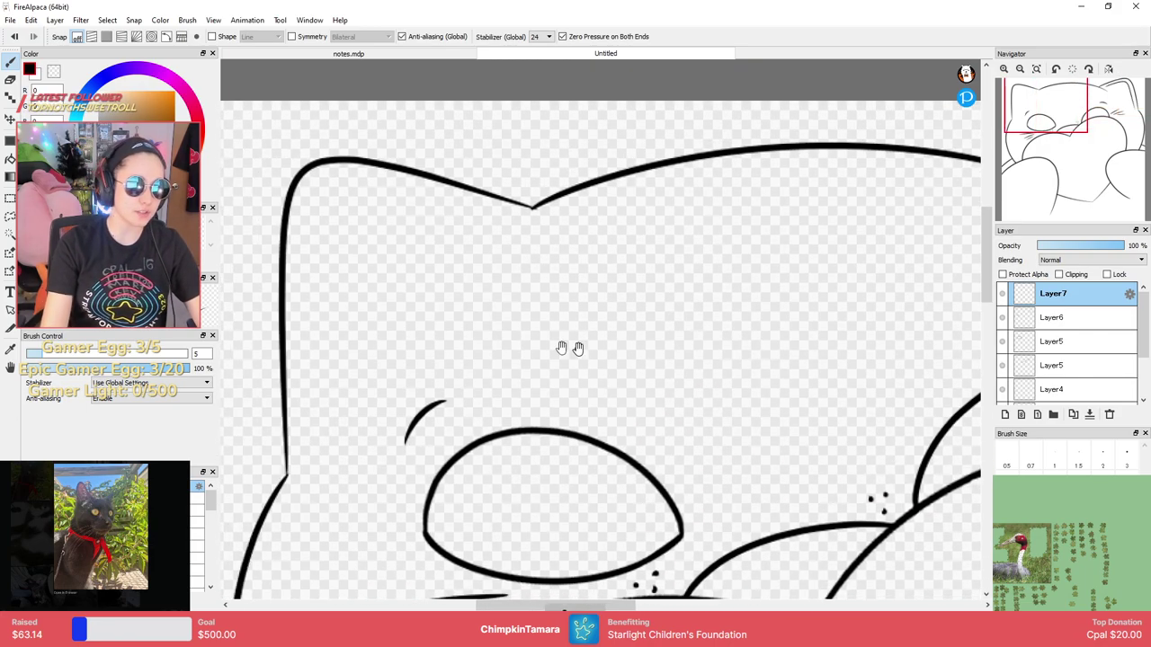
mouse_move(316, 436)
mouse_down()
mouse_move(404, 225)
mouse_move(500, 251)
mouse_up()
key(ctrl+z)
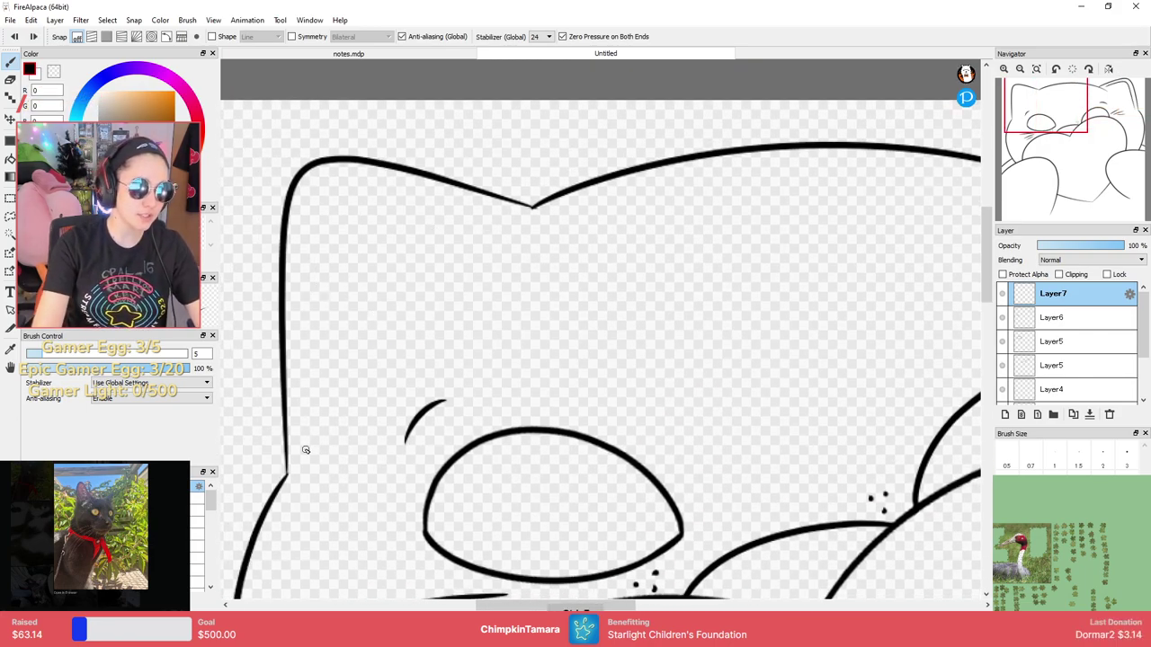
mouse_move(303, 450)
mouse_down()
mouse_move(307, 226)
mouse_move(516, 249)
mouse_up()
key(ctrl+z)
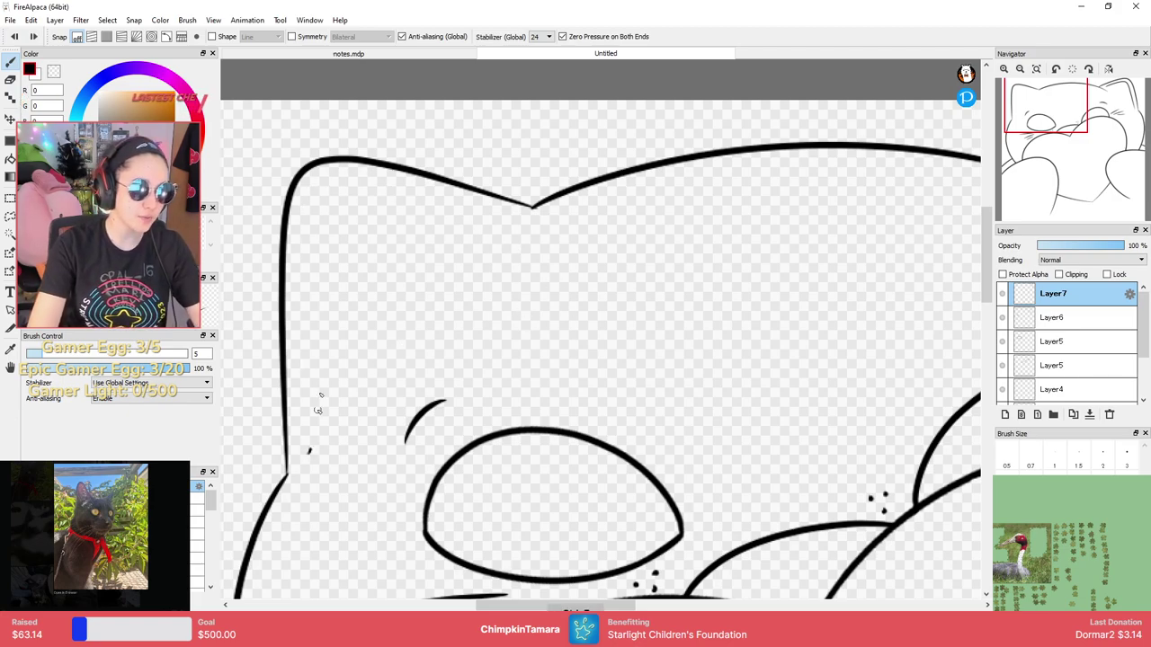
mouse_move(310, 449)
mouse_down()
mouse_move(552, 231)
mouse_move(313, 197)
mouse_up()
key(ctrl+z)
key(ctrl+z)
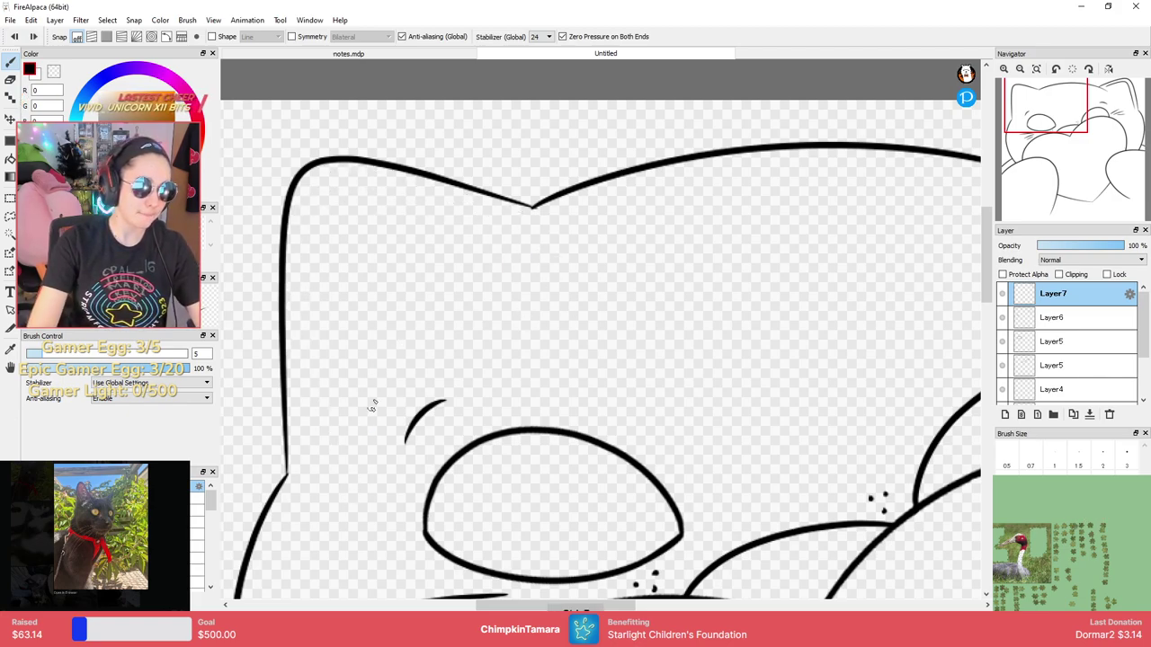
mouse_move(311, 461)
mouse_down()
mouse_move(309, 198)
mouse_move(506, 223)
mouse_up()
key(ctrl+z)
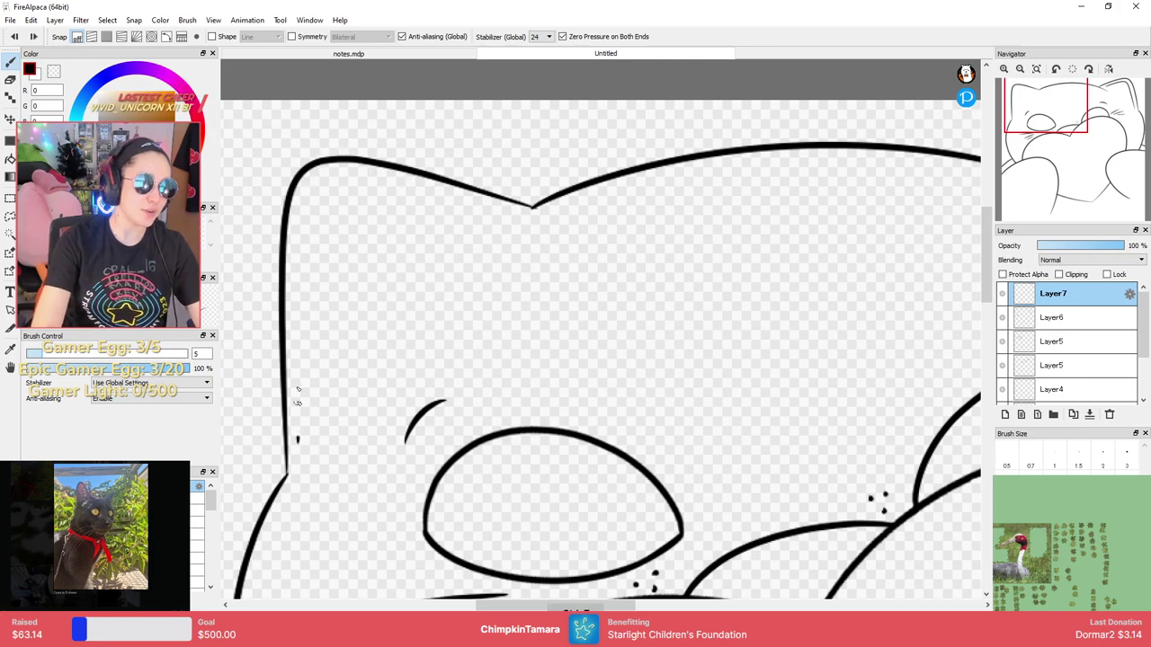
mouse_move(297, 395)
mouse_down()
mouse_move(296, 185)
mouse_move(550, 231)
mouse_up()
key(ctrl+z)
mouse_move(303, 457)
mouse_down()
mouse_move(326, 175)
mouse_move(533, 206)
mouse_up()
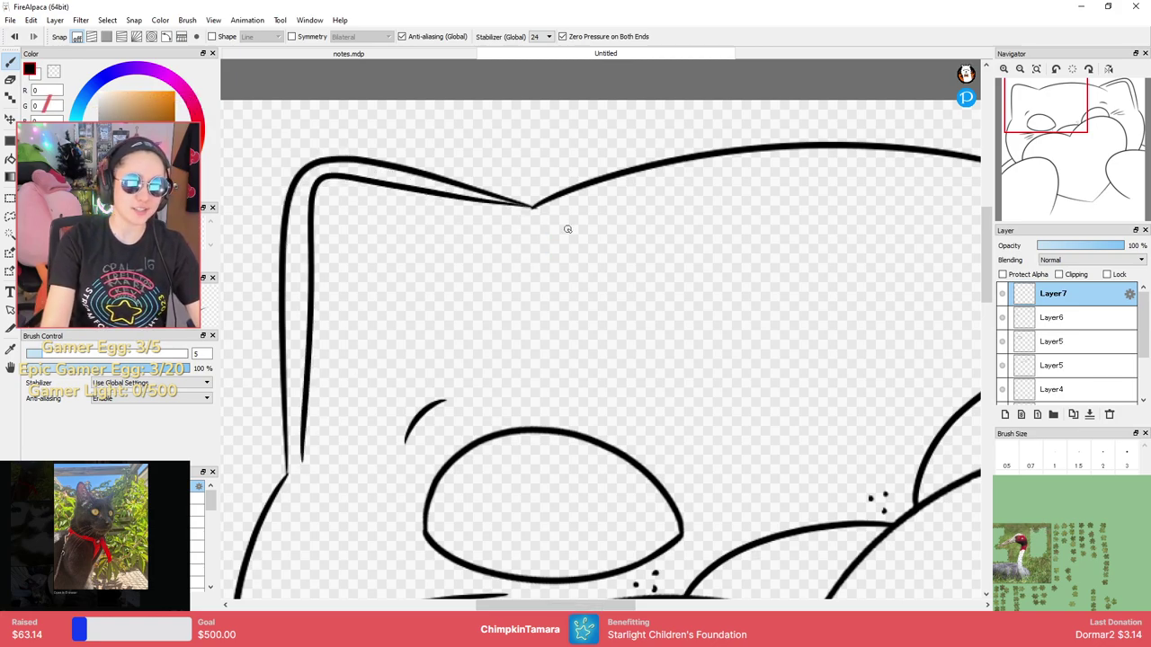
key(ctrl+z)
drag(310, 456, 307, 401)
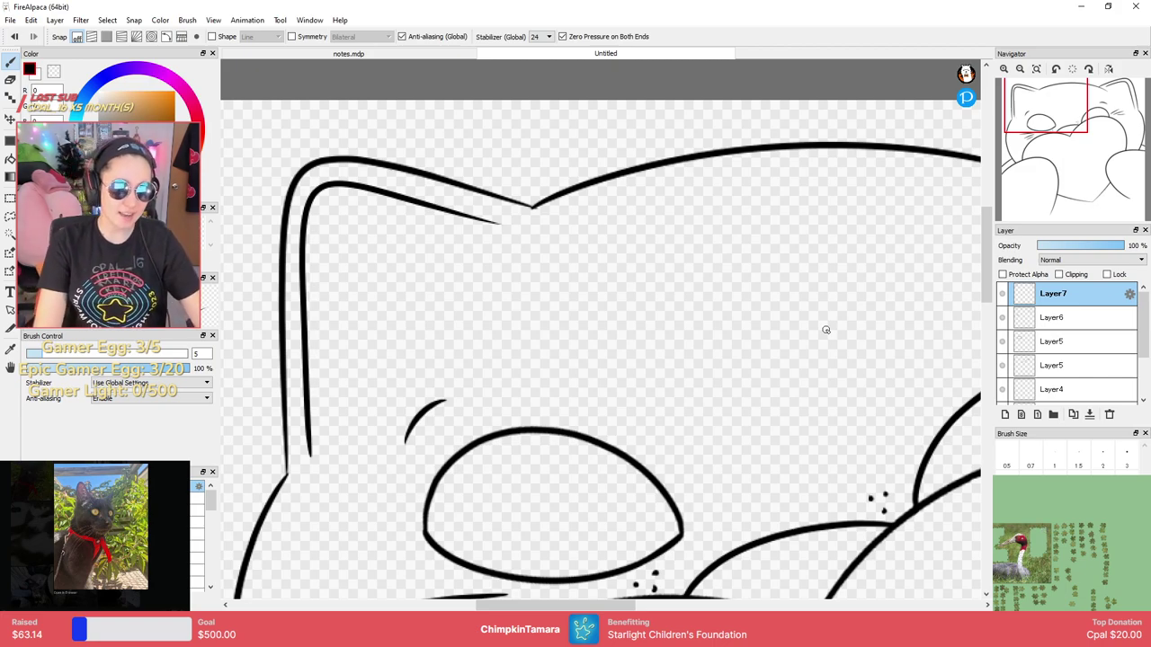
scroll(826, 330, down, 5)
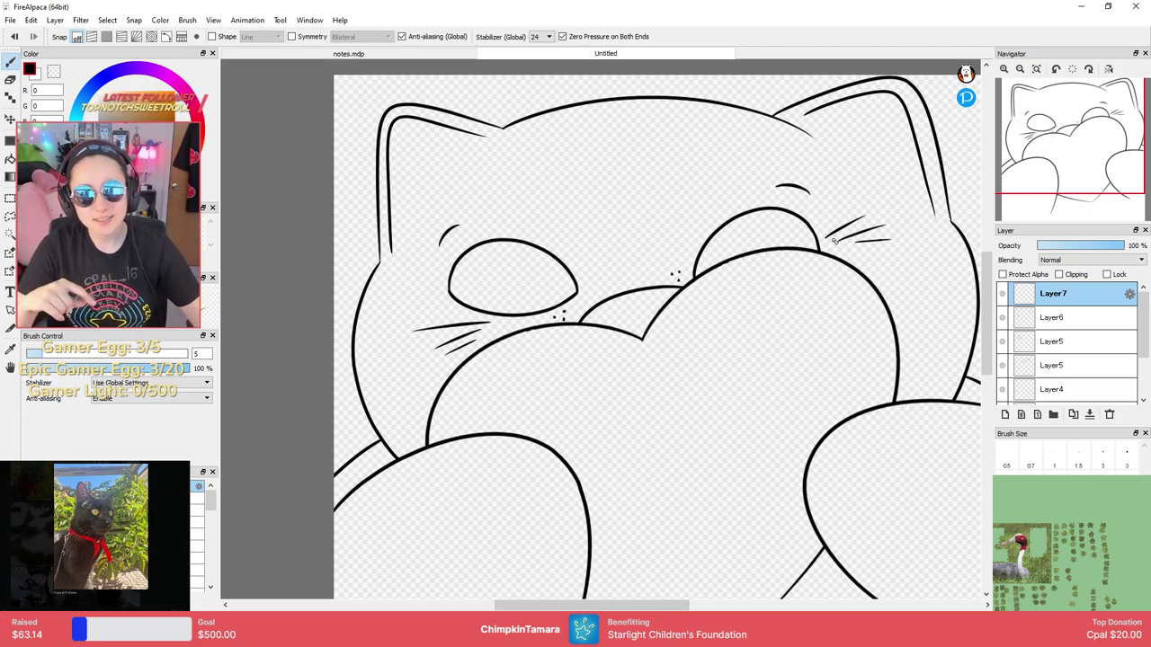
drag(789, 401, 783, 313)
scroll(780, 280, up, 4)
scroll(780, 282, down, 4)
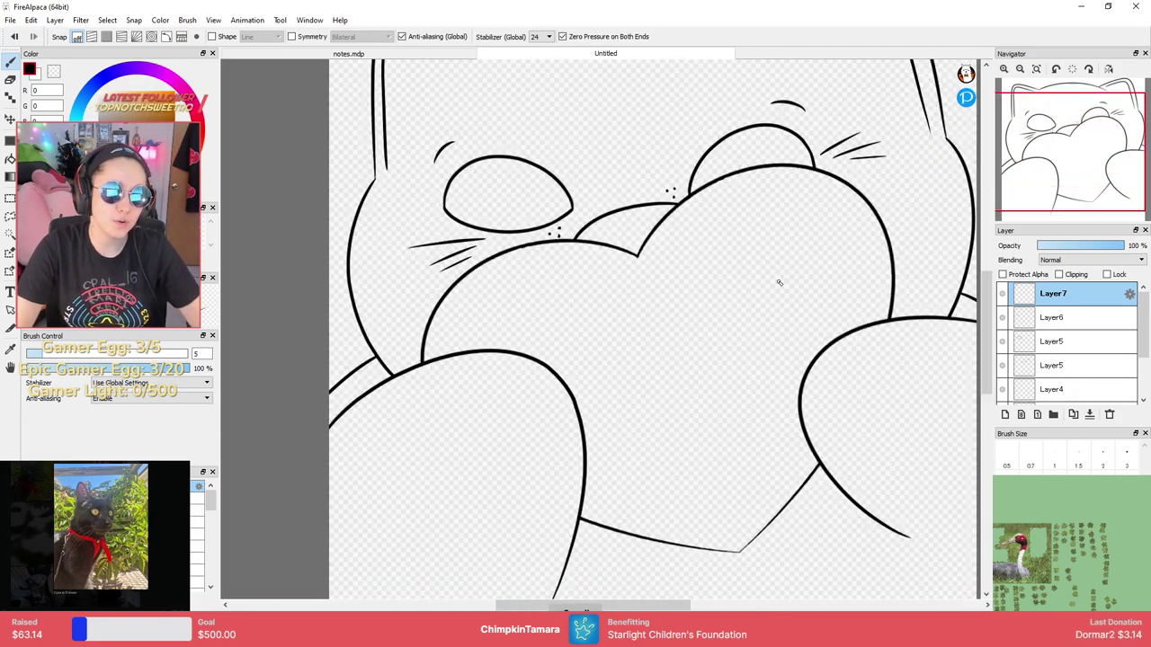
scroll(779, 282, down, 3)
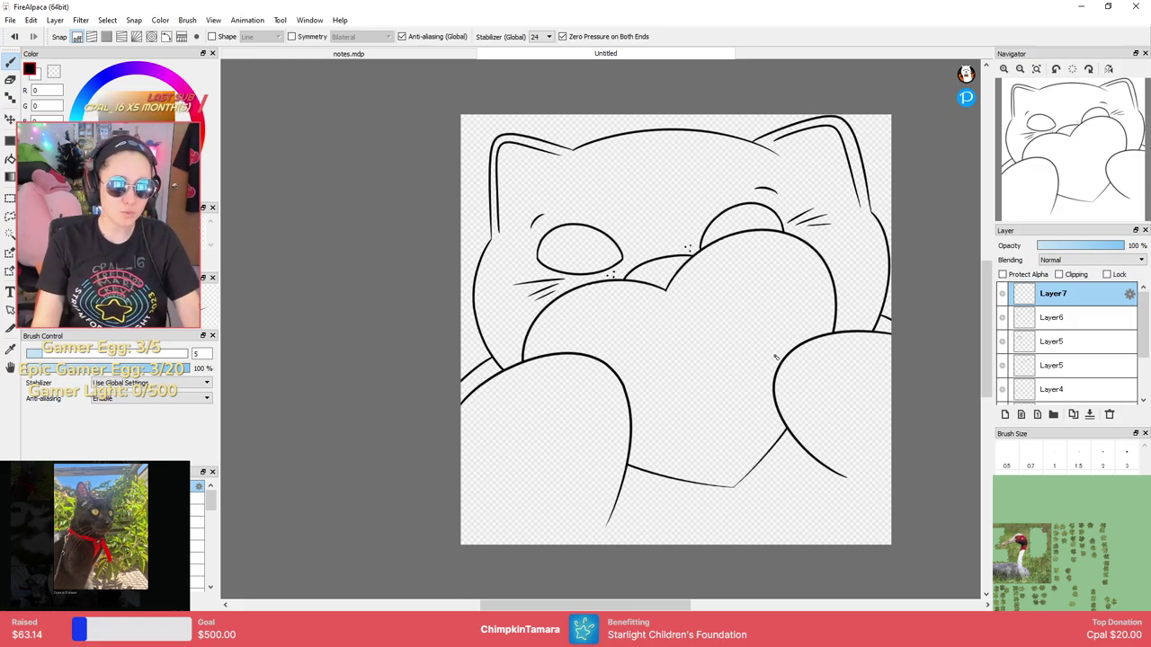
scroll(713, 272, up, 1)
scroll(715, 275, down, 2)
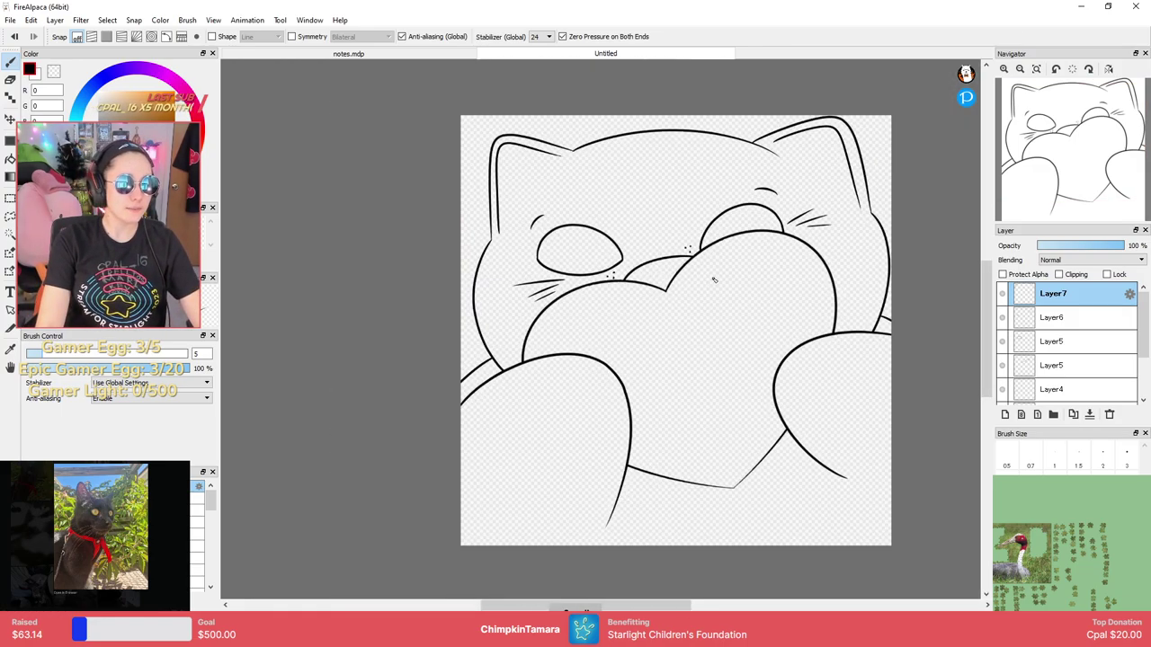
Try to draw short vertical slit pupils in both of the cat's eyes, undoing both strokes.
scroll(714, 315, down, 2)
mouse_move(733, 288)
mouse_down()
mouse_move(710, 333)
mouse_move(748, 342)
mouse_move(718, 305)
mouse_up()
scroll(709, 310, up, 4)
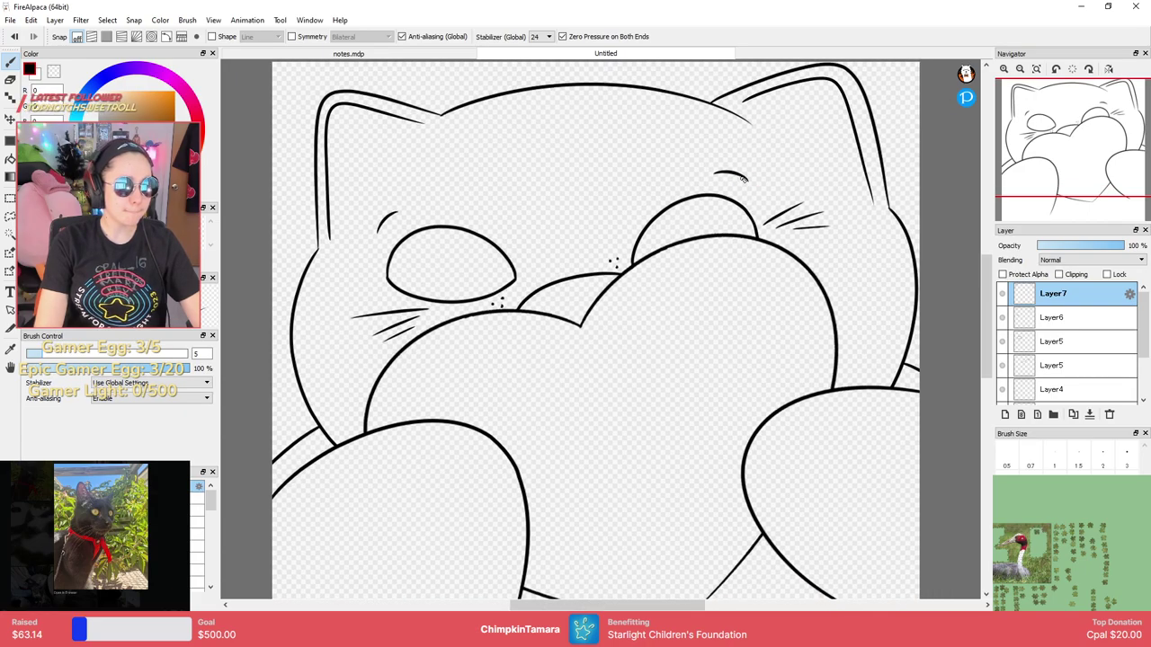
mouse_move(706, 211)
mouse_down()
mouse_move(732, 244)
mouse_move(734, 214)
mouse_move(688, 199)
mouse_move(687, 223)
mouse_up()
scroll(734, 214, down, 1)
scroll(711, 249, up, 3)
drag(530, 283, 795, 218)
drag(453, 210, 459, 270)
scroll(461, 240, down, 3)
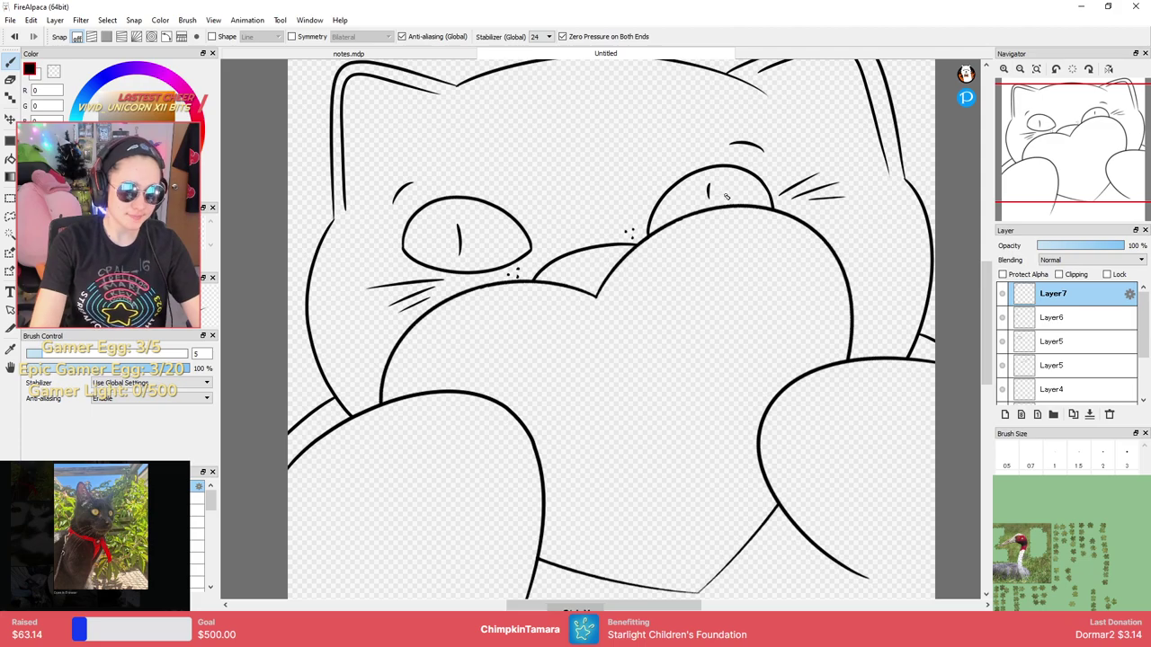
key(ctrl+z)
key(ctrl+z)
Draw vertical slit pupils in both eyes, running the right one past the heart's outline and redoing the left one once.
drag(711, 183, 725, 240)
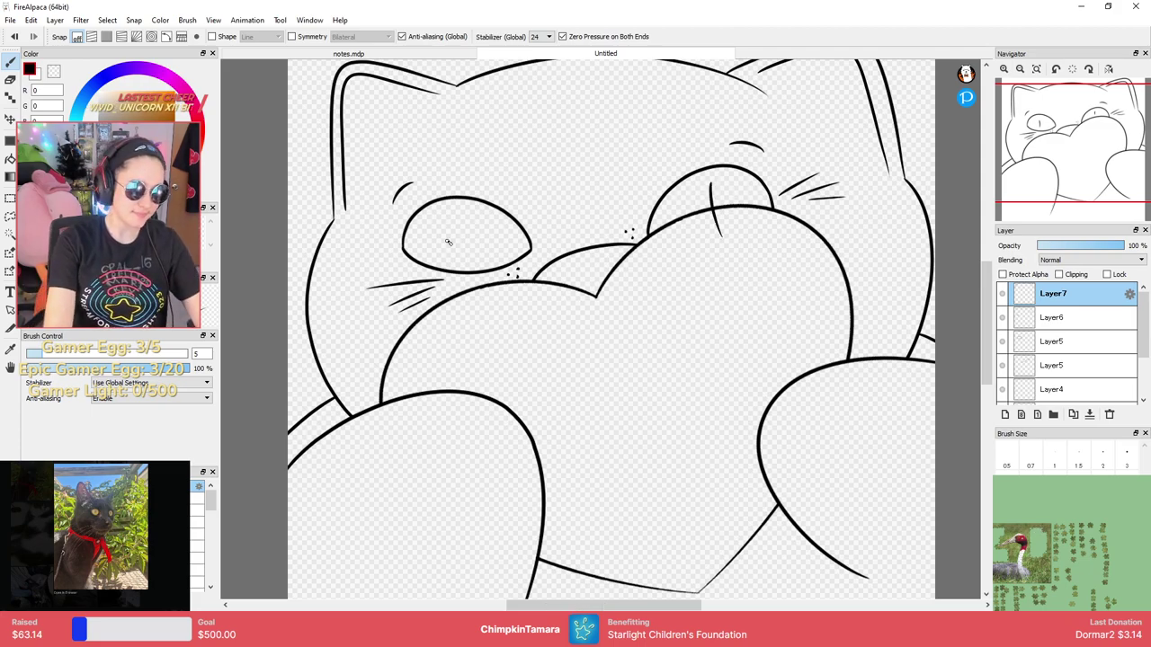
drag(460, 220, 463, 270)
key(ctrl+z)
drag(455, 216, 459, 267)
Erase the lower end of the right pupil where it runs inside the heart.
scroll(477, 244, down, 1)
scroll(744, 232, up, 2)
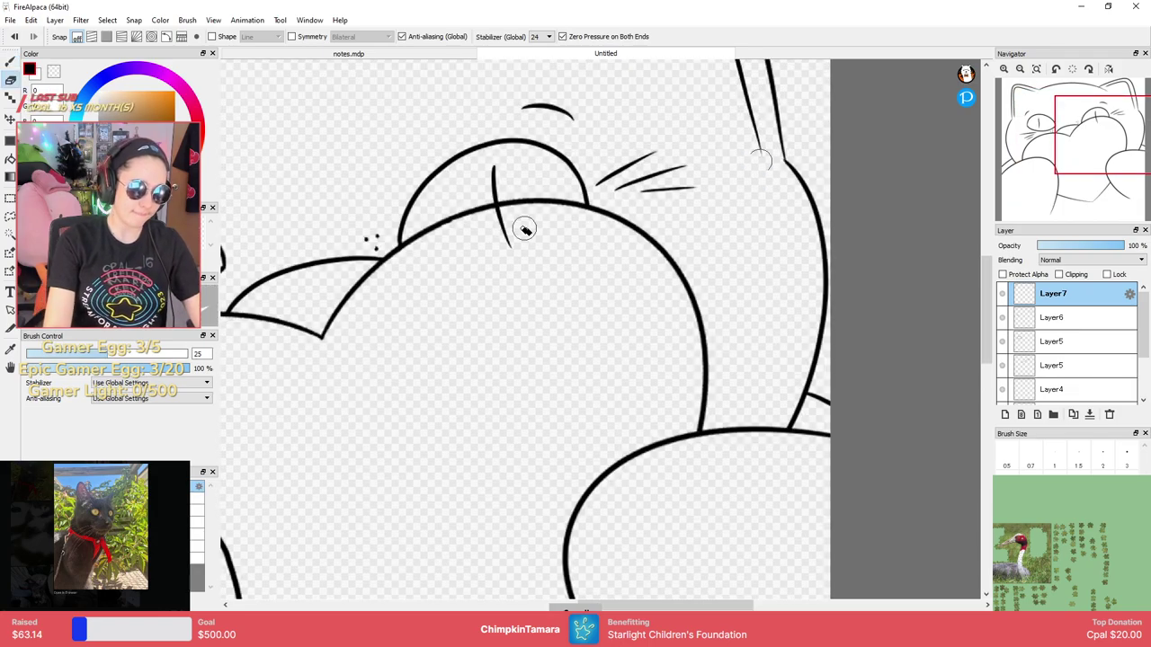
scroll(527, 279, down, 3)
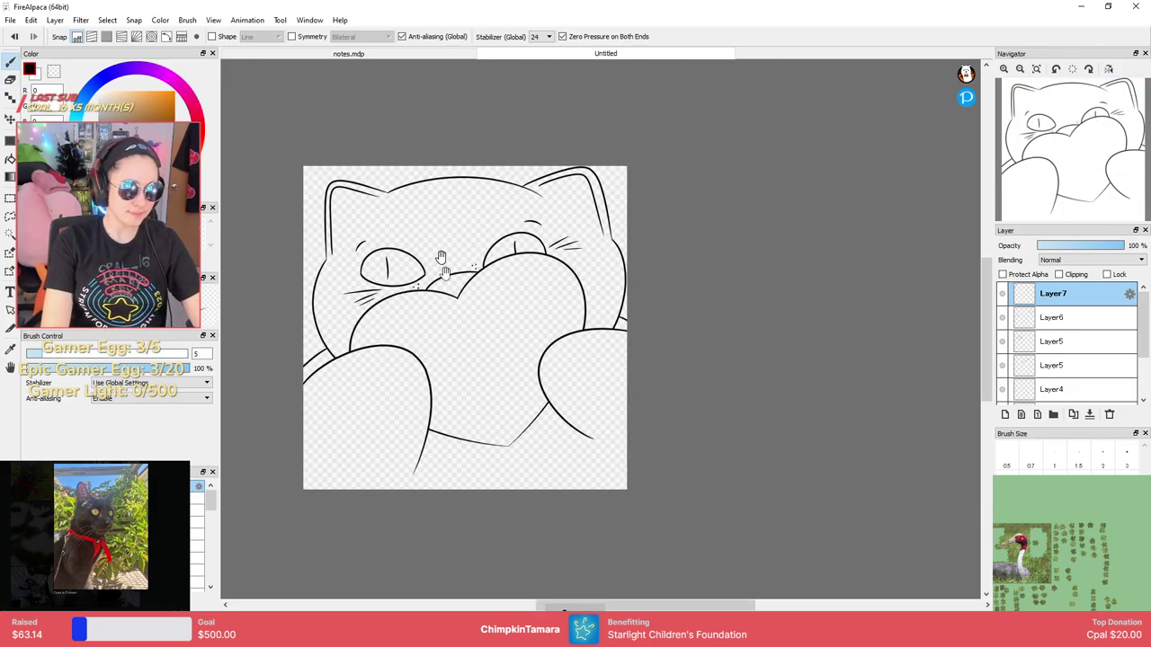
Save the drawing as Love emote in the Hargi folder.
drag(471, 315, 585, 302)
key(ctrl+s)
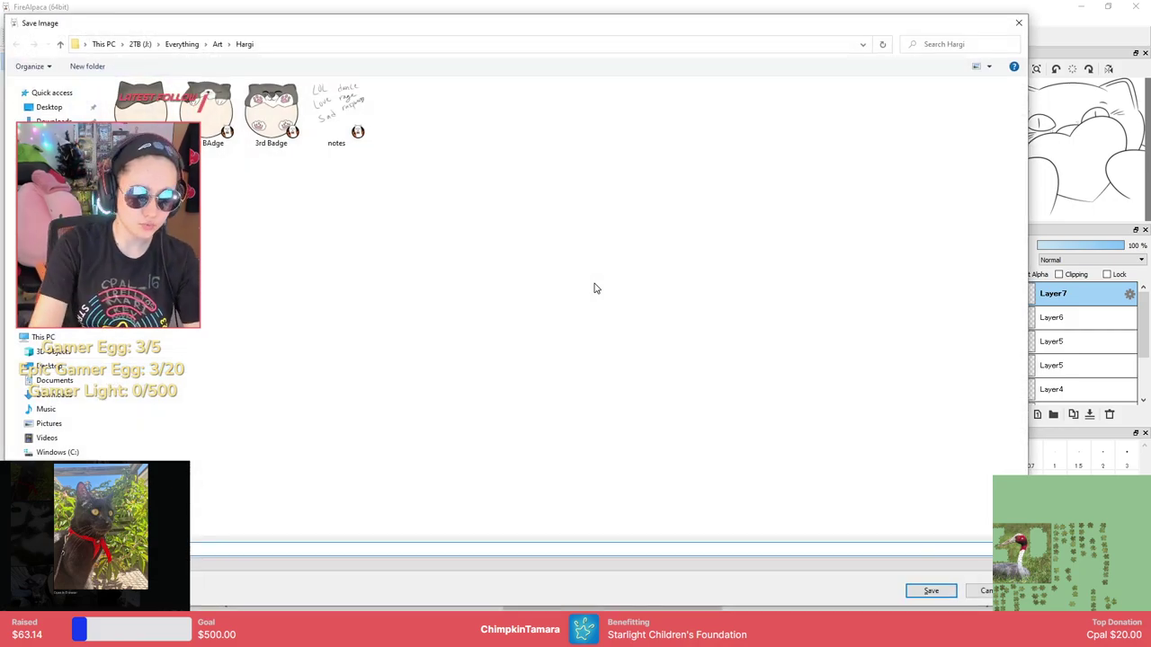
key(Return)
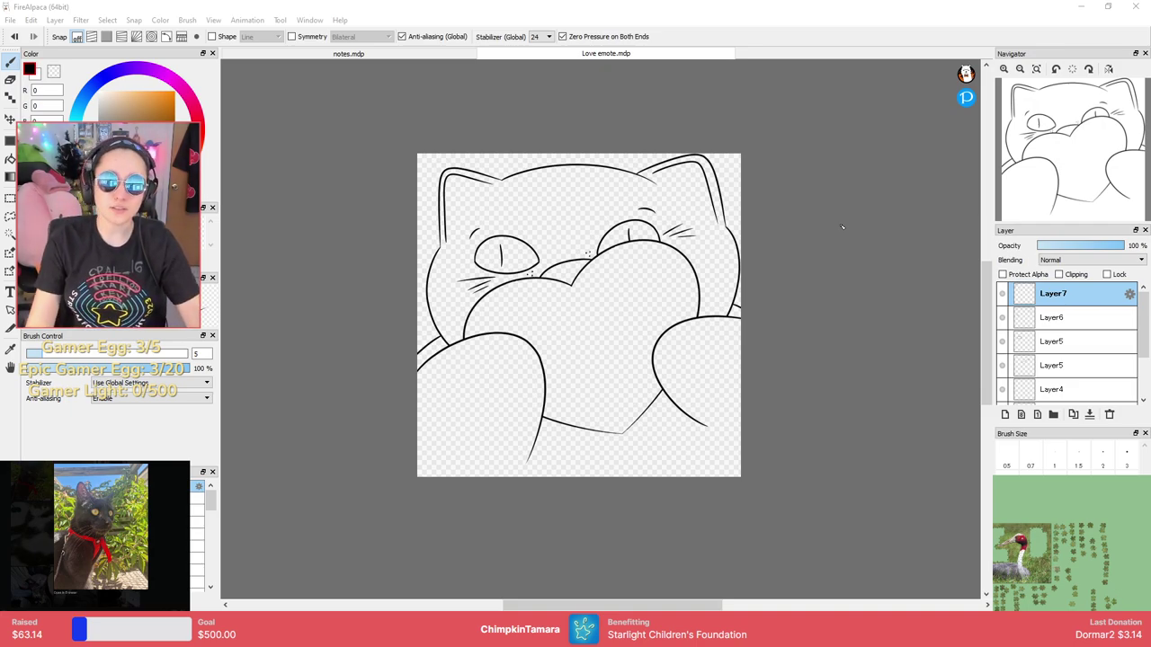
Toggle the visibility of Layer7, Layer6 and both Layer5 layers off and on to check which lines each one holds.
scroll(771, 257, up, 3)
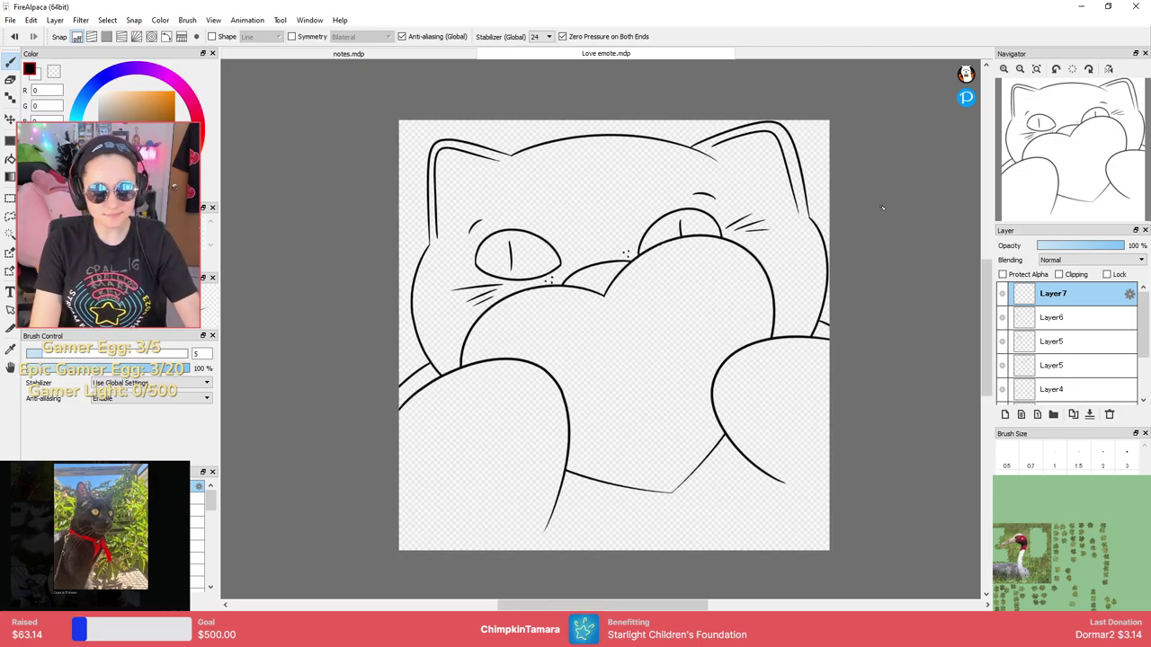
drag(865, 171, 899, 155)
click(1002, 293)
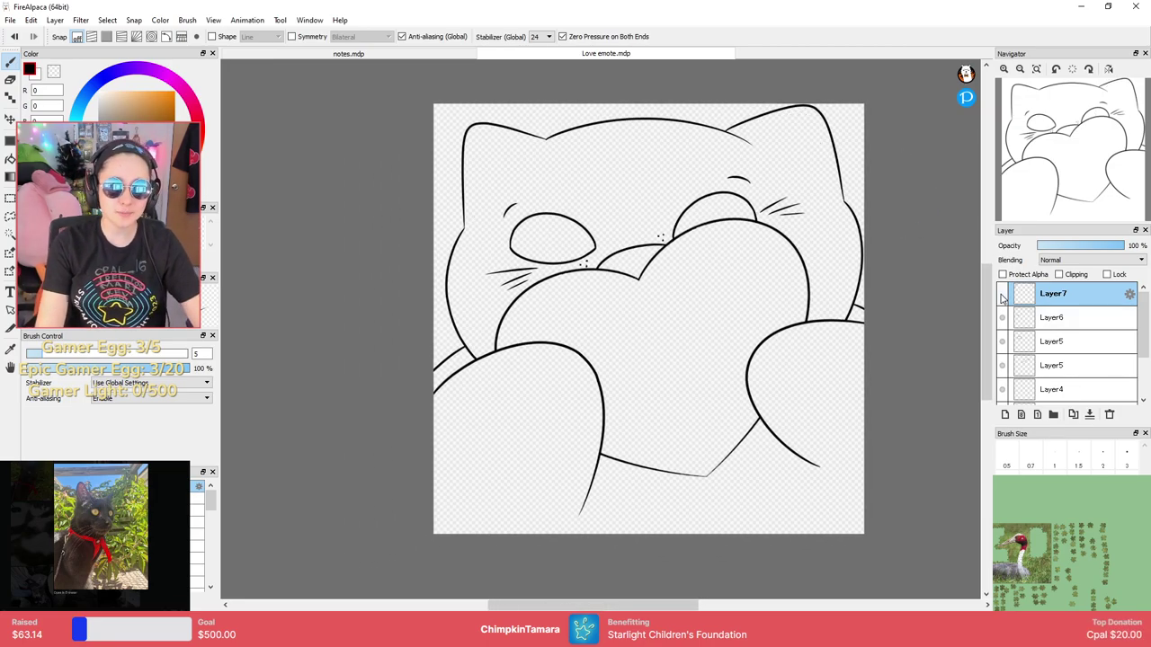
click(1002, 293)
click(1002, 317)
click(1002, 317)
click(1001, 342)
click(1001, 342)
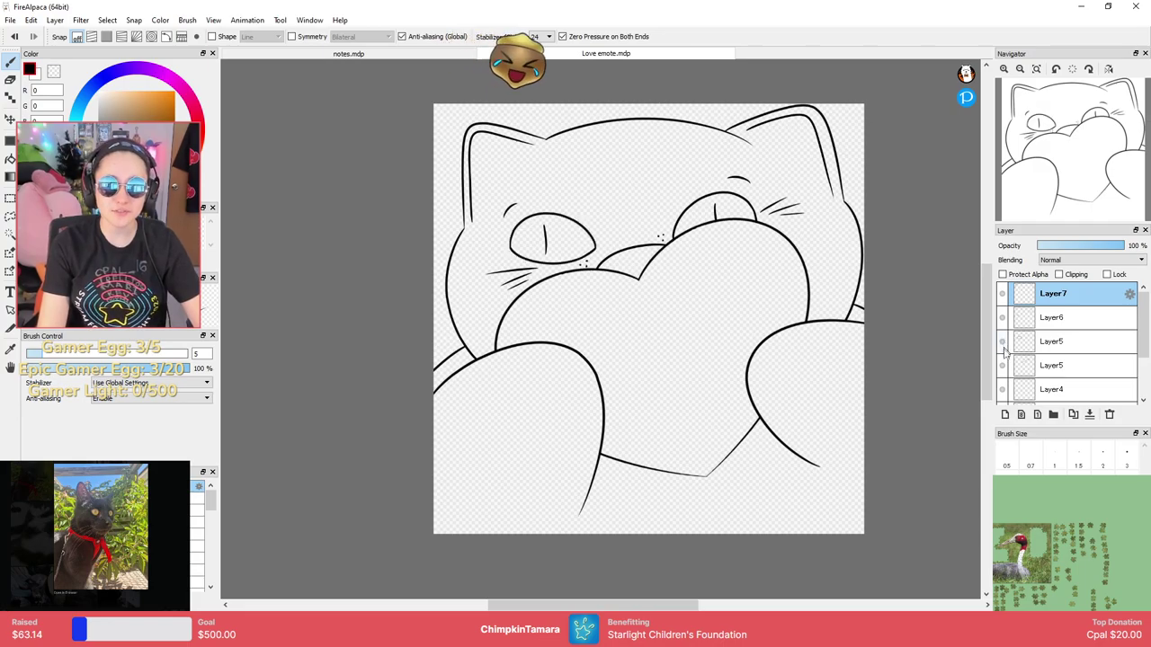
click(1002, 366)
click(1003, 366)
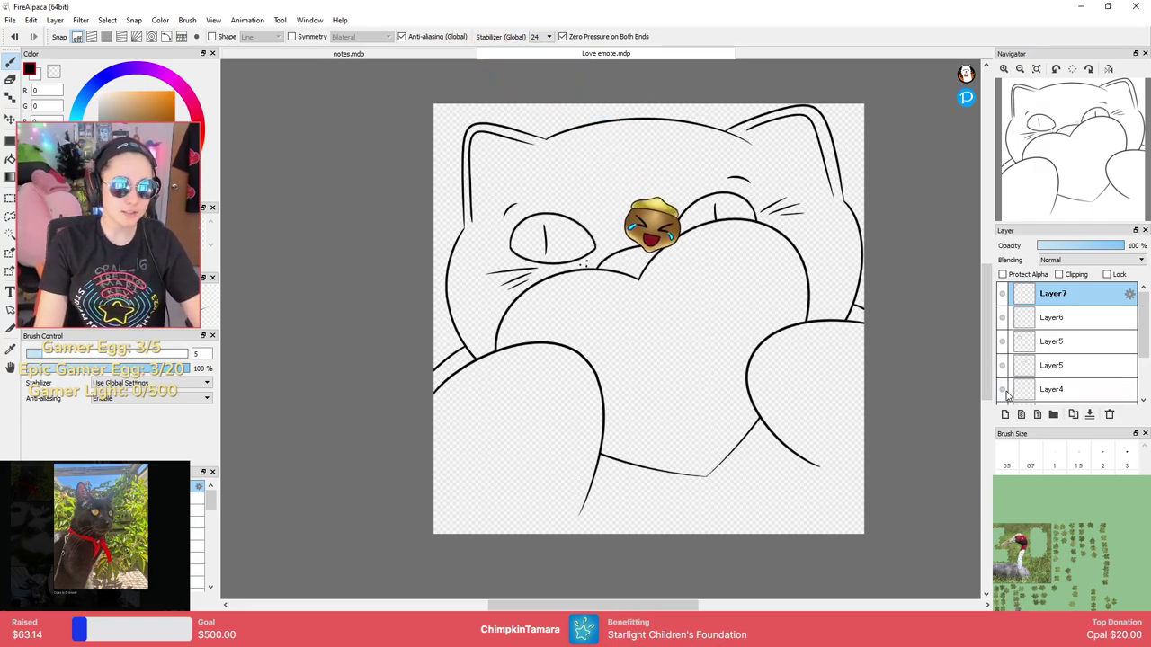
click(1003, 294)
click(1003, 294)
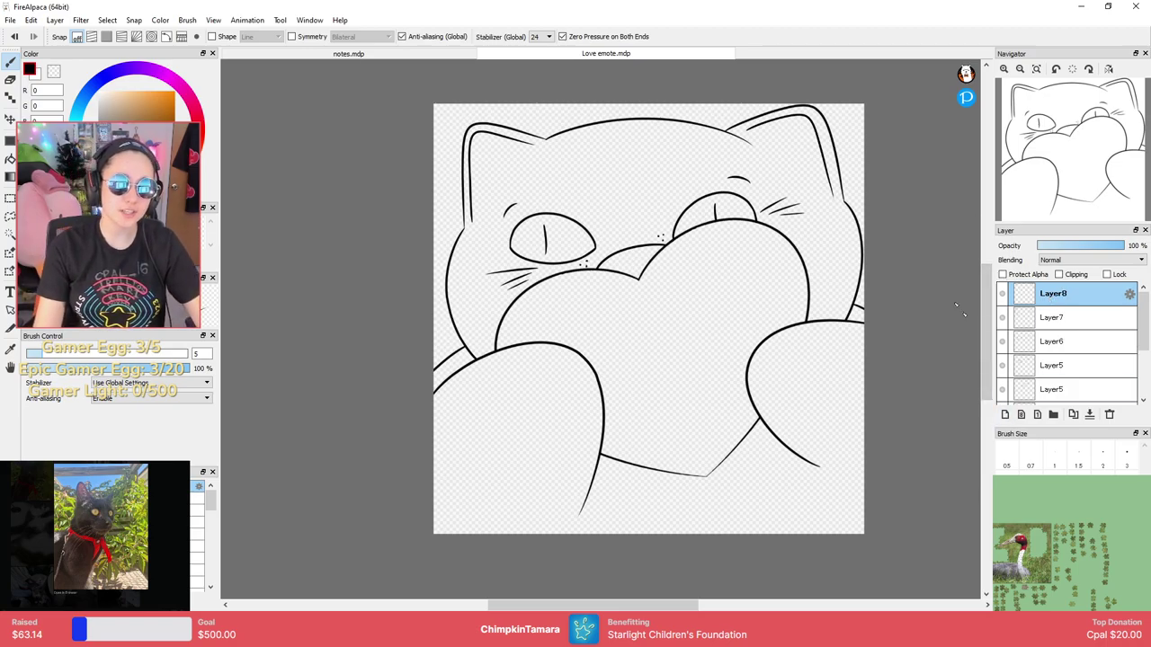
Undo the newly added empty layer, and add a folder named Outline above the line layers.
drag(873, 239, 837, 255)
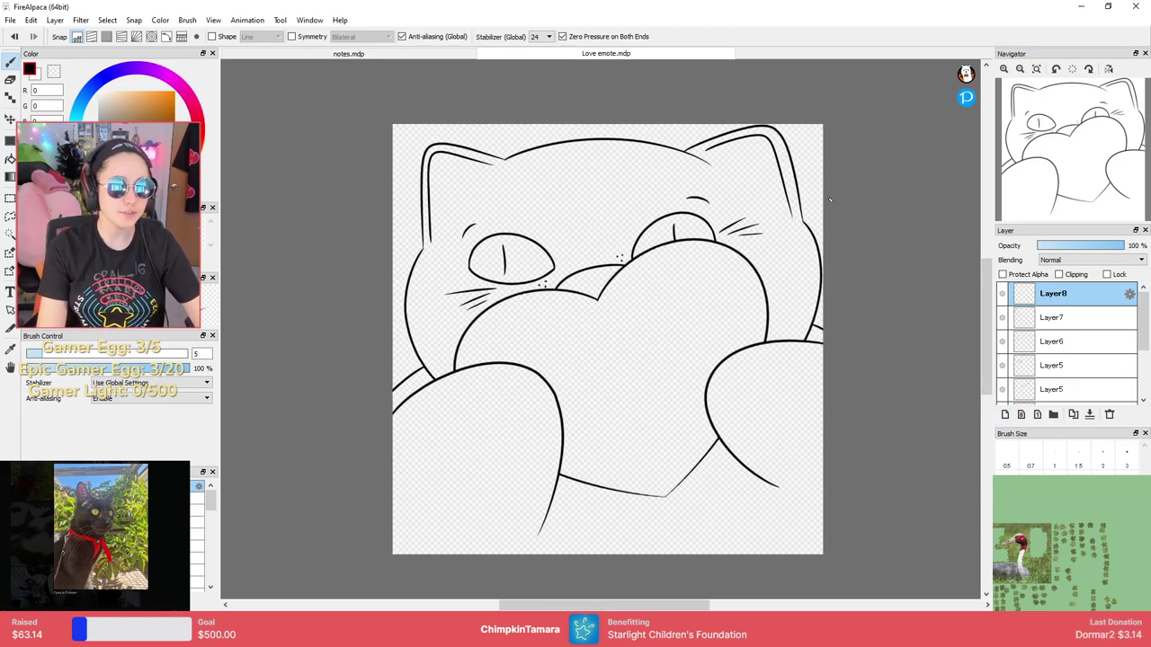
key(ctrl+z)
click(1053, 414)
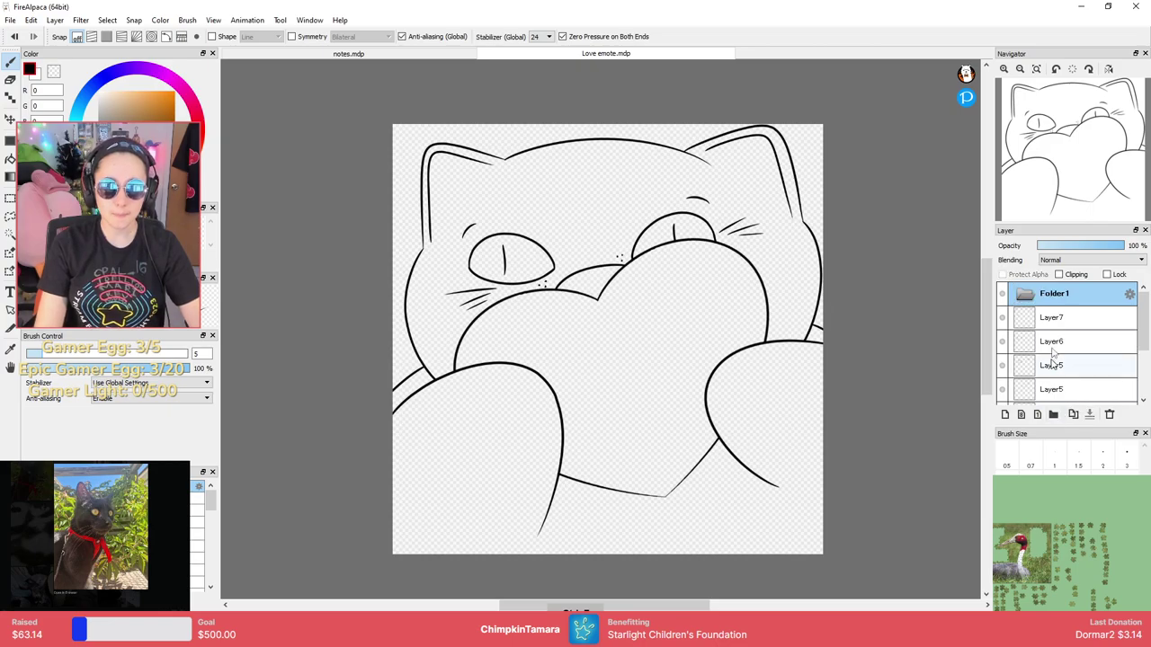
double_click(1076, 300)
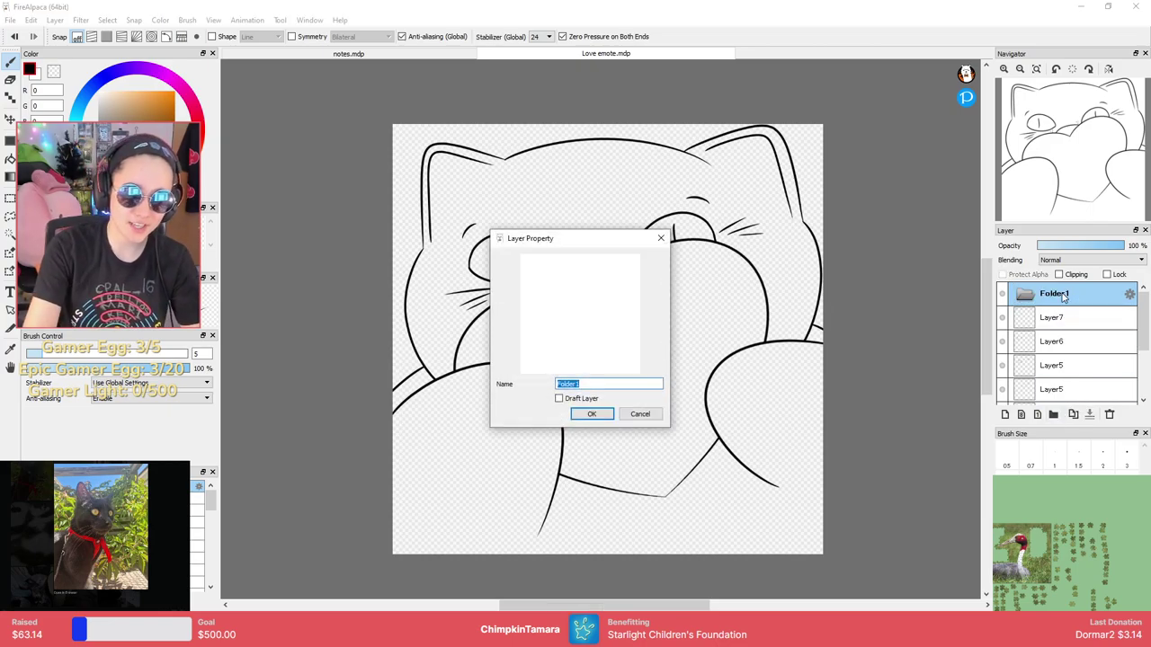
text(Outline)
key(Return)
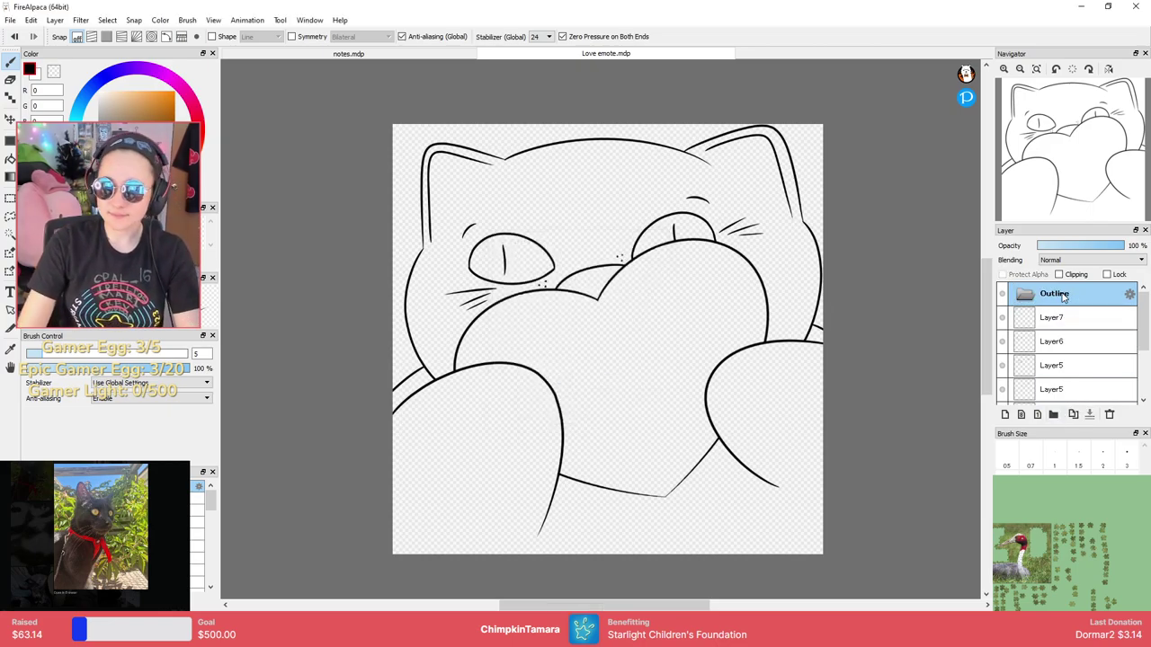
Try to select all line layers from Layer7 to Layer1 and move them into the Outline folder.
click(1097, 315)
scroll(1135, 326, down, 3)
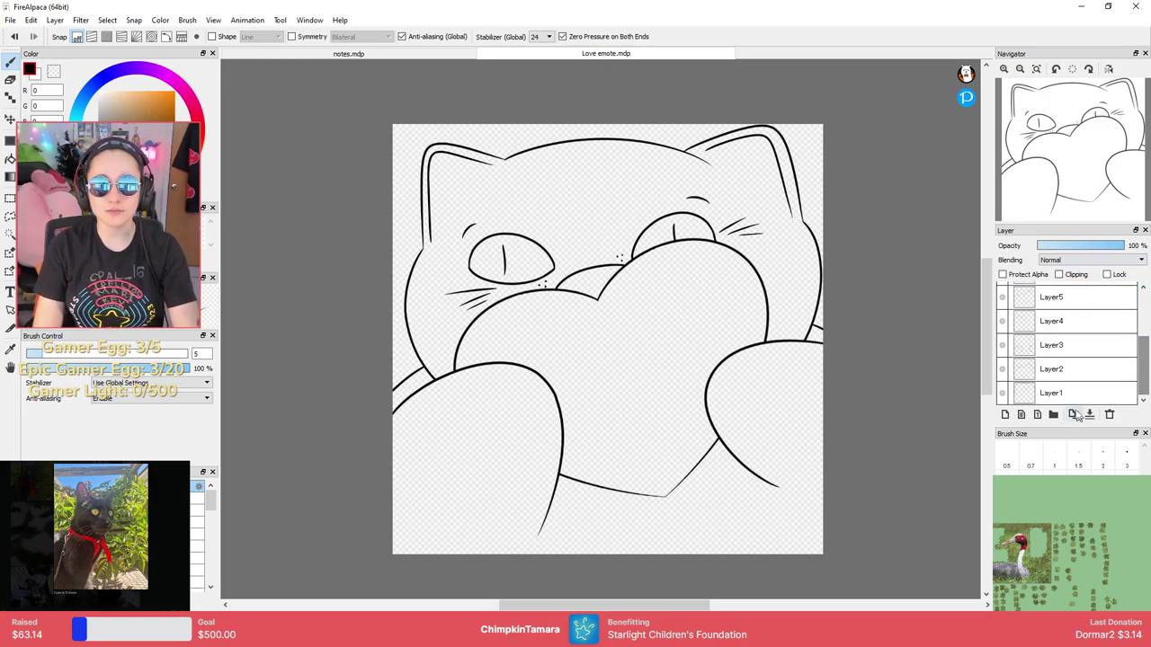
shift+click(1129, 369)
drag(1141, 363, 1143, 314)
click(1058, 300)
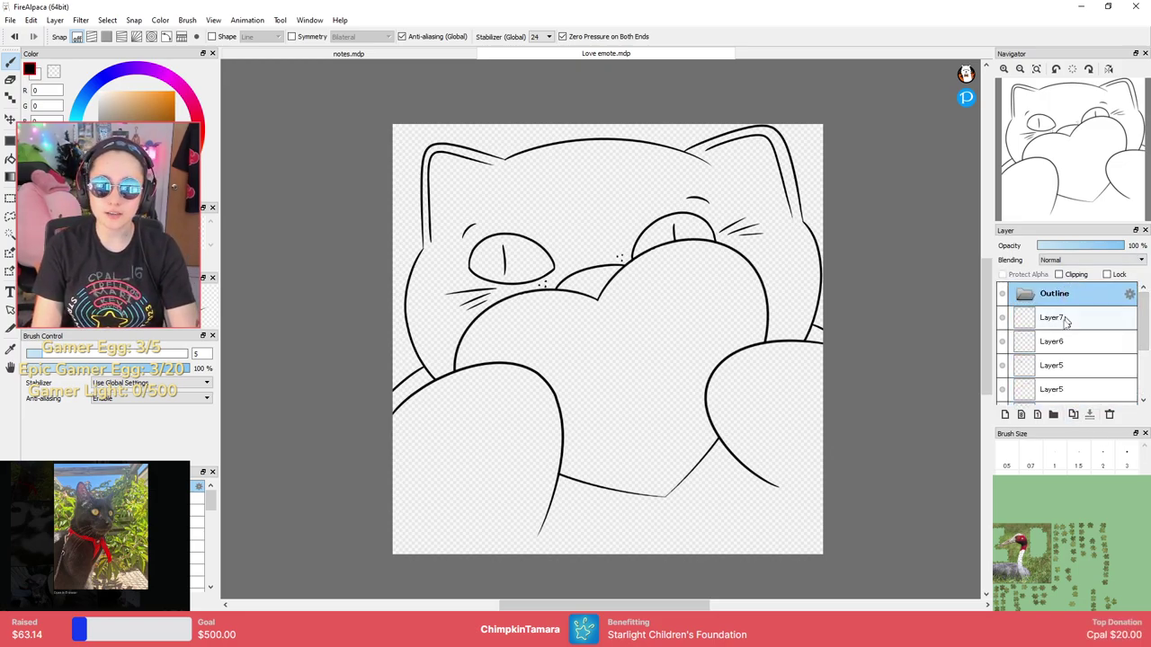
click(1065, 318)
scroll(1124, 360, down, 3)
shift+click(1091, 389)
scroll(1091, 377, up, 3)
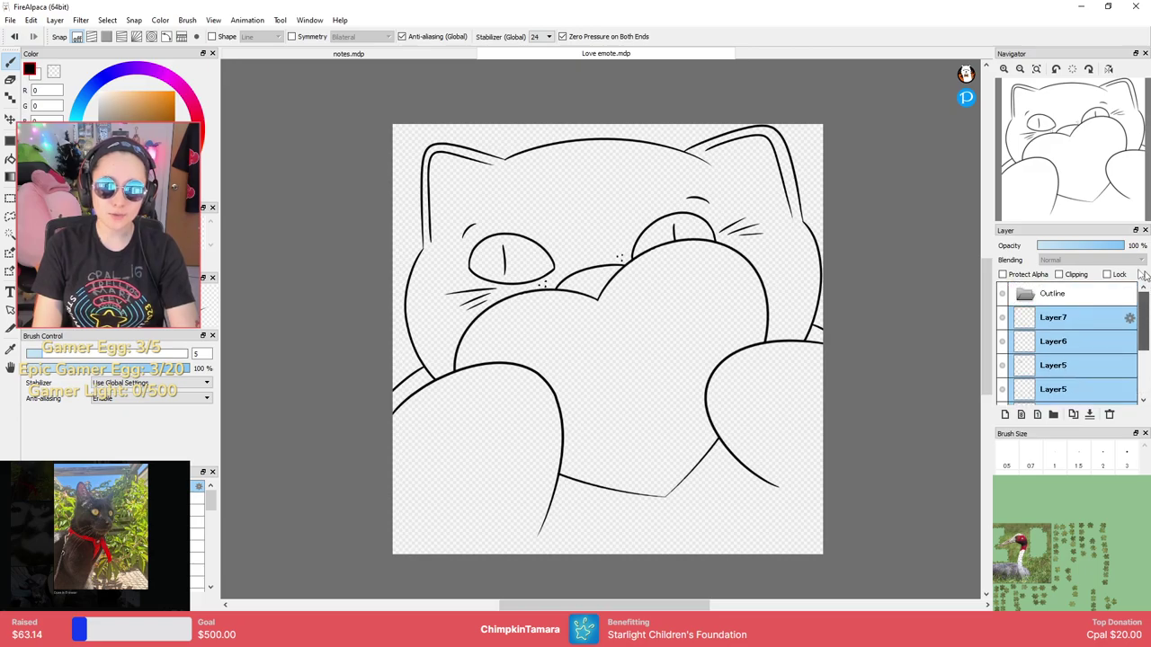
drag(1088, 369, 1068, 304)
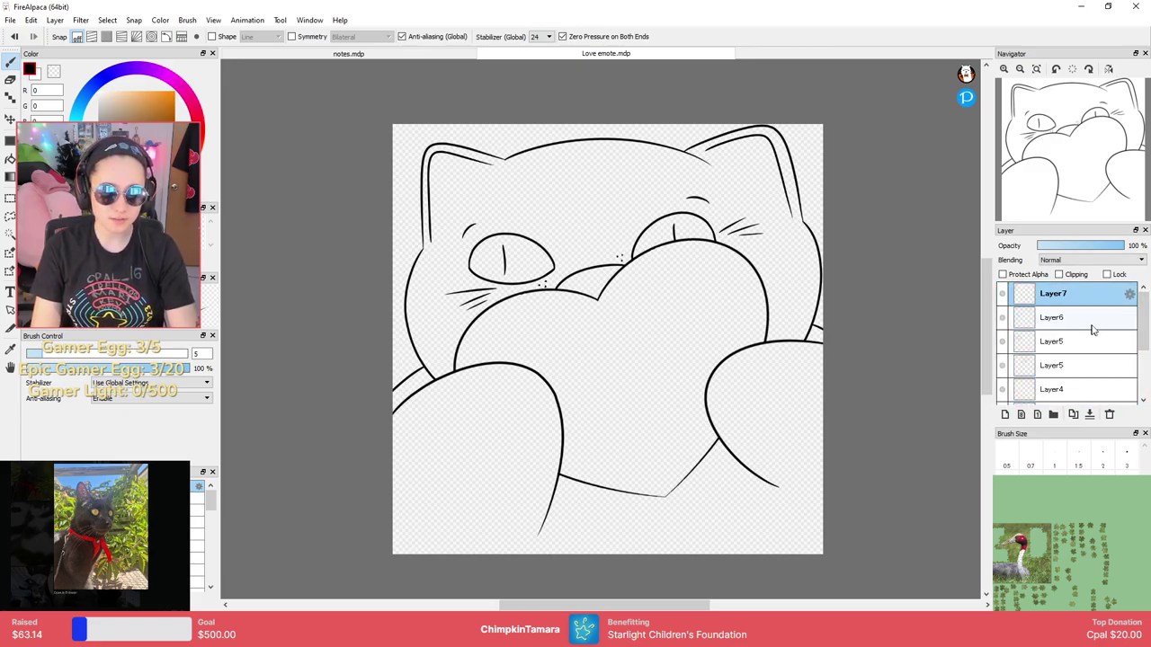
scroll(1092, 331, up, 1)
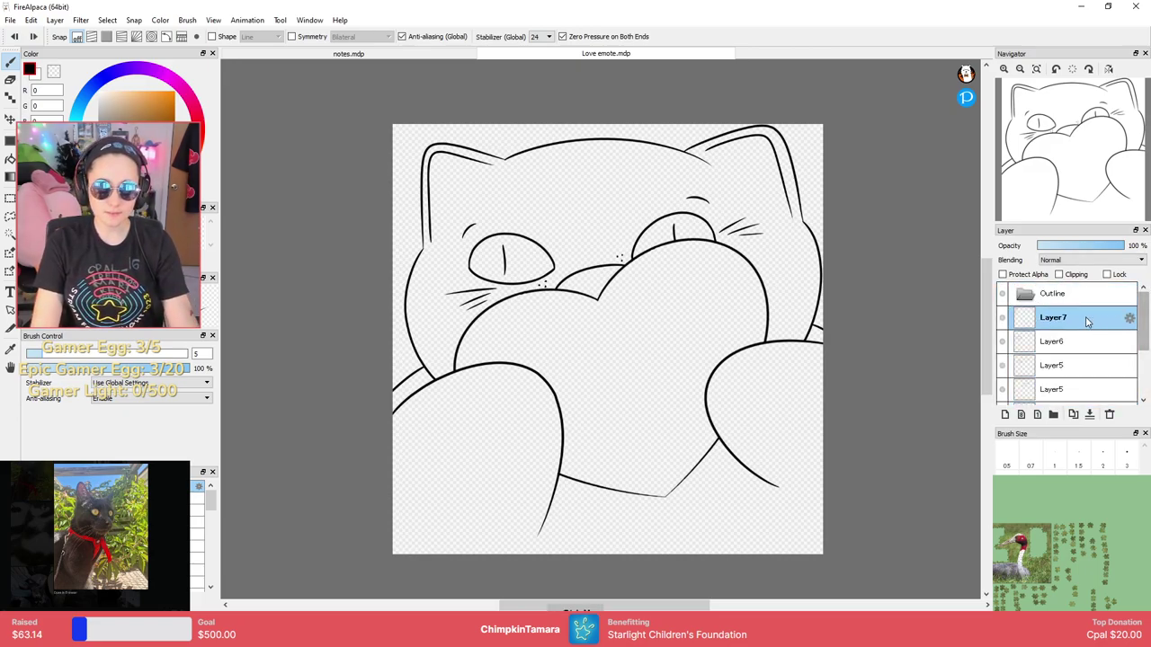
Select all line layers from Layer7 down to Layer1 and move them into the Outline folder.
scroll(1090, 360, down, 3)
shift+click(1093, 393)
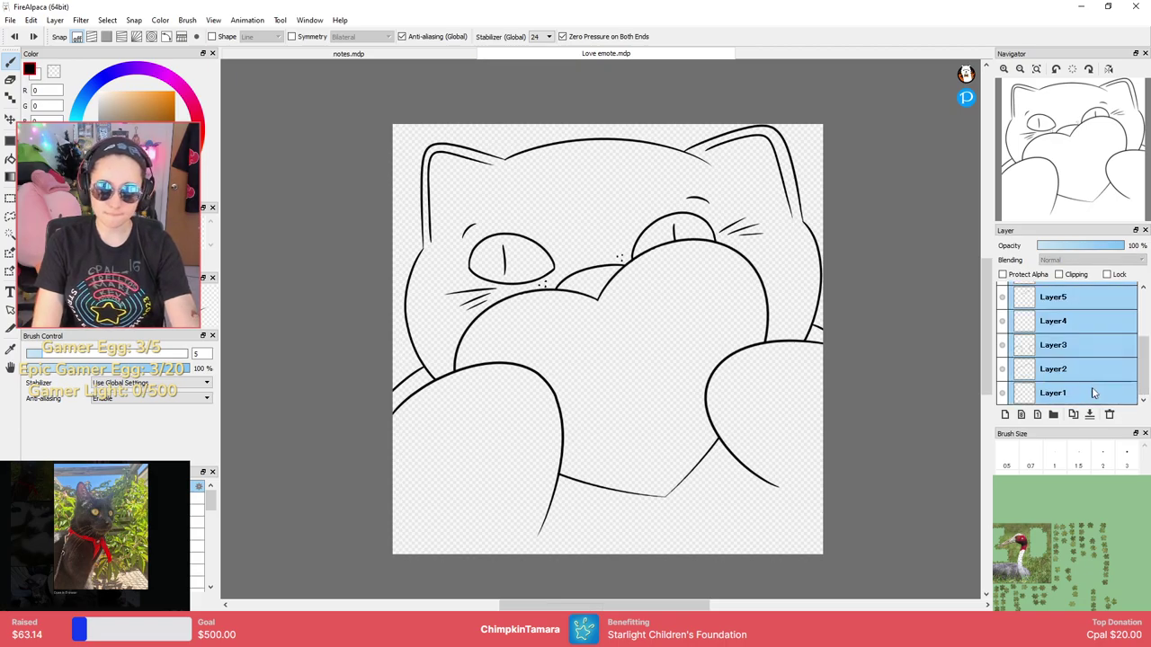
drag(1094, 393, 1054, 286)
Add a new layer below the Outline folder and make it the active layer.
click(1005, 414)
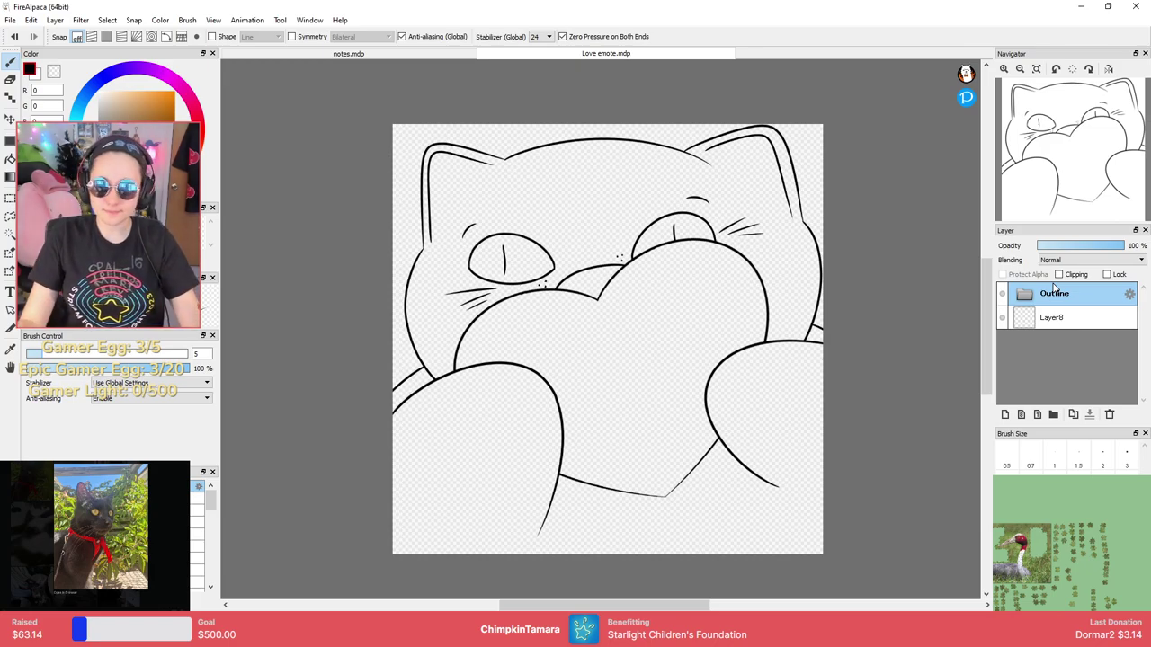
click(1069, 313)
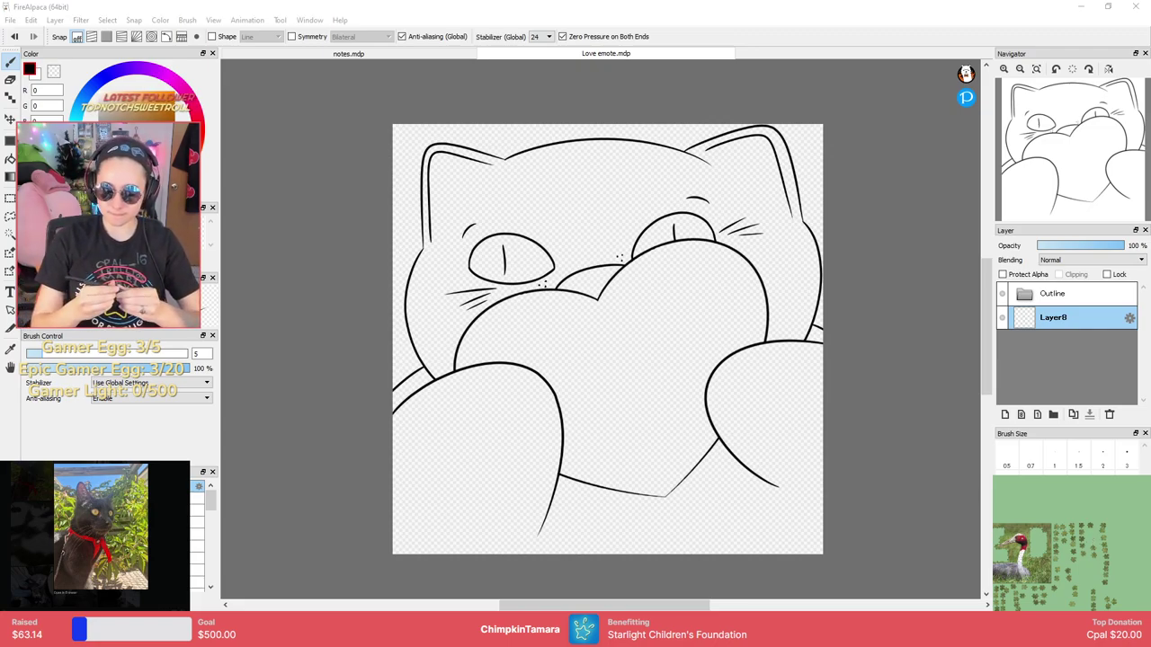
click(880, 215)
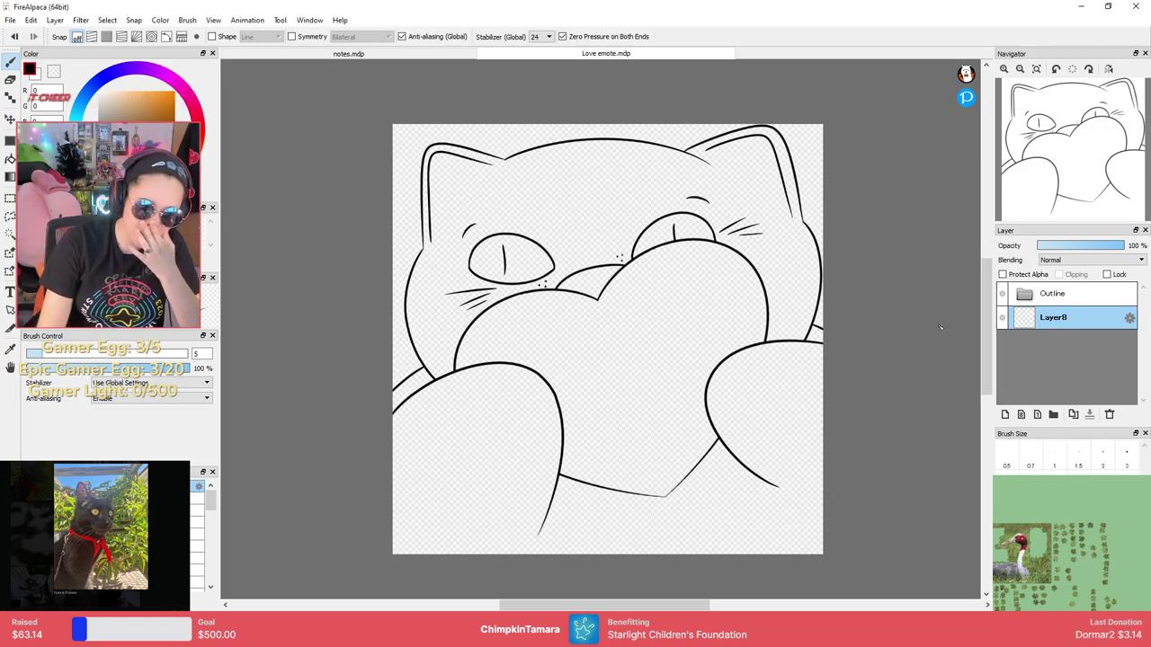
Bucket-fill the cat's head, ears, paws, body and the slivers behind the paws with near-black, R 27 and G 27.
drag(101, 140, 100, 153)
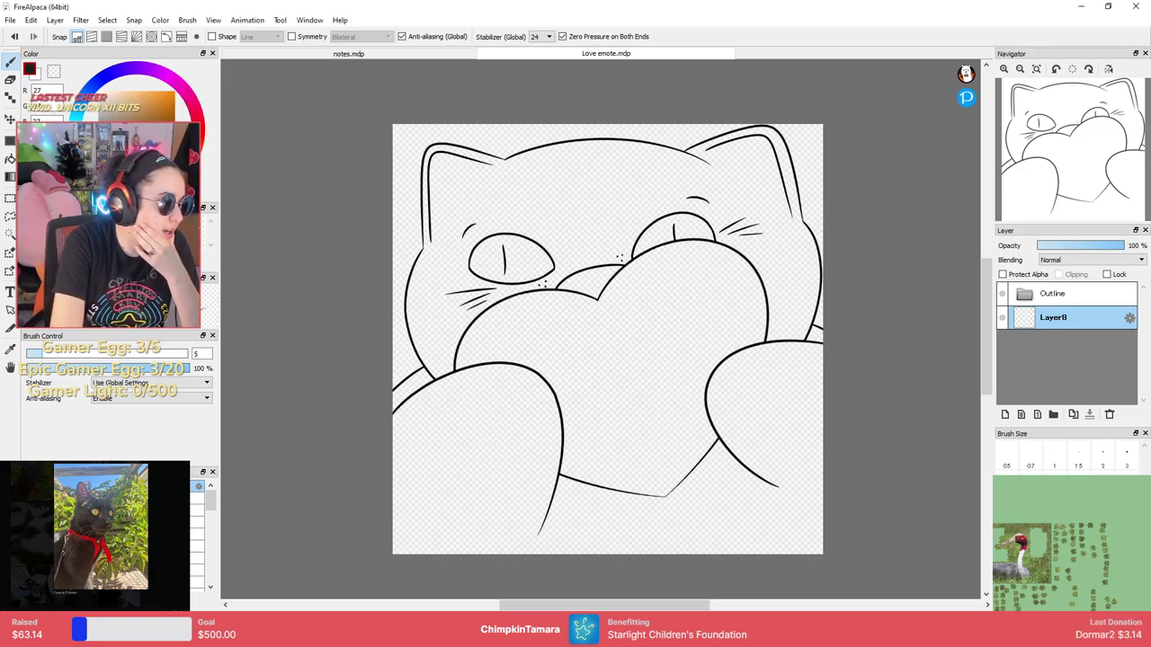
click(10, 159)
click(476, 192)
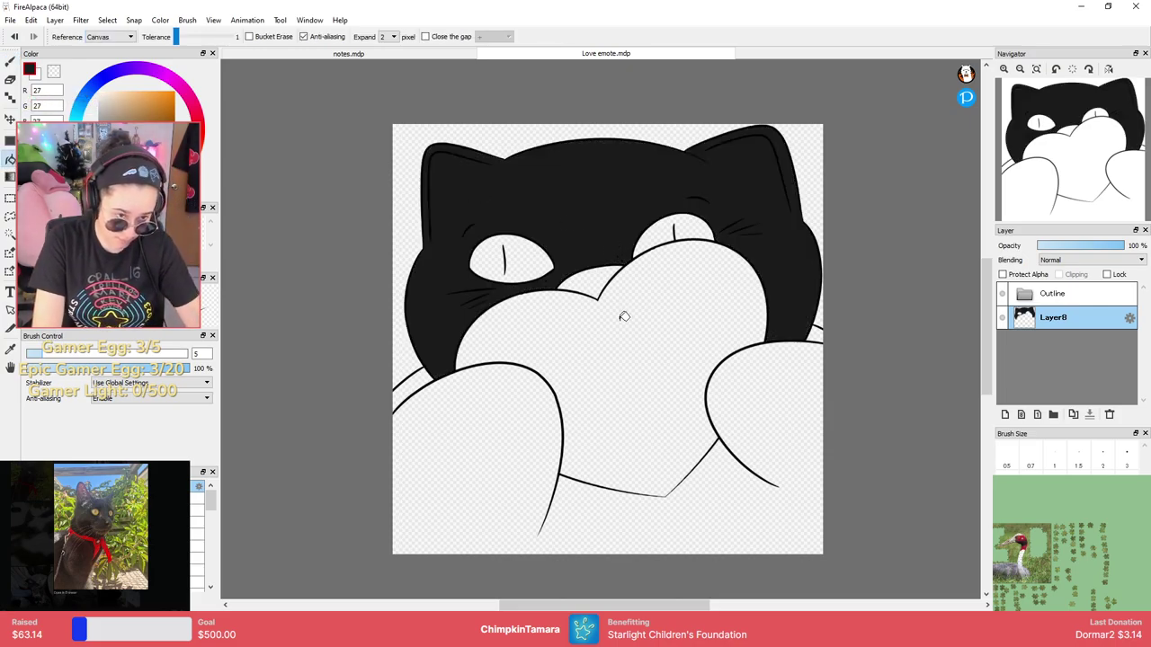
click(758, 385)
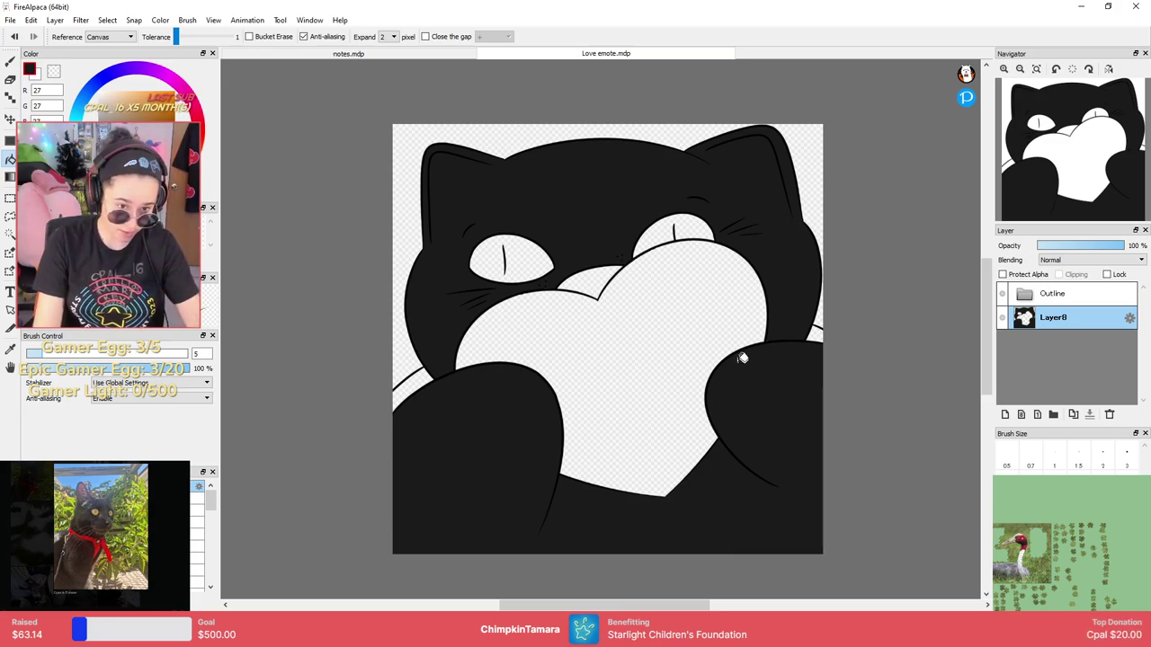
click(418, 379)
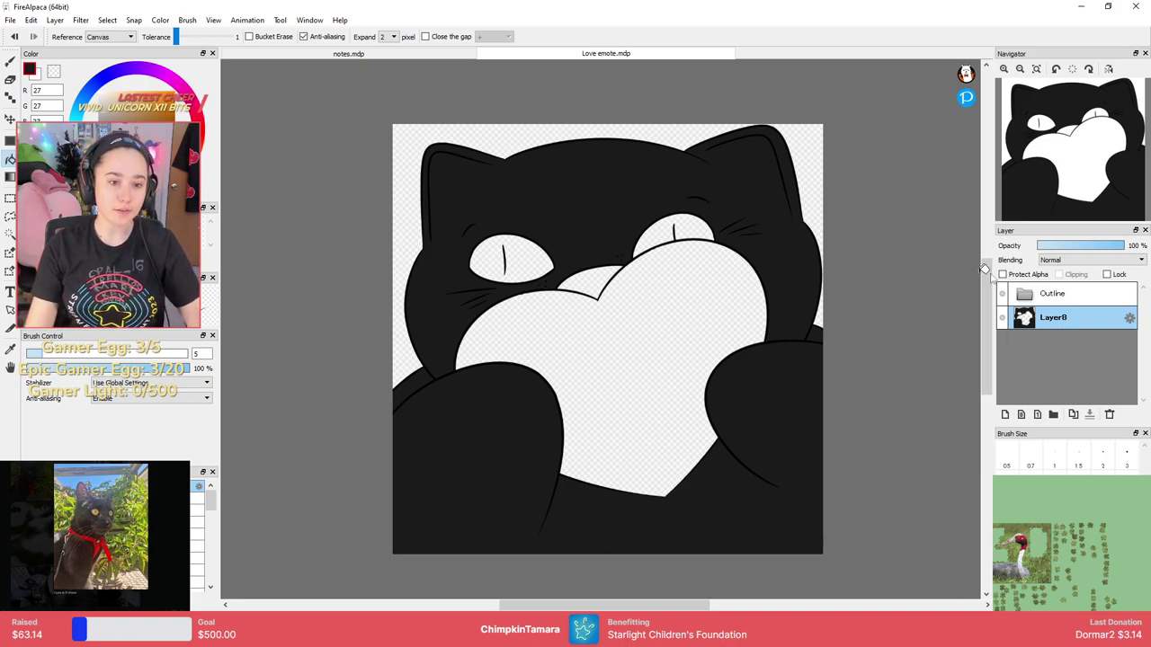
Add another layer beneath the cat's near-black fill layer and make it active.
click(1004, 415)
drag(1052, 342, 1052, 315)
click(1052, 336)
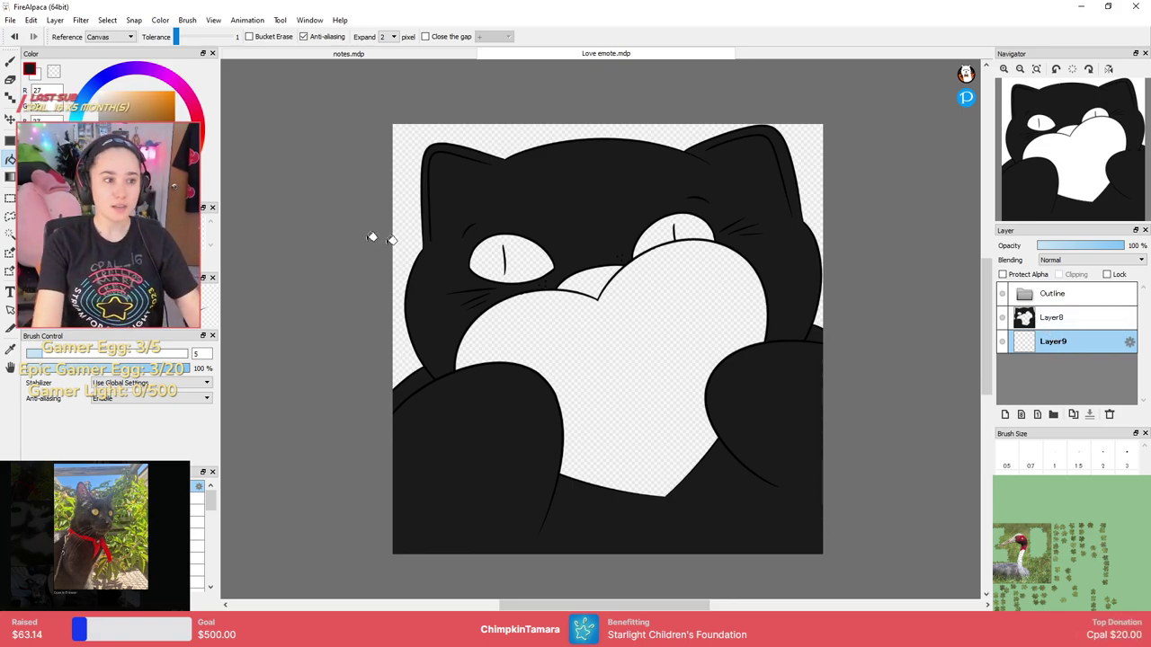
Choose a hot pink with R 255 and G 36 and bucket-fill the heart with it.
click(165, 113)
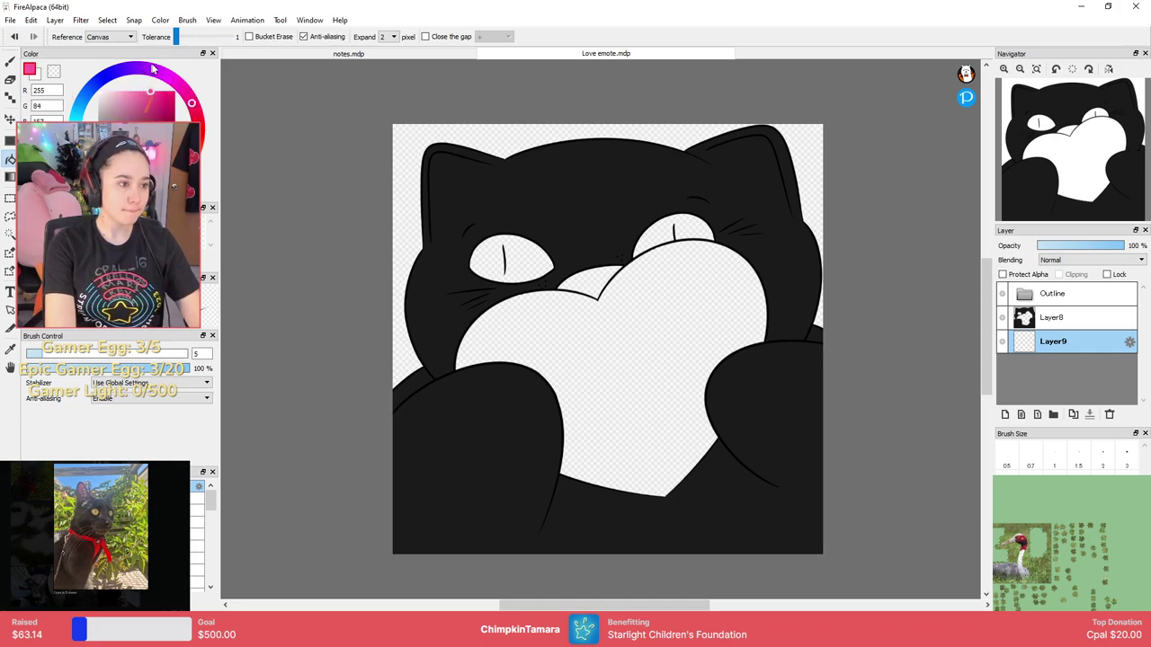
click(294, 54)
click(550, 54)
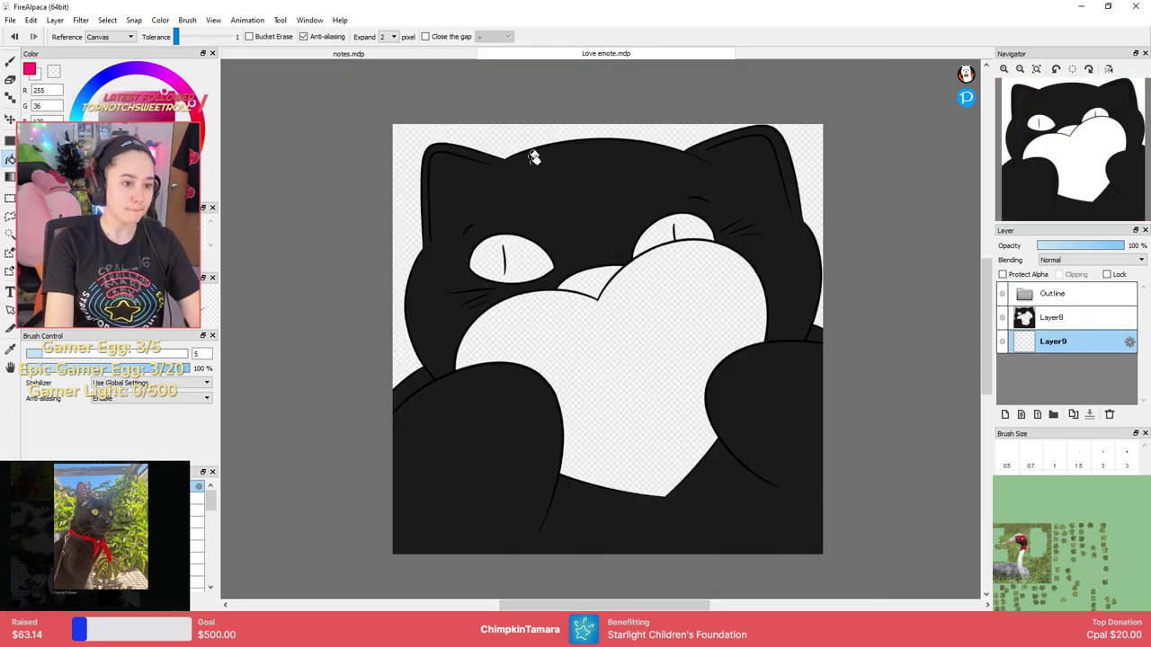
click(657, 343)
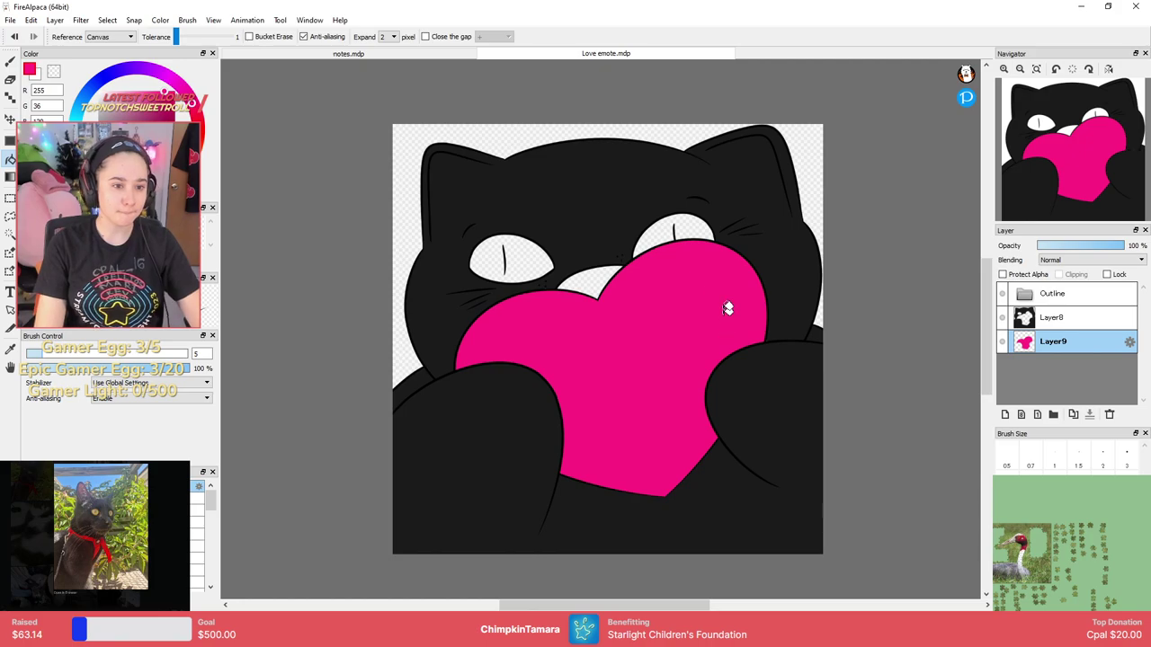
Add a new layer between the cat's near-black fill layer and the heart's pink fill layer.
scroll(699, 277, down, 2)
scroll(699, 278, up, 4)
drag(719, 242, 771, 330)
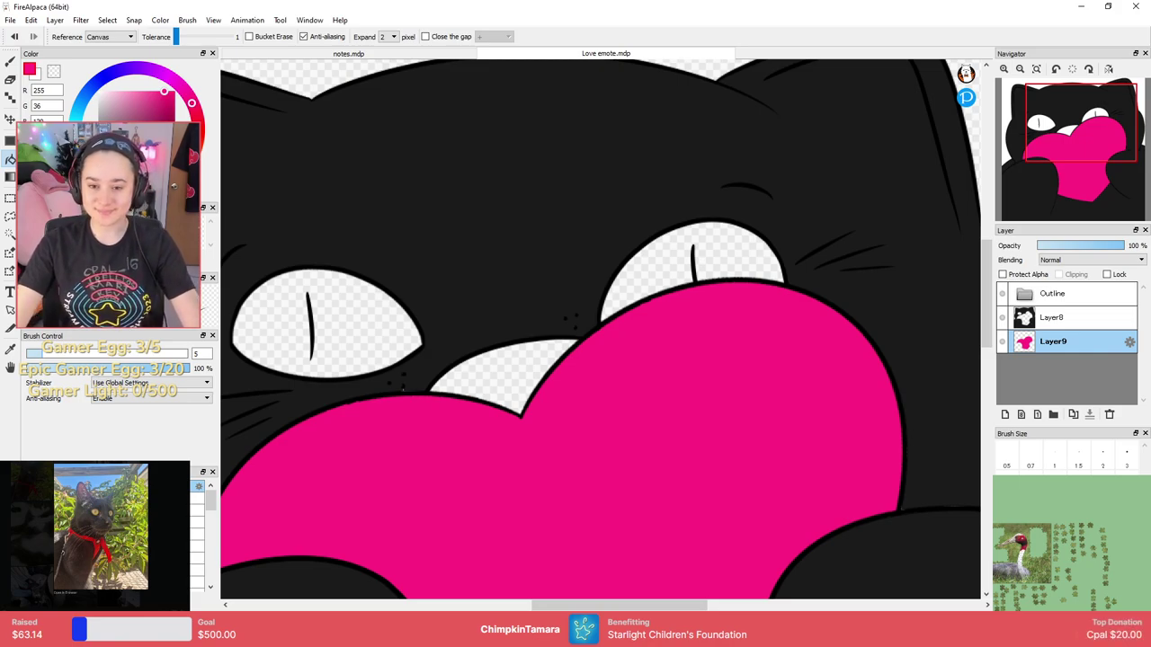
click(1004, 415)
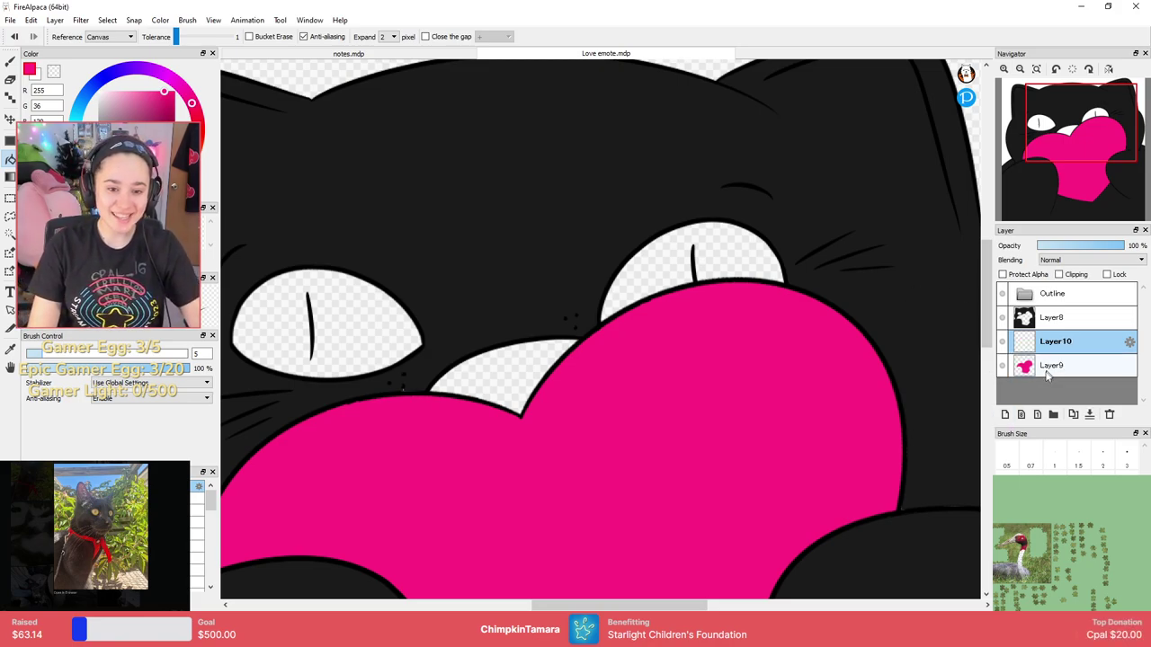
Place the empty layer beneath the heart's pink layer and bucket-fill both eyes on it with tan, R 187 and G 158.
drag(1050, 365, 1054, 334)
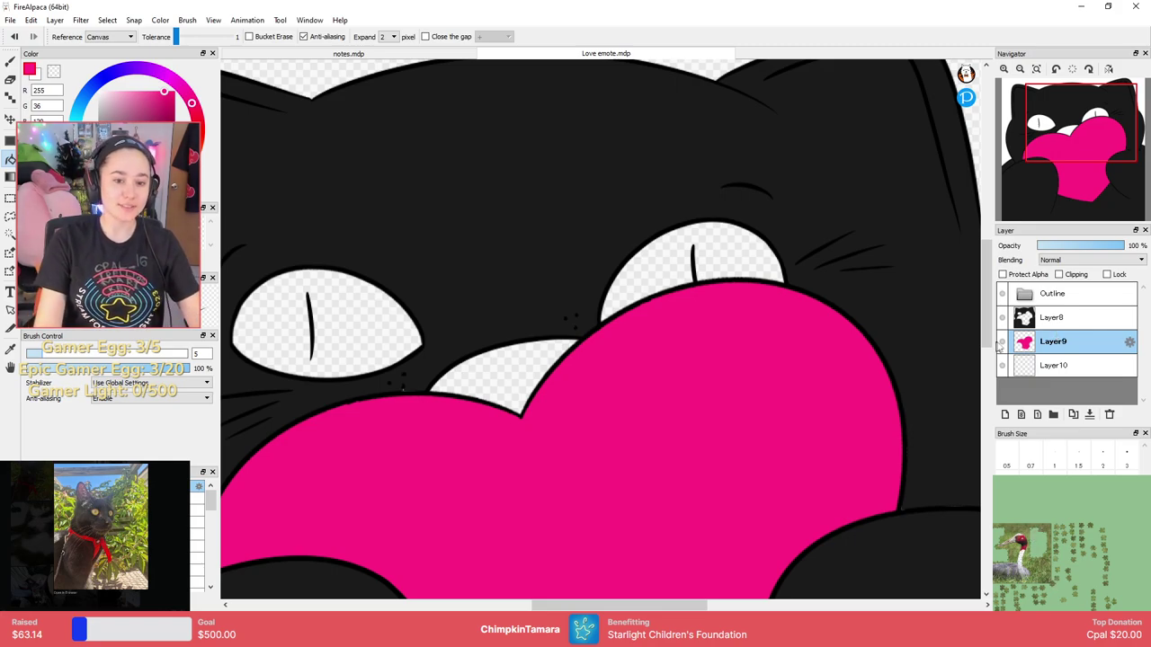
click(1054, 365)
click(753, 258)
key(ctrl+z)
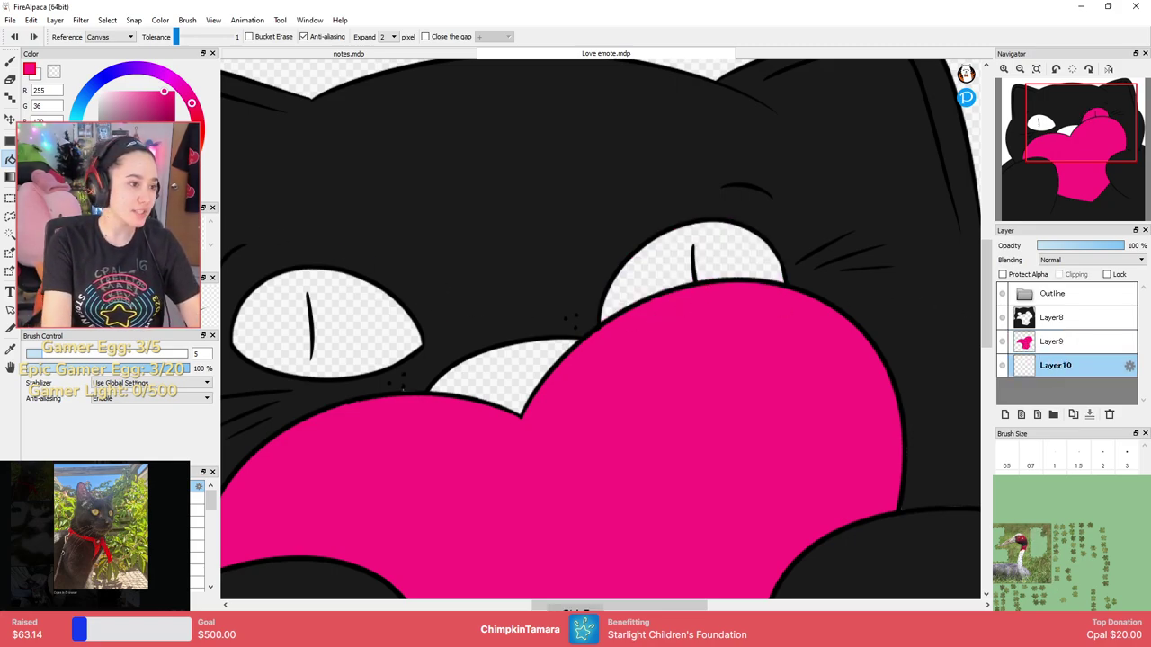
click(131, 110)
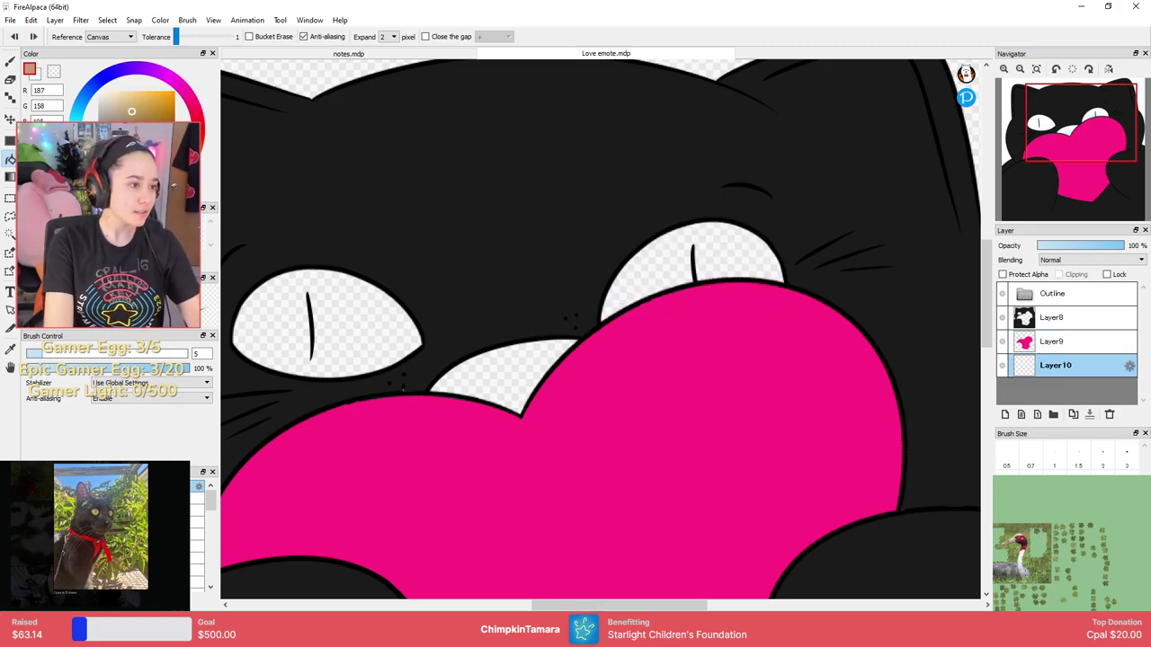
click(750, 253)
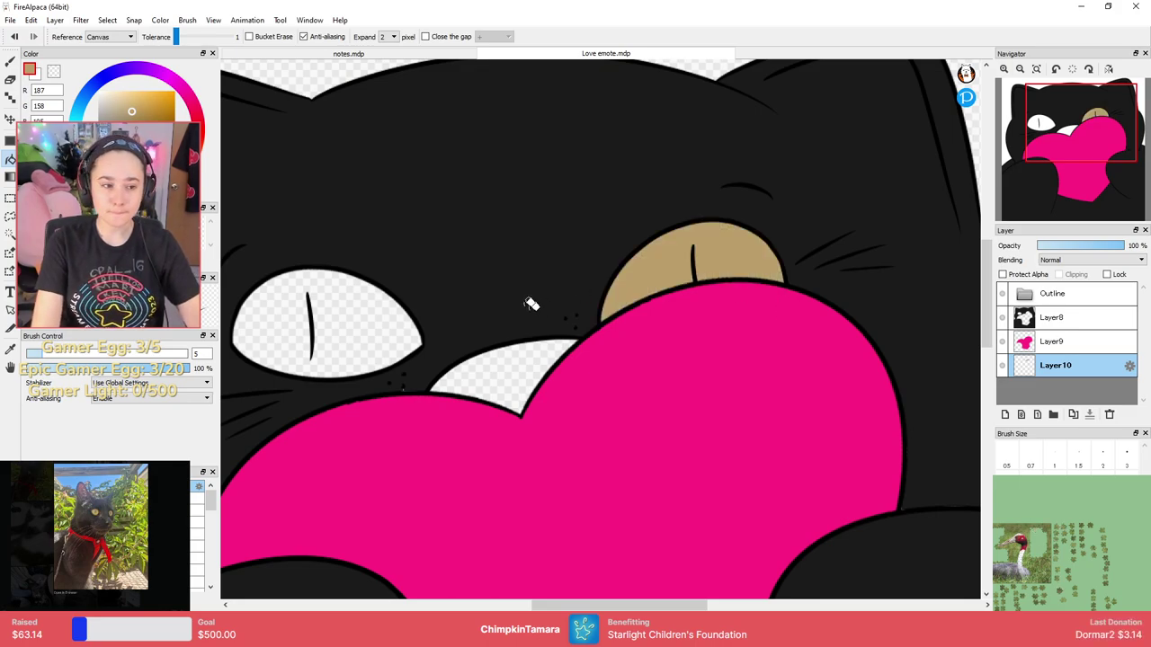
click(375, 298)
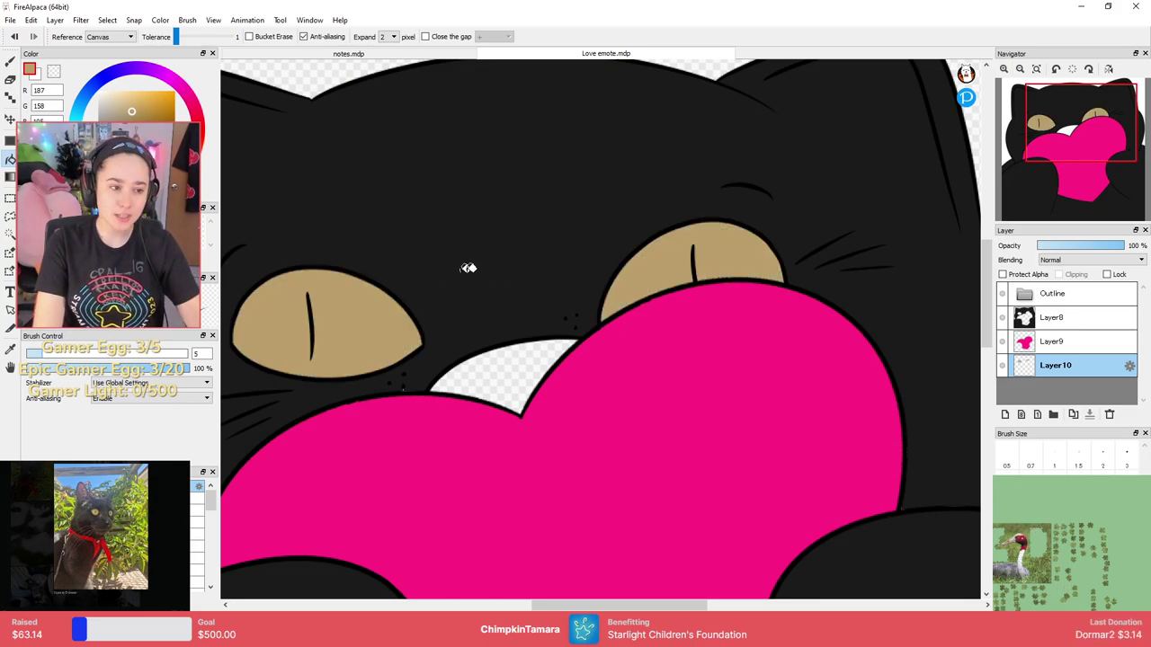
Add a layer above the cat's near-black fill layer and bucket-fill the nose with a darker black, R 15 and G 15.
scroll(803, 321, down, 3)
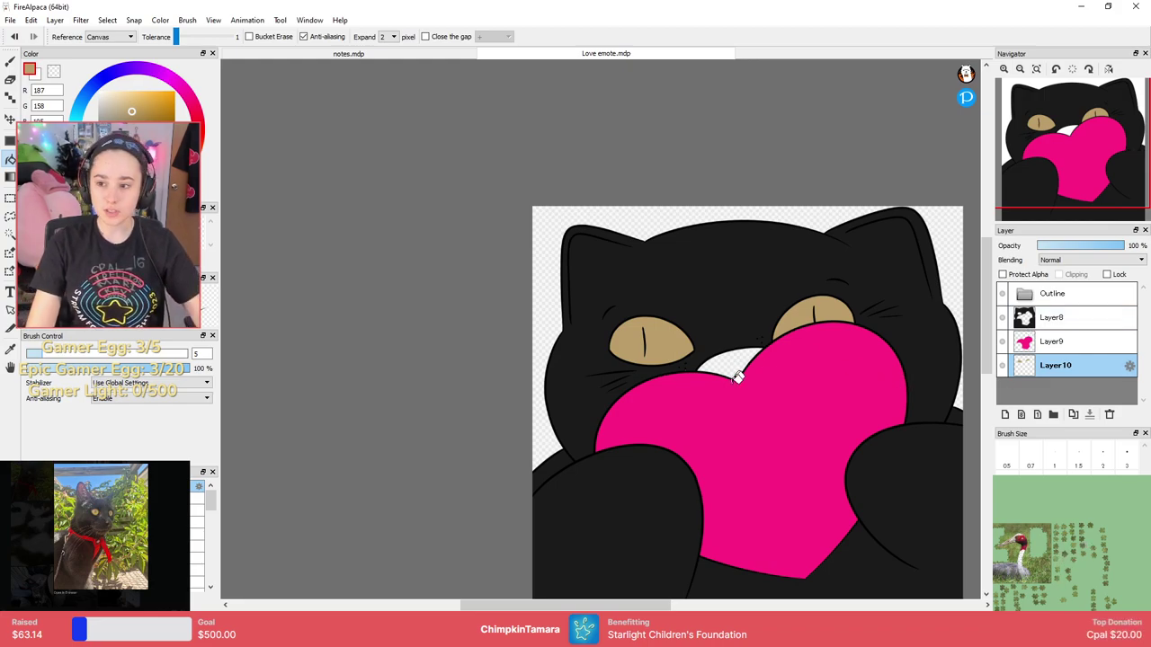
scroll(737, 378, up, 4)
click(1053, 319)
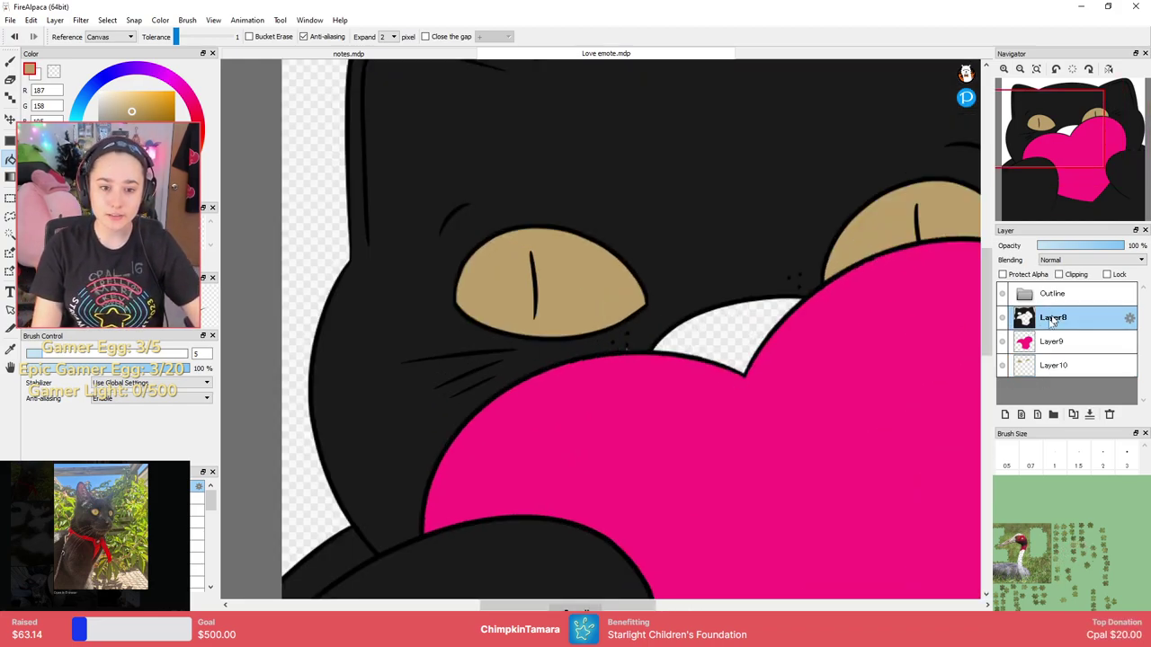
click(1005, 414)
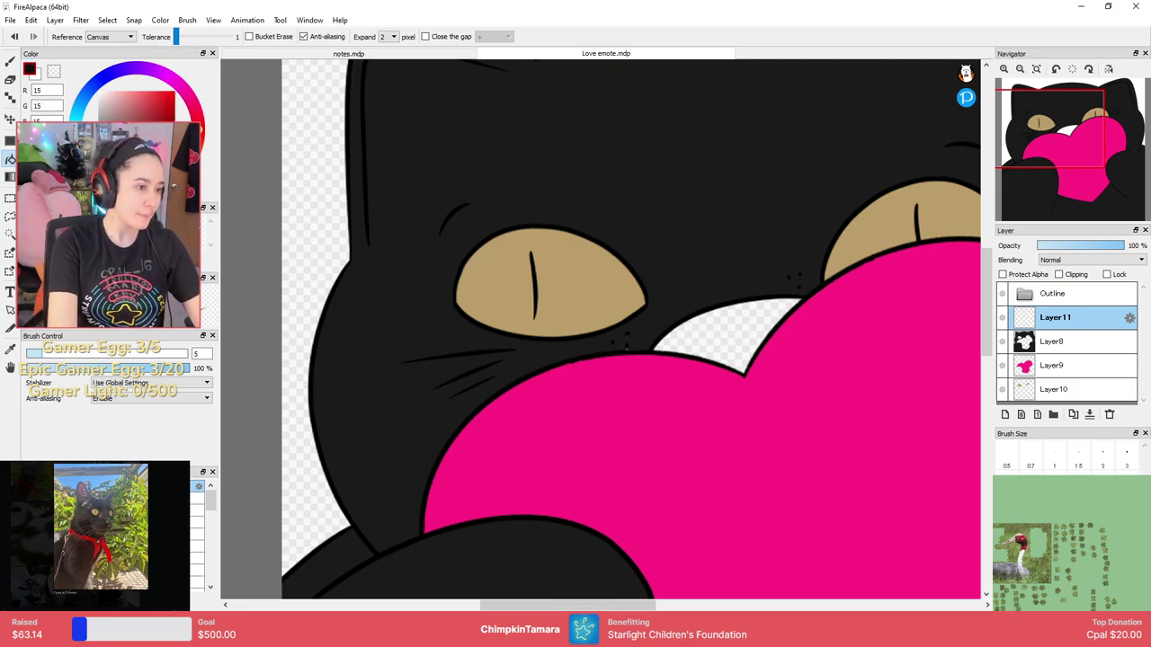
scroll(744, 283, down, 4)
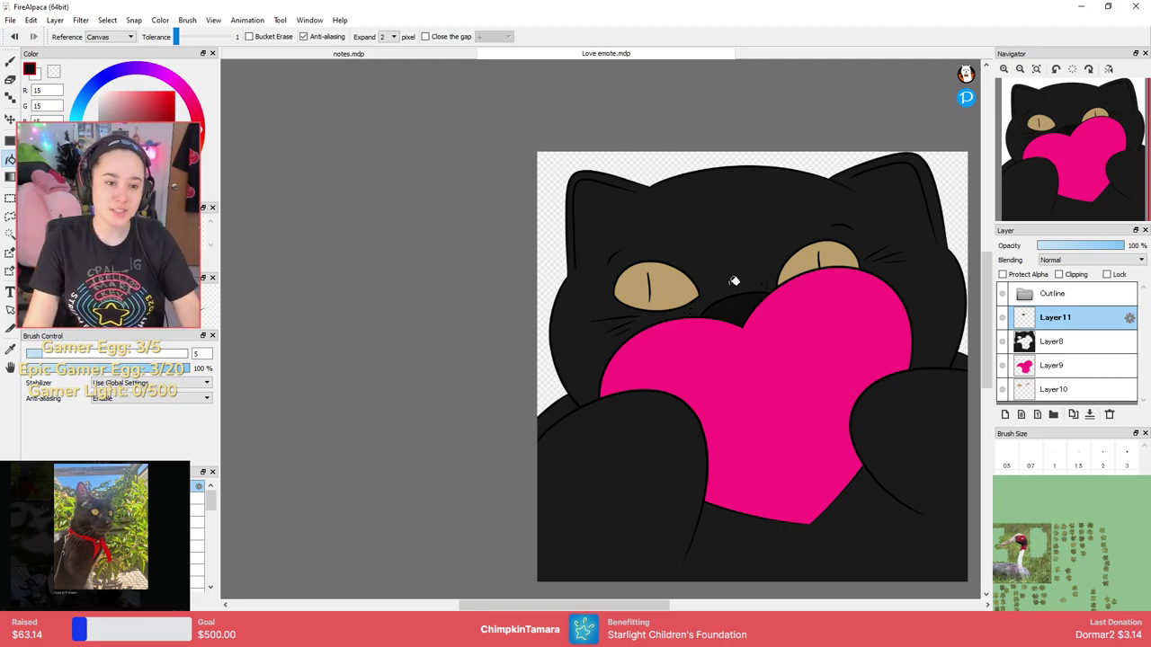
scroll(842, 313, down, 1)
scroll(846, 311, up, 3)
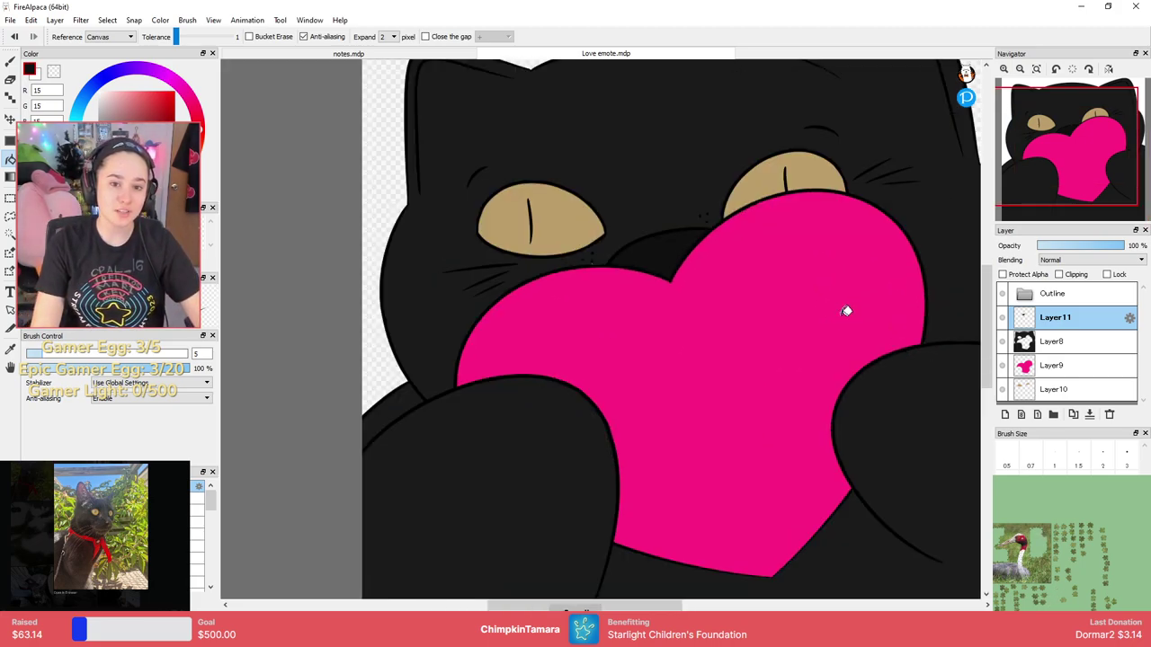
mouse_move(888, 258)
mouse_down()
mouse_move(883, 330)
mouse_move(895, 346)
mouse_up()
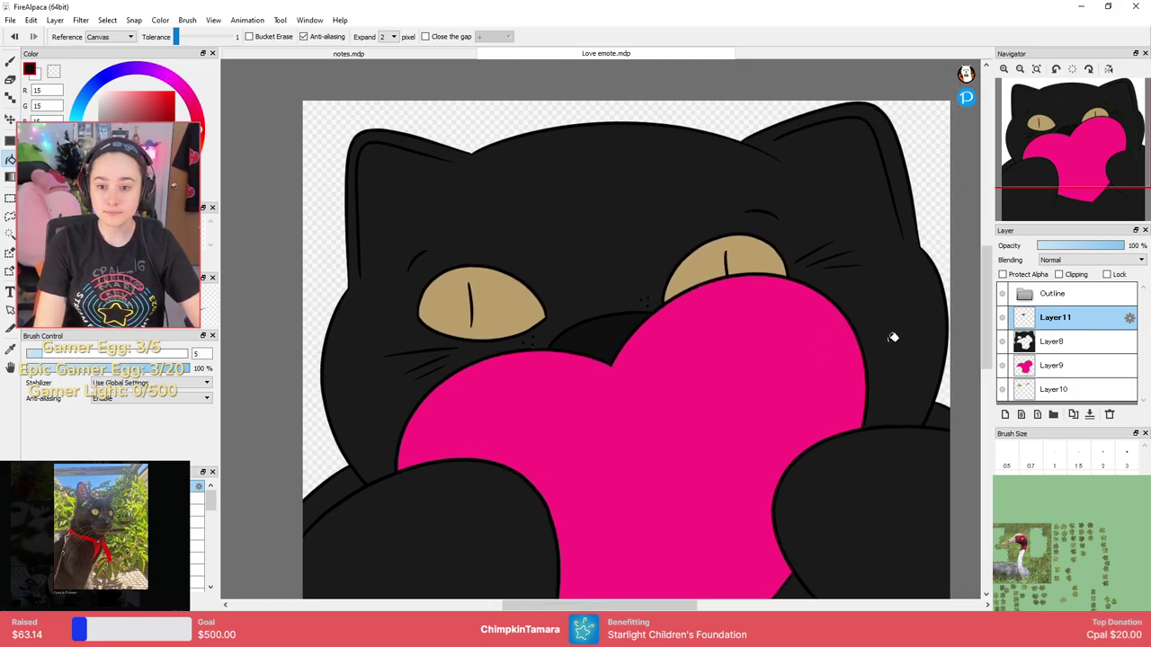
Create a layer folder above the nose fill layer and name it Color.
click(1040, 345)
click(1047, 317)
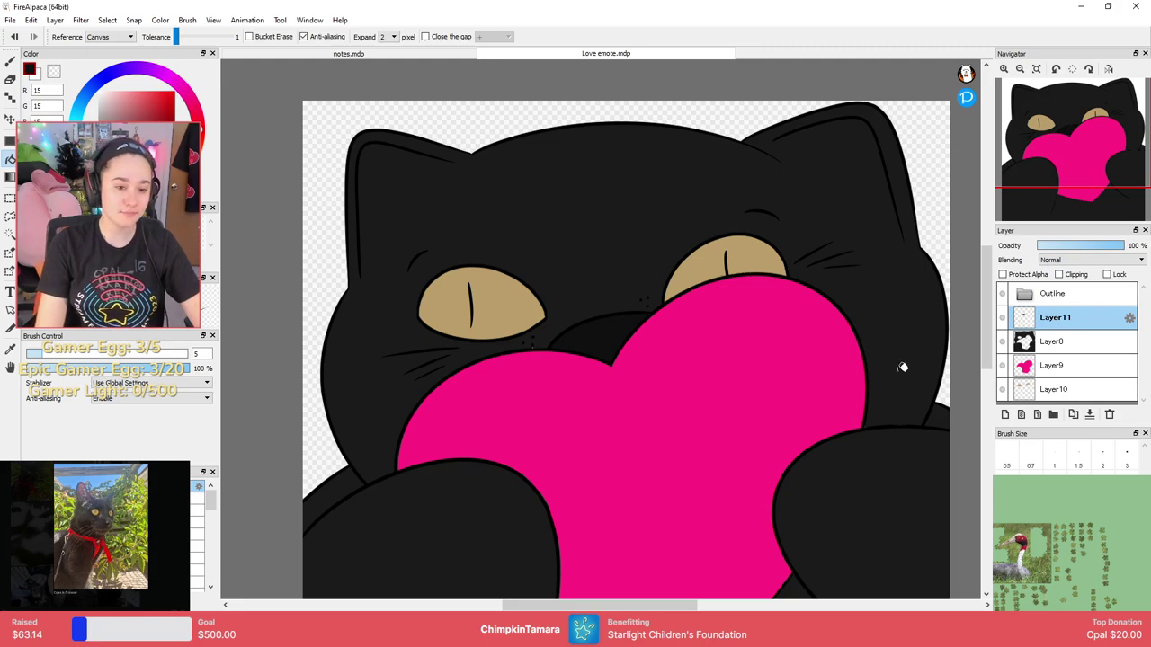
click(1052, 414)
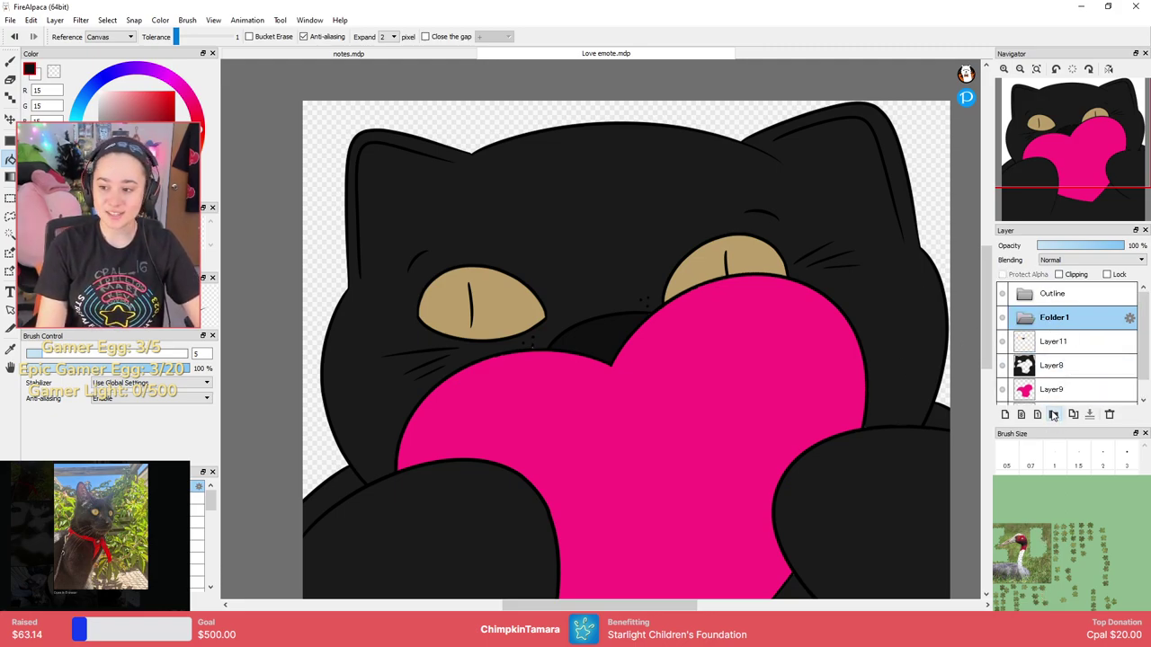
double_click(1054, 320)
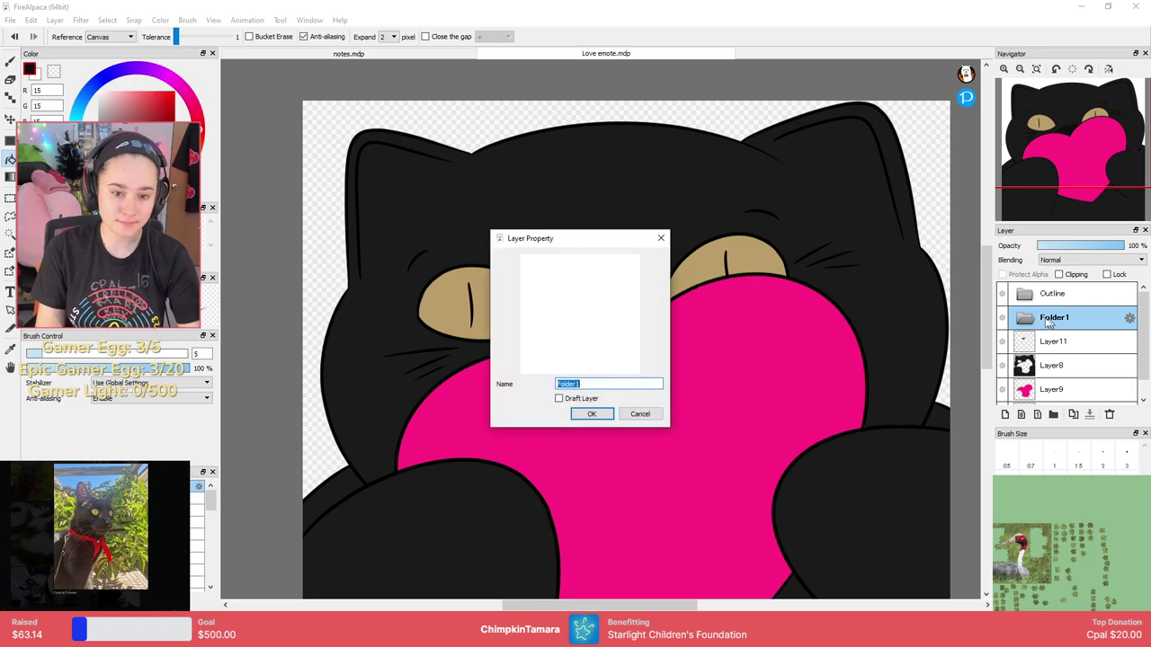
click(639, 414)
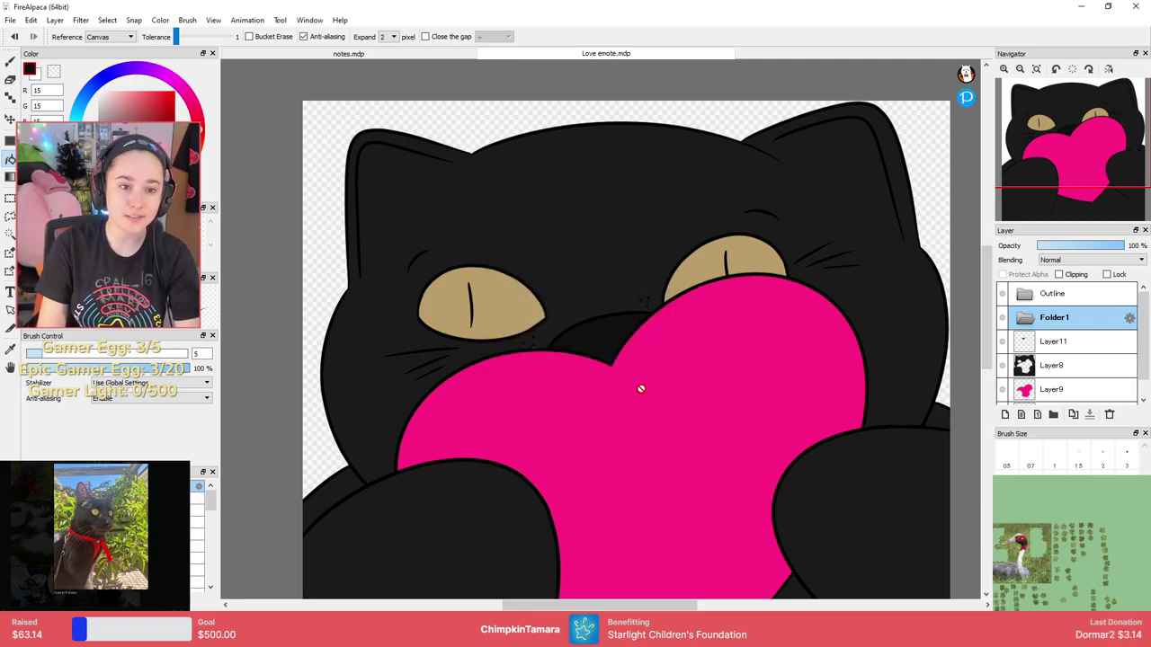
double_click(1068, 325)
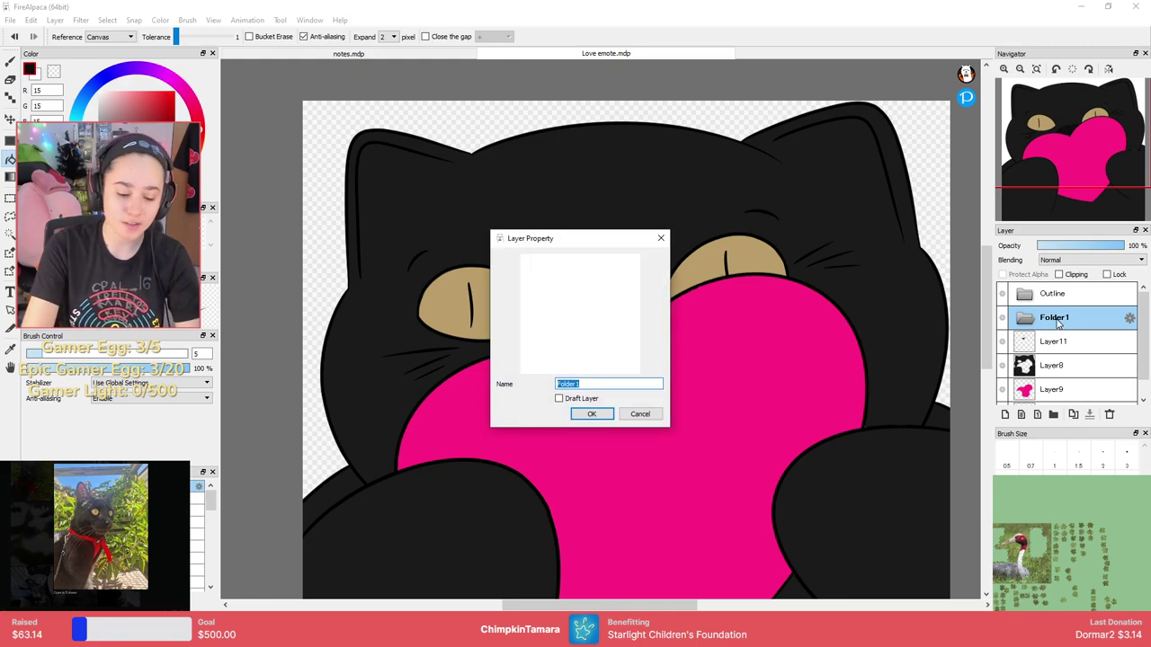
key(Return)
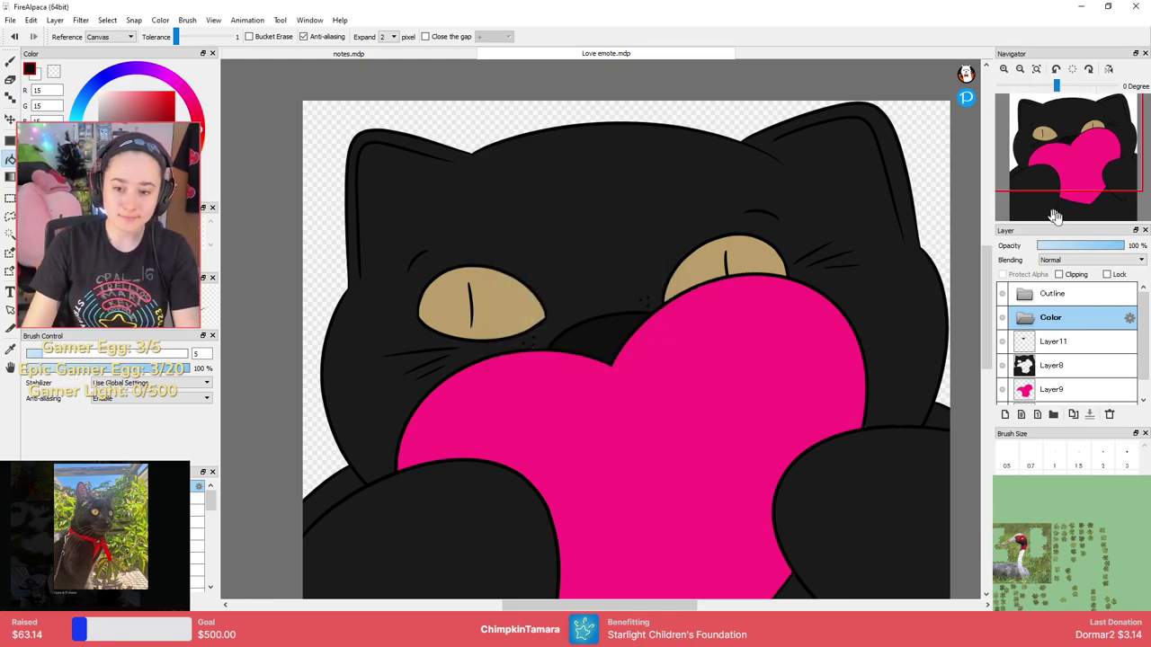
Move the nose, near-black, pink heart and tan eye fill layers into the Color folder and collapse it.
click(1084, 342)
drag(1141, 323, 1110, 399)
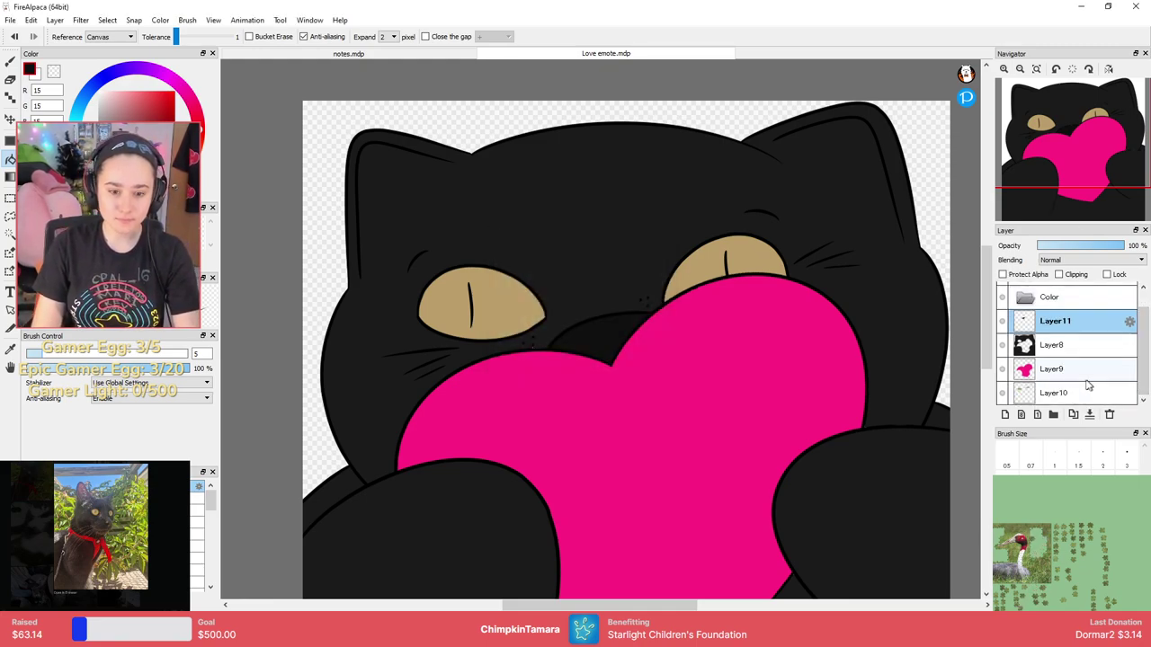
shift+click(1086, 385)
drag(1140, 347, 1054, 320)
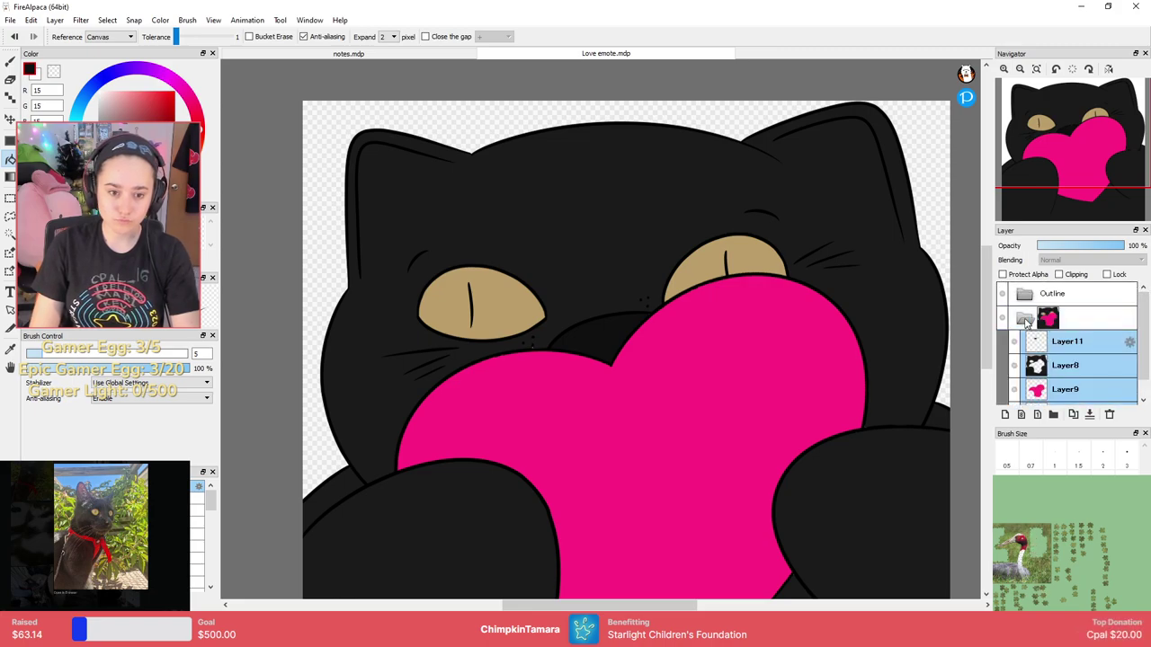
click(1028, 322)
Add a new layer above the Color folder, select the left eye's tan area with the magic wand, and switch to the Brush.
click(1005, 414)
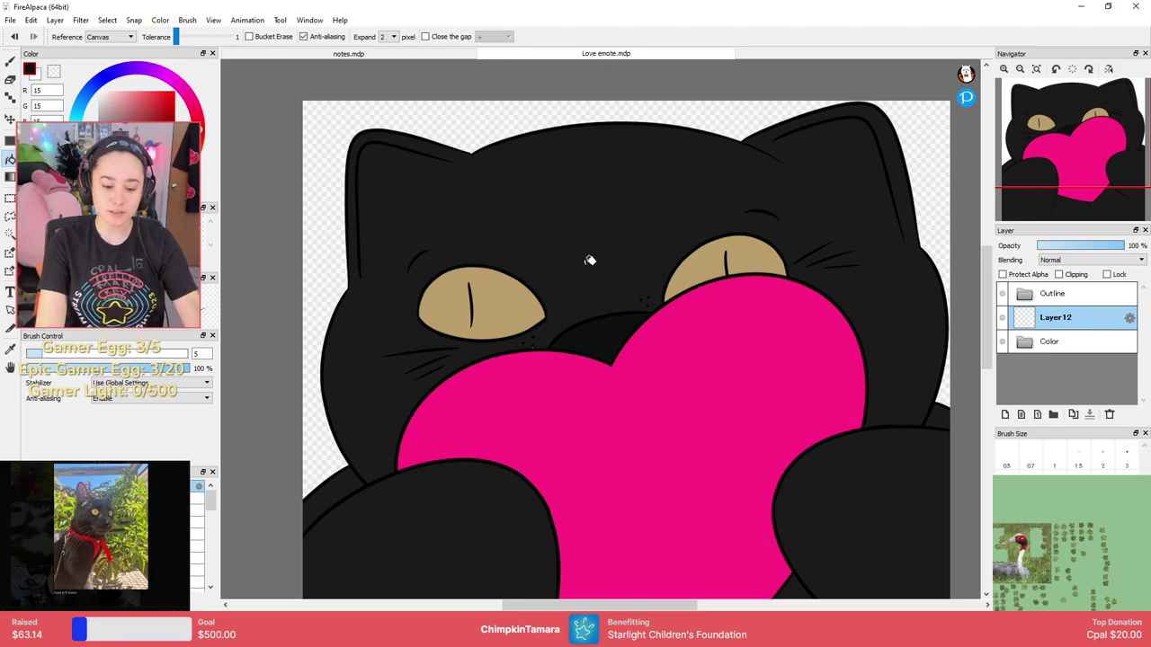
key(b)
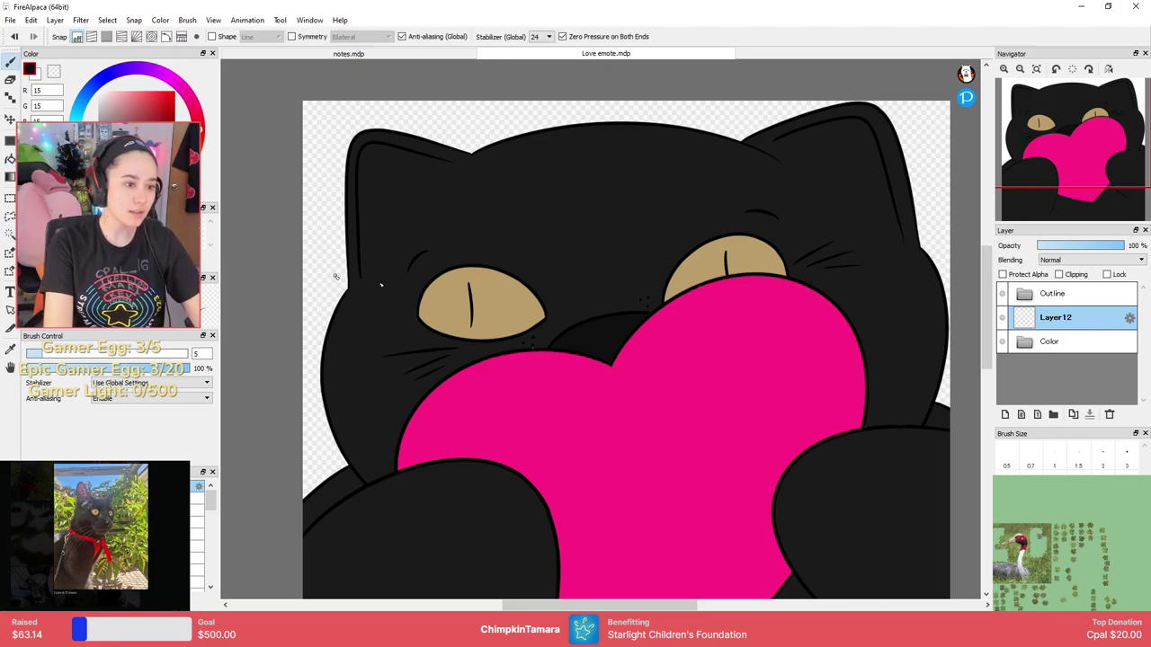
scroll(436, 289, down, 2)
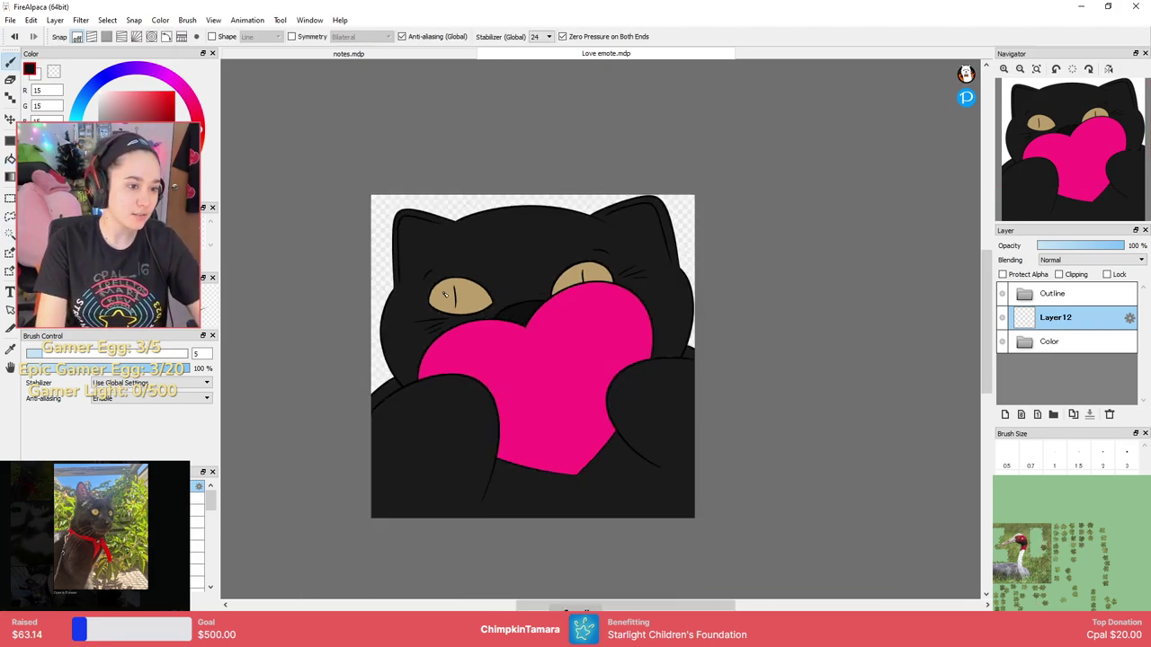
scroll(443, 296, up, 5)
key(ctrl+z)
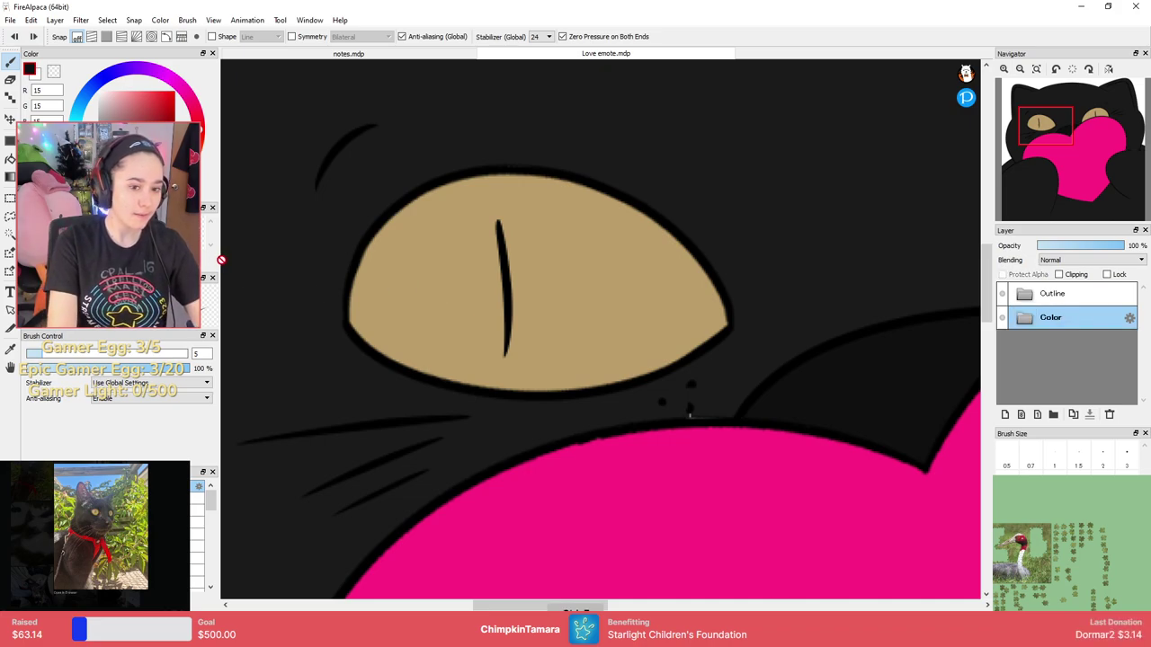
key(ctrl+y)
mouse_move(620, 321)
mouse_down()
mouse_move(568, 329)
mouse_move(605, 319)
mouse_up()
click(9, 231)
click(555, 279)
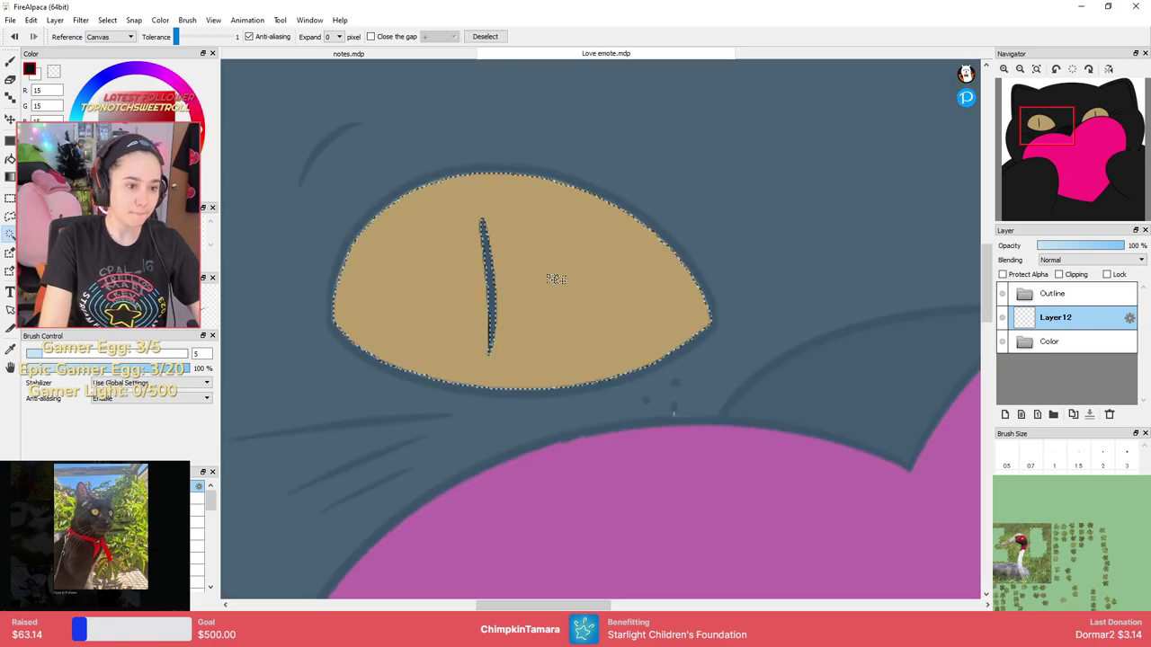
key(b)
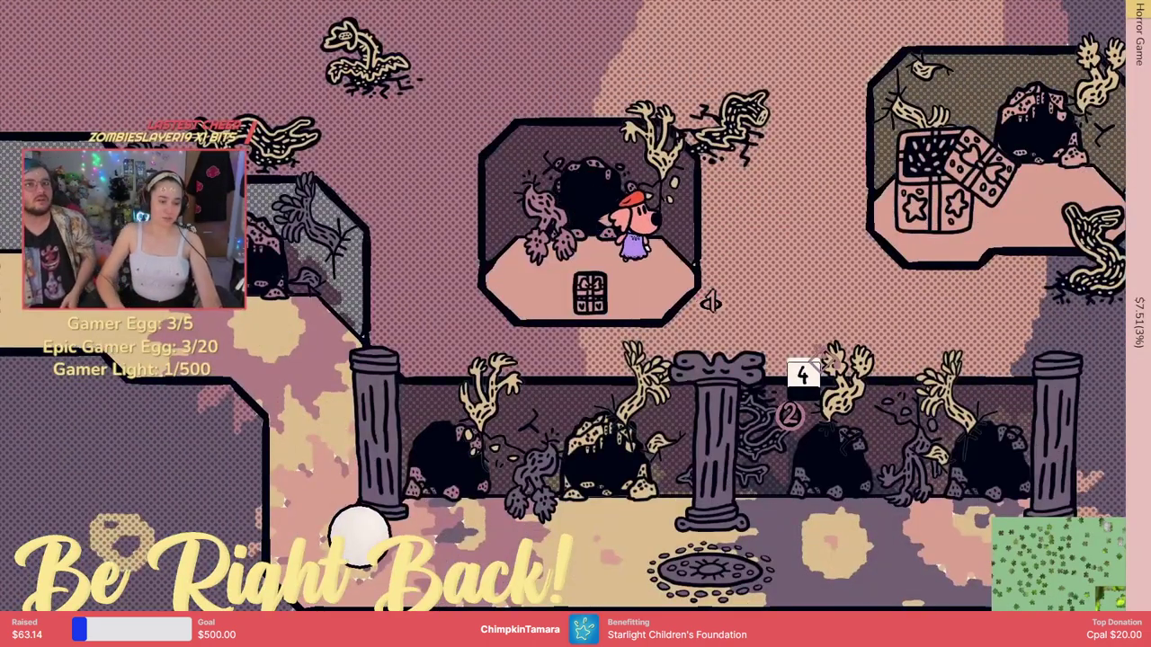
key(s)
key(a)
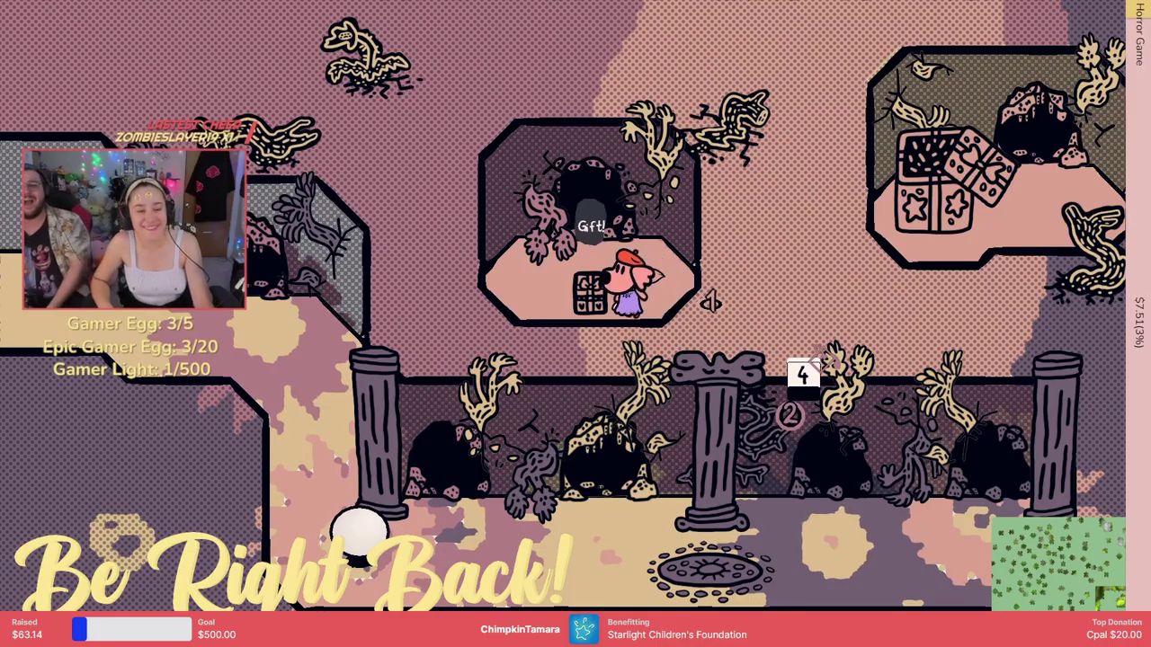
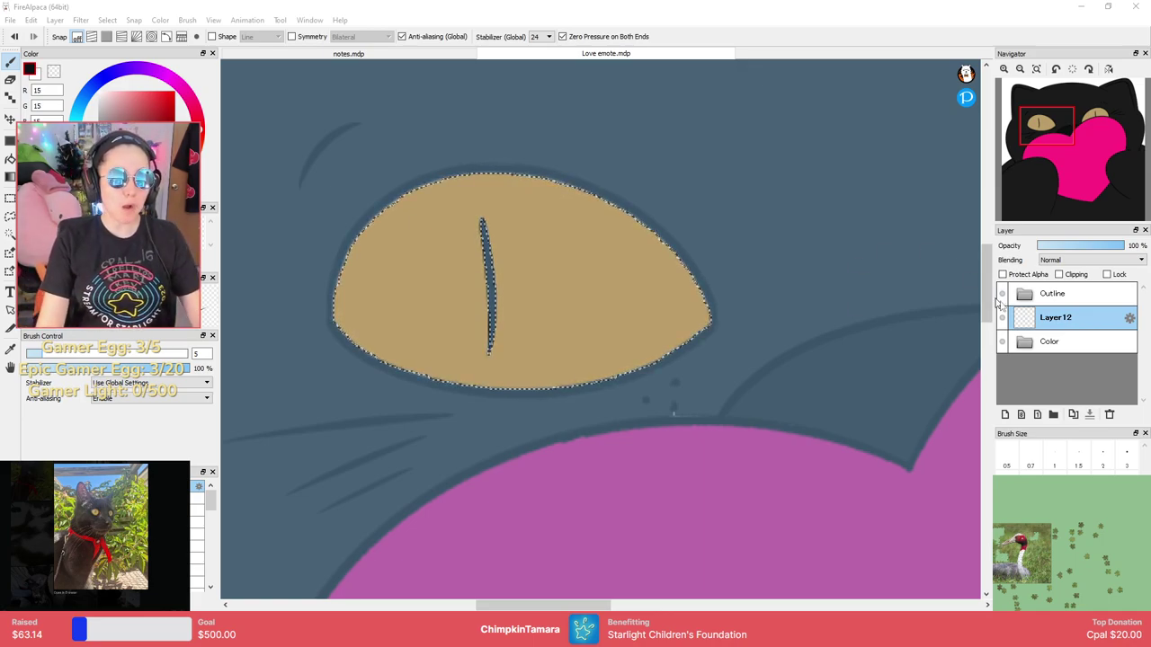
Paint an orange band, R 227 and G 83, across the top of the left eye on the new layer with a size 30 brush.
click(1052, 318)
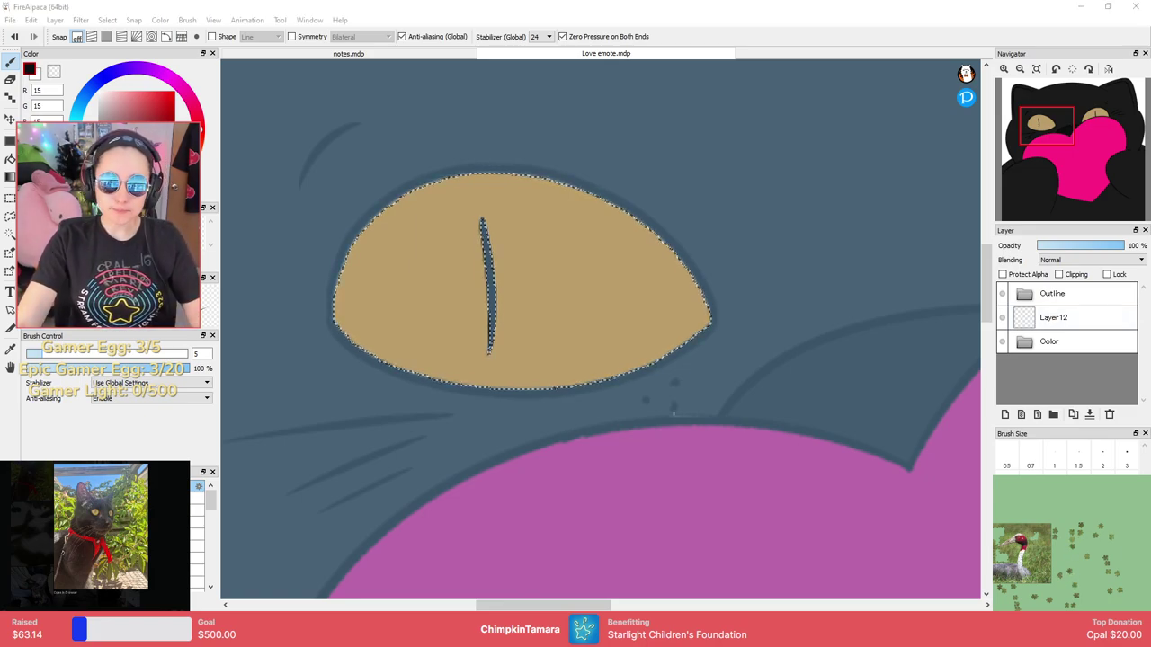
click(1060, 322)
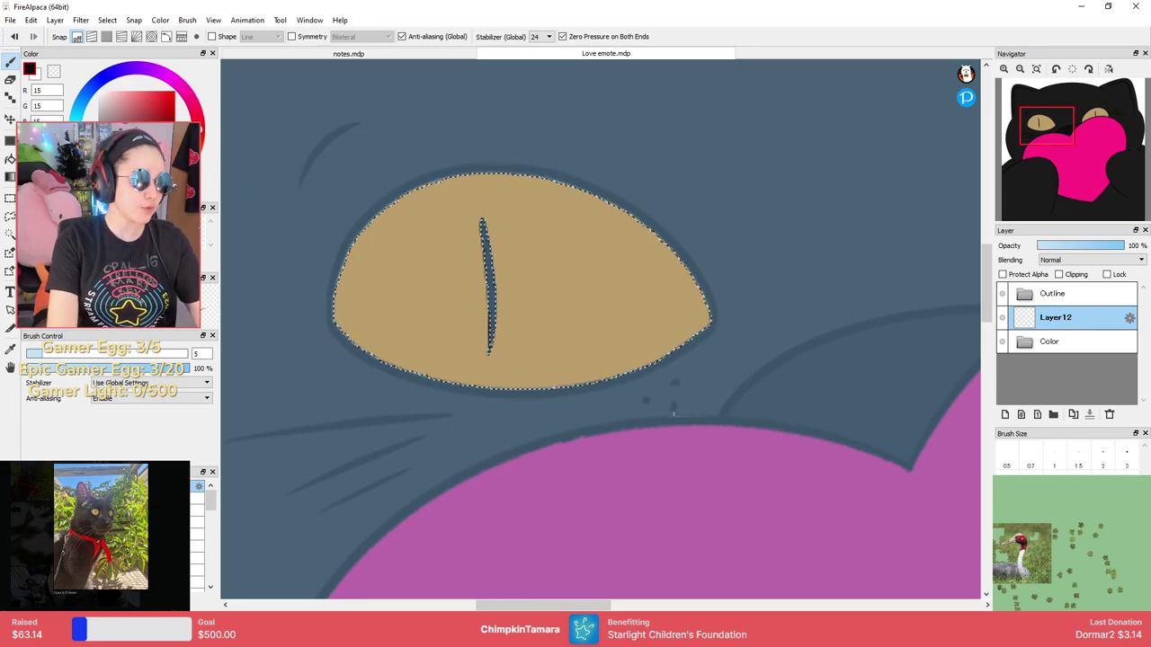
drag(176, 113, 187, 115)
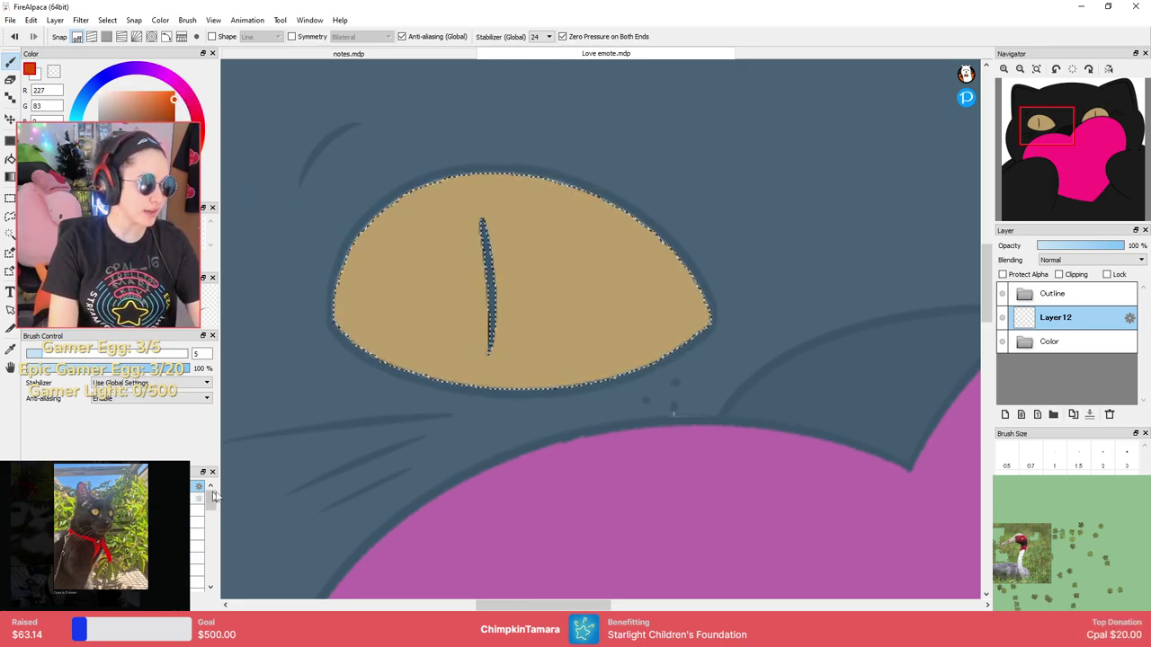
mouse_move(599, 327)
mouse_down()
mouse_move(779, 328)
mouse_move(625, 328)
mouse_up()
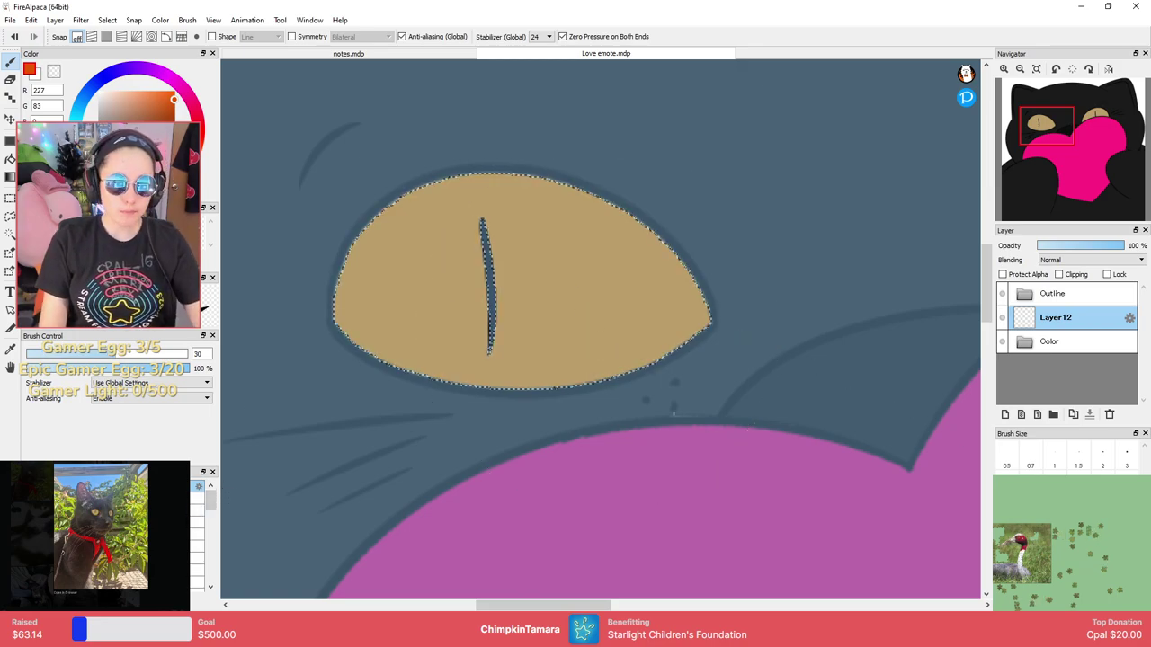
drag(410, 220, 528, 225)
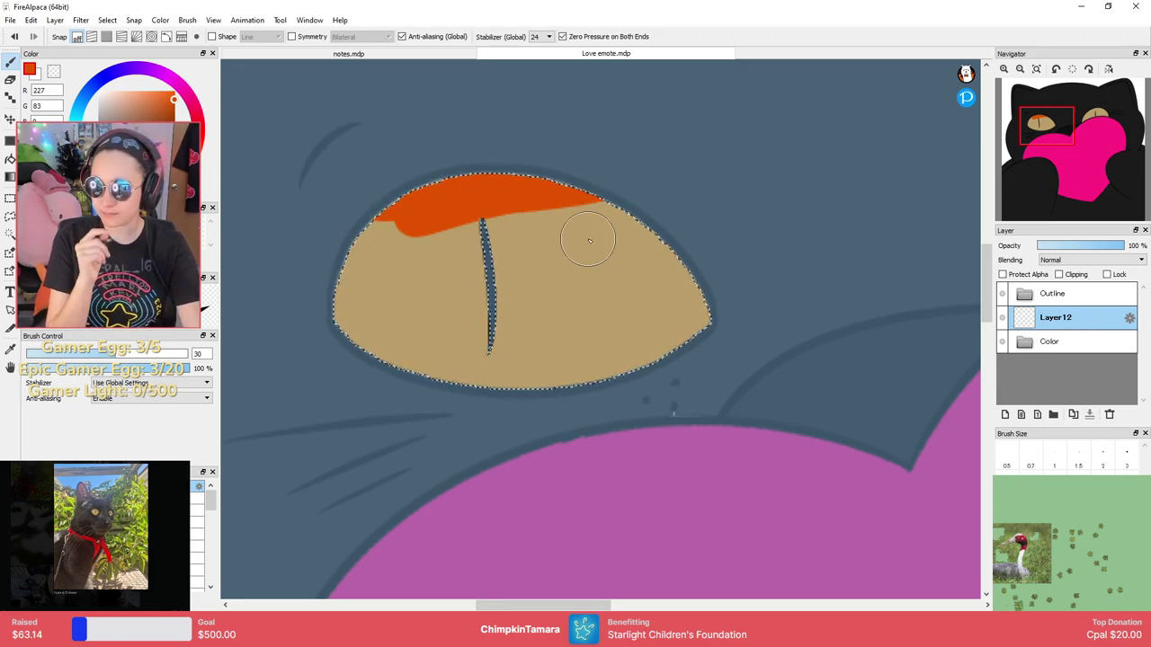
key(ctrl+d)
drag(495, 175, 663, 218)
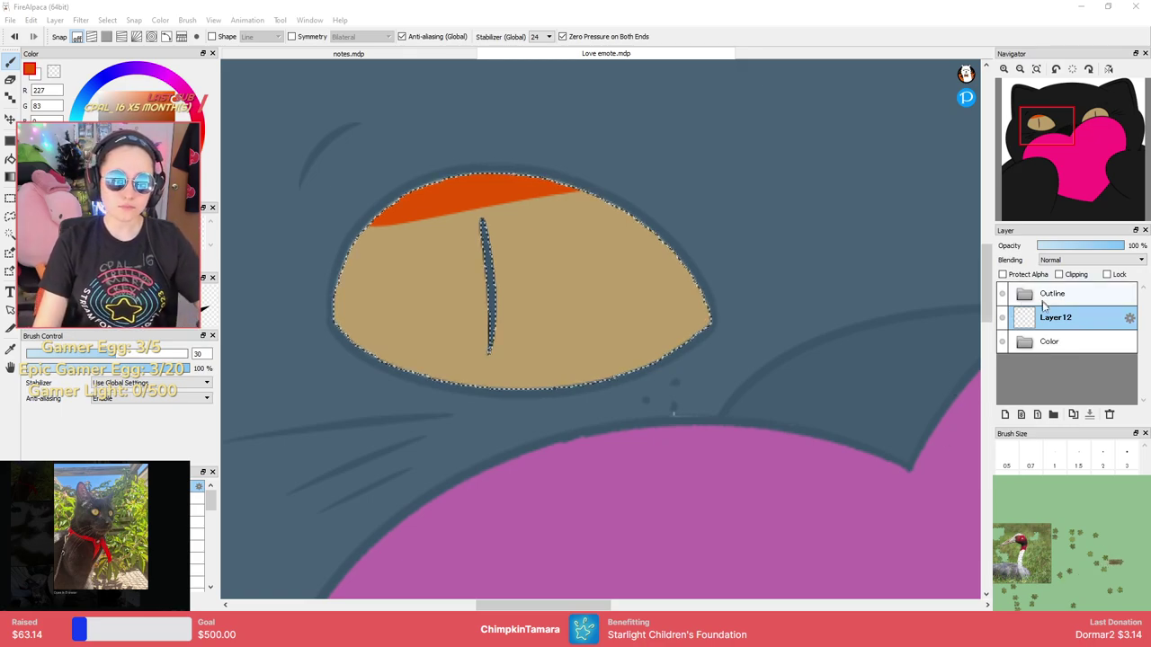
Paint pale tan corners and yellow-green ovals beside the left eye's pupil on a new layer, and choose the size 50 blending brush.
click(1004, 419)
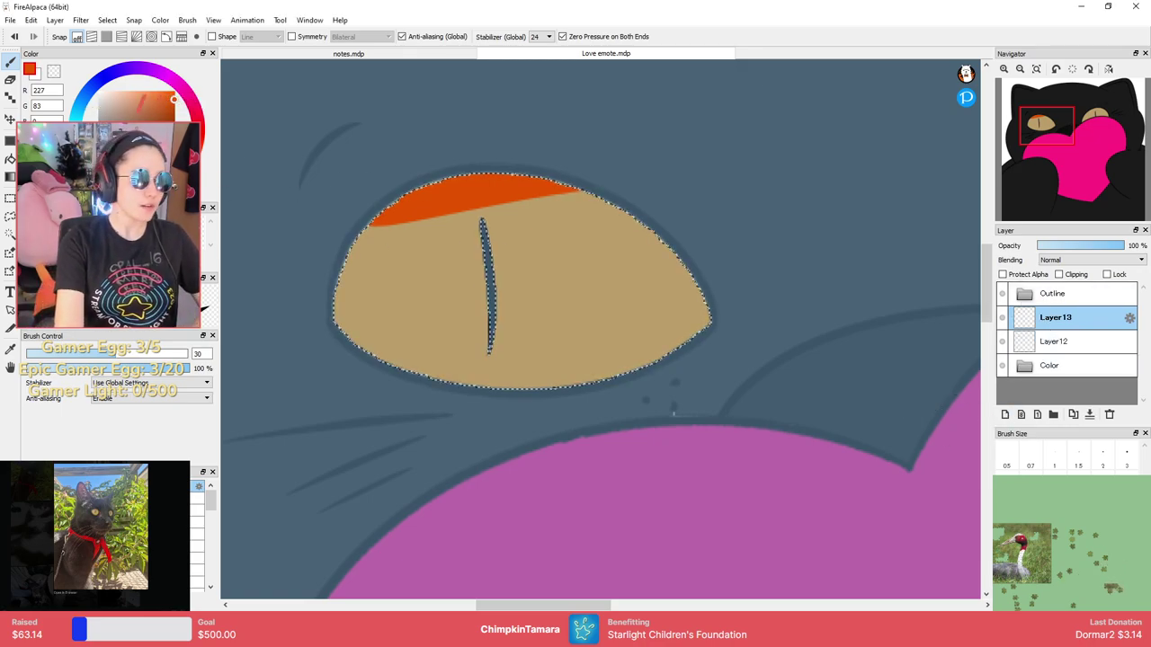
click(159, 183)
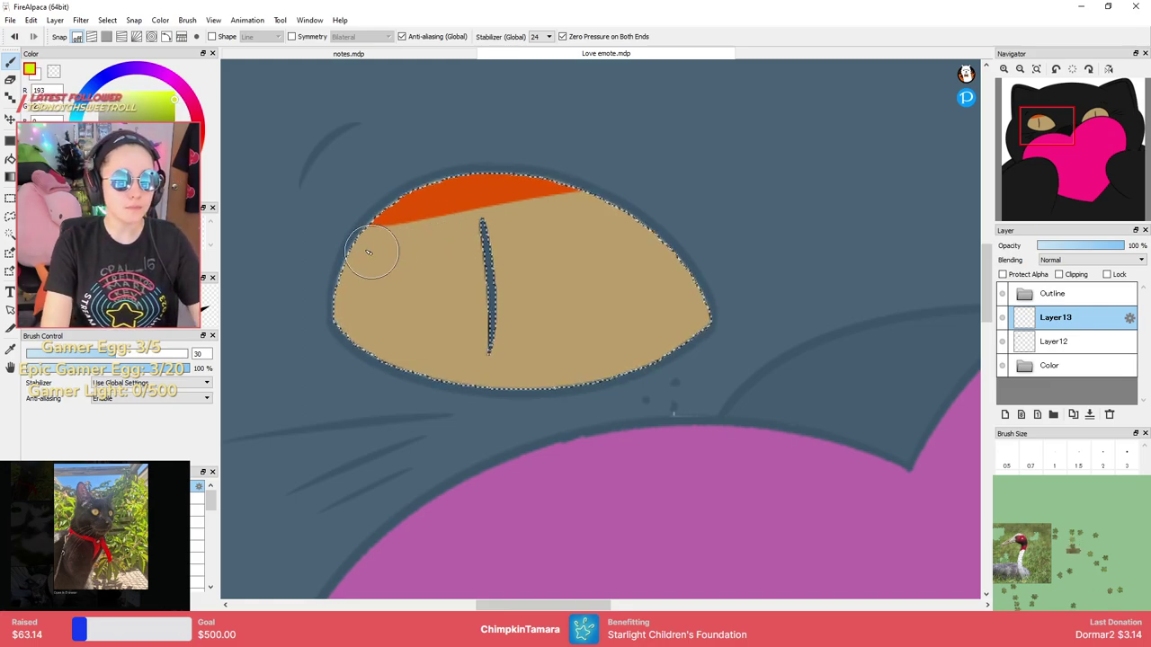
click(126, 106)
drag(346, 229, 409, 404)
drag(673, 230, 706, 377)
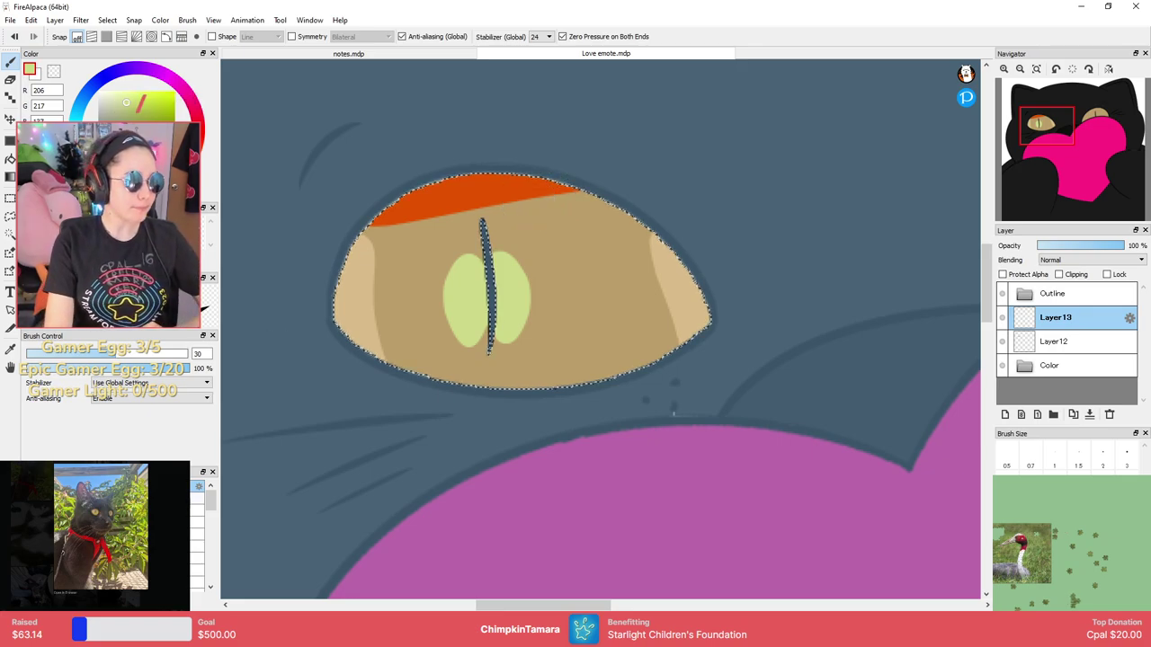
click(107, 522)
drag(609, 329, 601, 329)
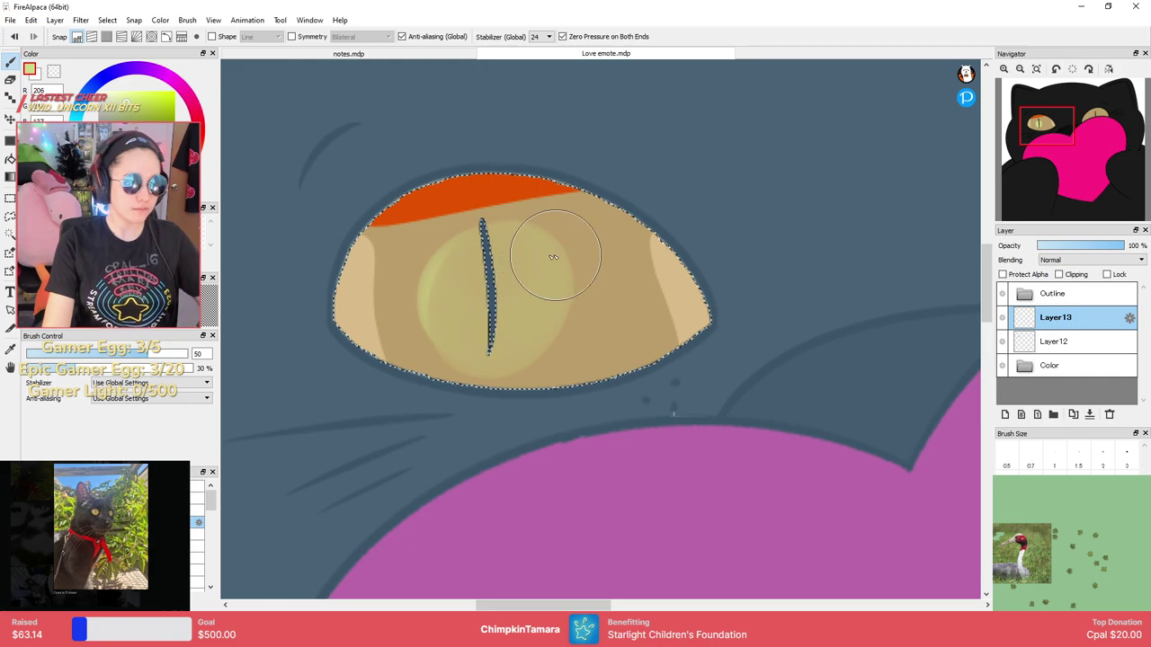
key(ctrl+z)
mouse_move(423, 232)
mouse_down()
mouse_move(352, 272)
mouse_move(363, 375)
mouse_move(463, 199)
mouse_move(606, 210)
mouse_move(413, 246)
mouse_up()
key(ctrl+z)
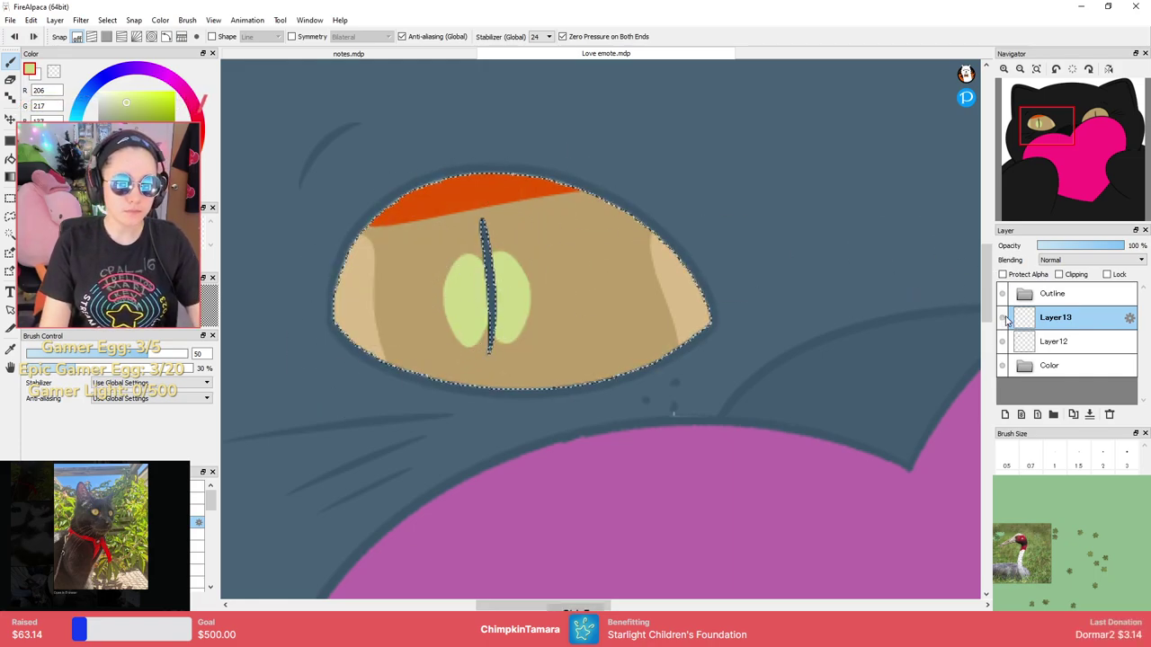
Merge the patch layer down into Layer12 and blend the left eye's orange, tan and yellow-green areas together.
click(1089, 415)
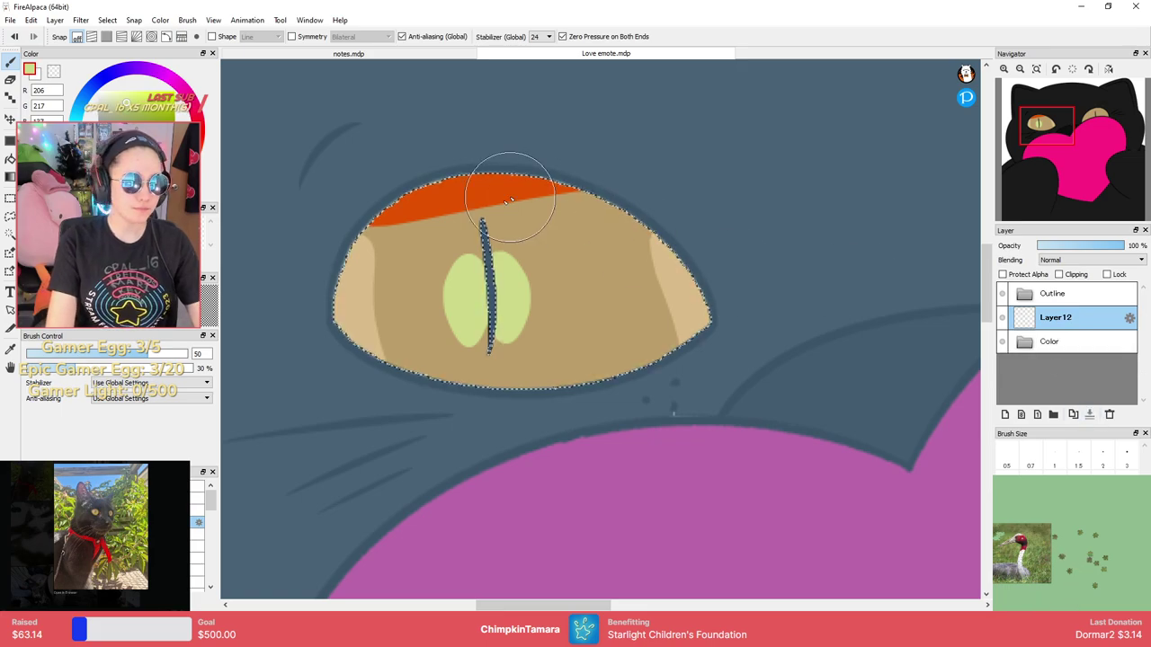
drag(603, 225, 671, 280)
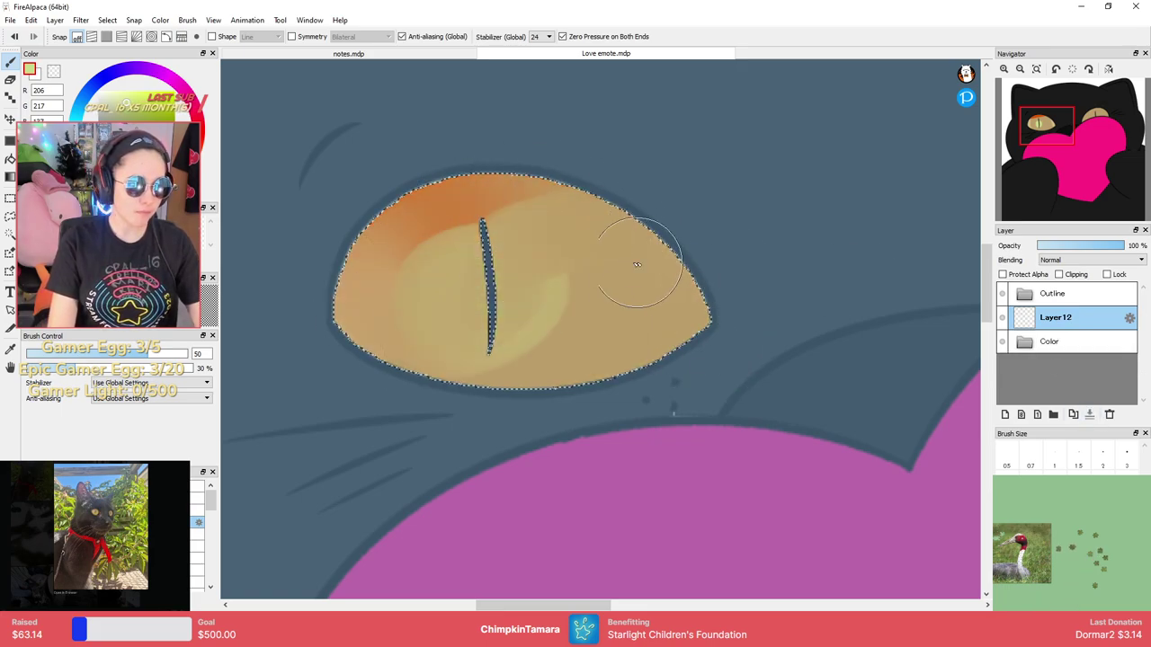
key(ctrl+z)
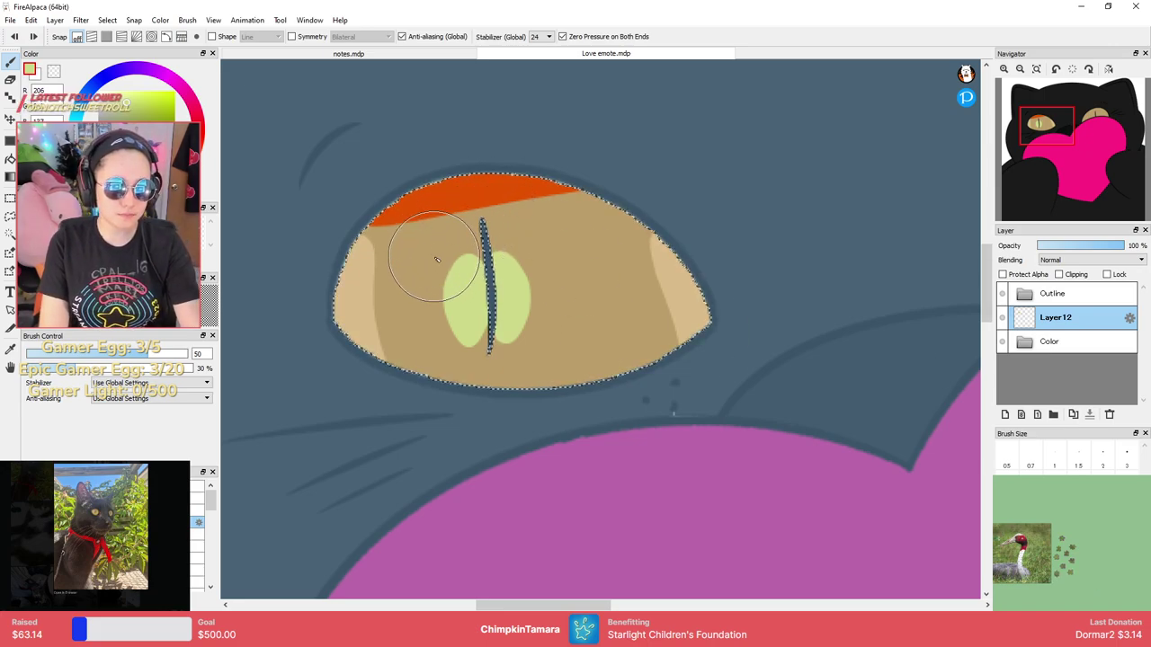
mouse_move(409, 211)
mouse_down()
mouse_move(403, 243)
mouse_move(421, 221)
mouse_move(513, 212)
mouse_move(557, 187)
mouse_move(575, 211)
mouse_move(457, 199)
mouse_move(463, 158)
mouse_move(527, 232)
mouse_move(522, 265)
mouse_move(463, 299)
mouse_move(457, 265)
mouse_move(474, 266)
mouse_move(458, 308)
mouse_move(495, 311)
mouse_move(426, 292)
mouse_move(354, 296)
mouse_move(400, 295)
mouse_move(398, 392)
mouse_move(457, 317)
mouse_move(395, 276)
mouse_move(392, 239)
mouse_move(437, 270)
mouse_move(467, 272)
mouse_move(465, 295)
mouse_move(474, 279)
mouse_move(508, 308)
mouse_move(492, 337)
mouse_move(435, 314)
mouse_move(674, 328)
mouse_move(619, 284)
mouse_move(582, 272)
mouse_move(565, 364)
mouse_up()
scroll(686, 266, up, 1)
scroll(693, 261, down, 6)
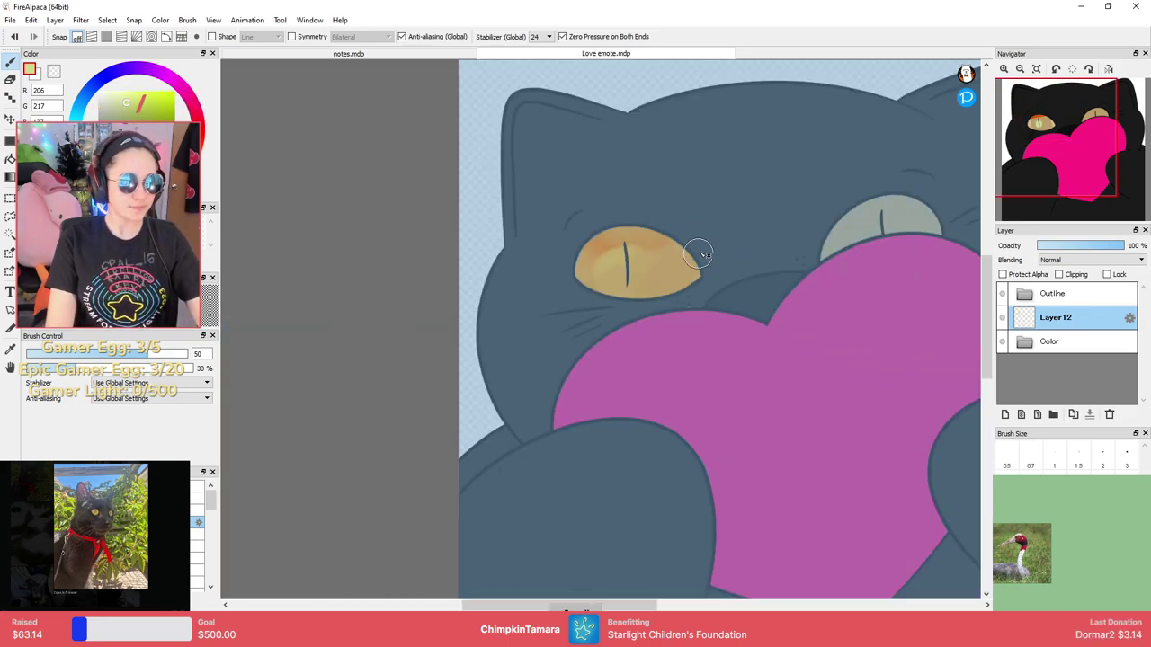
scroll(716, 242, up, 4)
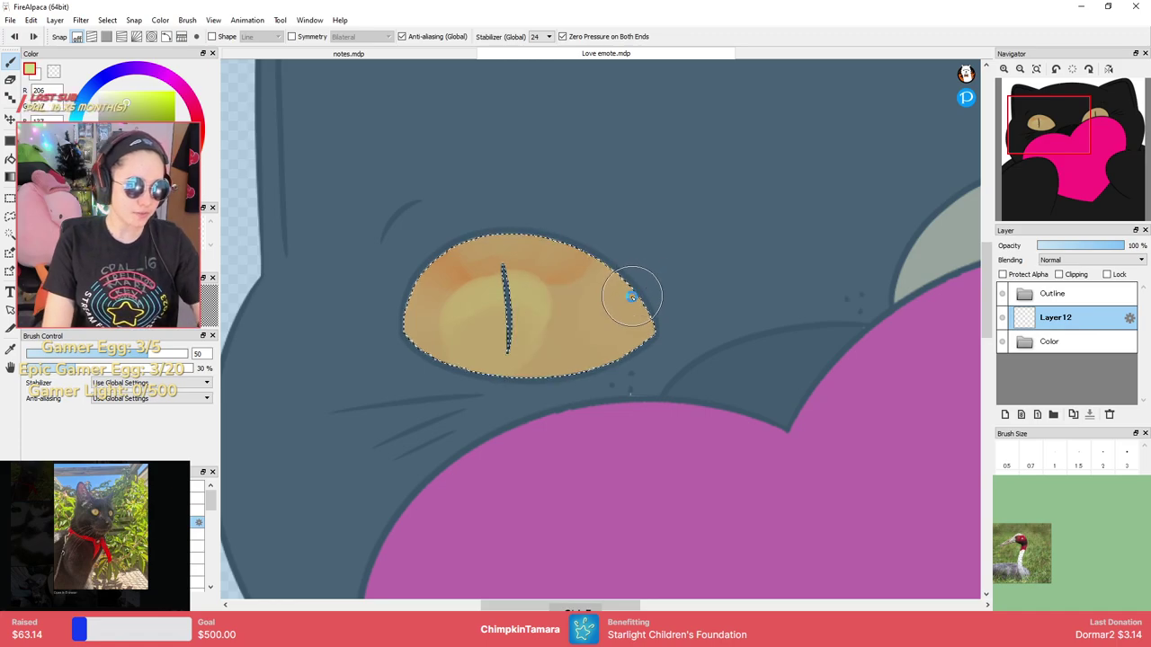
scroll(628, 297, up, 1)
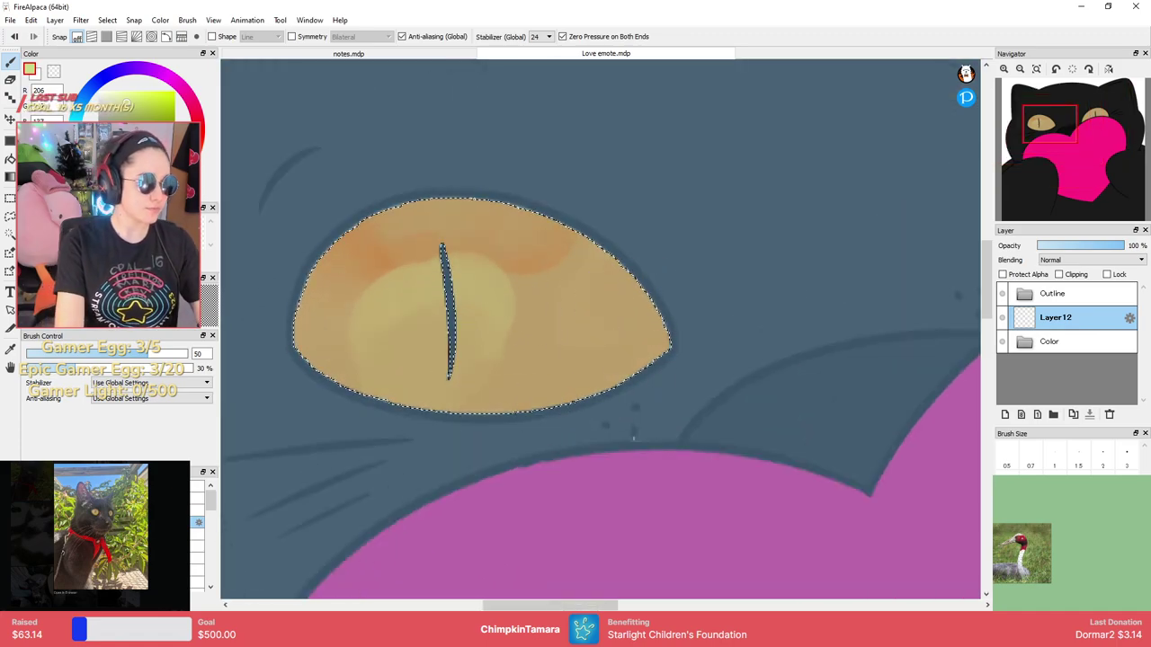
Paint a bright orange patch beside the left eye's pupil at brush size 30, and blend it with the size 50 brush.
click(201, 160)
drag(127, 103, 175, 90)
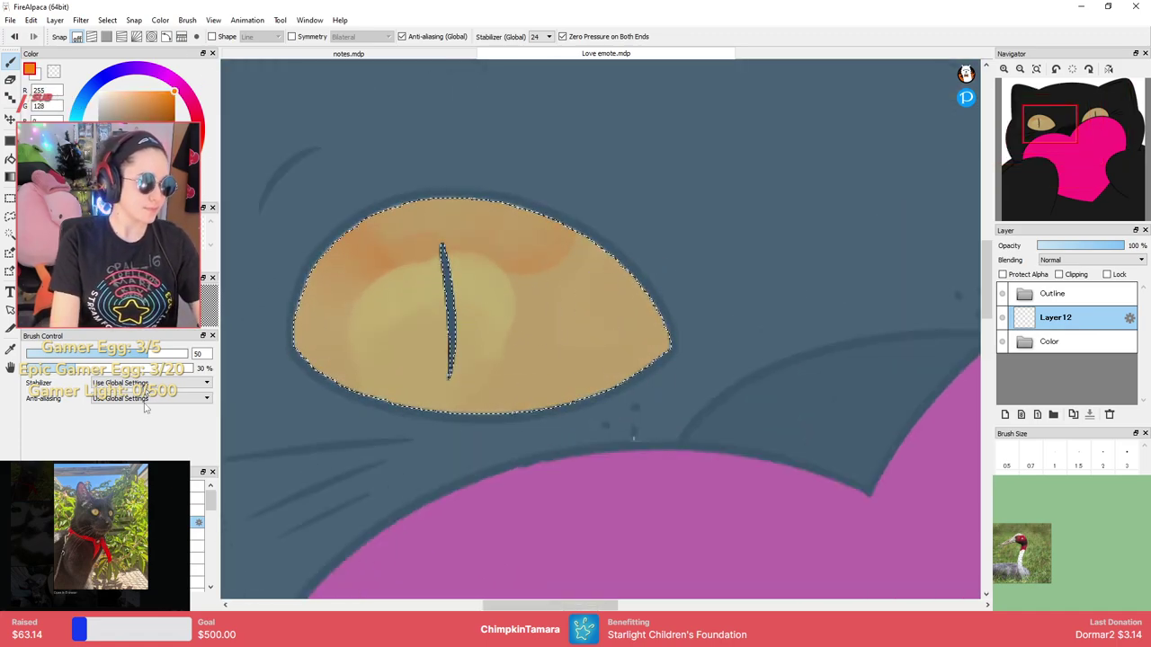
click(135, 487)
mouse_move(494, 286)
mouse_down()
mouse_move(544, 269)
mouse_move(563, 277)
mouse_up()
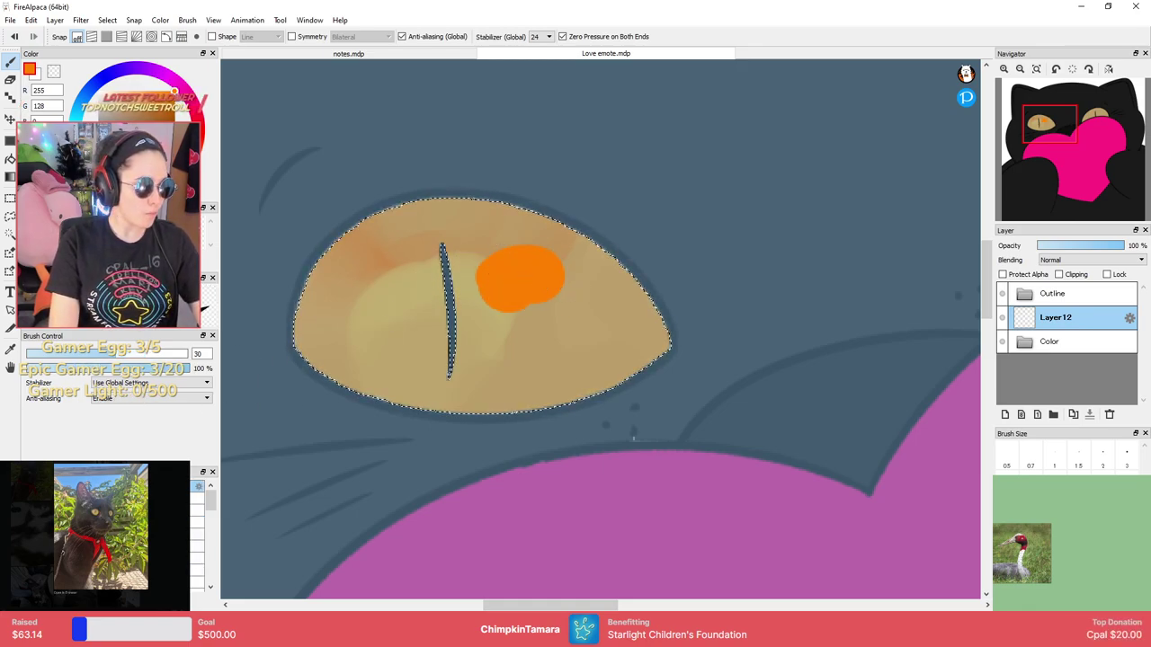
click(135, 523)
mouse_move(552, 308)
mouse_down()
mouse_move(509, 304)
mouse_move(521, 282)
mouse_move(546, 291)
mouse_move(521, 281)
mouse_move(351, 268)
mouse_move(592, 256)
mouse_move(585, 422)
mouse_move(568, 343)
mouse_move(472, 312)
mouse_move(354, 332)
mouse_move(540, 283)
mouse_up()
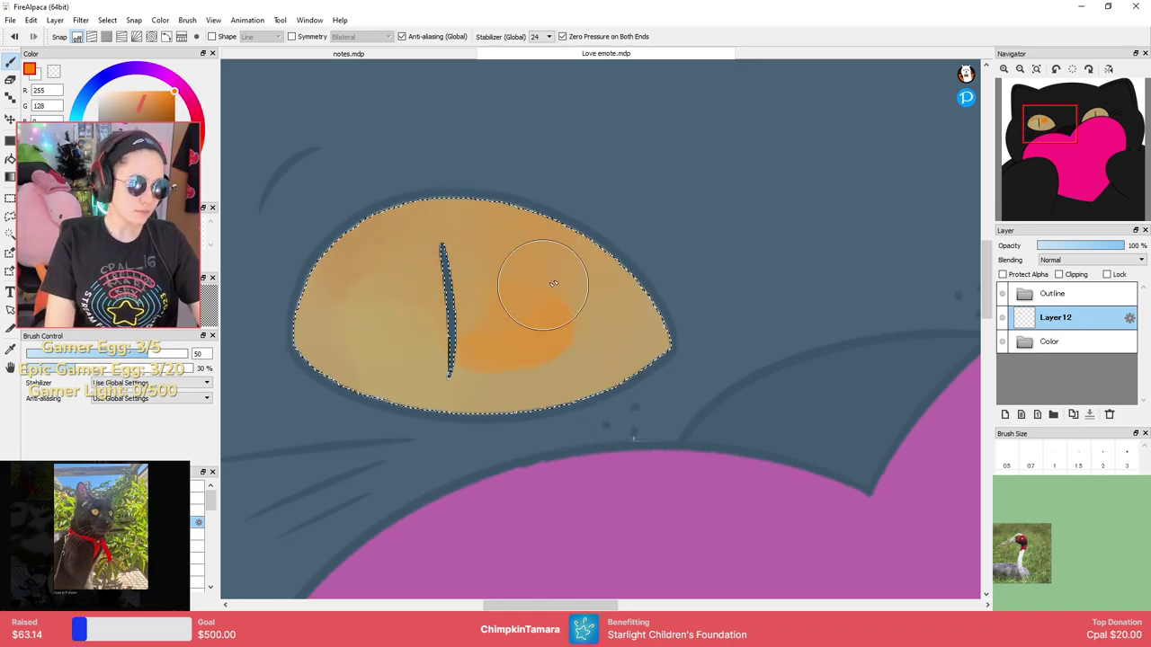
Clear the selection around the blended left eye with the lasso tool.
scroll(573, 268, down, 3)
scroll(593, 251, up, 2)
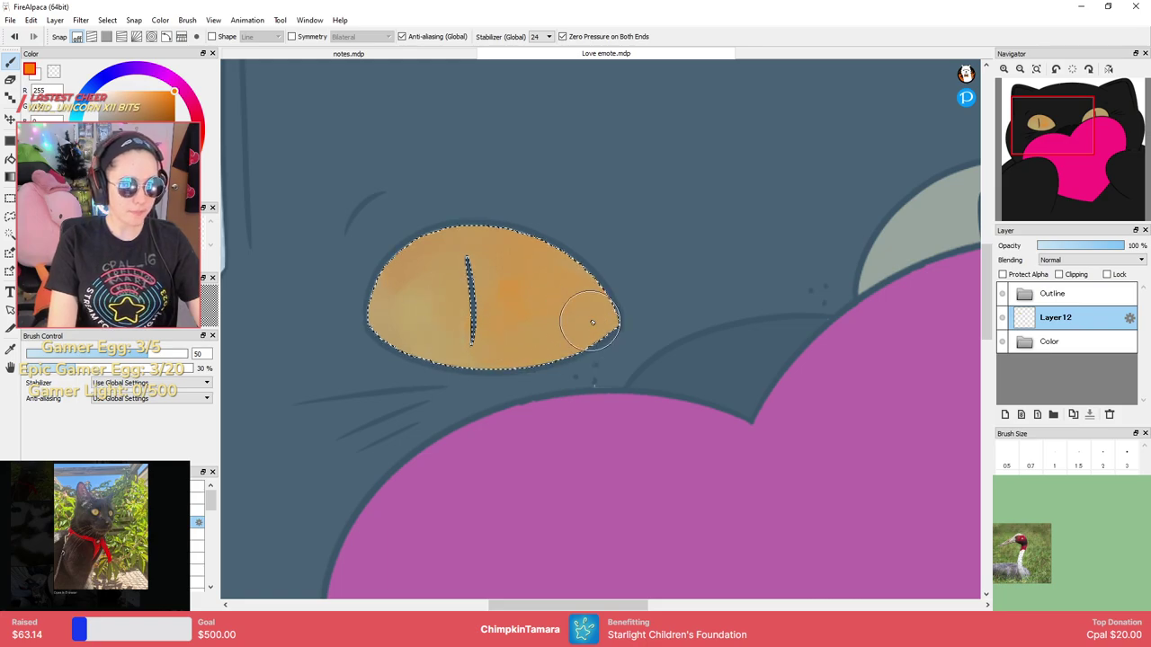
key(ctrl+d)
scroll(603, 289, down, 2)
key(ctrl+z)
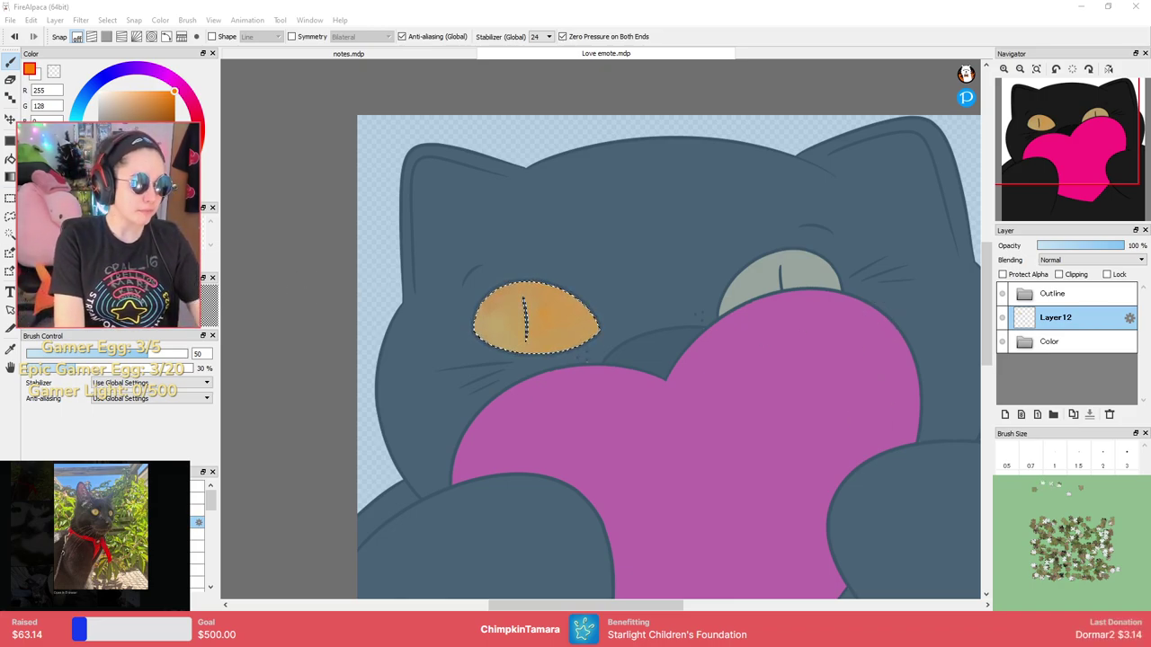
click(10, 216)
click(257, 288)
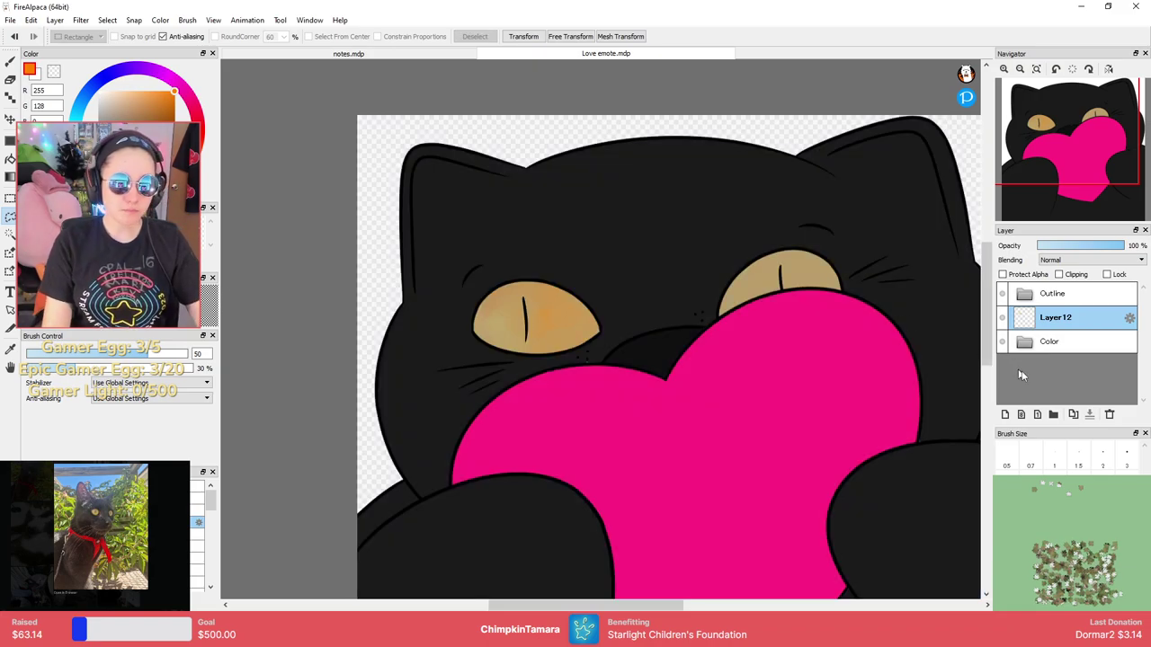
Duplicate the eye color layer Layer12 and flip the copy horizontally.
click(1072, 414)
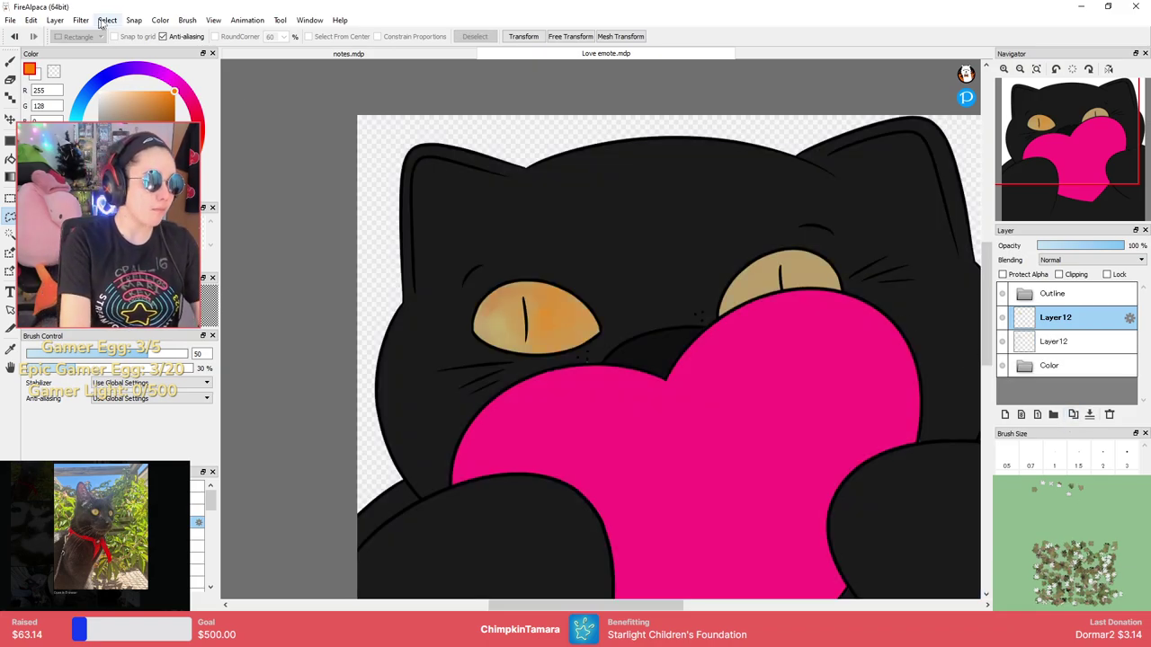
click(55, 19)
mouse_move(115, 29)
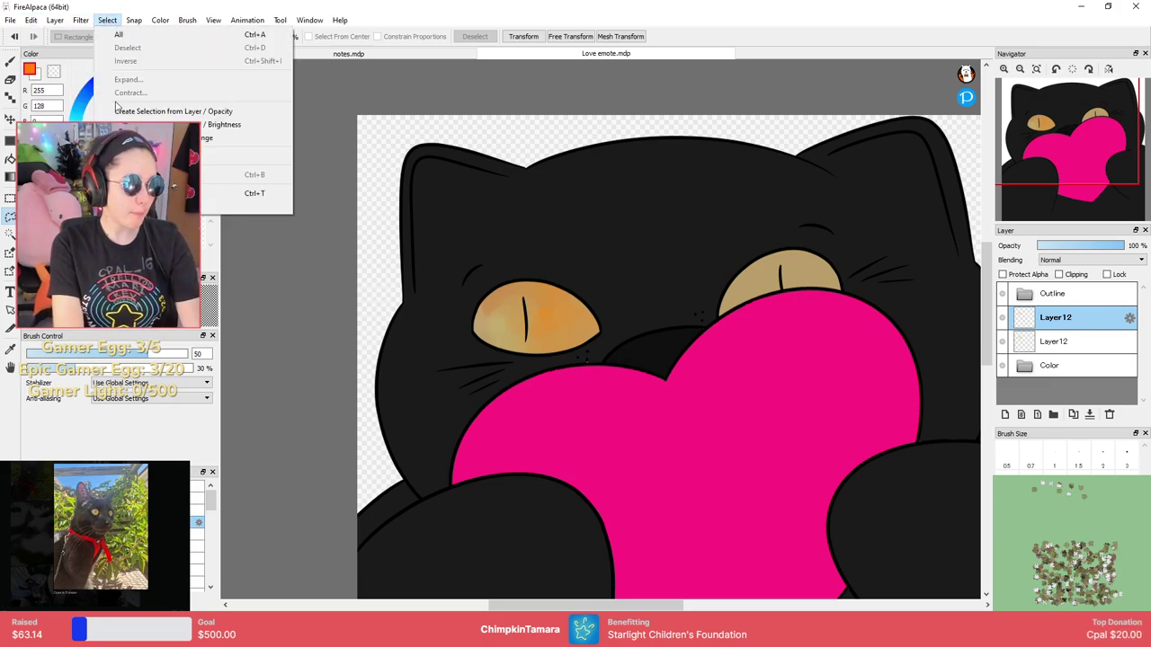
mouse_move(54, 24)
mouse_move(99, 335)
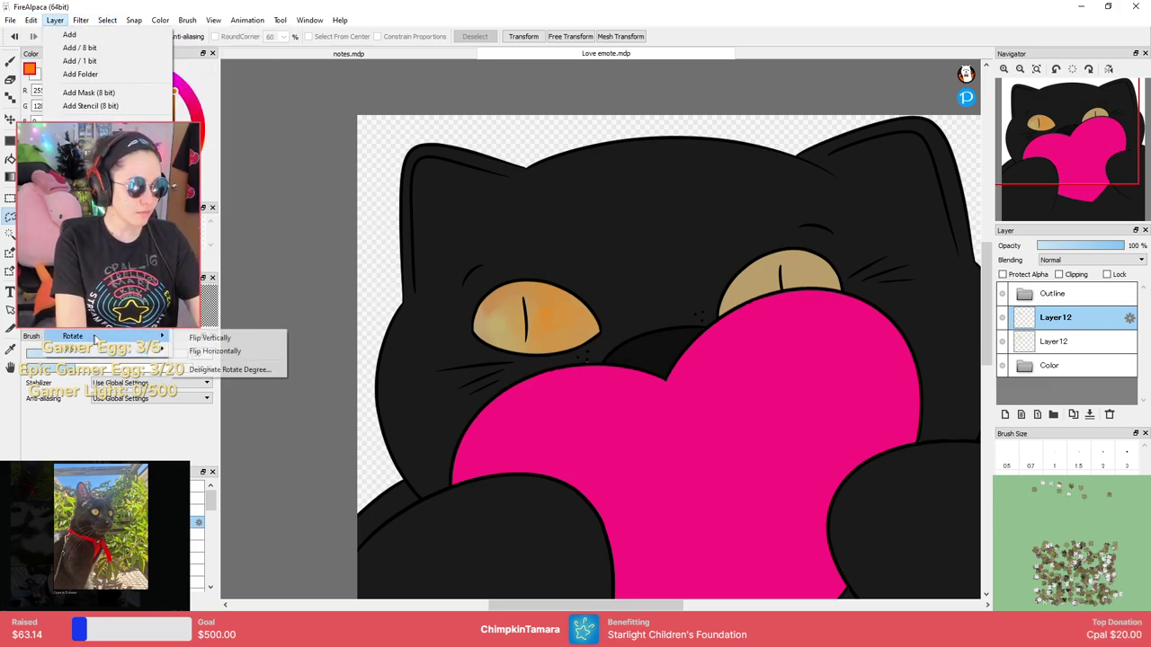
click(235, 351)
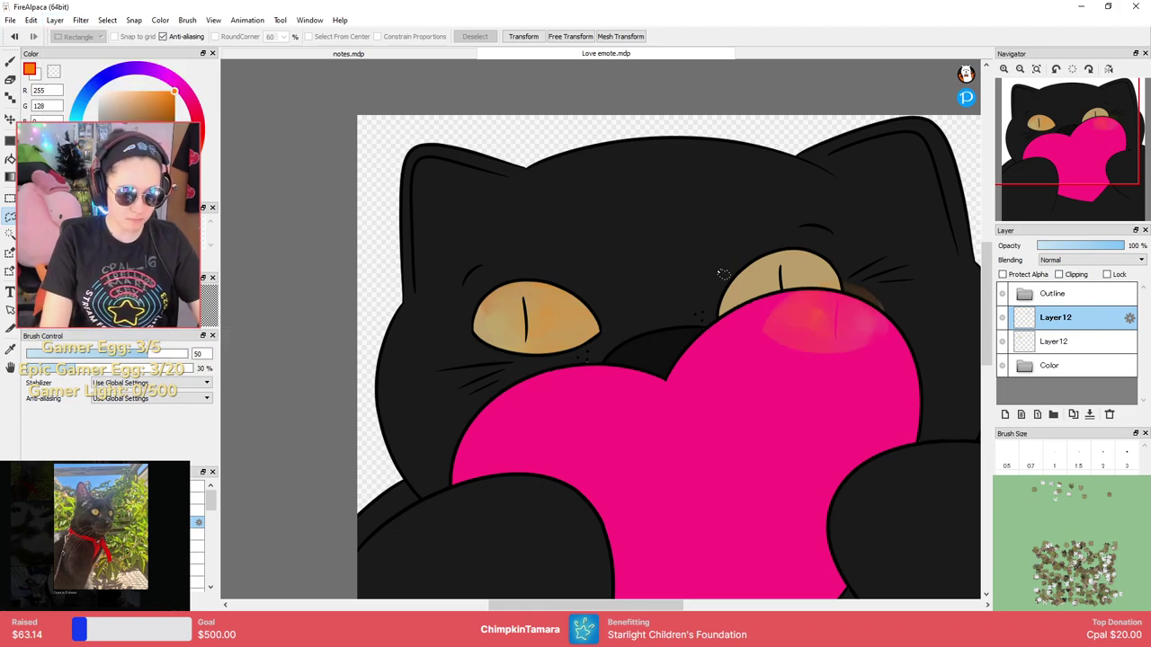
Move the flipped copy over the right eye and rotate it to about -15.7 degrees to fit the eye outline.
key(ctrl+t)
drag(776, 285, 739, 257)
drag(750, 334, 770, 341)
drag(815, 280, 807, 277)
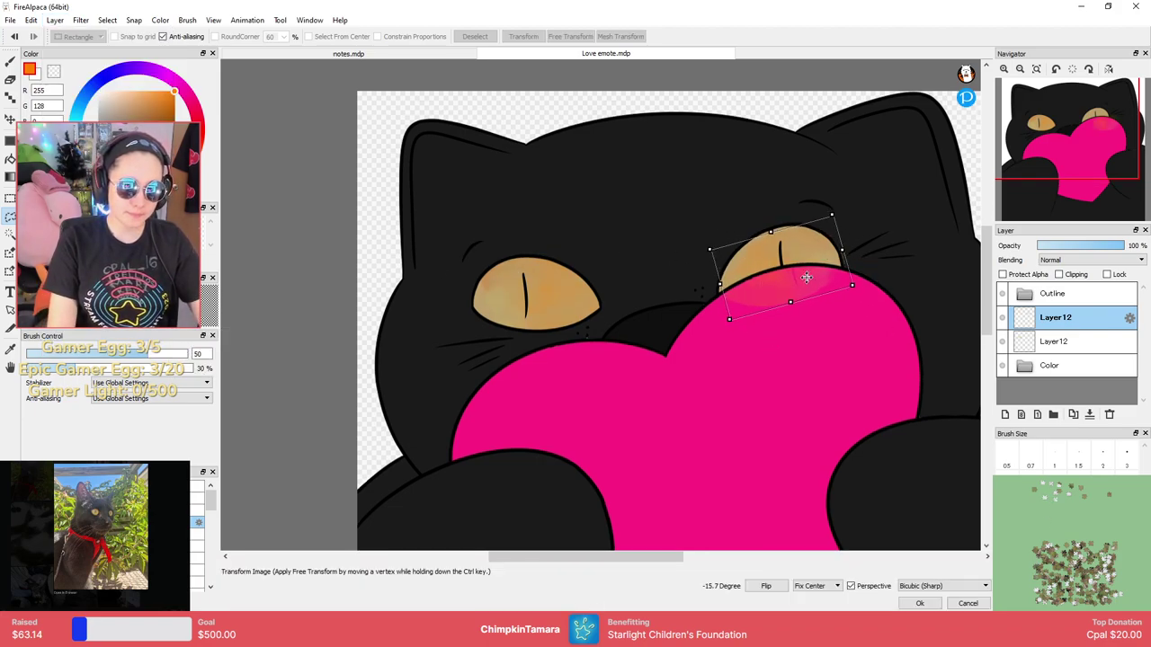
scroll(850, 267, up, 3)
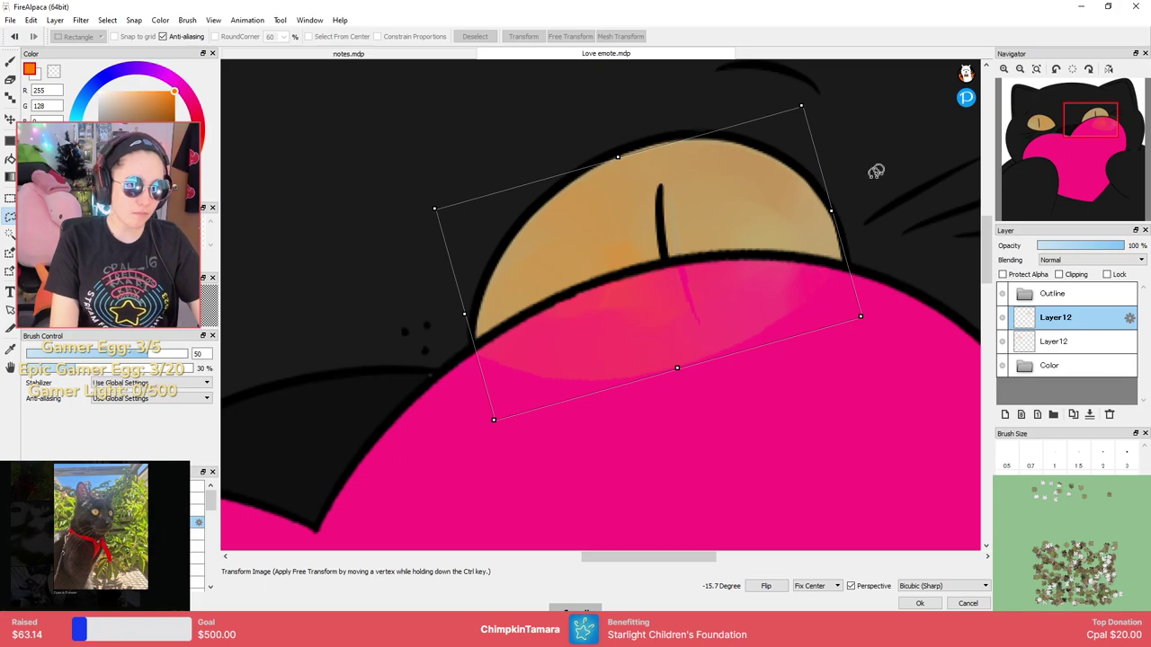
drag(875, 172, 867, 184)
drag(715, 247, 709, 249)
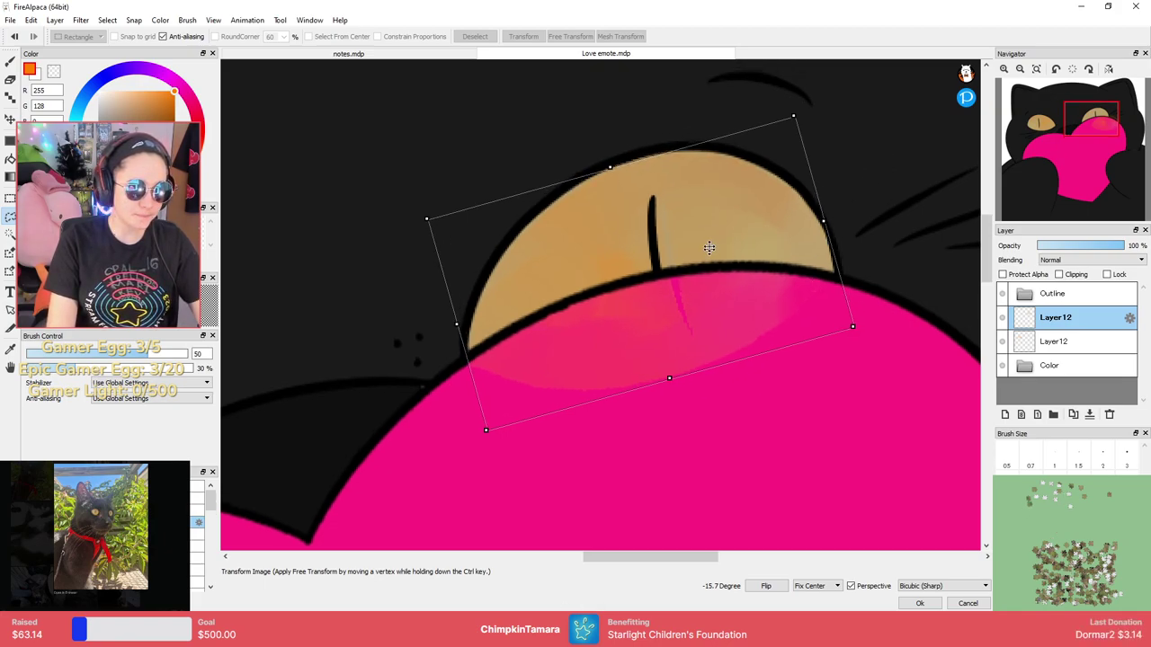
key(Return)
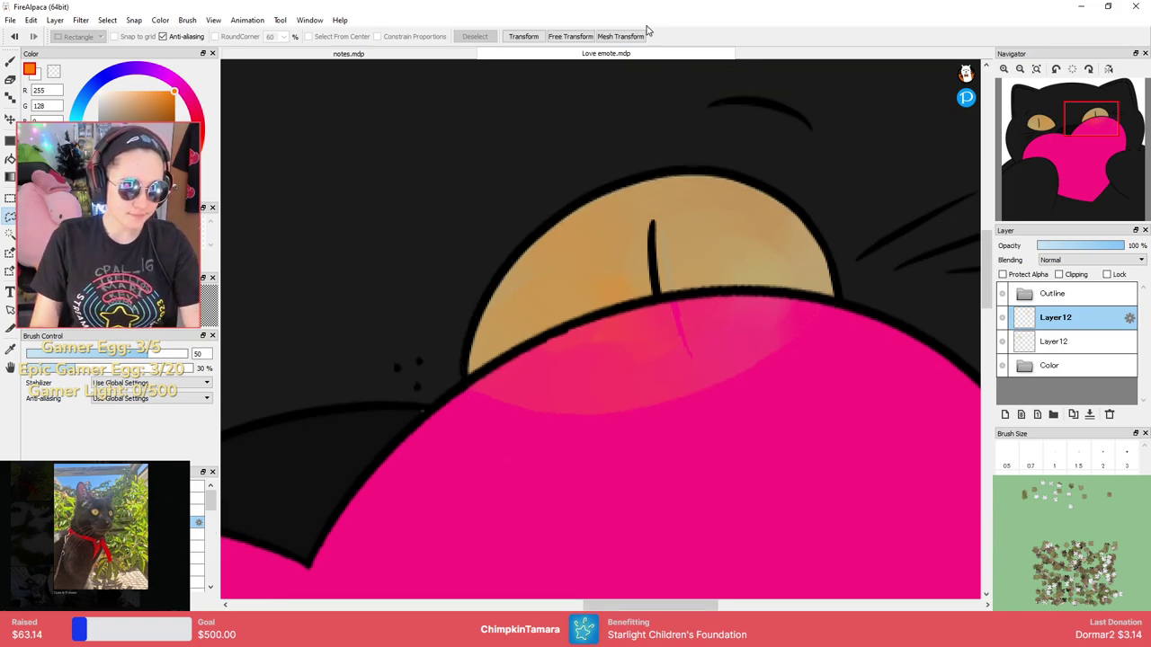
Select the pink heart with the magic wand and delete the part of the eye color copy that overlaps it.
click(1003, 319)
key(w)
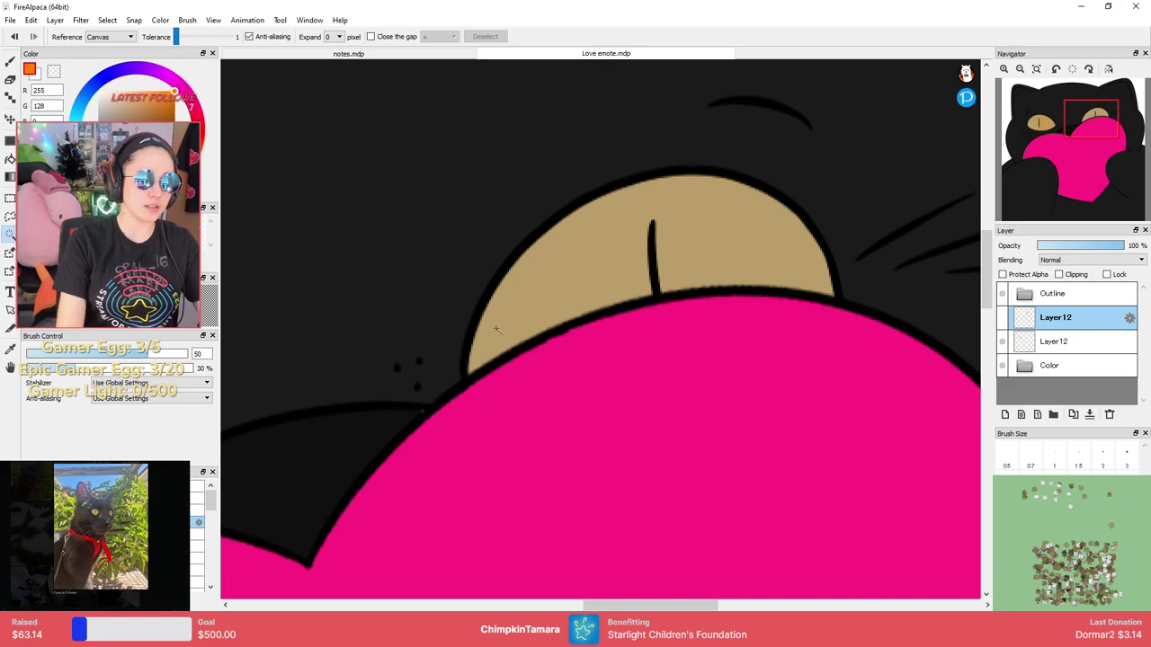
click(684, 416)
click(1002, 320)
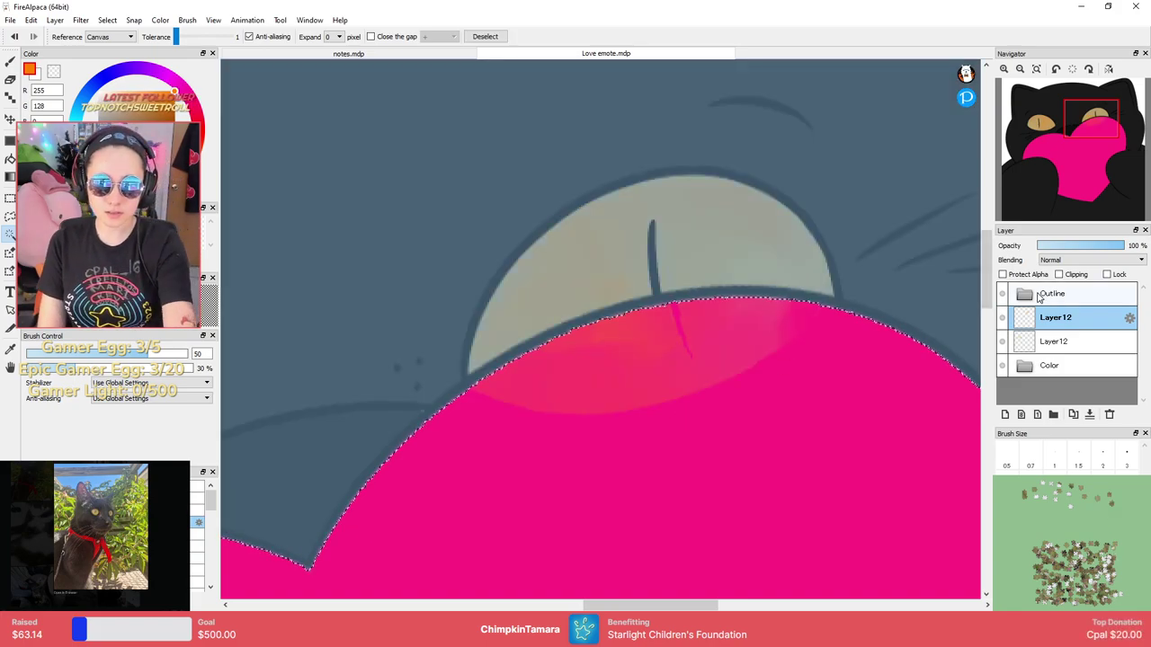
key(Delete)
scroll(763, 296, down, 4)
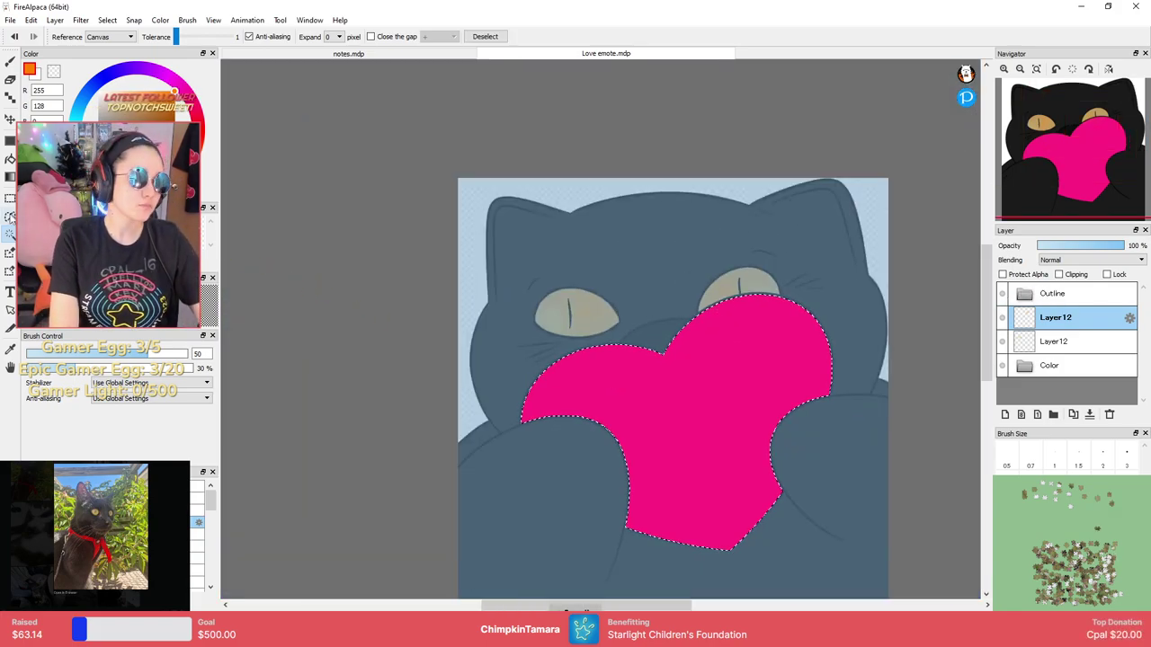
Clear the heart selection and merge the trimmed eye color copy down into the original Layer12.
key(m)
key(ctrl+d)
scroll(779, 312, up, 2)
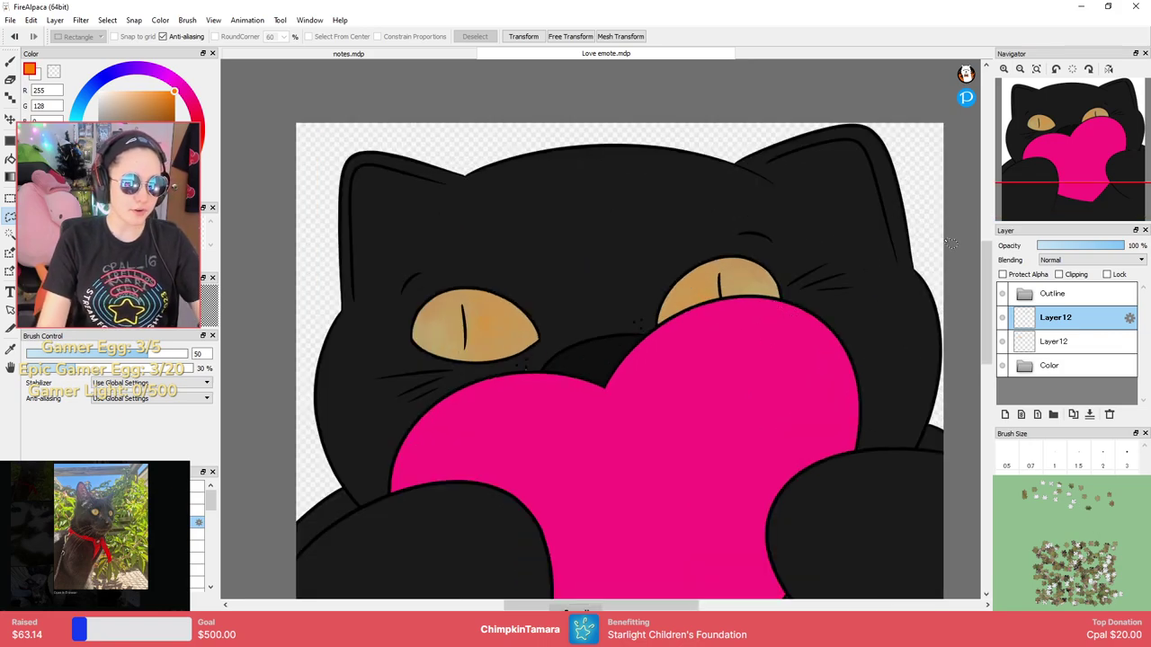
click(1089, 415)
Add a new layer above Layer12 and ready the solid brush with a dark gray (RGB 77) for the fur shading.
click(1005, 415)
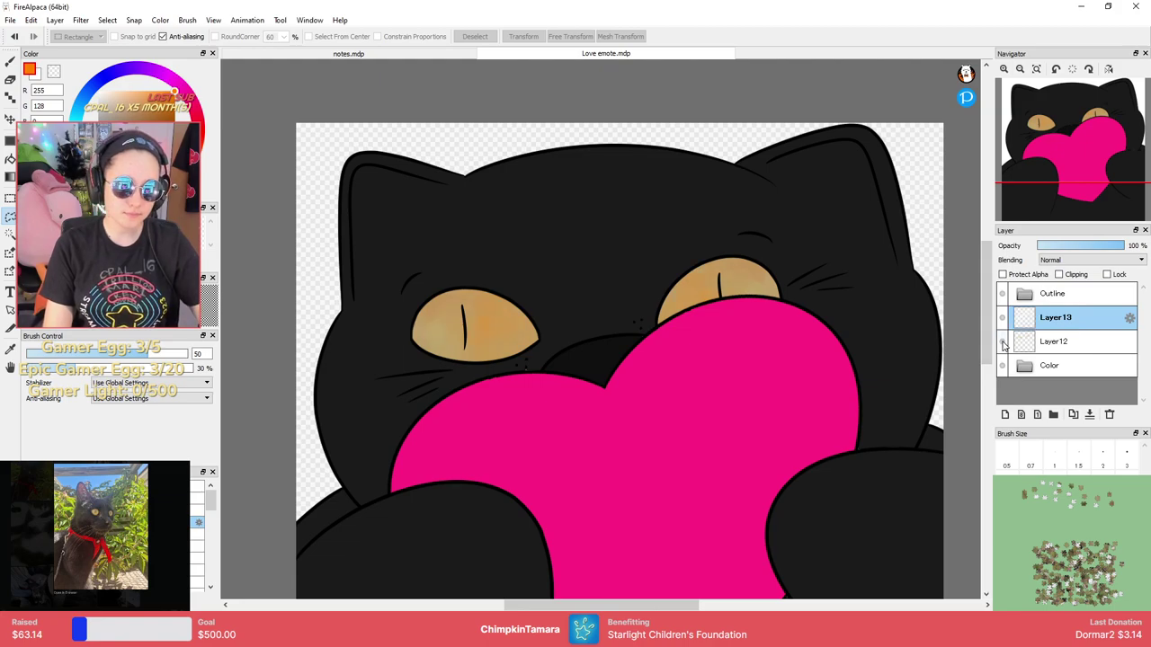
right_click(594, 213)
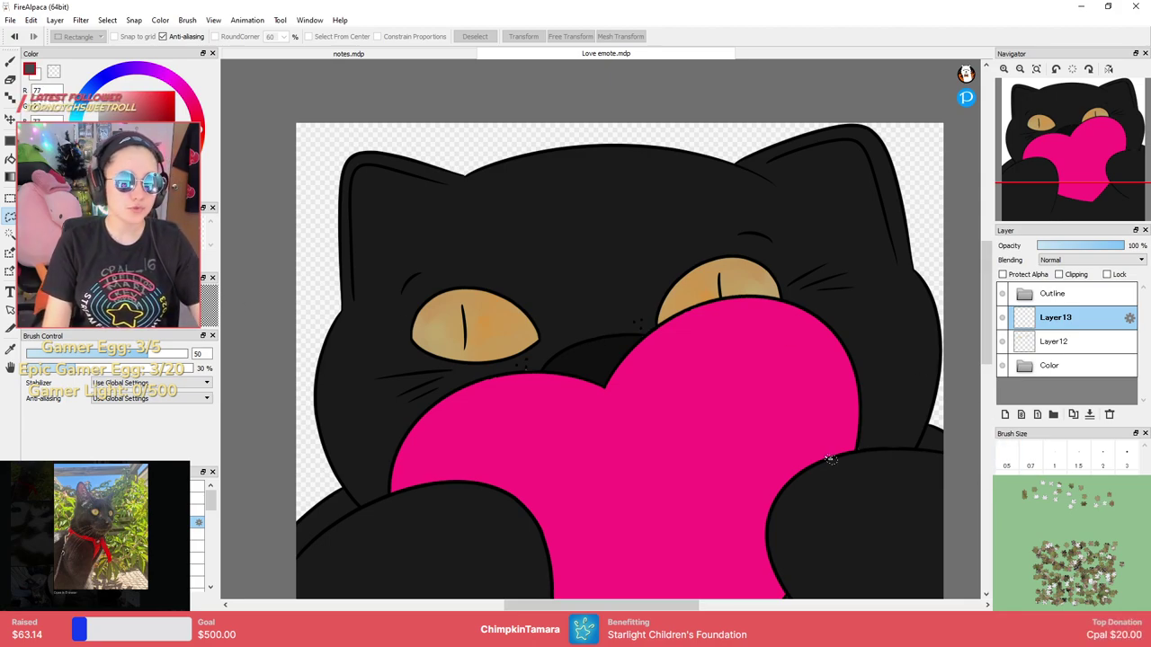
click(108, 487)
key(bracketright)
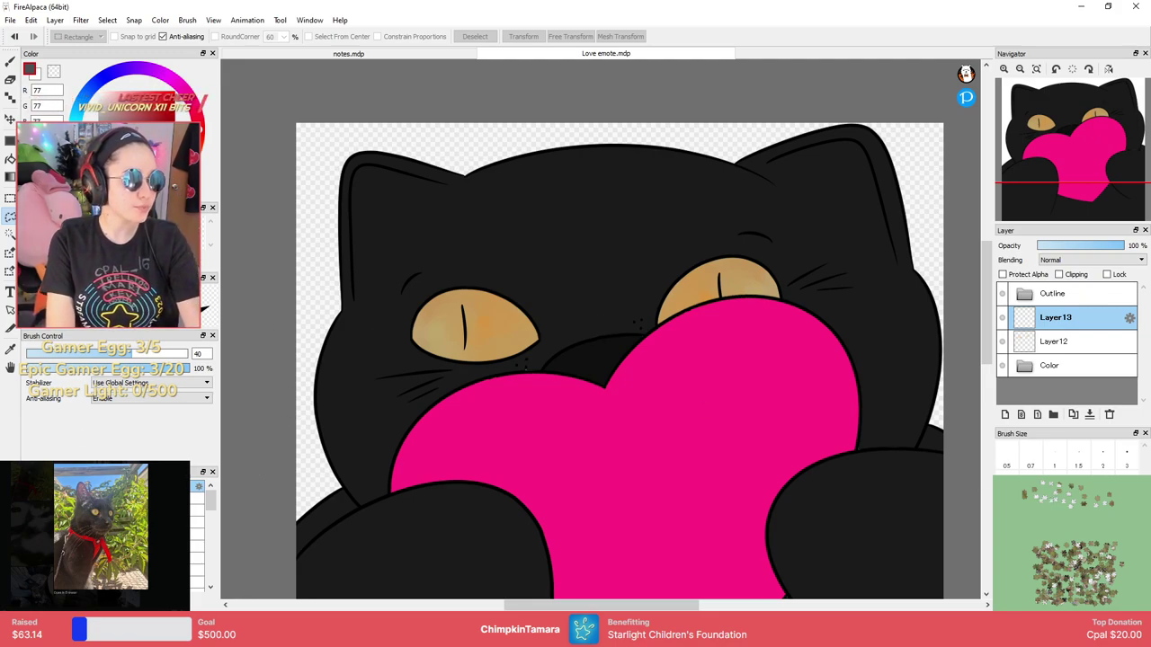
click(11, 63)
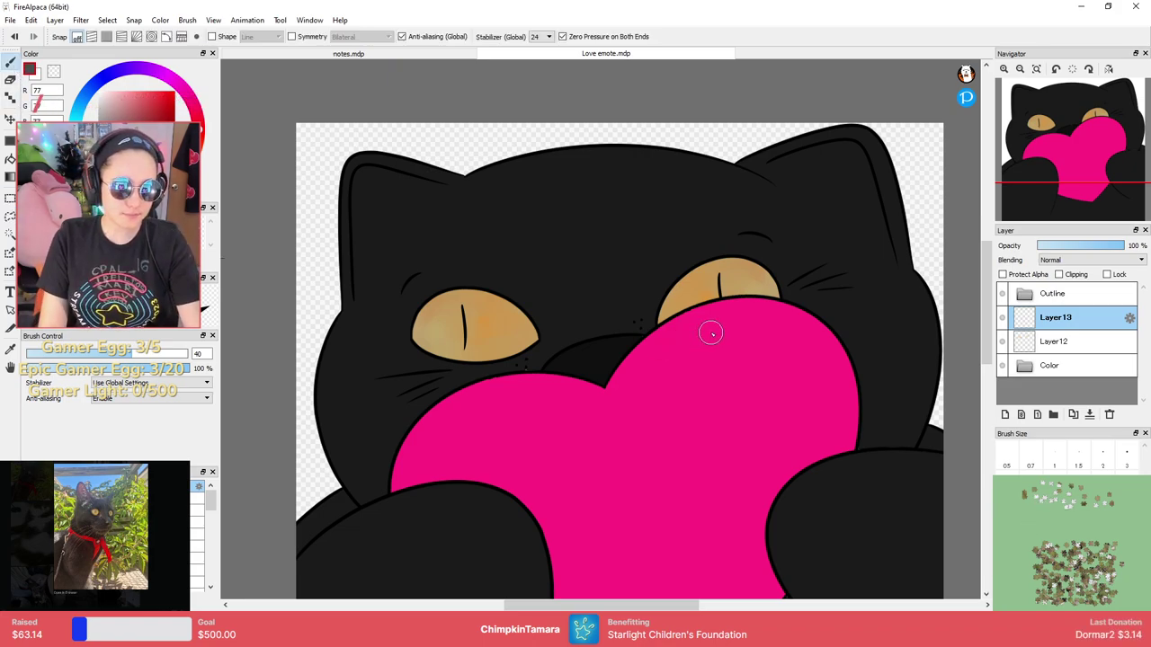
mouse_move(646, 223)
mouse_down()
mouse_move(655, 237)
mouse_move(622, 237)
mouse_move(643, 236)
mouse_up()
drag(845, 313, 855, 288)
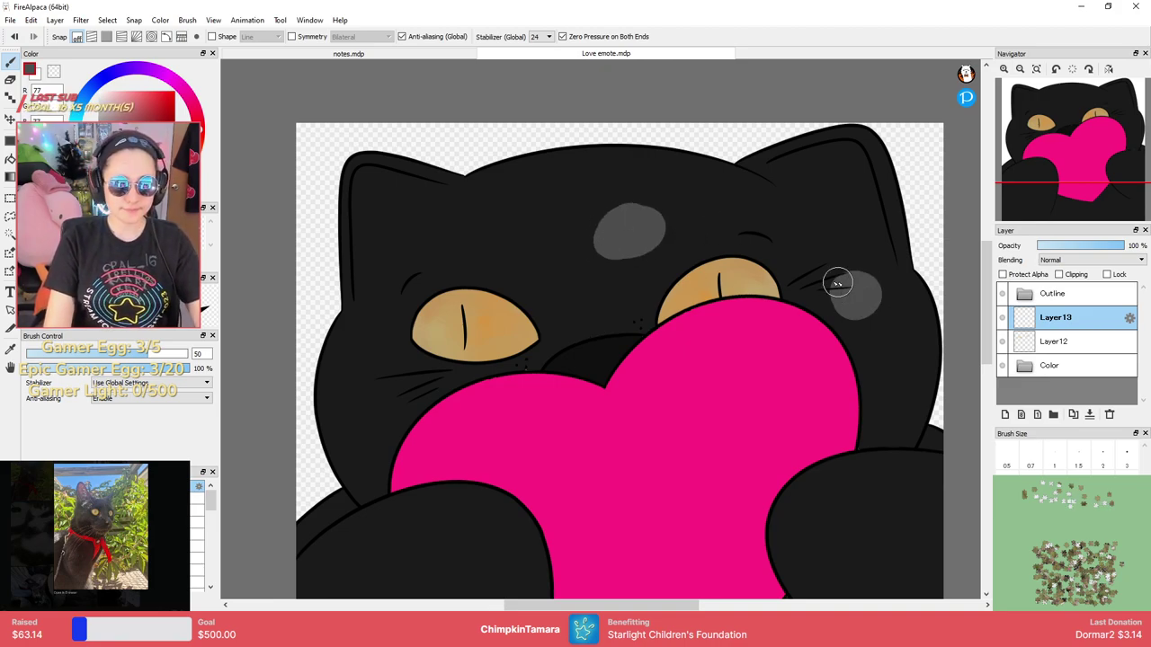
mouse_move(398, 215)
mouse_down()
mouse_move(392, 233)
mouse_move(379, 227)
mouse_up()
mouse_move(380, 416)
mouse_down()
mouse_move(386, 404)
mouse_move(364, 404)
mouse_up()
drag(398, 565, 368, 578)
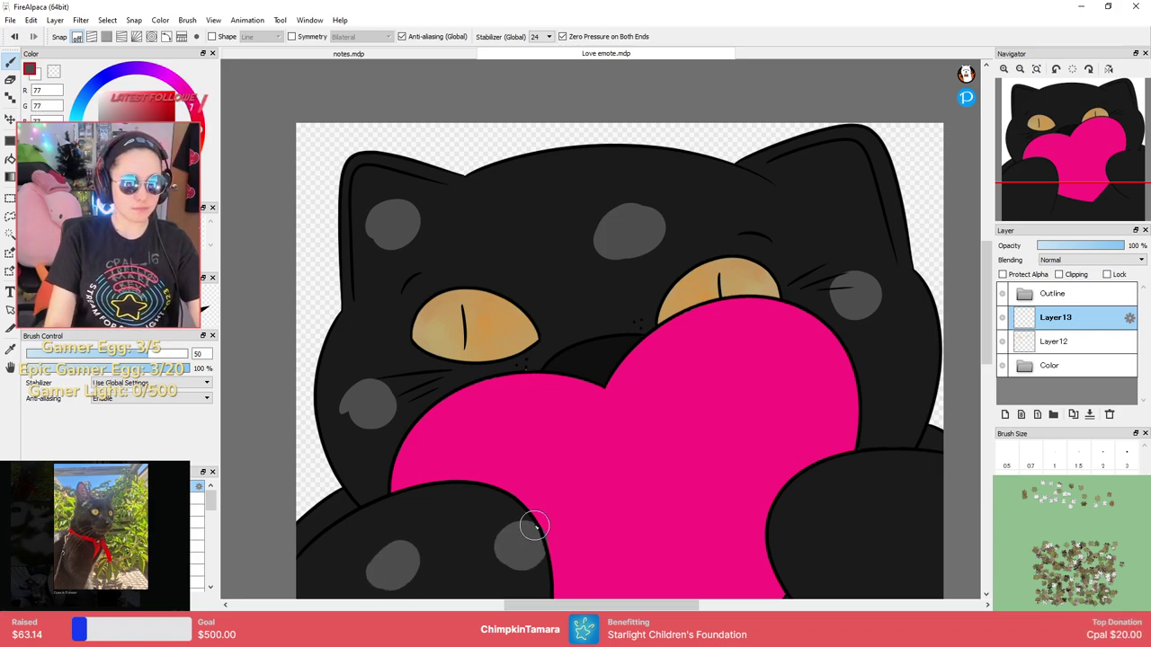
key(ctrl+z)
key(ctrl+z)
key(ctrl+z)
key(ctrl+z)
key(ctrl+z)
key(ctrl+z)
key(ctrl+z)
key(ctrl+z)
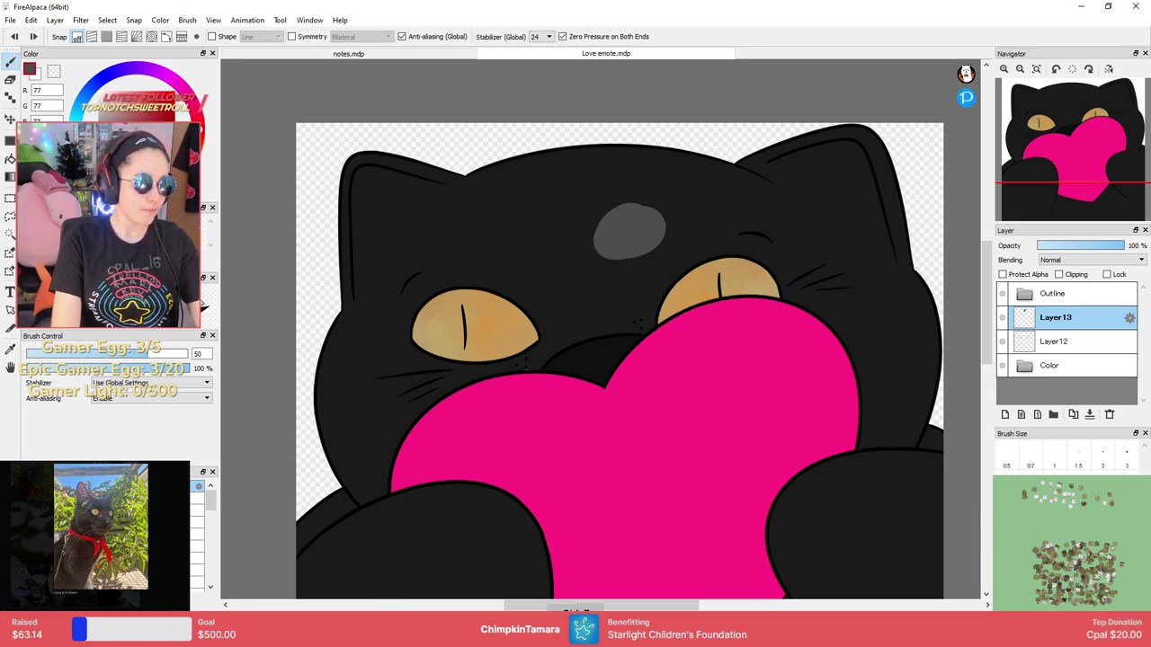
Select the black fur of the cat's head and both paws with the magic wand.
click(9, 233)
click(602, 260)
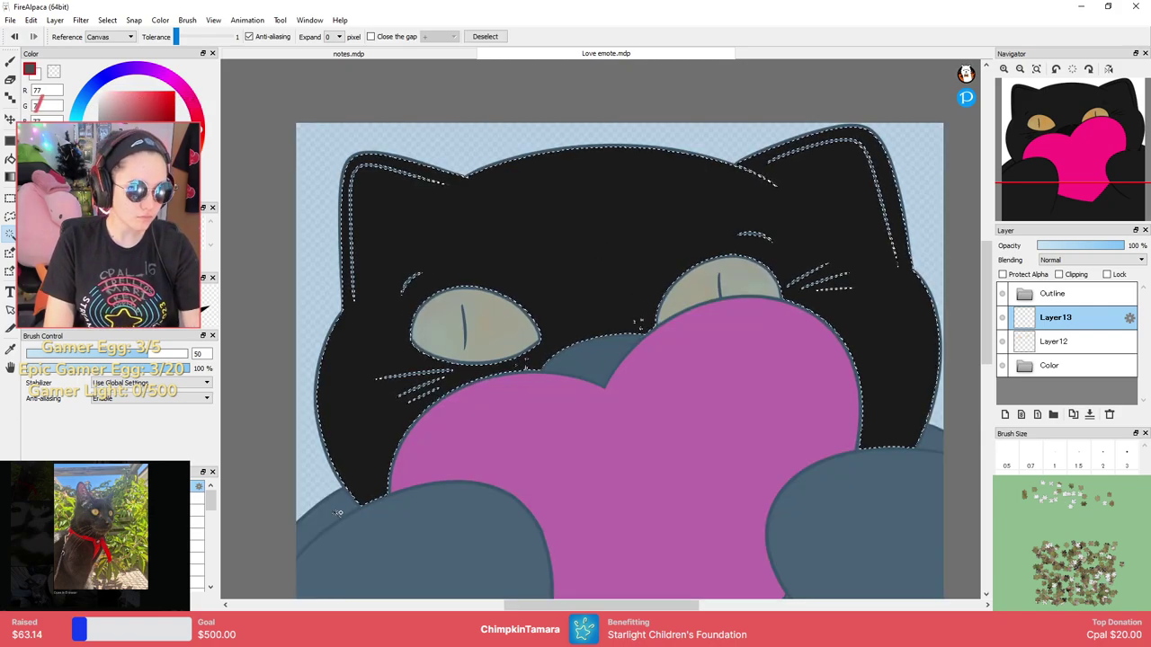
key(ctrl+d)
click(933, 460)
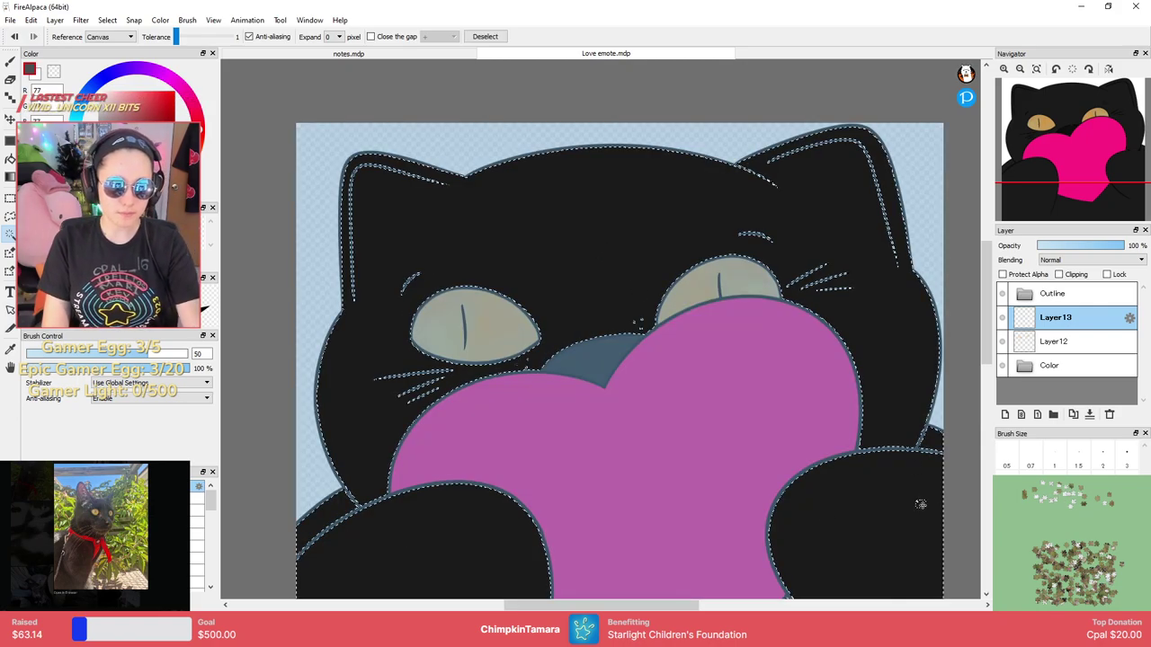
Paint scattered patches of gray (RGB 77) and darker gray (RGB 37) across the selected head and paws.
key(b)
drag(559, 287, 589, 269)
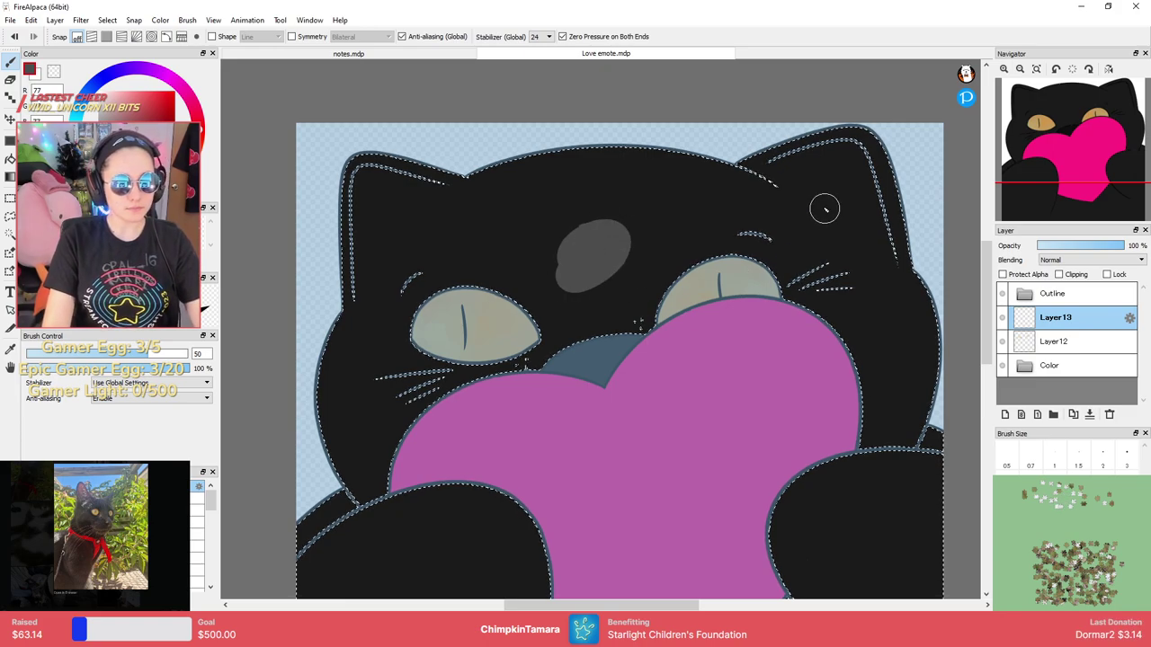
mouse_move(867, 490)
mouse_down()
mouse_move(845, 531)
mouse_move(828, 510)
mouse_up()
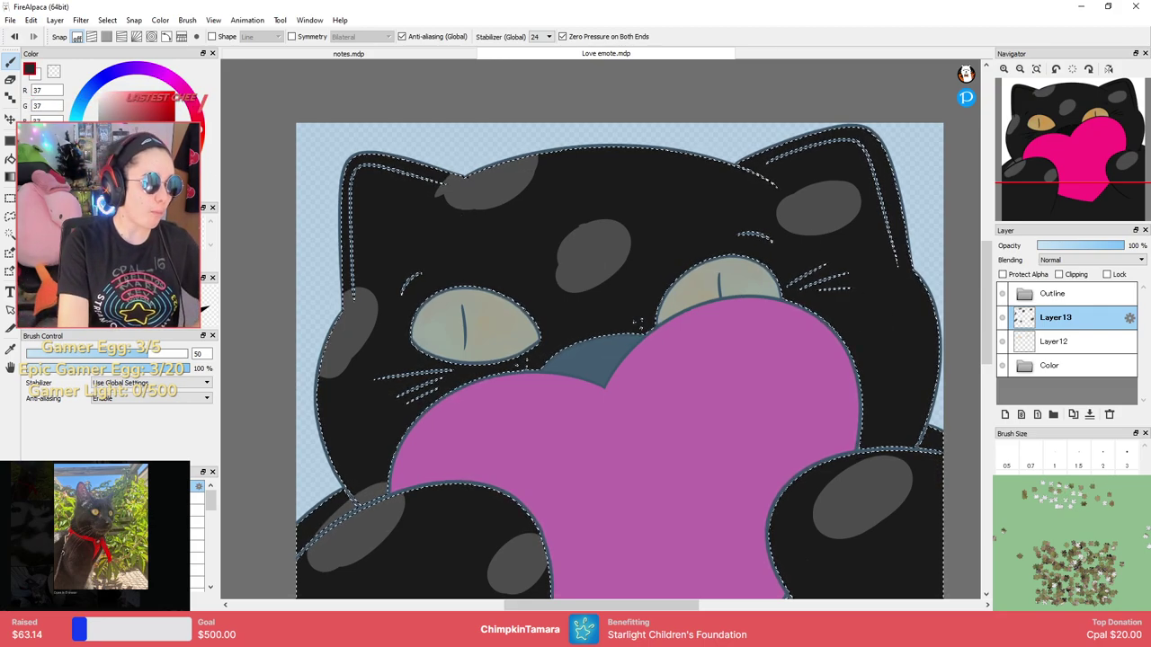
drag(406, 214, 388, 232)
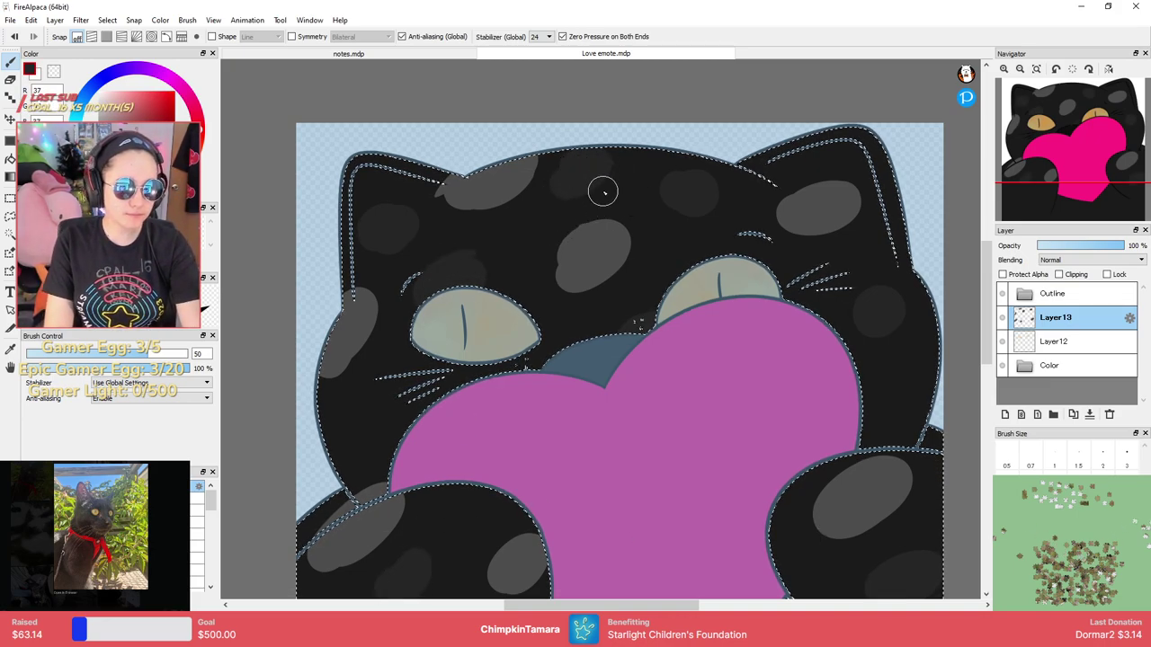
drag(575, 339, 603, 347)
Dab small light gray (RGB 137) spots over the forehead, cheeks, right ear and paws.
drag(101, 148, 99, 129)
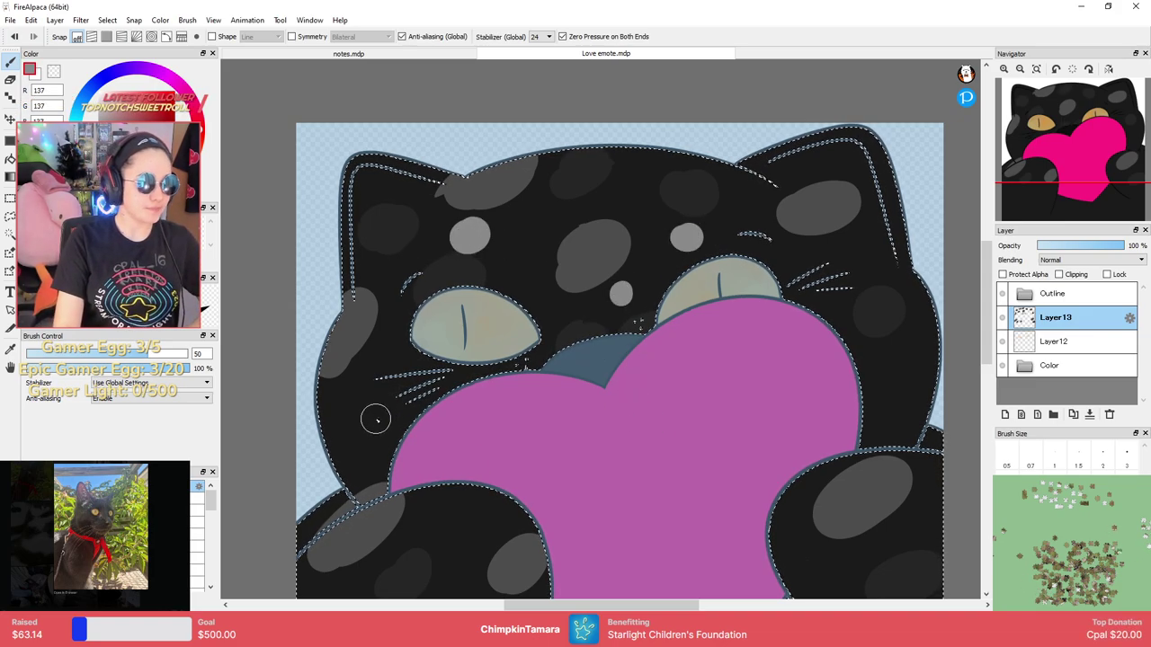
click(450, 524)
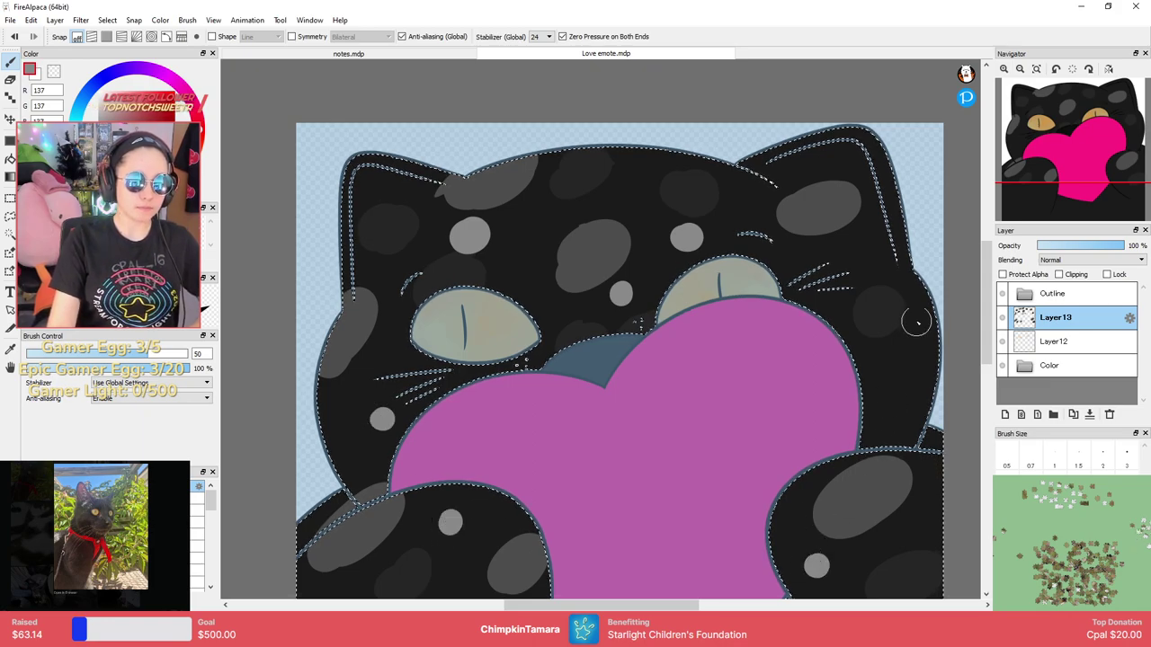
click(887, 405)
click(875, 242)
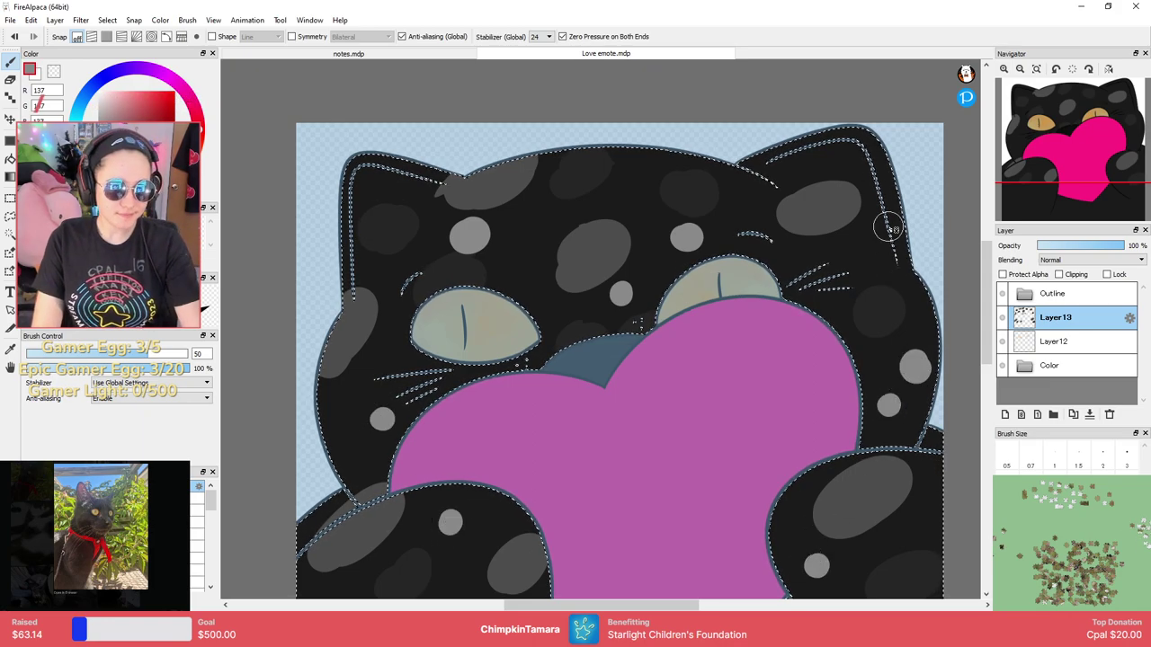
click(838, 132)
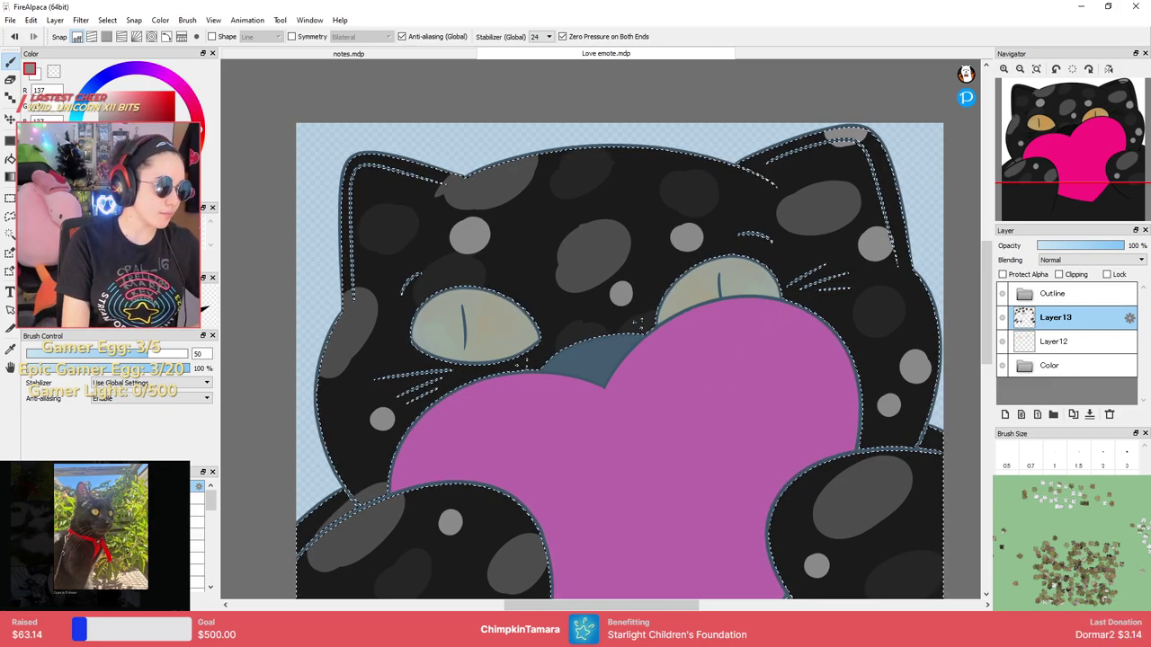
click(108, 523)
mouse_move(538, 269)
mouse_down()
mouse_move(345, 291)
mouse_move(504, 251)
mouse_move(415, 223)
mouse_move(347, 372)
mouse_move(439, 424)
mouse_move(625, 314)
mouse_move(558, 216)
mouse_move(635, 370)
mouse_move(871, 288)
mouse_move(696, 220)
mouse_move(759, 372)
mouse_move(743, 367)
mouse_move(821, 314)
mouse_move(790, 560)
mouse_move(898, 500)
mouse_move(448, 514)
mouse_move(468, 506)
mouse_move(373, 503)
mouse_up()
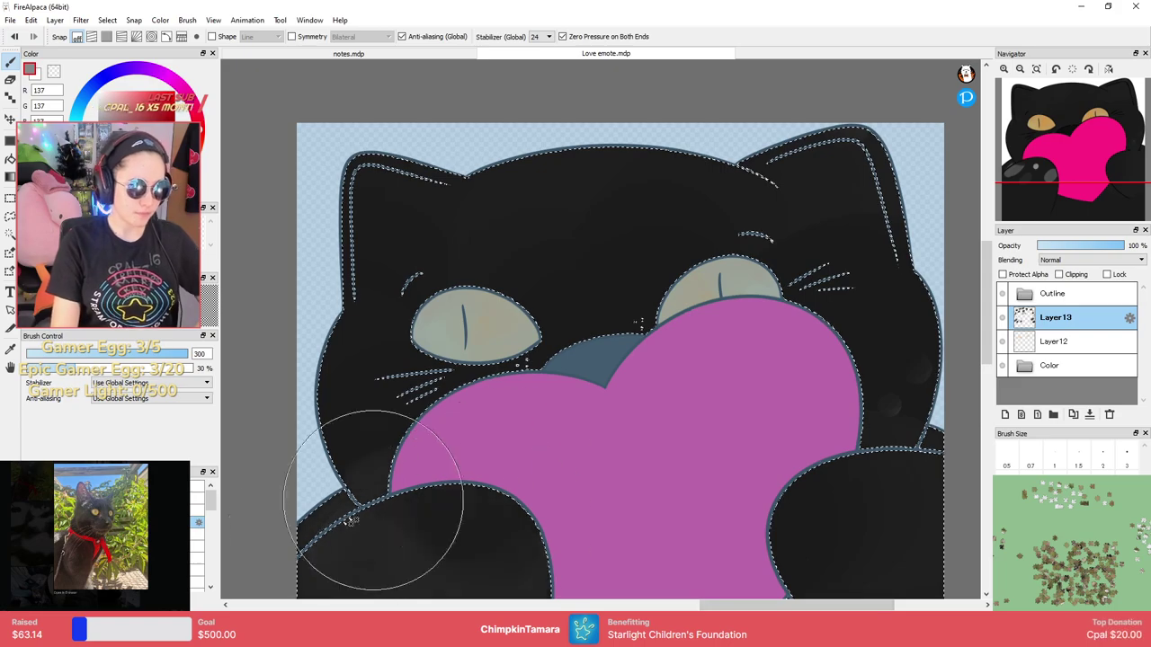
key(ctrl+z)
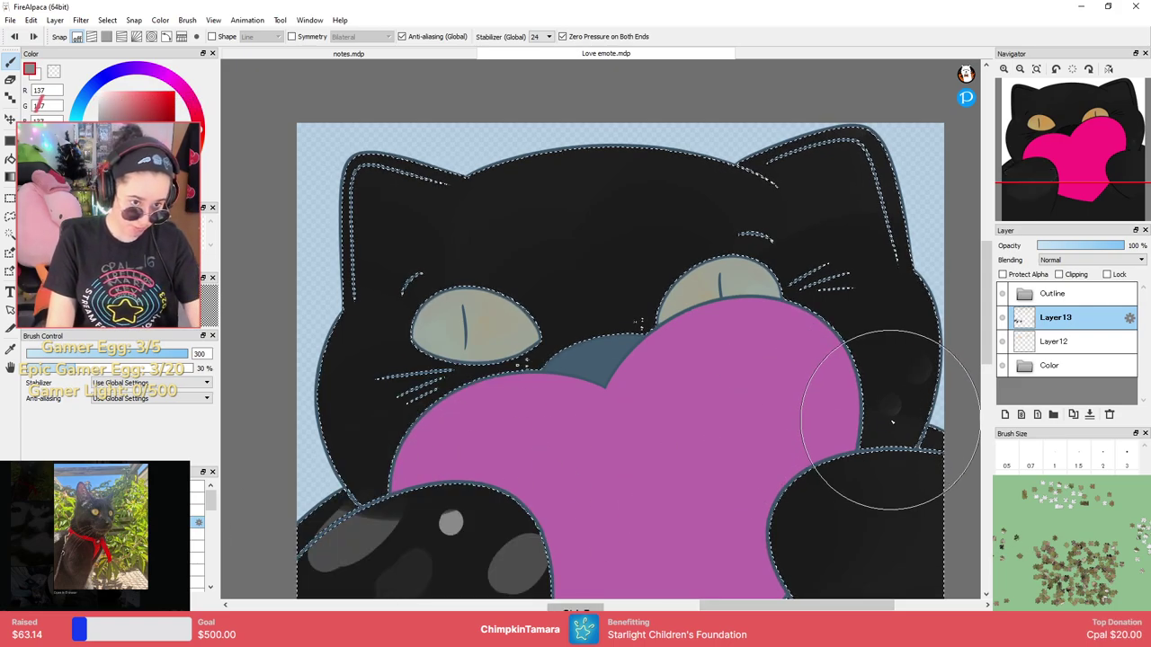
key(ctrl+z)
key(ctrl+z)
key(ctrl+y)
Blend the gray patches on the head and paws into soft fur shading at brush size 150, and clear the selection.
key(bracketleft)
key(bracketleft)
mouse_move(854, 187)
mouse_down()
mouse_move(826, 151)
mouse_move(849, 155)
mouse_move(890, 198)
mouse_move(890, 255)
mouse_move(795, 163)
mouse_move(869, 274)
mouse_move(887, 234)
mouse_move(702, 162)
mouse_move(719, 196)
mouse_move(713, 182)
mouse_move(589, 248)
mouse_move(619, 303)
mouse_move(657, 273)
mouse_move(633, 274)
mouse_move(610, 335)
mouse_move(569, 342)
mouse_move(564, 197)
mouse_move(483, 241)
mouse_move(480, 305)
mouse_move(481, 264)
mouse_move(514, 276)
mouse_move(409, 267)
mouse_move(398, 206)
mouse_move(369, 208)
mouse_move(444, 164)
mouse_move(356, 207)
mouse_up()
mouse_move(378, 465)
mouse_down()
mouse_move(437, 419)
mouse_move(417, 359)
mouse_move(534, 390)
mouse_move(409, 526)
mouse_move(318, 559)
mouse_move(503, 566)
mouse_move(479, 505)
mouse_move(514, 527)
mouse_move(503, 530)
mouse_up()
mouse_move(800, 503)
mouse_down()
mouse_move(822, 540)
mouse_move(902, 541)
mouse_move(908, 477)
mouse_move(847, 513)
mouse_move(904, 391)
mouse_move(853, 387)
mouse_move(932, 372)
mouse_up()
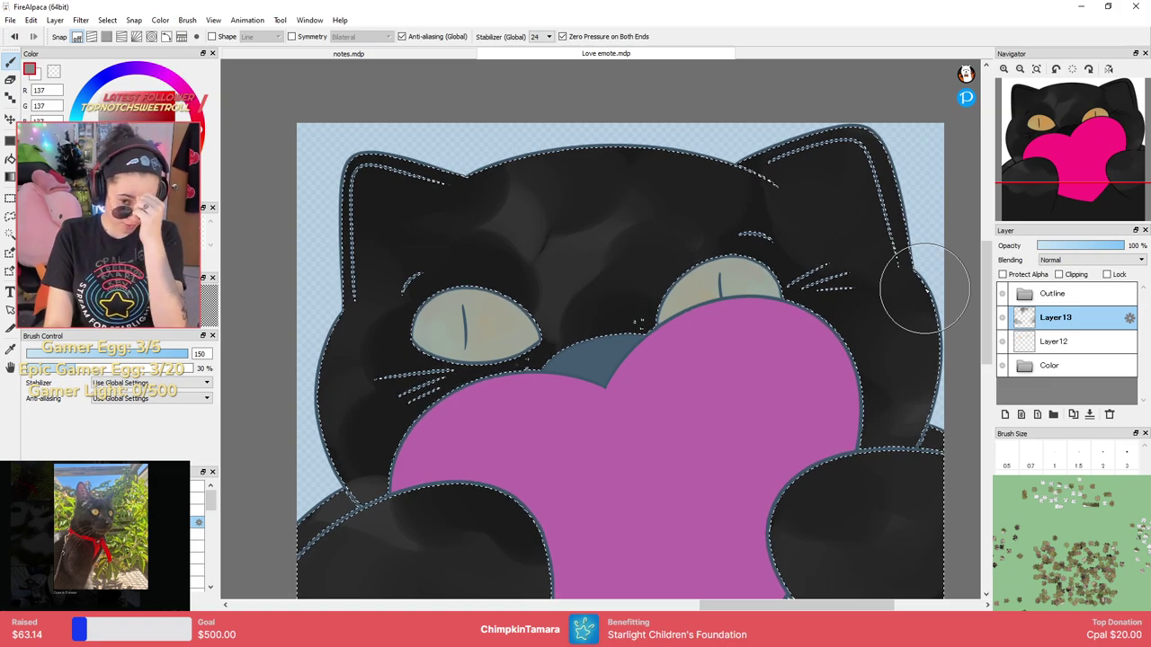
click(8, 217)
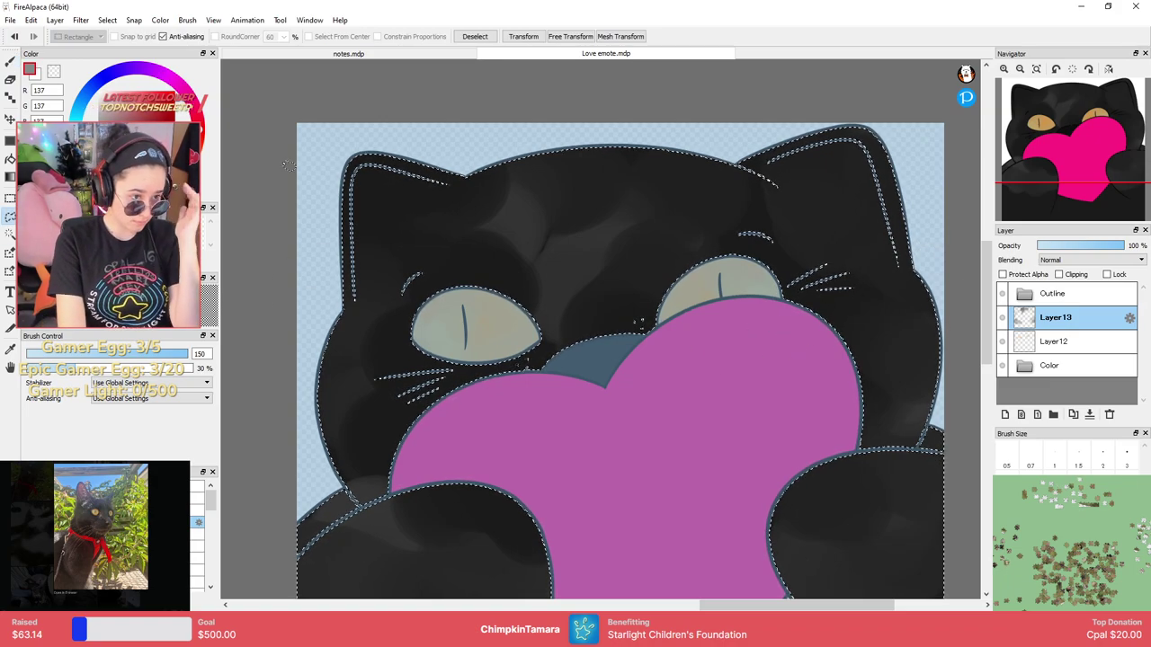
key(ctrl+d)
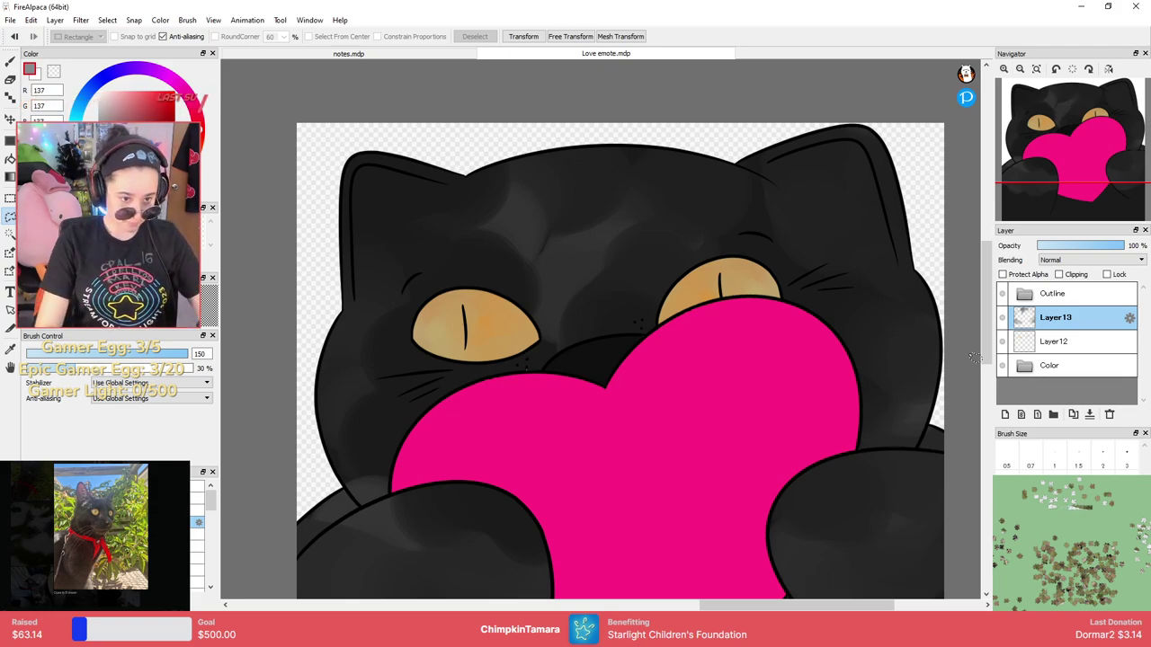
Paint over the stray light speck by the whisker dots above the heart with near-black (RGB 27) at brush size 12.
scroll(462, 369, up, 5)
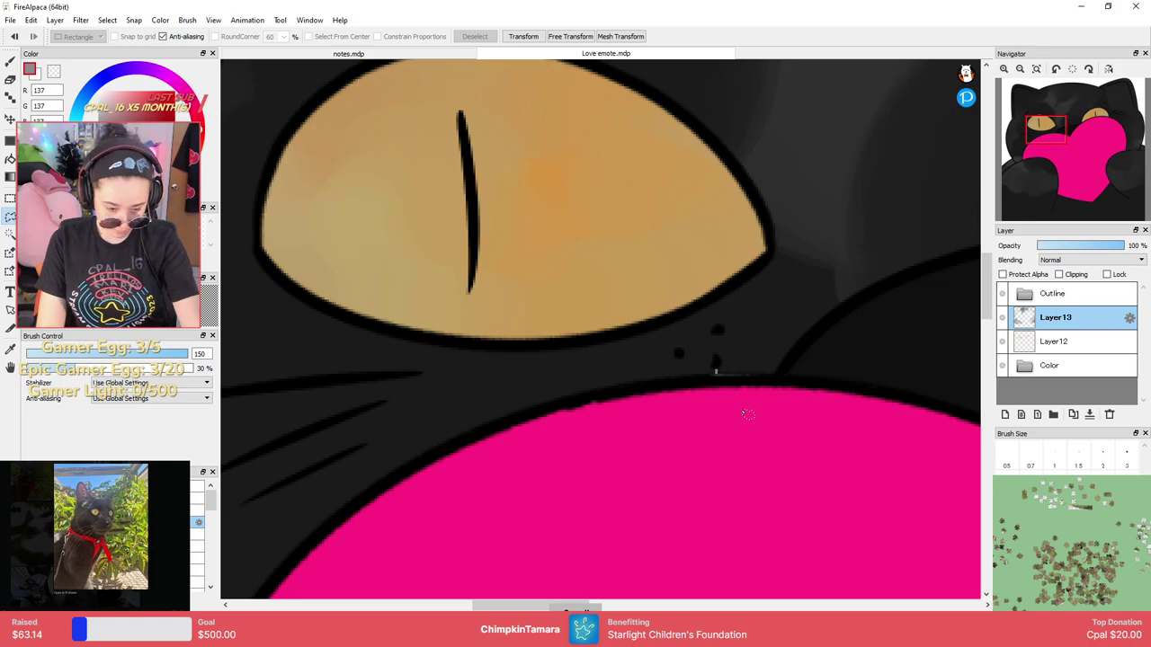
key(b)
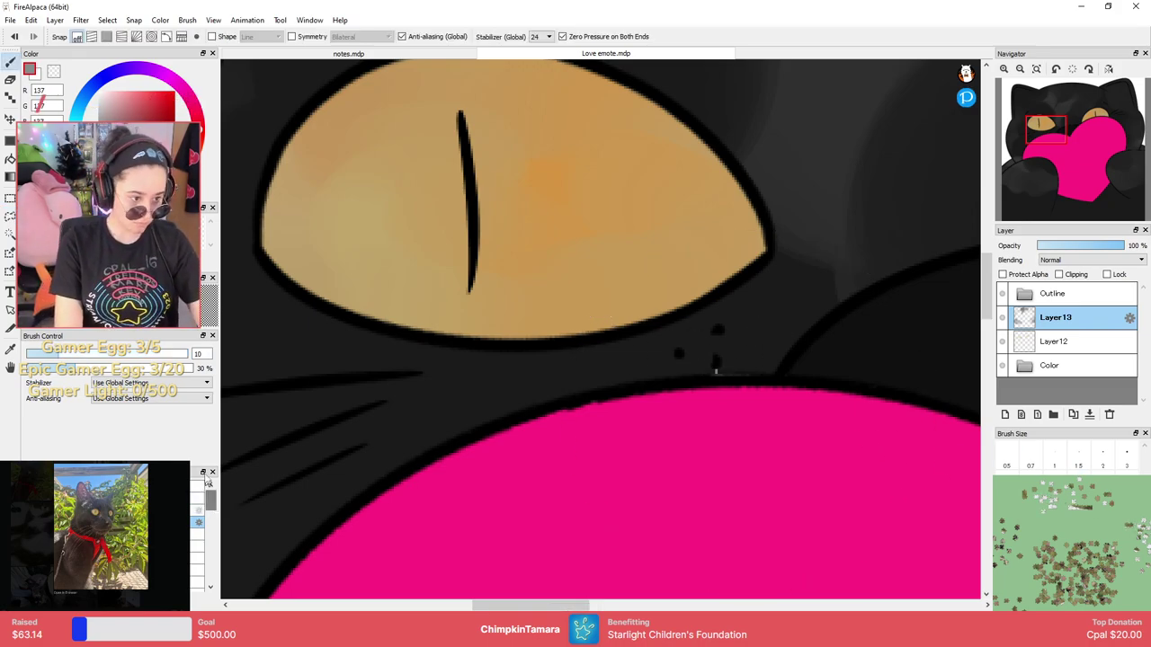
click(171, 487)
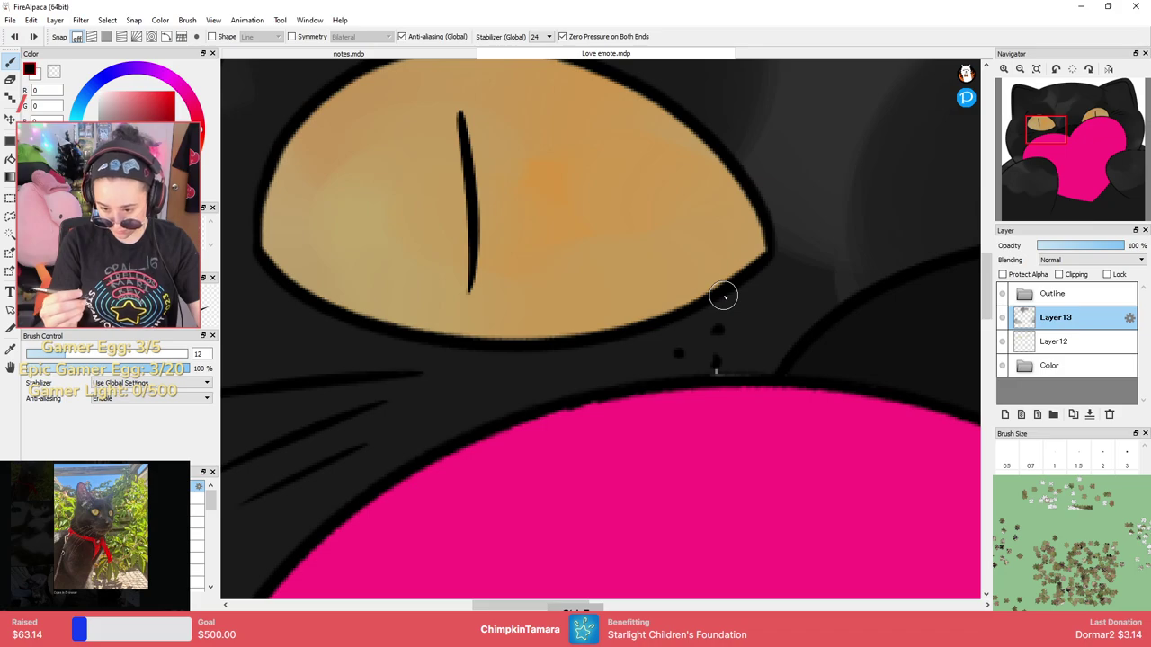
right_click(759, 306)
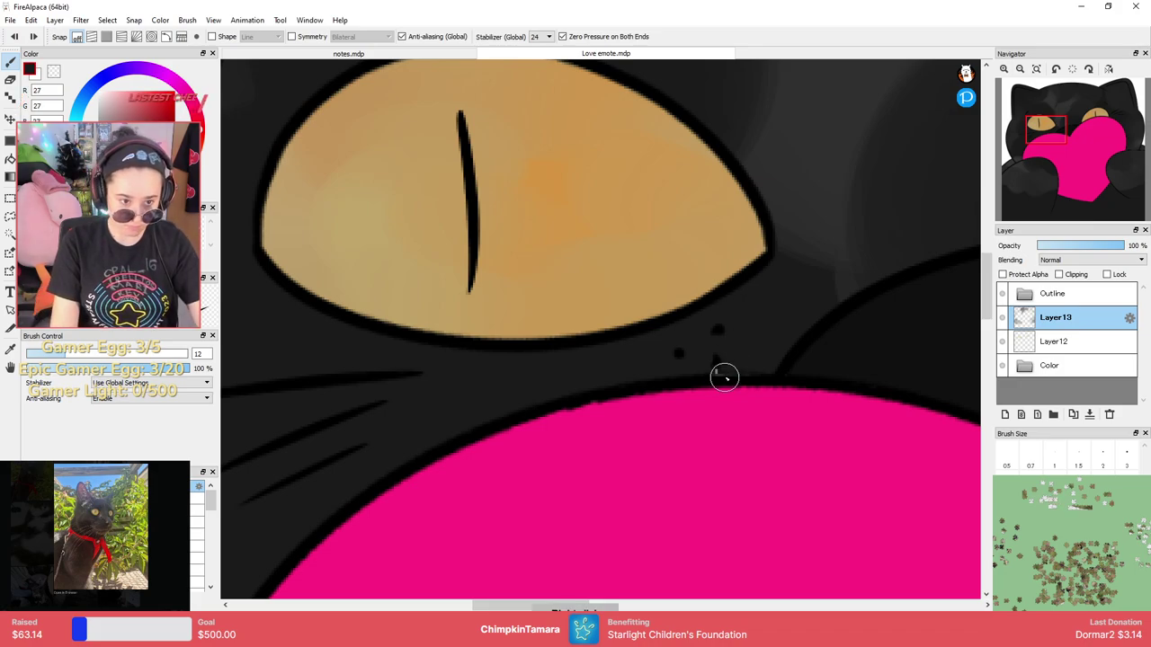
scroll(814, 339, down, 5)
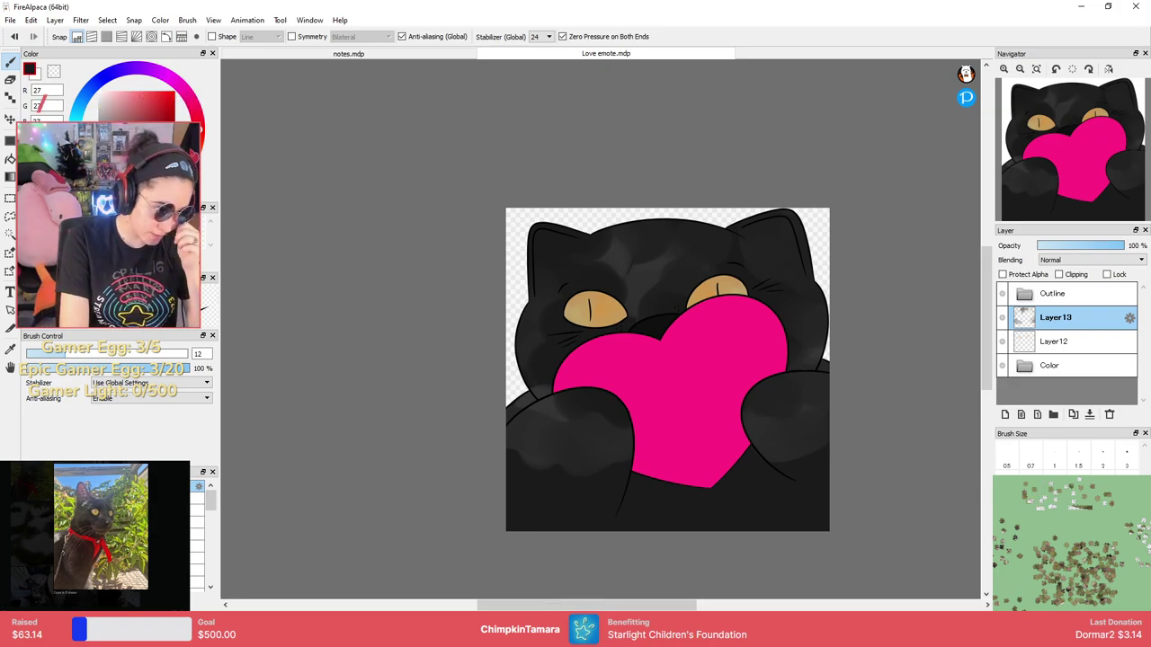
Select the unshaded lower body beneath the paws and heart with the magic wand and set the brush size to 100.
click(10, 233)
click(775, 509)
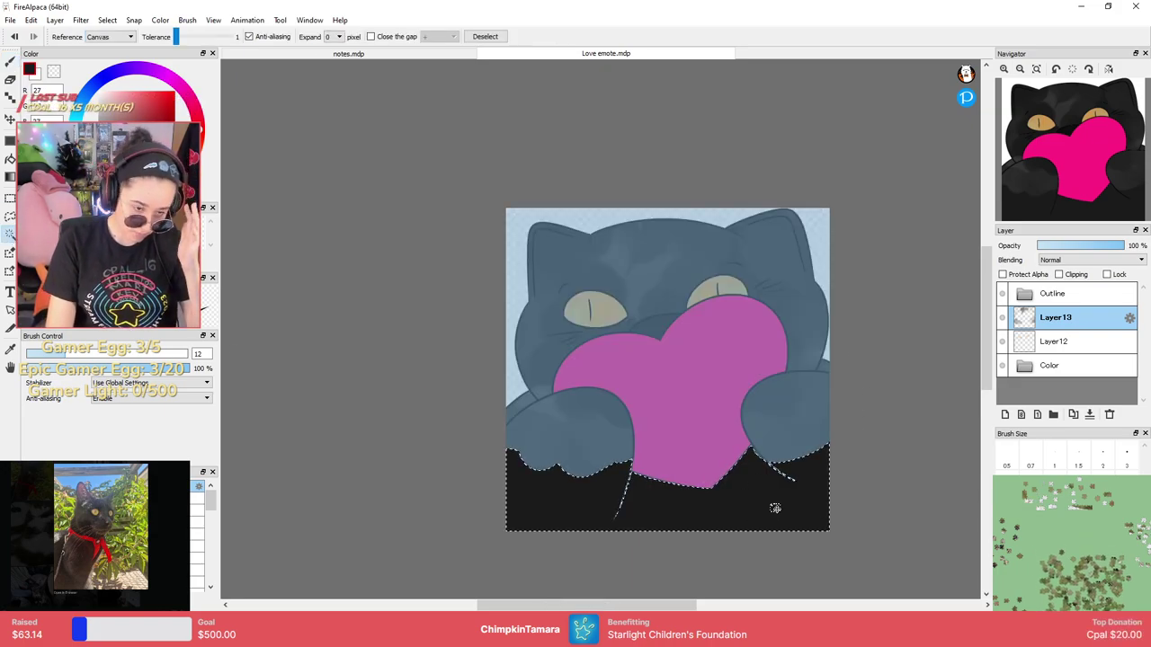
key(b)
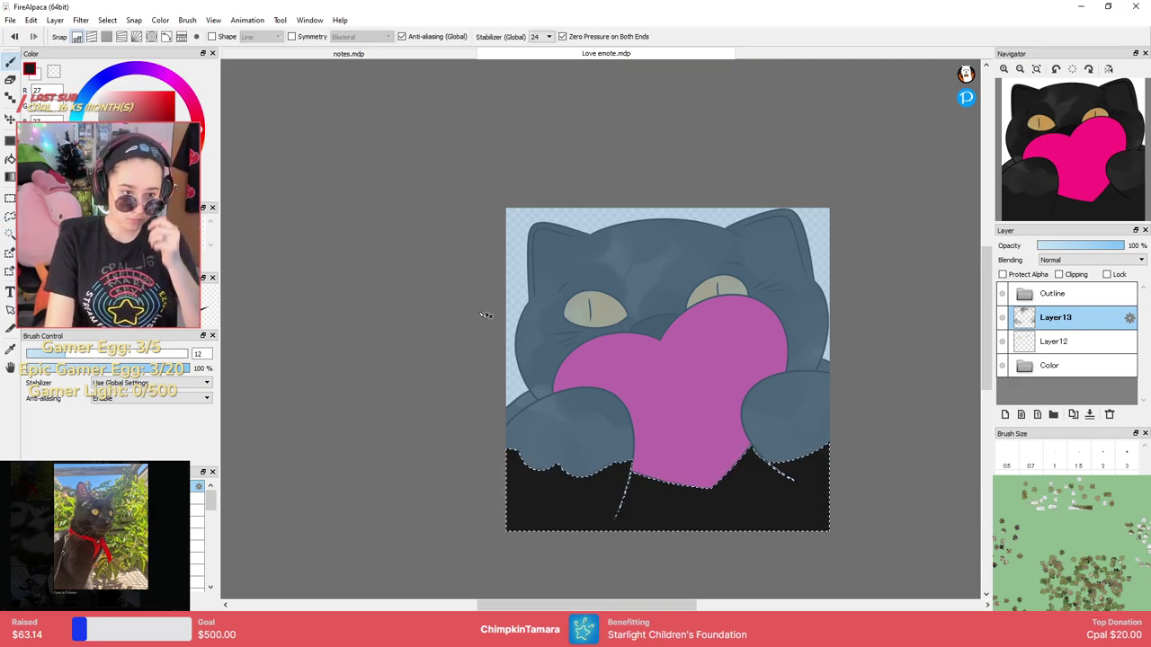
key(ctrl+d)
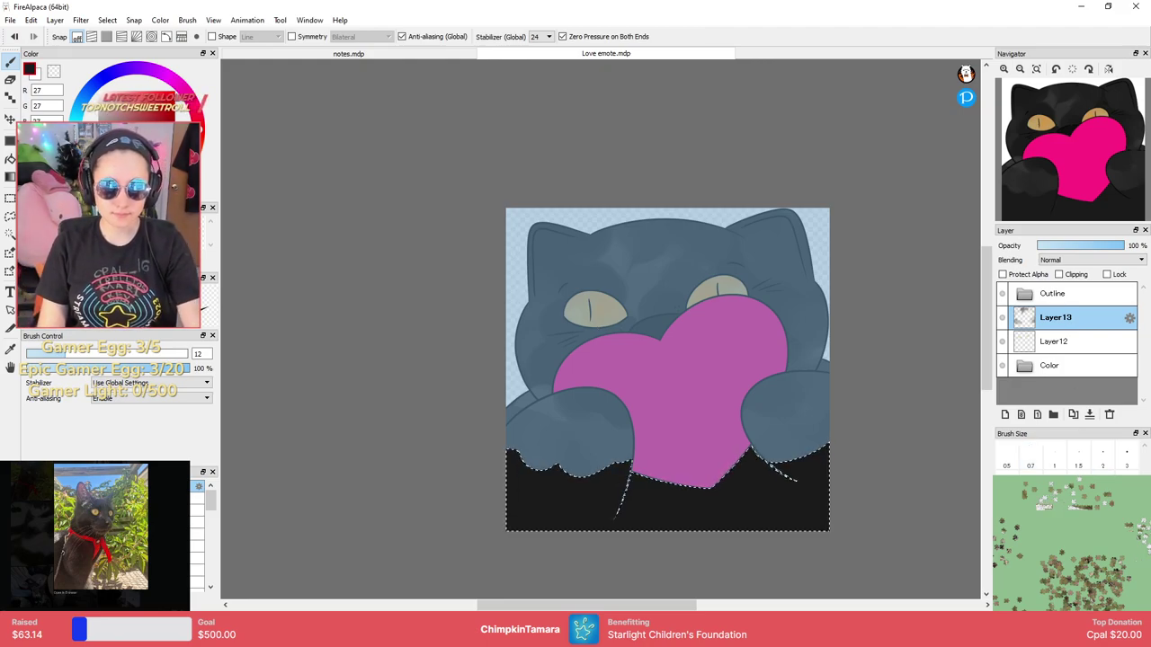
key(ctrl+z)
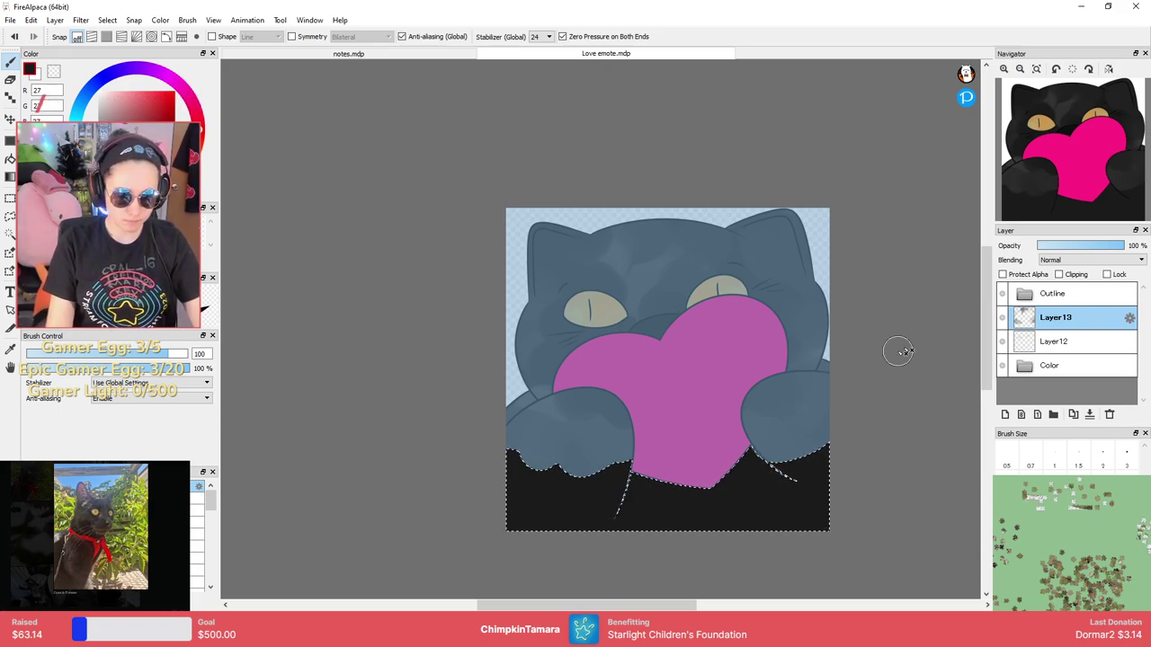
Add a new layer above Layer13 and dab spots of gray (RGB 65, 47 and 119) across the selected lower body.
click(1004, 415)
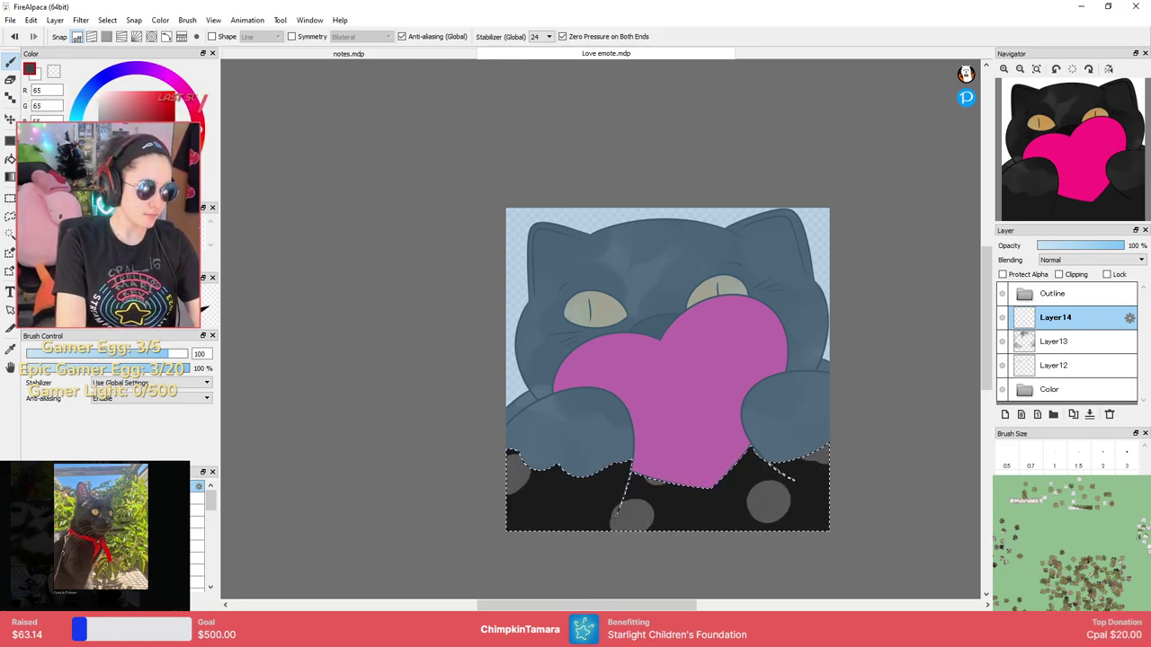
click(101, 153)
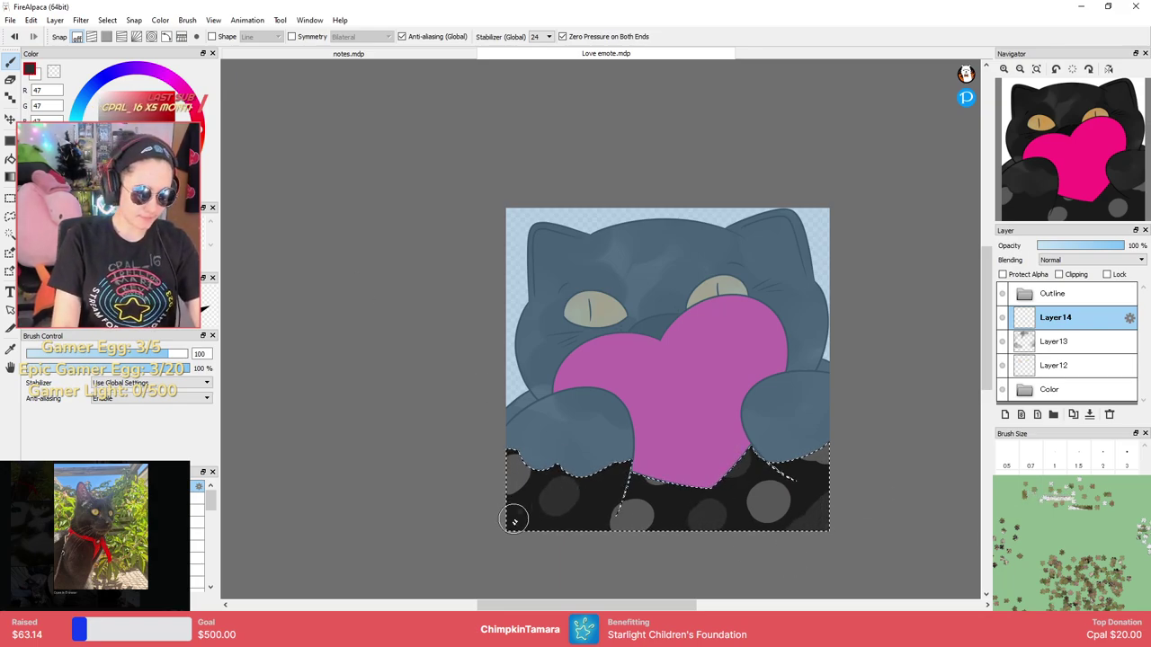
drag(85, 115, 85, 117)
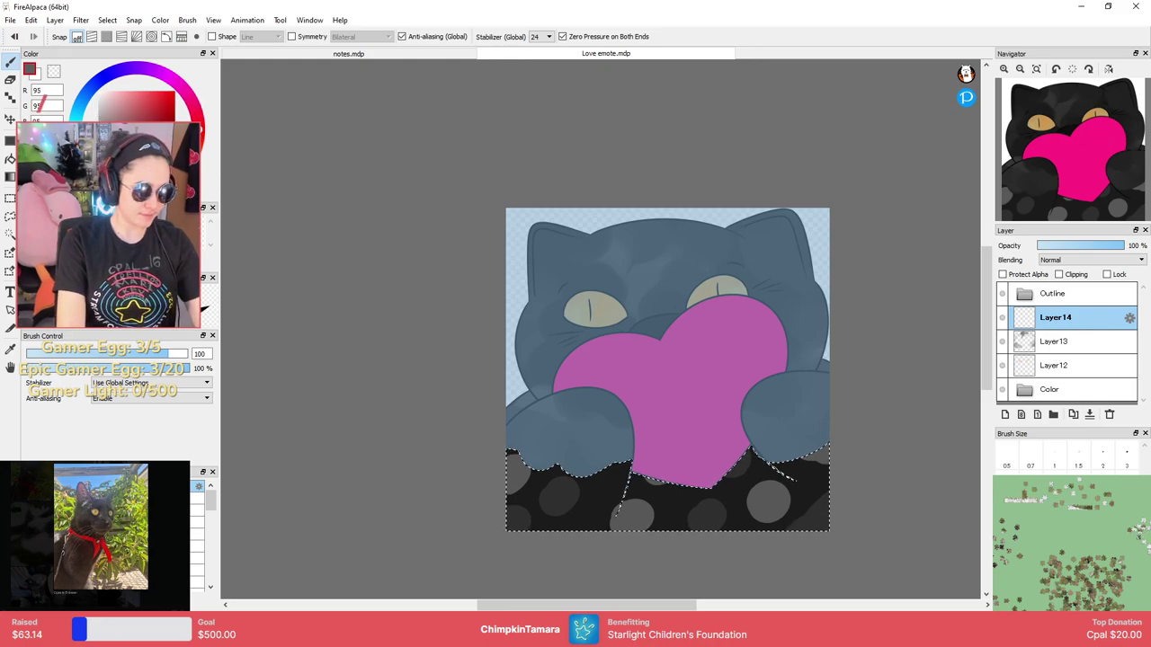
key(ctrl+z)
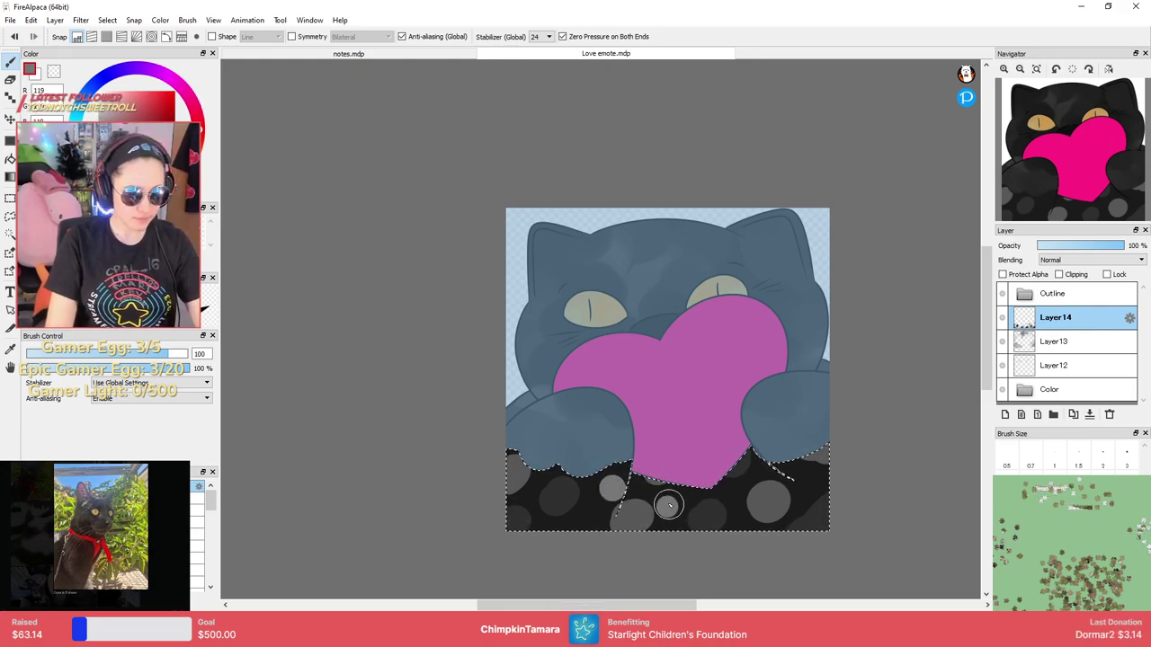
click(806, 490)
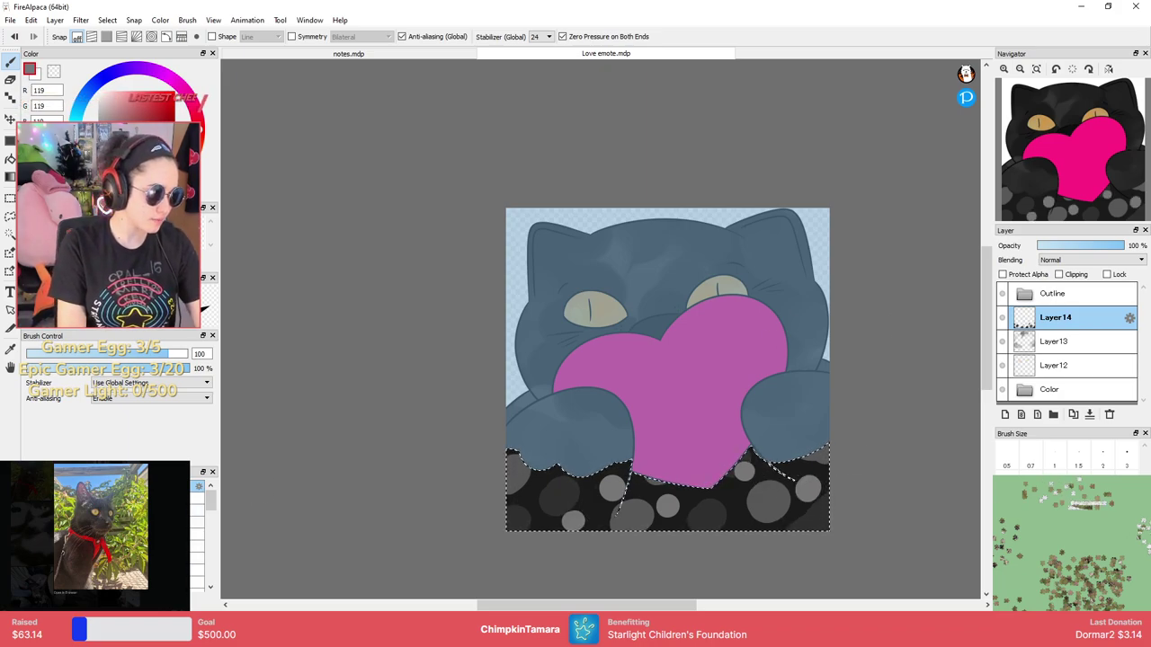
Blend the gray spots across the selected lower body into soft fur shading at brush size 100 and 30% opacity.
scroll(657, 490, up, 4)
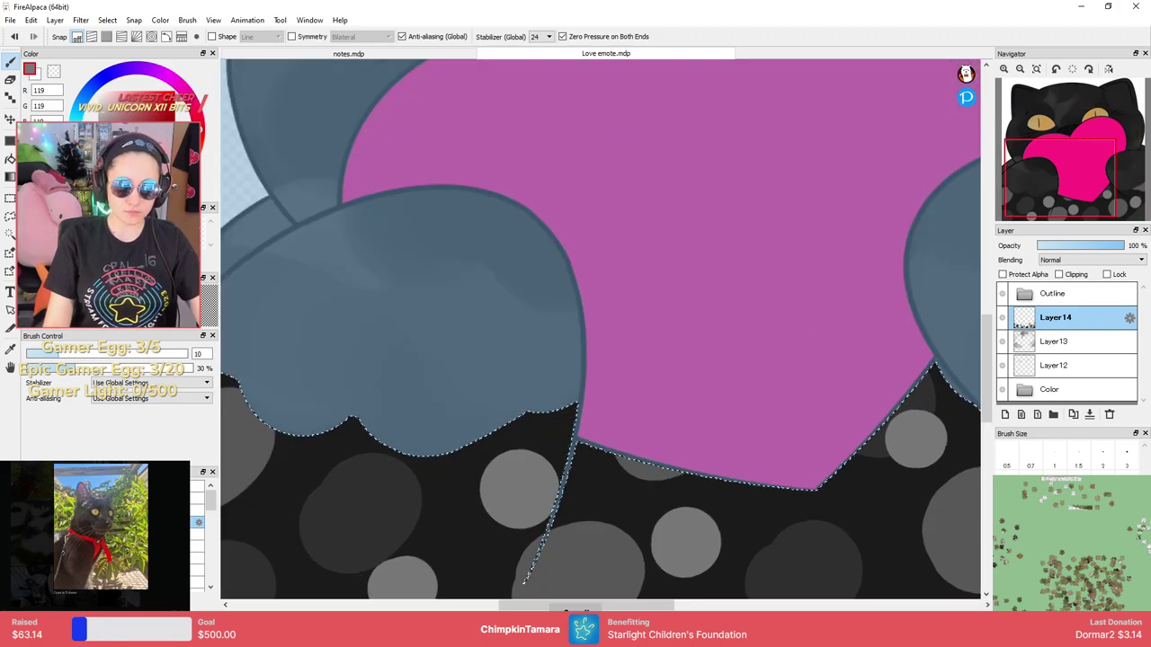
scroll(506, 410, down, 3)
scroll(593, 381, up, 1)
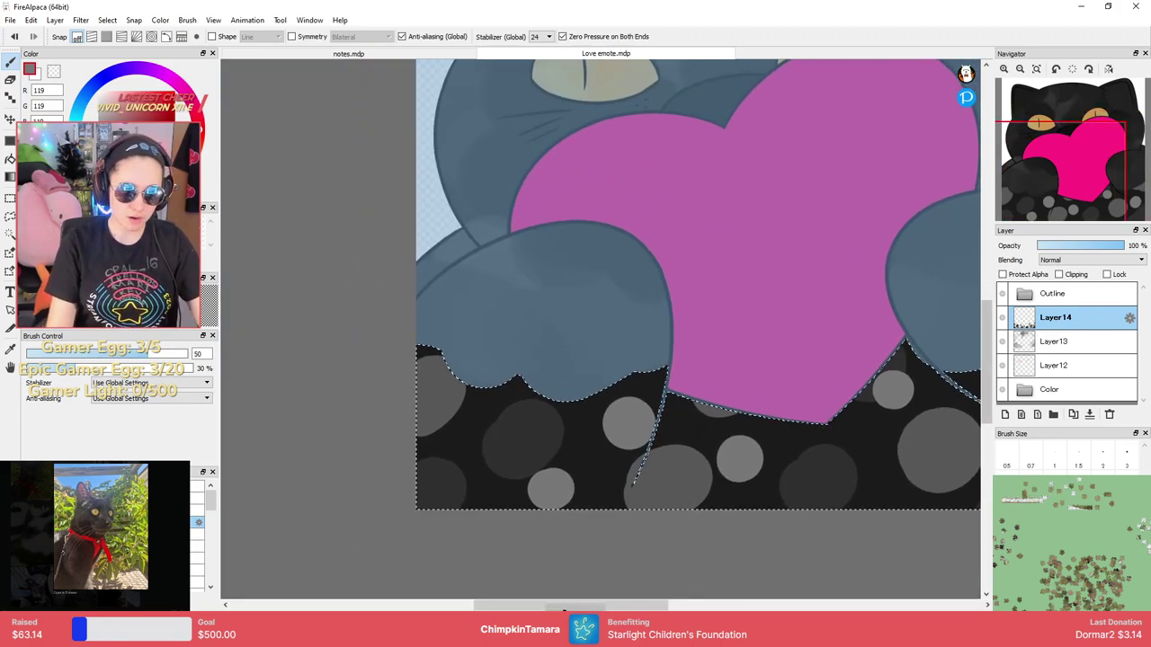
mouse_move(443, 423)
mouse_down()
mouse_move(436, 380)
mouse_move(458, 347)
mouse_move(437, 534)
mouse_up()
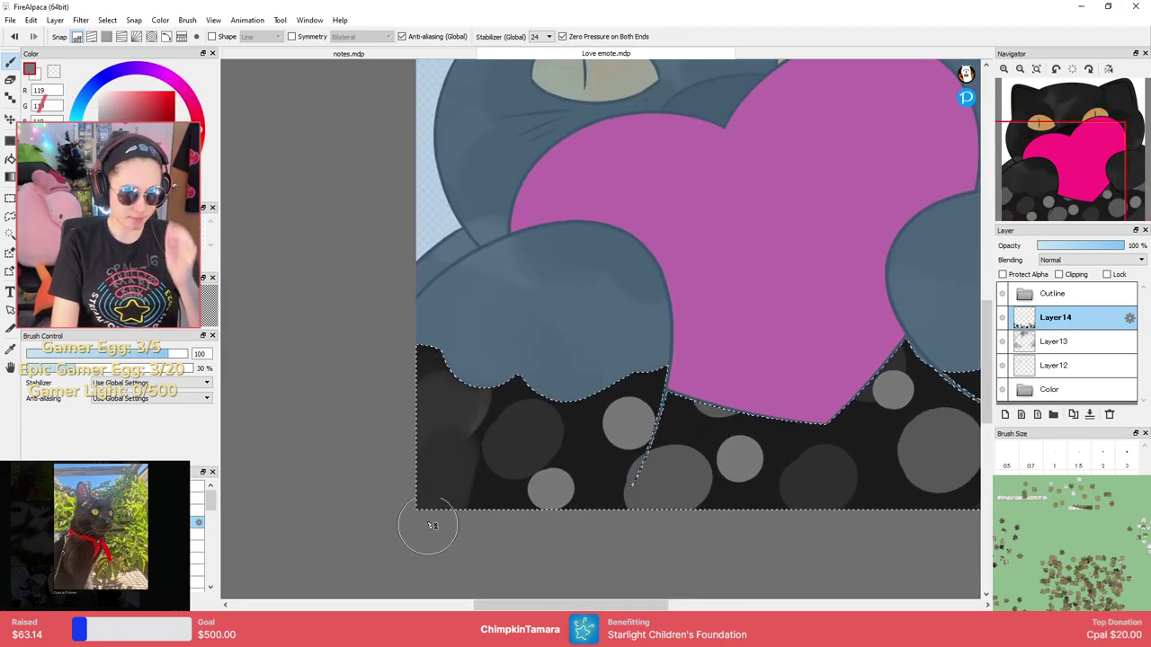
mouse_move(468, 454)
mouse_down()
mouse_move(483, 450)
mouse_move(488, 385)
mouse_move(560, 488)
mouse_move(669, 368)
mouse_move(586, 480)
mouse_move(447, 457)
mouse_move(416, 422)
mouse_up()
drag(667, 423, 487, 341)
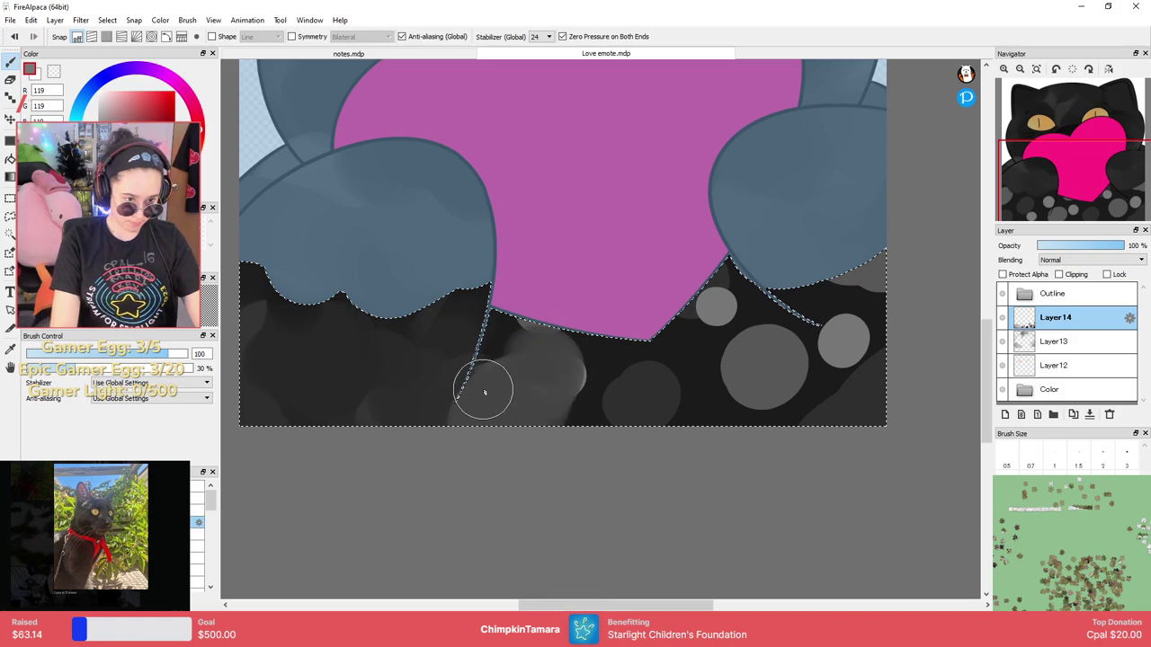
mouse_move(547, 362)
mouse_down()
mouse_move(610, 421)
mouse_move(685, 422)
mouse_move(631, 386)
mouse_move(712, 339)
mouse_move(637, 379)
mouse_move(684, 341)
mouse_move(574, 437)
mouse_move(530, 413)
mouse_move(476, 356)
mouse_move(498, 374)
mouse_move(496, 404)
mouse_up()
mouse_move(771, 360)
mouse_down()
mouse_move(735, 409)
mouse_move(884, 399)
mouse_move(840, 269)
mouse_move(783, 306)
mouse_move(673, 444)
mouse_move(771, 393)
mouse_move(839, 421)
mouse_move(836, 310)
mouse_up()
key(ctrl+d)
drag(611, 403, 710, 419)
scroll(661, 411, down, 1)
Clear the lower-body selection and merge Layer14 down into Layer13.
click(10, 217)
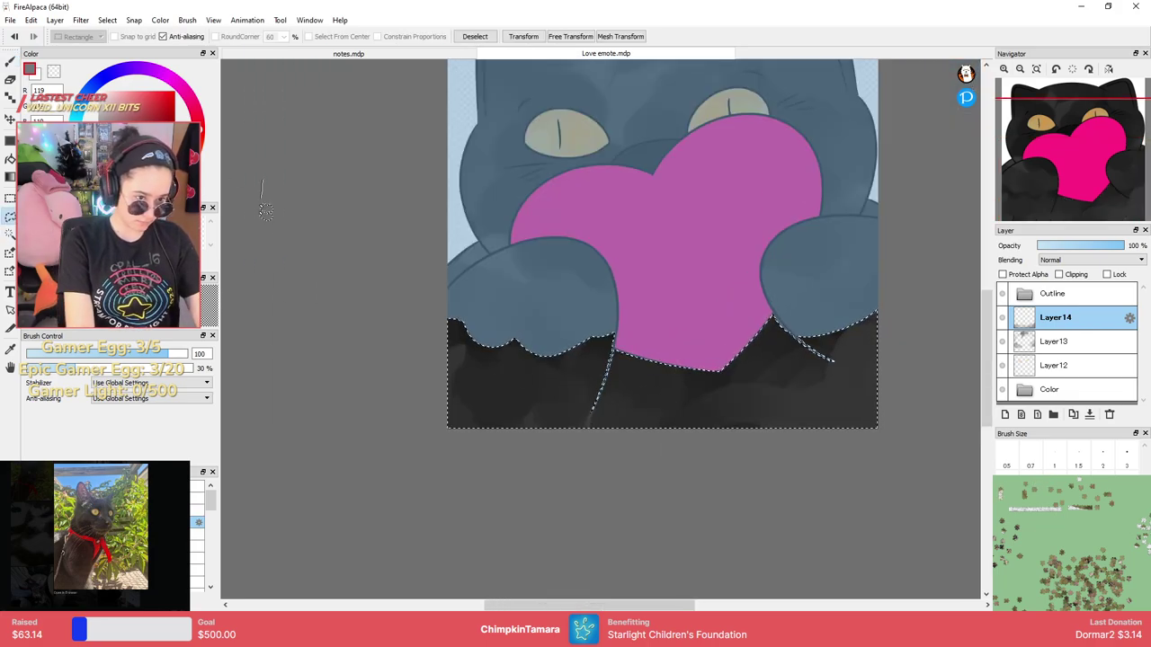
click(294, 289)
drag(816, 358, 754, 387)
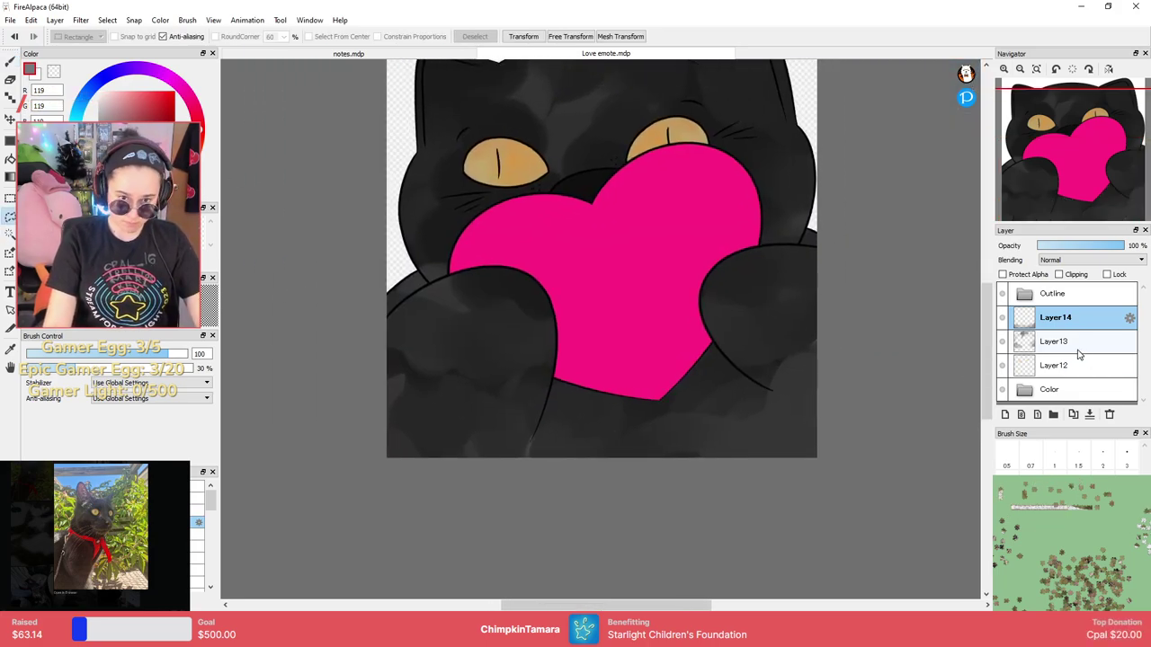
click(1089, 415)
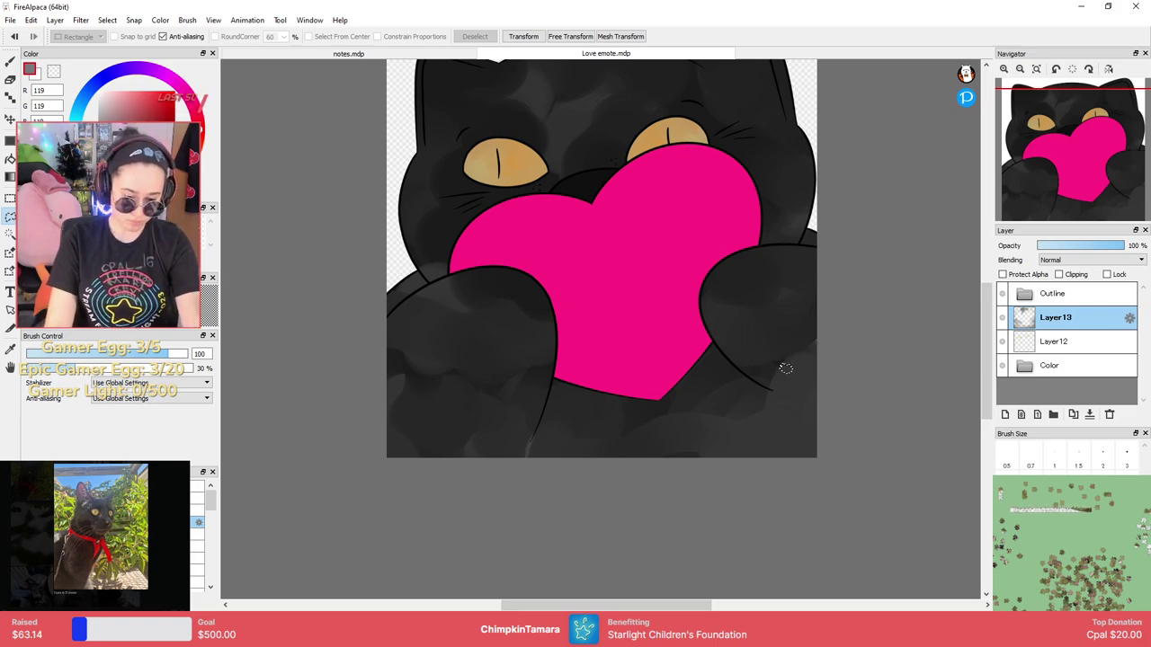
Touch up the fur at the body's lower-right corner with sampled dark gray (RGB 41), blending it at brush size 100.
key(b)
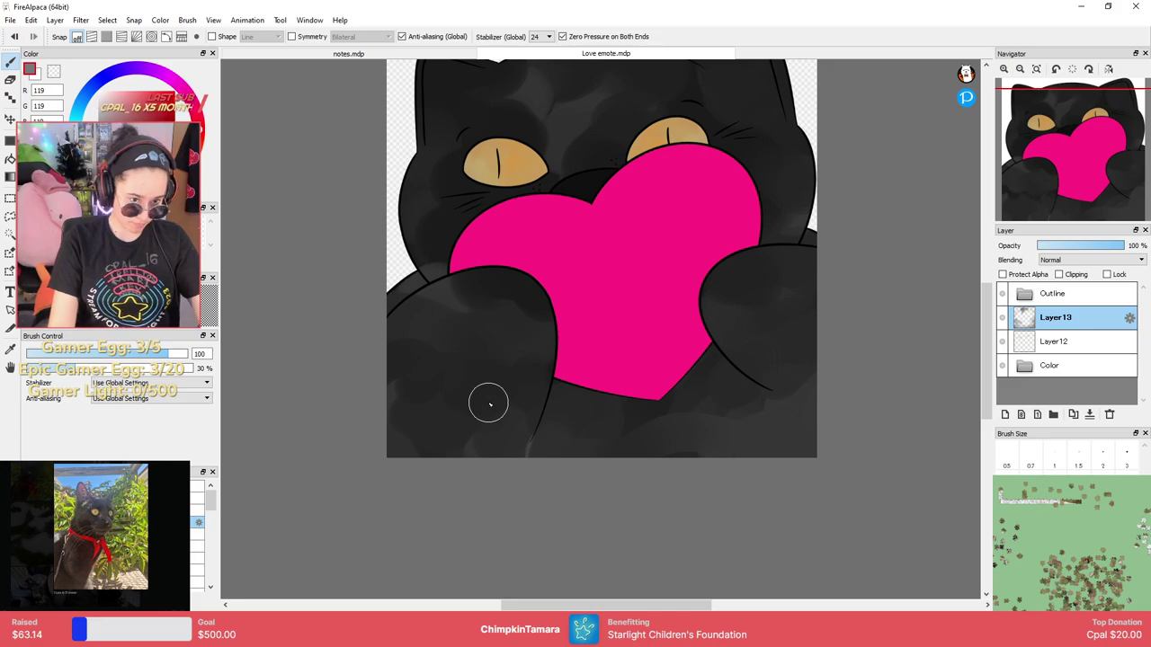
scroll(745, 430, down, 1)
scroll(744, 430, up, 1)
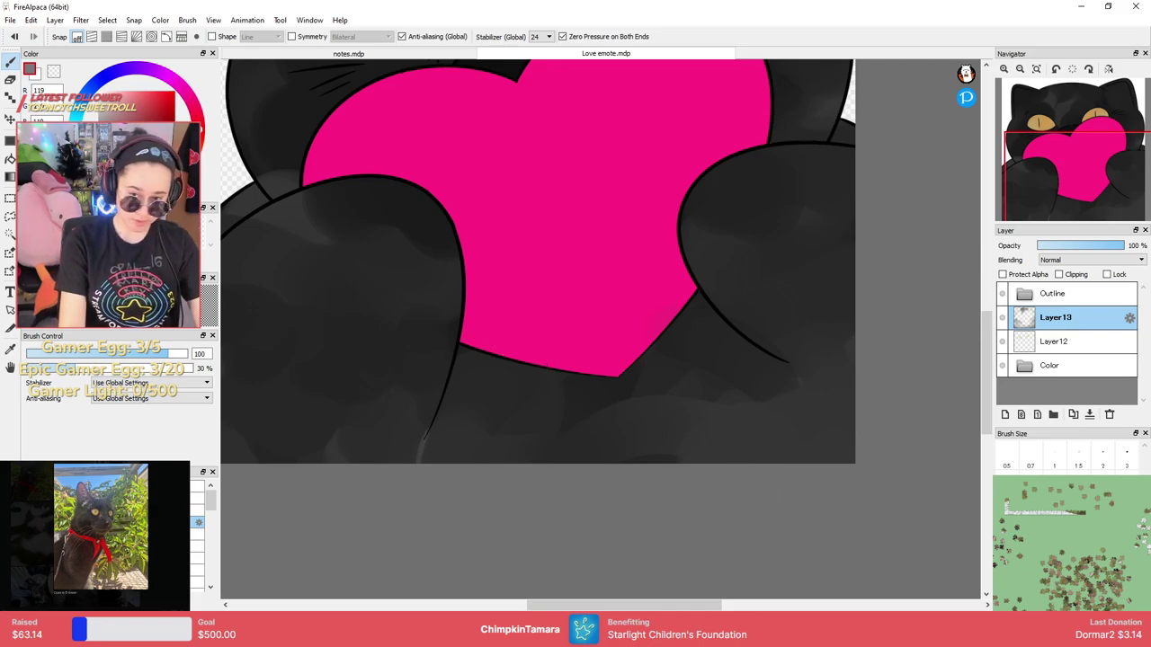
alt+click(270, 200)
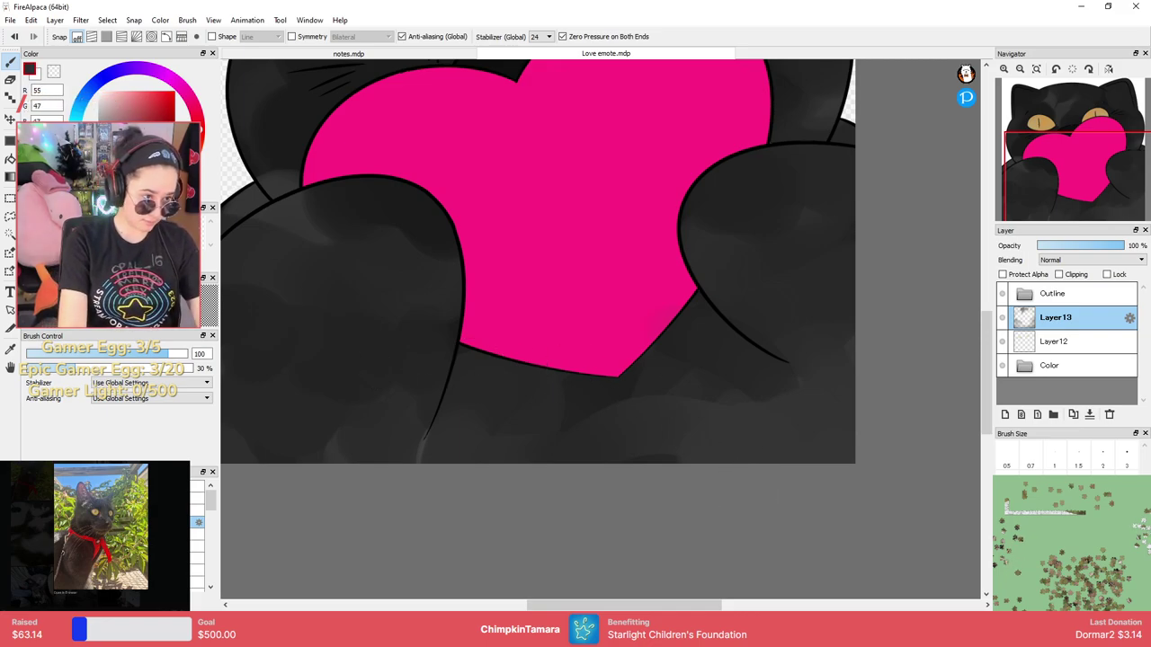
click(797, 430)
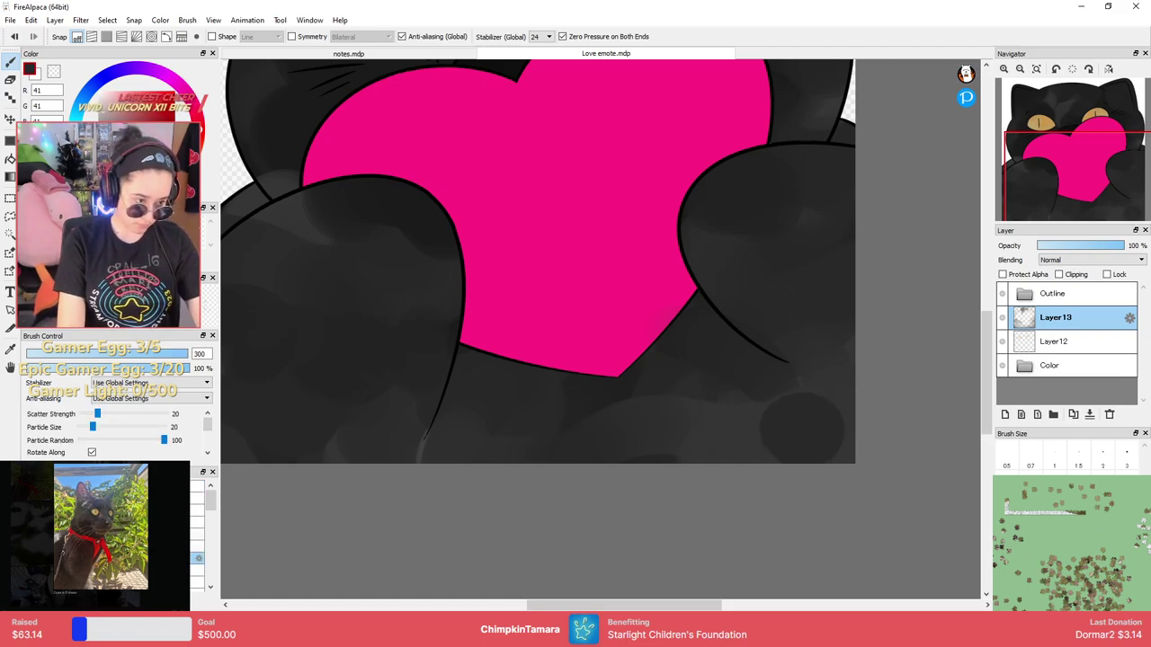
click(198, 521)
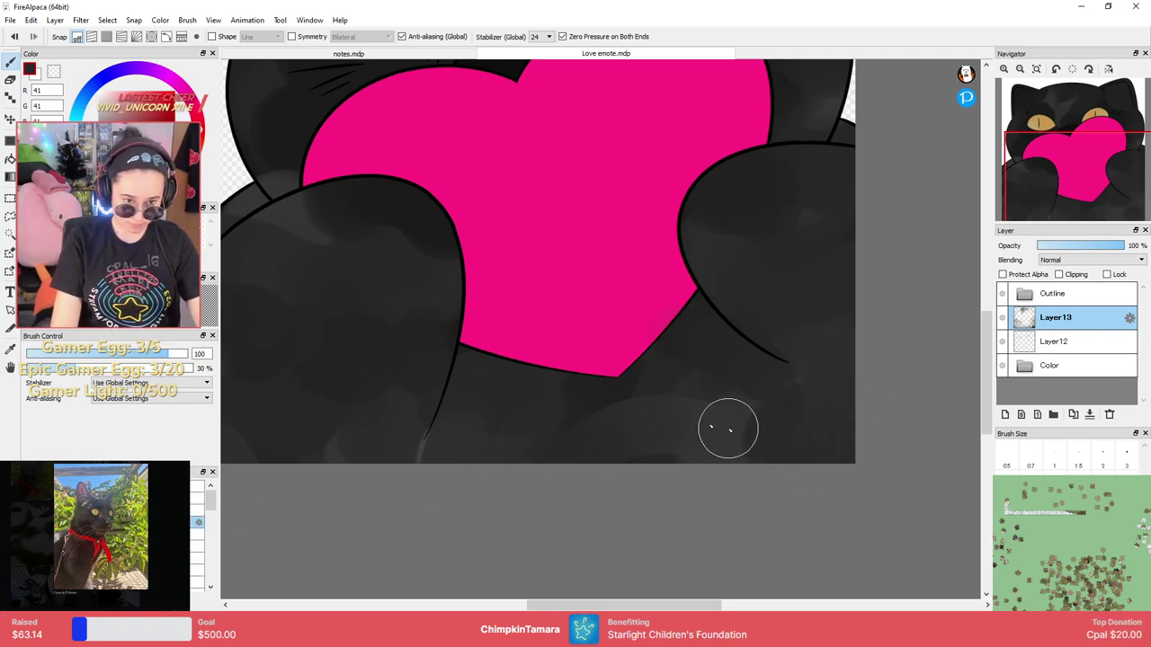
scroll(804, 459, down, 2)
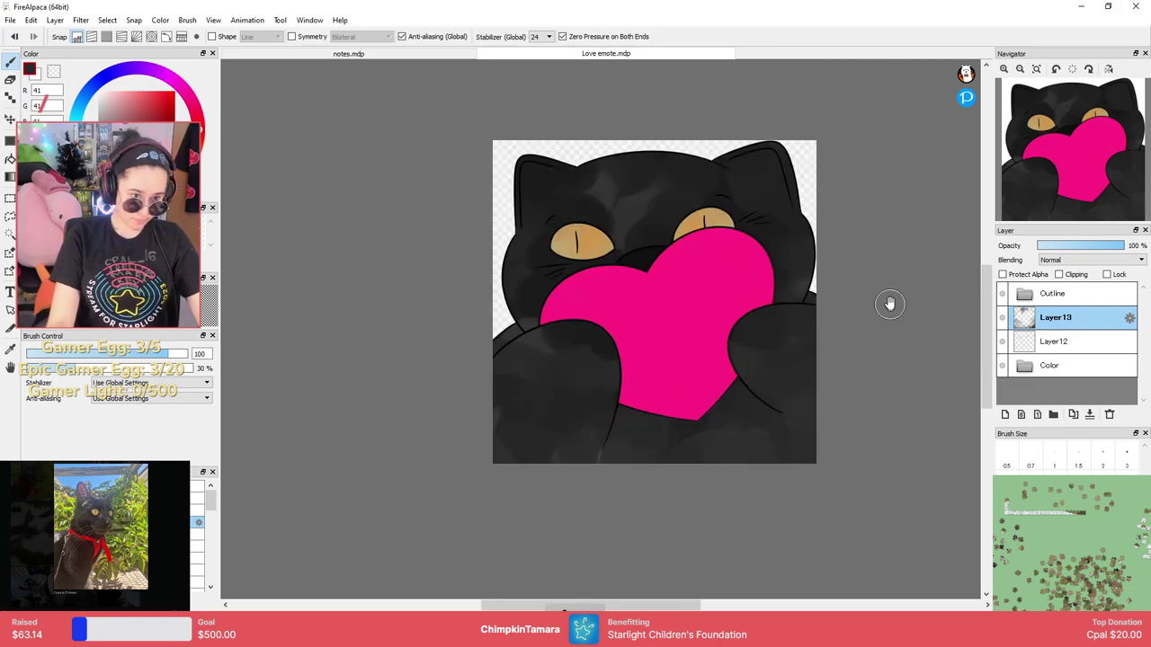
drag(891, 308, 887, 336)
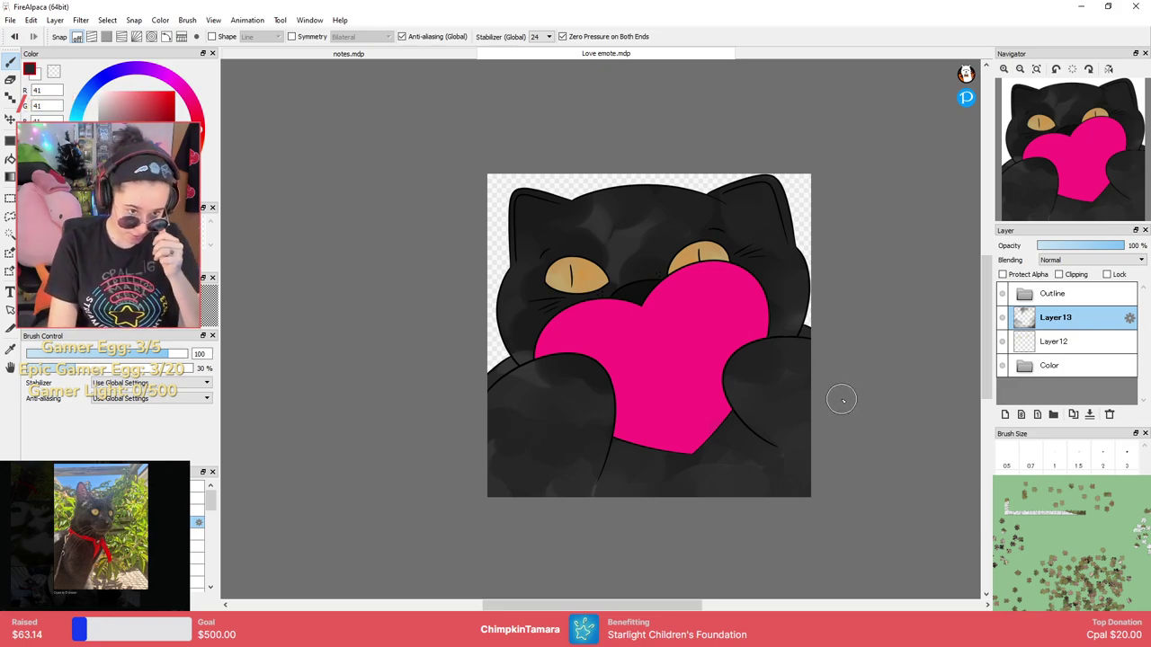
Add a new layer above Layer13 and sample the heart's pink, adjusting it to a deeper shade (R 235, G 0).
click(1004, 414)
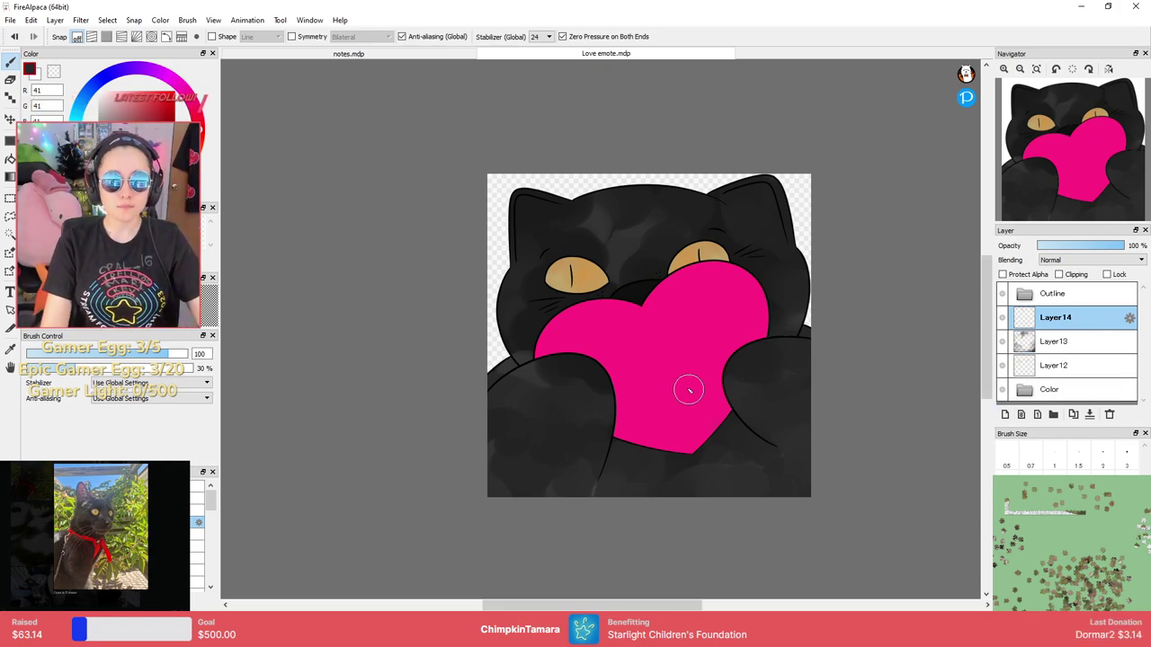
scroll(656, 378, up, 1)
alt+click(668, 296)
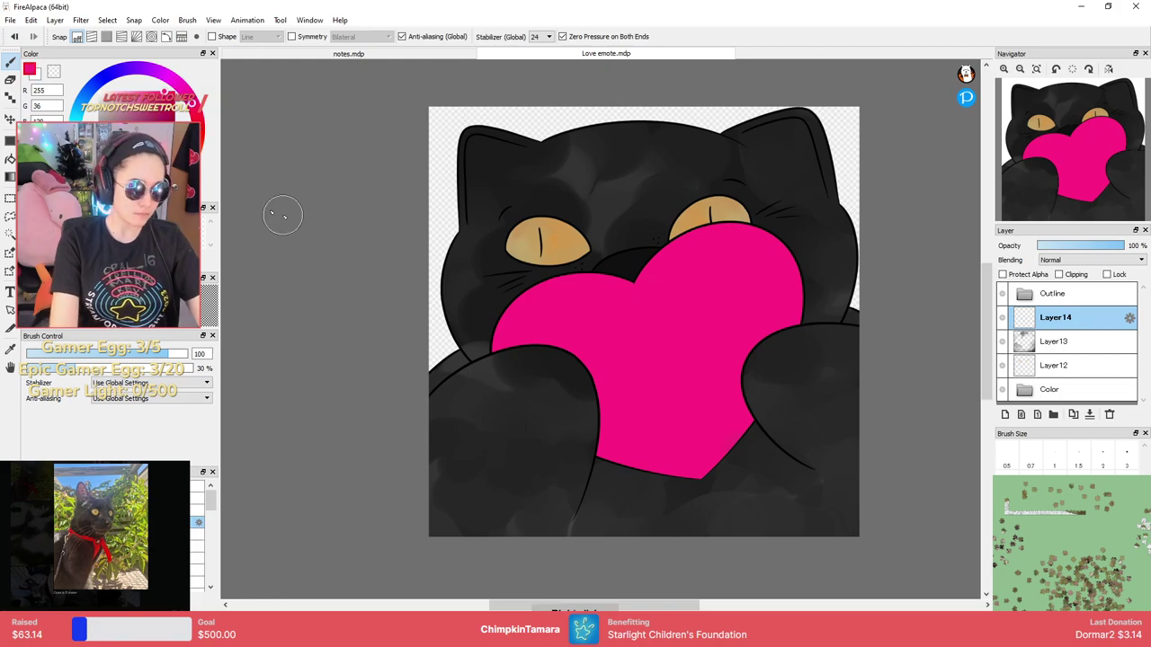
click(167, 98)
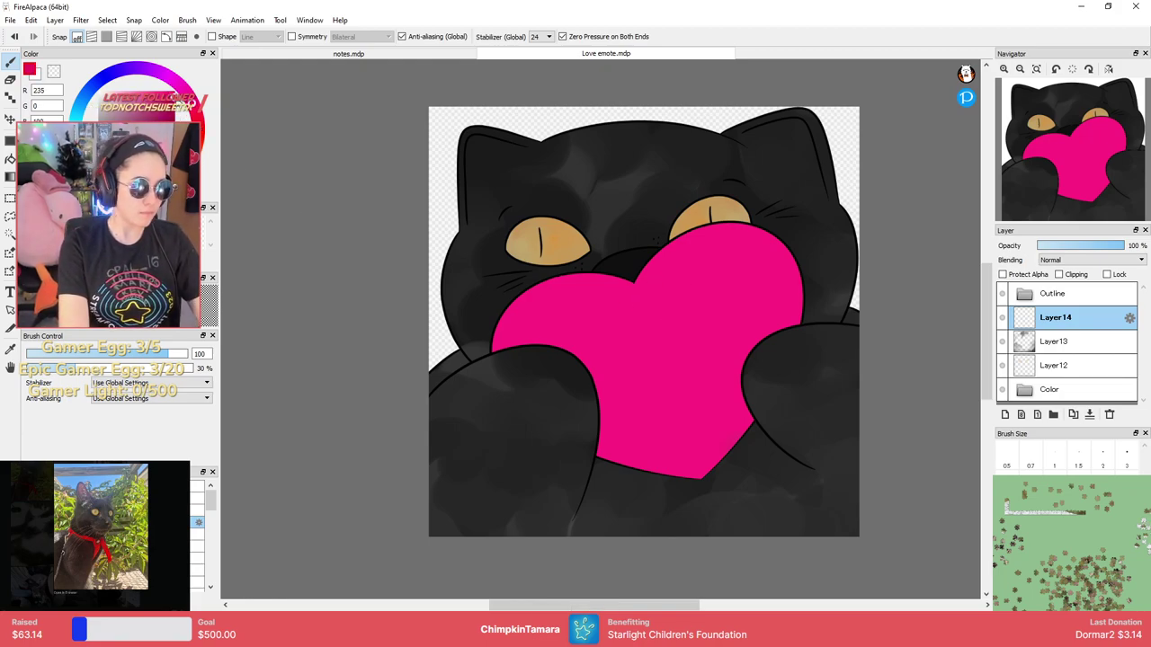
Shift the foreground color to red (R 231, G 0) and set the gradient type to Transparent-Foreground.
click(10, 178)
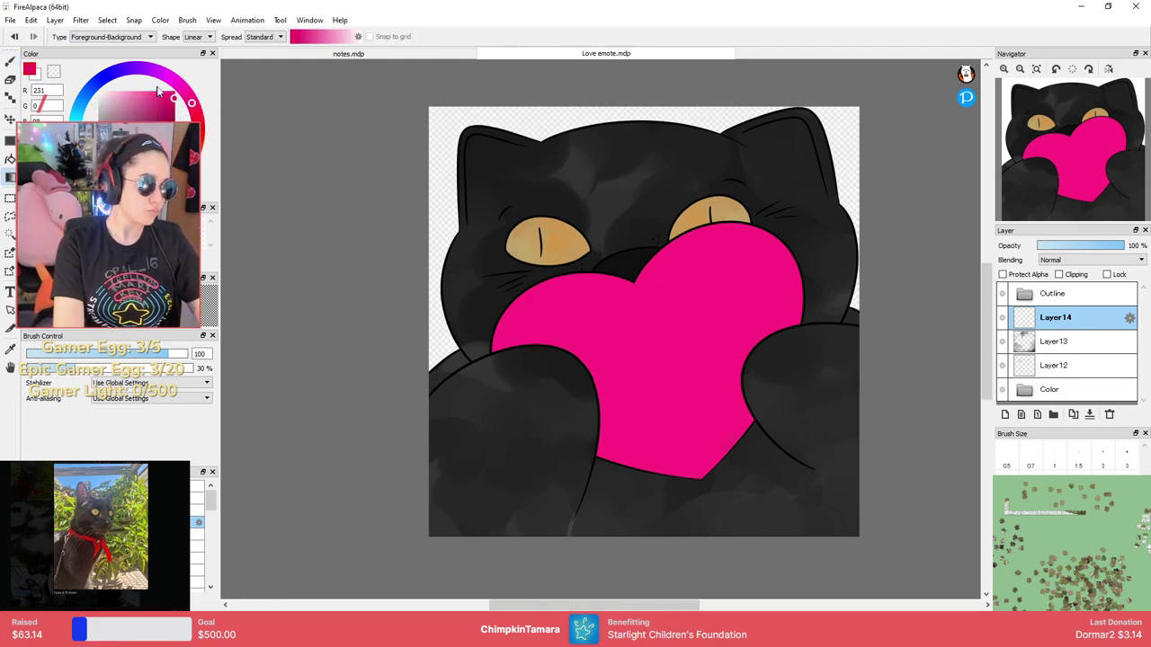
drag(200, 123, 201, 128)
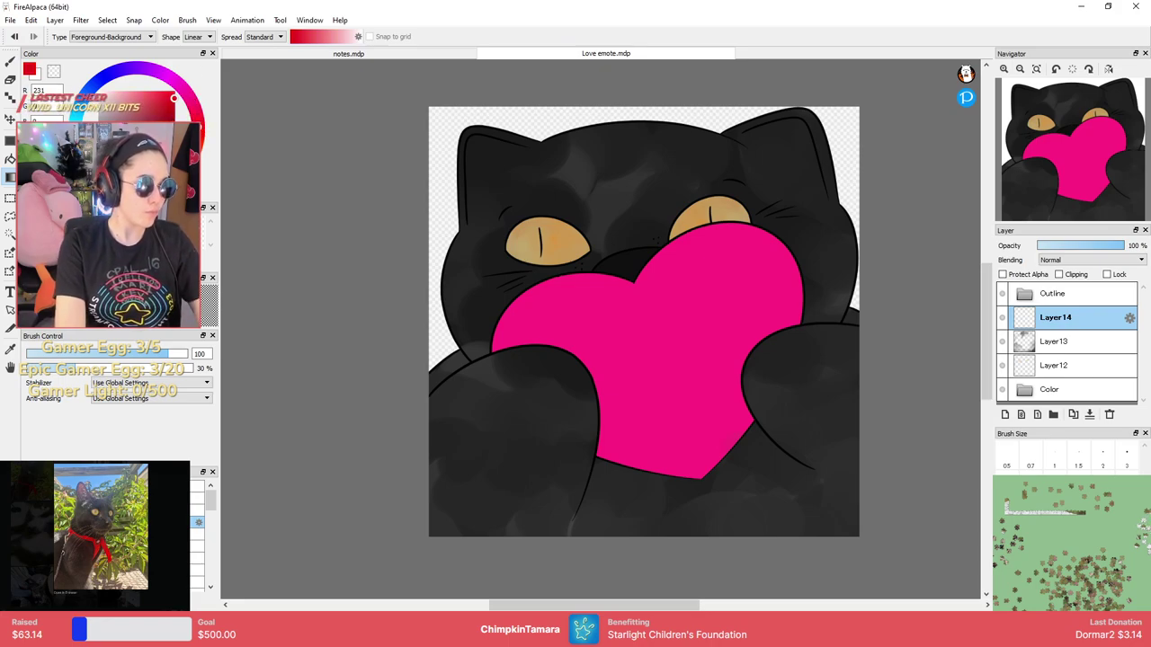
click(151, 37)
click(136, 68)
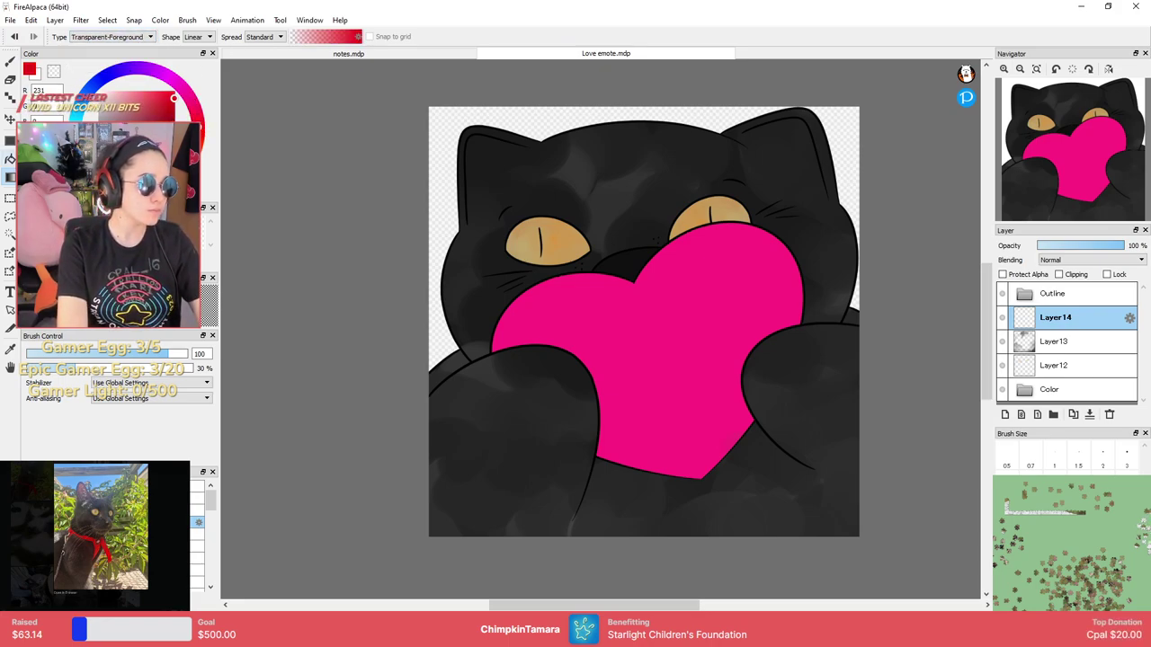
Try to select the heart with the magic wand and to erase the smudge near its lower tip.
click(10, 160)
click(10, 234)
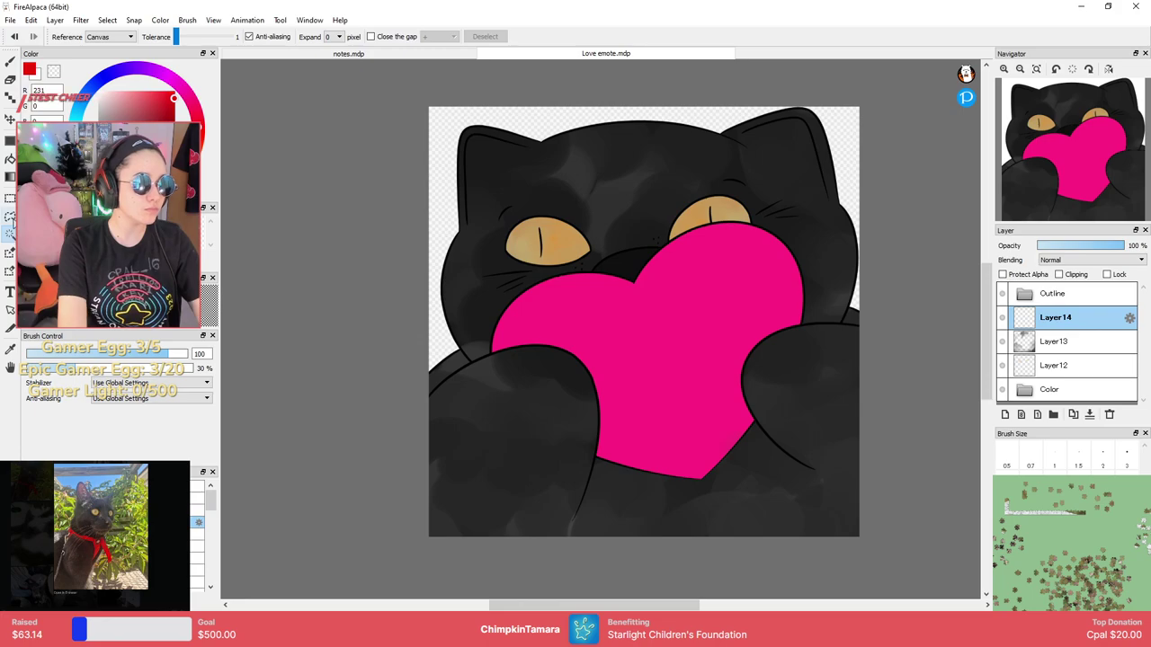
click(639, 355)
click(11, 177)
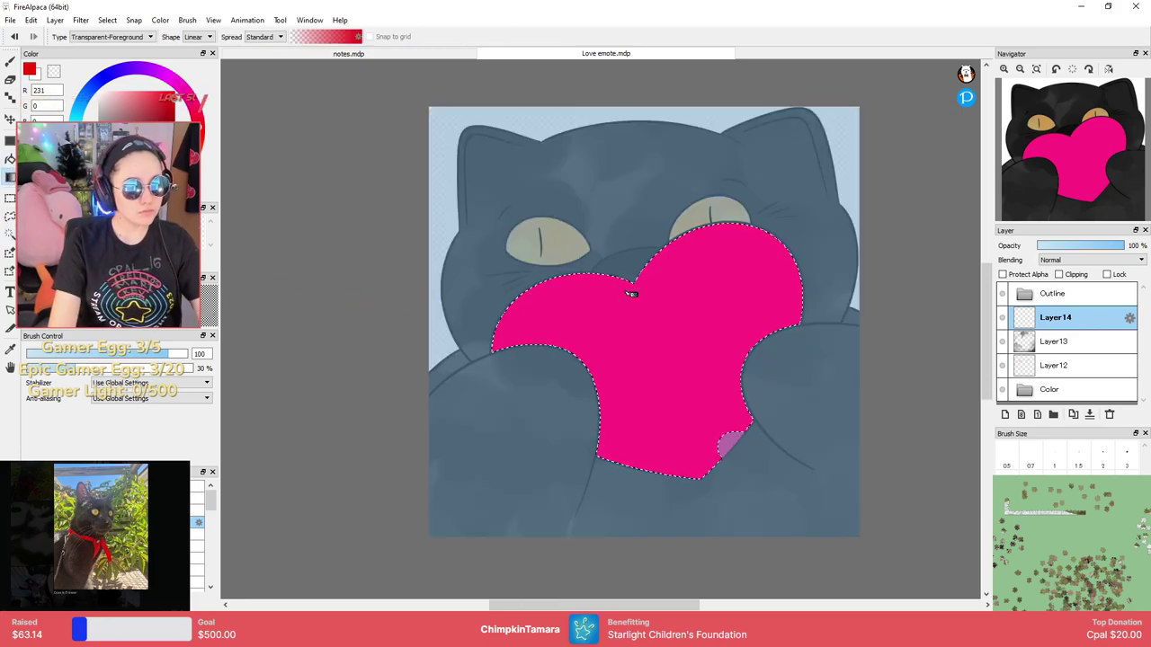
scroll(677, 373, up, 1)
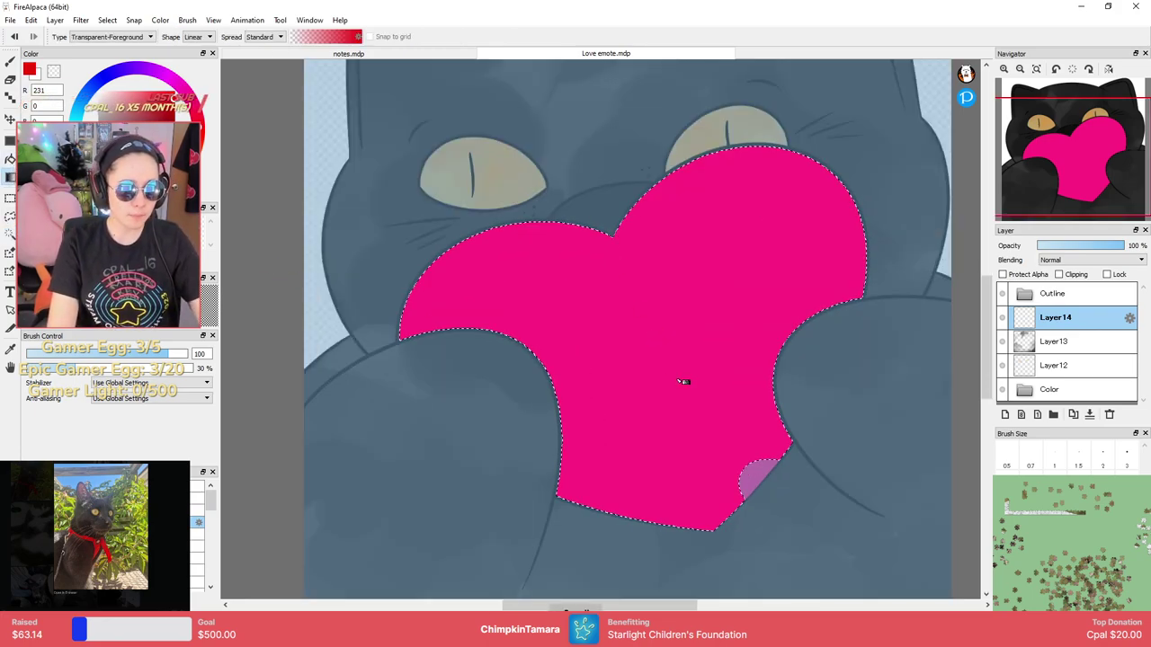
click(10, 199)
click(10, 217)
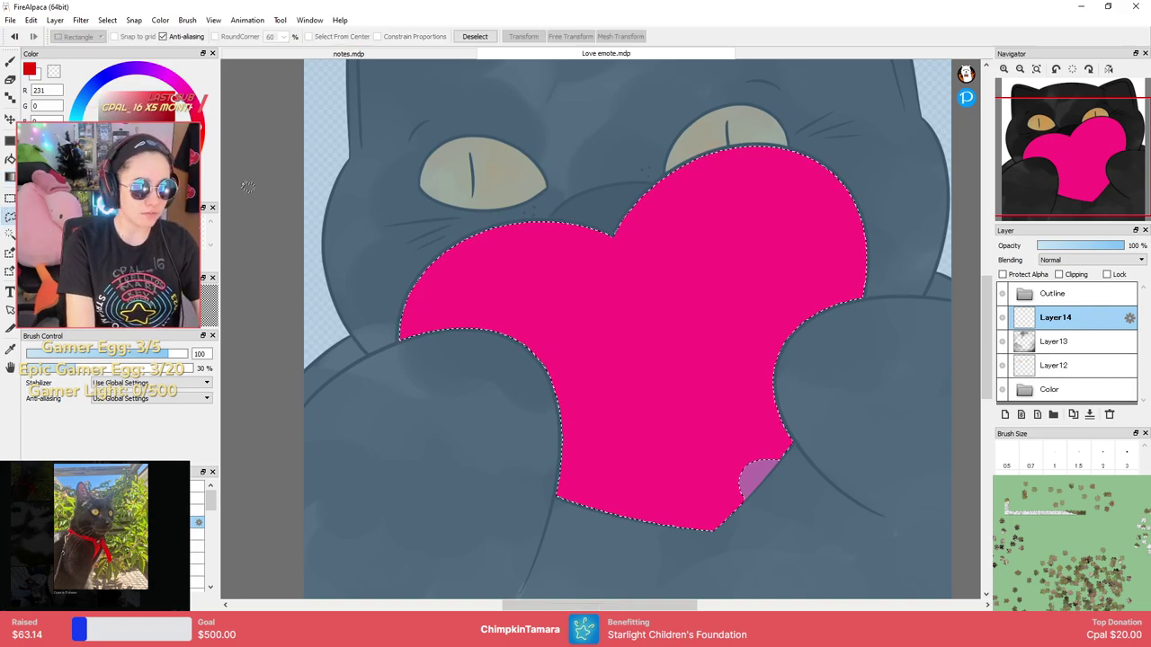
key(ctrl+d)
drag(627, 372, 542, 316)
scroll(643, 381, up, 1)
key(e)
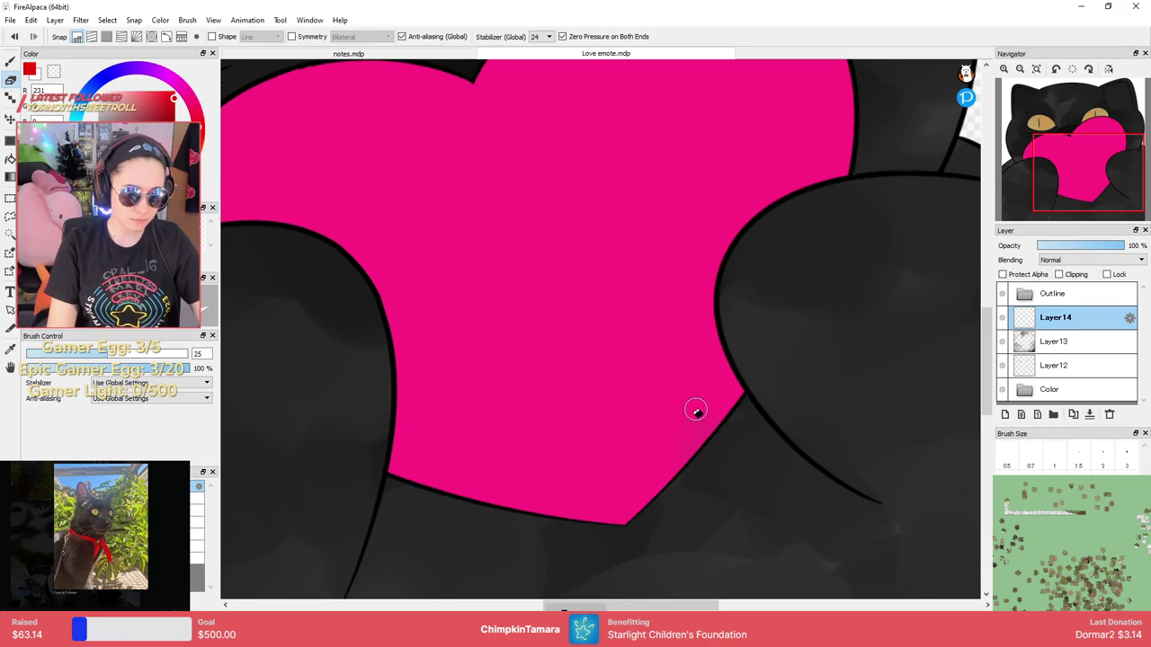
key(m)
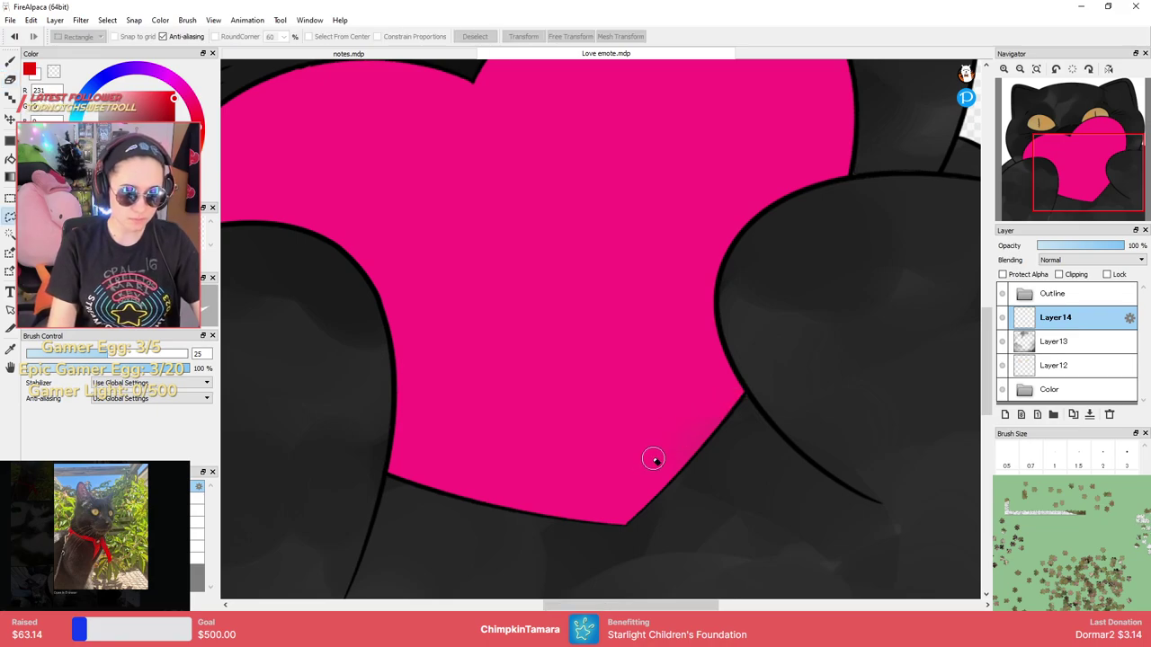
Select the entire heart with the magic wand while Layer13 is hidden, and make Layer14 the active layer with Layer13 shown again.
click(1002, 365)
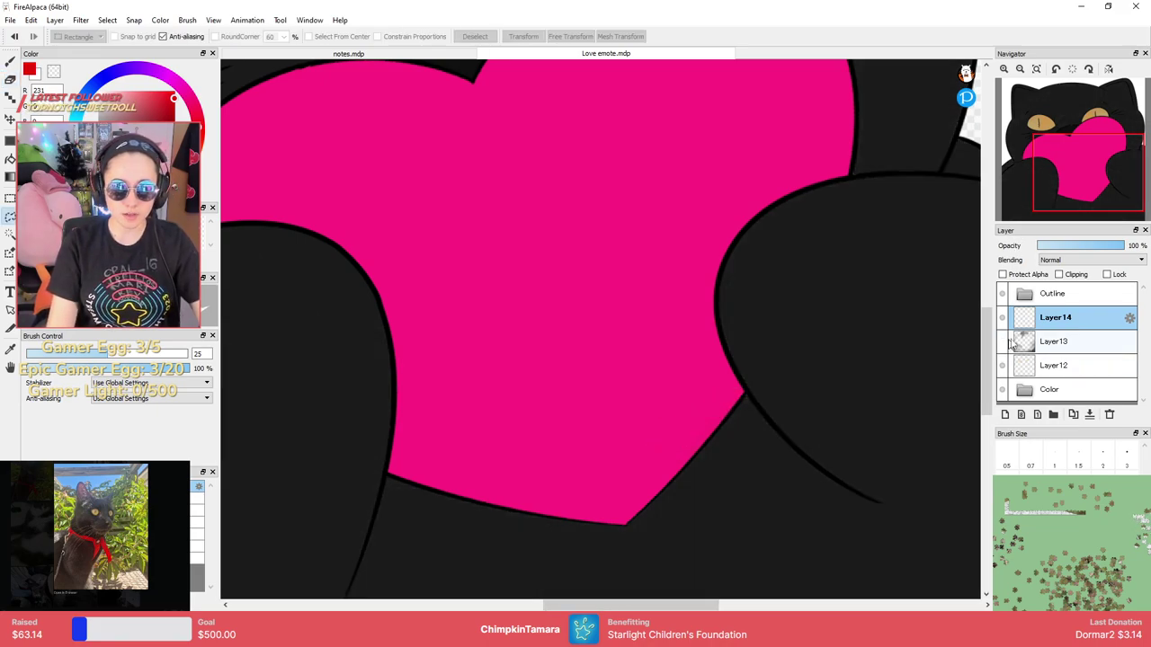
click(10, 234)
click(532, 280)
click(1054, 342)
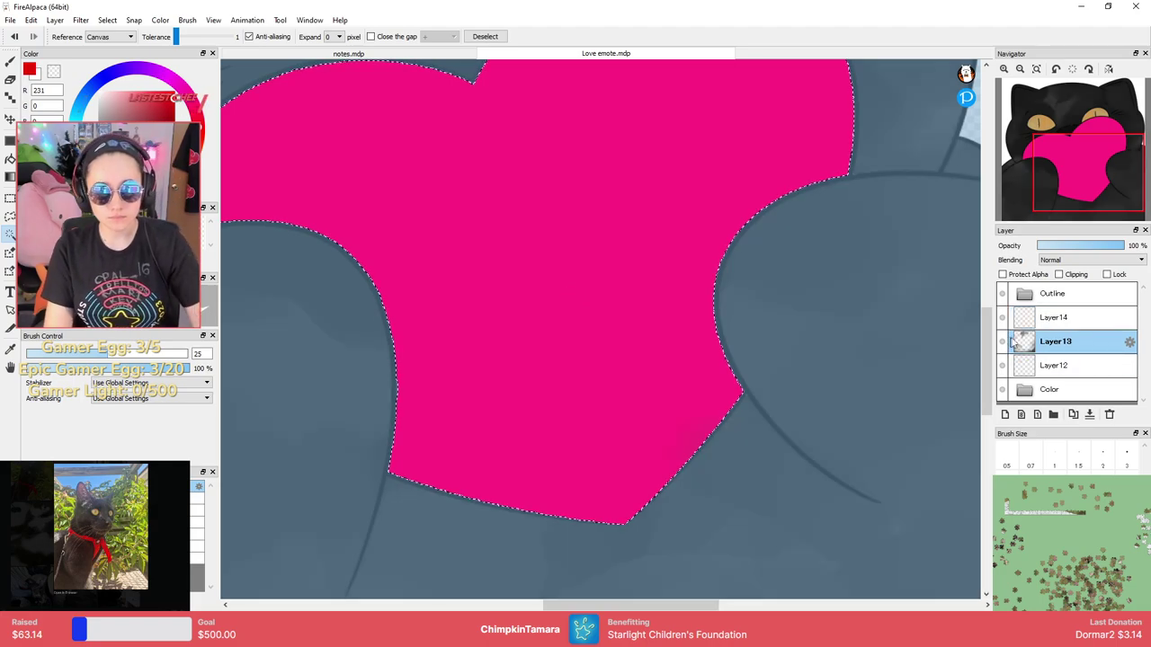
scroll(776, 336, down, 3)
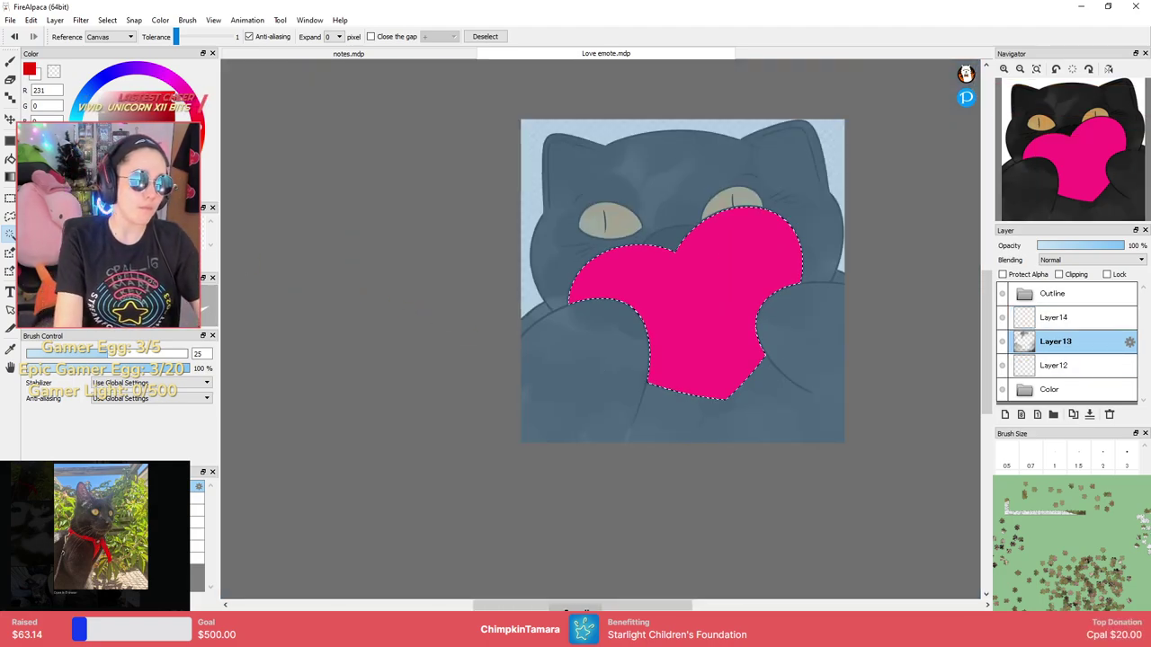
key(ctrl+d)
drag(814, 302, 774, 339)
key(ctrl+z)
click(1055, 317)
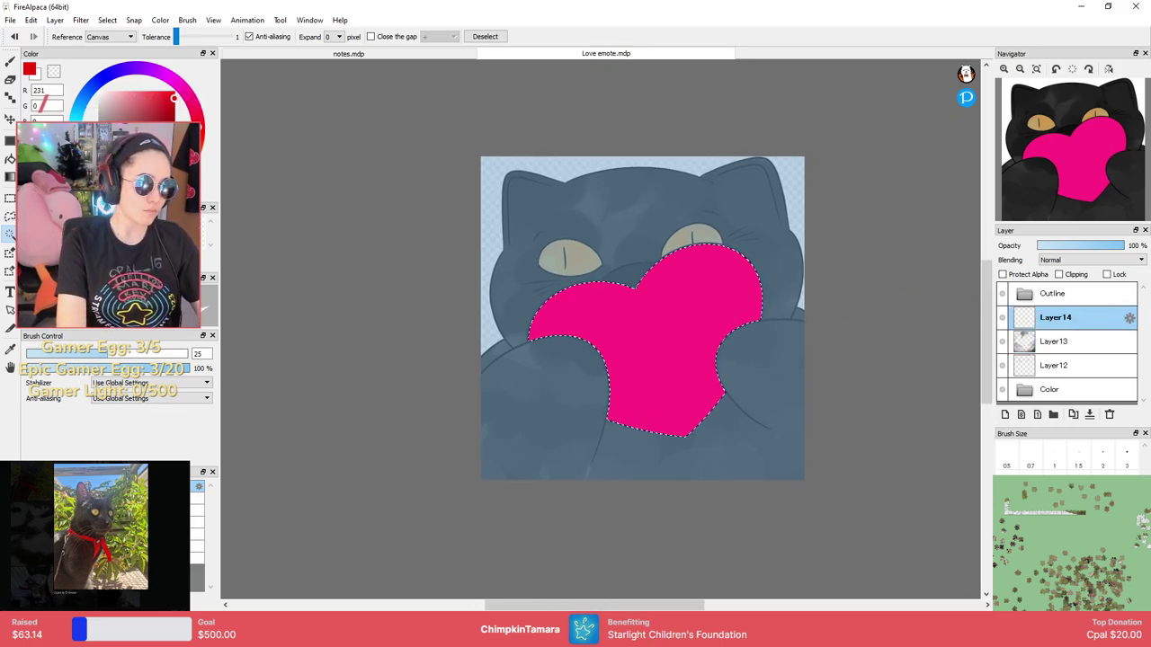
Try a diagonal red gradient from the heart's upper-left lobe to its lower-right side.
key(g)
drag(550, 290, 707, 380)
drag(800, 252, 766, 286)
scroll(721, 301, up, 1)
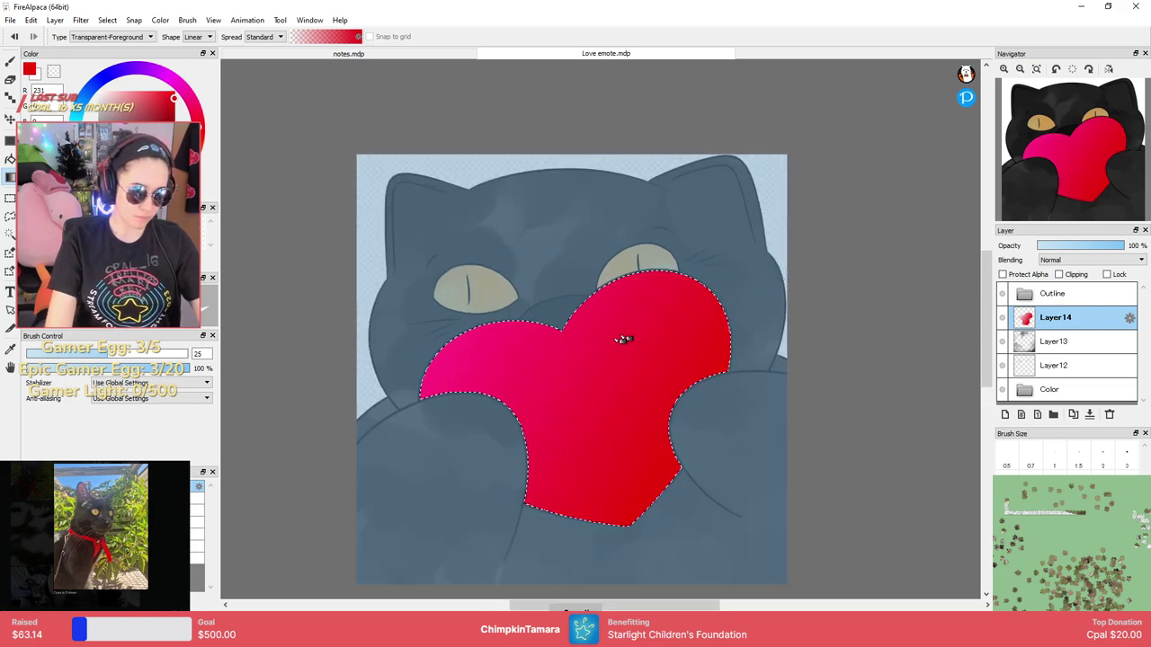
key(ctrl+z)
Apply the red gradient from the heart's top notch down to its bottom tip, and clear the selection.
mouse_move(561, 329)
mouse_down()
mouse_move(635, 546)
mouse_move(635, 529)
mouse_up()
key(l)
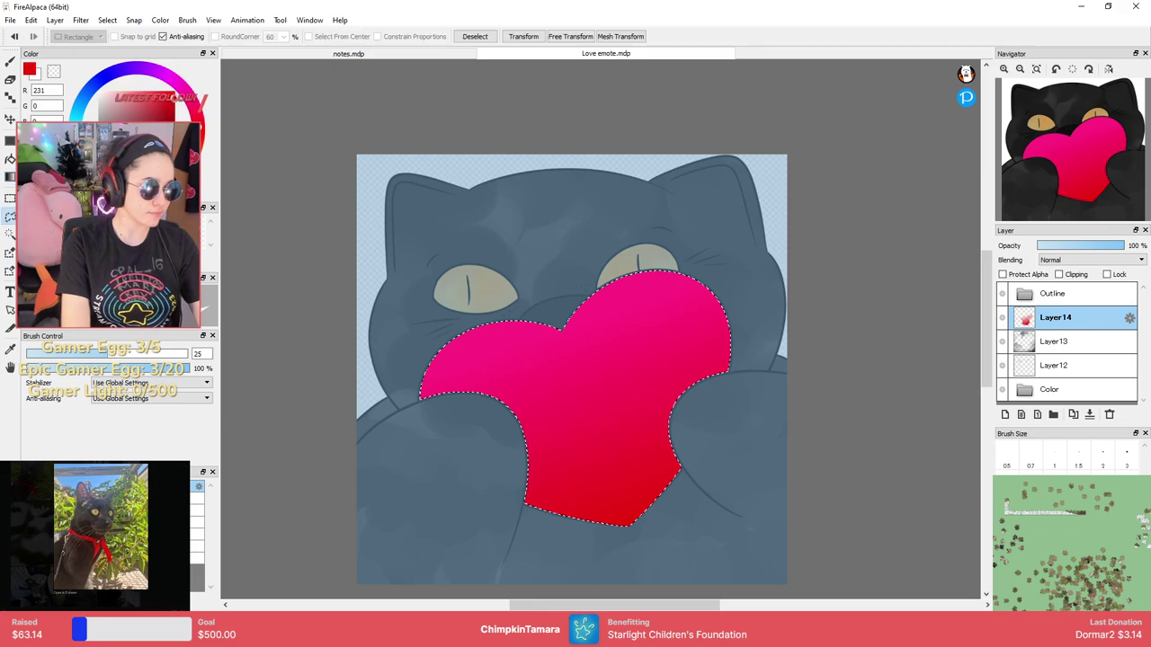
key(ctrl+d)
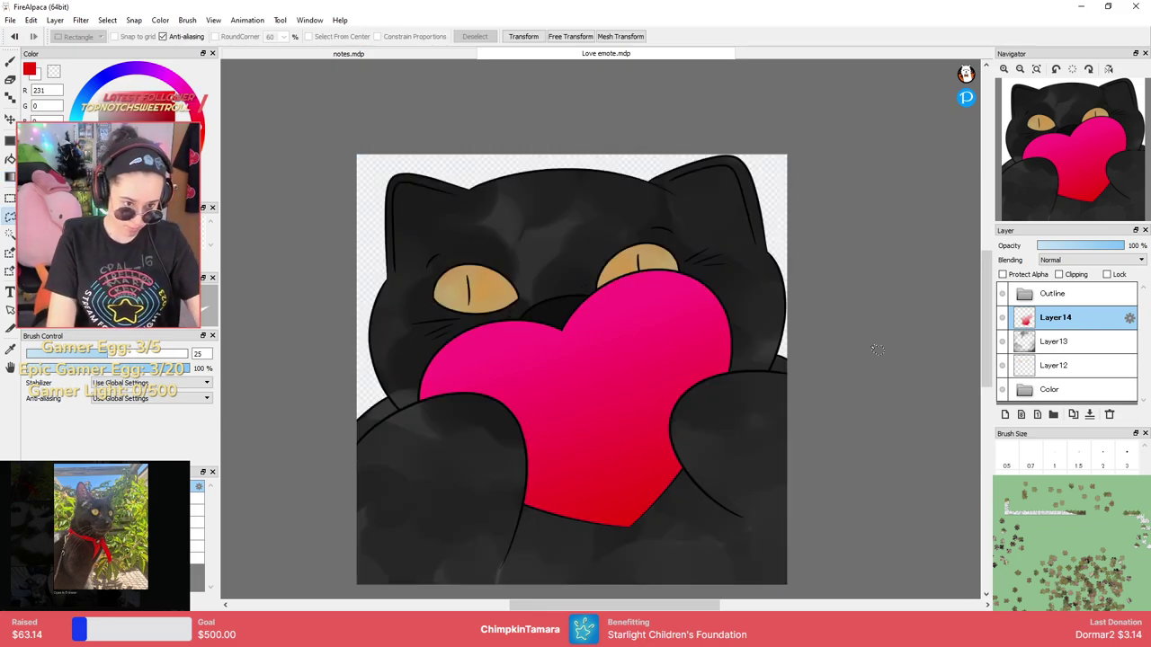
Hide Layer13 to check how the cat looks without the gray fur shading.
scroll(881, 351, down, 3)
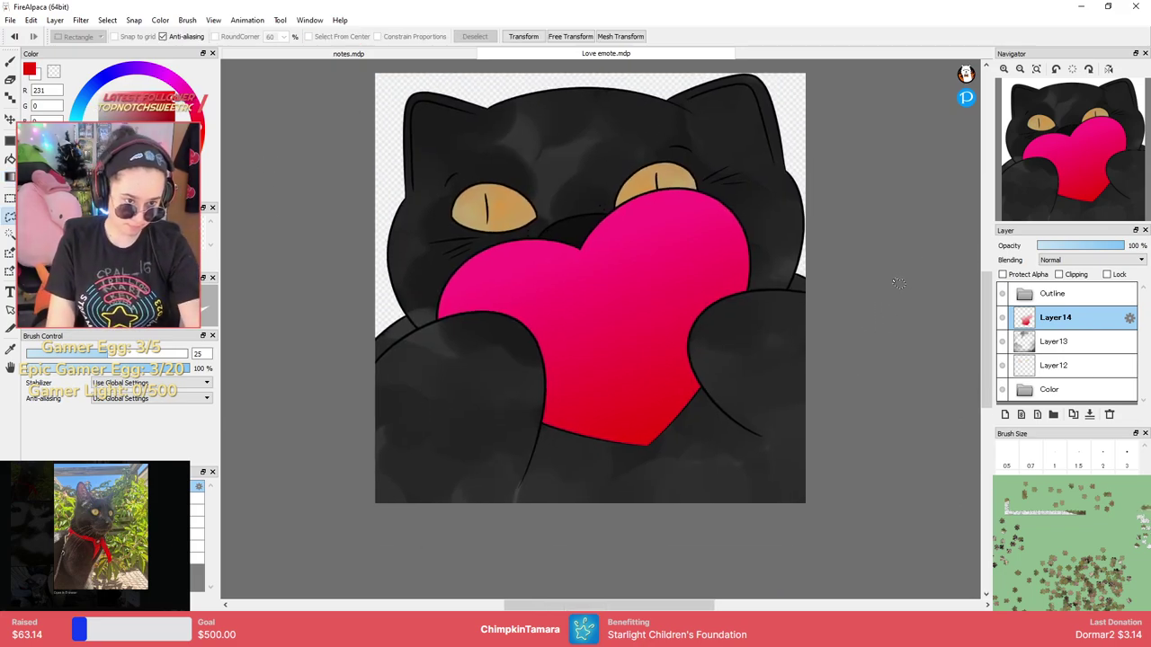
click(1010, 345)
click(1003, 343)
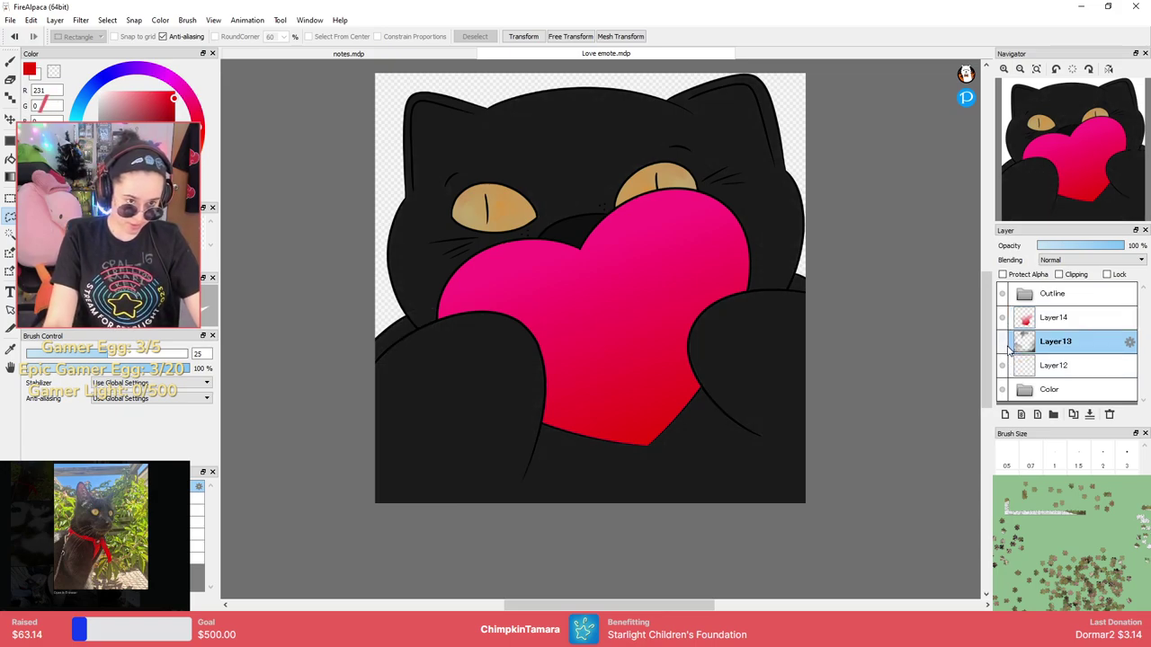
Show Layer13's gray fur shading again and add a new layer directly above Layer14.
click(1003, 343)
click(1002, 342)
click(1002, 343)
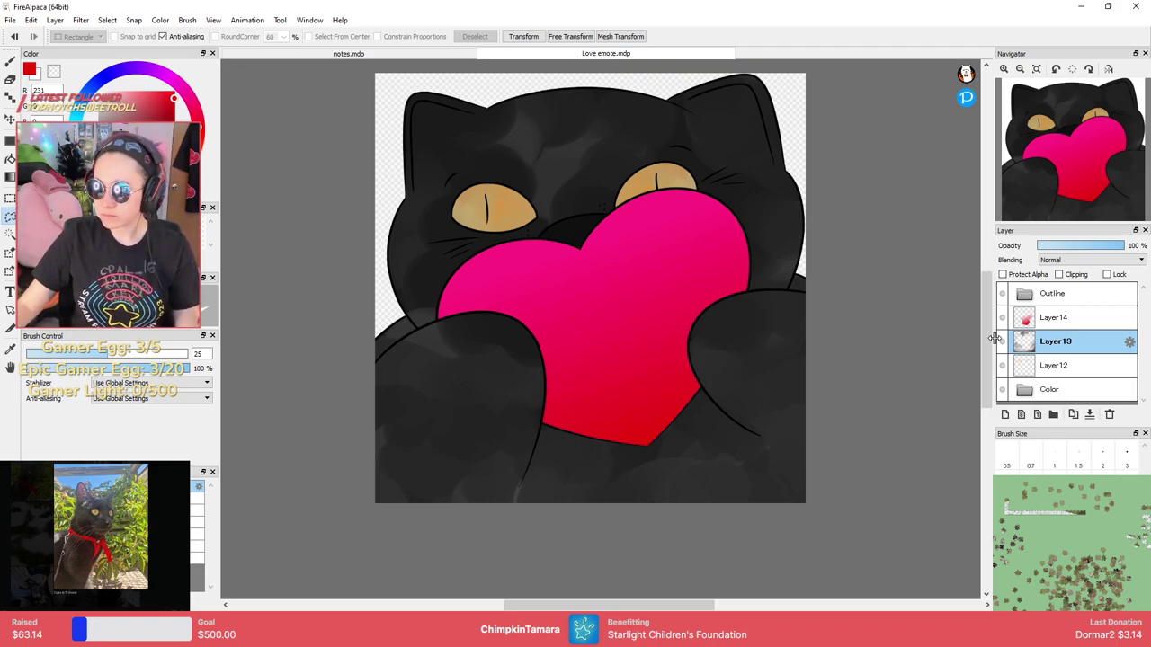
click(1056, 320)
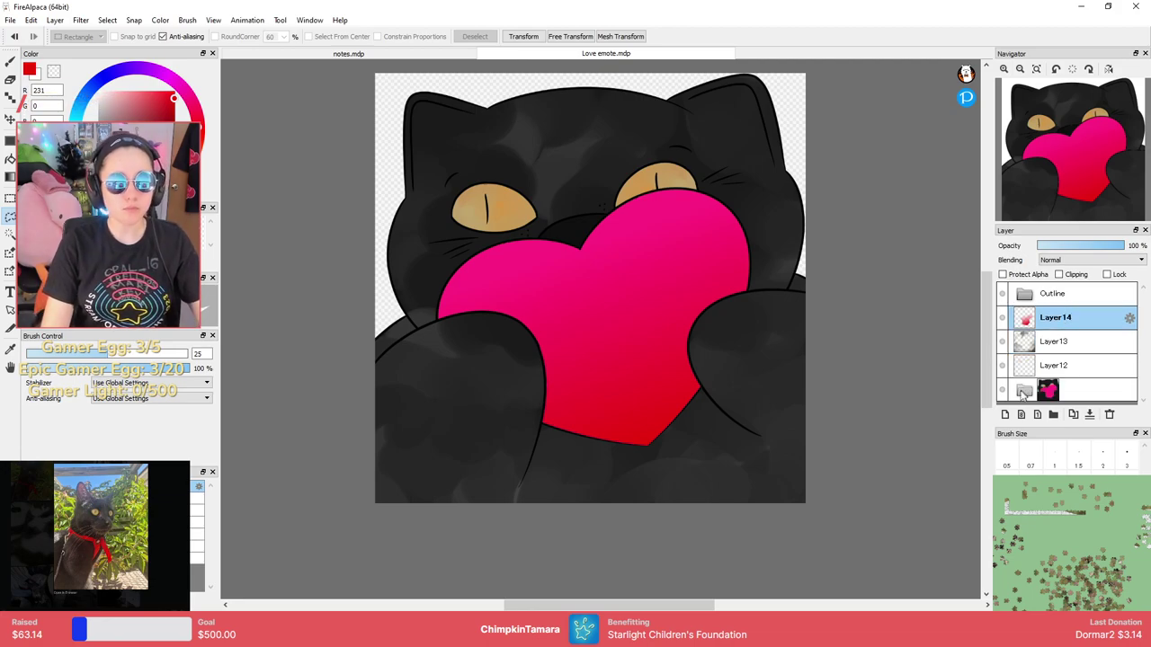
click(1006, 415)
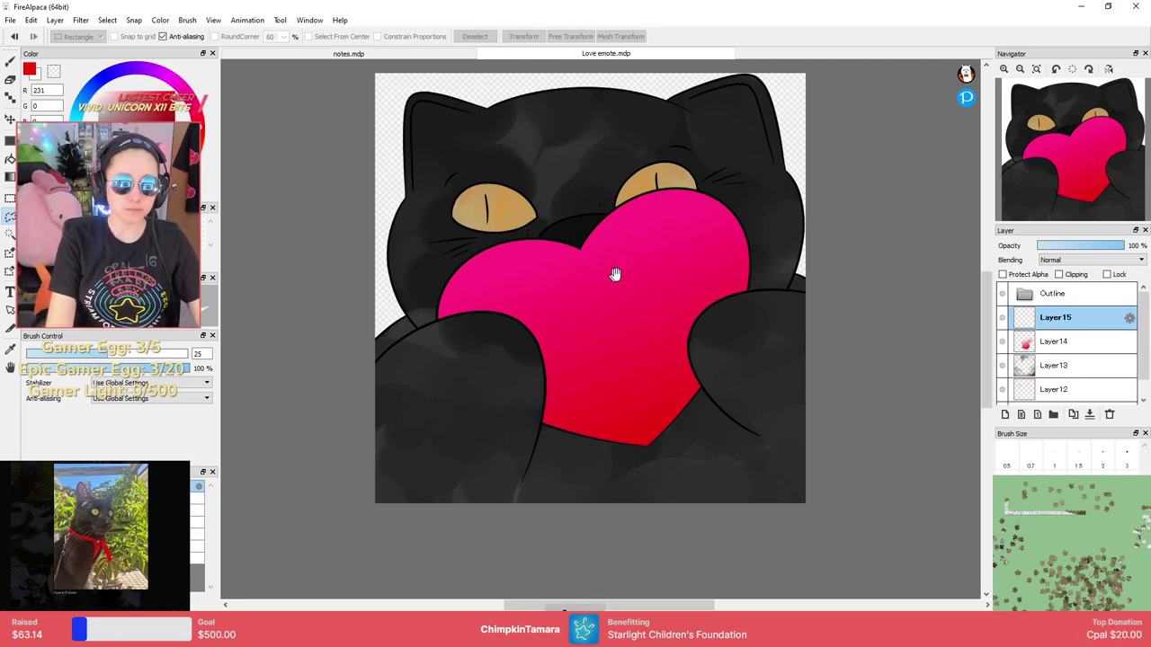
Paint white highlights along the three whiskers beside the right eye with a size 7 brush.
drag(612, 274, 608, 304)
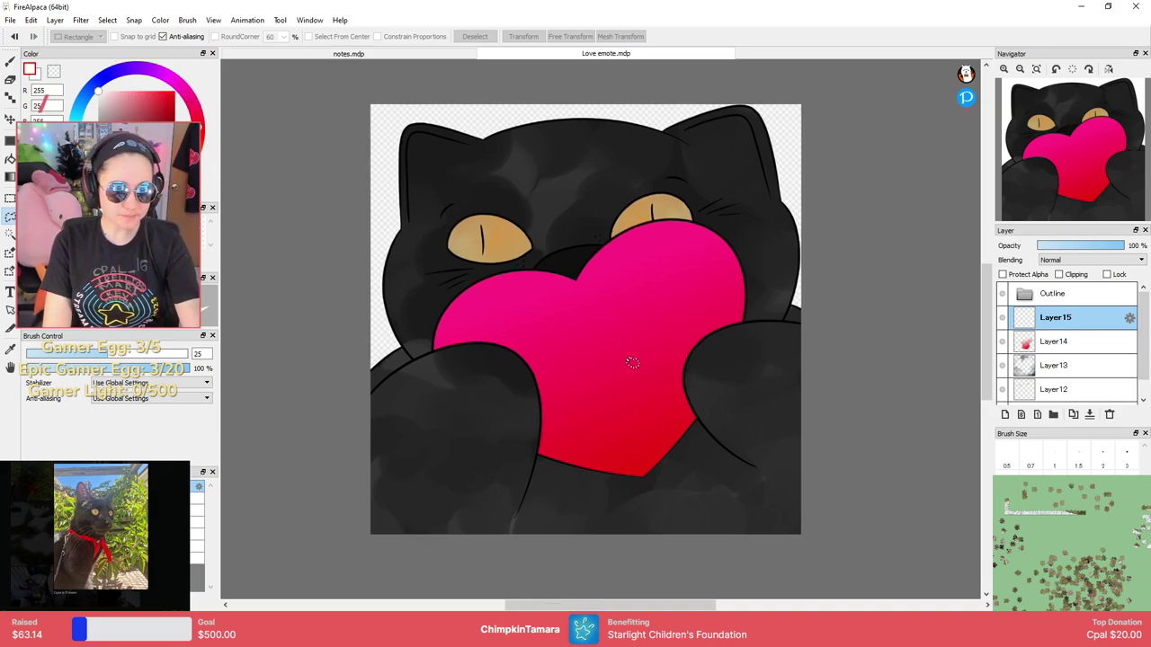
key(b)
click(1054, 494)
drag(704, 224, 686, 278)
mouse_move(686, 278)
mouse_down()
mouse_move(629, 288)
mouse_move(763, 220)
mouse_move(680, 296)
mouse_up()
scroll(624, 260, up, 3)
drag(591, 278, 735, 206)
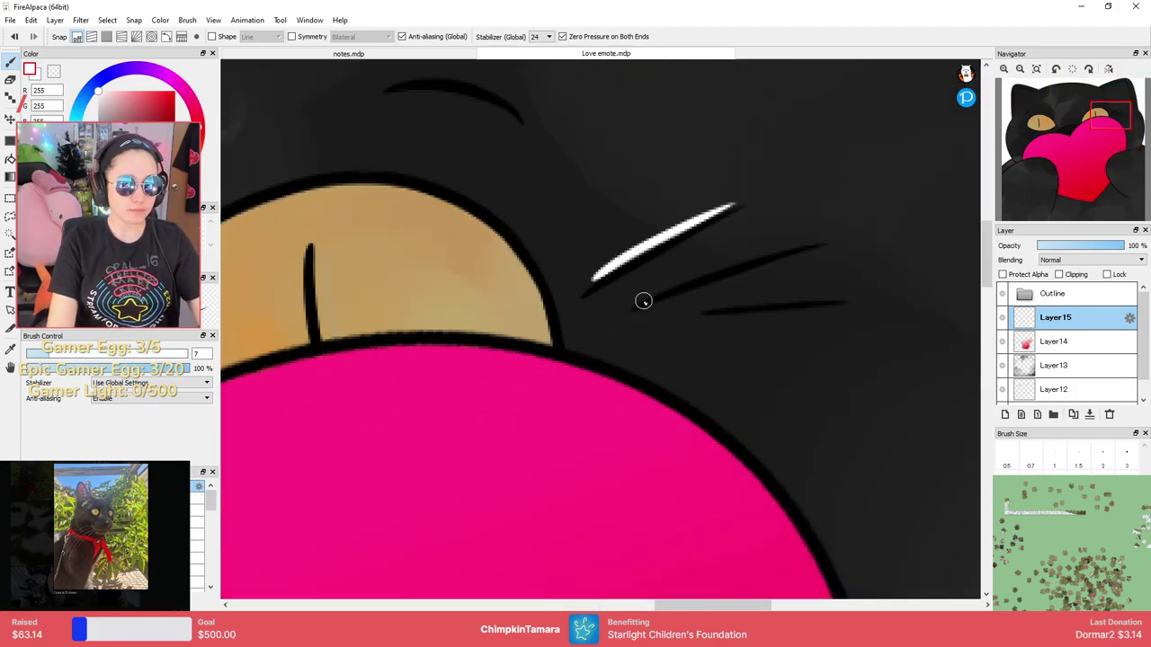
drag(647, 298, 814, 248)
drag(706, 306, 814, 300)
Paint a white highlight along the brow line above the right eye and erase the stray bit at its end.
drag(653, 252, 753, 371)
mouse_move(521, 192)
mouse_down()
mouse_move(608, 223)
mouse_move(576, 245)
mouse_up()
scroll(605, 245, down, 2)
scroll(603, 248, up, 1)
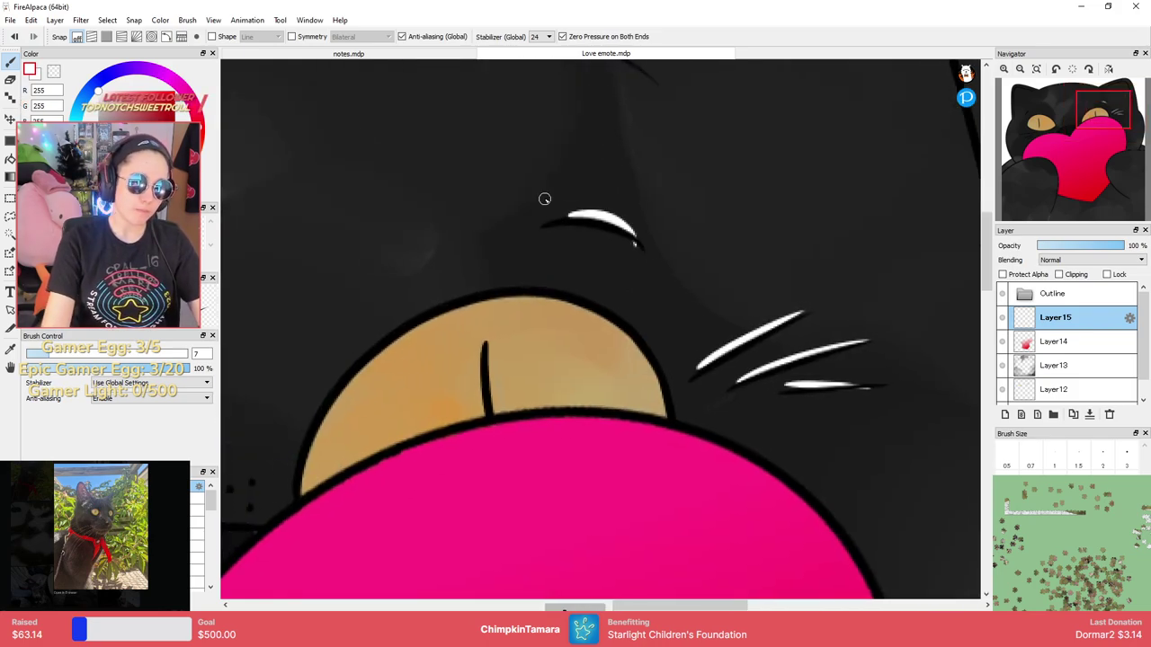
key(e)
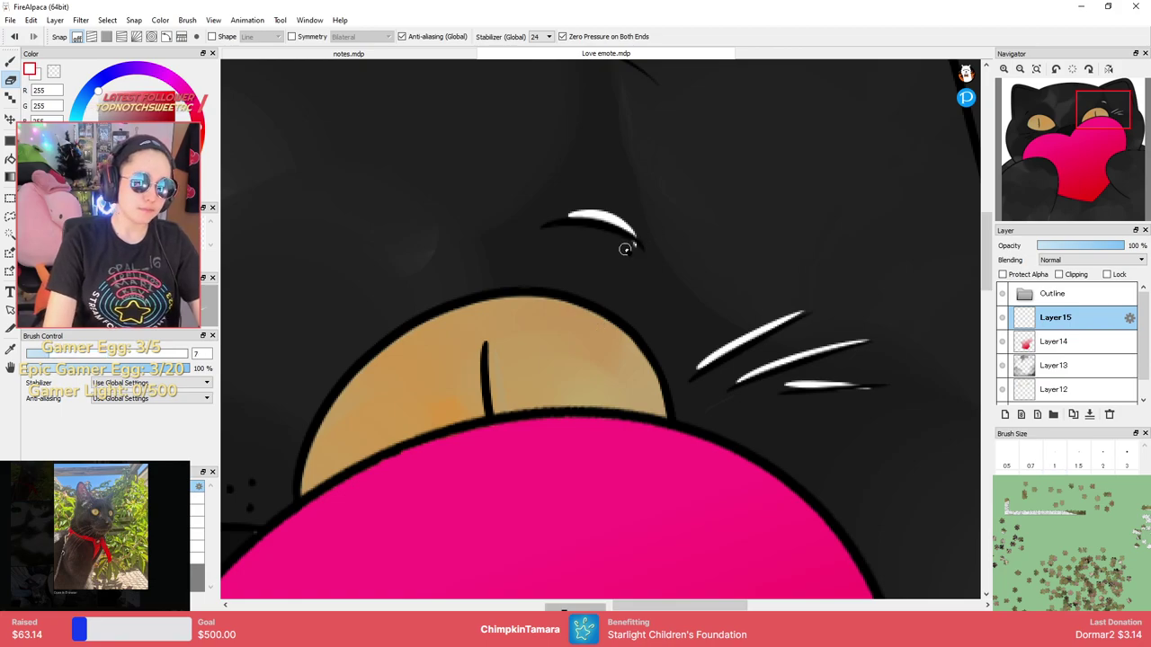
key(b)
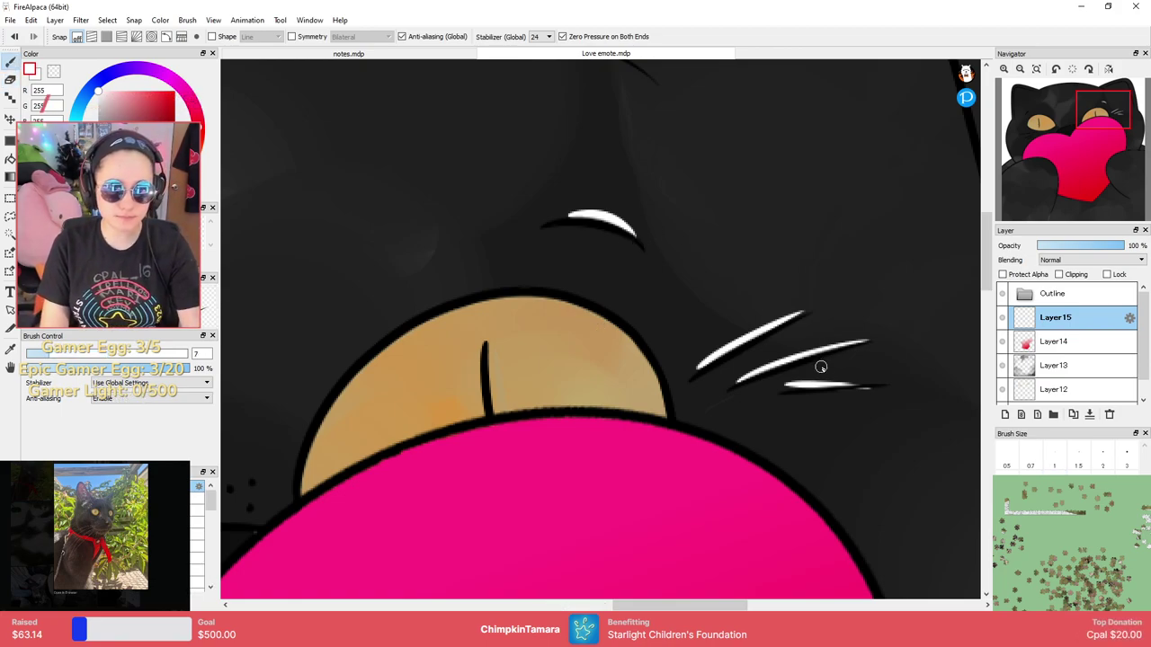
Paint a matching white highlight along the brow line above the left eye.
drag(383, 228, 877, 169)
drag(359, 274, 832, 267)
drag(538, 266, 499, 320)
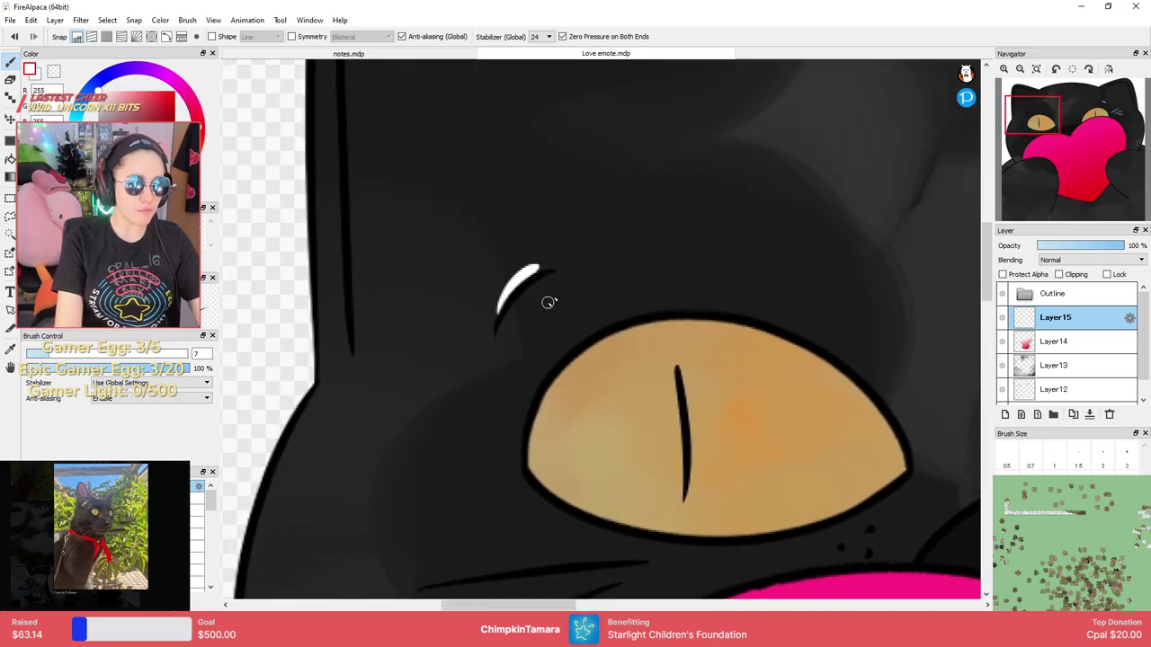
Try white highlights on the whisker dots on both sides of the muzzle.
scroll(552, 298, down, 3)
scroll(629, 337, up, 1)
mouse_move(732, 387)
mouse_down()
mouse_move(701, 309)
mouse_move(713, 307)
mouse_up()
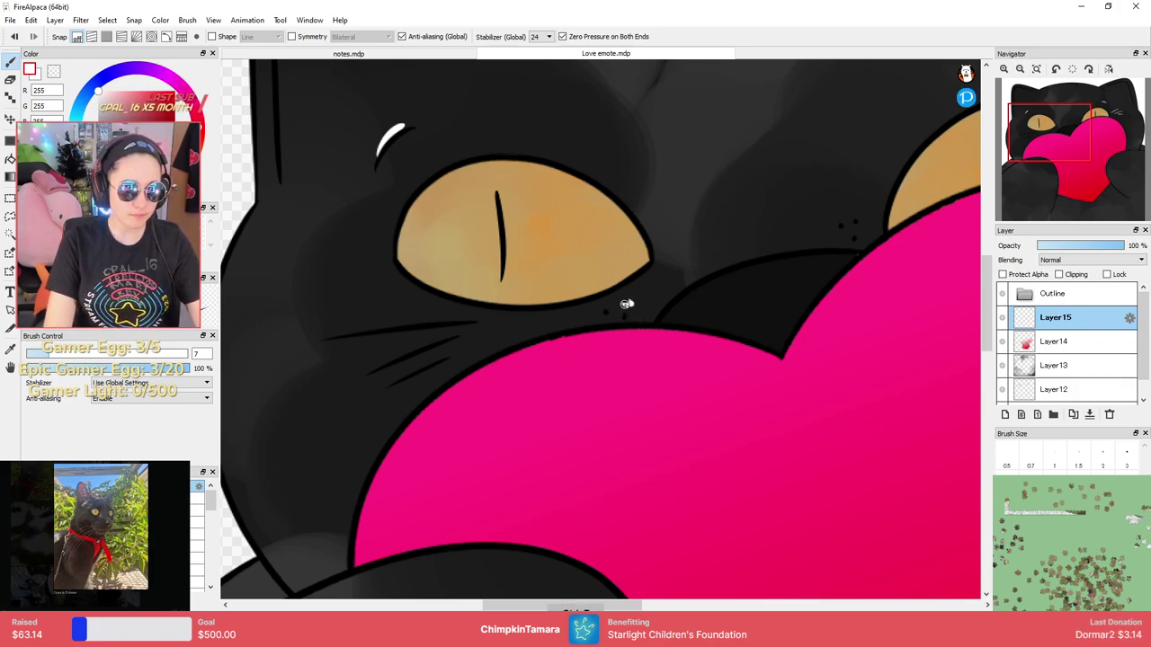
drag(784, 242, 668, 280)
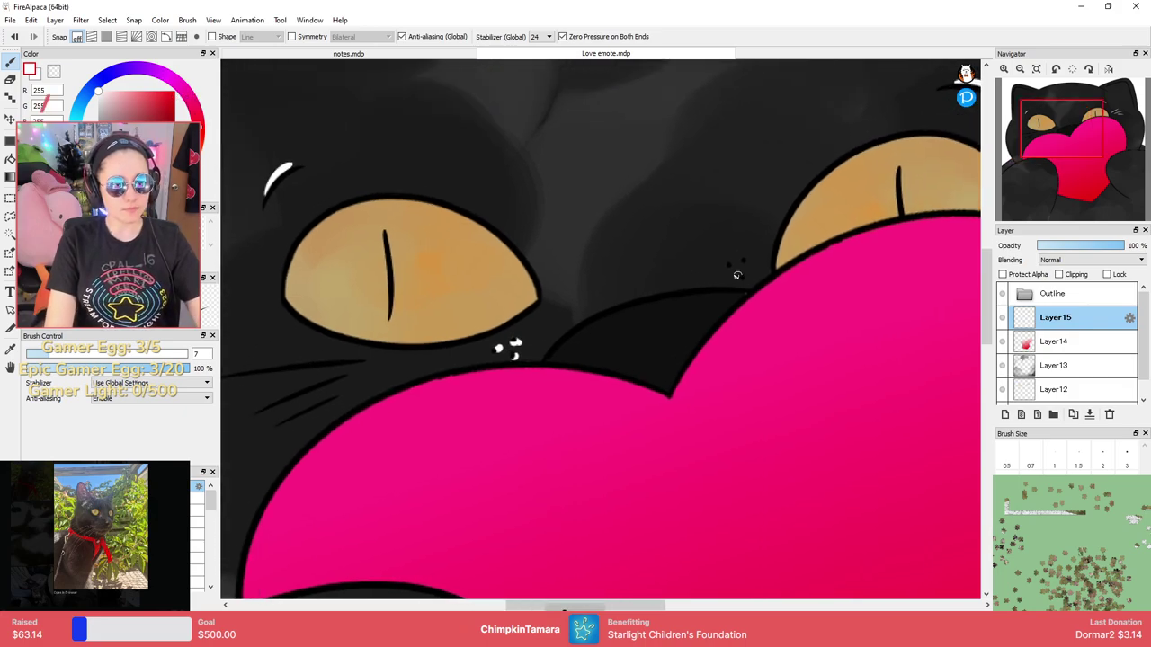
scroll(793, 227, down, 4)
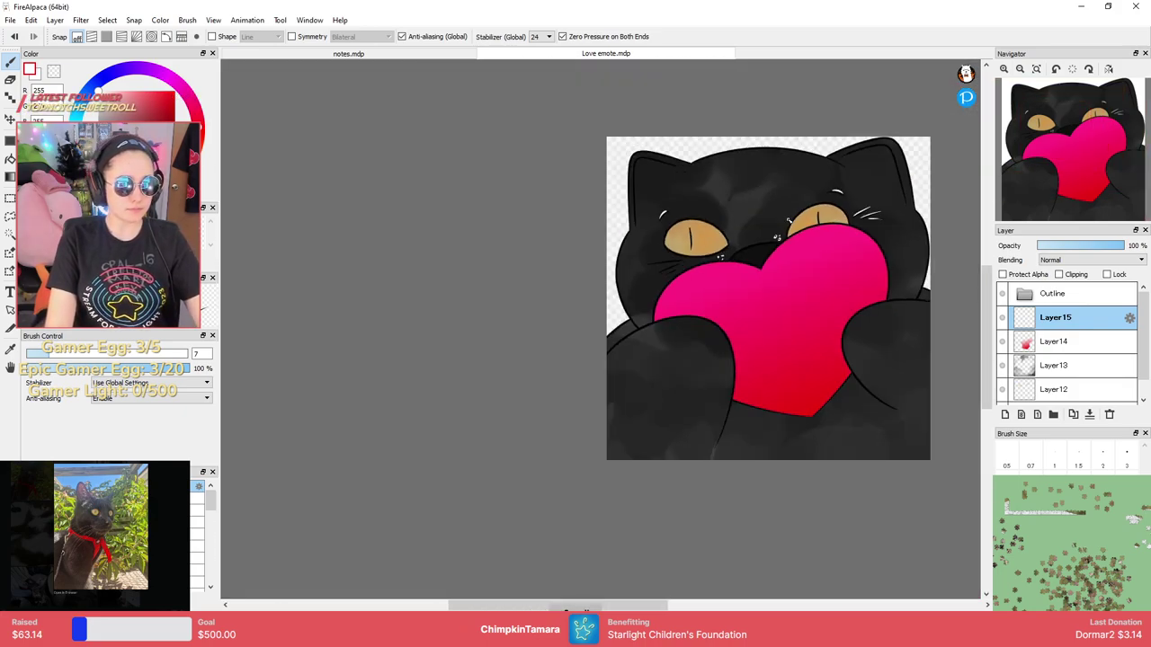
scroll(787, 212, up, 3)
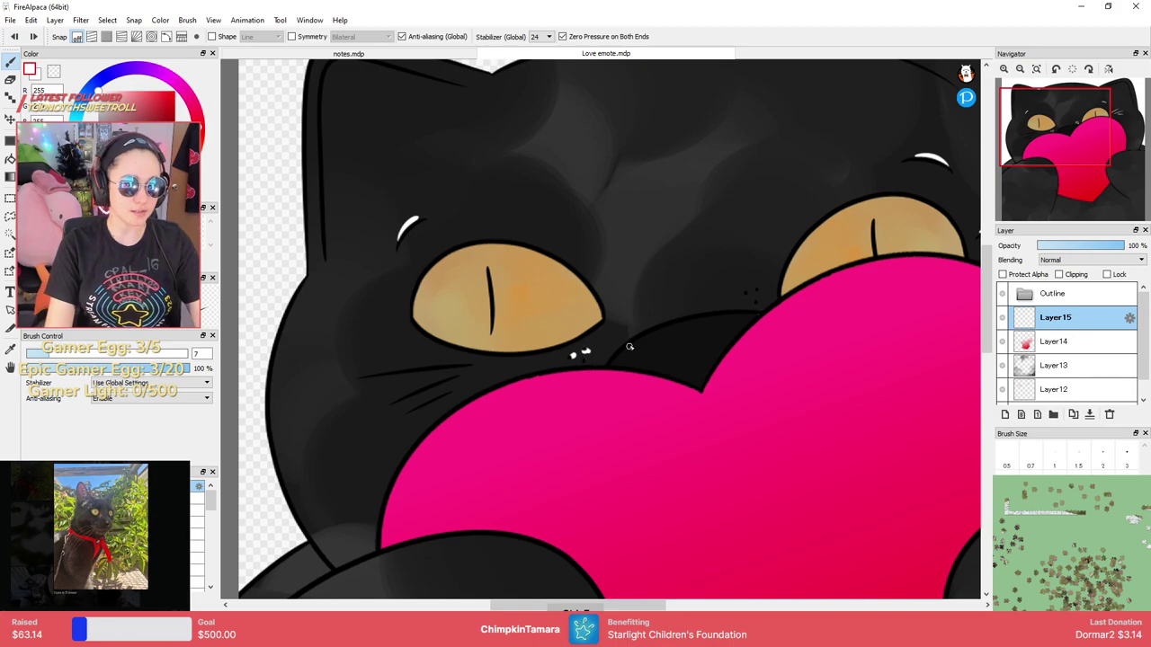
Paint thin white highlights along the left part of the muzzle's upper edge and beside the left eye's slit pupil.
drag(599, 363, 645, 333)
scroll(645, 333, down, 4)
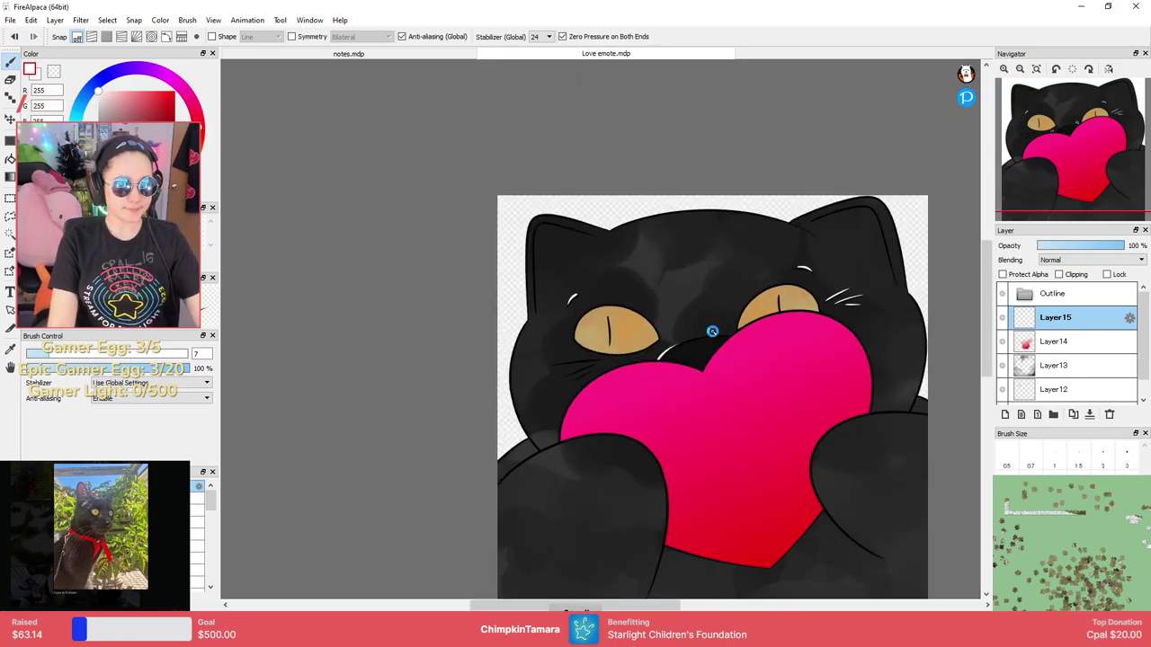
scroll(645, 333, up, 5)
drag(494, 382, 640, 375)
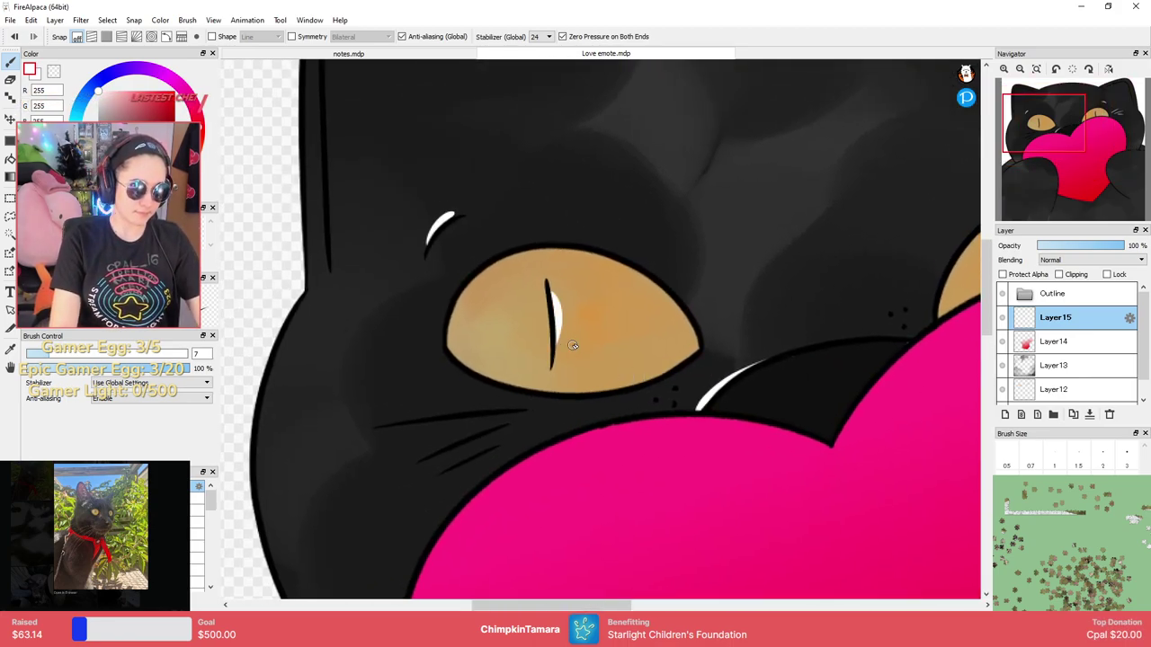
key(ctrl+z)
key(ctrl+z)
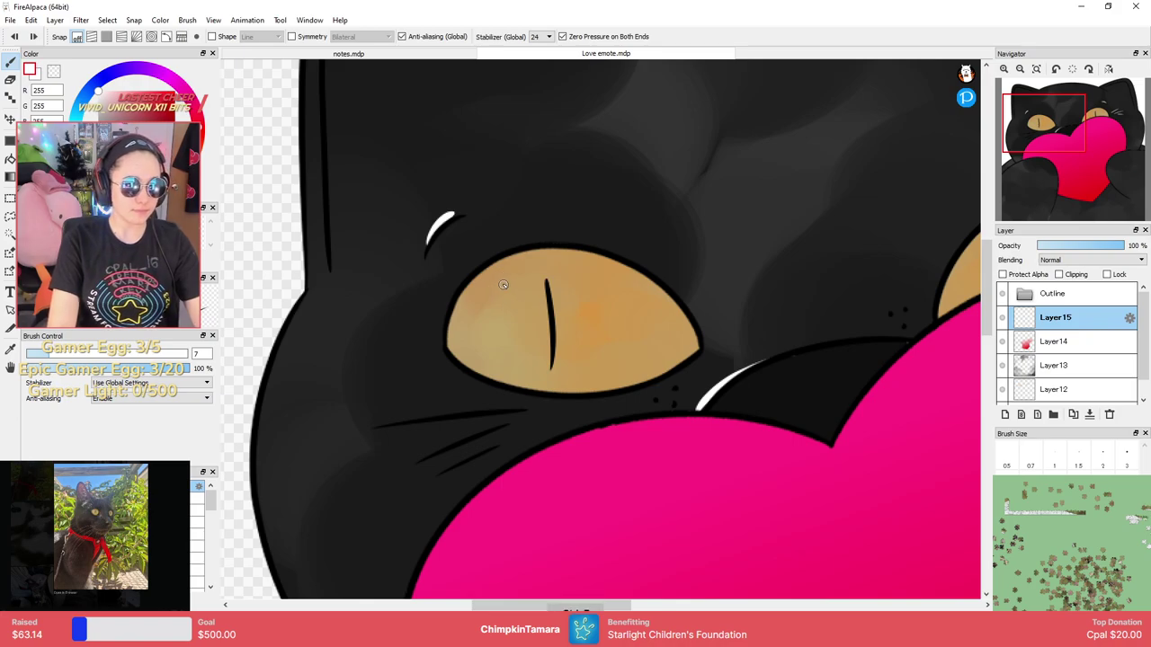
scroll(523, 310, down, 3)
scroll(525, 303, up, 3)
key(ctrl+z)
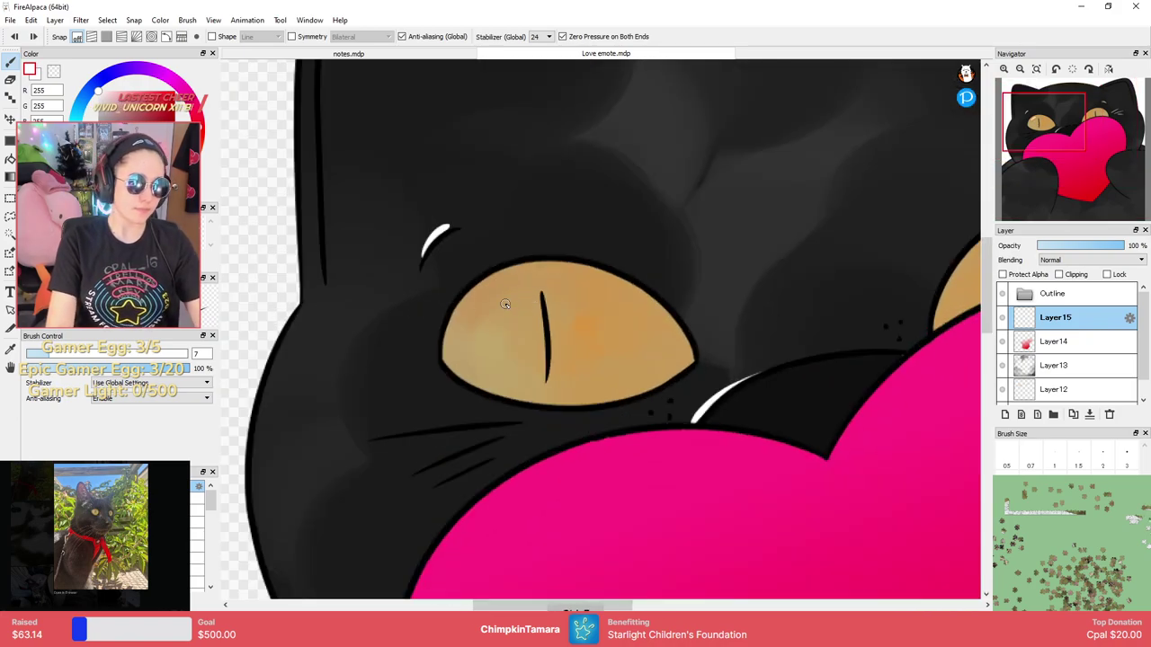
key(ctrl+z)
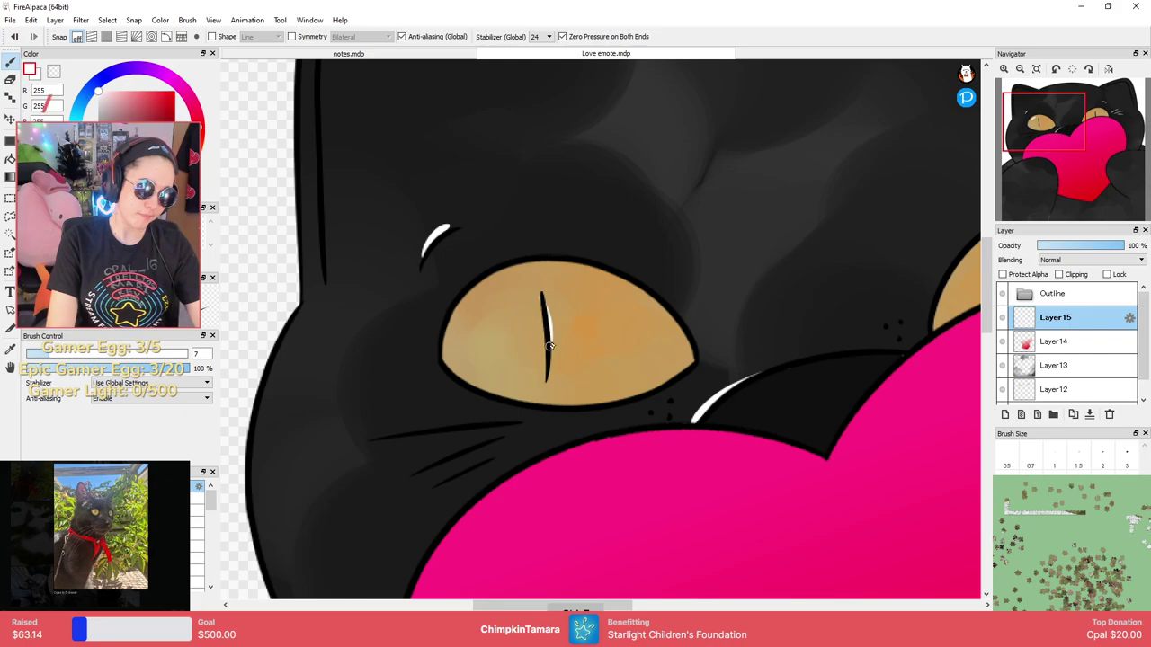
drag(546, 302, 550, 398)
key(ctrl+z)
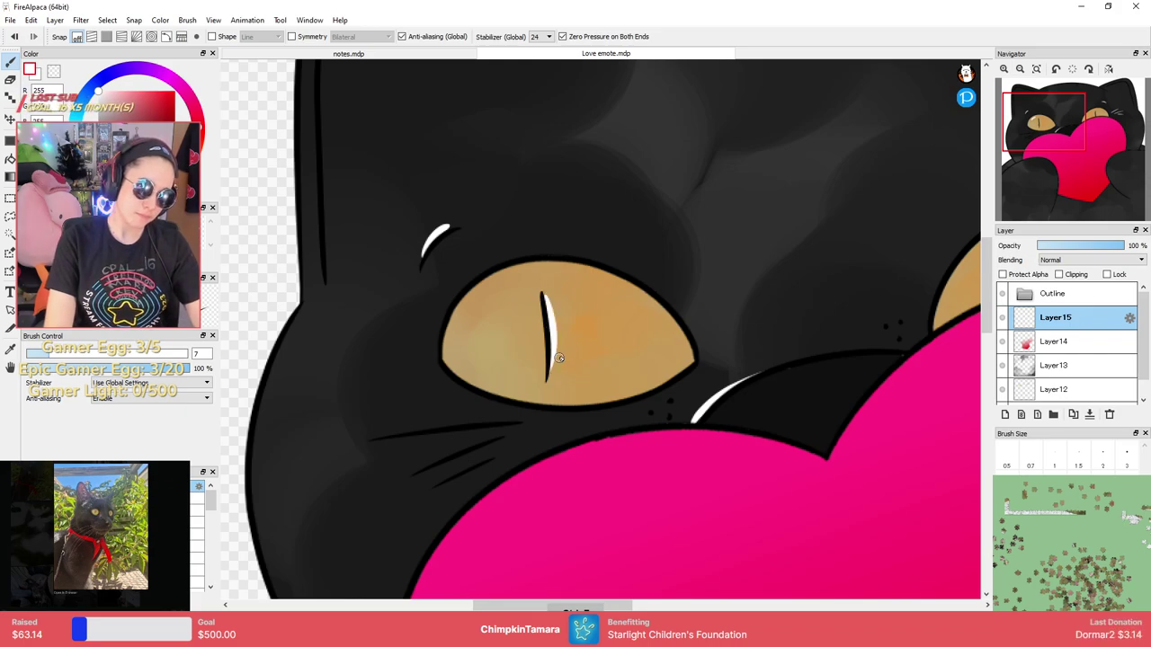
Paint a thin white highlight beside the right eye's slit pupil.
scroll(557, 360, down, 5)
scroll(694, 326, up, 10)
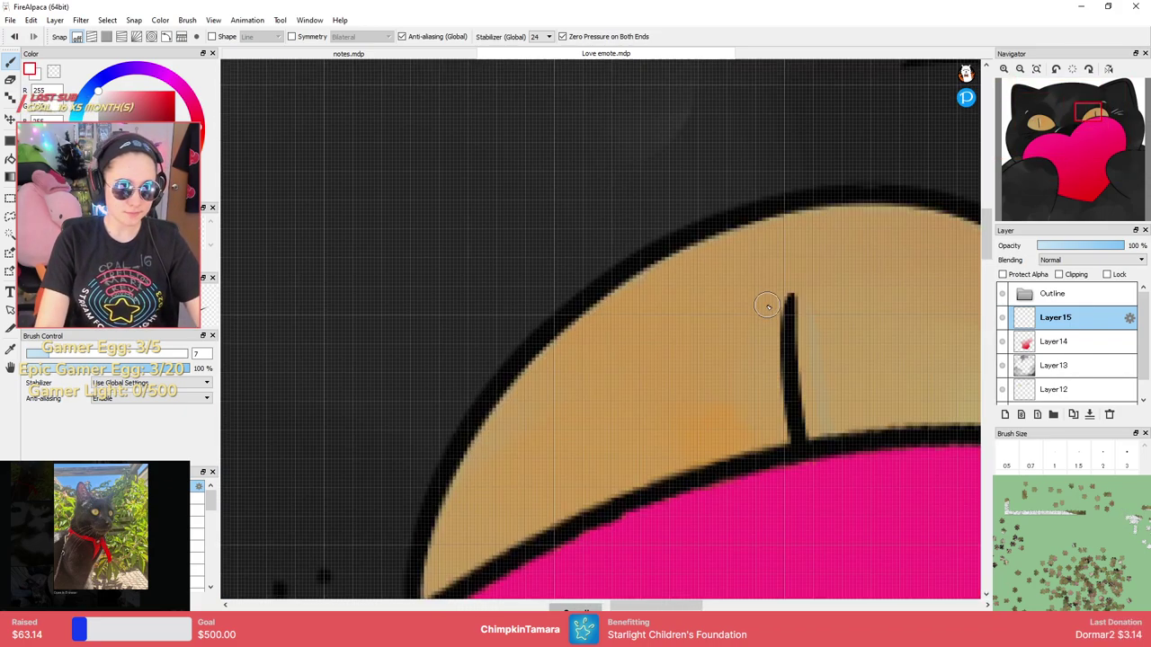
drag(767, 306, 789, 401)
scroll(788, 401, down, 8)
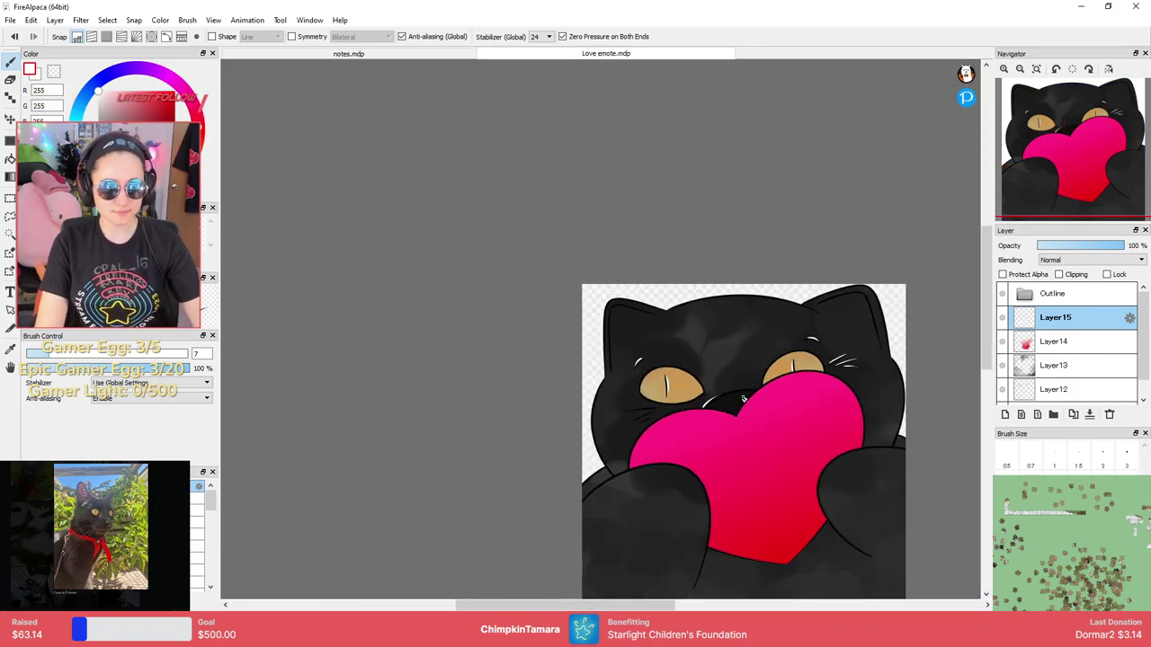
key(ctrl+t)
key(Return)
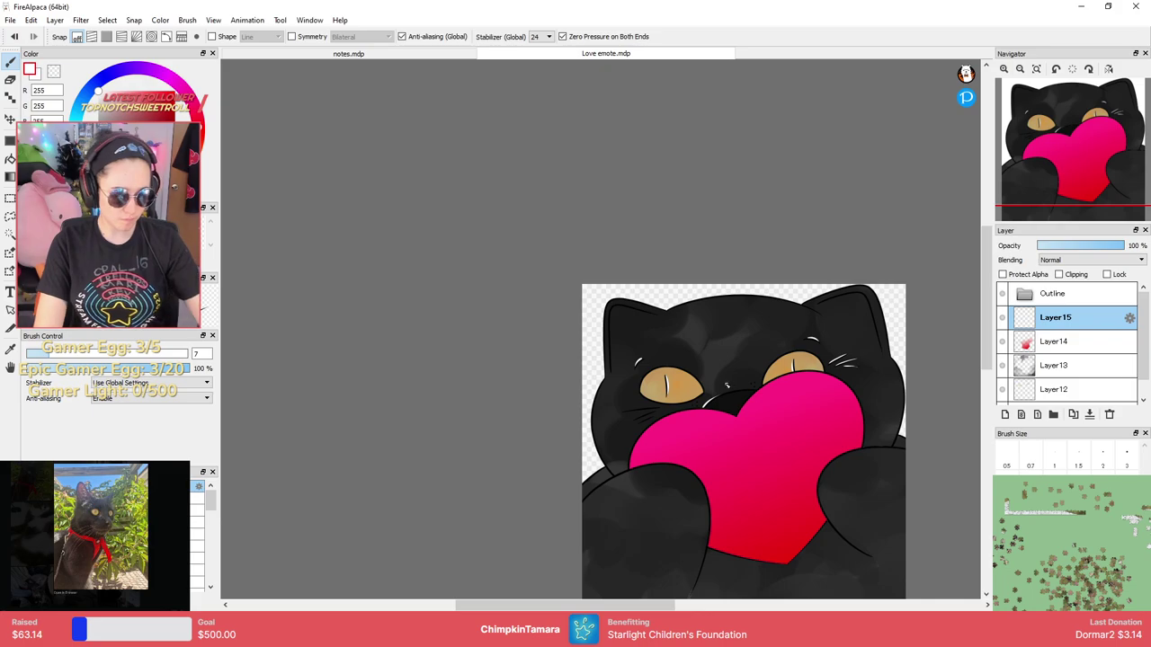
Try a broad light-pink highlight on the heart's left lobe with a size 100 brush.
scroll(725, 382, up, 3)
scroll(719, 315, up, 2)
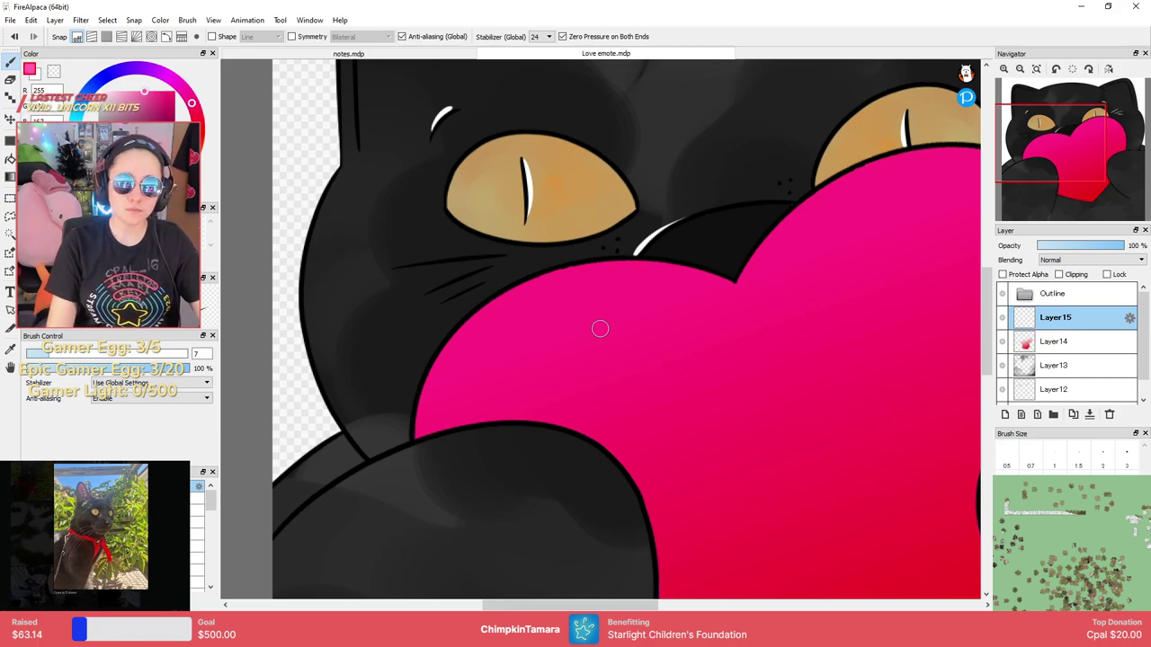
drag(483, 381, 648, 328)
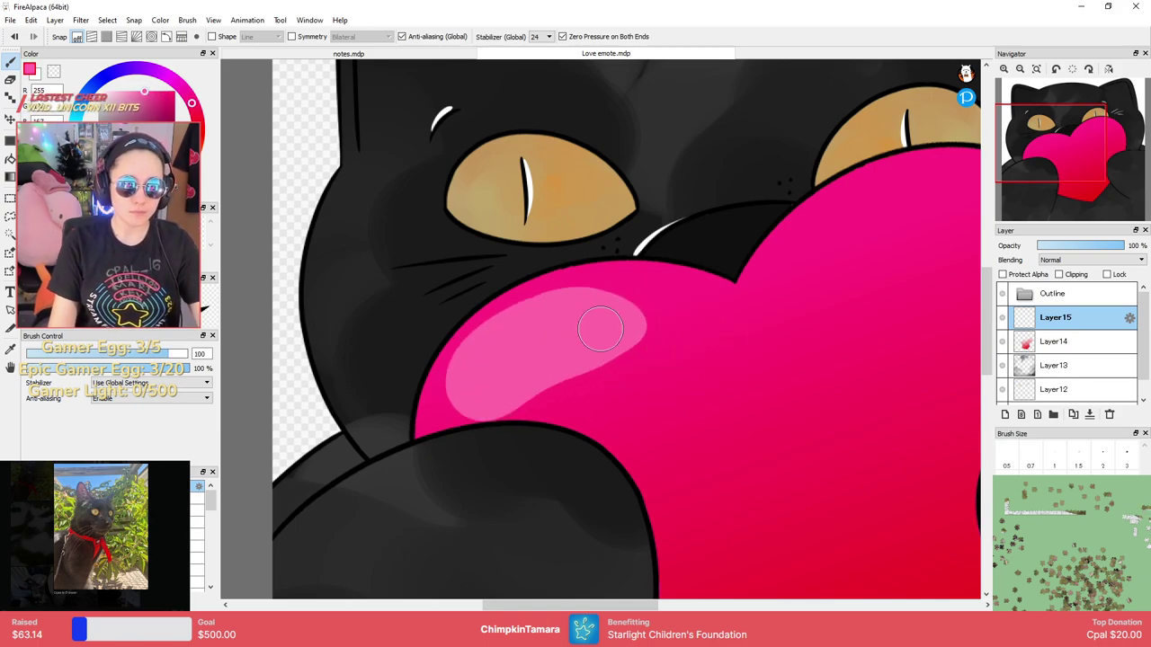
key(ctrl+z)
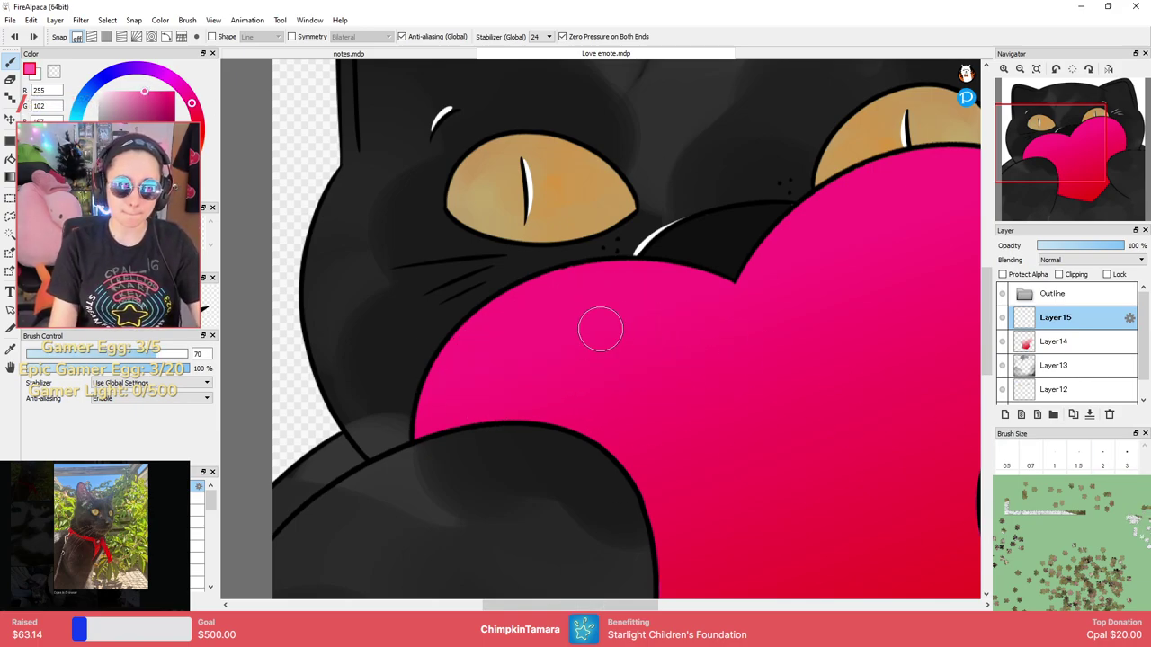
Try narrower light-pink highlight strokes on the heart's left lobe, reducing the brush size to 50.
drag(468, 395, 665, 327)
scroll(667, 358, down, 3)
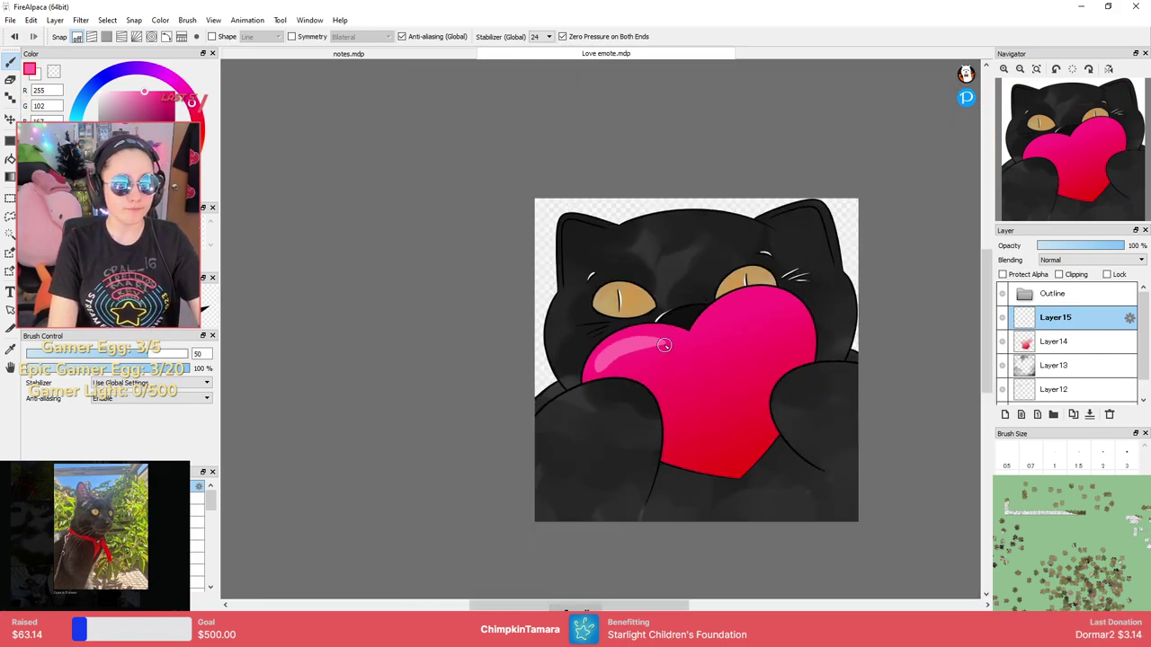
scroll(660, 345, up, 3)
key(ctrl+z)
mouse_move(460, 422)
mouse_down()
mouse_move(672, 310)
mouse_move(707, 342)
mouse_up()
scroll(690, 337, down, 5)
scroll(689, 337, up, 5)
key(ctrl+z)
scroll(491, 411, down, 1)
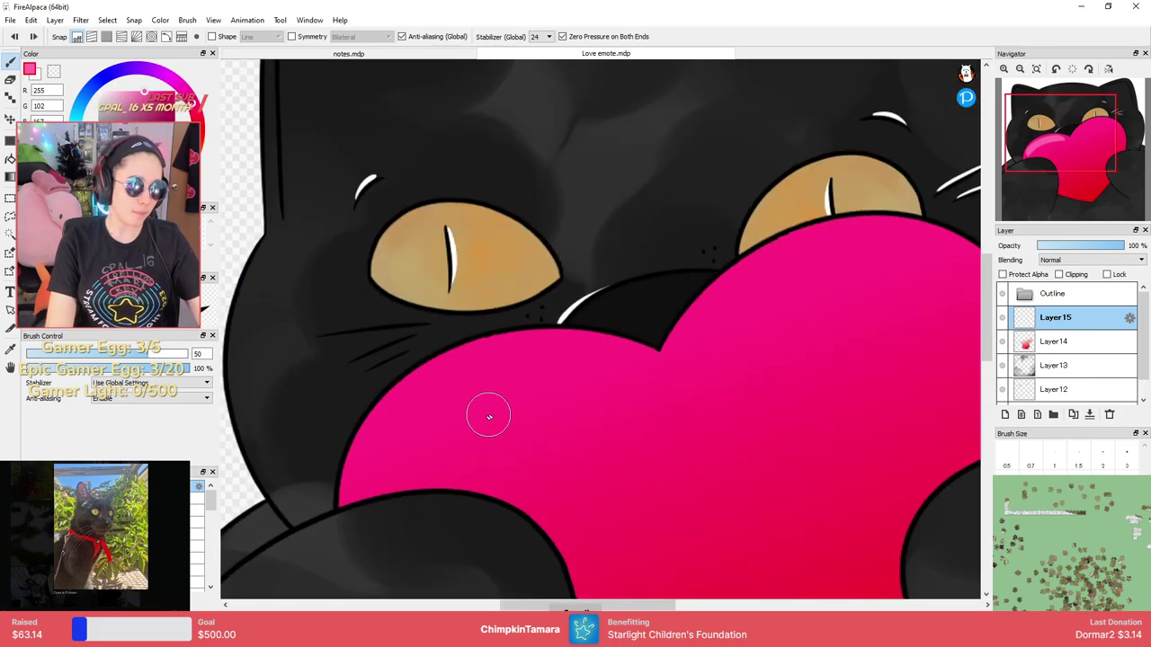
drag(385, 467, 608, 389)
key(ctrl+z)
mouse_move(380, 470)
mouse_down()
mouse_move(388, 441)
mouse_move(611, 411)
mouse_up()
scroll(606, 406, down, 5)
scroll(606, 405, up, 5)
key(ctrl+z)
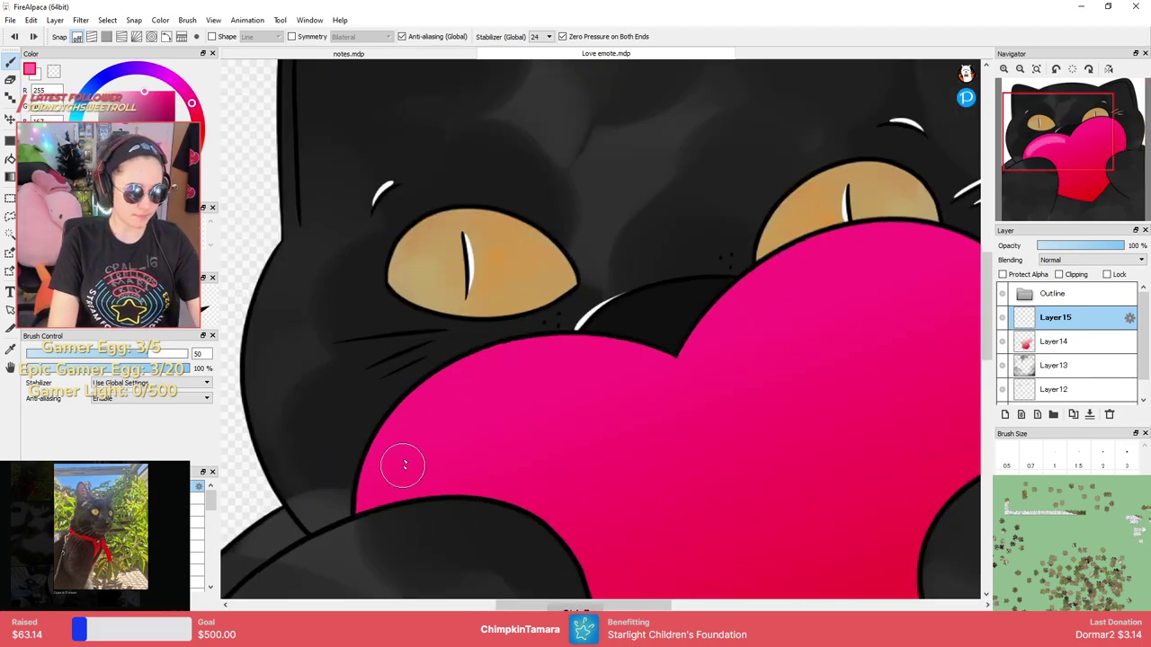
Paint a curved light-pink highlight following the upper edge of the heart's left lobe with the size 50 brush.
mouse_move(387, 476)
mouse_down()
mouse_move(607, 374)
mouse_move(621, 399)
mouse_up()
key(ctrl+z)
drag(395, 481, 499, 378)
drag(576, 357, 636, 390)
key(ctrl+z)
mouse_move(388, 483)
mouse_down()
mouse_move(400, 458)
mouse_move(621, 395)
mouse_up()
scroll(611, 388, down, 2)
scroll(611, 386, down, 3)
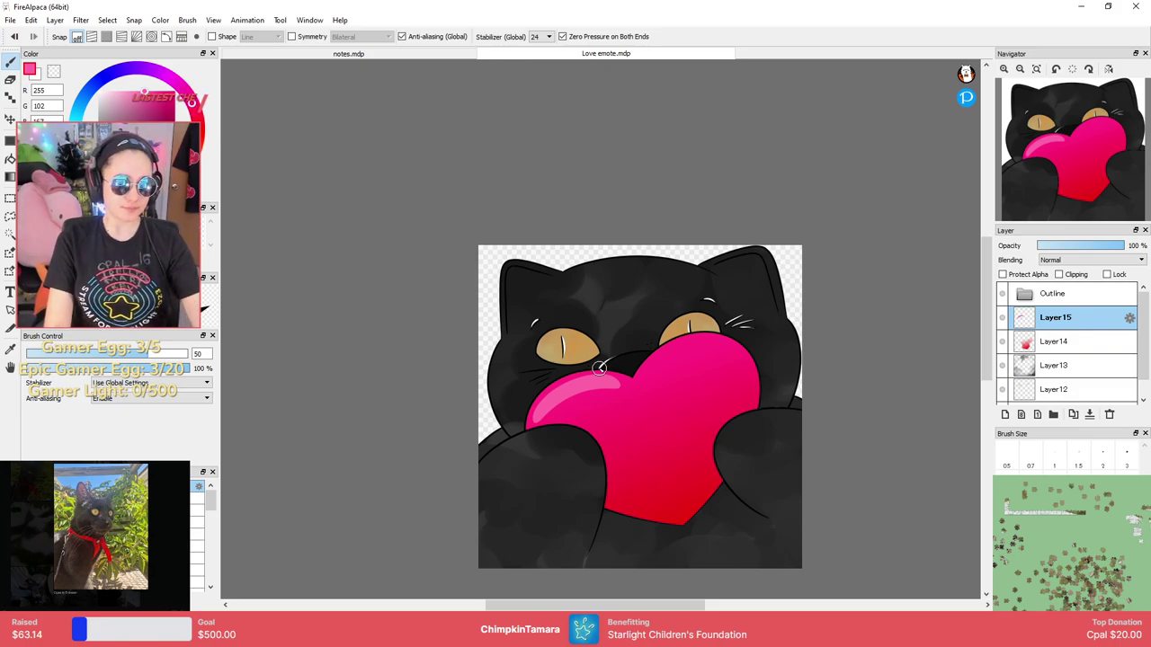
Add a new layer above Layer15, move Layer15 below Layer14, and make the new layer active.
click(1020, 416)
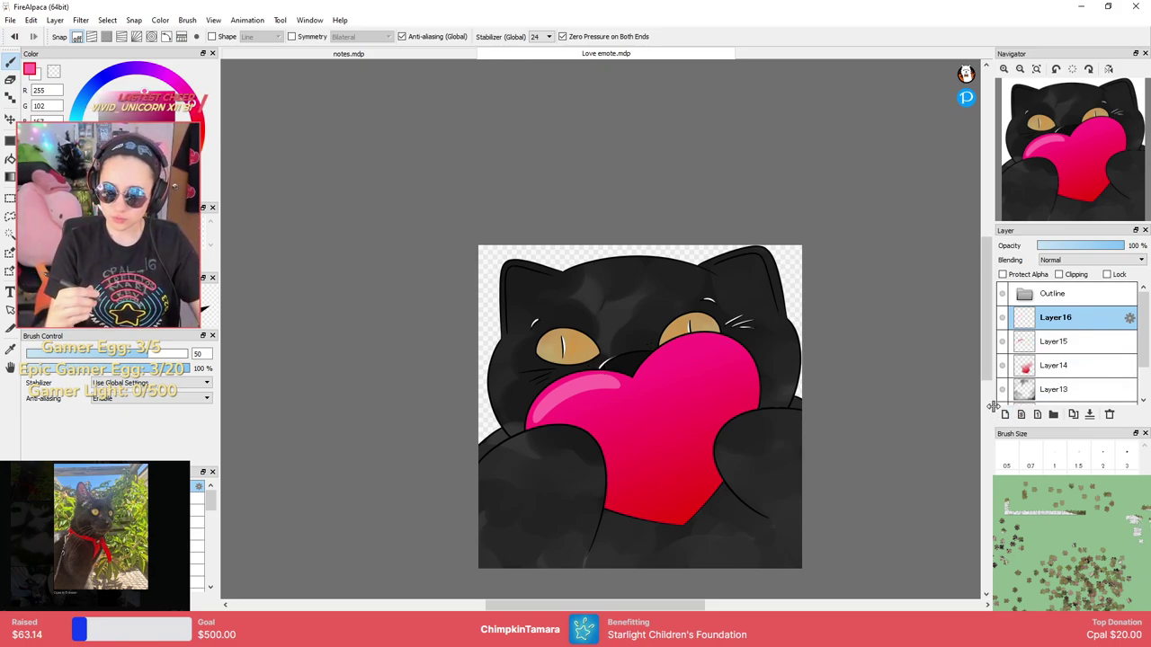
drag(1096, 351, 1095, 378)
scroll(840, 398, down, 2)
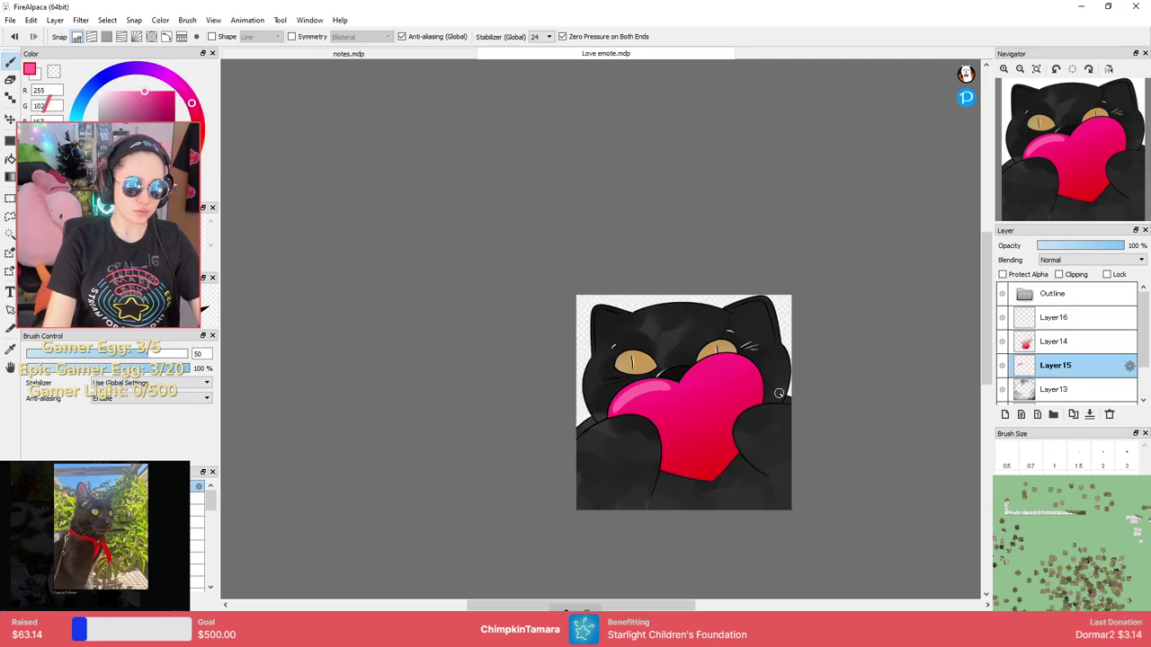
scroll(804, 363, up, 2)
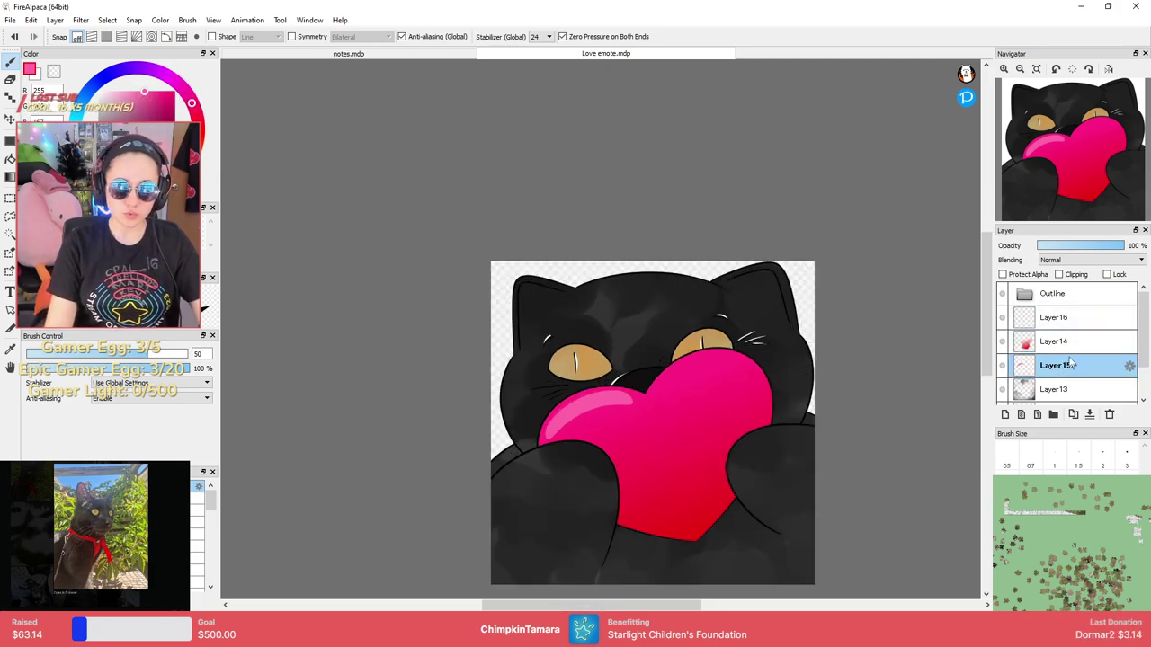
click(1064, 323)
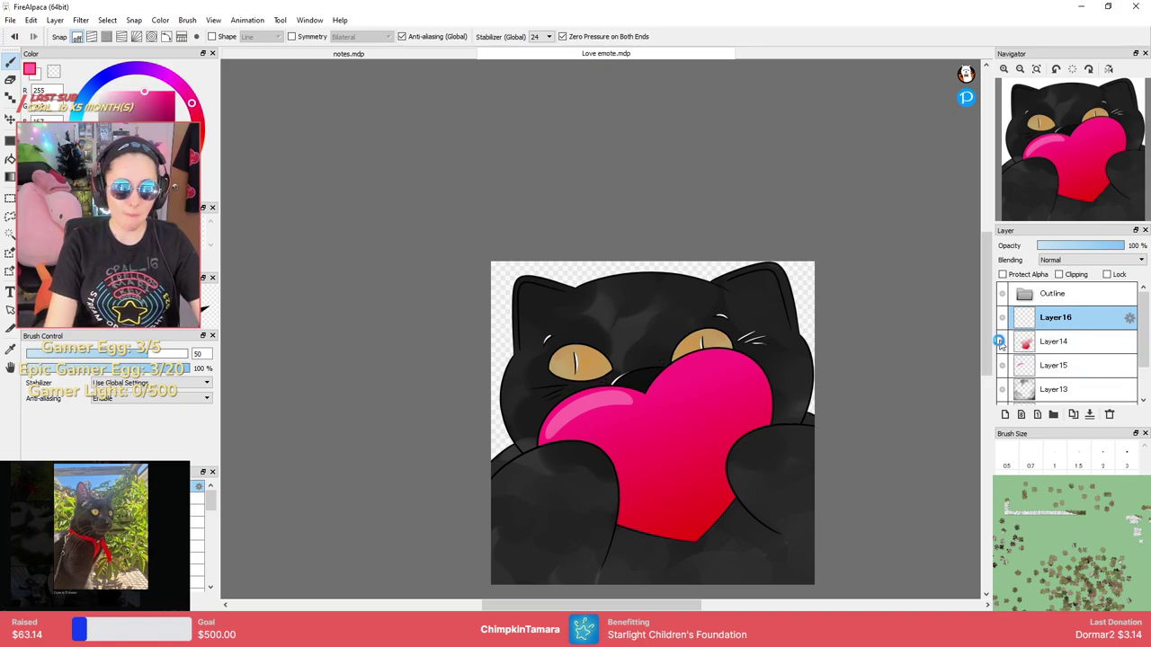
Hide Layer14's red gradient while leaving Layer15's highlights shown.
click(1001, 342)
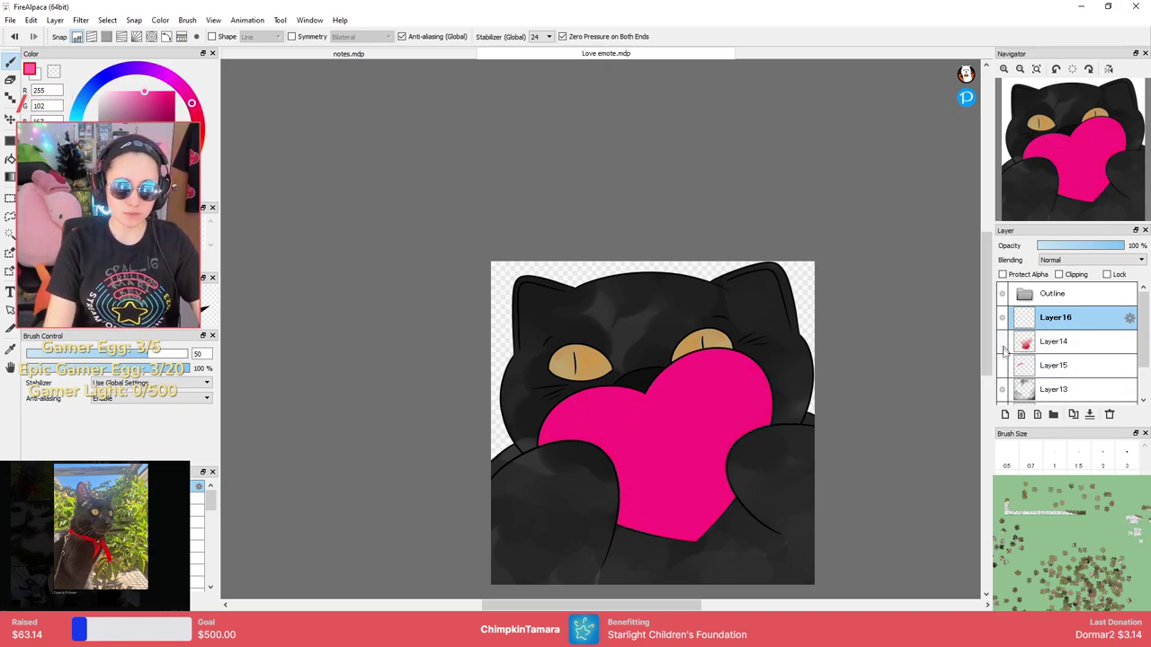
click(1002, 342)
click(1002, 342)
click(1003, 366)
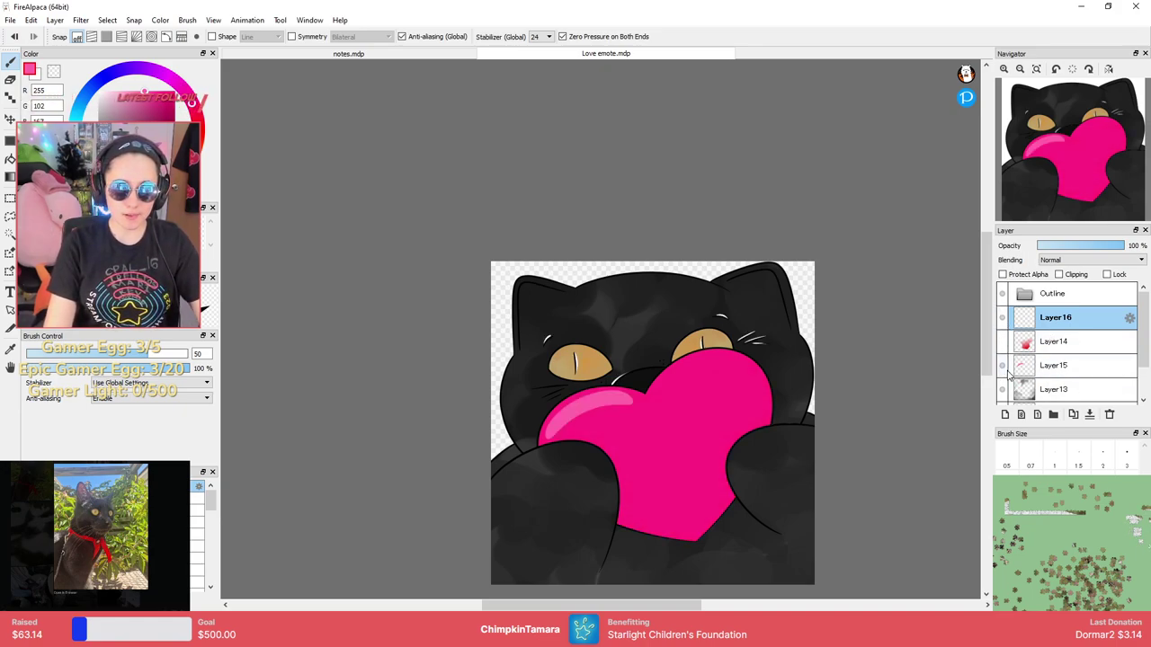
Add a new layer above Layer13 and select the heart's solid pink area with the Magic Wand, choosing a darker pink.
click(1062, 390)
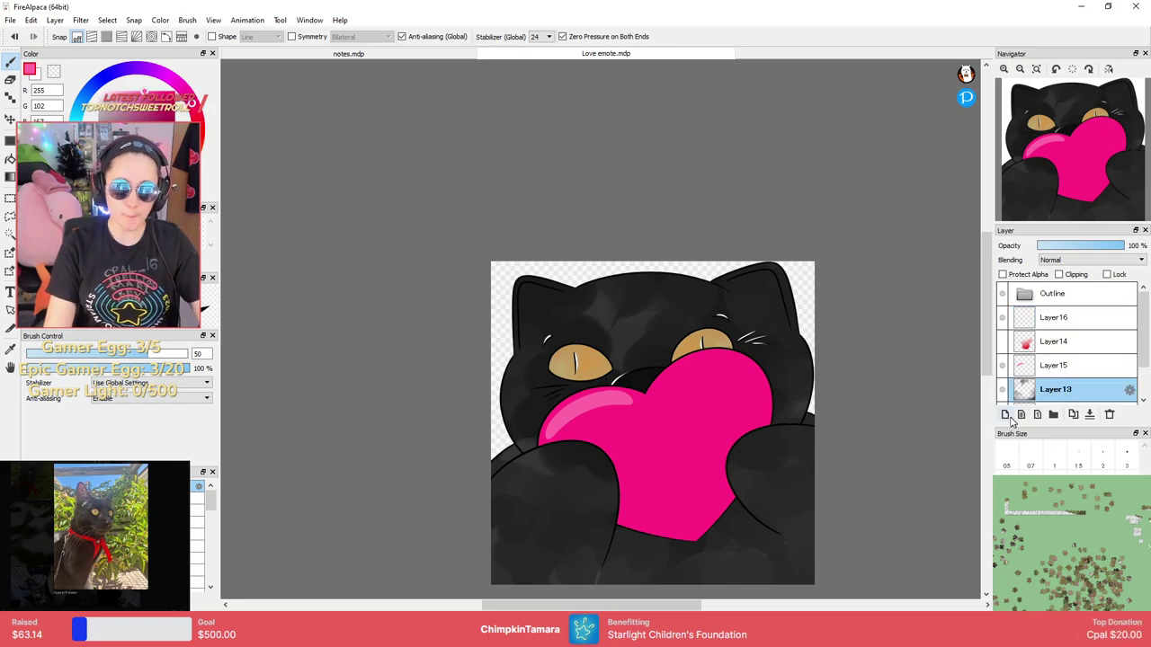
scroll(788, 449, up, 5)
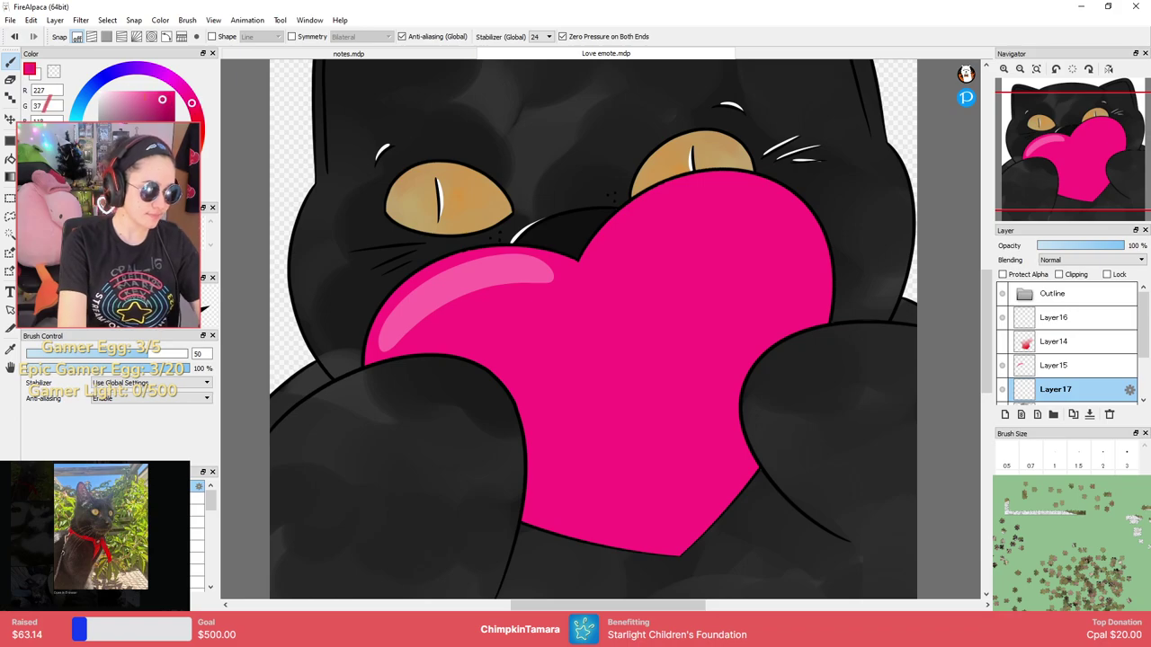
key(w)
click(656, 361)
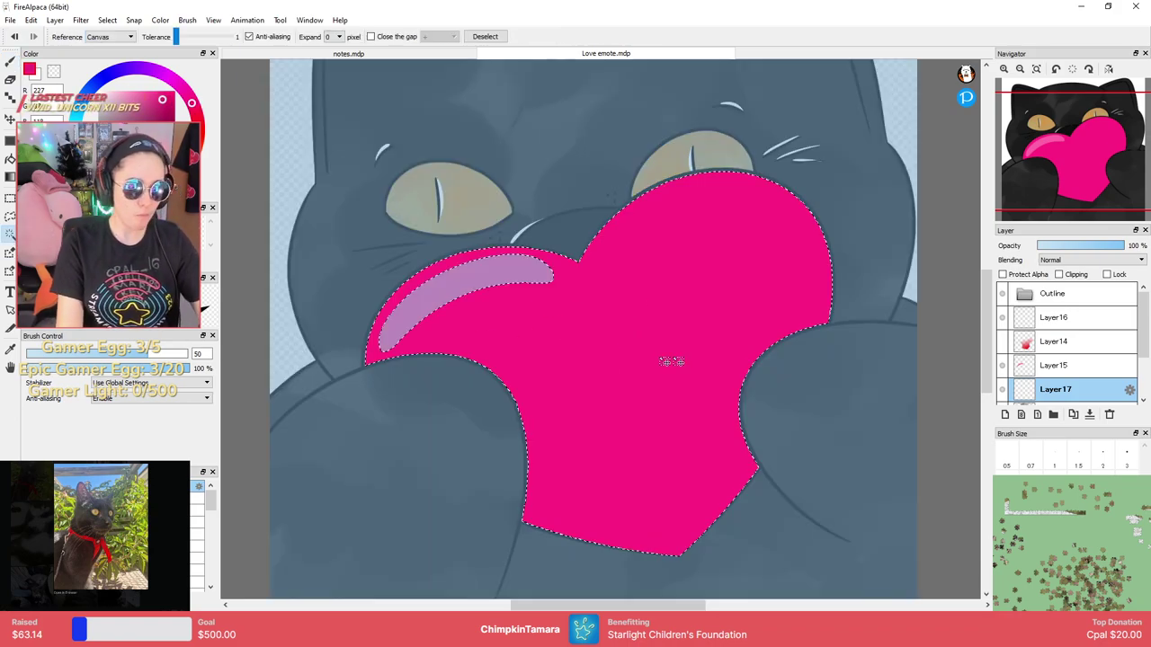
Paint darker pink shading inside the heart along the edges of both paws with the size 50 brush.
key(b)
mouse_move(822, 316)
mouse_down()
mouse_move(726, 434)
mouse_move(796, 465)
mouse_up()
mouse_move(372, 363)
mouse_down()
mouse_move(450, 358)
mouse_move(552, 542)
mouse_up()
key(ctrl+z)
drag(390, 380, 498, 536)
key(ctrl+z)
drag(427, 367, 520, 398)
scroll(660, 381, down, 2)
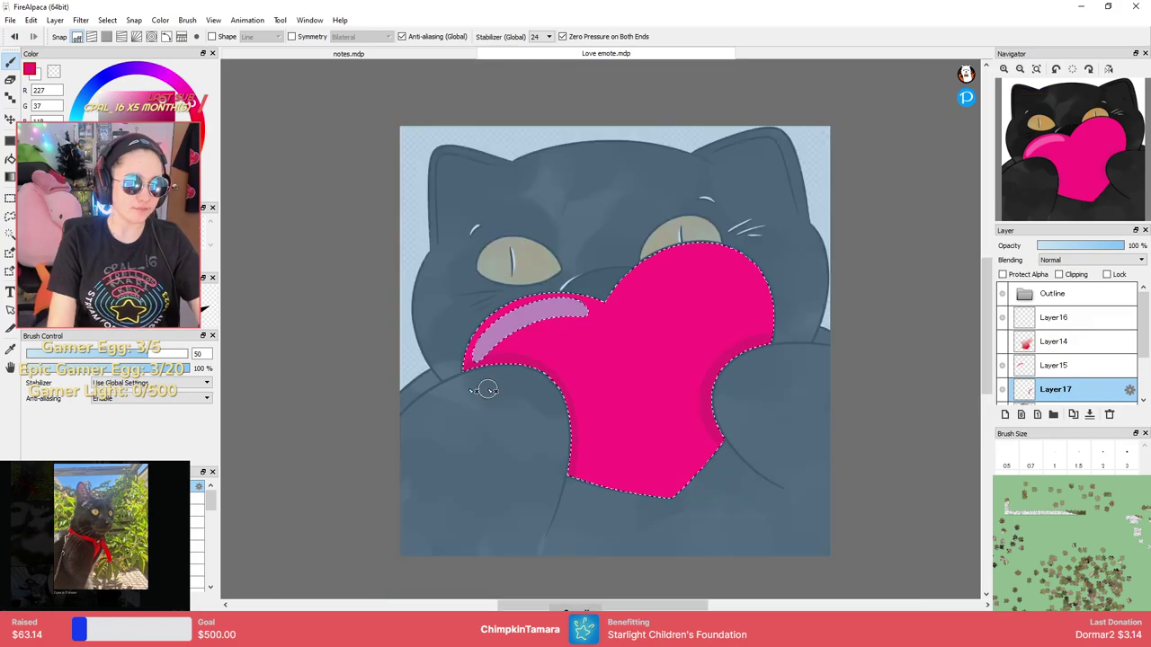
Clear the heart selection and show Layer14's red gradient again.
click(10, 215)
key(ctrl+d)
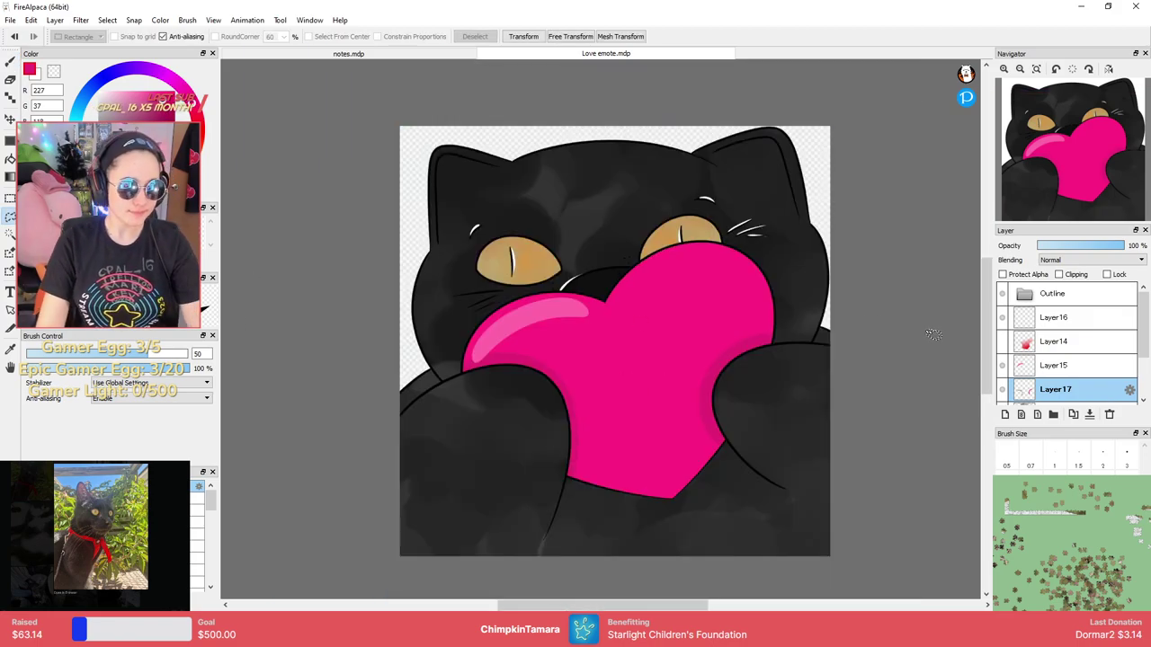
click(1002, 343)
drag(948, 337, 938, 352)
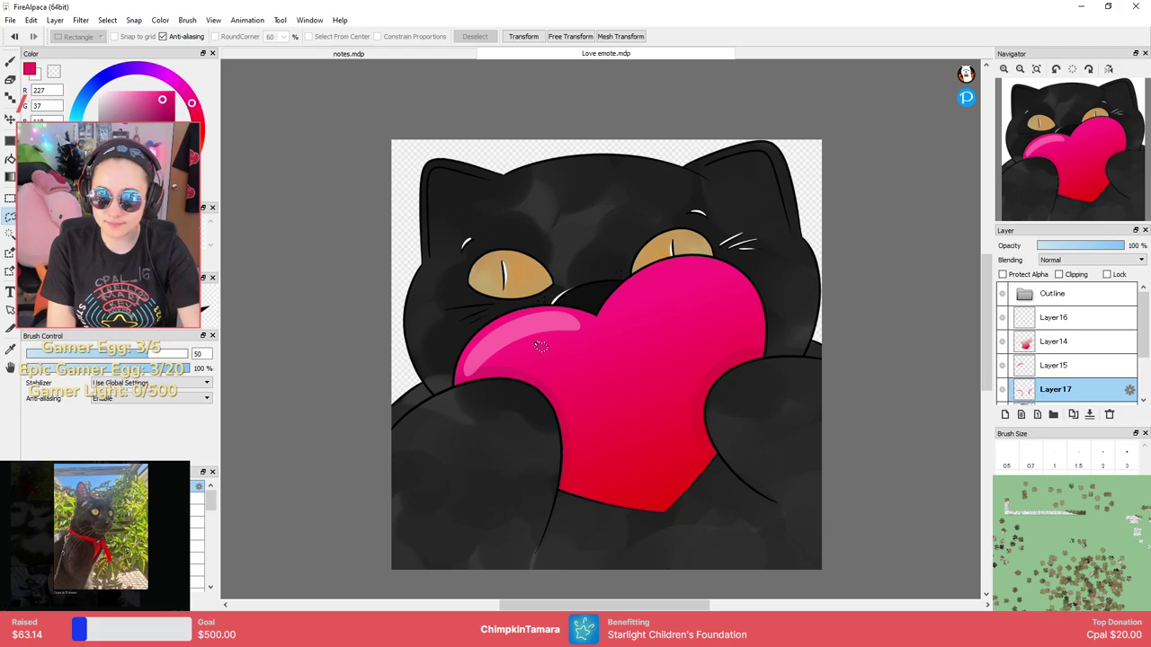
Make Layer16 active, choose a light red with R 255 and G 129, and switch to the soft brush preset at 20% opacity.
click(1048, 320)
drag(851, 201, 811, 344)
scroll(716, 303, up, 3)
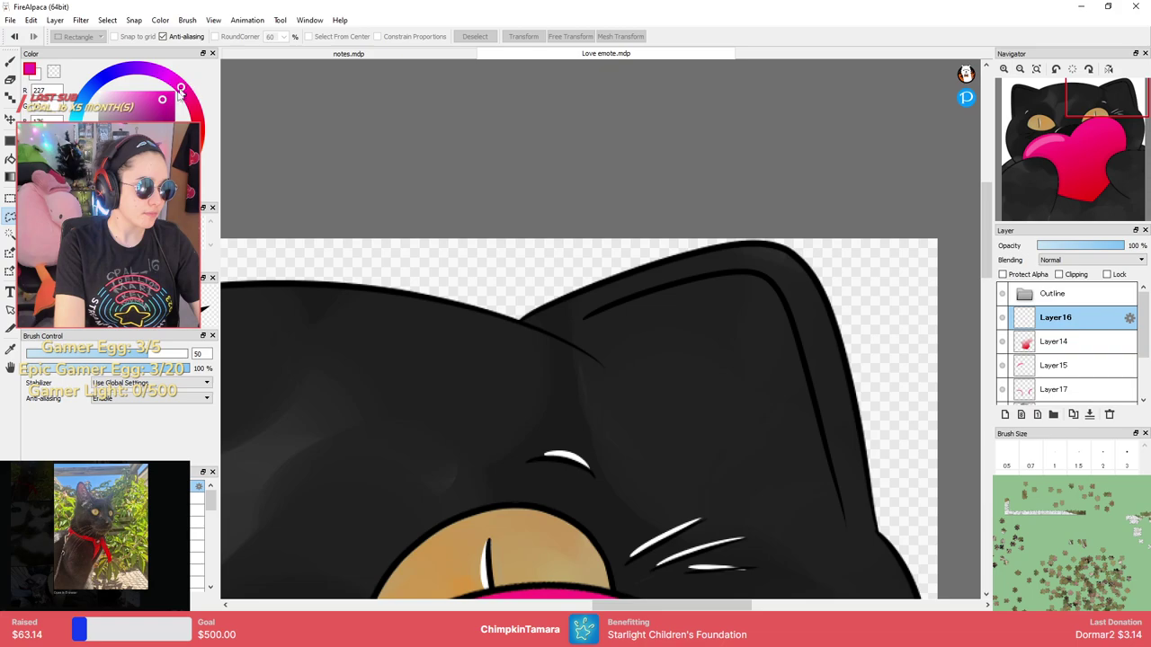
click(148, 84)
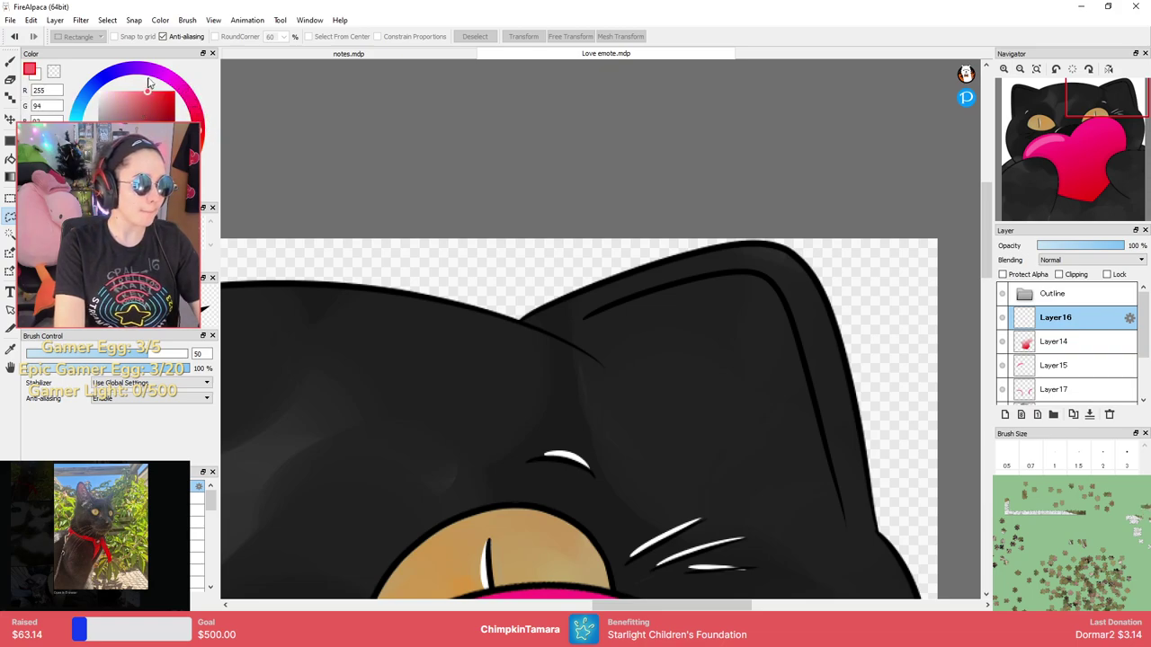
drag(136, 103, 141, 84)
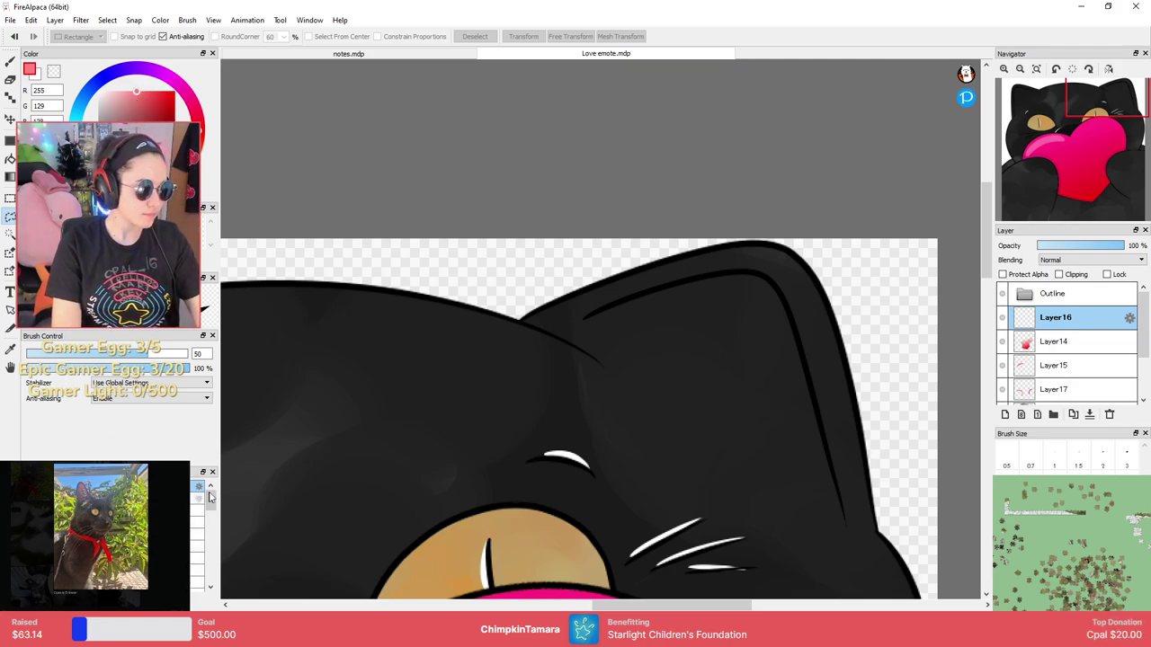
drag(212, 500, 212, 515)
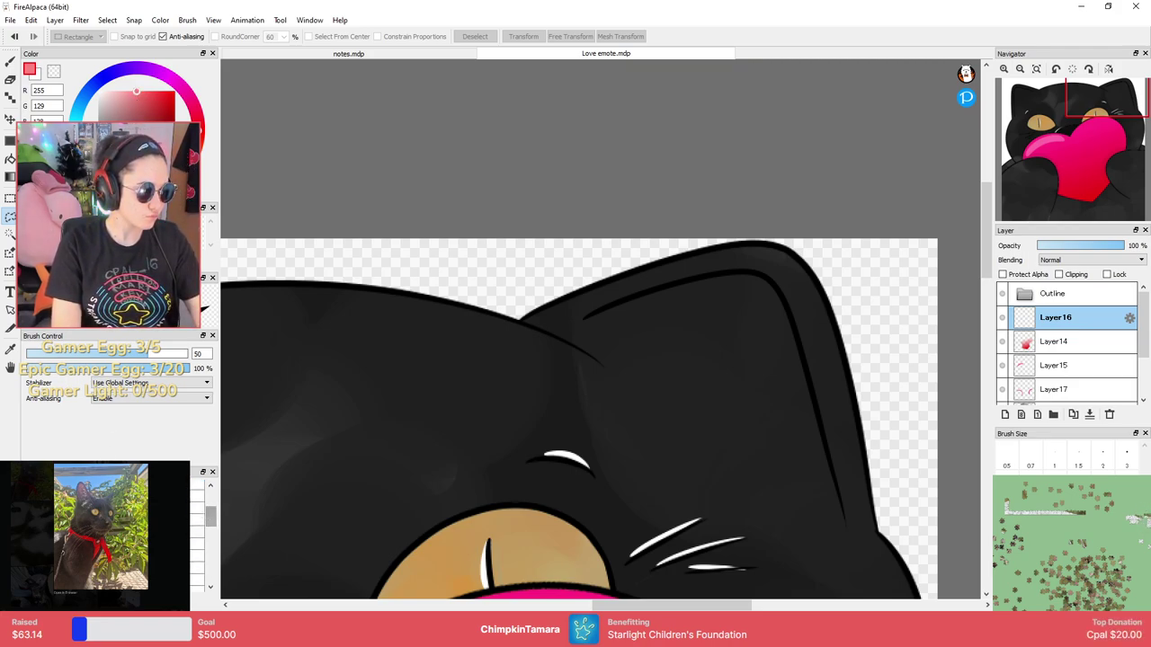
click(193, 532)
mouse_move(72, 354)
mouse_down()
mouse_move(154, 353)
mouse_move(108, 353)
mouse_up()
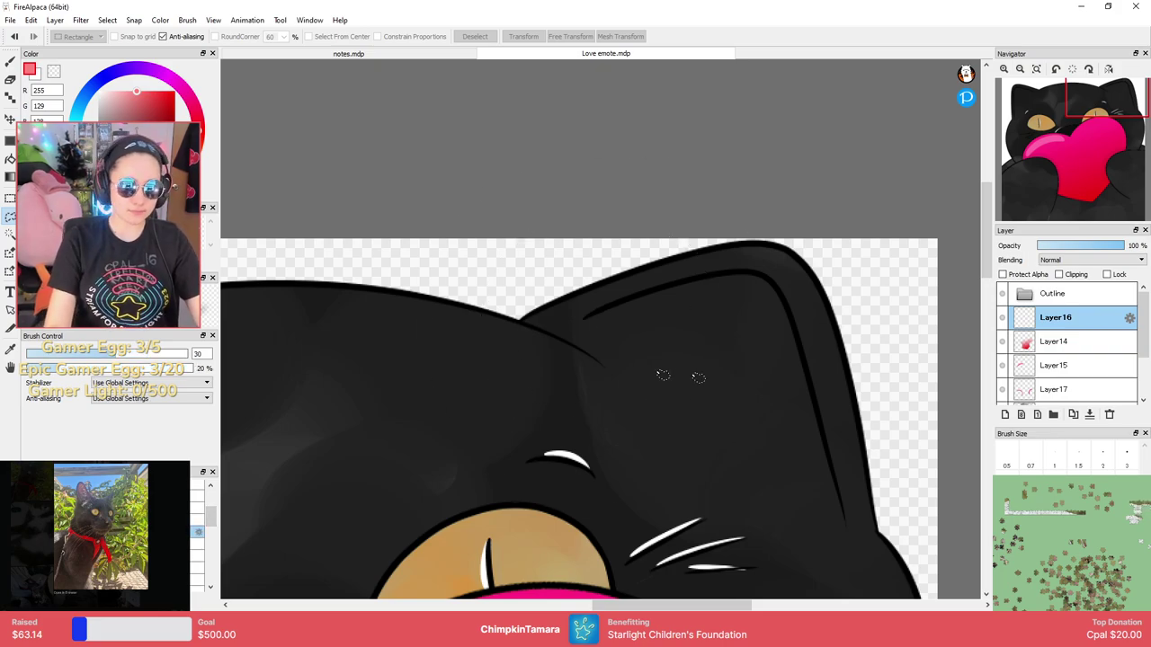
key(w)
click(470, 290)
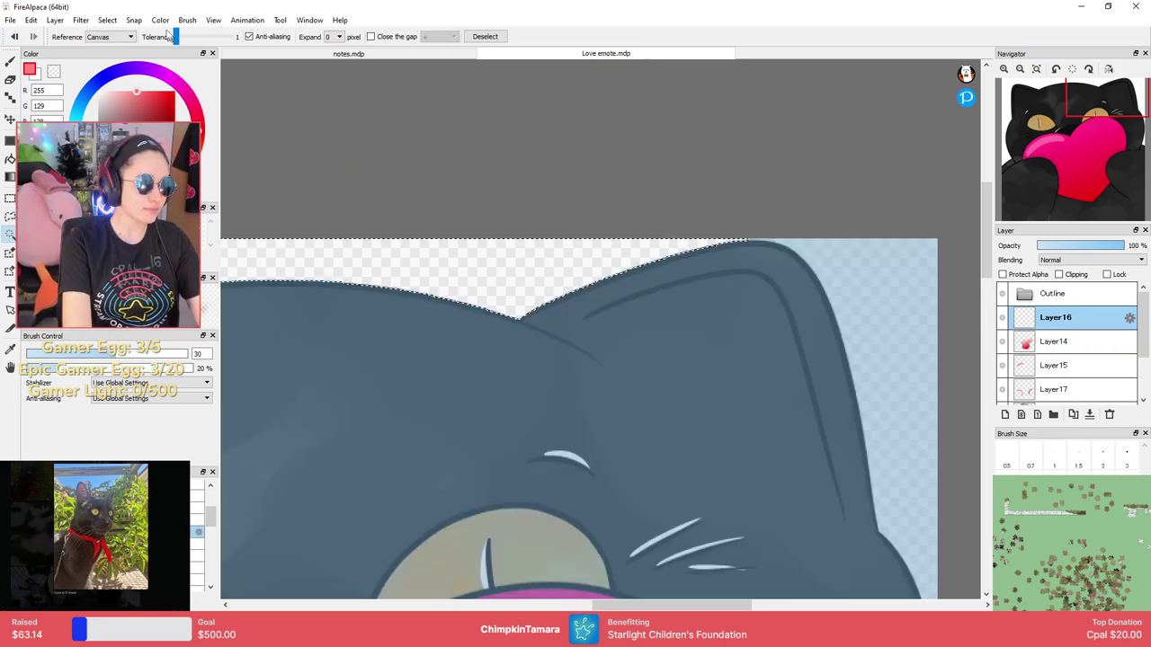
click(81, 20)
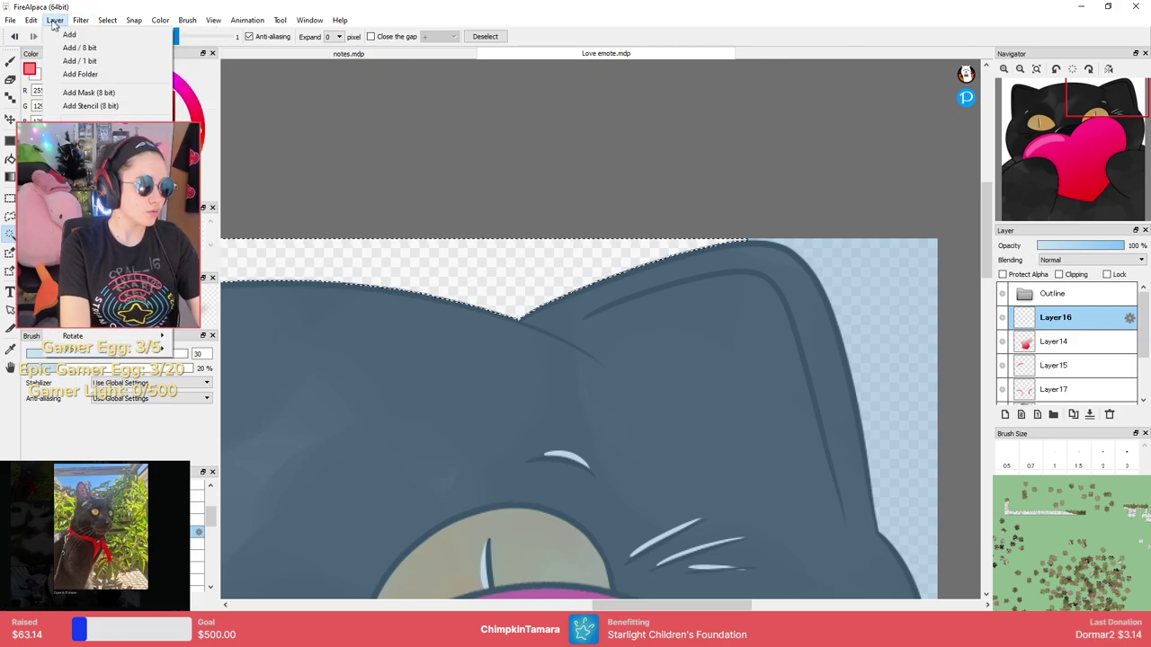
mouse_move(107, 20)
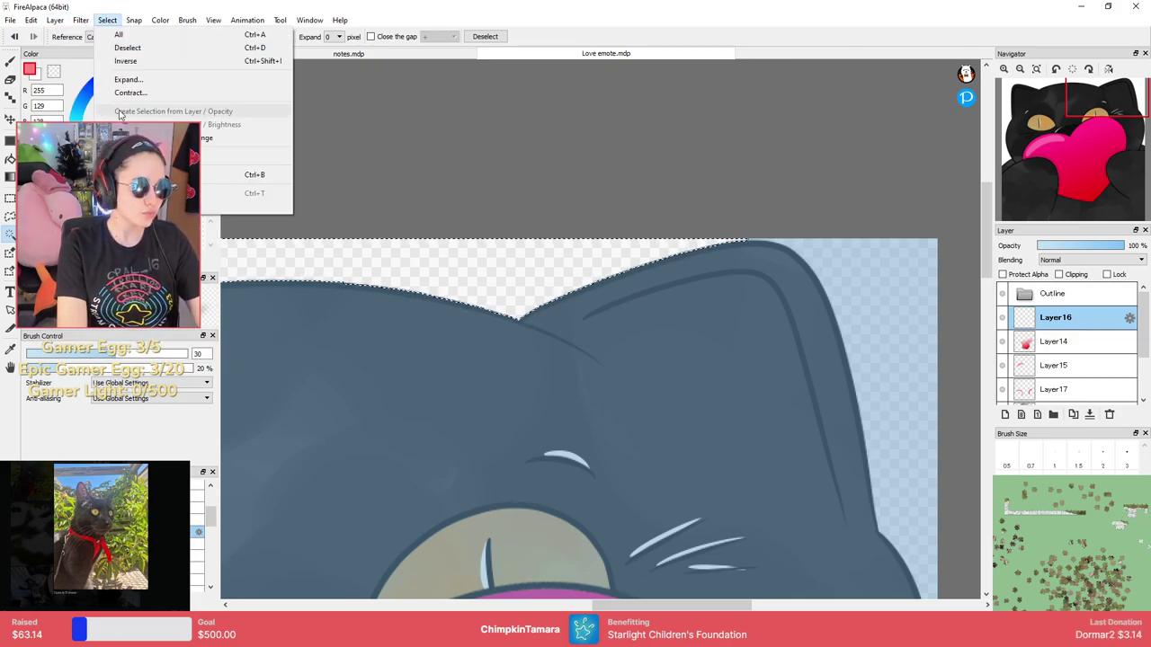
click(143, 62)
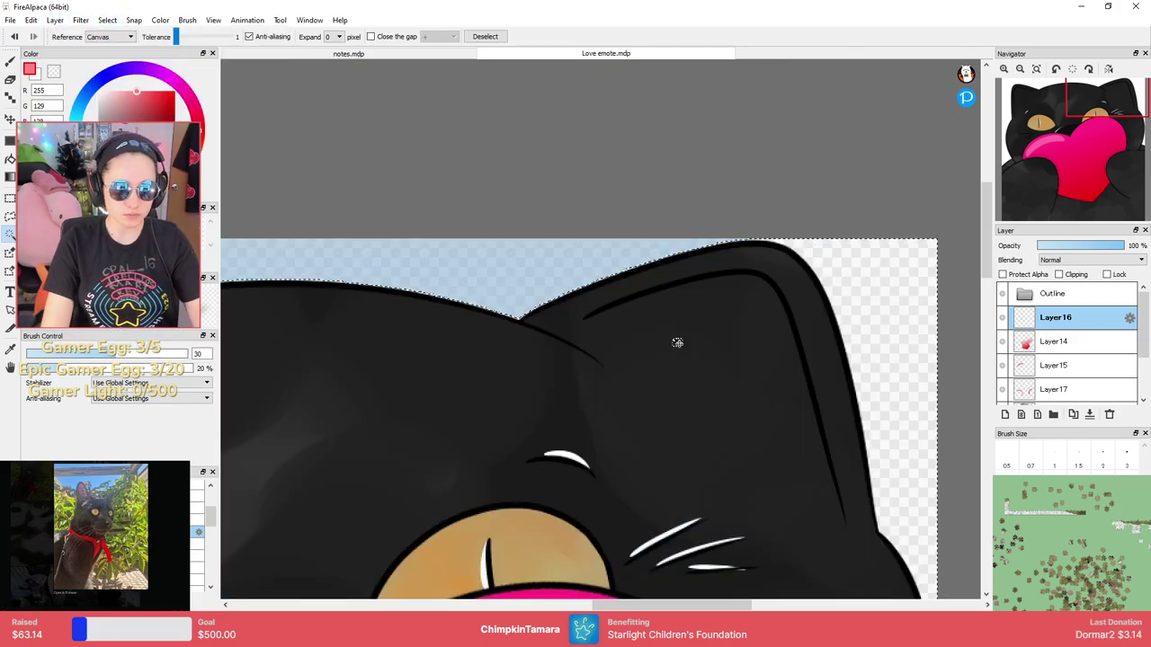
key(b)
scroll(670, 349, down, 4)
scroll(668, 344, down, 1)
scroll(665, 341, up, 2)
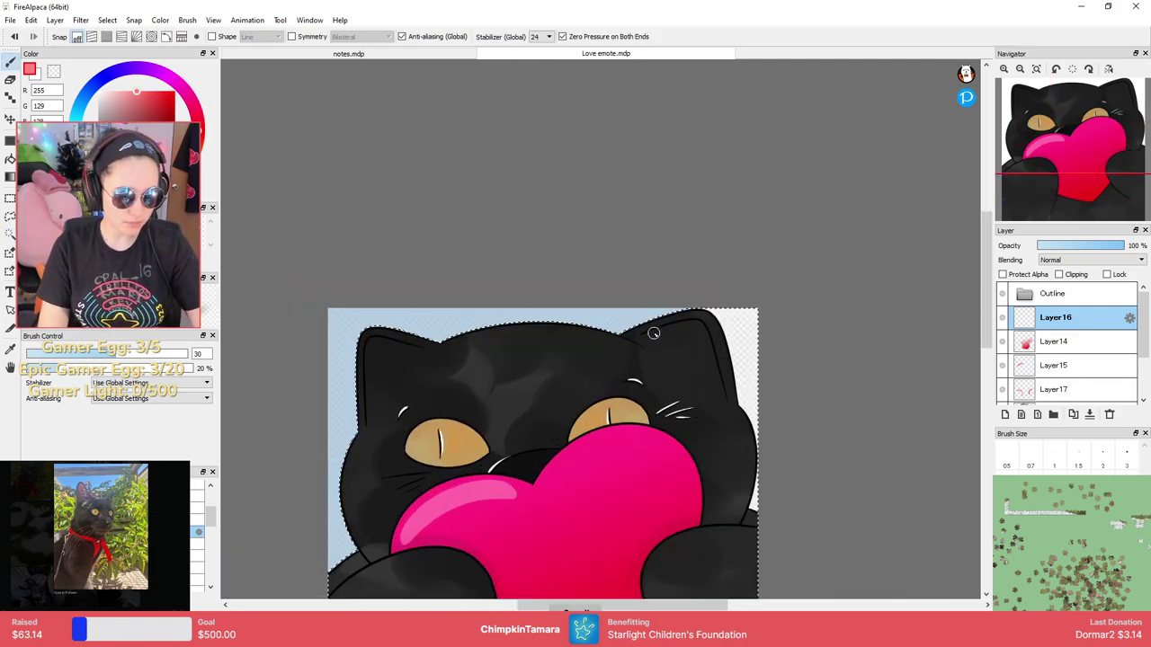
key(ctrl+z)
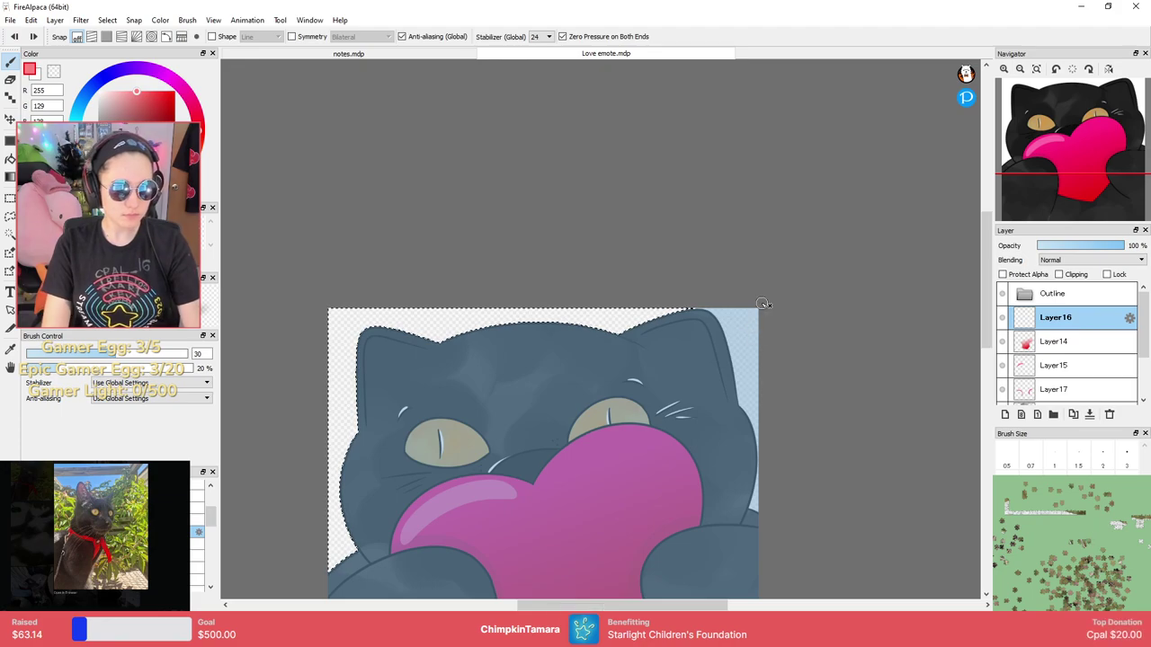
key(ctrl+d)
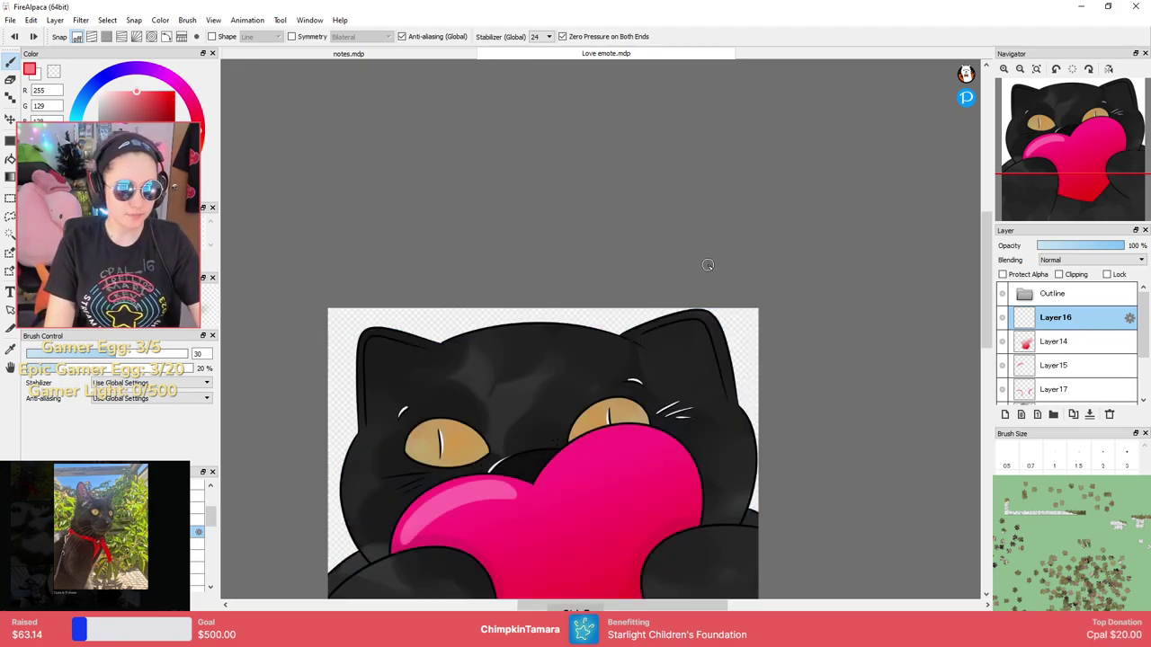
Select the transparent background on both sides of the cat with the Magic Wand and invert the selection to the cat.
click(9, 235)
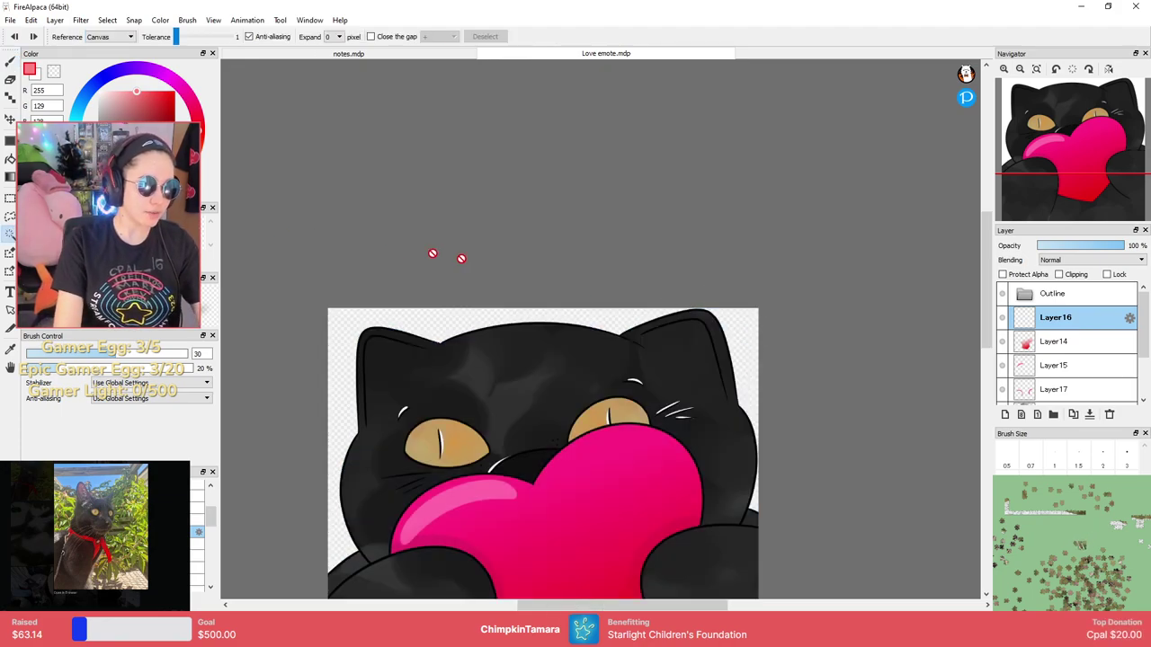
click(606, 321)
shift+click(748, 334)
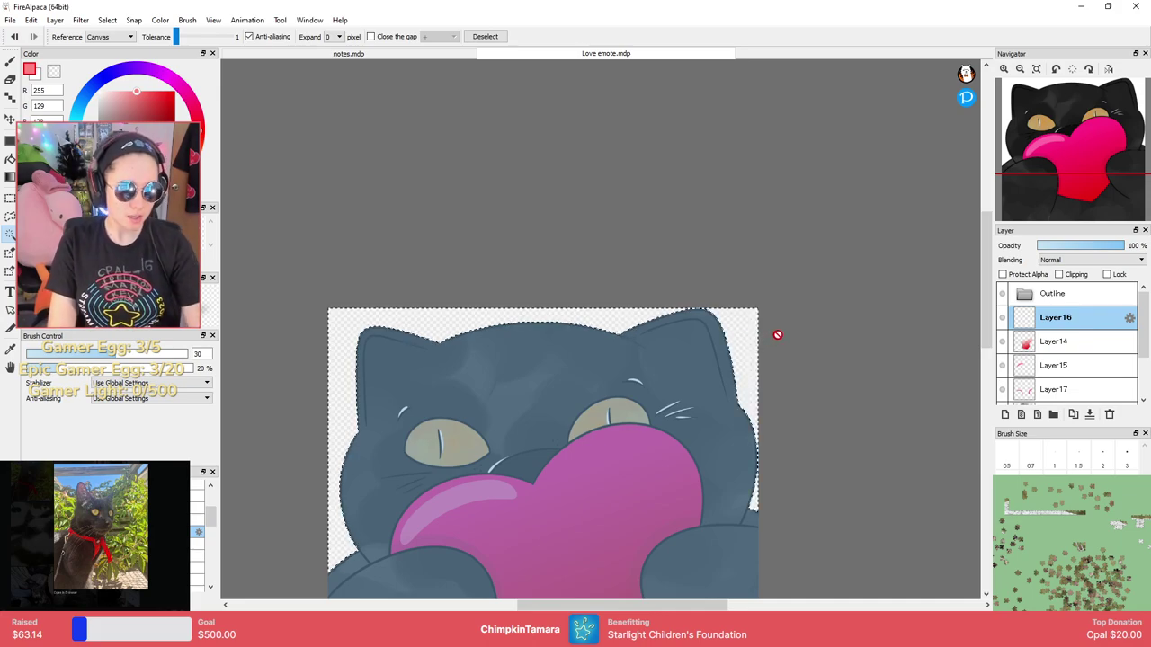
drag(823, 342, 831, 295)
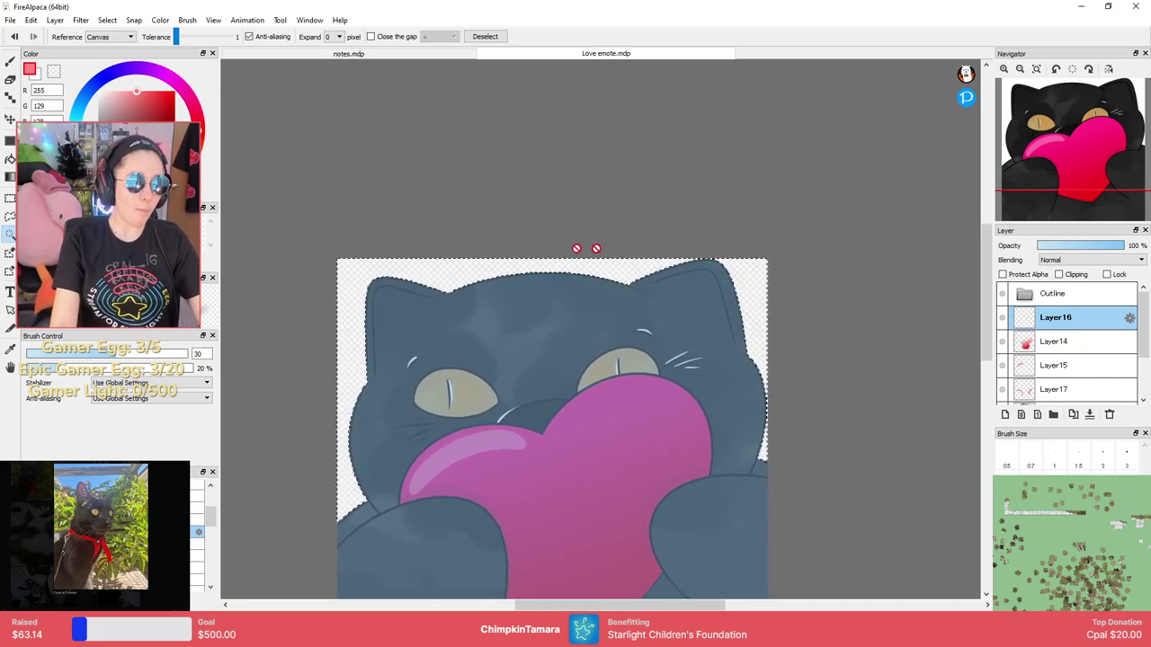
click(80, 19)
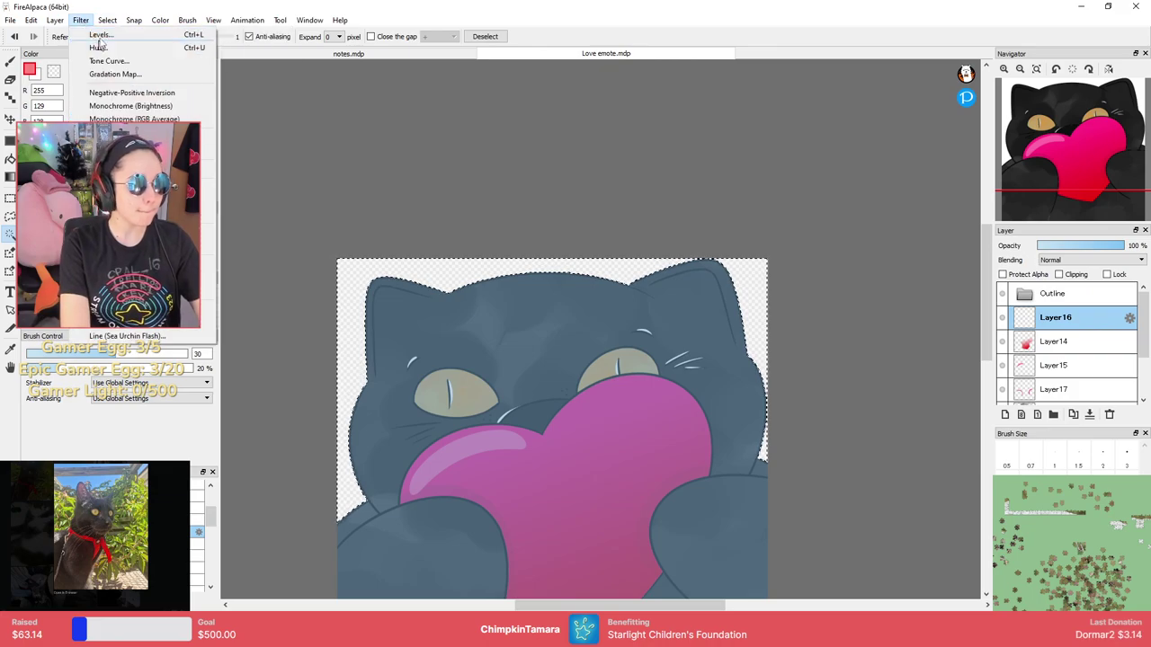
click(123, 57)
Shade the inside of the cat's right-hand ear in soft light red with the brush enlarged to size 100.
scroll(768, 334, up, 4)
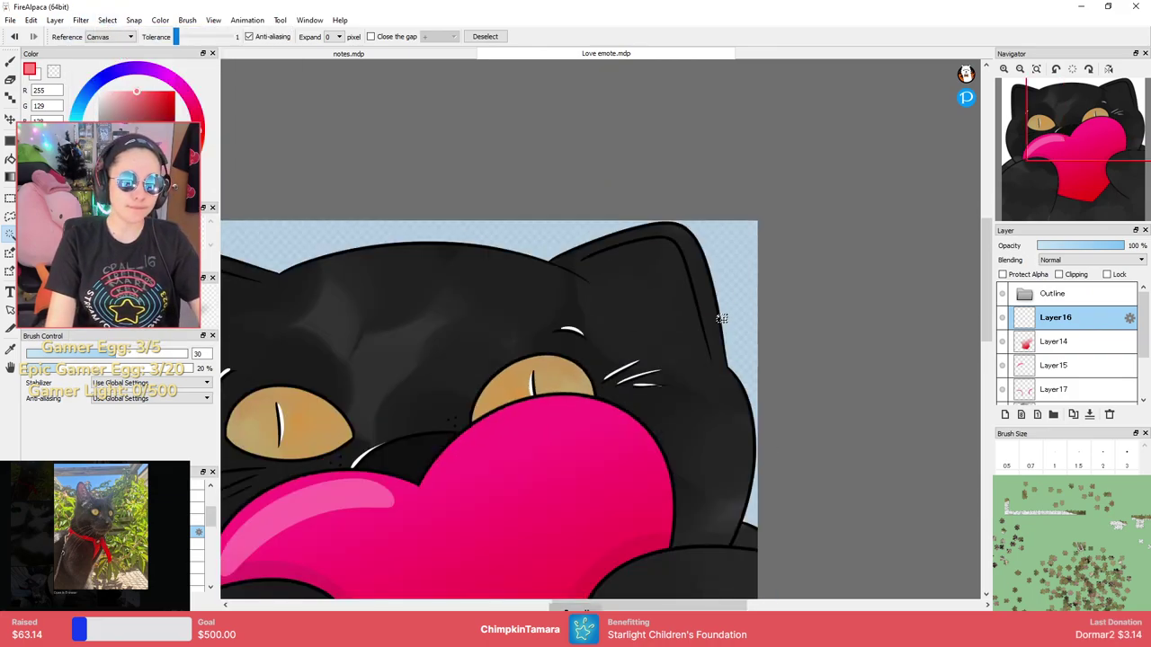
key(b)
mouse_move(455, 203)
mouse_down()
mouse_move(616, 190)
mouse_move(659, 368)
mouse_up()
key(ctrl+z)
mouse_move(600, 329)
ctrl+alt+mouse_down()
mouse_move(702, 329)
mouse_move(541, 329)
ctrl+alt+mouse_up()
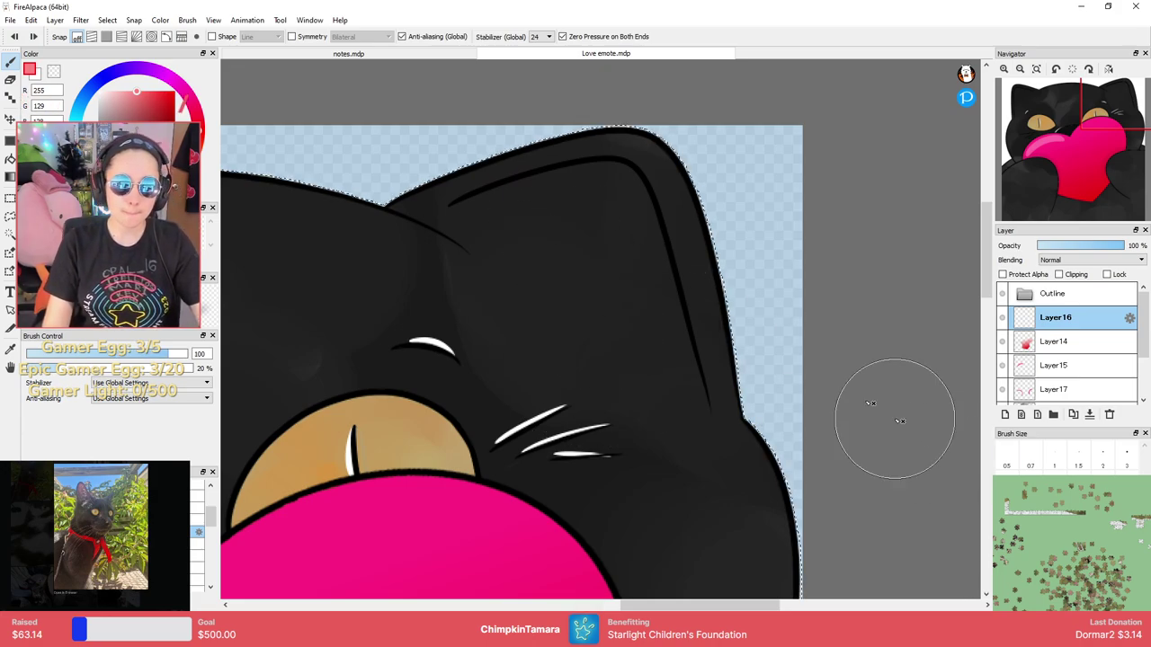
mouse_move(498, 236)
mouse_down()
mouse_move(656, 204)
mouse_move(642, 216)
mouse_move(692, 436)
mouse_move(600, 279)
mouse_move(609, 196)
mouse_move(471, 263)
mouse_move(628, 200)
mouse_move(491, 271)
mouse_move(615, 196)
mouse_move(655, 456)
mouse_move(601, 242)
mouse_move(475, 296)
mouse_move(599, 256)
mouse_move(606, 350)
mouse_move(499, 277)
mouse_up()
scroll(600, 207, down, 3)
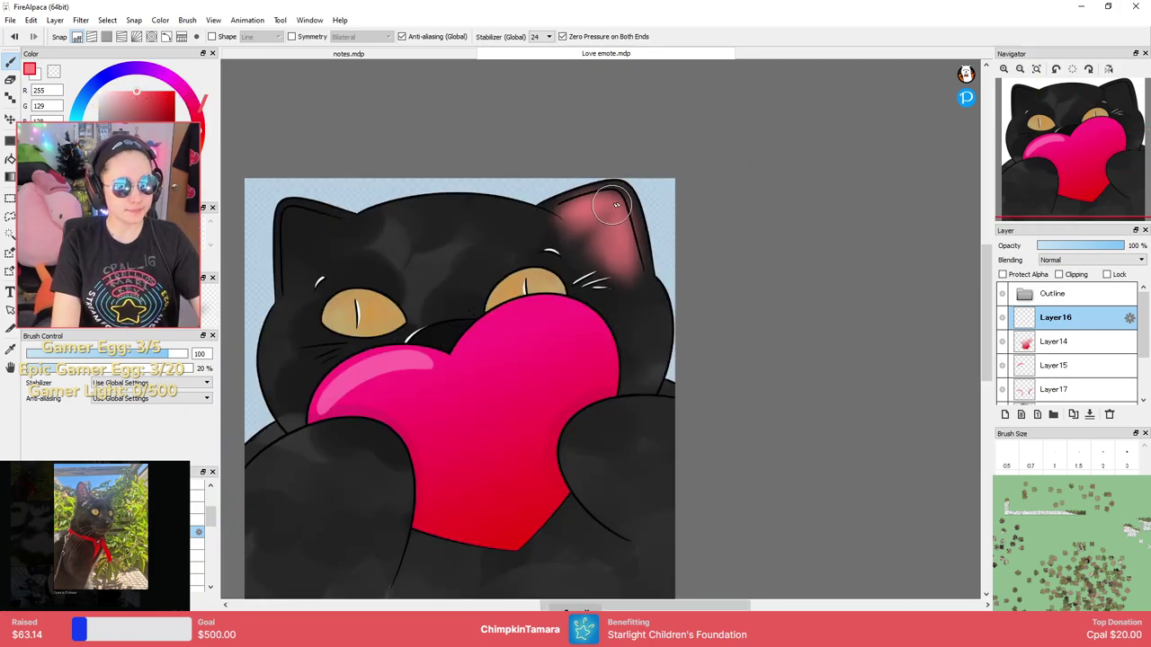
scroll(674, 177, up, 2)
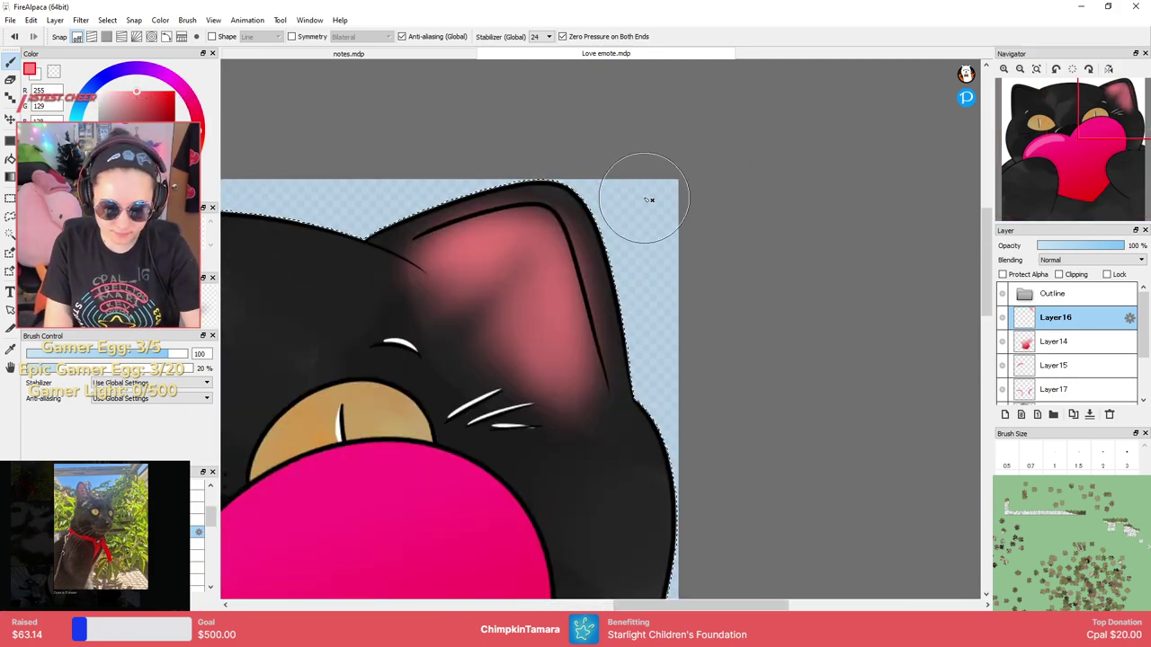
Shade the inside of the cat's left-hand ear with the same soft light red brush.
drag(485, 286, 866, 225)
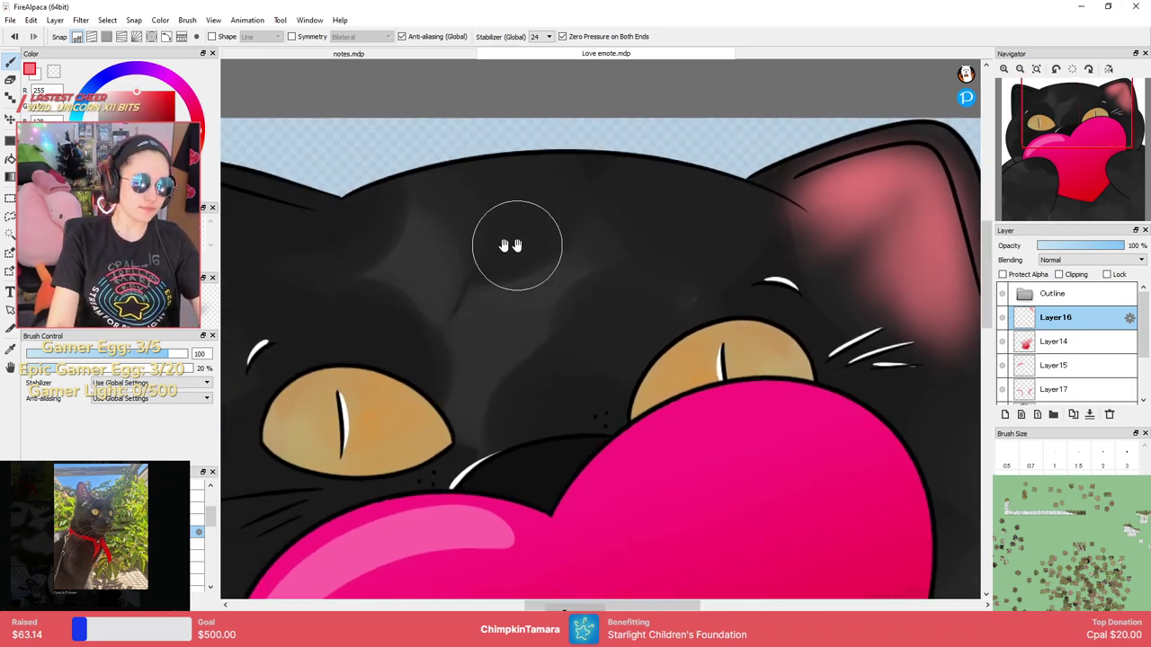
drag(248, 243, 560, 215)
mouse_move(527, 159)
mouse_down()
mouse_move(526, 320)
mouse_move(521, 172)
mouse_move(633, 248)
mouse_move(521, 169)
mouse_move(526, 306)
mouse_move(552, 173)
mouse_move(580, 250)
mouse_move(553, 293)
mouse_move(633, 199)
mouse_up()
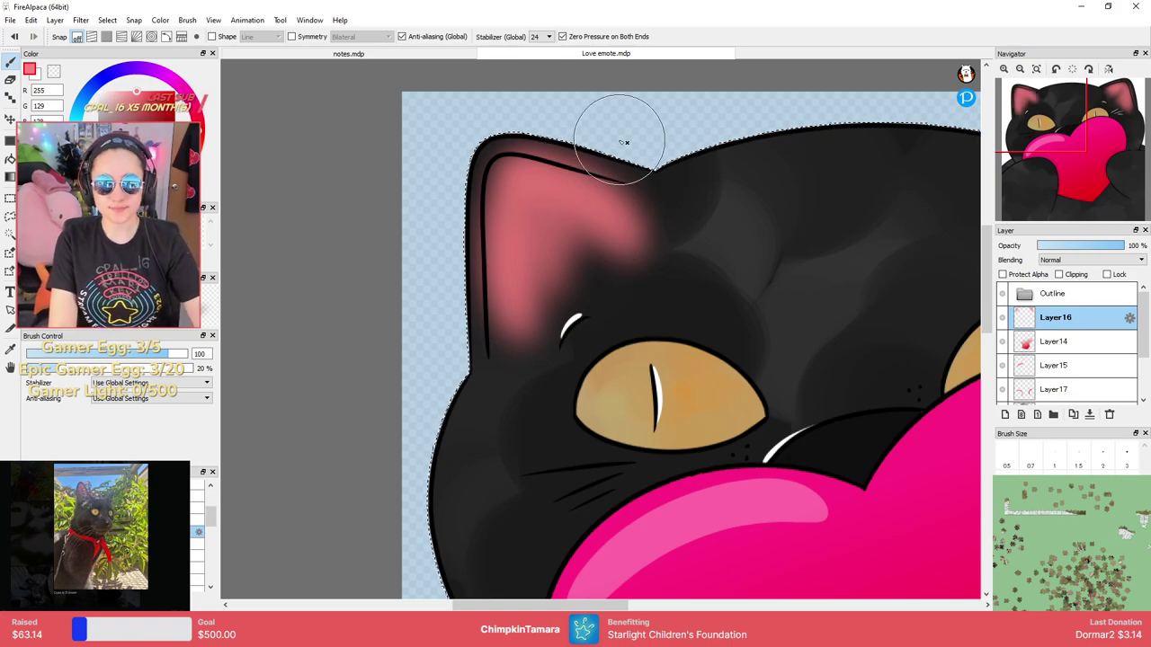
Lower the opacity of Layer16's ear shading to 44%.
scroll(780, 268, down, 3)
mouse_move(864, 272)
mouse_down()
mouse_move(792, 274)
mouse_move(716, 297)
mouse_up()
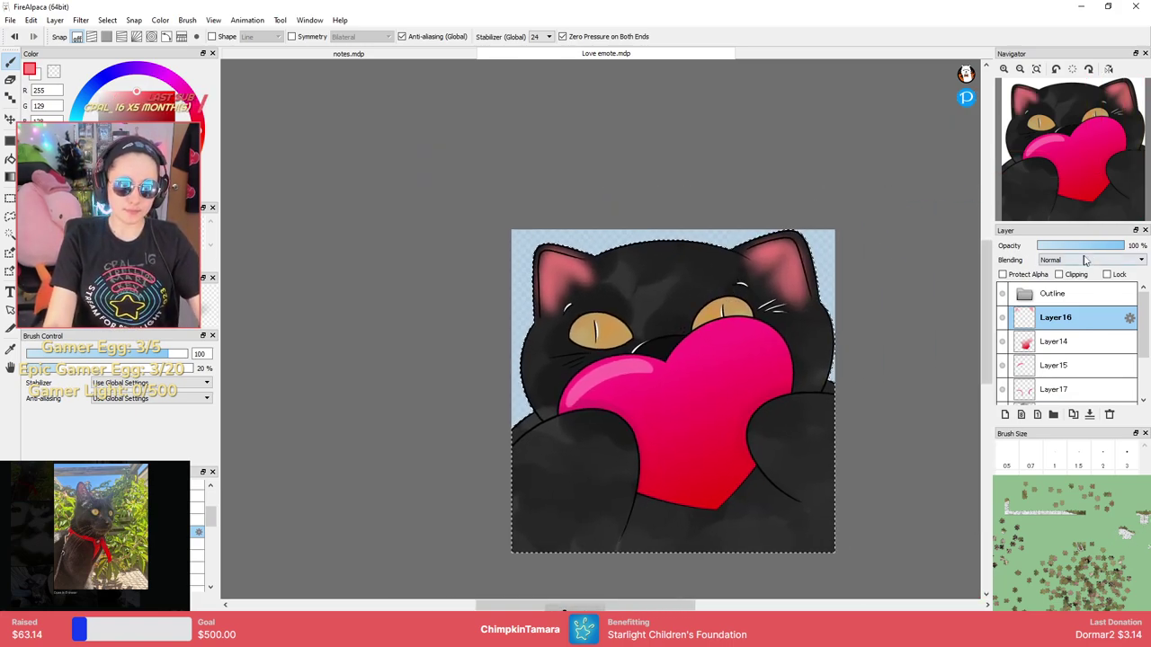
click(1076, 245)
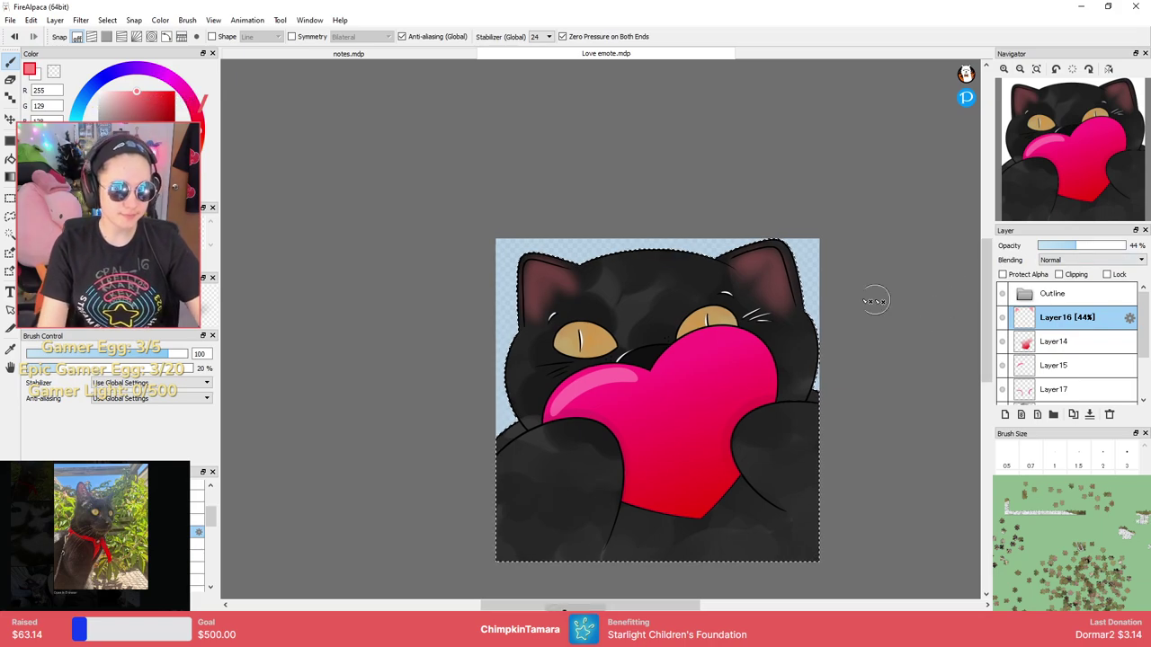
Check the softened ear shading on both ears and add a new layer above Layer16.
scroll(637, 275, up, 4)
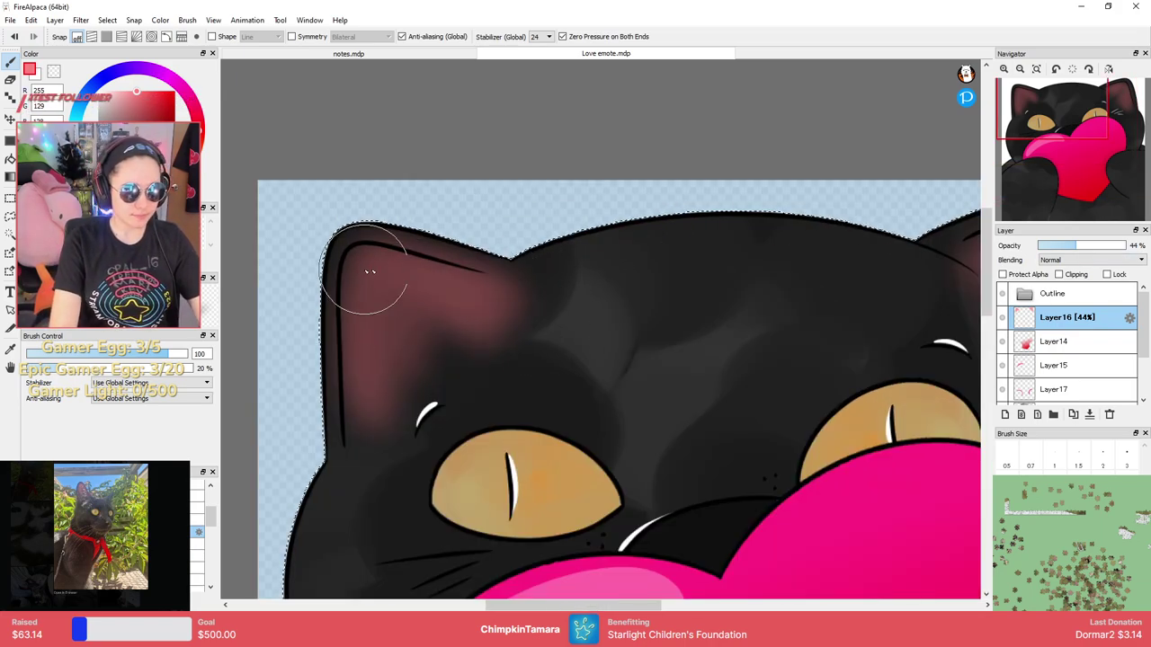
drag(809, 303, 586, 267)
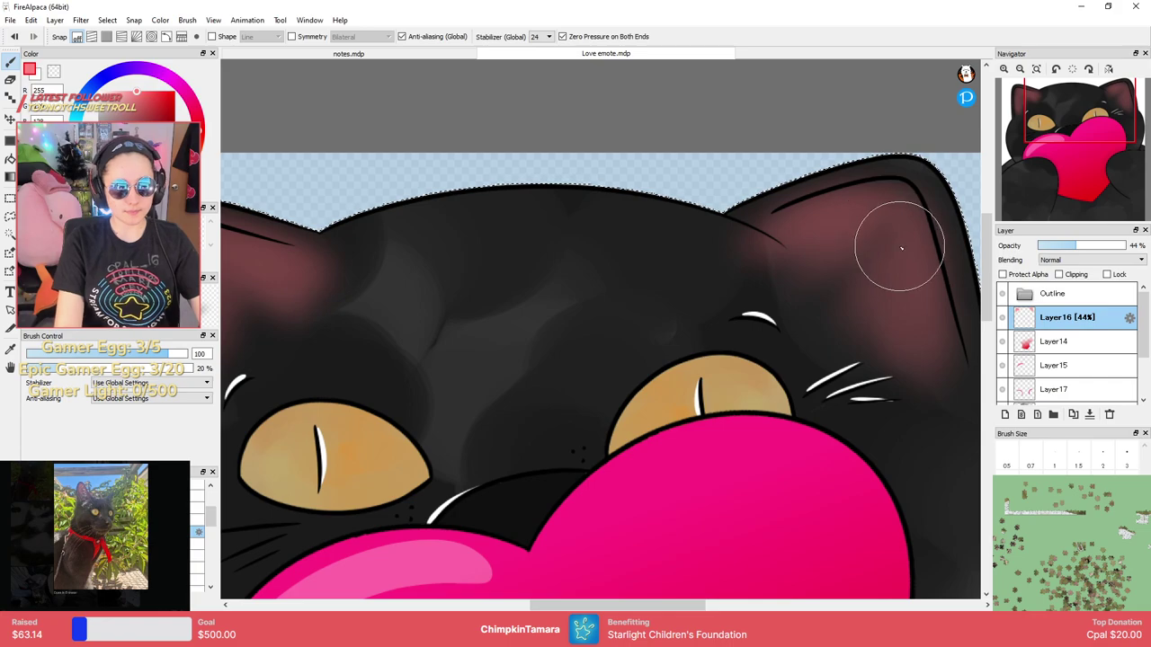
scroll(835, 334, down, 2)
drag(782, 288, 770, 284)
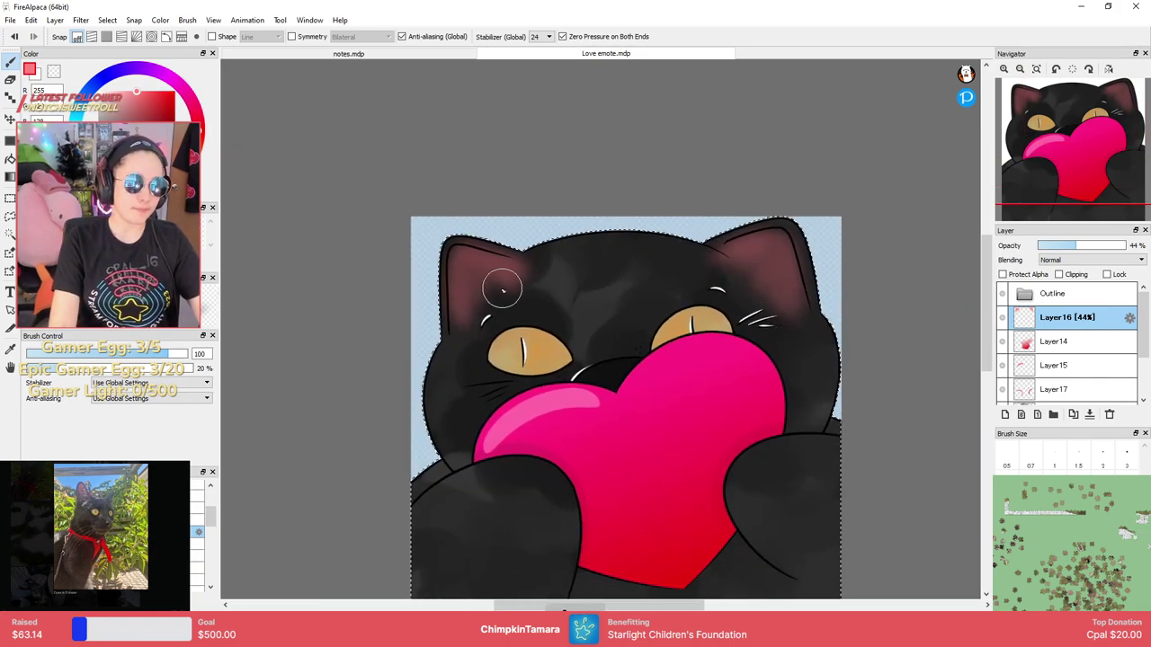
drag(915, 326, 919, 267)
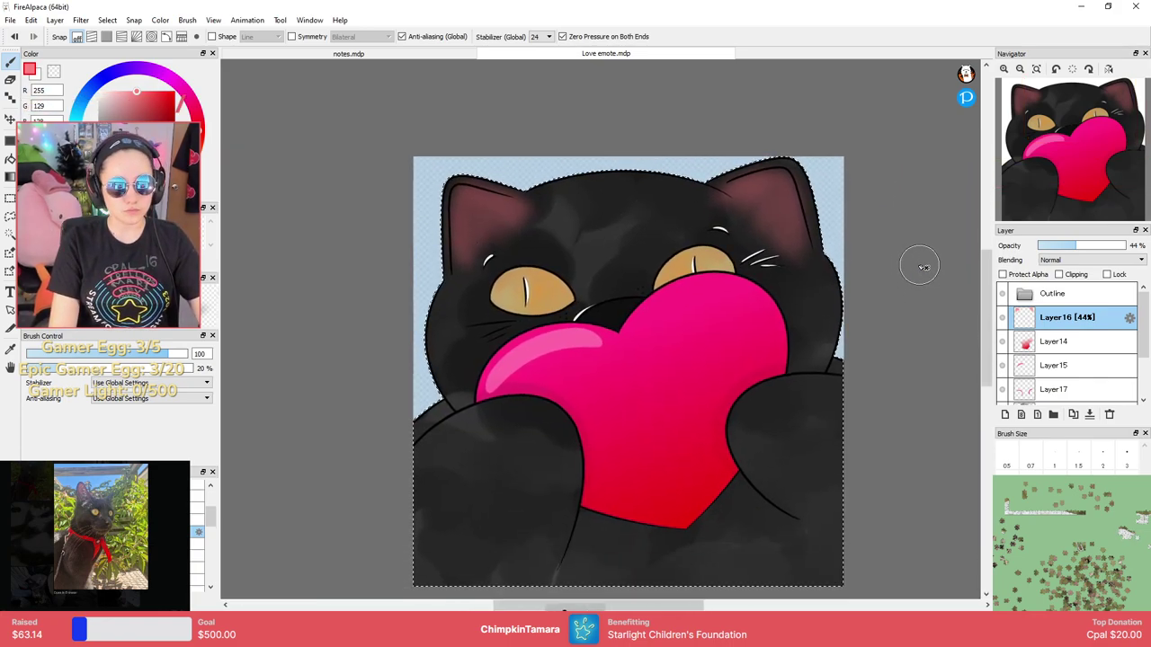
click(1004, 414)
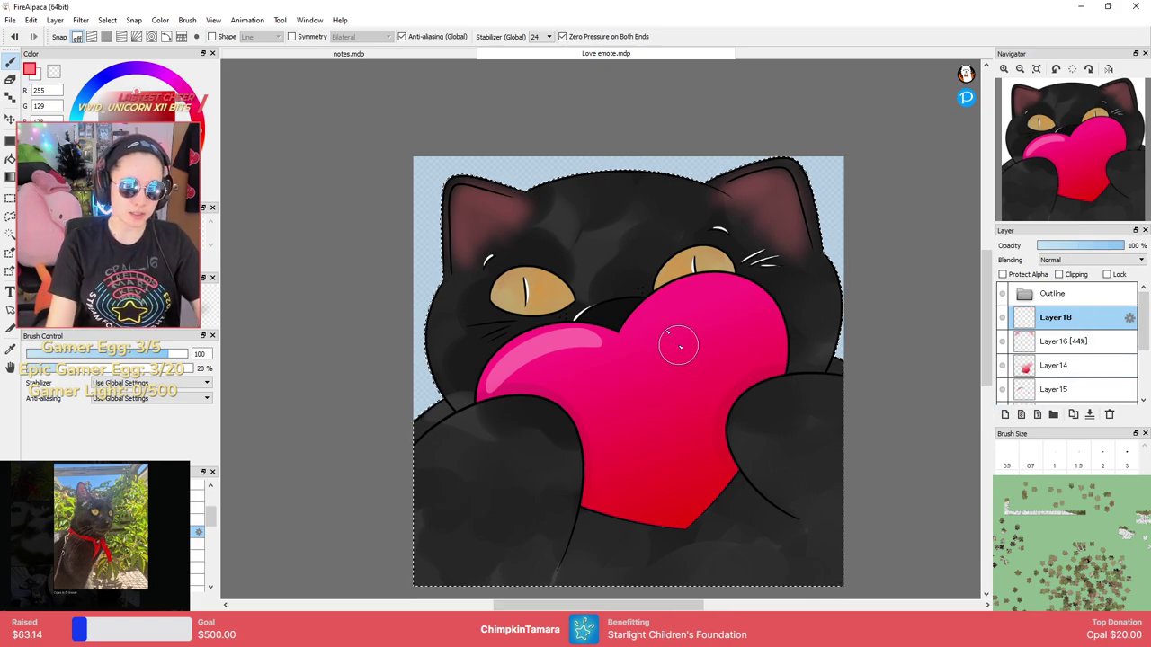
Draw small light red blush marks beneath both of the cat's eyes on Layer18 with the brush at size 10.
scroll(678, 347, up, 4)
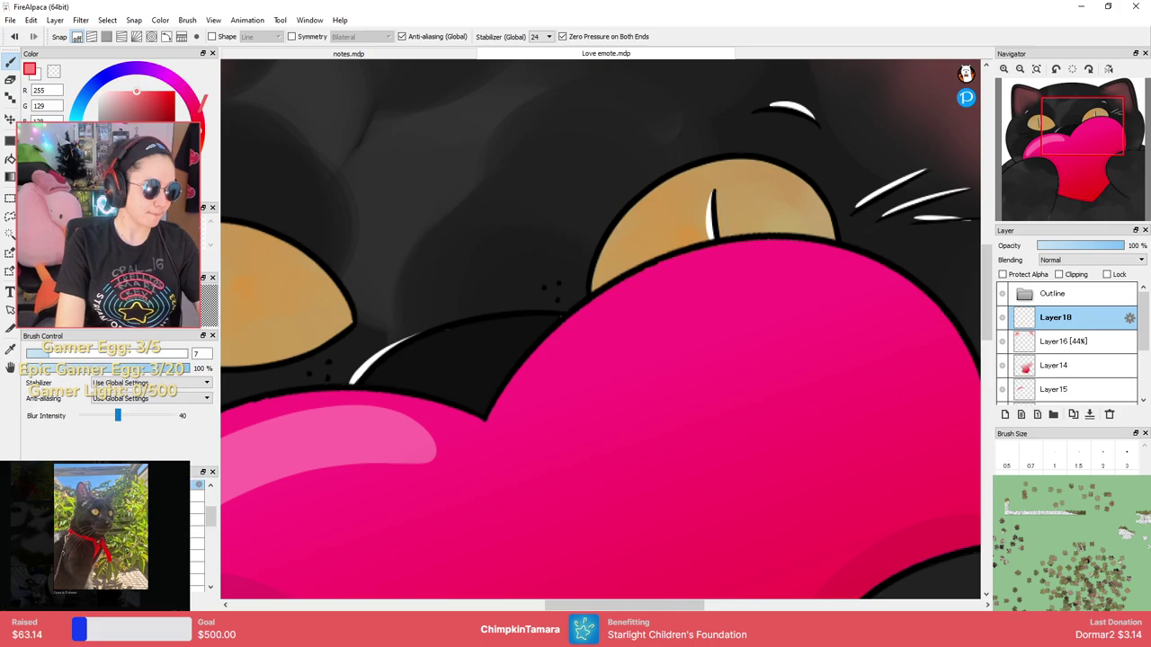
double_click(212, 511)
click(698, 525)
drag(213, 520, 205, 460)
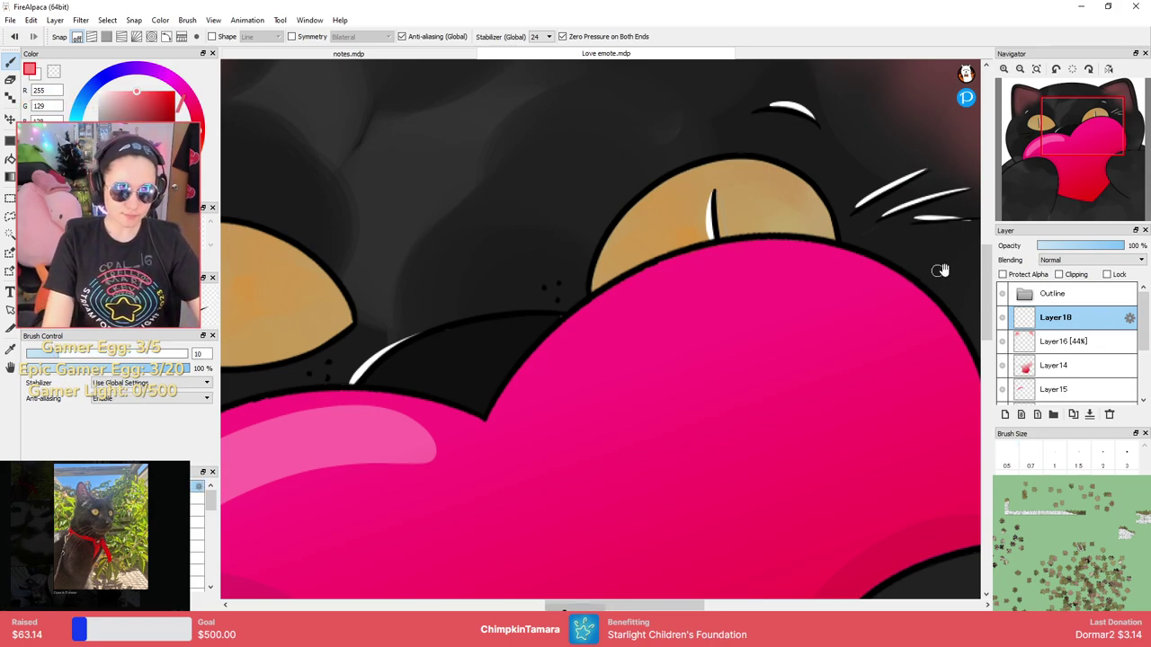
drag(938, 270, 762, 328)
drag(790, 293, 781, 305)
drag(434, 312, 977, 206)
drag(601, 285, 713, 264)
drag(641, 288, 635, 303)
scroll(665, 288, down, 5)
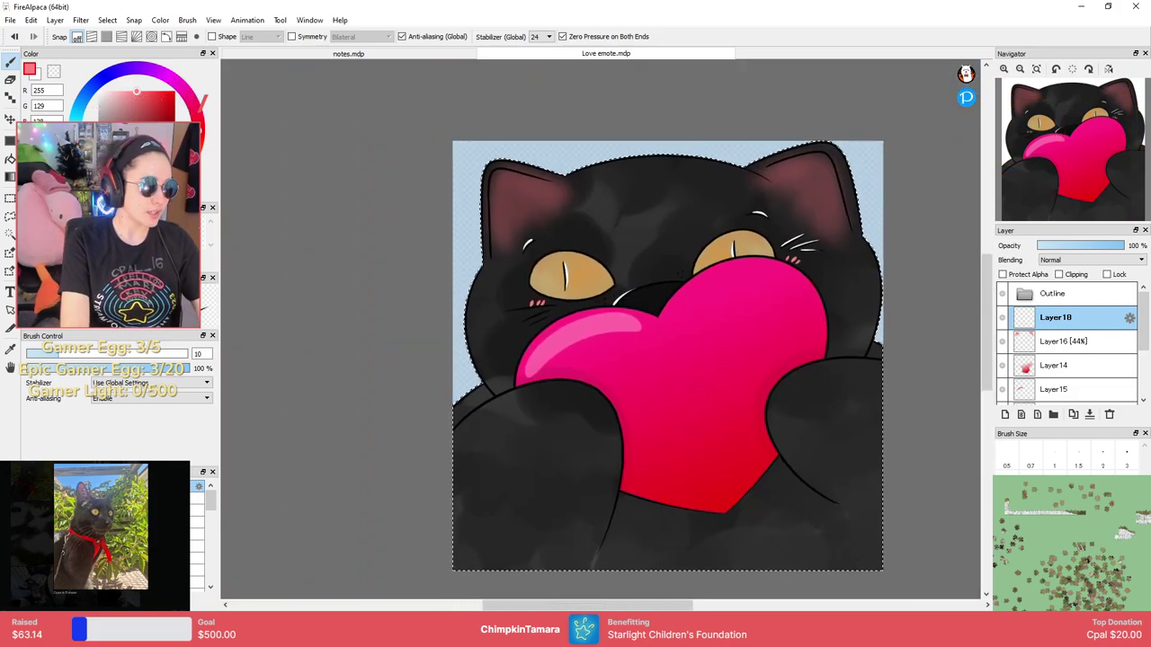
Clear the selection and export the drawing as a transparent PNG named love emote in the Hargi folder.
key(l)
key(ctrl+d)
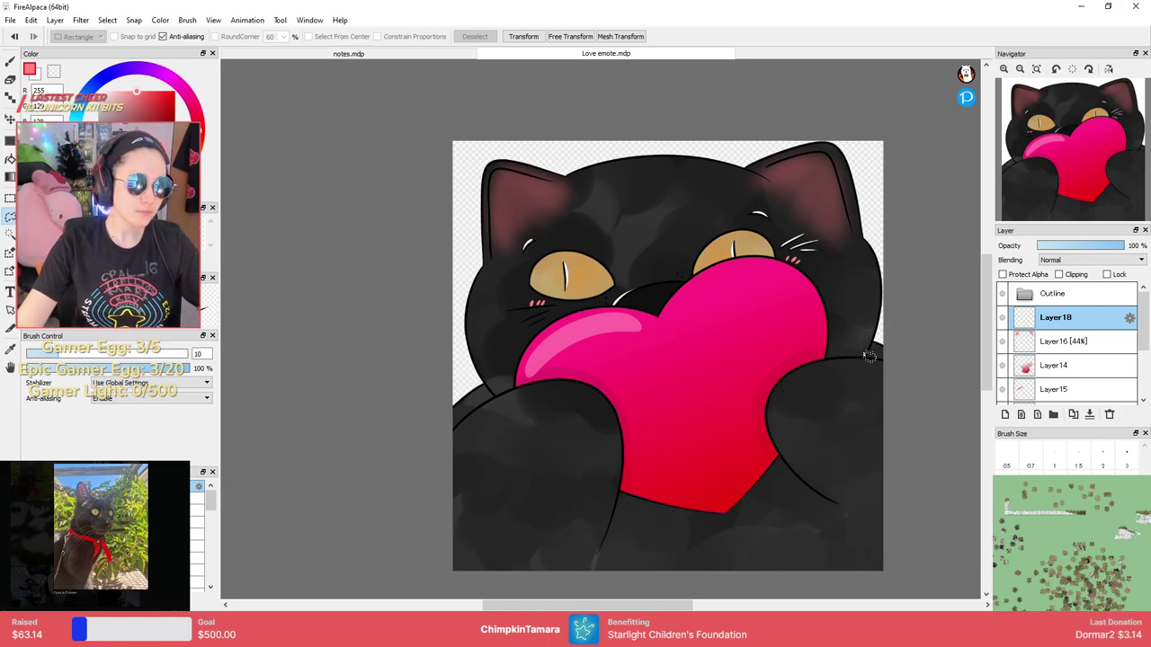
click(10, 20)
click(36, 181)
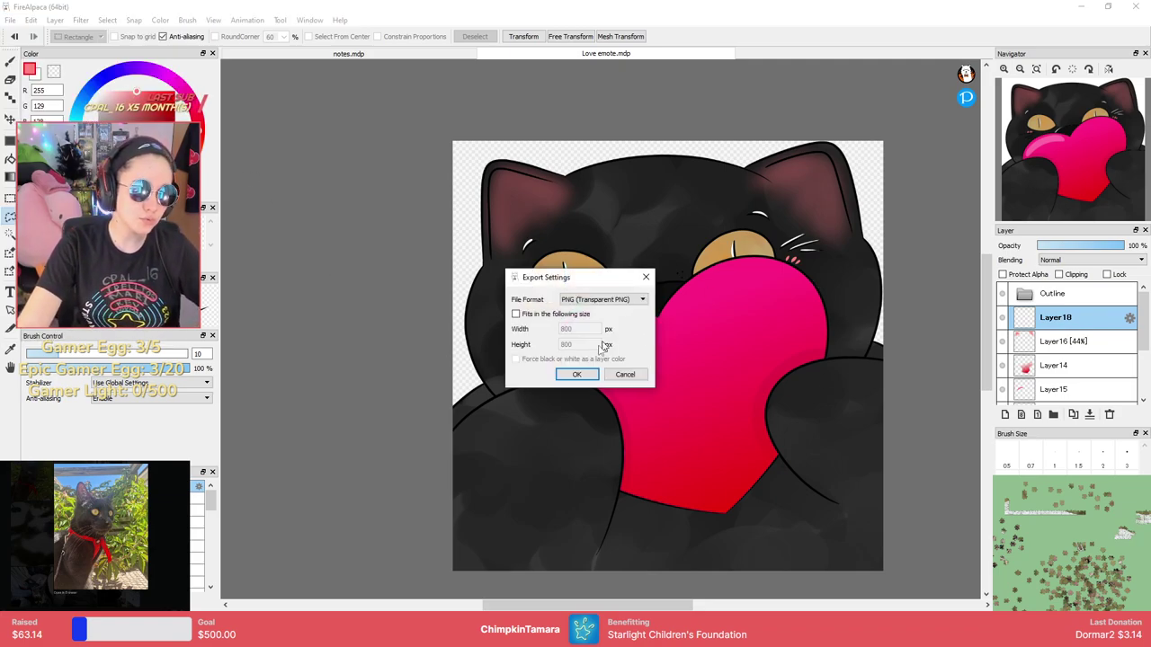
click(578, 375)
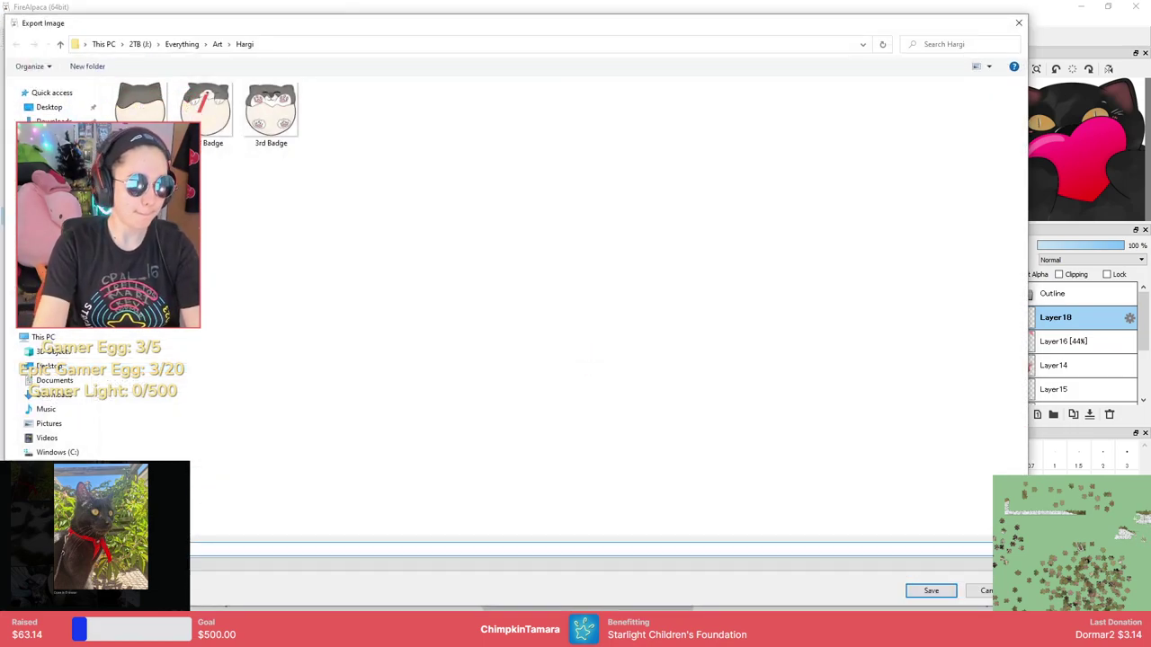
key(Return)
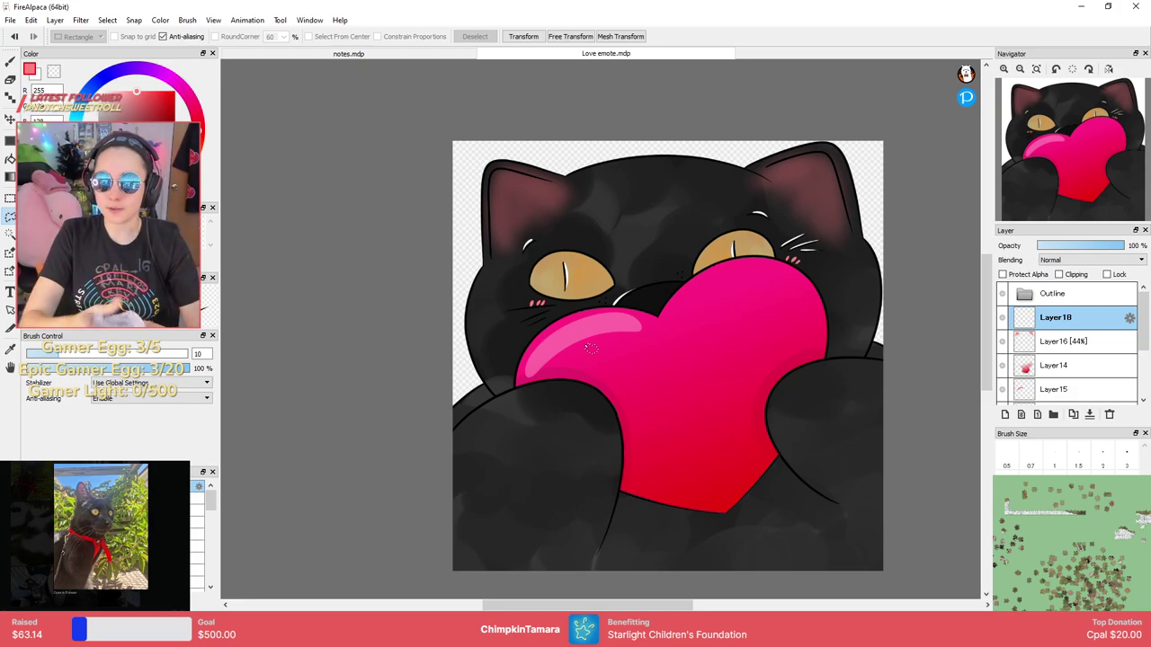
Switch to the browser showing the Levi506.net emote tester page.
click(394, 629)
click(299, 582)
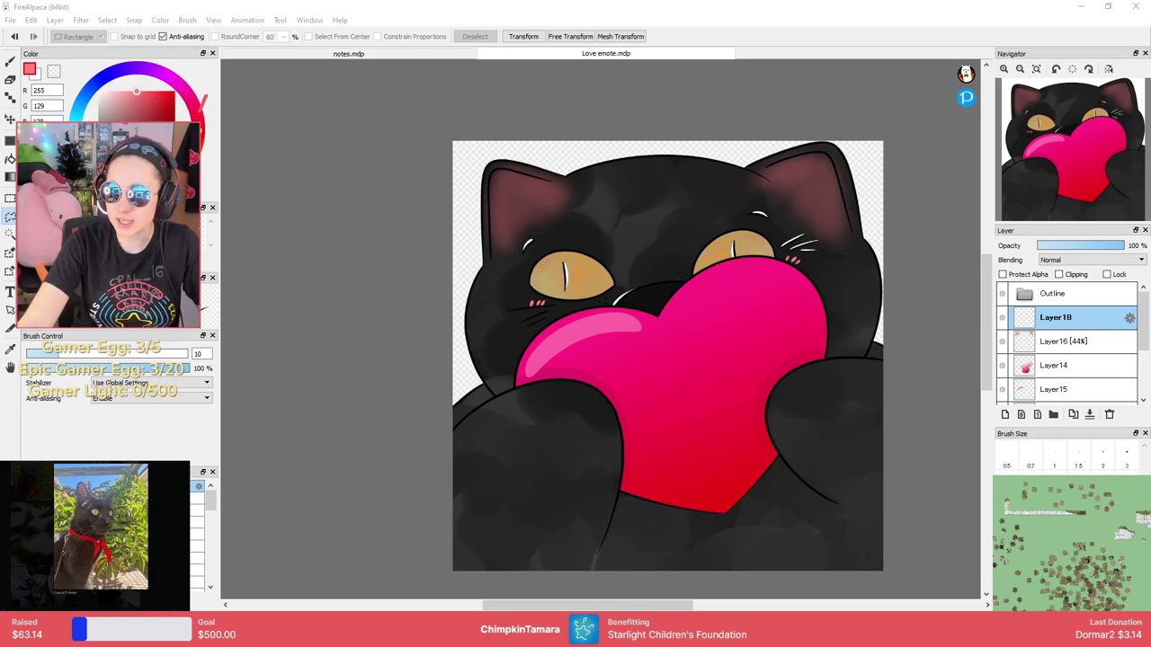
drag(1150, 219, 840, 0)
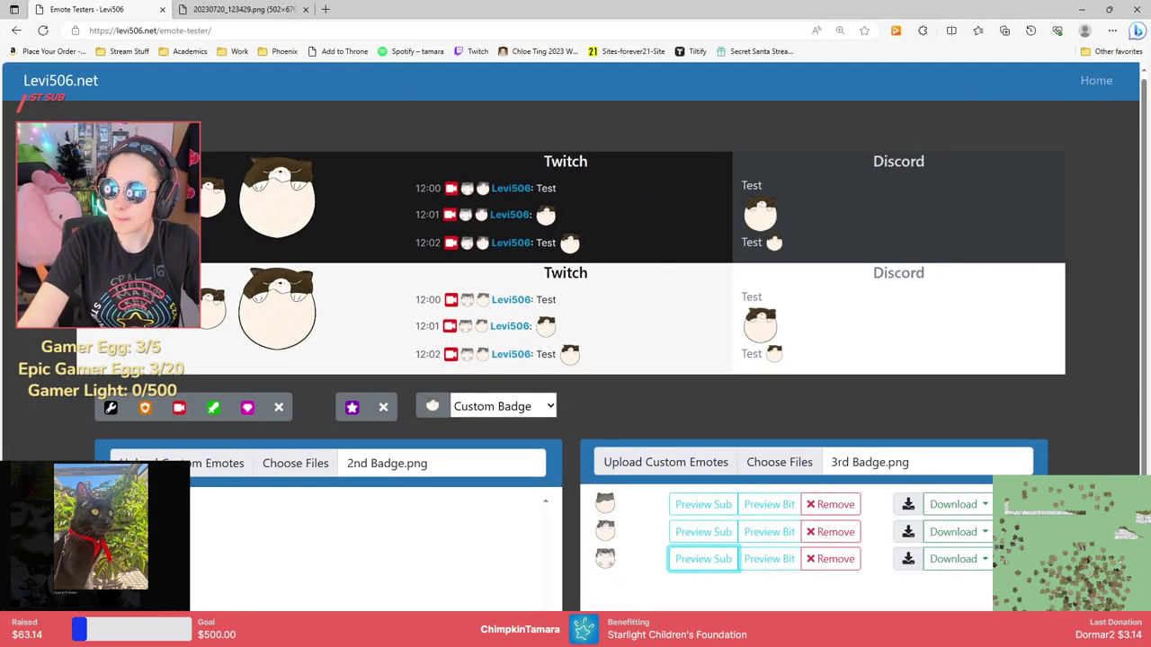
Upload love emote.png to the emote tester's sub and bit badge list.
click(759, 463)
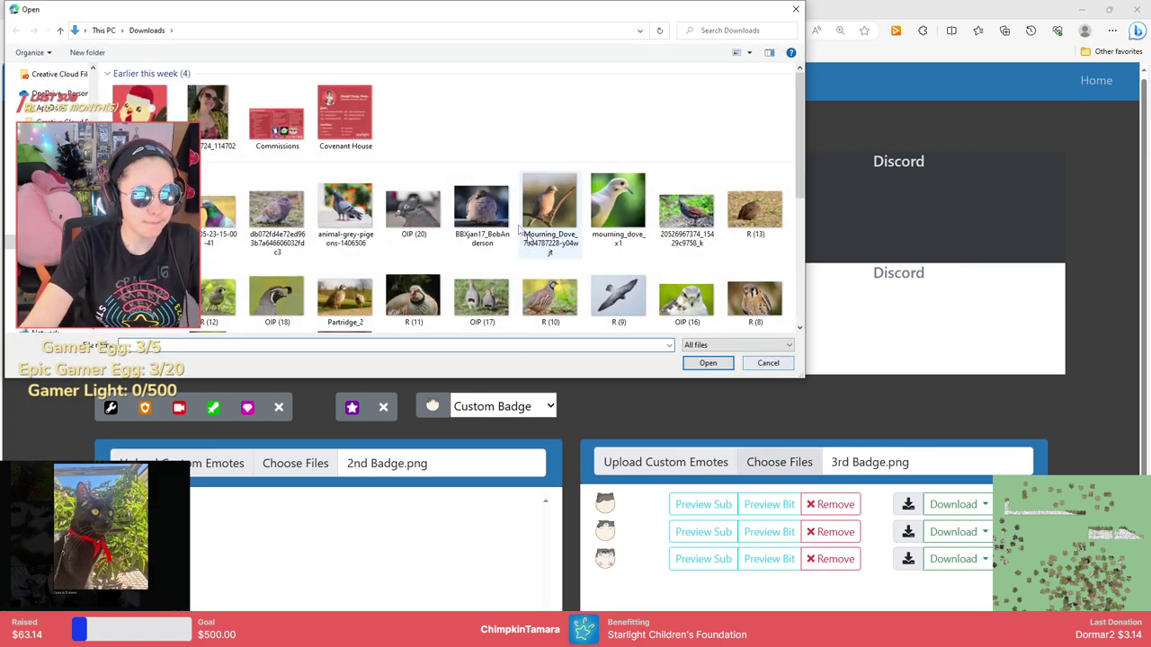
scroll(49, 90, up, 5)
click(46, 79)
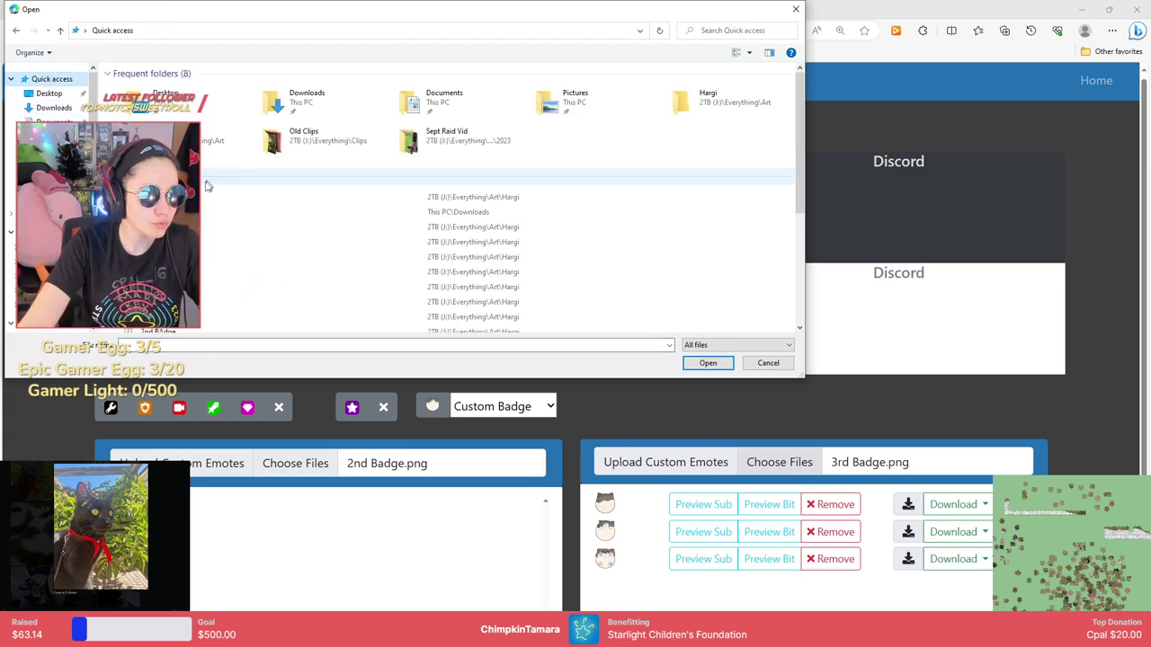
click(208, 197)
click(690, 364)
click(707, 362)
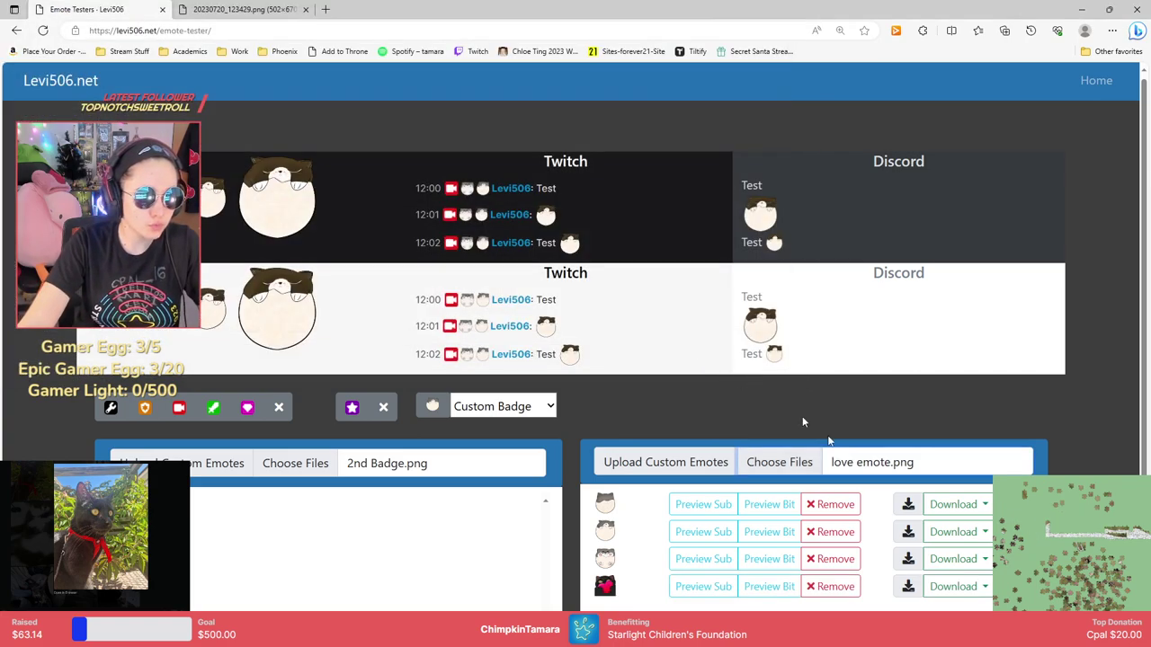
Remove all the images from the emote tester's badge list.
scroll(809, 423, down, 1)
click(835, 430)
click(834, 430)
click(834, 431)
click(834, 431)
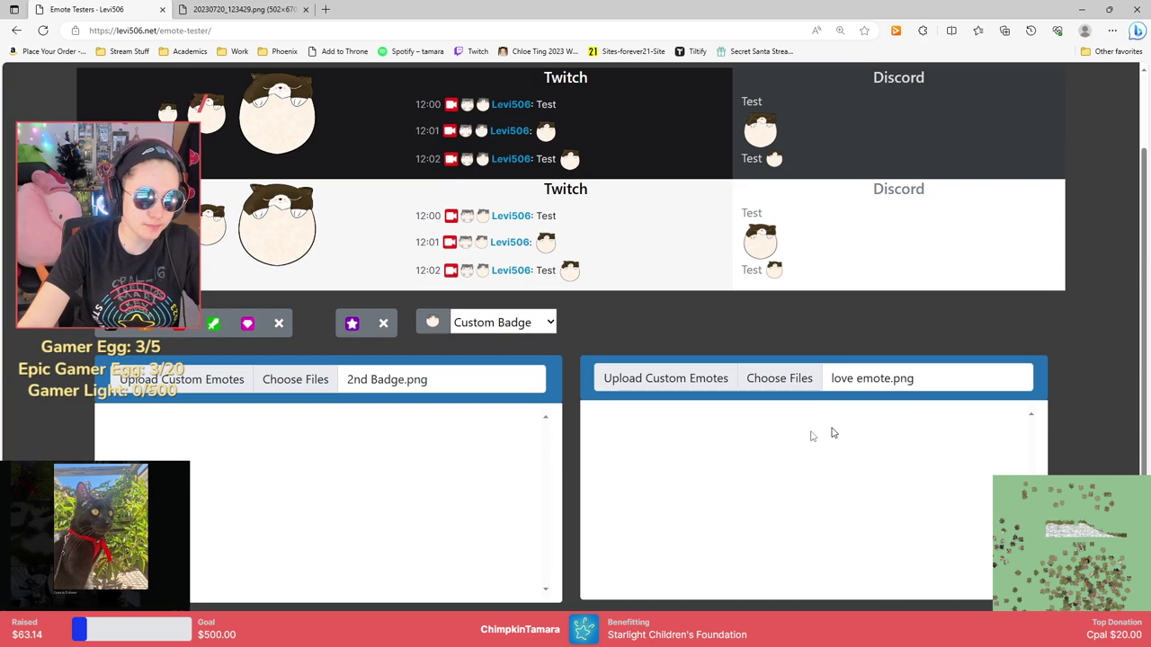
Upload love emote.png to the emote list and preview it in the Twitch and Discord chat samples.
click(295, 378)
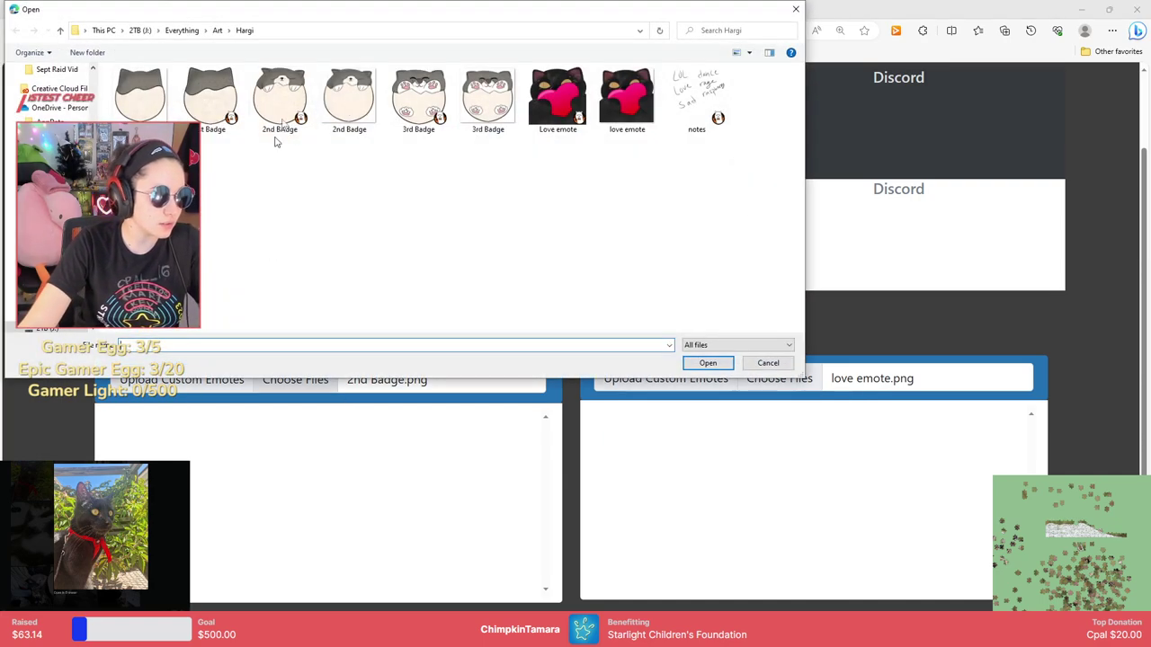
double_click(618, 116)
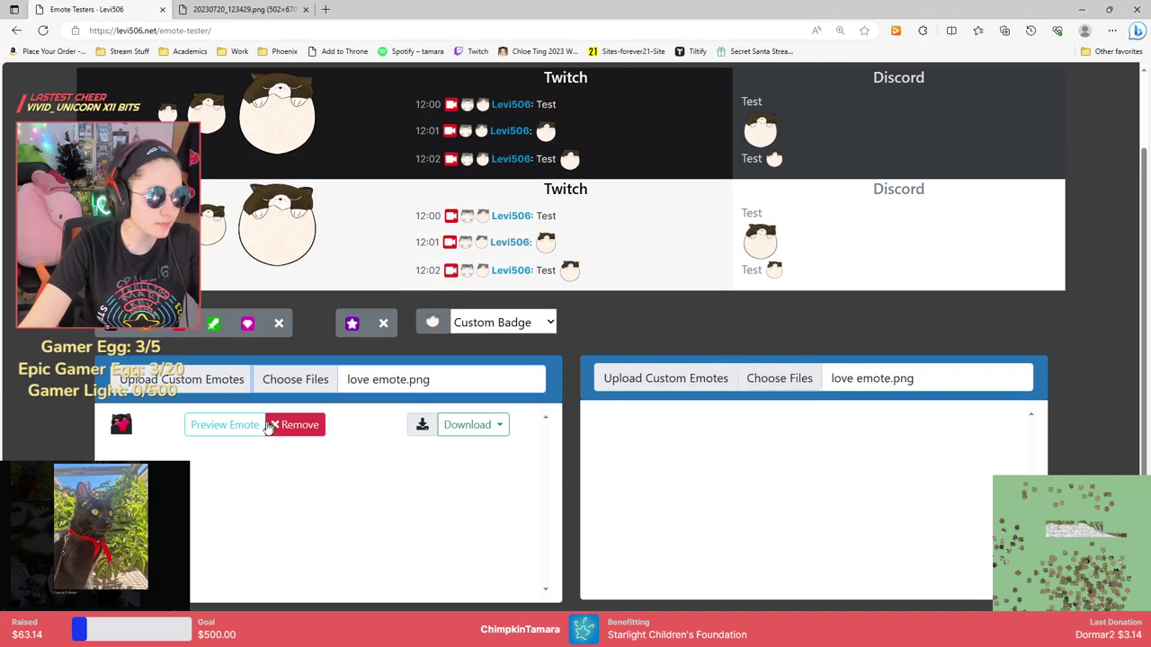
click(261, 427)
scroll(333, 450, up, 1)
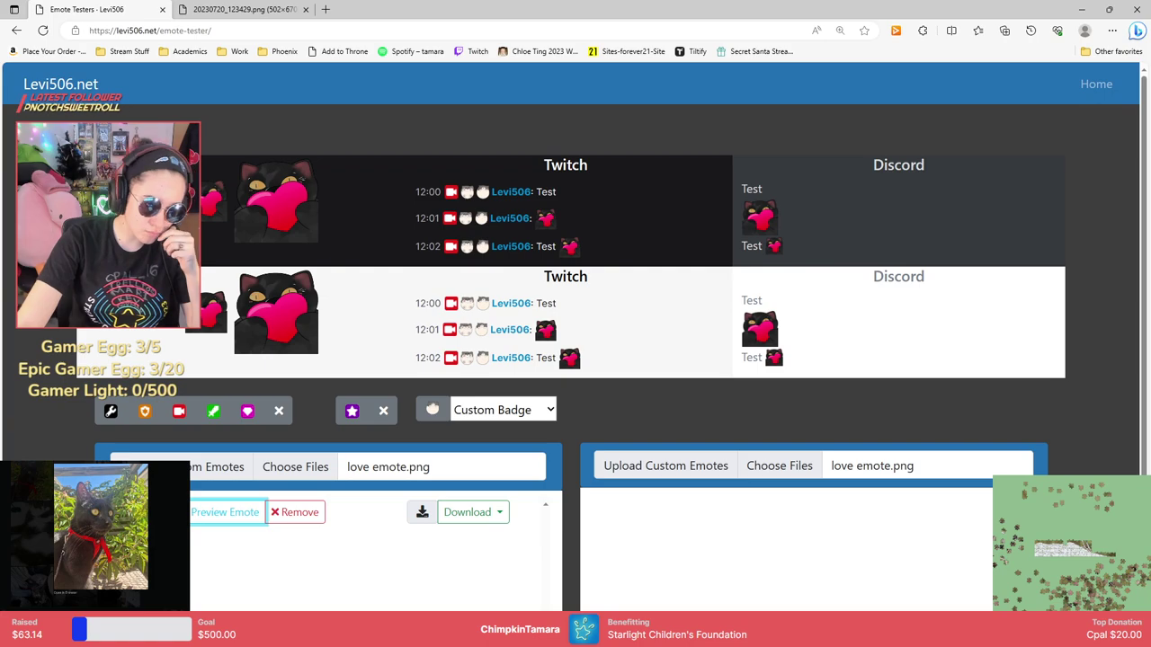
Switch back to FireAlpaca and create a new blank canvas.
key(alt+Tab)
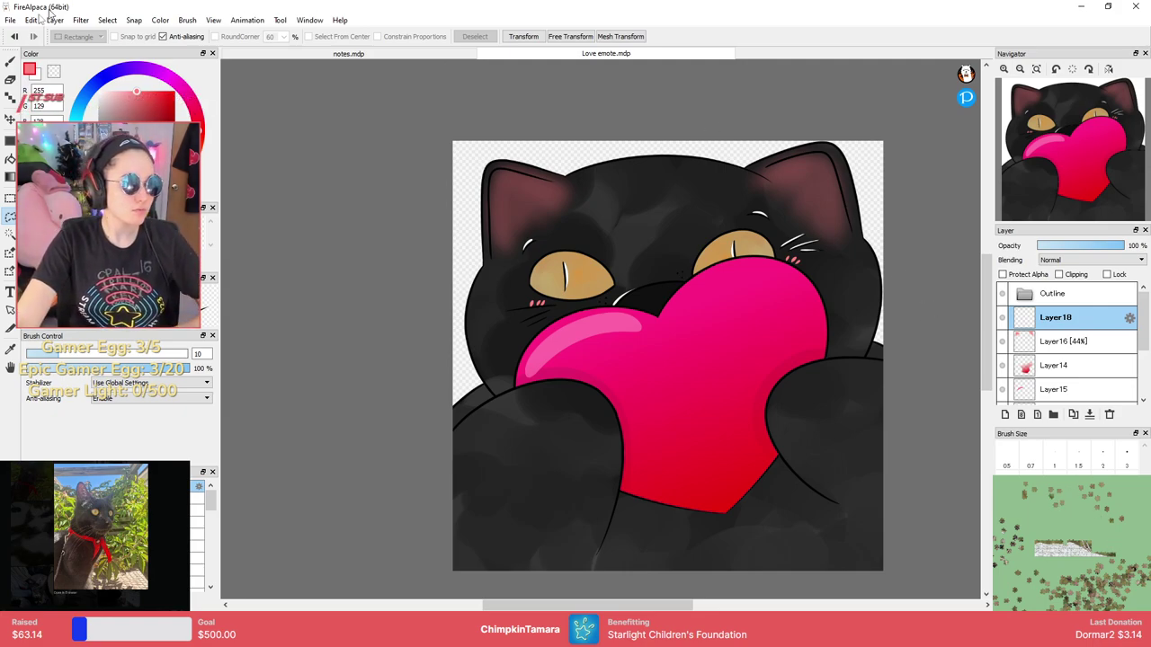
click(11, 20)
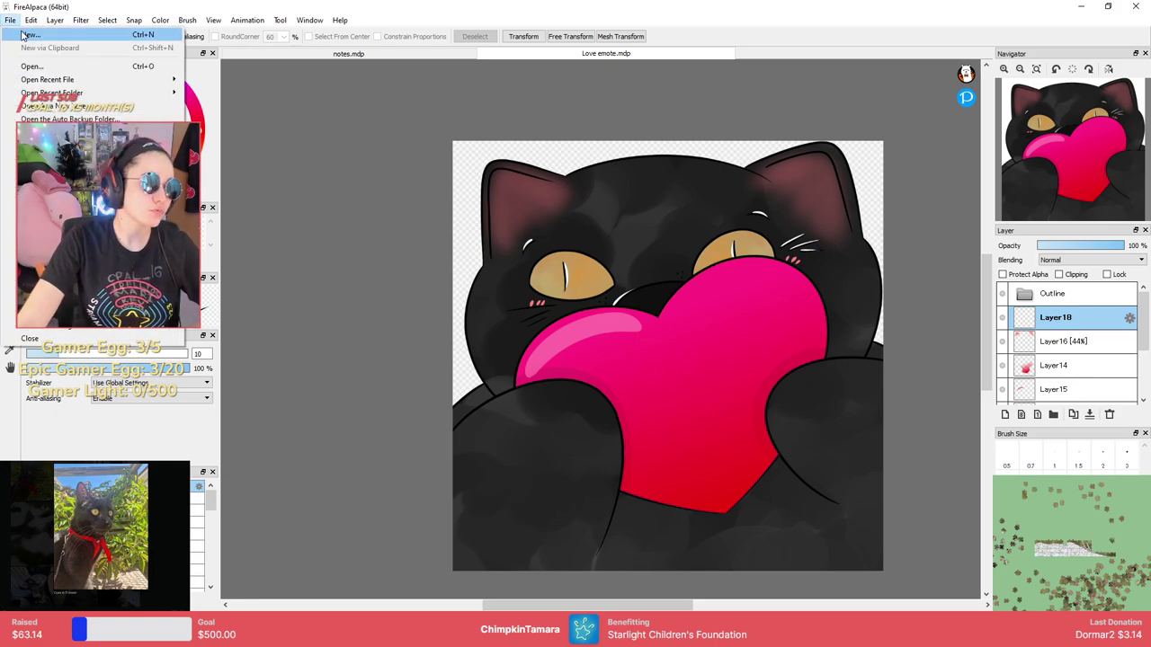
click(23, 34)
click(615, 485)
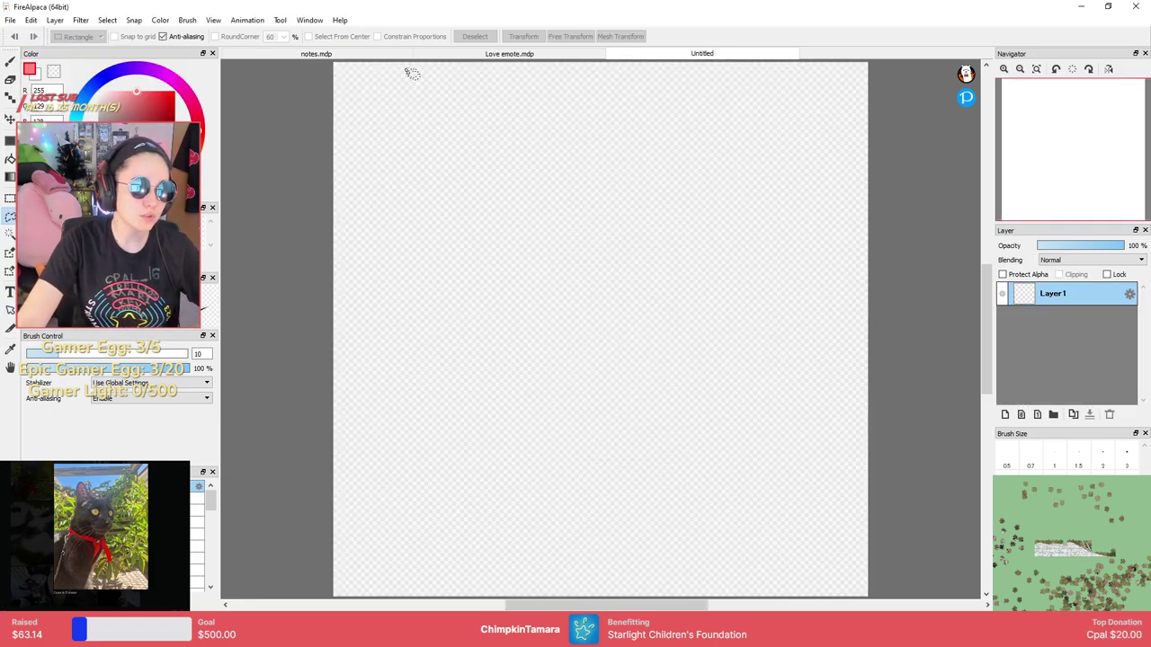
Brush a check mark beside Love in notes.mdp and return to the untitled canvas.
click(382, 52)
key(b)
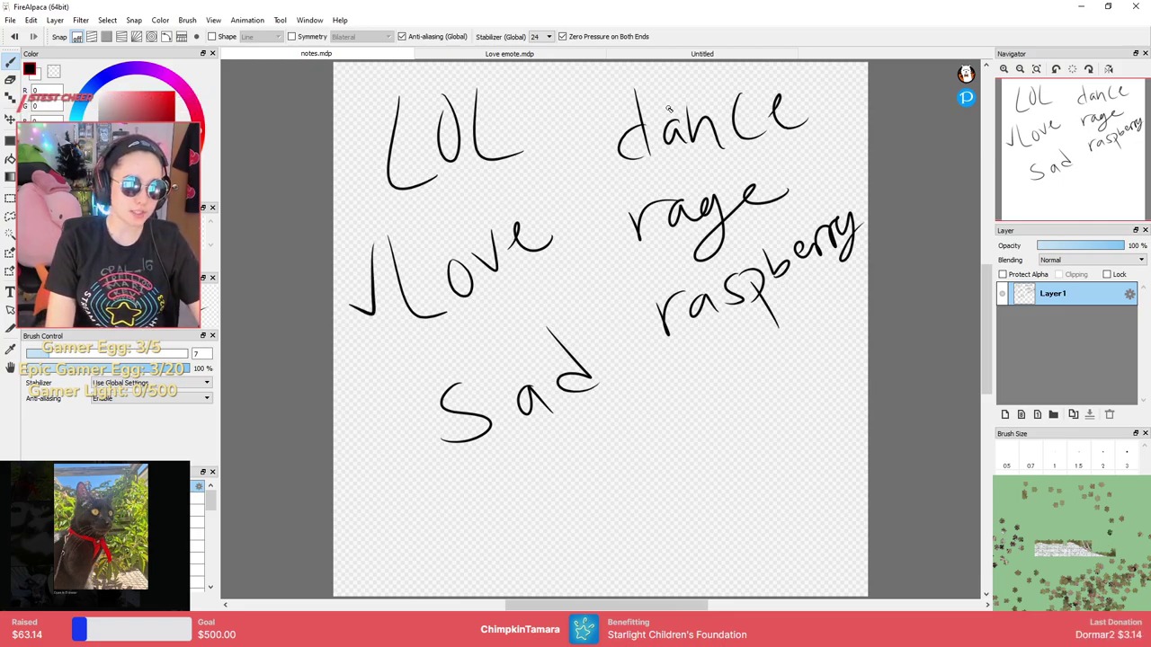
click(677, 54)
mouse_move(328, 409)
mouse_down()
mouse_move(552, 188)
mouse_move(827, 378)
mouse_up()
key(ctrl+z)
drag(857, 271, 853, 259)
scroll(847, 267, down, 1)
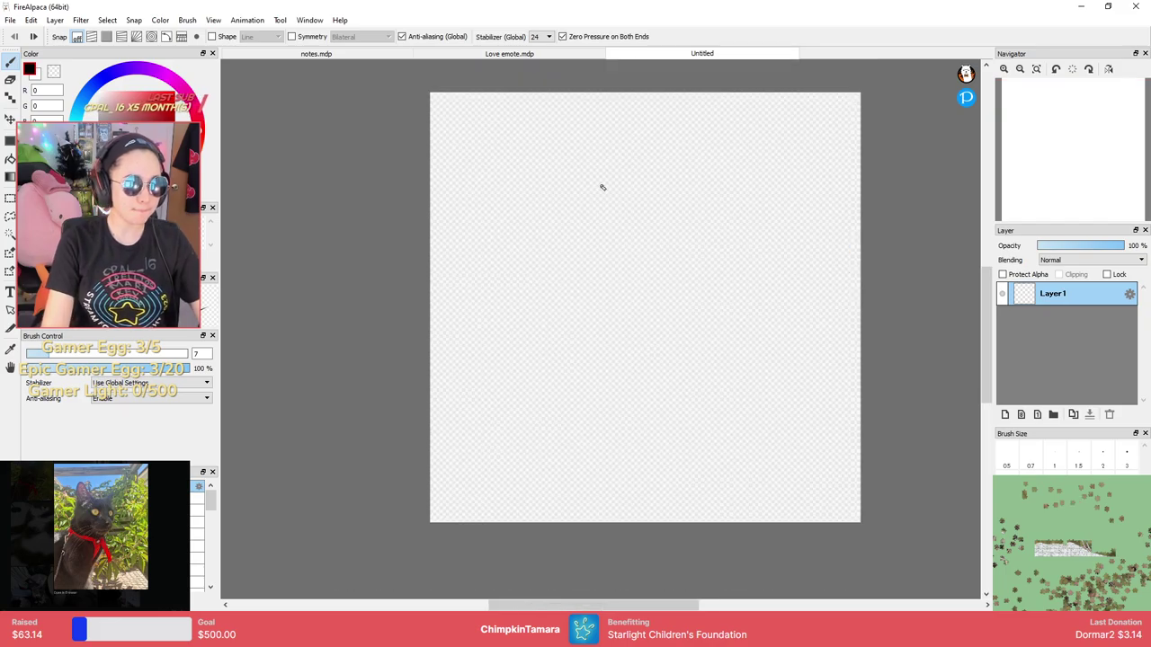
mouse_move(499, 277)
mouse_down()
mouse_move(520, 237)
mouse_move(706, 239)
mouse_up()
key(ctrl+z)
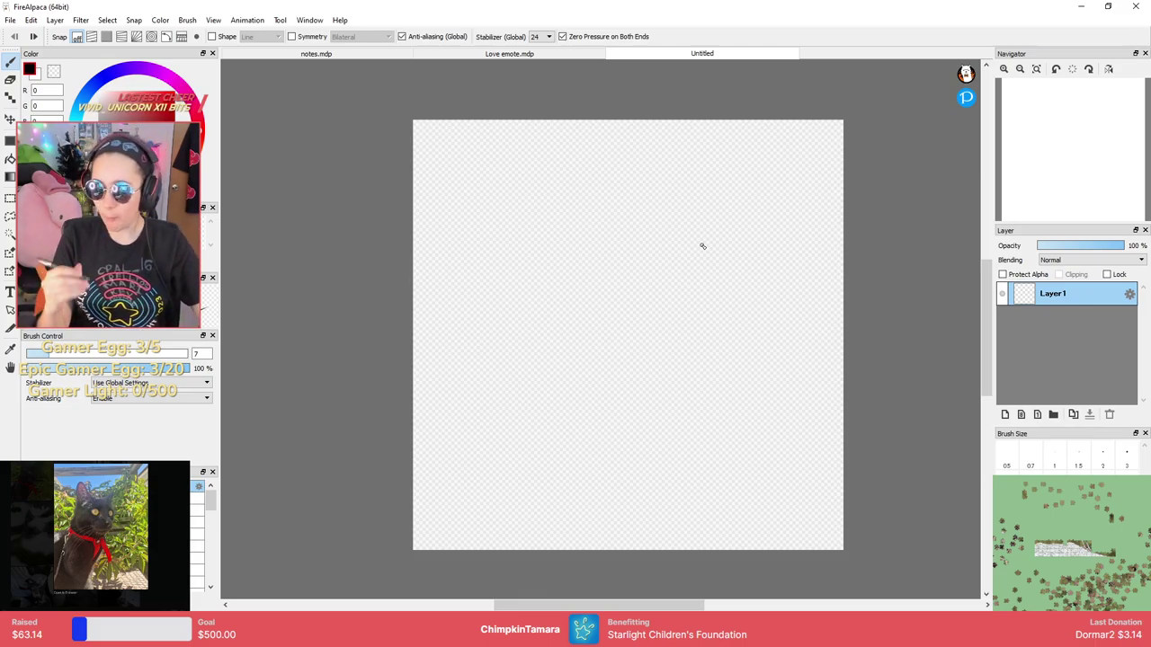
drag(481, 341, 752, 258)
scroll(671, 290, down, 2)
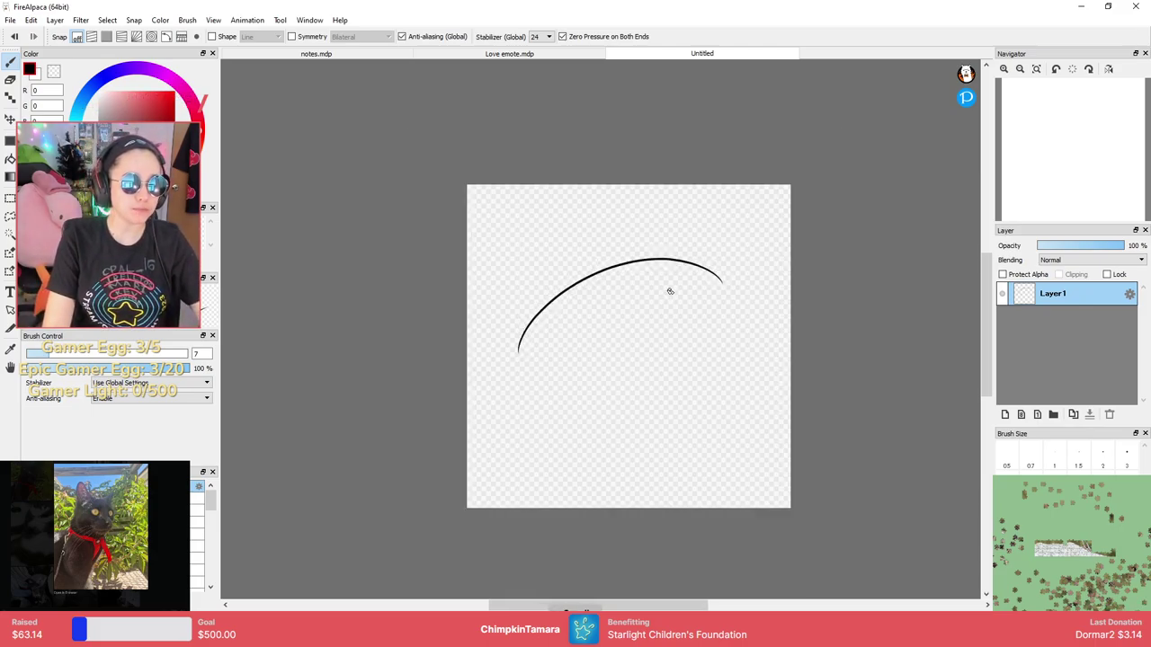
scroll(654, 290, up, 3)
key(ctrl+z)
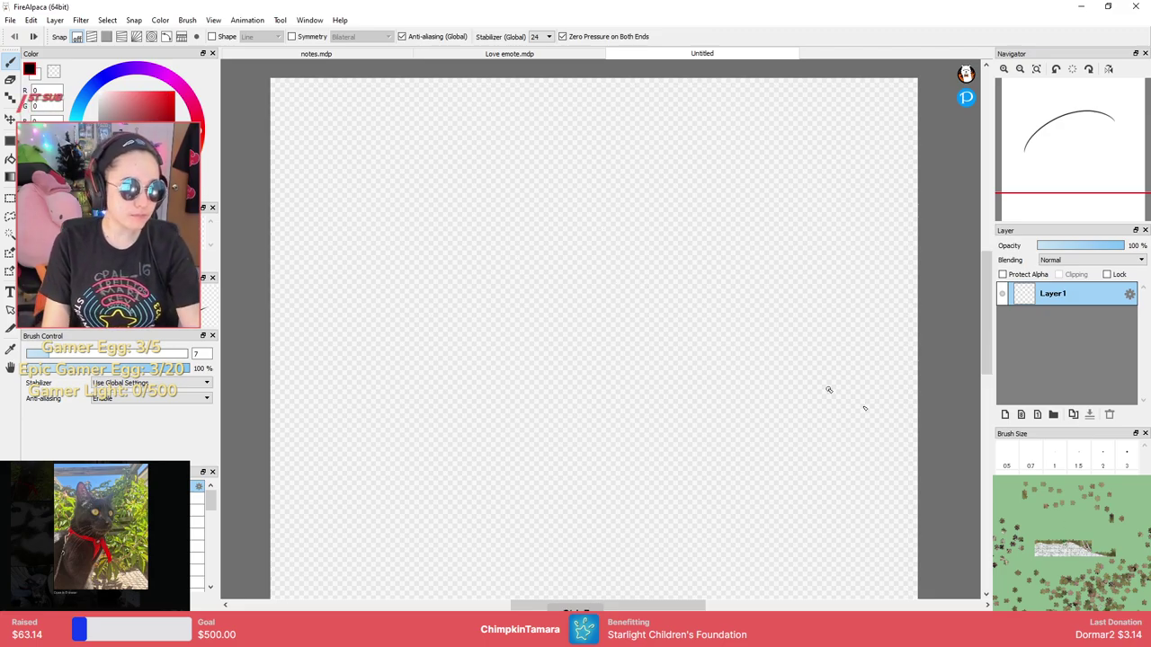
Draw the curved top of the cat's head in black with the brush reduced to size 5.
key([)
mouse_move(359, 354)
mouse_down()
mouse_move(759, 280)
mouse_move(784, 261)
mouse_up()
key(ctrl+z)
drag(360, 329, 800, 266)
key(ctrl+z)
mouse_move(360, 316)
mouse_down()
mouse_move(453, 246)
mouse_move(781, 290)
mouse_up()
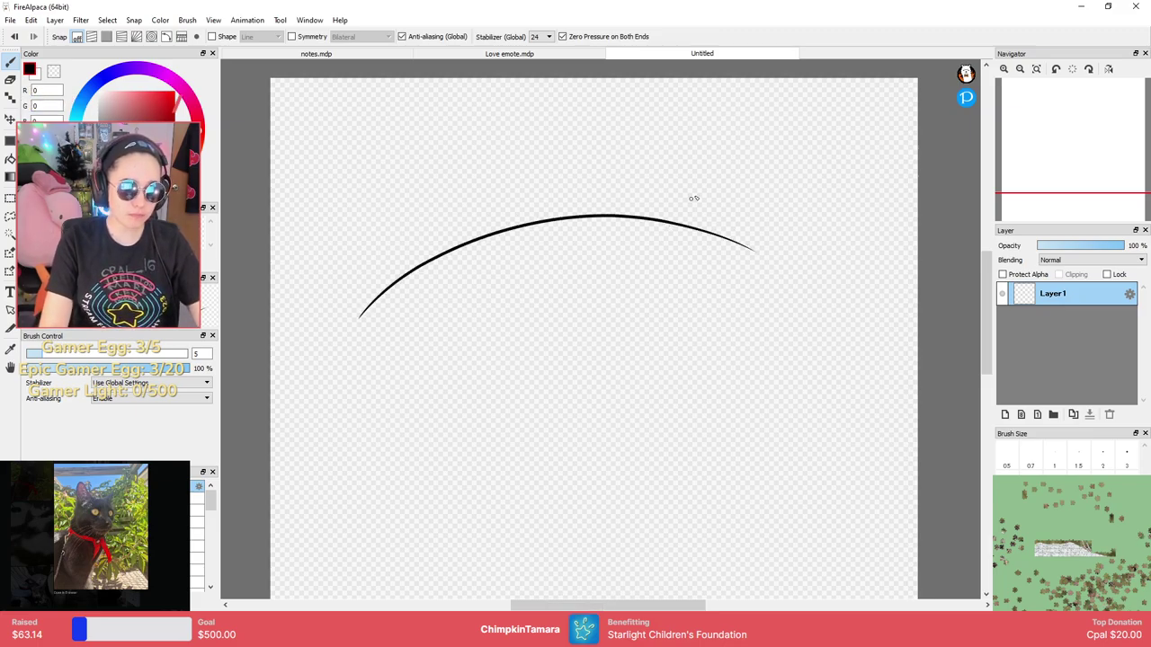
Draw the right-hand ear outline branching from the top curve of the head.
mouse_move(668, 221)
mouse_down()
mouse_move(794, 163)
mouse_move(856, 214)
mouse_up()
key(ctrl+z)
mouse_move(689, 229)
mouse_down()
mouse_move(801, 198)
mouse_move(836, 266)
mouse_up()
key(ctrl+z)
drag(810, 203, 859, 269)
key(ctrl+z)
mouse_move(673, 221)
mouse_down()
mouse_move(822, 216)
mouse_move(835, 282)
mouse_up()
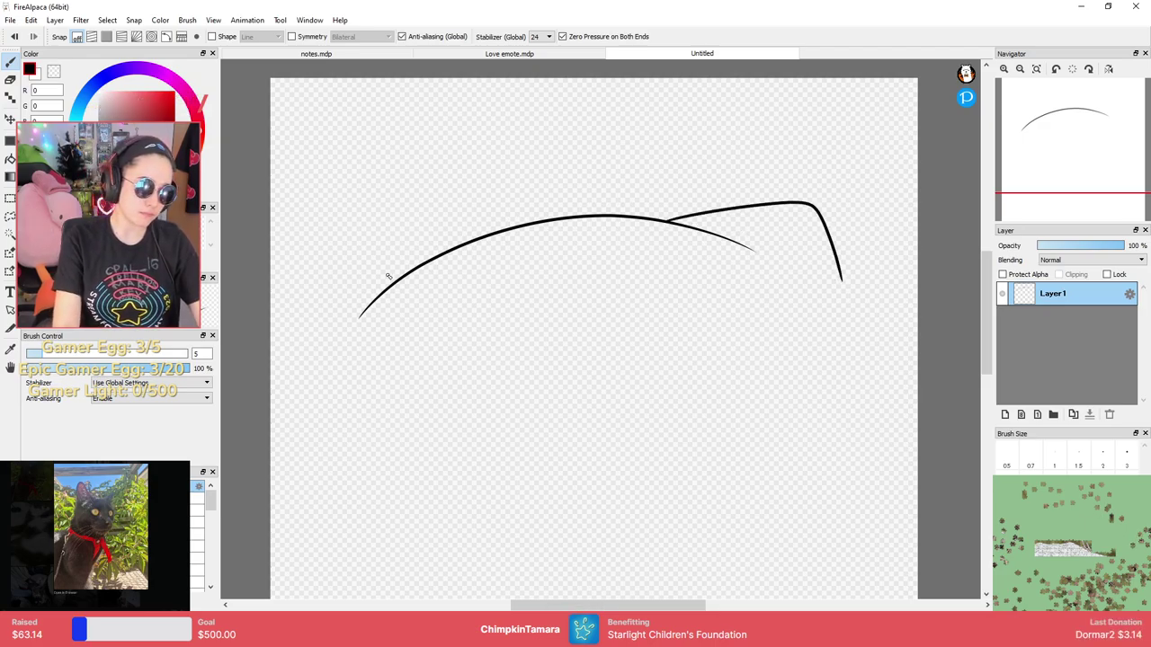
Draw the left-hand ear outline branching from the top curve, redoing the stroke until its shape fits.
drag(432, 260, 272, 311)
key(ctrl+z)
mouse_move(427, 259)
mouse_down()
mouse_move(279, 327)
mouse_move(301, 389)
mouse_up()
key(ctrl+z)
mouse_move(426, 260)
mouse_down()
mouse_move(323, 304)
mouse_move(291, 393)
mouse_move(298, 419)
mouse_up()
key(ctrl+z)
mouse_move(429, 261)
mouse_down()
mouse_move(302, 301)
mouse_move(290, 365)
mouse_move(337, 281)
mouse_move(274, 368)
mouse_up()
key(ctrl+z)
key(ctrl+z)
mouse_move(419, 266)
mouse_down()
mouse_move(284, 329)
mouse_move(280, 367)
mouse_up()
key(ctrl+z)
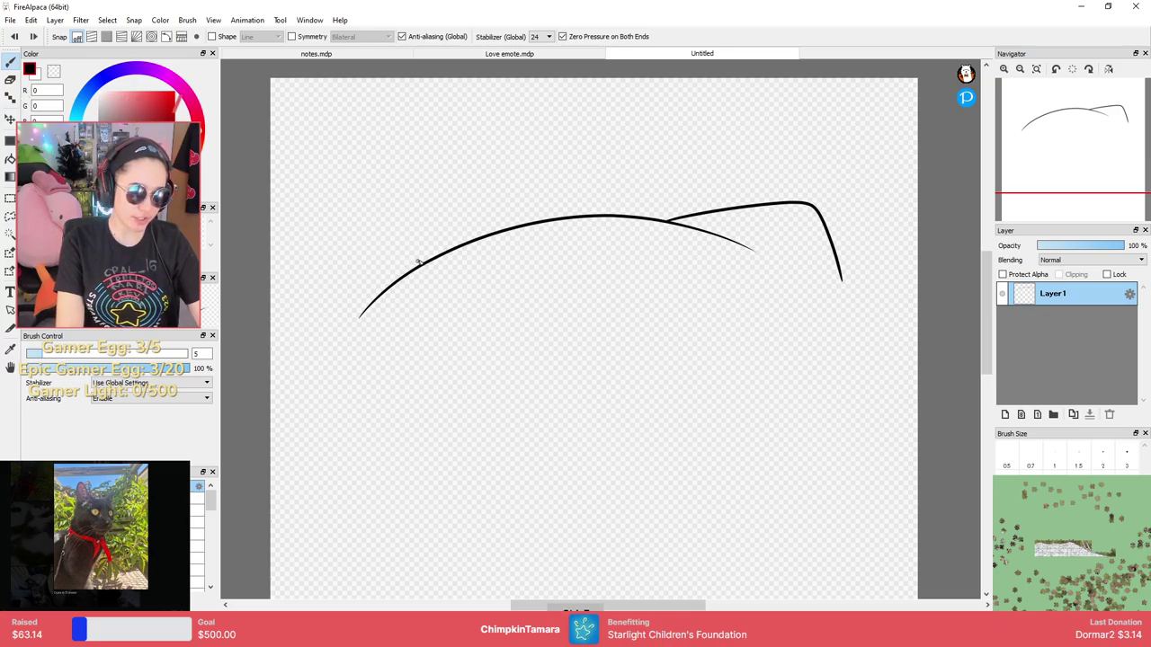
mouse_move(420, 267)
mouse_down()
mouse_move(289, 310)
mouse_move(301, 391)
mouse_up()
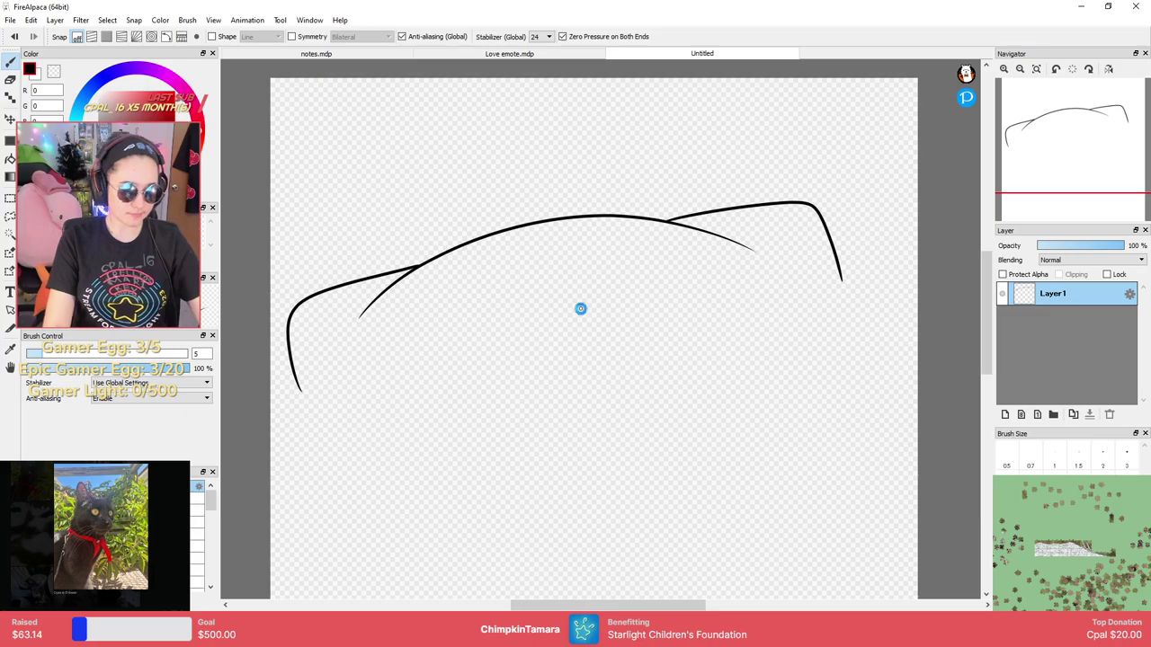
Draw the rounded left side of the head from the base of the left-hand ear down to the chin.
drag(580, 308, 570, 226)
drag(296, 318, 393, 559)
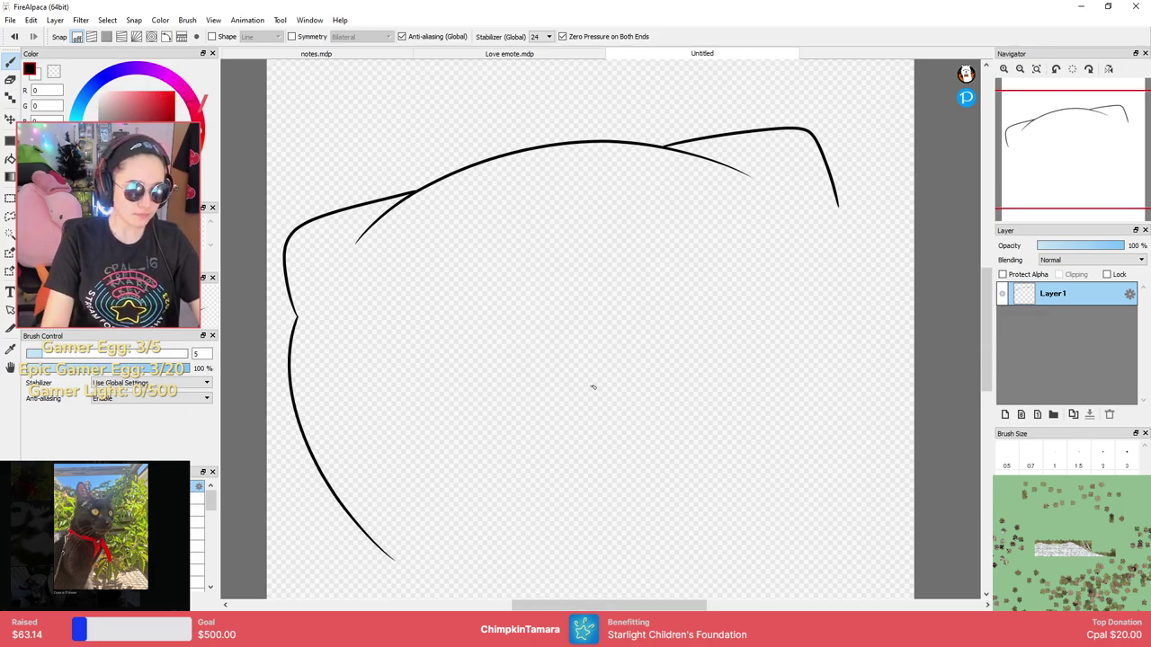
key(ctrl+z)
drag(296, 319, 413, 565)
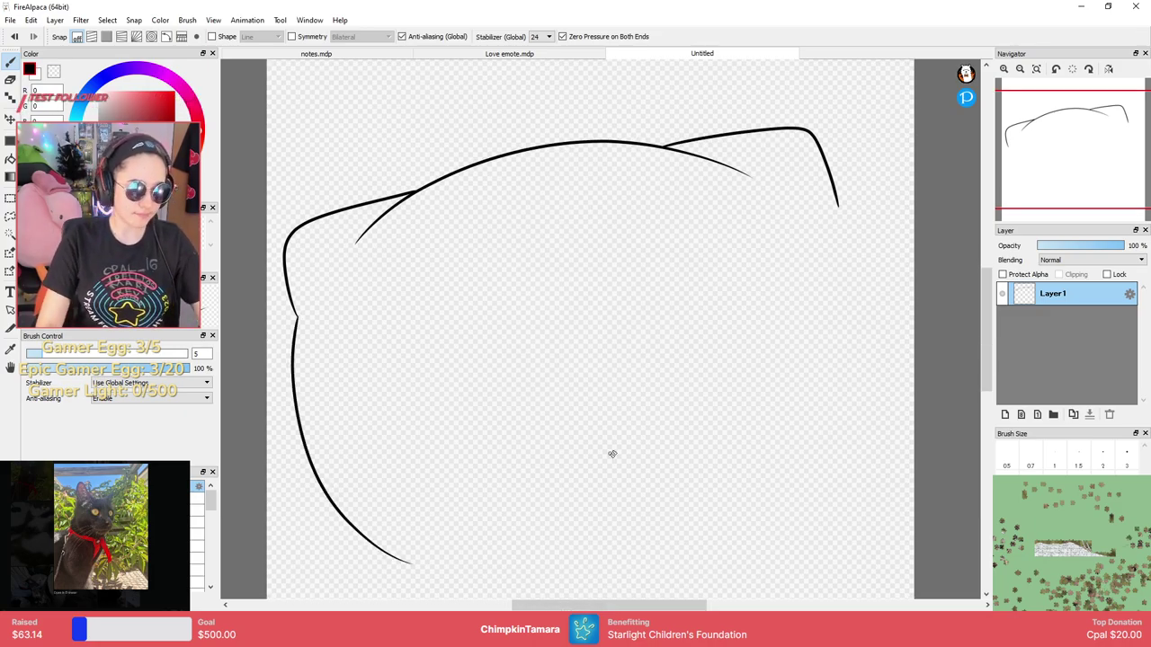
Draw the rounded right side of the head from the base of the right-hand ear downward.
scroll(550, 545, down, 1)
scroll(713, 285, up, 1)
mouse_move(733, 347)
mouse_down()
mouse_move(760, 239)
mouse_move(822, 333)
mouse_move(713, 529)
mouse_move(766, 263)
mouse_up()
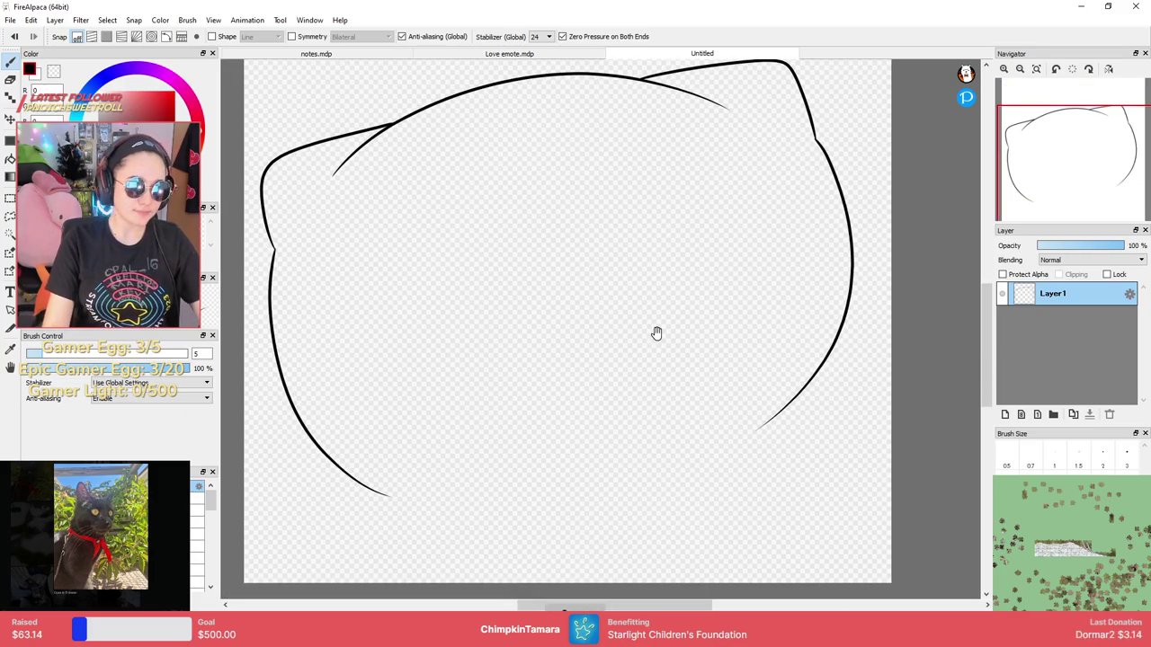
drag(663, 327, 640, 390)
Add a new layer above the head outline on Layer1.
click(1005, 413)
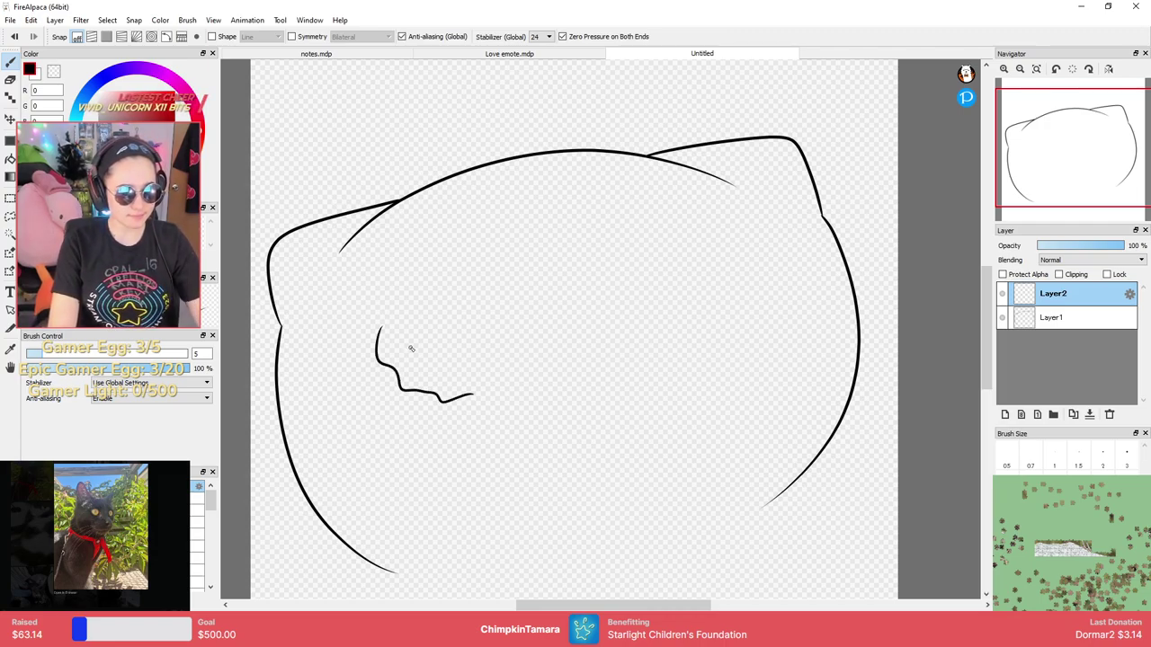
key(ctrl+z)
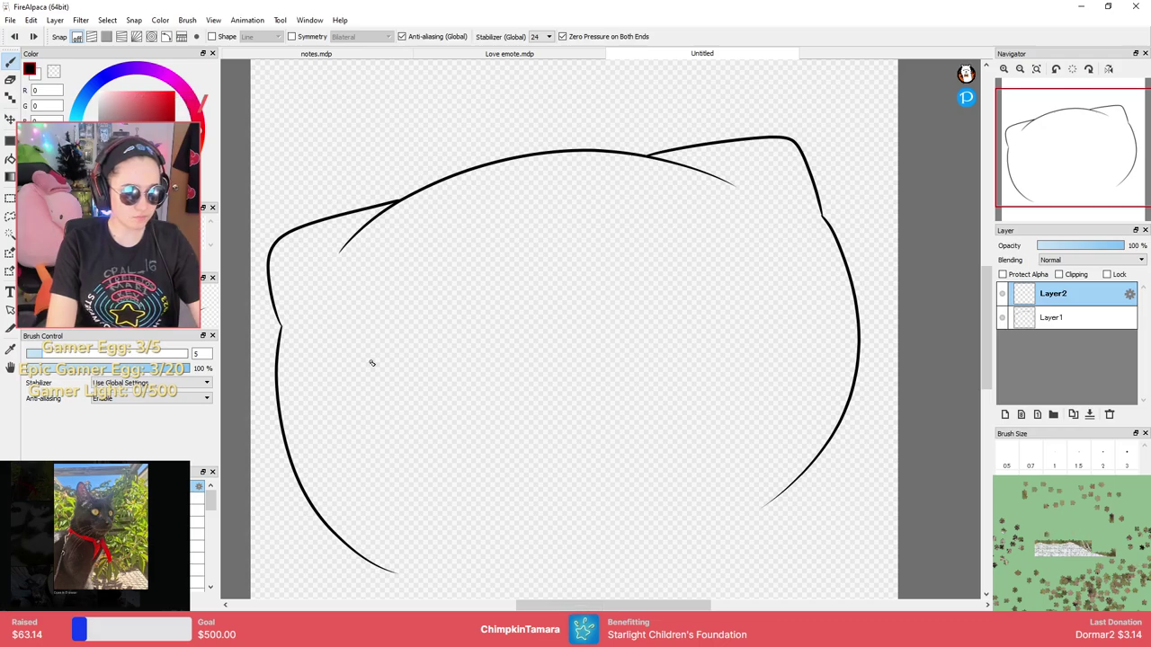
mouse_move(397, 312)
mouse_down()
mouse_move(411, 441)
mouse_move(397, 318)
mouse_move(494, 385)
mouse_up()
key(ctrl+z)
mouse_move(467, 342)
mouse_down()
mouse_move(426, 301)
mouse_move(397, 363)
mouse_move(494, 424)
mouse_move(393, 291)
mouse_up()
key(ctrl+z)
key(ctrl+z)
Draw the two mirrored sides of a teardrop at the center of the face with the symmetry brush.
click(135, 511)
mouse_move(561, 243)
mouse_down()
mouse_move(530, 347)
mouse_move(594, 333)
mouse_up()
key(ctrl+z)
drag(575, 241, 562, 418)
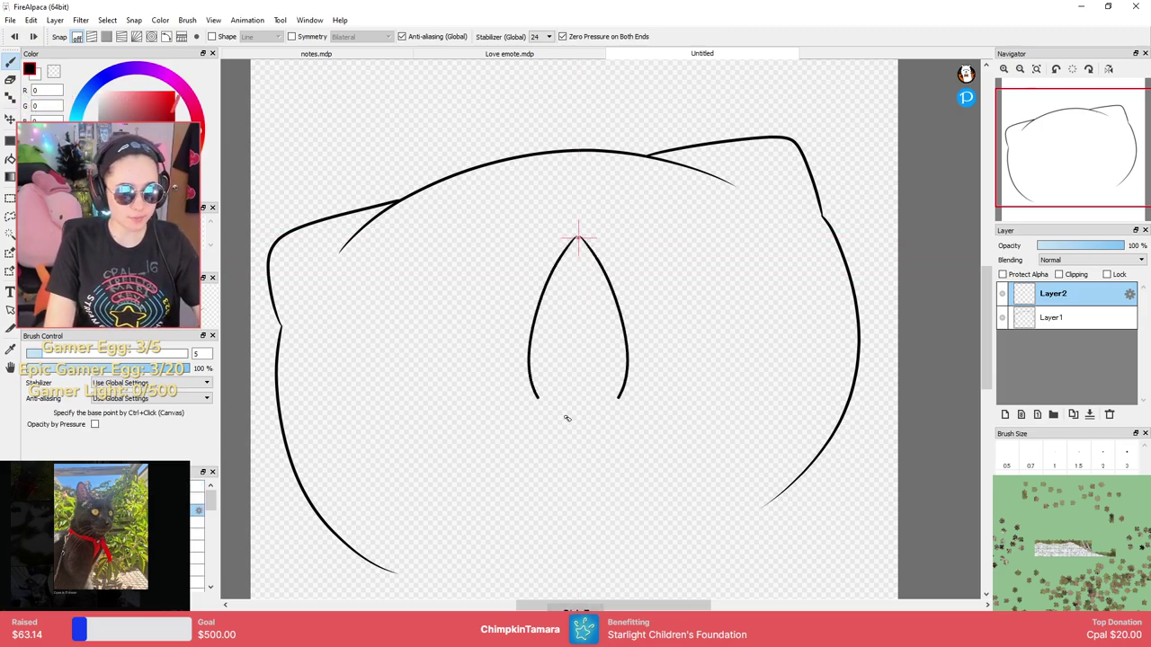
Close the teardrop with a rounded bottom using the symmetry brush, undoing the strokes that do not fit.
scroll(575, 360, down, 2)
scroll(570, 419, up, 6)
drag(519, 469, 584, 473)
key(ctrl+z)
mouse_move(521, 456)
mouse_down()
mouse_move(608, 474)
mouse_move(576, 476)
mouse_move(620, 472)
mouse_move(551, 467)
mouse_move(572, 476)
mouse_move(601, 474)
mouse_up()
key(ctrl+z)
key(ctrl+z)
key(ctrl+z)
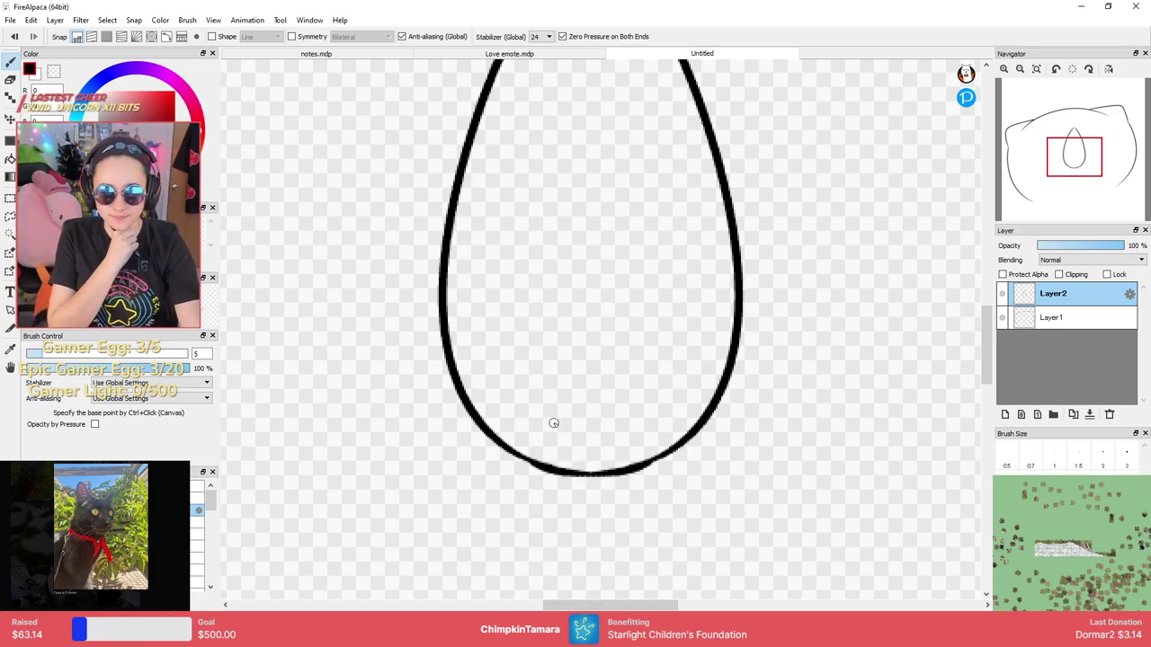
Redraw the teardrop's rounded bottom with mirrored strokes, undoing the strokes that do not fit.
key(ctrl+z)
mouse_move(524, 457)
mouse_down()
mouse_move(575, 476)
mouse_move(635, 471)
mouse_move(617, 487)
mouse_up()
key(ctrl+z)
key(ctrl+z)
key(ctrl+z)
drag(524, 455, 620, 470)
key(ctrl+z)
drag(526, 456, 632, 474)
key(ctrl+z)
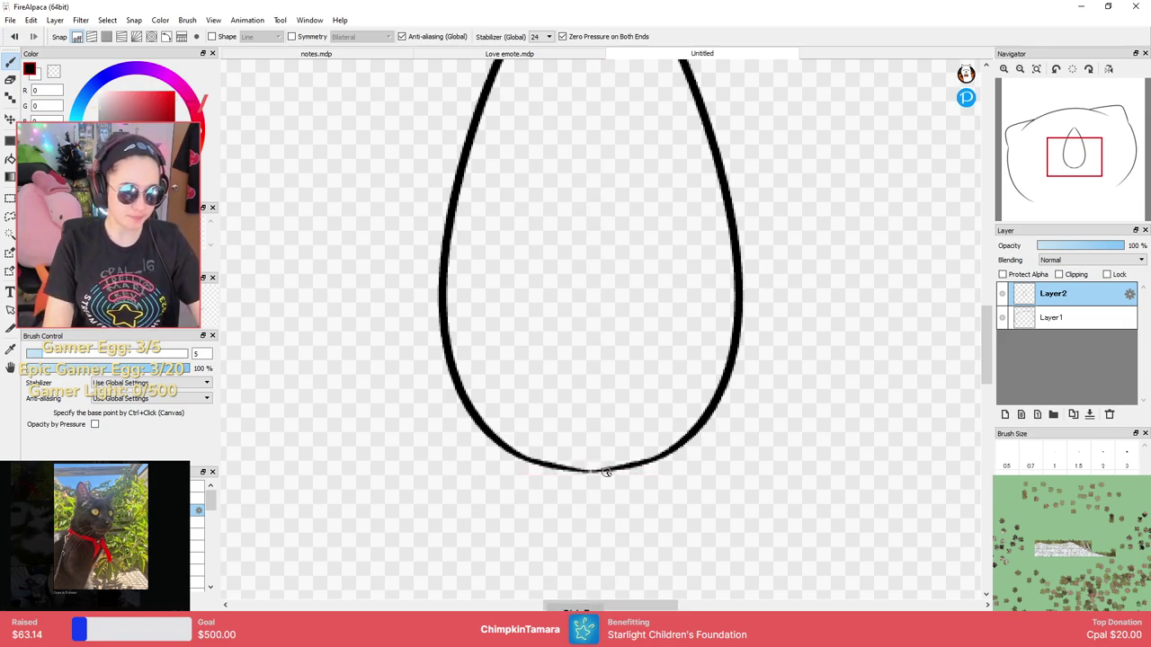
Close the gap at the teardrop's pointed tip with a short mirrored stroke.
scroll(604, 471, down, 3)
scroll(575, 231, up, 8)
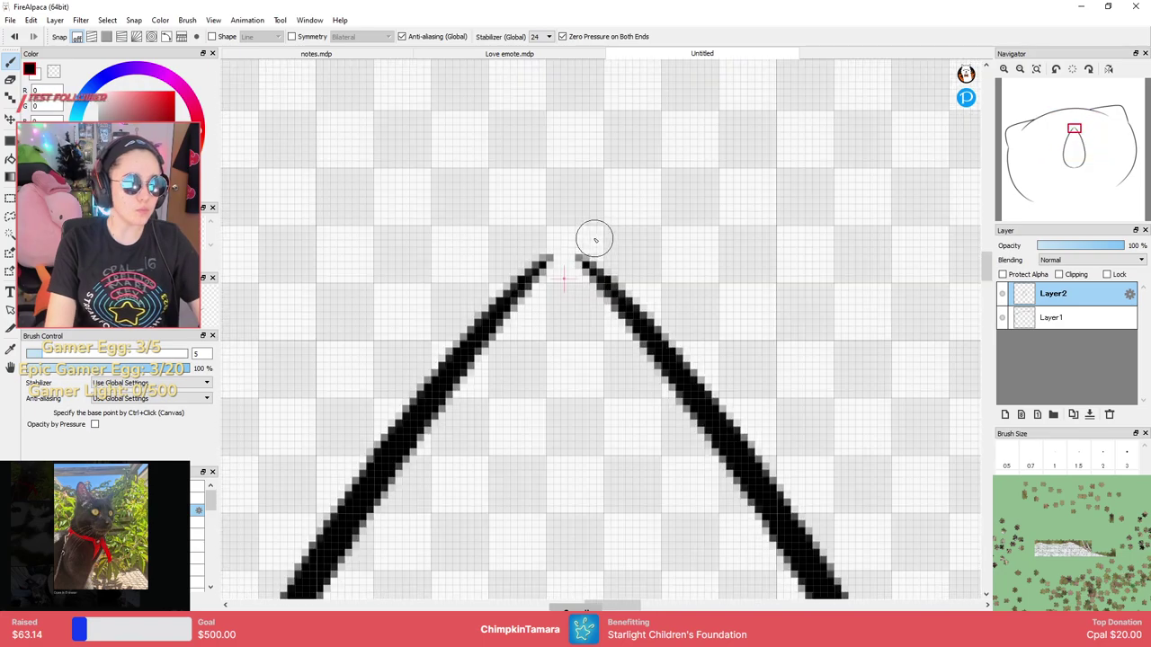
mouse_move(590, 268)
mouse_down()
mouse_move(509, 297)
mouse_move(577, 265)
mouse_up()
key(ctrl+z)
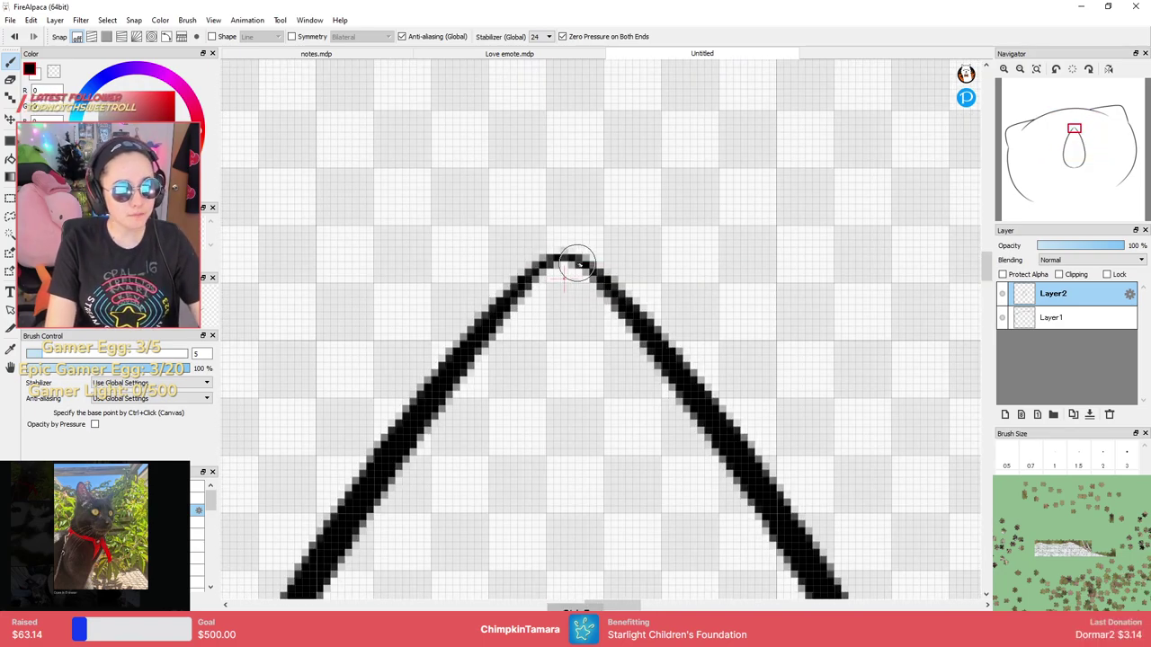
scroll(629, 234, down, 7)
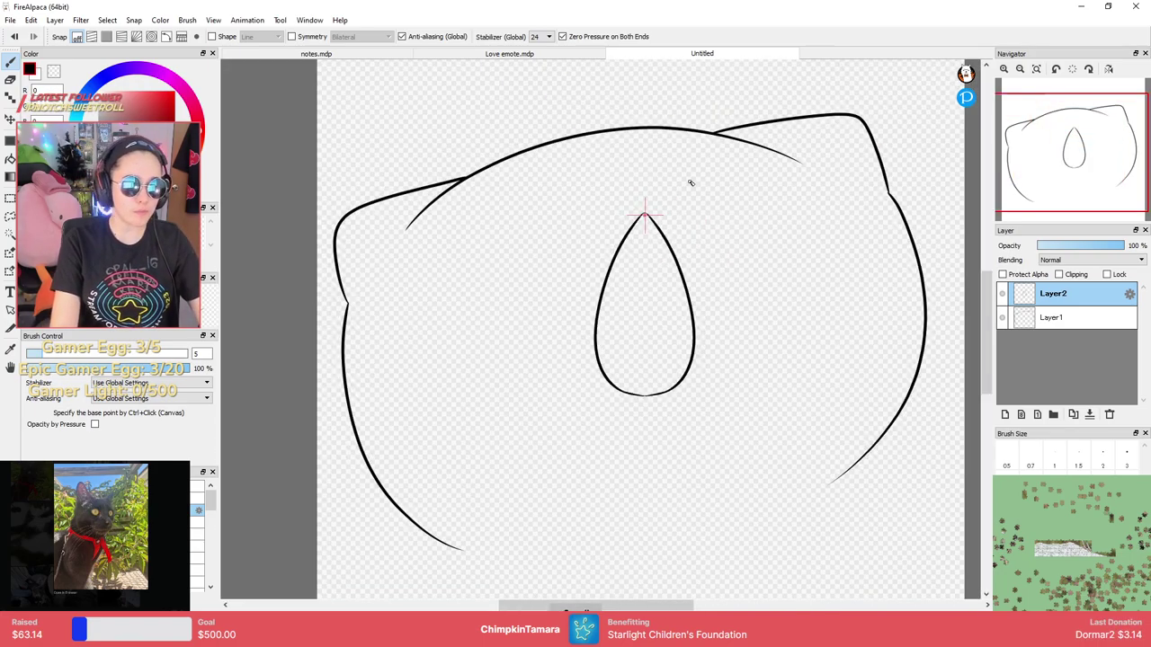
Switch from the symmetry brush to the regular pen, then place the teardrop as the left-hand eye, rotated to -12.8 degrees.
click(108, 486)
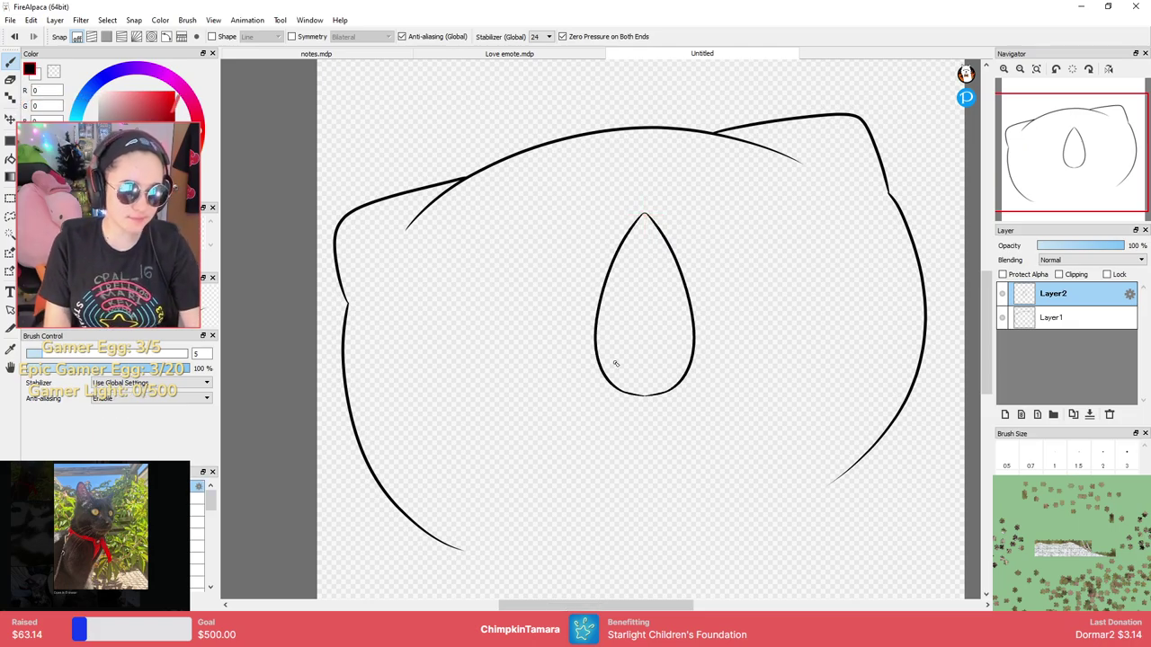
key(ctrl+t)
drag(628, 332, 488, 365)
mouse_move(528, 454)
mouse_down()
mouse_move(576, 429)
mouse_move(544, 454)
mouse_up()
drag(526, 332, 537, 328)
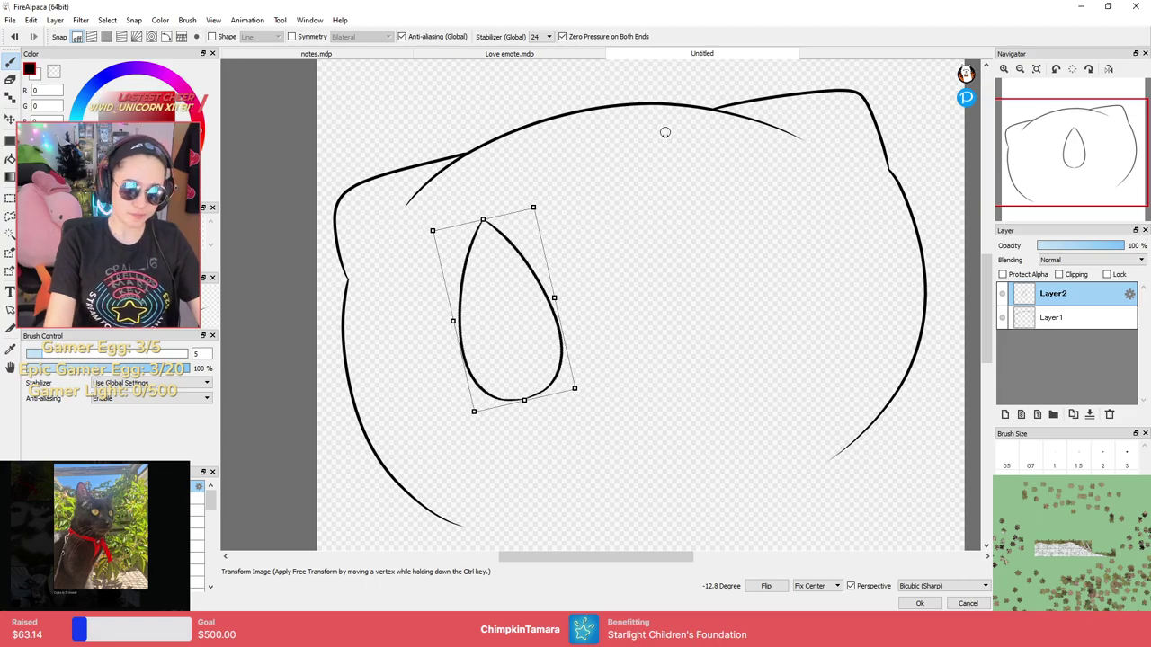
Duplicate the eye layer and move the copy across the face to form the right-hand eye.
click(1072, 415)
key(ctrl+t)
drag(511, 334, 740, 283)
key(Return)
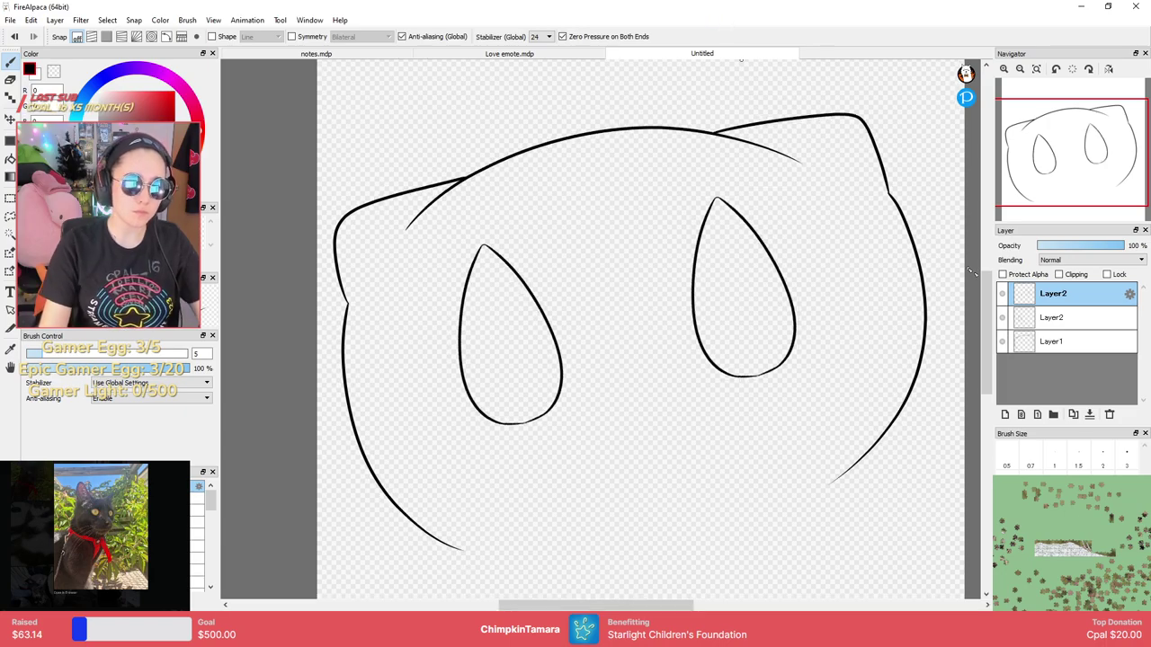
Add a new layer on top and merge the duplicated eye layer into the original eye layer.
click(1005, 414)
click(1095, 317)
click(1090, 413)
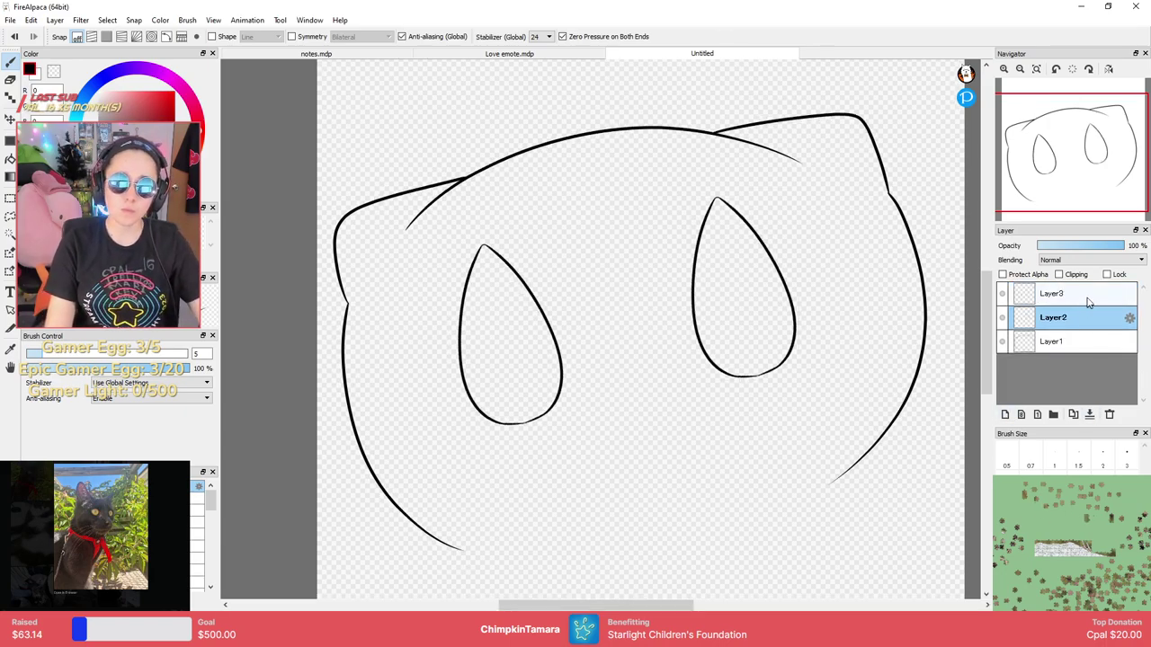
Draw a small tilted nose outline between the two eyes on Layer3, pointed at both upper corners and rounded below.
click(1093, 297)
scroll(650, 315, up, 1)
drag(602, 388, 707, 361)
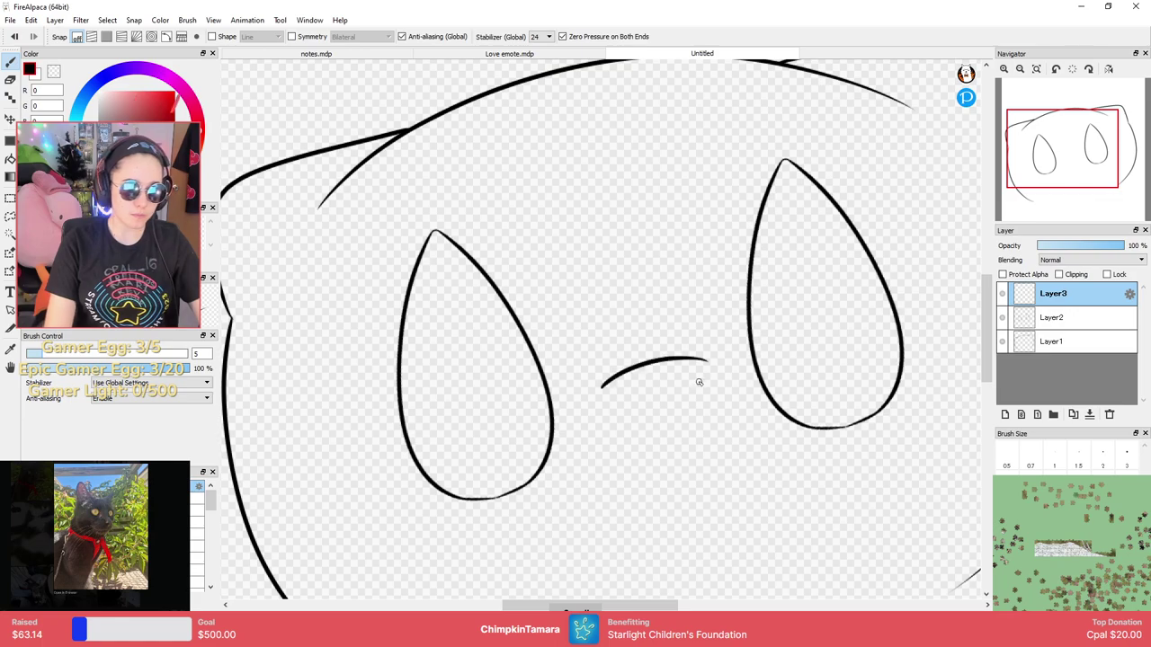
mouse_move(602, 387)
mouse_down()
mouse_move(647, 437)
mouse_move(673, 445)
mouse_up()
key(ctrl+z)
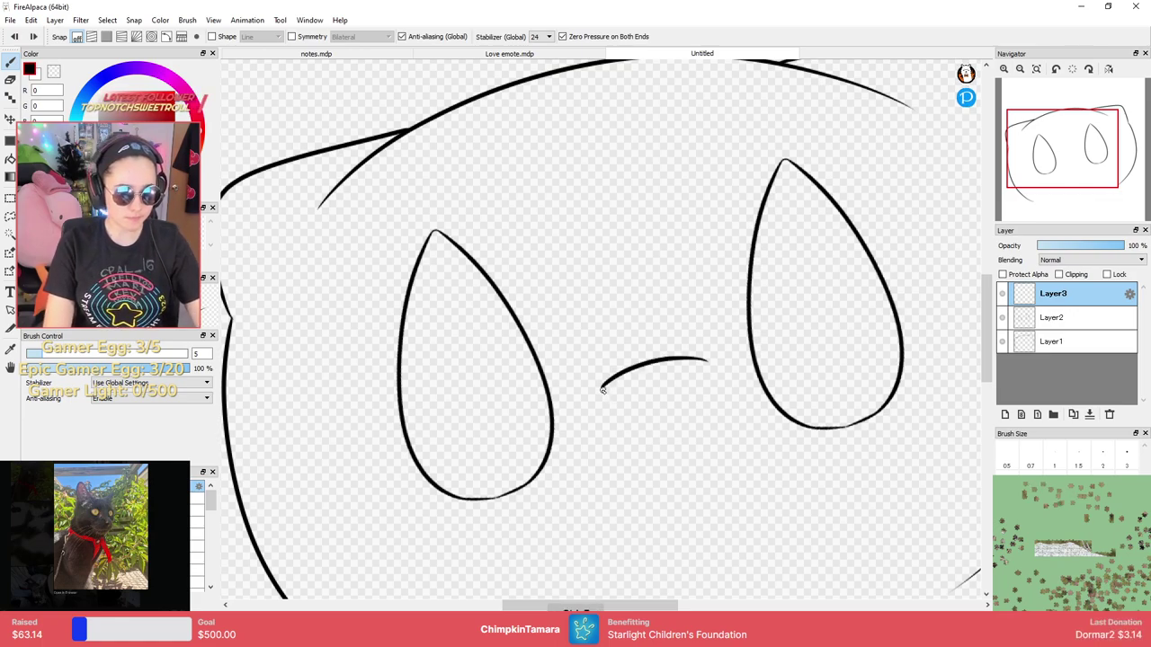
key(ctrl+z)
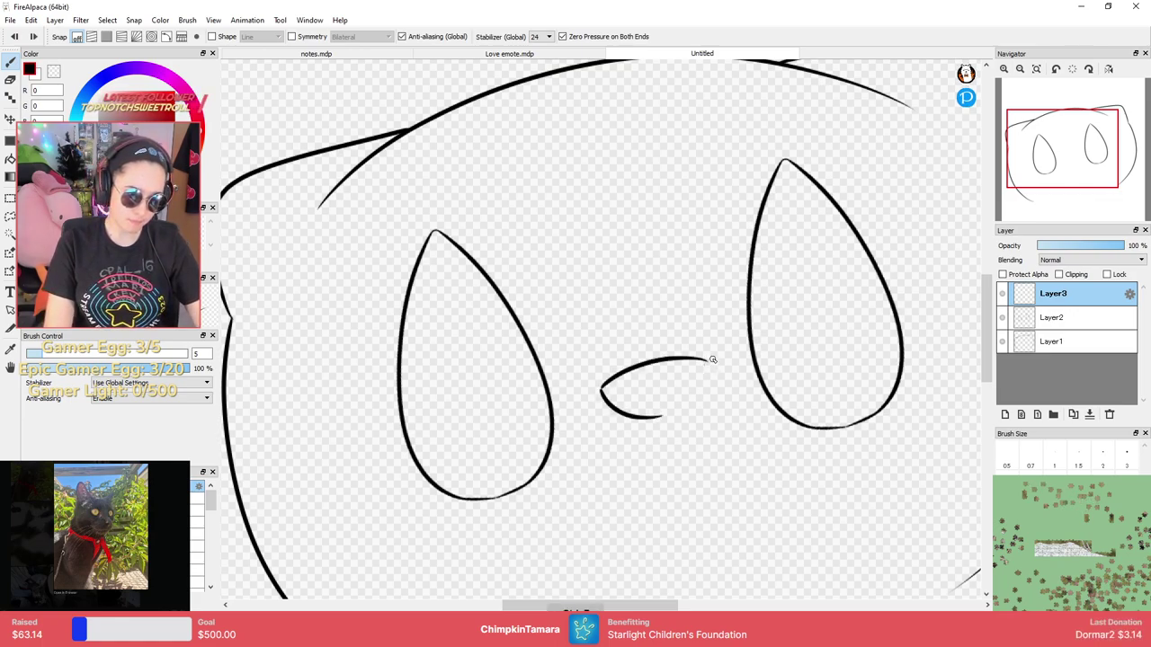
mouse_move(688, 402)
mouse_down()
mouse_move(681, 437)
mouse_move(640, 465)
mouse_up()
scroll(709, 413, down, 3)
scroll(707, 404, up, 4)
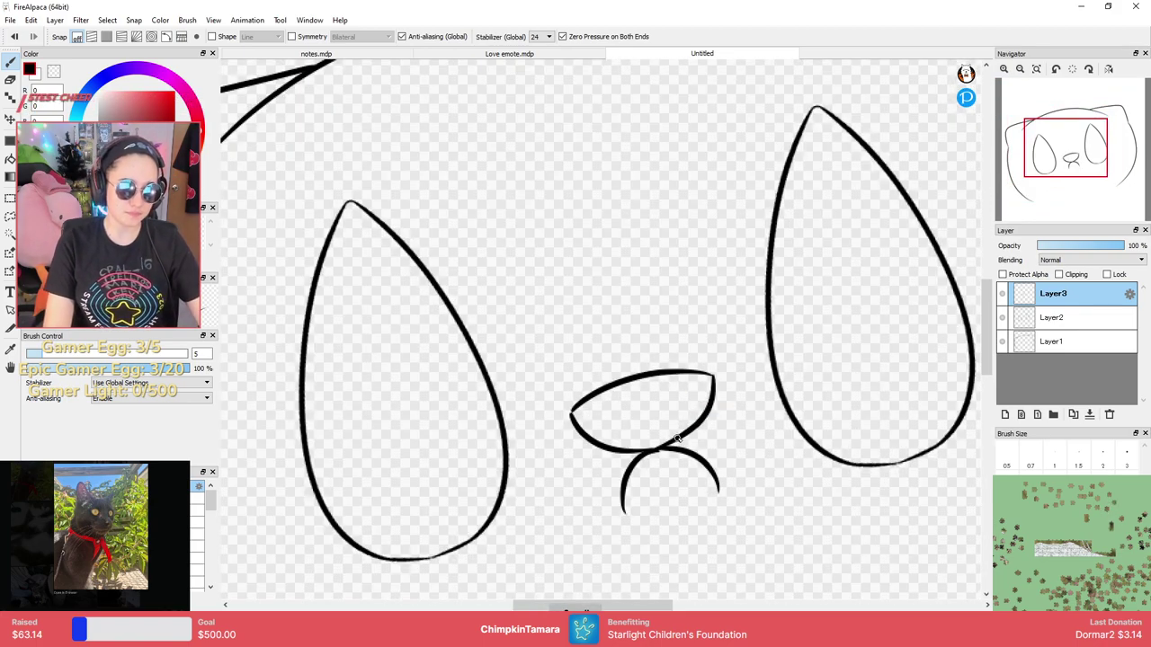
key(ctrl+z)
key(ctrl+z)
scroll(676, 444, up, 3)
mouse_move(634, 354)
mouse_down()
mouse_move(623, 471)
mouse_move(650, 390)
mouse_move(713, 440)
mouse_up()
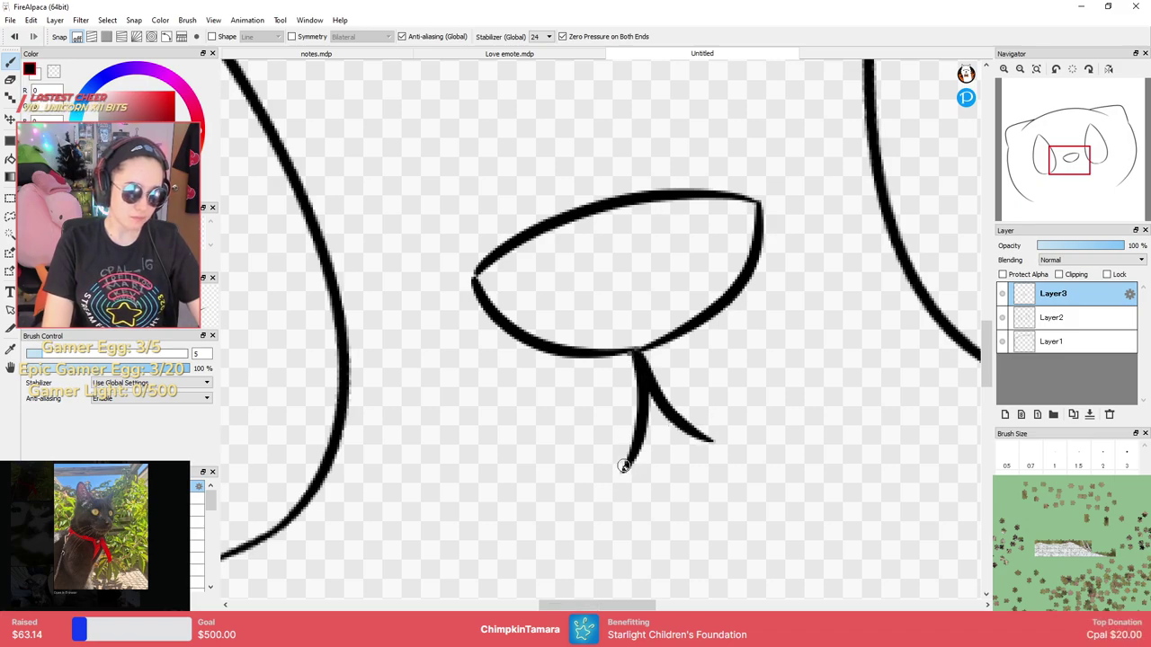
drag(623, 465, 621, 514)
drag(710, 440, 745, 455)
scroll(746, 455, down, 1)
scroll(743, 458, down, 4)
scroll(740, 440, up, 3)
key(ctrl+z)
key(ctrl+z)
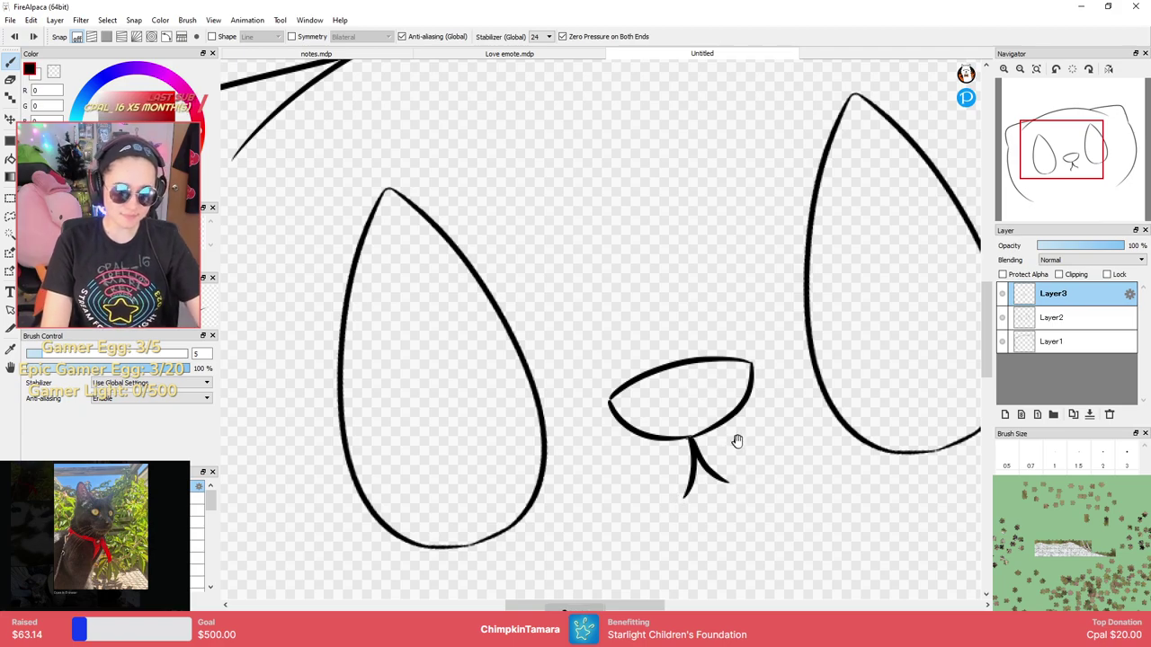
drag(734, 440, 675, 329)
scroll(667, 349, up, 3)
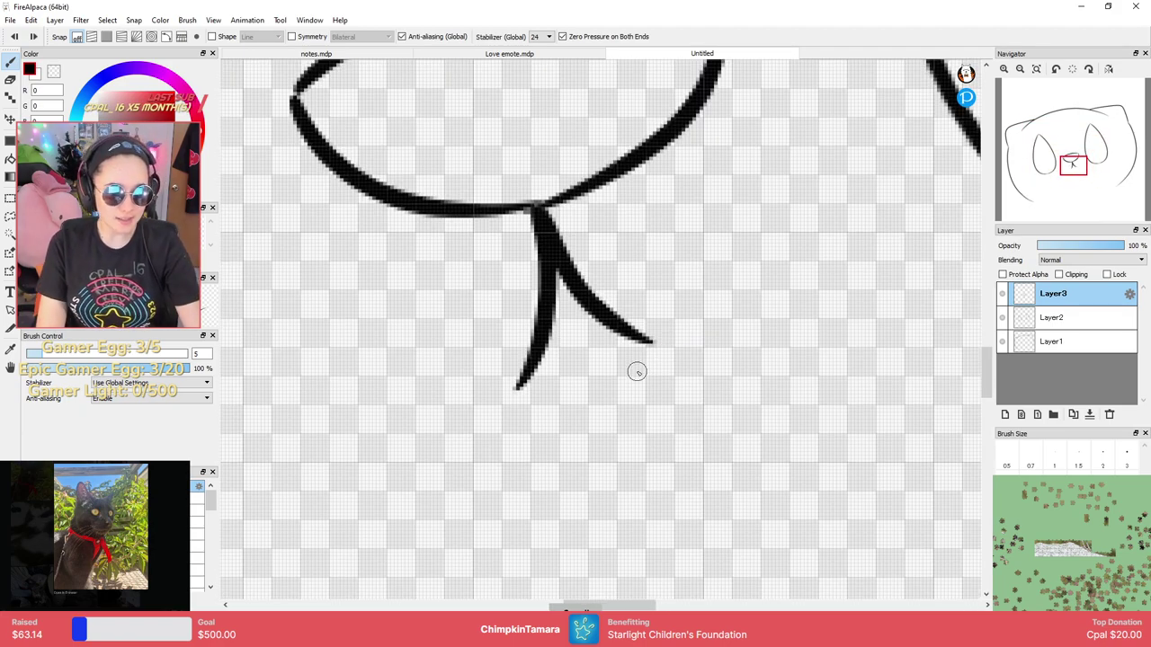
key(ctrl+z)
key(ctrl+z)
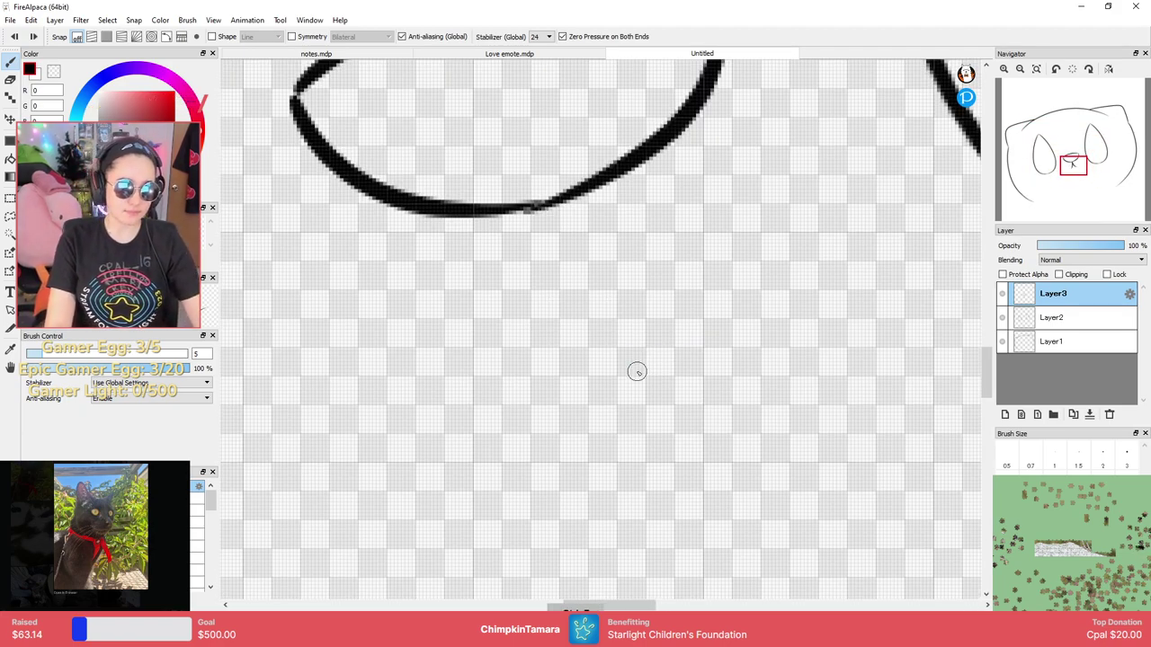
scroll(635, 372, down, 4)
scroll(635, 370, up, 3)
scroll(550, 280, up, 2)
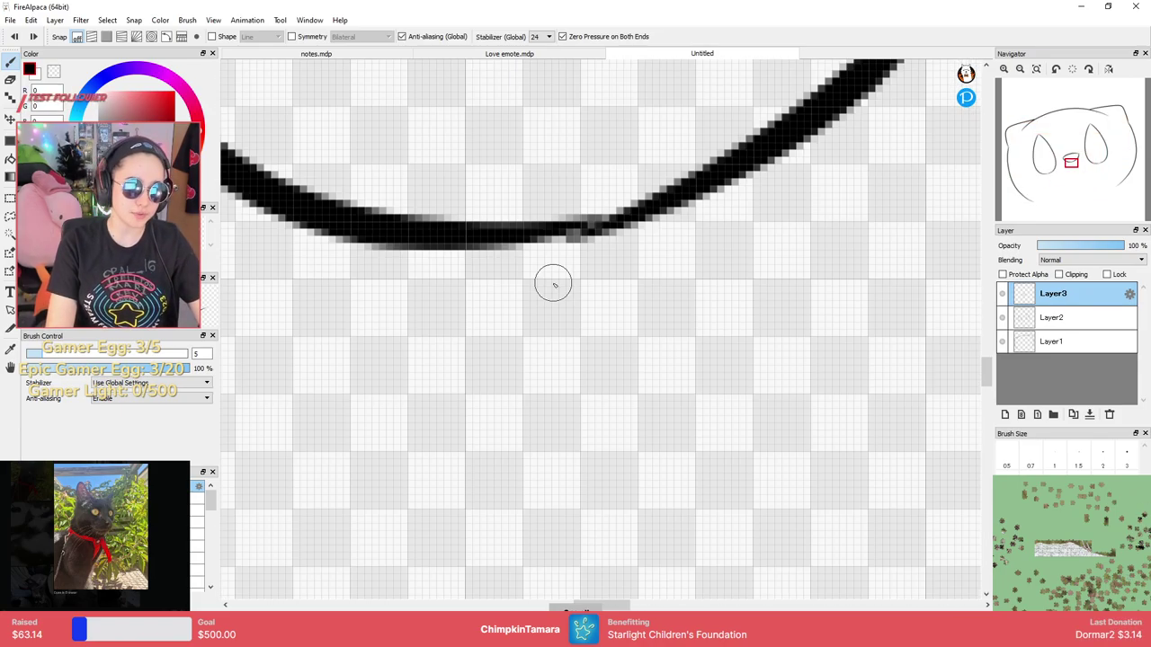
scroll(547, 283, down, 4)
scroll(541, 286, up, 3)
mouse_move(551, 286)
mouse_down()
mouse_move(605, 460)
mouse_move(567, 303)
mouse_up()
key(ctrl+z)
Draw a wide, tilted arch below the nose as the mouth's upper edge, undoing the strokes that do not fit.
mouse_move(492, 421)
mouse_down()
mouse_move(689, 301)
mouse_move(710, 351)
mouse_up()
key(ctrl+z)
mouse_move(478, 460)
mouse_down()
mouse_move(640, 286)
mouse_move(701, 363)
mouse_up()
key(ctrl+z)
mouse_move(481, 440)
mouse_down()
mouse_move(486, 356)
mouse_move(698, 378)
mouse_up()
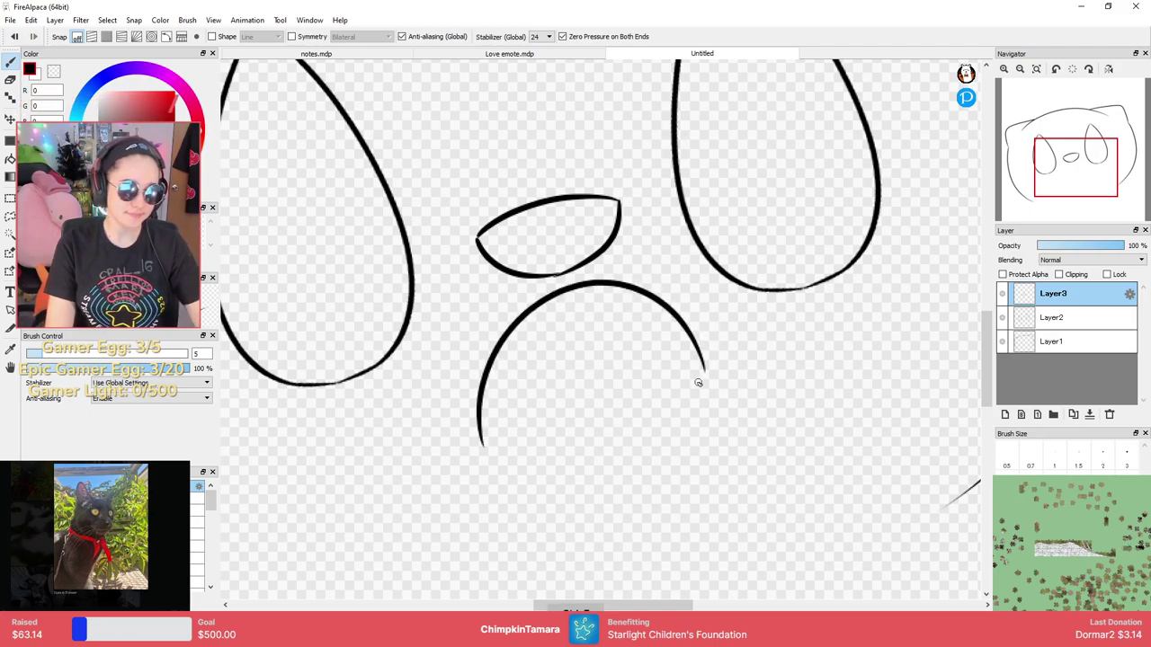
key(ctrl+z)
drag(465, 441, 723, 374)
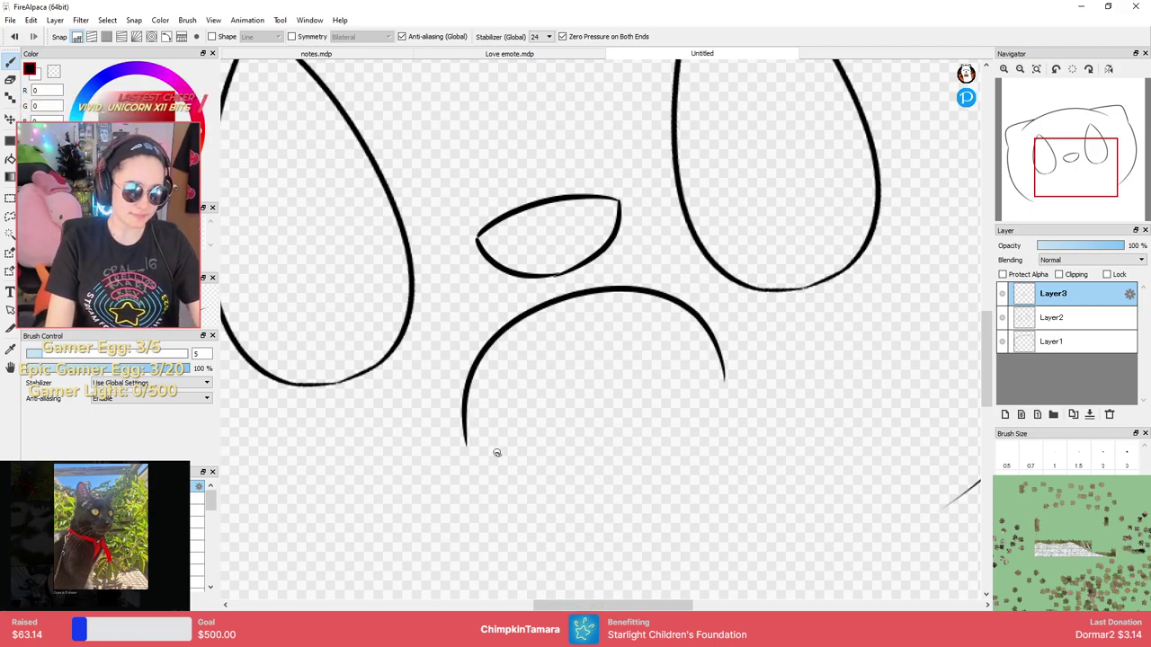
drag(481, 443, 713, 367)
scroll(672, 378, down, 1)
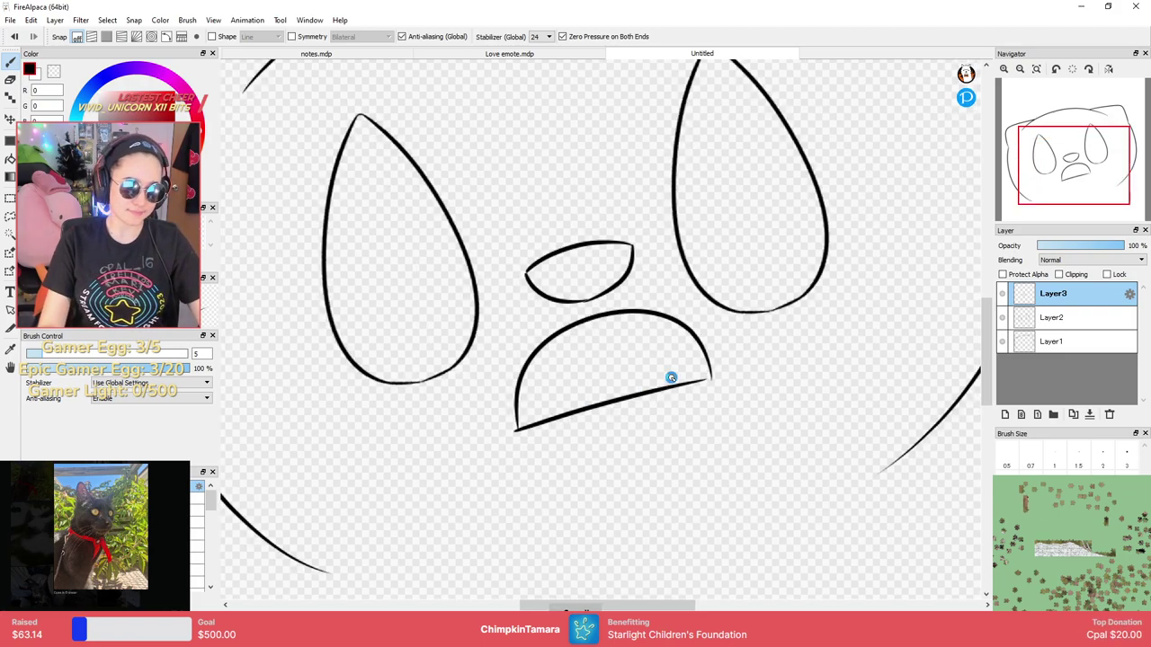
scroll(607, 404, up, 1)
key(ctrl+z)
drag(527, 416, 782, 348)
key(ctrl+z)
mouse_move(531, 416)
mouse_down()
mouse_move(717, 378)
mouse_move(782, 351)
mouse_up()
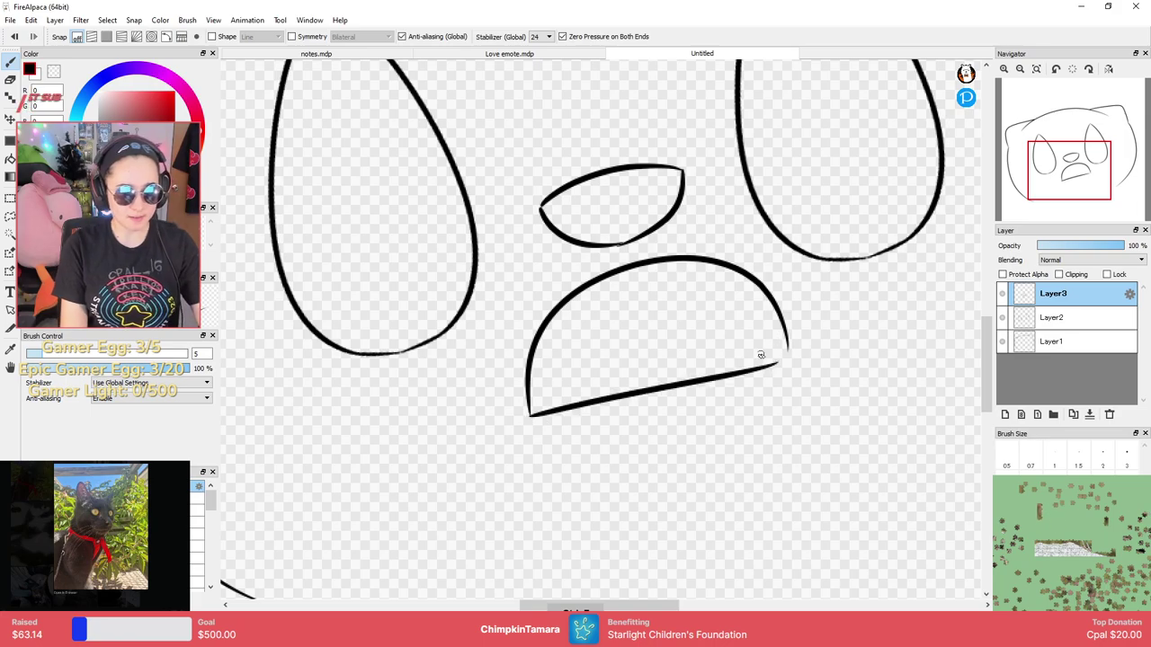
Check the handwritten emote list in notes.mdp and return to the untitled cat canvas.
click(452, 55)
click(382, 54)
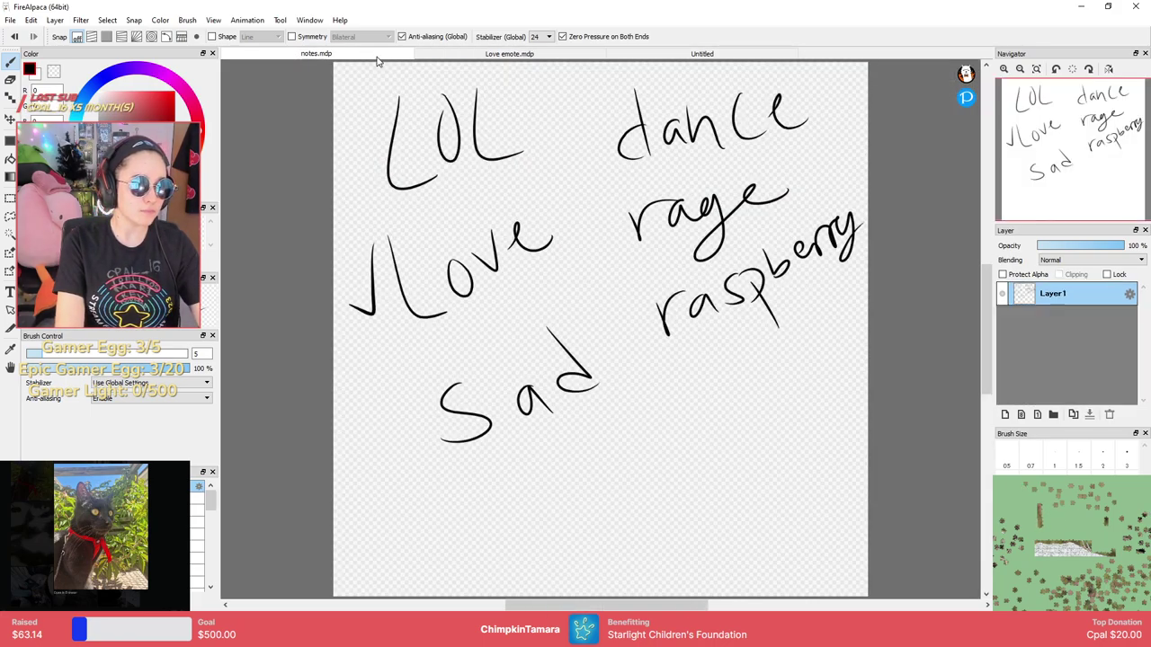
click(703, 54)
scroll(664, 361, up, 2)
key(ctrl+z)
mouse_move(395, 466)
mouse_down()
mouse_move(501, 429)
mouse_move(918, 331)
mouse_up()
scroll(762, 340, down, 5)
scroll(737, 324, up, 4)
scroll(796, 311, down, 2)
scroll(732, 333, down, 1)
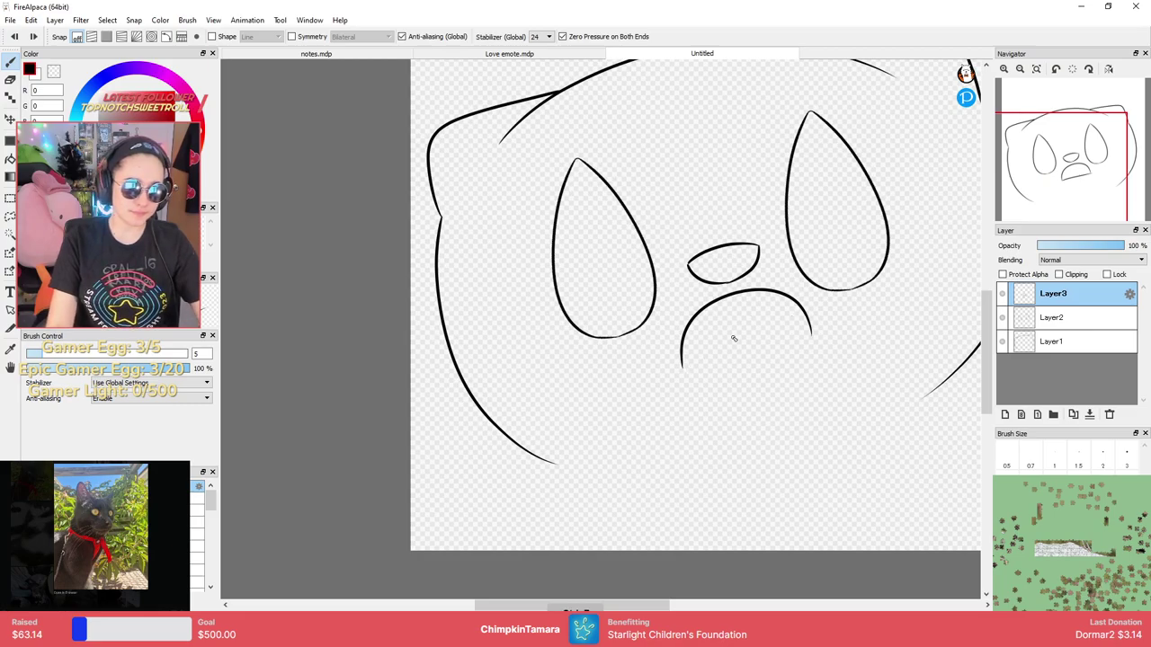
scroll(732, 326, up, 5)
mouse_move(313, 236)
mouse_down()
mouse_move(308, 321)
mouse_move(442, 439)
mouse_up()
scroll(550, 323, down, 3)
key(ctrl+z)
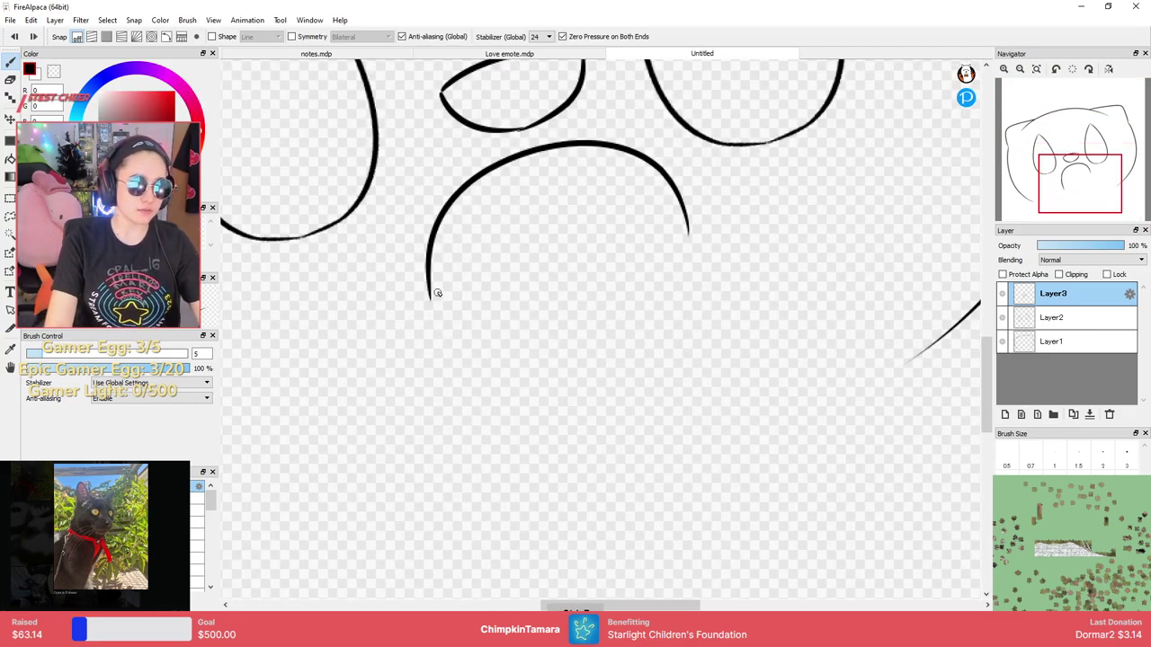
Extend both ends of the mouth arch downward with slightly slanted sides, redoing the strokes that do not fit.
drag(425, 258, 445, 374)
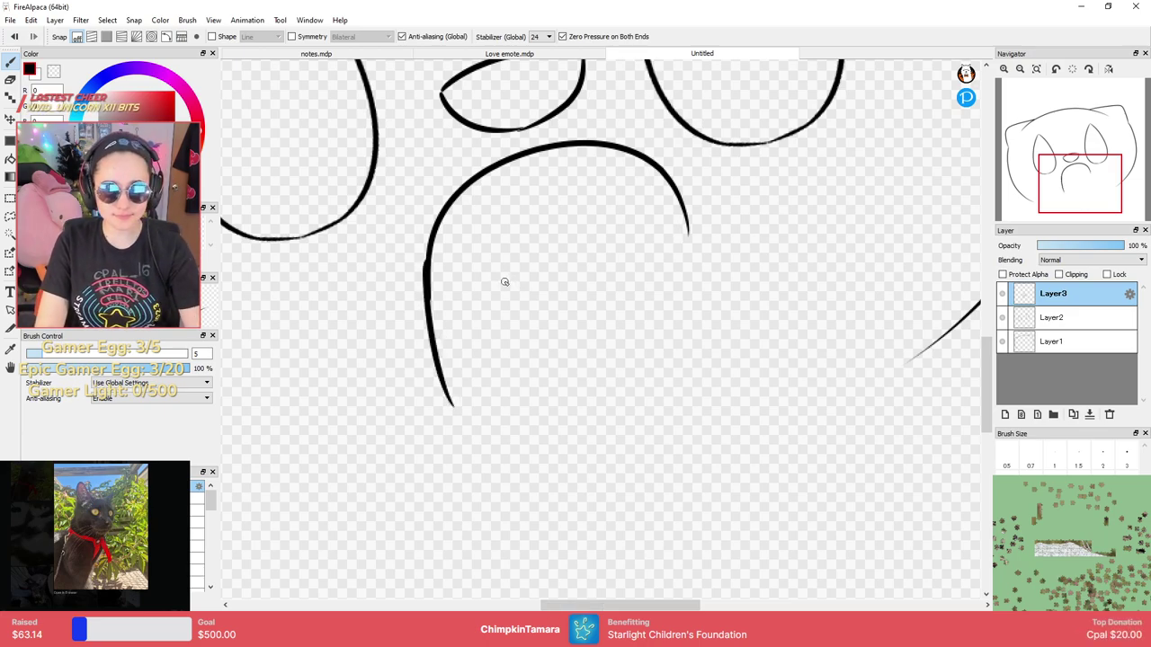
key(ctrl+z)
drag(433, 265, 463, 387)
key(ctrl+z)
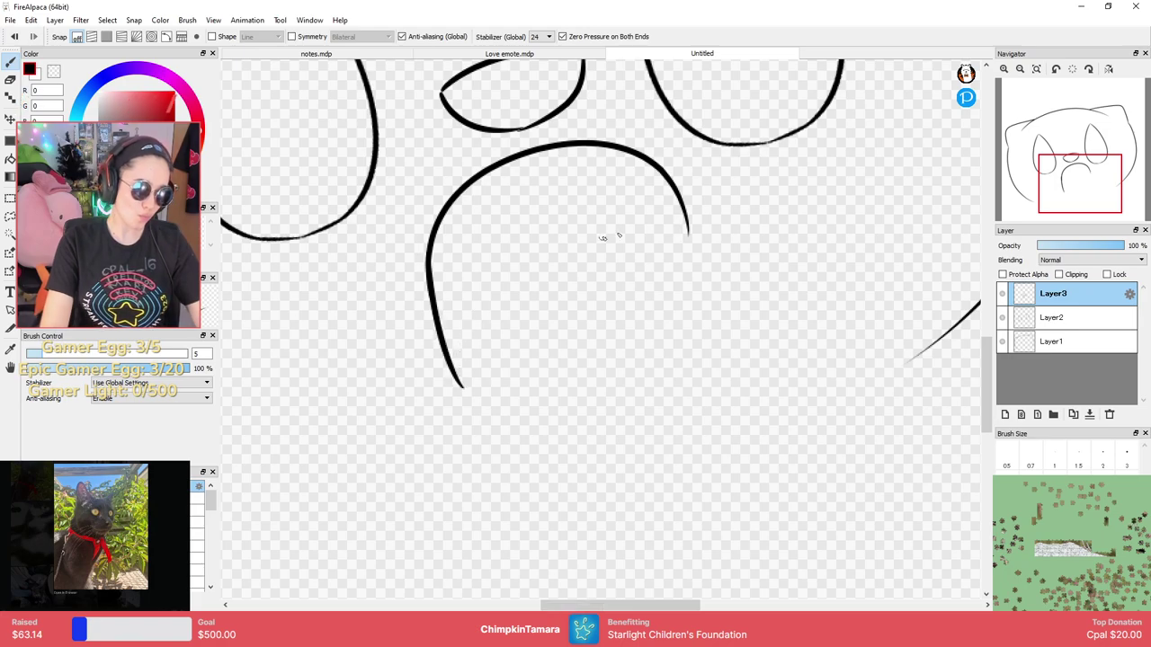
drag(704, 274, 715, 311)
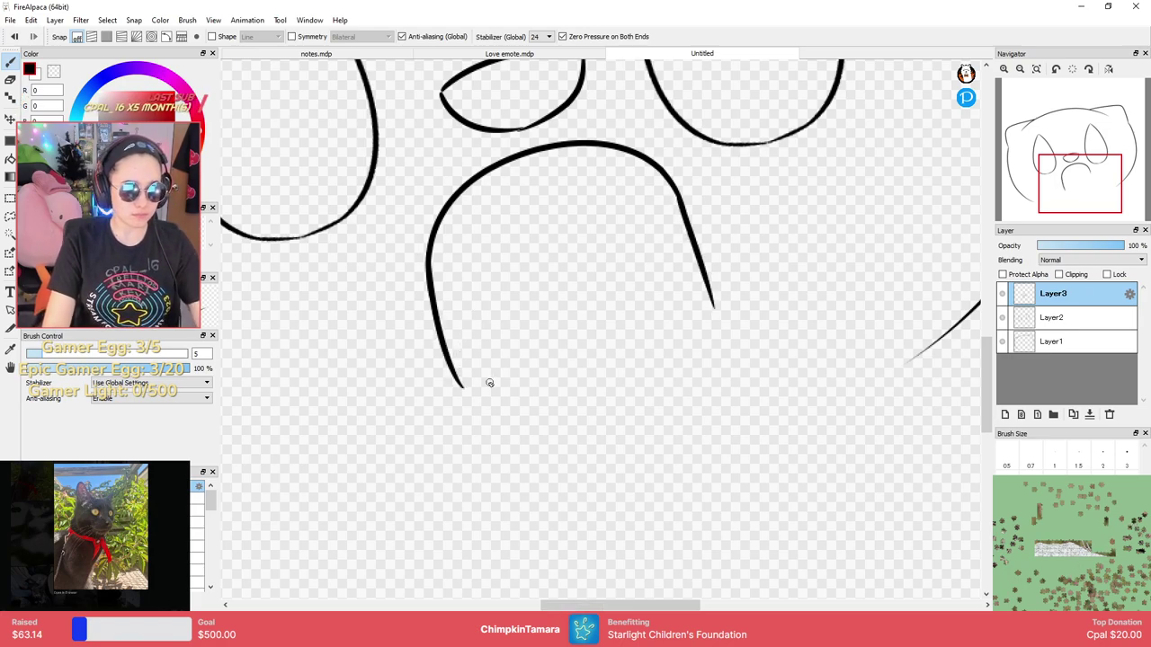
Close the mouth with a nearly straight, slanted bottom line joining its two sides.
drag(537, 371, 739, 315)
scroll(727, 302, down, 3)
scroll(715, 296, up, 5)
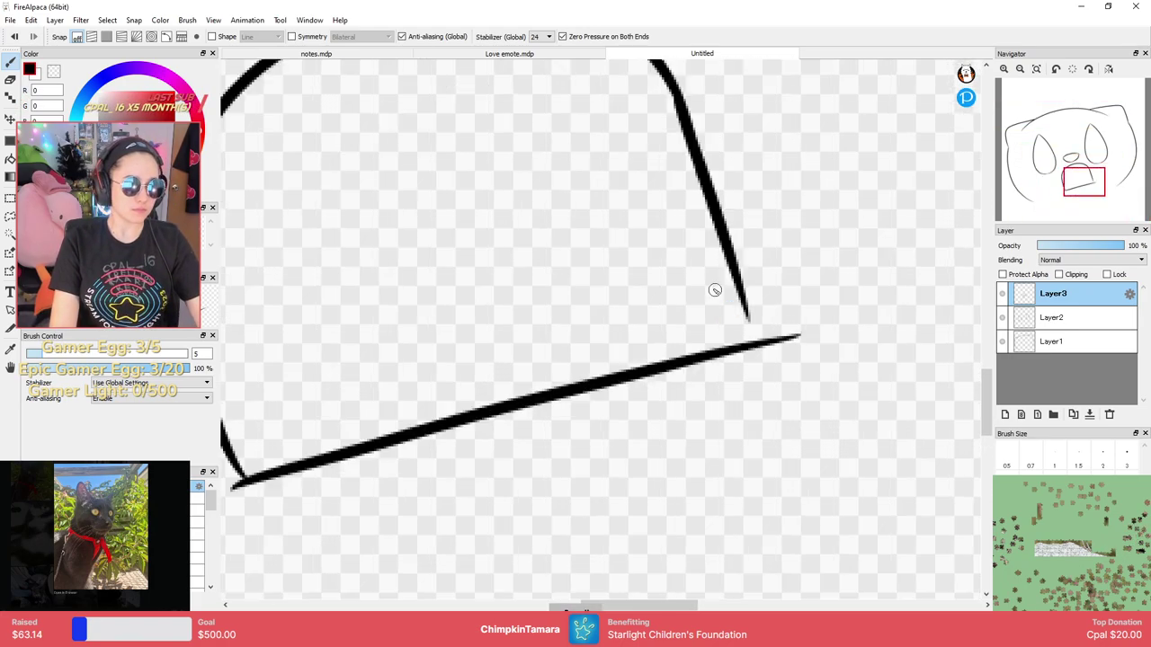
key(ctrl+z)
scroll(605, 340, down, 1)
drag(334, 438, 720, 325)
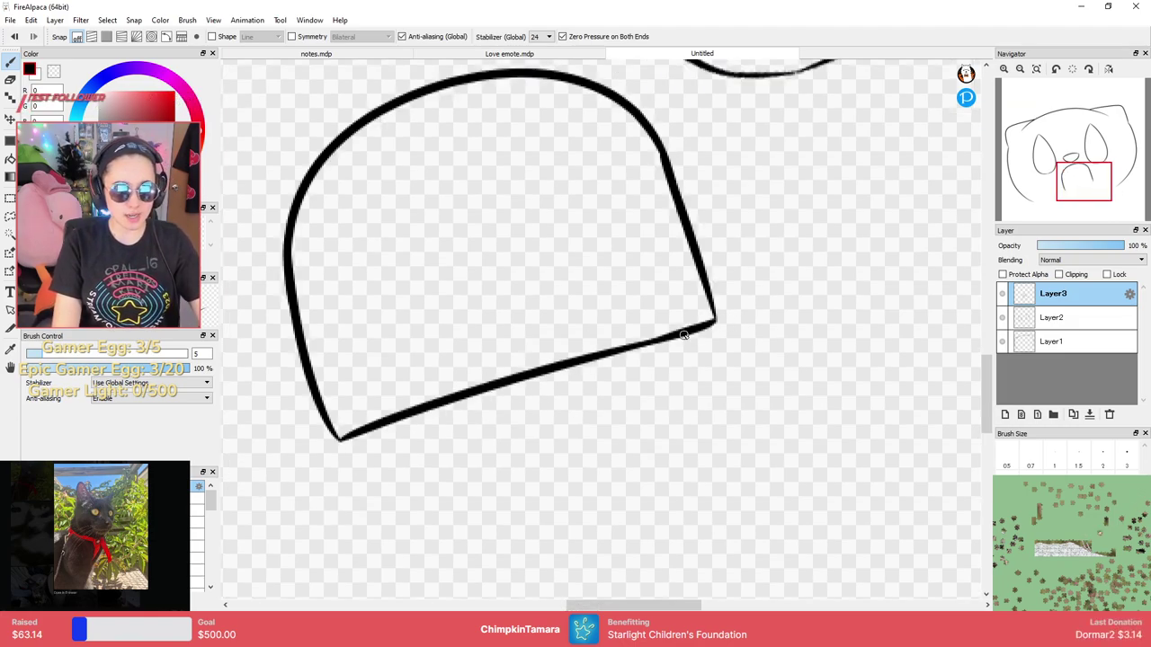
Draw a short curved eyebrow above each eye.
scroll(682, 335, down, 3)
scroll(683, 318, up, 1)
scroll(663, 324, down, 1)
scroll(668, 296, up, 1)
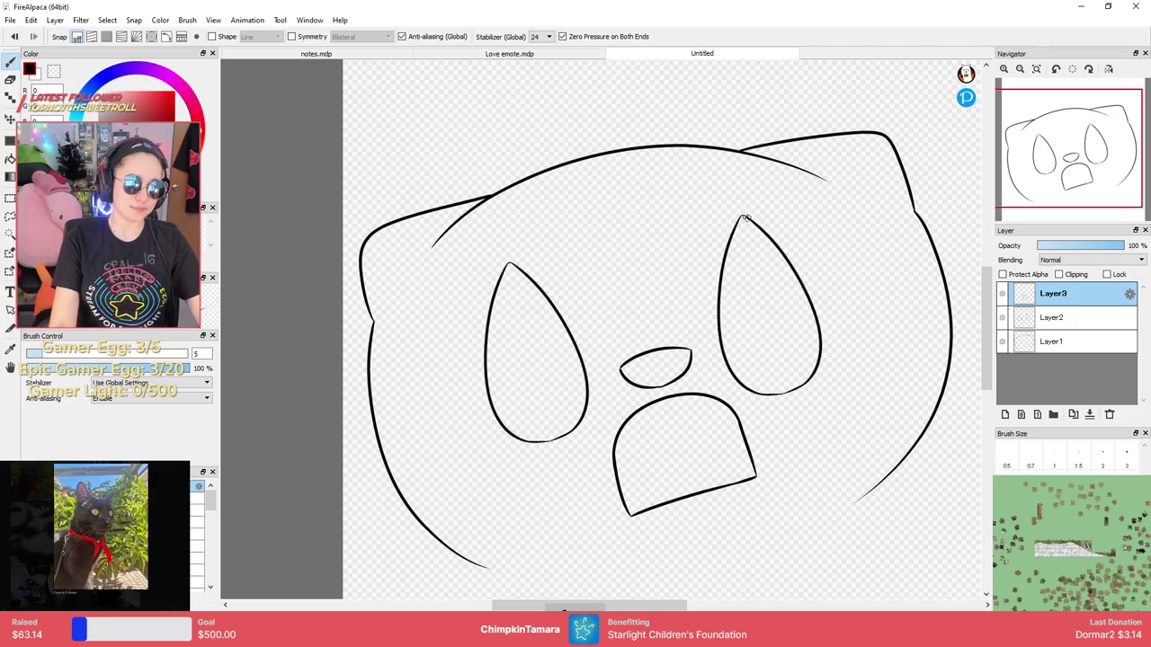
drag(496, 236, 450, 263)
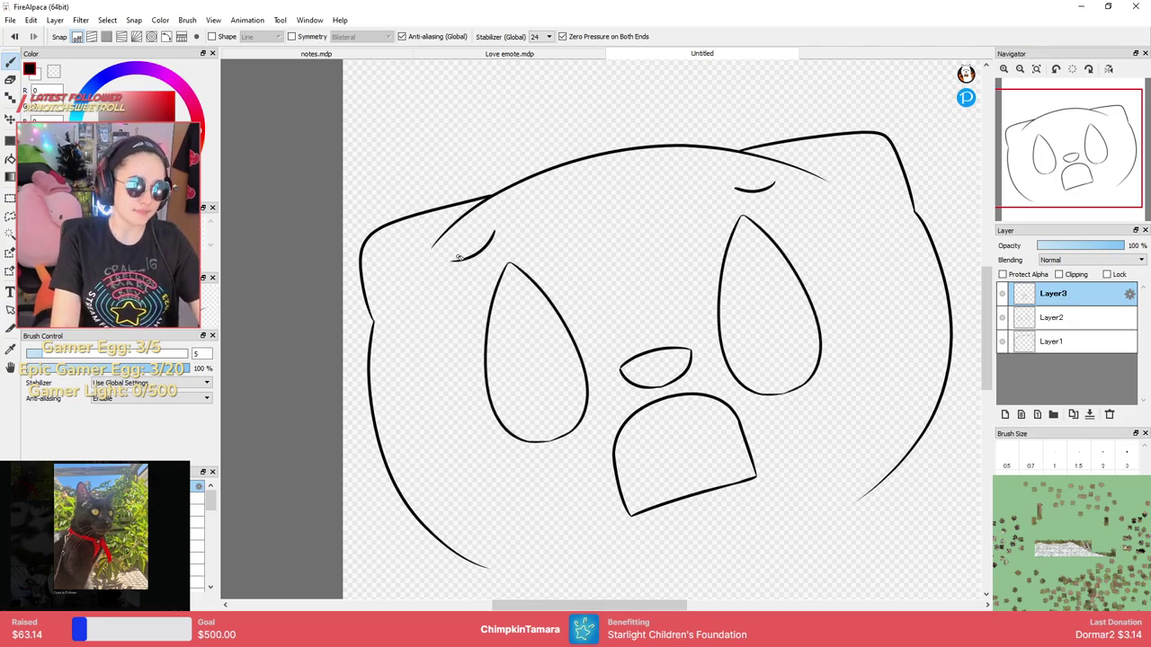
Try connecting the nose to the mouth arch with a short single line.
scroll(503, 231, down, 2)
scroll(653, 351, up, 5)
drag(653, 352, 506, 105)
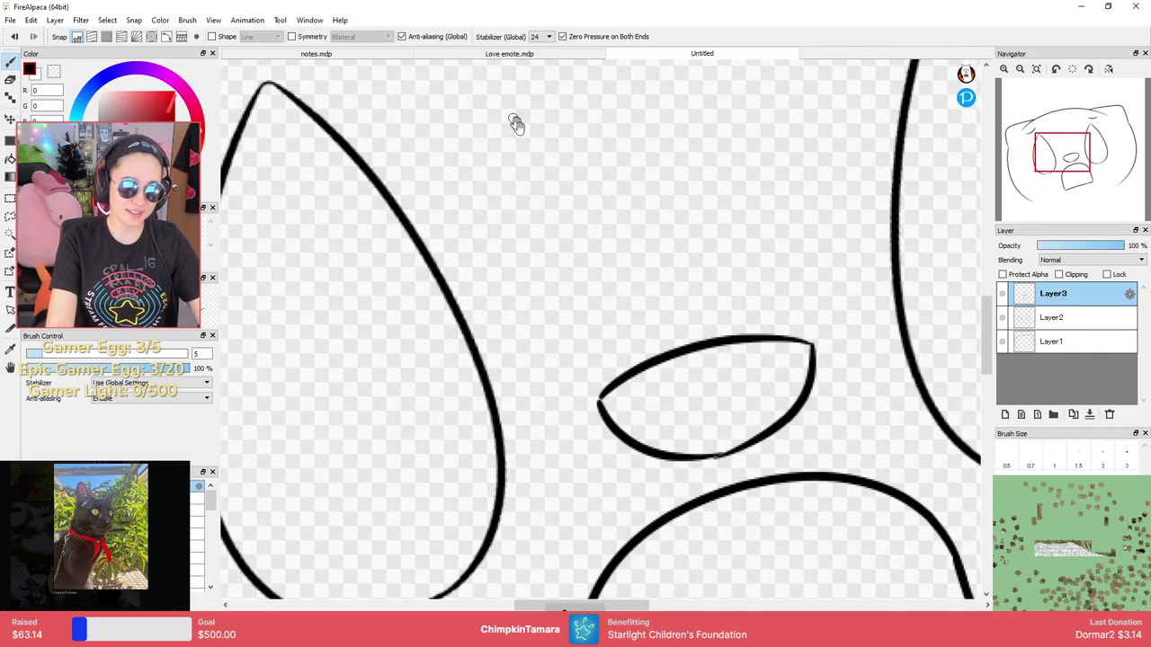
mouse_move(728, 455)
mouse_down()
mouse_move(727, 489)
mouse_move(753, 478)
mouse_move(729, 491)
mouse_up()
key(ctrl+z)
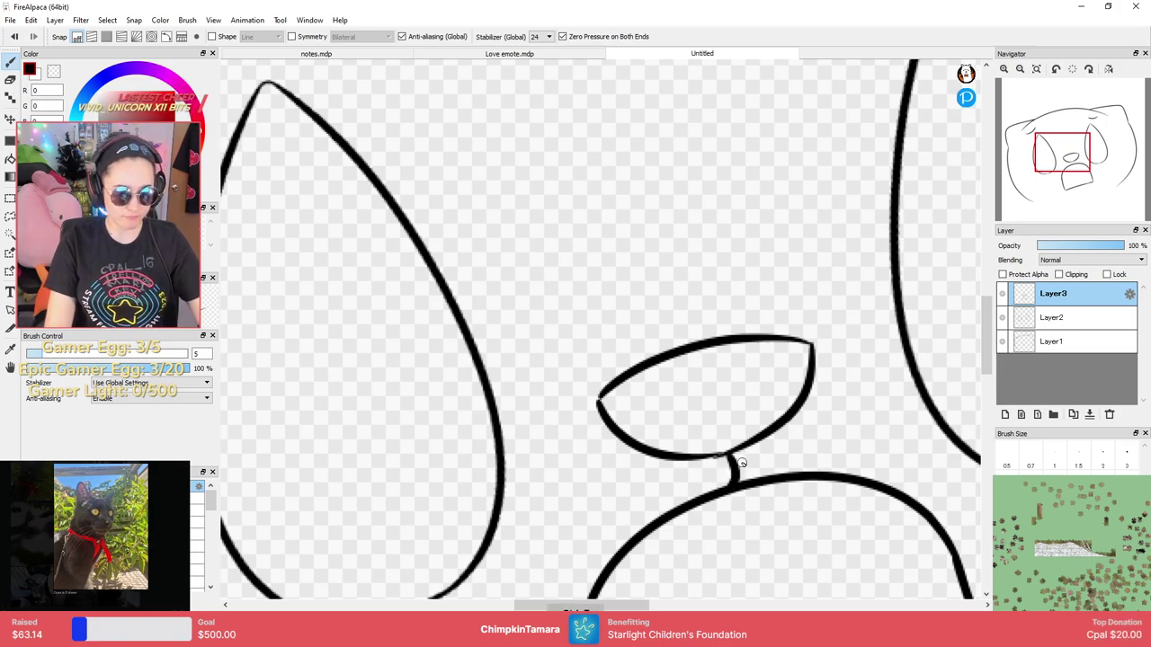
scroll(746, 472, down, 4)
scroll(773, 452, up, 4)
mouse_move(772, 452)
mouse_down()
mouse_move(701, 356)
mouse_move(689, 414)
mouse_up()
key(ctrl+z)
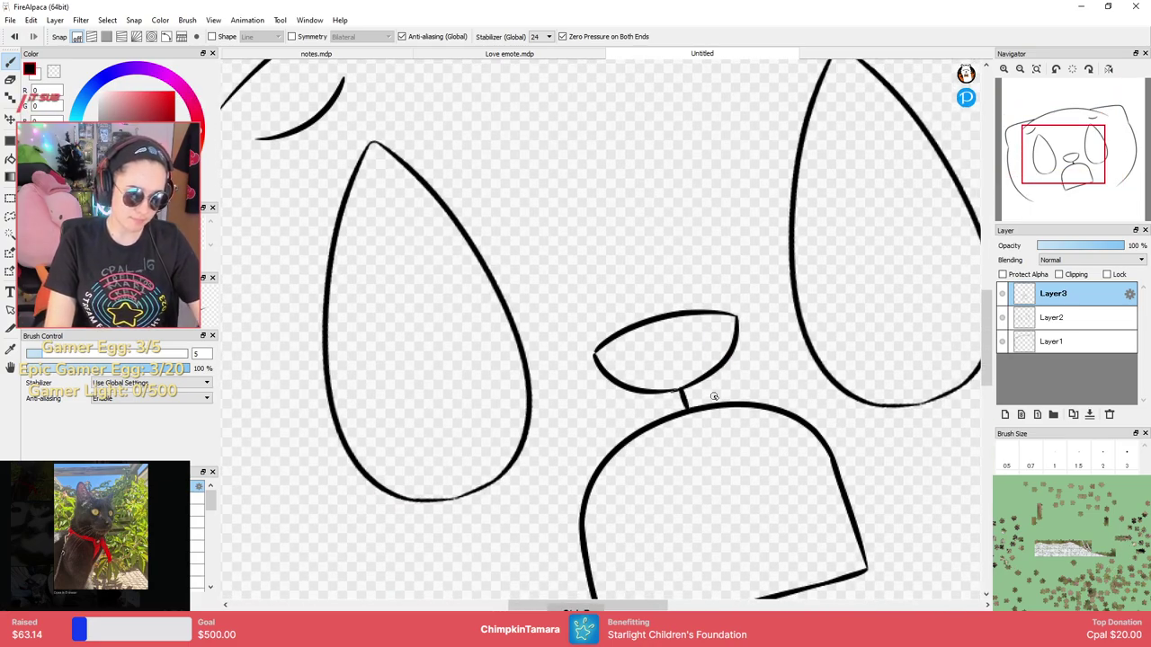
Join the bottom of the nose to the mouth arch with short strokes forming a small wedge, redoing those that do not fit.
scroll(711, 398, down, 4)
scroll(746, 361, up, 4)
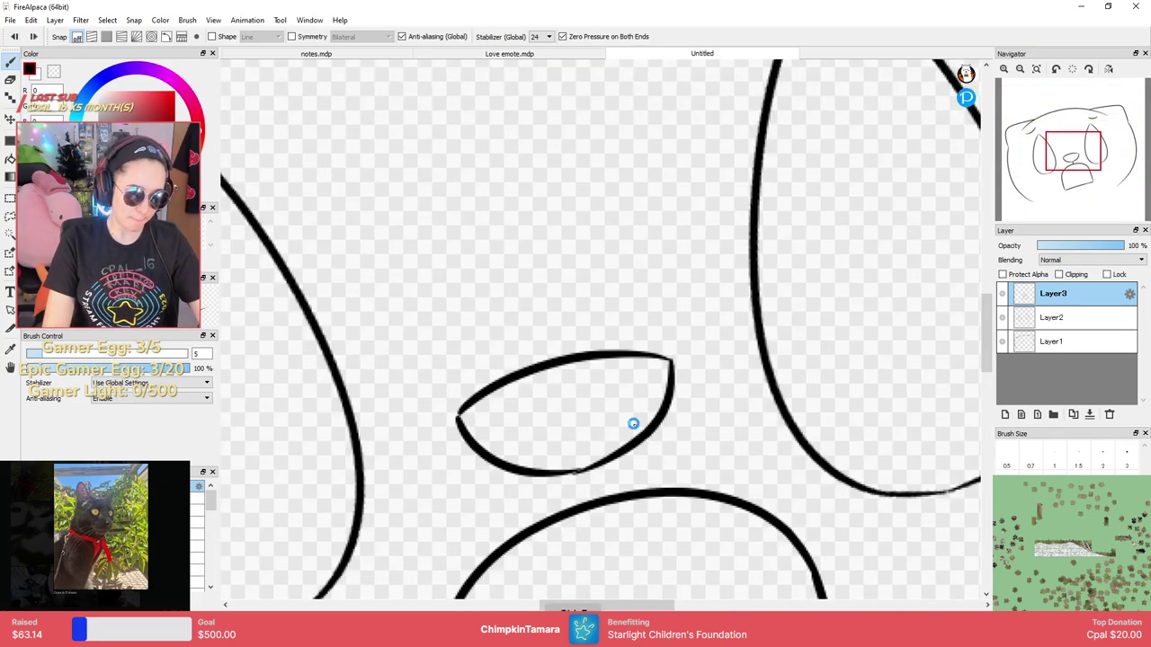
scroll(638, 396, up, 2)
mouse_move(655, 347)
mouse_down()
mouse_move(651, 402)
mouse_move(654, 351)
mouse_move(693, 387)
mouse_move(753, 375)
mouse_up()
scroll(755, 330, down, 6)
scroll(760, 311, up, 4)
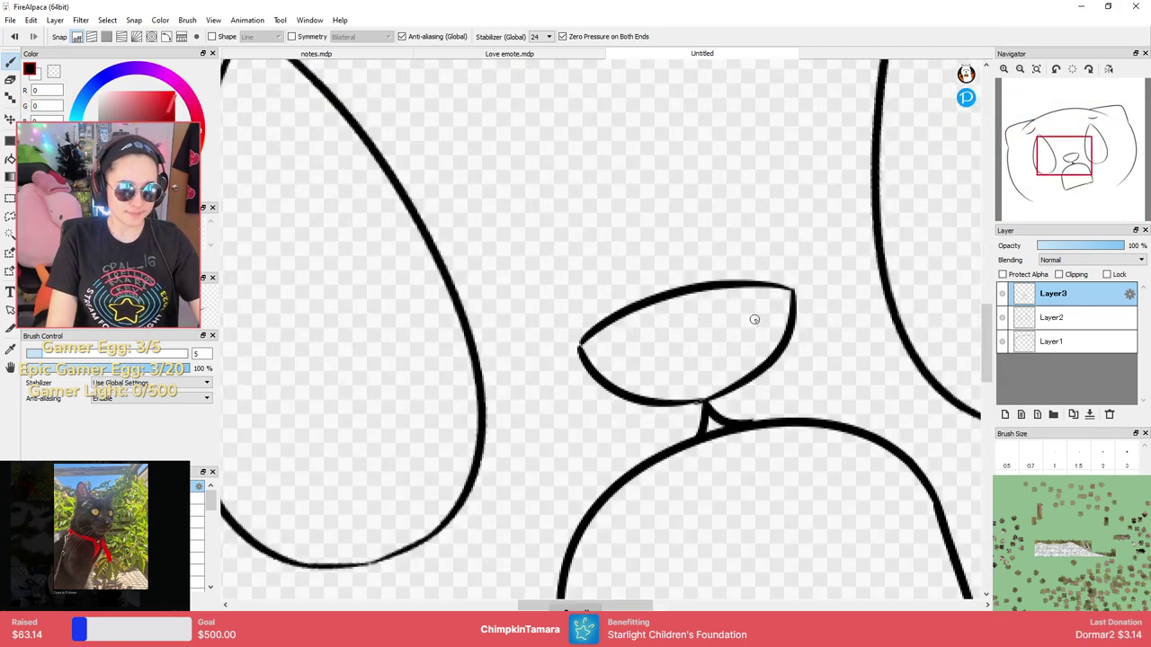
key(ctrl+z)
drag(686, 425, 670, 475)
key(ctrl+z)
mouse_move(689, 431)
mouse_down()
mouse_move(658, 479)
mouse_move(696, 447)
mouse_move(689, 431)
mouse_move(733, 464)
mouse_up()
scroll(758, 420, down, 5)
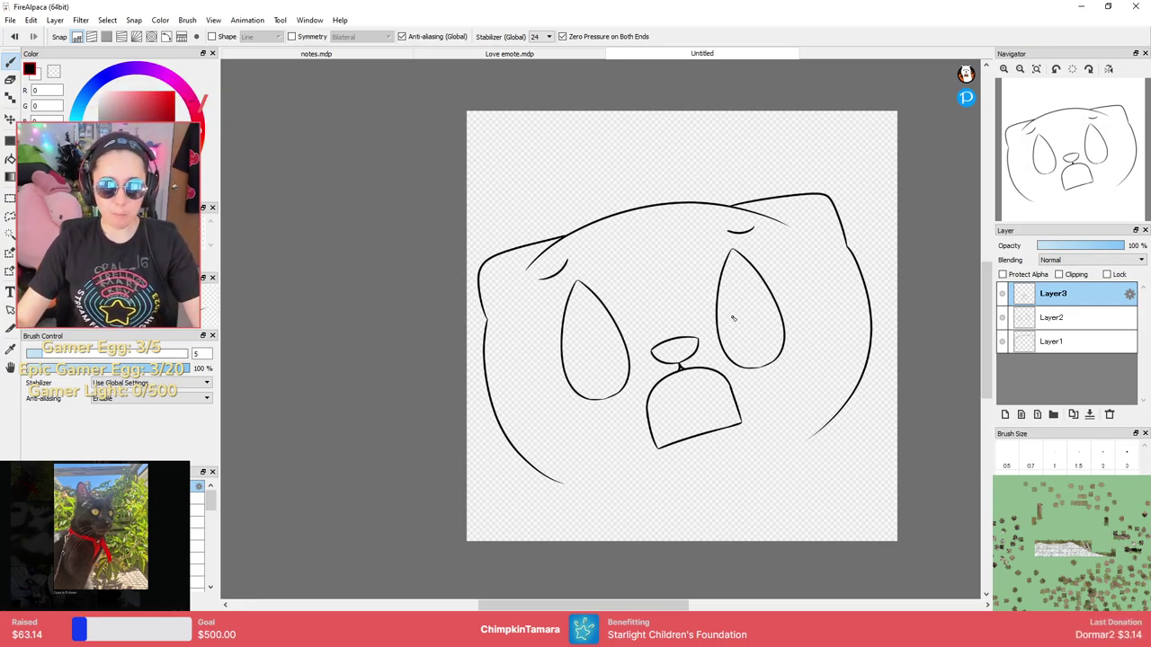
Move Layer1, Layer2 and Layer3 together upward so the ears sit near the canvas's upper edge.
shift+click(1061, 343)
key(ctrl+t)
mouse_move(710, 331)
mouse_down()
mouse_move(709, 252)
mouse_move(731, 248)
mouse_up()
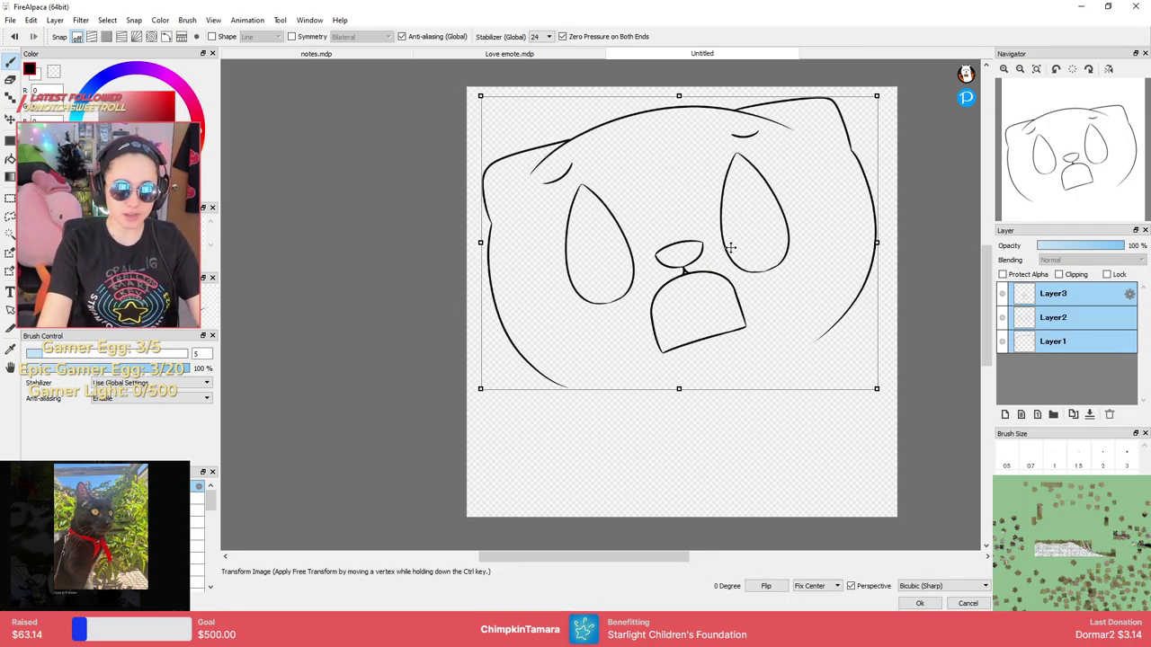
key(Return)
Add a layer above Layer3 and draw a curved body line below each side of the head, redoing strokes that do not fit.
click(1079, 294)
click(1007, 415)
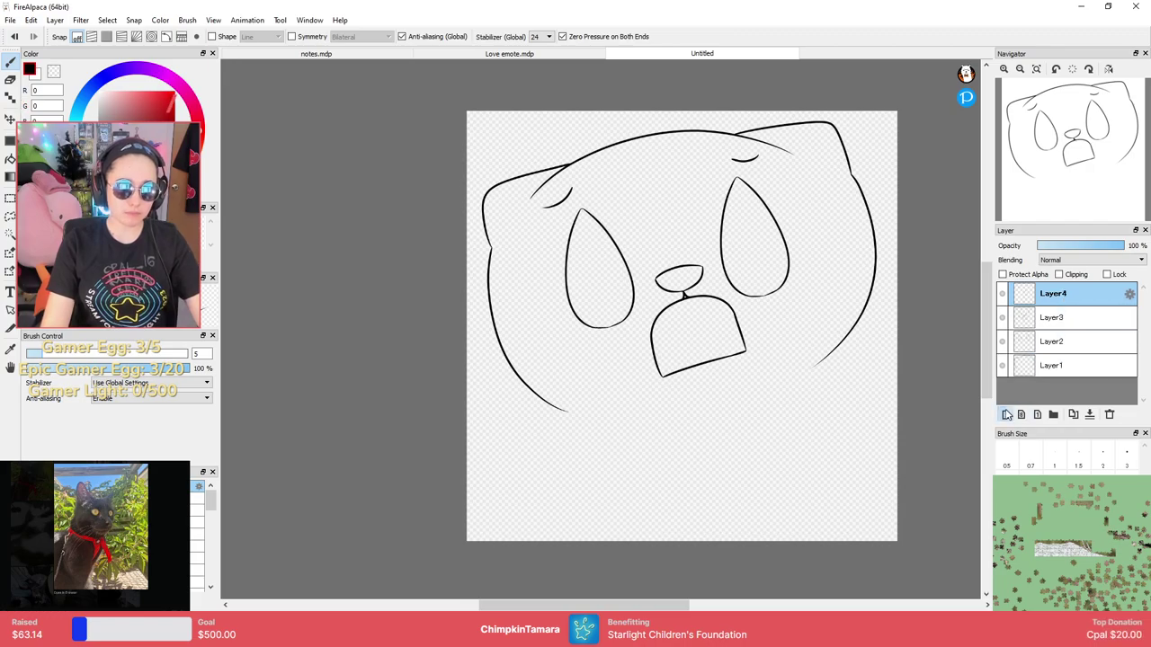
mouse_move(545, 404)
mouse_down()
mouse_move(523, 501)
mouse_move(447, 477)
mouse_move(484, 449)
mouse_move(464, 511)
mouse_up()
key(ctrl+z)
key(ctrl+z)
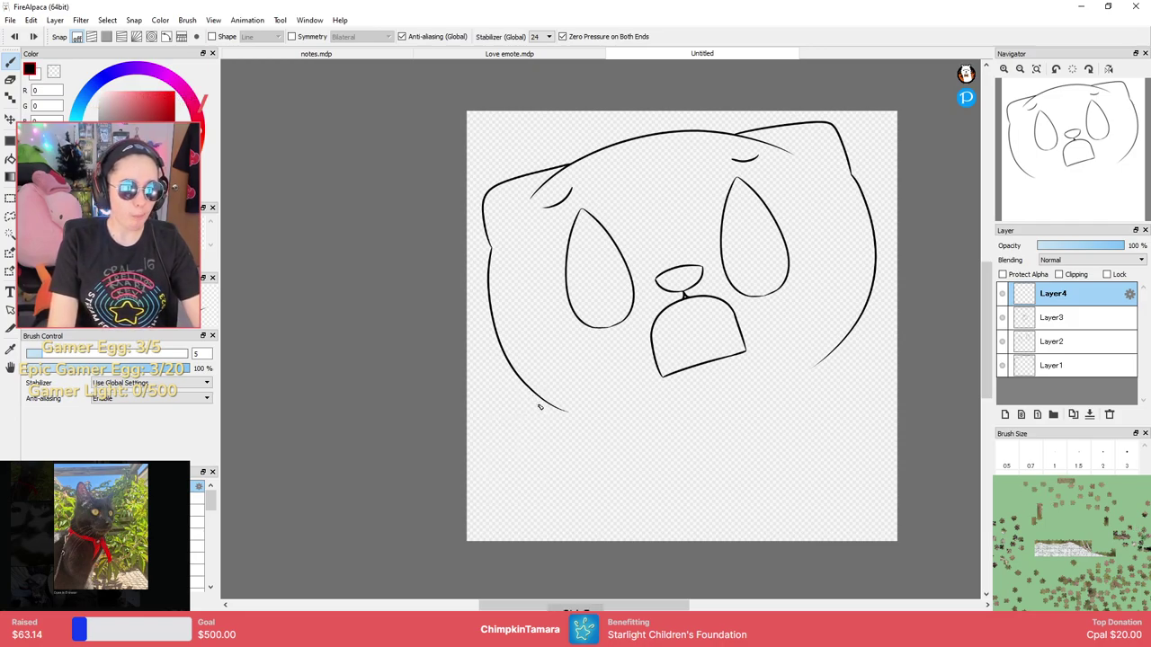
drag(538, 397, 522, 540)
key(ctrl+z)
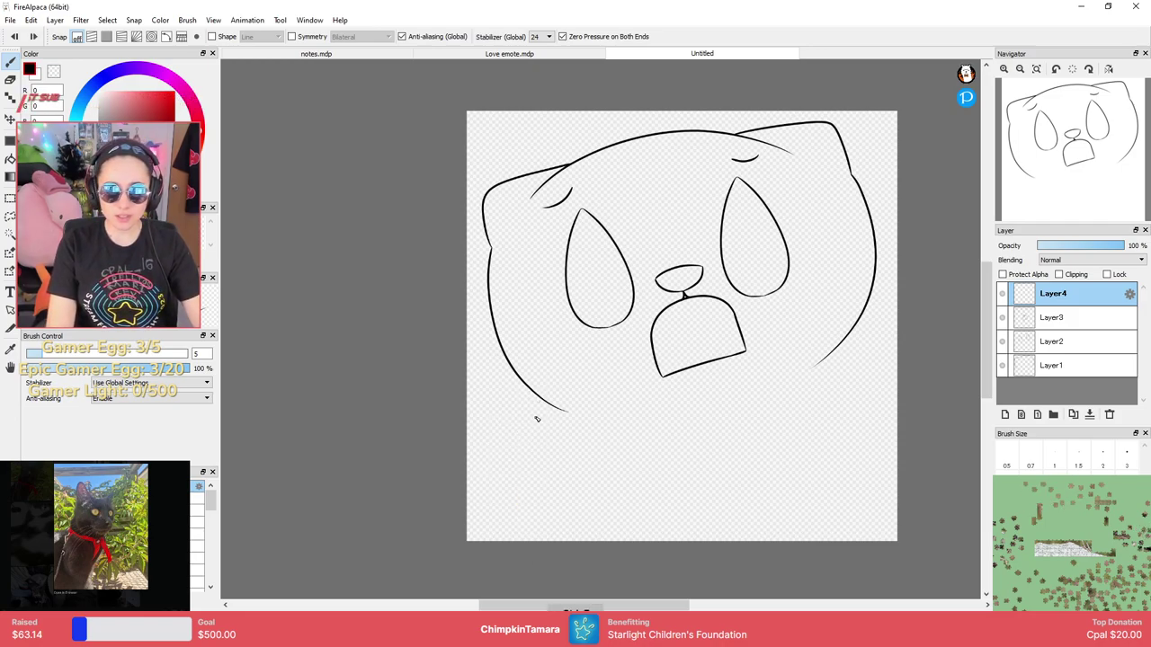
mouse_move(537, 397)
mouse_down()
mouse_move(541, 513)
mouse_move(536, 541)
mouse_up()
key(ctrl+z)
mouse_move(539, 397)
mouse_down()
mouse_move(545, 427)
mouse_move(508, 543)
mouse_up()
key(ctrl+z)
drag(538, 397, 509, 543)
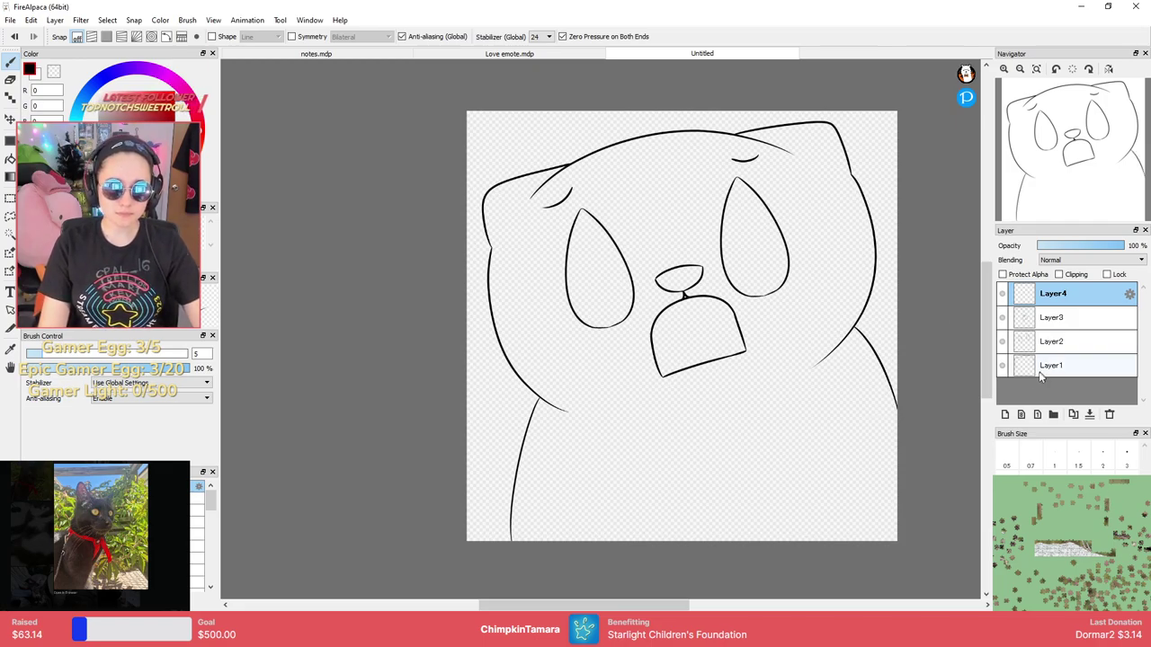
On a new layer, draw two foot arches at the canvas's lower edge and two taller raised paw arches under the head.
click(1005, 414)
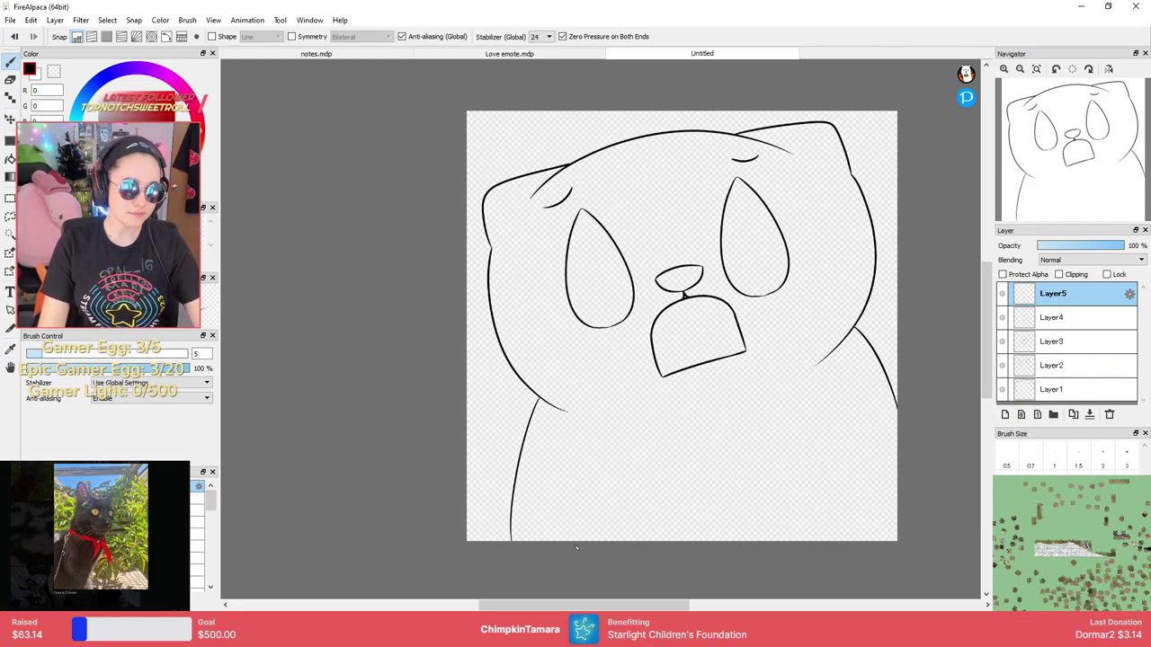
drag(809, 540, 888, 490)
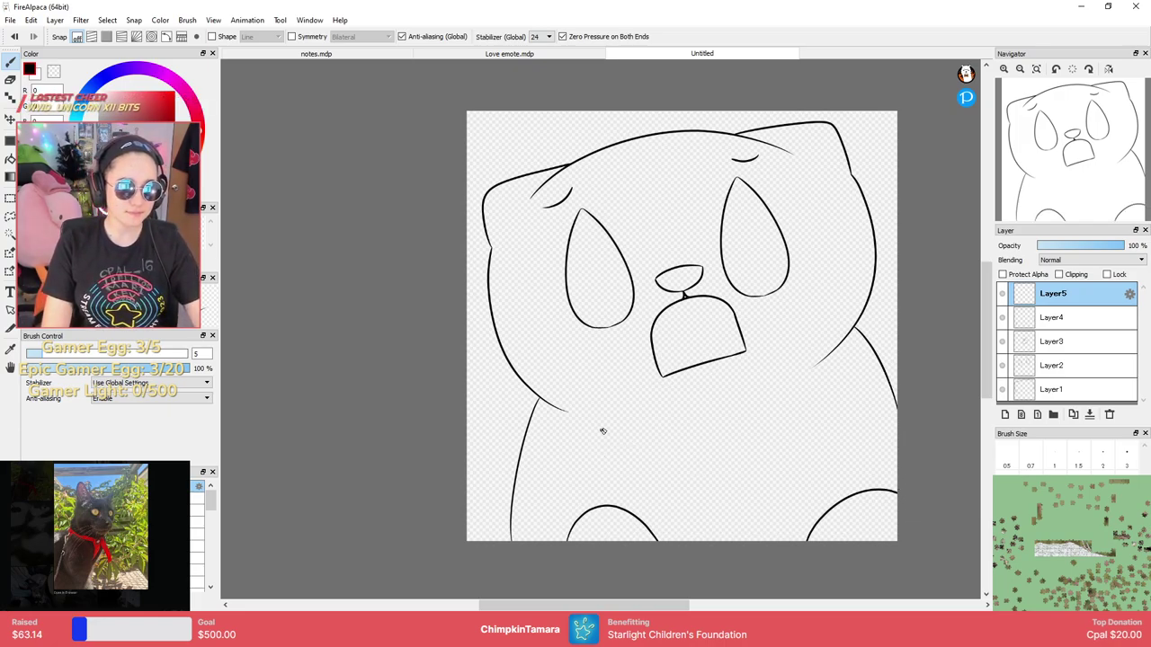
drag(588, 382, 670, 432)
drag(779, 418, 872, 382)
key(ctrl+z)
key(ctrl+z)
mouse_move(551, 444)
mouse_down()
mouse_move(566, 388)
mouse_move(676, 455)
mouse_up()
mouse_move(782, 415)
mouse_down()
mouse_move(814, 312)
mouse_move(875, 372)
mouse_up()
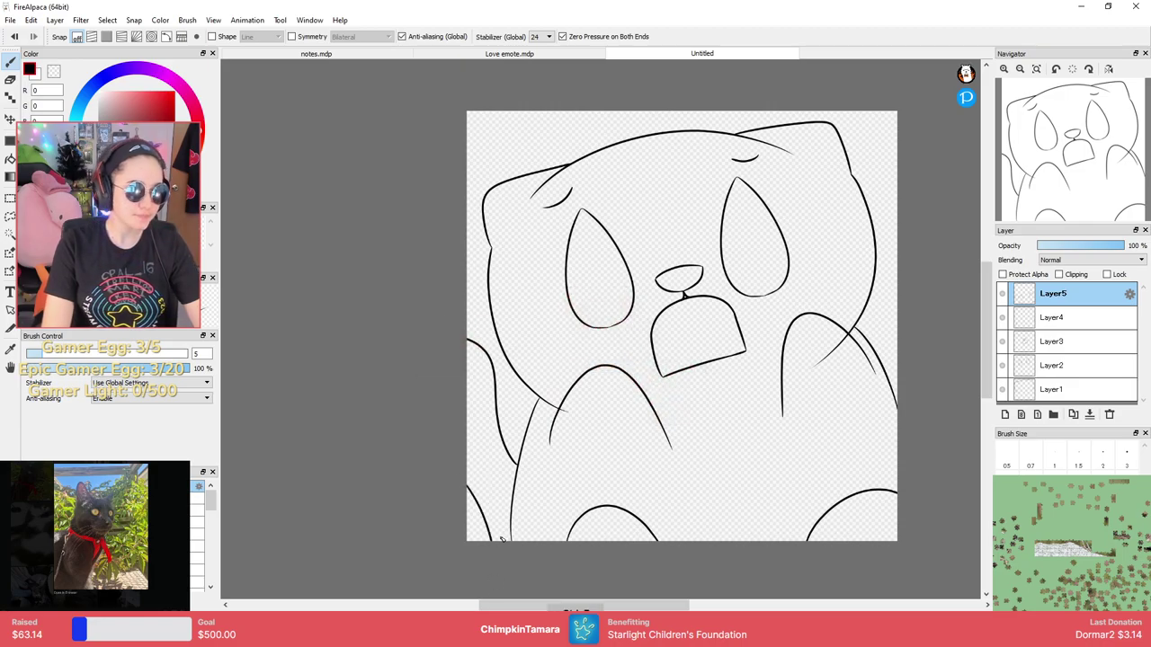
Try a wavy tail line rising from the body's left side toward the canvas's left edge.
key(ctrl+z)
key(ctrl+z)
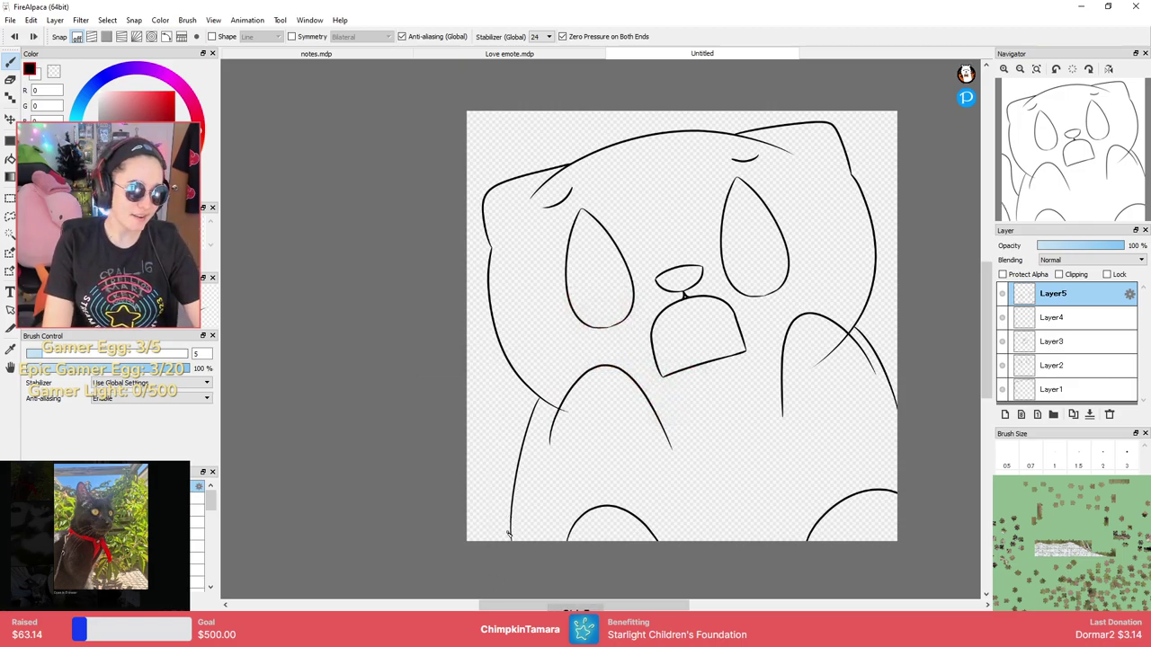
drag(511, 537, 487, 462)
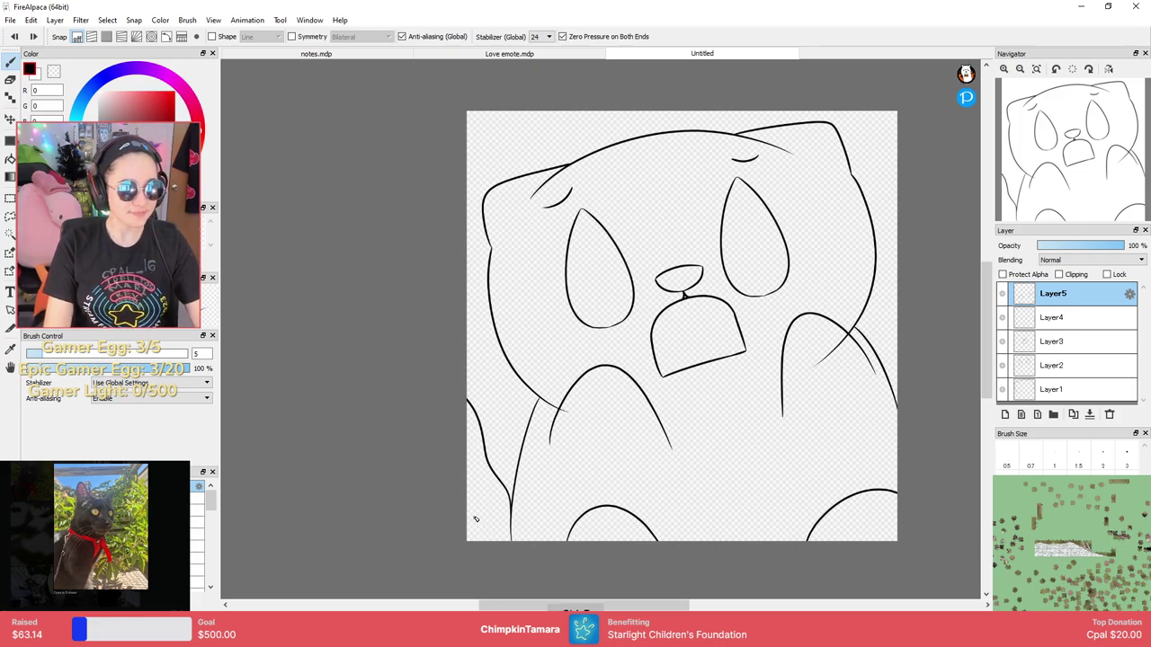
key(ctrl+z)
drag(518, 477, 467, 369)
key(ctrl+z)
drag(511, 496, 490, 373)
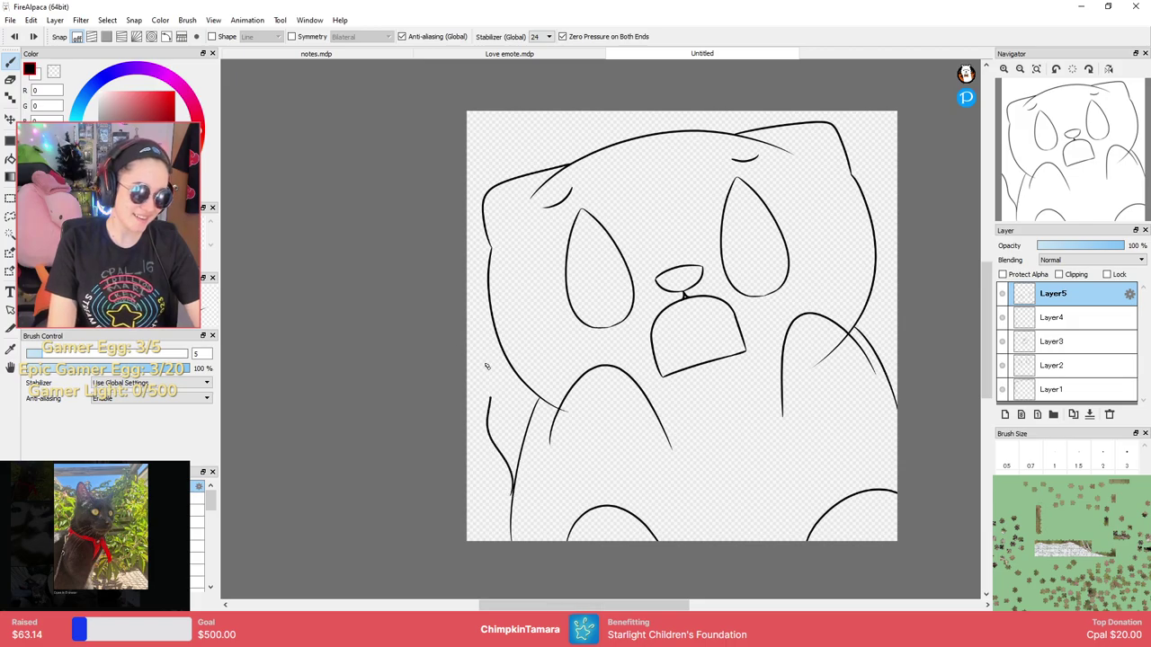
key(ctrl+z)
mouse_move(511, 493)
mouse_down()
mouse_move(495, 373)
mouse_move(468, 341)
mouse_up()
key(ctrl+z)
Try a single smooth tail curve from the body's left side up to the canvas edge beside the head.
scroll(513, 494, up, 2)
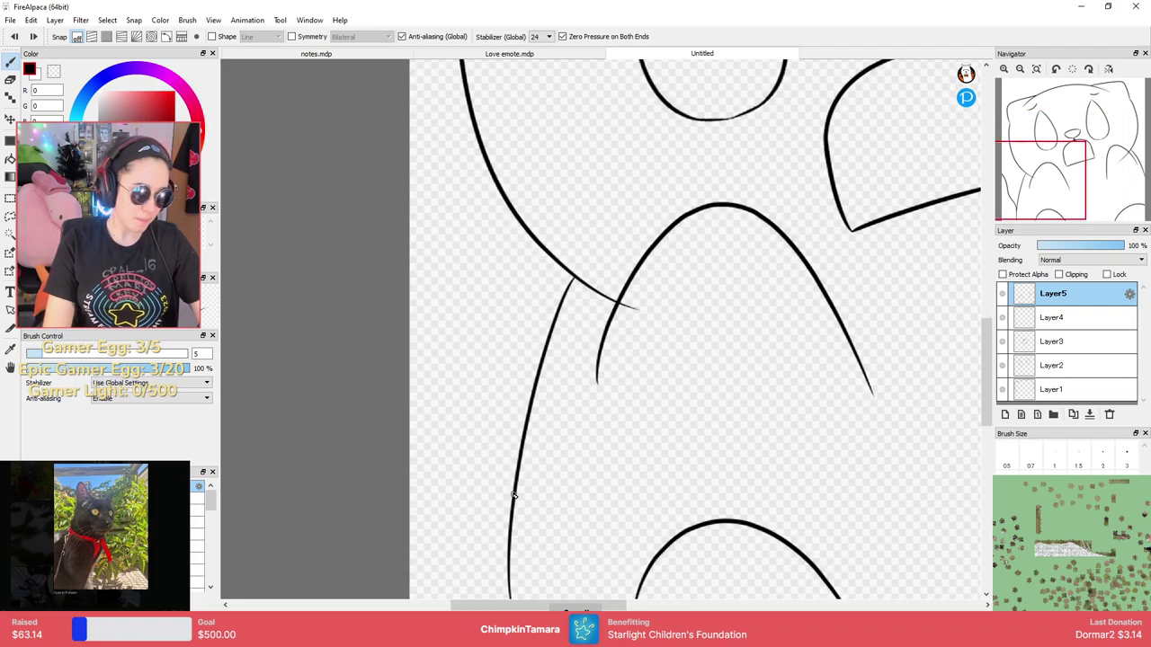
scroll(515, 494, down, 2)
drag(581, 369, 505, 169)
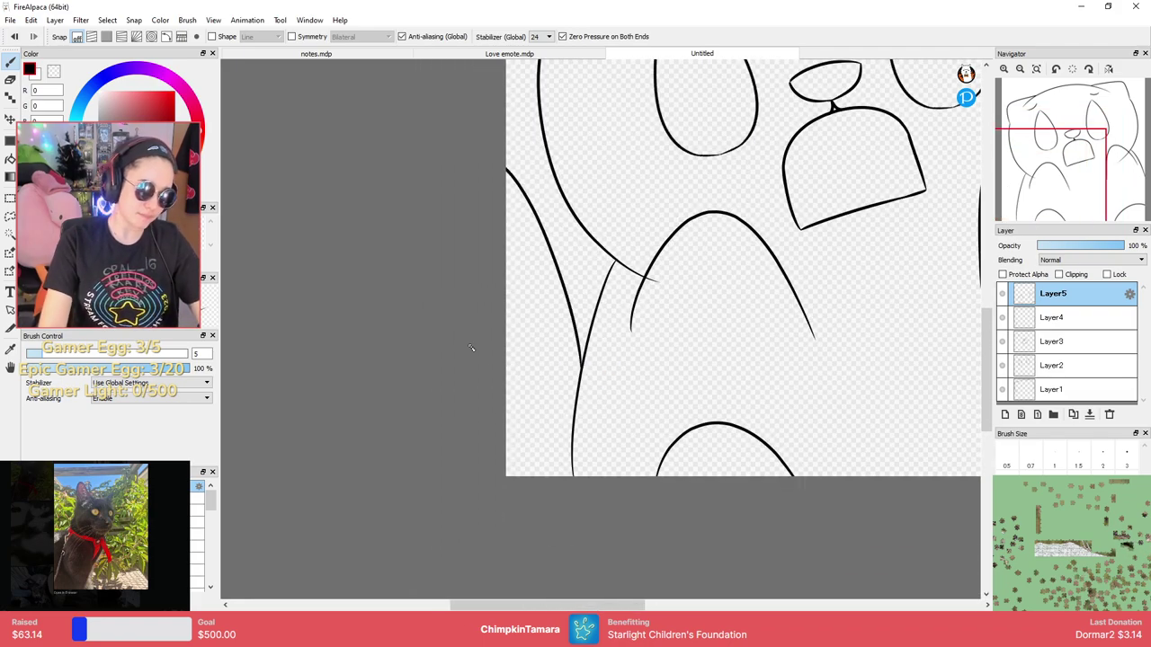
key(ctrl+z)
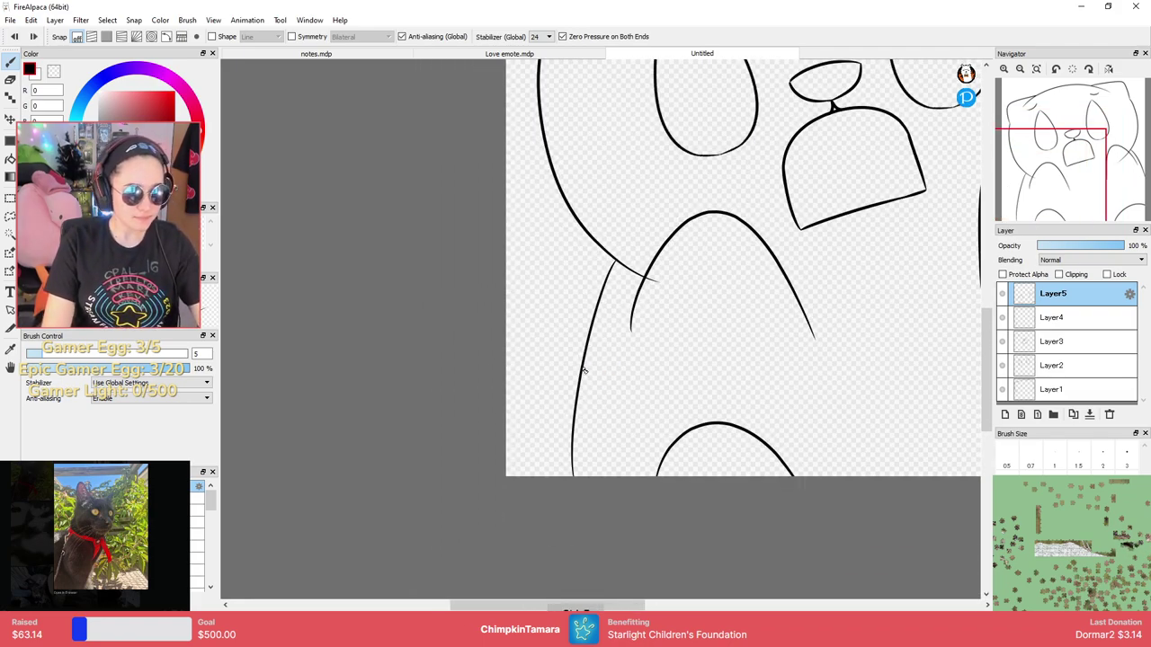
key(ctrl+z)
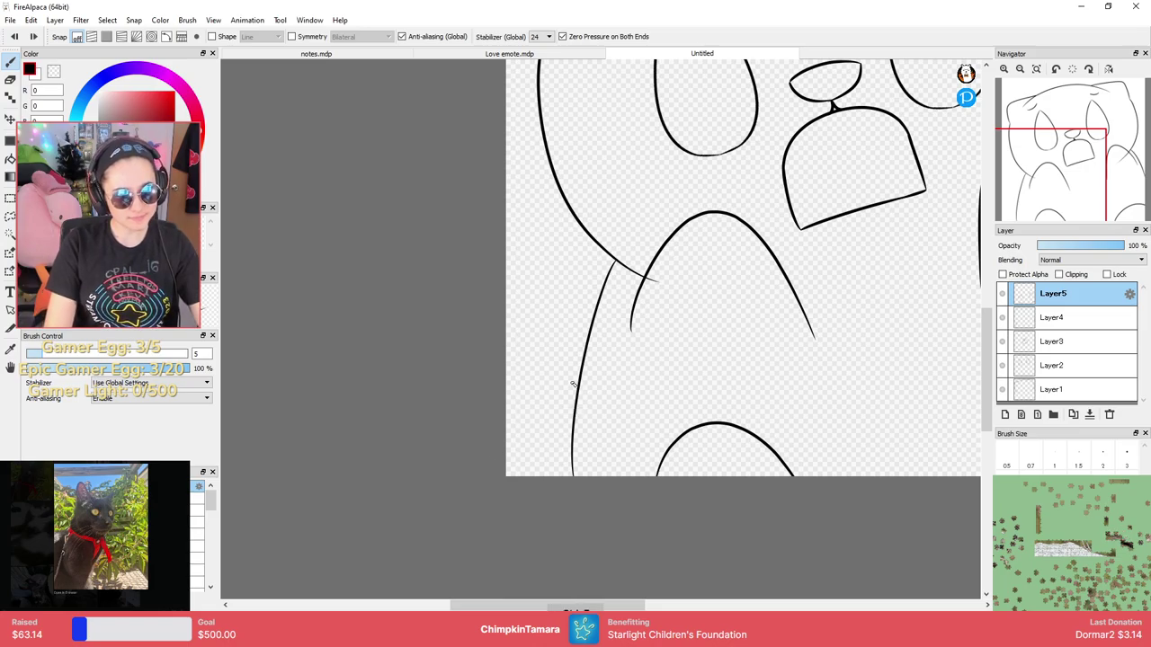
key(ctrl+y)
key(ctrl+z)
key(ctrl+z)
Try a tail sloping down from the body's left side toward the canvas's lower left corner.
drag(579, 383, 506, 453)
key(ctrl+z)
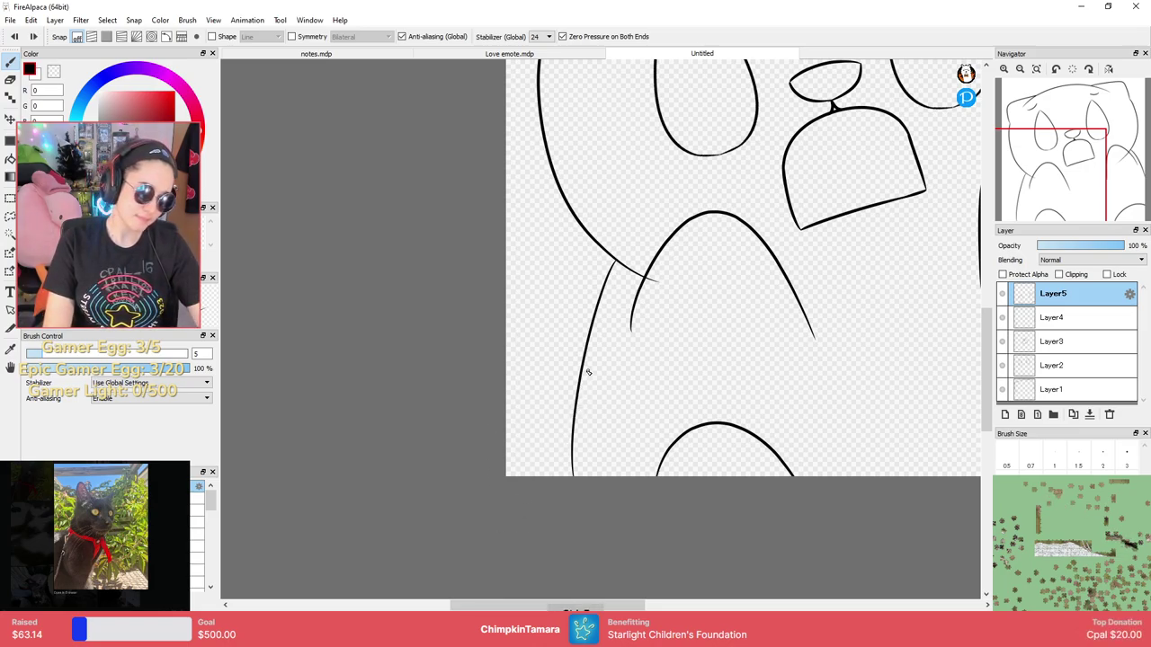
drag(574, 399, 489, 489)
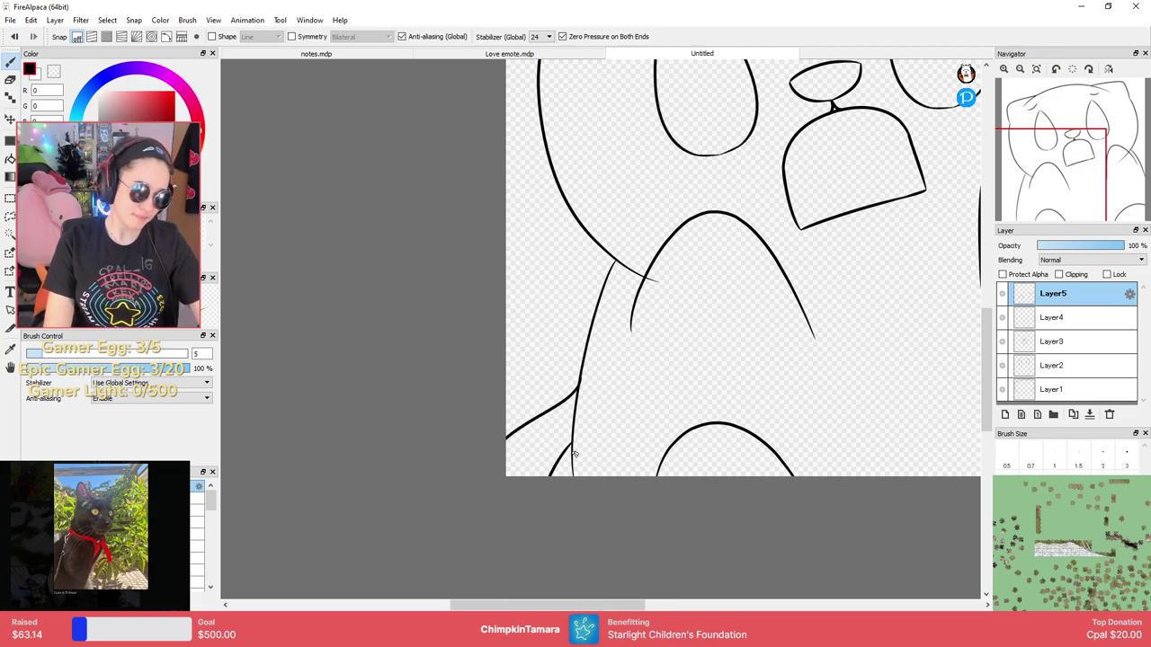
scroll(579, 421, up, 1)
key(ctrl+z)
scroll(584, 386, down, 2)
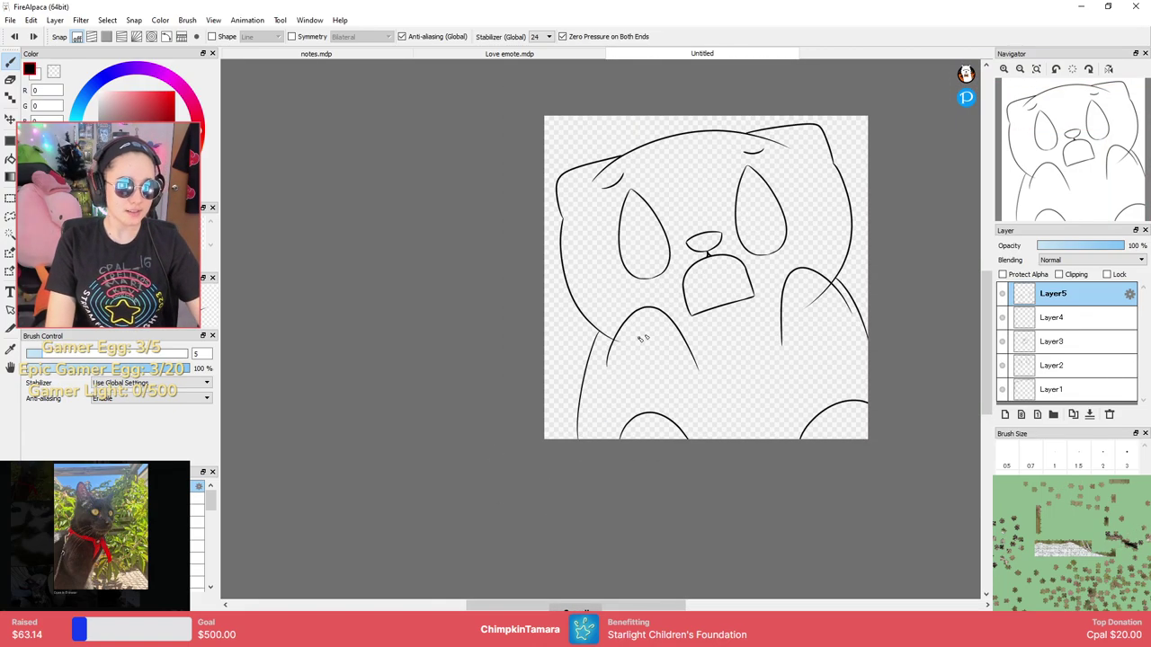
Try a broad raised tail left of the body, with a short lower line near the corner and a long curved upper line.
drag(675, 342, 609, 377)
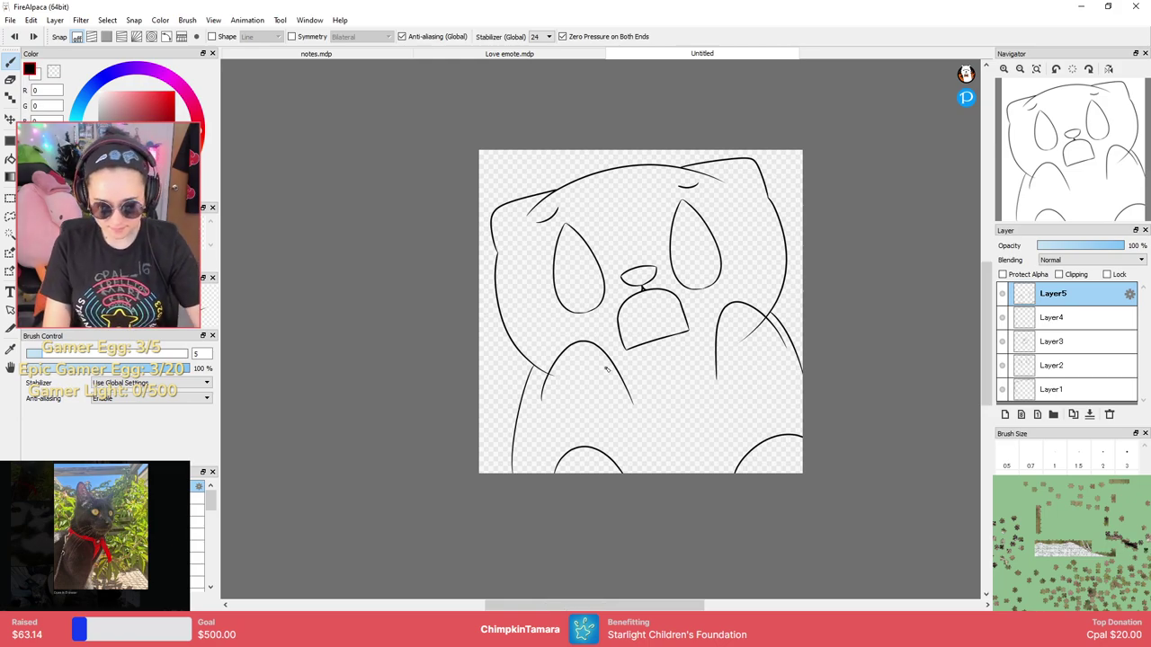
scroll(557, 370, up, 3)
scroll(556, 371, down, 1)
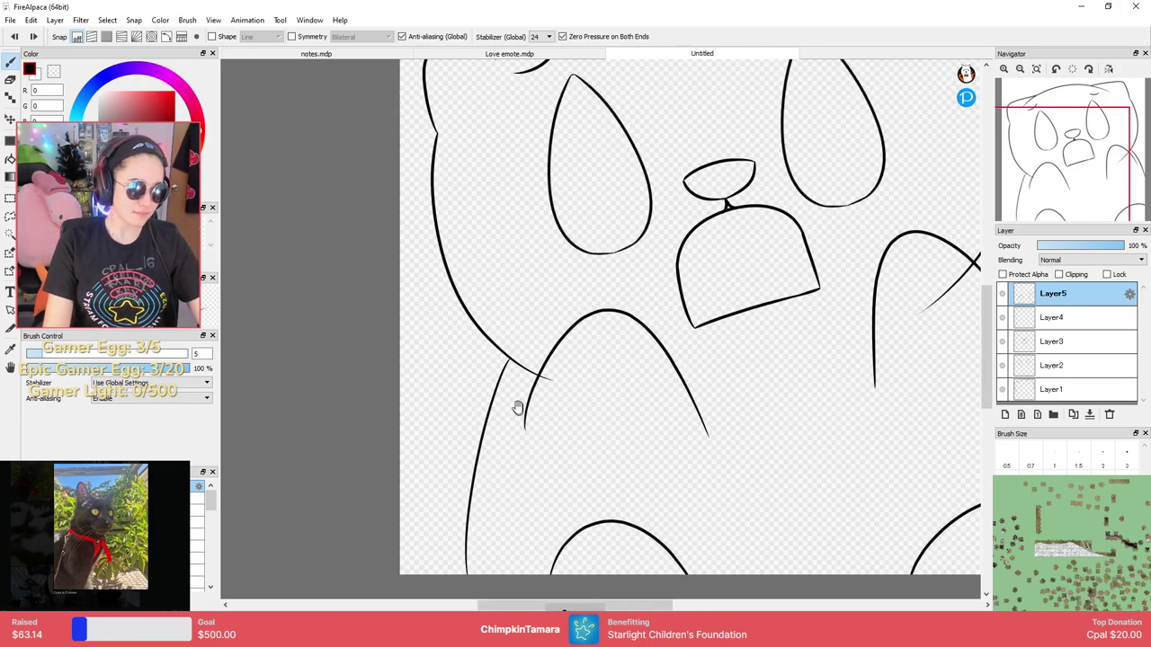
drag(486, 383, 542, 342)
drag(491, 540, 454, 418)
key(ctrl+z)
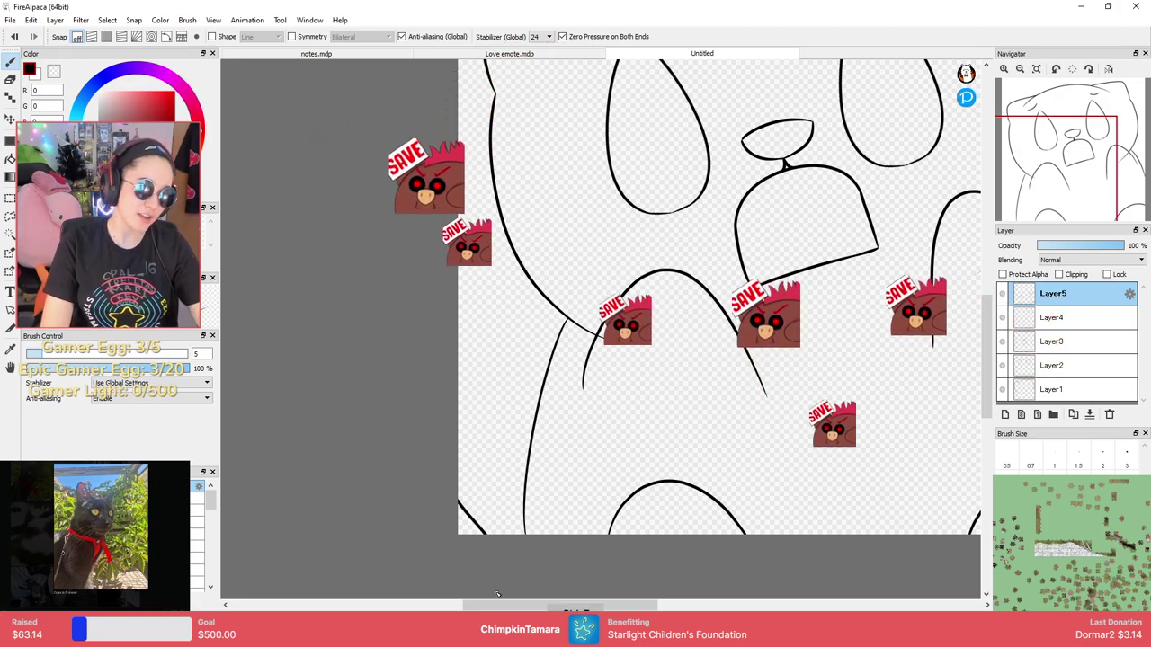
drag(493, 538, 452, 479)
mouse_move(536, 435)
mouse_down()
mouse_move(483, 292)
mouse_move(451, 253)
mouse_up()
scroll(500, 278, down, 3)
scroll(504, 294, up, 3)
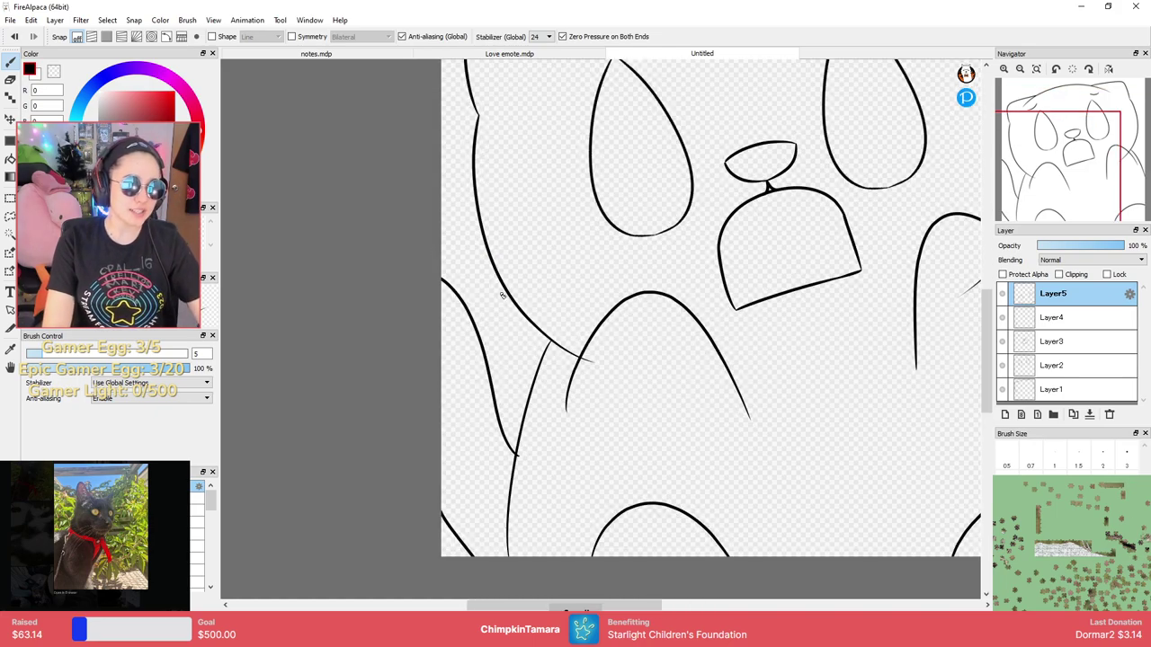
key(ctrl+z)
drag(513, 445, 442, 307)
scroll(458, 307, down, 4)
scroll(482, 314, up, 5)
key(ctrl+z)
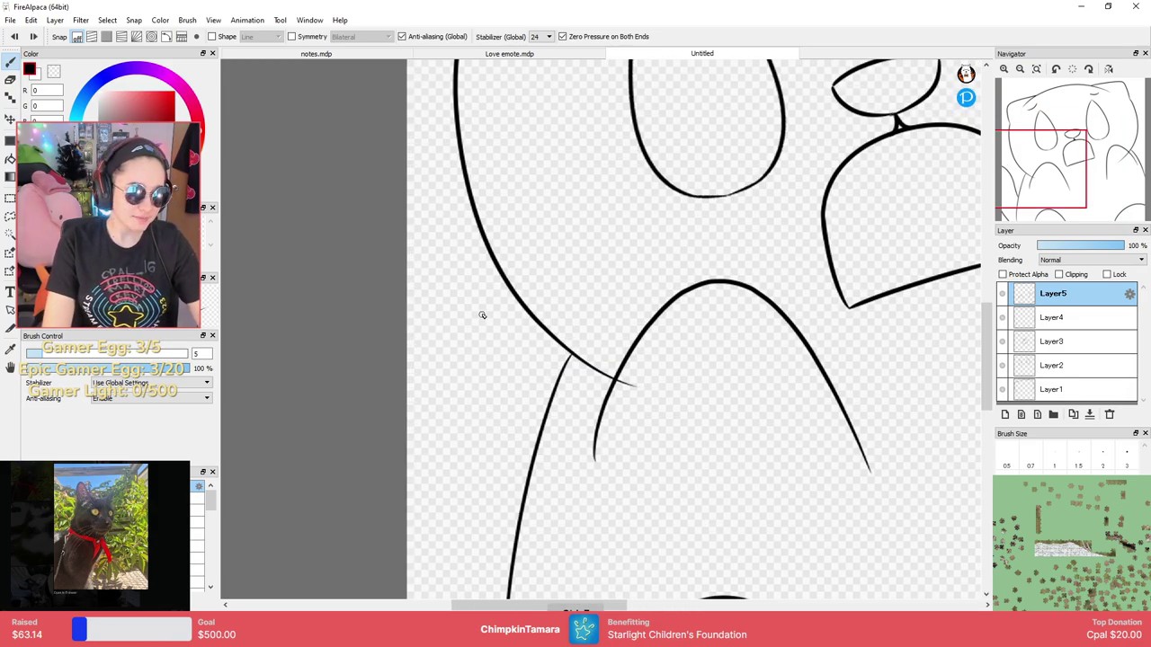
Save the untitled drawing as sad emote.mdp.
drag(535, 438, 511, 296)
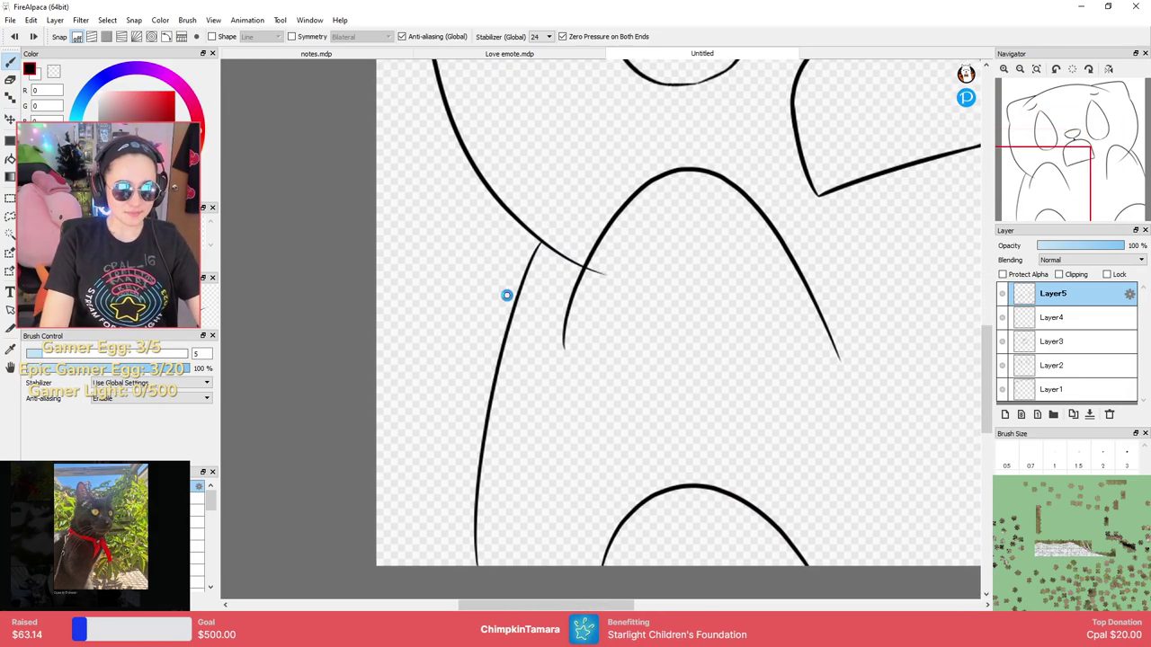
key(ctrl+s)
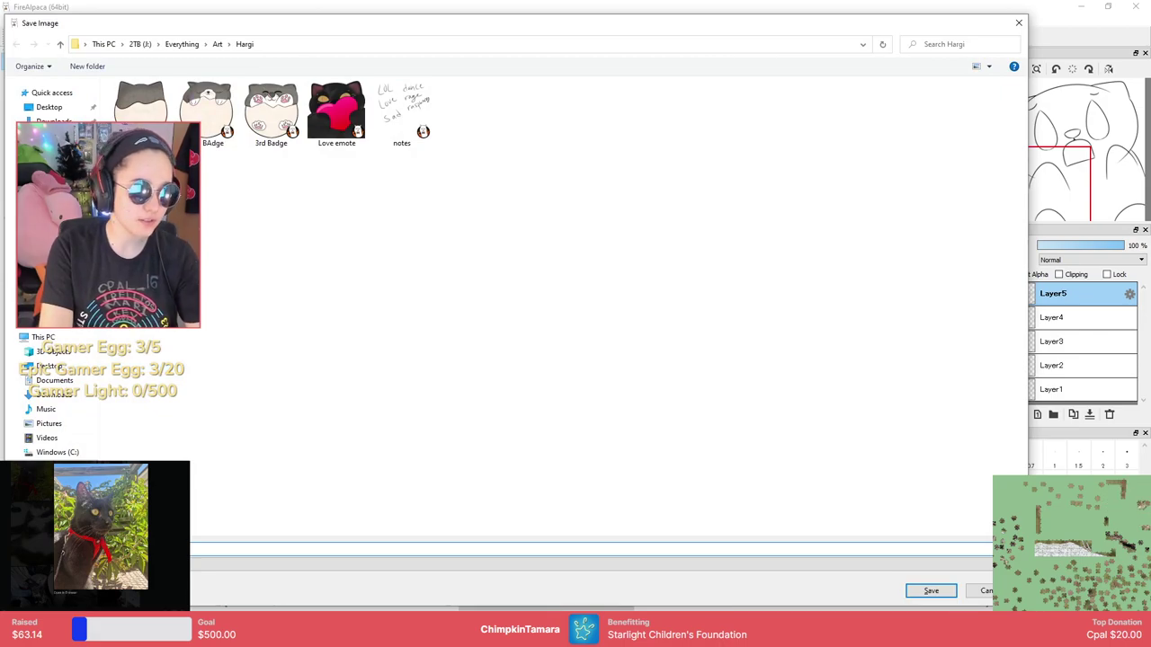
key(Return)
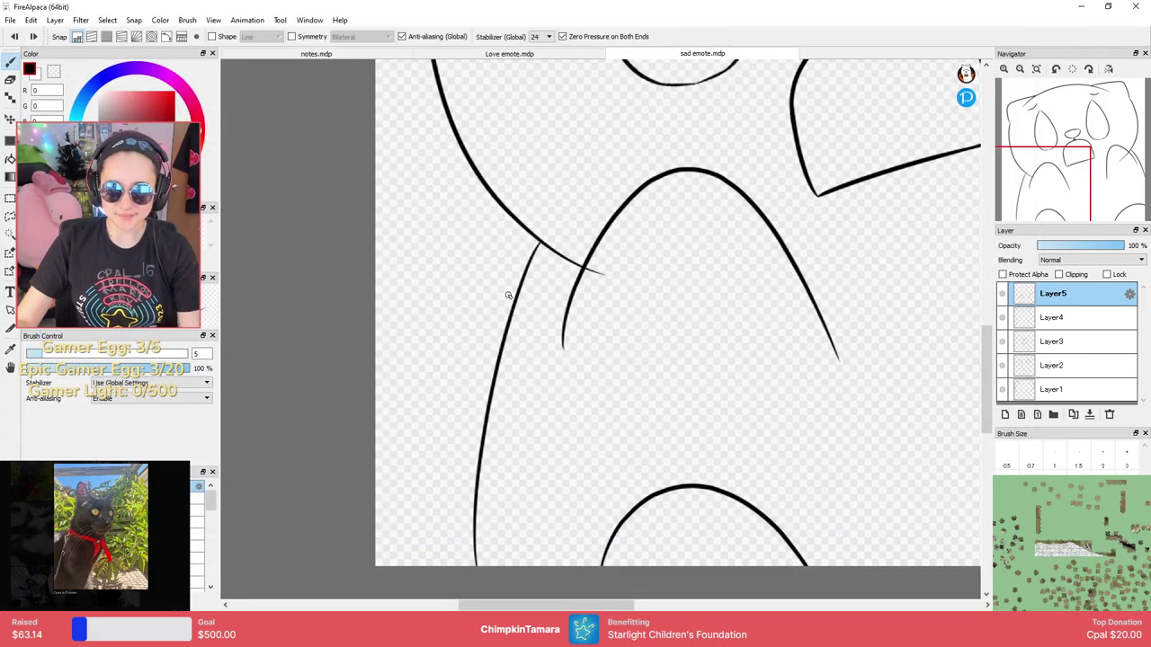
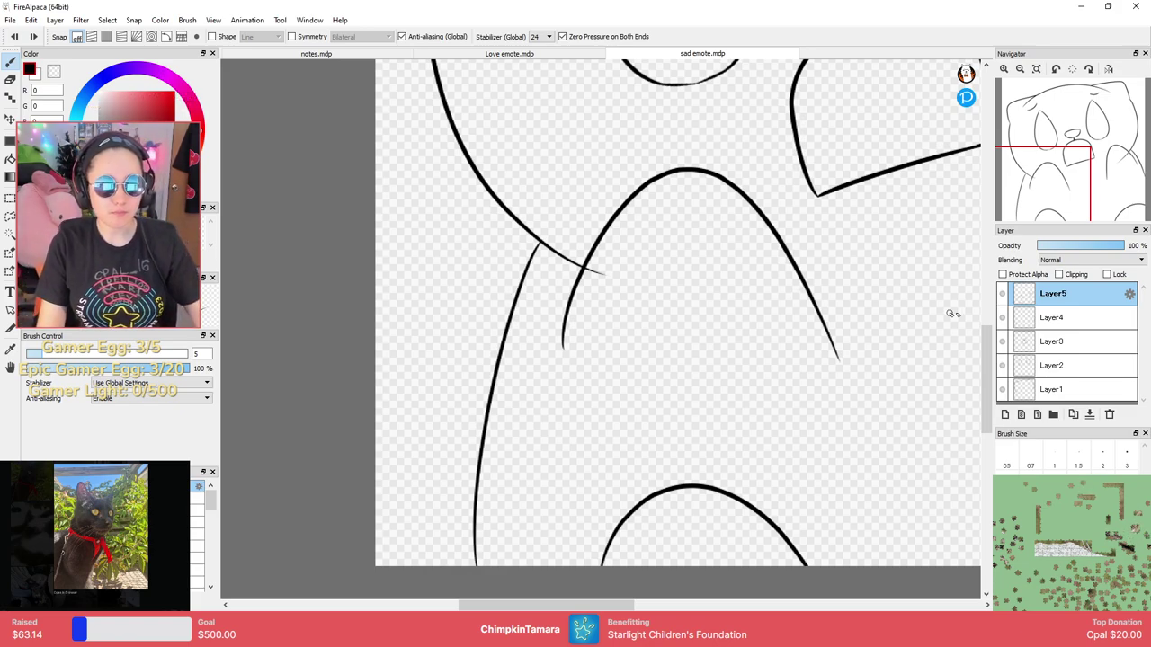
Check Layer5's content by hiding and showing it, and add a new empty layer above it.
click(1025, 341)
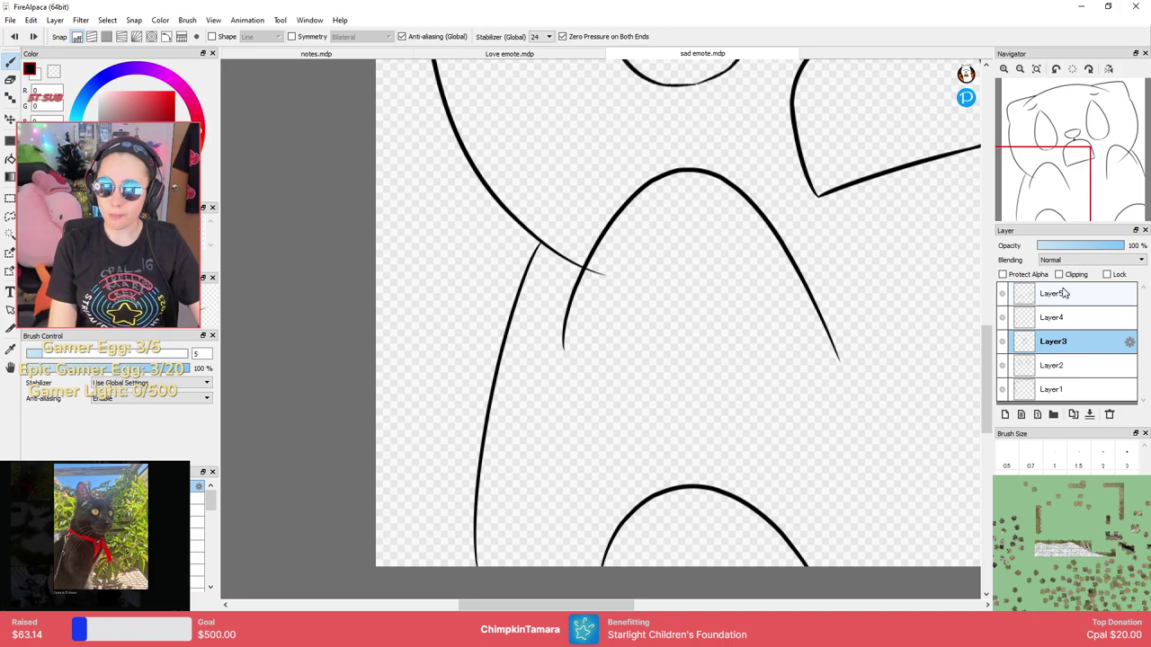
click(1029, 297)
click(1001, 294)
click(1002, 292)
click(1004, 415)
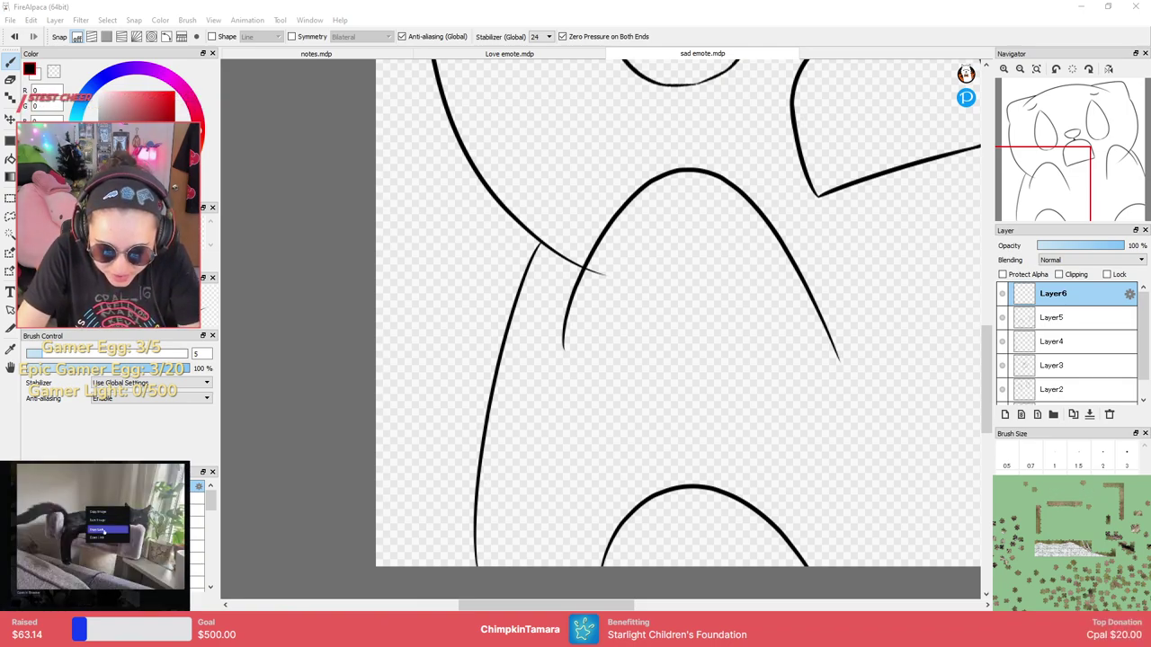
Open the reference photo of the lying black cat in the browser, zoom out to 150% to study its tail, and return to the drawing.
click(103, 538)
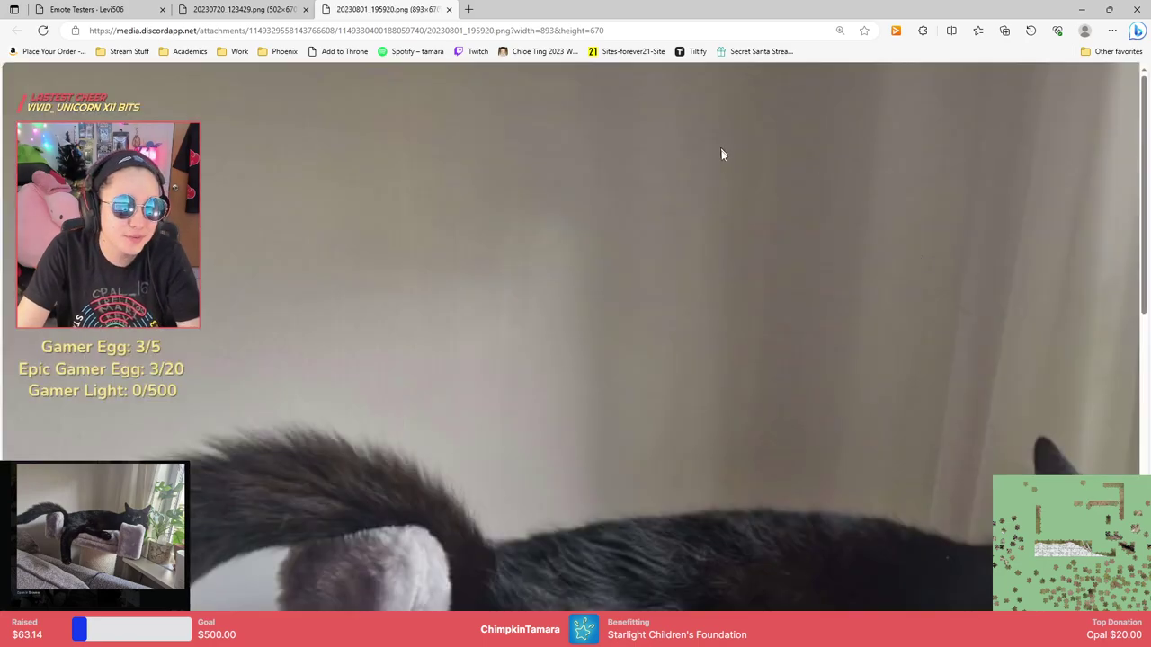
scroll(746, 210, down, 4)
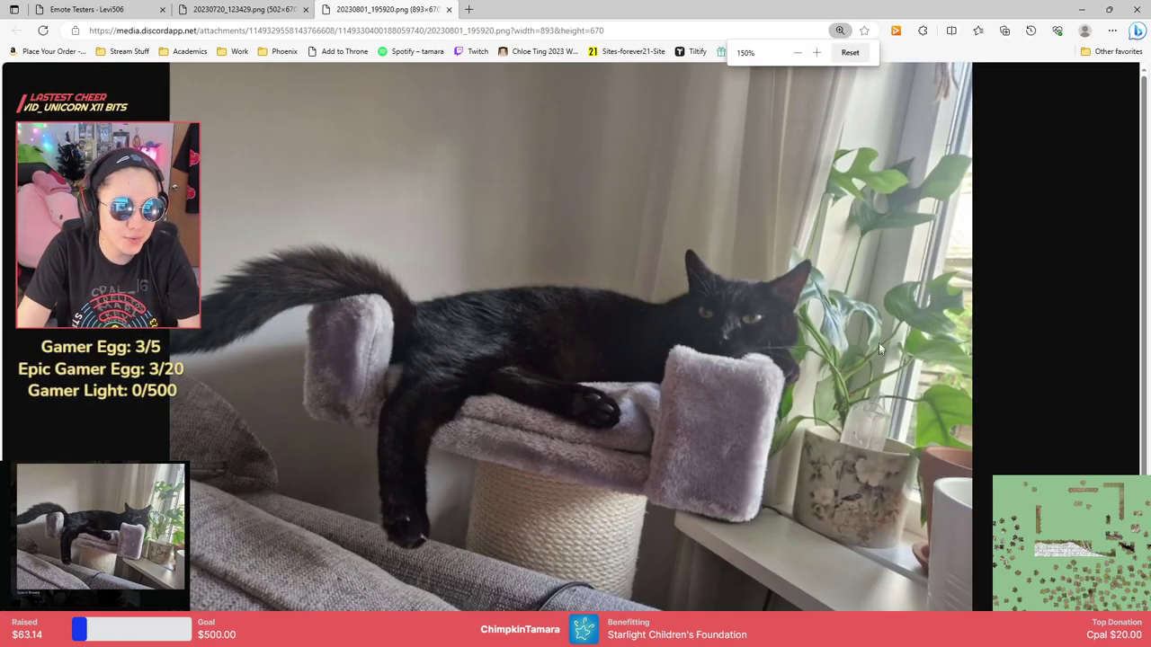
key(ctrl+w)
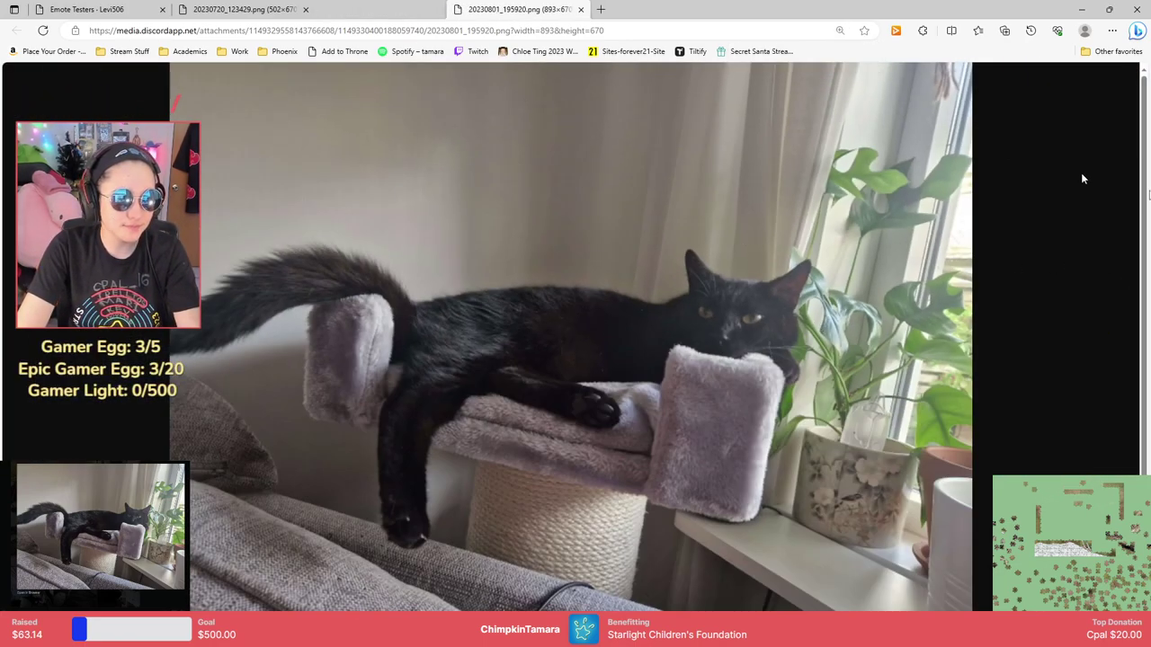
mouse_move(599, 86)
mouse_down()
mouse_move(579, 8)
mouse_move(594, 7)
mouse_up()
click(1083, 9)
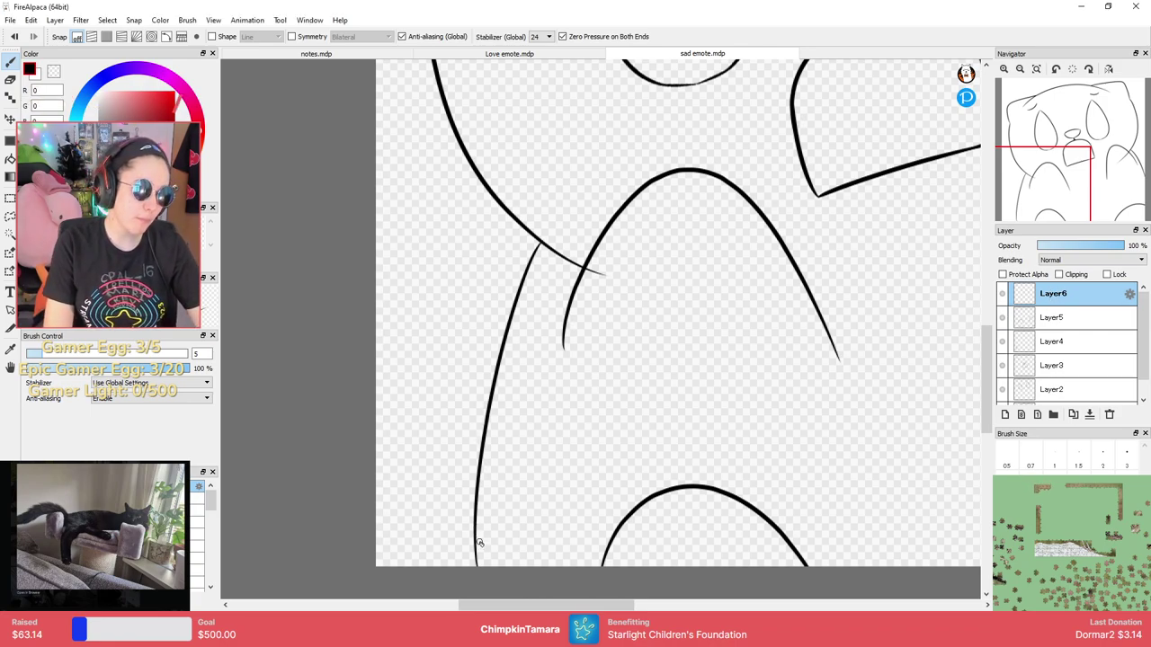
Try a raised tail with jagged fur strokes between the body and the canvas's left edge, undoing the last strokes.
mouse_move(423, 566)
mouse_down()
mouse_move(381, 493)
mouse_move(367, 420)
mouse_up()
drag(372, 192, 440, 268)
key(ctrl+z)
mouse_move(373, 162)
mouse_down()
mouse_move(405, 219)
mouse_move(444, 369)
mouse_move(484, 454)
mouse_up()
scroll(475, 358, down, 3)
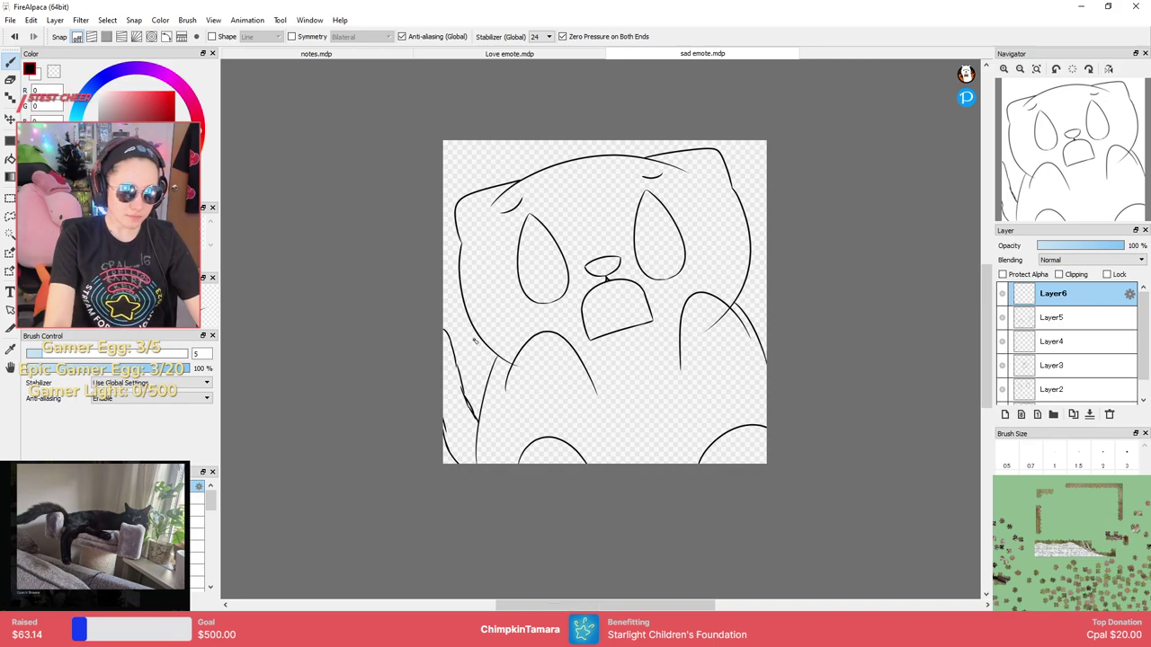
scroll(475, 358, up, 3)
key(ctrl+z)
key(ctrl+z)
key(ctrl+z)
key(ctrl+z)
key(ctrl+z)
key(ctrl+z)
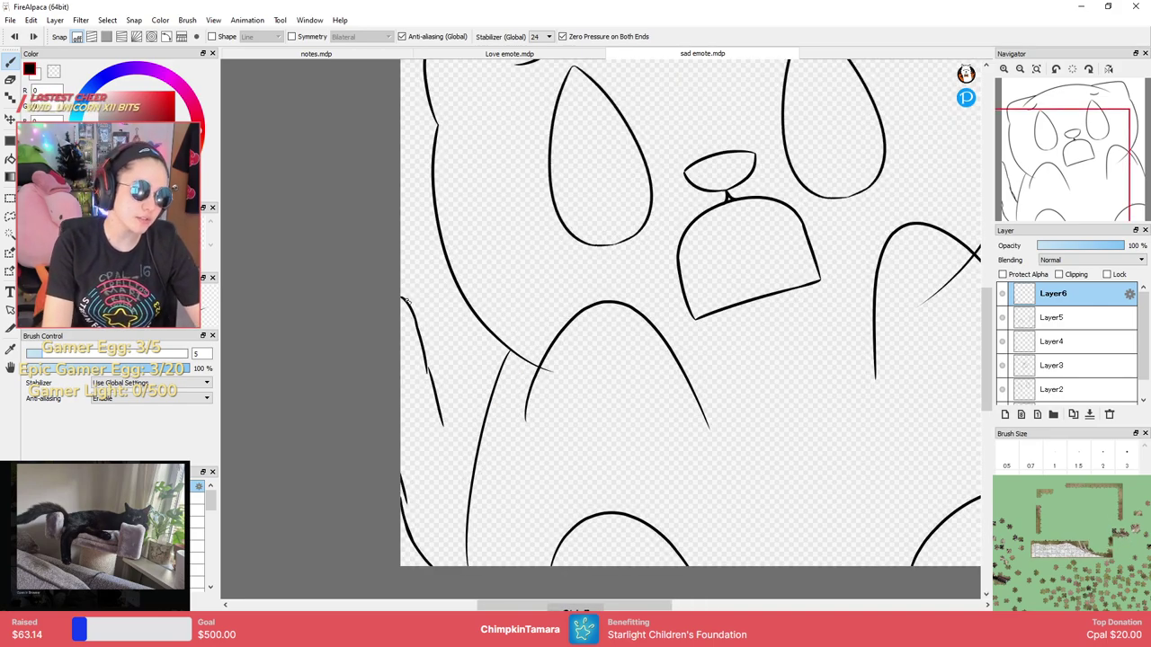
Try another fur stroke on the upper edge of the tail, and undo the remaining tail lines.
drag(439, 336, 477, 422)
scroll(463, 384, down, 3)
scroll(455, 355, up, 2)
key(ctrl+z)
key(ctrl+z)
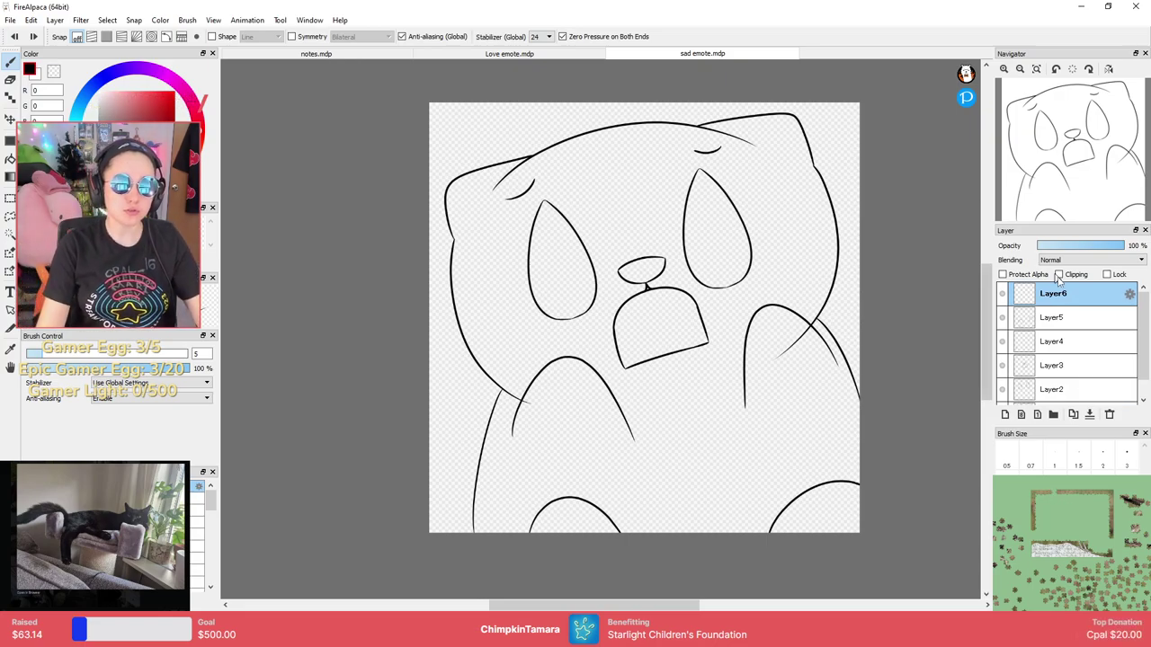
Check Layer5 by hiding and showing it, and draw four small teardrops on Layer6, two beneath each eye.
click(1001, 320)
click(1002, 320)
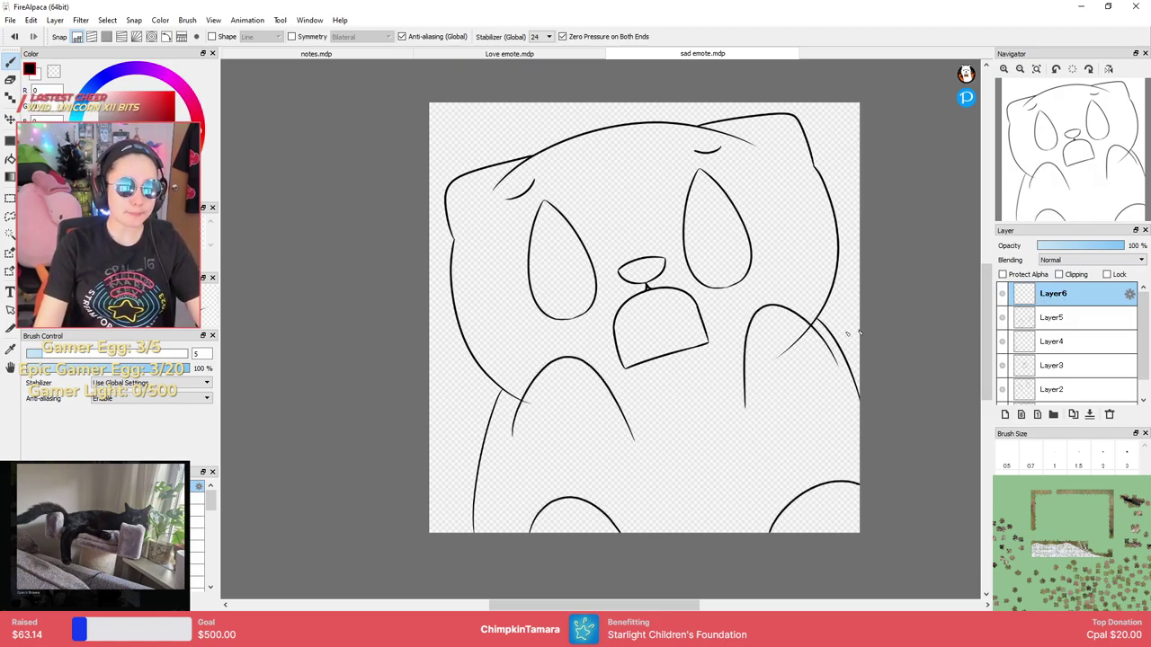
drag(698, 303, 708, 315)
scroll(698, 321, up, 1)
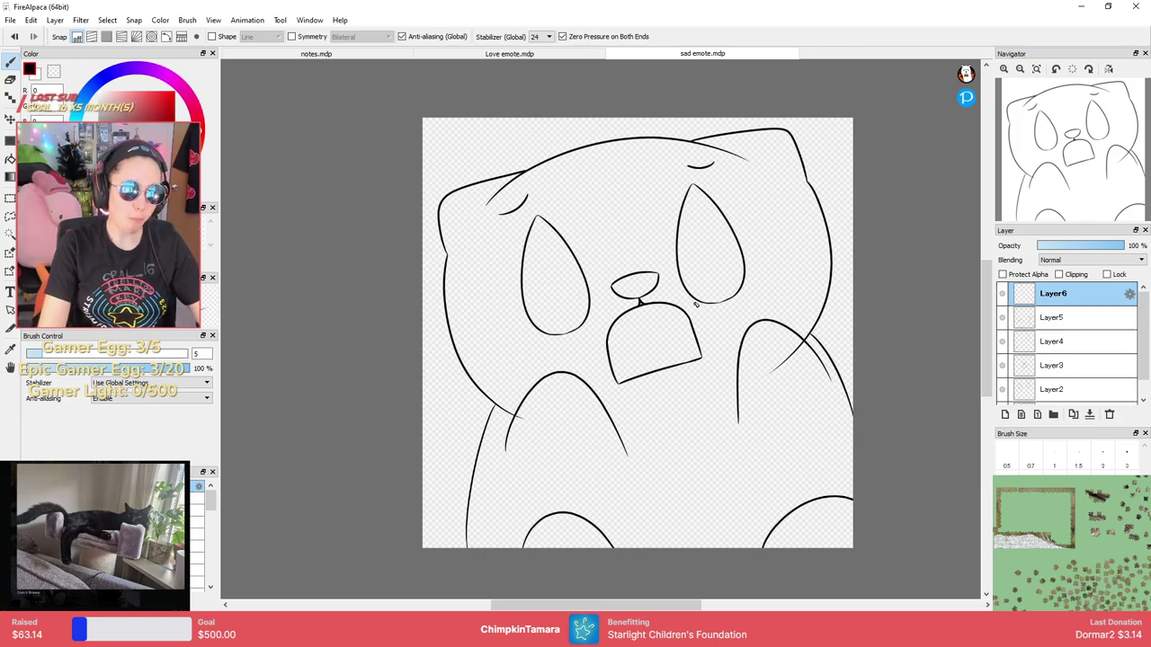
scroll(695, 306, up, 2)
mouse_move(747, 336)
mouse_down()
mouse_move(770, 399)
mouse_move(766, 333)
mouse_move(752, 384)
mouse_move(759, 338)
mouse_up()
key(ctrl+z)
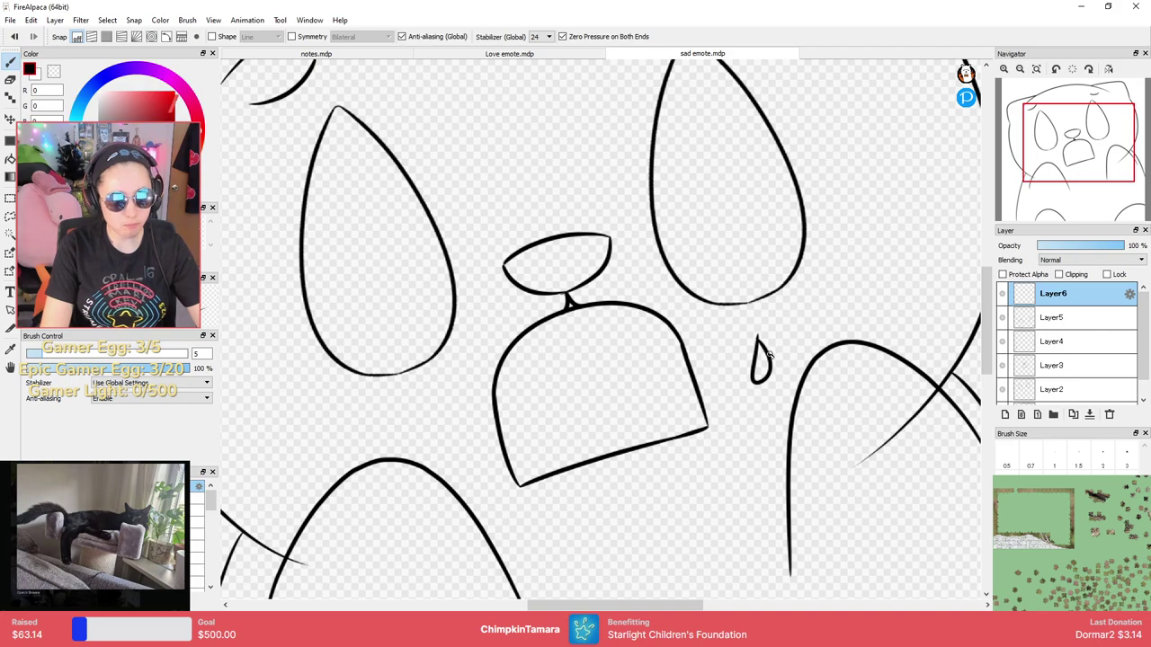
mouse_move(415, 408)
mouse_down()
mouse_move(420, 449)
mouse_move(416, 410)
mouse_up()
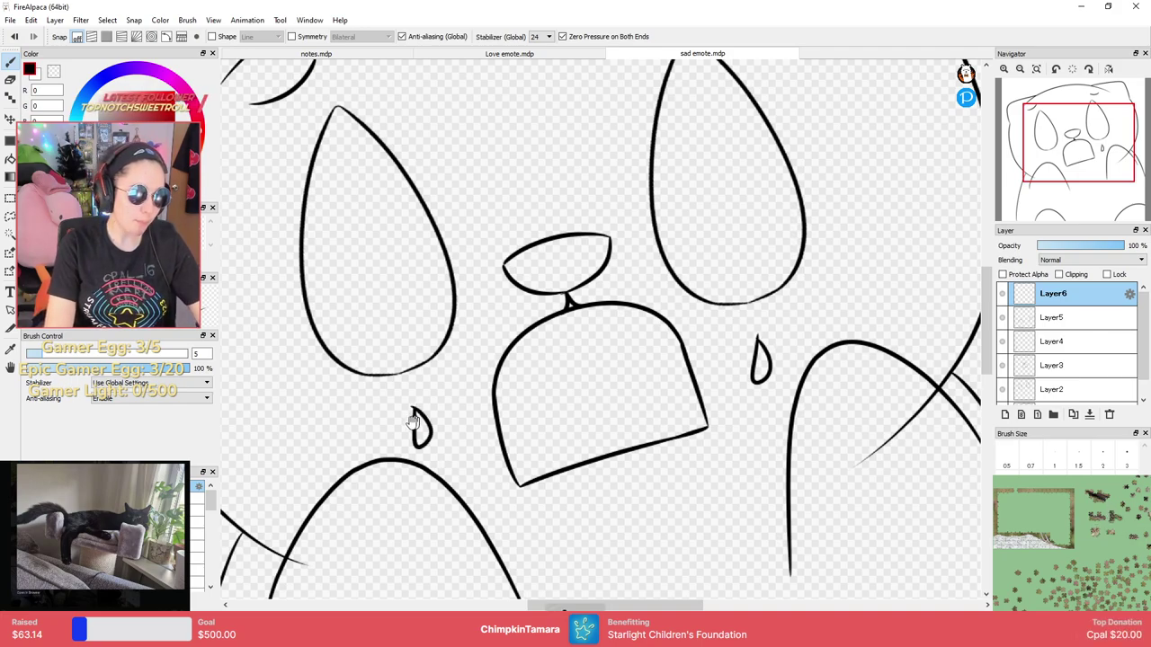
scroll(415, 333, down, 3)
mouse_move(529, 345)
mouse_down()
mouse_move(540, 380)
mouse_move(530, 343)
mouse_up()
mouse_move(801, 308)
mouse_down()
mouse_move(794, 341)
mouse_move(817, 317)
mouse_up()
Erase the overshooting tips of the two teardrops beneath the right eye.
scroll(819, 304, up, 2)
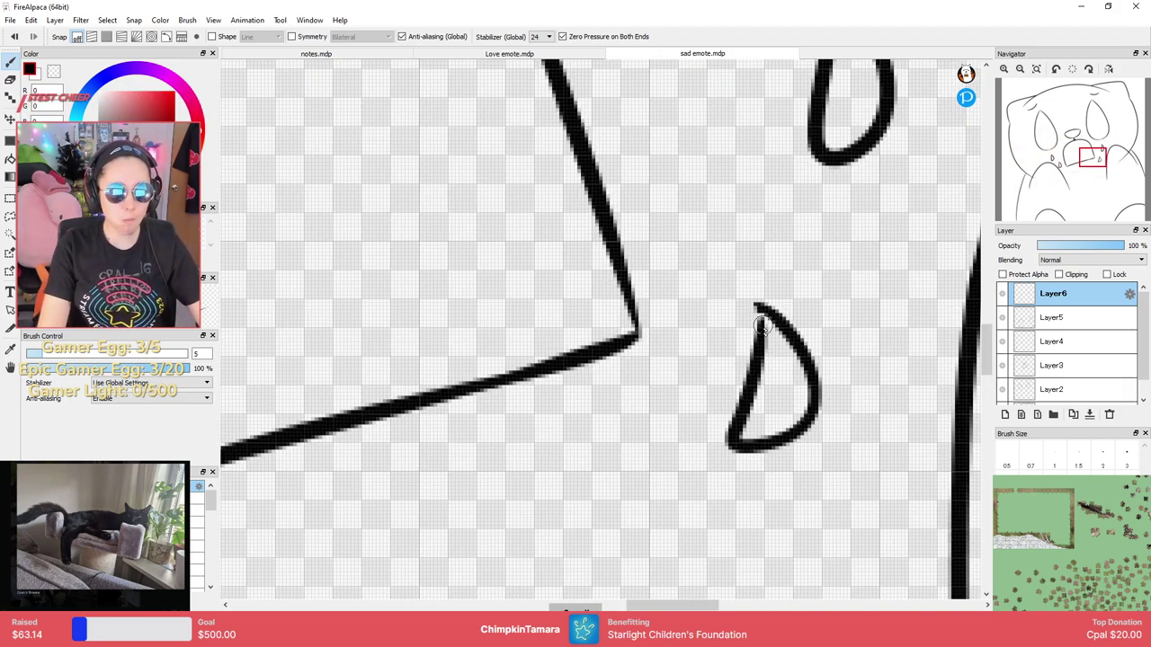
scroll(810, 306, up, 2)
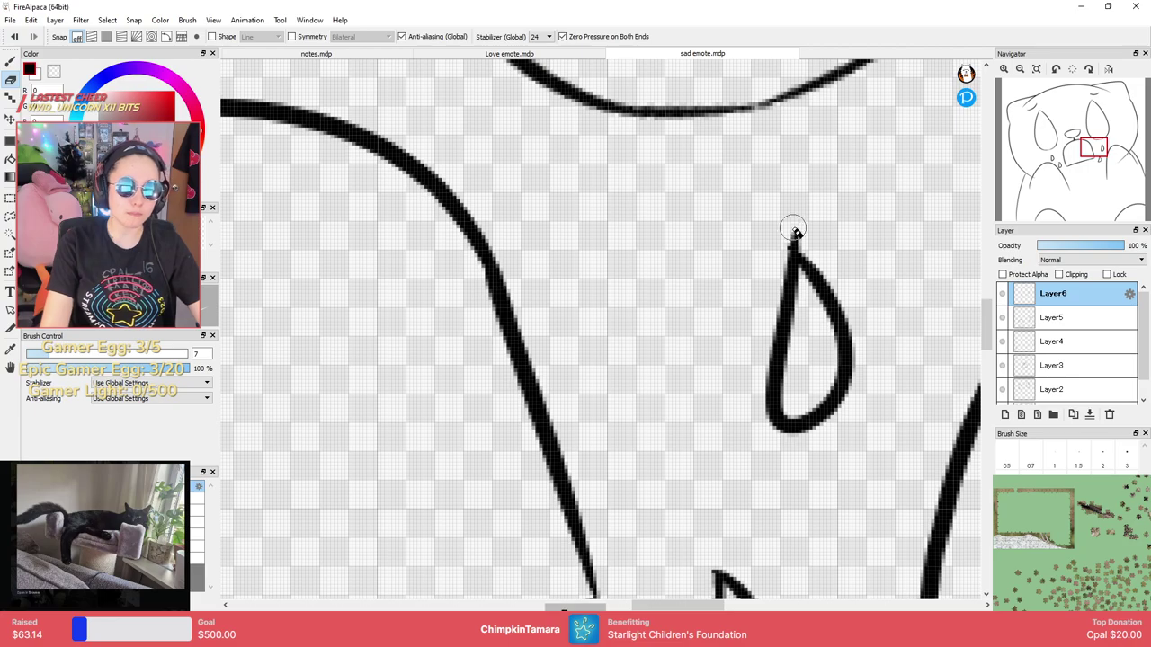
scroll(789, 189, down, 4)
key(e)
mouse_move(625, 289)
mouse_down()
mouse_move(740, 252)
mouse_move(725, 252)
mouse_up()
Clean up the tips of the two teardrops beneath the left eye, erasing the overshoots and closing the lower drop's outline.
scroll(590, 259, up, 3)
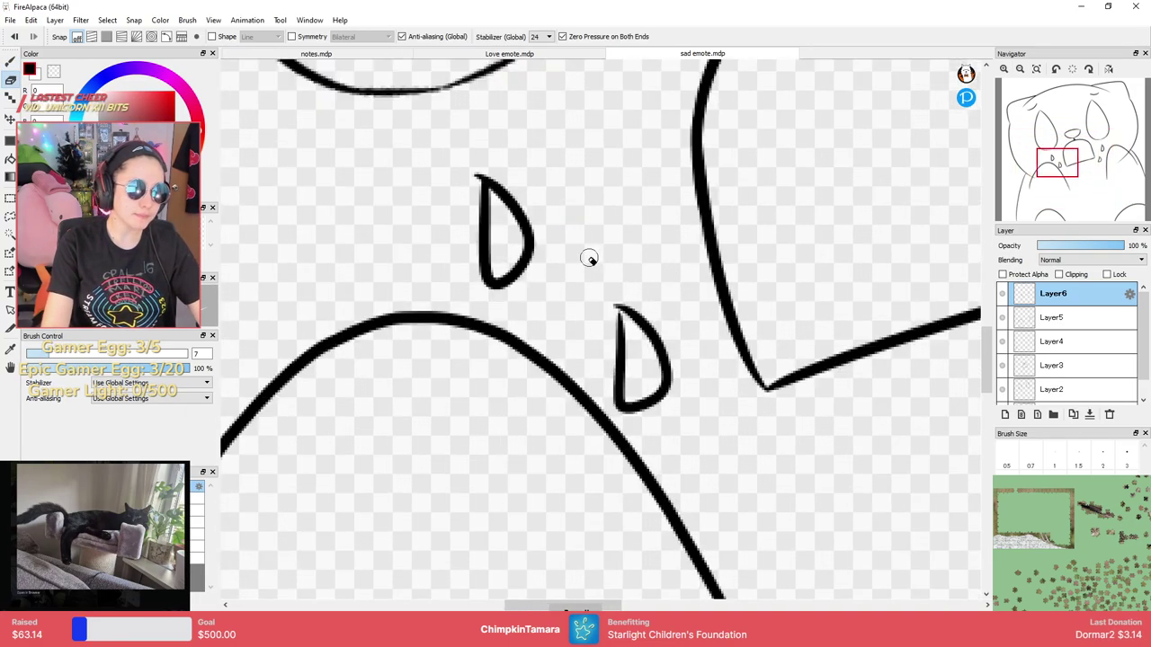
drag(616, 306, 611, 311)
scroll(602, 289, down, 1)
key(b)
scroll(593, 284, up, 3)
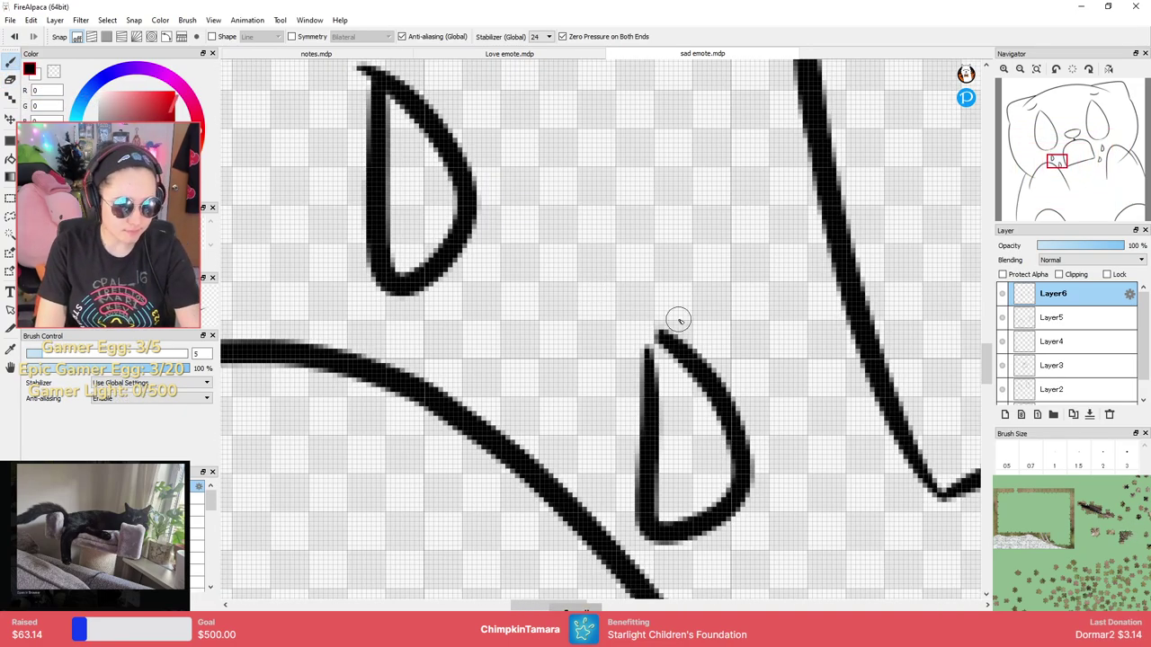
scroll(625, 167, down, 1)
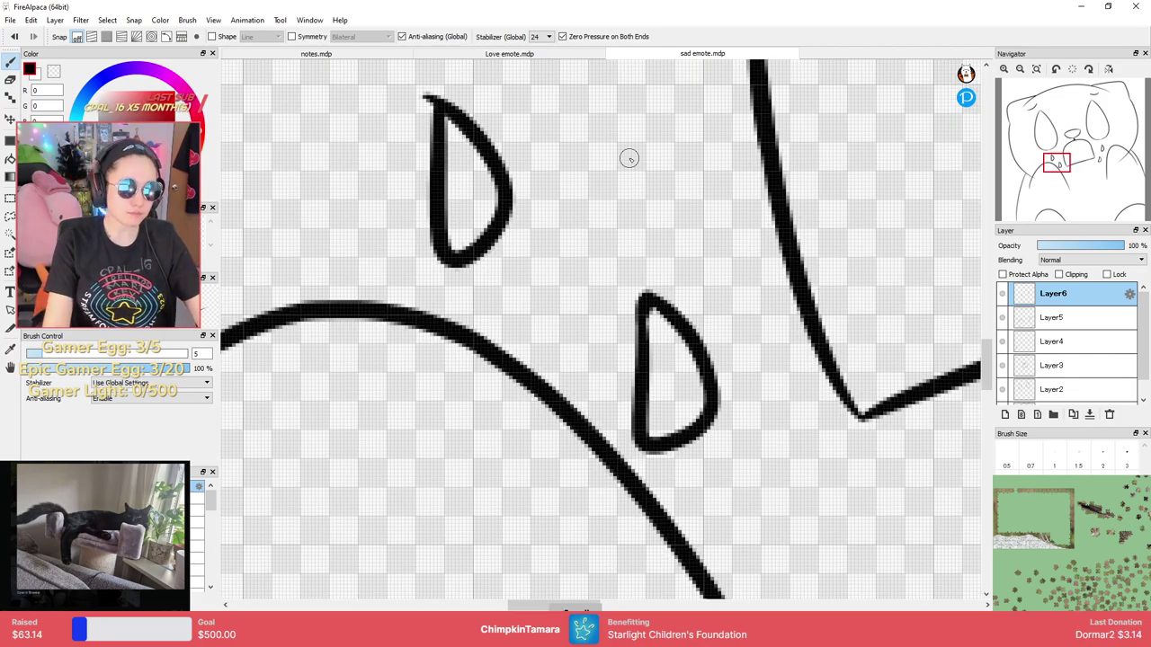
key(e)
mouse_move(414, 85)
mouse_down()
mouse_move(420, 97)
mouse_move(432, 91)
mouse_up()
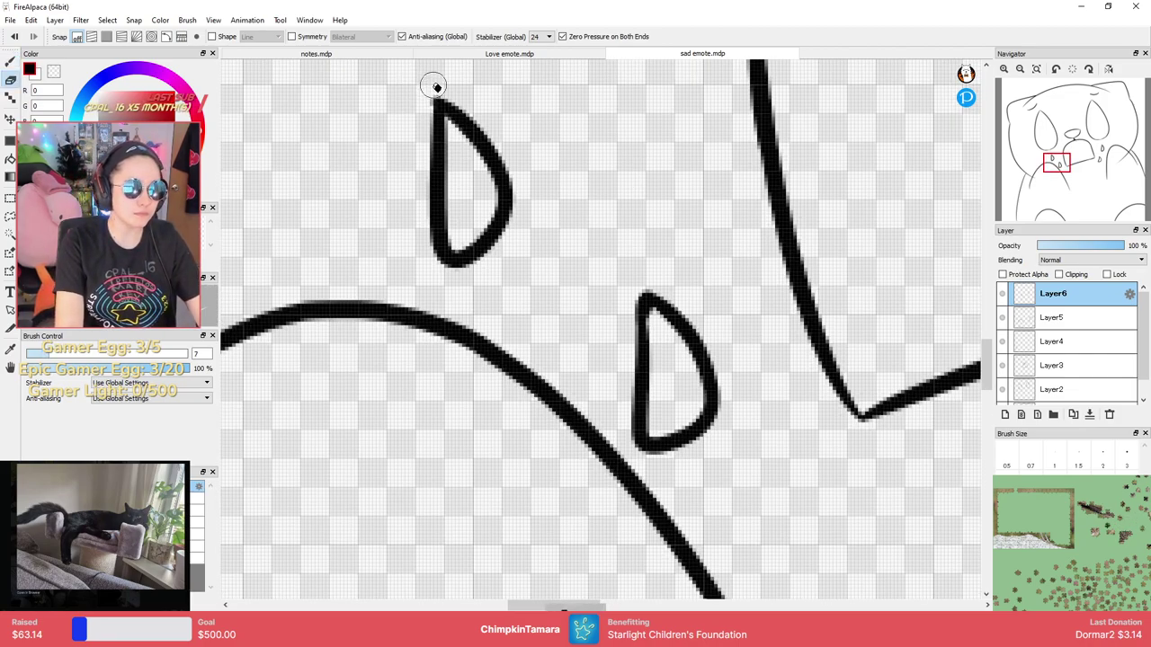
Draw an arched tongue inside the mouth, rising from the mouth's lower edge.
scroll(426, 77, down, 3)
key(b)
drag(754, 261, 735, 504)
scroll(733, 495, up, 1)
scroll(720, 408, down, 2)
drag(597, 395, 750, 385)
key(ctrl+z)
drag(594, 403, 742, 355)
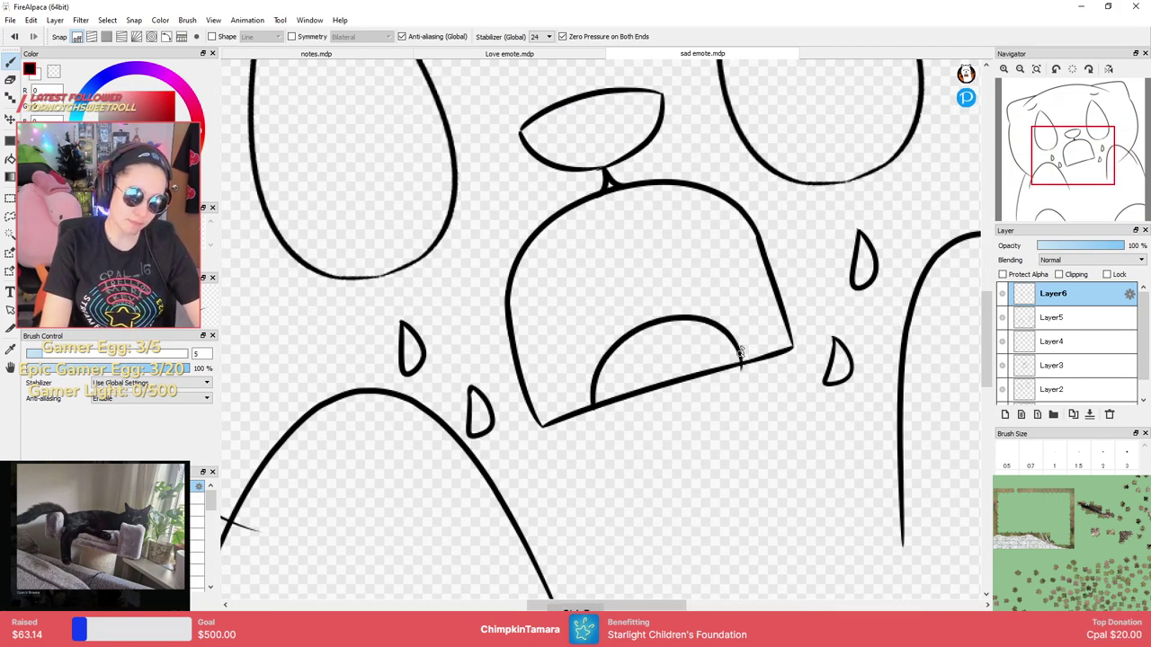
Erase the right end of the tongue line where it overshoots the mouth's lower edge.
scroll(729, 305, up, 2)
key(e)
scroll(775, 428, up, 2)
key(b)
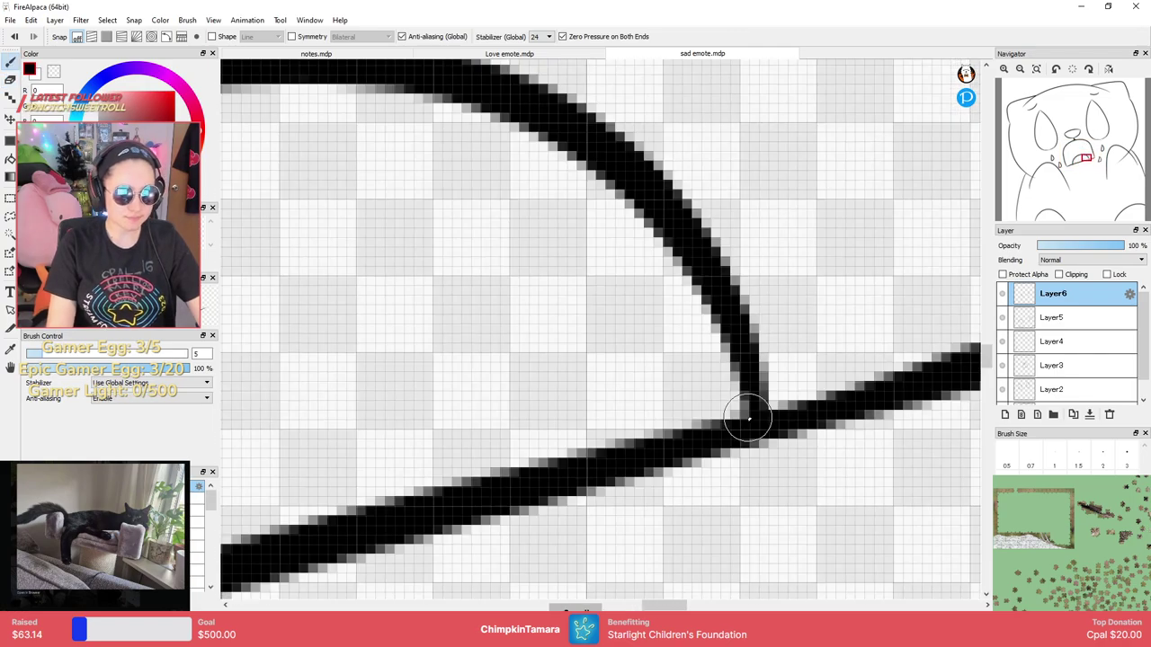
scroll(755, 422, down, 6)
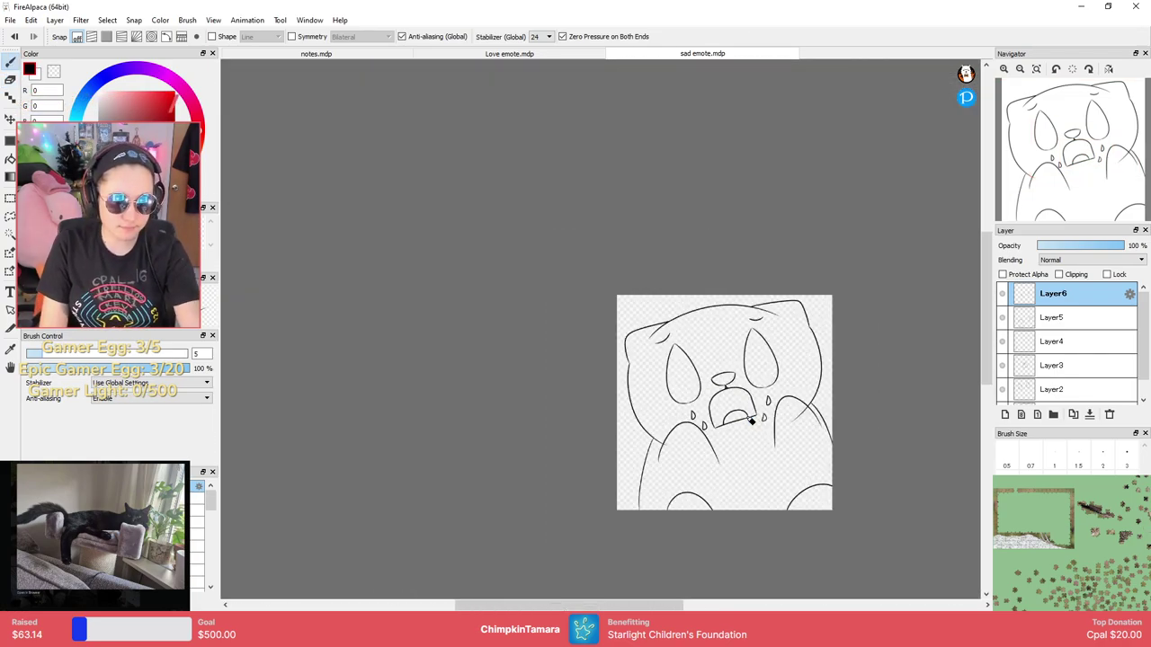
Hide and show Layer3 and Layer1 to find the head outline, and make Layer1 the active layer.
scroll(756, 416, up, 4)
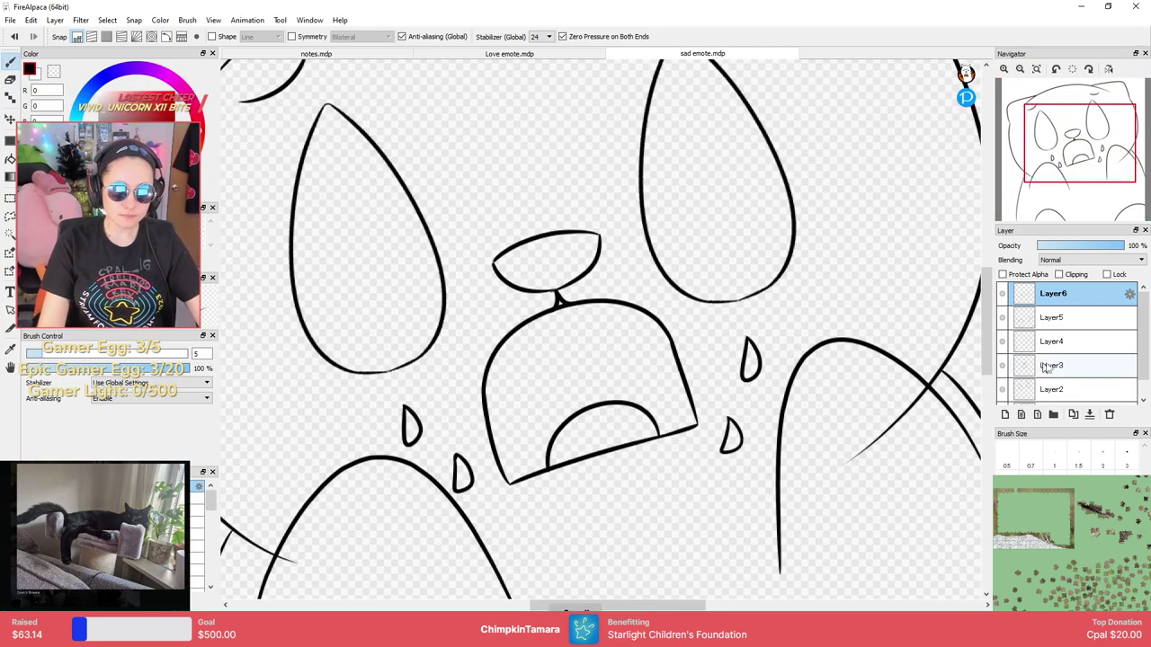
click(1003, 365)
click(1003, 365)
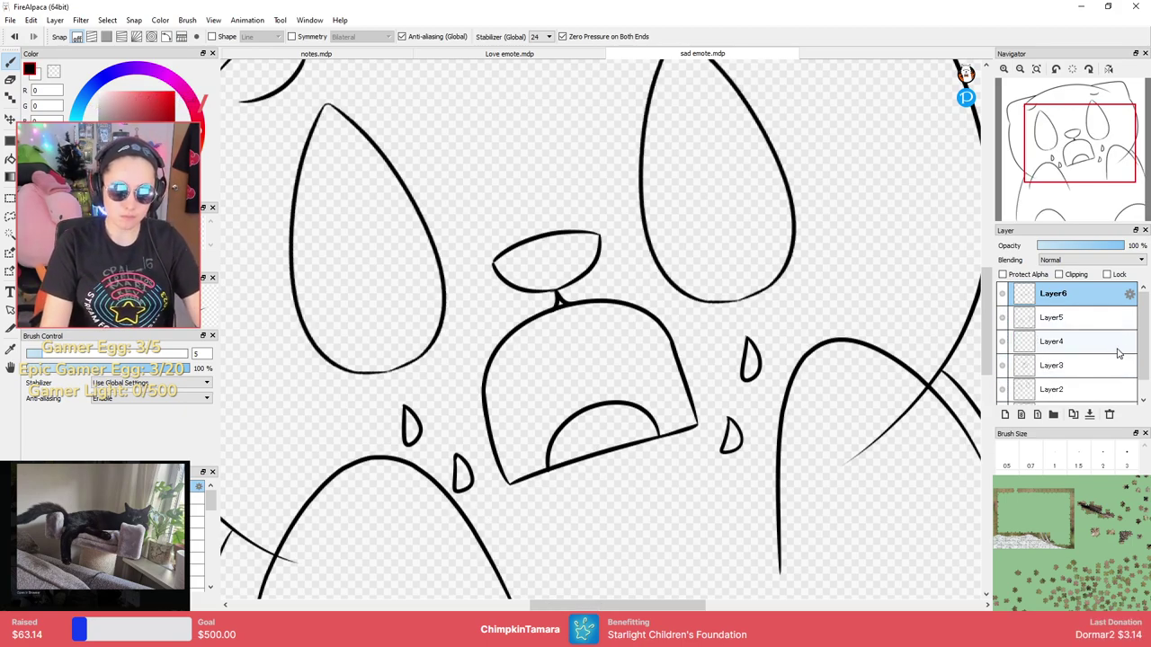
scroll(1134, 360, down, 1)
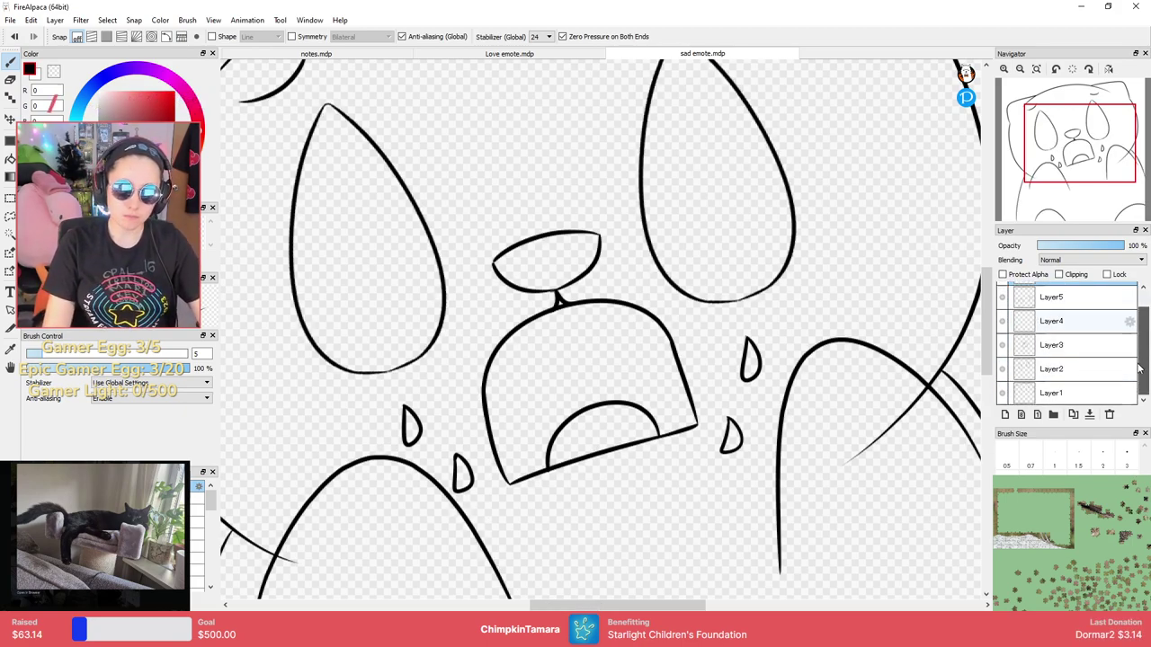
click(1012, 396)
click(1003, 395)
click(1003, 395)
Erase the part of the head outline that runs inside the right raised paw, using an eraser size of 10.
drag(888, 431, 769, 343)
scroll(716, 333, up, 2)
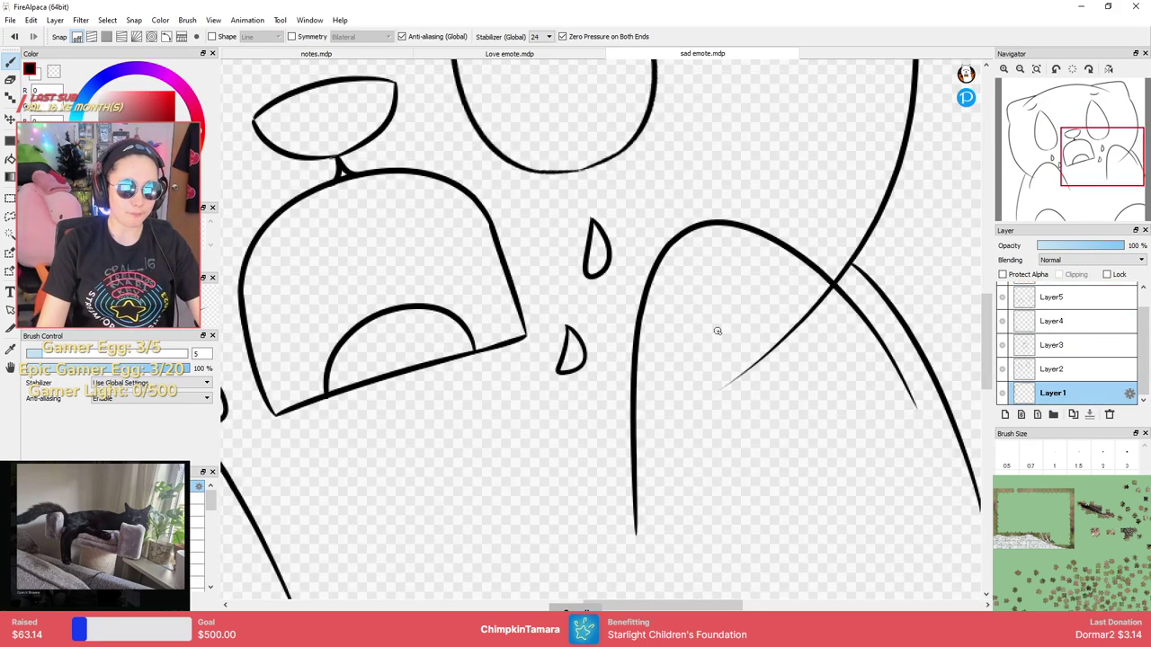
key(e)
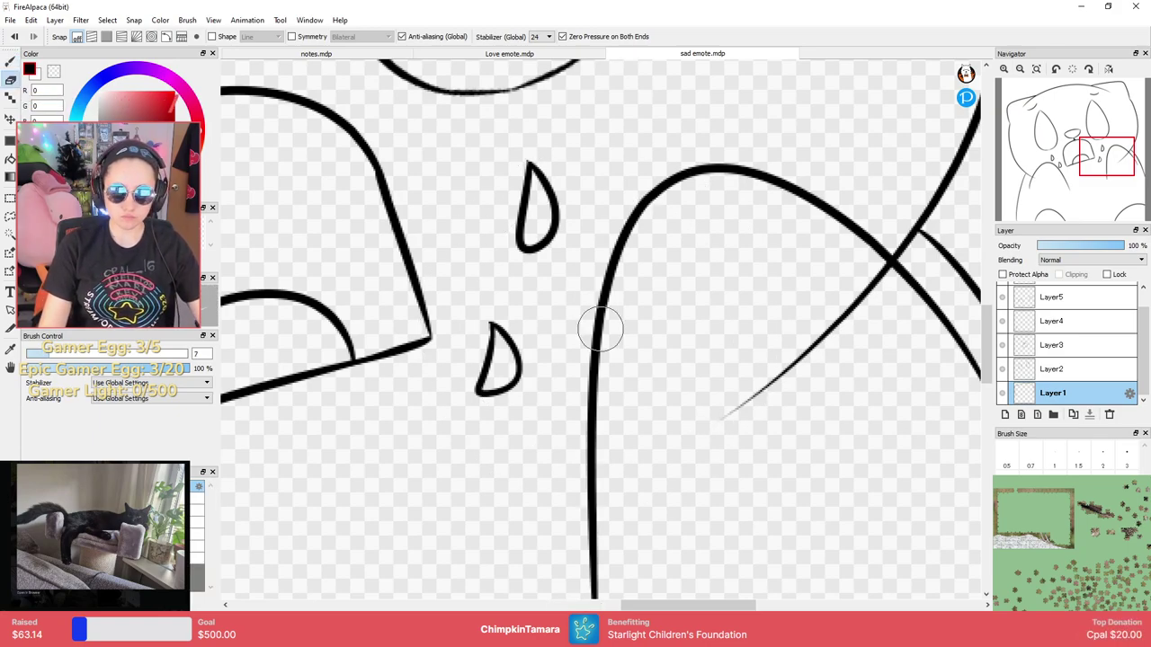
drag(740, 411, 872, 283)
scroll(818, 280, up, 2)
scroll(822, 284, down, 2)
click(1055, 482)
click(1079, 482)
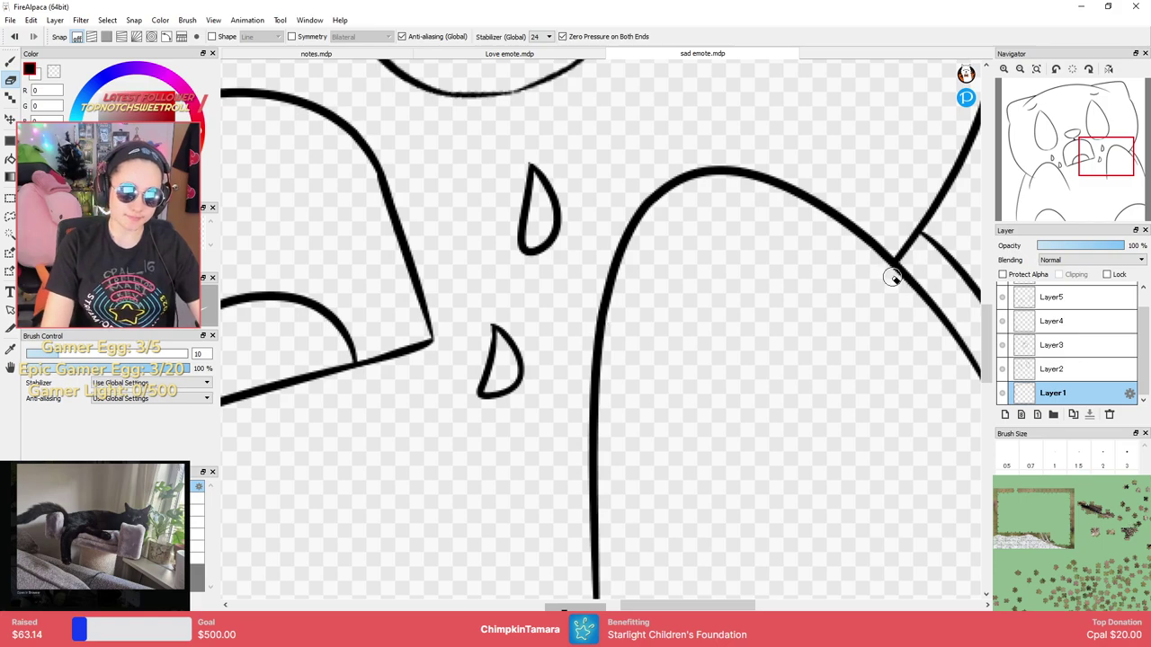
Erase the end of the head outline that crosses into the left raised paw, and return to the brush.
scroll(902, 275, up, 1)
scroll(903, 276, down, 4)
scroll(511, 382, up, 2)
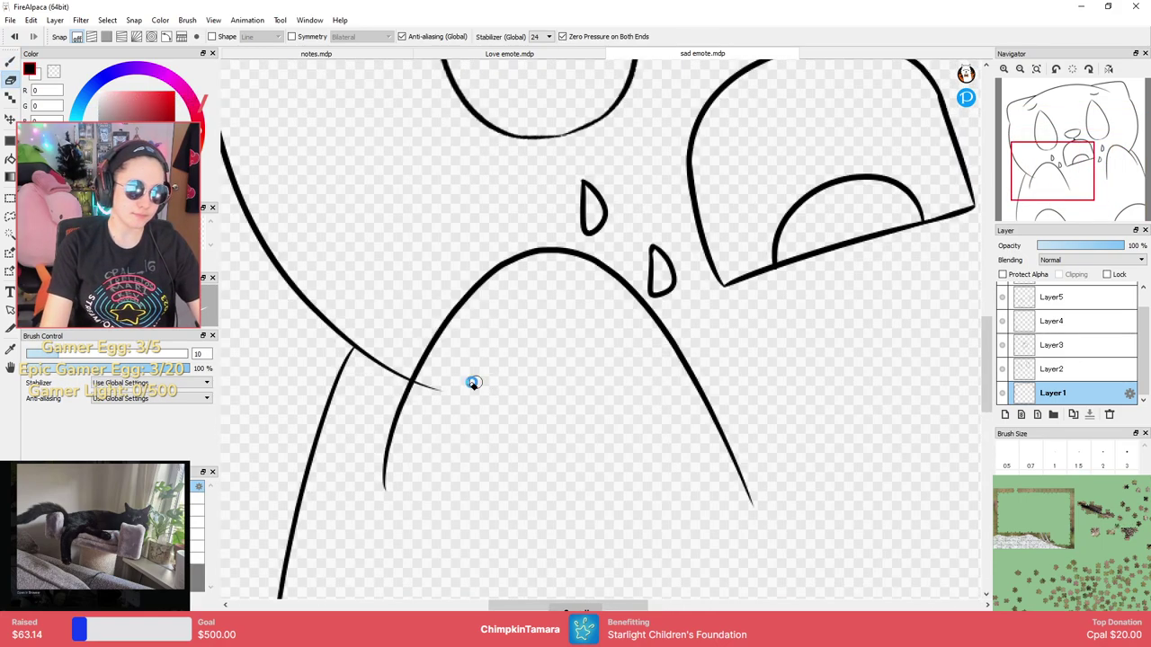
scroll(474, 383, up, 1)
drag(403, 385, 437, 393)
scroll(452, 408, up, 1)
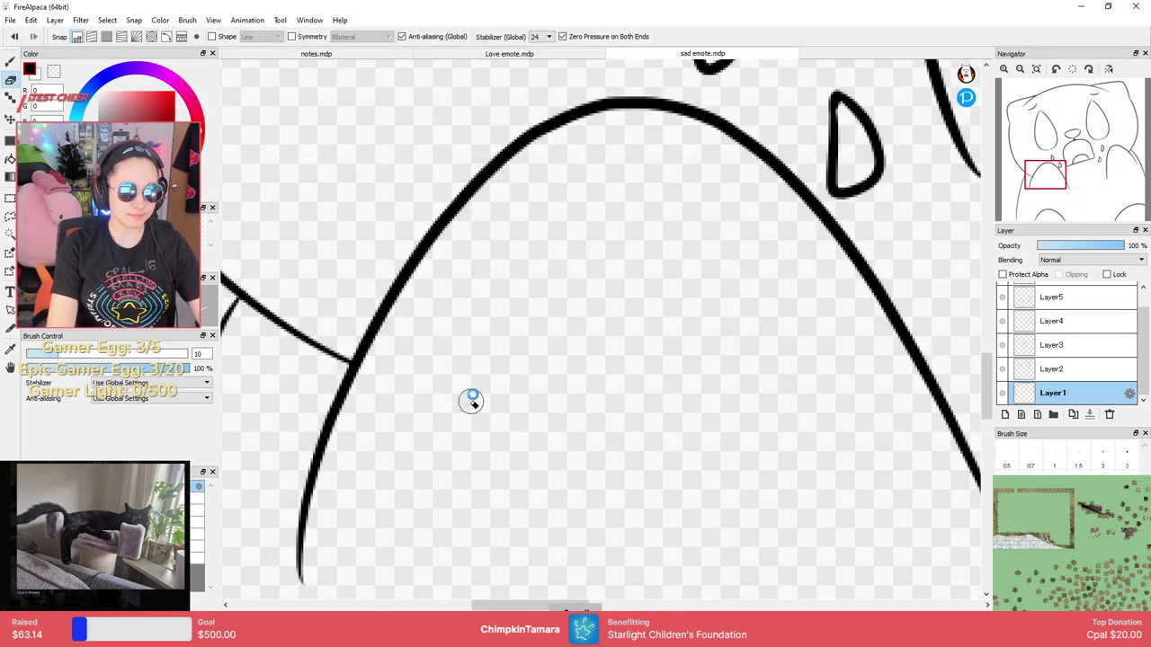
scroll(473, 404, down, 3)
key(b)
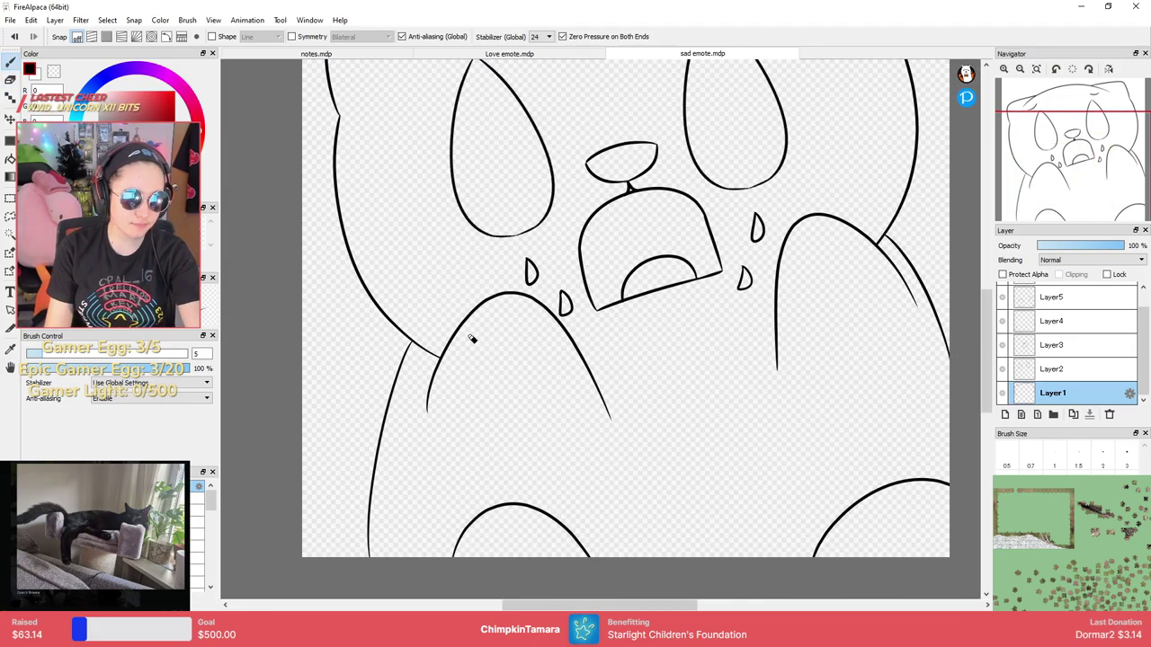
Check Layer1's content by hiding and showing it, and add a new layer above Layer6.
scroll(795, 303, down, 2)
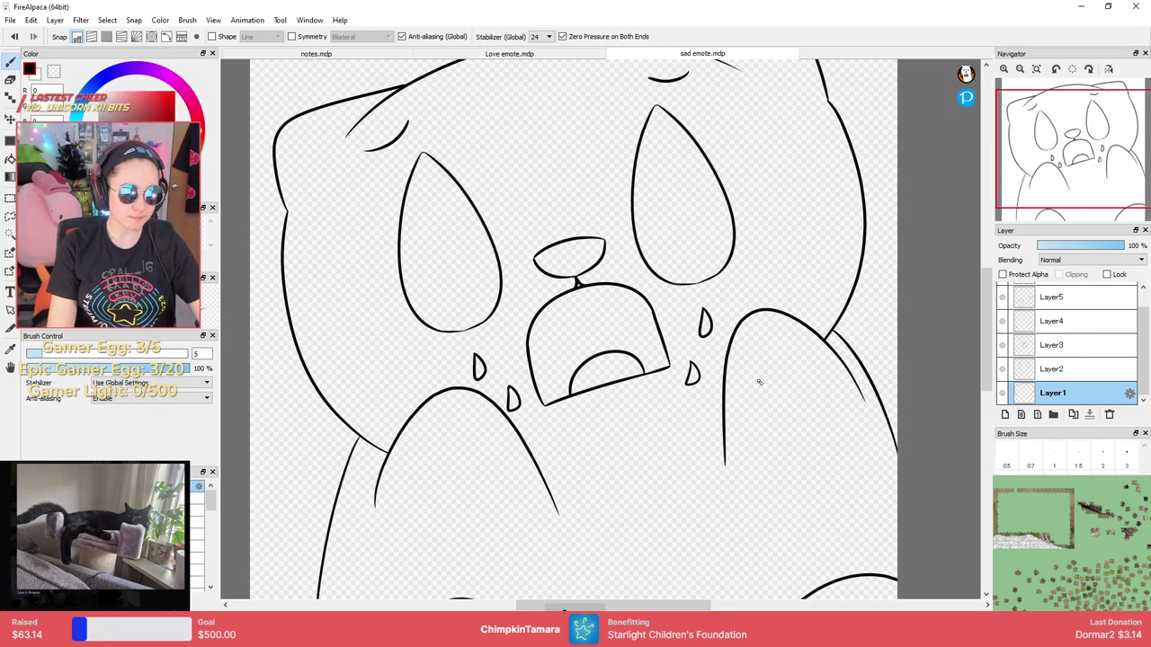
scroll(816, 376, up, 2)
scroll(816, 376, down, 1)
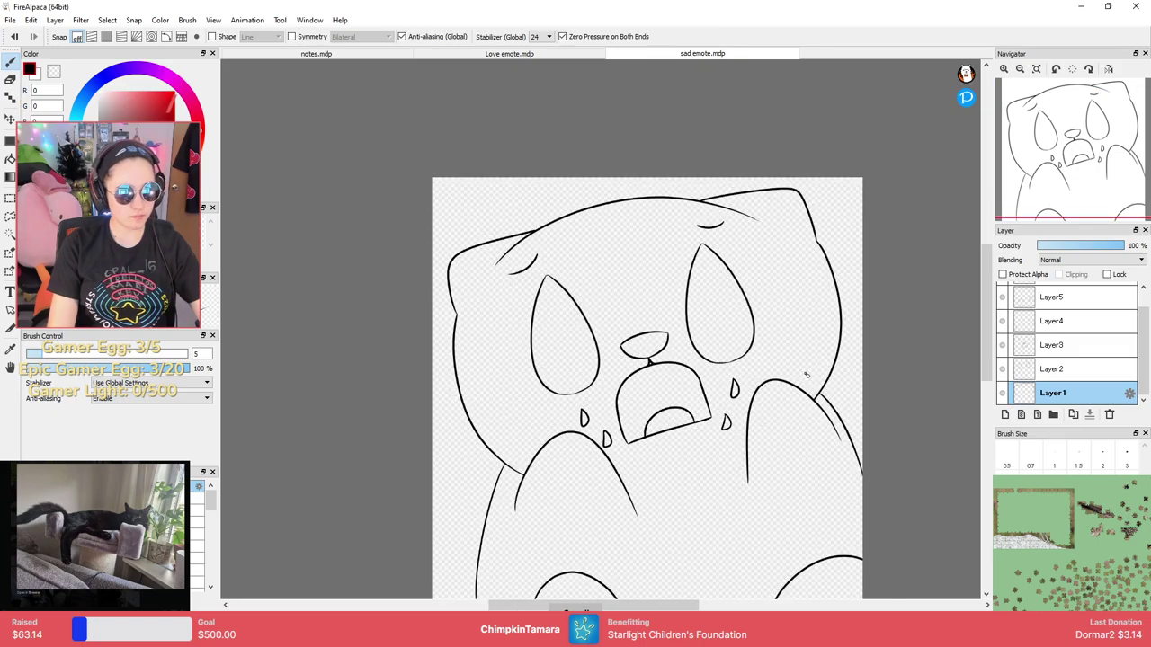
scroll(917, 315, down, 1)
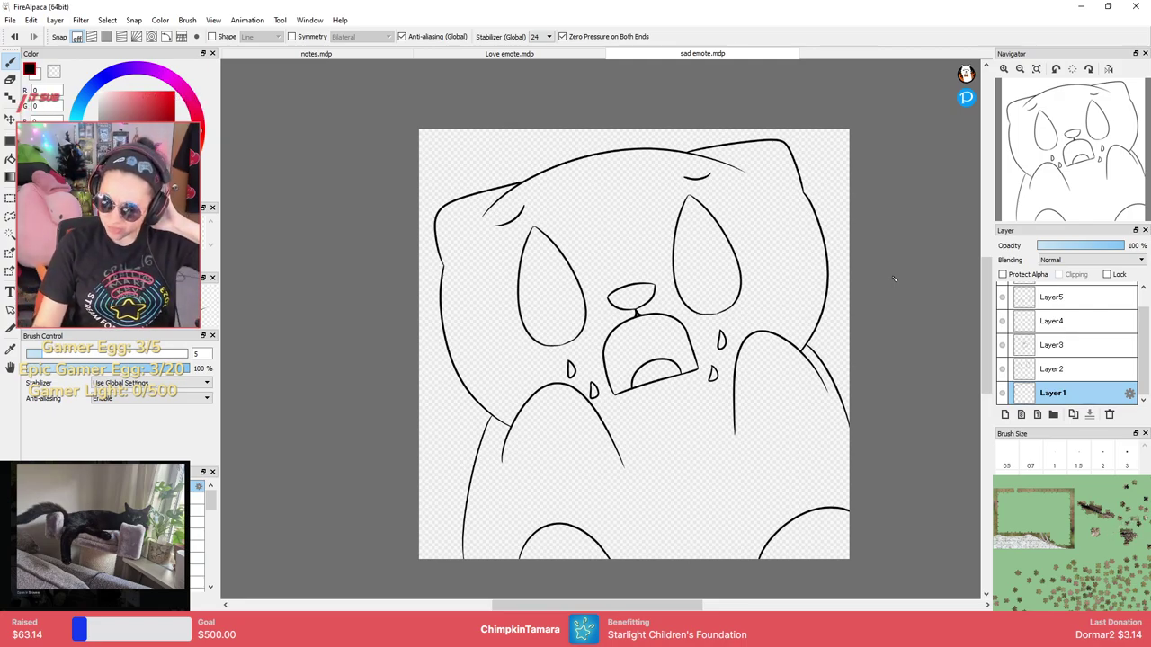
click(1002, 393)
click(1002, 394)
scroll(1120, 372, up, 1)
click(1054, 294)
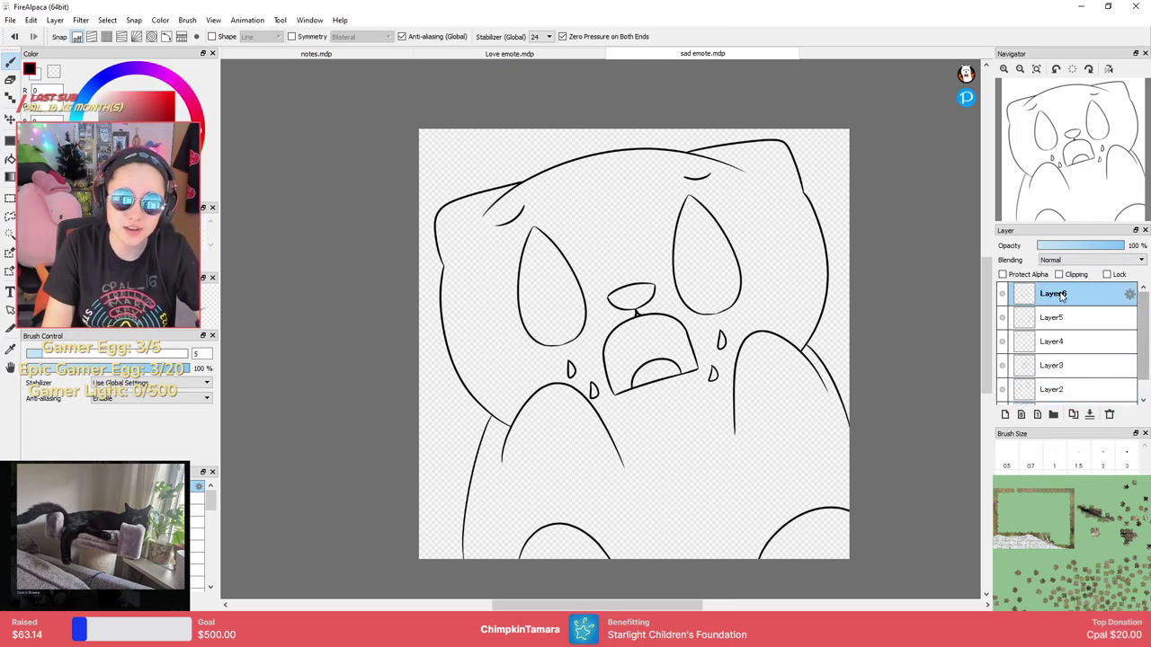
click(1006, 414)
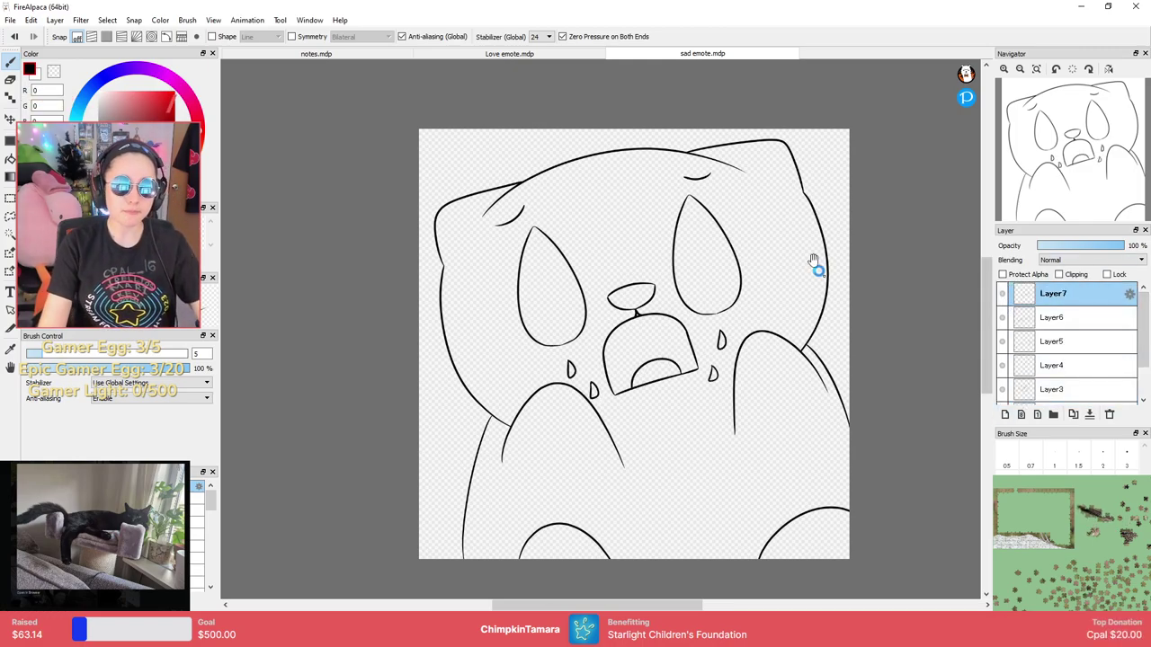
Draw the inner ear line inside the right ear on Layer7, following the ear's outer outline.
scroll(819, 269, up, 4)
mouse_move(537, 231)
mouse_down()
mouse_move(764, 217)
mouse_move(791, 318)
mouse_up()
key(ctrl+z)
drag(702, 209, 777, 334)
drag(431, 279, 782, 185)
Draw the inner ear line inside the left ear, redoing the stroke until it runs parallel to the outer outline.
mouse_move(467, 220)
mouse_down()
mouse_move(760, 169)
mouse_move(736, 166)
mouse_up()
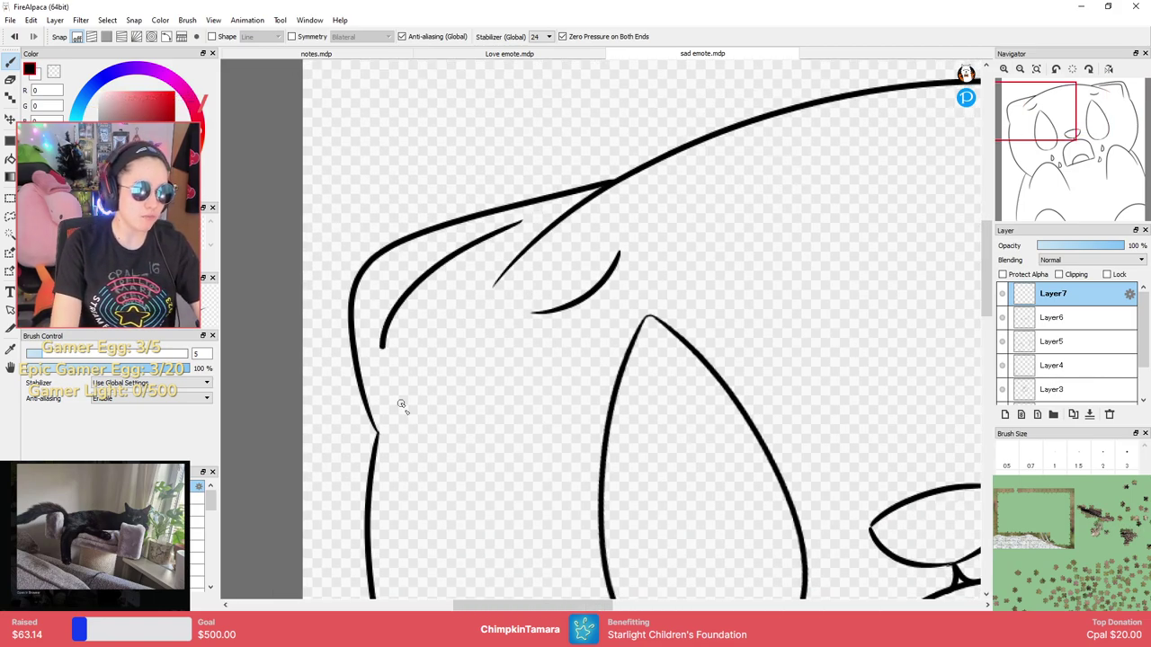
mouse_move(534, 223)
mouse_down()
mouse_move(470, 238)
mouse_move(411, 400)
mouse_up()
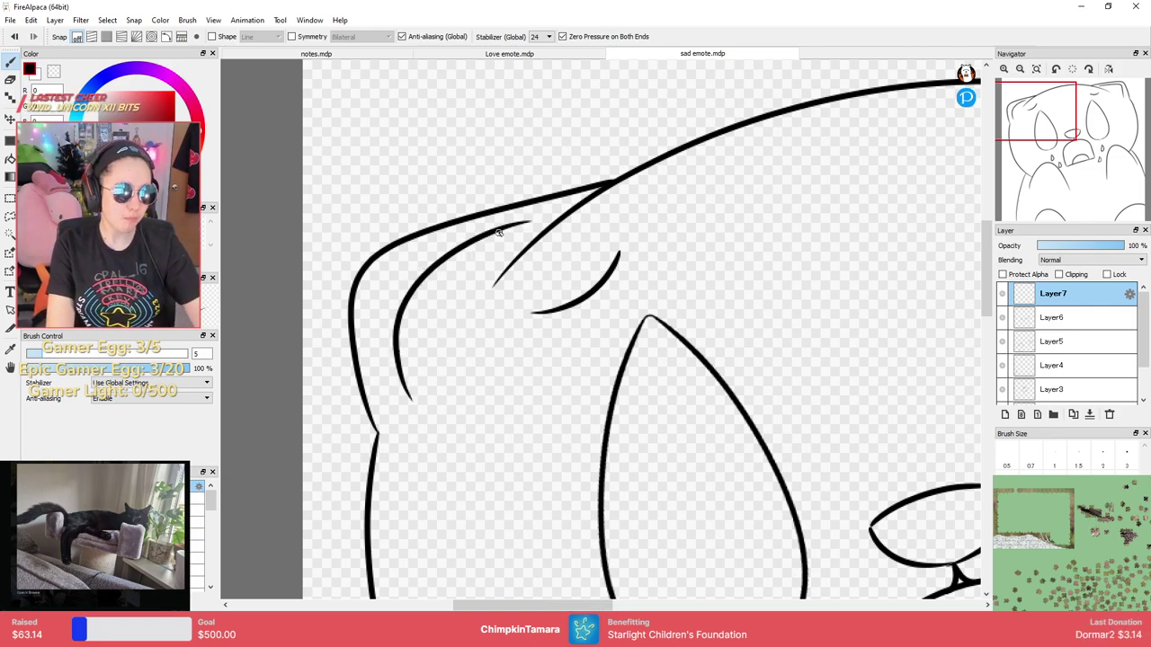
key(ctrl+z)
mouse_move(527, 224)
mouse_down()
mouse_move(372, 333)
mouse_move(404, 393)
mouse_up()
key(ctrl+0)
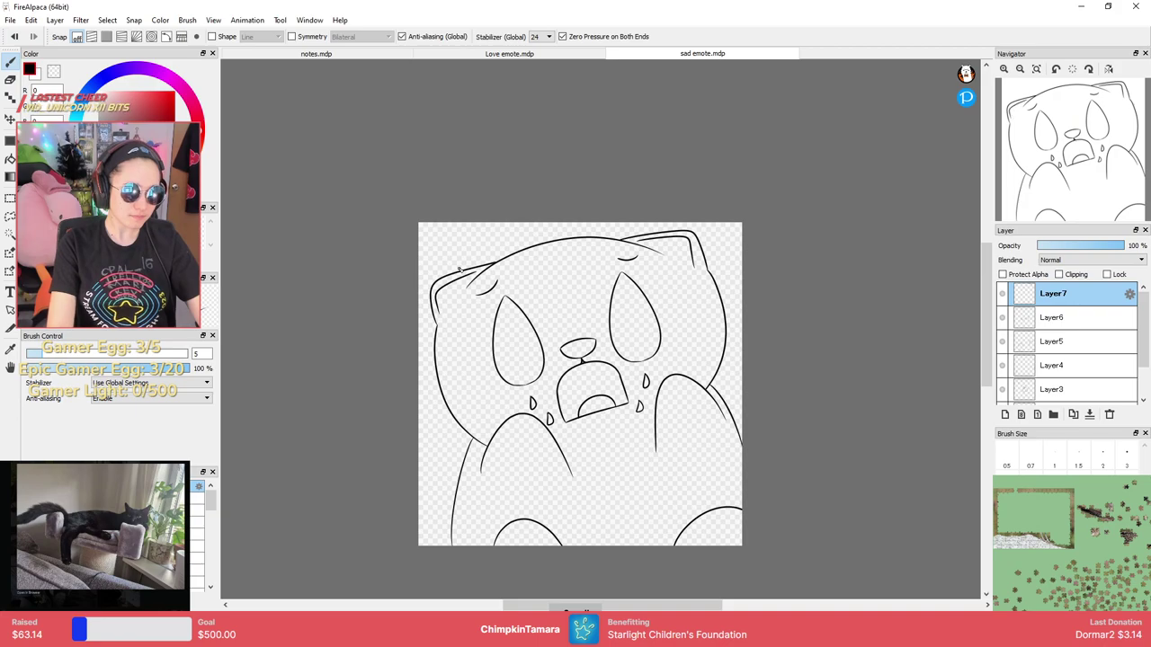
Add a cluster of three small whisker dots on each cheek, between the nose and the eyes.
scroll(679, 343, up, 3)
scroll(679, 343, up, 3)
click(524, 342)
click(537, 340)
click(533, 354)
drag(406, 339, 574, 259)
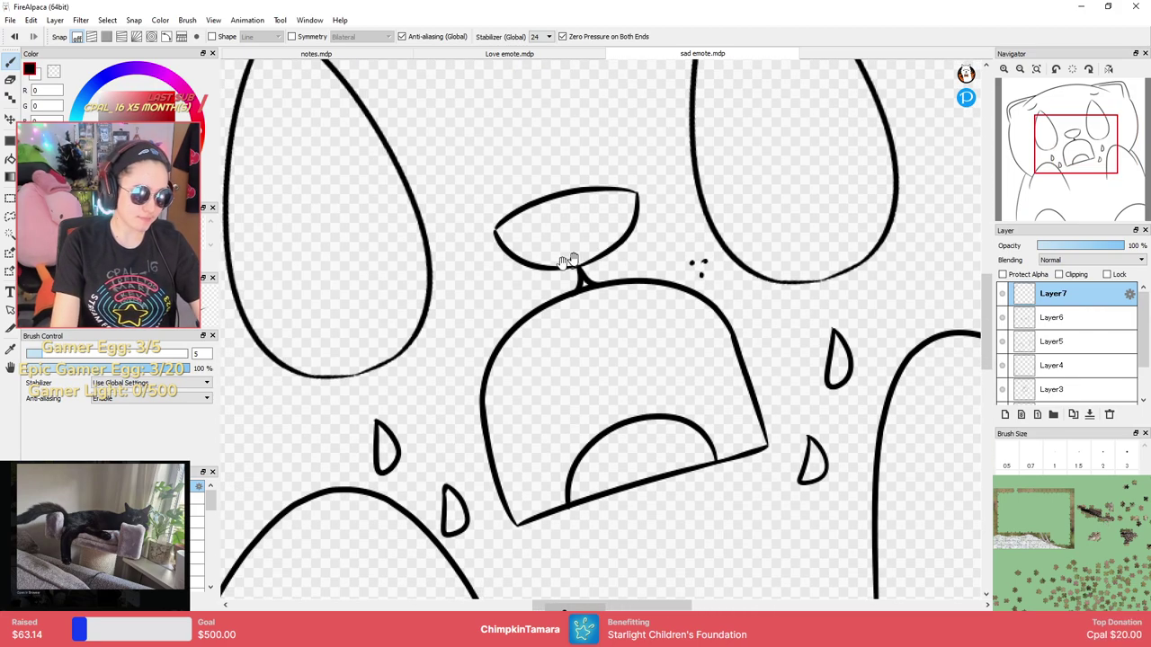
click(452, 318)
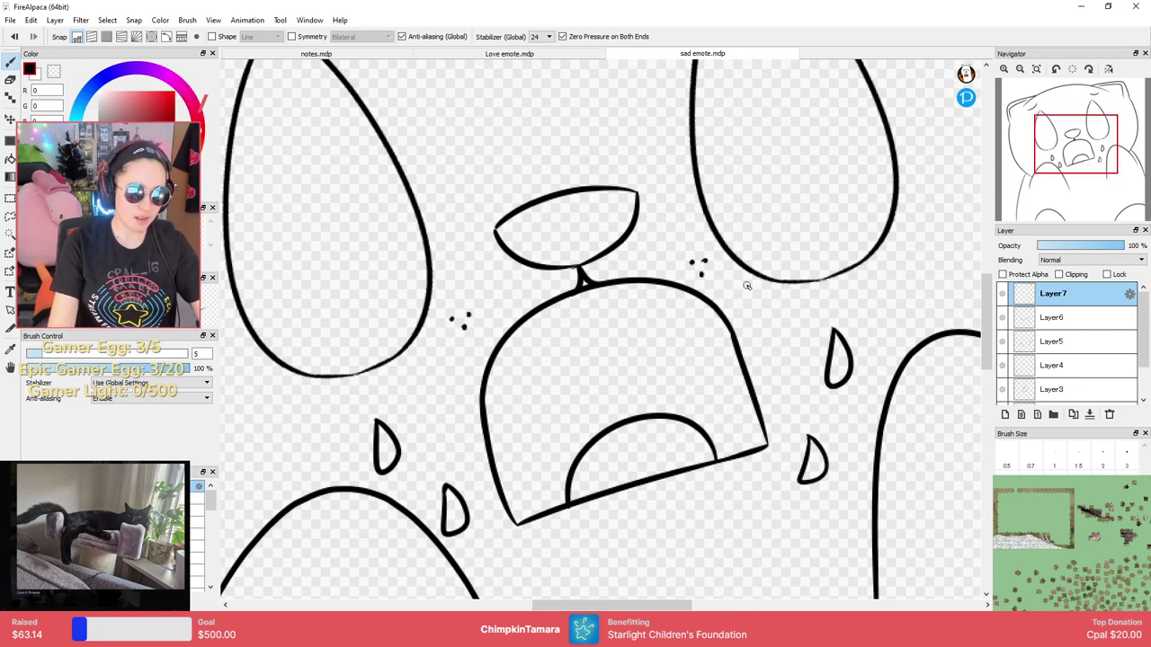
Add a new layer above Layer7 for the details inside the eyes.
drag(788, 246, 724, 253)
scroll(724, 254, up, 1)
scroll(725, 251, down, 2)
drag(716, 188, 704, 427)
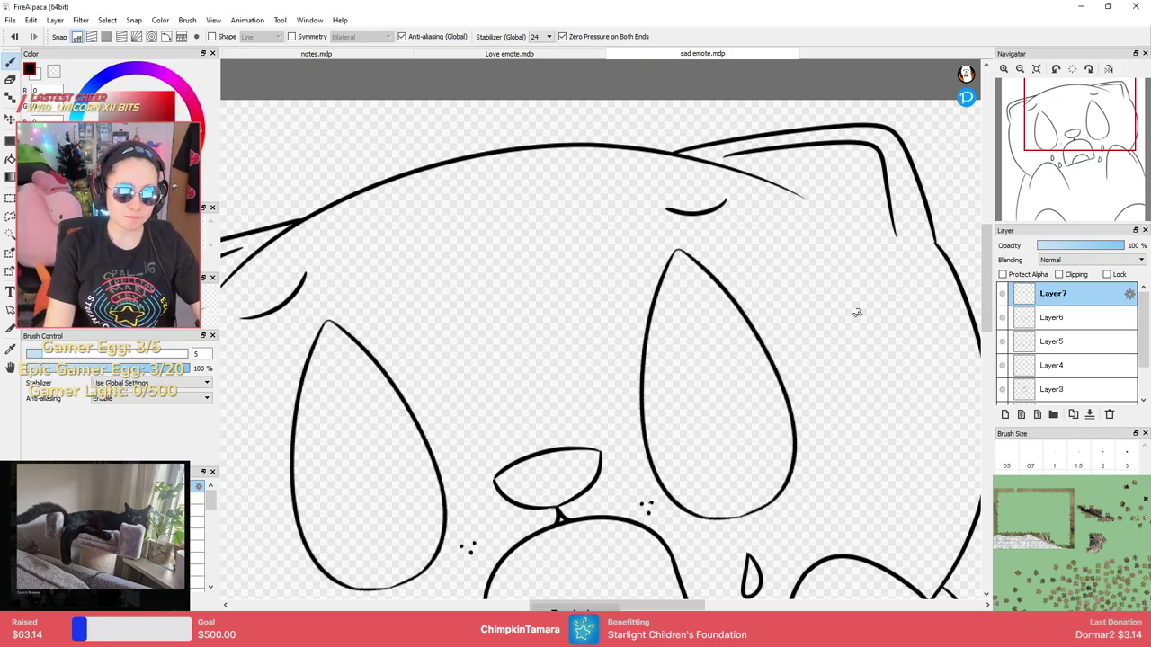
scroll(782, 338, down, 5)
scroll(779, 303, up, 5)
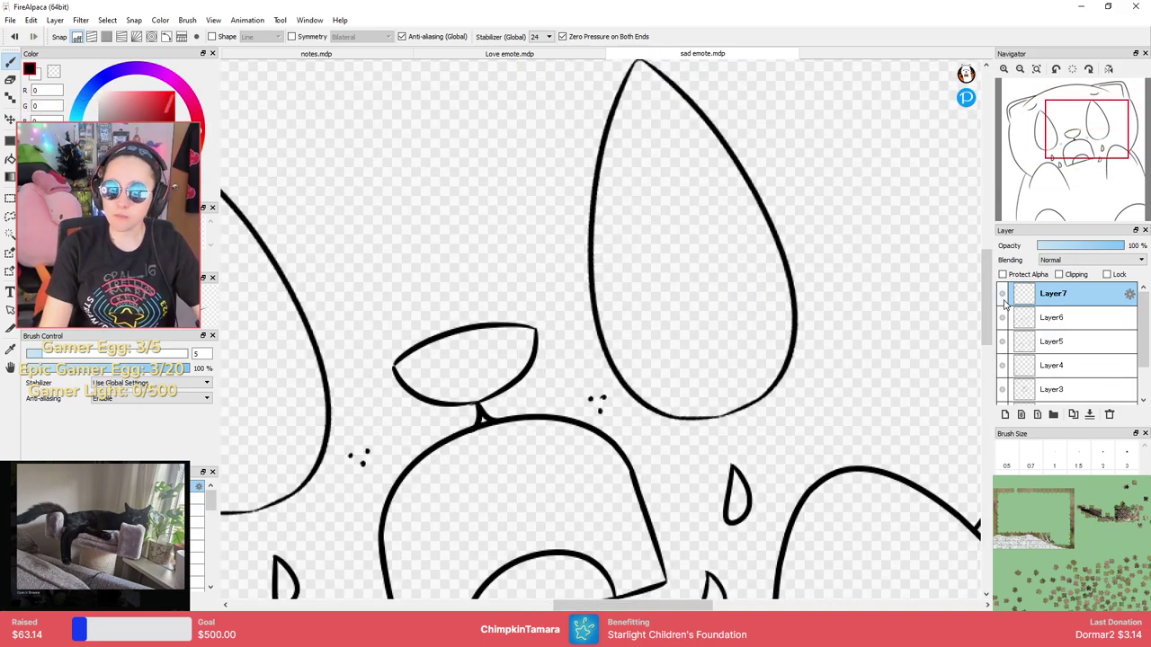
click(1005, 414)
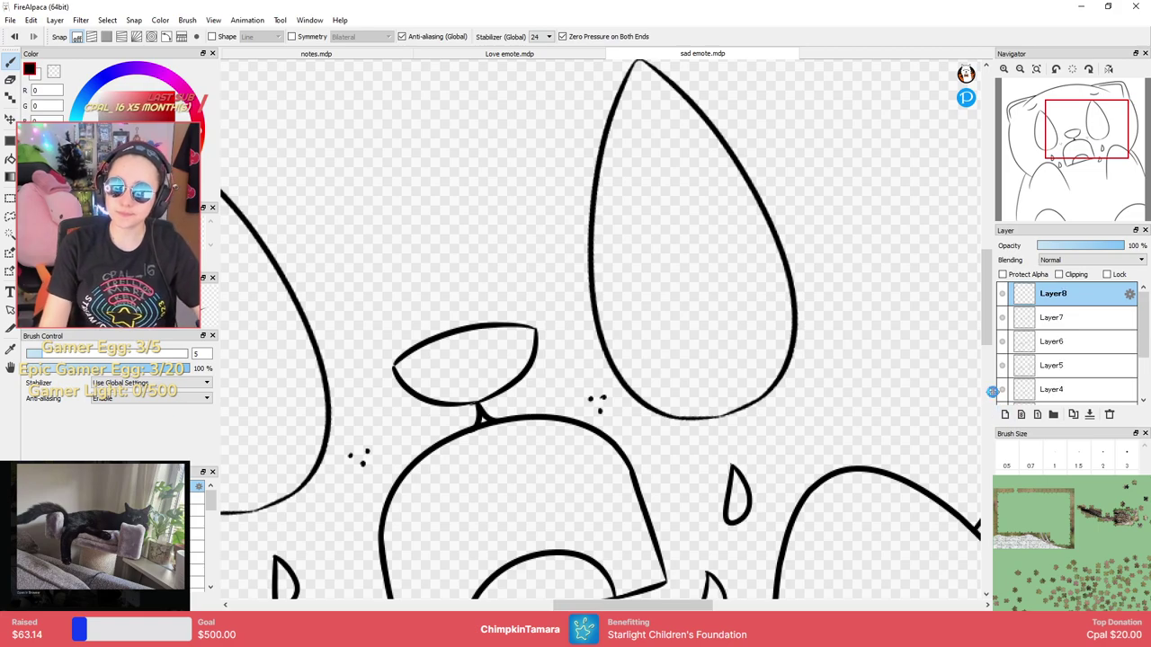
scroll(684, 280, up, 1)
mouse_move(644, 239)
mouse_down()
mouse_move(683, 390)
mouse_move(671, 251)
mouse_up()
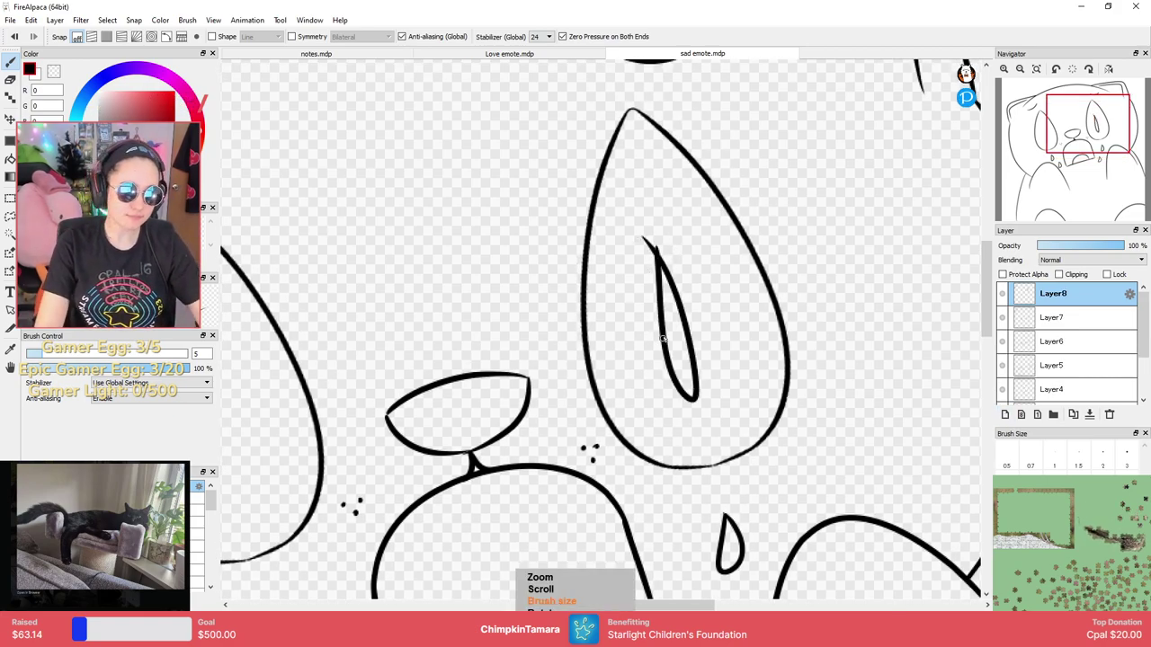
key(ctrl+z)
drag(644, 239, 671, 261)
key(ctrl+z)
Draw a wavy line rising across the right eye, from its inner edge to its outer edge, redoing uneven attempts.
mouse_move(591, 373)
mouse_down()
mouse_move(651, 307)
mouse_move(732, 255)
mouse_move(753, 277)
mouse_up()
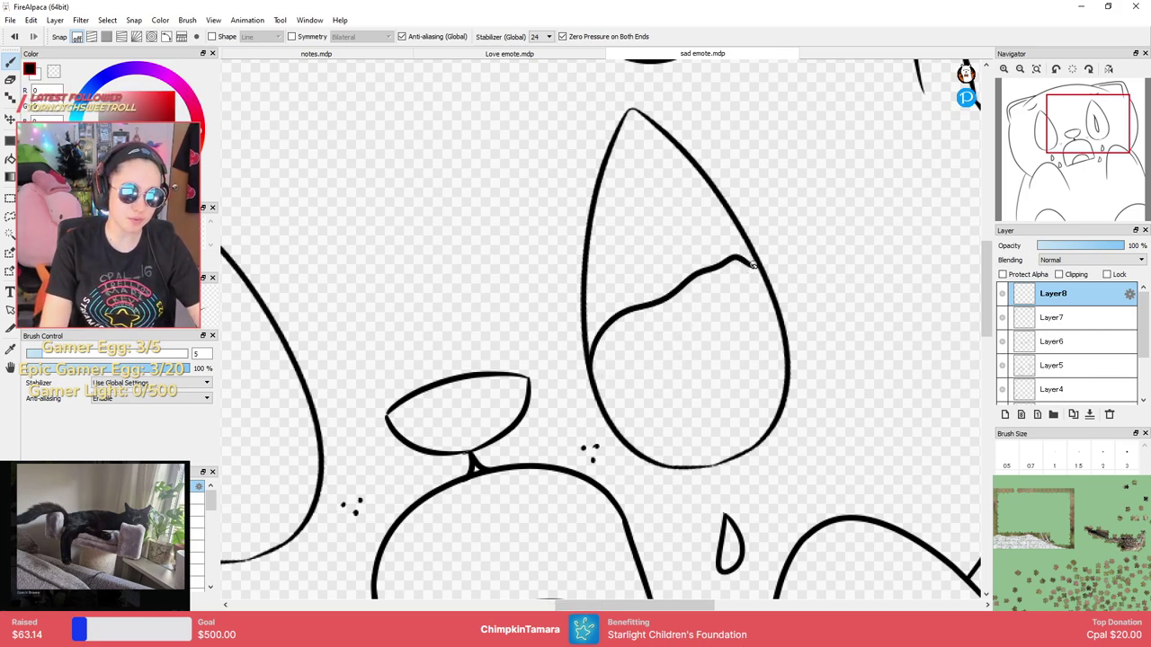
key(ctrl+z)
mouse_move(593, 351)
mouse_down()
mouse_move(745, 257)
mouse_move(754, 284)
mouse_move(654, 289)
mouse_move(739, 259)
mouse_move(764, 279)
mouse_up()
key(ctrl+z)
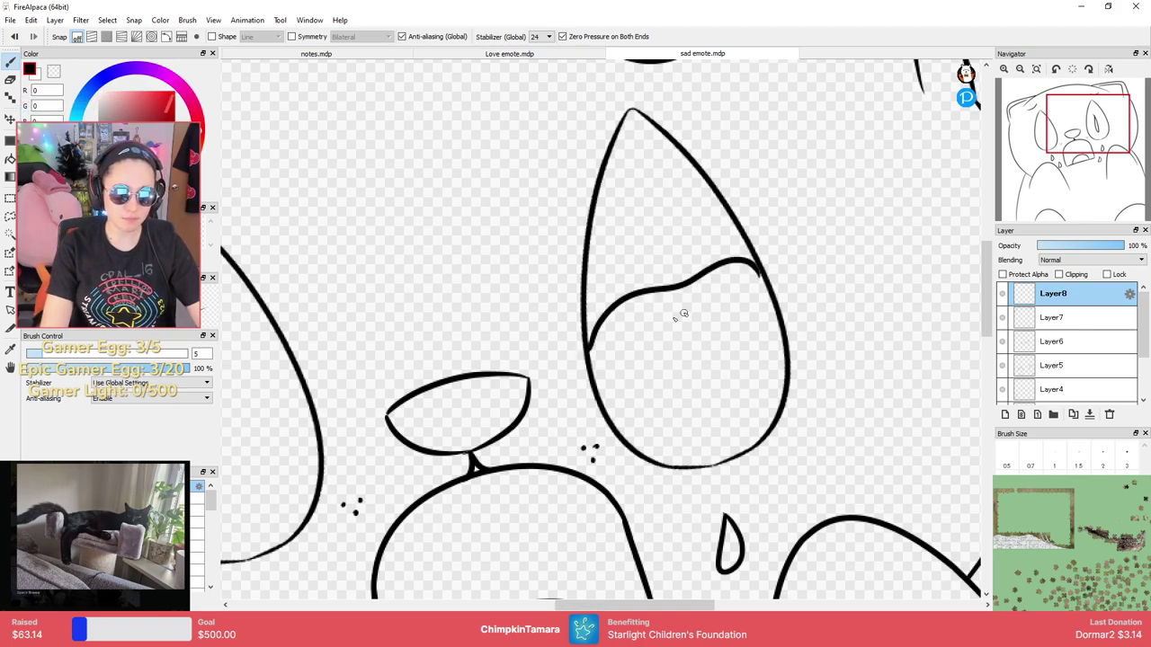
key(ctrl+z)
mouse_move(582, 346)
mouse_down()
mouse_move(631, 296)
mouse_move(702, 256)
mouse_move(753, 258)
mouse_up()
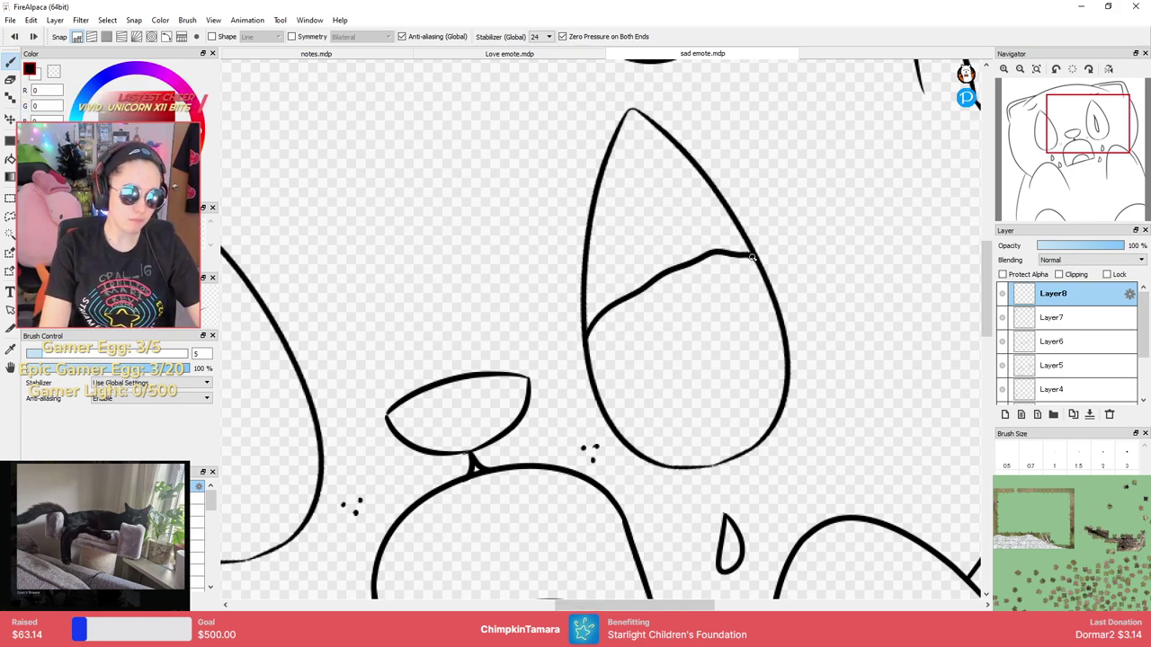
key(bracketright)
key(bracketright)
key(bracketright)
key(bracketright)
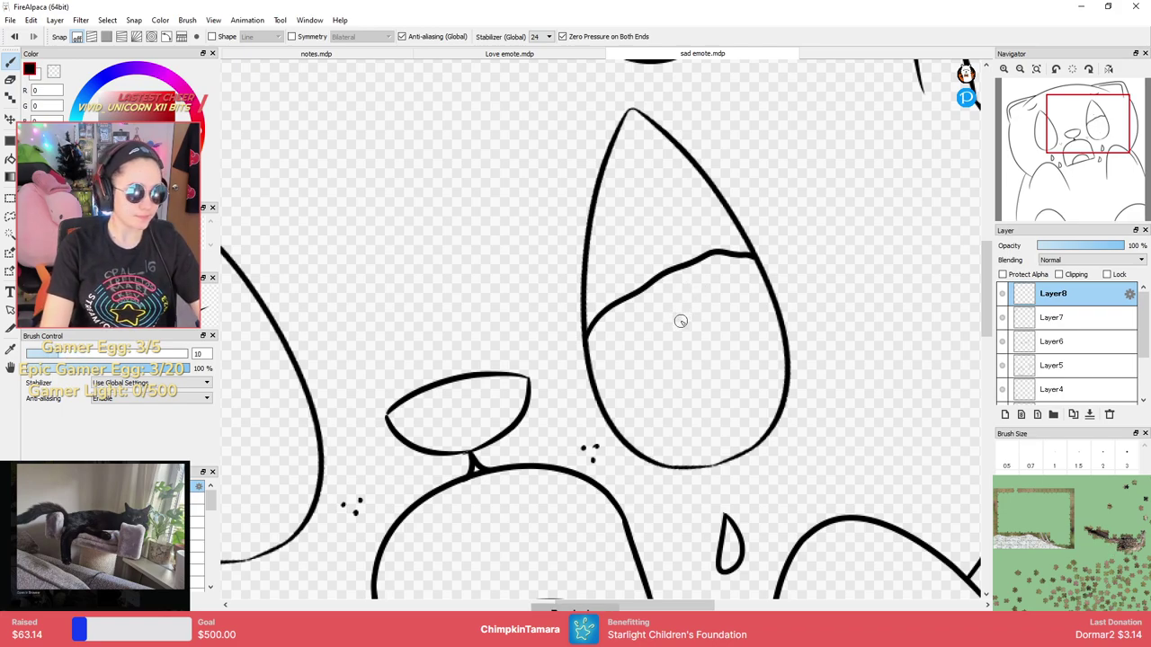
key(bracketleft)
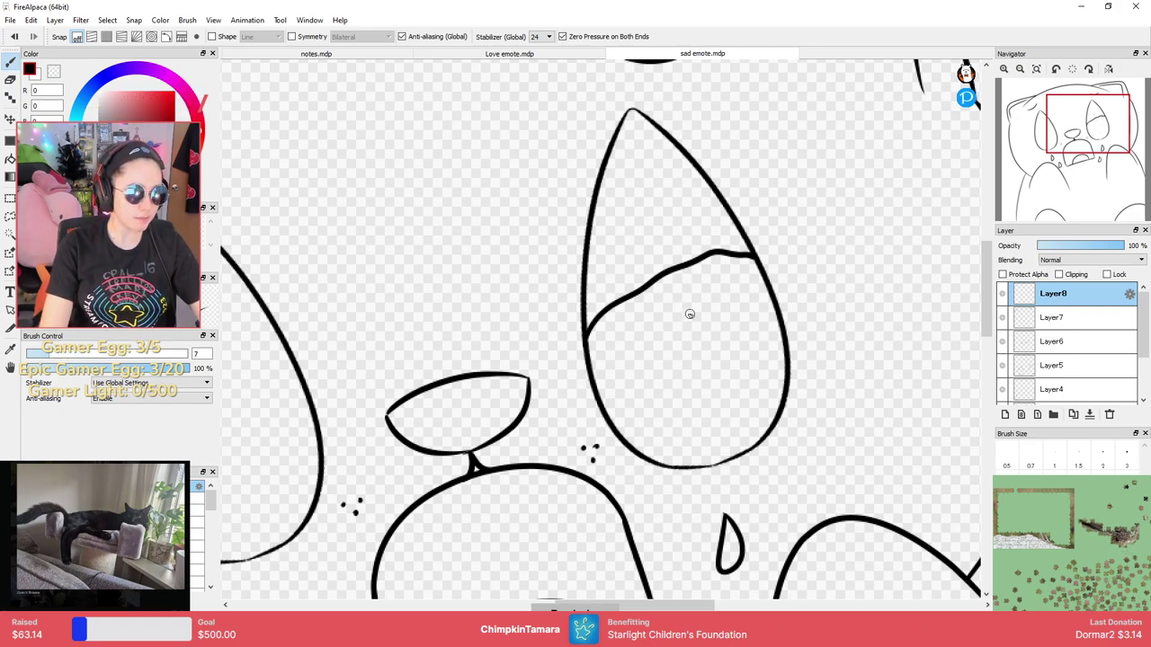
click(199, 486)
click(693, 522)
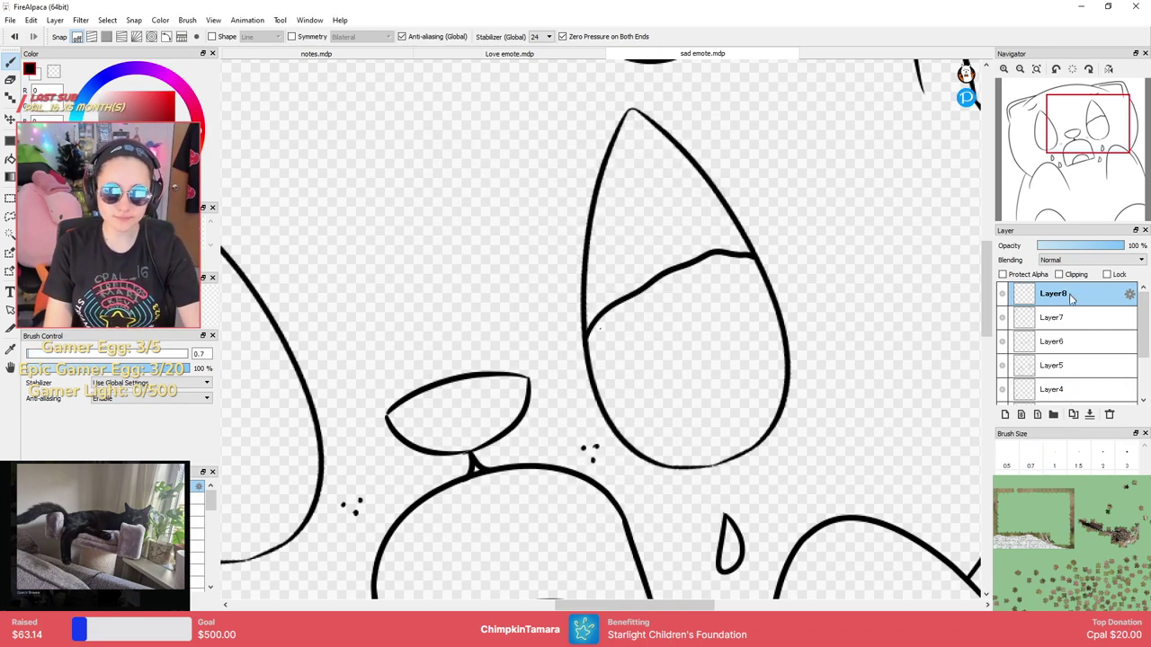
click(1032, 486)
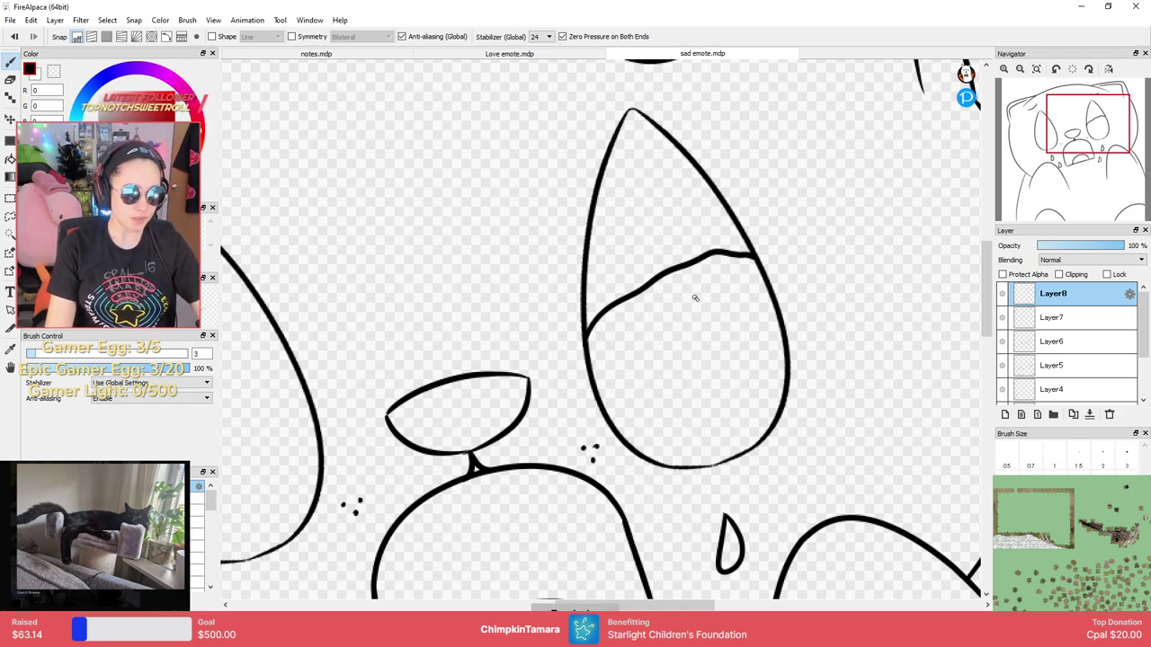
key(ctrl+t)
key(Escape)
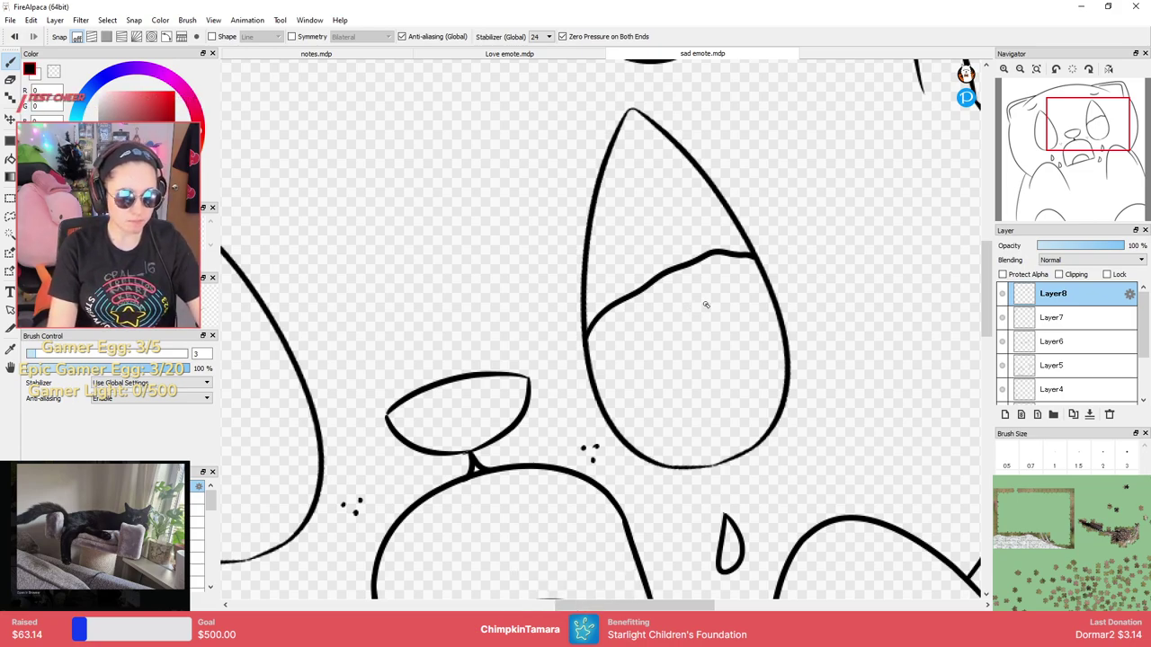
key(ctrl+plus)
key(ctrl+plus)
key(ctrl+plus)
key(ctrl+minus)
key(ctrl+minus)
key(ctrl+minus)
key(ctrl+minus)
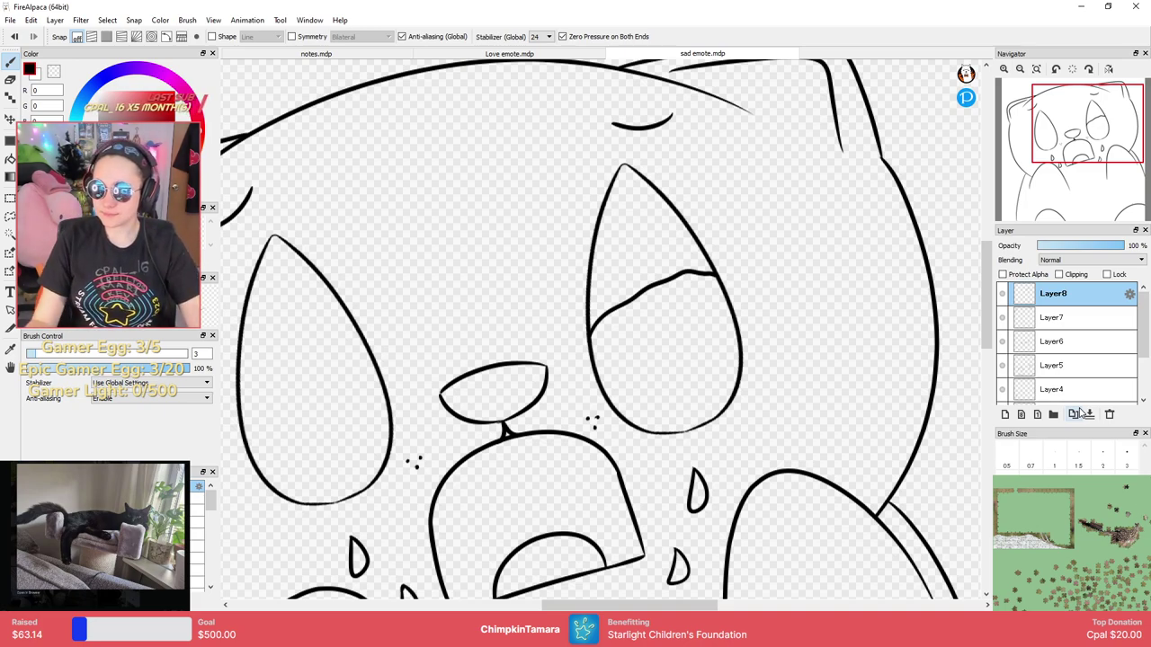
click(1031, 473)
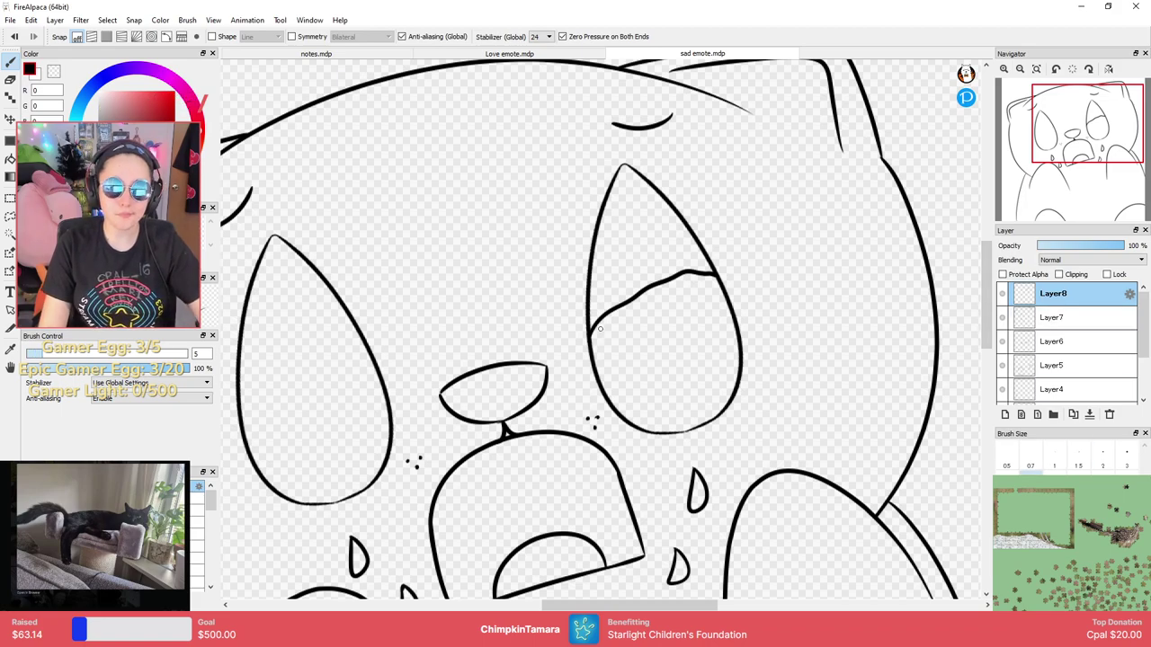
Draw a wavy line across the left eye on Layer8 and check where it meets the eye outline.
drag(681, 335, 805, 314)
mouse_move(367, 410)
mouse_down()
mouse_move(390, 371)
mouse_move(487, 335)
mouse_up()
key(ctrl+Down)
key(ctrl+Down)
key(ctrl+Up)
key(ctrl+Up)
scroll(501, 311, up, 4)
drag(475, 281, 508, 304)
key(ctrl+Up)
key(ctrl+Up)
key(ctrl+Up)
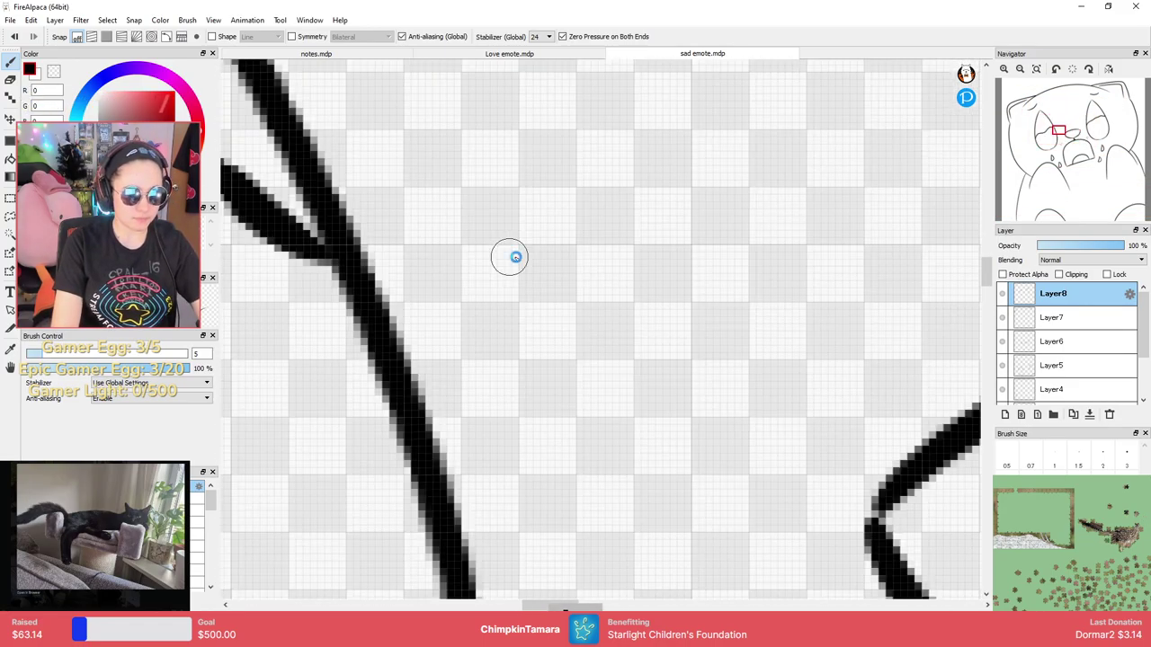
key(ctrl+Down)
key(ctrl+Down)
key(ctrl+Down)
key(ctrl+Down)
key(ctrl+Down)
key(ctrl+Down)
drag(771, 257, 656, 273)
scroll(640, 247, down, 1)
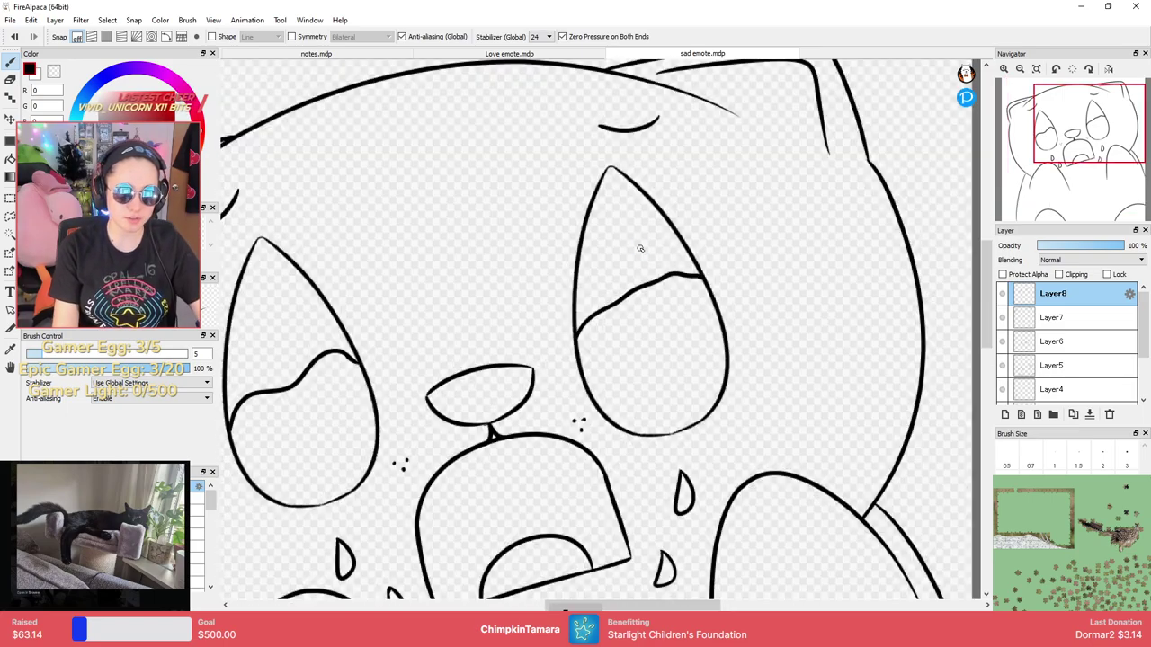
Erase the right eye's wavy line and redraw it with a stronger wave rising toward the outer edge.
scroll(639, 246, up, 2)
key(e)
mouse_move(576, 334)
mouse_down()
mouse_move(639, 287)
mouse_move(795, 248)
mouse_up()
key(b)
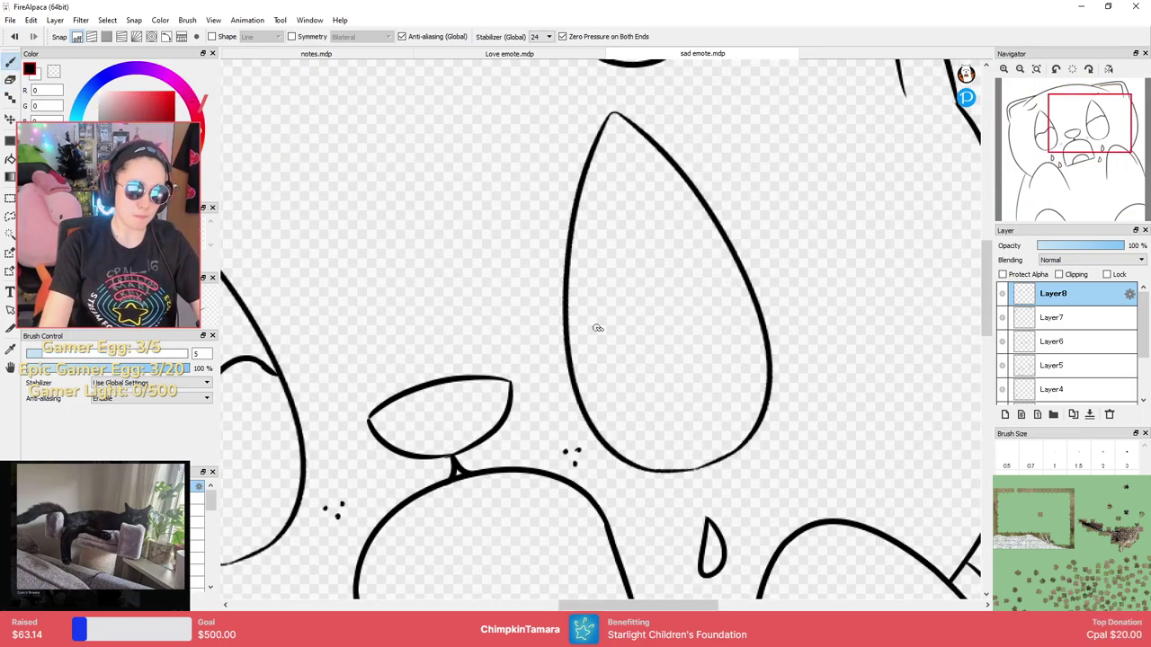
mouse_move(568, 334)
mouse_down()
mouse_move(609, 288)
mouse_move(658, 285)
mouse_move(686, 251)
mouse_move(737, 230)
mouse_up()
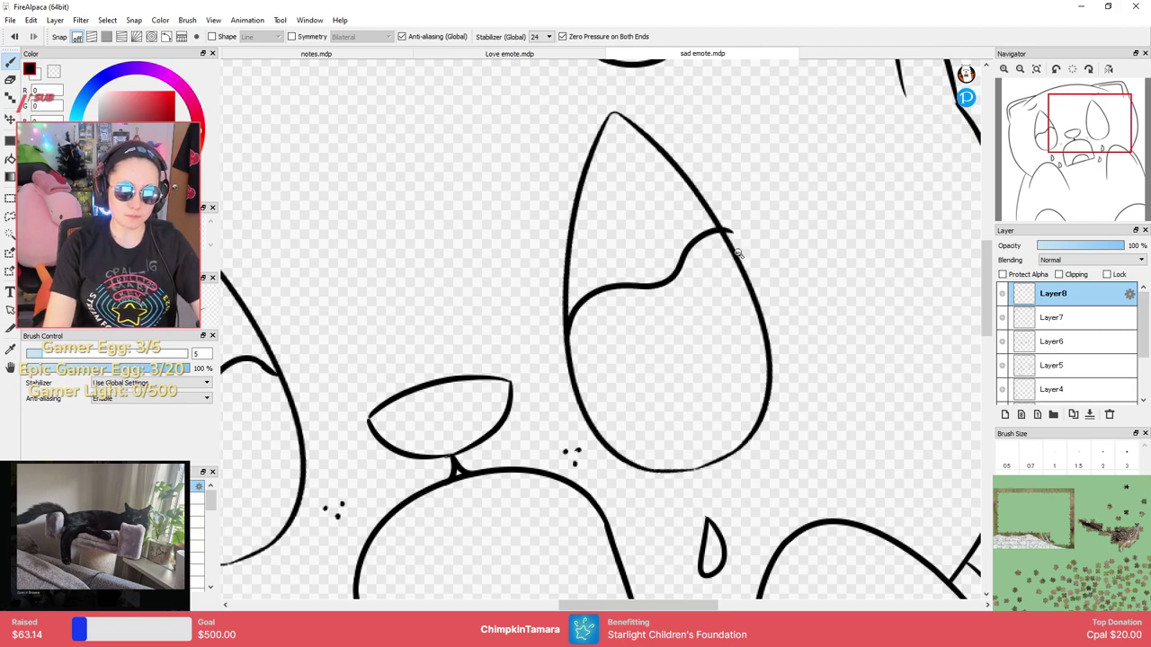
Erase the end of the wavy line that sticks out past the right eye's outline.
scroll(745, 235, up, 4)
scroll(744, 235, down, 6)
scroll(737, 201, up, 4)
key(e)
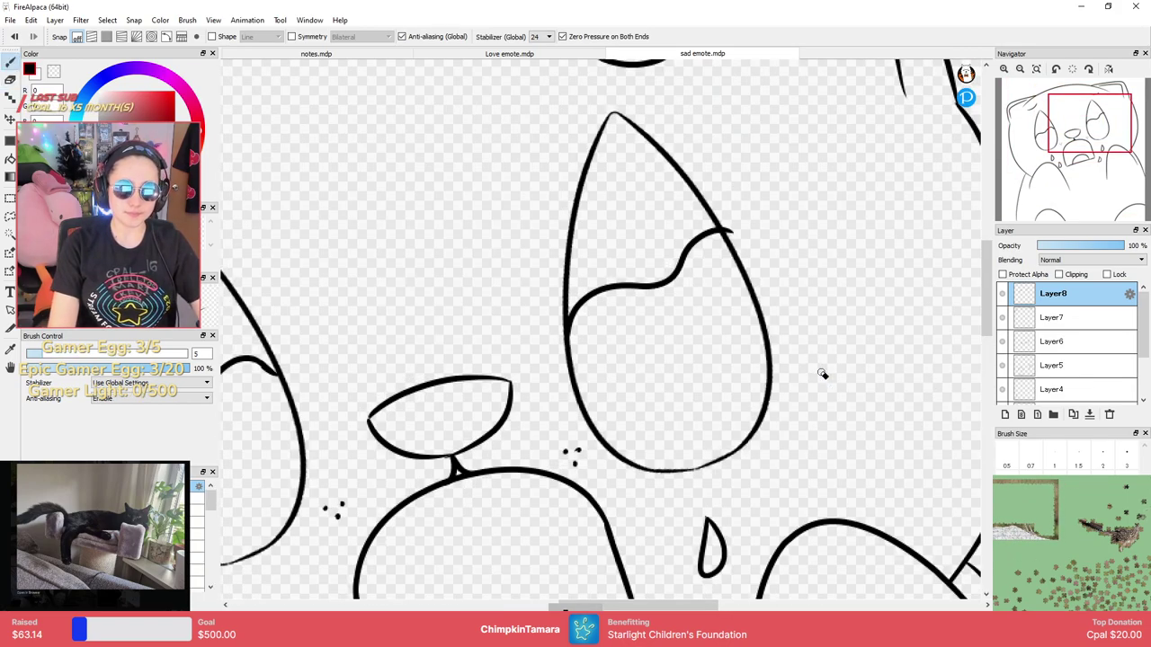
drag(740, 221, 729, 203)
key(b)
Set the eraser size to 10 and return to the brush.
key(e)
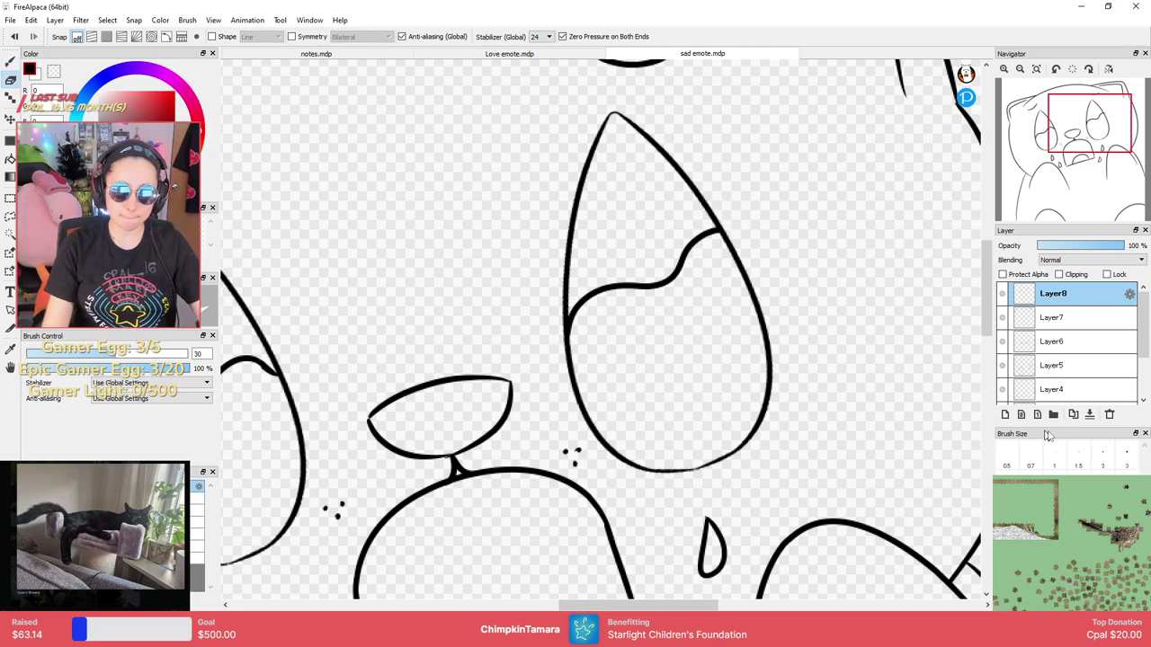
key(bracketleft)
key(bracketleft)
key(bracketleft)
key(bracketleft)
key(bracketleft)
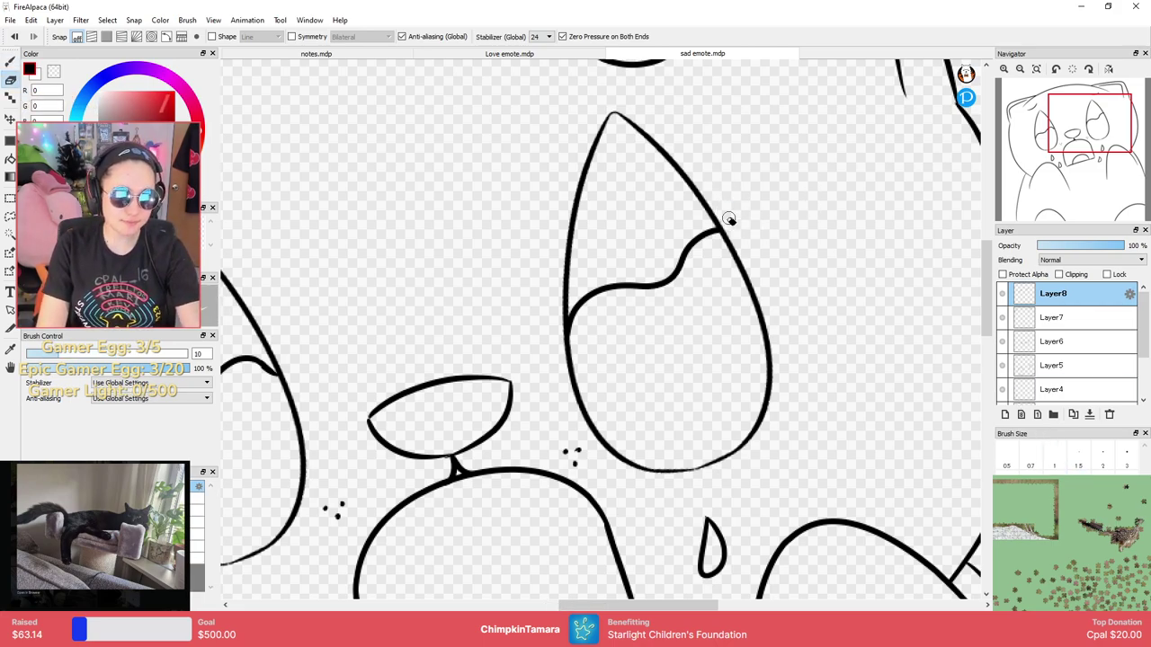
key(b)
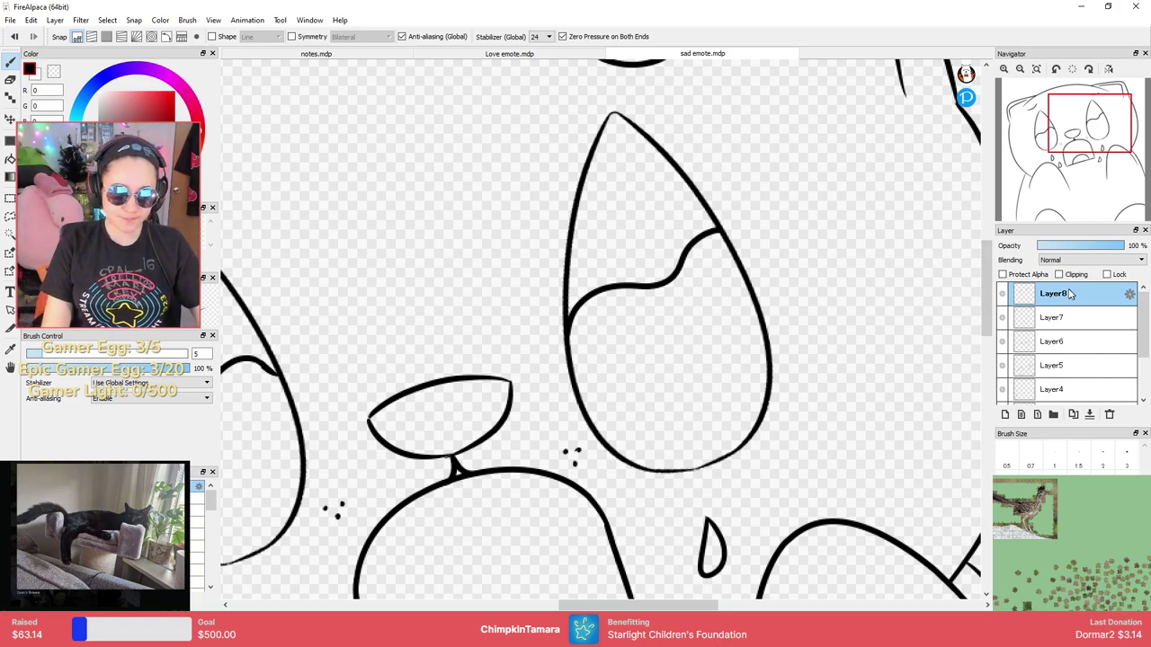
Create a layer folder above Layer8 and make Layer8 the active layer again.
scroll(835, 302, down, 5)
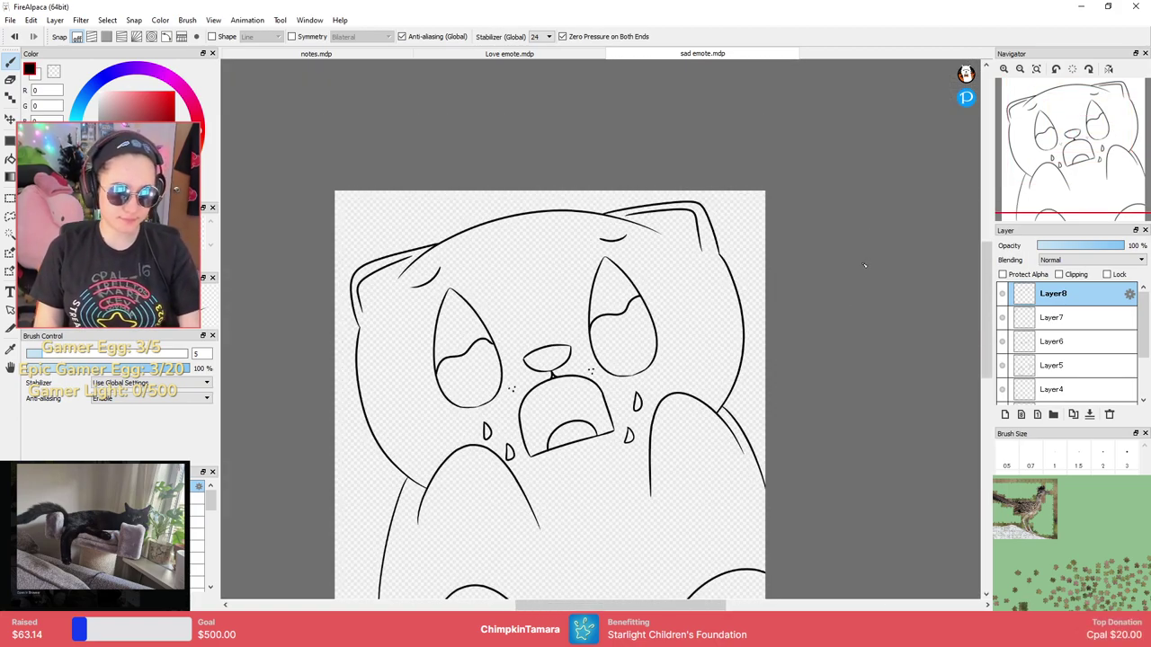
drag(870, 304, 946, 286)
click(1053, 414)
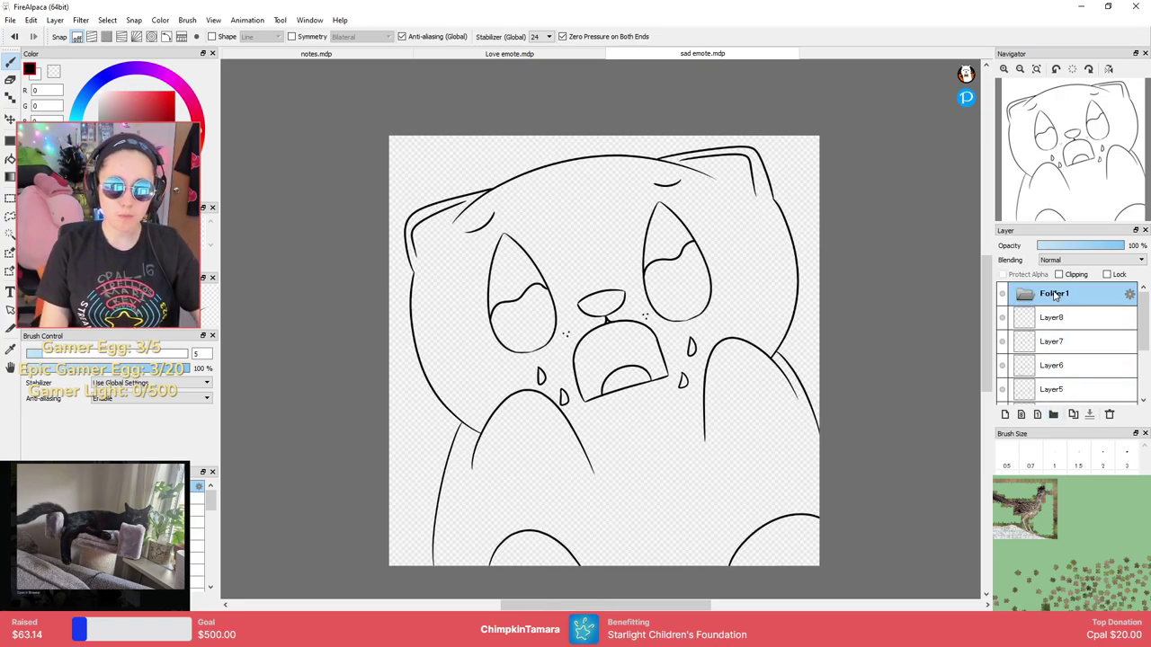
click(1043, 324)
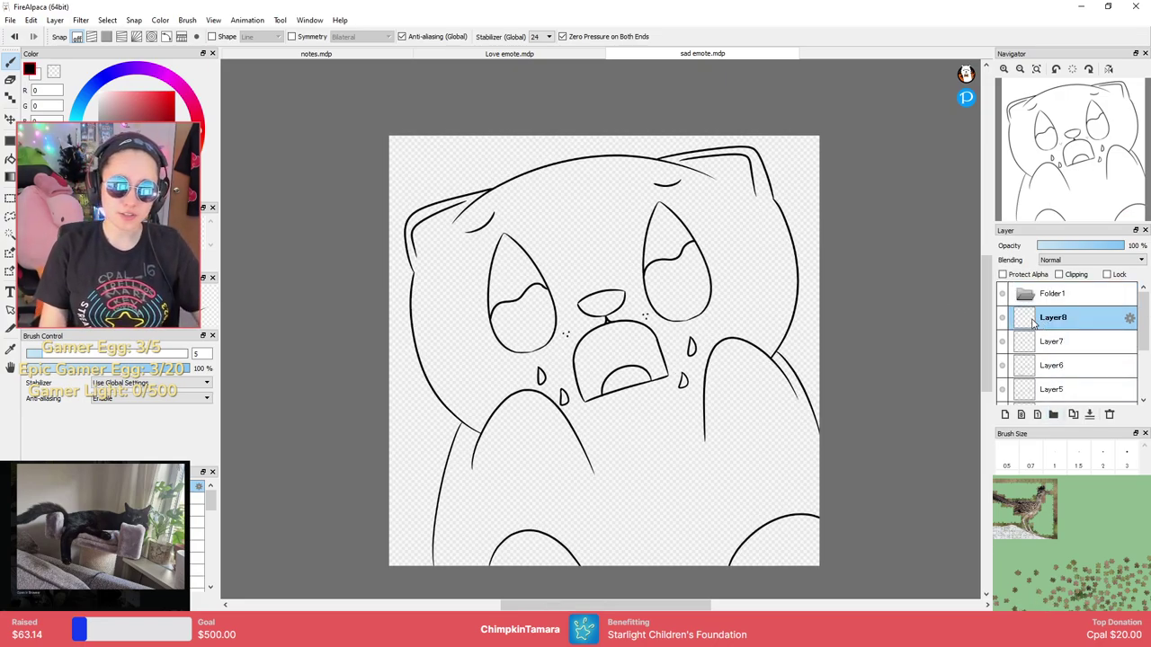
Add a new layer above Layer8 and draw three whisker lines fanning outward from the dots on the right cheek.
key(ctrl+minus)
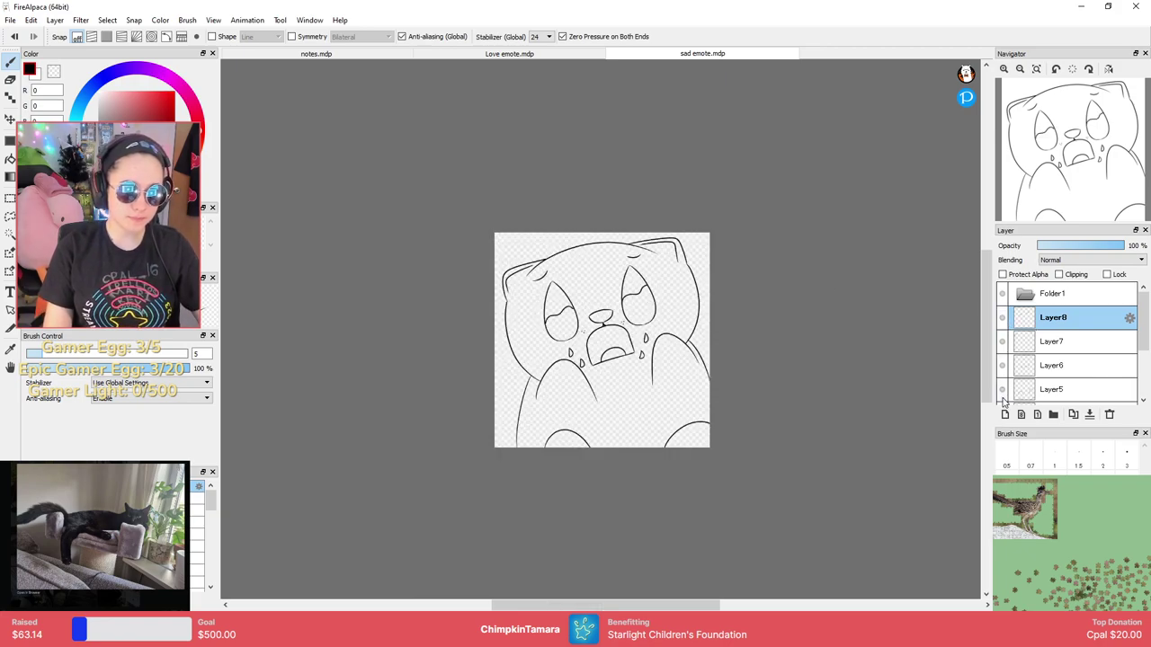
scroll(601, 329, down, 4)
scroll(600, 329, up, 8)
mouse_move(647, 269)
mouse_down()
mouse_move(608, 317)
mouse_move(804, 264)
mouse_up()
scroll(621, 319, down, 2)
scroll(631, 321, up, 3)
key(ctrl+z)
key(ctrl+z)
drag(703, 363, 829, 343)
drag(703, 386, 755, 387)
scroll(760, 398, down, 3)
scroll(755, 394, up, 2)
scroll(750, 390, down, 2)
scroll(744, 382, up, 3)
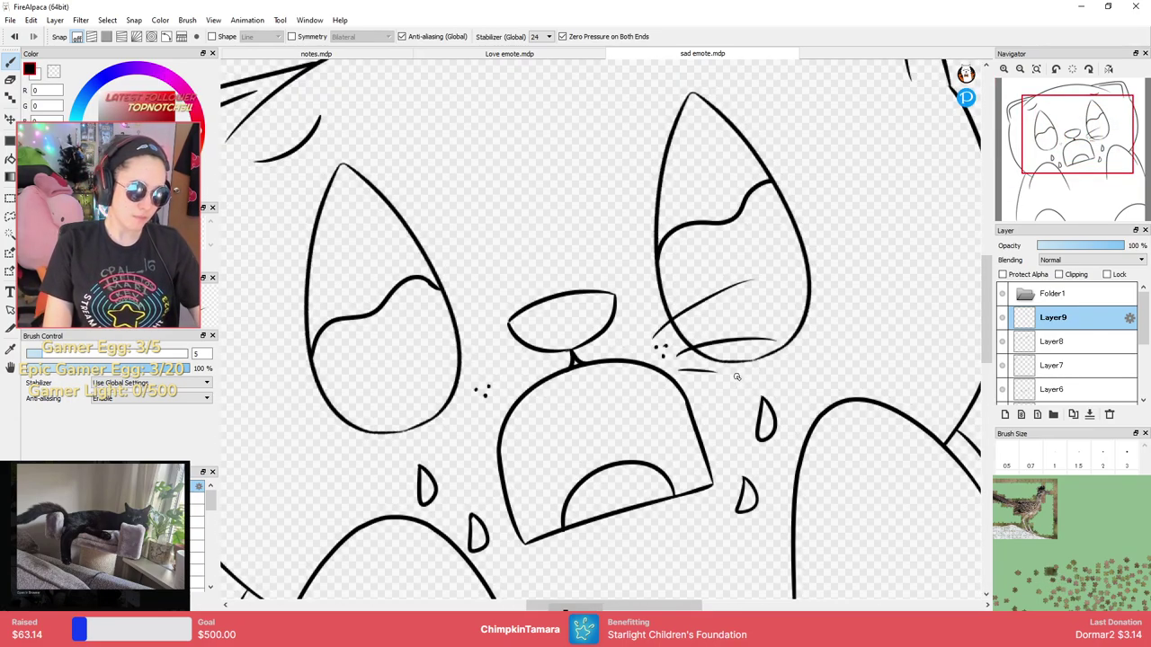
Draw three matching whisker lines fanning outward from the dots on the left cheek.
mouse_move(458, 374)
mouse_down()
mouse_move(386, 387)
mouse_move(401, 416)
mouse_up()
drag(469, 409, 428, 444)
scroll(441, 461, down, 4)
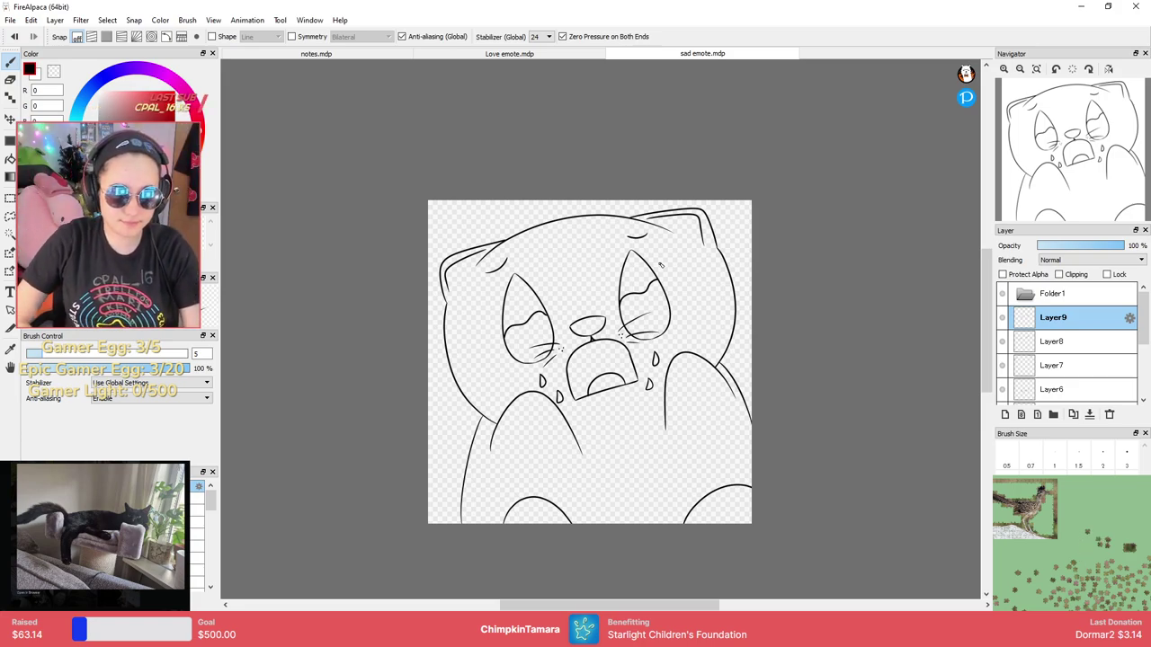
Hide and show Layer9 to compare the cat's face with and without the whiskers.
click(1003, 318)
click(1002, 317)
drag(878, 315, 915, 280)
scroll(914, 280, down, 2)
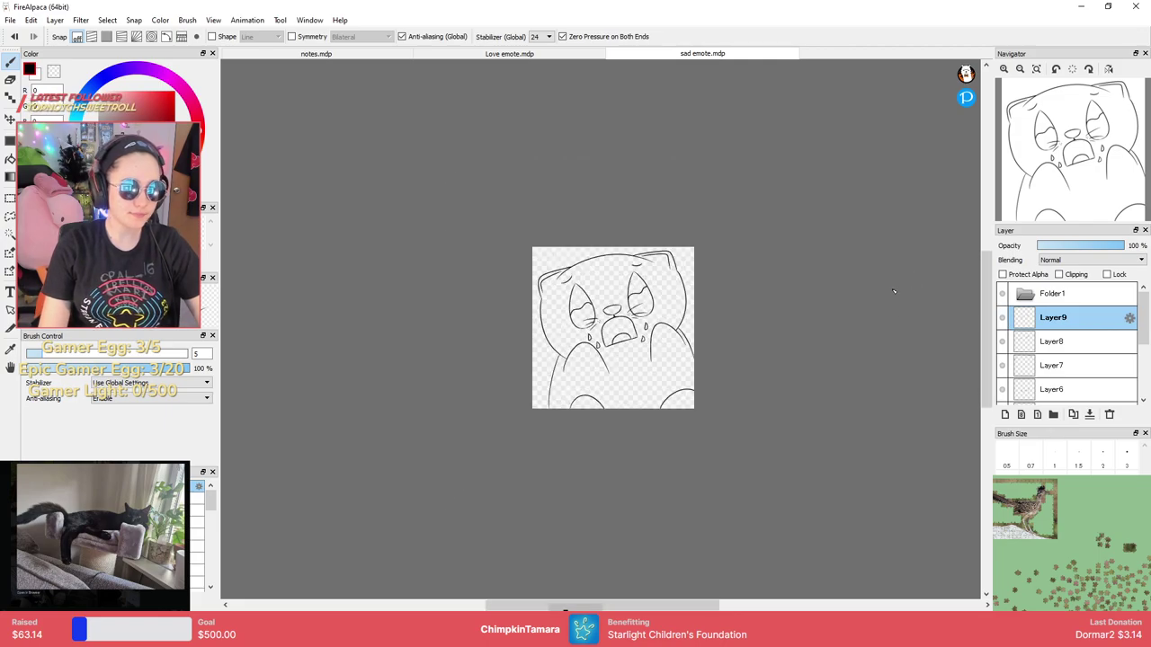
scroll(895, 288, up, 4)
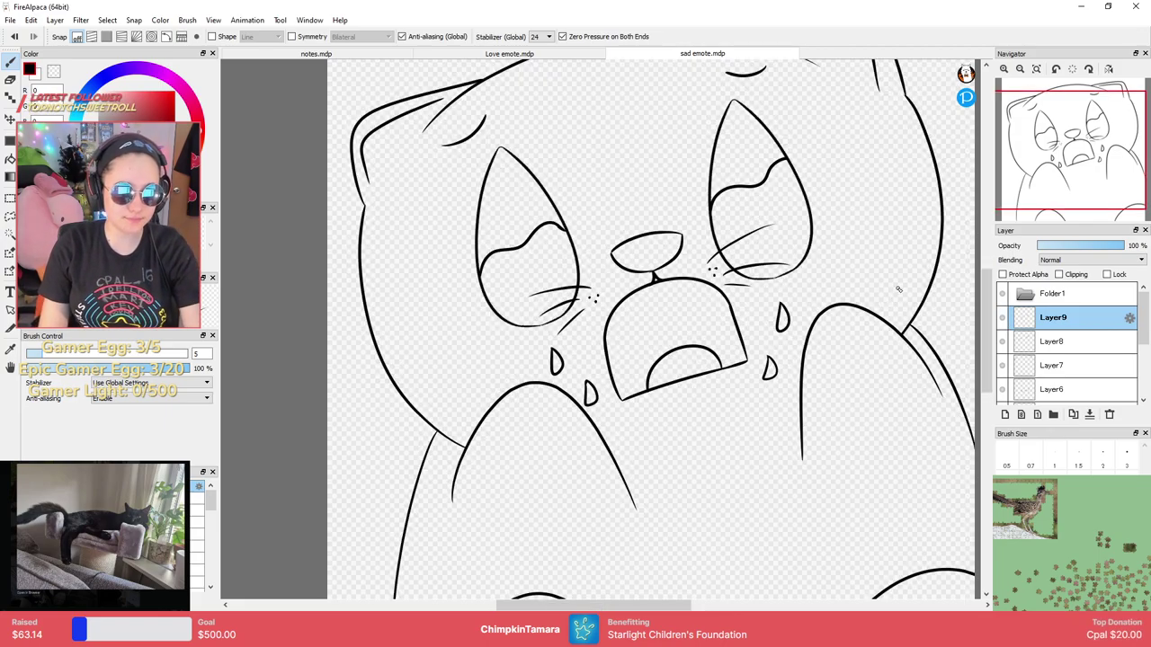
Move the line art layers, from Layer9 downward, into Folder1 and collapse the folder.
scroll(894, 297, down, 3)
scroll(885, 301, up, 2)
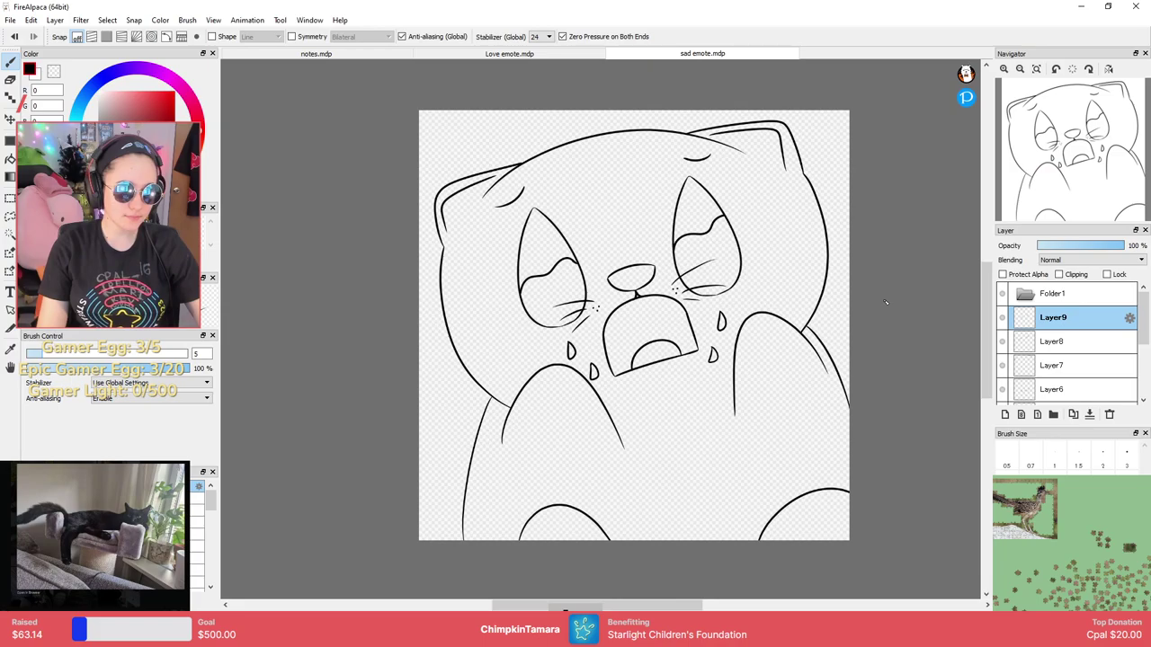
drag(920, 291, 917, 312)
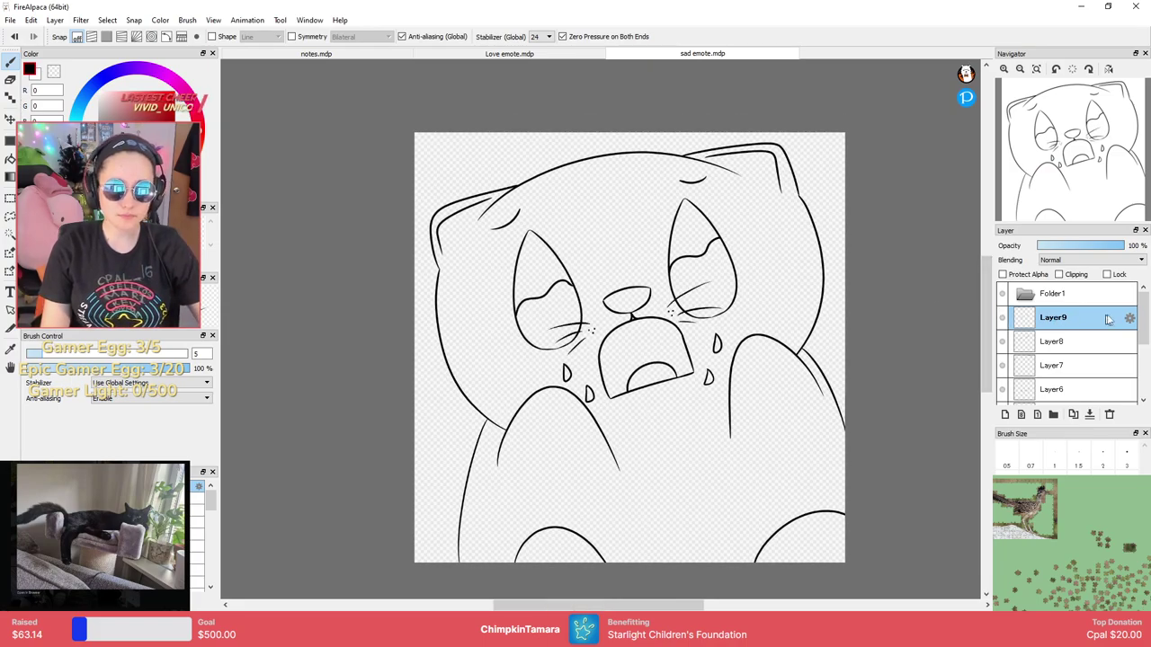
drag(1144, 304, 1069, 298)
shift+click(1091, 389)
click(1024, 296)
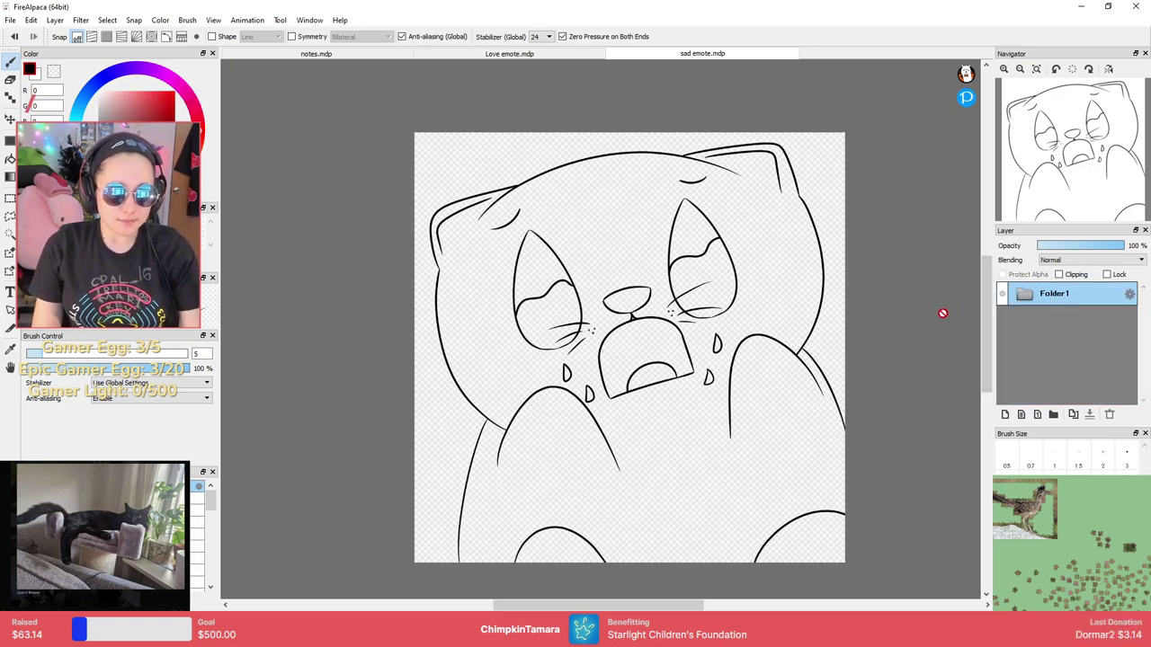
Add a new layer and place it beneath the line art folder.
click(1004, 414)
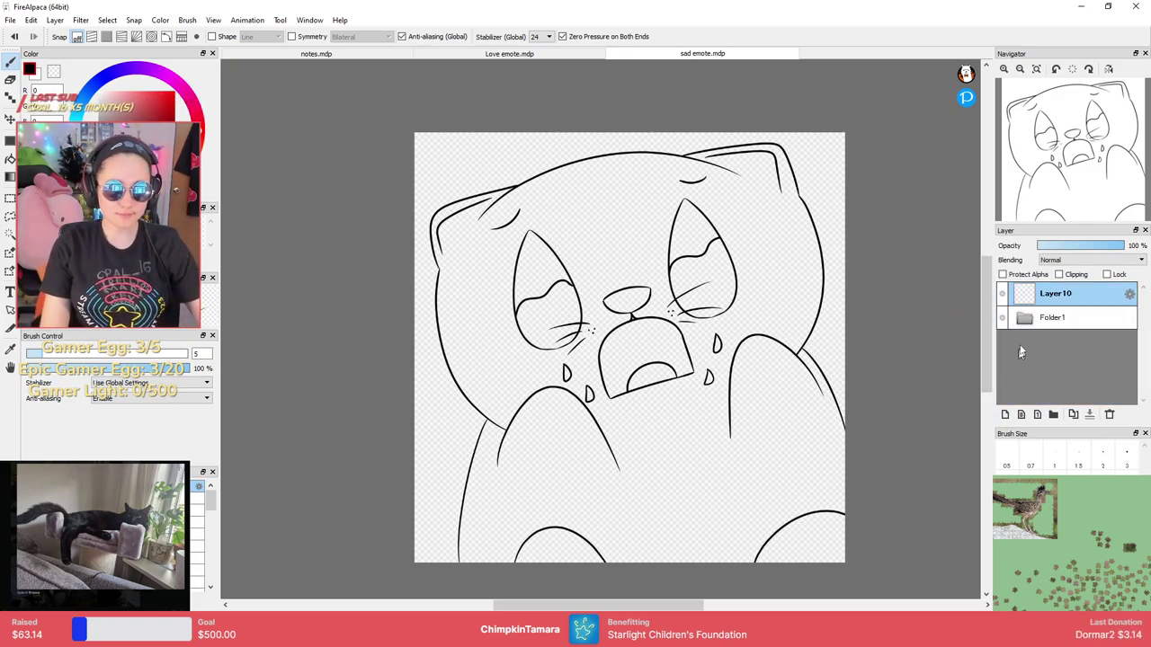
click(1053, 320)
drag(1058, 296, 1057, 325)
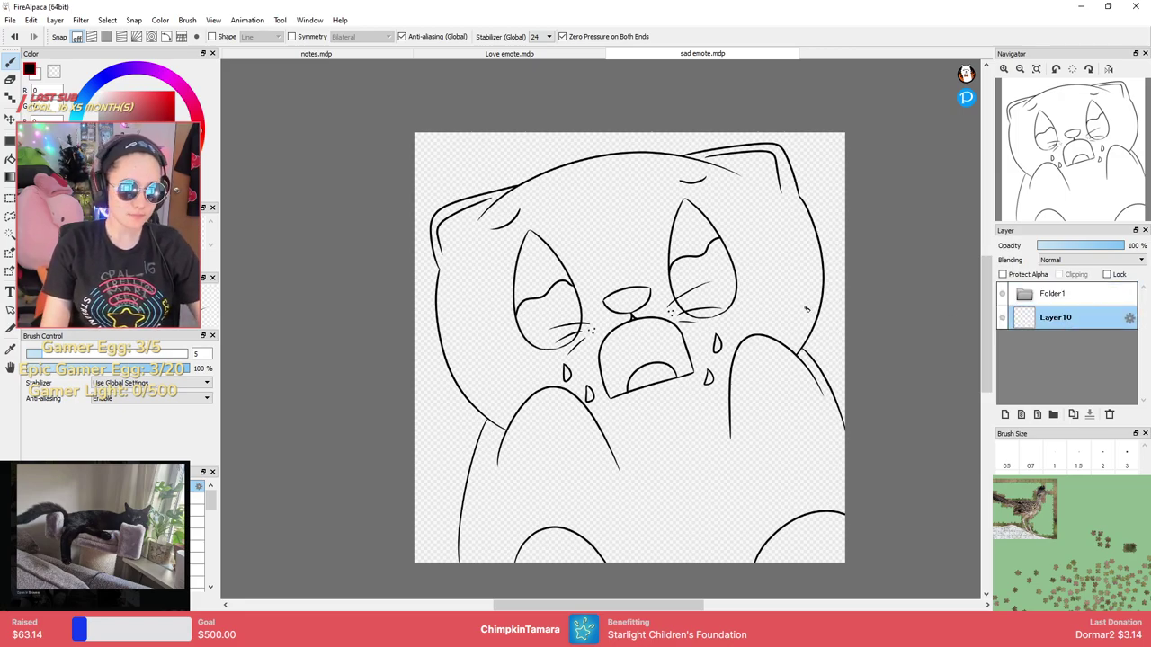
Rename Folder1 as Outline and make Layer10 the active layer.
click(1047, 295)
double_click(1034, 294)
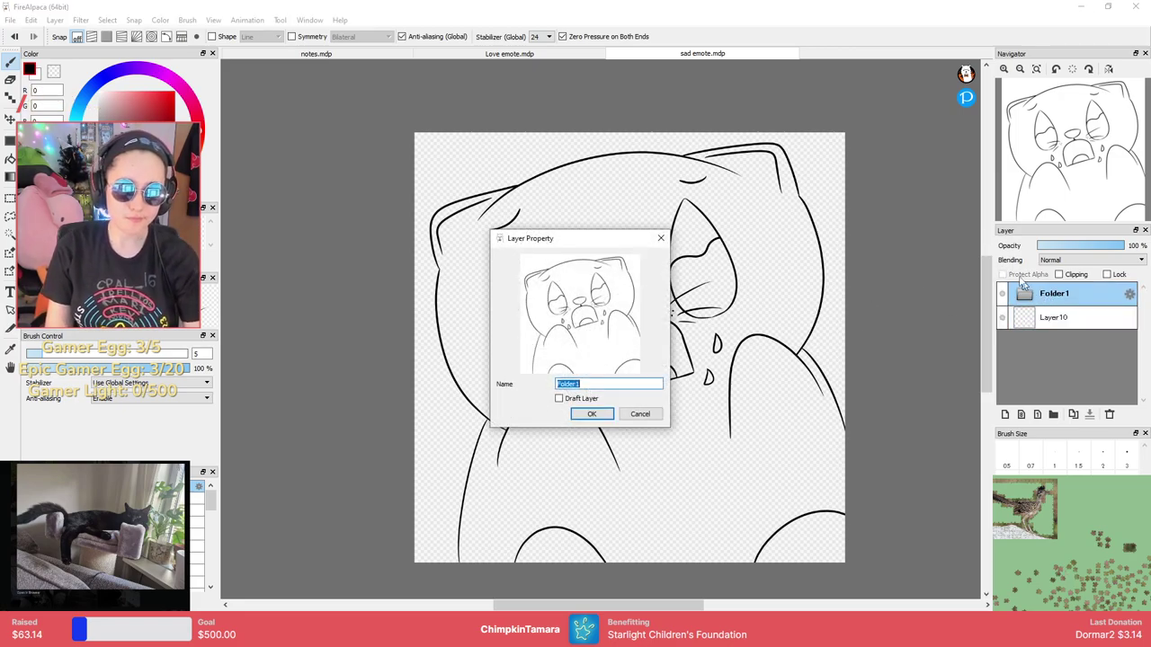
key(Return)
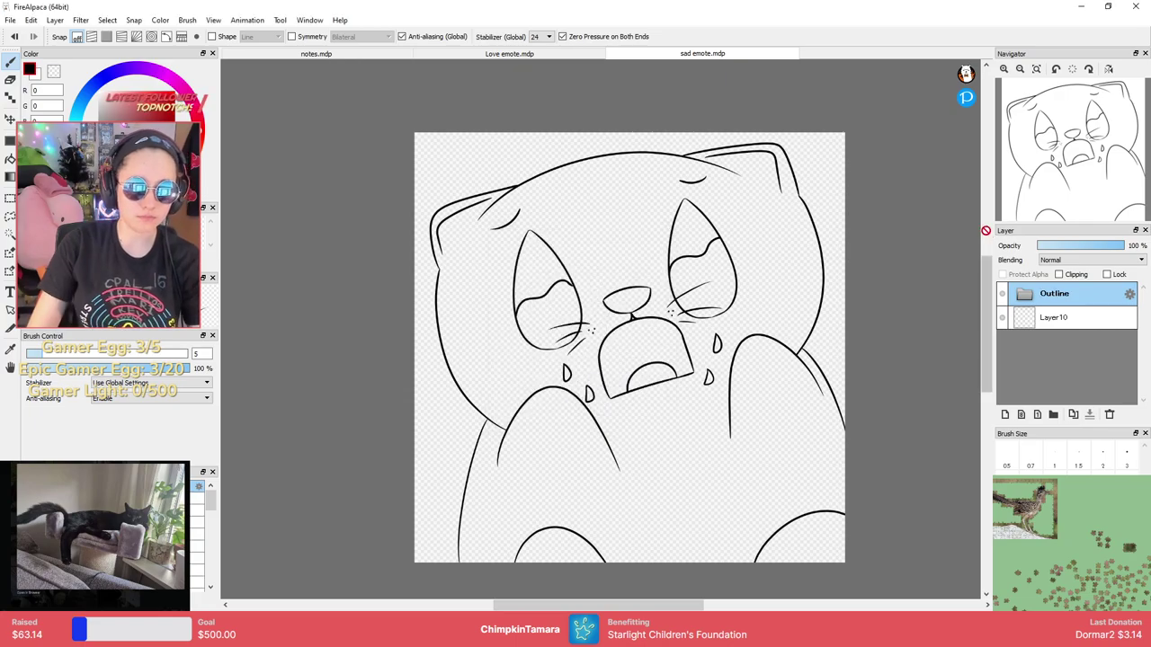
click(1068, 320)
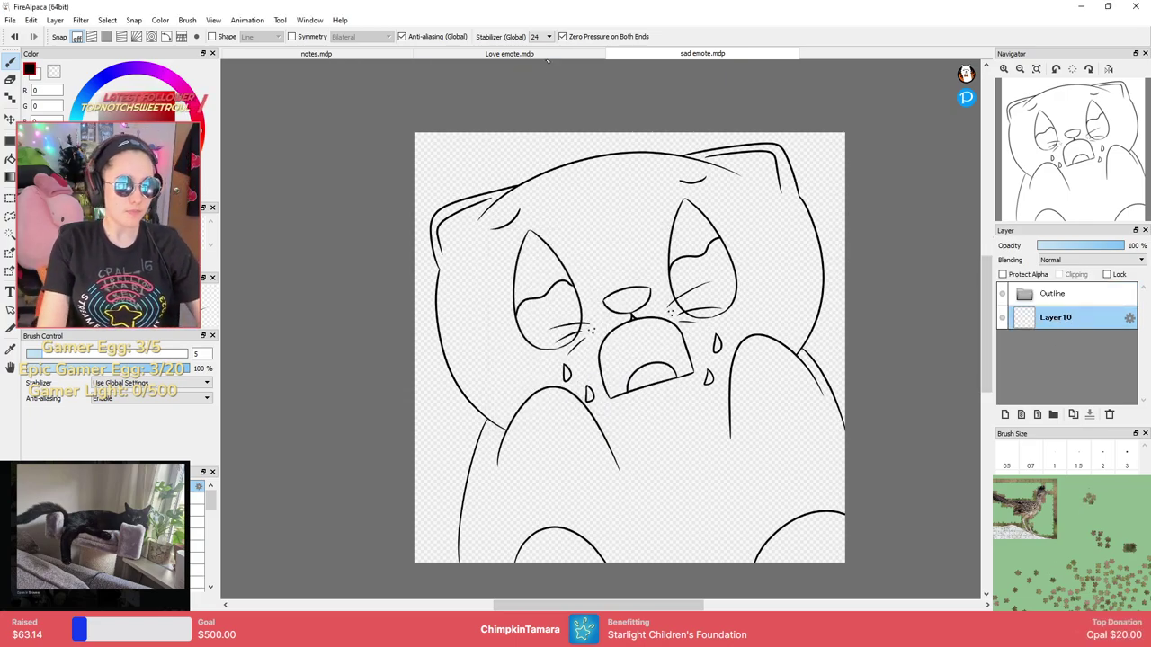
Sample dark fur grey (R 33, G 33) from Love emote.mdp and dab it as a size-30 swatch beside the right ear in sad emote.mdp.
click(530, 54)
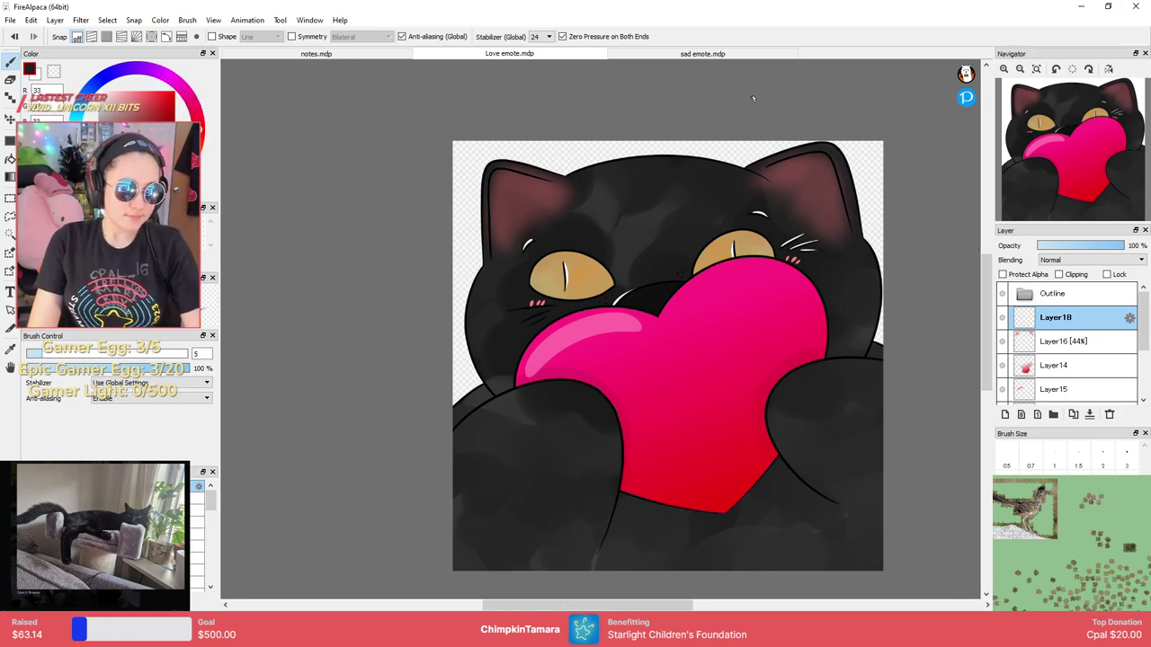
click(733, 54)
scroll(848, 257, down, 3)
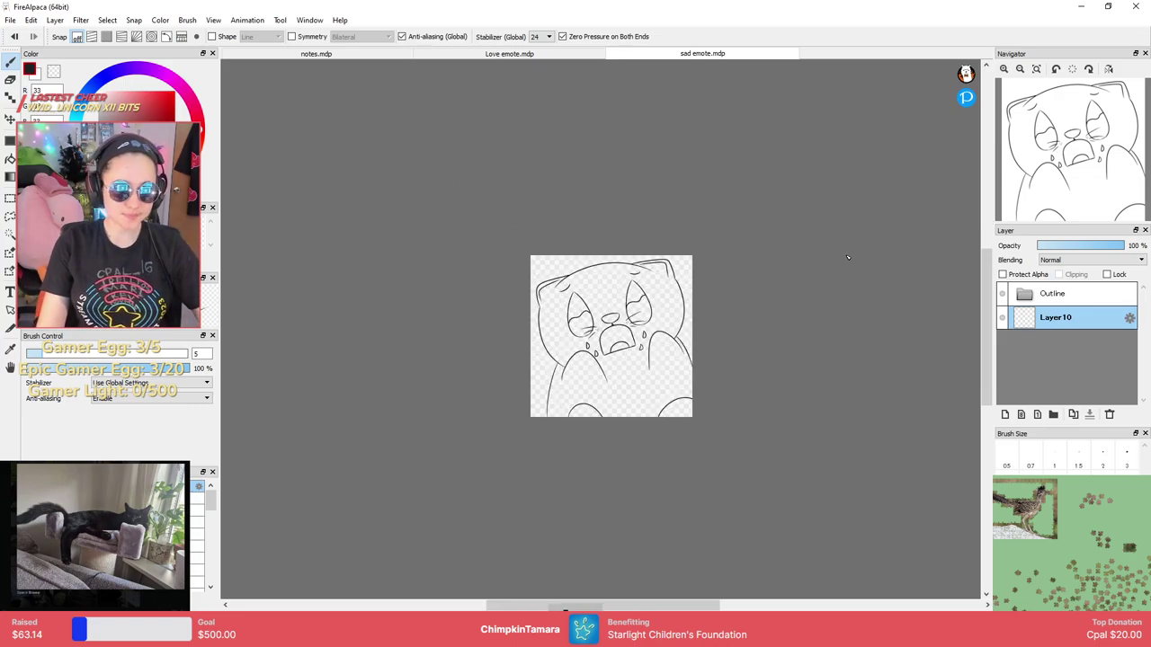
scroll(860, 241, up, 5)
drag(873, 226, 801, 326)
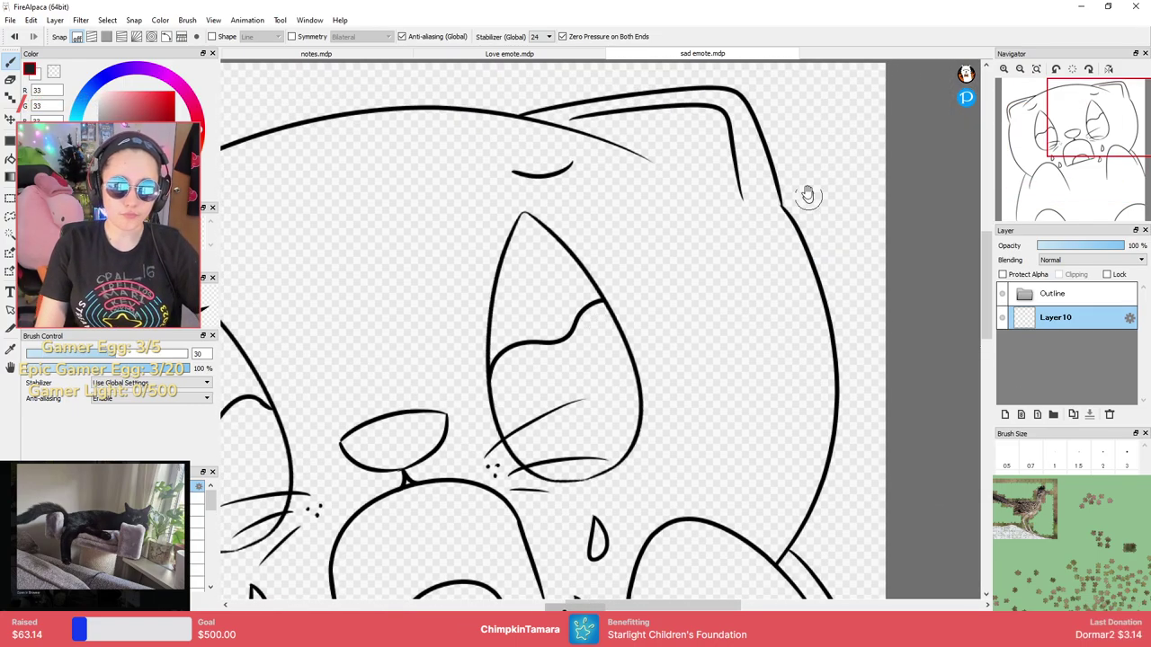
scroll(812, 213, up, 3)
click(819, 213)
Sample a lighter (R 50) and a darker (R 28) fur grey from Love emote.mdp and dab both swatches below the first in sad emote.mdp.
click(538, 54)
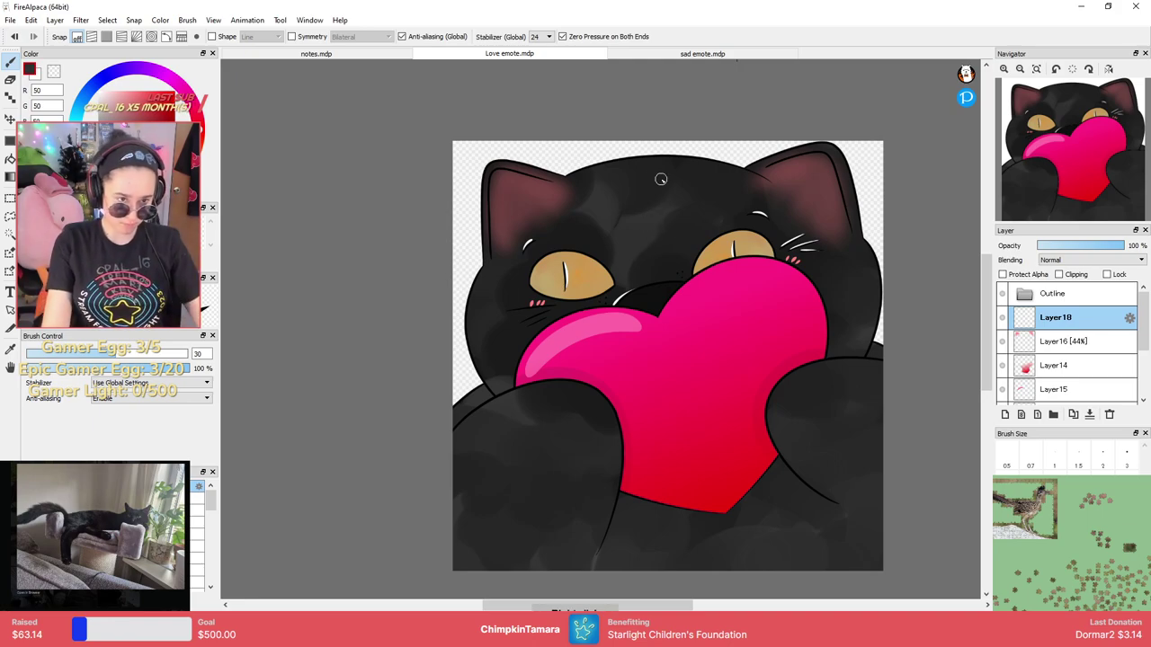
click(711, 53)
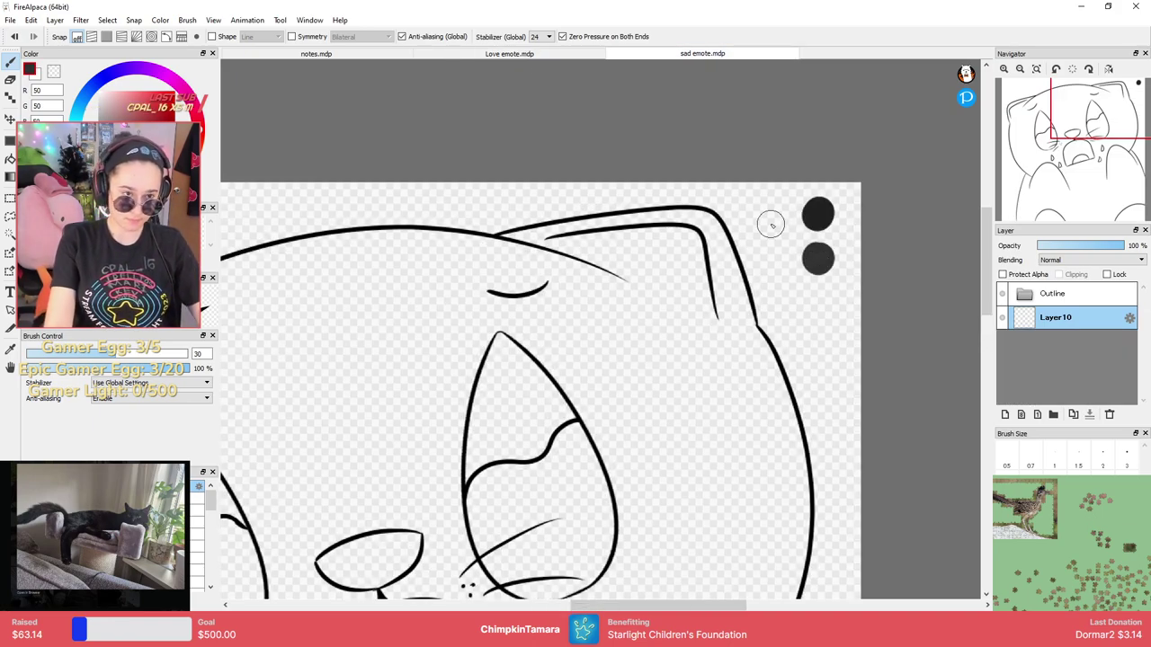
click(535, 54)
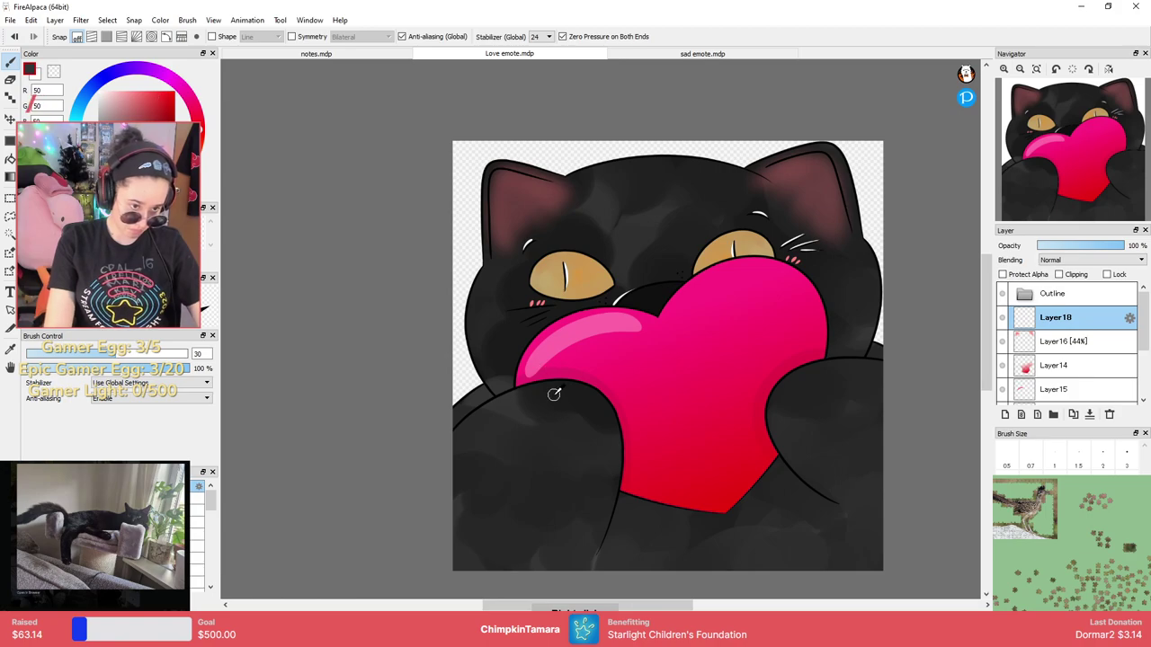
click(706, 53)
click(820, 309)
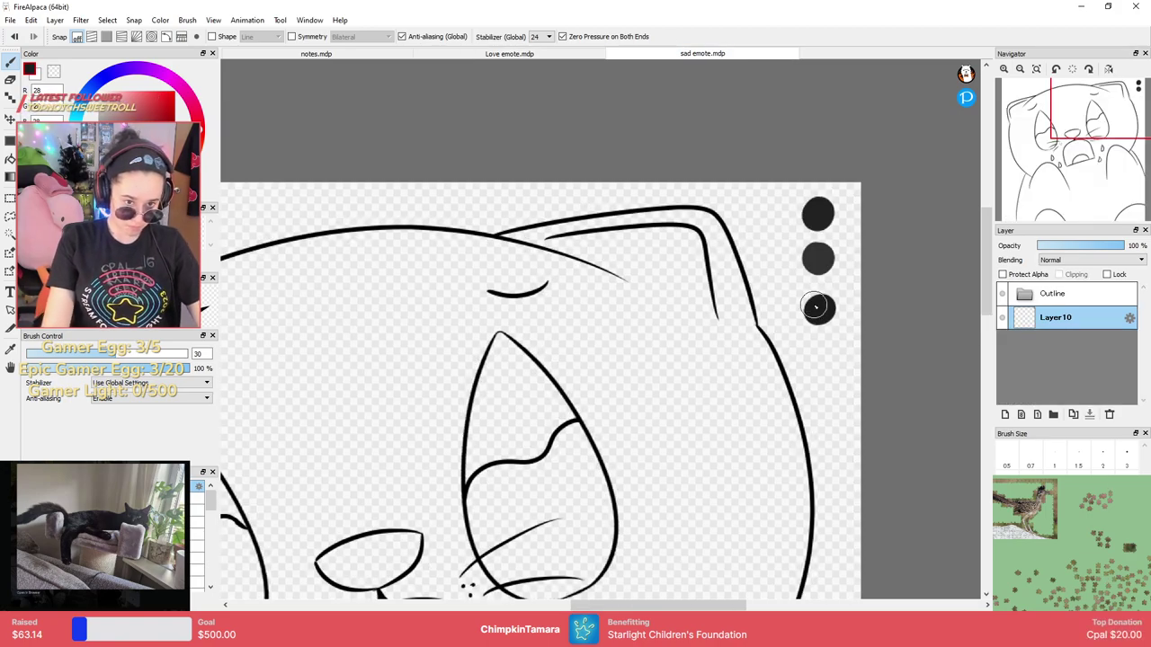
Try a fourth swatch in sad emote.mdp using the R 65 grey sampled from the lower body in Love emote.mdp, and undo it.
click(539, 54)
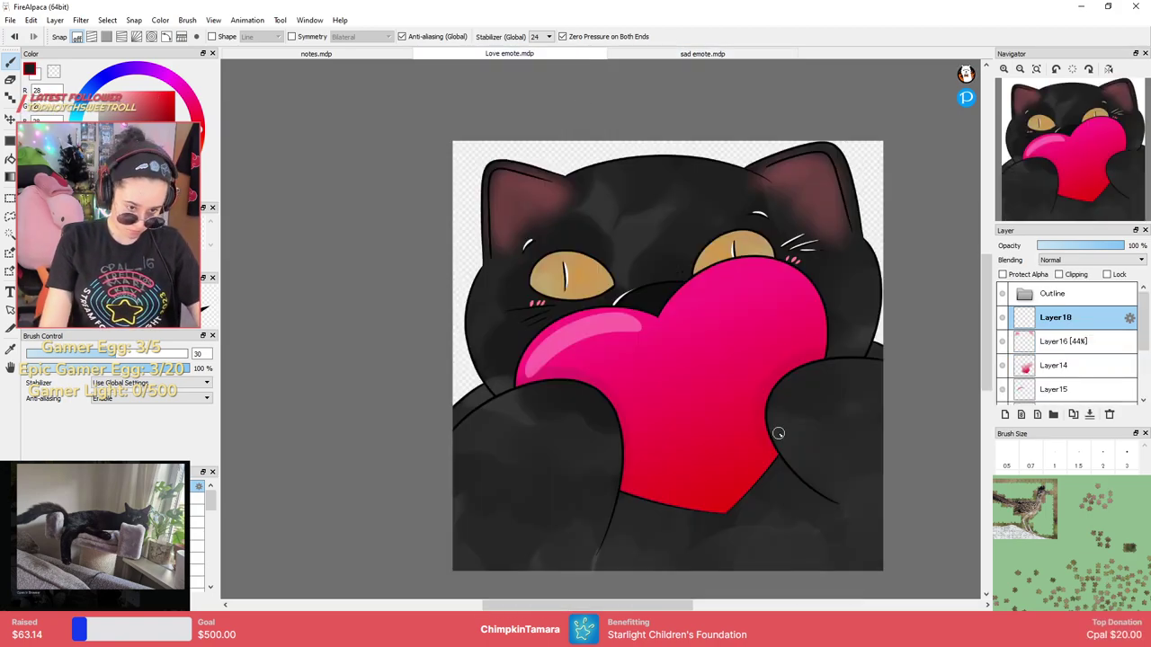
alt+click(595, 559)
click(760, 56)
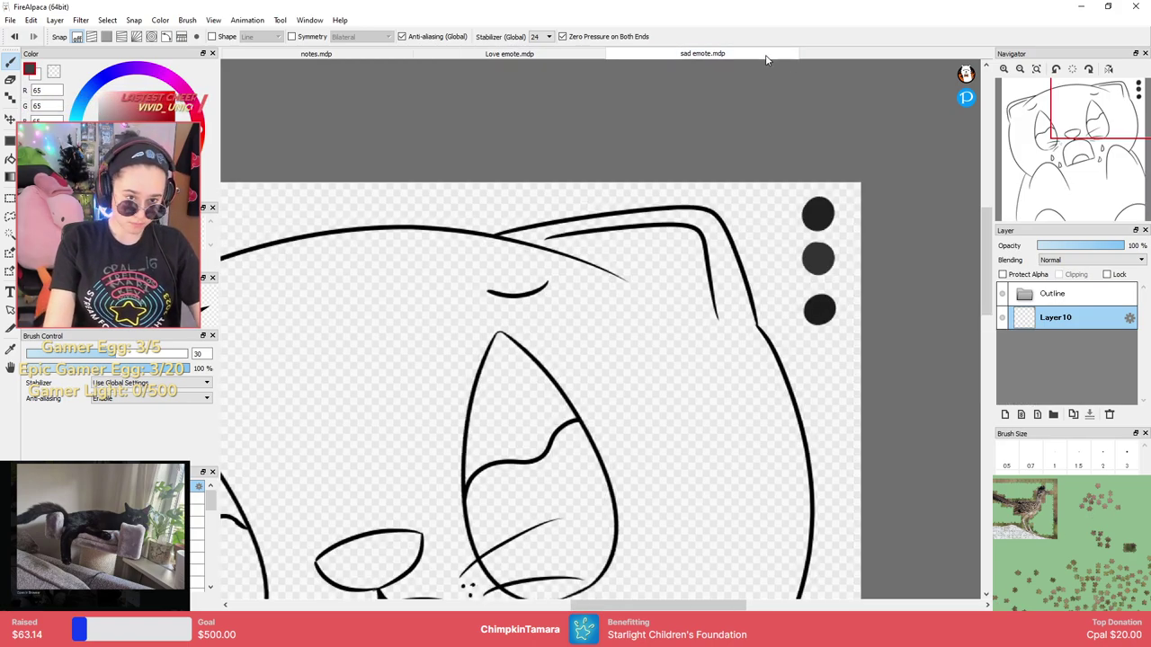
click(823, 359)
key(ctrl+z)
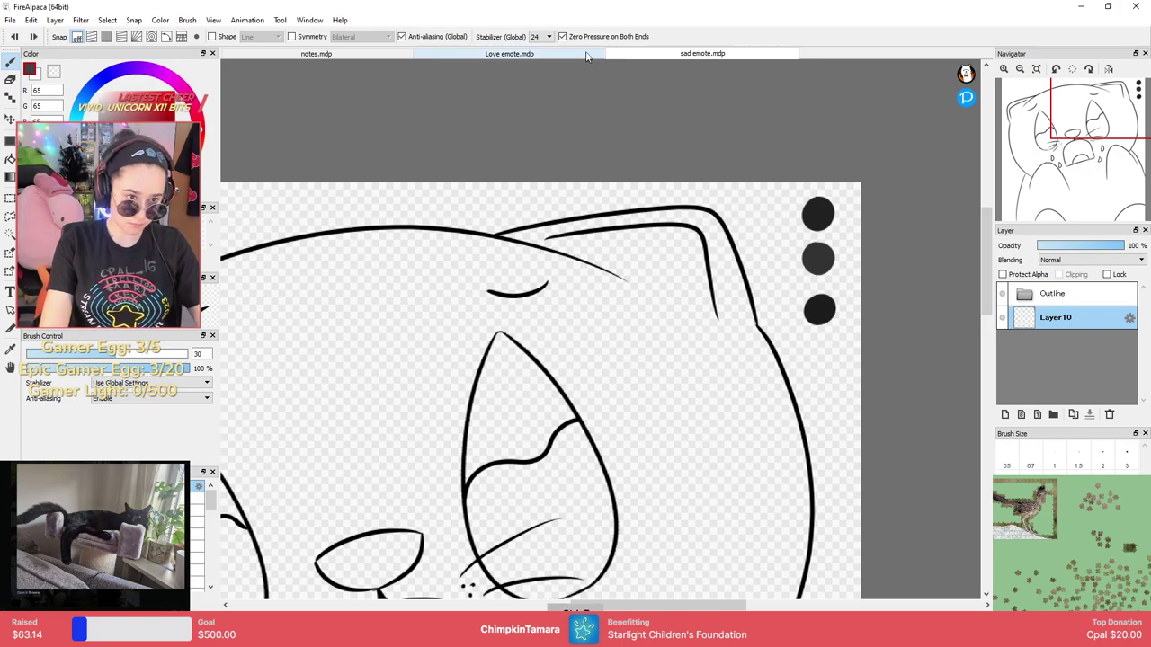
Try a fourth swatch using the R 48 grey sampled from the forehead in Love emote.mdp, and undo it.
click(509, 54)
alt+click(643, 253)
click(702, 54)
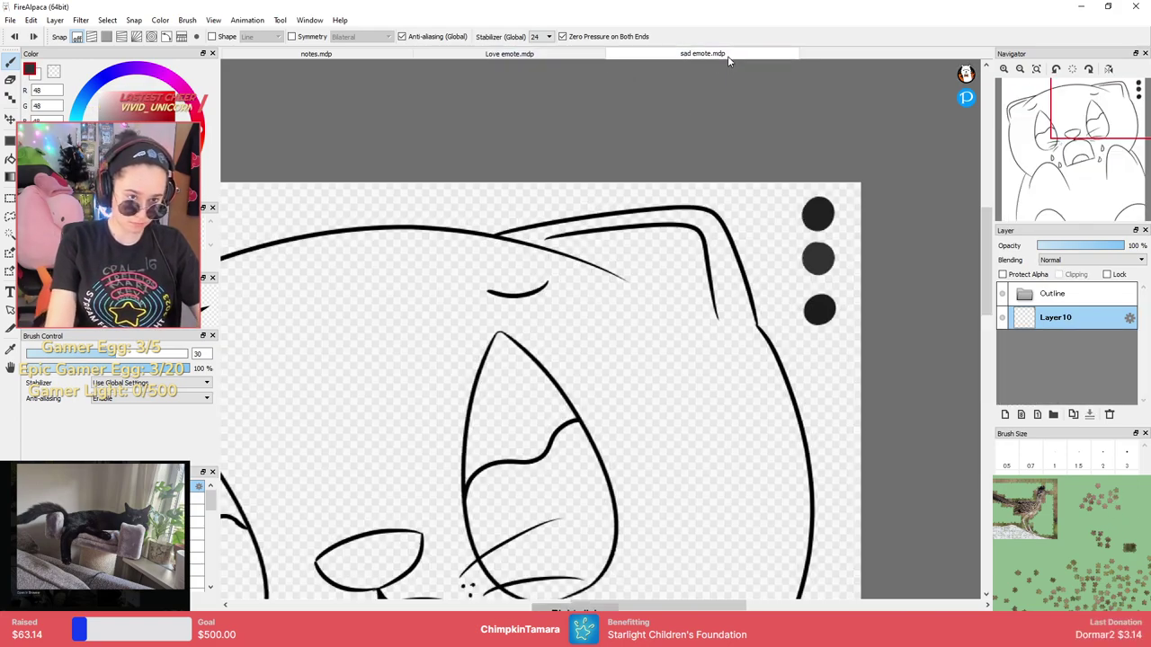
click(822, 362)
key(ctrl+z)
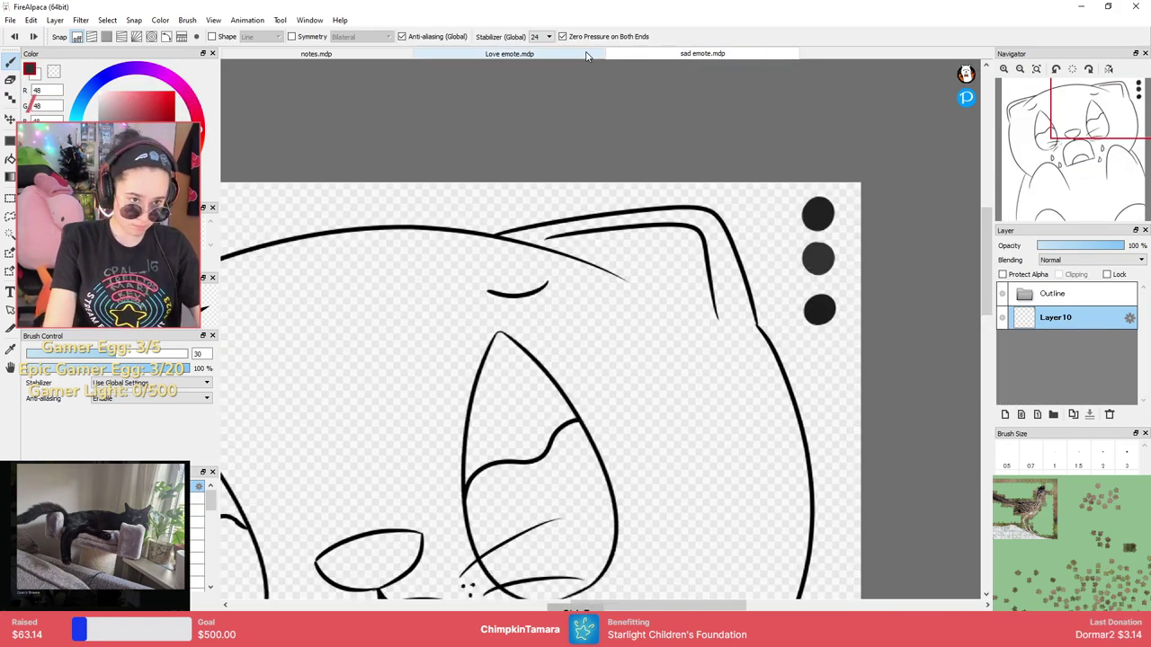
Inspect the forehead fur in Love emote.mdp up close, try another R 48 grey swatch in sad emote.mdp, and undo it.
click(509, 53)
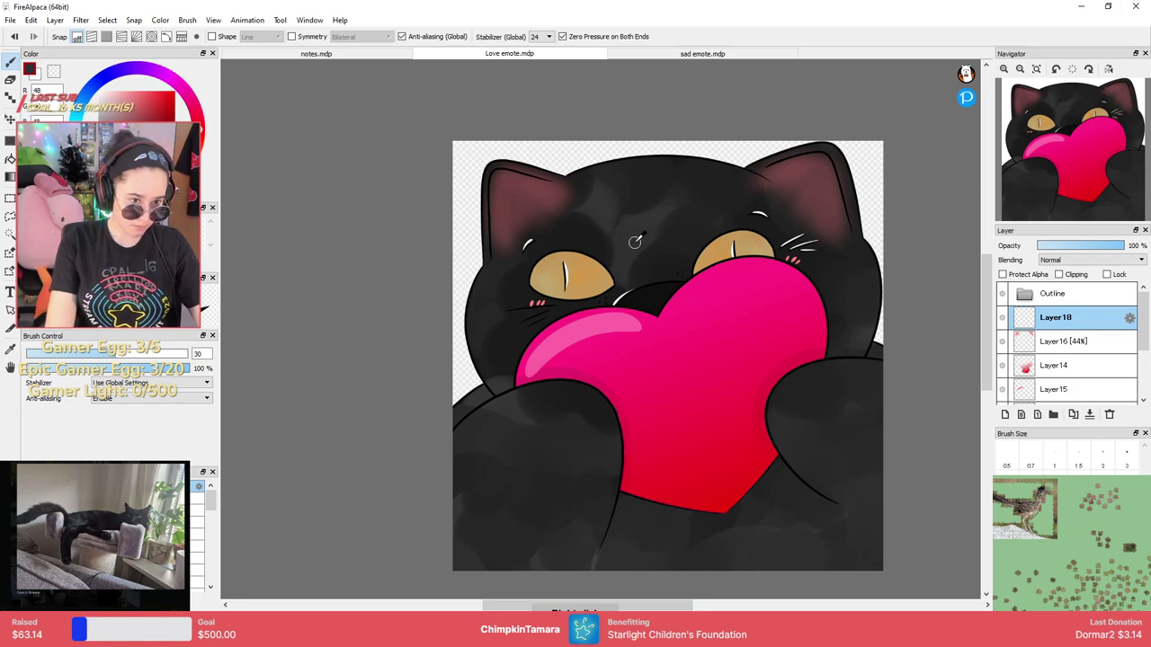
scroll(636, 226, down, 3)
scroll(635, 236, up, 10)
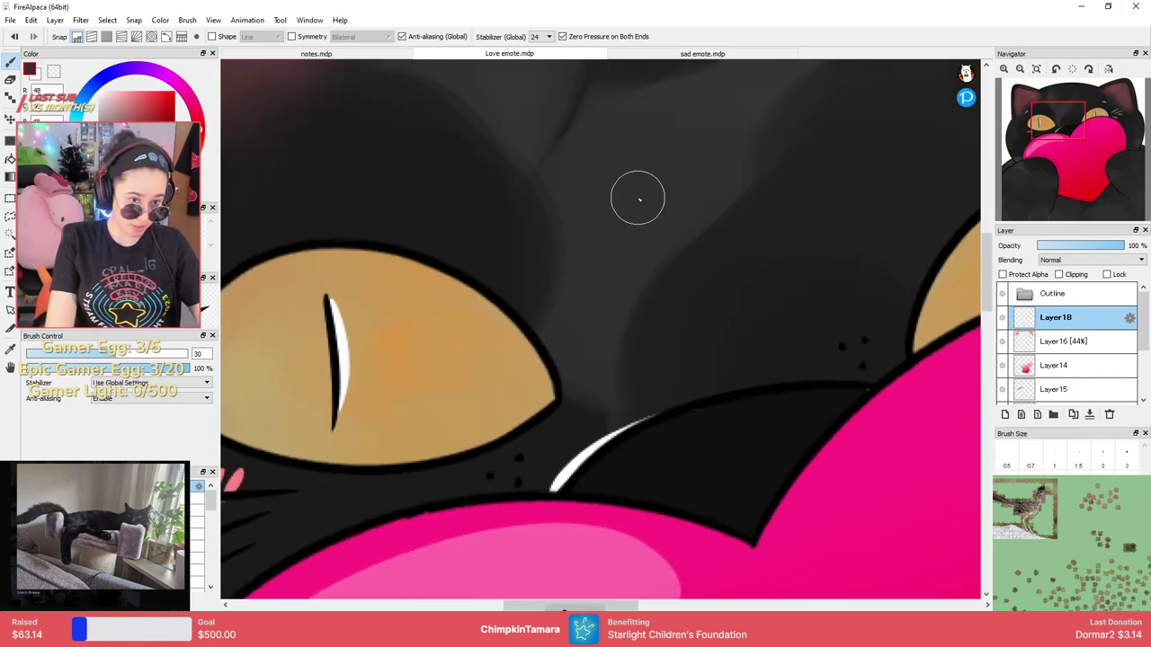
click(703, 54)
click(827, 364)
key(ctrl+z)
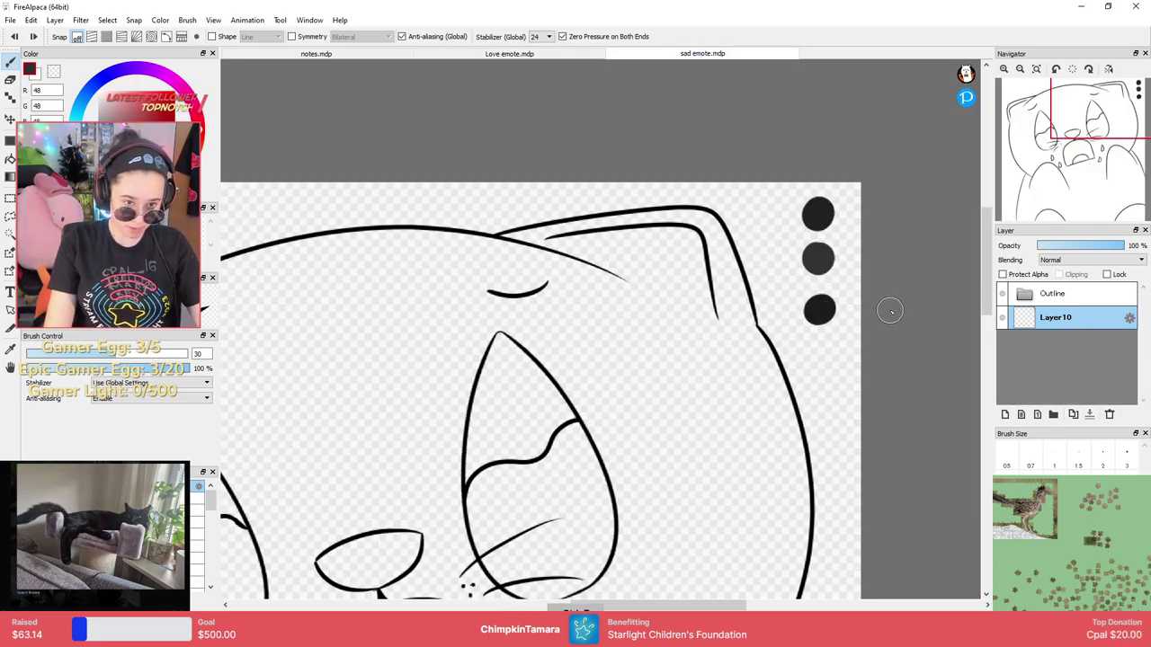
key(ctrl+z)
Sample the orange eye colour (R 194) from the cat's right-hand eye in Love emote.mdp.
click(541, 56)
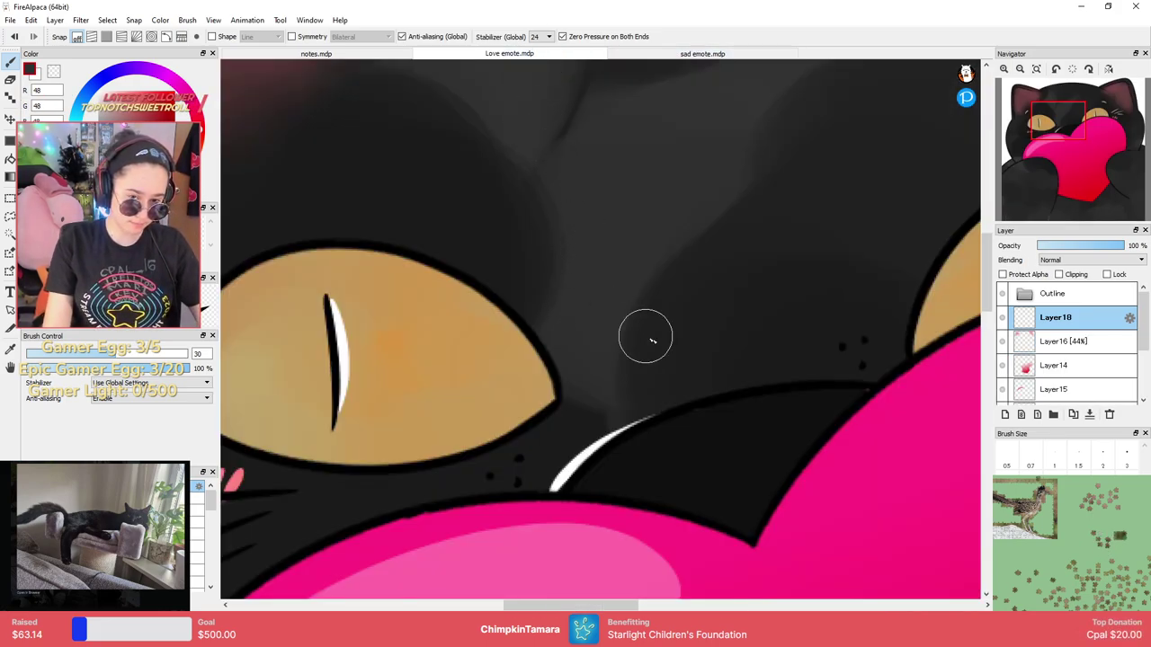
scroll(780, 359, up, 3)
scroll(778, 350, down, 4)
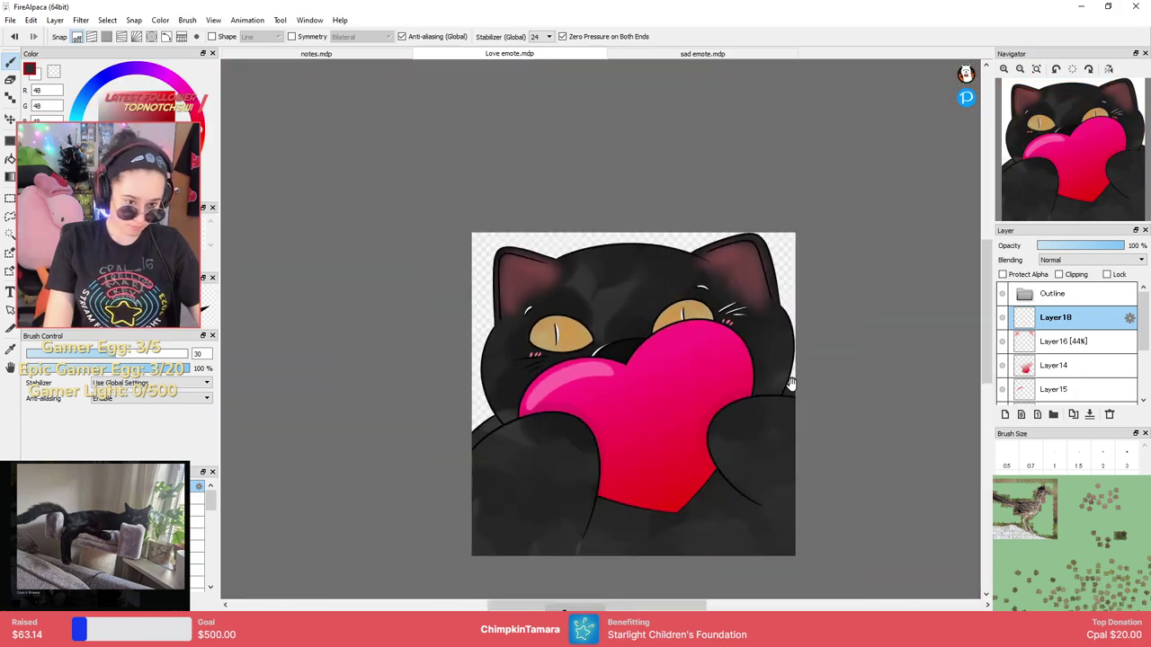
alt+click(693, 316)
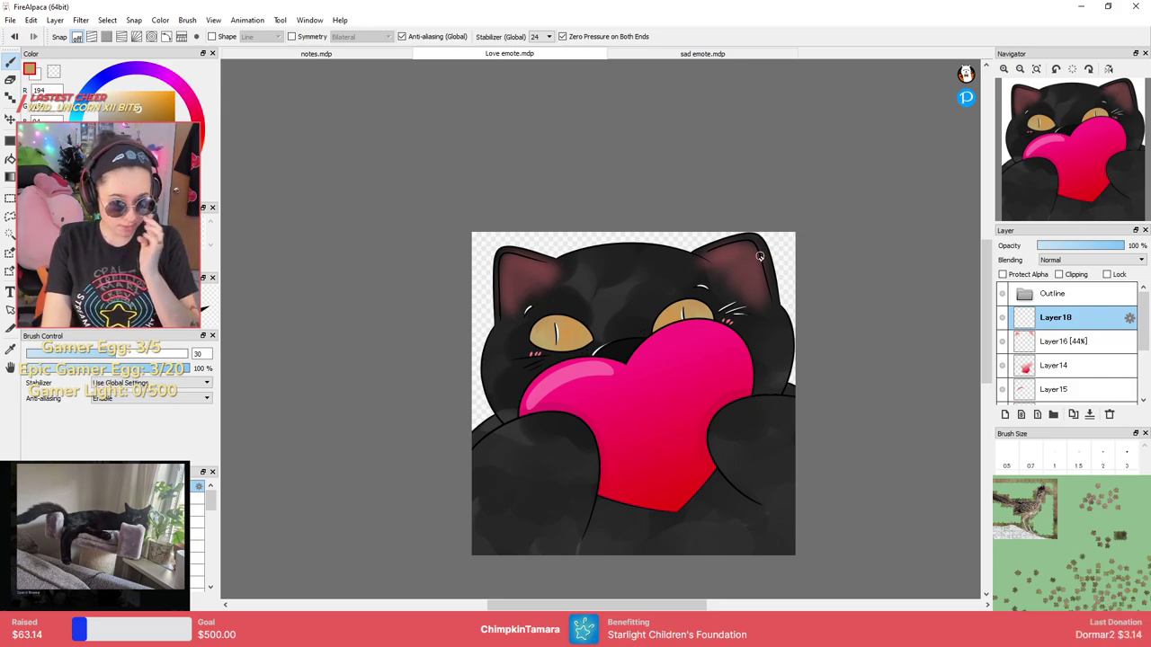
Sample the love emote's inner-ear pink with Layer16 at full opacity, undo that opacity change, and dab a pink swatch below the grey swatches in sad emote.mdp.
alt+click(745, 252)
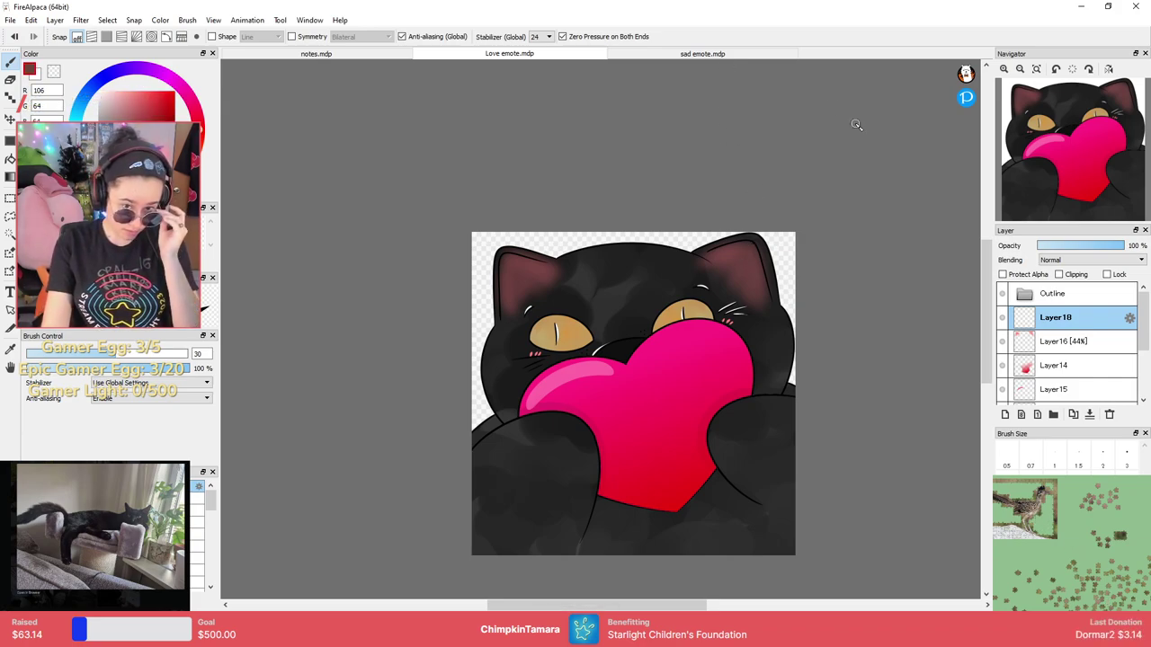
click(1058, 342)
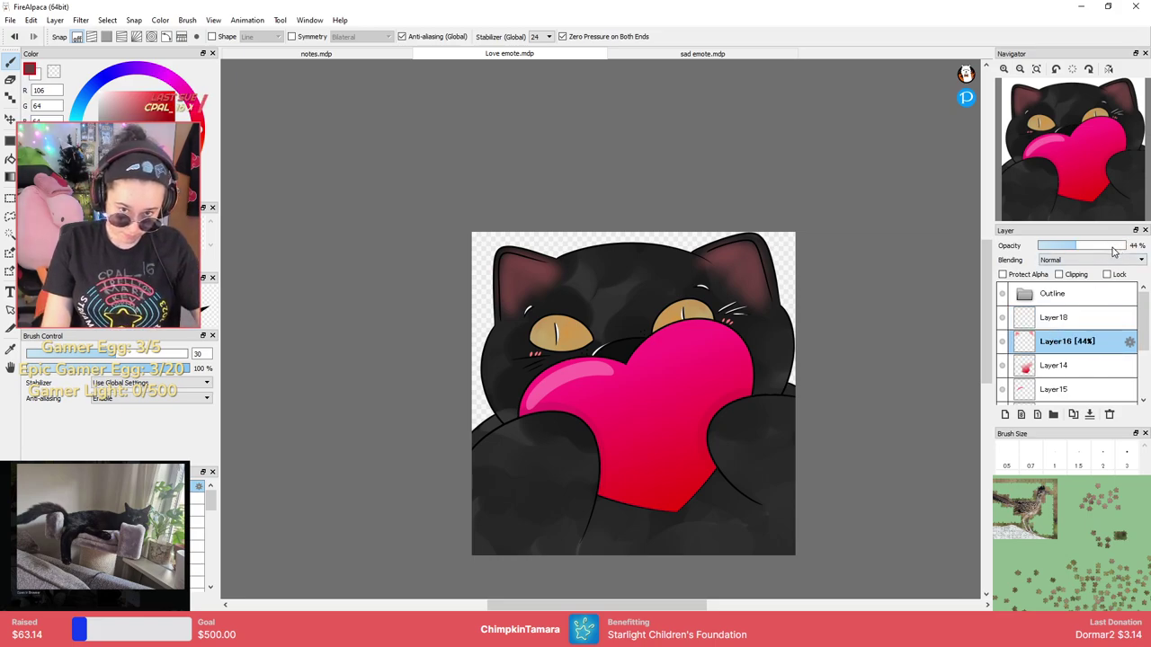
drag(1115, 252, 1131, 252)
alt+click(733, 252)
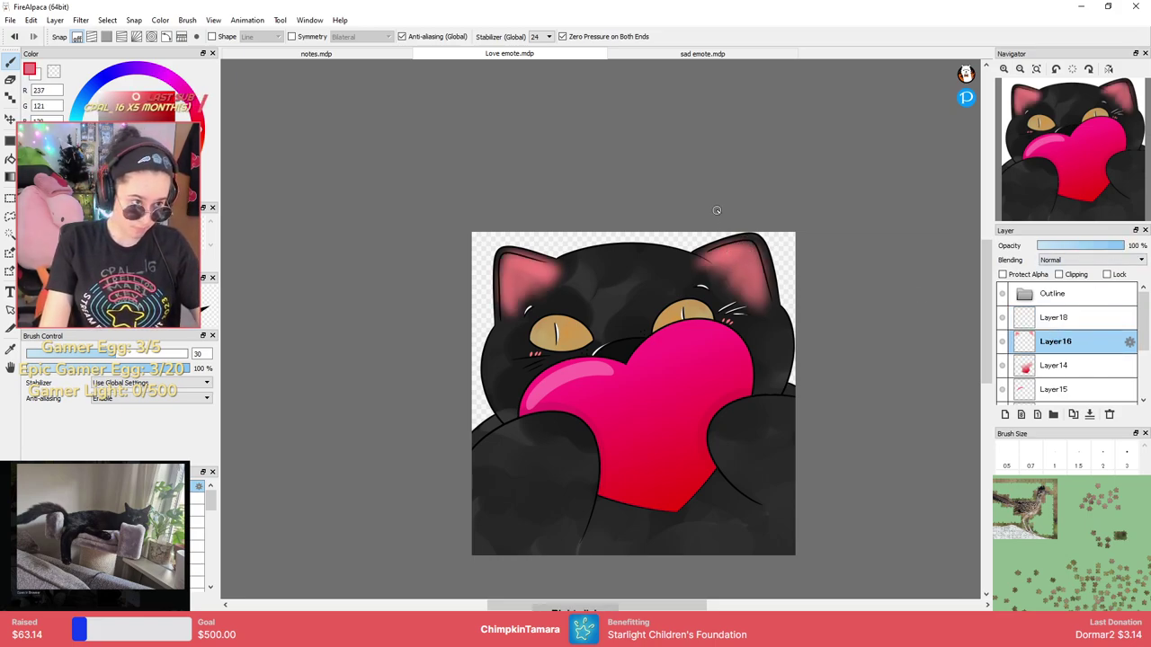
key(ctrl+z)
click(702, 53)
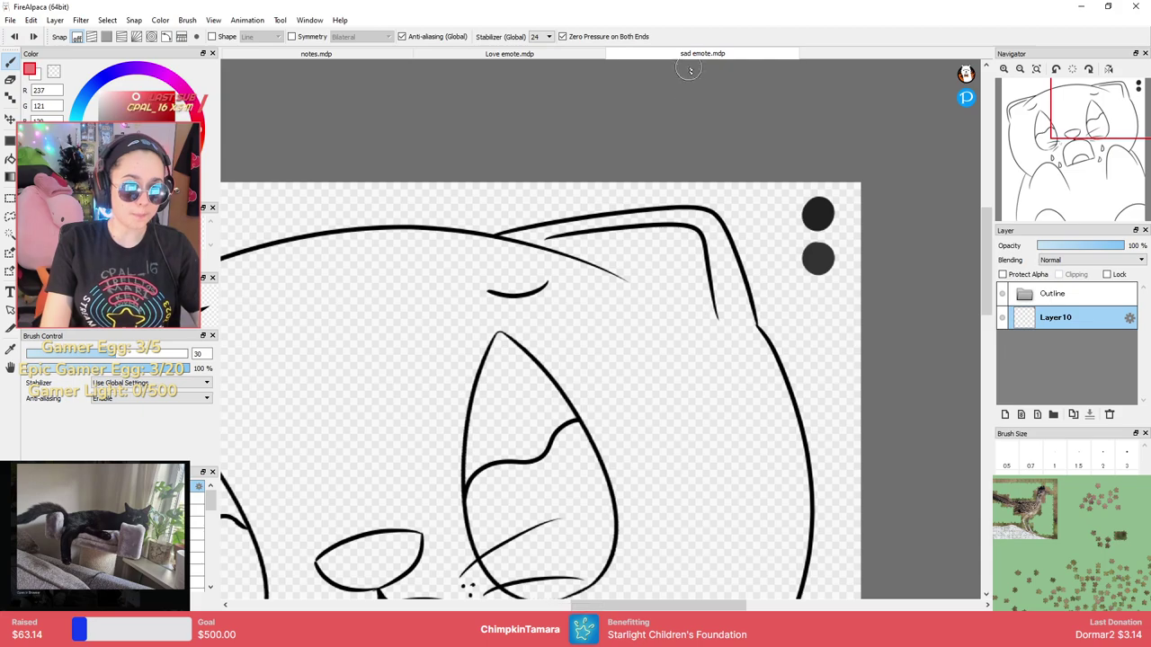
click(821, 315)
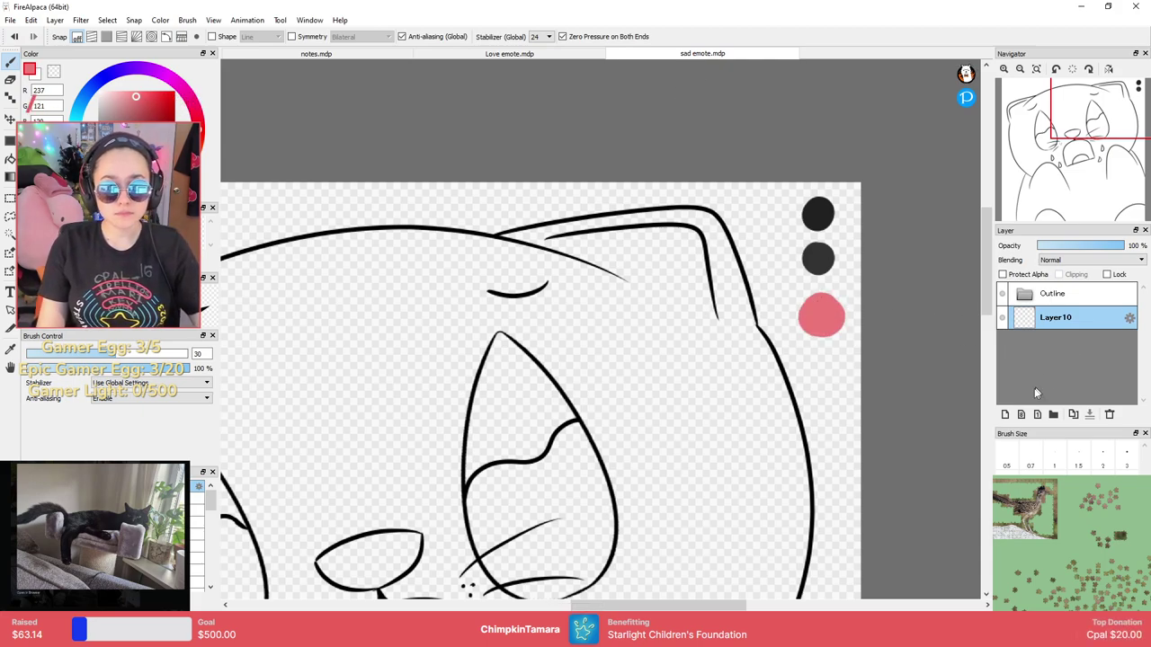
Add a new layer, rename the swatch layer as Color, move it above the Outline folder, and select Layer11.
click(1005, 414)
double_click(1059, 342)
text(Color)
key(Return)
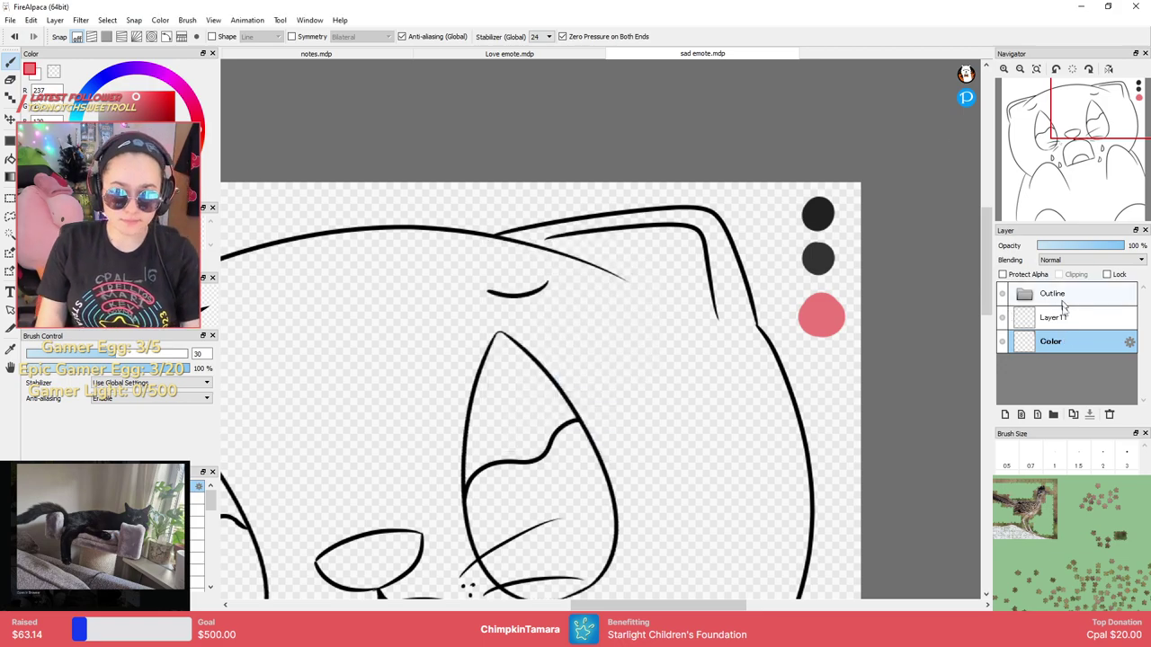
drag(1056, 347, 1067, 279)
click(1059, 345)
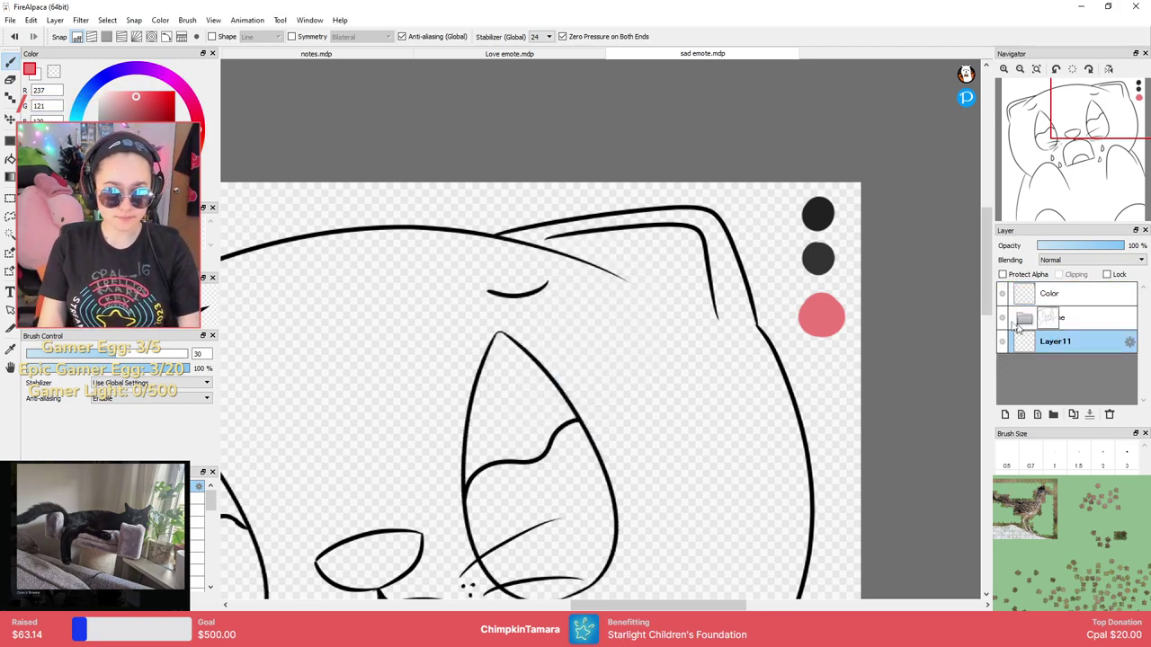
Pick the flat base fur colour (R 27, G 27) from the love emote with Layer13 briefly hidden, and return to sad emote.mdp.
click(575, 54)
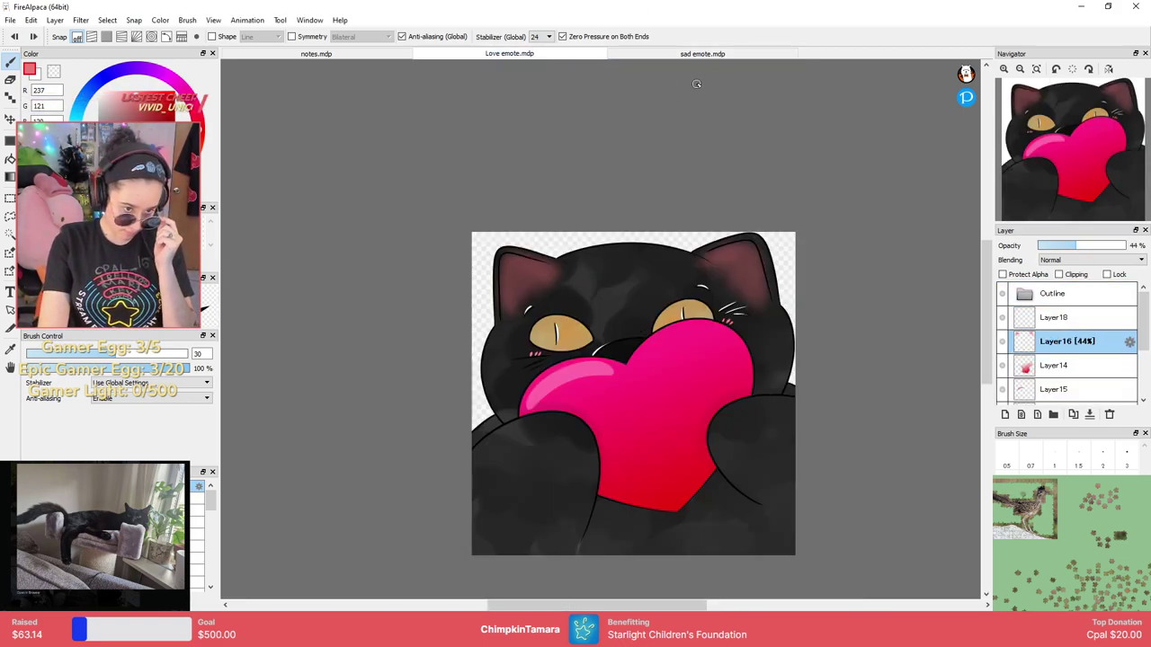
click(707, 55)
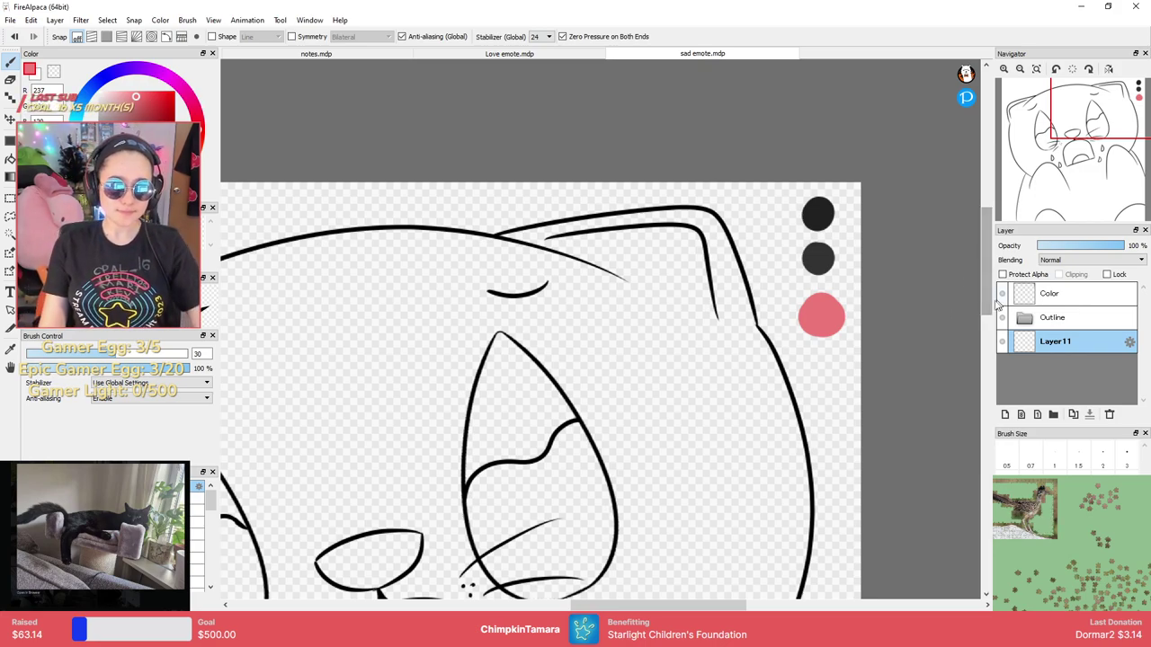
scroll(804, 305, up, 1)
scroll(831, 279, down, 2)
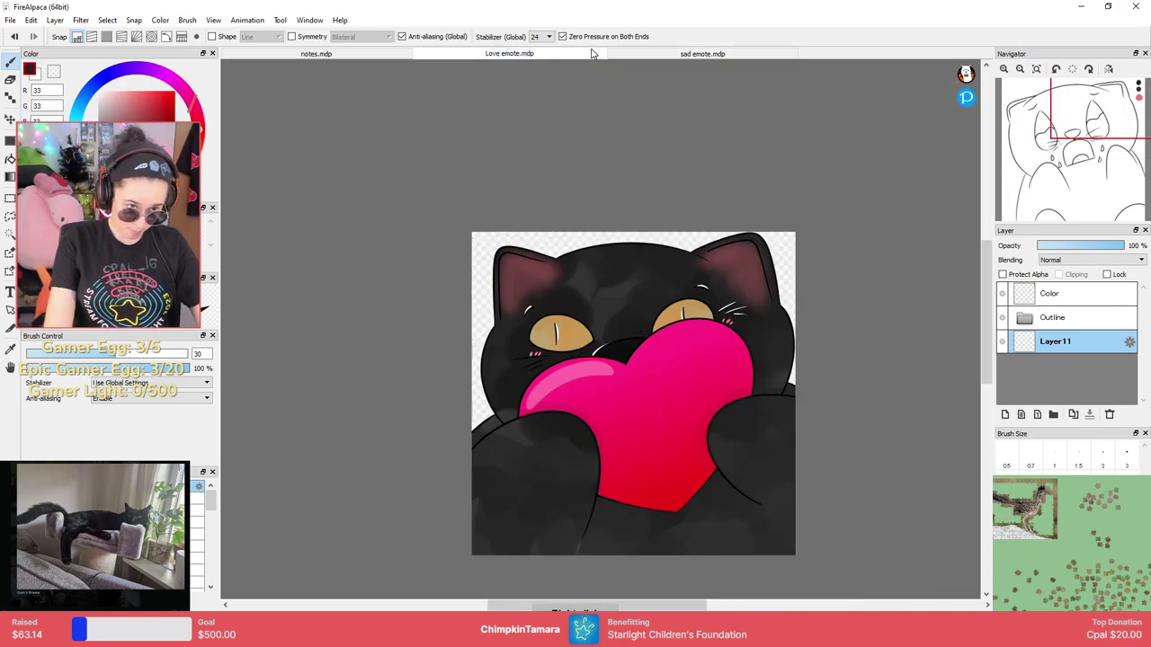
click(595, 54)
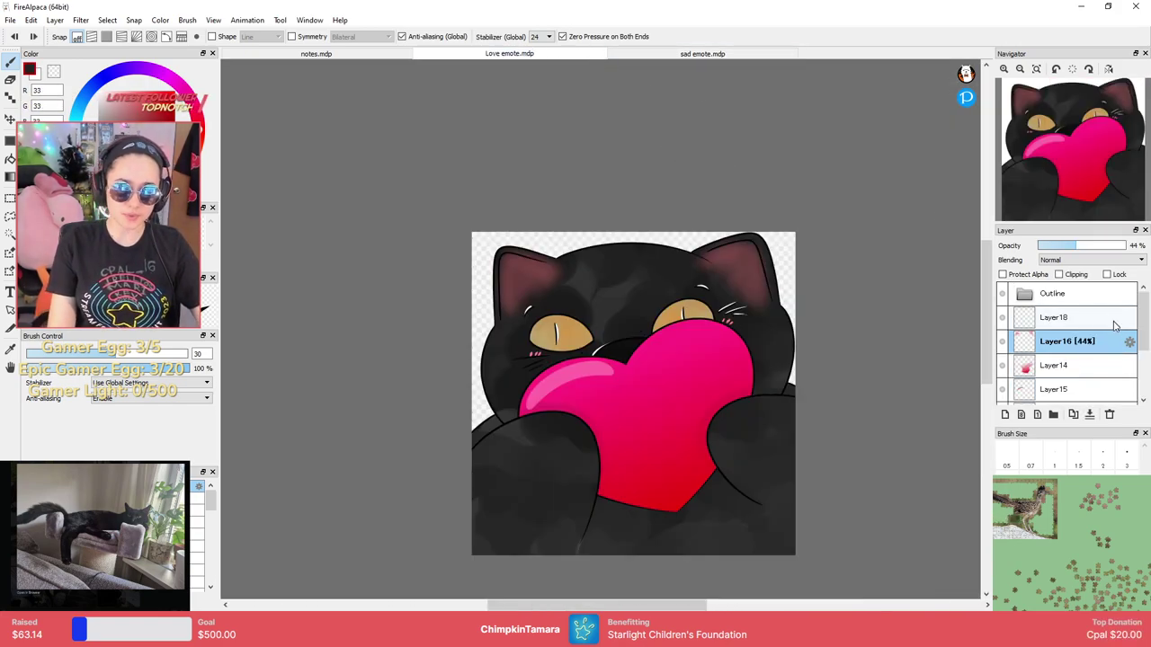
scroll(1043, 346, down, 3)
click(1002, 347)
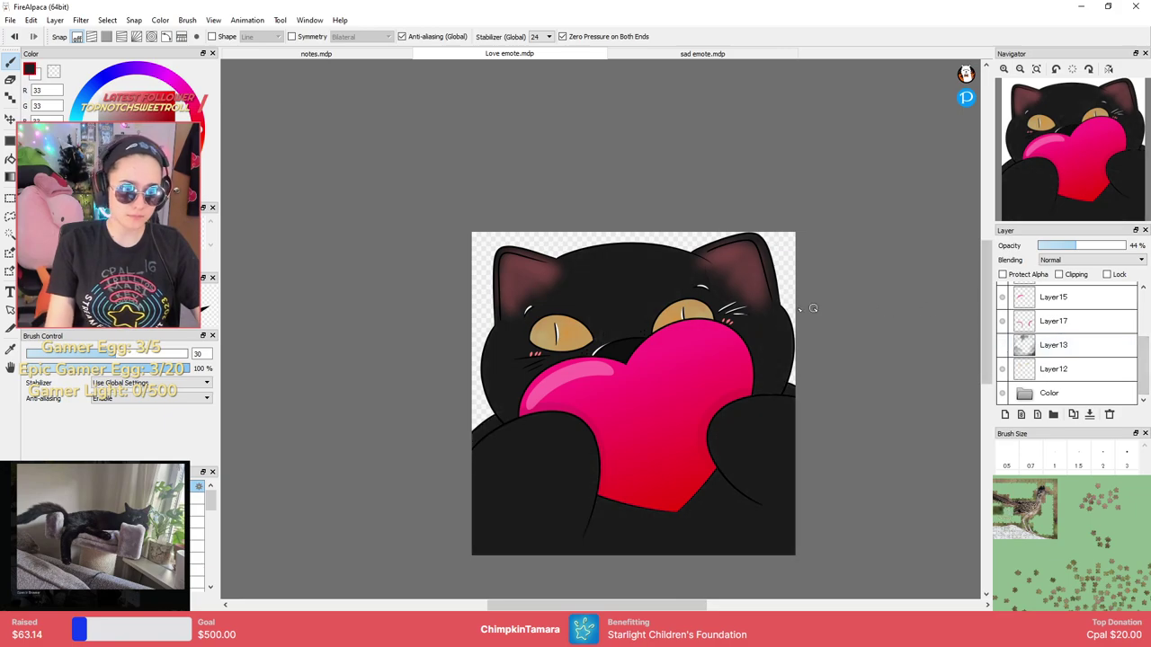
click(1002, 345)
click(711, 54)
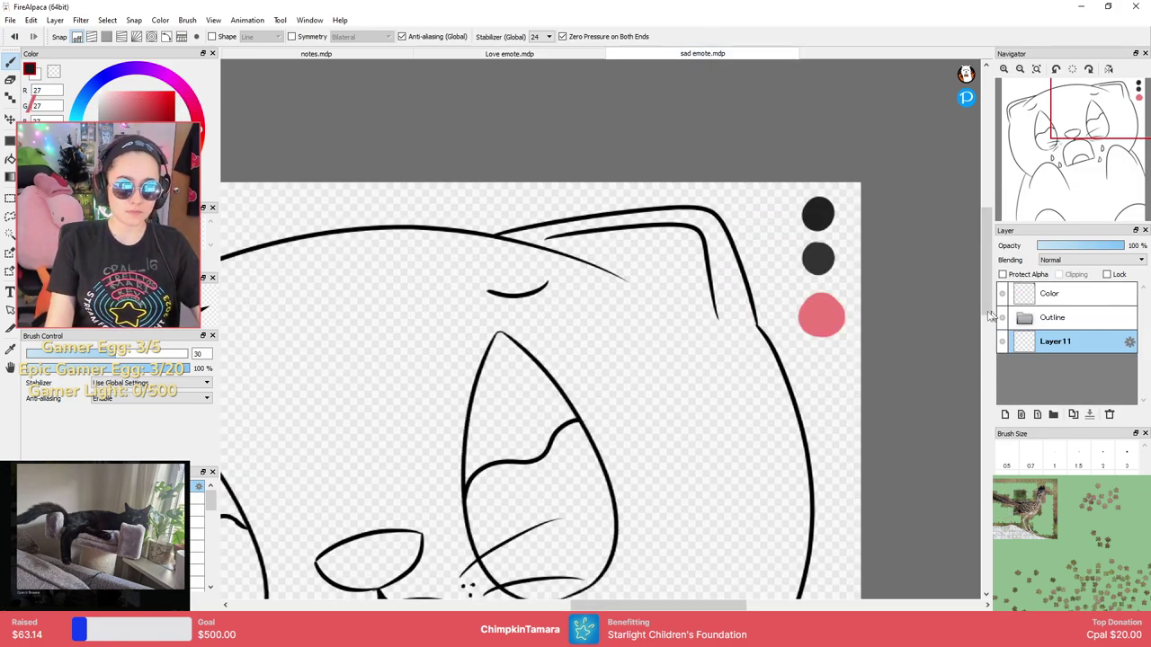
Bucket-fill the cat's head, body and both lower rounded areas with the dark base colour on Layer11.
scroll(599, 329, down, 3)
click(10, 159)
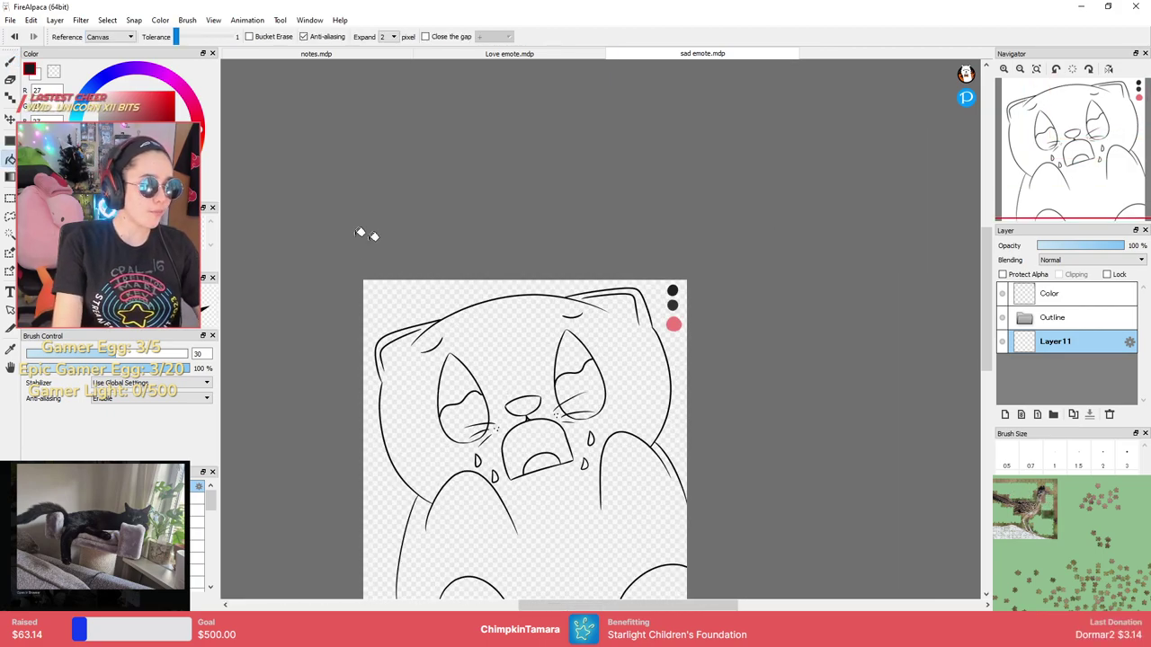
click(646, 353)
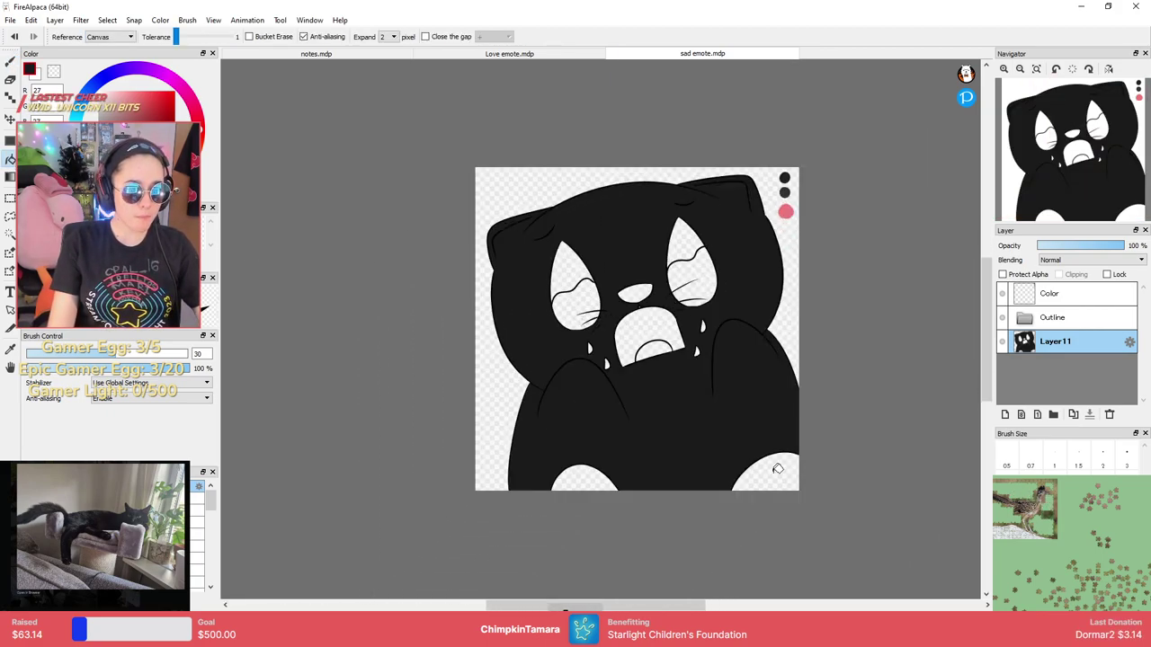
scroll(868, 561, up, 3)
scroll(740, 390, down, 2)
click(837, 504)
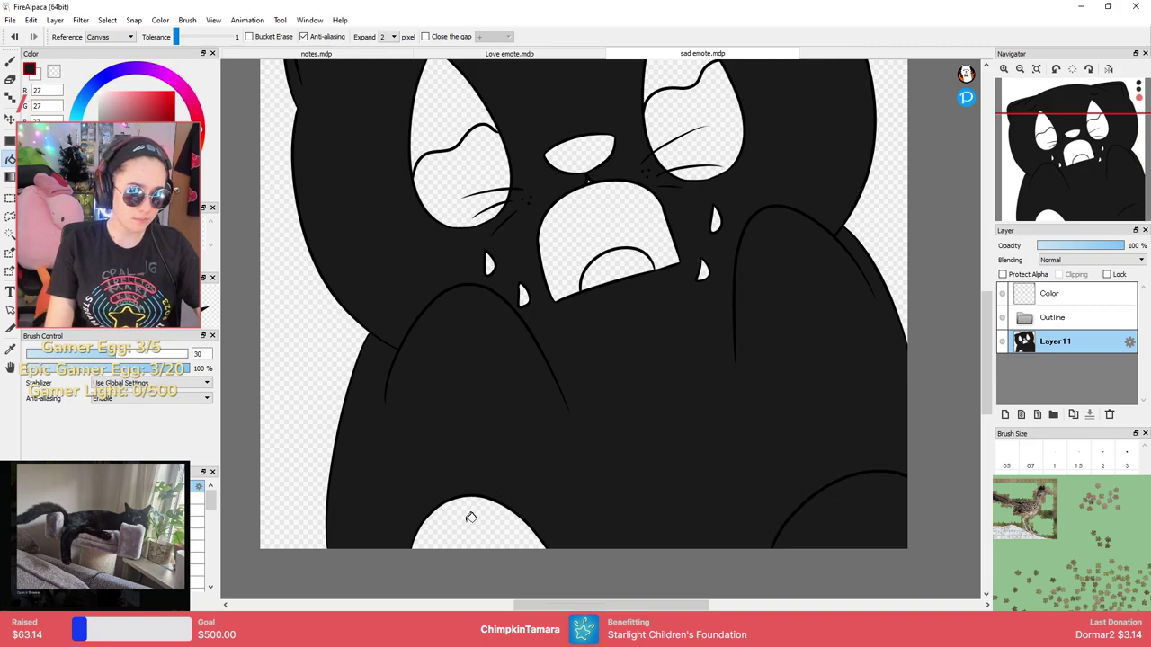
click(474, 510)
Add a layer above the base fill and prepare a size 100 brush with the lighter grey swatch colour.
drag(802, 249, 798, 368)
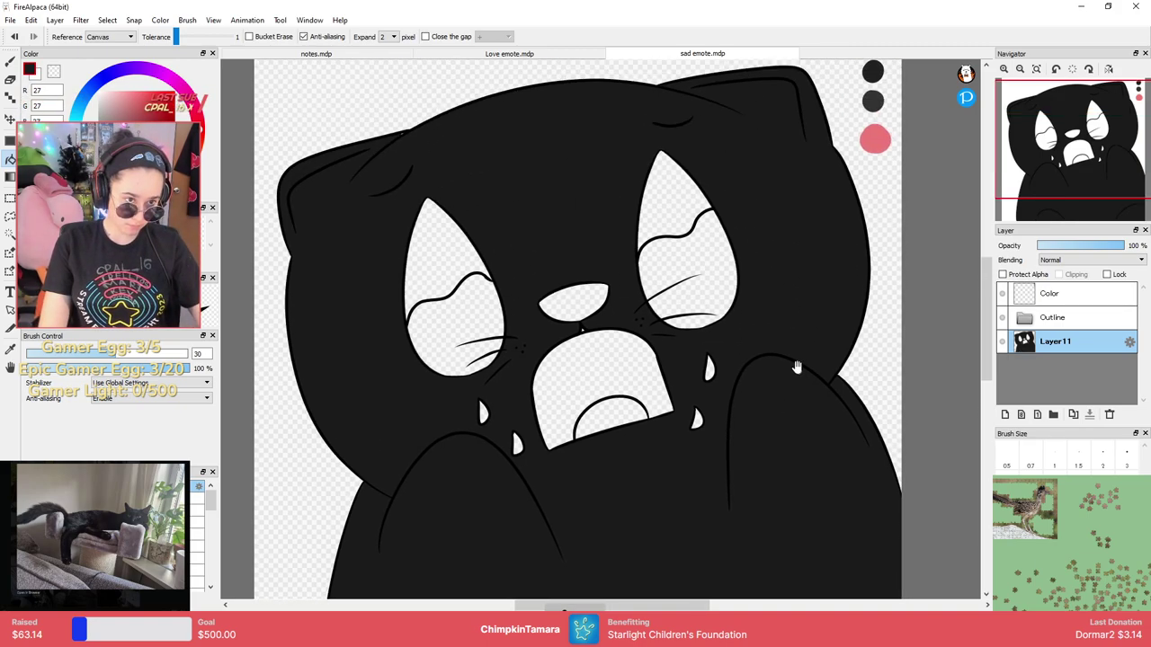
click(1005, 415)
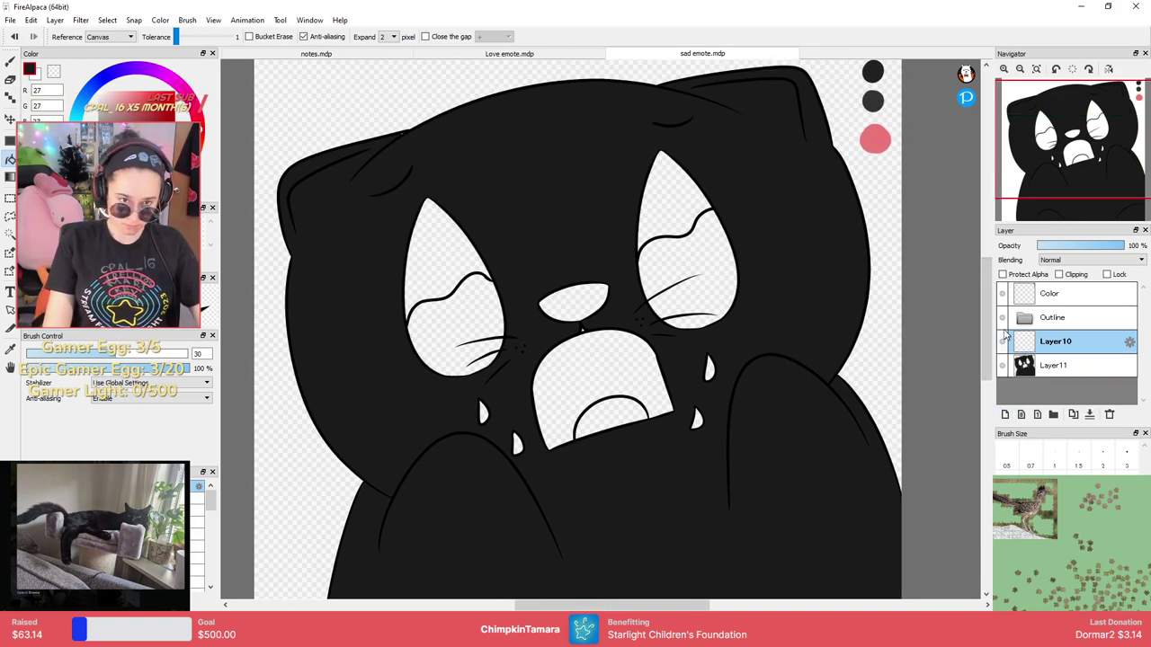
drag(865, 134, 854, 165)
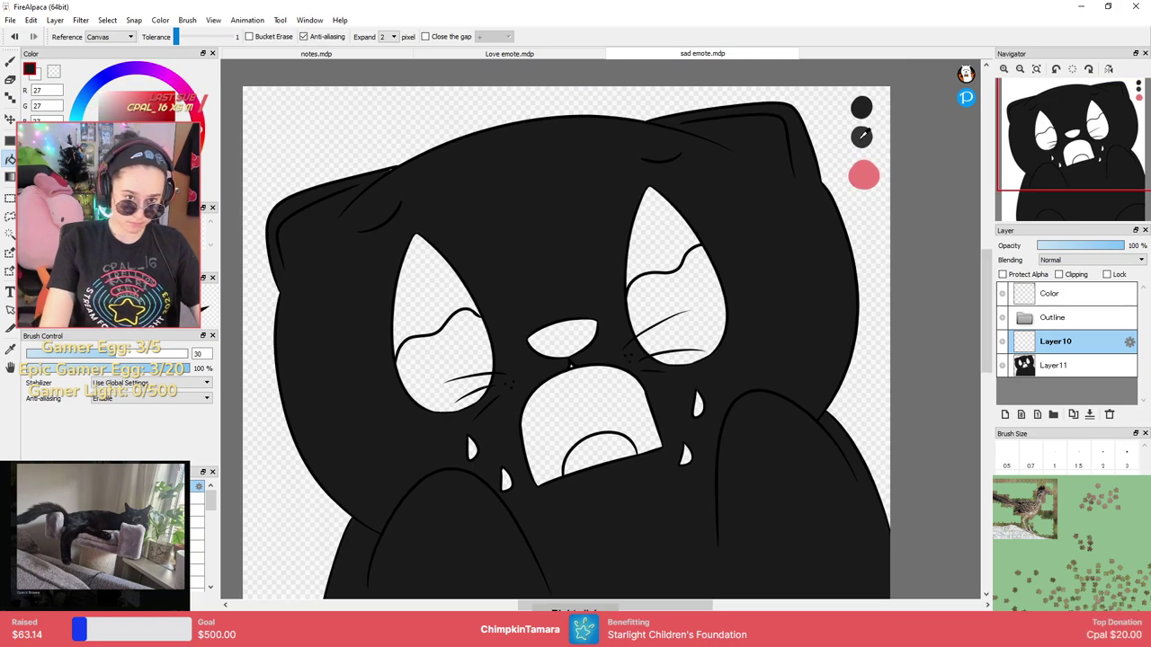
key(b)
mouse_move(756, 159)
mouse_down()
mouse_move(767, 166)
mouse_move(750, 169)
mouse_move(746, 193)
mouse_up()
key(ctrl+z)
click(1031, 541)
click(1007, 541)
Dab round grey spots (R 50, G 50) across the cat's forehead, cheeks, arms, chest and belly on Layer10.
drag(656, 306, 730, 207)
mouse_move(610, 115)
mouse_down()
mouse_move(604, 128)
mouse_move(621, 137)
mouse_up()
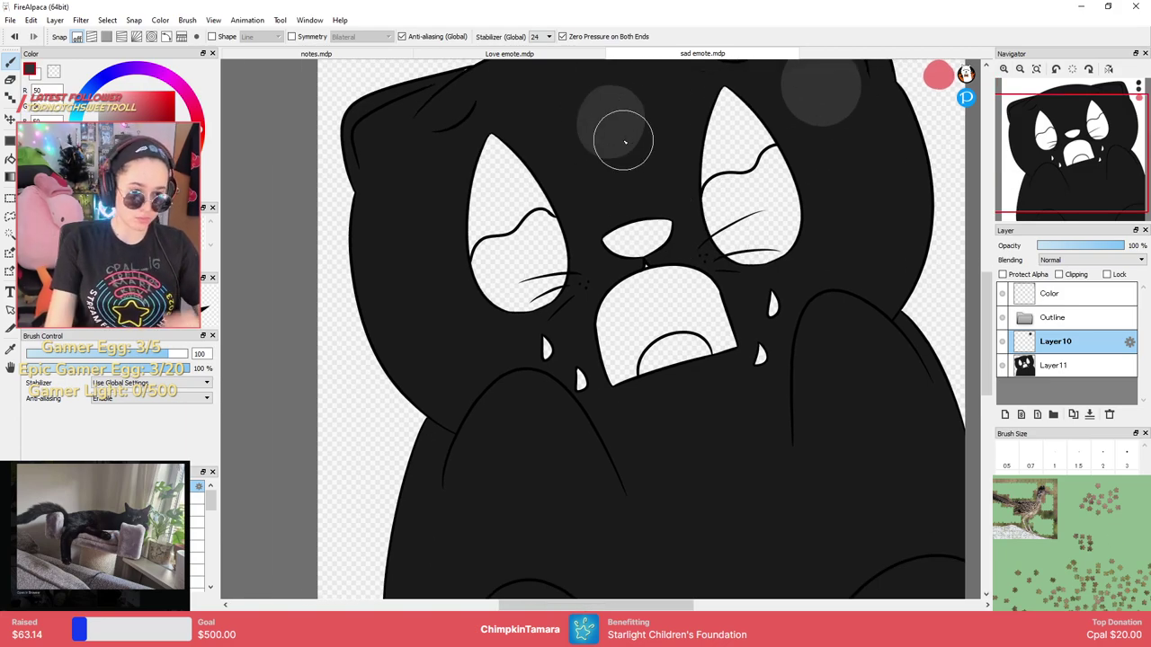
click(413, 264)
click(503, 494)
click(480, 485)
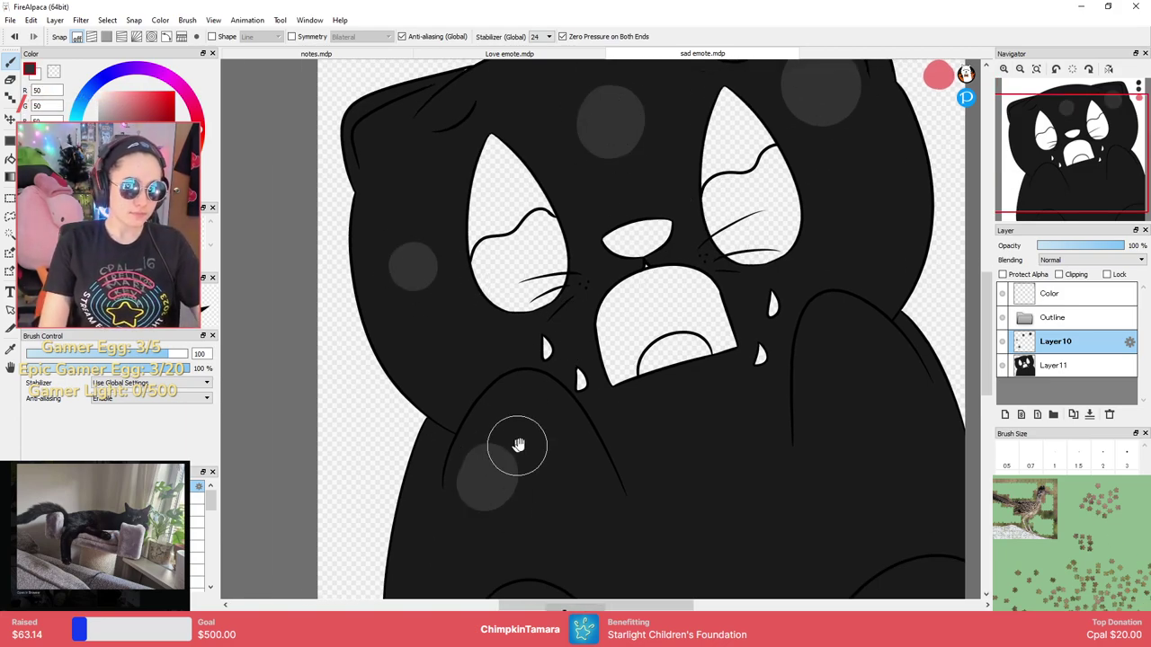
drag(699, 403, 677, 310)
key(ctrl+plus)
click(668, 354)
key(ctrl+minus)
key(ctrl+plus)
key(ctrl+minus)
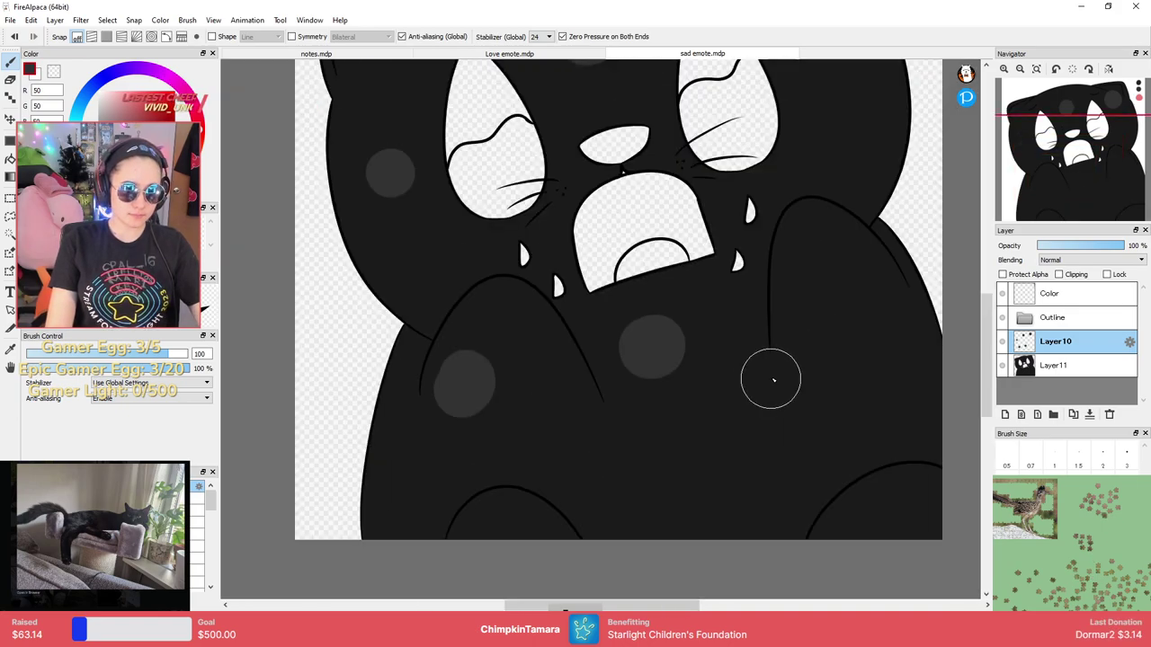
click(822, 387)
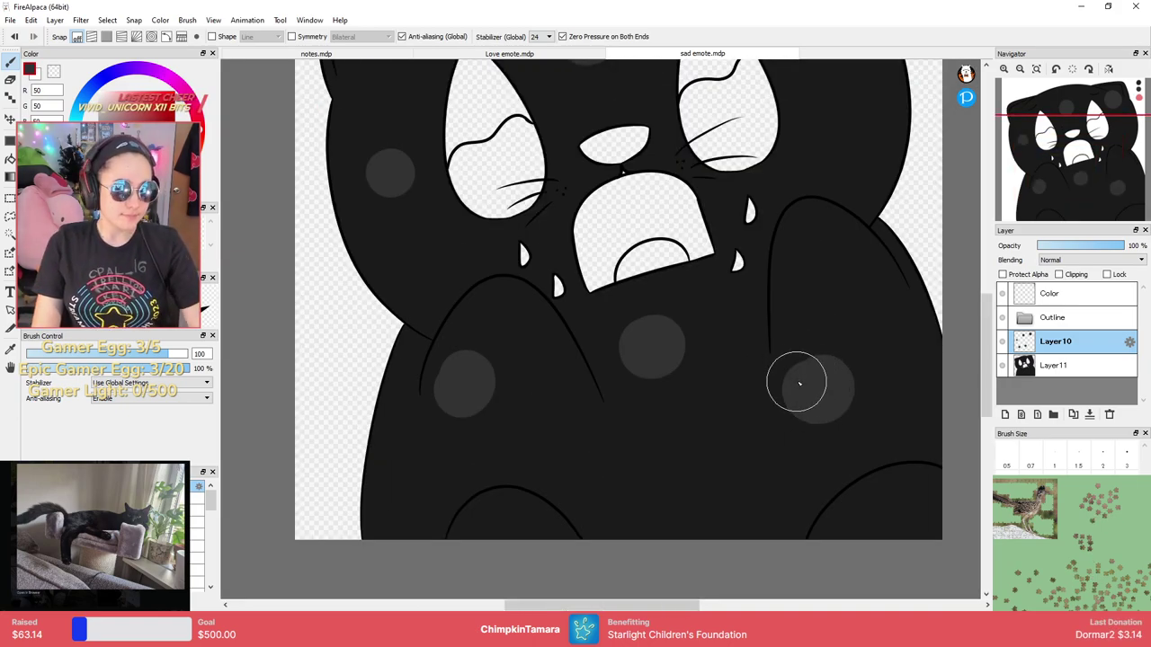
click(691, 466)
click(533, 467)
drag(530, 495, 551, 463)
drag(713, 149, 689, 282)
click(827, 257)
key(ctrl+minus)
key(ctrl+minus)
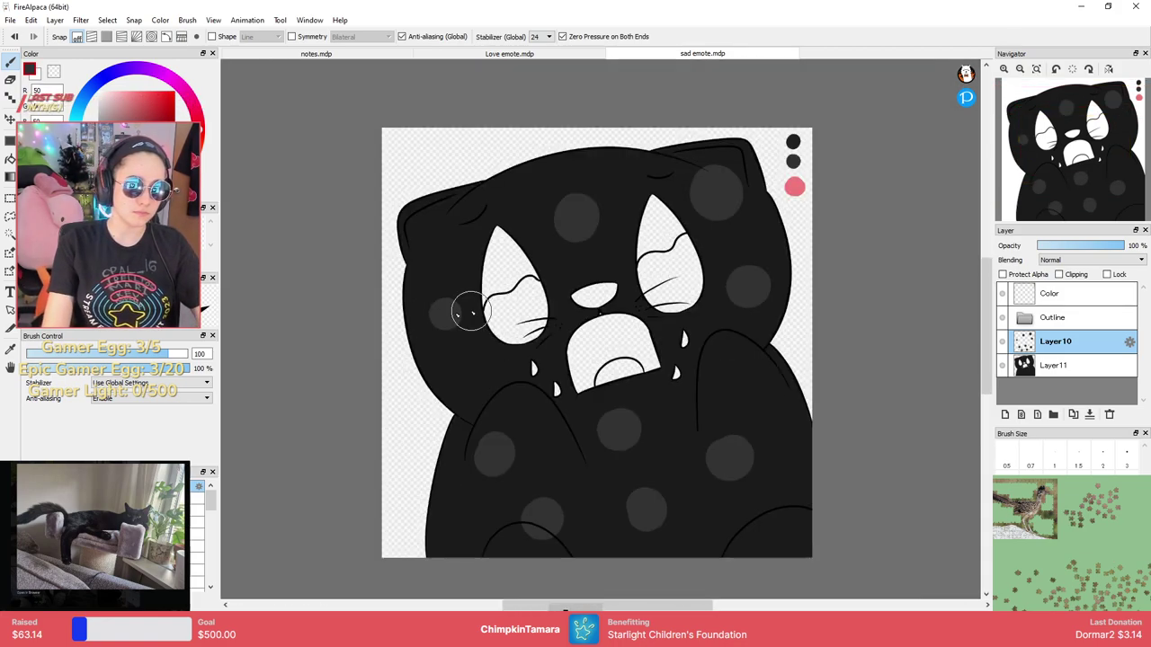
Select the cat's whole fur area with the Magic Wand while Layer10 and Layer11 are hidden, and show both layers again.
click(10, 233)
click(1003, 342)
click(1002, 365)
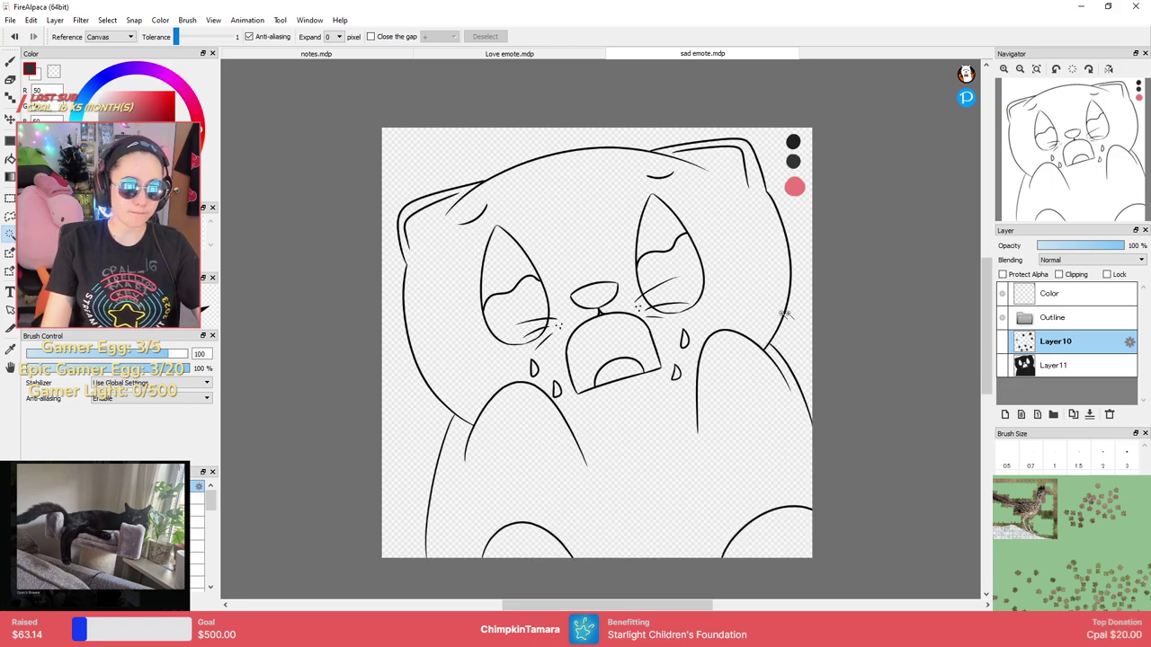
click(742, 289)
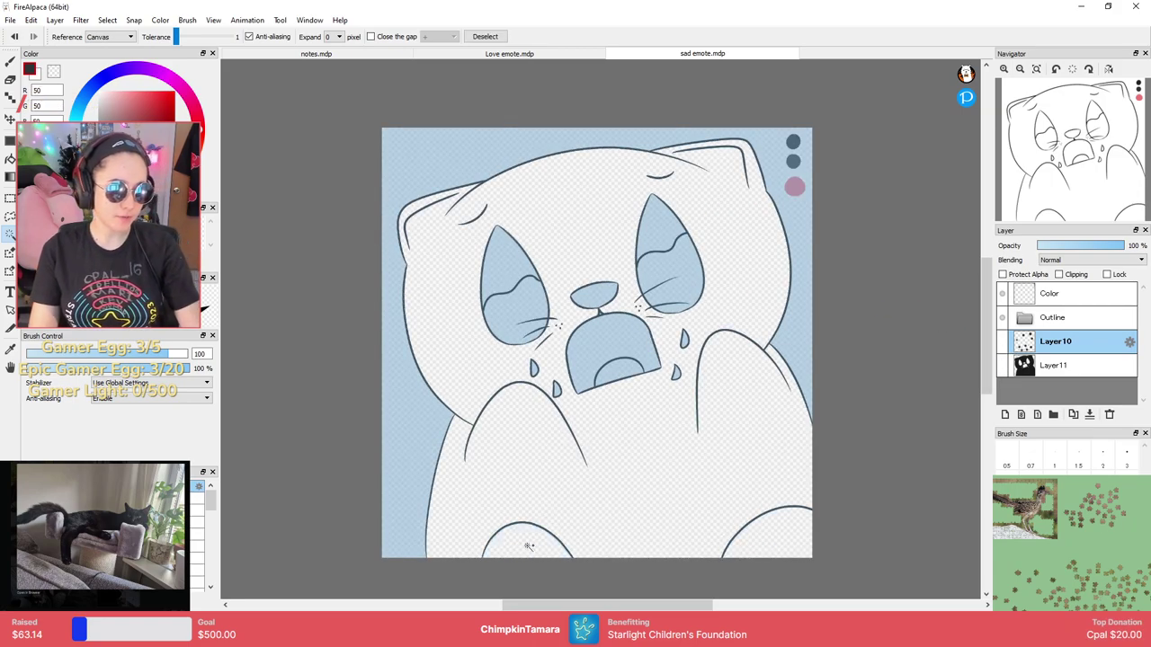
key(b)
click(1002, 365)
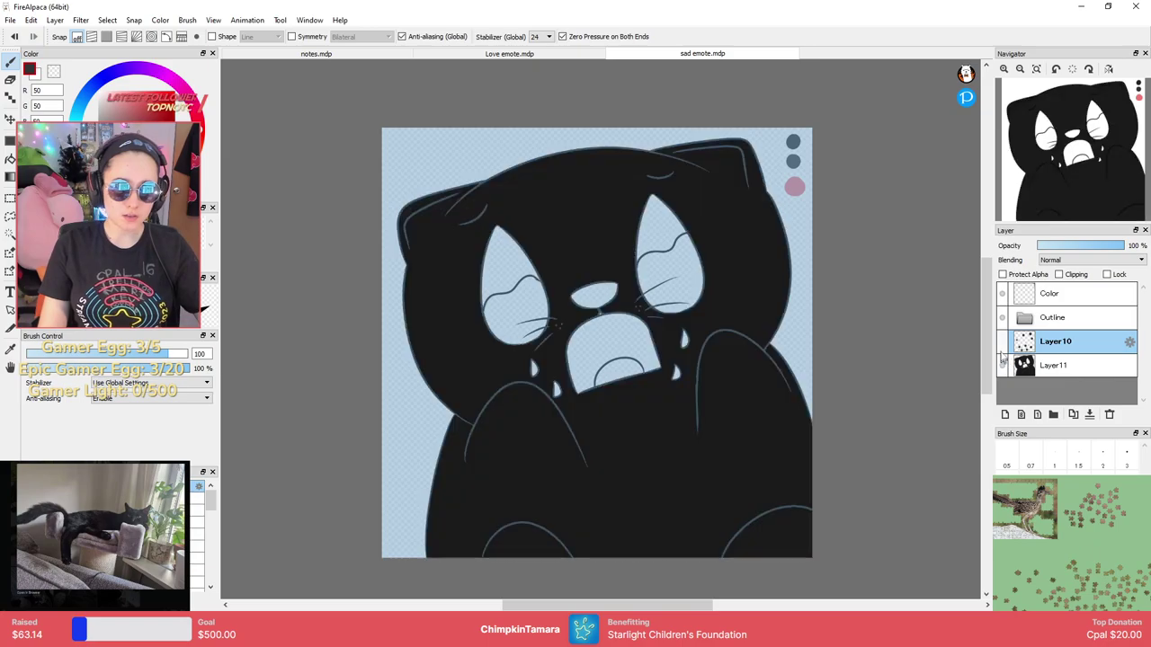
click(1003, 342)
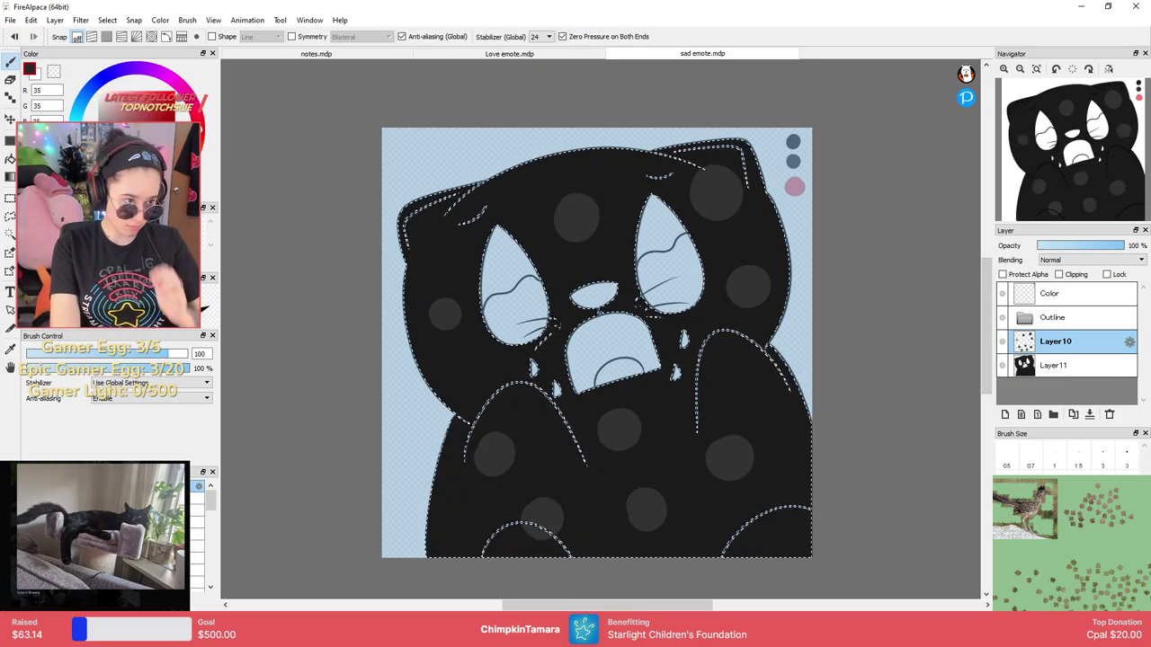
Dab lighter grey spots and near-black spots (R 21, G 21) between the existing ones across the fur.
click(100, 139)
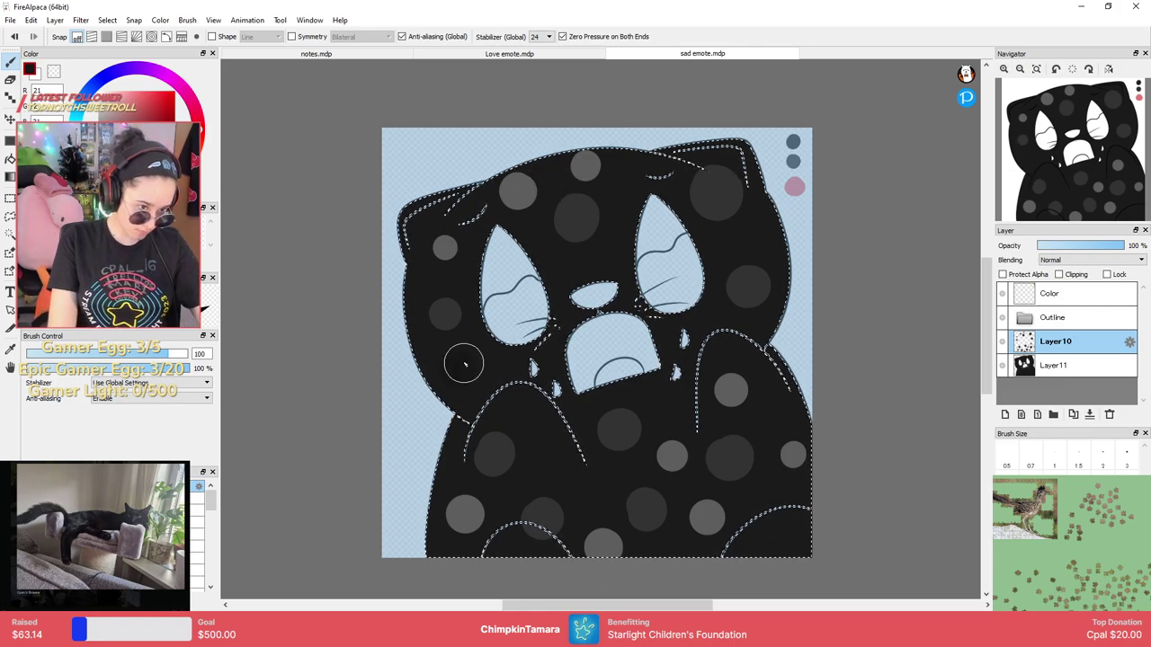
click(537, 430)
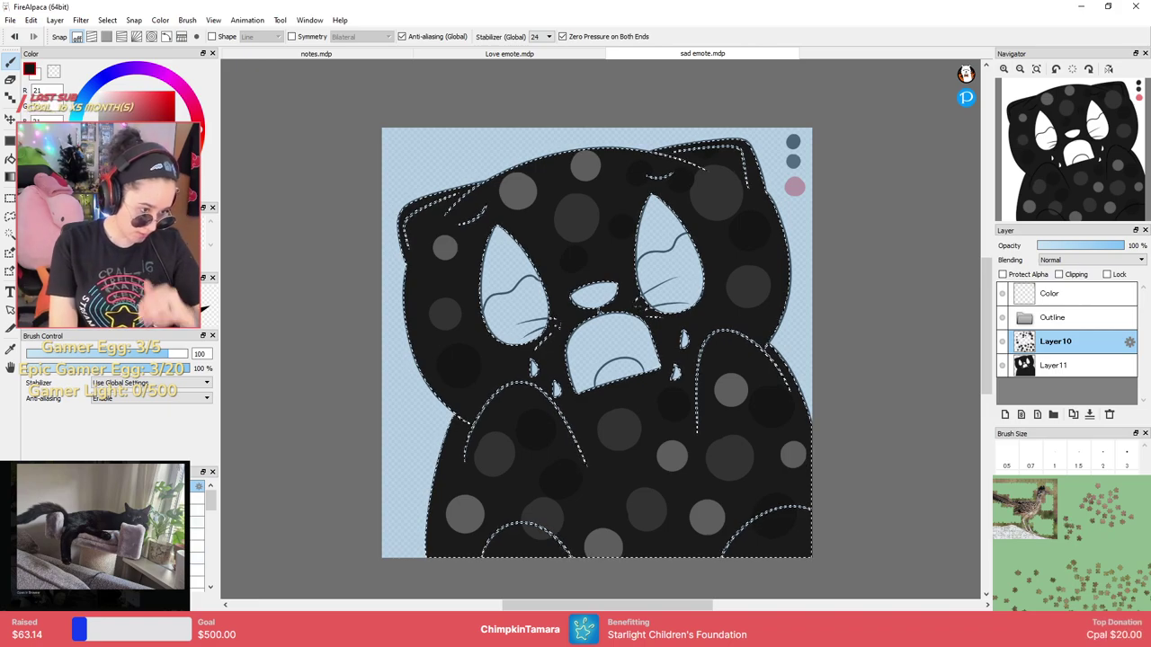
Blend the spots on the head, arms and belly into a mottled fur texture with a size 100 brush at 30% opacity.
click(198, 523)
mouse_move(512, 197)
mouse_down()
mouse_move(588, 154)
mouse_move(614, 236)
mouse_move(633, 224)
mouse_move(622, 180)
mouse_move(450, 205)
mouse_move(422, 252)
mouse_move(424, 284)
mouse_move(443, 325)
mouse_move(486, 324)
mouse_move(449, 327)
mouse_move(451, 238)
mouse_move(401, 268)
mouse_up()
drag(462, 377, 448, 393)
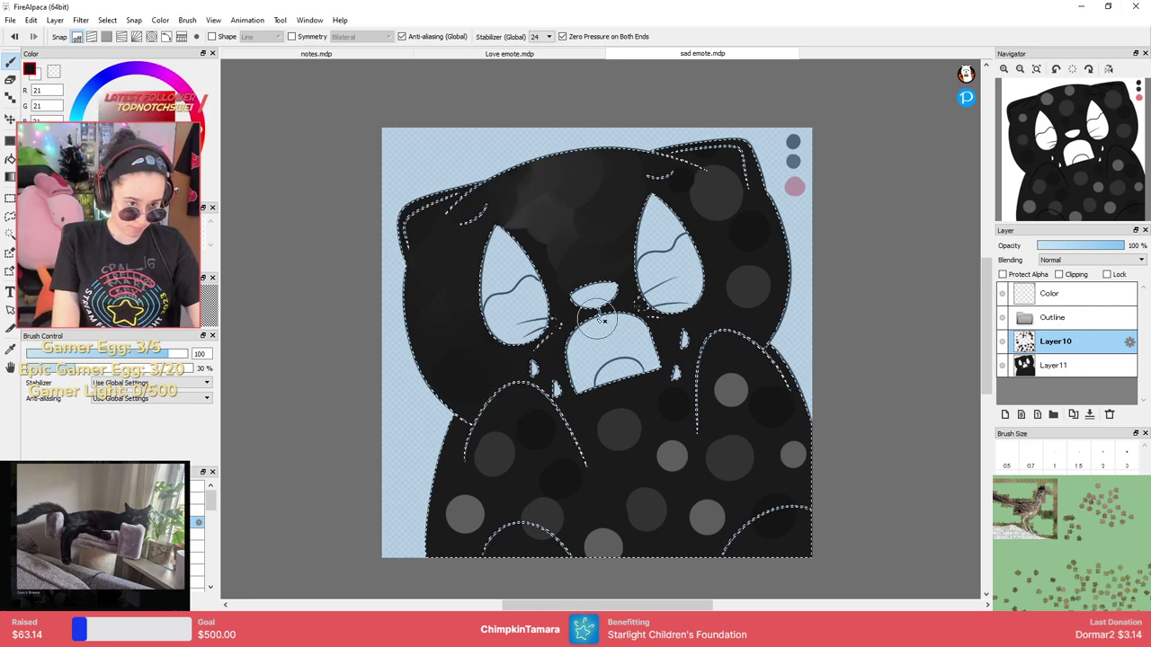
drag(530, 210, 579, 271)
mouse_move(724, 221)
mouse_down()
mouse_move(658, 197)
mouse_move(677, 164)
mouse_move(727, 219)
mouse_move(625, 159)
mouse_move(722, 174)
mouse_move(706, 237)
mouse_move(751, 350)
mouse_move(753, 316)
mouse_move(704, 339)
mouse_move(657, 401)
mouse_move(671, 358)
mouse_move(664, 407)
mouse_move(595, 419)
mouse_move(564, 447)
mouse_move(575, 437)
mouse_move(531, 389)
mouse_move(494, 372)
mouse_move(478, 474)
mouse_move(471, 364)
mouse_move(505, 337)
mouse_move(526, 444)
mouse_move(577, 469)
mouse_move(525, 445)
mouse_move(457, 520)
mouse_move(426, 518)
mouse_move(440, 520)
mouse_move(489, 598)
mouse_move(573, 497)
mouse_move(539, 506)
mouse_move(539, 451)
mouse_move(531, 577)
mouse_move(603, 520)
mouse_move(579, 540)
mouse_move(590, 571)
mouse_move(568, 551)
mouse_move(482, 569)
mouse_move(579, 552)
mouse_move(451, 546)
mouse_move(484, 404)
mouse_move(518, 481)
mouse_move(578, 518)
mouse_move(622, 516)
mouse_move(501, 462)
mouse_move(472, 471)
mouse_up()
mouse_move(690, 512)
mouse_down()
mouse_move(649, 544)
mouse_move(652, 569)
mouse_move(746, 557)
mouse_move(779, 536)
mouse_move(696, 539)
mouse_move(628, 475)
mouse_move(760, 431)
mouse_move(793, 444)
mouse_move(717, 431)
mouse_move(694, 405)
mouse_move(705, 389)
mouse_move(737, 368)
mouse_move(774, 378)
mouse_move(803, 431)
mouse_move(737, 308)
mouse_move(701, 334)
mouse_move(769, 450)
mouse_move(820, 488)
mouse_move(811, 538)
mouse_move(738, 463)
mouse_move(592, 540)
mouse_up()
drag(758, 530, 737, 416)
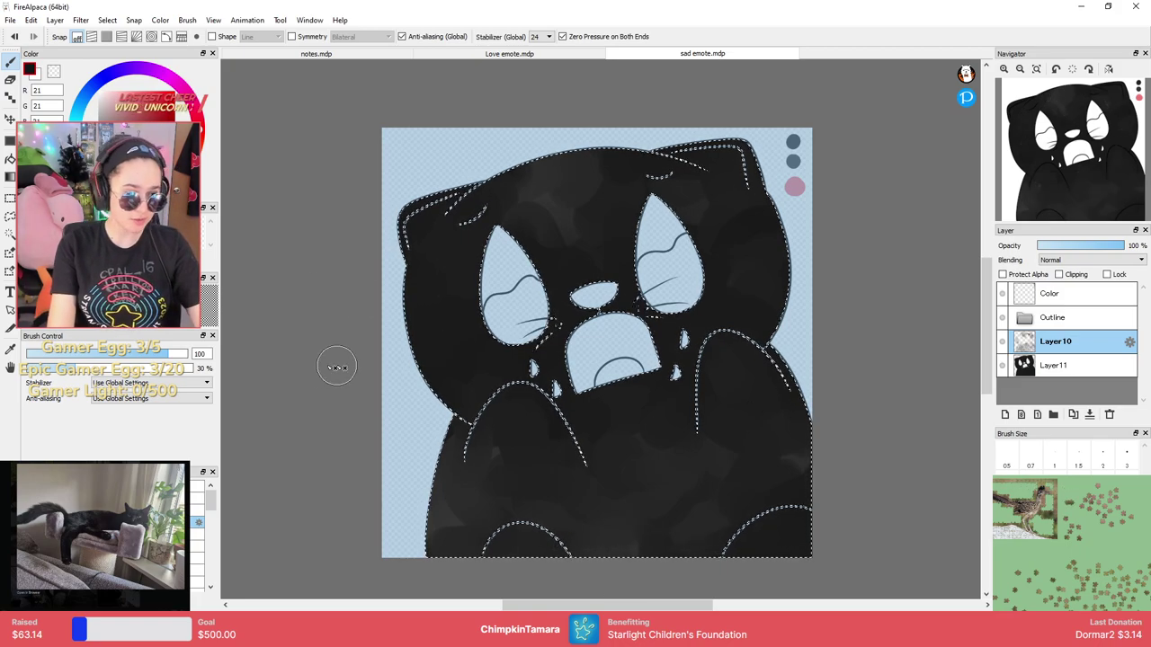
Dab two lighter grey spots (R 79, G 79), one on the left cheek and one at the body's lower right.
click(108, 487)
click(100, 135)
click(100, 144)
drag(436, 316, 429, 320)
click(430, 318)
click(752, 505)
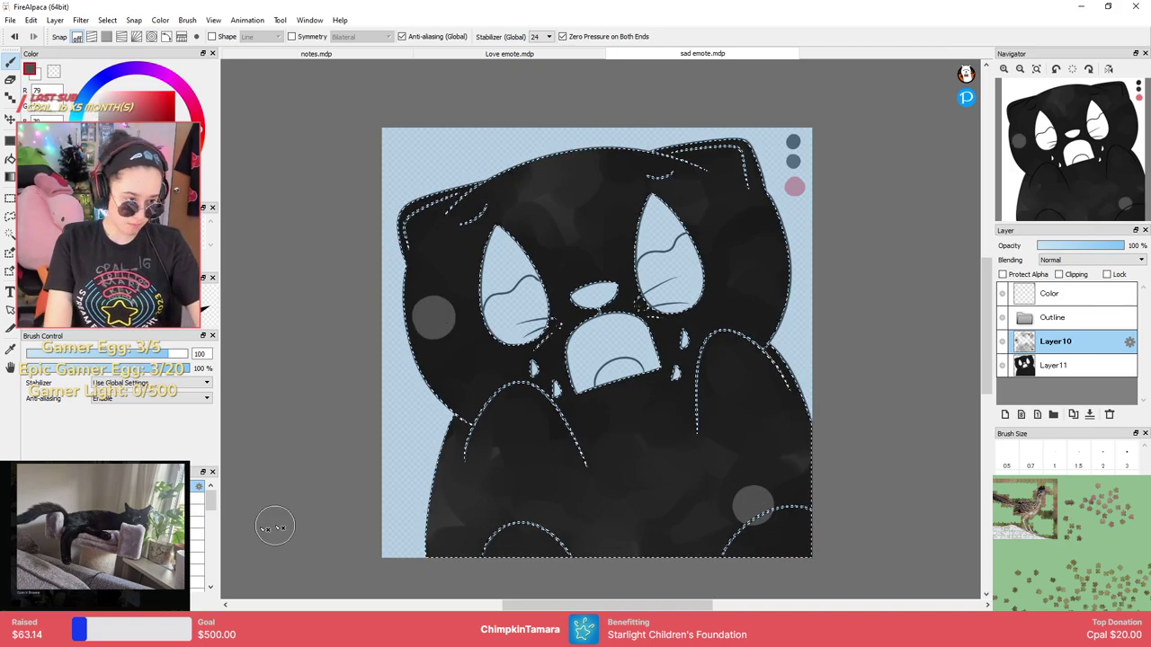
Blend the light grey spots on the left cheek and lower-right body into the fur at 30% brush opacity, and clear the selection.
click(198, 522)
mouse_move(454, 306)
mouse_down()
mouse_move(416, 332)
mouse_move(406, 279)
mouse_move(419, 375)
mouse_up()
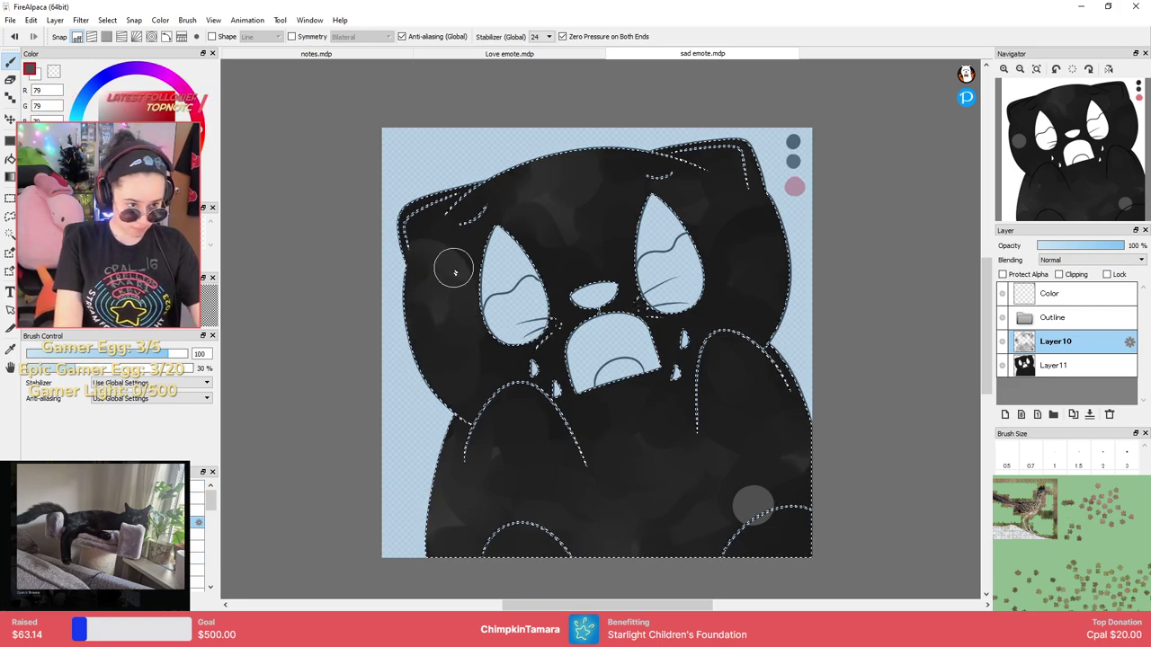
drag(737, 524, 807, 544)
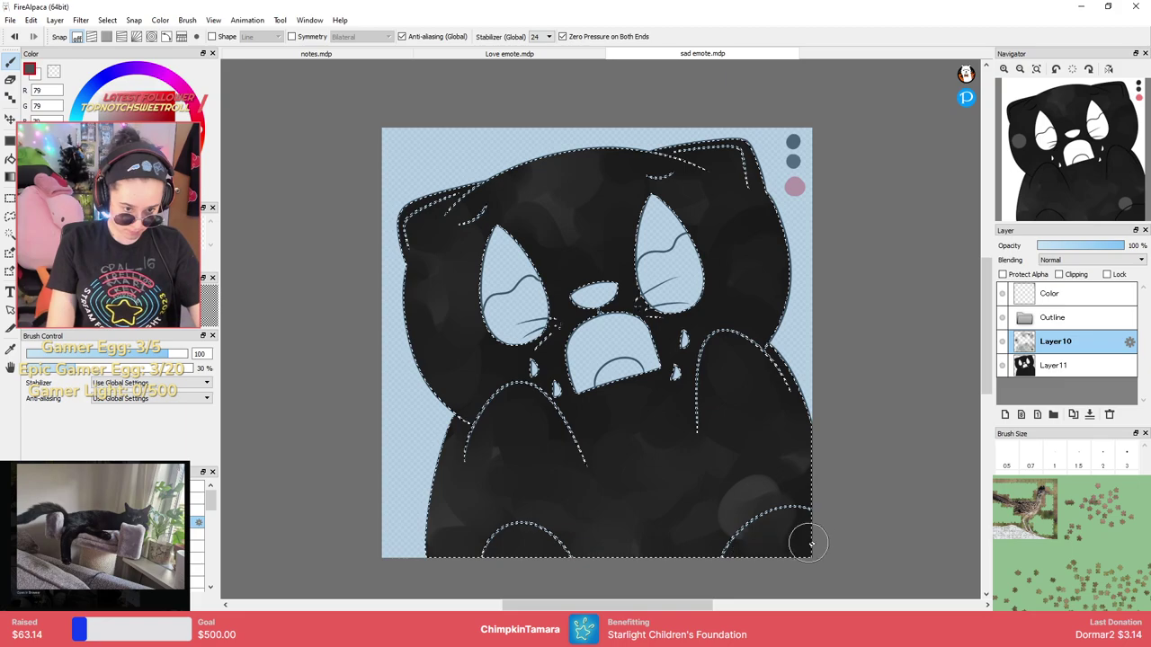
drag(806, 502, 794, 457)
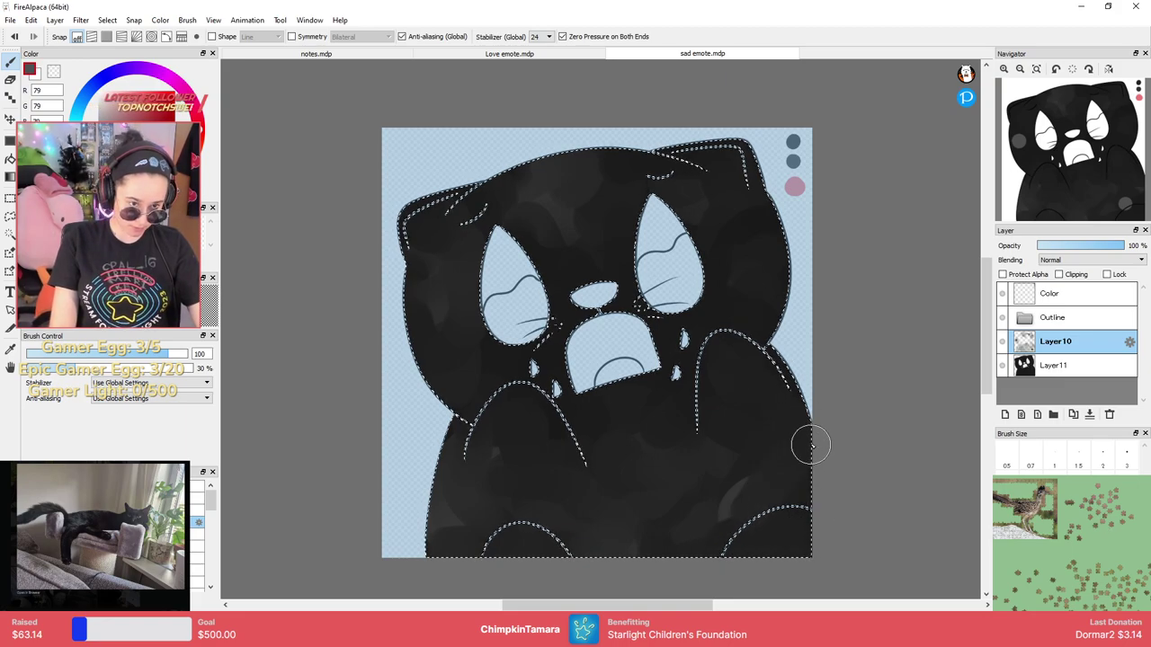
key(m)
key(ctrl+d)
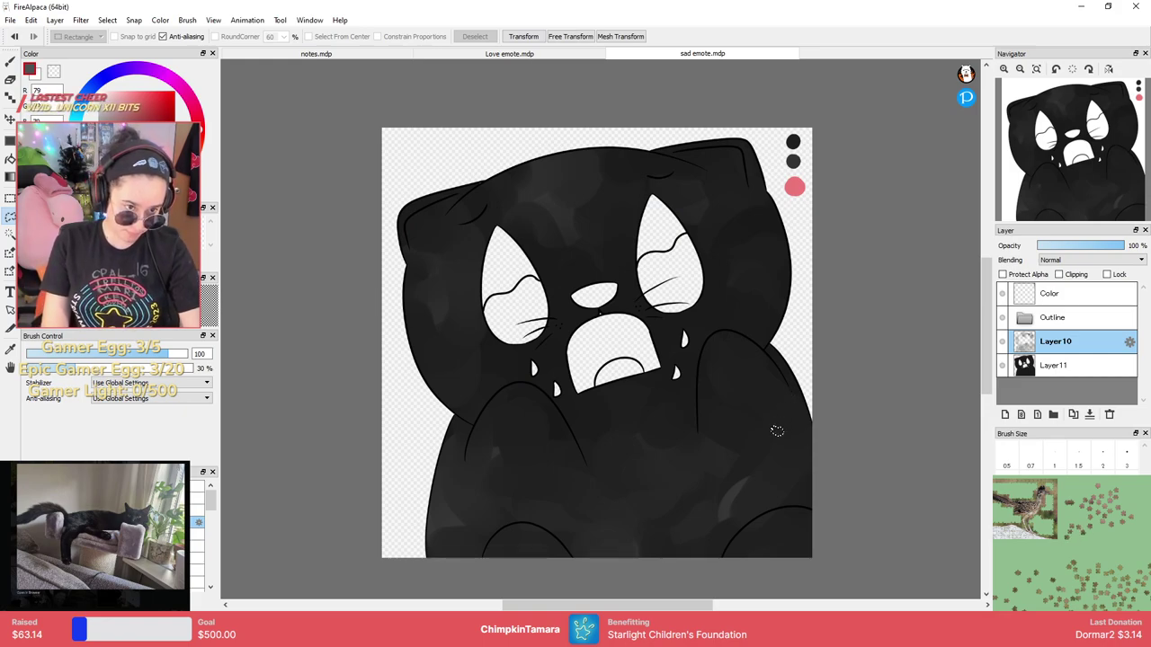
key(b)
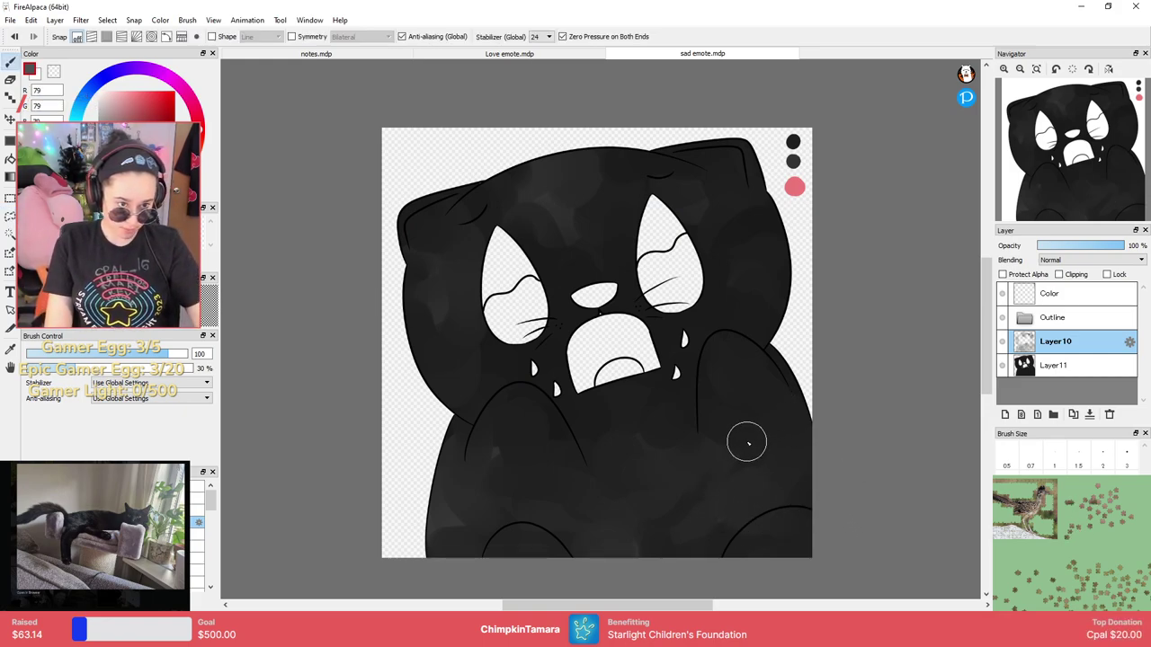
Add a layer above Layer10 and bucket-fill the tear pools in both eyes with blue-violet (R 56, G 0).
click(1005, 416)
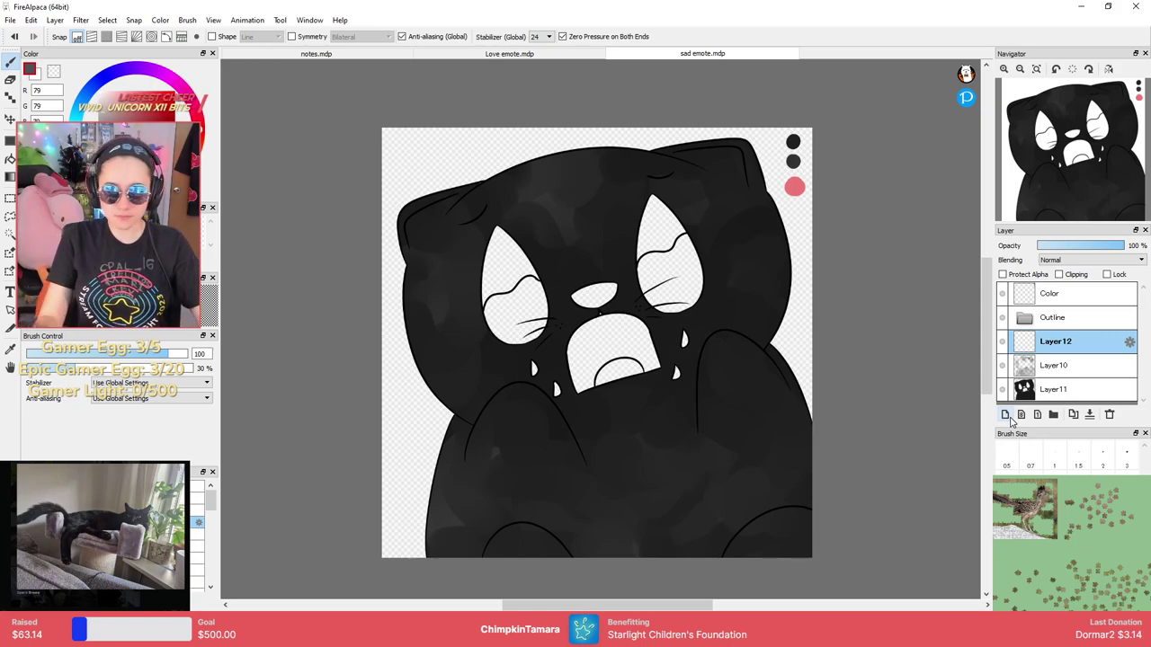
key(ctrl+Up)
key(ctrl+Up)
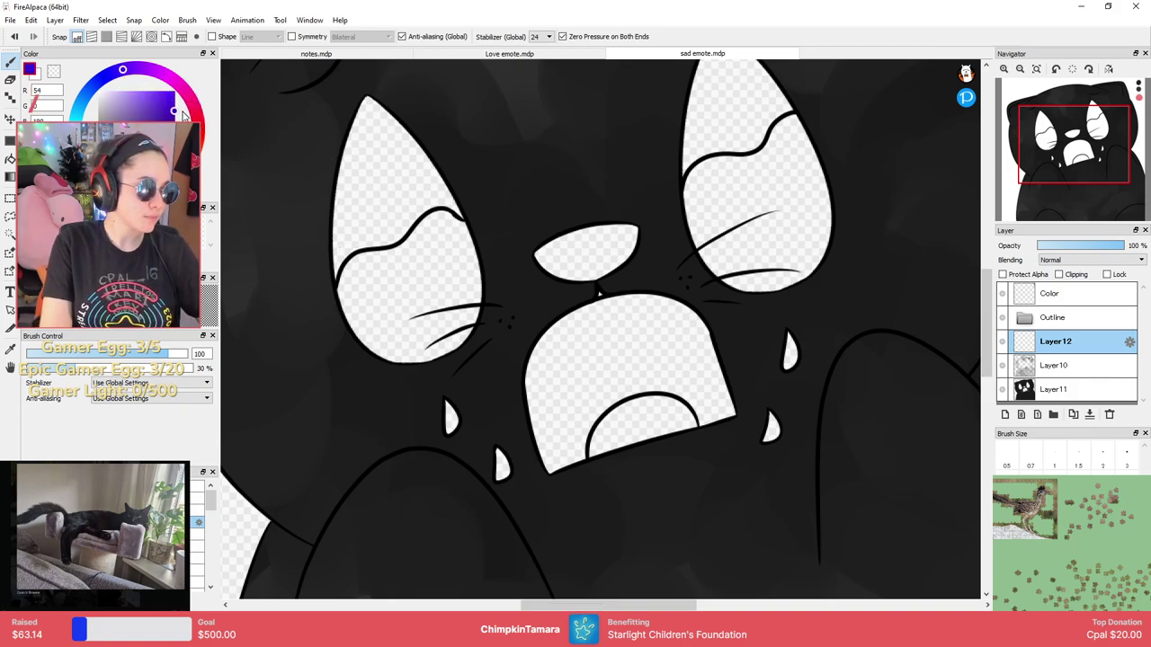
click(11, 160)
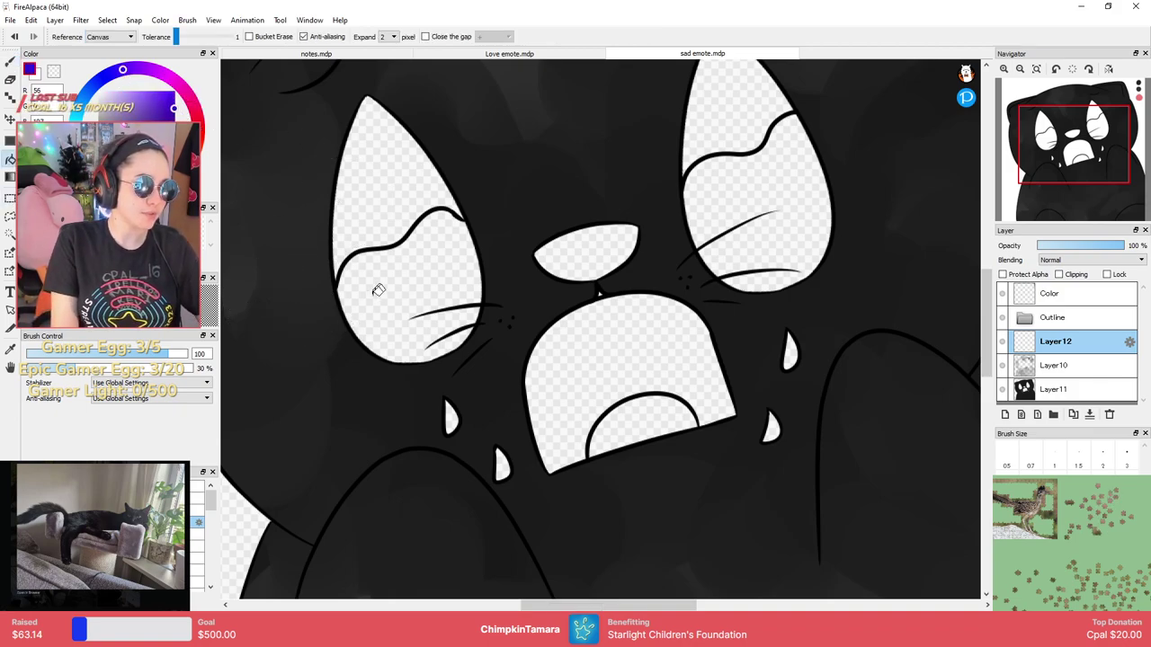
click(382, 286)
click(747, 218)
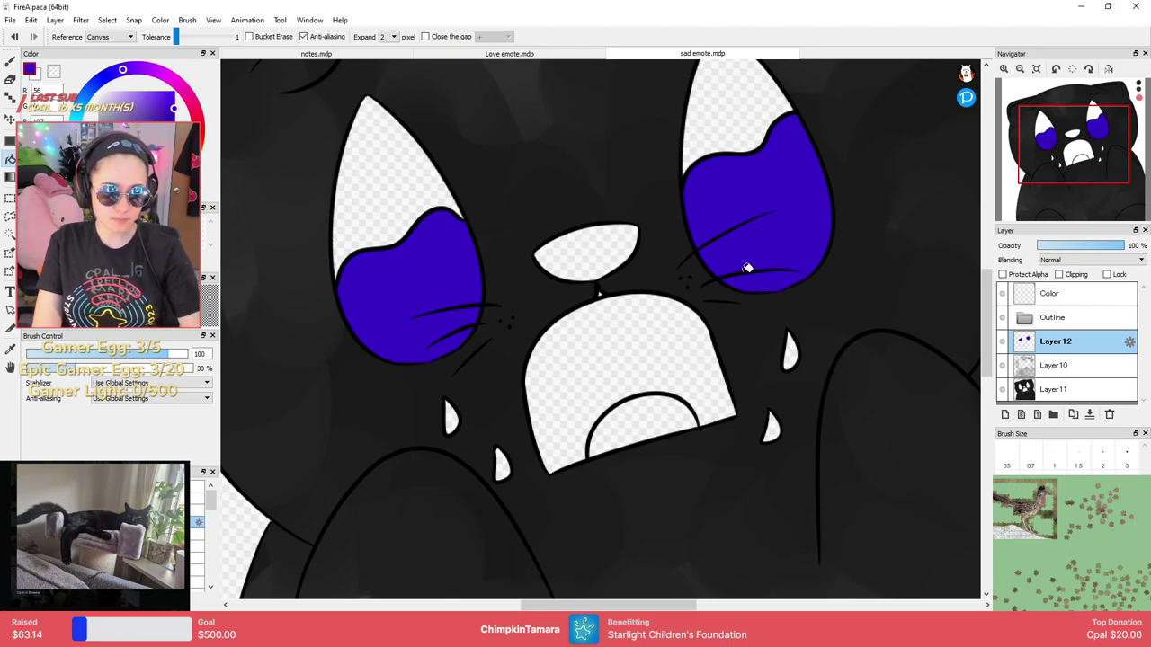
Fill the four teardrops beside the mouth with the same blue-violet.
key(b)
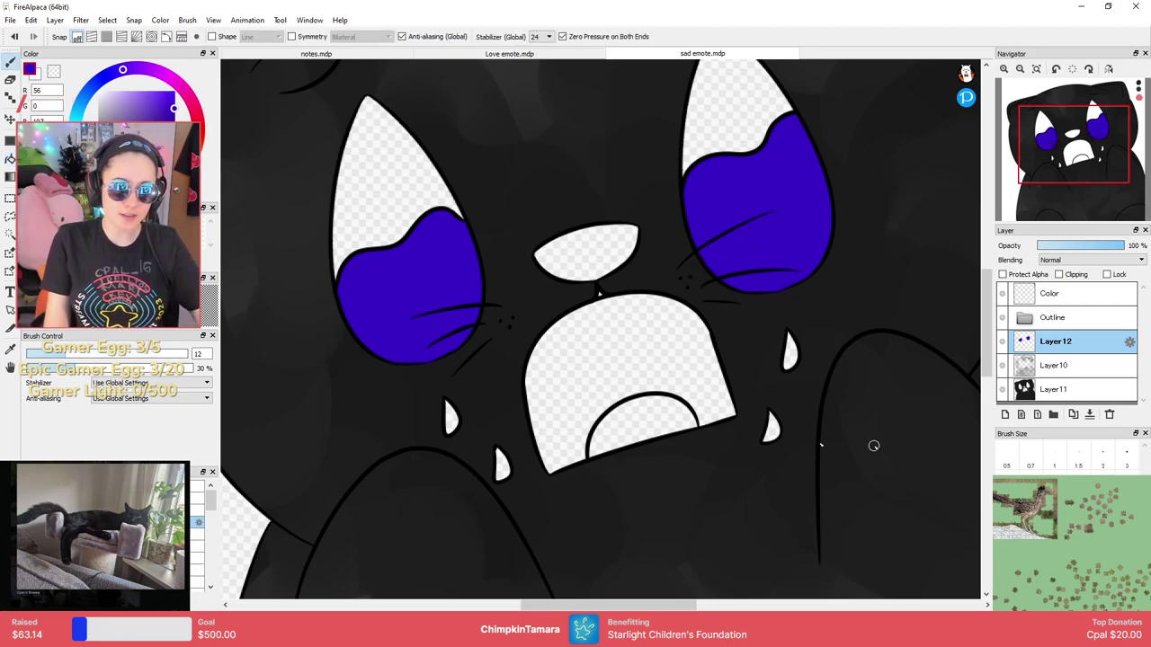
key(g)
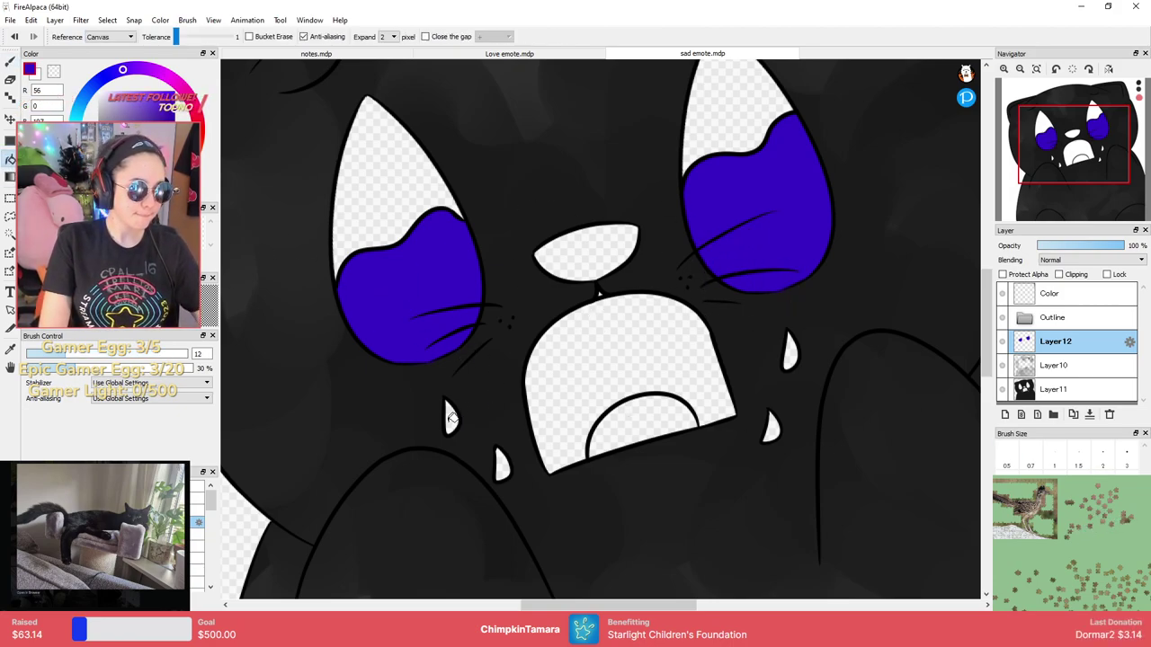
click(504, 465)
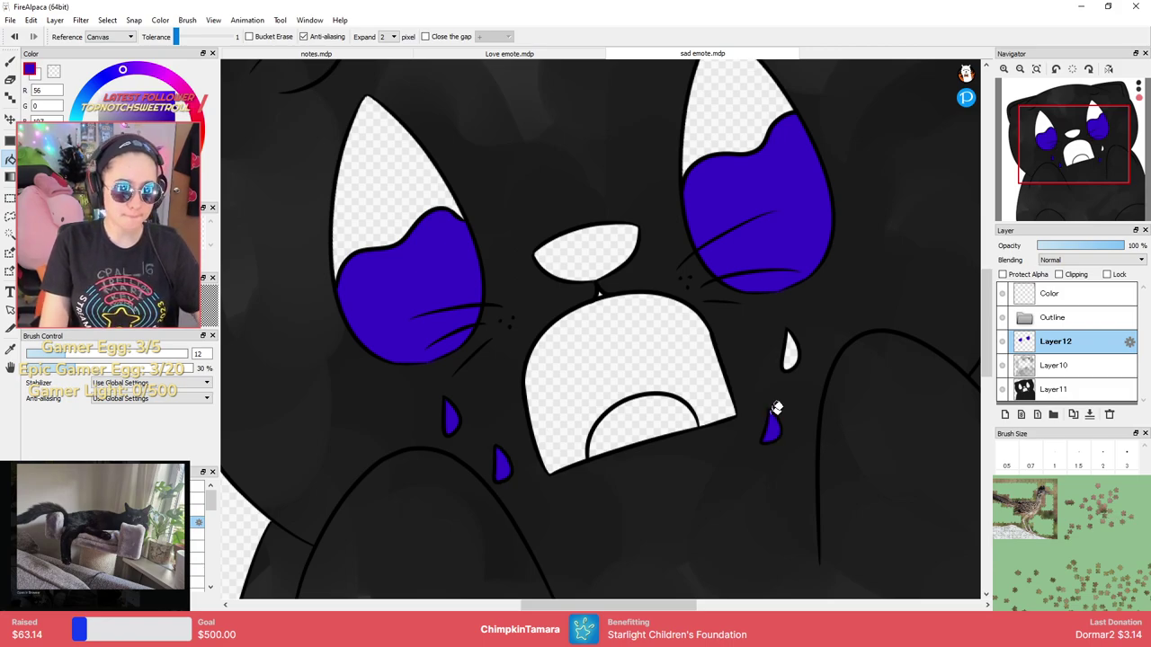
click(790, 351)
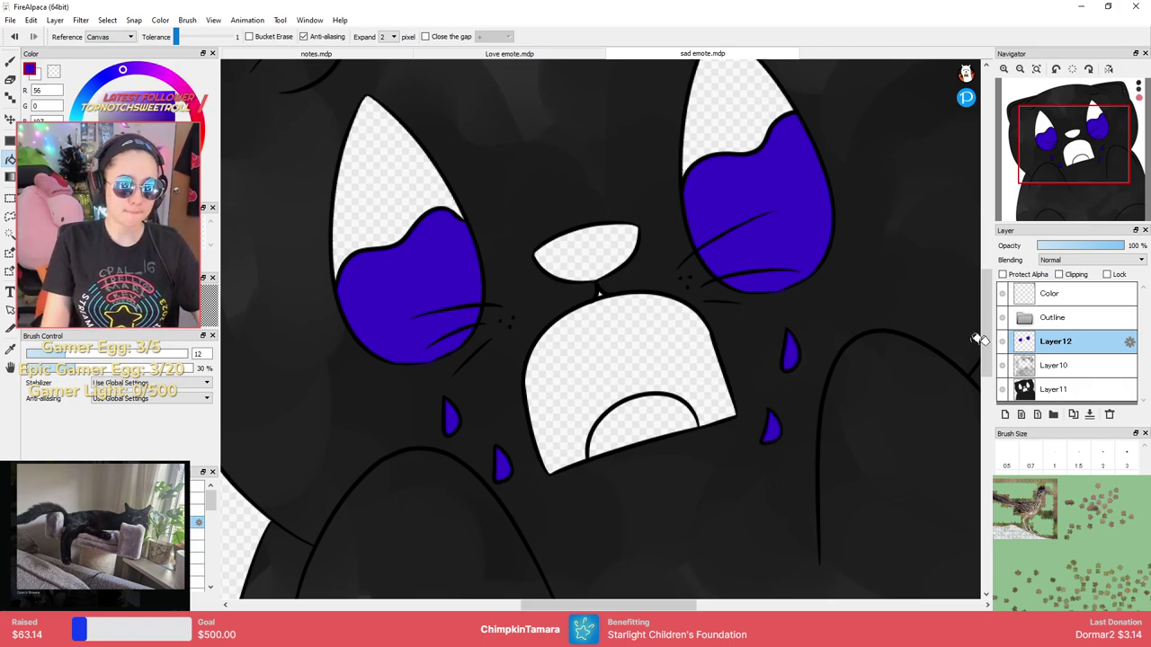
Add another layer above the tears layer and fill the cat's nose with dark grey (R 55, G 55).
click(1005, 415)
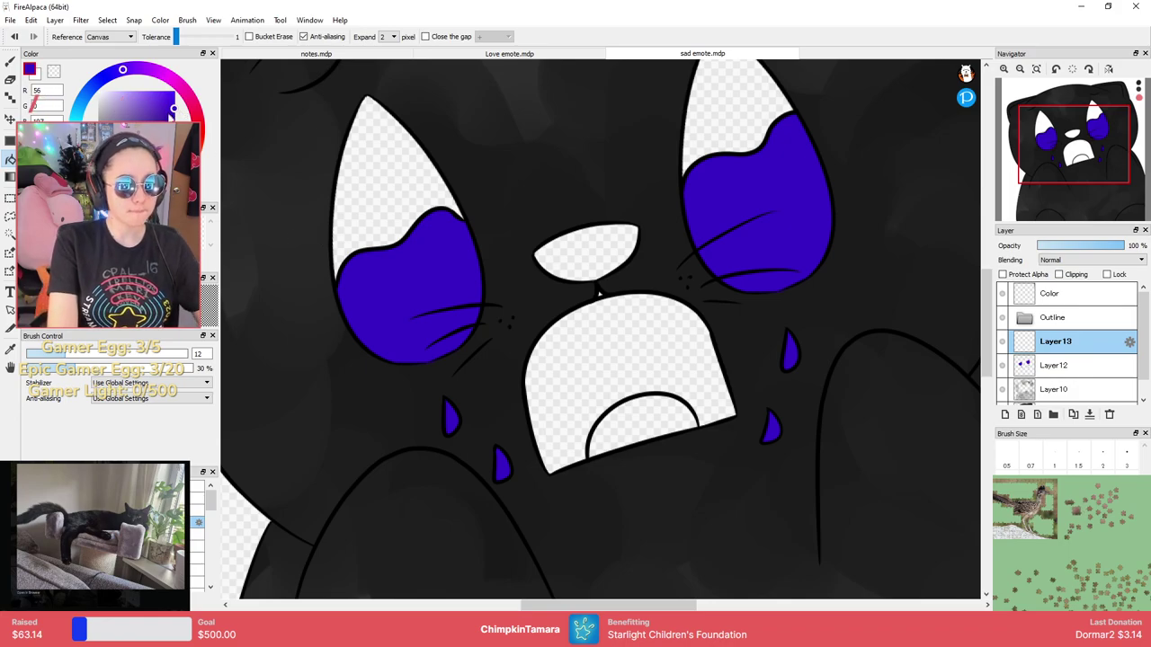
drag(100, 142, 100, 152)
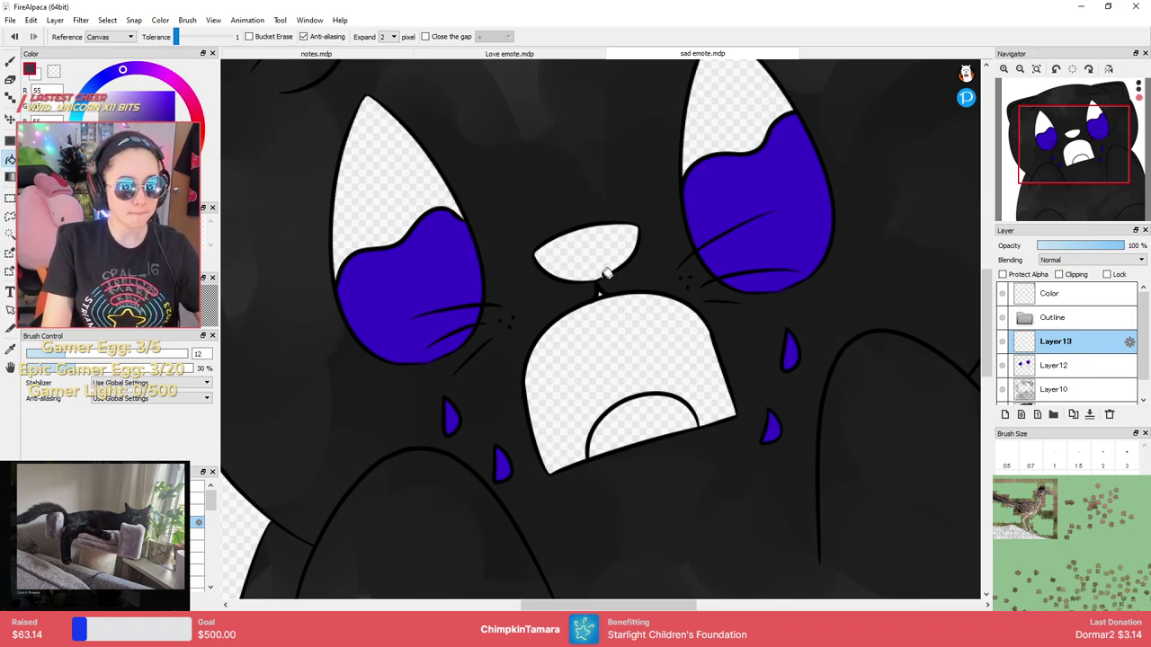
click(588, 259)
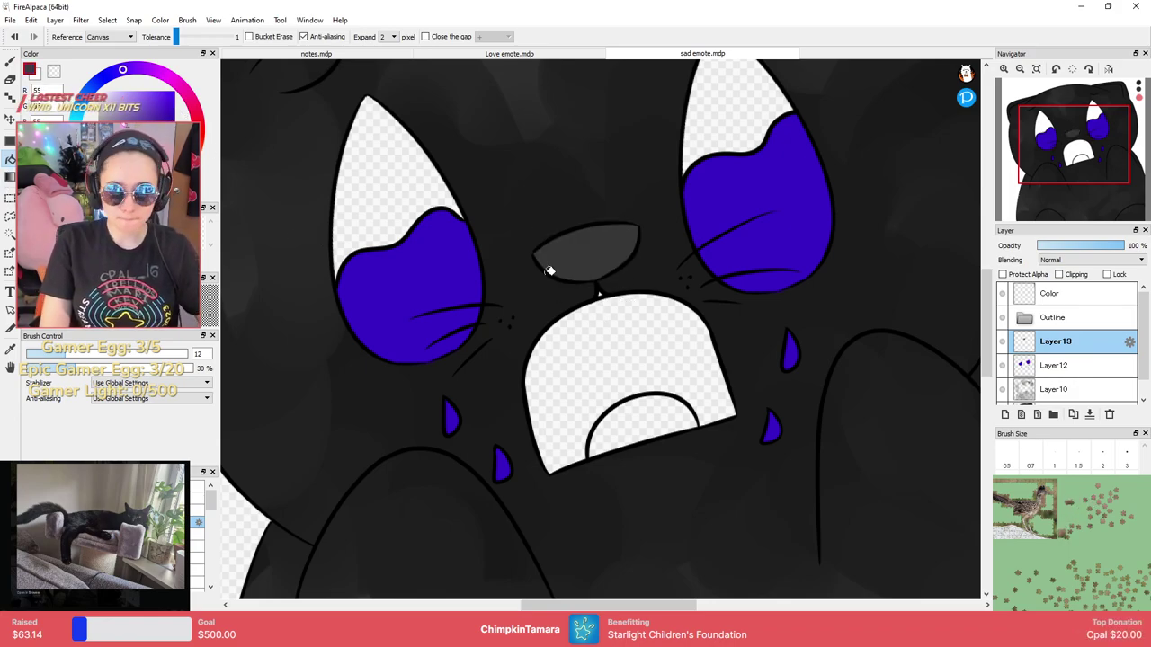
Paint over the tiny gap between nose and mouth on Layer11 with the base fur black (R 27, G 27), then leave Layer10 visible.
scroll(1079, 360, down, 1)
click(1079, 393)
key(b)
alt+click(600, 292)
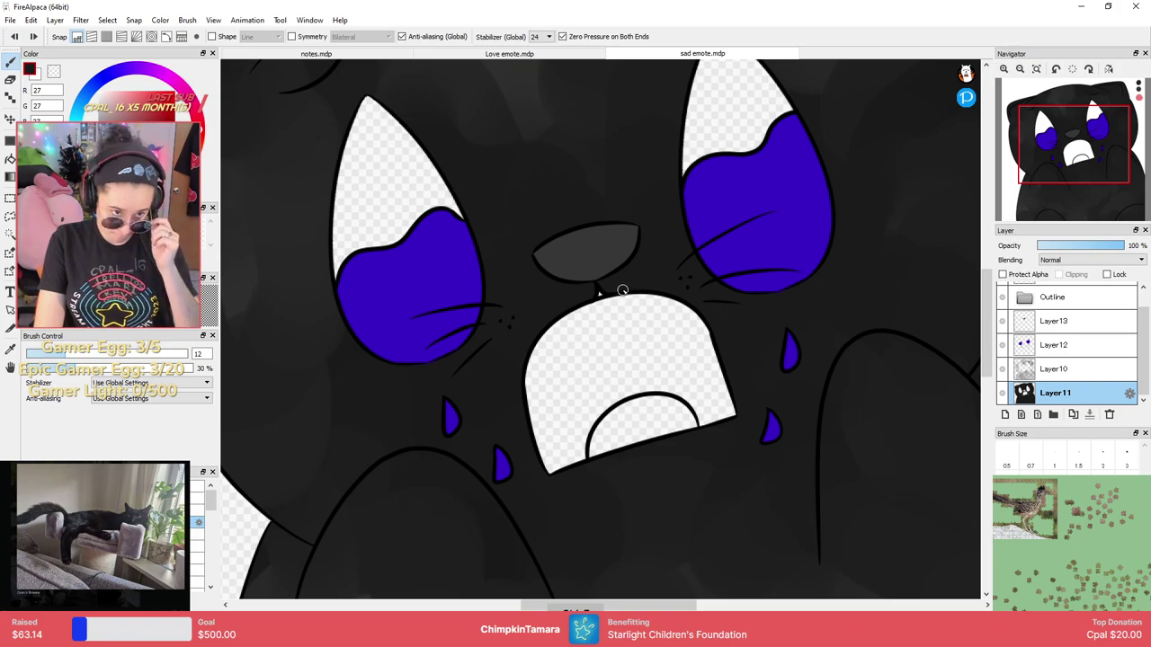
key(ctrl+z)
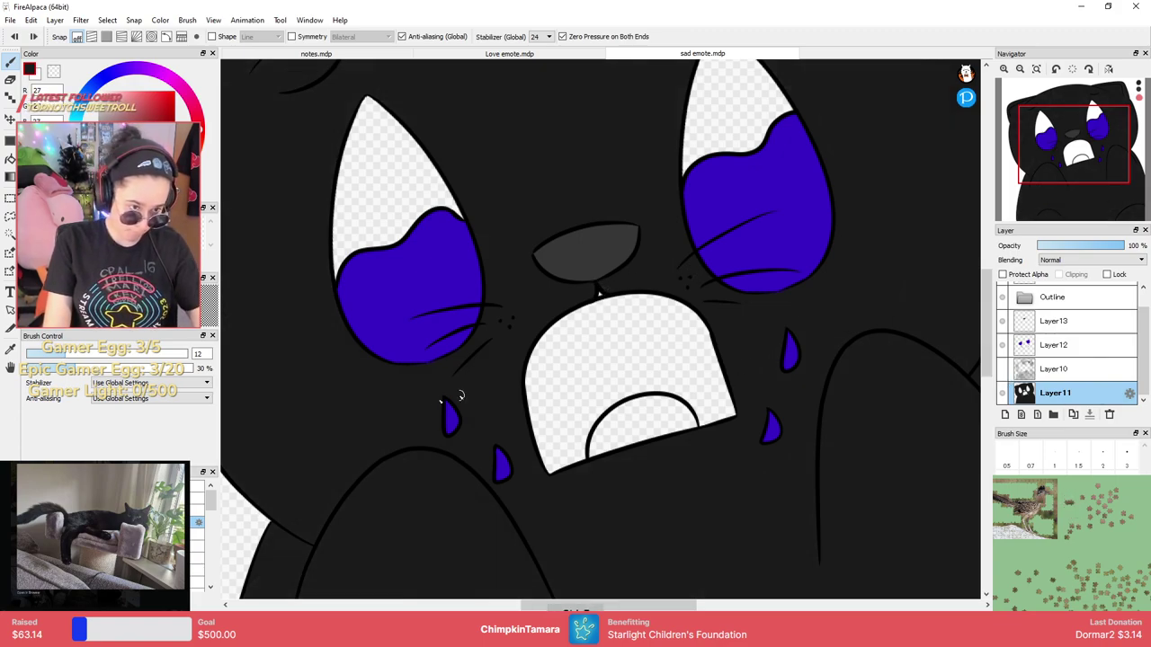
click(198, 487)
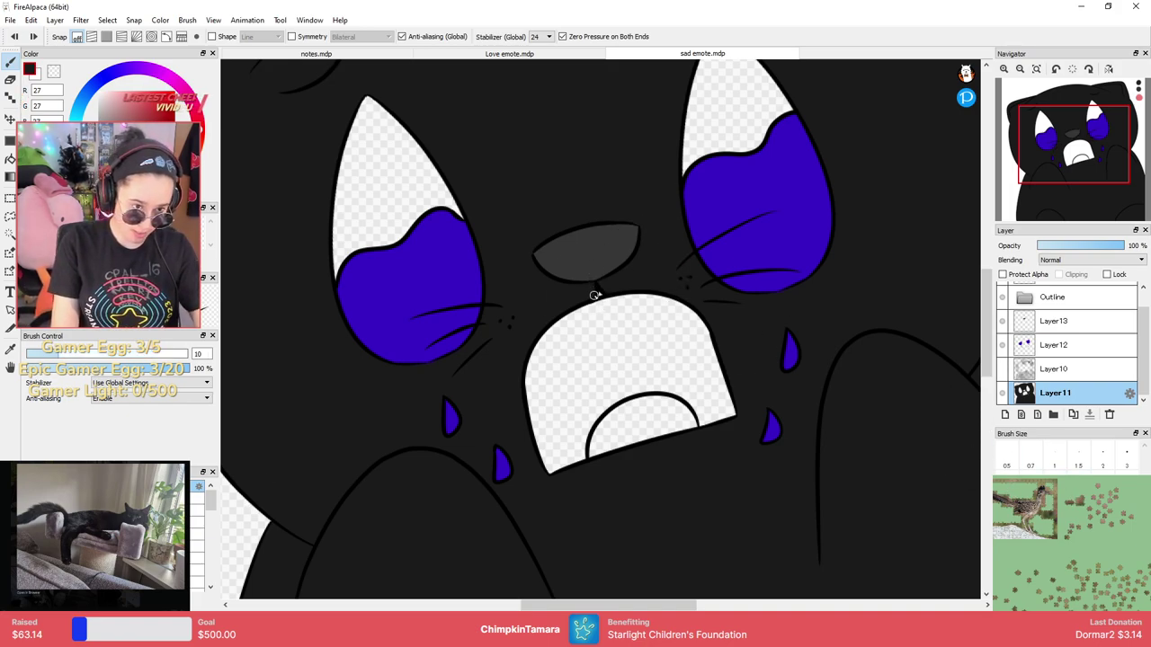
drag(1033, 297, 1111, 372)
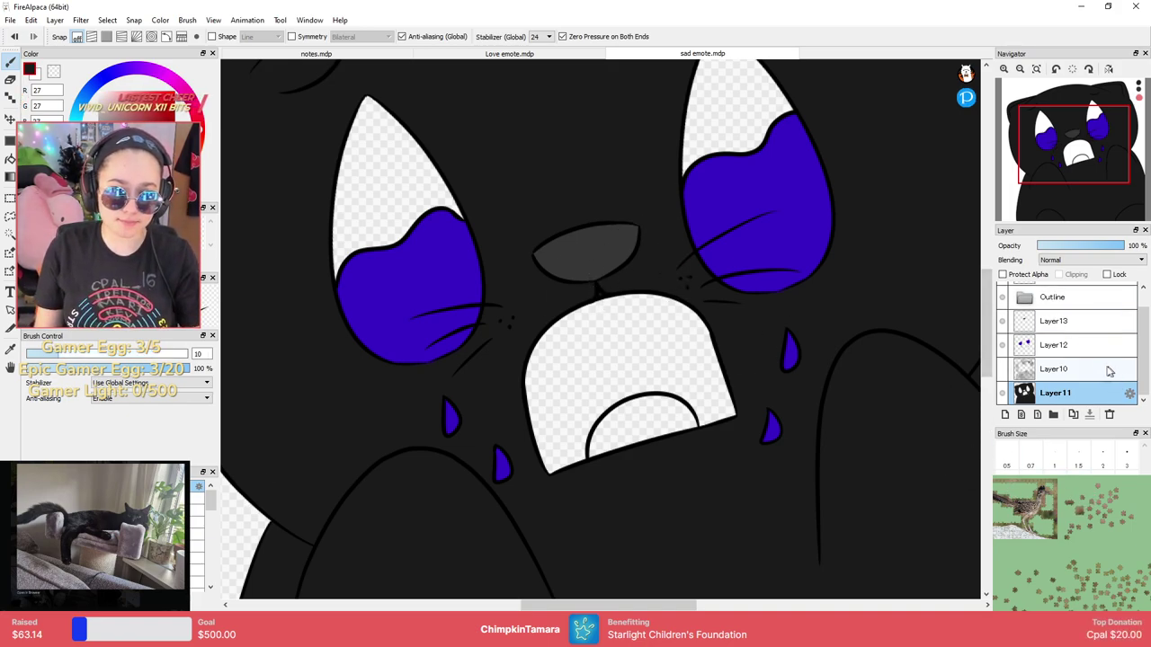
click(1004, 369)
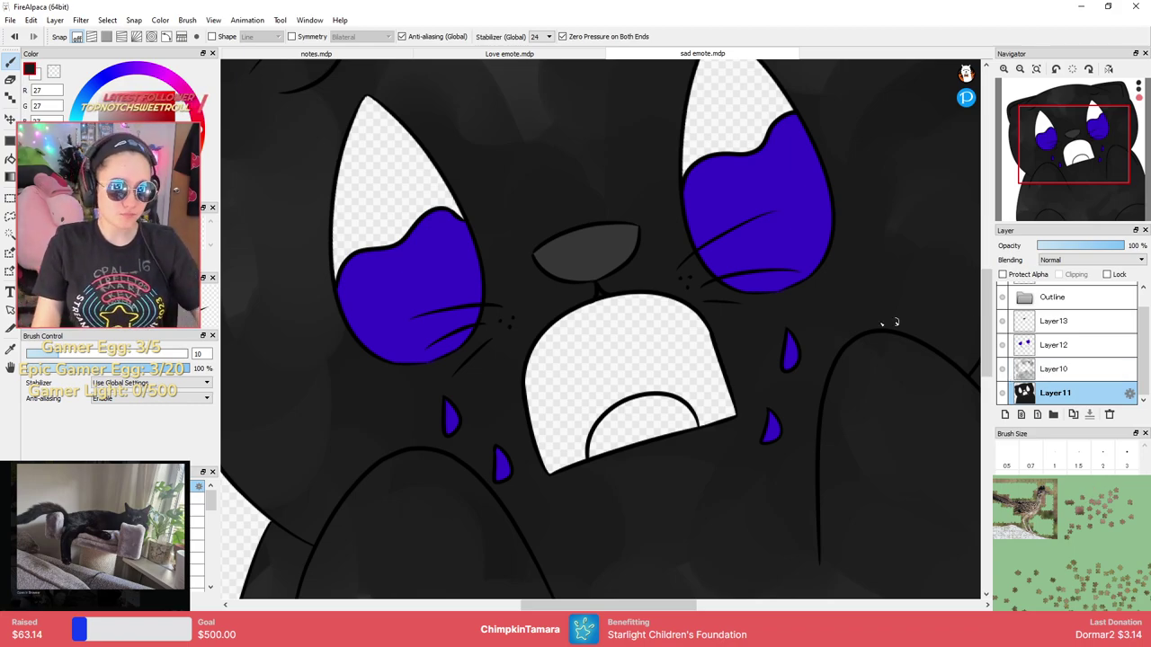
Add a layer above Layer10 and fill the mouth interior dark red (R 165, G 46) and the tongue pink (R 255, G 112).
key(ctrl+plus)
click(1005, 414)
drag(762, 379, 693, 317)
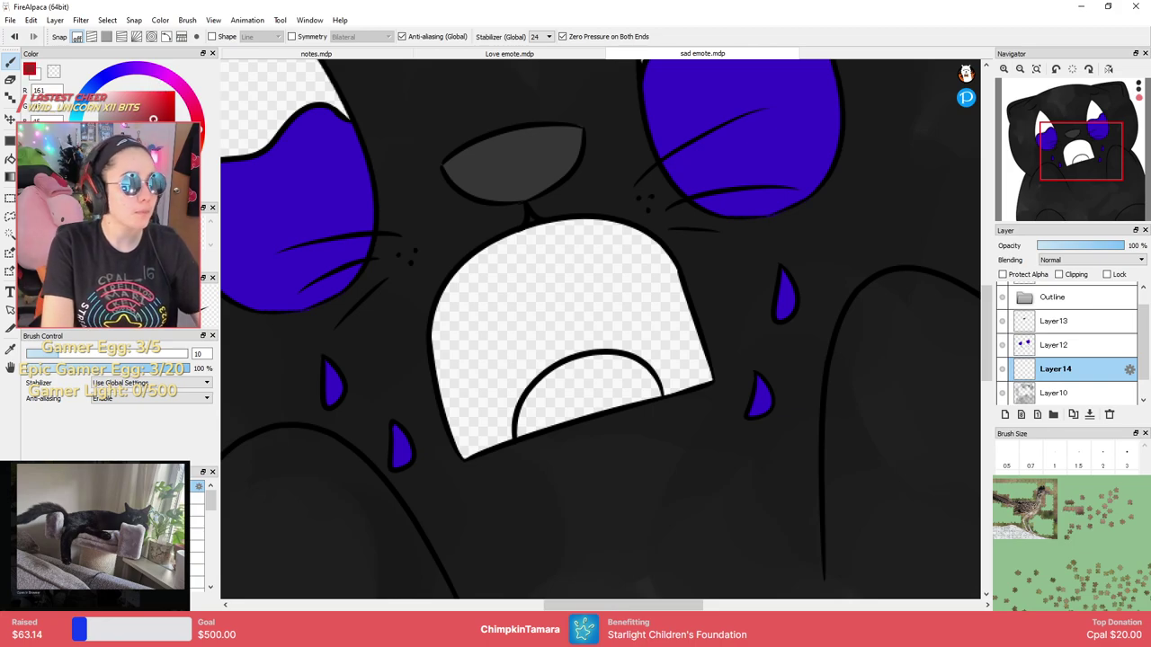
key(g)
click(595, 323)
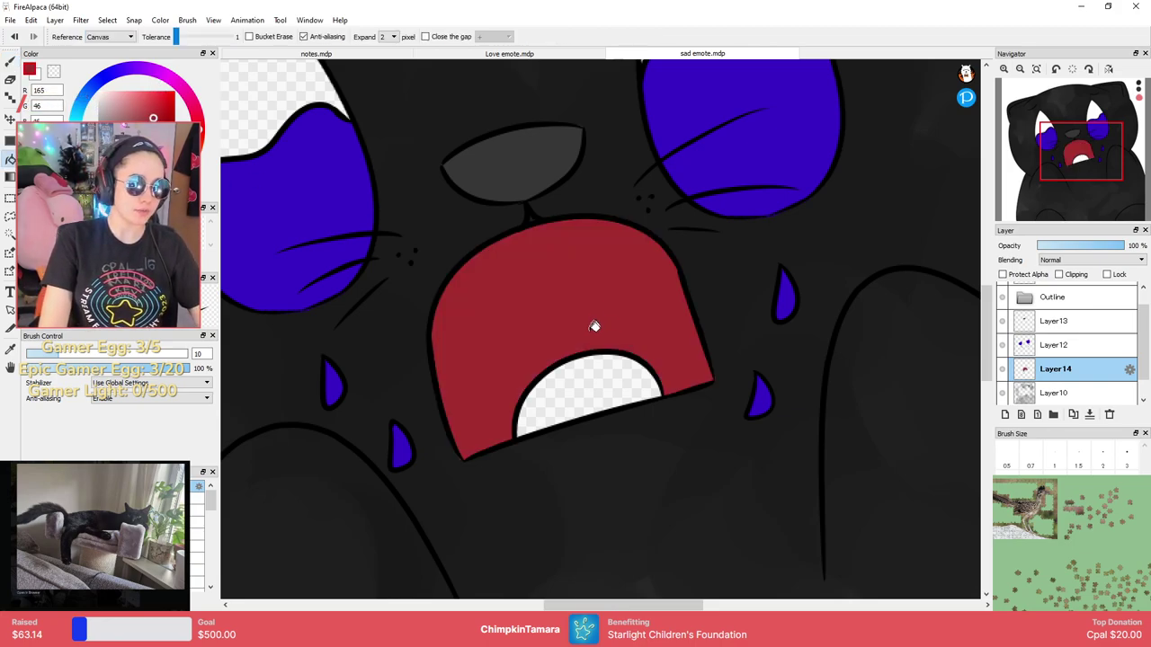
drag(149, 102, 142, 92)
click(564, 390)
scroll(599, 357, down, 3)
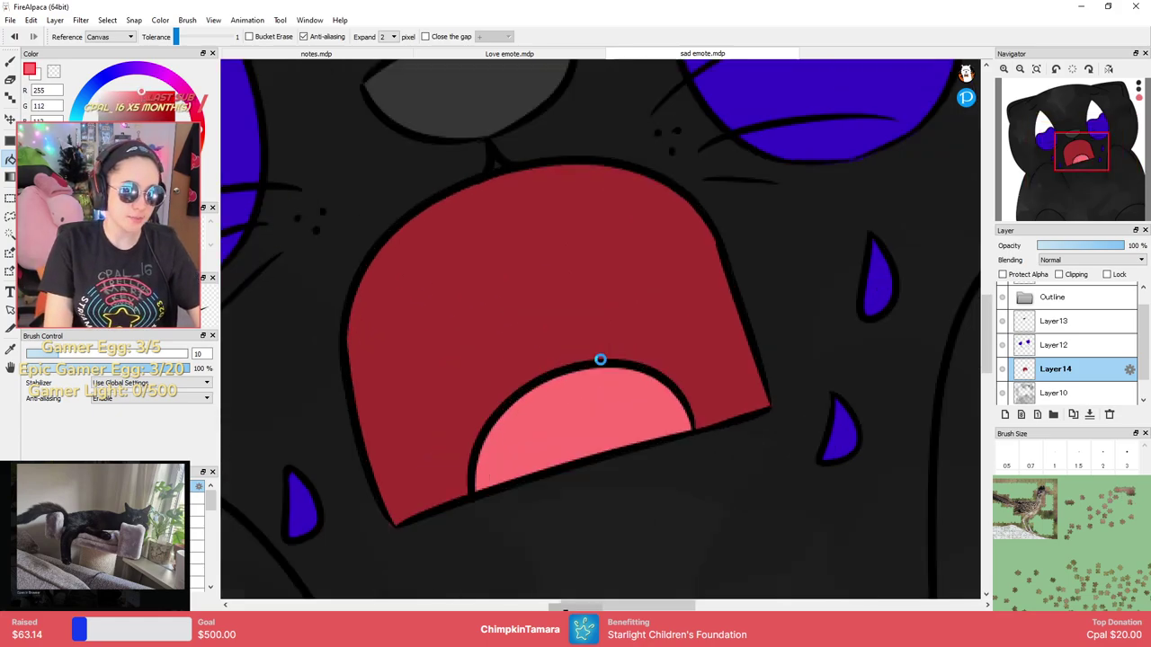
Add a new layer for the eye colour between Layer10 and the mouth layer.
drag(587, 247, 615, 345)
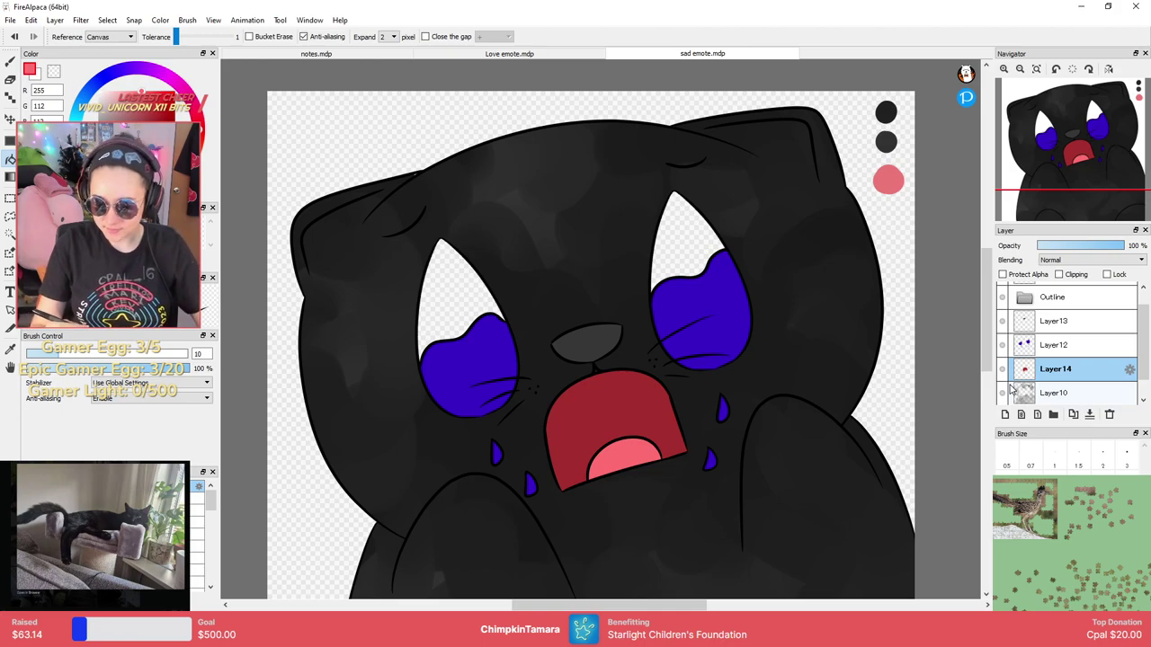
scroll(893, 315, down, 2)
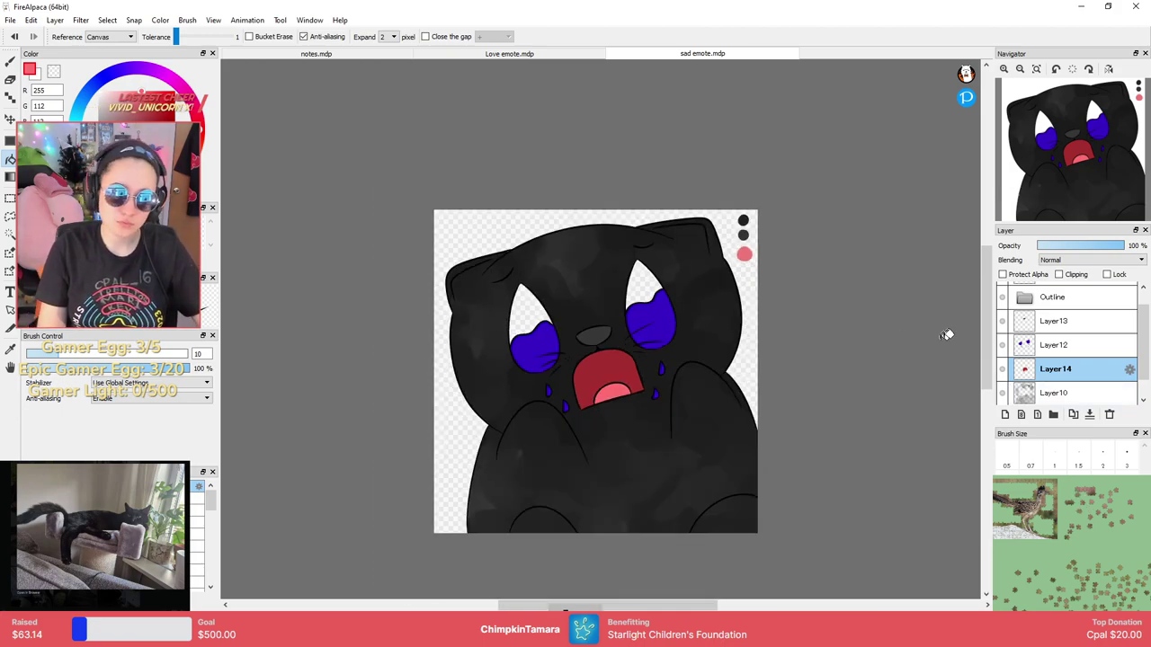
scroll(760, 319, down, 1)
scroll(749, 319, up, 3)
scroll(748, 320, up, 1)
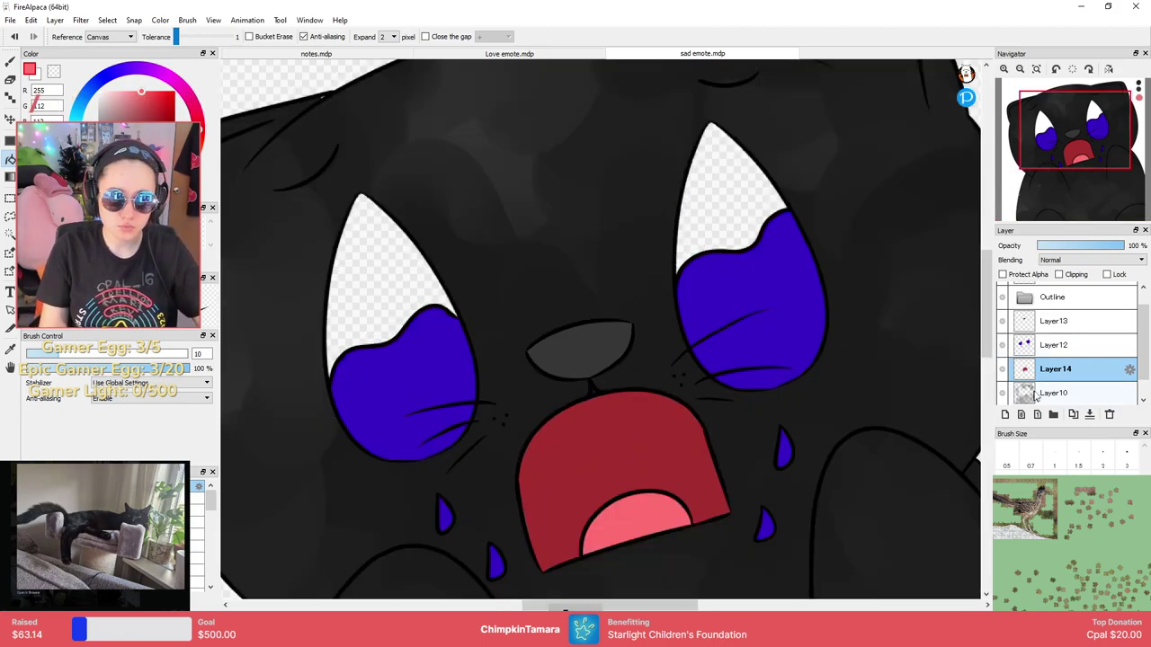
click(1070, 393)
click(1005, 414)
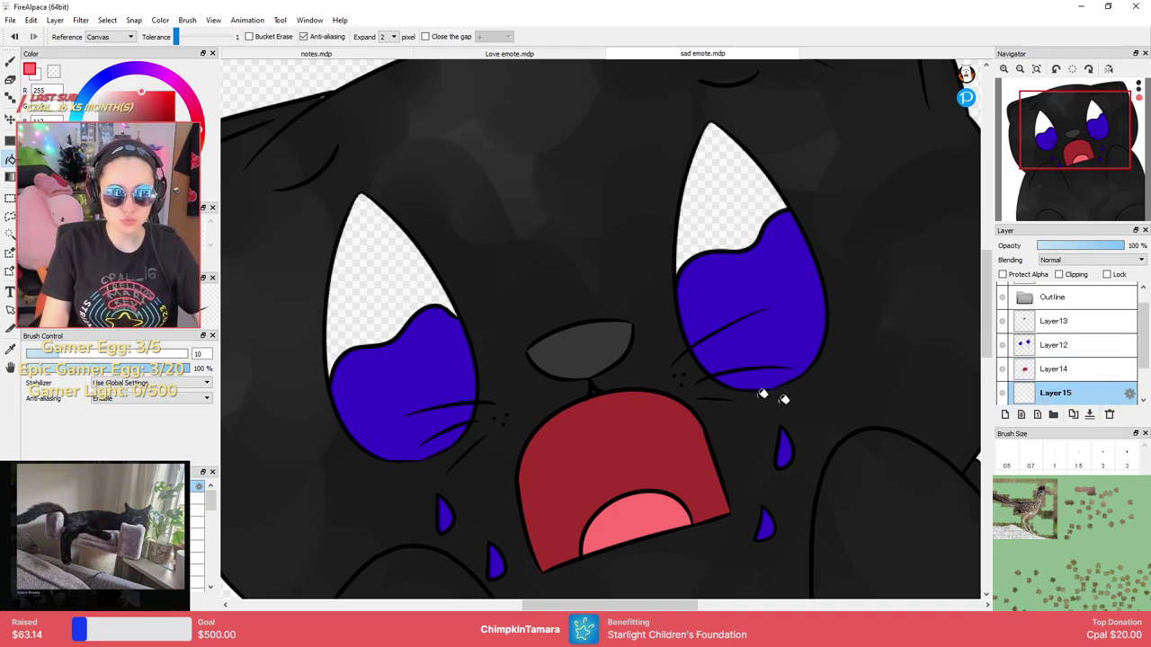
Sample the amber eye colour (R 204, G 150) from Love emote.mdp and fill the upper part of both eyes in the sad emote.
drag(529, 151, 530, 59)
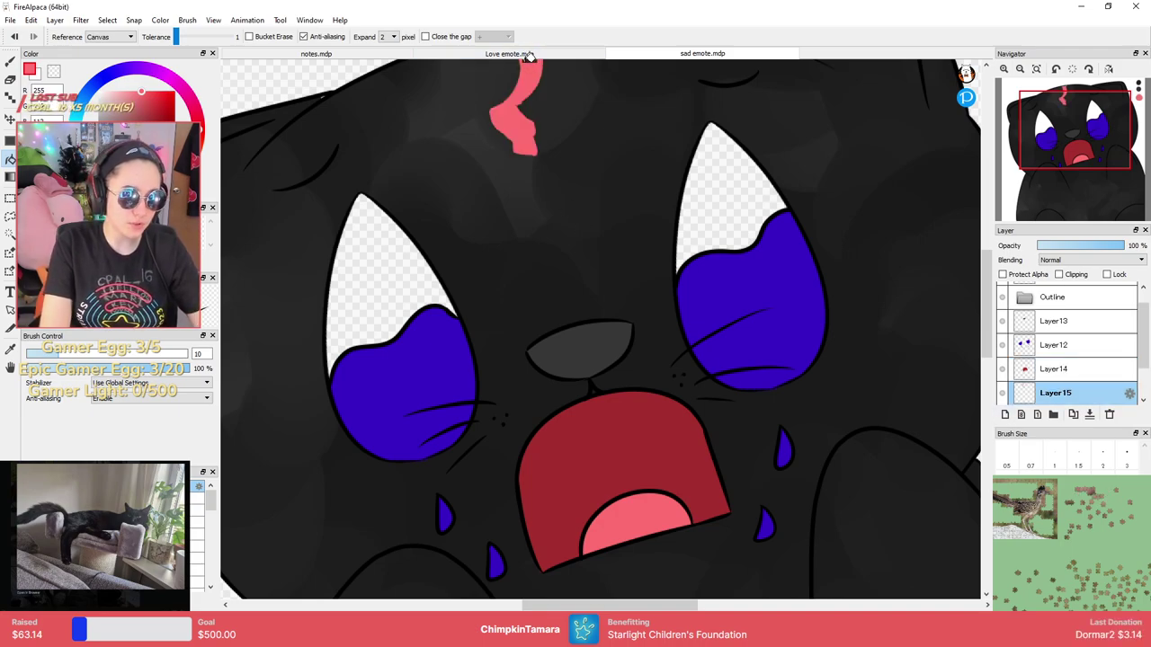
key(ctrl+z)
click(530, 55)
alt+click(679, 309)
click(702, 53)
click(717, 201)
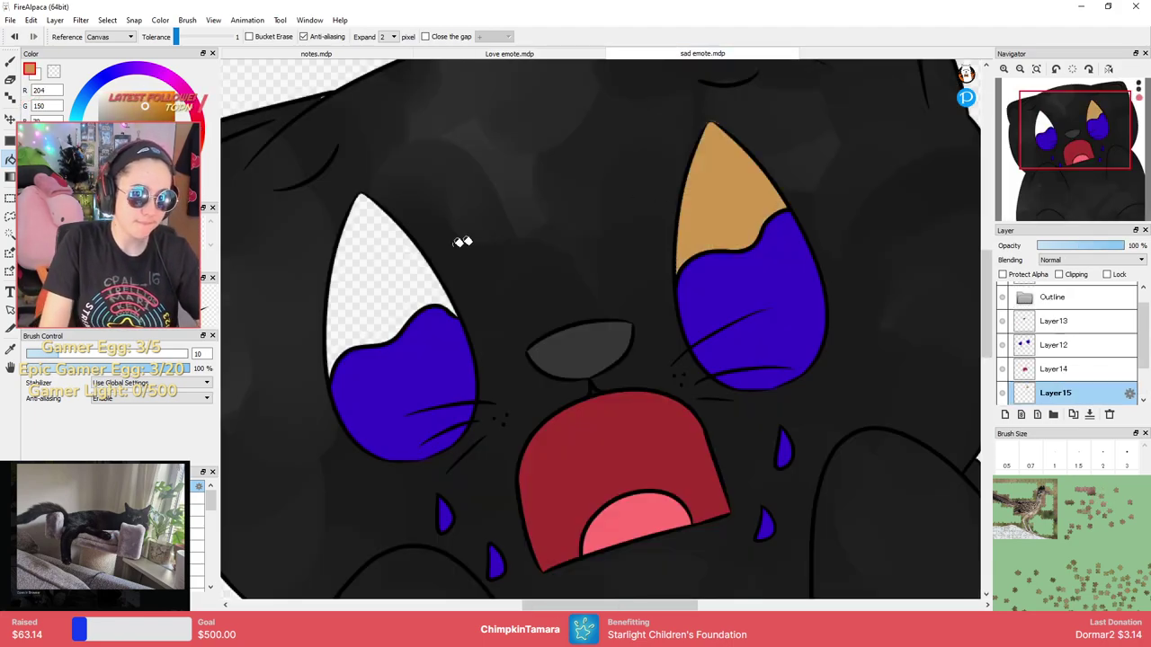
click(367, 273)
Add a new layer above the amber eye fill and select both amber eye areas with the Magic Wand, ready for brushing.
scroll(684, 231, down, 3)
scroll(693, 225, up, 1)
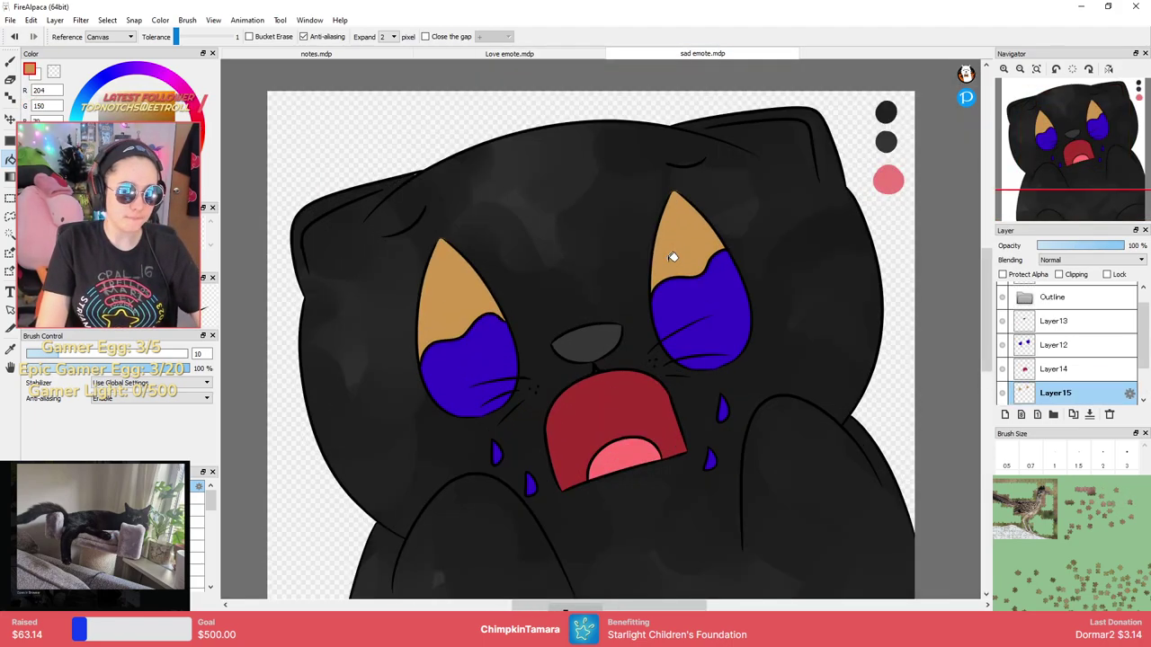
scroll(673, 257, up, 1)
click(1021, 413)
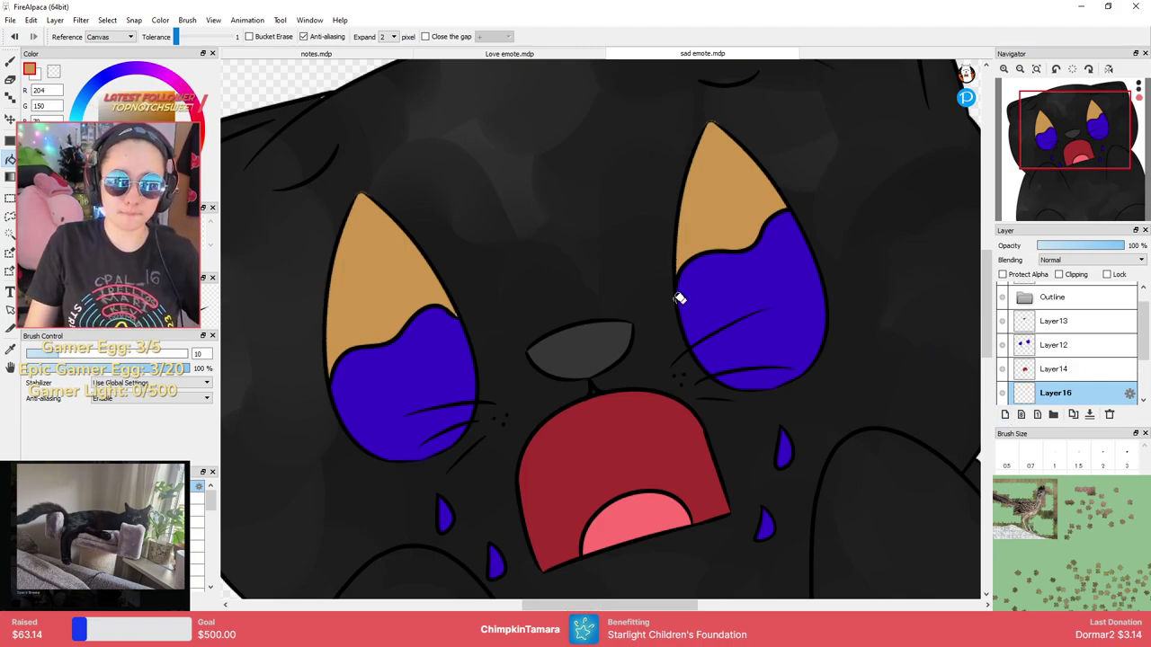
key(b)
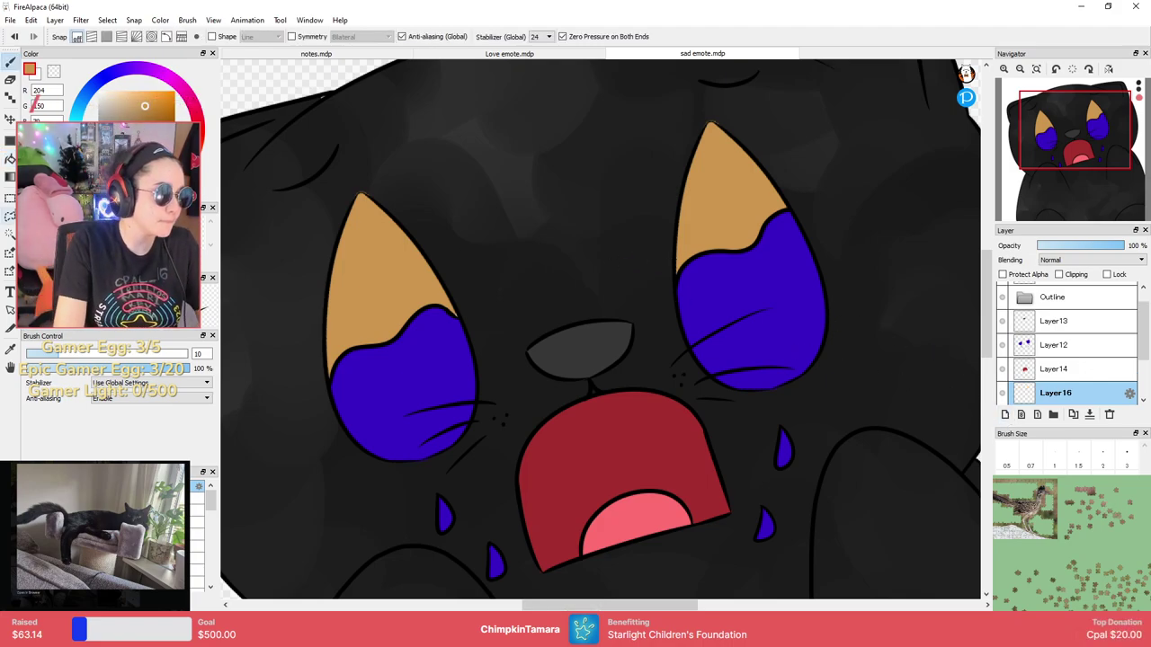
key(w)
click(744, 172)
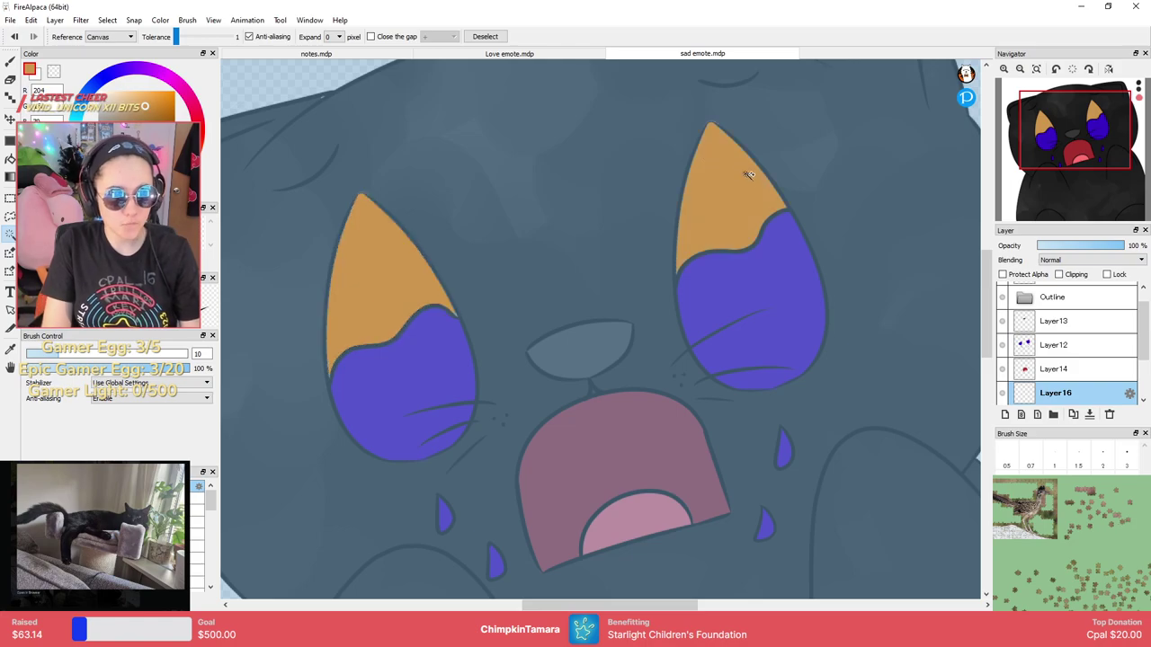
key(b)
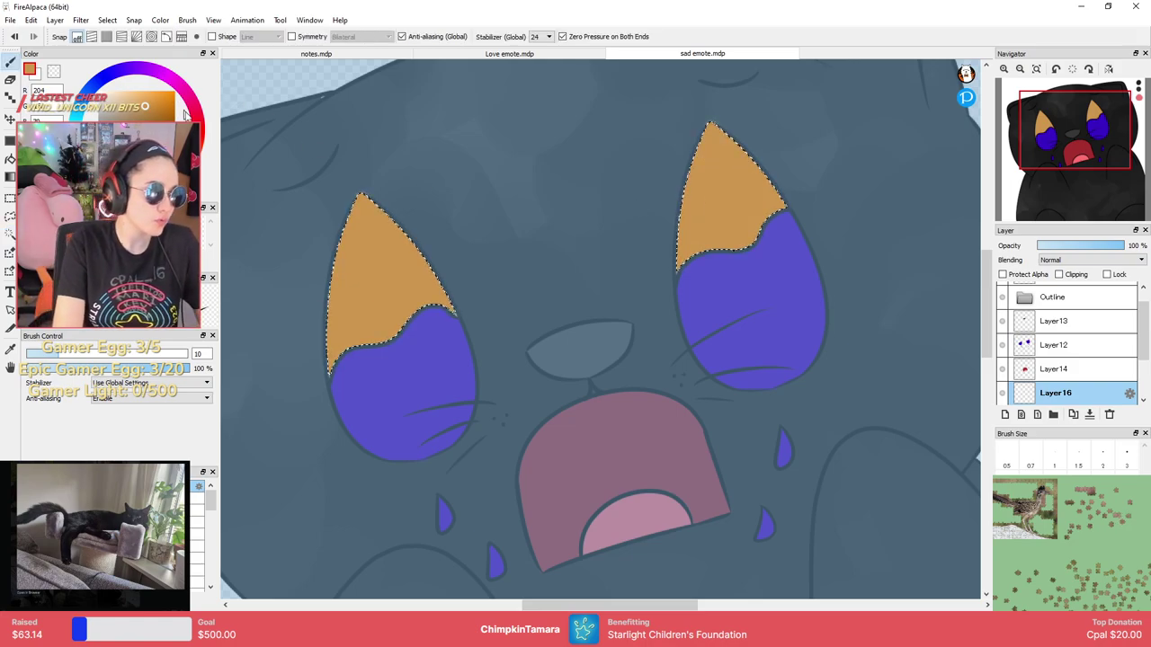
Paint orange-red tips (R 255, G 110), yellow-green dabs (R 206) and orange dabs (R 255, G 172) in both amber eye areas.
drag(149, 102, 169, 65)
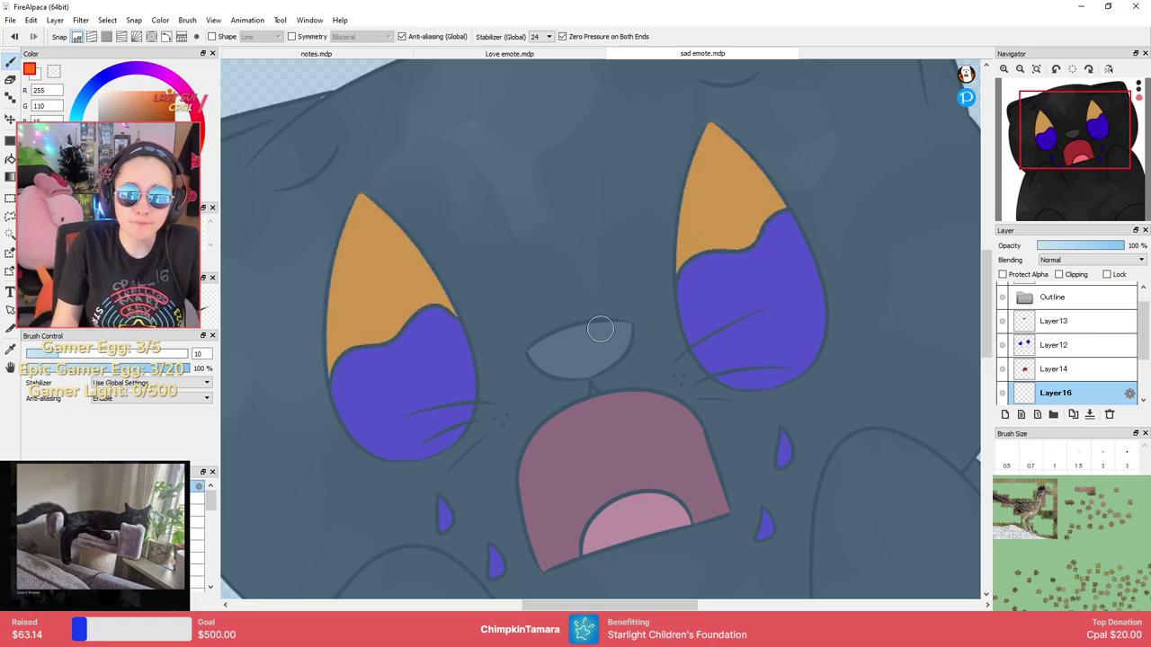
drag(363, 196, 337, 261)
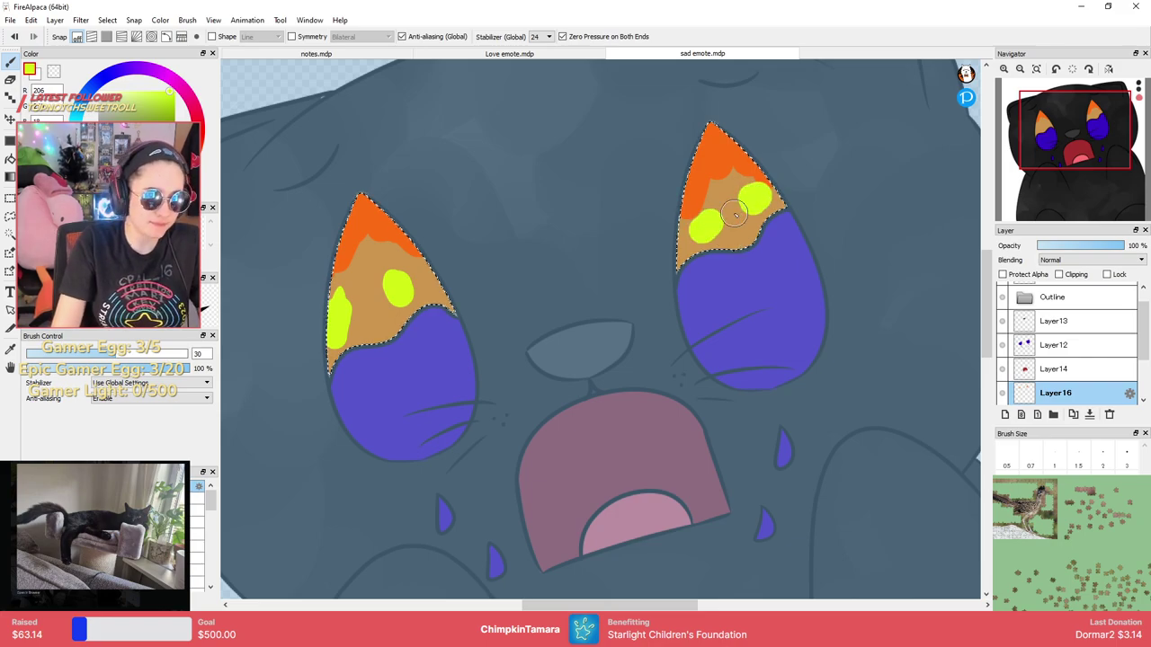
drag(156, 188, 184, 168)
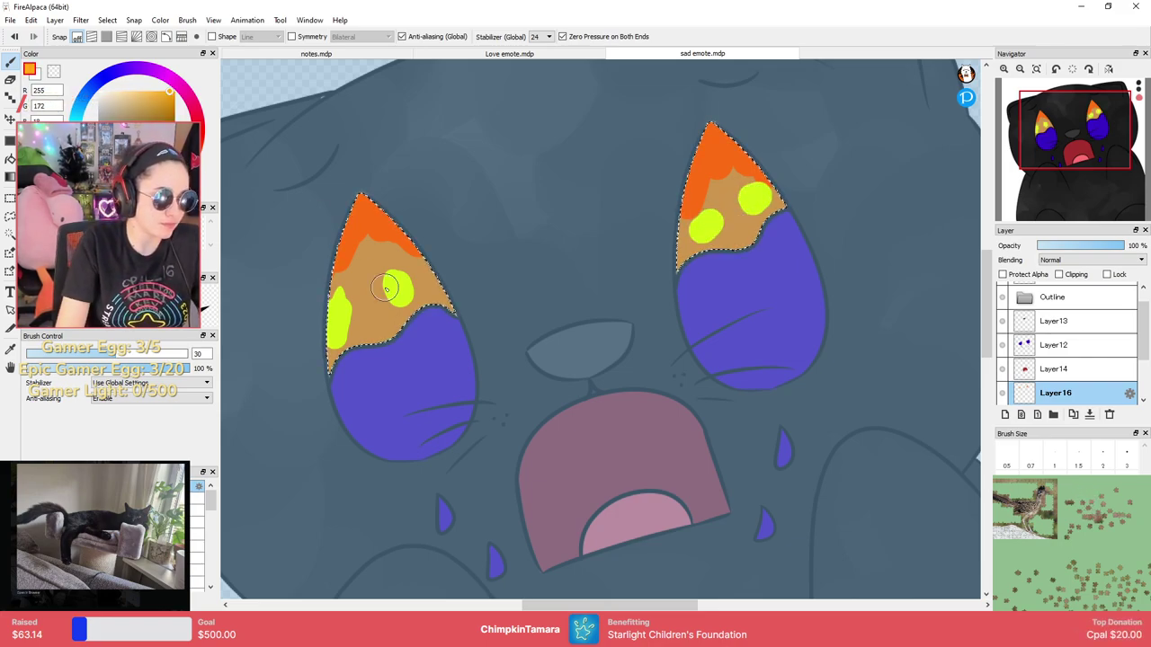
drag(414, 308, 382, 322)
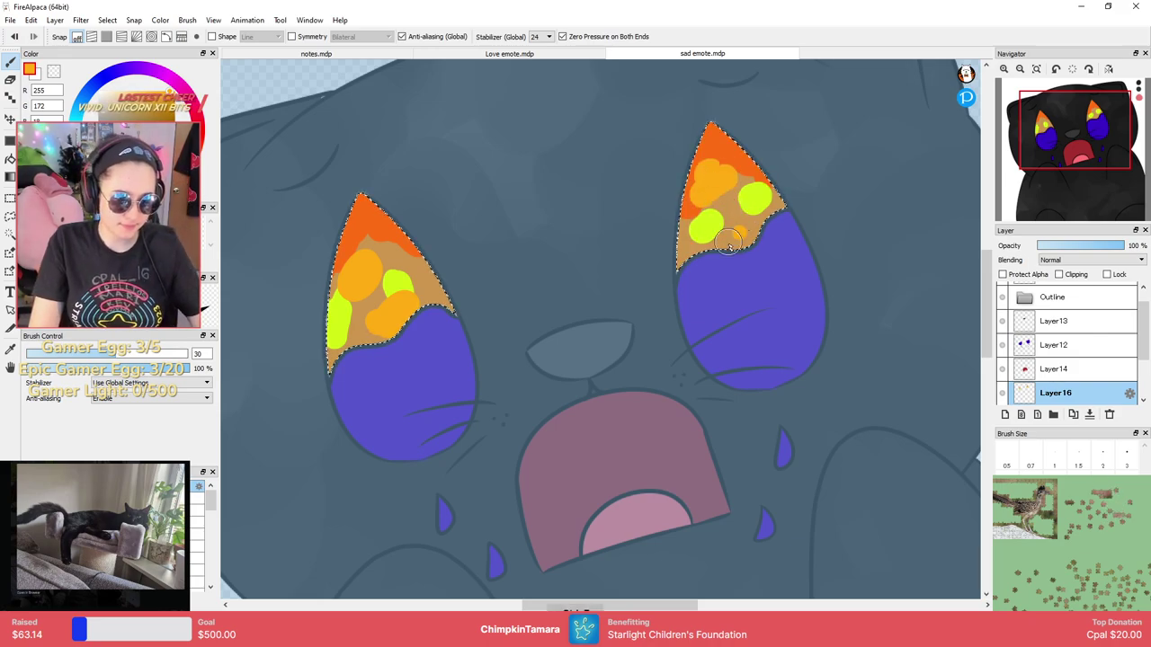
Blend the colour dabs in the right-hand eye's amber area using the 30 % opacity brush at size 40.
click(108, 523)
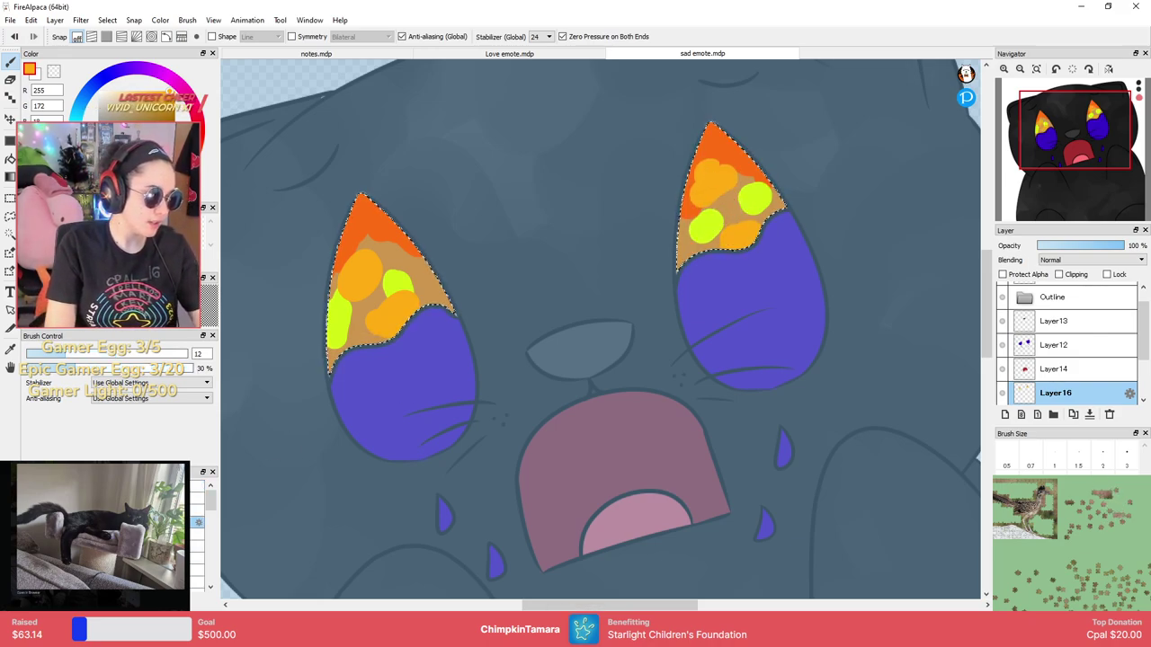
click(1078, 518)
mouse_move(765, 225)
mouse_down()
mouse_move(682, 266)
mouse_move(684, 249)
mouse_move(732, 213)
mouse_move(765, 146)
mouse_up()
key(ctrl+z)
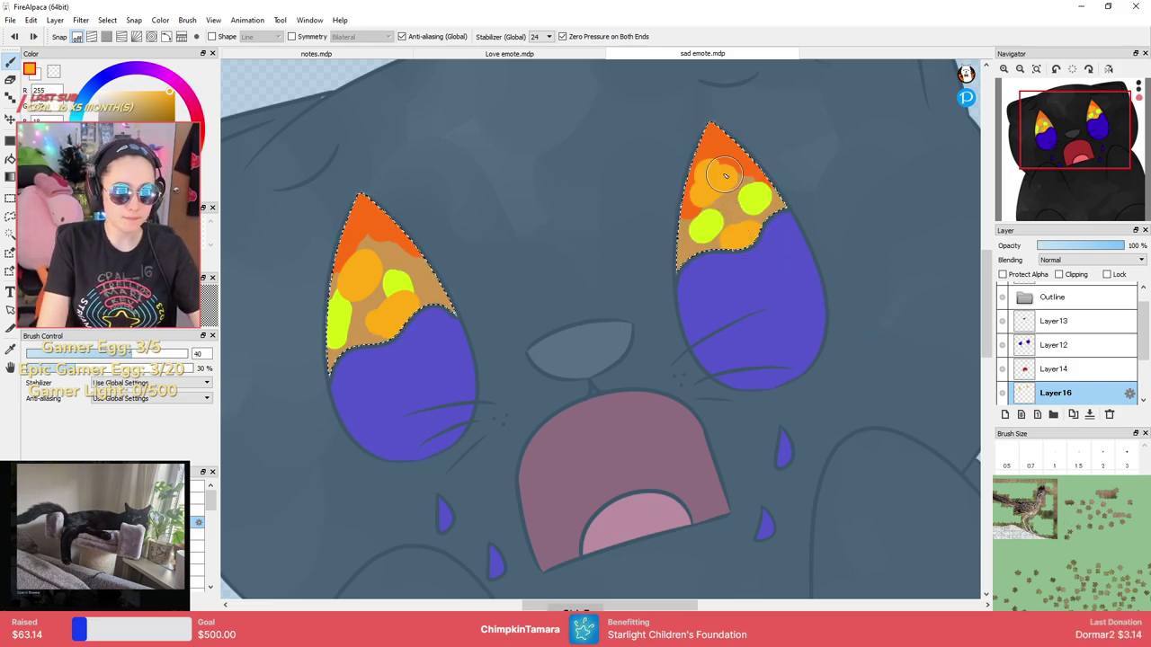
key(ctrl+z)
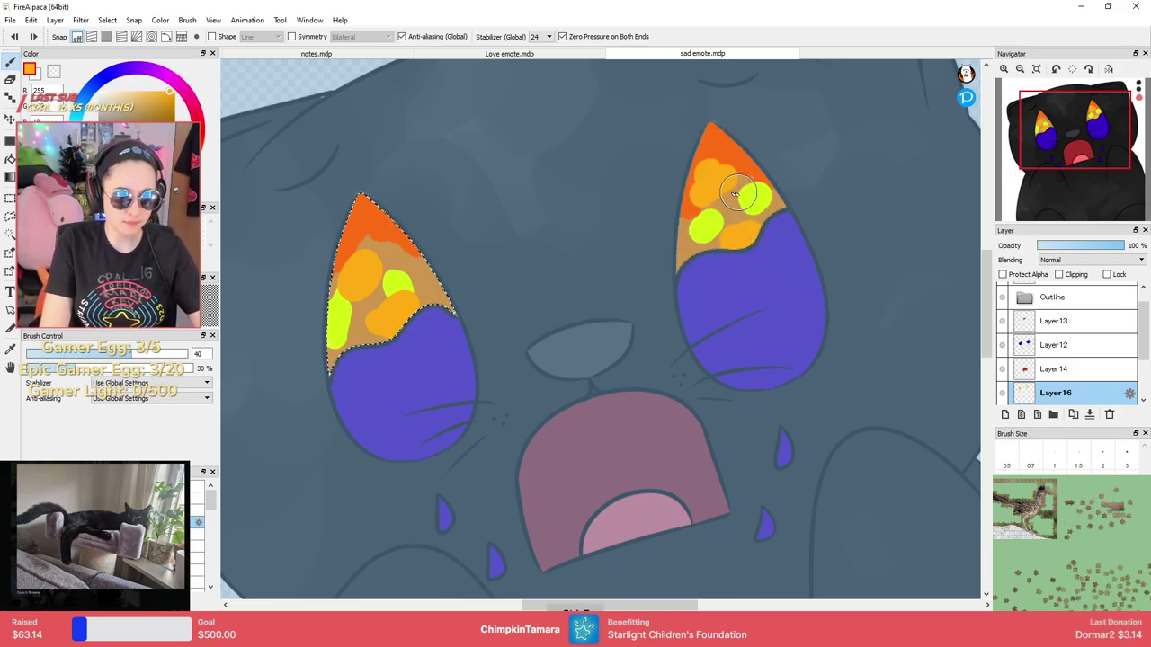
drag(736, 183, 764, 187)
mouse_move(689, 175)
mouse_down()
mouse_move(736, 181)
mouse_move(742, 137)
mouse_move(767, 169)
mouse_move(706, 131)
mouse_move(701, 153)
mouse_move(704, 140)
mouse_move(732, 155)
mouse_move(709, 150)
mouse_move(720, 143)
mouse_move(703, 155)
mouse_move(755, 160)
mouse_up()
key(ctrl+z)
mouse_move(745, 223)
mouse_down()
mouse_move(716, 215)
mouse_move(712, 201)
mouse_move(741, 228)
mouse_move(784, 215)
mouse_move(691, 272)
mouse_move(736, 213)
mouse_move(720, 144)
mouse_up()
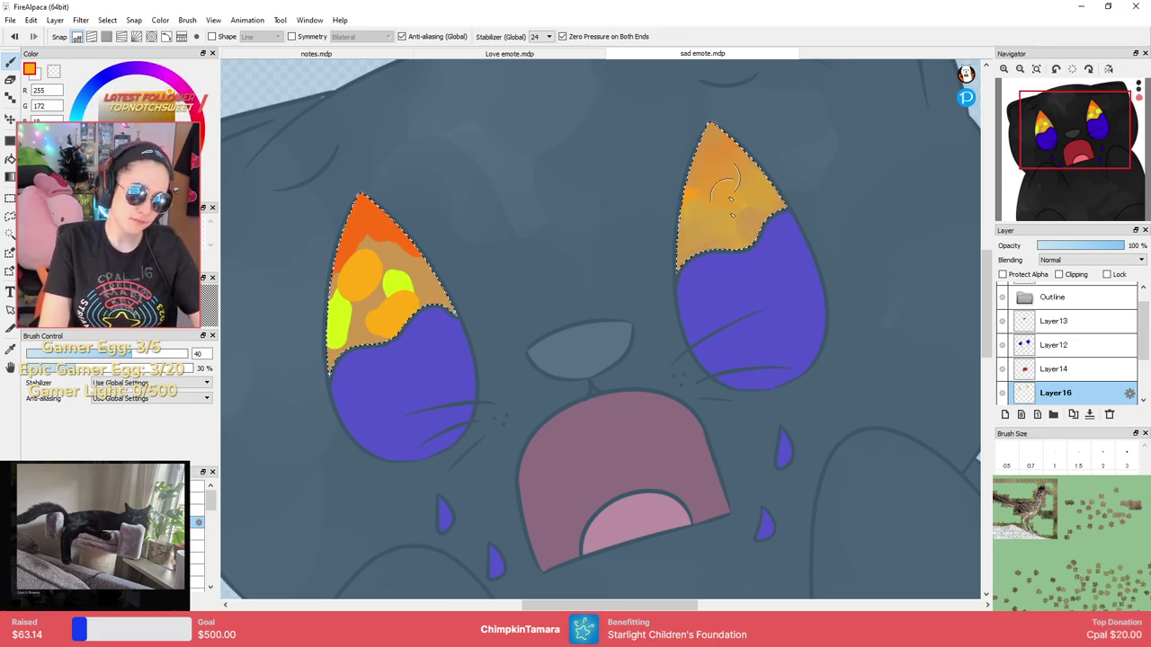
Blend the orange and yellow dabs in the left-hand eye's amber area and clear the selection.
mouse_move(368, 254)
mouse_down()
mouse_move(340, 295)
mouse_move(363, 217)
mouse_move(429, 288)
mouse_move(402, 257)
mouse_move(371, 284)
mouse_move(393, 327)
mouse_move(346, 313)
mouse_move(334, 295)
mouse_move(345, 330)
mouse_move(394, 321)
mouse_move(436, 290)
mouse_move(386, 346)
mouse_up()
scroll(496, 285, down, 5)
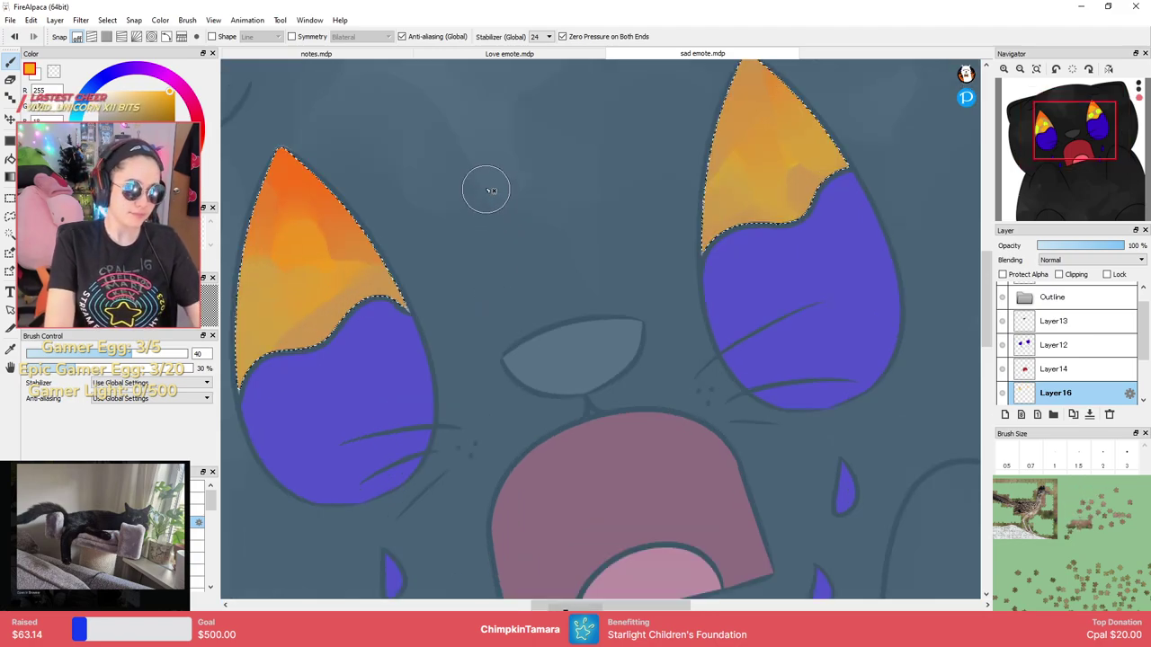
scroll(483, 206, up, 1)
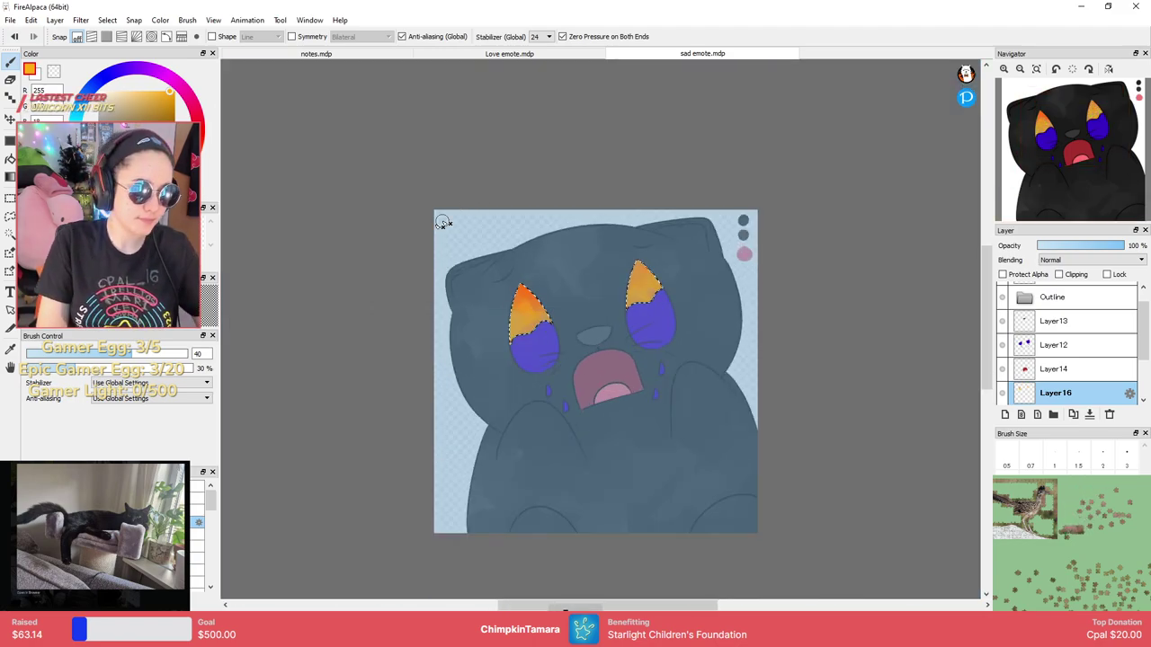
click(10, 217)
click(320, 252)
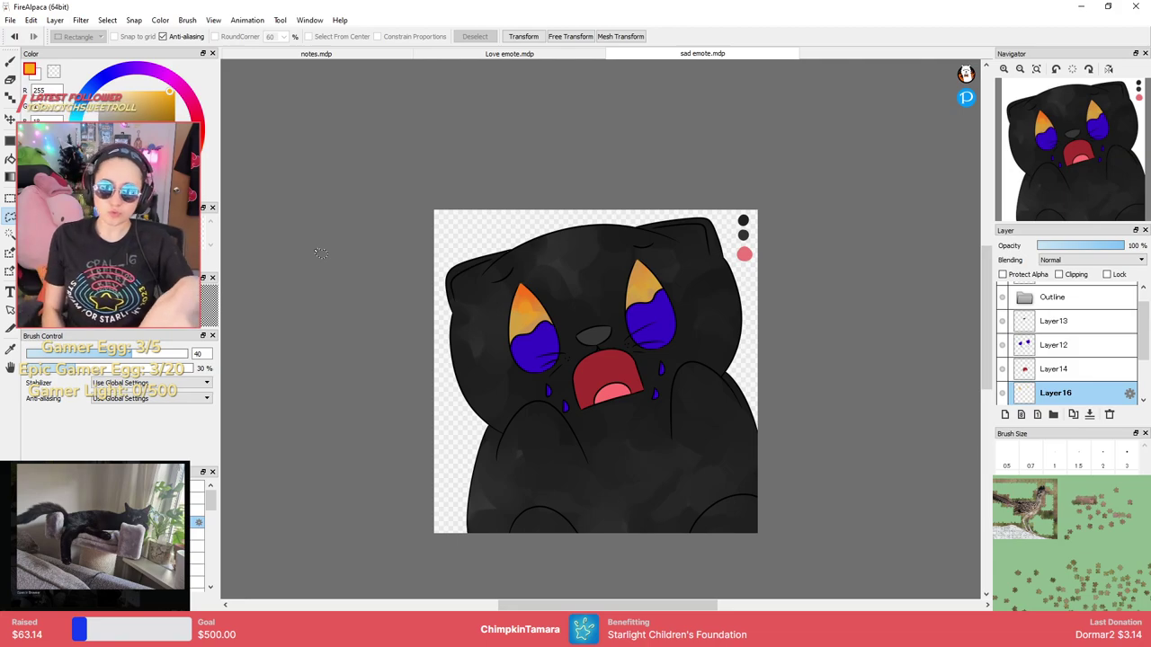
Lasso around the right-hand eye and delete its blended shading from Layer16.
key(ctrl+minus)
scroll(715, 309, up, 3)
mouse_move(693, 102)
mouse_down()
mouse_move(632, 317)
mouse_move(678, 204)
mouse_up()
key(ctrl+z)
key(ctrl+z)
key(ctrl+z)
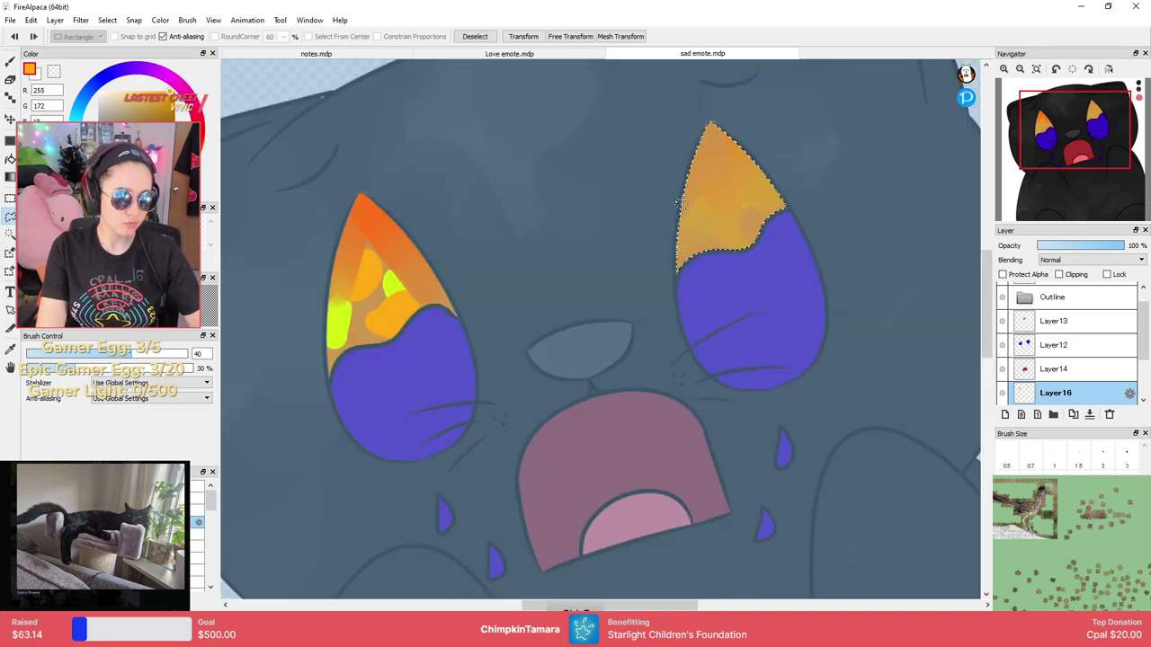
key(ctrl+y)
key(ctrl+y)
key(ctrl+y)
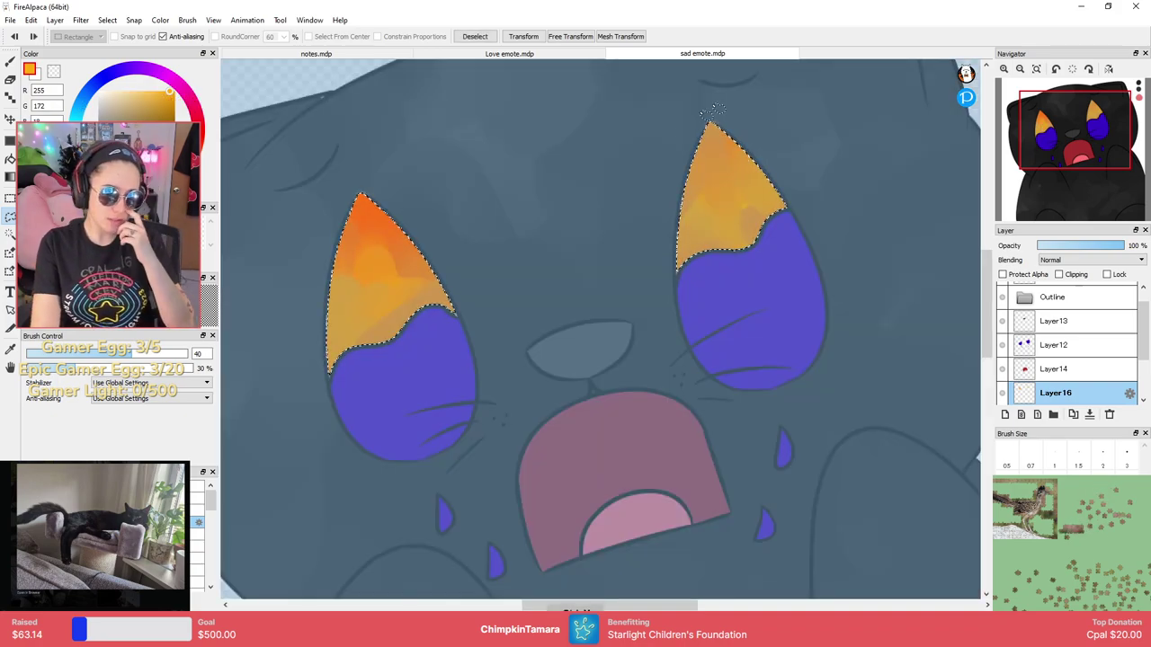
key(Delete)
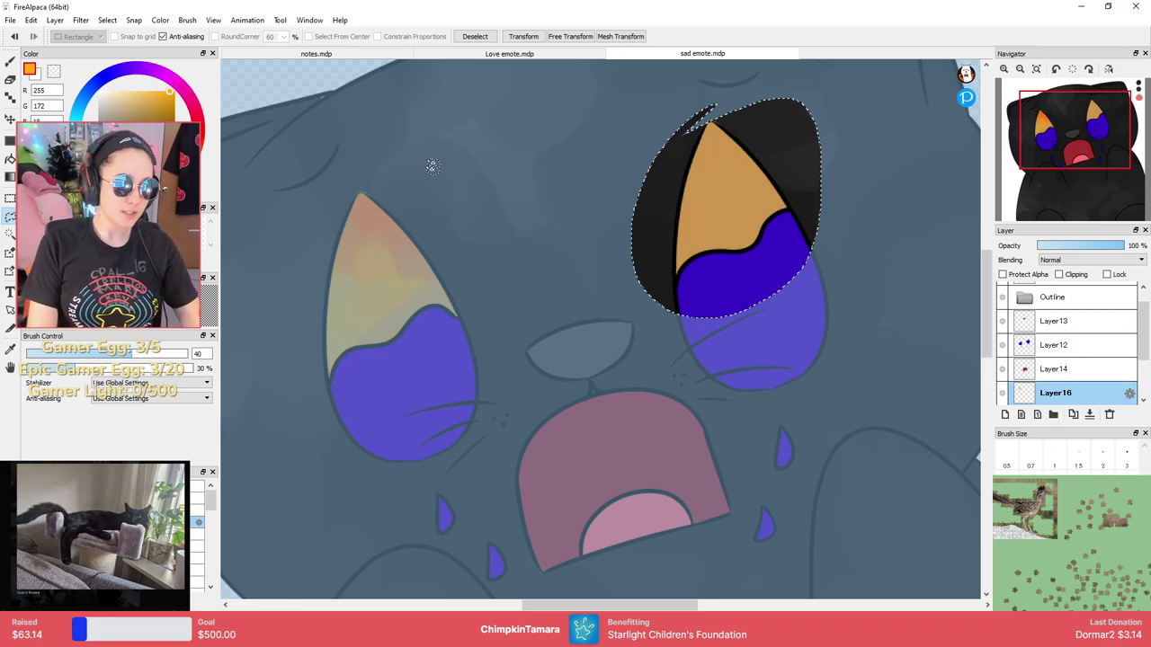
mouse_move(349, 178)
mouse_down()
mouse_move(530, 166)
mouse_move(514, 144)
mouse_up()
drag(515, 212, 531, 270)
scroll(532, 282, down, 3)
scroll(615, 250, up, 1)
scroll(594, 257, down, 1)
key(ctrl+z)
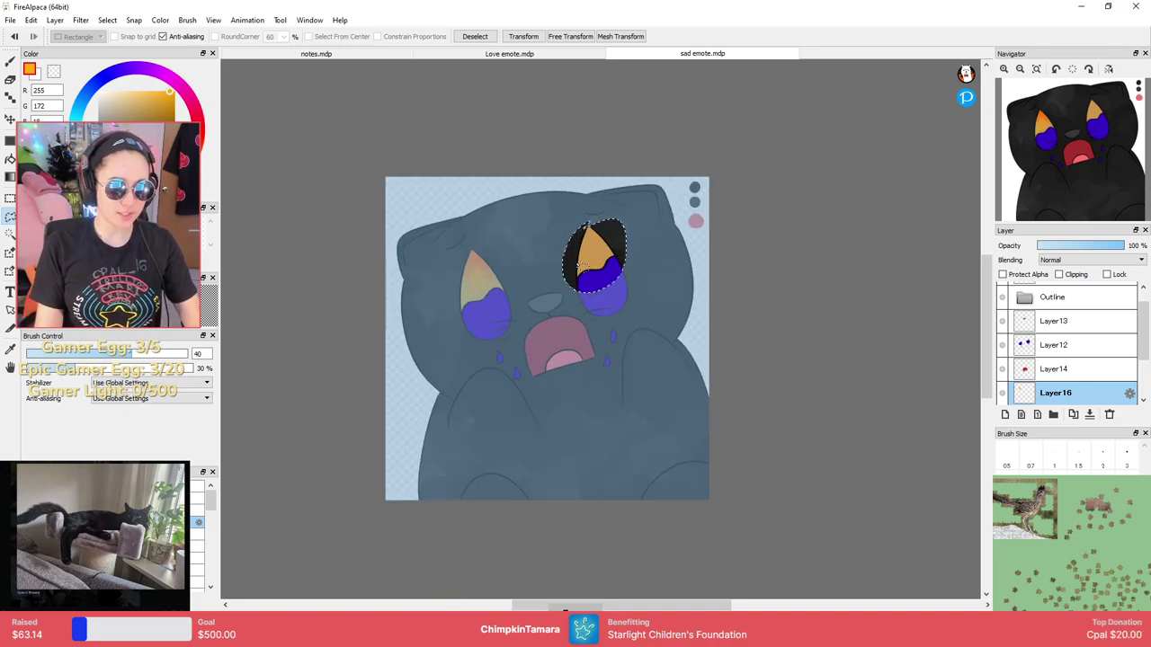
Lasso around the left-hand eye and copy its blended shading onto a new layer above Layer16.
scroll(511, 303, up, 1)
scroll(503, 292, down, 2)
drag(485, 275, 605, 309)
scroll(604, 303, up, 1)
scroll(608, 284, up, 1)
drag(718, 313, 587, 309)
mouse_move(587, 231)
mouse_down()
mouse_move(606, 404)
mouse_move(575, 202)
mouse_up()
mouse_move(677, 296)
mouse_down()
mouse_move(630, 313)
mouse_move(652, 275)
mouse_up()
scroll(658, 314, up, 1)
click(1086, 418)
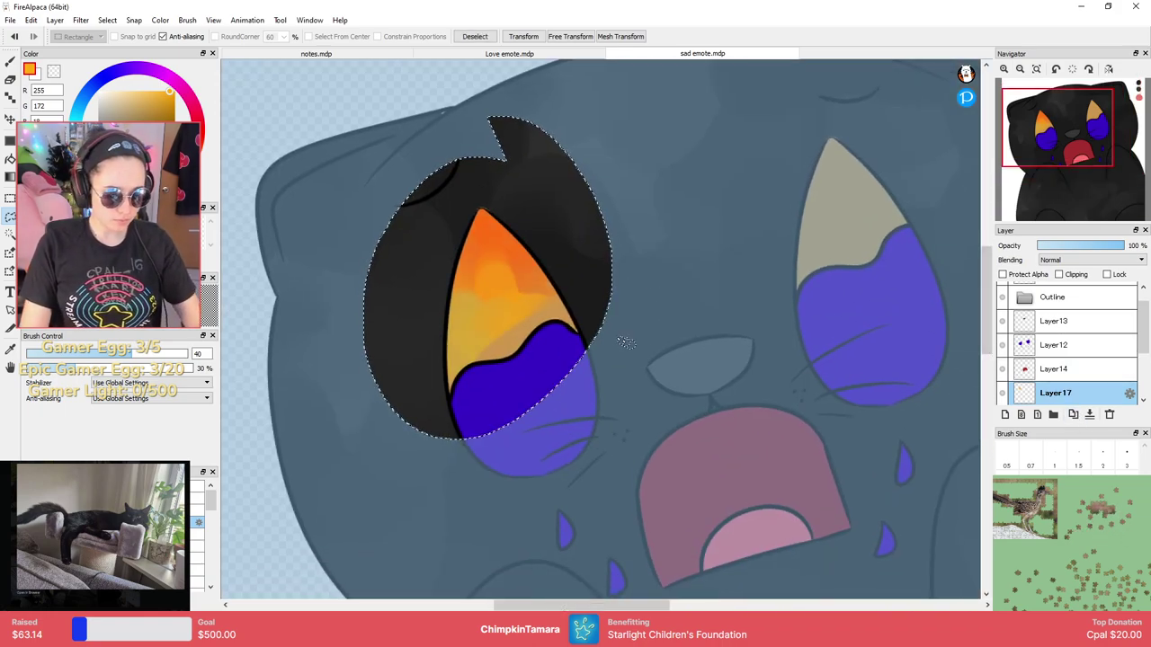
Transform the copied shading to fit over the right-hand eye's amber area, apply it and clear the selection.
key(ctrl+t)
drag(466, 316, 783, 255)
drag(907, 255, 756, 303)
drag(697, 298, 730, 286)
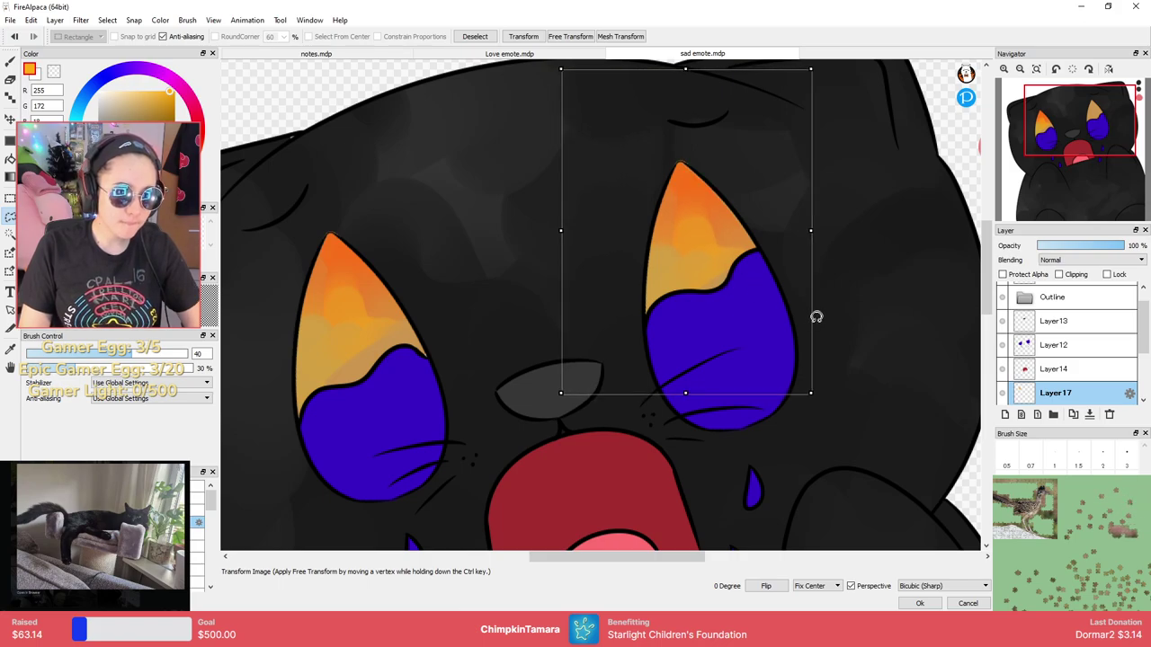
key(Return)
key(ctrl+Up)
key(ctrl+Up)
key(ctrl+Up)
scroll(746, 321, down, 5)
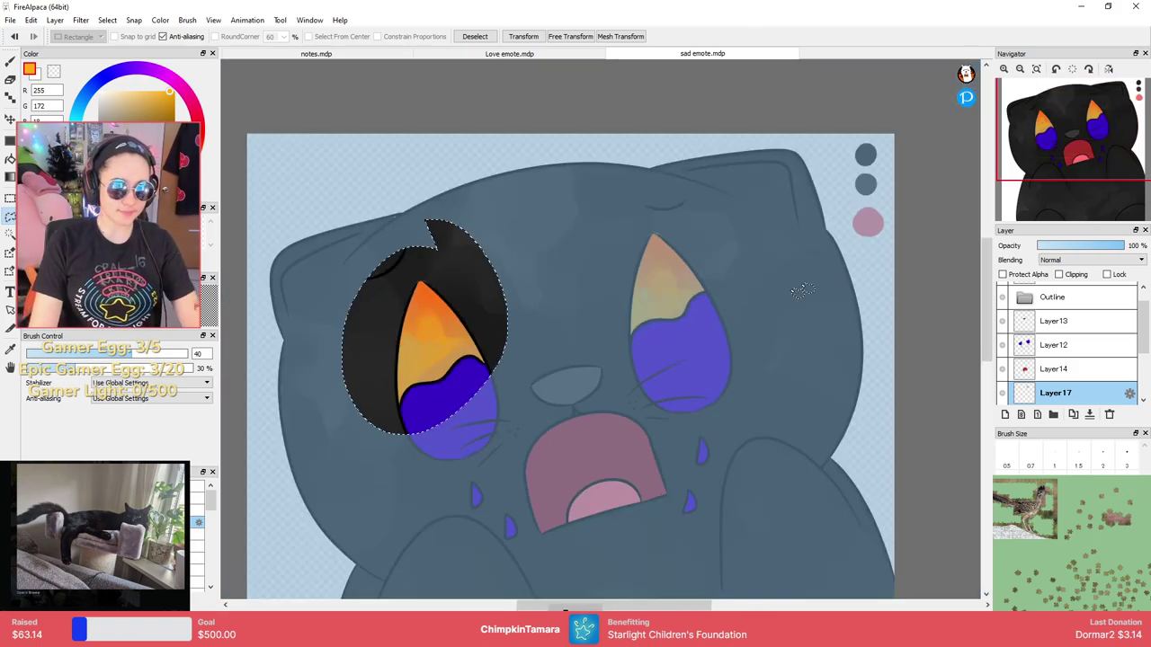
key(ctrl+d)
Merge the copied shading layer down into Layer16 and add a new empty layer above it.
click(1079, 368)
scroll(1097, 393, down, 3)
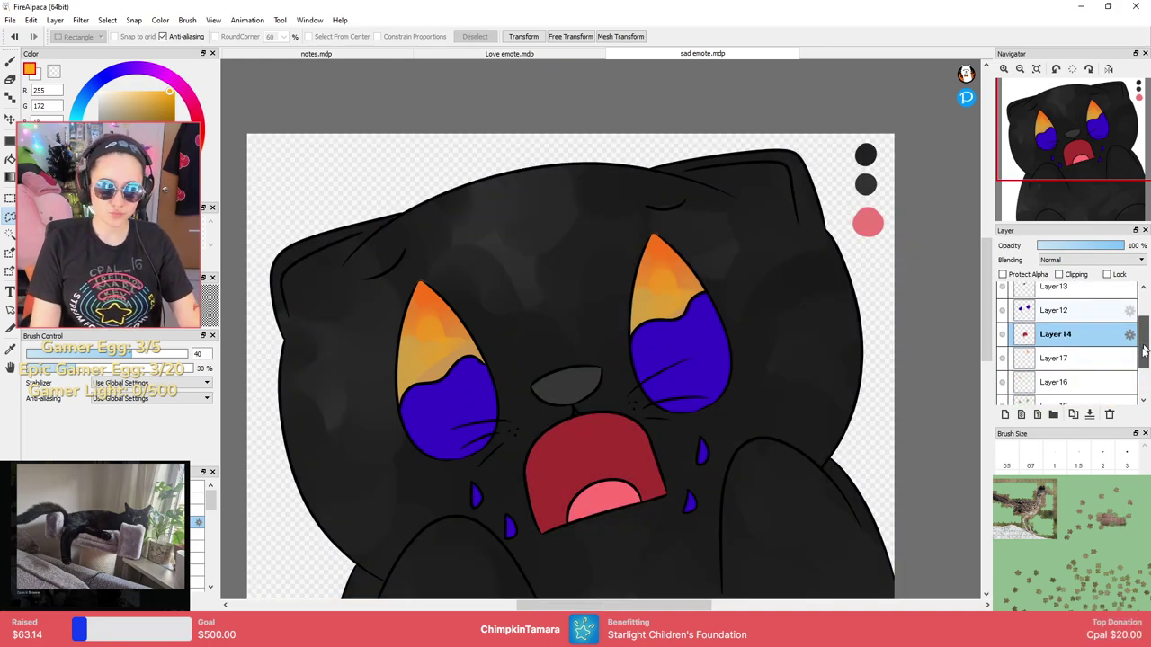
click(1079, 327)
click(1089, 414)
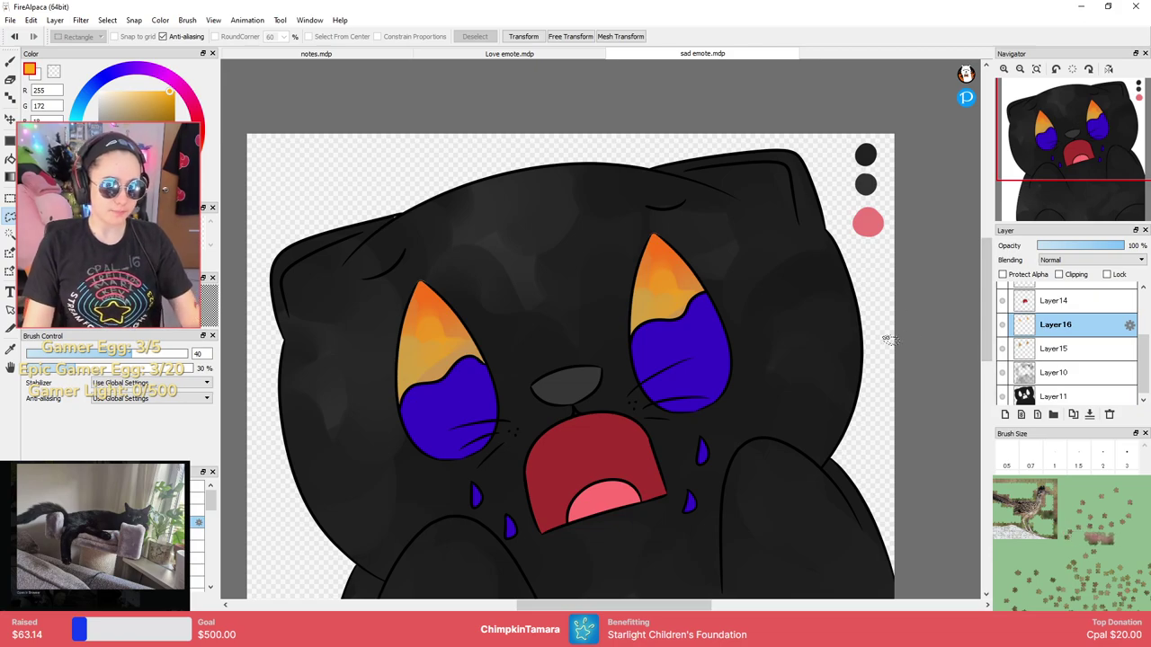
drag(831, 383, 851, 336)
click(1004, 414)
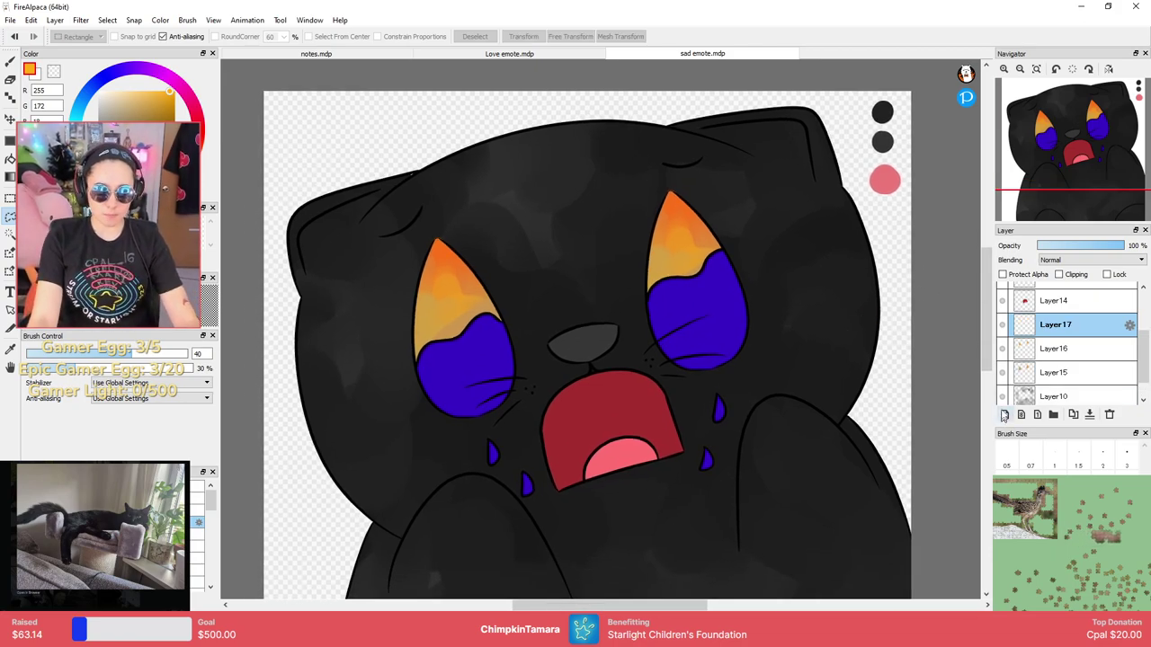
Select the blue tear areas of both eyes with the Magic Wand and switch to the brush.
scroll(688, 286, down, 1)
scroll(701, 273, up, 3)
scroll(714, 275, down, 3)
scroll(714, 276, up, 4)
drag(807, 265, 618, 320)
key(b)
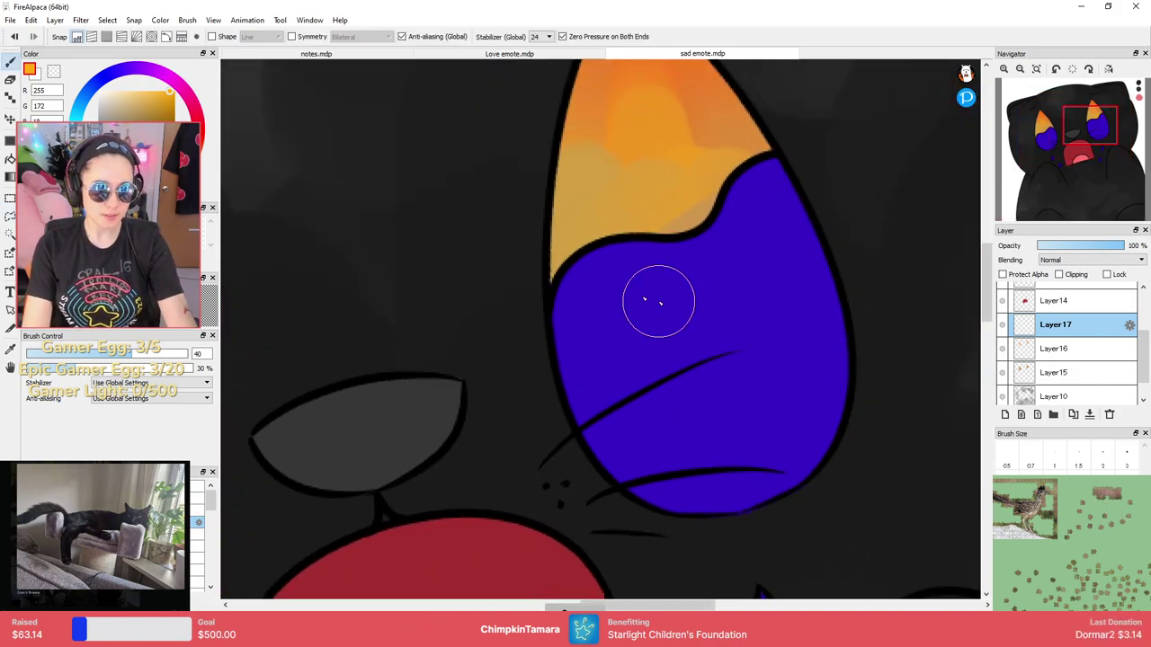
key(g)
click(727, 307)
scroll(693, 329, up, 2)
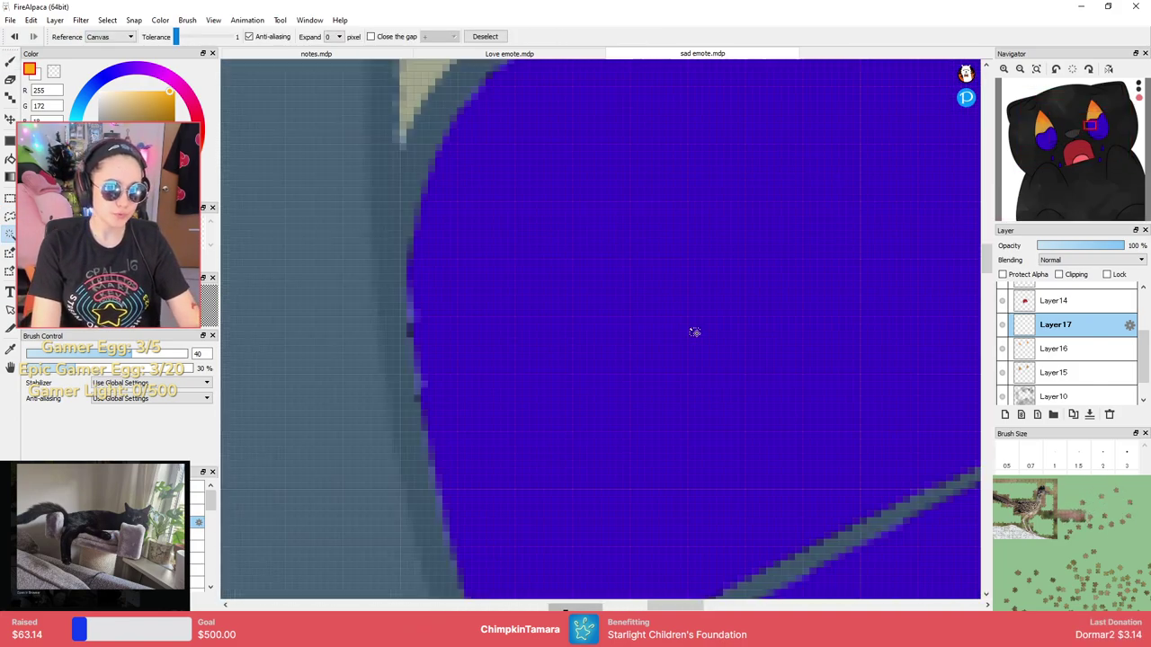
scroll(693, 329, down, 5)
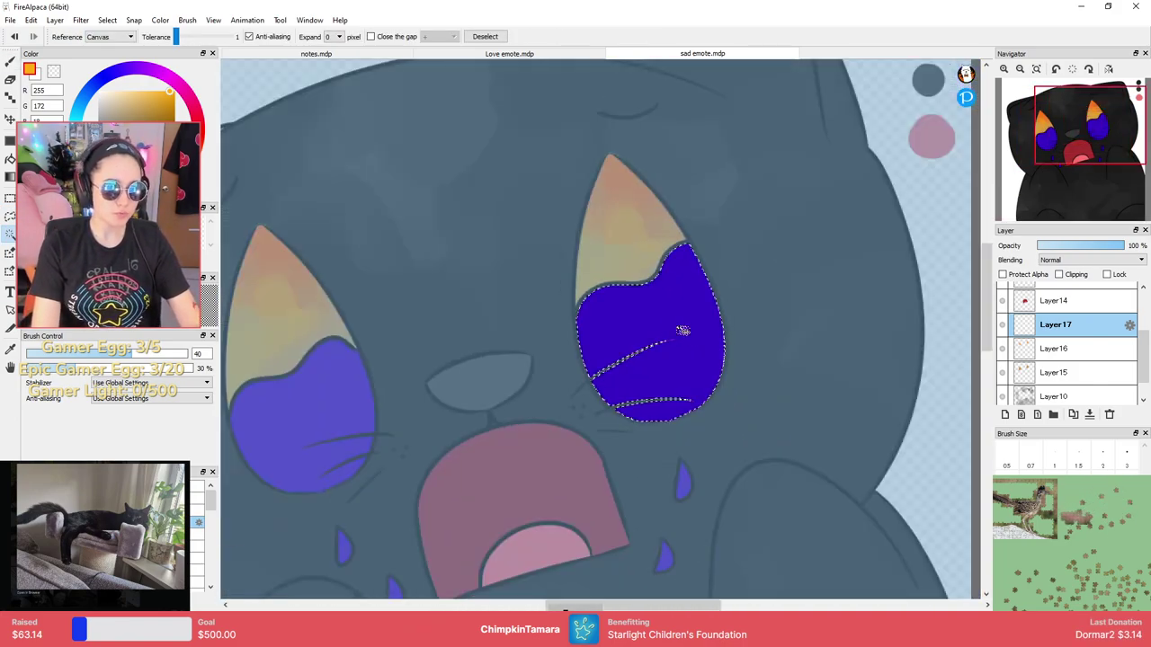
click(352, 399)
key(b)
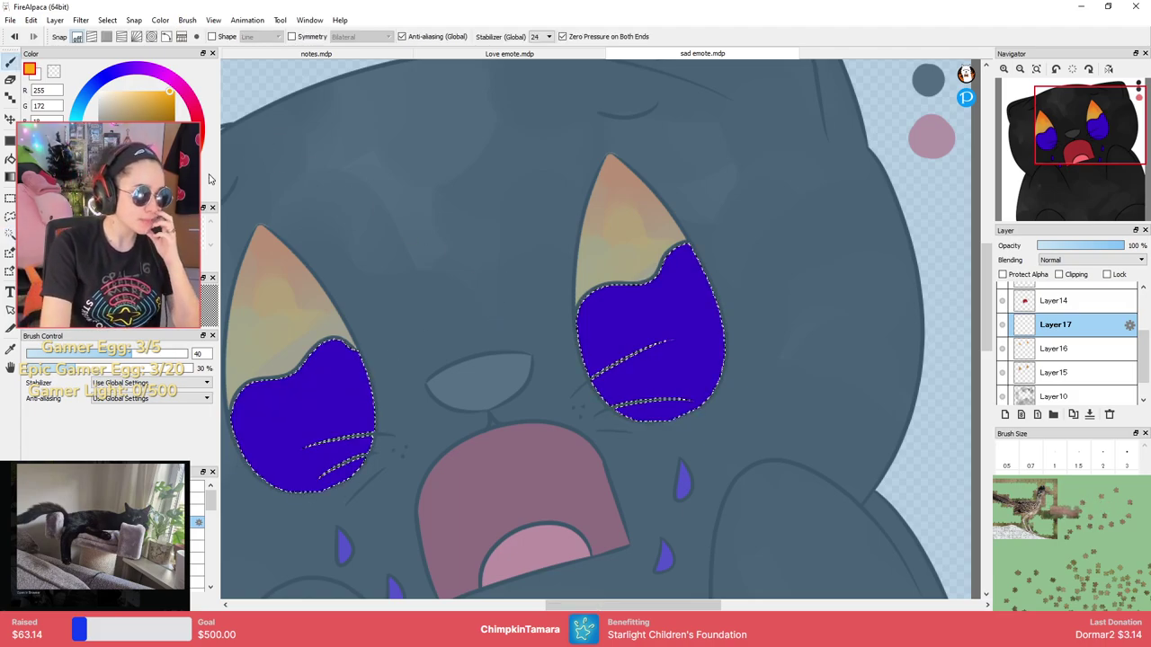
Set the brush to purple (R 112, G 63), size 30 and 100 % opacity, and move the new layer above Layer12.
alt+click(300, 367)
drag(168, 115, 155, 96)
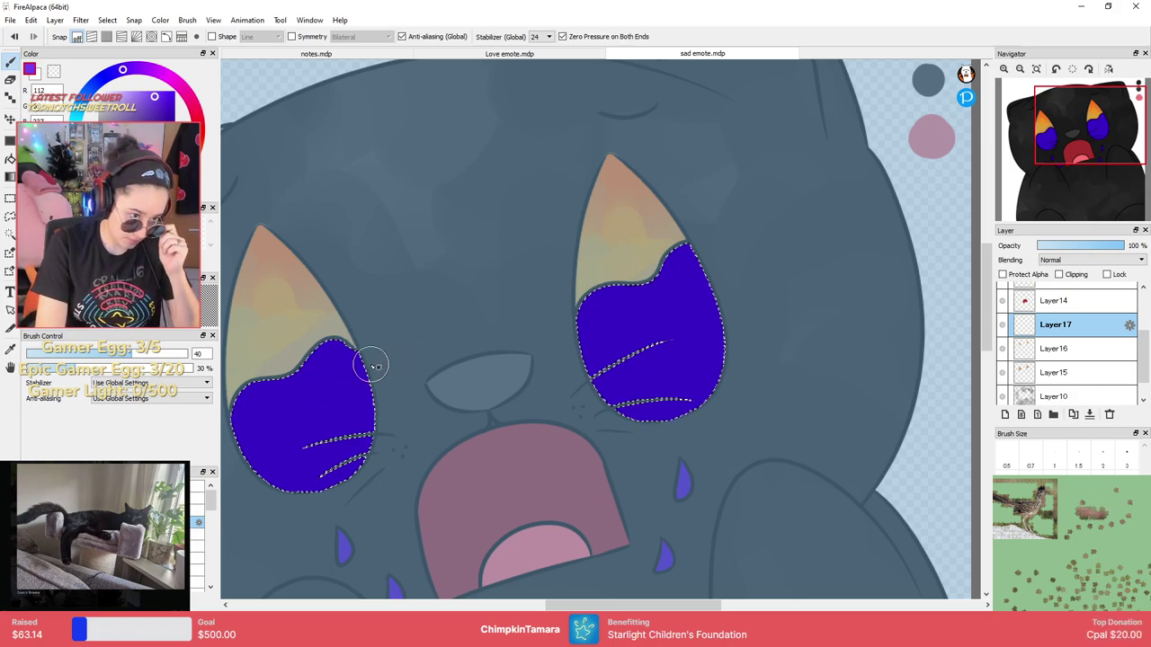
click(197, 487)
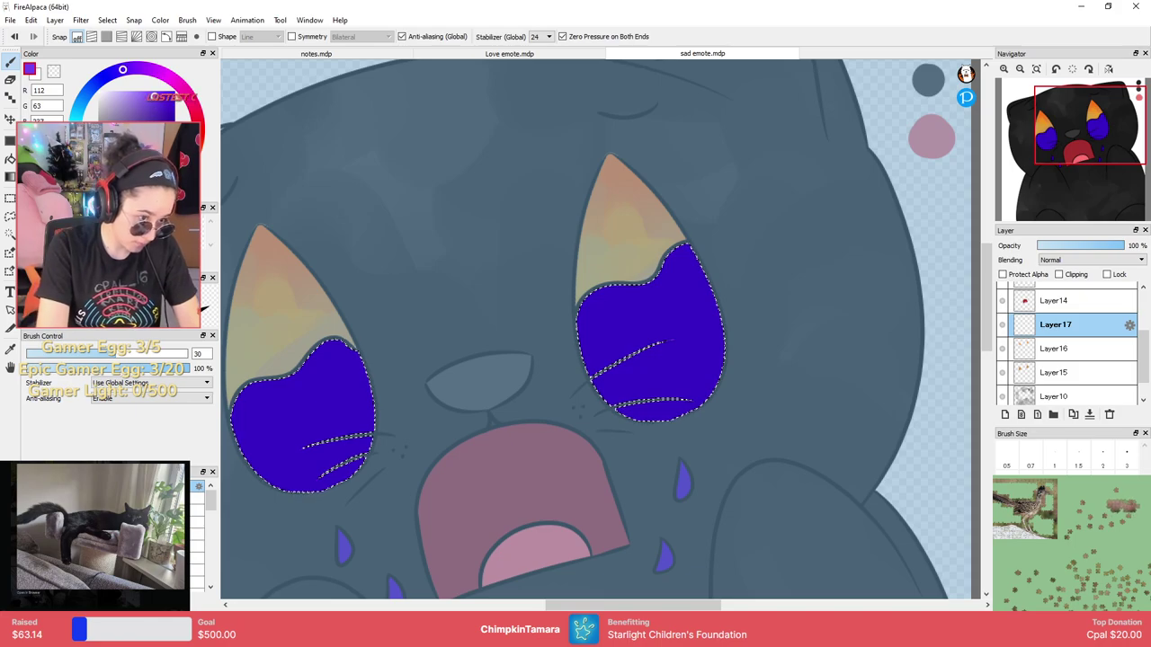
scroll(1125, 331, up, 2)
drag(1079, 383, 1077, 335)
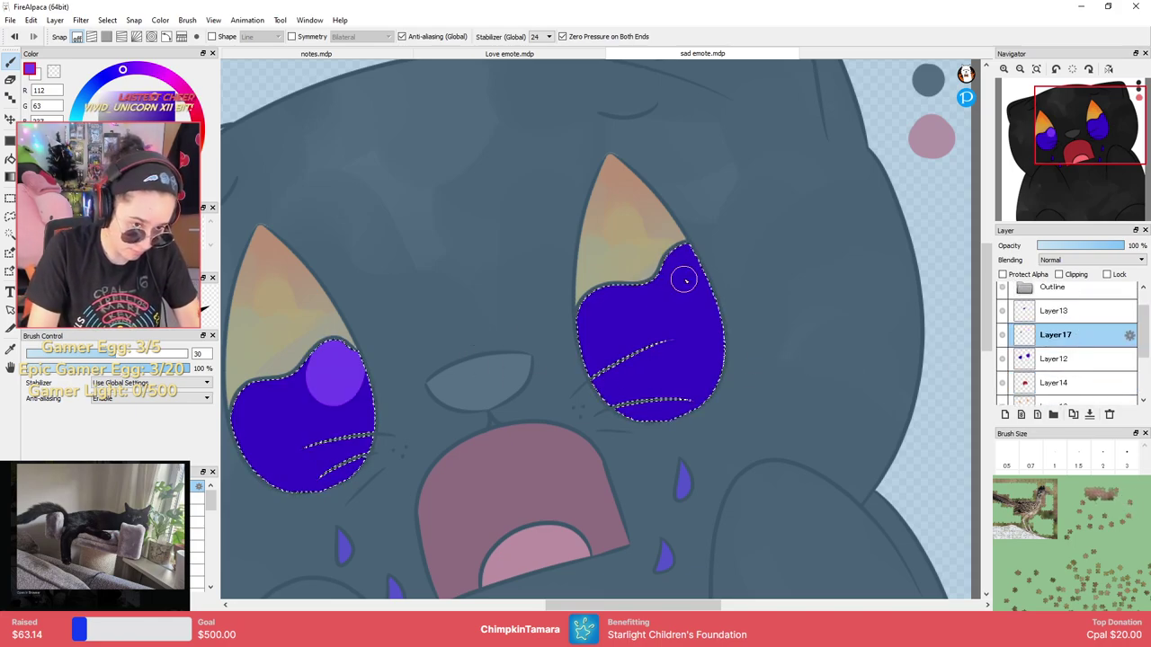
Paint round dabs of purple, light purple (R 174, G 146), blue (R 0, G 100) and light blue across both blue tear areas.
drag(683, 287, 678, 299)
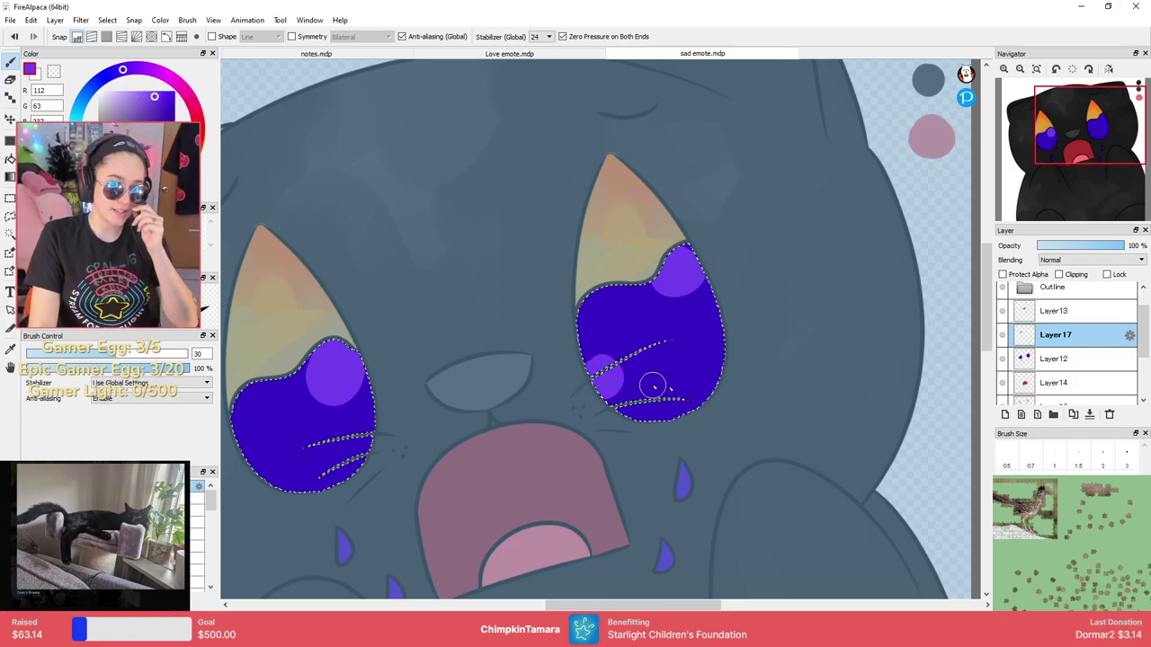
drag(704, 376, 705, 397)
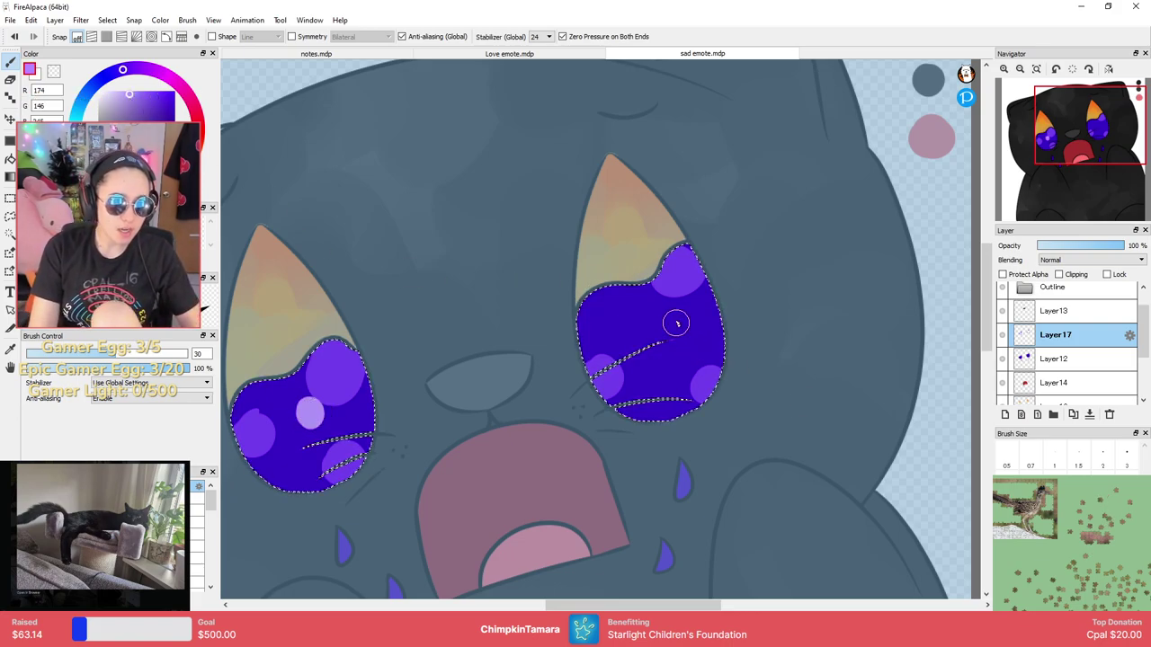
click(601, 308)
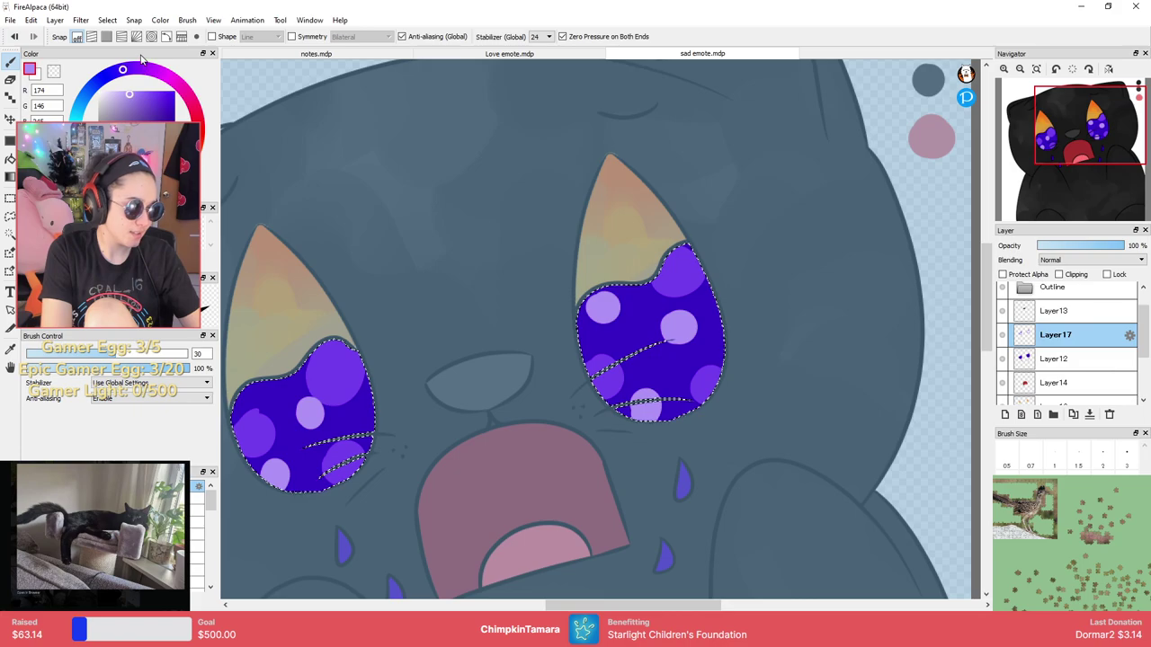
drag(101, 79, 89, 100)
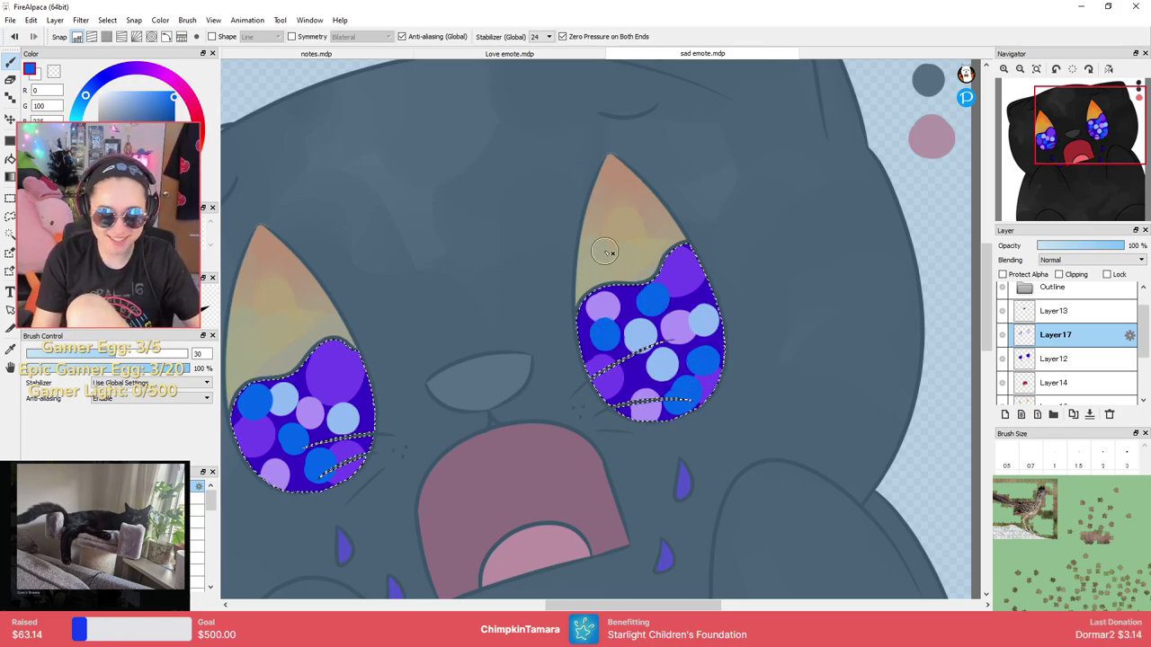
Blend the purple and blue dabs in the right-hand eye's tear area using the 30 % opacity brush at size 50.
click(108, 522)
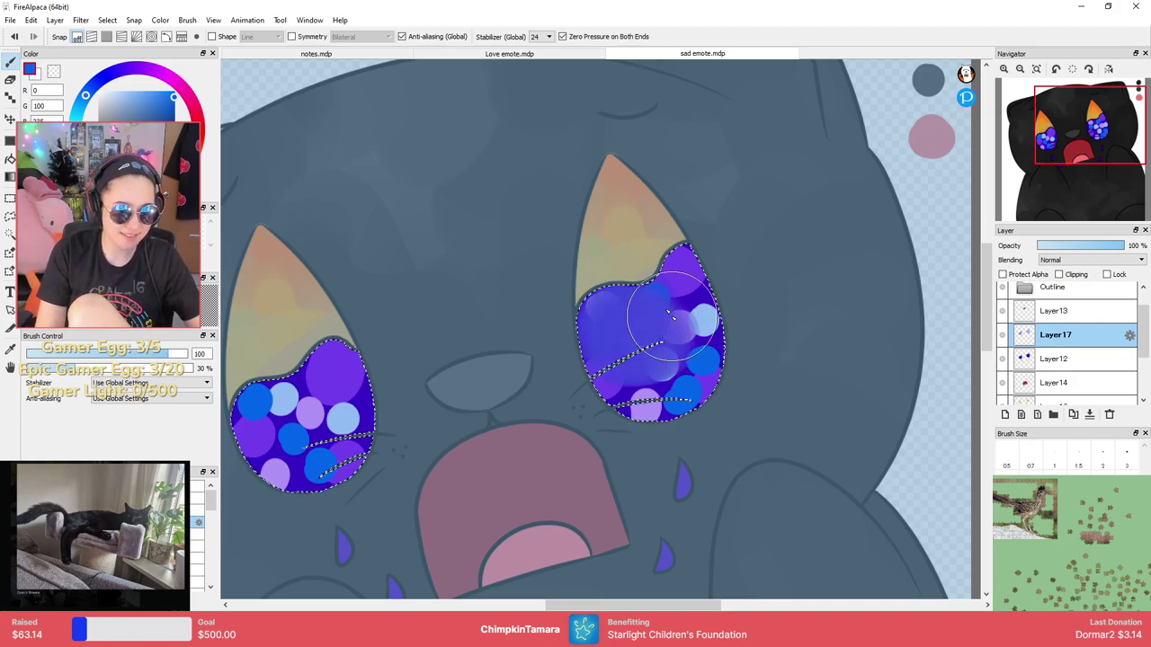
mouse_move(699, 317)
mouse_down()
mouse_move(682, 400)
mouse_move(610, 332)
mouse_move(748, 353)
mouse_up()
key(ctrl+z)
key(ctrl+z)
key(ctrl+z)
key(ctrl+z)
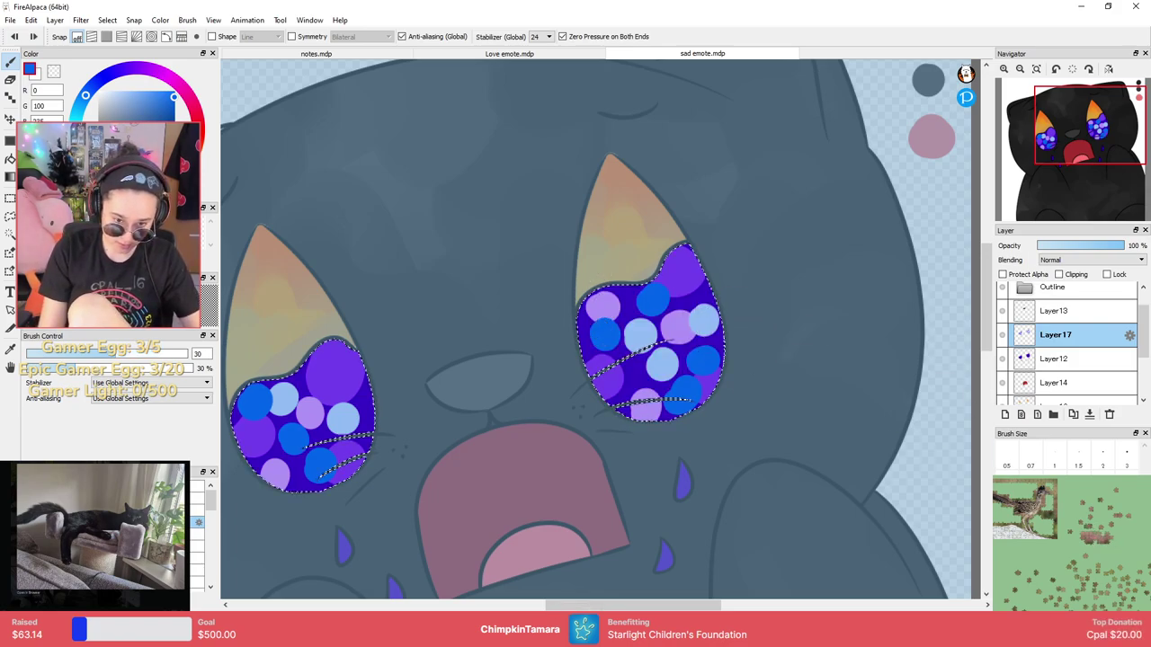
click(1102, 513)
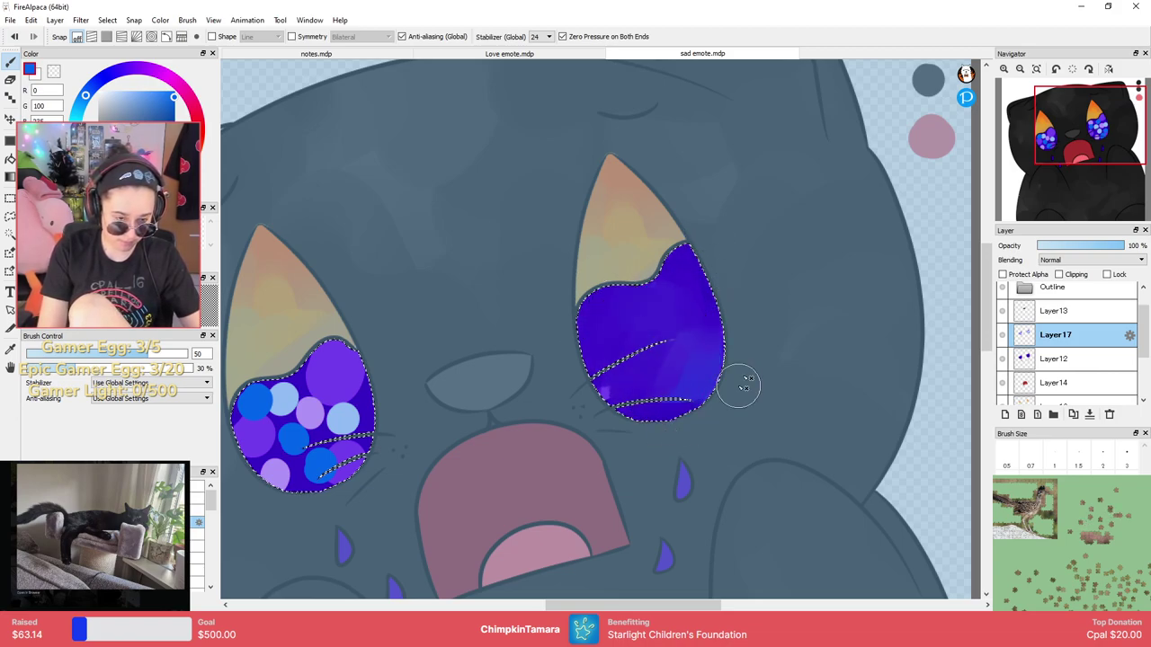
Undo the size 50 blending and blend the right-hand eye's tear dabs into soft streaks with the 30 % opacity brush at size 30.
key(ctrl+z)
key(bracketleft)
key(bracketleft)
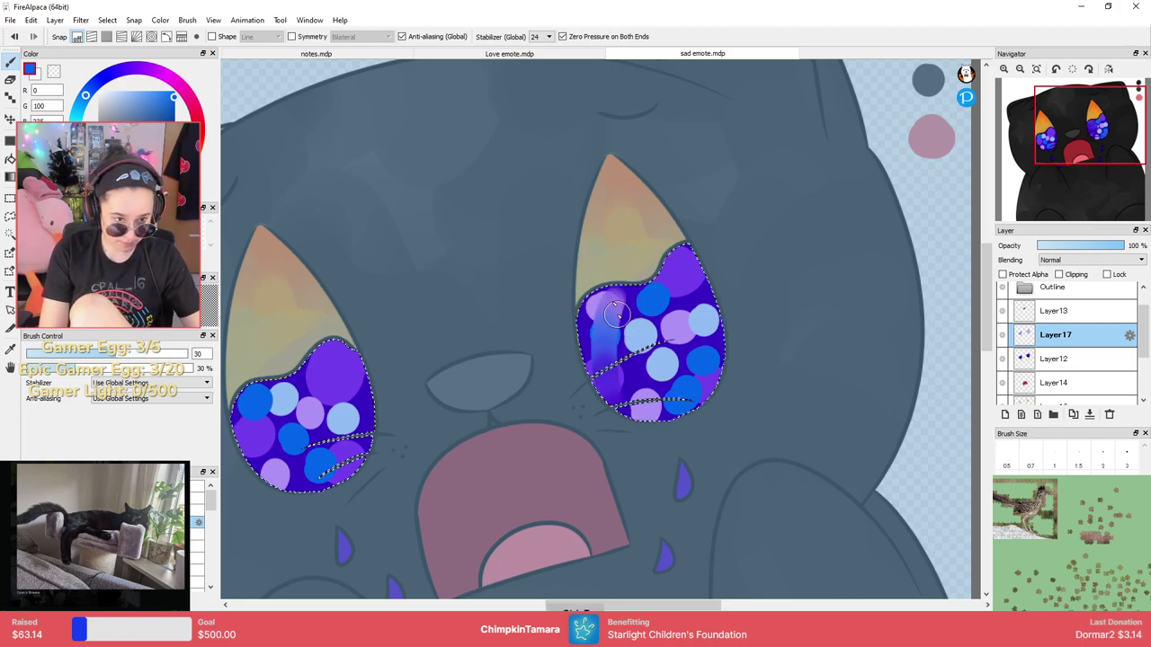
mouse_move(607, 364)
mouse_down()
mouse_move(605, 310)
mouse_move(615, 275)
mouse_move(598, 394)
mouse_move(635, 392)
mouse_move(612, 278)
mouse_move(624, 417)
mouse_move(652, 414)
mouse_up()
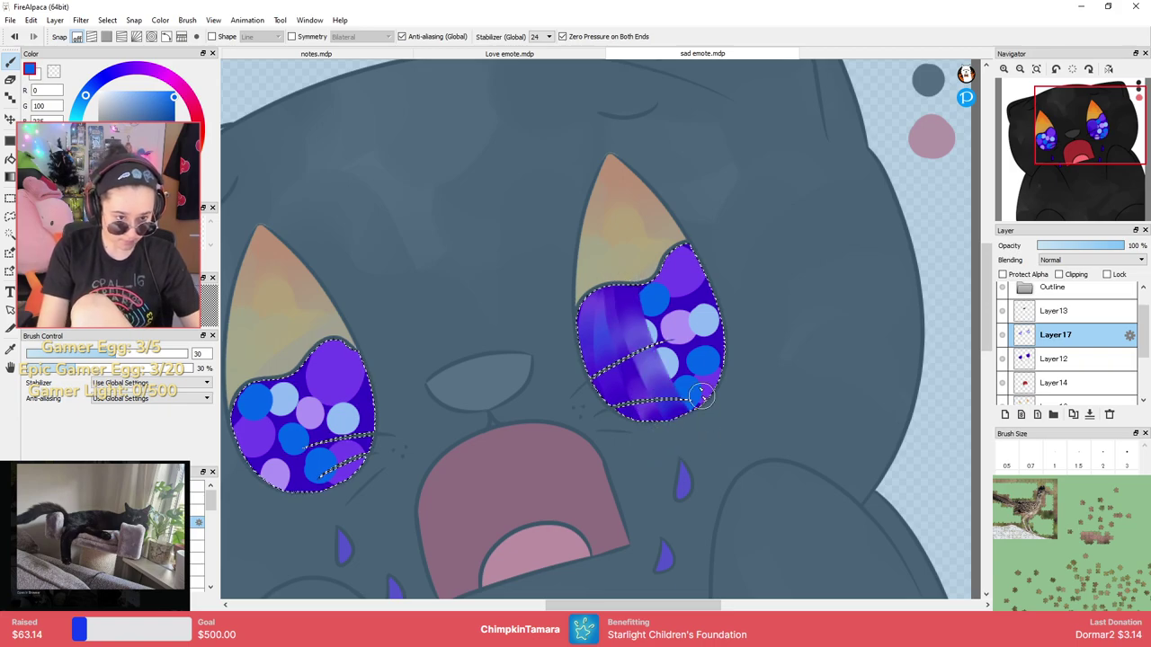
mouse_move(681, 397)
mouse_down()
mouse_move(703, 375)
mouse_move(633, 265)
mouse_move(674, 363)
mouse_move(737, 366)
mouse_up()
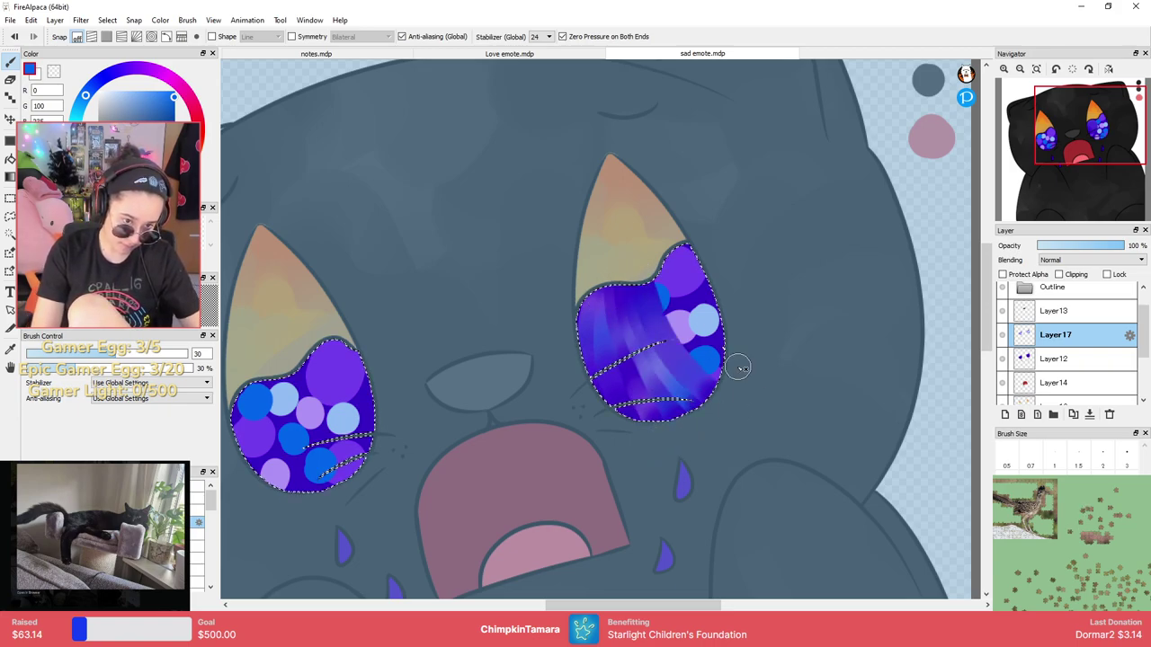
mouse_move(674, 321)
mouse_down()
mouse_move(646, 254)
mouse_move(746, 366)
mouse_move(690, 264)
mouse_up()
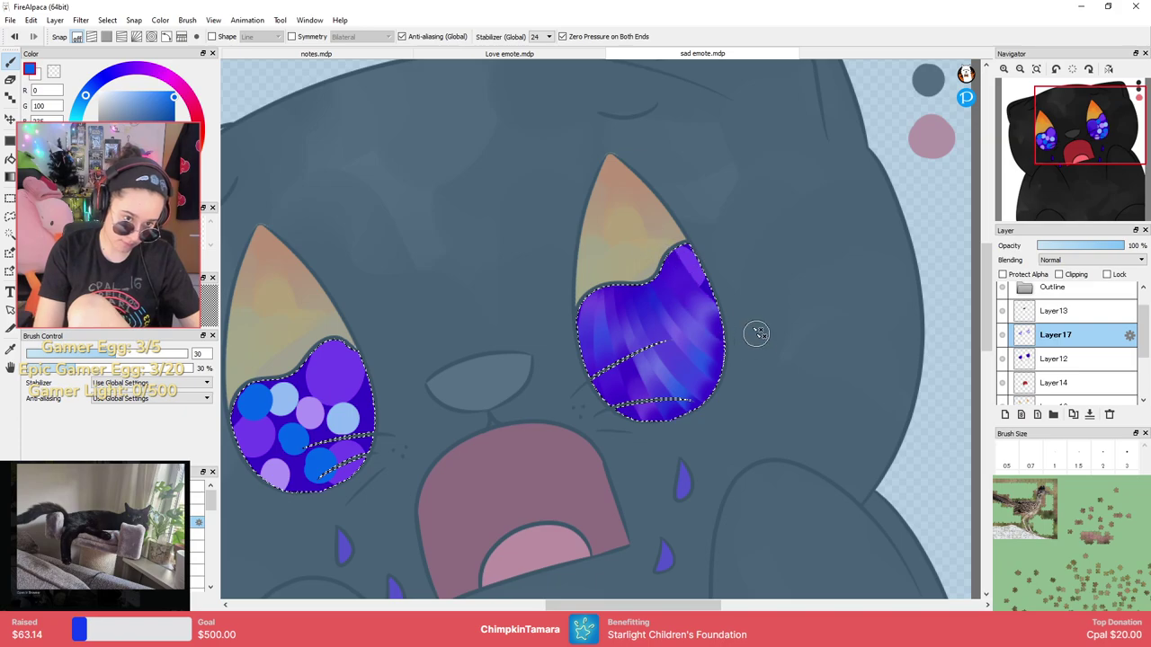
Blend the purple and blue dabs in the left-hand eye's tear area into soft streaks with the size 30 brush.
drag(752, 229, 858, 171)
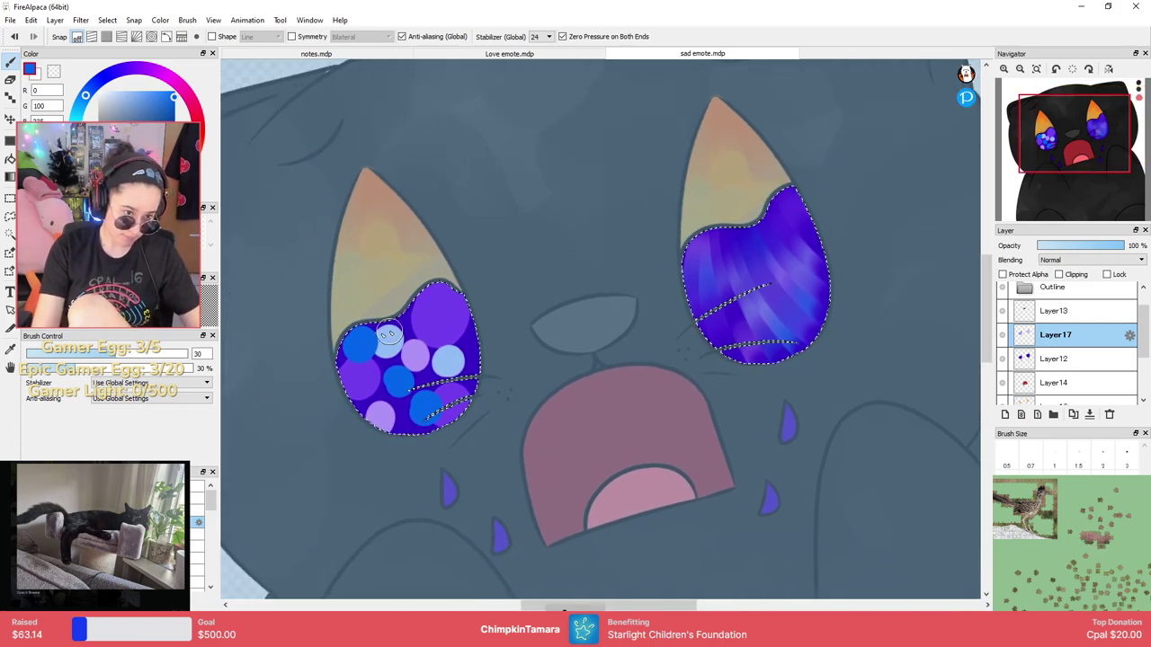
mouse_move(365, 324)
mouse_down()
mouse_move(369, 458)
mouse_move(381, 370)
mouse_move(373, 304)
mouse_move(416, 495)
mouse_up()
mouse_move(380, 313)
mouse_down()
mouse_move(391, 351)
mouse_move(469, 468)
mouse_move(402, 313)
mouse_move(413, 367)
mouse_move(473, 437)
mouse_move(401, 302)
mouse_move(505, 422)
mouse_move(419, 290)
mouse_move(413, 301)
mouse_move(507, 381)
mouse_move(422, 274)
mouse_up()
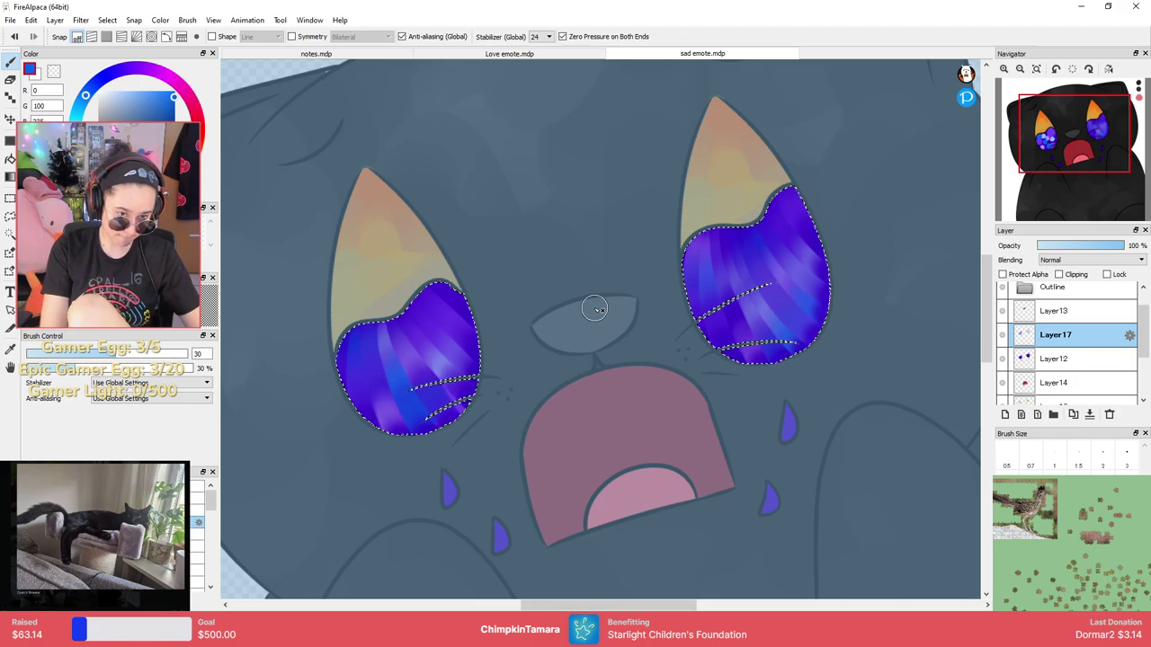
Clear the selection around both tear areas.
key(ctrl+d)
scroll(588, 292, up, 2)
key(ctrl+minus)
key(ctrl+minus)
key(ctrl+minus)
key(ctrl+minus)
key(ctrl+plus)
key(ctrl+plus)
key(ctrl+plus)
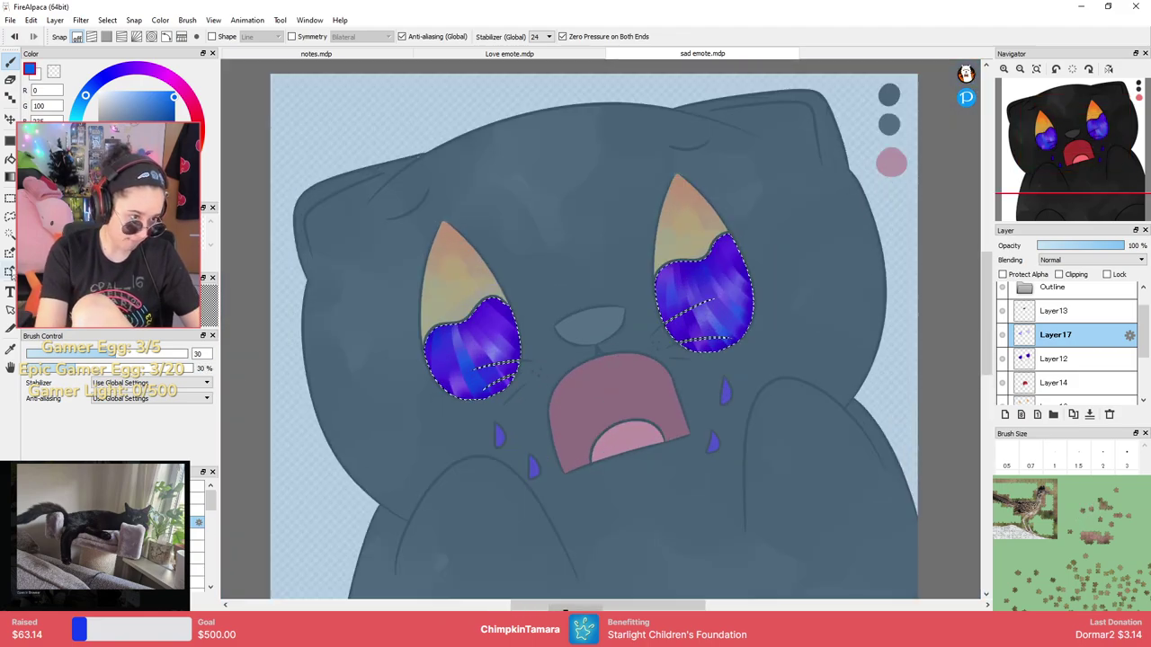
click(10, 217)
click(933, 312)
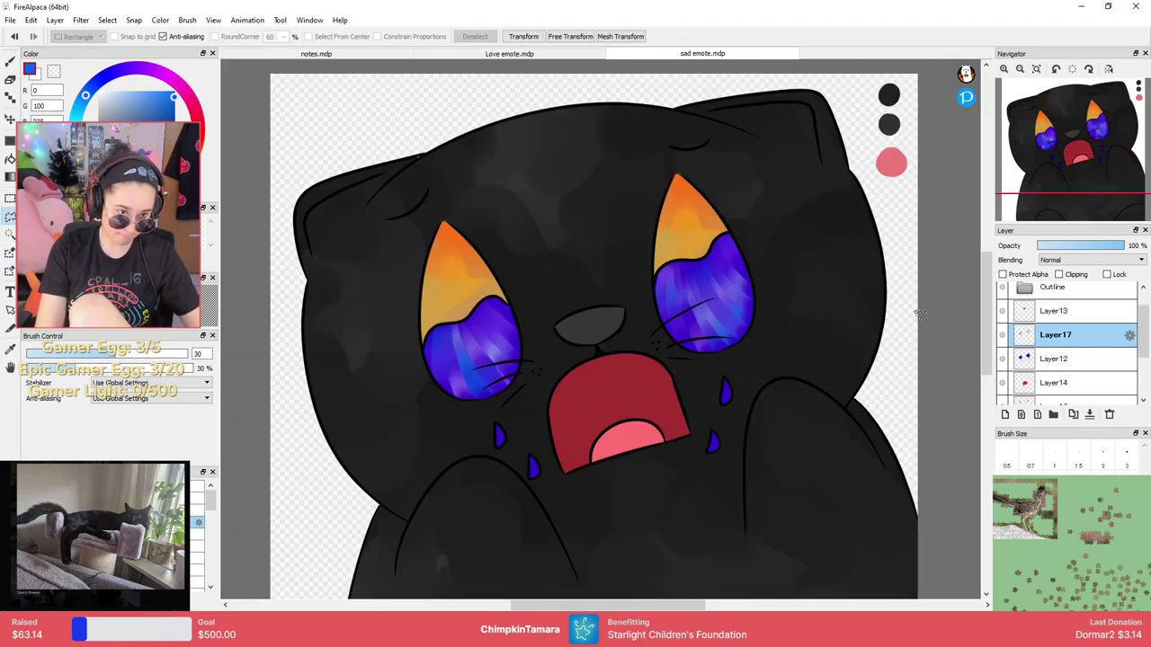
scroll(917, 310, down, 1)
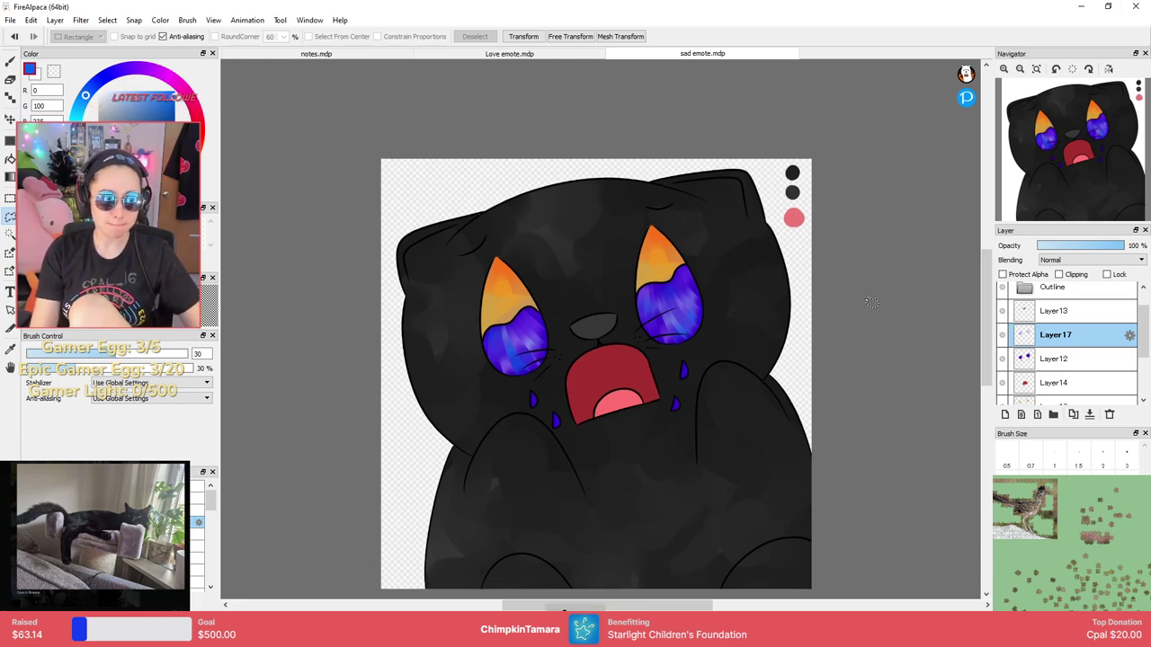
Add a new layer directly above Layer13.
click(1056, 313)
click(1004, 414)
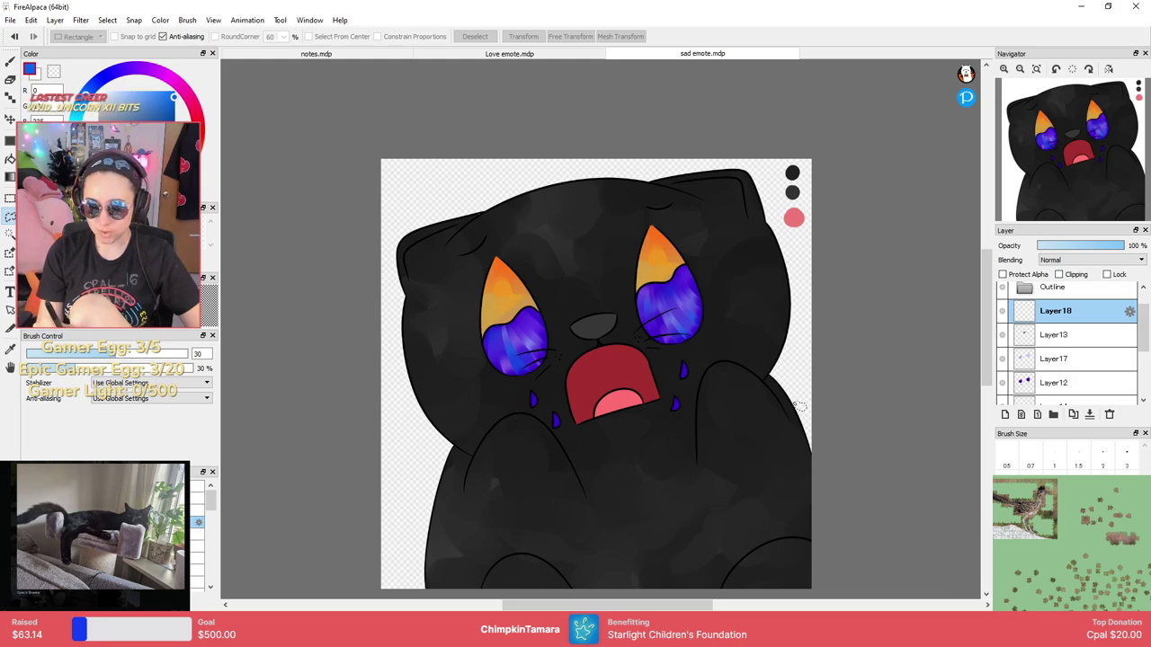
key(ctrl+Down)
key(ctrl+Up)
key(ctrl+Up)
key(ctrl+Up)
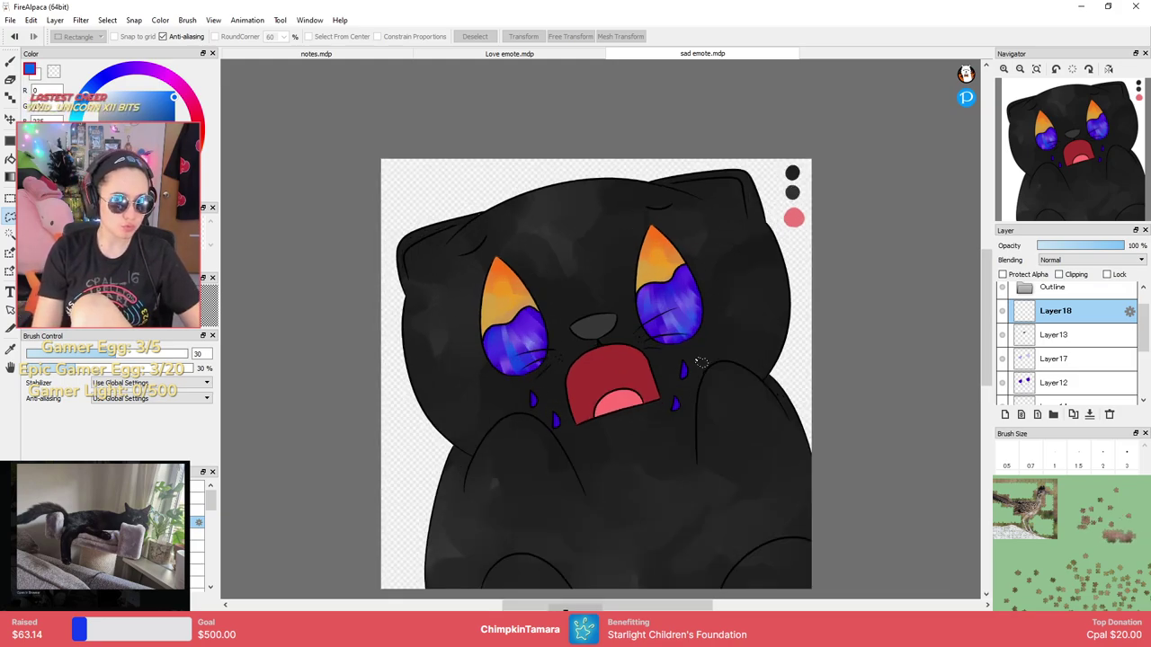
Sample the mouth's dark red (R 165, G 46), select the mouth interior with the Magic Wand and switch to the brush.
key(b)
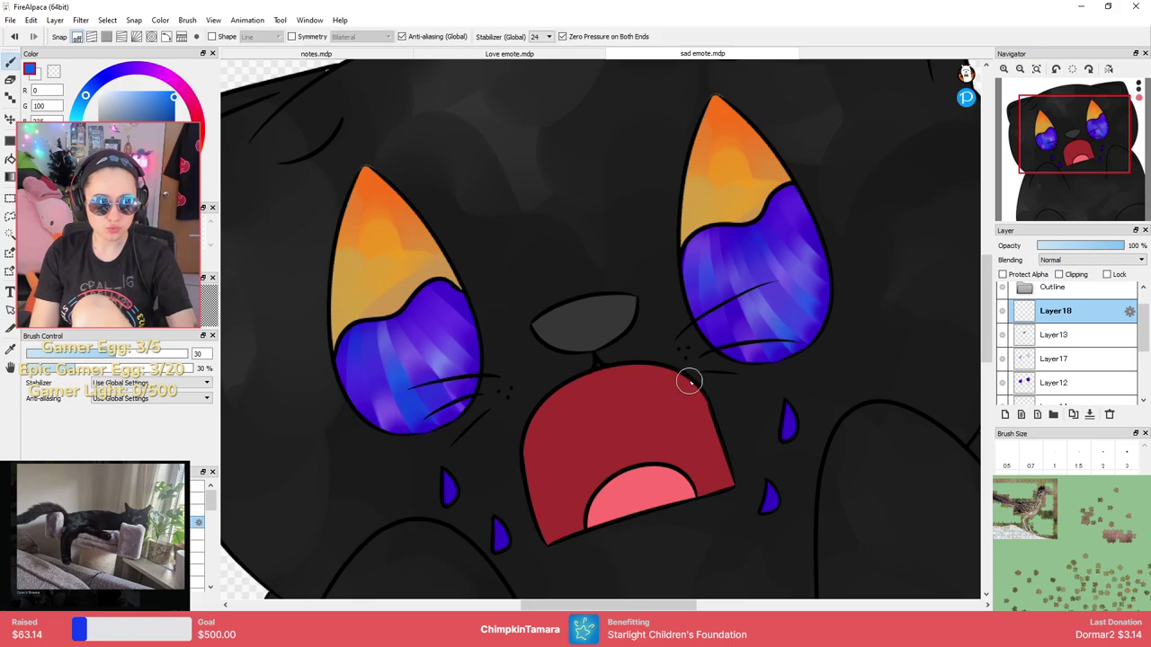
alt+click(618, 414)
key(w)
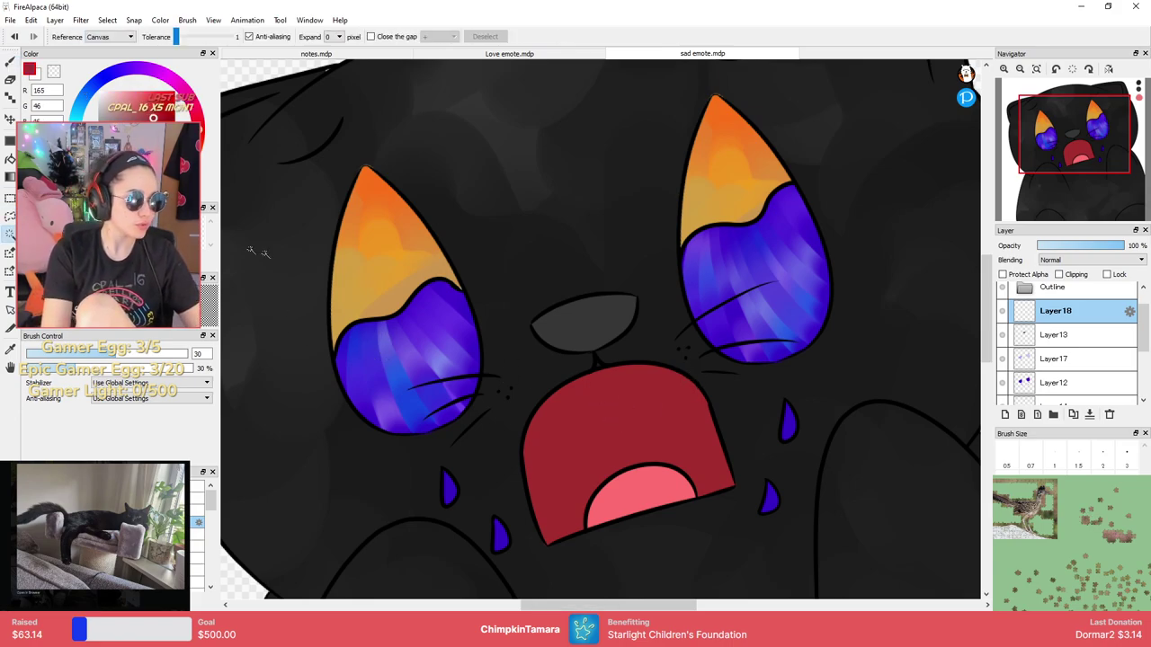
click(604, 409)
key(b)
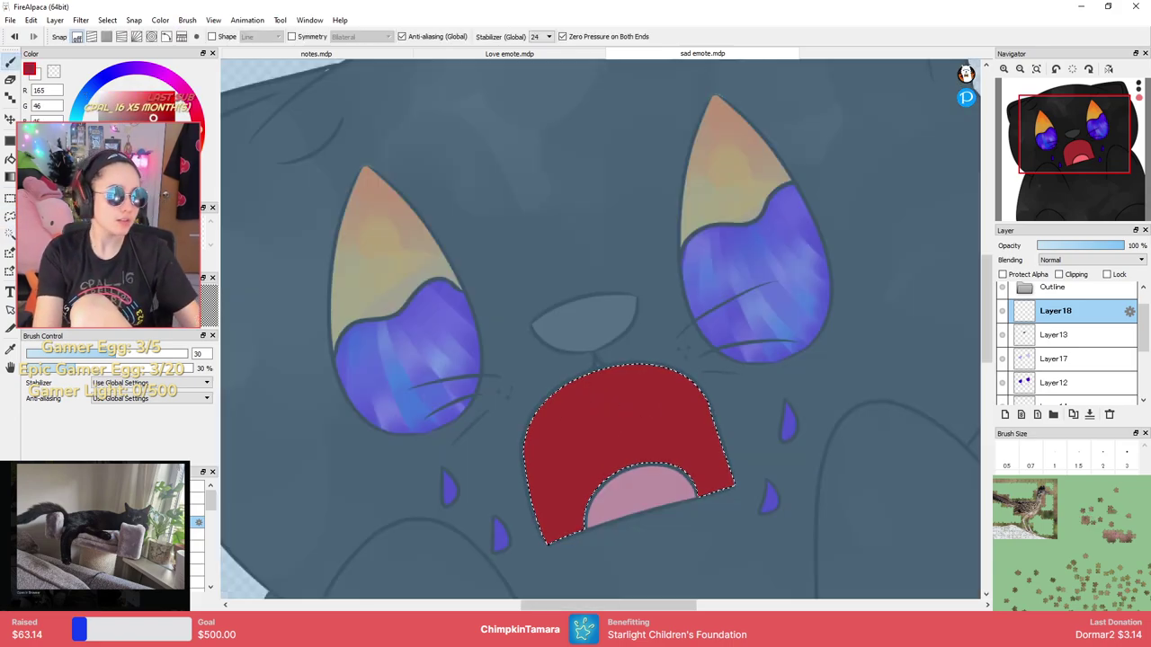
Paint a darker red shadow (R 135, G 30) over the left-hand part of the mouth at 100 % opacity.
mouse_move(527, 417)
mouse_down()
mouse_move(746, 374)
mouse_move(578, 403)
mouse_up()
key(ctrl+z)
key(ctrl+z)
mouse_move(603, 365)
mouse_down()
mouse_move(592, 566)
mouse_move(575, 367)
mouse_move(540, 578)
mouse_move(590, 364)
mouse_move(542, 562)
mouse_move(607, 356)
mouse_move(585, 596)
mouse_up()
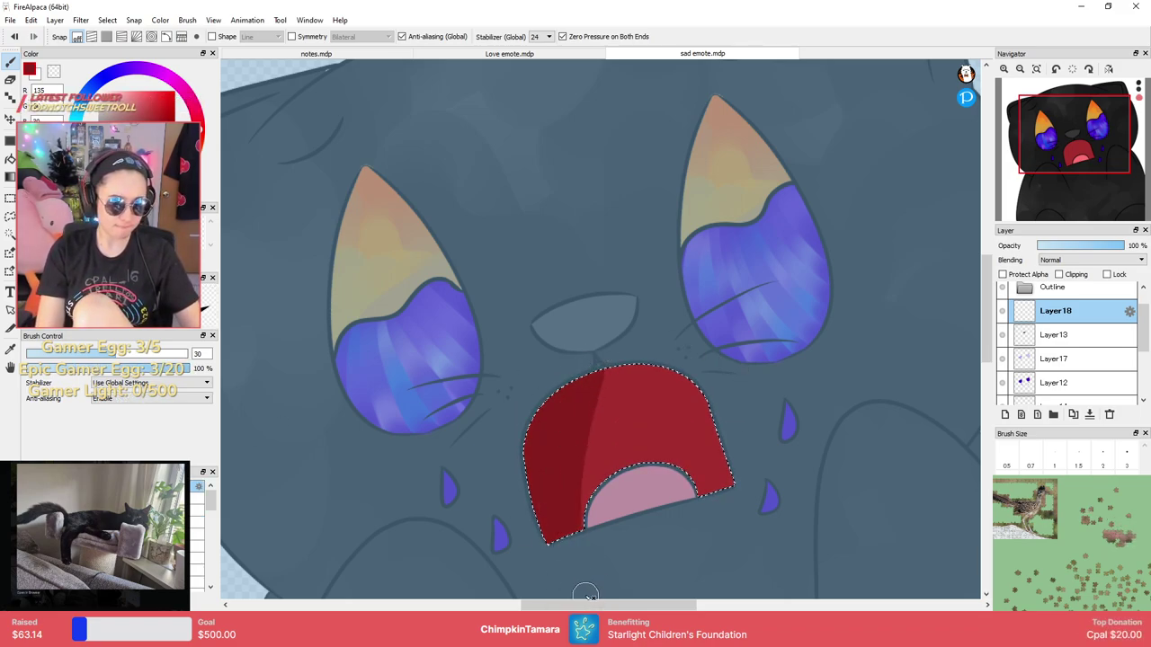
Select the nose with the Magic Wand and sample its grey (R 55, G 55) for the brush.
key(ctrl+d)
key(ctrl+Up)
key(ctrl+Up)
key(ctrl+Down)
key(ctrl+Down)
key(ctrl+Down)
key(ctrl+Down)
scroll(377, 431, up, 1)
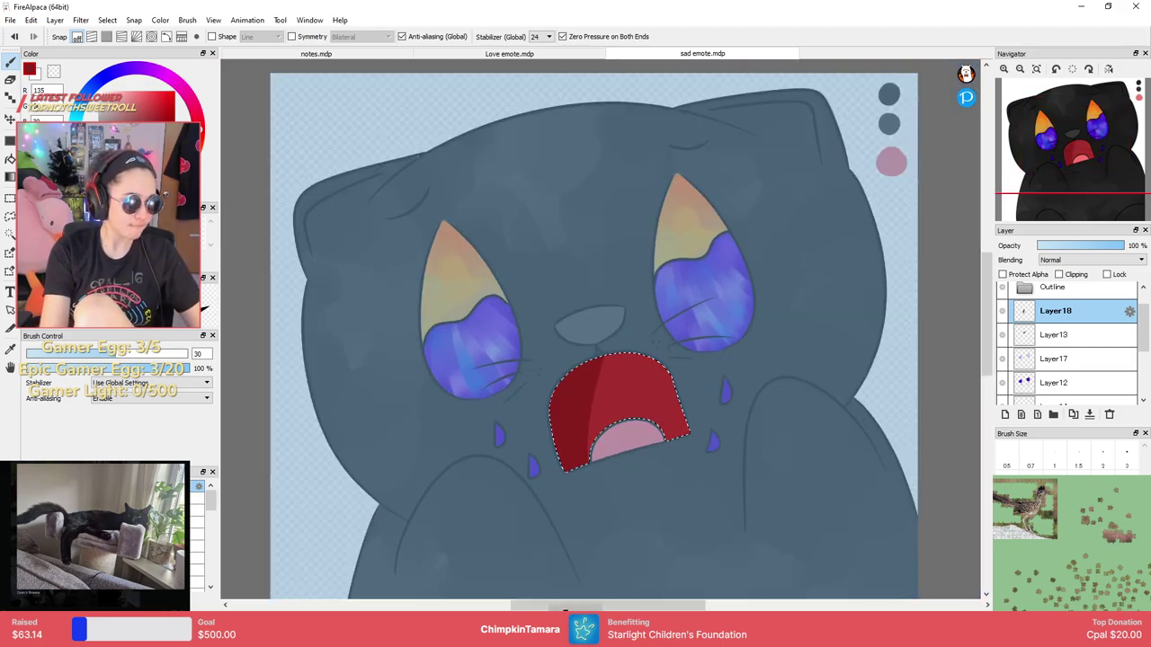
key(w)
click(599, 333)
scroll(598, 331, up, 1)
scroll(599, 331, down, 2)
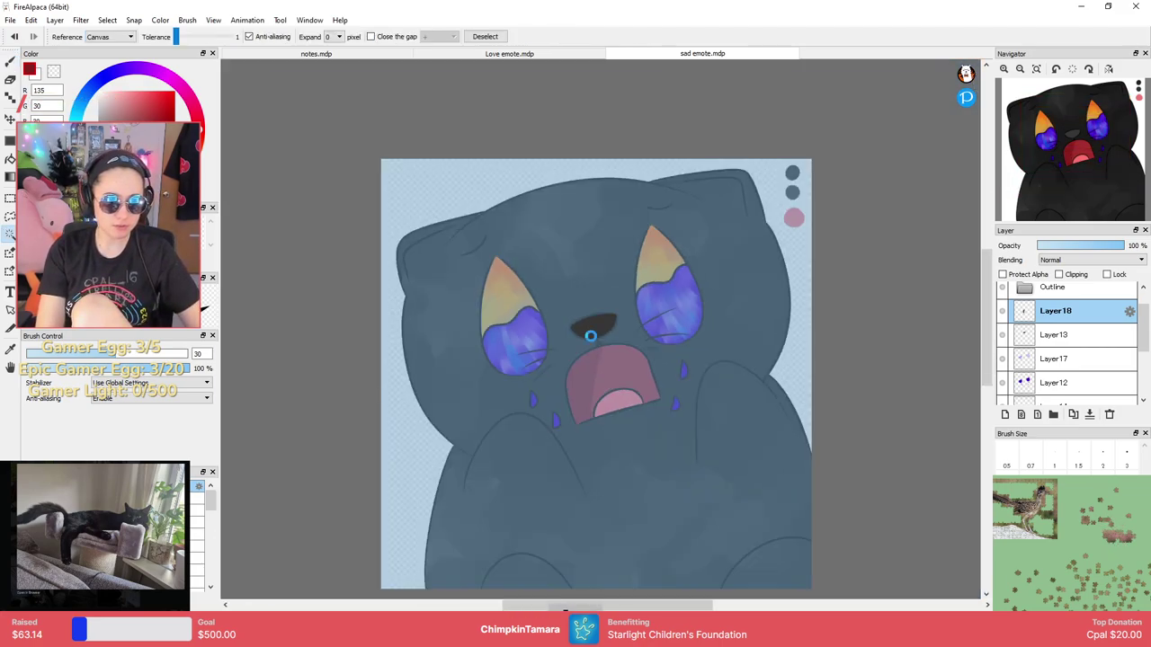
scroll(598, 331, up, 3)
right_click(582, 322)
key(b)
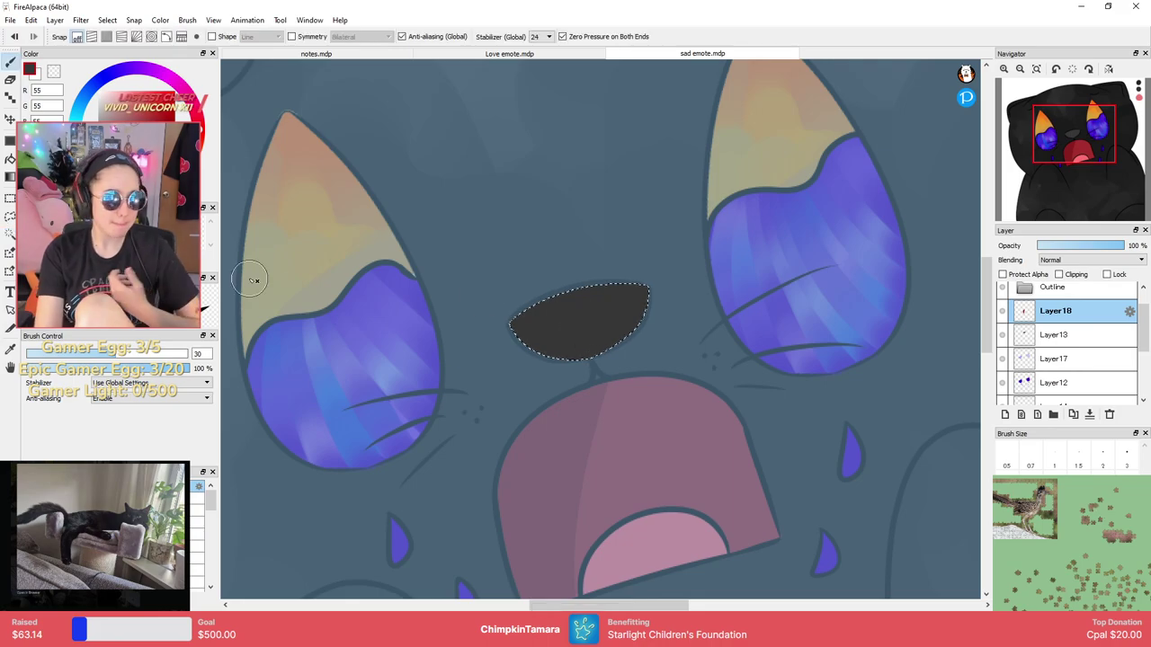
Paint a darker grey shadow (R 33, G 33) over the lower right-hand part of the nose.
drag(583, 303, 548, 332)
key(ctrl+z)
drag(650, 273, 587, 339)
key(ctrl+Up)
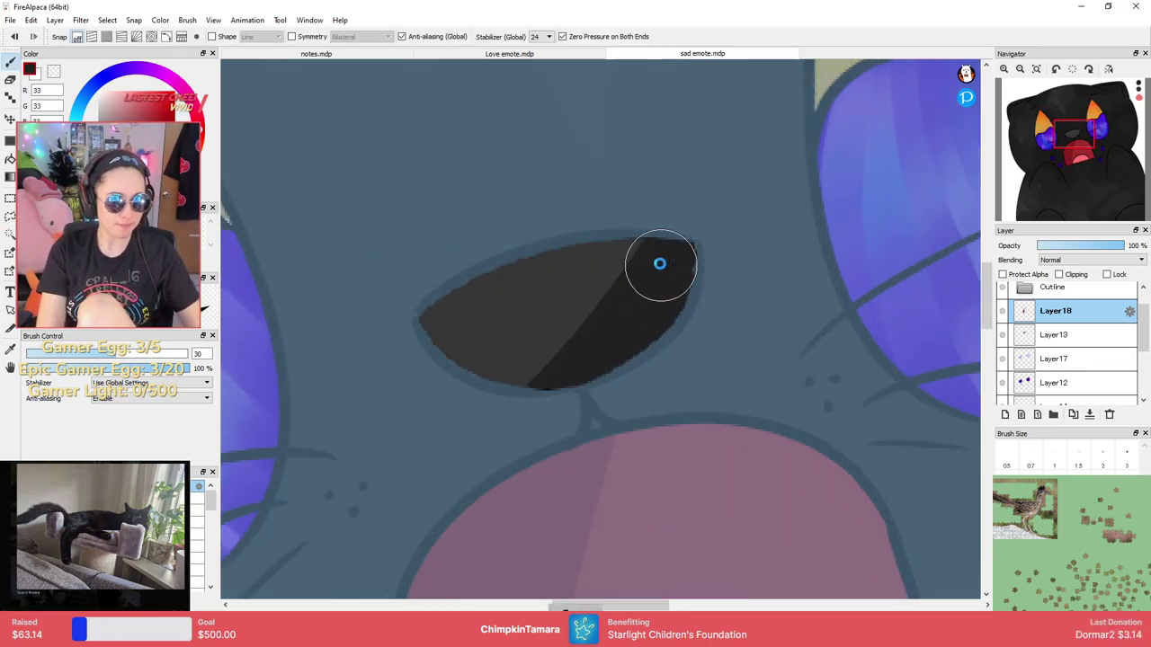
scroll(660, 263, down, 3)
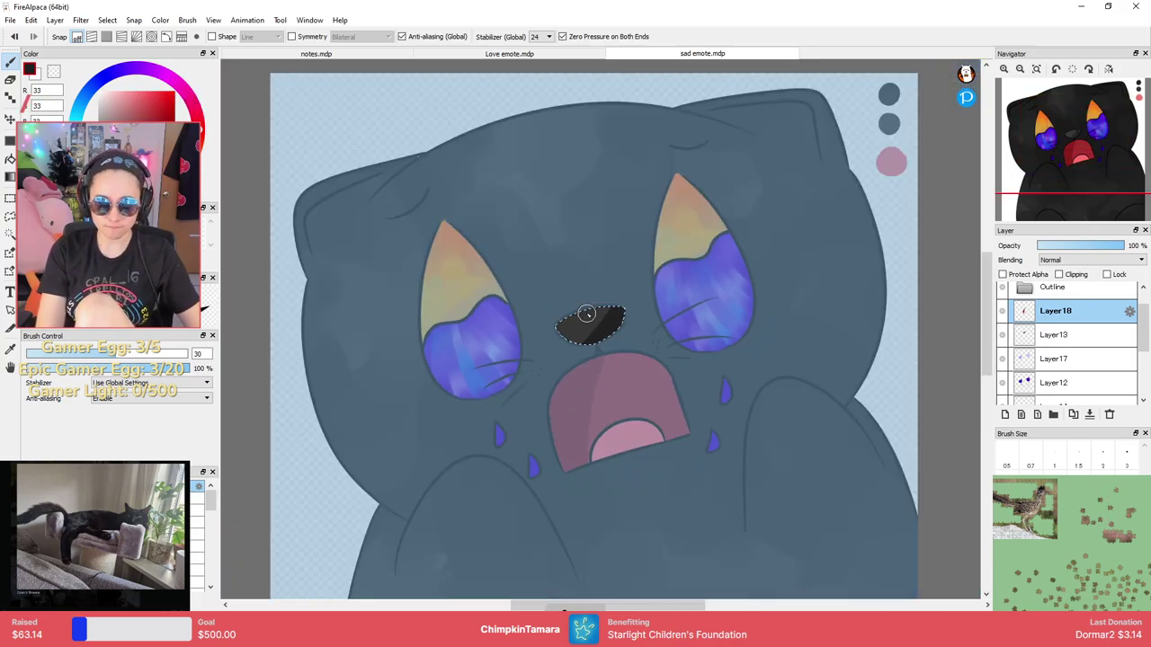
Hide the fur texture on Layer10, select the black fur with the Magic Wand and set the brush to near-black (R 15, G 15).
drag(599, 367, 642, 239)
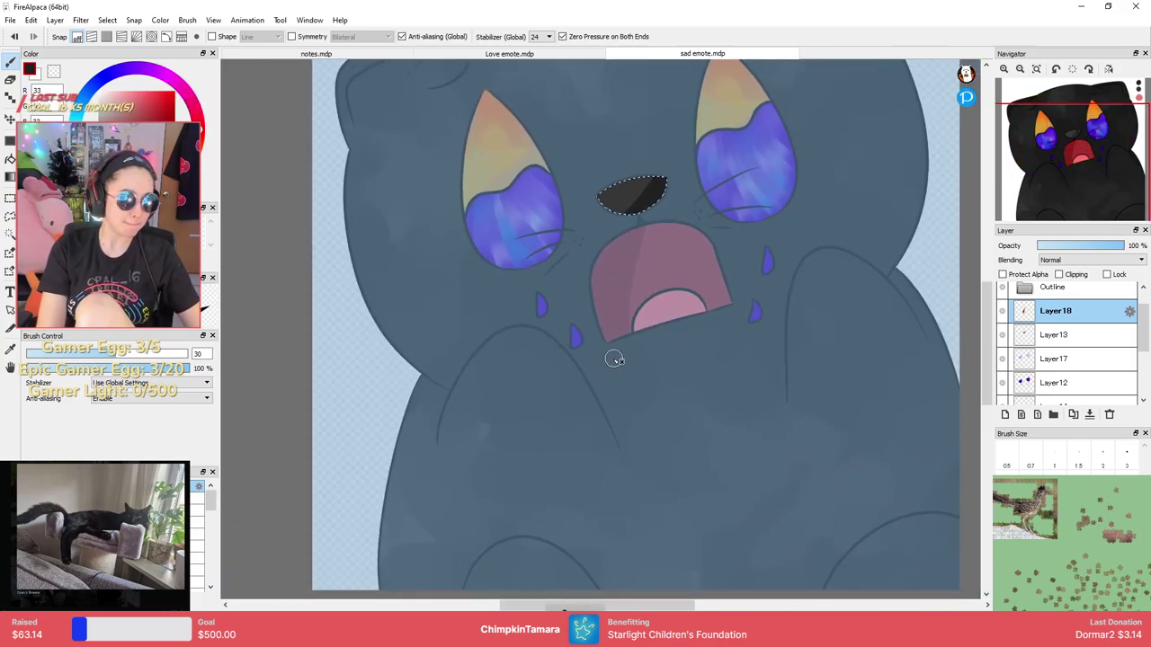
scroll(1132, 331, down, 4)
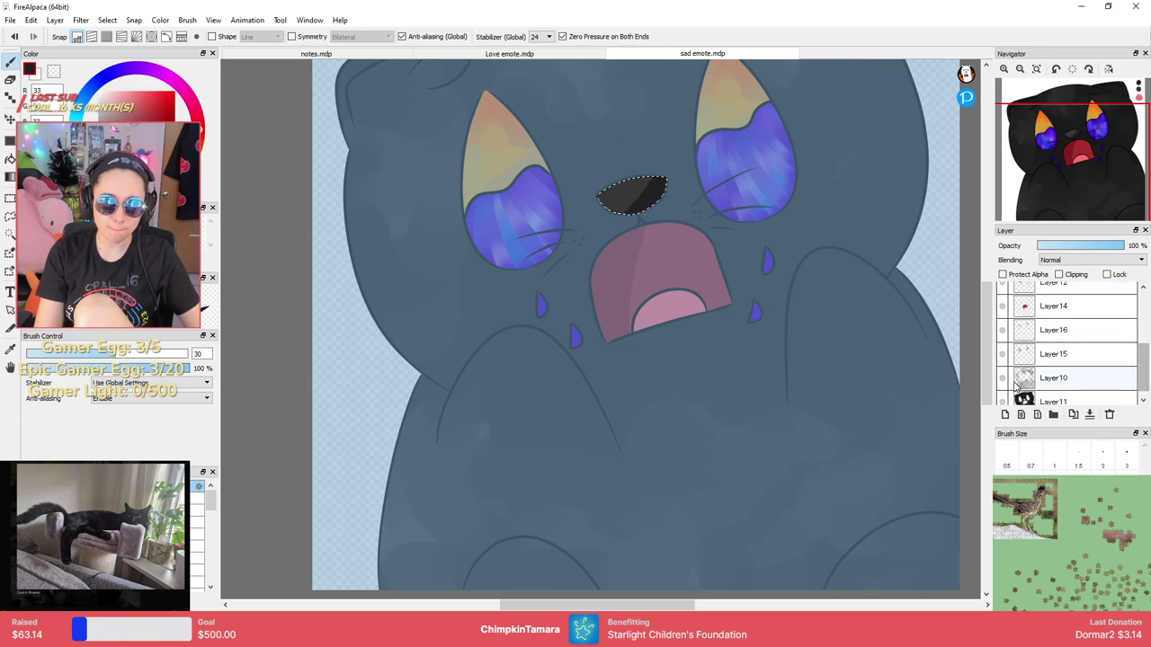
click(10, 234)
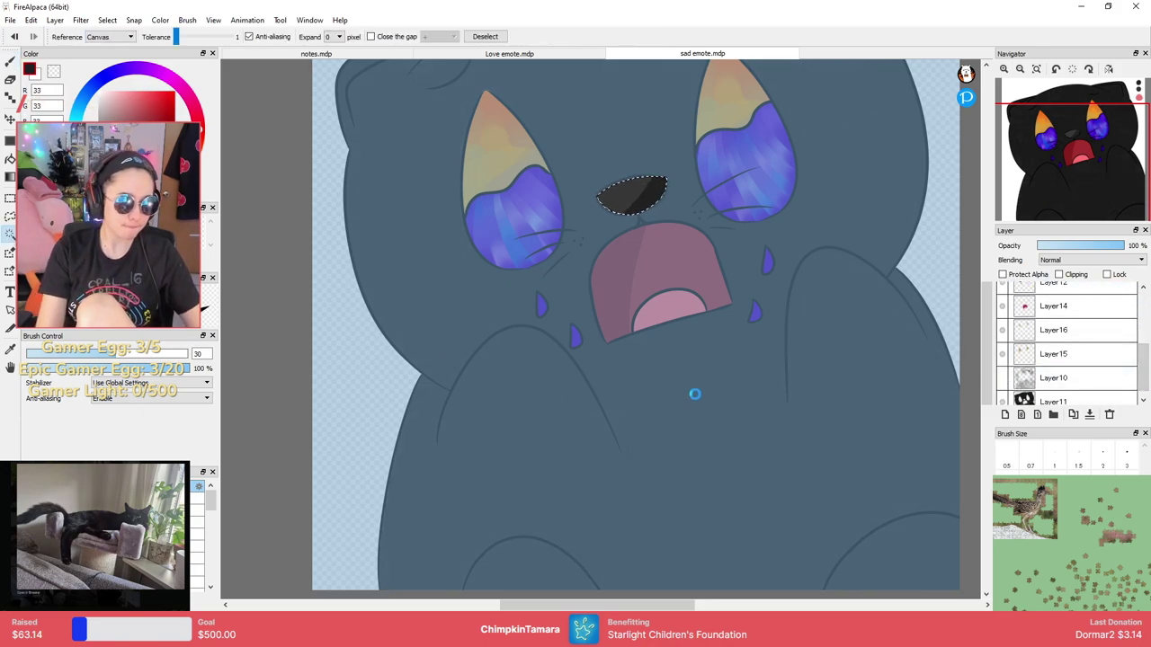
click(697, 396)
scroll(618, 402, up, 2)
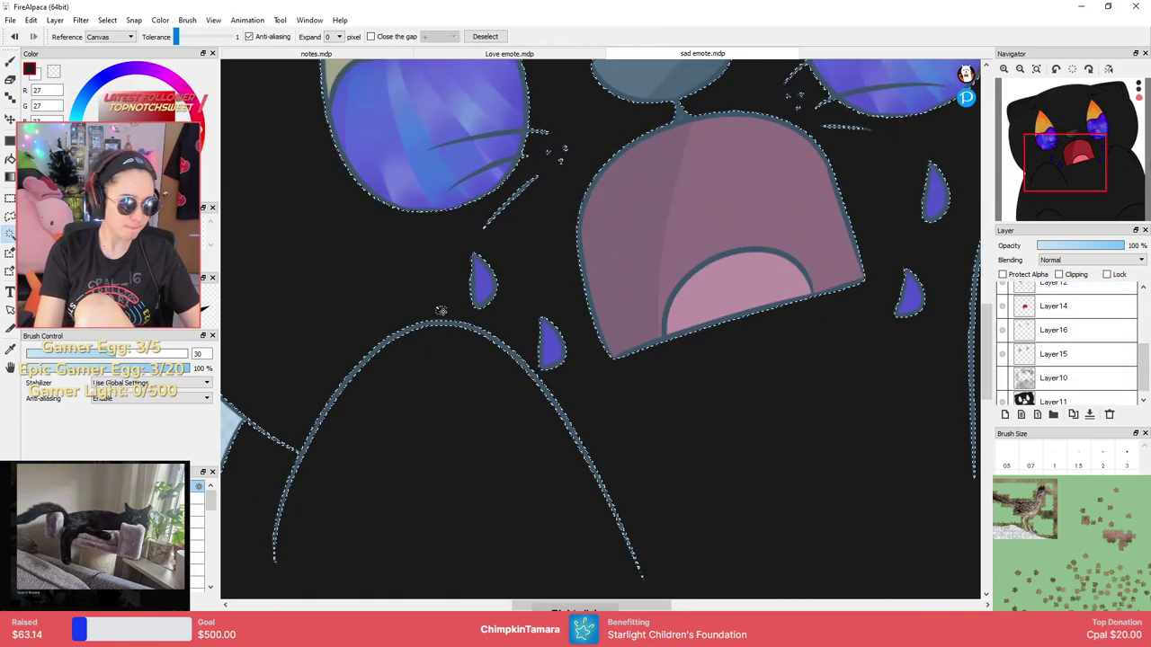
right_click(596, 449)
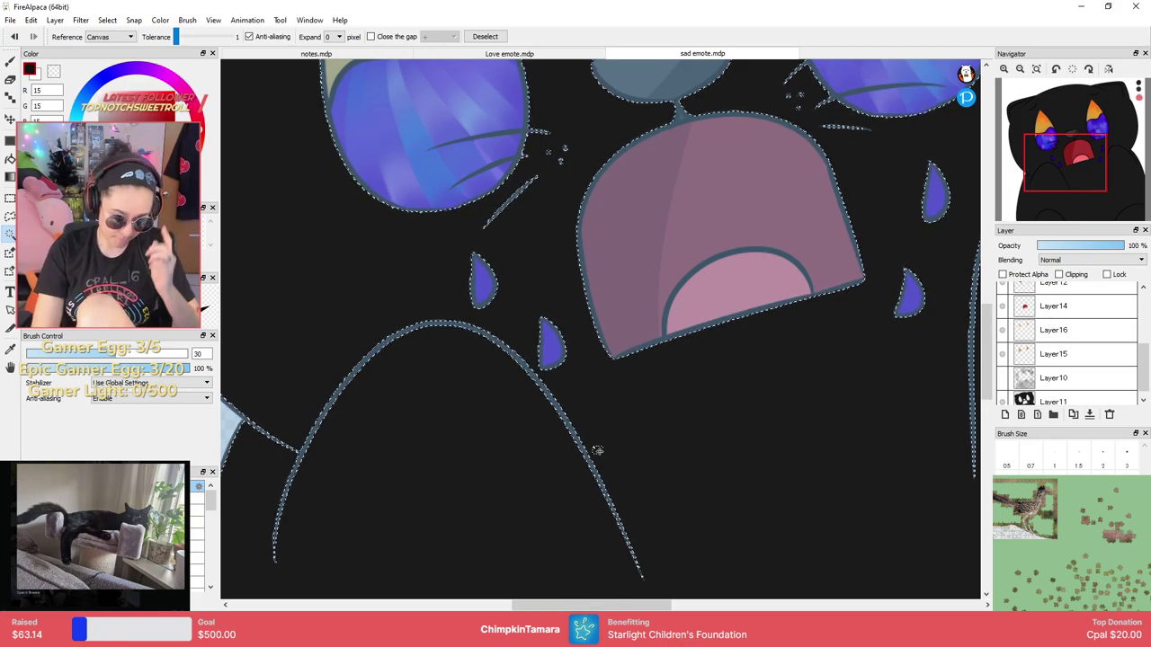
key(b)
Paint a near-black shadow along the inner edge of the left-hand raised paw, replacing the first short stroke.
drag(565, 398, 622, 493)
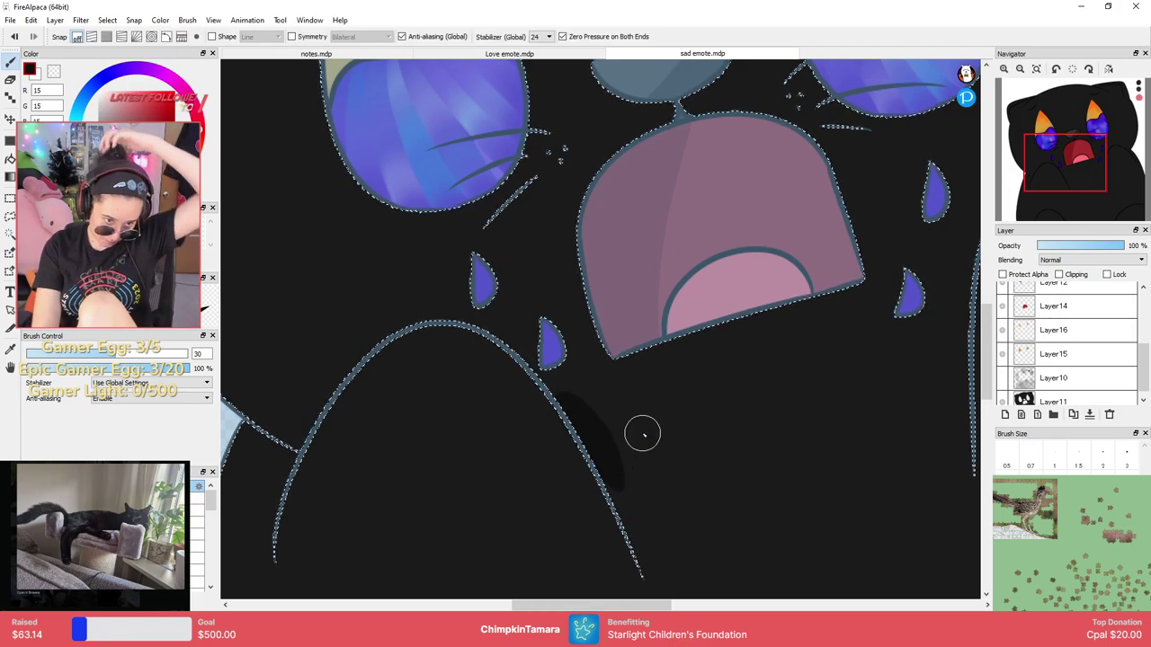
key(ctrl+z)
drag(572, 393, 650, 524)
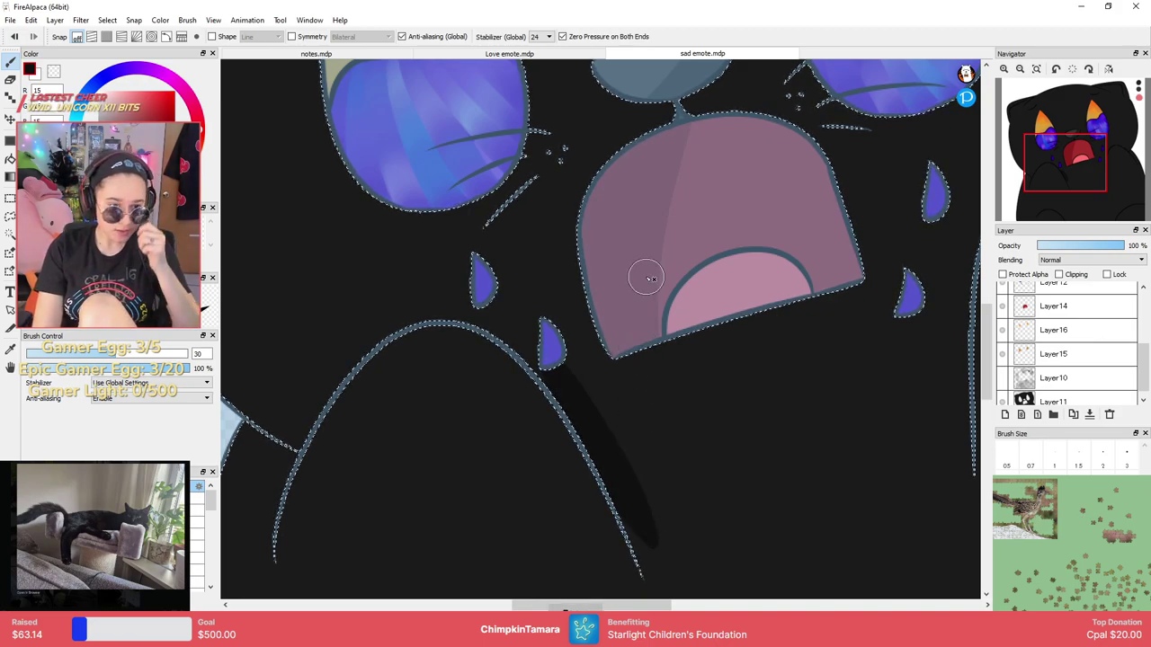
Paint near-black shadows along the right-hand raised paw and around the upper edges of both feet.
key(ctrl+minus)
key(ctrl+minus)
key(ctrl+plus)
drag(785, 360, 629, 382)
drag(722, 302, 735, 470)
drag(912, 324, 773, 267)
drag(752, 210, 814, 321)
drag(760, 450, 752, 364)
scroll(719, 387, down, 1)
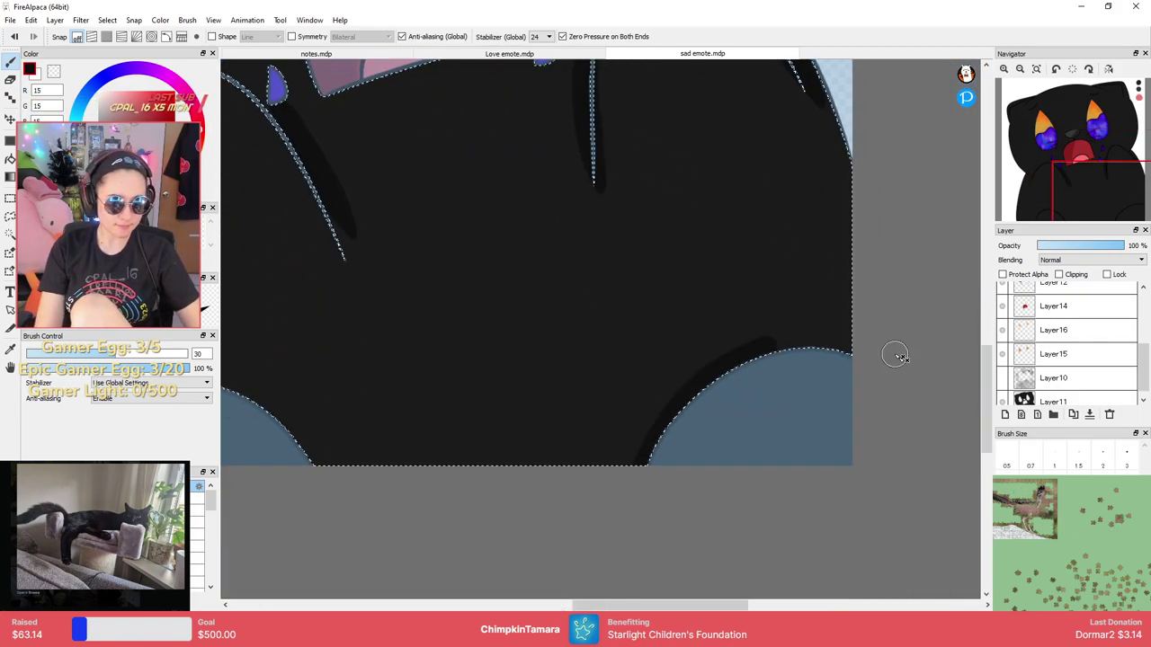
scroll(539, 388, up, 1)
mouse_move(492, 459)
mouse_down()
mouse_move(656, 353)
mouse_move(738, 537)
mouse_up()
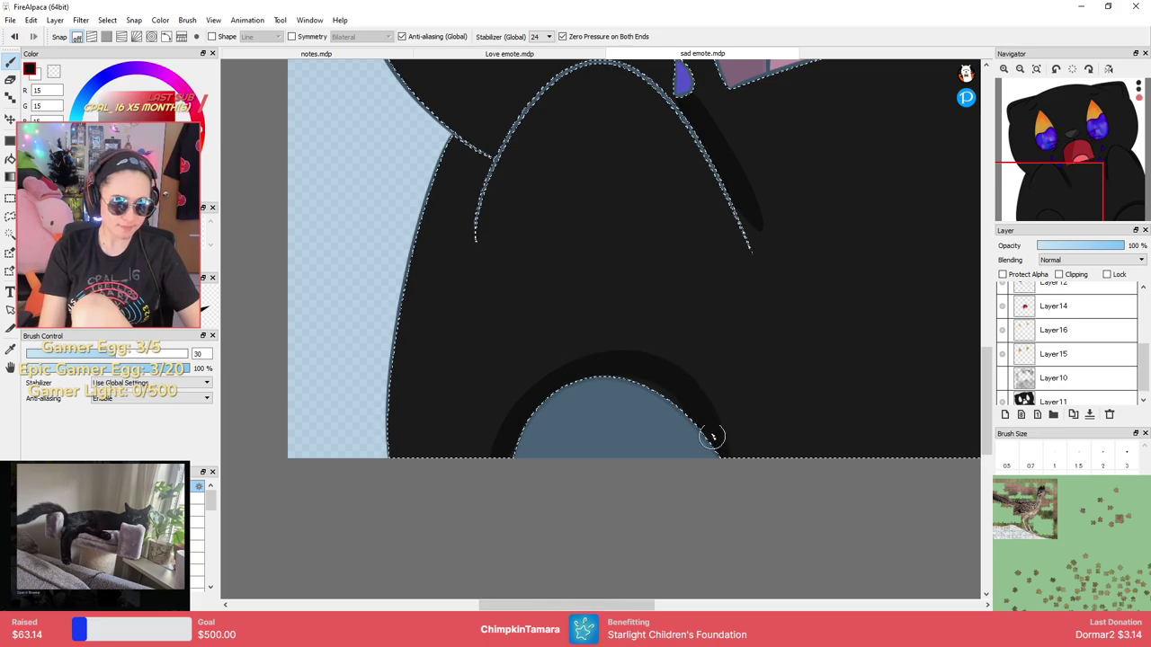
Paint near-black shadows along the brow lines above both eyes.
drag(690, 232, 639, 529)
drag(463, 292, 508, 499)
scroll(507, 493, down, 1)
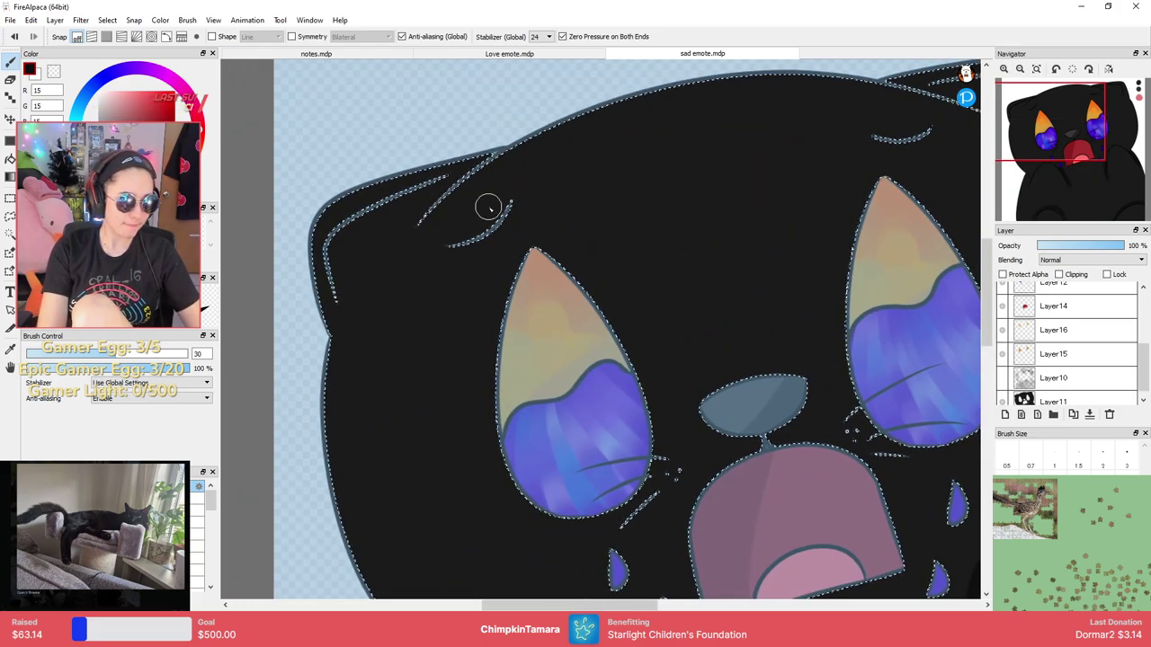
scroll(494, 210, up, 1)
scroll(495, 209, down, 1)
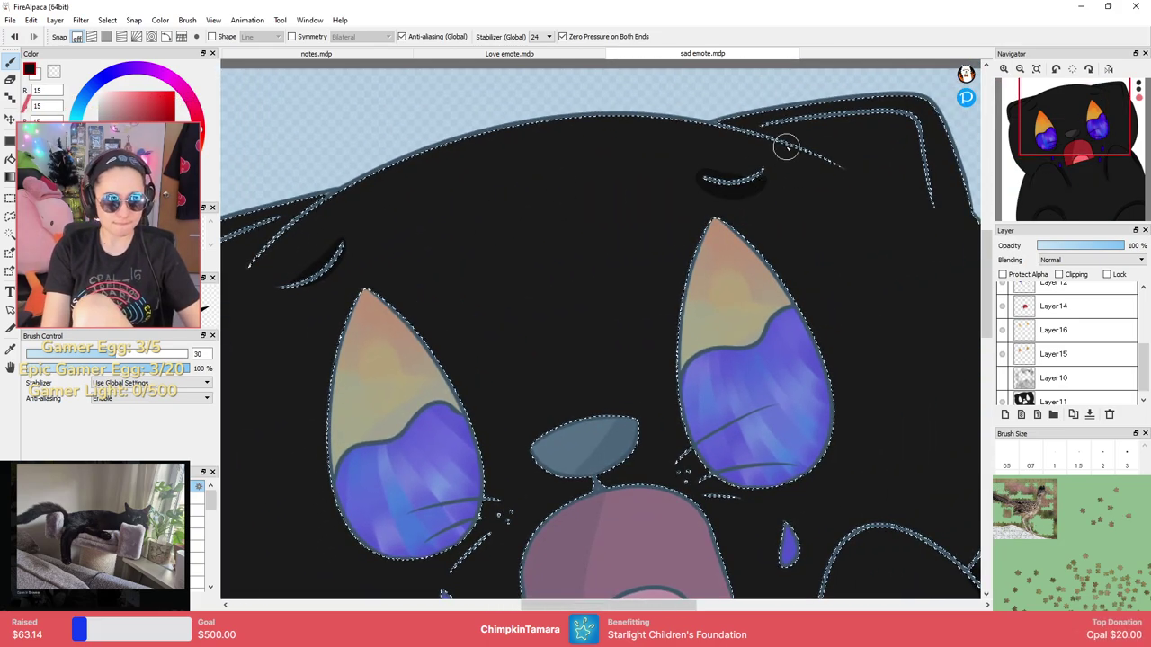
Paint near-black shadows at the left-hand ear and along the inner edge of the left-hand eye.
scroll(754, 213, up, 1)
scroll(753, 213, down, 1)
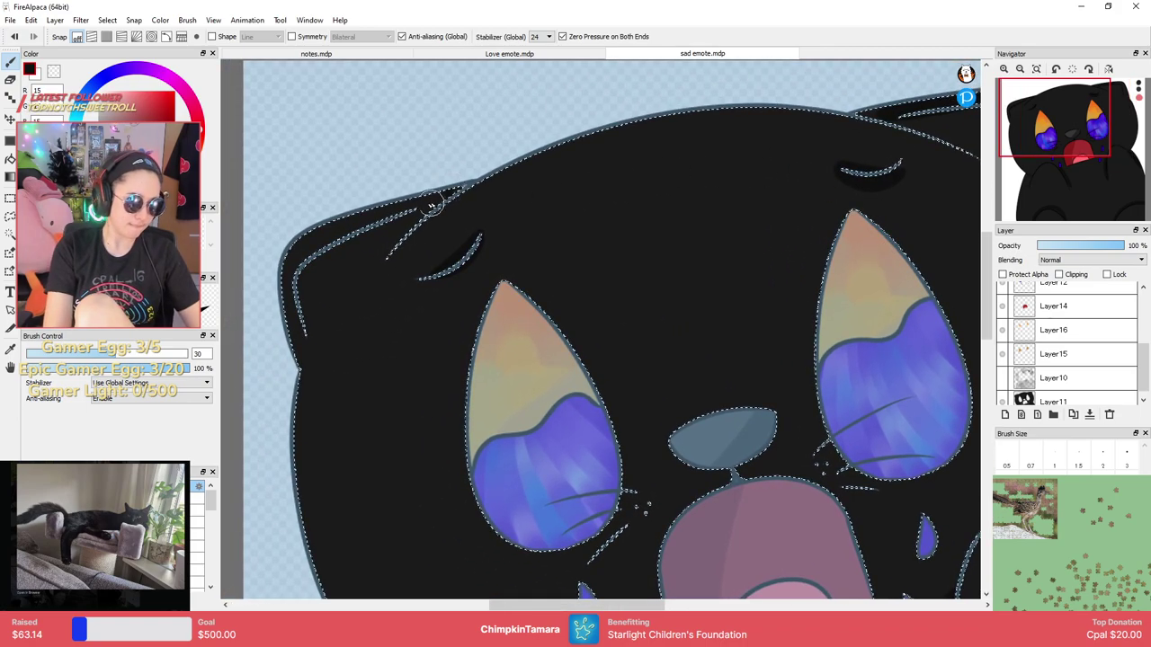
scroll(549, 272, up, 1)
scroll(548, 273, down, 1)
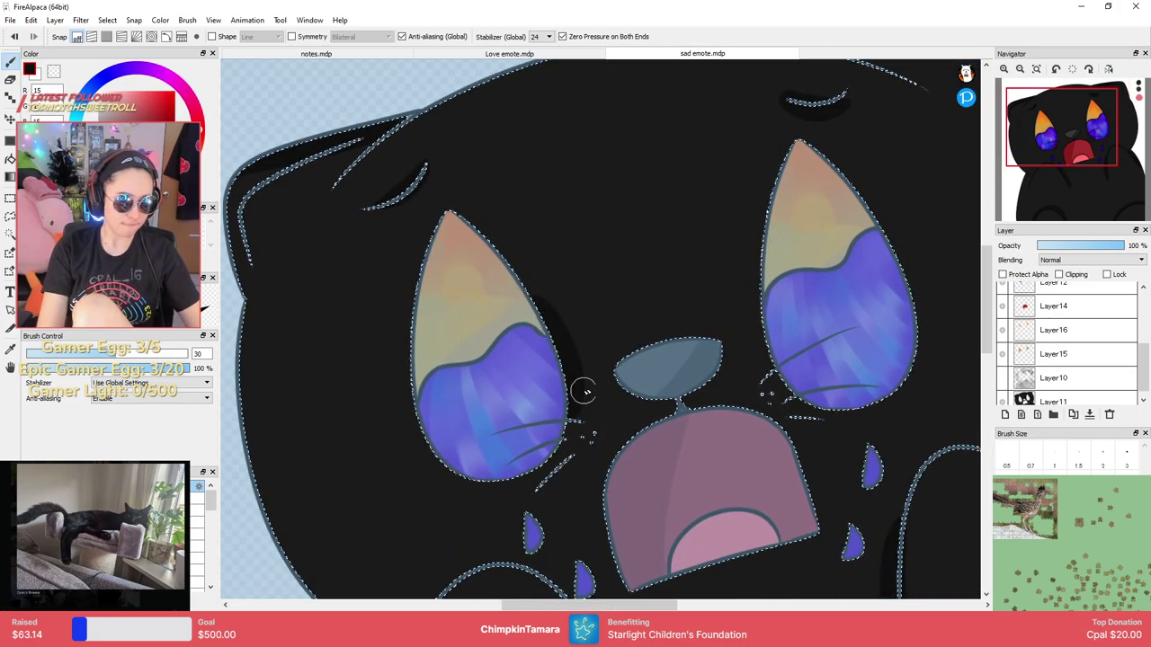
Paint small near-black shadows along the whisker lines beside both eyes.
scroll(814, 393, up, 1)
scroll(813, 393, down, 1)
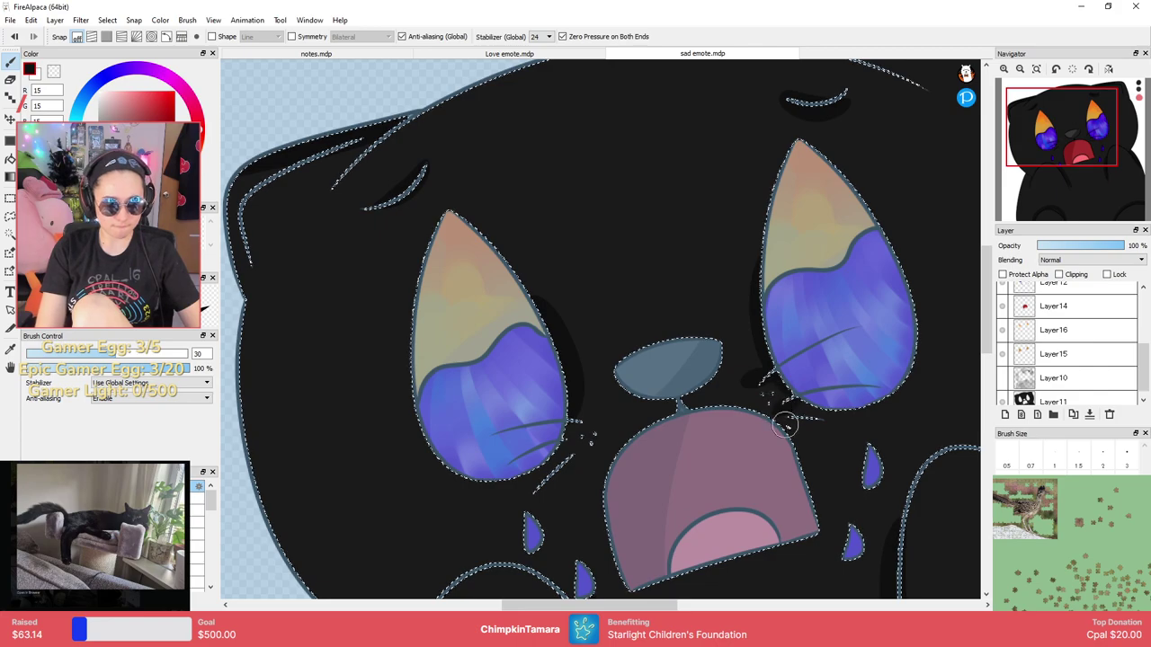
scroll(559, 438, up, 1)
scroll(633, 386, up, 1)
scroll(629, 373, down, 2)
scroll(628, 369, up, 1)
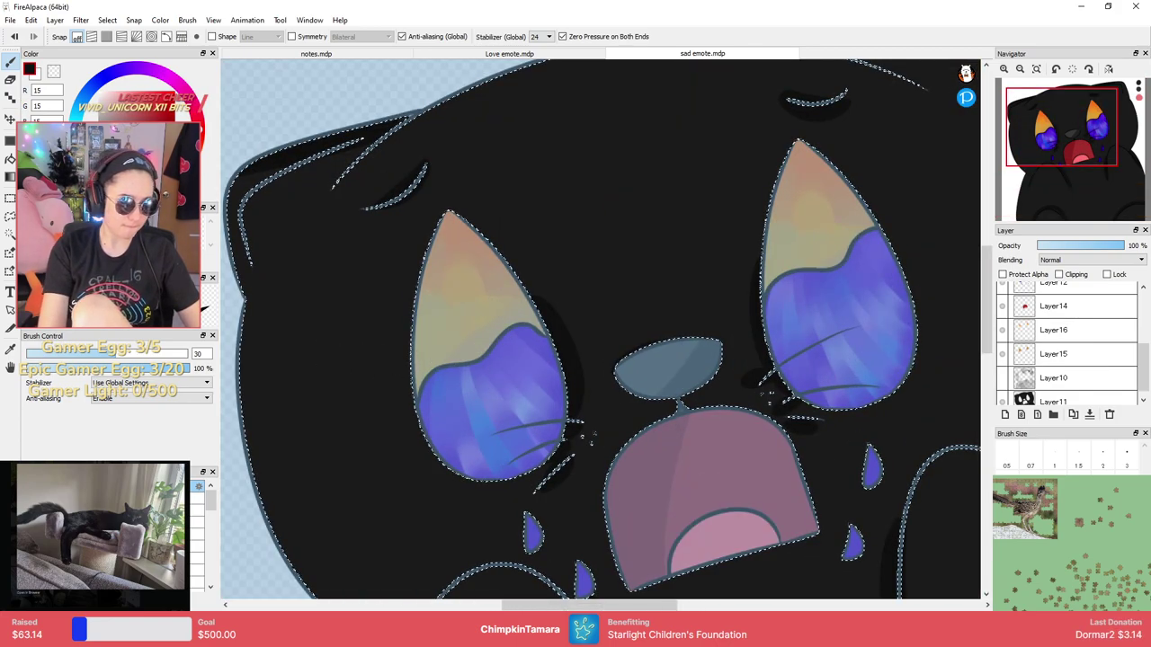
Clear the selection around the black fur and examine the shadows on the face, mouth and body.
click(10, 217)
scroll(283, 409, down, 2)
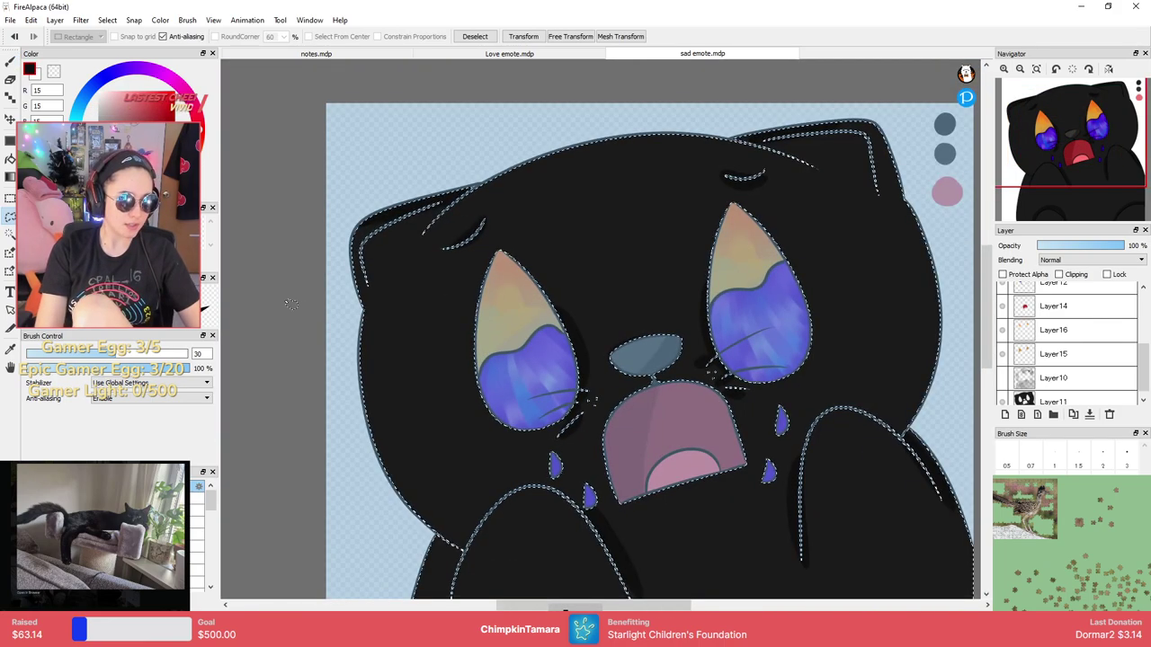
key(ctrl+d)
drag(692, 348, 681, 298)
drag(731, 429, 721, 376)
scroll(726, 362, up, 3)
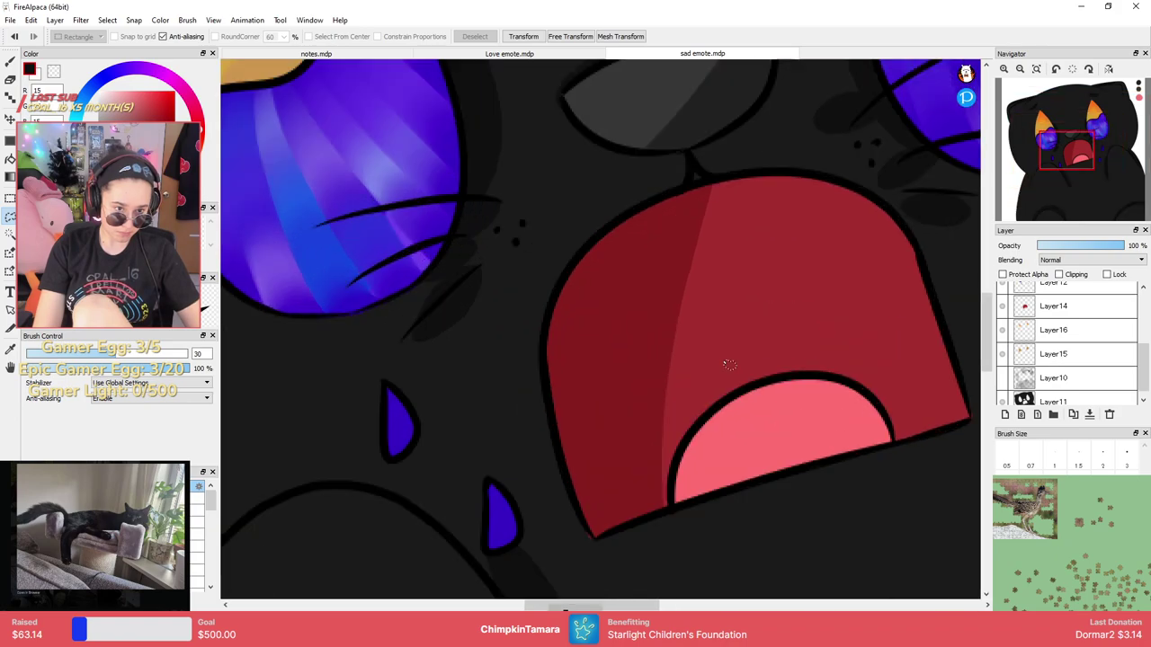
scroll(726, 362, down, 6)
scroll(727, 362, up, 2)
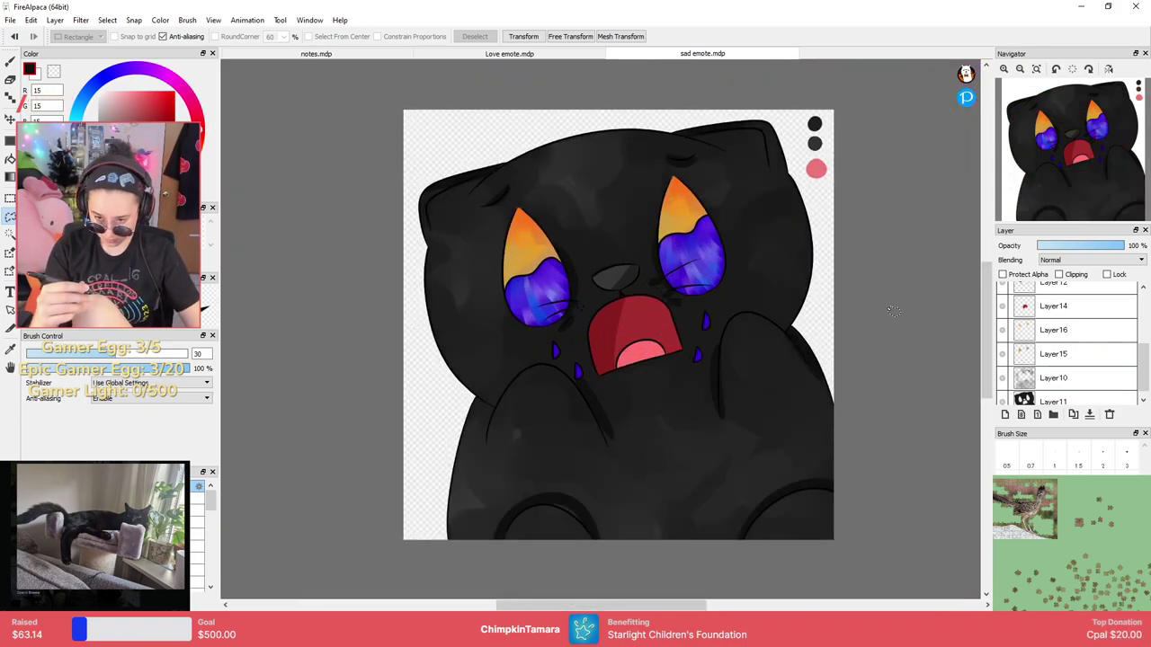
scroll(683, 293, up, 1)
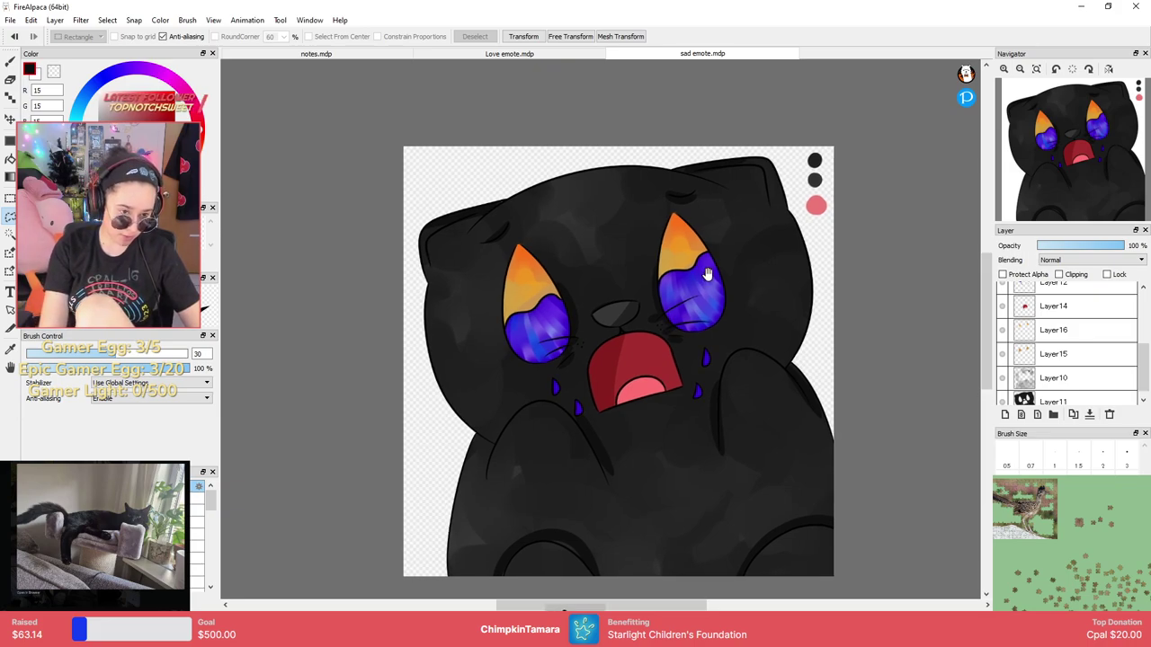
drag(614, 287, 664, 331)
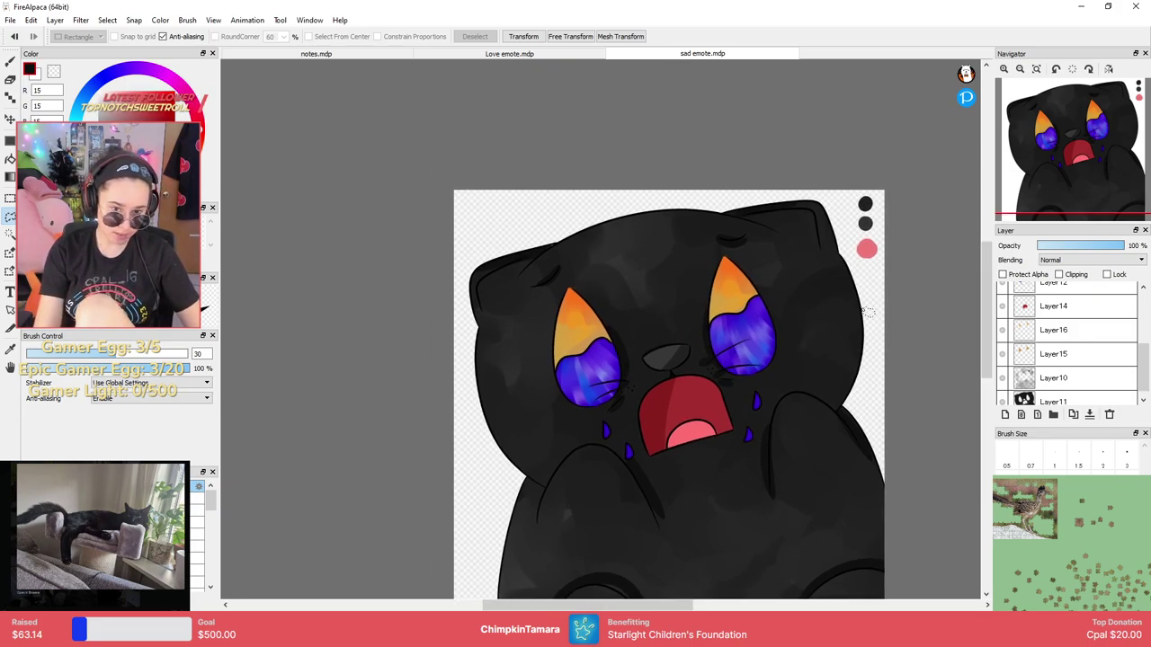
Add a new layer above Layer18 with the pink palette swatch as the brush colour, and hide Layer10.
key(ctrl+shift+n)
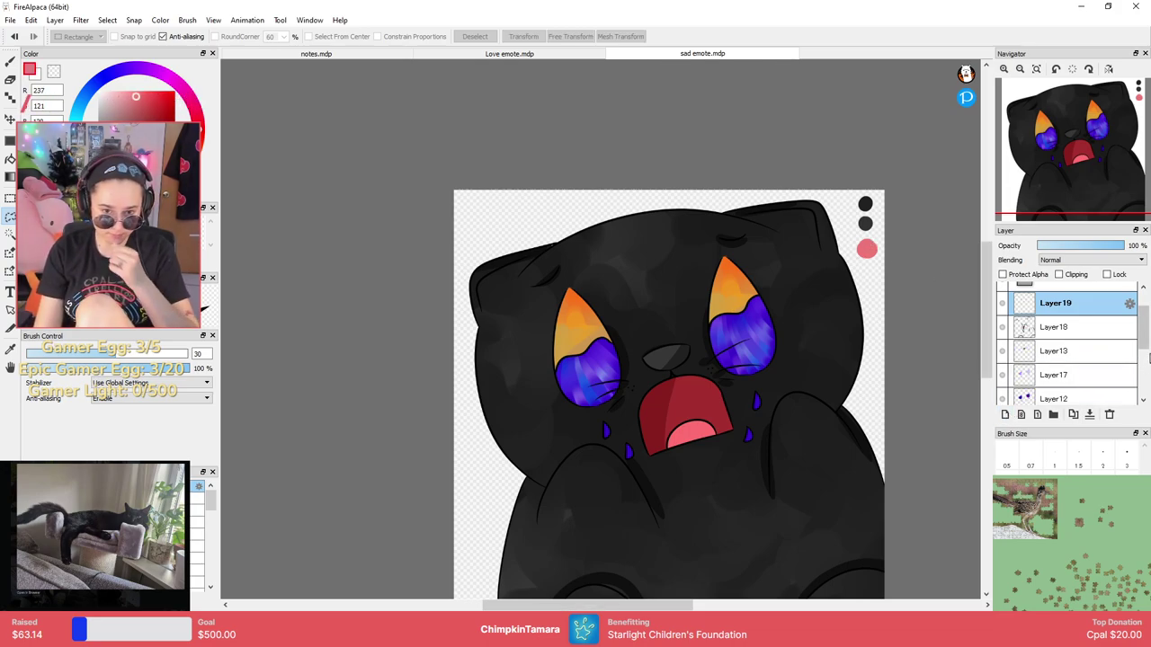
scroll(1013, 375, down, 3)
click(1004, 369)
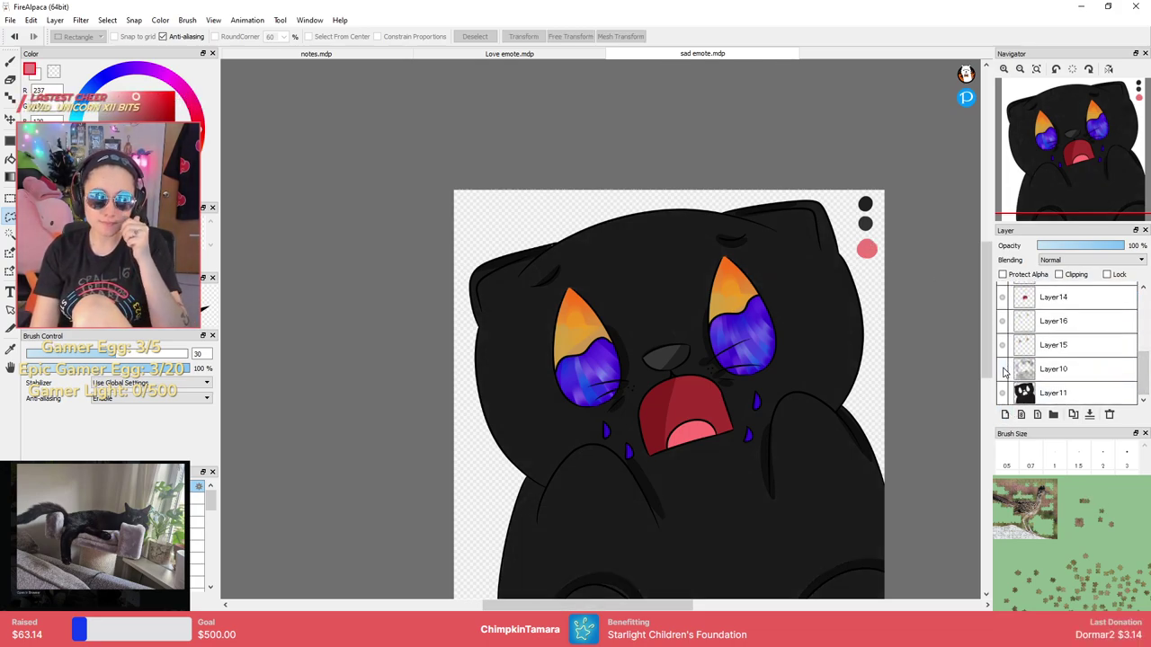
click(10, 234)
click(651, 268)
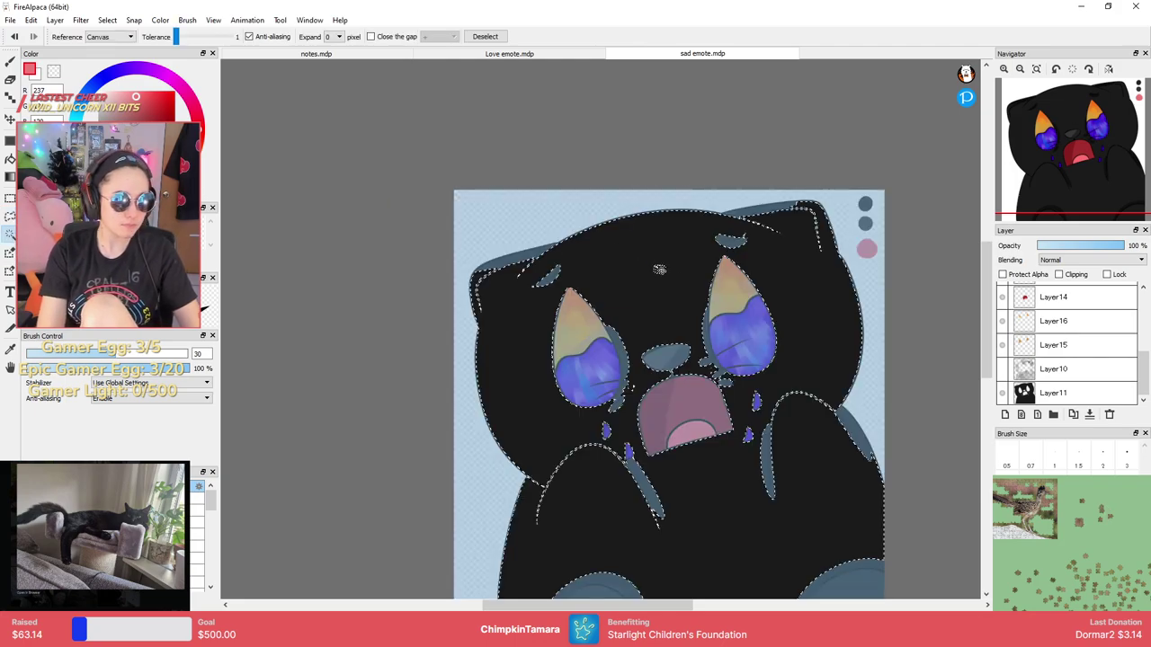
key(b)
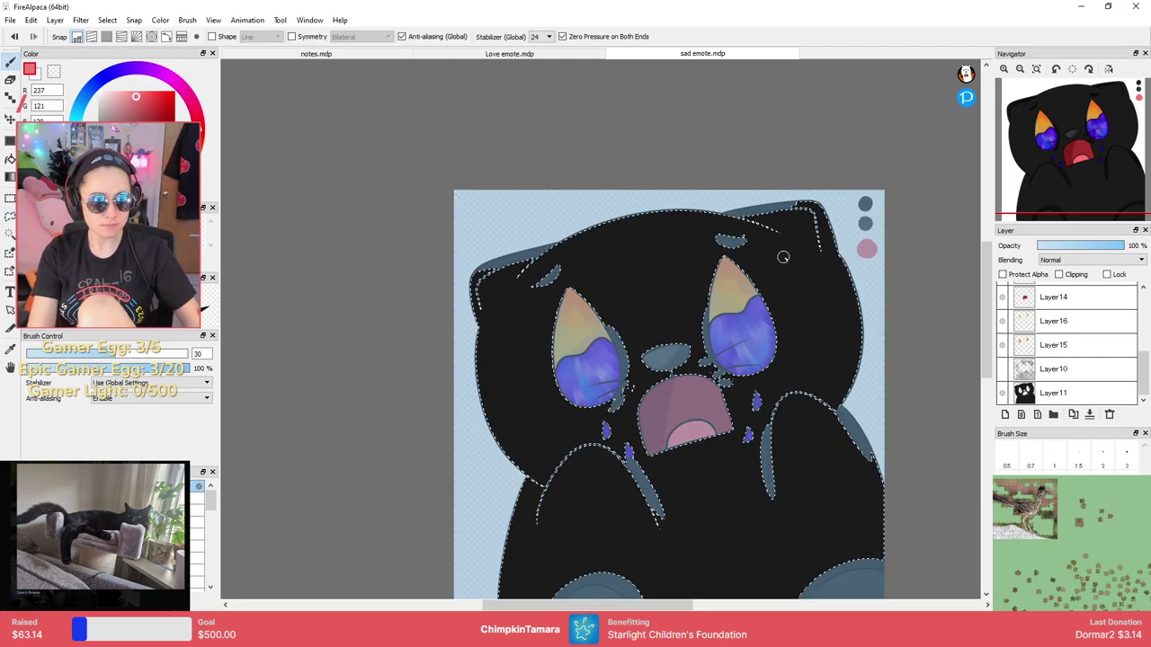
key(ctrl+minus)
key(ctrl+minus)
key(ctrl+plus)
key(ctrl+plus)
key(ctrl+plus)
key(ctrl+plus)
drag(845, 241, 621, 358)
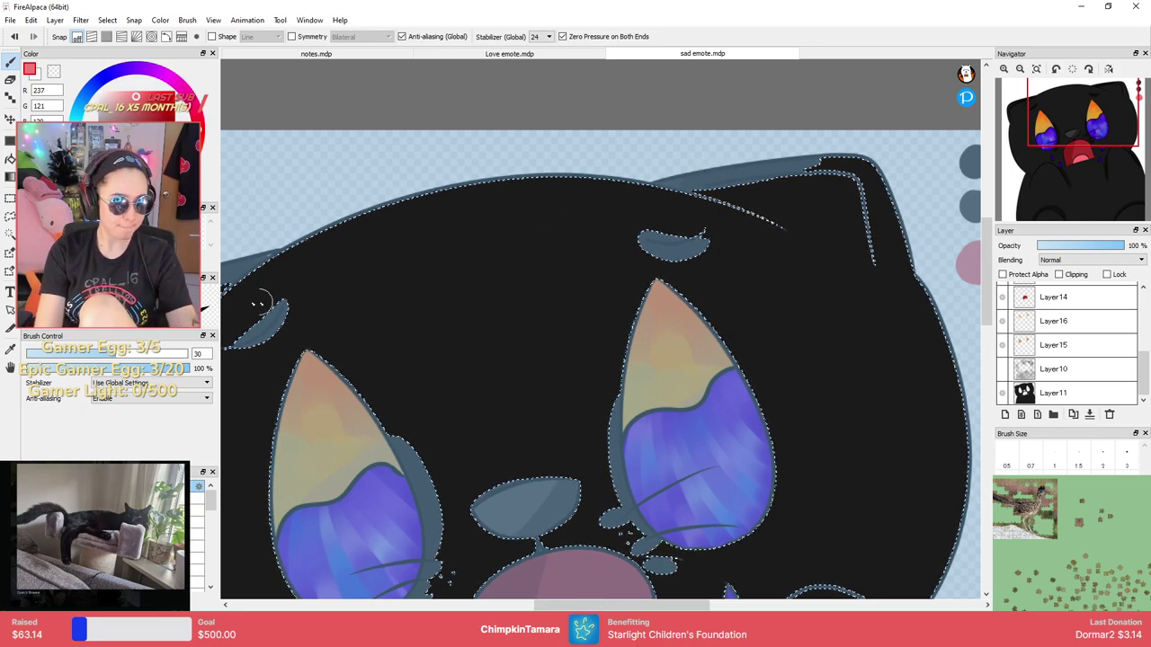
key(w)
shift+click(743, 181)
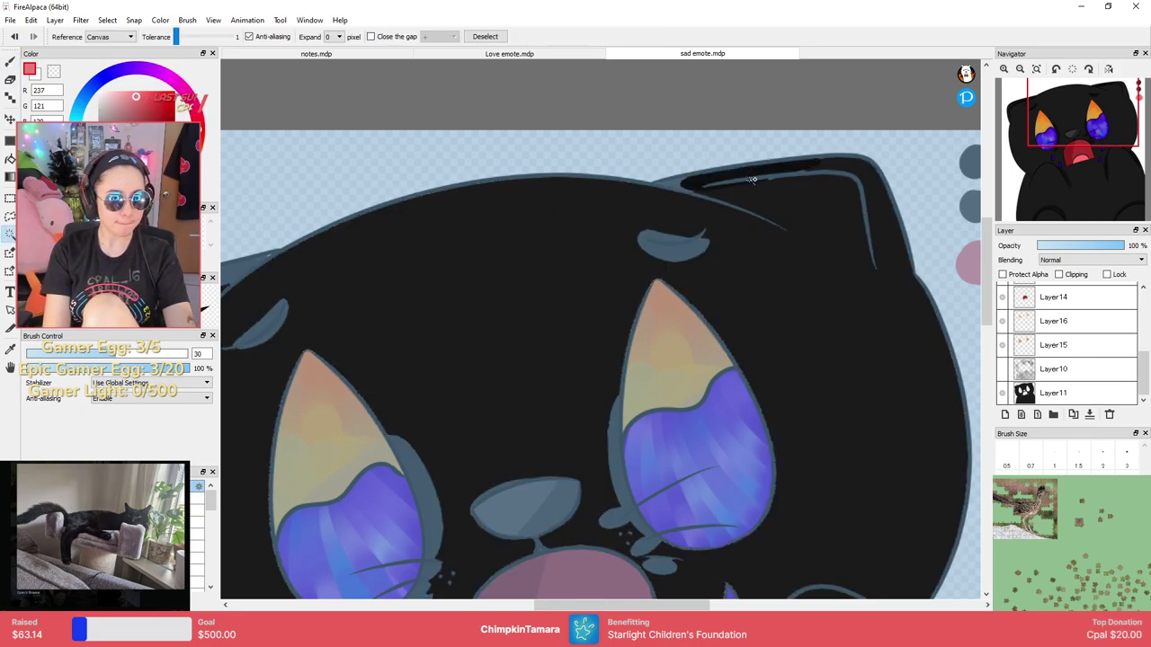
shift+click(903, 229)
scroll(860, 255, down, 3)
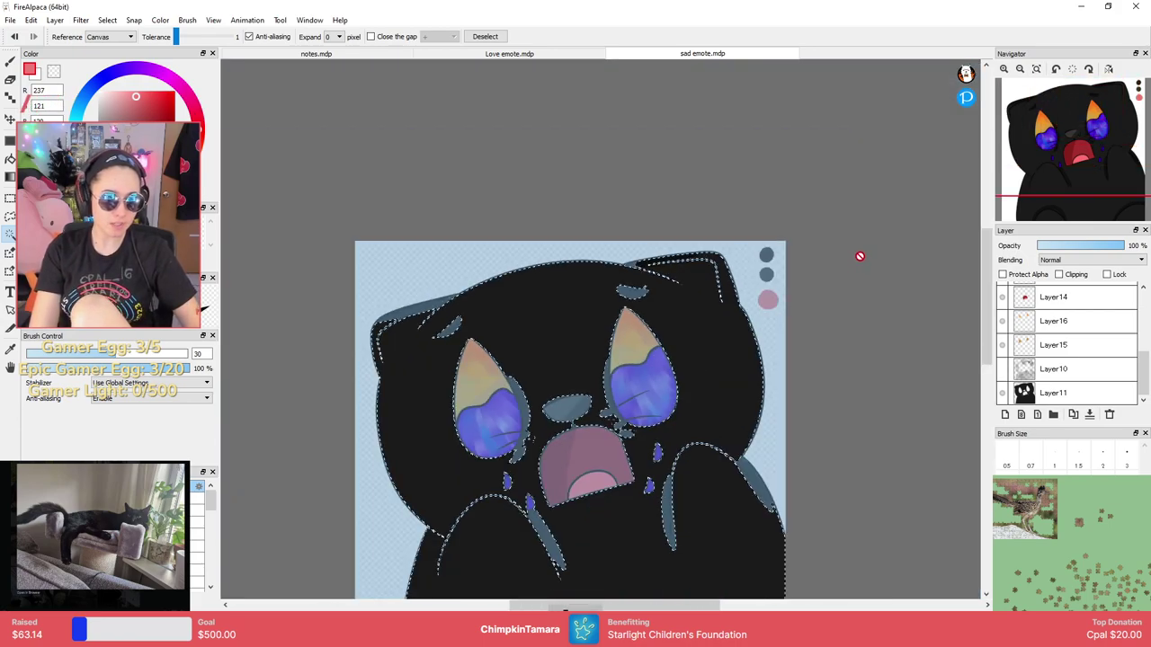
key(ctrl+d)
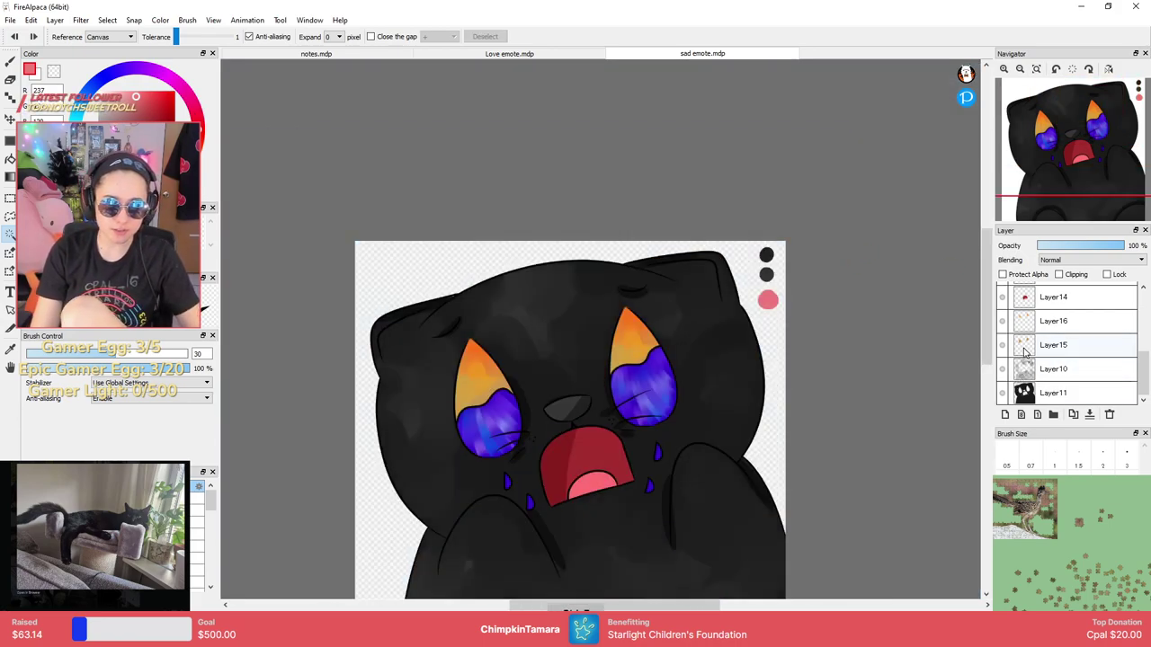
Hide Layer10 and Layer18 and select the cat's flat black fur with the Magic Wand.
click(1003, 369)
scroll(1135, 375, up, 3)
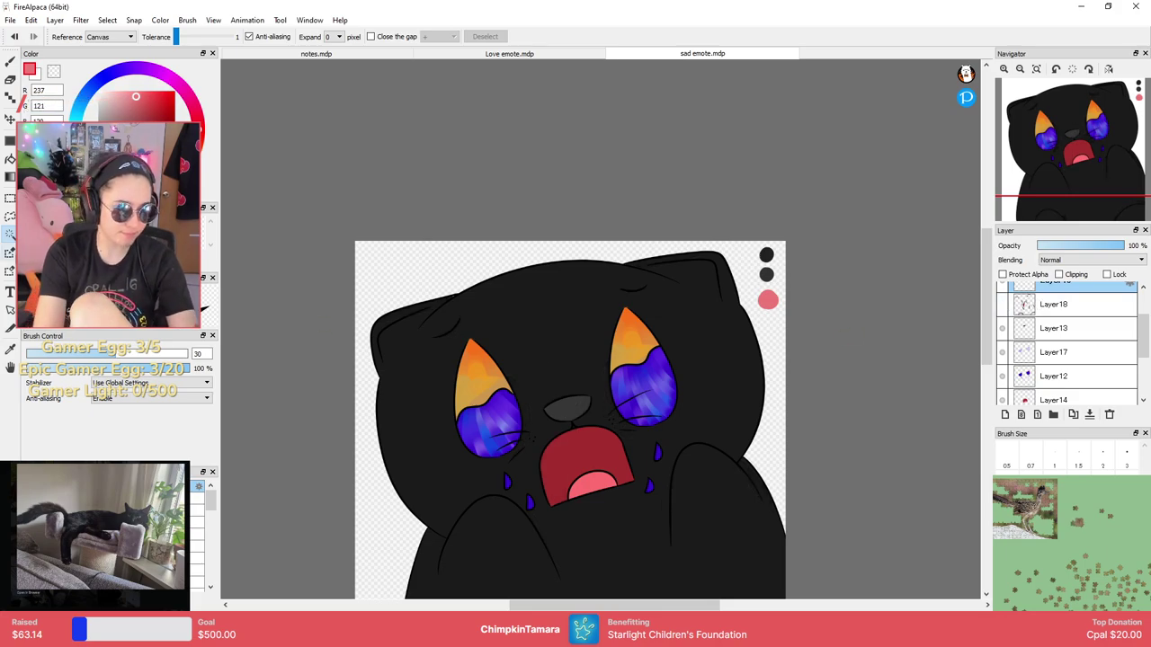
click(581, 307)
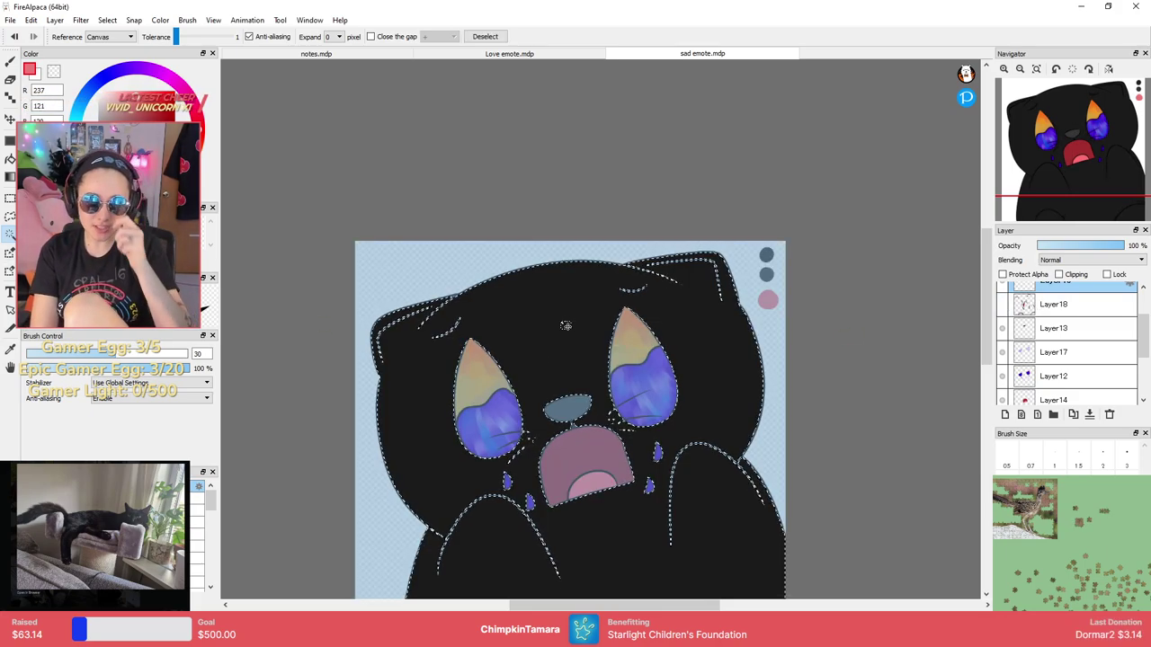
Switch to the soft brush at 20% opacity and set its size to 70 for shading the ears.
key(b)
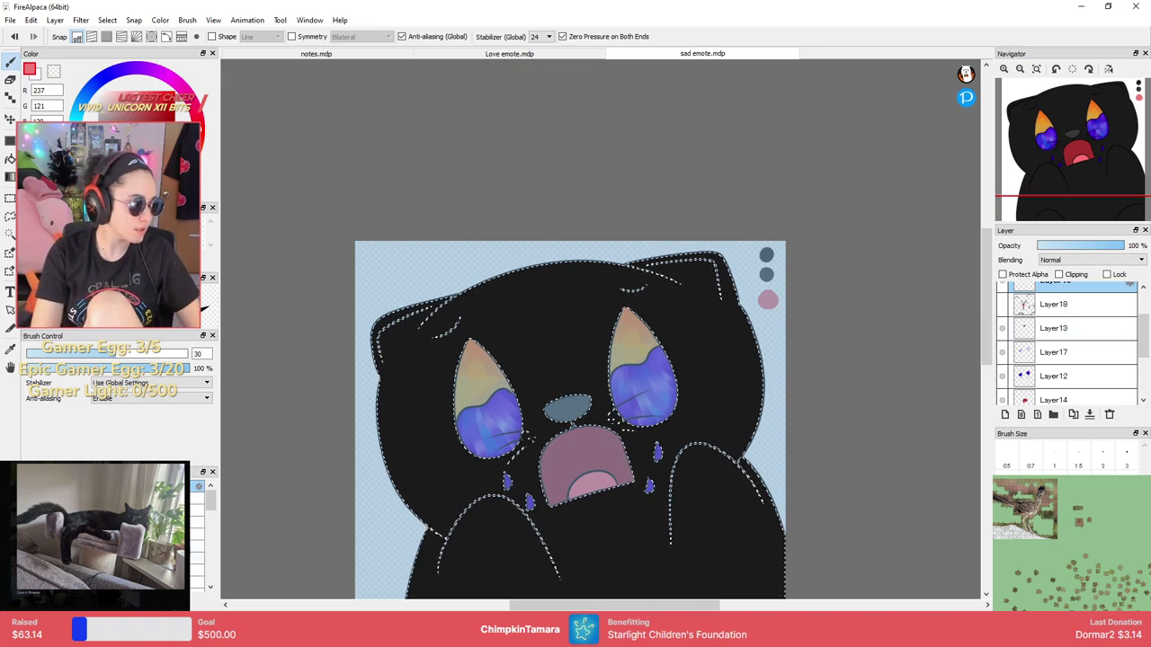
drag(210, 500, 210, 514)
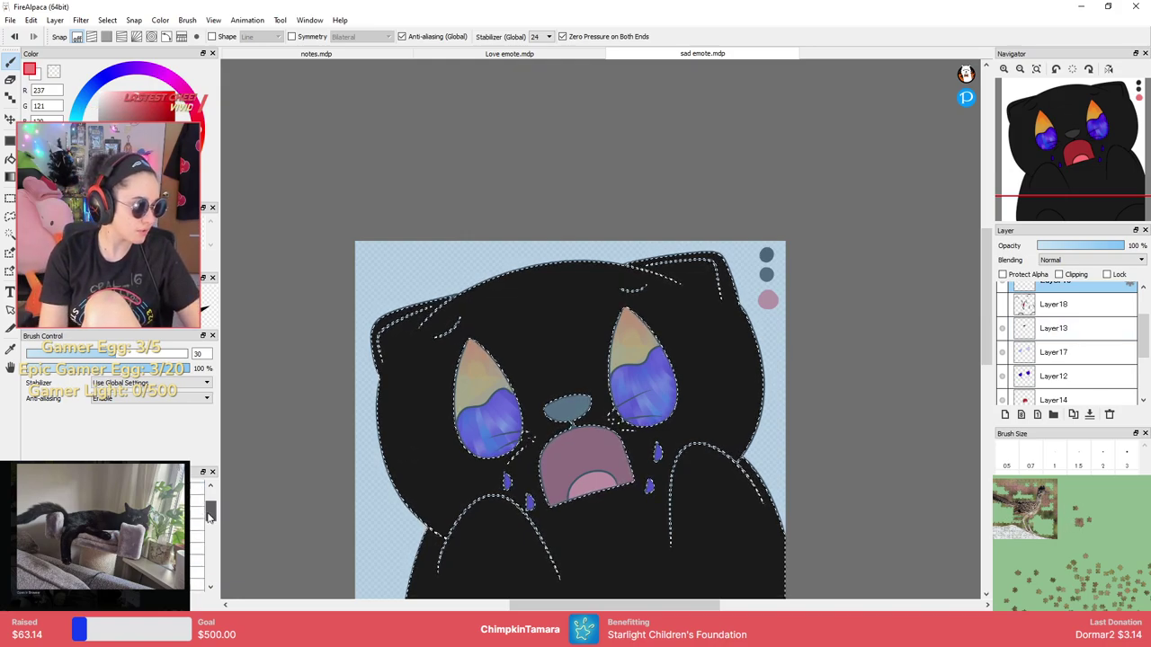
click(194, 548)
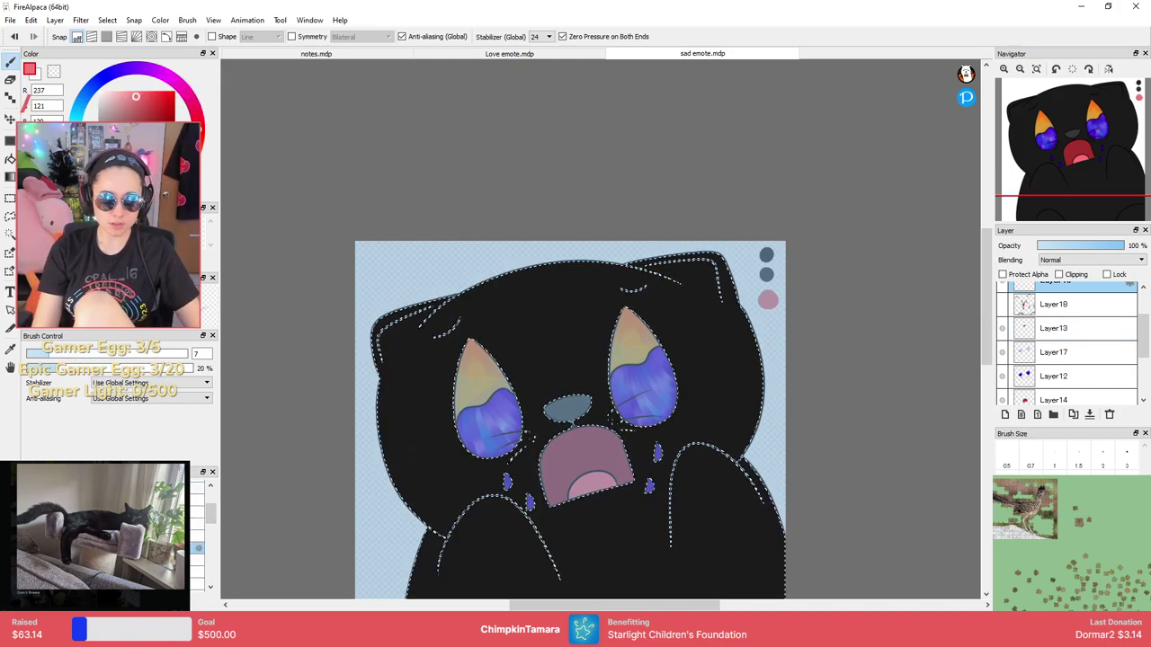
key(ctrl+d)
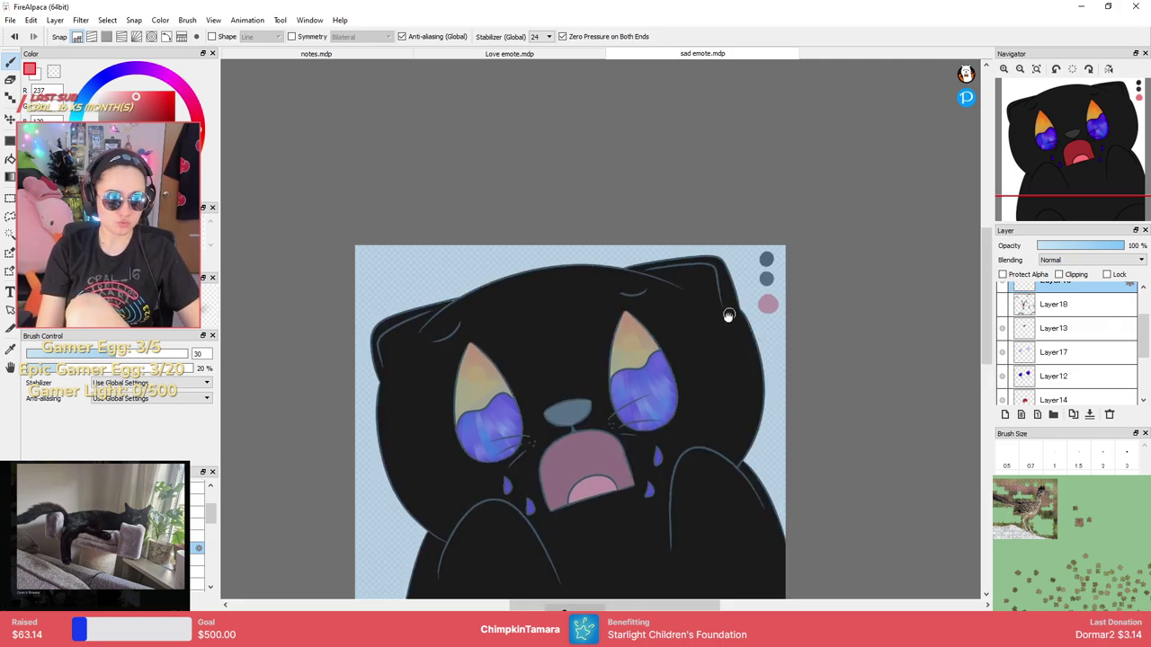
scroll(727, 308, up, 3)
scroll(657, 324, up, 2)
key(ctrl+z)
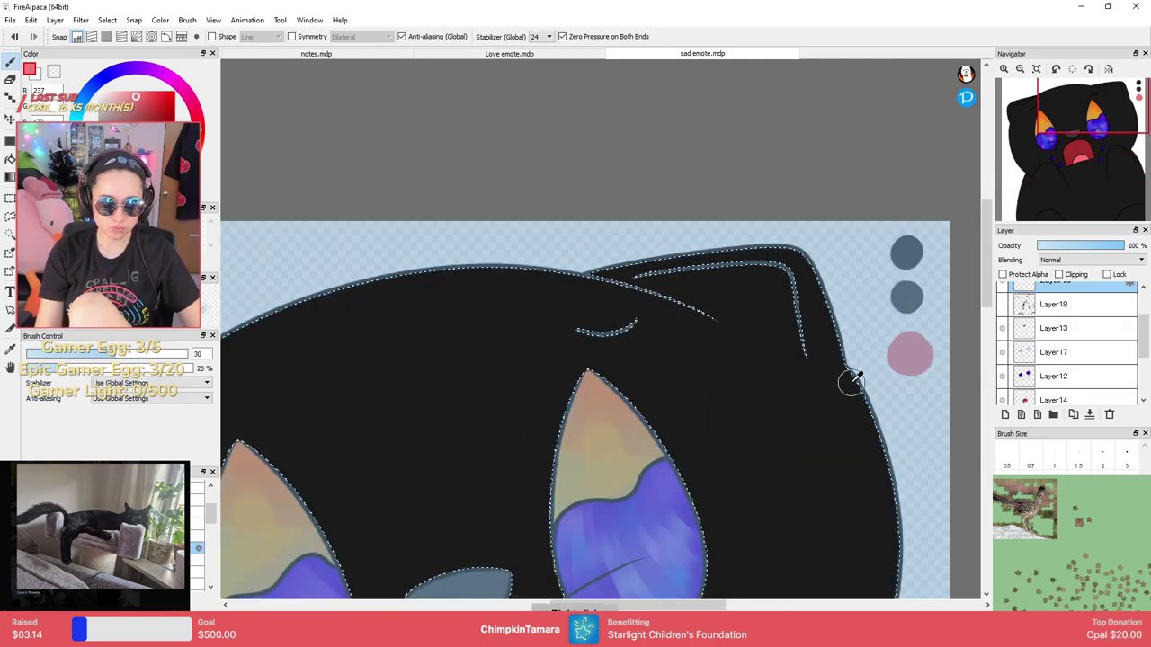
drag(762, 319, 753, 347)
key(ctrl+d)
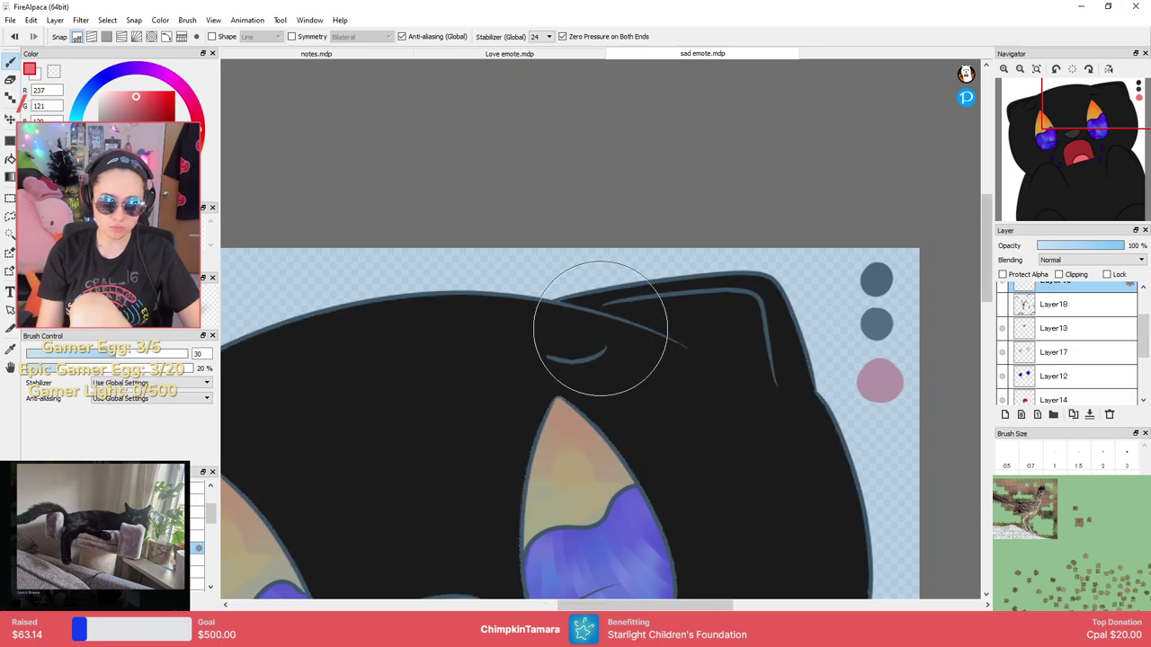
key(])
key(])
Paint soft pink shading inside the cat's right-hand ear within the fur selection.
drag(593, 316, 691, 323)
key(ctrl+z)
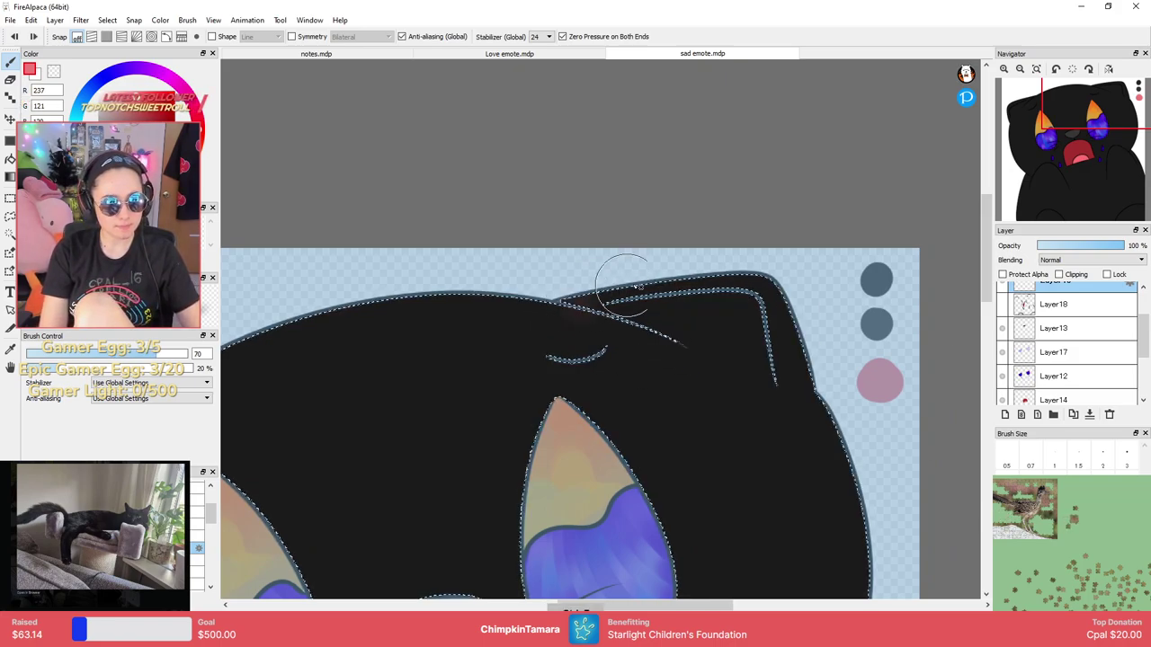
mouse_move(610, 289)
mouse_down()
mouse_move(833, 289)
mouse_move(805, 373)
mouse_up()
mouse_move(751, 324)
mouse_down()
mouse_move(740, 282)
mouse_move(733, 339)
mouse_move(632, 323)
mouse_up()
Paint matching soft pink shading inside the cat's left-hand ear.
key(ctrl+d)
key(ctrl+minus)
scroll(797, 347, down, 1)
scroll(797, 347, up, 1)
drag(567, 360, 839, 317)
mouse_move(486, 352)
mouse_down()
mouse_move(495, 434)
mouse_move(544, 332)
mouse_move(512, 339)
mouse_move(492, 409)
mouse_move(538, 357)
mouse_move(494, 433)
mouse_move(502, 402)
mouse_move(468, 361)
mouse_move(588, 313)
mouse_move(561, 344)
mouse_move(490, 369)
mouse_move(500, 412)
mouse_up()
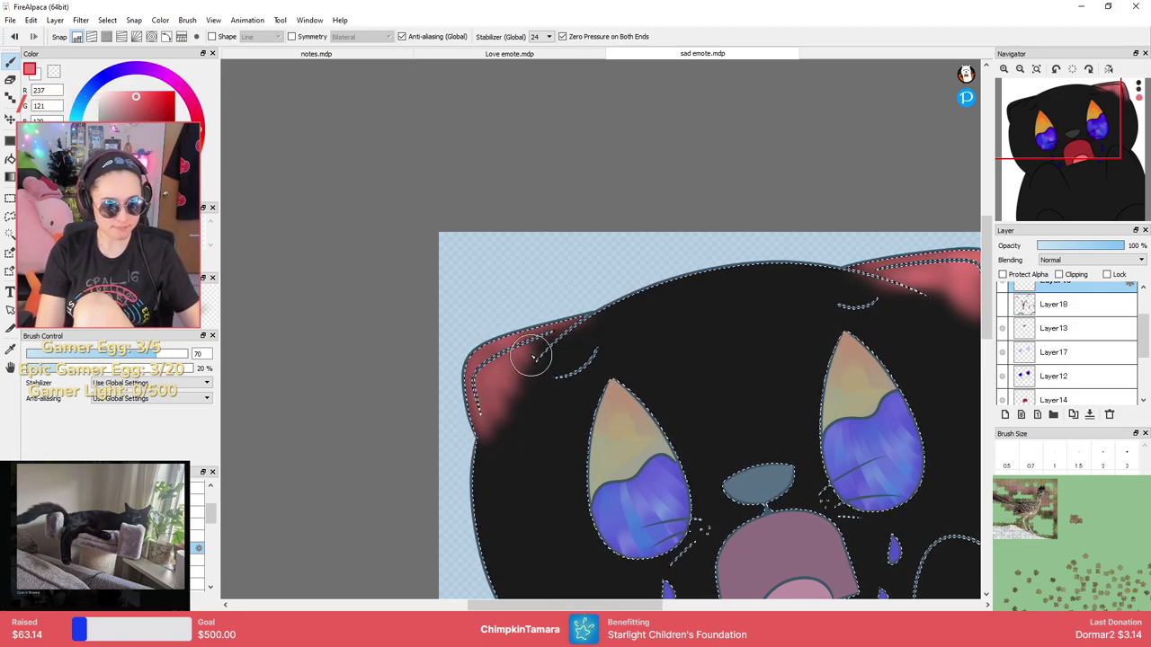
Try opacities of 40% and 43% on the pink ear shading layer, settling back on 40%.
scroll(596, 342, up, 2)
scroll(601, 331, down, 3)
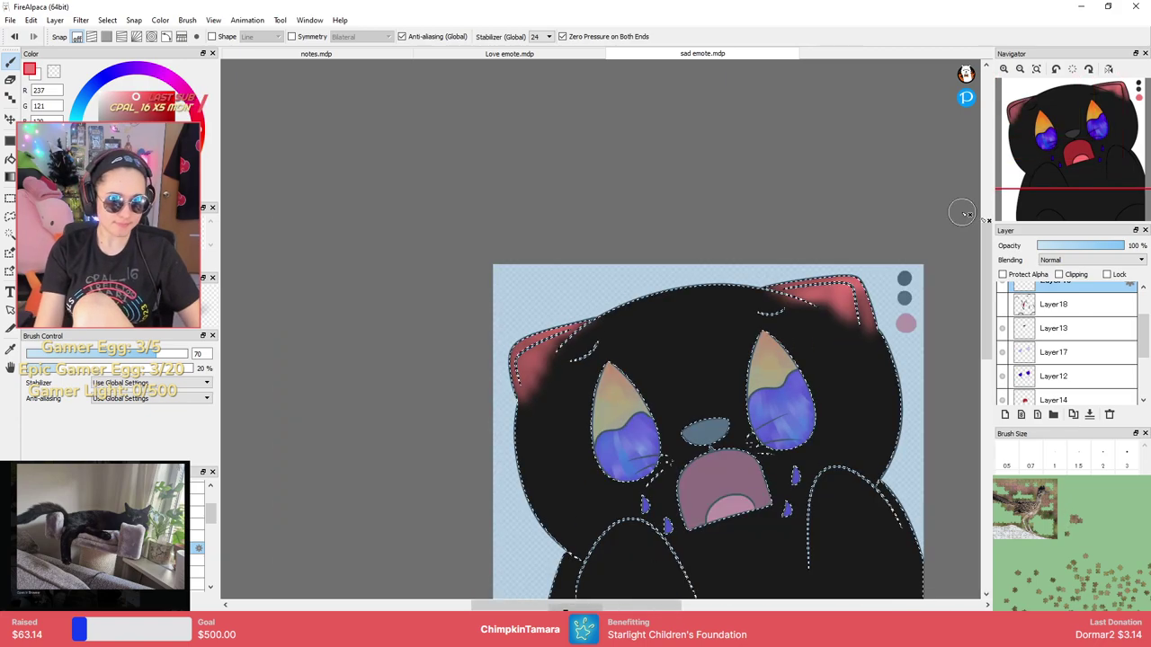
click(1136, 246)
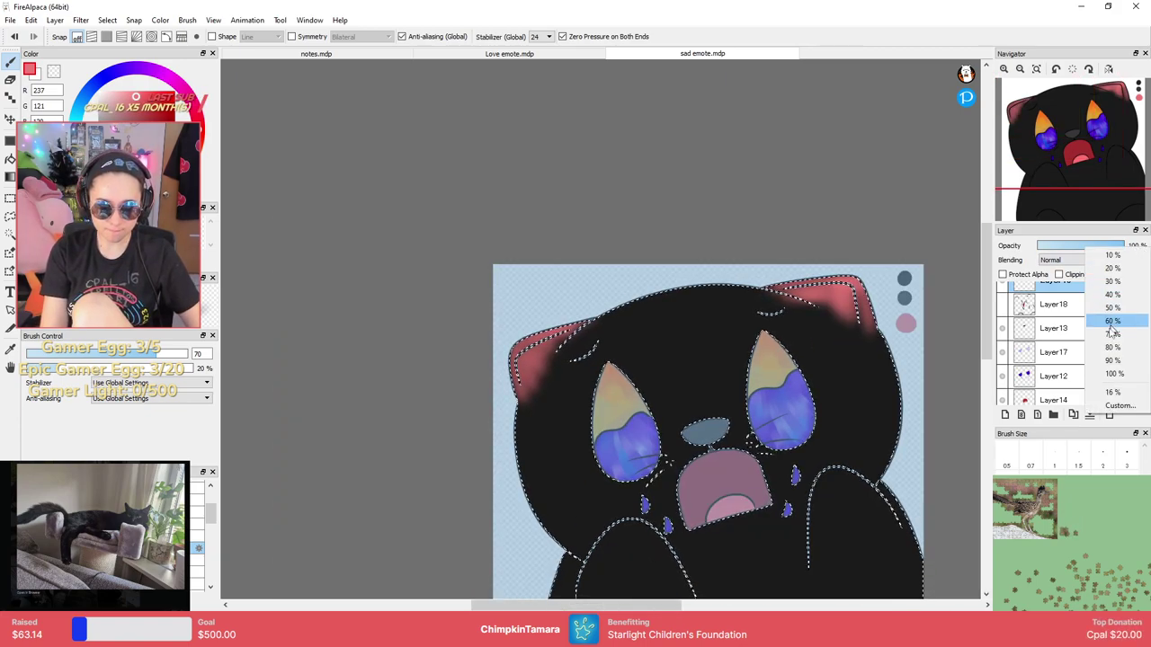
click(1117, 294)
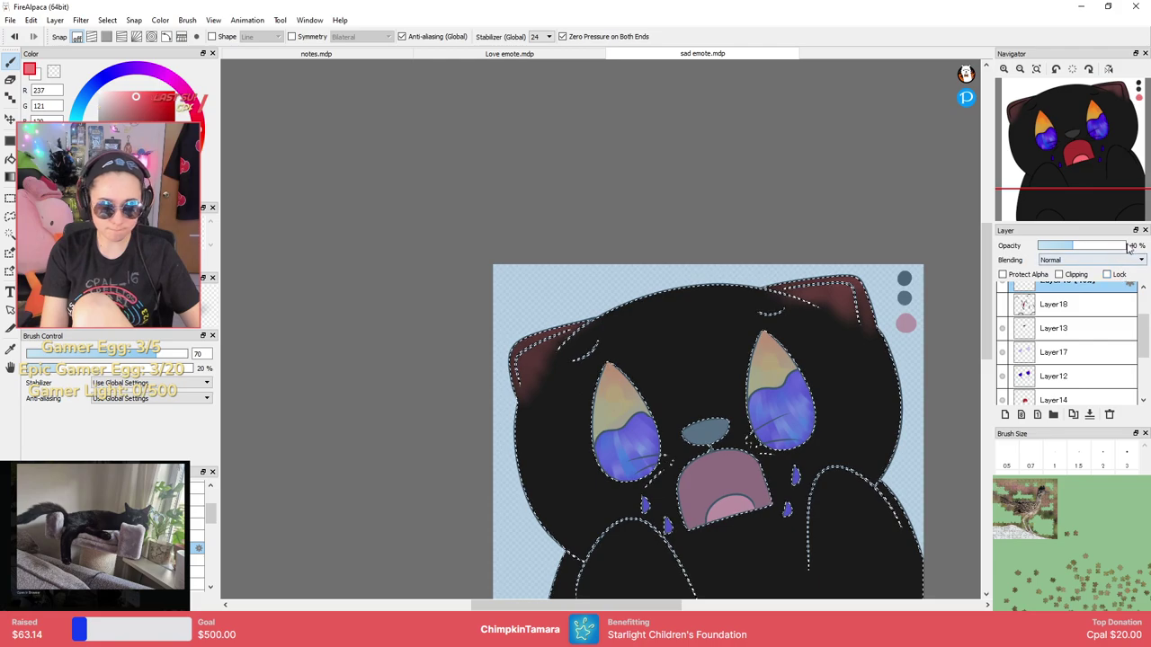
click(1121, 246)
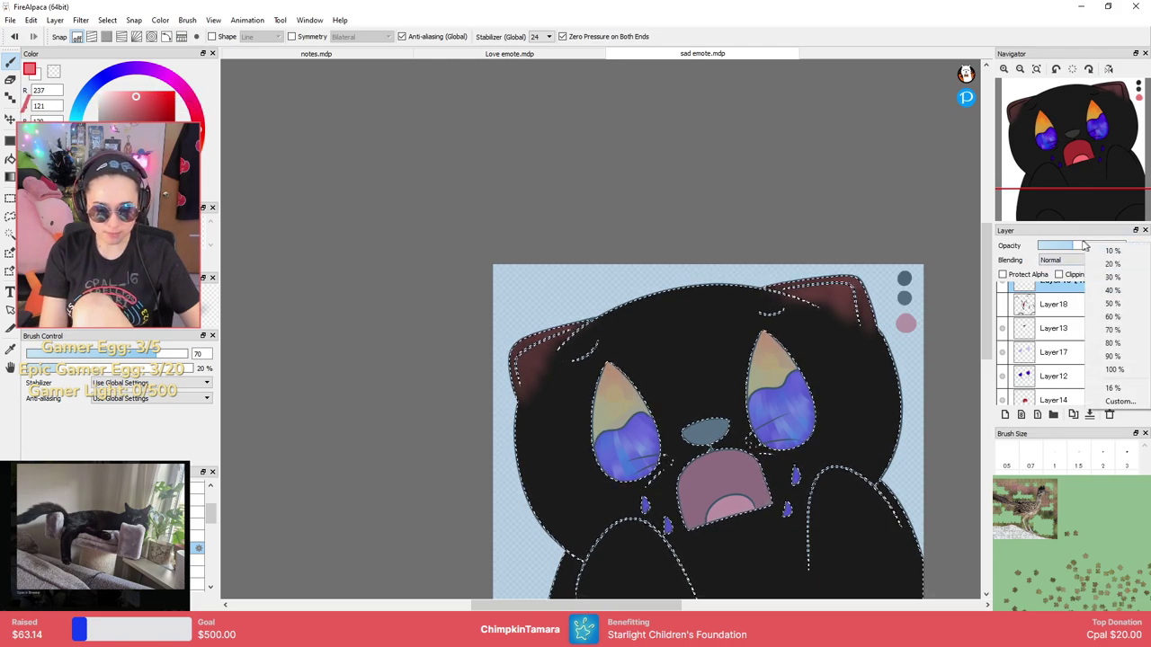
click(1079, 246)
click(1075, 245)
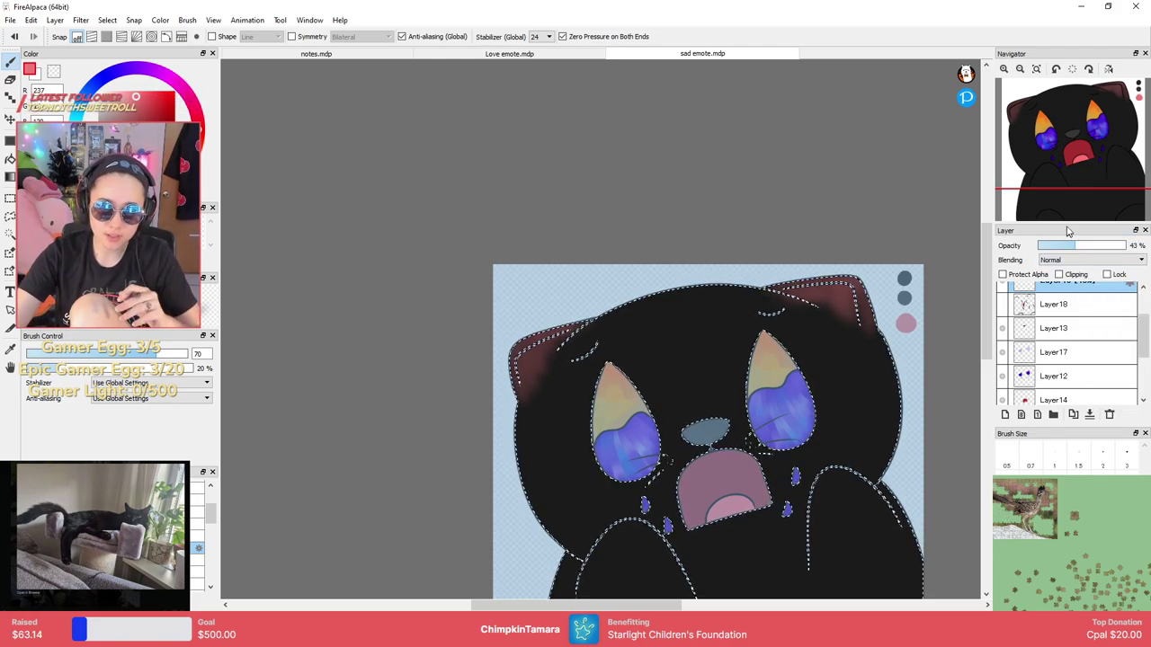
click(1135, 247)
click(1112, 291)
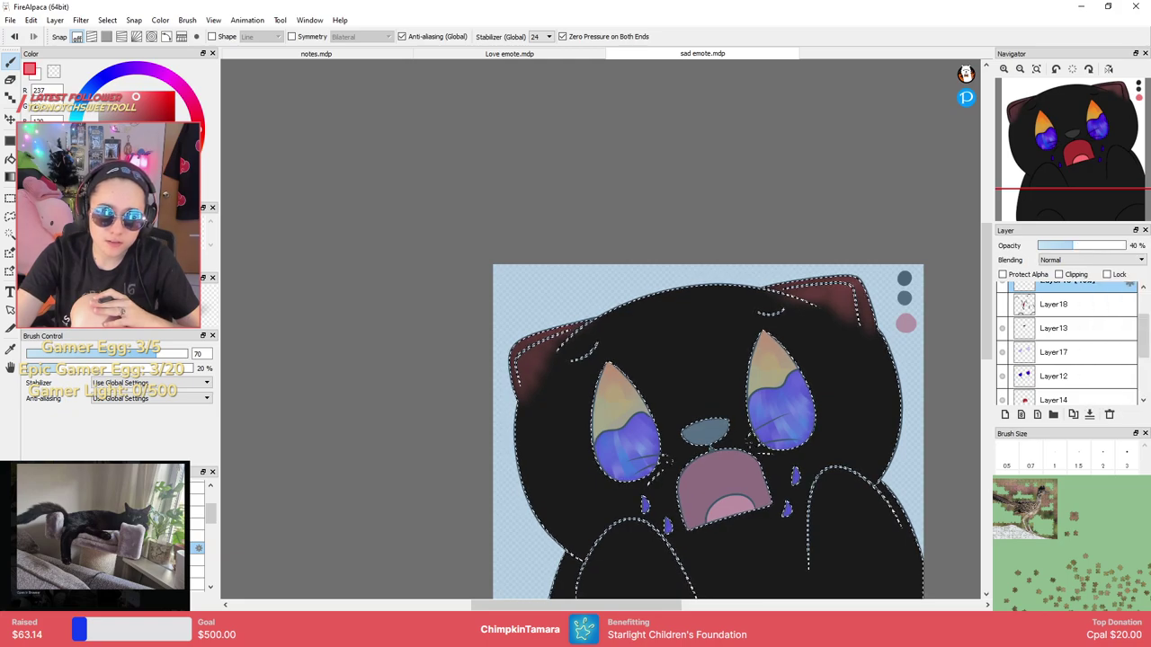
Set the pink ear shading layer to a custom opacity of 44%.
click(1125, 247)
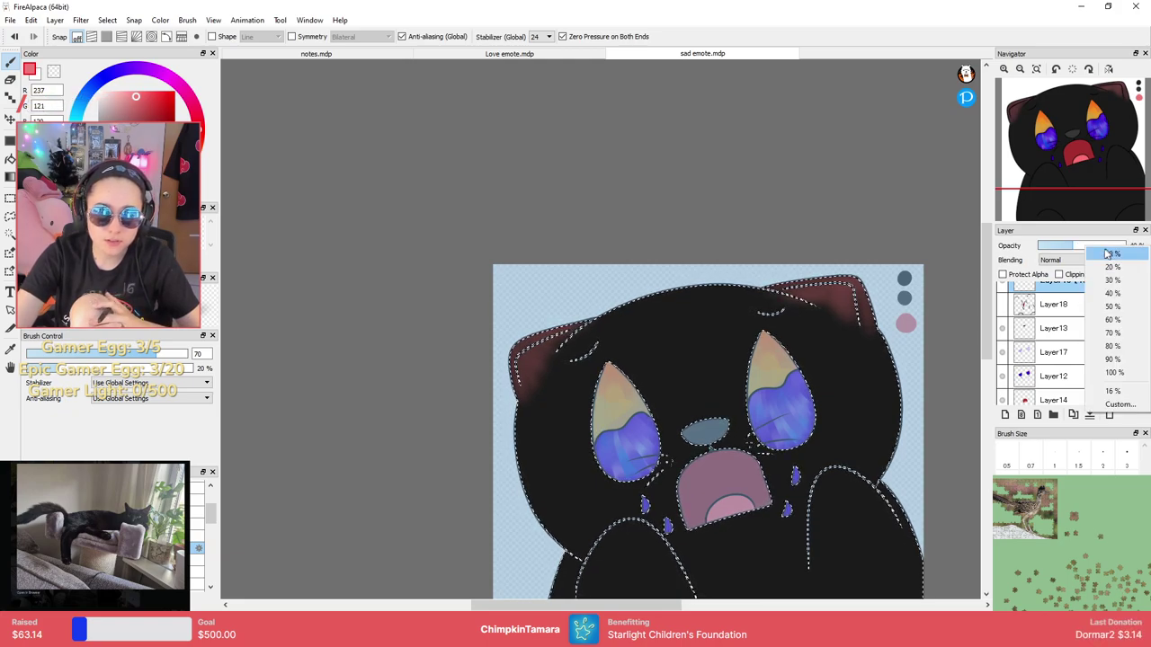
click(1118, 404)
text(16)
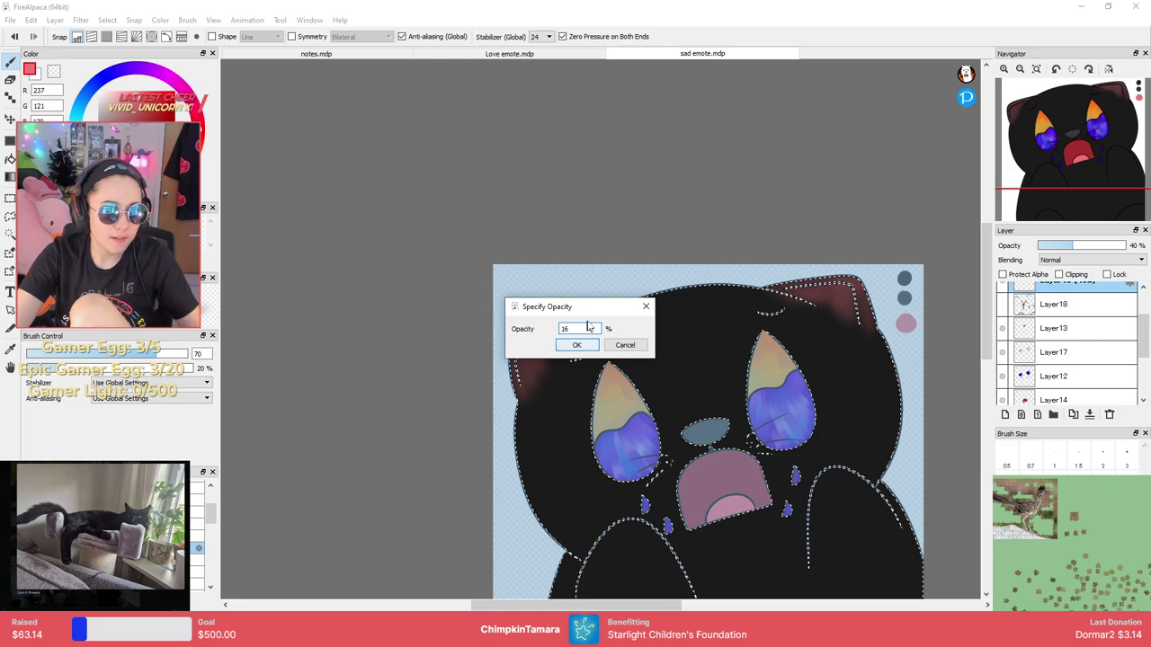
text(4)
key(Return)
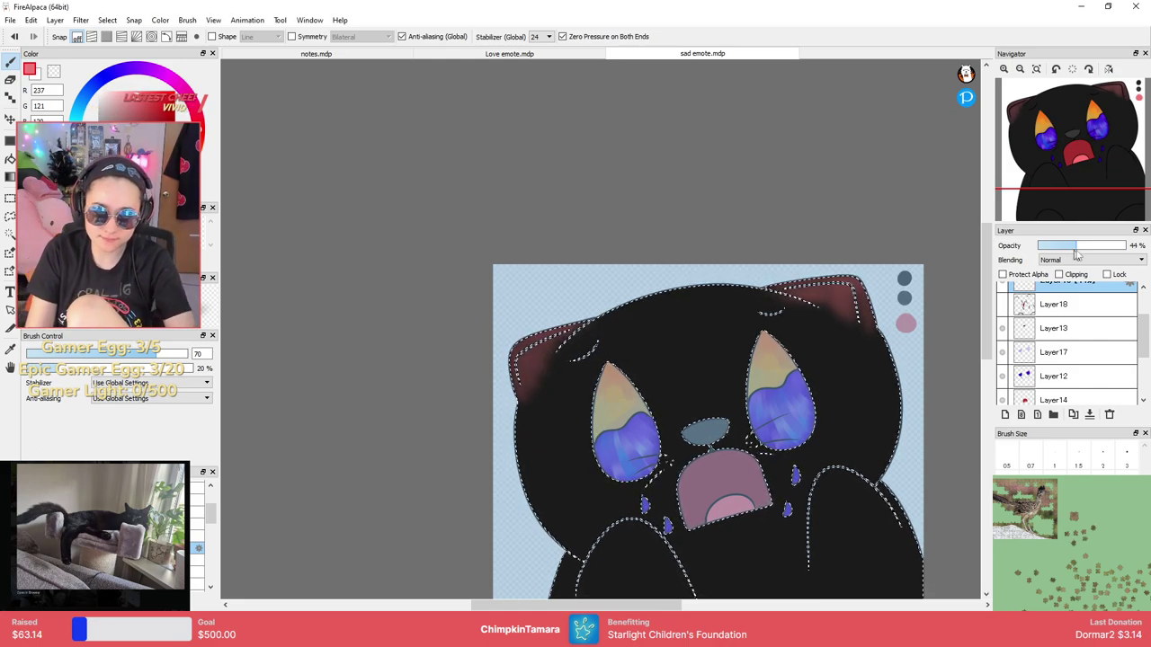
click(1134, 246)
click(926, 220)
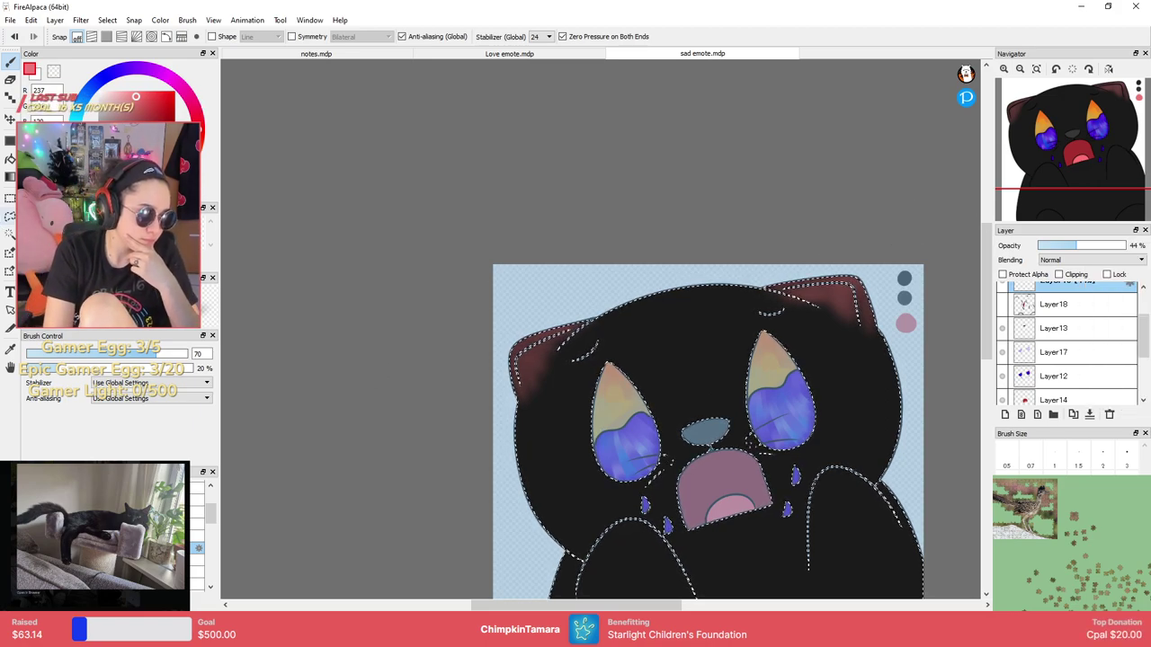
Clear the selection around the black fur and return to the brush.
click(9, 217)
click(760, 281)
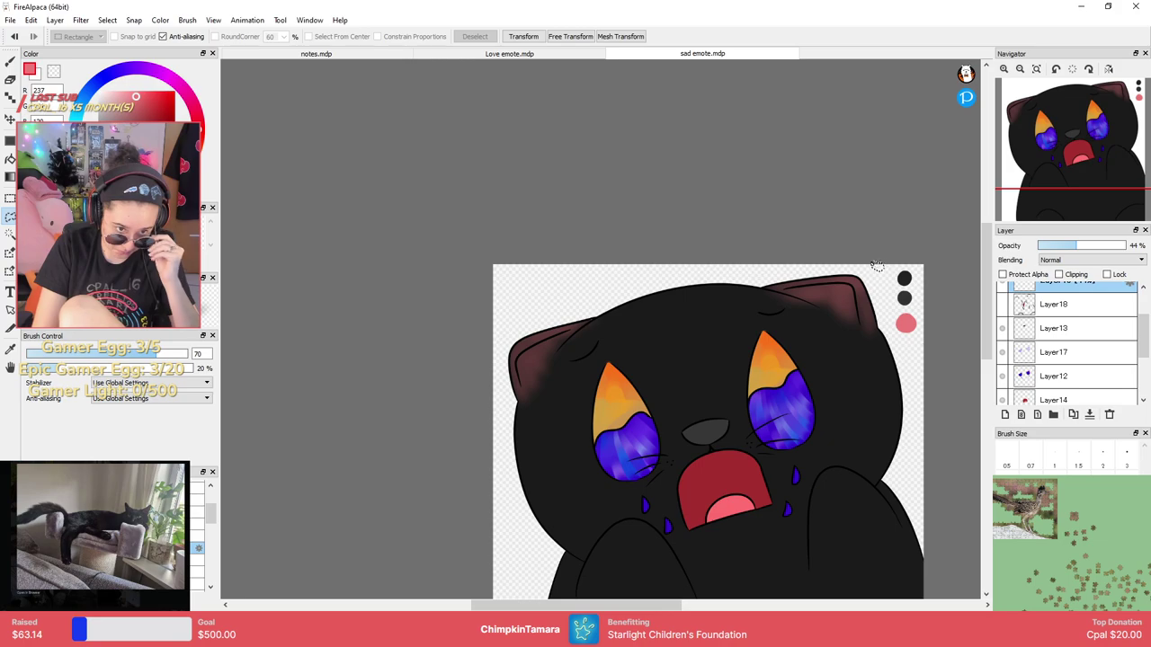
key(b)
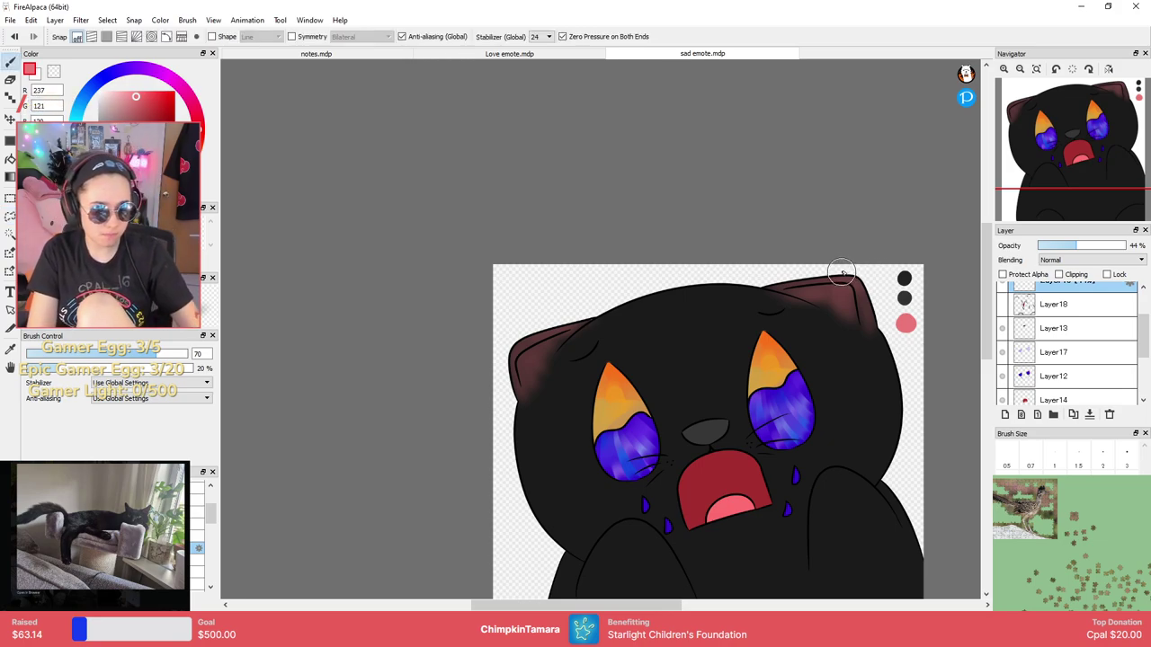
Turn on the dark shadow layer, Layer18, and the mottled fur shading layer of the sad cat.
mouse_move(898, 239)
mouse_down()
mouse_move(861, 175)
mouse_move(877, 180)
mouse_move(919, 144)
mouse_move(905, 160)
mouse_up()
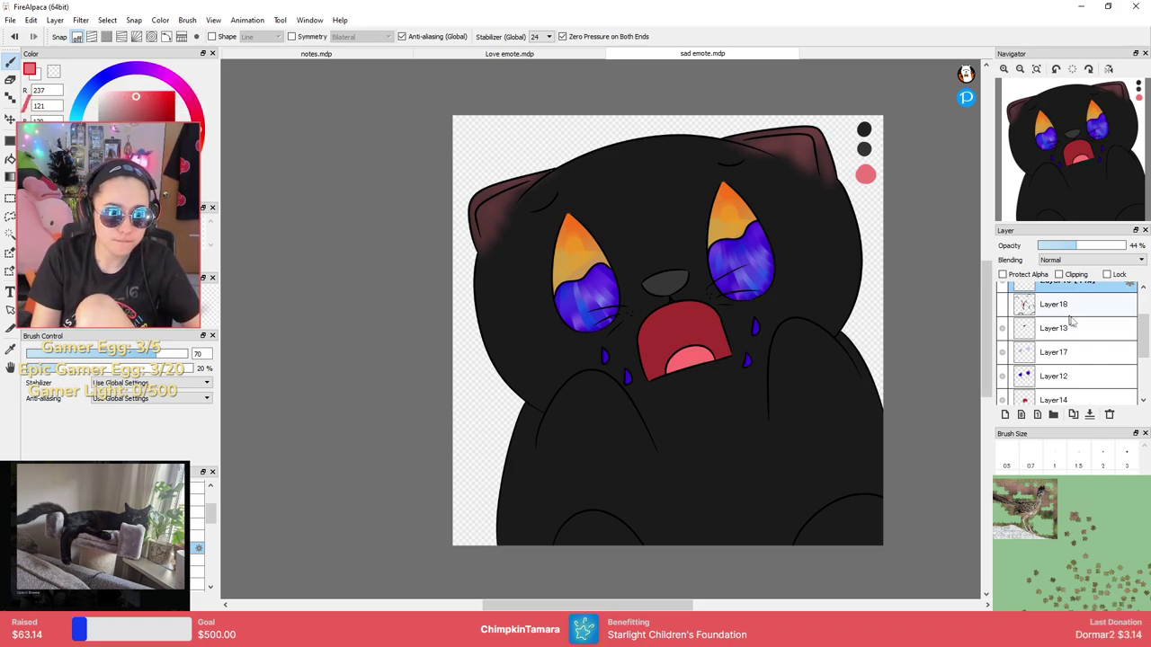
scroll(1064, 324, up, 1)
drag(966, 278, 946, 299)
click(1003, 365)
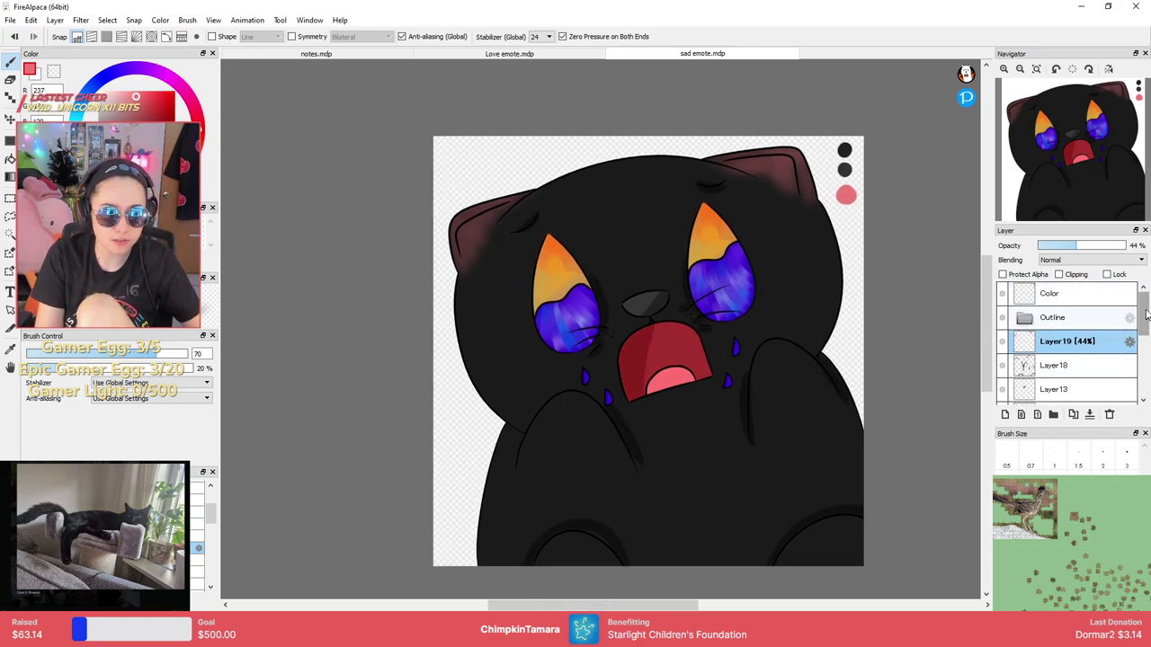
scroll(1146, 315, down, 3)
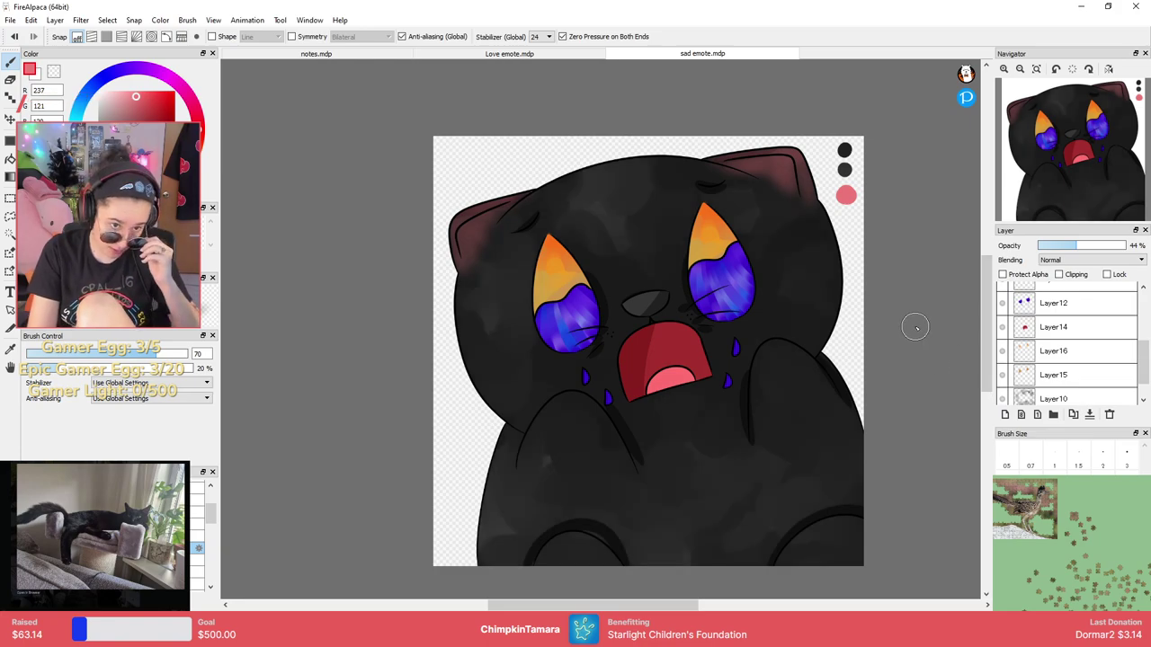
Hide the Color layer that holds the palette swatches beside the cat's ear.
scroll(908, 332, up, 2)
scroll(908, 335, down, 2)
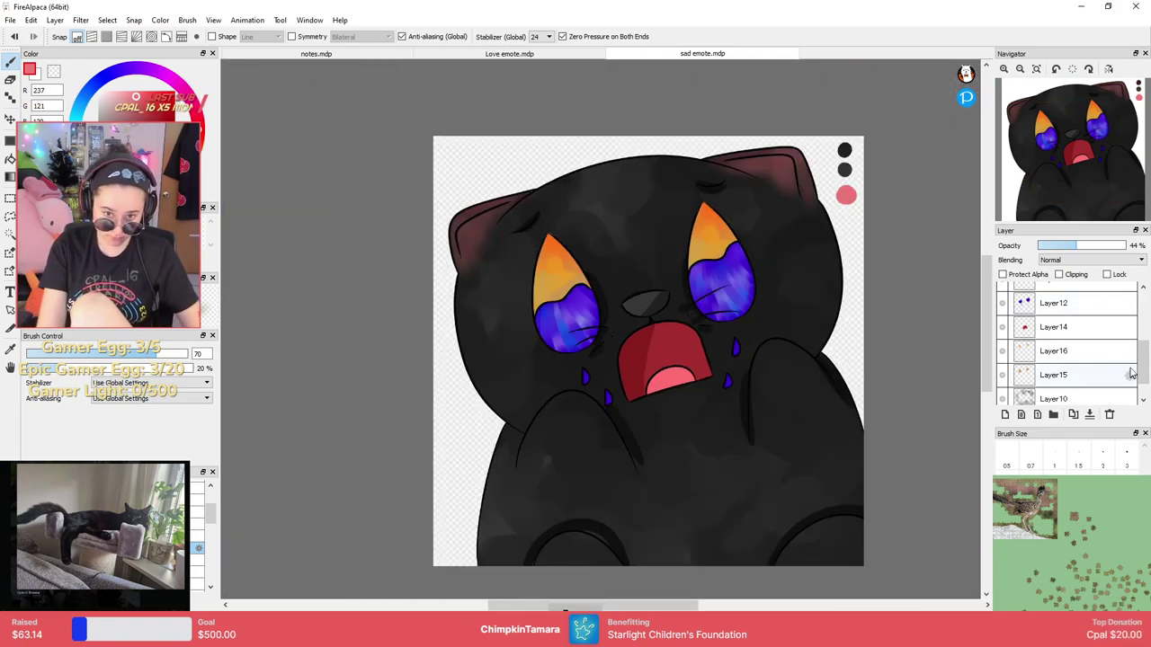
scroll(1130, 374, up, 3)
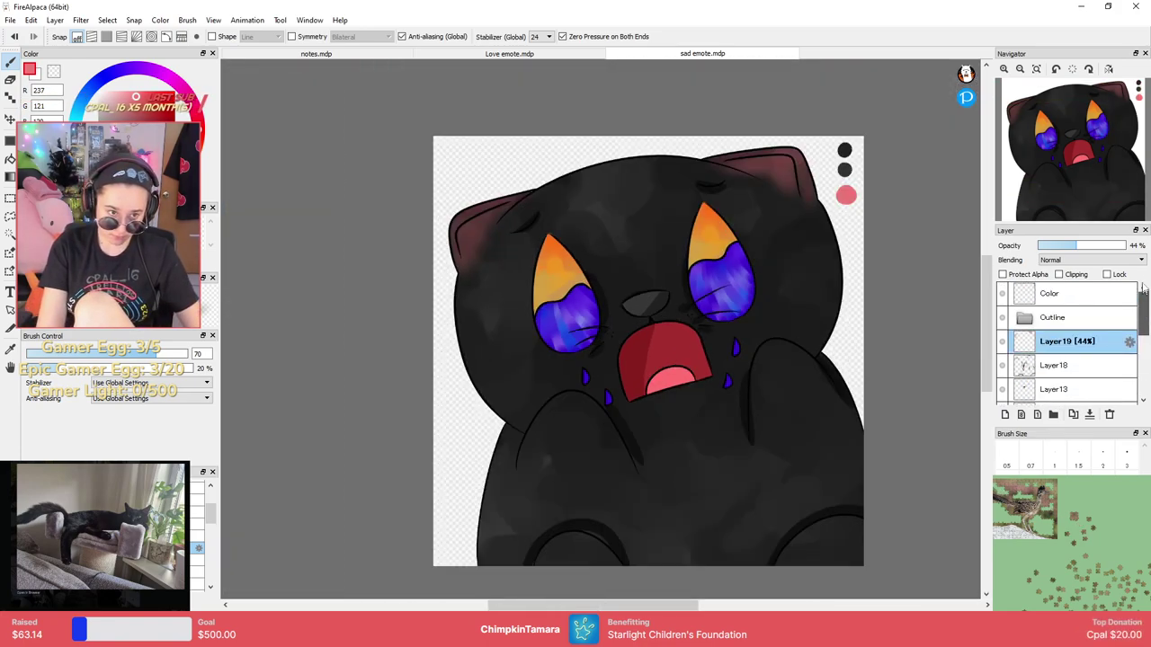
click(1003, 294)
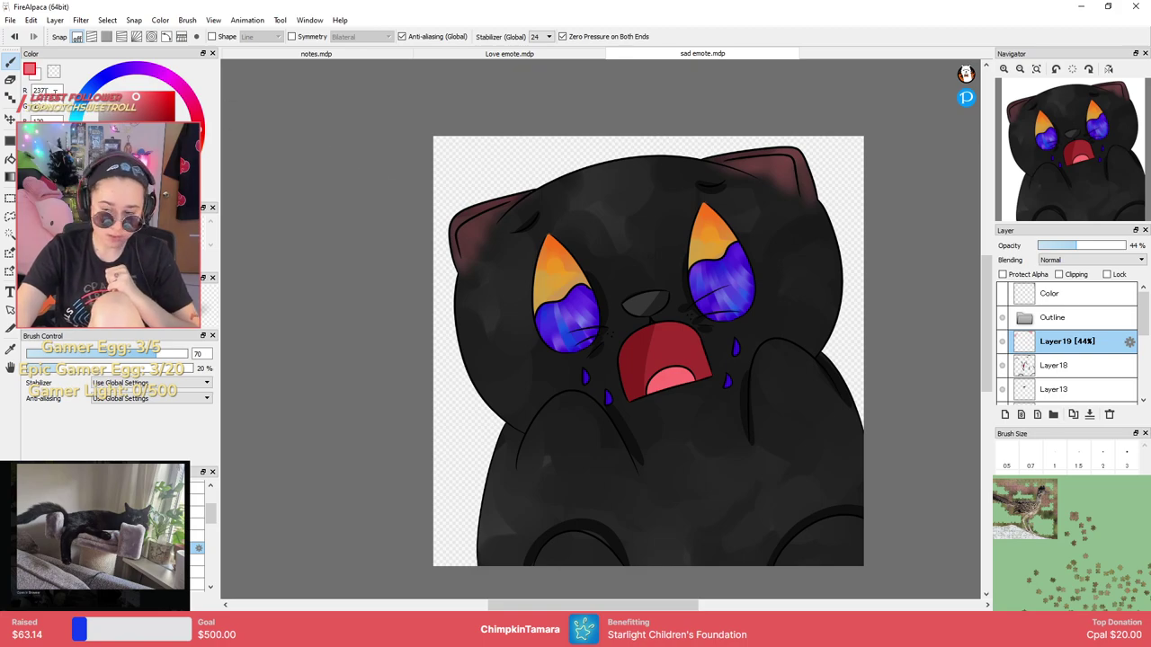
Export the finished cat drawing as sad emote.png in the Hargi folder.
click(9, 20)
click(54, 195)
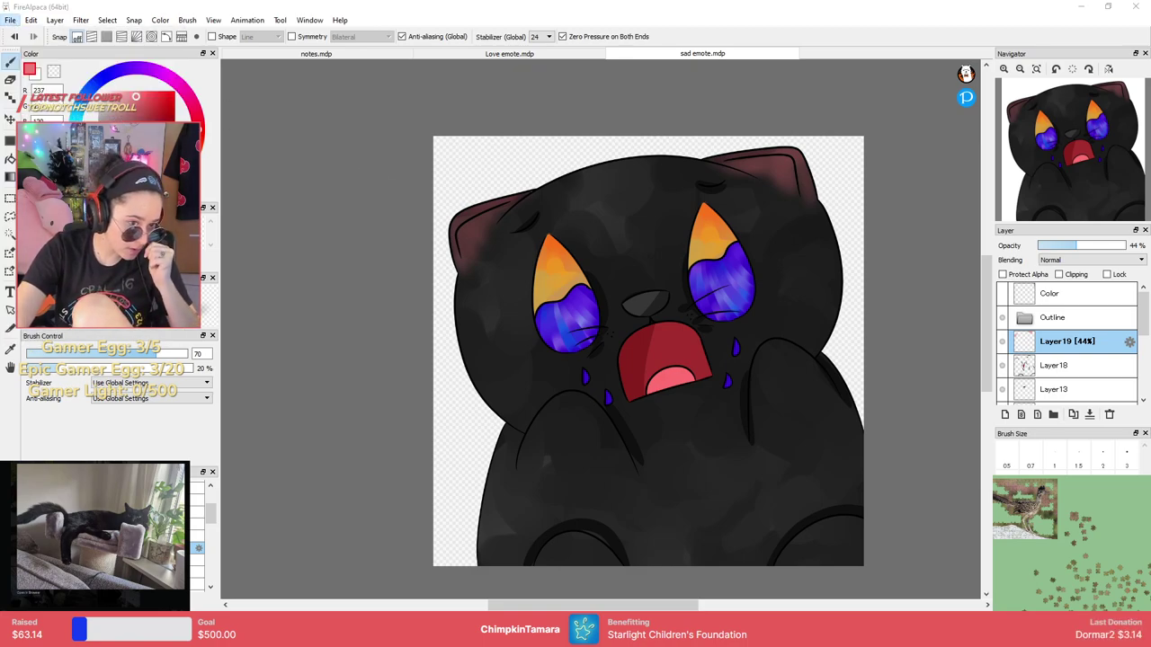
click(585, 375)
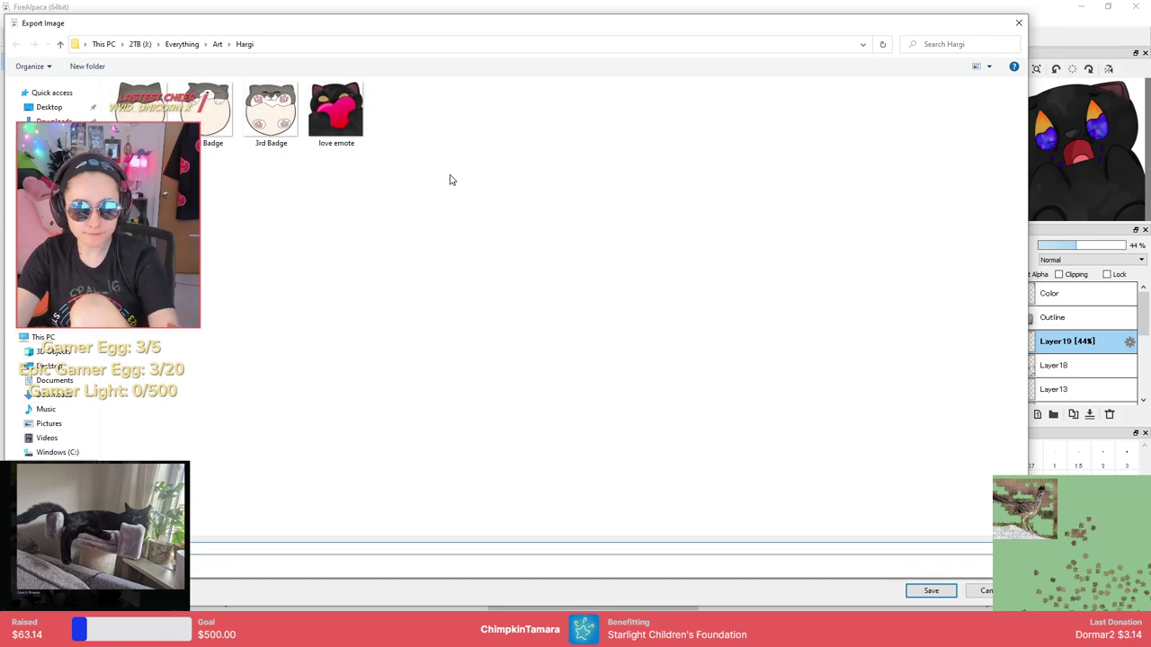
key(Return)
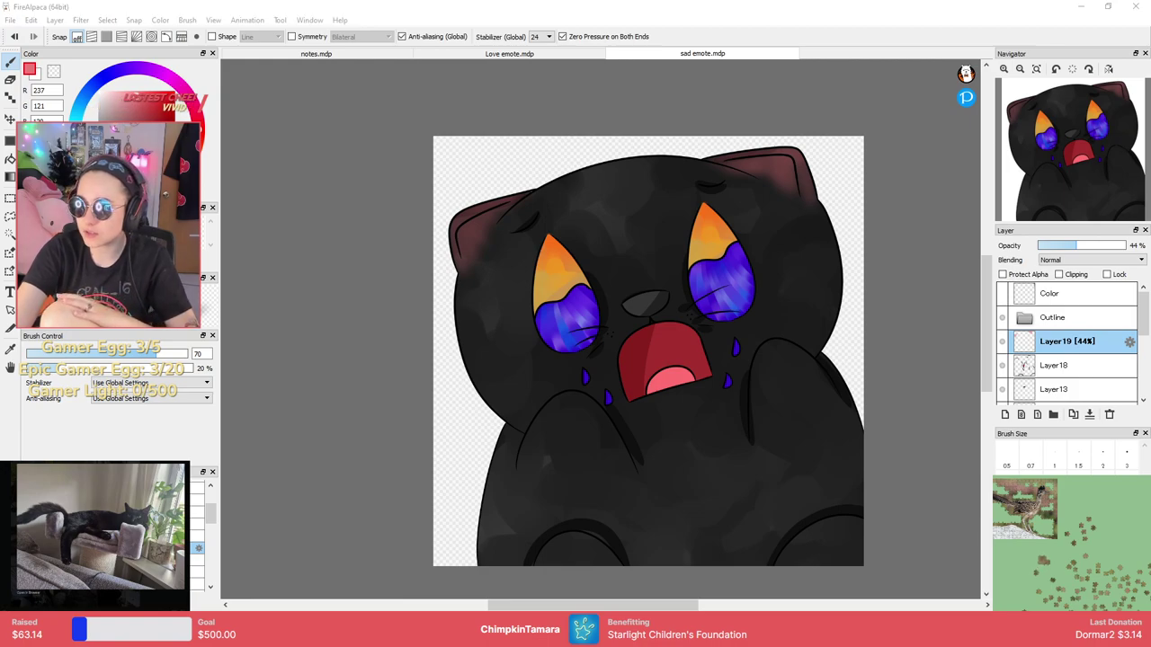
Switch to the emote tester in the browser, replace the love emote with sad emote.png and preview it.
key(alt+Tab)
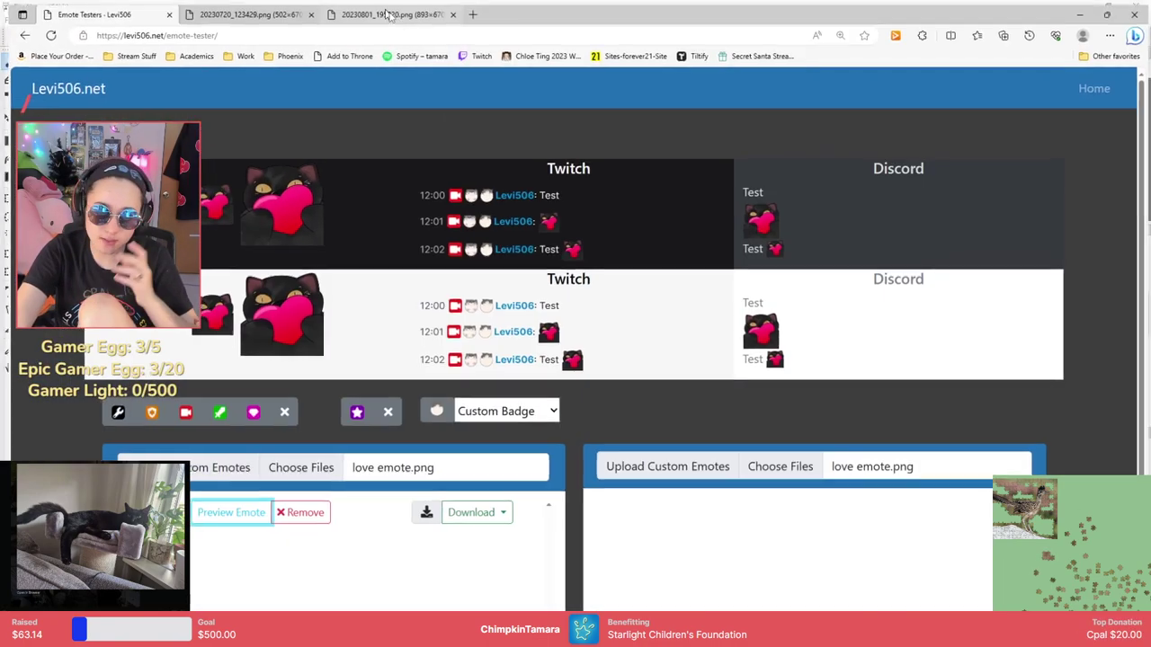
click(279, 516)
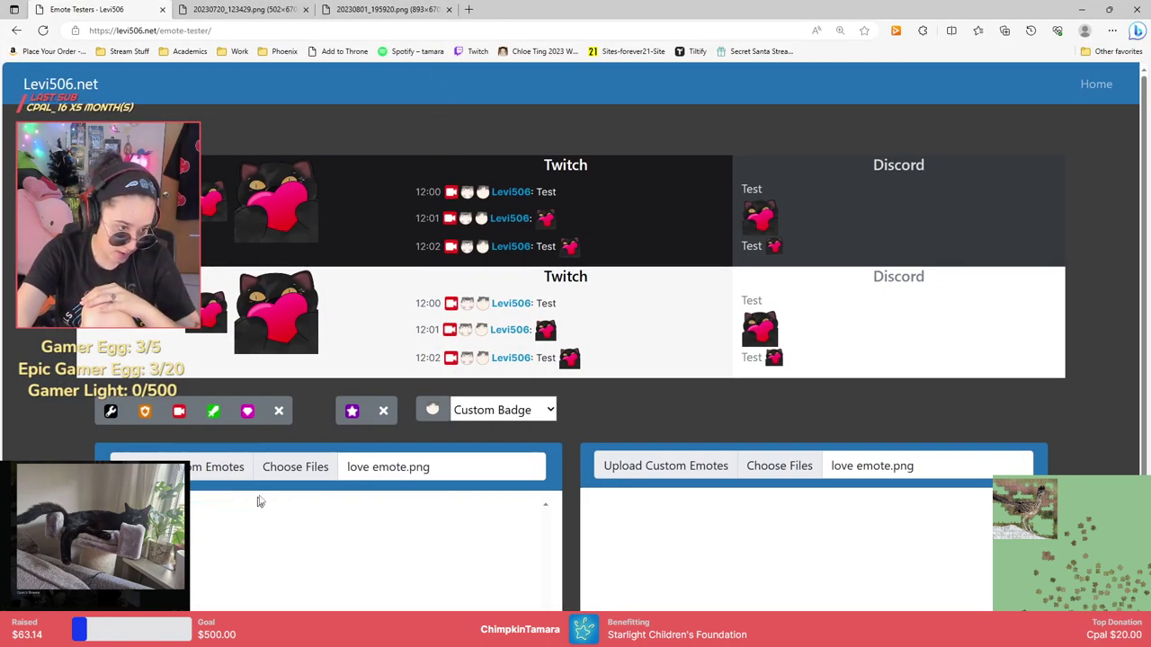
click(286, 468)
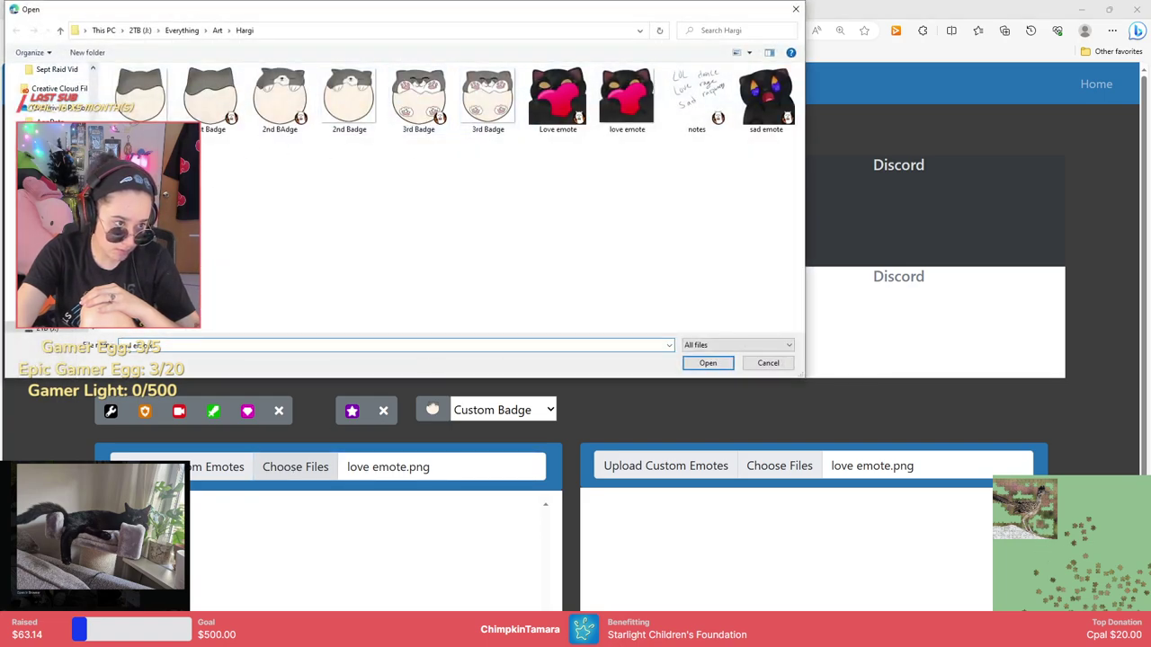
click(708, 362)
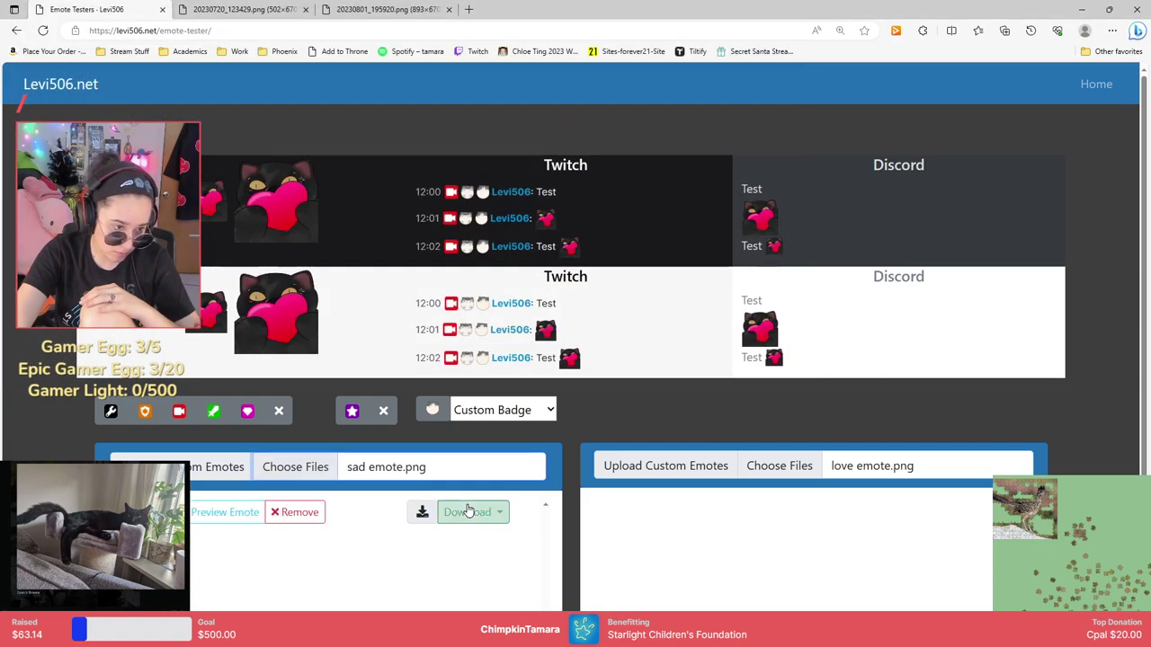
click(208, 516)
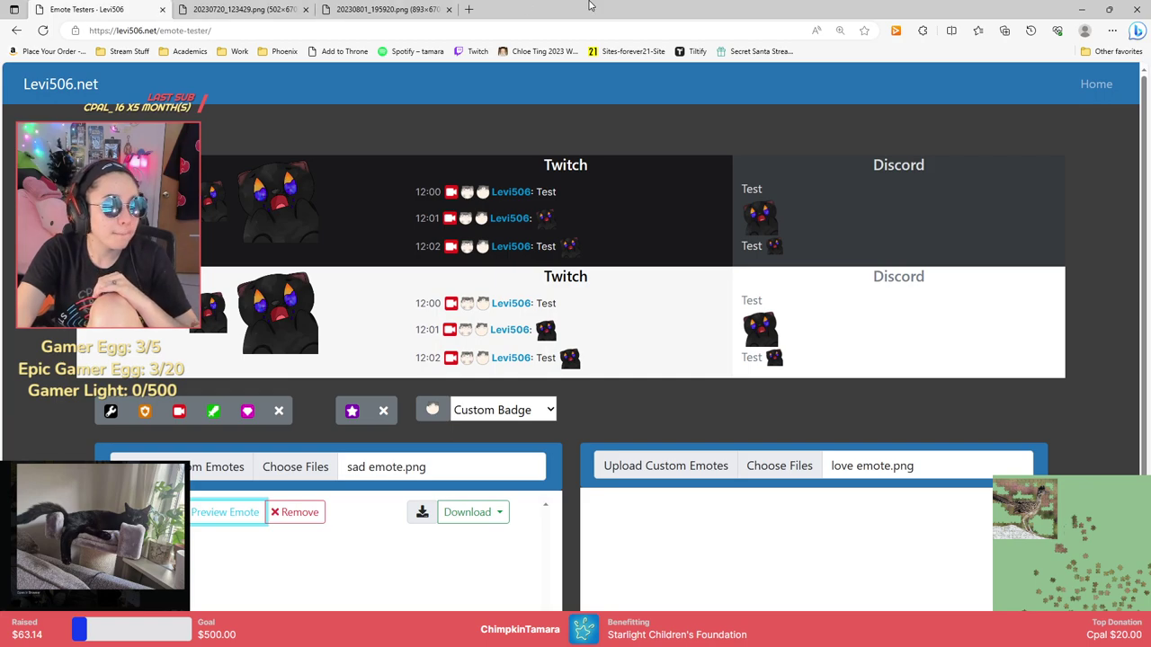
Return to FireAlpaca and create a new blank canvas with the offered settings.
click(1082, 9)
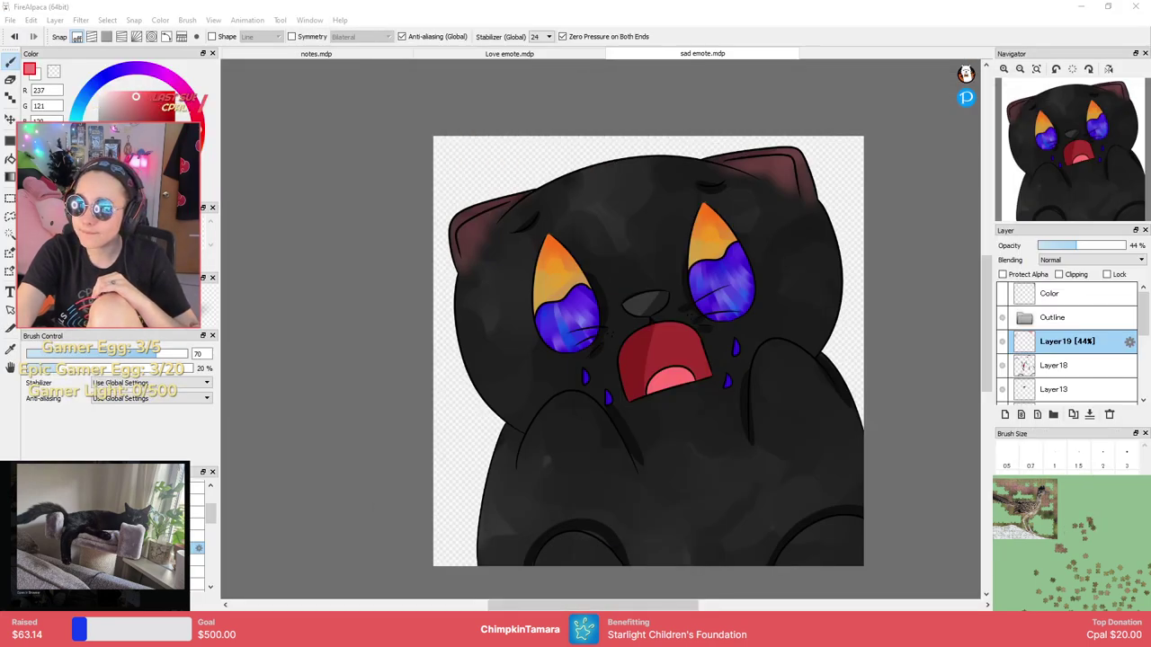
click(10, 20)
click(36, 31)
click(614, 484)
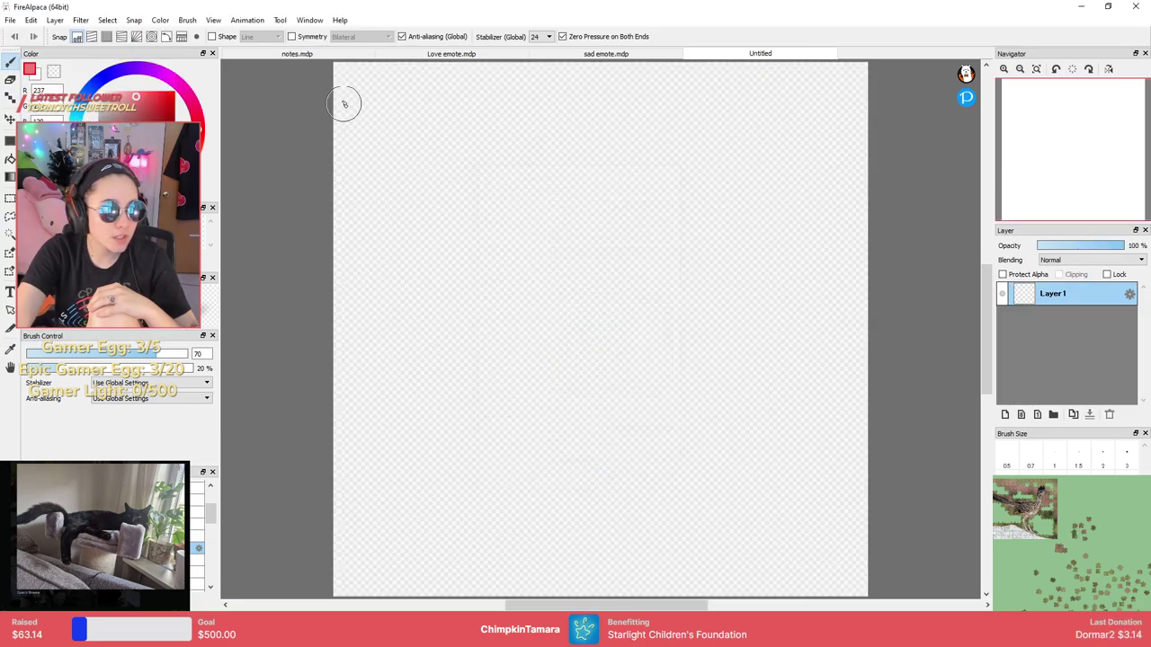
Draw a check mark beside "sad" in notes.mdp and return to the blank canvas.
click(302, 54)
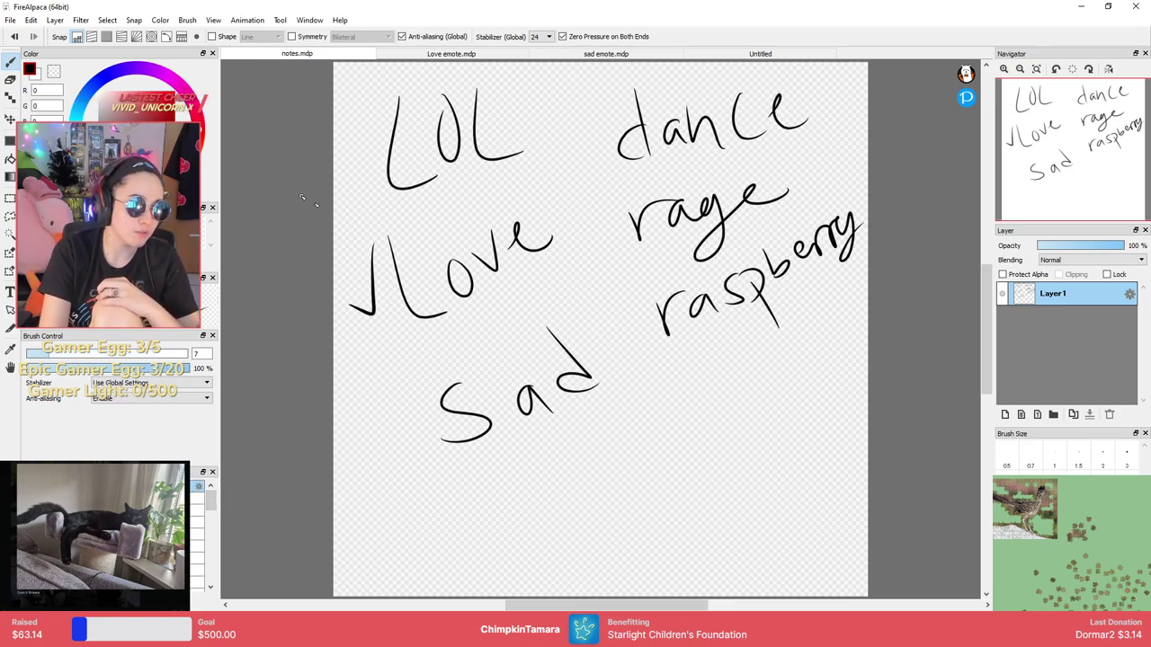
drag(396, 421, 426, 366)
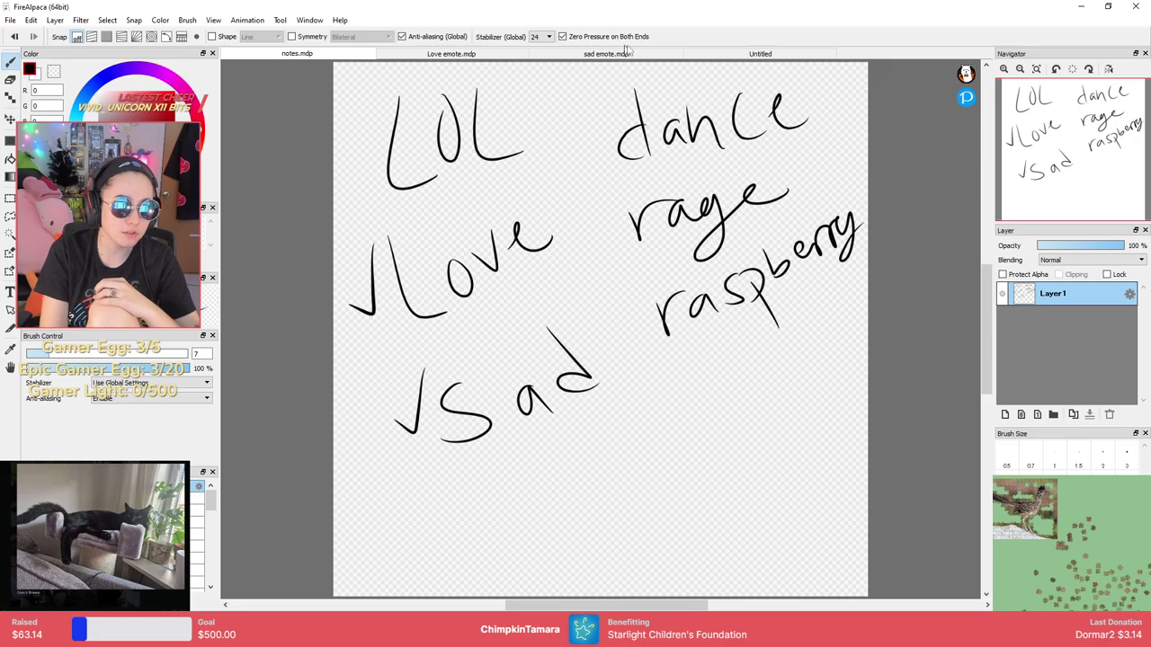
click(735, 51)
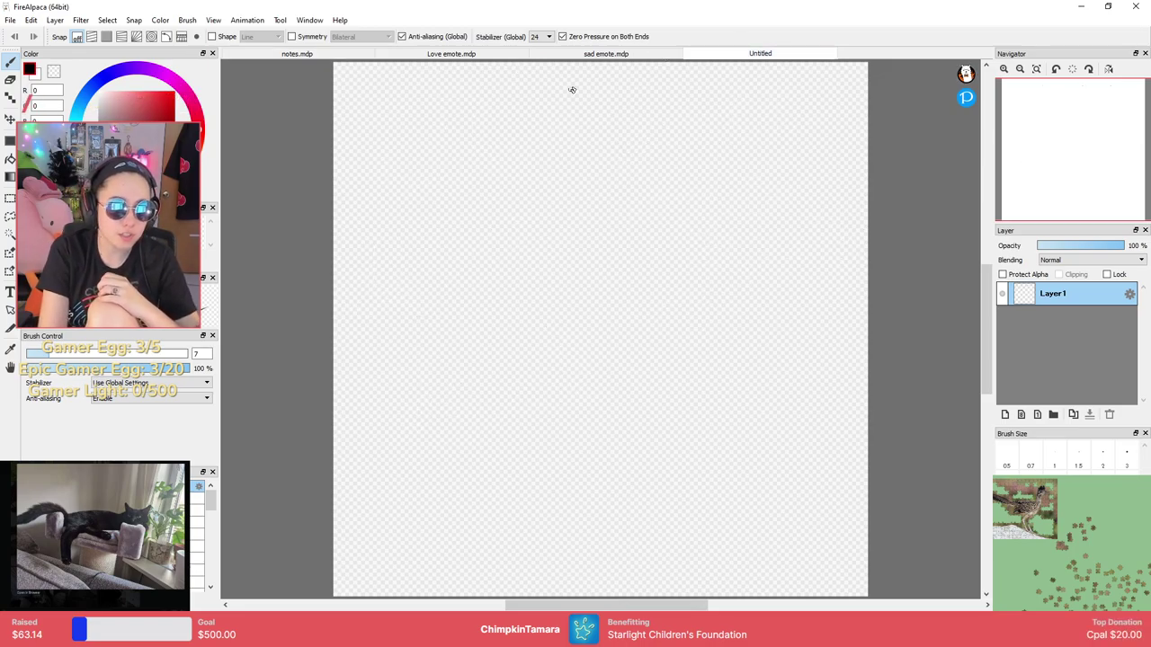
Look over the sad and love emotes and the list of emote ideas, ending on the blank canvas.
click(595, 53)
click(489, 54)
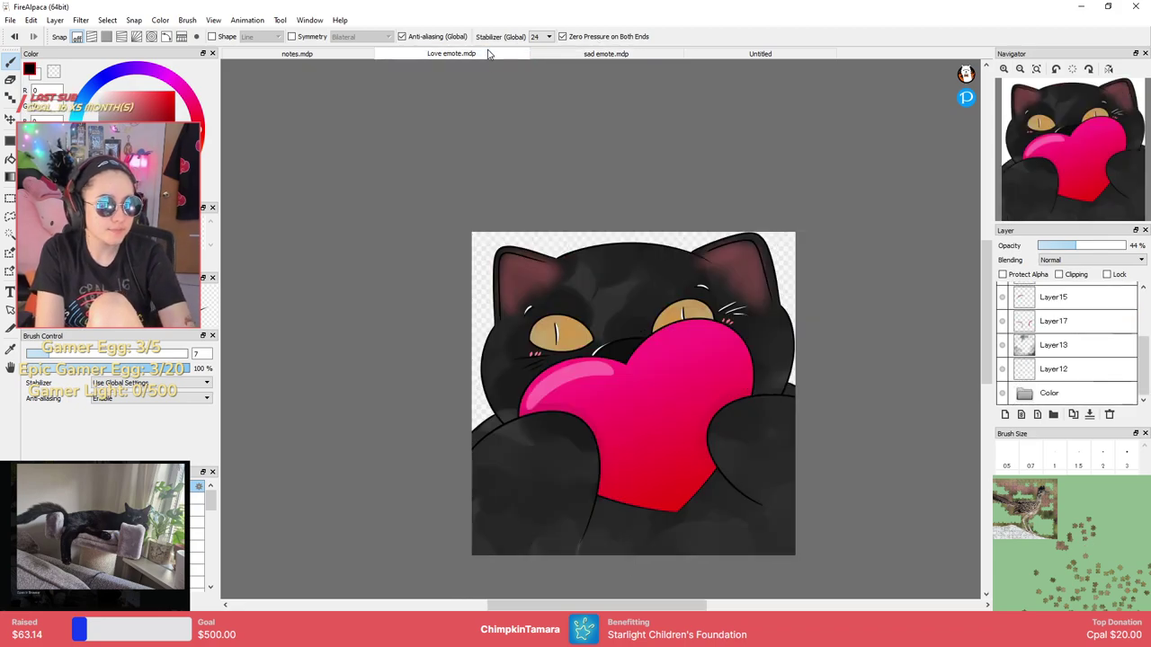
click(297, 53)
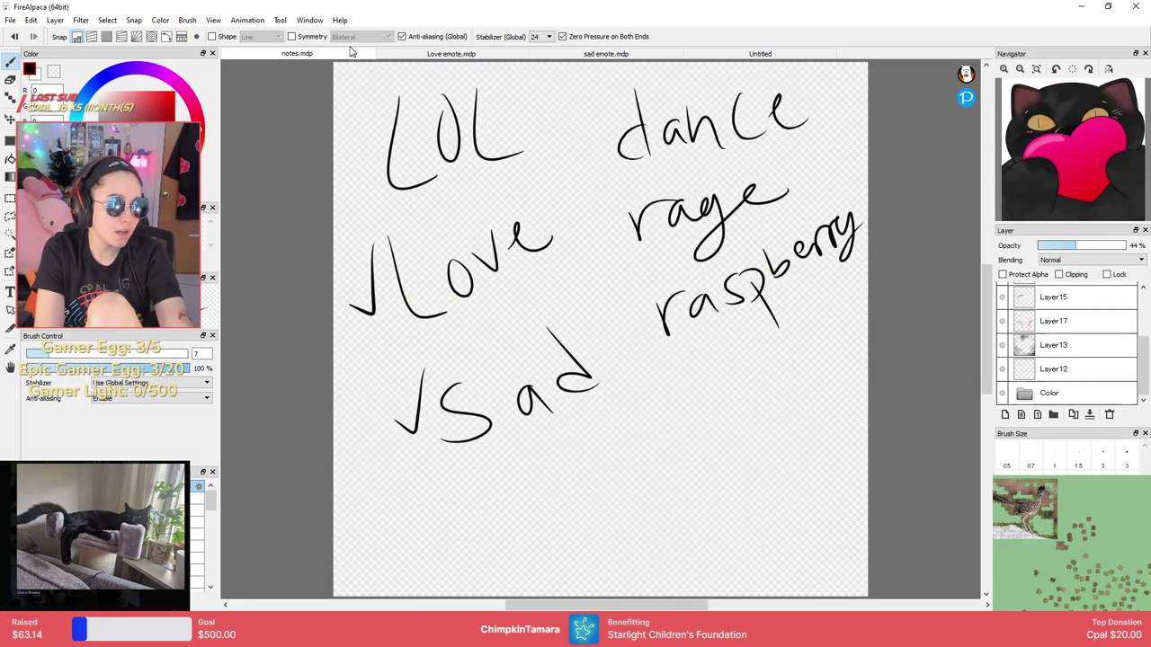
click(762, 53)
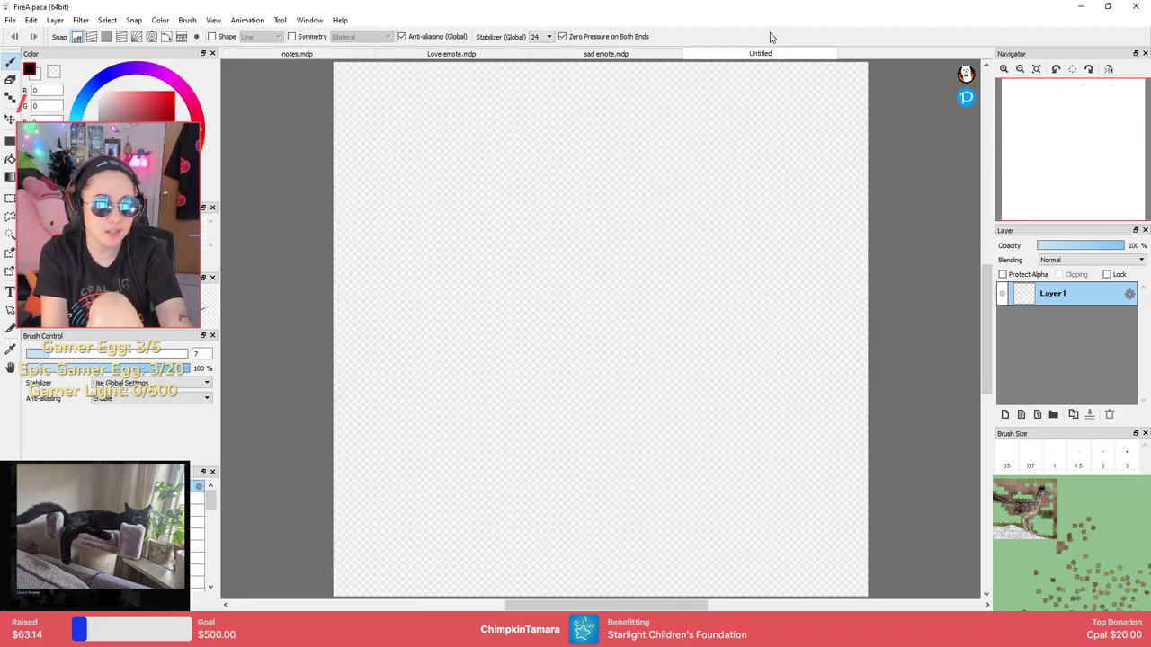
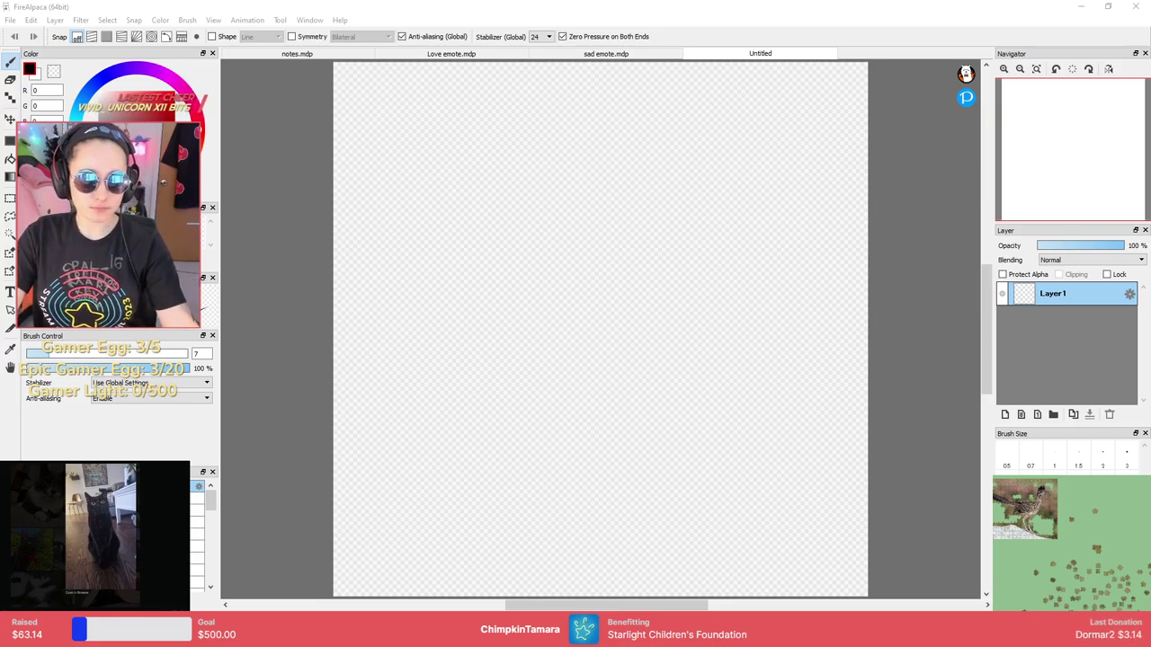
Reduce the brush size to 5 for sketching on the blank canvas.
click(907, 226)
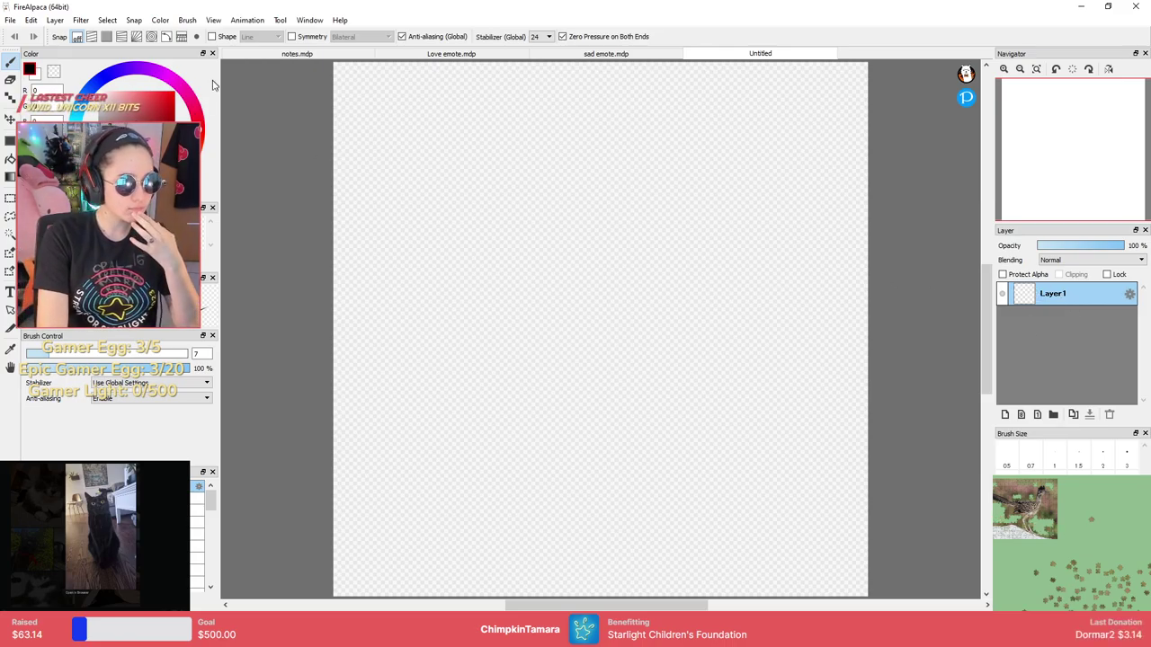
key(bracketleft)
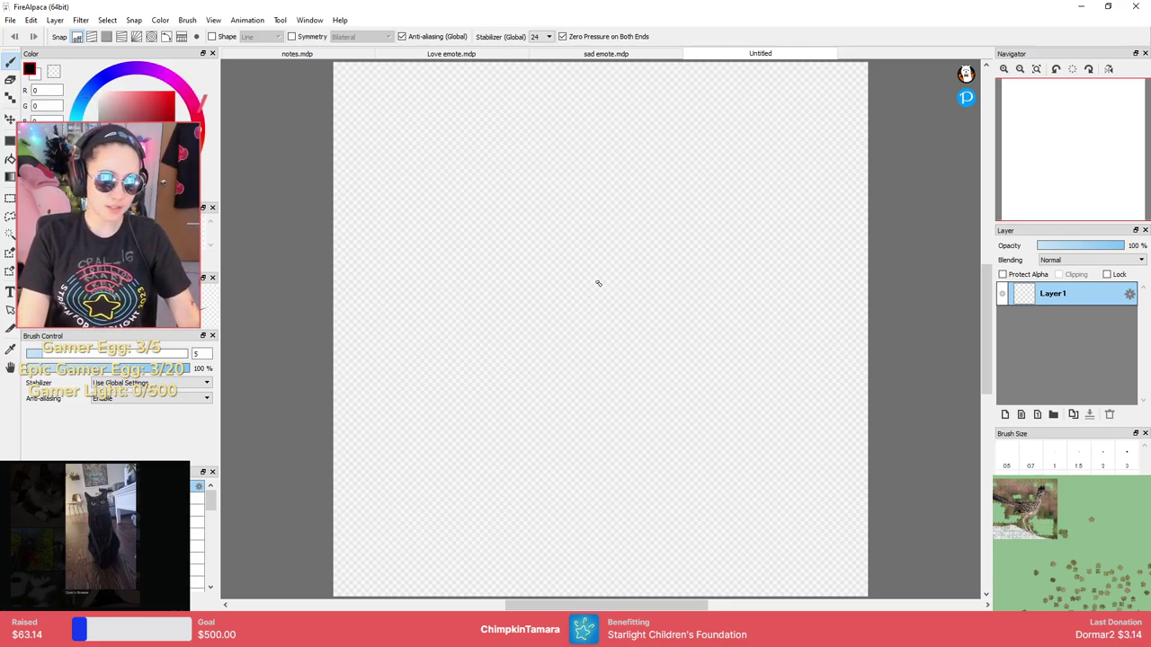
Try several strokes for the cat's left-hand ear and the curved top of its head, undoing unwanted ones.
mouse_move(453, 315)
mouse_down()
mouse_move(618, 173)
mouse_move(681, 224)
mouse_up()
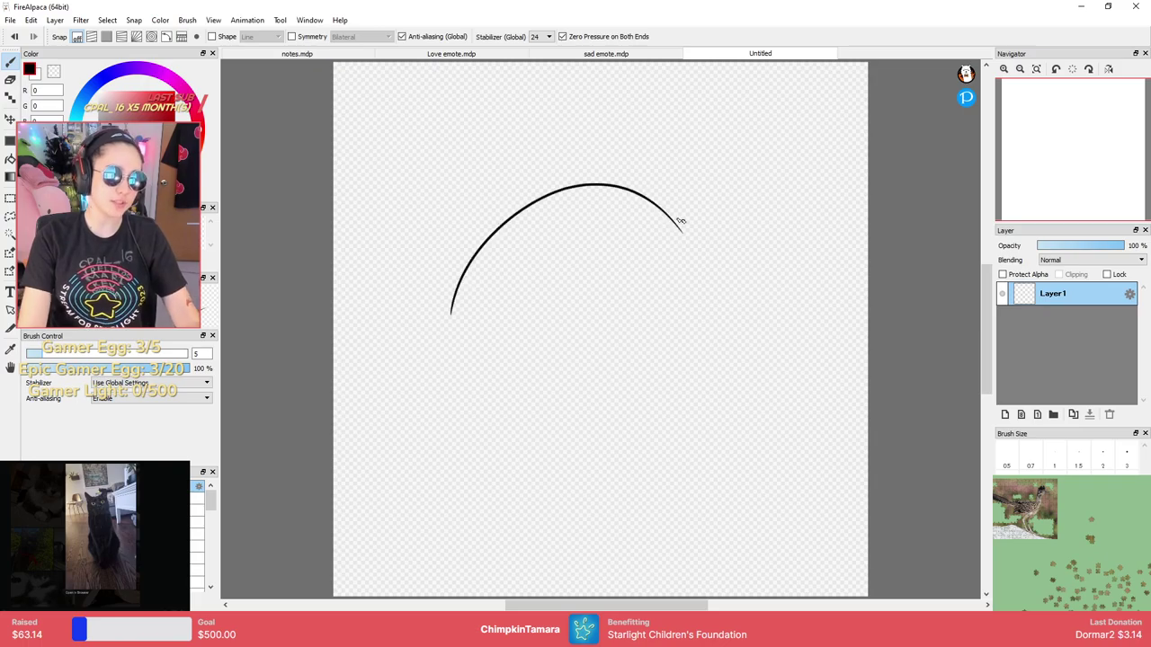
key(ctrl+z)
mouse_move(388, 296)
mouse_down()
mouse_move(438, 182)
mouse_move(495, 227)
mouse_up()
key(ctrl+z)
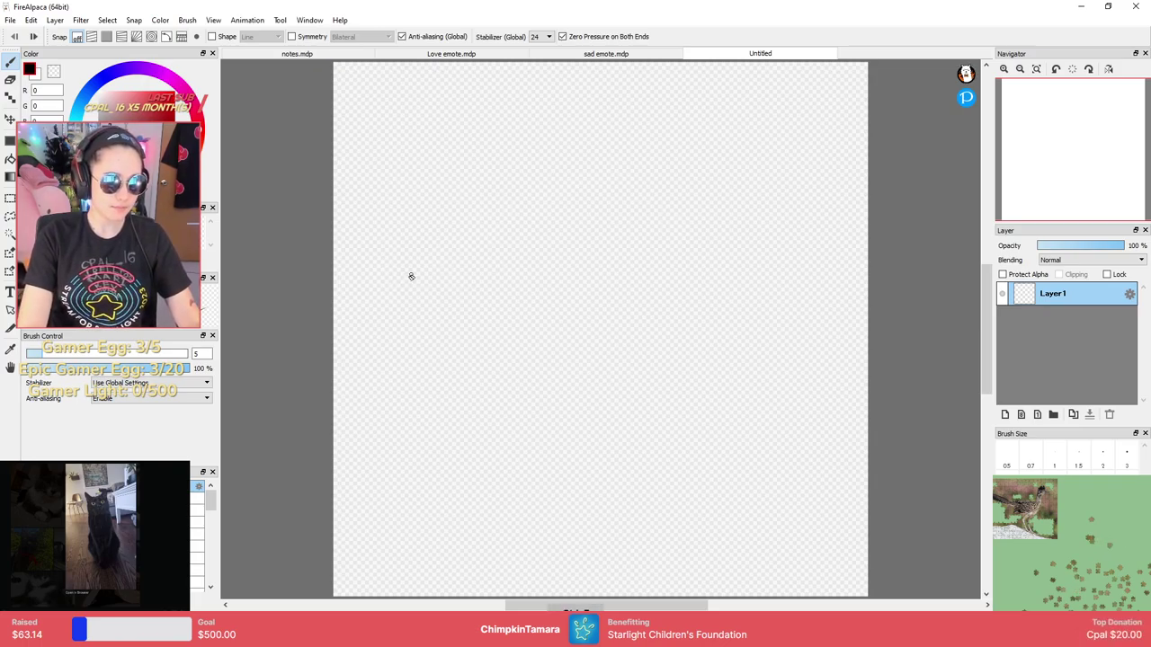
mouse_move(397, 300)
mouse_down()
mouse_move(400, 169)
mouse_move(500, 228)
mouse_move(502, 216)
mouse_move(611, 171)
mouse_up()
key(ctrl+z)
mouse_move(499, 222)
mouse_down()
mouse_move(697, 181)
mouse_move(732, 186)
mouse_move(814, 123)
mouse_move(860, 200)
mouse_up()
key(ctrl+z)
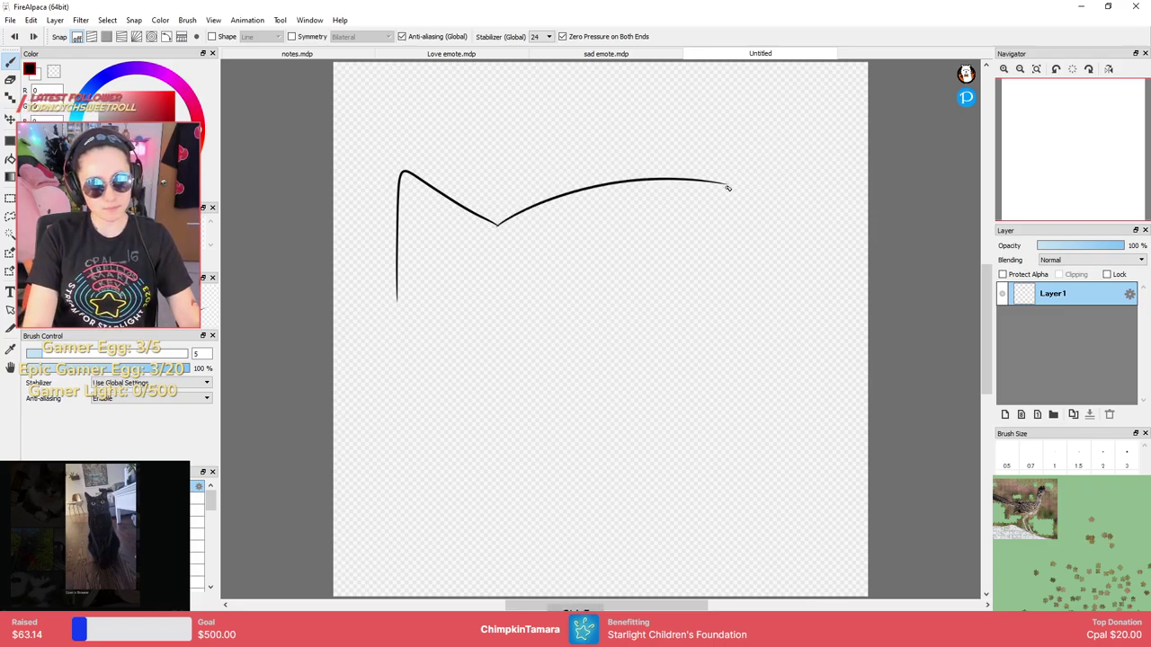
Try sketching the right-hand ear, the rounded cheeks and the slanted chin of the cat's head.
mouse_move(728, 185)
mouse_down()
mouse_move(801, 106)
mouse_move(857, 203)
mouse_up()
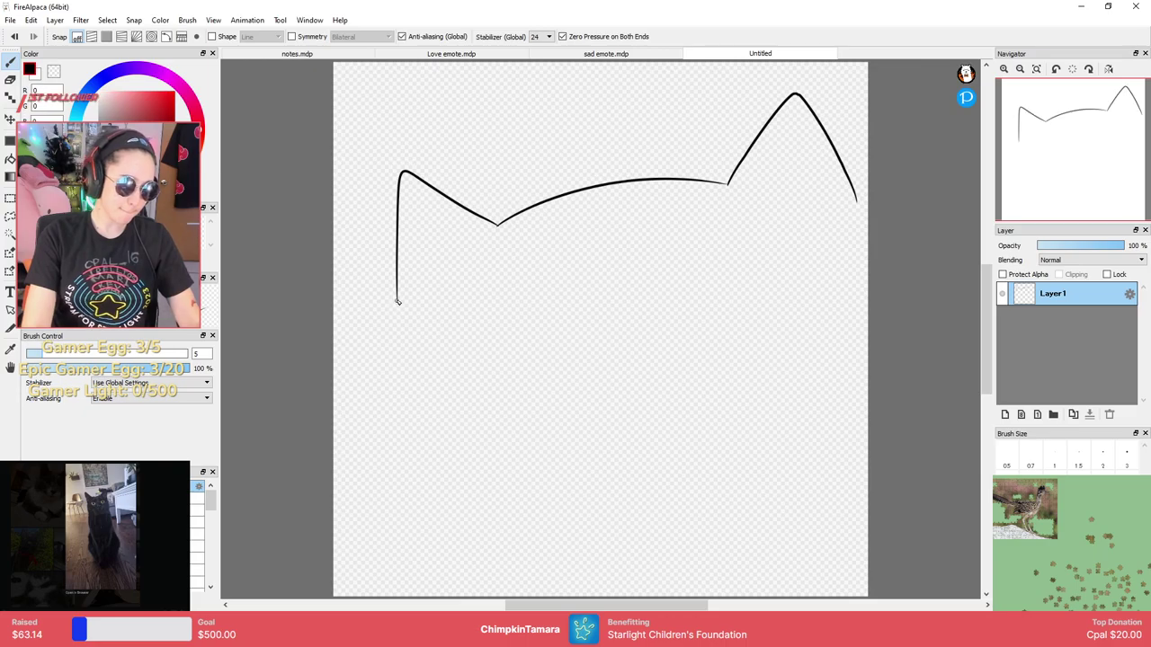
drag(396, 299, 513, 548)
drag(854, 196, 871, 243)
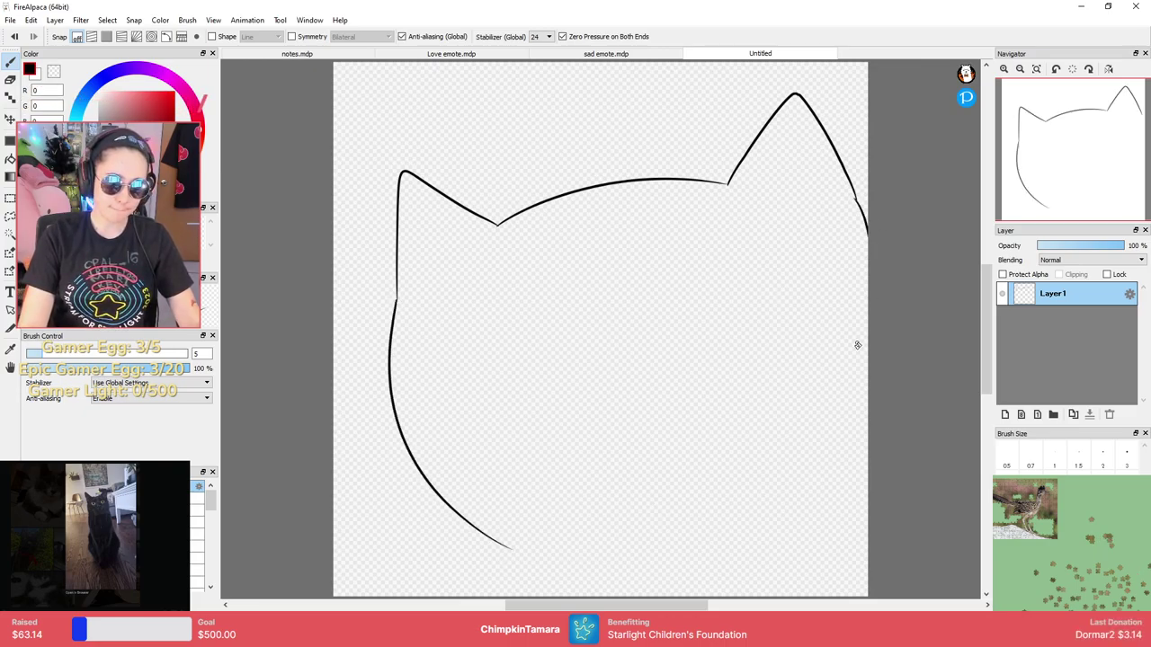
drag(506, 545, 863, 488)
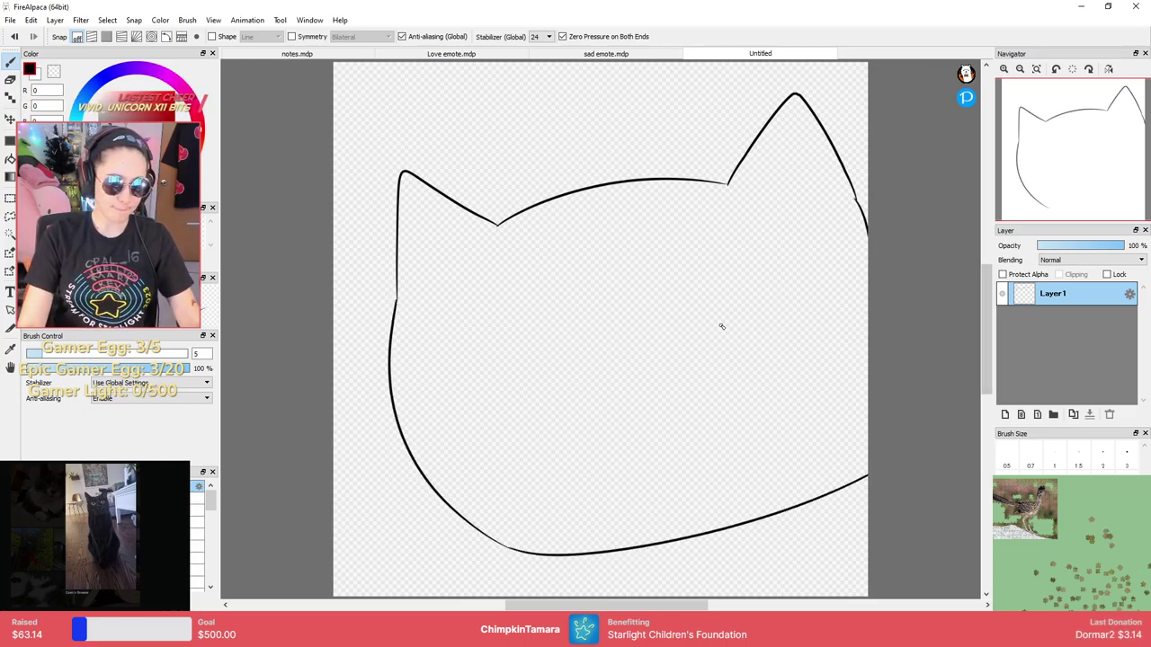
Undo all the strokes of the tilted cat head sketch.
key(ctrl+z)
key(ctrl+z)
key(ctrl+z)
key(ctrl+z)
key(ctrl+z)
key(ctrl+z)
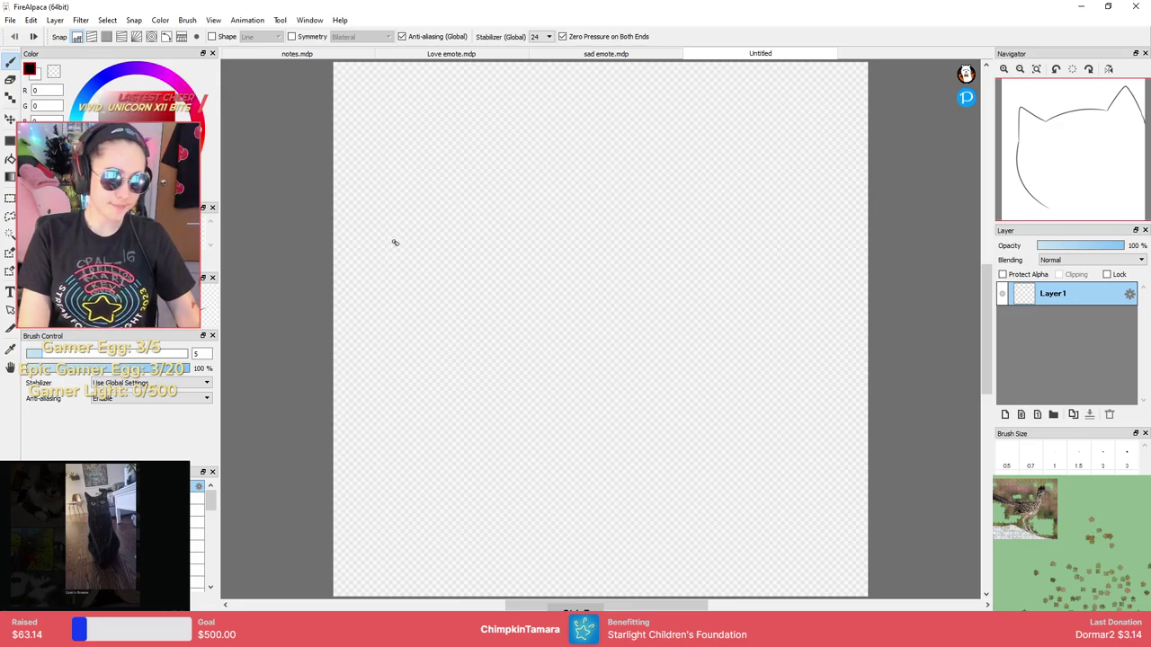
Try wider, rounder versions of the cat's left-hand ear and head top, undoing every stroke.
drag(359, 295, 522, 224)
key(ctrl+z)
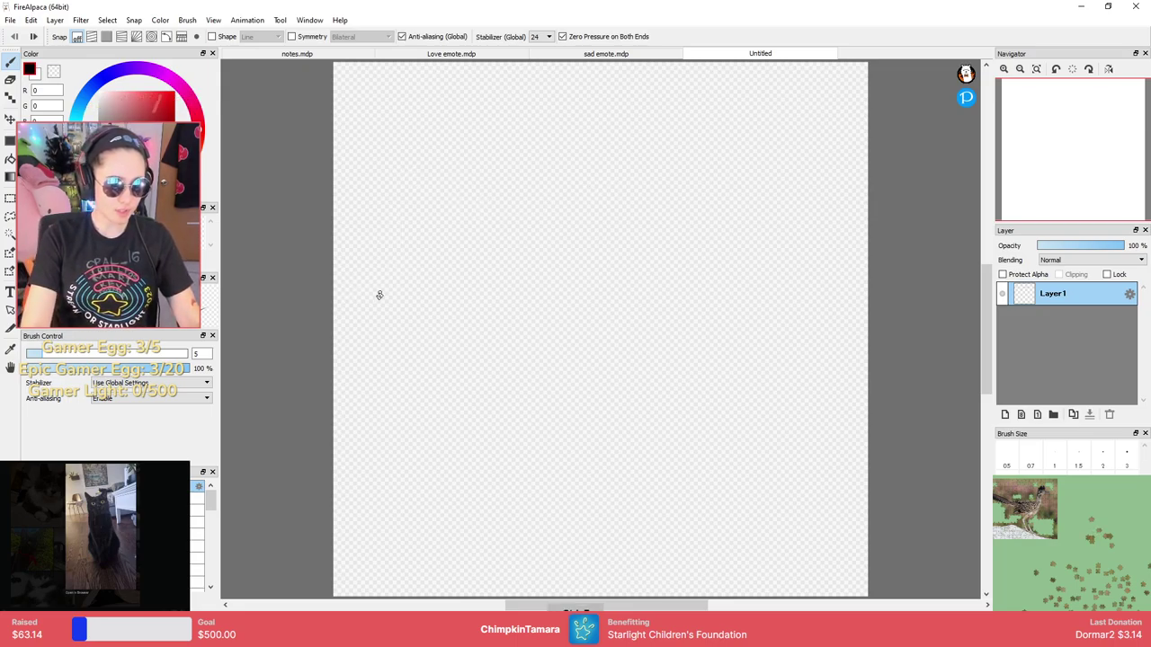
drag(362, 304, 418, 177)
drag(470, 221, 497, 238)
mouse_move(628, 180)
mouse_down()
mouse_move(715, 186)
mouse_move(728, 211)
mouse_up()
key(ctrl+z)
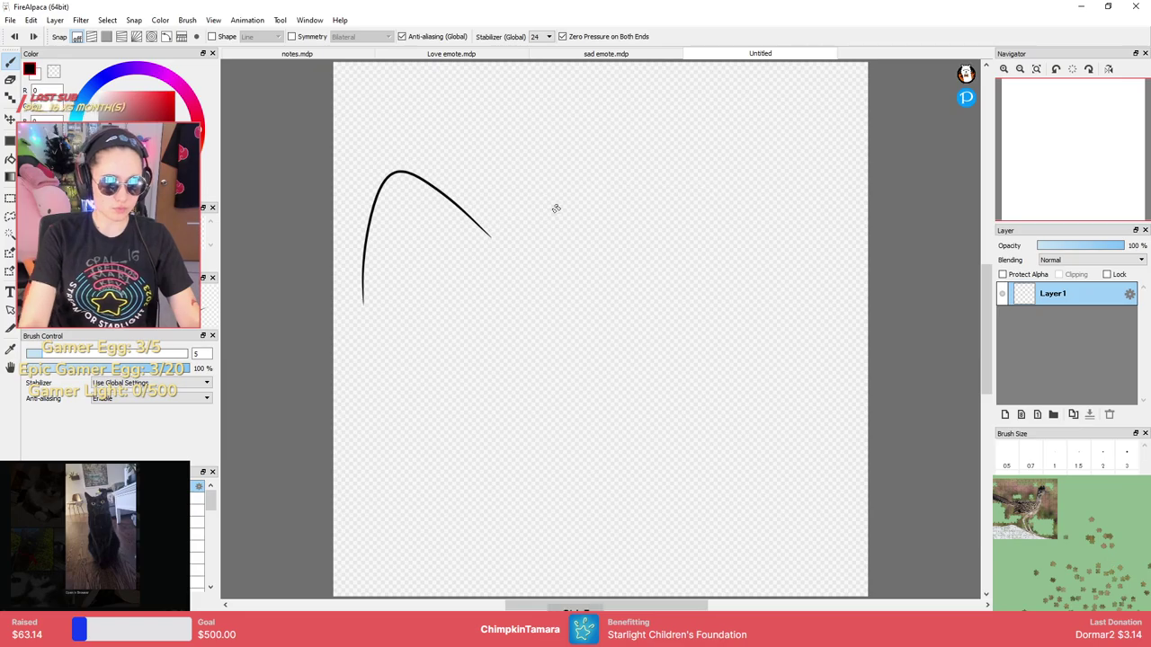
key(ctrl+z)
mouse_move(361, 294)
mouse_down()
mouse_move(394, 182)
mouse_move(728, 237)
mouse_up()
key(ctrl+z)
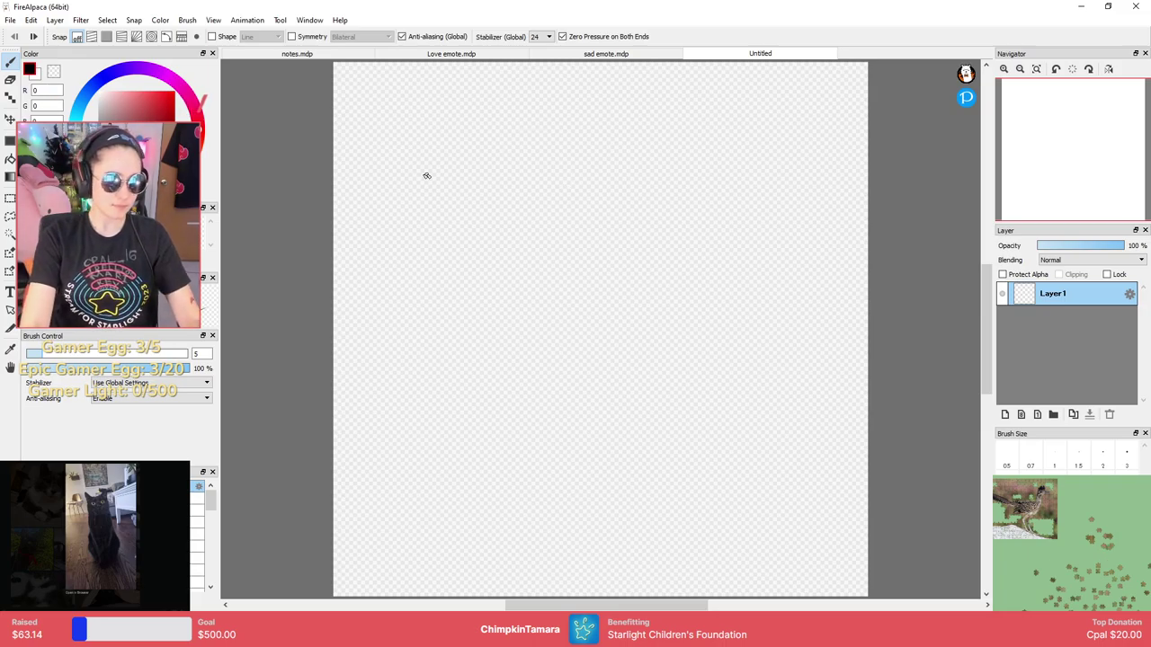
Draw the cat's tall left-hand ear and a long, shallow curve for the head top, undoing unwanted strokes.
mouse_move(363, 281)
mouse_down()
mouse_move(413, 146)
mouse_move(471, 184)
mouse_up()
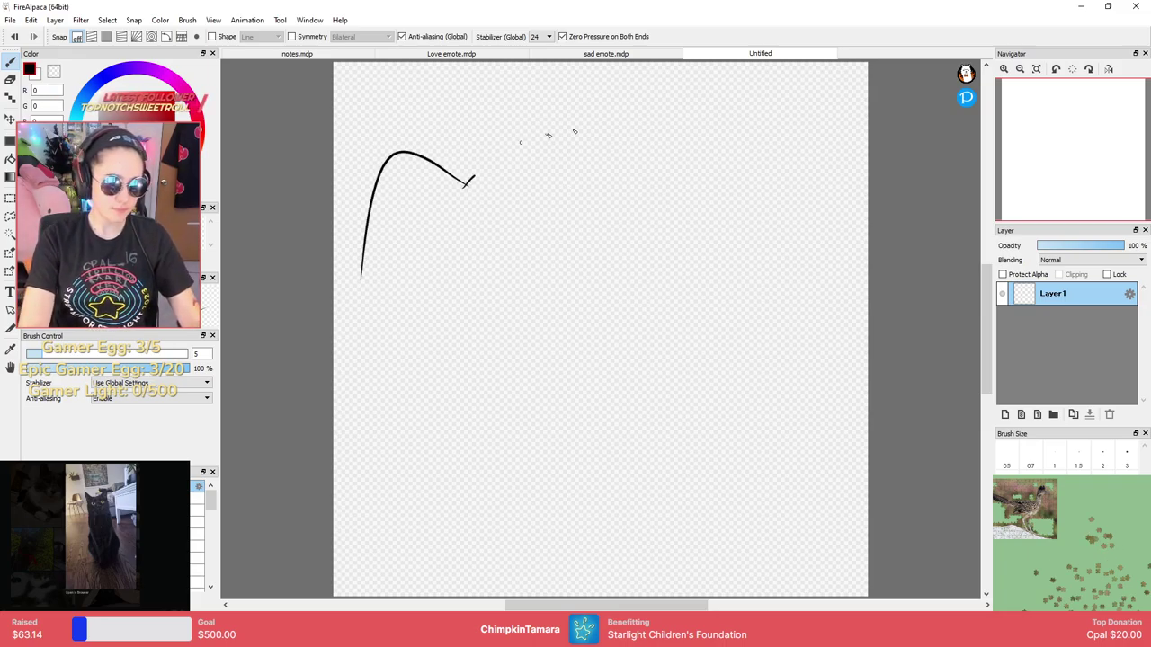
key(ctrl+z)
mouse_move(370, 282)
mouse_down()
mouse_move(398, 158)
mouse_move(504, 209)
mouse_move(644, 165)
mouse_up()
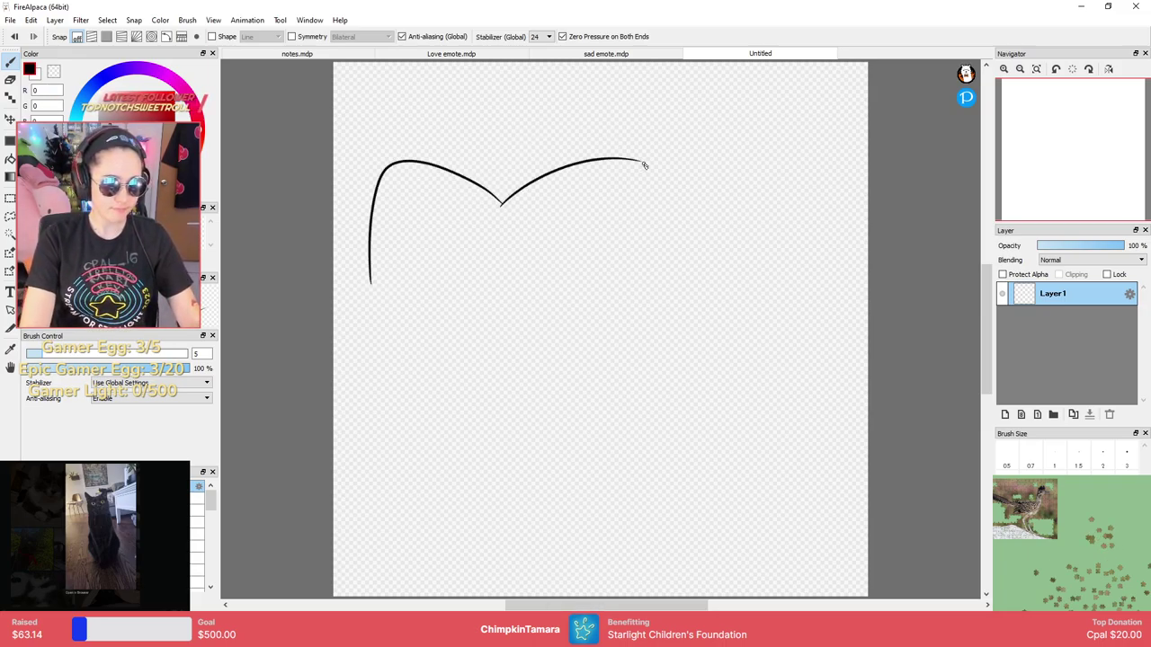
key(ctrl+z)
mouse_move(372, 287)
mouse_down()
mouse_move(377, 246)
mouse_move(458, 167)
mouse_move(500, 188)
mouse_move(490, 178)
mouse_move(513, 162)
mouse_move(687, 144)
mouse_up()
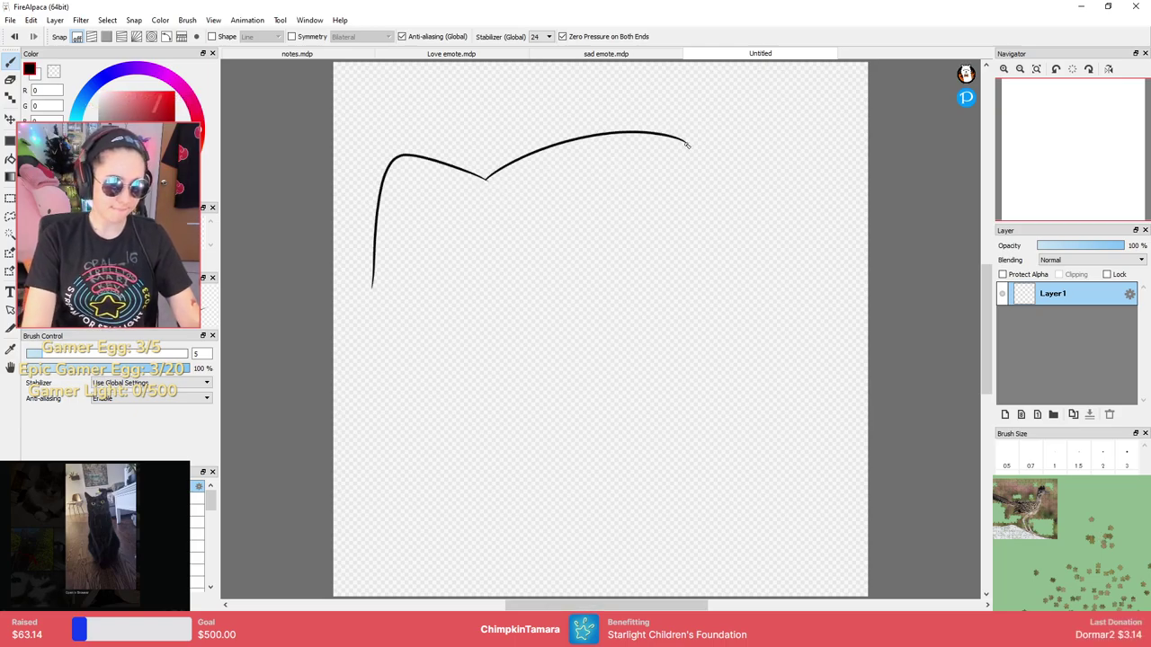
key(ctrl+z)
mouse_move(487, 179)
mouse_down()
mouse_move(526, 163)
mouse_move(716, 156)
mouse_move(798, 105)
mouse_move(857, 158)
mouse_up()
key(ctrl+z)
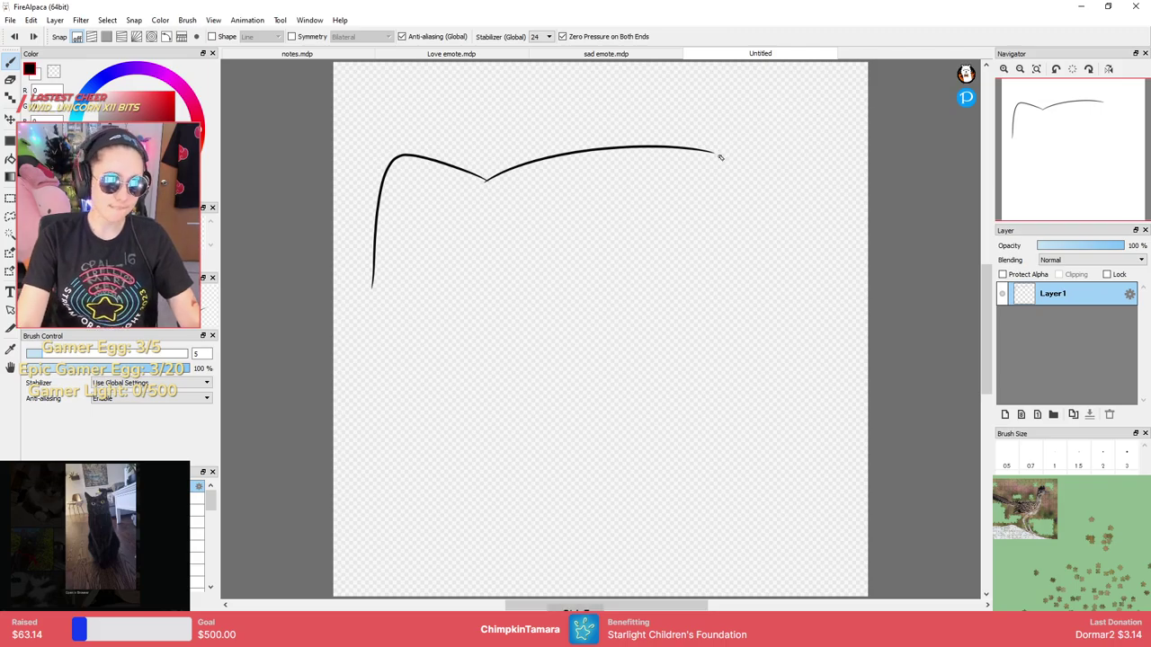
Draw the pointed right-hand ear from the end of the head-top curve, undoing unwanted strokes.
mouse_move(715, 151)
mouse_down()
mouse_move(828, 138)
mouse_move(844, 186)
mouse_up()
key(ctrl+z)
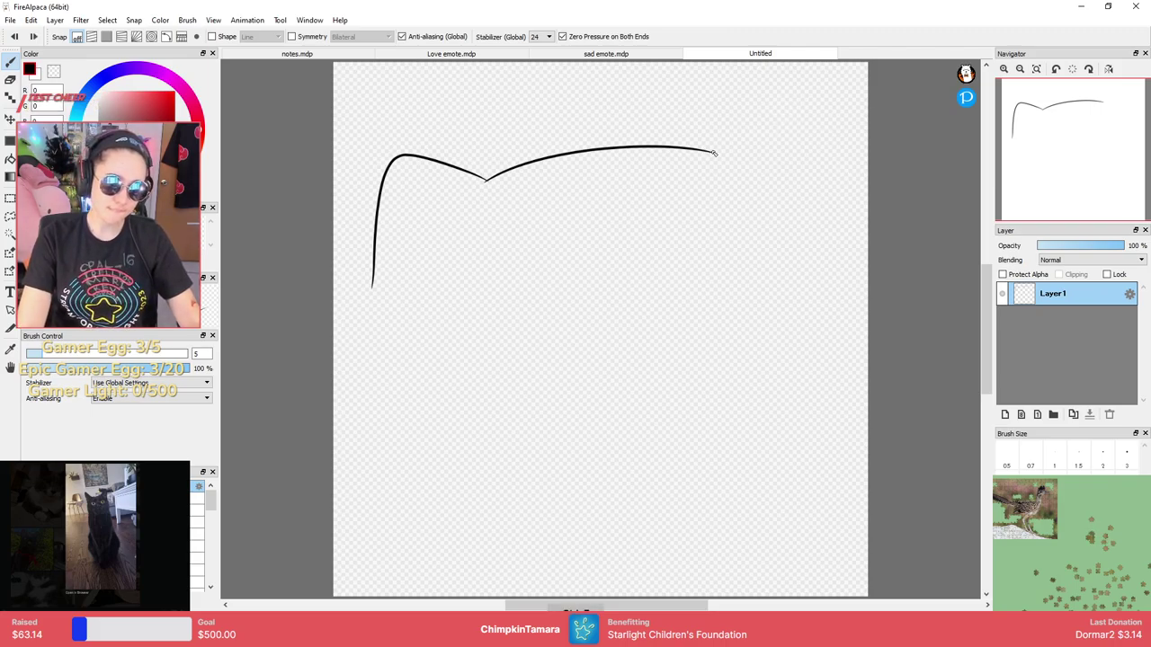
mouse_move(713, 153)
mouse_down()
mouse_move(822, 113)
mouse_move(848, 182)
mouse_up()
key(ctrl+z)
scroll(729, 231, down, 3)
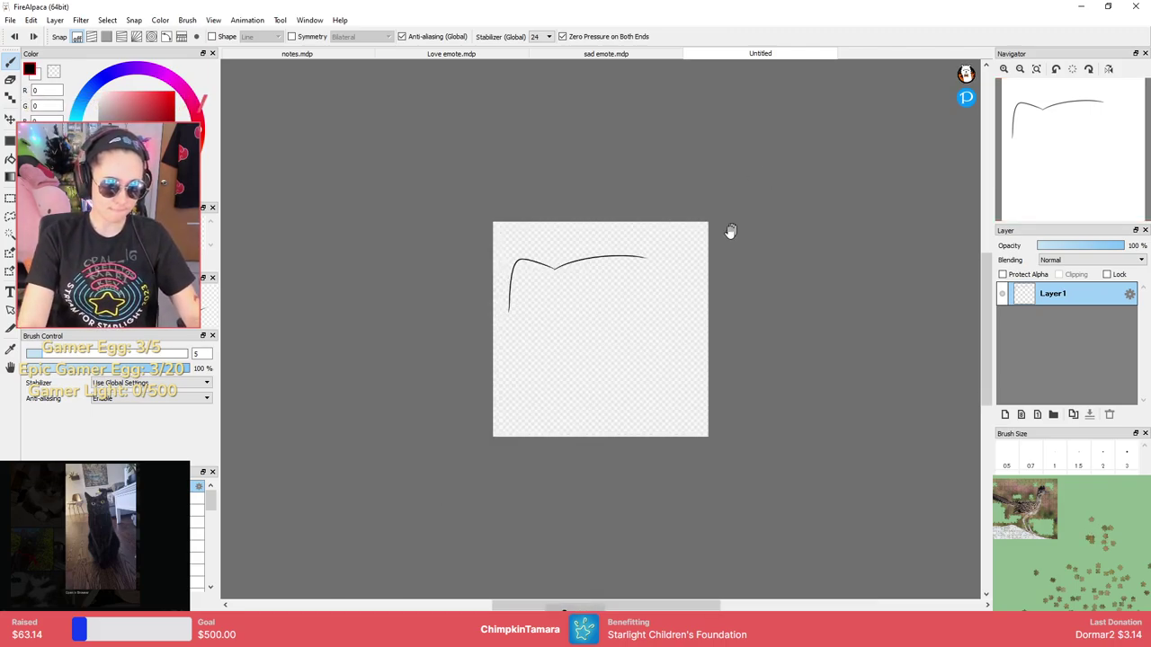
scroll(684, 253, up, 2)
scroll(736, 213, up, 5)
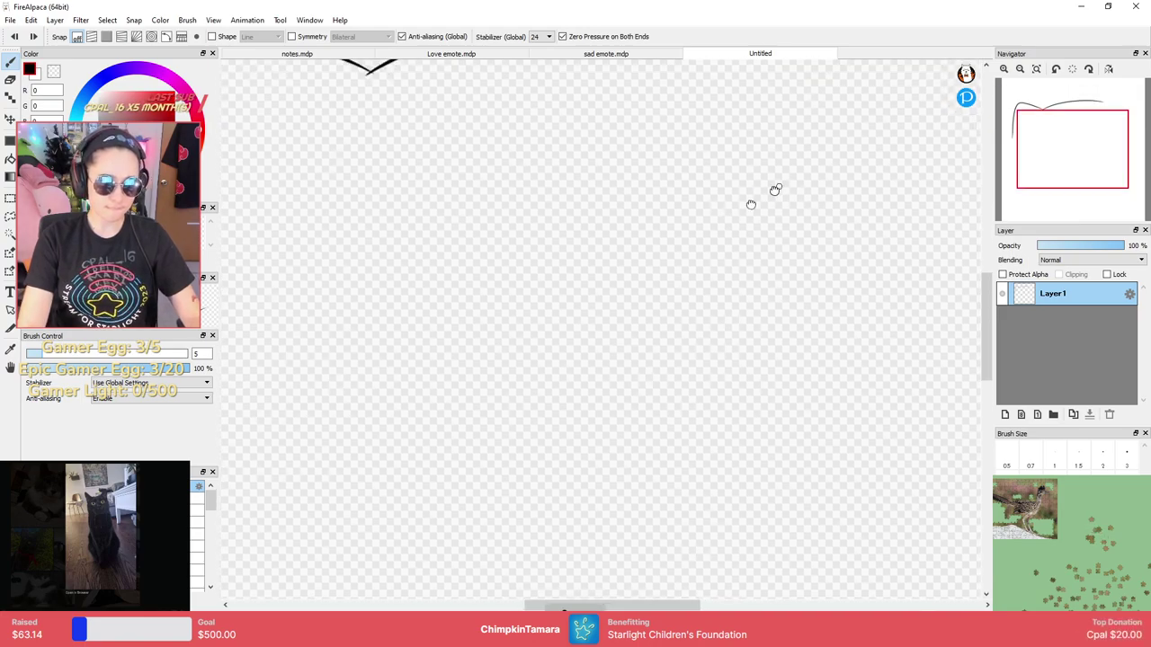
mouse_move(599, 238)
mouse_down()
mouse_move(751, 144)
mouse_move(860, 268)
mouse_up()
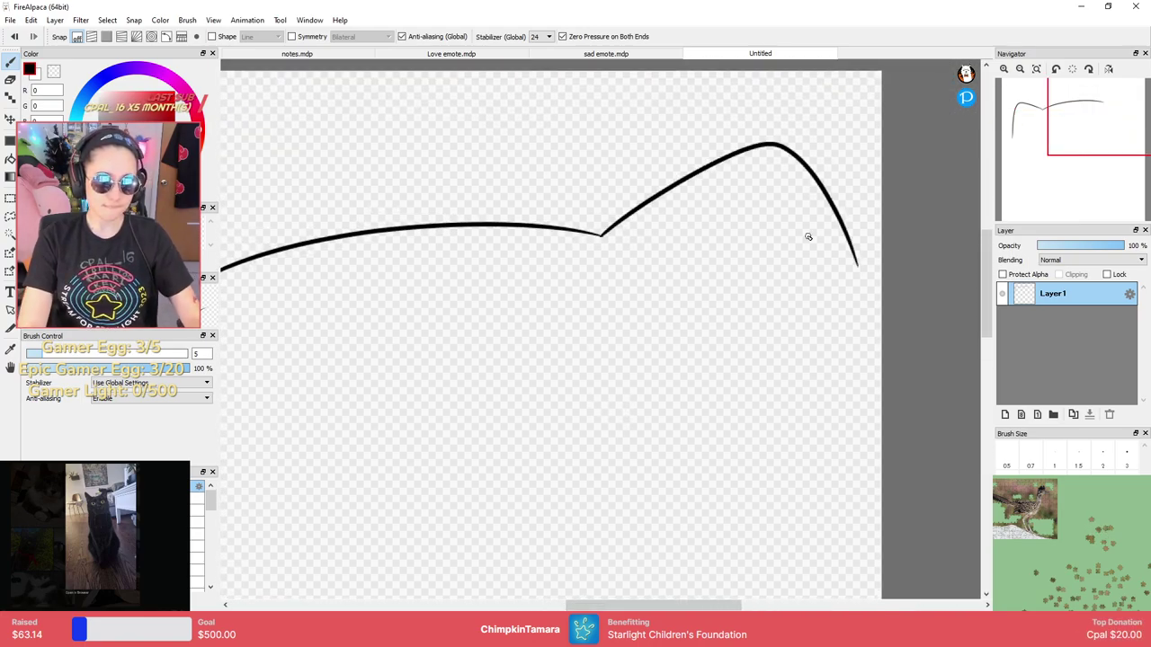
scroll(792, 230, down, 4)
scroll(775, 239, up, 3)
scroll(740, 265, down, 2)
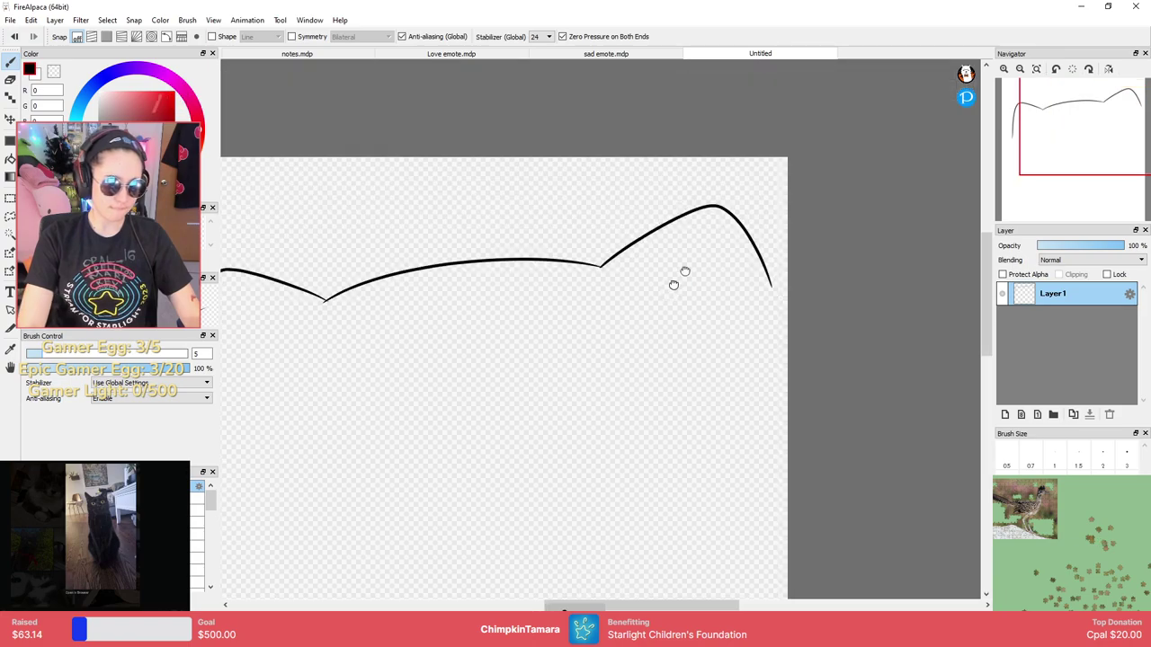
drag(545, 297, 701, 182)
scroll(540, 225, down, 1)
scroll(467, 265, up, 2)
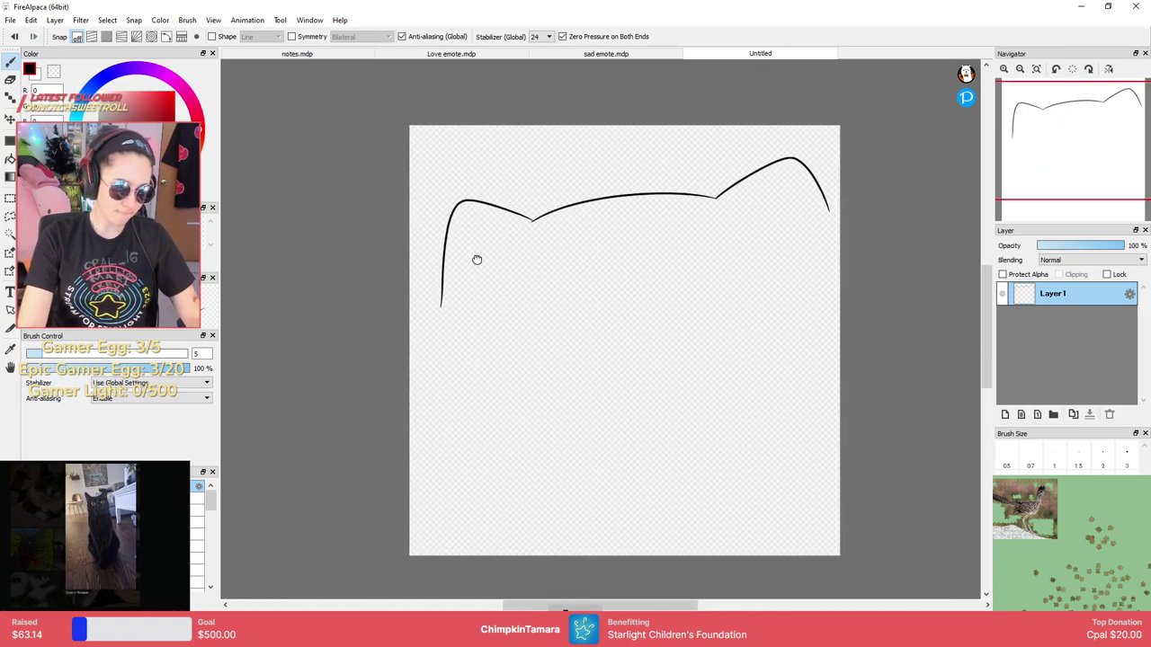
scroll(424, 295, down, 2)
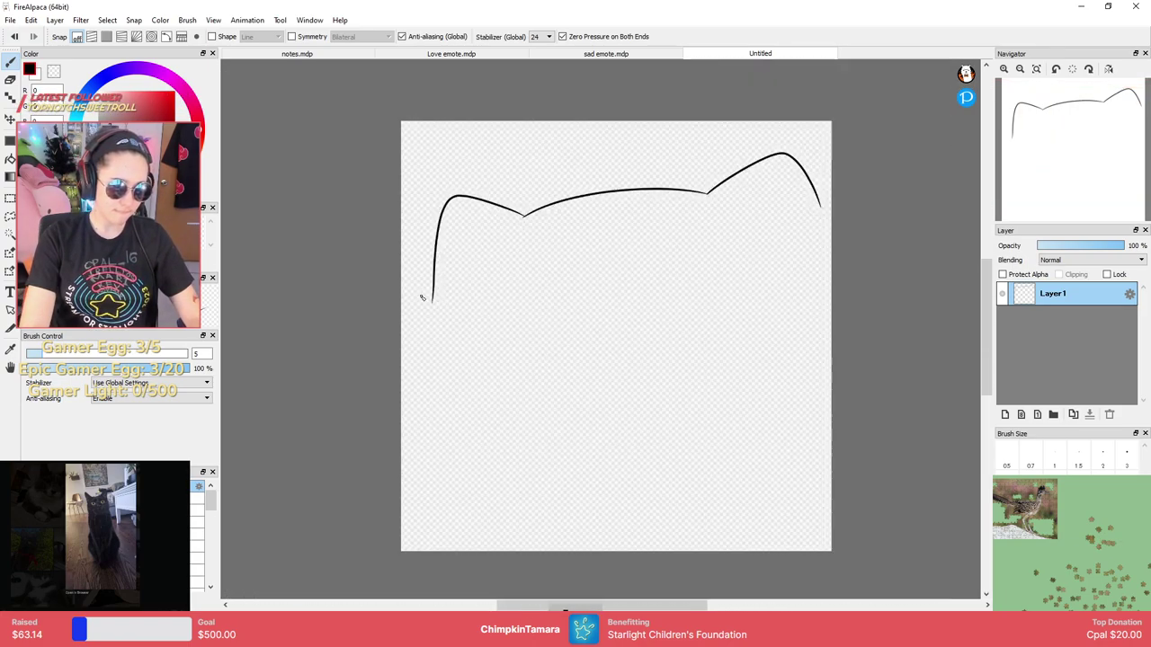
Draw the rounded left-hand cheek down from the base of the ear, undoing unwanted strokes.
drag(432, 296, 430, 358)
key(ctrl+z)
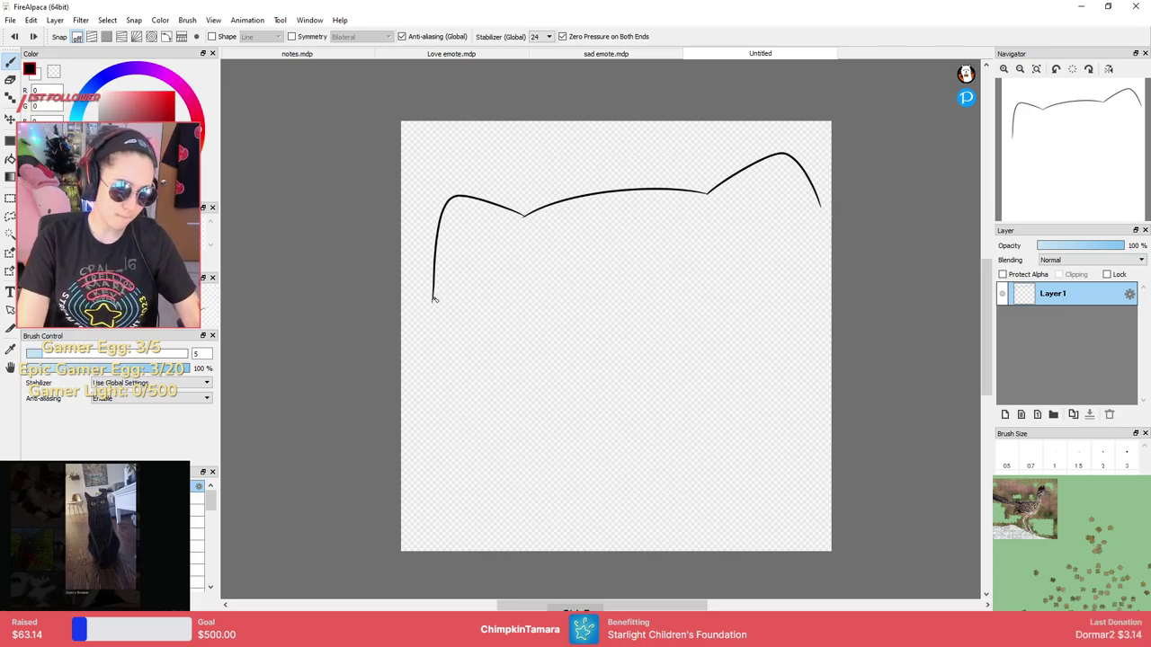
drag(433, 298, 477, 467)
key(ctrl+z)
mouse_move(432, 299)
mouse_down()
mouse_move(426, 357)
mouse_move(477, 471)
mouse_up()
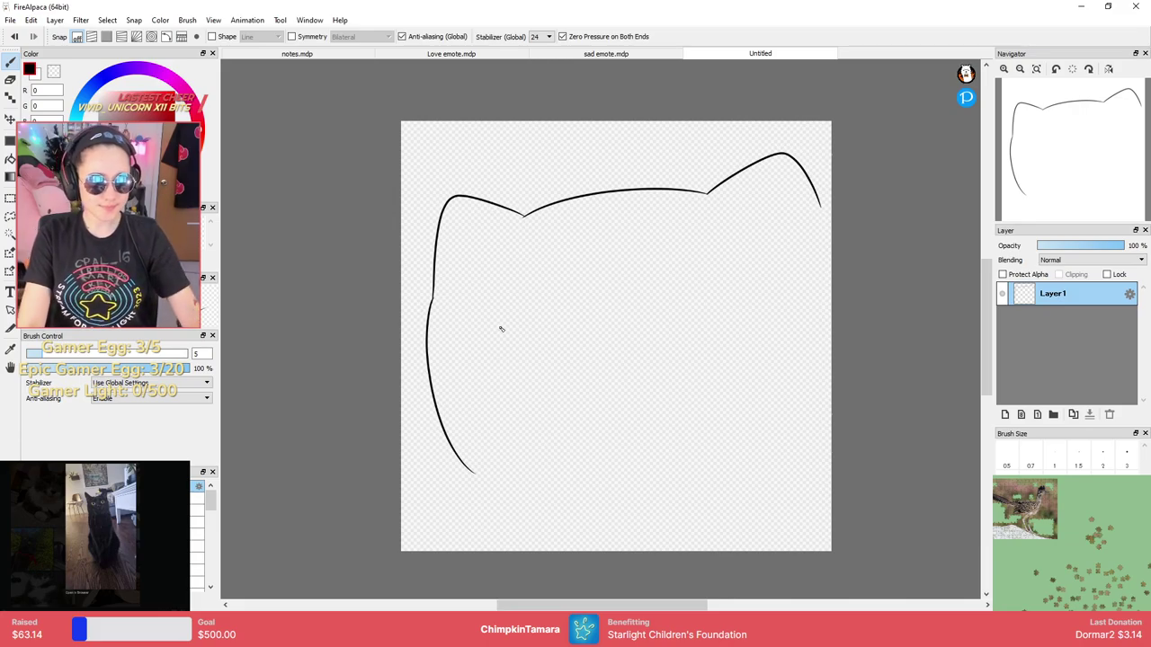
key(ctrl+z)
drag(432, 300, 462, 462)
key(ctrl+z)
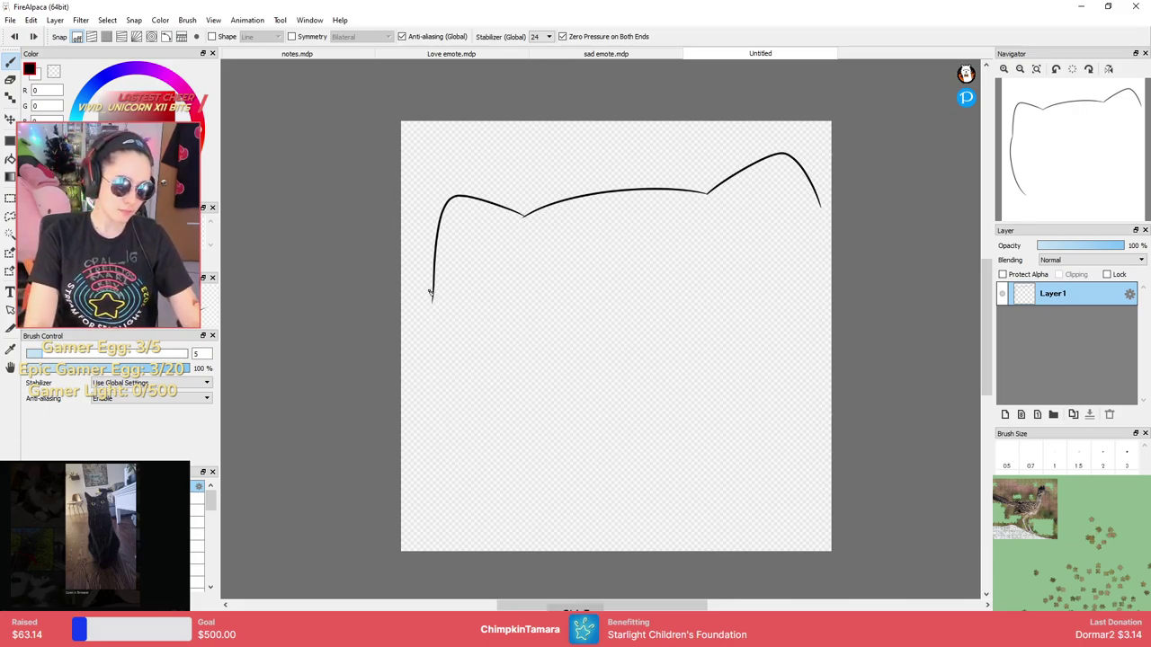
drag(433, 297, 427, 320)
drag(420, 377, 465, 457)
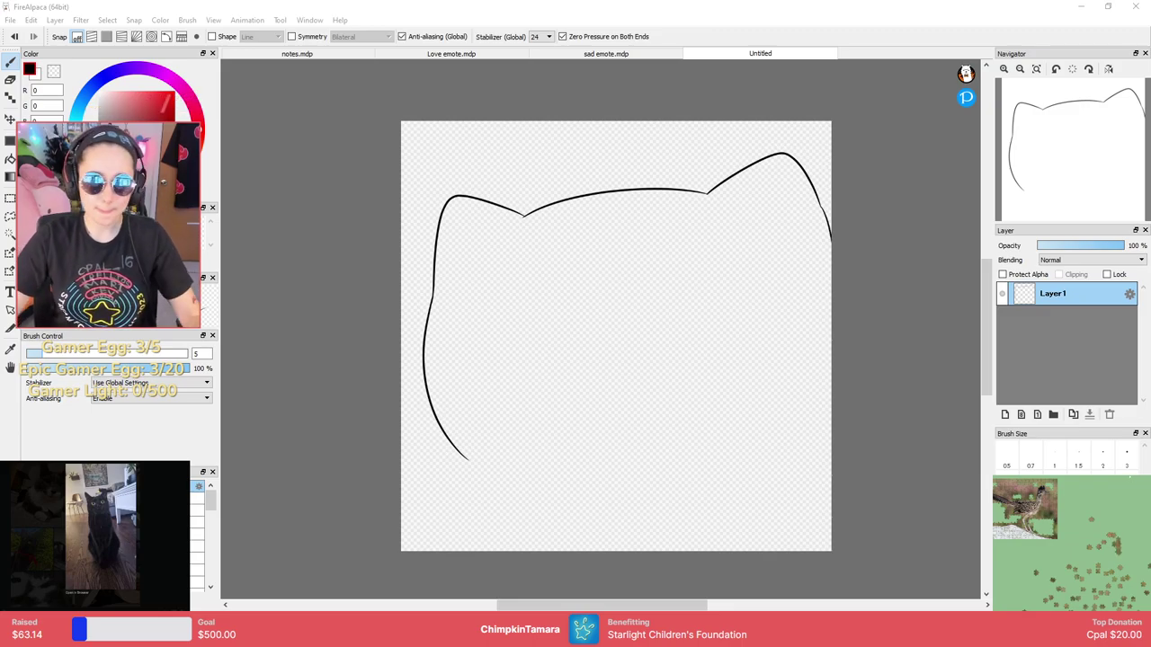
Draw the slanted chin curve from the left-hand cheek across to the opposite side of the head.
scroll(907, 313, up, 1)
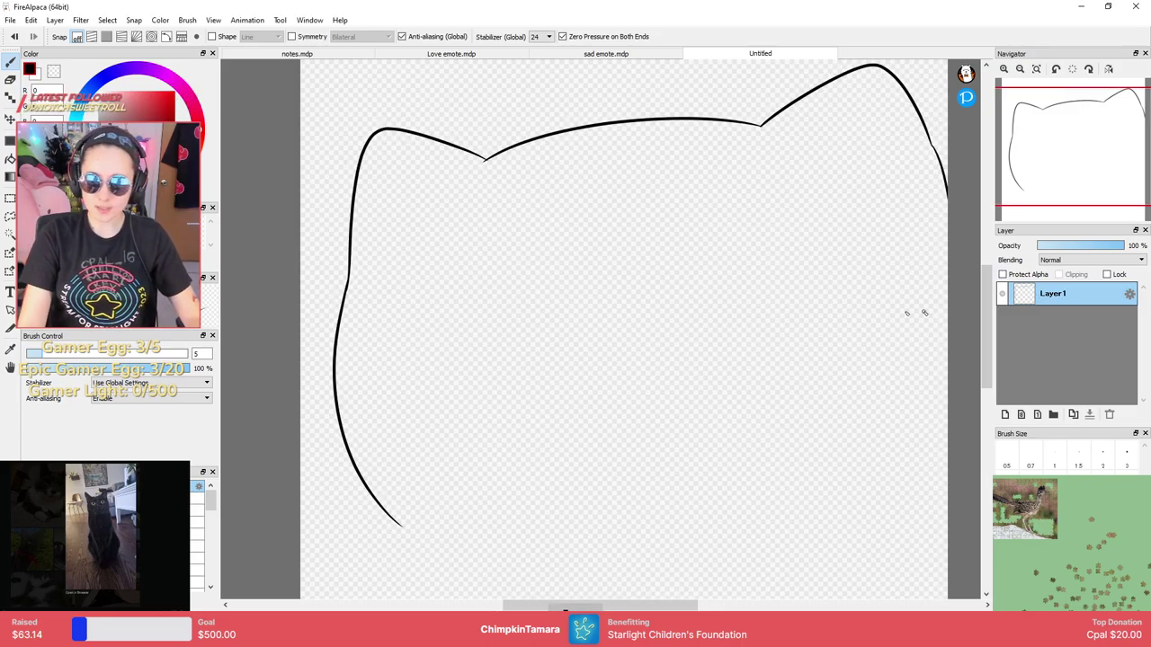
scroll(693, 321, up, 2)
scroll(699, 326, down, 4)
scroll(700, 333, up, 2)
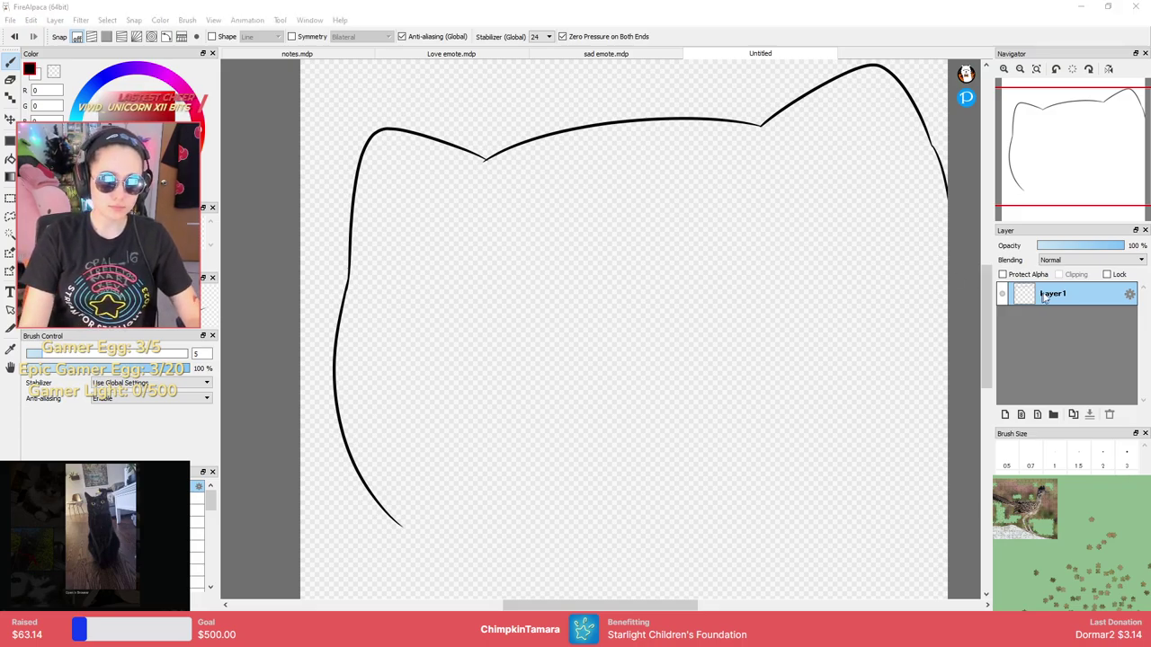
click(1042, 293)
mouse_move(398, 528)
mouse_down()
mouse_move(765, 493)
mouse_move(924, 396)
mouse_up()
scroll(727, 351, up, 2)
scroll(725, 352, down, 4)
scroll(722, 354, up, 1)
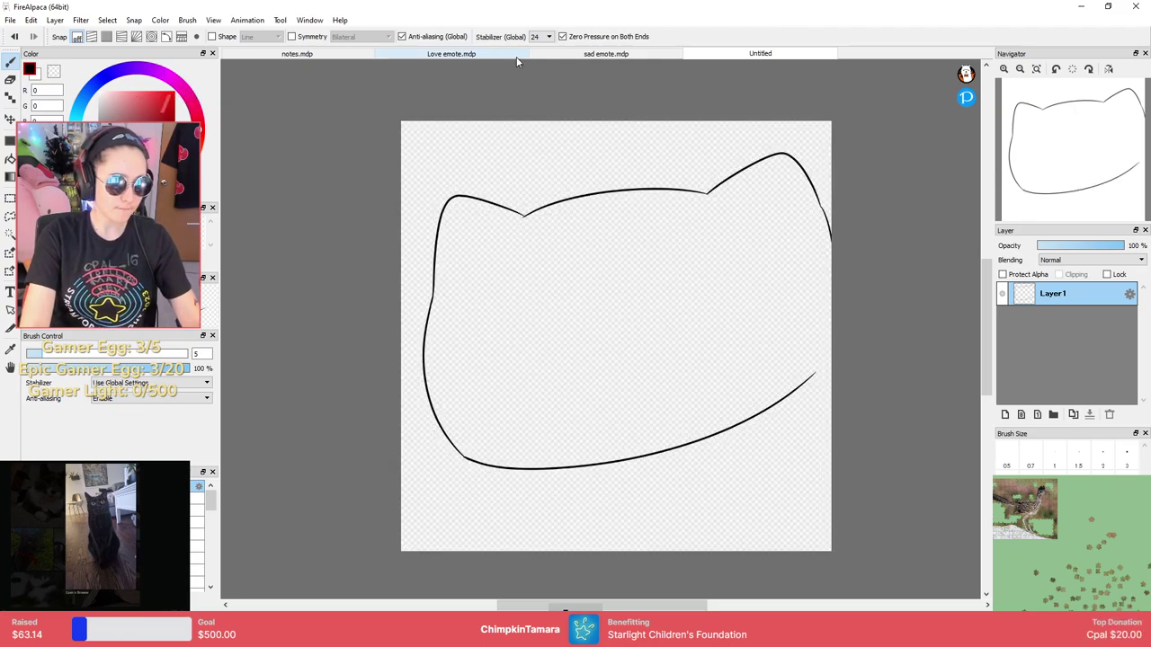
Compare with Love emote.mdp, try another chin curve, and undo the chin and both cheek strokes.
click(451, 53)
click(760, 53)
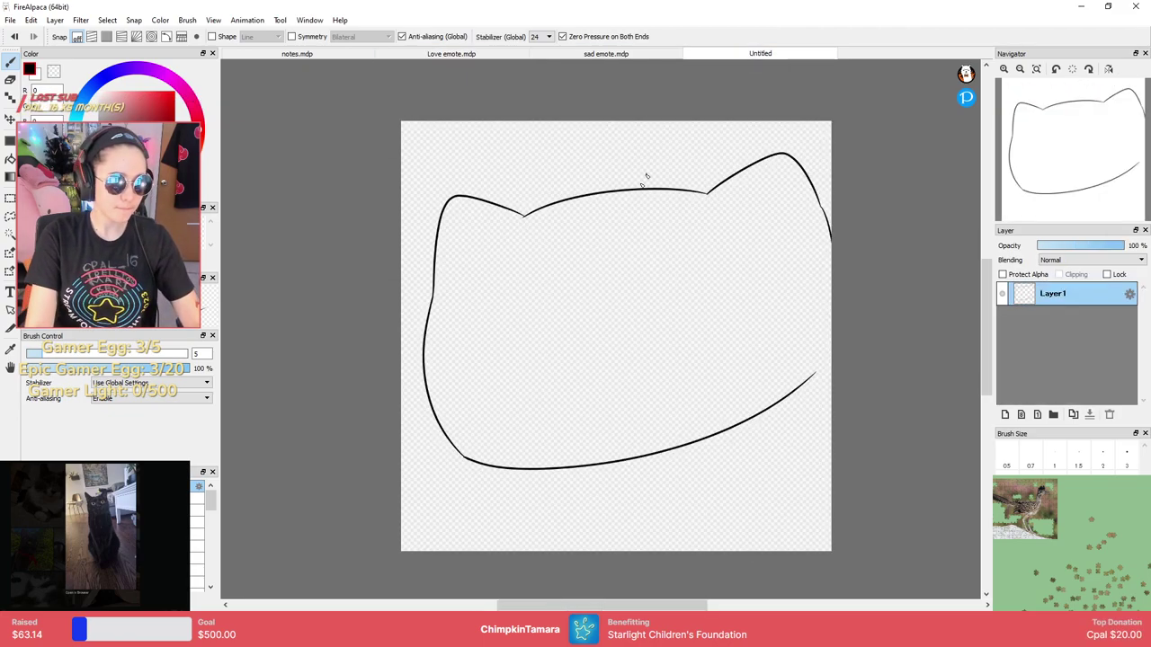
key(ctrl+z)
mouse_move(470, 458)
mouse_down()
mouse_move(655, 488)
mouse_move(827, 441)
mouse_up()
key(ctrl+z)
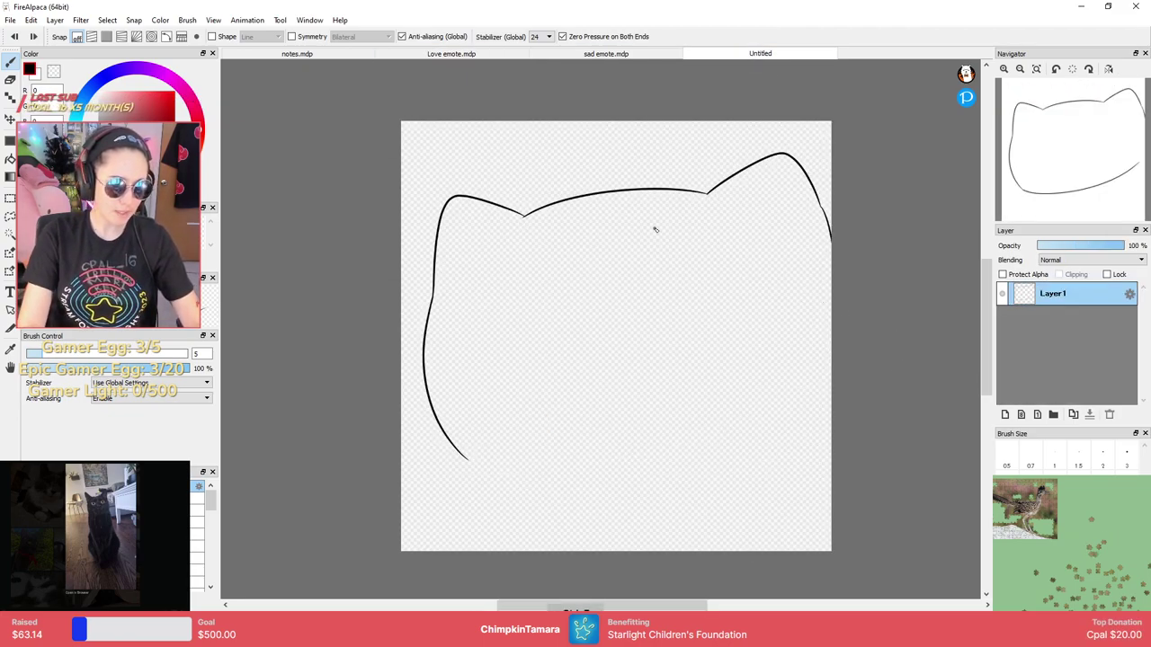
key(ctrl+z)
key(ctrl+z)
Switch to Love emote.mdp, expand the Outline folder and toggle the visibility of its upper layers to identify their contents.
click(428, 56)
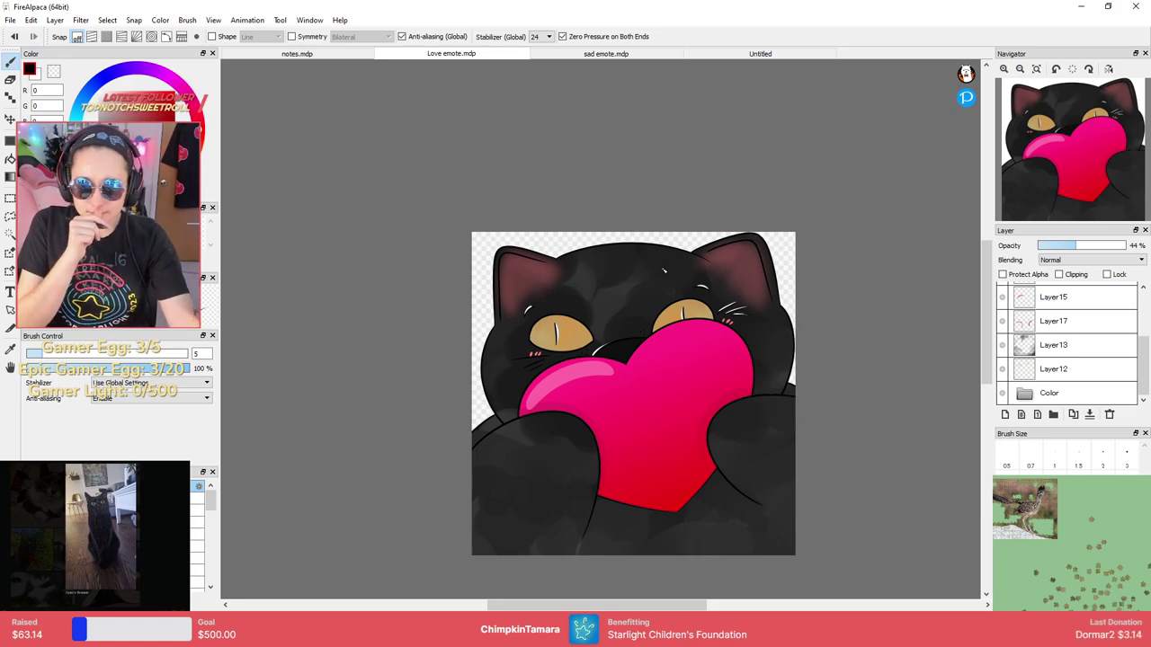
drag(1140, 358, 1124, 265)
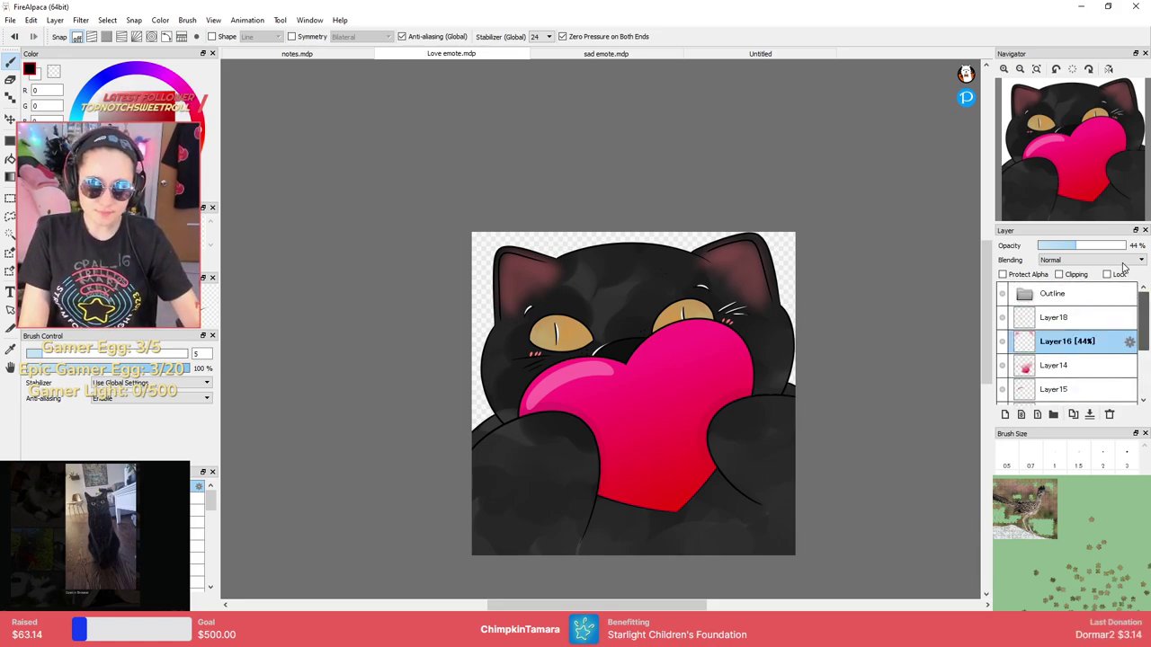
click(1032, 293)
click(1015, 318)
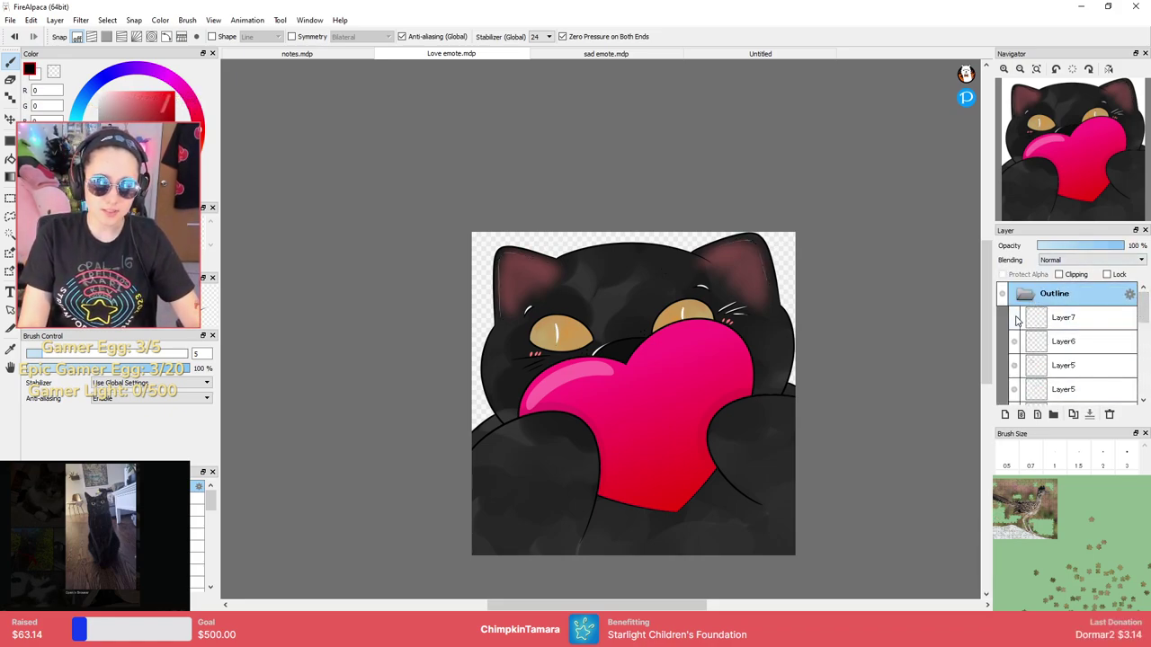
click(1015, 318)
click(1015, 344)
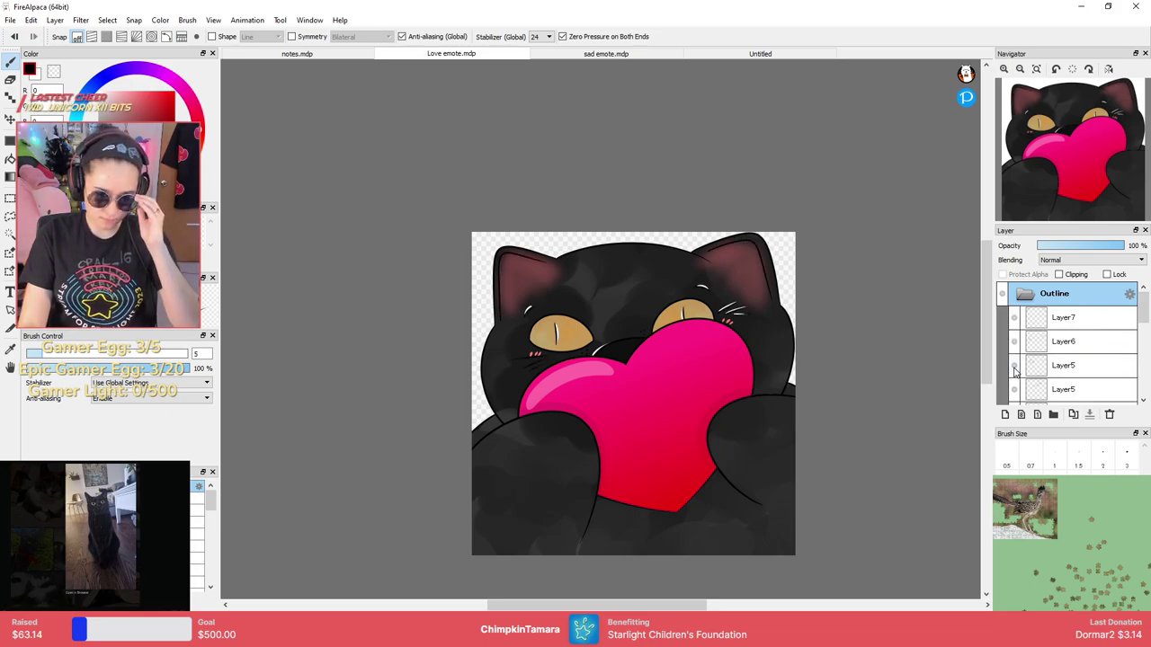
Identify Layer1 in the Outline folder as the head outline and copy it.
drag(1143, 315, 1144, 348)
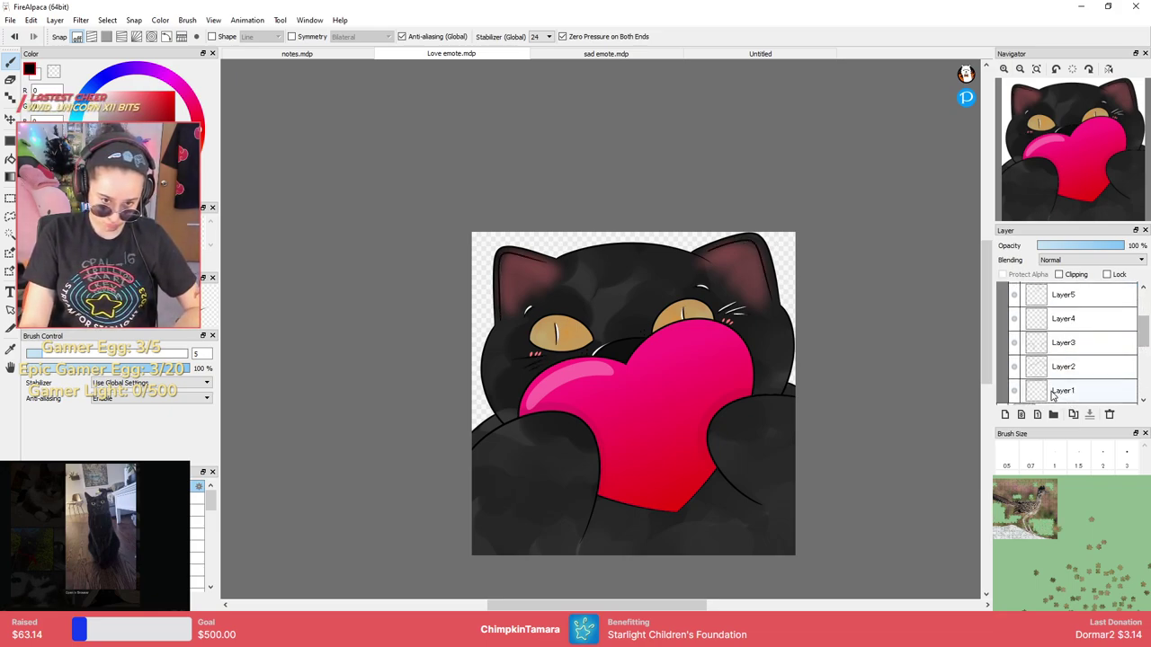
click(1015, 390)
click(1015, 390)
click(1034, 390)
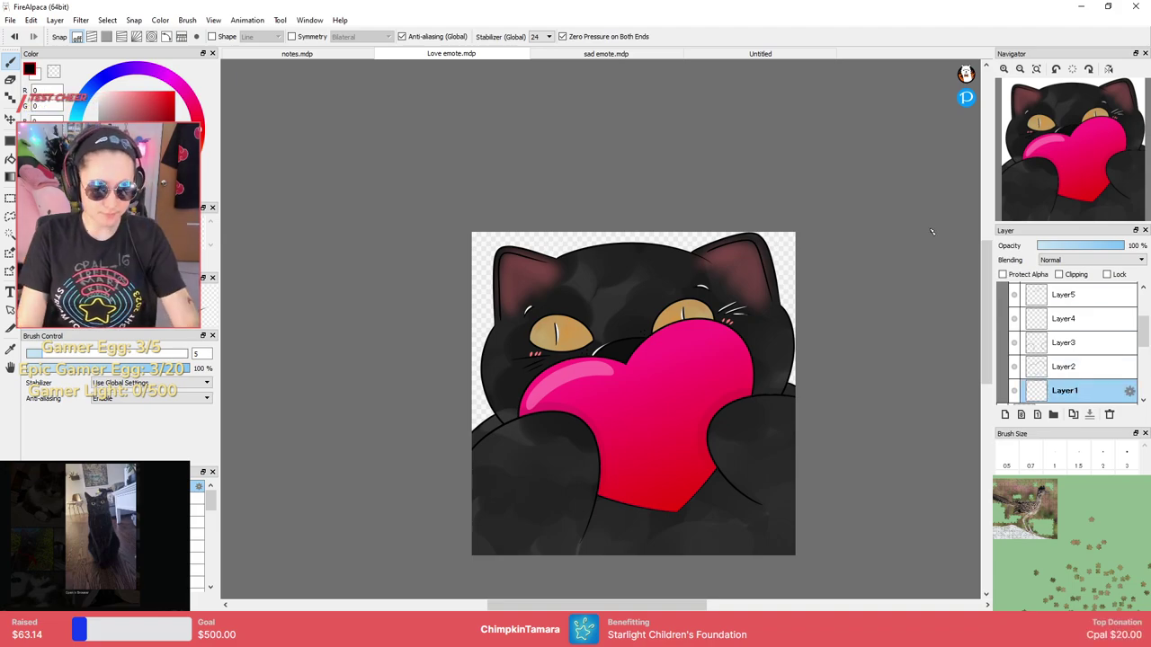
drag(1143, 332, 1143, 292)
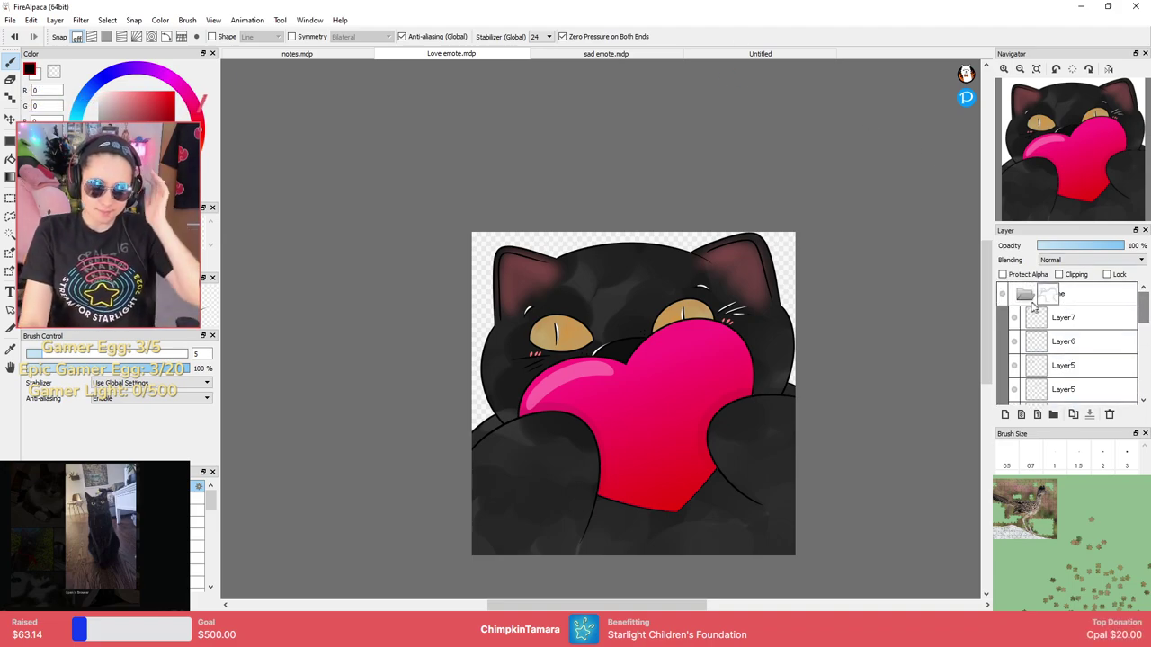
click(1059, 294)
Paste the head outline into the Untitled canvas as a new layer and delete the old sketch on Layer1.
click(719, 56)
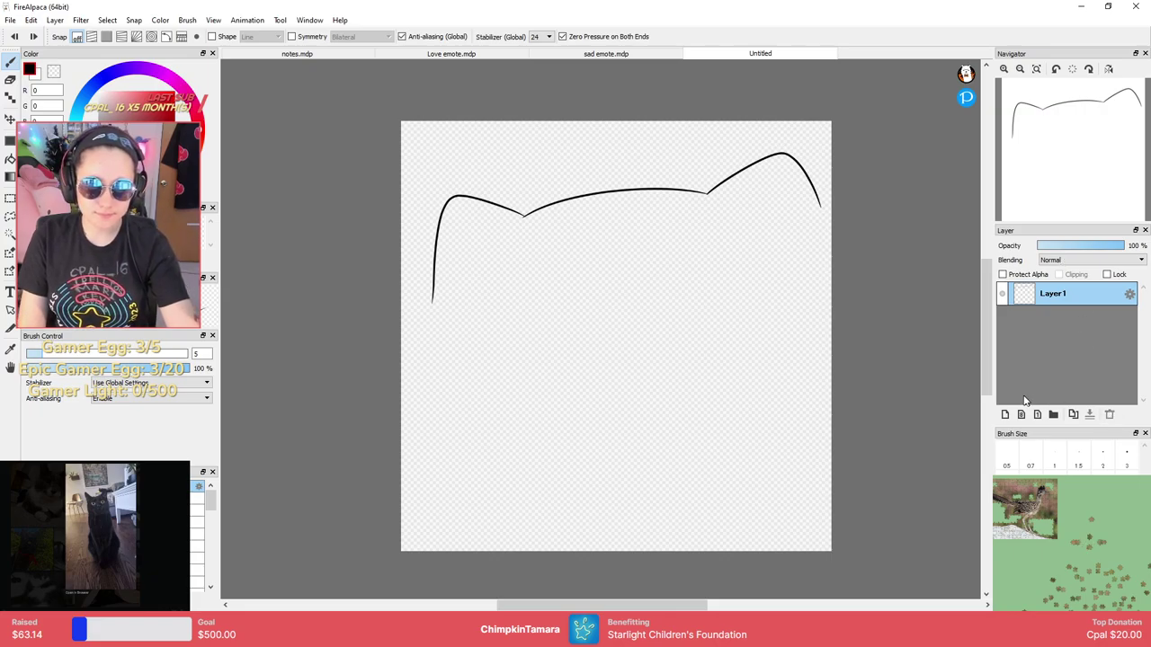
key(ctrl+z)
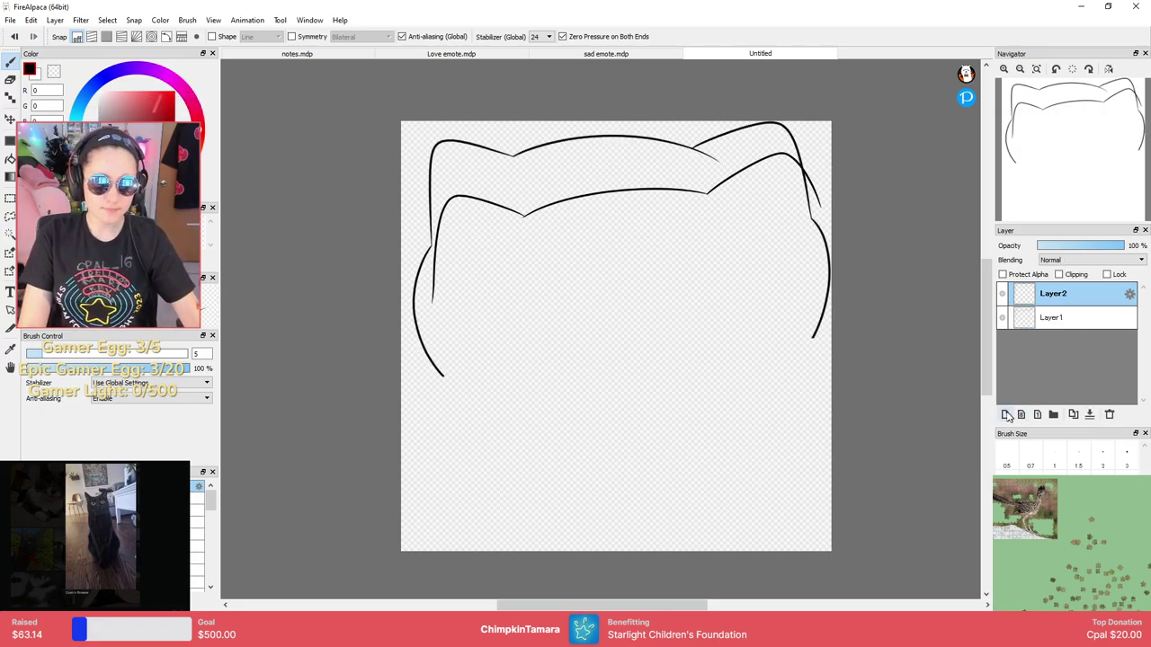
click(1061, 317)
click(1109, 414)
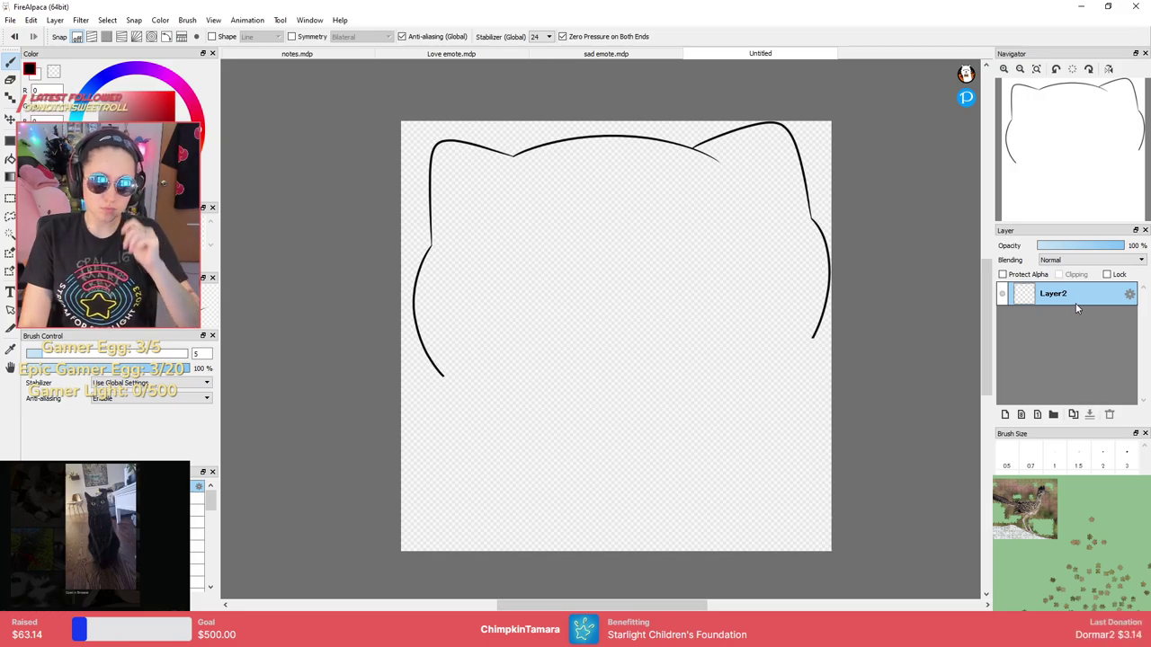
key(ctrl+t)
drag(668, 278, 678, 312)
key(Escape)
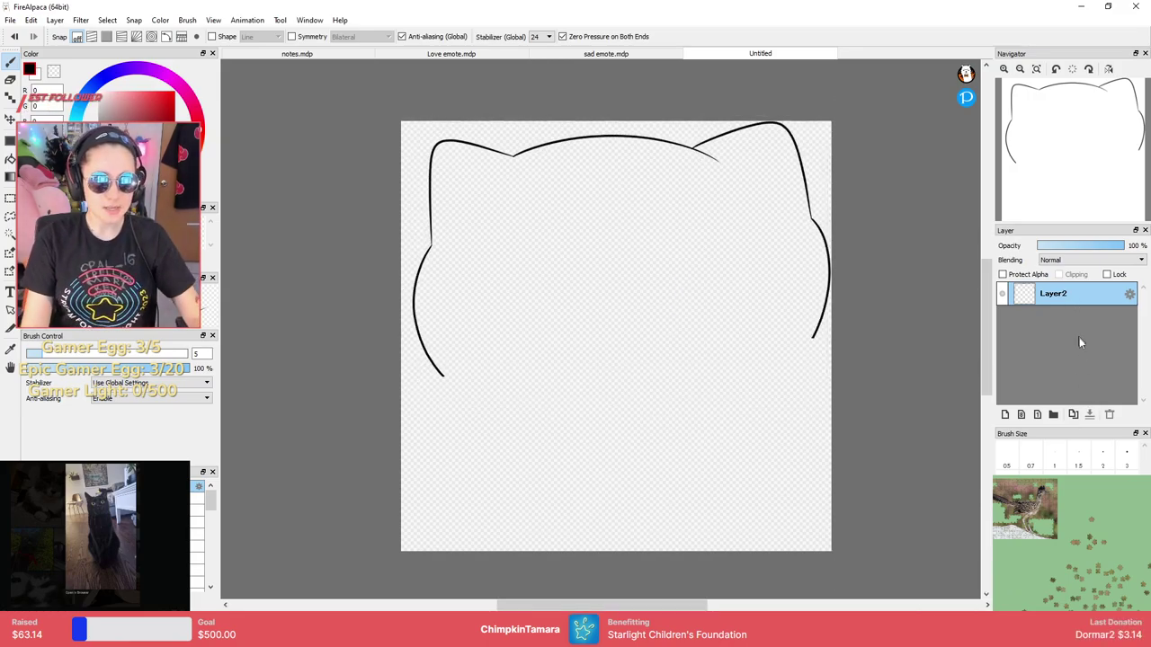
Add a new layer above the head outline and try several chin curves between the cheeks, undoing each one.
key(ctrl+plus)
click(1004, 414)
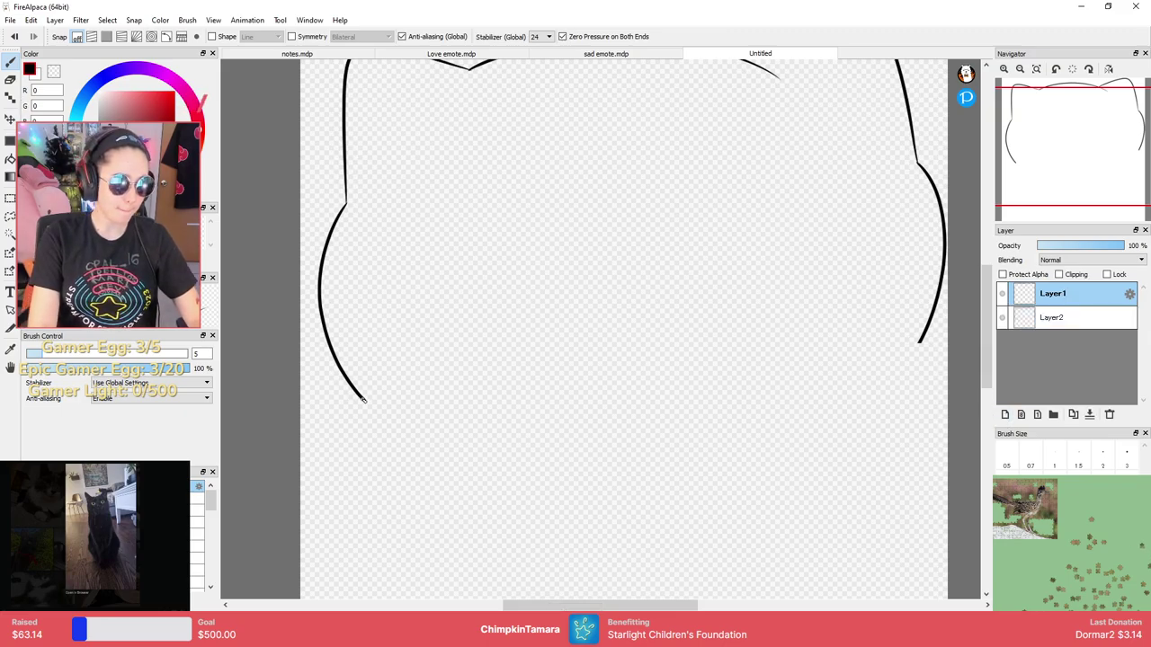
mouse_move(364, 401)
mouse_down()
mouse_move(830, 398)
mouse_move(890, 369)
mouse_up()
key(ctrl+z)
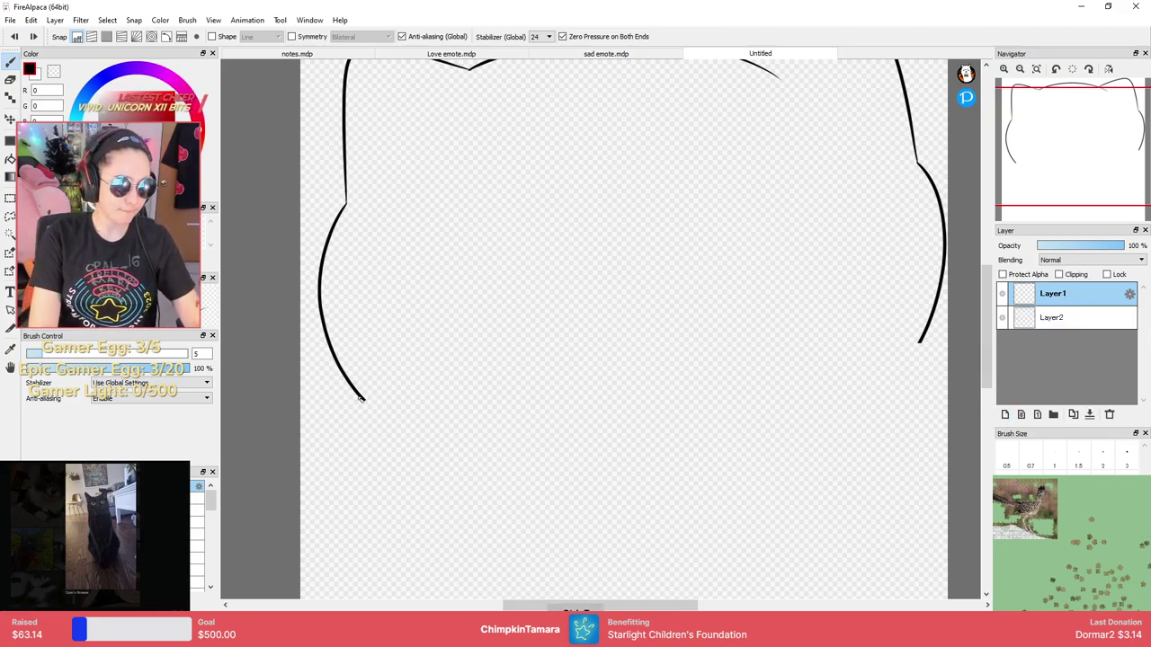
mouse_move(360, 399)
mouse_down()
mouse_move(415, 436)
mouse_move(920, 318)
mouse_up()
key(ctrl+z)
mouse_move(361, 398)
mouse_down()
mouse_move(424, 422)
mouse_move(701, 454)
mouse_up()
key(ctrl+z)
Draw a wide, rounded chin curve joining the left-hand cheek to the right-hand cheek, undoing unwanted versions.
drag(365, 401, 919, 341)
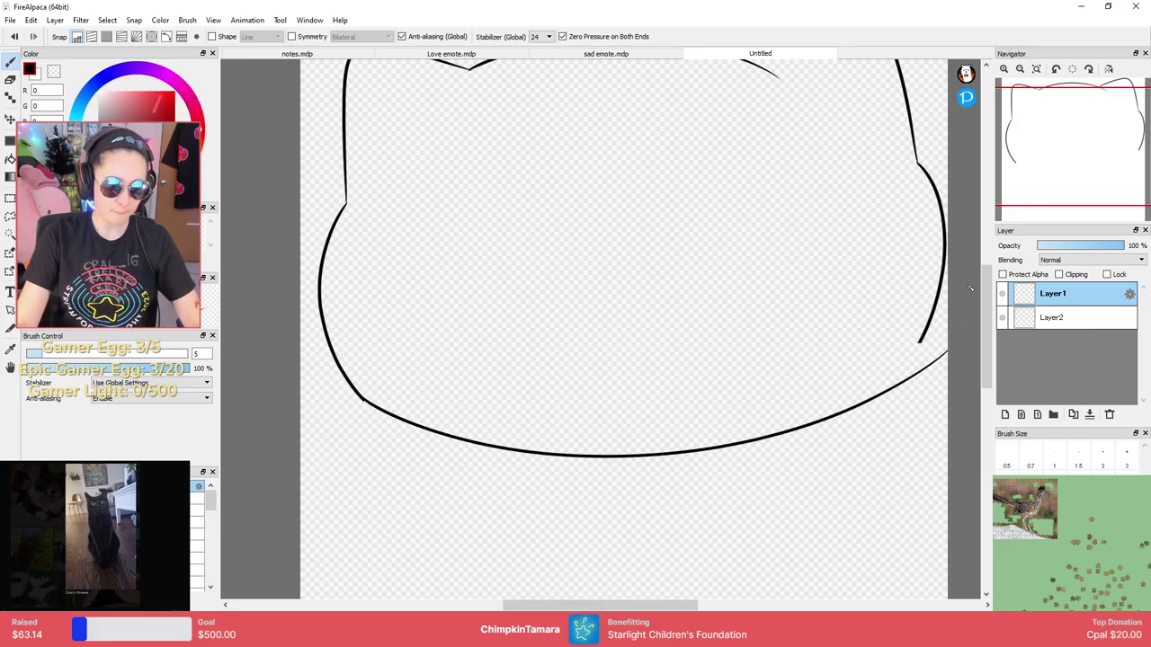
key(ctrl+z)
mouse_move(344, 378)
mouse_down()
mouse_move(660, 470)
mouse_move(919, 342)
mouse_up()
key(ctrl+z)
mouse_move(362, 396)
mouse_down()
mouse_move(493, 452)
mouse_move(919, 342)
mouse_up()
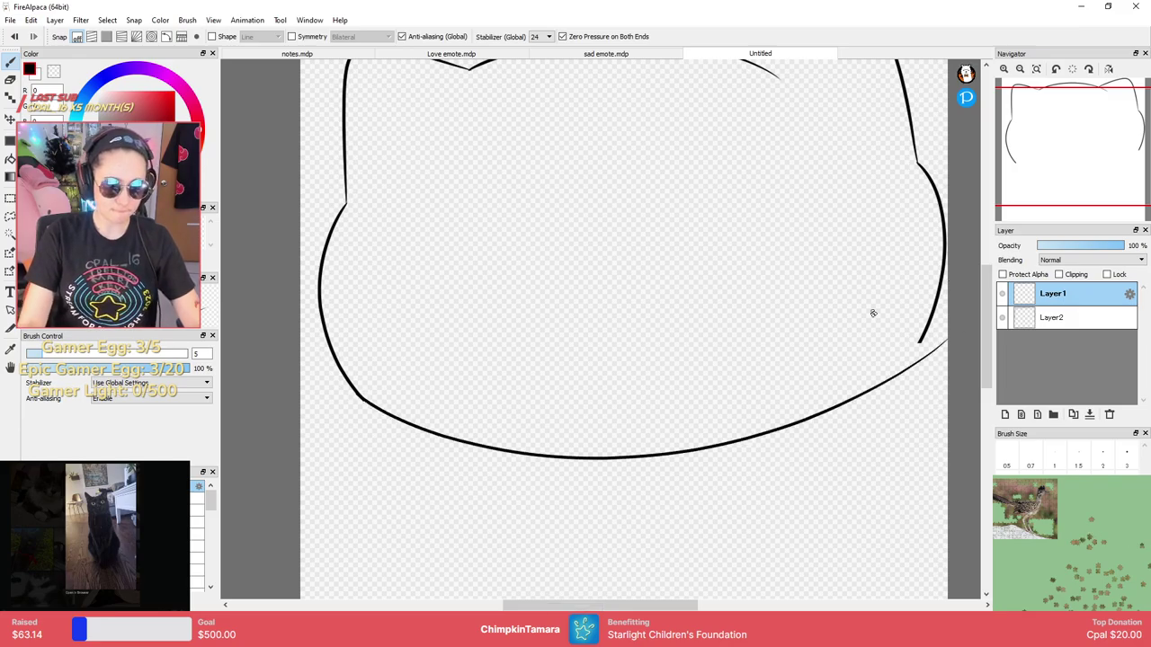
Undo the last chin curve and try alternative strokes from the left-hand cheek, undoing each one.
key(ctrl+z)
mouse_move(356, 394)
mouse_down()
mouse_move(770, 405)
mouse_move(918, 342)
mouse_up()
key(ctrl+z)
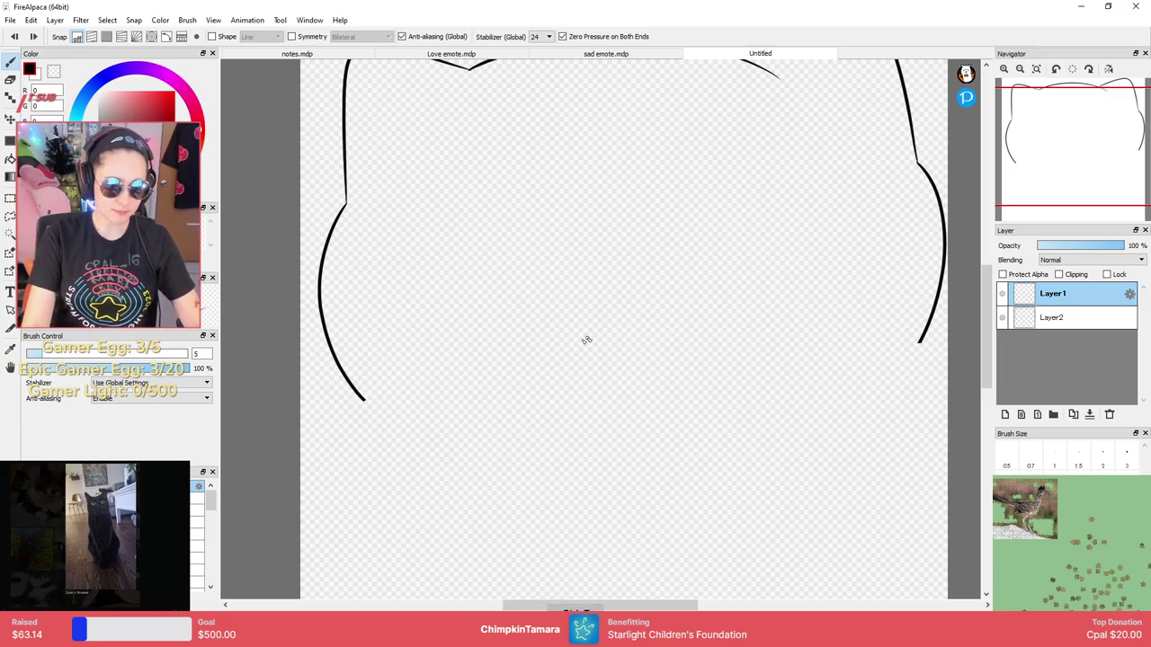
mouse_move(356, 388)
mouse_down()
mouse_move(474, 436)
mouse_move(919, 342)
mouse_up()
key(ctrl+z)
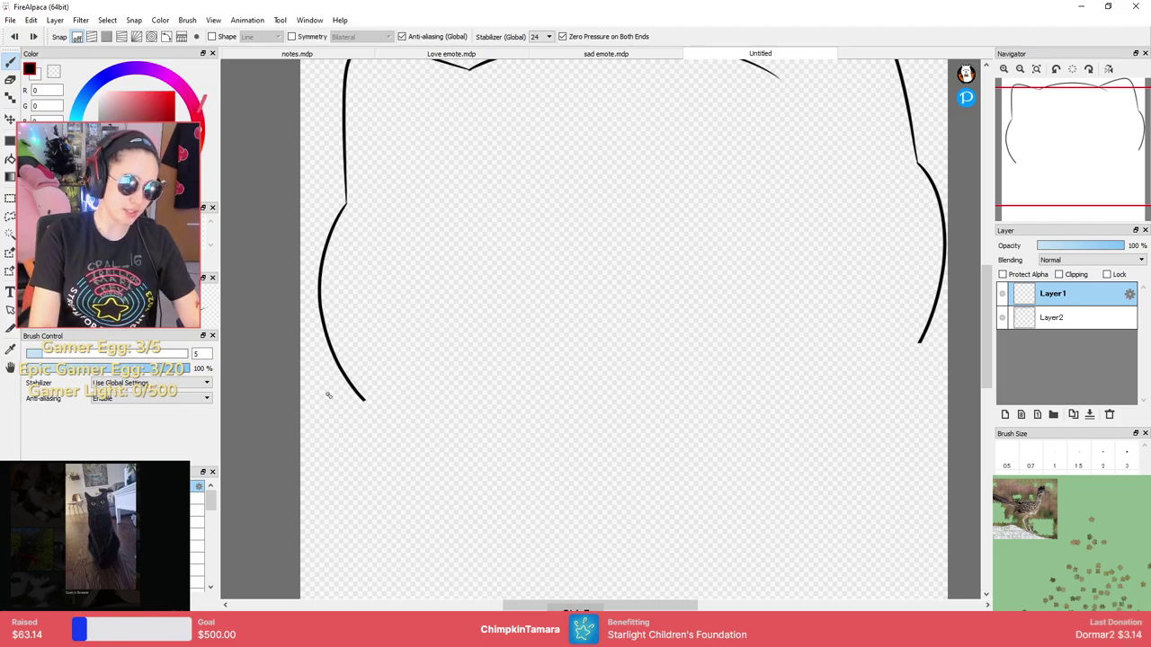
mouse_move(356, 392)
mouse_down()
mouse_move(728, 399)
mouse_move(644, 415)
mouse_move(337, 286)
mouse_up()
key(ctrl+z)
key(ctrl+z)
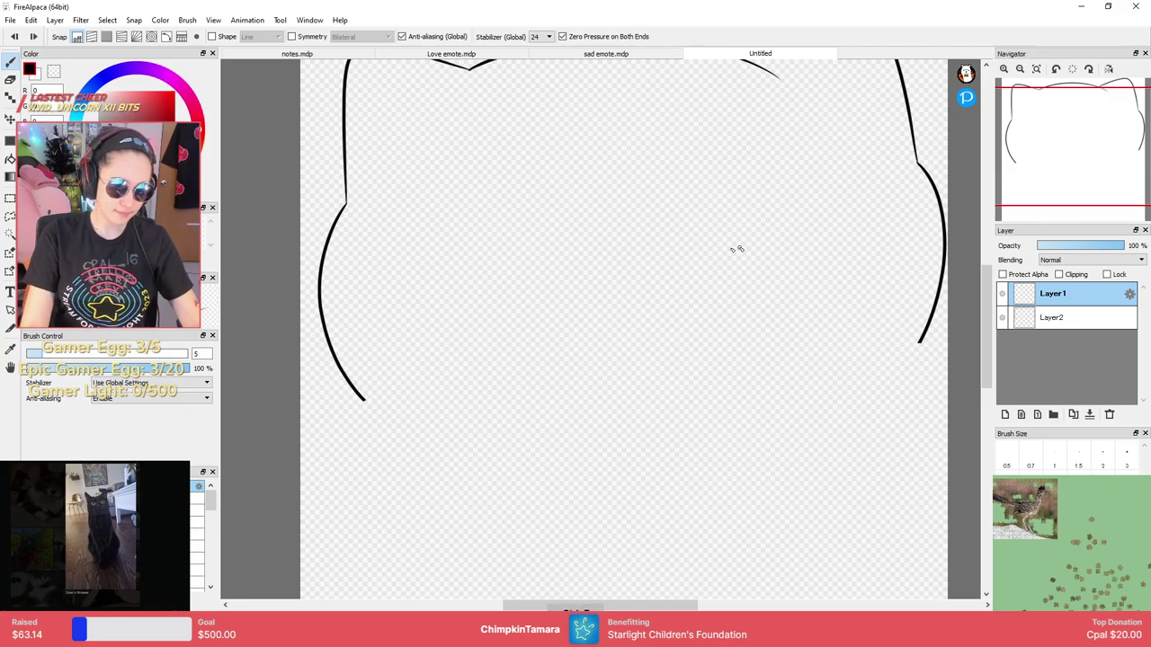
drag(316, 274, 438, 581)
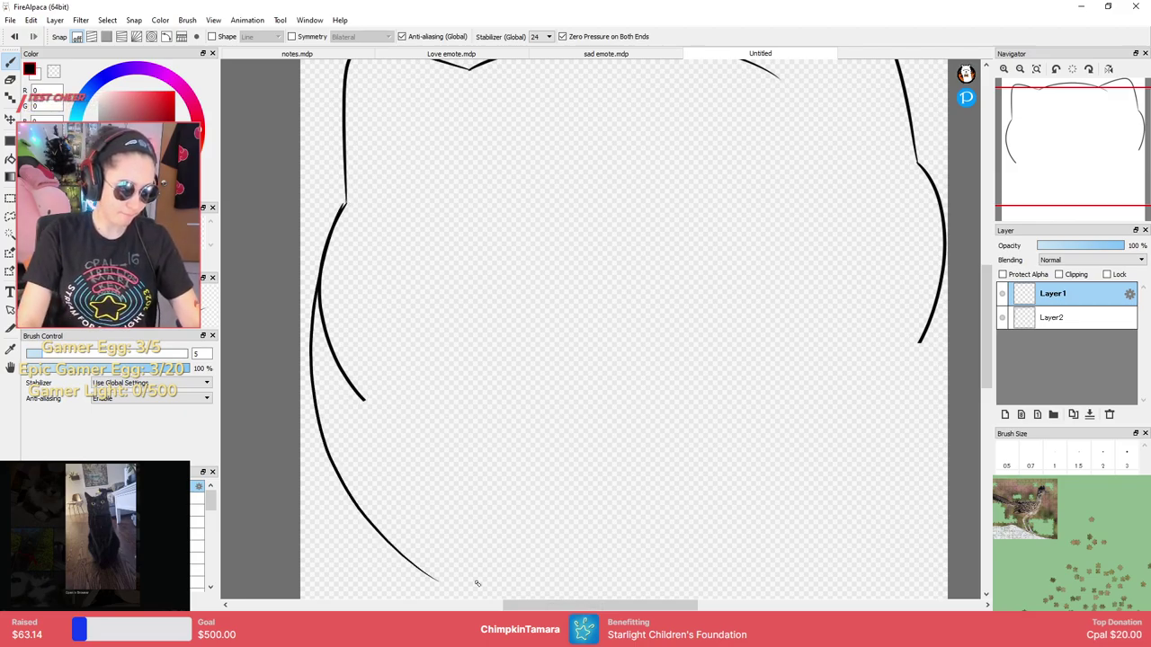
key(ctrl+z)
Draw a rounded chin curve from the left-hand cheek and bridge the gap to the lower end of the right-hand cheek.
mouse_move(358, 399)
mouse_down()
mouse_move(551, 447)
mouse_move(904, 339)
mouse_up()
scroll(865, 334, down, 5)
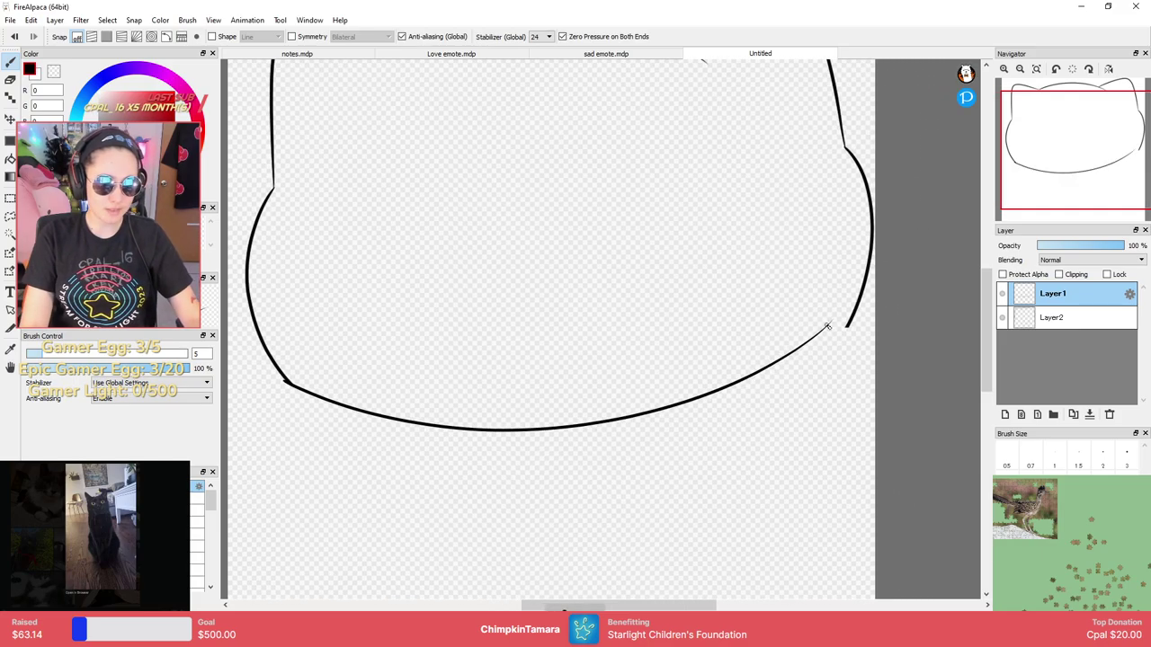
scroll(838, 336, up, 8)
drag(865, 352, 711, 301)
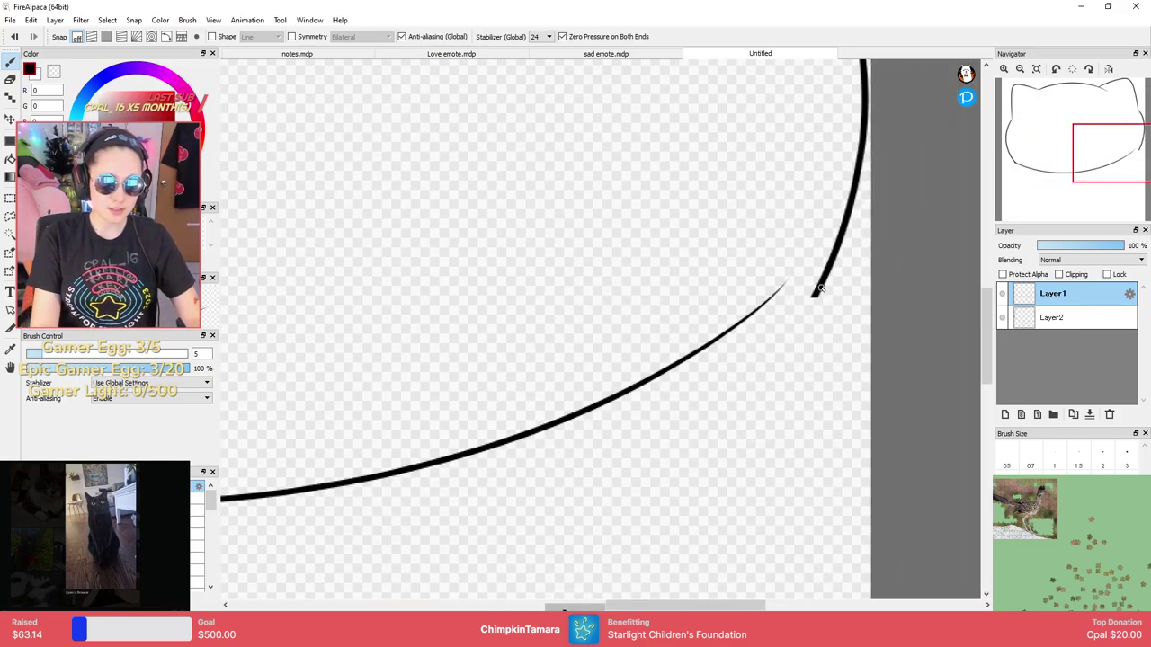
mouse_move(820, 288)
mouse_down()
mouse_move(747, 348)
mouse_move(462, 424)
mouse_up()
key(ctrl+z)
mouse_move(815, 293)
mouse_down()
mouse_move(547, 428)
mouse_move(458, 430)
mouse_up()
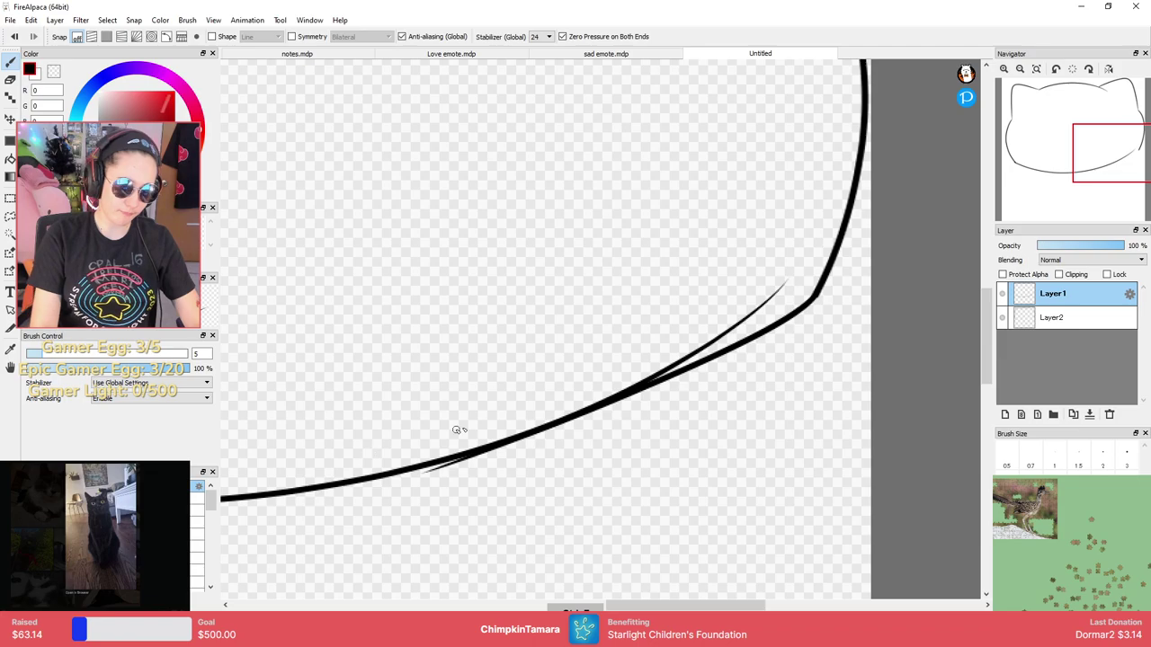
Erase the stray stroke tips above and below the chin line where the two strokes overlap near the right-hand cheek.
key(e)
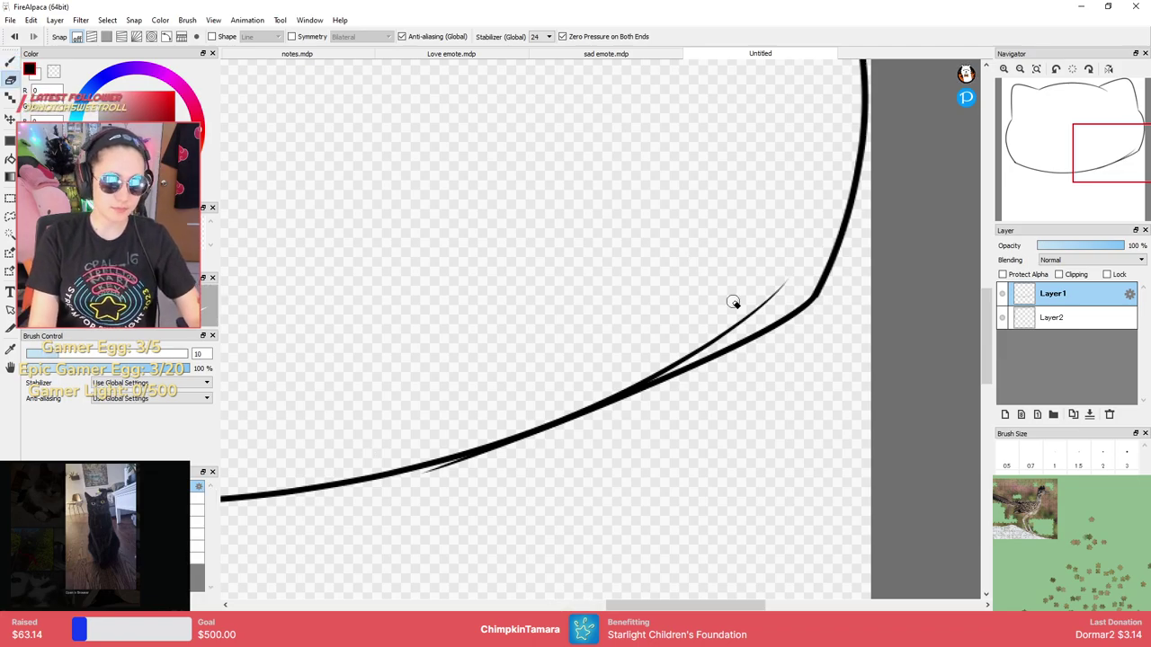
drag(783, 286, 678, 363)
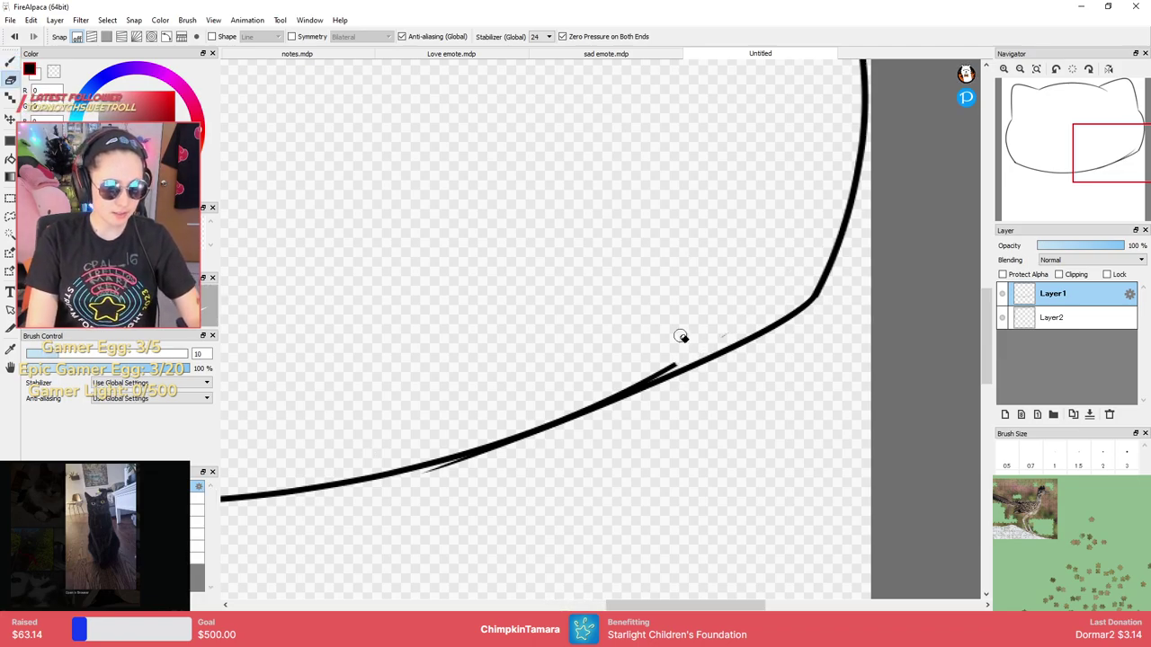
key(ctrl+plus)
key(ctrl+minus)
key(ctrl+minus)
key(ctrl+plus)
key(ctrl+plus)
key(ctrl+plus)
mouse_move(855, 311)
mouse_down()
mouse_move(823, 290)
mouse_move(793, 335)
mouse_move(676, 387)
mouse_up()
mouse_move(689, 322)
mouse_down()
mouse_move(774, 289)
mouse_move(807, 303)
mouse_move(758, 346)
mouse_move(588, 401)
mouse_up()
drag(753, 345, 591, 411)
key(b)
key(e)
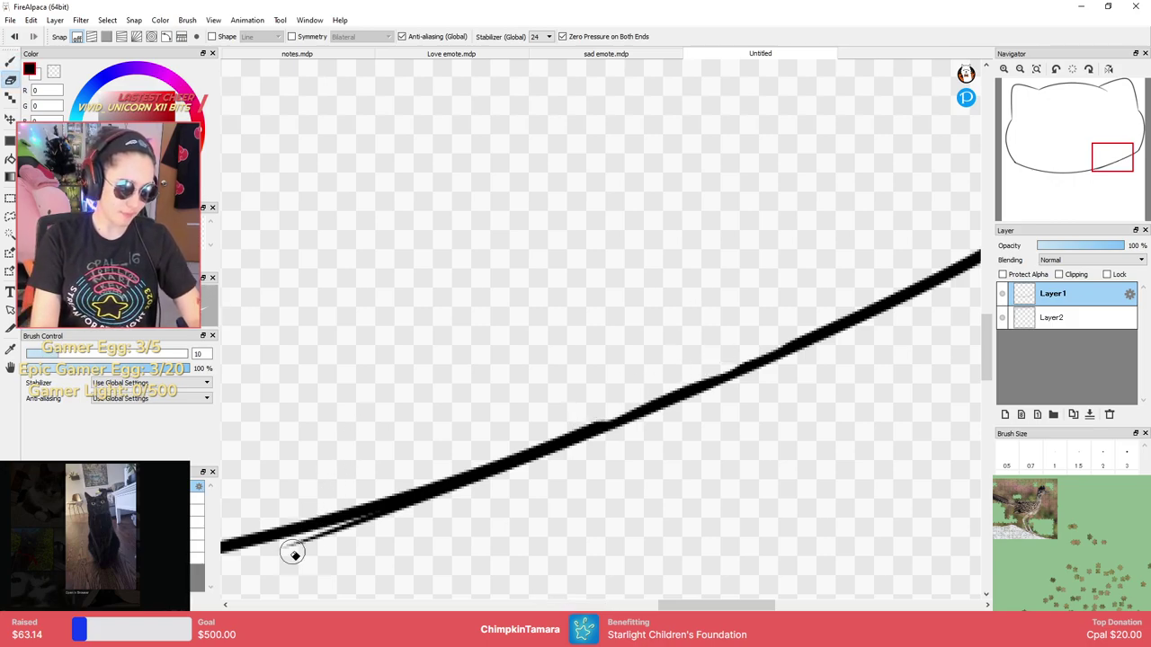
mouse_move(293, 548)
mouse_down()
mouse_move(552, 463)
mouse_move(643, 418)
mouse_up()
Retouch the thinned part of the chin line with the brush and smooth its corner at the right-hand cheek.
key(b)
drag(729, 390, 445, 479)
drag(879, 333, 714, 446)
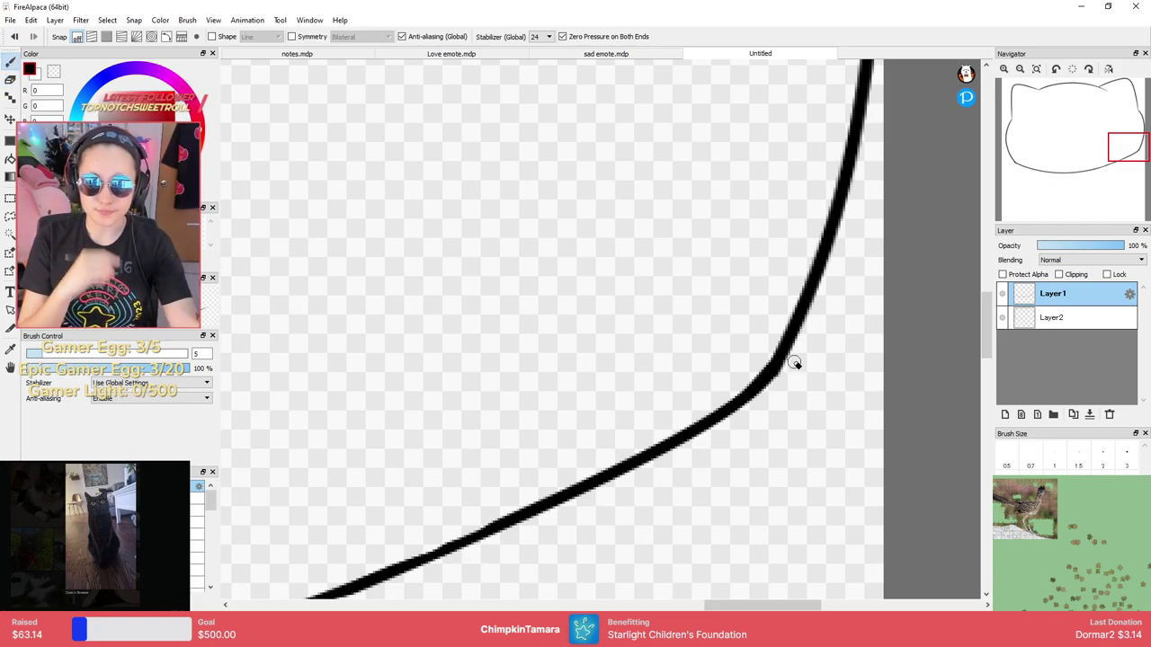
key(e)
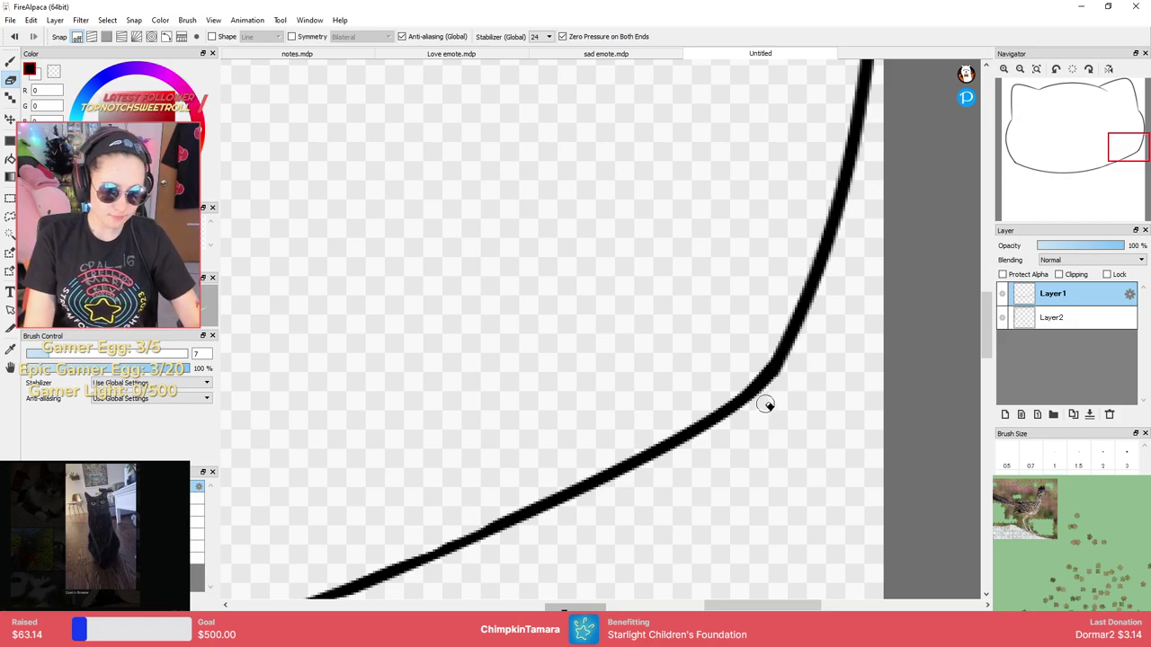
key(b)
key(ctrl+plus)
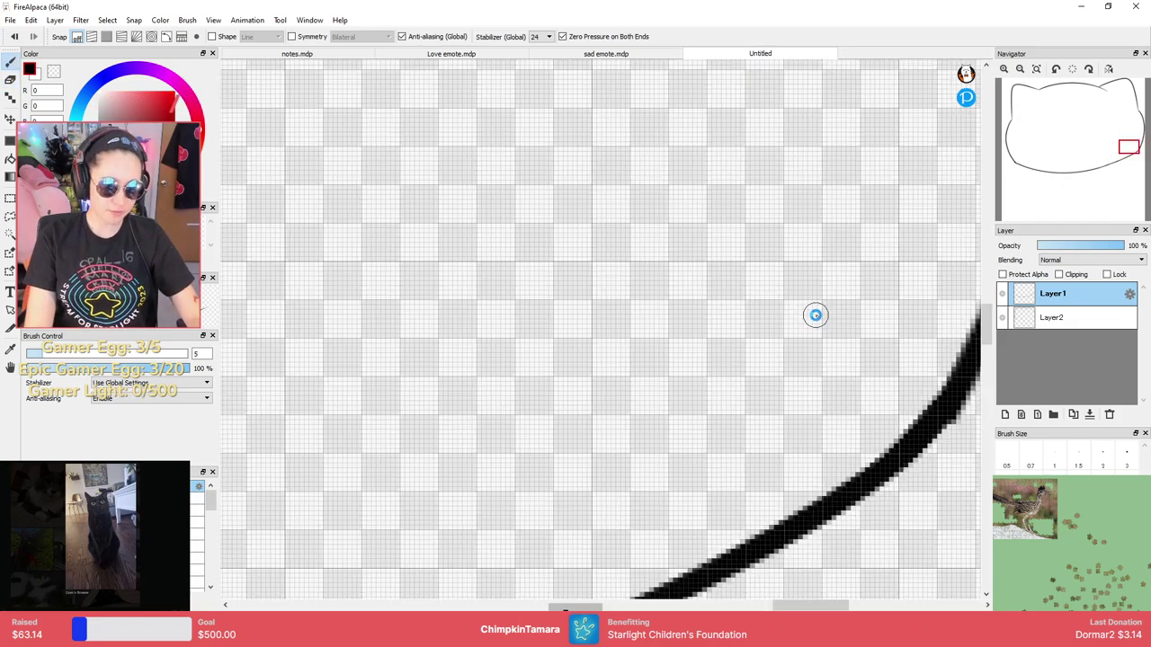
Erase the stray tip where the chin line meets the left-hand cheek.
key(ctrl+minus)
key(ctrl+minus)
key(ctrl+minus)
key(ctrl+minus)
key(ctrl+minus)
drag(468, 285, 888, 269)
drag(515, 300, 688, 313)
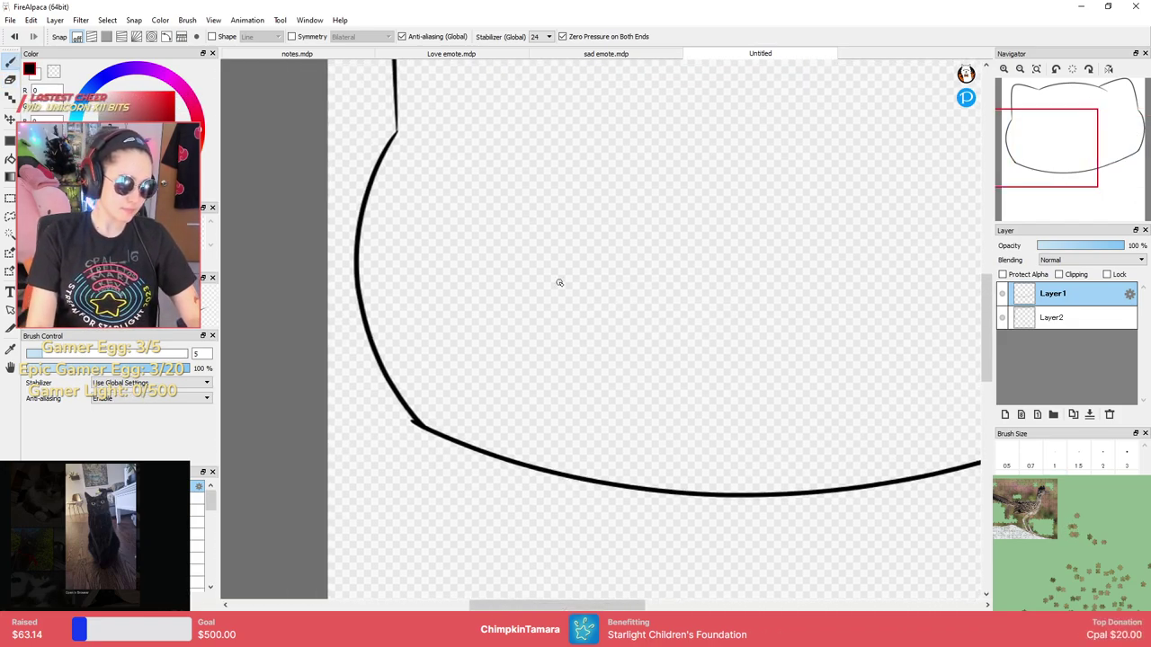
key(ctrl+minus)
key(ctrl+minus)
key(ctrl+plus)
key(ctrl+plus)
key(ctrl+plus)
key(ctrl+plus)
key(e)
mouse_move(352, 391)
mouse_down()
mouse_move(446, 375)
mouse_move(535, 303)
mouse_up()
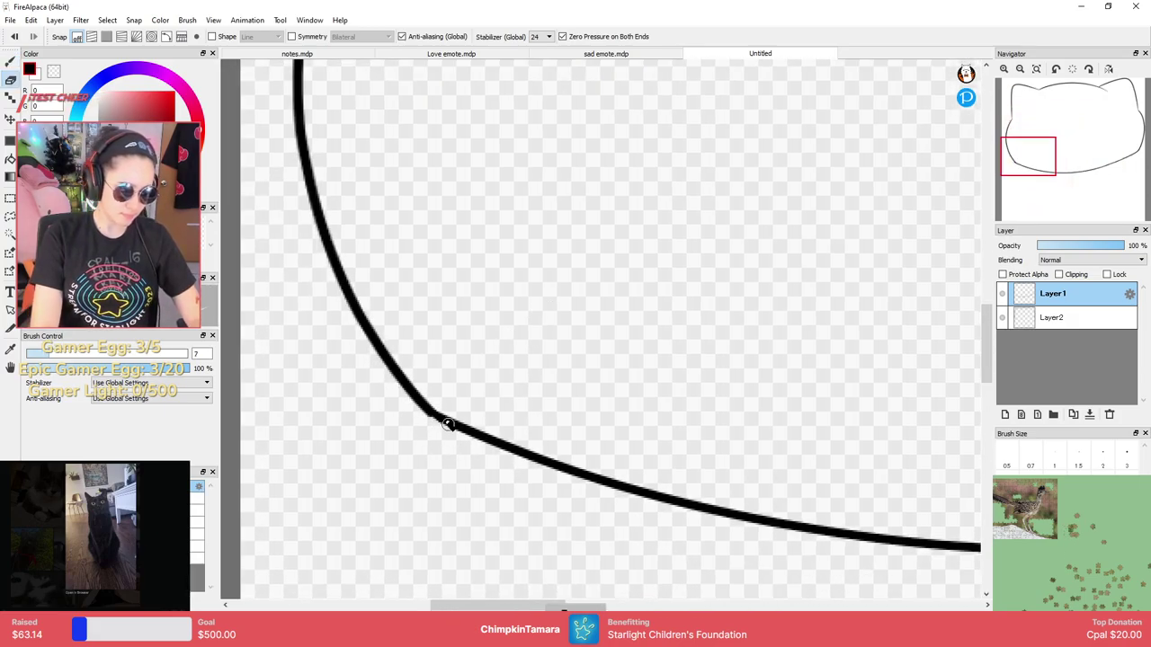
key(b)
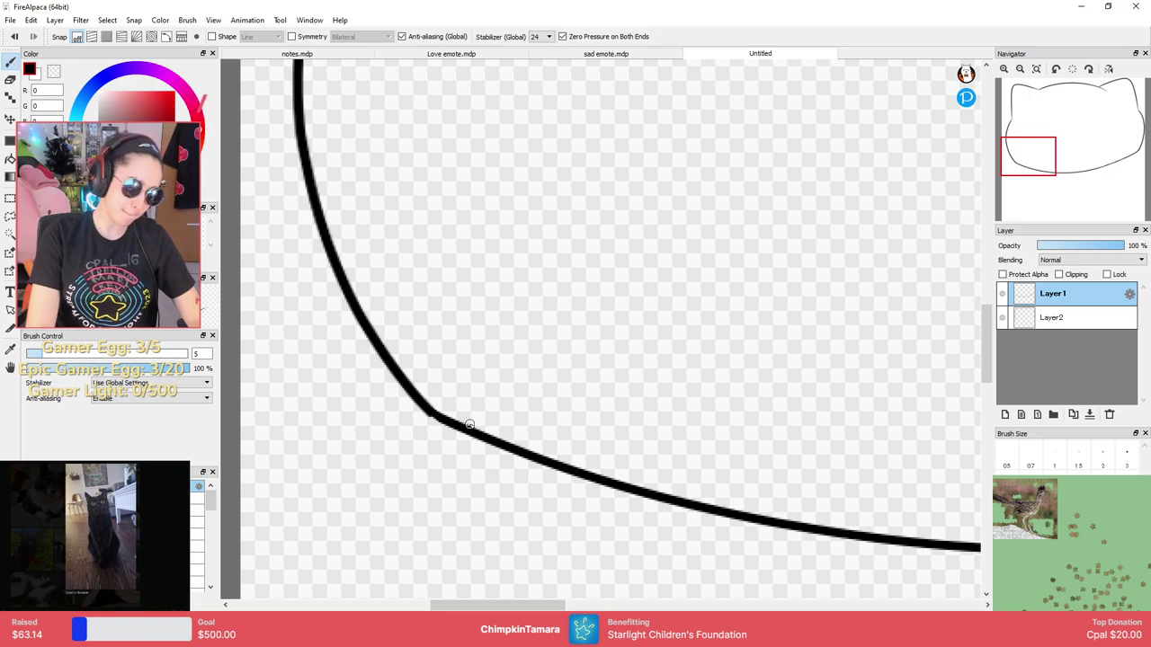
scroll(435, 418, up, 2)
scroll(462, 405, down, 5)
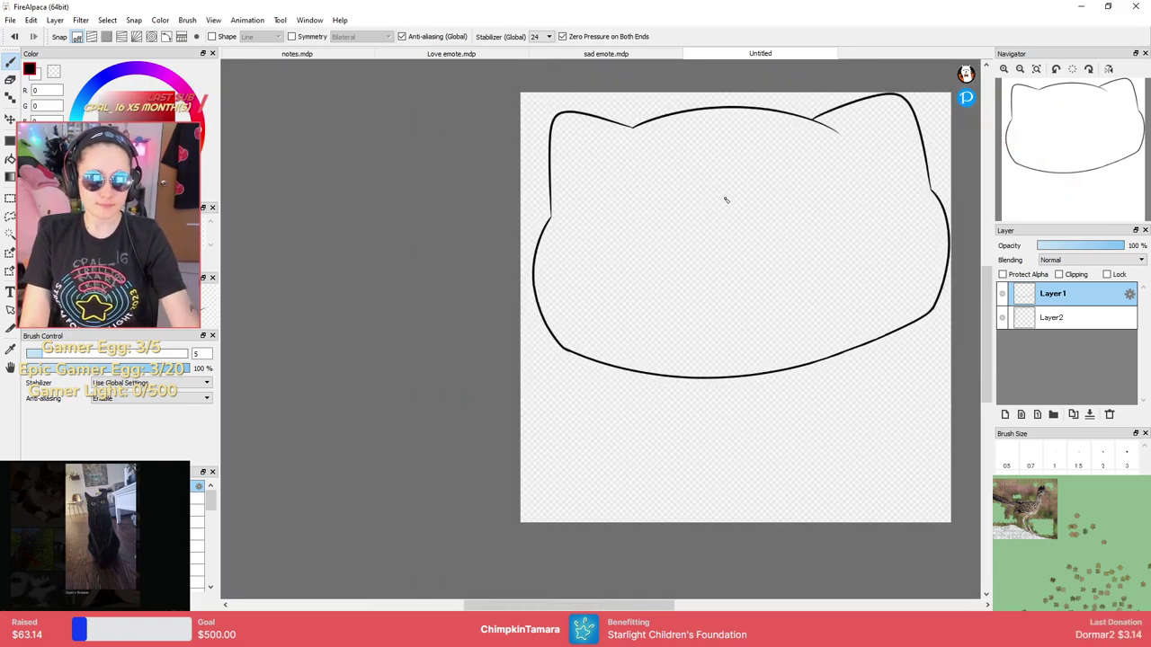
Delete Layer1 holding the chin curve.
click(1061, 313)
drag(917, 296, 823, 328)
click(1052, 294)
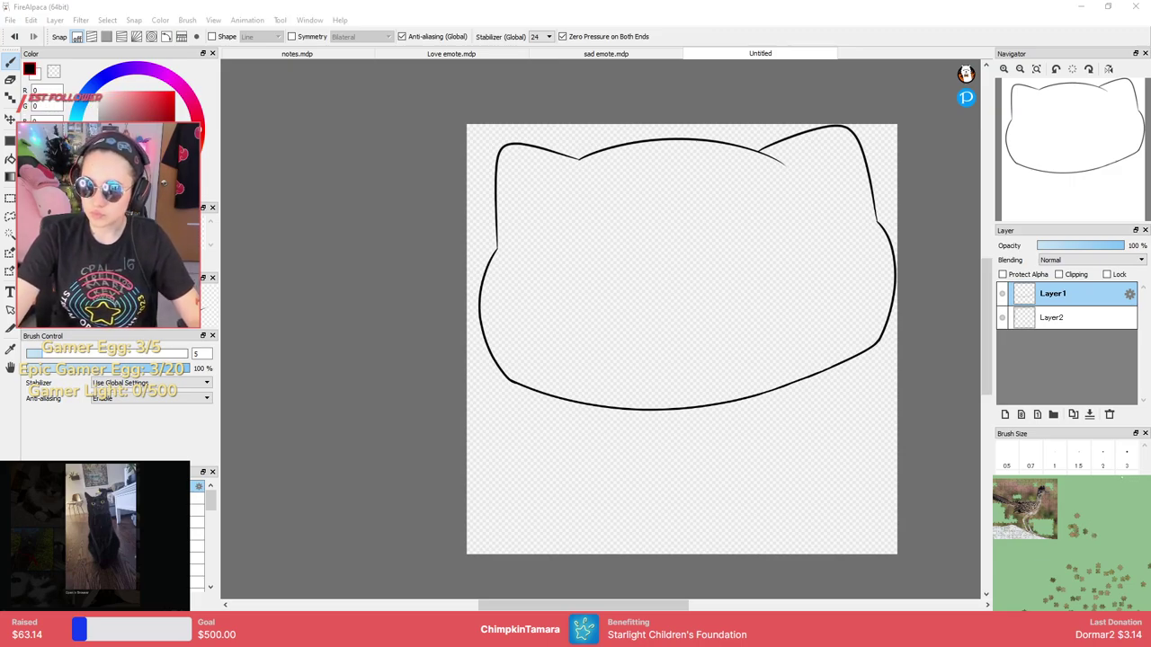
click(915, 345)
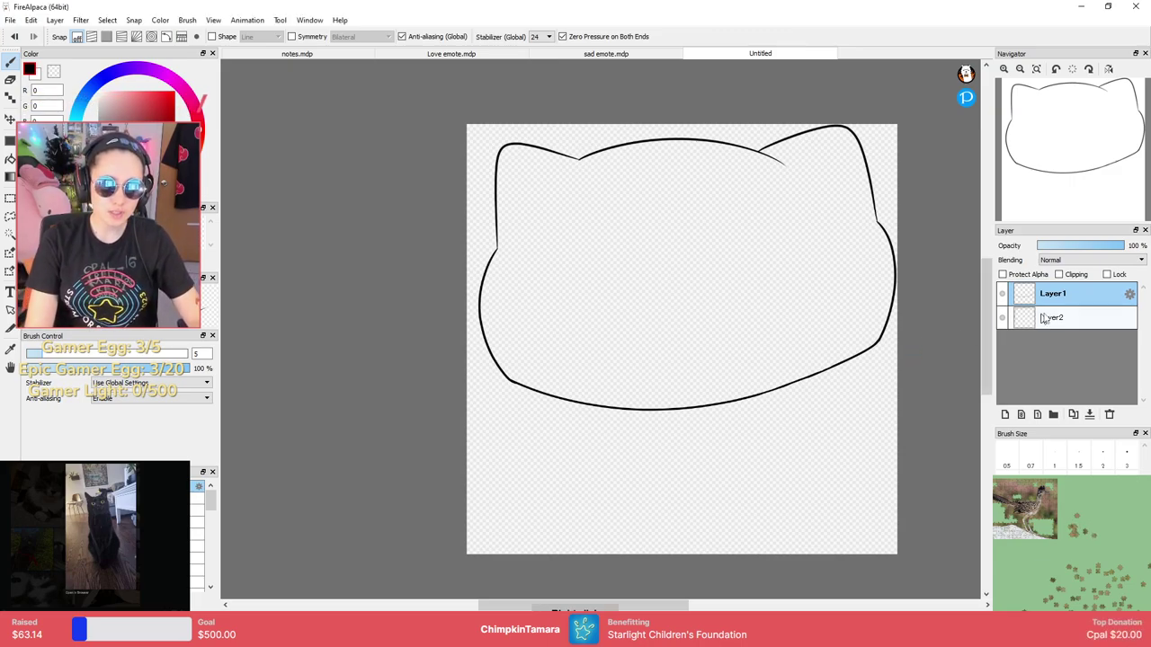
click(1109, 415)
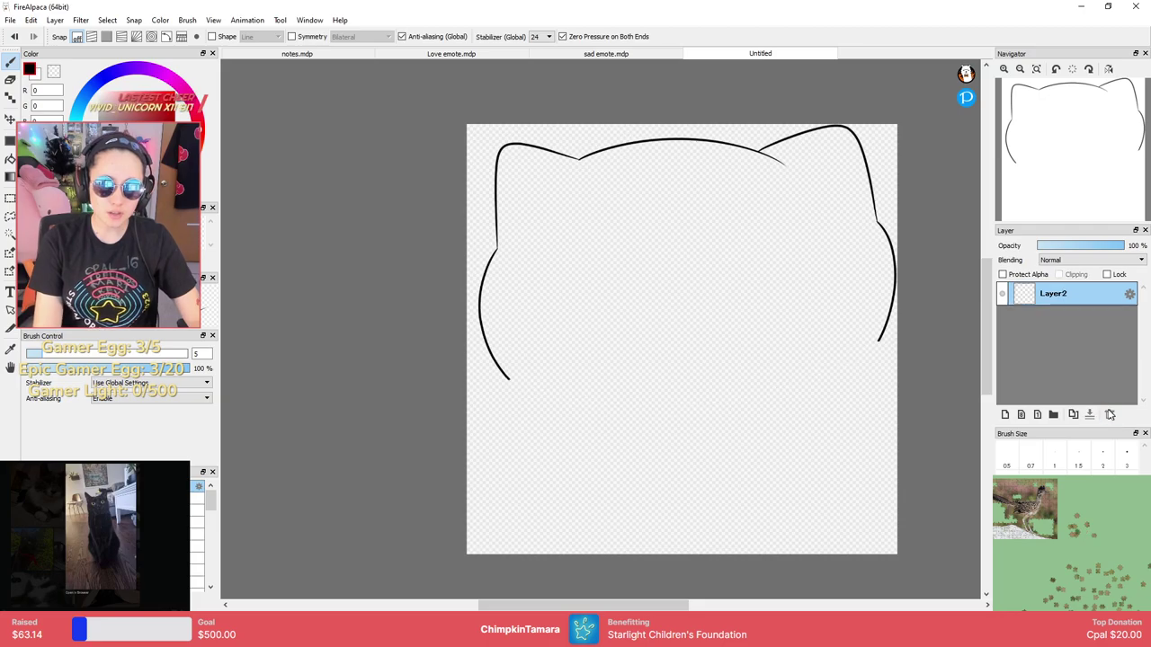
Review the finished sad emote and Love emote for reference and return to the Untitled canvas.
click(617, 51)
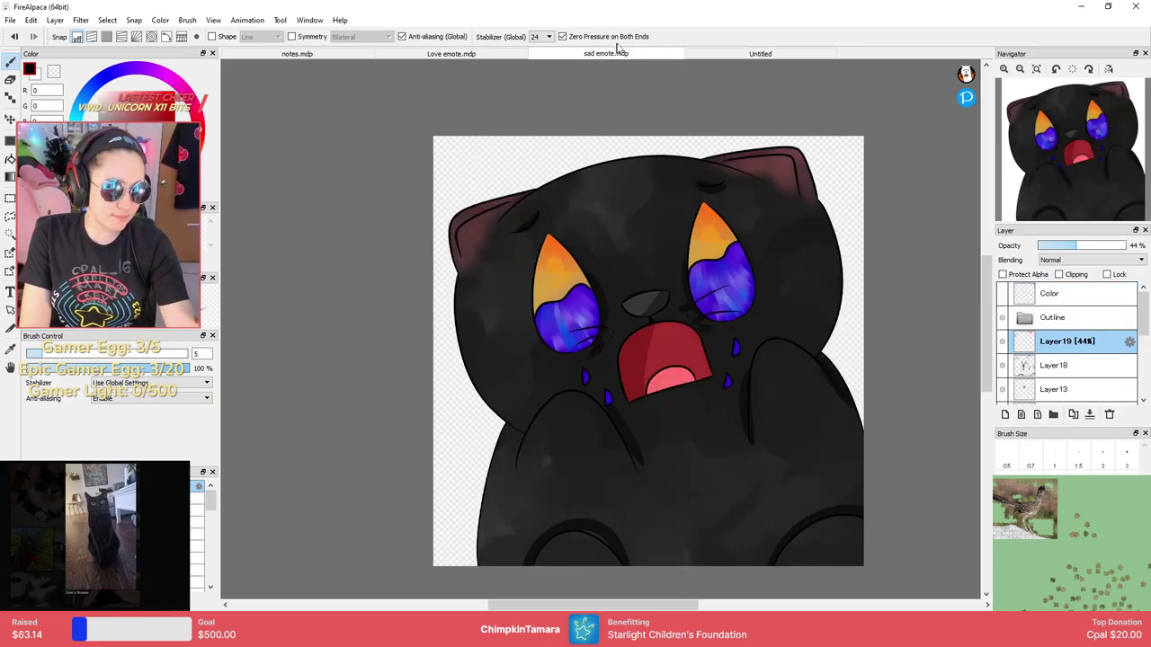
click(492, 53)
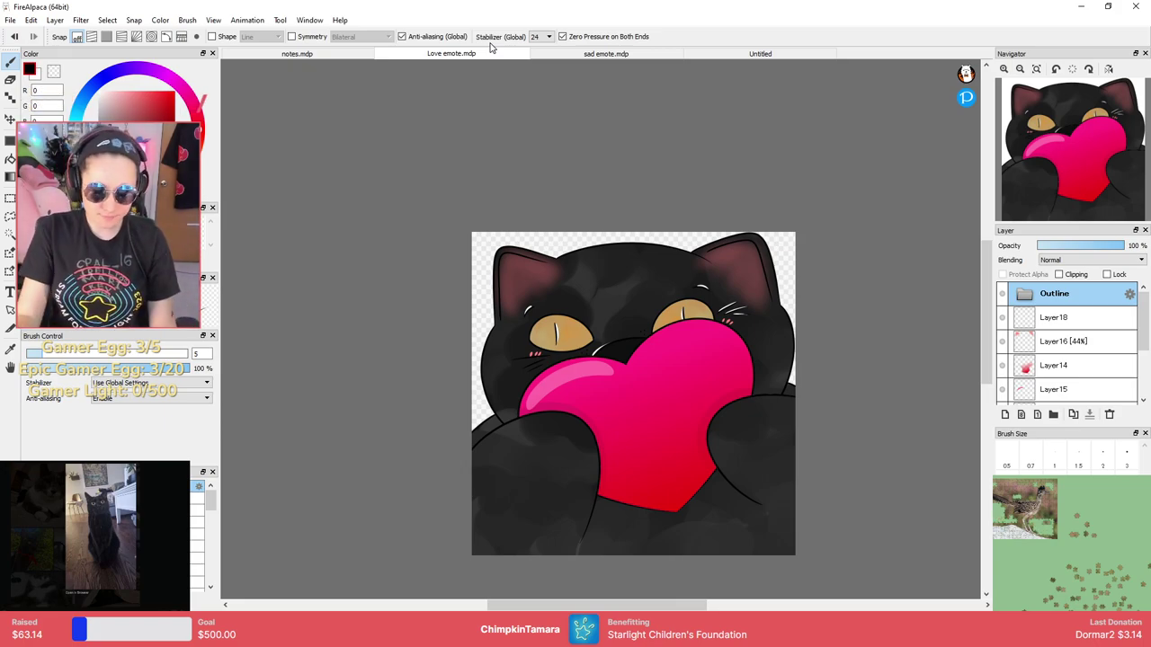
click(738, 51)
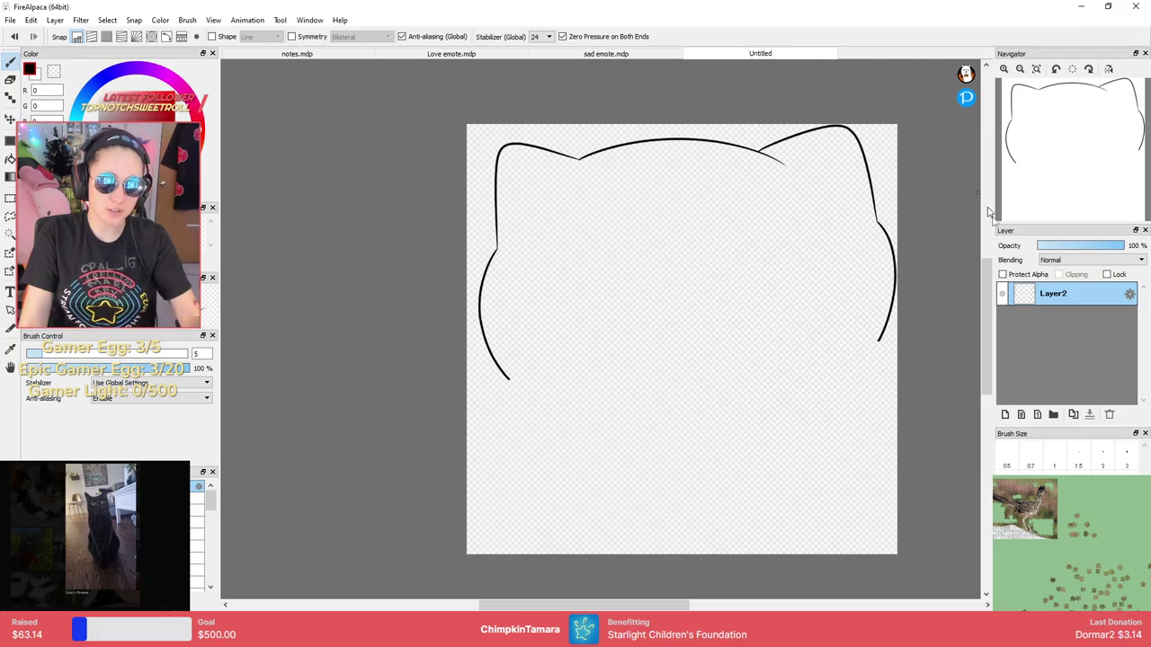
Add a new blank layer and delete Layer2 holding the pasted head outline.
click(1005, 415)
key(ctrl+minus)
click(1067, 319)
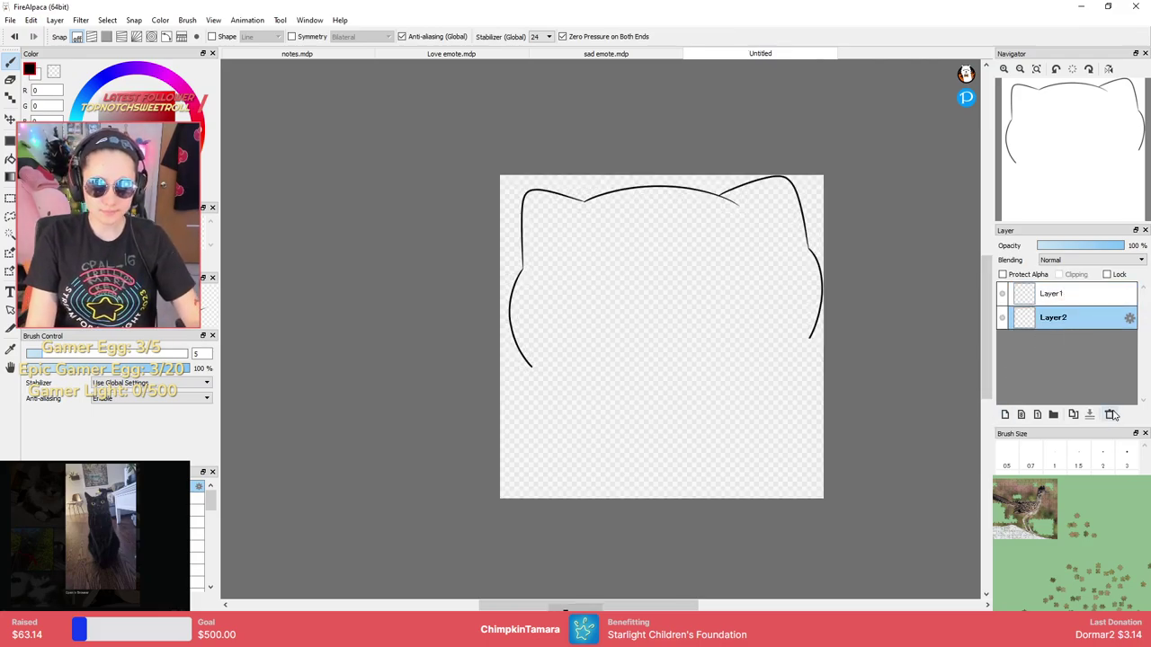
click(1109, 414)
scroll(683, 296, down, 2)
scroll(688, 282, up, 4)
scroll(691, 275, down, 2)
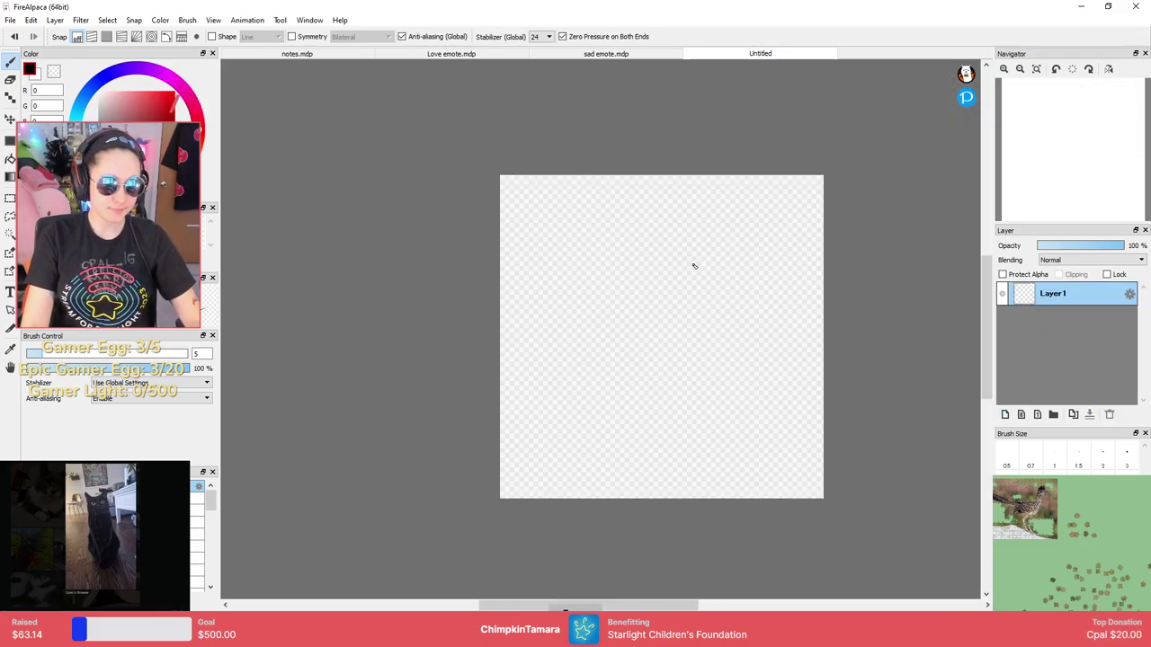
Sketch a new head top with a rounded left-hand ear, an arched crown and a pointed right-hand ear, undoing the first ear attempt.
scroll(693, 267, up, 1)
drag(716, 294, 631, 311)
scroll(454, 292, up, 1)
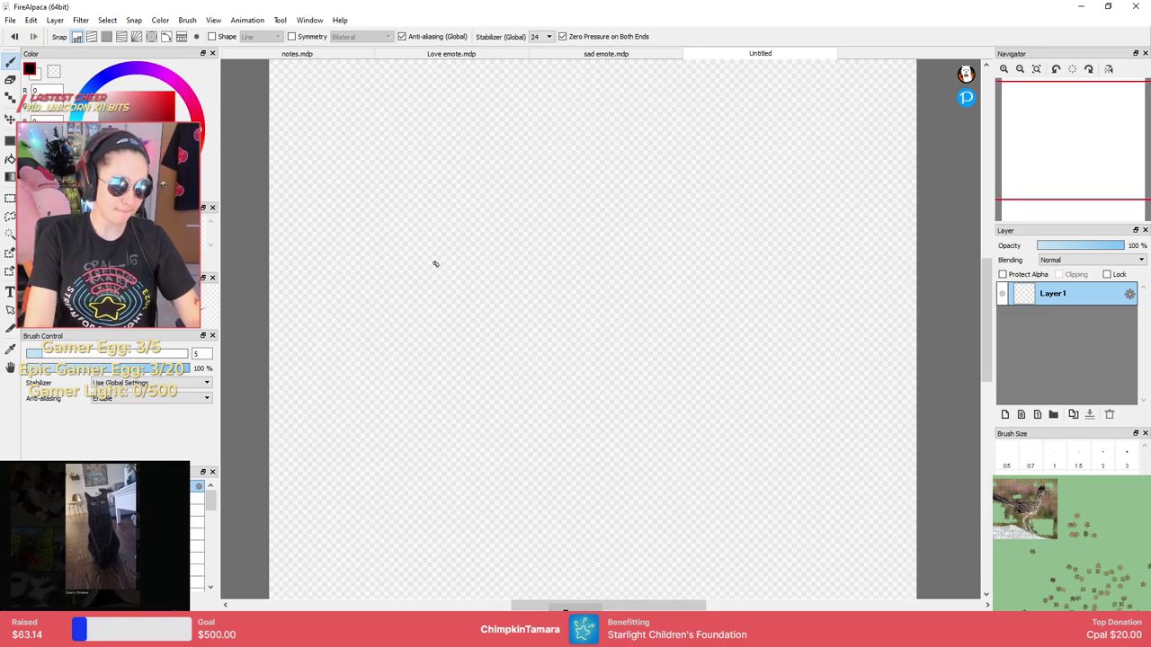
scroll(435, 263, down, 1)
scroll(540, 300, up, 1)
mouse_move(336, 297)
mouse_down()
mouse_move(341, 198)
mouse_move(435, 234)
mouse_up()
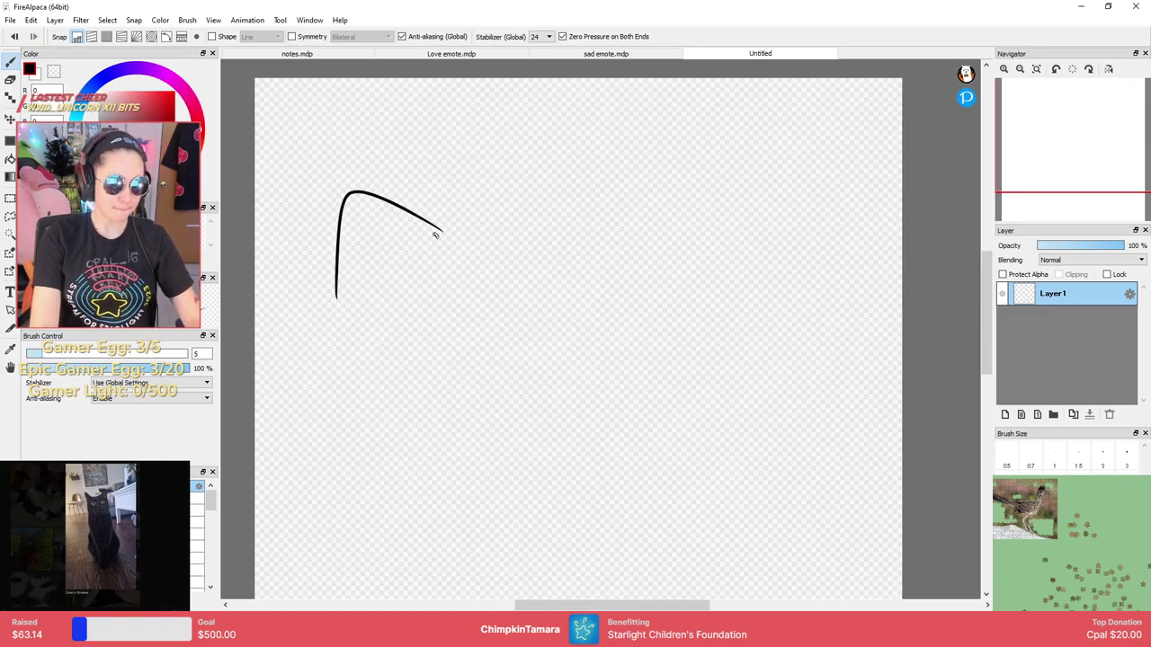
key(ctrl+z)
mouse_move(300, 343)
mouse_down()
mouse_move(301, 310)
mouse_move(418, 238)
mouse_move(431, 247)
mouse_move(705, 225)
mouse_move(769, 185)
mouse_move(835, 275)
mouse_up()
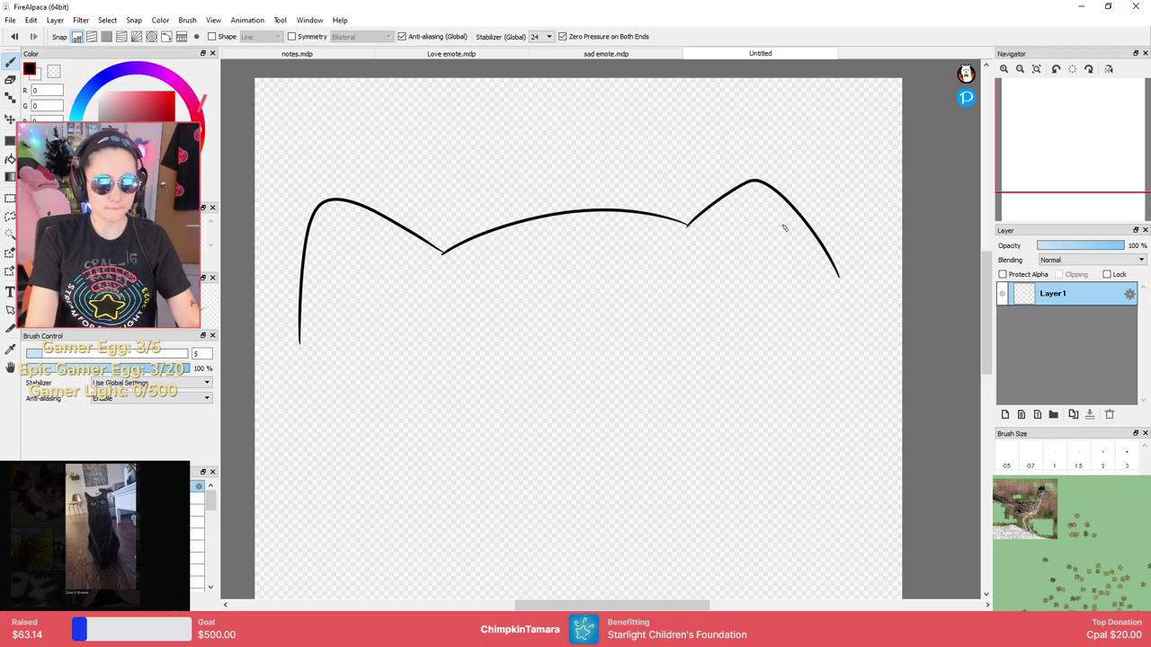
Undo the right-hand ear and crown and redraw a flatter crown curve from the left-hand ear, discarding unwanted versions.
key(ctrl+z)
drag(697, 225, 807, 144)
key(ctrl+z)
key(ctrl+z)
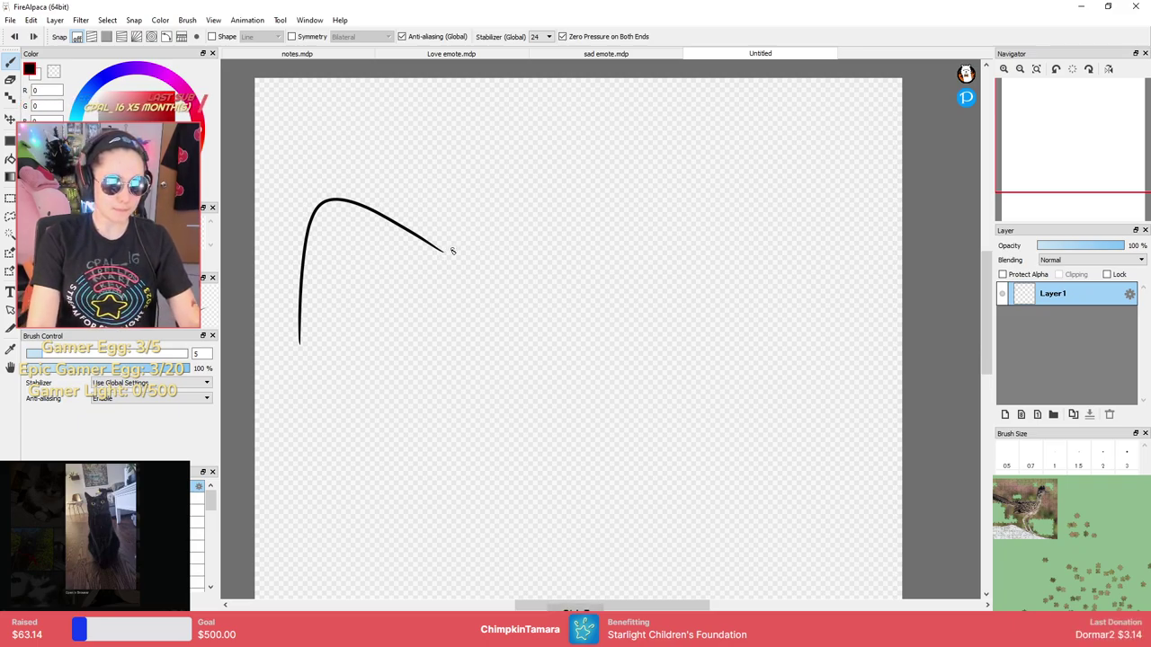
drag(550, 207, 799, 177)
key(ctrl+z)
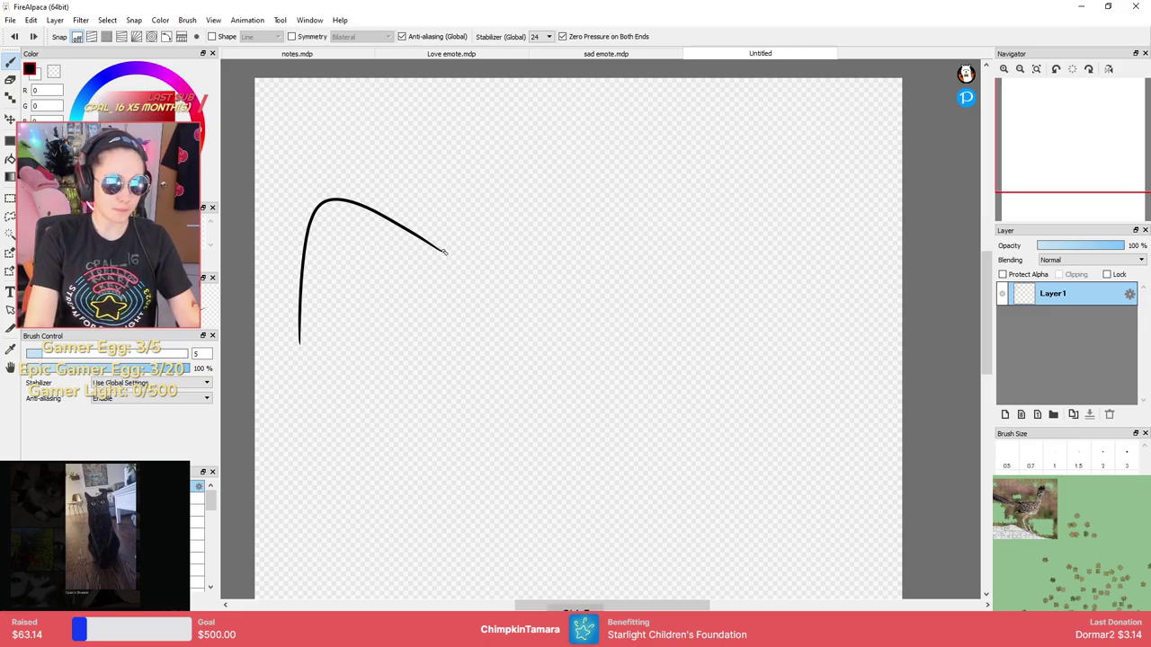
mouse_move(443, 252)
mouse_down()
mouse_move(502, 233)
mouse_move(704, 229)
mouse_up()
key(ctrl+z)
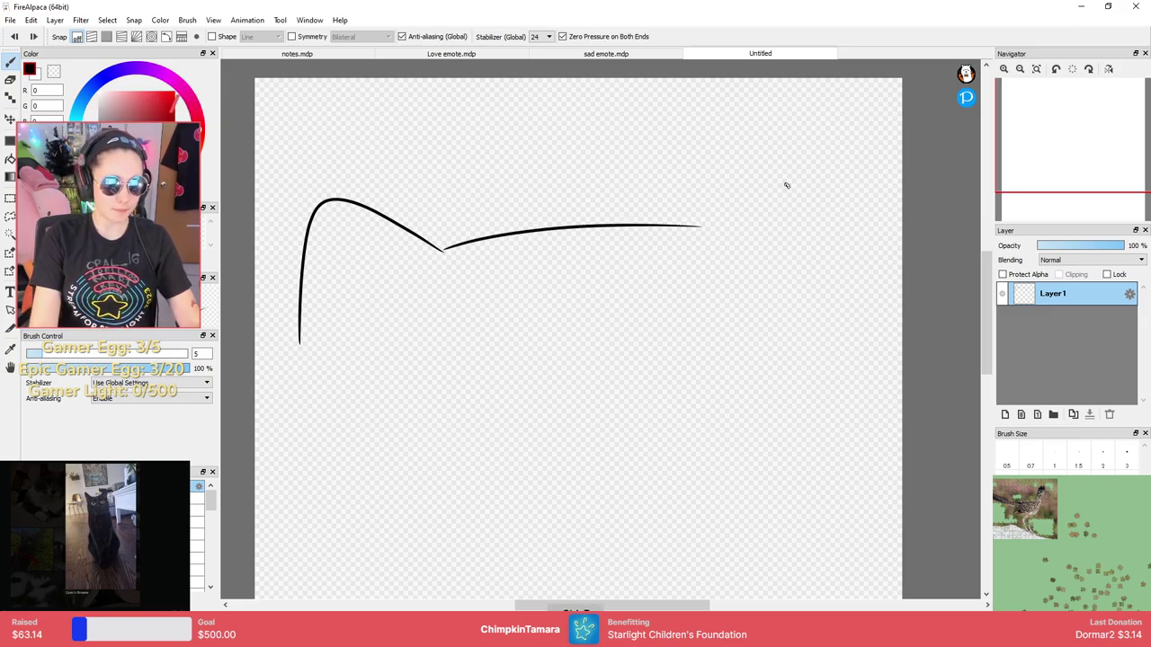
key(ctrl+z)
mouse_move(444, 256)
mouse_down()
mouse_move(552, 225)
mouse_move(714, 249)
mouse_up()
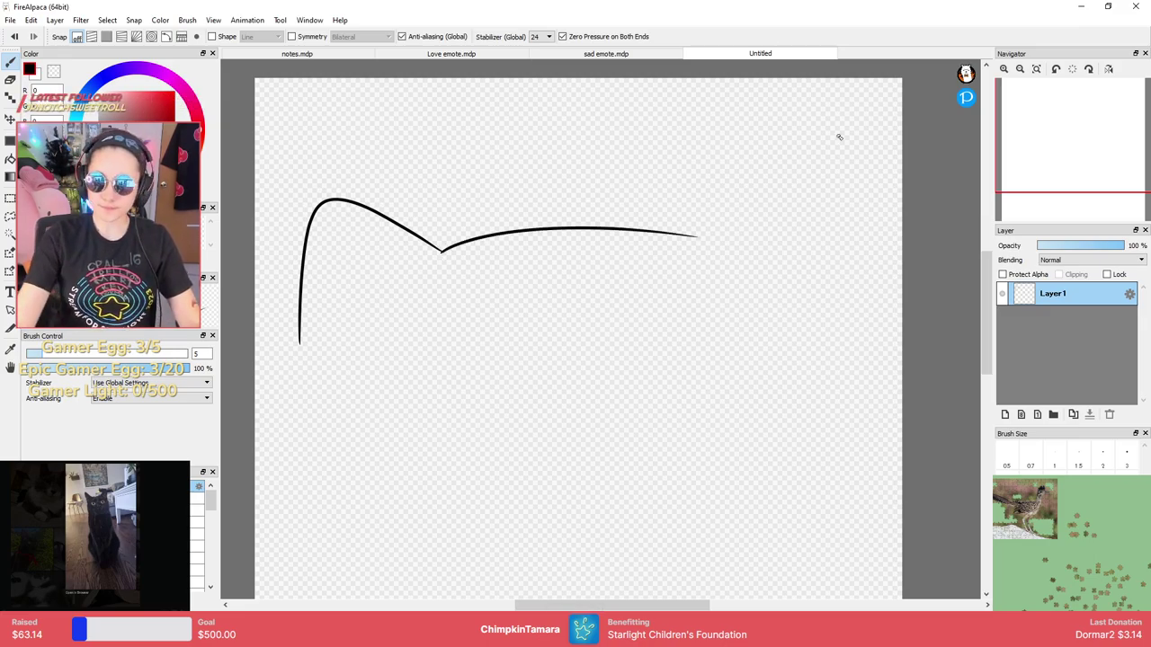
Undo the remaining left-hand ear and crown strokes, discarding a trial right-hand ear and a replacement left-hand ear as well.
mouse_move(1082, 72)
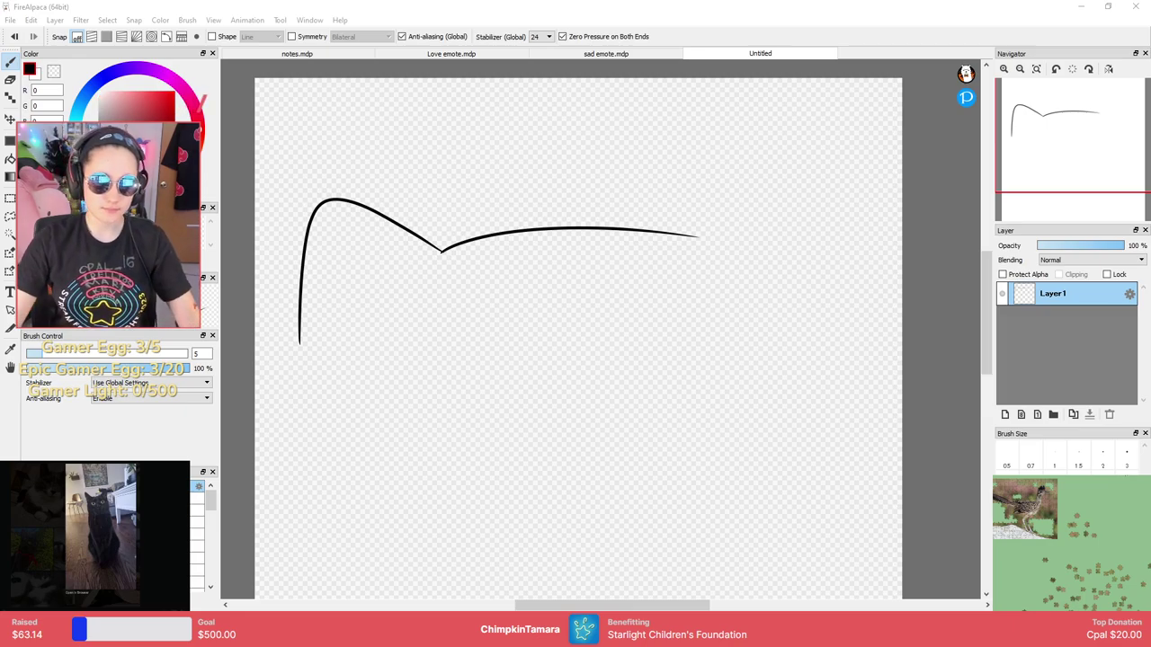
drag(703, 236, 810, 174)
key(ctrl+z)
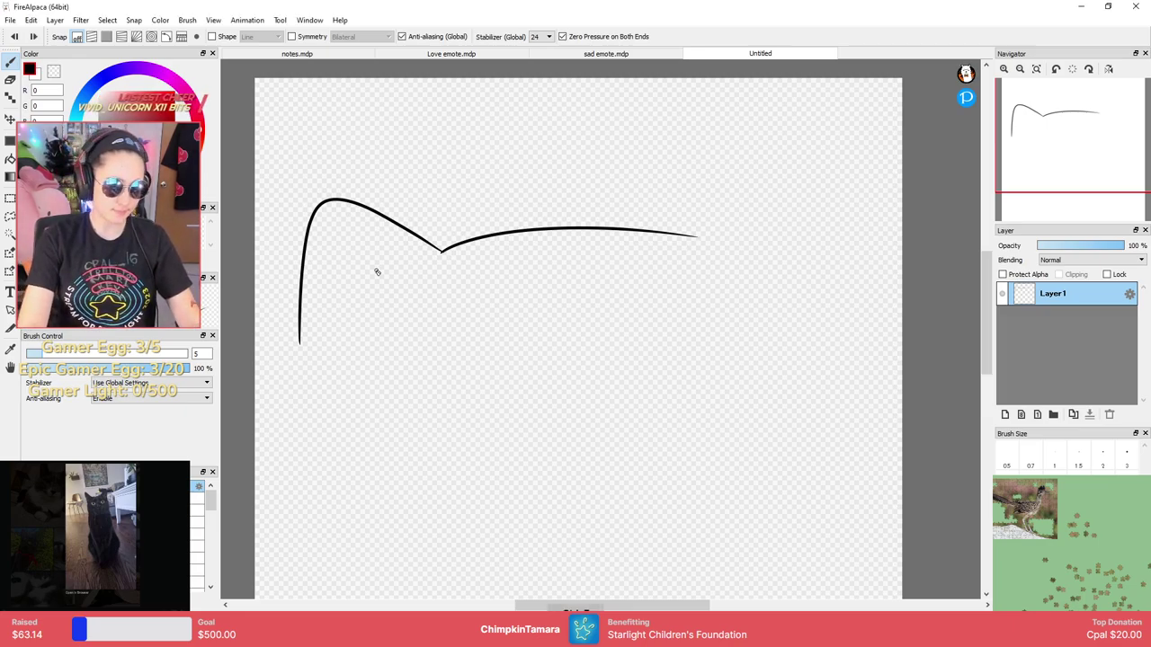
key(ctrl+z)
key(ctrl+z)
drag(330, 232, 455, 309)
key(ctrl+z)
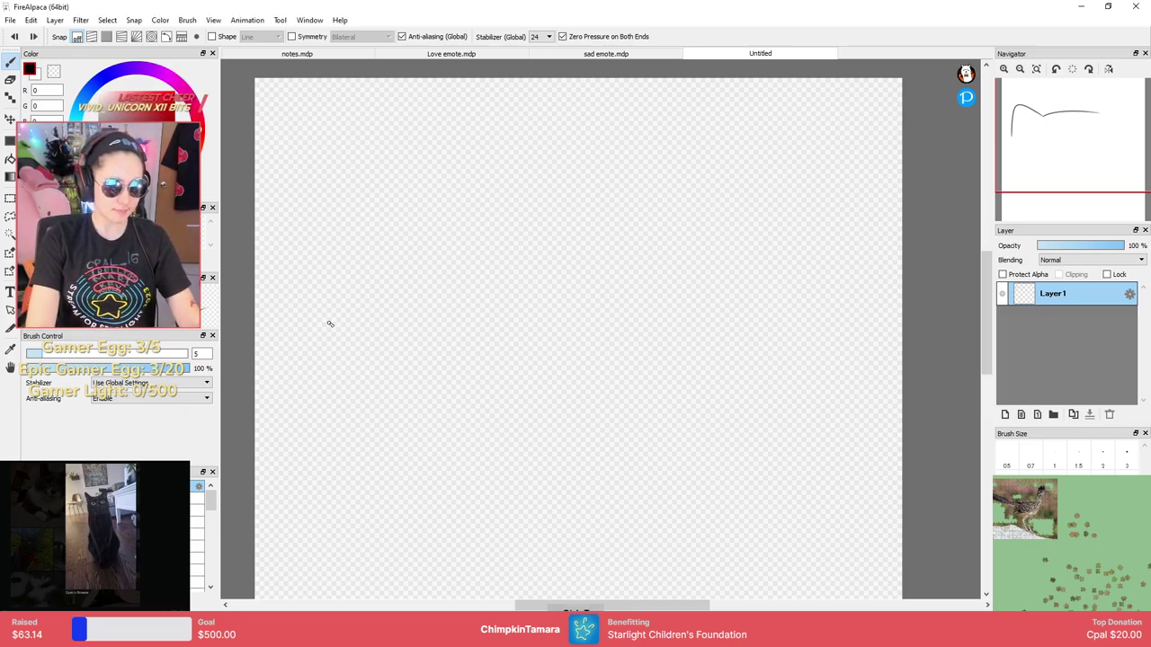
key(ctrl+y)
key(ctrl+z)
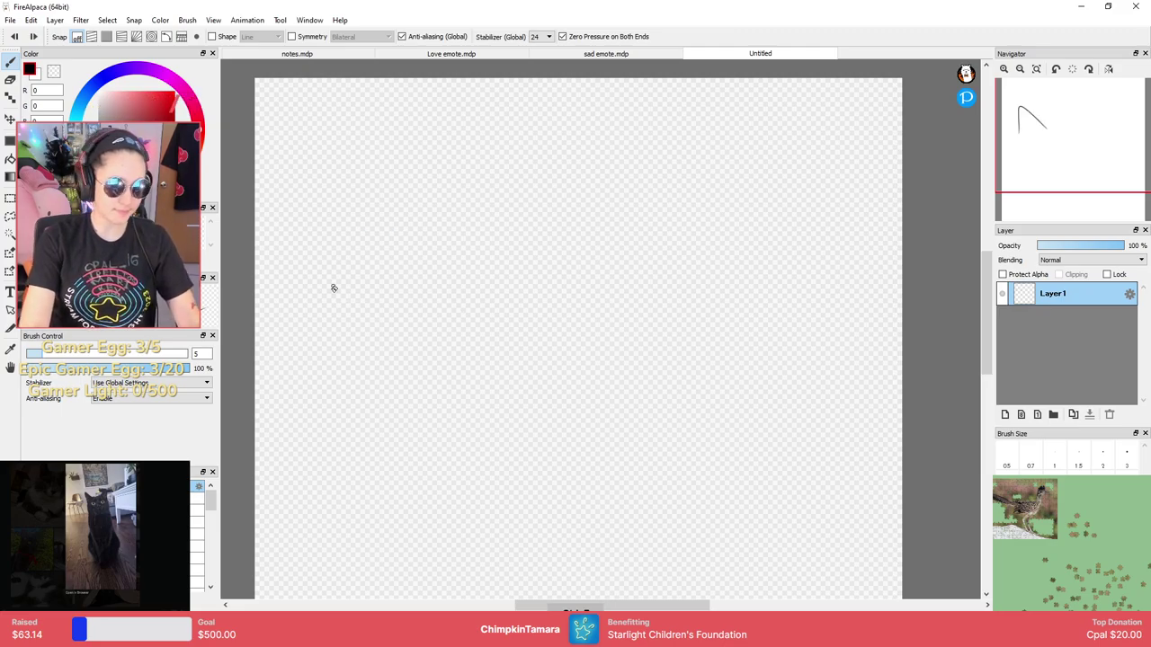
Draw a new rounded left-hand ear and try several crown curves from its inner end, undoing each crown version.
mouse_move(308, 338)
mouse_down()
mouse_move(432, 213)
mouse_move(467, 224)
mouse_move(471, 240)
mouse_move(768, 244)
mouse_up()
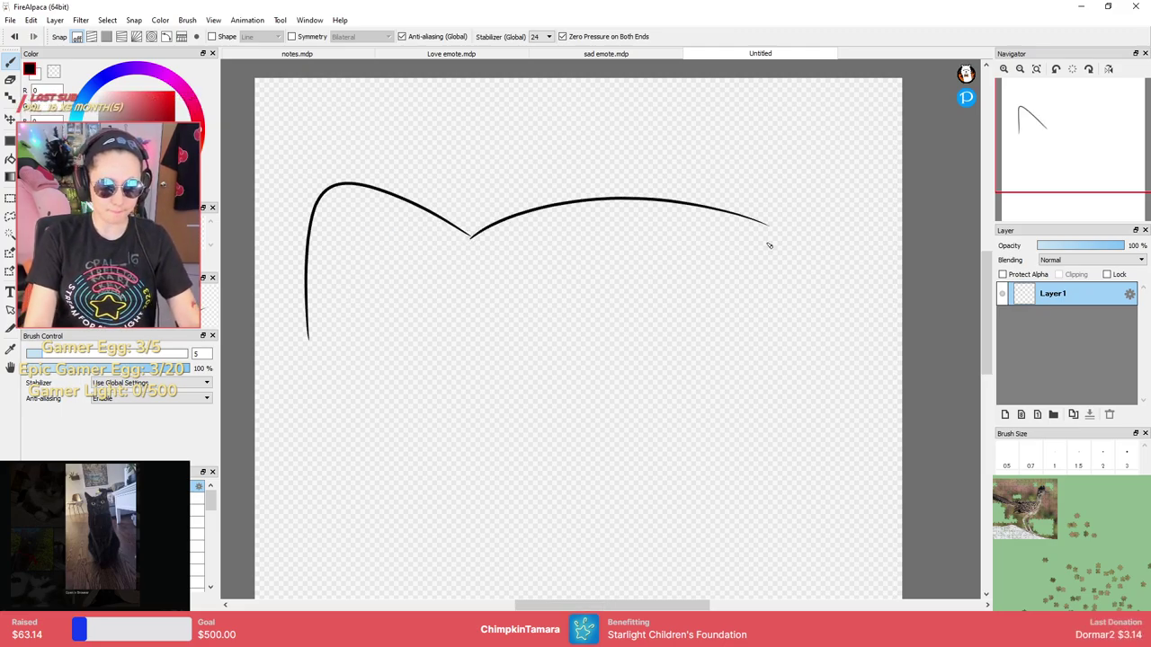
key(ctrl+z)
drag(475, 234, 766, 223)
key(ctrl+z)
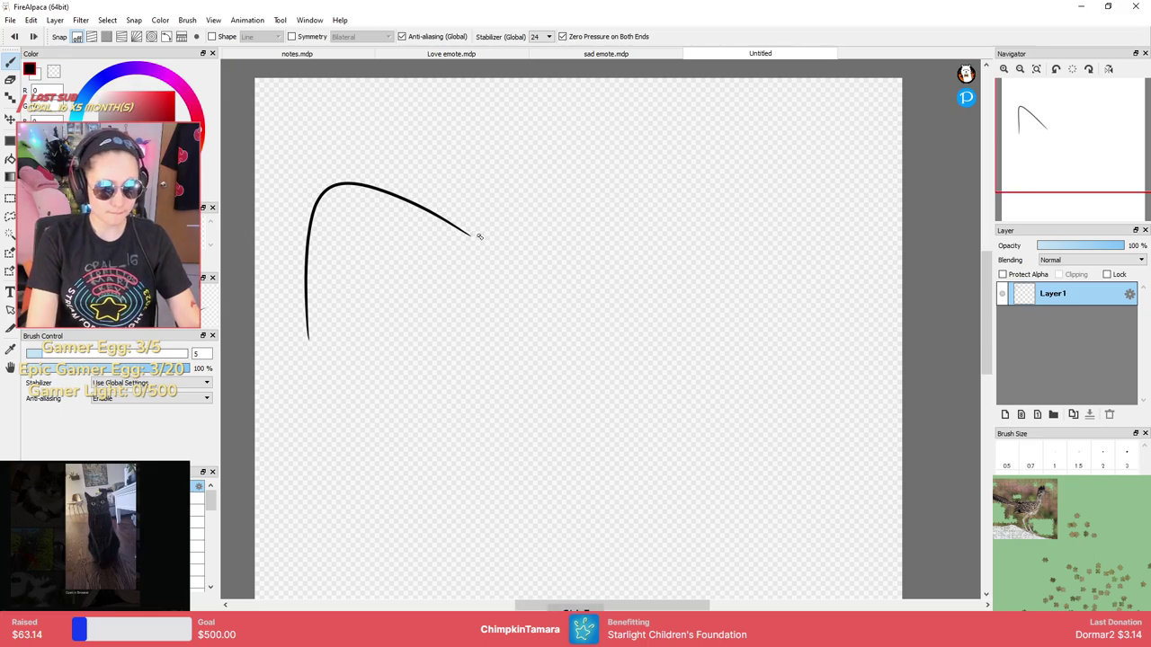
drag(475, 236, 766, 217)
key(ctrl+z)
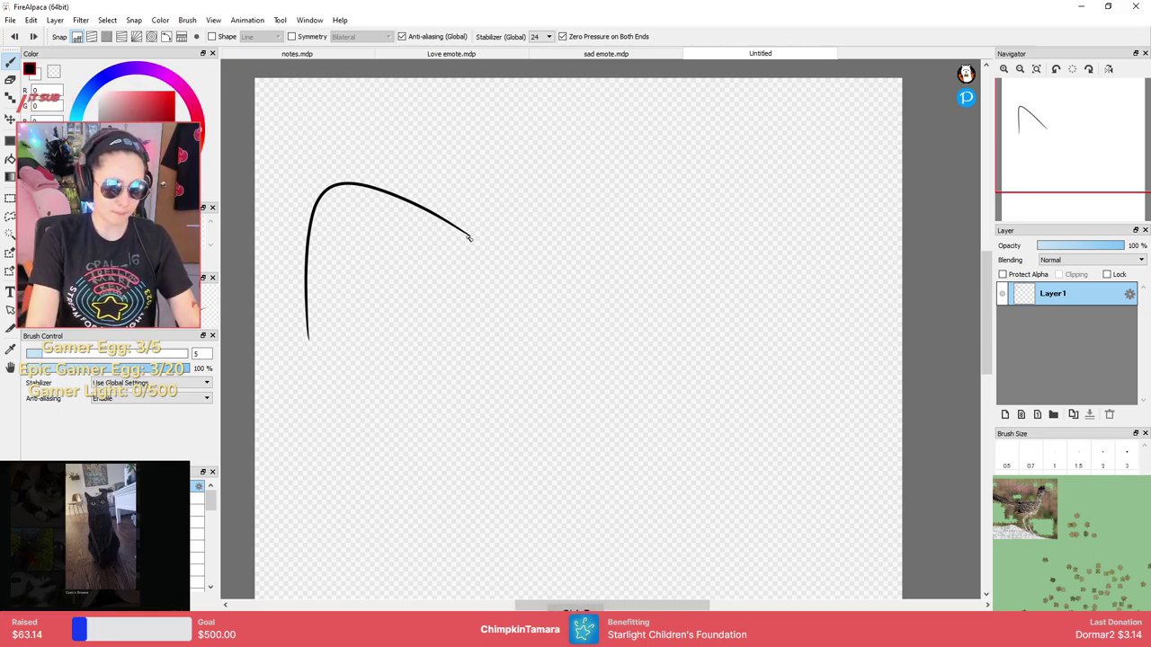
drag(471, 239, 705, 225)
key(ctrl+z)
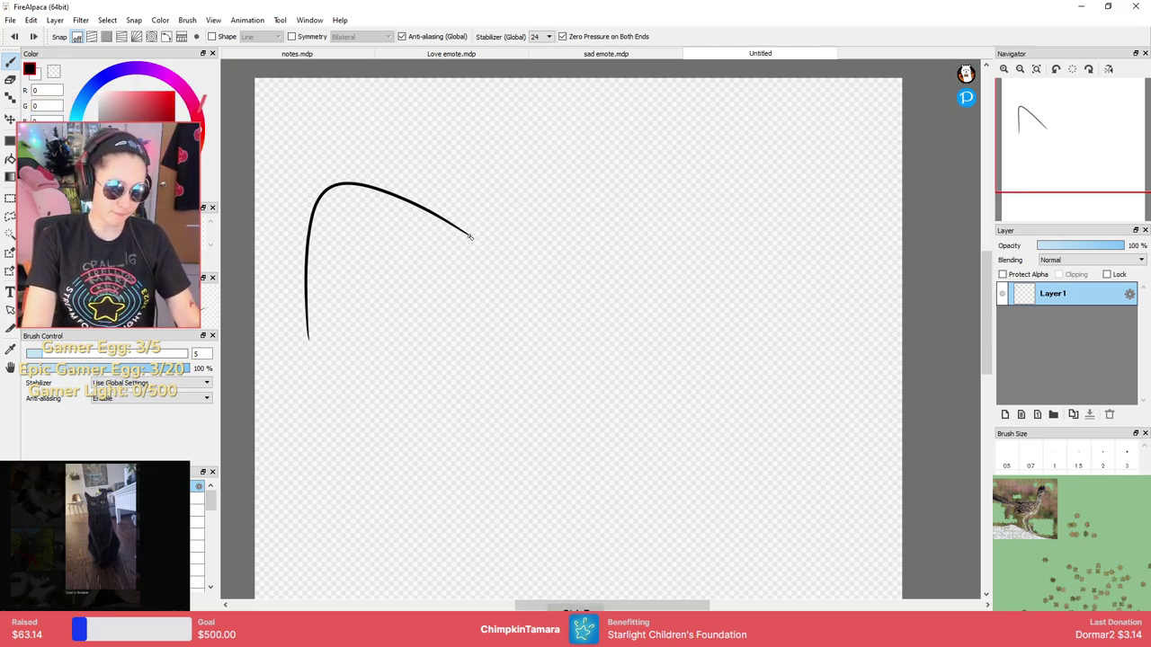
Draw a shallow crown arch and a pointed right-hand ear, and close the head with one long cheek-and-chin curve.
mouse_move(469, 236)
mouse_down()
mouse_move(602, 200)
mouse_move(659, 230)
mouse_up()
drag(724, 170, 804, 254)
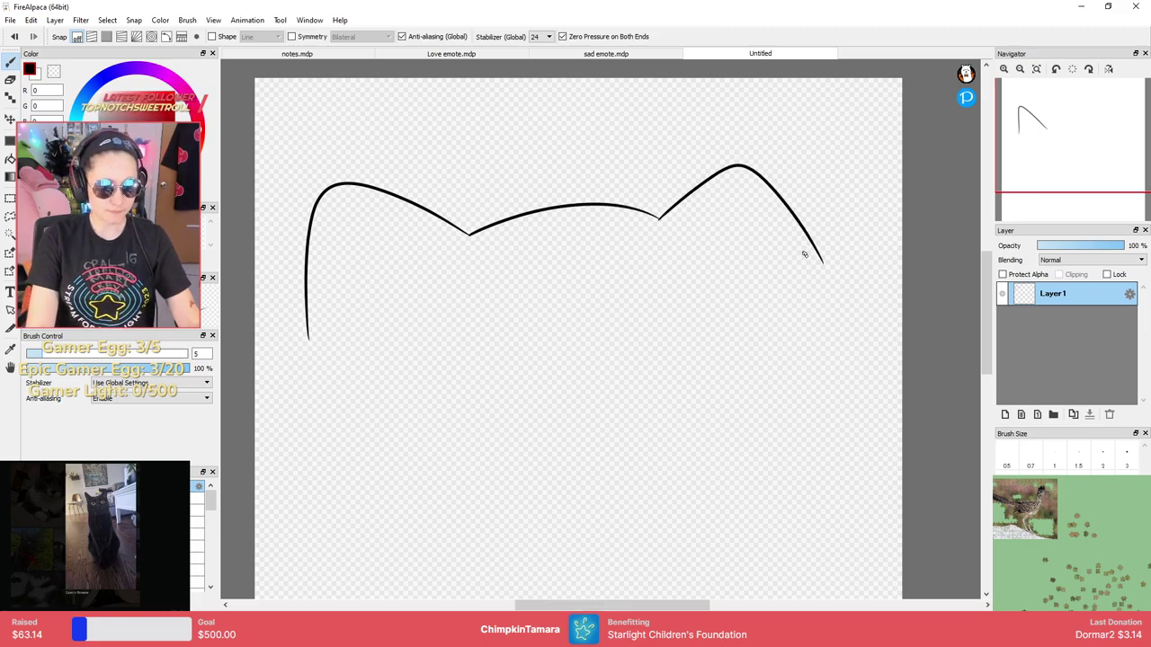
mouse_move(307, 337)
mouse_down()
mouse_move(624, 545)
mouse_move(818, 256)
mouse_move(770, 252)
mouse_move(745, 264)
mouse_up()
Erase the overshooting stroke end where the right-hand ear meets the cheek.
key(ctrl+minus)
key(ctrl+plus)
key(ctrl+plus)
key(e)
scroll(804, 329, right, 3)
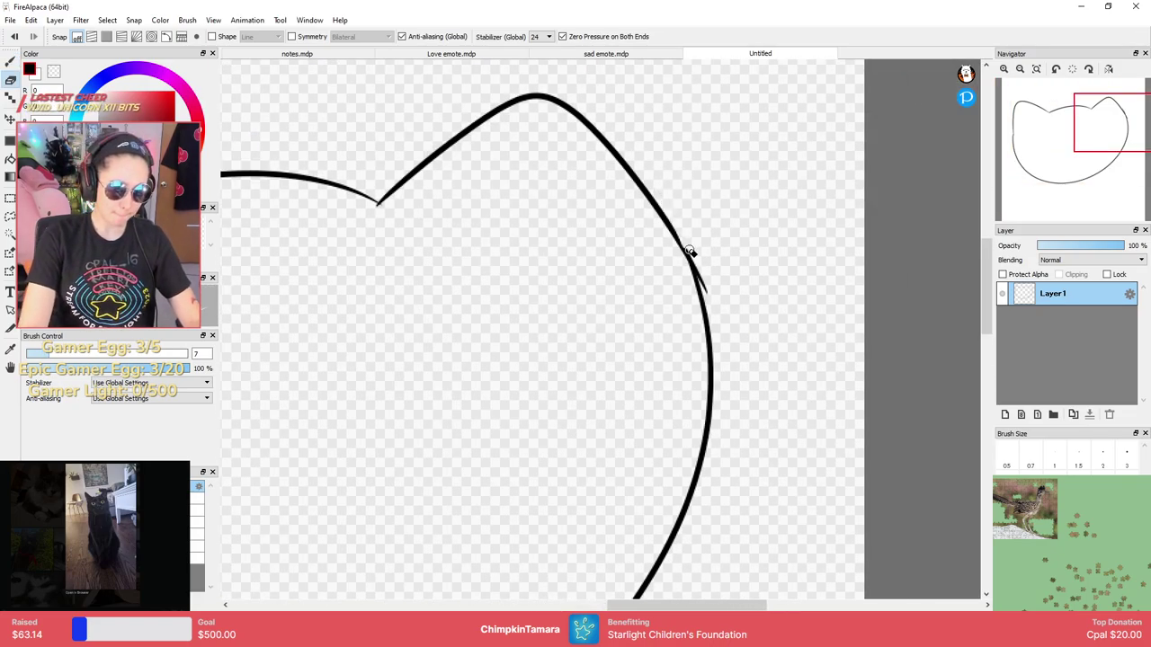
mouse_move(708, 297)
mouse_down()
mouse_move(691, 255)
mouse_move(707, 329)
mouse_up()
Paint a short brush stroke to smooth the join between the right-hand ear and cheek, undoing unsatisfactory versions.
key(b)
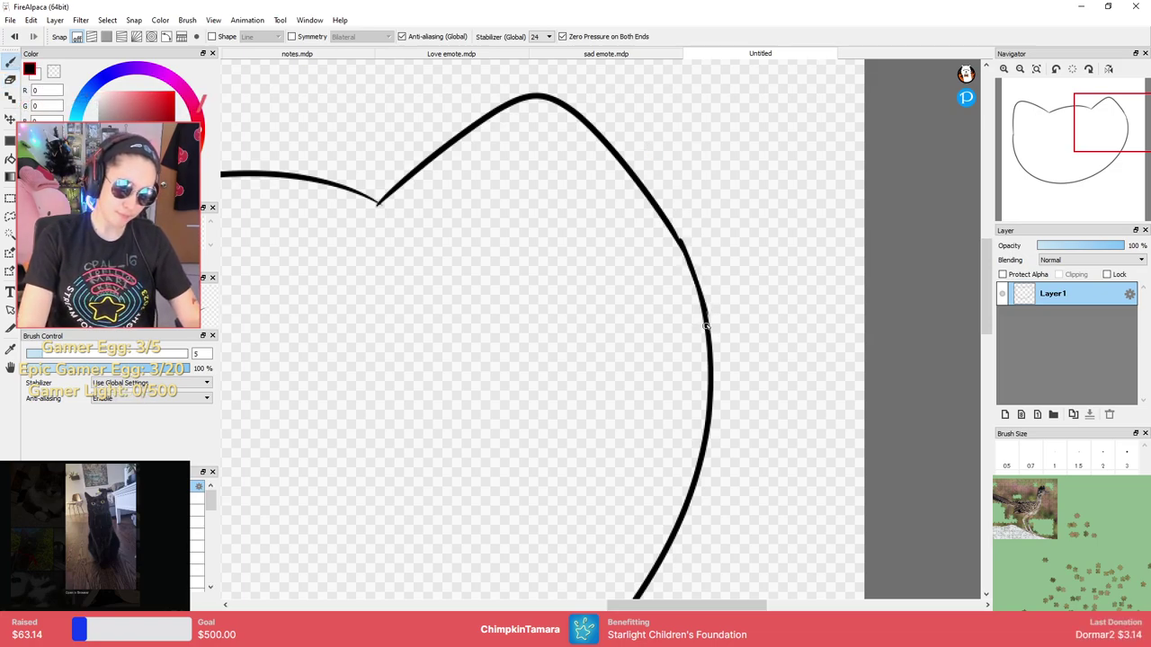
key(ctrl+z)
drag(679, 240, 707, 329)
key(ctrl+z)
drag(677, 233, 704, 316)
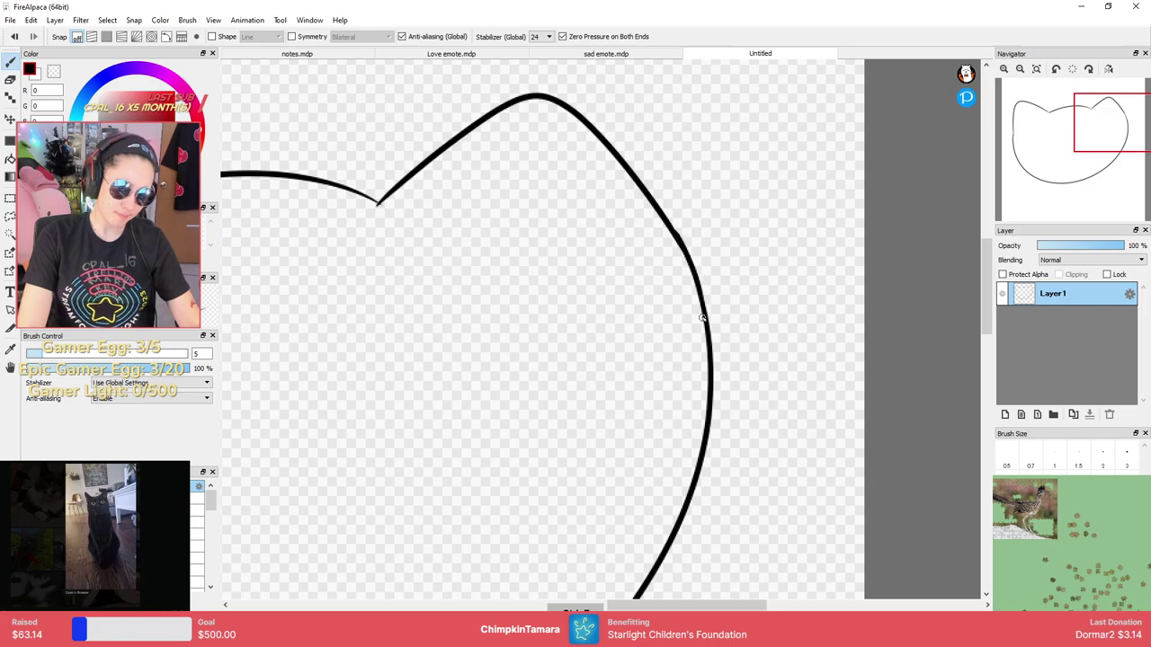
key(ctrl+z)
drag(680, 237, 705, 319)
key(ctrl+z)
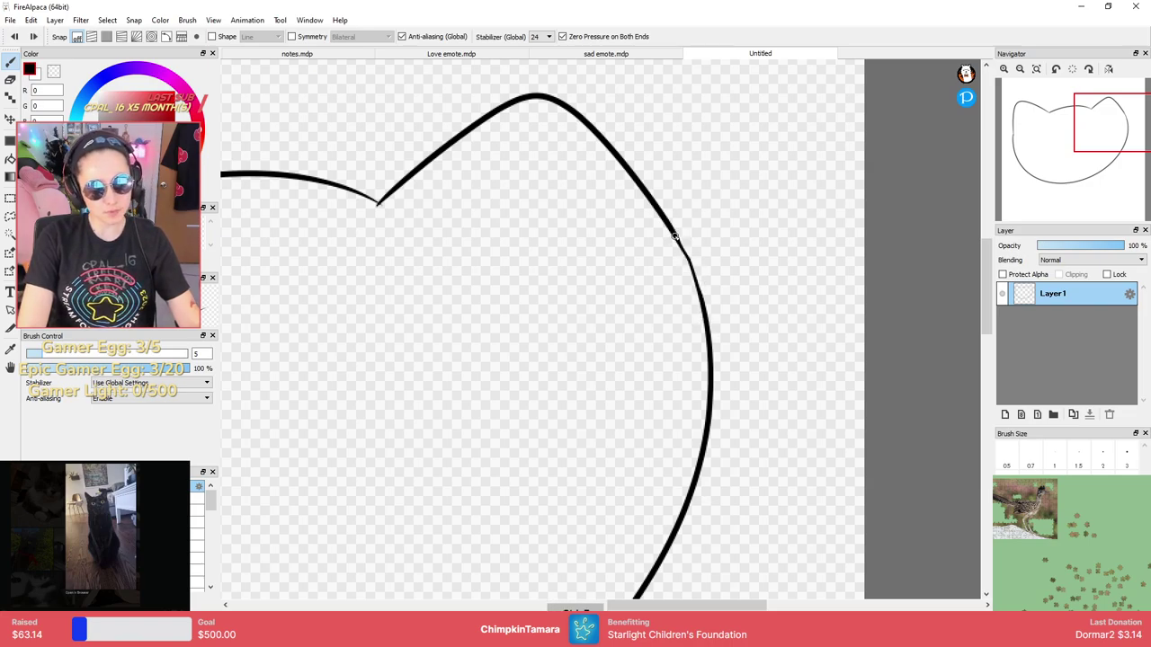
drag(675, 239, 703, 311)
Connect the left-hand ear stroke to the cheek outline with a short brush stroke, redoing the join once.
scroll(682, 244, down, 2)
drag(464, 344, 742, 191)
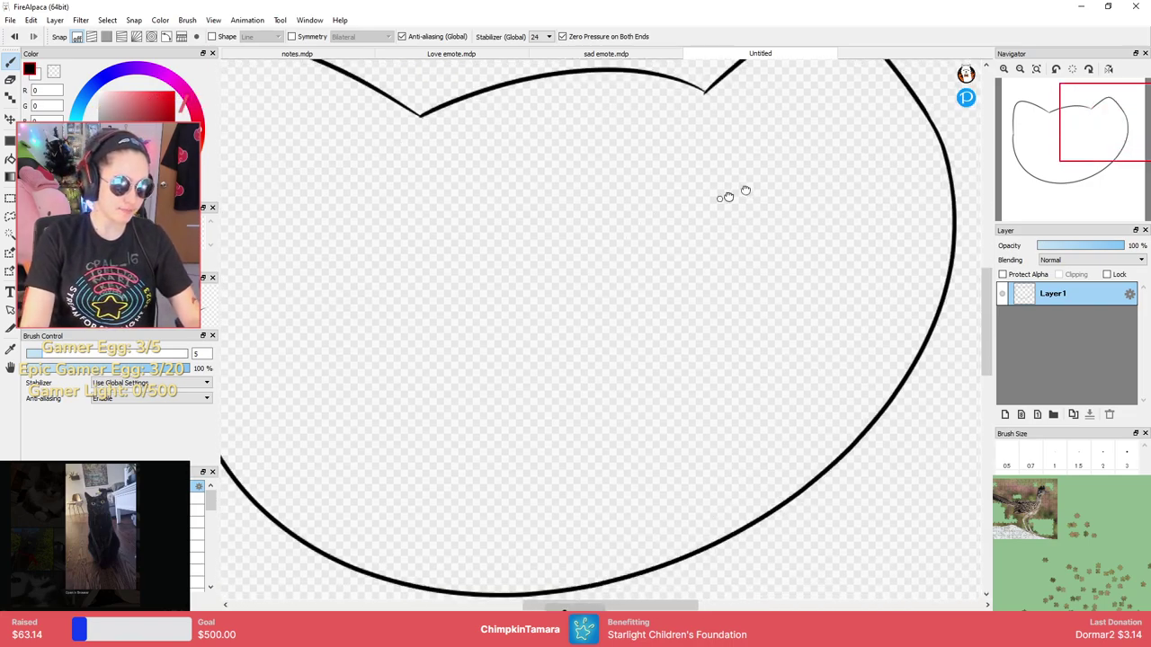
drag(539, 311, 758, 386)
scroll(707, 381, up, 2)
drag(425, 301, 726, 265)
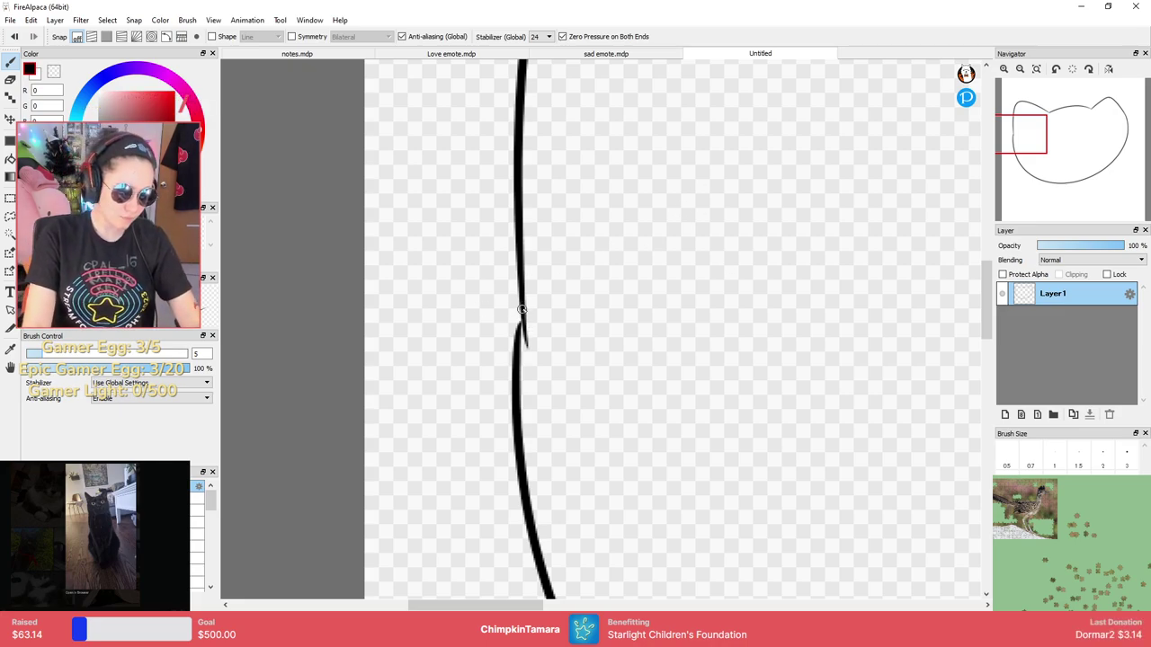
drag(521, 304, 527, 408)
key(ctrl+z)
mouse_move(520, 302)
mouse_down()
mouse_move(517, 406)
mouse_move(541, 329)
mouse_move(527, 367)
mouse_move(521, 252)
mouse_move(516, 356)
mouse_up()
key(e)
key(b)
scroll(505, 154, up, 4)
scroll(506, 154, down, 9)
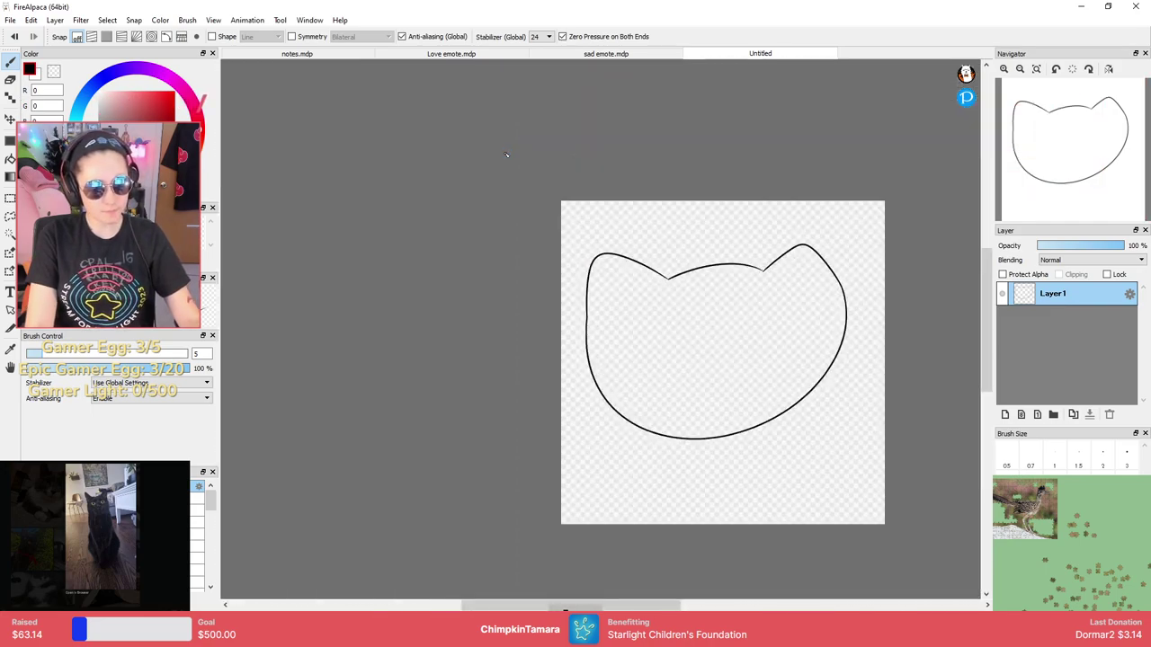
drag(681, 253, 609, 275)
scroll(578, 290, down, 1)
scroll(521, 308, up, 3)
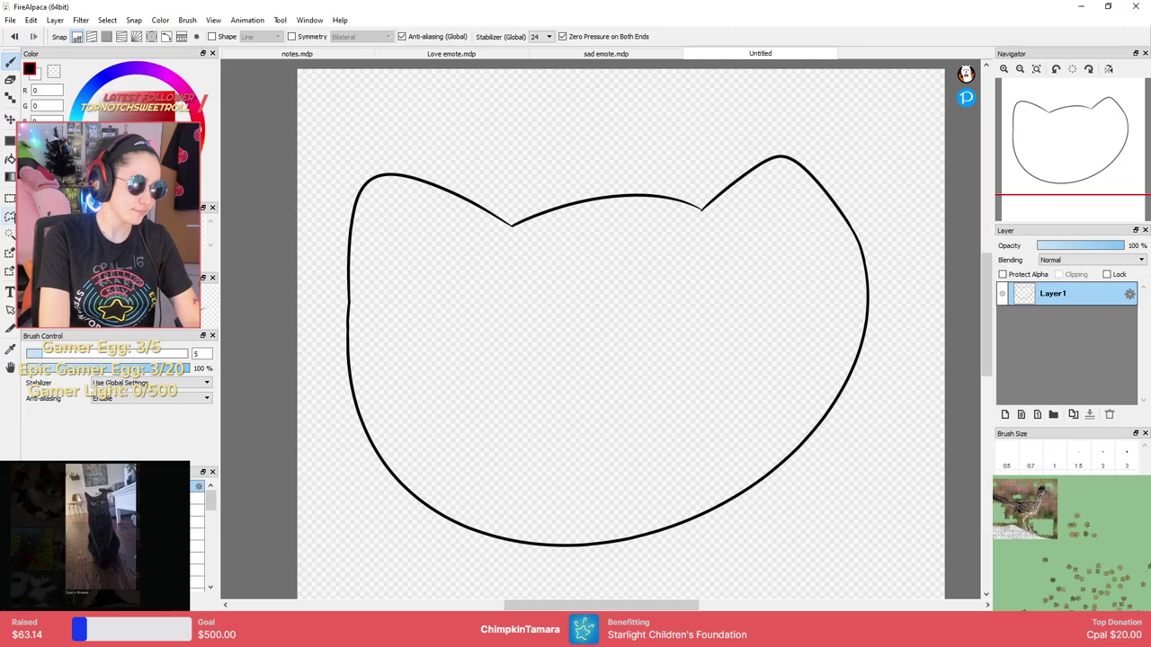
key(m)
drag(608, 84, 577, 569)
scroll(635, 290, up, 2)
scroll(644, 290, down, 3)
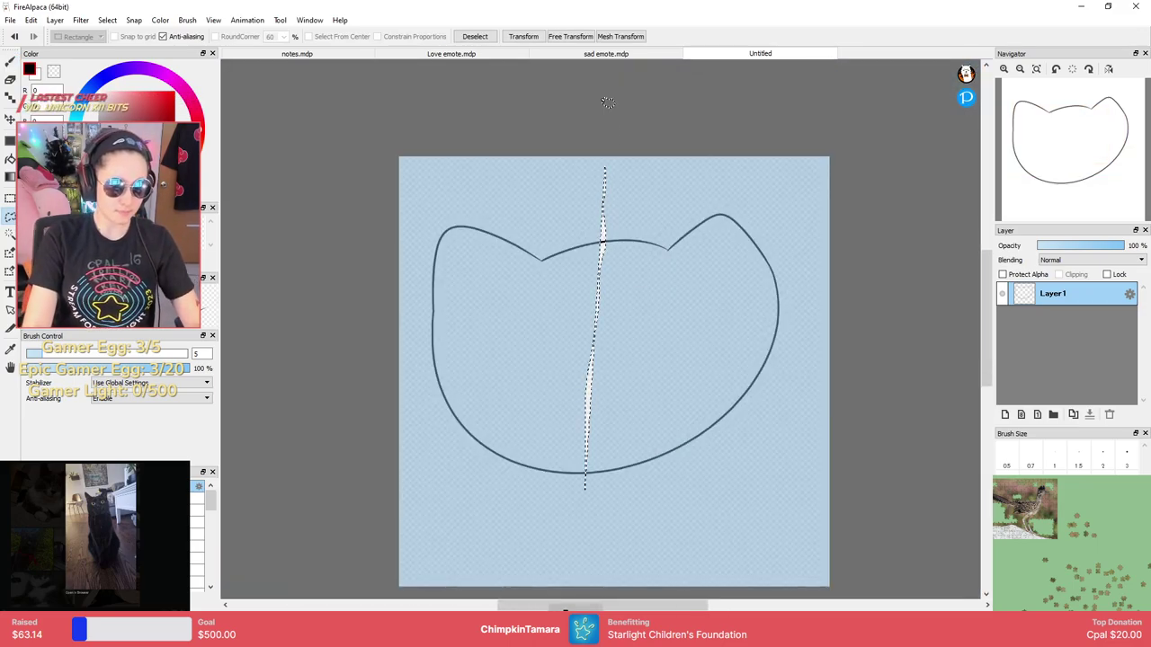
drag(607, 101, 603, 596)
key(ctrl+z)
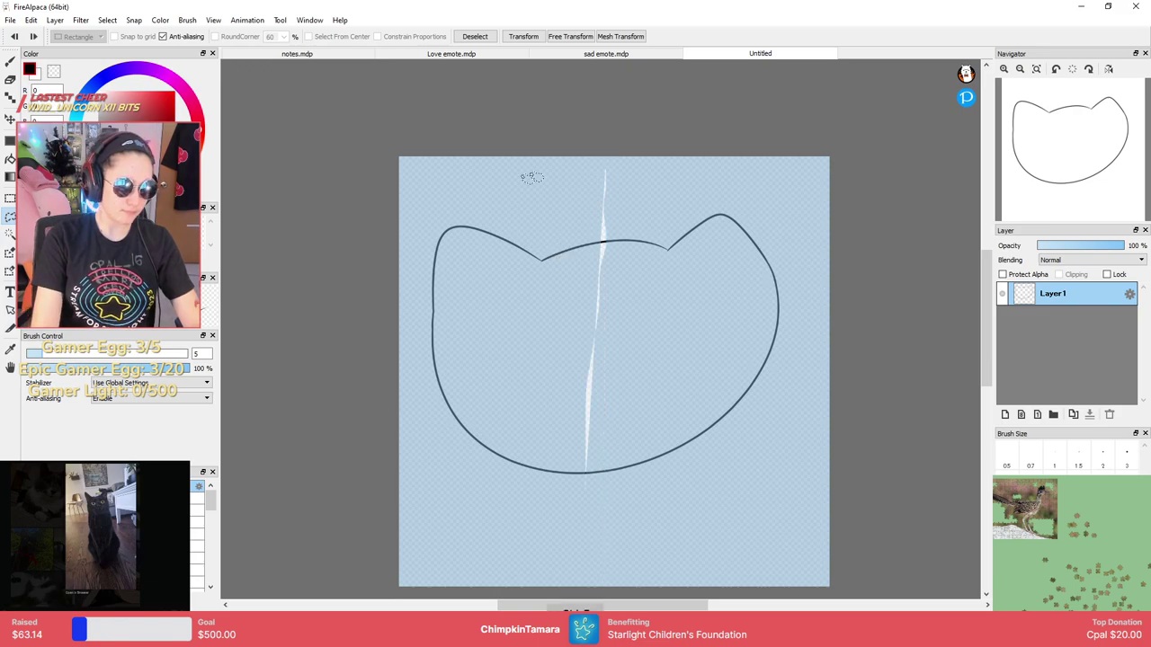
key(ctrl+d)
Select the left half of the canvas with a rectangle, invert the selection and delete the right half of the head.
key(m)
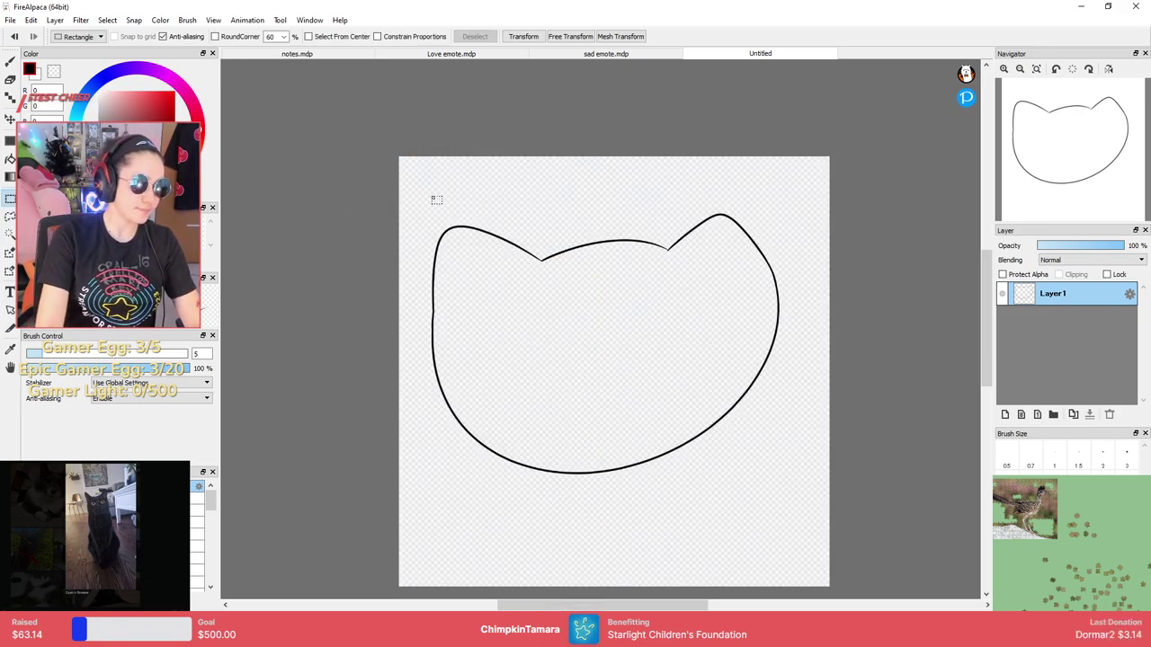
drag(422, 232, 610, 541)
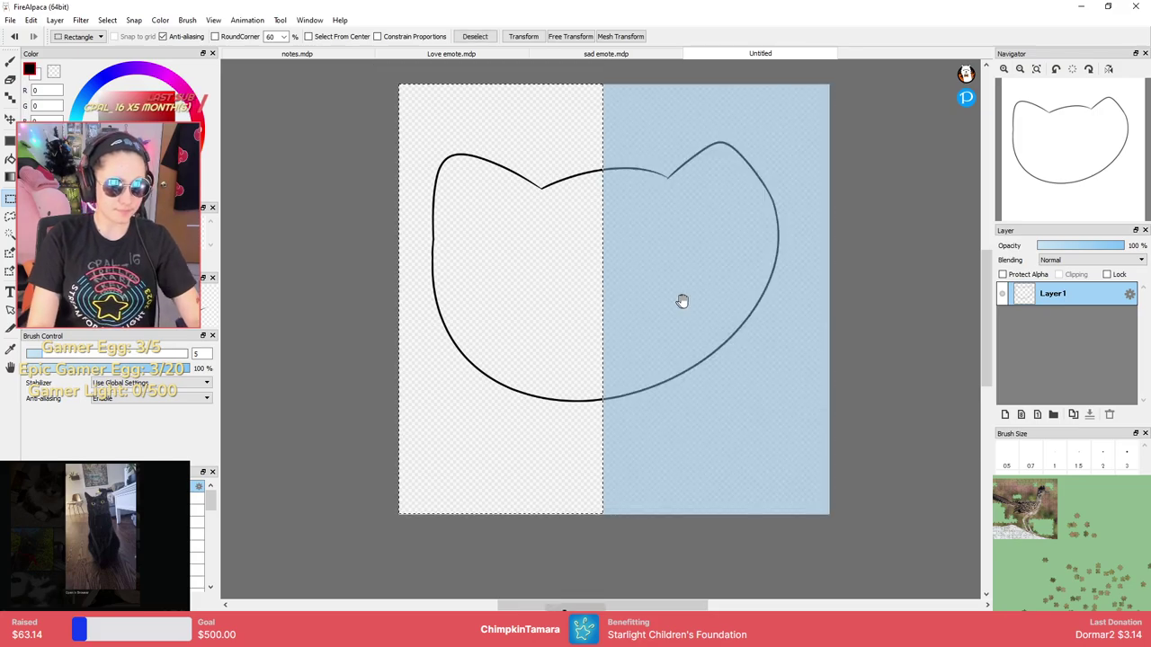
drag(681, 301, 675, 397)
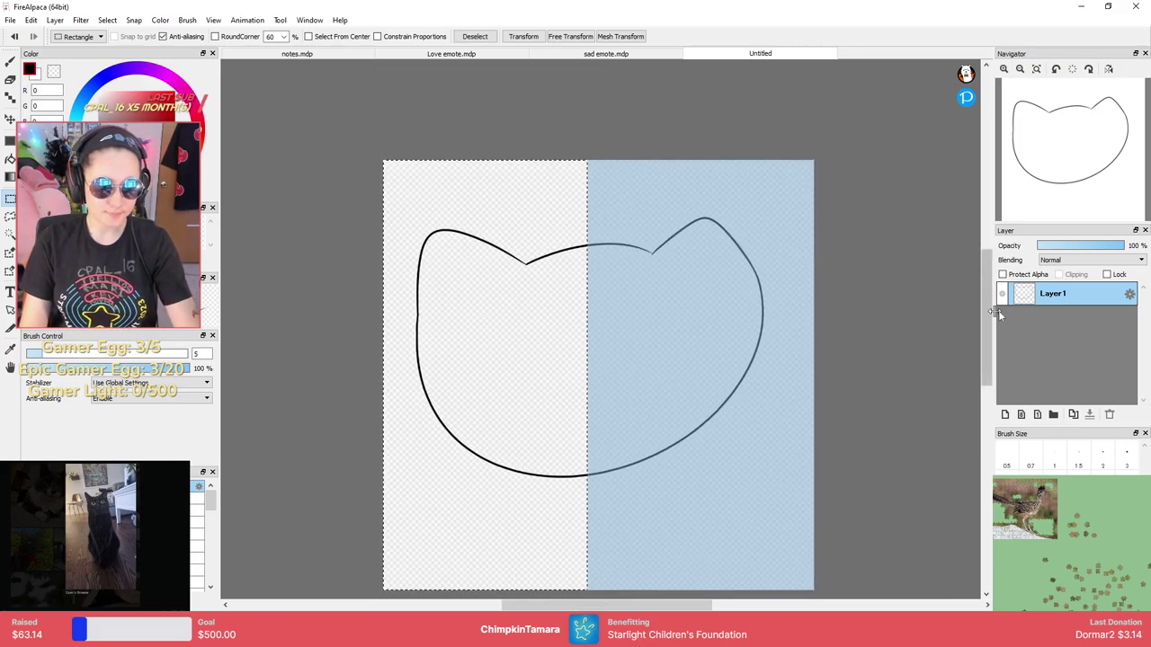
click(107, 19)
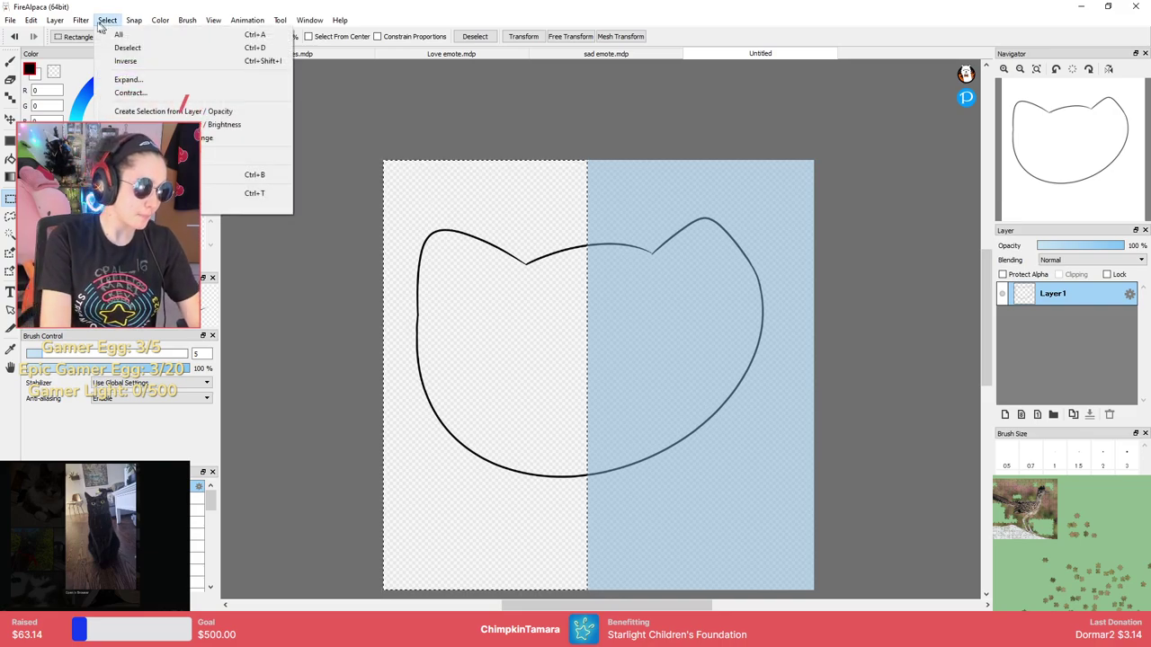
mouse_move(82, 20)
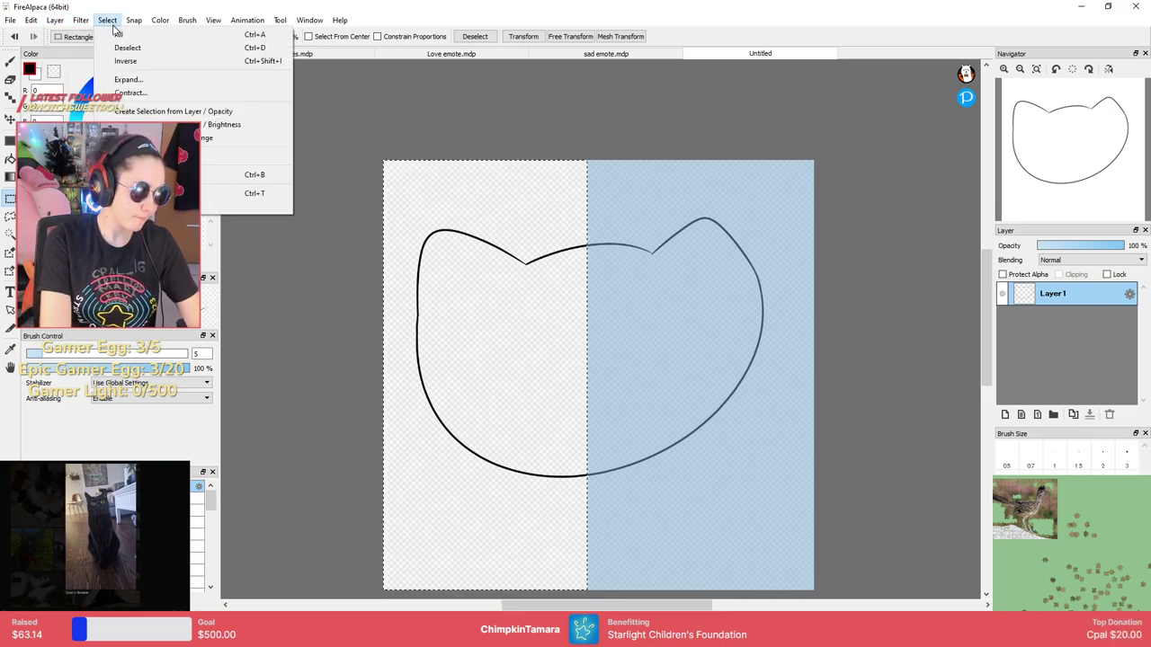
click(131, 60)
key(Delete)
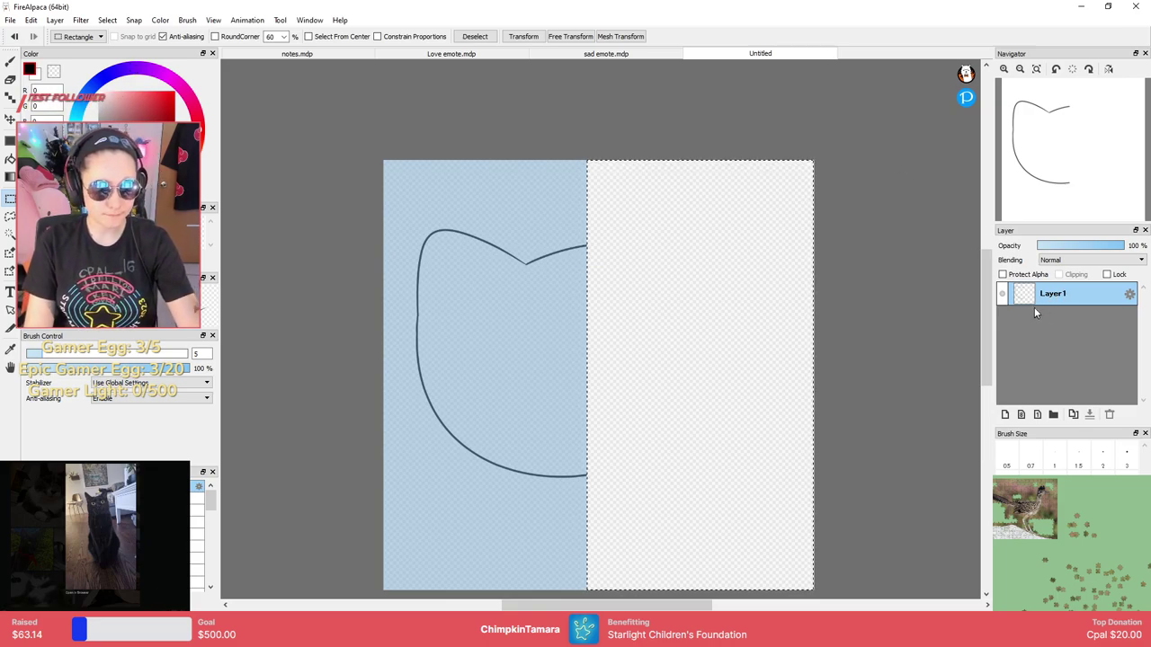
Duplicate the half-head layer and try to flip the copy horizontally with the selection still active.
key(ctrl+shift+n)
click(81, 20)
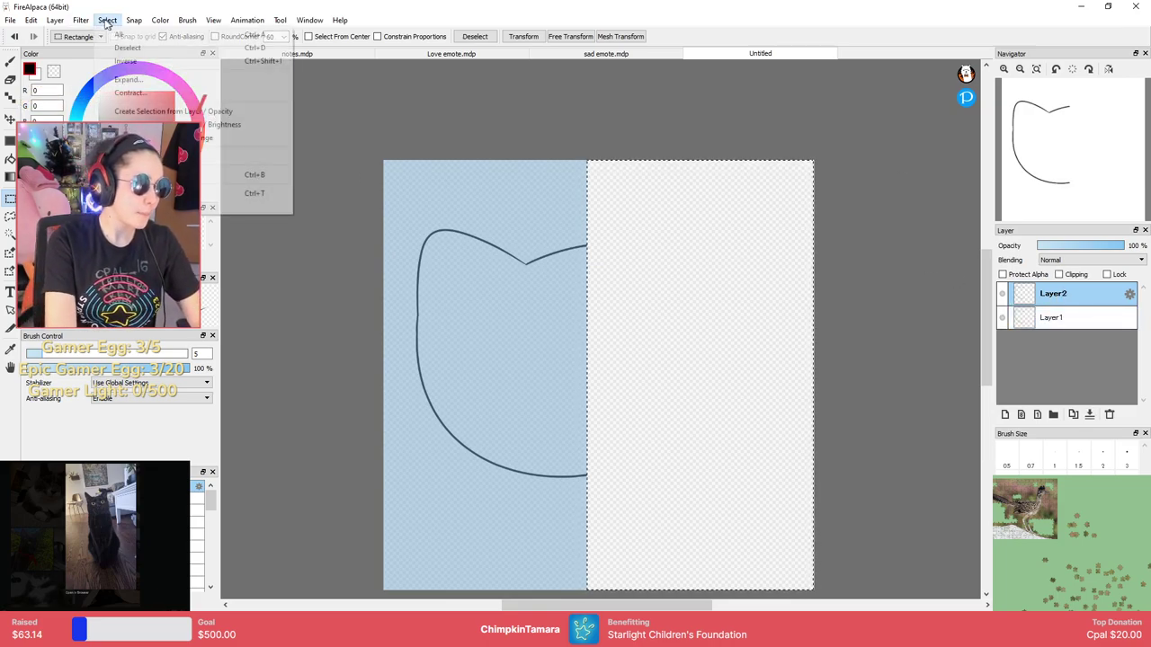
mouse_move(55, 20)
mouse_move(164, 340)
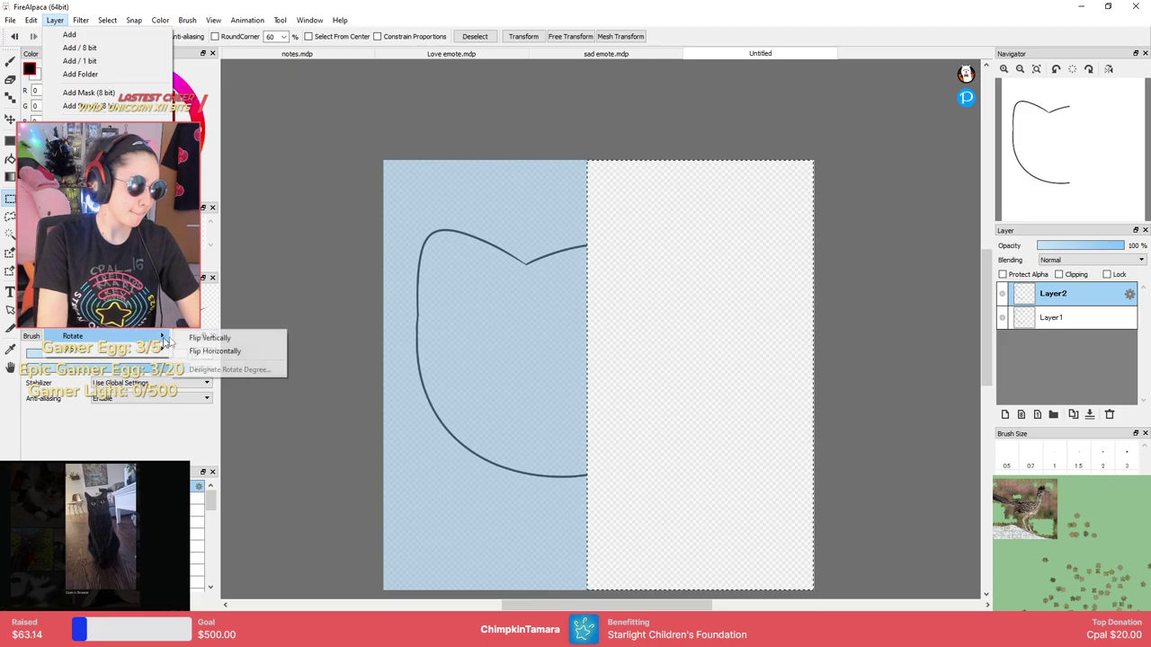
click(220, 351)
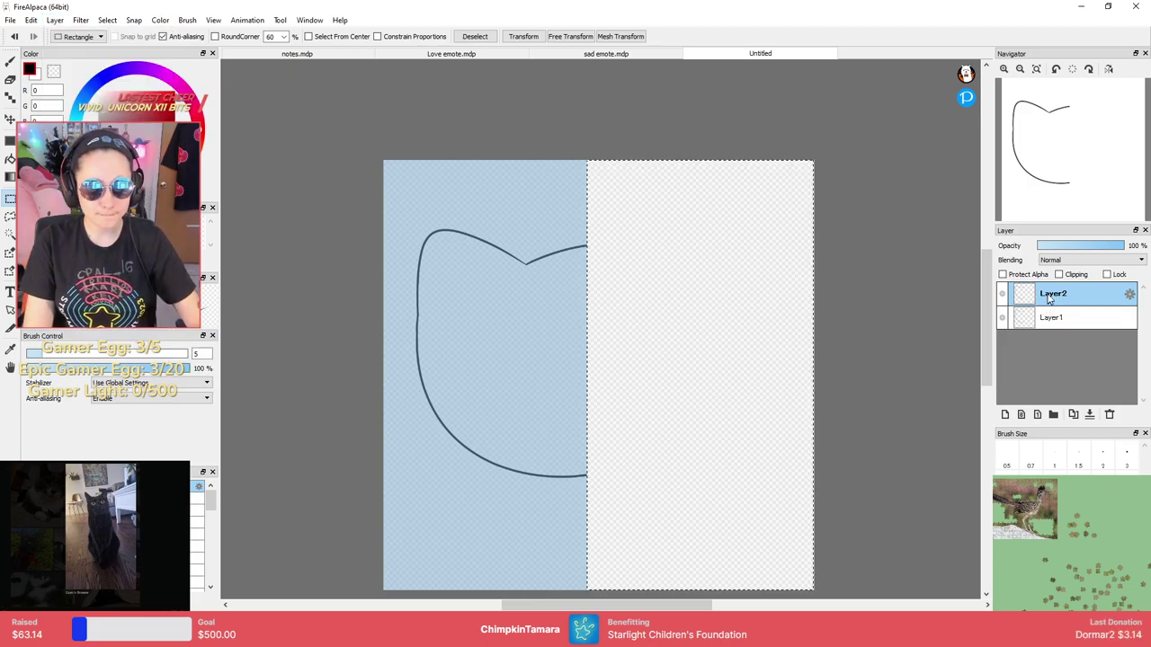
Clear the selection and flip Layer2 horizontally to mirror the half head on the opposite side.
key(ctrl+d)
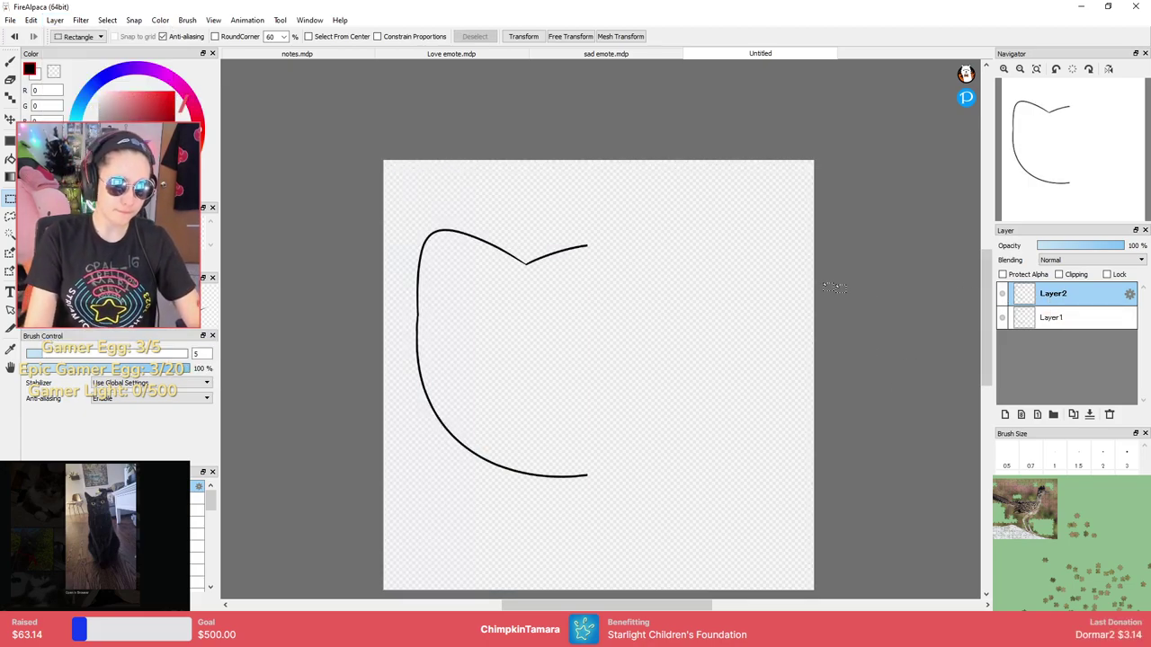
click(80, 20)
mouse_move(107, 19)
mouse_move(60, 23)
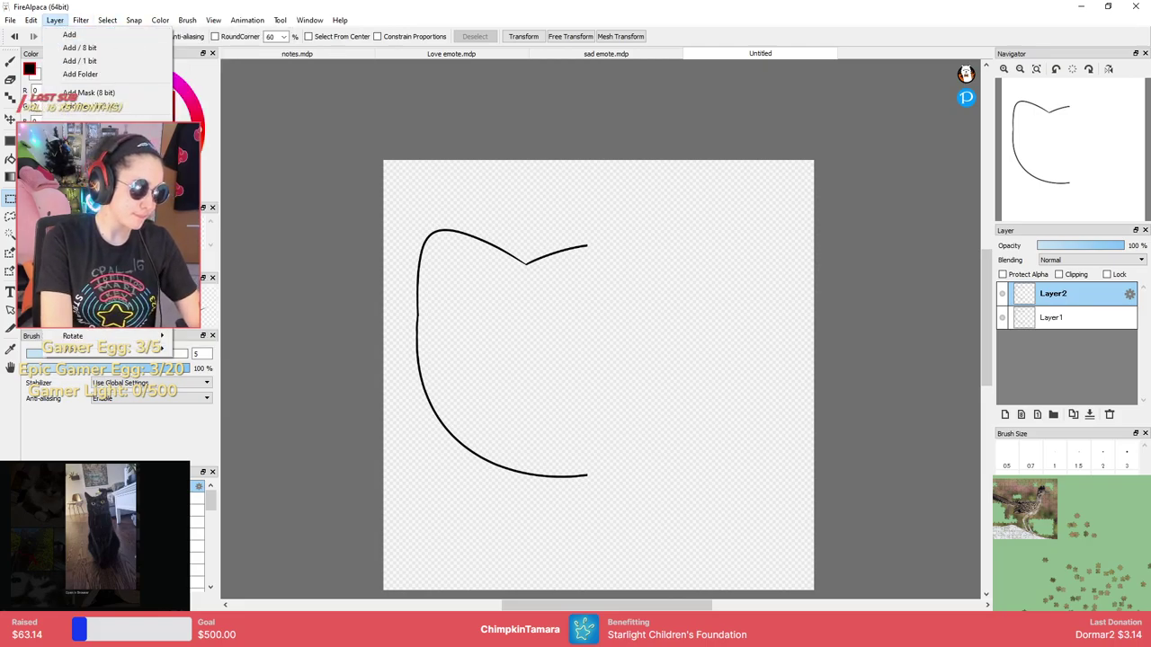
mouse_move(101, 339)
click(193, 351)
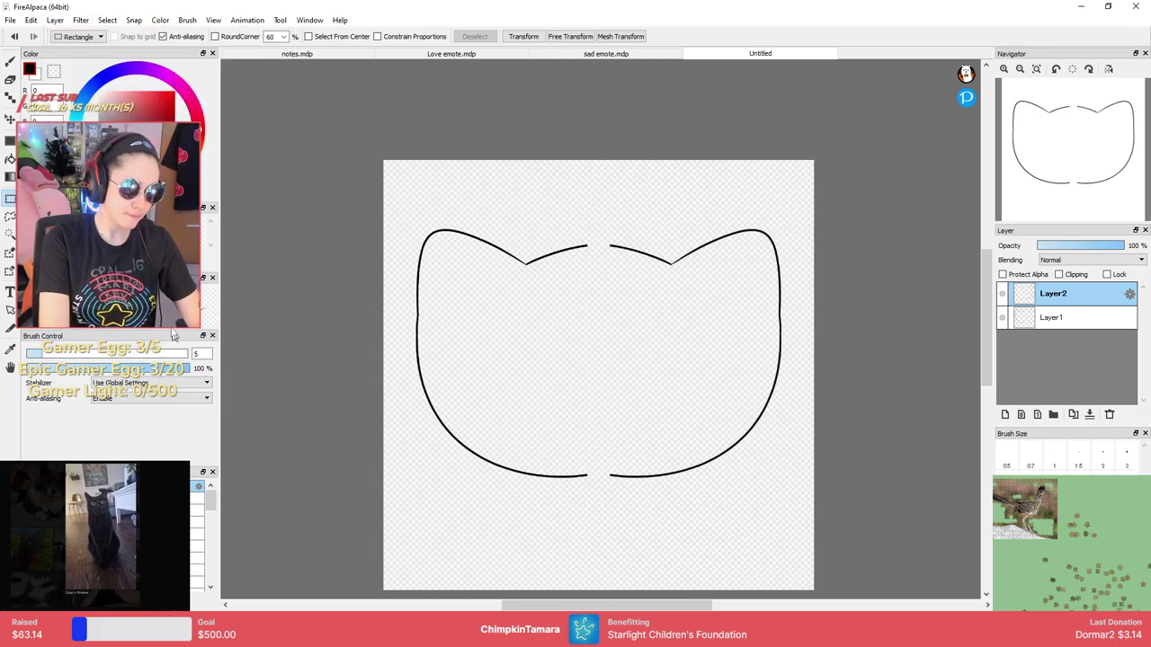
Transform Layer2 and move the mirrored half inward until its edge meets the original half of the head at the centre.
scroll(598, 289, up, 2)
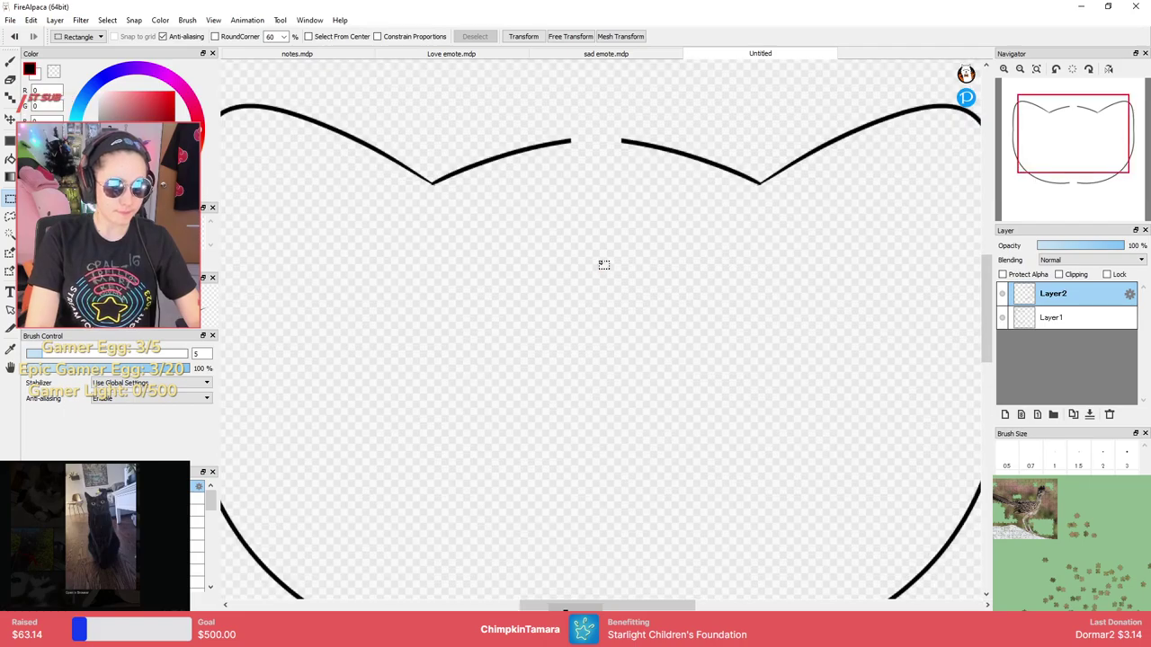
key(b)
key(ctrl+minus)
key(ctrl+minus)
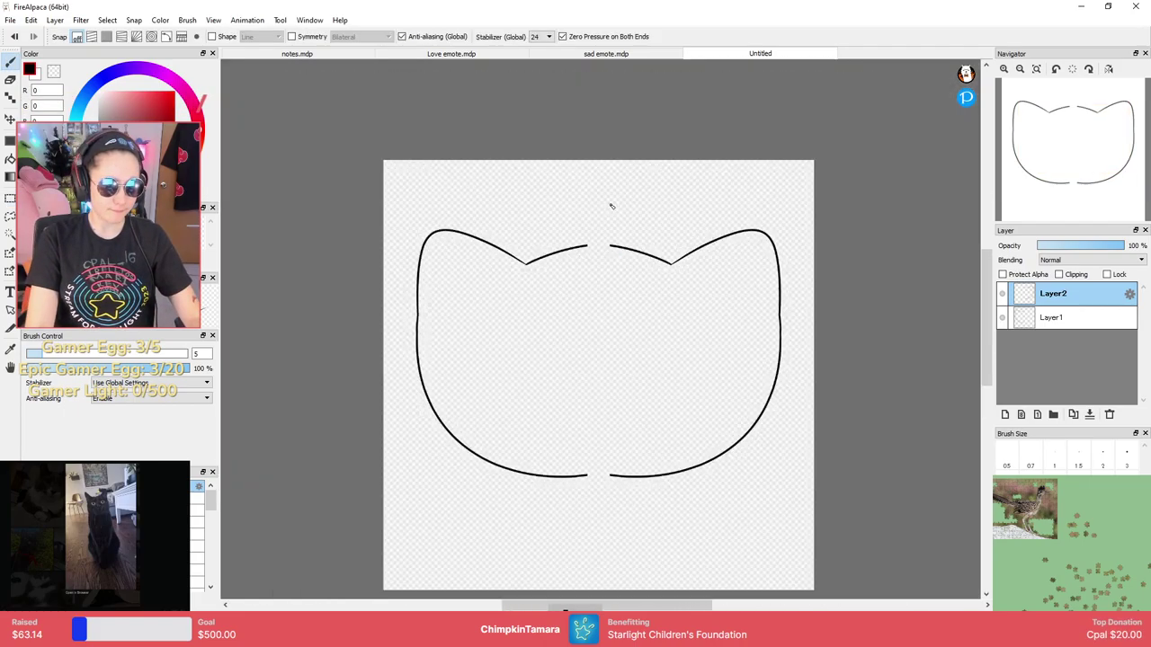
key(ctrl+t)
drag(686, 326, 657, 322)
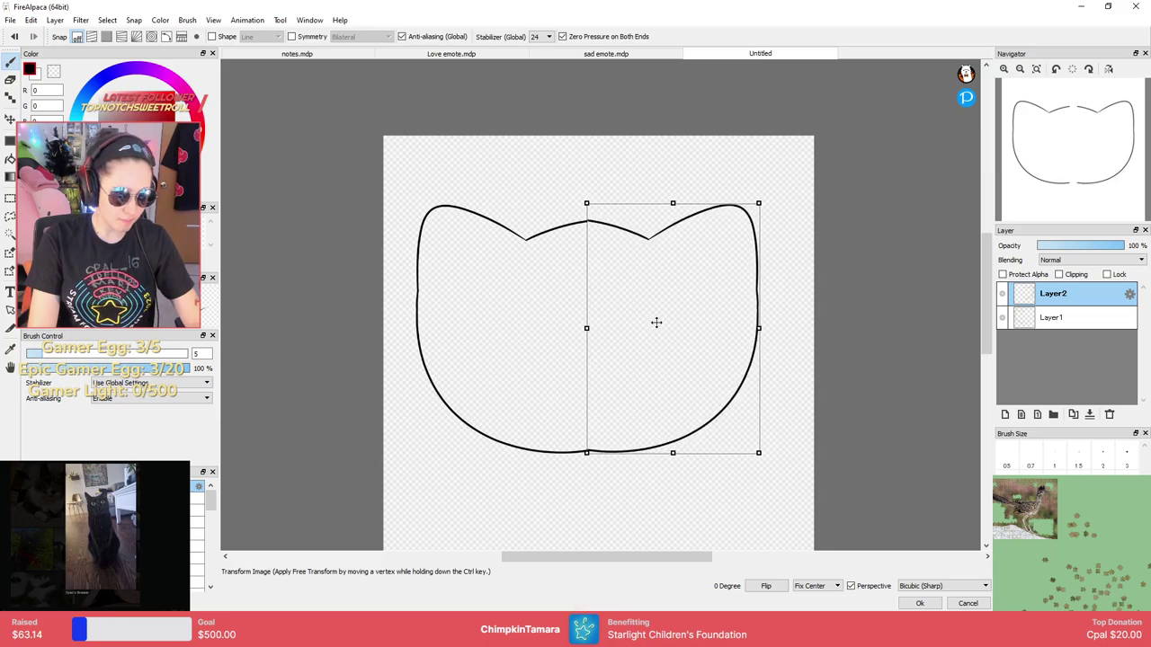
key(ctrl+plus)
key(ctrl+plus)
key(ctrl+plus)
key(ctrl+plus)
drag(591, 173, 727, 492)
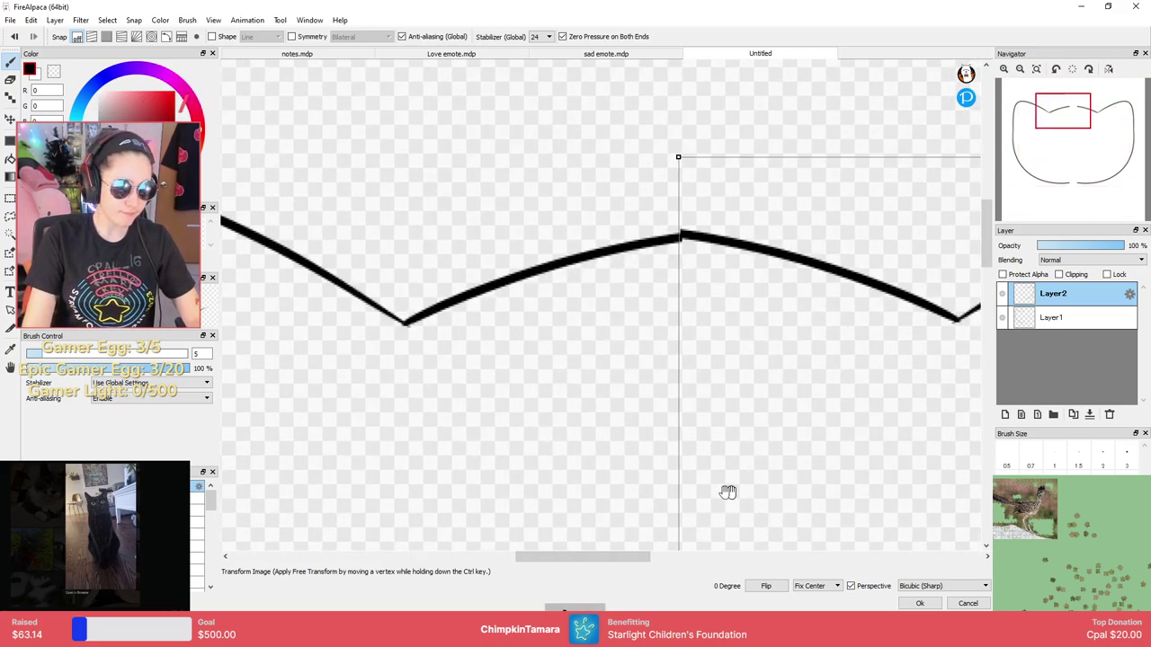
Nudge the mirrored half down two increments so both forehead lines align at the centre, and apply the transform.
key(Down)
key(Down)
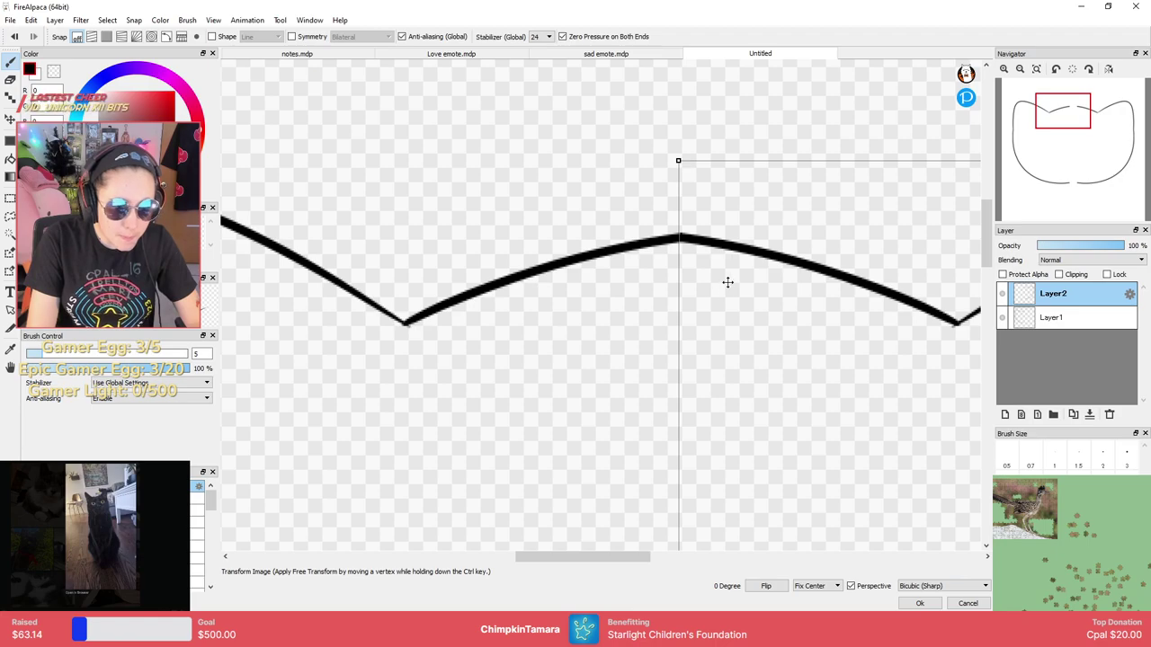
key(Return)
key(ctrl+plus)
key(ctrl+plus)
key(ctrl+plus)
key(ctrl+minus)
key(ctrl+minus)
key(ctrl+minus)
key(ctrl+minus)
key(ctrl+minus)
key(ctrl+minus)
key(ctrl+minus)
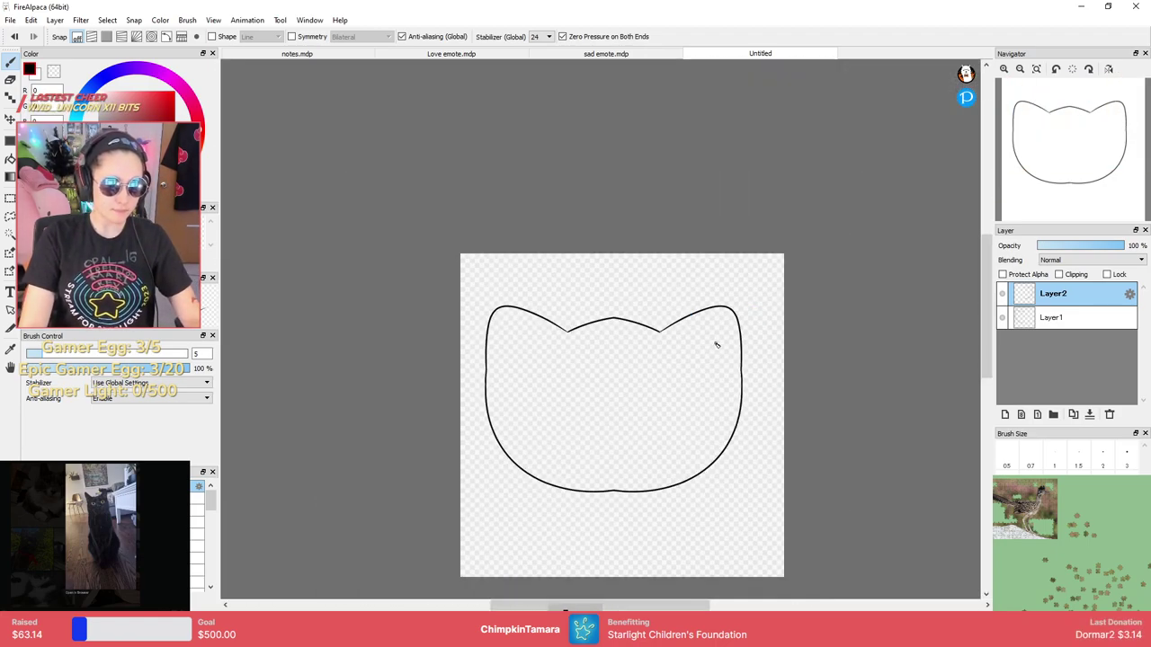
Try to bridge the notch at the chin's centre with a brush stroke on Layer2.
drag(686, 389, 709, 318)
scroll(665, 406, up, 6)
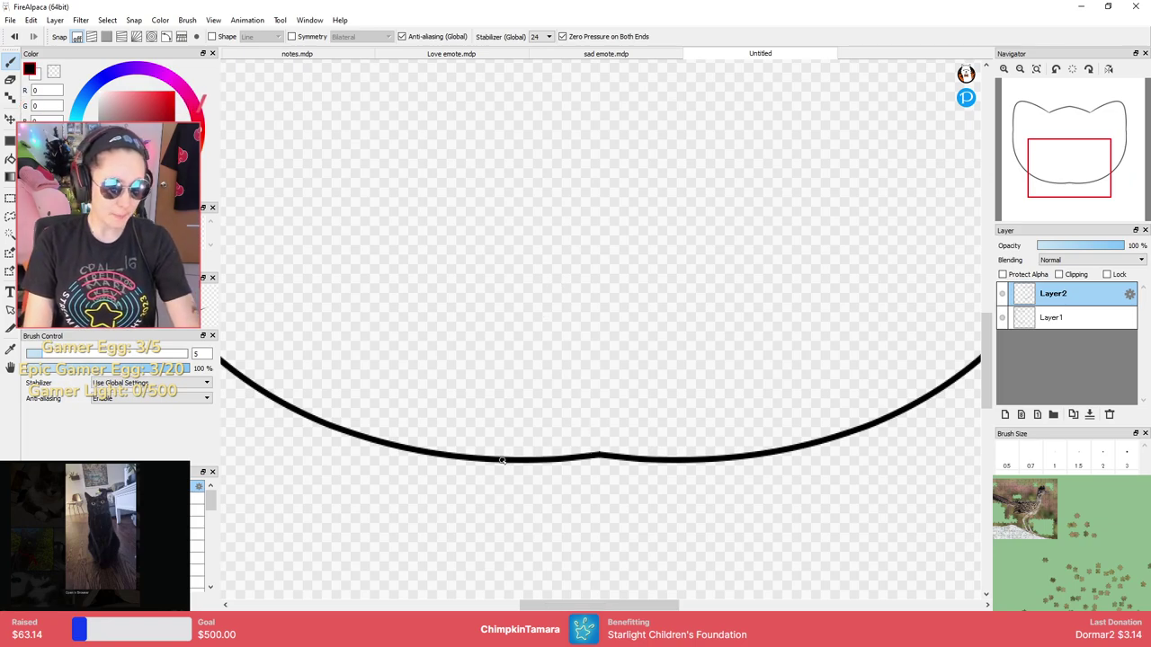
drag(656, 465, 665, 465)
key(ctrl+z)
drag(520, 463, 741, 438)
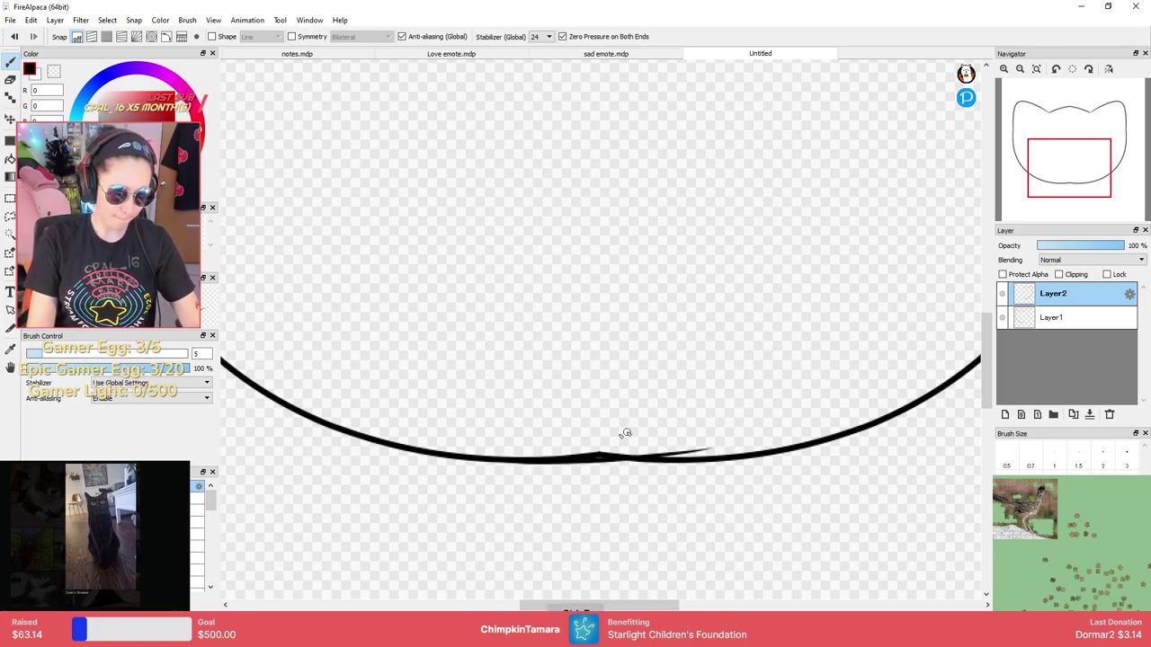
key(ctrl+z)
drag(505, 462, 701, 461)
key(ctrl+z)
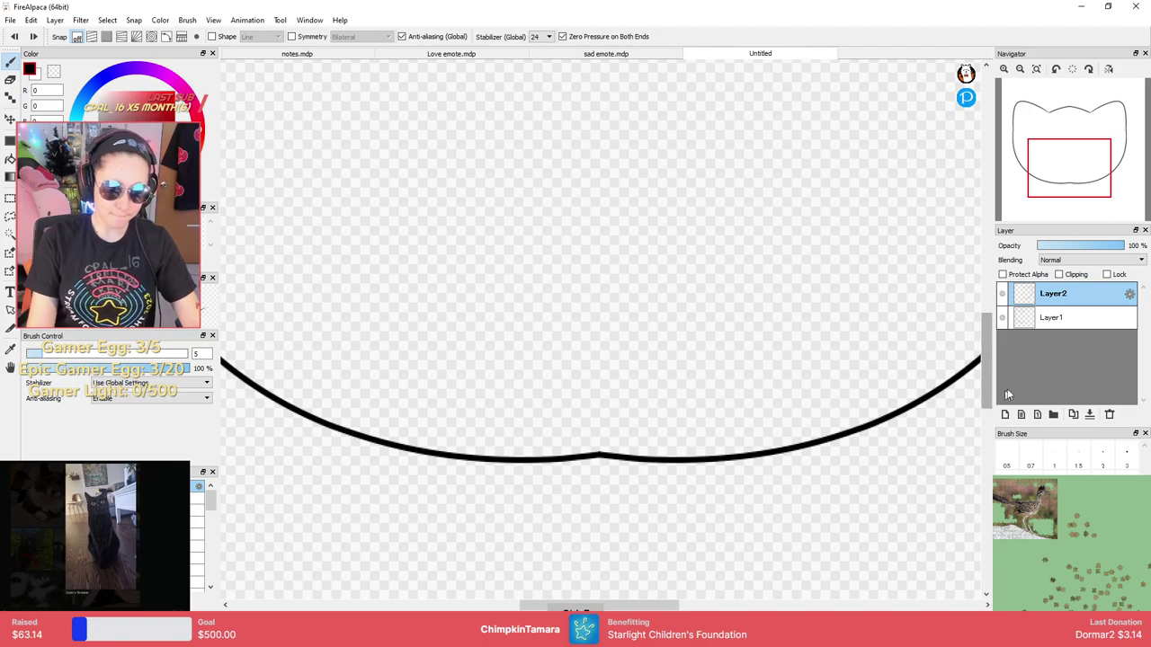
Merge the two head halves and draw a smoothing stroke beneath the chin notch on a new layer.
click(1089, 414)
click(1004, 414)
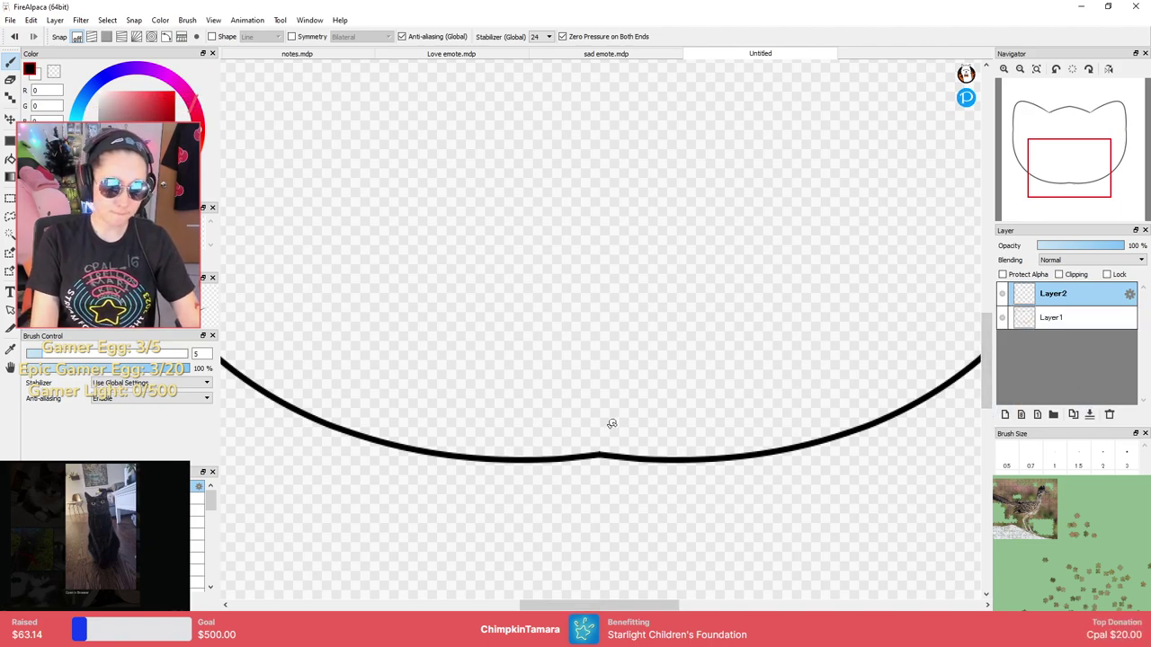
drag(530, 460, 706, 455)
key(ctrl+z)
drag(522, 465, 701, 458)
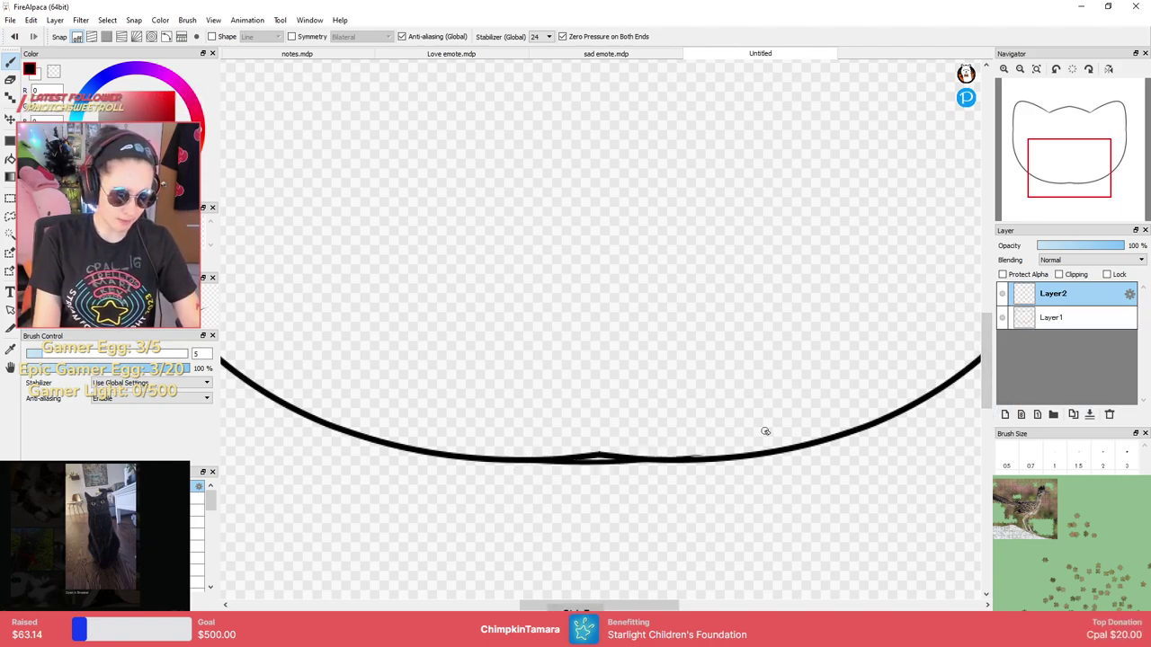
Erase the peaked notch at the chin's centre from the head outline on Layer1.
key(e)
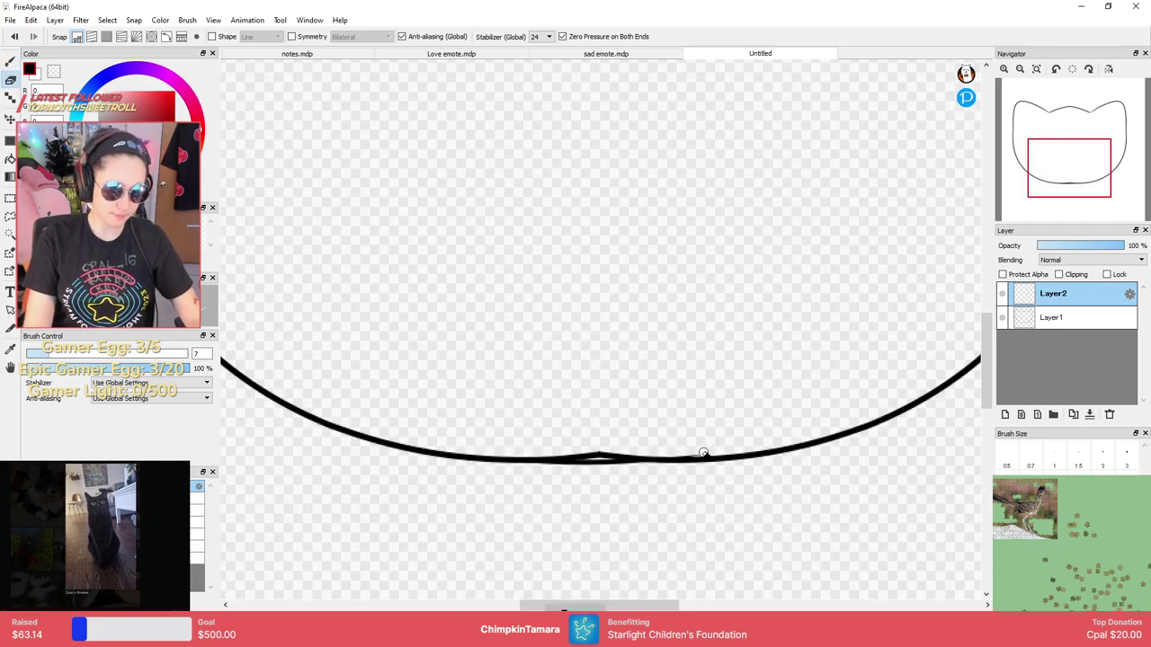
key(ctrl+Up)
key(ctrl+Up)
key(ctrl+Down)
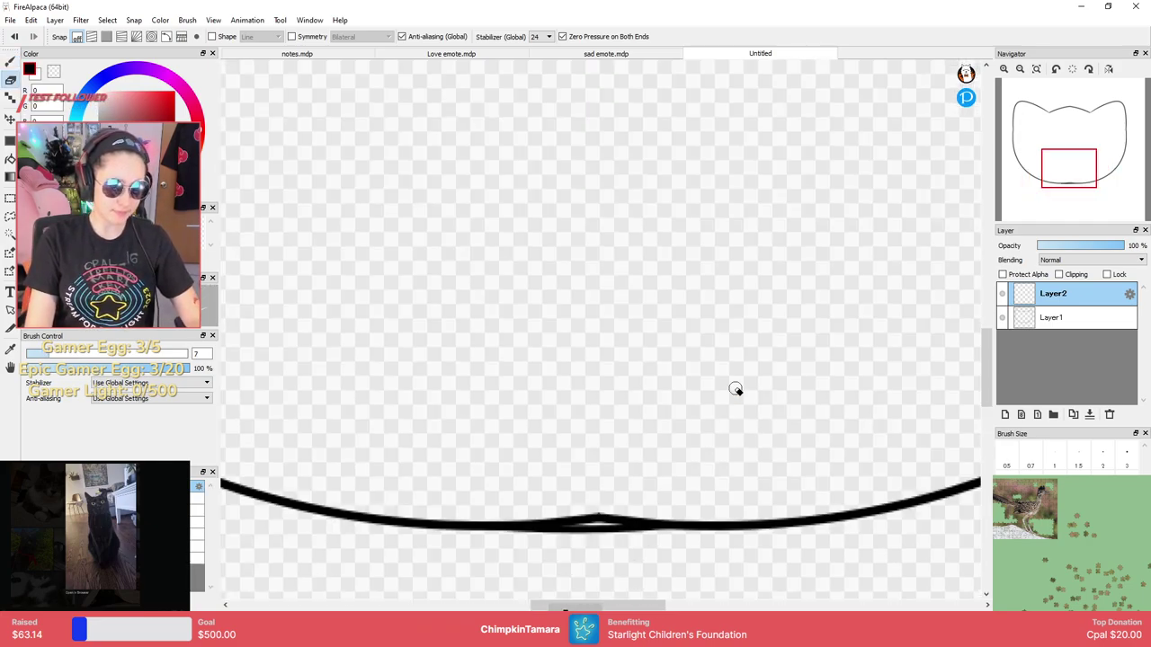
drag(678, 465, 688, 326)
click(1050, 320)
mouse_move(617, 365)
mouse_down()
mouse_move(593, 380)
mouse_move(641, 372)
mouse_move(525, 382)
mouse_move(561, 374)
mouse_up()
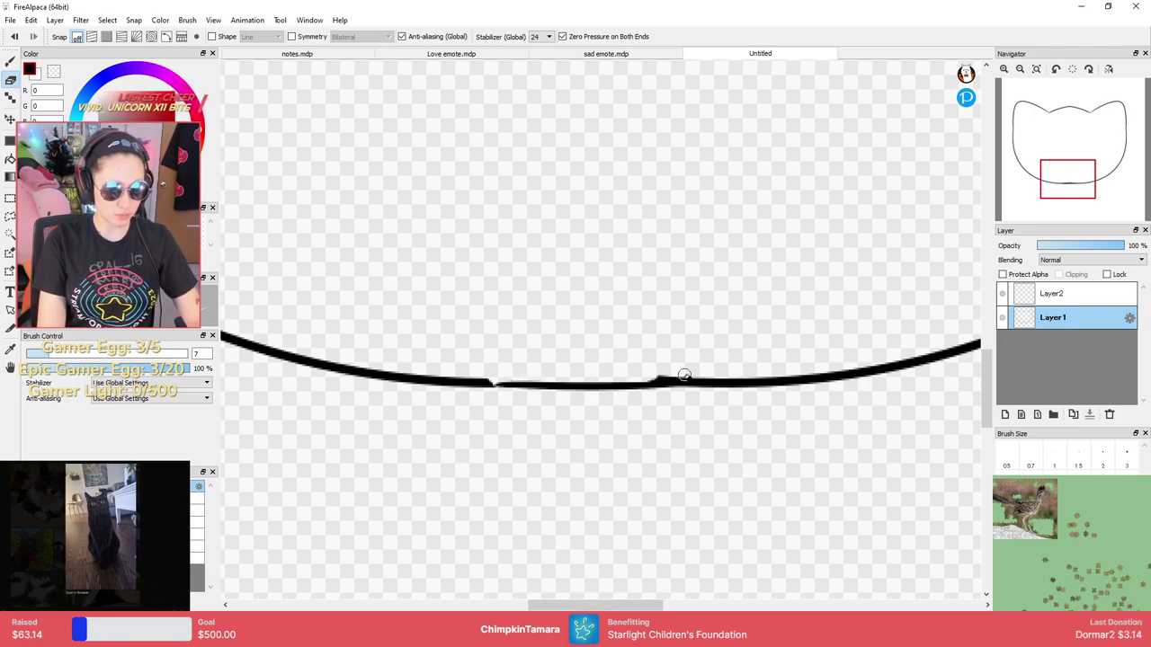
Thicken the thinned chin segment on Layer1 with a brush stroke that blends into both sides, redoing it until the line is even.
key(b)
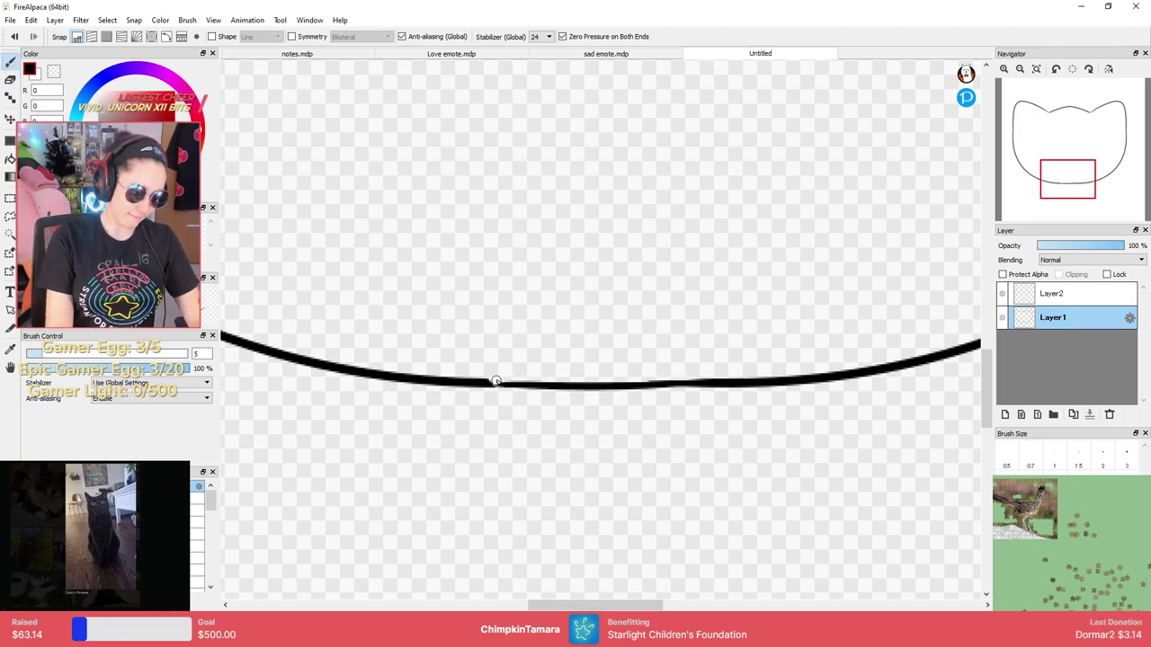
mouse_move(482, 380)
mouse_down()
mouse_move(526, 369)
mouse_move(739, 390)
mouse_up()
key(ctrl+z)
key(ctrl+z)
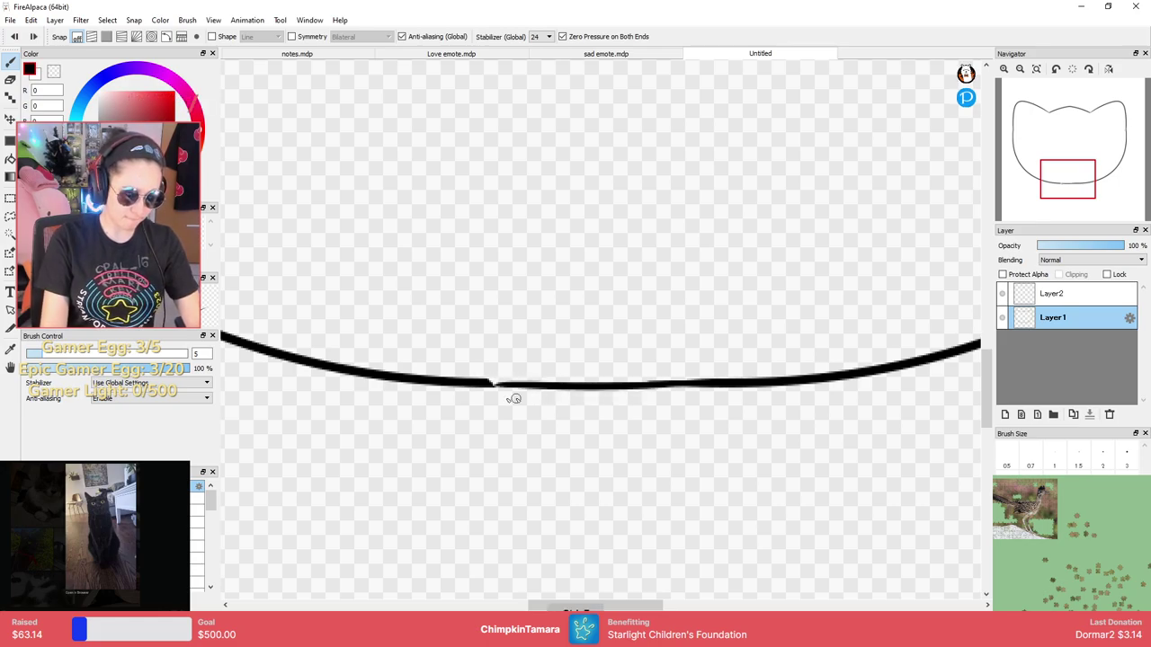
drag(495, 385, 766, 370)
key(ctrl+z)
drag(488, 383, 708, 384)
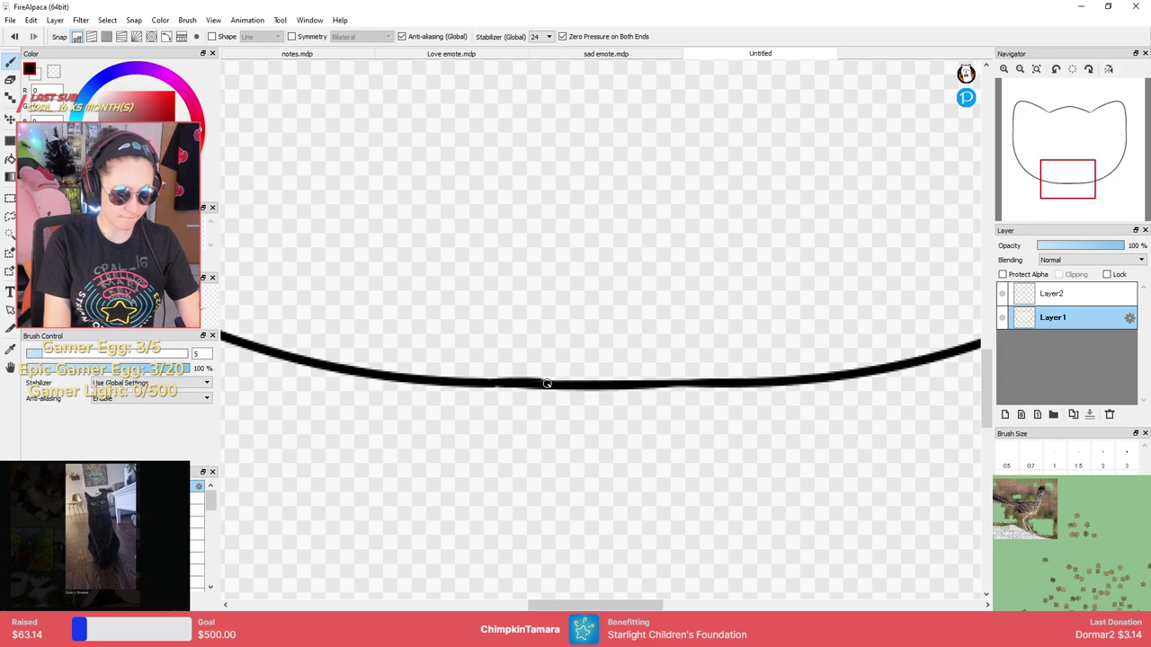
key(ctrl+z)
drag(478, 381, 539, 385)
key(ctrl+z)
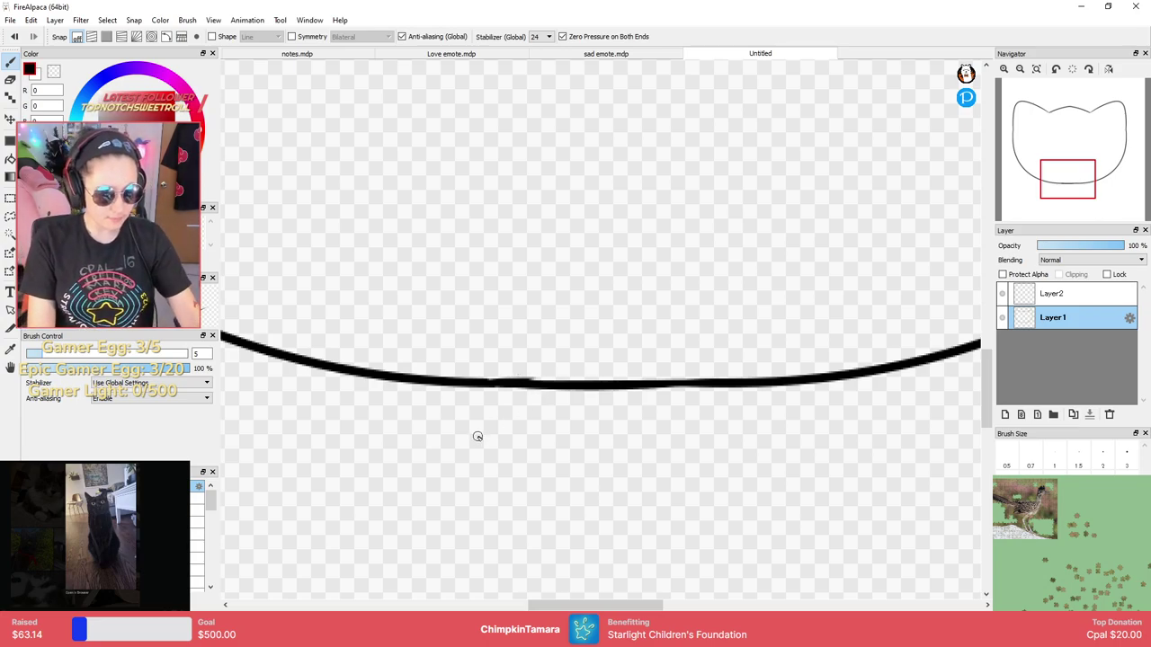
key(ctrl+z)
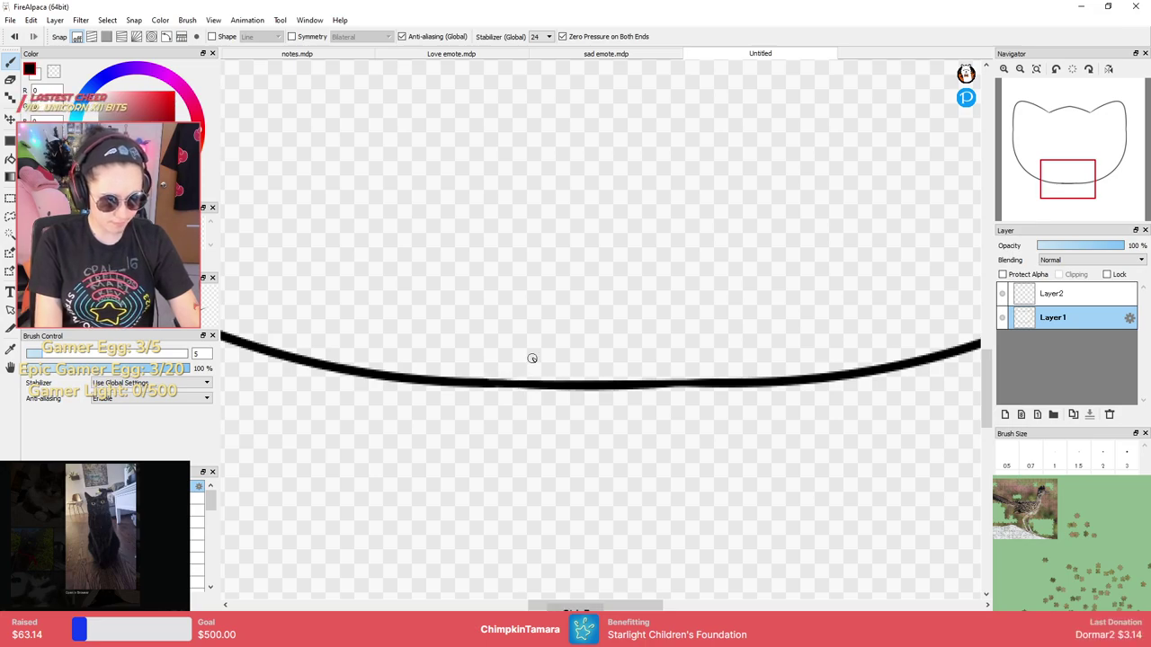
Merge Layer2 with the chin stroke down into the head outline on Layer1.
key(ctrl+Down)
key(ctrl+Up)
click(1061, 295)
click(1089, 414)
key(ctrl+Up)
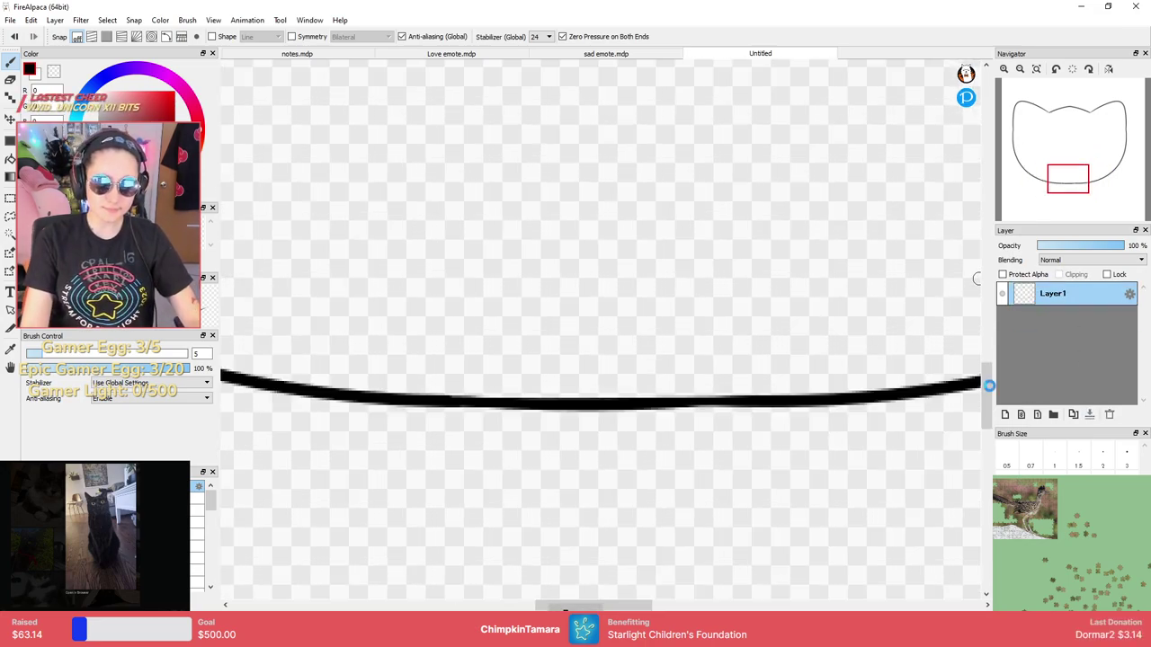
scroll(789, 342, down, 5)
drag(768, 234, 778, 399)
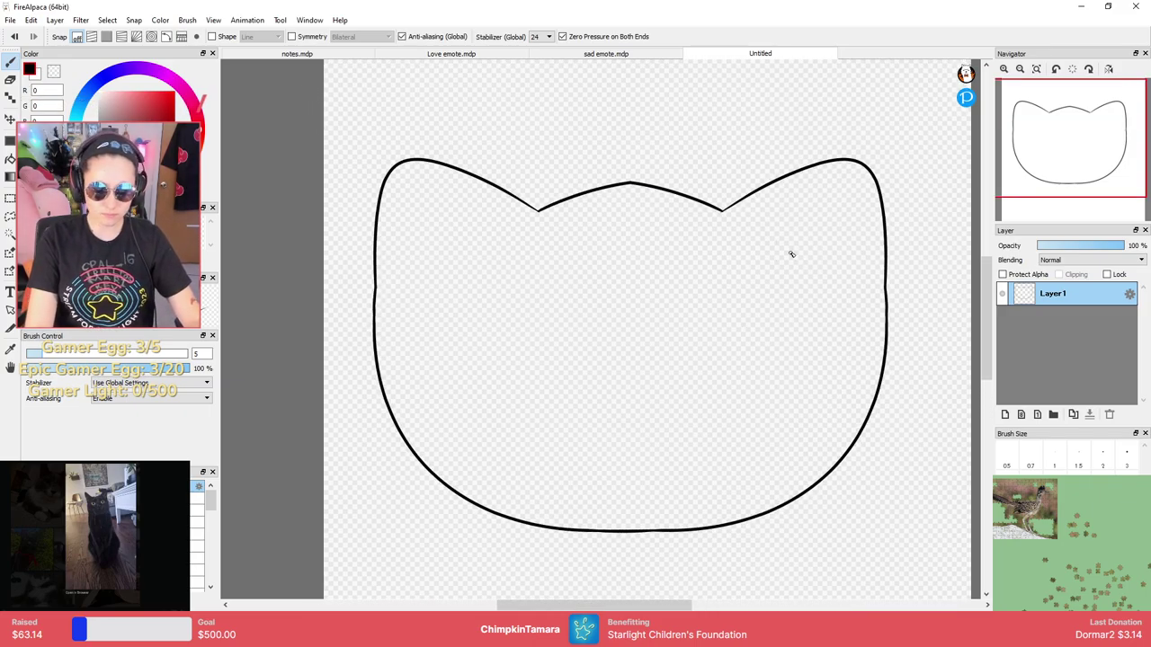
On a new layer, draw the left upper-lip curve of the mouth in near-black (RGB 25), redoing the stroke lower on the face.
click(1004, 414)
scroll(612, 377, up, 3)
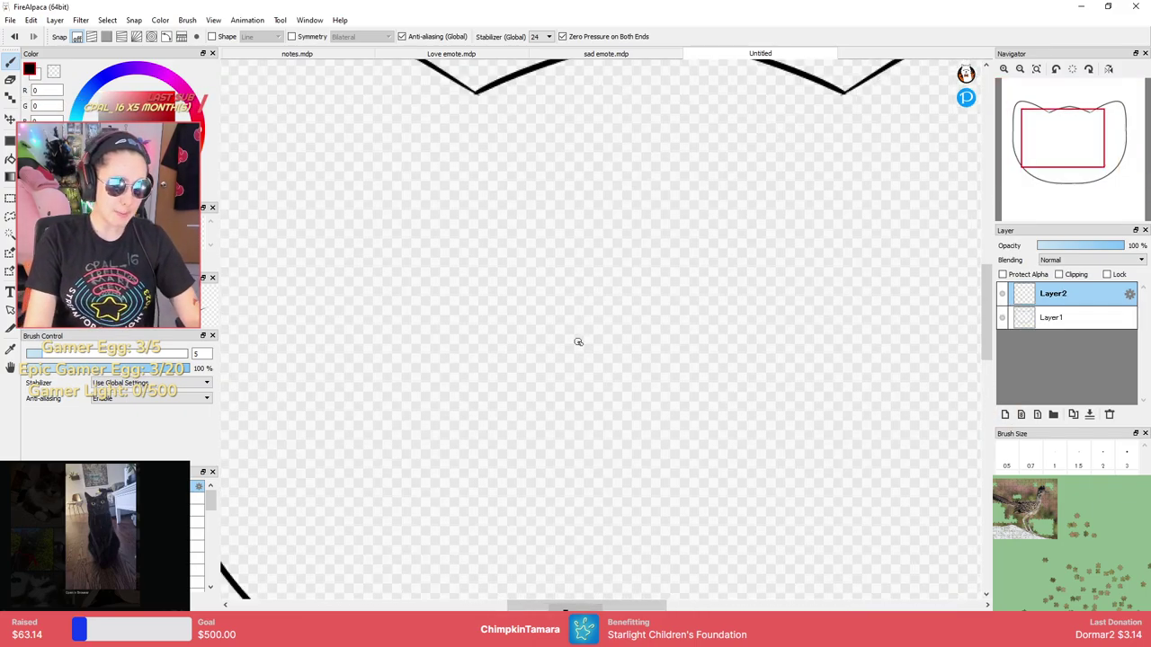
scroll(594, 337, down, 1)
drag(622, 314, 529, 366)
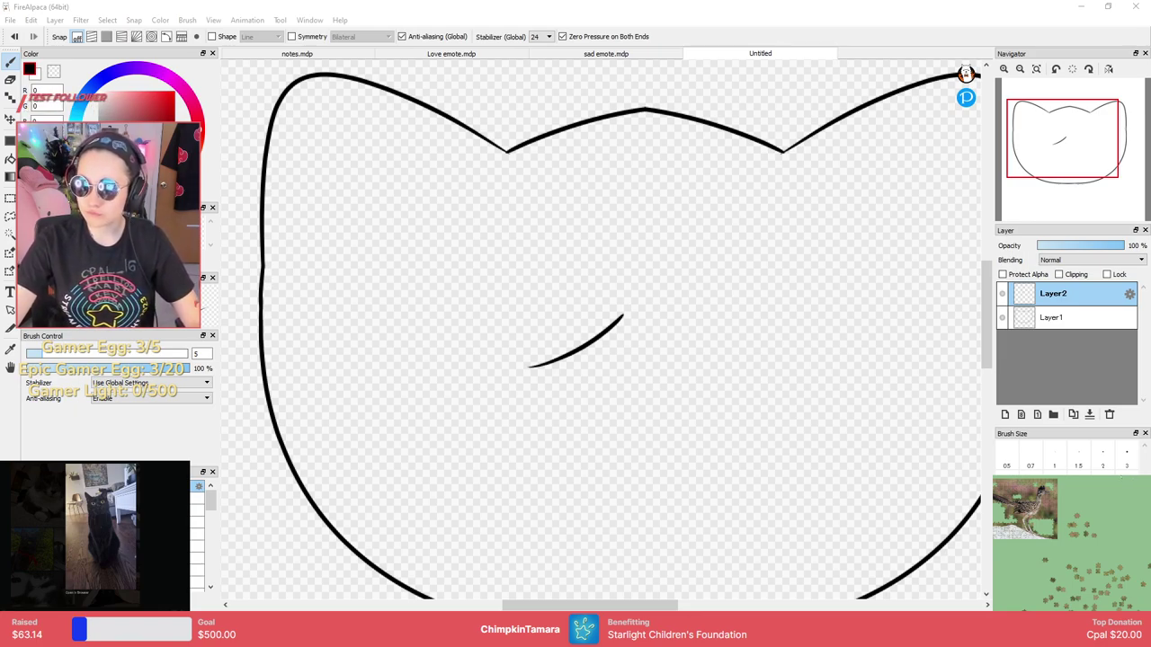
right_click(613, 333)
drag(654, 358, 611, 325)
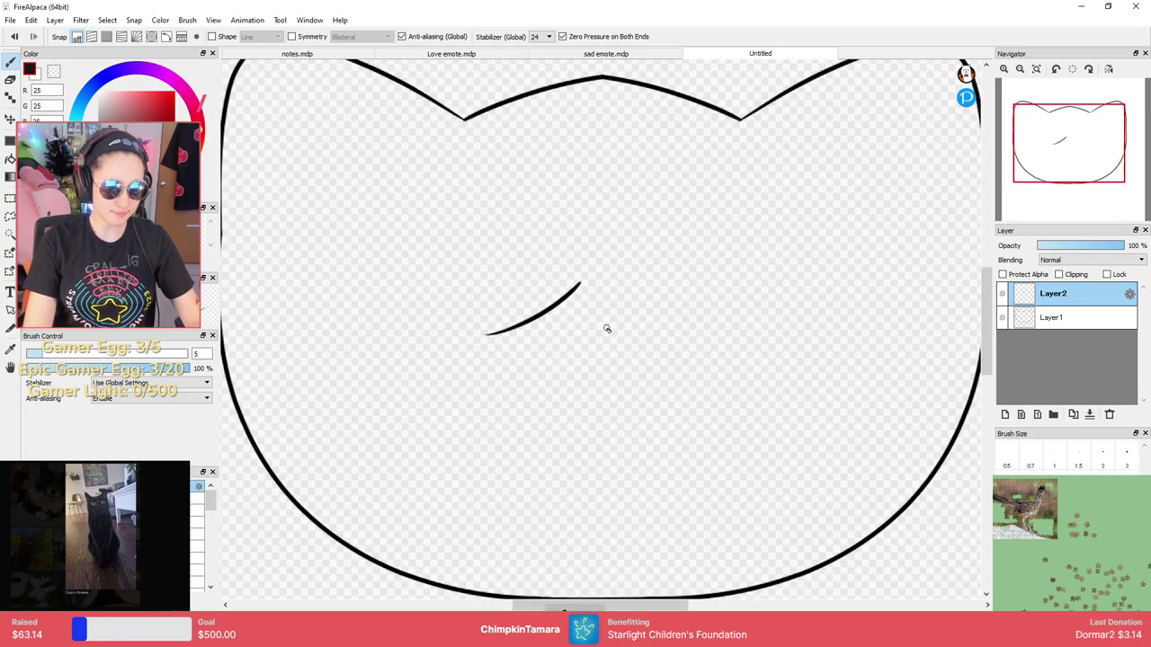
key(ctrl+z)
drag(559, 371, 504, 379)
key(ctrl+z)
drag(584, 332, 488, 359)
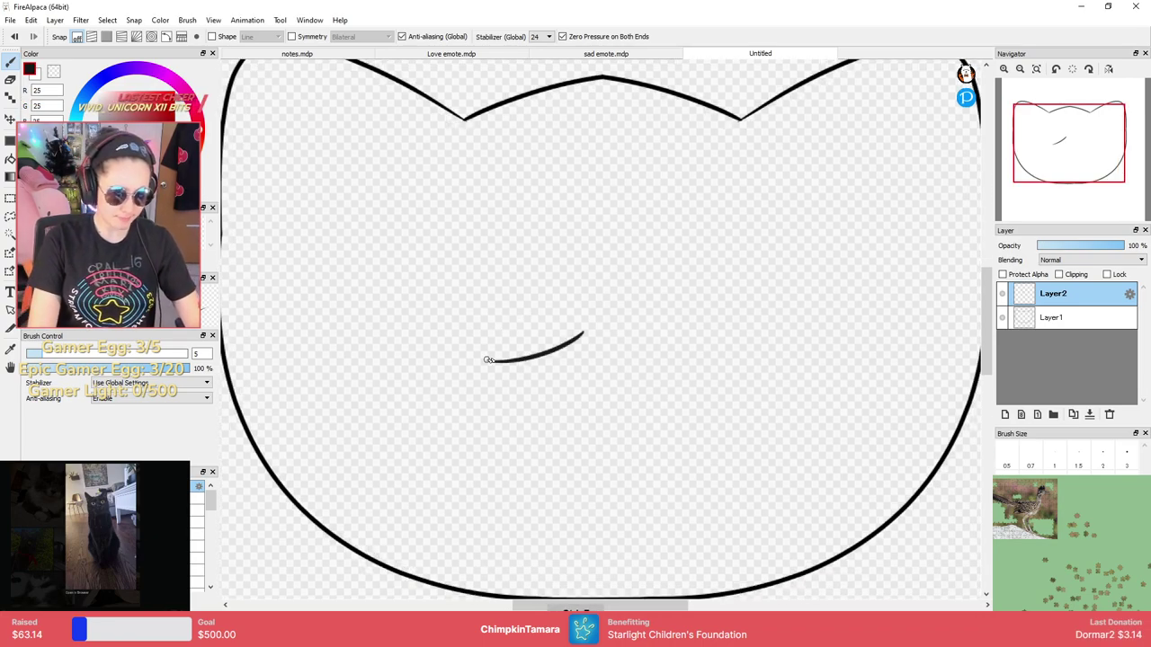
Draw the right upper-lip curve from the peak of the left one, redoing the stroke once.
drag(583, 337, 720, 329)
key(ctrl+z)
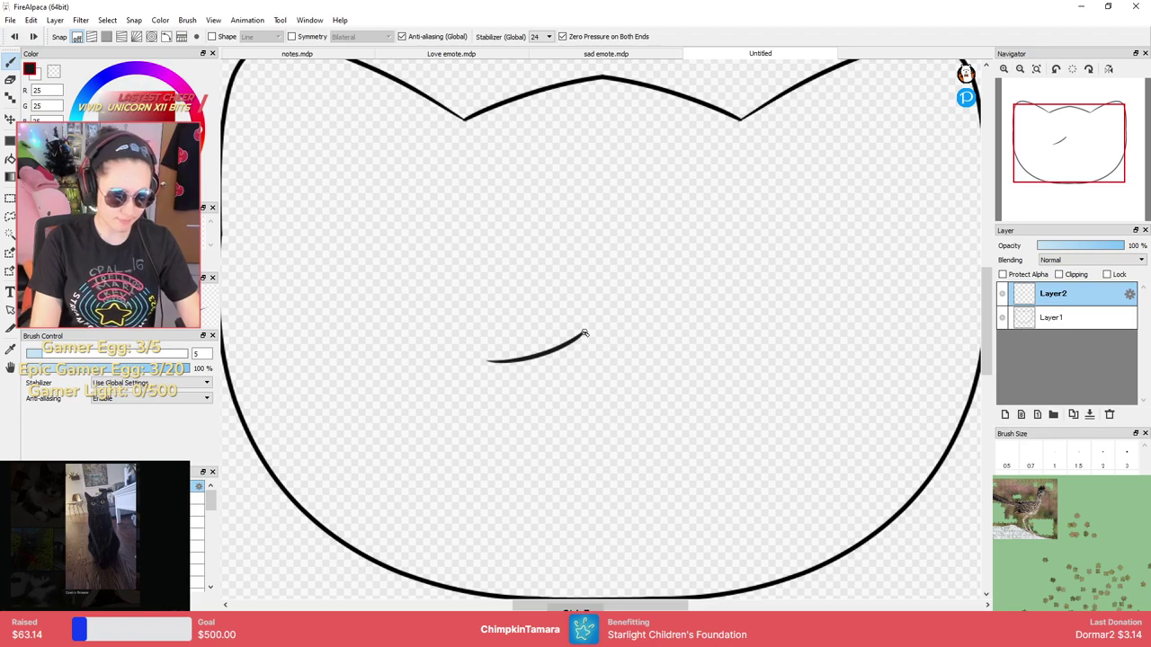
drag(584, 334, 687, 356)
Draw a wide rounded lower mouth curve from the left lip corner around toward the right one, redoing it twice.
mouse_move(490, 363)
mouse_down()
mouse_move(546, 497)
mouse_move(683, 359)
mouse_up()
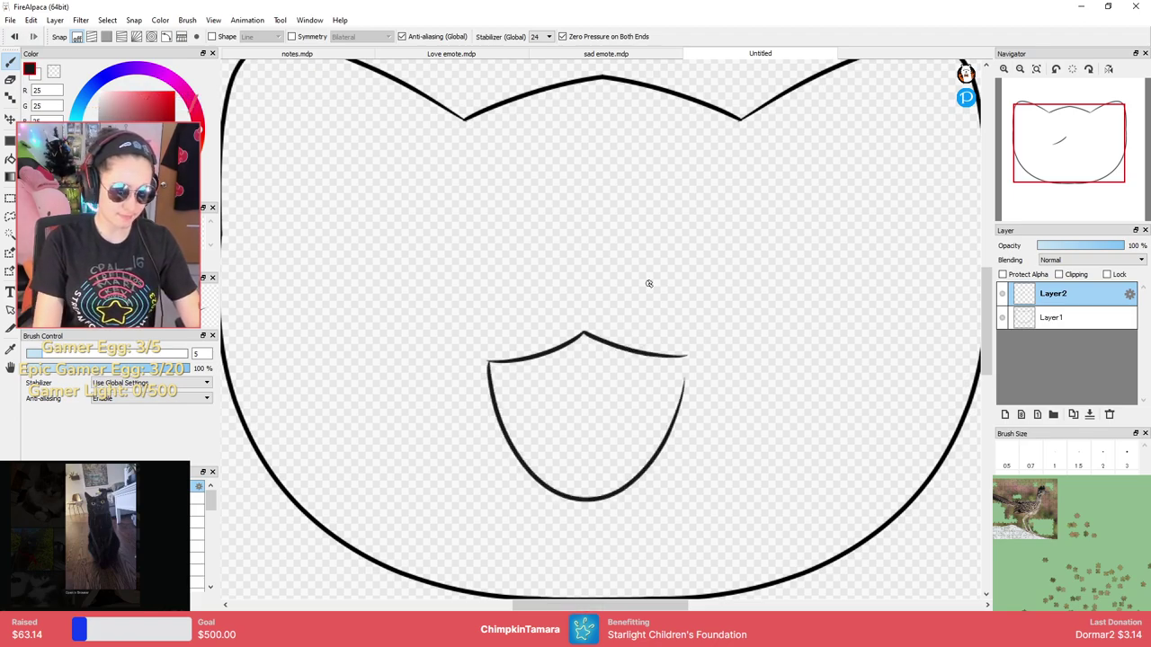
key(ctrl+z)
mouse_move(489, 364)
mouse_down()
mouse_move(634, 516)
mouse_move(688, 358)
mouse_up()
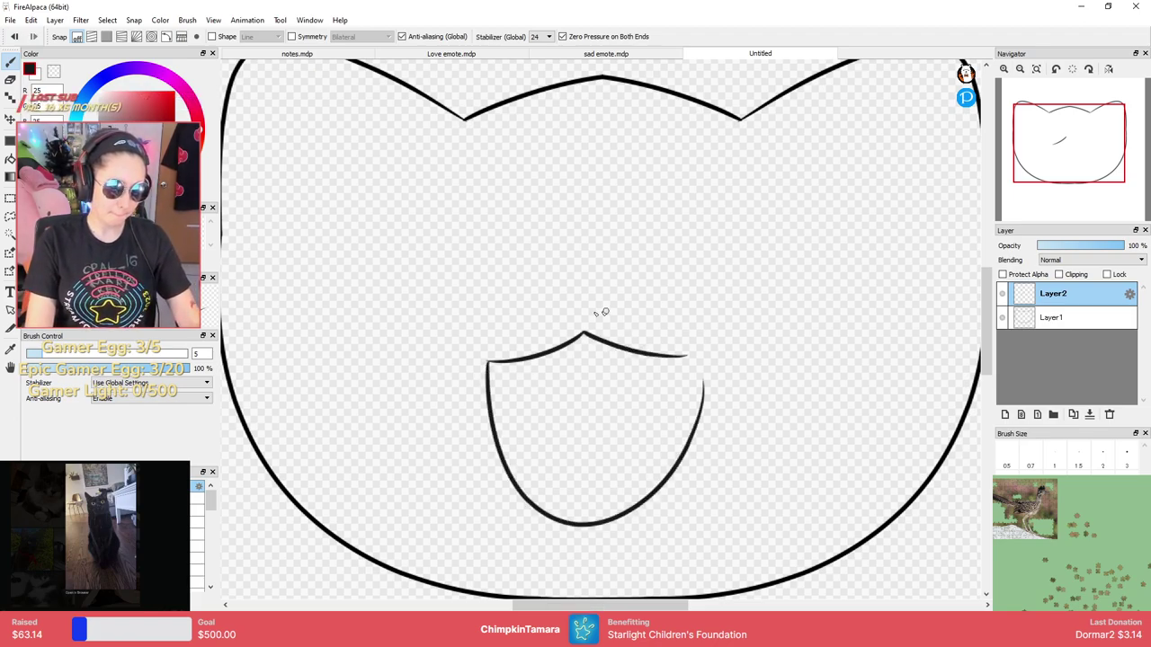
key(ctrl+z)
drag(486, 363, 688, 356)
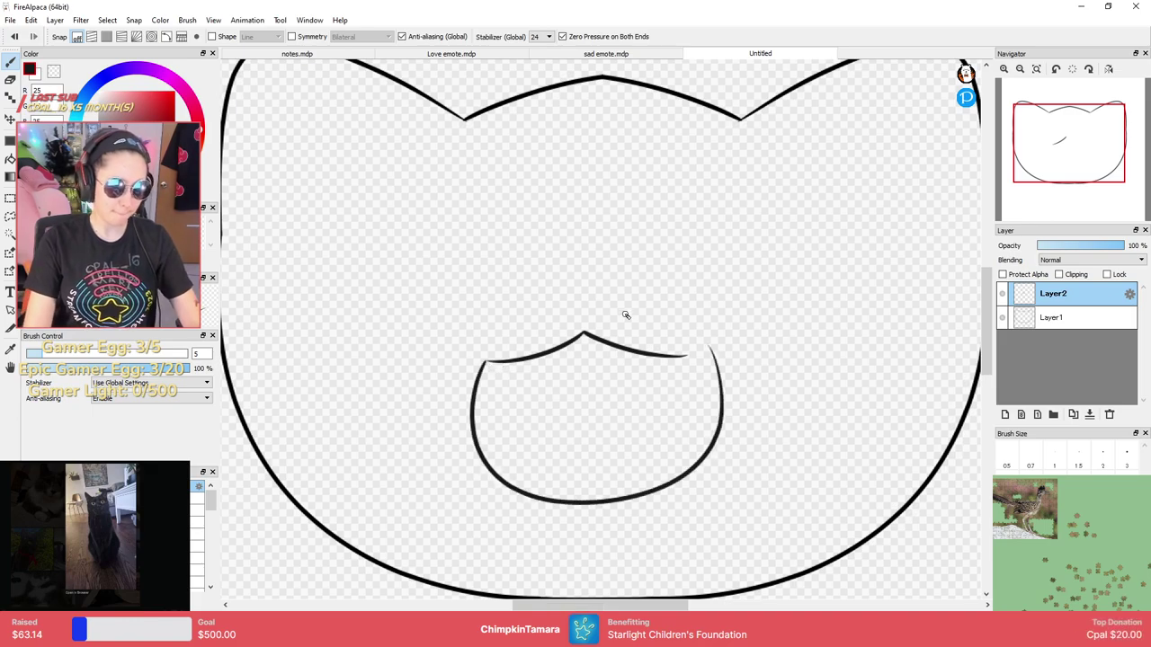
Join the right upper-lip end to the lower mouth curve with an upturned stroke and thicken the line below that corner.
scroll(654, 329, up, 3)
scroll(683, 330, up, 3)
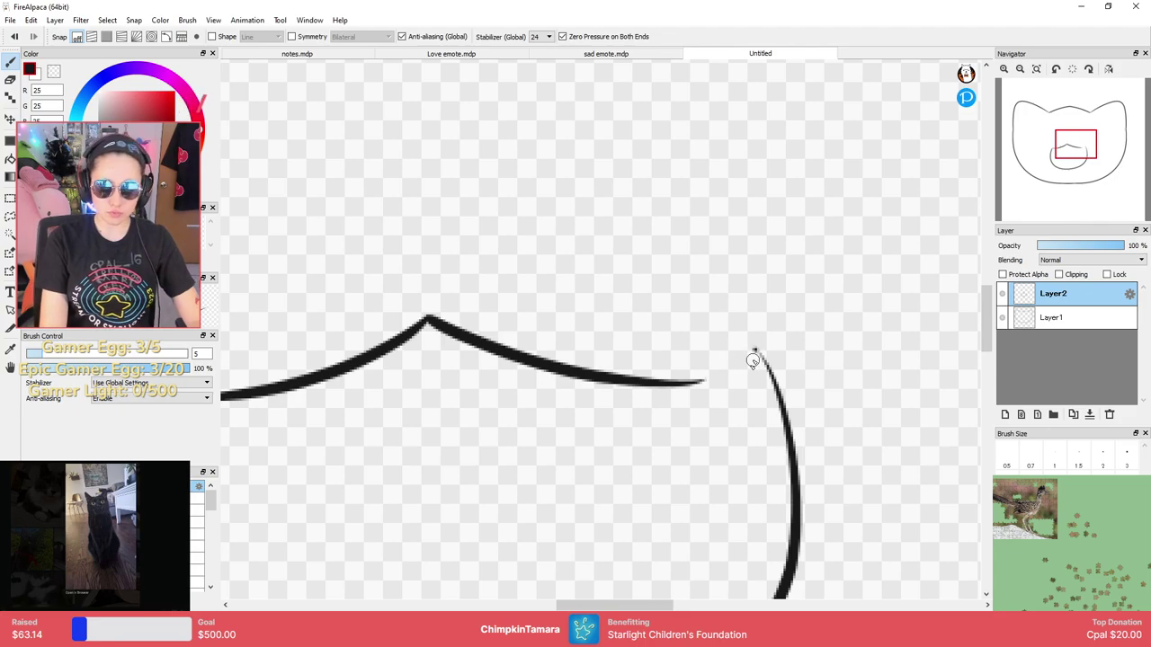
drag(754, 361, 630, 366)
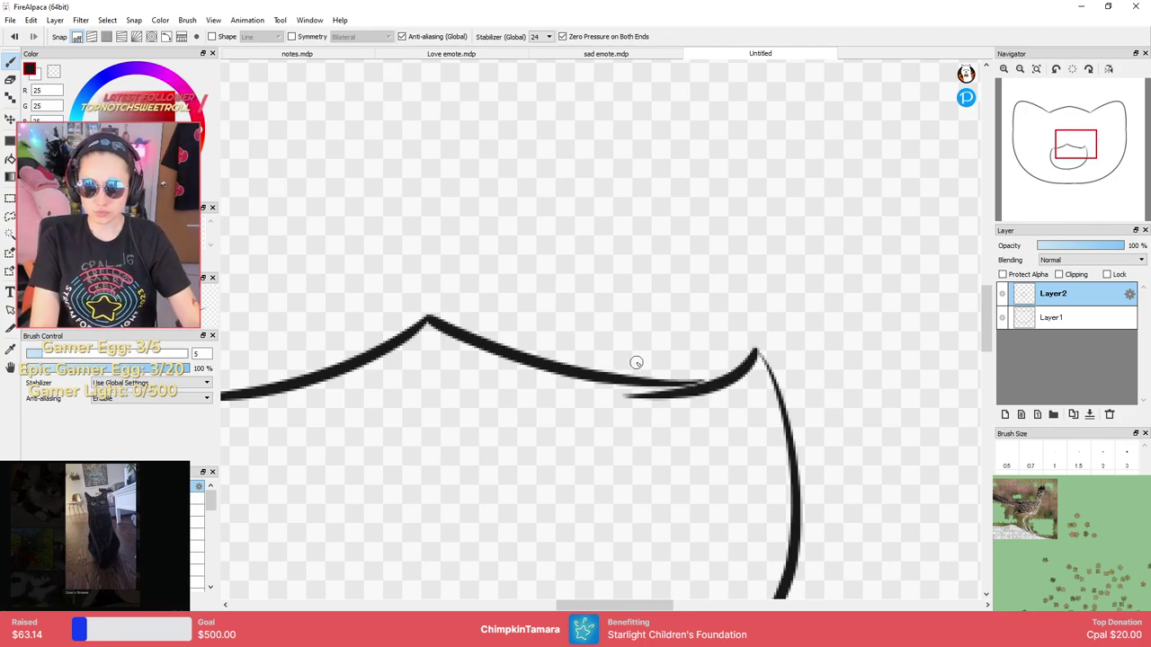
key(ctrl+z)
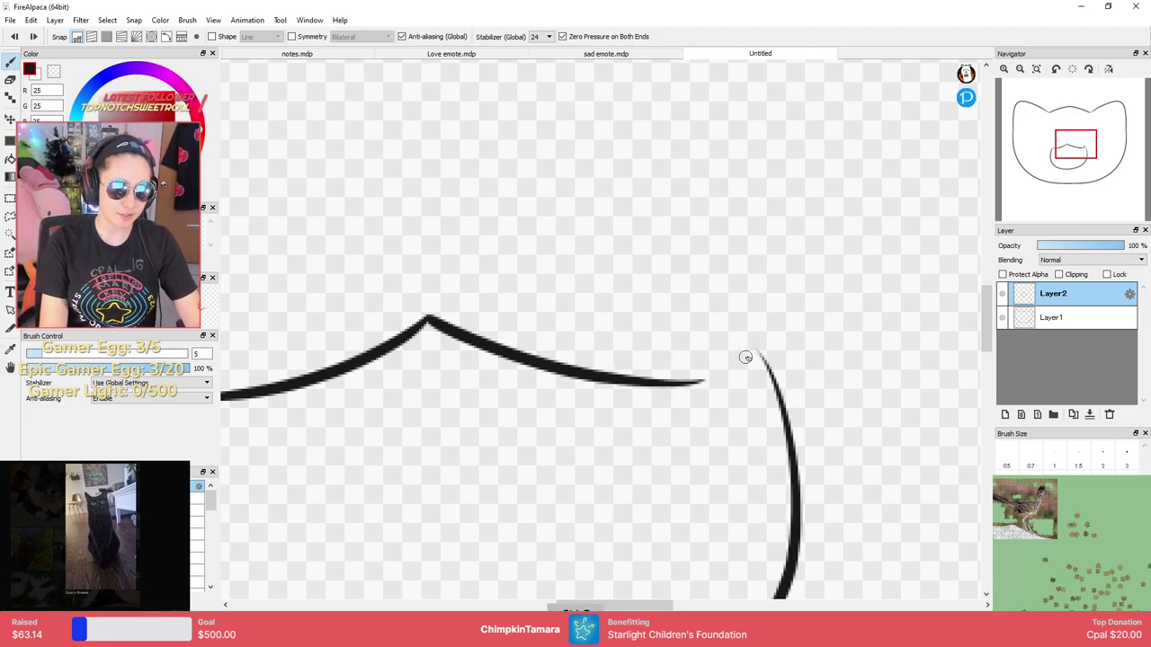
drag(745, 359, 656, 362)
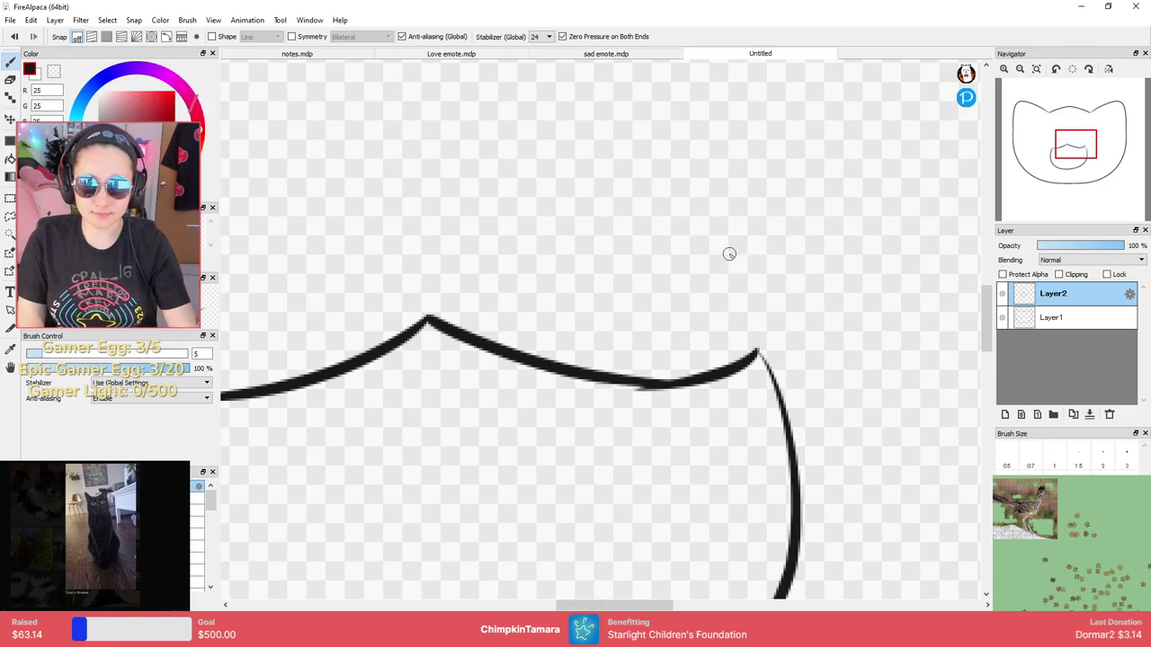
key(ctrl+z)
drag(760, 350, 655, 387)
drag(760, 349, 785, 426)
key(ctrl+Down)
key(ctrl+Down)
key(ctrl+Down)
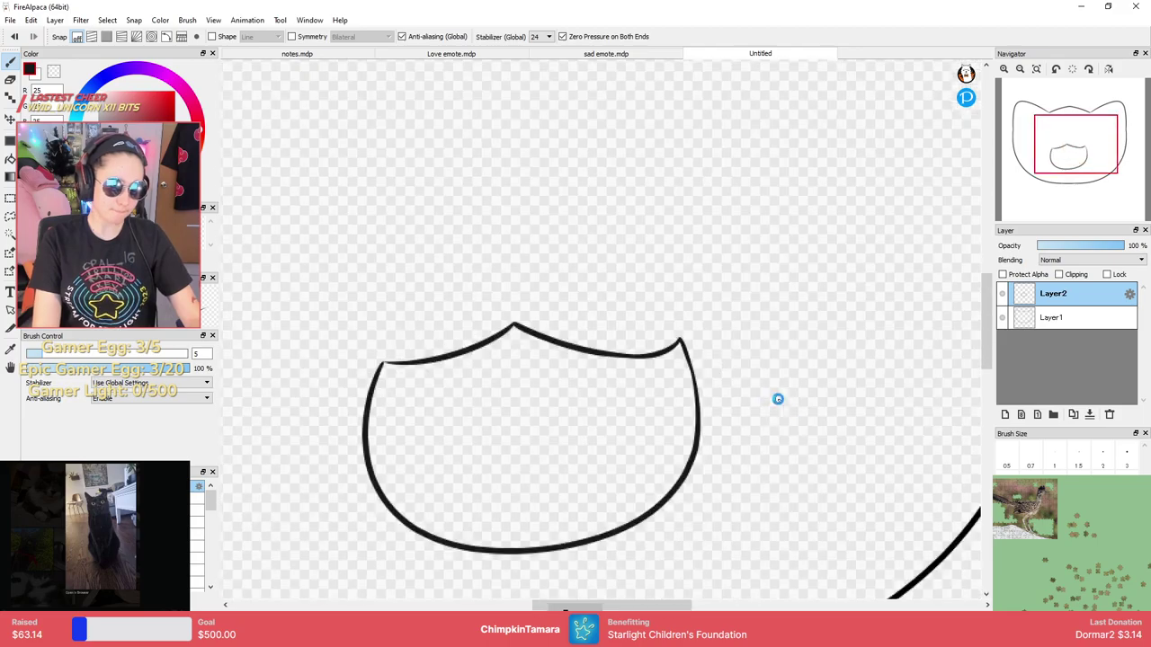
key(ctrl+Up)
key(ctrl+Up)
scroll(616, 297, up, 2)
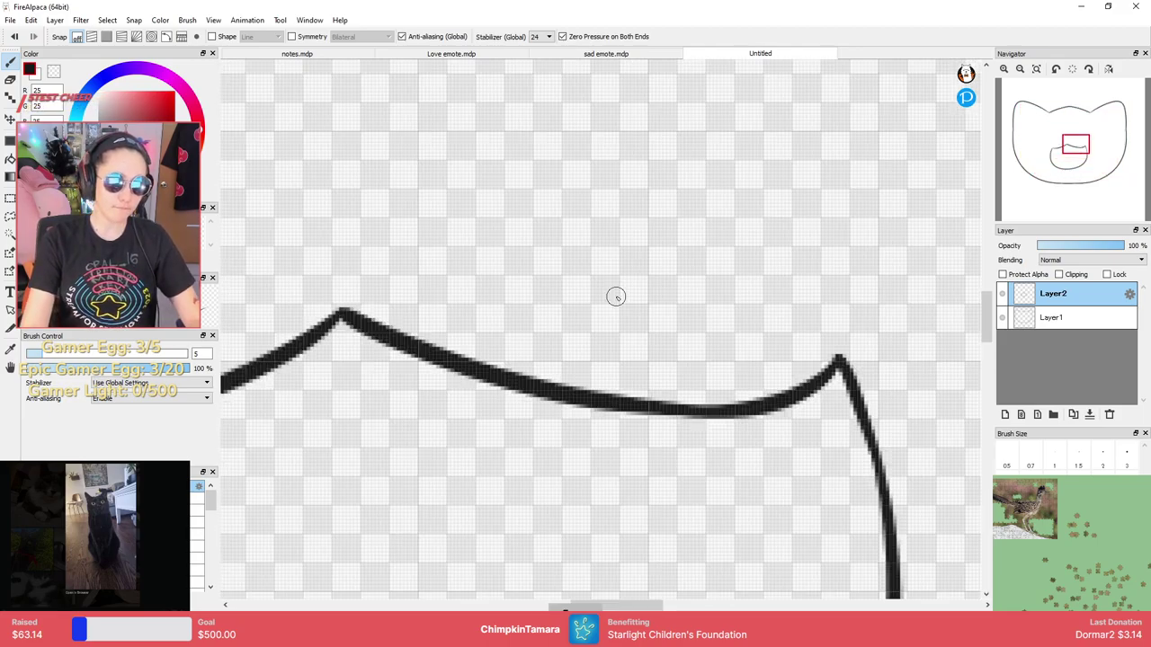
Erase the pointed tip where the right upper-lip line meets the lower mouth curve to blunt that corner.
key(e)
key(b)
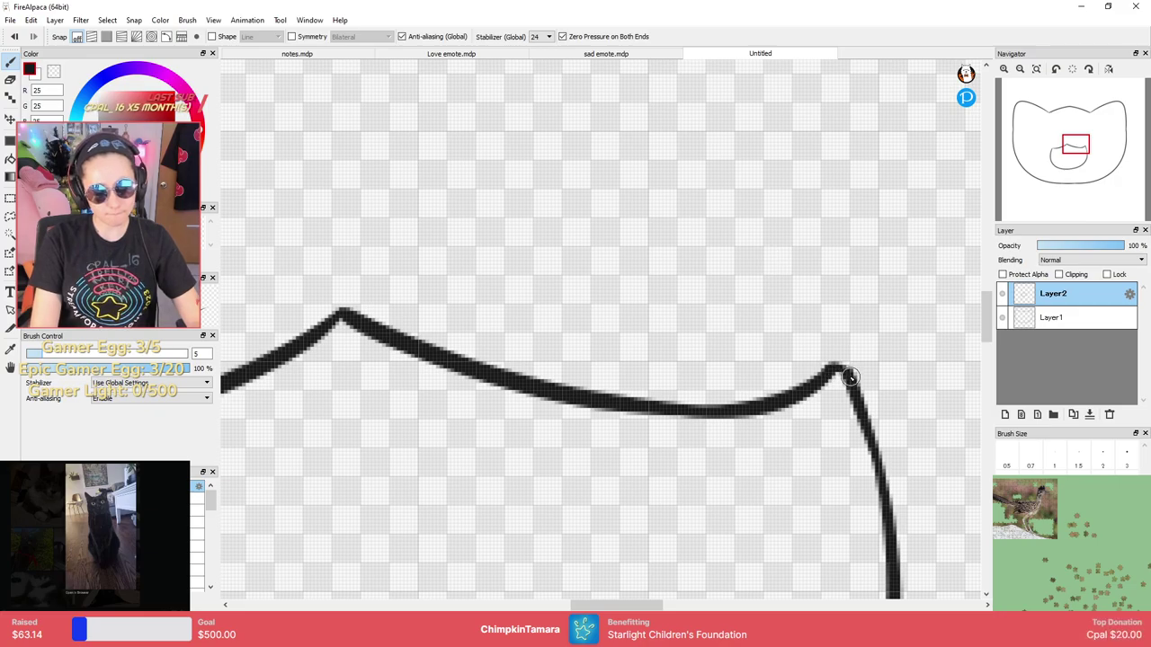
scroll(854, 346, down, 4)
scroll(825, 344, up, 2)
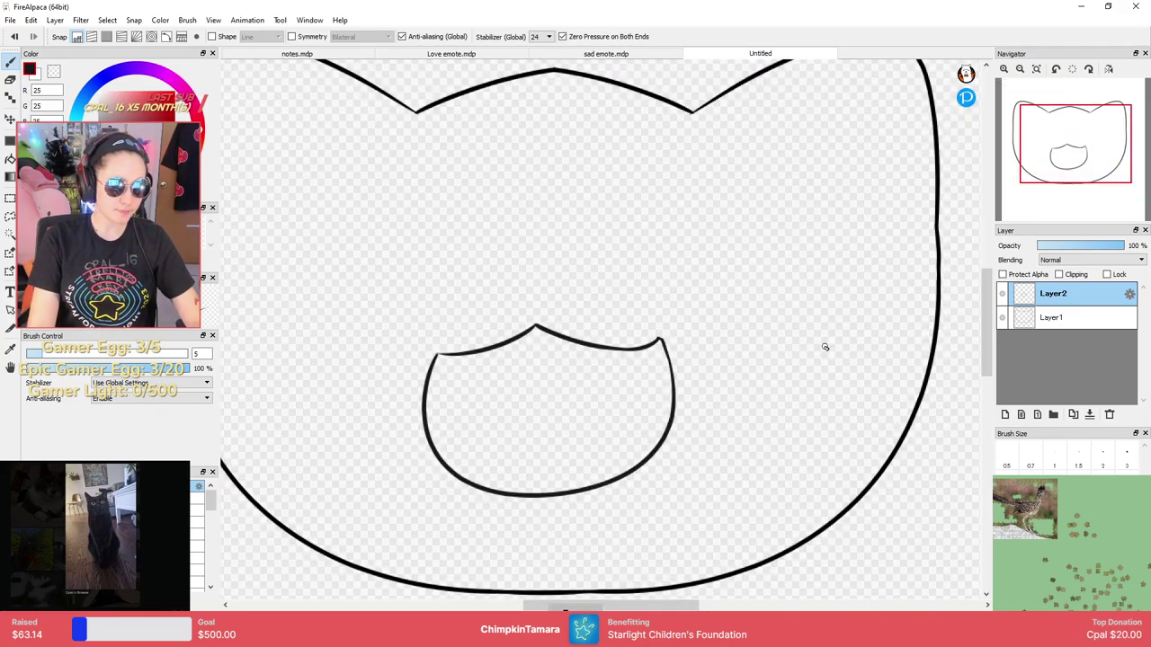
drag(714, 296, 802, 367)
drag(659, 313, 769, 336)
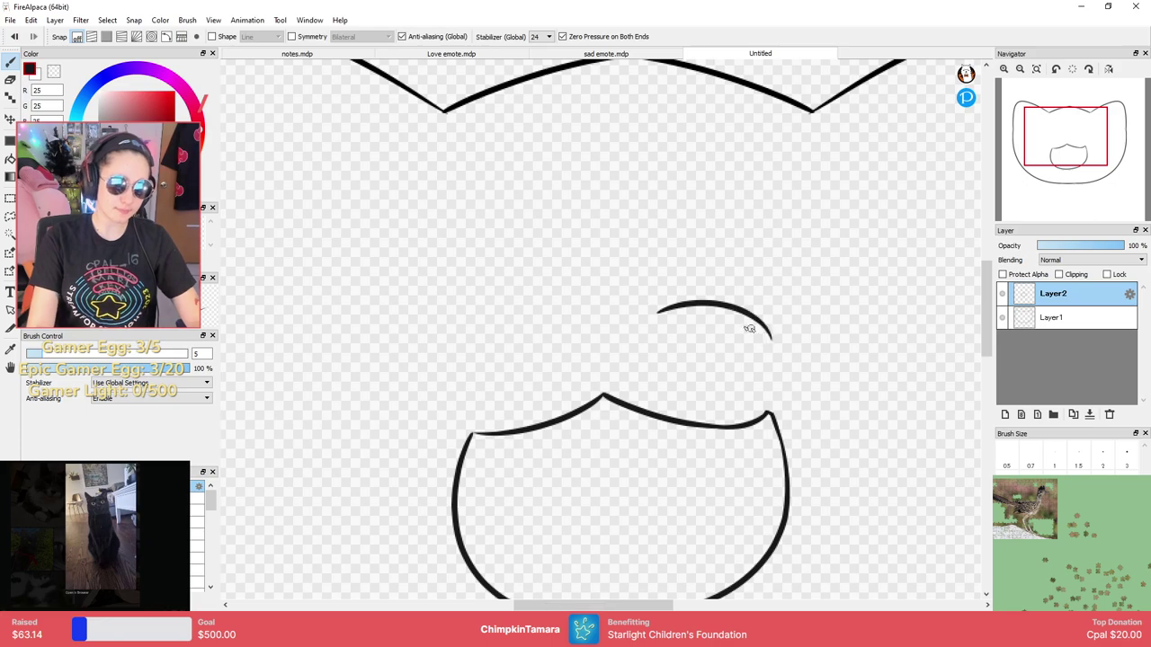
key(ctrl+z)
drag(707, 288, 827, 314)
key(ctrl+z)
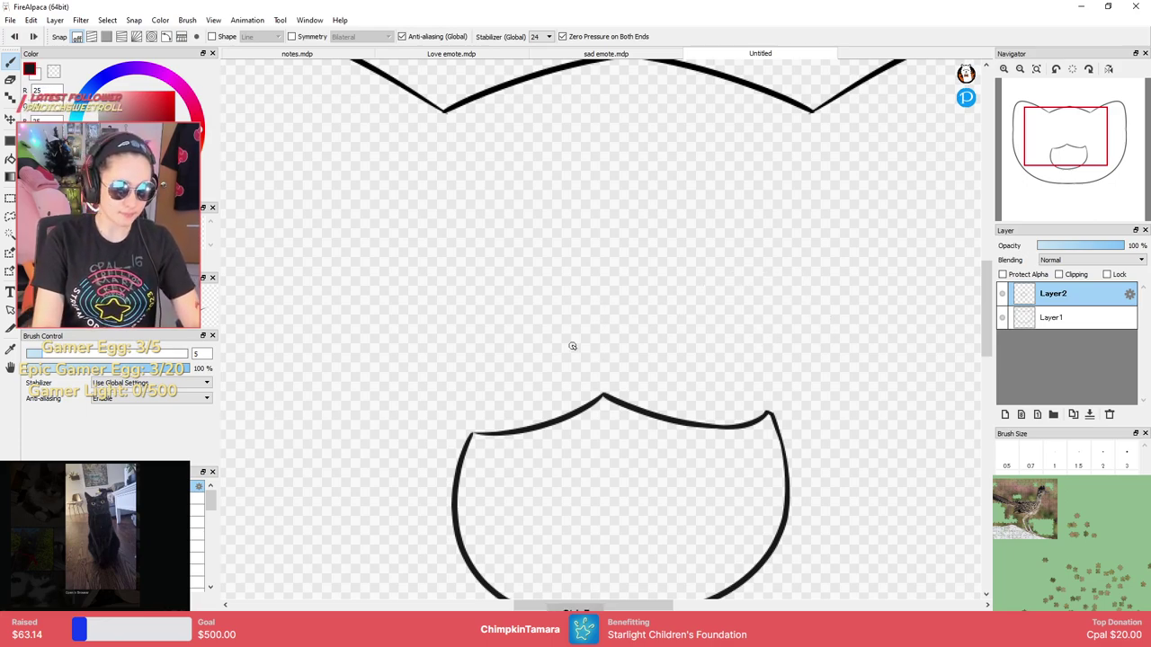
Draw the nose's arched top edge and curved left side just above the mouth's peak, redoing the top edge several times.
drag(570, 342, 651, 339)
key(ctrl+z)
drag(550, 346, 645, 343)
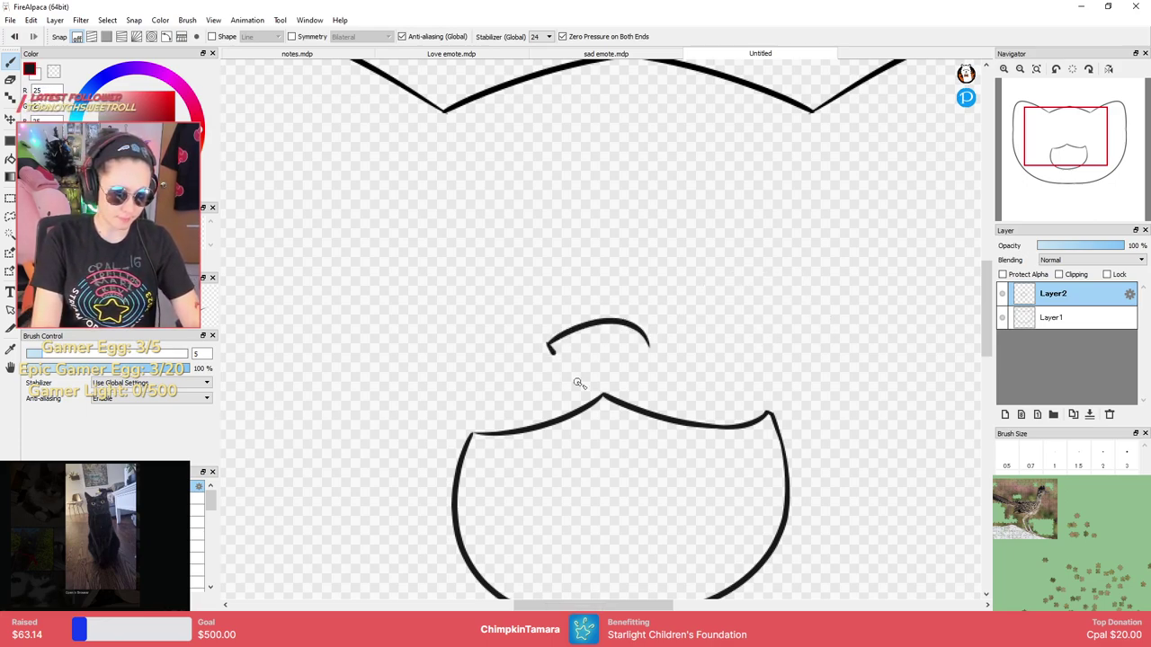
drag(550, 349, 638, 326)
key(ctrl+z)
scroll(593, 351, up, 1)
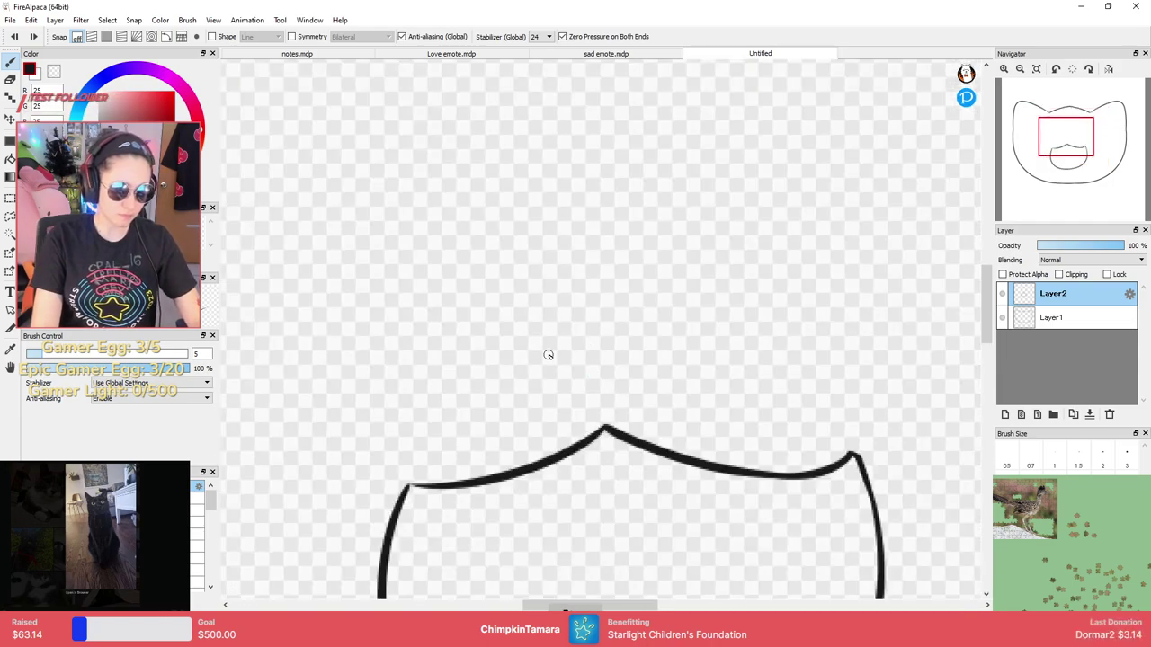
drag(546, 351, 667, 343)
drag(546, 361, 615, 416)
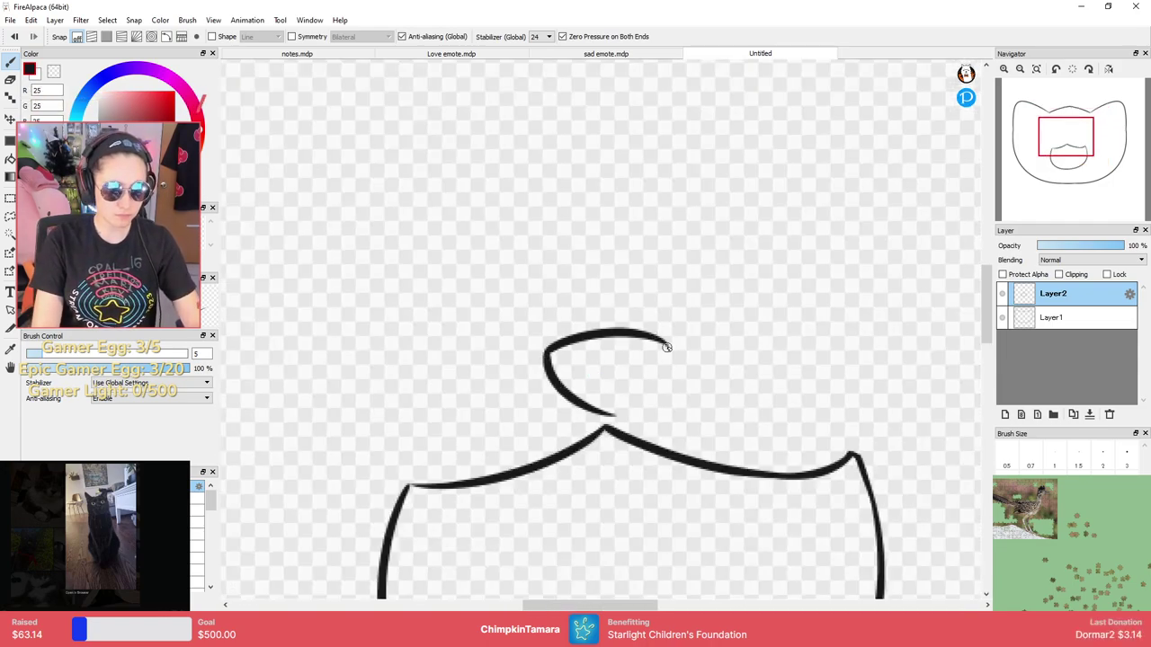
Close the nose with a curved right side running down to its bottom point, redoing the stroke three times.
drag(667, 346, 597, 423)
key(ctrl+z)
mouse_move(666, 344)
mouse_down()
mouse_move(661, 373)
mouse_move(616, 415)
mouse_up()
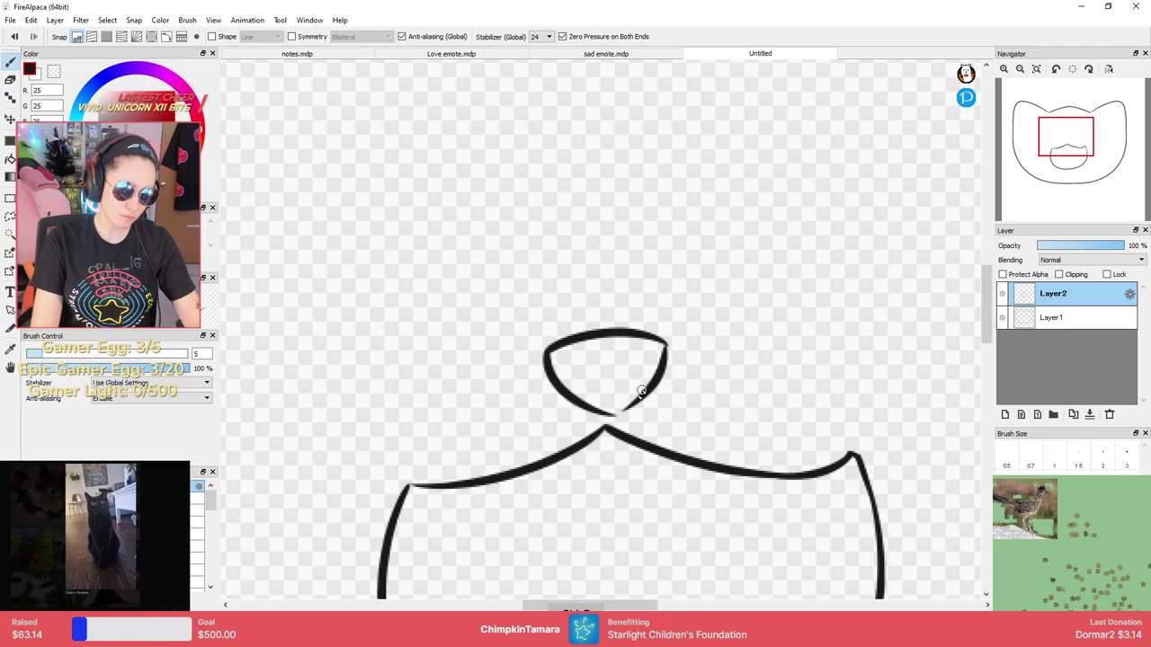
key(ctrl+z)
mouse_move(667, 345)
mouse_down()
mouse_move(633, 408)
mouse_move(615, 416)
mouse_up()
key(ctrl+z)
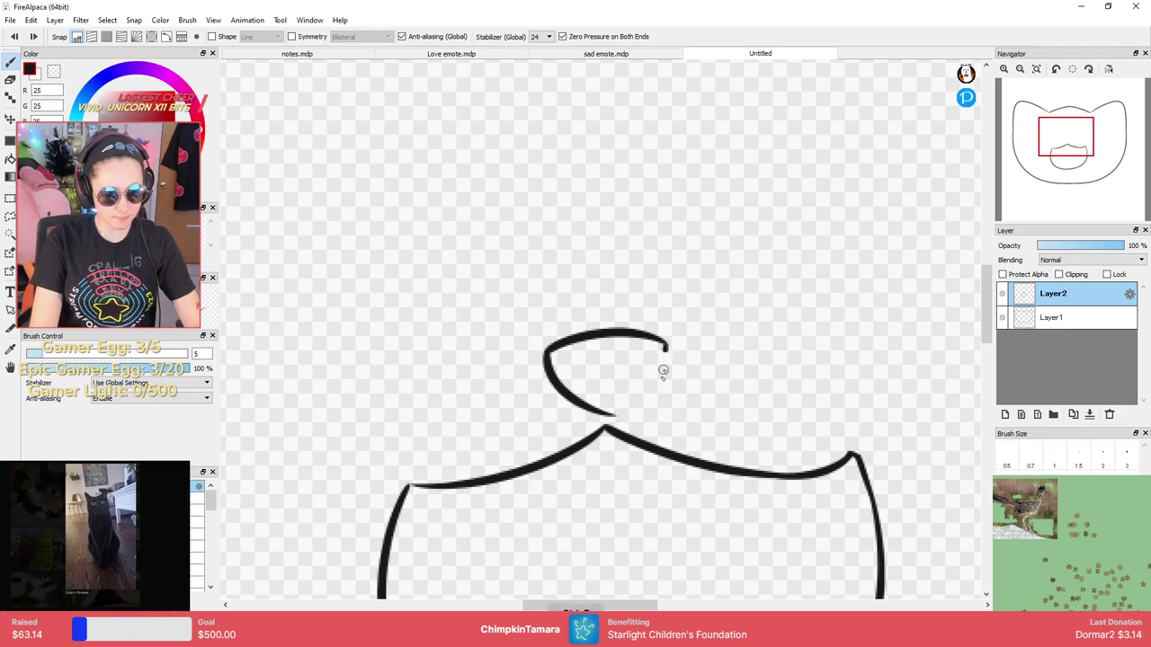
drag(666, 345, 615, 415)
Draw an arched closed-eye curve on each side of the face, slightly above the nose.
scroll(657, 364, down, 2)
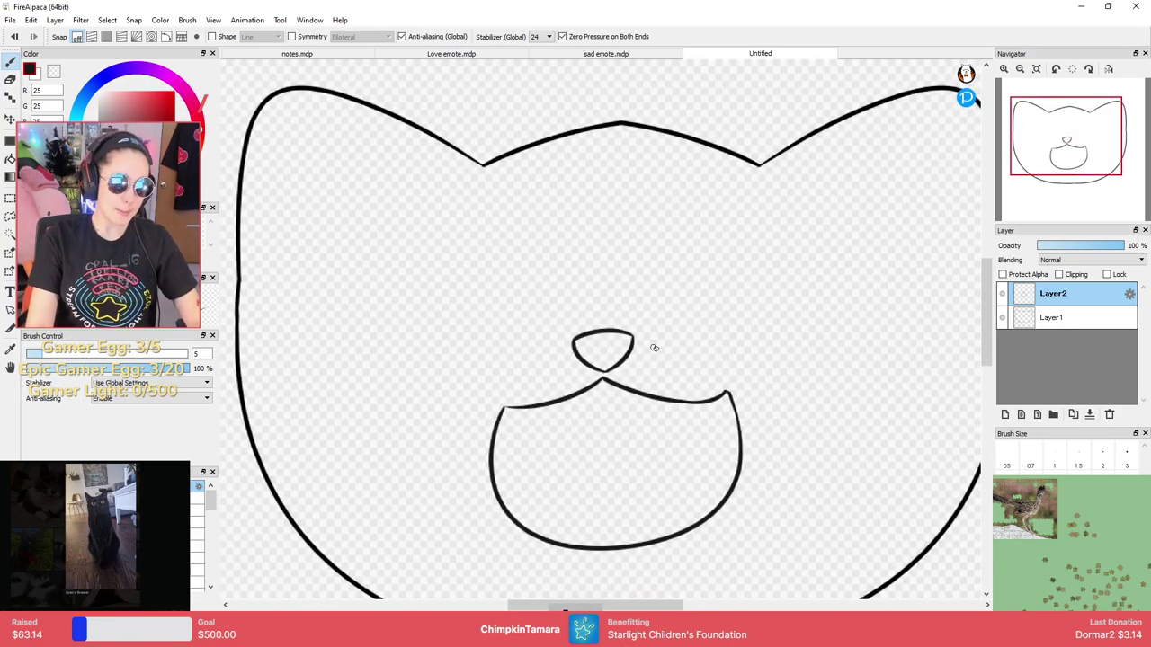
drag(737, 286, 766, 328)
drag(550, 313, 440, 326)
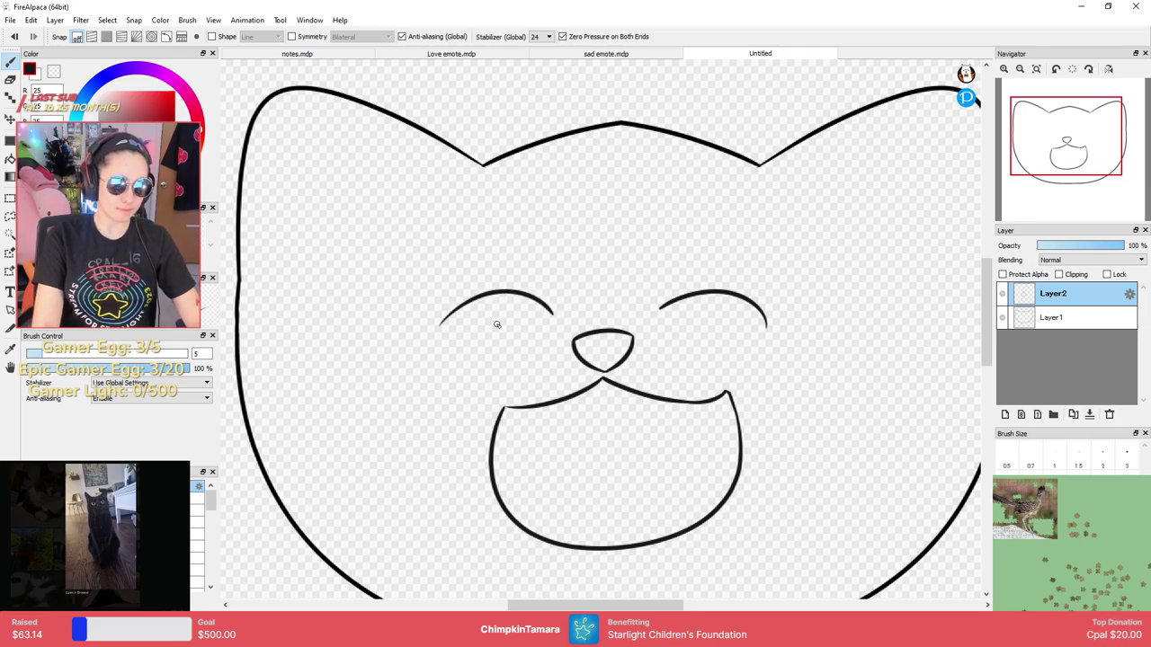
Draw an inner-ear curve inside each ear, redoing the left one with a clearer gap from the head outline.
drag(826, 211, 667, 295)
drag(731, 214, 816, 350)
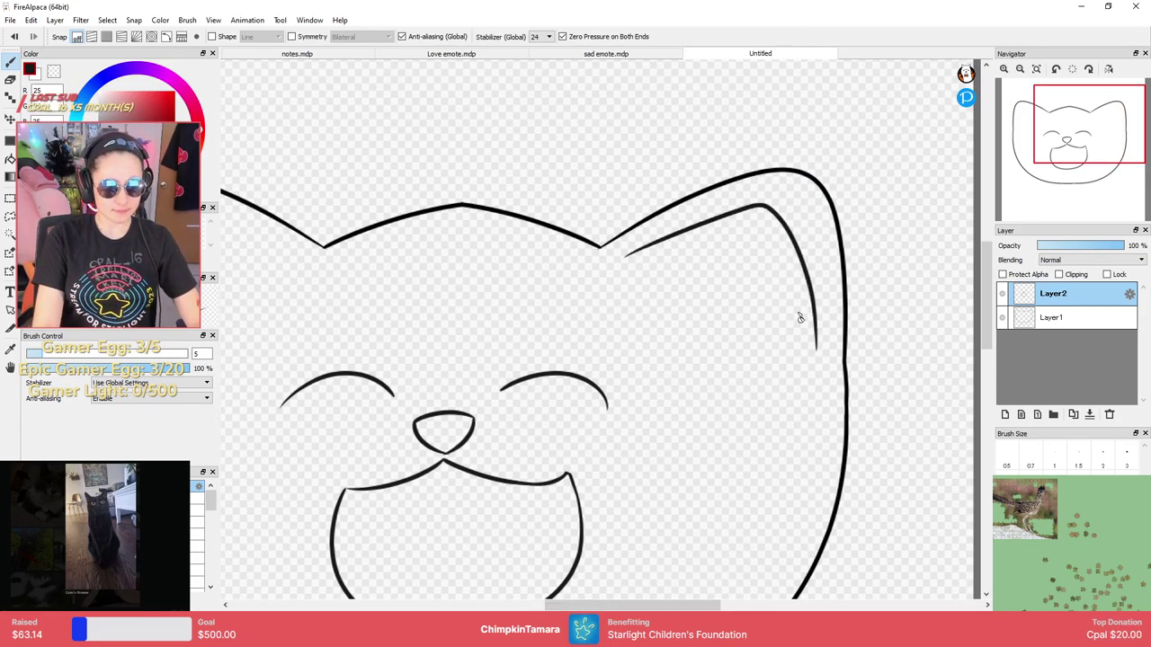
drag(596, 267, 852, 190)
mouse_move(352, 253)
mouse_down()
mouse_move(368, 127)
mouse_move(558, 180)
mouse_up()
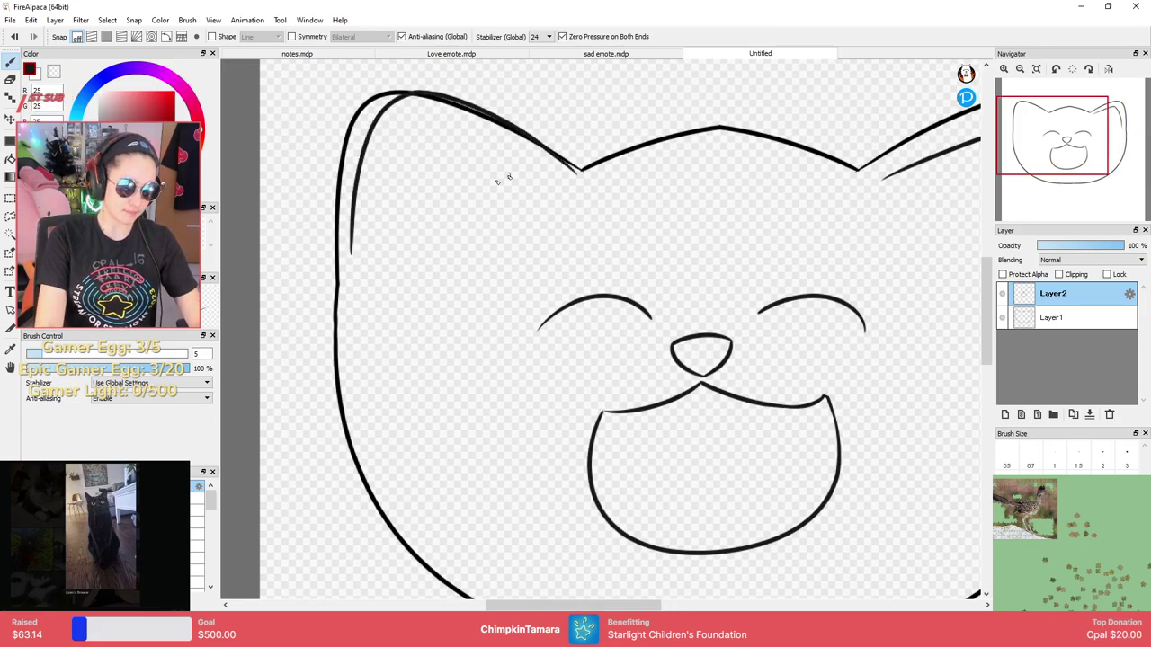
key(ctrl+z)
mouse_move(365, 280)
mouse_down()
mouse_move(456, 142)
mouse_move(547, 196)
mouse_up()
Compare the new face sketch with the finished cats in the sad emote and Love emote files.
click(602, 54)
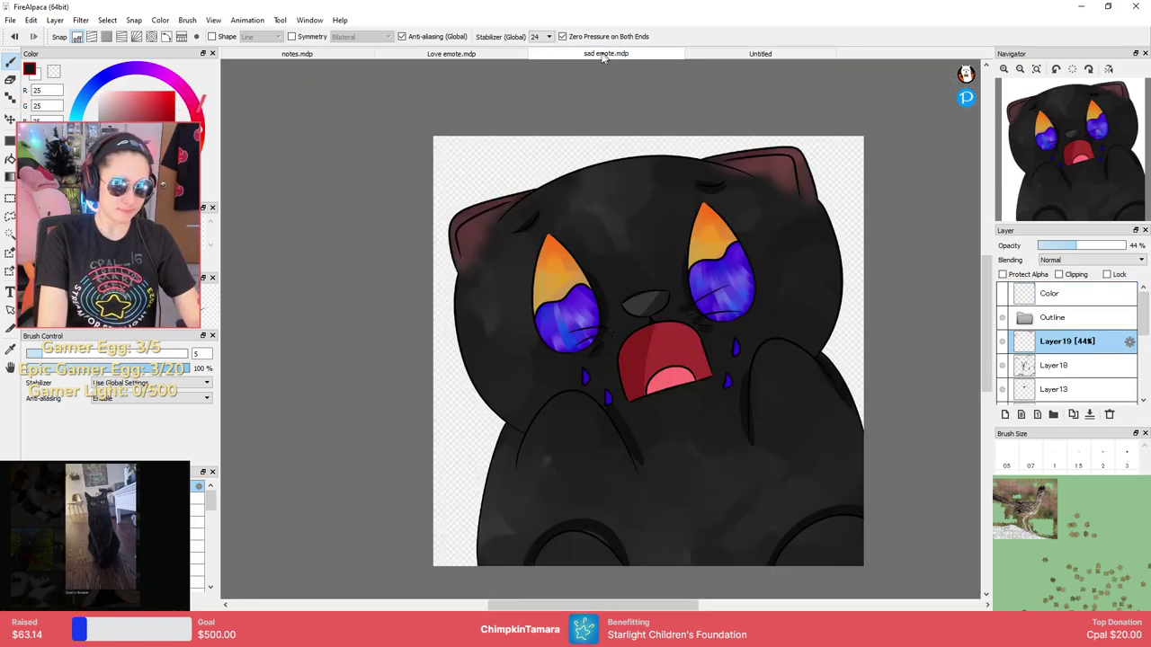
click(452, 54)
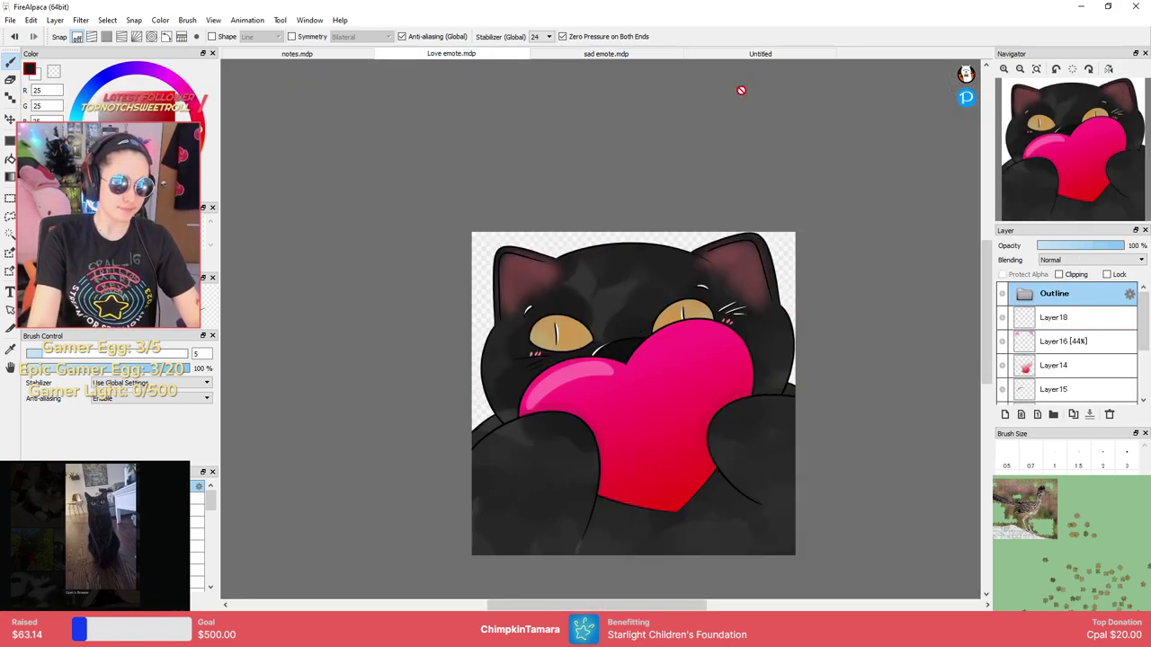
click(760, 54)
scroll(740, 148, down, 3)
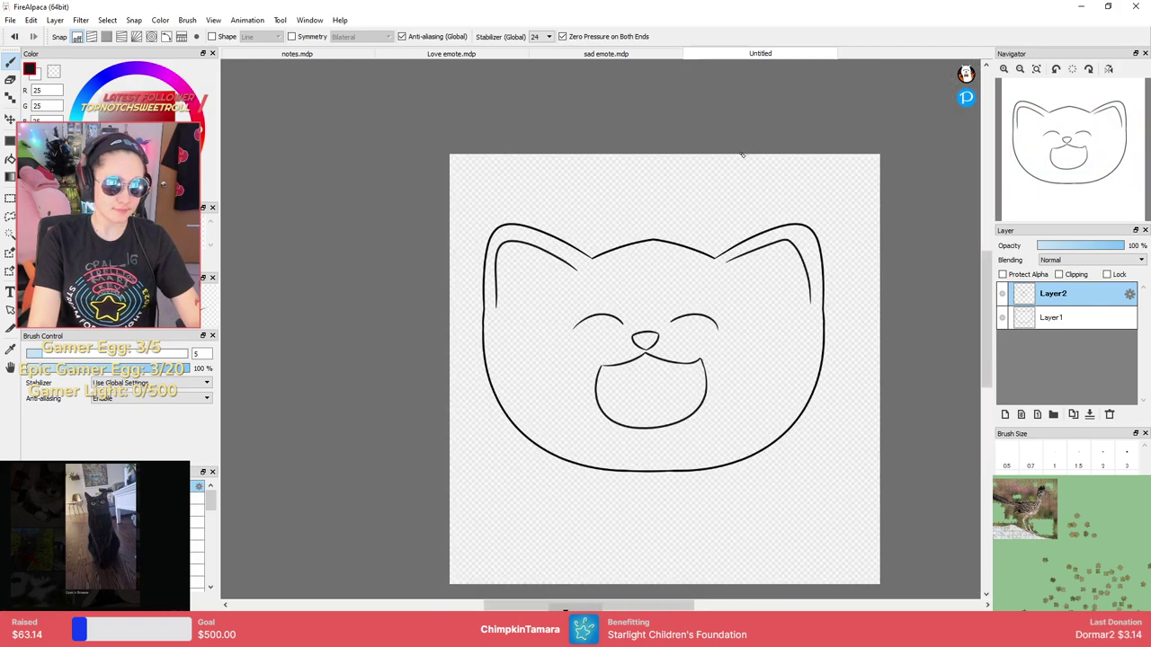
click(630, 54)
click(712, 54)
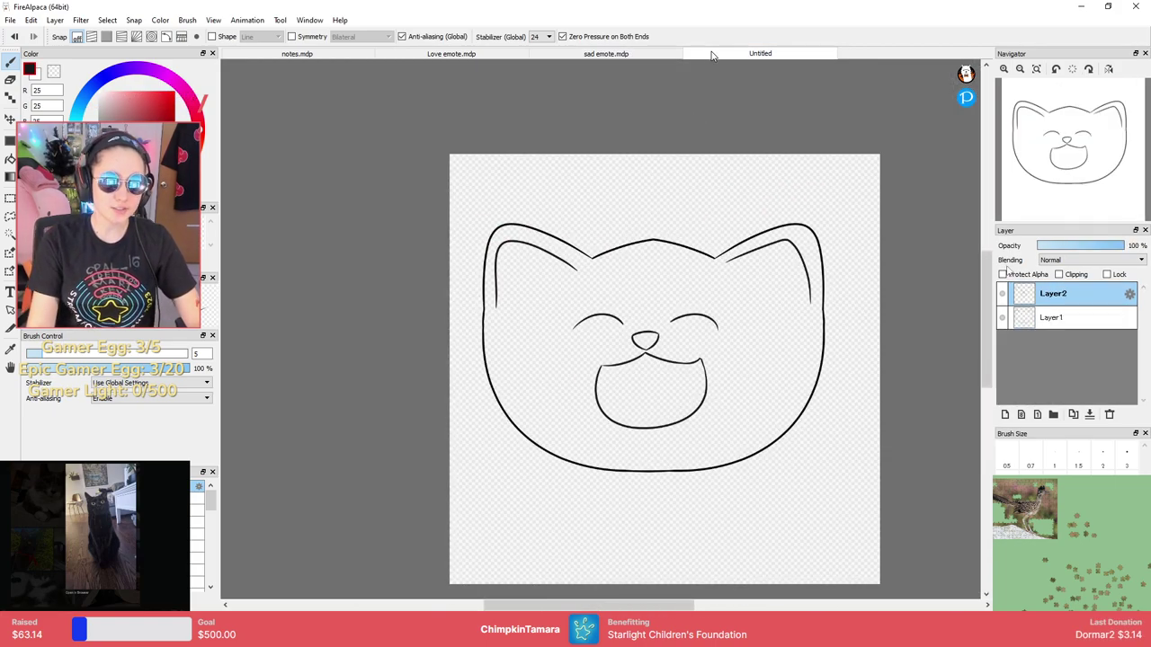
Delete the facial-feature layer and the head-outline layer, keeping only one new empty layer on the Untitled canvas.
click(1108, 414)
click(1004, 414)
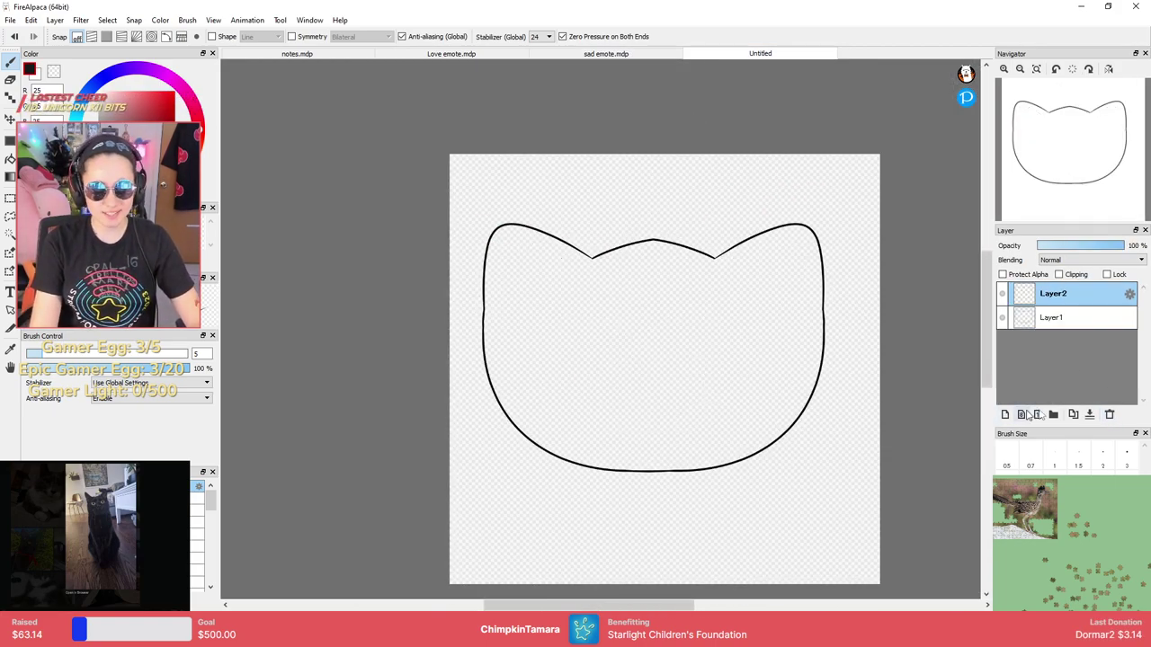
click(1111, 414)
click(1004, 415)
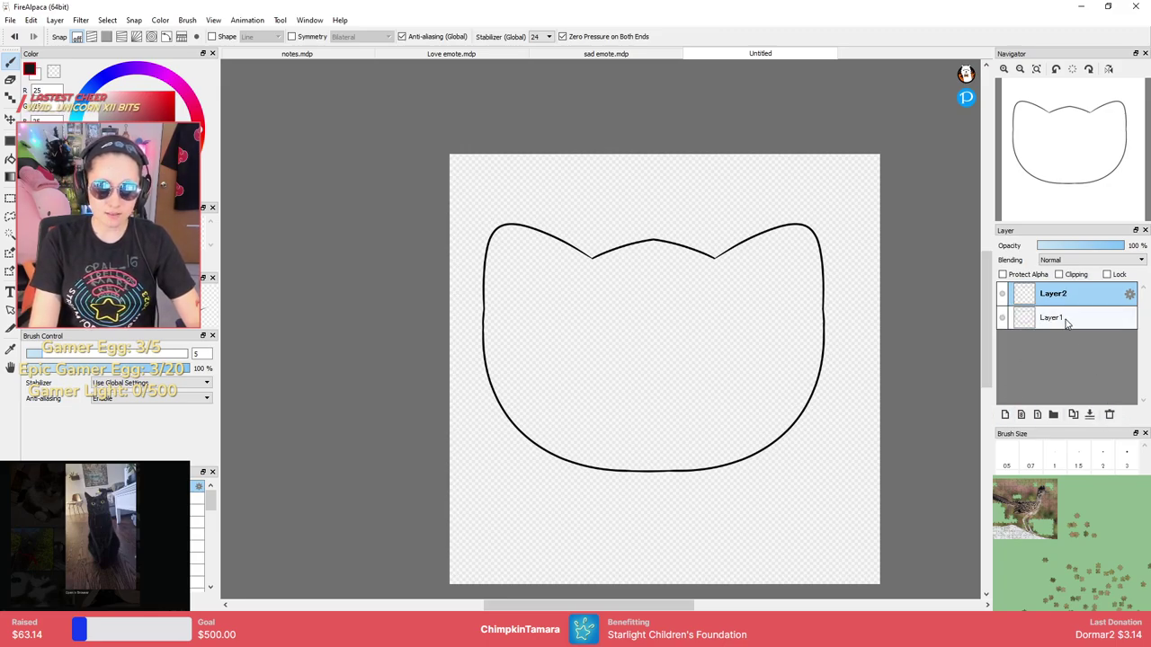
click(1053, 318)
click(1110, 415)
Draw a new cat head top with a rounded left ear, a shallow arch between the ears and a right ear.
mouse_move(492, 322)
mouse_down()
mouse_move(528, 249)
mouse_move(746, 296)
mouse_up()
key(ctrl+z)
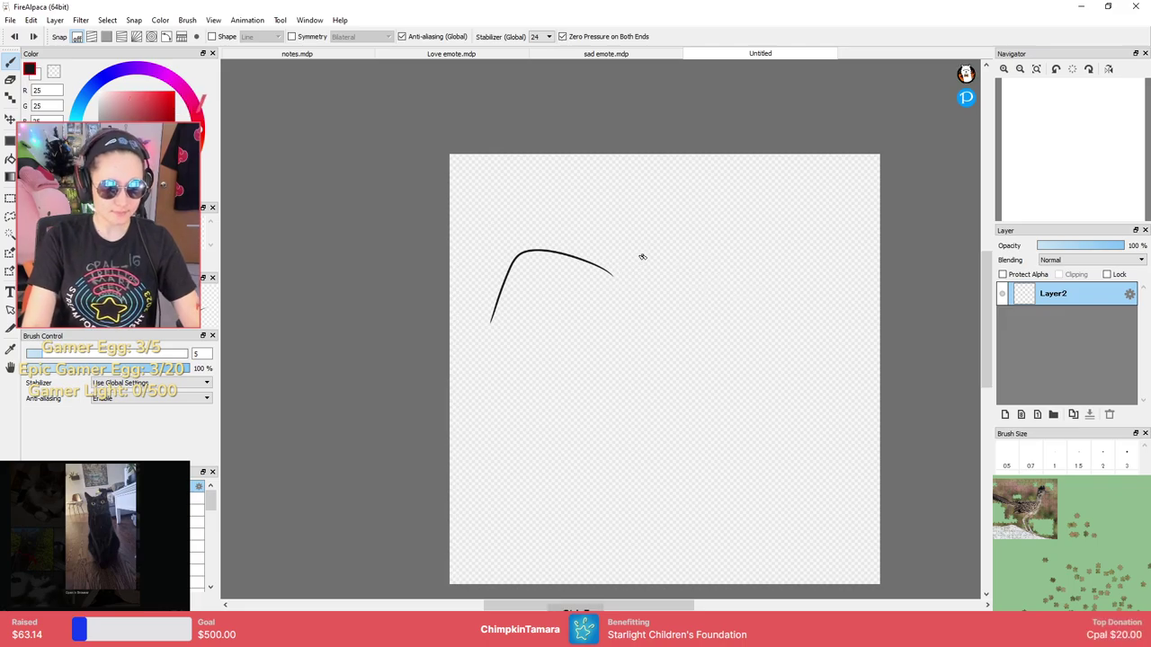
mouse_move(614, 278)
mouse_down()
mouse_move(679, 258)
mouse_move(760, 272)
mouse_up()
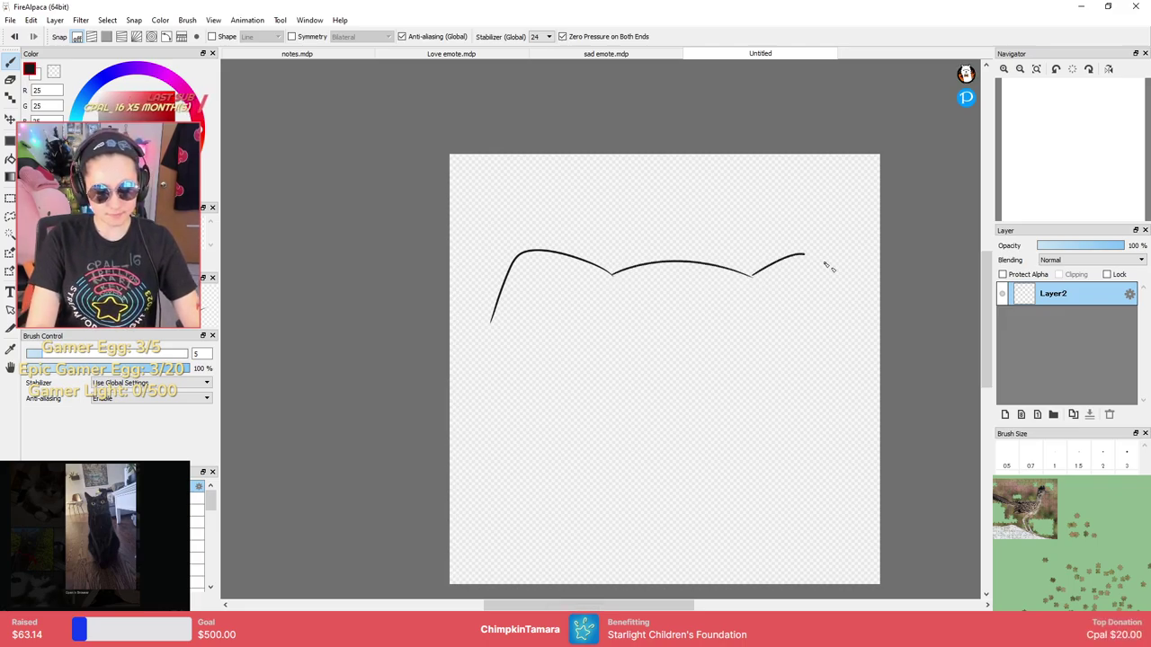
Draw wide rounded cheek curves from the outer bases of both ears down toward the chin, redoing each side once.
drag(490, 322, 508, 495)
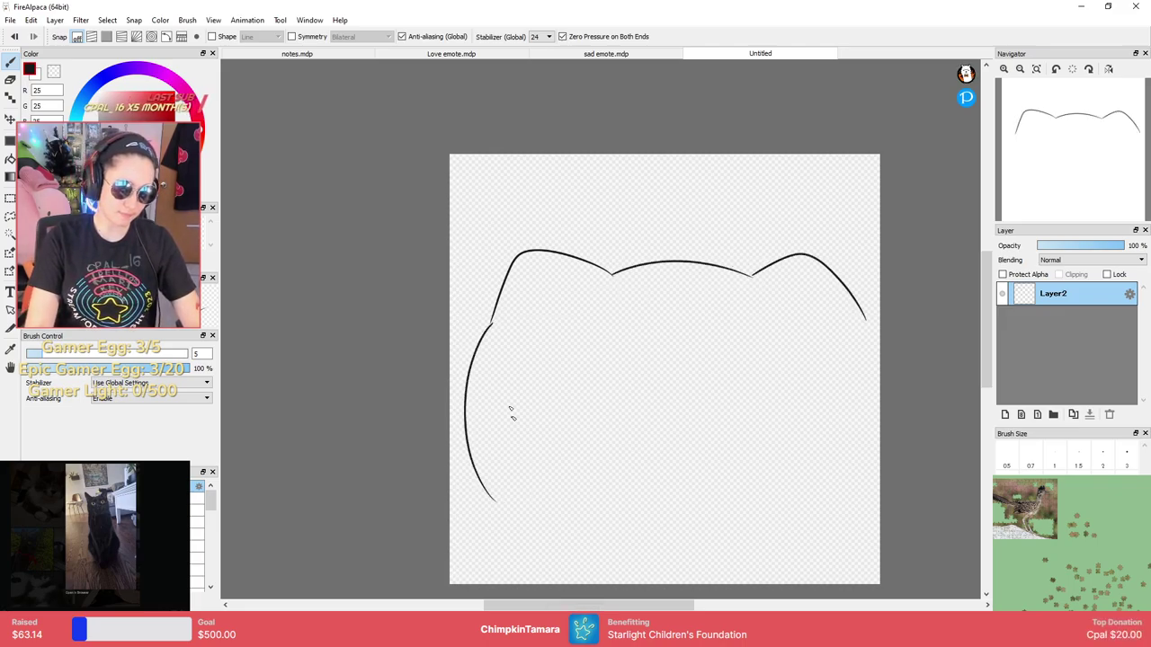
key(ctrl+z)
drag(492, 317, 508, 494)
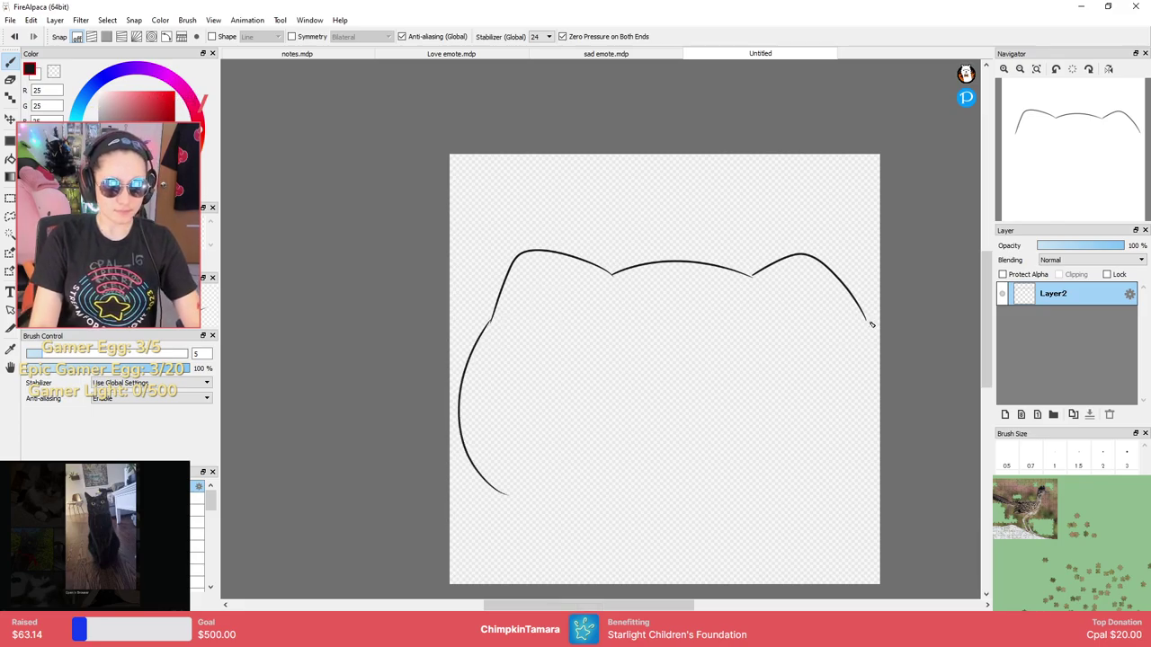
drag(868, 454, 818, 492)
key(ctrl+z)
drag(866, 321, 788, 503)
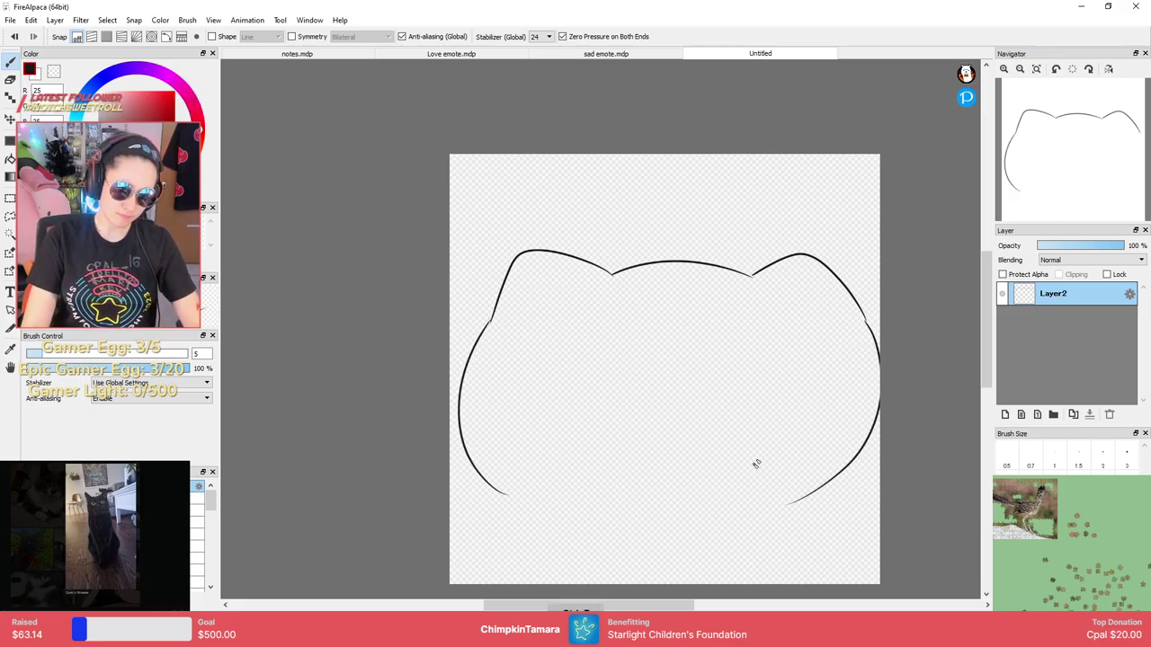
Undo all strokes of the cat head outline on the untitled canvas, and check the sad emote drawing for reference.
key(ctrl+z)
key(ctrl+z)
key(ctrl+z)
key(ctrl+z)
key(ctrl+z)
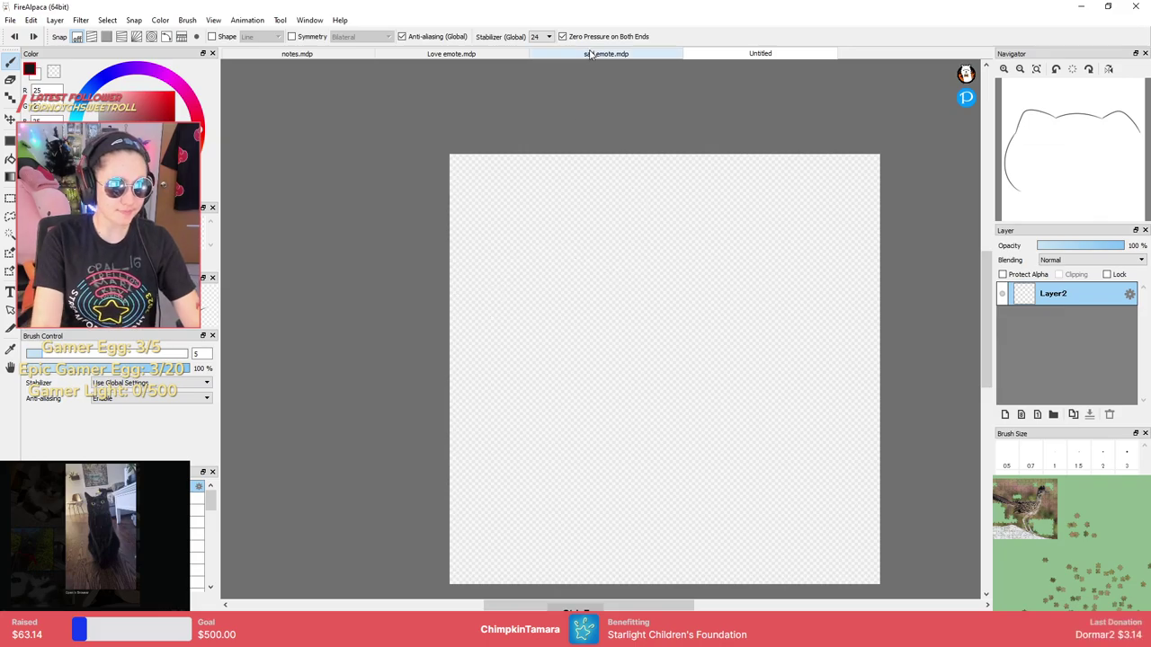
click(593, 54)
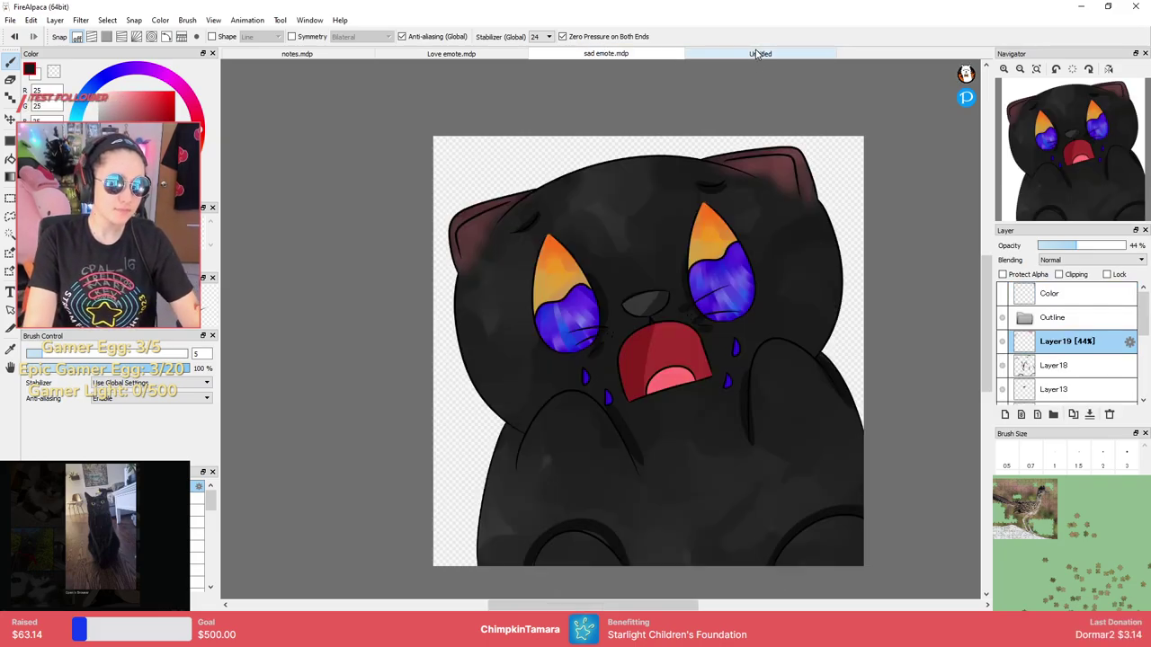
click(753, 56)
drag(480, 285, 584, 236)
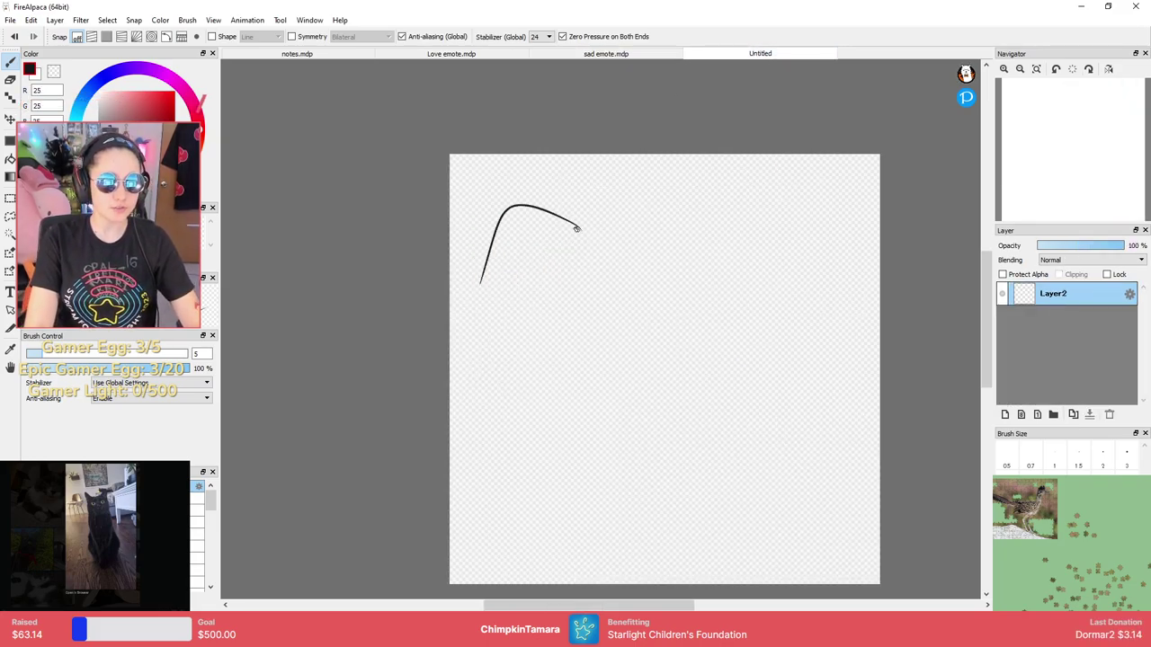
key(ctrl+z)
mouse_move(467, 290)
mouse_down()
mouse_move(491, 212)
mouse_move(724, 231)
mouse_up()
key(ctrl+z)
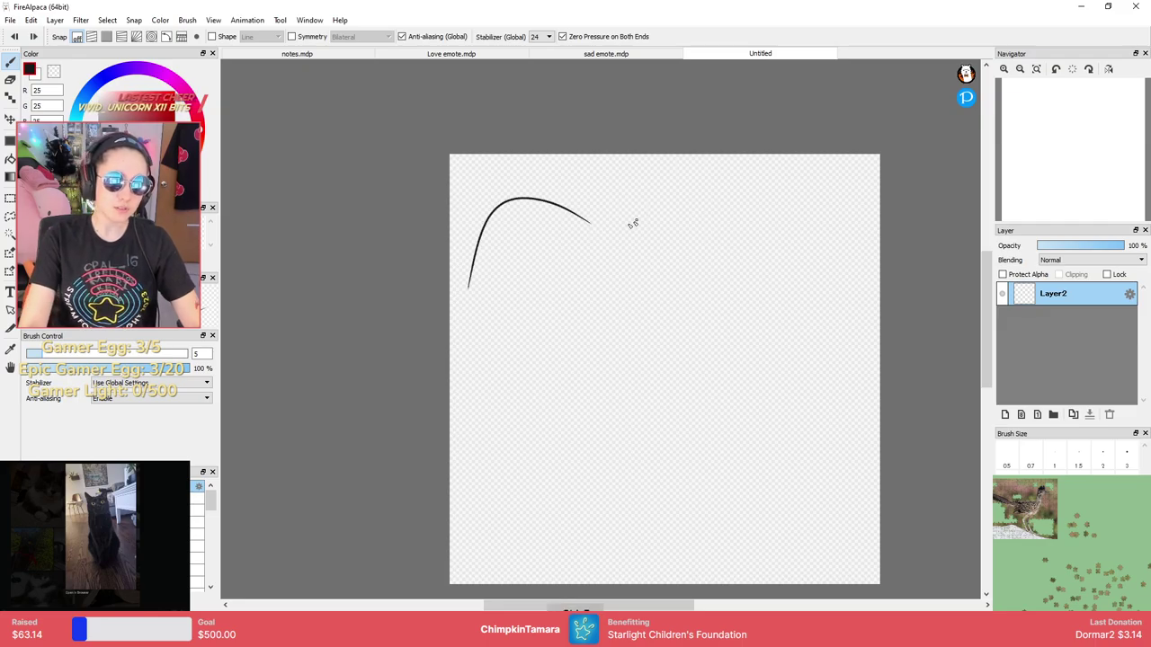
key(ctrl+z)
Draw the top of the cat head: a pointed left ear, a shallow arched crown and a matching right ear.
drag(477, 293, 601, 237)
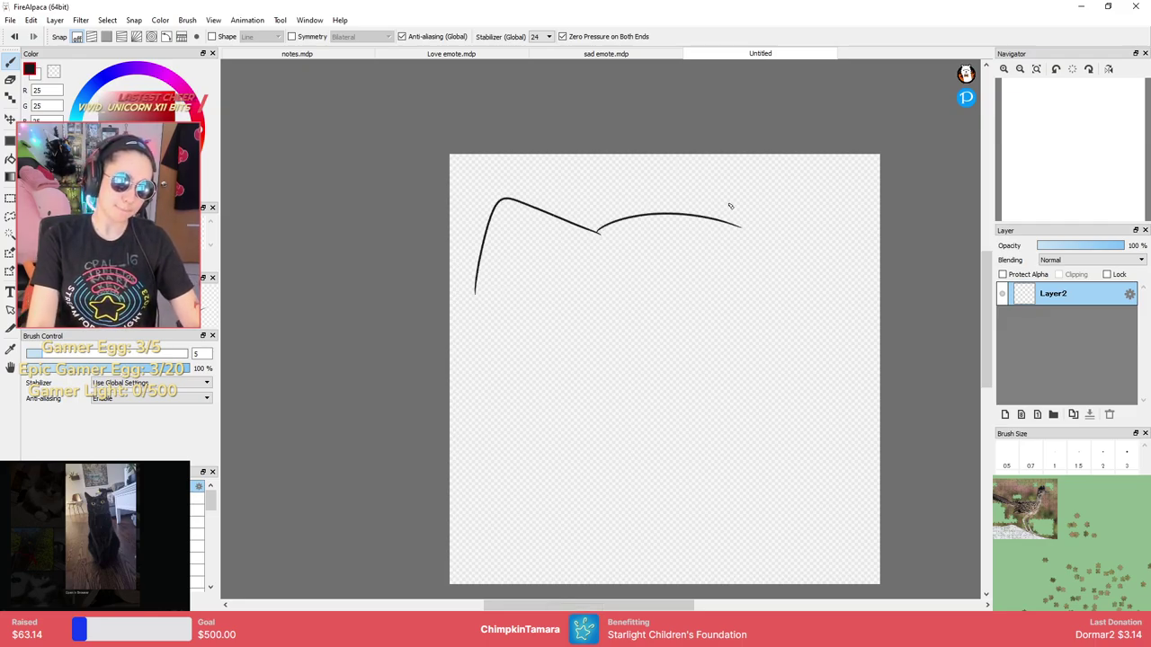
drag(739, 227, 865, 302)
key(ctrl+z)
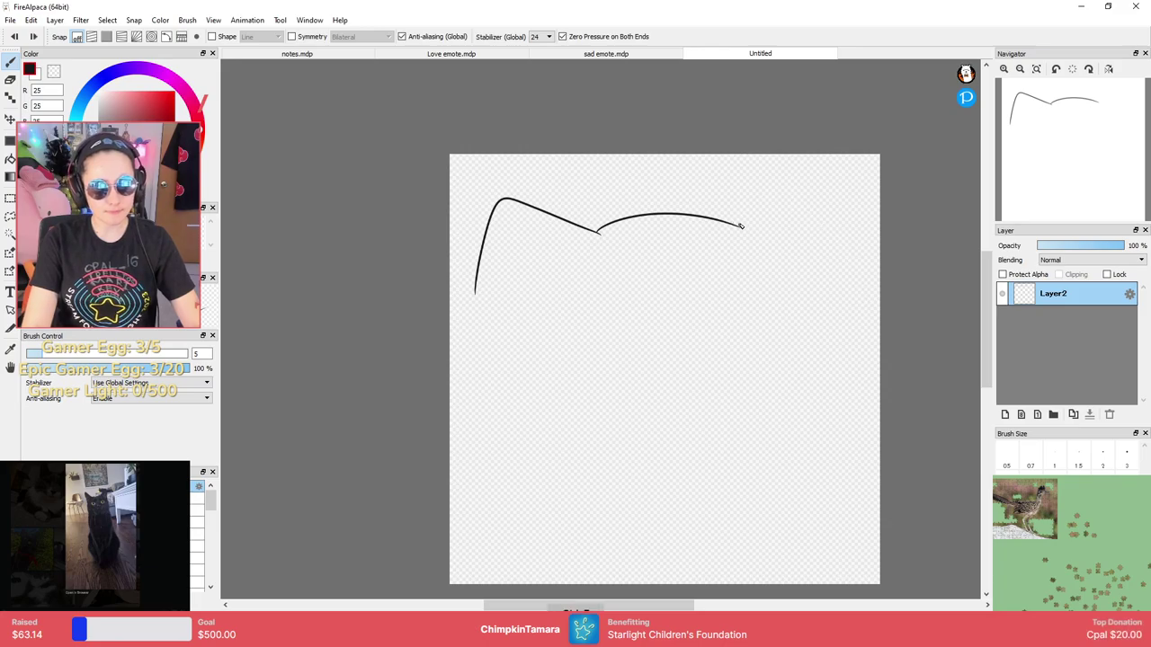
mouse_move(736, 225)
mouse_down()
mouse_move(836, 189)
mouse_move(857, 310)
mouse_up()
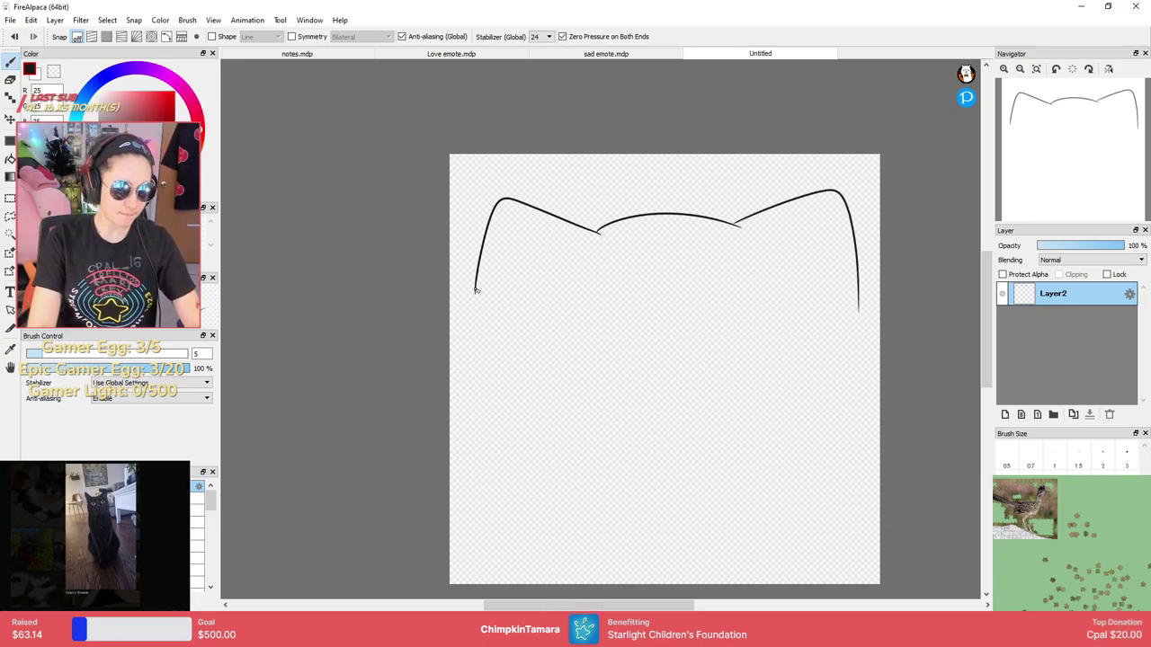
mouse_move(475, 291)
mouse_down()
mouse_move(801, 396)
mouse_move(796, 387)
mouse_up()
key(ctrl+z)
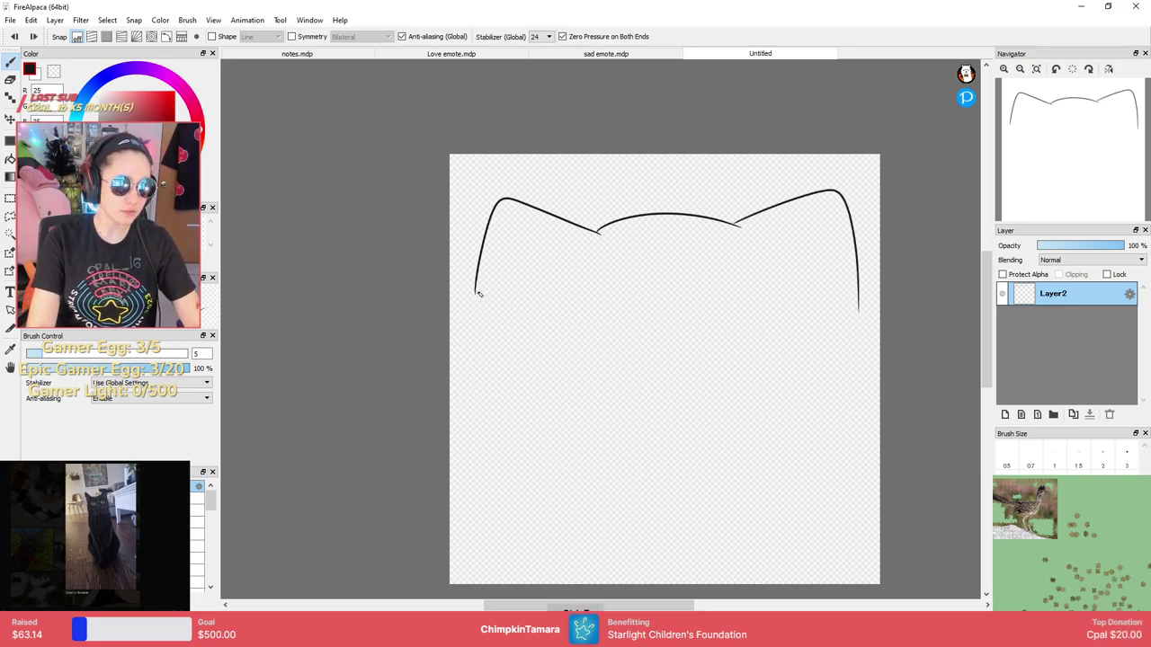
mouse_move(477, 292)
mouse_down()
mouse_move(654, 503)
mouse_move(859, 310)
mouse_up()
key(ctrl+z)
mouse_move(478, 287)
mouse_down()
mouse_move(452, 324)
mouse_move(583, 492)
mouse_up()
key(ctrl+z)
drag(463, 364, 817, 328)
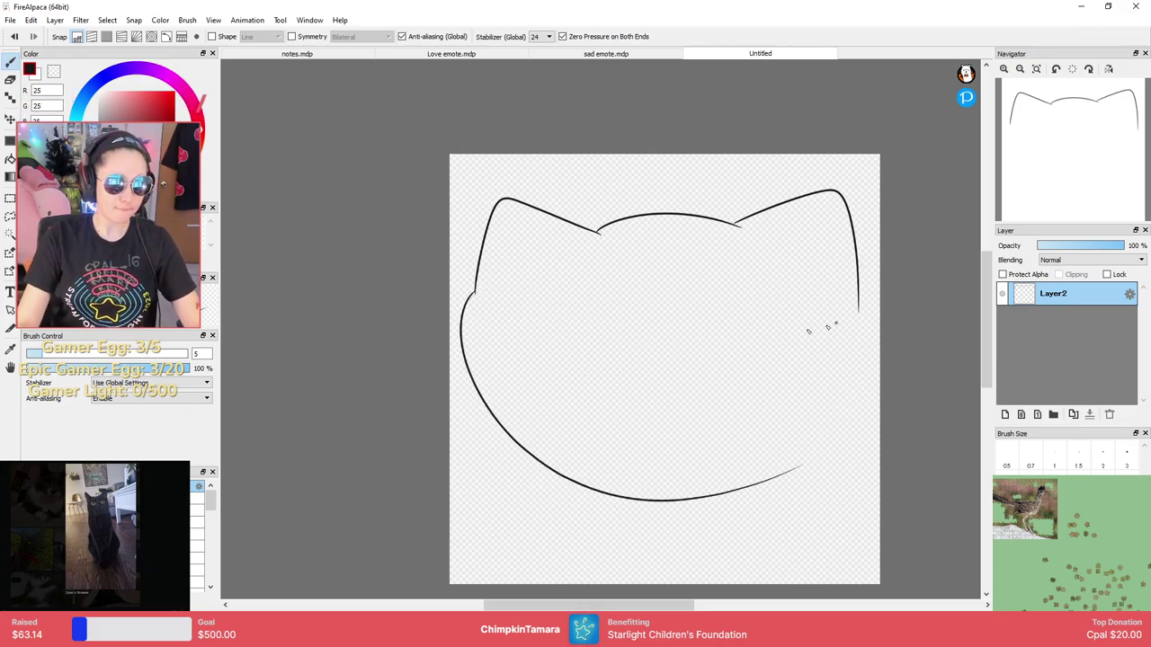
key(ctrl+z)
drag(473, 293, 760, 483)
key(ctrl+z)
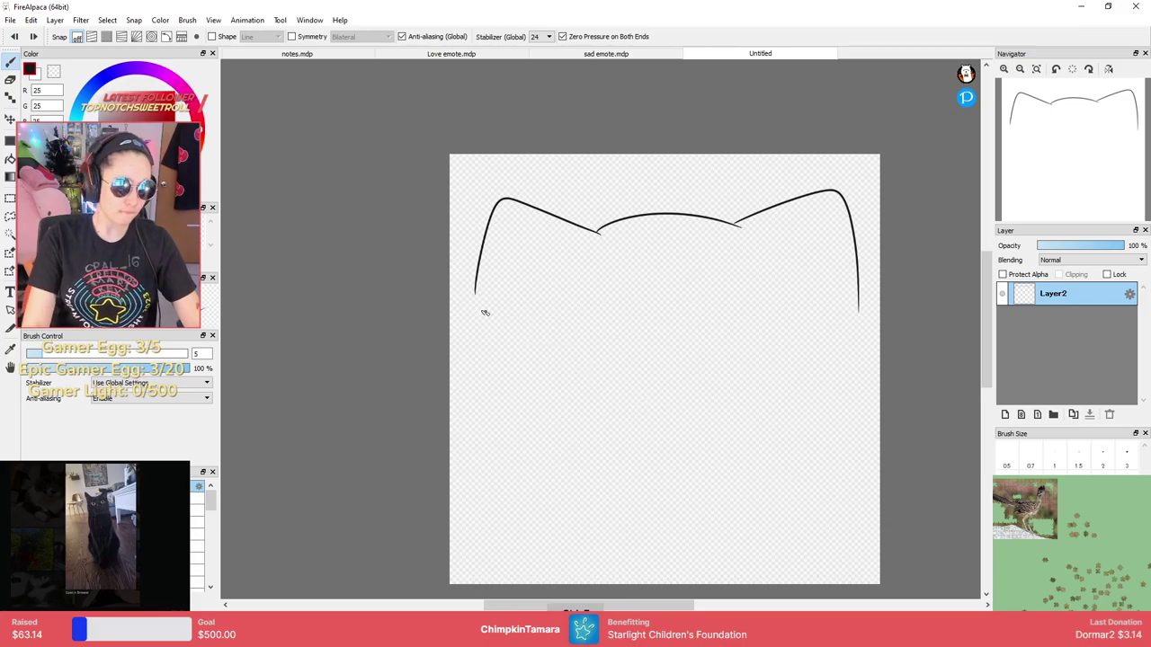
drag(476, 296, 827, 358)
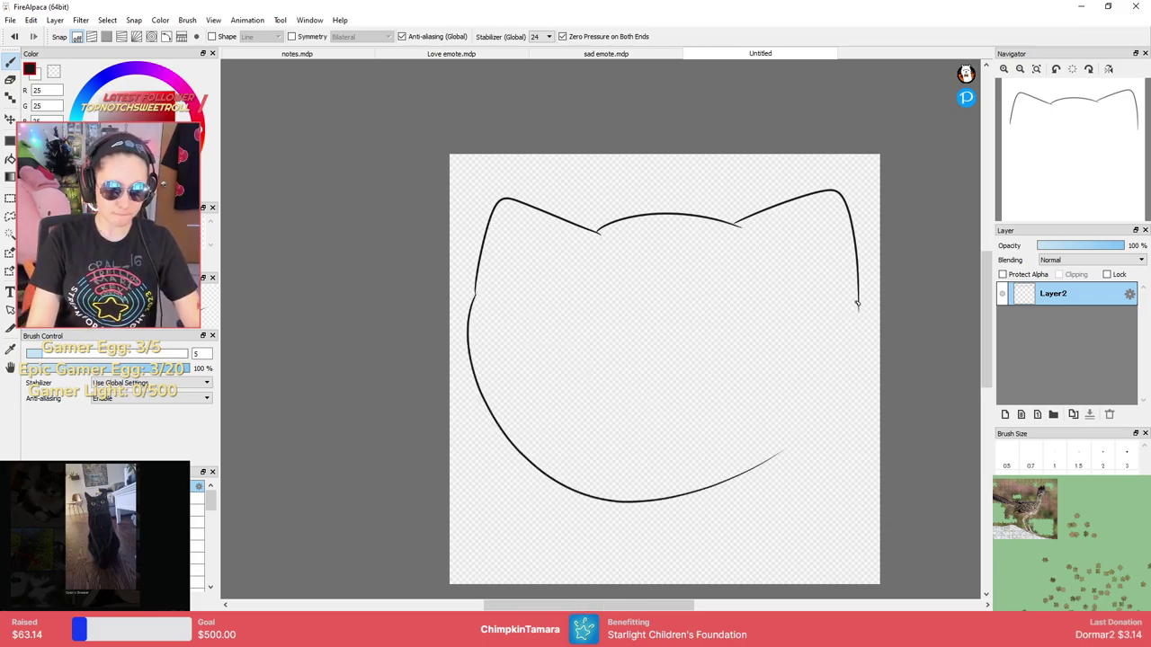
drag(856, 304, 710, 496)
key(ctrl+z)
key(ctrl+z)
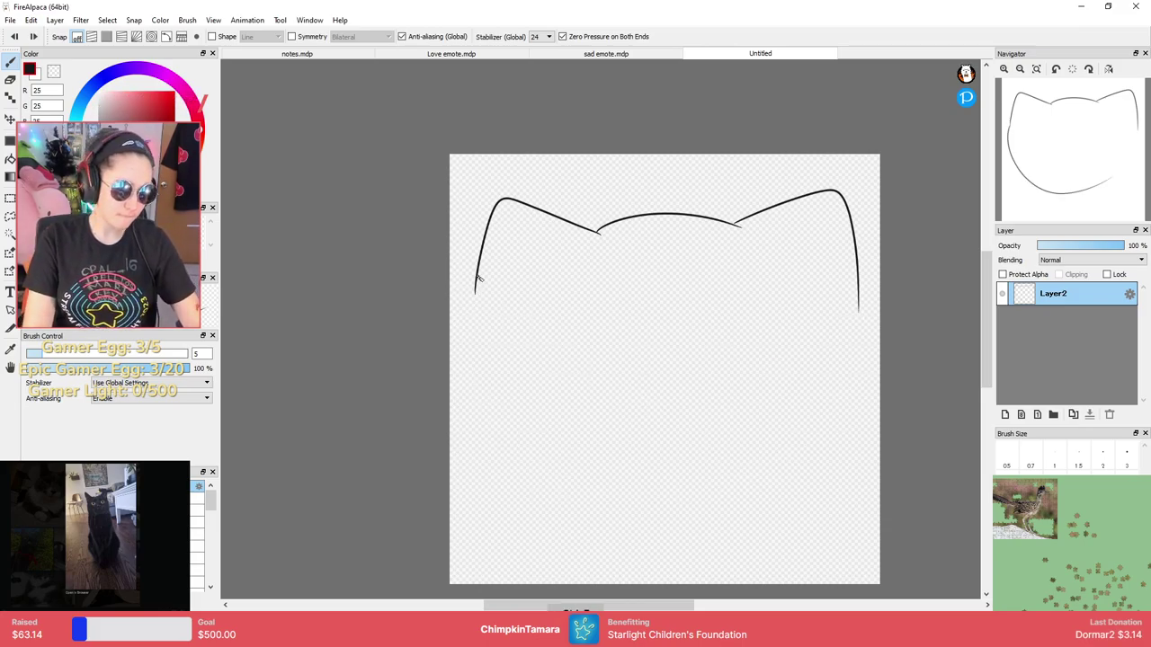
Draw the left cheek as an outward-bulging curve from the left ear's base down toward the chin.
drag(470, 294, 521, 437)
key(ctrl+z)
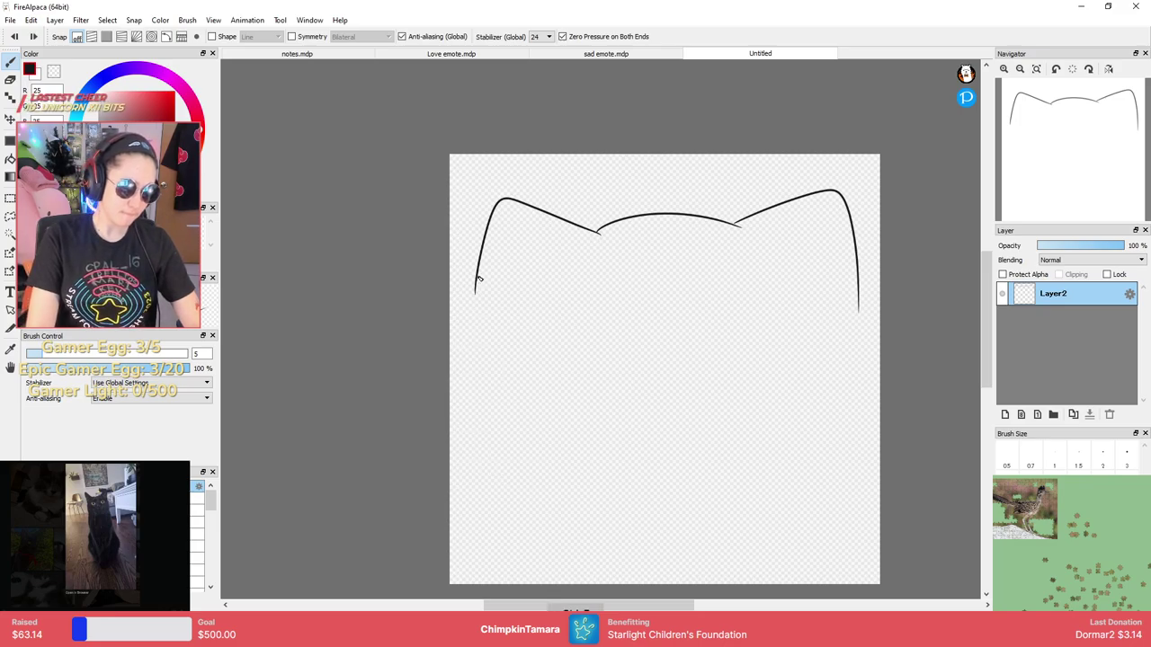
drag(477, 283, 495, 458)
key(ctrl+z)
drag(460, 417, 506, 474)
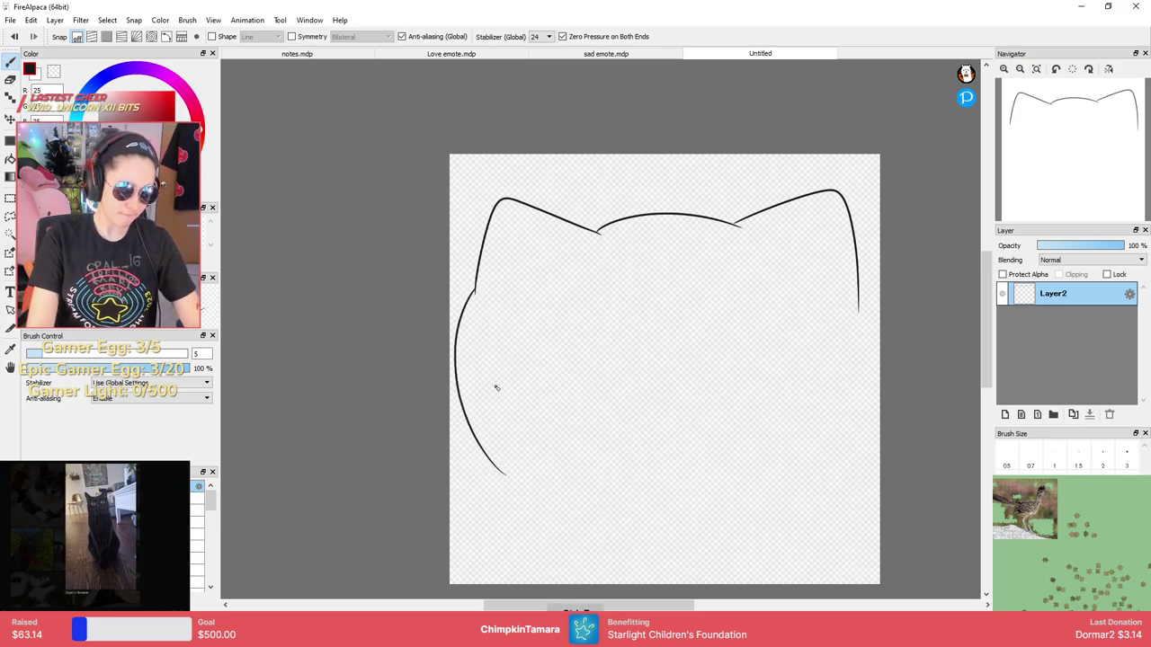
mouse_move(859, 297)
mouse_down()
mouse_move(827, 473)
mouse_move(754, 514)
mouse_up()
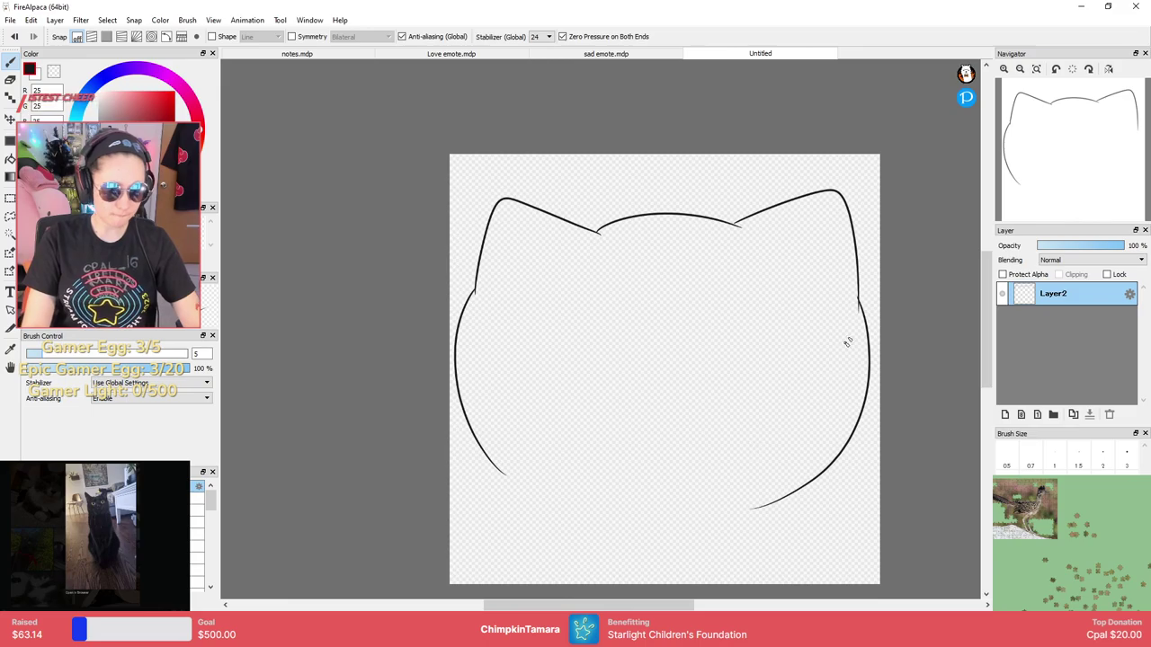
key(ctrl+z)
drag(859, 289, 688, 483)
key(ctrl+z)
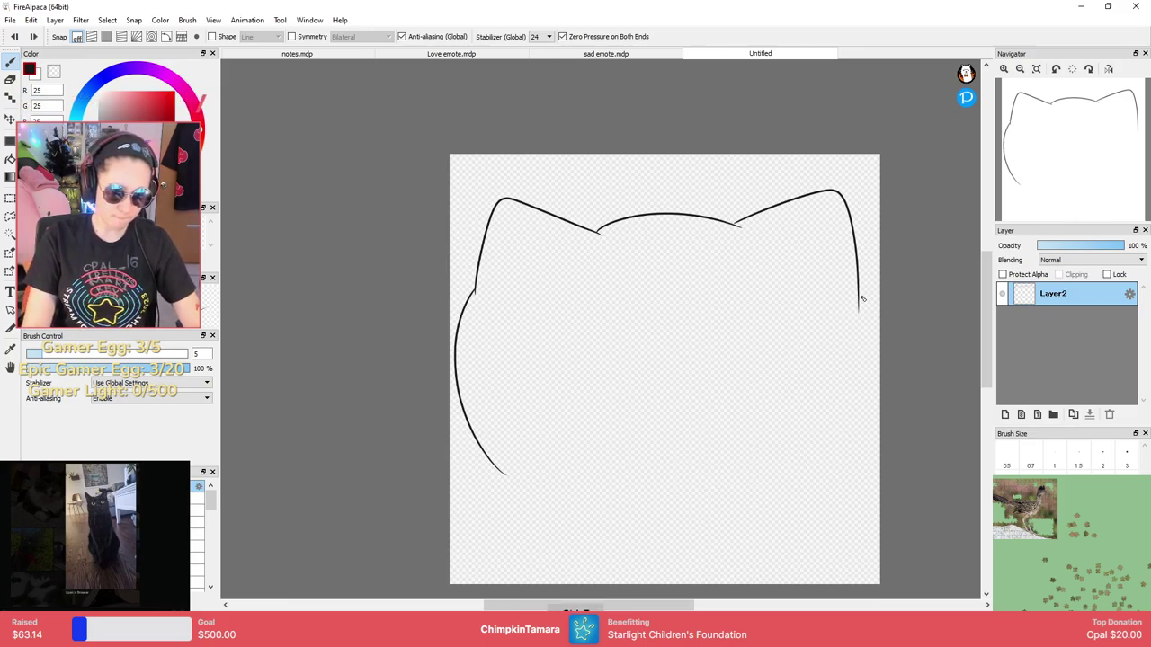
drag(873, 366, 728, 504)
key(ctrl+z)
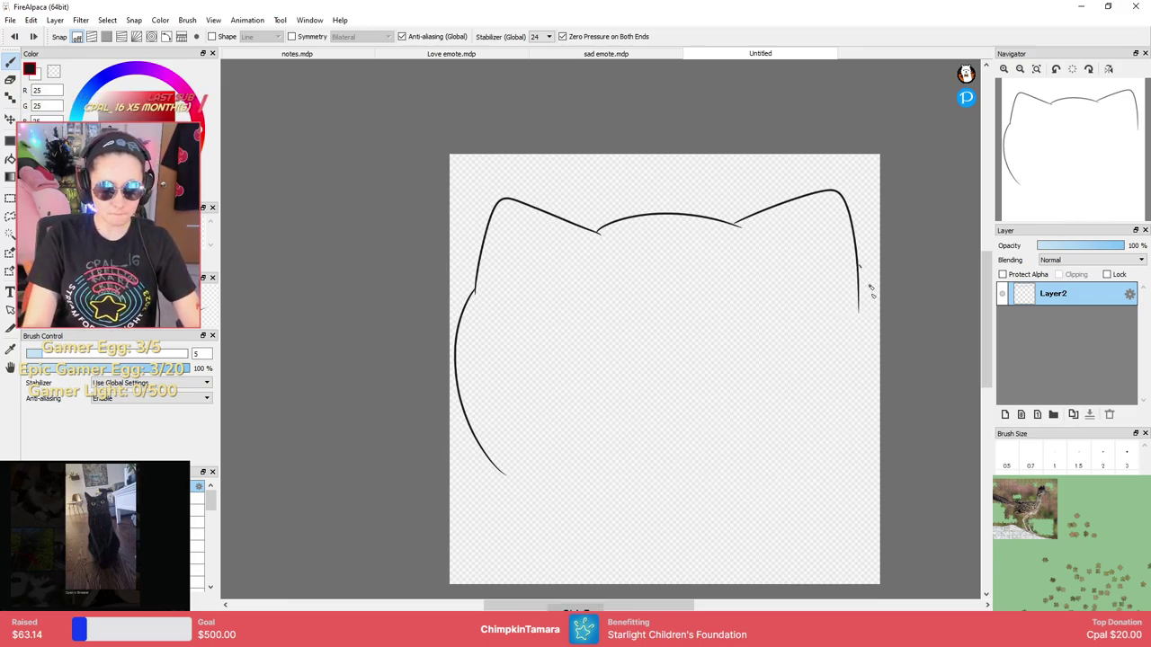
drag(871, 292, 820, 469)
key(ctrl+z)
drag(861, 271, 759, 482)
key(ctrl+z)
scroll(891, 265, down, 1)
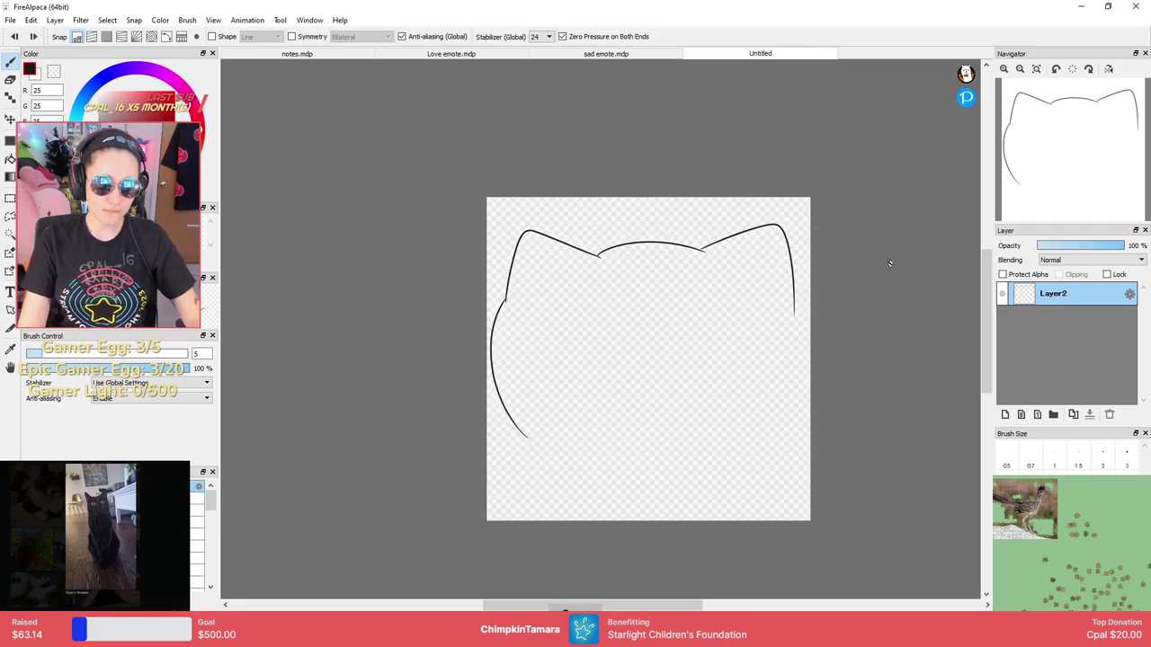
scroll(819, 293, up, 3)
drag(855, 313, 554, 304)
drag(801, 333, 719, 246)
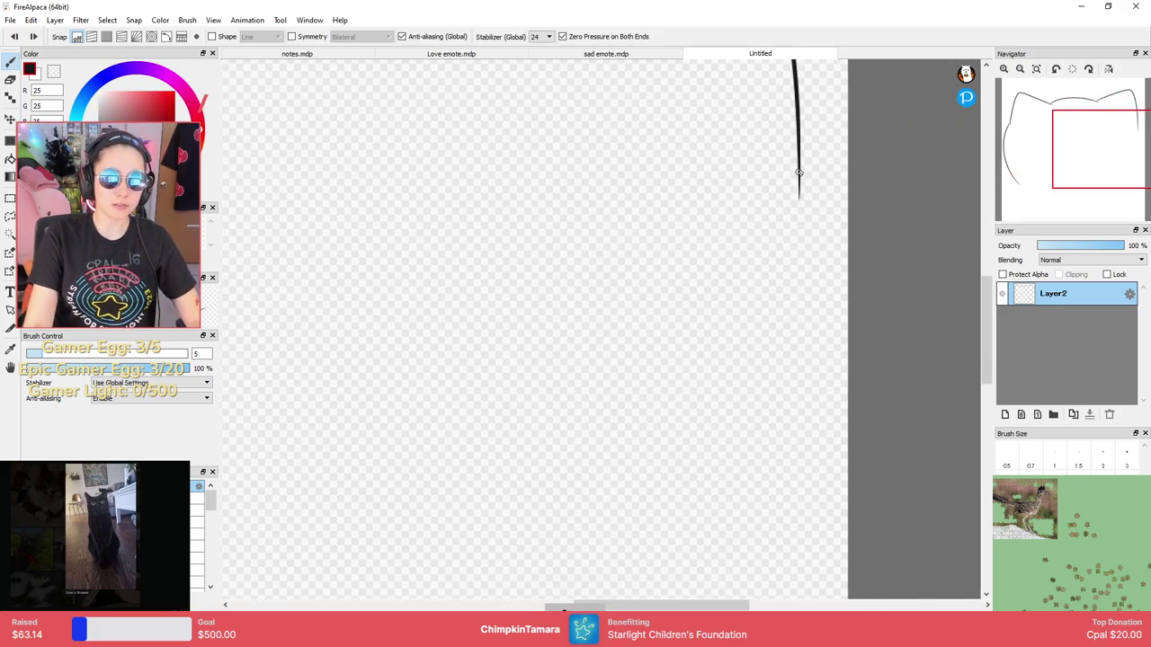
mouse_move(797, 133)
mouse_down()
mouse_move(812, 160)
mouse_move(655, 570)
mouse_up()
key(ctrl+Up)
key(ctrl+Down)
key(ctrl+Down)
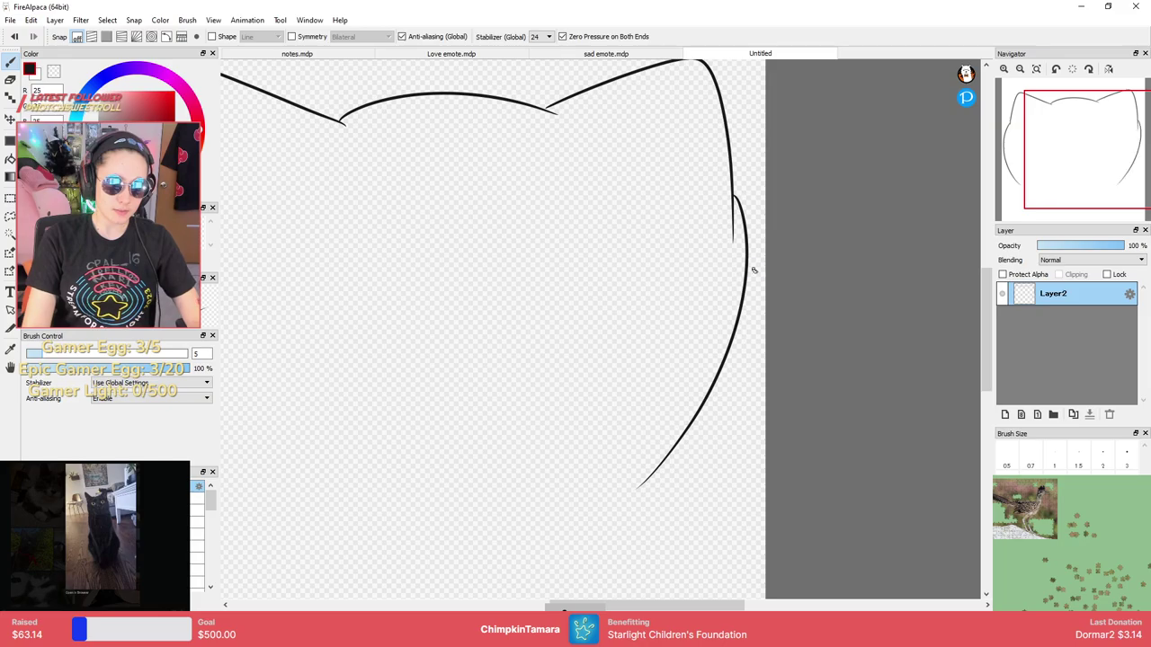
key(ctrl+z)
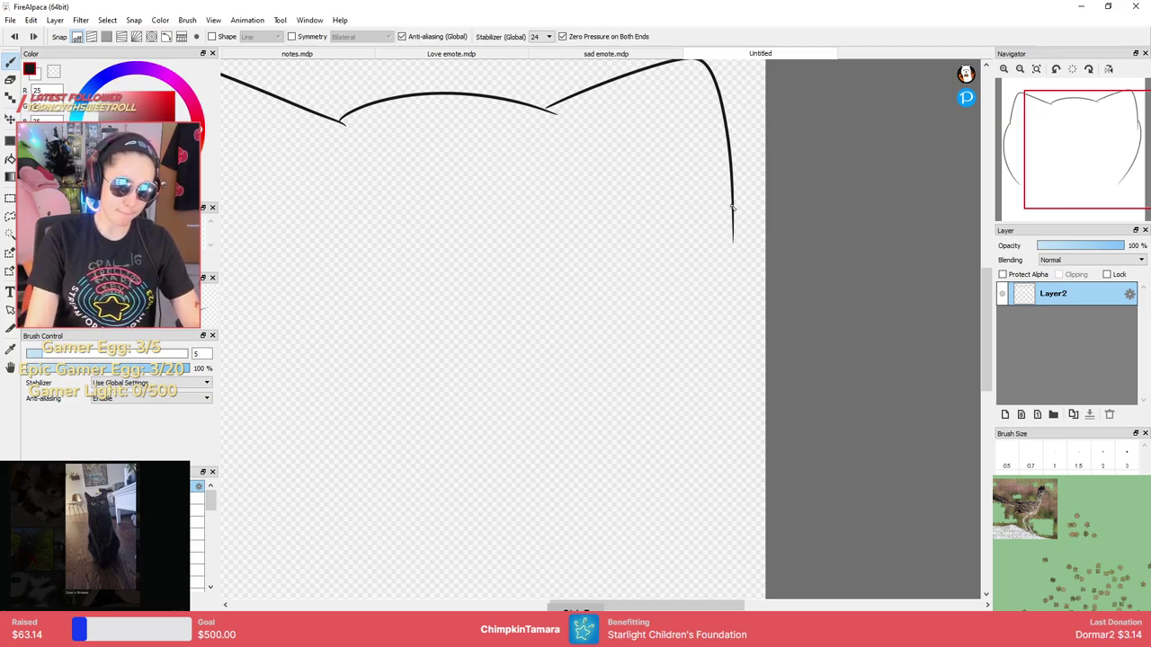
Draw the right cheek as a rounded curve from the right ear's base down and inward toward the chin.
drag(732, 209, 613, 534)
key(ctrl+z)
drag(736, 219, 482, 571)
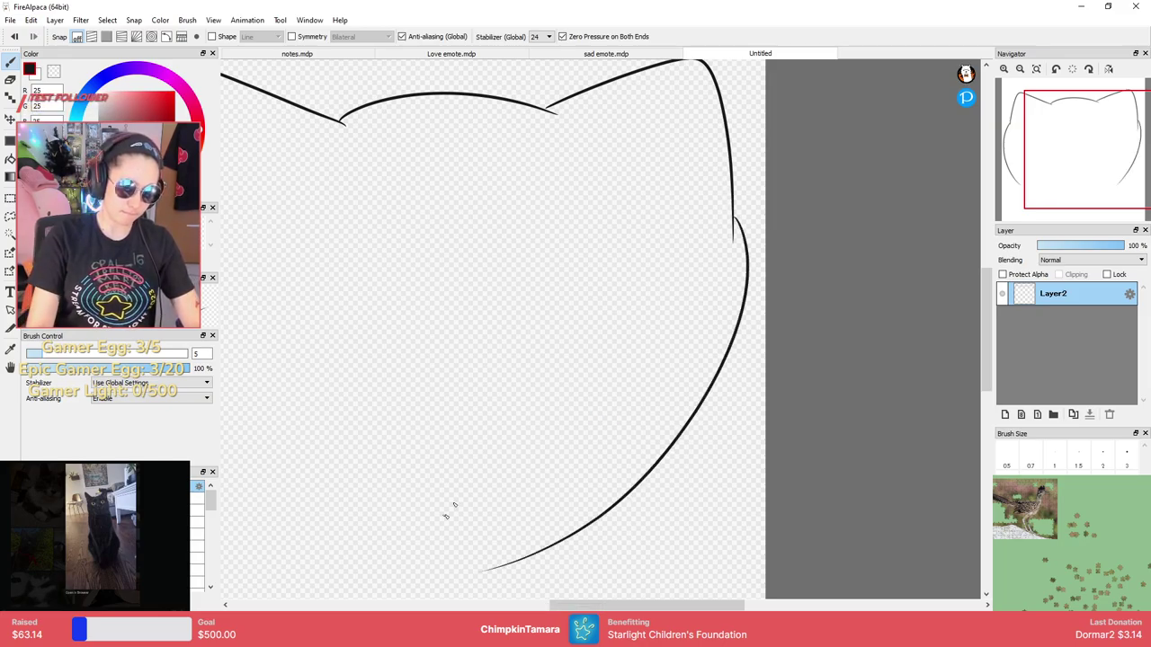
key(ctrl+z)
drag(734, 219, 508, 543)
Draw the chin as a shallow curve joining the ends of the left and right cheek lines.
scroll(663, 306, down, 3)
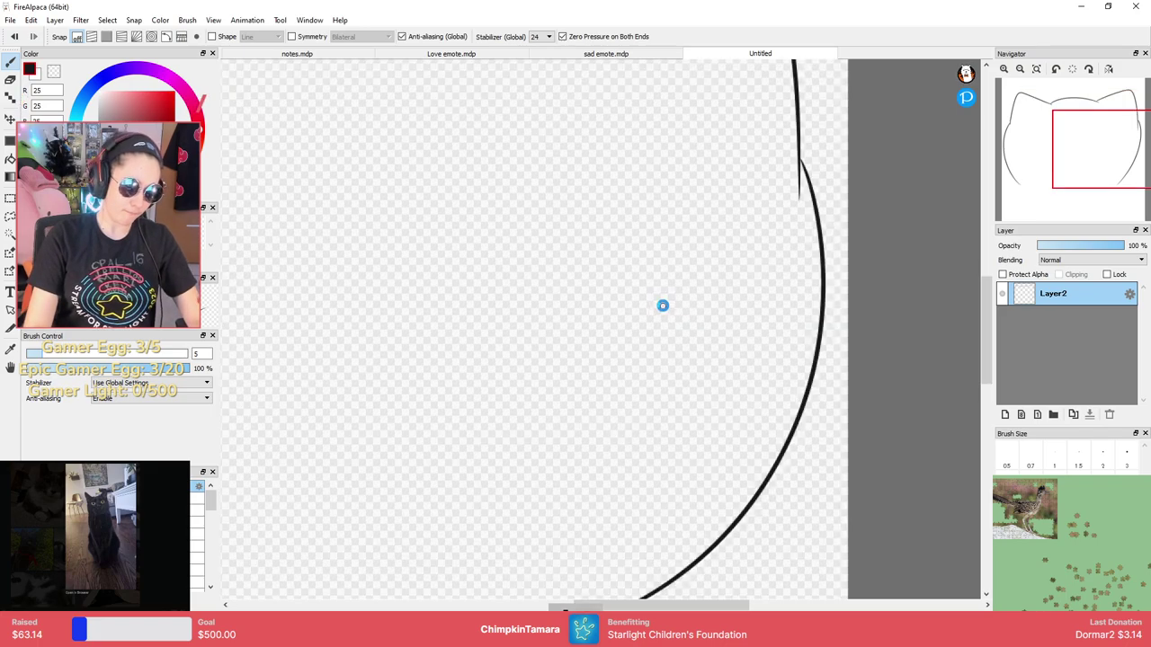
scroll(659, 315, up, 6)
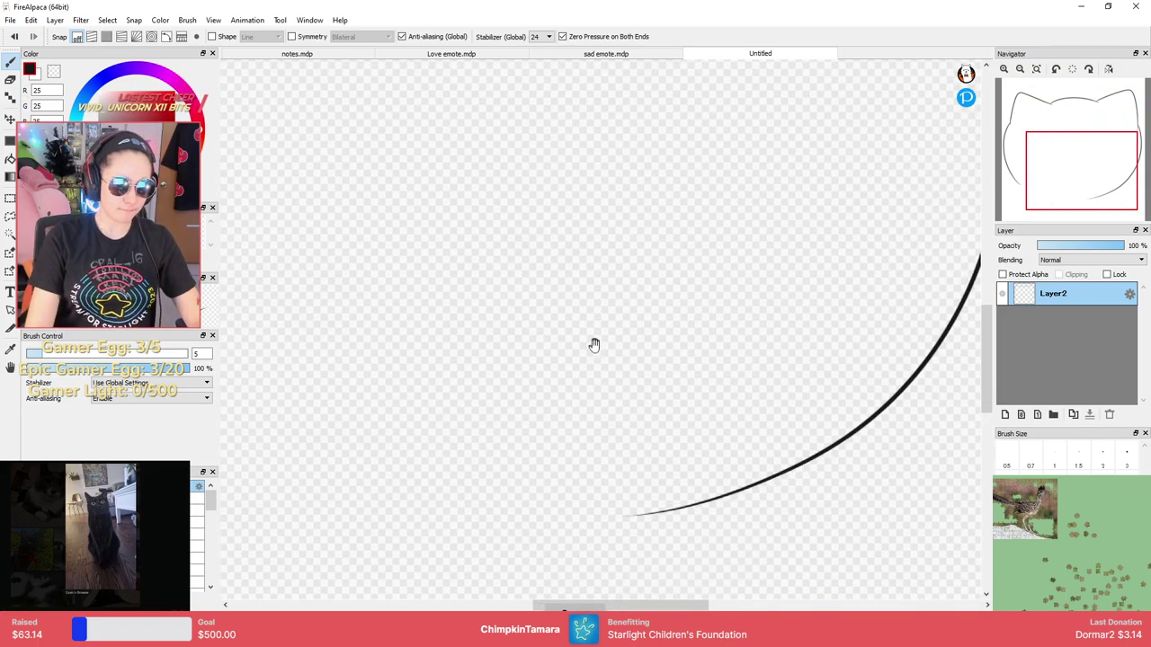
drag(593, 344, 732, 303)
mouse_move(304, 369)
mouse_down()
mouse_move(443, 448)
mouse_move(890, 431)
mouse_up()
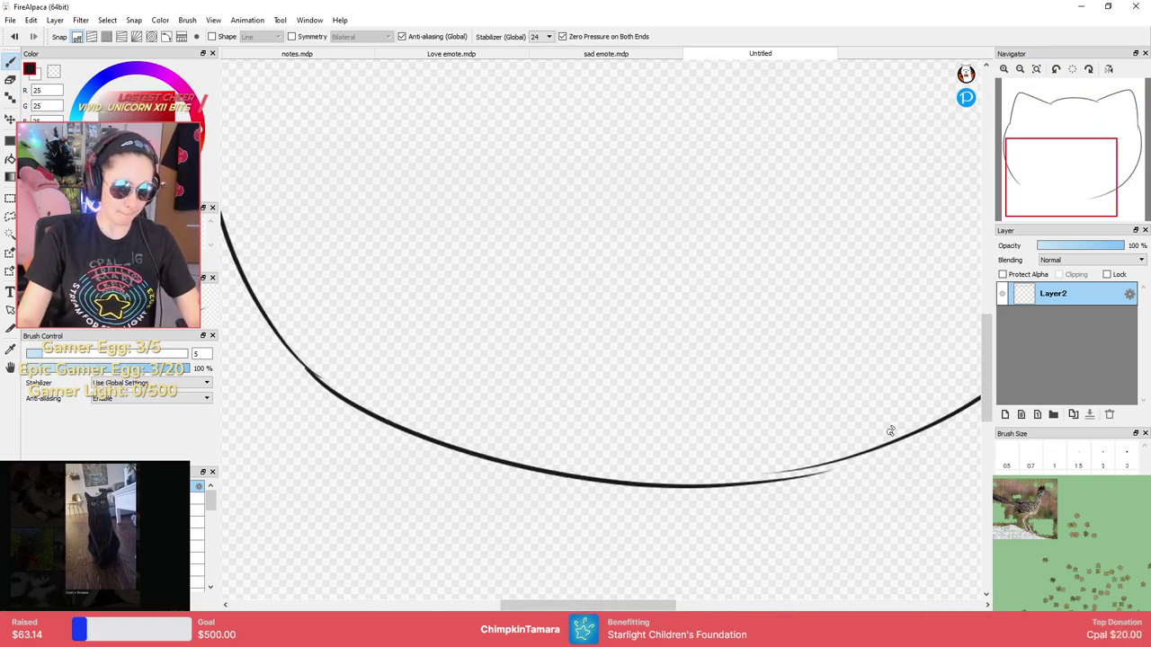
key(ctrl+z)
mouse_move(309, 369)
mouse_down()
mouse_move(711, 477)
mouse_move(869, 450)
mouse_up()
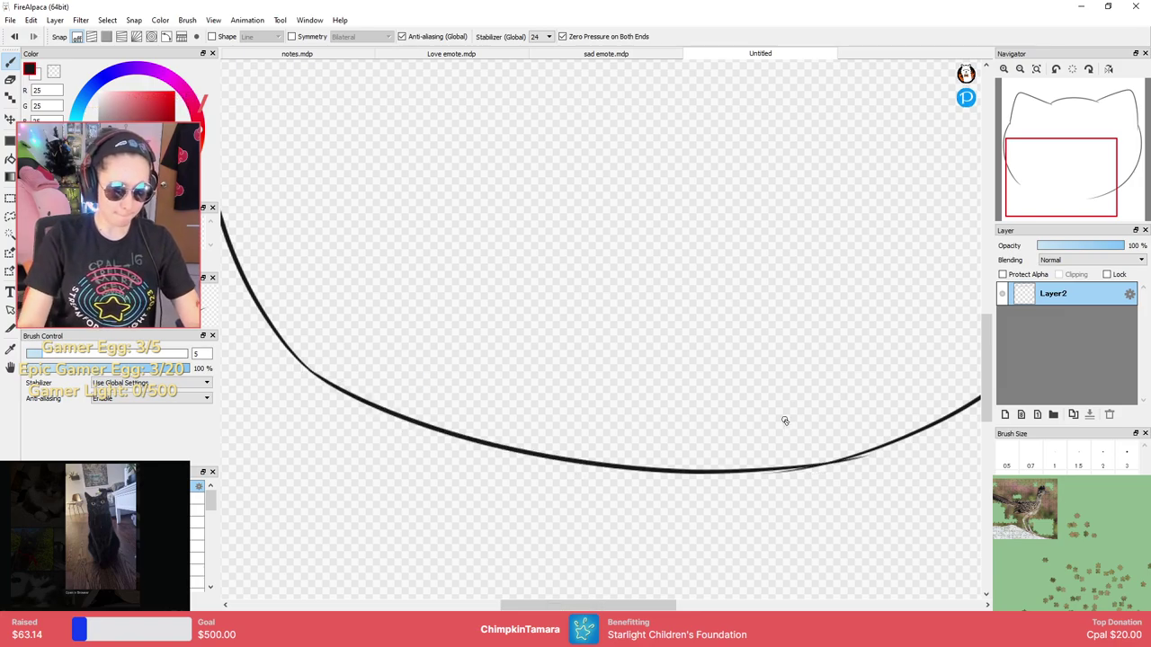
Erase the stray overlapping line ends where the chin curve meets the right cheek, and return to the brush.
key(ctrl+plus)
key(ctrl+plus)
key(ctrl+plus)
key(ctrl+minus)
key(ctrl+minus)
key(ctrl+minus)
key(ctrl+minus)
key(ctrl+minus)
key(ctrl+minus)
key(ctrl+minus)
key(ctrl+plus)
key(ctrl+plus)
key(ctrl+plus)
key(ctrl+plus)
key(ctrl+plus)
key(ctrl+plus)
drag(763, 422, 637, 331)
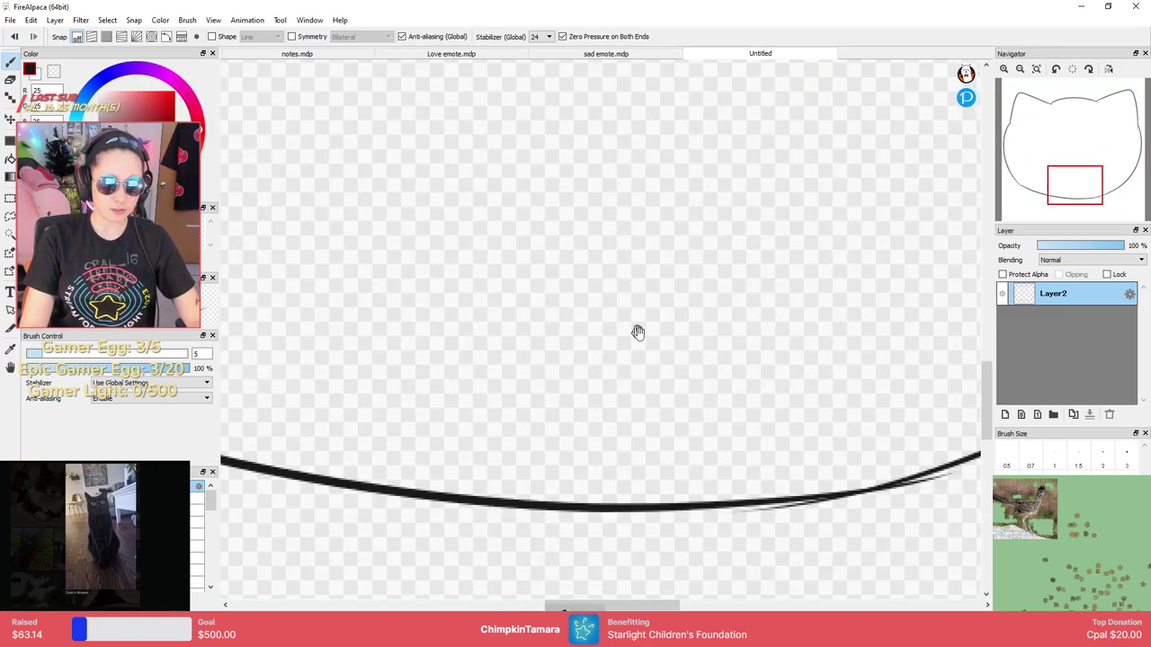
drag(807, 432, 682, 325)
key(e)
scroll(707, 423, up, 2)
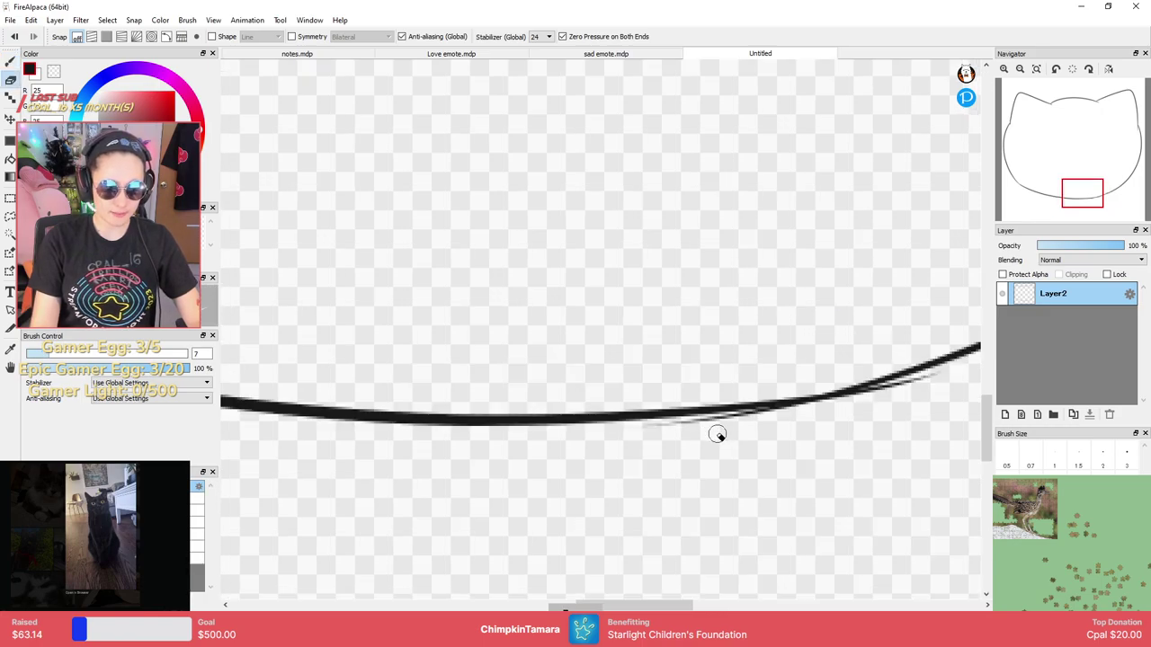
mouse_move(642, 481)
mouse_down()
mouse_move(879, 467)
mouse_move(850, 487)
mouse_move(610, 428)
mouse_up()
mouse_move(521, 402)
mouse_down()
mouse_move(574, 400)
mouse_move(513, 423)
mouse_move(571, 403)
mouse_move(526, 410)
mouse_move(590, 404)
mouse_move(606, 388)
mouse_move(872, 335)
mouse_move(610, 414)
mouse_move(562, 401)
mouse_move(632, 390)
mouse_up()
key(ctrl+z)
key(b)
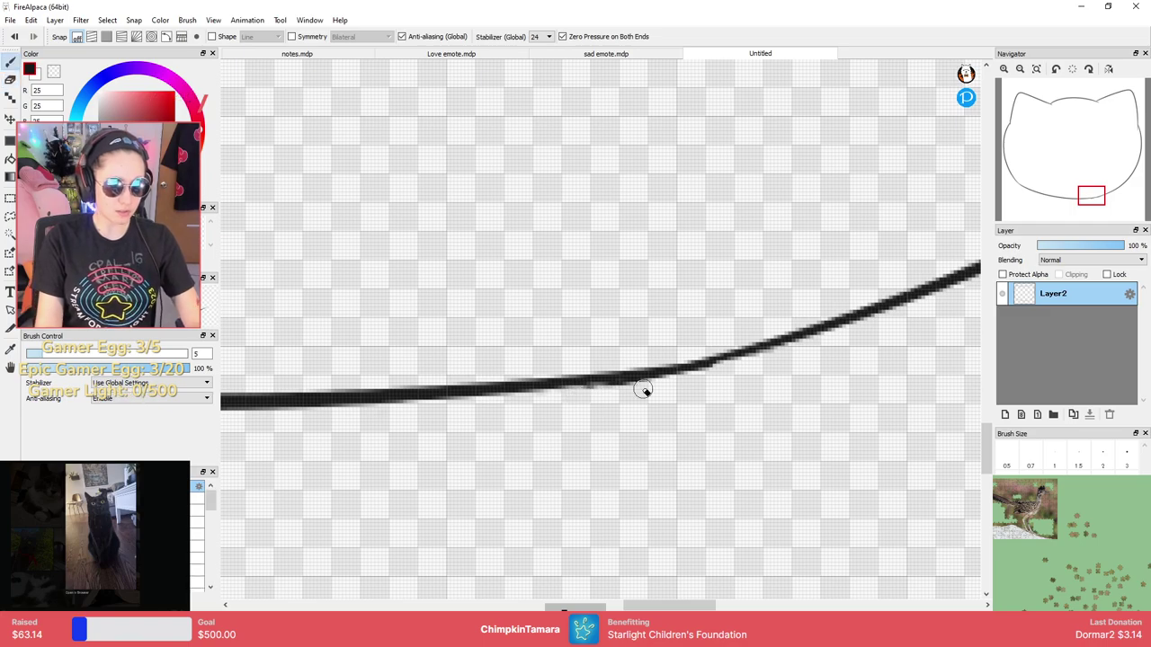
Examine the joins along the chin and left cheek, and the shape of the whole head outline.
scroll(635, 344, down, 8)
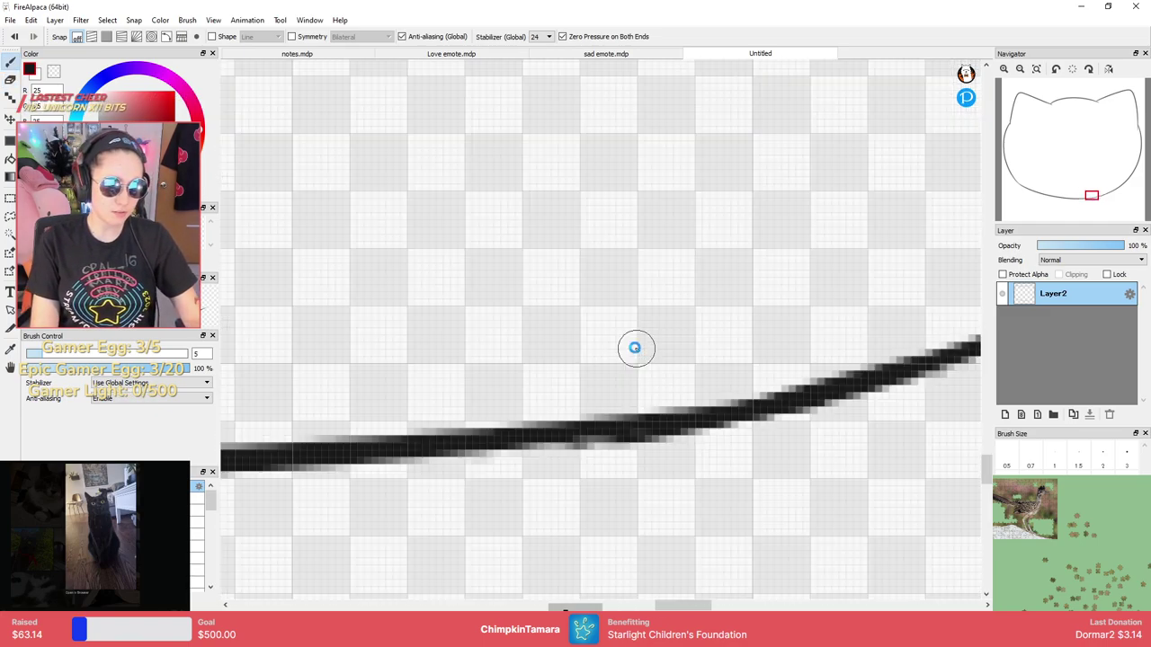
scroll(630, 350, up, 6)
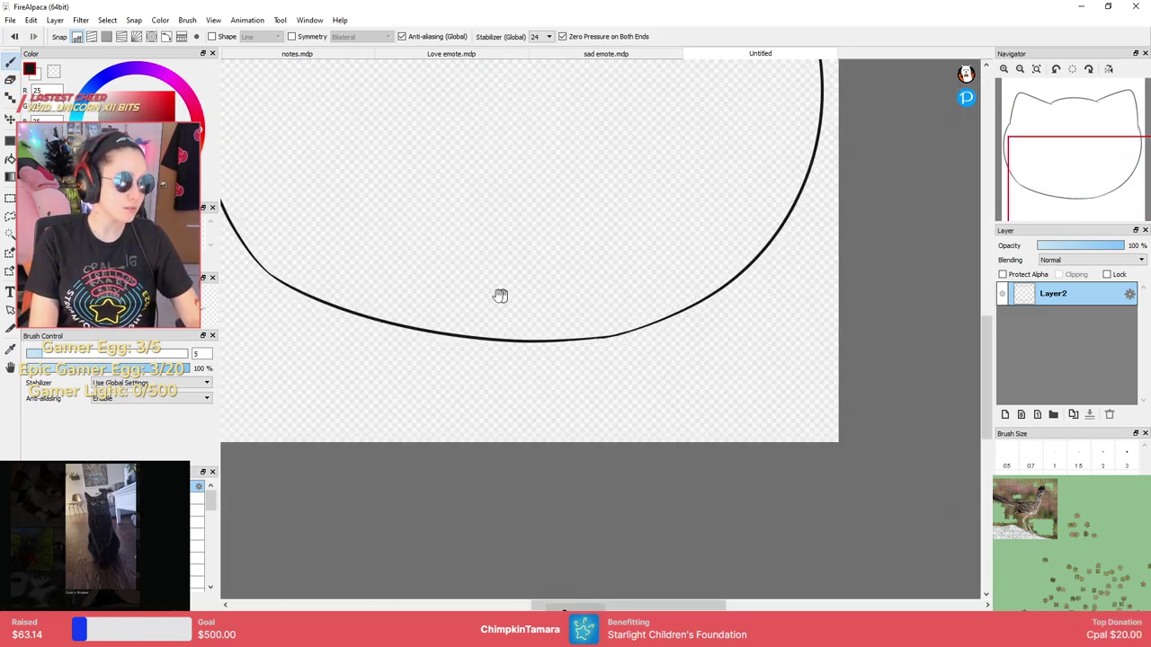
scroll(459, 348, up, 3)
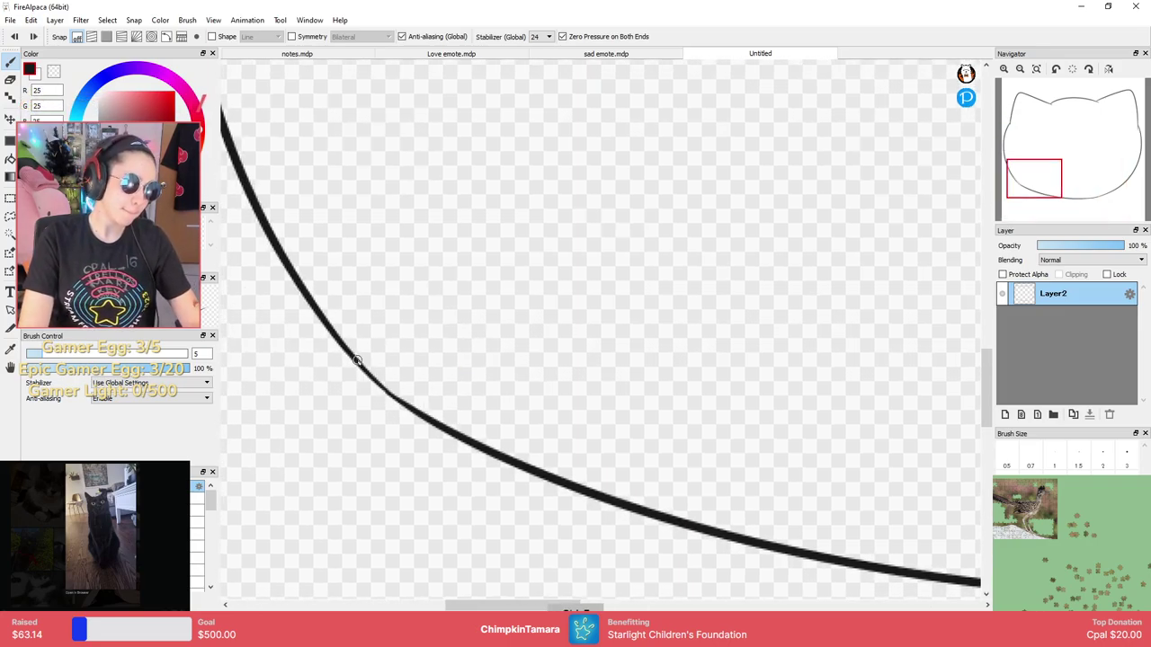
scroll(410, 368, up, 3)
scroll(413, 360, down, 10)
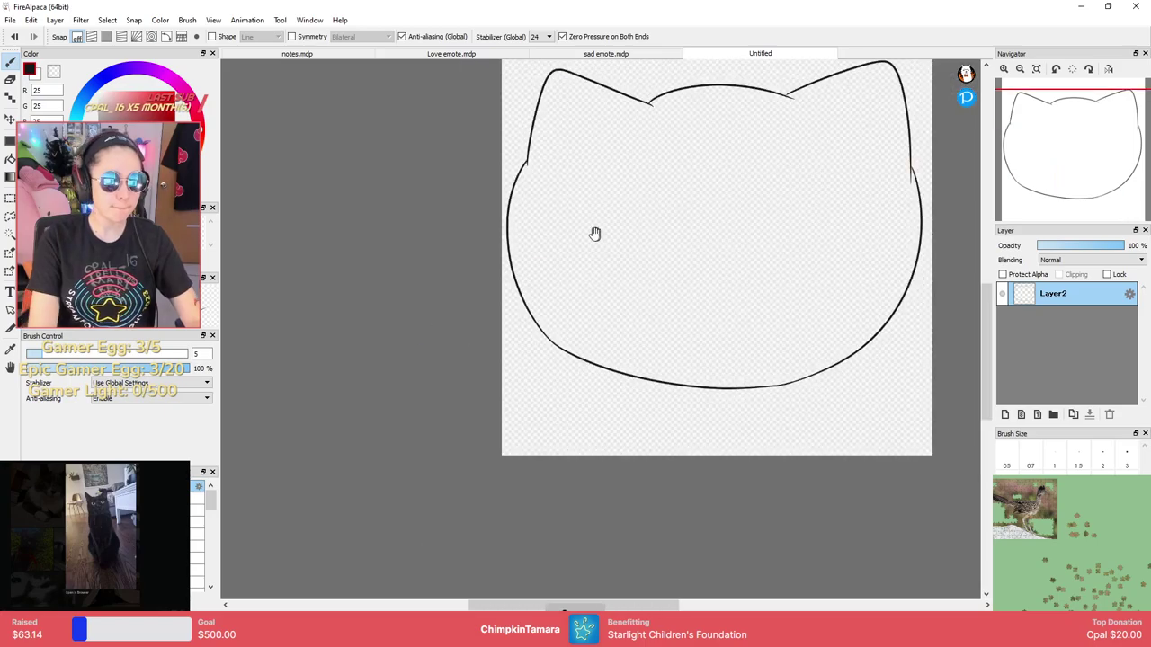
drag(594, 233, 537, 335)
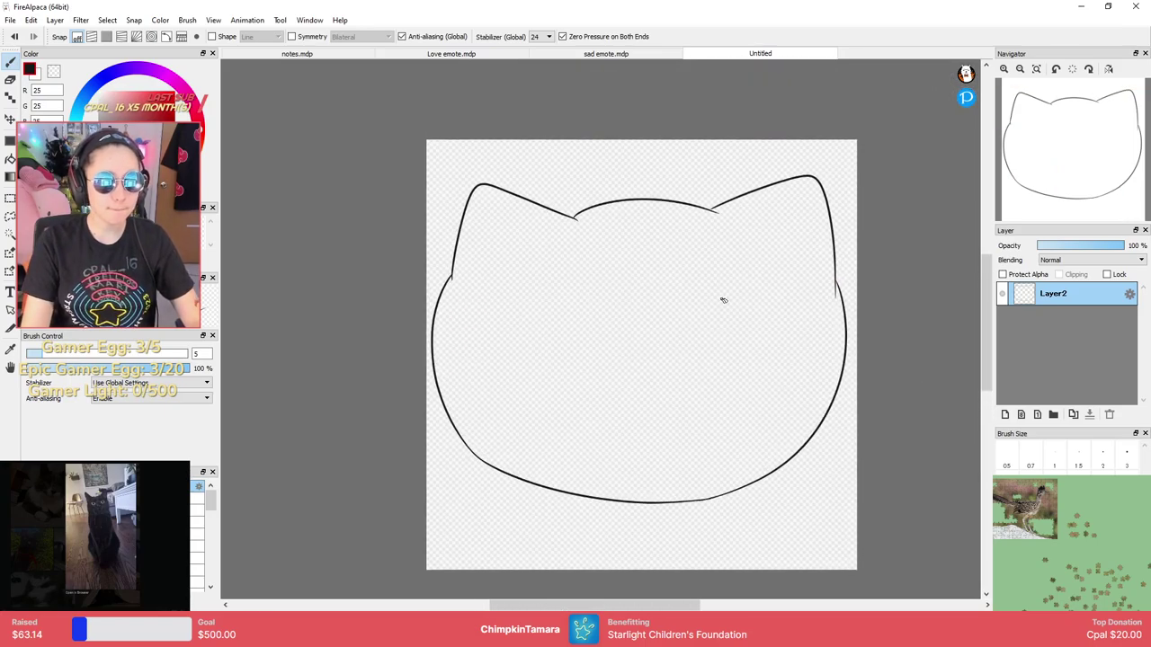
scroll(737, 298, up, 1)
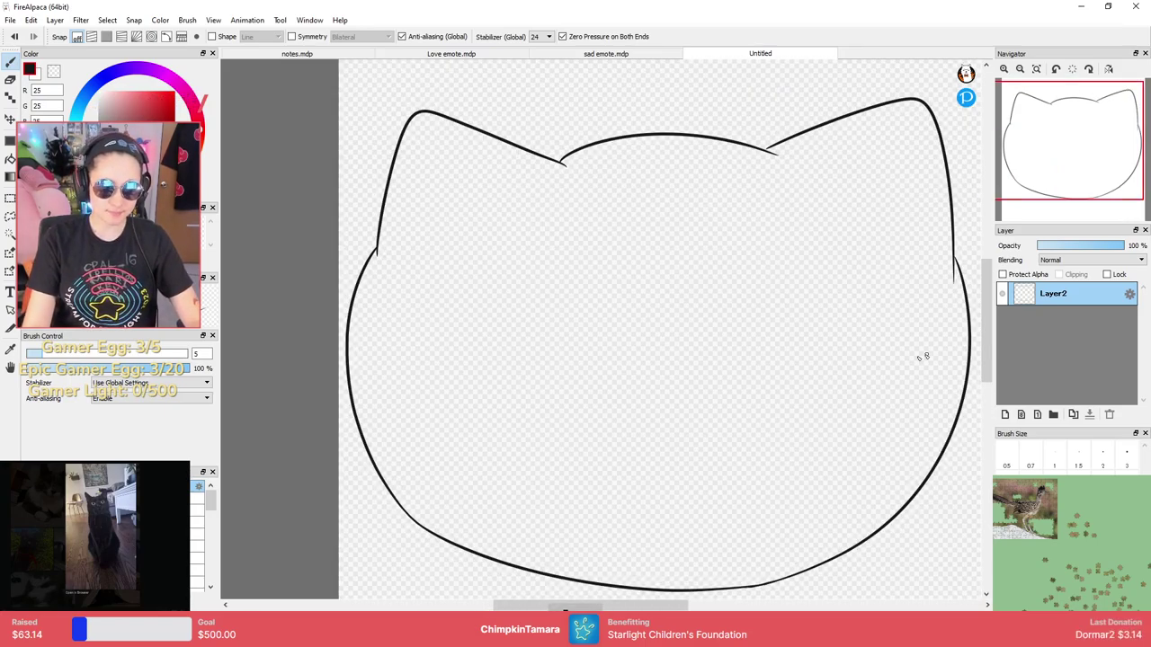
Add a new layer above the head outline.
scroll(850, 369, down, 1)
click(1004, 415)
scroll(817, 354, up, 3)
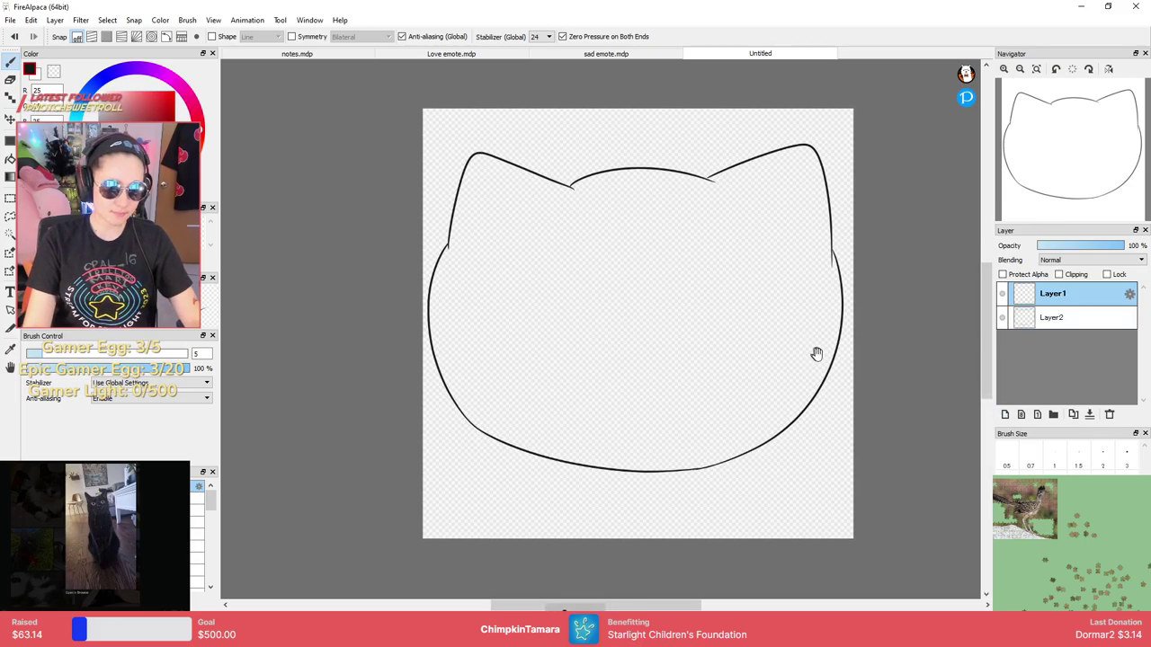
drag(443, 408, 436, 336)
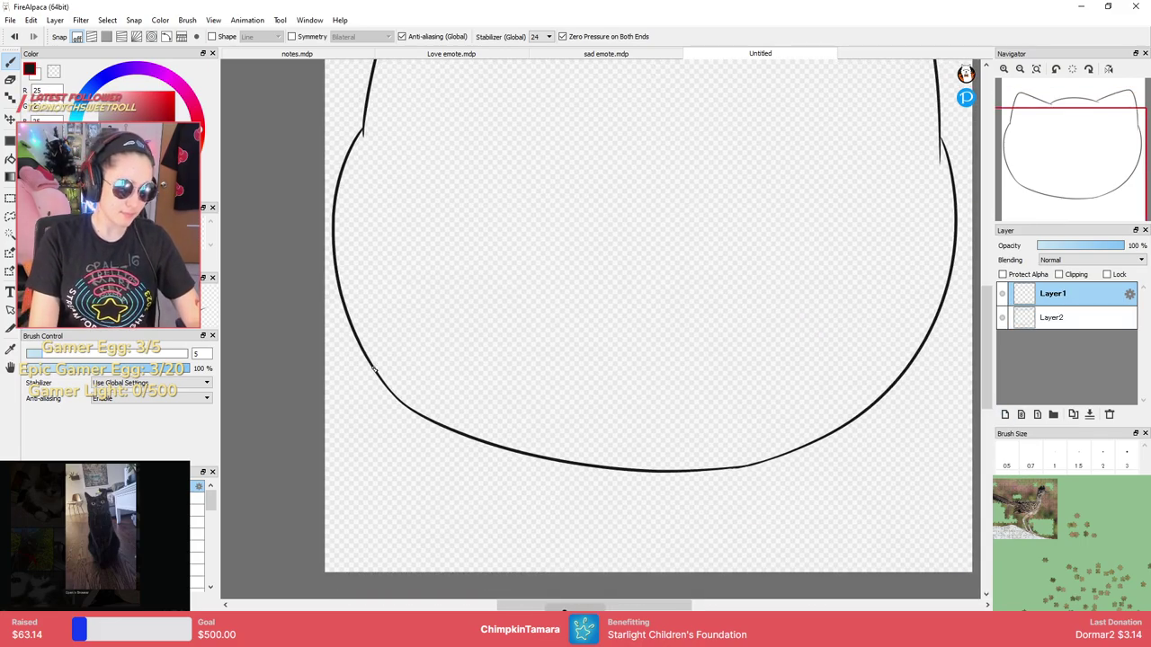
scroll(334, 470, up, 1)
scroll(348, 449, down, 2)
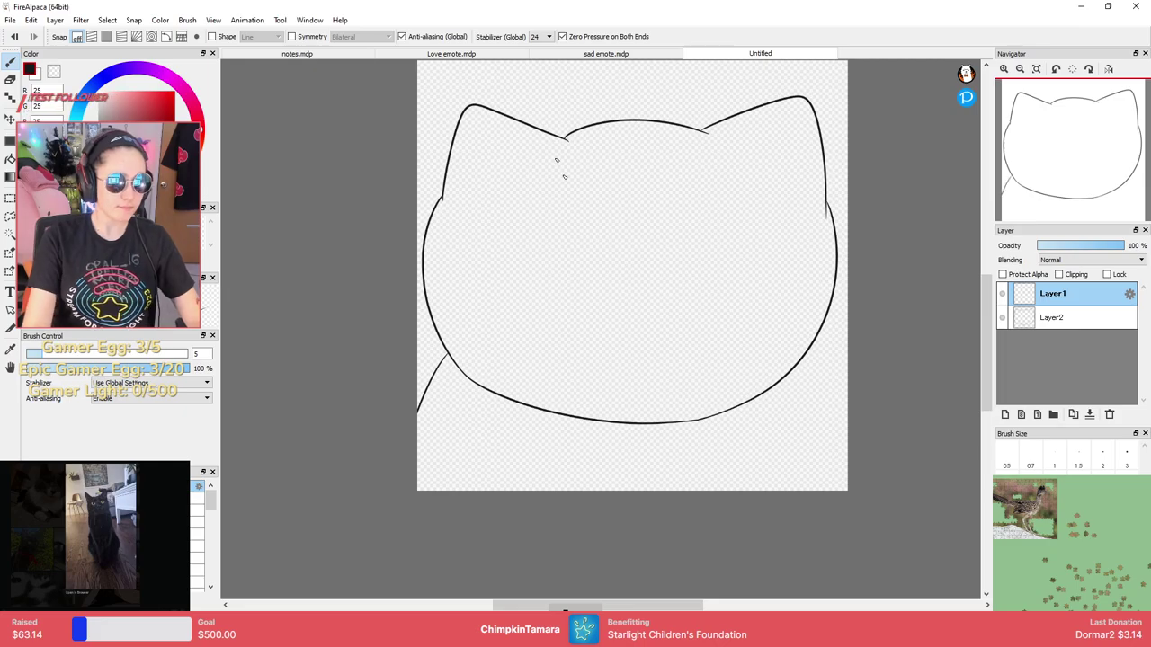
click(618, 57)
click(780, 56)
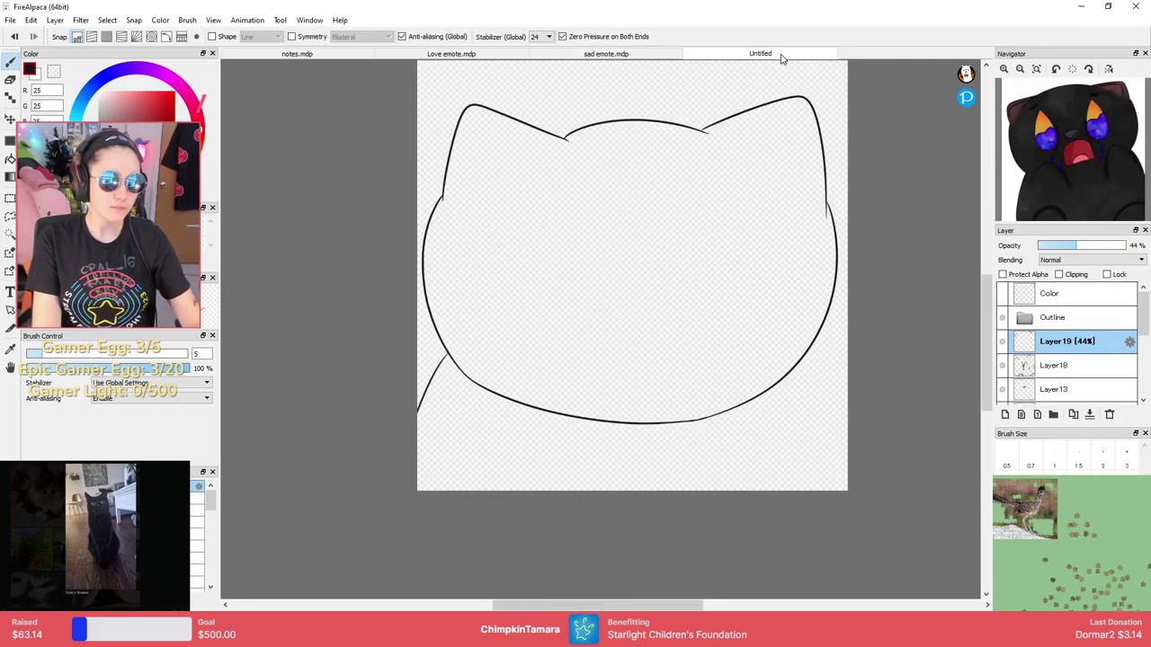
key(ctrl+z)
drag(463, 377, 456, 555)
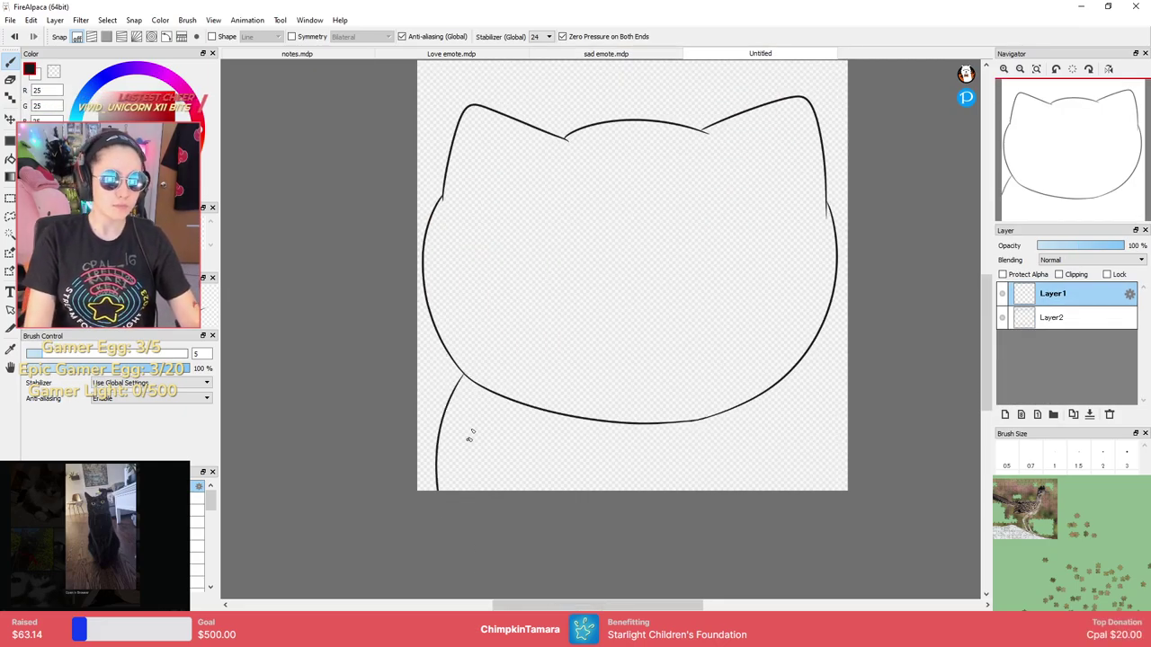
key(ctrl+z)
drag(441, 340, 454, 584)
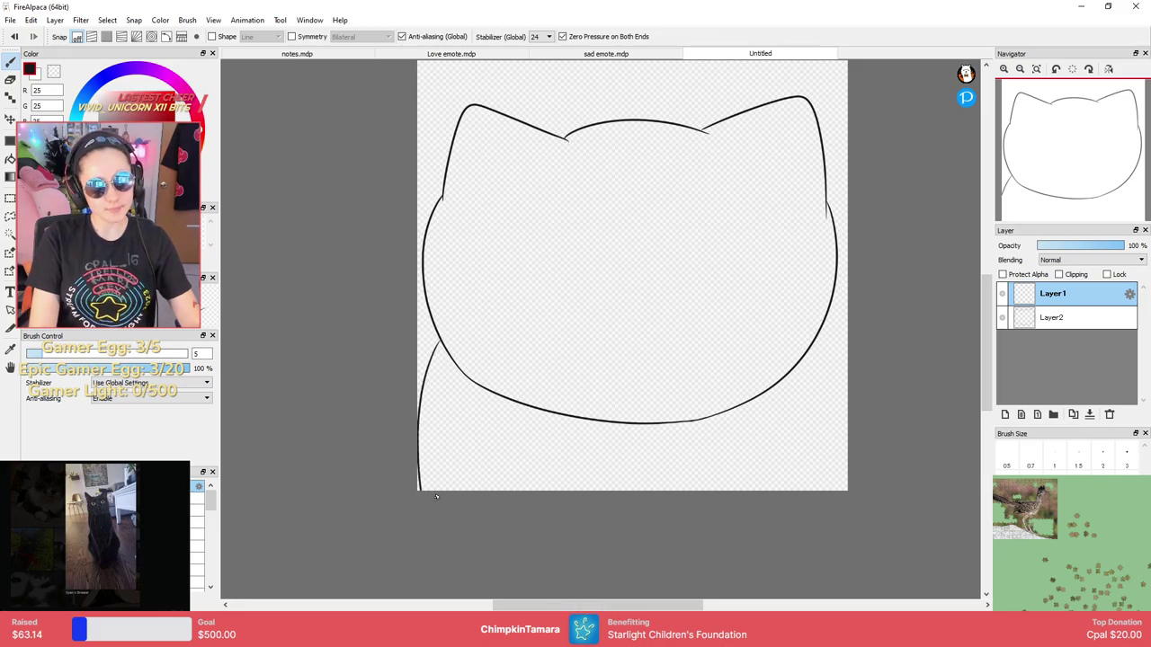
key(ctrl+z)
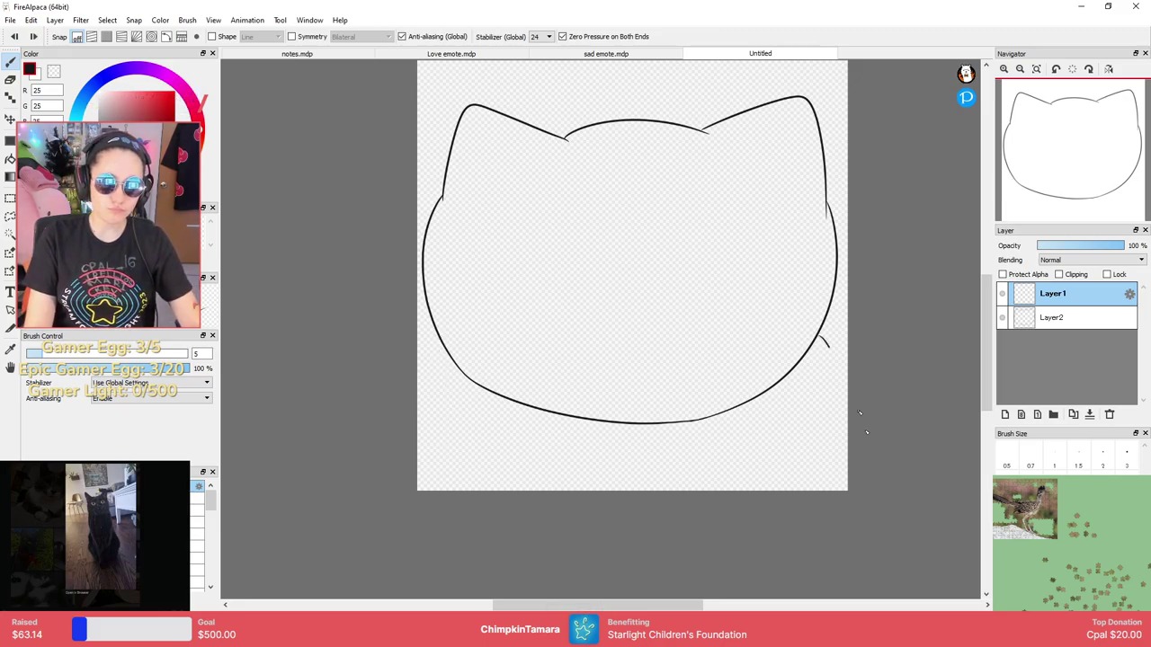
key(ctrl+z)
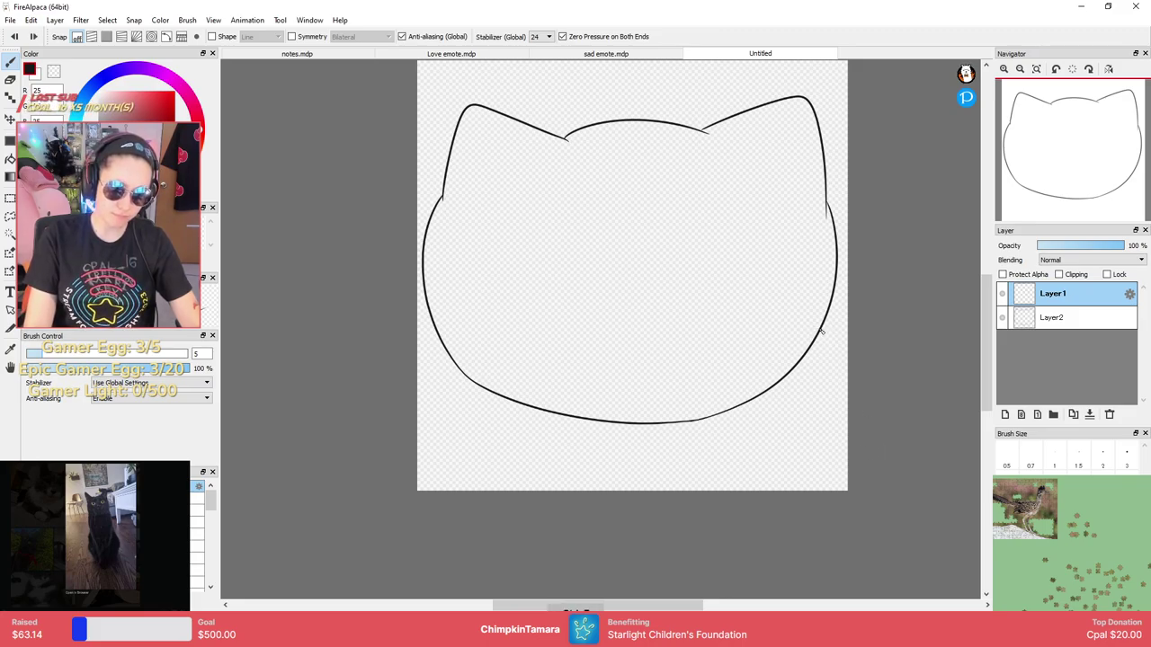
Draw a short body line sloping outward from each lower cheek to the nearest canvas edge.
mouse_move(820, 333)
mouse_down()
mouse_move(861, 383)
mouse_move(878, 453)
mouse_up()
drag(448, 354, 400, 521)
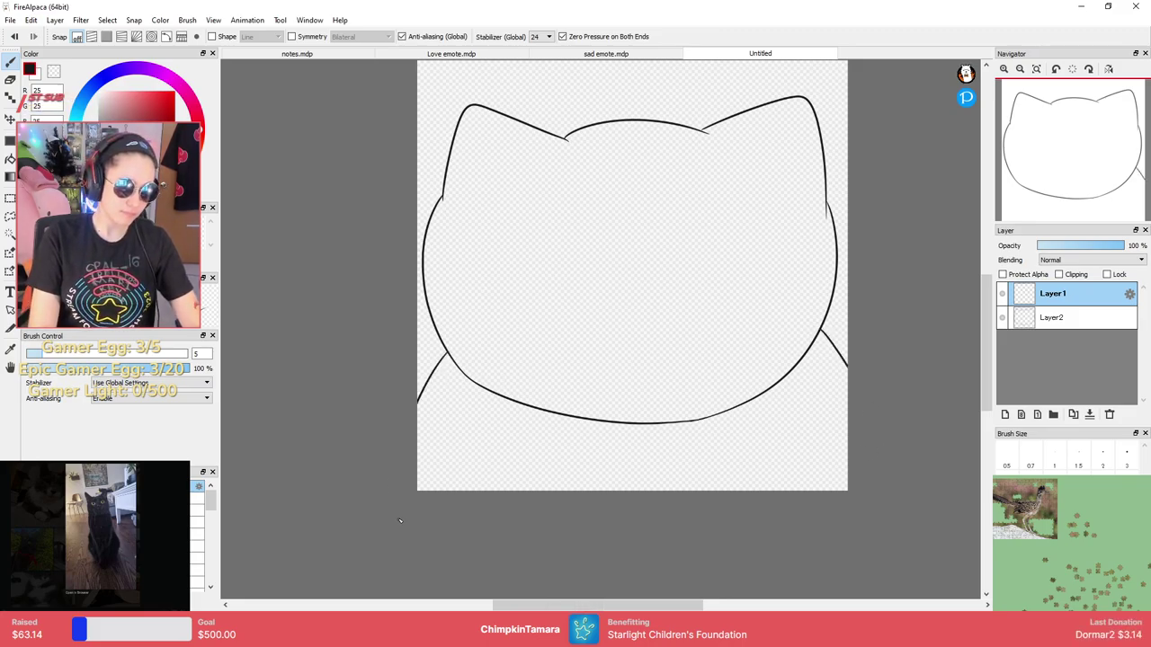
Add another layer on top, and hide and show the body-line layer to check its contents.
click(1005, 414)
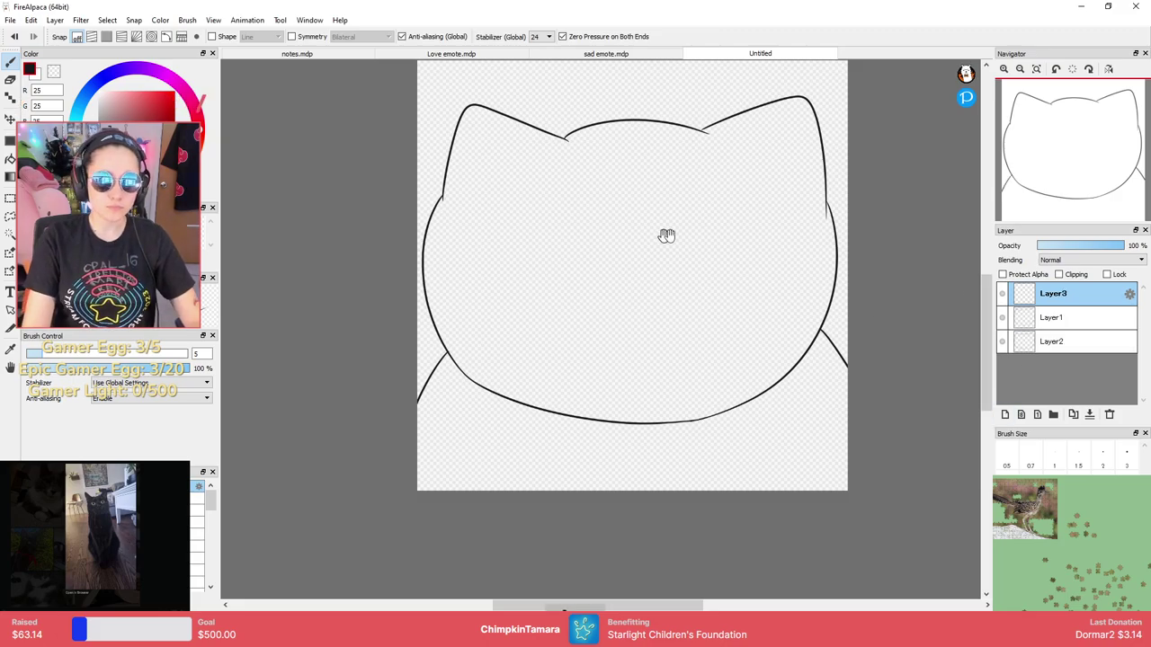
scroll(652, 344, up, 4)
drag(642, 359, 624, 248)
key(ctrl+minus)
key(ctrl+minus)
key(ctrl+plus)
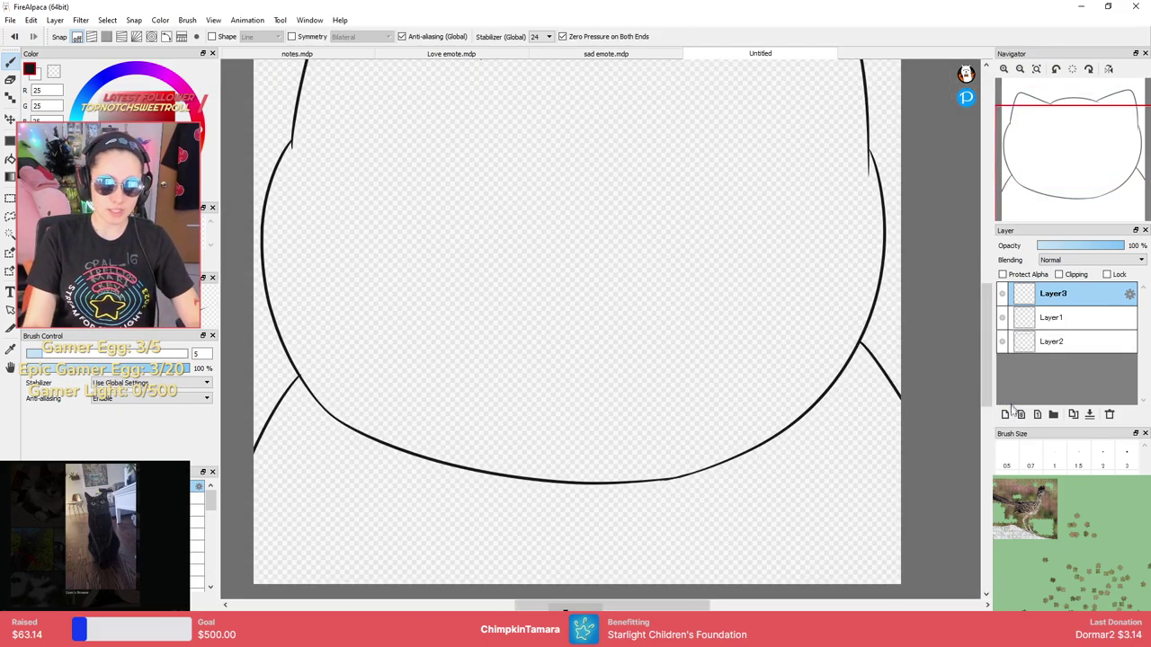
click(1002, 317)
click(1001, 318)
drag(624, 350, 681, 296)
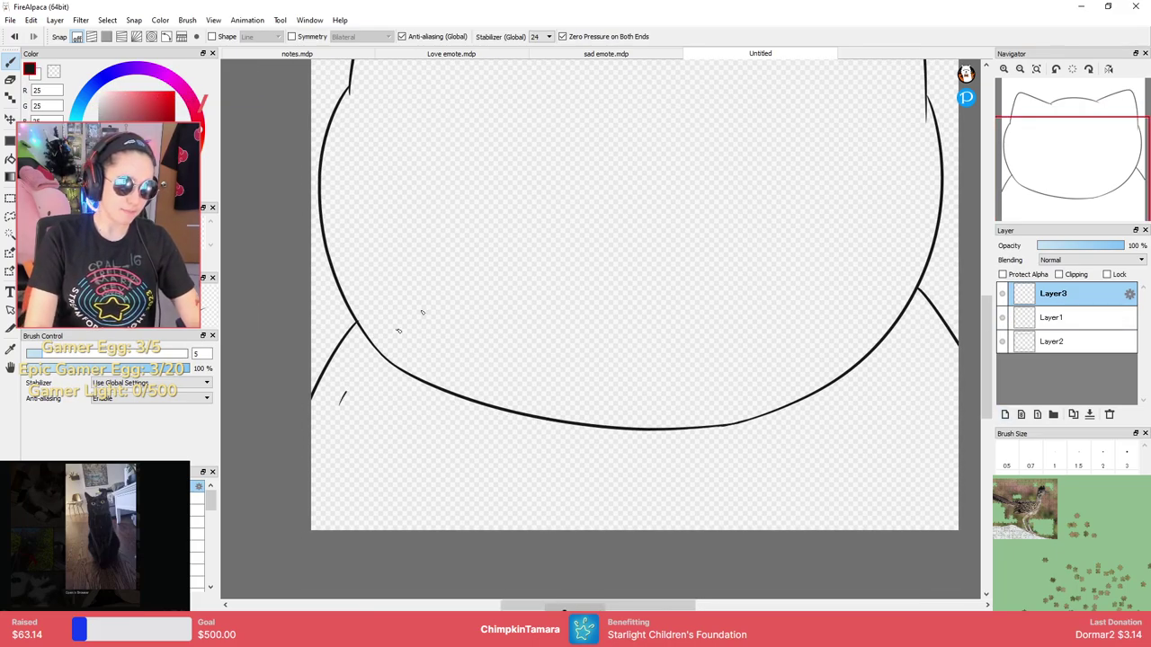
drag(423, 312, 622, 428)
key(ctrl+z)
mouse_move(756, 481)
mouse_down()
mouse_move(741, 431)
mouse_move(903, 327)
mouse_up()
key(ctrl+z)
Draw a large arched paw outline from below the chin over the right cheek to the canvas edge, and add a new layer.
mouse_move(711, 487)
mouse_down()
mouse_move(693, 439)
mouse_move(954, 356)
mouse_up()
scroll(784, 365, up, 2)
scroll(786, 366, down, 5)
scroll(789, 367, up, 3)
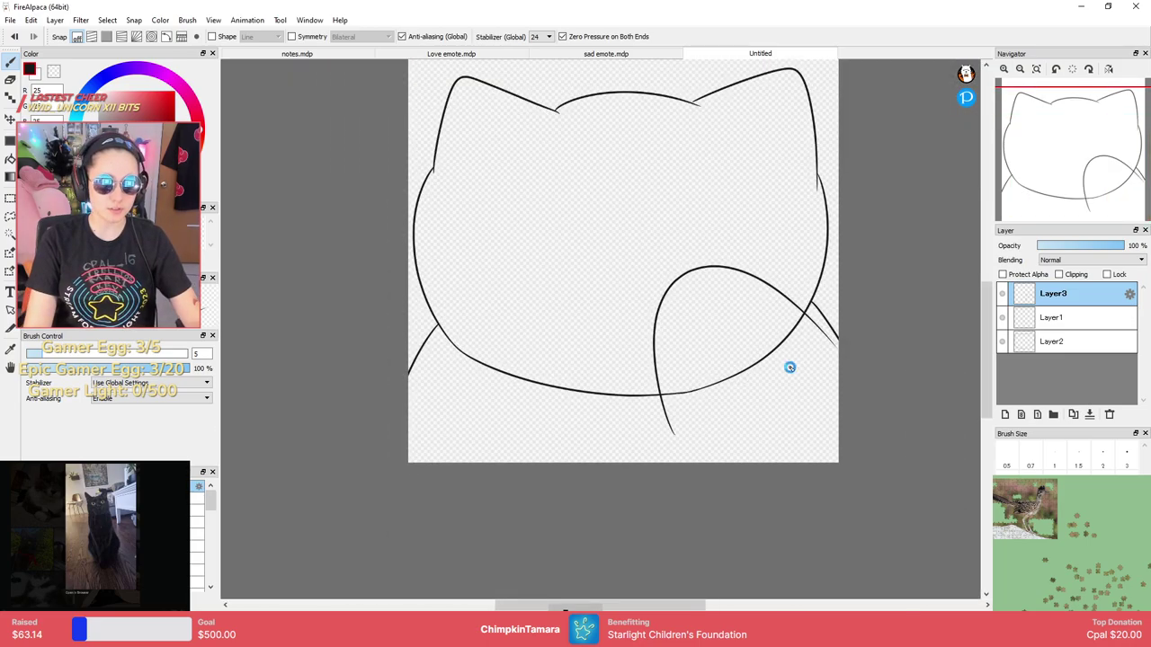
scroll(789, 367, up, 2)
click(1006, 414)
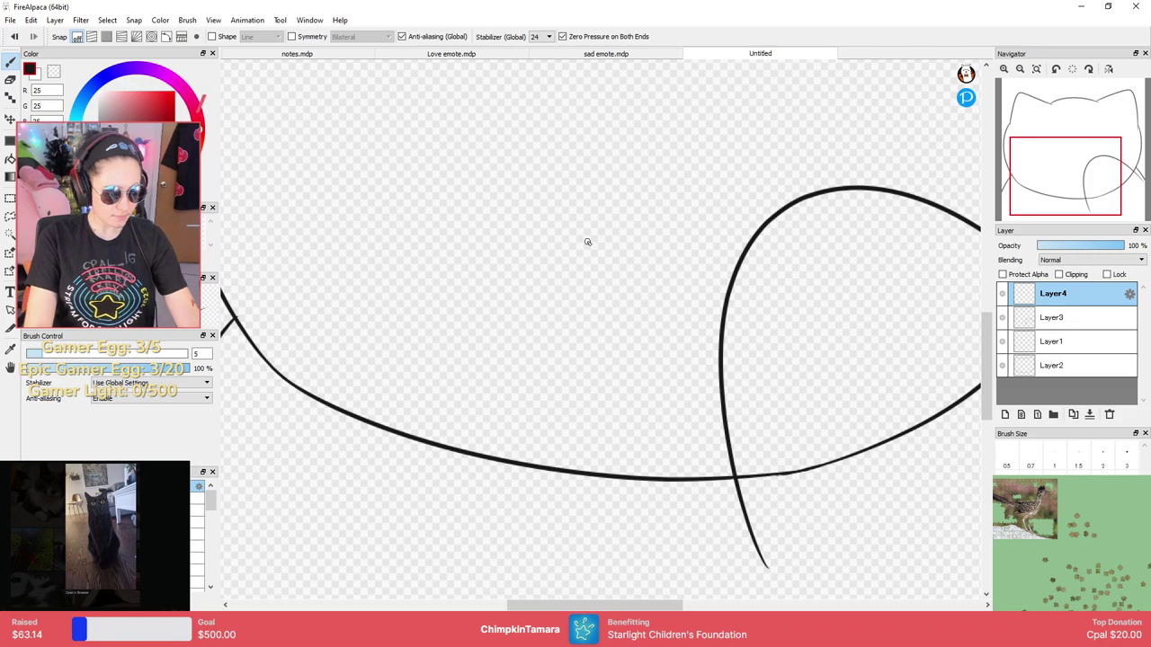
drag(663, 216, 634, 377)
mouse_move(616, 295)
mouse_down()
mouse_move(602, 435)
mouse_move(588, 336)
mouse_up()
mouse_move(499, 345)
mouse_down()
mouse_move(622, 310)
mouse_move(732, 356)
mouse_move(745, 329)
mouse_up()
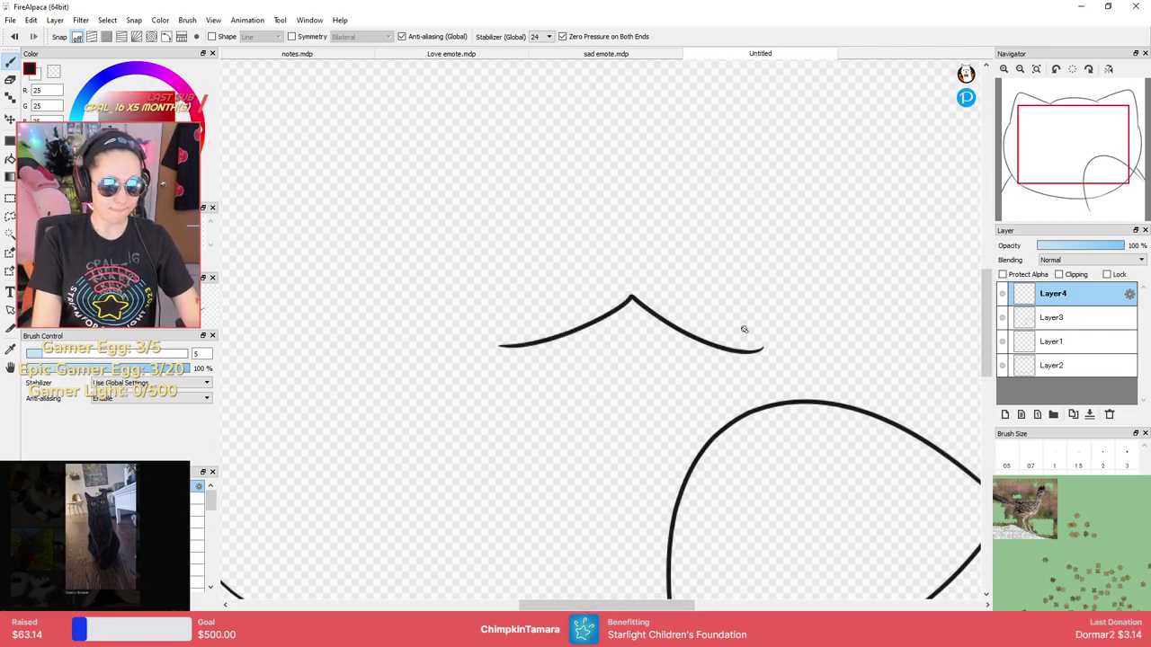
drag(497, 347, 778, 328)
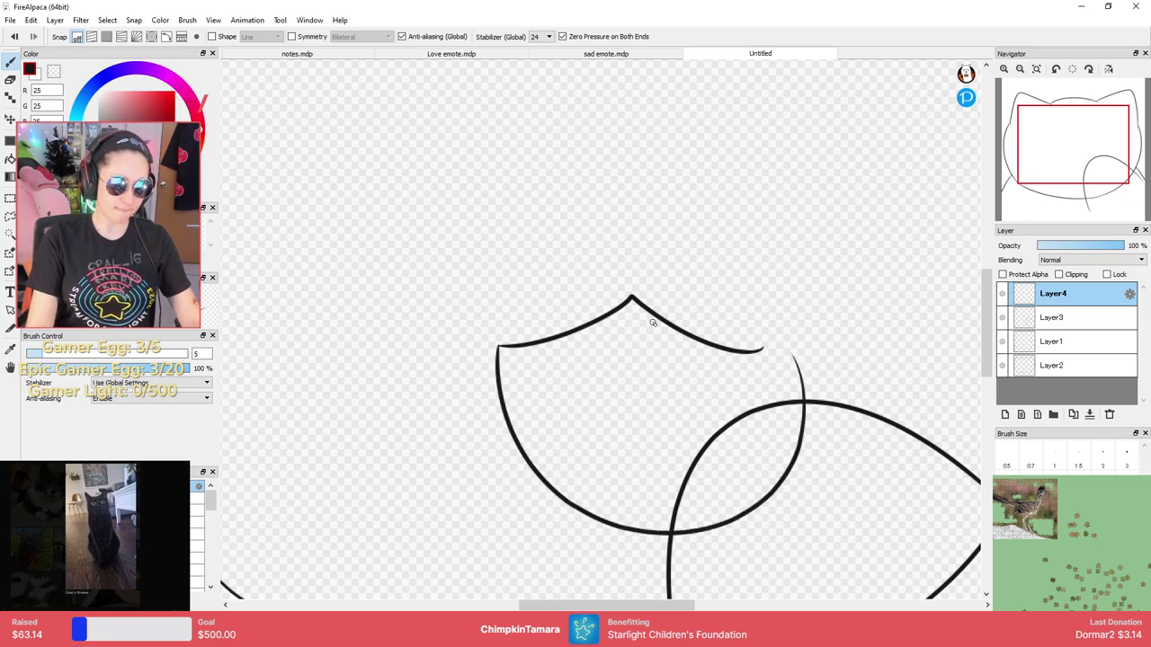
key(ctrl+z)
key(ctrl+z)
mouse_move(449, 308)
mouse_down()
mouse_move(632, 540)
mouse_move(830, 405)
mouse_up()
key(ctrl+z)
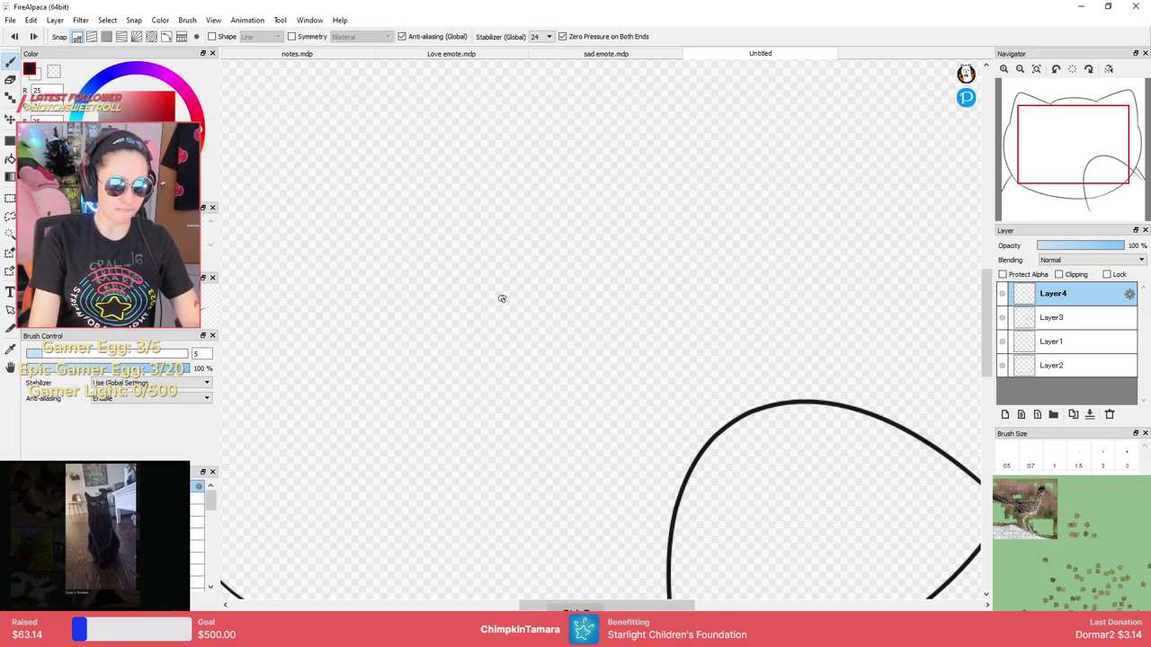
mouse_move(502, 299)
mouse_down()
mouse_move(687, 526)
mouse_move(637, 272)
mouse_up()
key(ctrl+z)
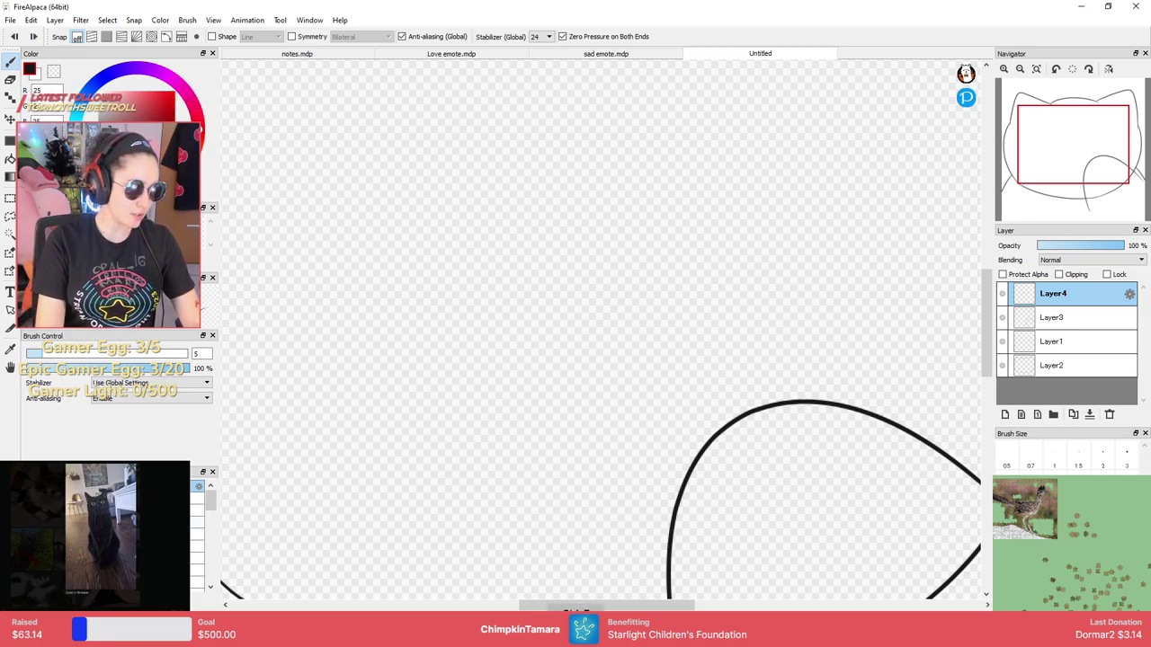
Draw a symmetrical shield-shaped open mouth with a mirroring brush based at its upper central peak, and return to the regular brush.
click(162, 510)
ctrl+click(610, 159)
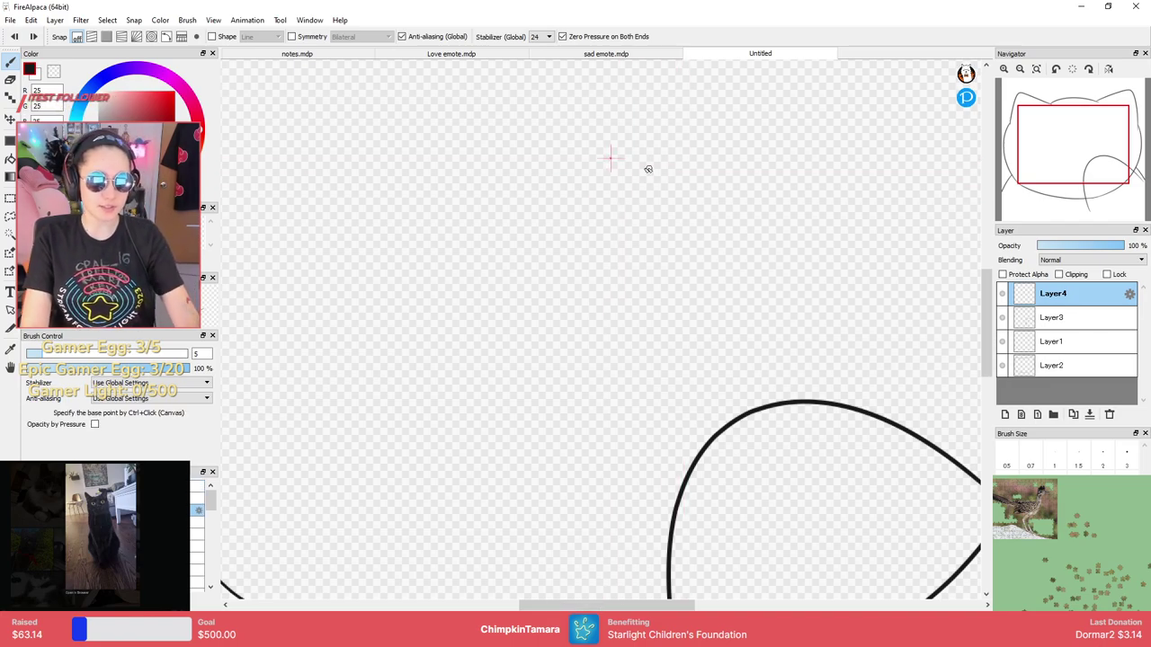
mouse_move(611, 158)
mouse_down()
mouse_move(468, 238)
mouse_move(470, 193)
mouse_move(436, 226)
mouse_move(429, 270)
mouse_move(654, 510)
mouse_up()
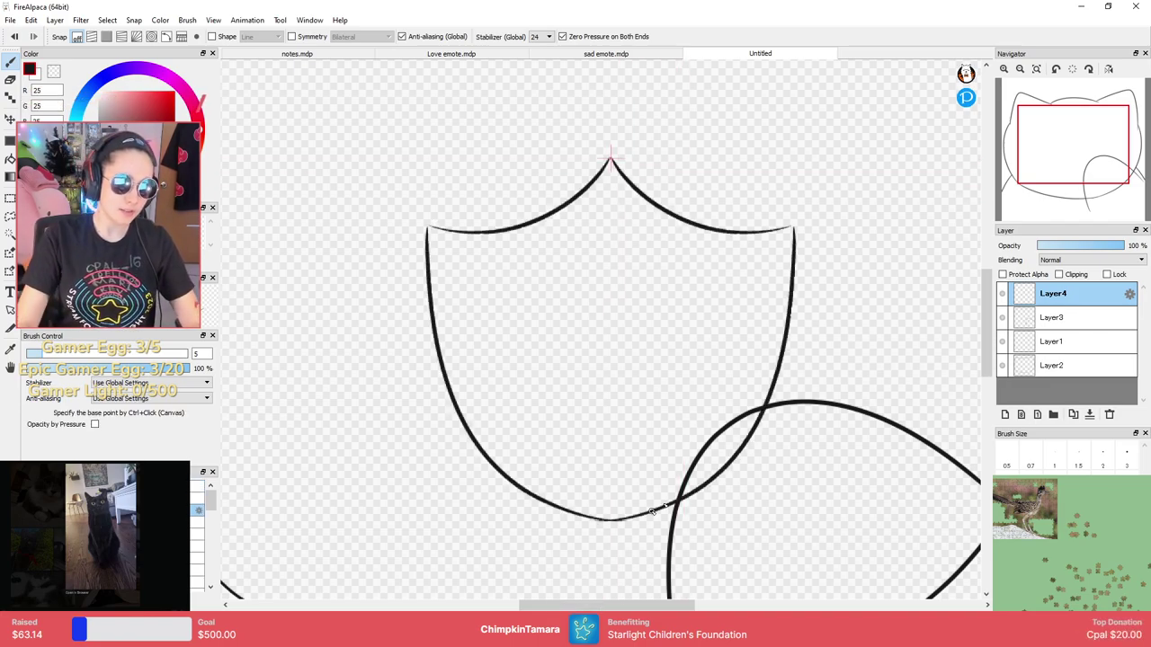
scroll(621, 306, up, 3)
scroll(625, 307, down, 5)
scroll(629, 312, up, 1)
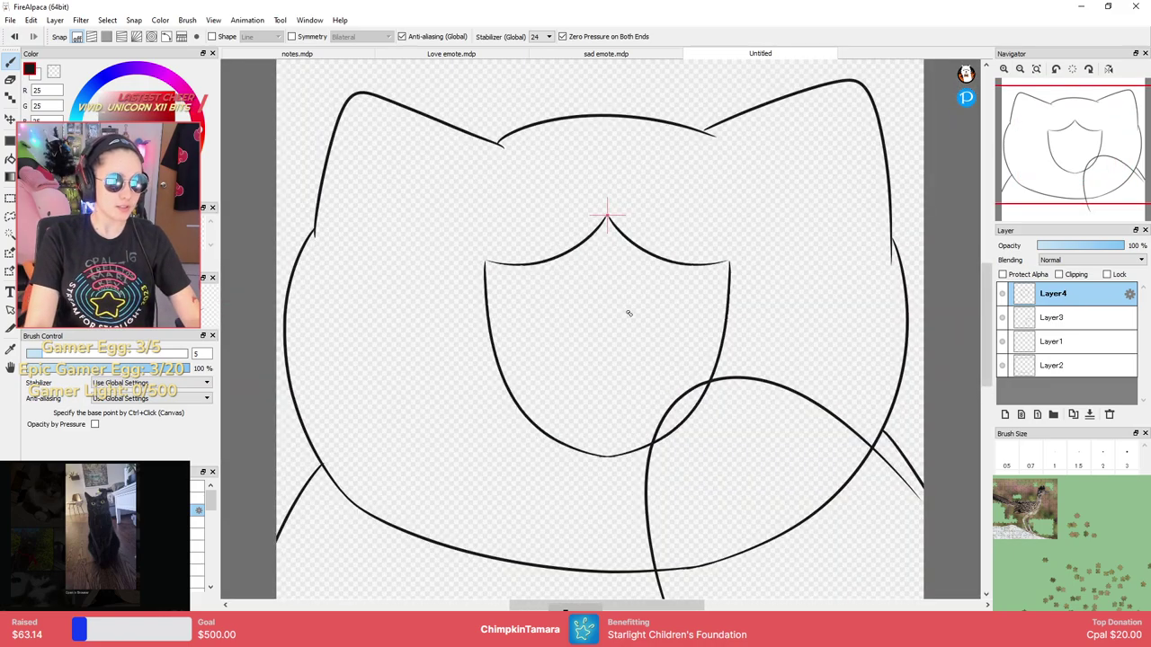
scroll(626, 313, up, 2)
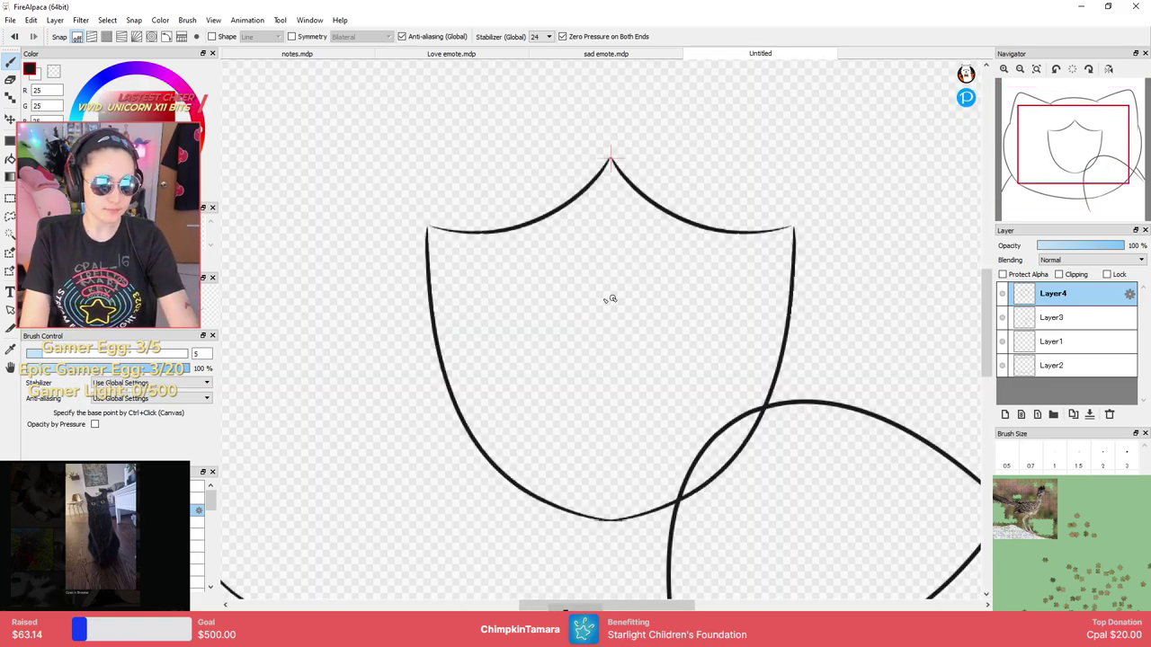
click(196, 487)
scroll(604, 328, down, 2)
mouse_move(815, 182)
mouse_down()
mouse_move(789, 221)
mouse_move(820, 241)
mouse_up()
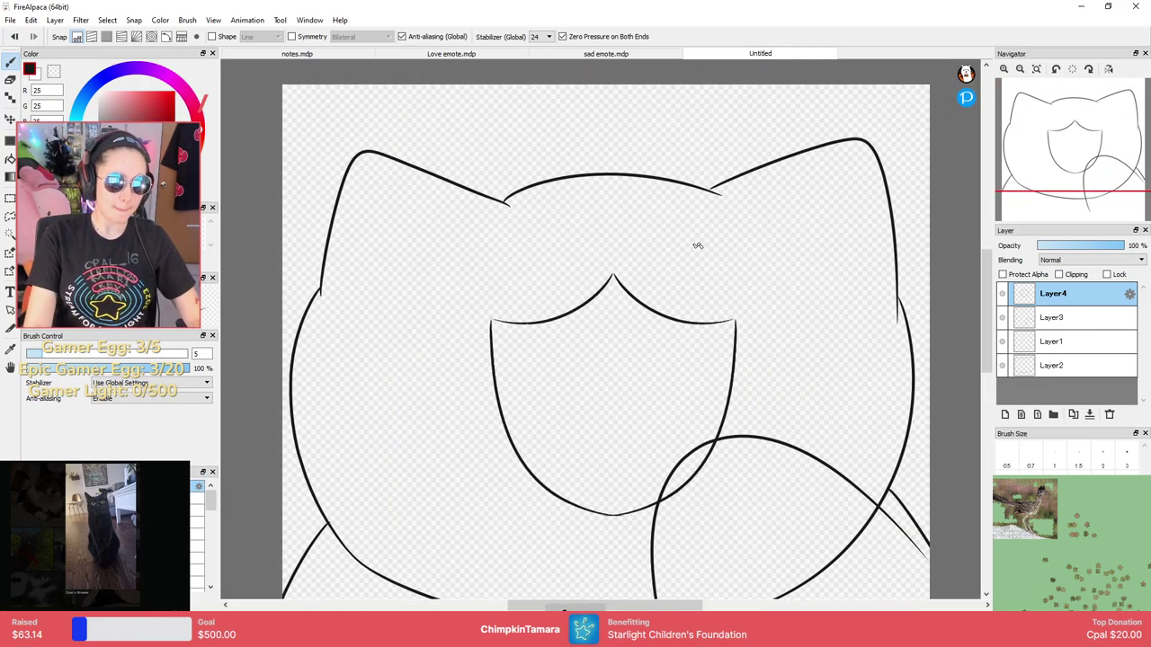
drag(669, 246, 700, 241)
drag(489, 263, 475, 275)
scroll(566, 278, up, 2)
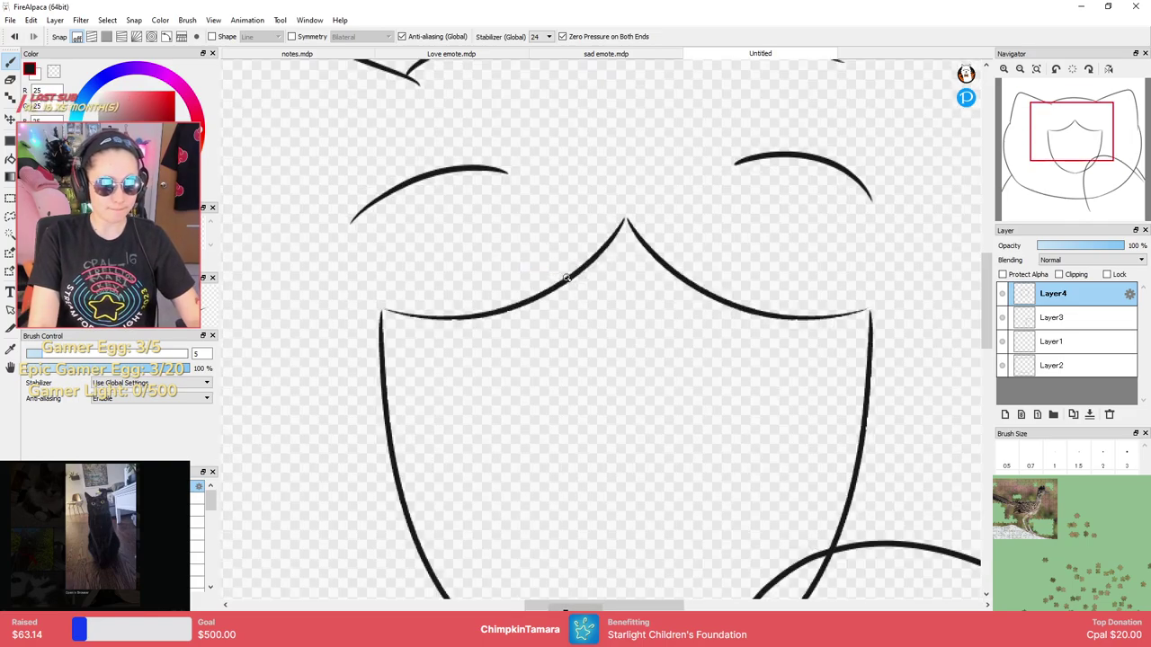
scroll(572, 279, down, 3)
scroll(581, 280, up, 4)
key(ctrl+z)
key(ctrl+z)
Set the brush size to 20, and look over the Love emote, sad emote and notes files before returning to the untitled drawing.
scroll(790, 189, up, 2)
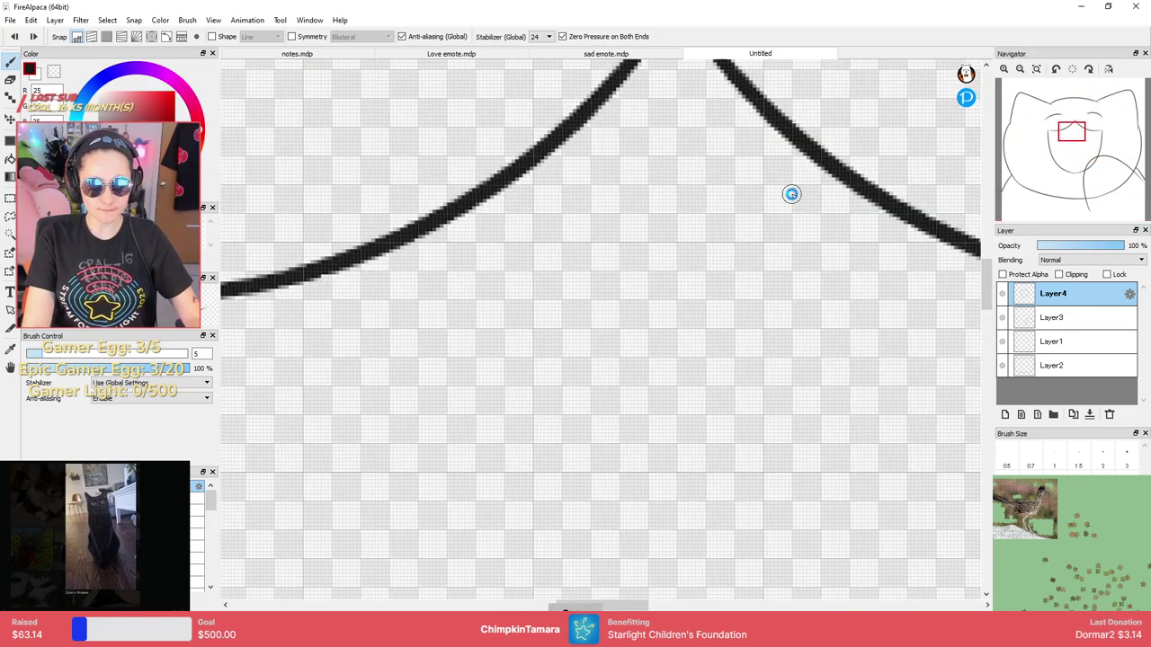
scroll(791, 195, down, 3)
scroll(791, 194, up, 1)
scroll(600, 328, up, 2)
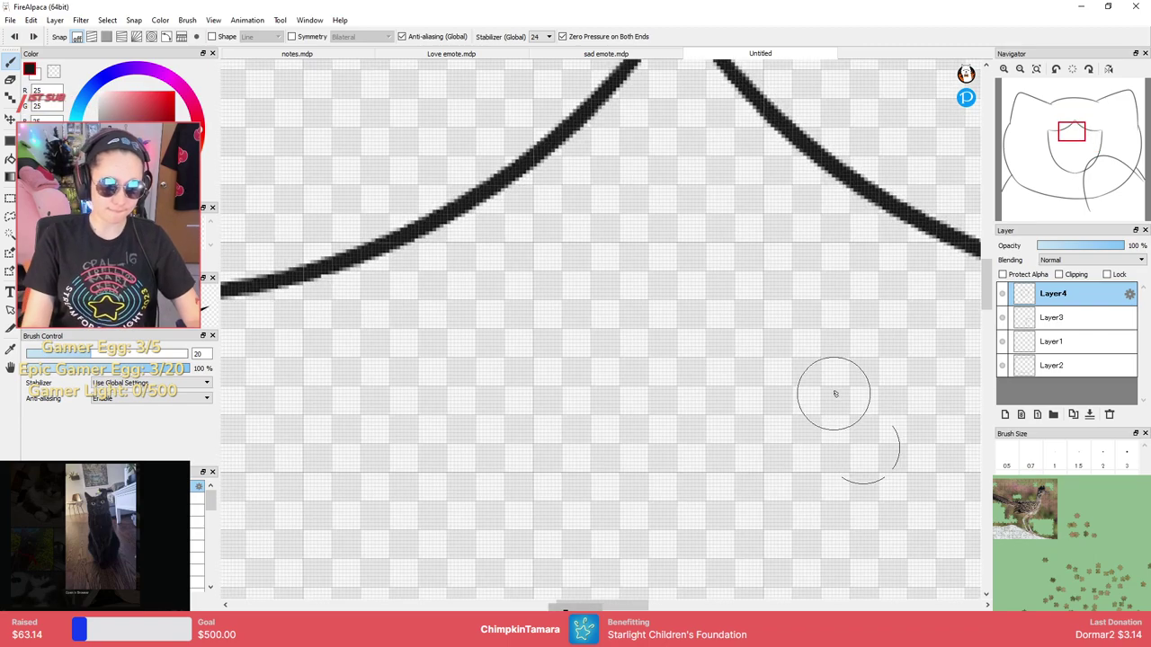
scroll(834, 393, down, 3)
drag(755, 243, 643, 290)
click(453, 54)
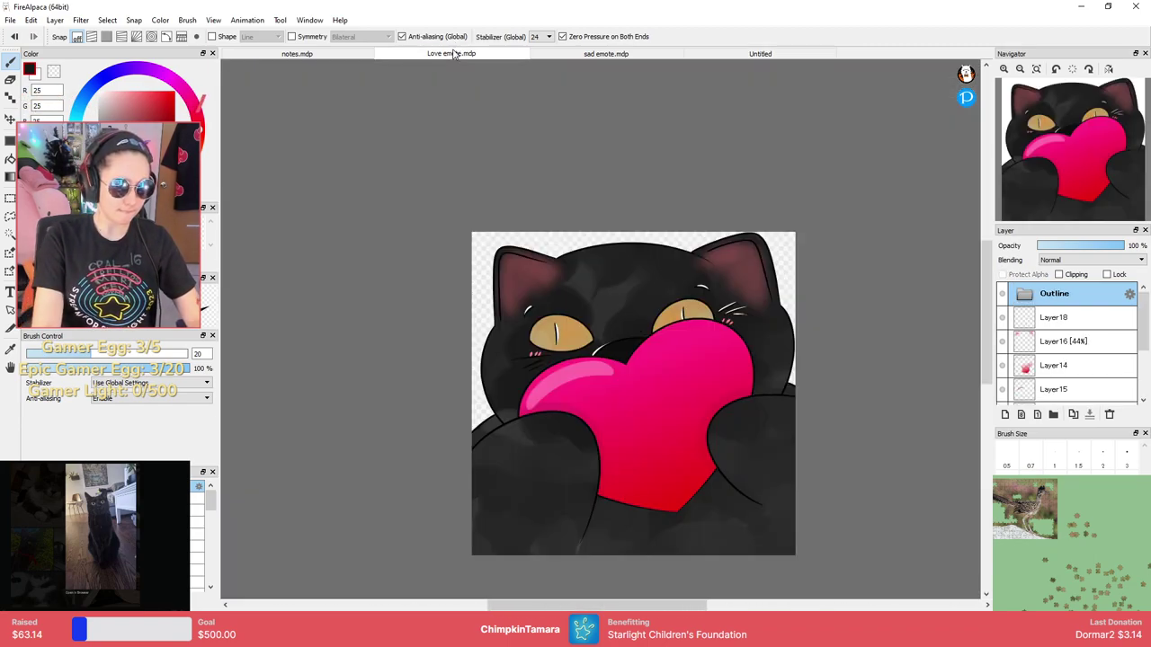
click(604, 54)
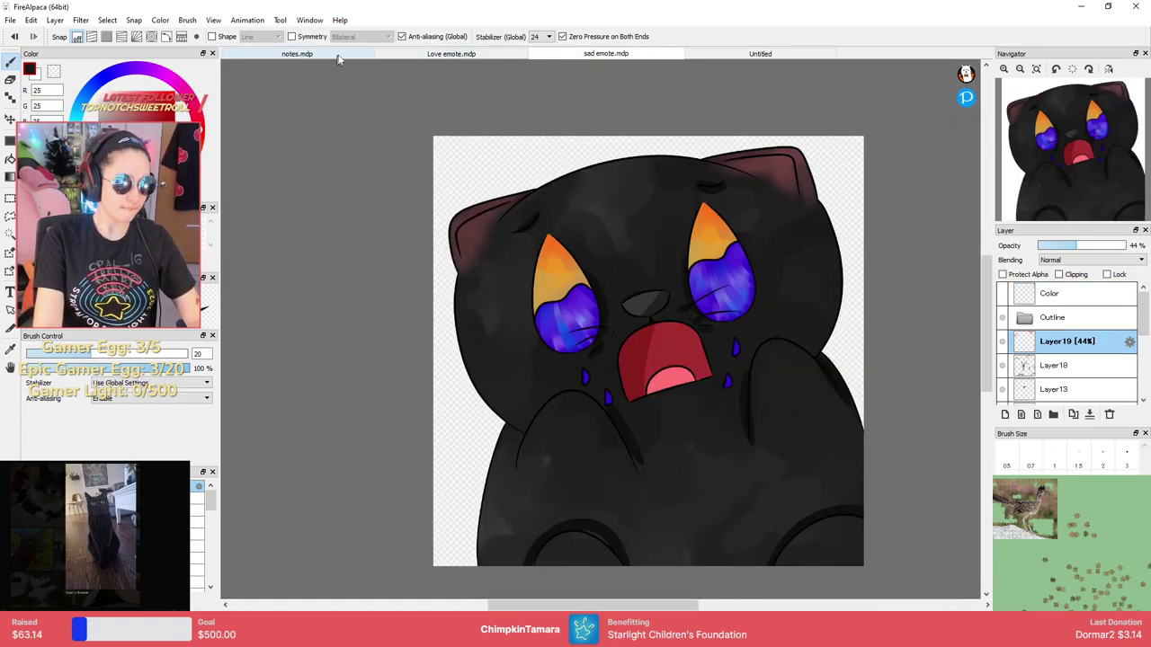
click(288, 54)
click(760, 54)
Draw the two closed, smiling eyes as thick upward-bowed arcs on either side above the mouth's peak.
drag(603, 240, 760, 287)
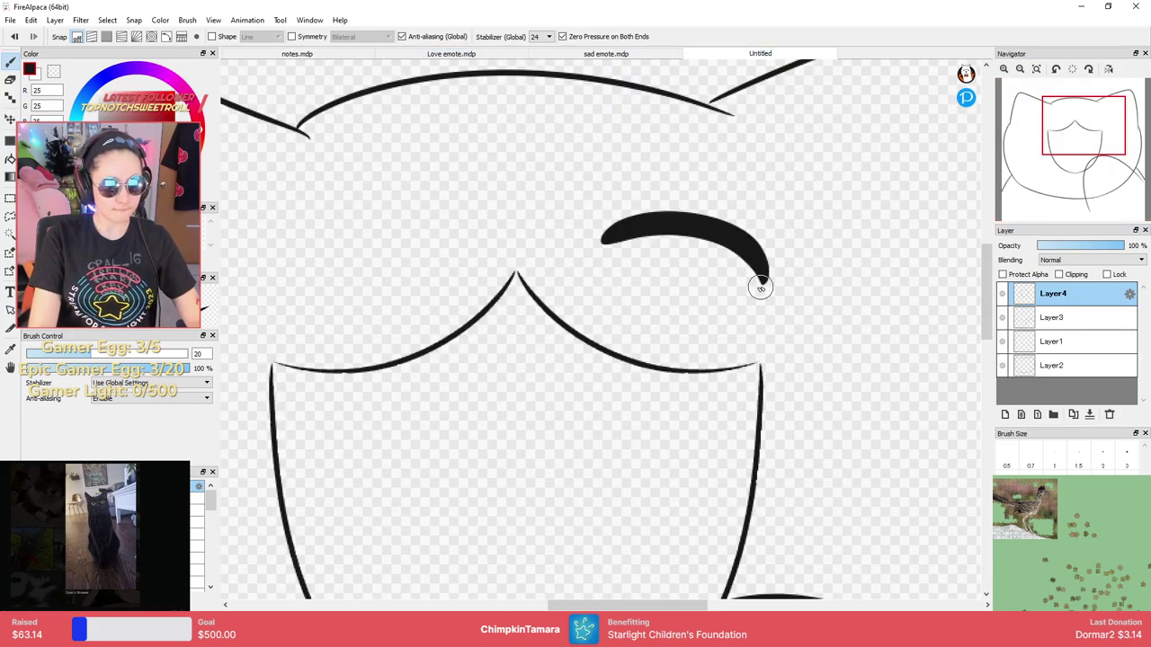
key(ctrl+z)
drag(578, 277, 763, 301)
drag(531, 249, 730, 212)
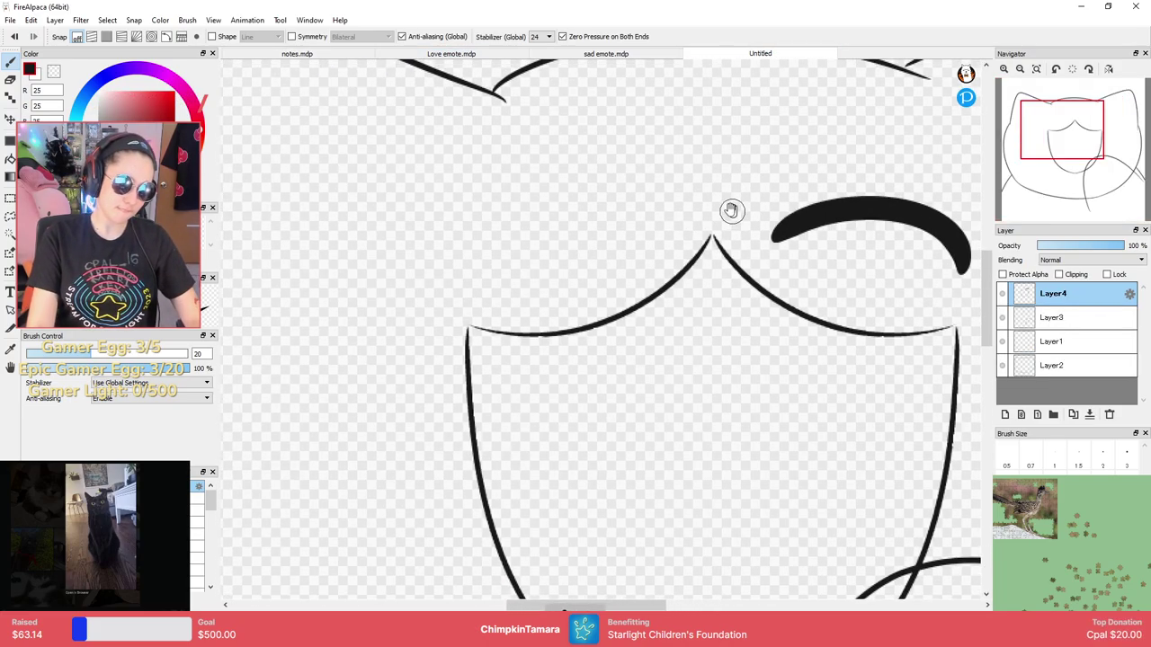
drag(619, 240, 446, 281)
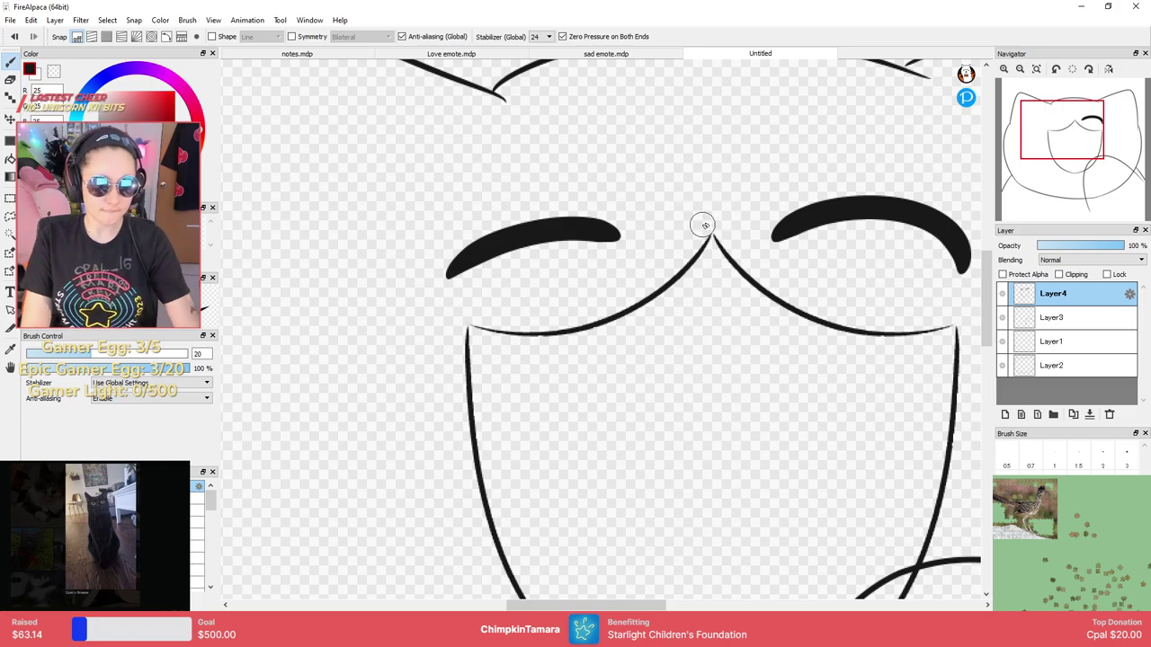
drag(730, 202, 664, 283)
key(ctrl+Up)
key(ctrl+Up)
key(ctrl+Down)
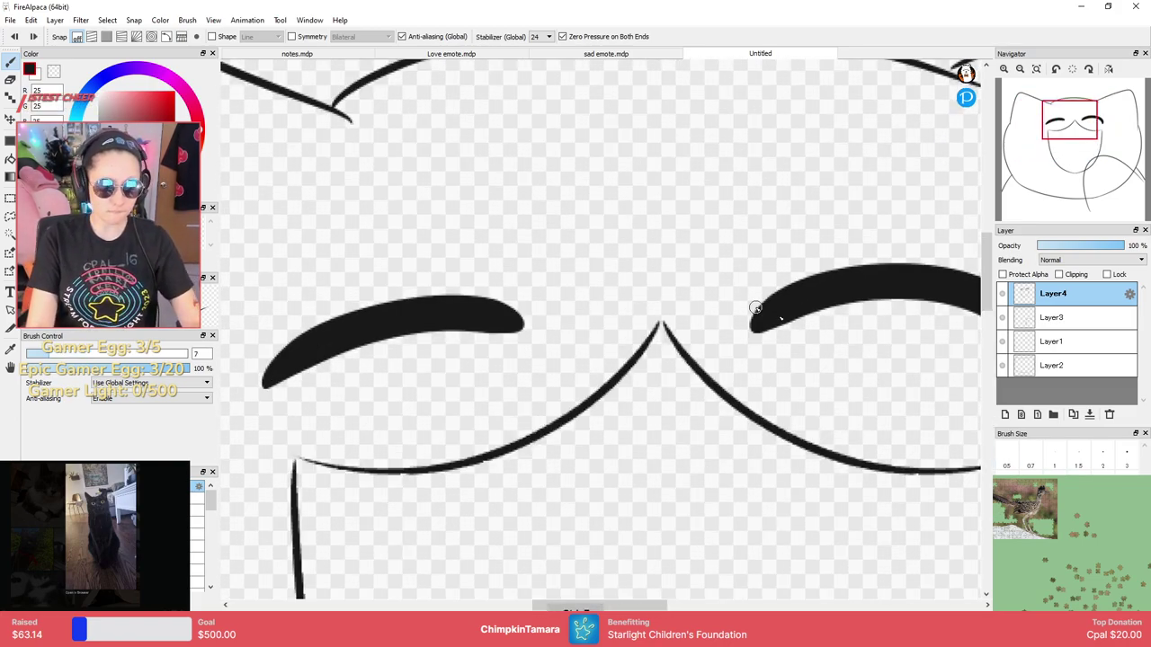
mouse_move(604, 291)
mouse_down()
mouse_move(703, 297)
mouse_move(633, 264)
mouse_move(725, 295)
mouse_up()
key(ctrl+z)
Set the brush size to 5 and draw a small almond-shaped nose resting on the mouth's central peak.
key([)
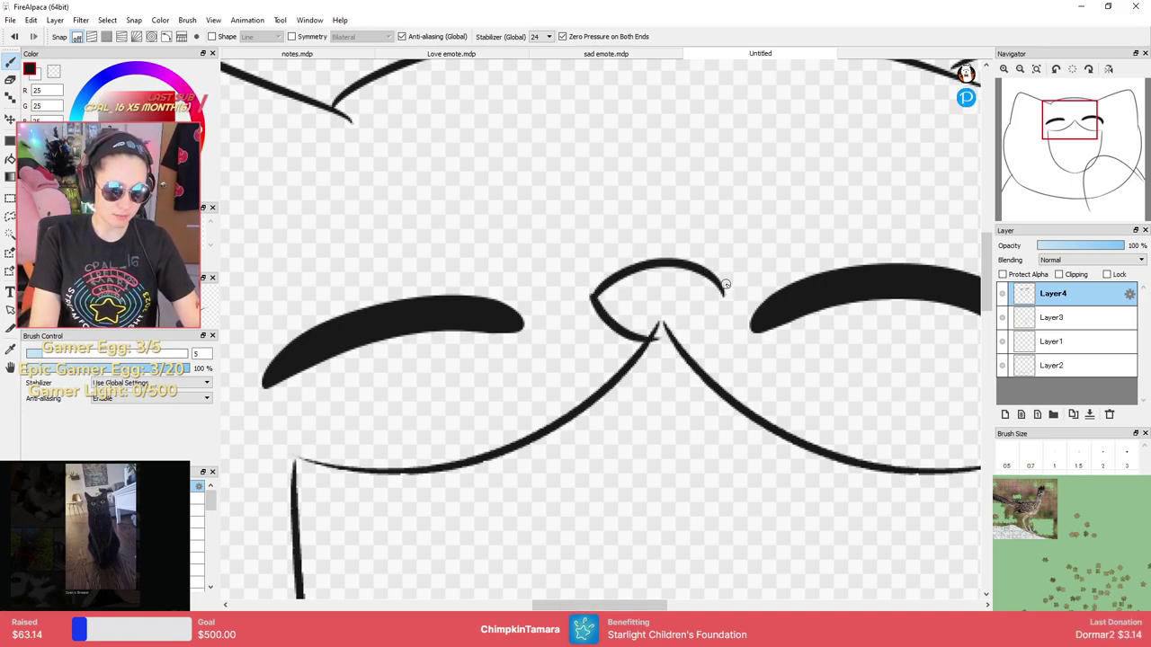
mouse_move(595, 297)
mouse_down()
mouse_move(617, 324)
mouse_move(688, 312)
mouse_move(601, 318)
mouse_move(602, 290)
mouse_move(727, 288)
mouse_up()
key(ctrl+z)
key(ctrl+z)
scroll(726, 289, up, 2)
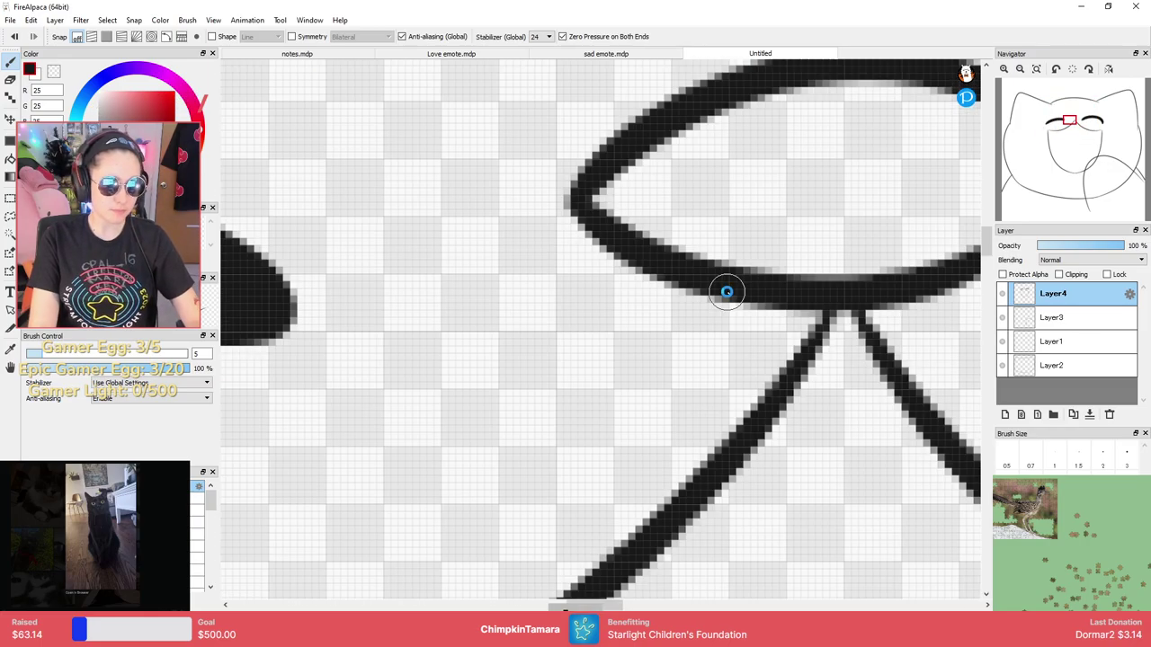
scroll(729, 292, down, 5)
scroll(661, 338, up, 4)
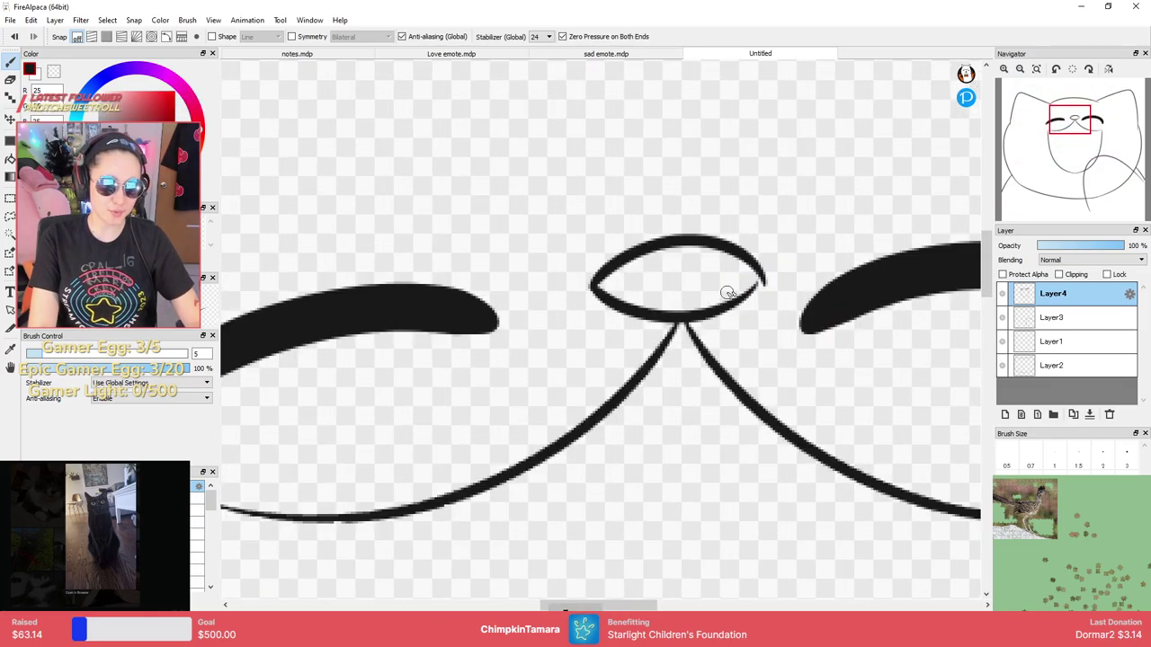
Close the gap at the nose outline's right corner and erase the overshooting line end there.
drag(760, 272, 745, 300)
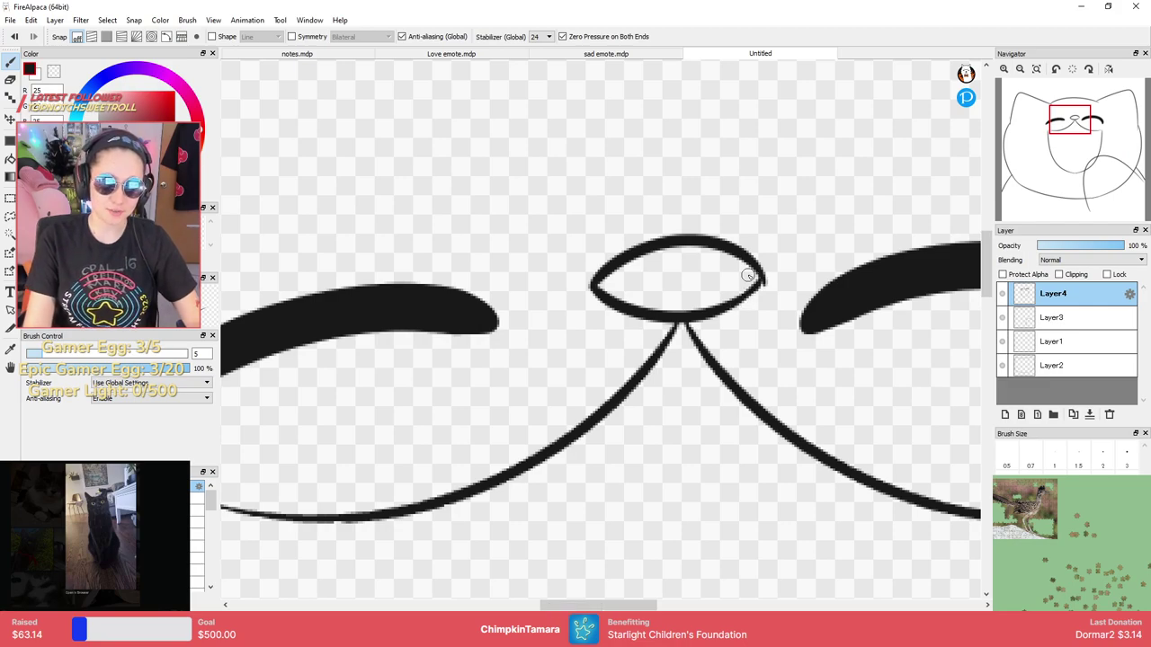
key(e)
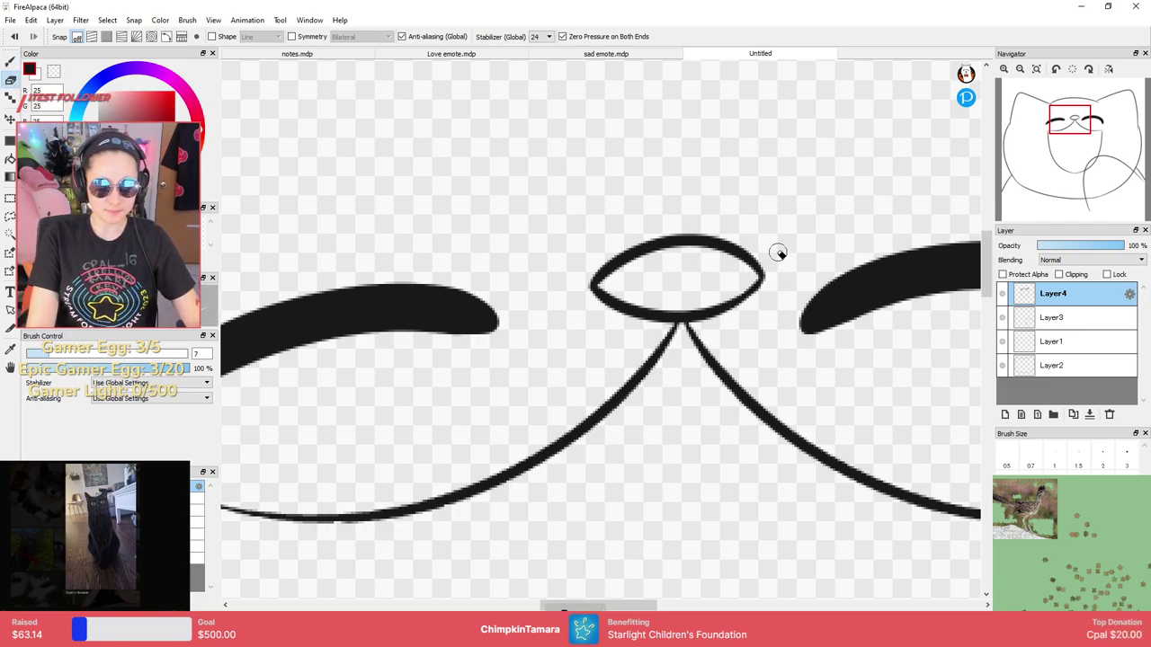
key(b)
scroll(800, 226, down, 5)
drag(728, 344, 719, 289)
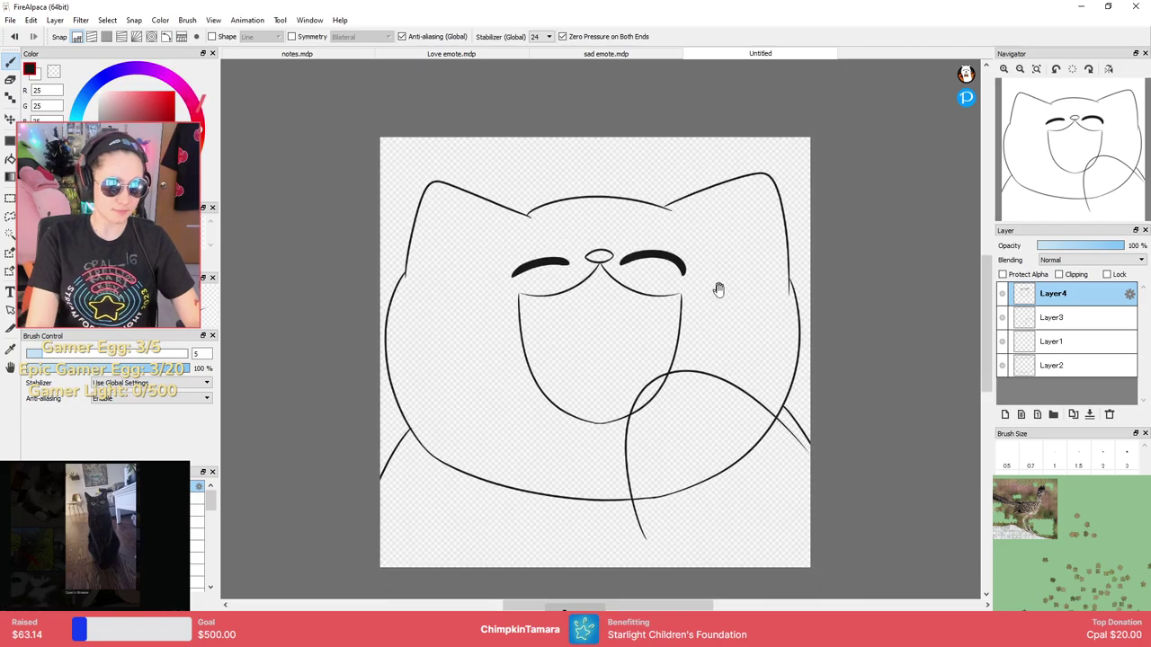
scroll(701, 292, down, 4)
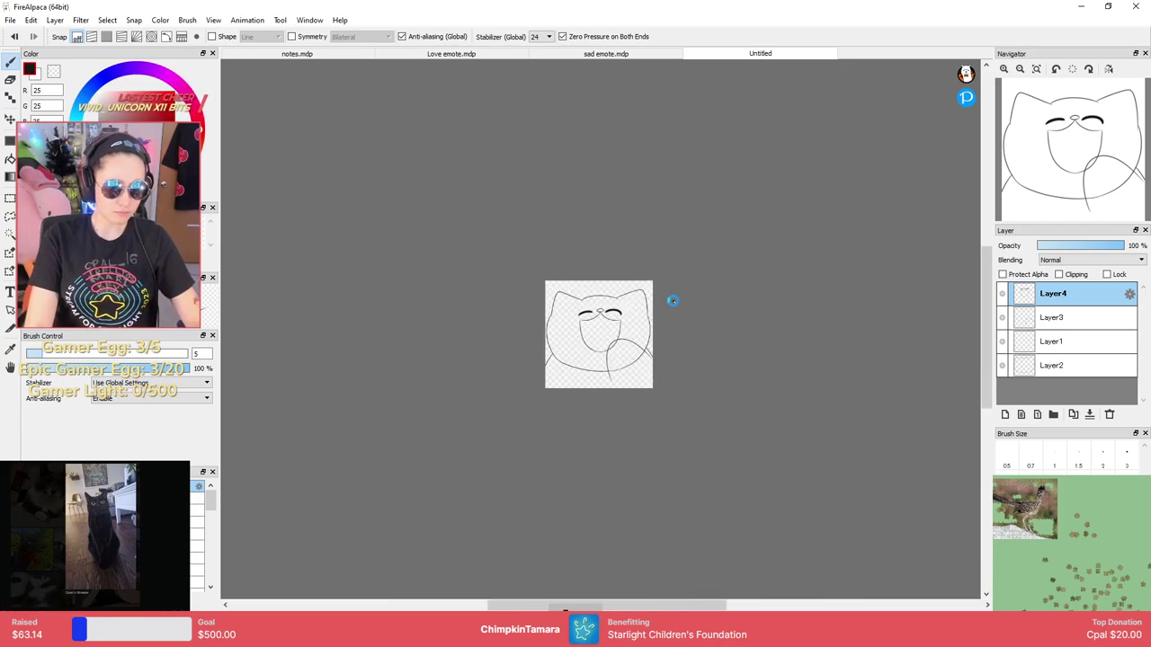
Add a new layer and dot three small whisker spots on each cheek, between the nose and the eyes.
scroll(672, 291, up, 6)
key(ctrl+Up)
click(1005, 415)
drag(722, 214, 660, 311)
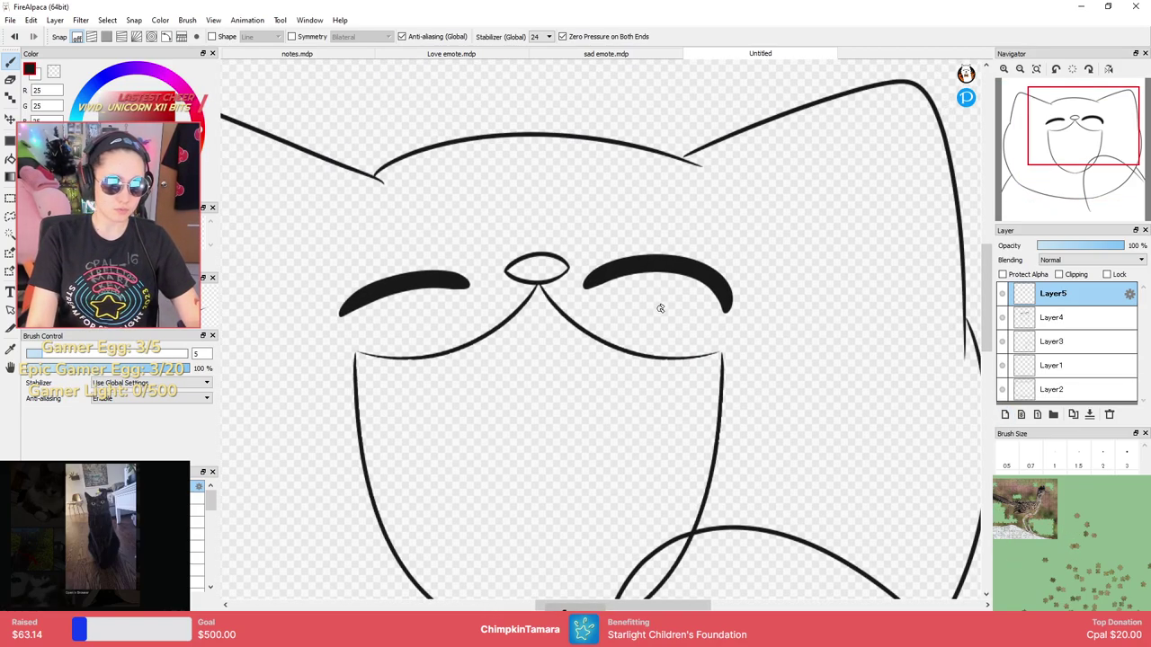
key(ctrl+Up)
click(597, 293)
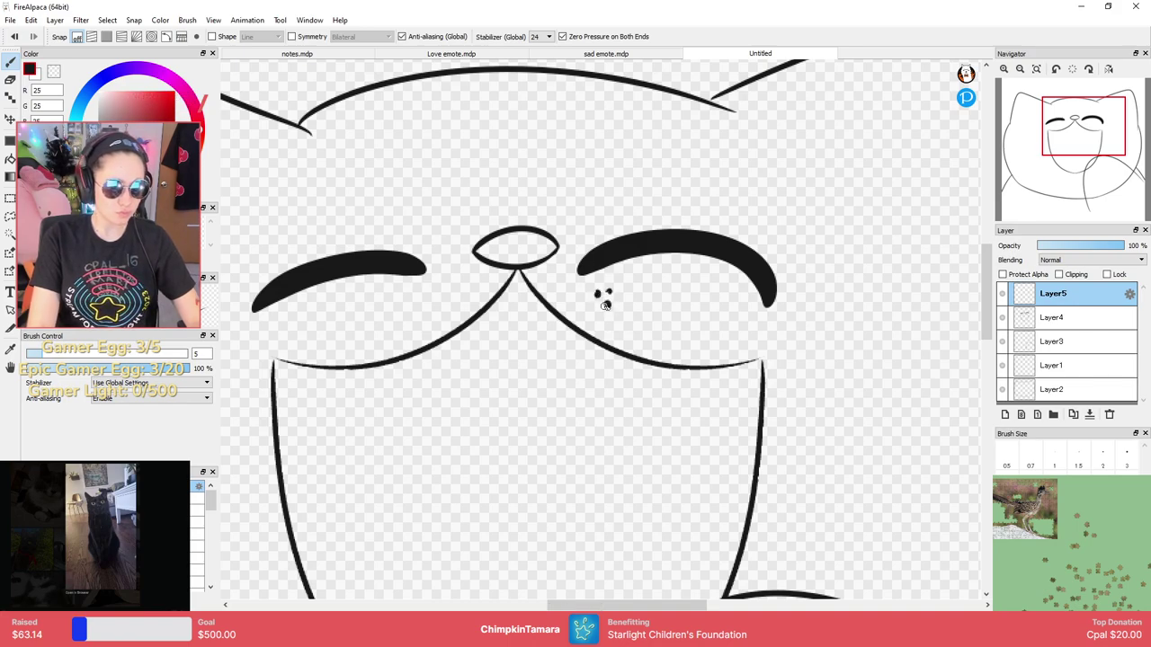
key(ctrl+z)
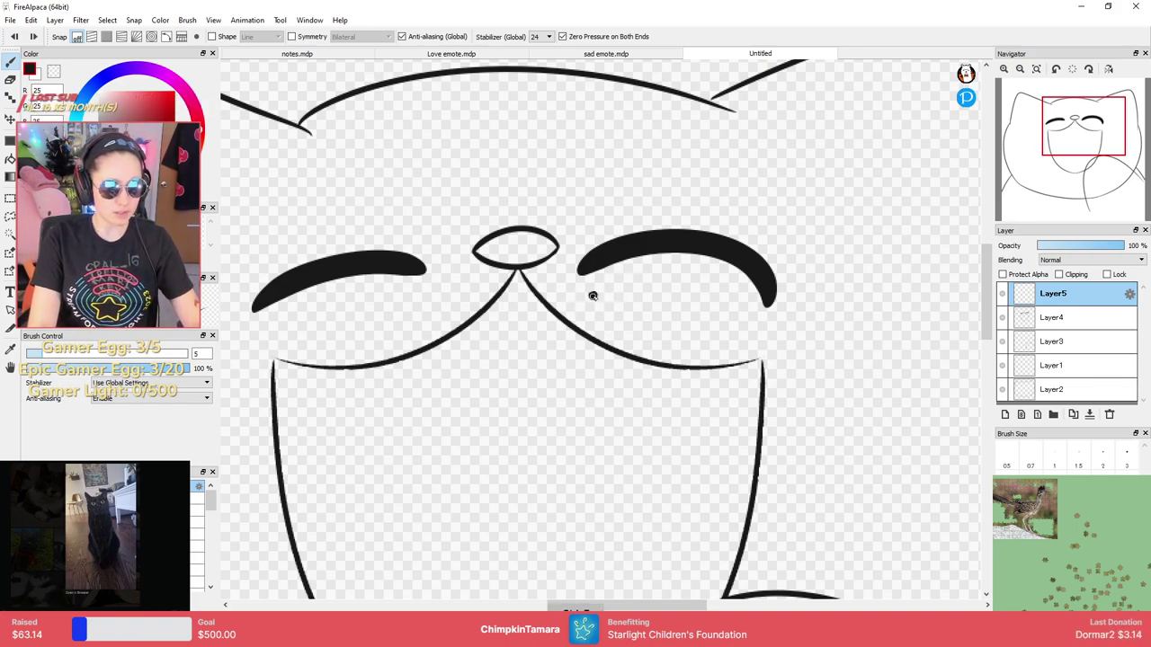
scroll(607, 294, left, 4)
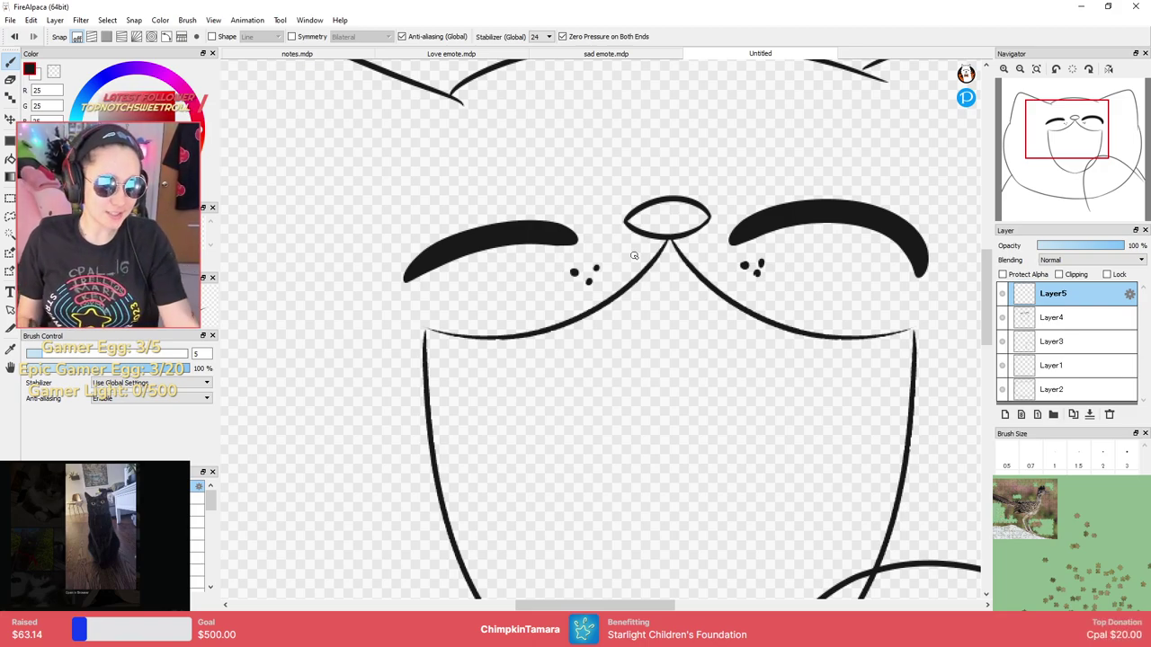
Add another layer and draw three short whiskers fanning outward from the spots on each cheek.
click(1021, 413)
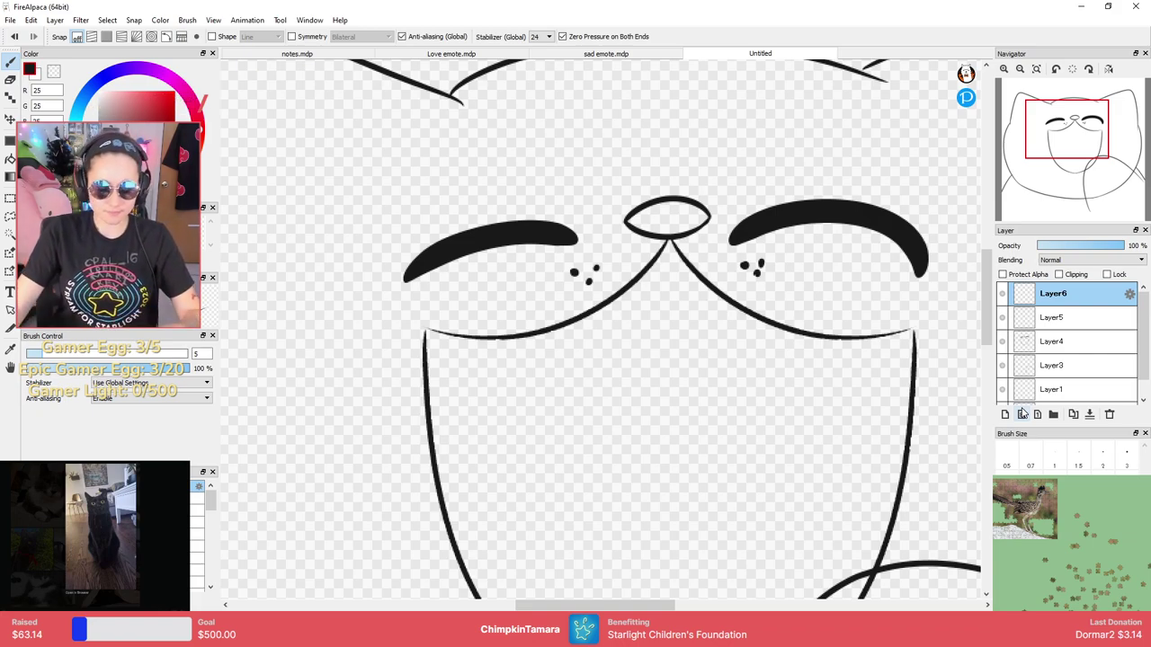
mouse_move(806, 239)
mouse_down()
mouse_move(780, 256)
mouse_move(774, 279)
mouse_up()
drag(552, 262, 516, 269)
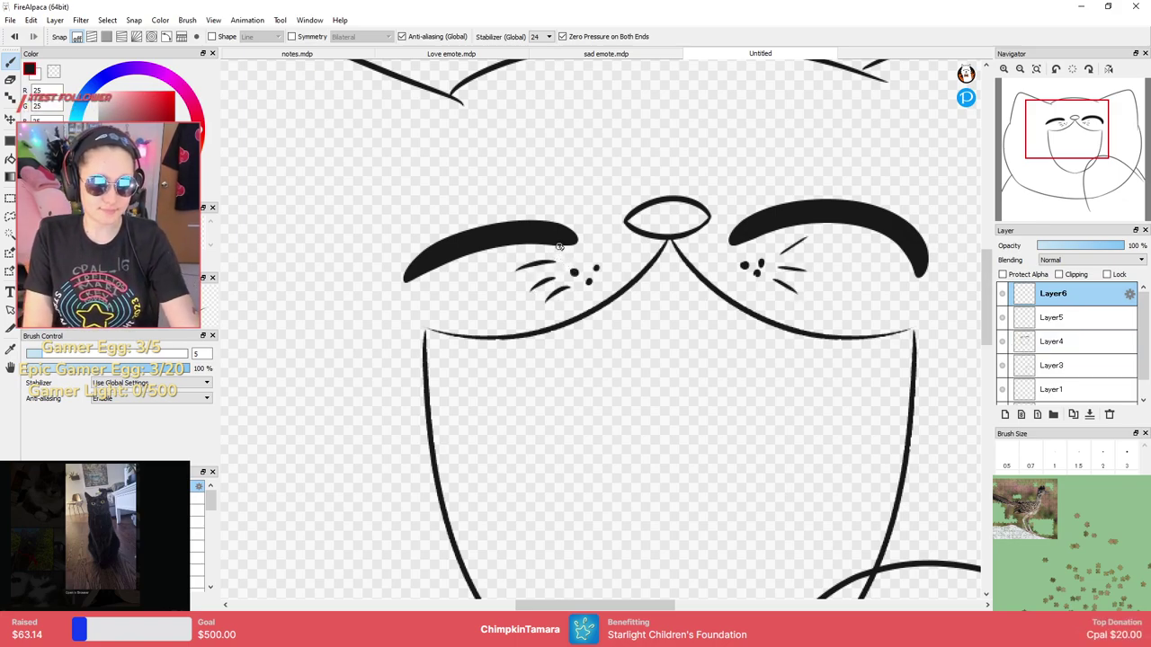
scroll(803, 213, down, 4)
scroll(728, 329, up, 3)
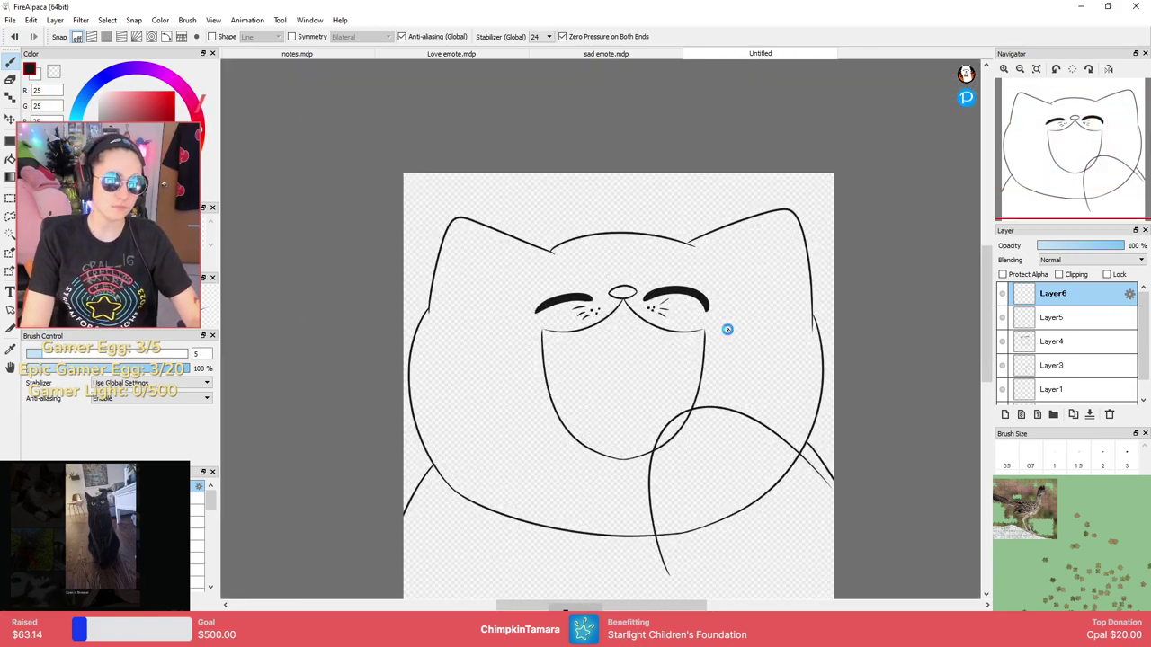
scroll(724, 321, down, 2)
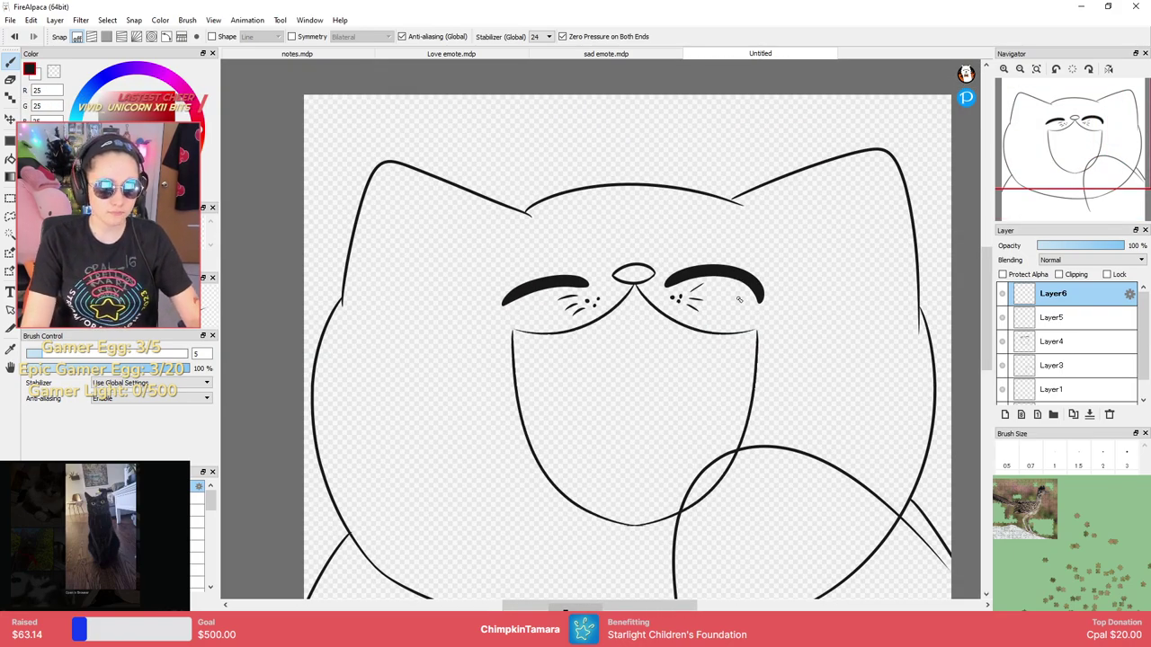
scroll(805, 309, up, 4)
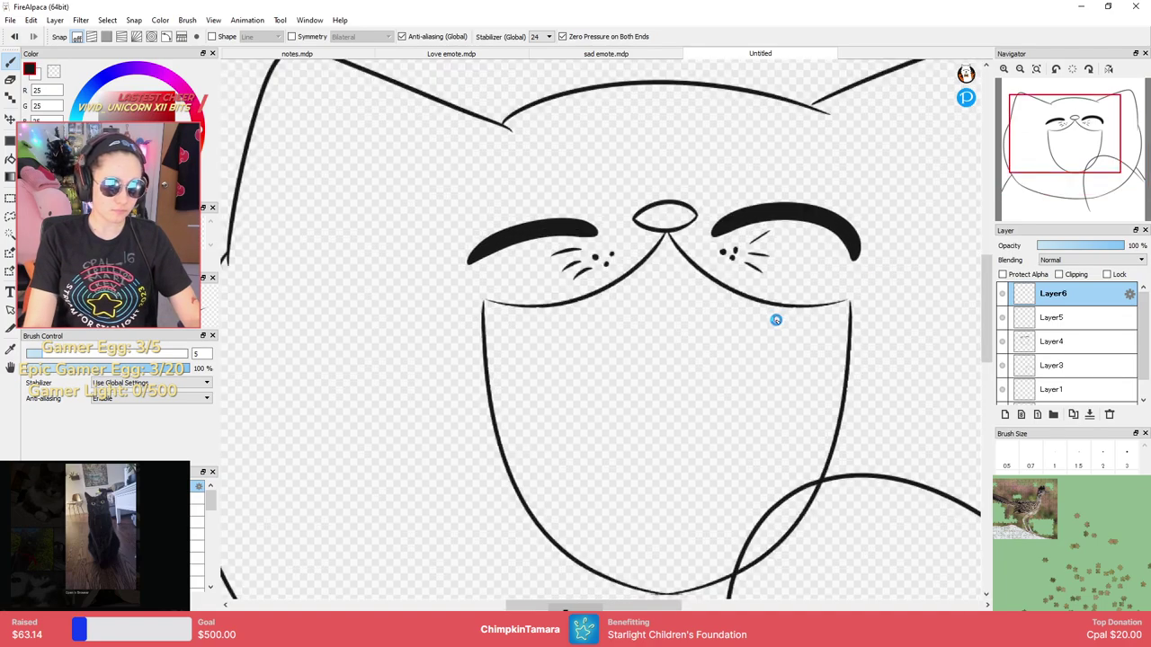
Erase the right cheek's whiskers and redraw them as three short curved strokes closer to the spots.
key(e)
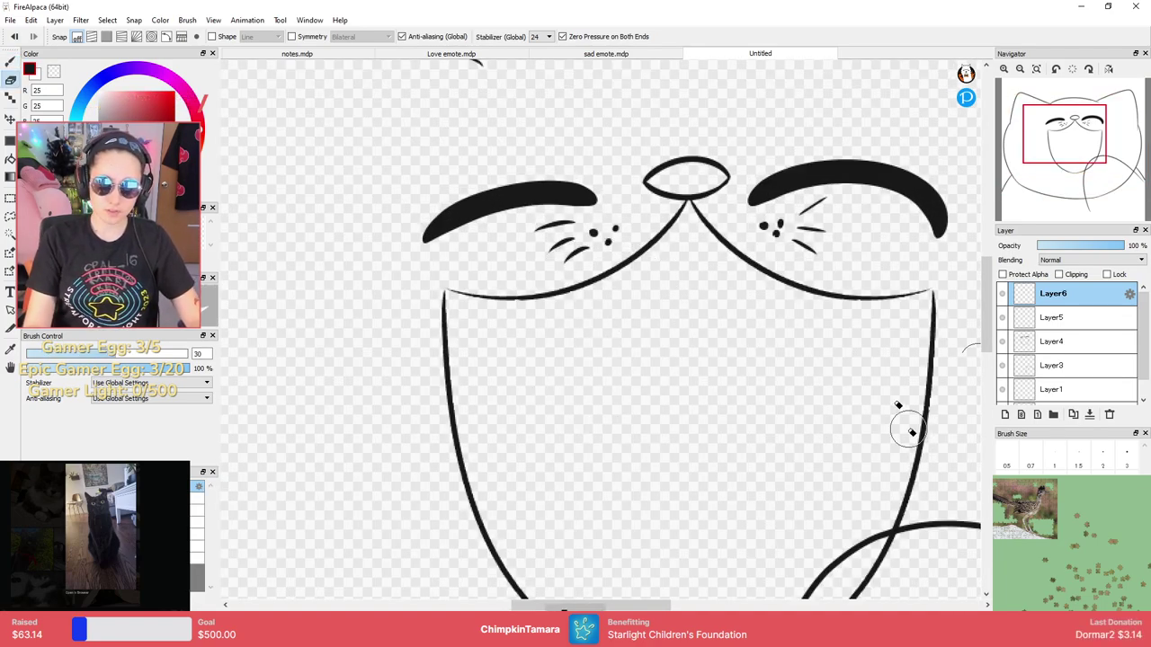
drag(788, 244, 840, 235)
key(b)
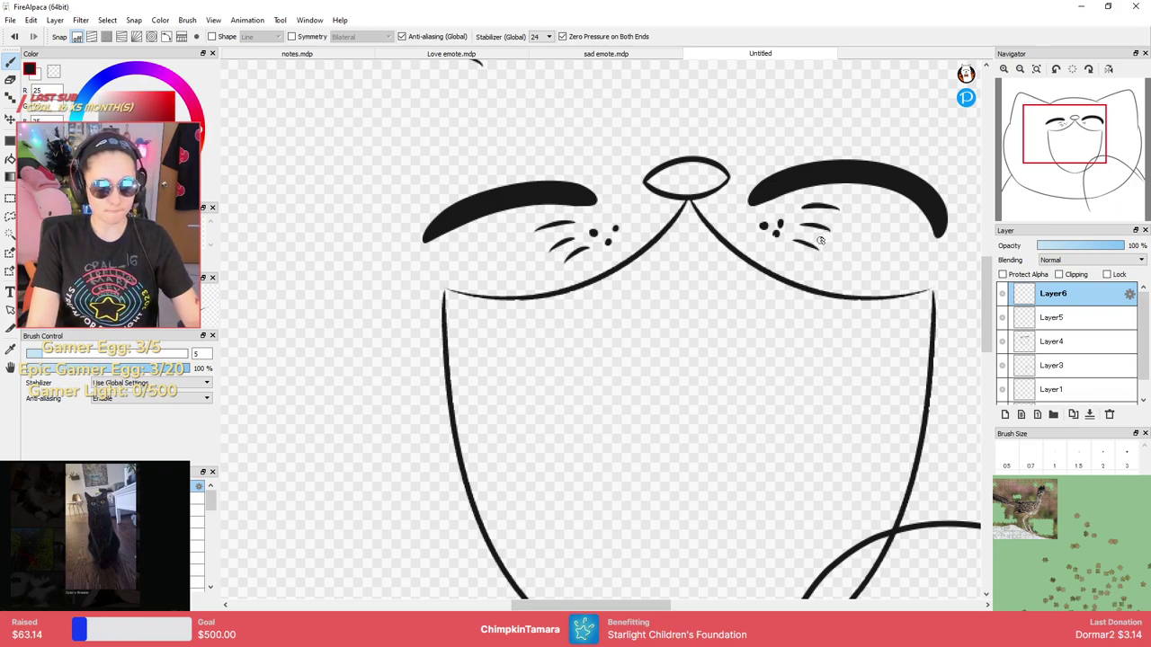
key(ctrl+z)
key(ctrl+z)
drag(789, 241, 806, 251)
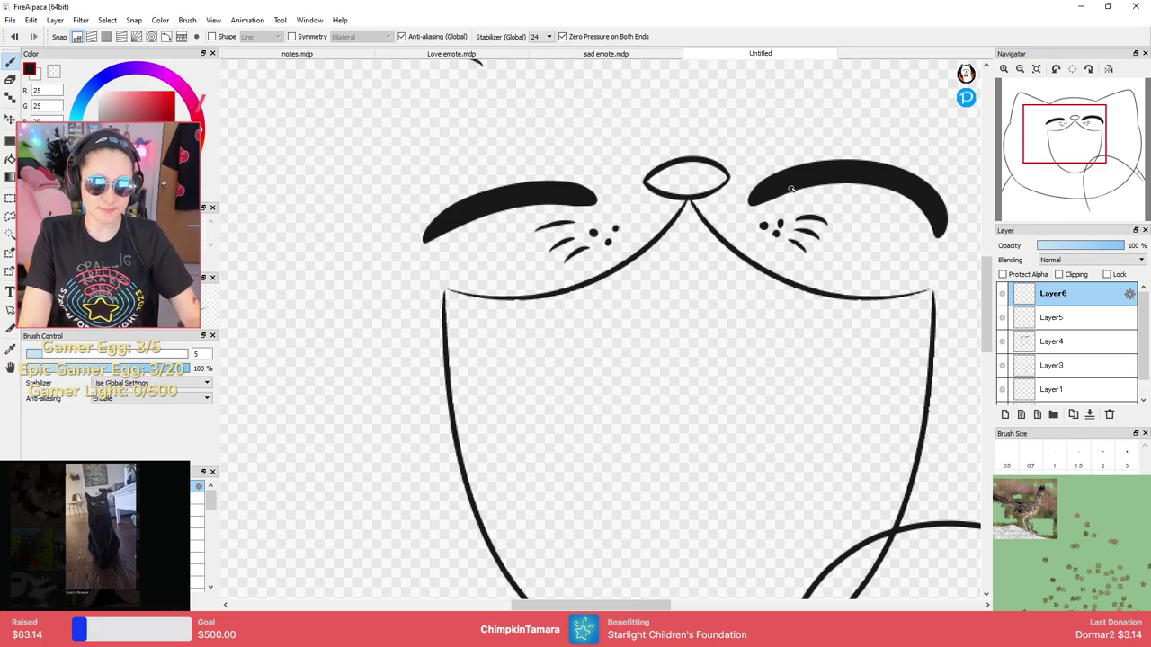
key(ctrl+Up)
key(ctrl+Down)
key(ctrl+Down)
key(ctrl+Down)
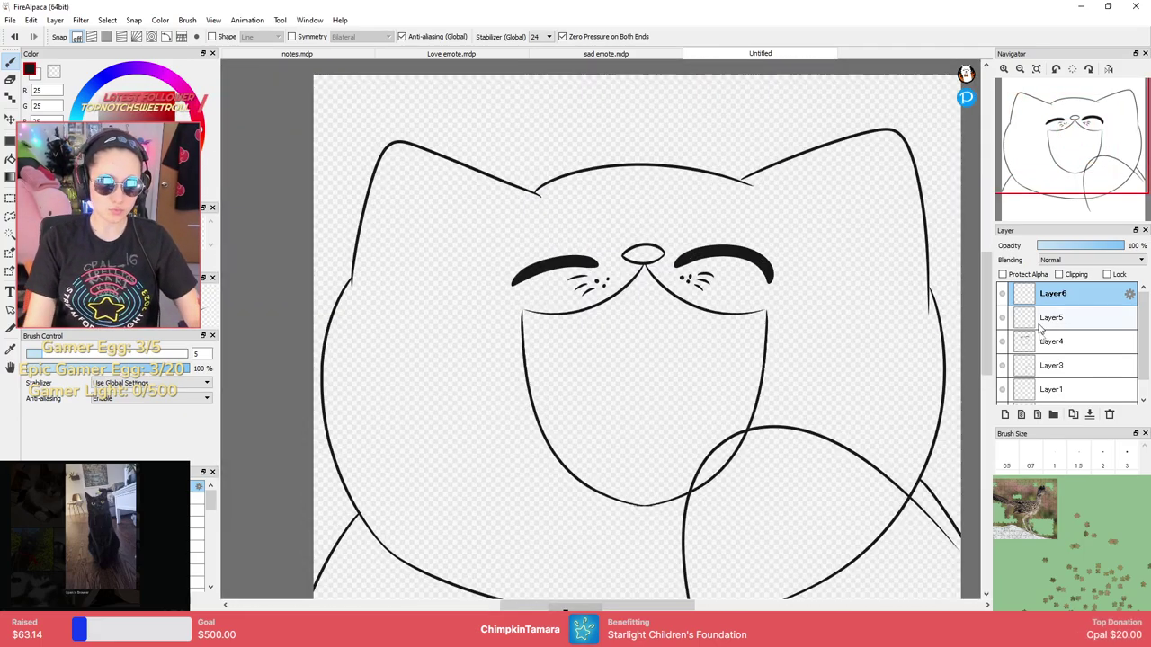
Add a new layer and draw the tongue as an upward-bowed arc across the lower part of the open mouth.
click(1005, 415)
scroll(701, 441, up, 2)
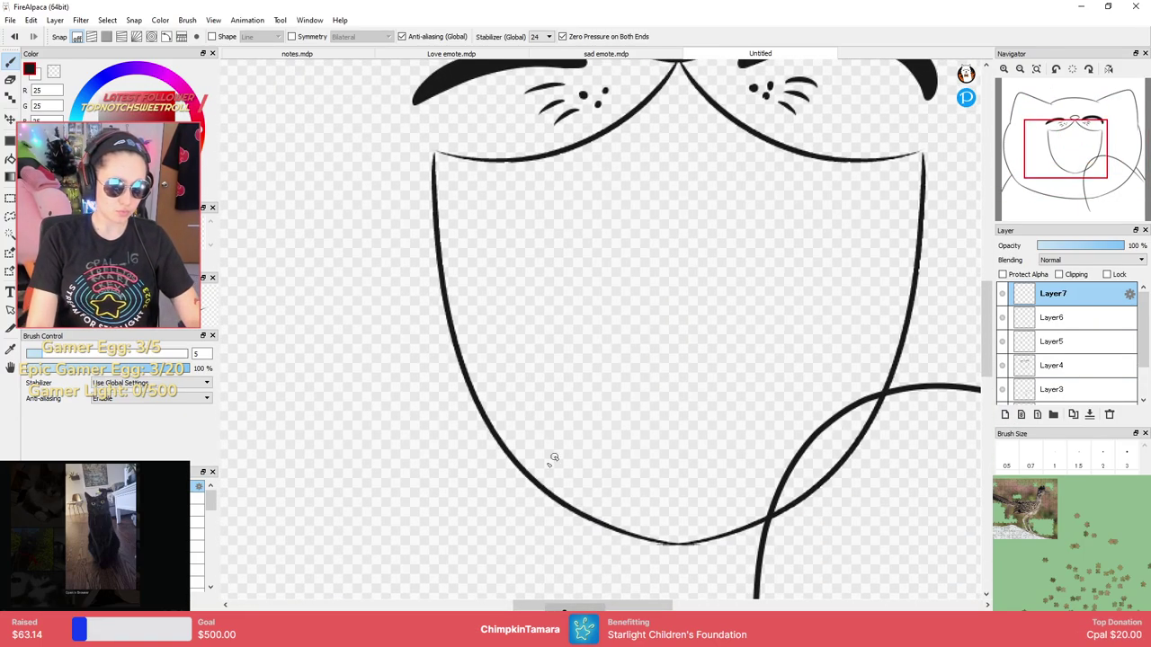
drag(531, 467, 863, 516)
key(ctrl+z)
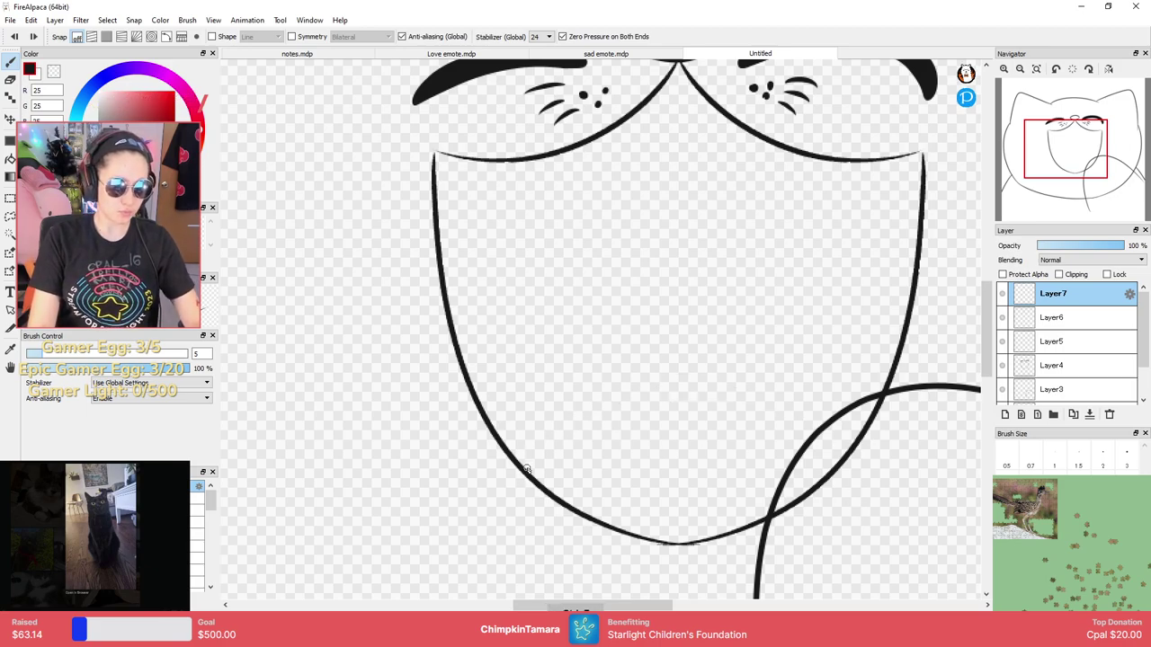
mouse_move(525, 469)
mouse_down()
mouse_move(681, 400)
mouse_move(899, 457)
mouse_move(884, 442)
mouse_up()
key(e)
key(b)
drag(748, 387, 656, 333)
Erase the part of the mouth outline on Layer4 that runs through the raised paw.
click(1003, 341)
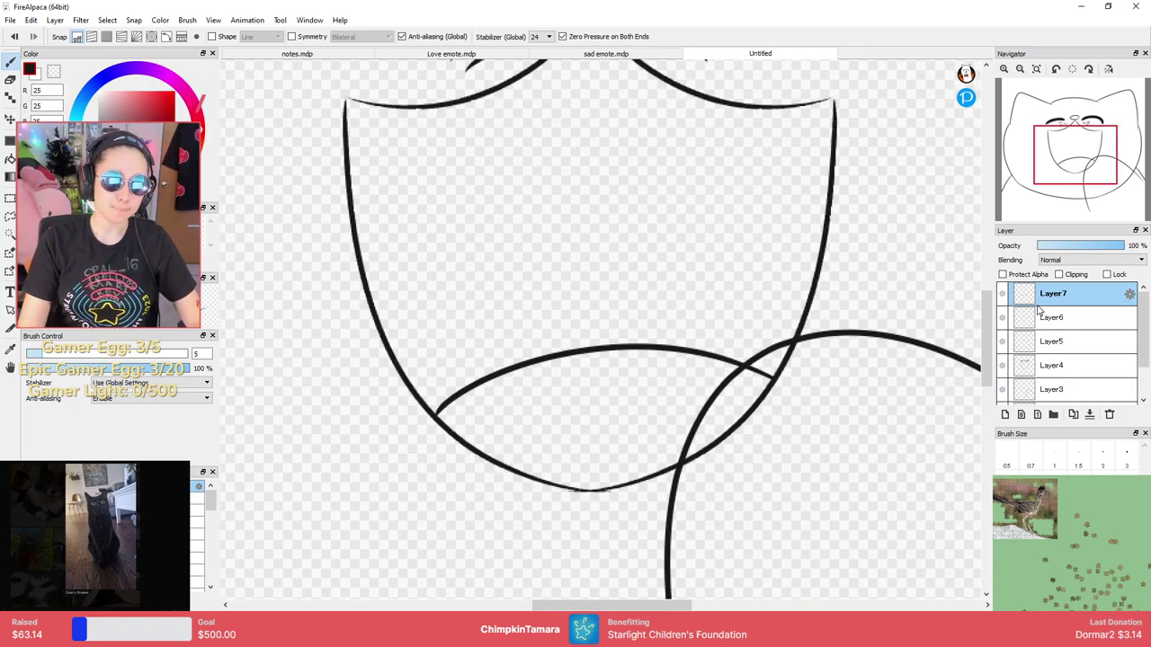
key(e)
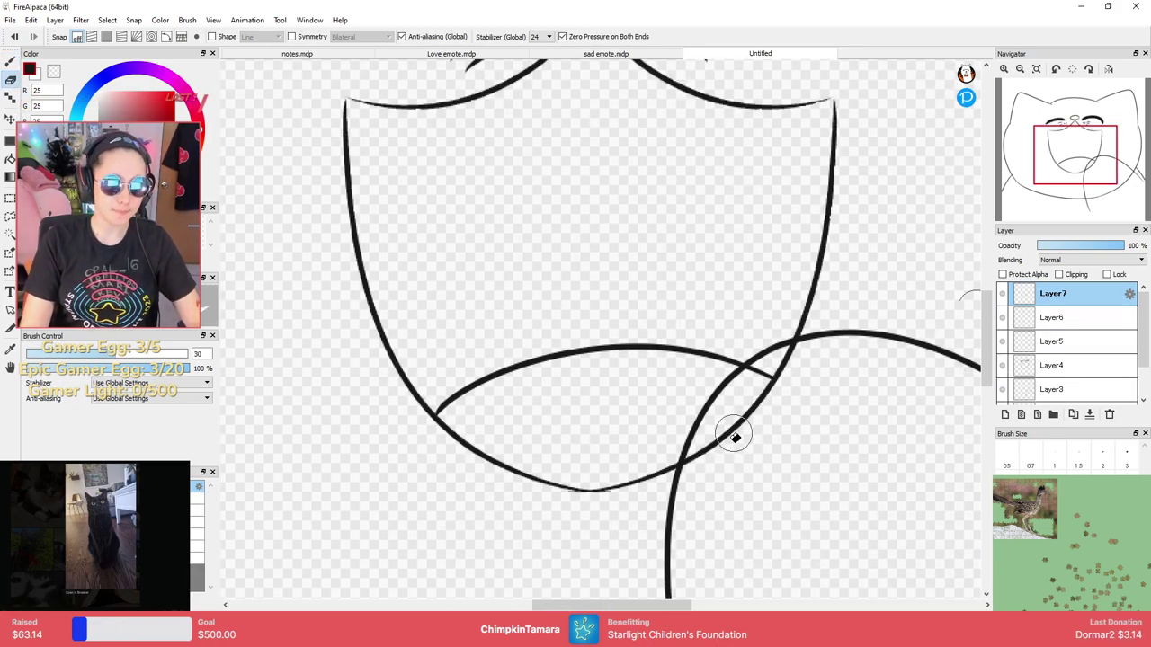
click(1059, 366)
mouse_move(775, 415)
mouse_down()
mouse_move(795, 359)
mouse_move(699, 476)
mouse_move(701, 457)
mouse_up()
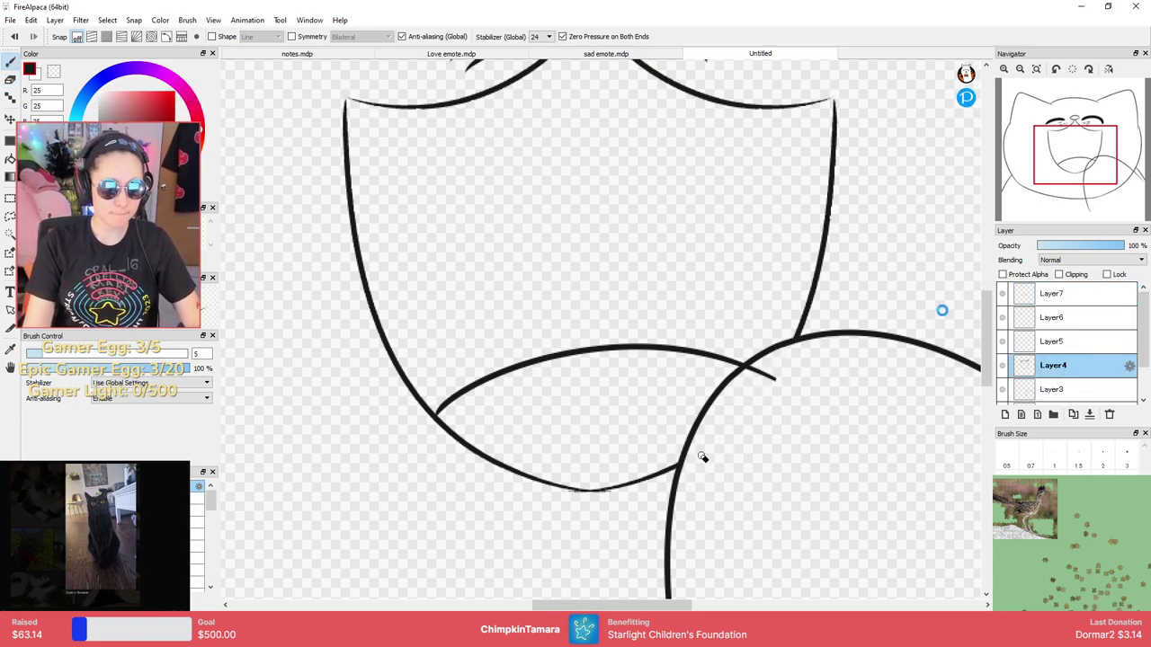
Erase the end of the tongue arc on Layer7 that extends into the raised paw.
click(1083, 339)
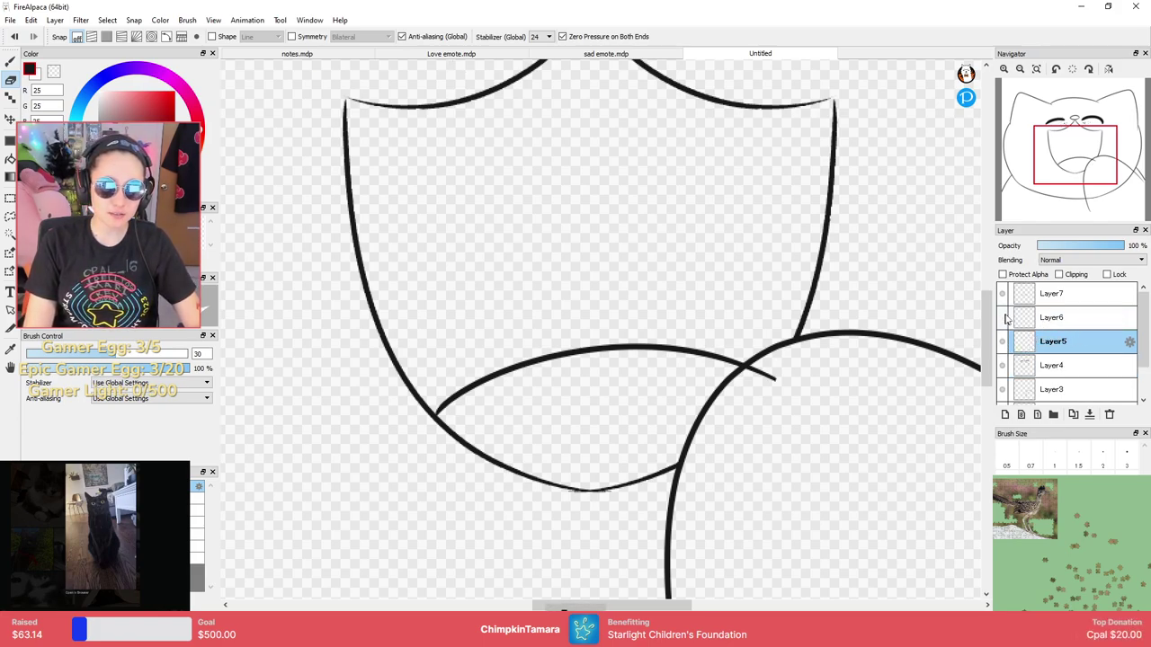
key(b)
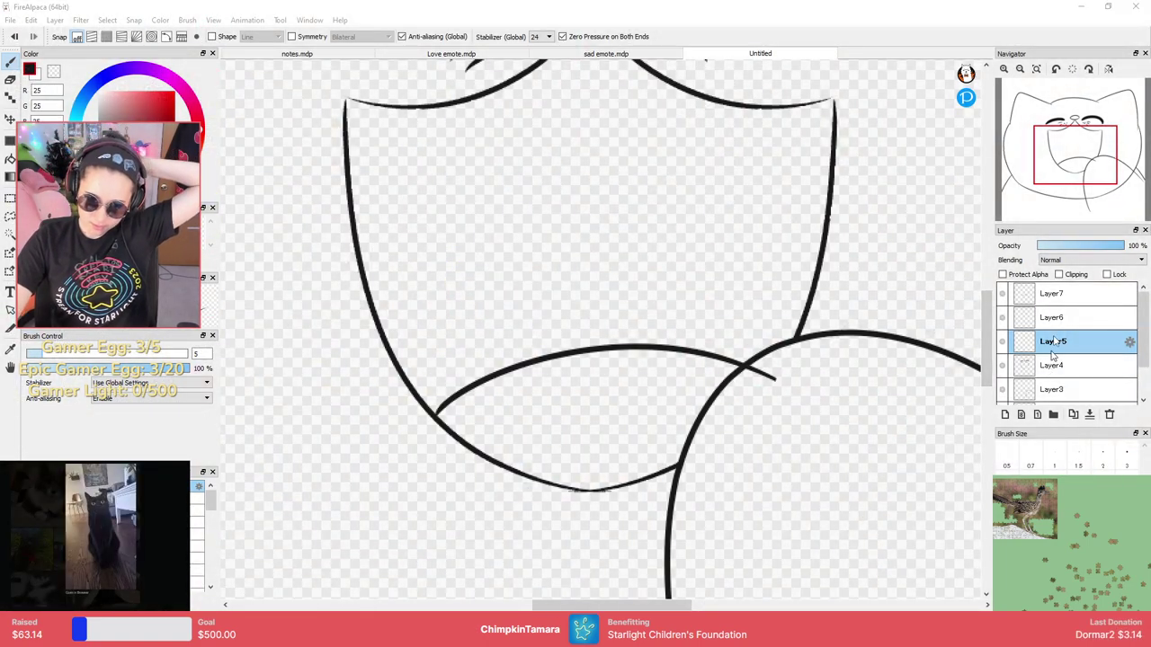
click(1034, 294)
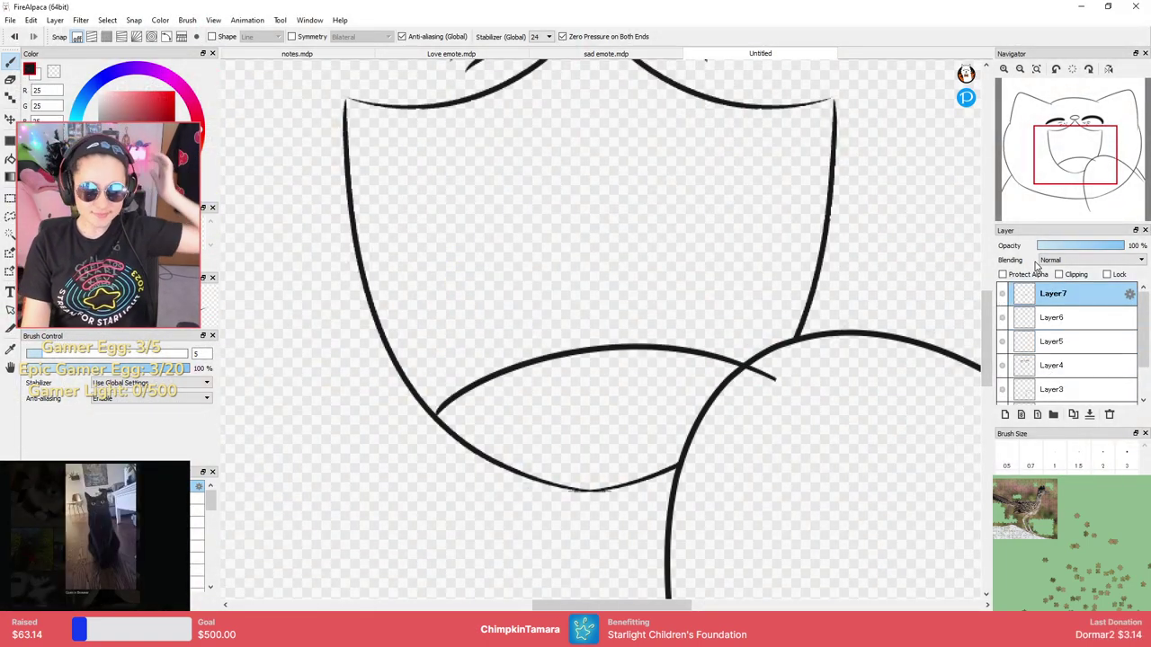
key(e)
mouse_move(771, 387)
mouse_down()
mouse_move(757, 383)
mouse_move(727, 408)
mouse_move(799, 194)
mouse_up()
key(b)
Erase the stray pixels around the mouth outline's lowest point on Layer4 to leave a clean curve.
key(ctrl+Up)
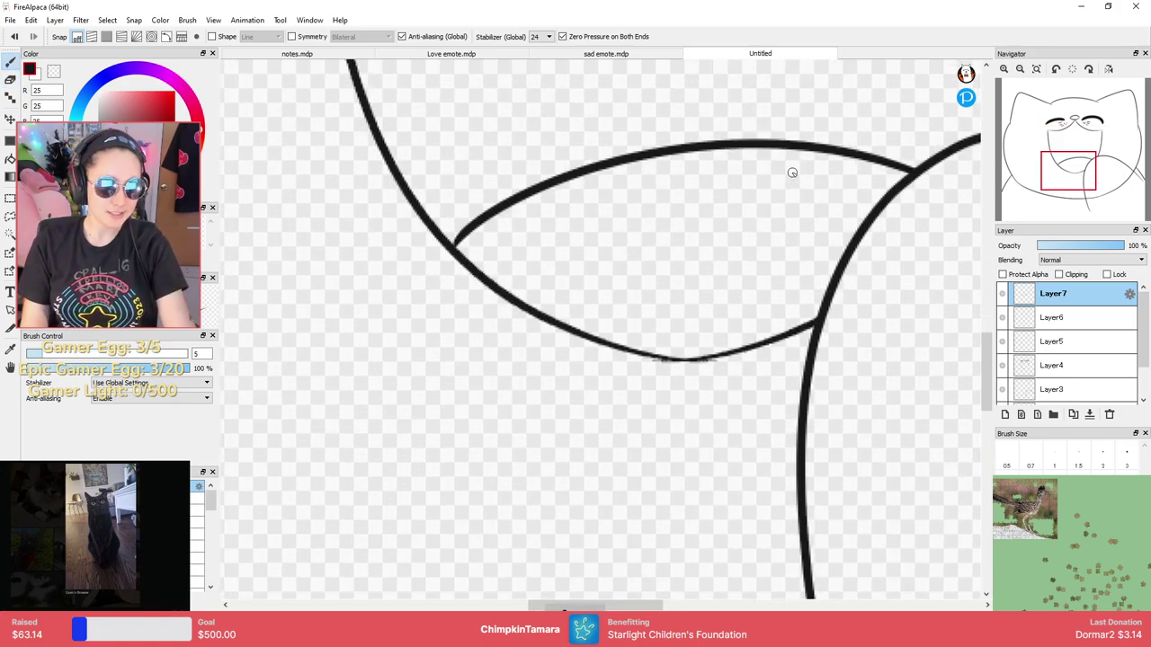
key(ctrl+plus)
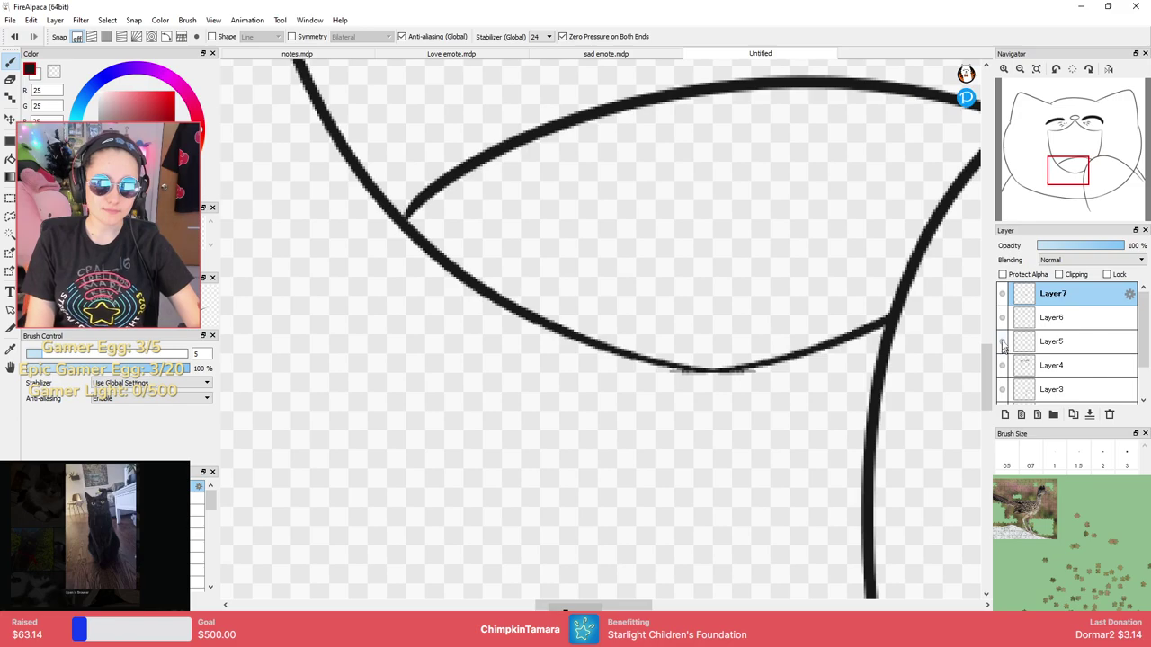
click(1001, 364)
click(1001, 365)
drag(812, 412, 740, 429)
key(e)
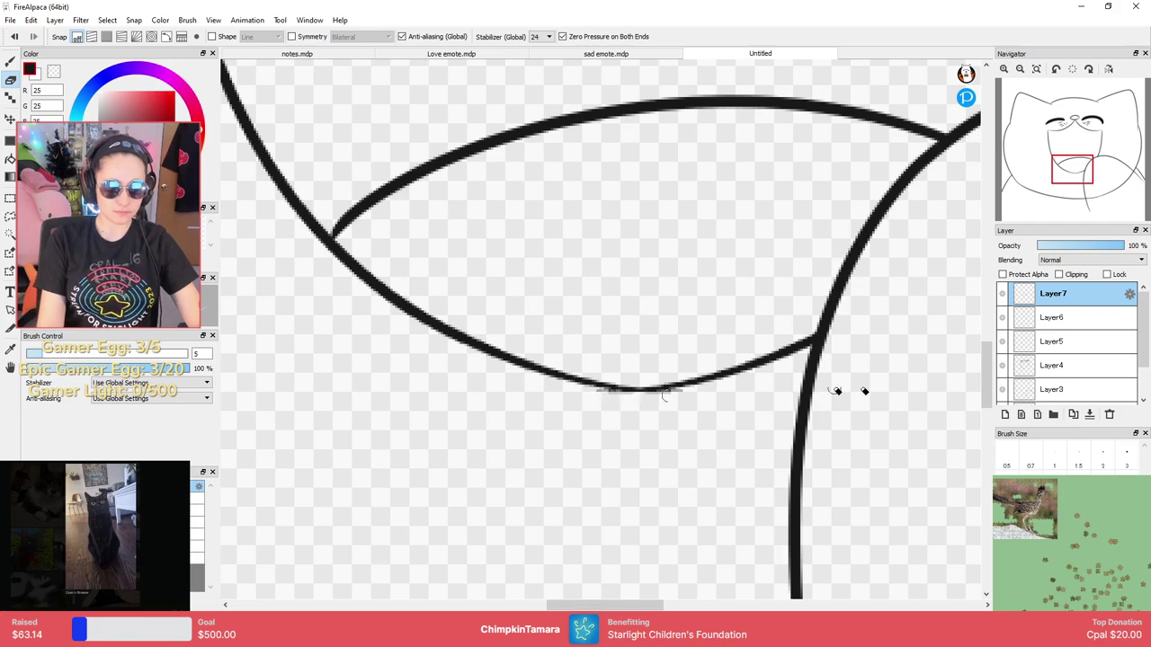
click(1051, 392)
click(1039, 369)
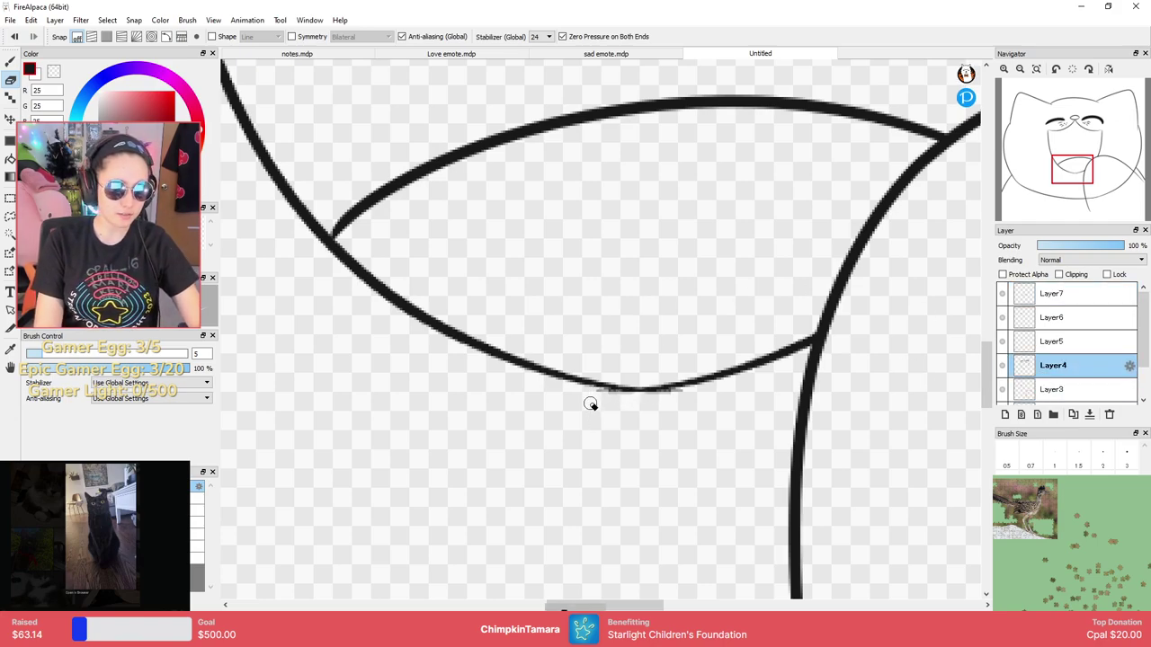
mouse_move(590, 404)
mouse_down()
mouse_move(593, 393)
mouse_move(712, 389)
mouse_up()
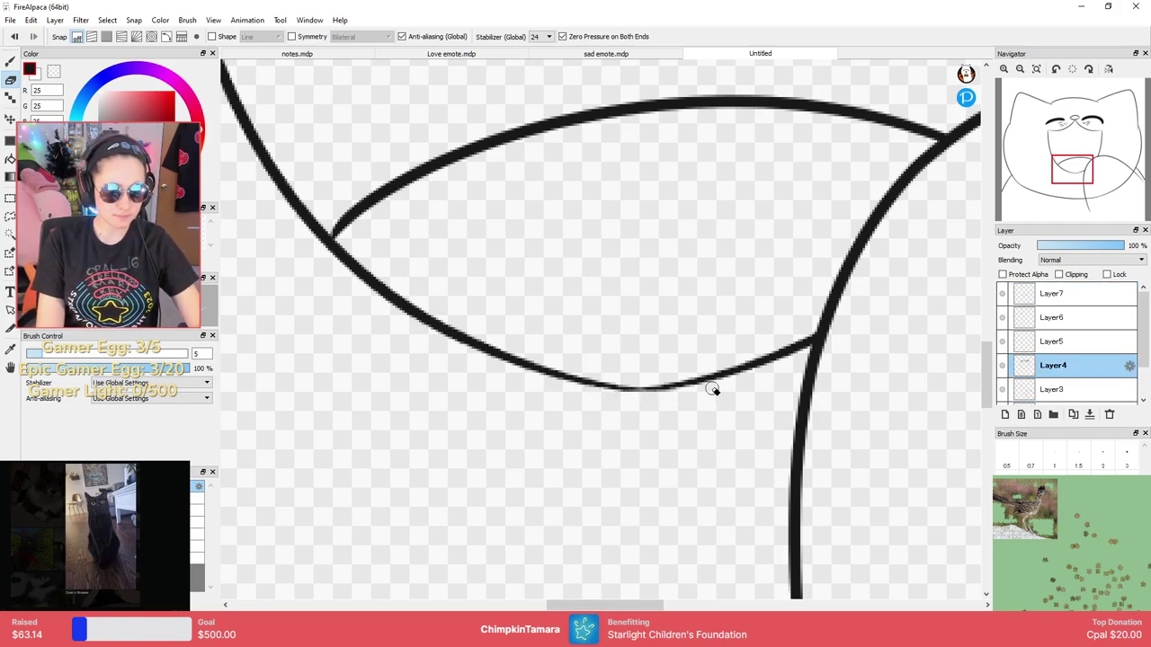
key(b)
scroll(712, 389, down, 5)
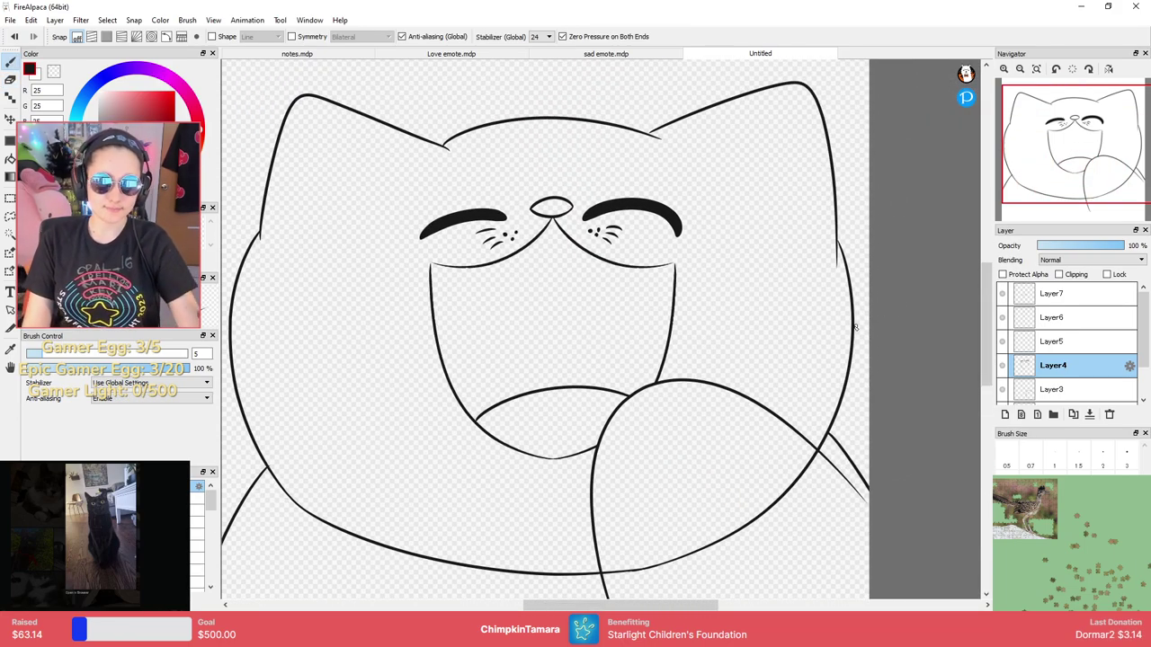
Erase the part of the head outline on Layer2 that crosses the raised paw.
scroll(836, 351, down, 3)
scroll(847, 302, up, 1)
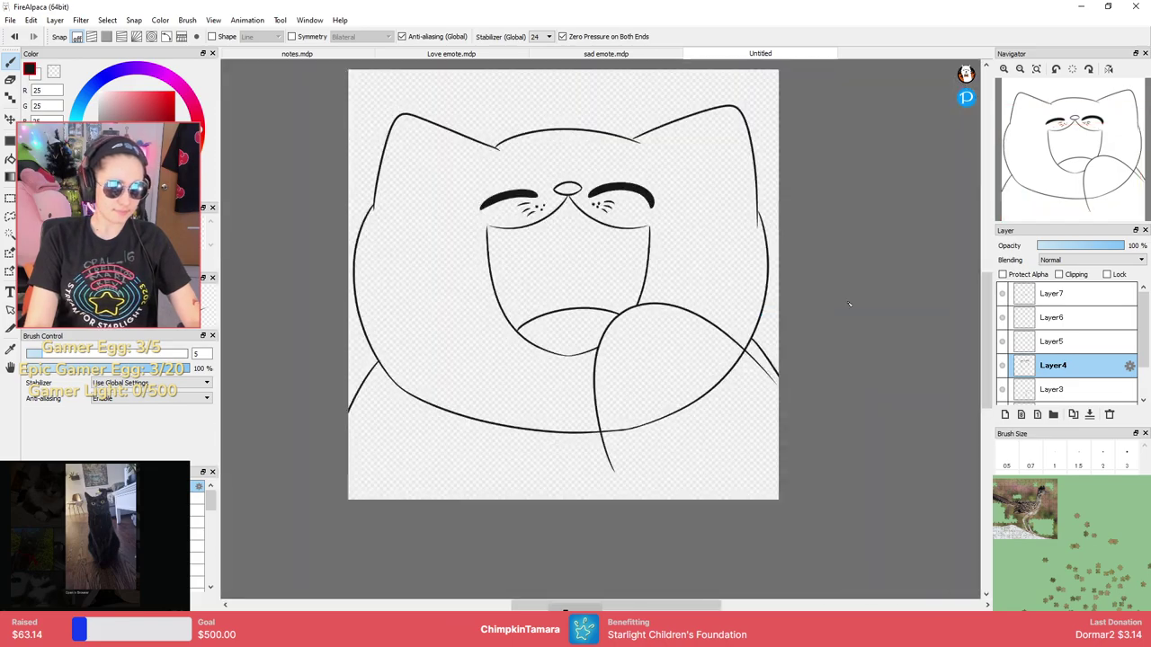
drag(1141, 344, 1141, 381)
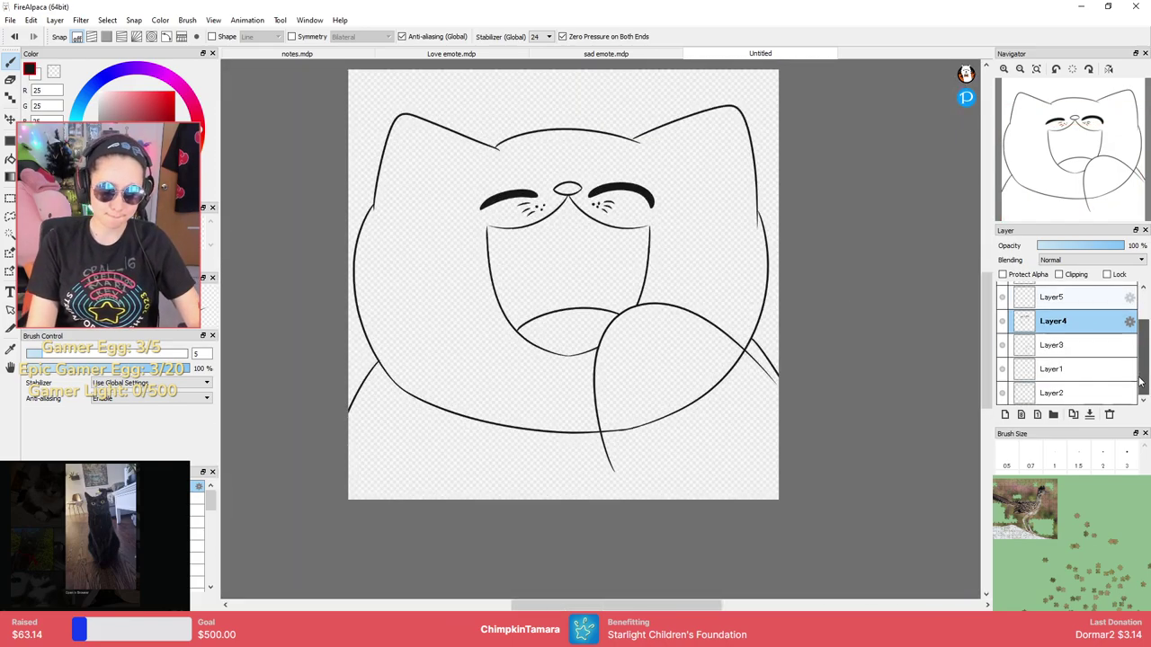
click(1056, 392)
key(e)
scroll(639, 405, up, 2)
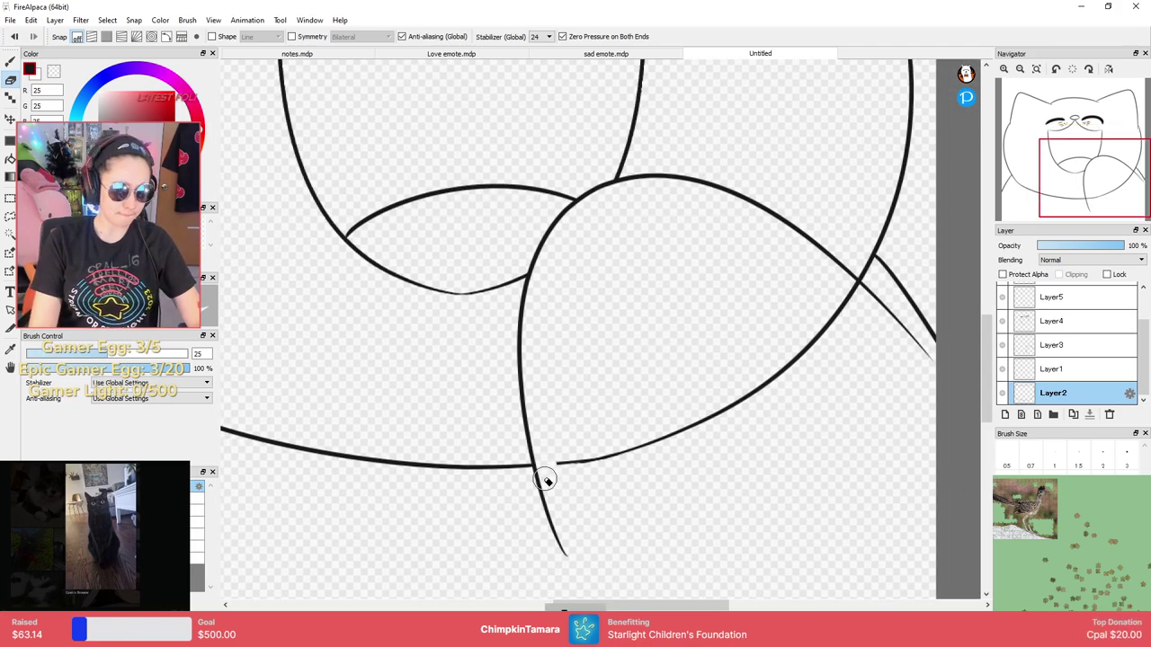
drag(542, 476, 654, 440)
key(ctrl+z)
mouse_move(543, 464)
mouse_down()
mouse_move(603, 459)
mouse_move(714, 414)
mouse_move(800, 357)
mouse_move(852, 297)
mouse_move(847, 288)
mouse_up()
key(b)
scroll(824, 214, down, 3)
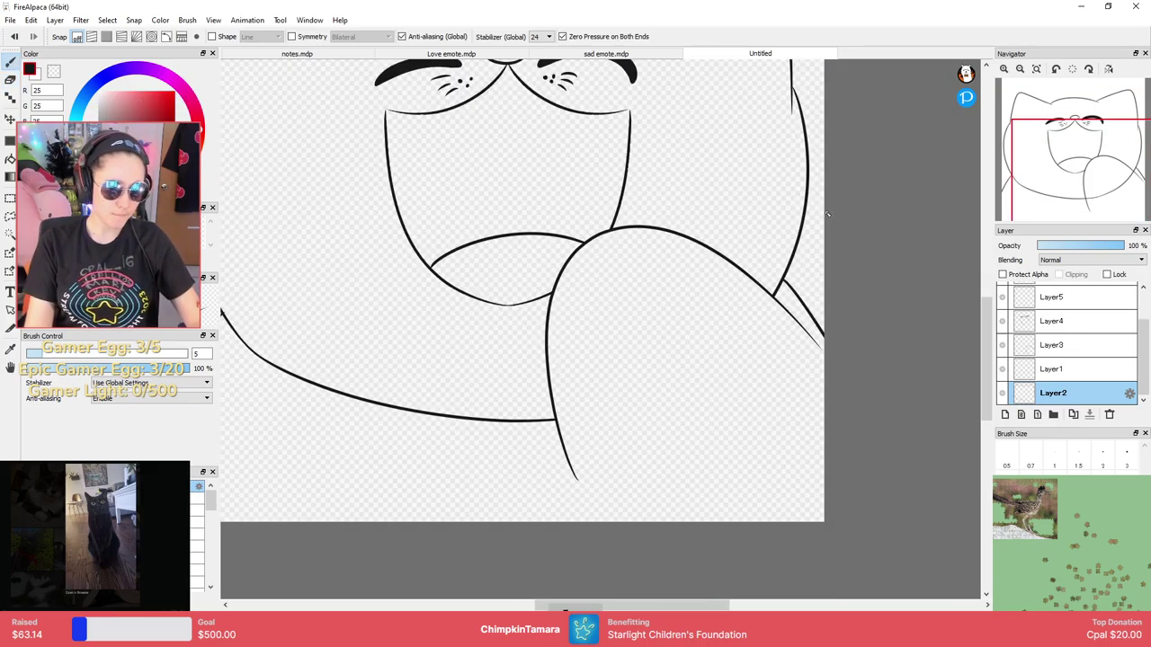
Add a layer folder above Layer7 and name it Outline.
drag(798, 392, 799, 392)
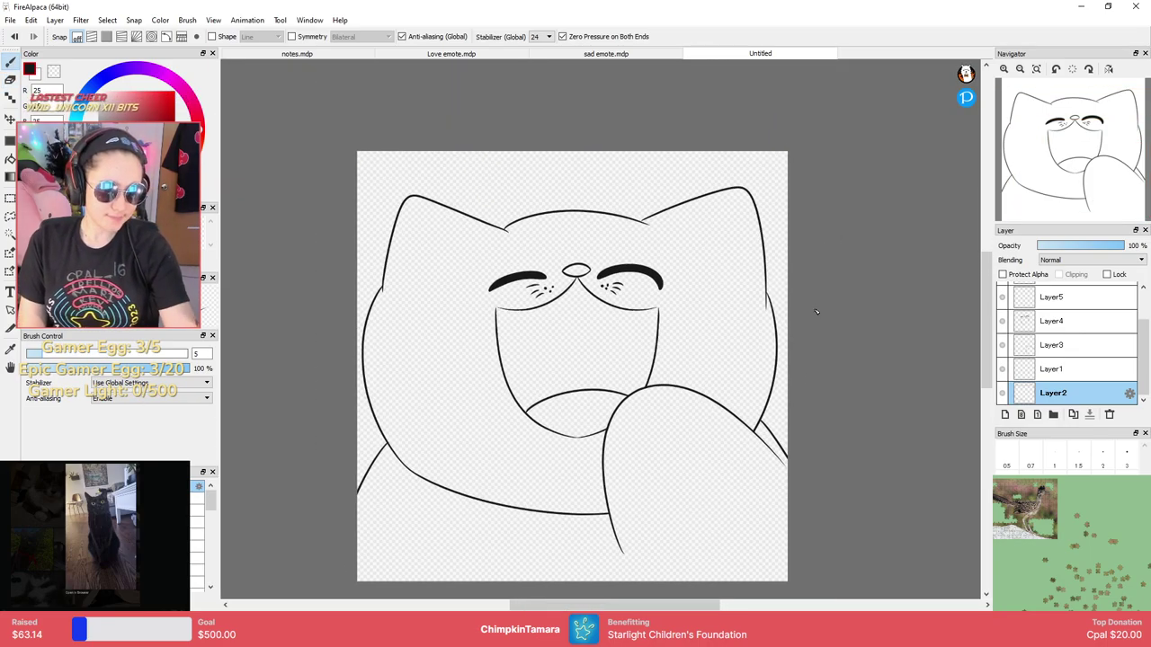
mouse_move(809, 323)
mouse_down()
mouse_move(838, 305)
mouse_move(823, 308)
mouse_up()
scroll(1079, 301, up, 2)
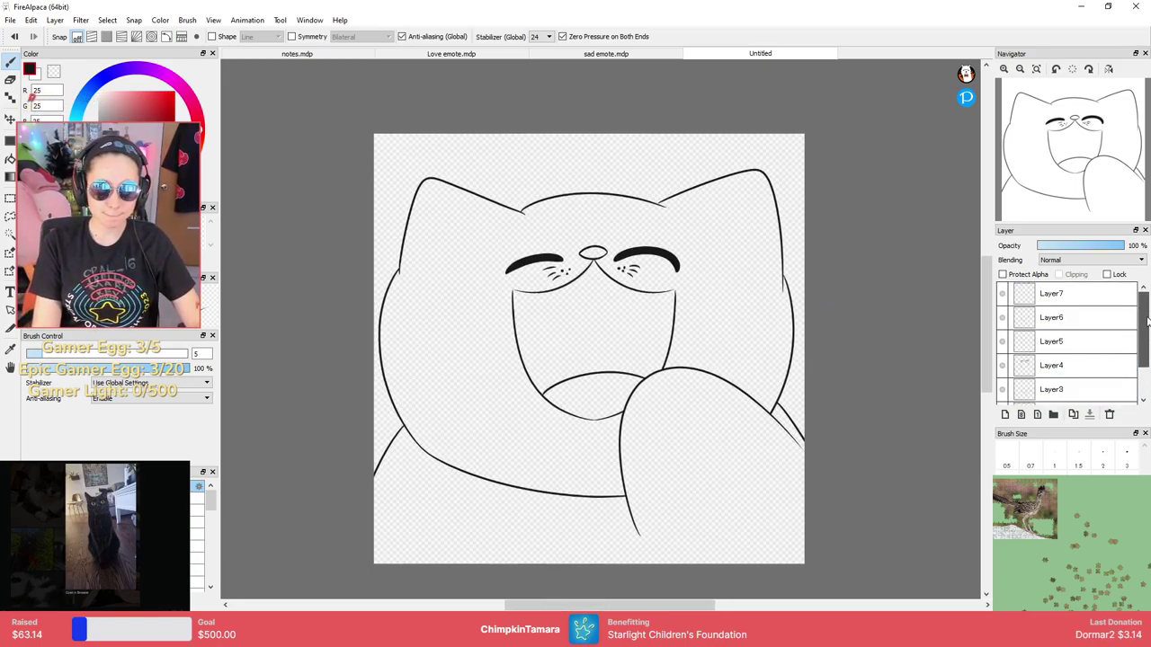
click(1077, 301)
click(1054, 414)
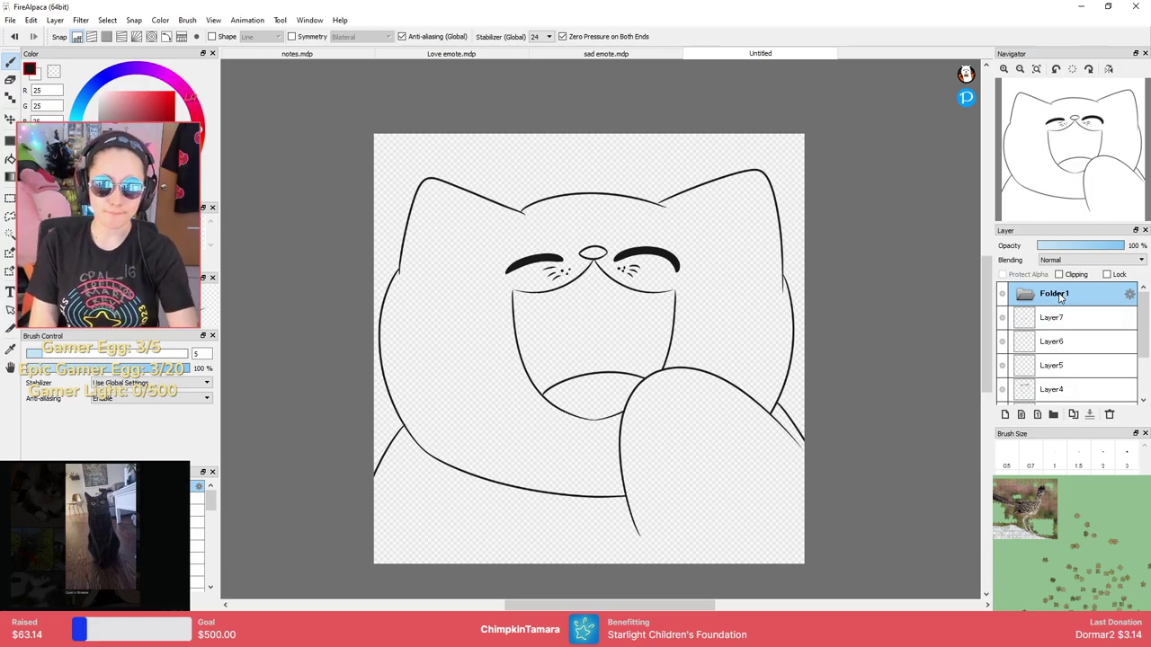
double_click(1061, 298)
text(Outlin)
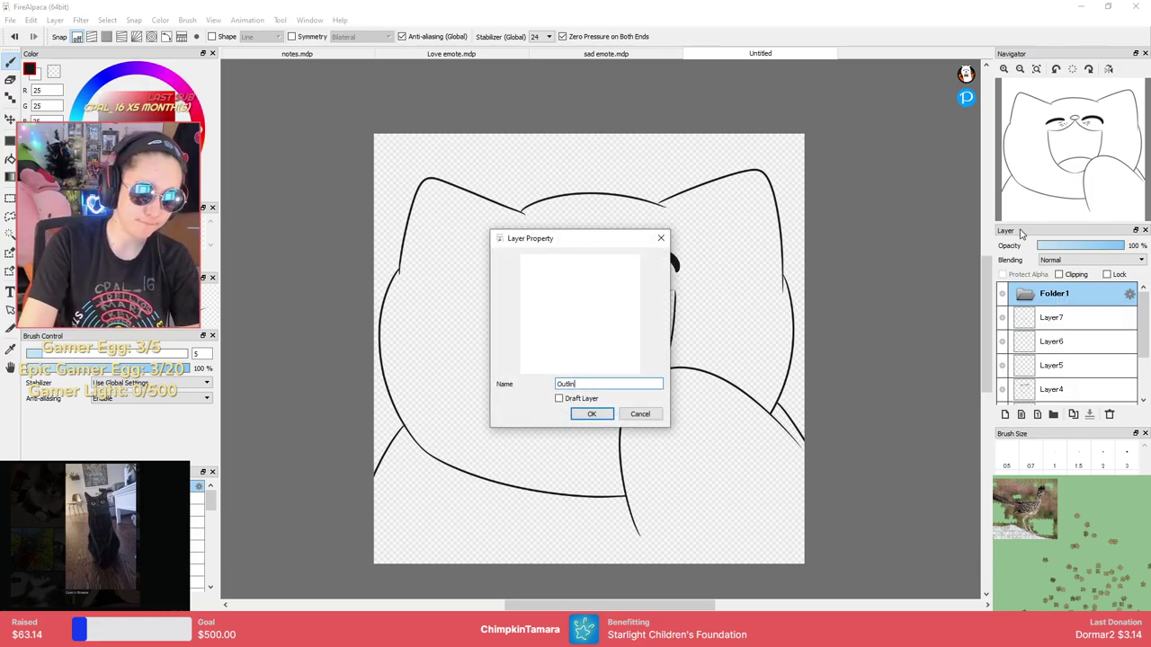
text(e)
key(Return)
Move the line-art layers from Layer7 down to Layer2 into the Outline folder, collapse it and add a new layer beneath it.
click(1086, 322)
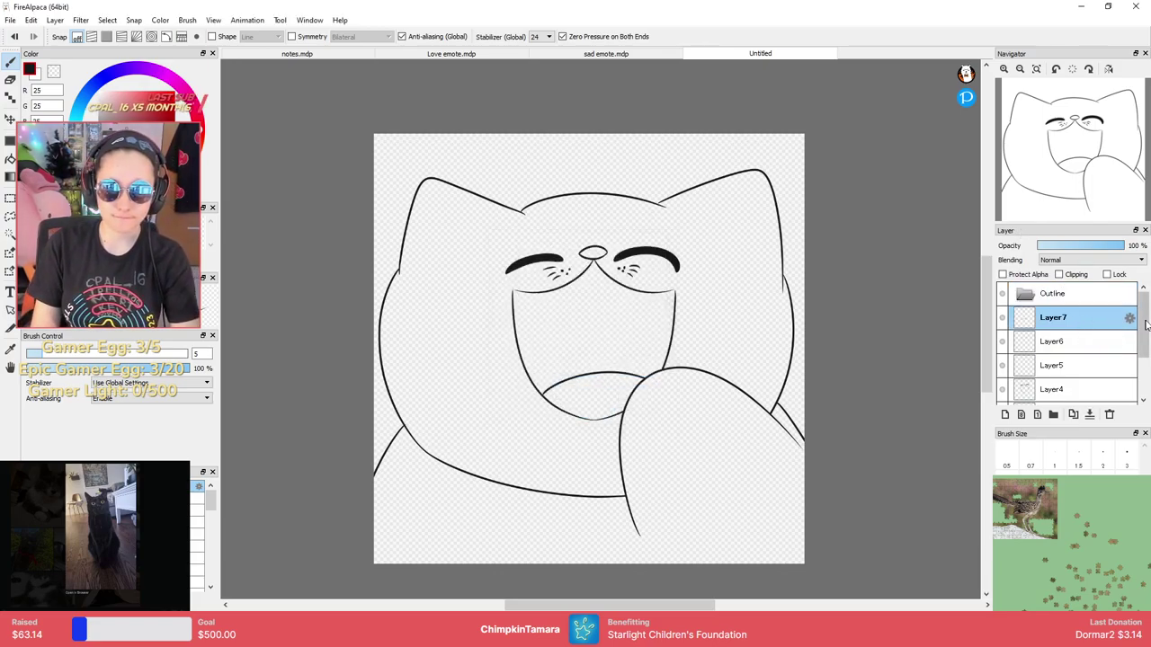
drag(1144, 323, 1053, 286)
shift+click(1104, 396)
click(1024, 294)
click(1005, 413)
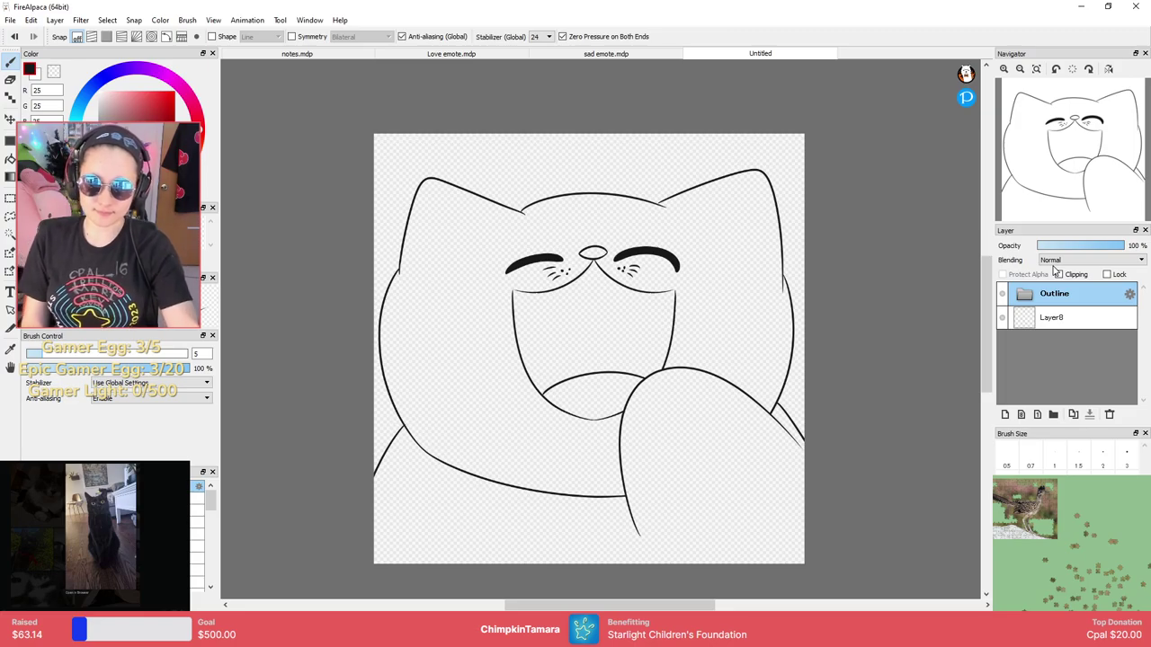
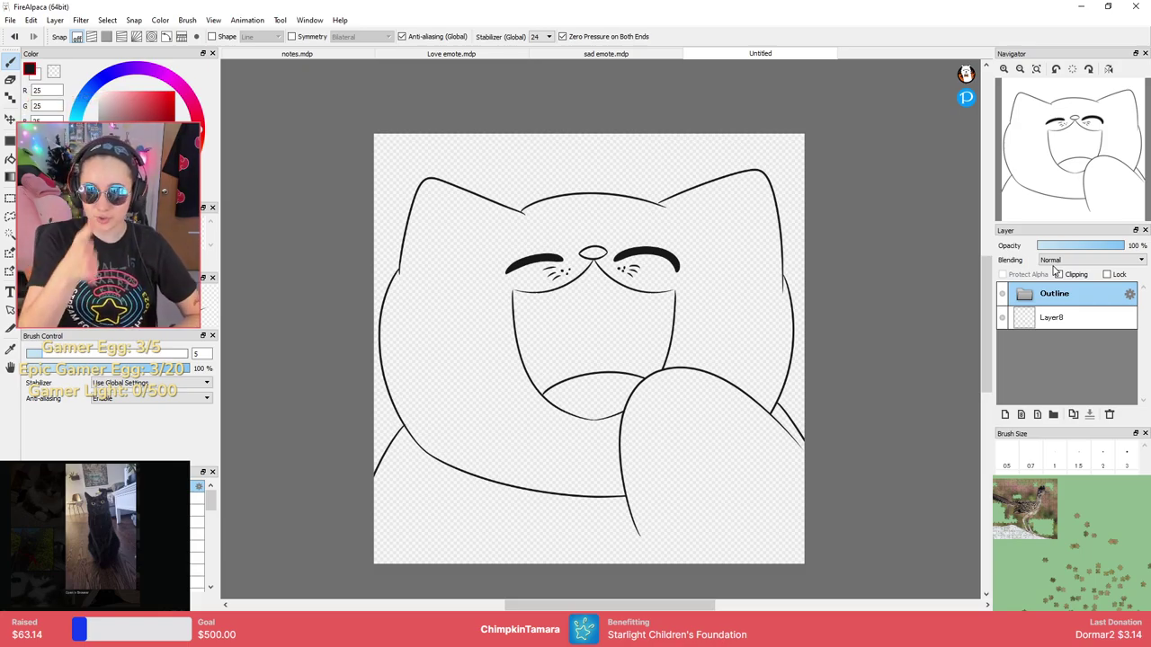
click(1054, 319)
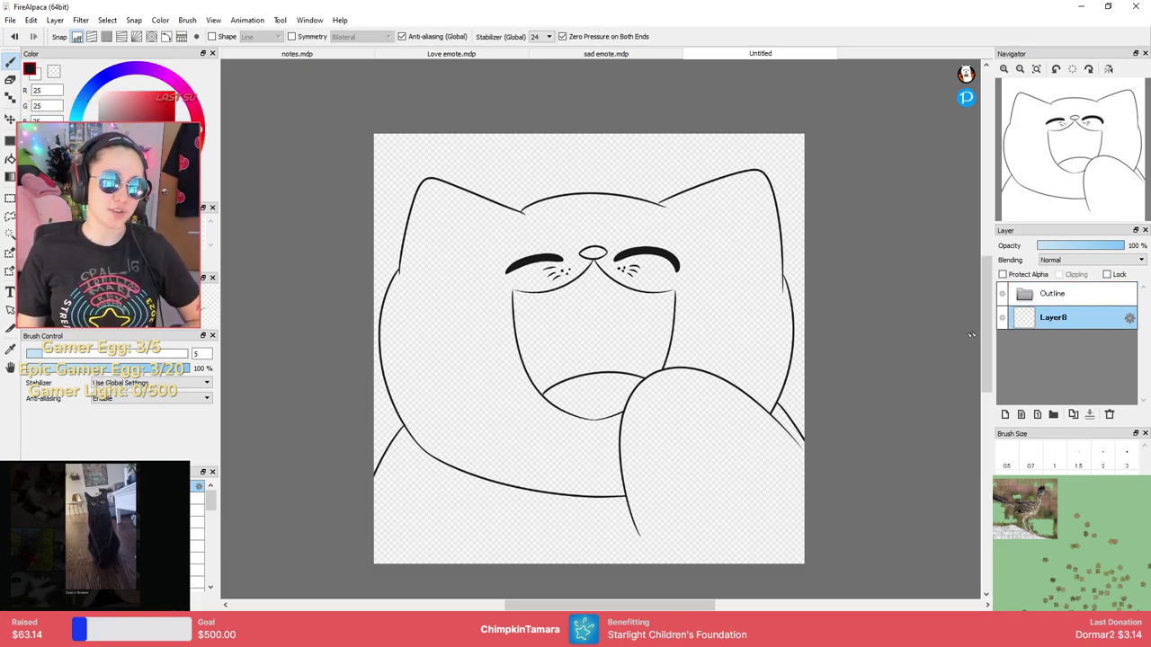
Copy the Color swatch layer from sad emote.mdp and paste it into the Untitled drawing.
click(642, 56)
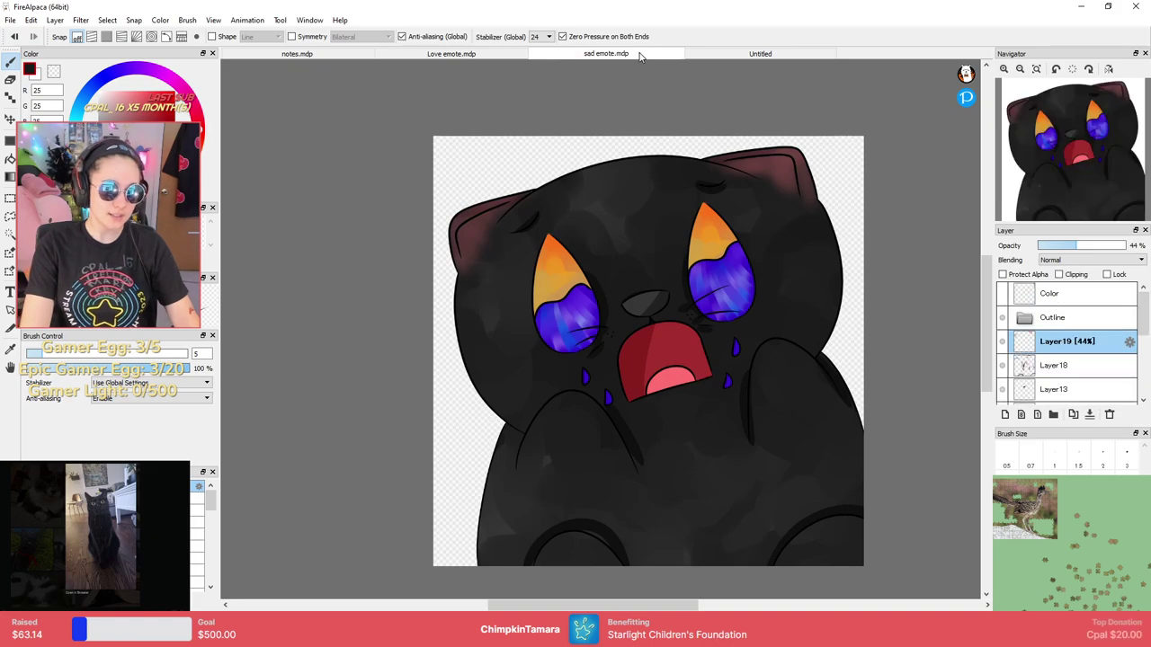
click(759, 54)
click(657, 56)
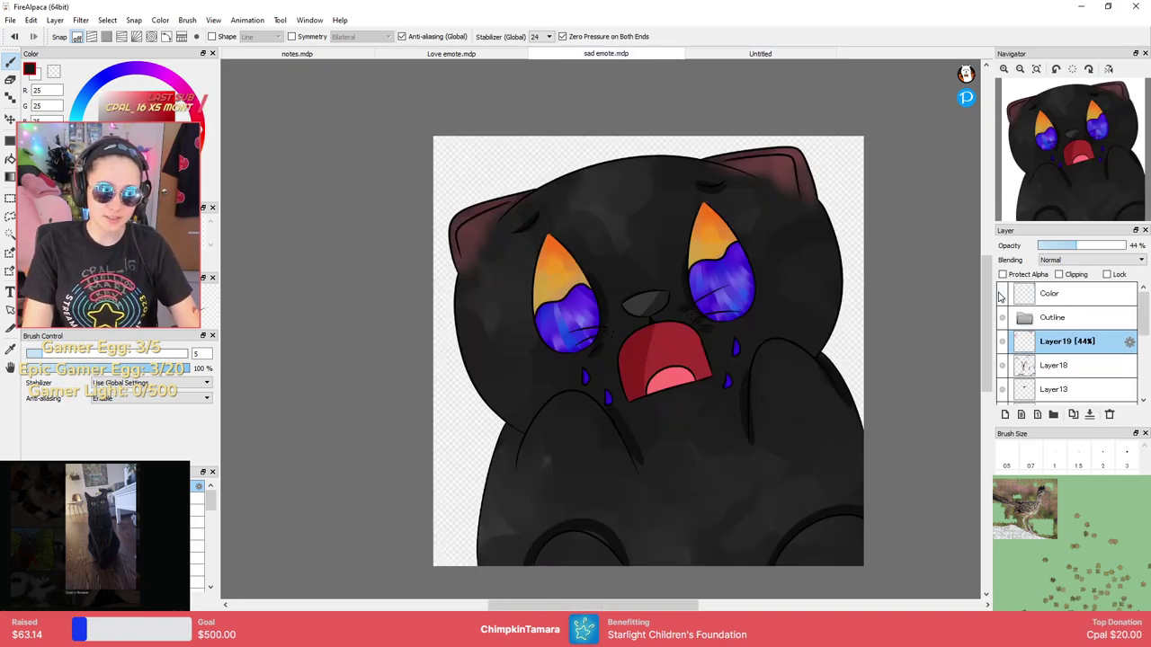
click(1050, 294)
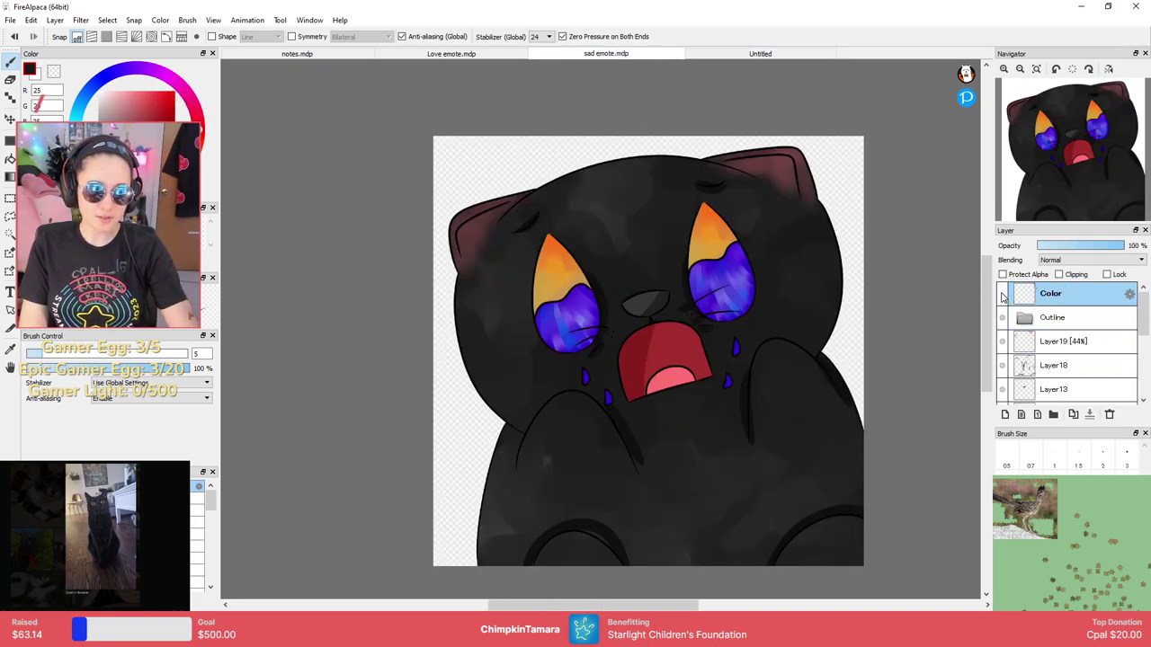
click(806, 54)
key(ctrl+v)
key(ctrl+plus)
key(ctrl+plus)
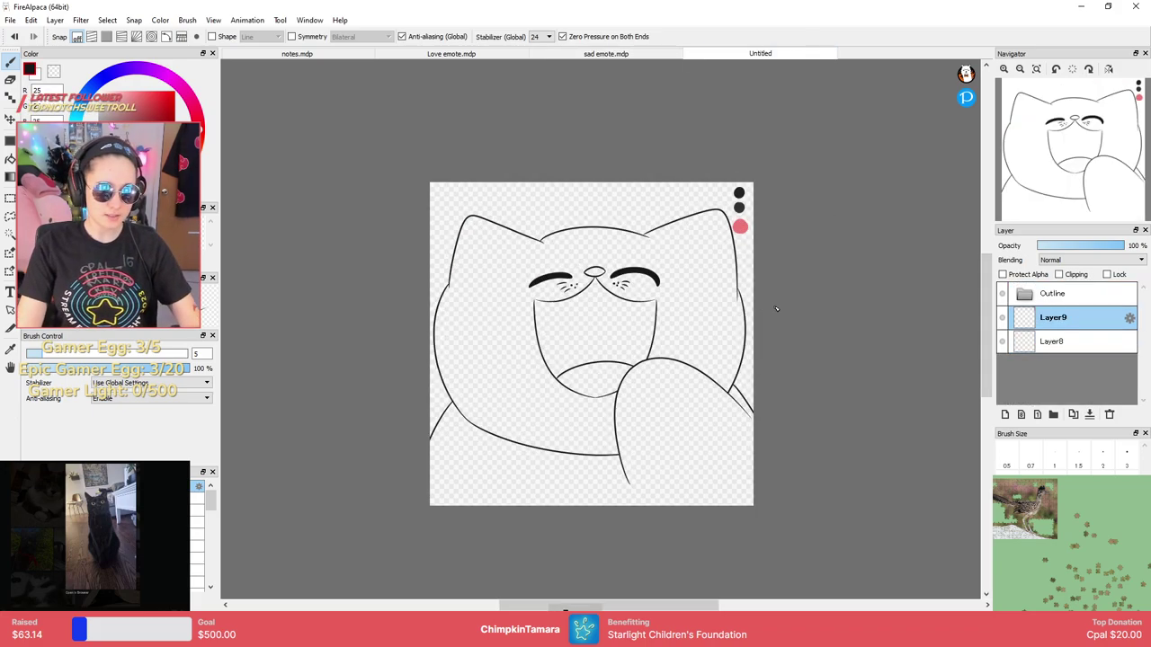
Rename the pasted swatch layer as color and move it above the Outline folder.
double_click(1045, 320)
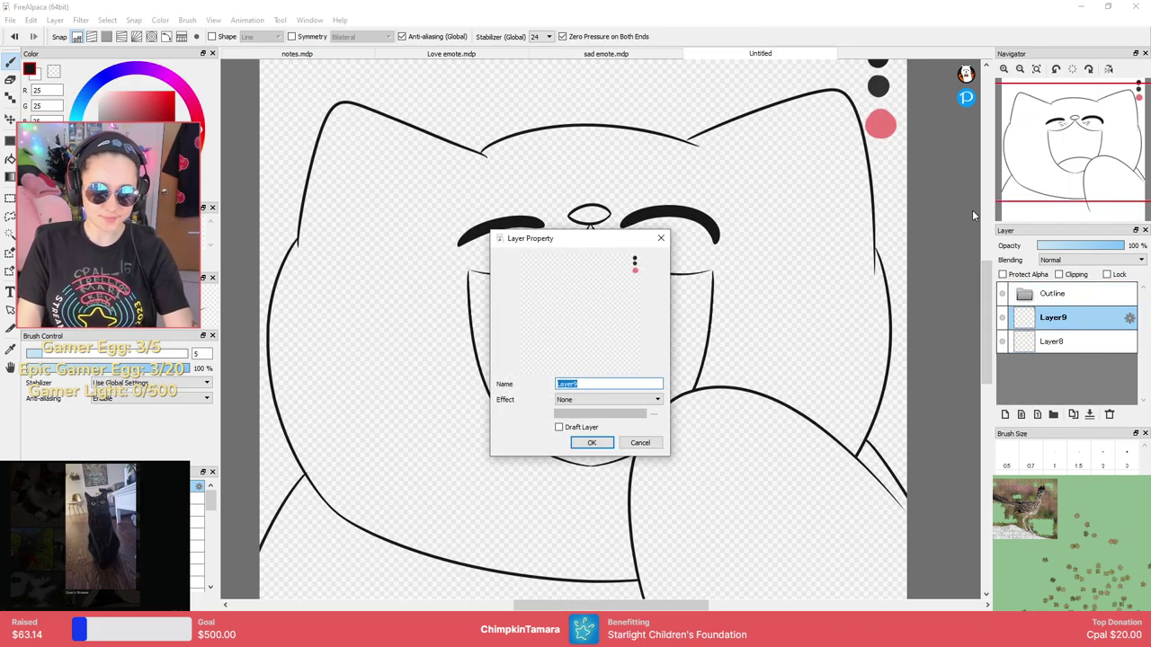
text(color)
key(Return)
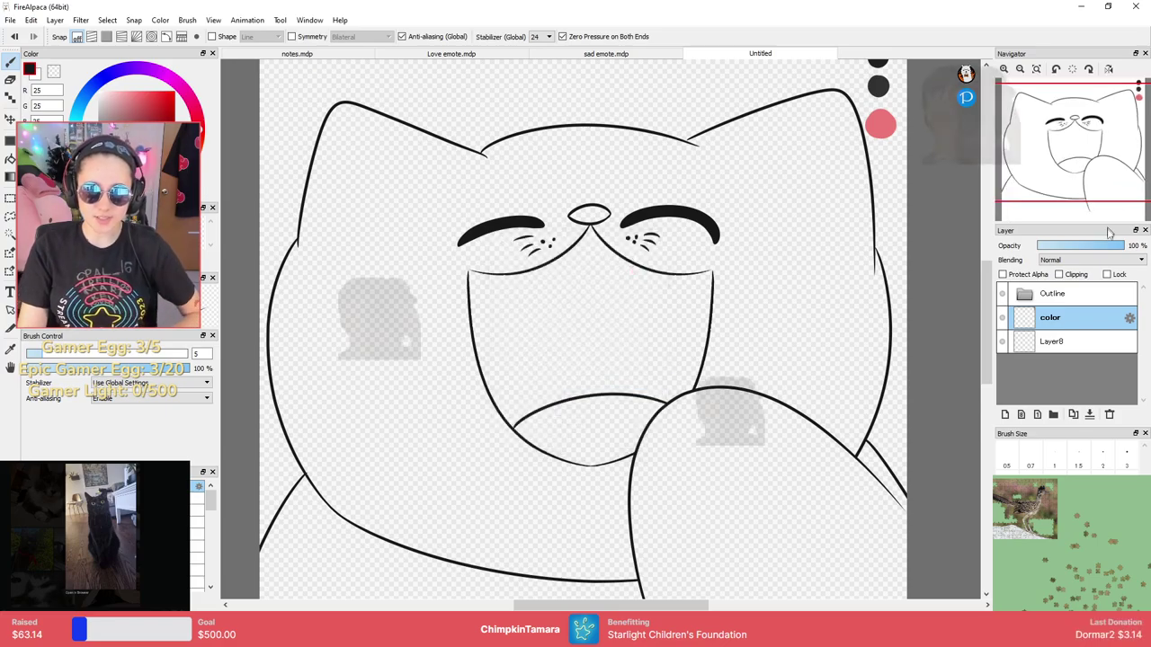
drag(1052, 317, 1061, 289)
Try filling the cat's head, body and raised paw on Layer8 with the dark grey swatch colour (R 33, G 33), and undo the fills.
click(1057, 343)
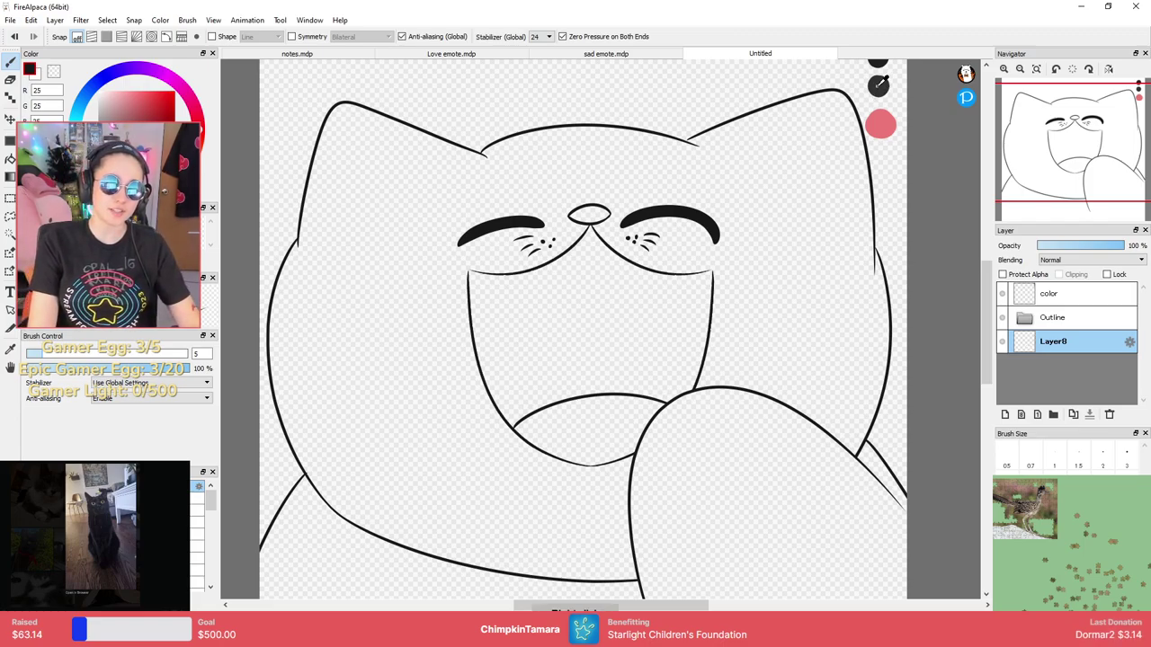
alt+click(877, 88)
drag(932, 122, 922, 175)
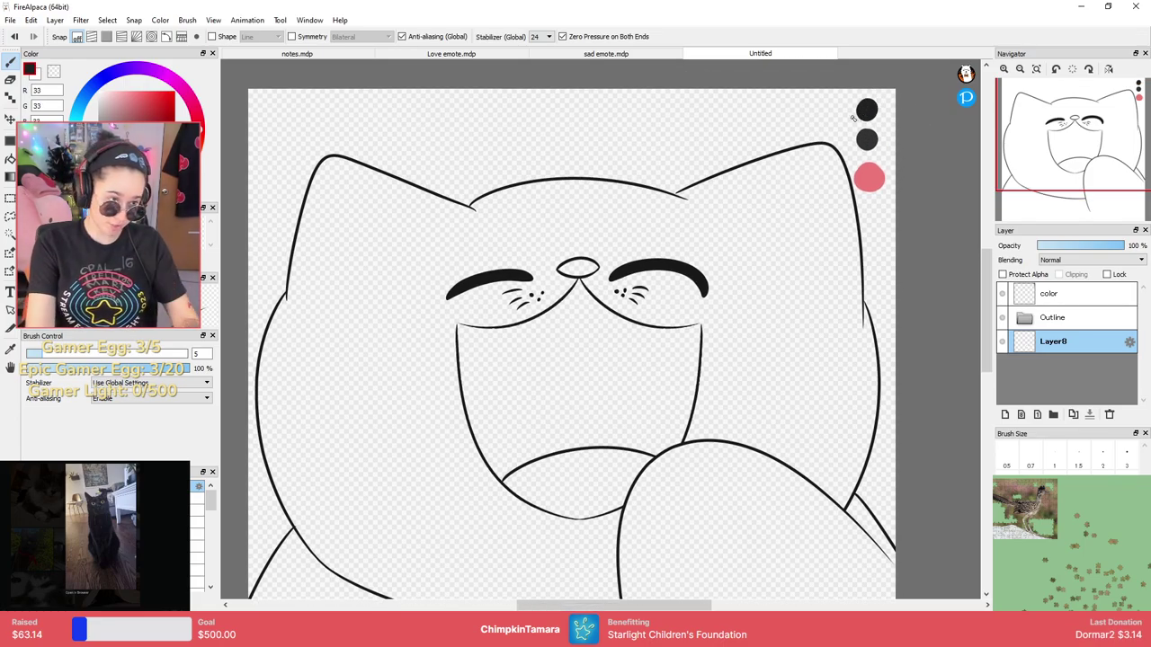
key(f)
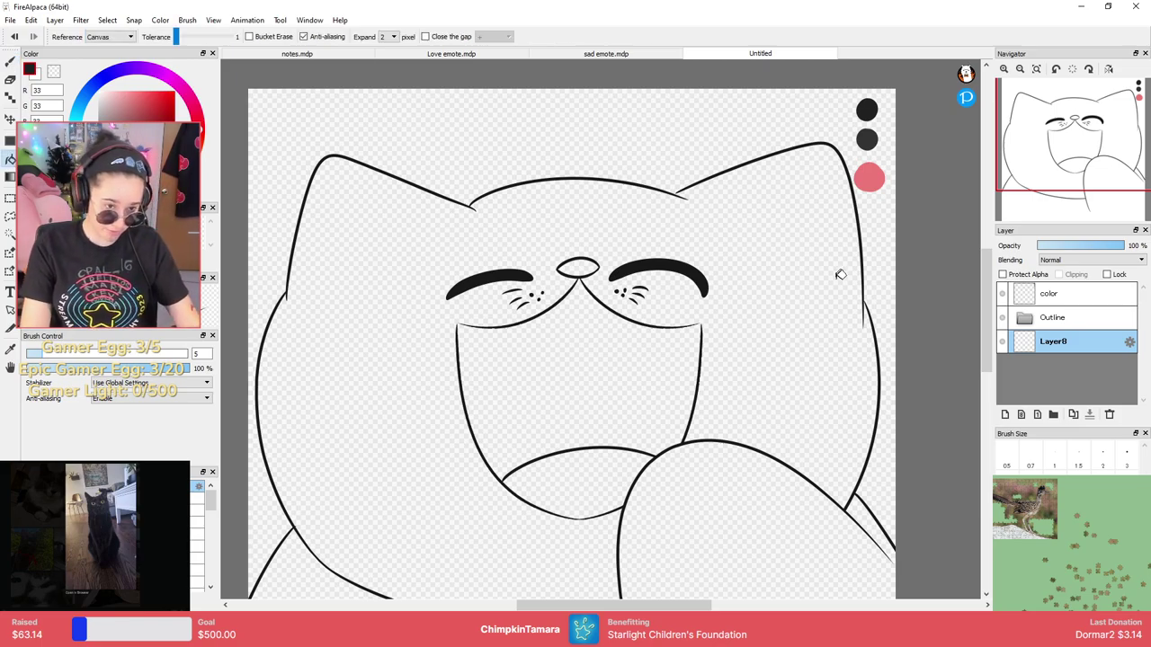
click(802, 286)
scroll(802, 286, down, 4)
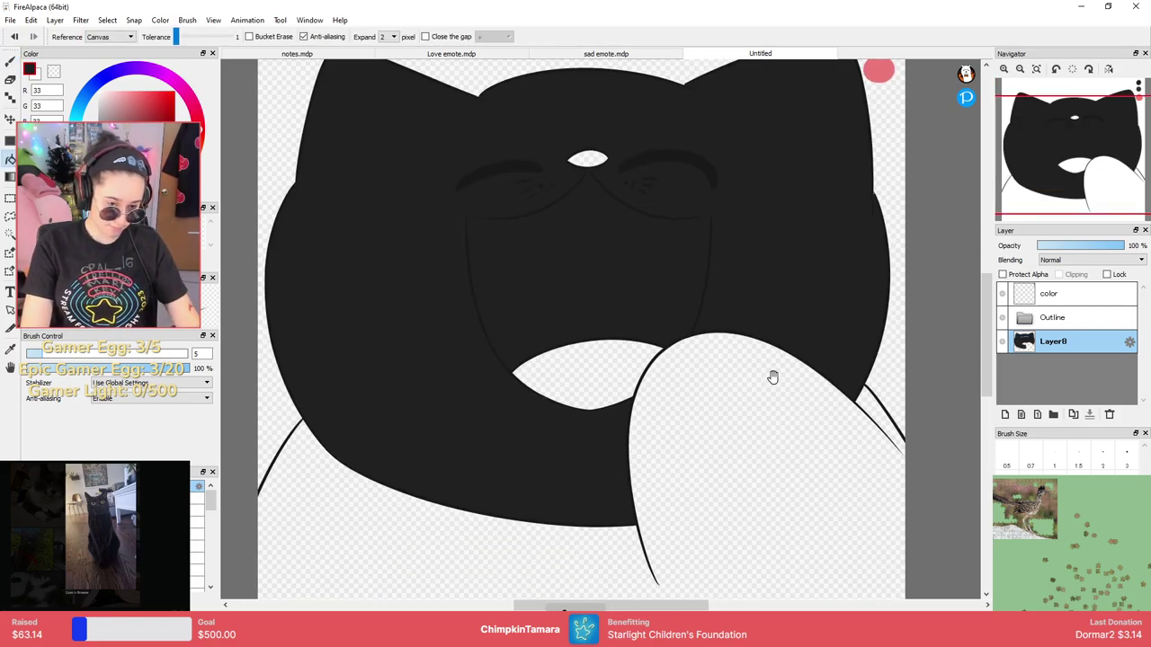
scroll(752, 340, down, 2)
click(752, 340)
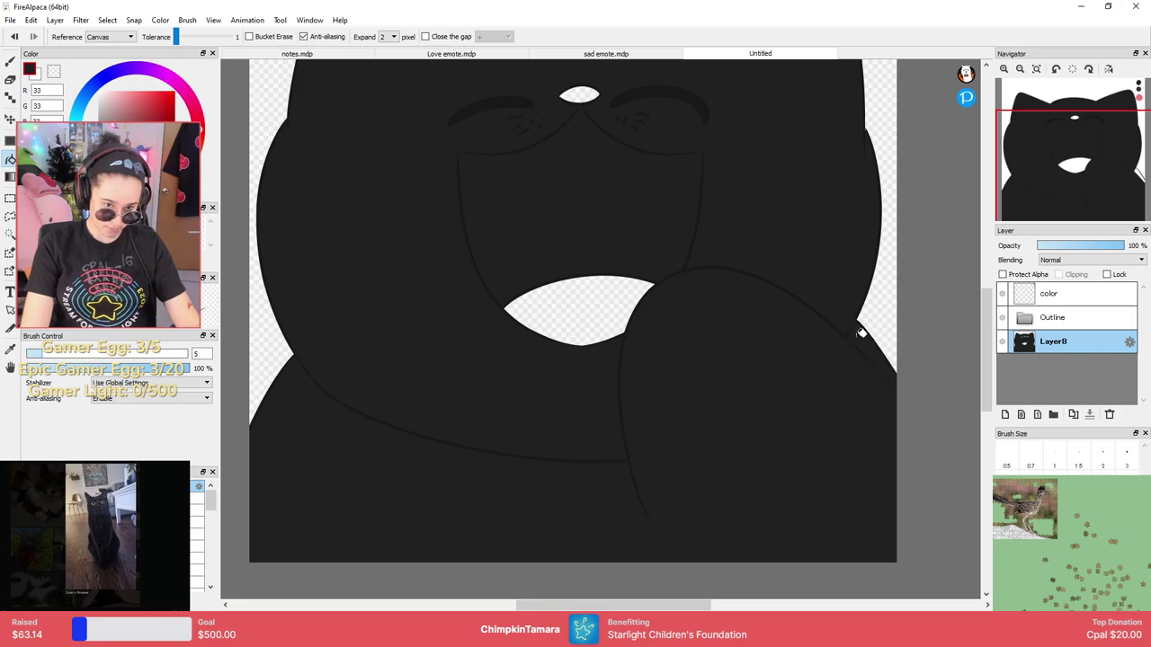
drag(802, 246, 823, 322)
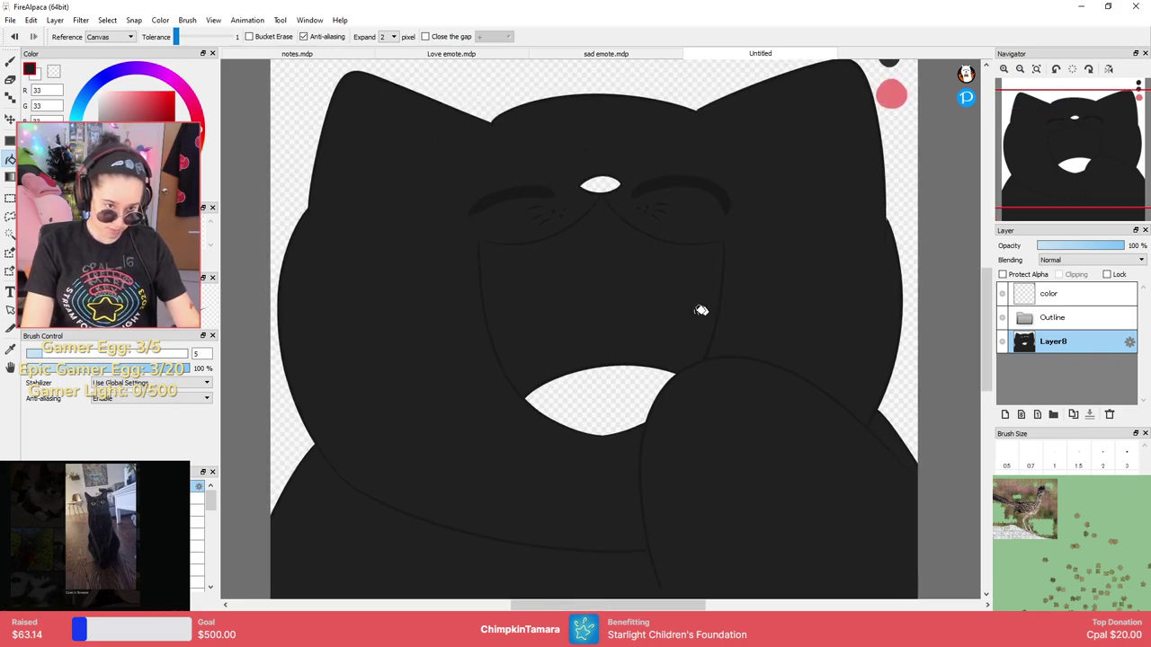
key(ctrl+z)
Close the gap at the mouth outline's right corner on Layer4 in the Outline folder with short brush strokes.
scroll(710, 279, up, 5)
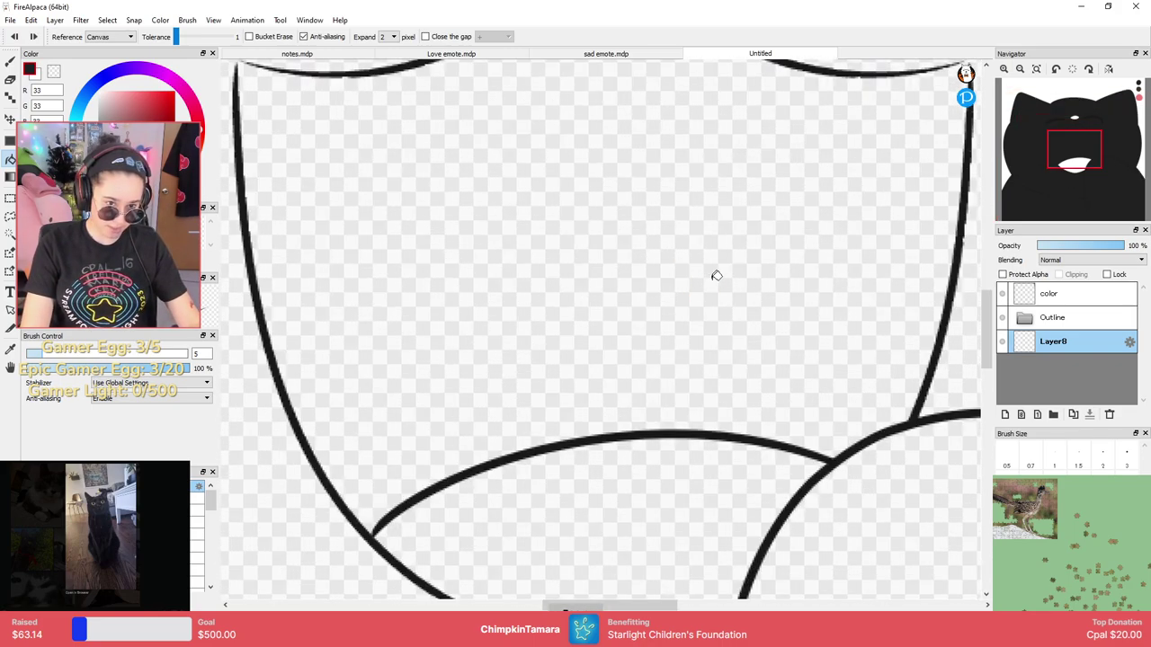
click(1025, 317)
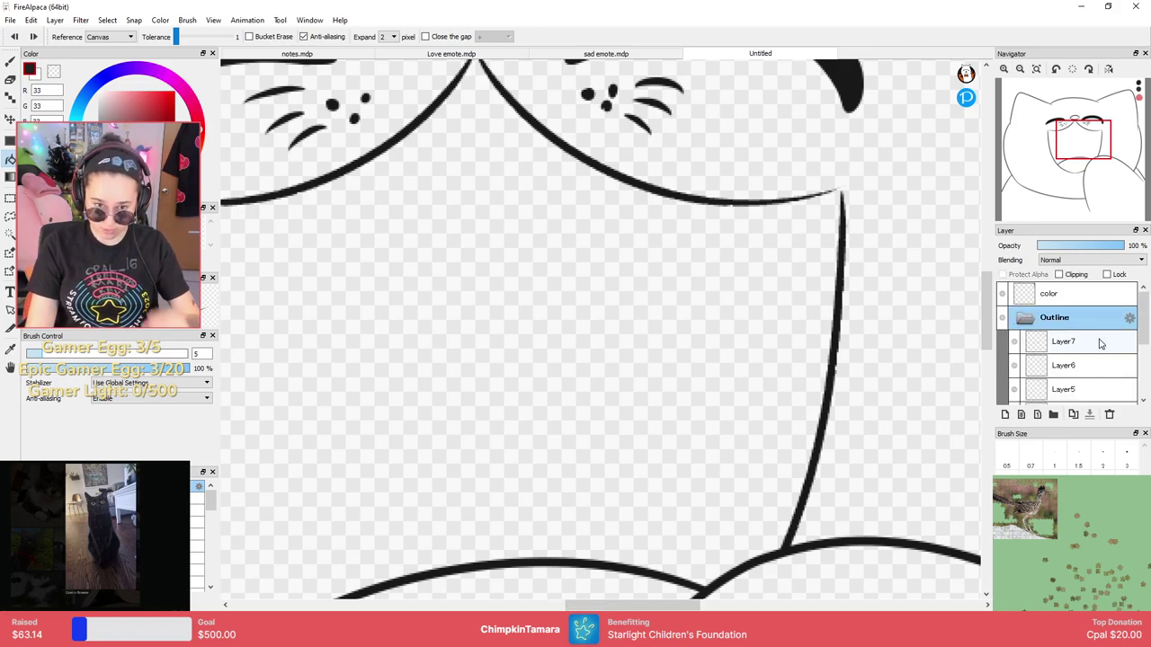
drag(1134, 321, 1133, 364)
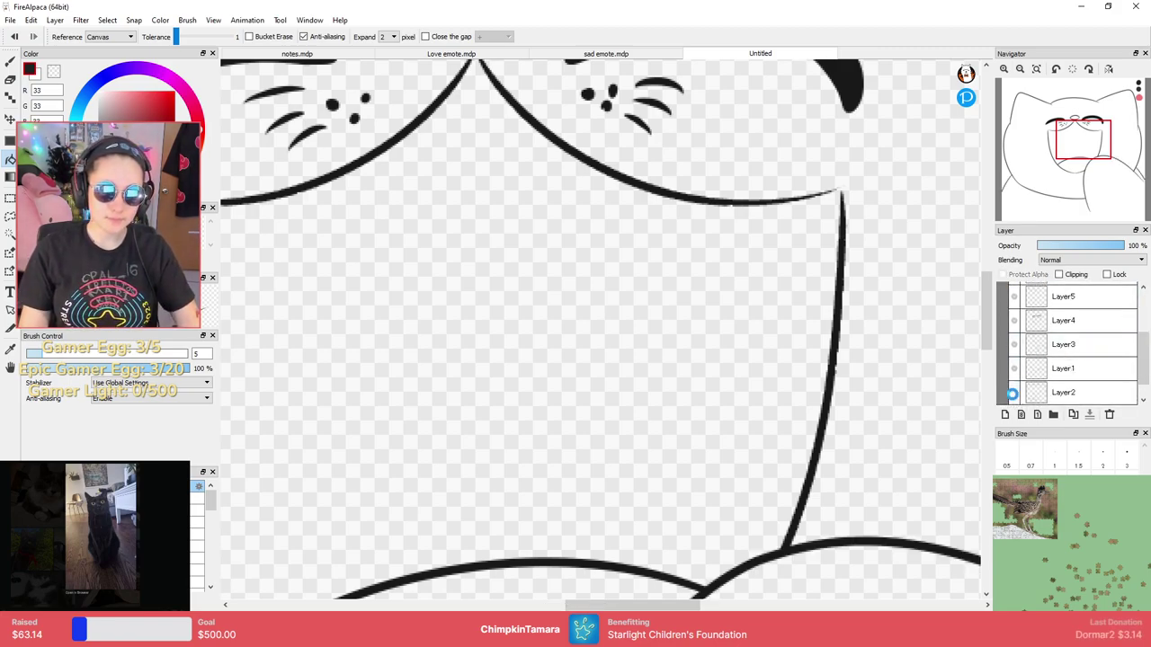
click(1014, 320)
click(1014, 320)
key(ctrl+minus)
click(1074, 322)
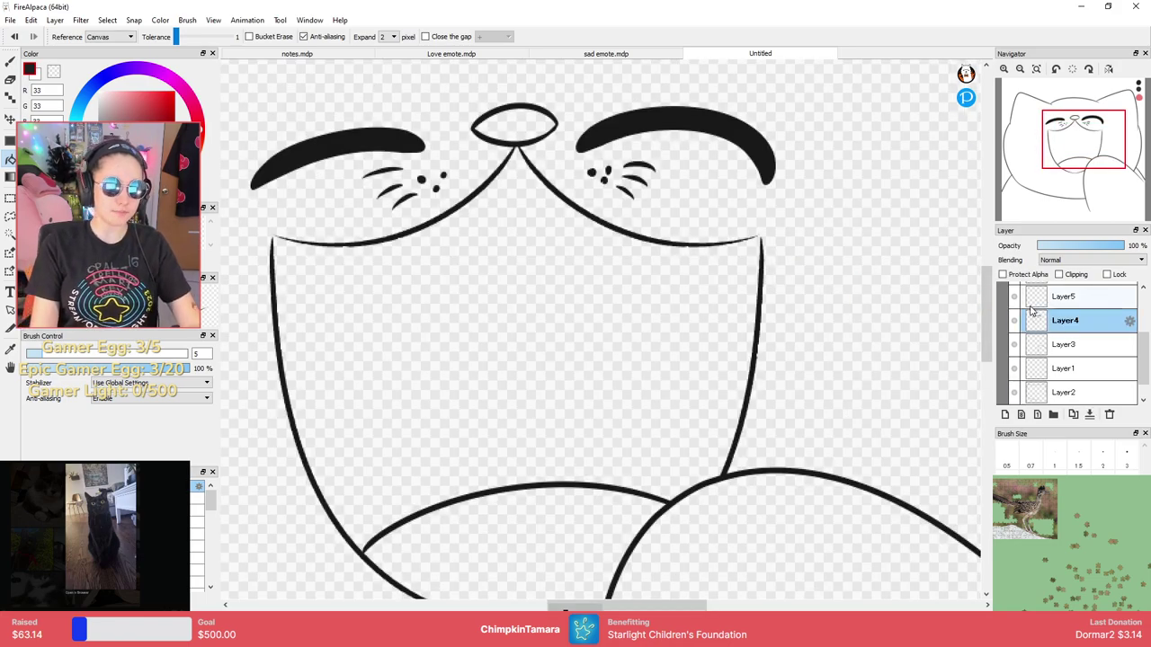
key(ctrl+plus)
drag(827, 235, 560, 399)
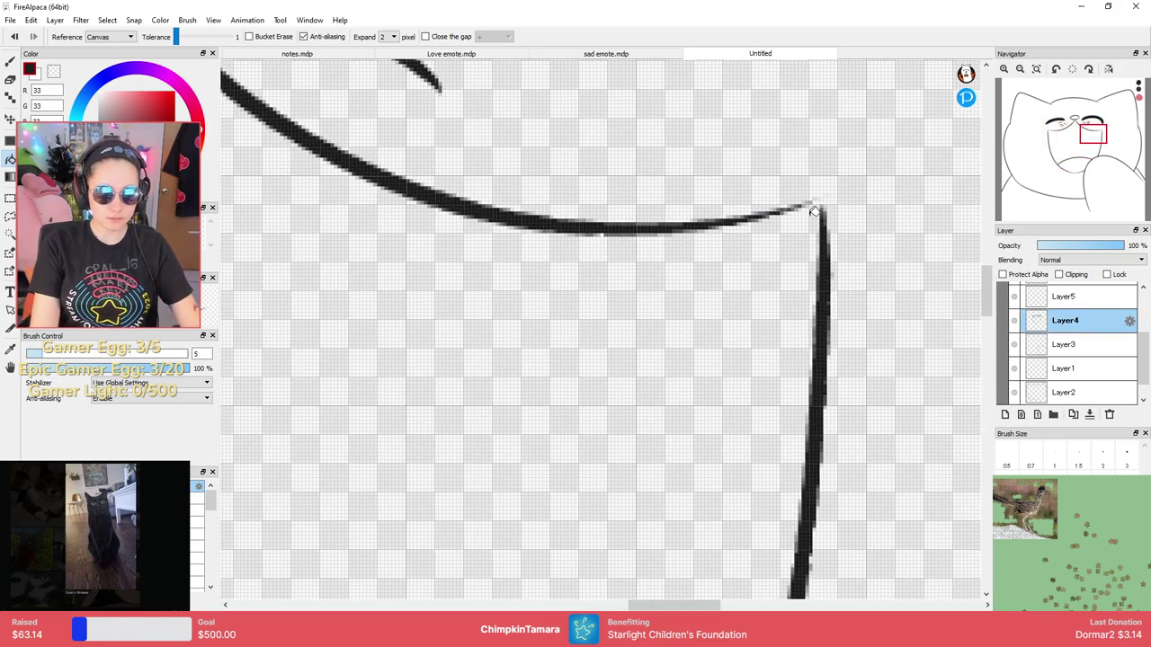
key(b)
drag(811, 204, 746, 220)
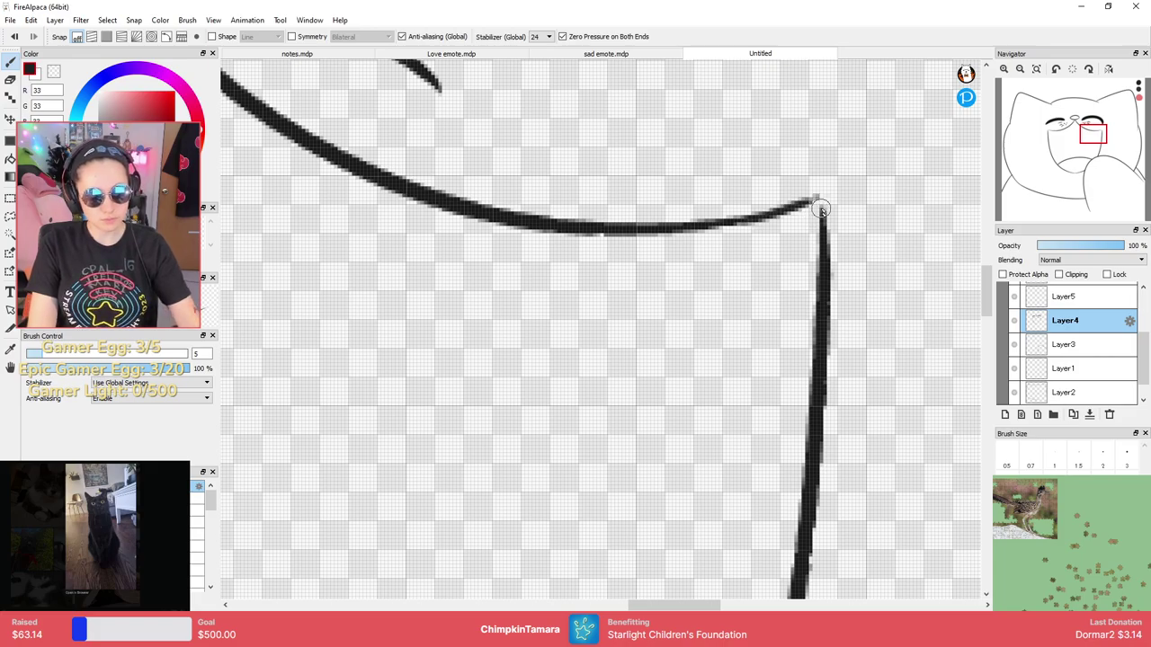
drag(817, 200, 821, 221)
Close the gap at the mouth outline's left corner on Layer4 with a short brush stroke.
drag(459, 236, 917, 275)
drag(444, 278, 817, 260)
mouse_move(557, 236)
mouse_down()
mouse_move(558, 260)
mouse_move(609, 272)
mouse_up()
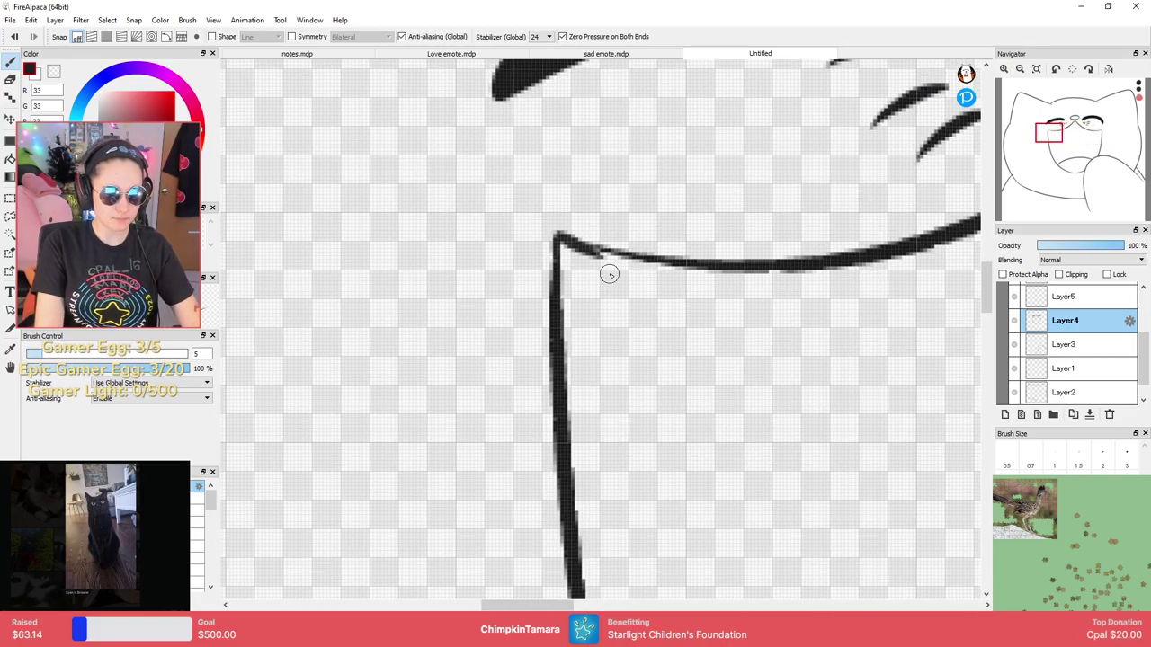
key(ctrl+plus)
scroll(606, 267, down, 2)
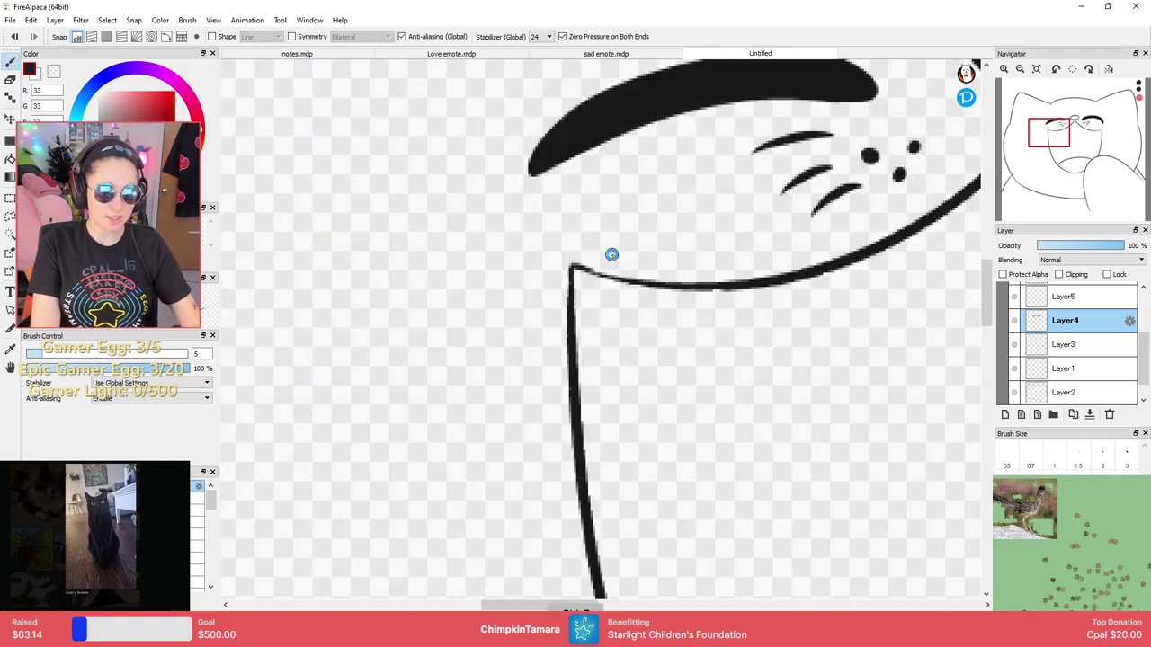
scroll(611, 256, down, 1)
scroll(608, 255, down, 2)
scroll(755, 320, up, 1)
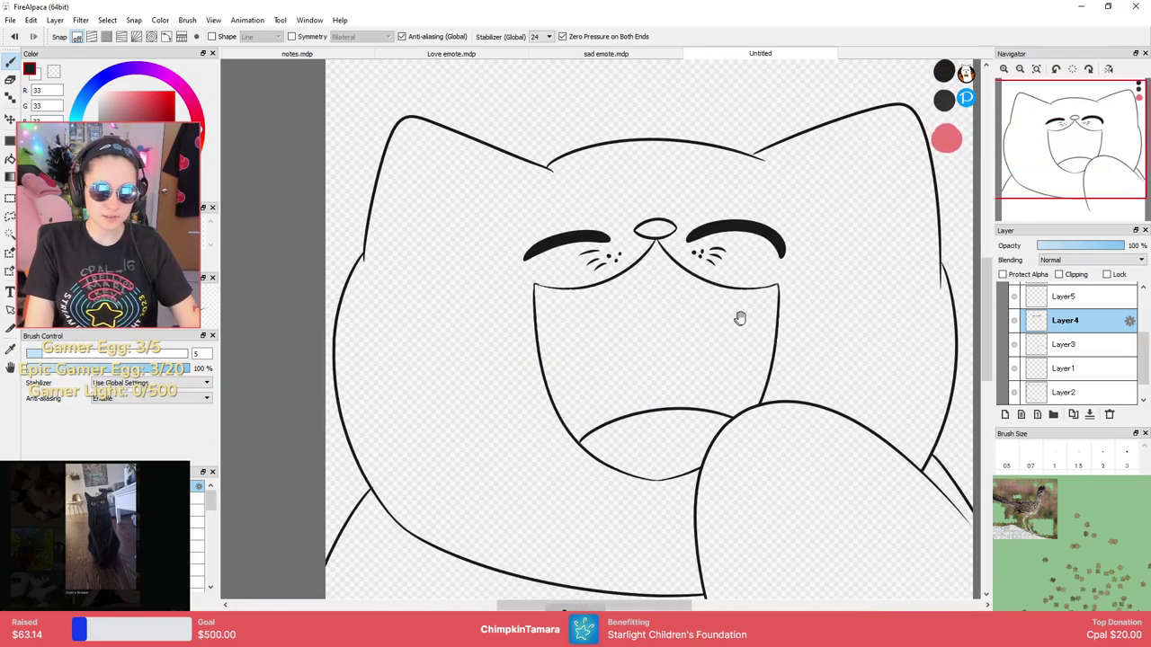
Collapse the Outline folder and make Layer8 active for filling with the Bucket tool.
drag(1140, 345, 1140, 304)
click(1024, 318)
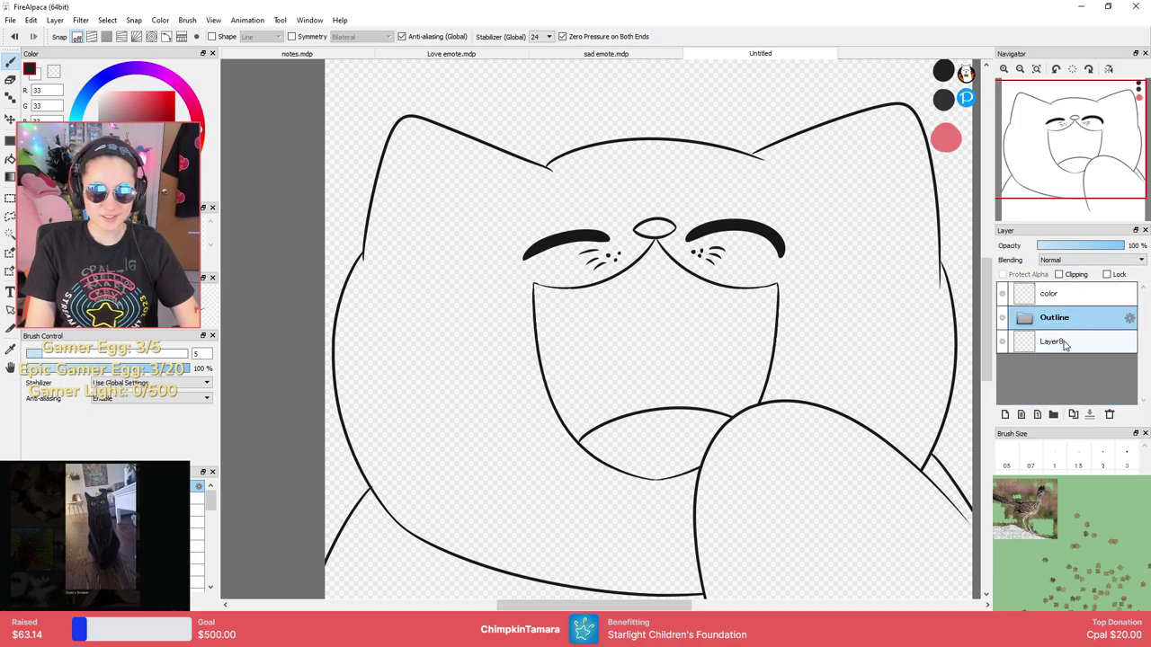
click(1066, 343)
click(10, 159)
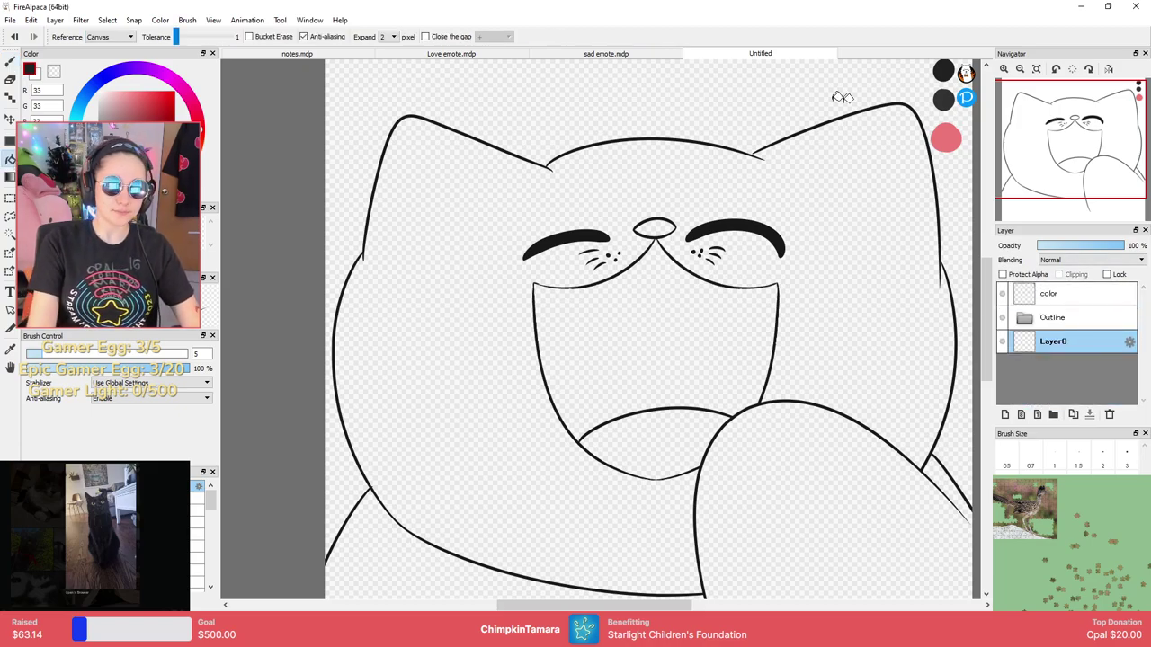
Try filling only the head around the mouth with the R 33, G 33 dark grey, and undo the fill.
click(860, 198)
scroll(859, 220, up, 1)
scroll(857, 240, down, 3)
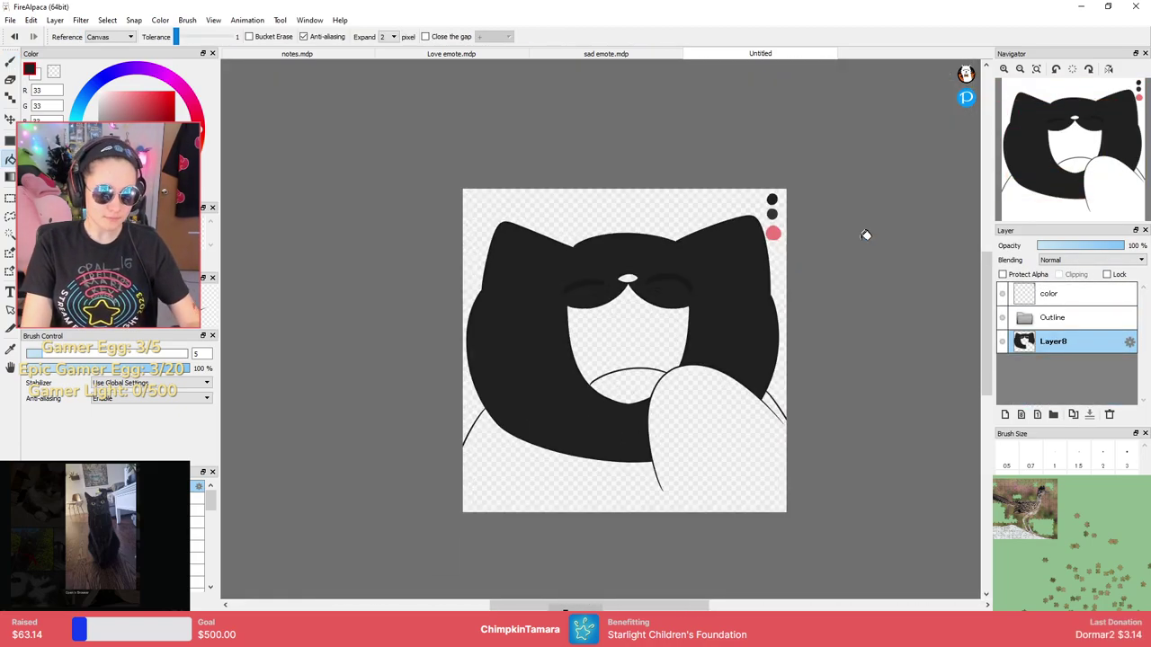
key(ctrl+z)
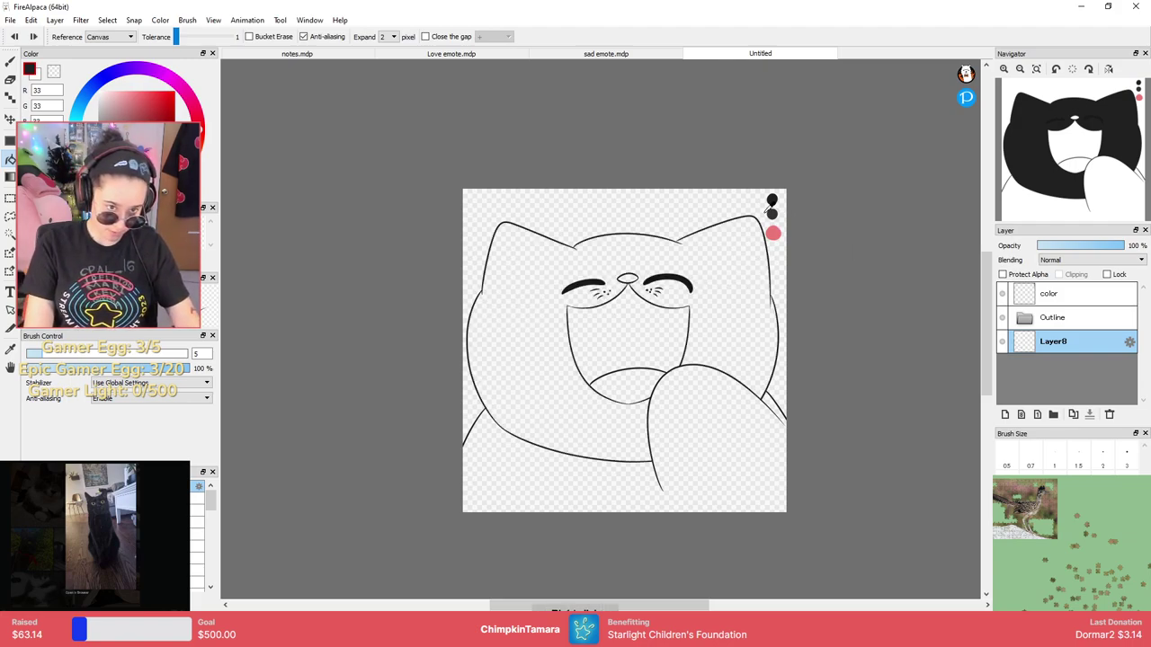
Fill the head, body, raised paw and the sliver beside the paw on Layer8 with the lighter dark grey swatch (R 50, G 50).
alt+click(772, 212)
click(732, 269)
click(733, 412)
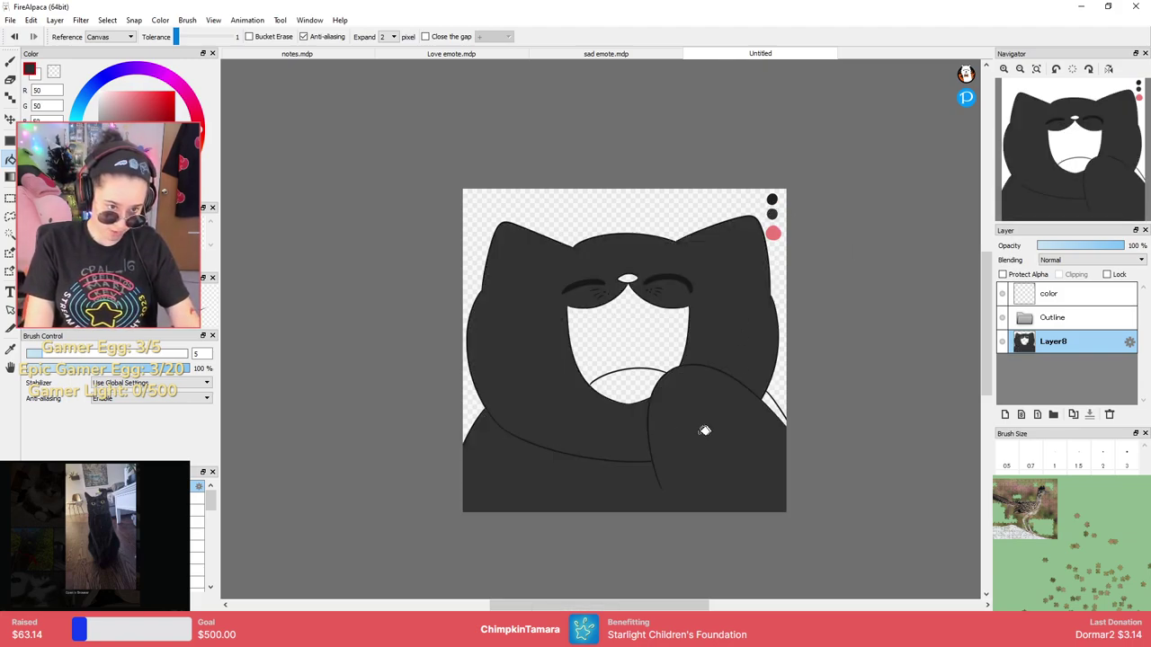
click(772, 399)
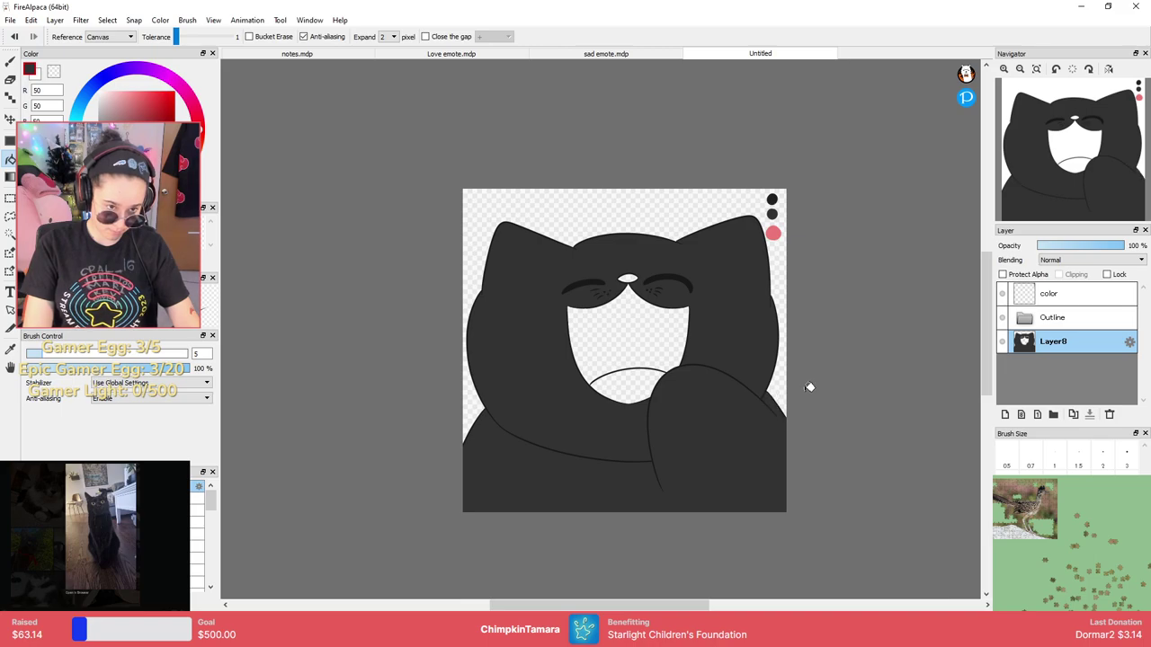
Undo the R 50, G 50 dark grey fills on the head, body and raised paw.
key(ctrl+z)
key(ctrl+z)
key(ctrl+z)
Hide Layer10 in sad emote.mdp, sample the flat fur colour (R 27, G 27), show the layer again and return to the new emote.
click(645, 55)
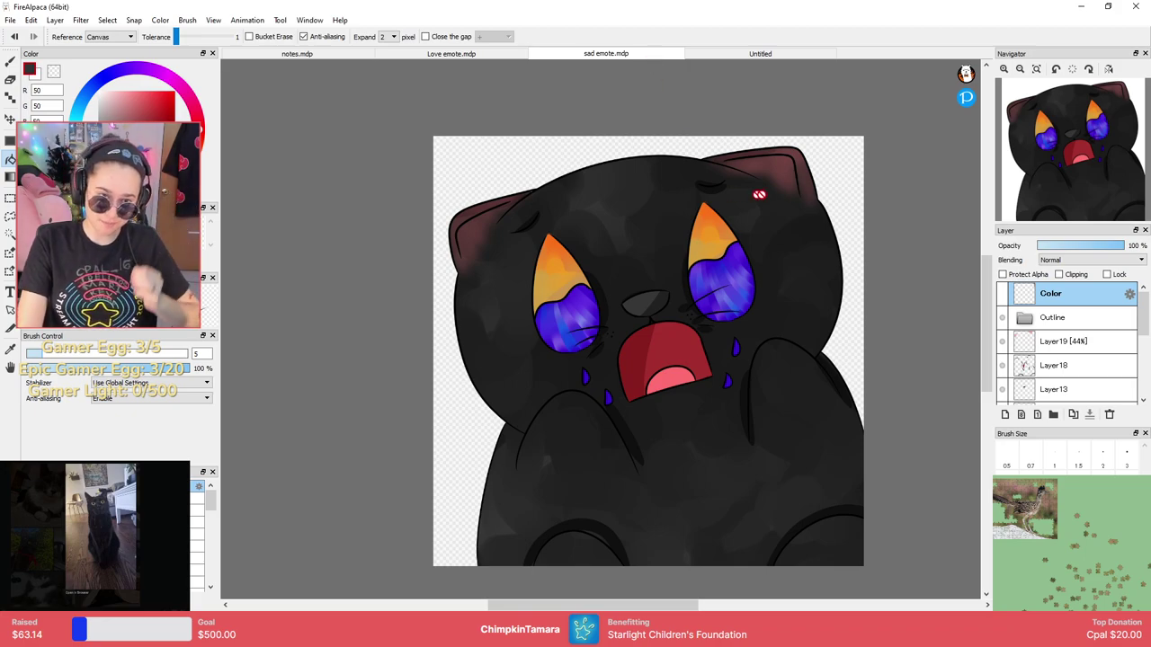
drag(1142, 310, 1117, 359)
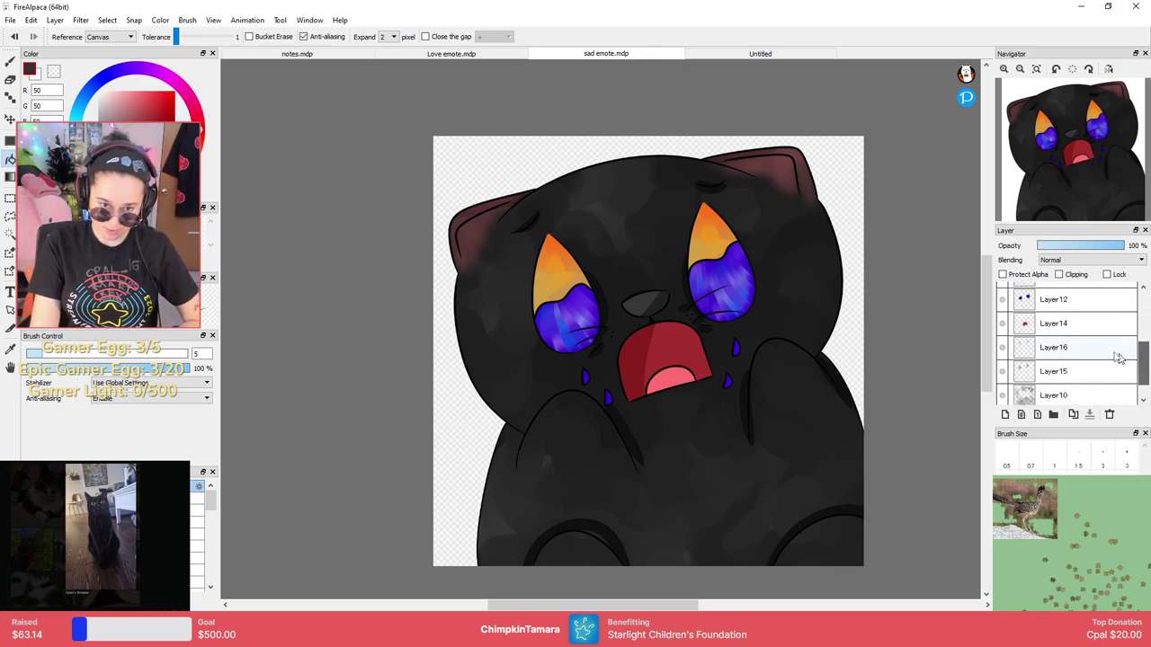
click(1003, 394)
right_click(808, 279)
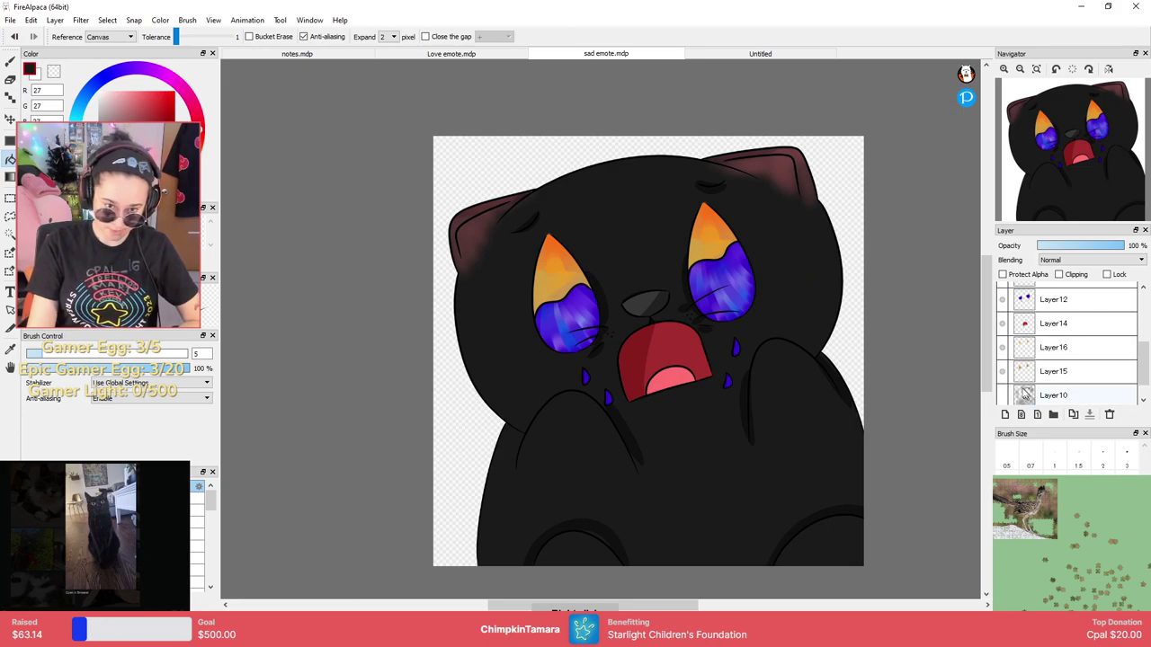
click(1002, 396)
click(746, 54)
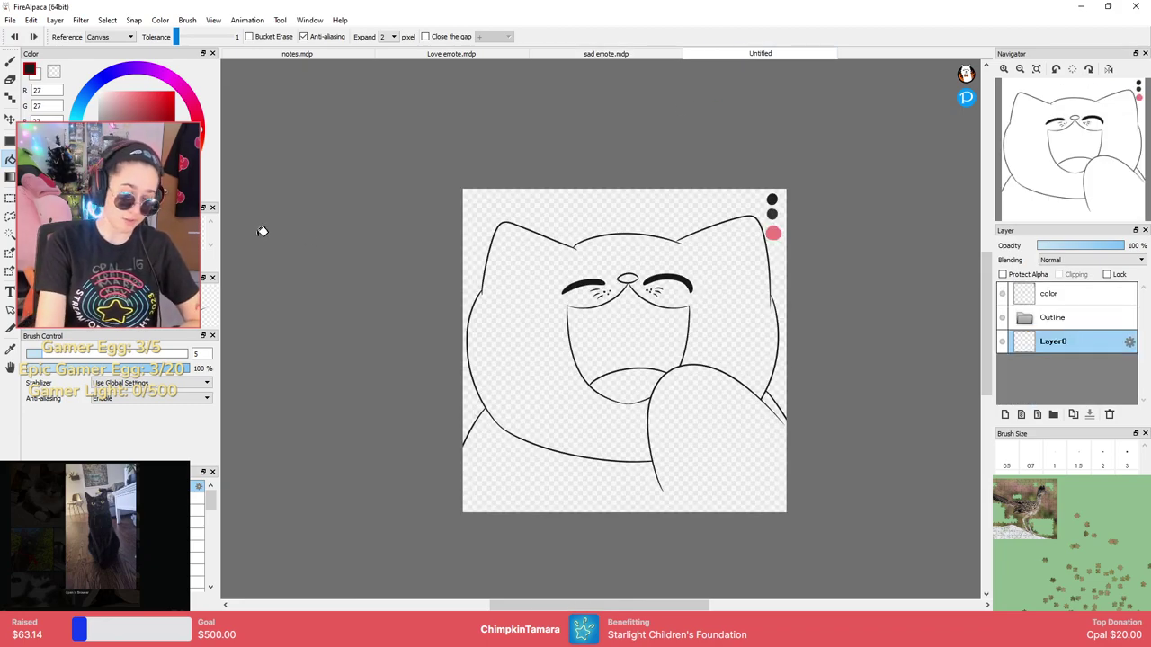
Fill the cat's head, body and raised paw on Layer8 with the near-black R 27, G 27.
click(605, 259)
click(639, 438)
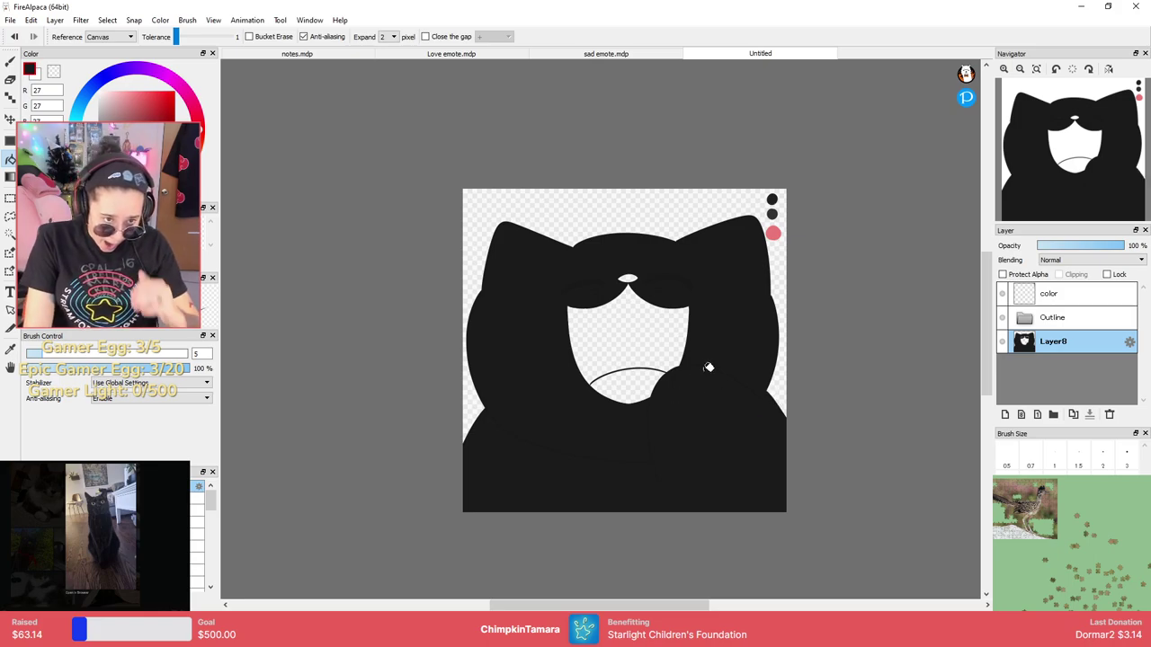
scroll(703, 326, up, 4)
scroll(697, 324, down, 4)
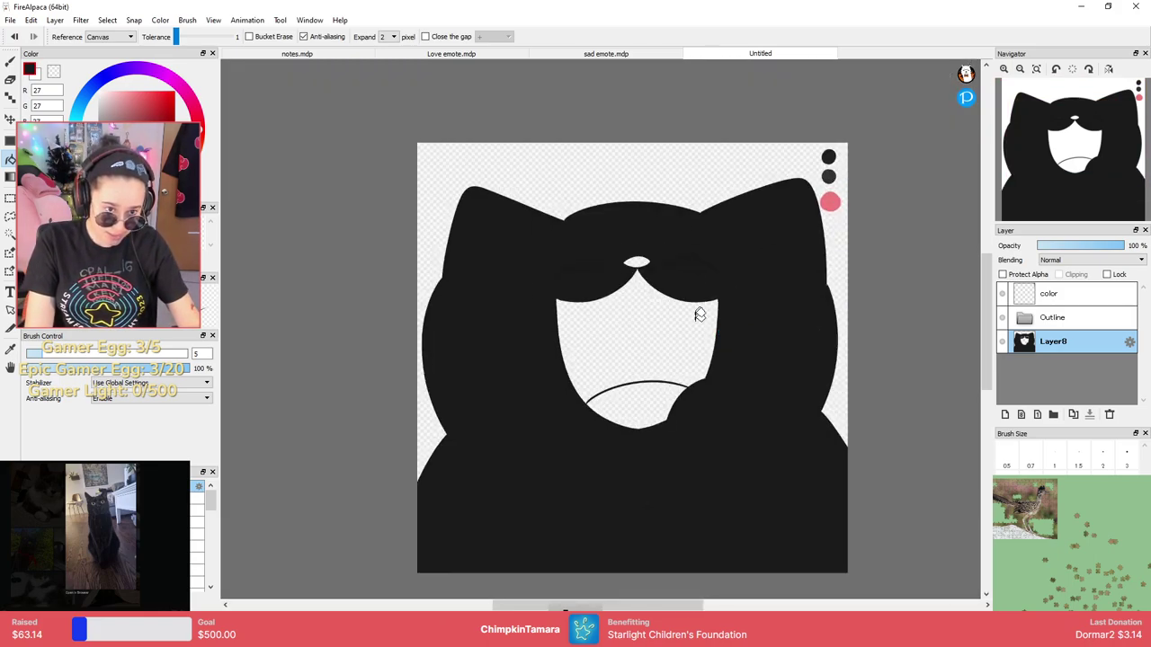
Hide Layer10 in the sad emote and compare its flat fur colour with the new emote's fill.
click(654, 57)
click(1004, 396)
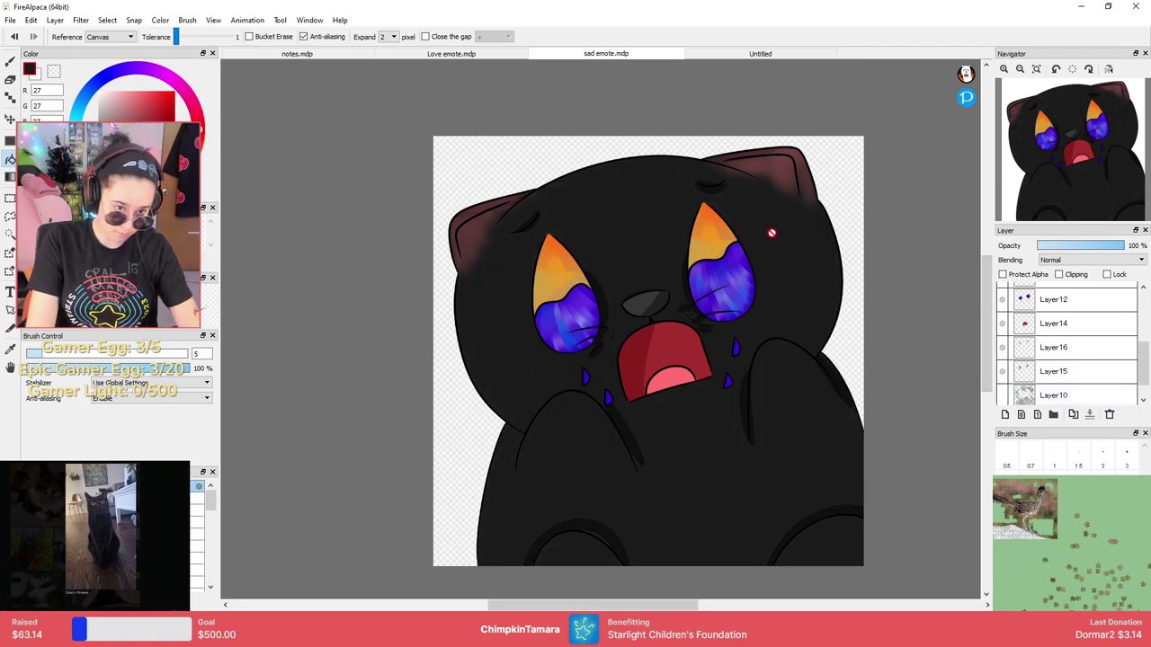
click(755, 54)
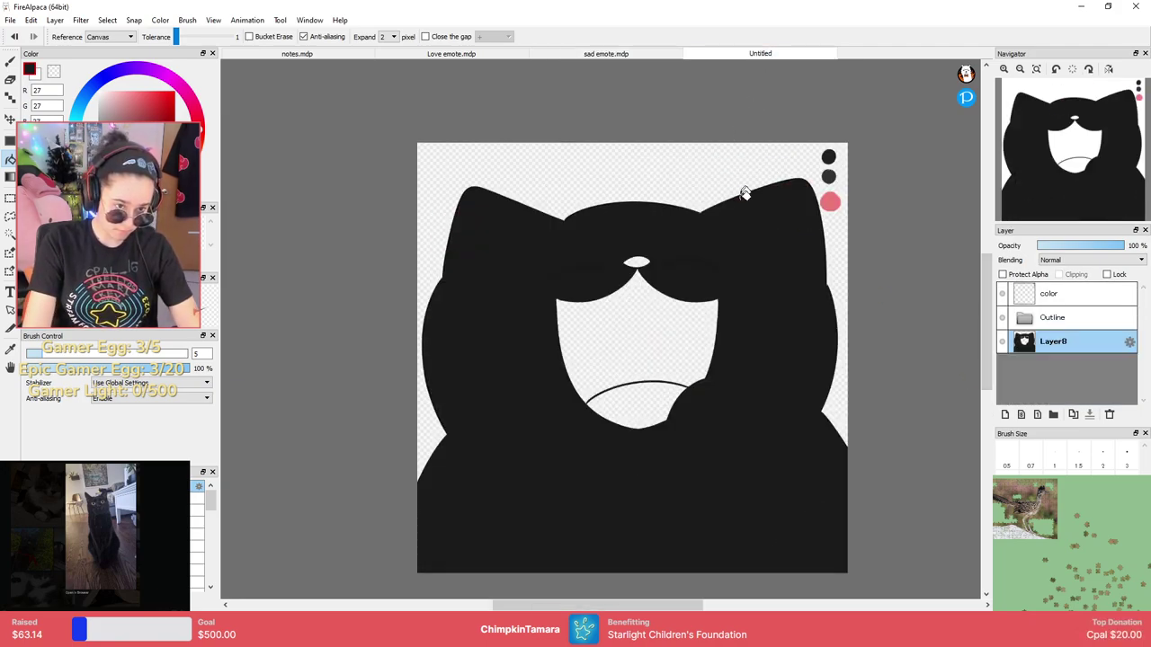
Undo the near-black fills, then refill the head, body with paw, and the sliver beside the paw on Layer8.
key(ctrl+z)
key(ctrl+z)
key(ctrl+z)
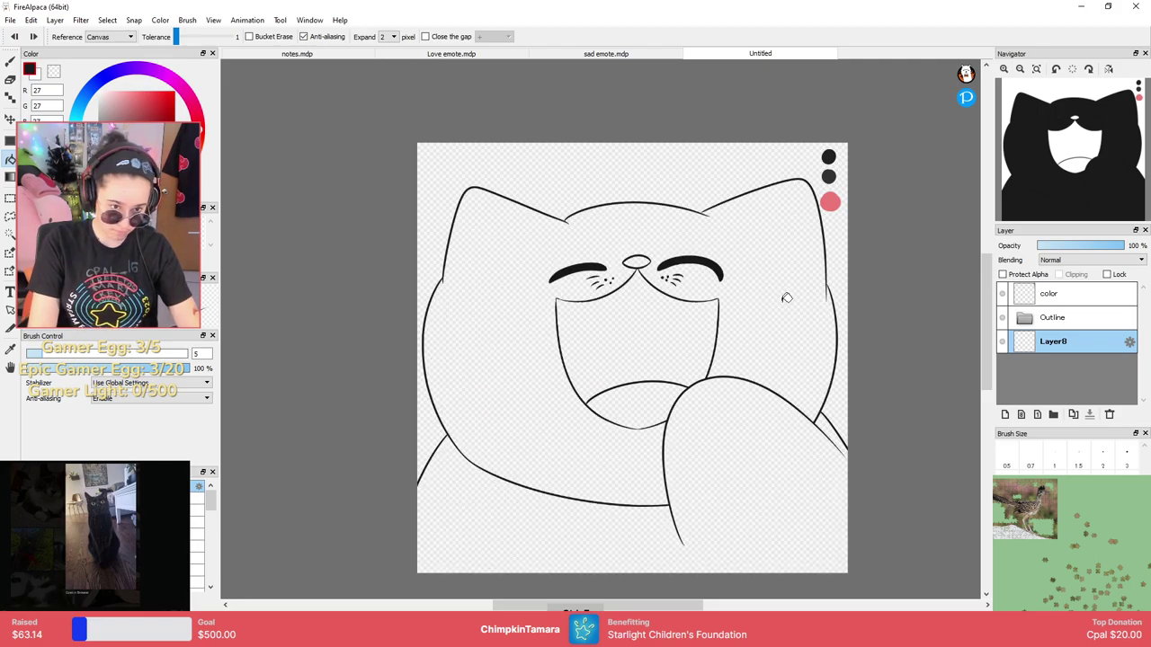
click(786, 298)
click(724, 452)
click(832, 429)
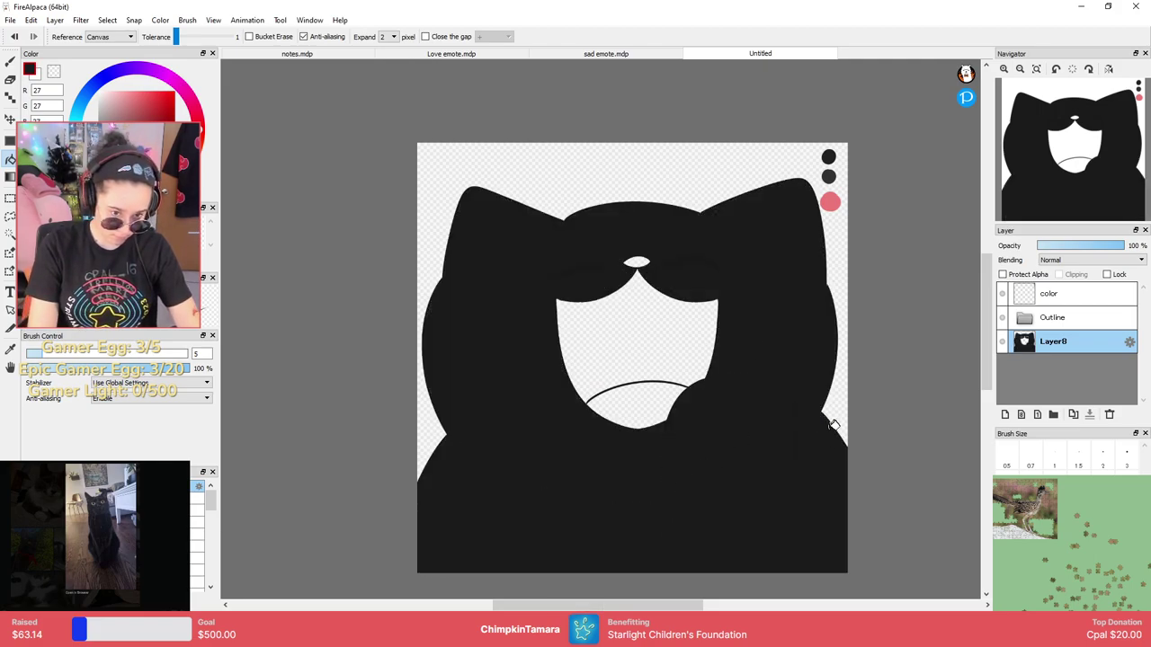
Examine the filled face up close and compare its line visibility with the sad emote.
key(ctrl+Up)
key(ctrl+Up)
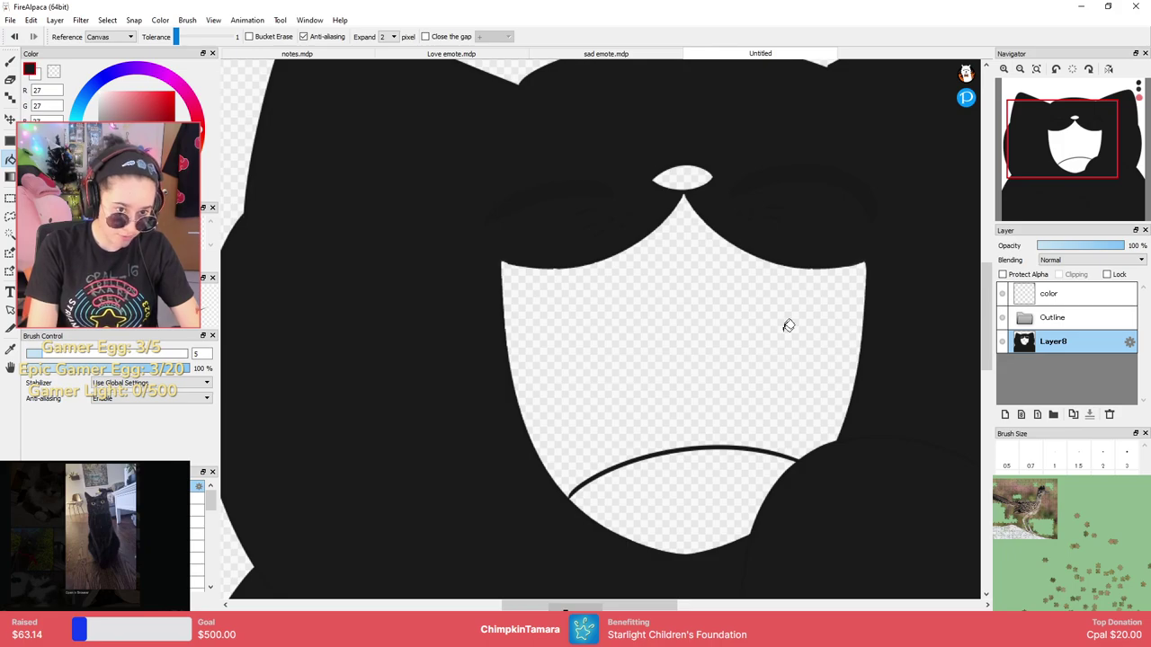
drag(805, 263, 692, 347)
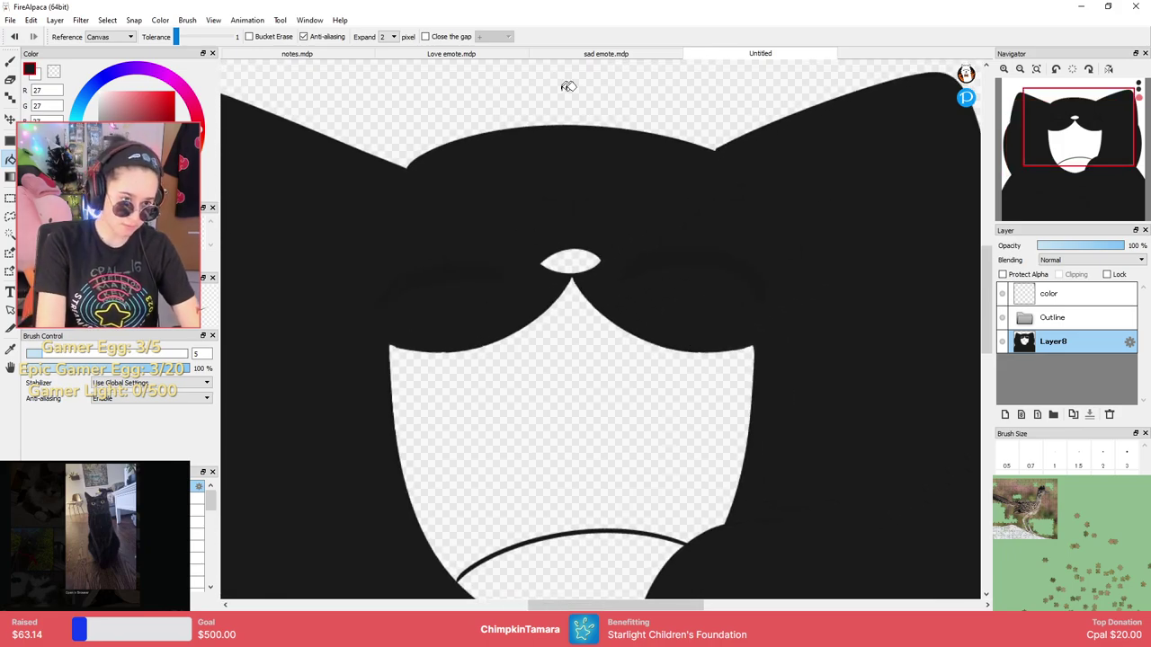
click(576, 53)
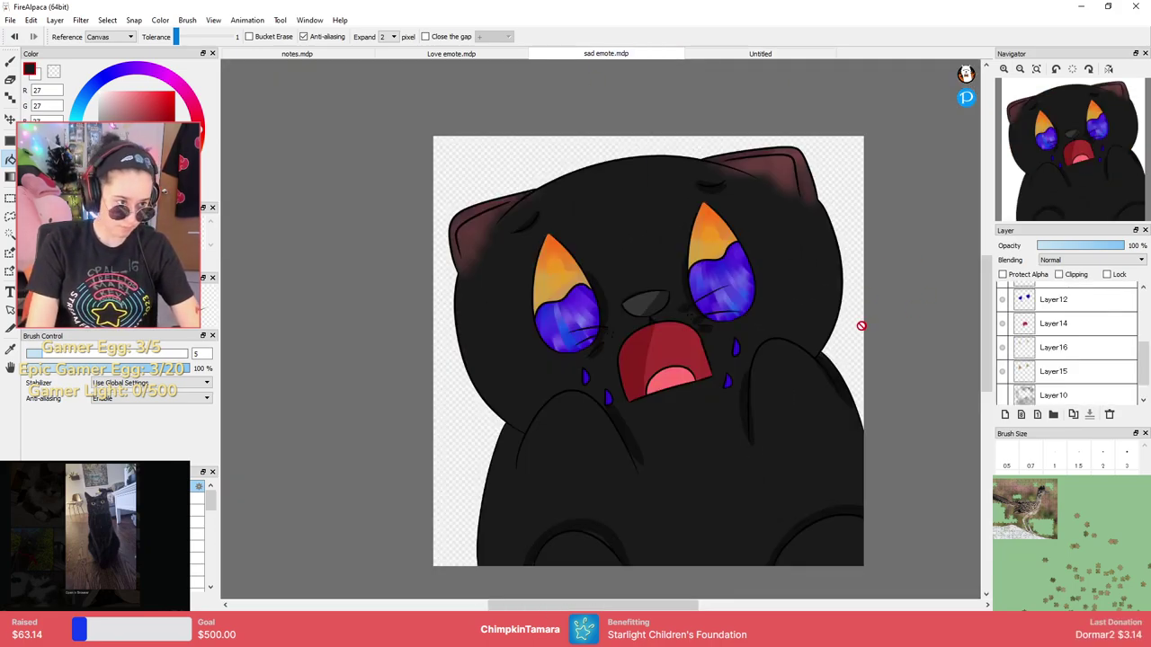
click(764, 54)
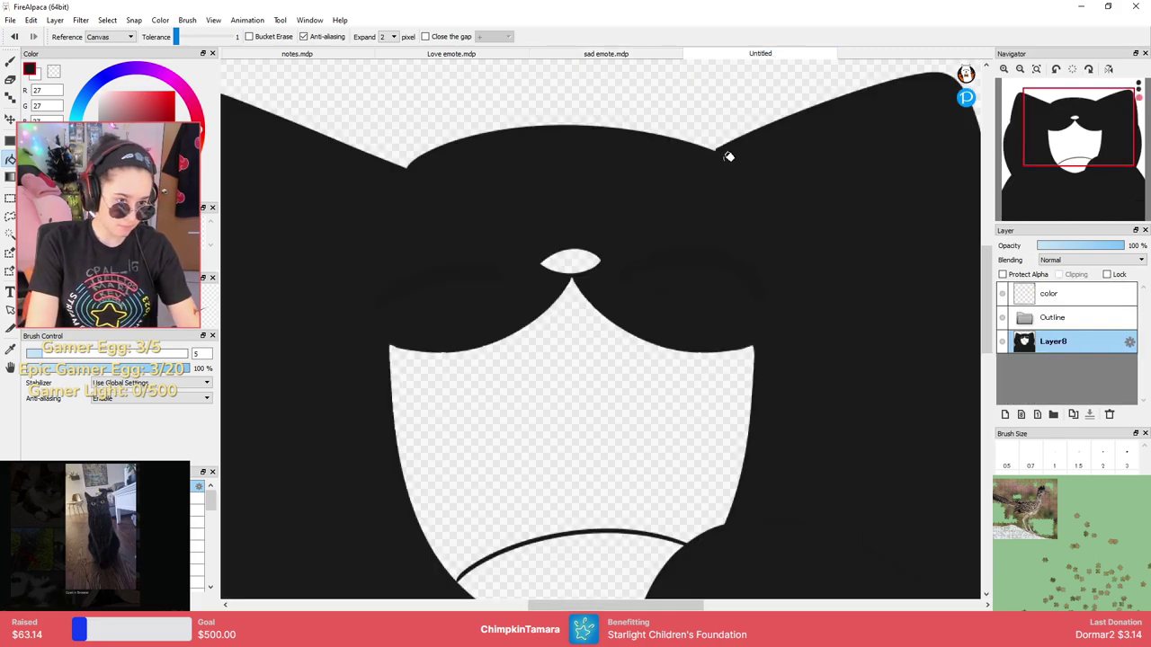
Undo all near-black fills on Layer8, back to the bare line art.
key(ctrl+z)
key(ctrl+z)
click(725, 213)
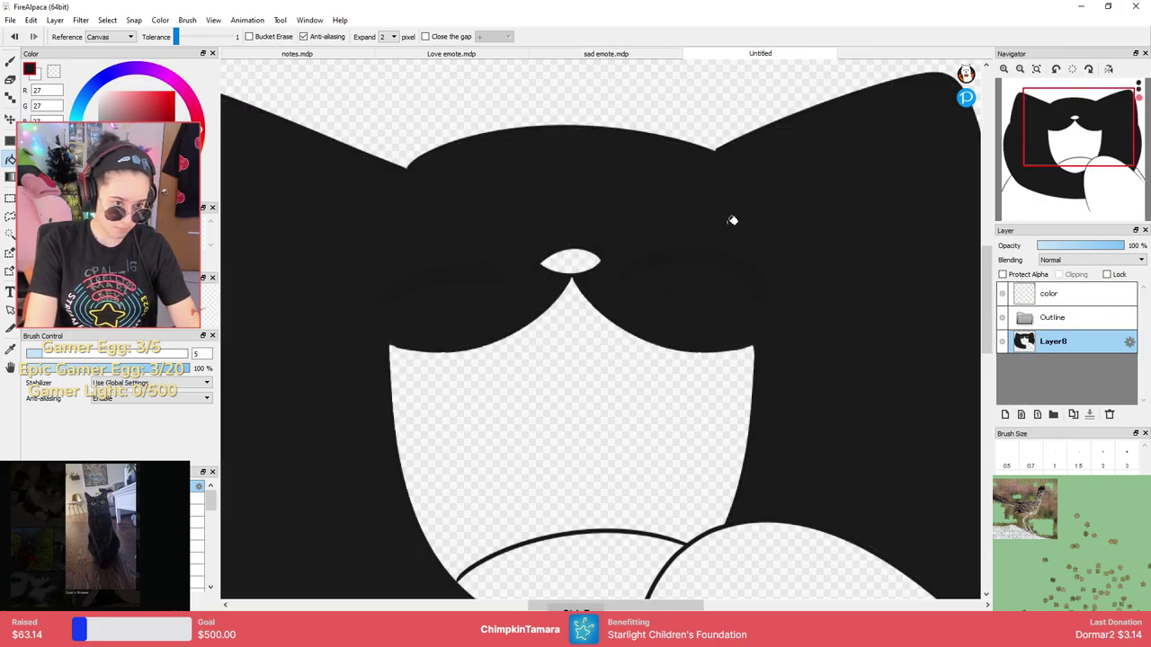
key(ctrl+z)
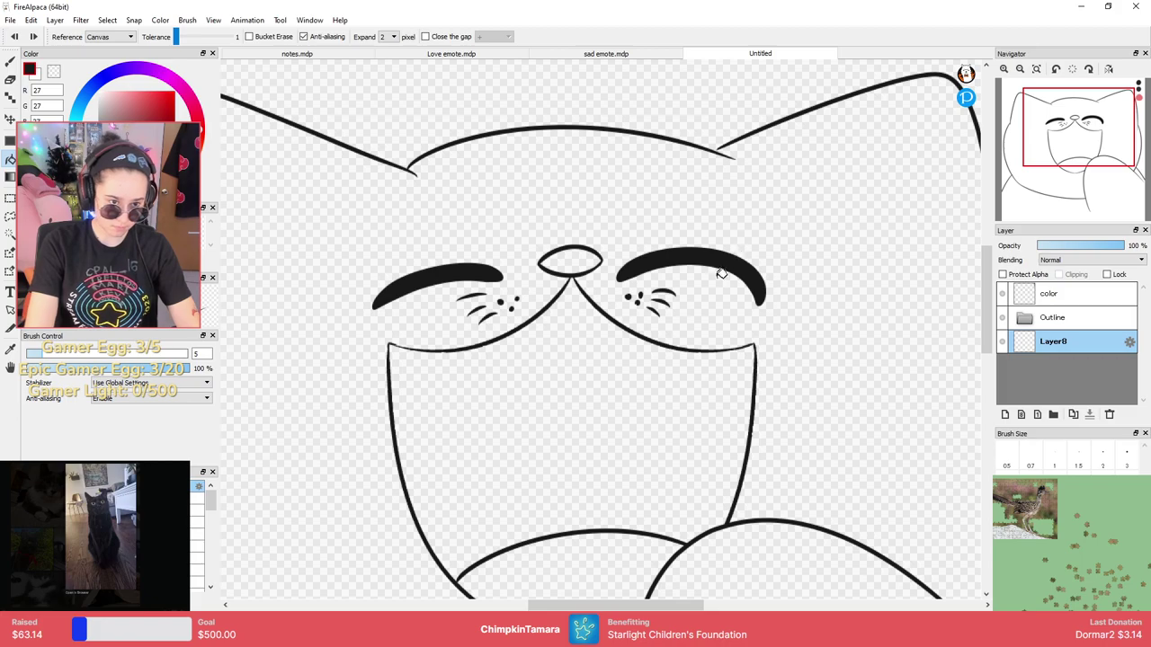
Darken the Outline folder's line art to Brightness -100 with the Hue Saturation Brightness filter.
scroll(720, 251, down, 4)
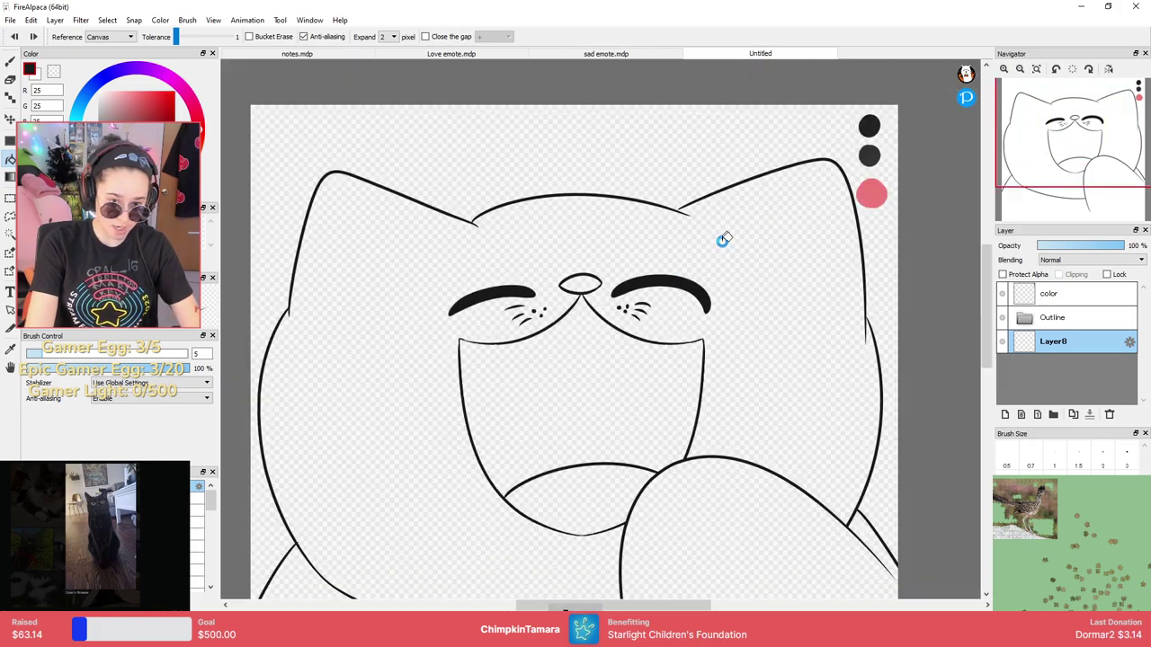
click(1084, 316)
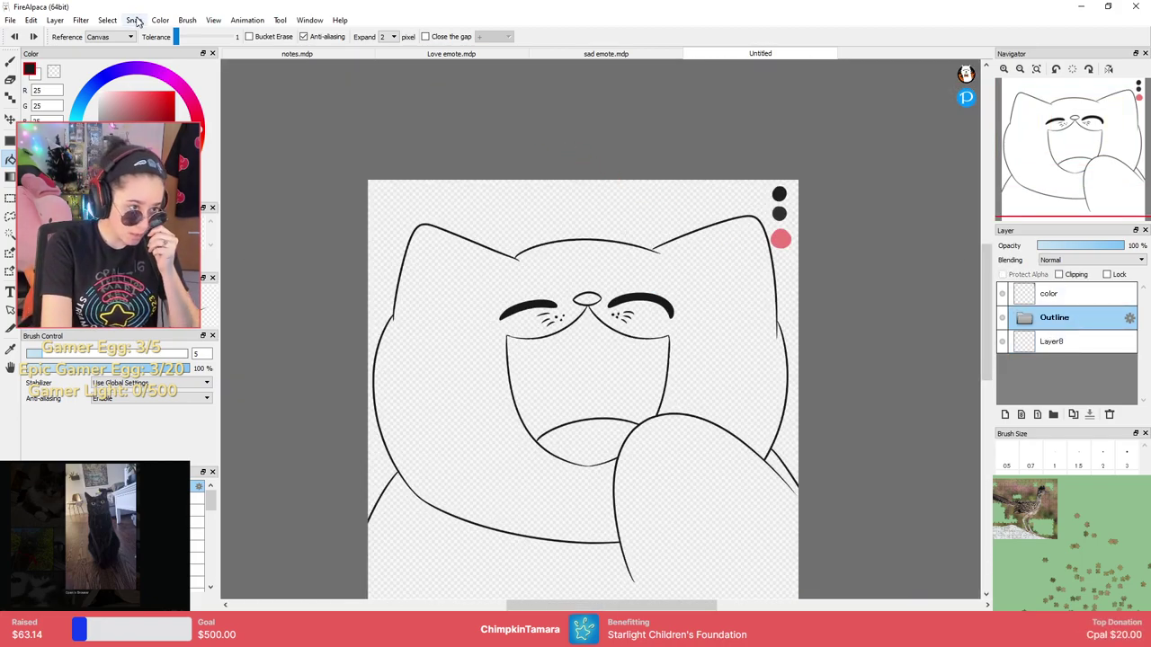
click(80, 20)
click(96, 48)
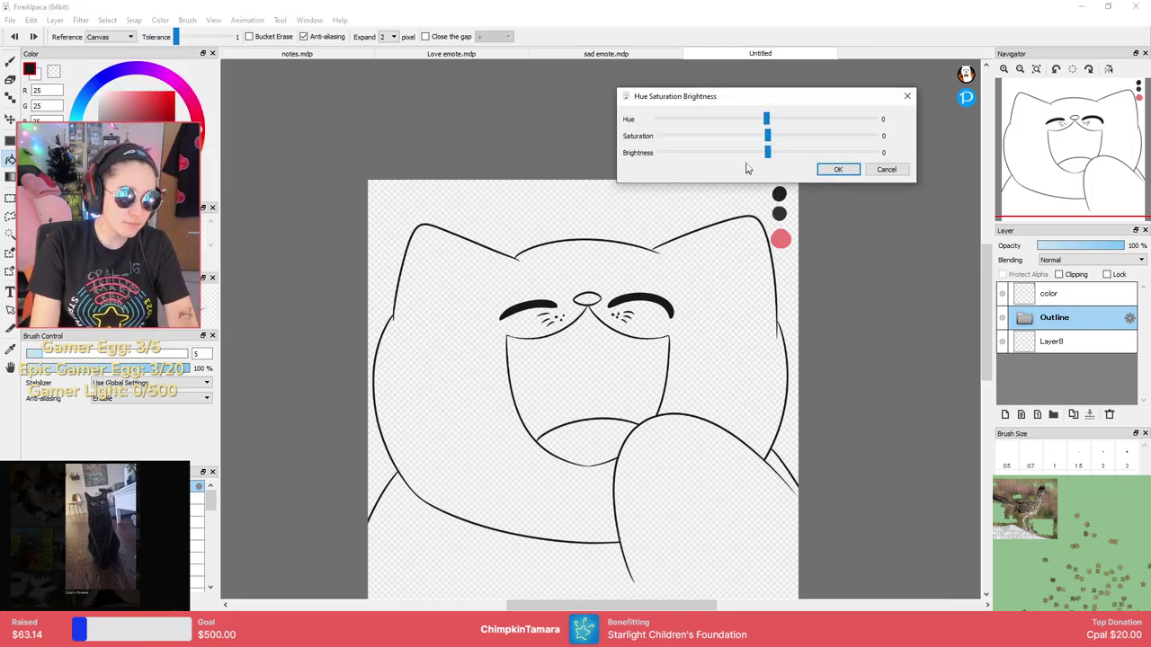
drag(744, 151, 659, 152)
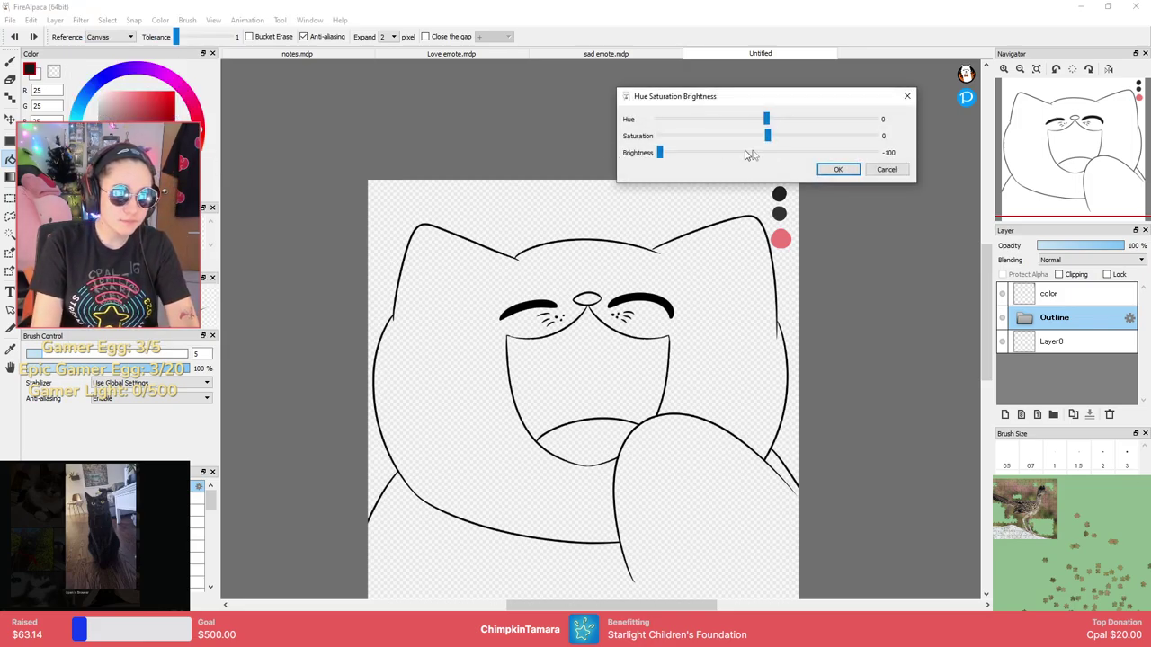
click(836, 171)
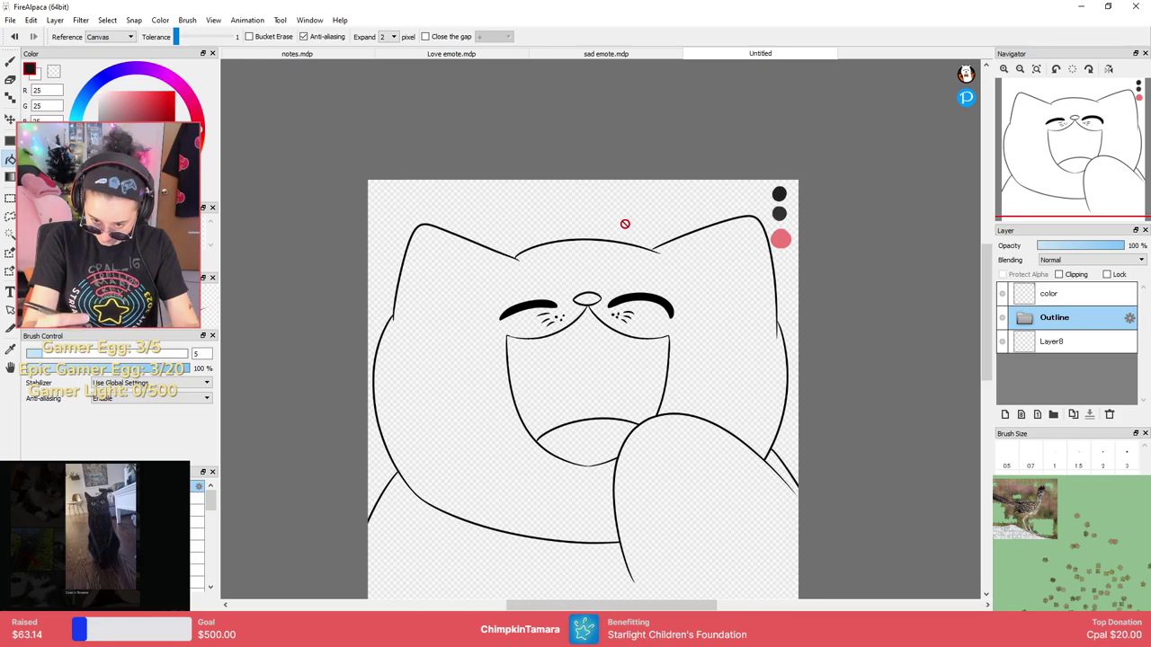
Sample the sad emote's flat fur colour (R 27, G 27), show its Layer10 again, and return to the new emote.
click(661, 56)
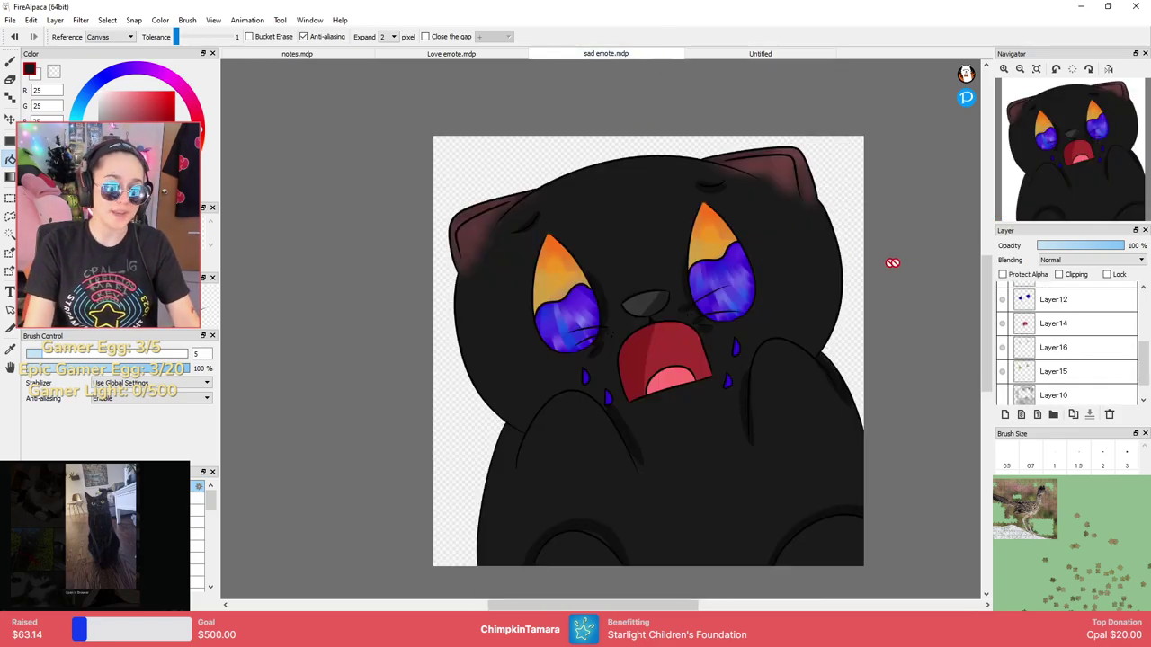
click(1001, 395)
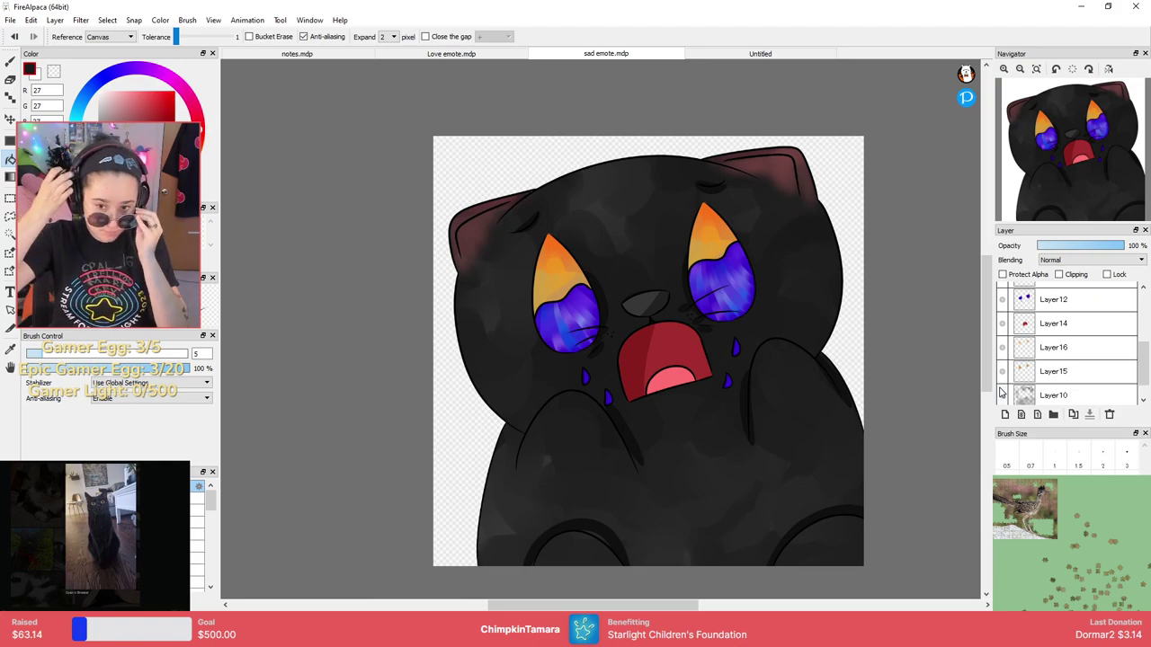
click(760, 53)
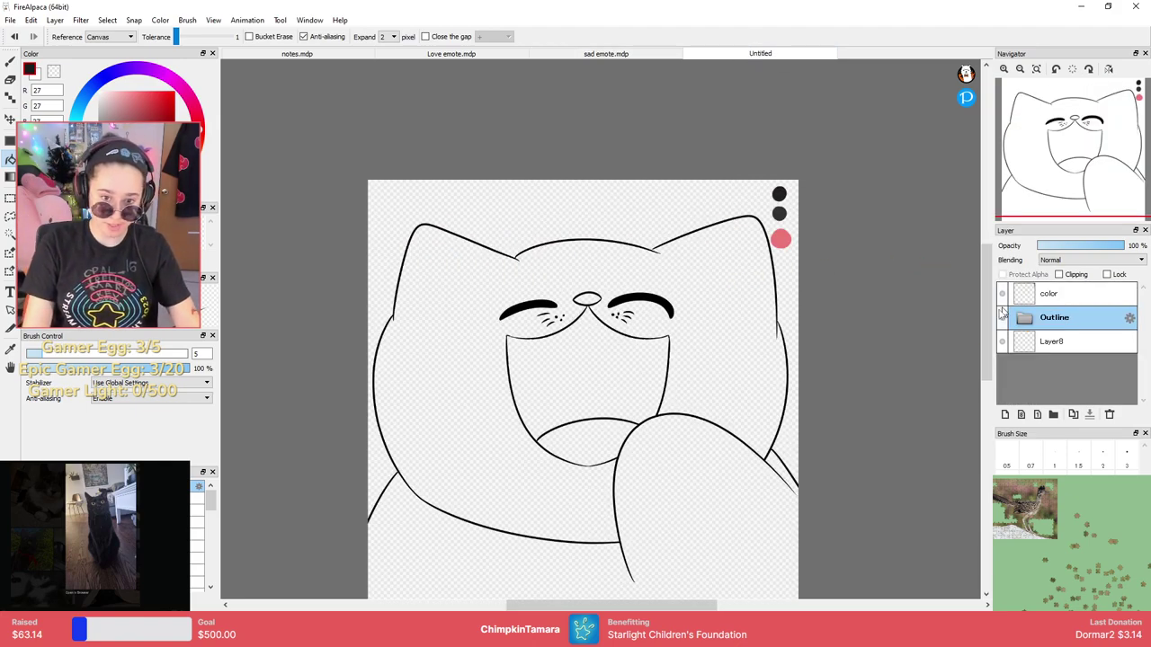
Fill the head, the body with raised paw, and the sliver beside the paw on Layer8 with R 27, G 27.
click(1018, 339)
click(625, 268)
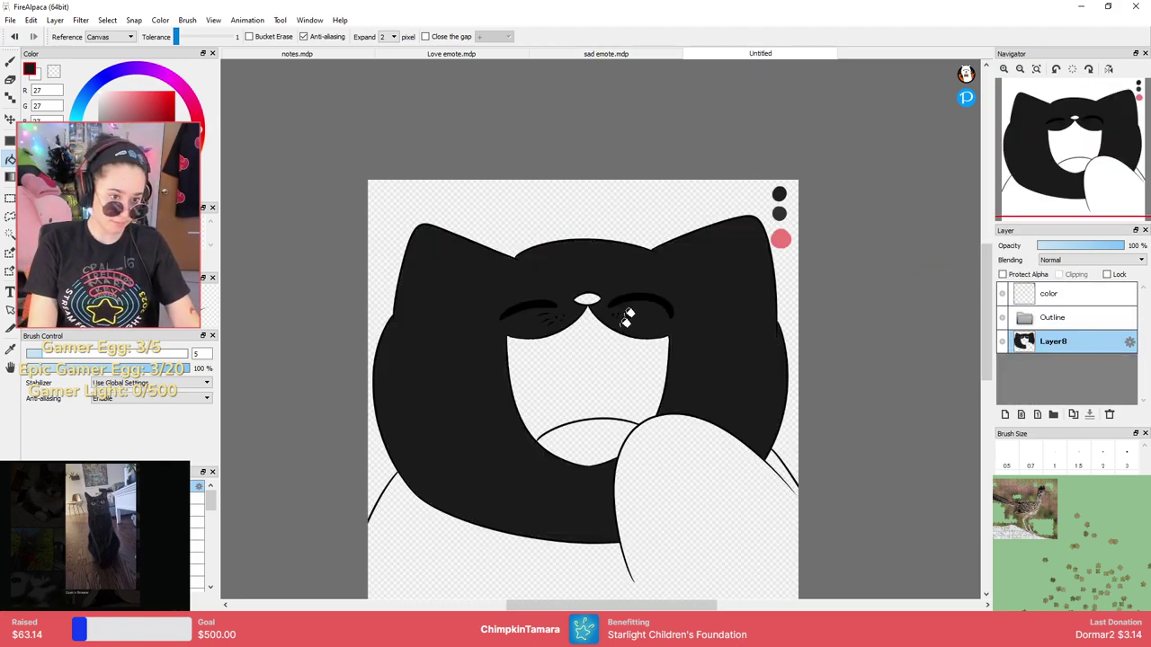
click(541, 574)
click(787, 457)
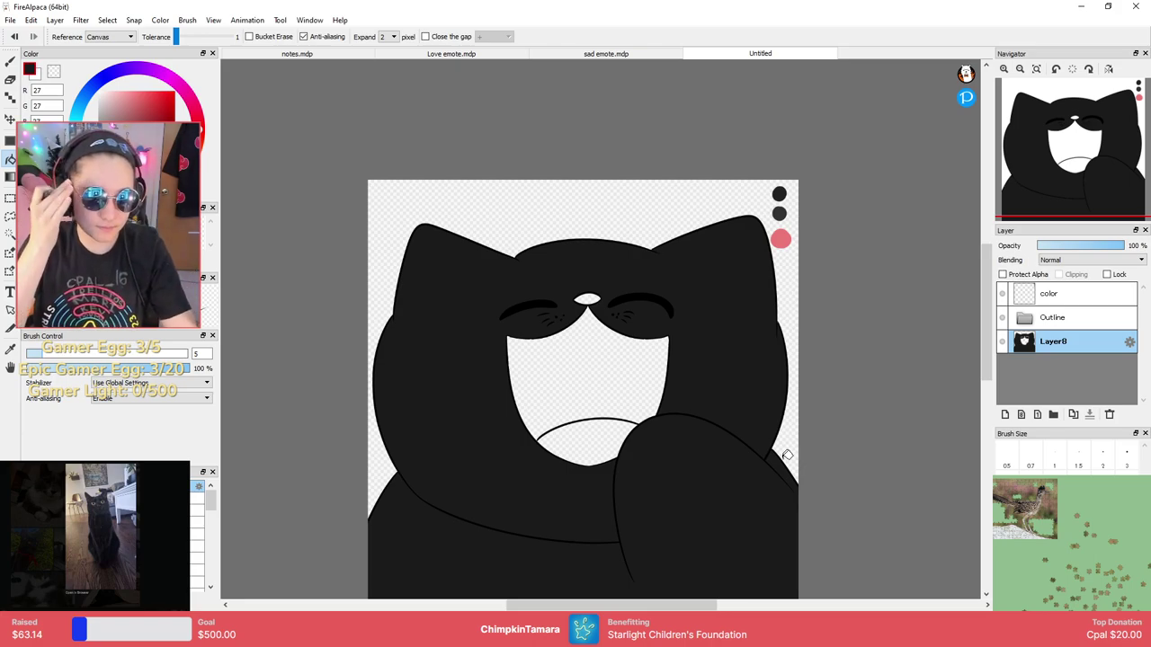
Add a new layer directly above Layer8 and hide the color swatch layer.
click(1004, 414)
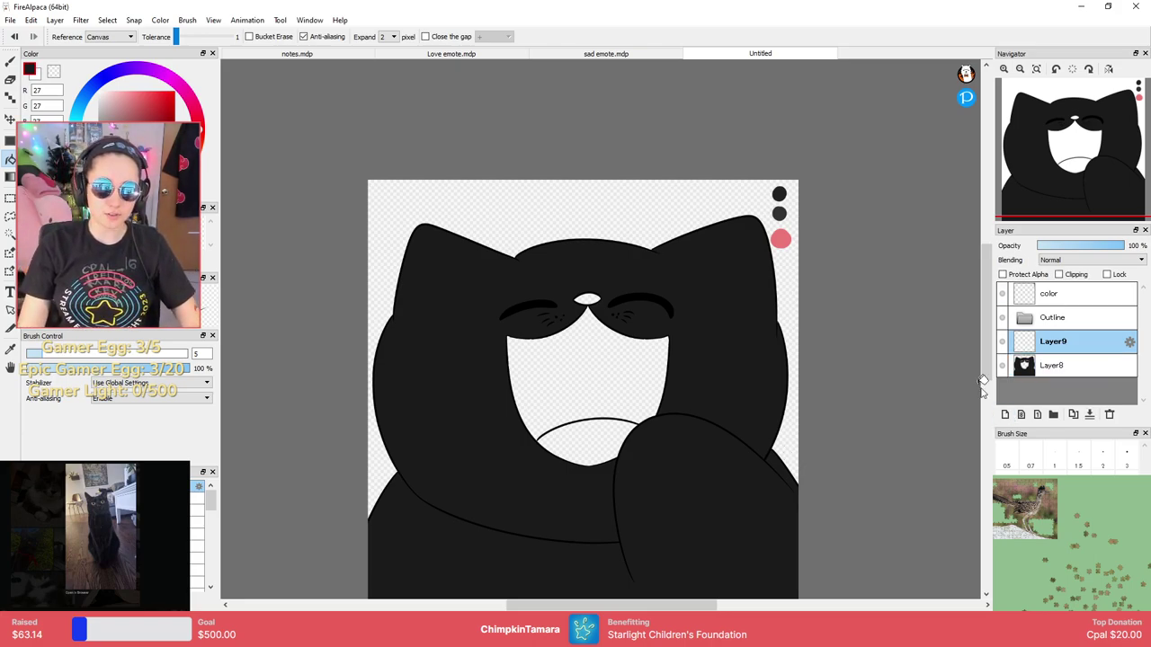
key(ctrl+plus)
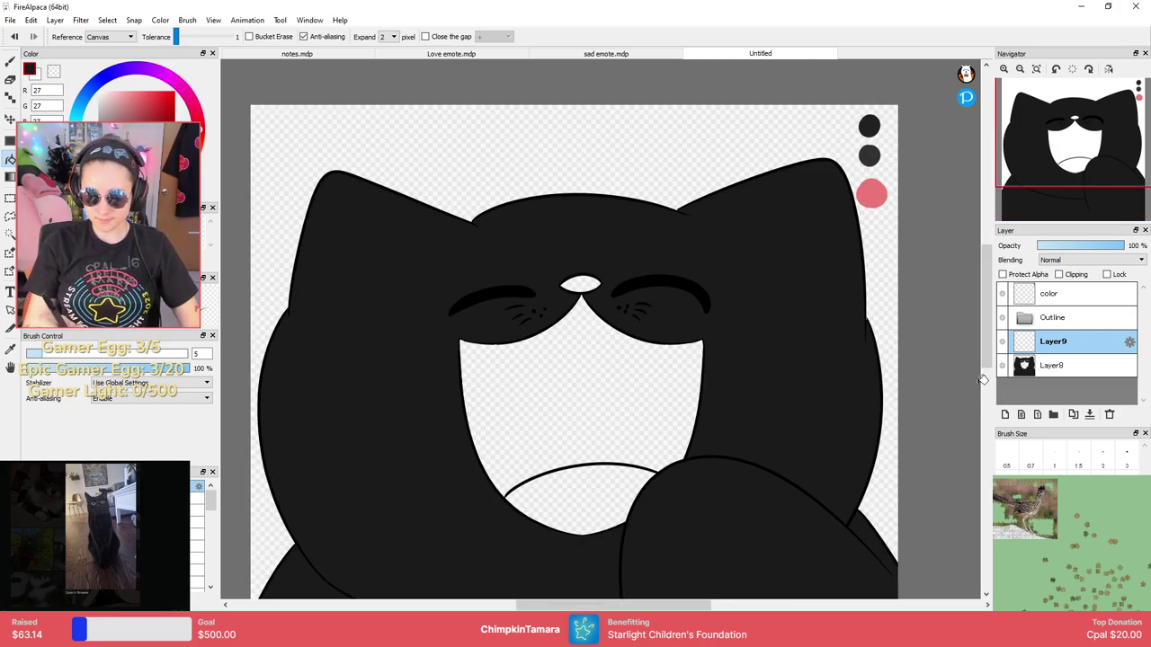
drag(526, 271, 563, 206)
click(1002, 293)
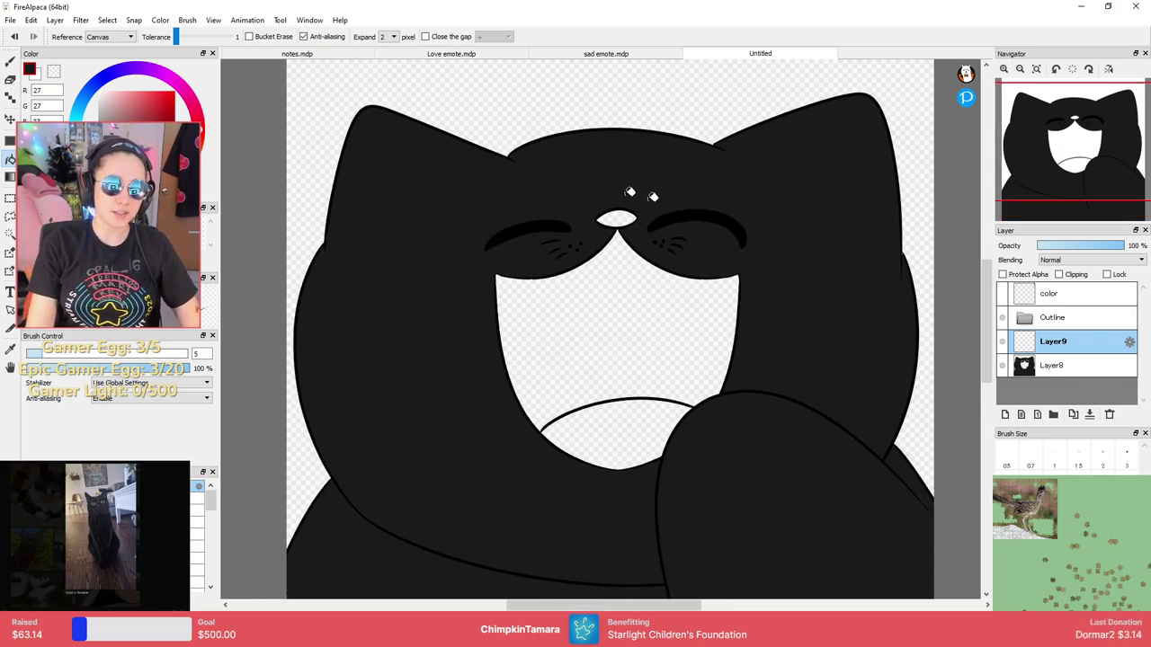
Select the cat by inverting a Magic Wand selection of the background, and set up a size 100 brush in grey (R 87, G 87).
key(w)
click(445, 94)
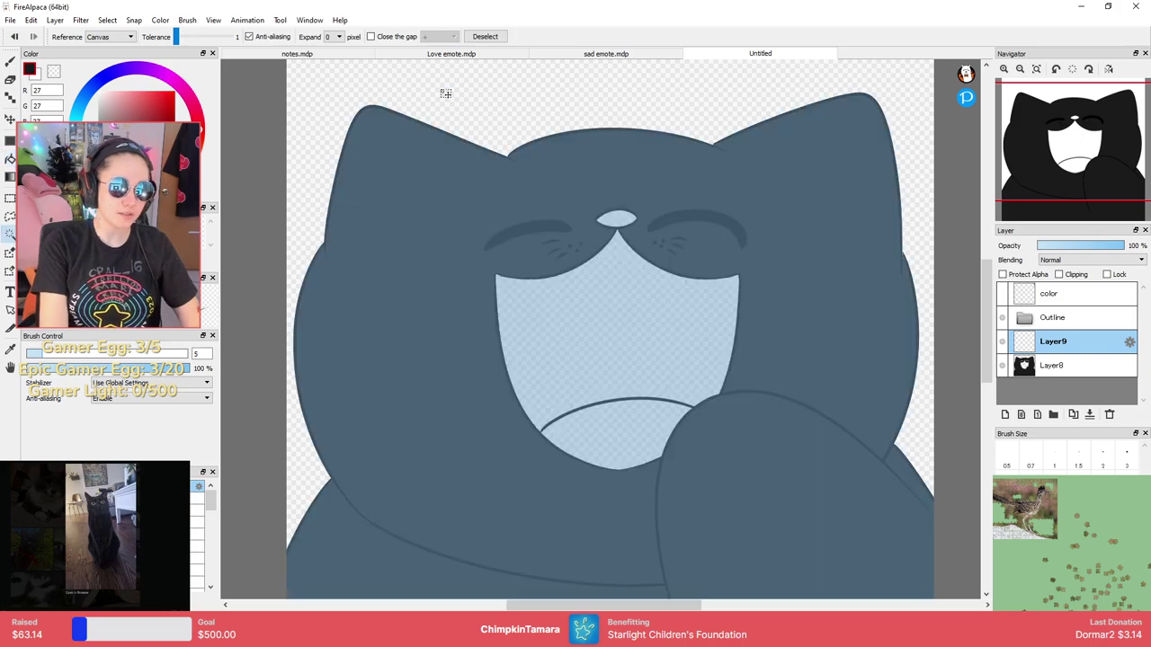
key(b)
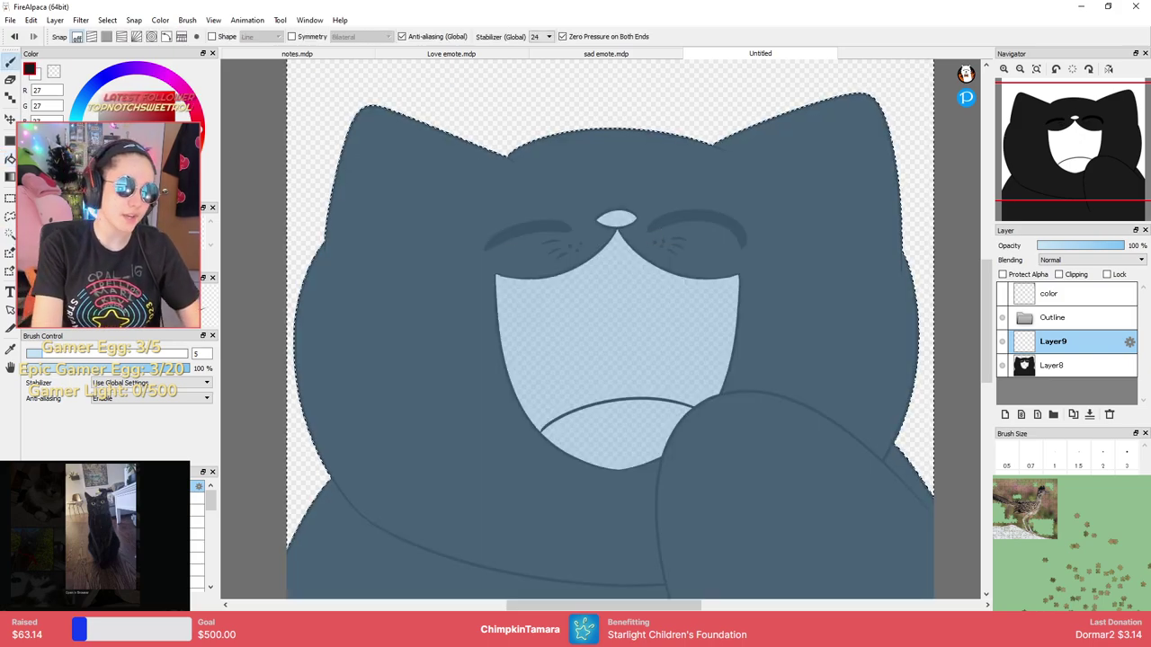
click(99, 150)
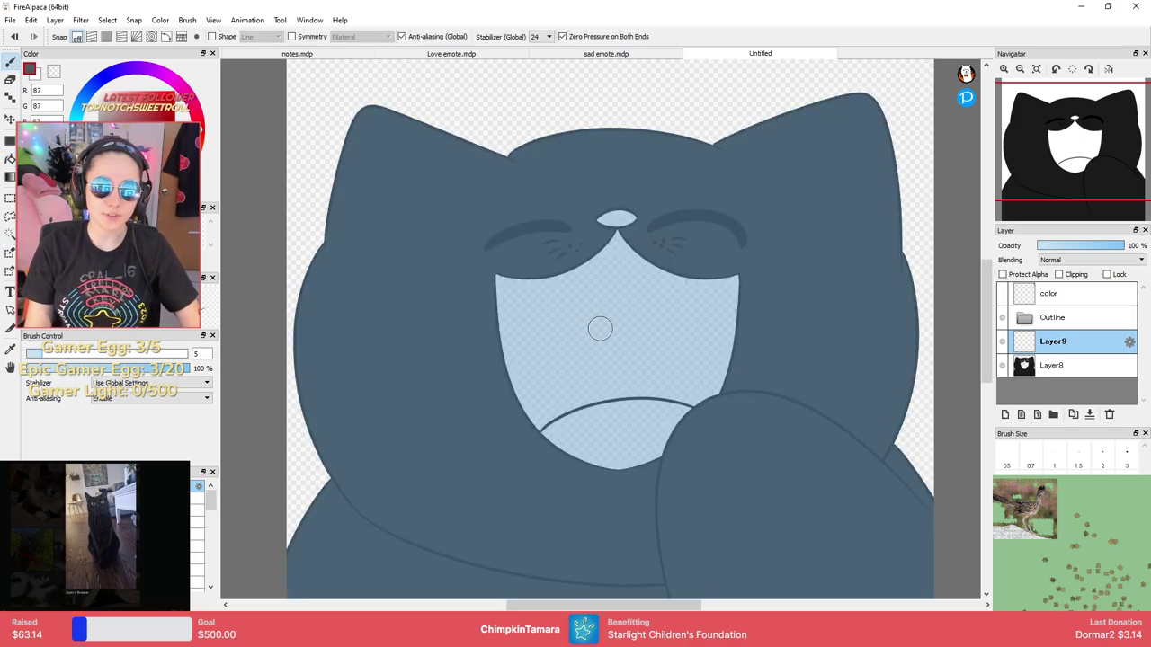
click(1006, 545)
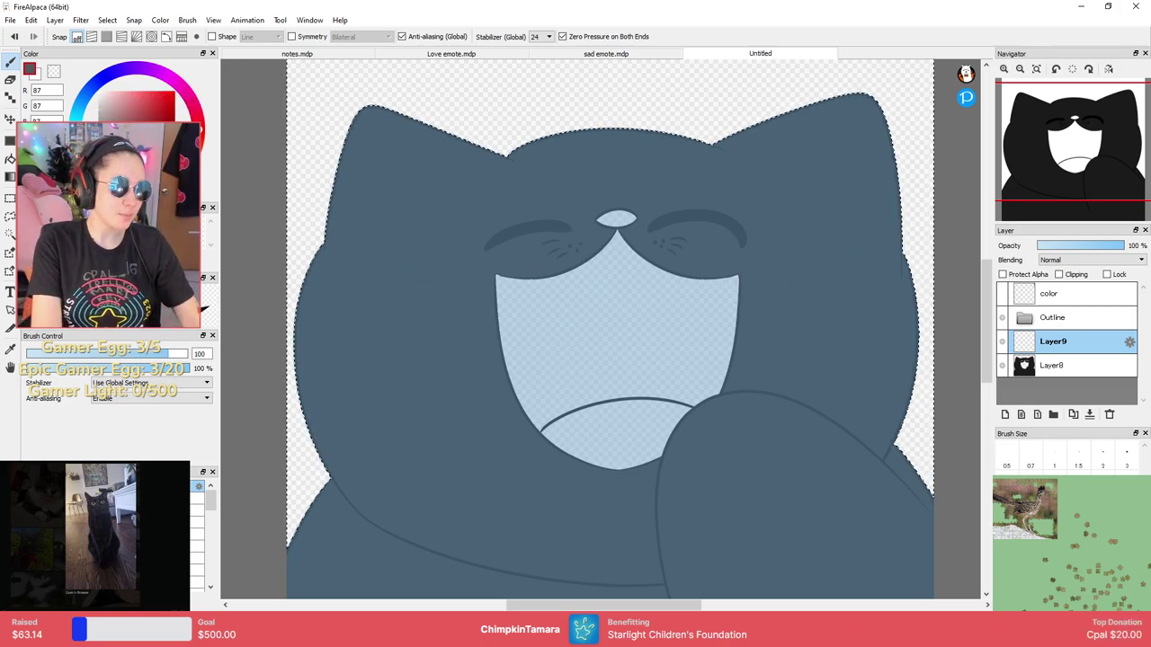
click(108, 20)
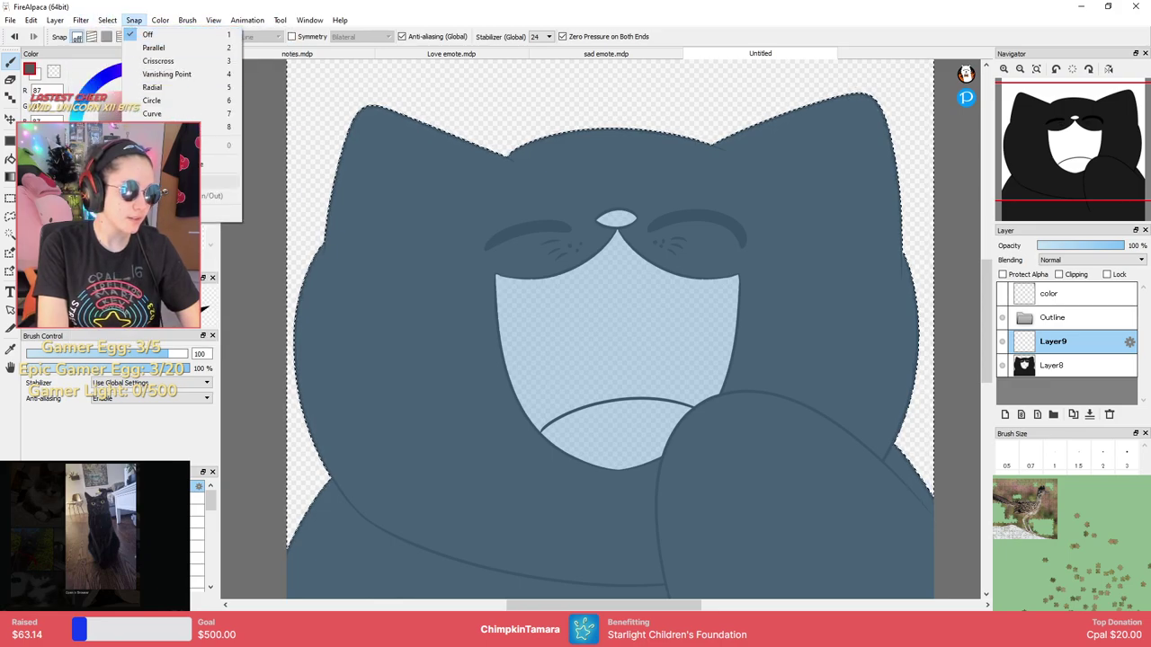
click(126, 61)
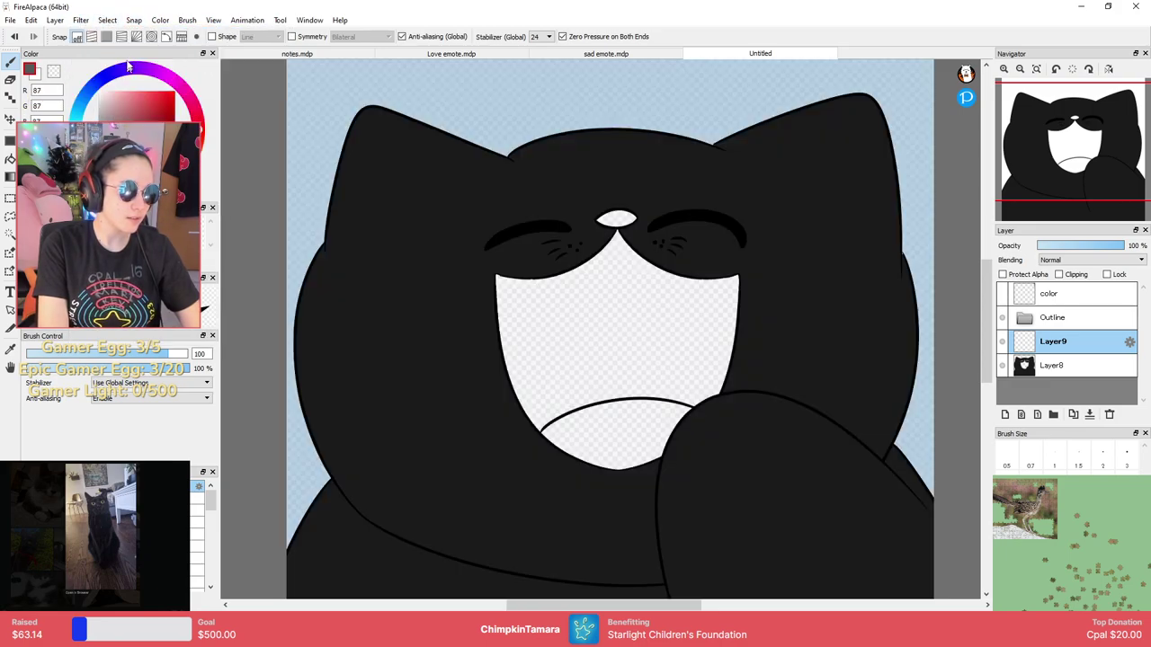
mouse_move(785, 202)
mouse_down()
mouse_move(772, 202)
mouse_move(797, 188)
mouse_up()
key(ctrl+Up)
key(ctrl+Down)
key(ctrl+Down)
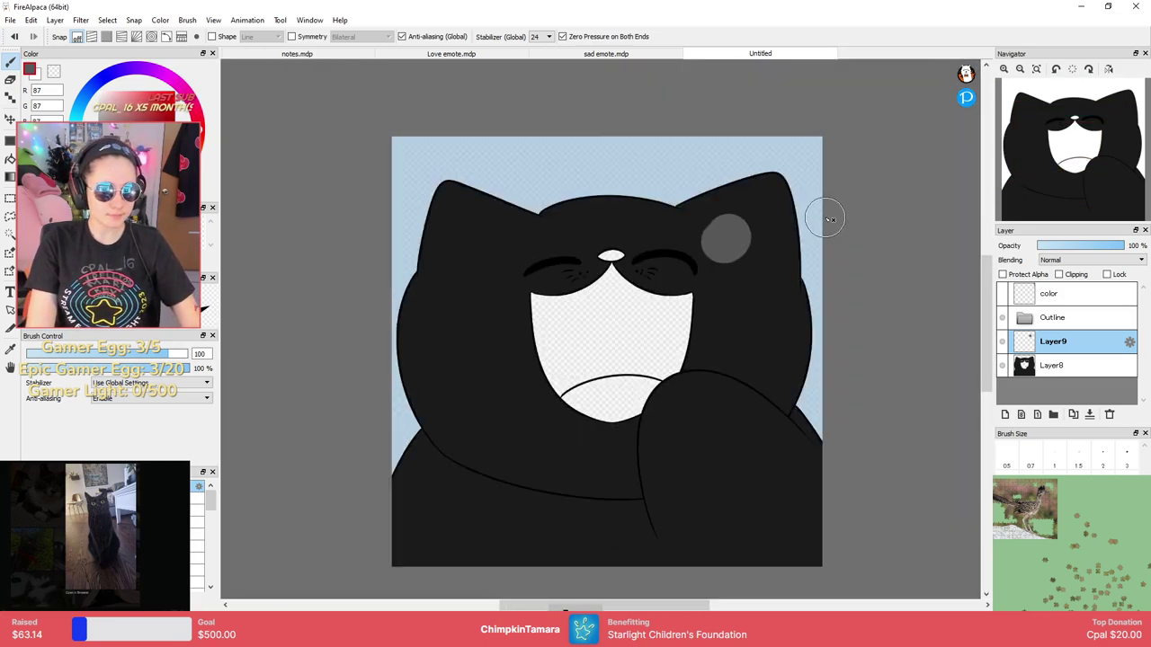
key(ctrl+z)
key(ctrl+z)
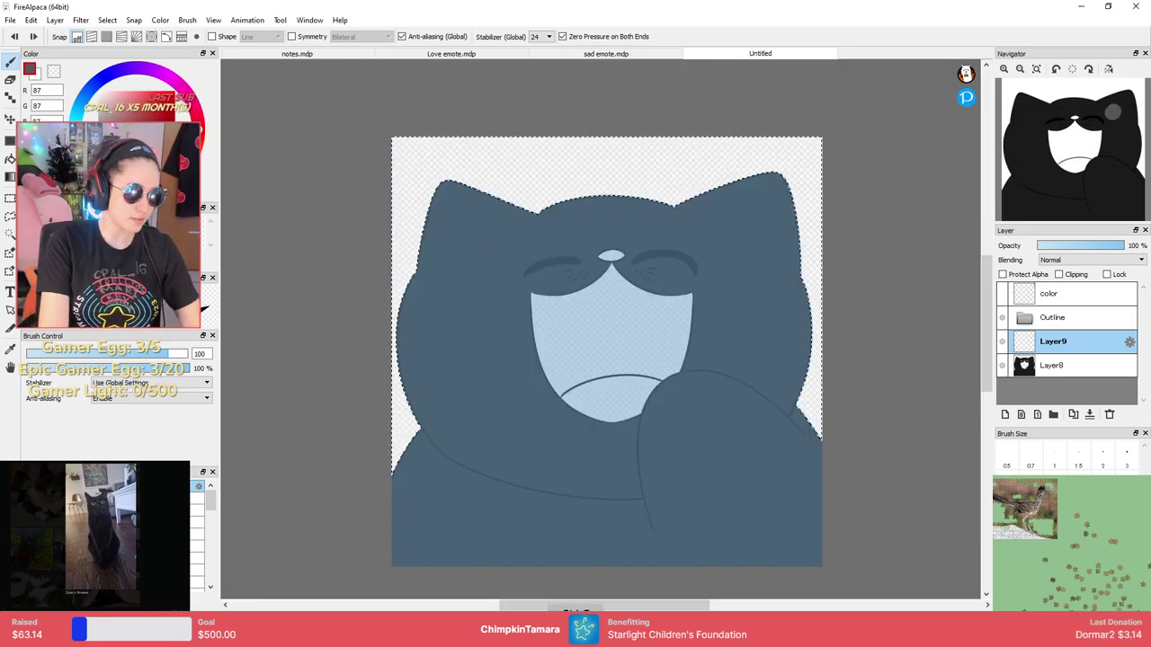
Select the head, the body with raised paw, and the sliver beside the paw together with the Magic Wand.
click(10, 234)
click(458, 262)
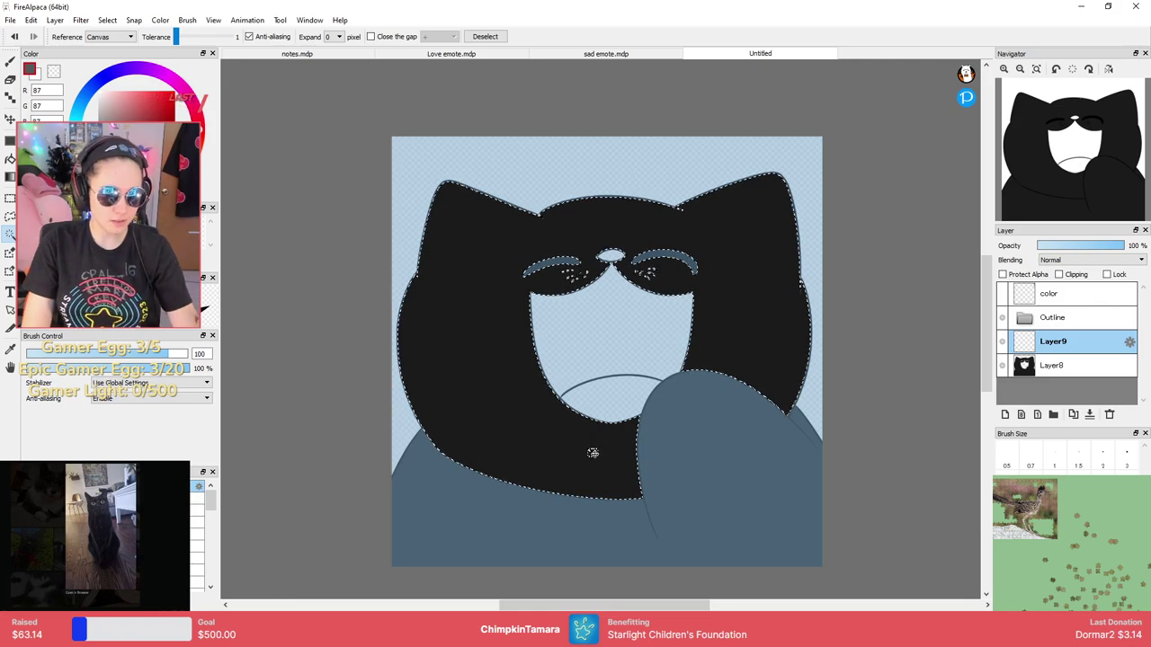
shift+click(562, 504)
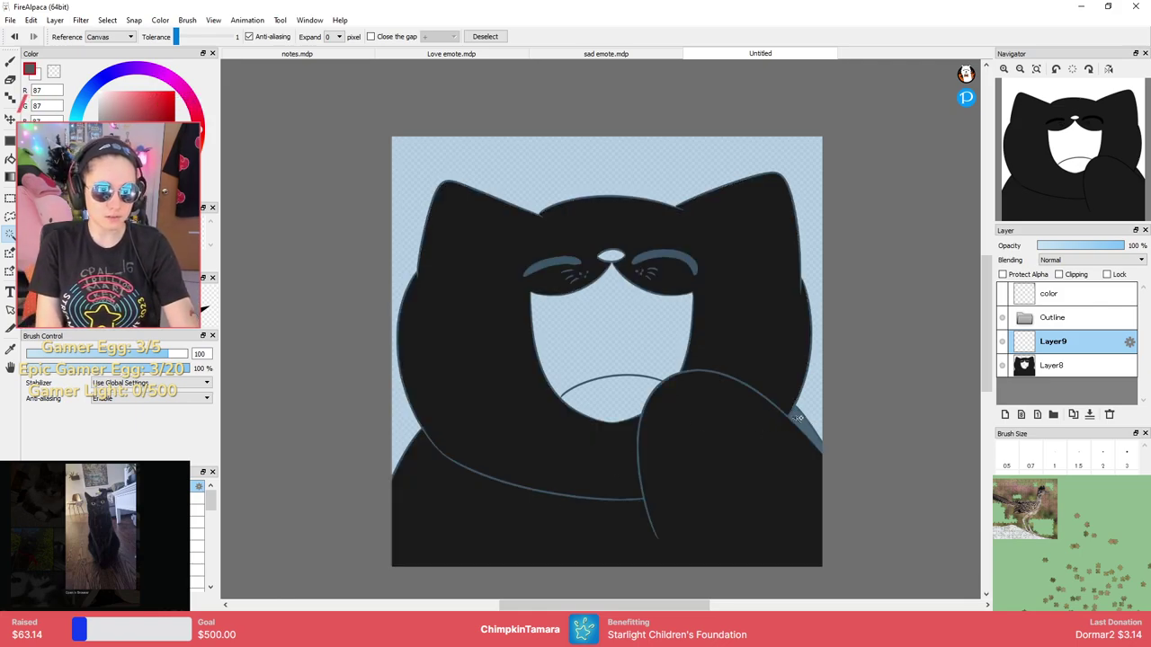
shift+click(797, 418)
Dab round grey spots in several shades, including R 87 and R 109, across the head, body and paw on Layer9.
key(b)
drag(733, 230, 743, 238)
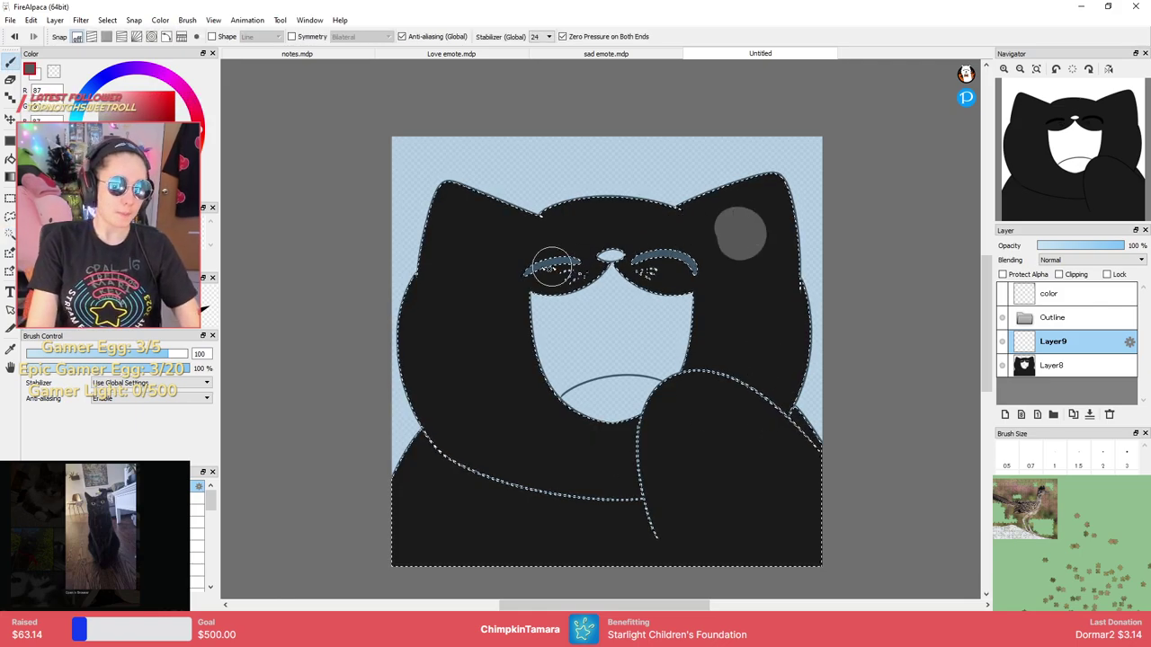
click(450, 243)
click(476, 354)
click(526, 456)
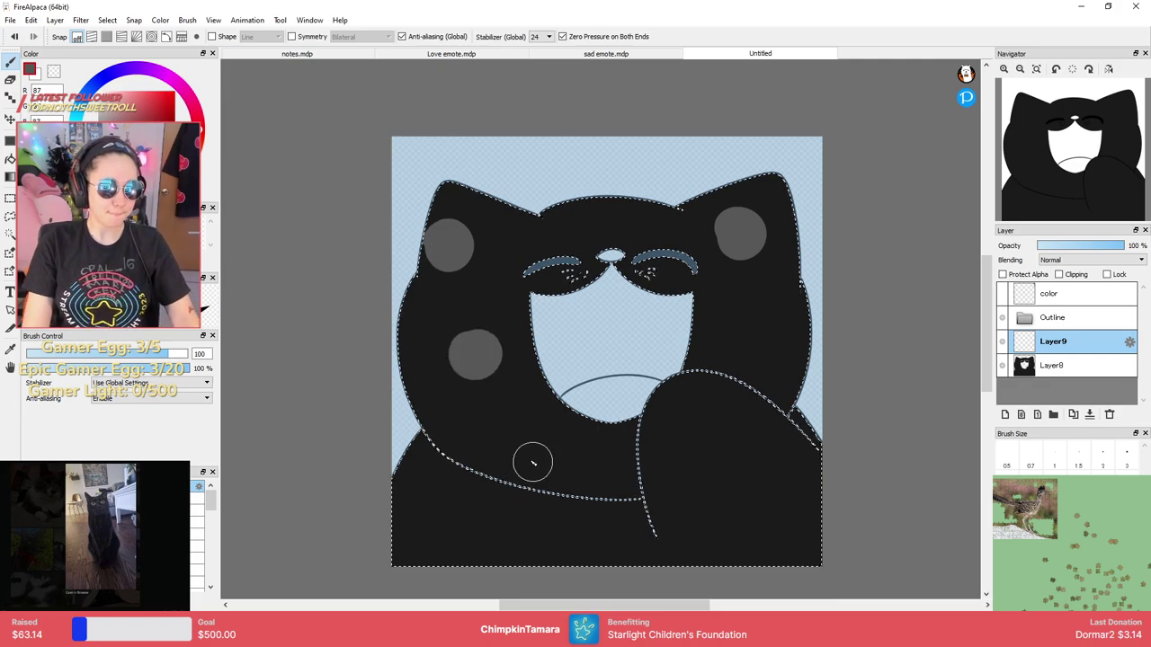
click(455, 540)
click(739, 435)
click(713, 534)
click(622, 538)
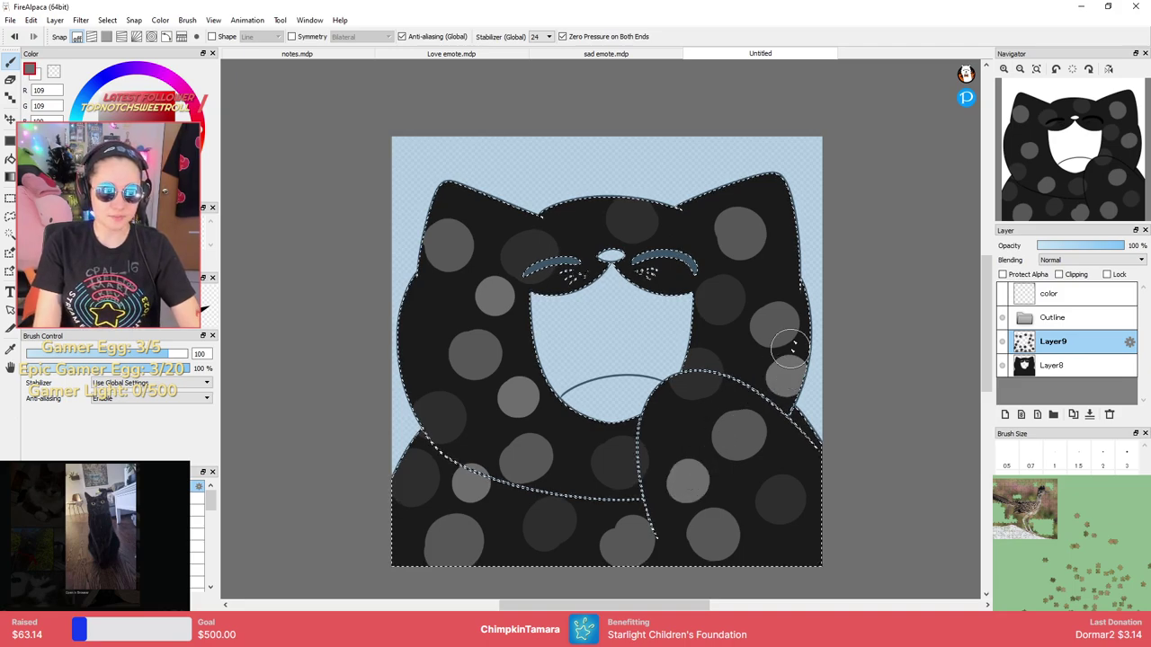
click(782, 185)
Blend the grey spots into soft fur texture with a 30% brush at size 100, coloured R 27, G 27.
click(99, 150)
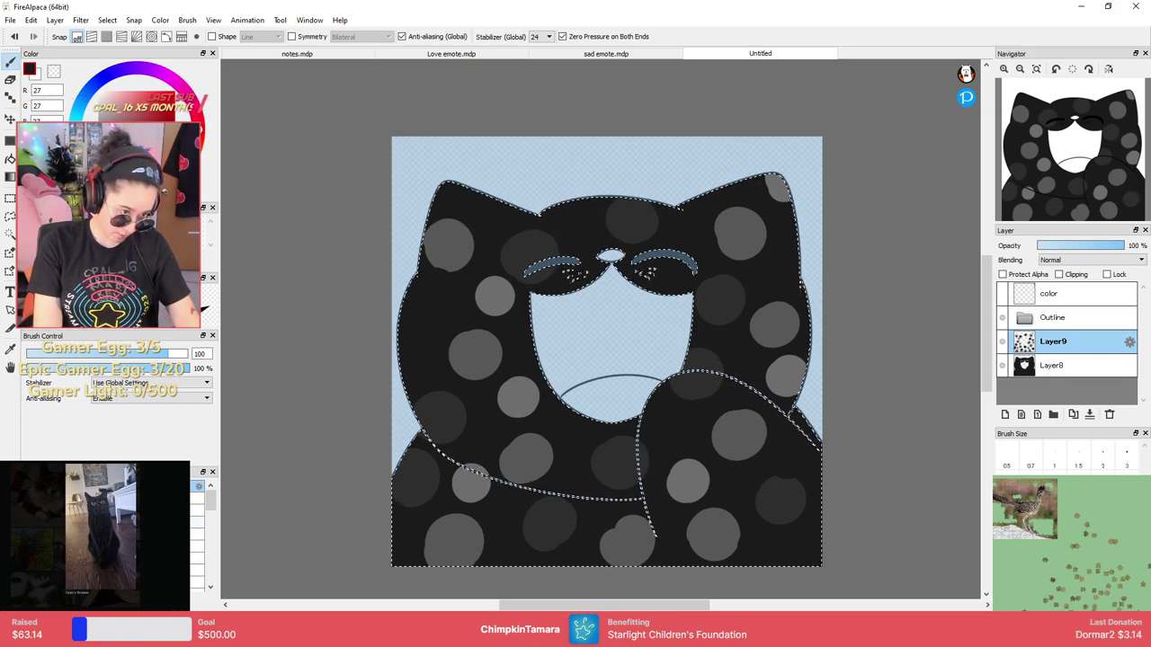
click(108, 523)
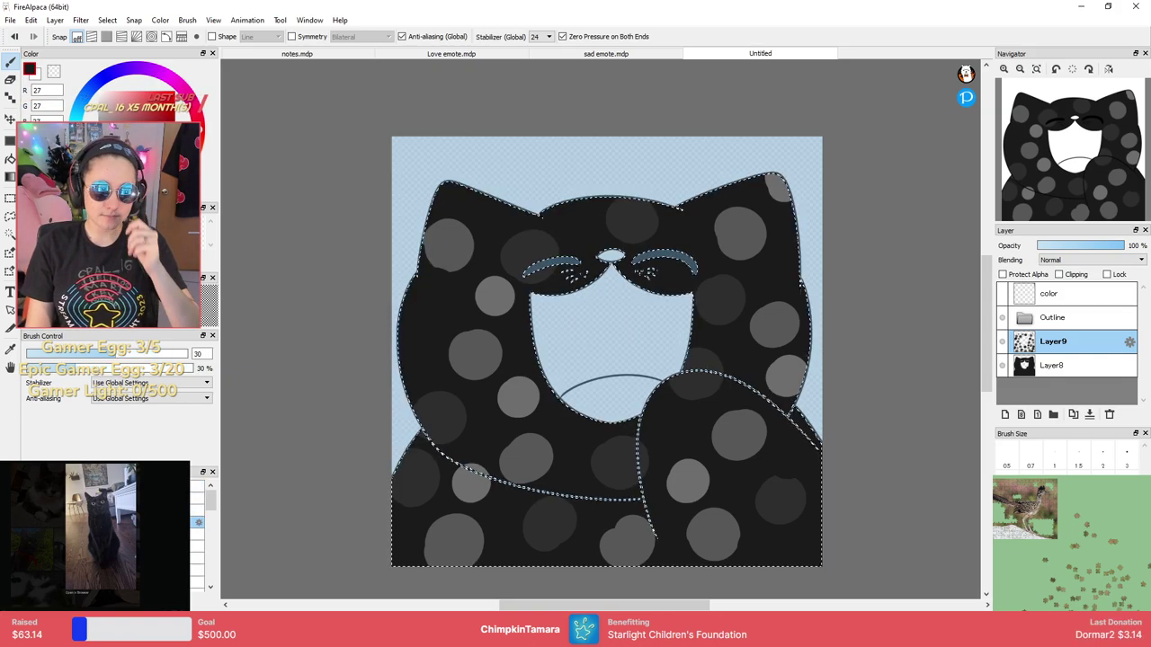
click(168, 354)
mouse_move(758, 174)
mouse_down()
mouse_move(764, 198)
mouse_move(726, 213)
mouse_up()
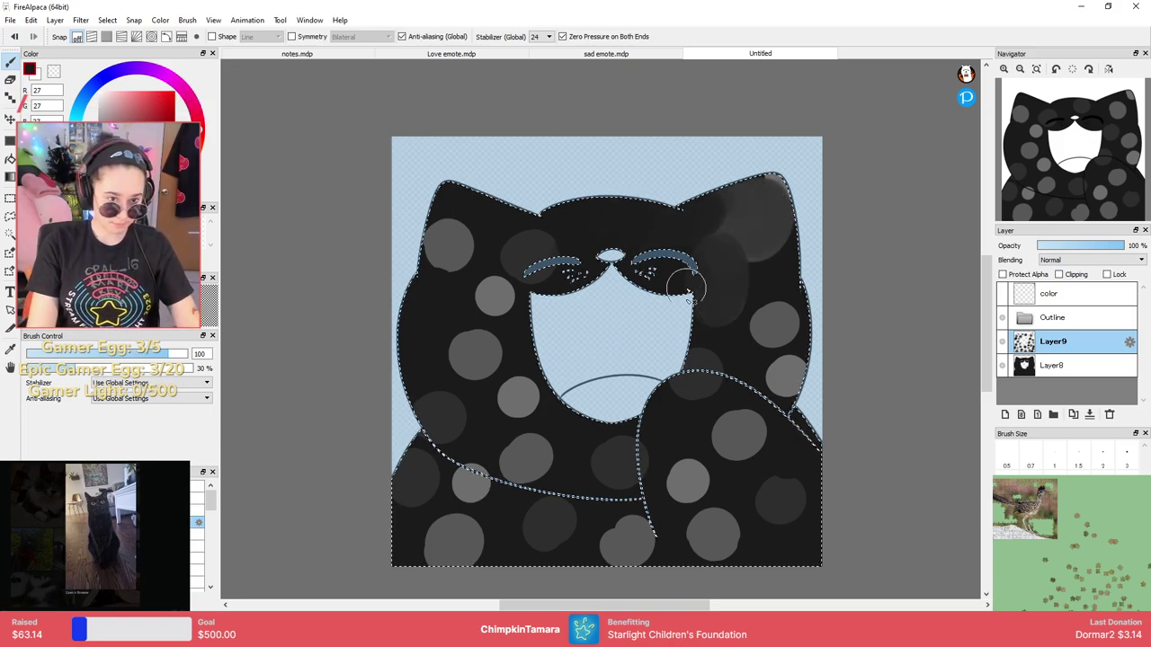
mouse_move(687, 288)
mouse_down()
mouse_move(708, 238)
mouse_move(743, 351)
mouse_move(782, 341)
mouse_move(772, 281)
mouse_move(748, 386)
mouse_move(704, 428)
mouse_move(692, 418)
mouse_move(761, 368)
mouse_move(796, 376)
mouse_move(732, 349)
mouse_move(633, 413)
mouse_move(691, 471)
mouse_move(625, 517)
mouse_move(650, 551)
mouse_move(726, 598)
mouse_move(737, 580)
mouse_move(812, 566)
mouse_move(809, 496)
mouse_move(756, 433)
mouse_move(684, 470)
mouse_move(702, 487)
mouse_move(663, 525)
mouse_move(659, 507)
mouse_move(606, 525)
mouse_move(584, 580)
mouse_move(566, 577)
mouse_move(566, 537)
mouse_move(547, 505)
mouse_move(497, 479)
mouse_move(414, 495)
mouse_move(381, 524)
mouse_move(451, 506)
mouse_move(525, 445)
mouse_move(546, 400)
mouse_move(571, 422)
mouse_move(573, 491)
mouse_move(622, 518)
mouse_move(598, 461)
mouse_move(472, 526)
mouse_move(400, 590)
mouse_move(456, 510)
mouse_move(471, 362)
mouse_move(433, 364)
mouse_move(520, 340)
mouse_move(542, 409)
mouse_move(453, 471)
mouse_move(520, 382)
mouse_move(514, 342)
mouse_move(528, 315)
mouse_move(504, 289)
mouse_move(447, 278)
mouse_move(445, 192)
mouse_move(421, 243)
mouse_move(468, 250)
mouse_move(504, 288)
mouse_move(550, 295)
mouse_move(576, 283)
mouse_move(464, 246)
mouse_move(540, 288)
mouse_move(743, 174)
mouse_move(743, 273)
mouse_move(667, 239)
mouse_move(599, 185)
mouse_move(709, 239)
mouse_move(770, 180)
mouse_move(850, 196)
mouse_up()
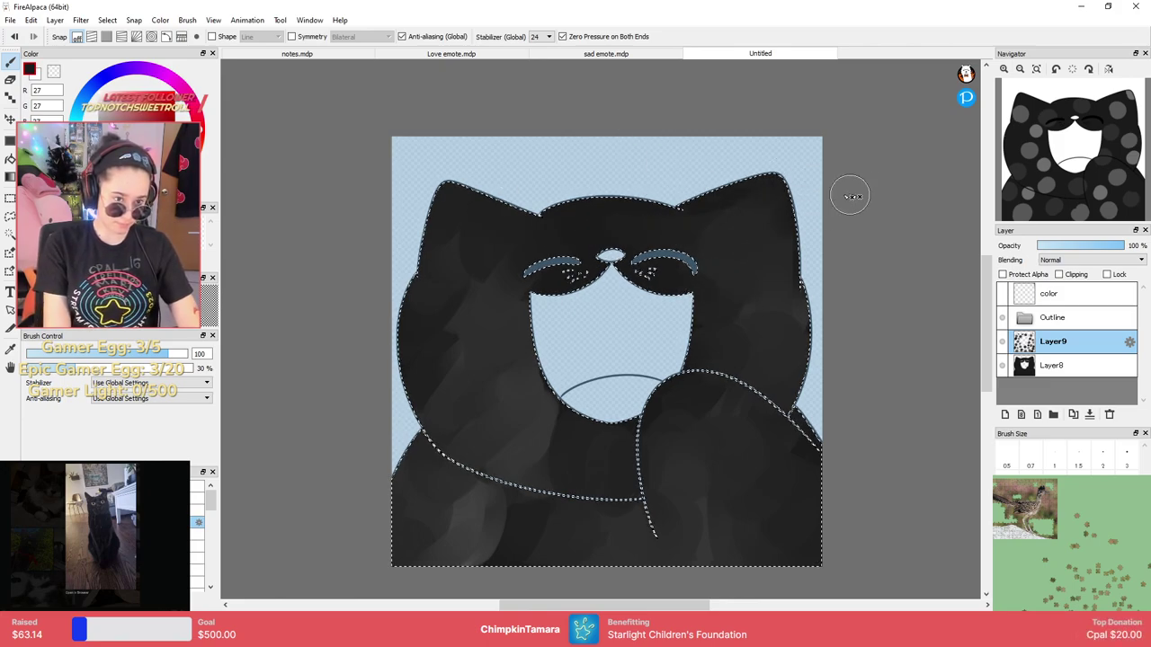
Undo the latest blending strokes around the right ear and clear the selection.
key(ctrl+z)
mouse_move(665, 221)
mouse_down()
mouse_move(827, 154)
mouse_move(724, 205)
mouse_move(750, 195)
mouse_up()
key(ctrl+z)
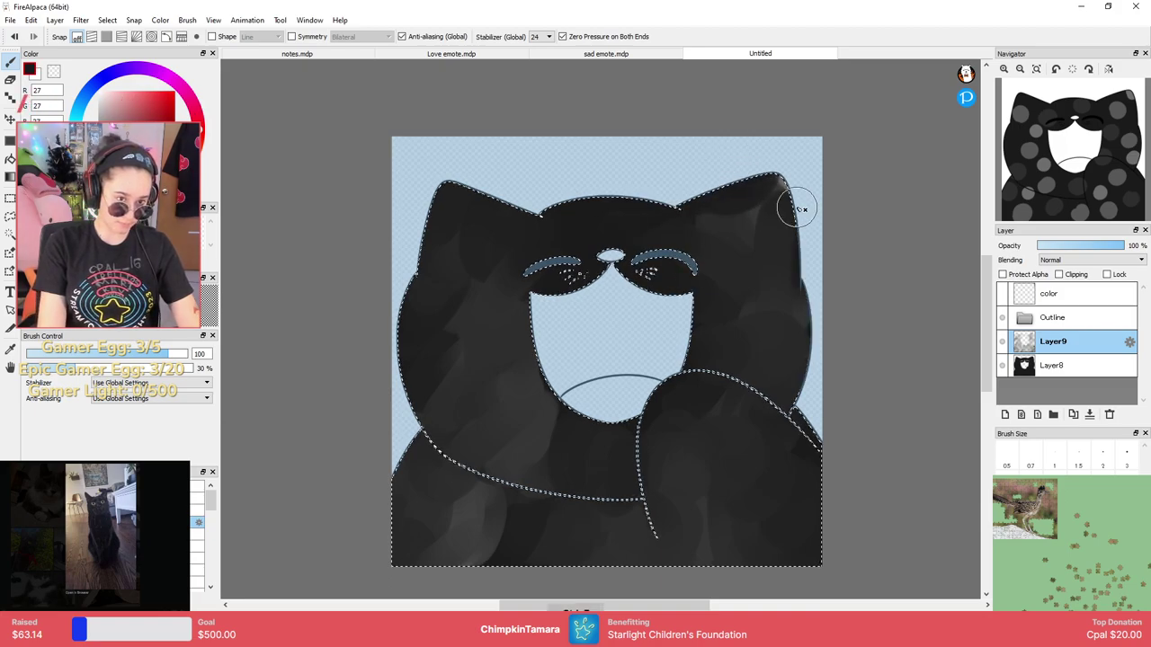
key(ctrl+z)
key(ctrl+z)
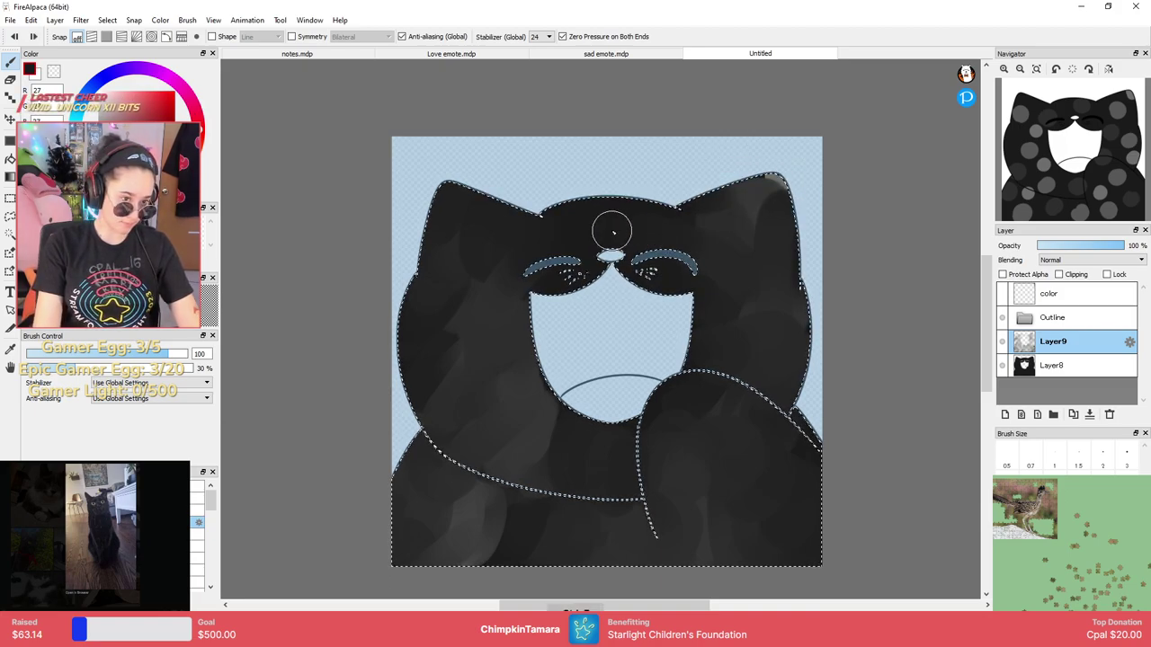
click(10, 217)
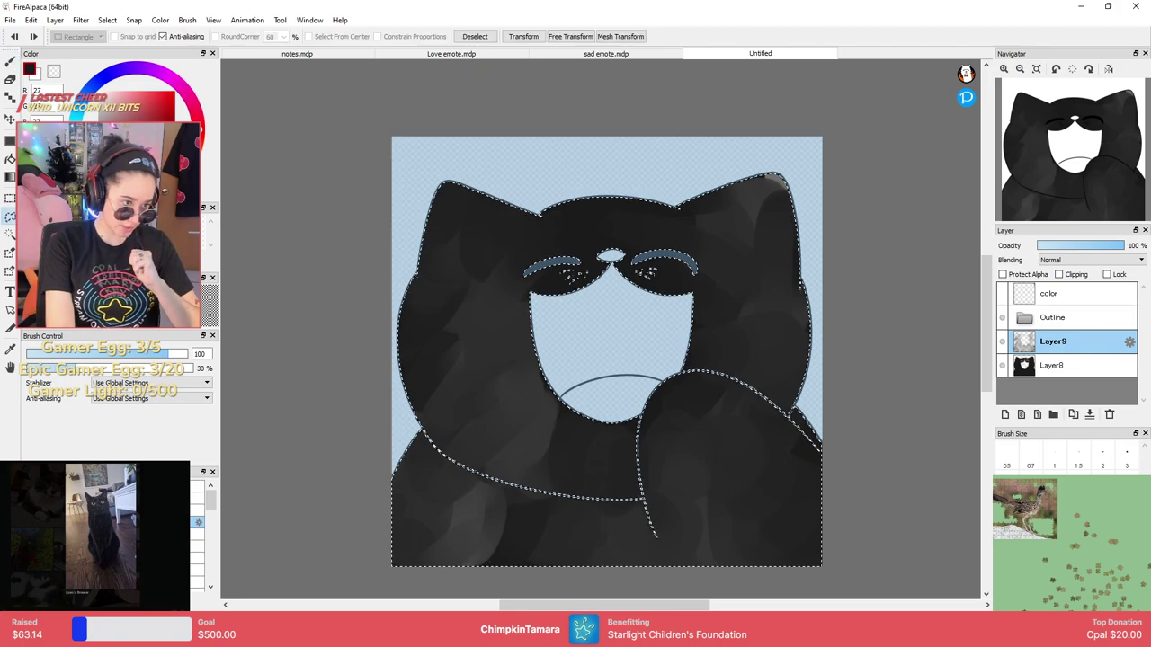
key(ctrl+d)
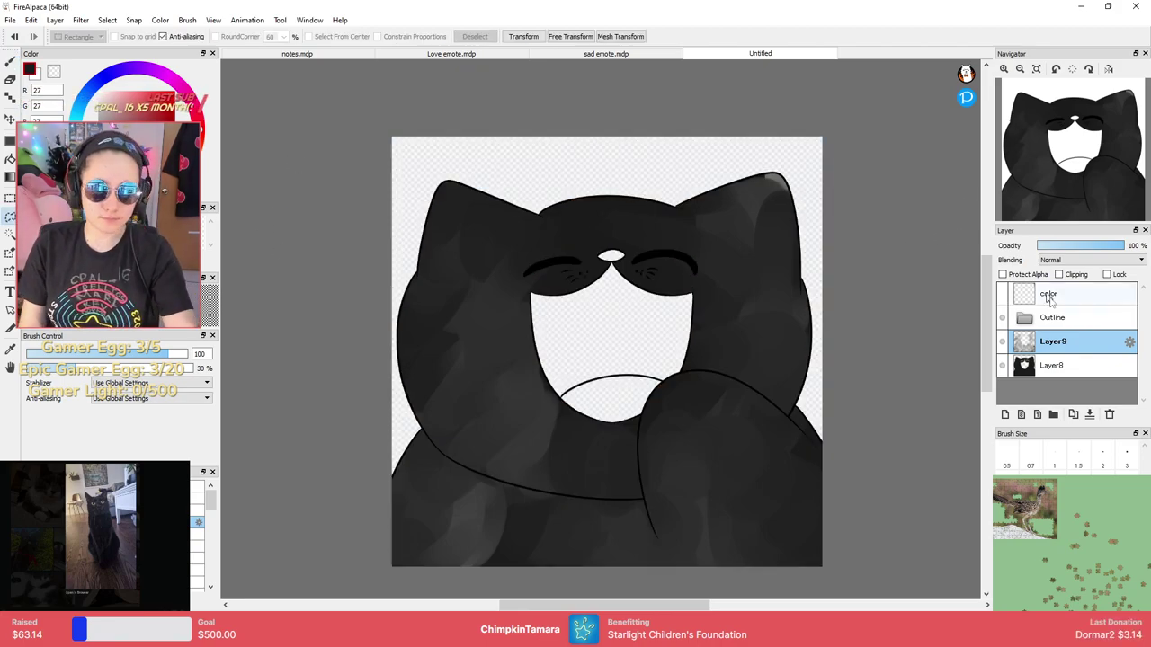
Add a new layer above Layer9 and show the color swatch layer to sample its pink (R 237, G 121).
click(1004, 415)
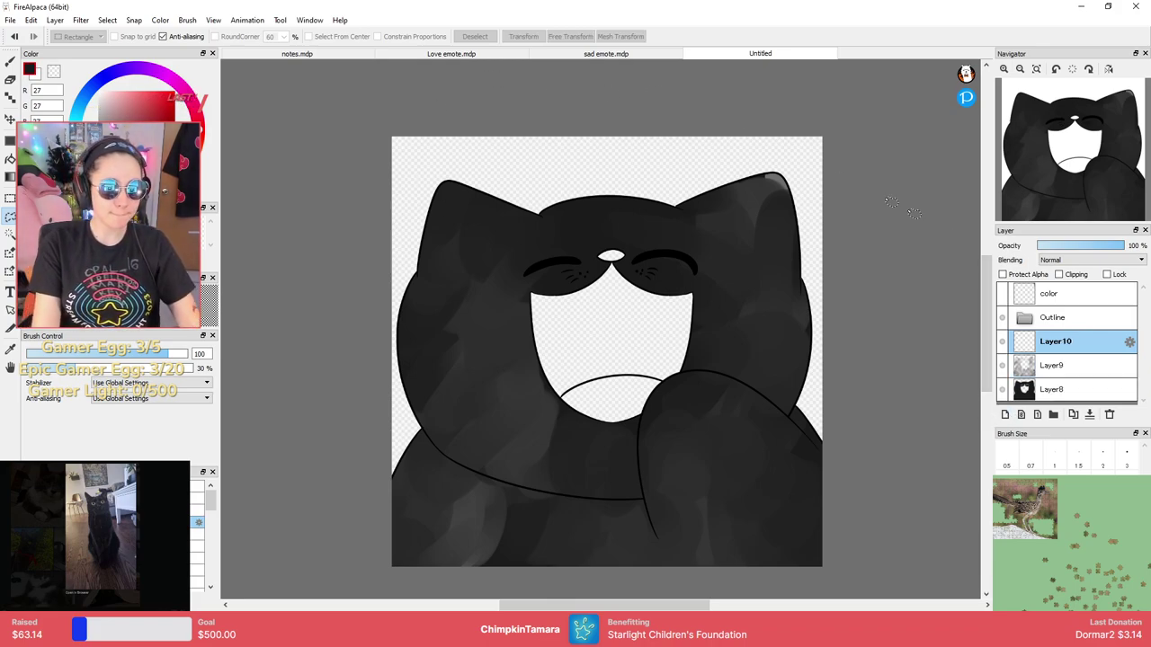
click(1002, 294)
right_click(804, 196)
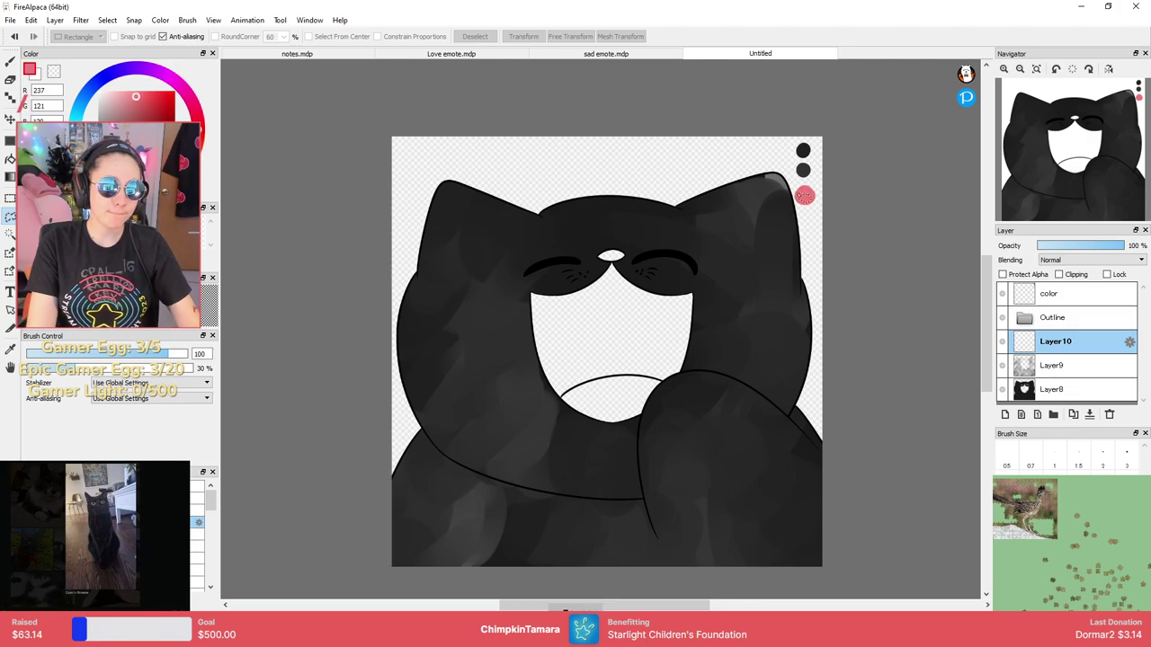
key(b)
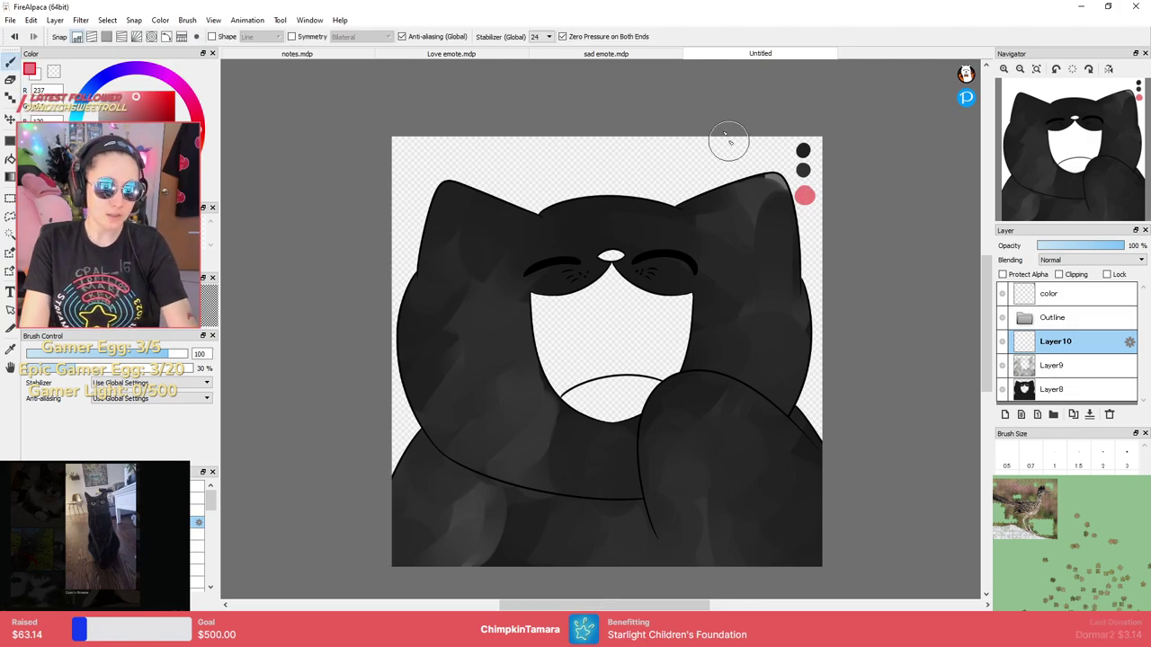
Sample the sad emote's mouth red (R 165, G 46) and fill the happy cat's mouth interior with it on Layer10.
click(656, 54)
right_click(676, 334)
click(746, 53)
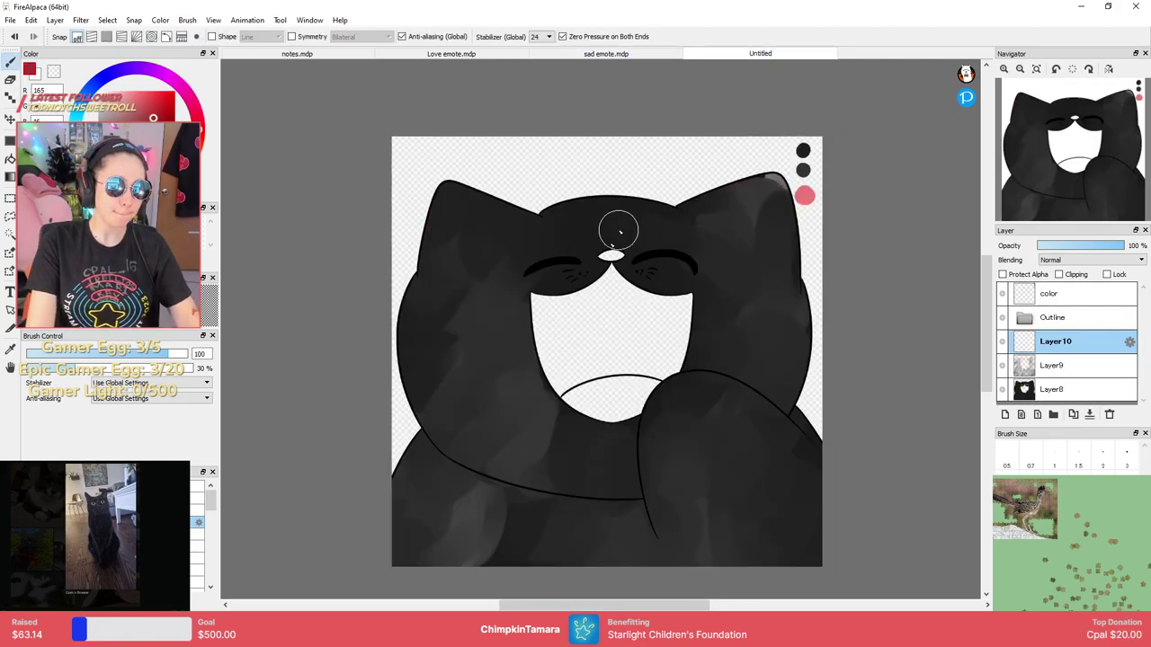
key(f)
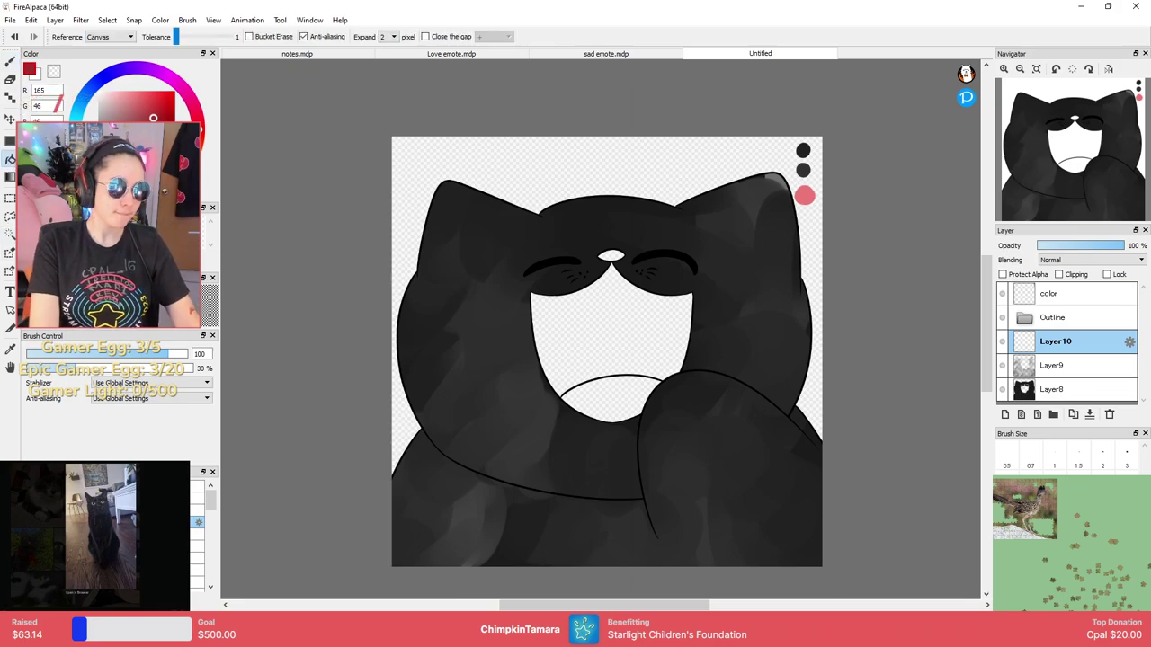
click(615, 346)
Add a layer above Layer10 and fill the tongue with the sad emote's tongue pink (R 255, G 112).
click(1004, 414)
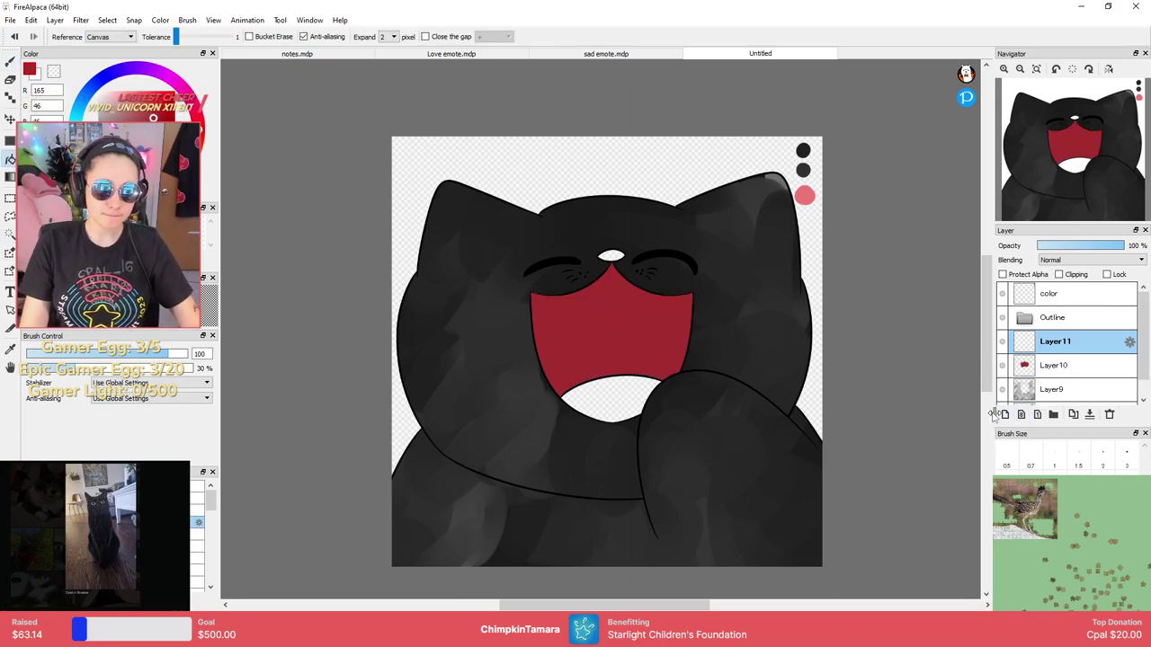
scroll(602, 380, up, 1)
scroll(603, 379, up, 1)
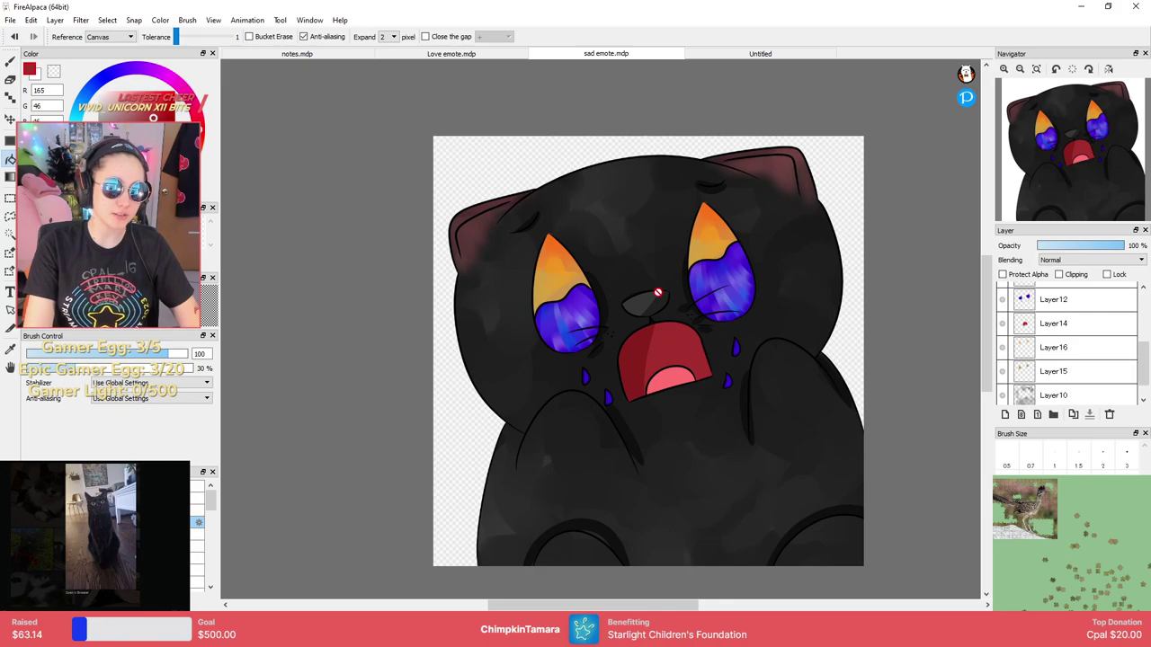
click(629, 54)
click(760, 53)
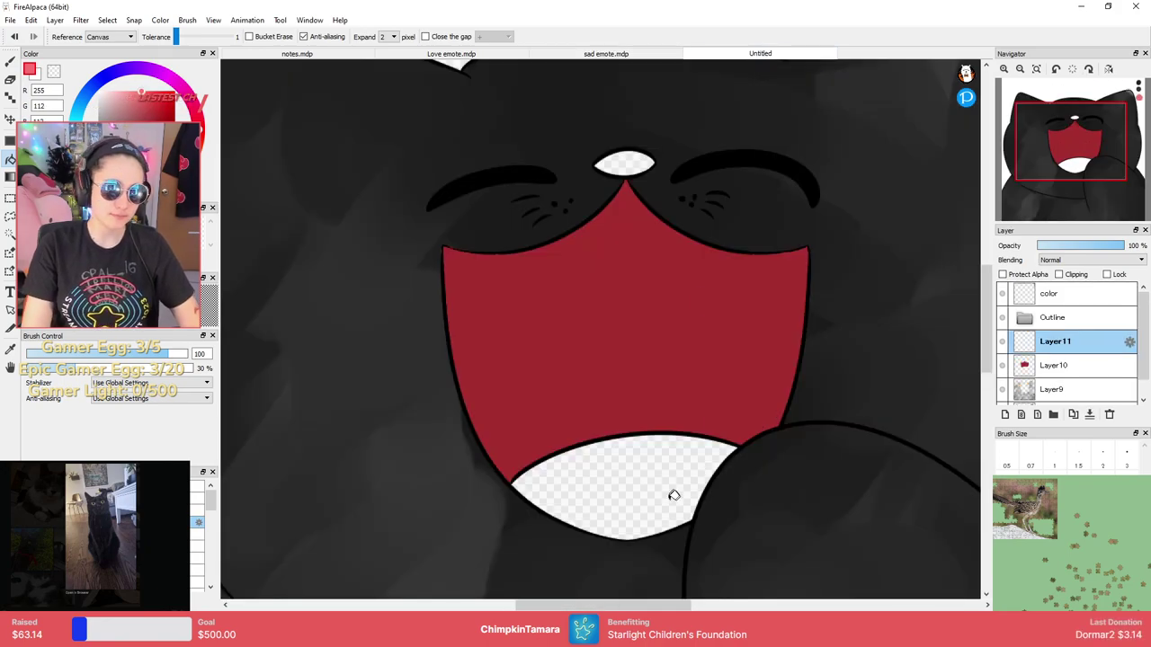
click(676, 433)
Sample the sad emote's nose grey (R 55, G 55) and fill the happy cat's nose with it on Layer11.
scroll(688, 174, down, 1)
click(652, 53)
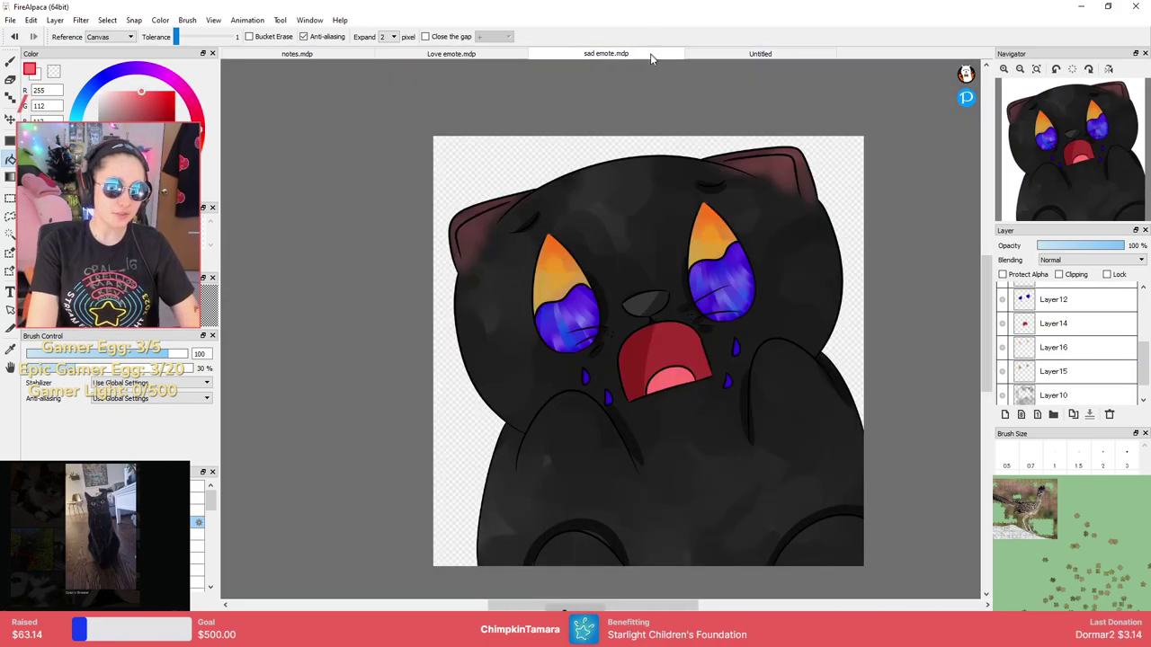
click(759, 53)
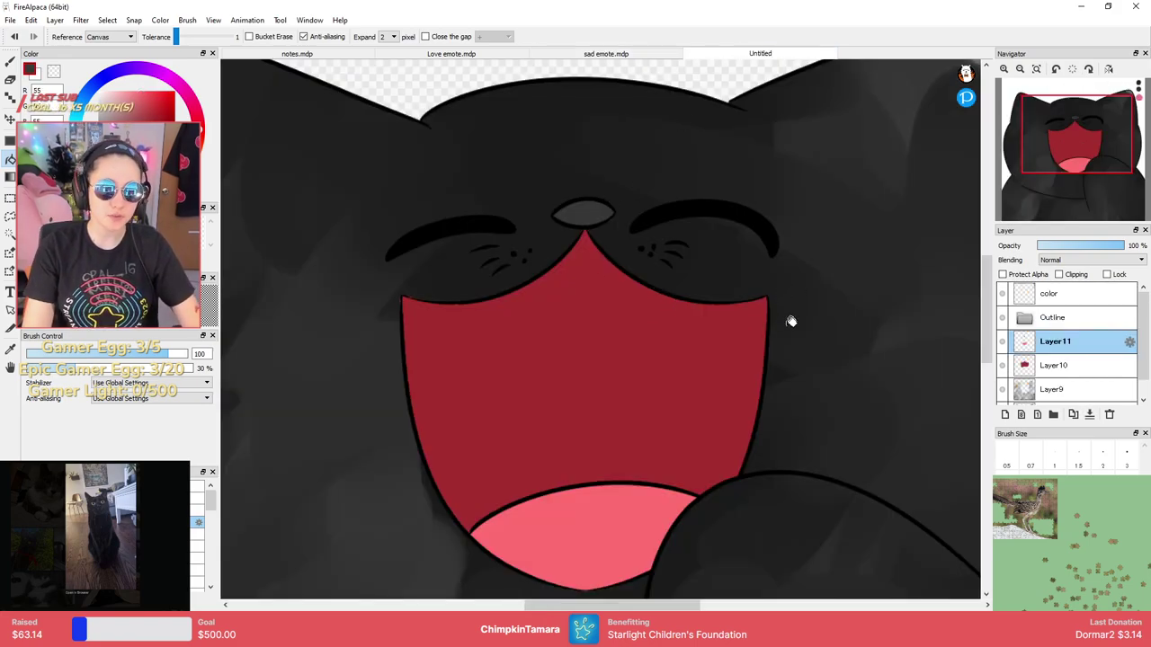
scroll(791, 360, up, 1)
scroll(784, 356, down, 3)
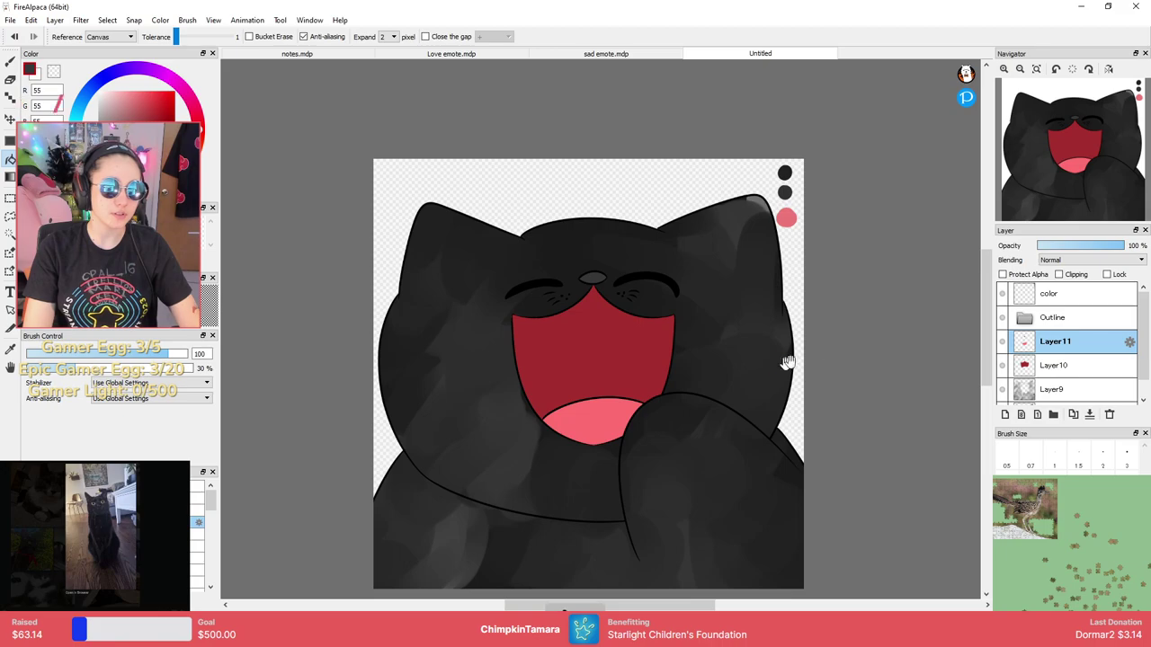
Add a layer above Layer11 and sample the dark red mouth shadow (R 135, G 30) from the sad emote.
drag(867, 320, 860, 267)
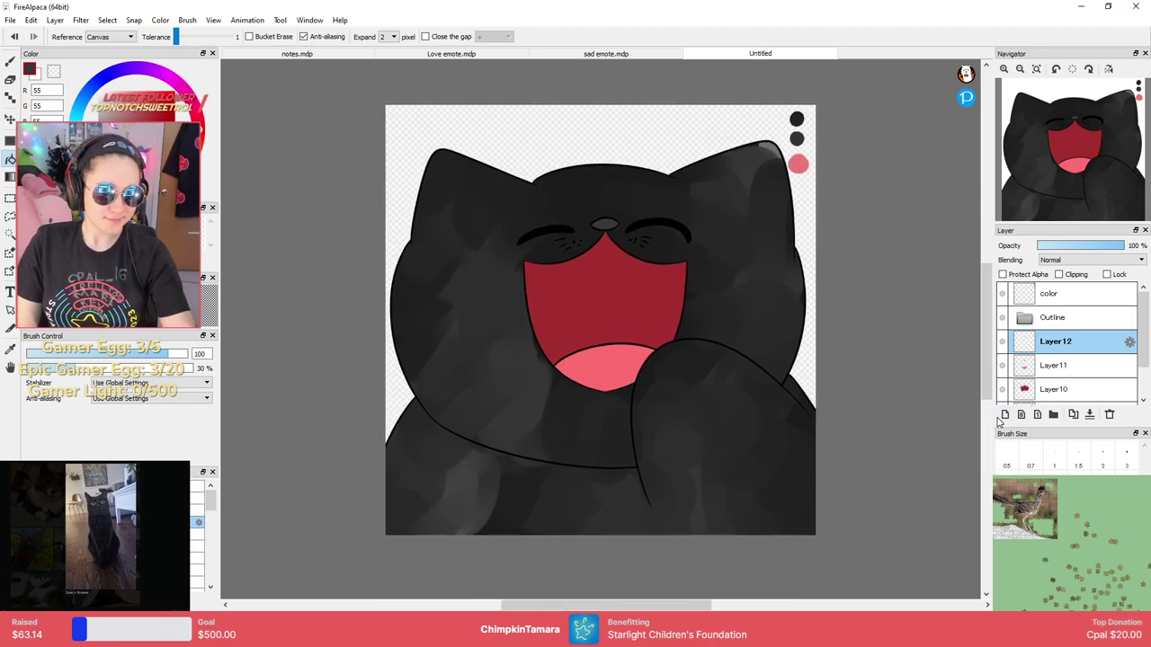
key(b)
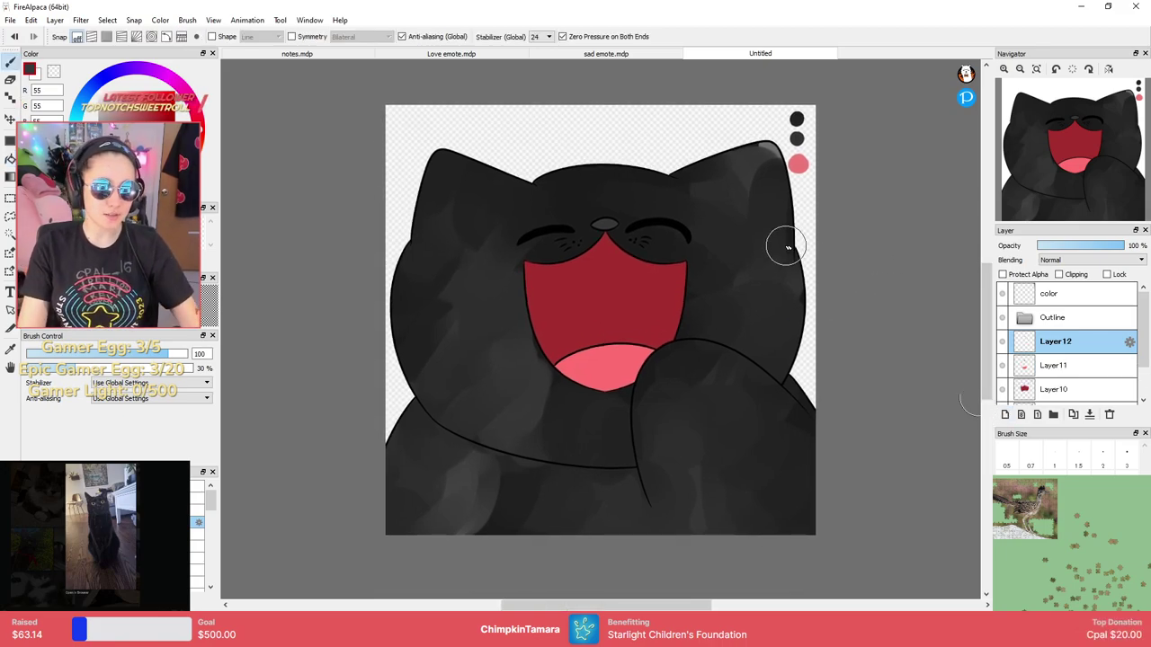
key(ctrl+plus)
key(ctrl+plus)
drag(657, 199, 604, 416)
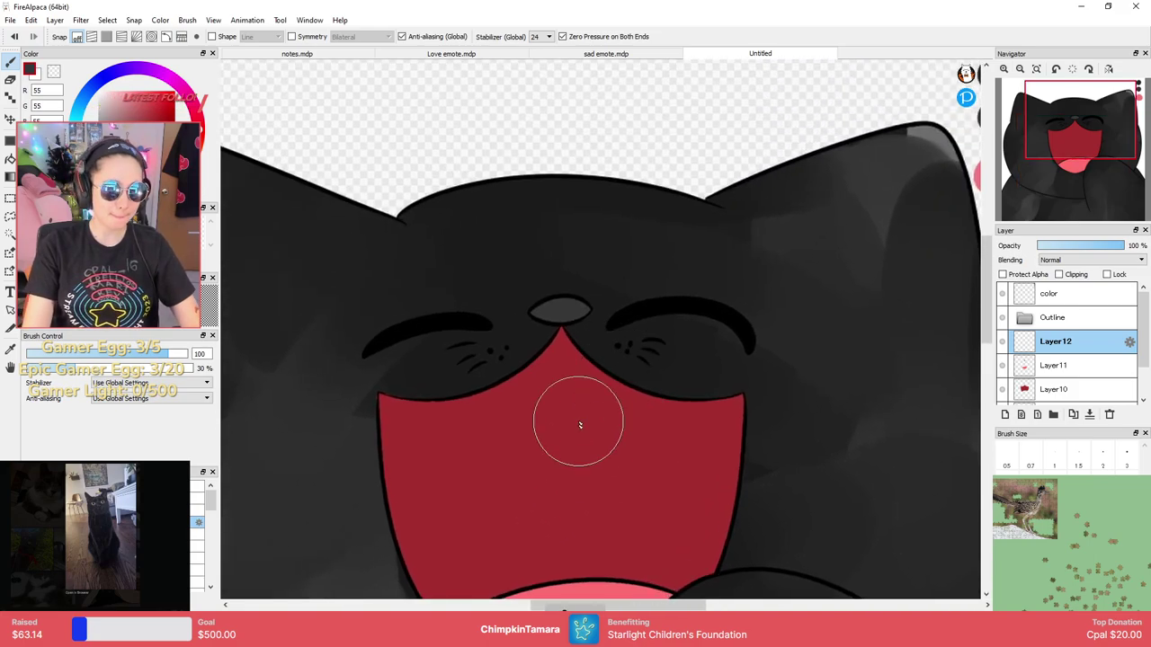
right_click(565, 431)
click(618, 54)
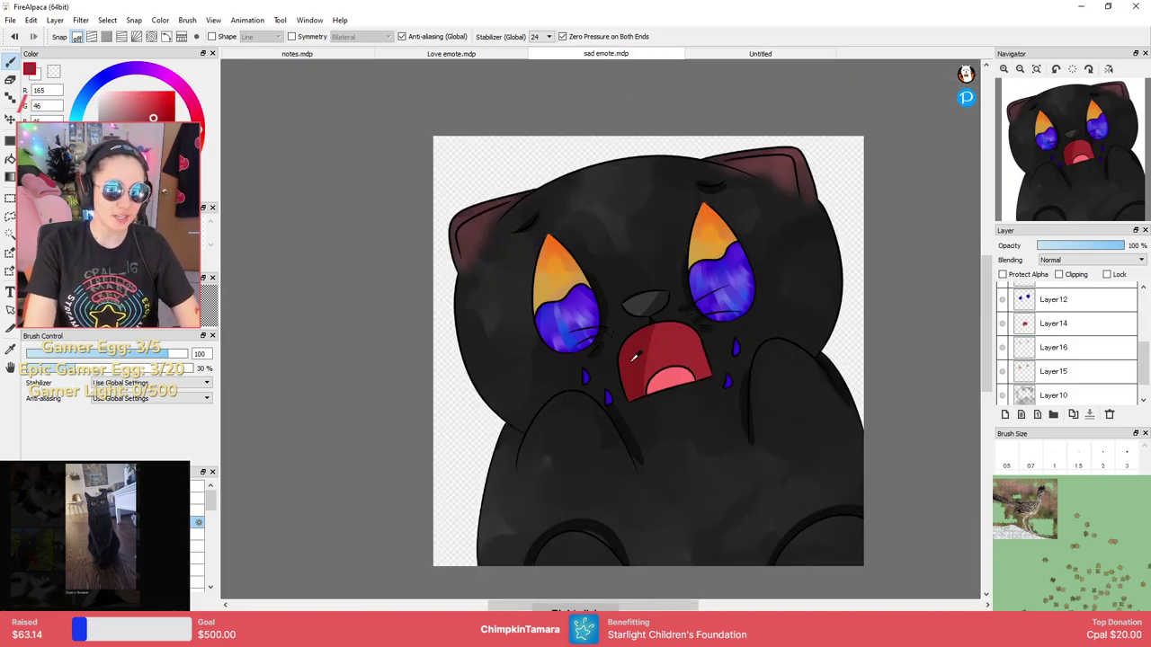
click(755, 54)
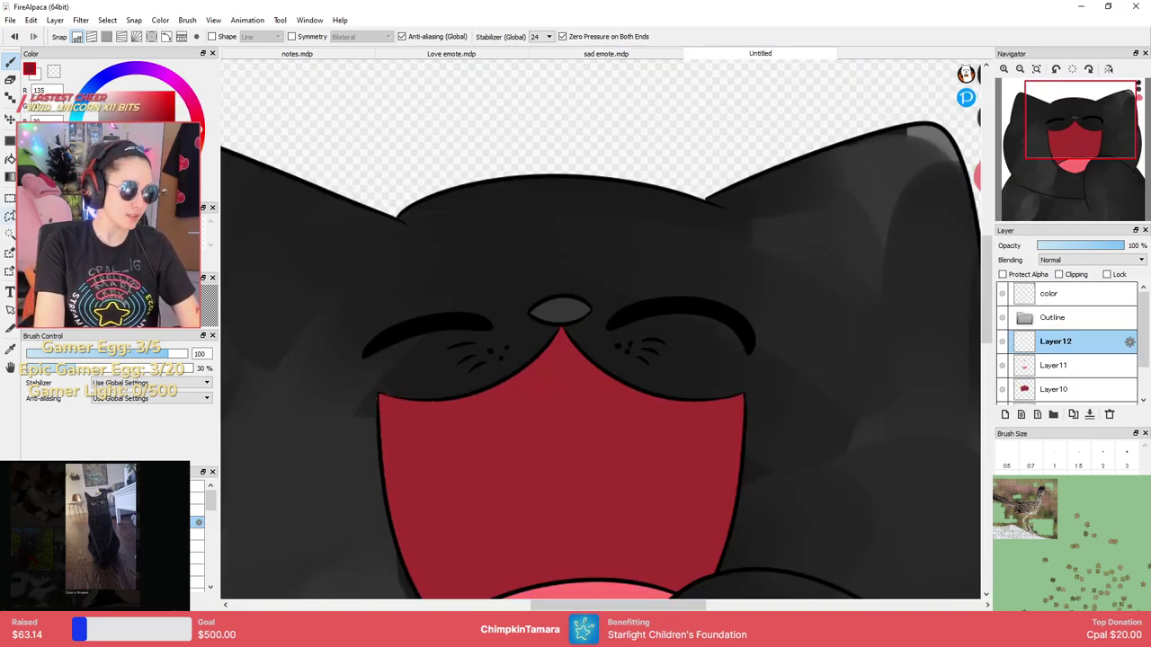
Select the red mouth interior with the Magic Wand and paint a dark red shadow with a diagonal edge over its left part on Layer12.
key(w)
click(512, 415)
drag(566, 424, 586, 266)
key(b)
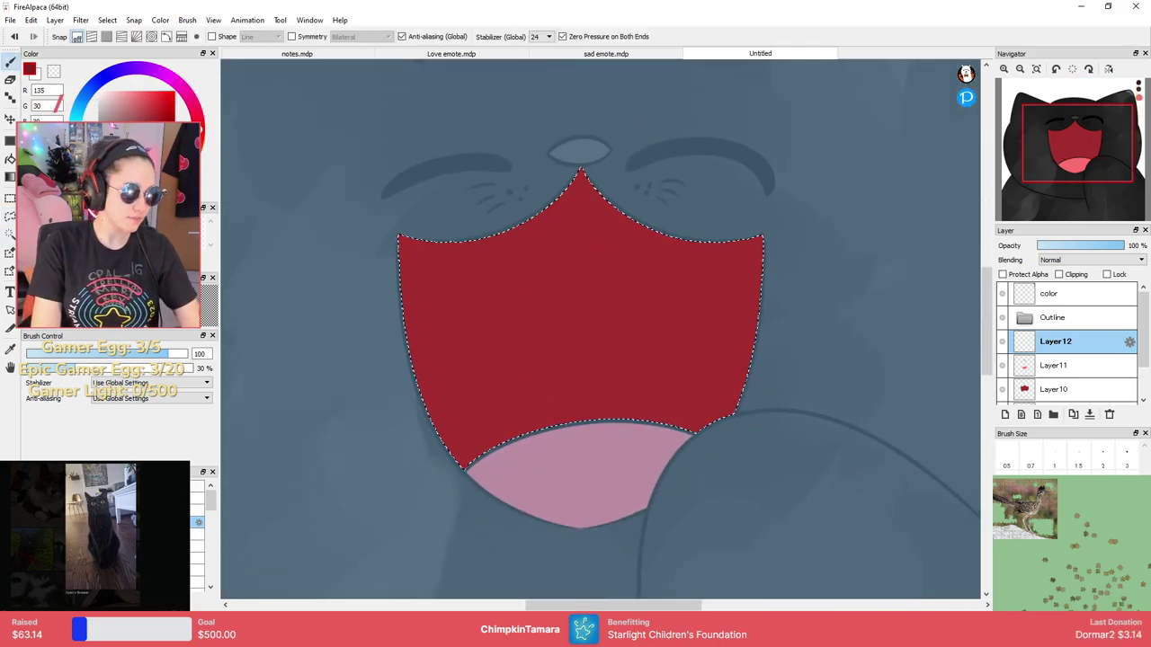
click(135, 485)
drag(608, 103, 345, 560)
drag(506, 176, 290, 546)
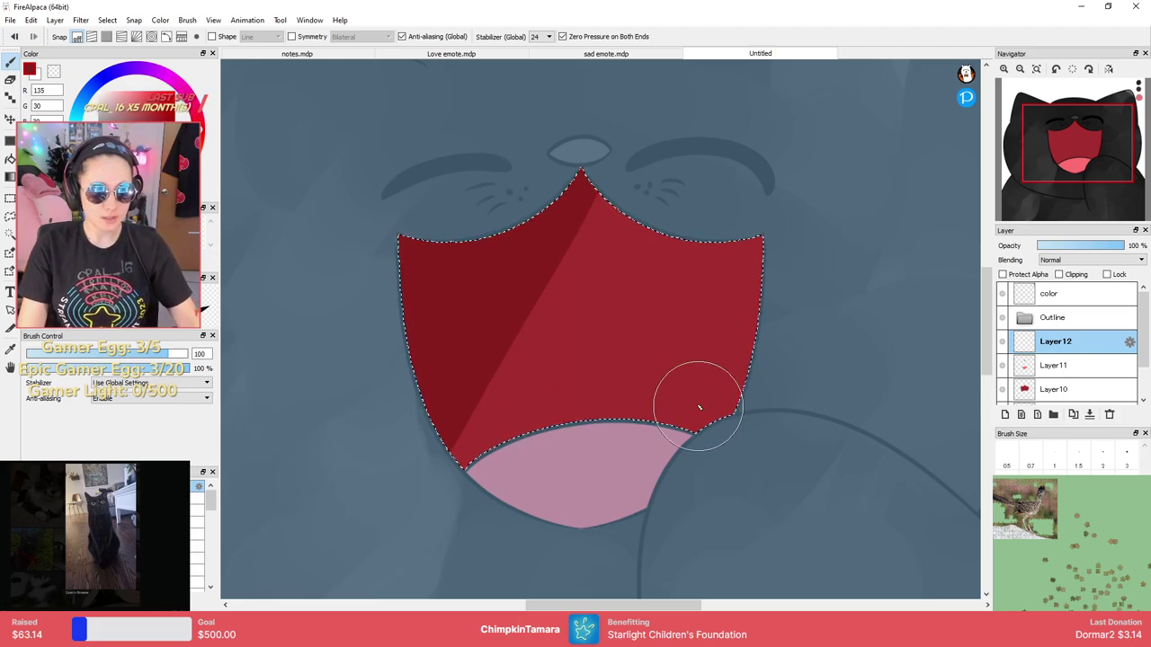
scroll(673, 375, down, 3)
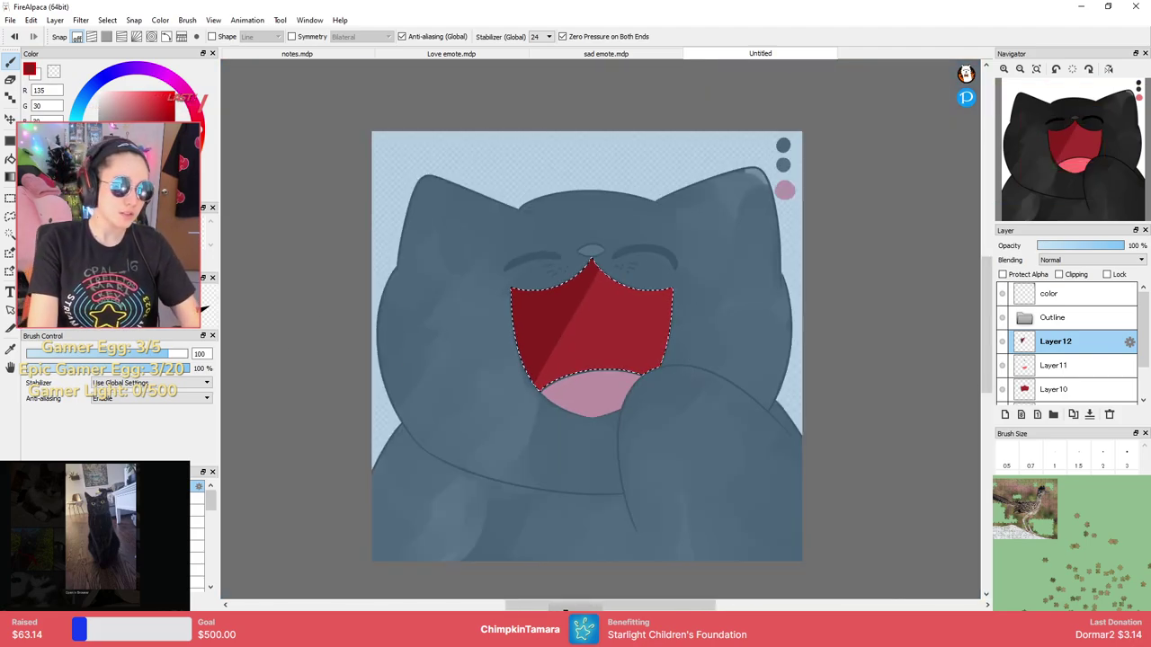
Drop the mouth selection, check the sad emote's nose shading and add a layer above Layer12 in the happy cat drawing.
click(10, 217)
click(451, 54)
click(580, 55)
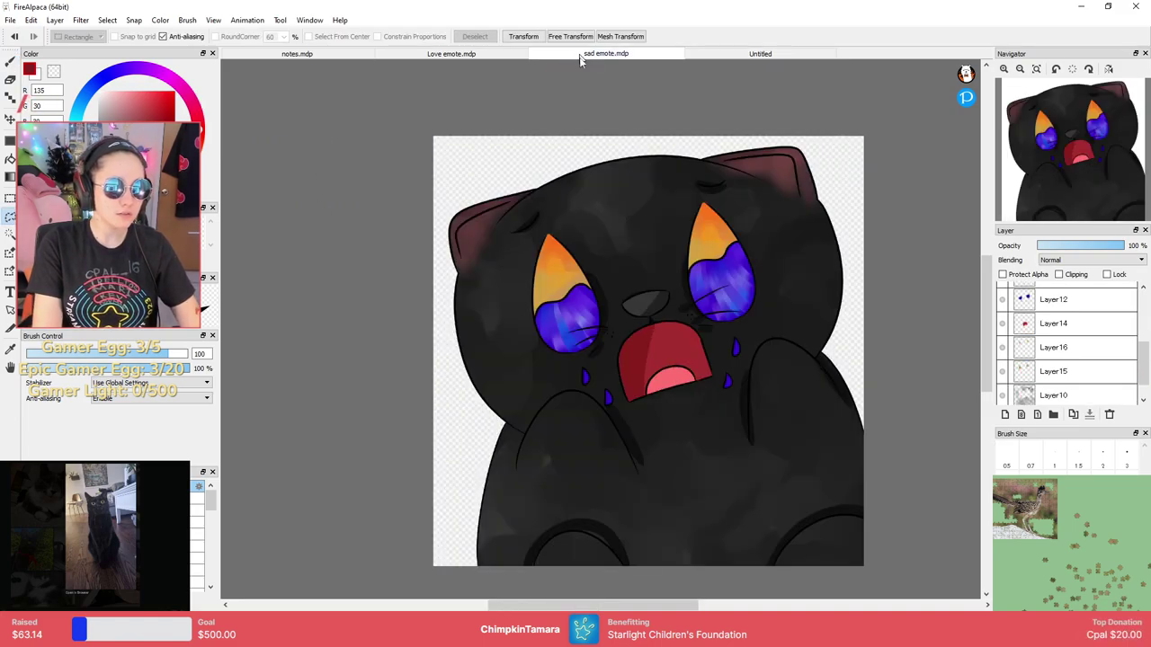
click(733, 56)
scroll(674, 299, up, 3)
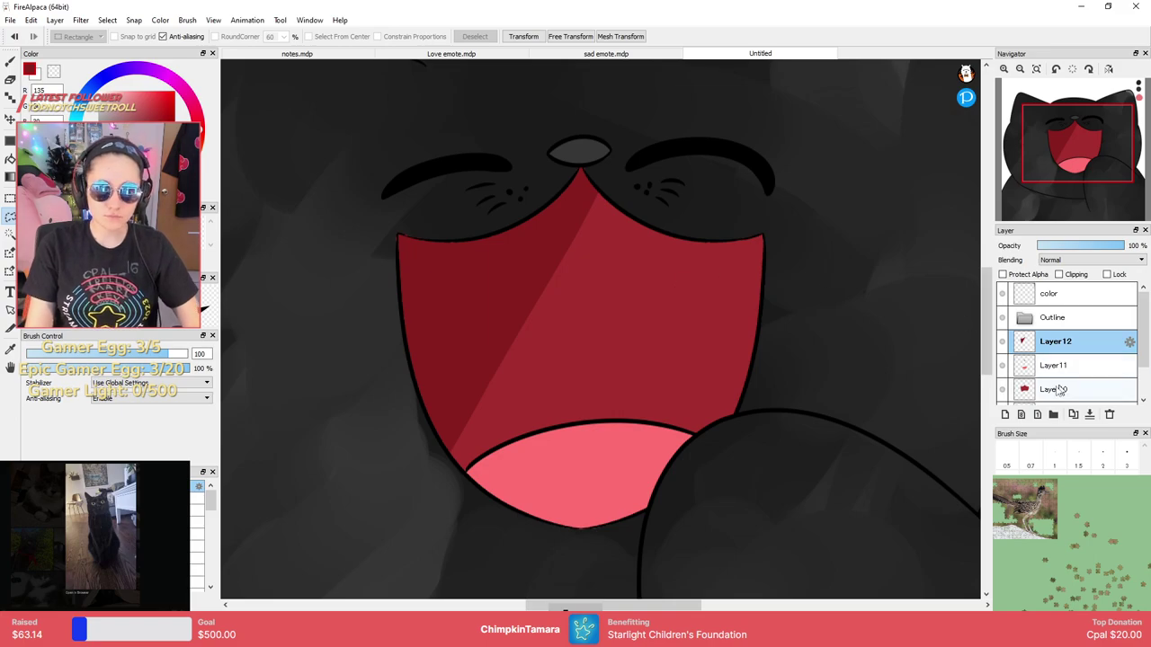
click(1005, 414)
scroll(679, 370, up, 2)
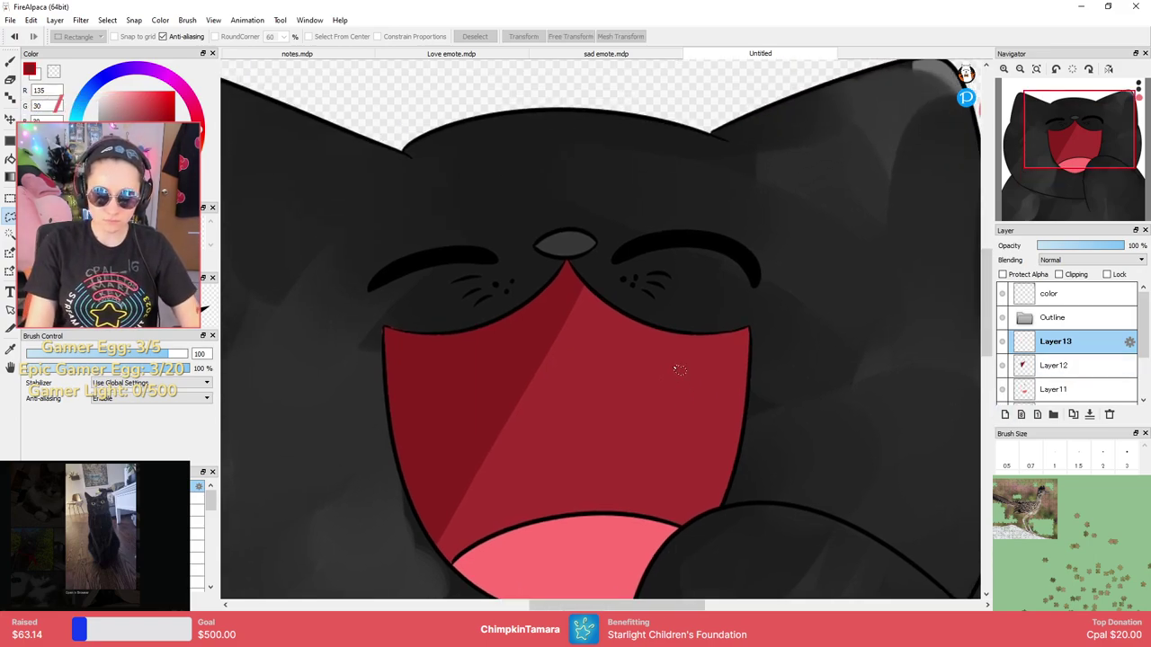
Sample the dark fur grey (R 35, G 35) and select the happy cat's nose with the Magic Wand.
scroll(680, 369, up, 2)
scroll(590, 371, up, 2)
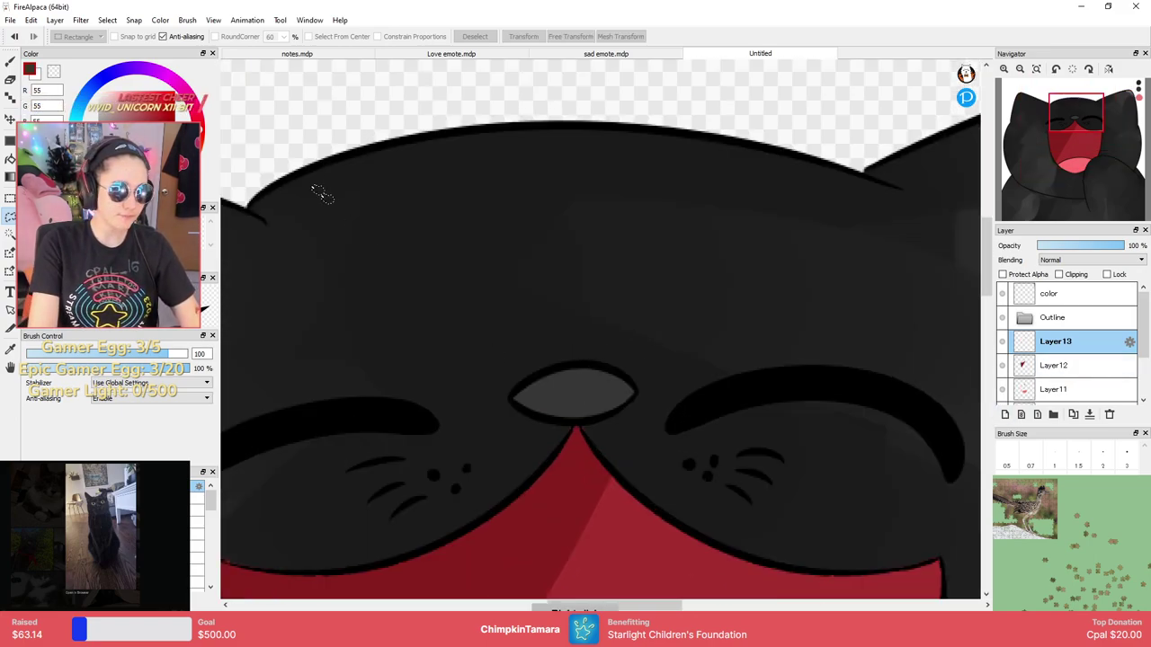
right_click(590, 346)
click(10, 232)
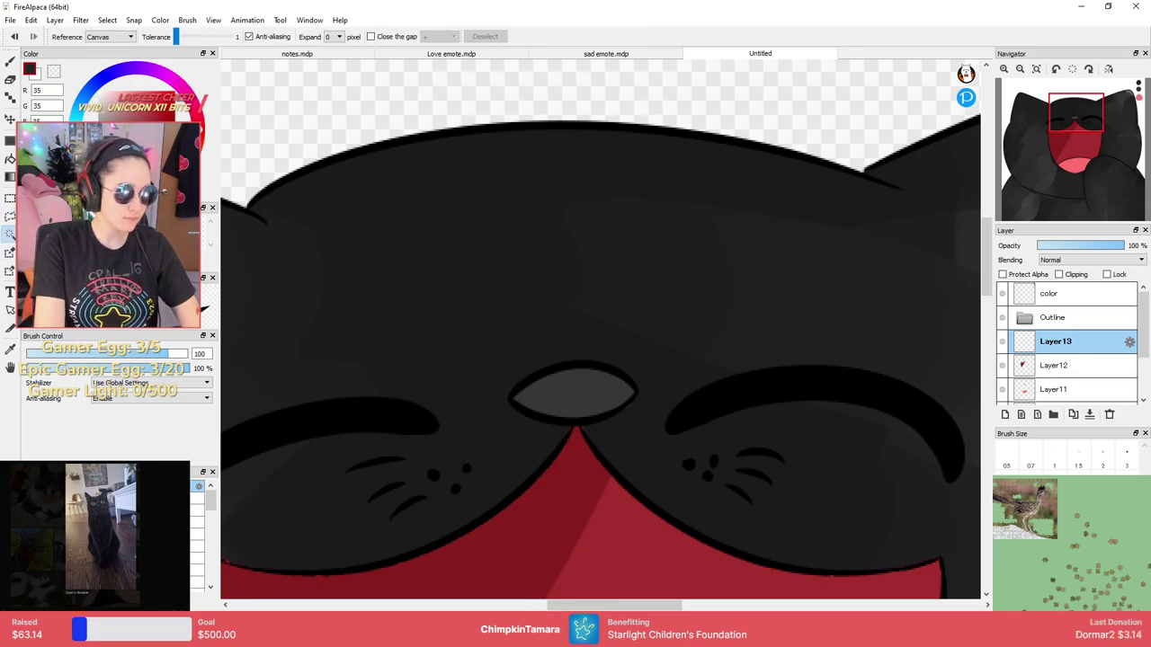
click(588, 376)
key(b)
Reduce the brush size to 30, paint a diagonal-edged shadow over part of the nose on Layer13 and clear the selection.
drag(669, 358, 563, 477)
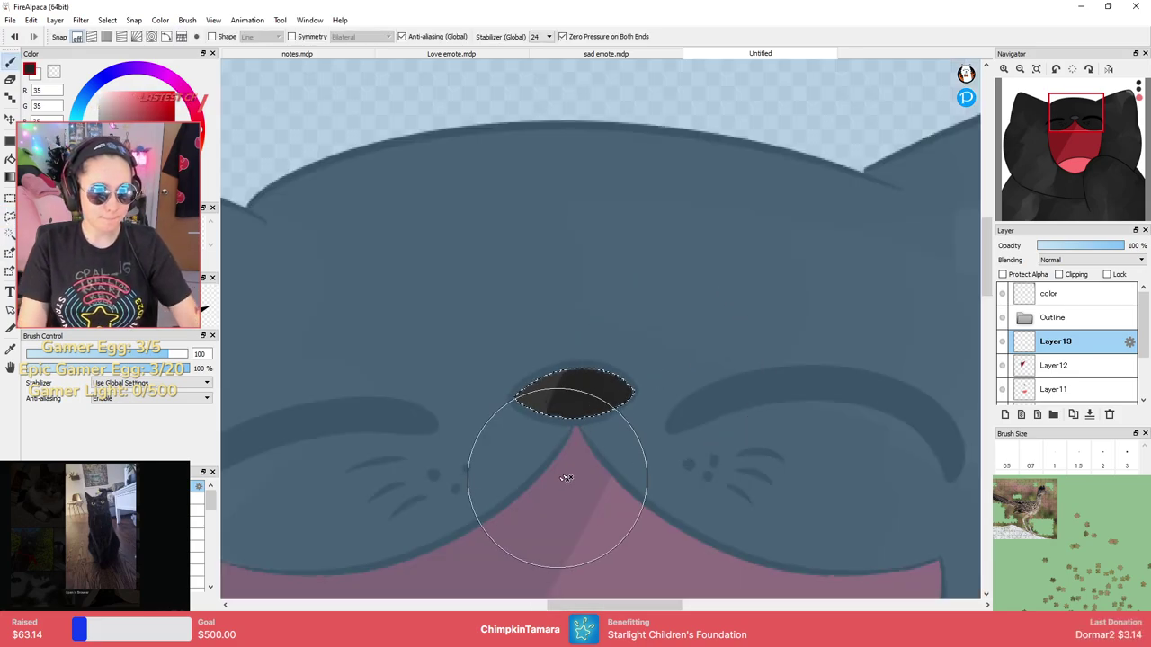
key(ctrl+z)
key(bracketleft)
key(bracketleft)
key(bracketleft)
key(bracketleft)
key(bracketleft)
key(bracketleft)
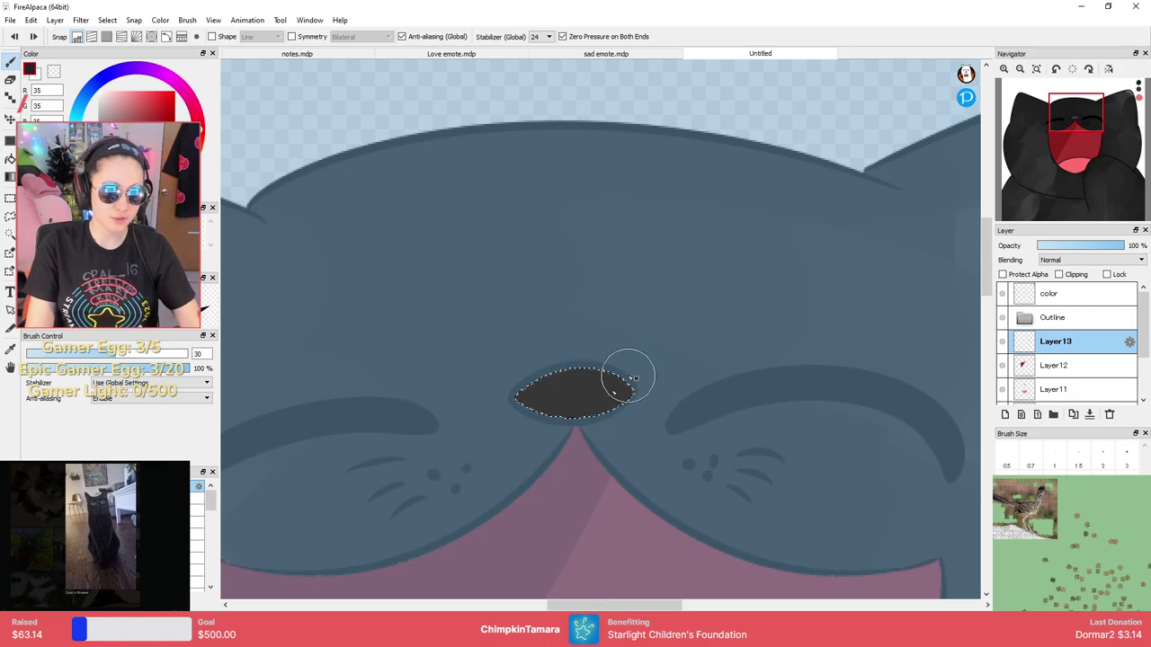
drag(626, 378, 561, 456)
key(ctrl+plus)
scroll(593, 424, down, 3)
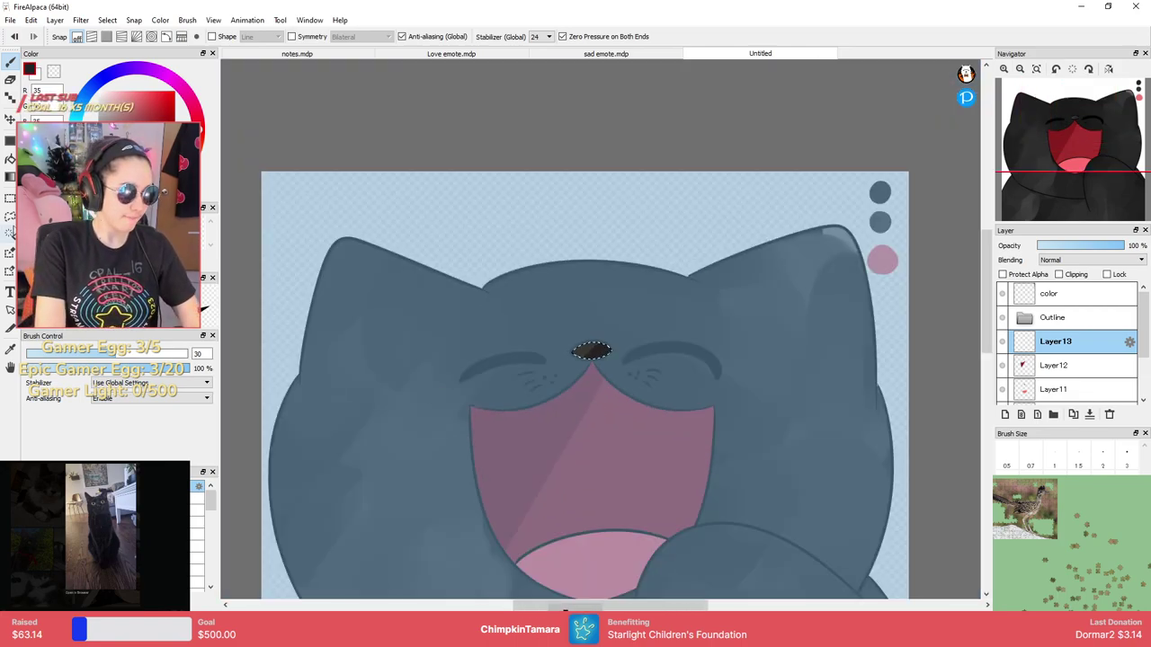
key(m)
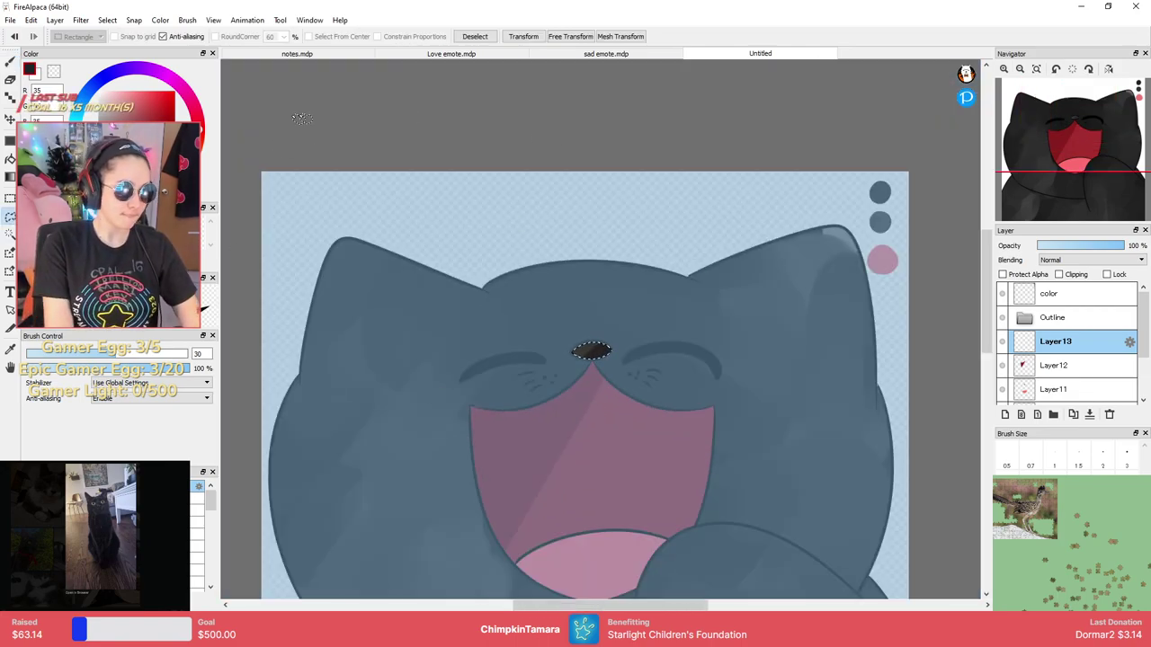
key(ctrl+d)
Hide the fur texture on Layer9 and add a layer directly above the base fur on Layer8.
scroll(560, 327, down, 5)
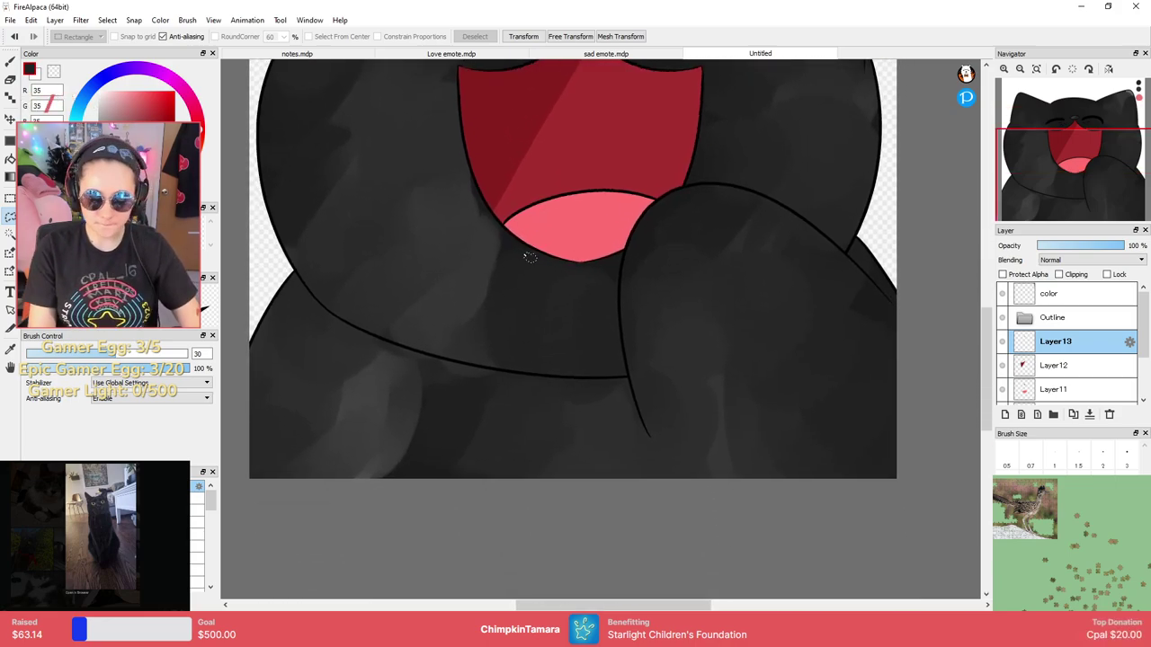
scroll(646, 331, up, 2)
drag(1142, 333, 1135, 376)
click(1002, 369)
click(1044, 396)
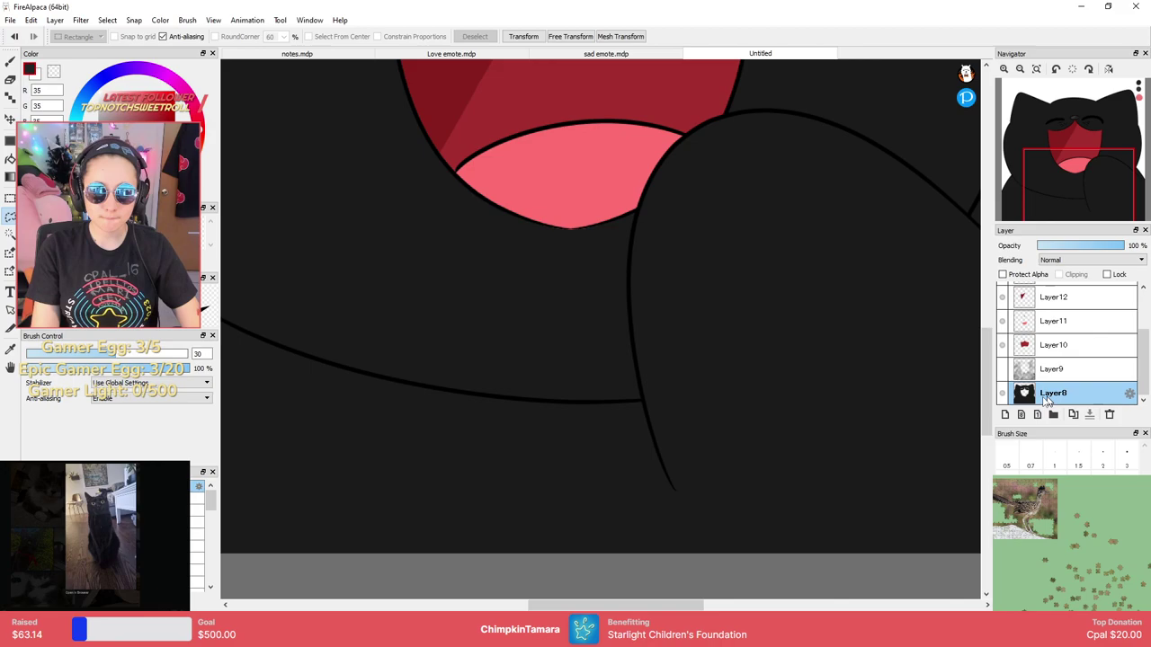
click(1005, 415)
Select the flat fur areas with the Magic Wand and set a darker shadow grey (R 19, G 19) for the brush.
key(w)
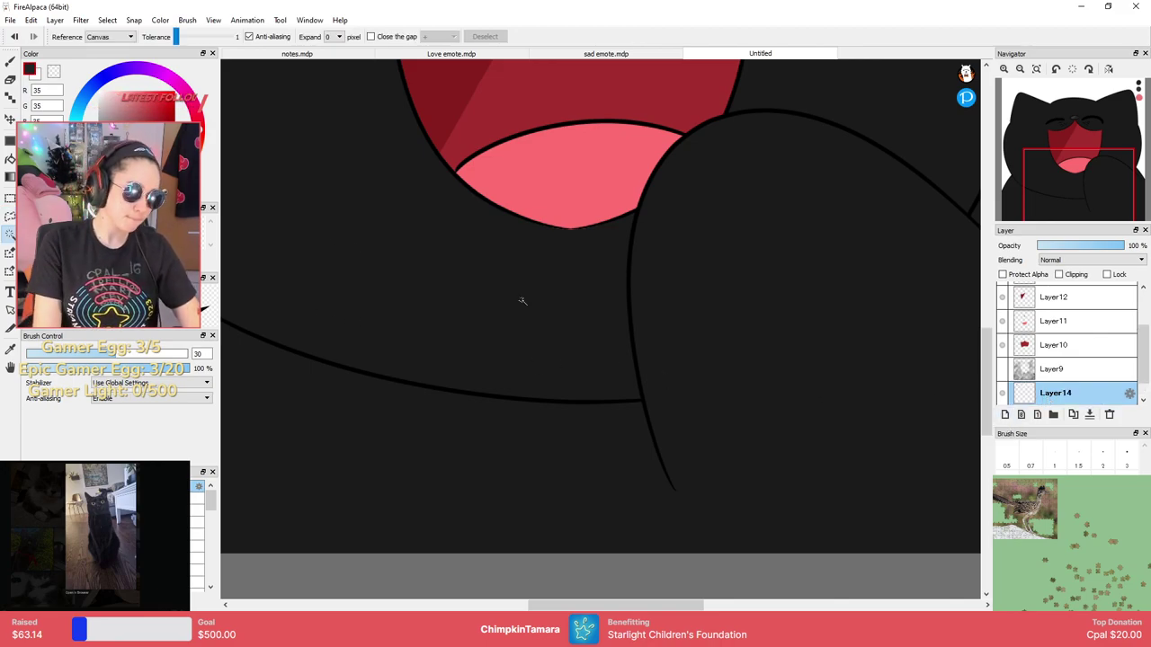
click(594, 440)
key(b)
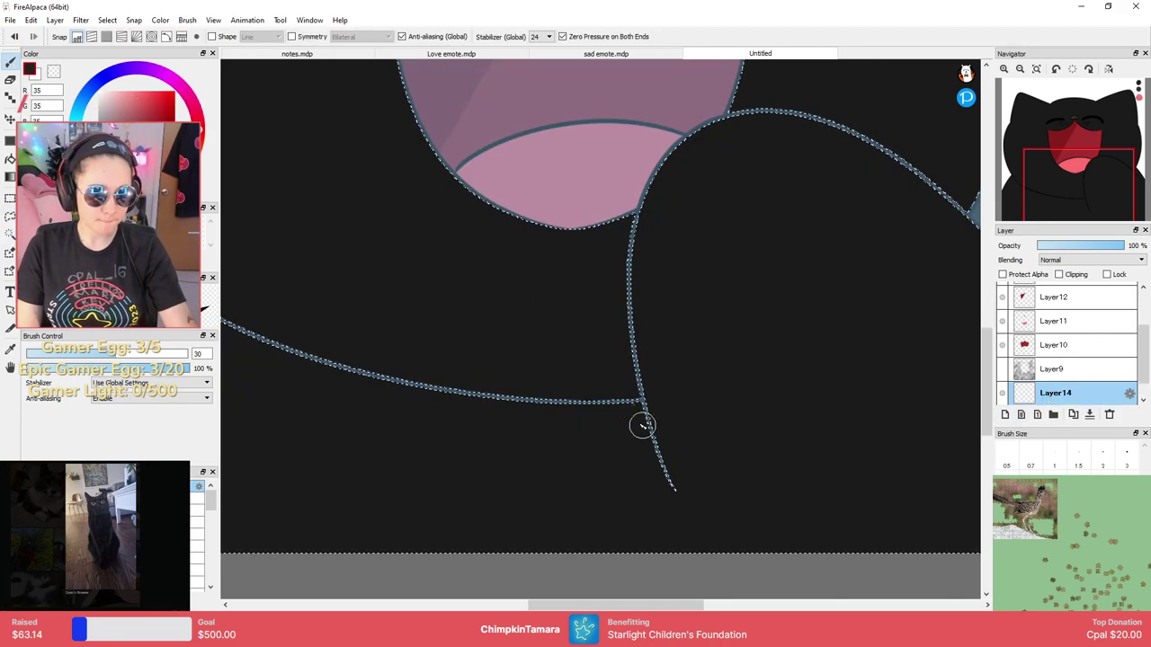
key(ctrl+z)
right_click(611, 504)
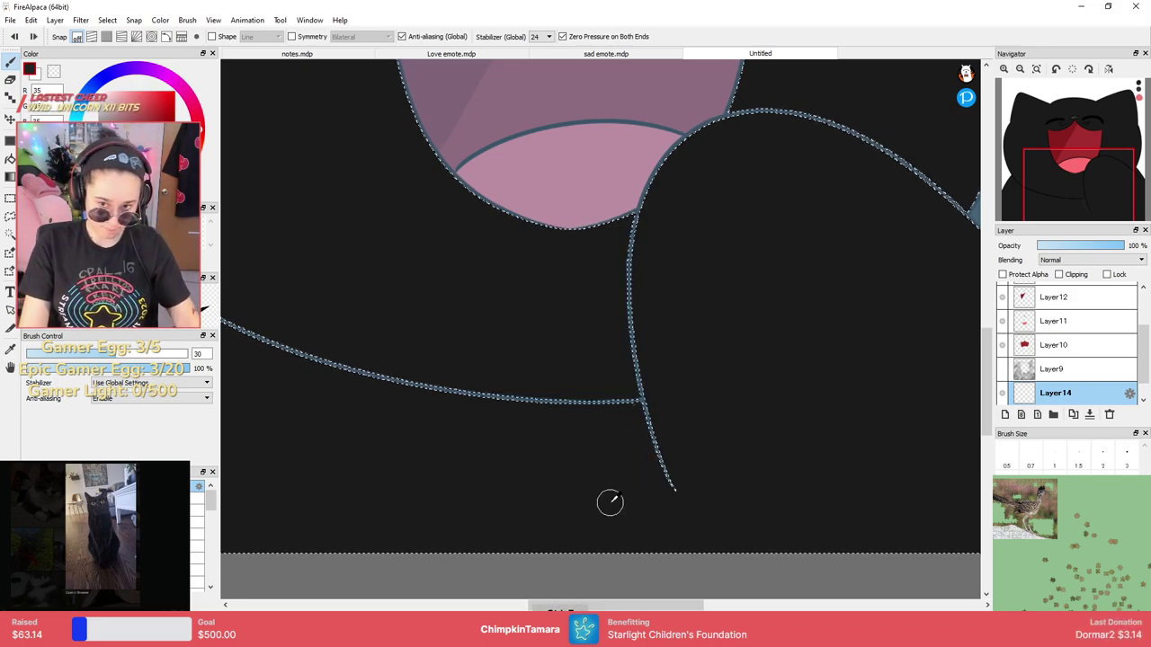
click(100, 162)
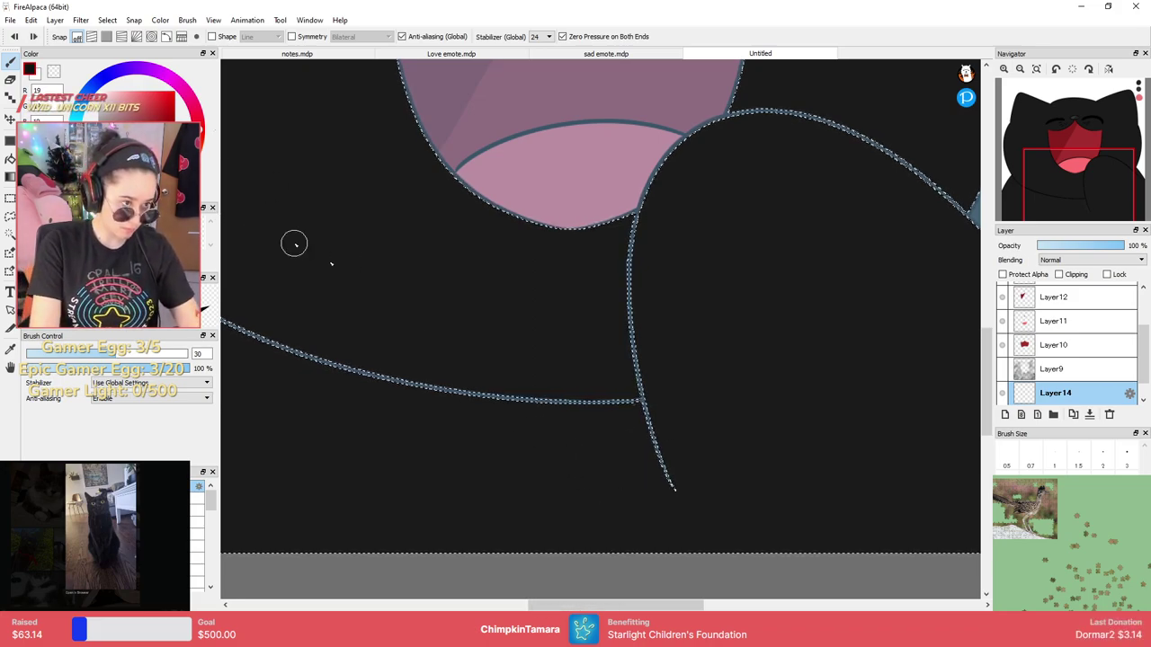
Paint a dark shadow on Layer14 along the outer side and over the top of the raised paw's outline.
mouse_move(645, 417)
mouse_down()
mouse_move(641, 469)
mouse_move(671, 482)
mouse_up()
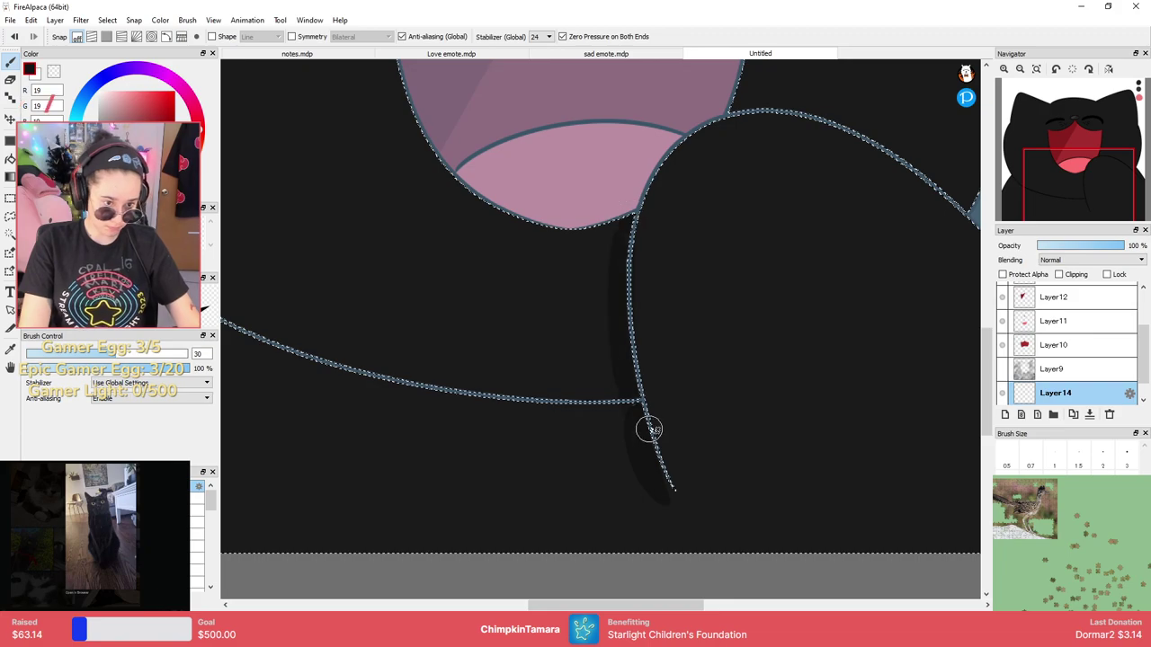
scroll(657, 287, up, 3)
mouse_move(609, 268)
mouse_down()
mouse_move(830, 315)
mouse_move(889, 462)
mouse_up()
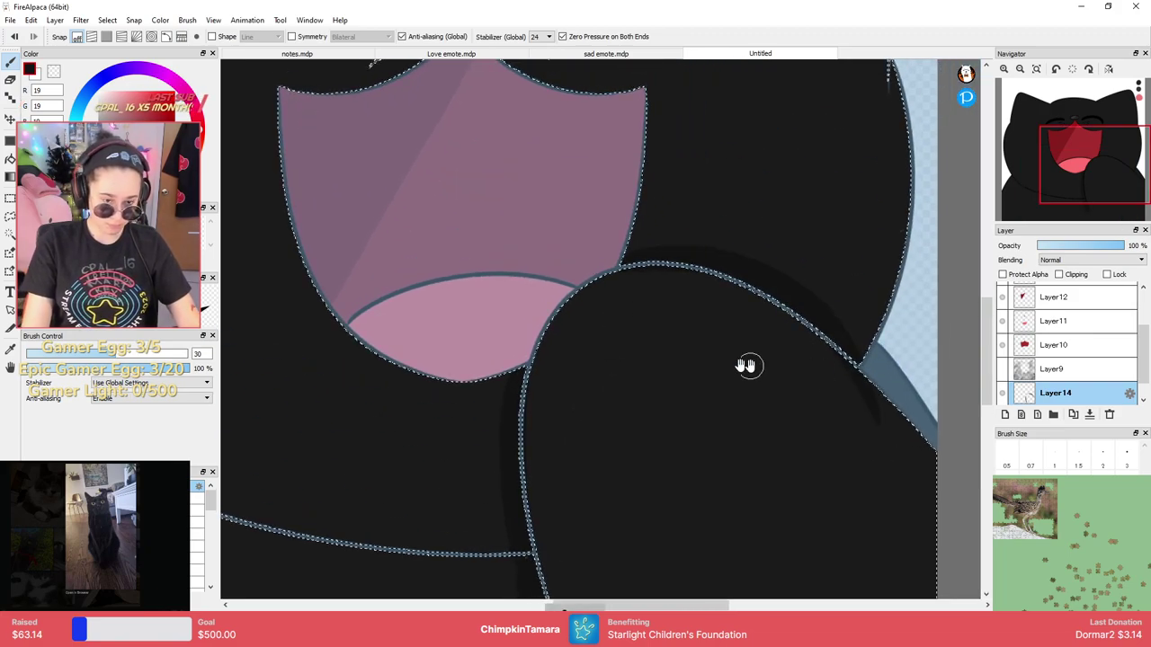
key(e)
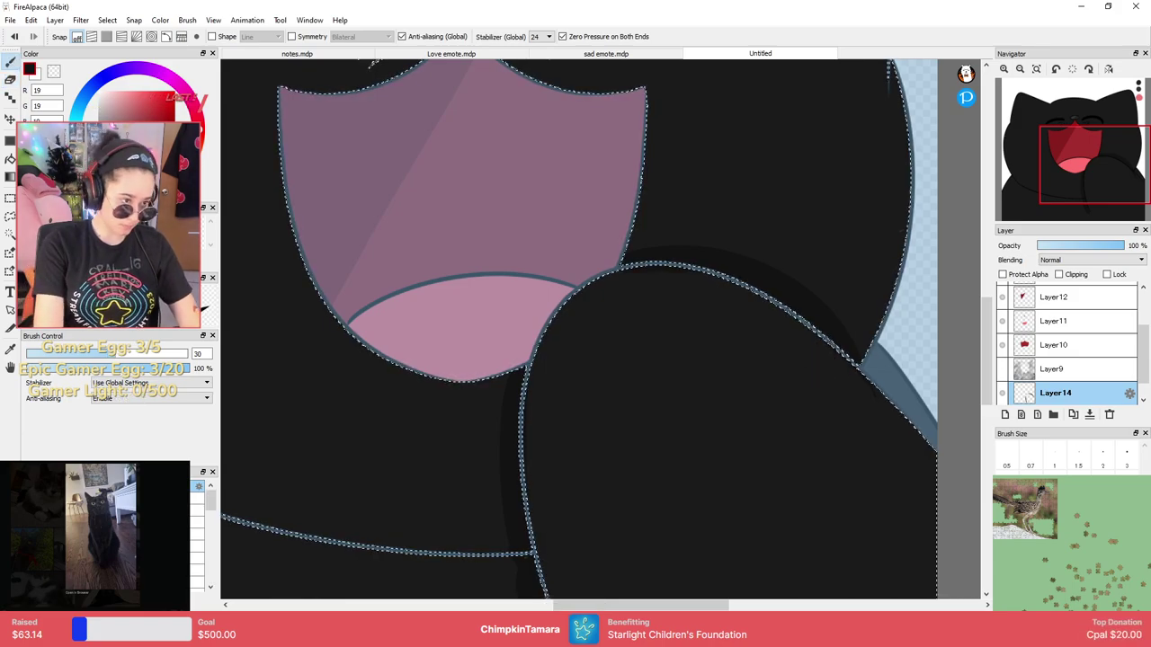
Add the sliver of body behind the raised paw to the selection and shade it with the size 30 brush.
key(w)
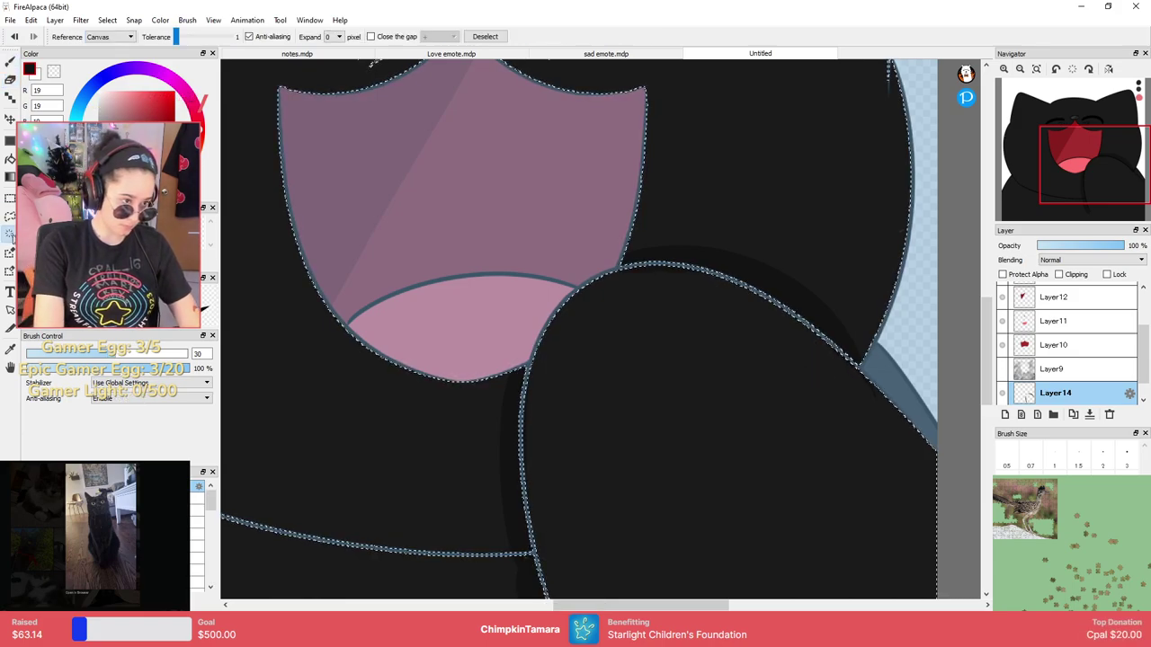
shift+click(899, 388)
key(u)
key(e)
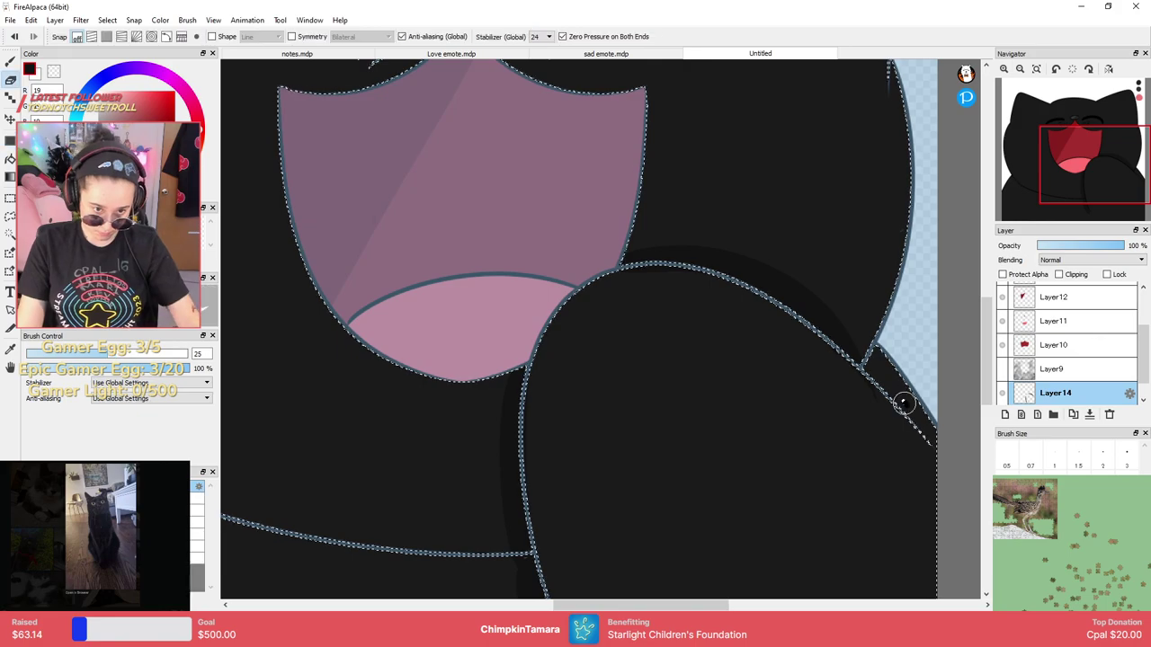
key(m)
scroll(845, 373, up, 2)
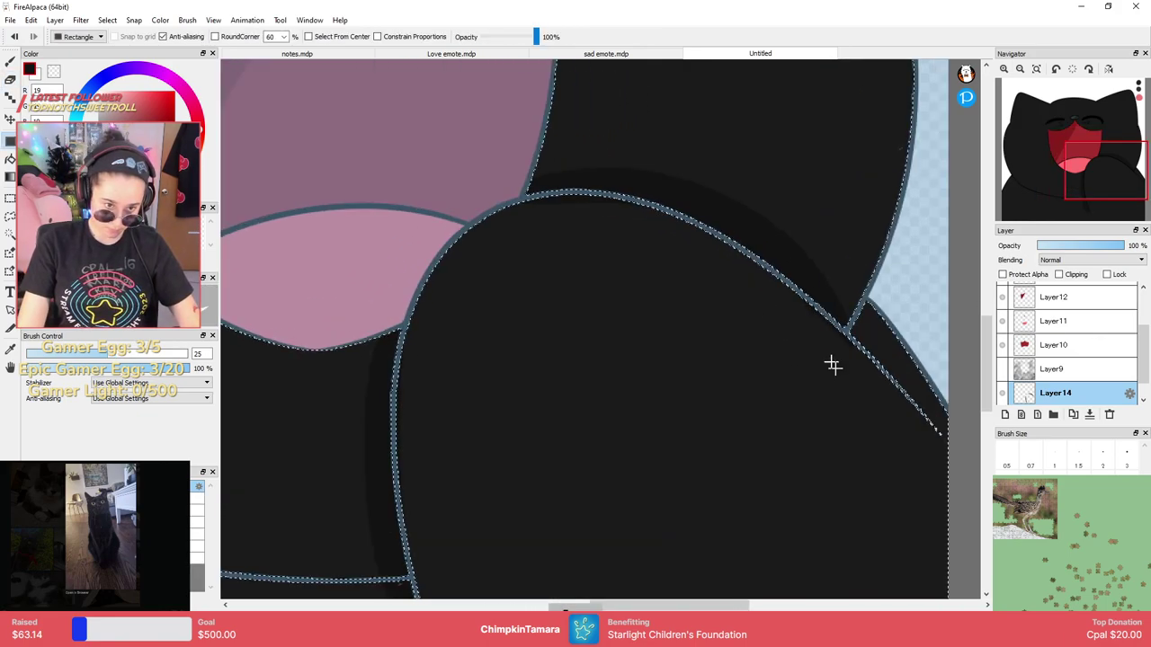
key(b)
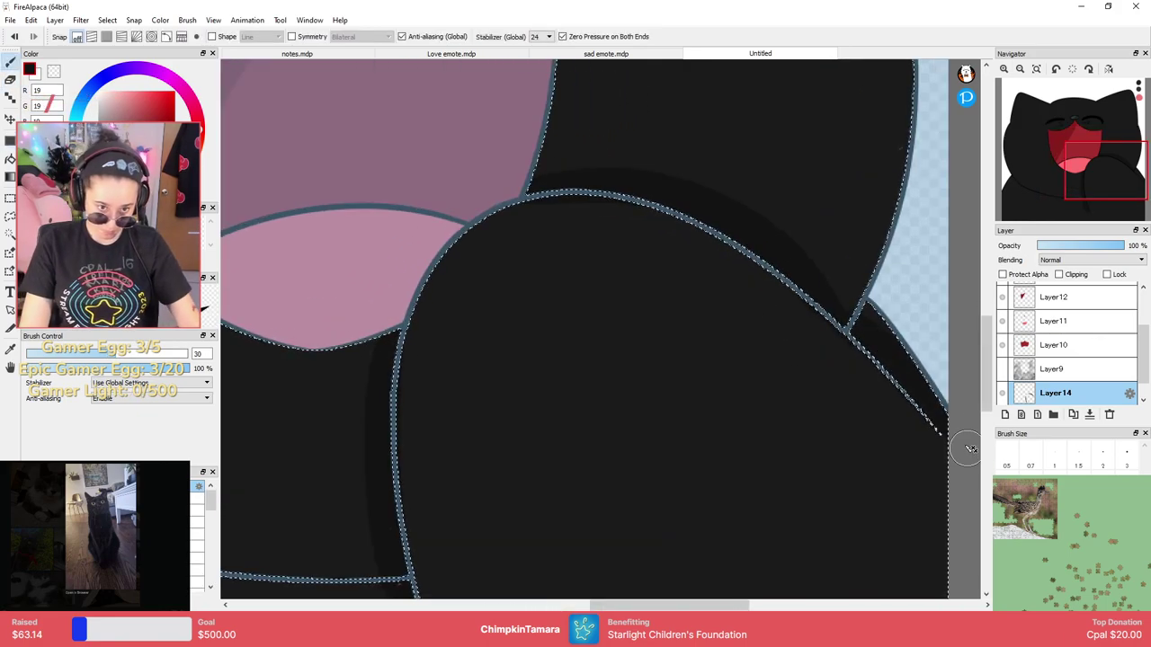
Paint dark shadows on the fur along both sides of the open mouth on Layer14 and clear the selection.
scroll(919, 417, up, 2)
scroll(843, 401, down, 3)
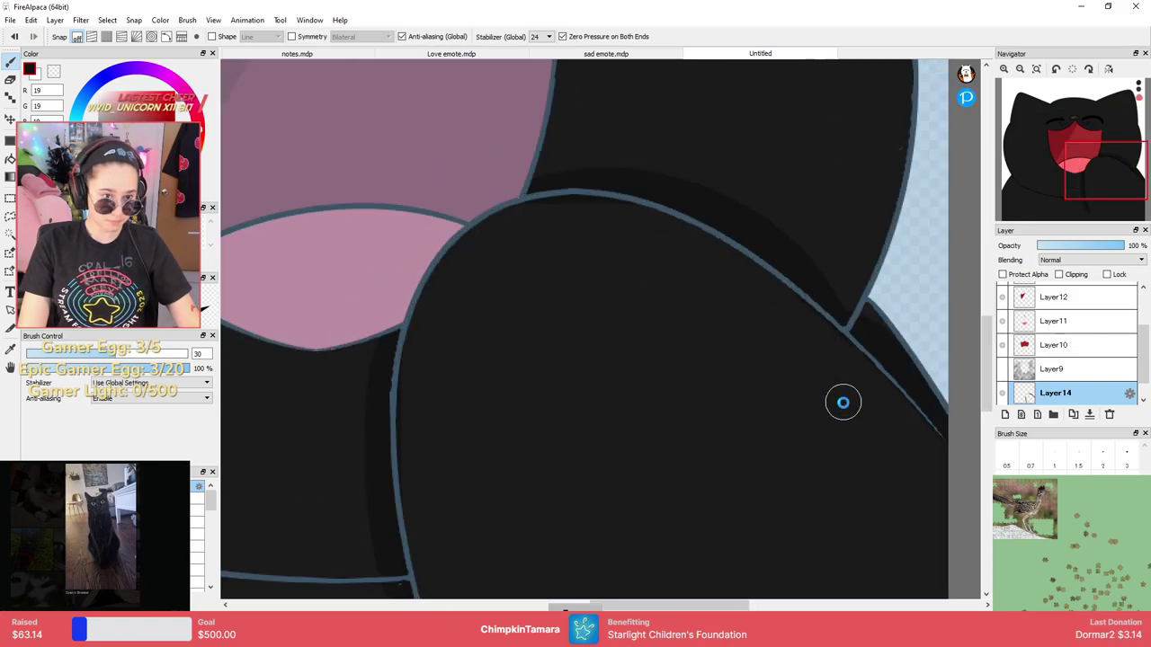
scroll(820, 404, down, 3)
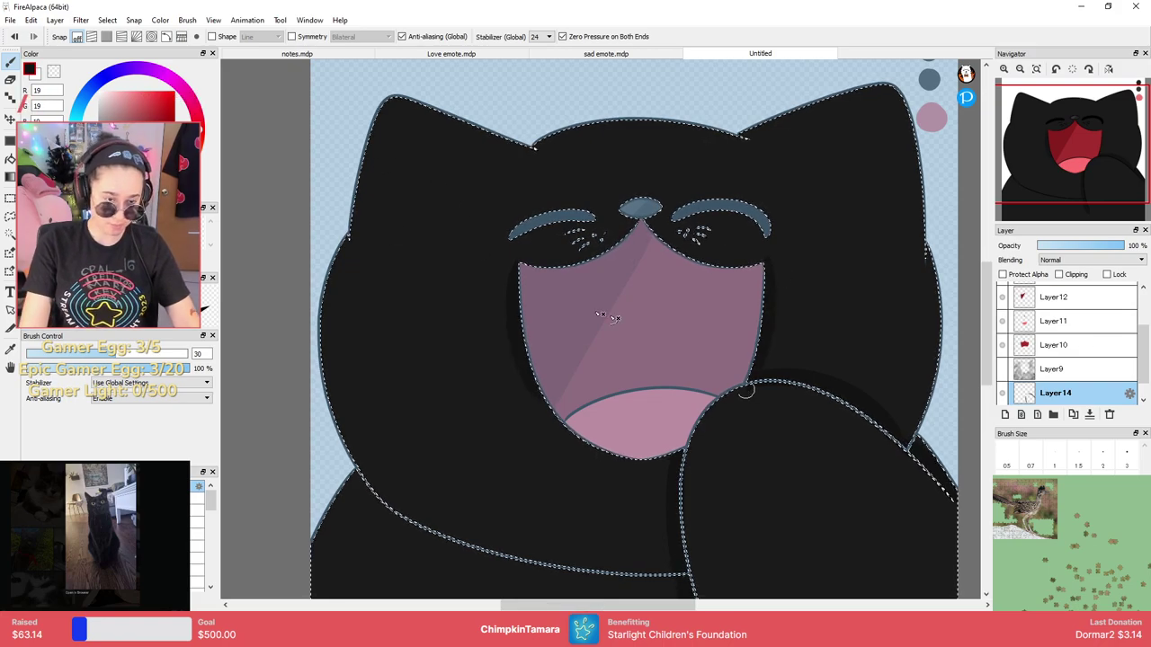
key(m)
key(ctrl+d)
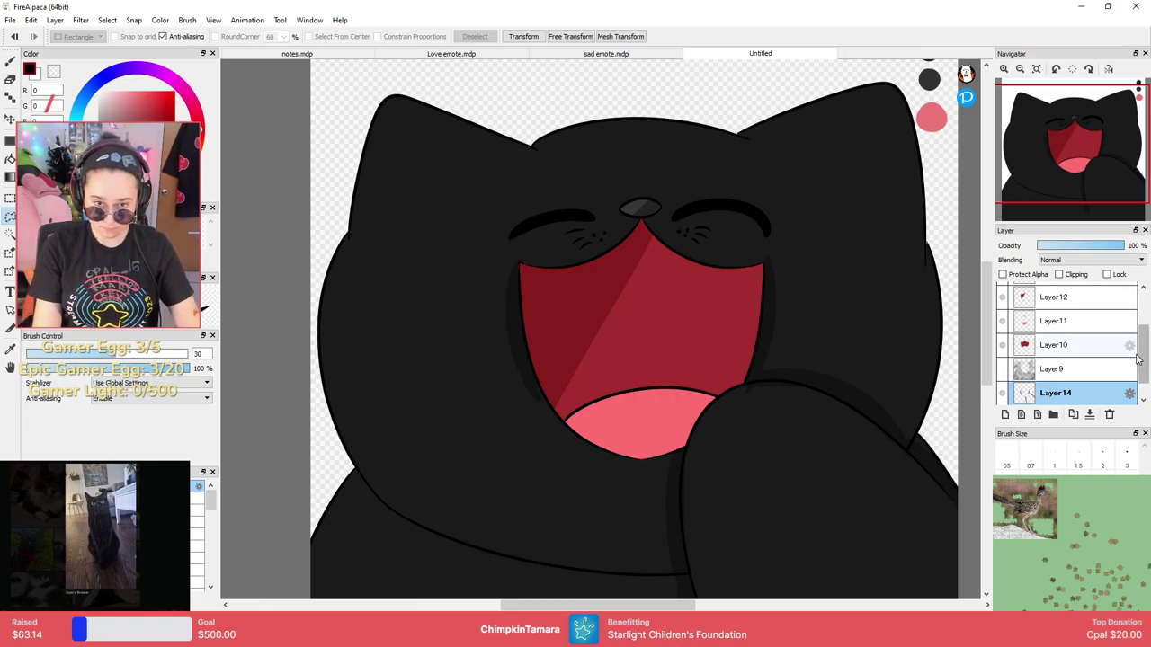
Open the Outline folder and add a layer above Layer7 for drawing black brush lines.
drag(1141, 347, 1092, 264)
click(1032, 317)
click(1076, 340)
click(1006, 414)
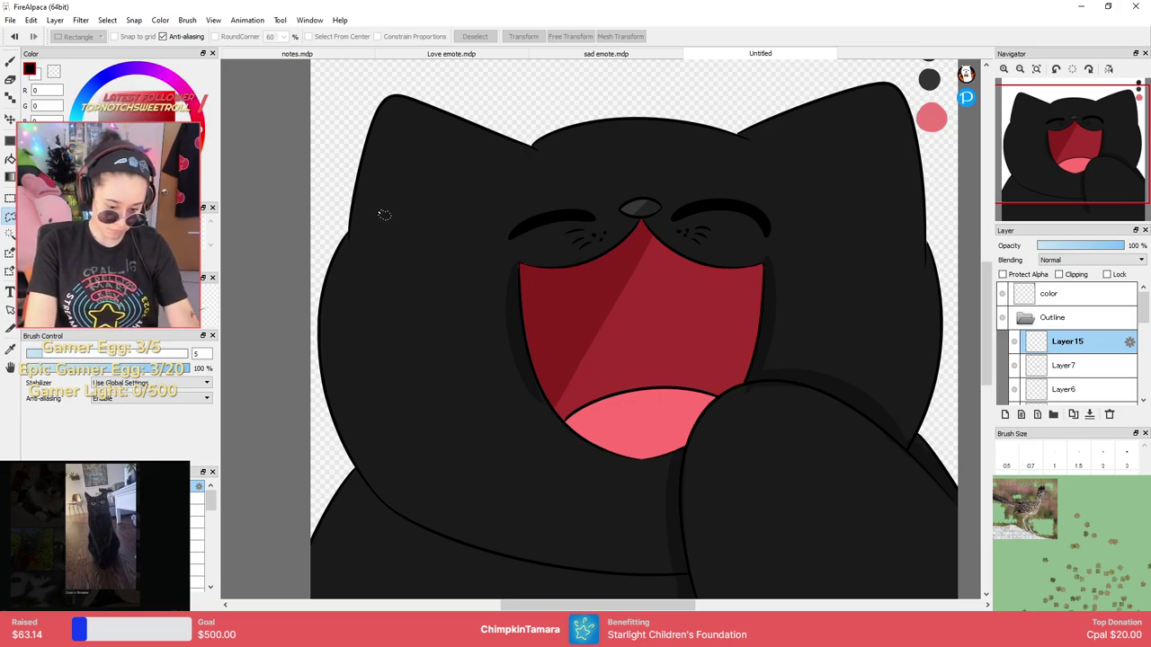
key(b)
drag(392, 118, 498, 168)
key(ctrl+z)
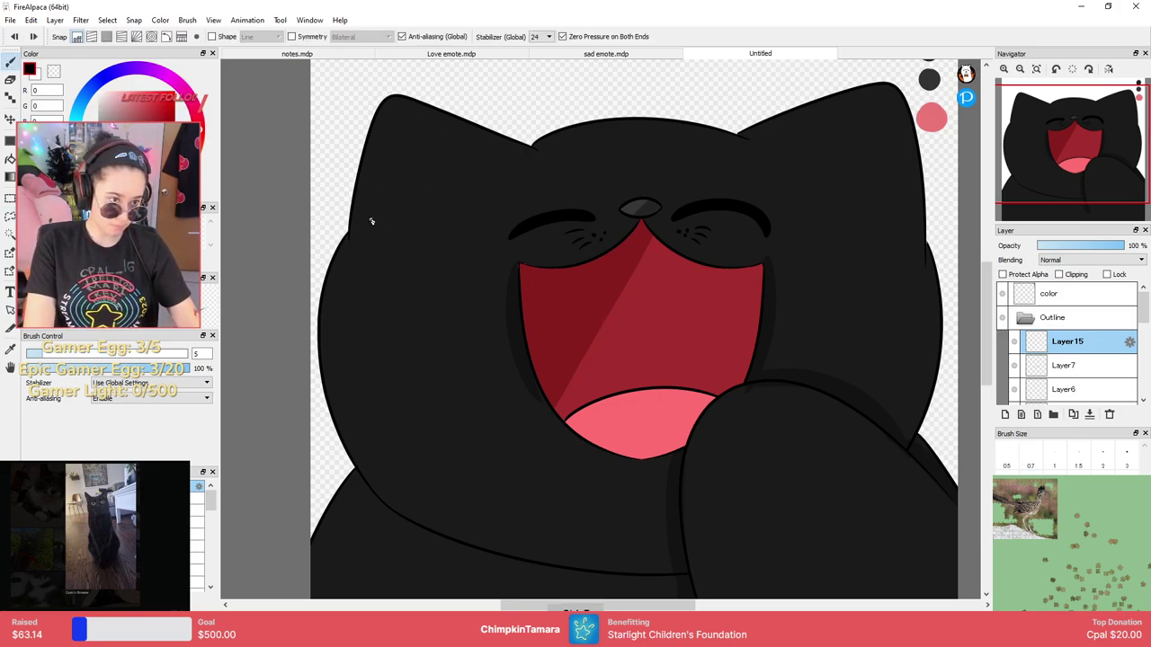
mouse_move(369, 221)
mouse_down()
mouse_move(389, 127)
mouse_move(508, 157)
mouse_up()
key(ctrl+z)
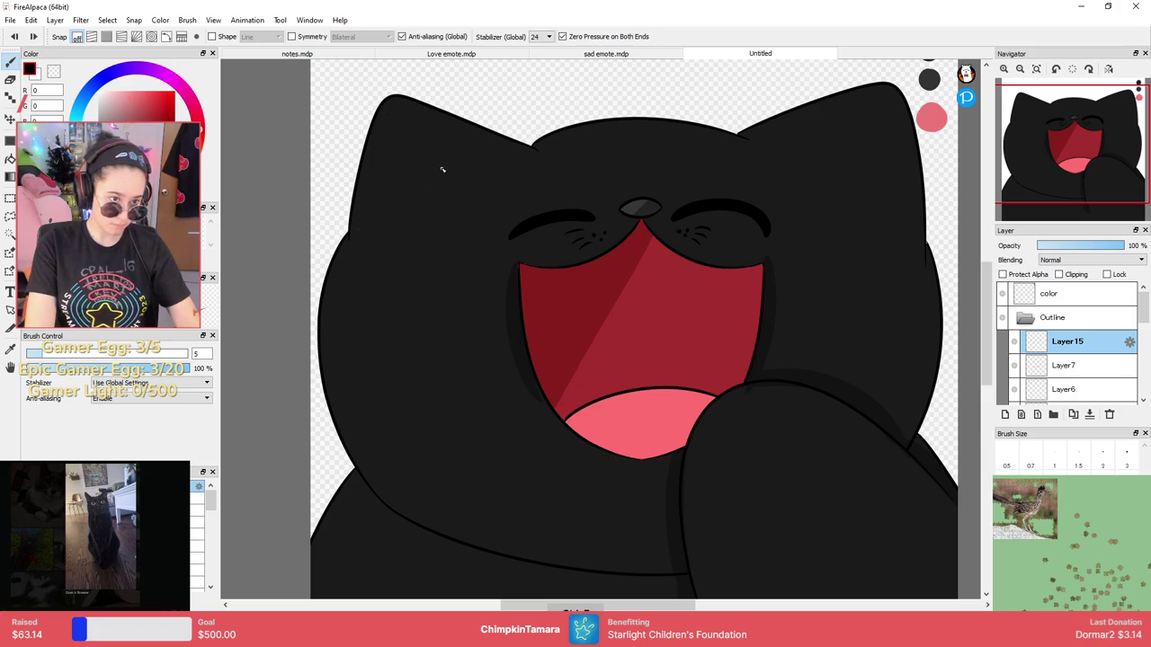
drag(379, 170, 494, 157)
key(ctrl+z)
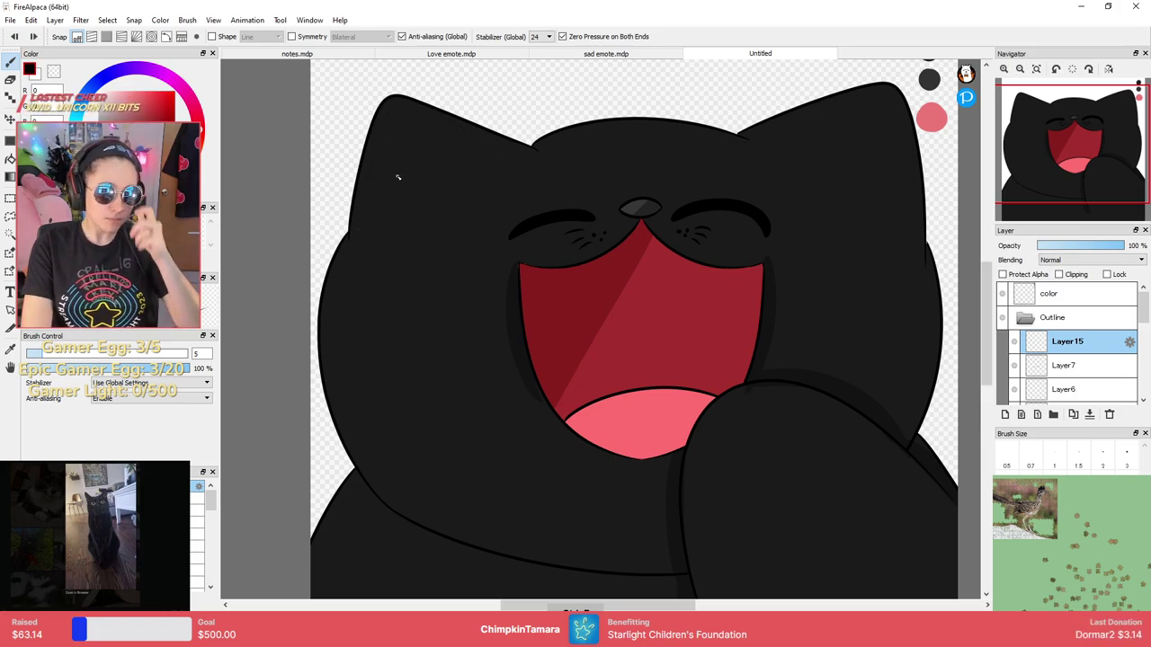
Draw a black inner-ear line inside the cat's left ear on Layer15 at brush size 5, redrawing strokes that do not fit.
scroll(406, 176, up, 2)
drag(406, 170, 453, 298)
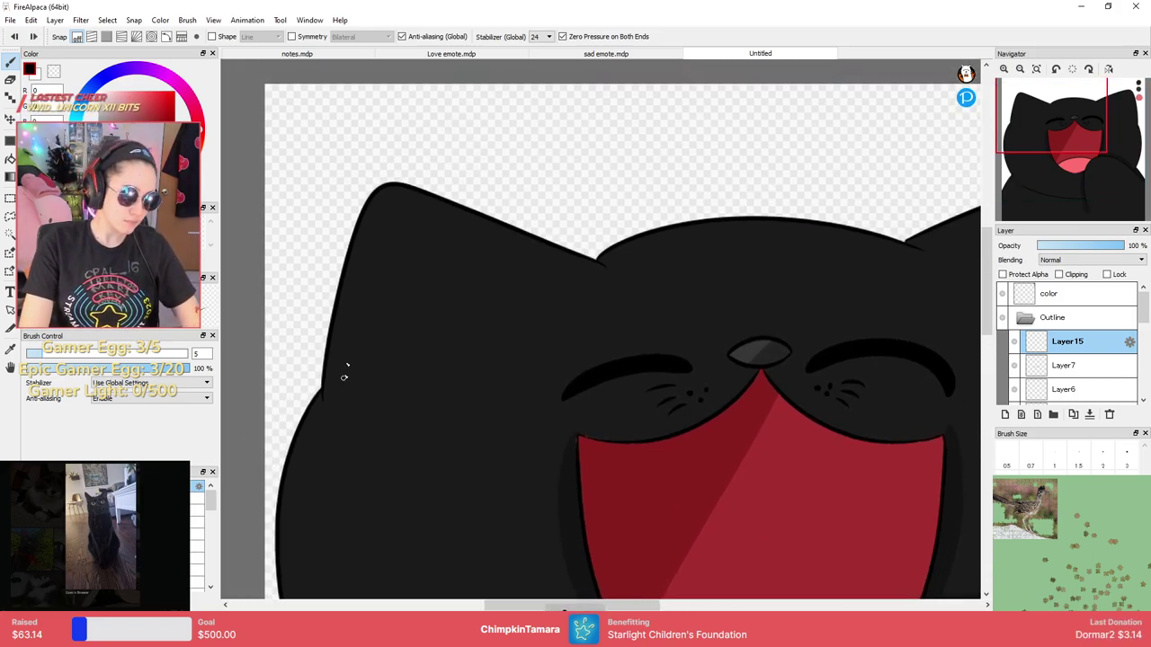
mouse_move(343, 378)
mouse_down()
mouse_move(459, 246)
mouse_move(550, 286)
mouse_up()
key(ctrl+z)
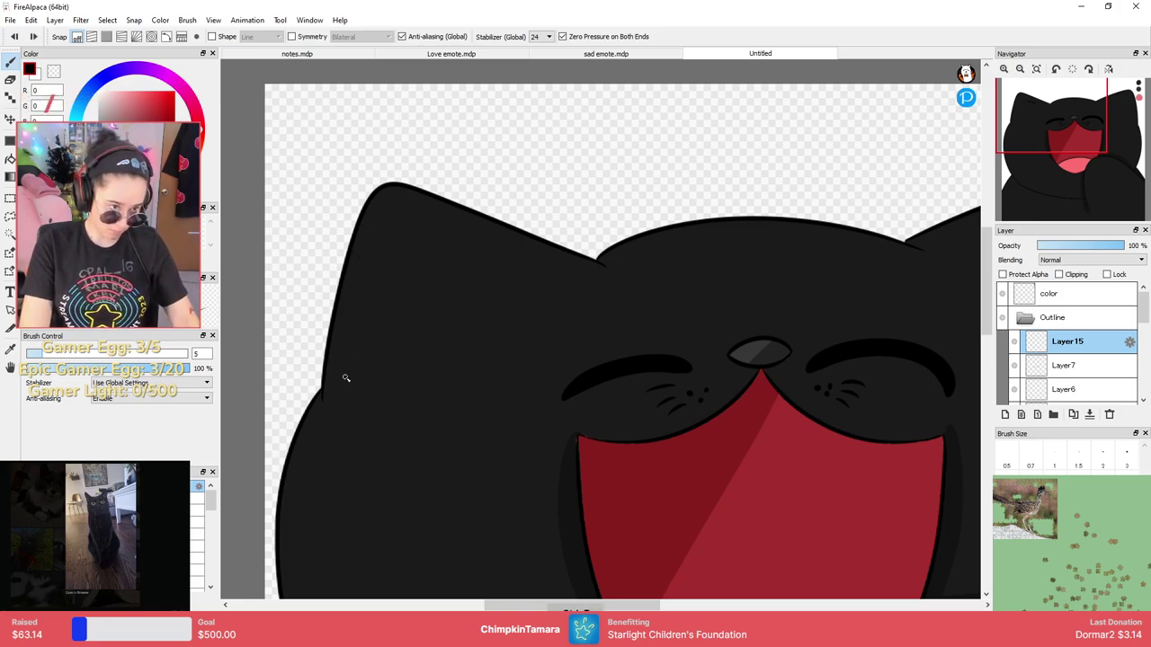
mouse_move(347, 378)
mouse_down()
mouse_move(406, 196)
mouse_move(534, 285)
mouse_up()
key(ctrl+z)
mouse_move(342, 370)
mouse_down()
mouse_move(355, 276)
mouse_move(533, 267)
mouse_move(456, 228)
mouse_move(547, 288)
mouse_up()
key(ctrl+z)
Draw a matching black inner-ear line inside the cat's right ear, following its outer contour down to the head.
drag(794, 303, 450, 284)
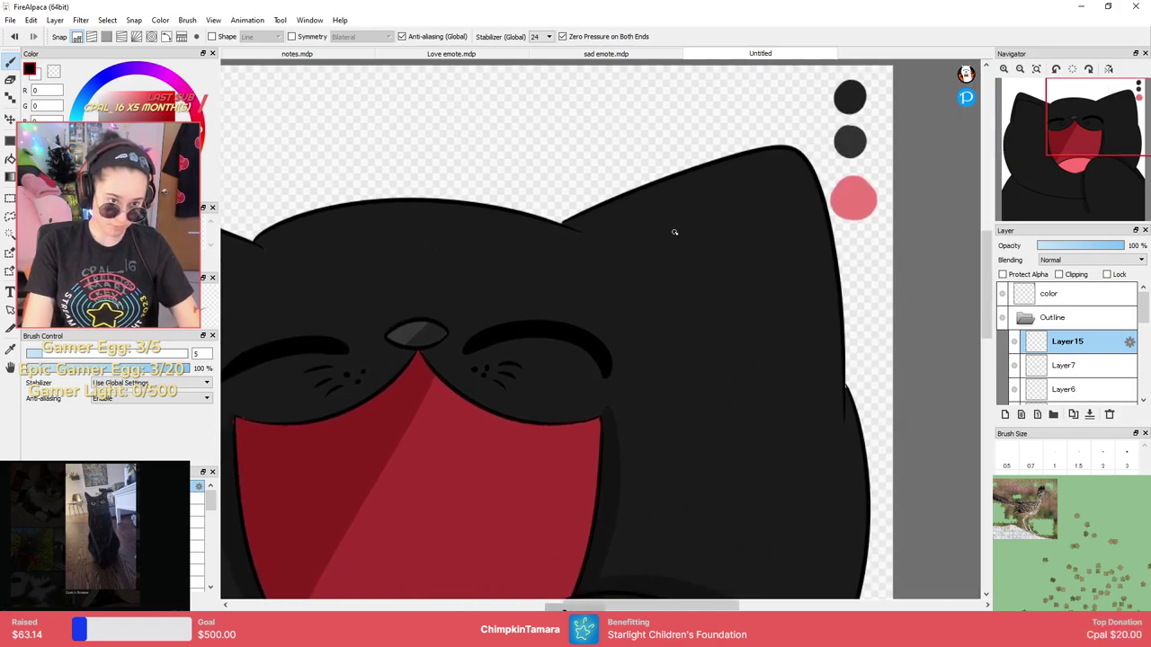
drag(747, 170, 820, 357)
key(ctrl+z)
mouse_move(588, 231)
mouse_down()
mouse_move(687, 206)
mouse_move(829, 322)
mouse_move(829, 378)
mouse_up()
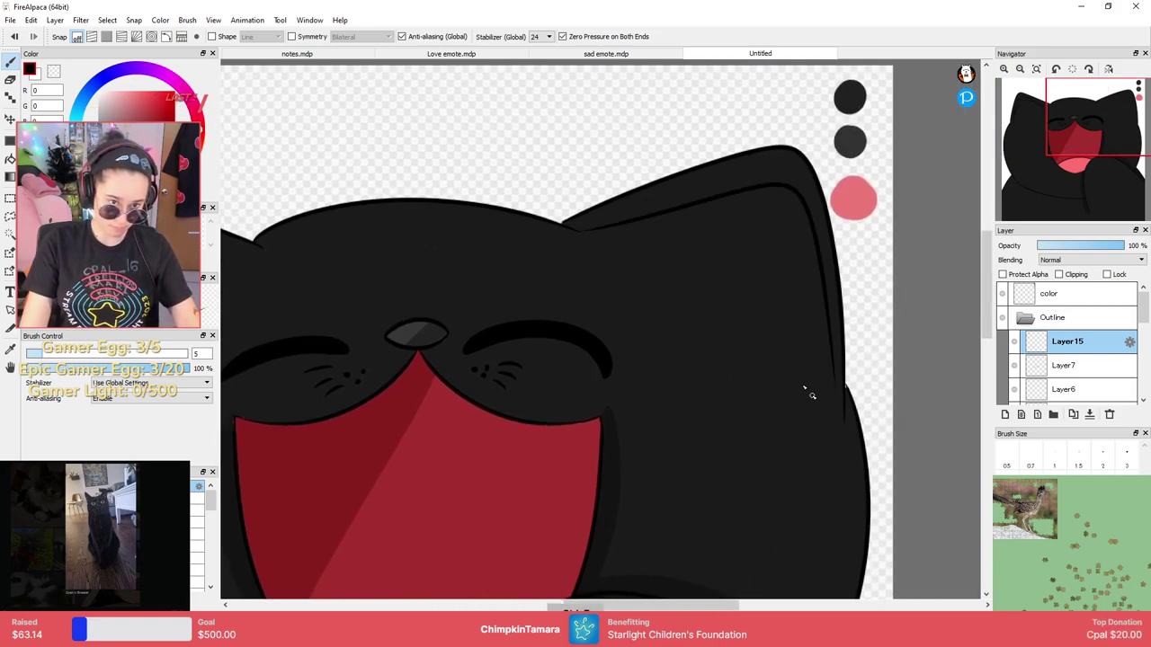
key(ctrl+z)
mouse_move(595, 236)
mouse_down()
mouse_move(798, 179)
mouse_move(839, 432)
mouse_up()
key(ctrl+minus)
key(ctrl+minus)
key(ctrl+minus)
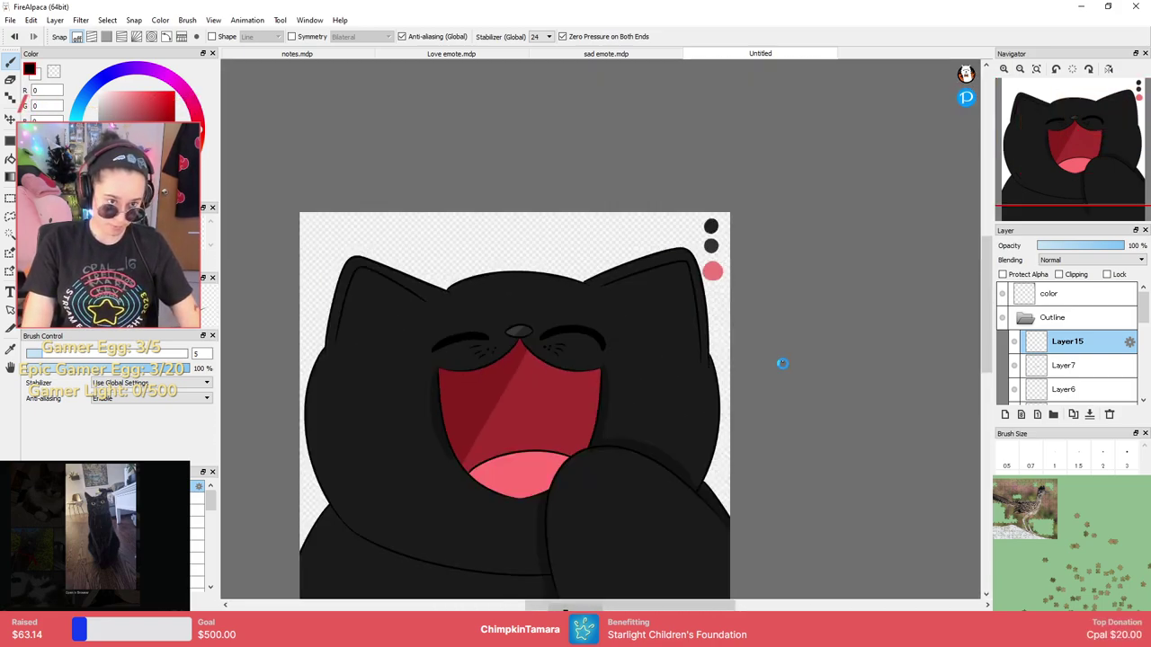
Collapse the Outline layer folder with the whole drawing in view.
drag(824, 362, 877, 327)
key(ctrl+plus)
drag(1030, 313, 1034, 316)
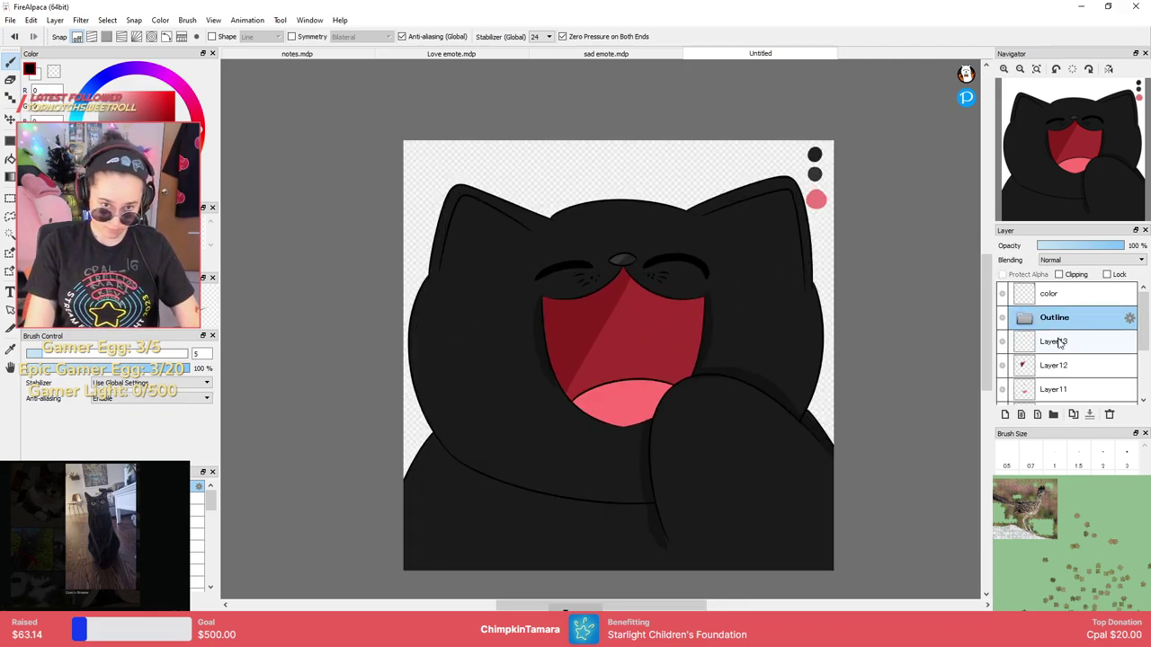
Add a layer above Layer13 and, with pink as the brush colour, select the cat's head fur with the Magic Wand.
click(1052, 336)
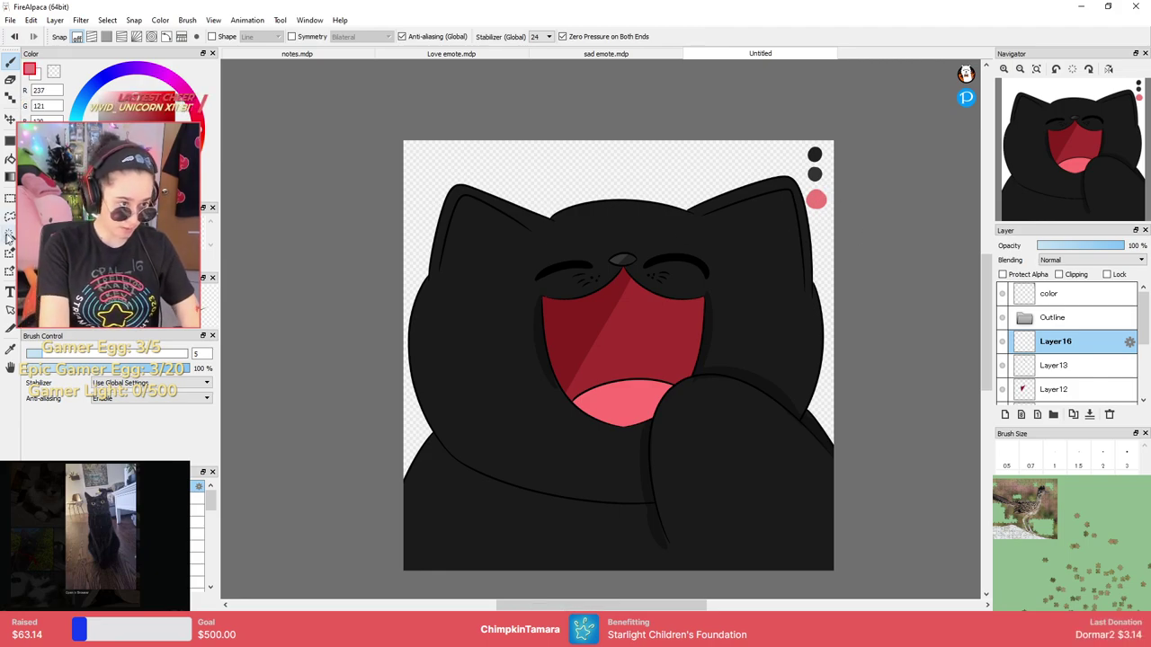
click(9, 236)
click(501, 240)
key(b)
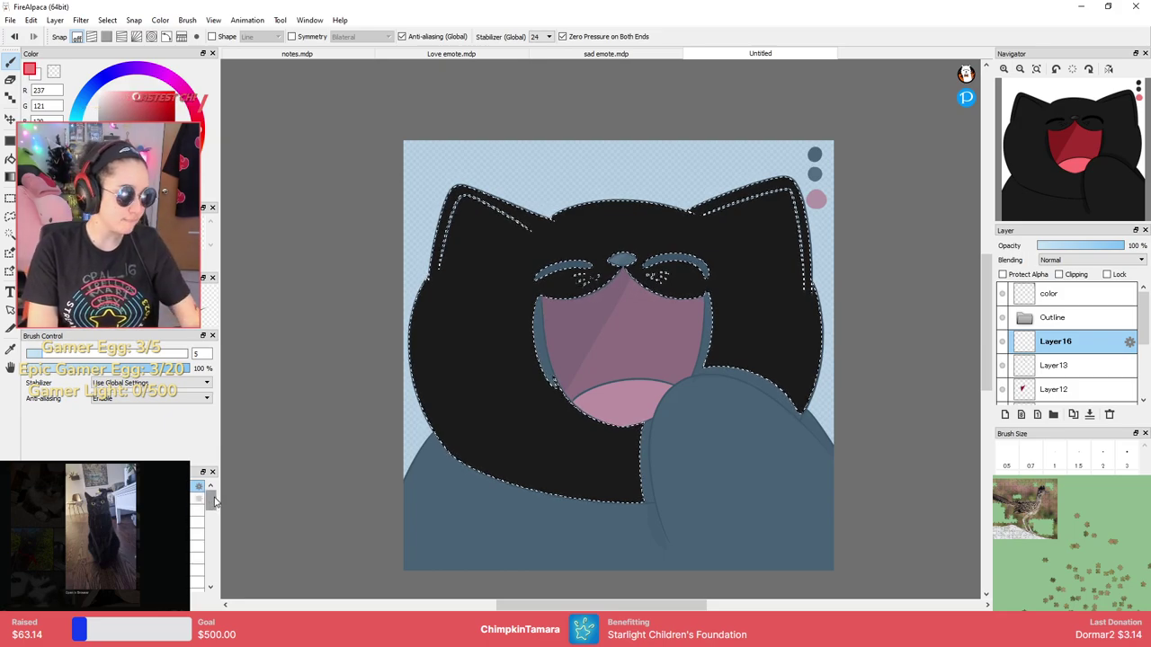
Airbrush pink over both ears on Layer16 at brush size 100 and 20% opacity, undoing the first trial strokes.
drag(214, 502, 214, 512)
click(171, 563)
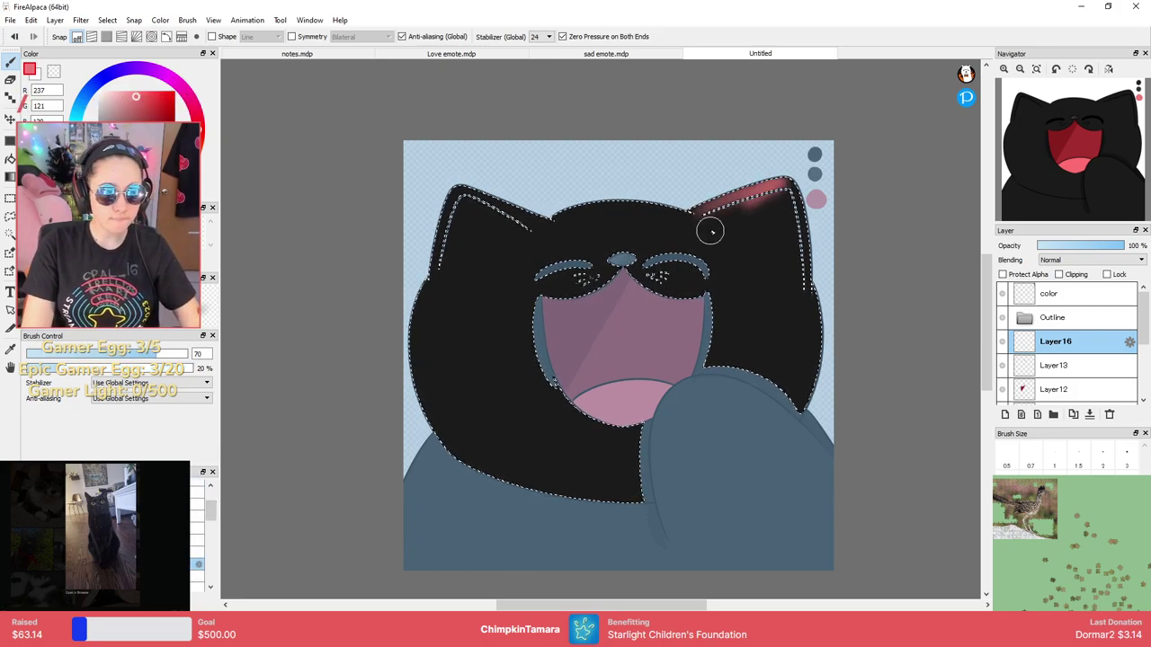
key(ctrl+z)
key(ctrl+z)
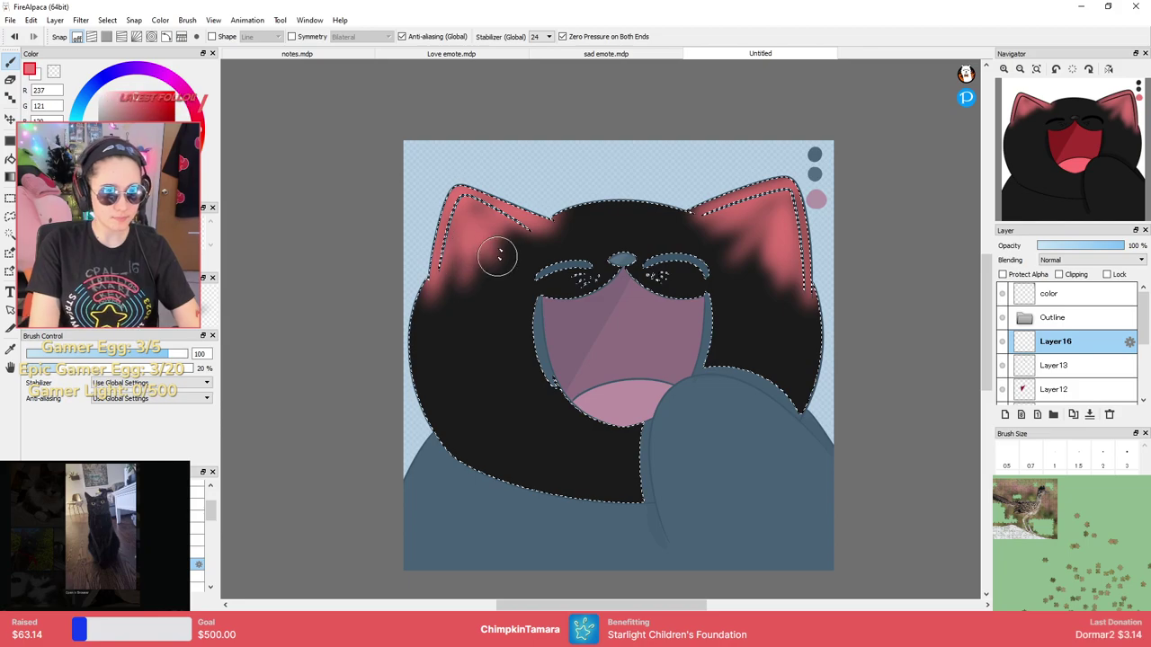
Set Layer16's opacity to 44%, clear the selection and compare the ear colouring with the sad and Love emotes.
click(1136, 245)
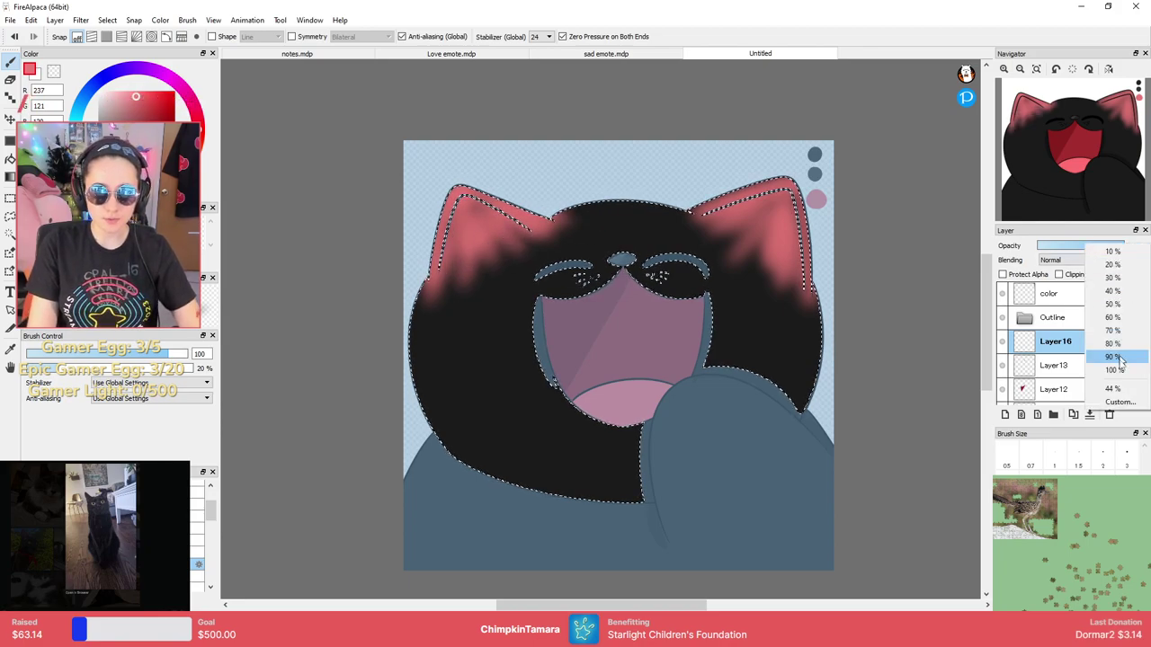
click(1115, 391)
click(10, 216)
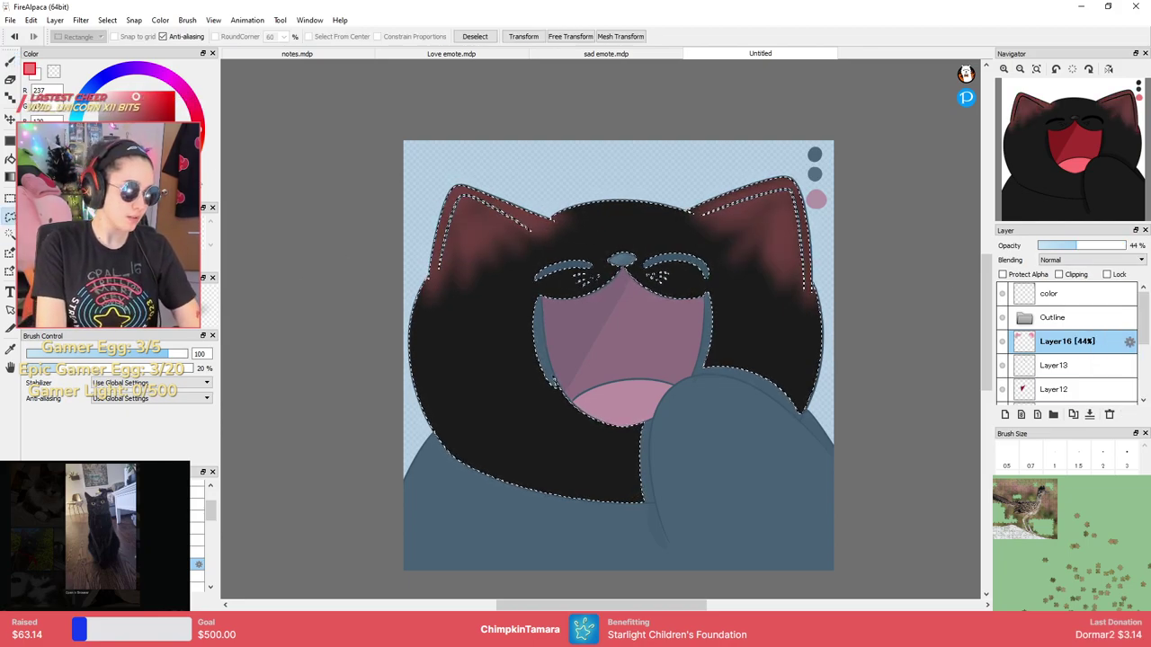
click(296, 259)
click(619, 55)
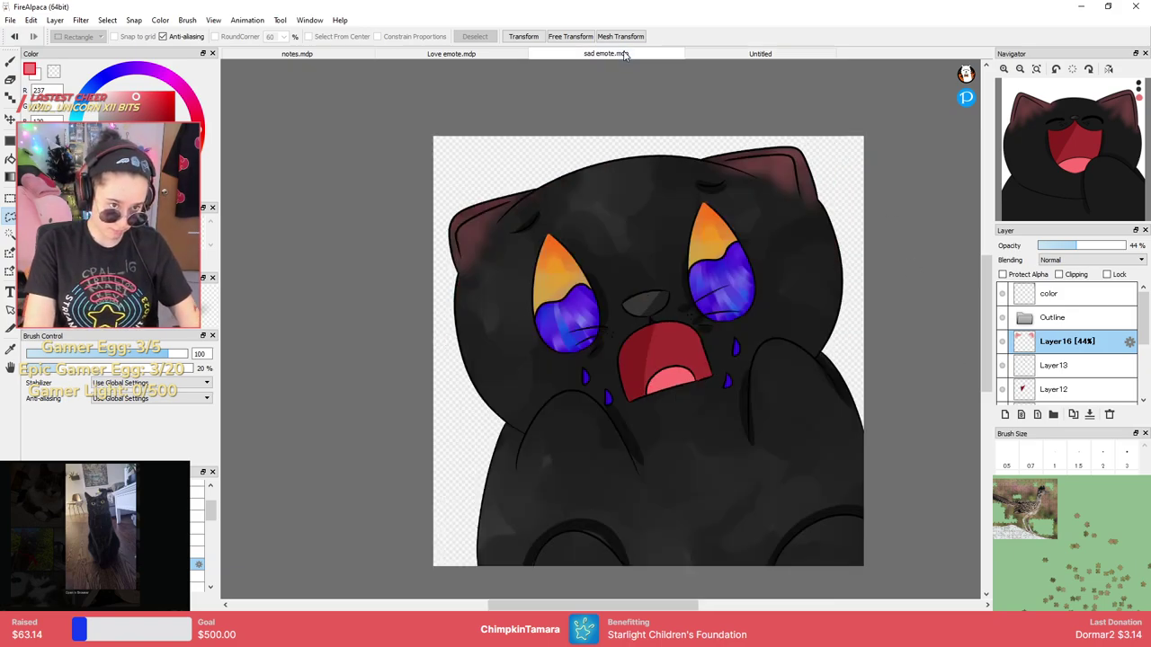
click(450, 54)
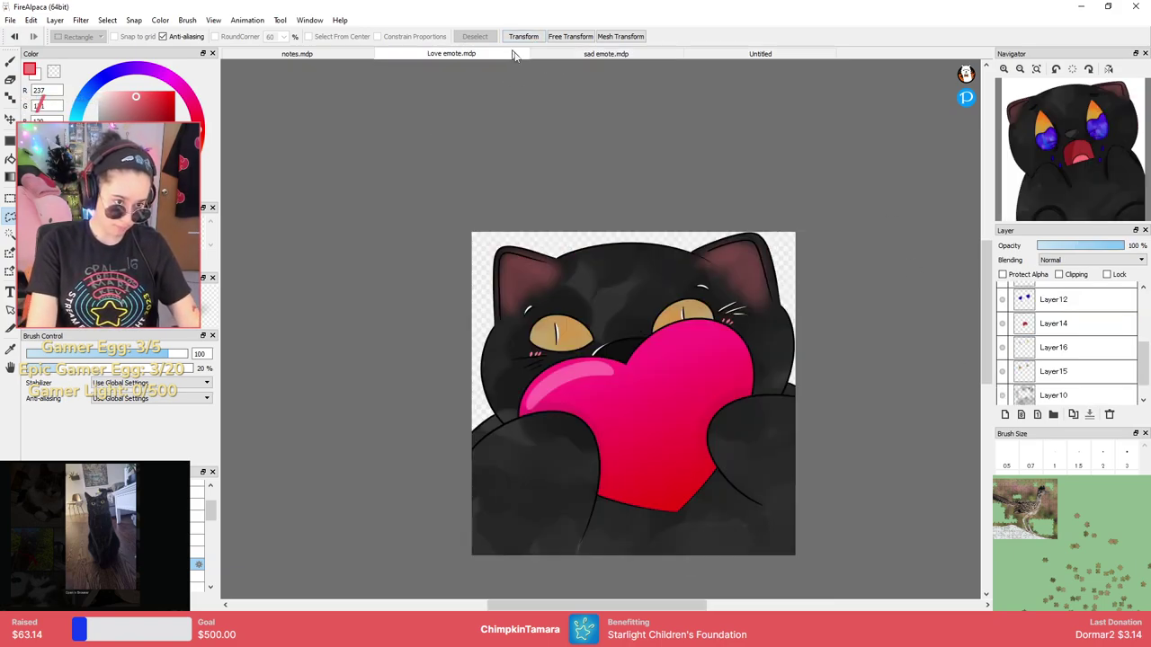
click(763, 54)
scroll(784, 299, up, 1)
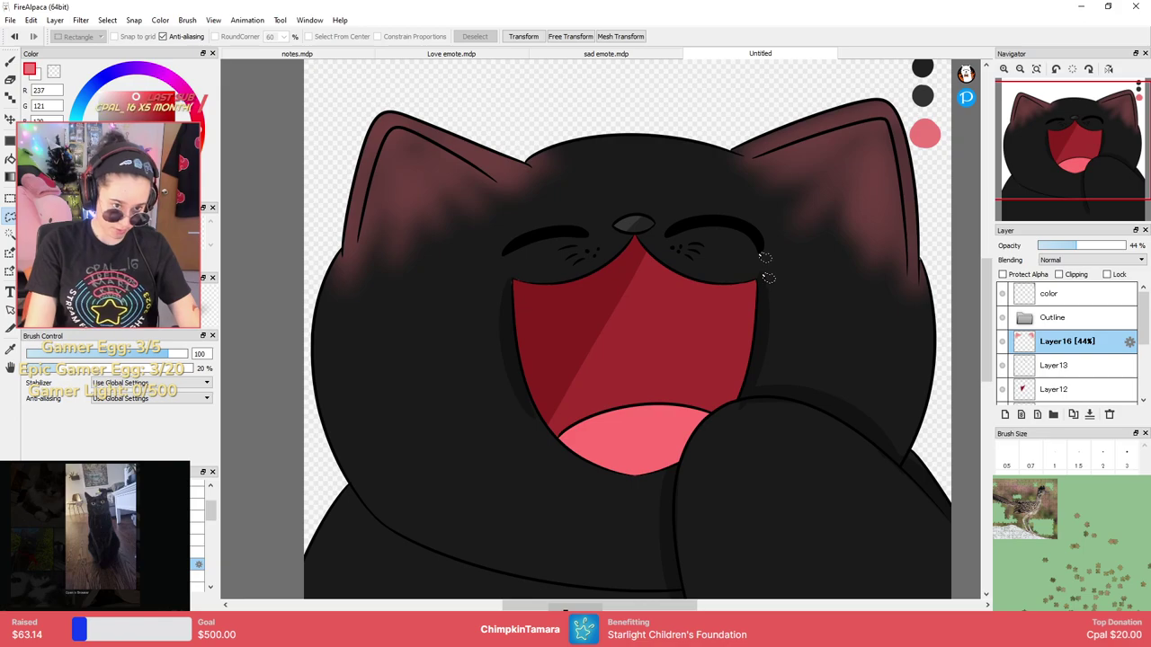
scroll(761, 249, down, 1)
Erase the pink spilling below both ears in straight diagonal edges with the Eraser at size 70.
key(e)
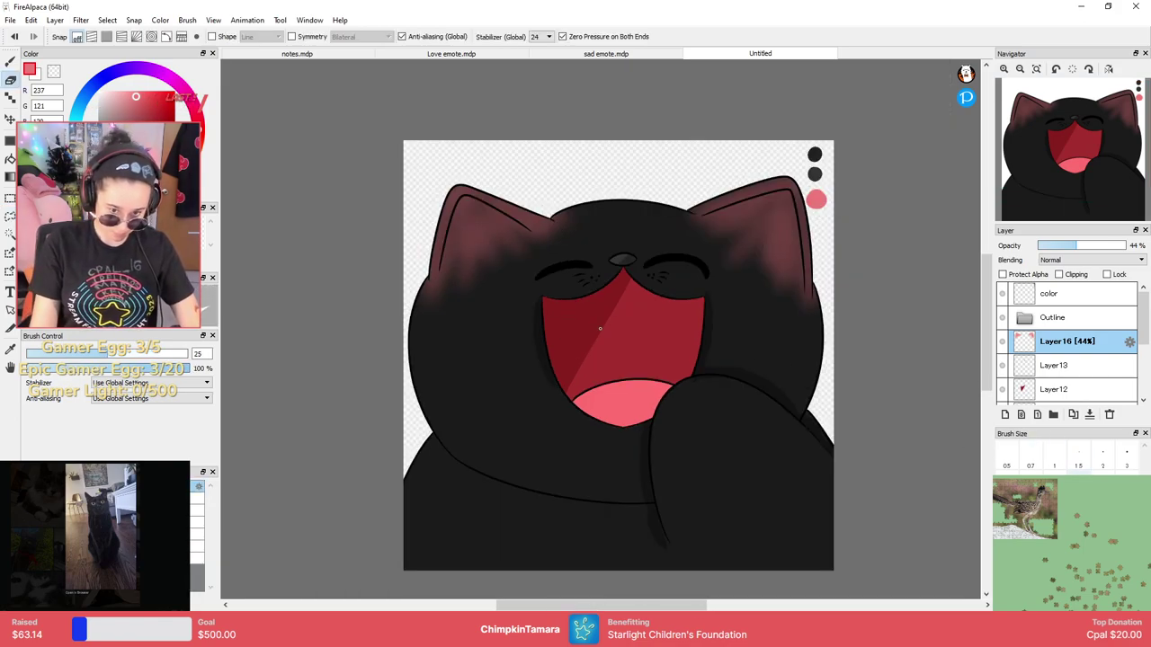
key(bracketright)
key(bracketright)
key(bracketright)
key(bracketright)
drag(578, 217, 280, 407)
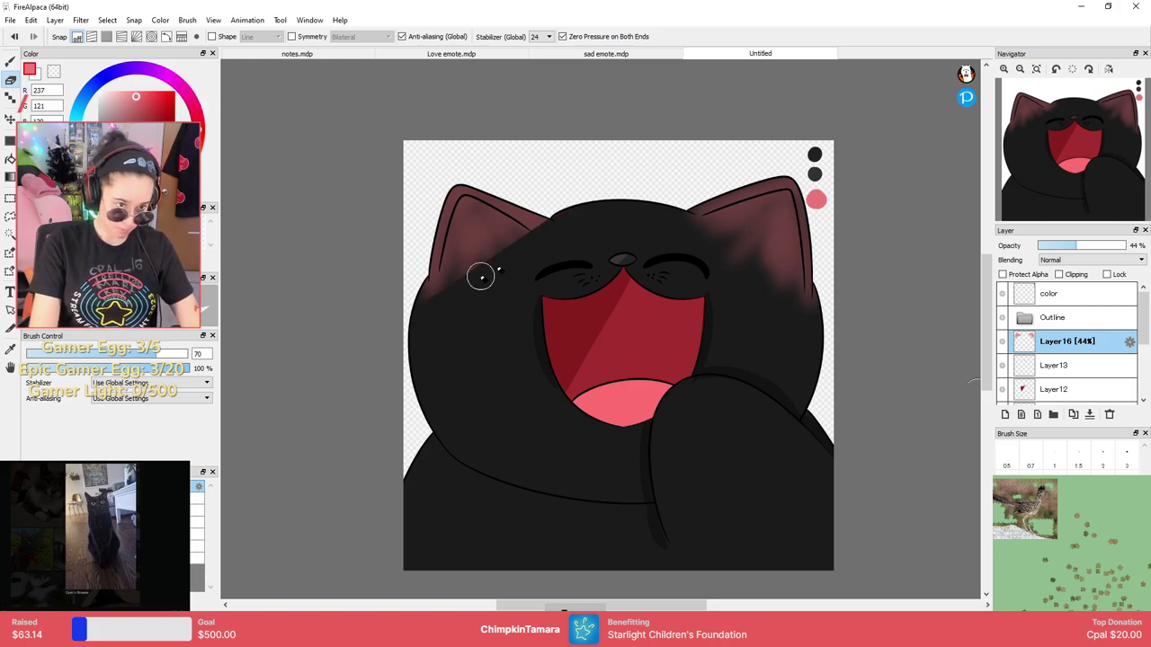
mouse_move(716, 236)
mouse_down()
mouse_move(860, 339)
mouse_move(963, 391)
mouse_up()
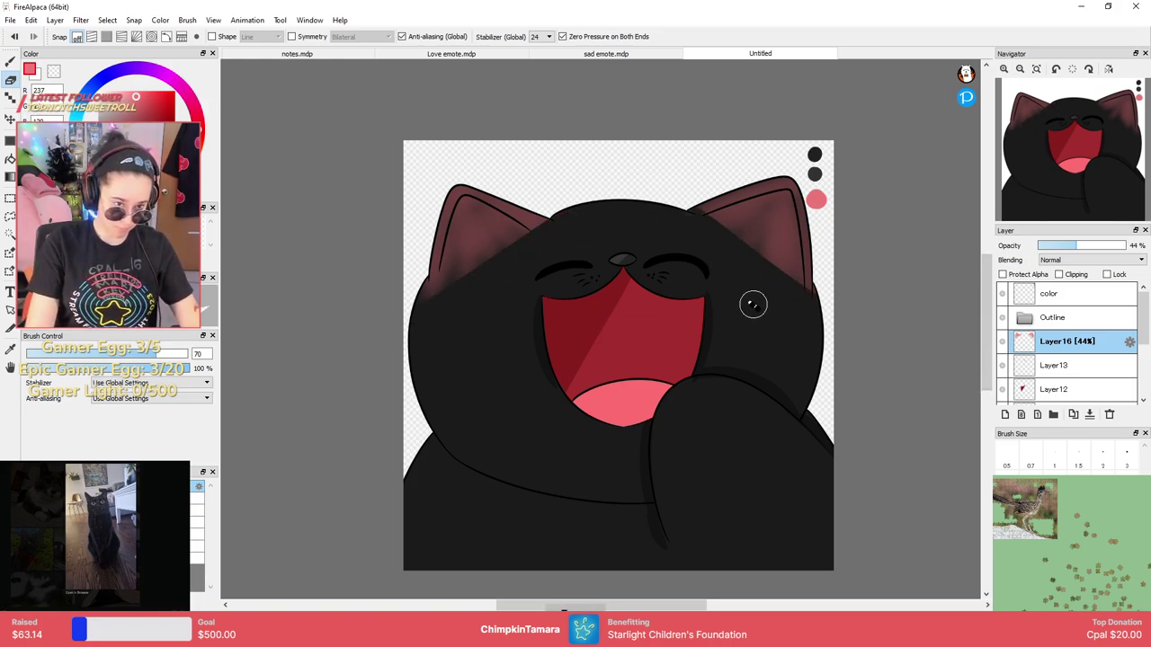
key(ctrl+z)
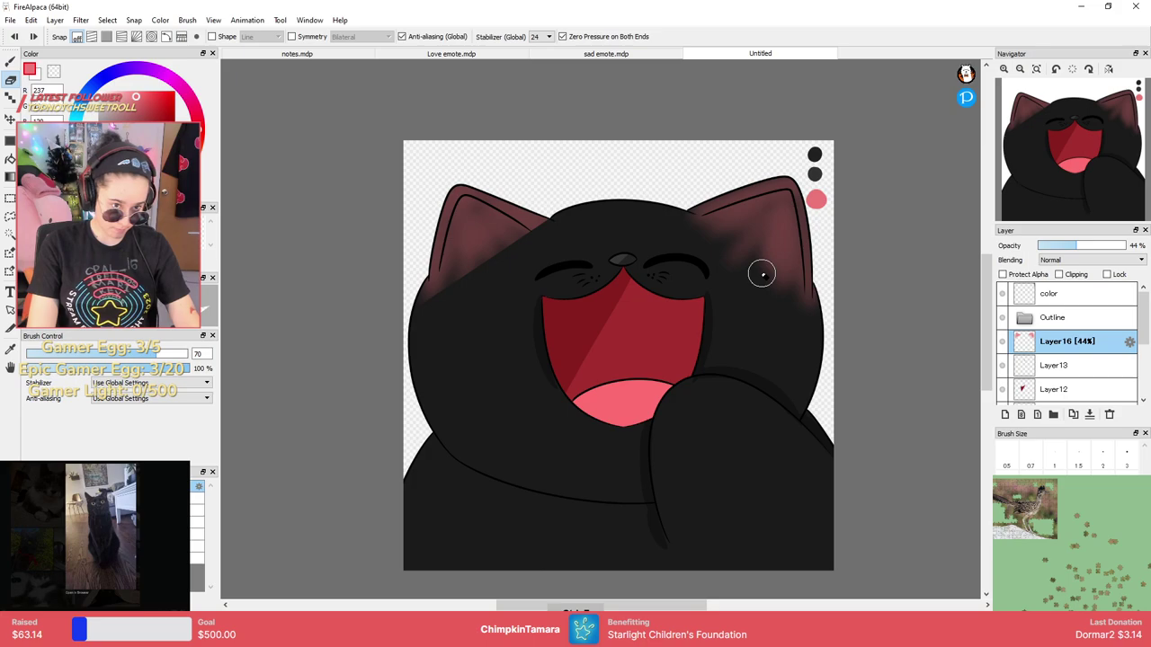
key(ctrl+y)
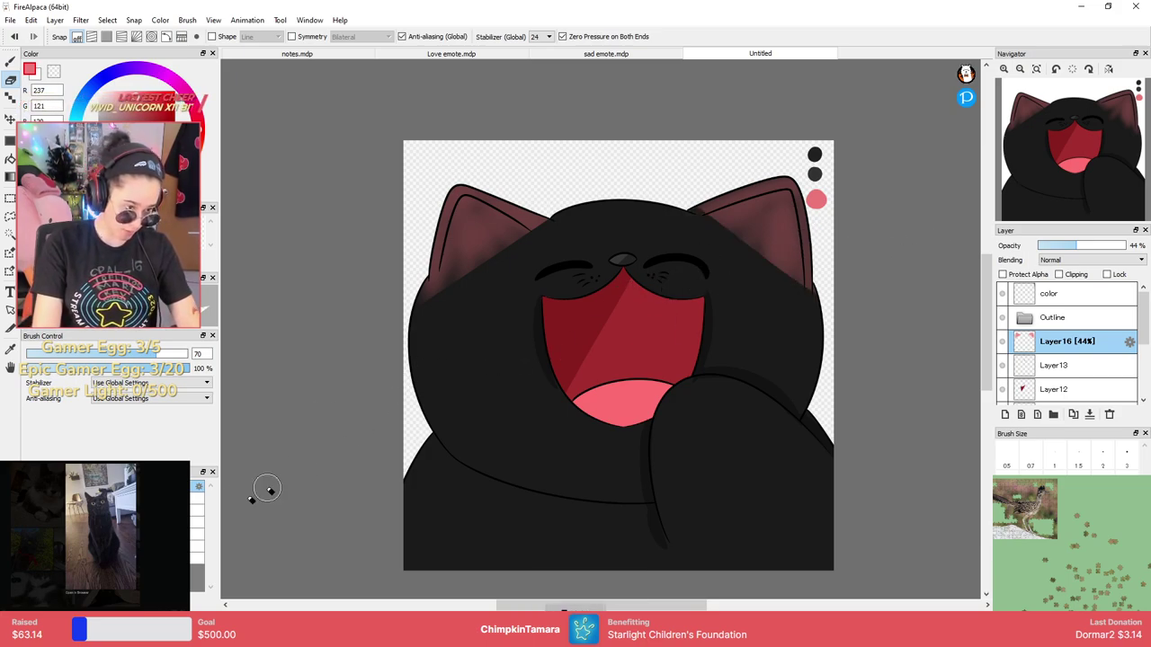
Soften the lower edges of the pink ear colouring with the Blur brush at size 50.
click(10, 216)
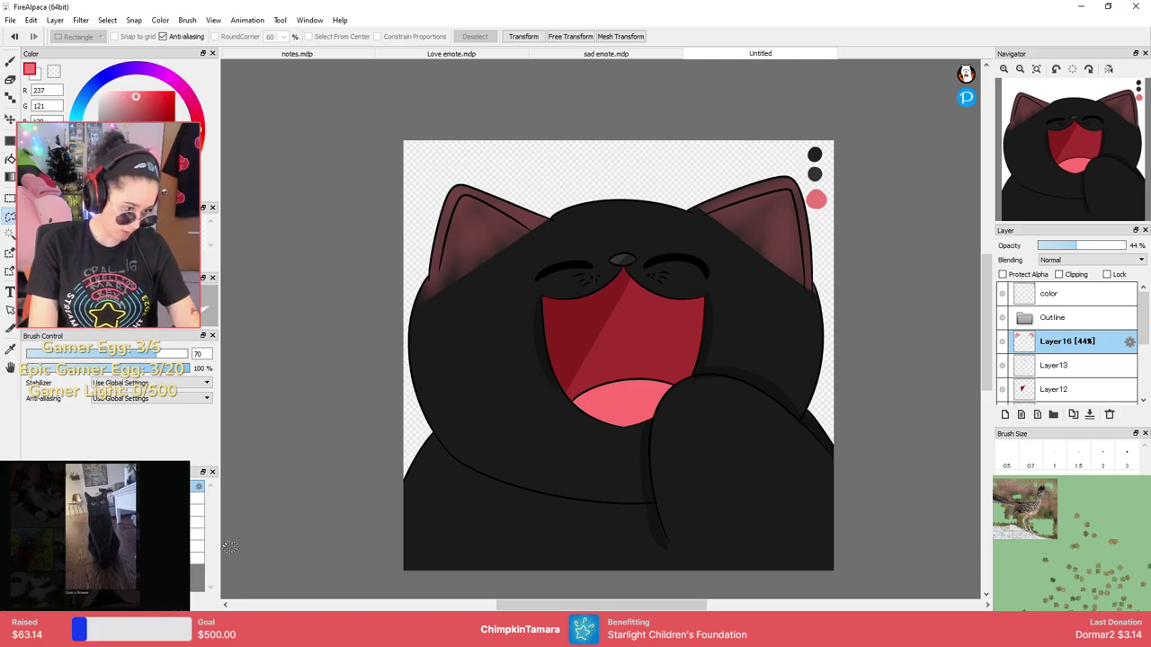
key(b)
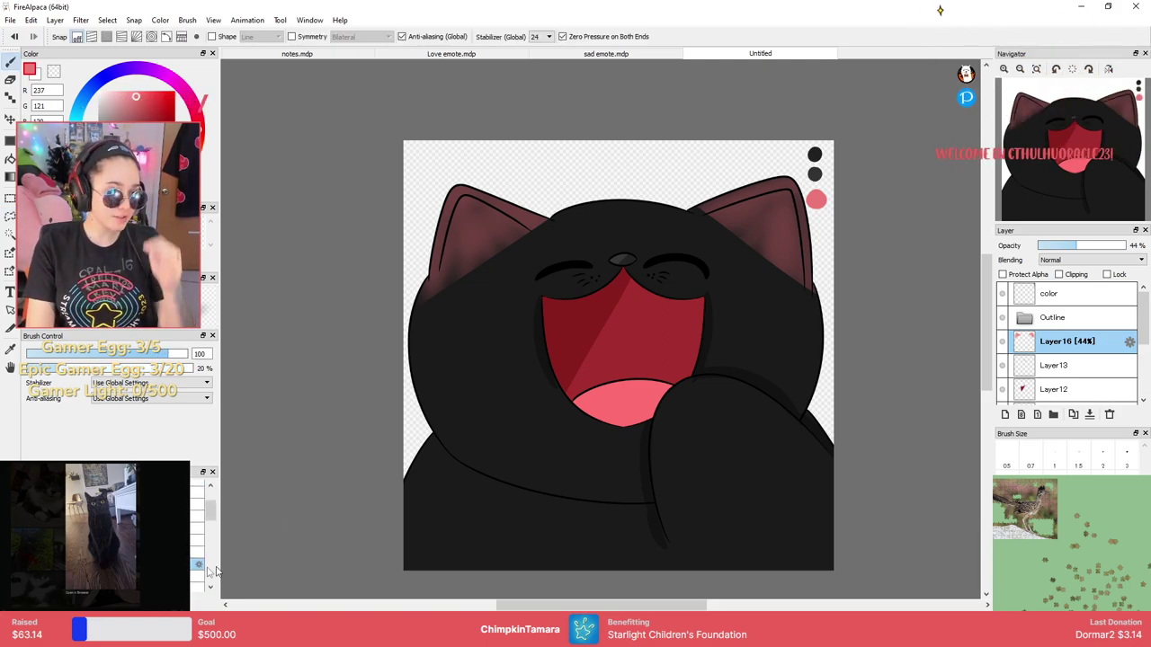
click(196, 528)
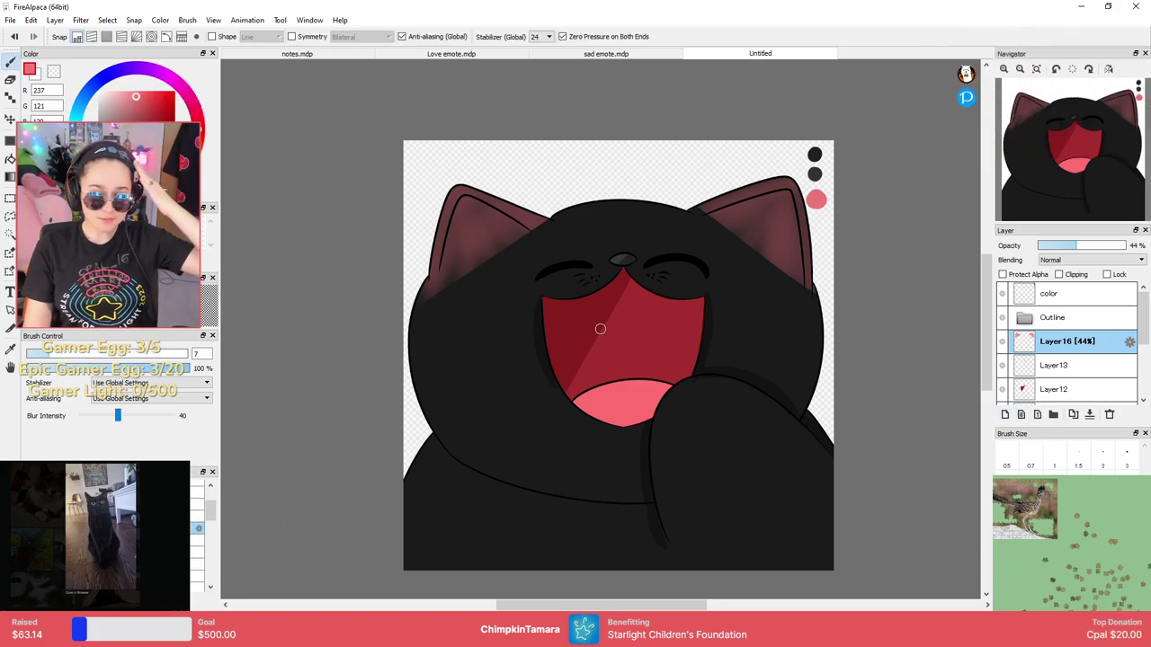
click(1103, 518)
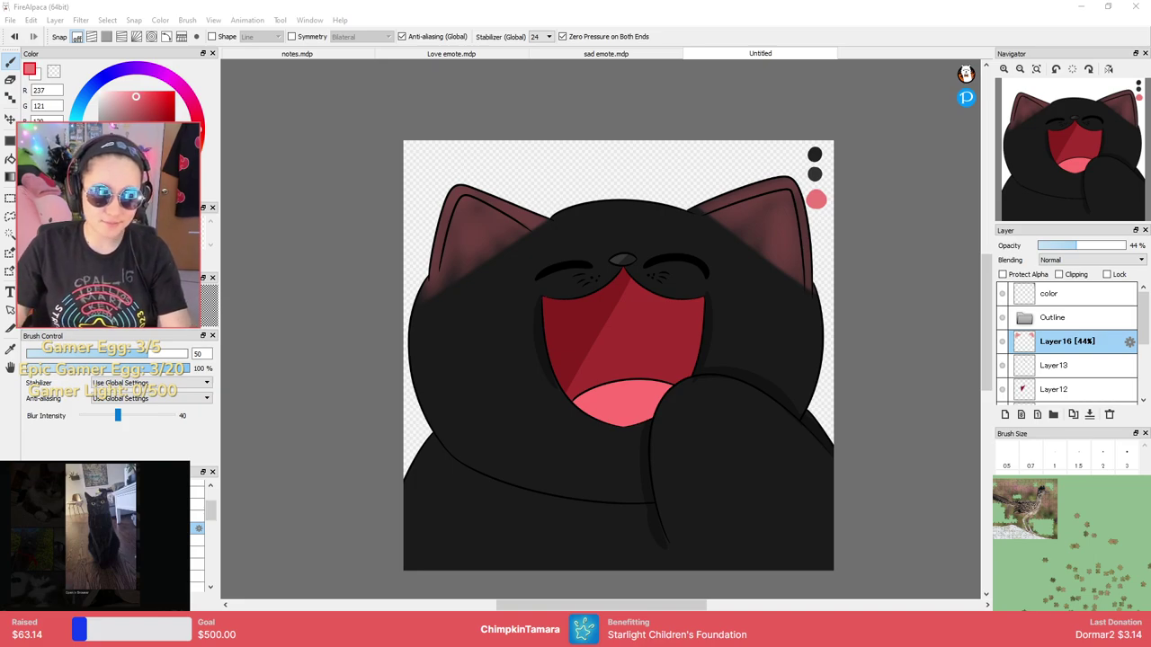
Add a layer above Layer16 and draw three short slanted pink blush lines under each eye at brush size 10.
click(1048, 342)
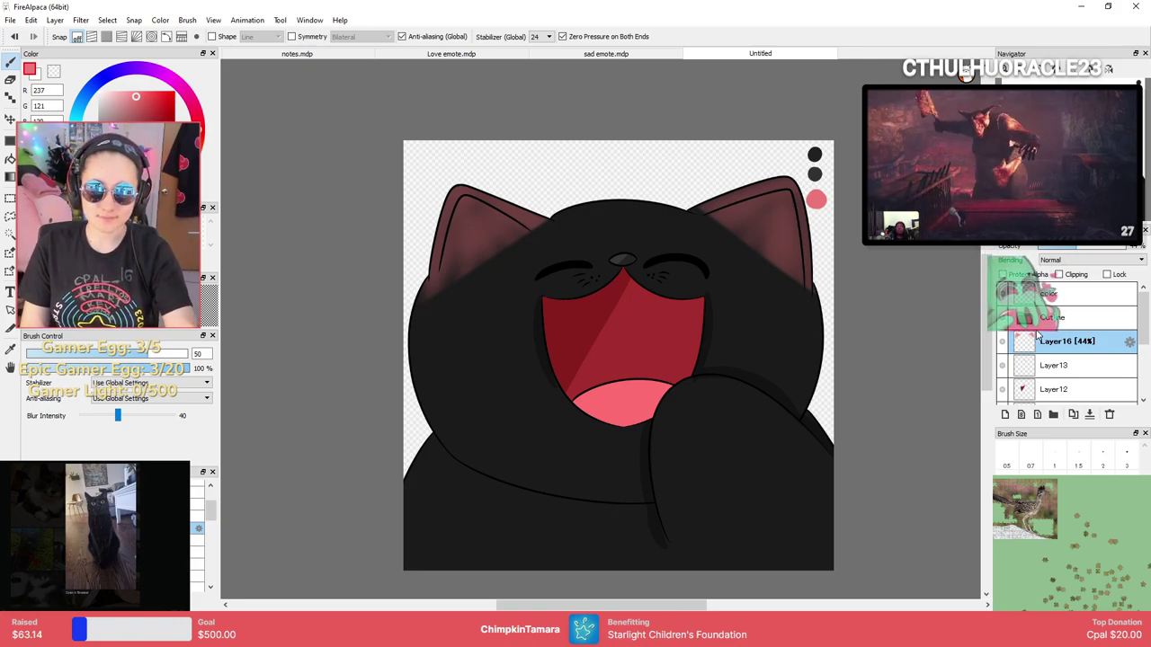
click(1004, 415)
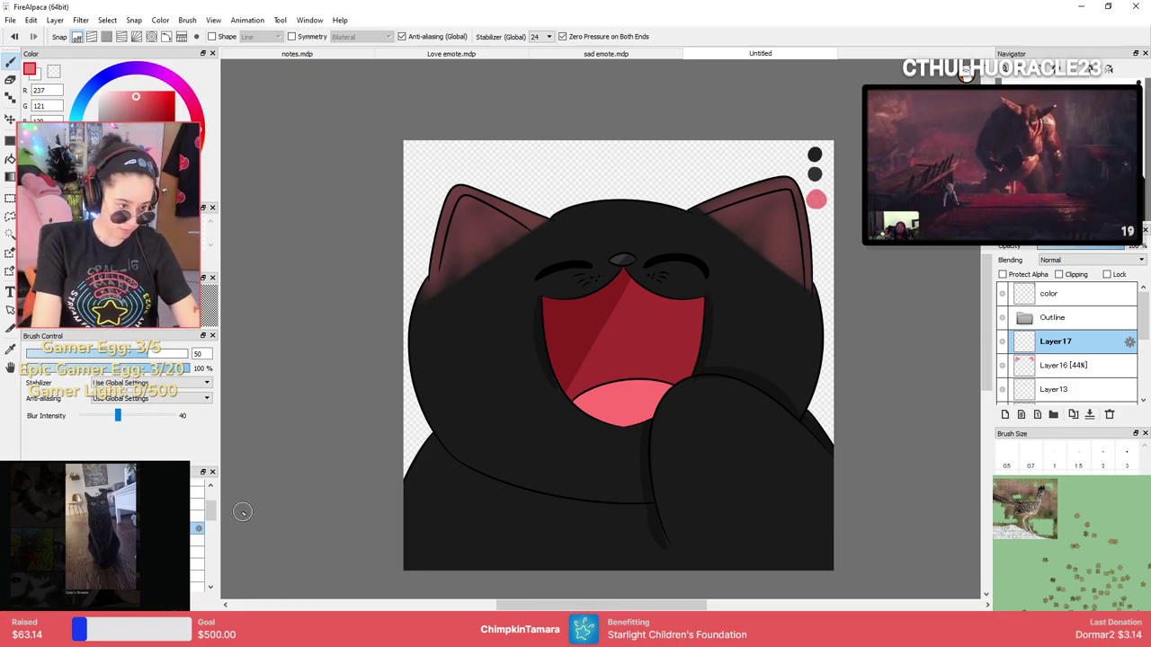
scroll(200, 512, up, 1)
click(193, 486)
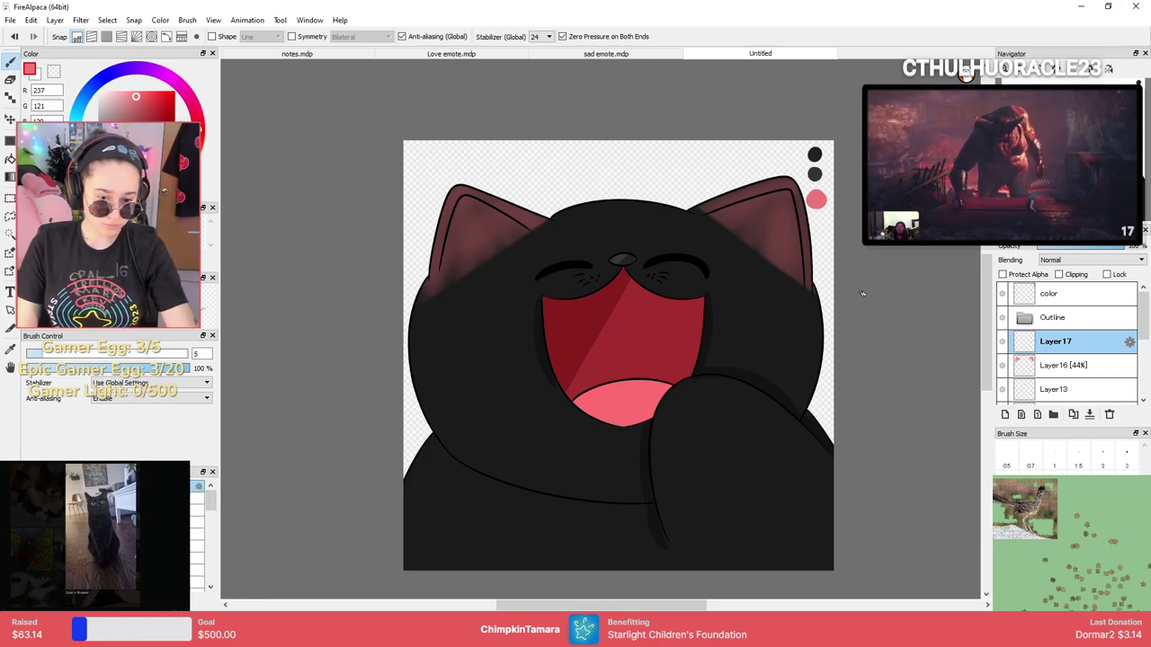
click(1079, 481)
scroll(739, 346, down, 1)
scroll(739, 306, up, 4)
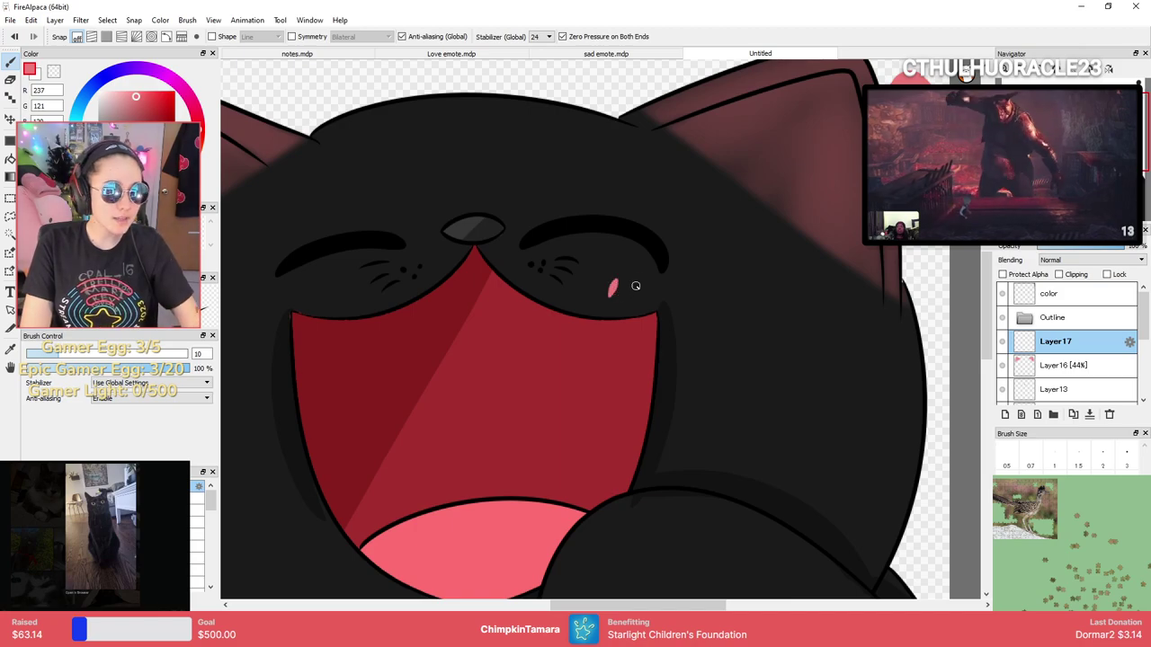
drag(640, 299, 639, 300)
drag(486, 296, 647, 239)
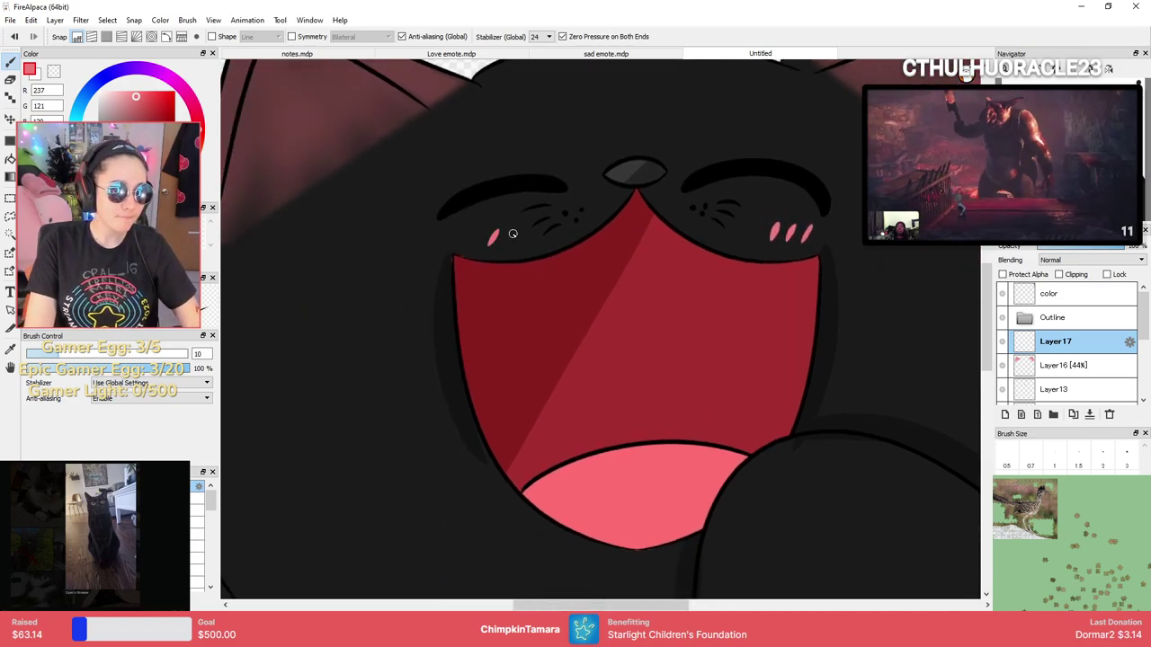
scroll(517, 246, down, 3)
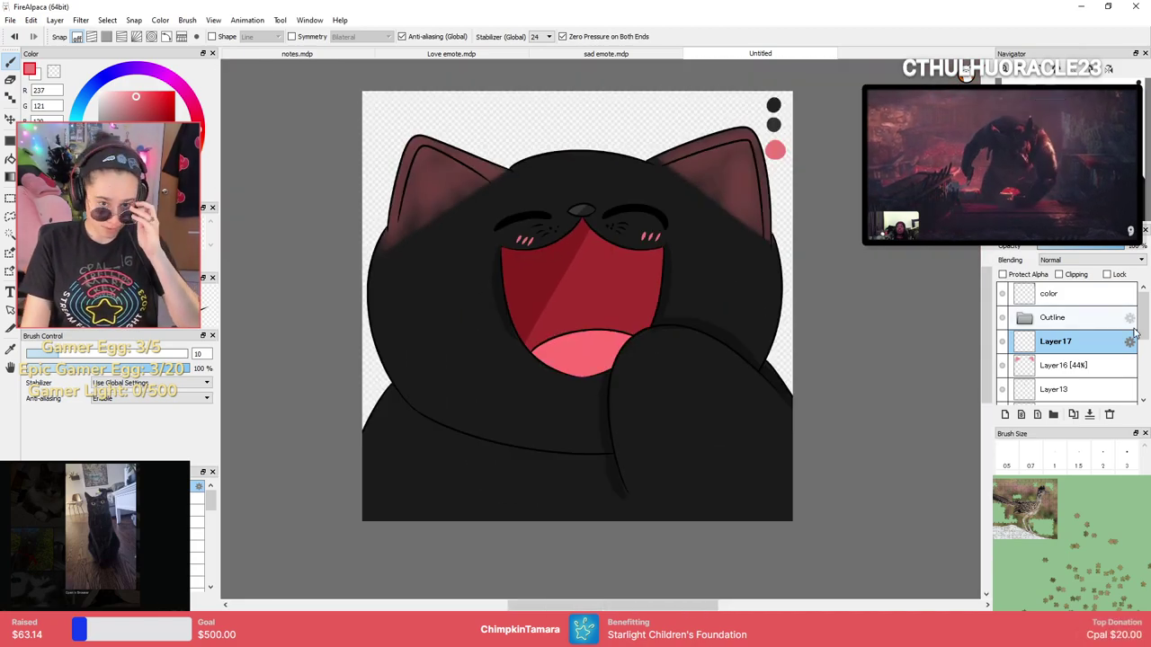
drag(1030, 318, 1025, 295)
double_click(1025, 294)
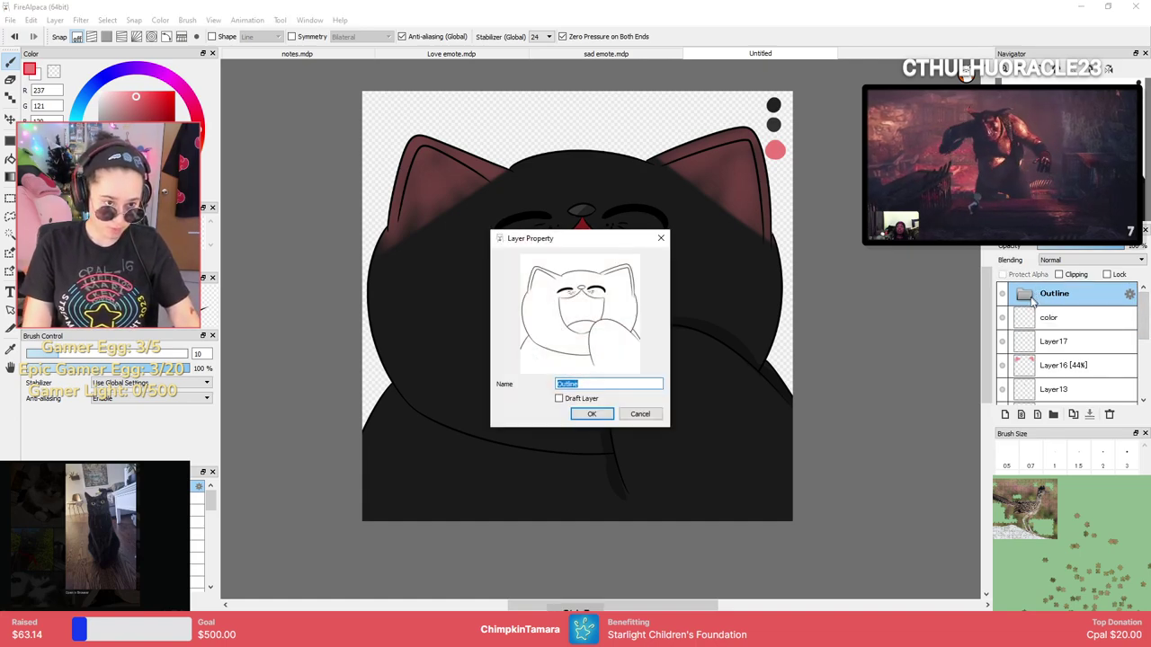
click(640, 413)
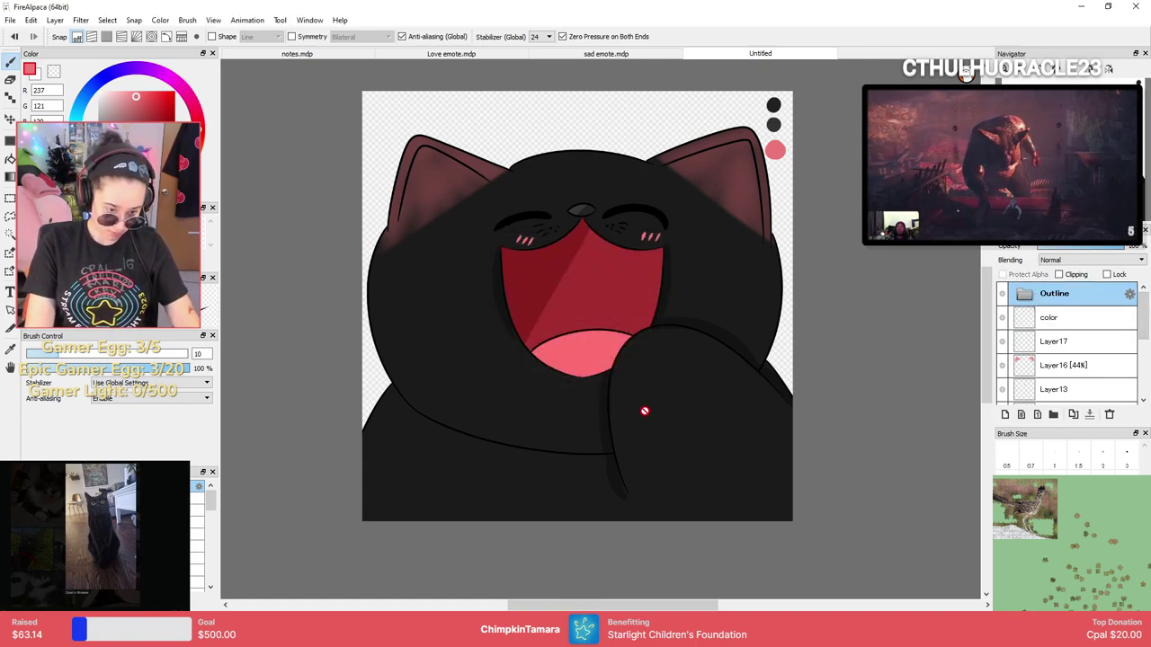
drag(1025, 293, 1019, 315)
Add a layer above the Outline folder and draw an orange-yellow triangle outline beside the cat's right eye at brush size 30, undoing unsuitable strokes.
click(1005, 414)
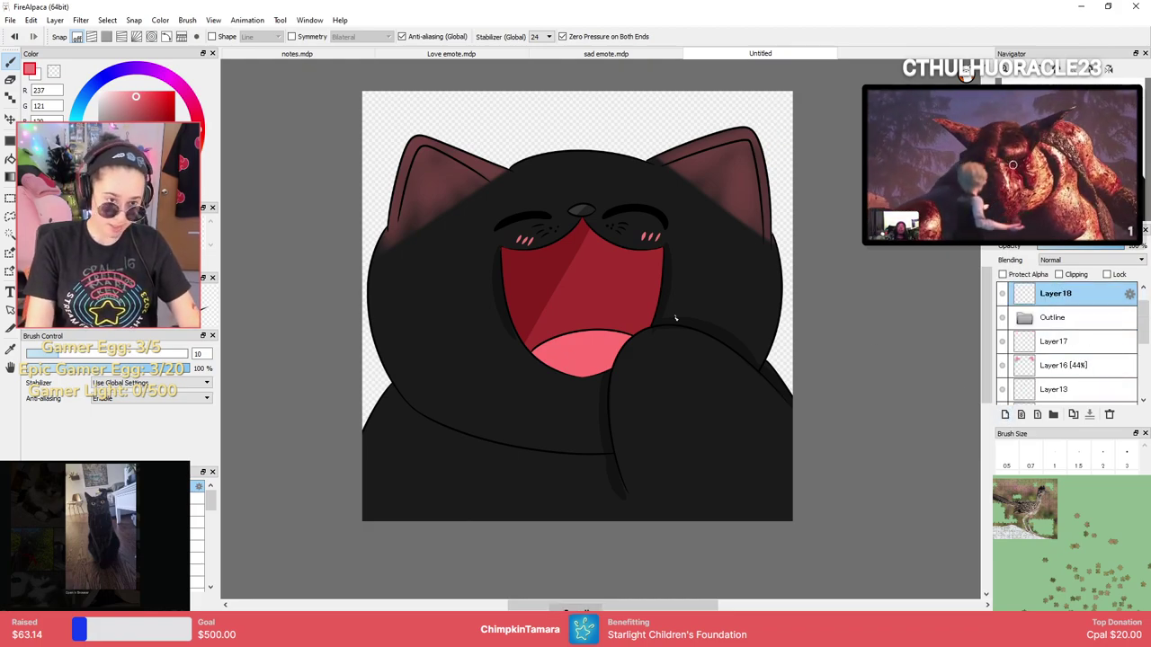
click(173, 87)
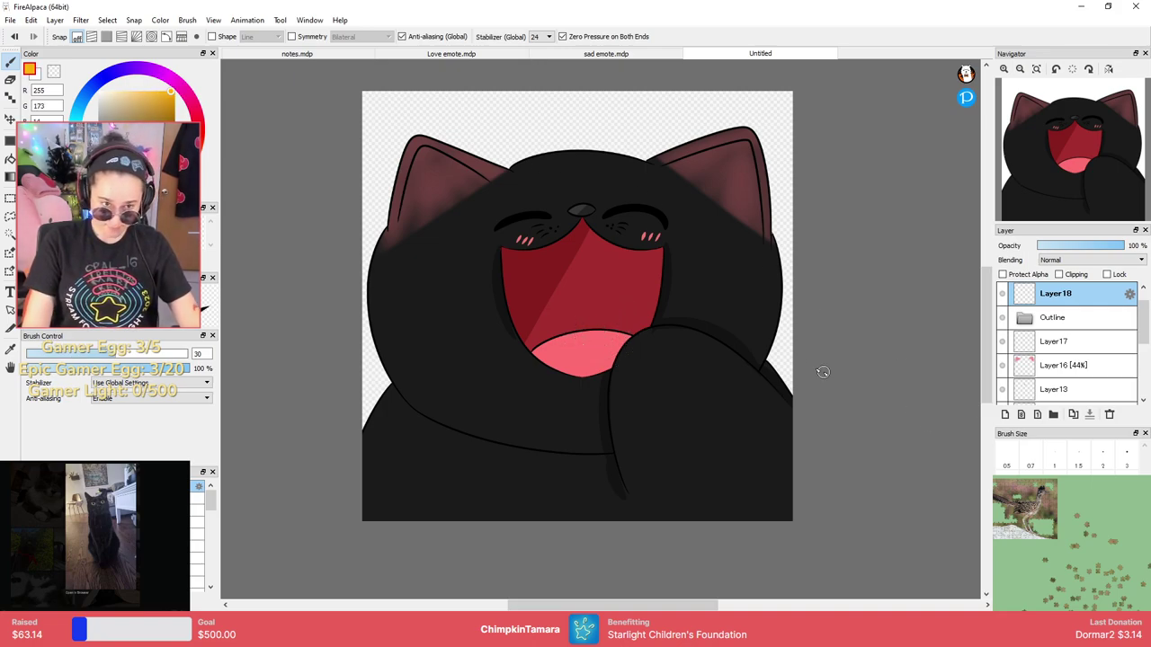
mouse_move(678, 259)
mouse_down()
mouse_move(767, 236)
mouse_move(688, 256)
mouse_move(731, 170)
mouse_move(721, 234)
mouse_move(674, 264)
mouse_move(705, 160)
mouse_move(757, 231)
mouse_move(664, 283)
mouse_move(713, 149)
mouse_move(746, 224)
mouse_move(676, 273)
mouse_up()
key(ctrl+z)
key(ctrl+z)
key(ctrl+z)
Join the triangle's open lower corner into a point at brush size 10, redrawing the strokes that do not fit.
scroll(678, 273, down, 1)
scroll(685, 273, up, 4)
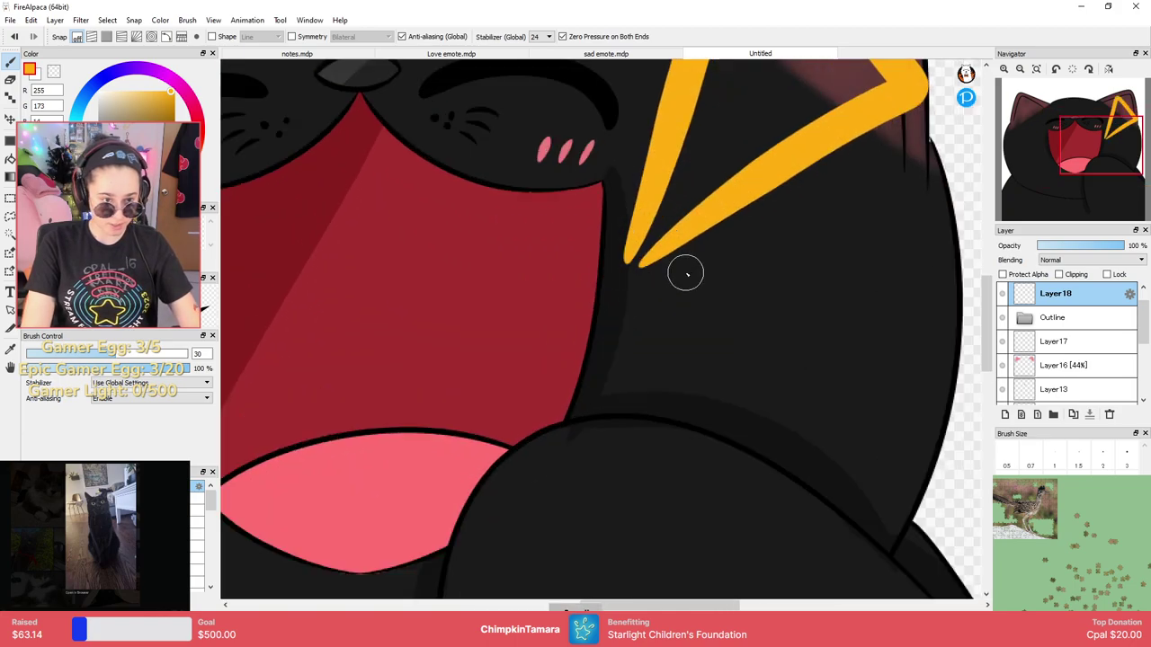
scroll(685, 274, up, 3)
scroll(627, 272, down, 1)
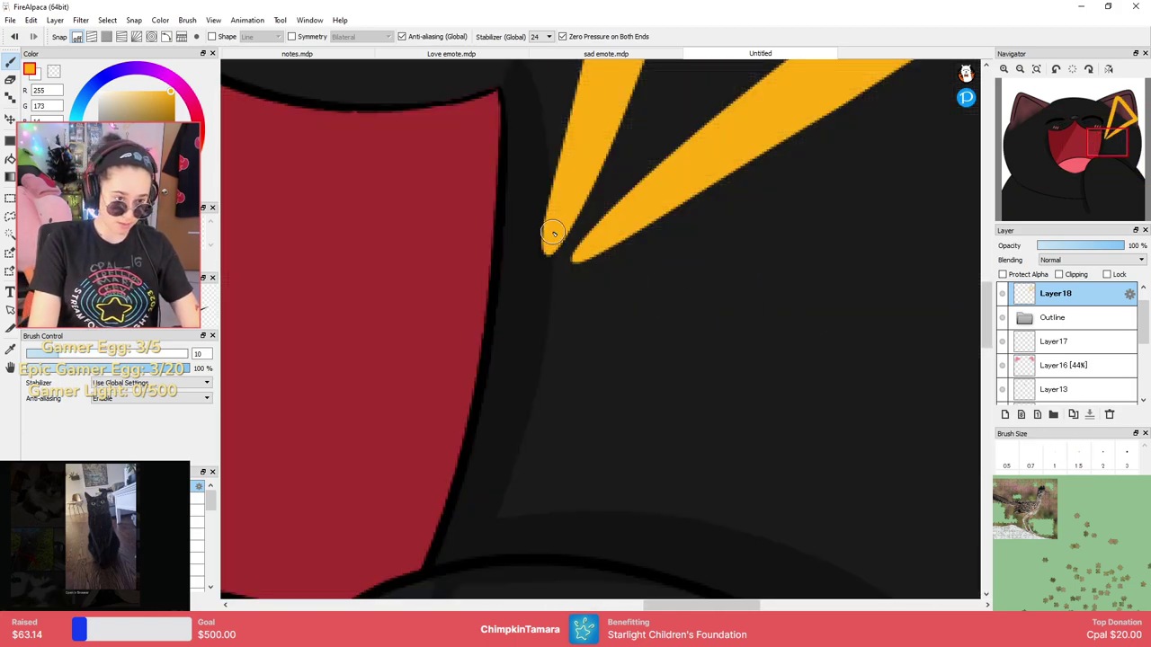
mouse_move(552, 233)
mouse_down()
mouse_move(575, 255)
mouse_move(595, 219)
mouse_up()
key(ctrl+z)
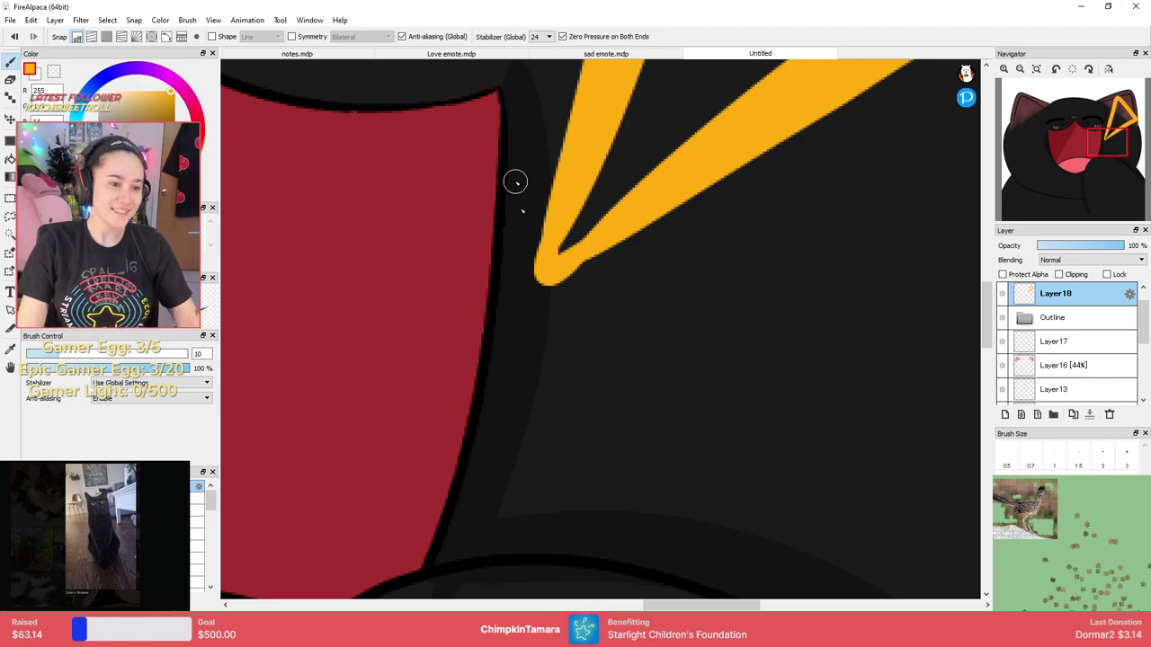
key(ctrl+z)
key(ctrl+z)
drag(542, 285, 620, 210)
key(ctrl+z)
mouse_move(549, 226)
mouse_down()
mouse_move(552, 267)
mouse_move(622, 223)
mouse_up()
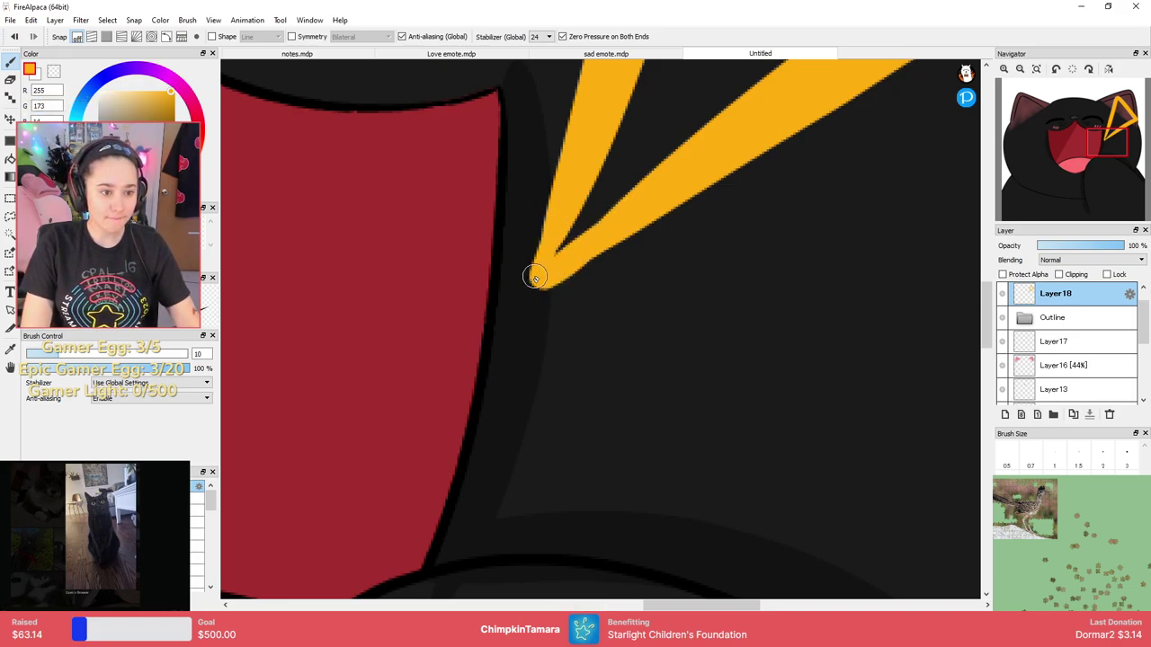
scroll(599, 186, down, 4)
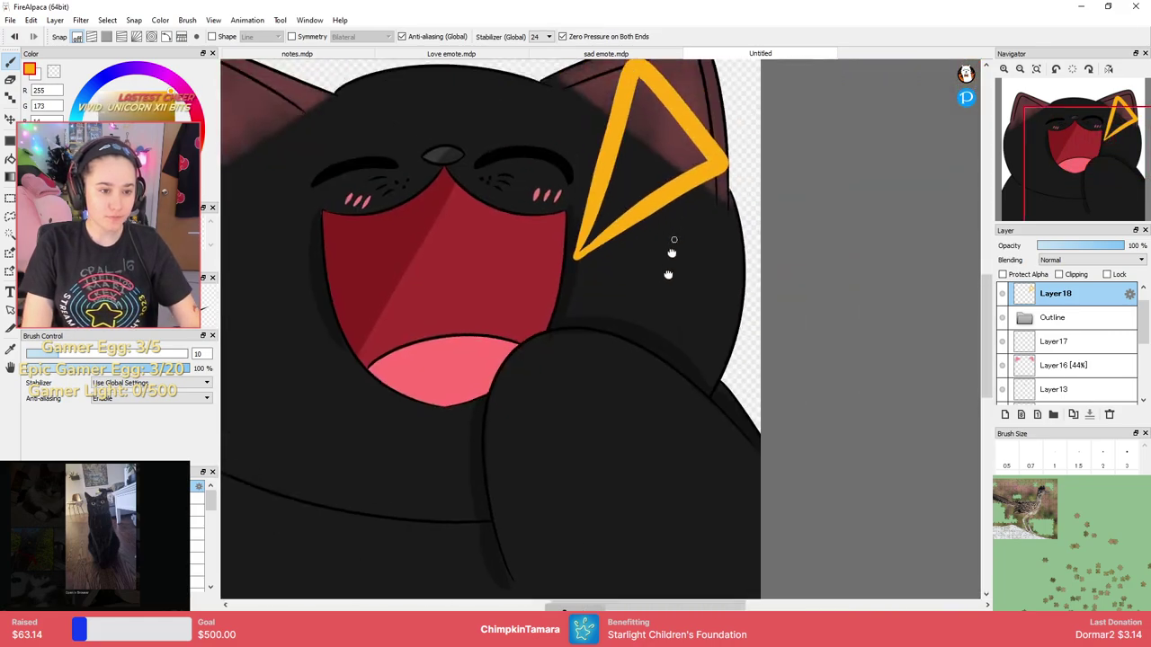
scroll(586, 346, down, 3)
scroll(562, 317, up, 6)
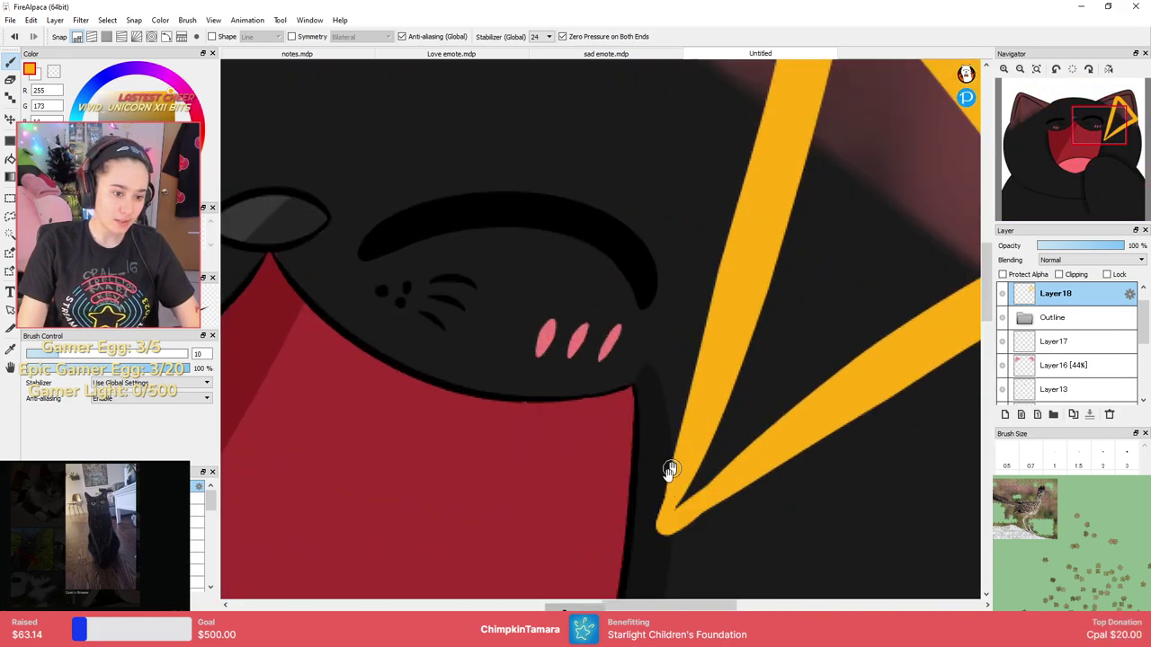
scroll(681, 450, down, 5)
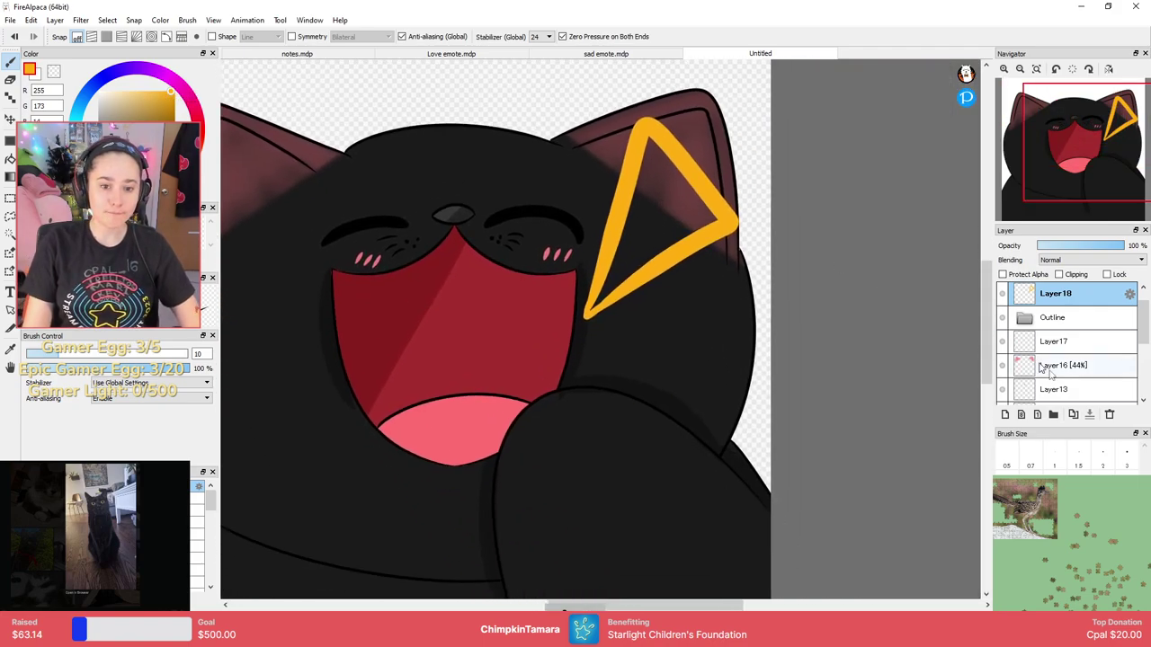
click(1004, 414)
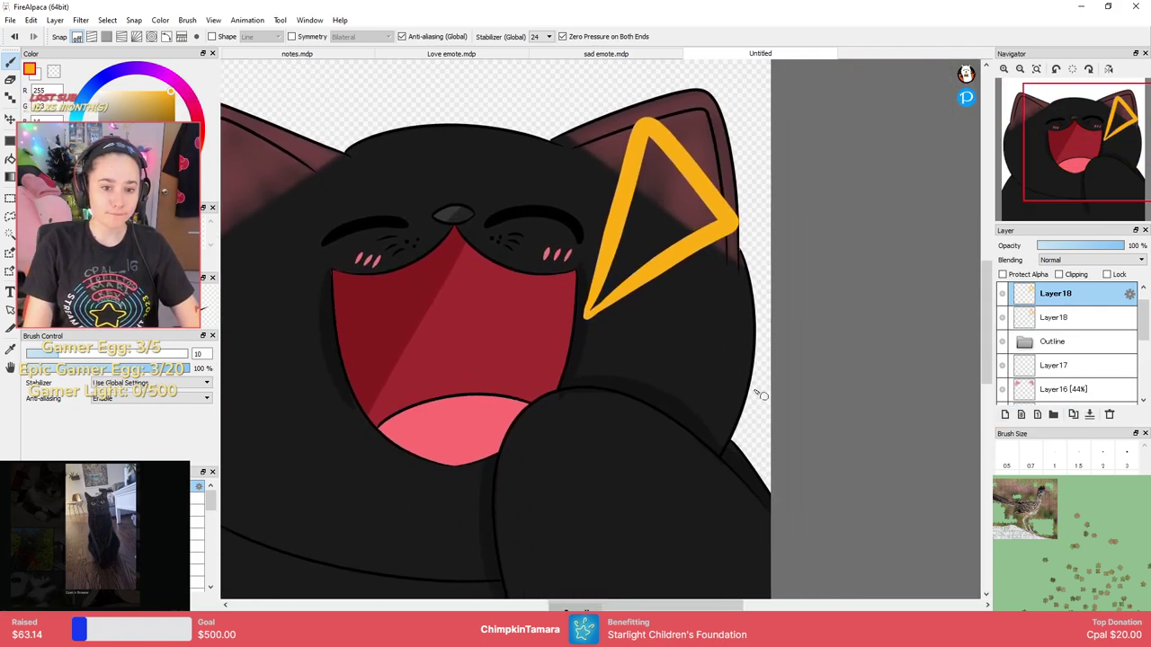
scroll(702, 351, down, 3)
key(ctrl+t)
drag(702, 351, 636, 394)
key(Escape)
click(1109, 415)
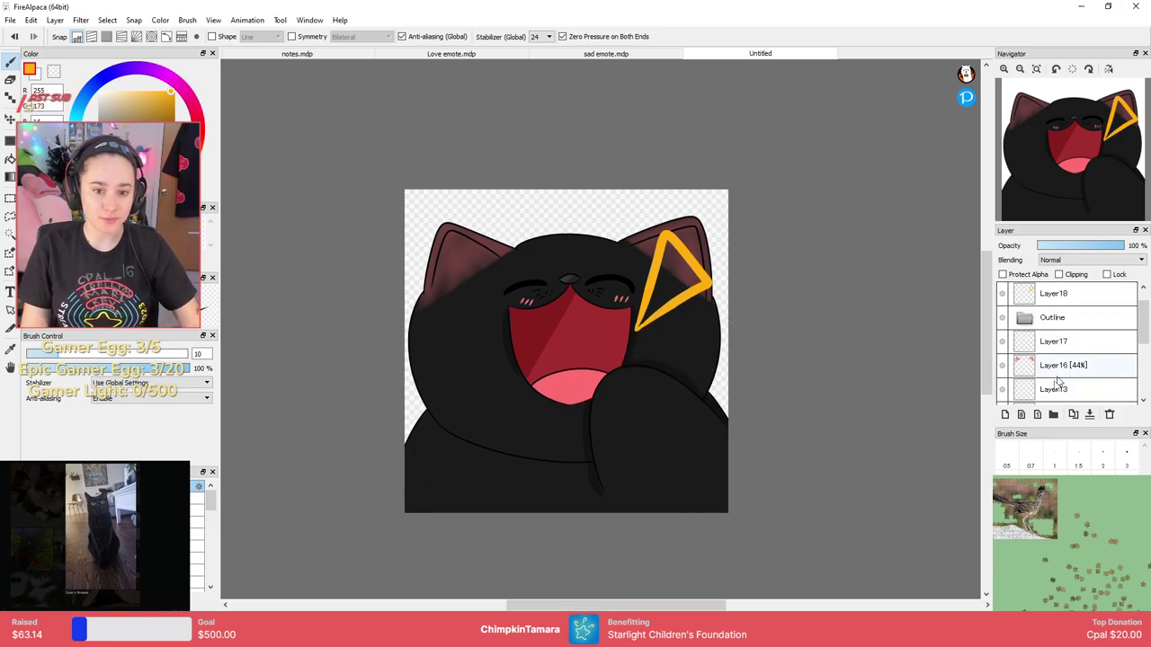
Make the color swatch layer visible above the triangle outline and keep Layer18 visible and active.
click(1005, 415)
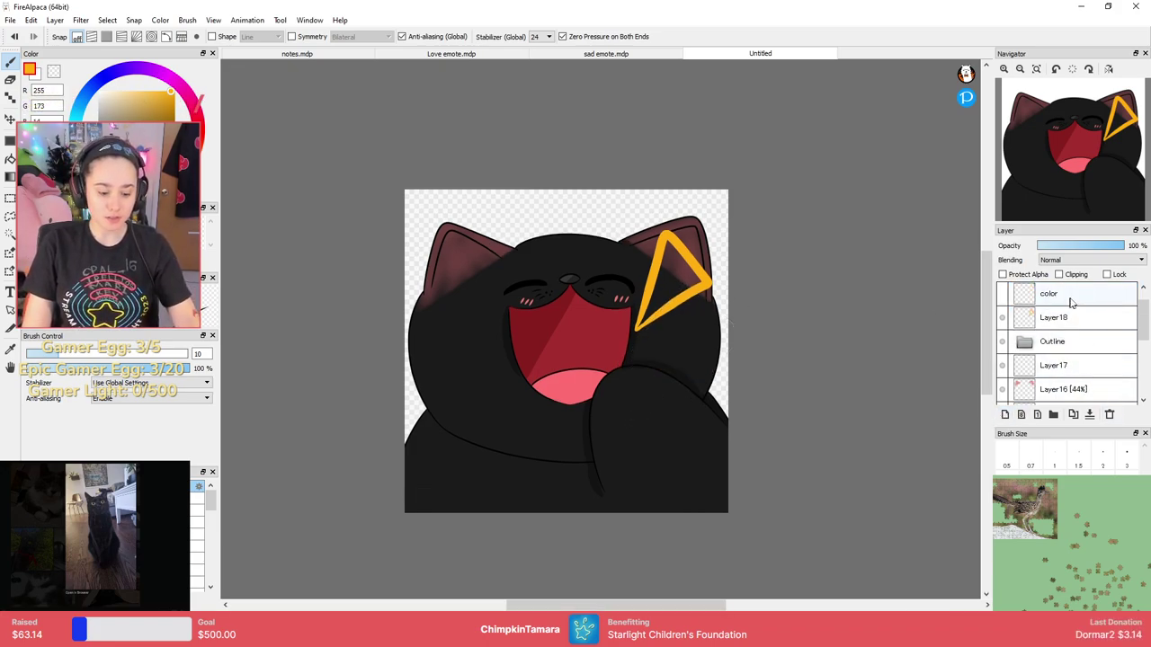
scroll(1070, 304, down, 1)
click(1068, 304)
scroll(734, 365, down, 1)
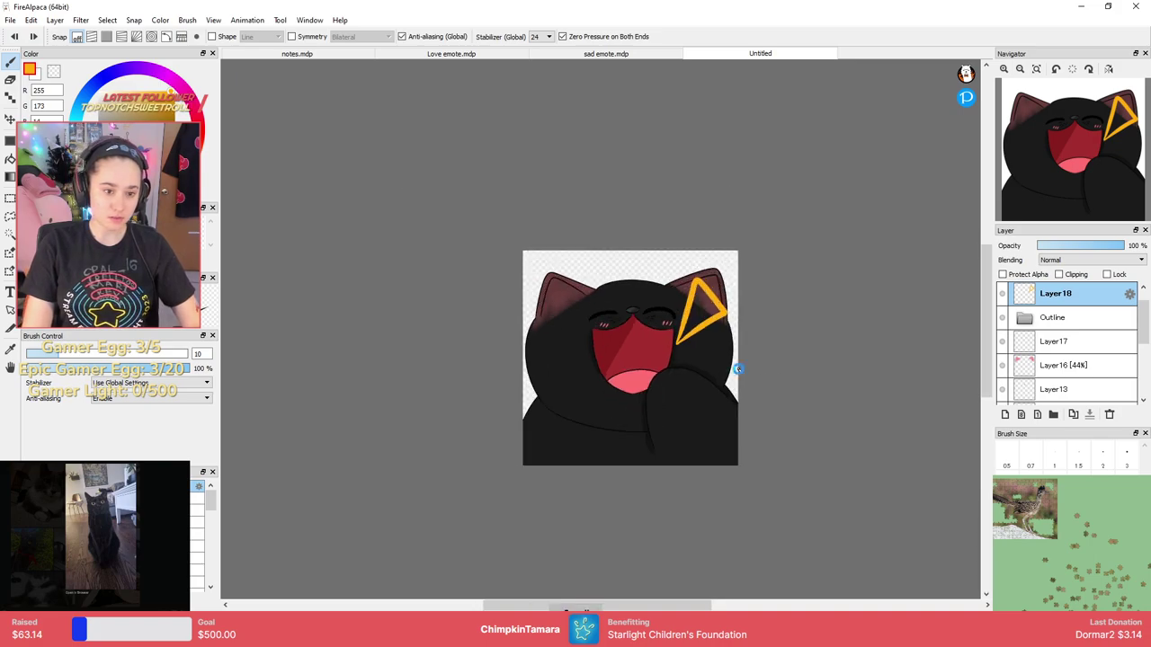
scroll(753, 353, up, 3)
click(1003, 341)
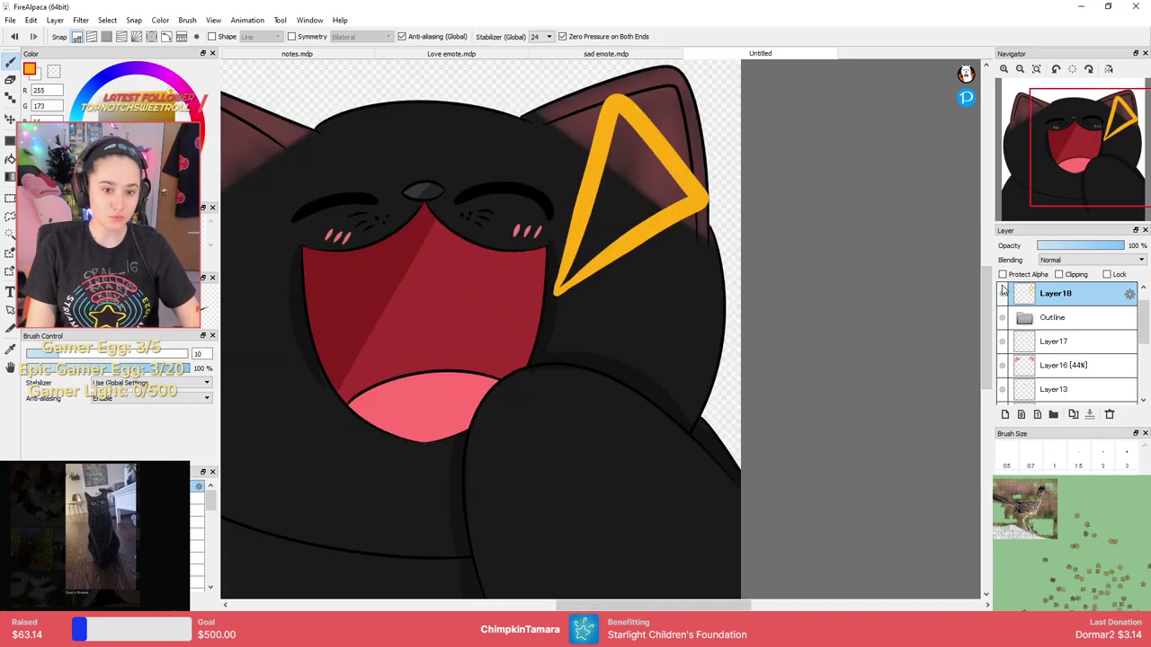
click(1002, 293)
click(1002, 293)
key(ctrl+z)
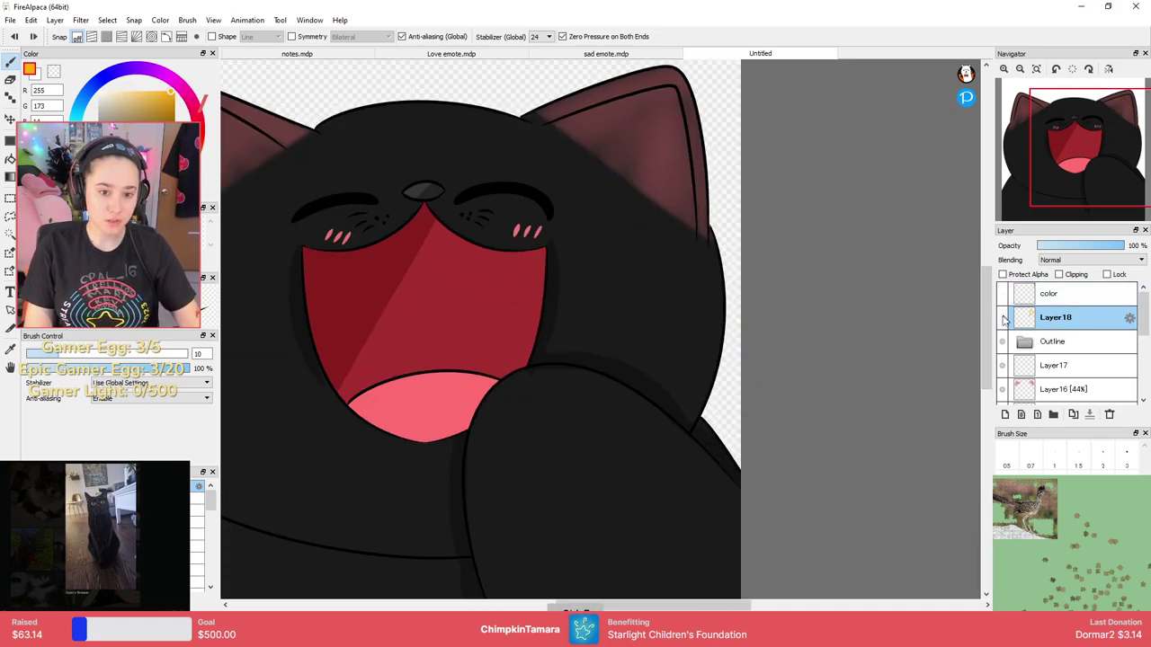
click(1003, 317)
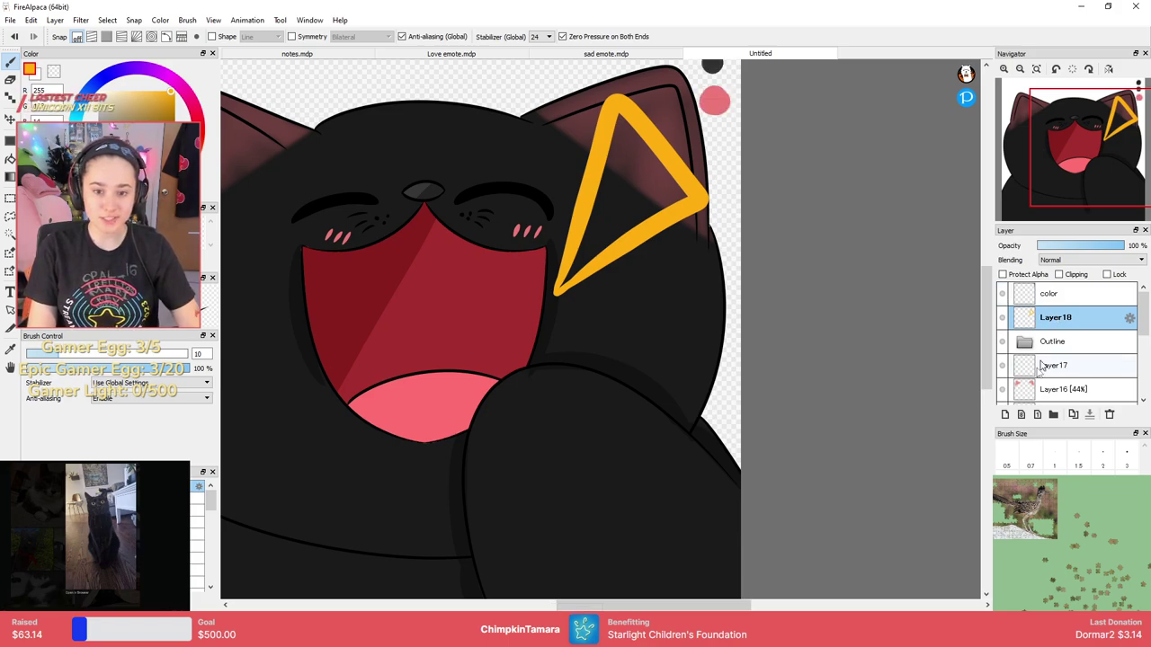
Add a layer above Layer18 and draw a smaller orange-yellow triangle outline below the first at brush size 20, redoing ill-fitting strokes.
click(1005, 414)
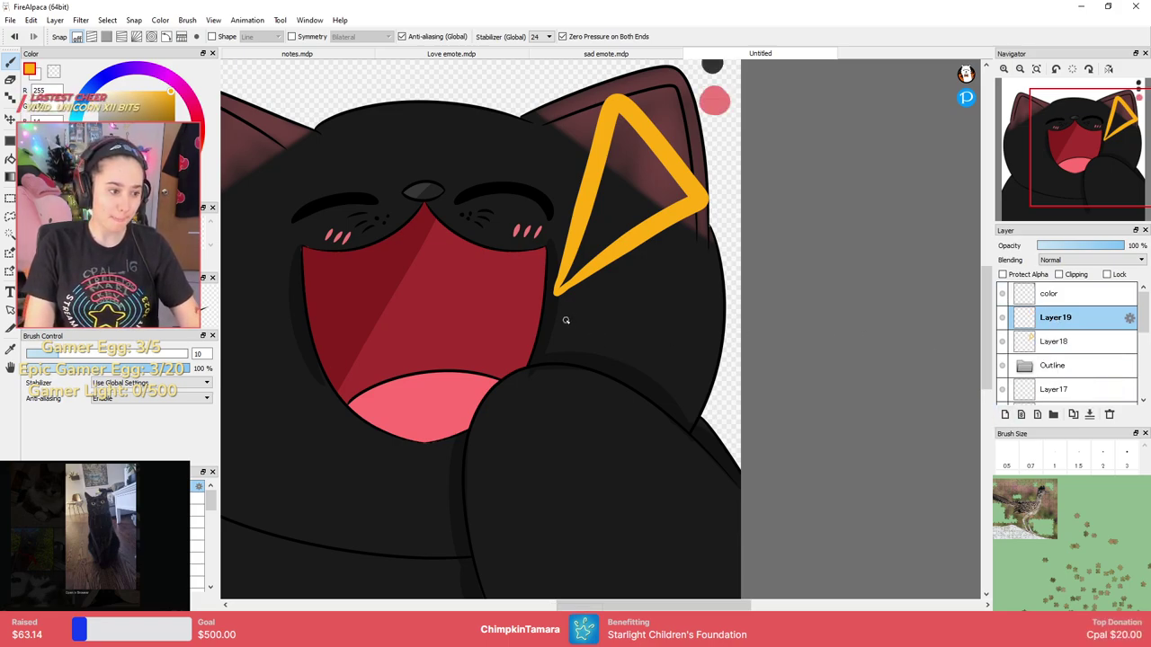
key(ctrl+z)
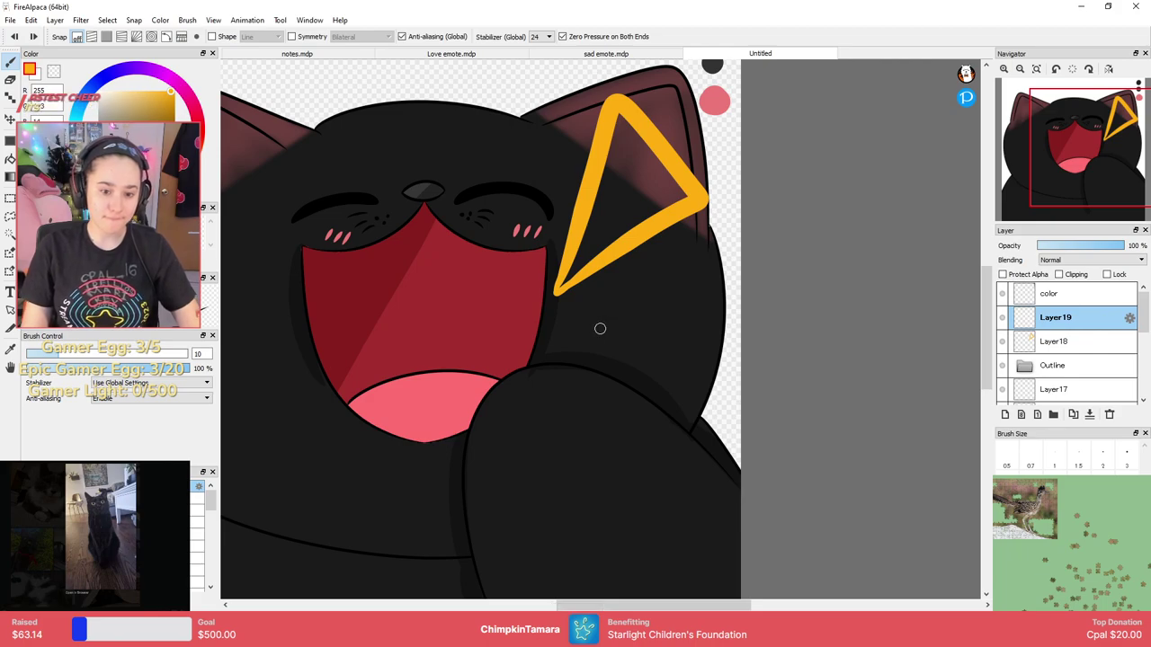
mouse_move(564, 318)
mouse_down()
mouse_move(683, 238)
mouse_move(576, 365)
mouse_up()
key(ctrl+z)
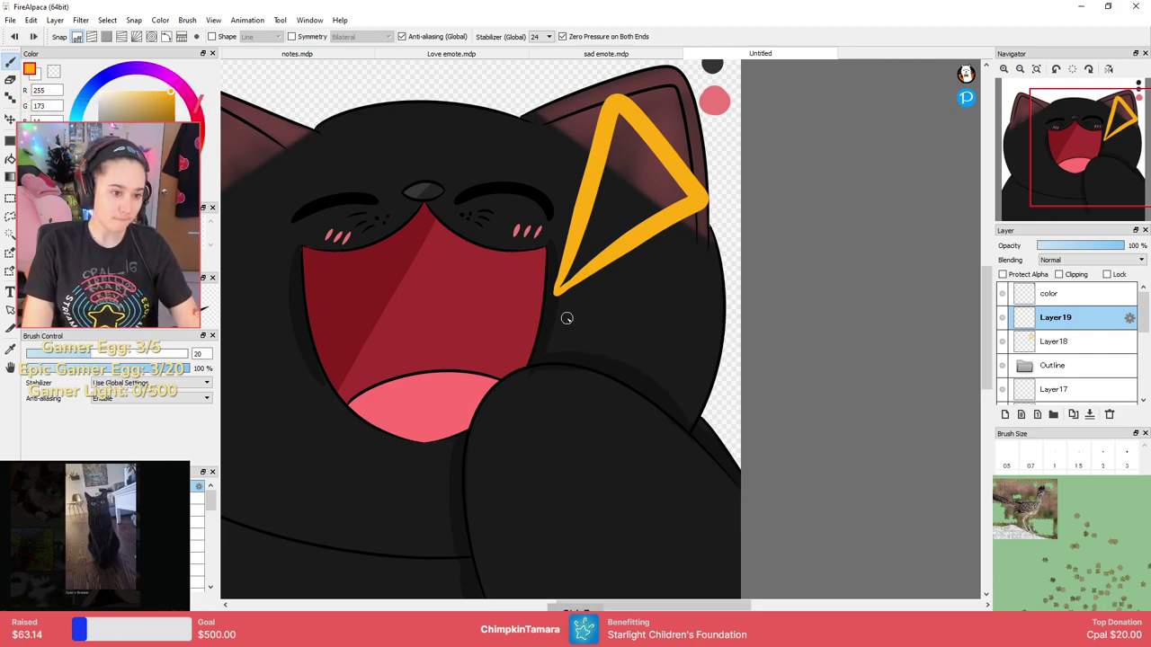
mouse_move(566, 316)
mouse_down()
mouse_move(692, 240)
mouse_move(692, 299)
mouse_up()
drag(570, 316, 715, 299)
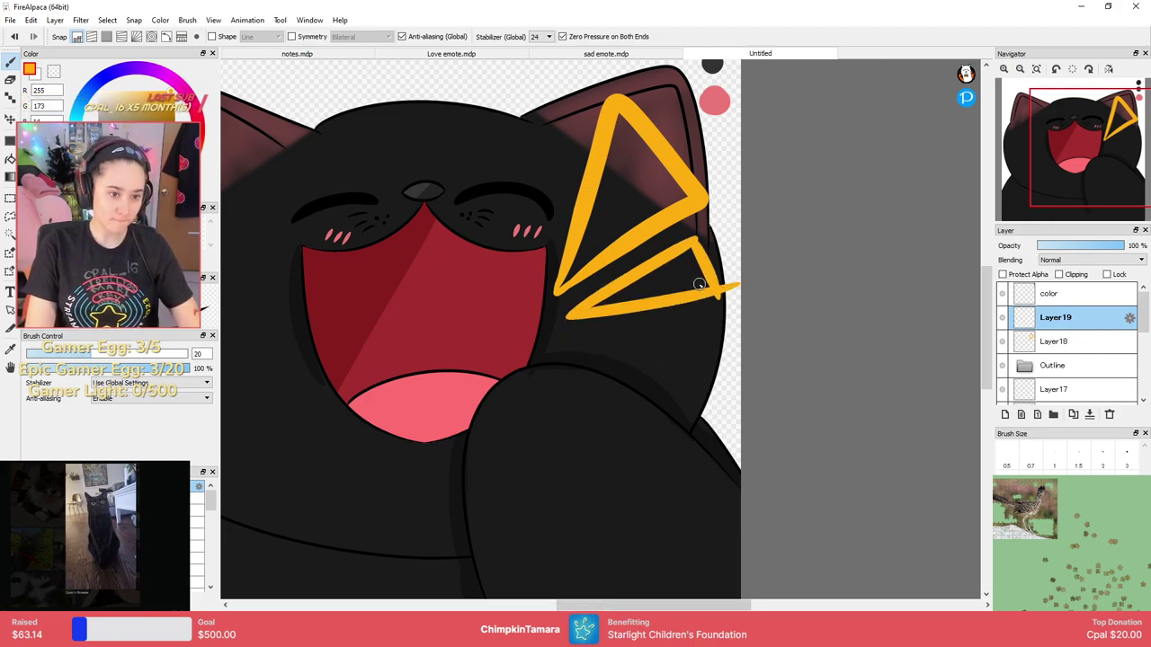
key(ctrl+z)
drag(575, 316, 712, 297)
Examine the corners of both triangle outlines up close and their overall look on the whole emote.
scroll(724, 284, down, 4)
scroll(719, 270, up, 6)
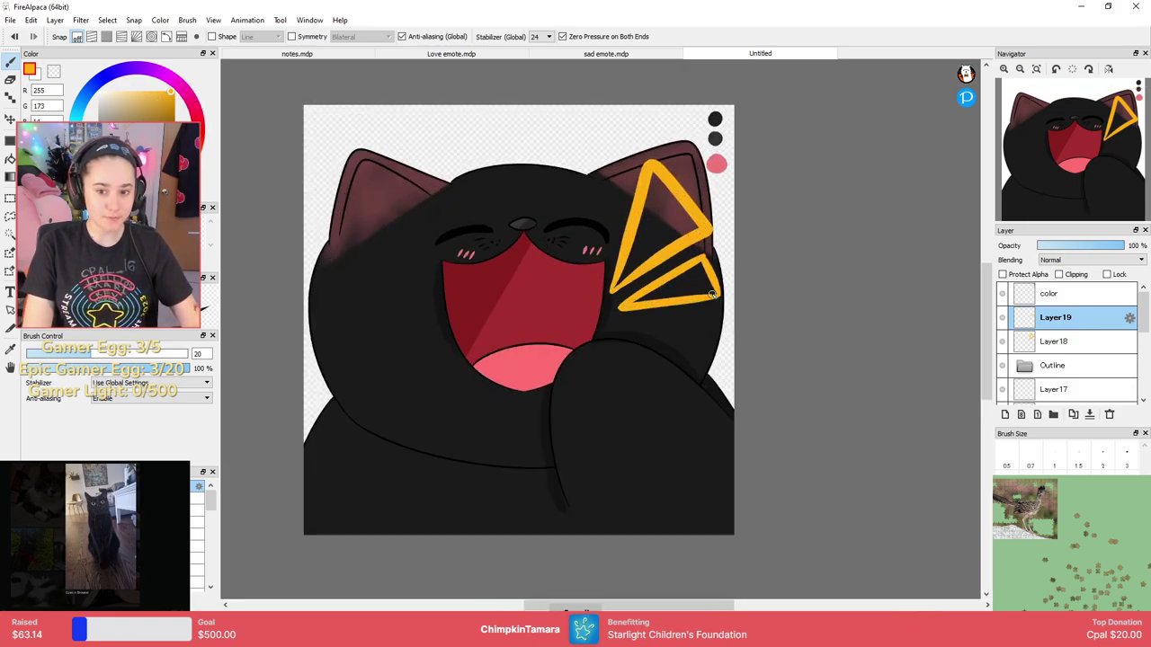
drag(724, 188, 693, 276)
scroll(690, 280, down, 1)
scroll(688, 283, up, 1)
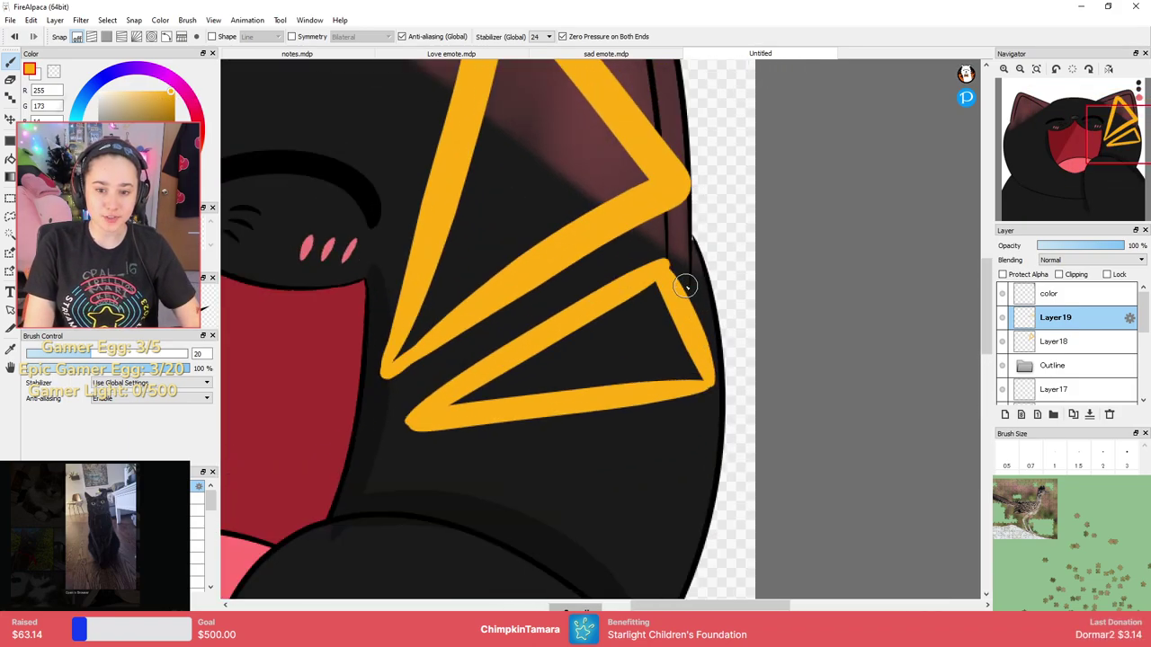
scroll(688, 282, down, 3)
scroll(693, 278, up, 3)
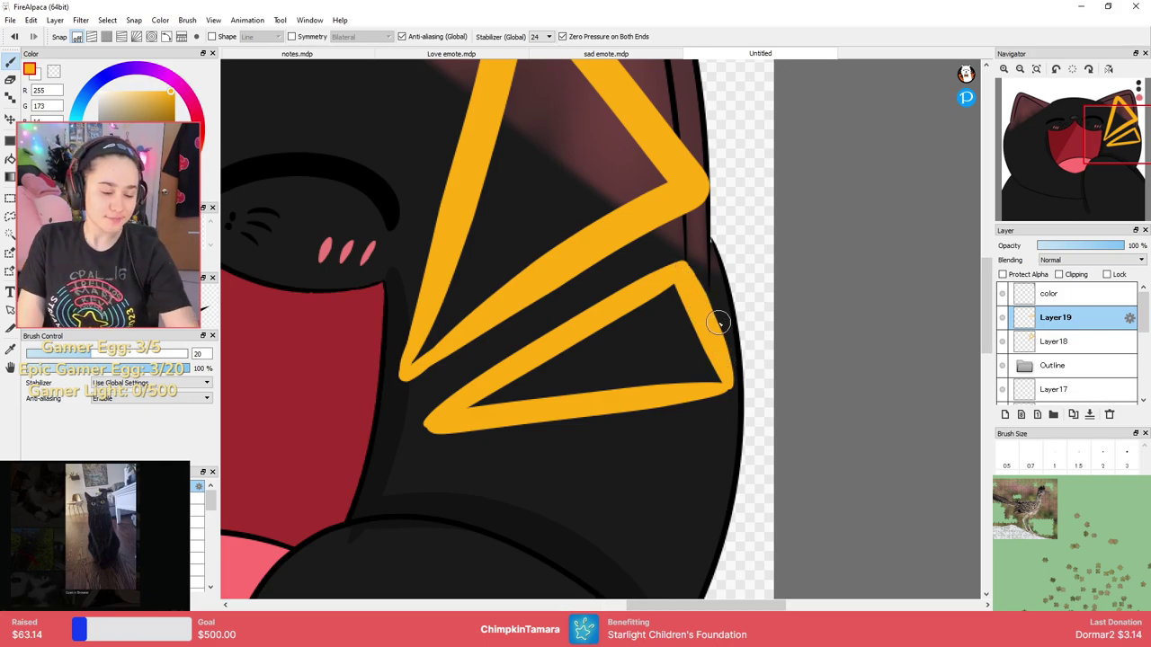
scroll(709, 296, down, 3)
scroll(683, 293, up, 1)
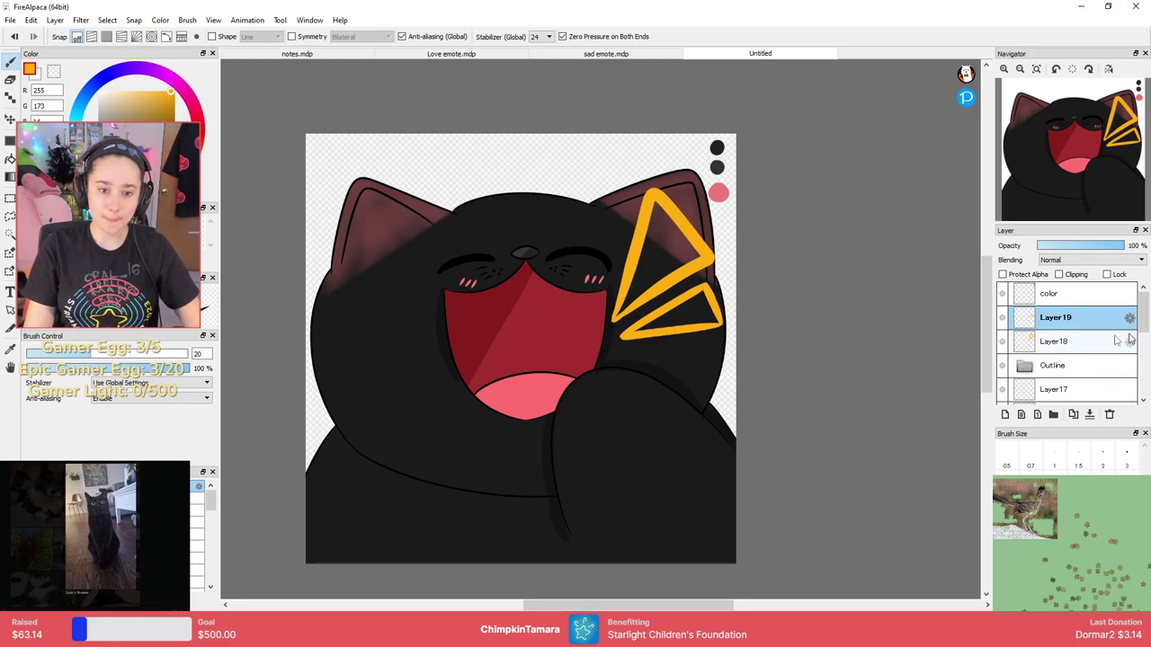
Create a layer folder directly above the Outline folder and name it All.
click(1053, 414)
double_click(1051, 369)
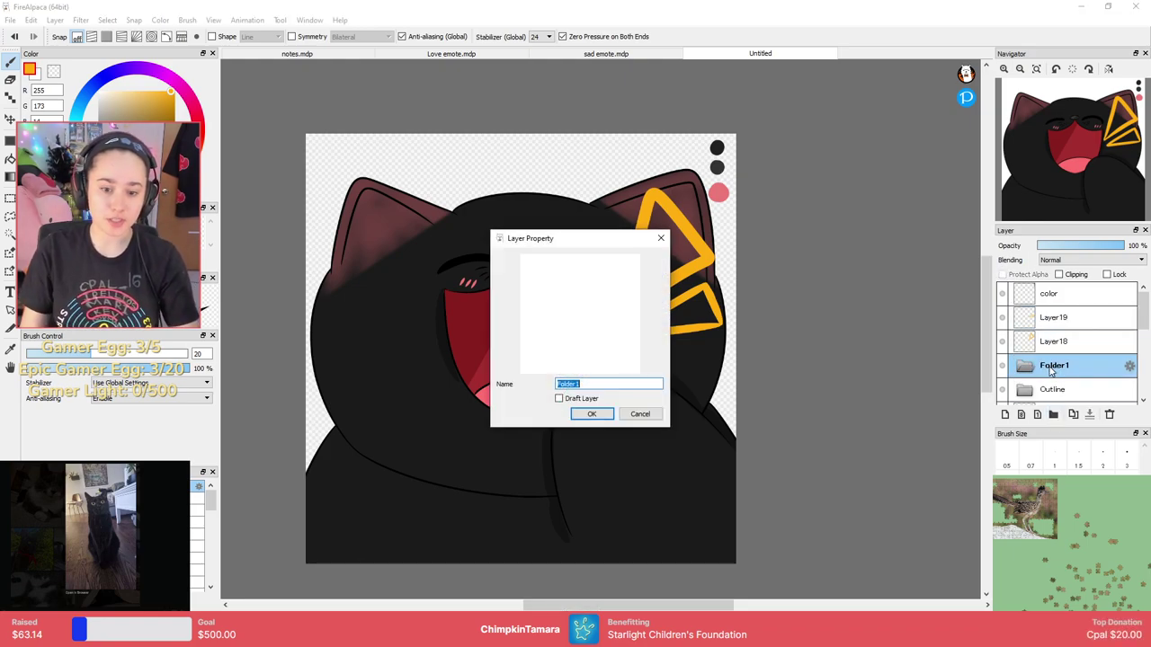
text(All)
key(Return)
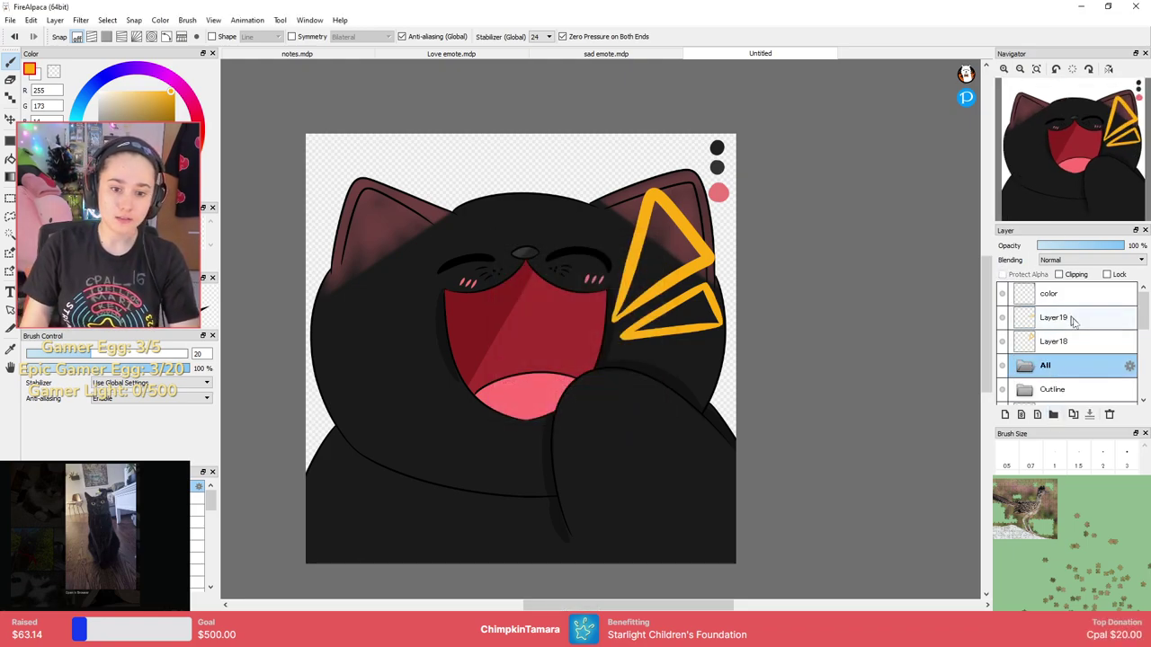
Try to gather the Outline folder and the cat's colour layers into the All folder, and undo the attempt.
click(1078, 388)
drag(1143, 312, 1144, 383)
shift+click(1092, 394)
click(1079, 330)
click(1074, 344)
shift+click(1100, 392)
scroll(1041, 334, up, 5)
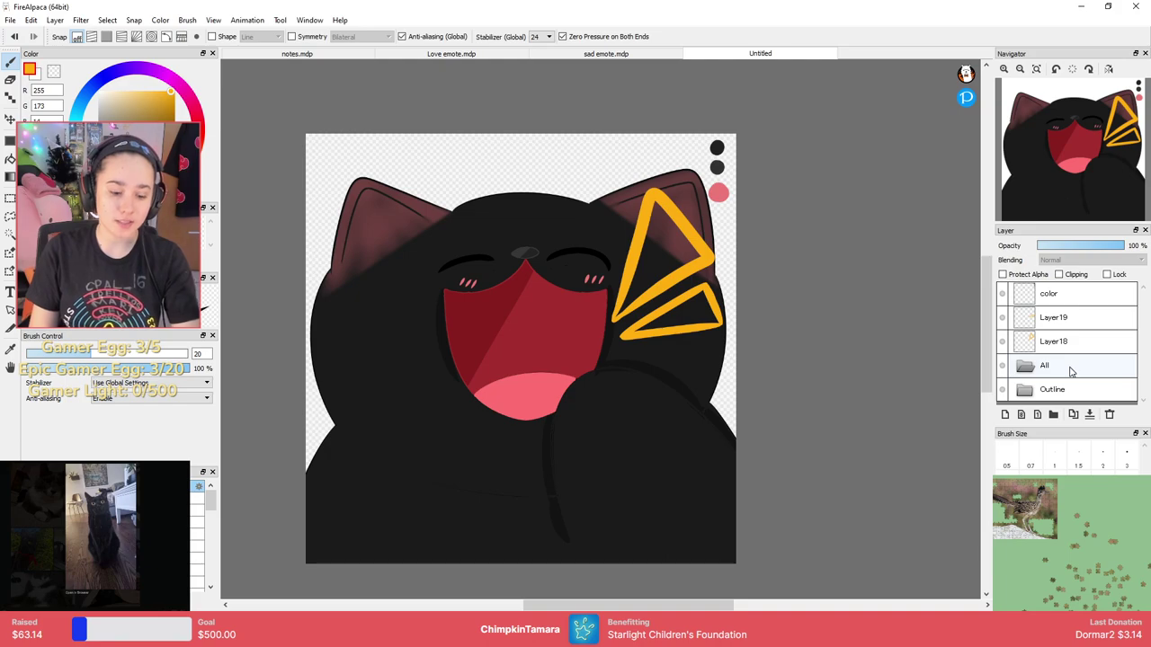
key(ctrl+z)
drag(1147, 318, 1146, 345)
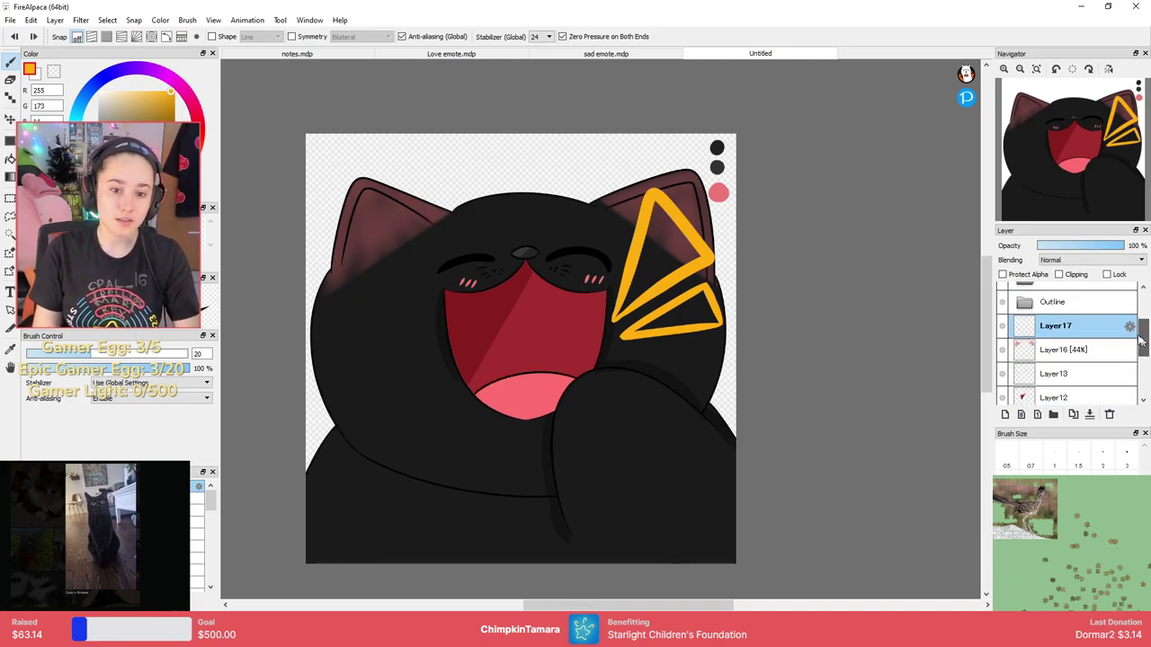
click(1099, 299)
click(1125, 321)
scroll(1124, 378, down, 1)
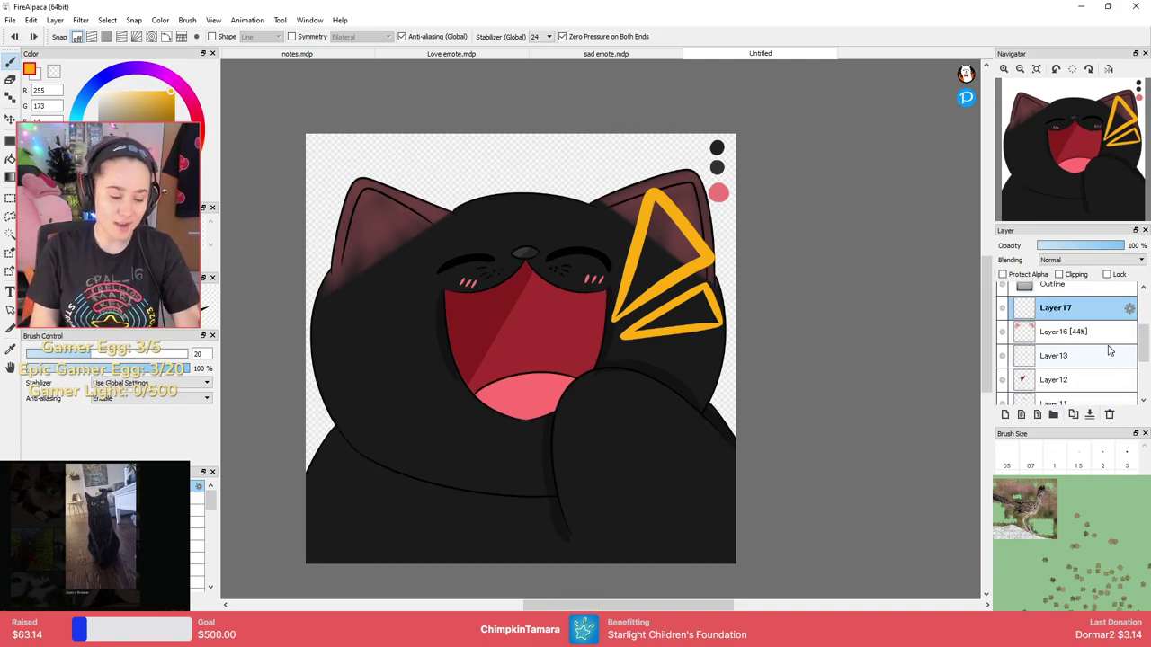
drag(1146, 337, 1147, 285)
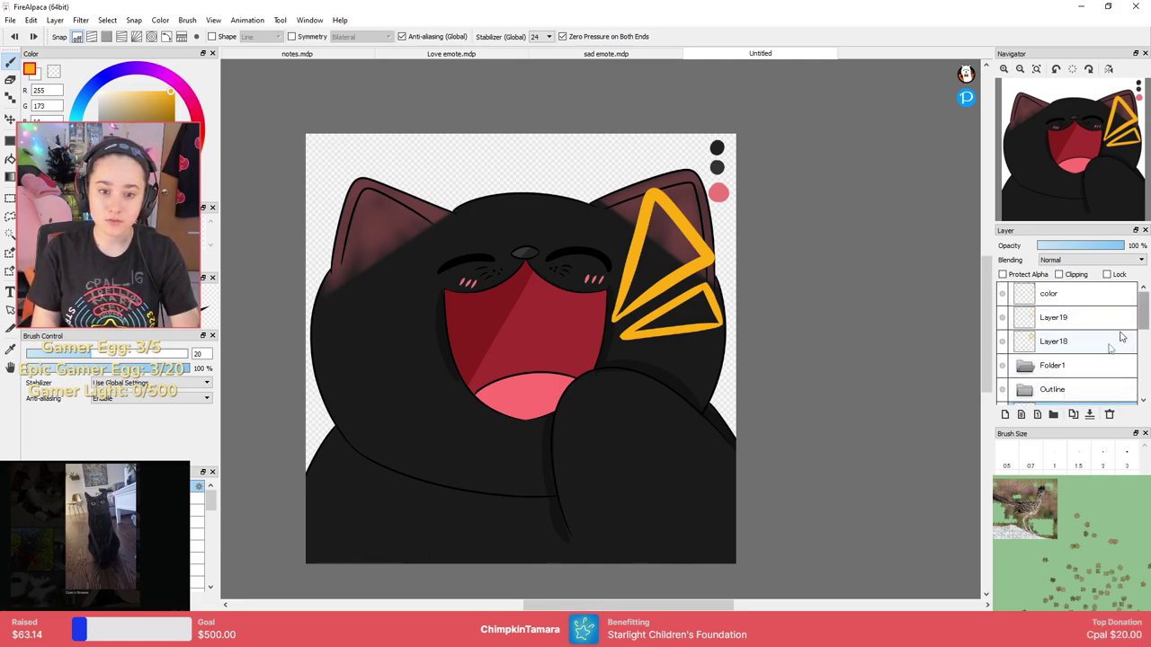
Move the Outline folder and every layer below it down to Layer8 into Folder1, and rename that folder All.
click(1079, 392)
drag(1143, 319, 1130, 437)
shift+click(1099, 392)
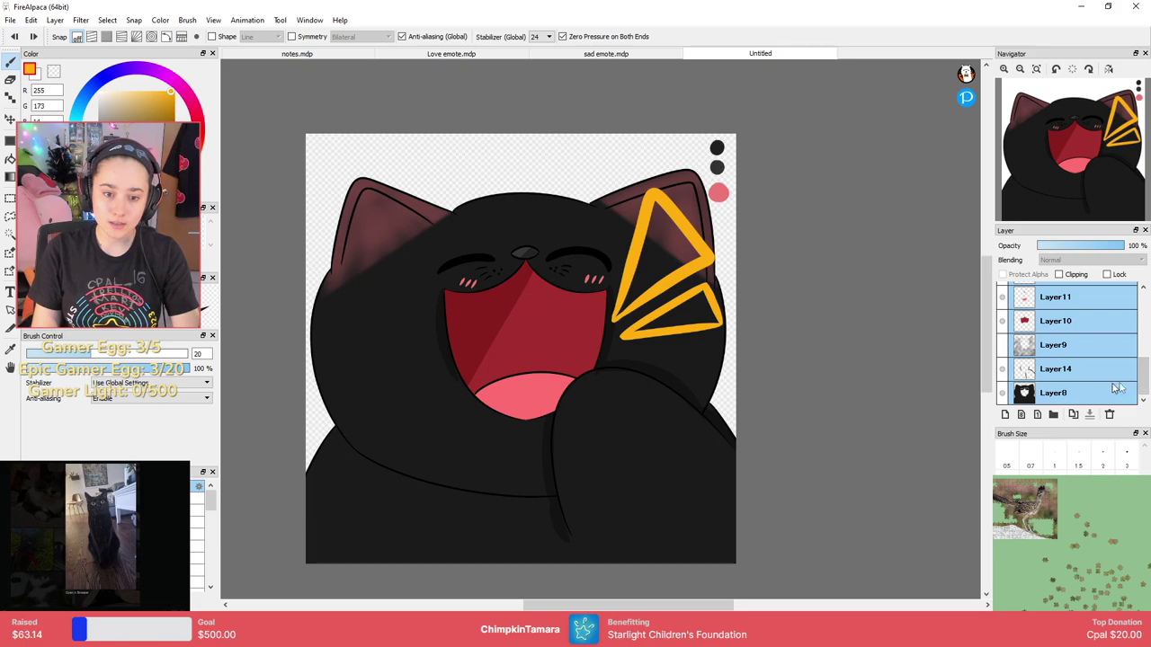
drag(1142, 386, 1143, 322)
drag(1058, 391, 1070, 365)
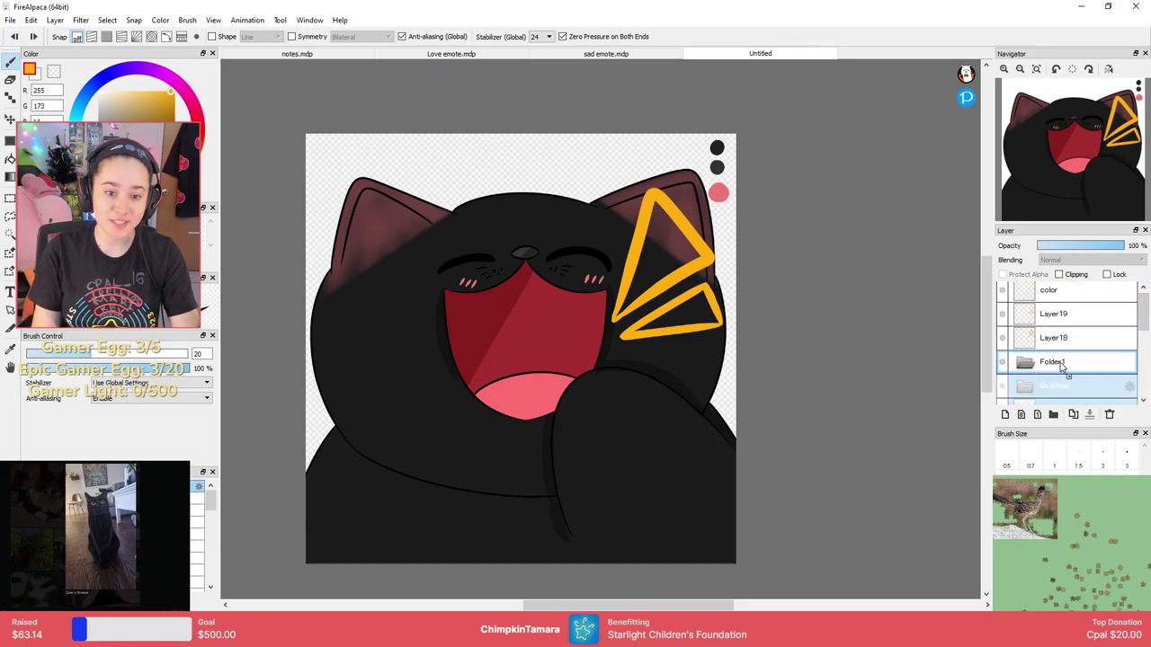
double_click(1077, 366)
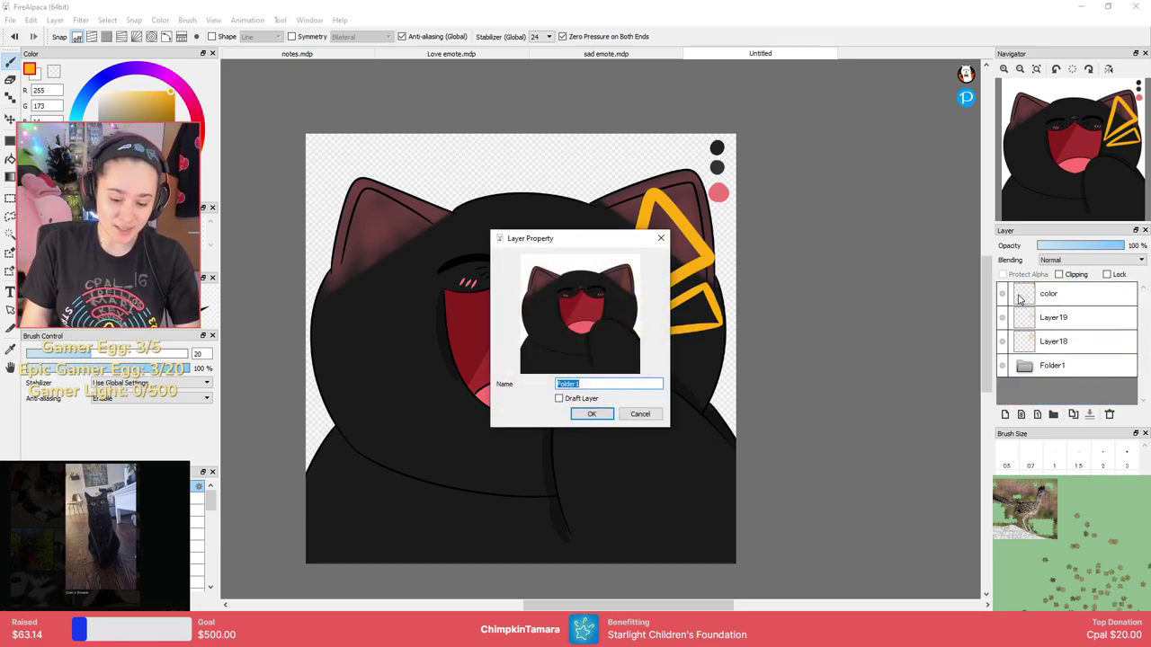
key(Return)
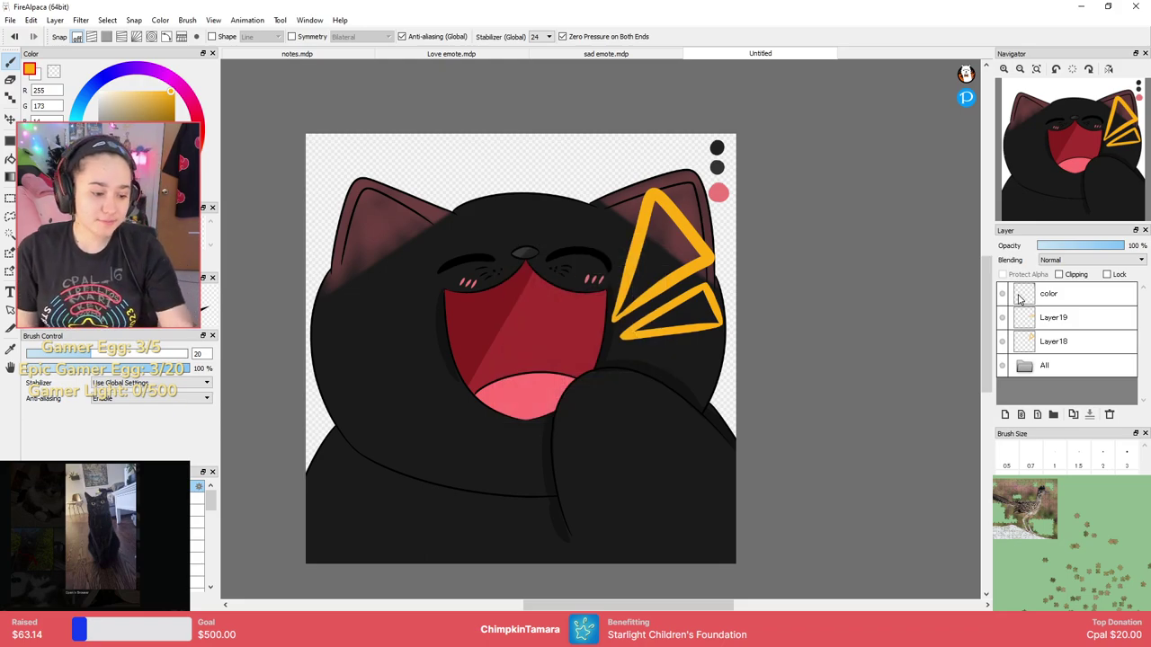
Hide the All folder and merge Layer19 down into Layer18 to combine both triangle outlines.
click(1002, 366)
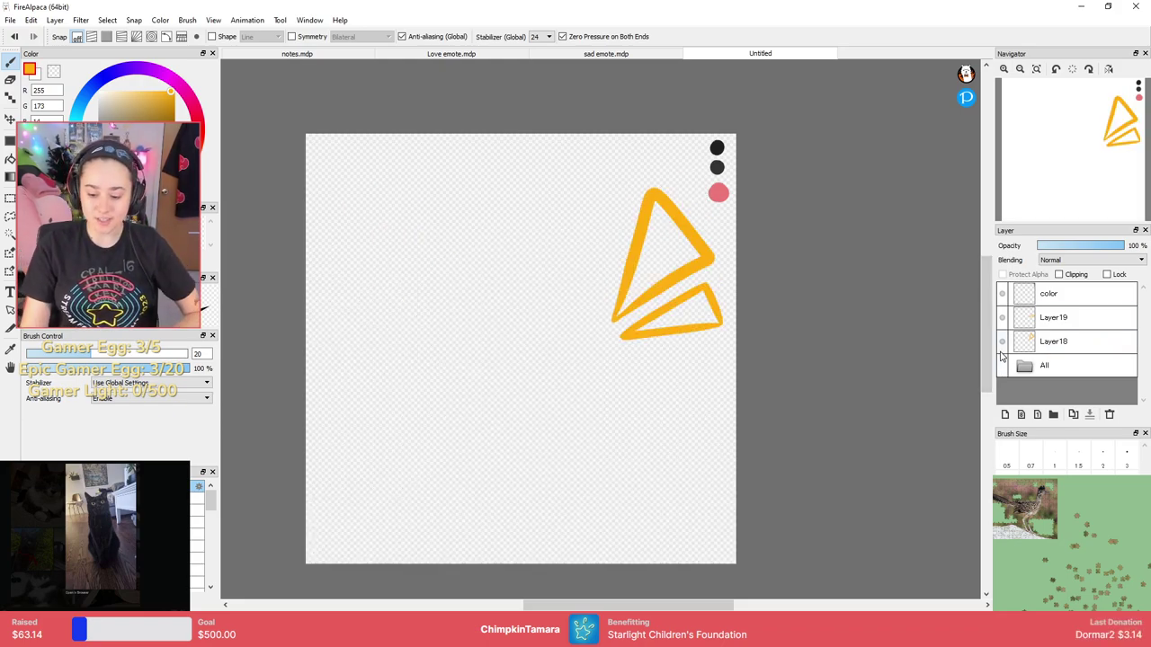
click(10, 160)
click(1111, 318)
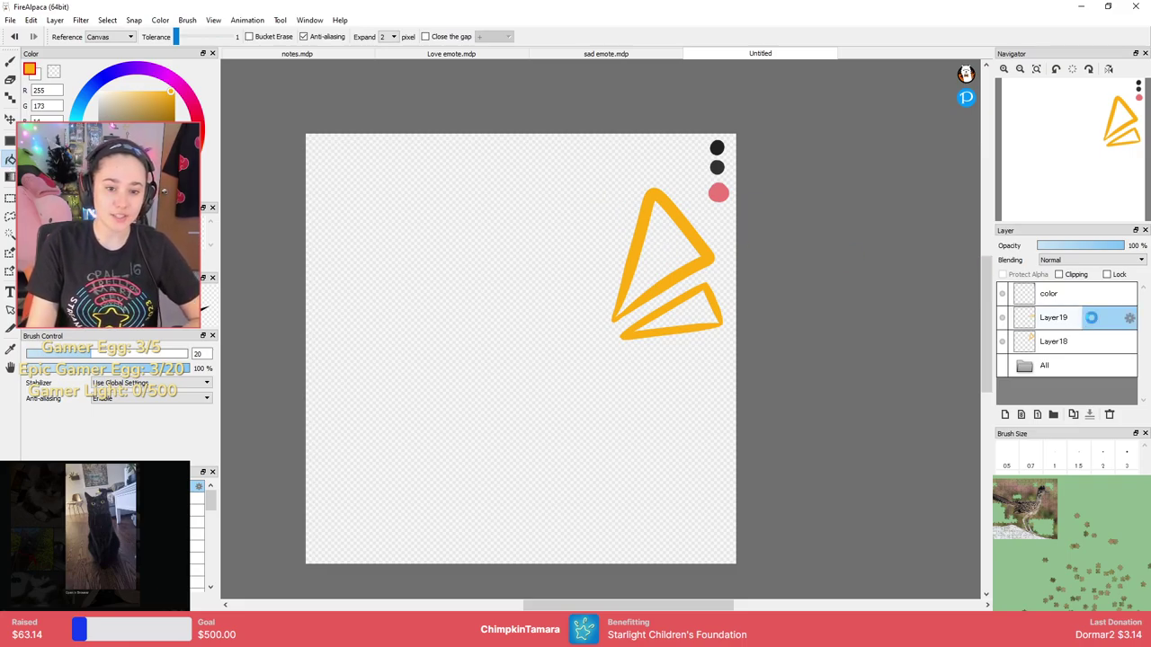
click(1091, 414)
Fill both triangles with the orange-yellow colour using the Bucket tool and show the All folder again.
click(669, 248)
click(701, 311)
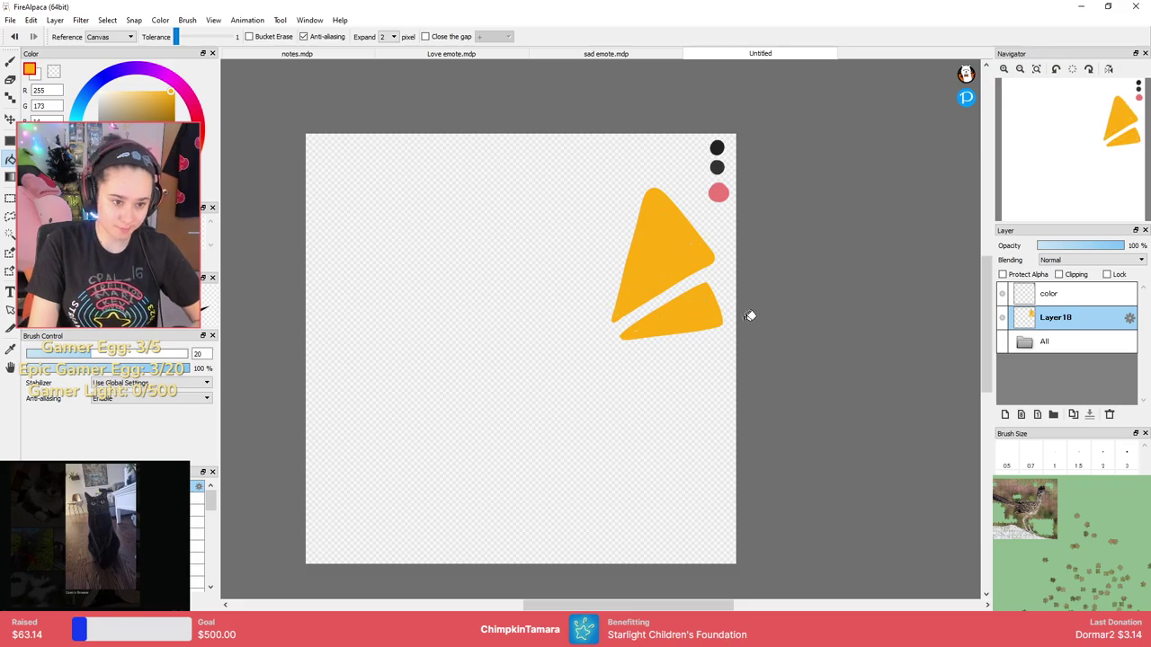
click(1003, 342)
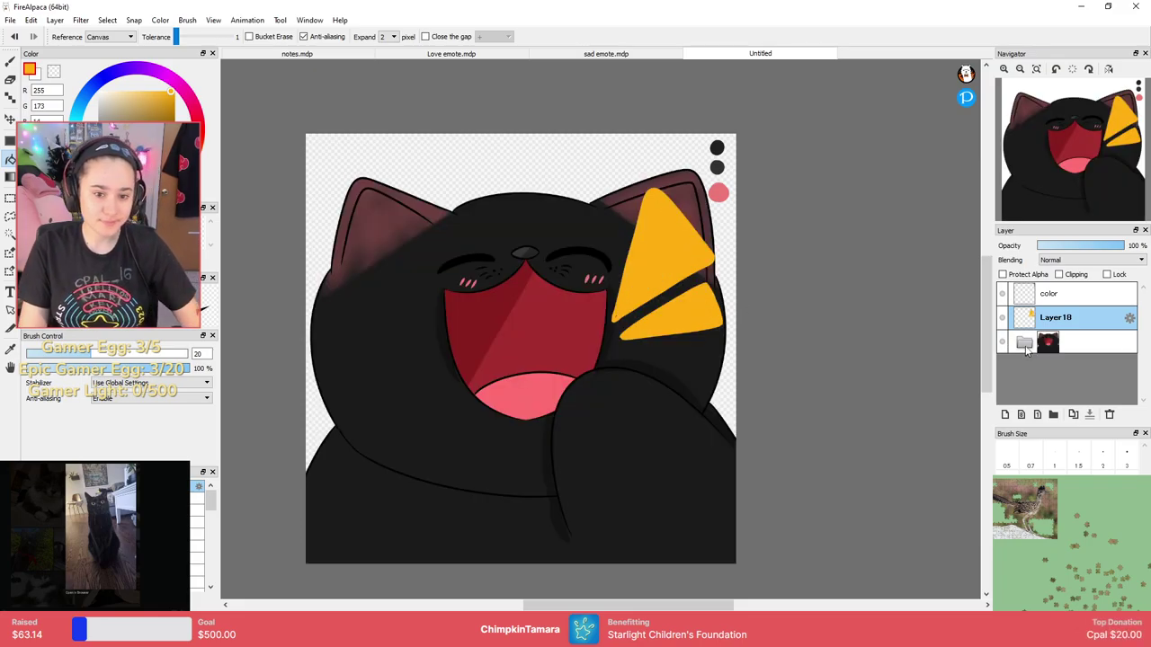
Paint over the small unfilled specks near the inner tips of both triangles on Layer18 at brush size 10.
click(1025, 347)
scroll(681, 319, down, 3)
scroll(661, 306, up, 7)
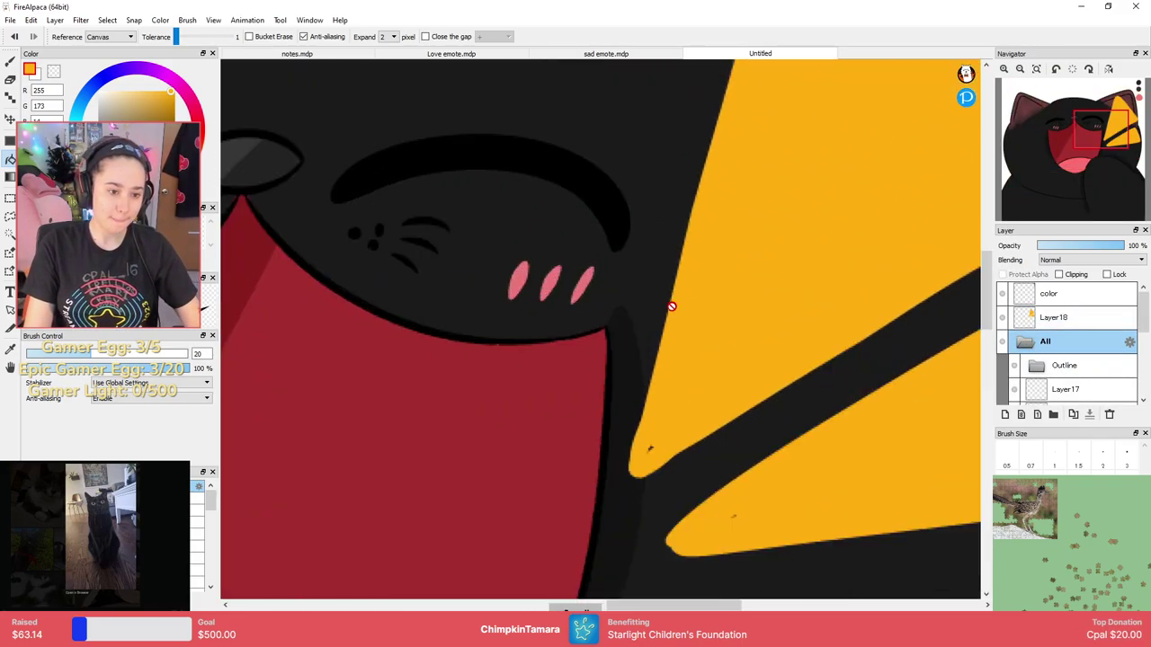
key(b)
scroll(1083, 372, down, 1)
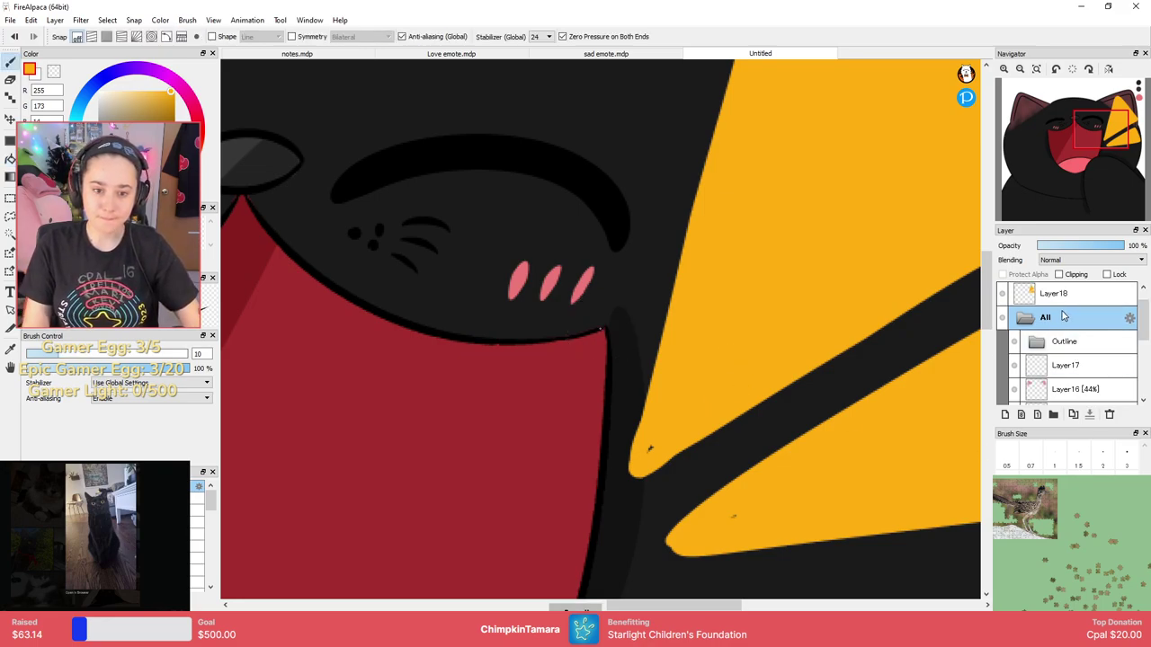
click(1076, 299)
drag(755, 370, 706, 328)
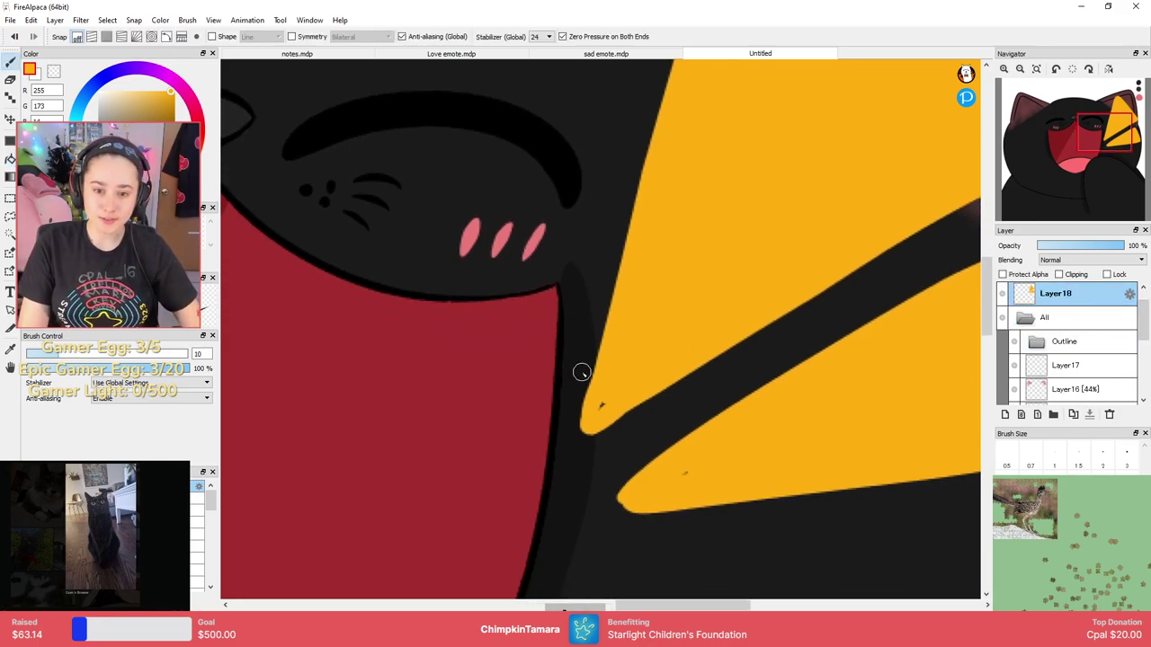
drag(581, 373, 602, 411)
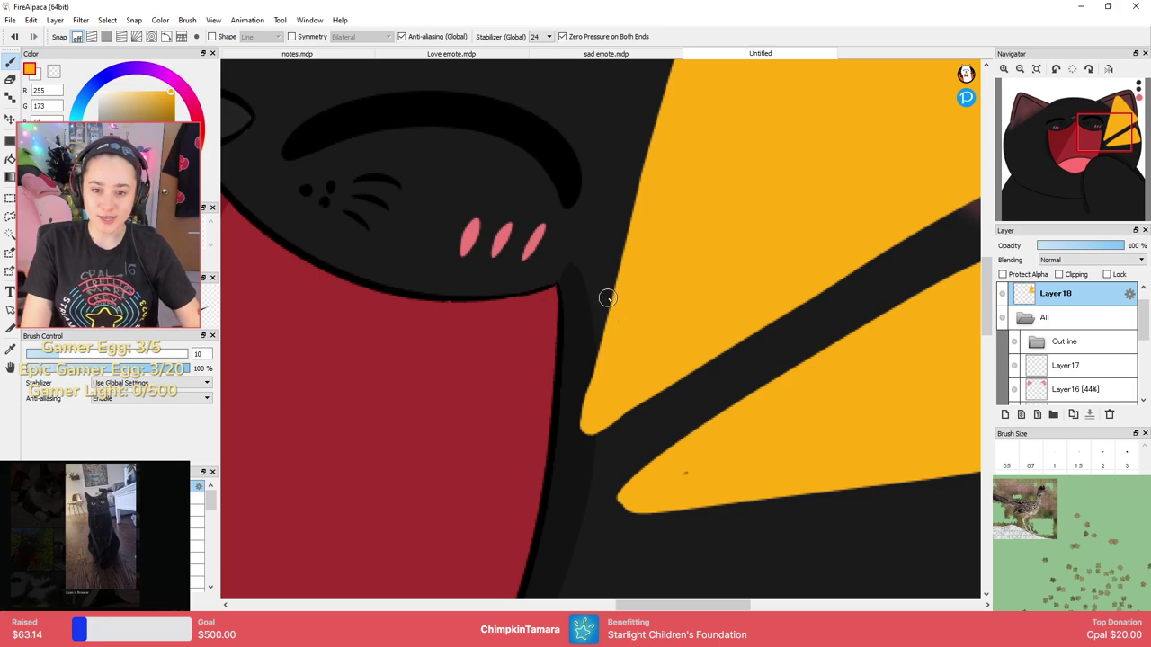
drag(714, 365, 679, 292)
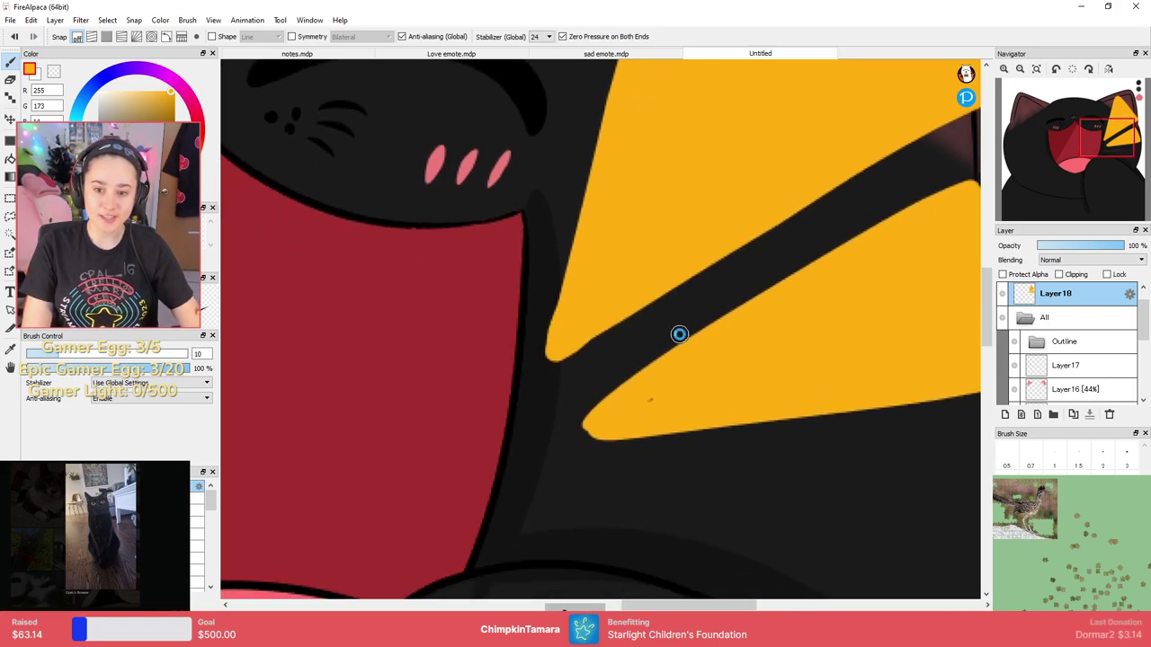
click(648, 401)
scroll(658, 372, down, 1)
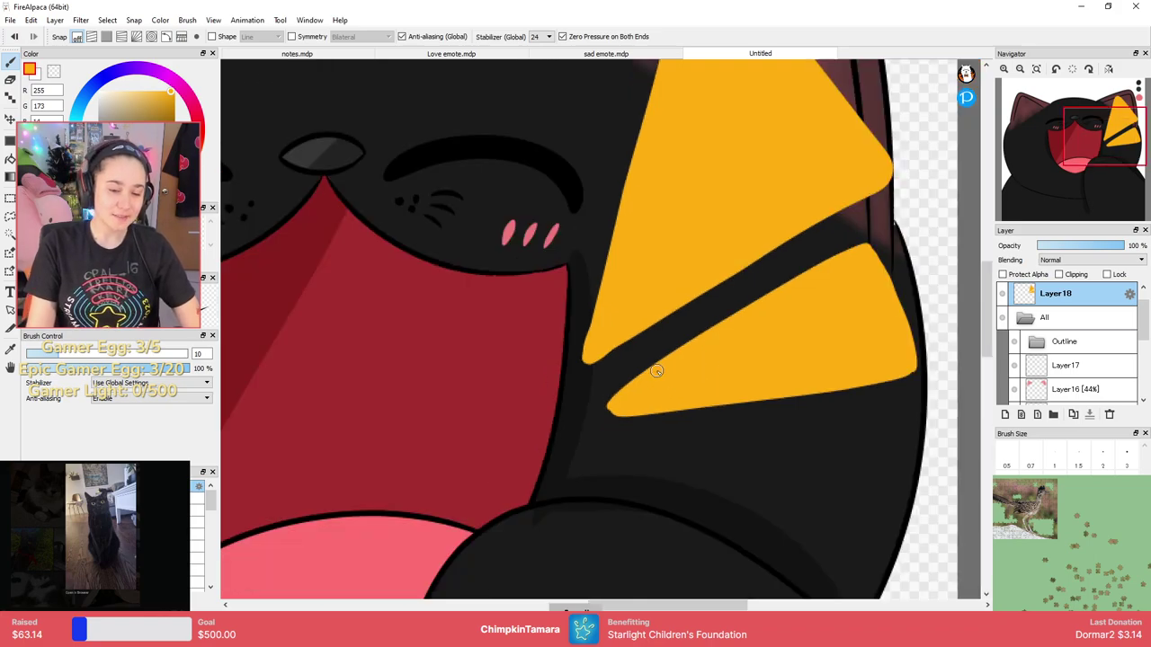
Add a new layer above Layer18 and choose a lighter orange-yellow with R 255 and G 200 for the triangle highlights.
scroll(1051, 339, up, 1)
click(1017, 416)
scroll(741, 226, up, 8)
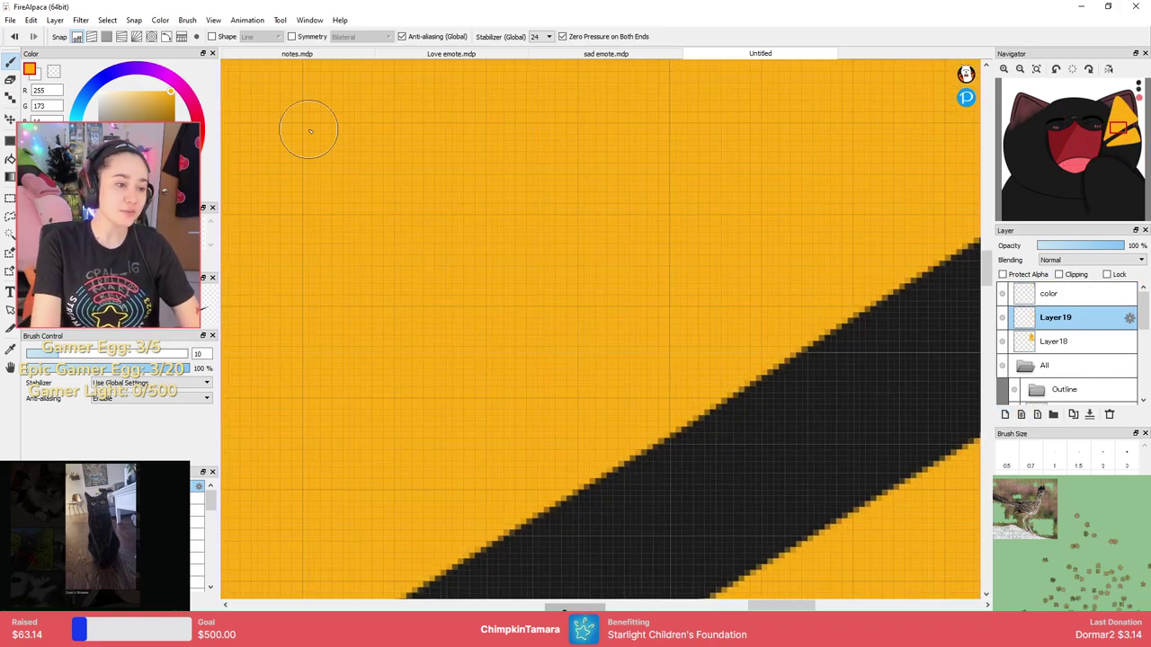
scroll(378, 162, down, 8)
scroll(504, 185, up, 1)
scroll(419, 239, up, 4)
scroll(532, 283, down, 3)
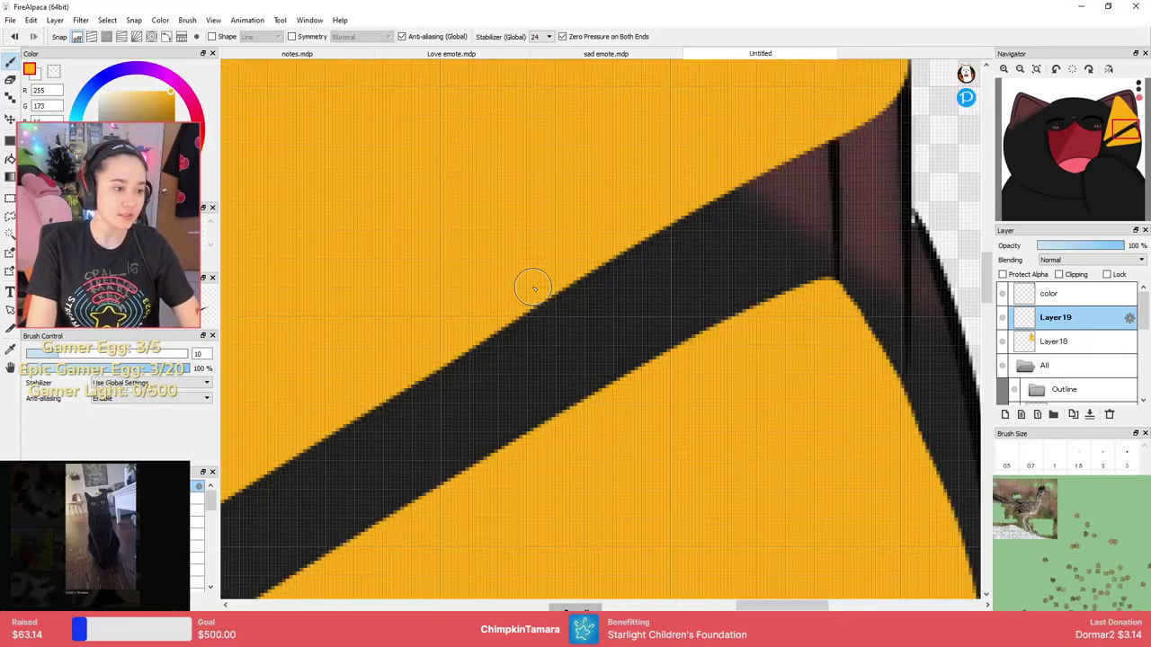
drag(474, 281, 586, 356)
click(155, 93)
click(147, 90)
scroll(629, 244, up, 3)
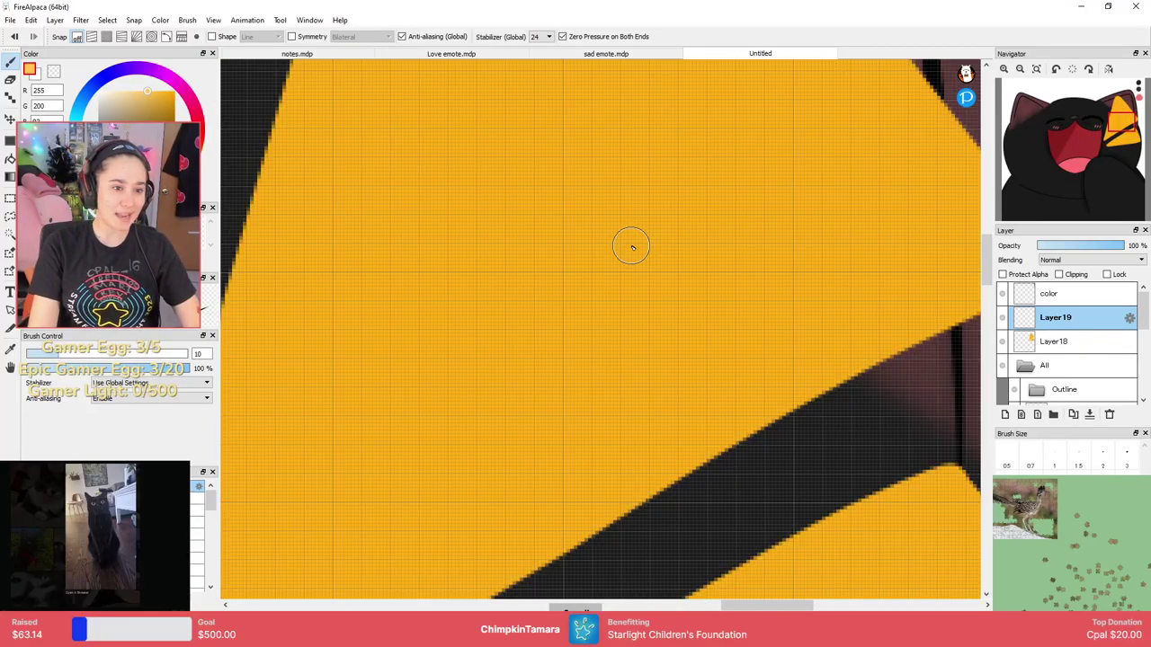
scroll(614, 234, down, 4)
scroll(614, 234, up, 2)
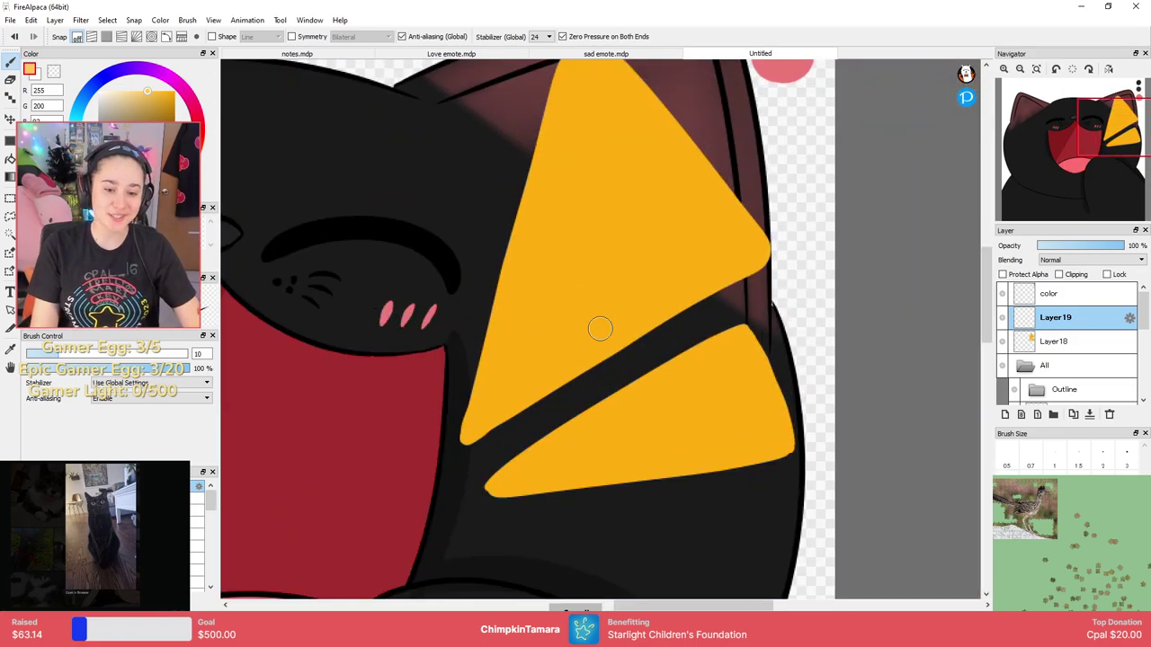
Paint a tapered highlight along the inner edge of the upper triangle on Layer19 at brush size 20.
scroll(624, 223, up, 2)
drag(569, 137, 509, 462)
key(ctrl+z)
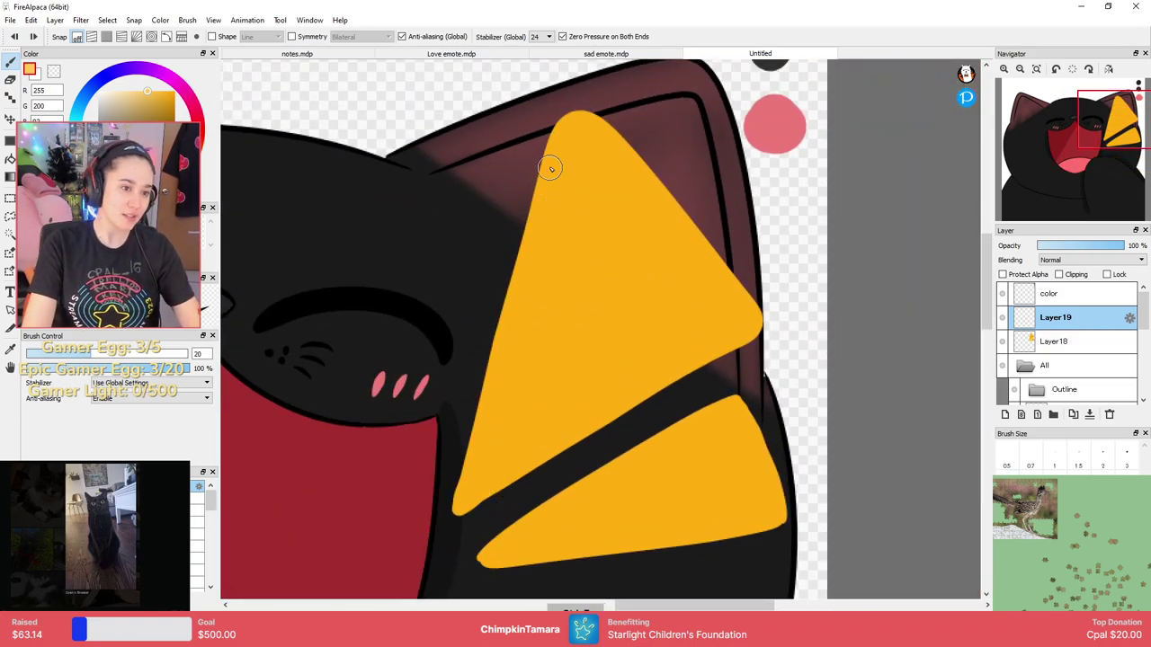
drag(568, 142, 471, 468)
Paint a matching tapered highlight along the upper edge of the lower triangle on Layer19, redoing the stroke as needed.
mouse_move(542, 516)
mouse_down()
mouse_move(728, 413)
mouse_move(518, 550)
mouse_up()
key(ctrl+z)
key(ctrl+z)
drag(724, 427, 513, 542)
key(ctrl+z)
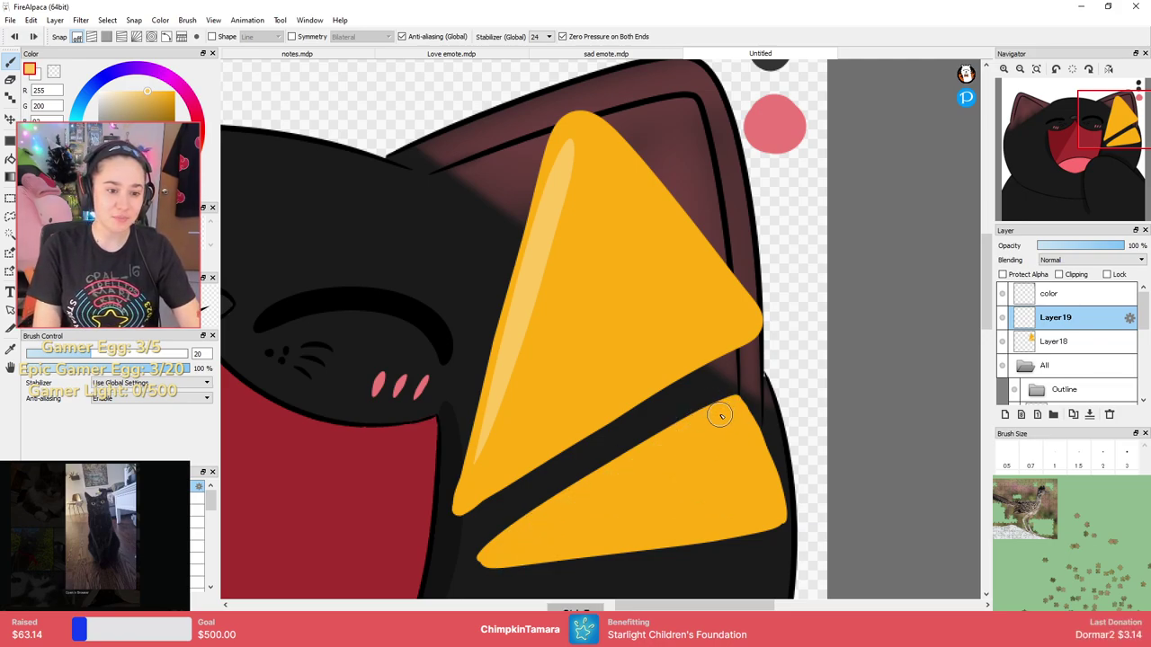
drag(721, 411, 530, 539)
key(ctrl+z)
drag(730, 413, 563, 511)
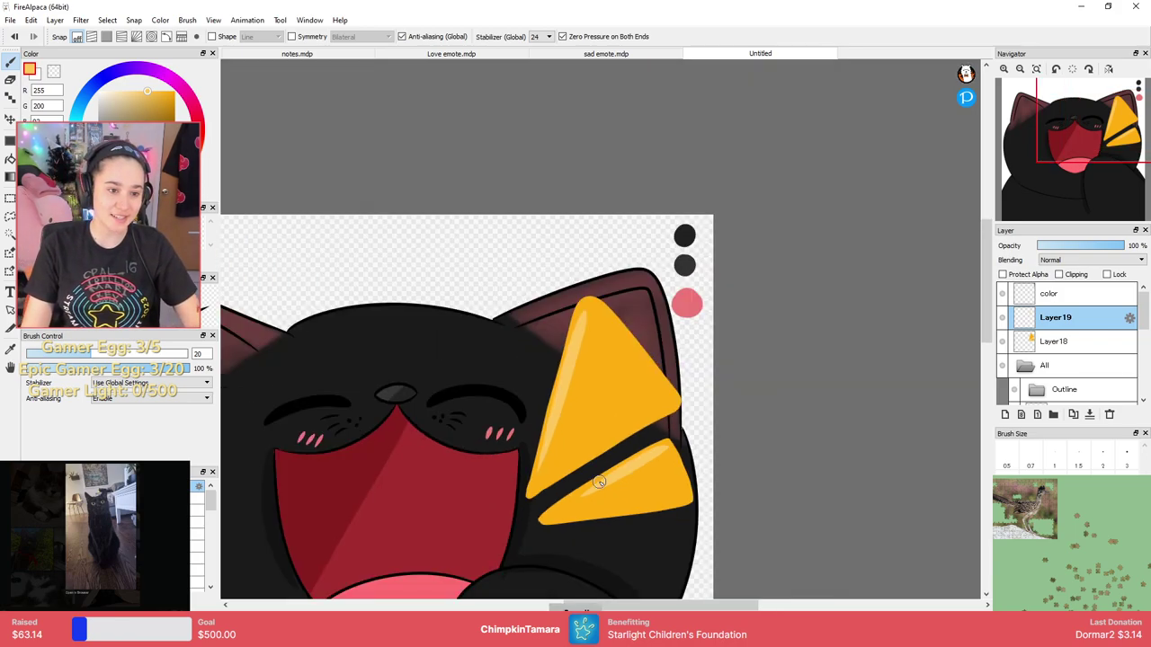
scroll(599, 483, down, 2)
drag(797, 453, 902, 277)
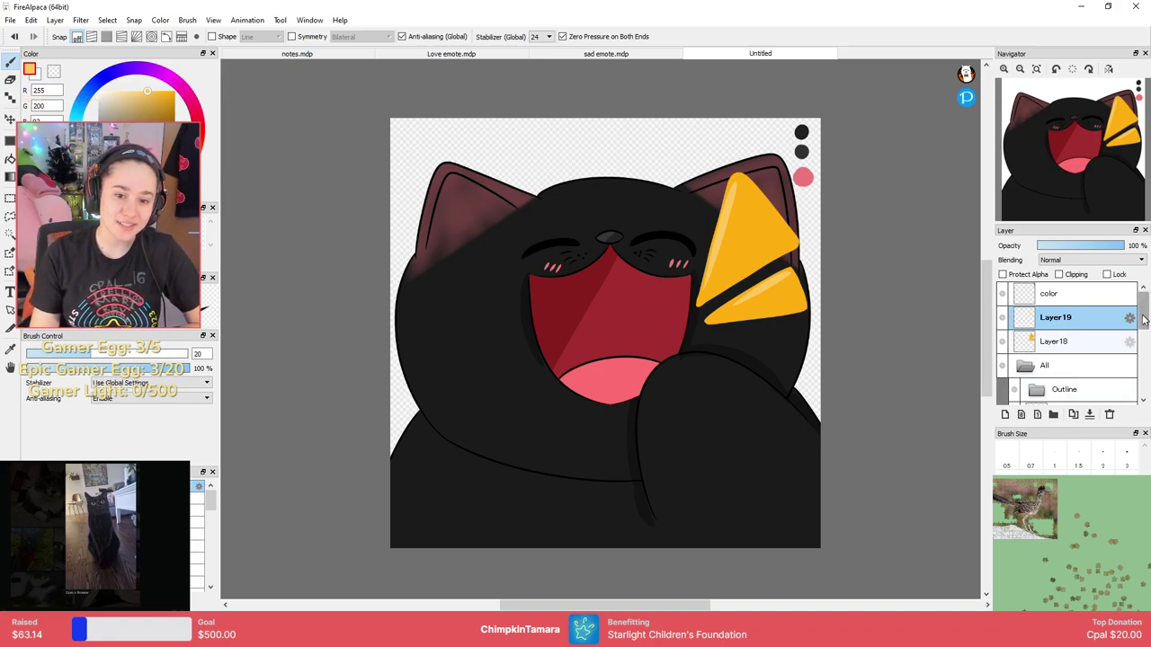
Show the fur shading on Layer9 inside the All folder and make Layer9 the active layer.
scroll(1143, 319, down, 5)
click(1016, 344)
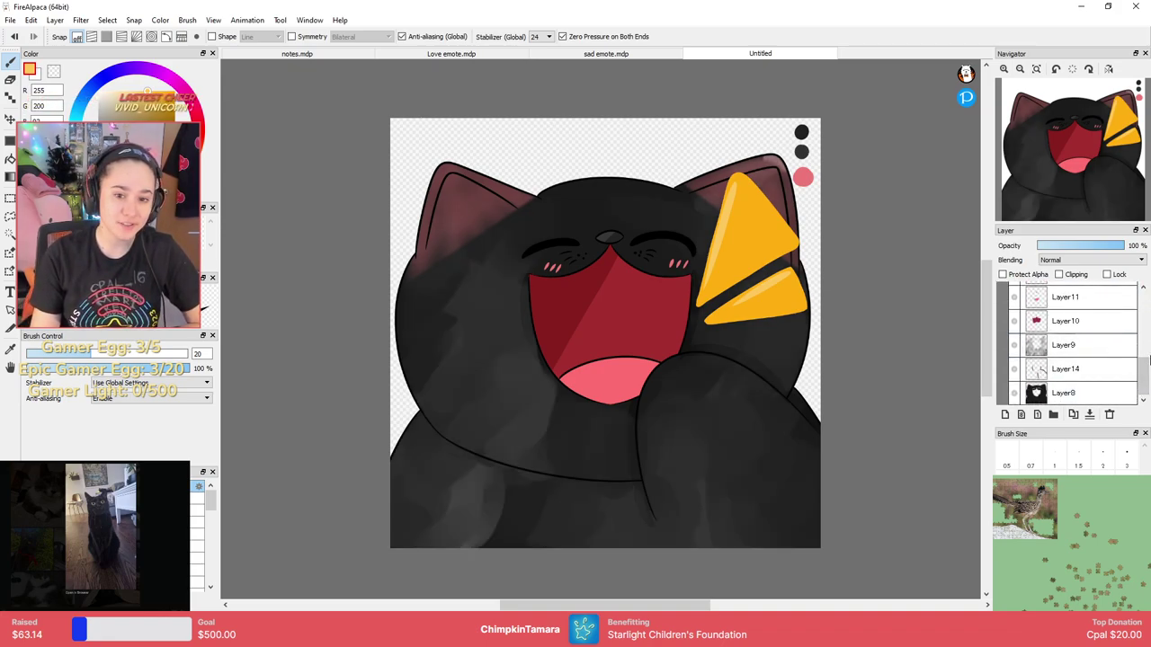
drag(1143, 376, 1141, 268)
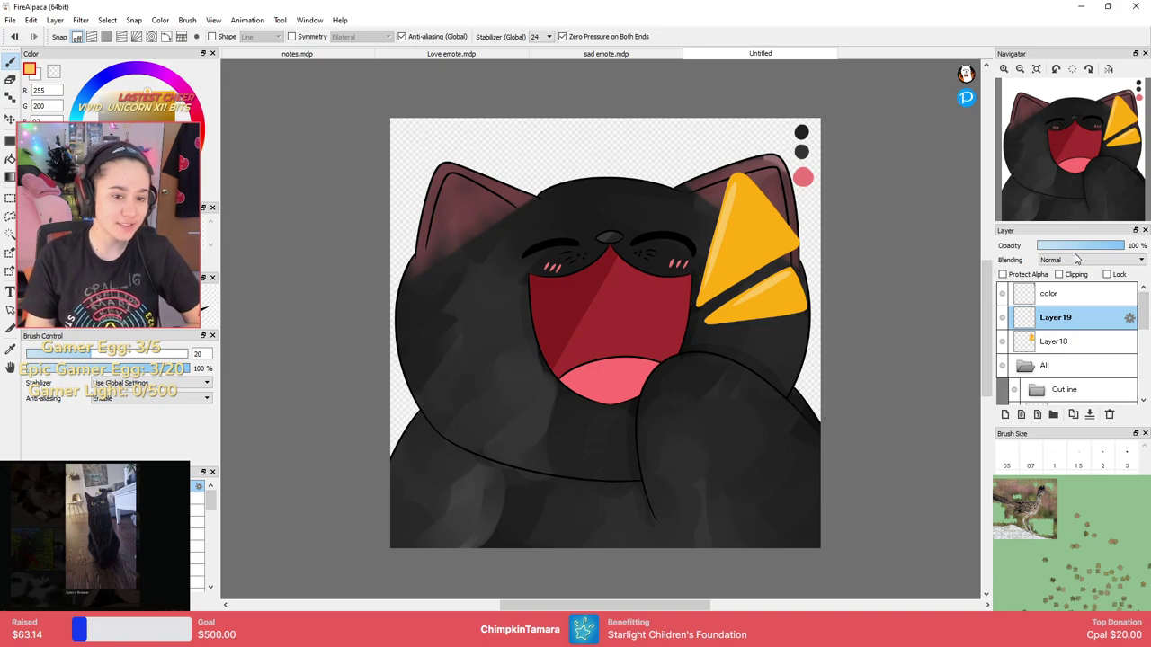
drag(1148, 319, 1143, 375)
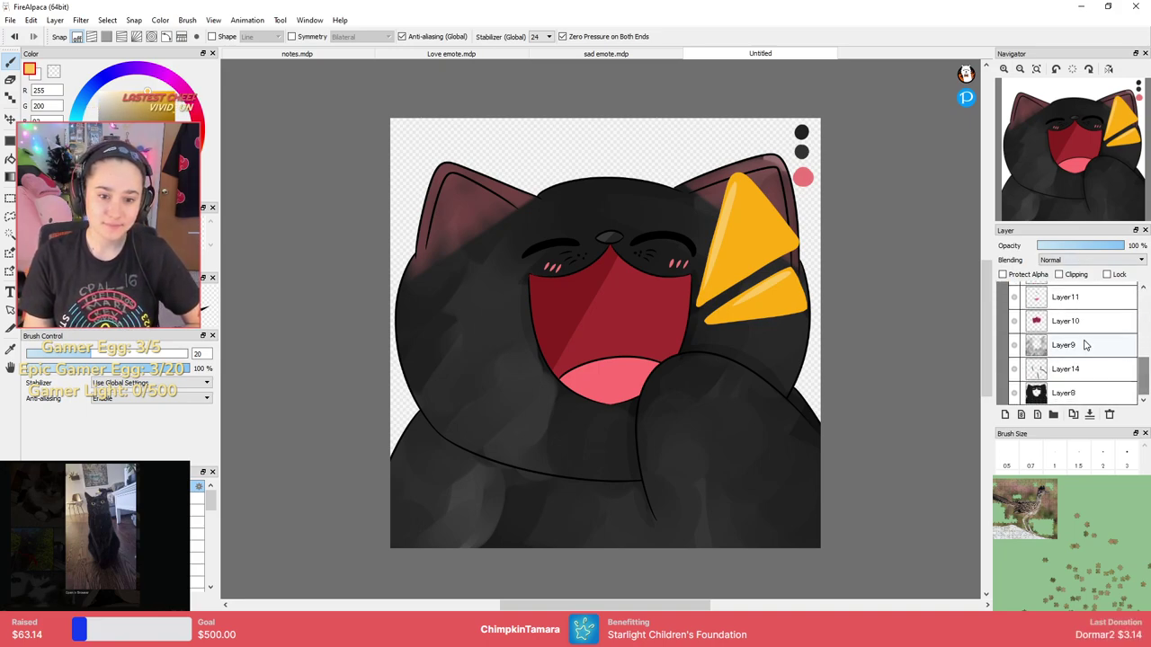
click(1068, 341)
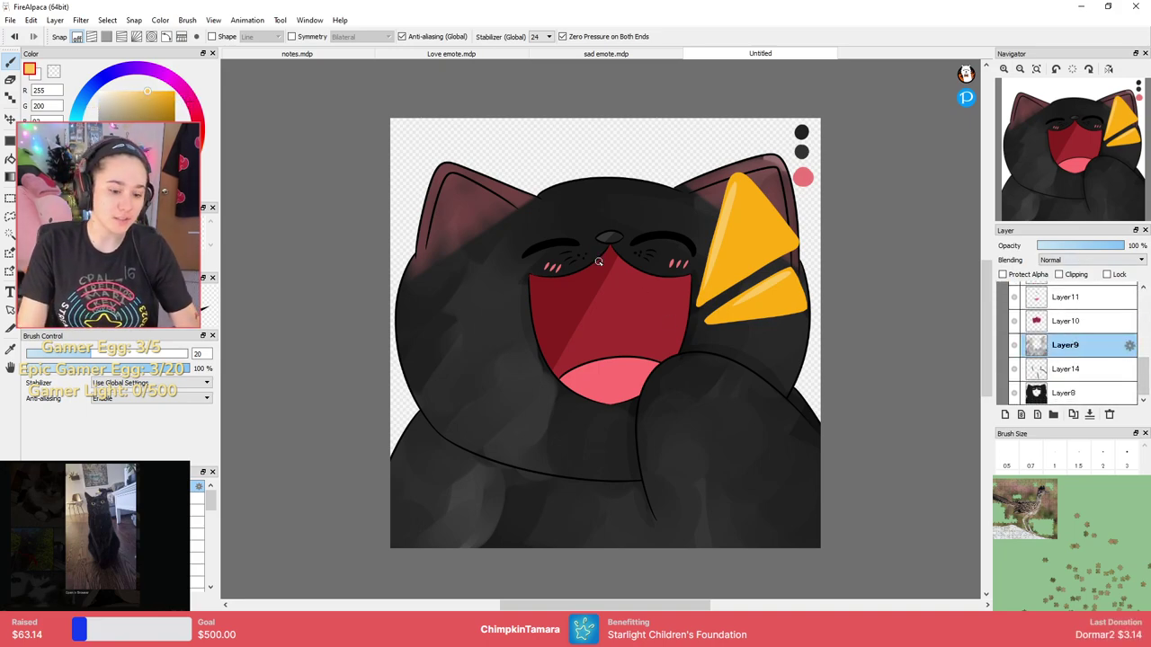
Select the transparent background around the cat with the Magic Wand and invert the selection to cover the cat.
scroll(607, 188, down, 2)
scroll(589, 206, up, 5)
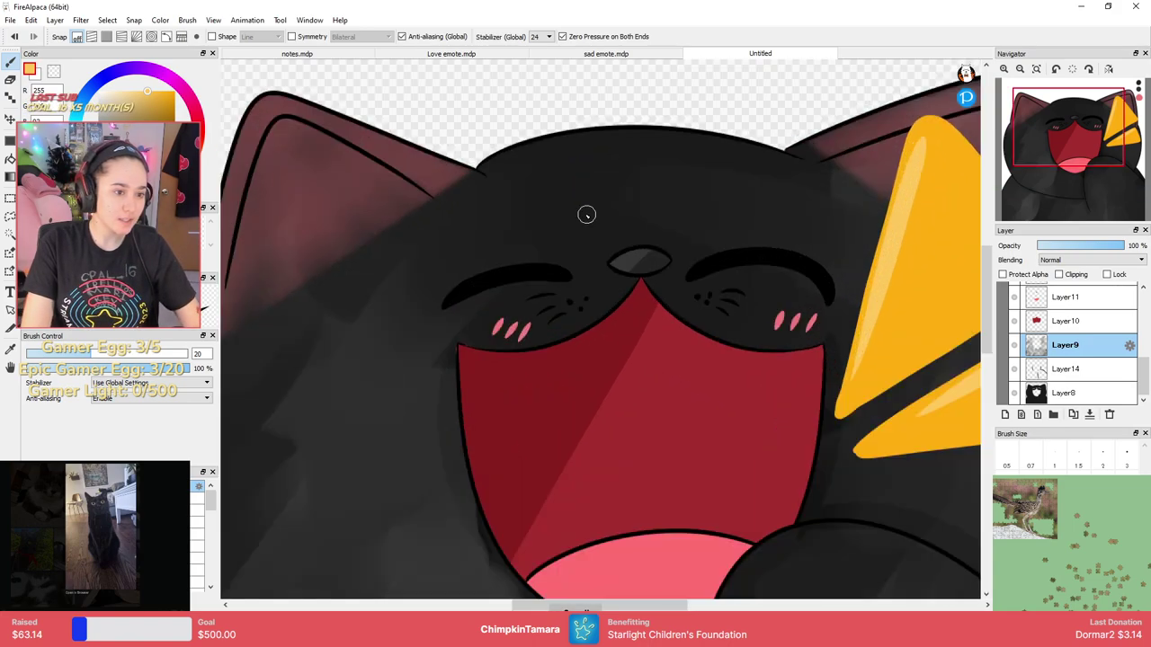
scroll(585, 213, down, 2)
key(w)
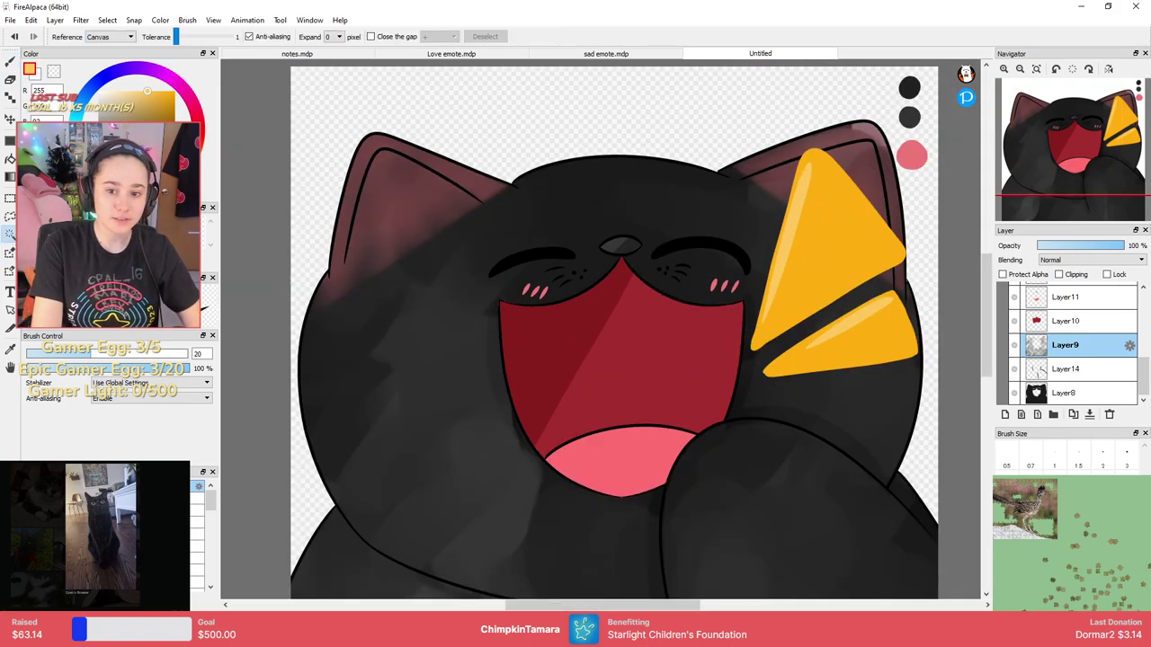
click(564, 122)
click(107, 19)
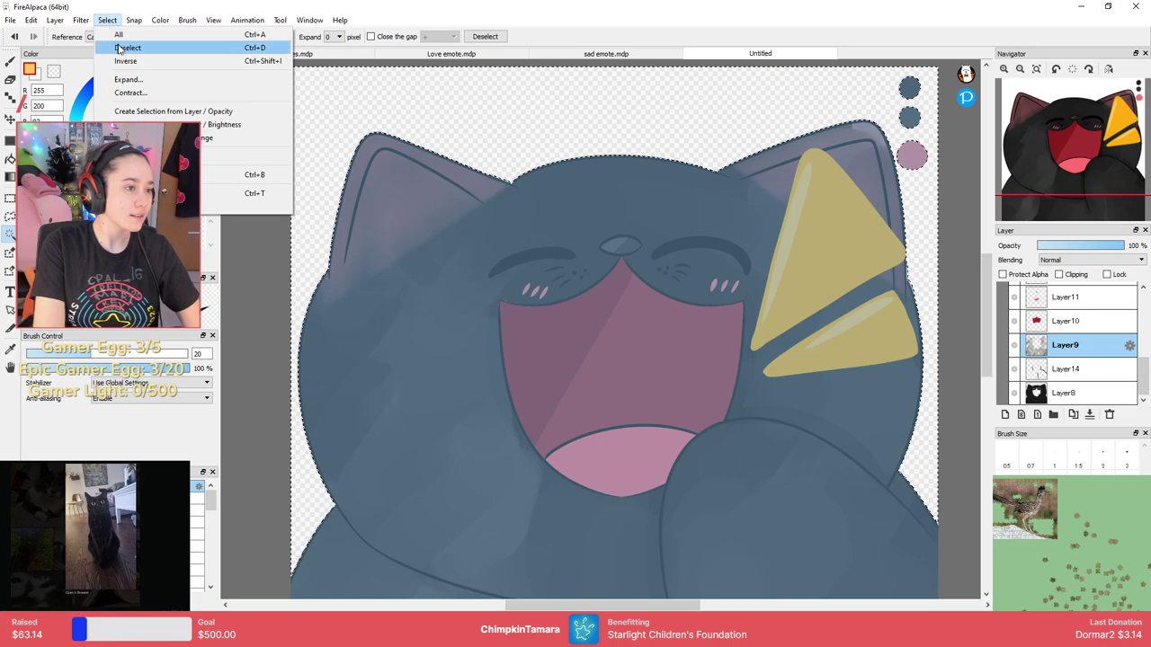
click(126, 61)
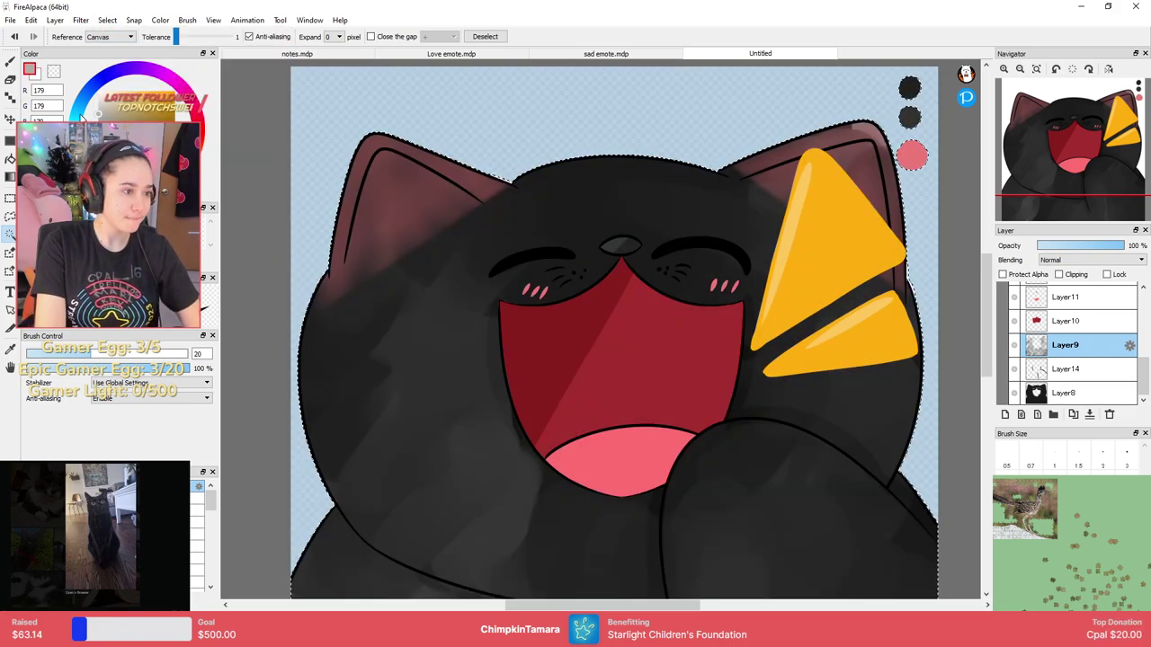
Blend a grey dab (R 179, G 179) over the cat's forehead on Layer9 with a size 100 brush at 30% opacity, and clear the selection.
key(b)
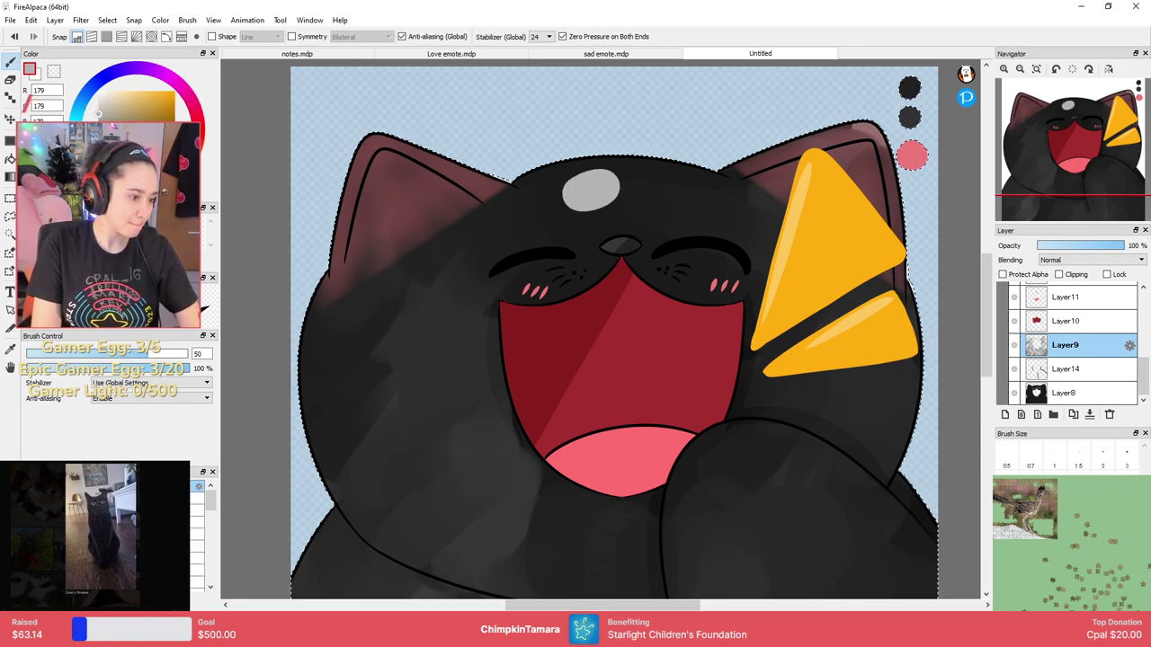
click(108, 523)
mouse_move(588, 192)
mouse_down()
mouse_move(617, 198)
mouse_move(409, 302)
mouse_up()
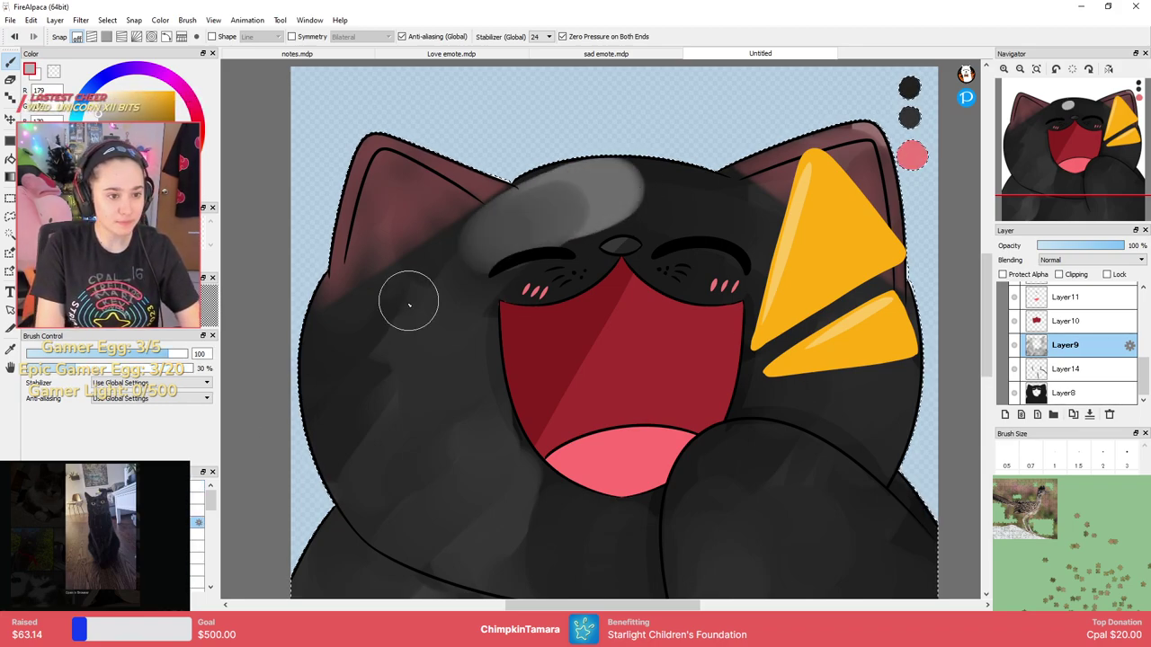
key(ctrl+z)
mouse_move(620, 189)
mouse_down()
mouse_move(479, 242)
mouse_move(468, 278)
mouse_move(634, 170)
mouse_move(529, 229)
mouse_move(674, 180)
mouse_move(591, 200)
mouse_move(765, 220)
mouse_move(549, 175)
mouse_move(594, 199)
mouse_move(497, 263)
mouse_move(576, 228)
mouse_move(630, 263)
mouse_move(519, 218)
mouse_up()
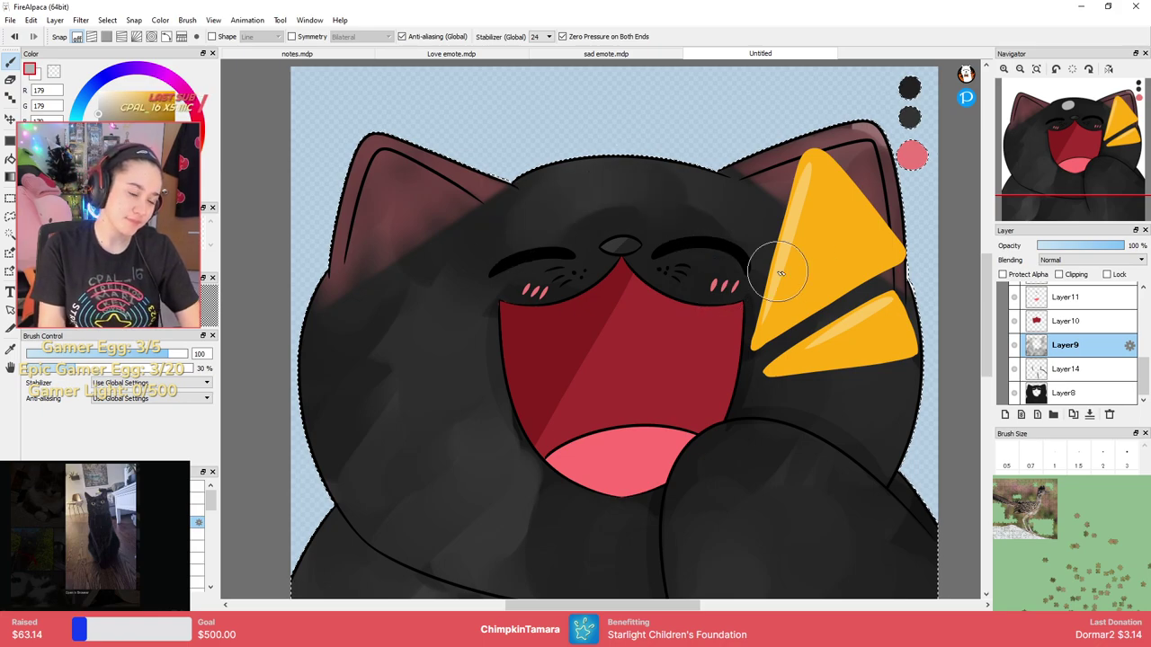
scroll(735, 297, down, 2)
scroll(725, 289, up, 2)
scroll(642, 322, down, 1)
click(10, 217)
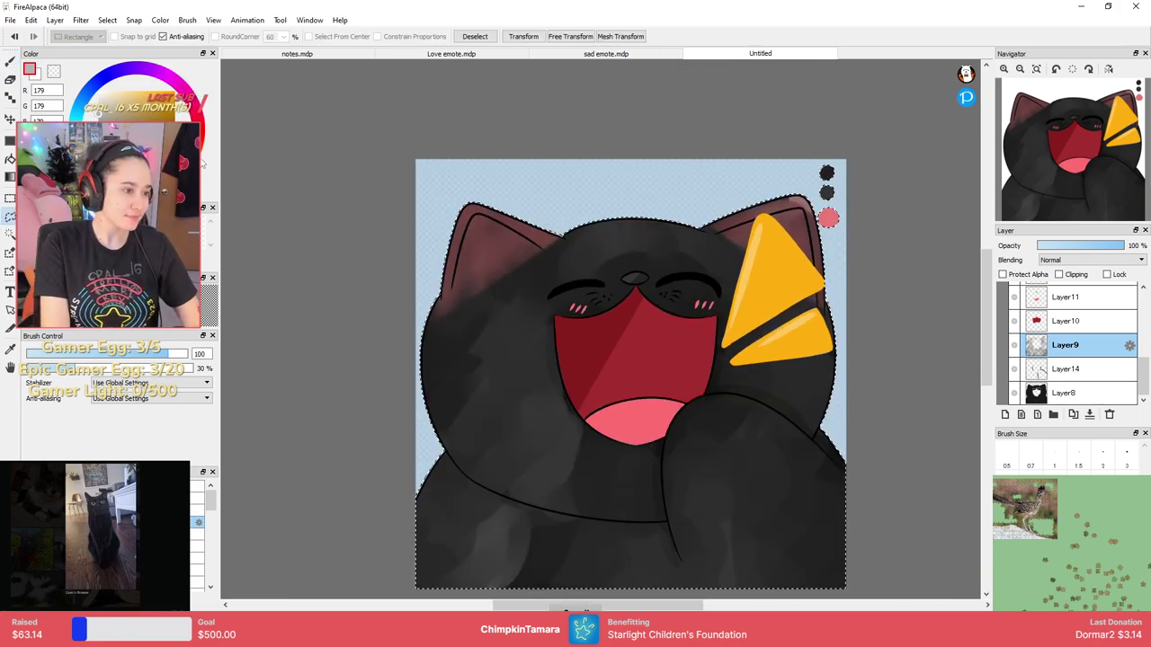
click(297, 263)
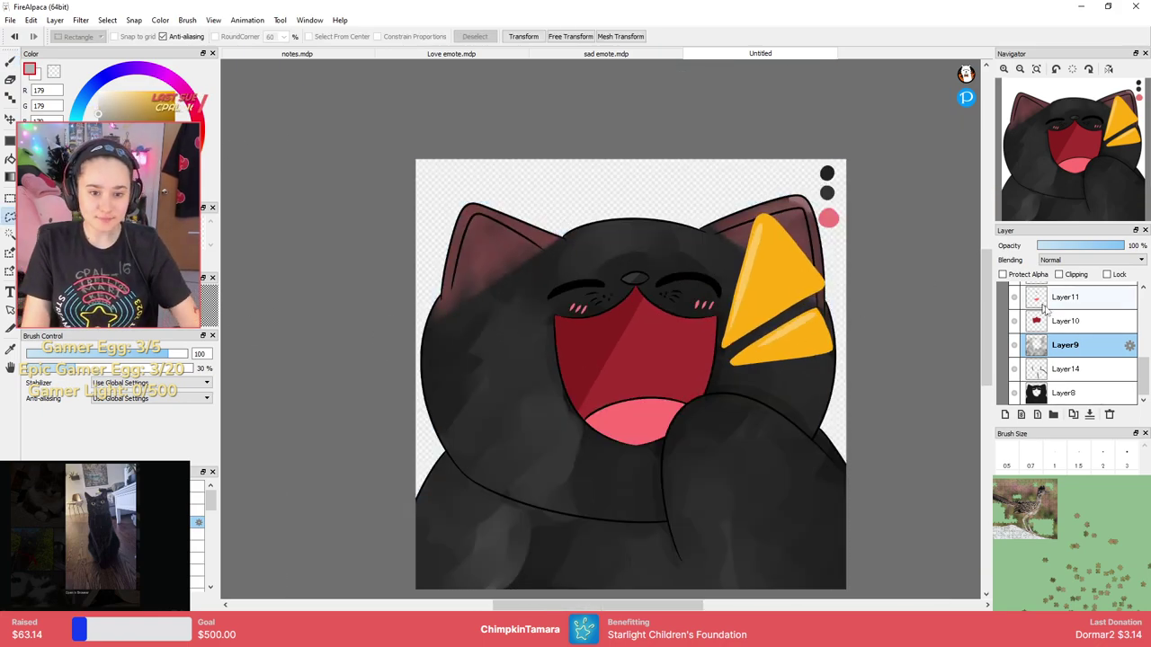
Hide the color layer holding the palette swatches and collapse the All folder.
scroll(1048, 308, up, 5)
click(1003, 292)
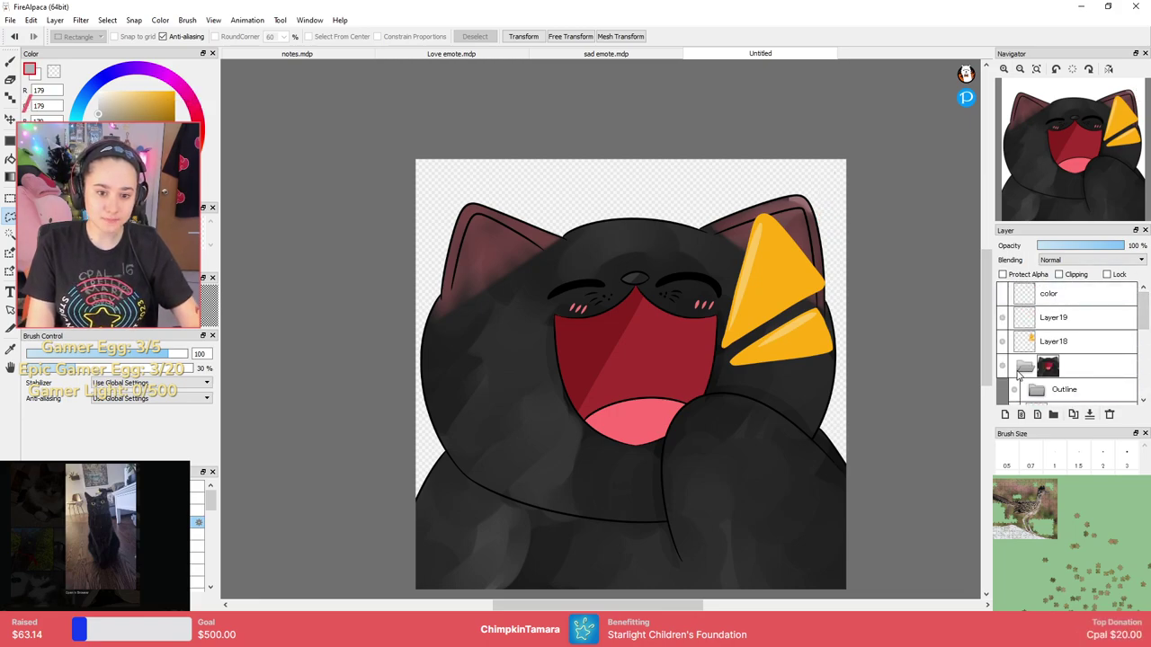
click(1043, 365)
Save the drawing in the Hargi folder as LOL emote.
drag(962, 339, 958, 307)
key(ctrl+s)
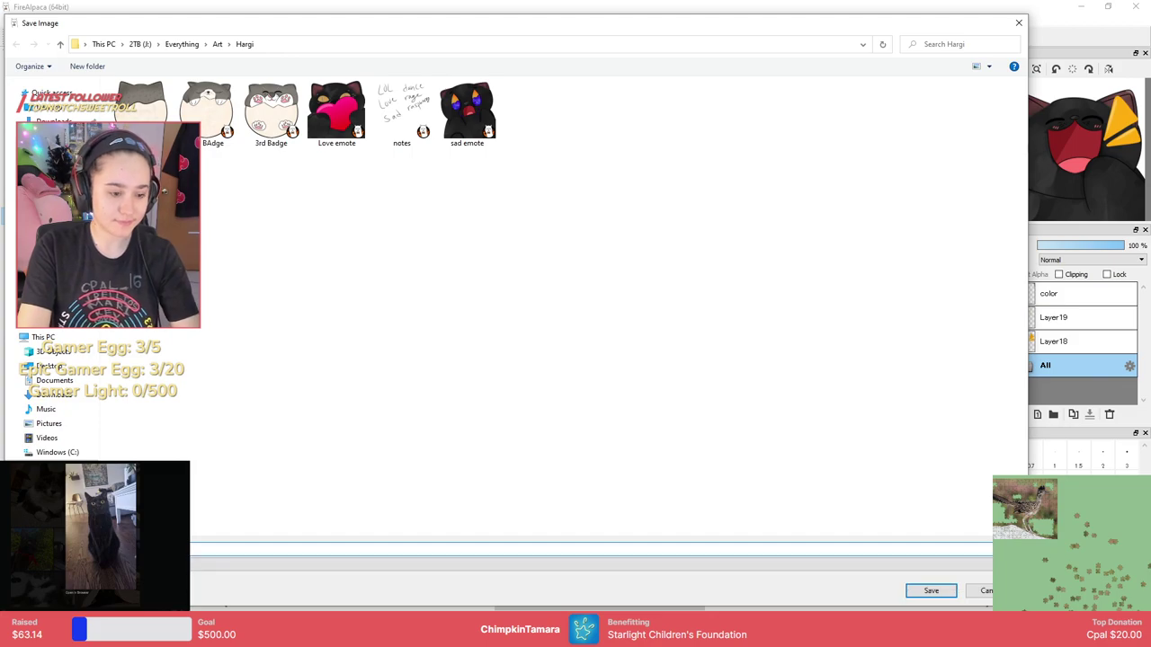
key(Return)
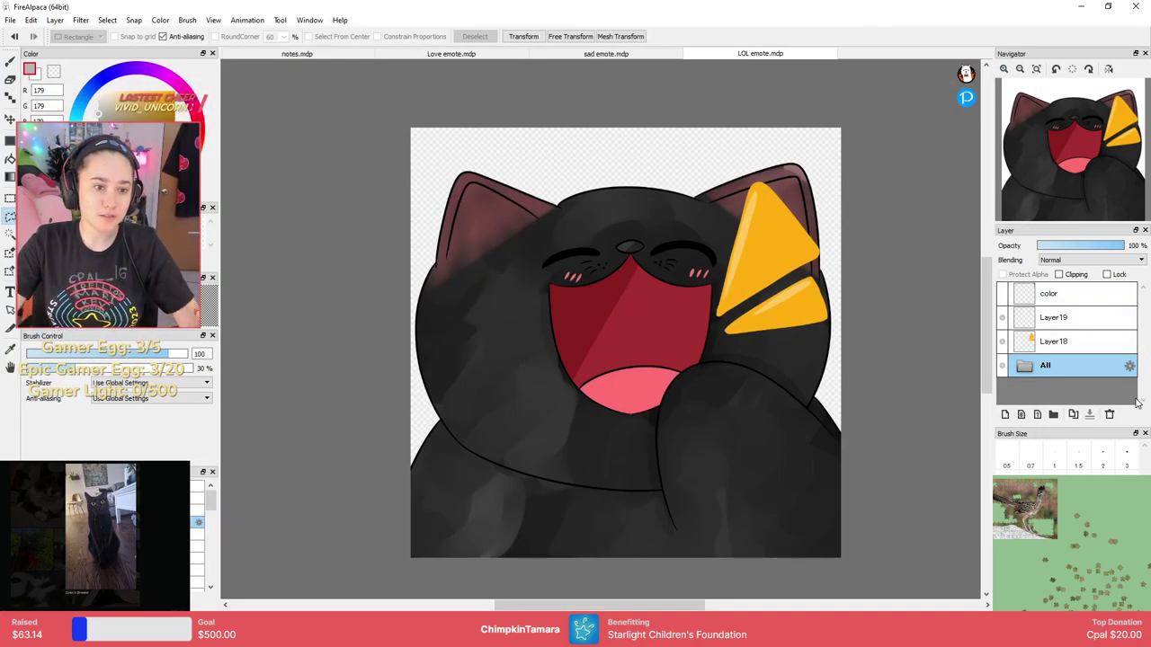
key(w)
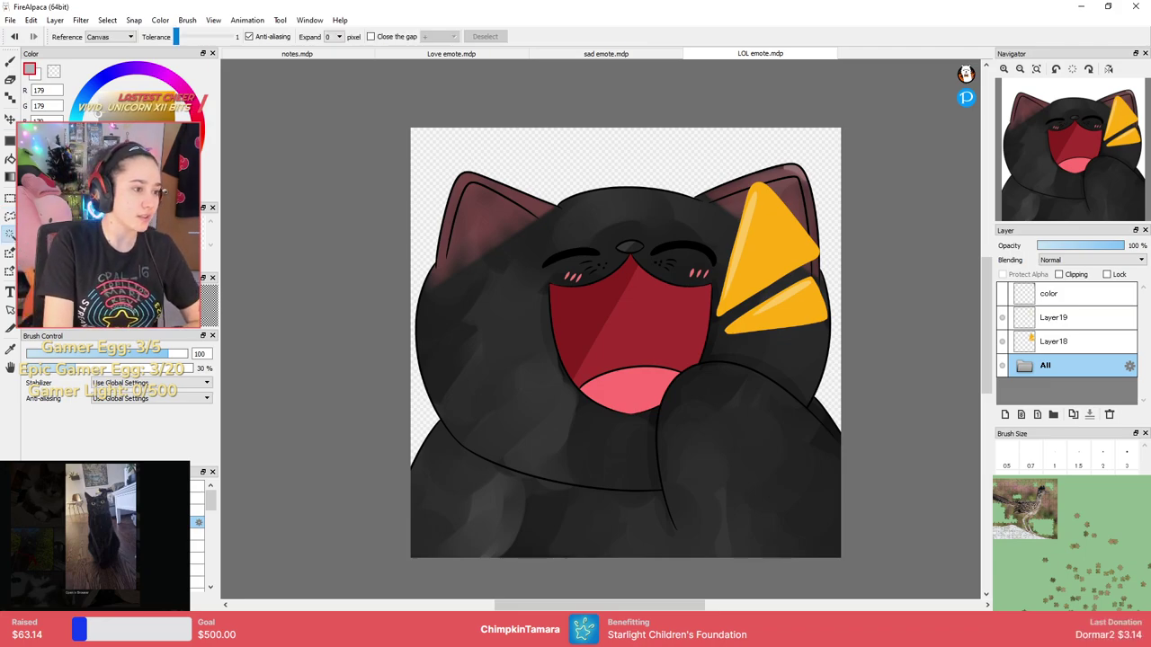
click(520, 151)
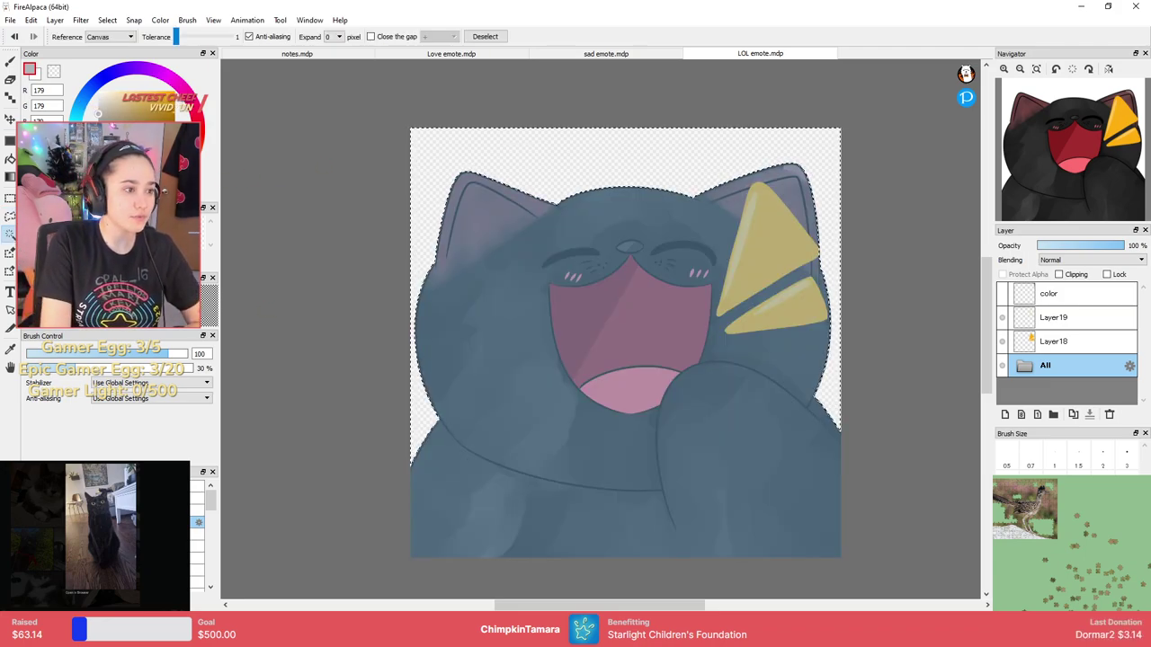
click(10, 198)
click(243, 197)
Export the finished drawing to the Hargi folder as LOL emote.png.
click(10, 20)
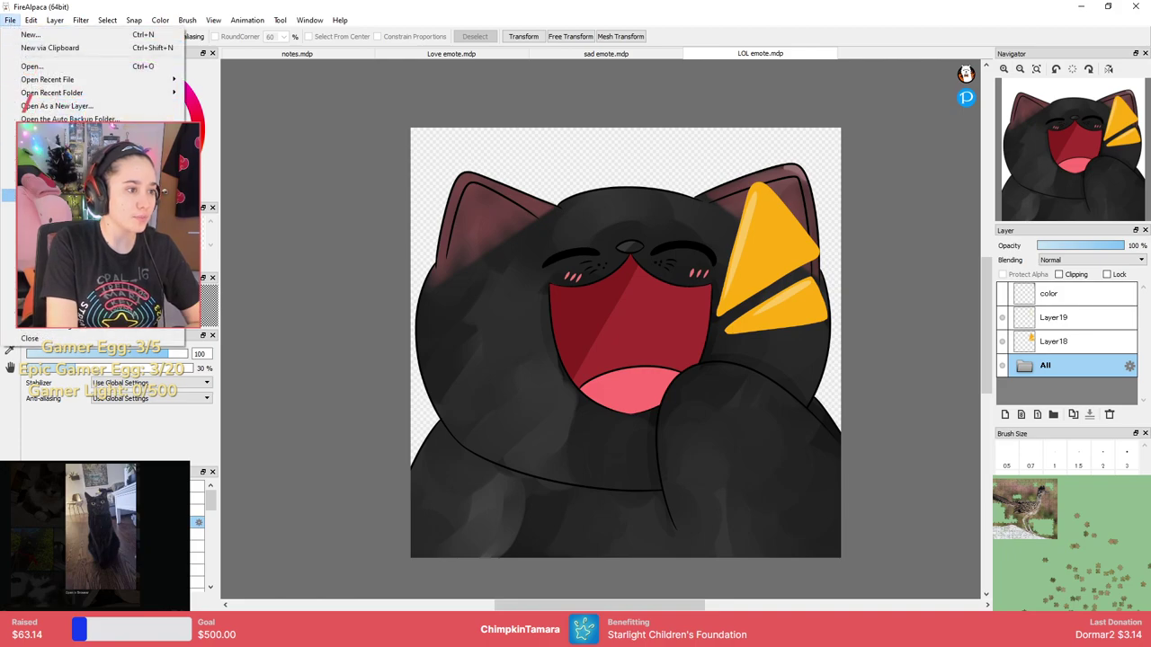
click(9, 193)
click(576, 375)
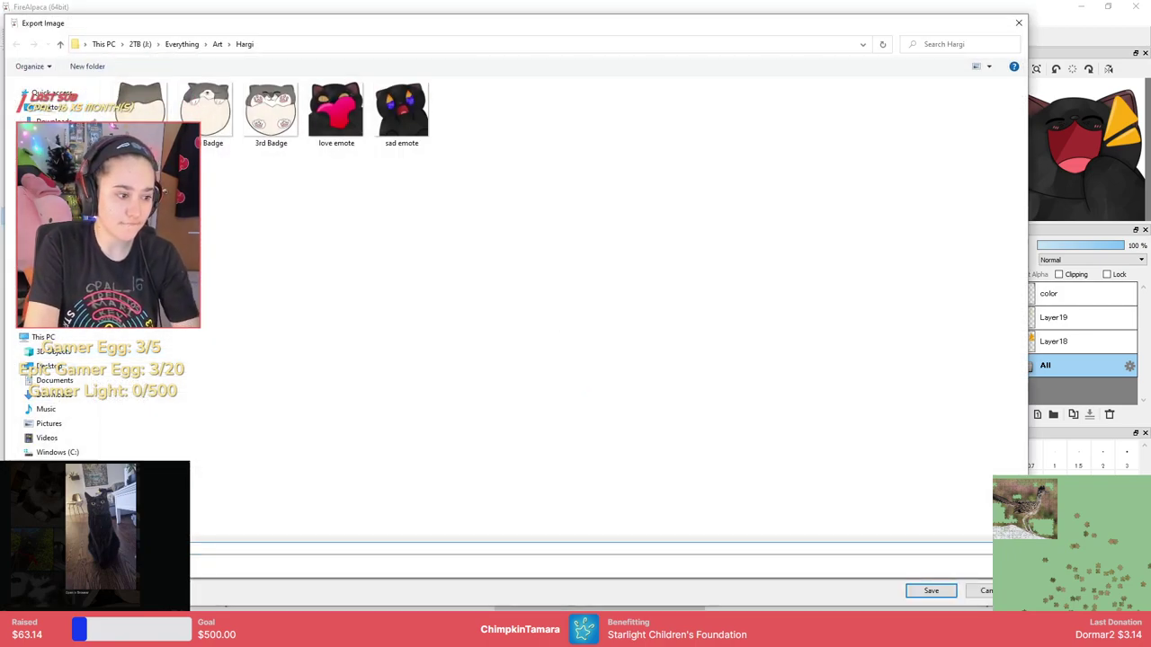
key(Return)
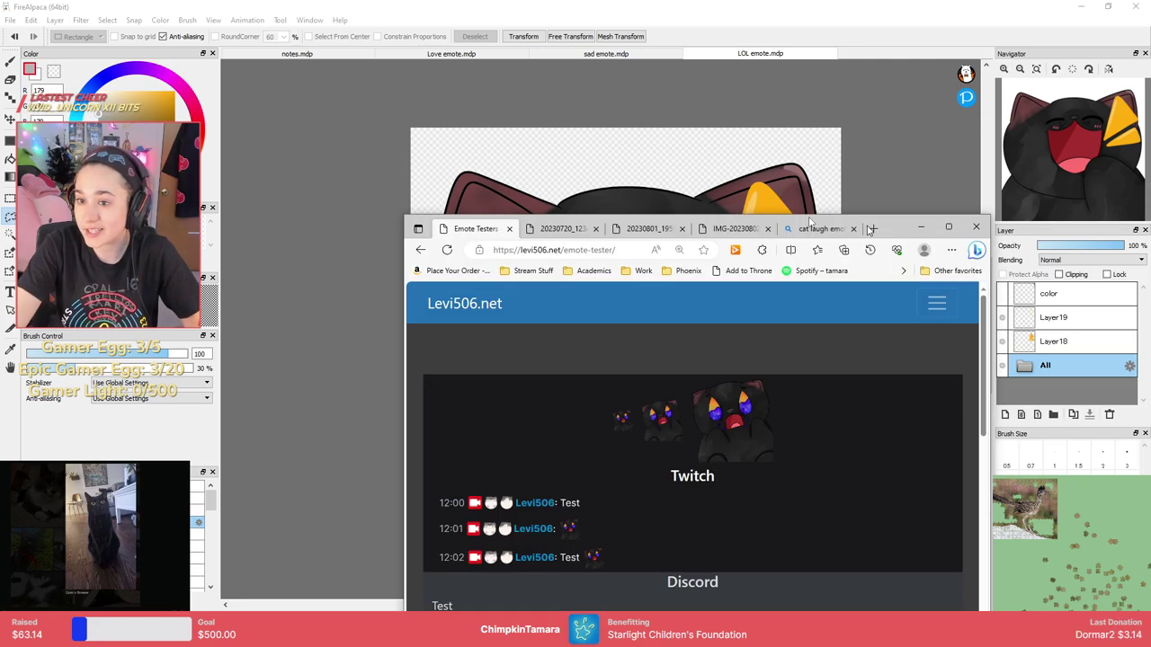
Switch to the Levi506.net emote tester in the browser, maximise its window and upload LOL emote.png as a custom emote.
drag(869, 229, 614, 2)
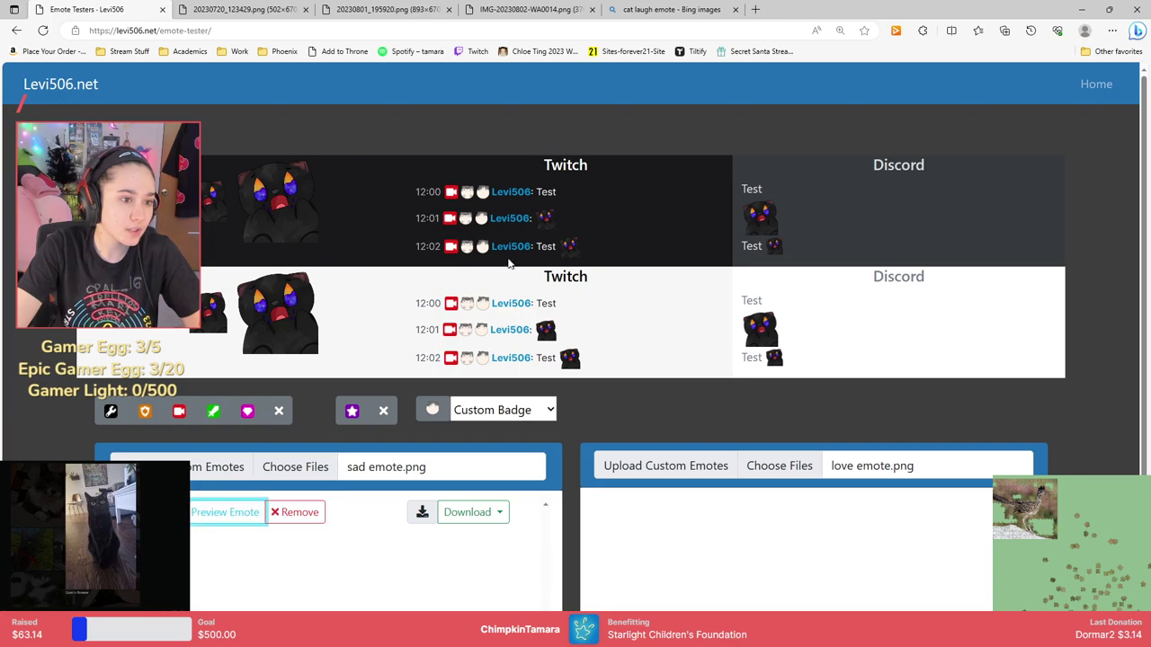
click(319, 467)
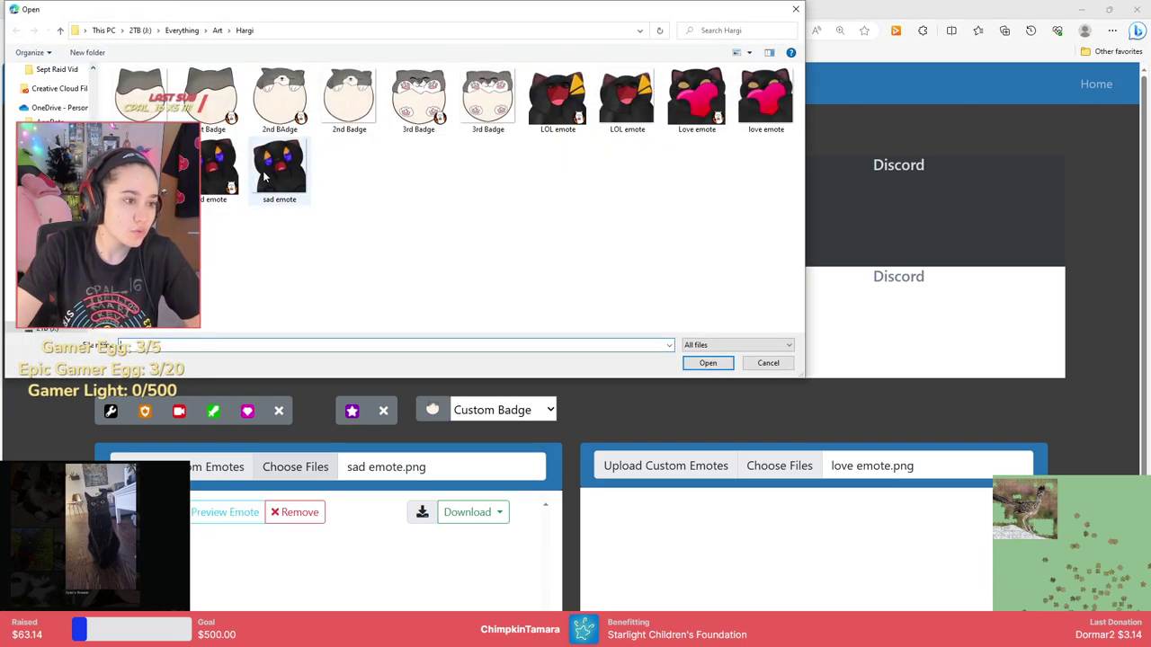
click(634, 125)
click(708, 362)
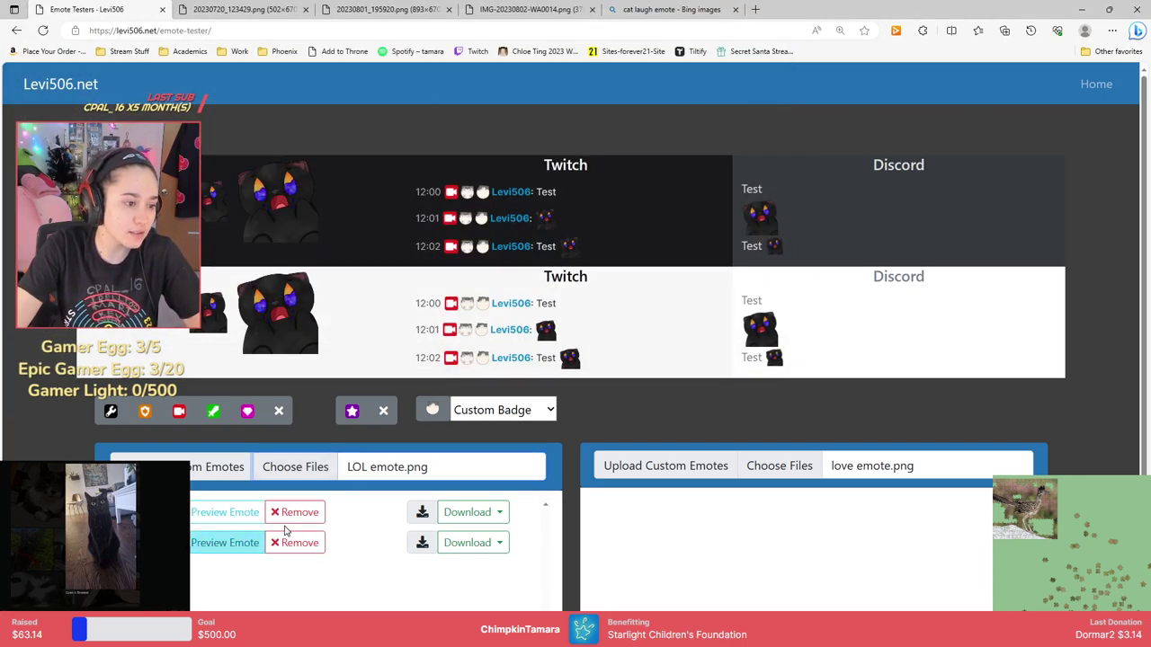
Remove the sad emote from the uploaded emotes and preview the LOL emote in the Twitch and Discord samples, before returning to FireAlpaca.
click(318, 514)
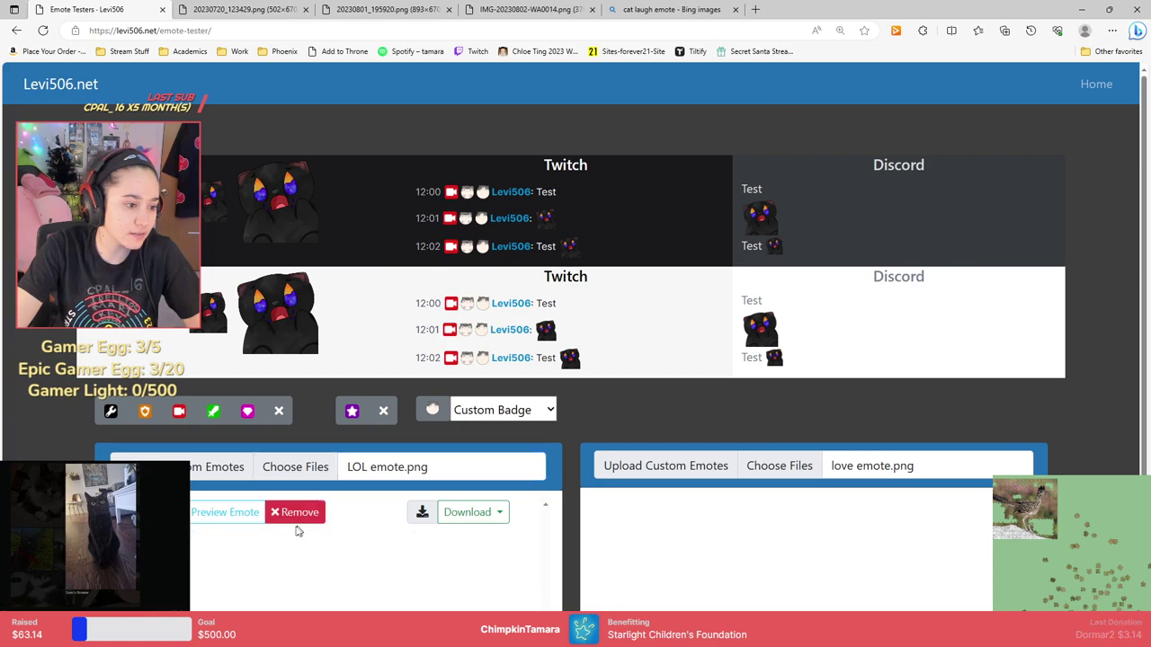
click(224, 512)
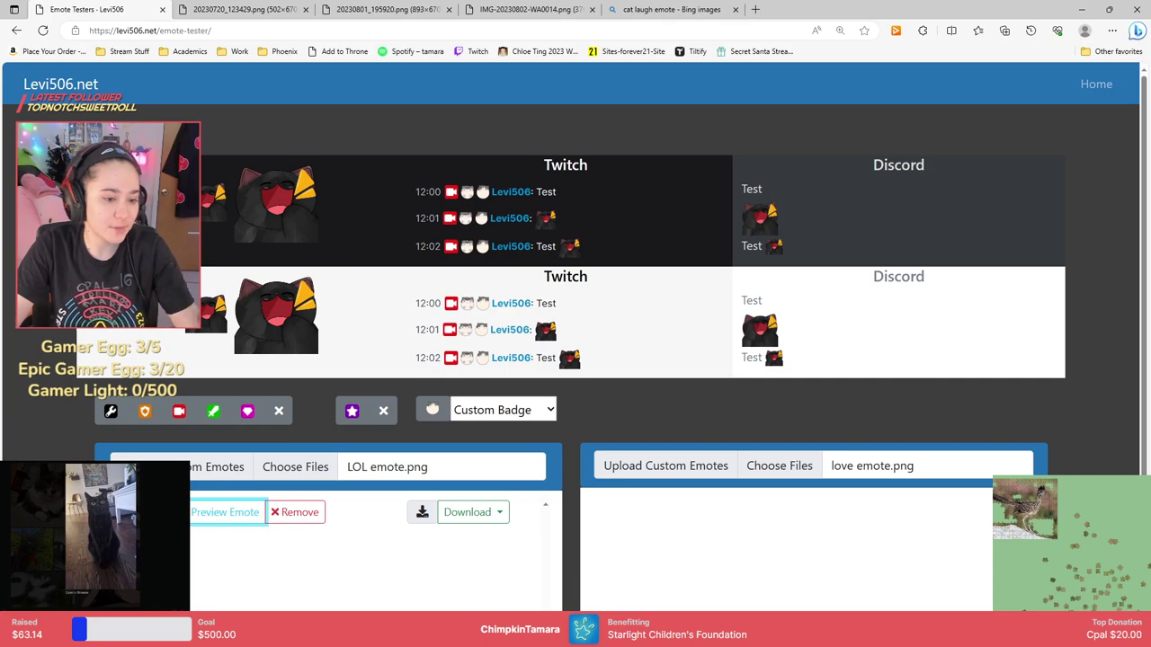
key(alt+Tab)
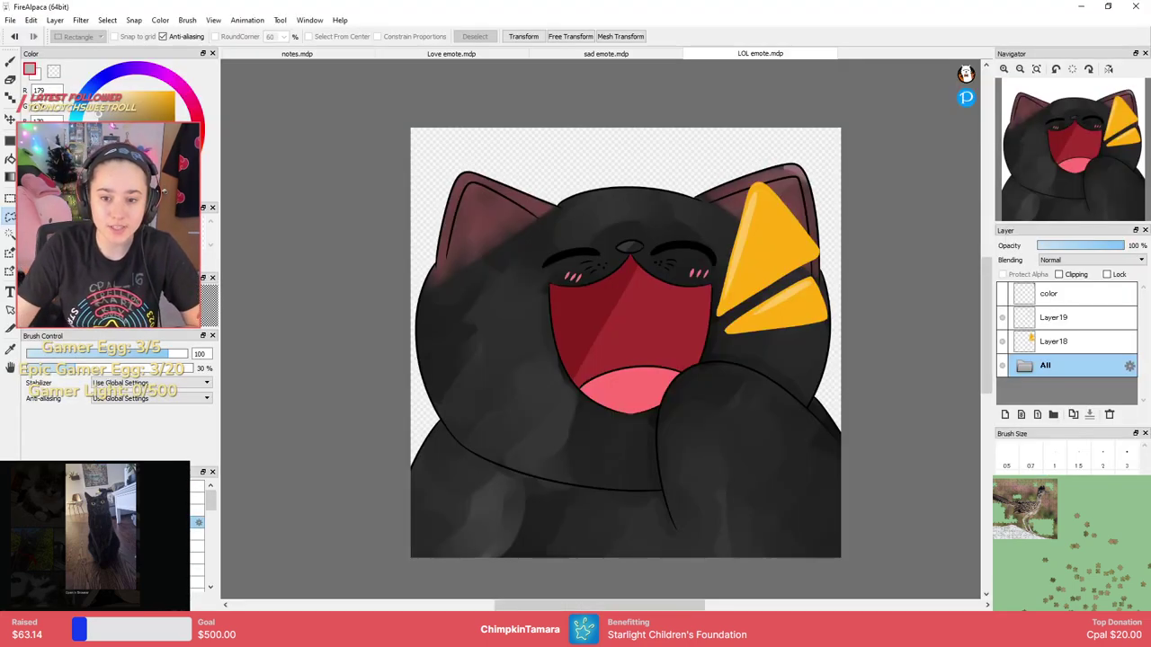
Expand the All folder and add a new layer directly above Layer17, beneath the Outline folder.
click(1025, 365)
scroll(1146, 316, down, 1)
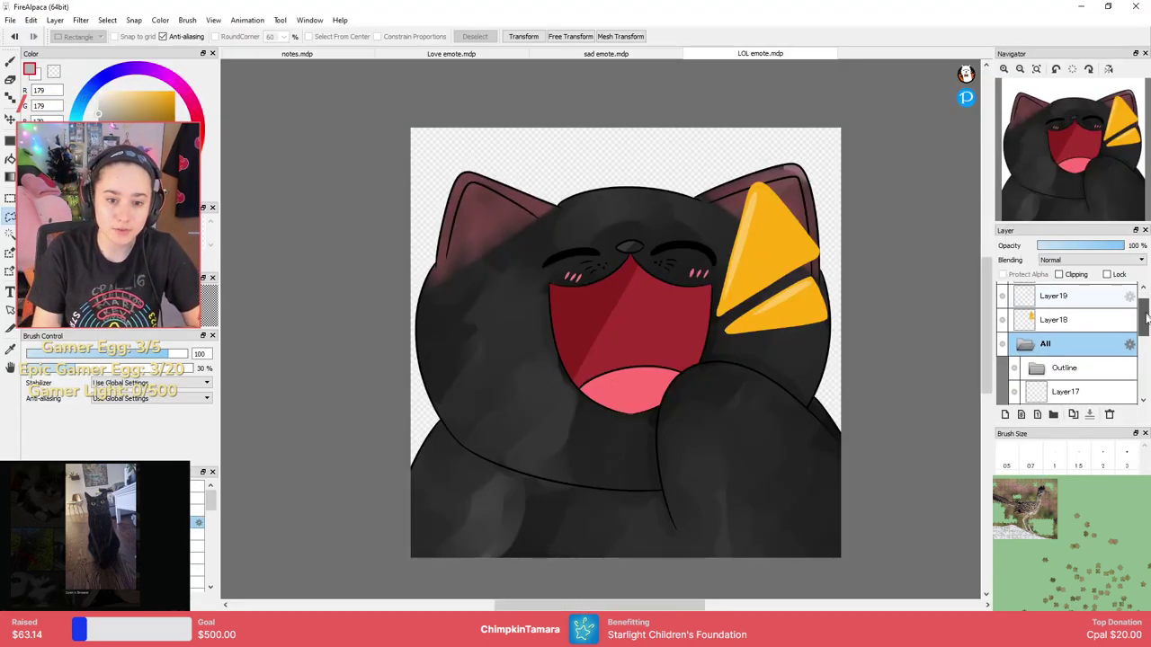
scroll(1115, 320, down, 2)
click(1094, 324)
click(1004, 414)
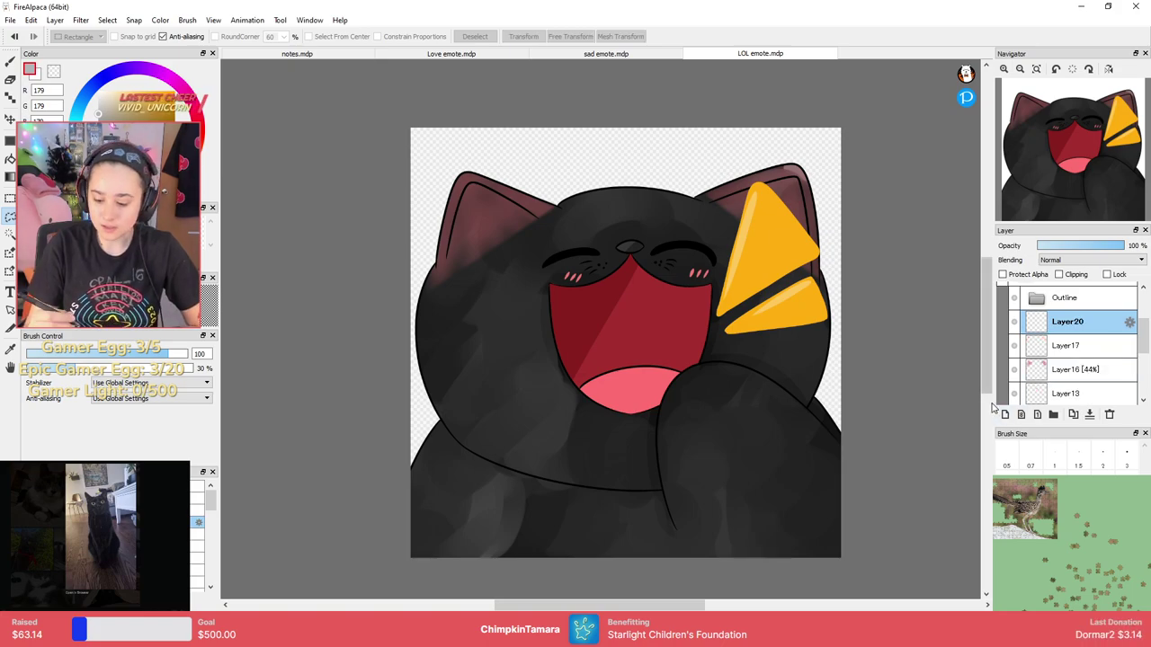
Paint white highlights along the upper edges of both closed eyes and on the nose with the size 7 brush.
scroll(608, 247, down, 1)
scroll(614, 248, up, 3)
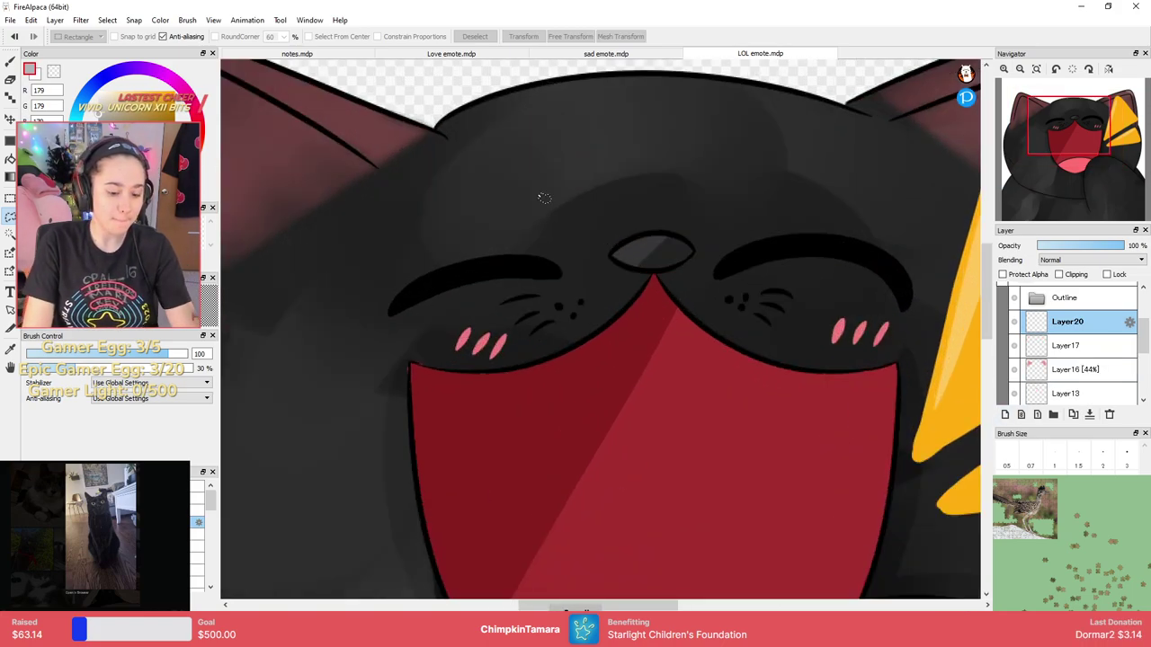
key(b)
key(x)
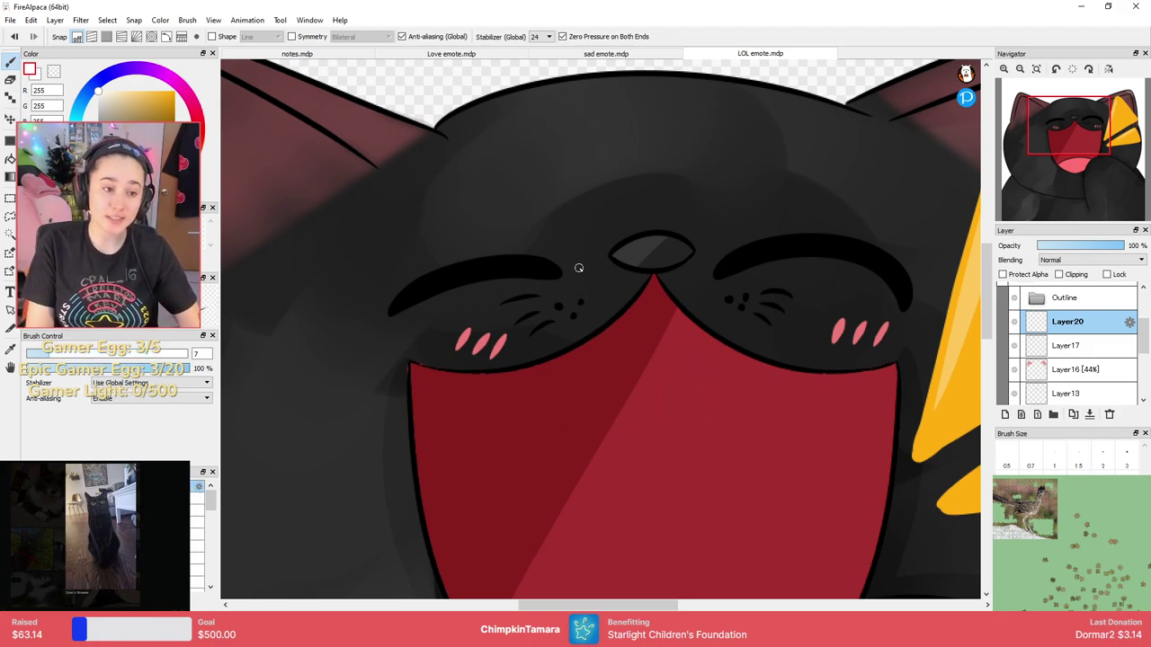
key(ctrl+z)
mouse_move(394, 297)
mouse_down()
mouse_move(448, 254)
mouse_move(499, 276)
mouse_up()
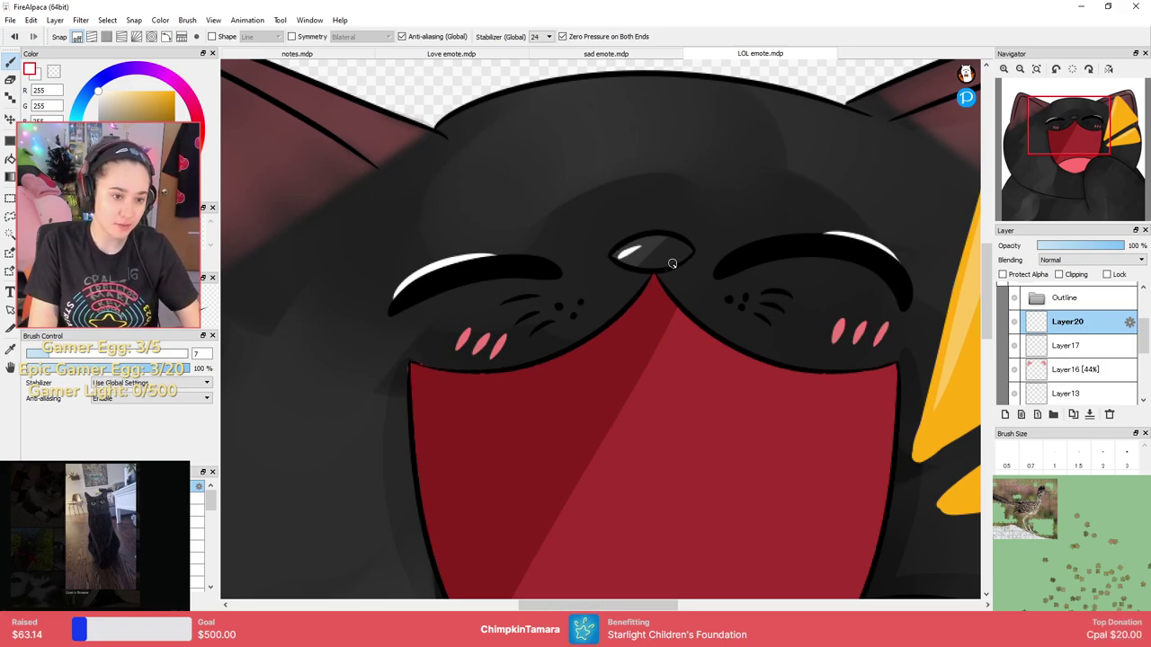
scroll(671, 263, up, 1)
scroll(647, 235, down, 6)
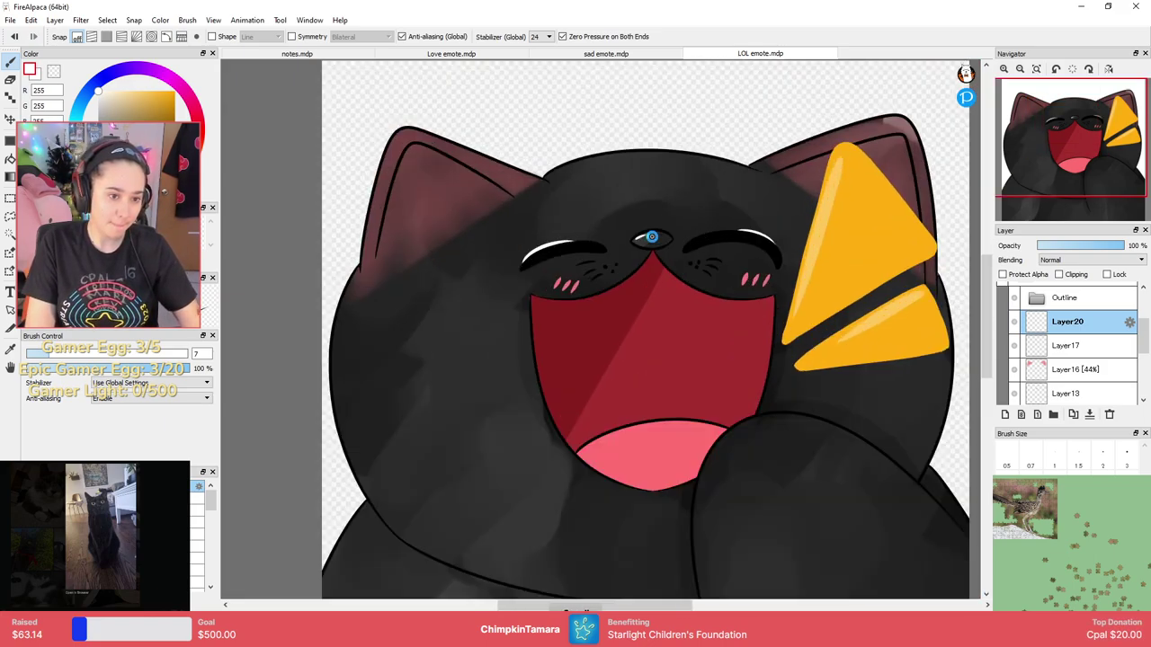
drag(966, 255, 939, 253)
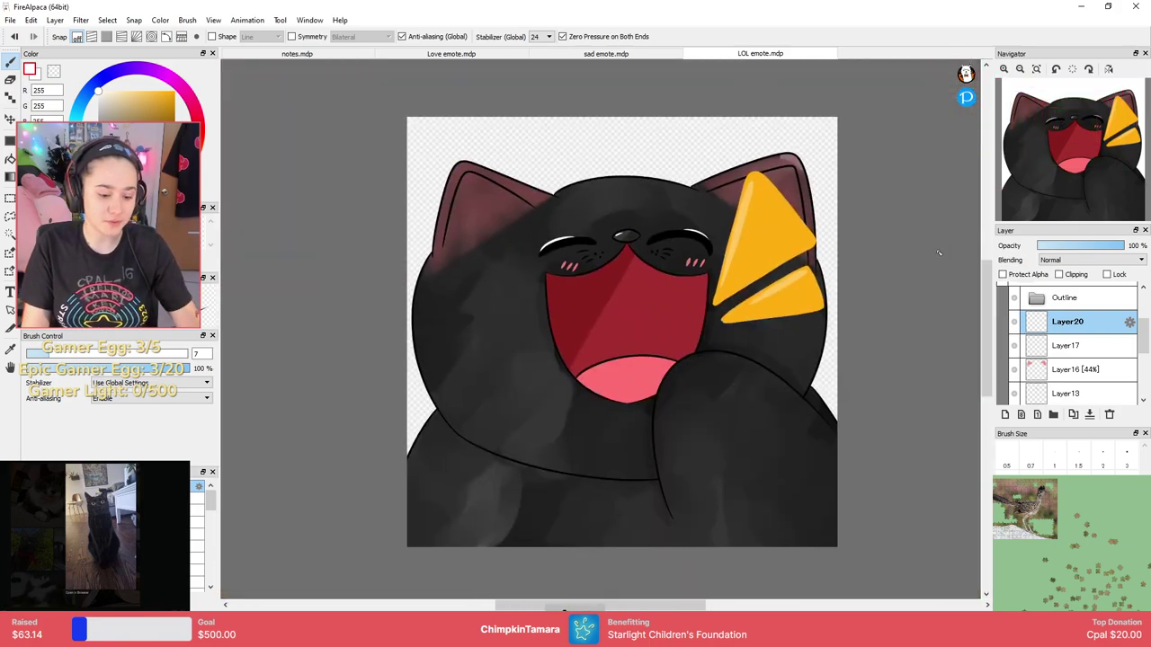
Export the updated drawing to the Hargi folder, replacing the existing LOL emote.png.
click(9, 20)
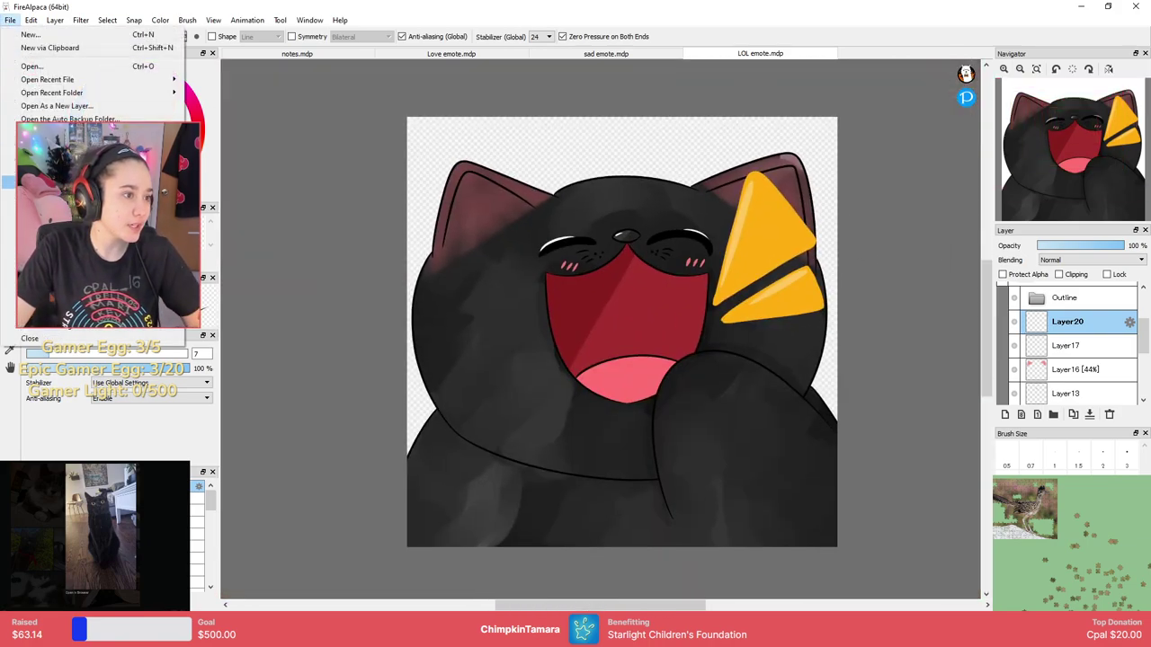
click(41, 135)
click(576, 372)
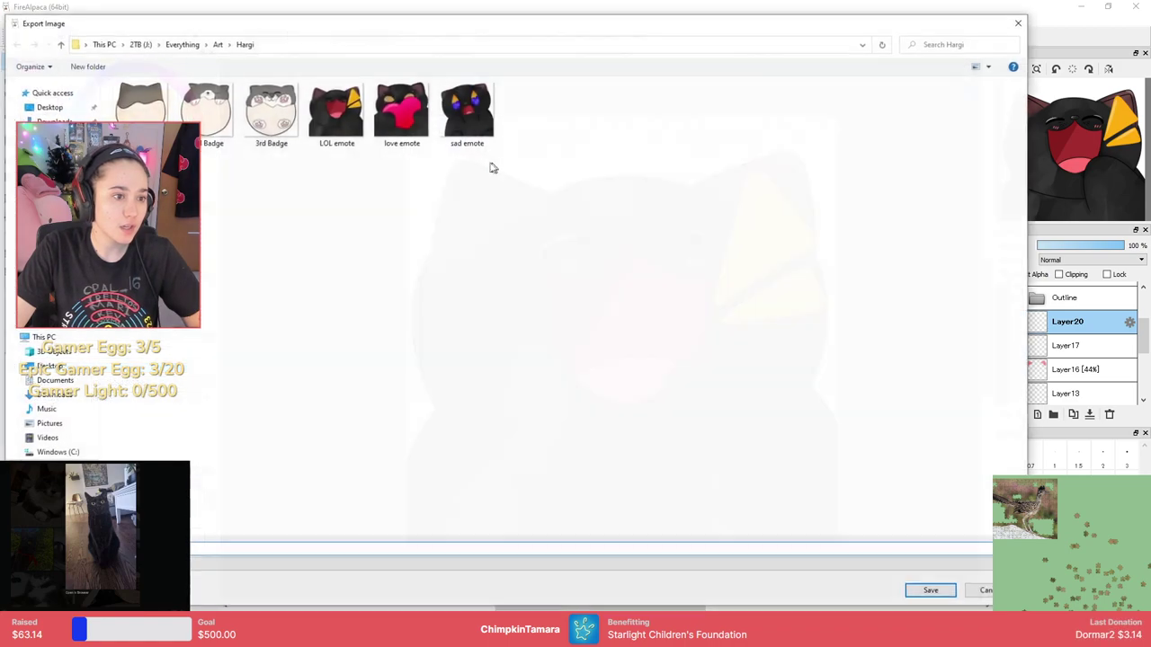
click(930, 592)
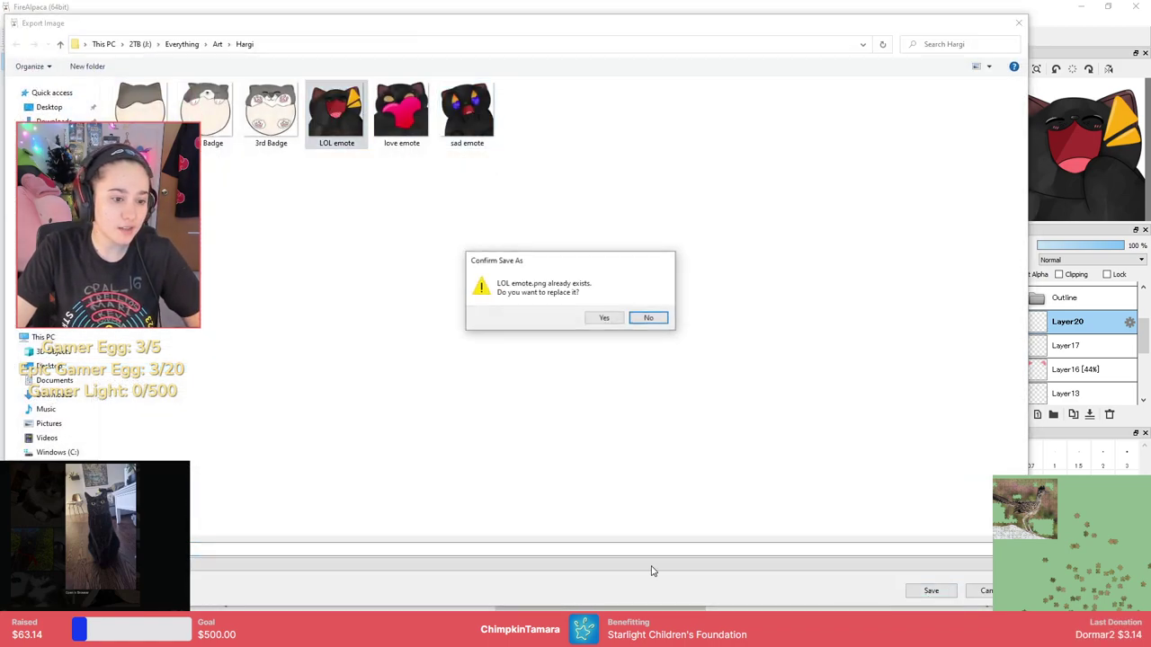
click(600, 319)
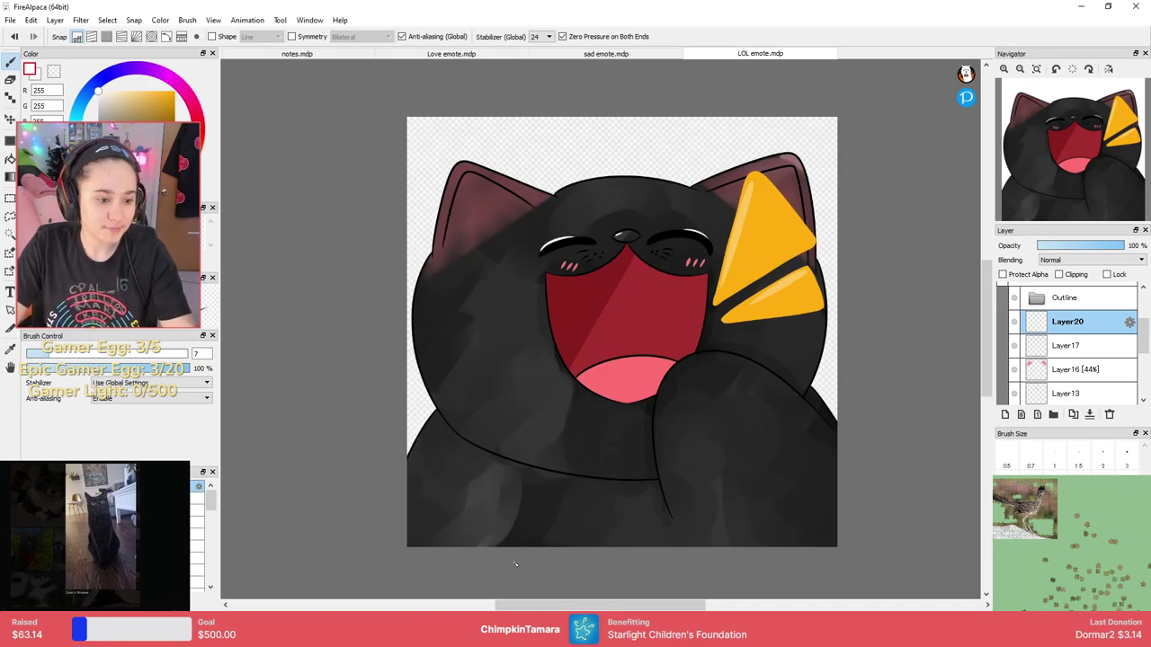
Switch to the Levi506.net emote tester in the browser, replace the uploaded emote with the updated LOL emote.png, and close the browser window.
mouse_move(395, 634)
click(486, 567)
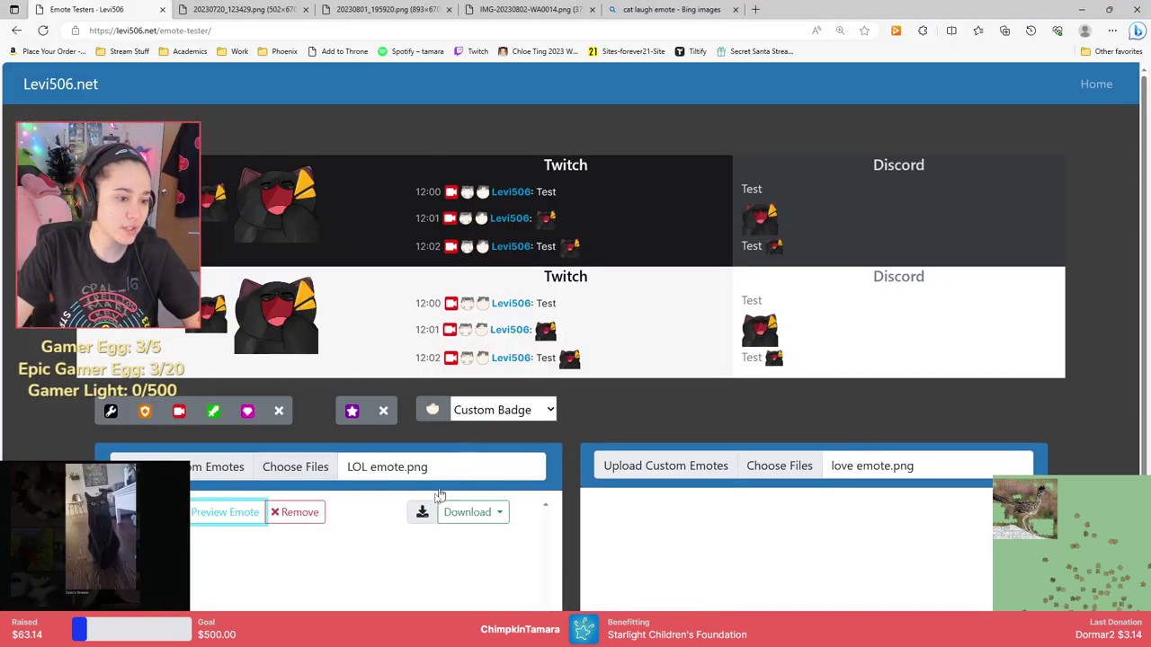
click(300, 511)
click(295, 467)
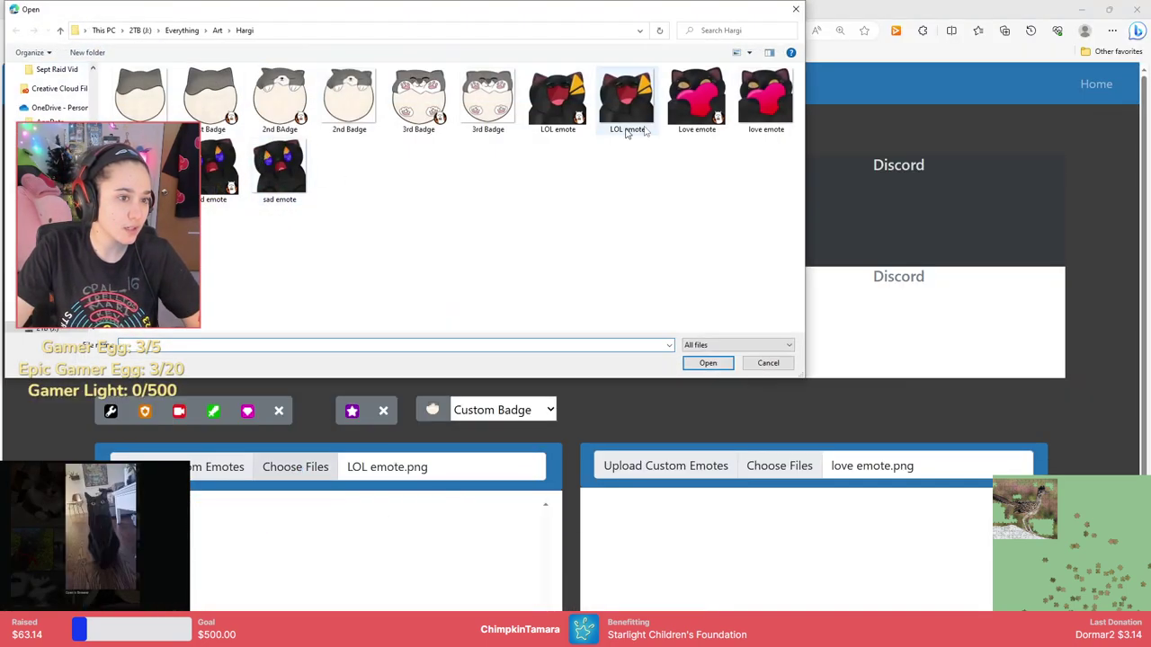
click(627, 108)
click(708, 362)
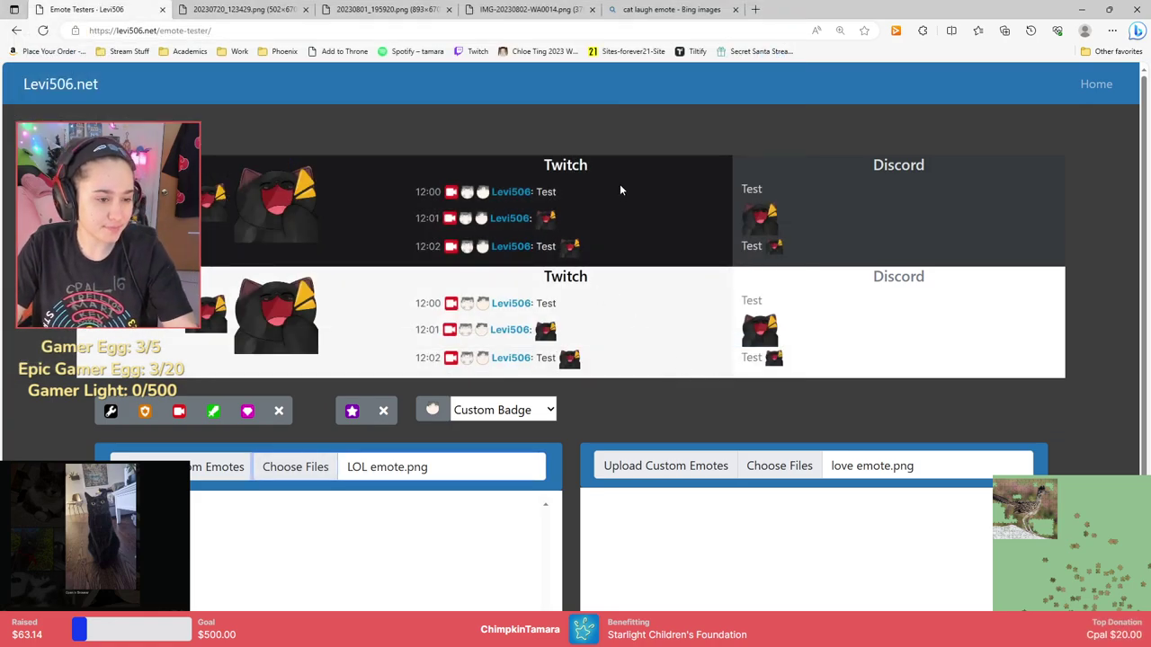
click(1108, 9)
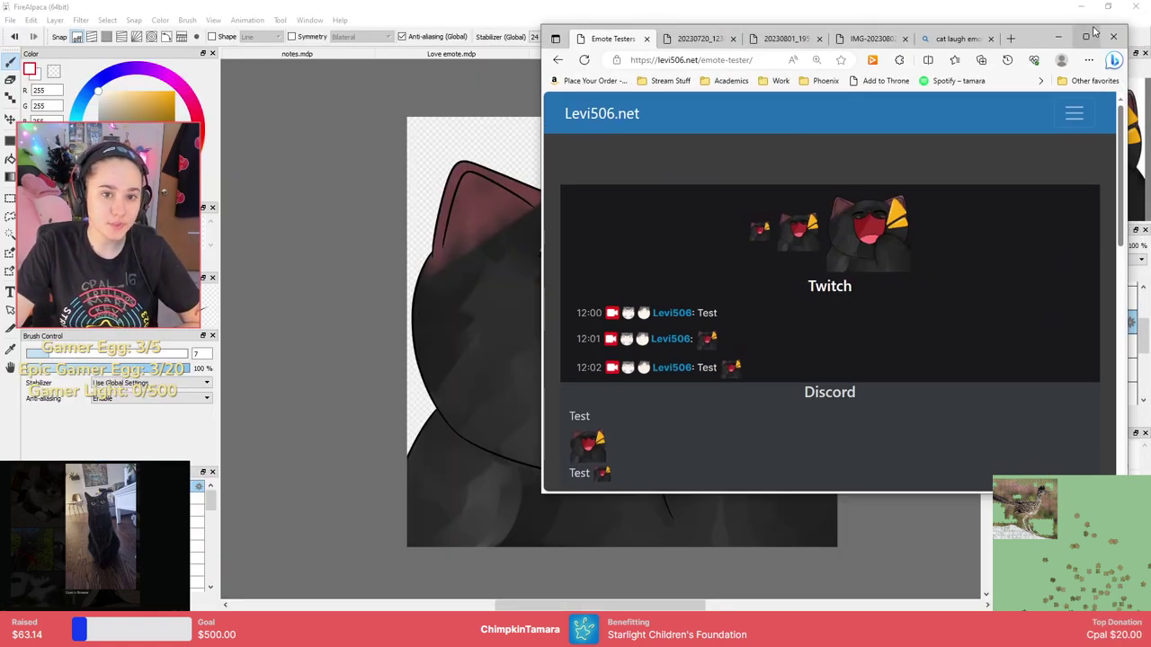
click(1112, 38)
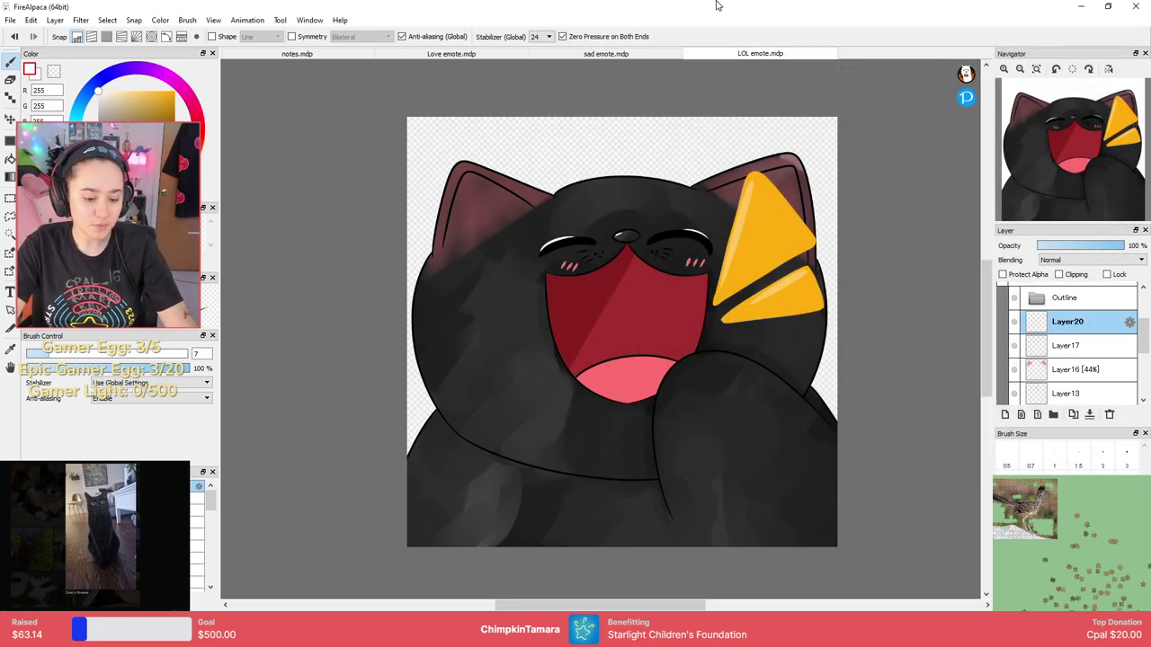